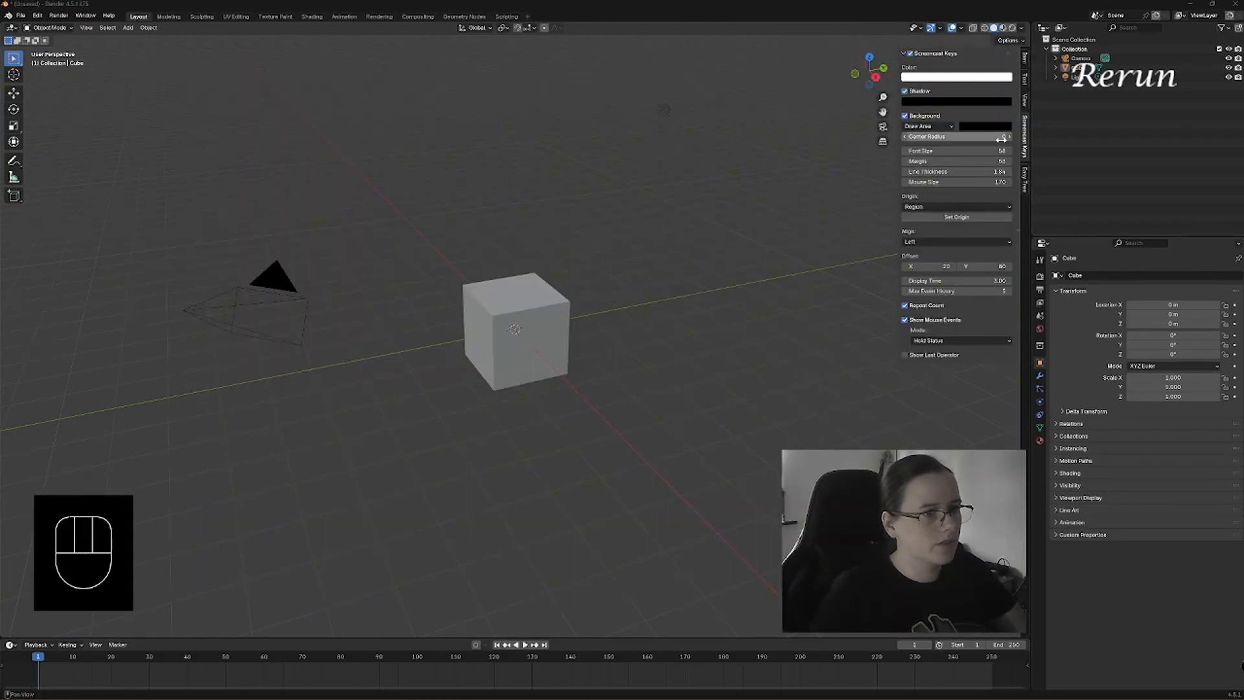
# Collapse the Screencast Keys settings and select the camera and the light in turn.
pyautogui.click(905, 54)
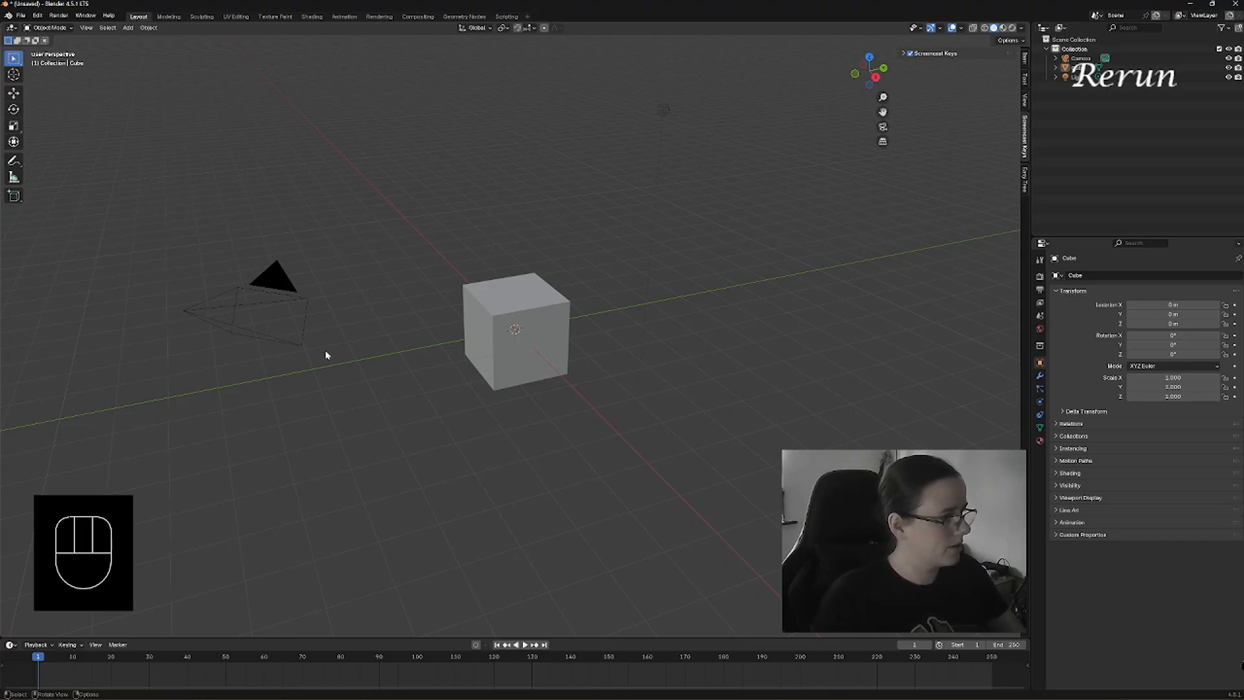
pyautogui.click(266, 276)
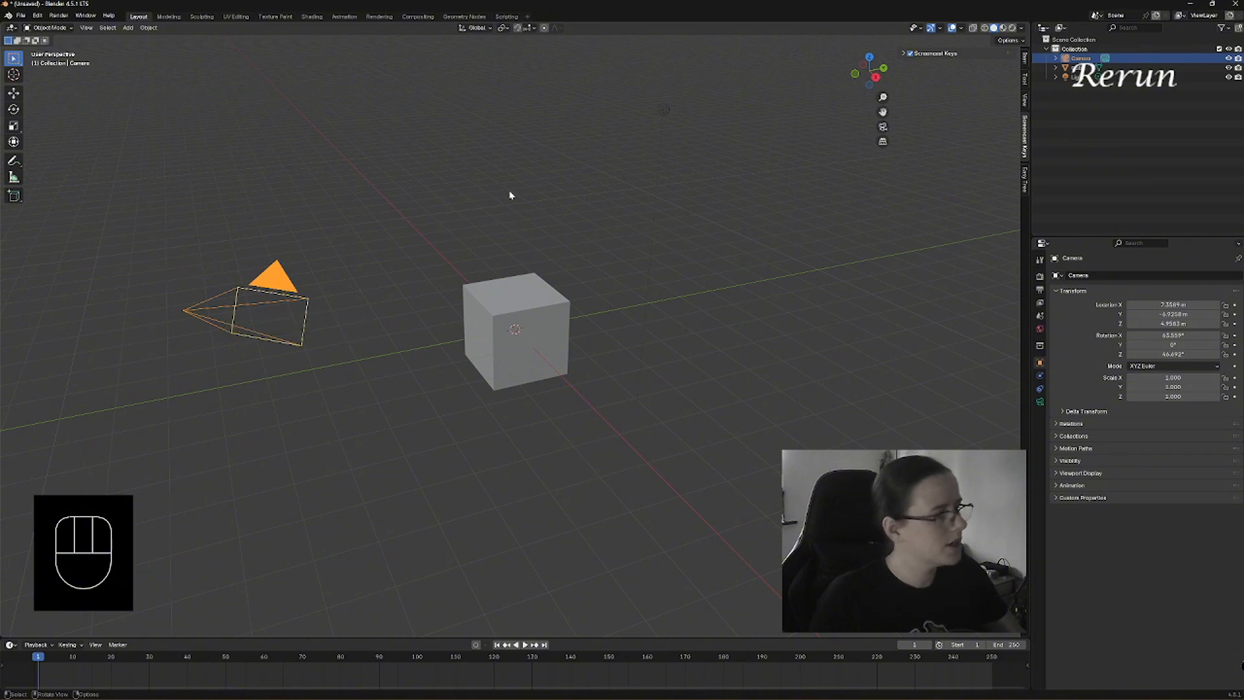
pyautogui.click(663, 111)
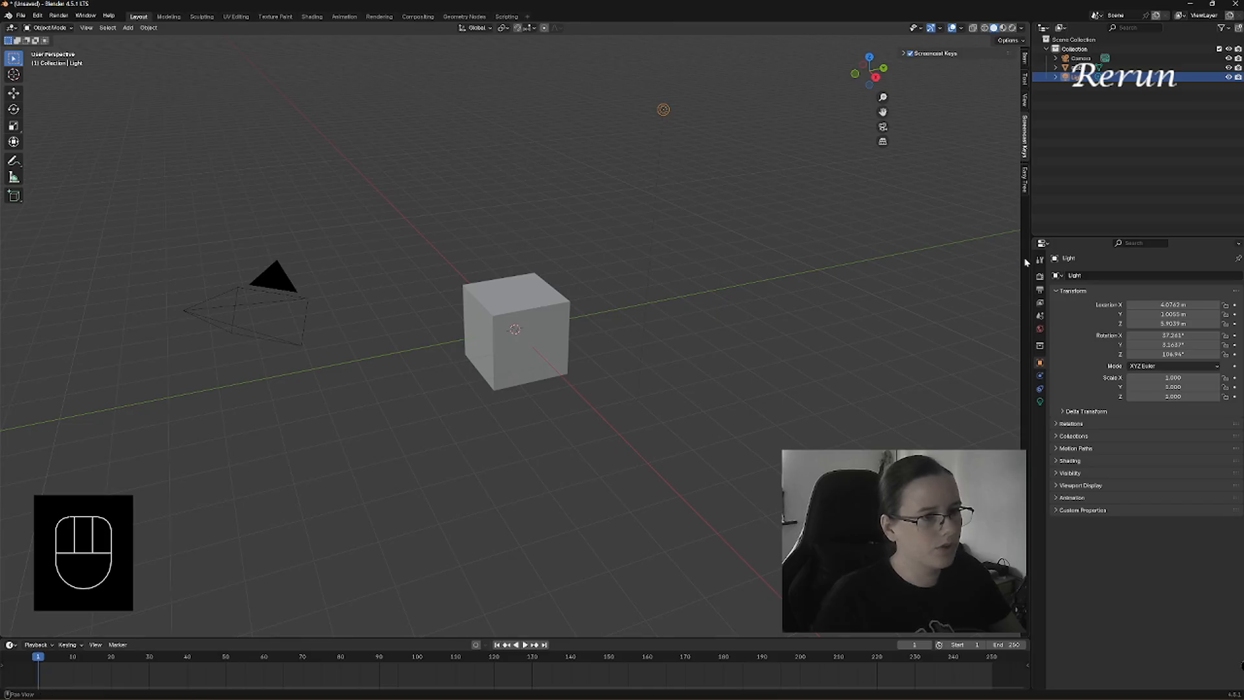
# Set the render engine to Cycles and display the 3D viewport in Rendered shading.
pyautogui.click(1040, 278)
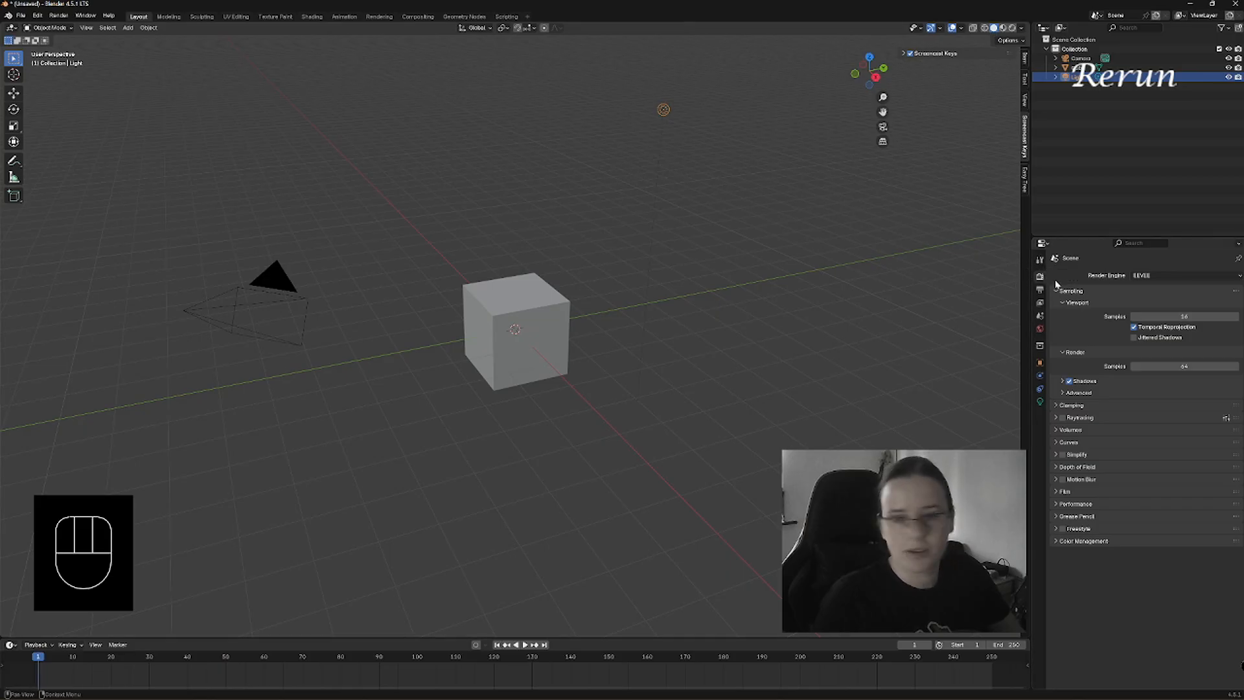
pyautogui.click(1186, 275)
pyautogui.click(1182, 306)
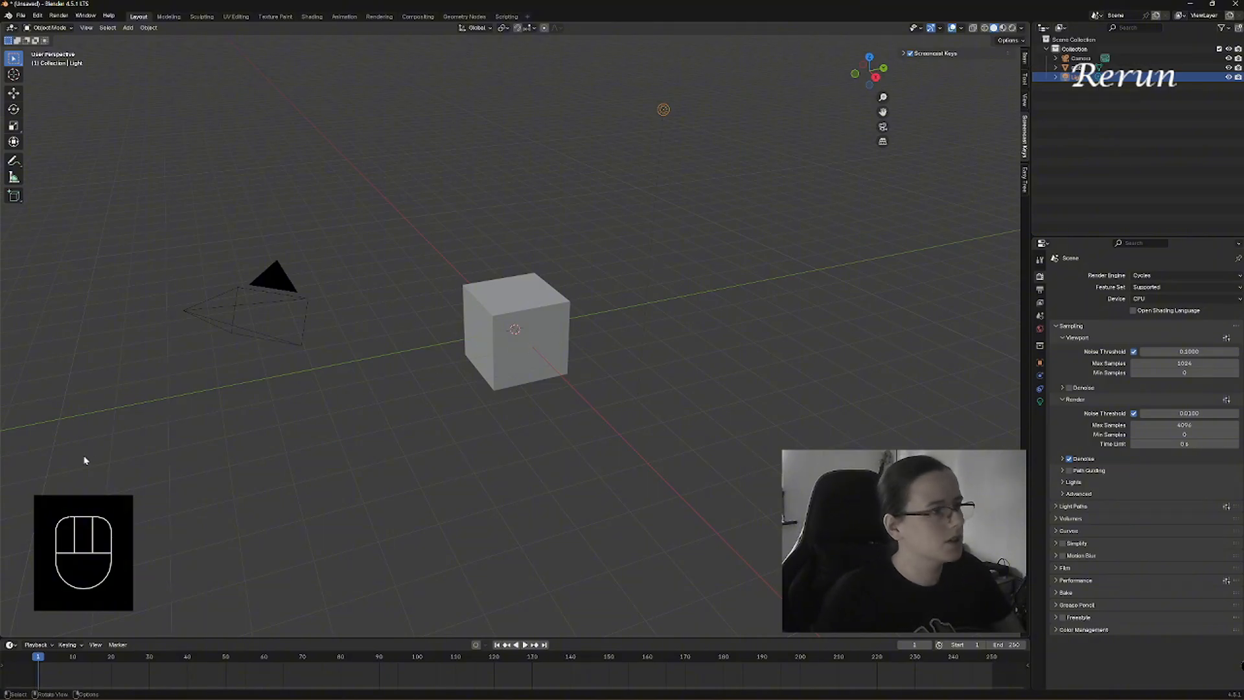
pyautogui.click(1012, 28)
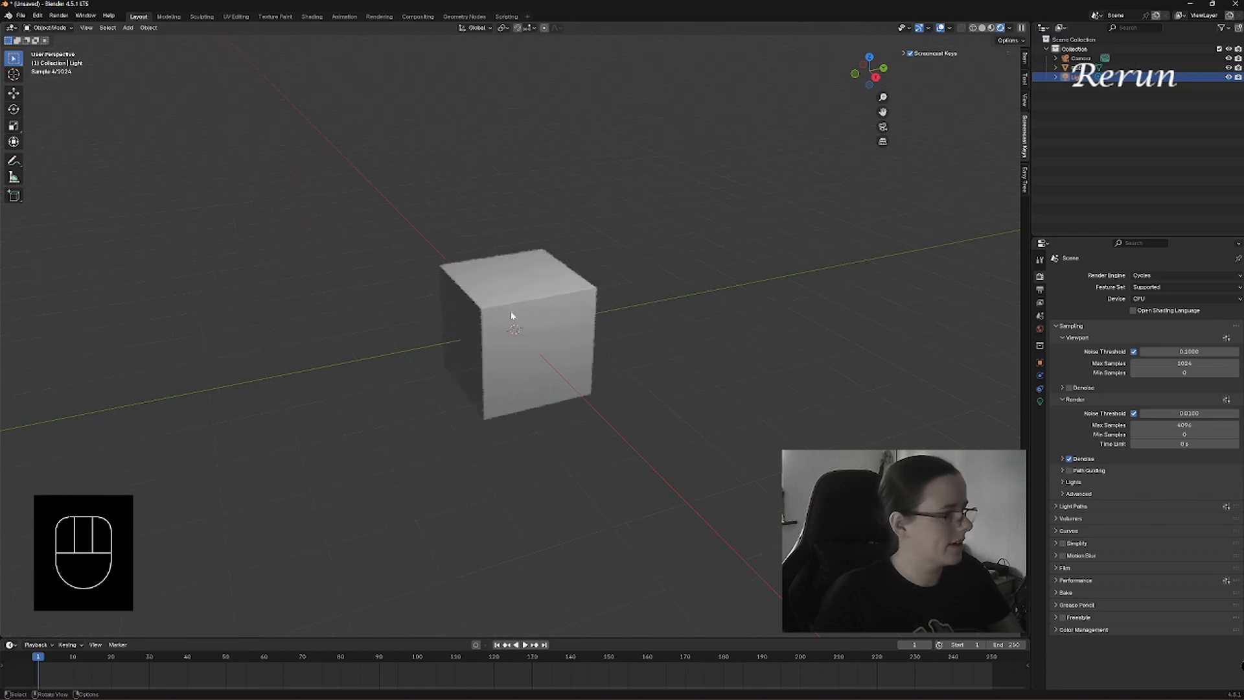
pyautogui.scroll(2, 512, 316)
pyautogui.scroll(-1, 542, 351)
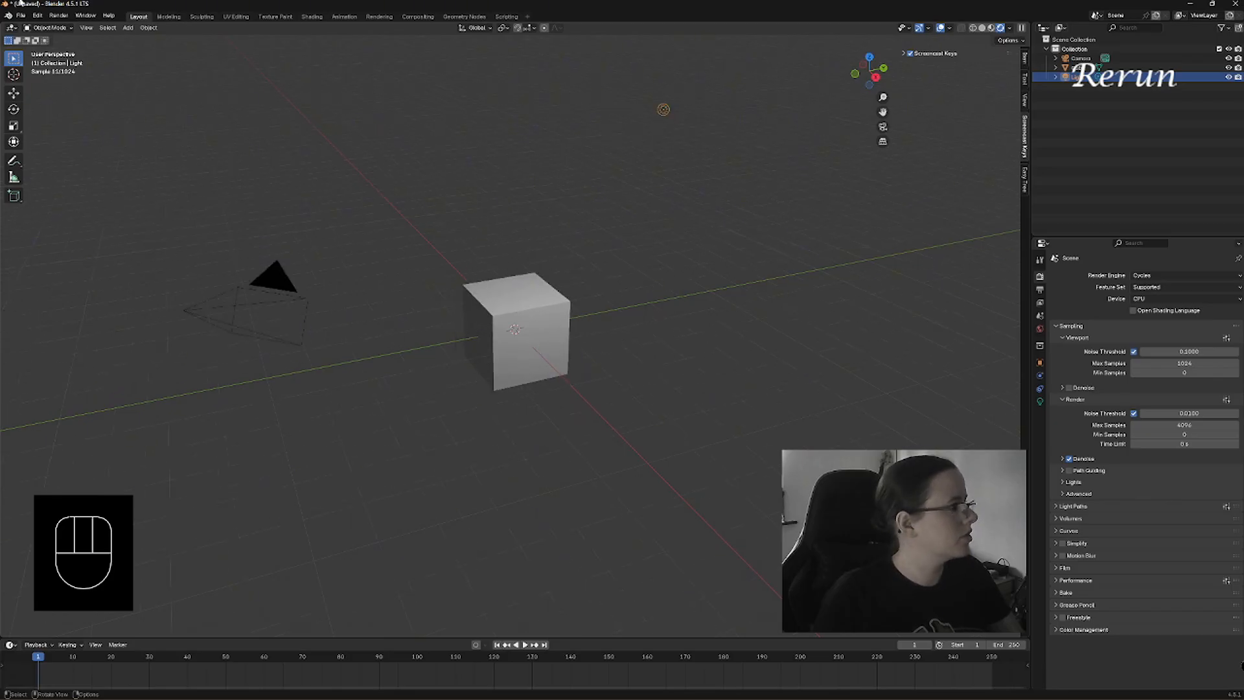
# Render a test image of the cube from the camera, inspect it and close the render window.
pyautogui.click(59, 16)
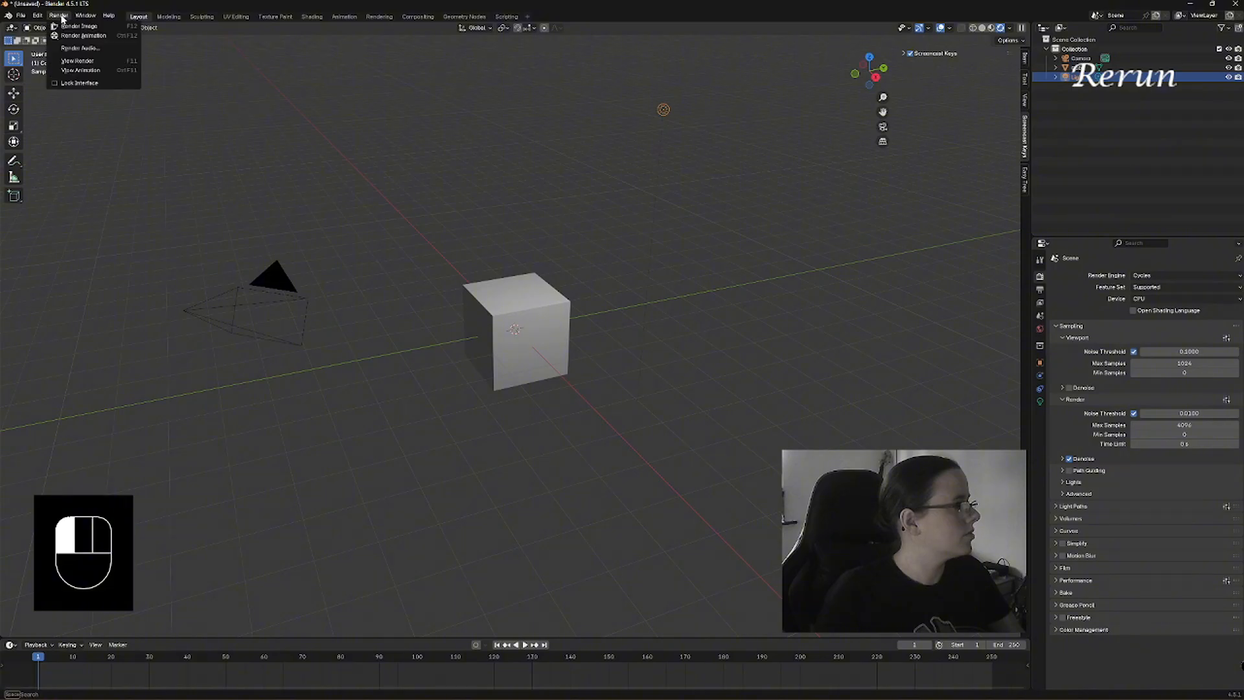
pyautogui.click(73, 26)
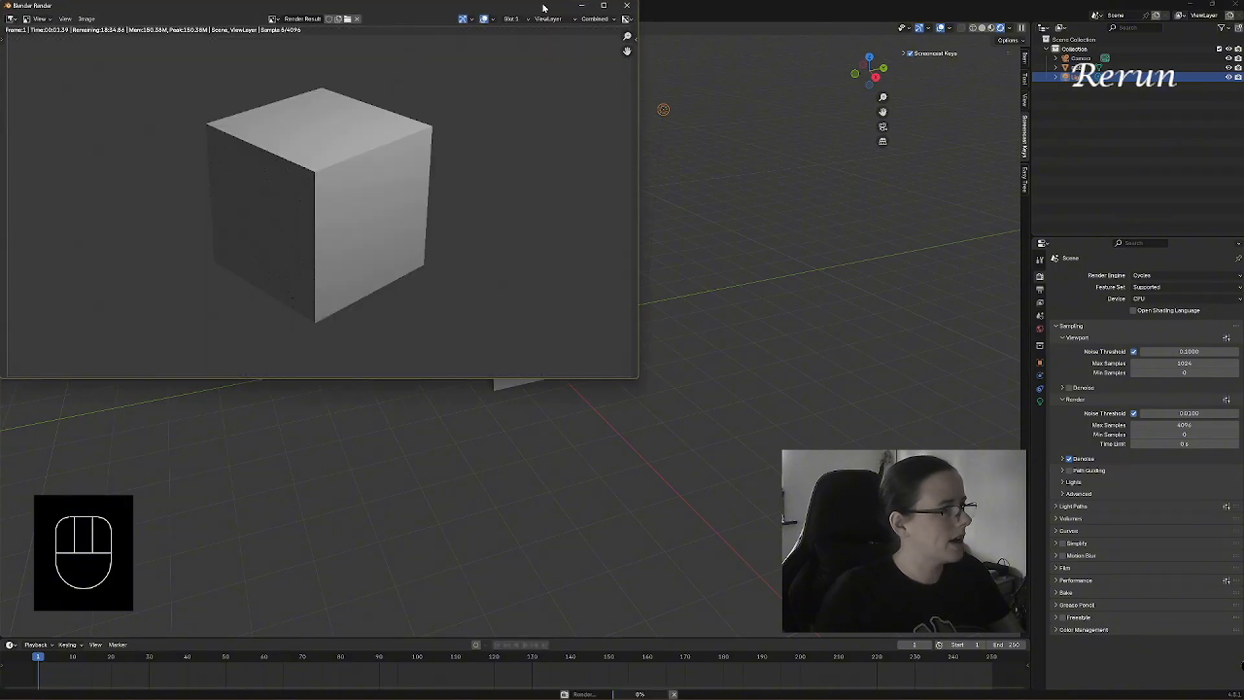
pyautogui.moveTo(543, 4); pyautogui.dragTo(705, 33)
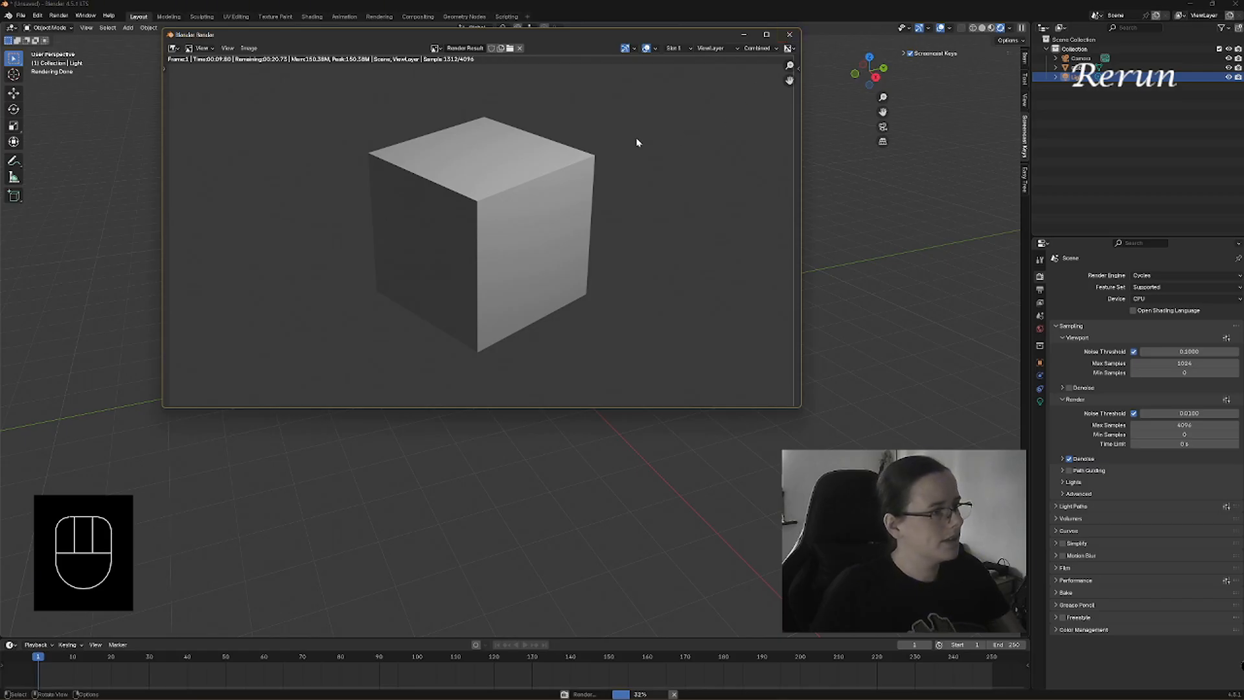
pyautogui.click(790, 35)
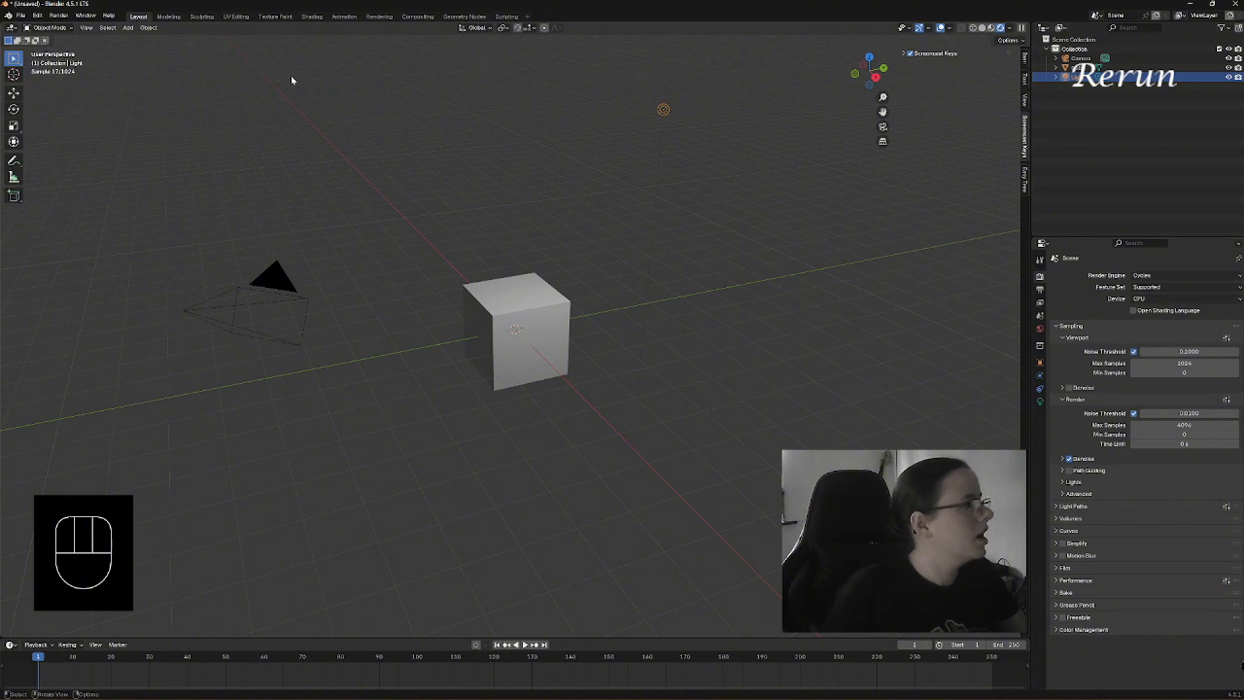
# Switch to the Shading workspace and select the cube to bring up its material nodes.
pyautogui.click(312, 16)
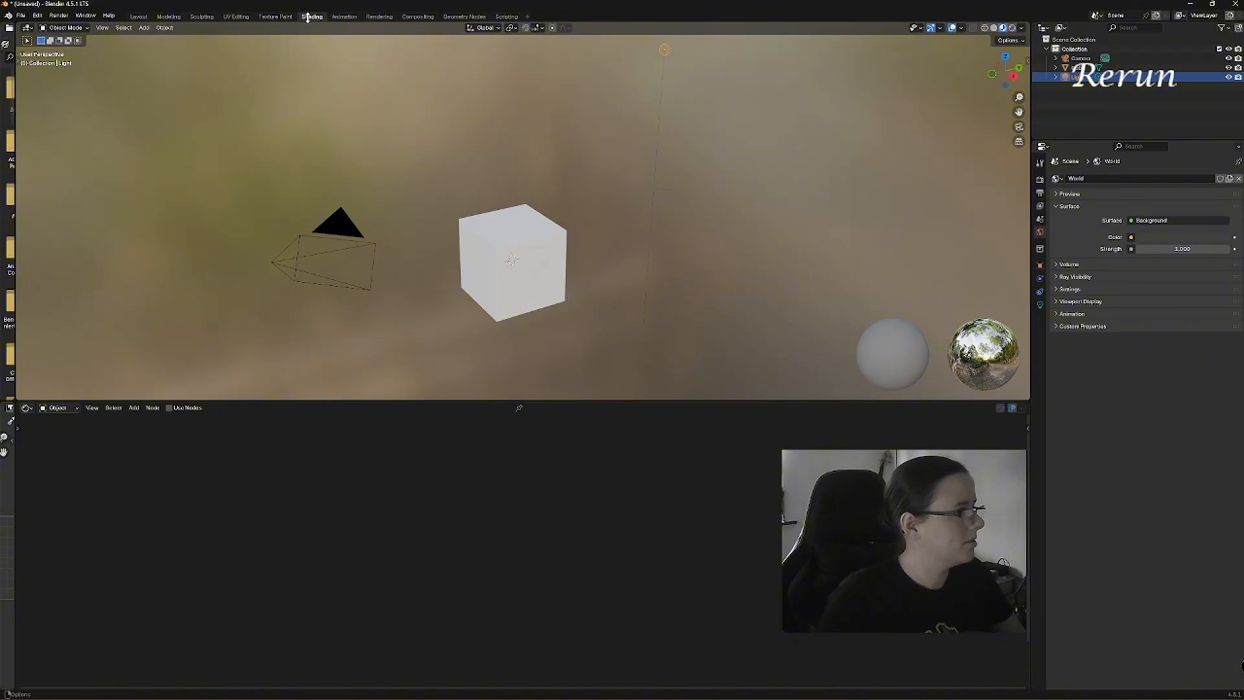
pyautogui.click(525, 243)
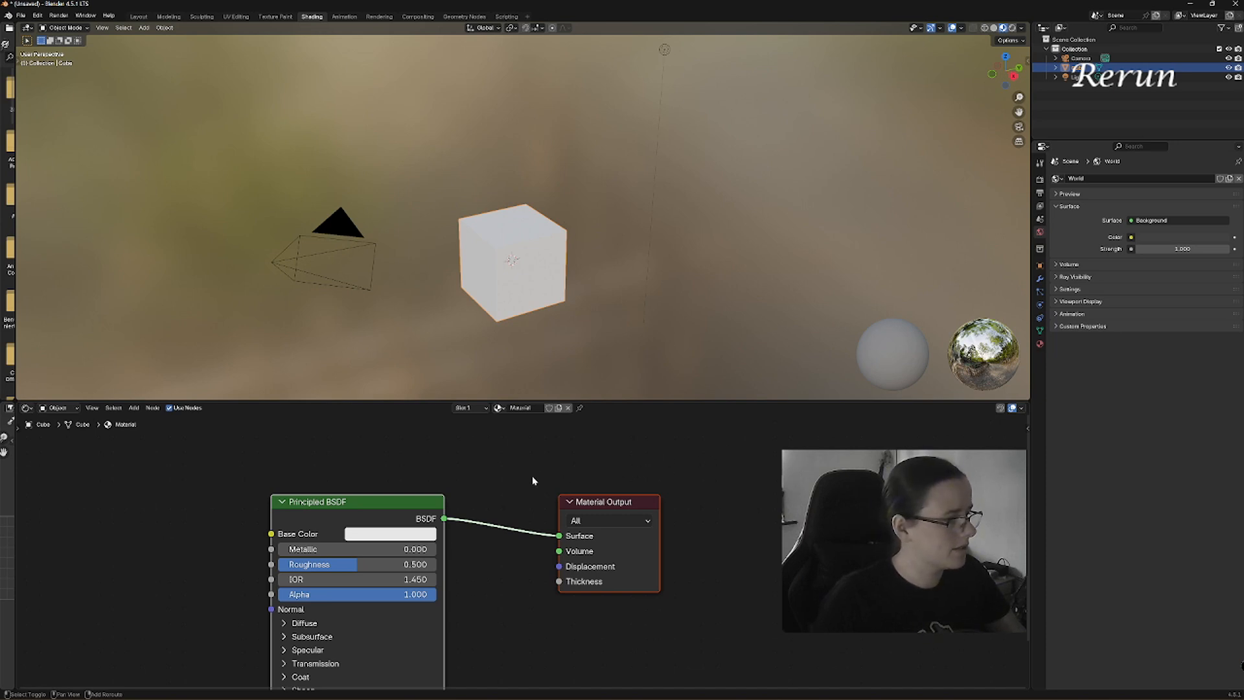
pyautogui.moveTo(533, 480); pyautogui.dragTo(785, 421, button='middle')
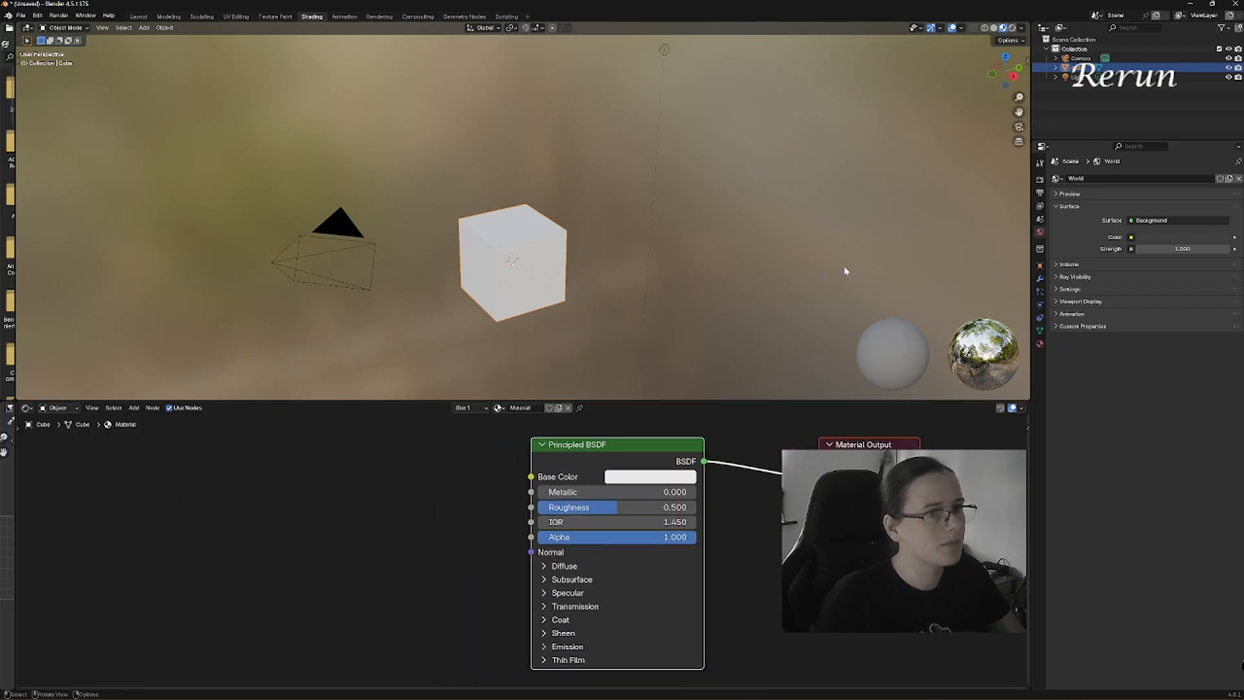
# Open the Screencast Keys settings in the Shading viewport's sidebar and collapse them again.
pyautogui.click(1028, 60)
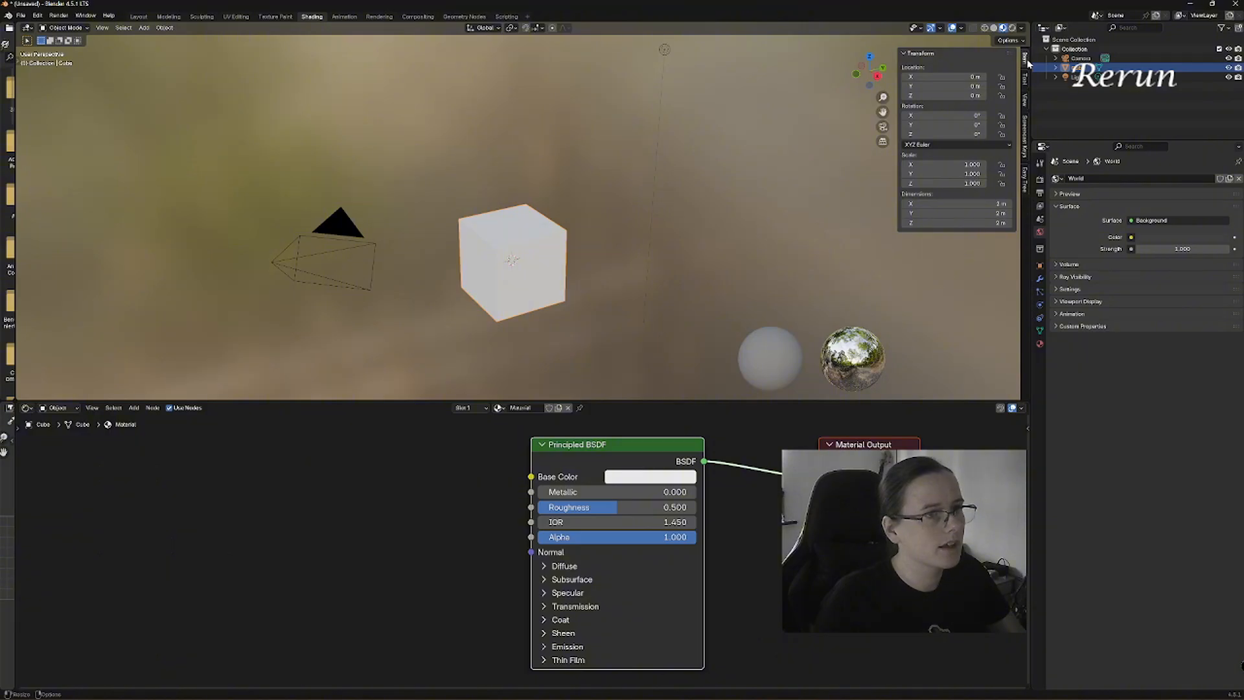
pyautogui.click(1024, 131)
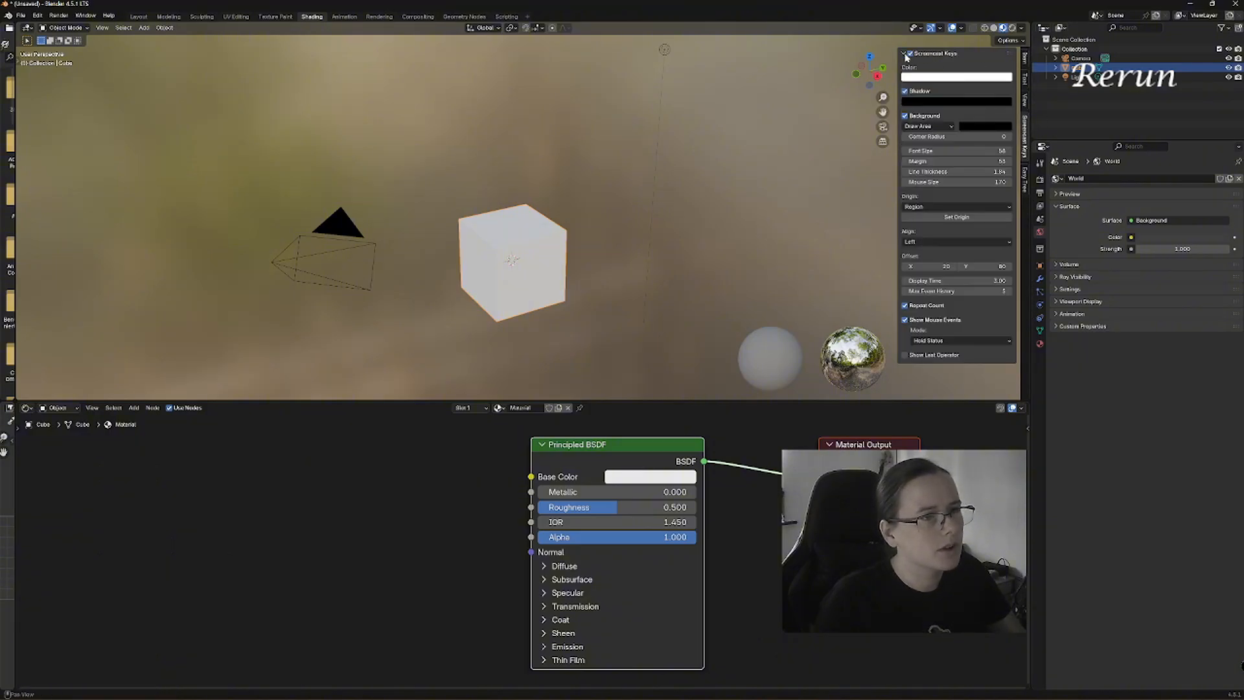
pyautogui.click(519, 317)
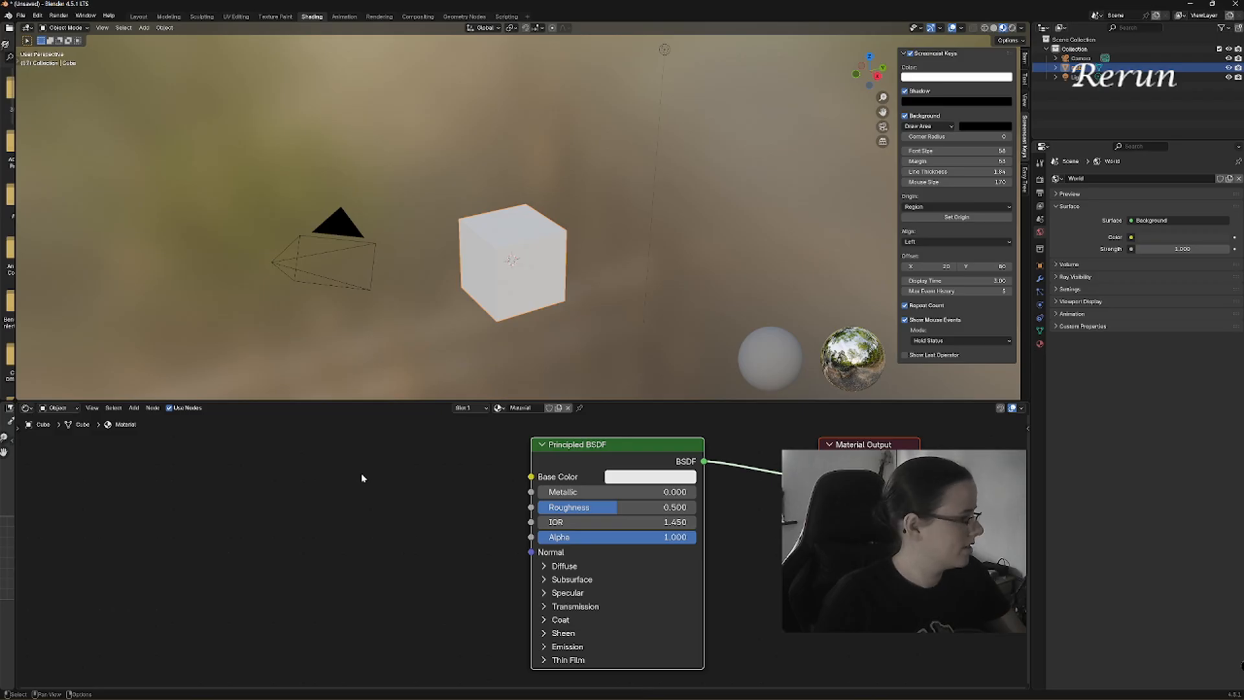
pyautogui.click(470, 465)
pyautogui.click(904, 54)
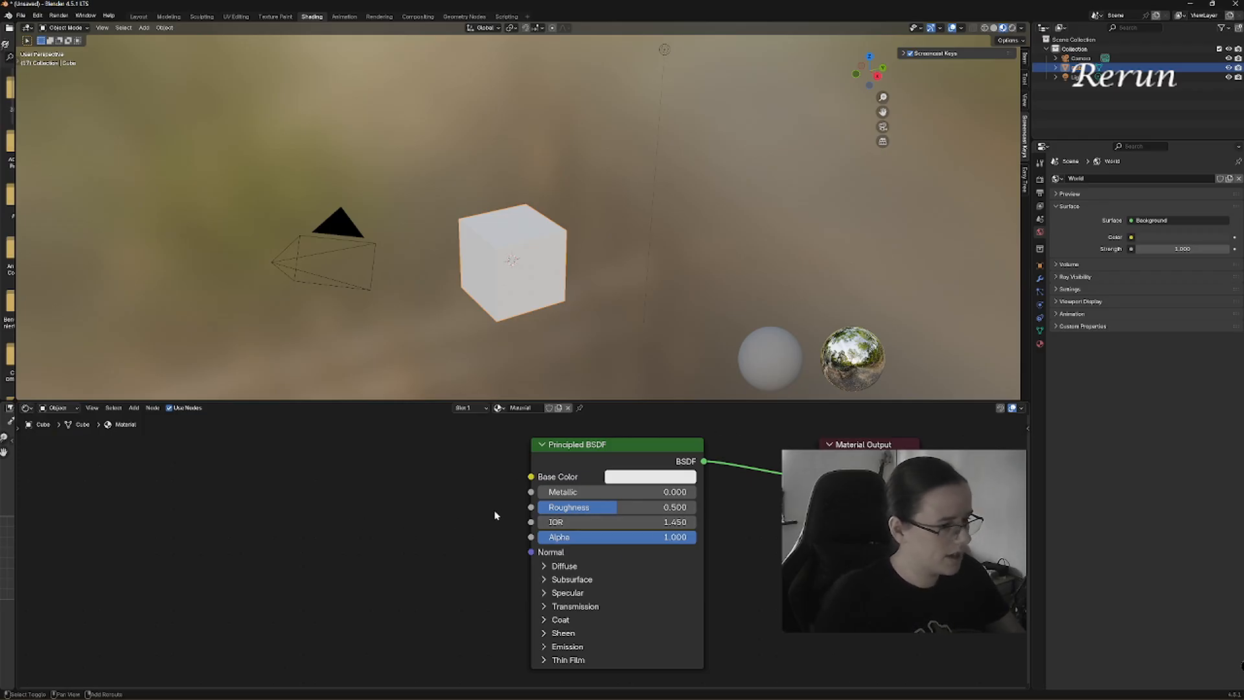
# Rename the cube's material to "Oil" in its material properties.
pyautogui.moveTo(494, 512); pyautogui.dragTo(464, 513, button='middle')
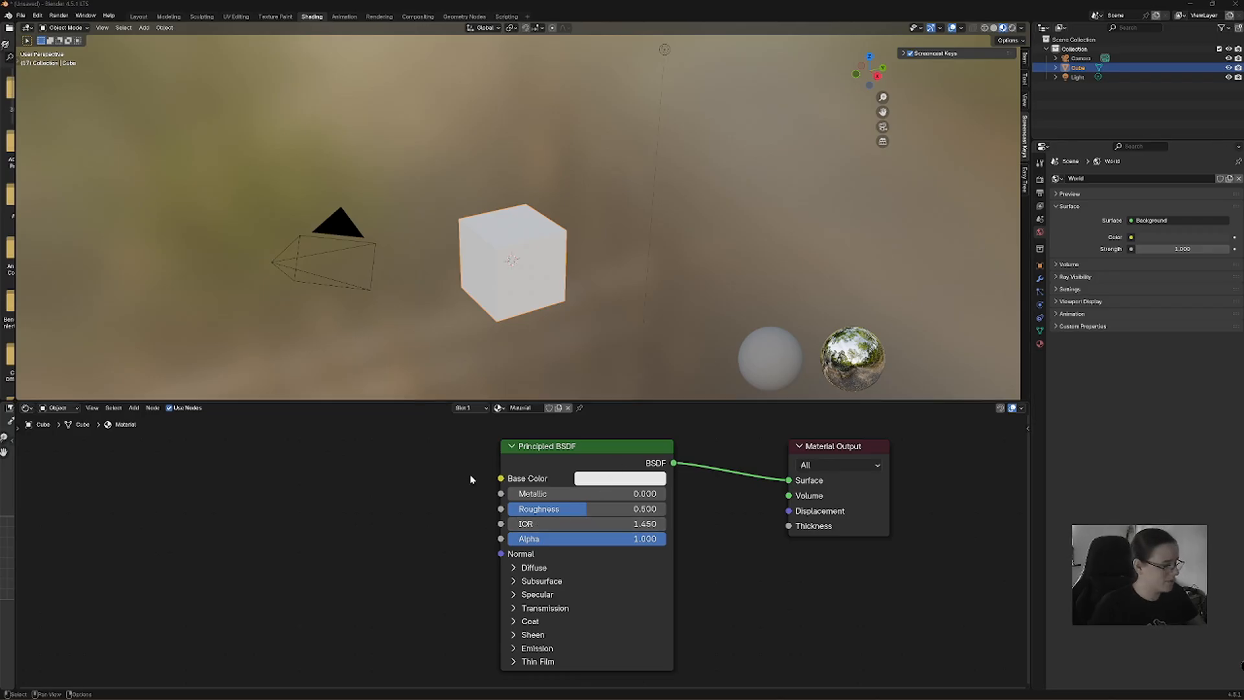
pyautogui.moveTo(471, 479); pyautogui.dragTo(568, 470, button='middle')
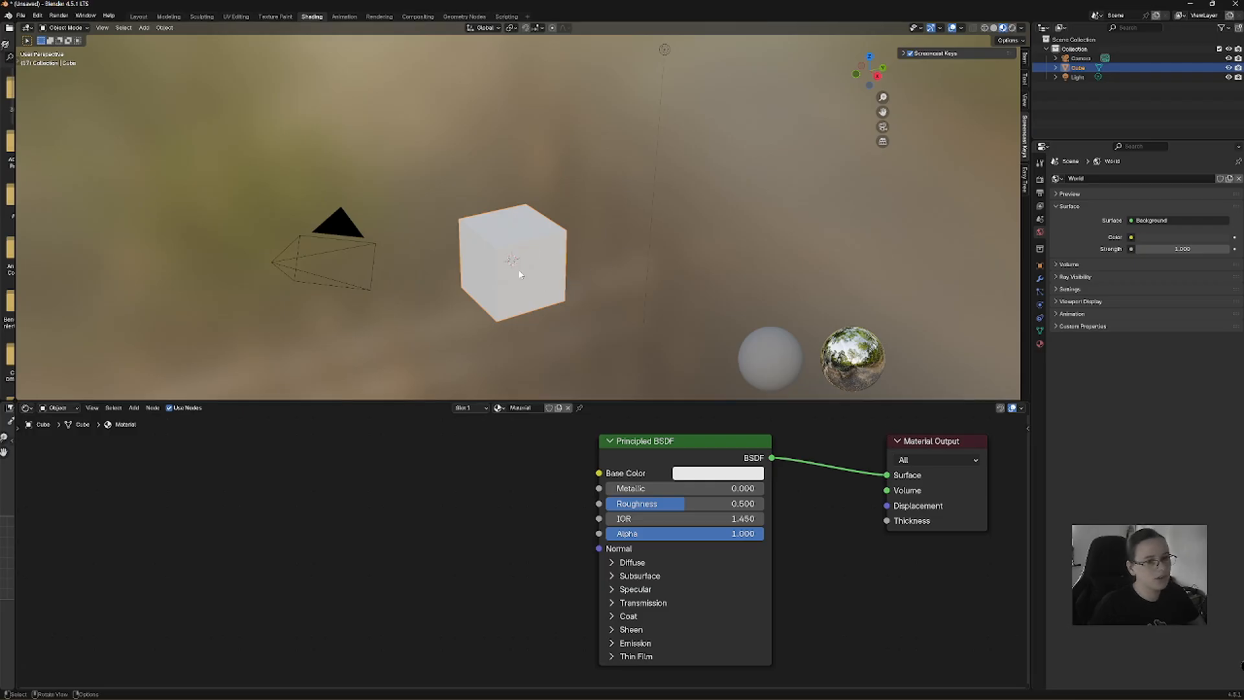
pyautogui.click(1040, 345)
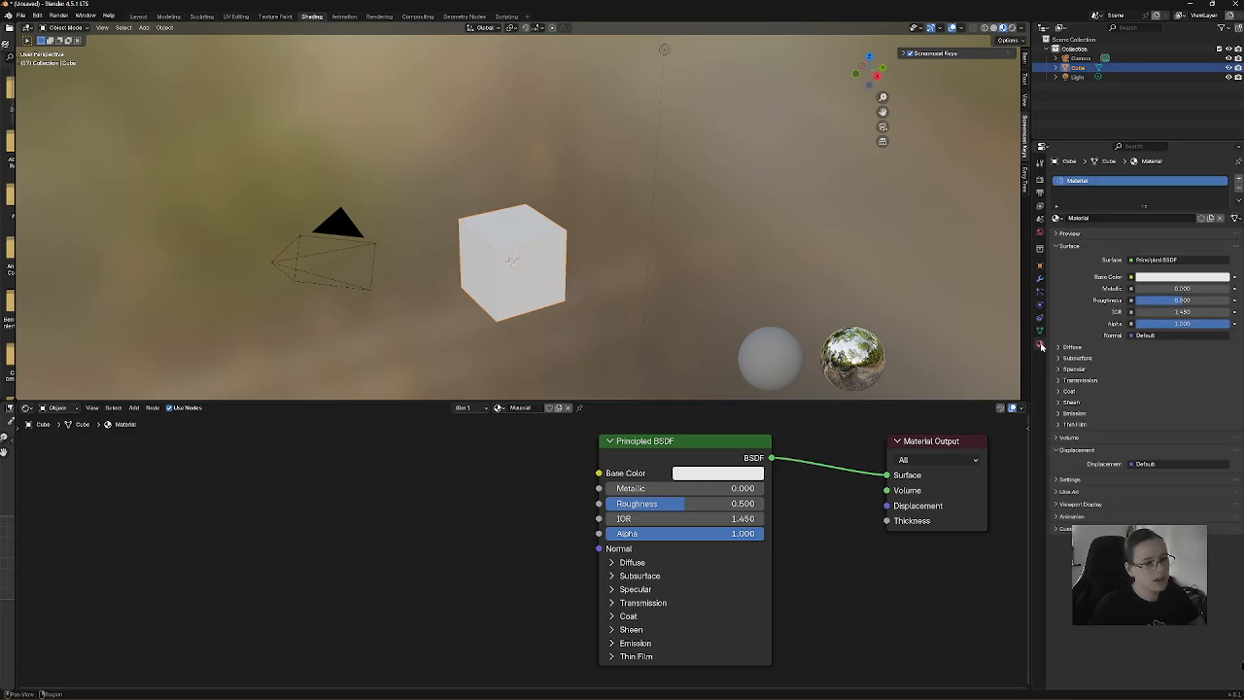
pyautogui.doubleClick(1083, 183)
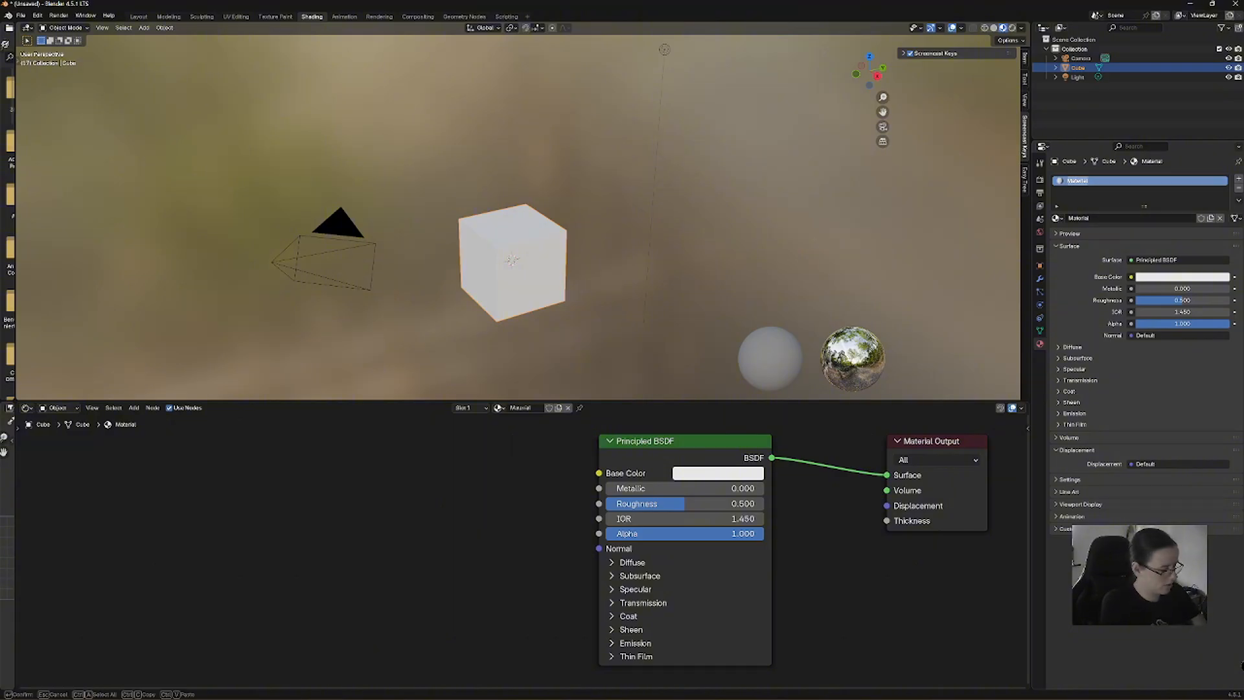
pyautogui.write('Gl')
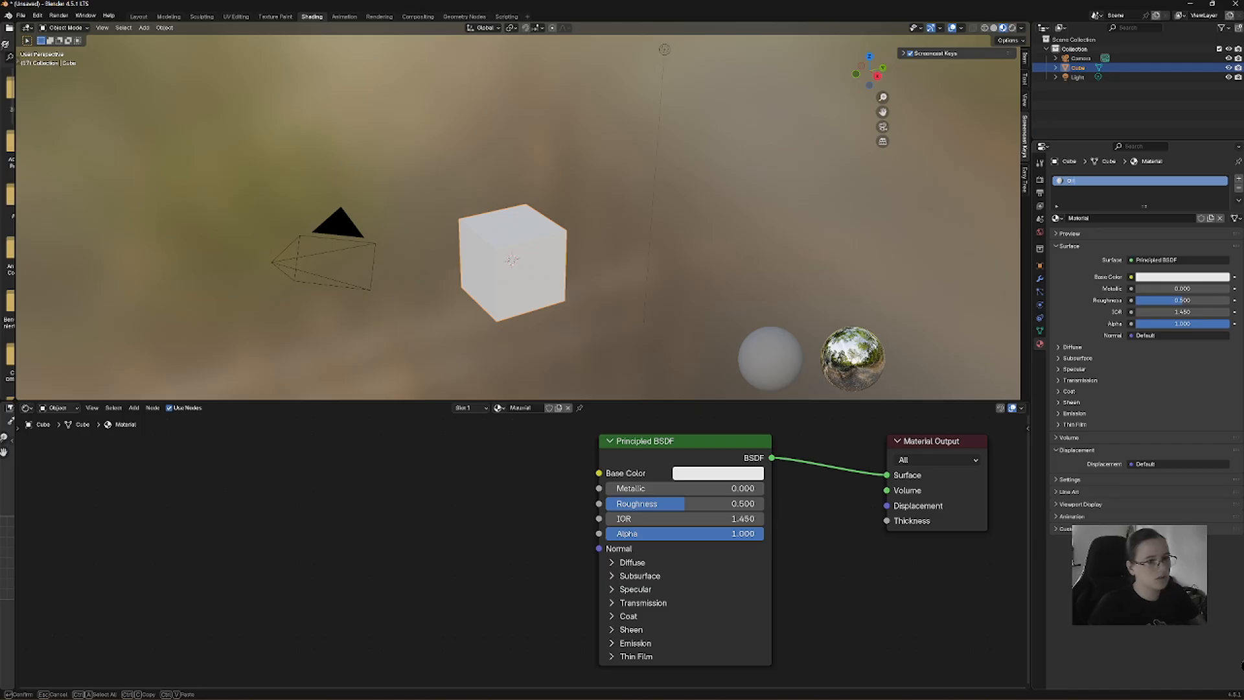
pyautogui.write('il')
pyautogui.press('Return')
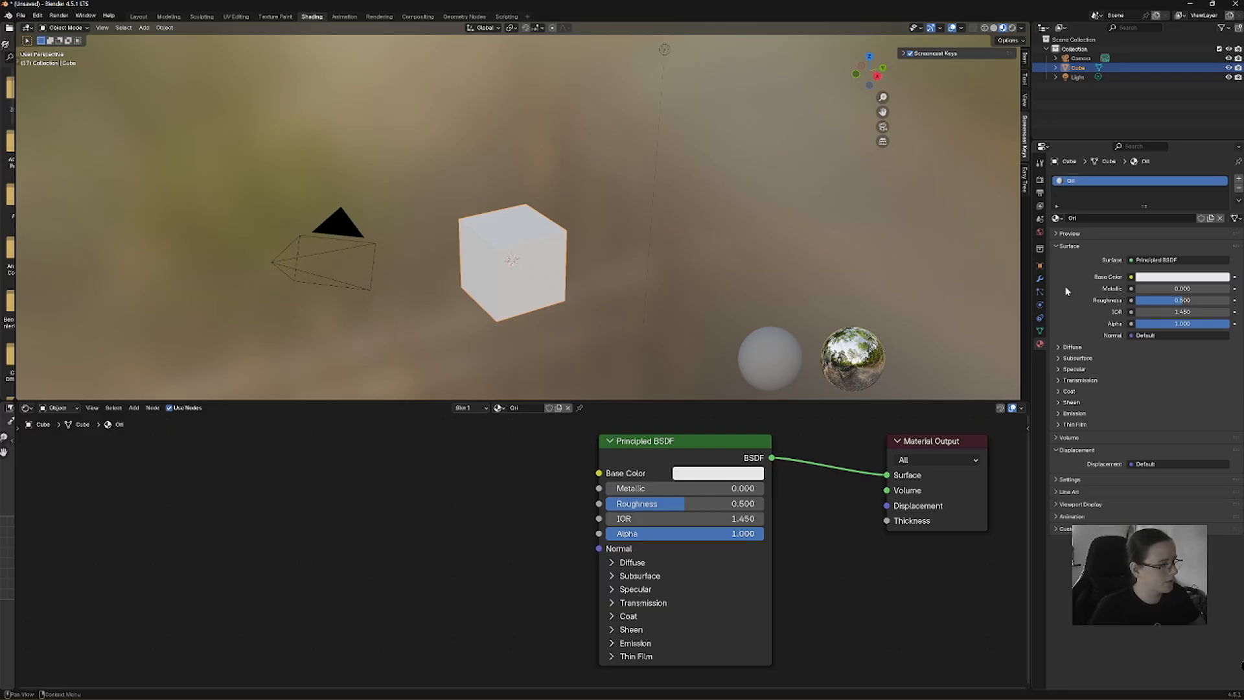
# Display the cube close up in Rendered shading in the Shading workspace's viewport.
pyautogui.scroll(5, 538, 248)
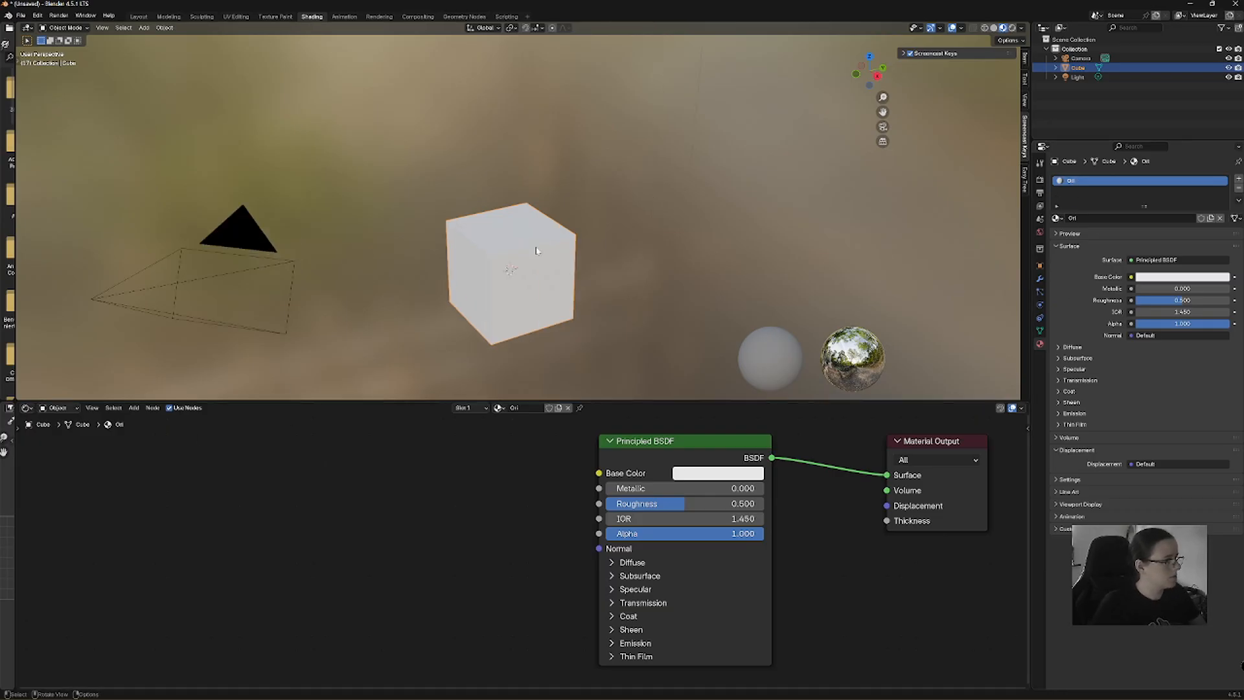
pyautogui.moveTo(564, 298); pyautogui.dragTo(556, 184, button='middle')
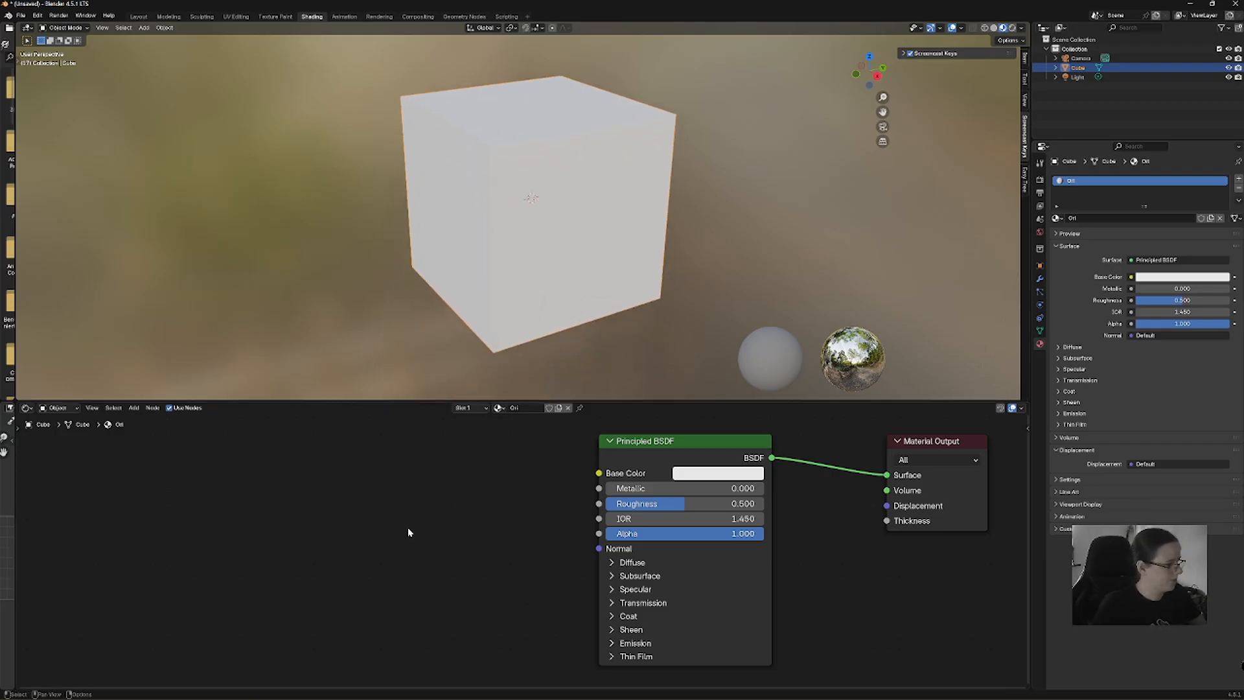
pyautogui.click(1014, 30)
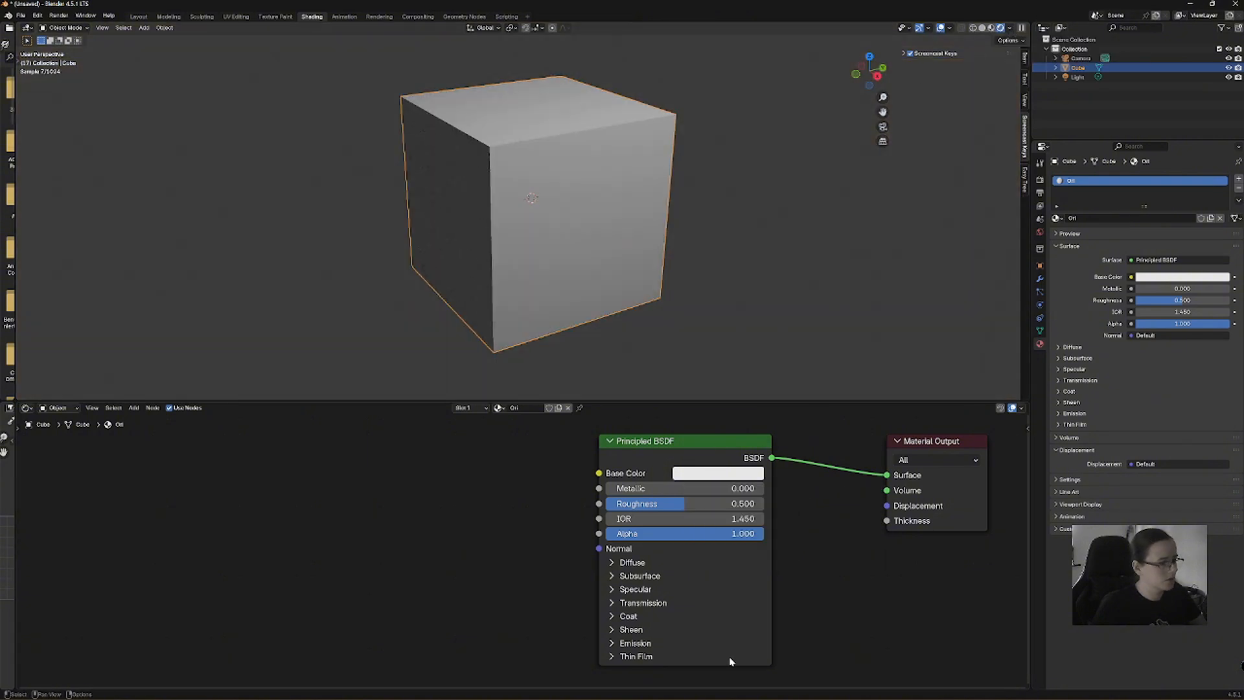
# Set the Principled BSDF's base color to golden yellow #E7BF49FF and its Metallic value to 1.000.
pyautogui.click(680, 478)
pyautogui.moveTo(723, 315); pyautogui.dragTo(709, 325)
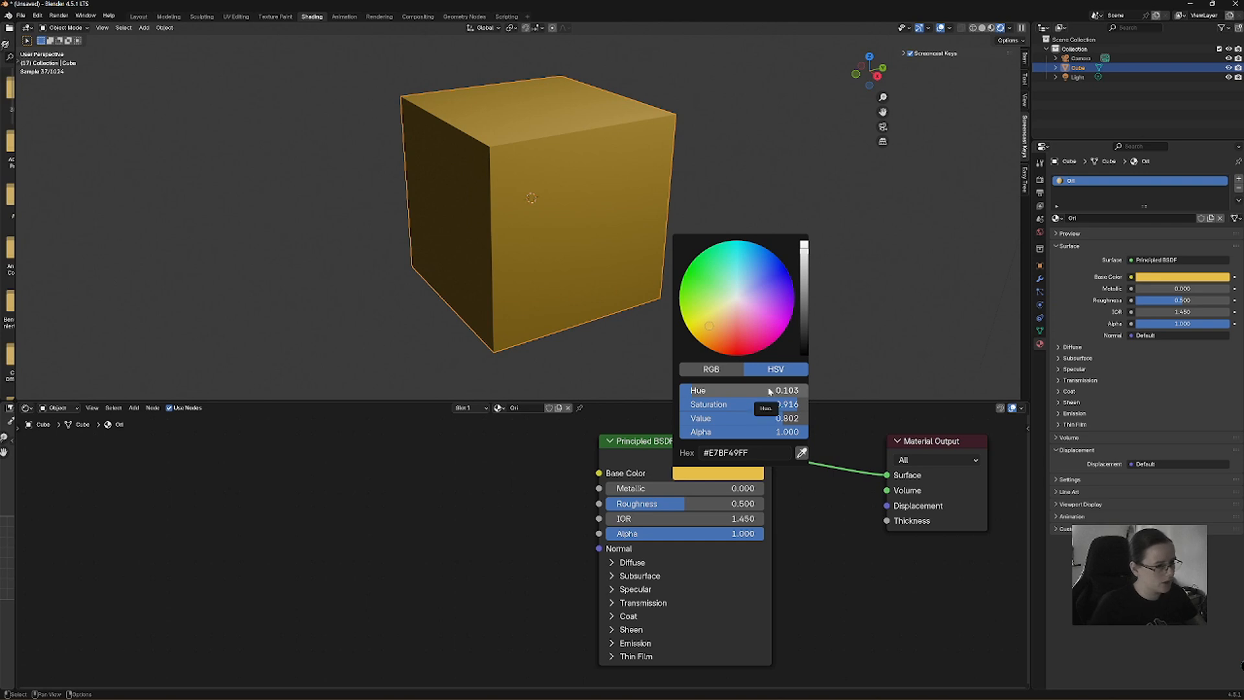
pyautogui.click(720, 369)
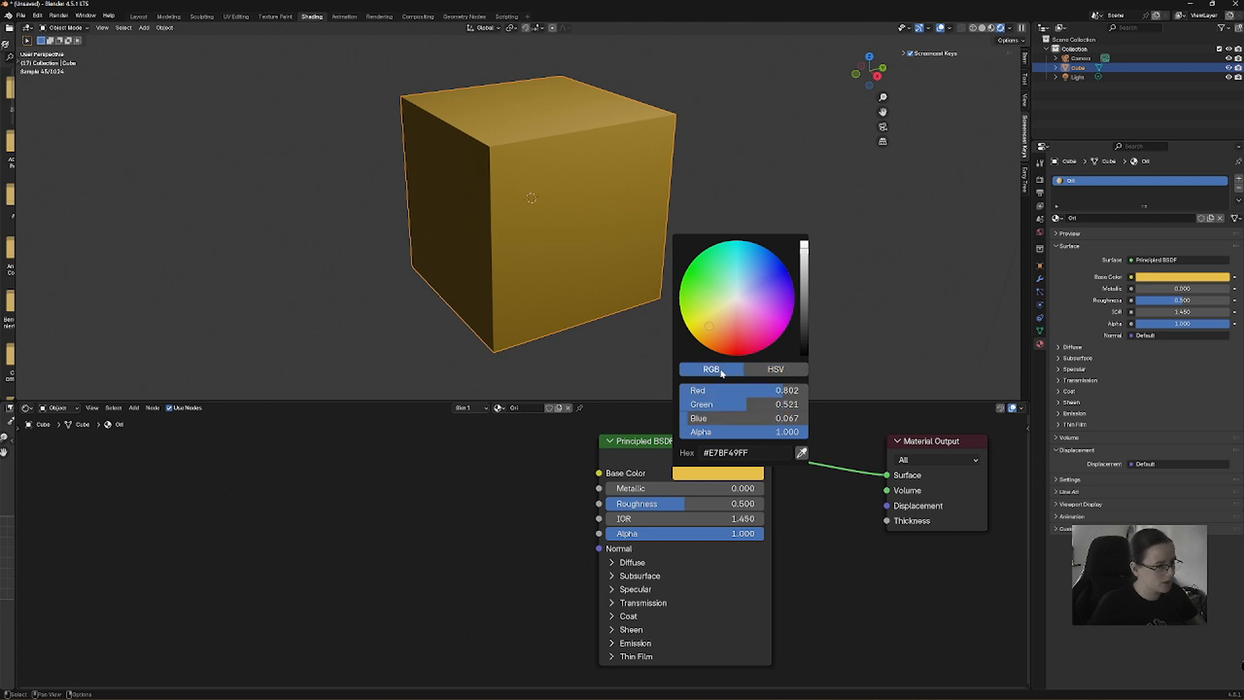
pyautogui.click(785, 370)
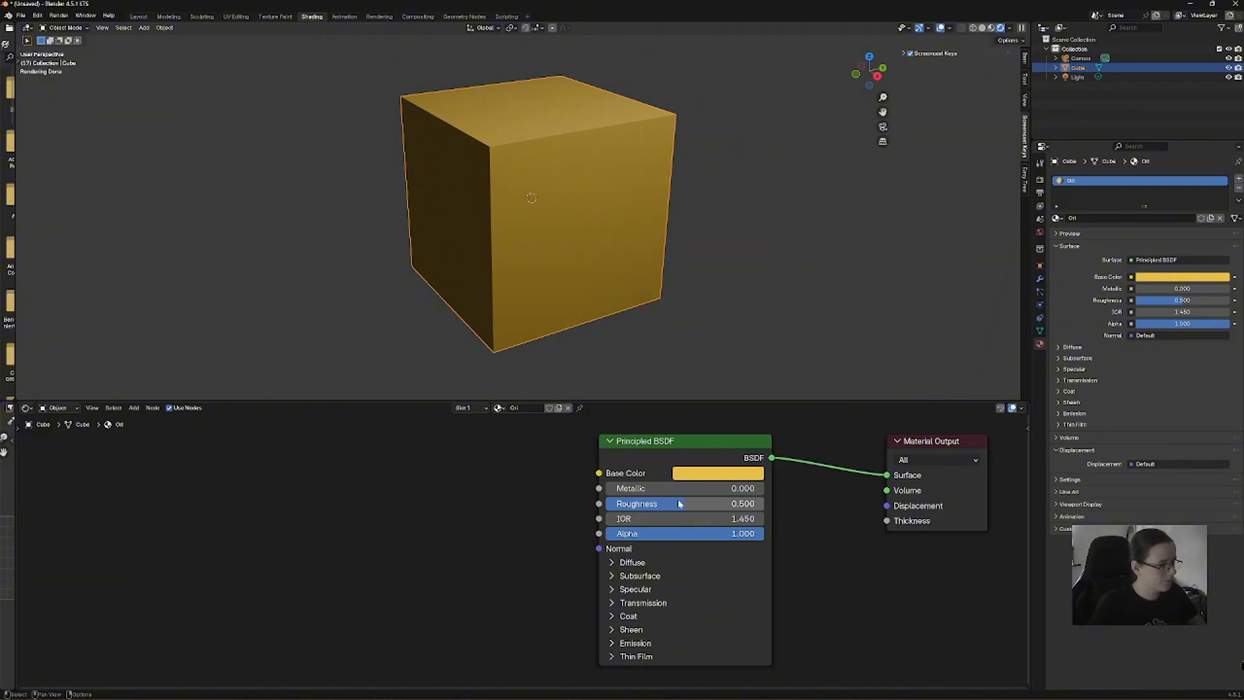
pyautogui.moveTo(622, 490); pyautogui.dragTo(766, 493)
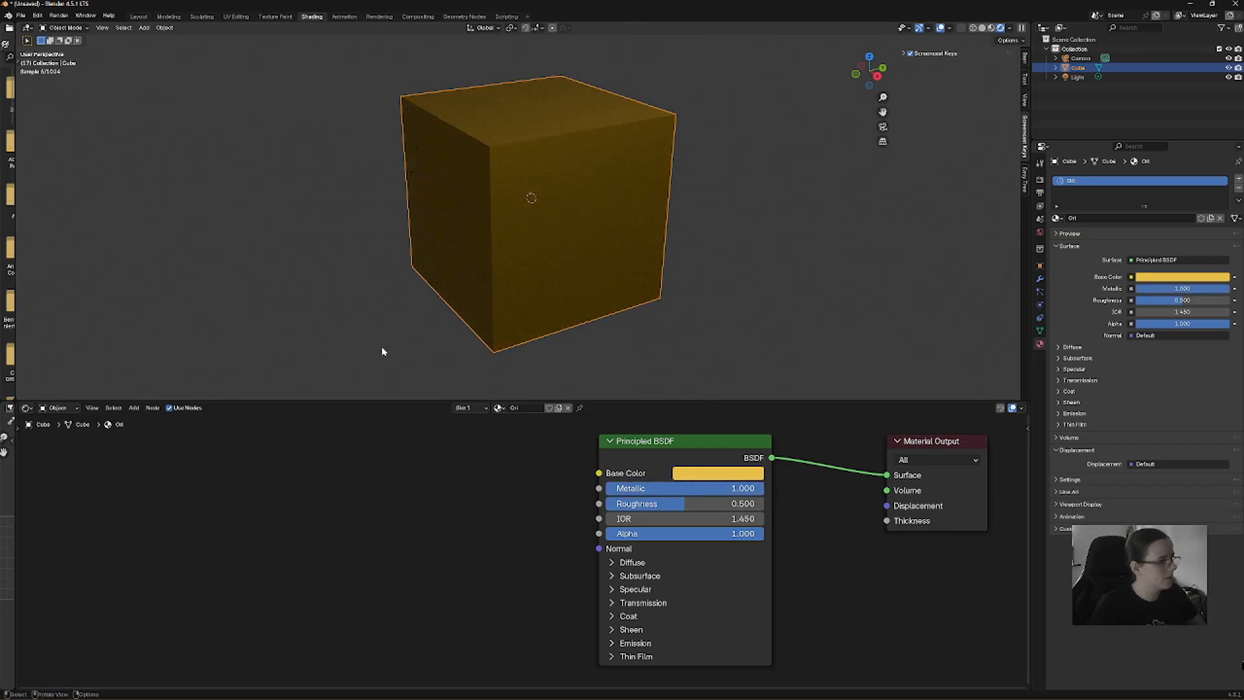
# Add a plane mesh and move it down the Z axis by about 1 m to the cube's underside.
pyautogui.click(144, 28)
pyautogui.moveTo(159, 38)
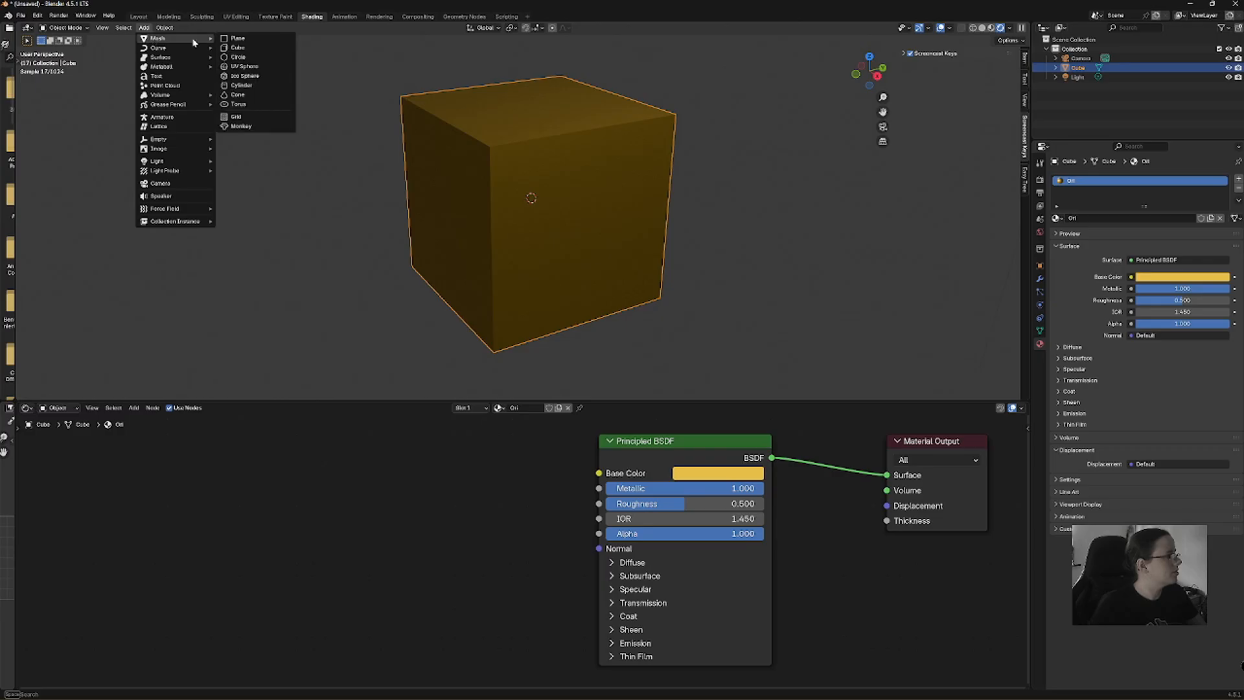
pyautogui.click(236, 39)
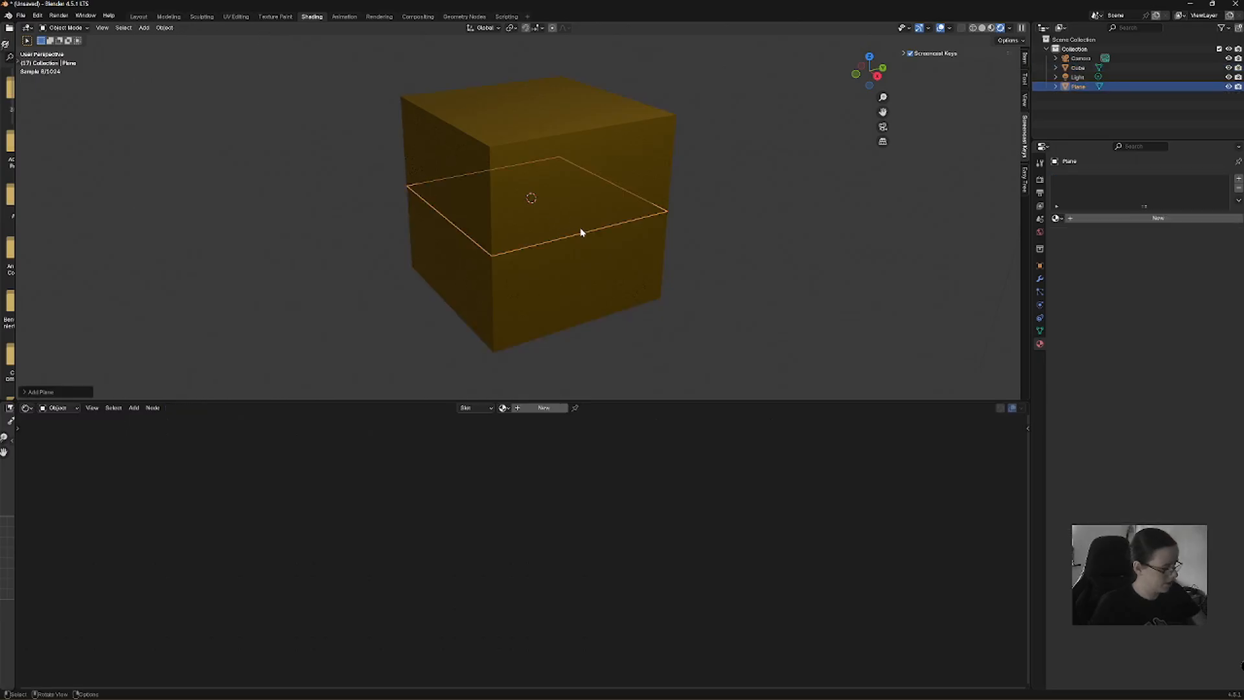
pyautogui.press('g')
pyautogui.press('z')
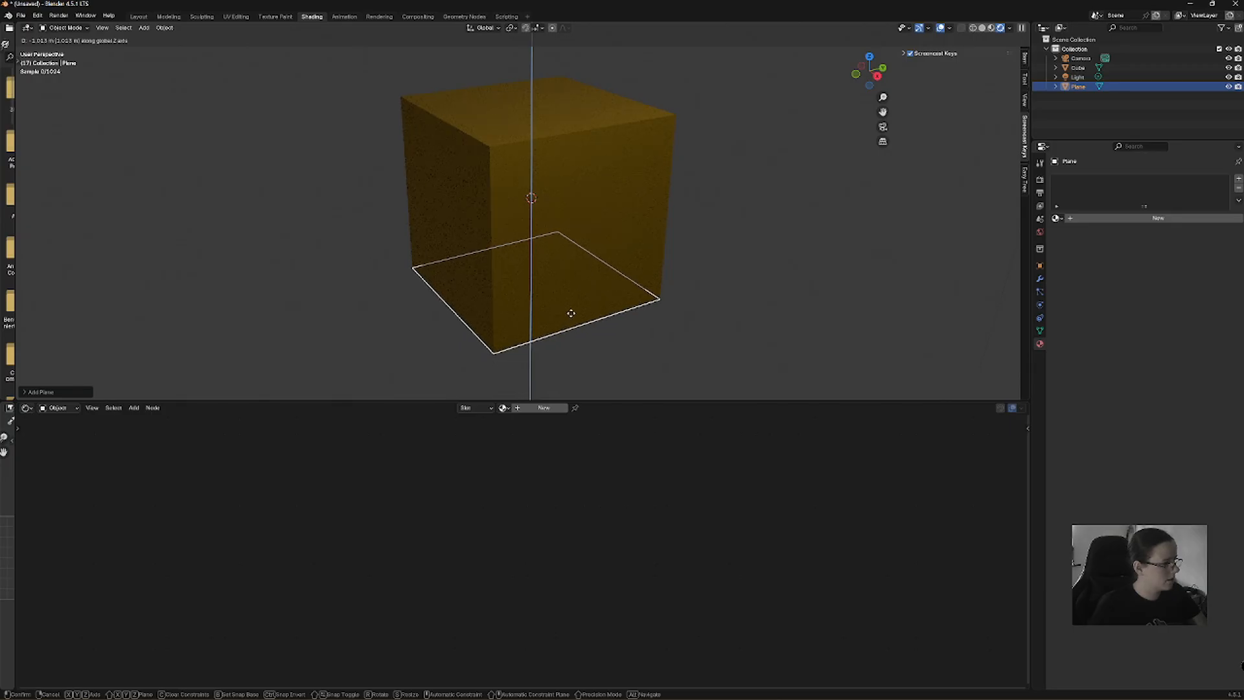
pyautogui.click(570, 313)
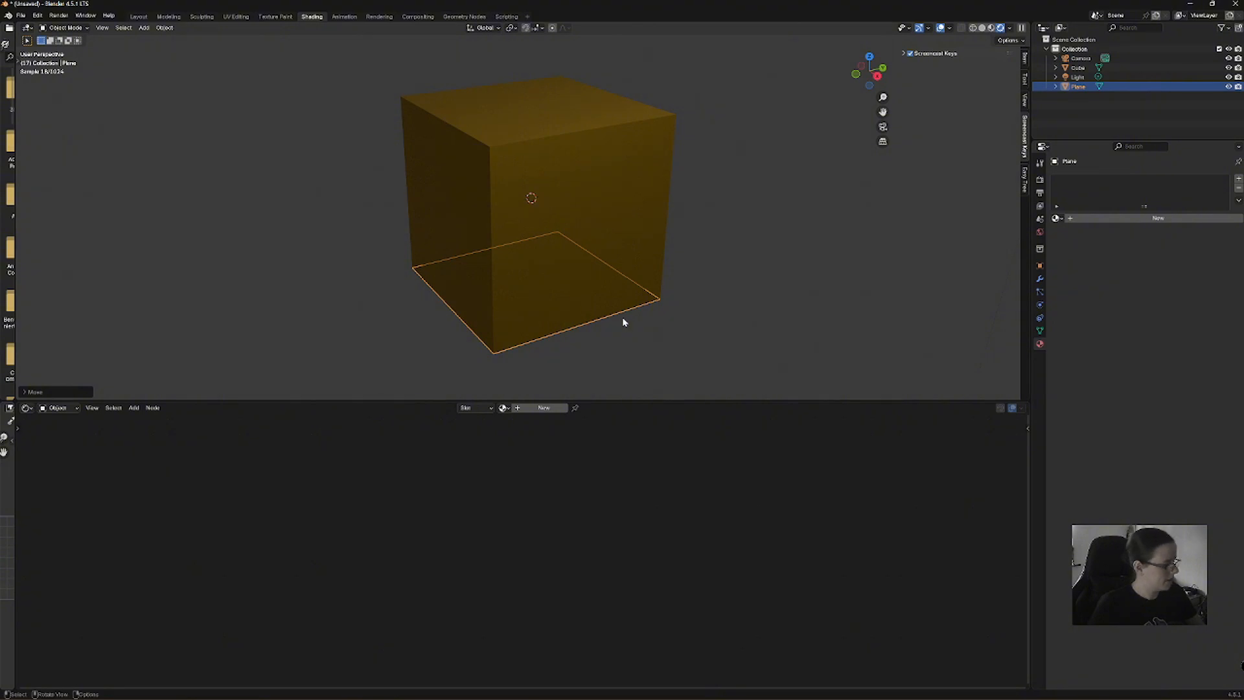
# Delete the plane and add a new plane mesh, moved down the Z axis by about 1 m to the cube's underside.
pyautogui.hotkey('ctrl', 'z')
pyautogui.press('Delete')
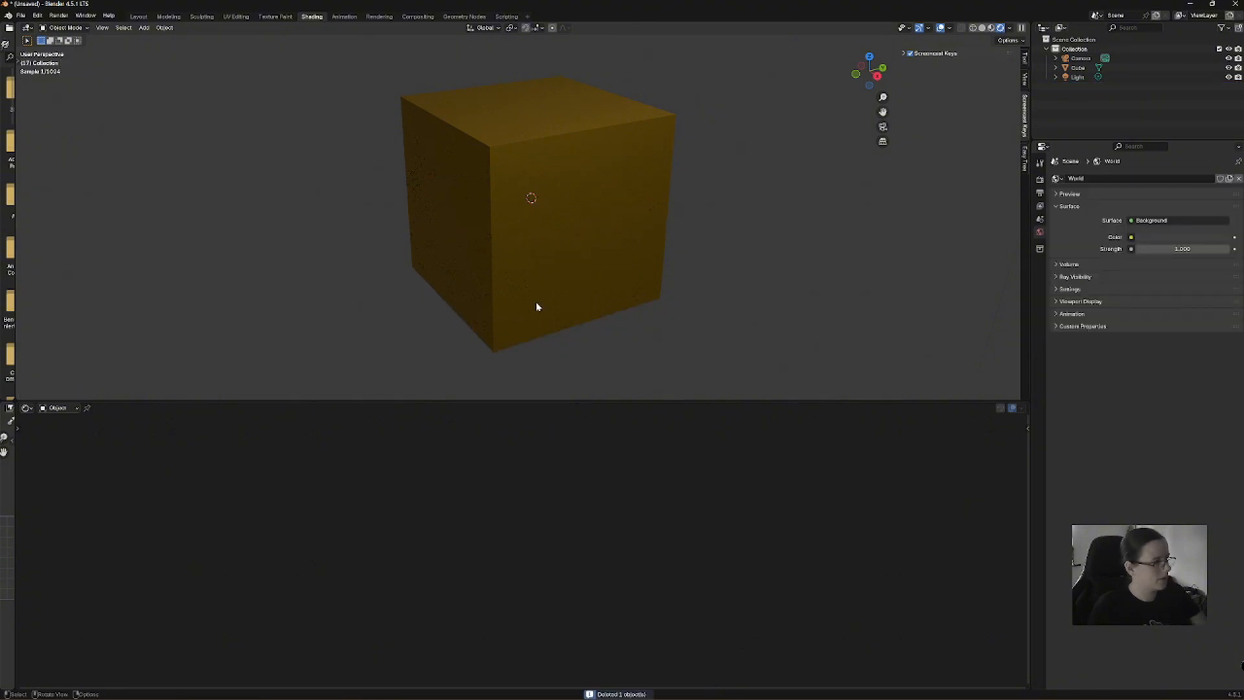
pyautogui.click(143, 28)
pyautogui.moveTo(162, 41)
pyautogui.click(263, 43)
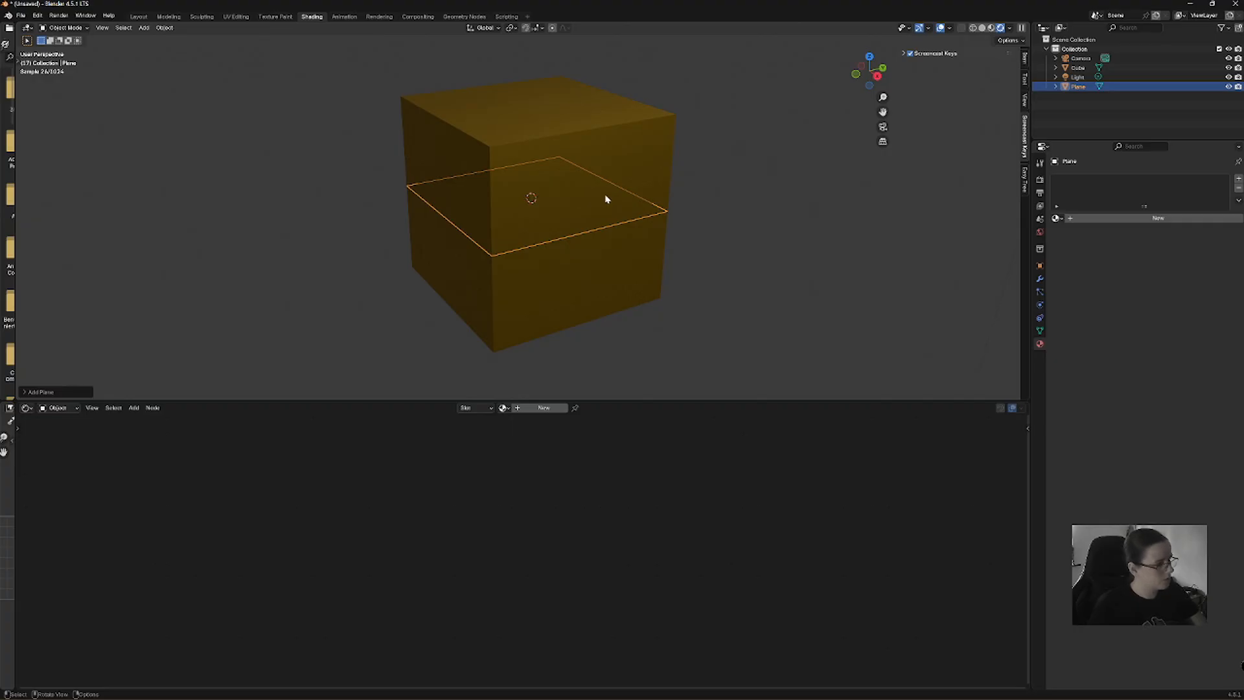
pyautogui.press('g')
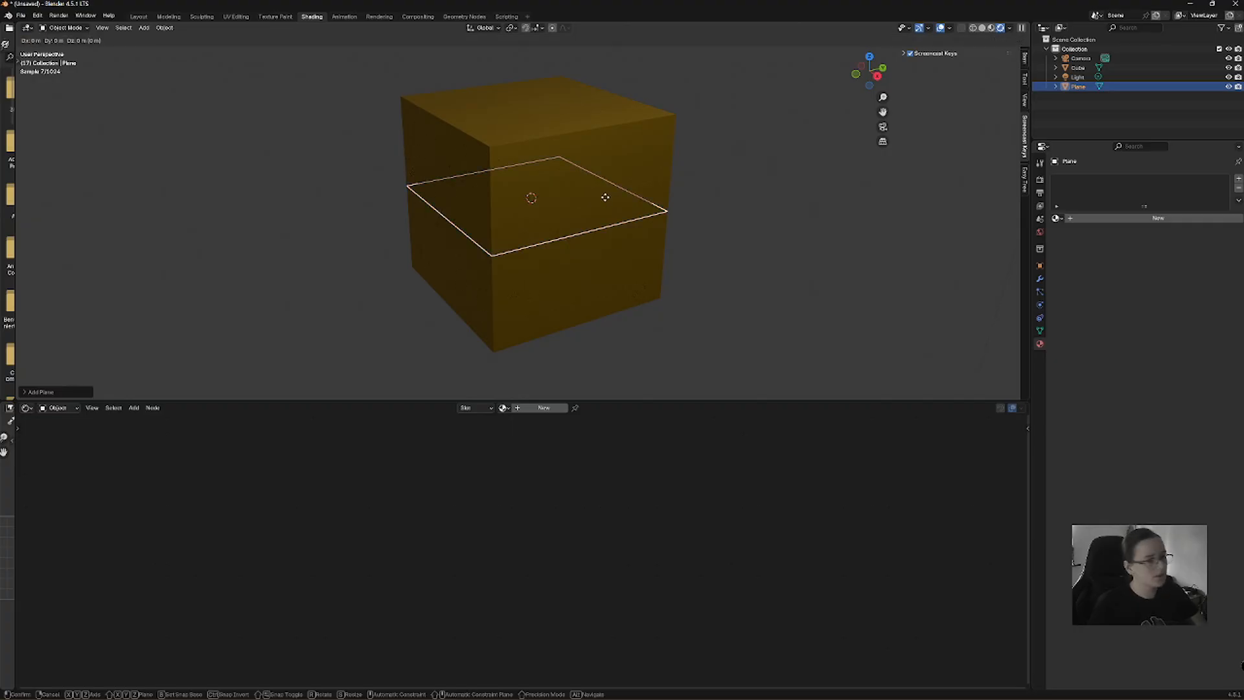
pyautogui.moveTo(605, 197); pyautogui.dragTo(588, 101, button='middle')
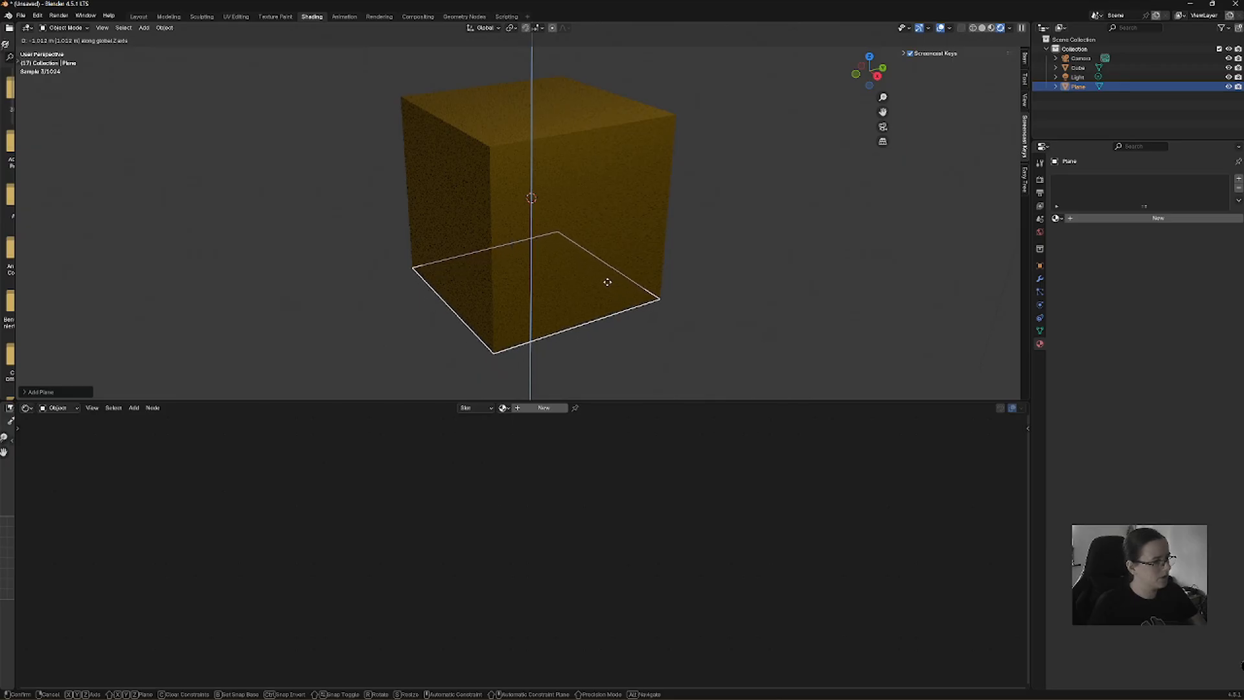
pyautogui.click(607, 282)
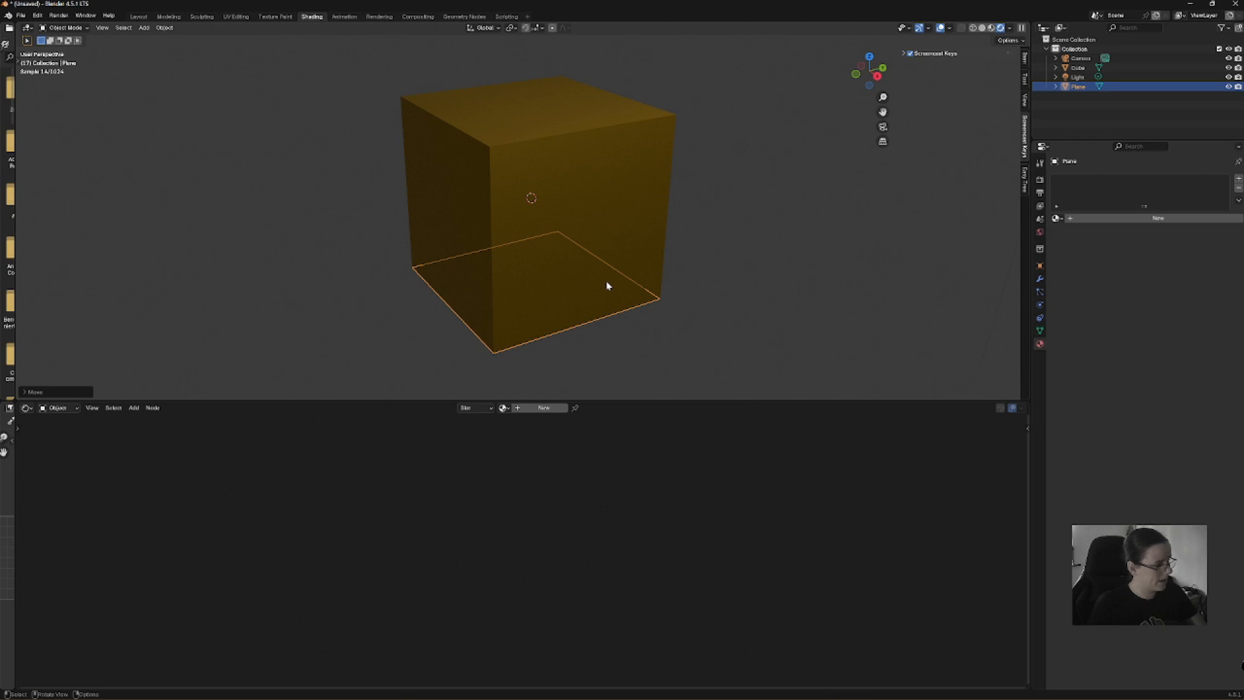
# Scale the plane up into a wide floor extending well beyond the cube on all sides.
pyautogui.press('s')
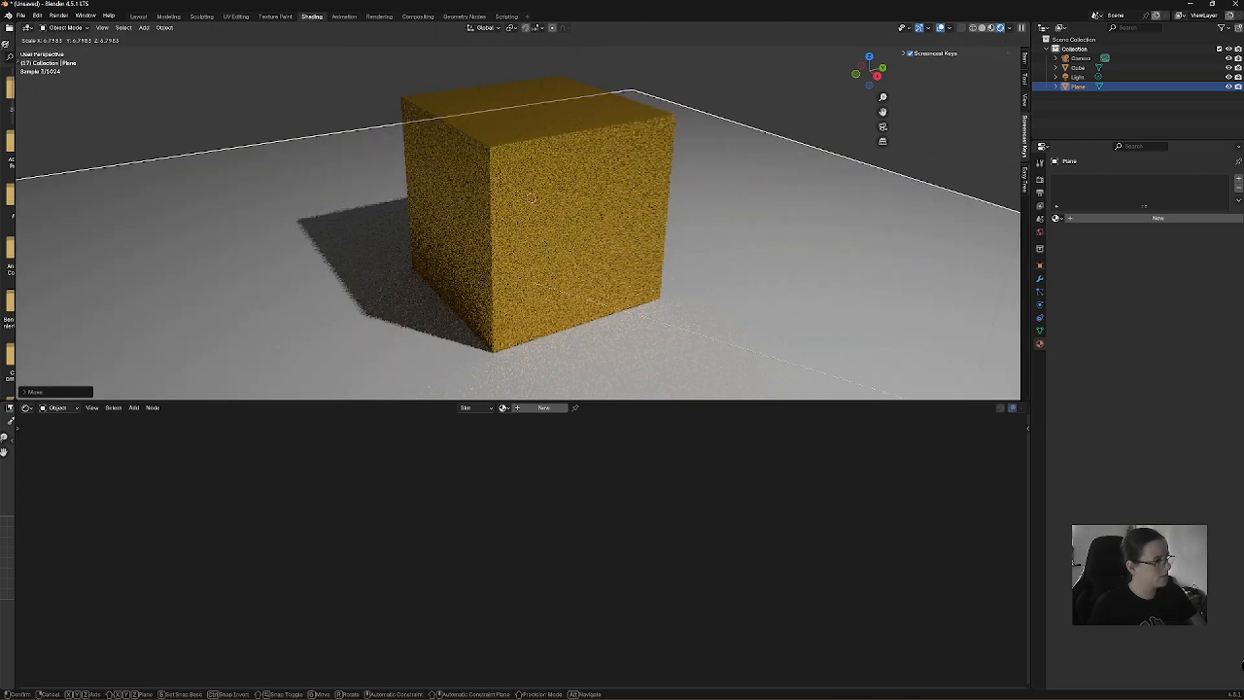
pyautogui.click(224, 121)
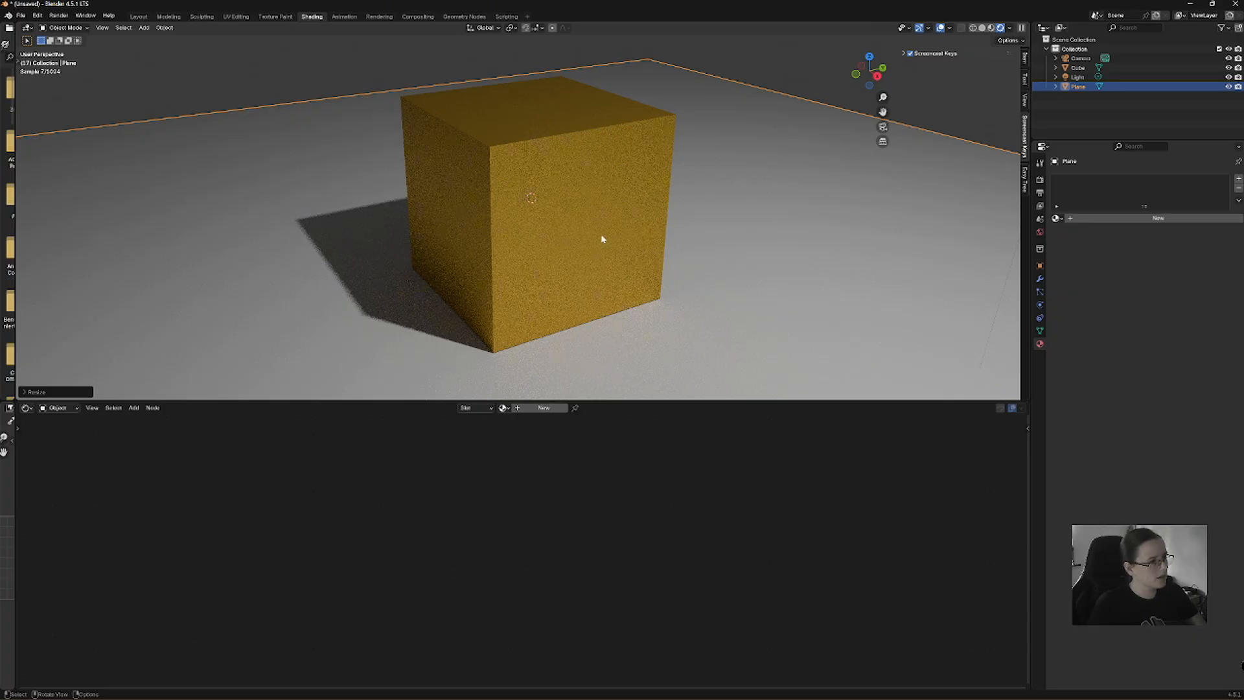
pyautogui.scroll(-3, 735, 228)
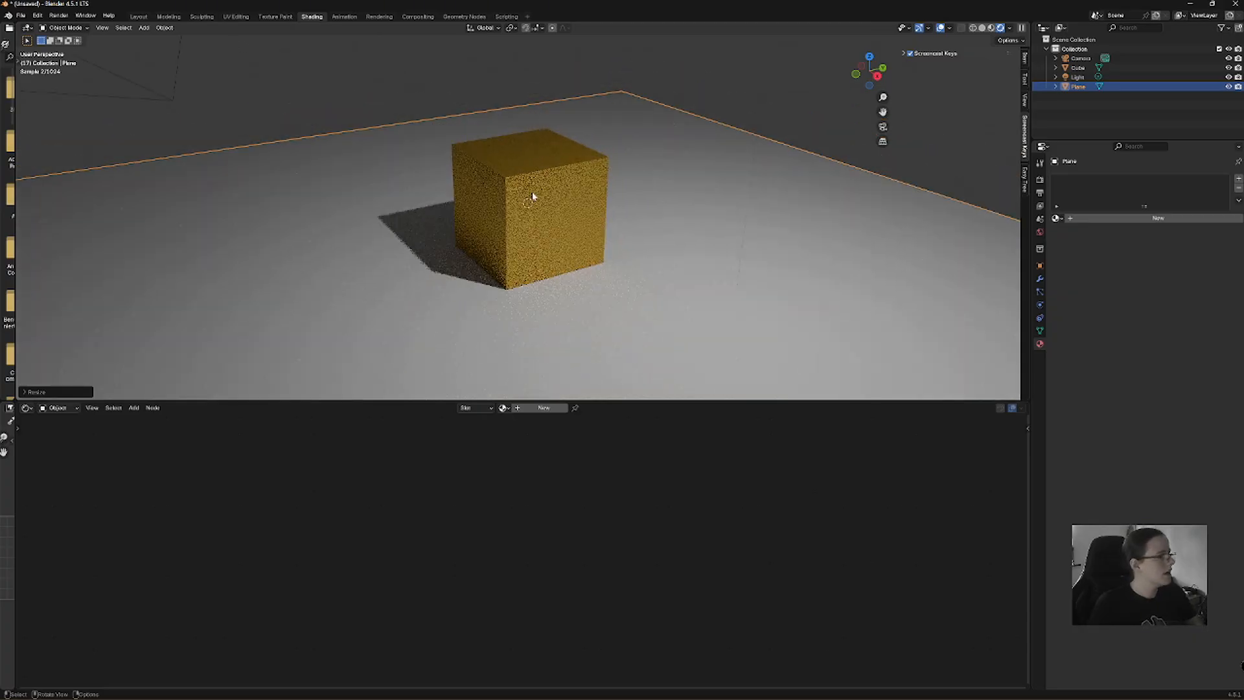
# Add a UV sphere and move it along the X axis so it stands clear in front of the cube.
pyautogui.click(149, 31)
pyautogui.moveTo(184, 38)
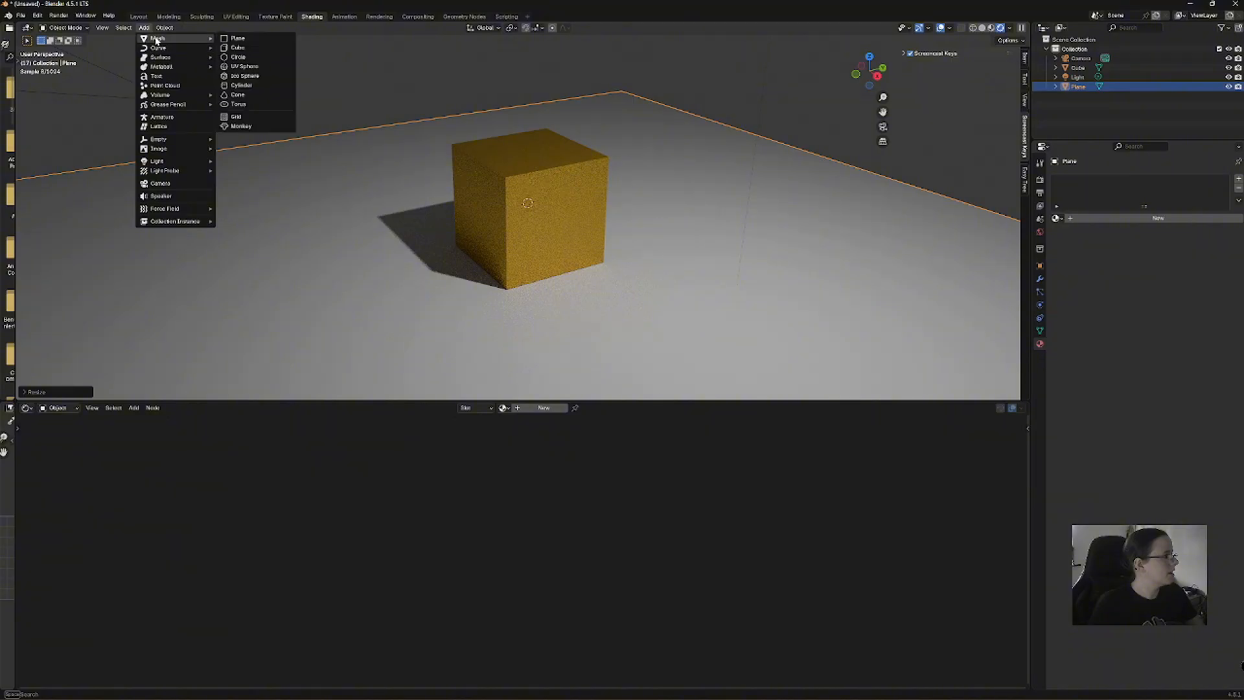
pyautogui.click(245, 66)
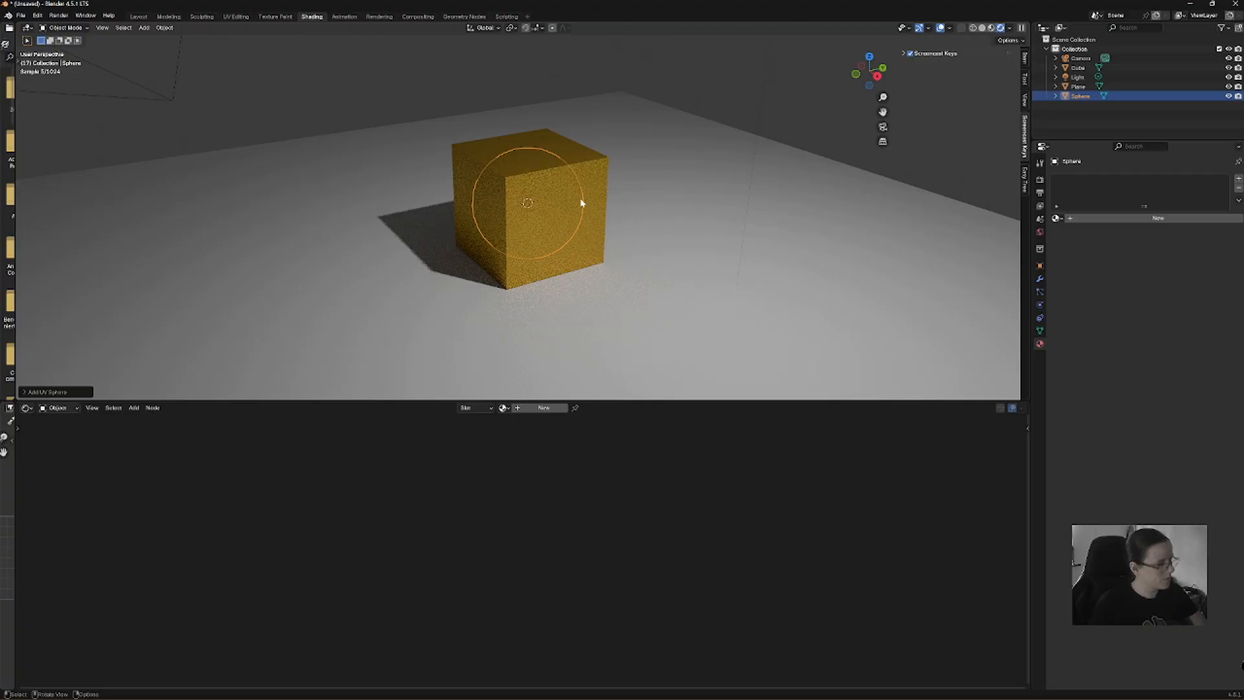
pyautogui.press('g')
pyautogui.press('x')
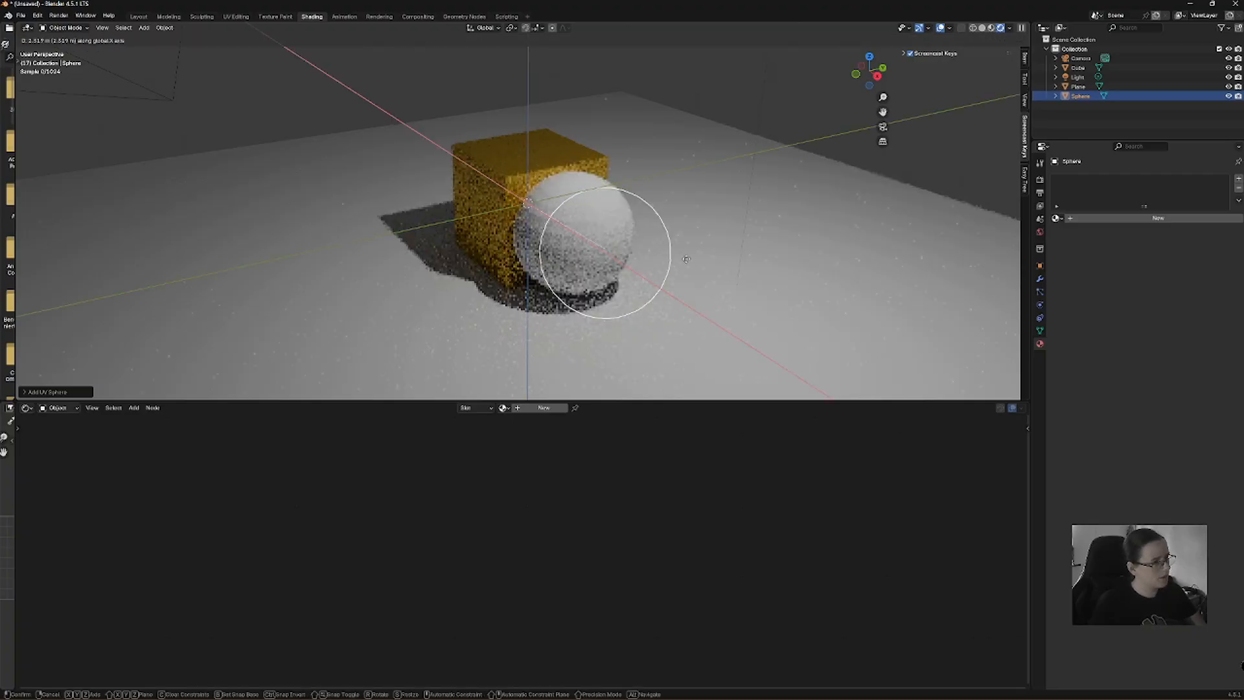
pyautogui.click(869, 319)
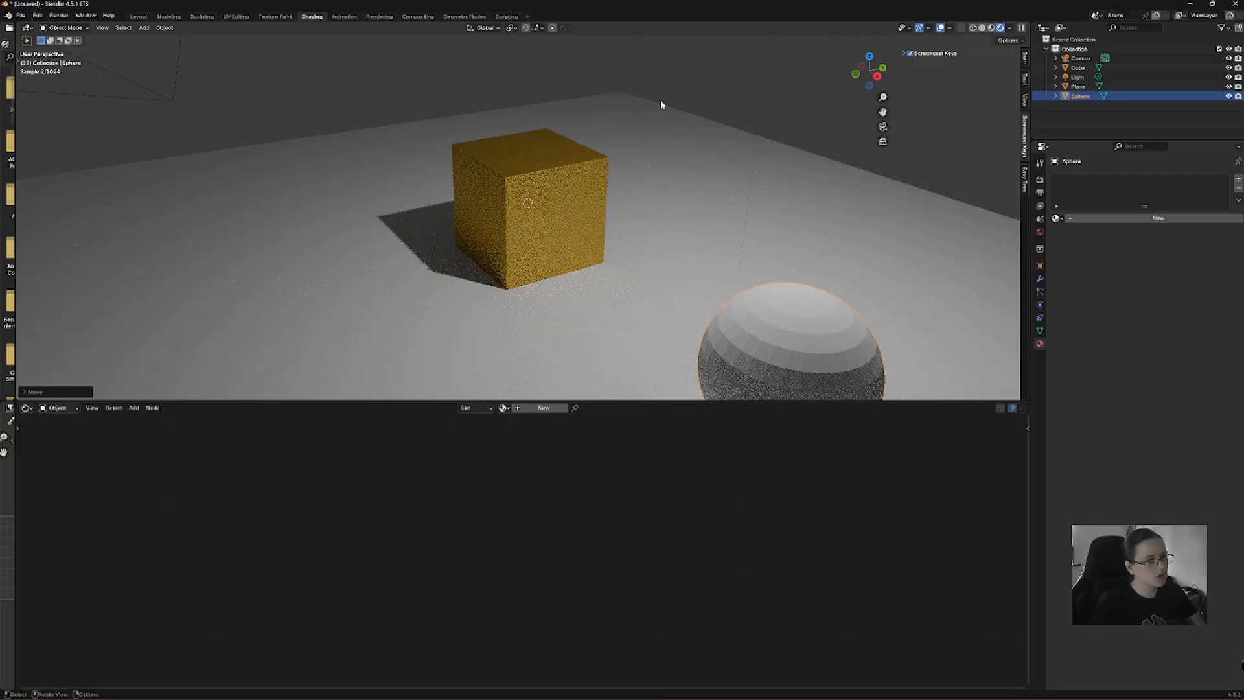
# View the scene in Solid and Material Preview shading, ending back in Rendered shading.
pyautogui.click(984, 29)
pyautogui.click(993, 28)
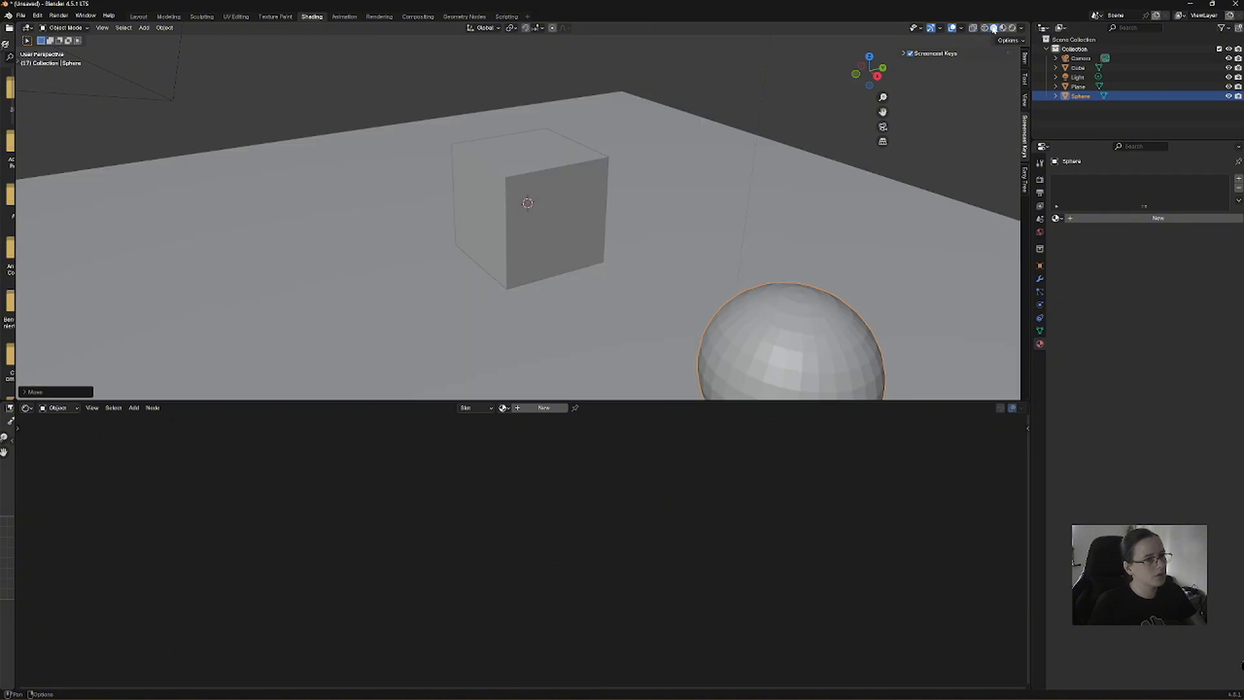
pyautogui.click(1002, 28)
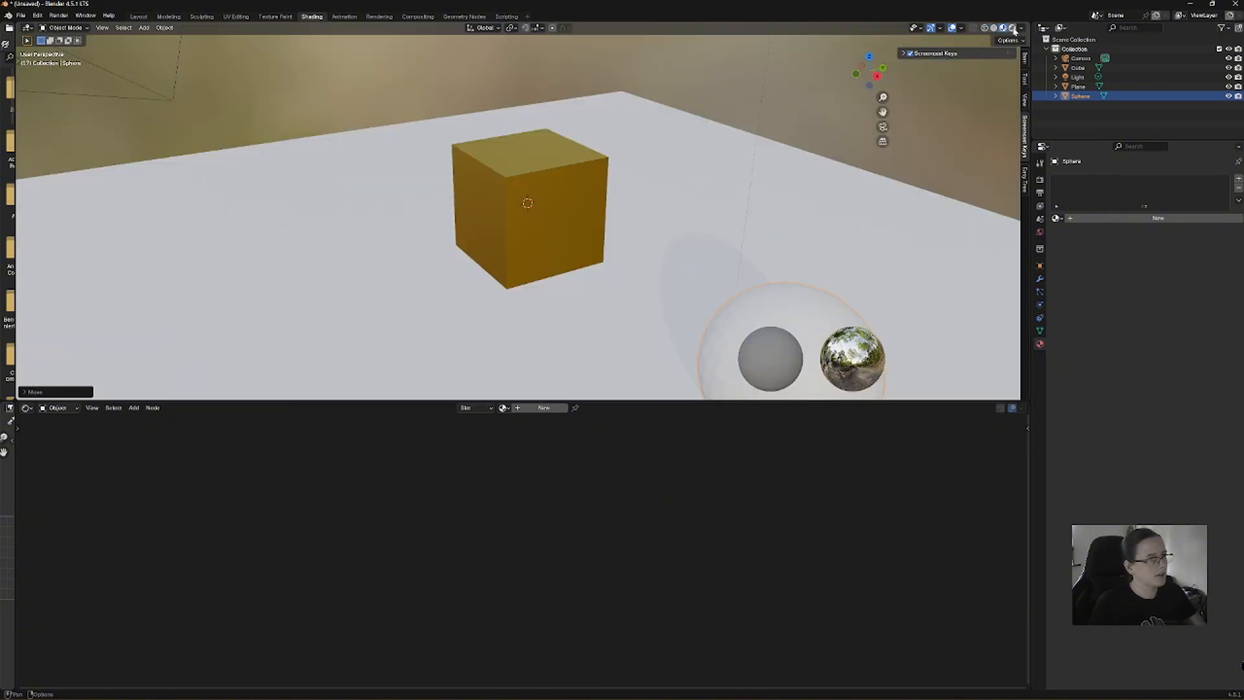
pyautogui.click(1012, 28)
# Apply Shade Smooth to the UV sphere.
pyautogui.rightClick(809, 330)
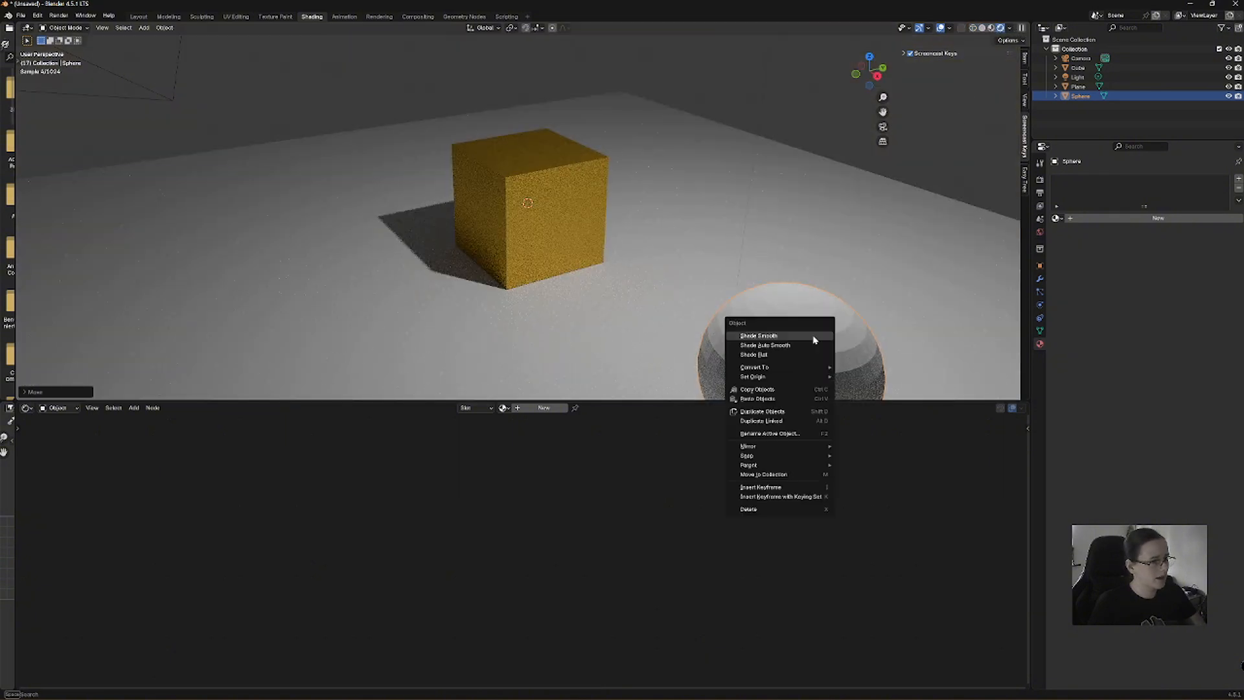
pyautogui.click(810, 333)
pyautogui.scroll(-2, 712, 315)
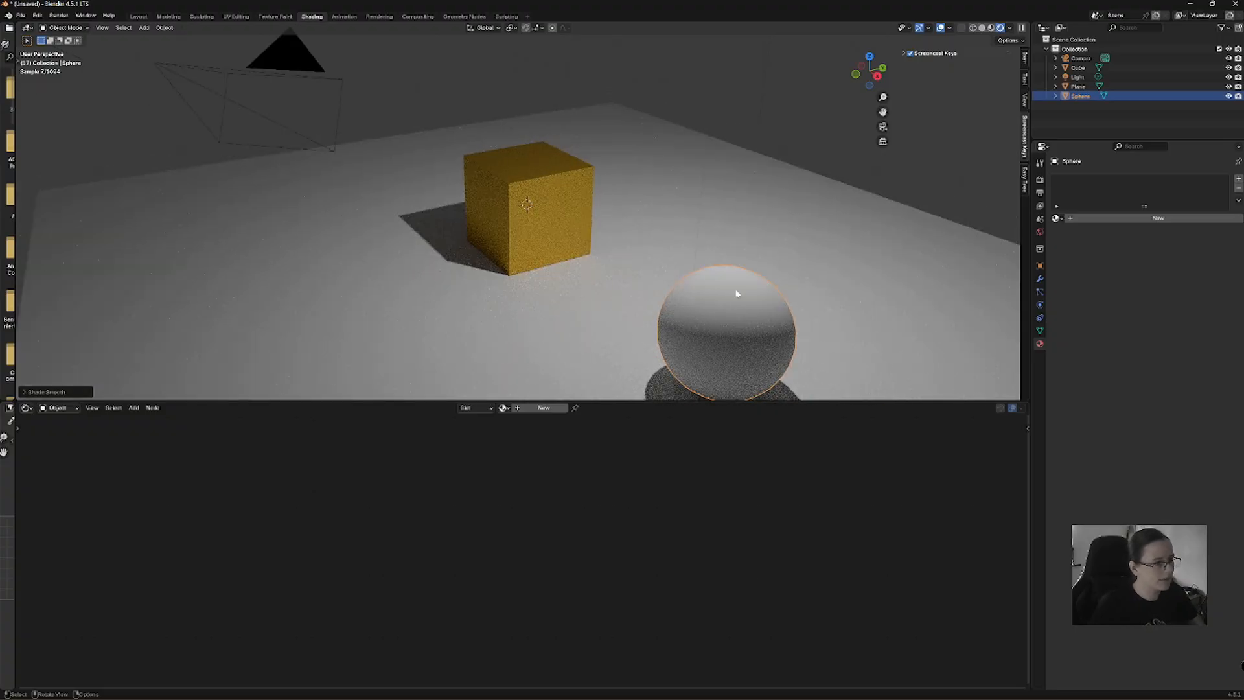
# Create a new material named "Green S" on the sphere and set its base color to bright green.
pyautogui.click(1115, 219)
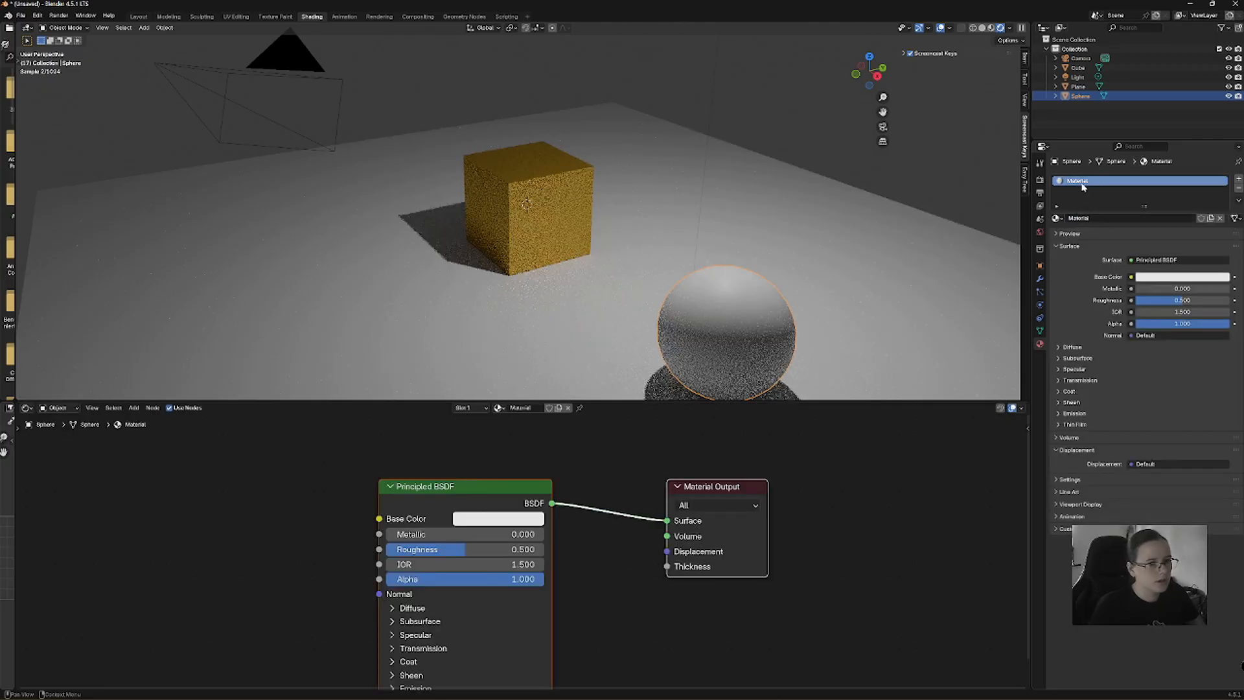
pyautogui.doubleClick(1083, 184)
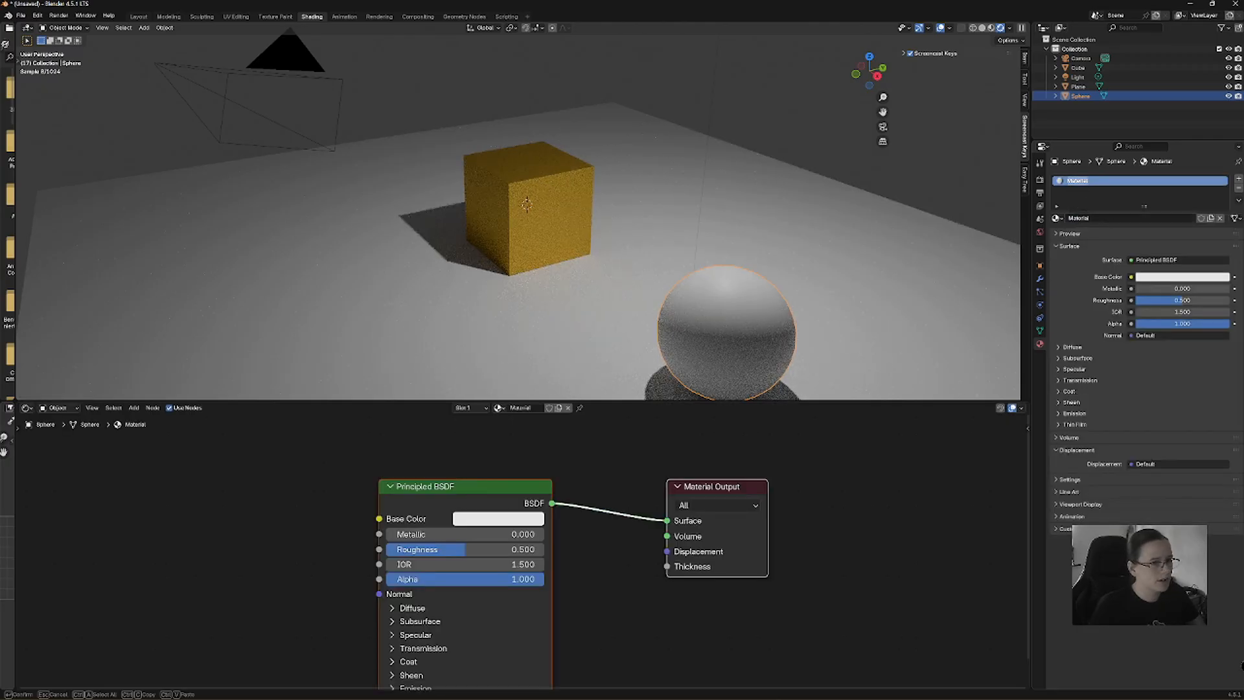
pyautogui.write('G')
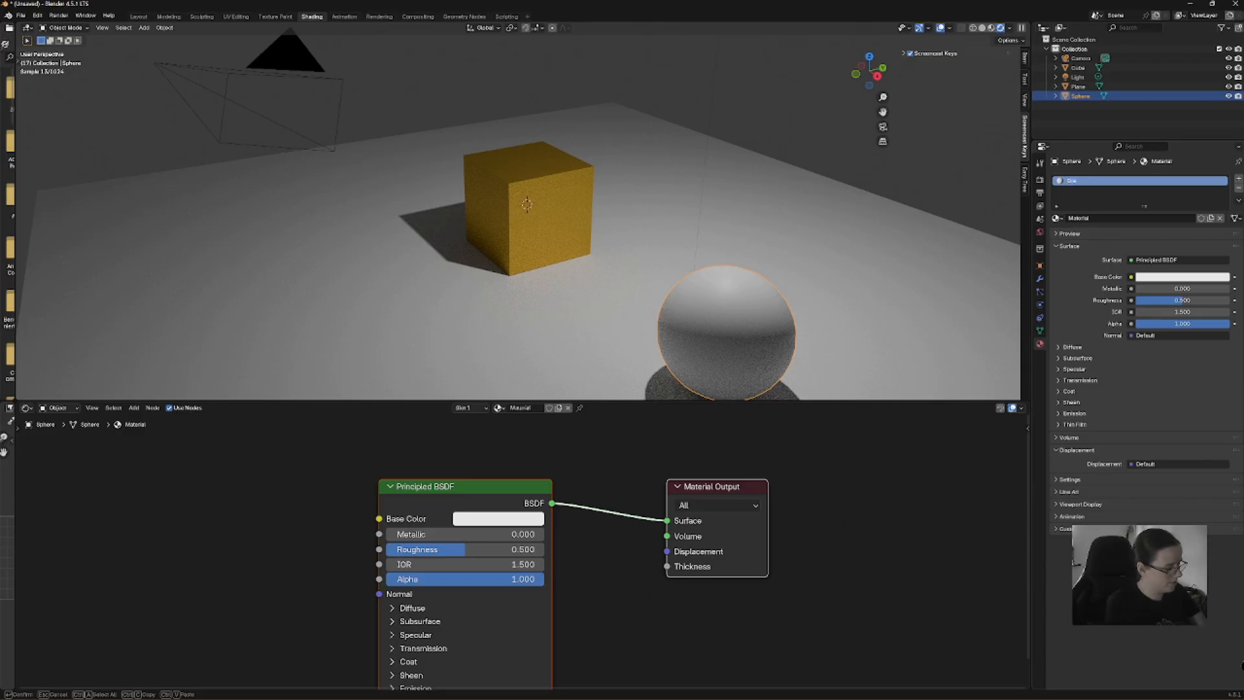
pyautogui.write('reen')
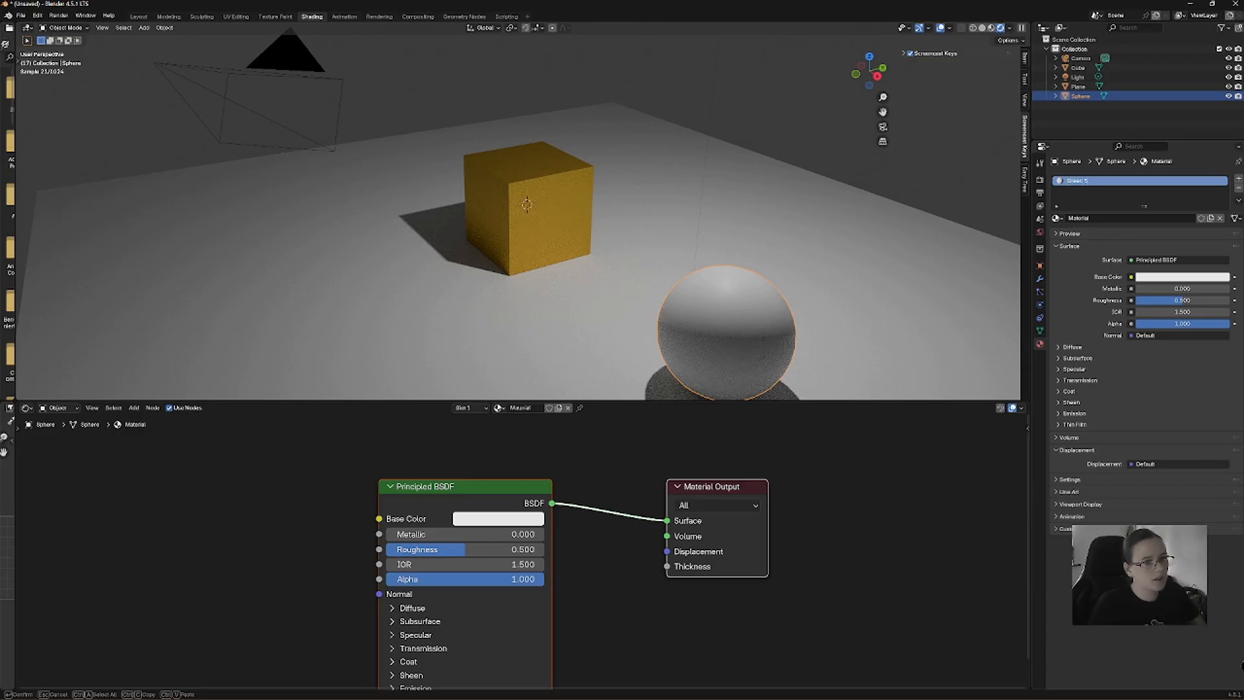
pyautogui.write(' S')
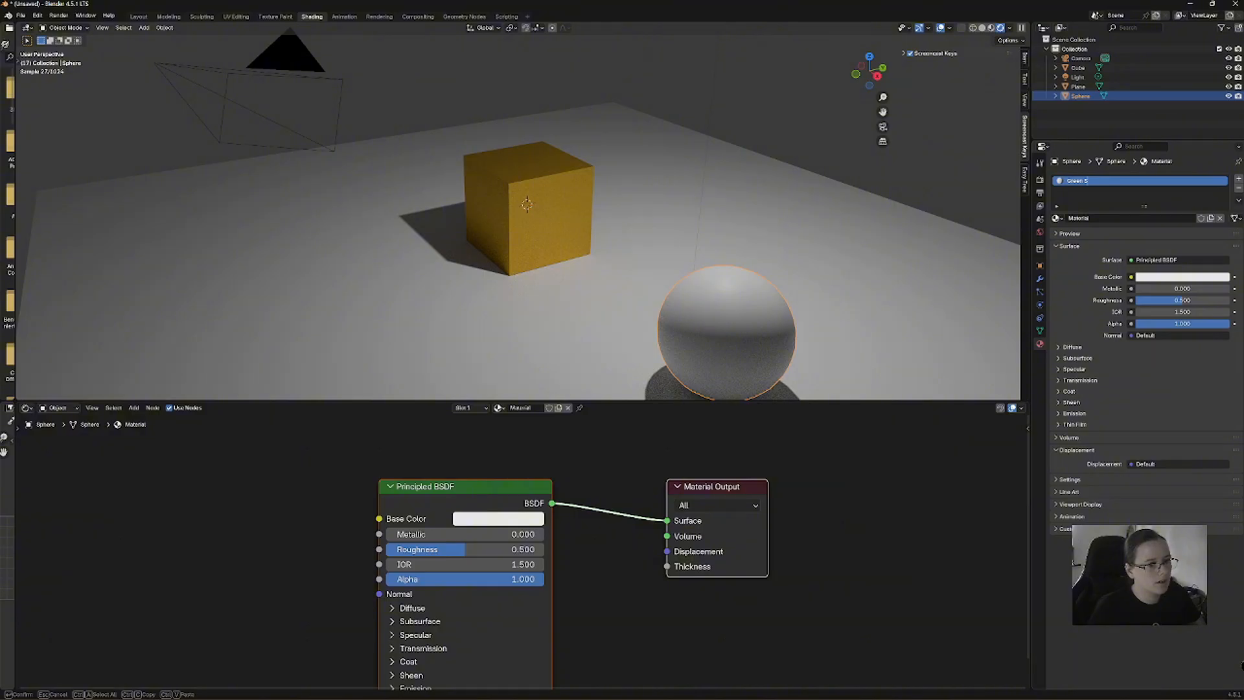
pyautogui.press('Return')
pyautogui.click(1183, 277)
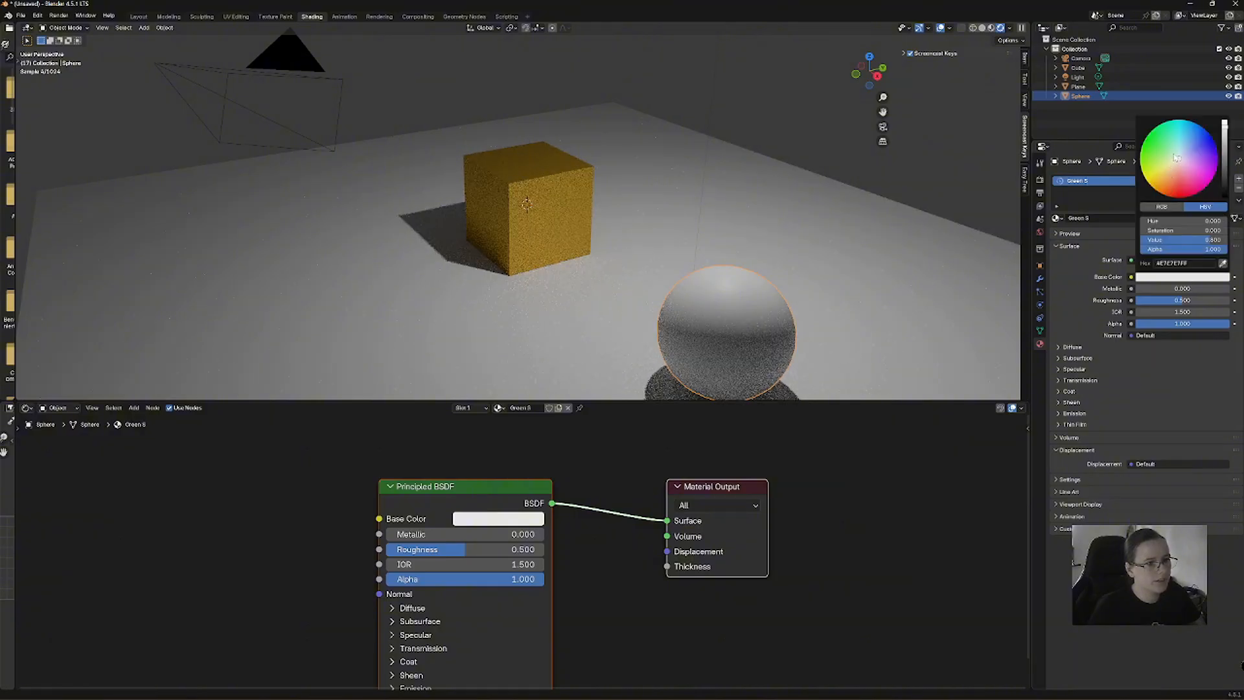
pyautogui.moveTo(1176, 158); pyautogui.dragTo(1140, 146)
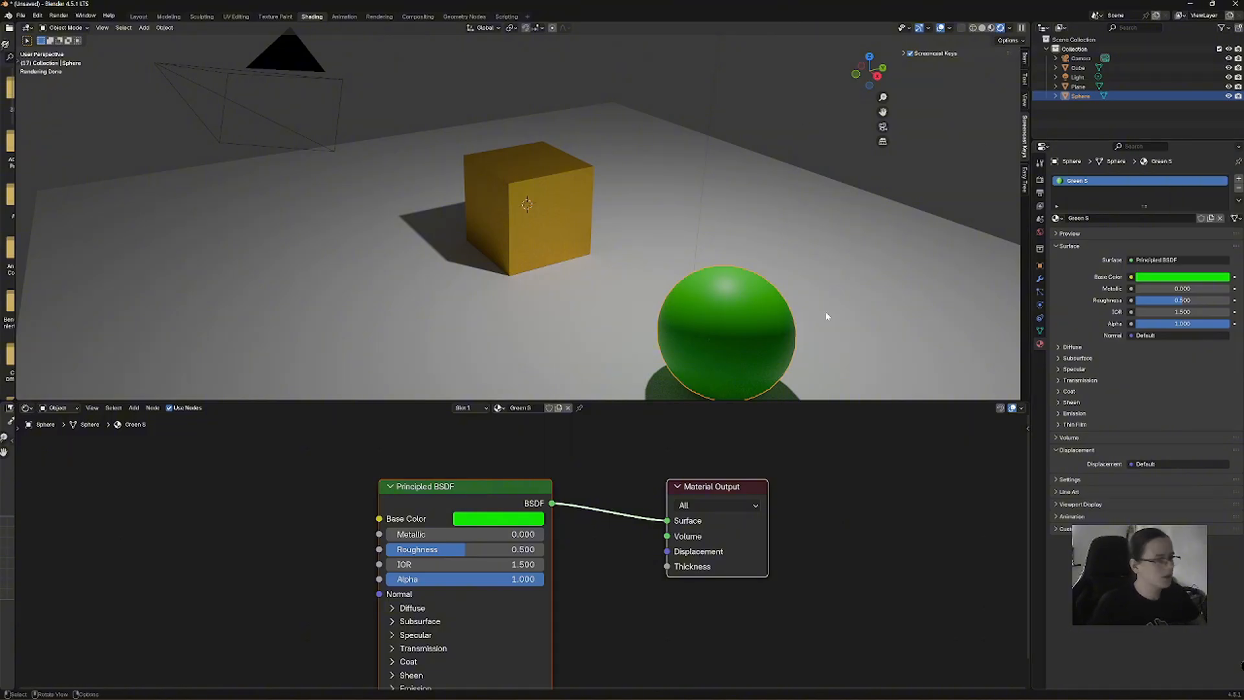
# Set the Roughness of the golden cube's Principled BSDF to 0.000.
pyautogui.moveTo(677, 216); pyautogui.dragTo(481, 222, button='middle')
pyautogui.click(483, 222)
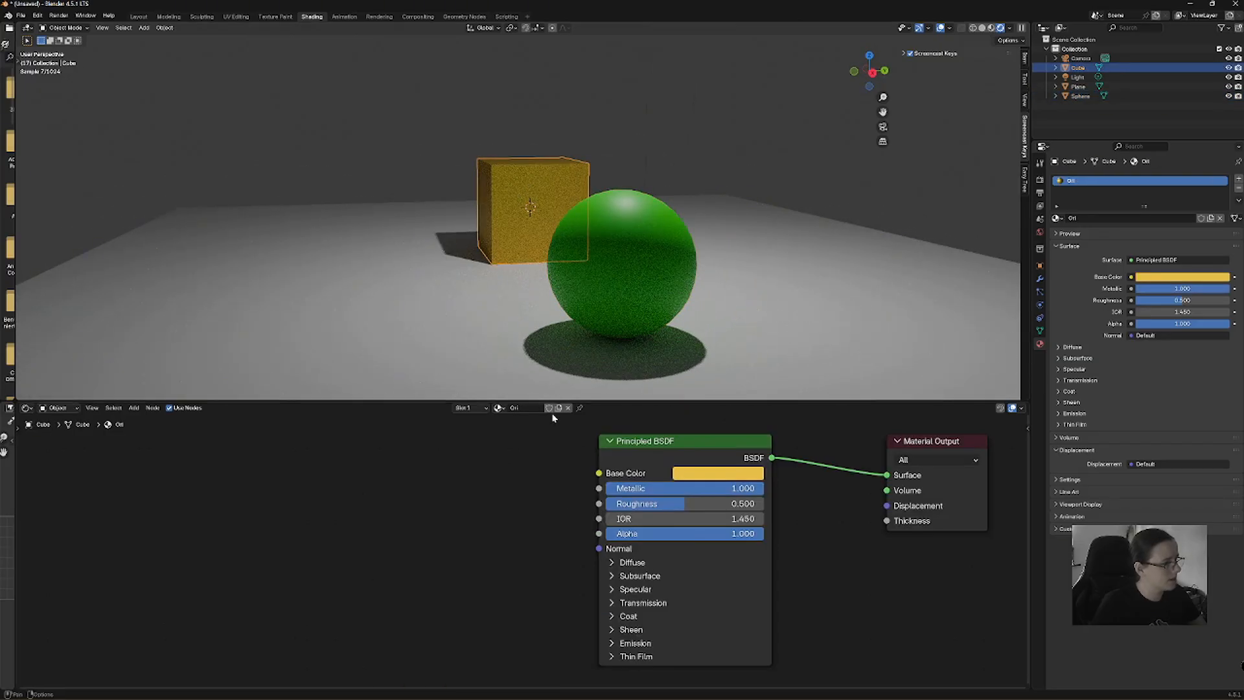
pyautogui.moveTo(704, 512); pyautogui.dragTo(622, 512)
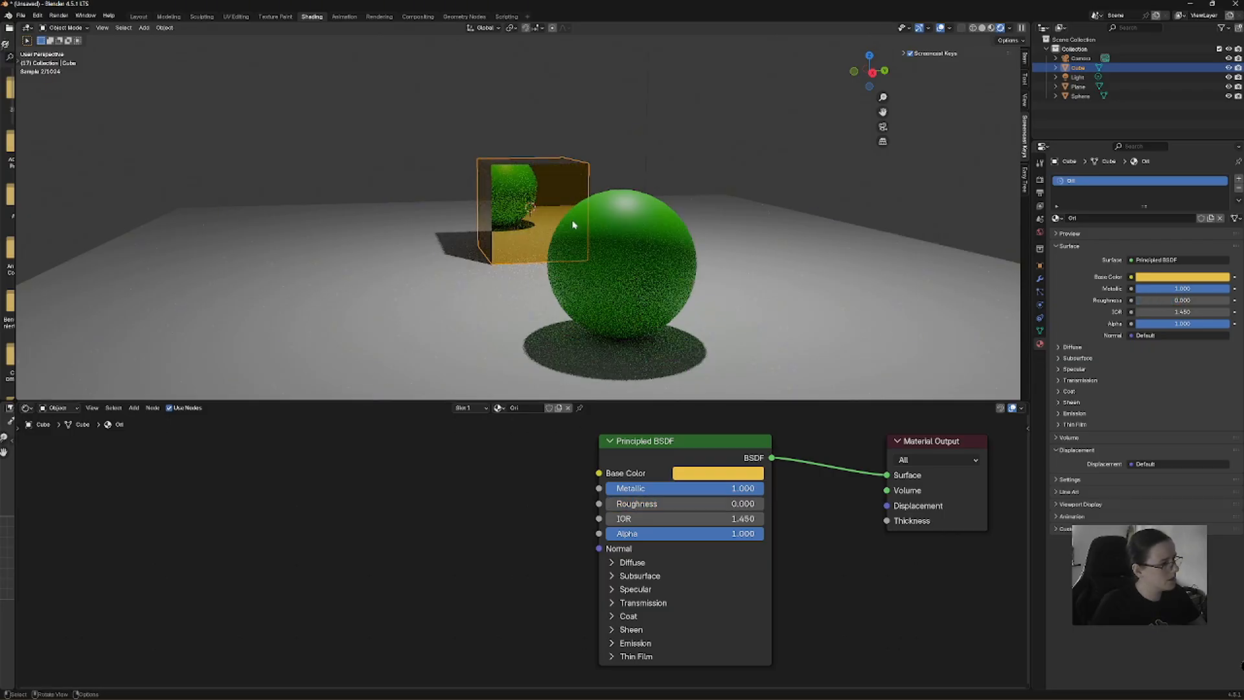
# Scale the green sphere down to about a third of its size in front of the cube.
pyautogui.moveTo(556, 207)
pyautogui.mouseDown(button='middle')
pyautogui.moveTo(514, 209)
pyautogui.moveTo(549, 206)
pyautogui.mouseUp(button='middle')
pyautogui.scroll(2, 548, 206)
pyautogui.click(681, 261)
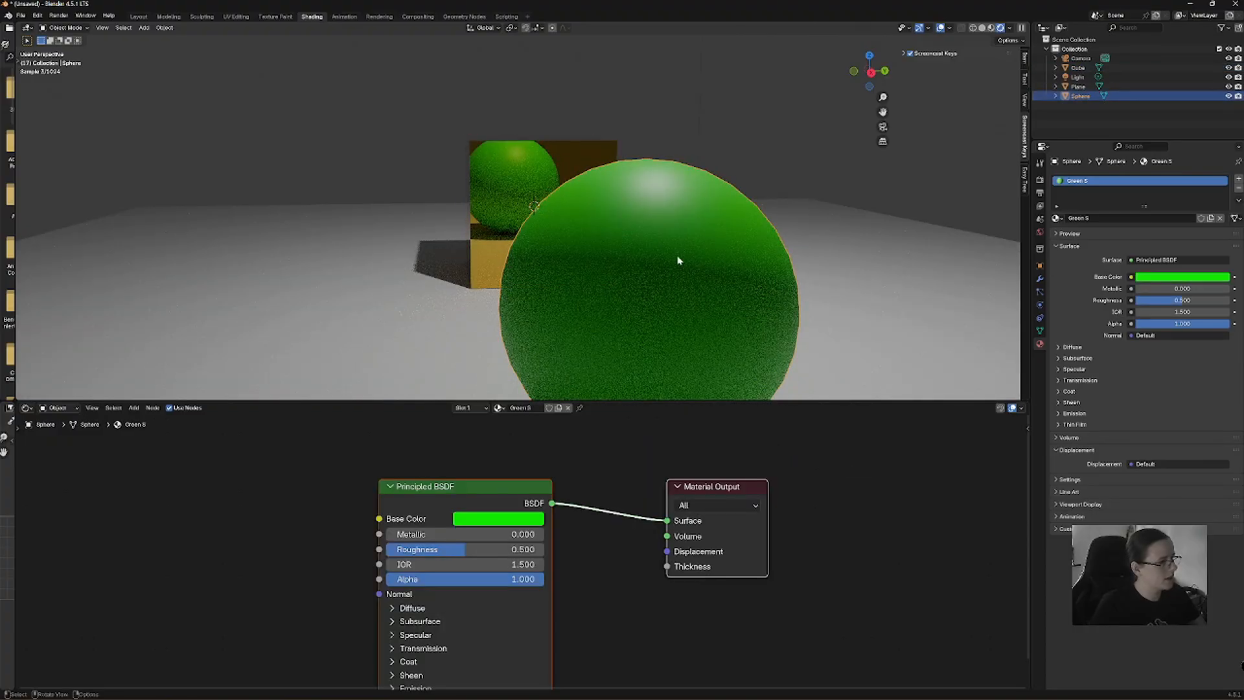
pyautogui.press('s')
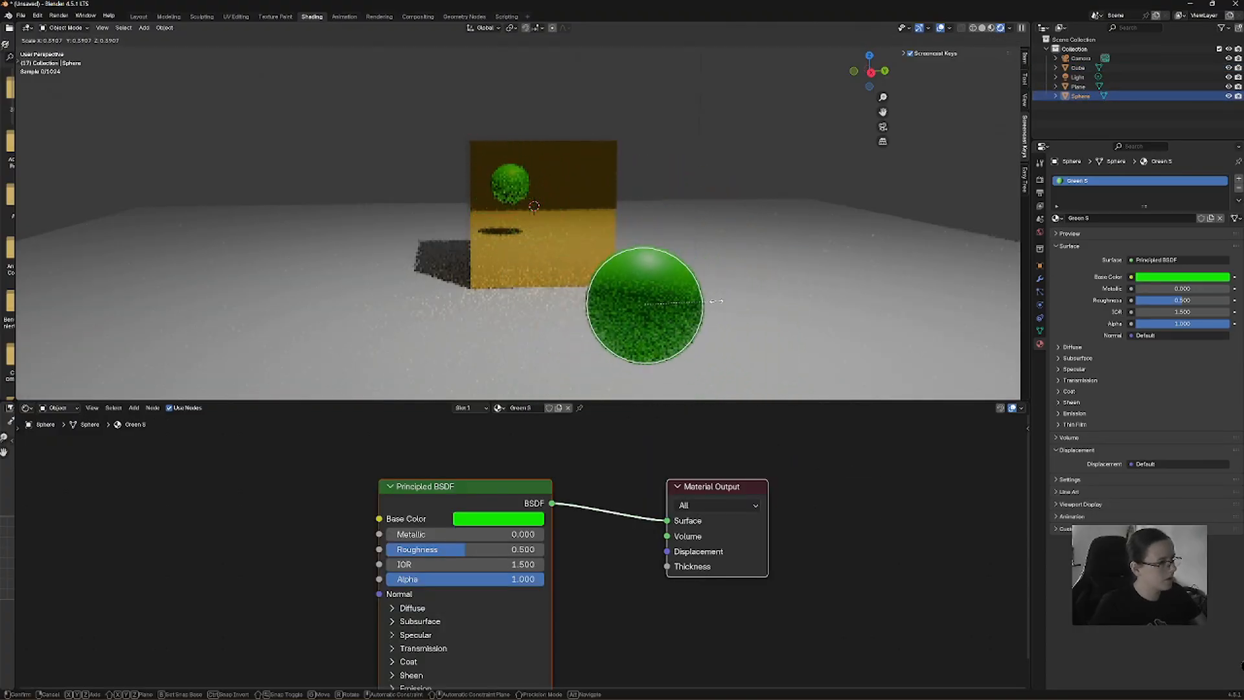
pyautogui.click(669, 236)
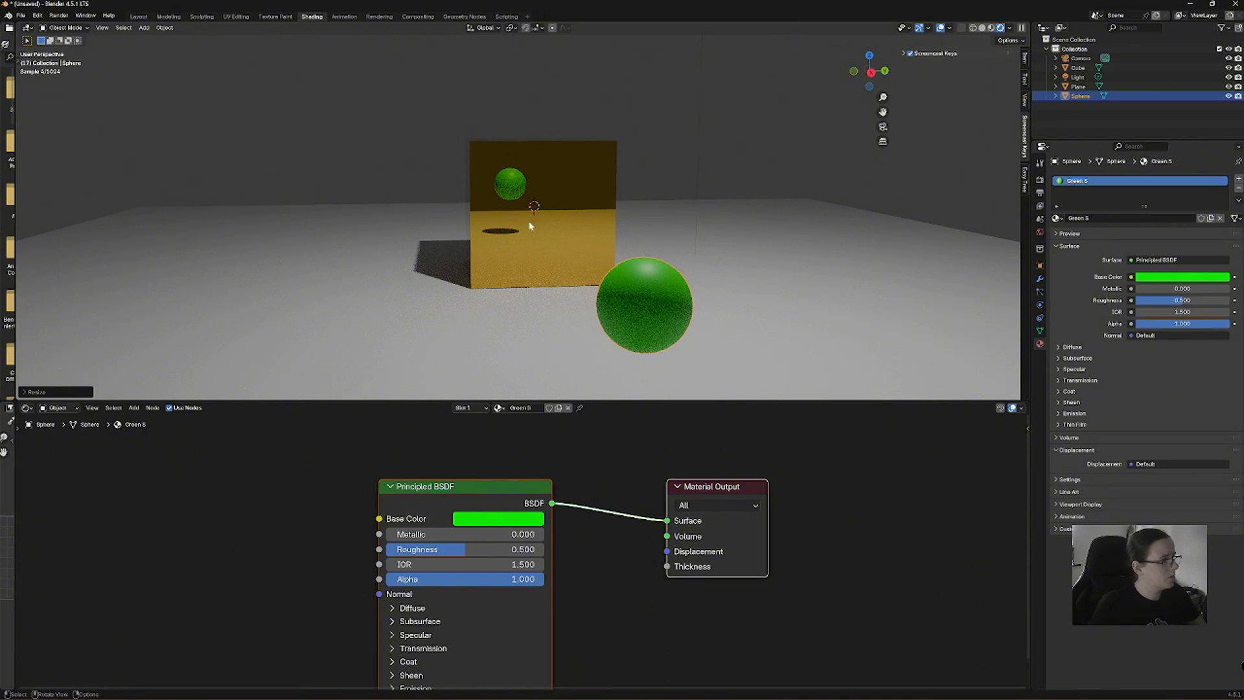
pyautogui.scroll(3, 544, 207)
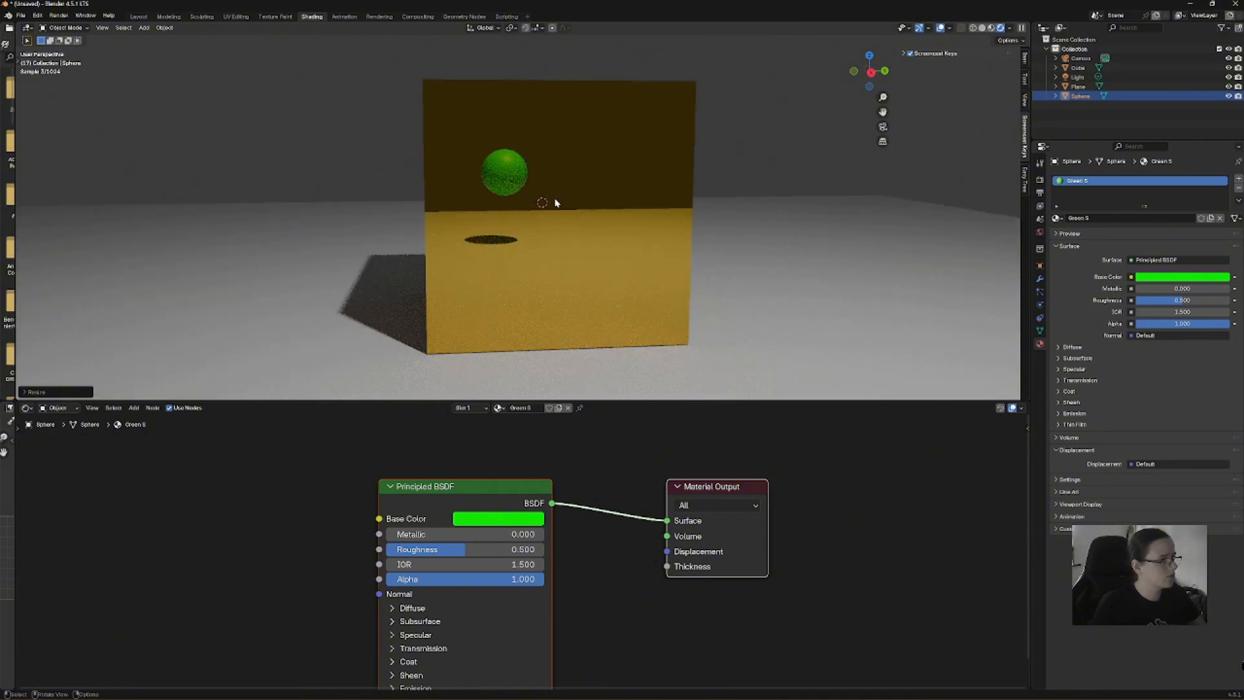
pyautogui.moveTo(608, 184)
pyautogui.mouseDown(button='middle')
pyautogui.moveTo(597, 191)
pyautogui.moveTo(605, 177)
pyautogui.mouseUp(button='middle')
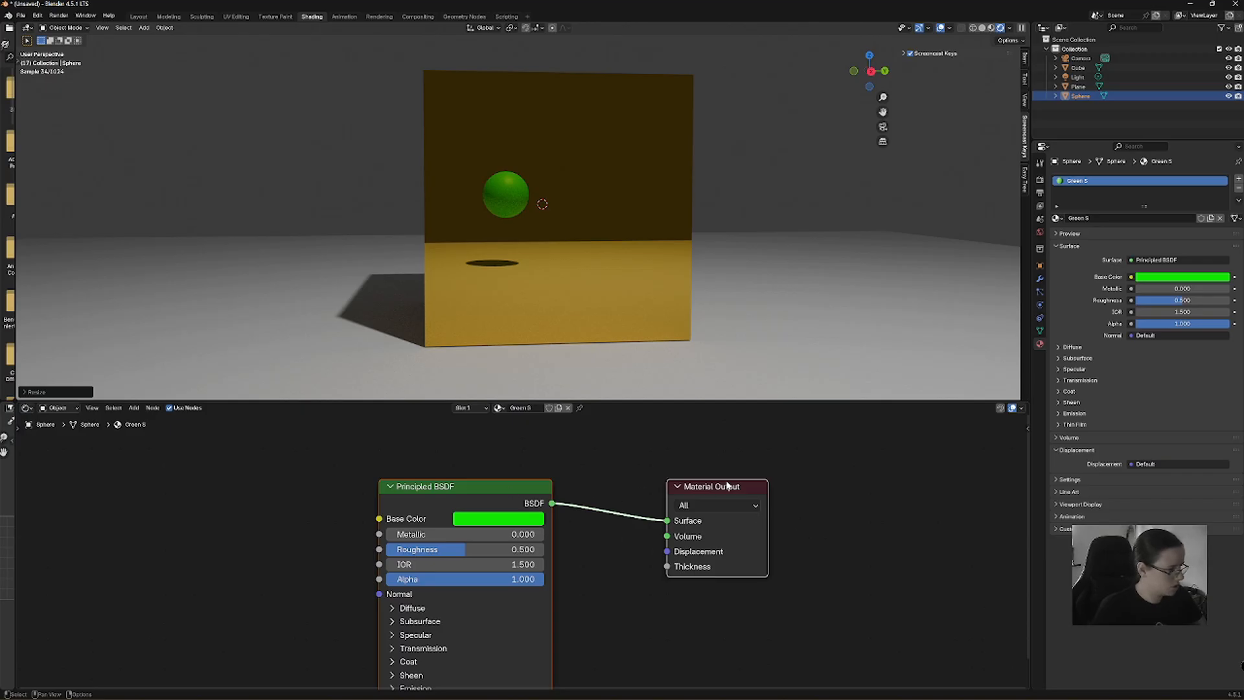
# Add a Color Ramp node to the cube's material, placed before the Principled BSDF node.
pyautogui.click(543, 349)
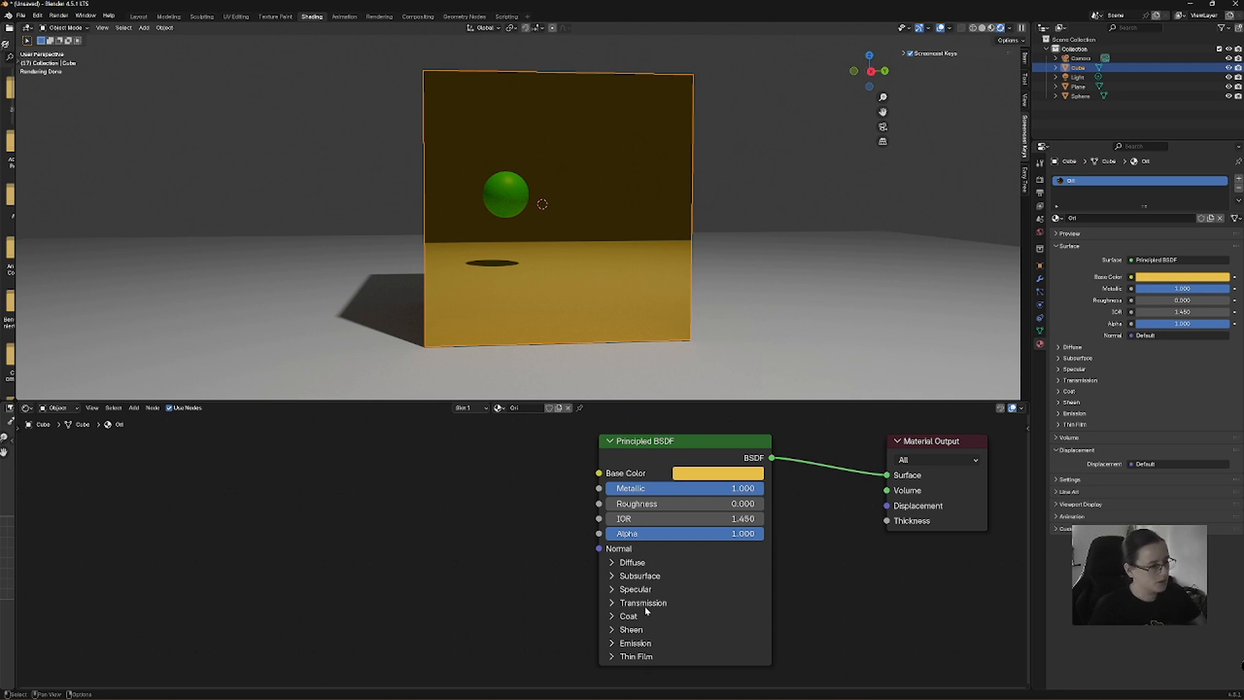
pyautogui.click(134, 408)
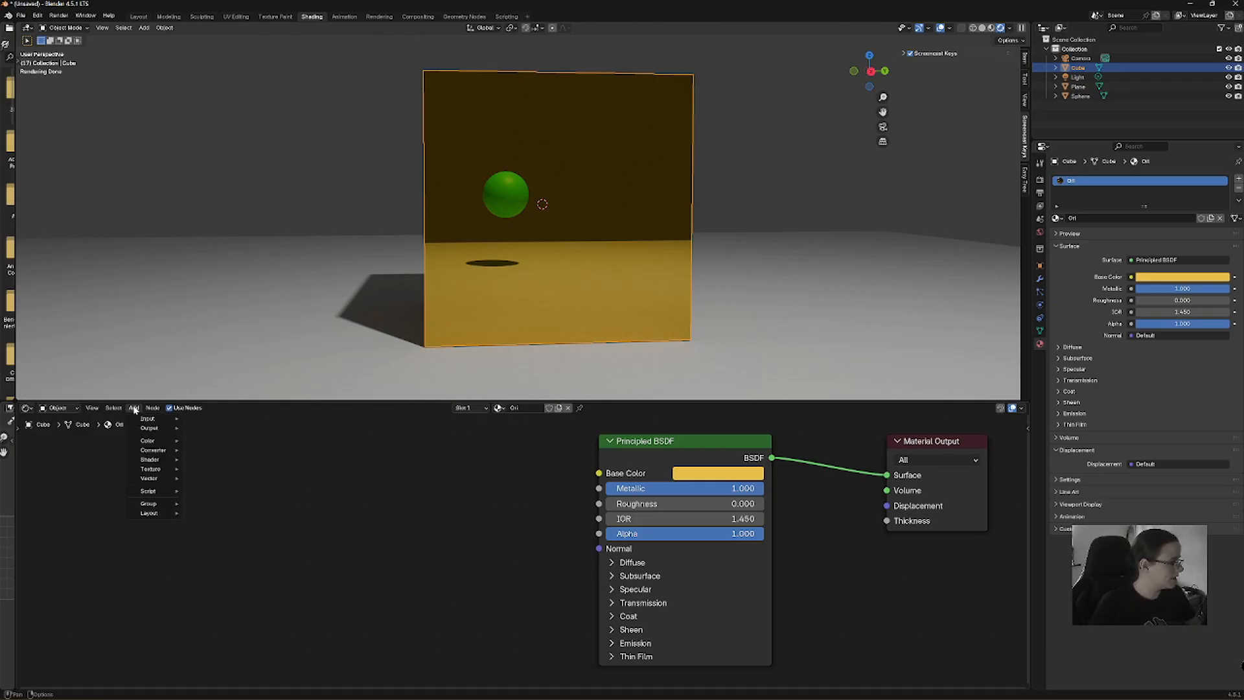
pyautogui.write('co')
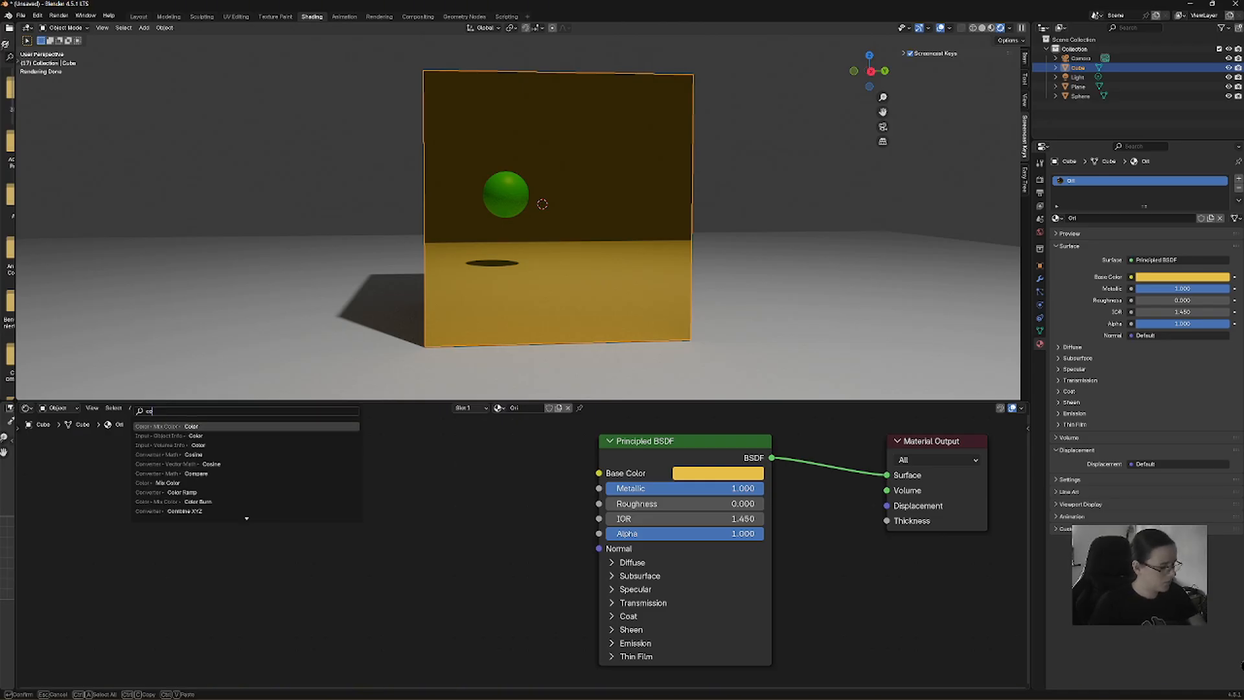
pyautogui.press('BackSpace')
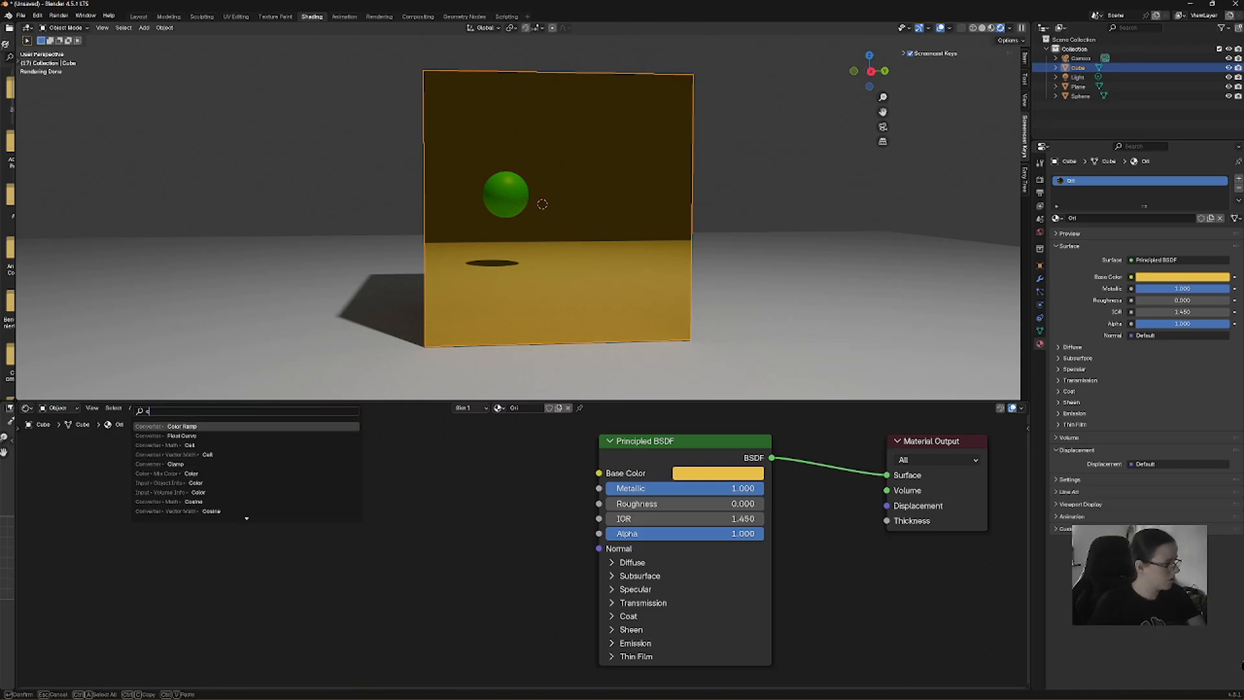
pyautogui.press('Return')
pyautogui.click(518, 480)
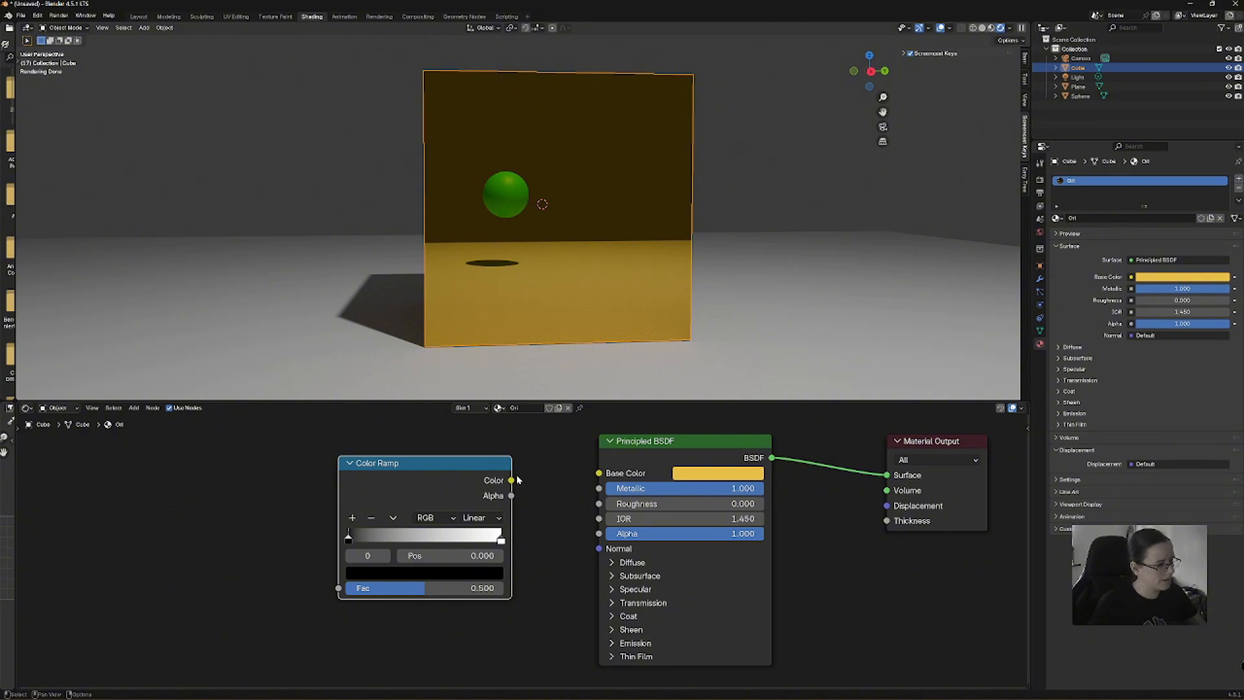
# Connect the Color Ramp's Color output to the Principled BSDF's Base Color input and select the ramp's white stop.
pyautogui.moveTo(512, 481); pyautogui.dragTo(599, 473)
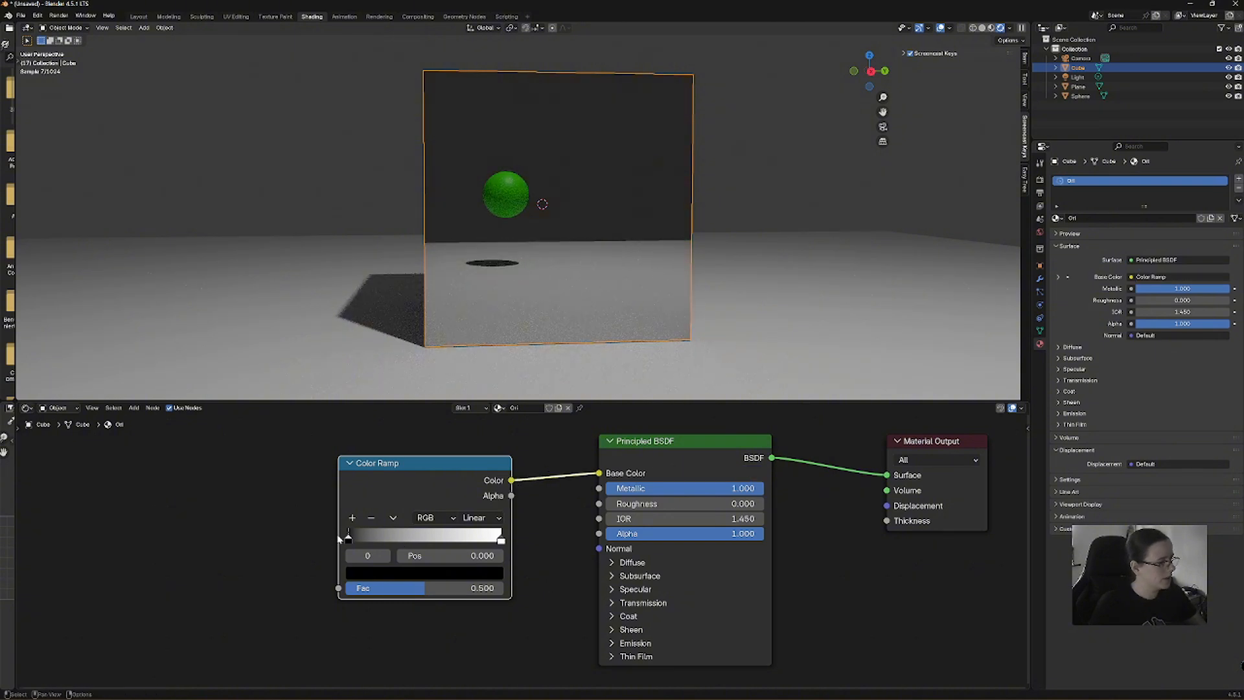
pyautogui.moveTo(348, 537)
pyautogui.mouseDown()
pyautogui.moveTo(489, 538)
pyautogui.moveTo(349, 538)
pyautogui.mouseUp()
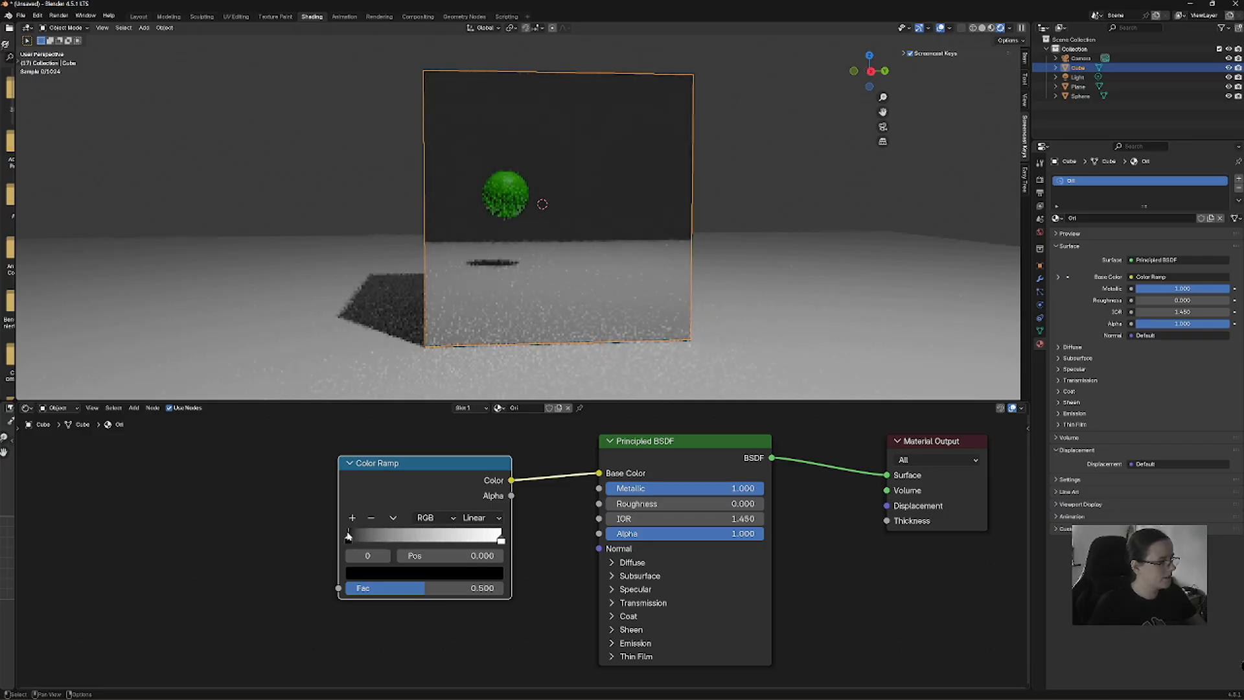
pyautogui.moveTo(501, 539); pyautogui.dragTo(530, 535)
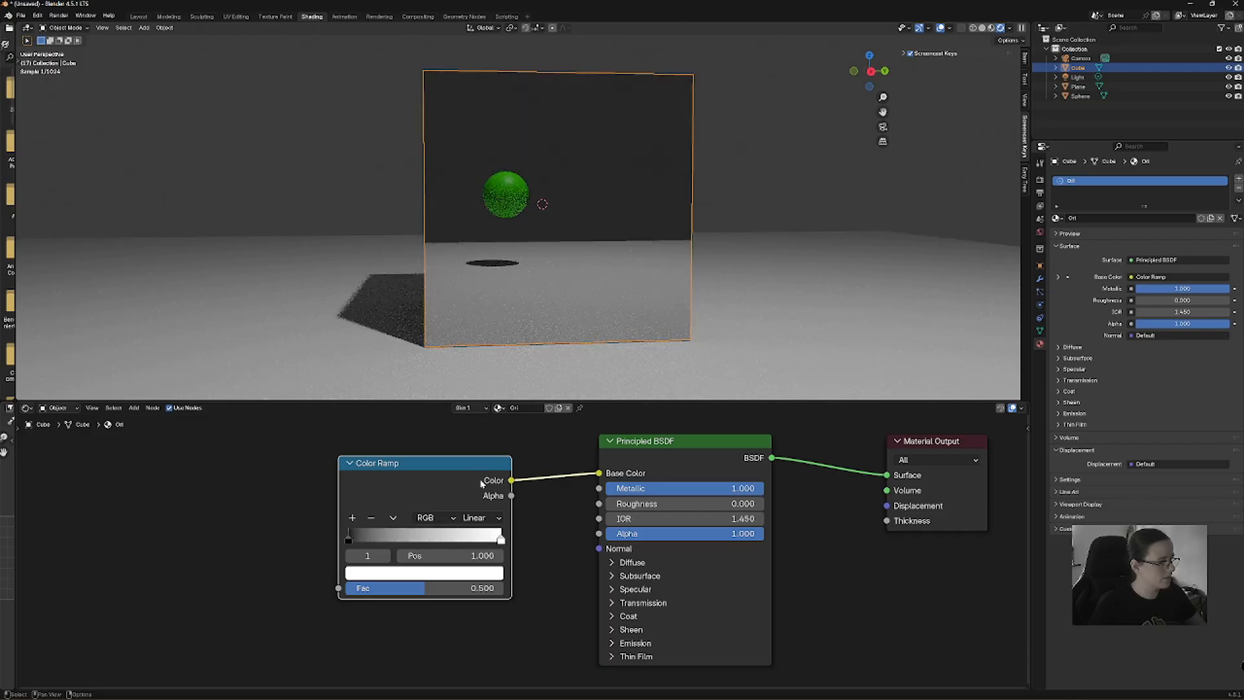
# Add a Noise Texture node before the Color Ramp and connect its Color output to the ramp's Fac input.
pyautogui.click(134, 408)
pyautogui.moveTo(144, 419)
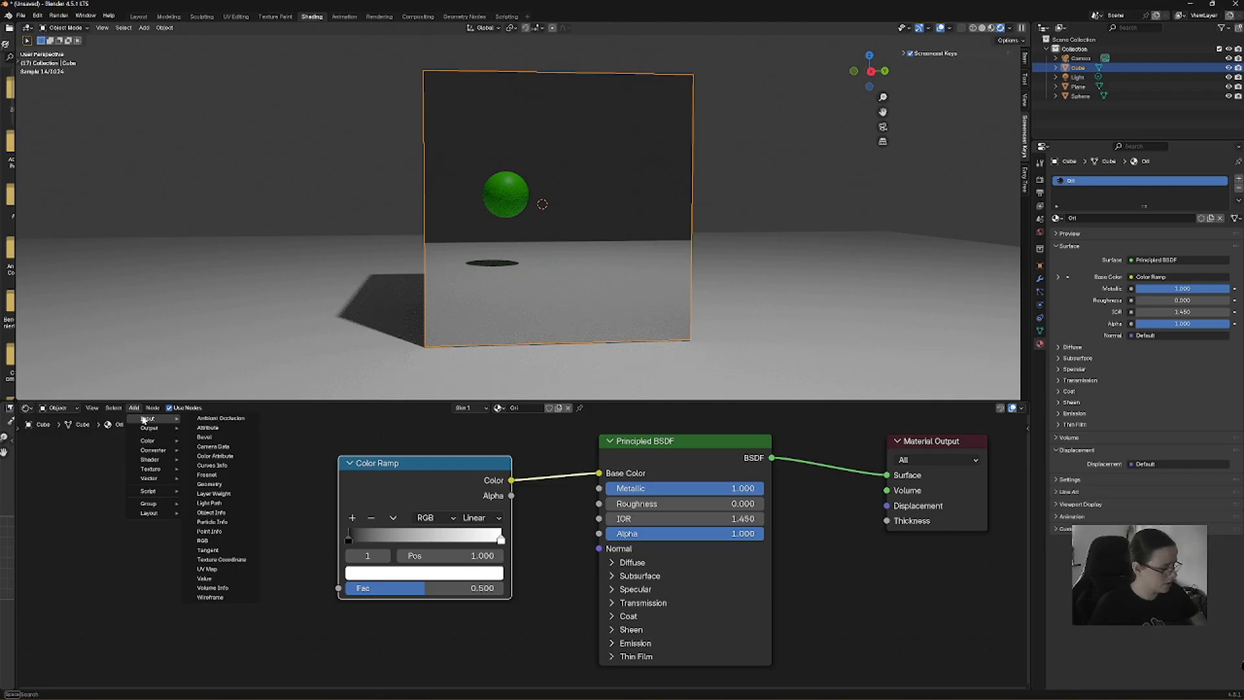
pyautogui.write('nor')
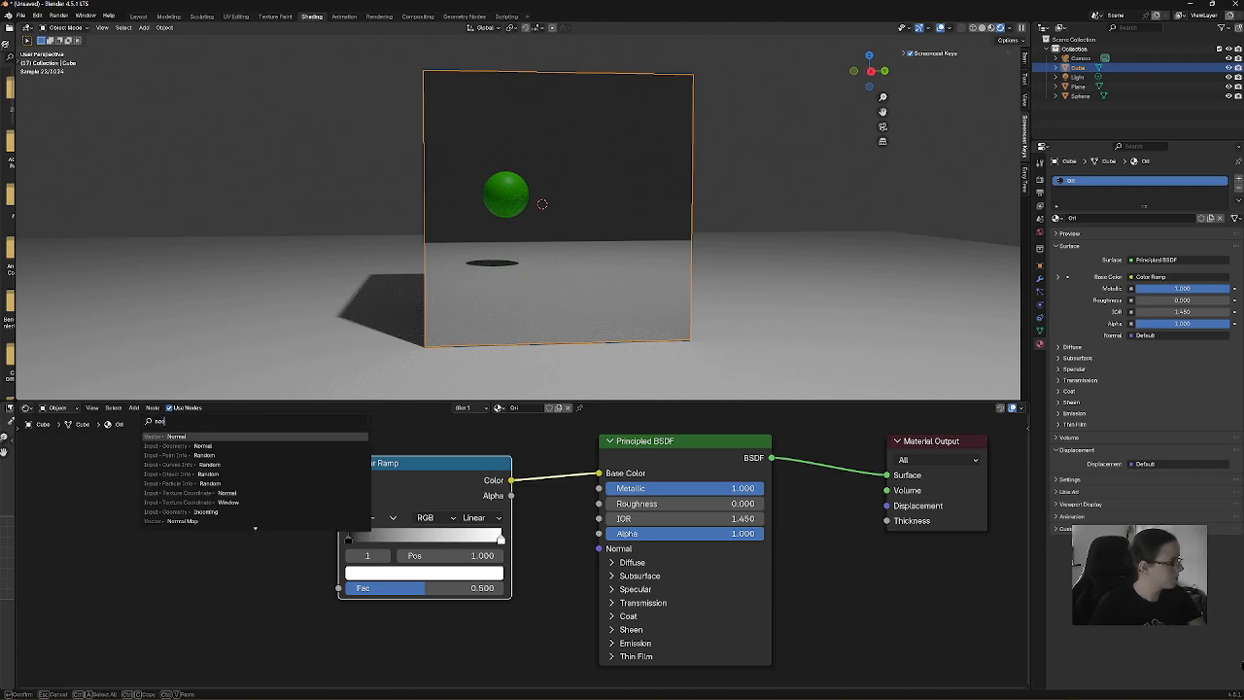
pyautogui.write('i')
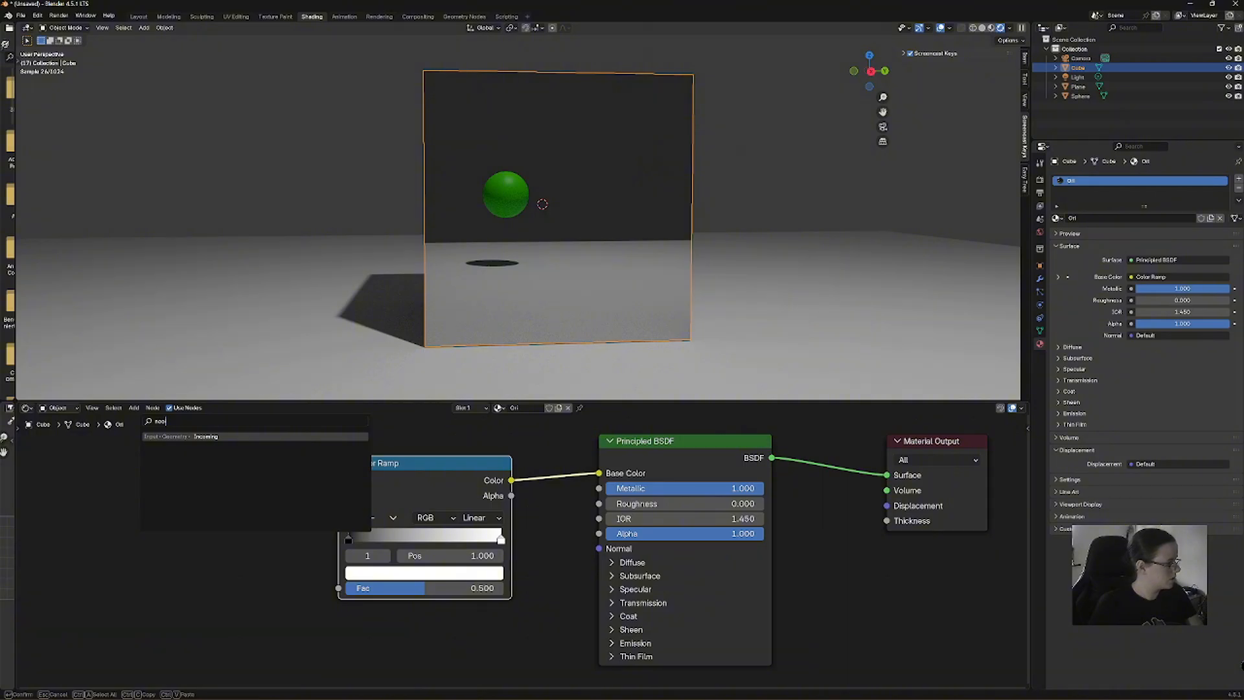
pyautogui.press('BackSpace')
pyautogui.press('BackSpace')
pyautogui.press('BackSpace')
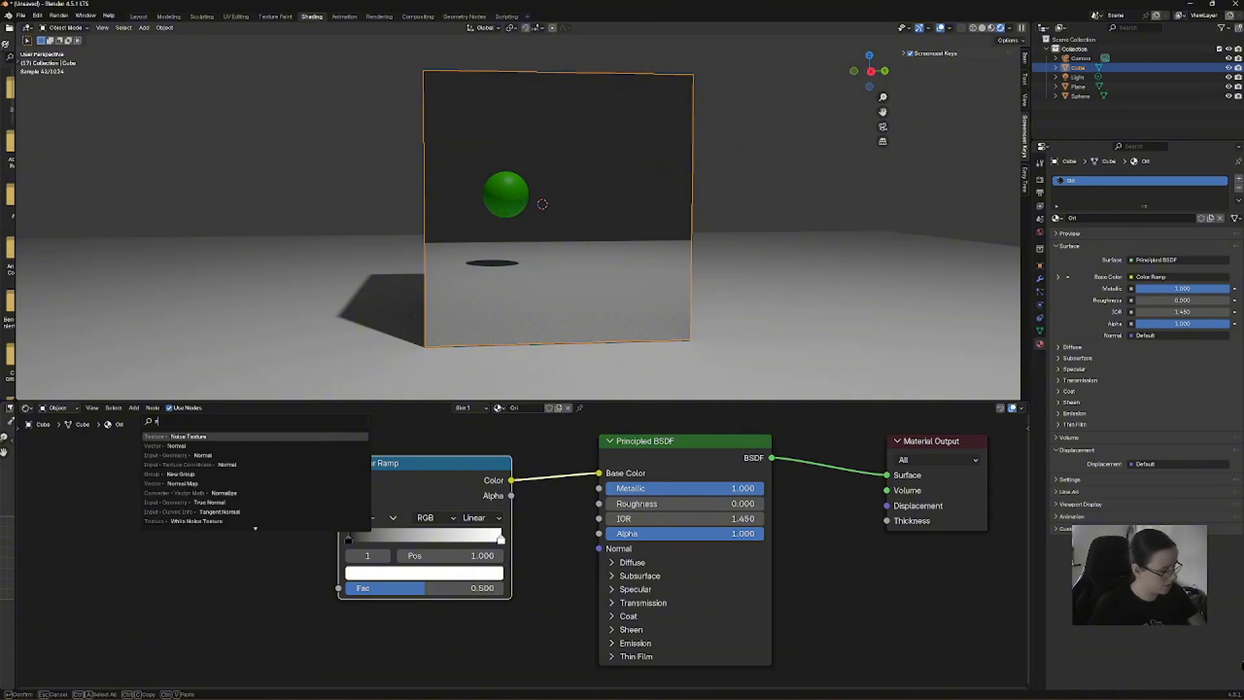
pyautogui.write('oise')
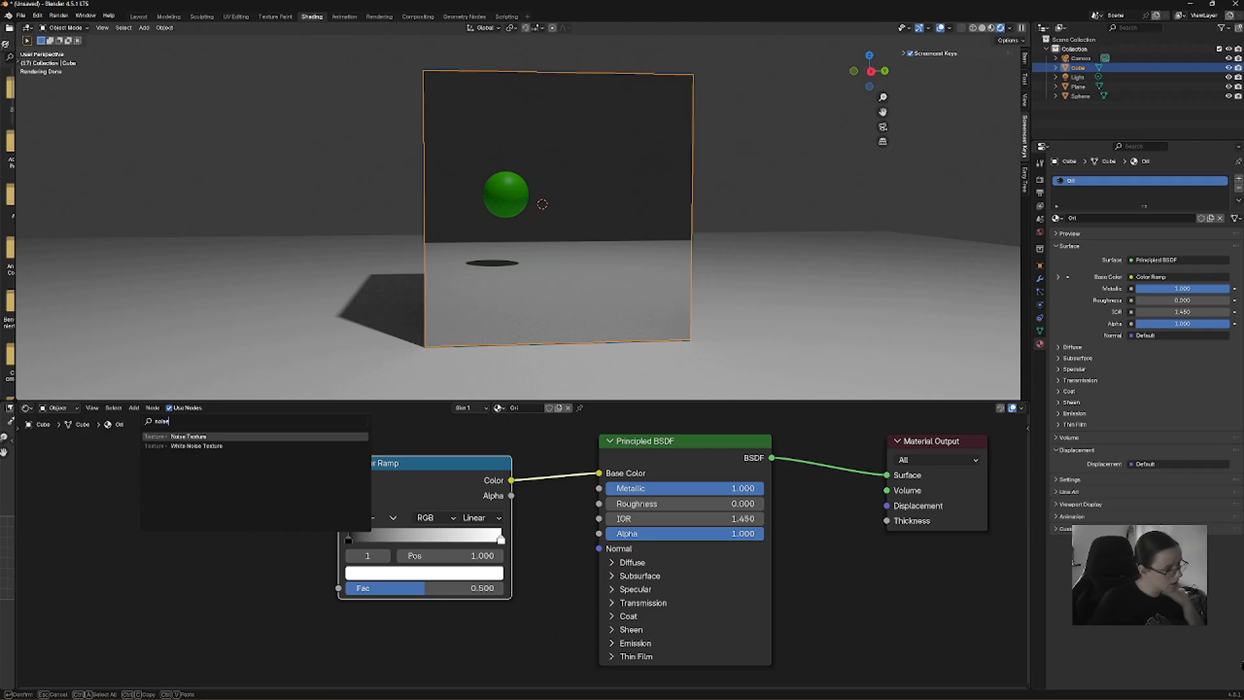
pyautogui.press('Return')
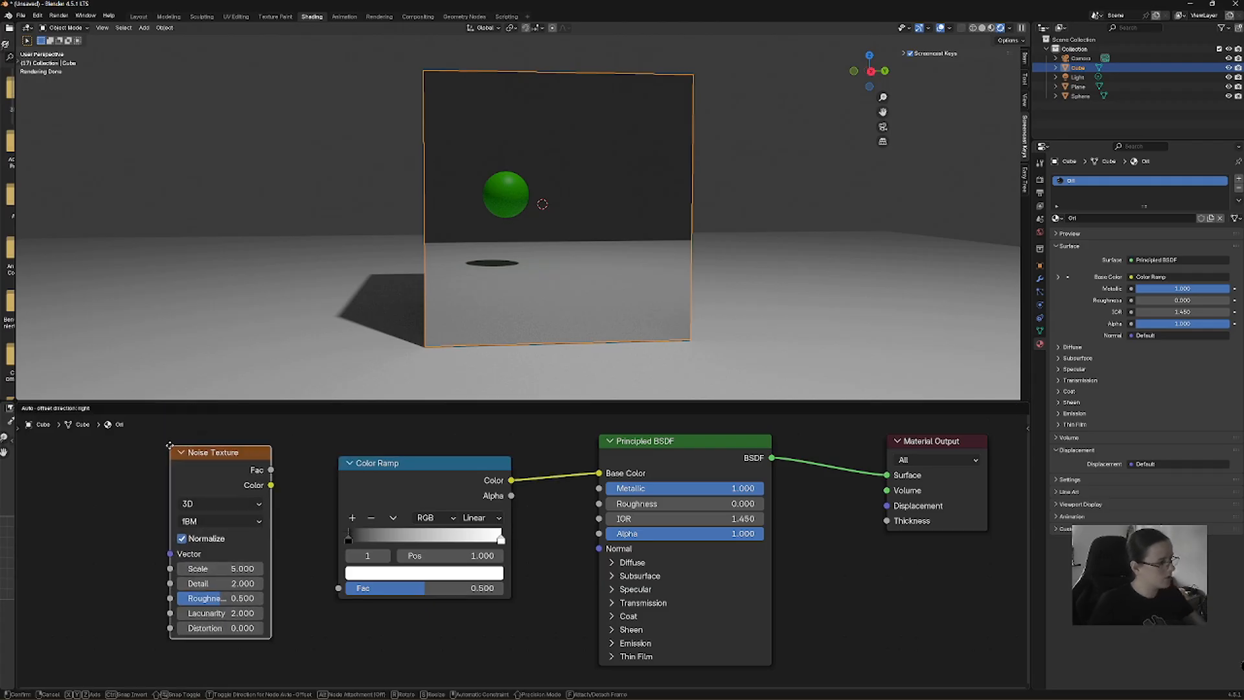
pyautogui.click(169, 445)
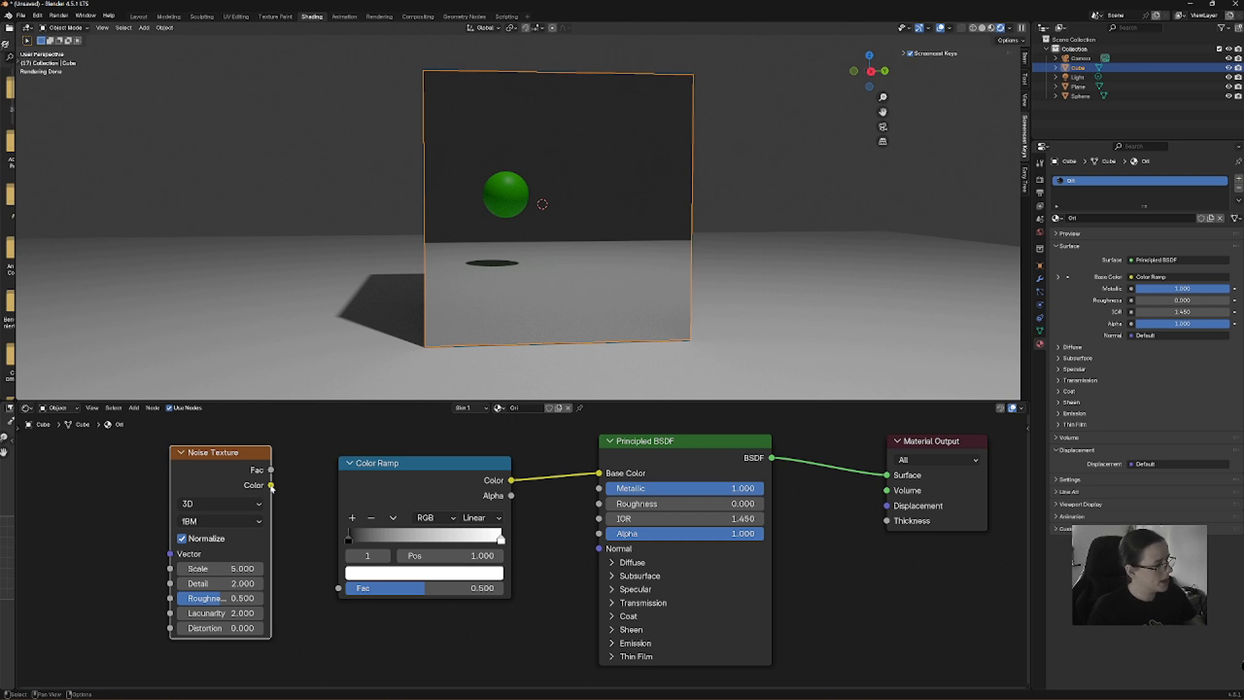
pyautogui.moveTo(271, 486); pyautogui.dragTo(338, 588)
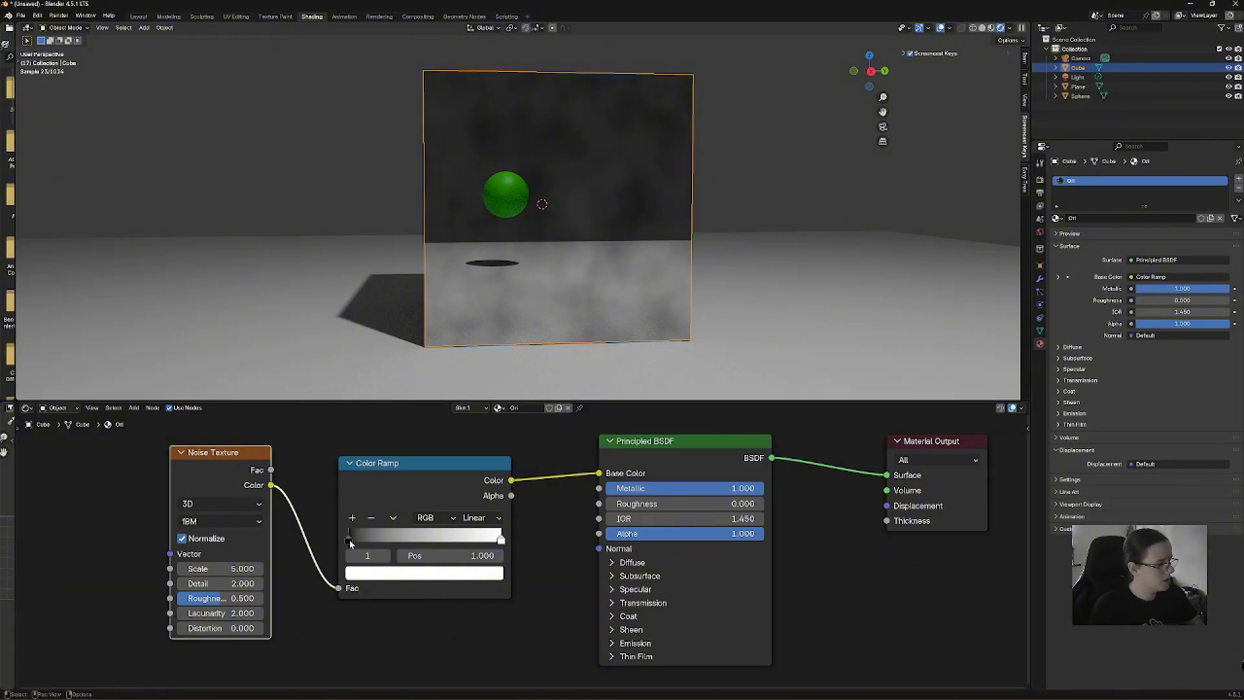
# Try the Color Ramp's white stop at position 0.541 and view the noise pattern on the cube's faces.
pyautogui.moveTo(348, 539)
pyautogui.mouseDown()
pyautogui.moveTo(438, 535)
pyautogui.moveTo(339, 532)
pyautogui.mouseUp()
pyautogui.click(503, 542)
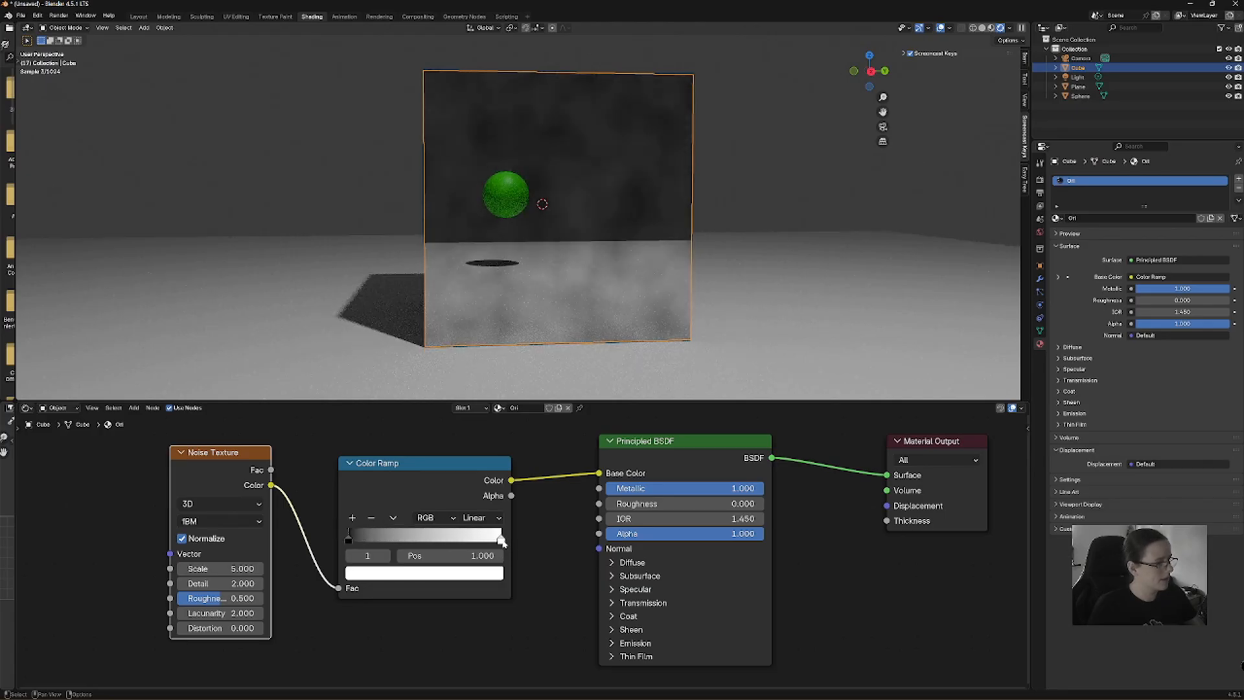
pyautogui.moveTo(503, 542); pyautogui.dragTo(431, 538)
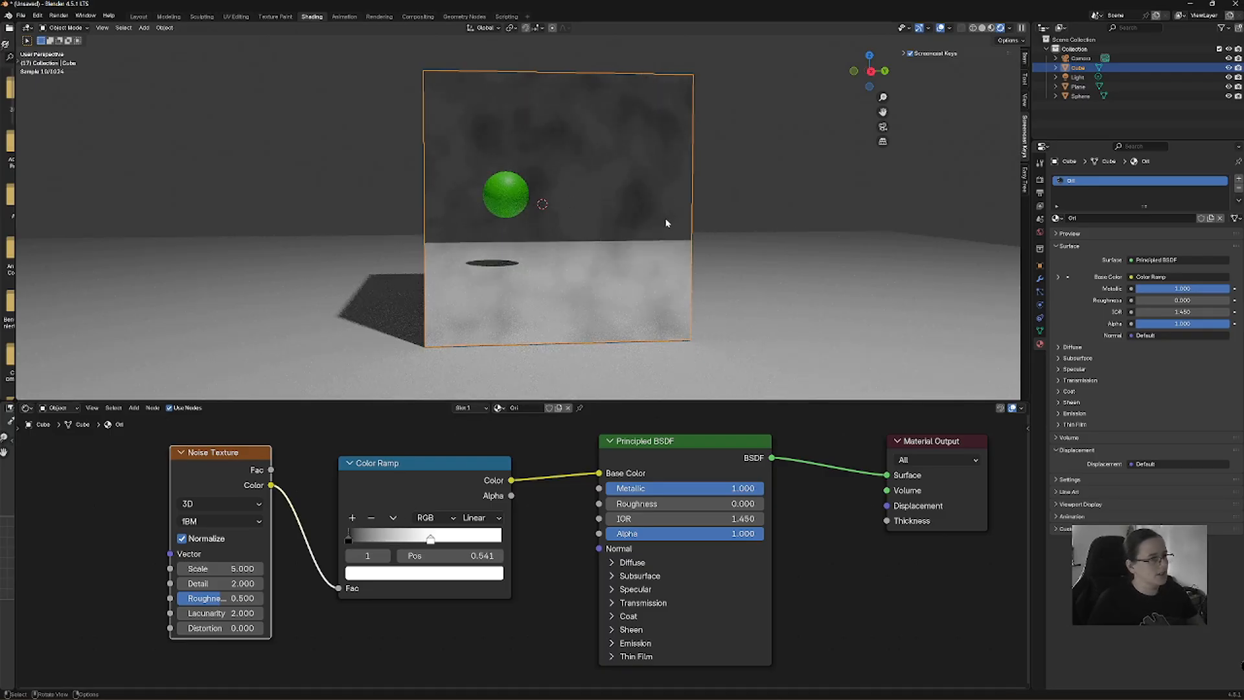
pyautogui.moveTo(666, 223)
pyautogui.mouseDown(button='middle')
pyautogui.moveTo(670, 206)
pyautogui.moveTo(697, 208)
pyautogui.moveTo(660, 225)
pyautogui.mouseUp(button='middle')
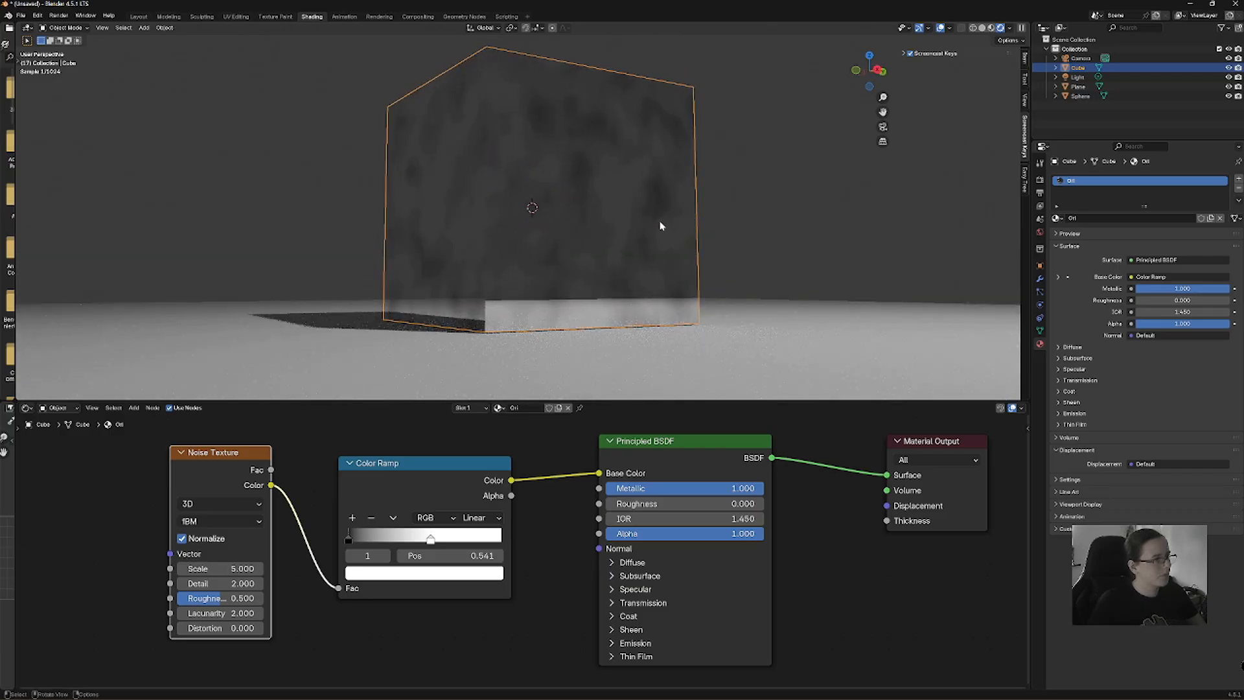
pyautogui.moveTo(689, 186); pyautogui.dragTo(650, 222, button='middle')
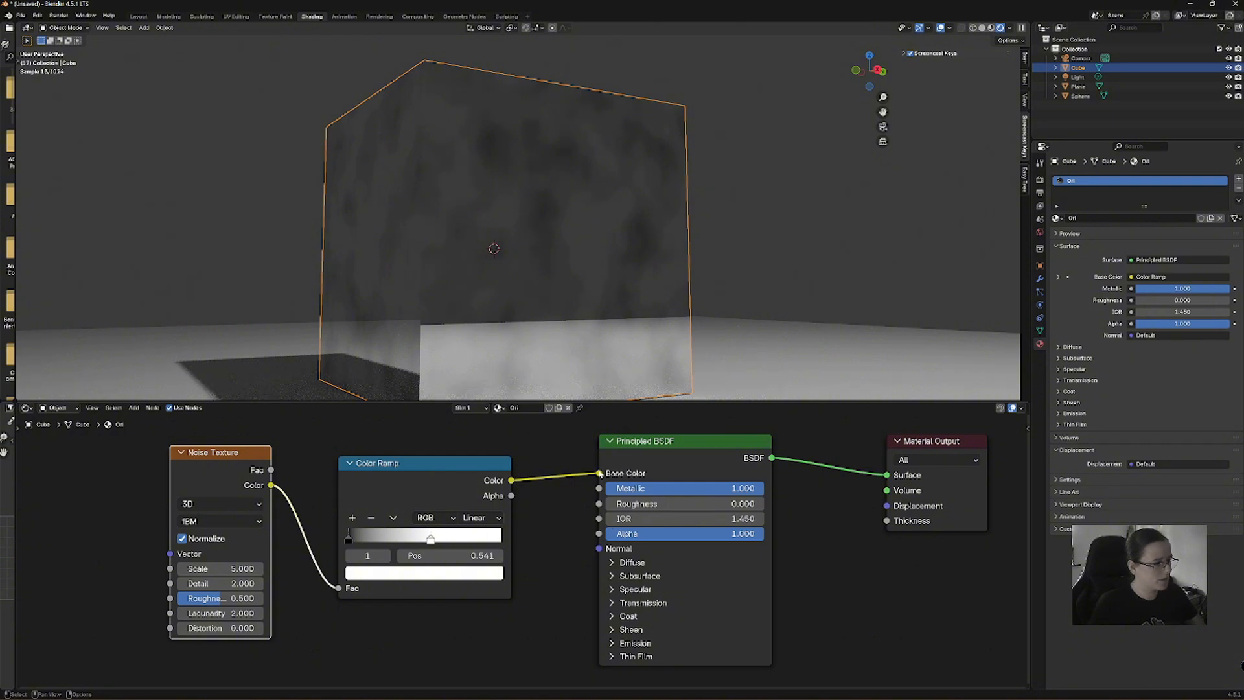
# Reroute the Color Ramp's output from Base Color to the Principled BSDF's Roughness and set the white stop to position 1.000.
pyautogui.moveTo(600, 474); pyautogui.dragTo(599, 504)
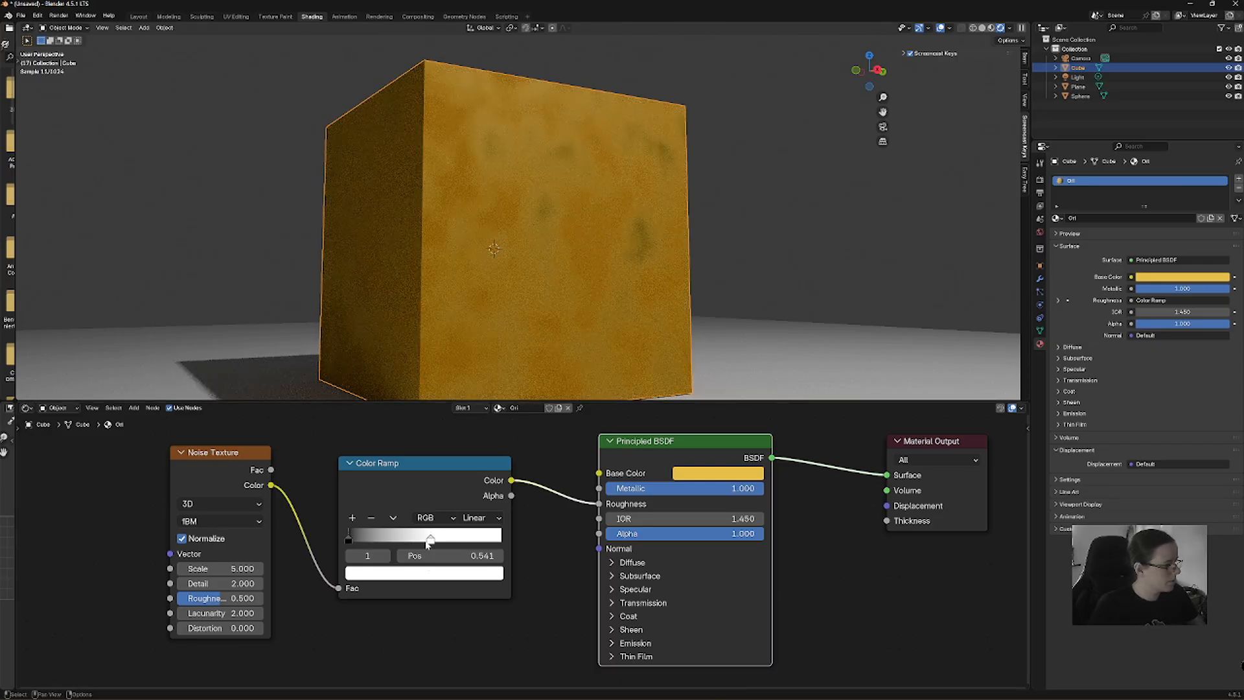
pyautogui.moveTo(431, 540); pyautogui.dragTo(453, 540)
pyautogui.moveTo(476, 543); pyautogui.dragTo(513, 543)
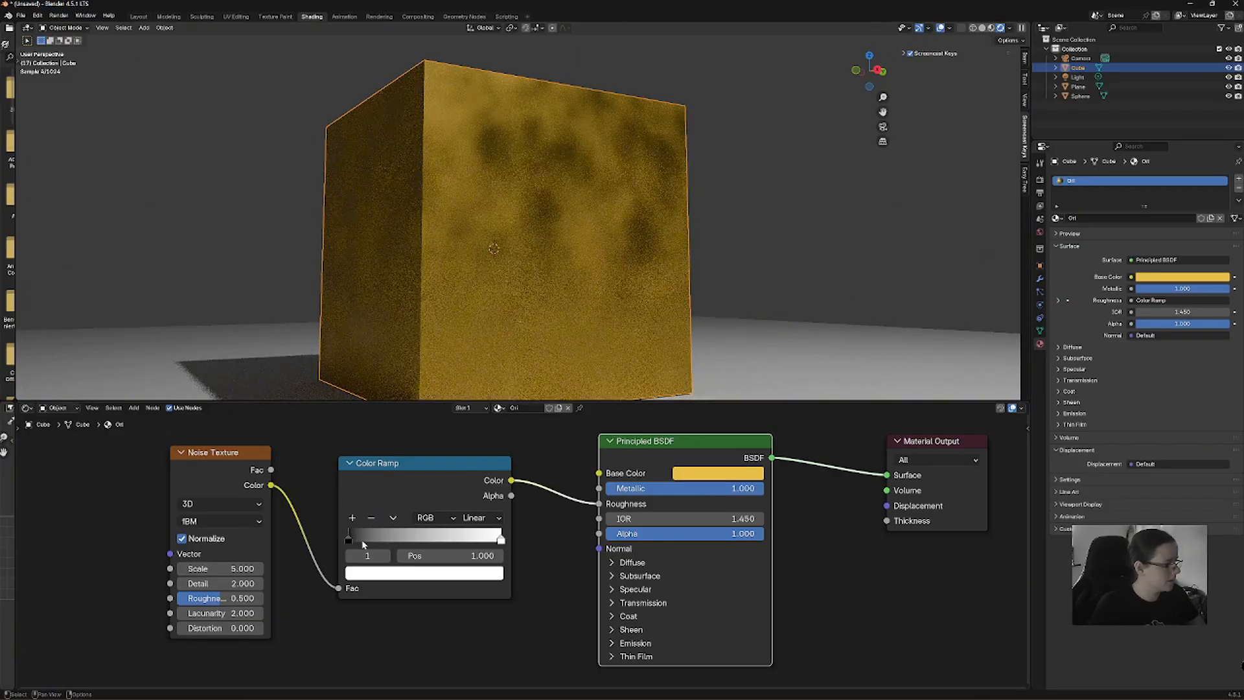
# Set the Color Ramp's black stop to position 0.444 to sharpen the reflective patches on the cube.
pyautogui.moveTo(350, 539); pyautogui.dragTo(384, 538)
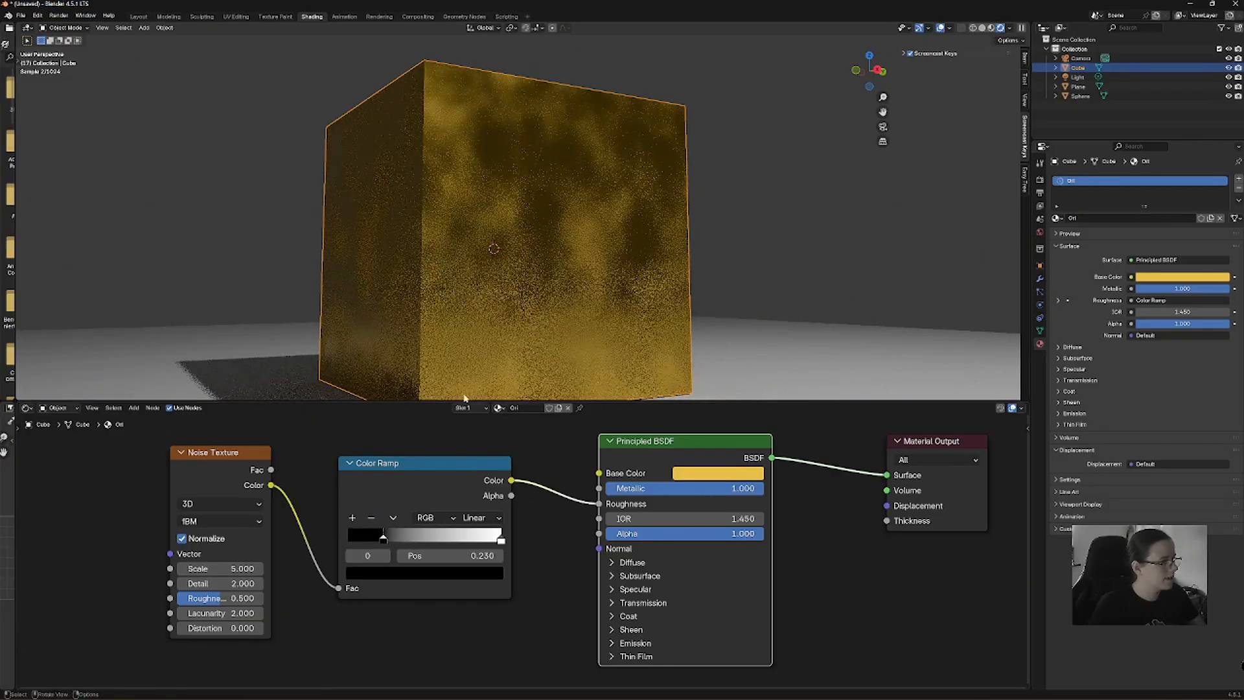
pyautogui.moveTo(683, 258); pyautogui.dragTo(651, 267, button='middle')
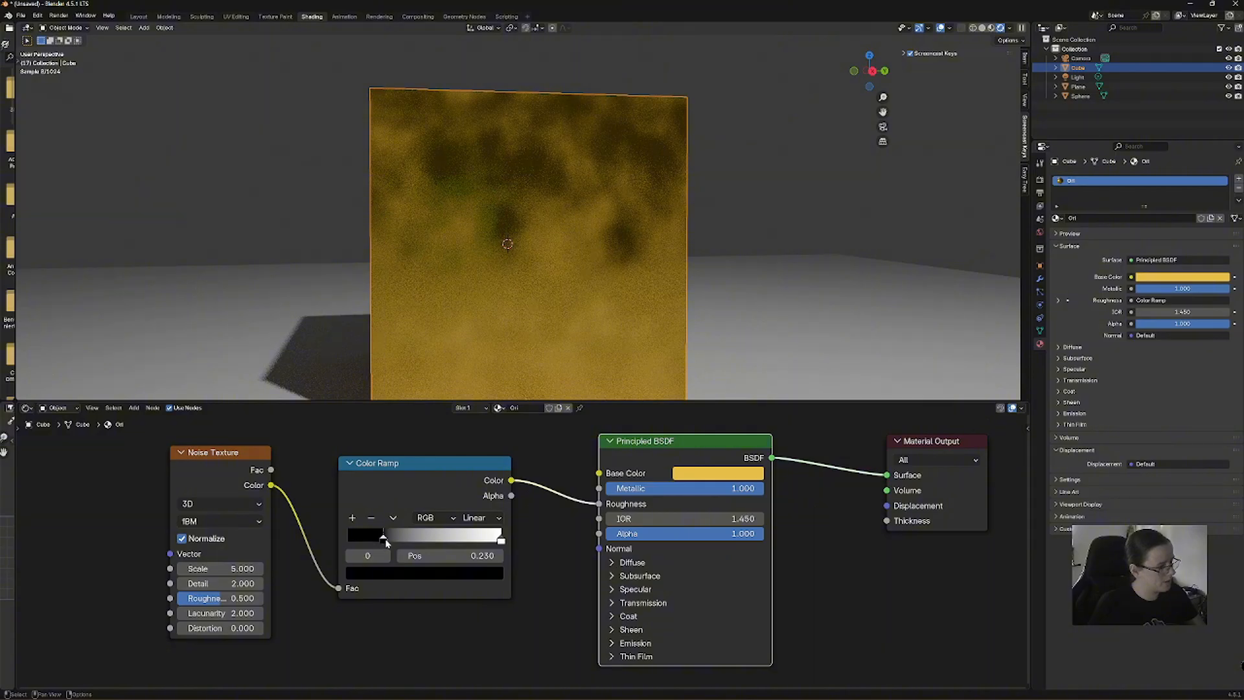
pyautogui.moveTo(386, 543); pyautogui.dragTo(418, 534)
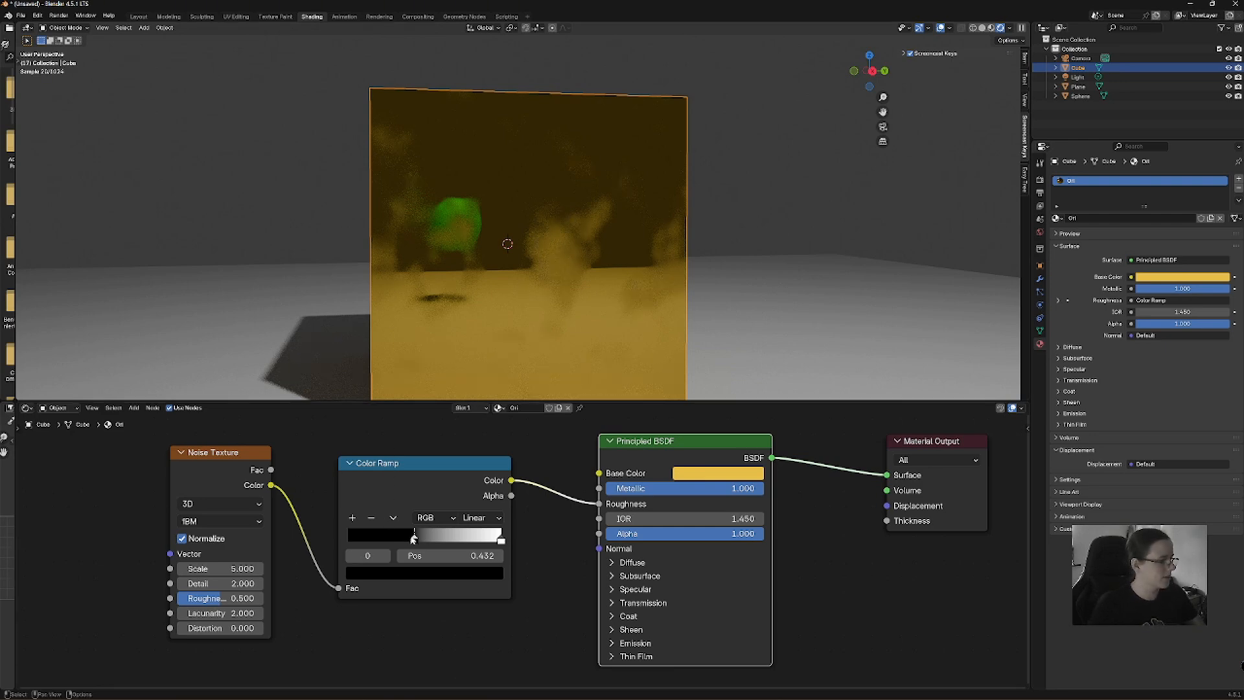
pyautogui.moveTo(416, 543); pyautogui.dragTo(418, 543)
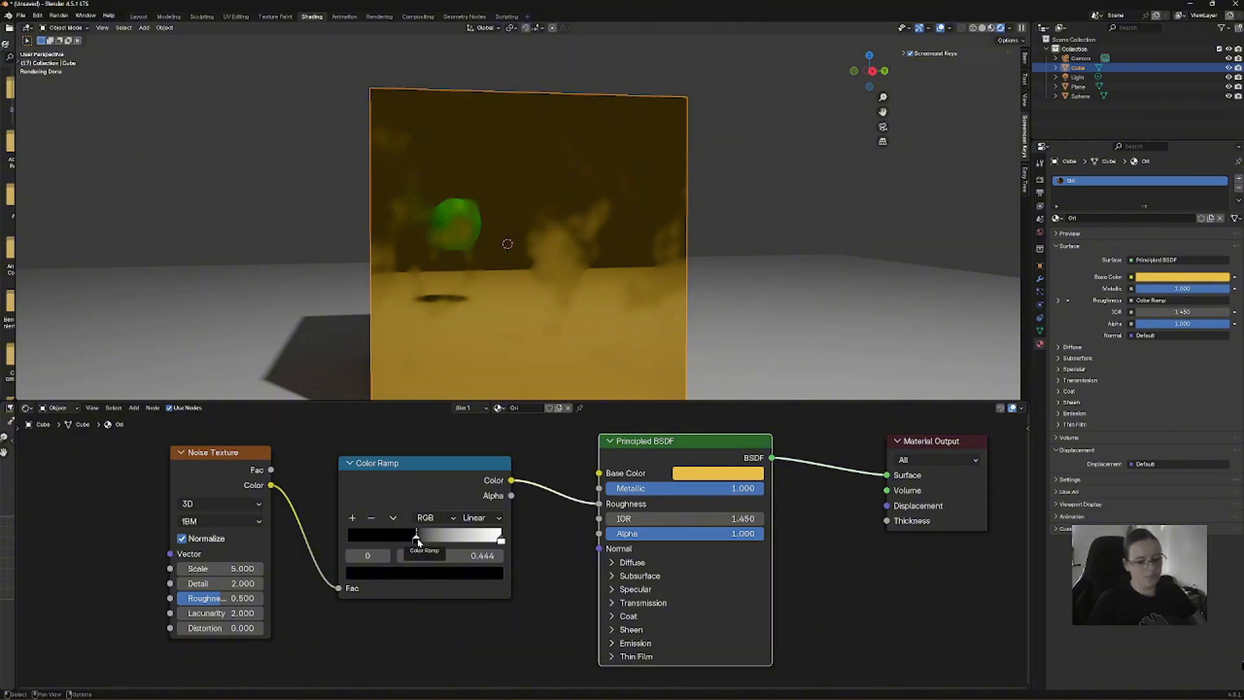
pyautogui.click(418, 542)
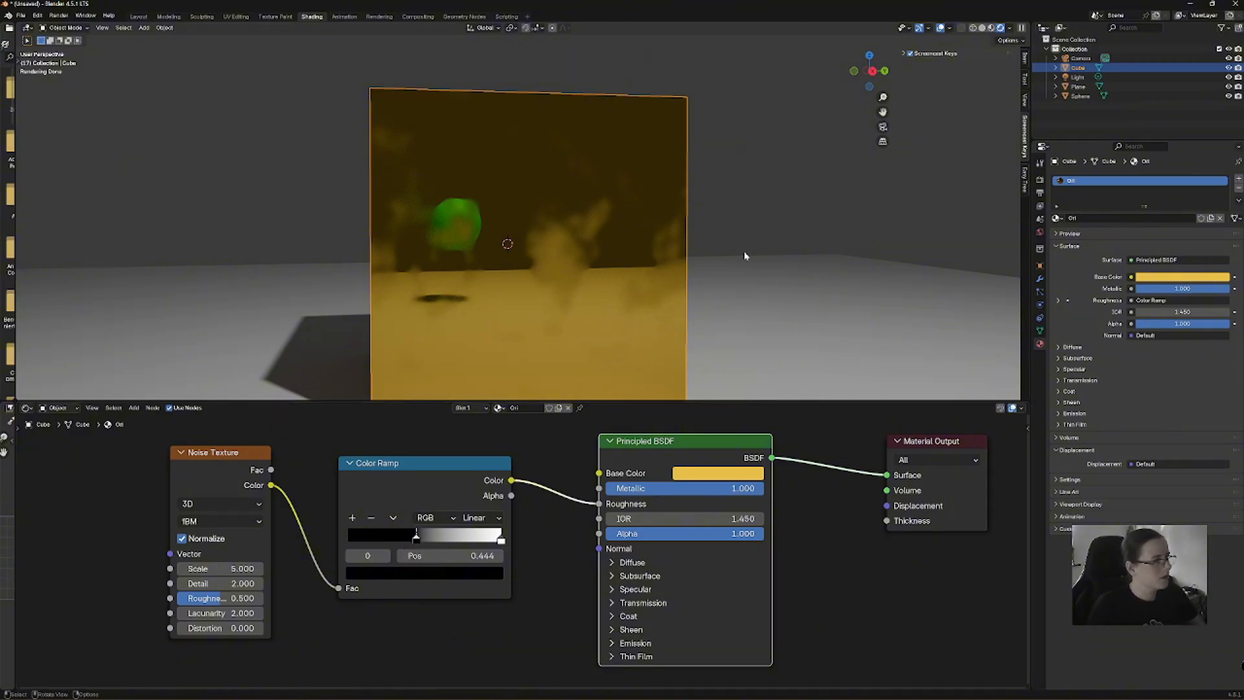
pyautogui.moveTo(739, 290); pyautogui.dragTo(724, 284, button='middle')
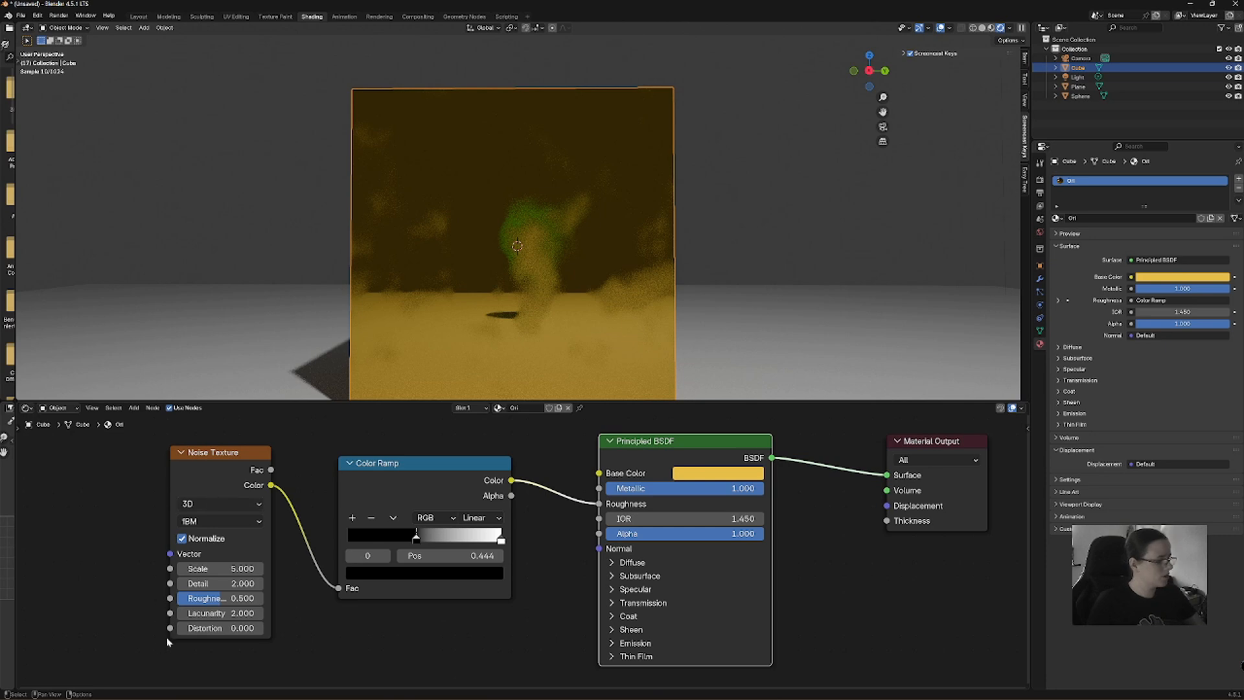
# Set the Noise Texture's Roughness to 0.635 and its Lacunarity to 38.400.
pyautogui.moveTo(217, 598); pyautogui.dragTo(258, 601)
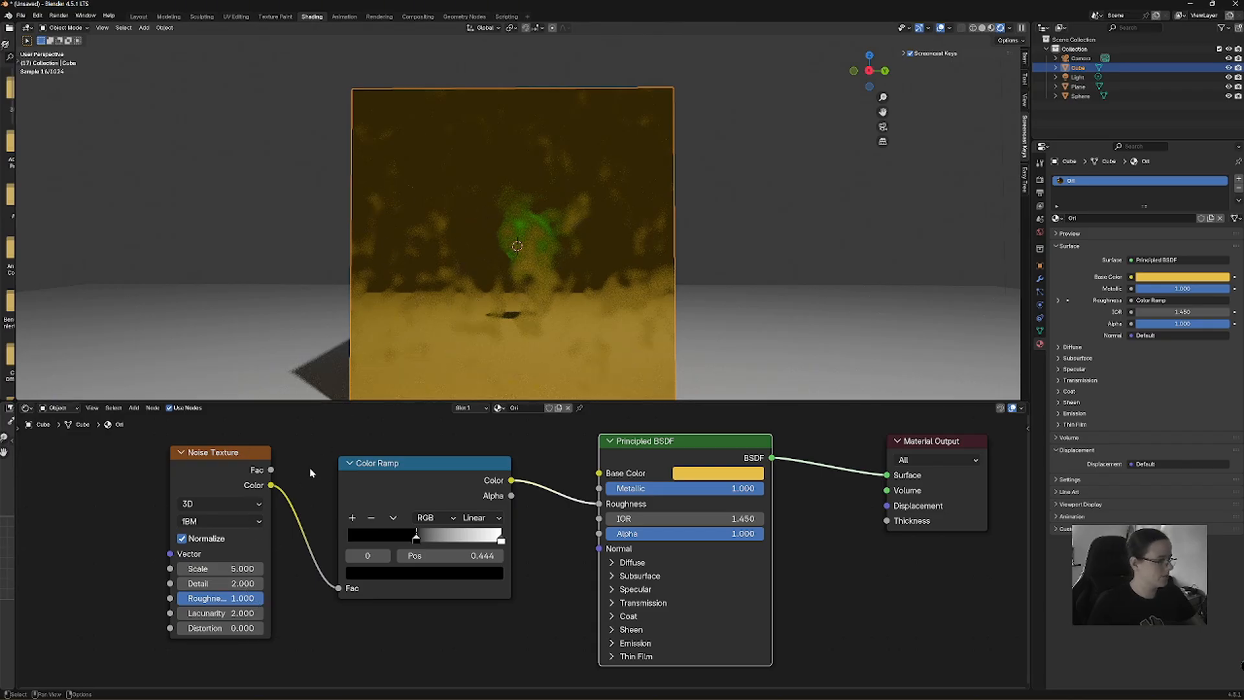
pyautogui.moveTo(260, 598); pyautogui.dragTo(224, 613)
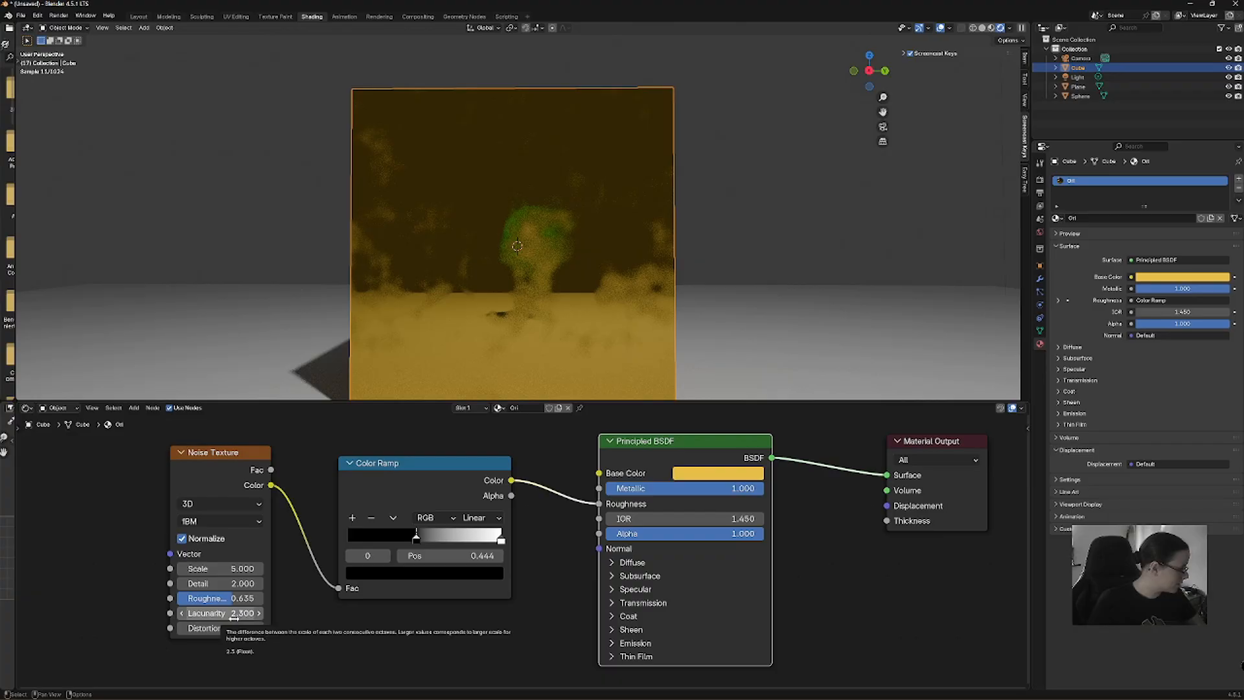
pyautogui.moveTo(234, 615); pyautogui.dragTo(251, 586)
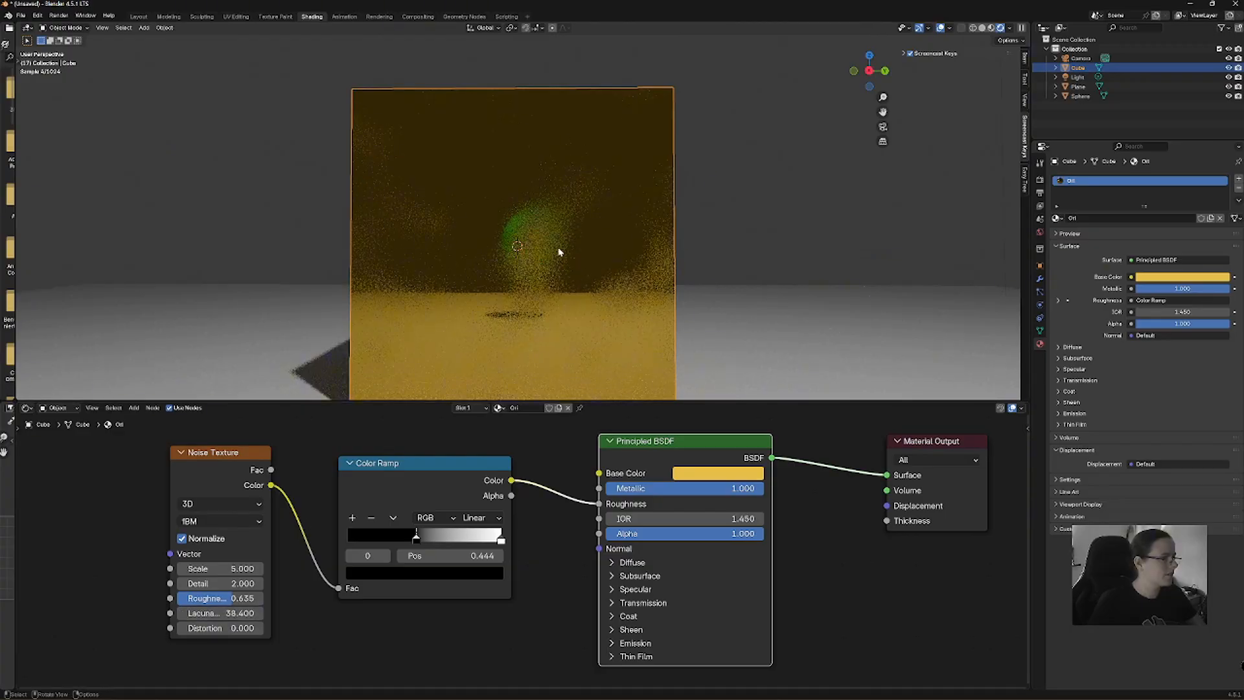
pyautogui.moveTo(526, 269); pyautogui.dragTo(531, 273, button='middle')
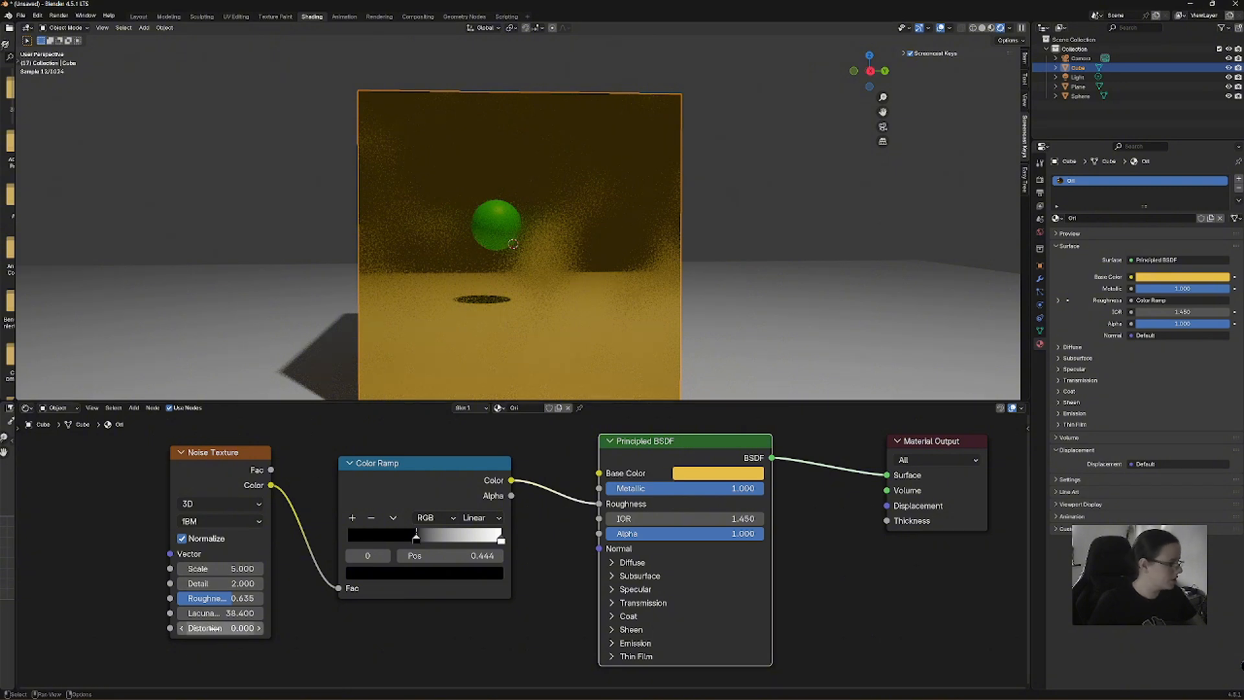
# Set the Noise Texture's Distortion to 11.400, Detail to 15.000 and Scale to -1.100.
pyautogui.moveTo(204, 628); pyautogui.dragTo(378, 628)
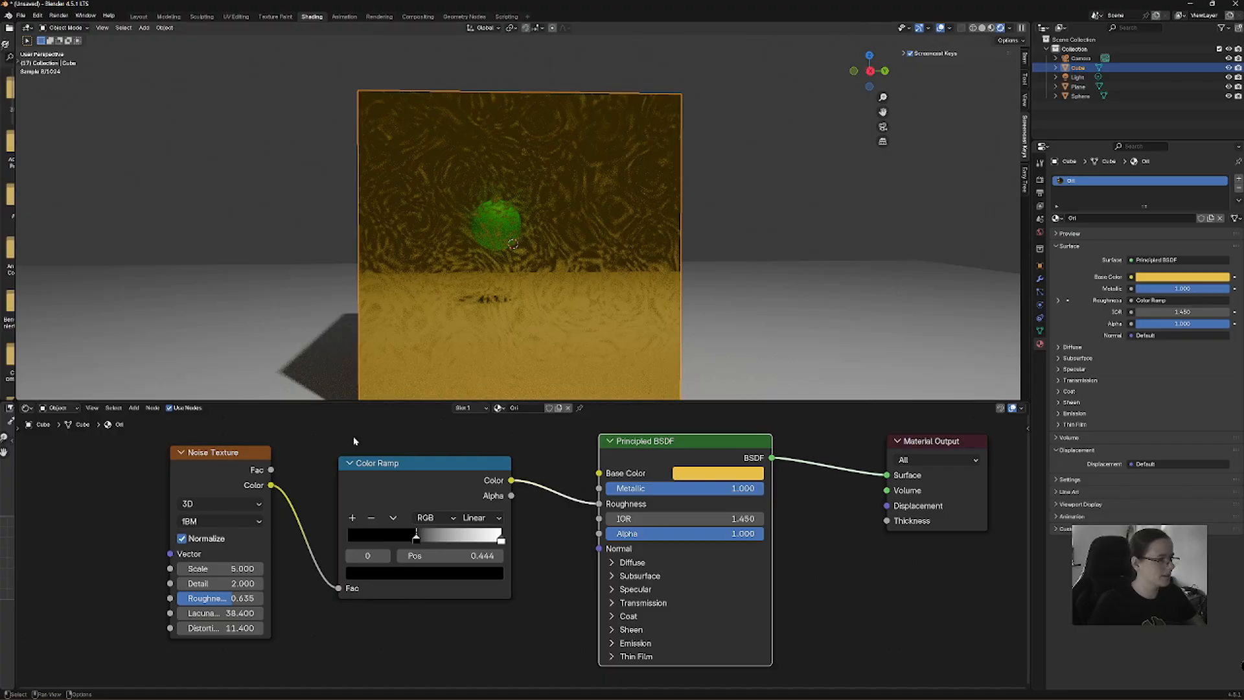
pyautogui.moveTo(222, 583)
pyautogui.mouseDown()
pyautogui.moveTo(272, 583)
pyautogui.moveTo(246, 583)
pyautogui.mouseUp()
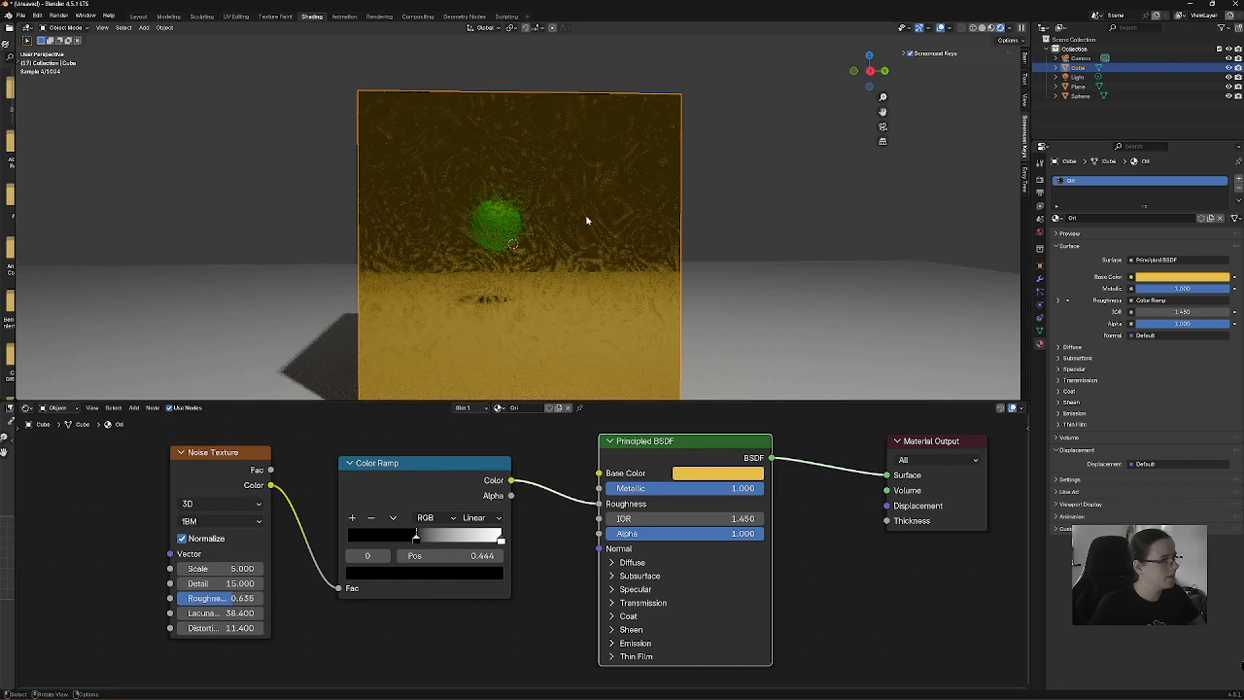
pyautogui.moveTo(588, 221); pyautogui.dragTo(591, 264, button='middle')
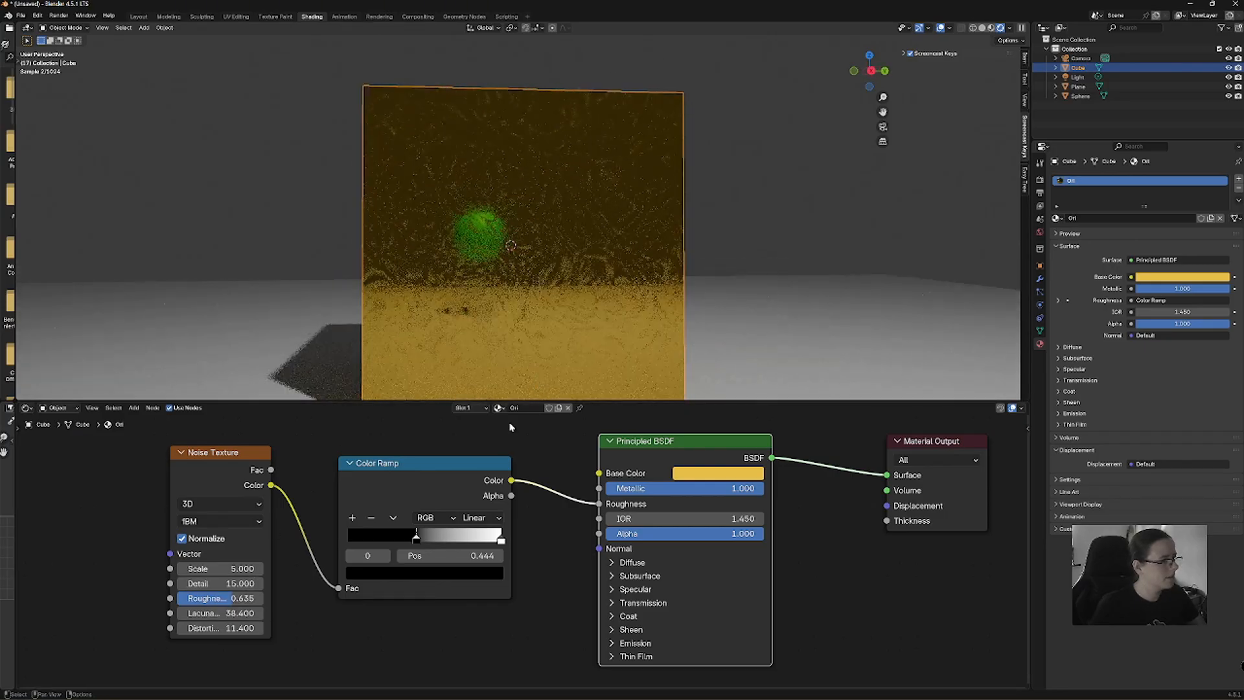
pyautogui.scroll(-2, 548, 278)
pyautogui.scroll(1, 548, 277)
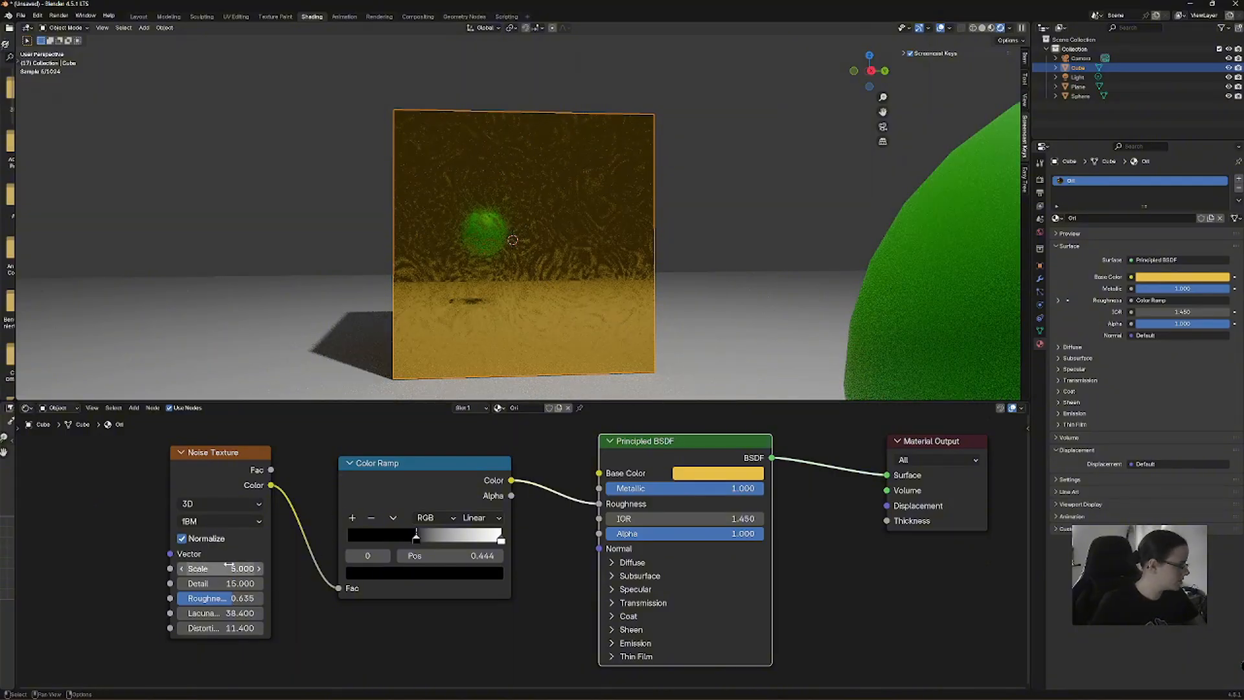
pyautogui.moveTo(232, 568); pyautogui.dragTo(196, 568)
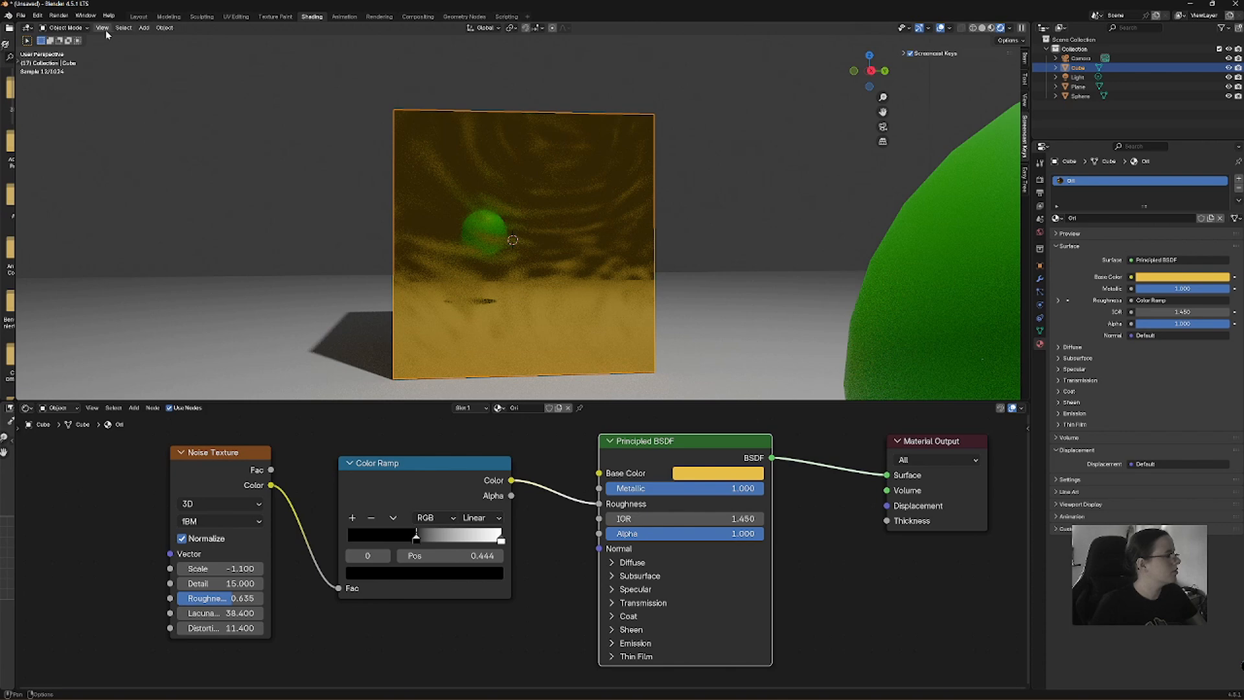
# Add a new cube mesh and move it along the negative Y axis until it stands clear beside the golden cube.
pyautogui.click(143, 28)
pyautogui.moveTo(150, 40)
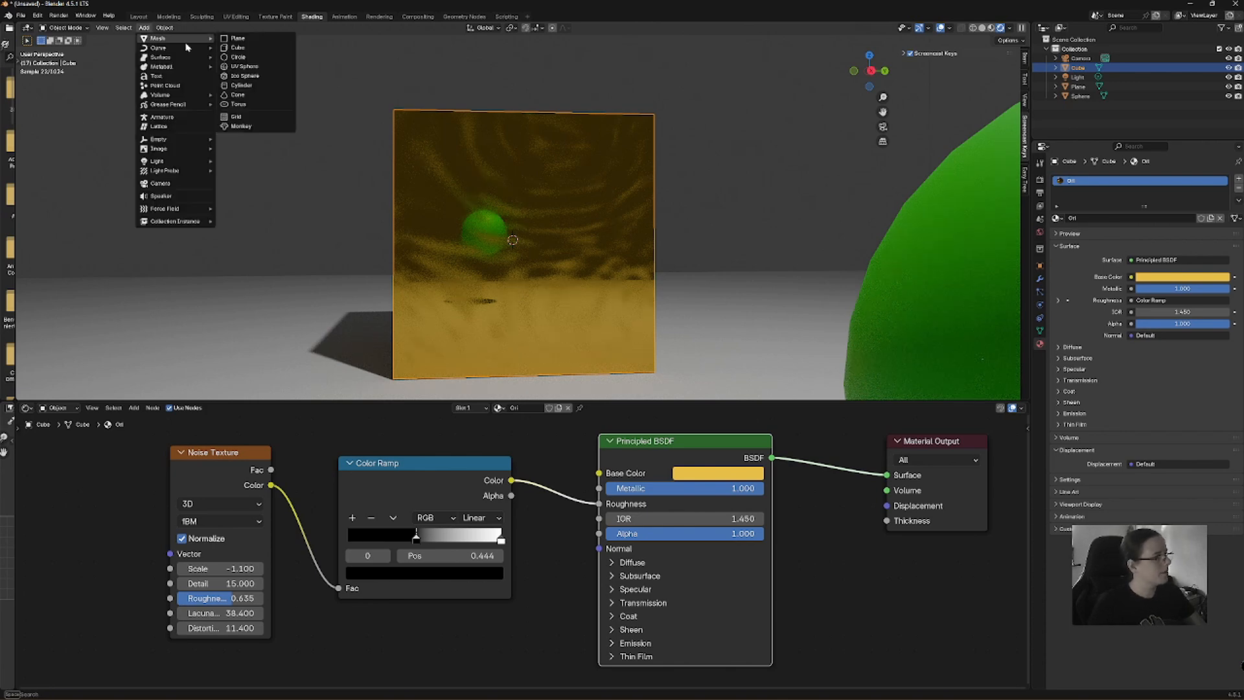
pyautogui.click(237, 48)
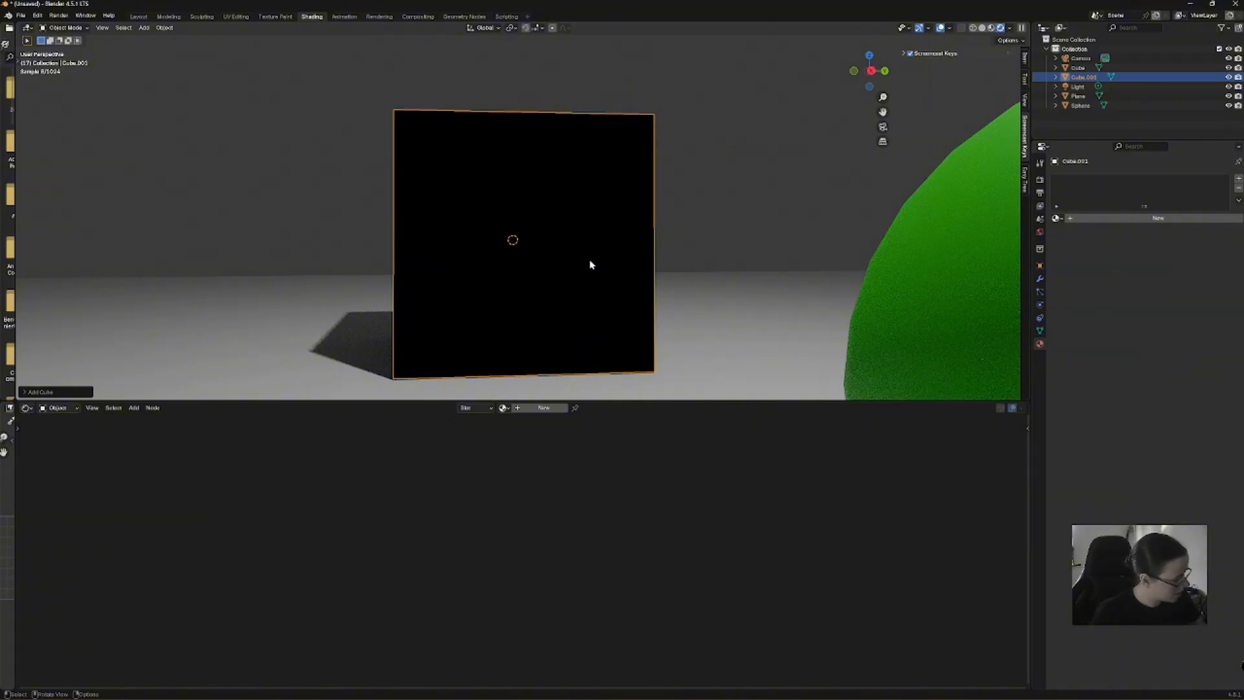
pyautogui.press('g')
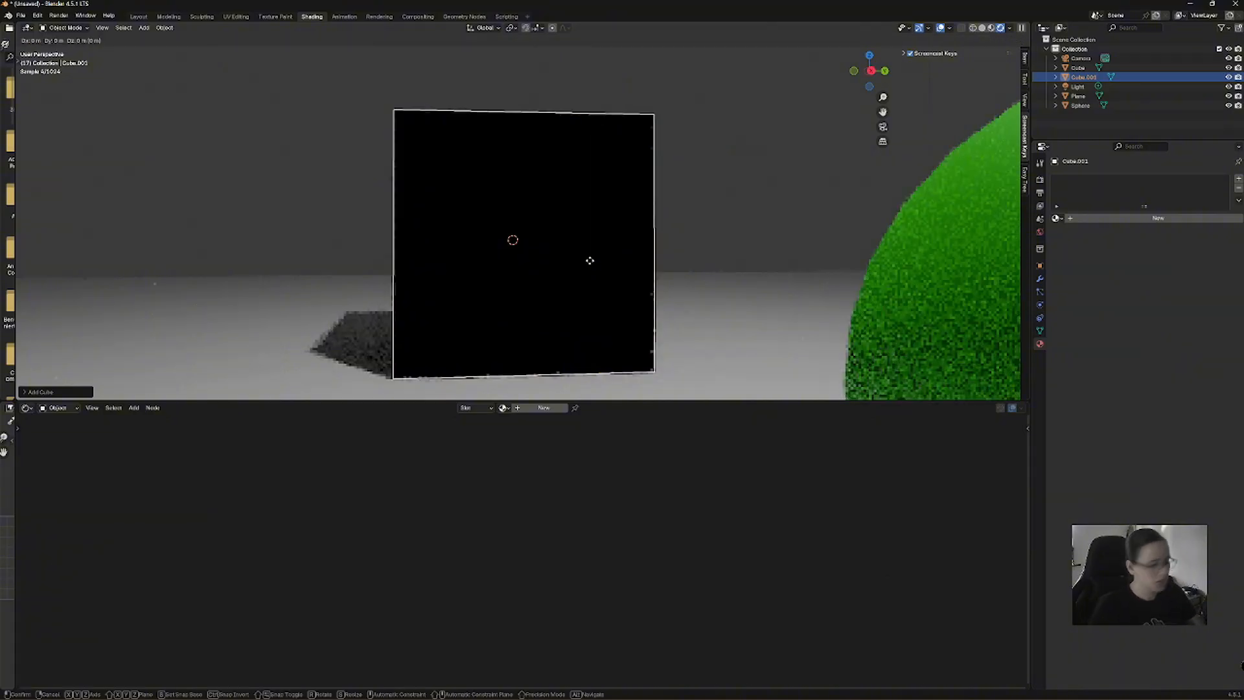
pyautogui.press('x')
pyautogui.press('y')
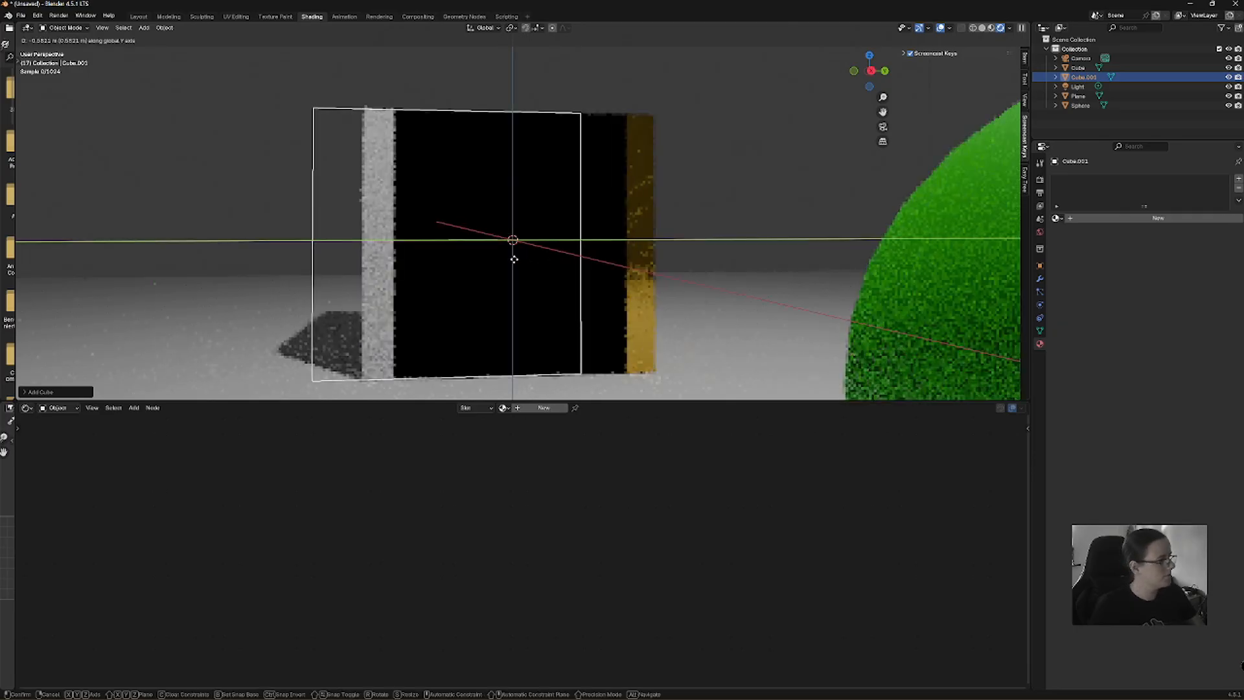
pyautogui.click(300, 255)
pyautogui.scroll(-5, 383, 279)
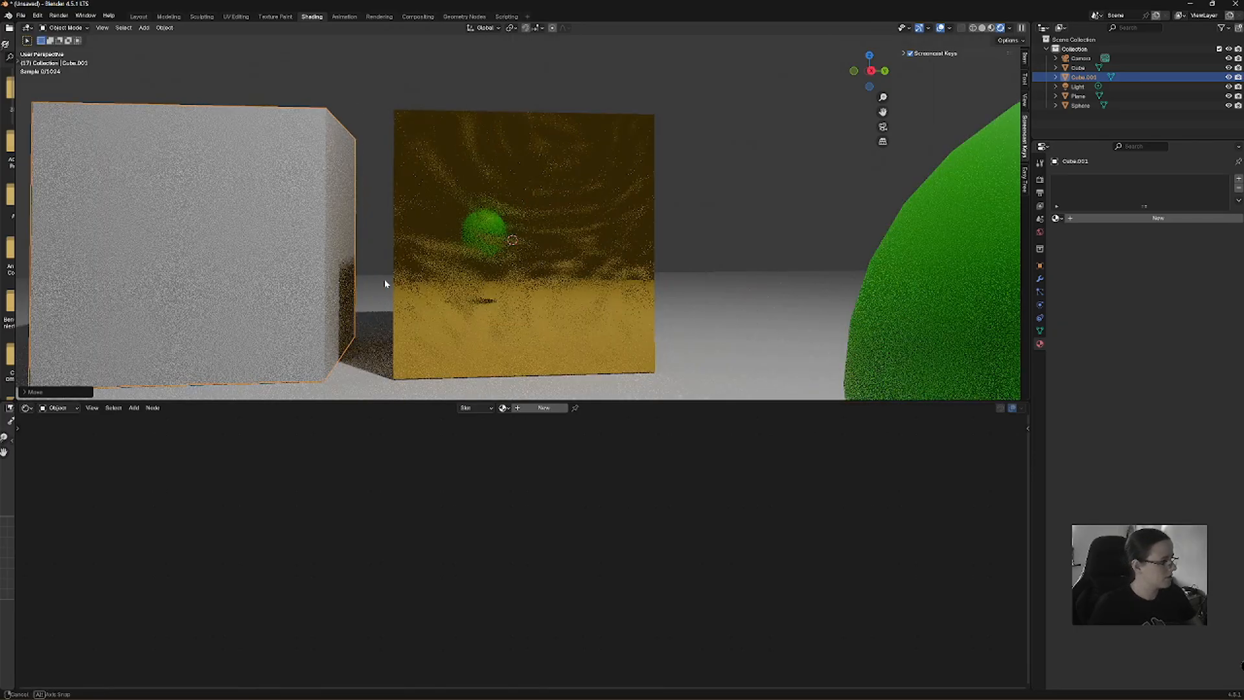
pyautogui.keyDown('shift'); pyautogui.moveTo(369, 275); pyautogui.dragTo(430, 276, button='middle'); pyautogui.keyUp('shift')
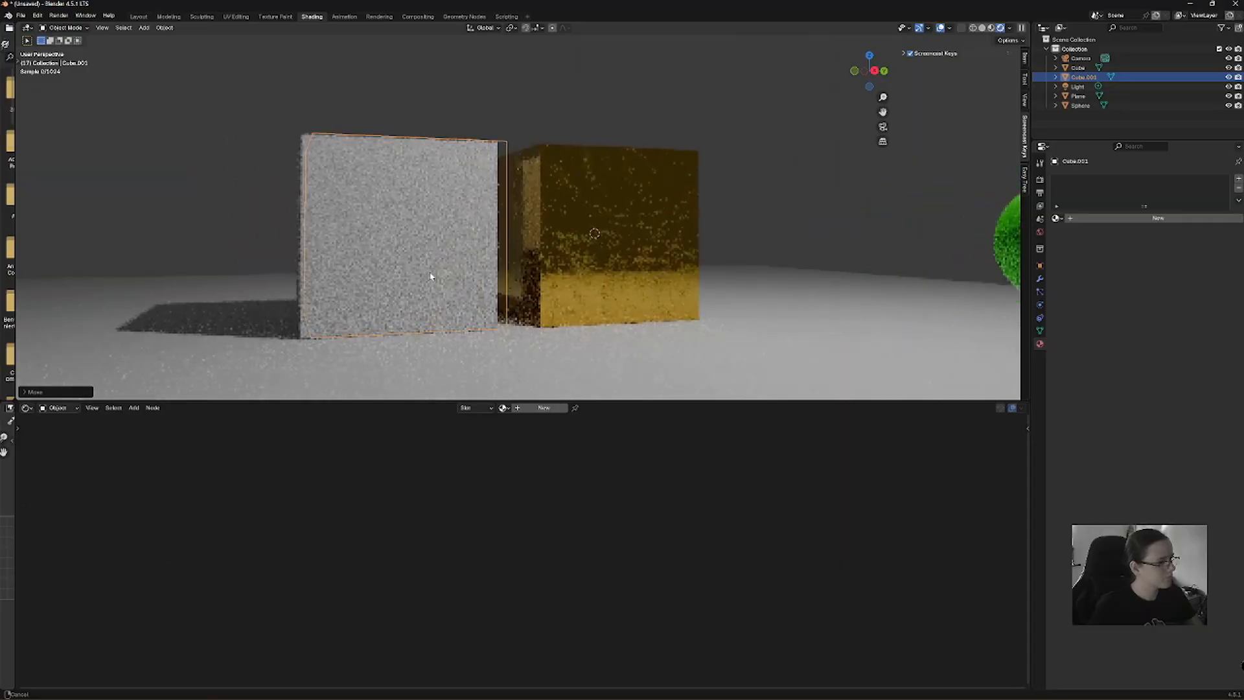
# In the Layout workspace, duplicate the plain cube about 4.95 m along the Y axis to the other side of the golden cube.
pyautogui.click(138, 16)
pyautogui.scroll(3, 495, 327)
pyautogui.moveTo(495, 326); pyautogui.dragTo(515, 255, button='middle')
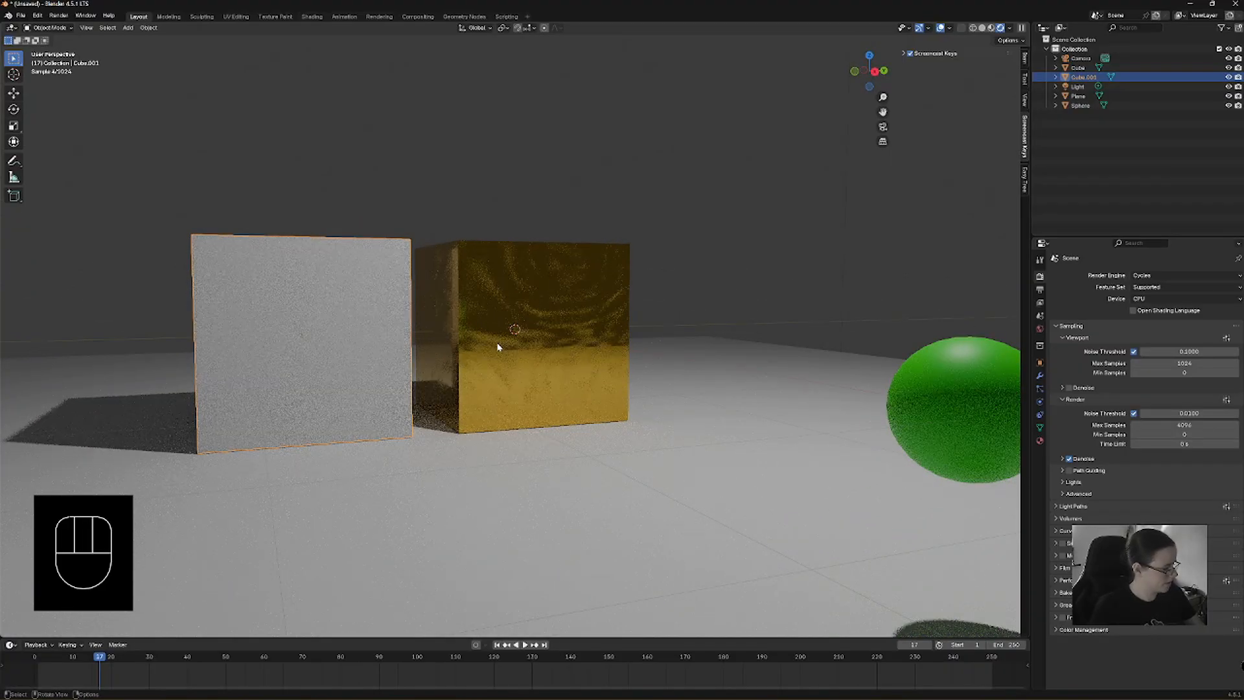
pyautogui.press('shift')
pyautogui.hotkey('shift', 'd')
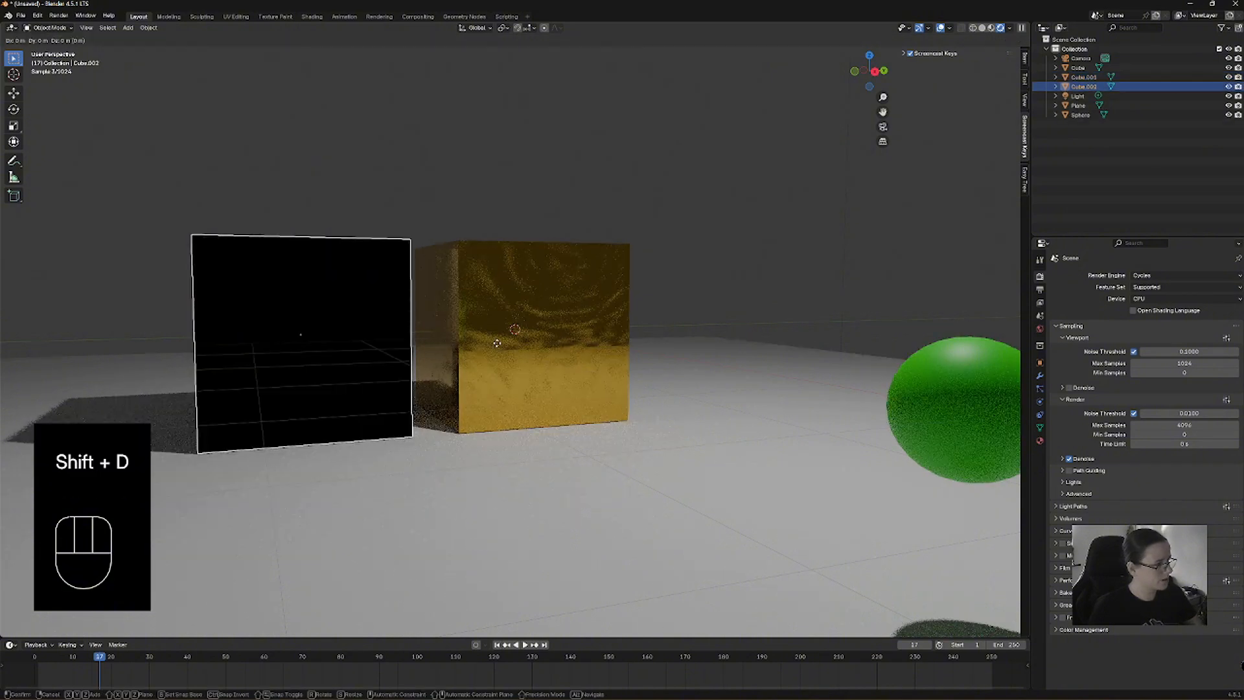
pyautogui.moveTo(497, 343); pyautogui.dragTo(883, 308, button='middle')
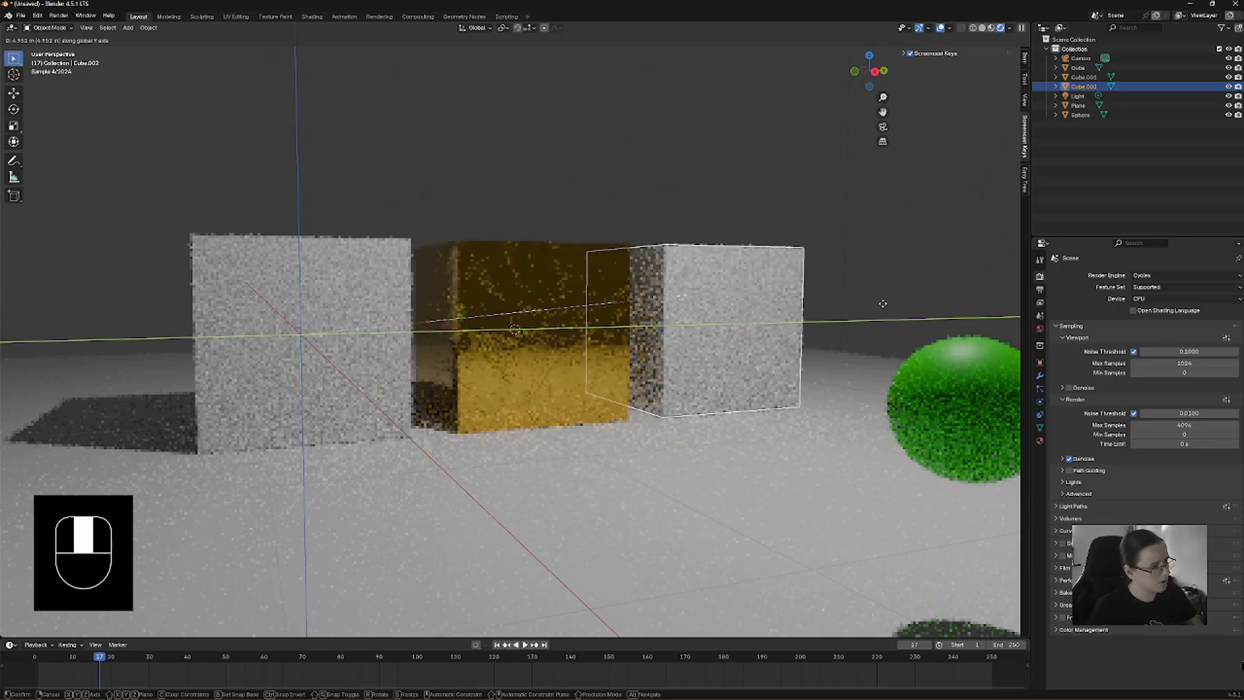
pyautogui.click(883, 307)
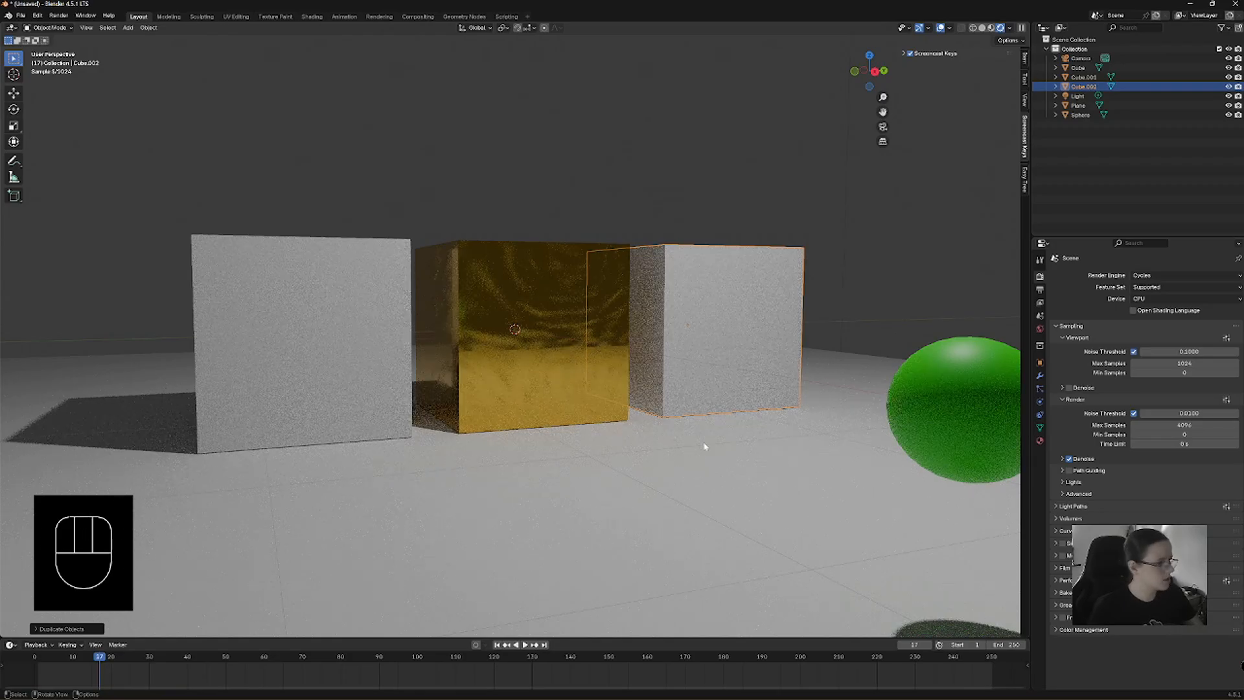
# Select all three cubes and duplicate the row about 2.2 m up the Z axis to form a second row.
pyautogui.scroll(-4, 694, 420)
pyautogui.moveTo(648, 380); pyautogui.dragTo(703, 357, button='middle')
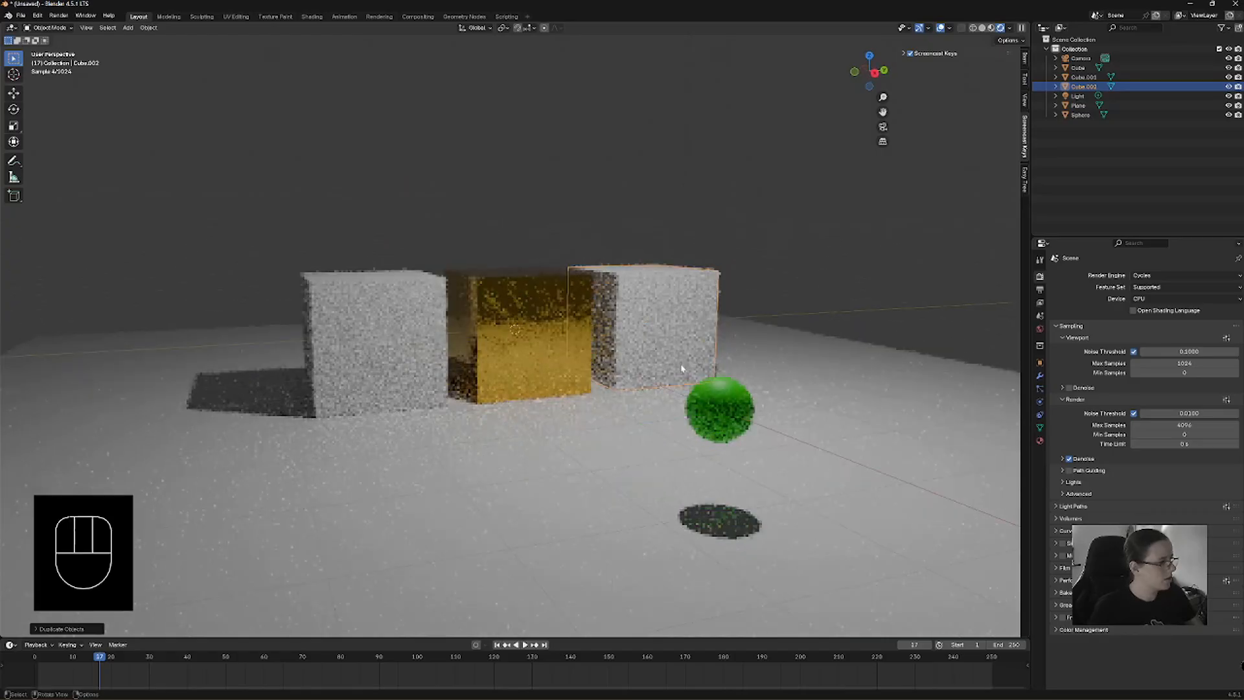
pyautogui.click(427, 312)
pyautogui.keyDown('shift'); pyautogui.click(542, 303); pyautogui.keyUp('shift')
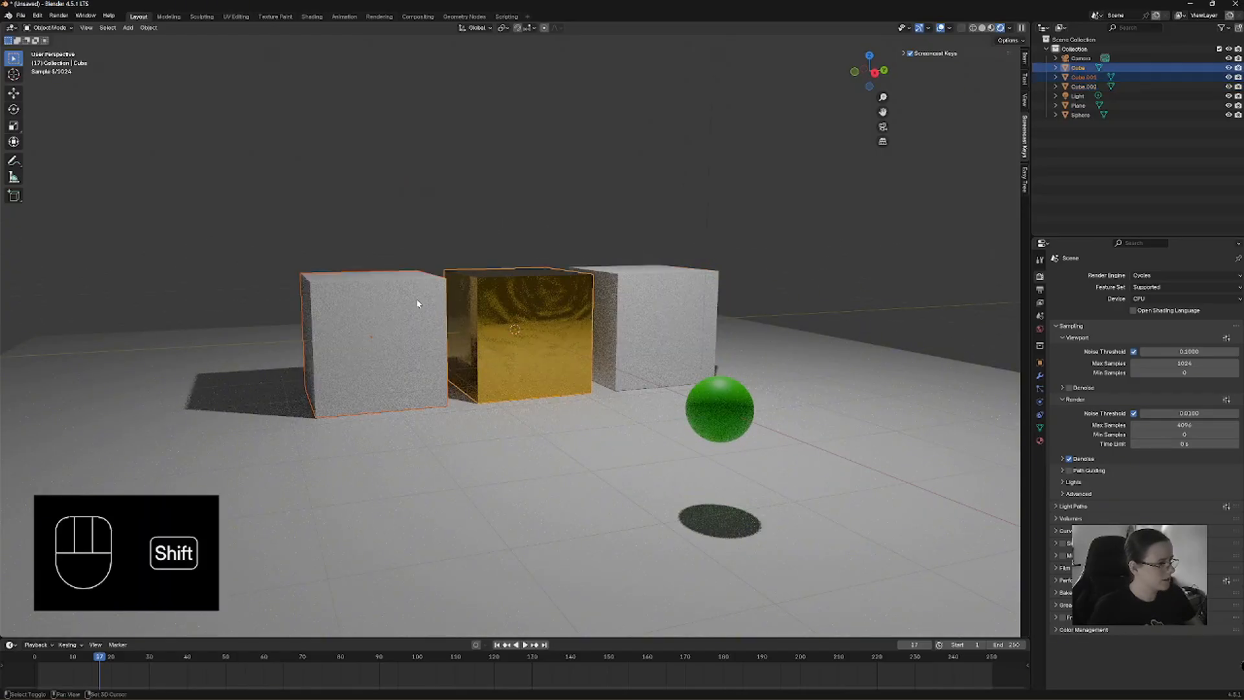
pyautogui.keyDown('shift'); pyautogui.click(619, 301); pyautogui.keyUp('shift')
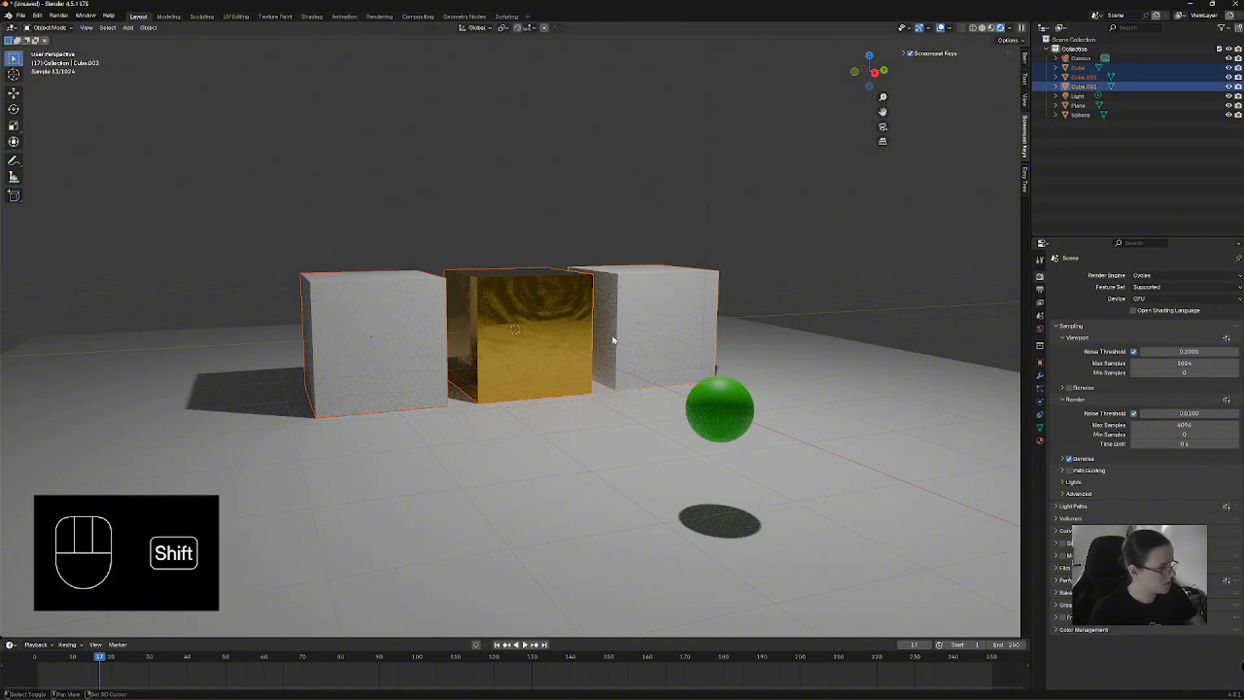
pyautogui.hotkey('shift', 'd')
pyautogui.middleClick(612, 305)
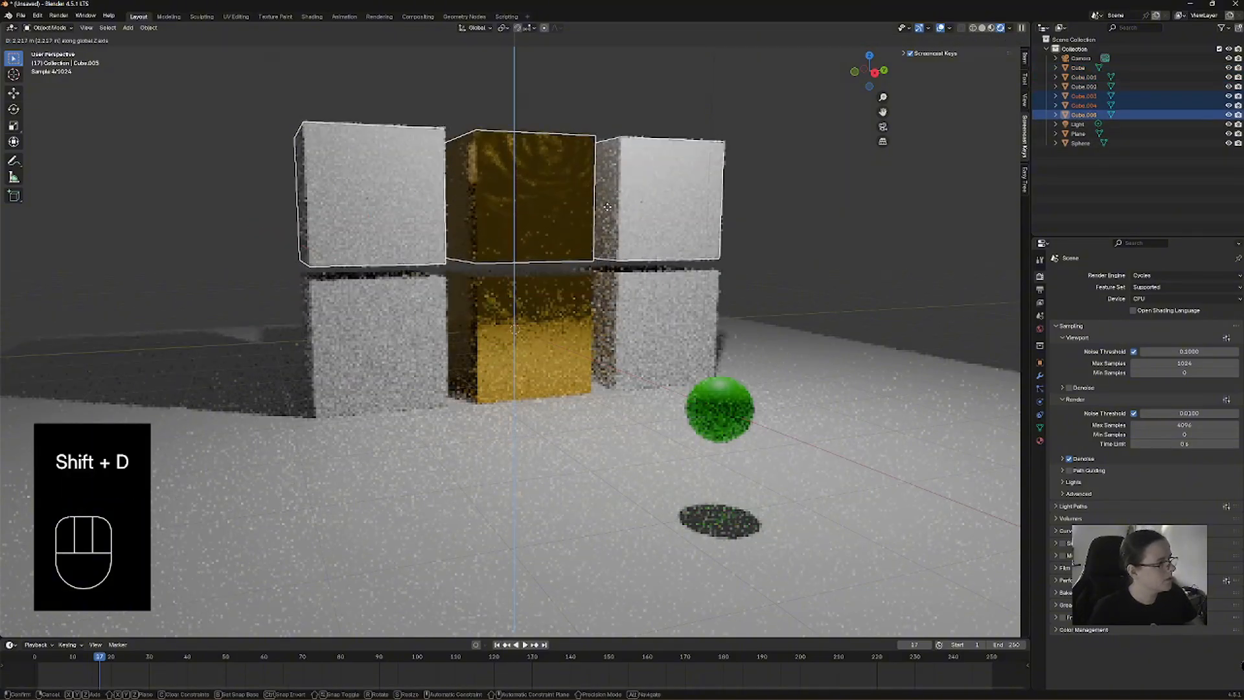
pyautogui.click(616, 212)
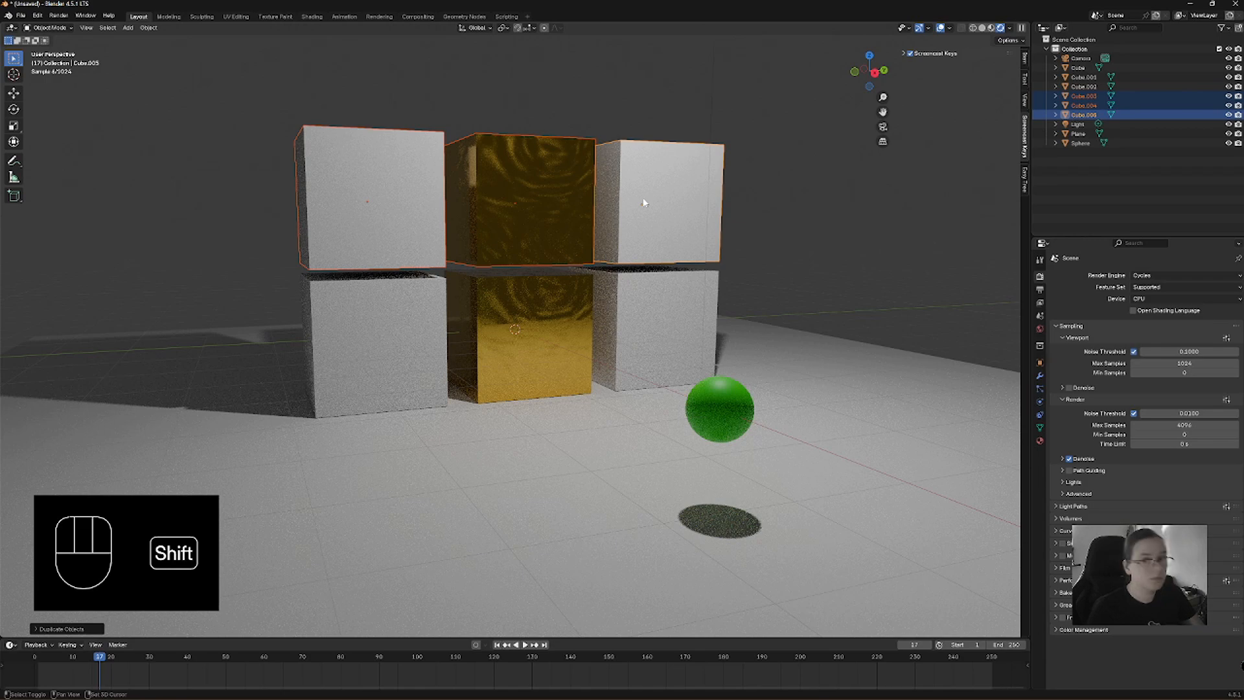
# Duplicate the second row of cubes up the Z axis to form a third row above it.
pyautogui.hotkey('shift', 'd')
pyautogui.press('z')
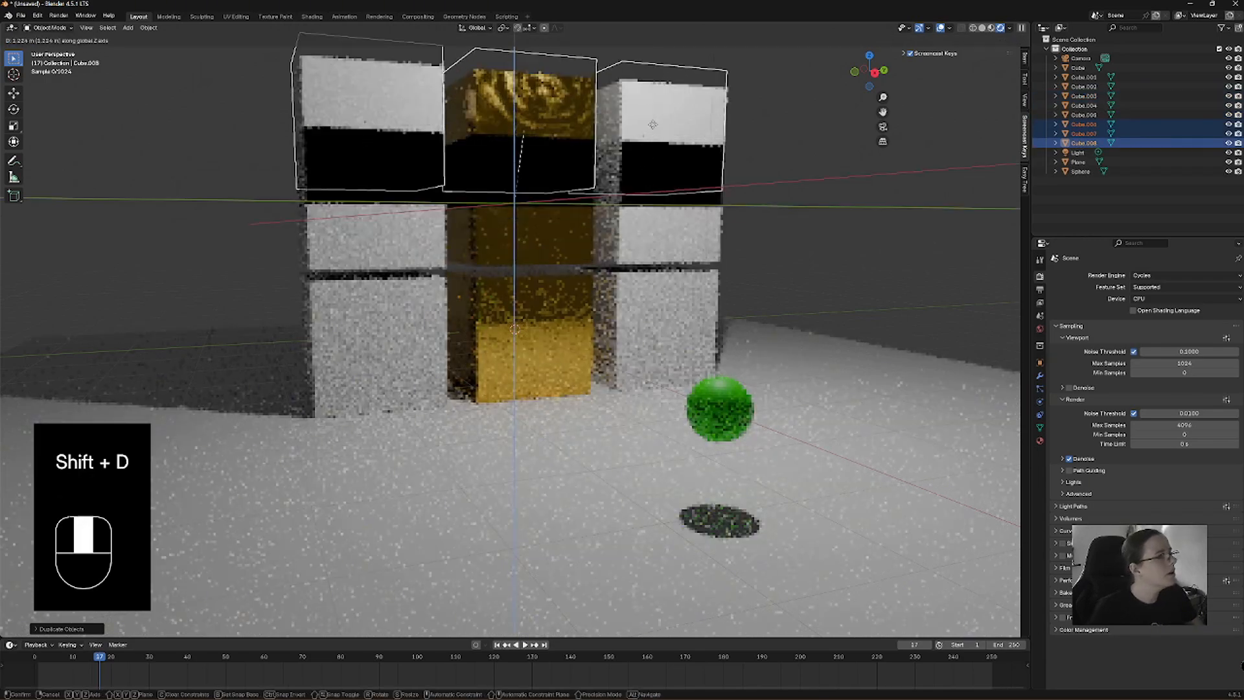
pyautogui.click(655, 65)
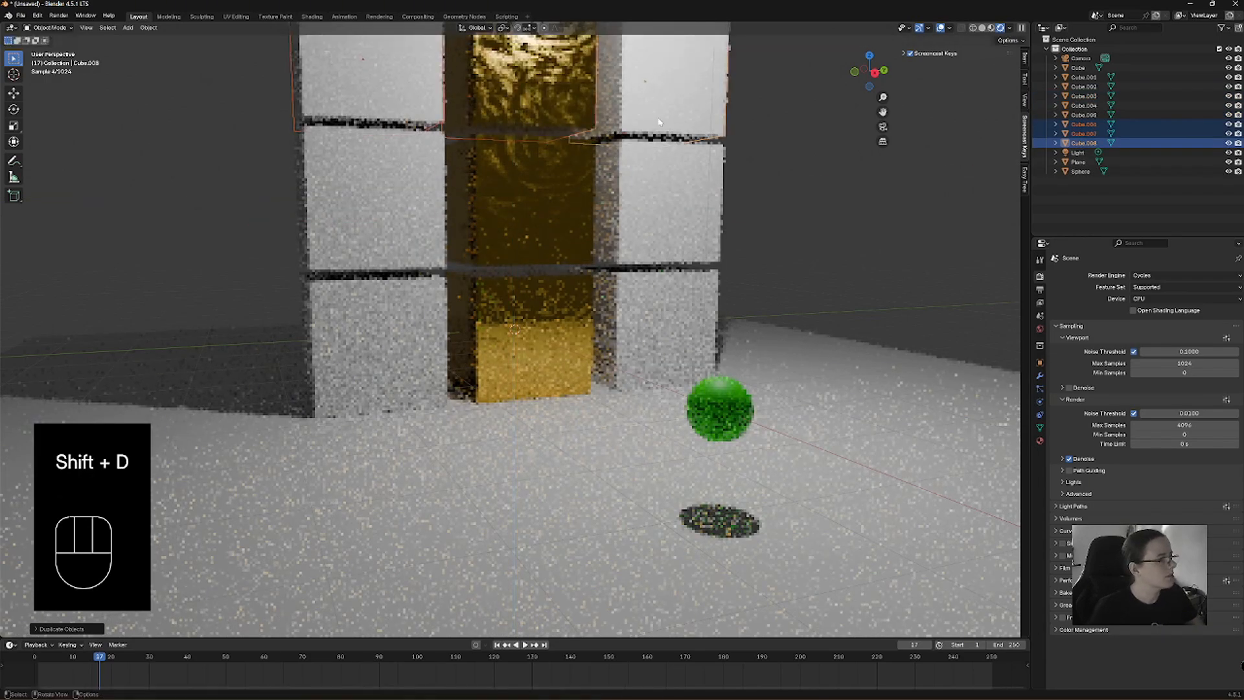
# Switch to Material Preview shading and remove the Oil material slot from the top and middle cubes of the centre column.
pyautogui.click(991, 28)
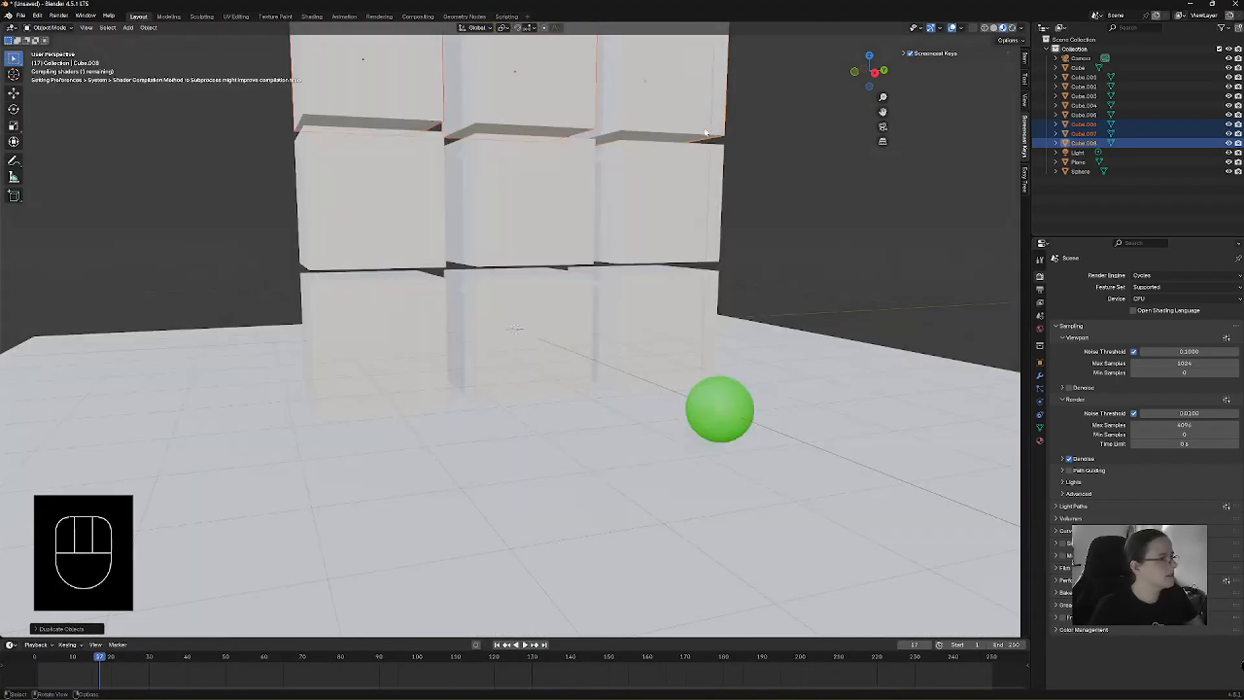
pyautogui.keyDown('shift'); pyautogui.moveTo(721, 123); pyautogui.dragTo(719, 211, button='middle'); pyautogui.keyUp('shift')
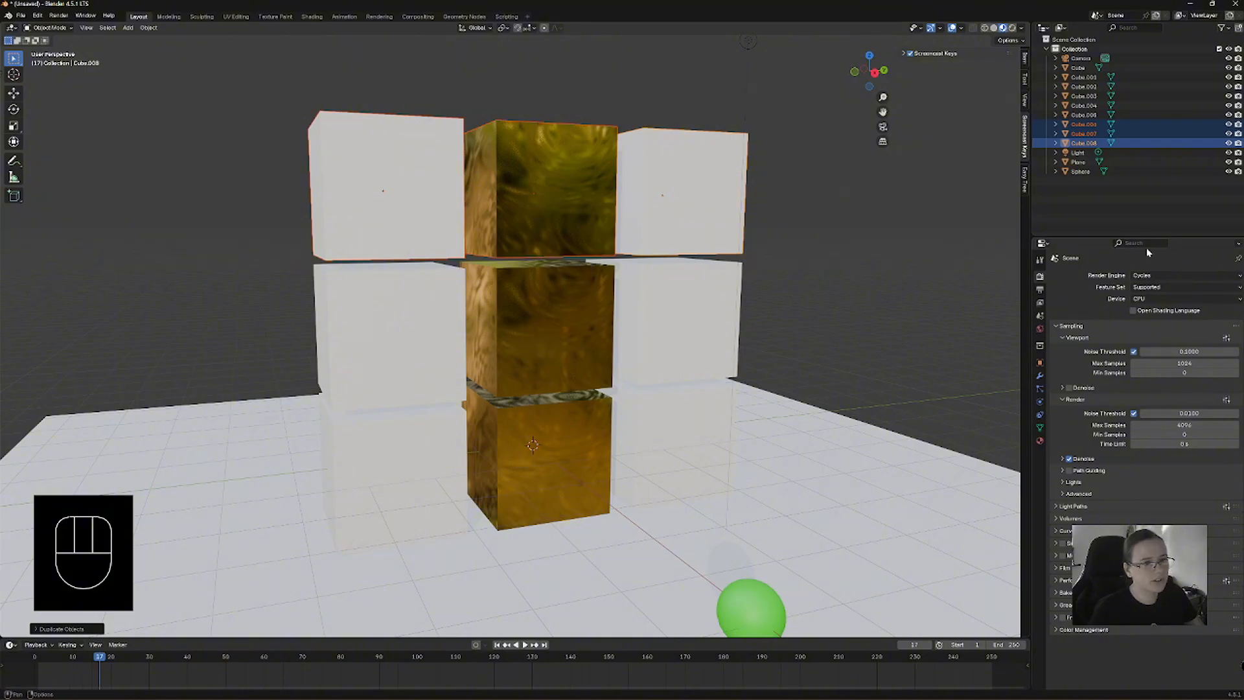
pyautogui.click(1040, 441)
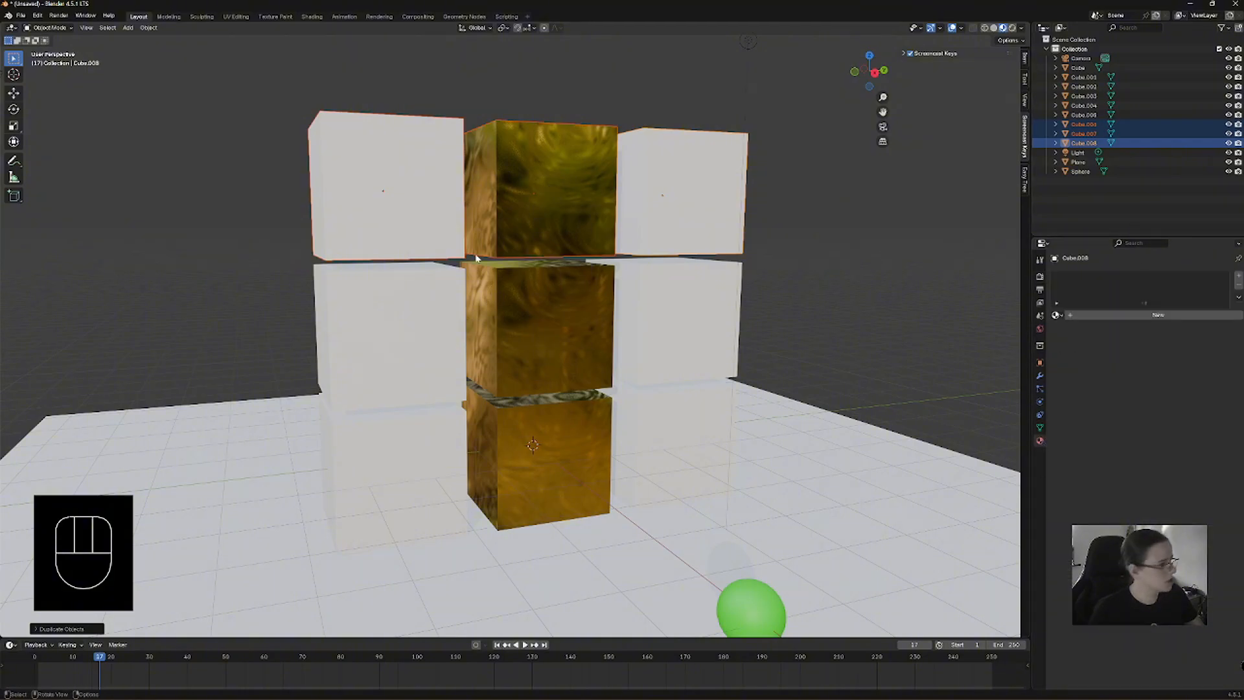
pyautogui.click(528, 157)
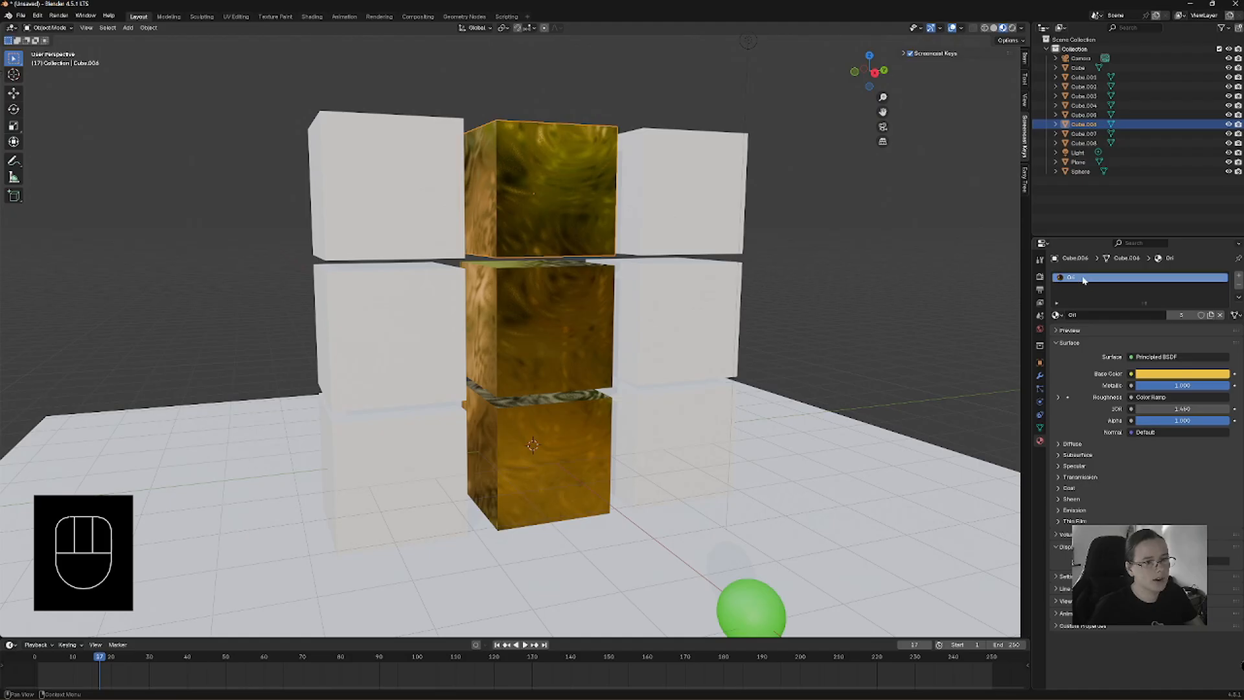
pyautogui.click(1239, 289)
pyautogui.click(537, 300)
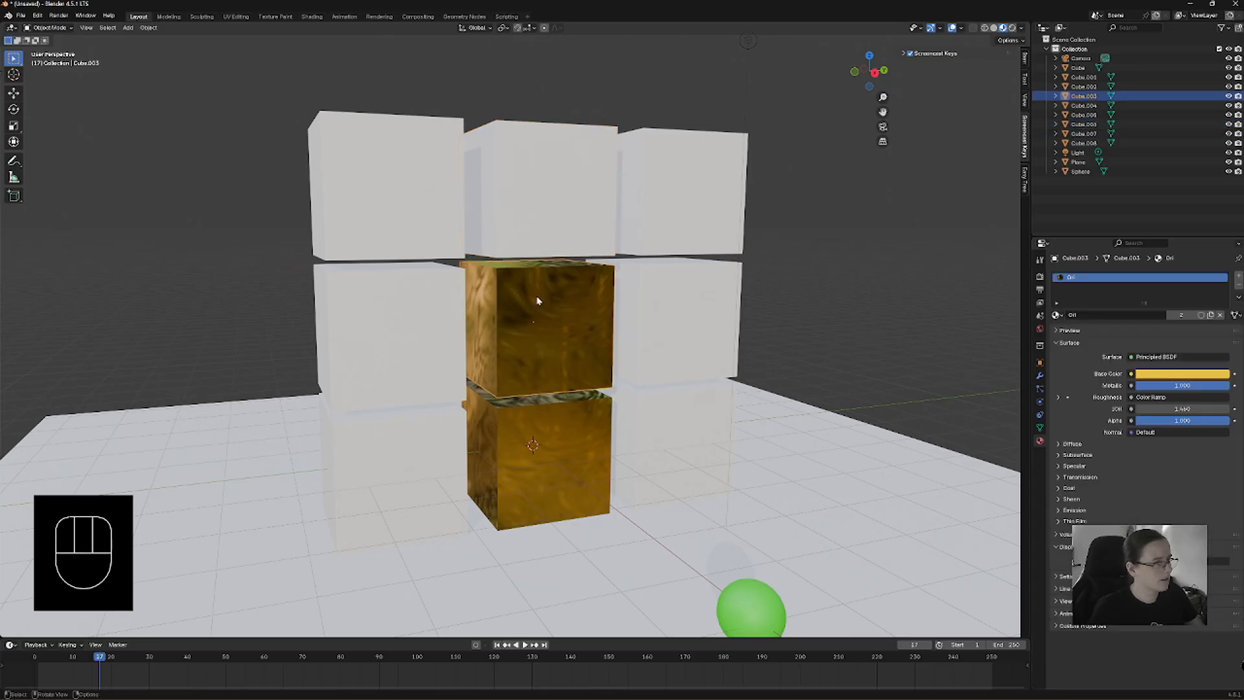
pyautogui.click(1239, 286)
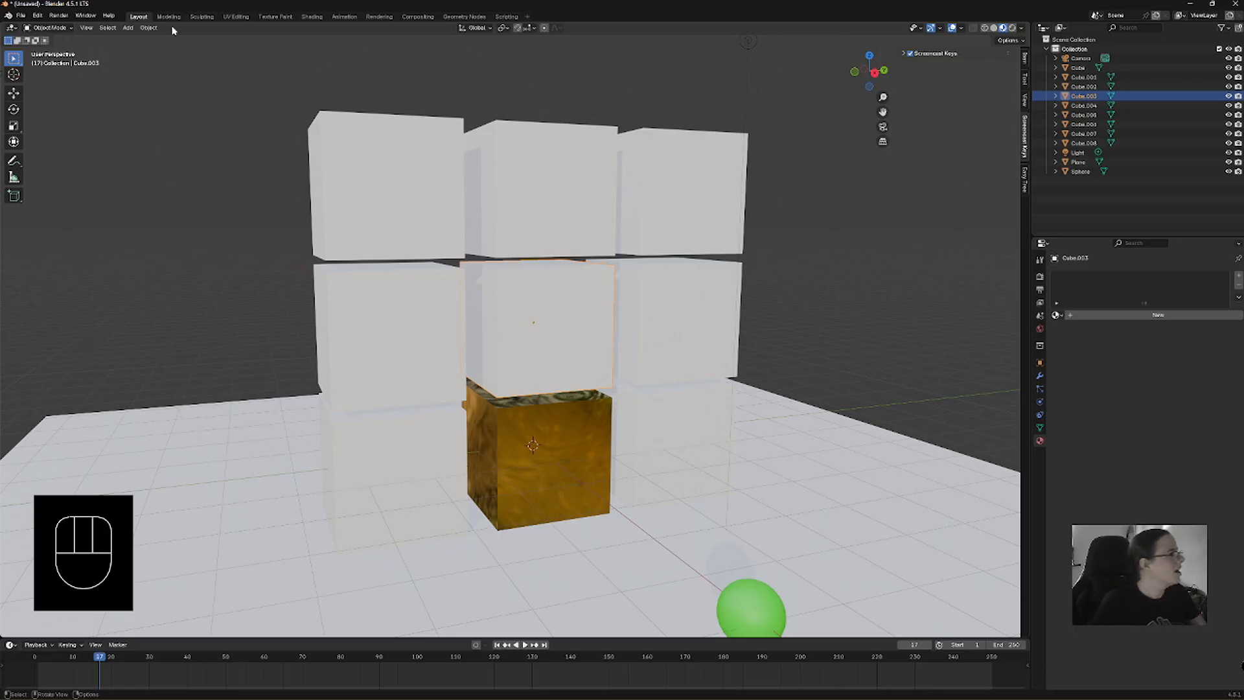
# Set up the Shading workspace with nothing selected and a wider 3D viewport and node editor area.
pyautogui.click(309, 16)
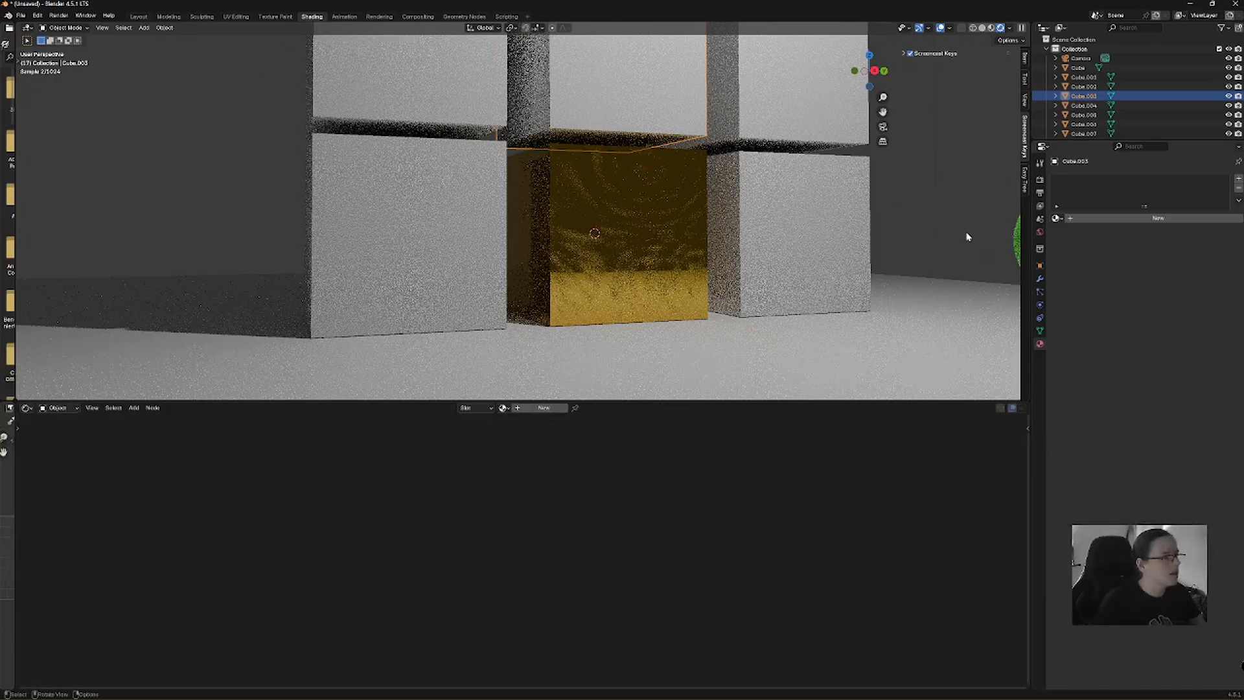
pyautogui.scroll(-2, 610, 150)
pyautogui.keyDown('shift'); pyautogui.moveTo(662, 96); pyautogui.dragTo(653, 209, button='middle'); pyautogui.keyUp('shift')
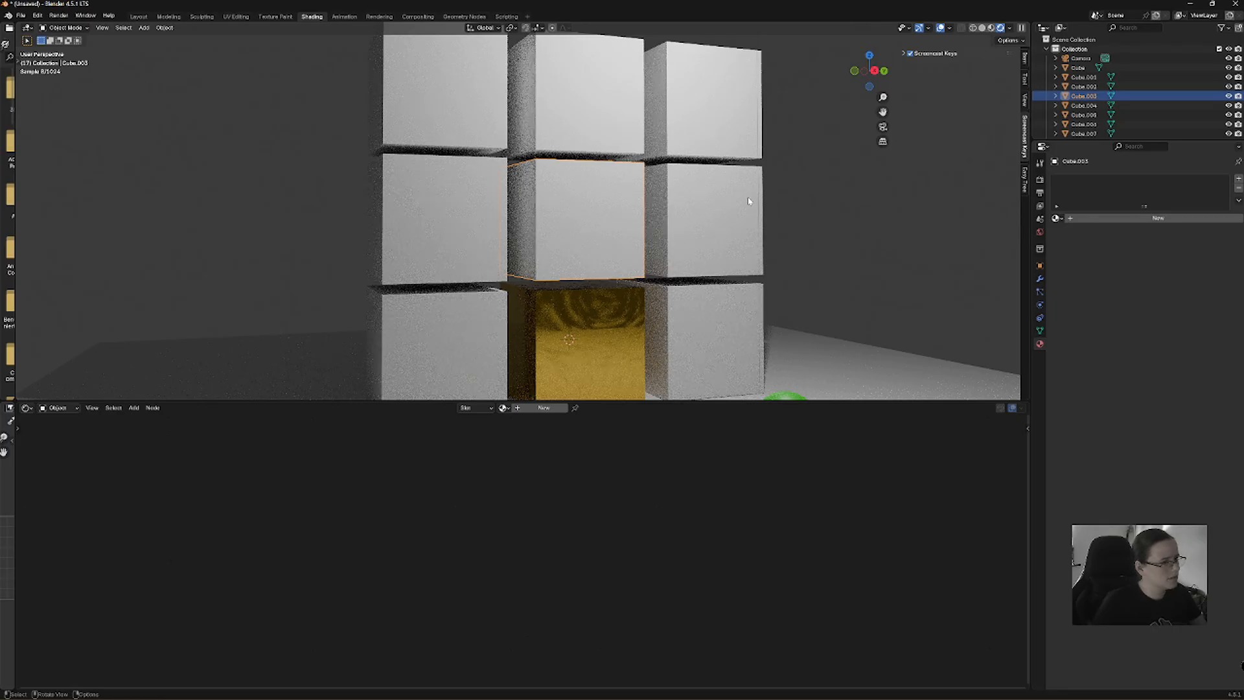
pyautogui.scroll(-3, 748, 200)
pyautogui.moveTo(730, 211); pyautogui.dragTo(687, 199, button='middle')
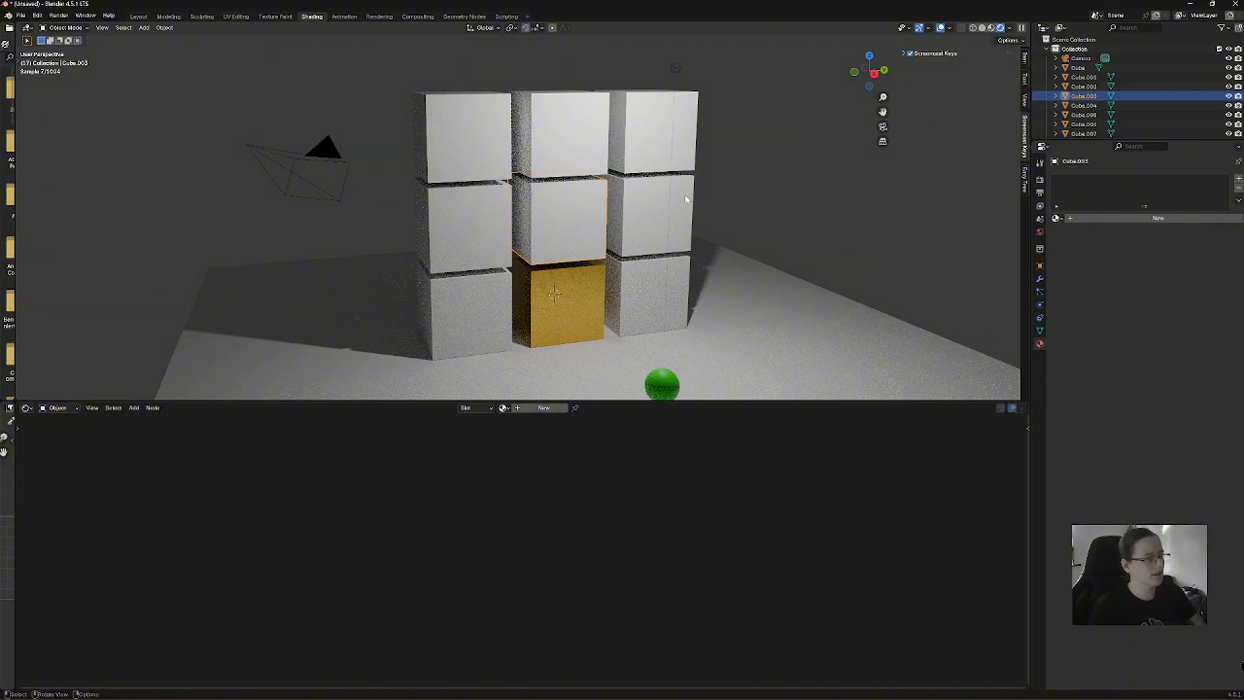
pyautogui.click(739, 147)
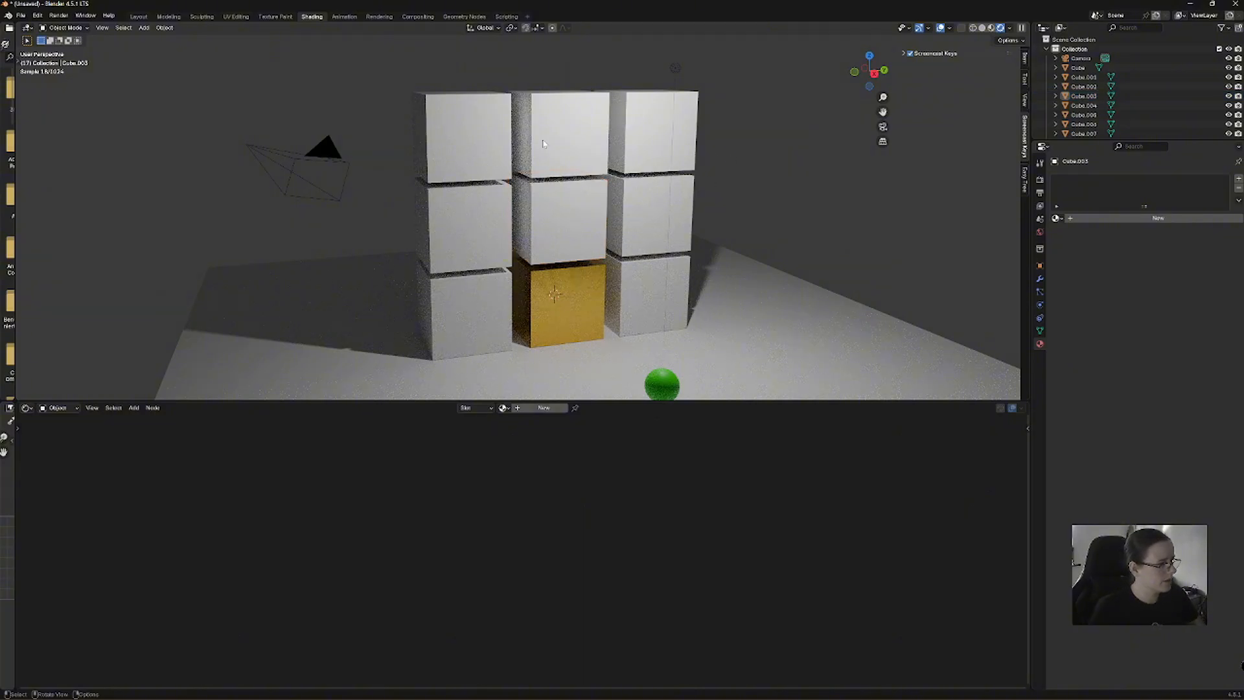
pyautogui.scroll(3, 561, 317)
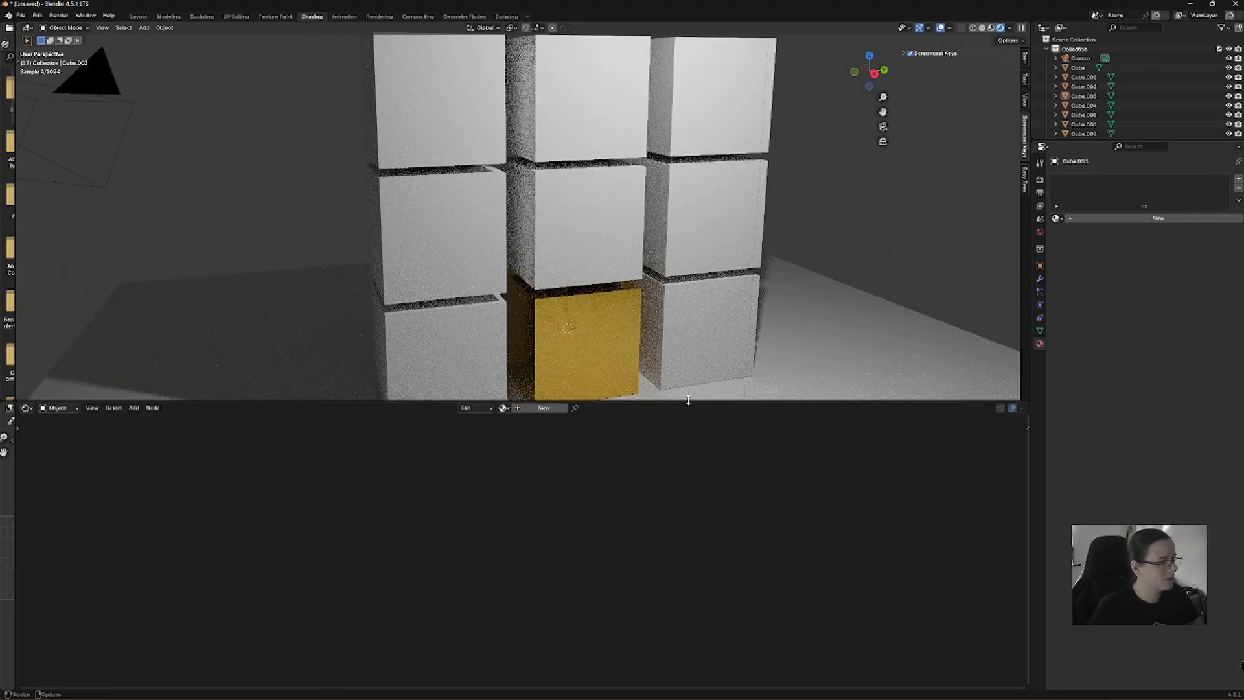
pyautogui.moveTo(1031, 217); pyautogui.dragTo(1090, 214)
pyautogui.moveTo(920, 257); pyautogui.dragTo(775, 255, button='middle')
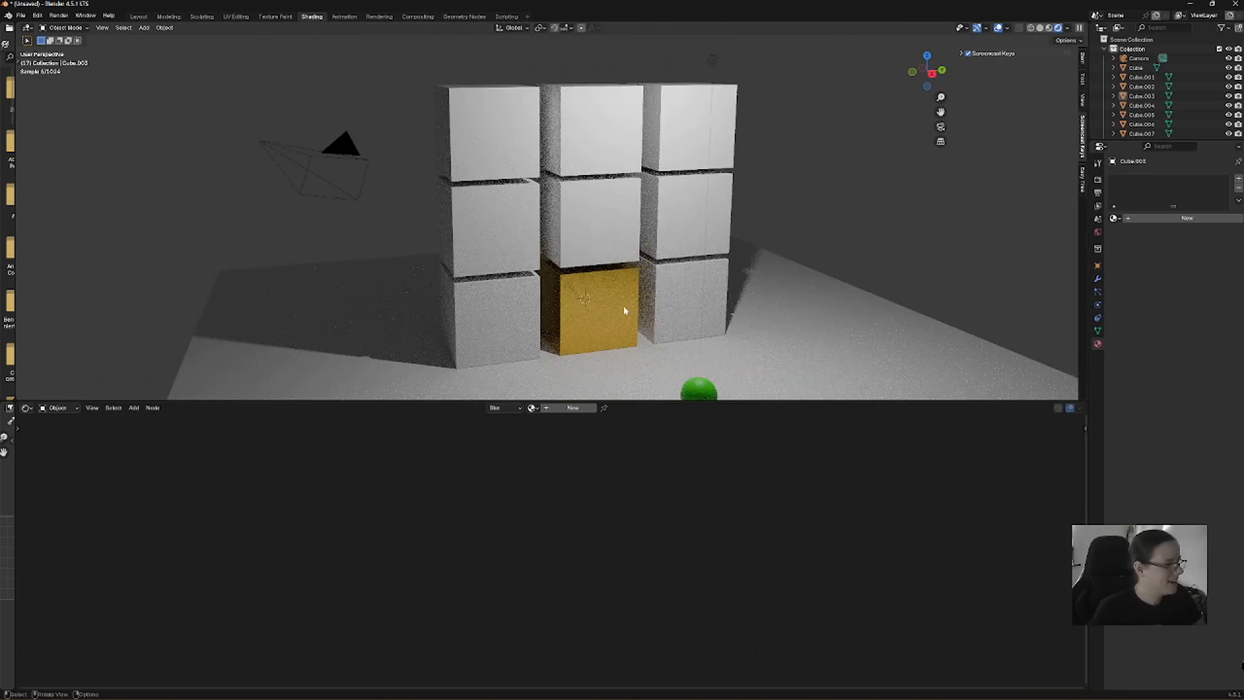
# Create a new material named "Green" on the plain cube at the lower left of the wall and select its Principled BSDF node.
pyautogui.click(509, 324)
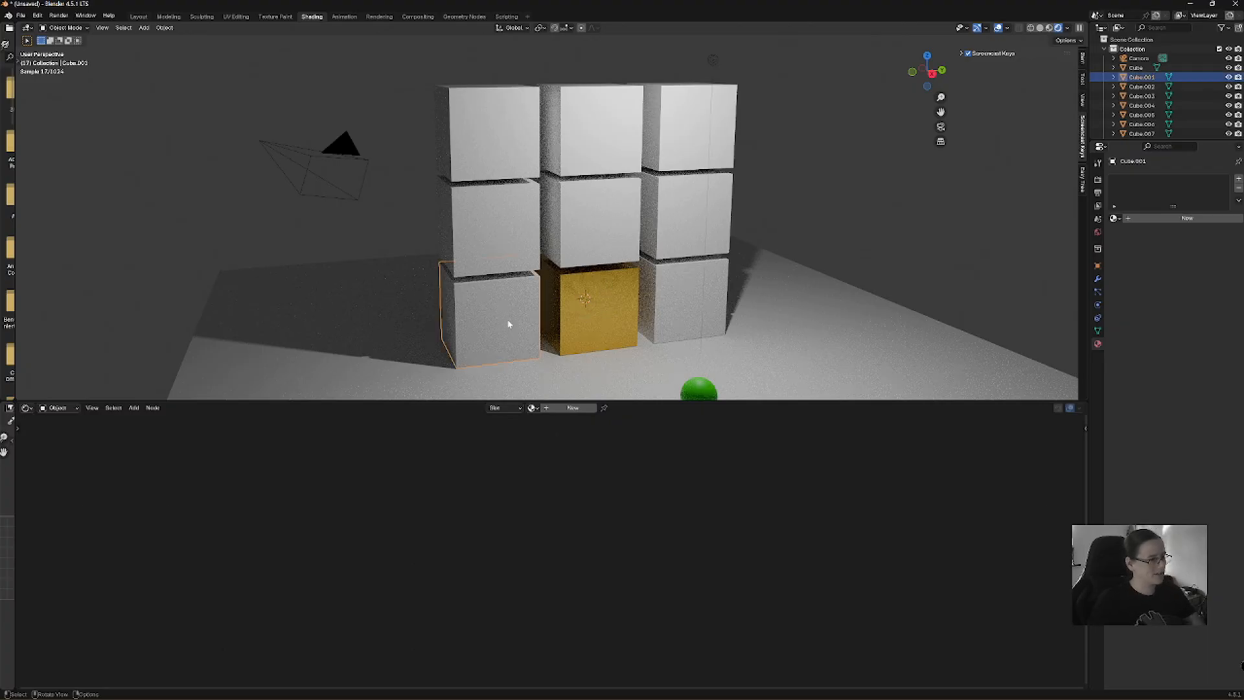
pyautogui.click(558, 411)
pyautogui.click(551, 408)
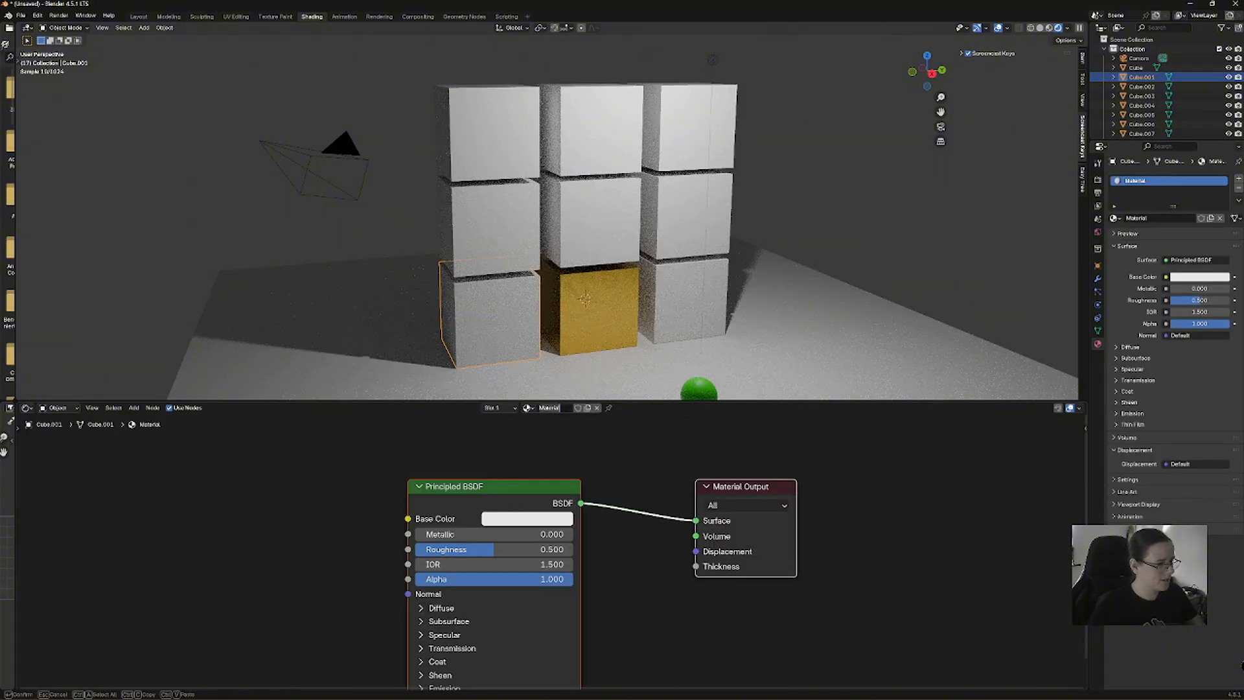
pyautogui.press('BackSpace')
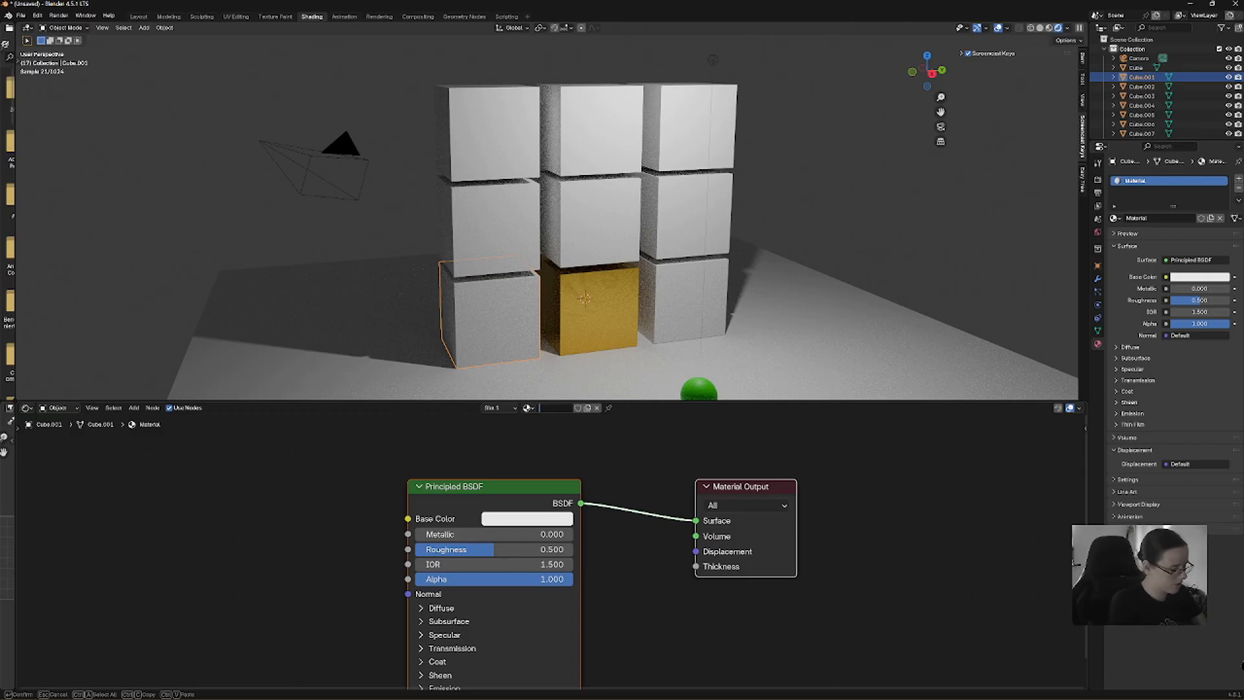
pyautogui.write('Gol')
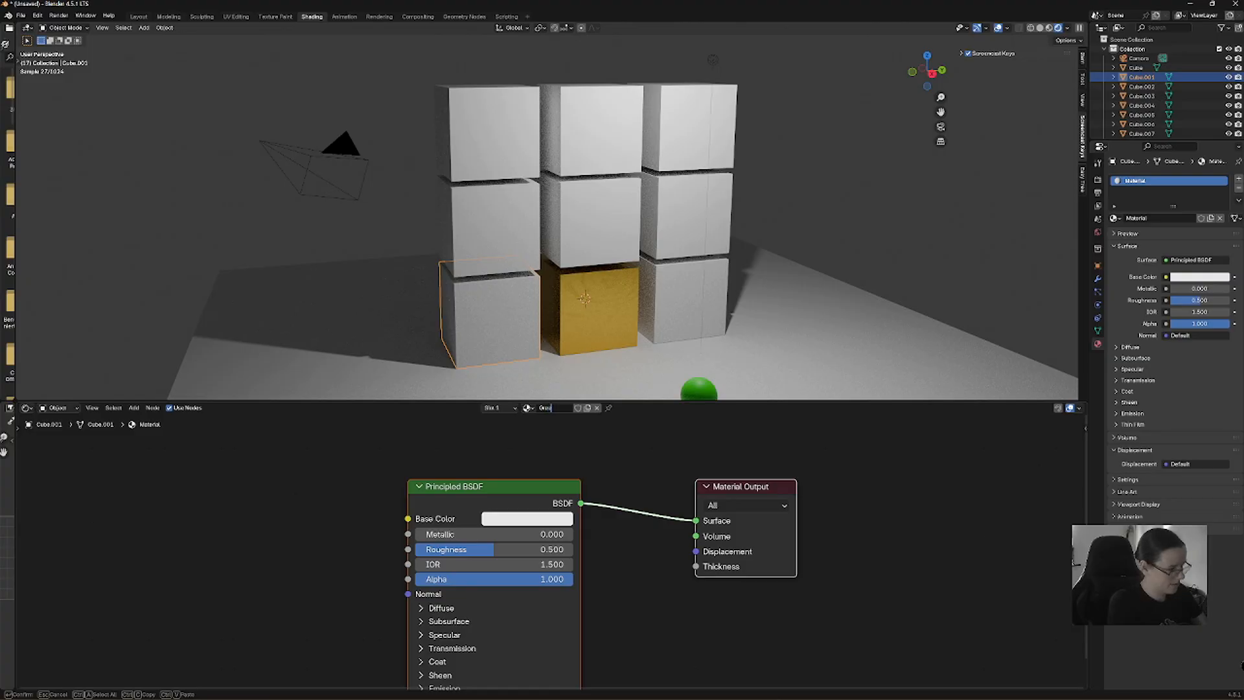
pyautogui.write('en')
pyautogui.press('Return')
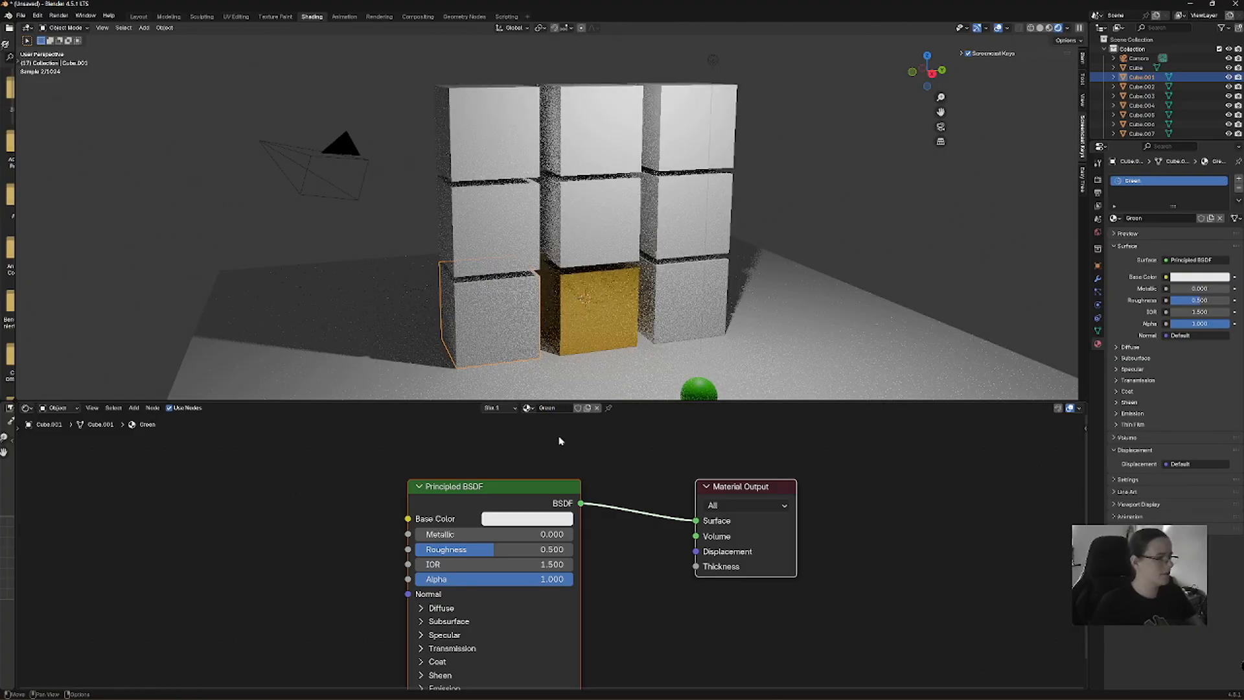
pyautogui.click(563, 493)
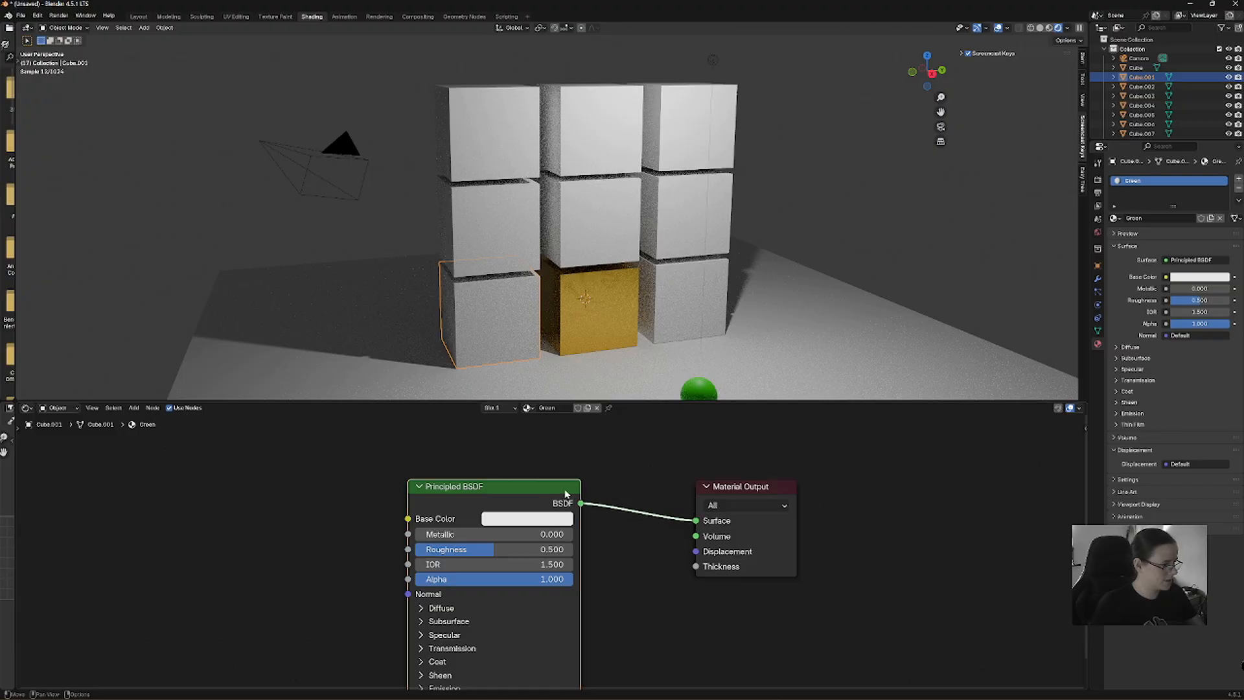
# Move the Principled BSDF and Material Output nodes together to free space ahead of the shader's inputs.
pyautogui.keyDown('shift'); pyautogui.click(756, 496); pyautogui.keyUp('shift')
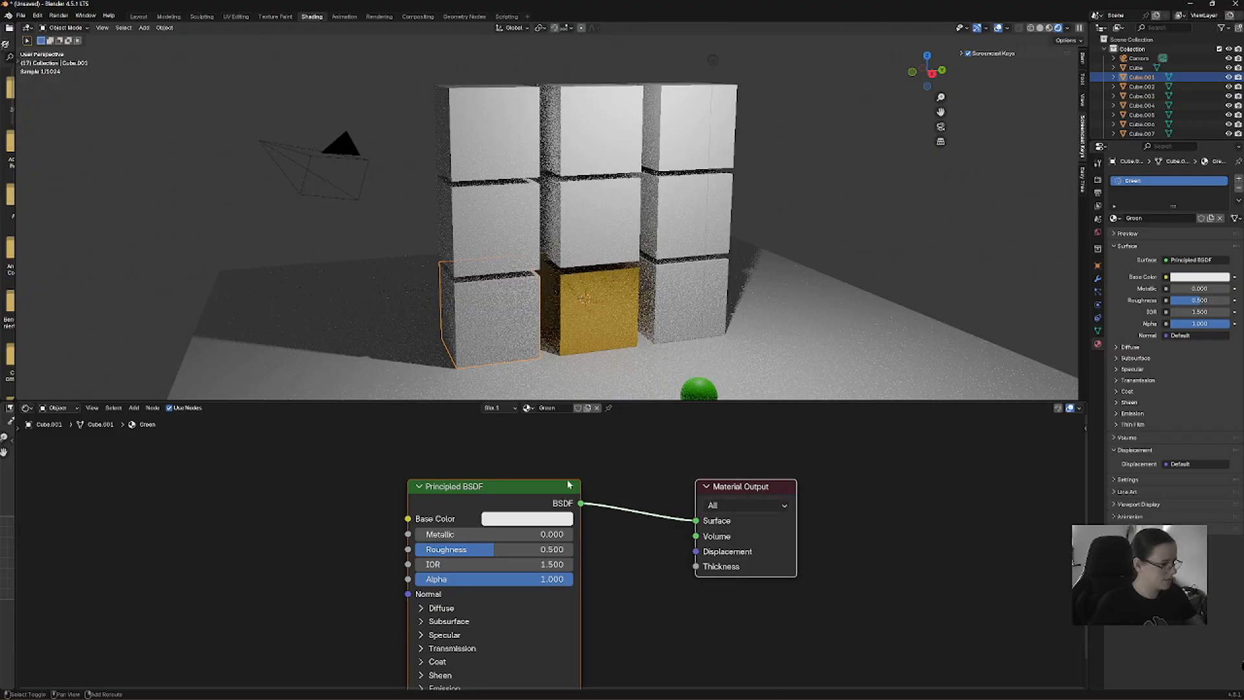
pyautogui.press('g')
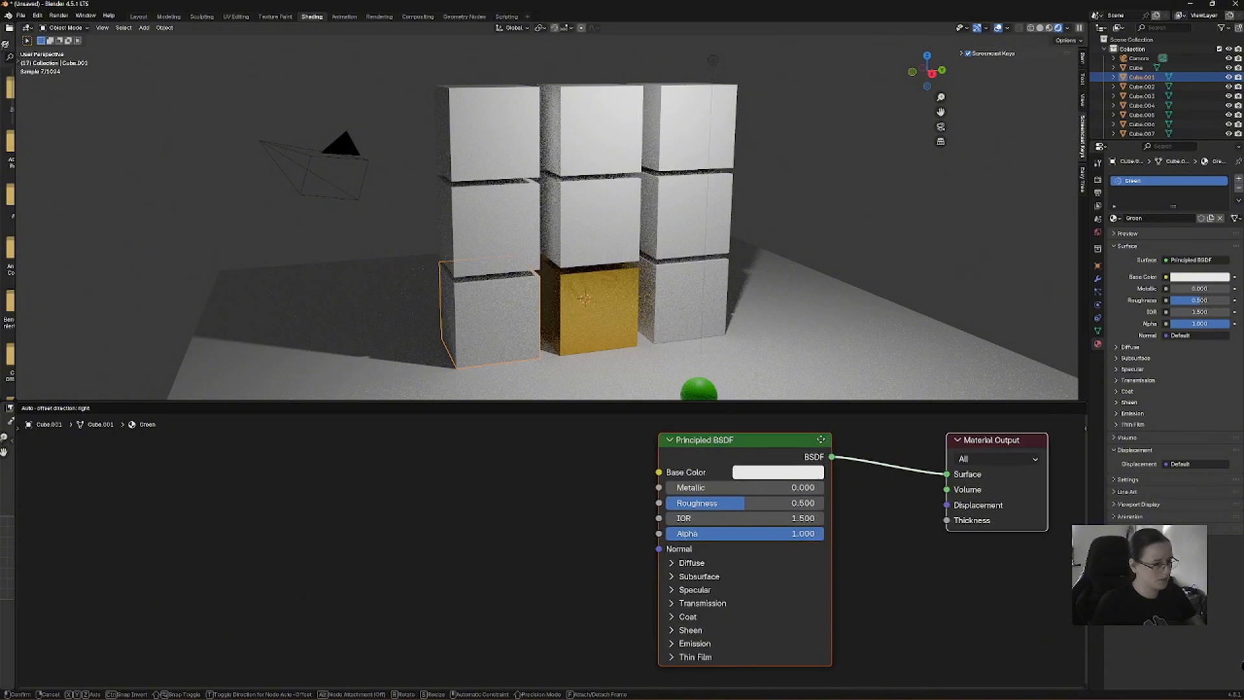
pyautogui.click(791, 438)
# Add a Color Ramp node in the free space ahead of the Principled BSDF.
pyautogui.click(134, 407)
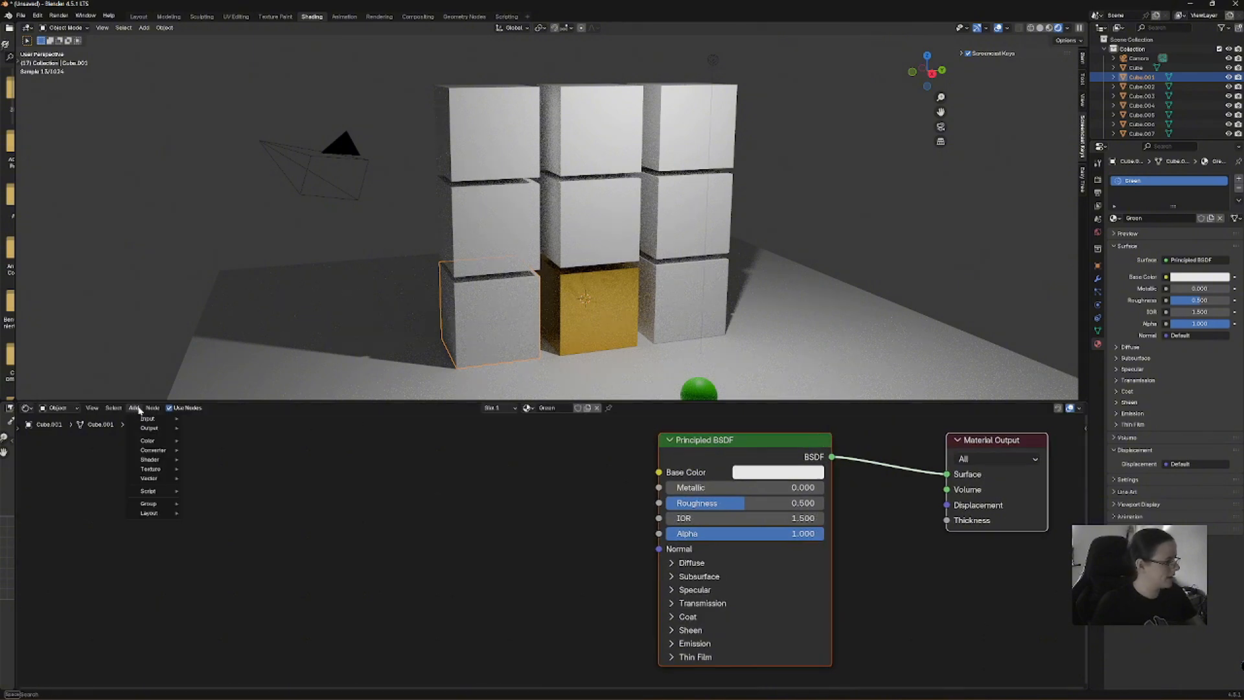
pyautogui.moveTo(159, 420)
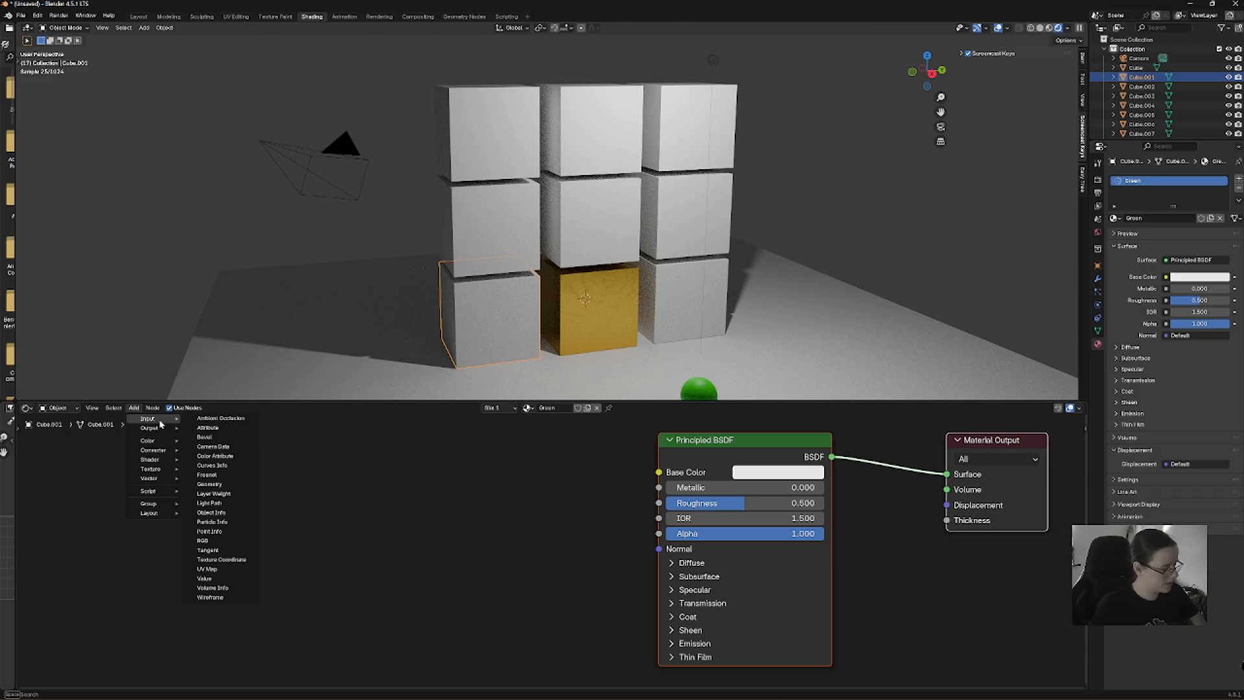
pyautogui.write('col')
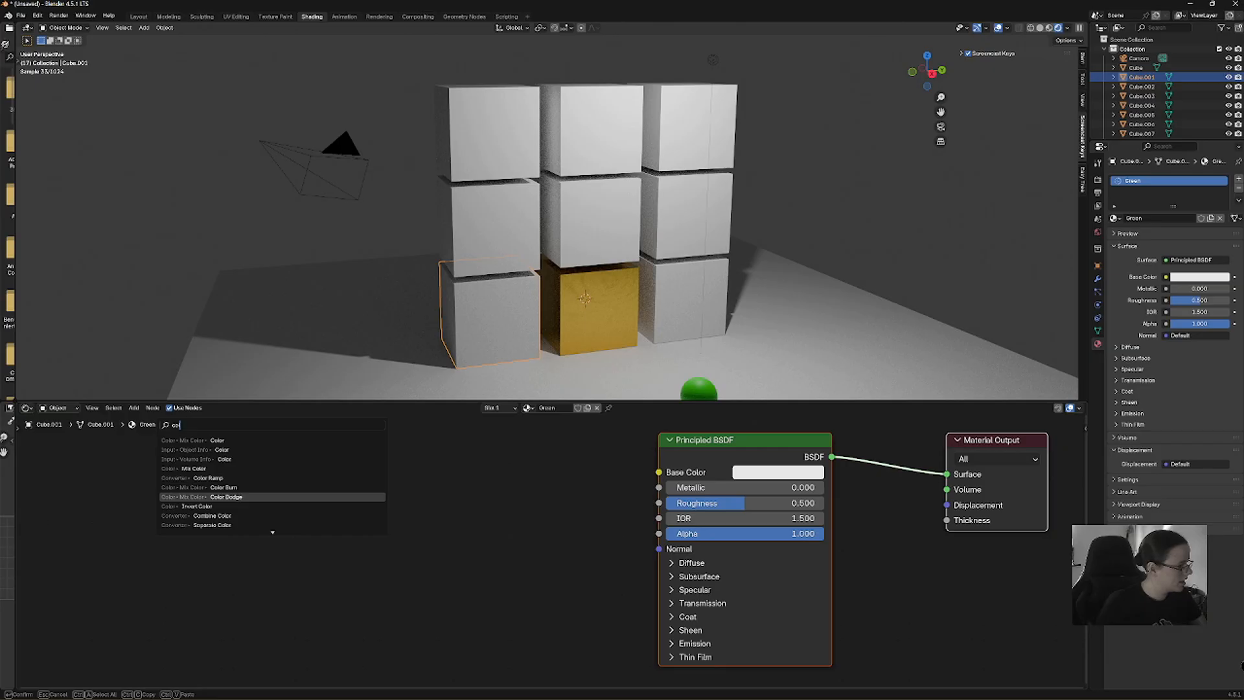
pyautogui.press('Up')
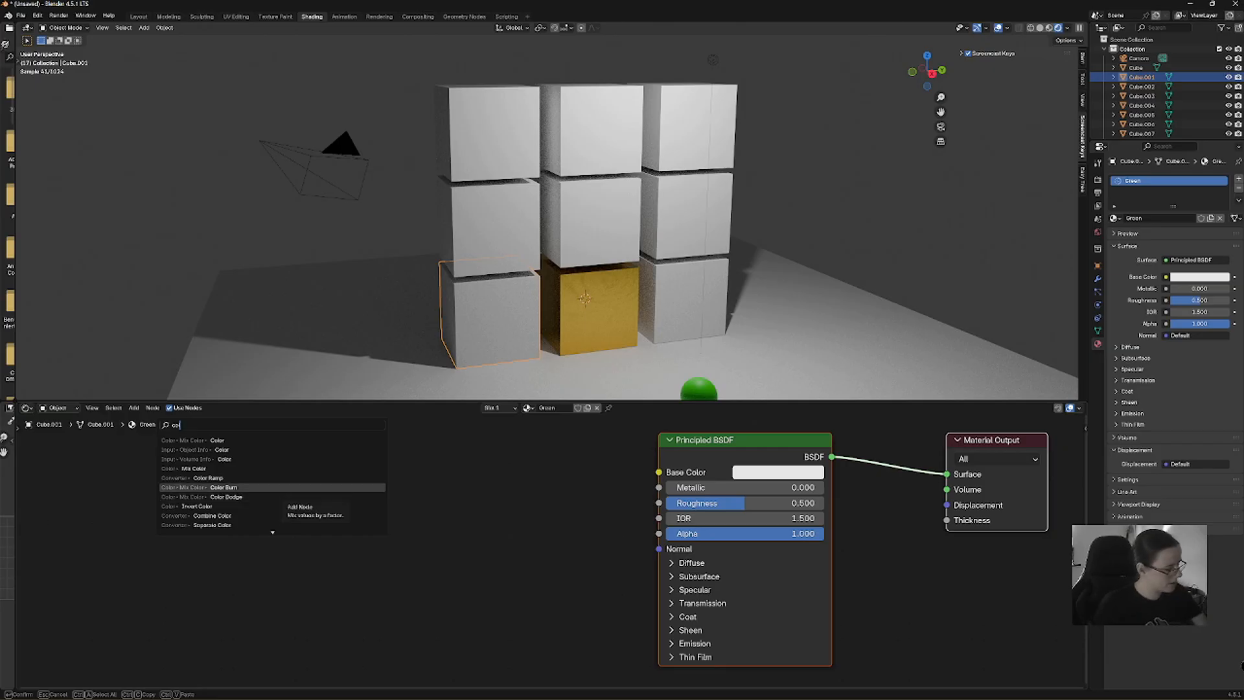
pyautogui.write('o')
pyautogui.press('Down')
pyautogui.press('Down')
pyautogui.press('Down')
pyautogui.press('Down')
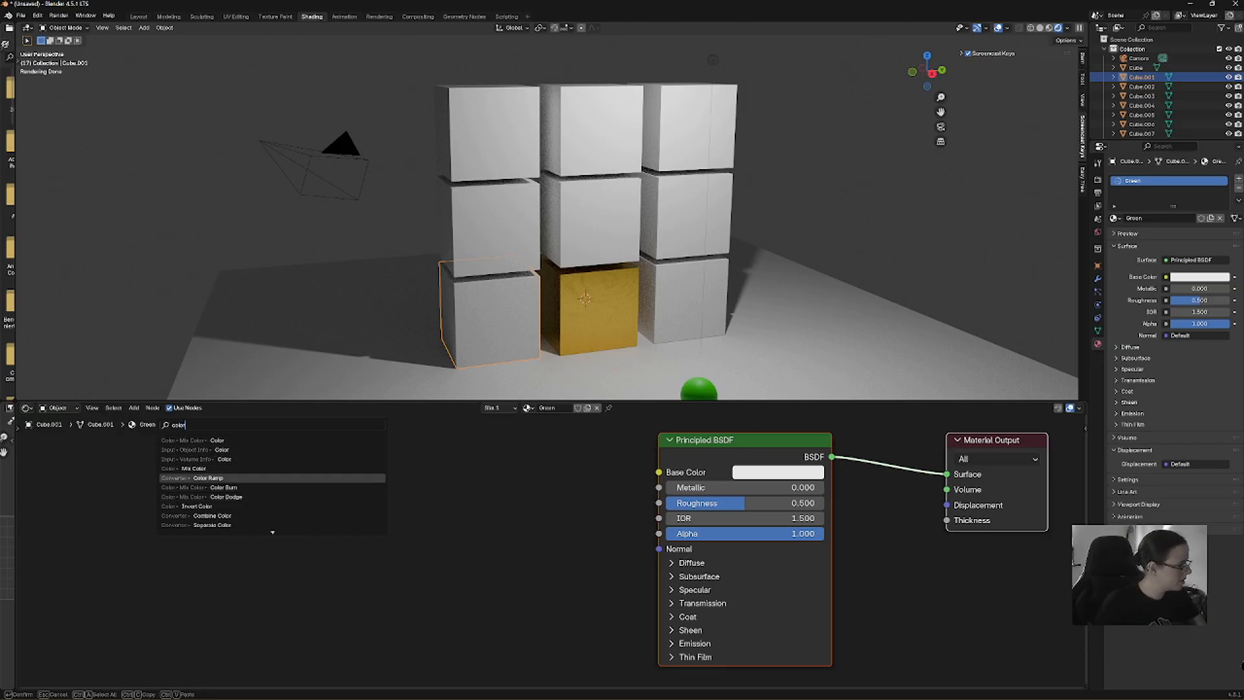
pyautogui.press('Return')
pyautogui.click(466, 462)
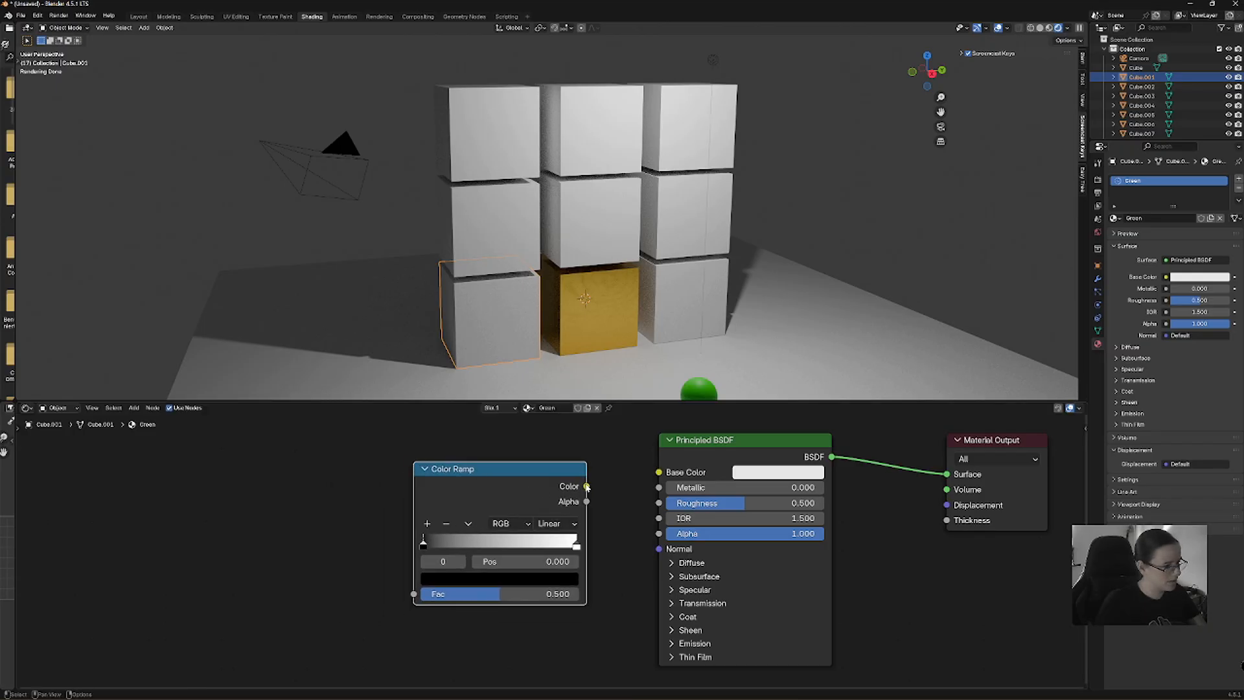
# Link the Color Ramp's Color output to the Principled BSDF's Base Color and space the two nodes further apart.
pyautogui.moveTo(587, 486); pyautogui.dragTo(659, 472)
pyautogui.moveTo(573, 468); pyautogui.dragTo(552, 462)
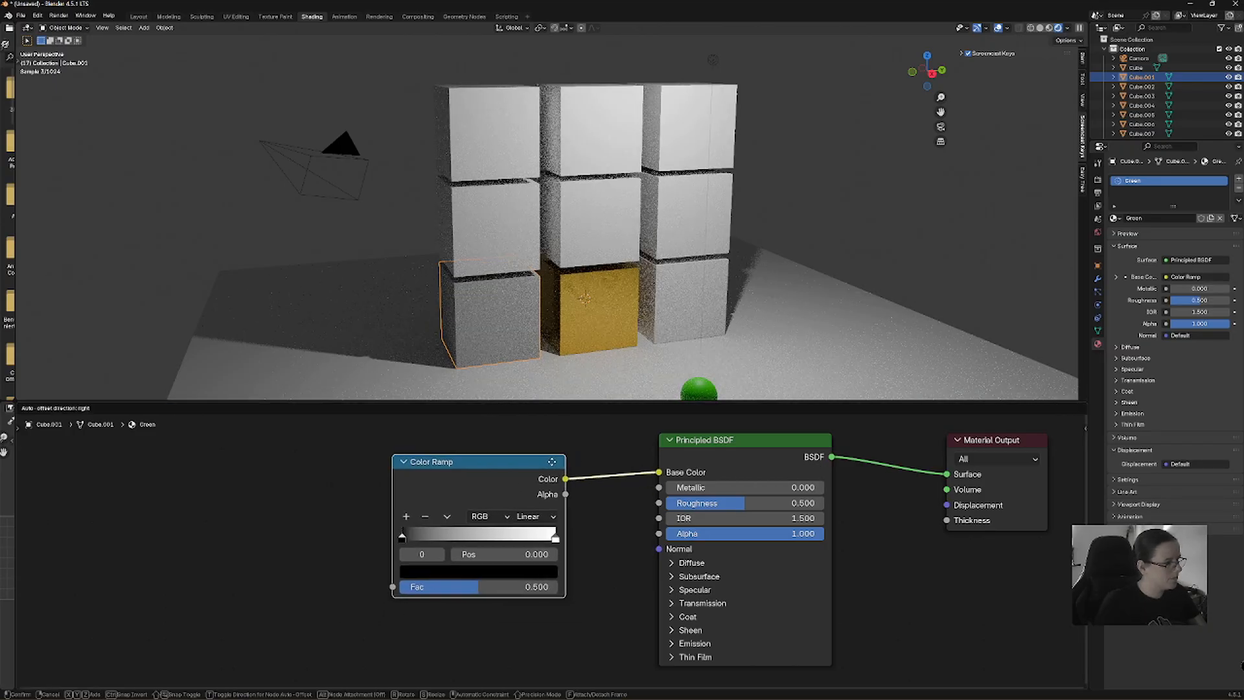
pyautogui.click(552, 461)
# Add a stop at position 0.500 to the Color Ramp and colour it a fully bright green.
pyautogui.scroll(5, 480, 309)
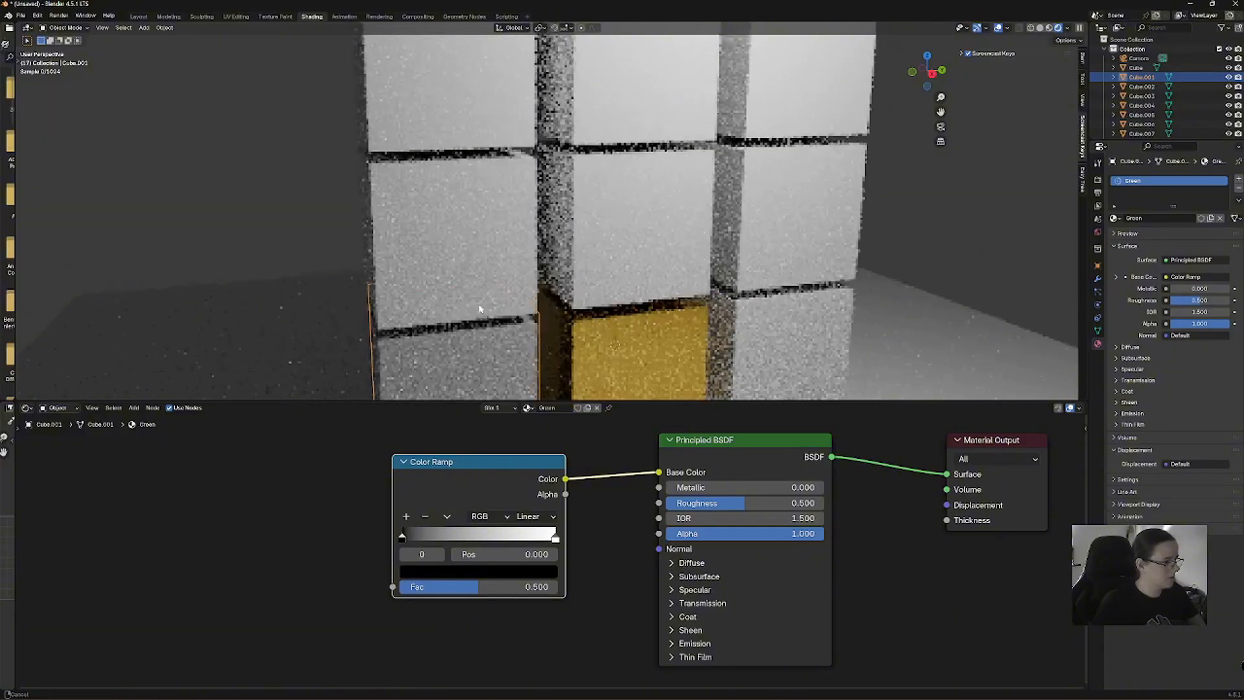
pyautogui.scroll(-6, 490, 192)
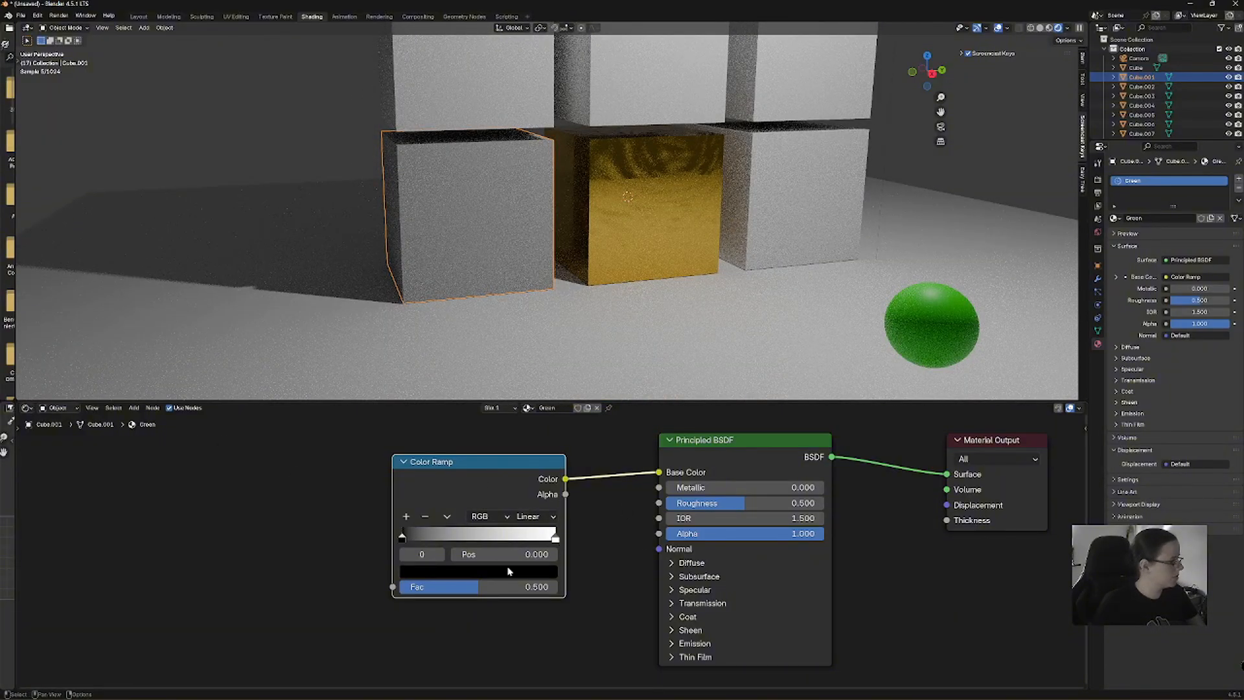
pyautogui.click(407, 516)
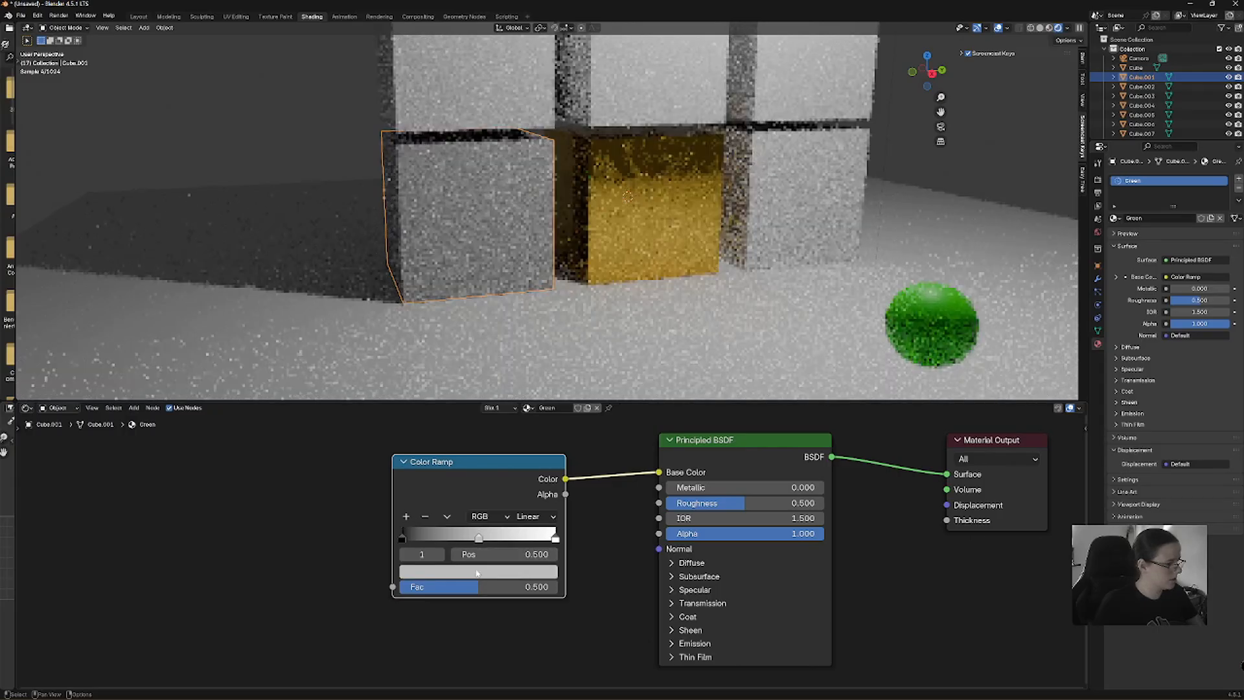
pyautogui.click(478, 571)
pyautogui.moveTo(464, 397); pyautogui.dragTo(410, 374)
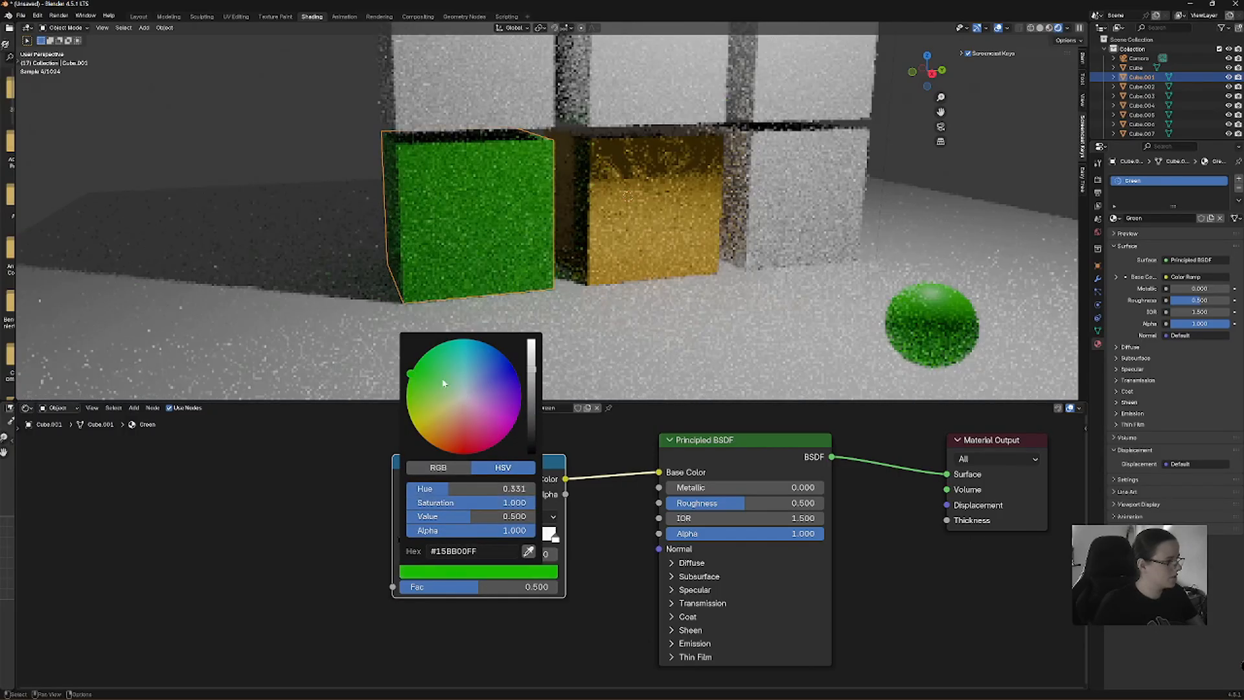
pyautogui.moveTo(532, 374); pyautogui.dragTo(531, 339)
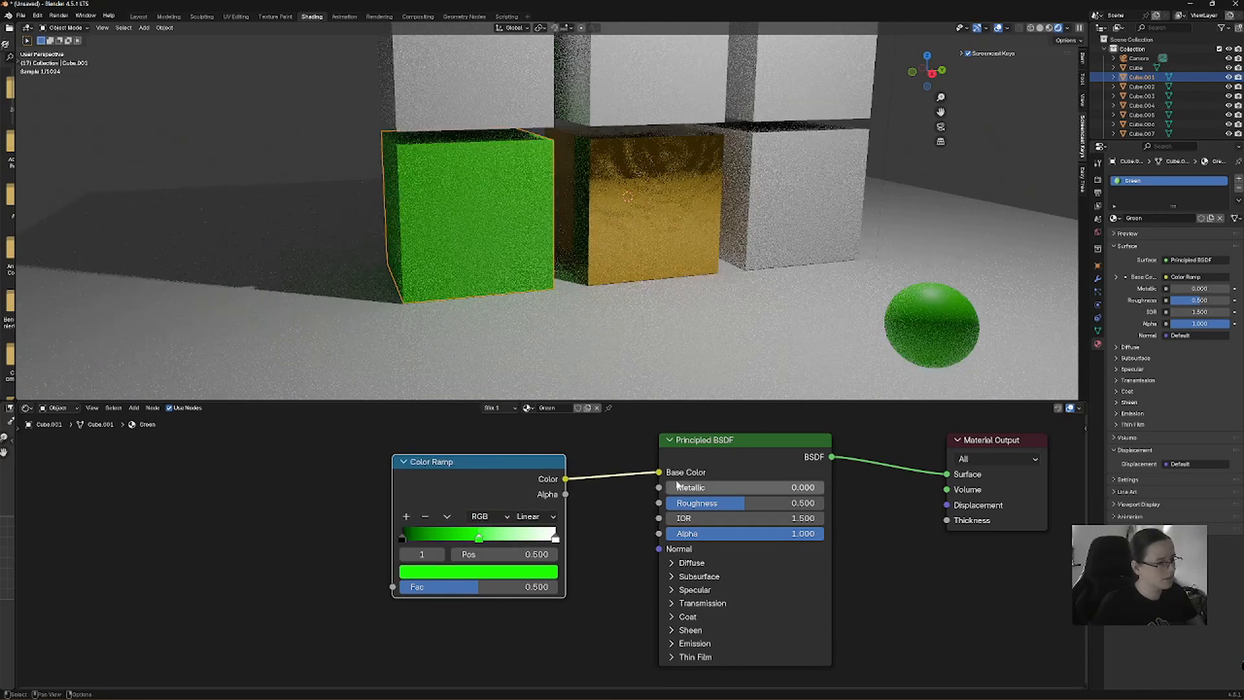
# Set the Principled BSDF's Metallic to 1.000 and Roughness to 0.000 for a mirror-like green cube.
pyautogui.moveTo(676, 489); pyautogui.dragTo(824, 490)
pyautogui.moveTo(745, 503); pyautogui.dragTo(668, 502)
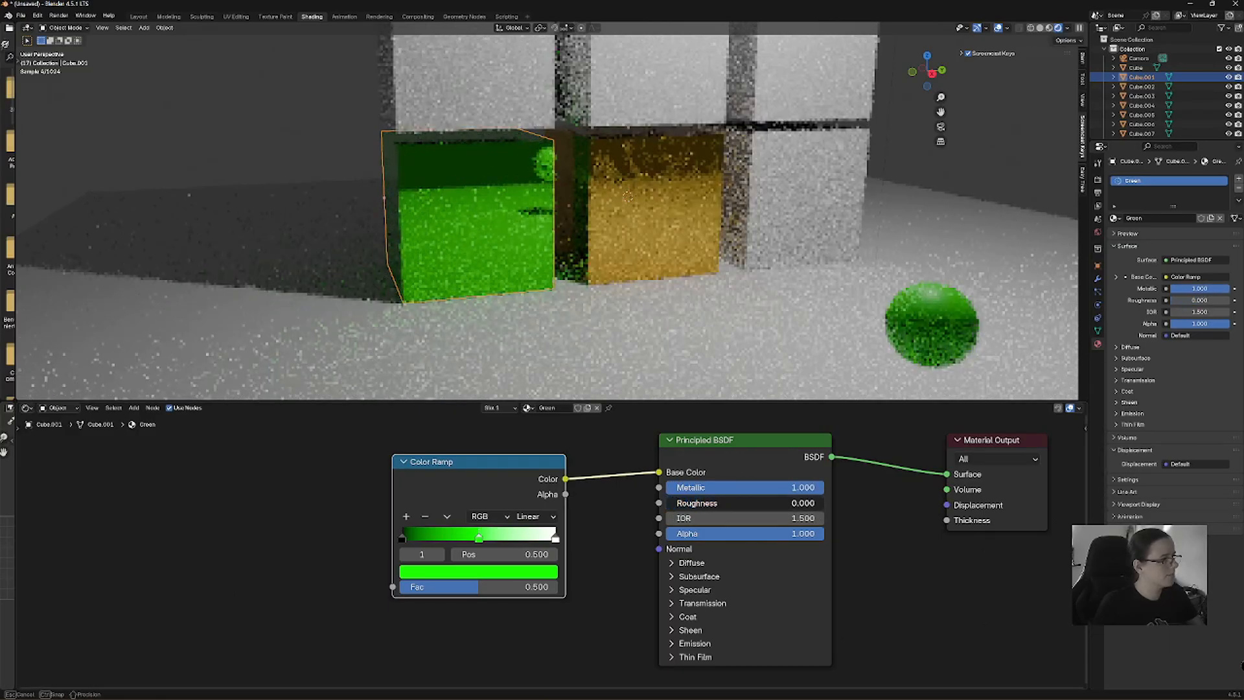
pyautogui.moveTo(532, 234); pyautogui.dragTo(535, 141, button='middle')
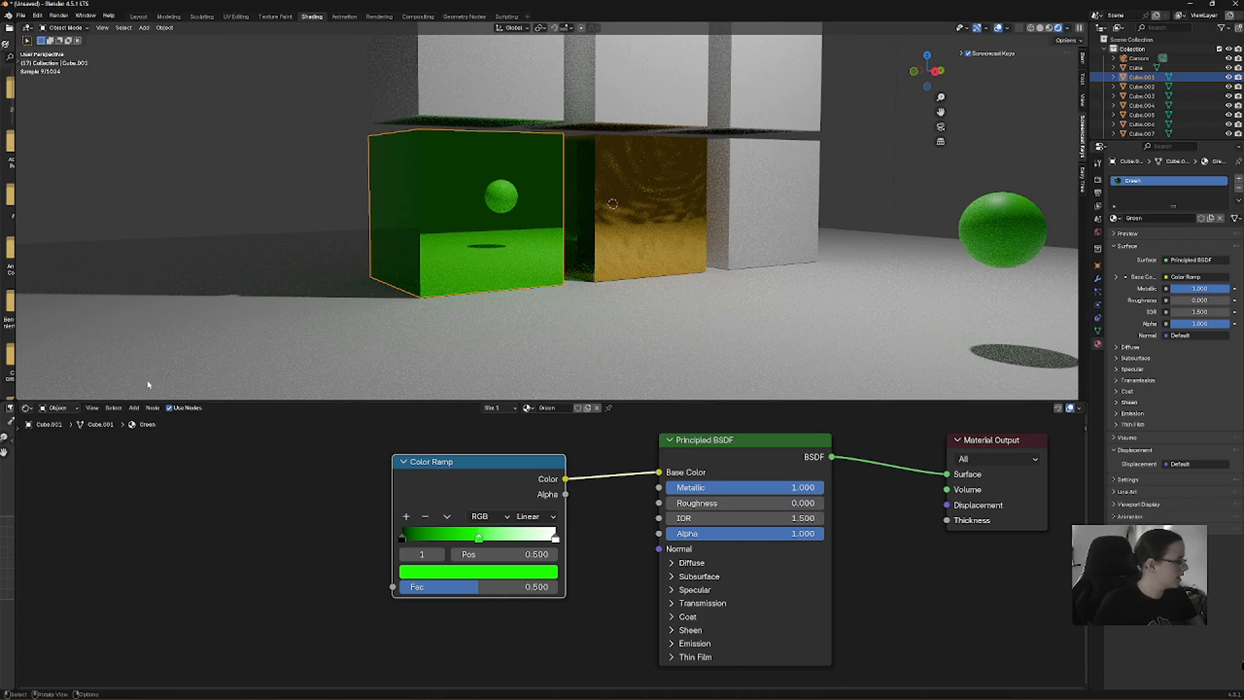
# Add a Voronoi Texture node ahead of the Color Ramp and link its Color output to the ramp's Fac input.
pyautogui.click(135, 408)
pyautogui.moveTo(161, 474)
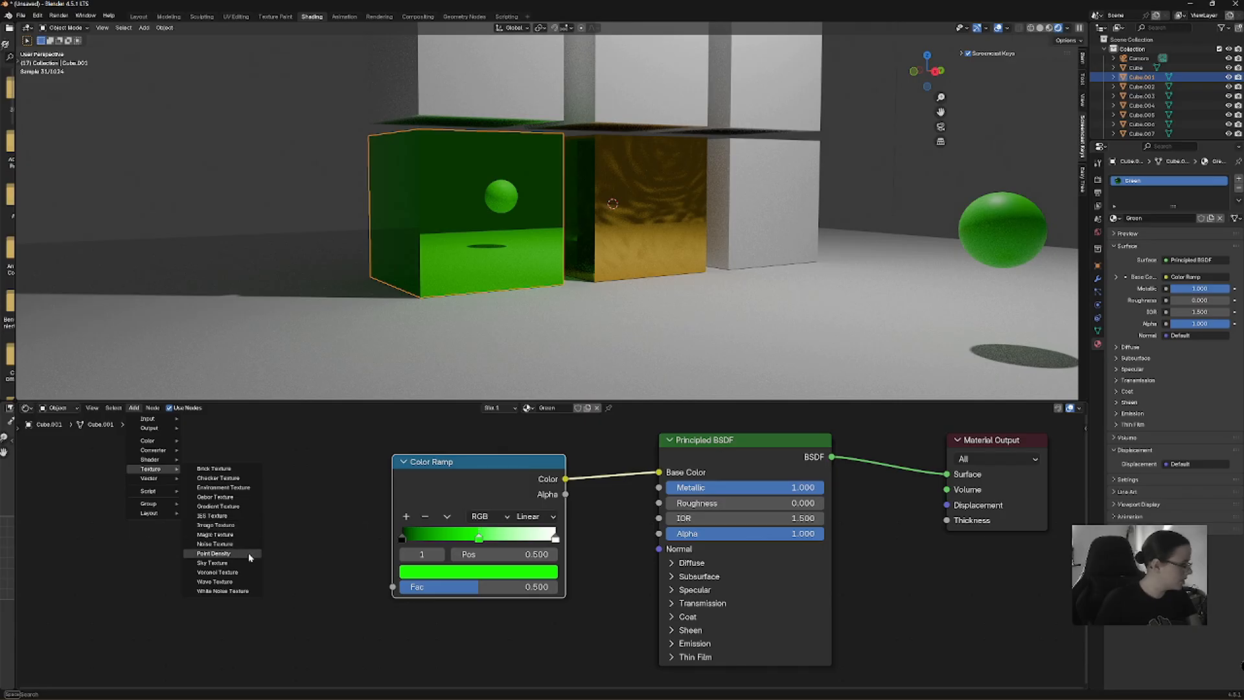
pyautogui.click(253, 572)
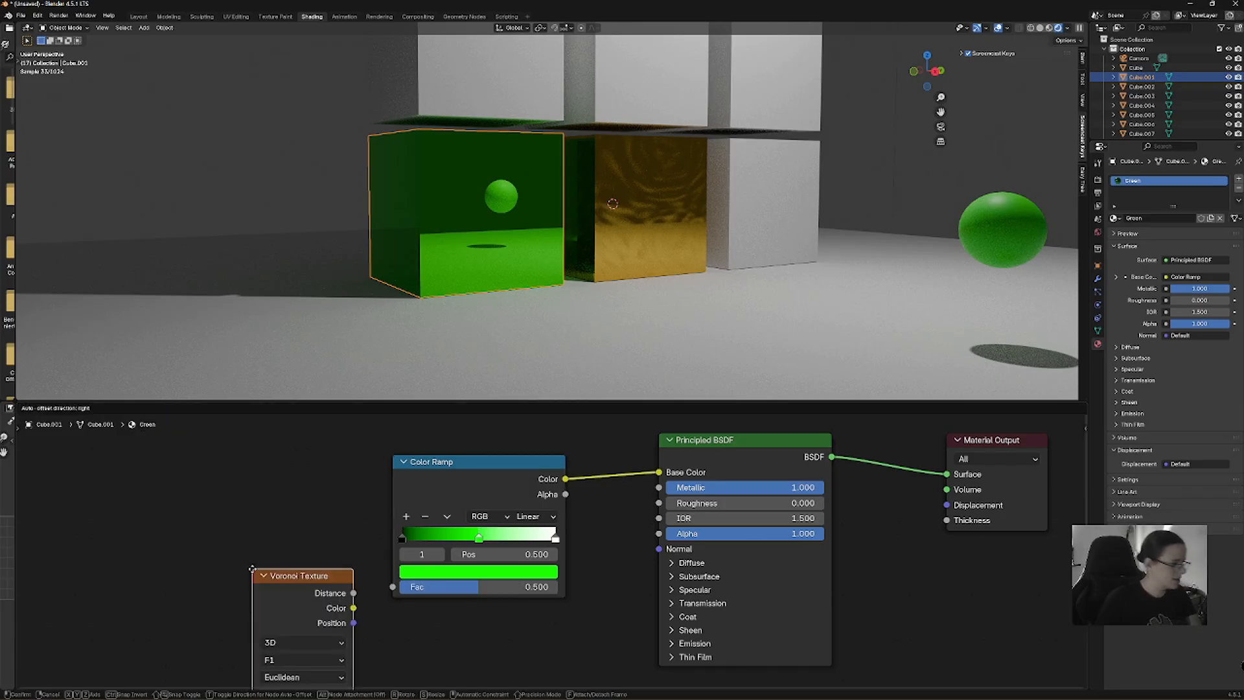
pyautogui.click(300, 510)
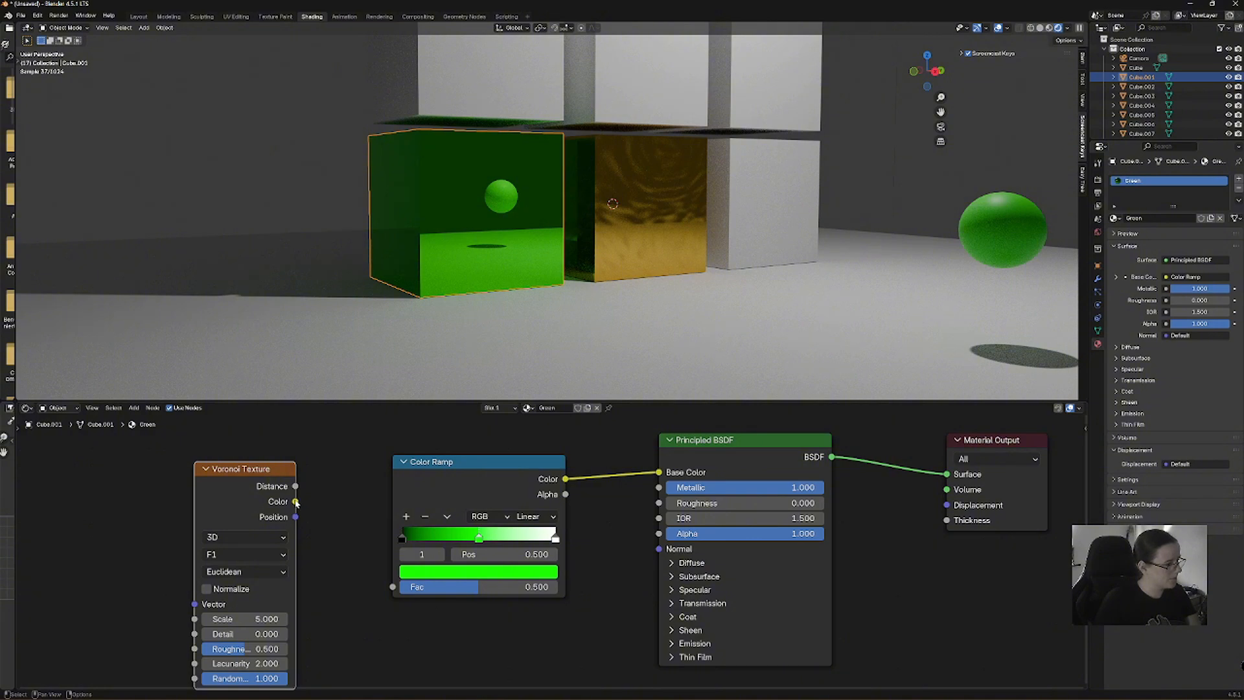
pyautogui.moveTo(295, 502); pyautogui.dragTo(393, 587)
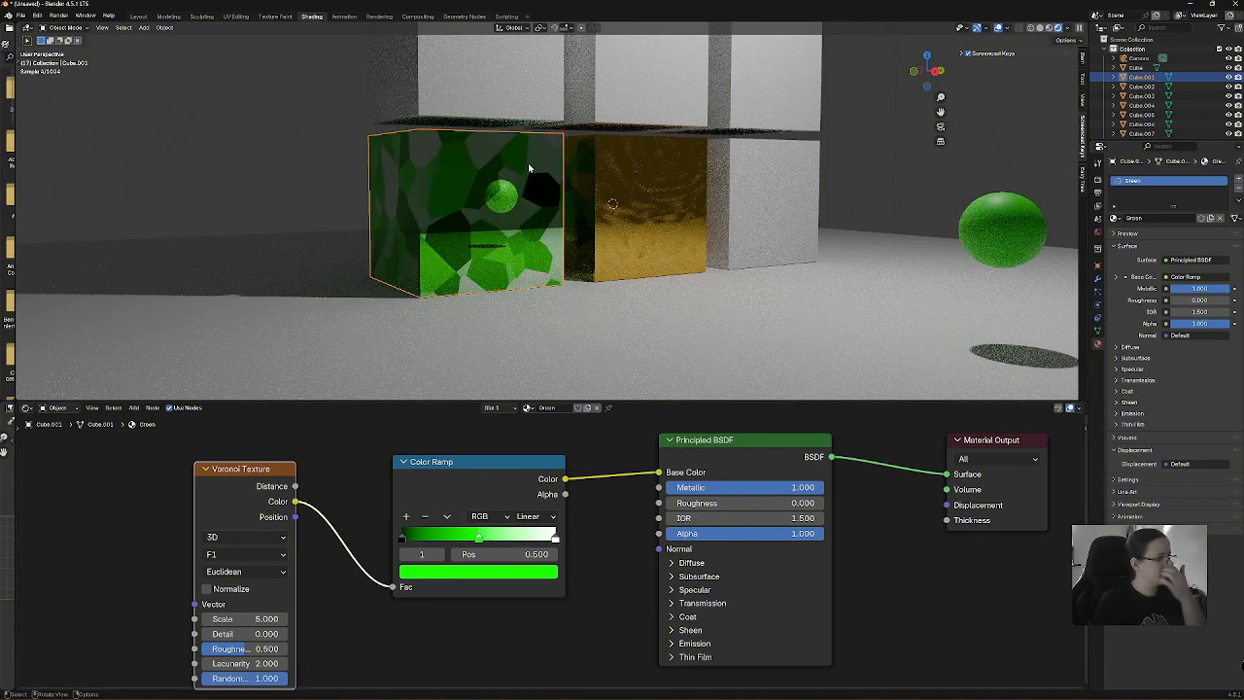
# Move the Voronoi Texture node closer to the Color Ramp and set its Scale to 25.600.
pyautogui.scroll(1, 509, 206)
pyautogui.scroll(2, 509, 206)
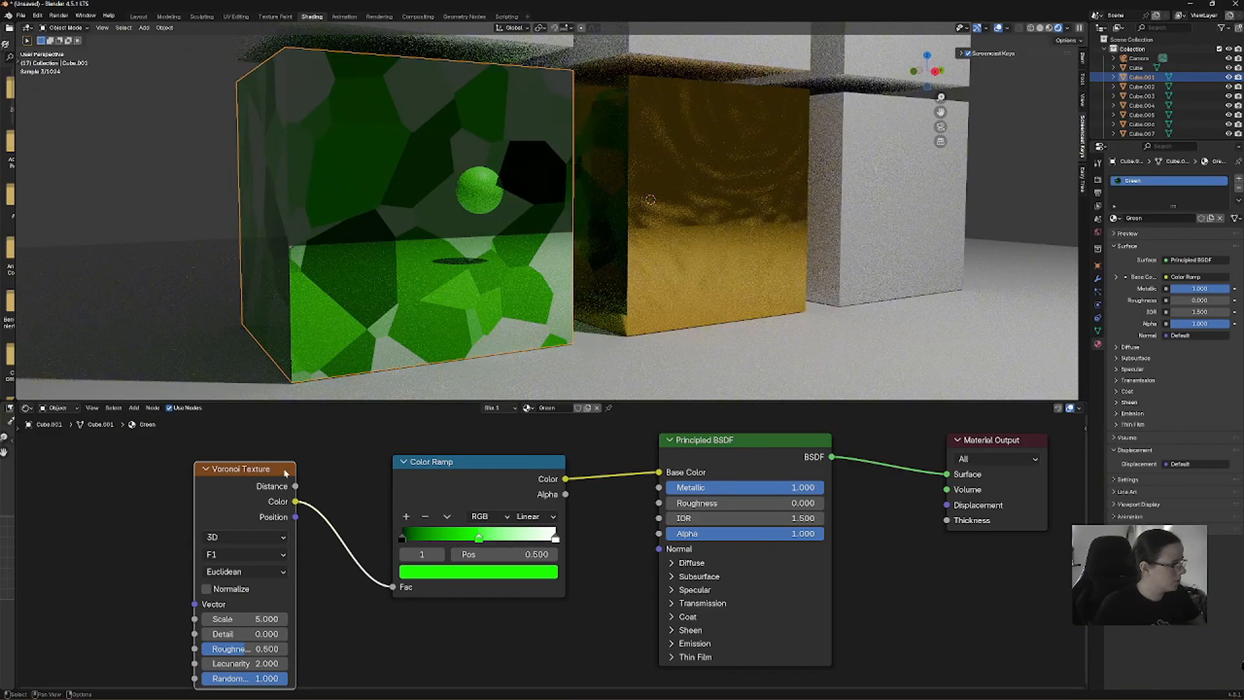
pyautogui.moveTo(285, 473); pyautogui.dragTo(319, 450)
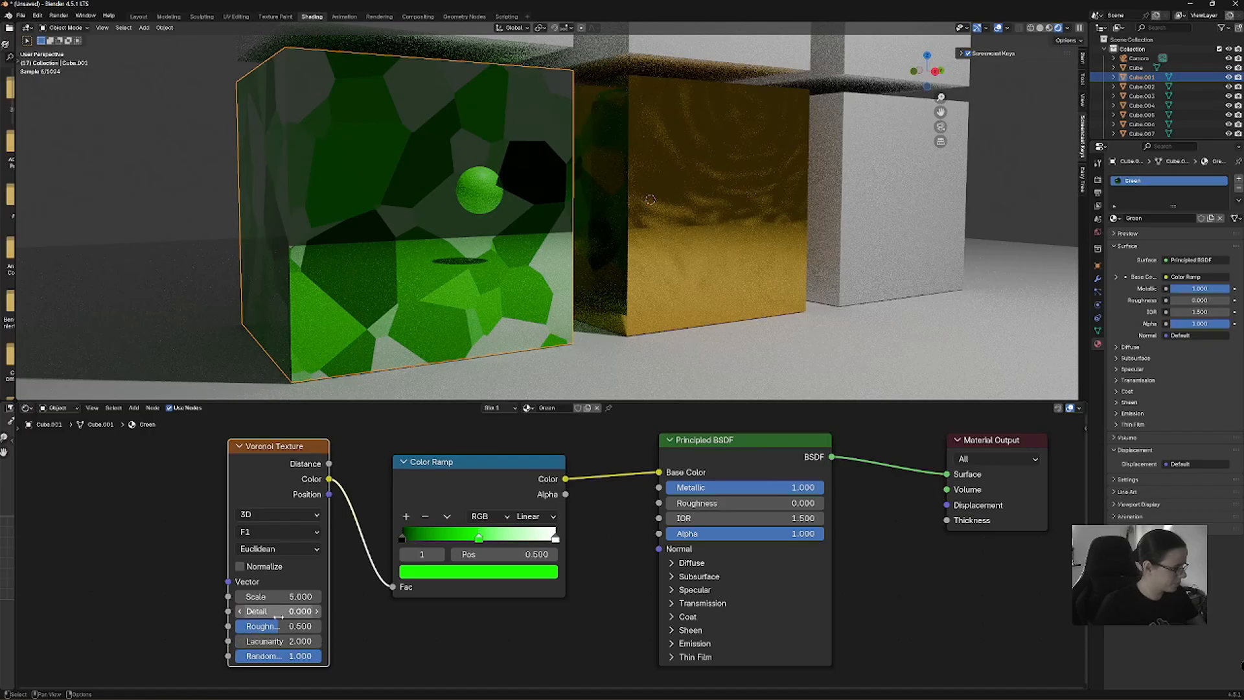
pyautogui.moveTo(257, 597); pyautogui.dragTo(405, 597)
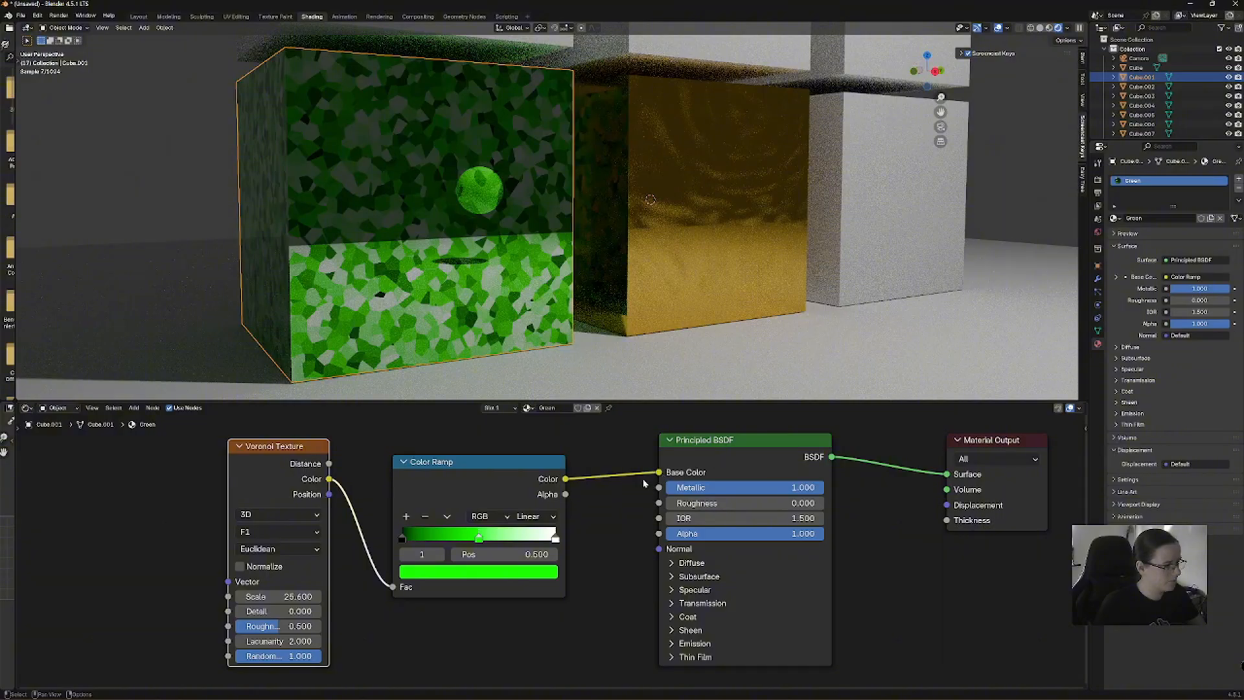
# Try the Color Ramp's output on the Principled BSDF's Roughness and Metallic inputs, and return the link to Base Color.
pyautogui.moveTo(660, 473); pyautogui.dragTo(659, 503)
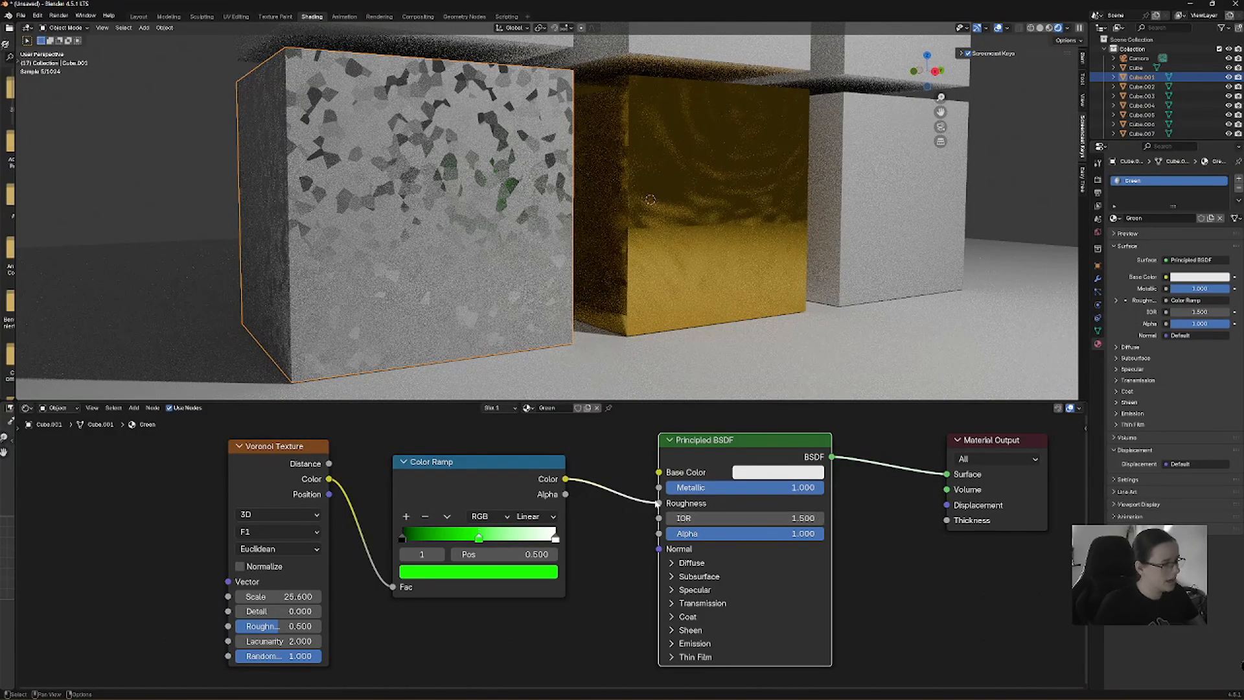
pyautogui.moveTo(659, 503); pyautogui.dragTo(659, 488)
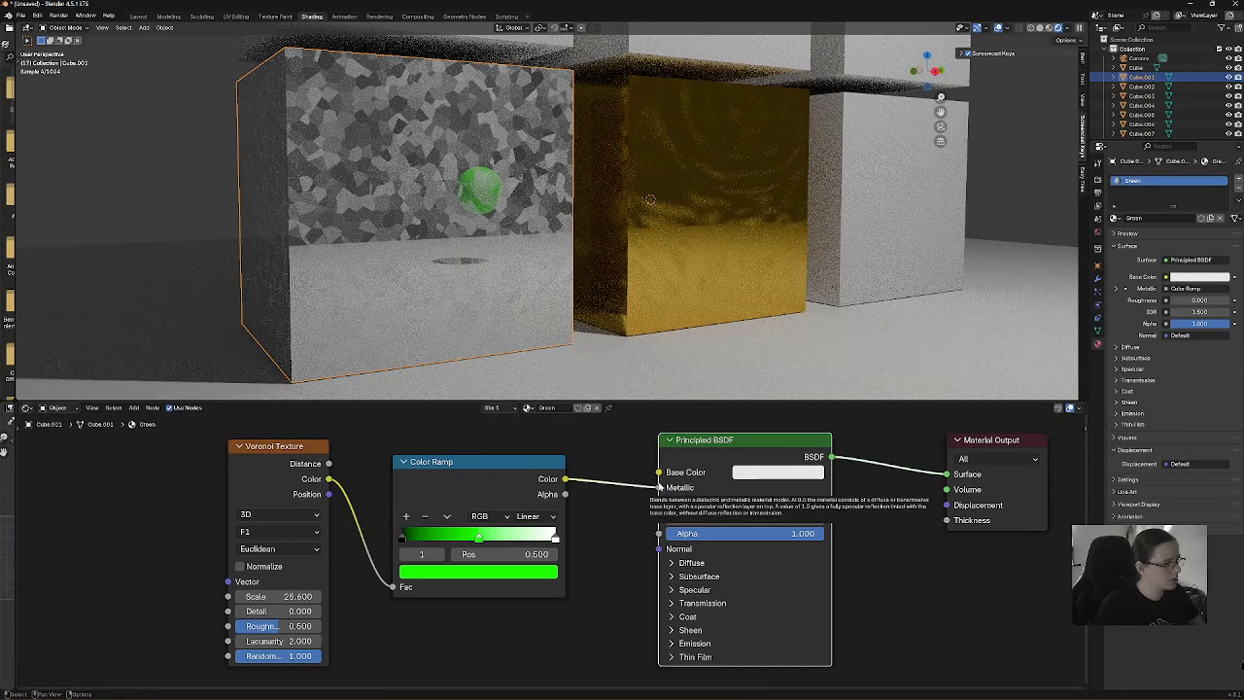
pyautogui.moveTo(659, 488); pyautogui.dragTo(659, 473)
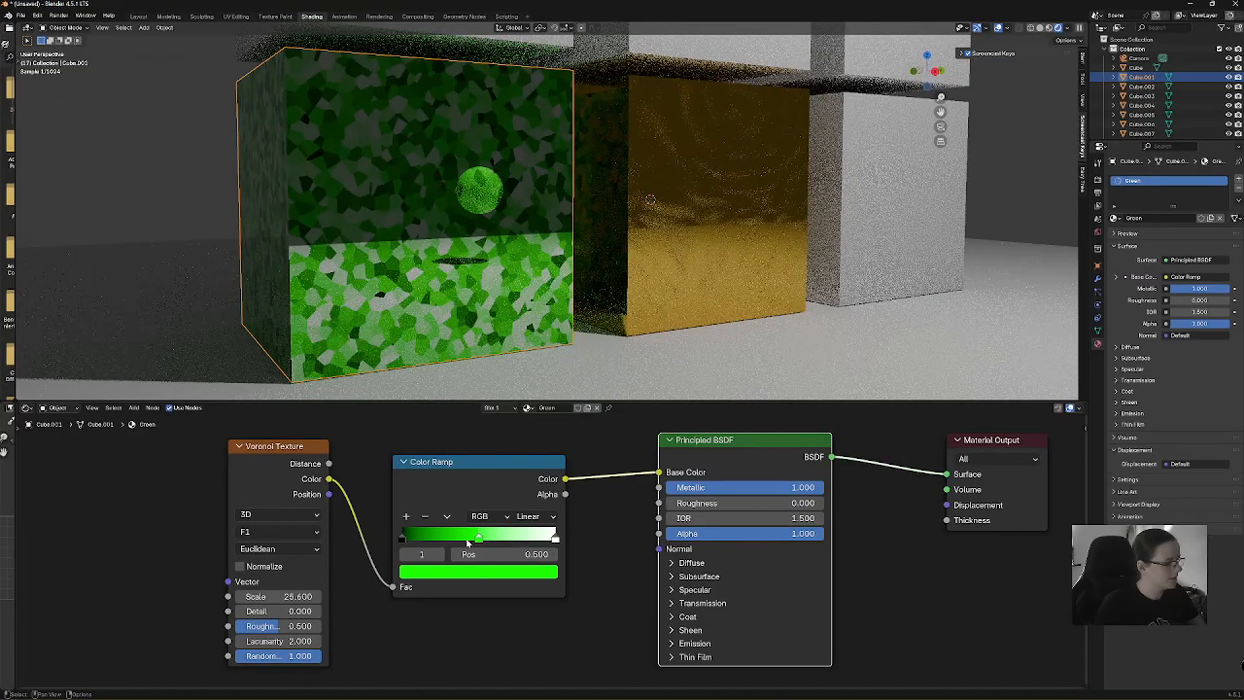
# Move the Color Ramp's green stop to position 0.699 and set the Voronoi Texture's Roughness to 1.000.
pyautogui.moveTo(480, 538); pyautogui.dragTo(511, 536)
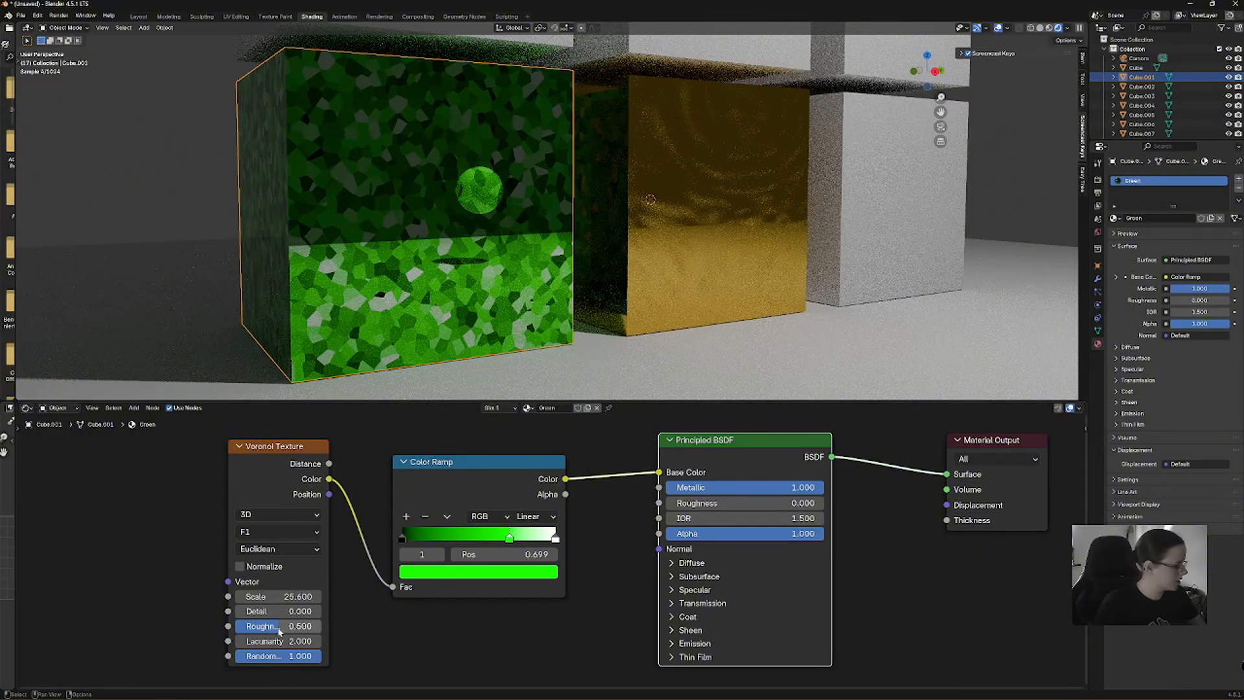
pyautogui.moveTo(278, 630); pyautogui.dragTo(322, 626)
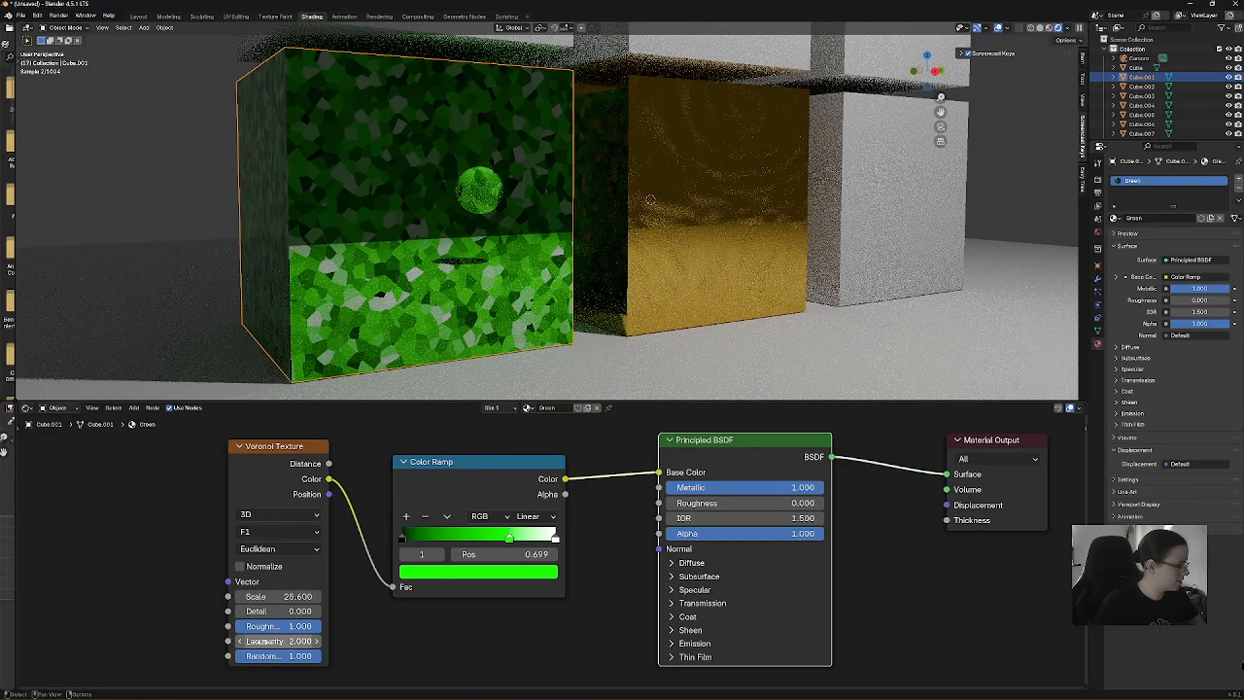
# Make room by moving the Voronoi Texture and Color Ramp away from the shader, and insert a Bump node into the Base Color link.
pyautogui.moveTo(317, 447); pyautogui.dragTo(188, 444)
pyautogui.click(497, 466)
pyautogui.moveTo(337, 456); pyautogui.dragTo(328, 447)
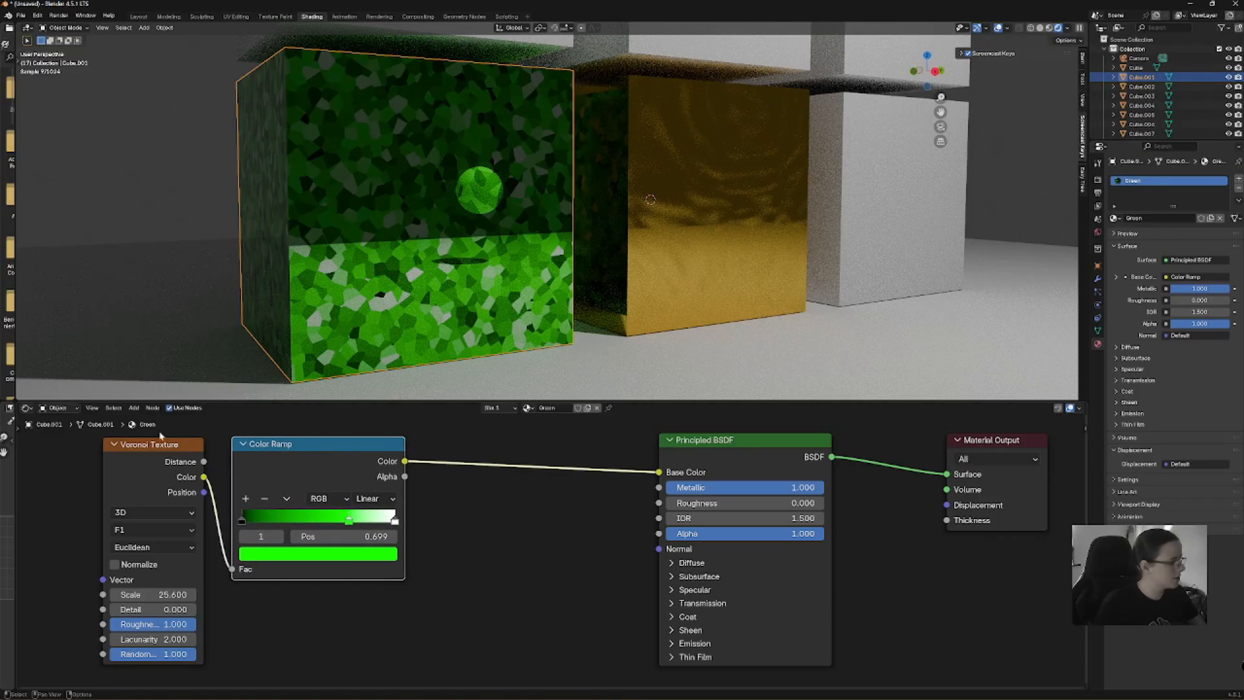
pyautogui.click(134, 409)
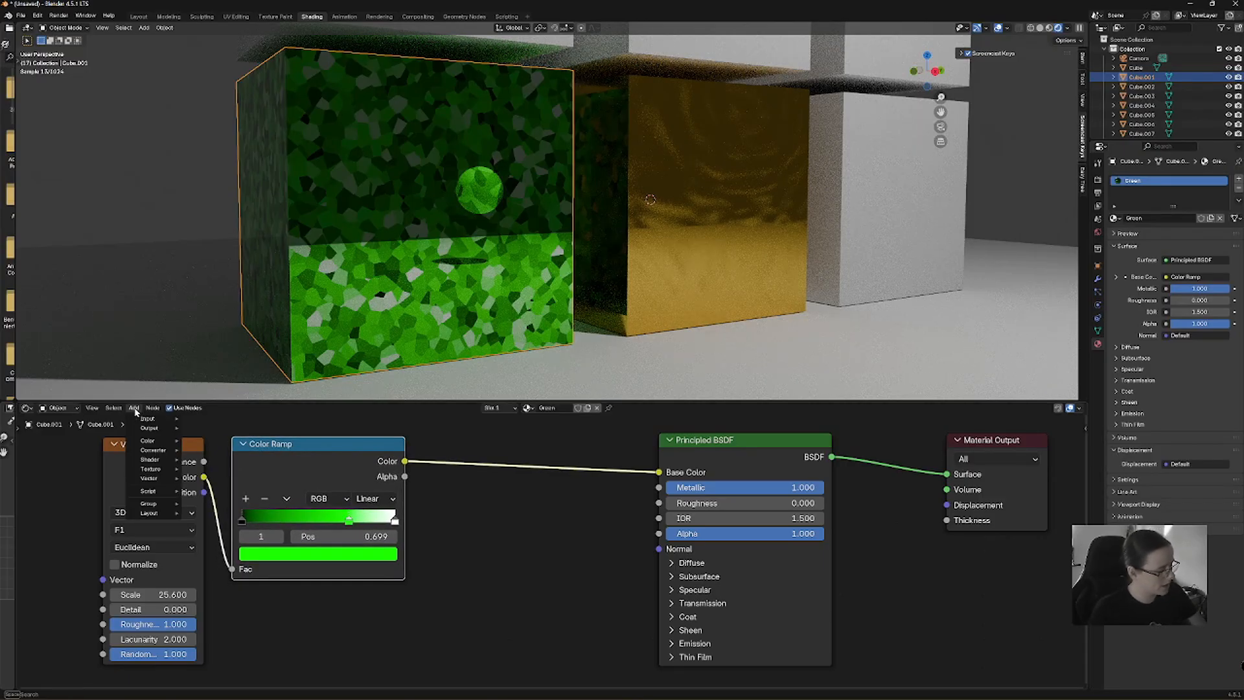
pyautogui.write('b')
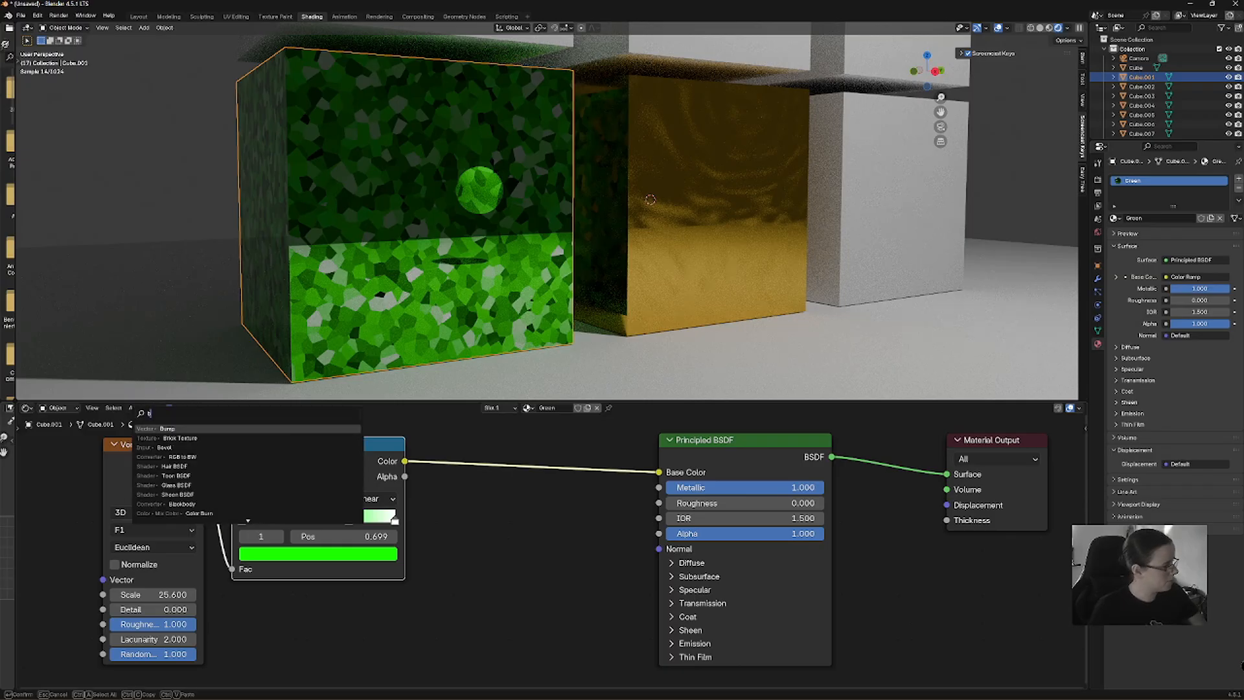
pyautogui.write('um')
pyautogui.press('Return')
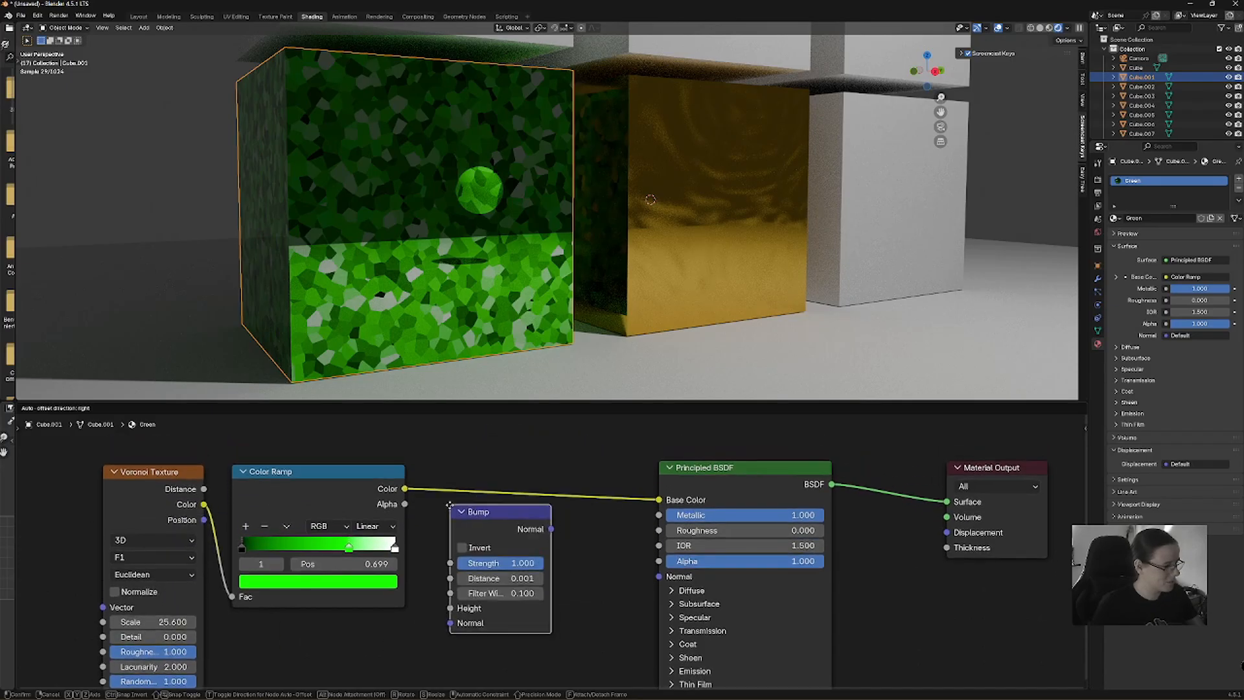
pyautogui.click(477, 543)
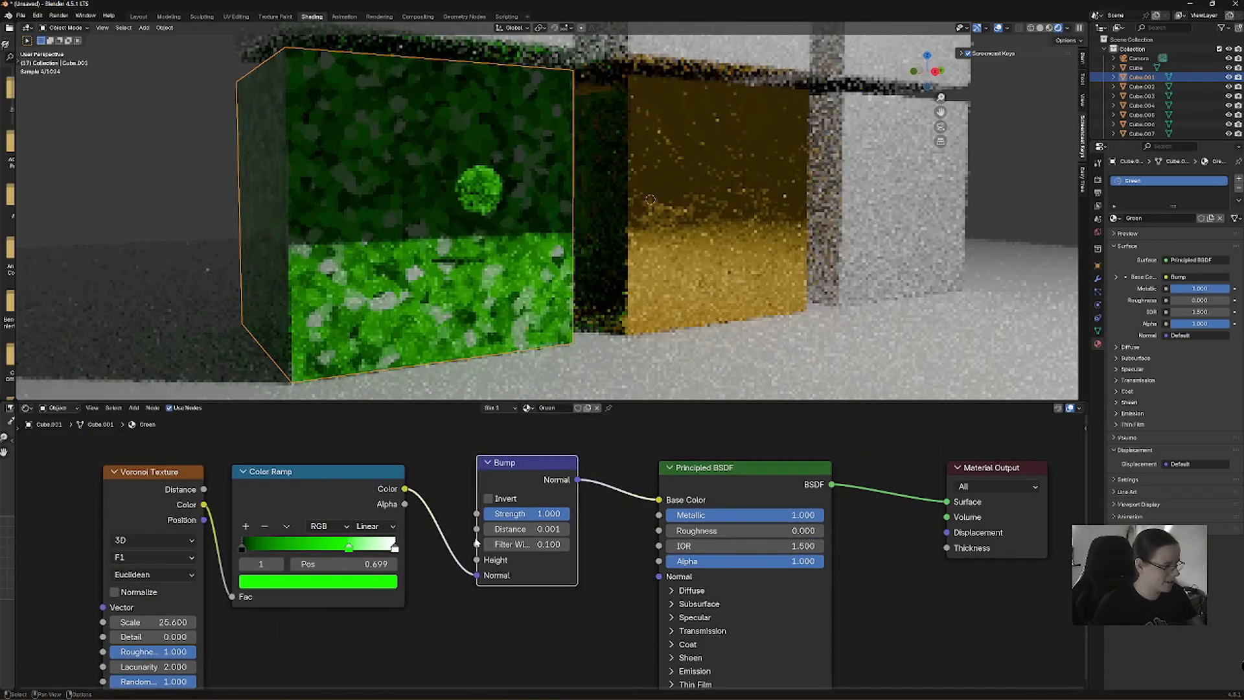
# Relocate the Bump node between the Voronoi Texture and Color Ramp, with the Voronoi's Color feeding its Height input.
pyautogui.moveTo(477, 575); pyautogui.dragTo(477, 560)
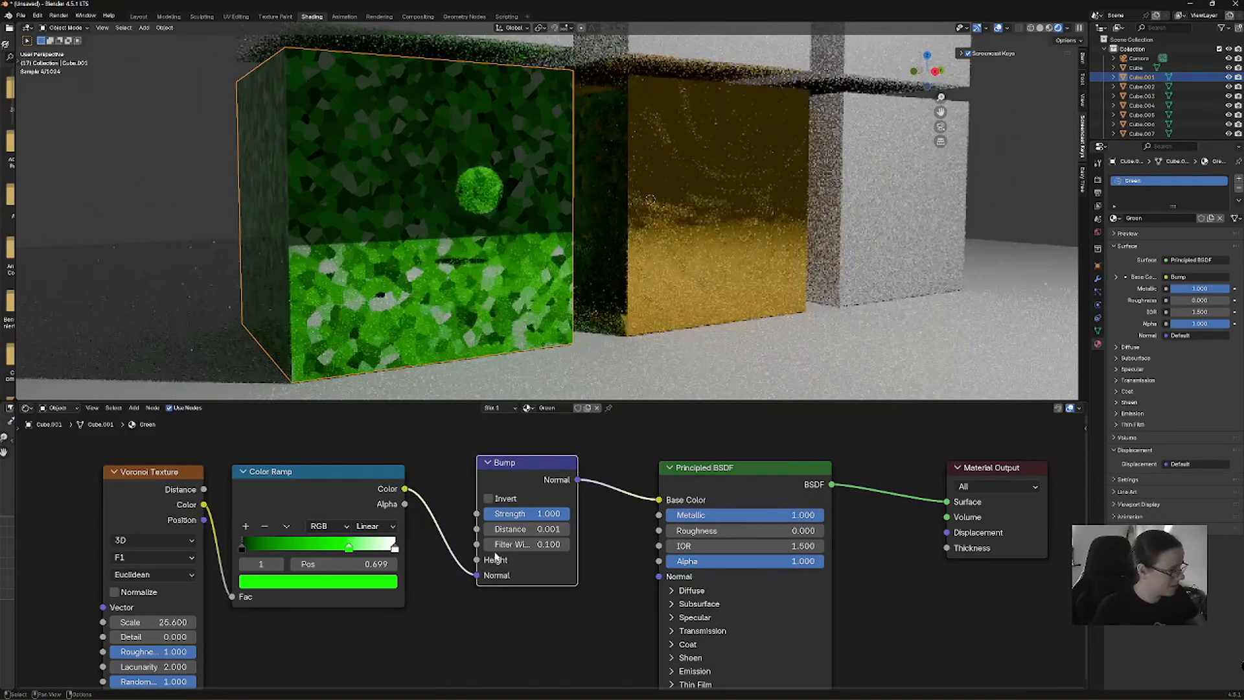
pyautogui.keyDown('alt'); pyautogui.moveTo(496, 557); pyautogui.dragTo(215, 558); pyautogui.keyUp('alt')
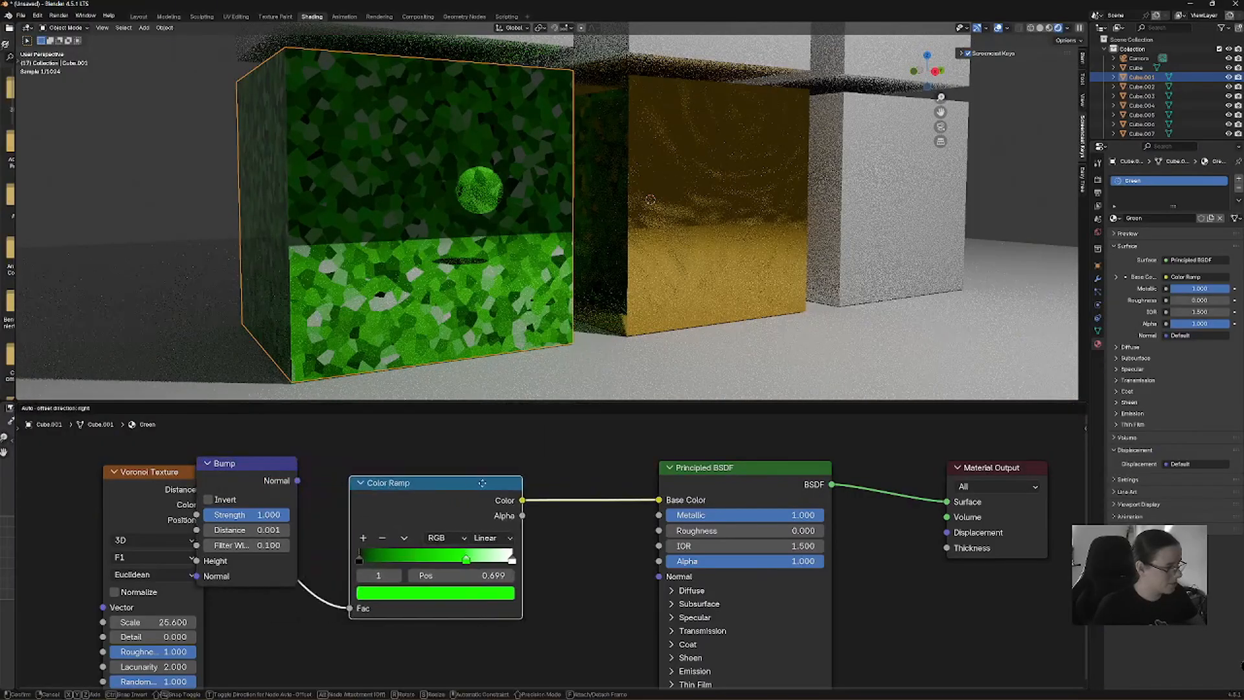
pyautogui.moveTo(296, 463); pyautogui.dragTo(345, 485)
pyautogui.moveTo(247, 597); pyautogui.dragTo(246, 582)
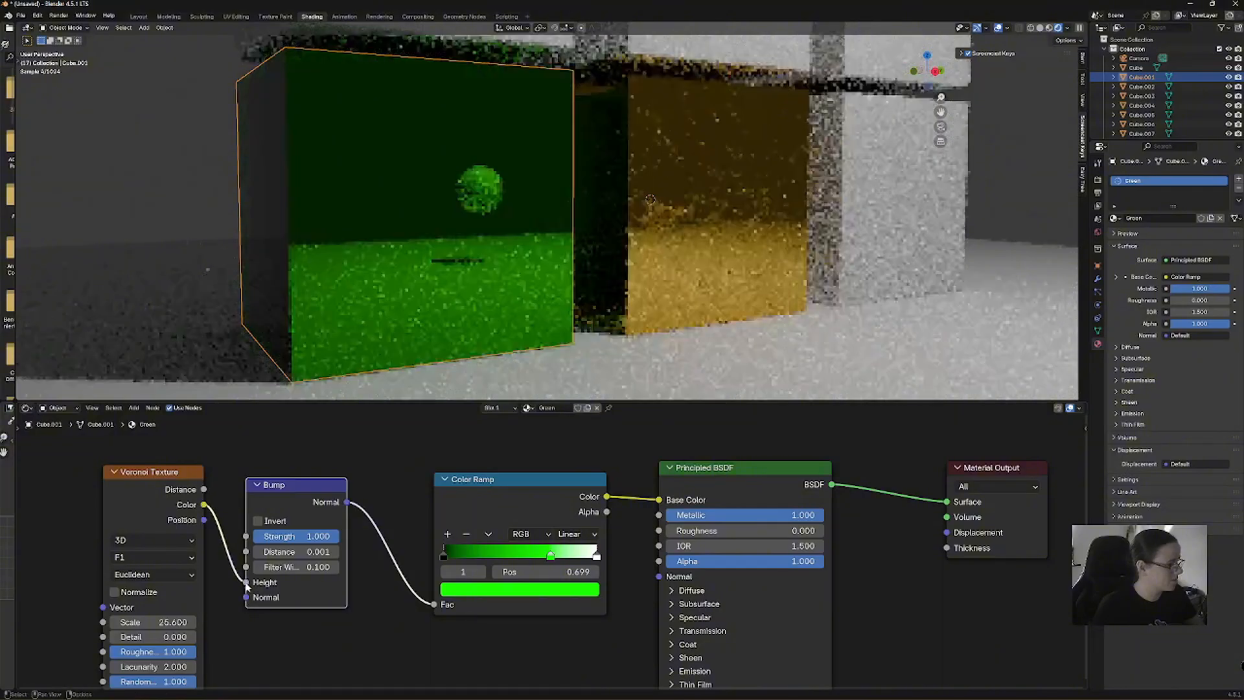
pyautogui.moveTo(397, 314); pyautogui.dragTo(456, 289, button='middle')
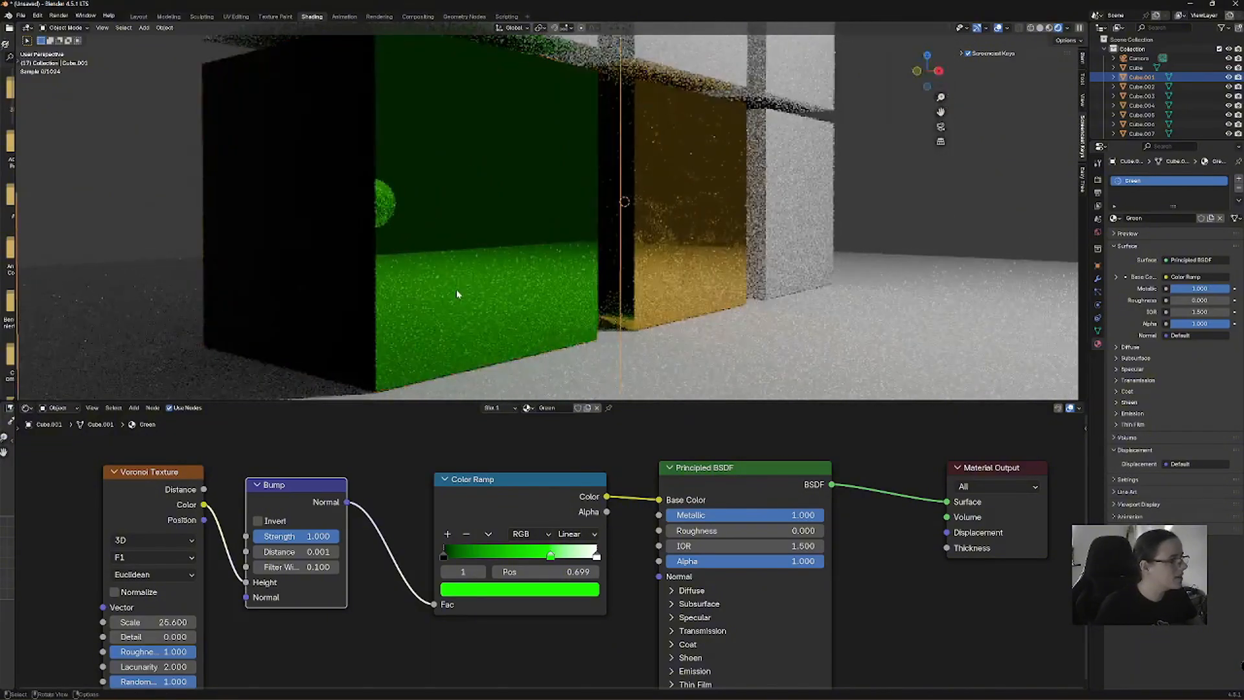
pyautogui.scroll(4, 456, 289)
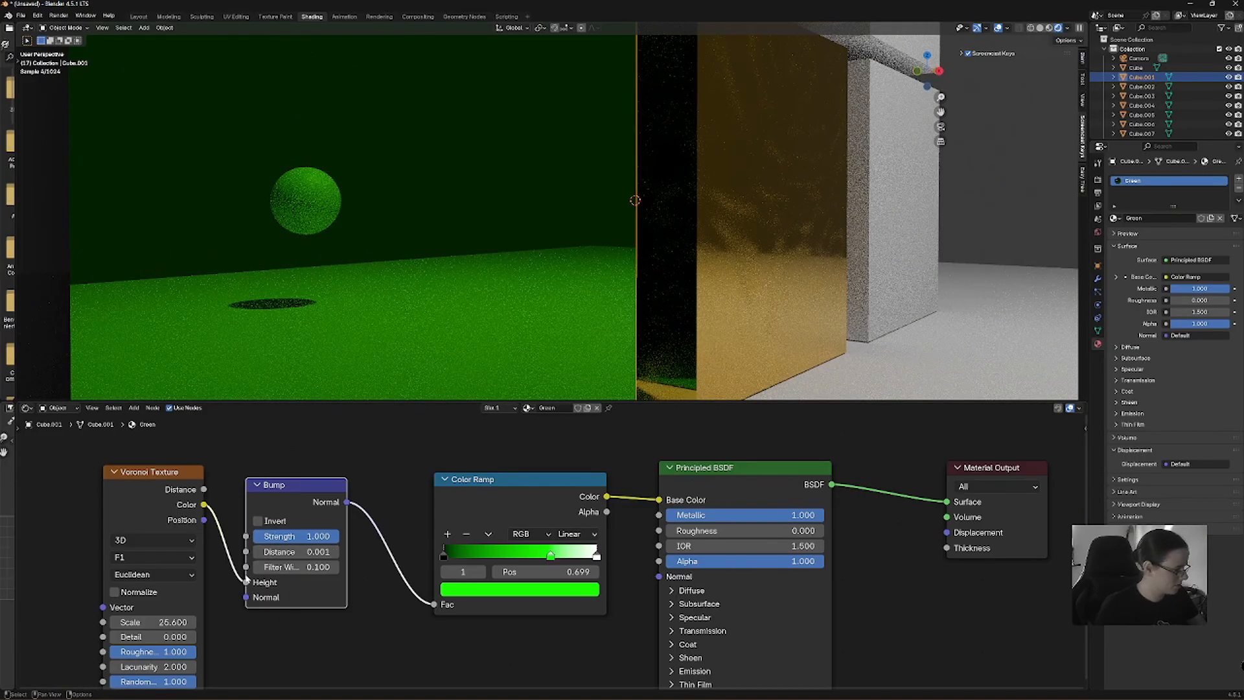
pyautogui.moveTo(247, 581)
pyautogui.mouseDown()
pyautogui.moveTo(245, 551)
pyautogui.moveTo(242, 597)
pyautogui.moveTo(247, 583)
pyautogui.mouseUp()
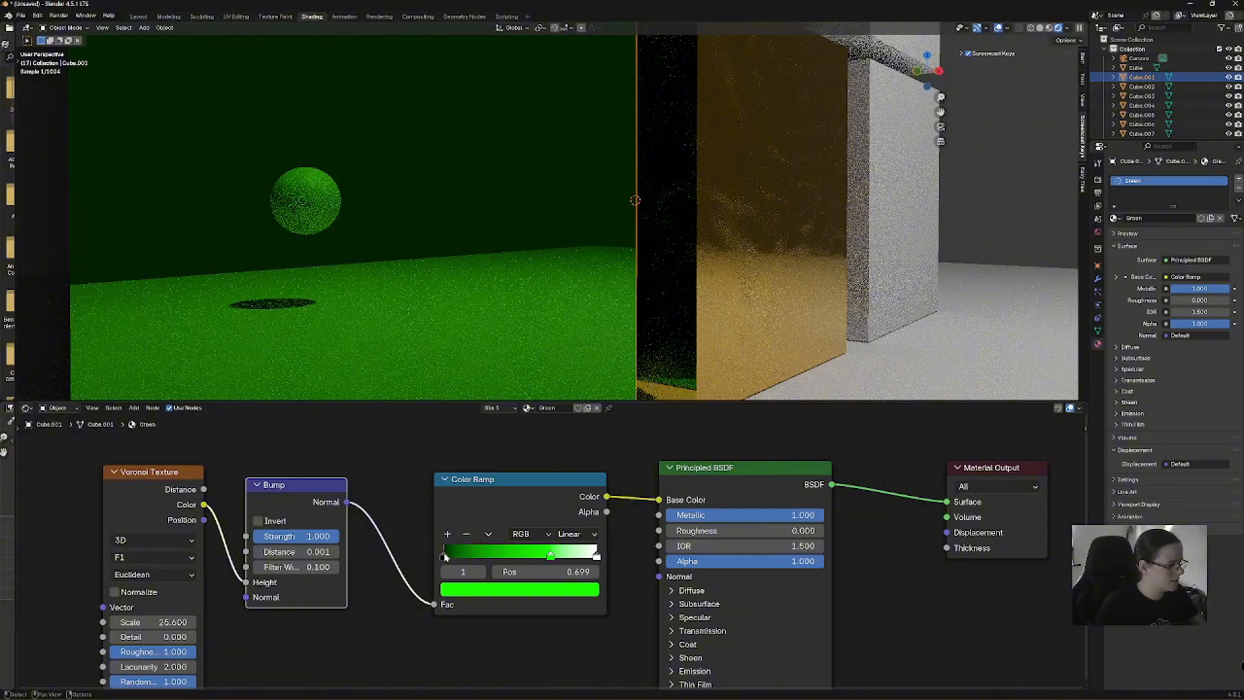
# Relink the Color Ramp's Color output to Roughness, reposition its green stop, and set the black stop's position to 0.299.
pyautogui.moveTo(444, 555); pyautogui.dragTo(511, 558)
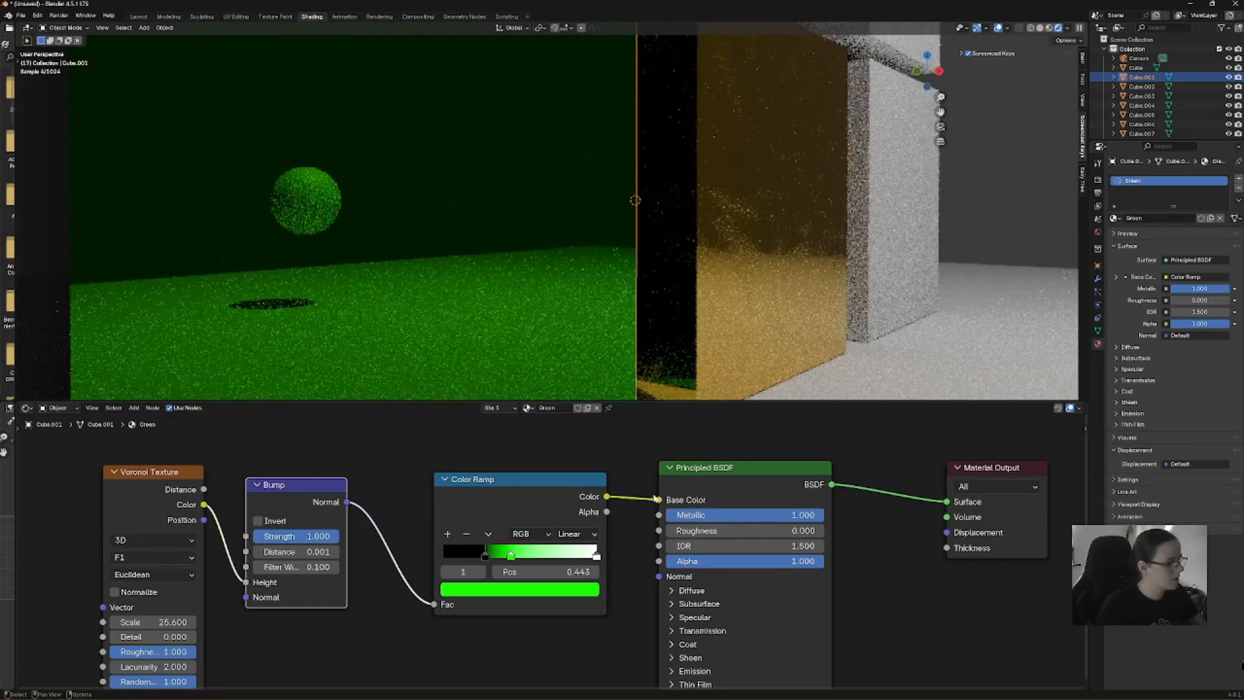
pyautogui.moveTo(657, 499); pyautogui.dragTo(658, 531)
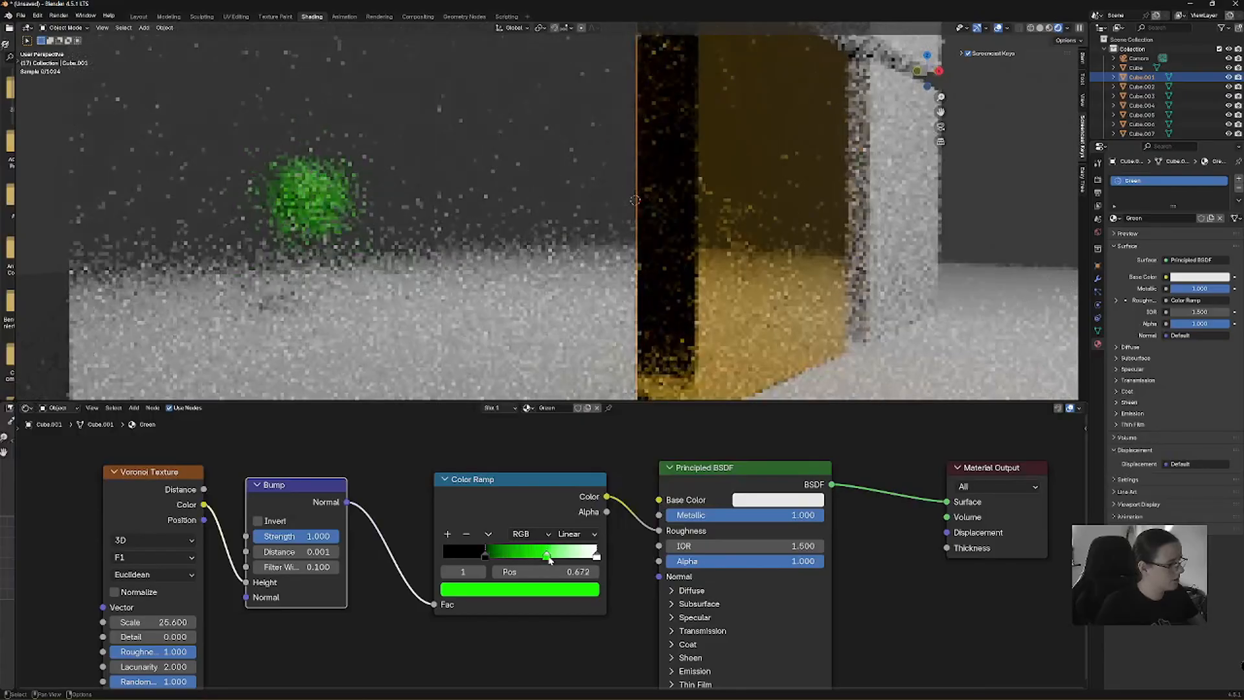
pyautogui.moveTo(512, 560)
pyautogui.mouseDown()
pyautogui.moveTo(557, 559)
pyautogui.moveTo(467, 558)
pyautogui.moveTo(489, 556)
pyautogui.mouseUp()
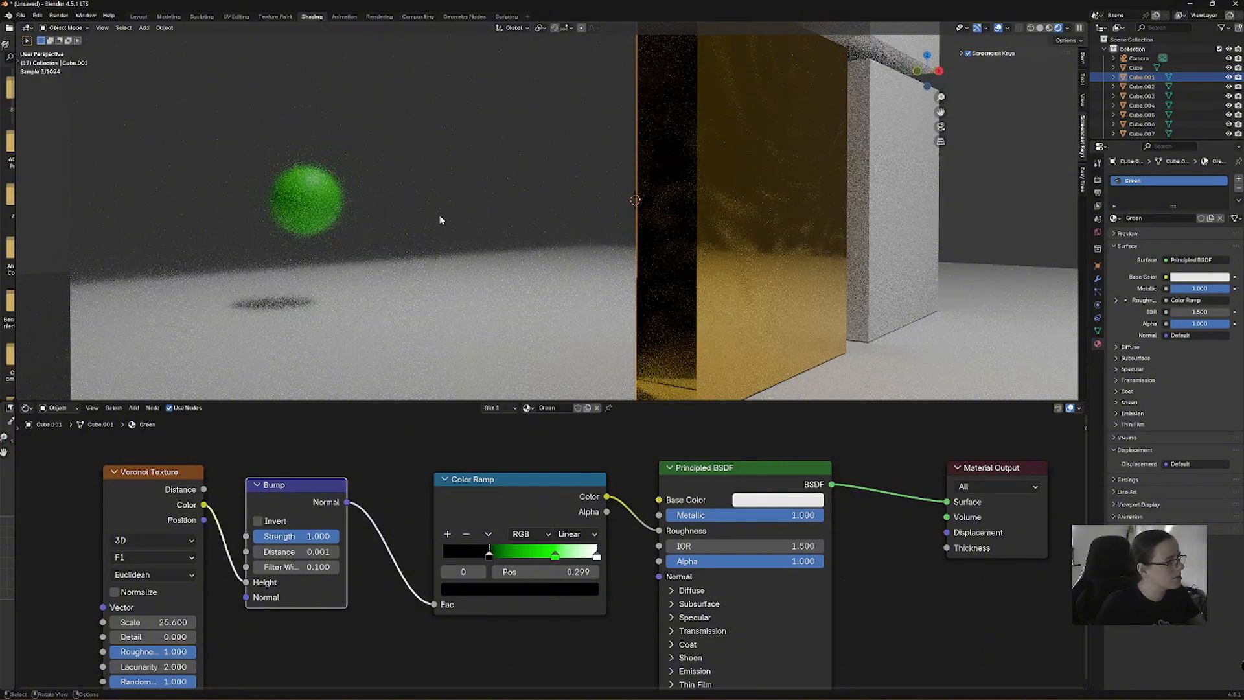
# Set the Voronoi Texture's Scale to 44.300.
pyautogui.scroll(-2, 492, 206)
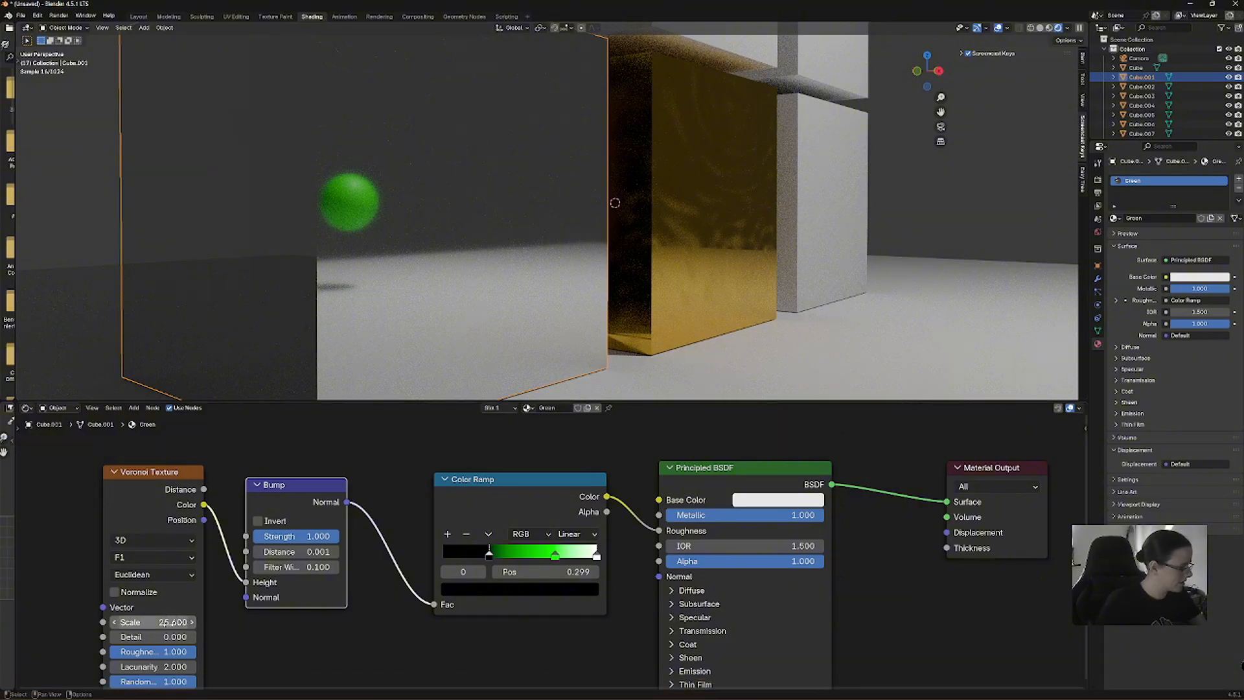
pyautogui.moveTo(192, 626); pyautogui.dragTo(220, 626)
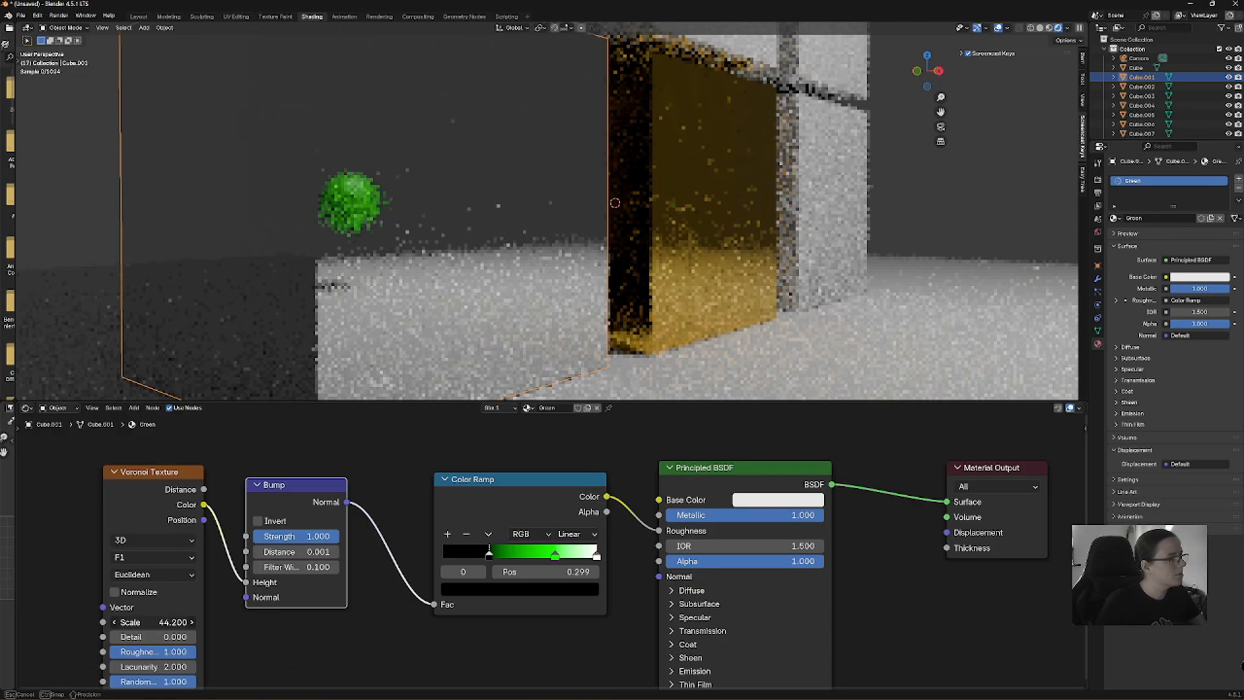
pyautogui.moveTo(220, 622); pyautogui.dragTo(221, 622)
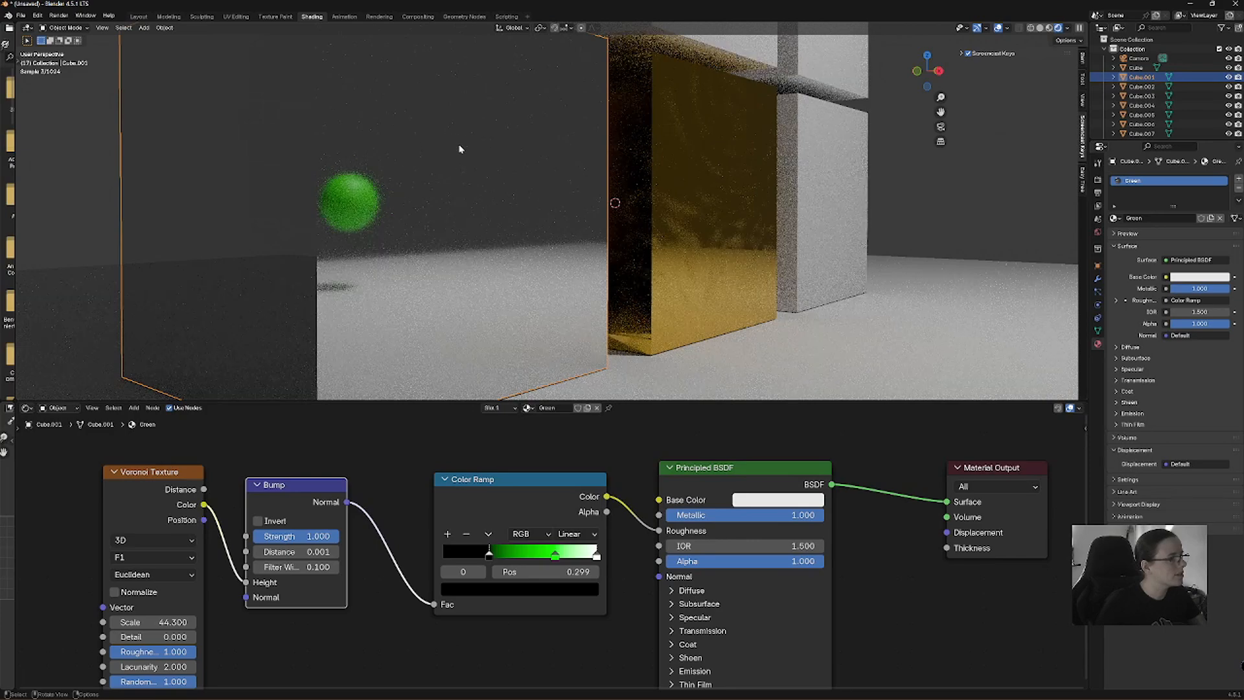
# Change the Principled BSDF's Base Color from white to a light green.
pyautogui.moveTo(561, 198); pyautogui.dragTo(481, 241, button='middle')
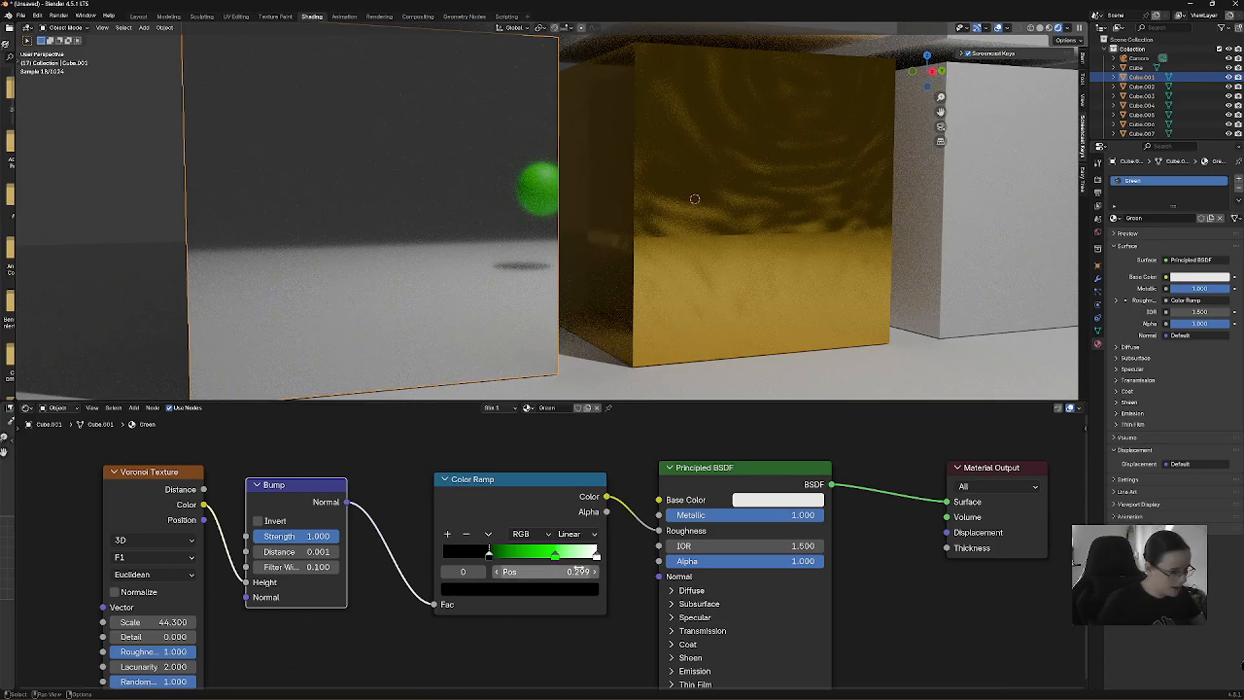
pyautogui.scroll(-1, 857, 157)
pyautogui.scroll(-2, 856, 157)
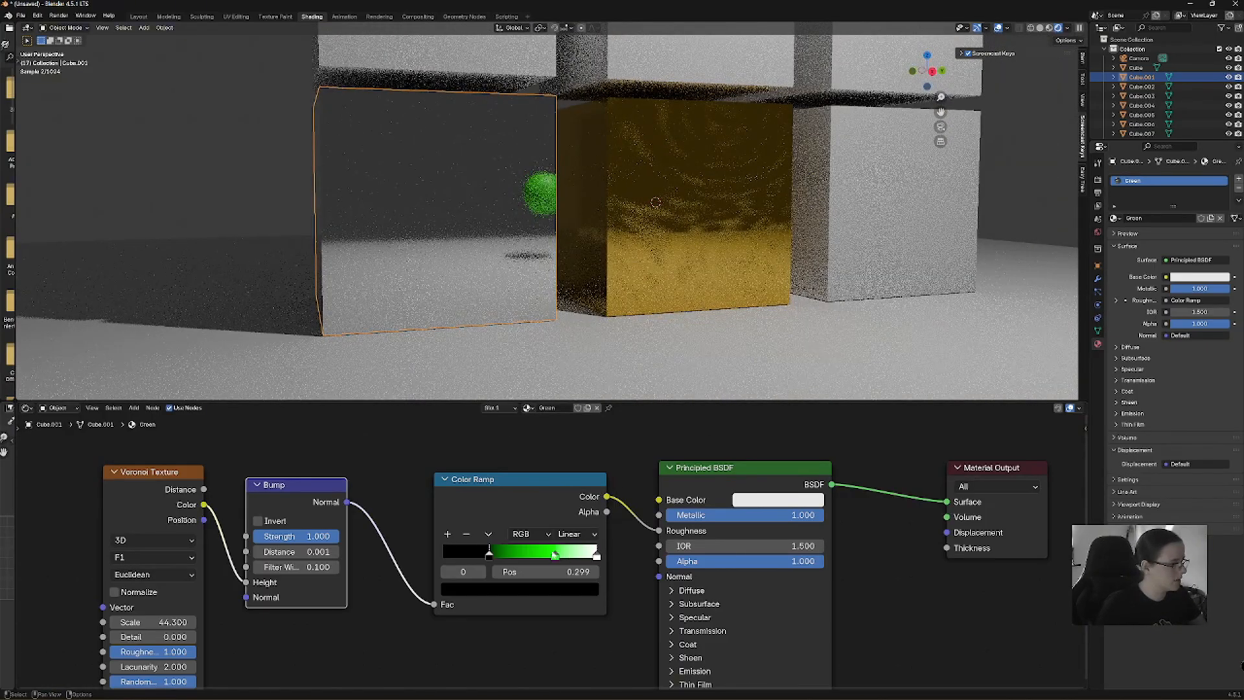
pyautogui.click(800, 499)
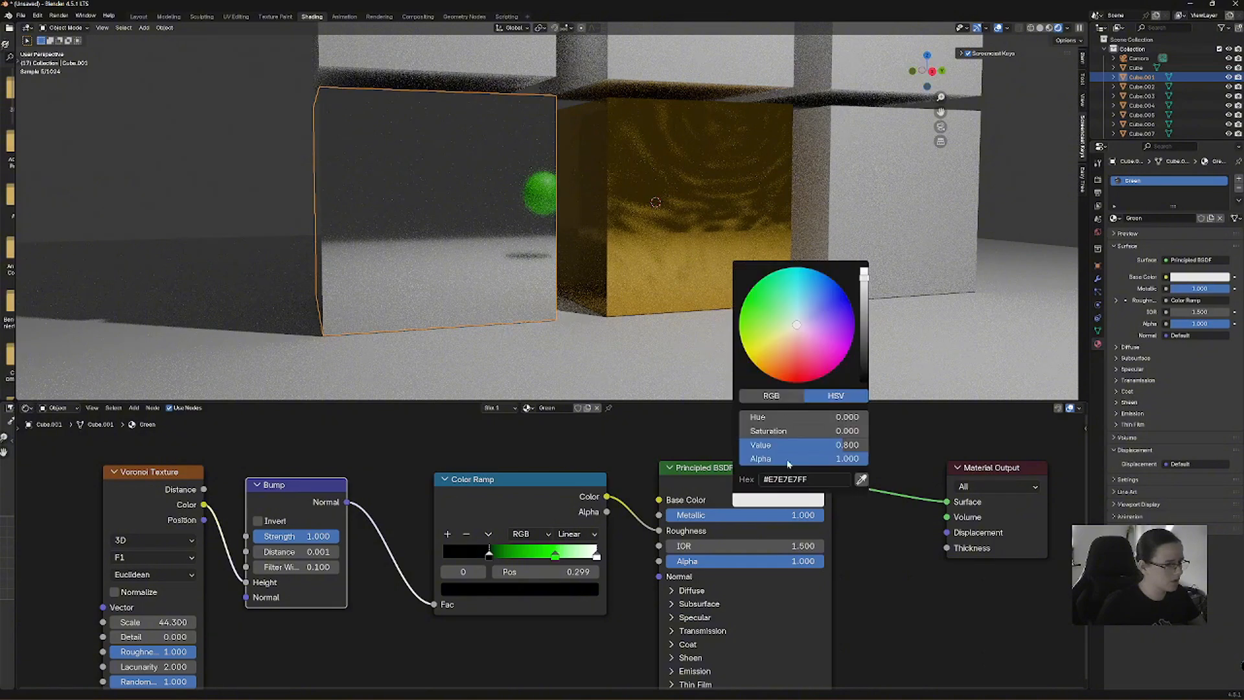
pyautogui.moveTo(756, 310)
pyautogui.mouseDown()
pyautogui.moveTo(781, 306)
pyautogui.moveTo(770, 298)
pyautogui.mouseUp()
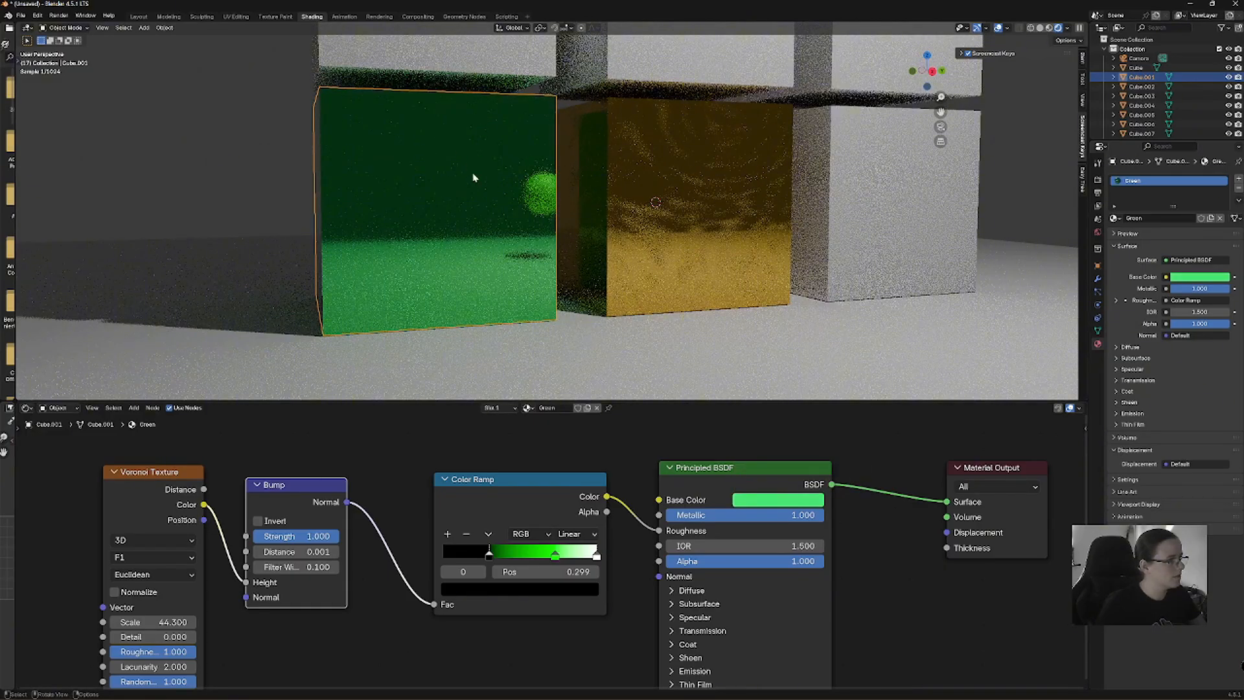
# Create a new material on the untextured bottom-row cube beside the gold one, and move its nodes aside to free space.
pyautogui.moveTo(950, 242)
pyautogui.mouseDown(button='middle')
pyautogui.moveTo(939, 261)
pyautogui.moveTo(928, 232)
pyautogui.moveTo(938, 239)
pyautogui.mouseUp(button='middle')
pyautogui.click(705, 179)
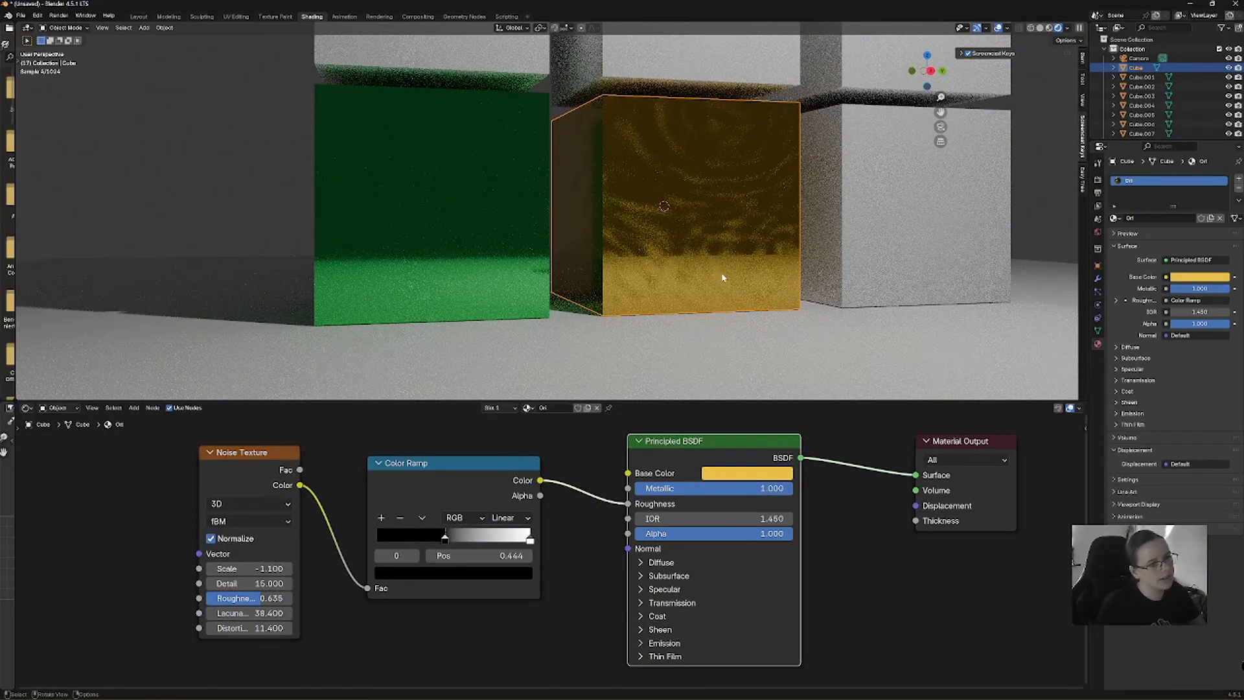
pyautogui.click(888, 202)
pyautogui.moveTo(963, 225); pyautogui.dragTo(587, 235, button='middle')
pyautogui.scroll(1, 613, 232)
pyautogui.scroll(-1, 586, 236)
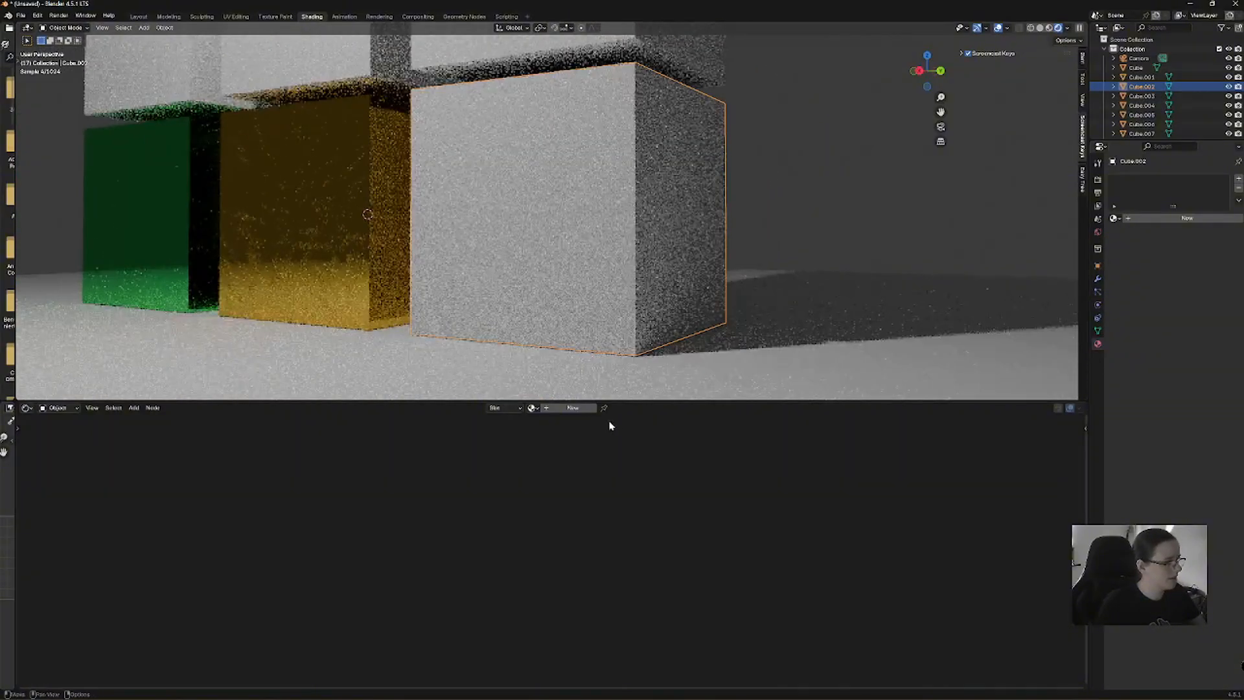
pyautogui.click(570, 407)
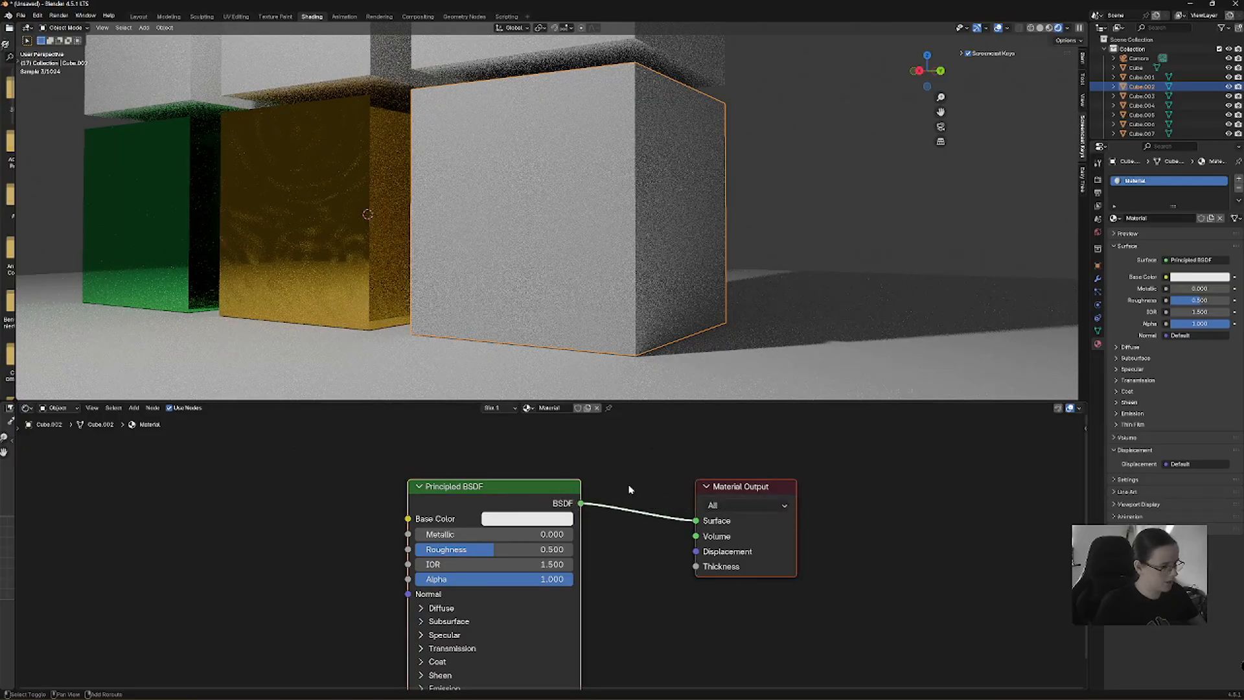
pyautogui.keyDown('shift'); pyautogui.click(536, 492); pyautogui.keyUp('shift')
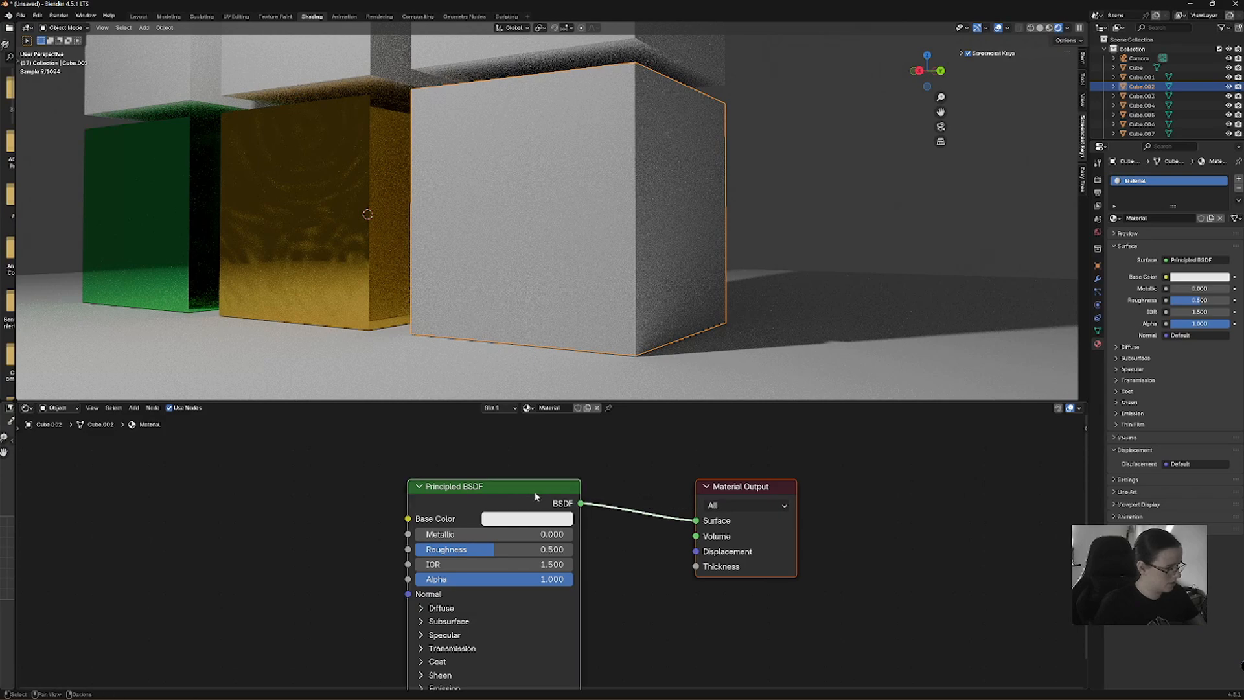
pyautogui.moveTo(565, 483); pyautogui.dragTo(816, 430)
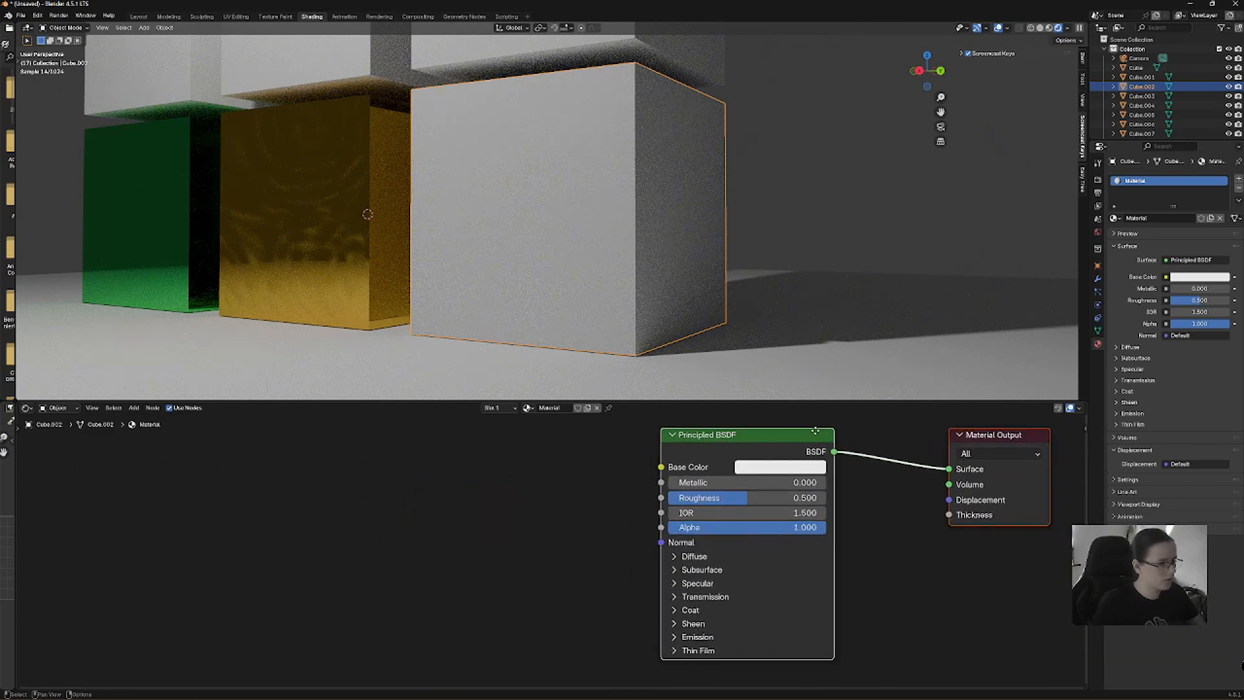
# Add a Bevel node with Radius 2.450 close to the Principled BSDF, linking its Normal output to Base Color.
pyautogui.click(134, 407)
pyautogui.moveTo(166, 420)
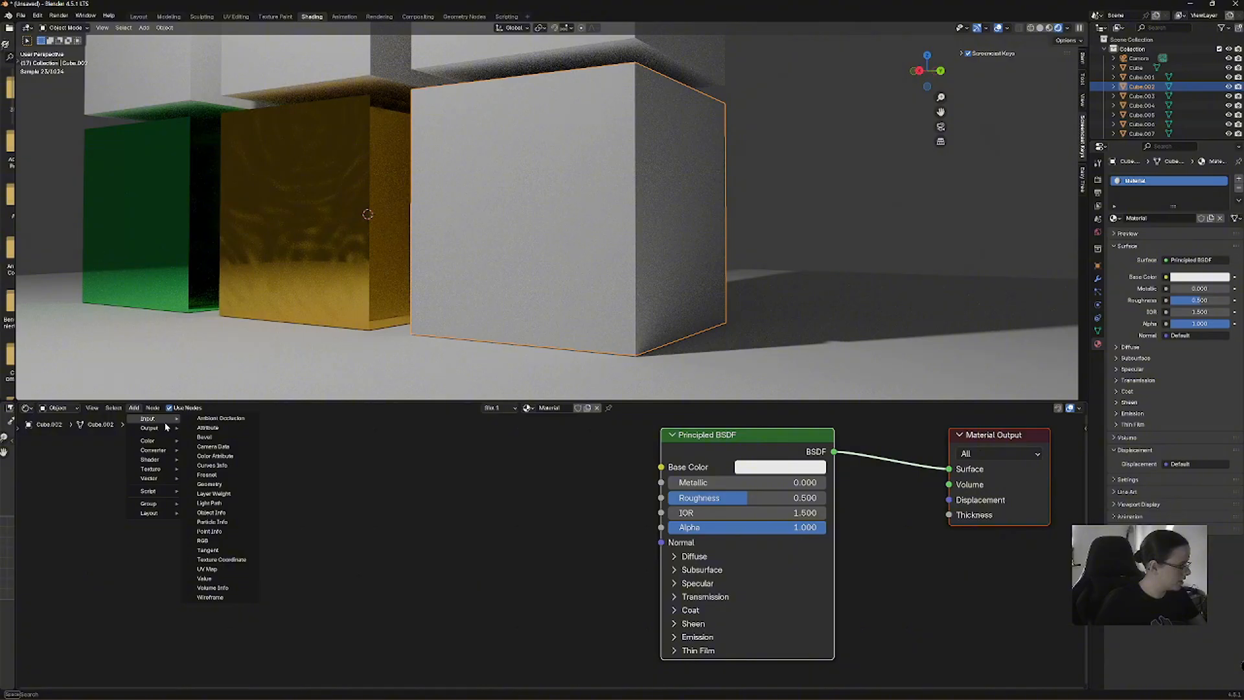
pyautogui.click(227, 438)
pyautogui.click(415, 461)
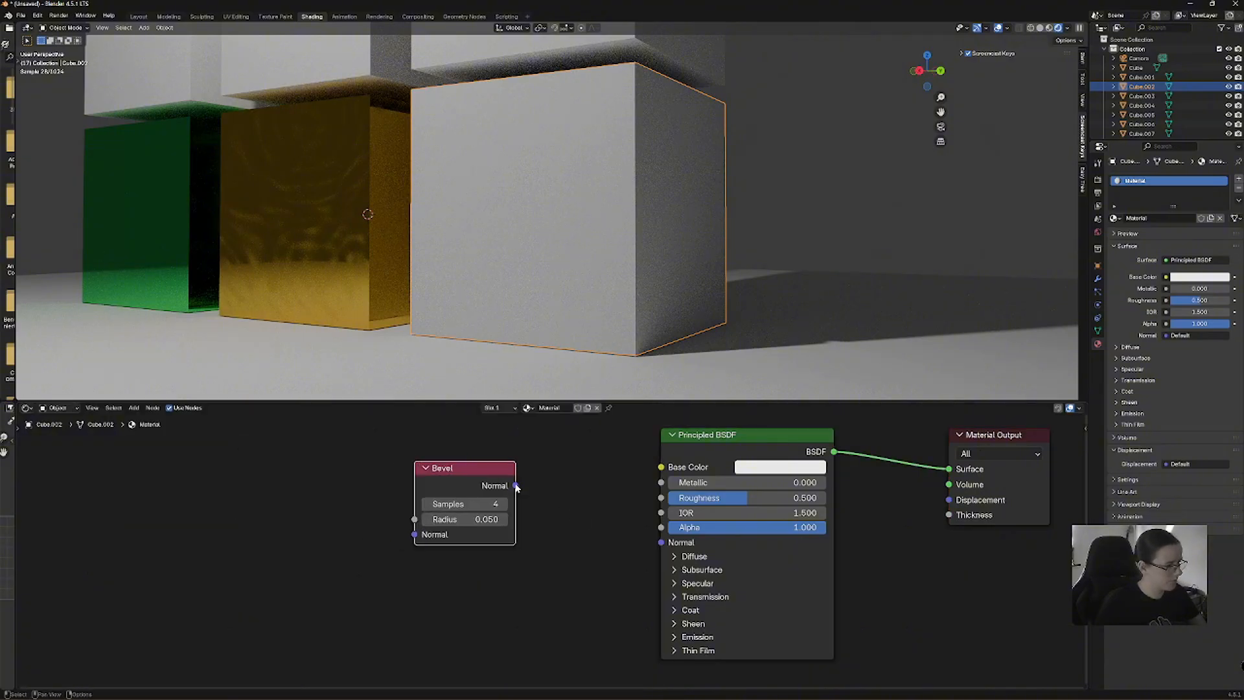
pyautogui.moveTo(517, 486); pyautogui.dragTo(661, 467)
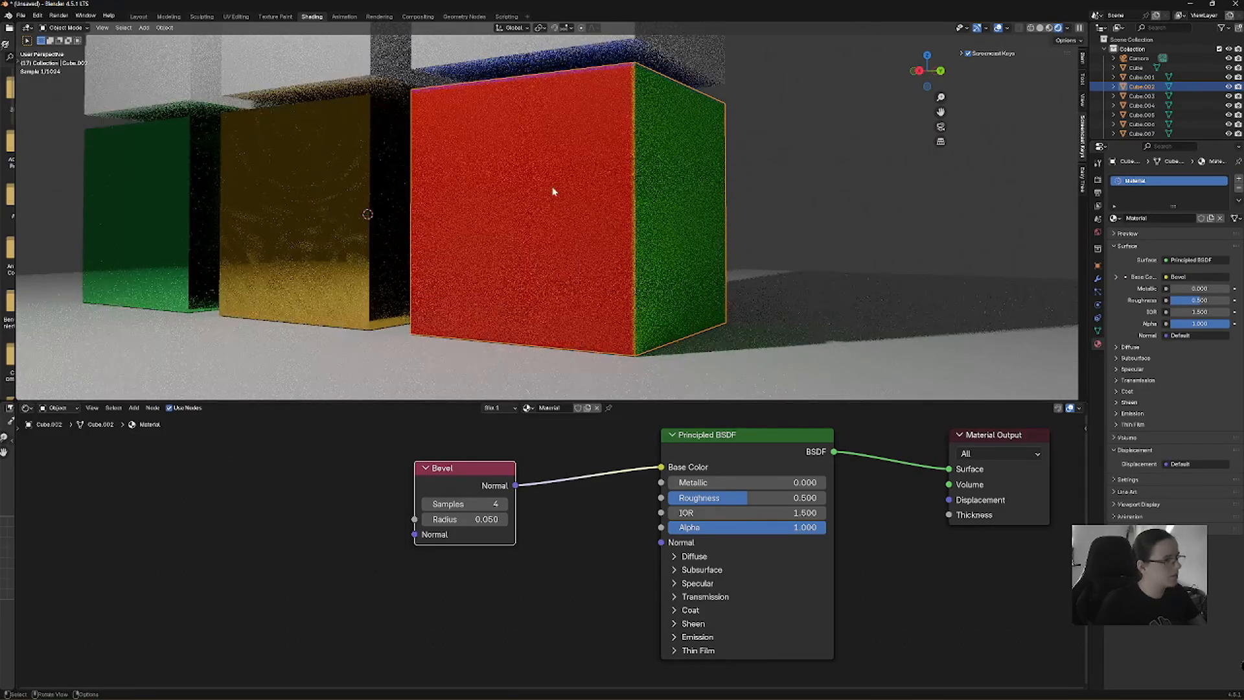
pyautogui.moveTo(470, 519); pyautogui.dragTo(508, 519)
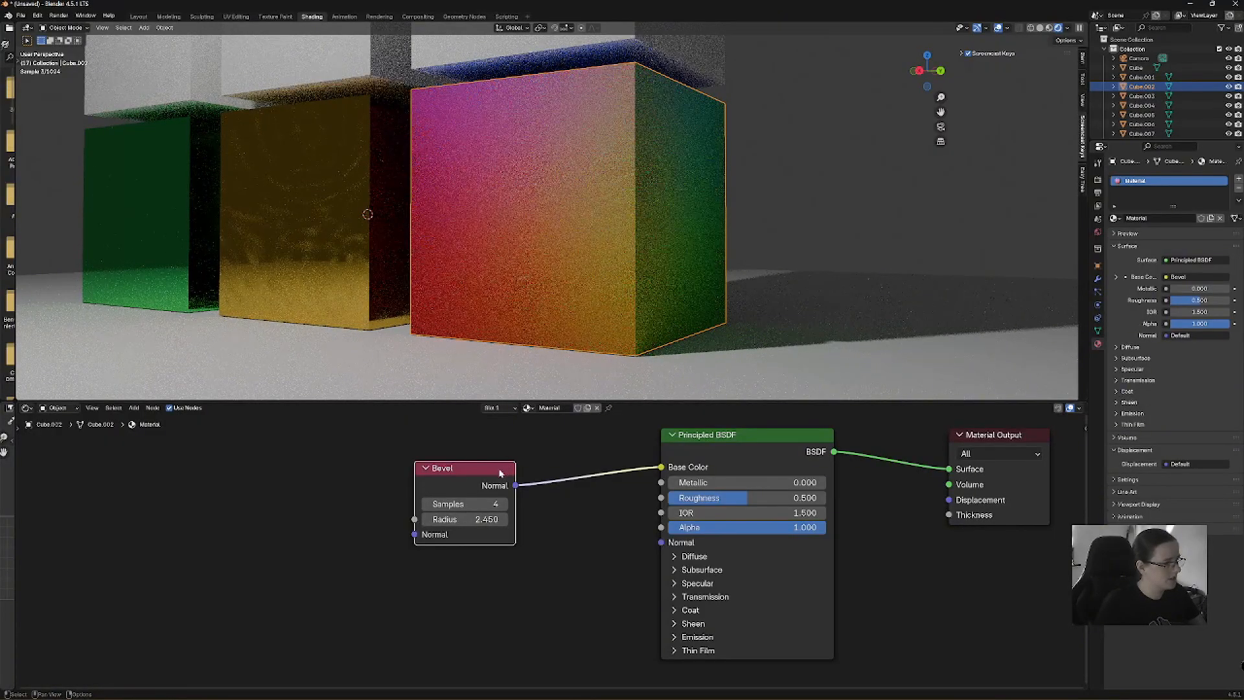
pyautogui.moveTo(505, 464); pyautogui.dragTo(569, 460)
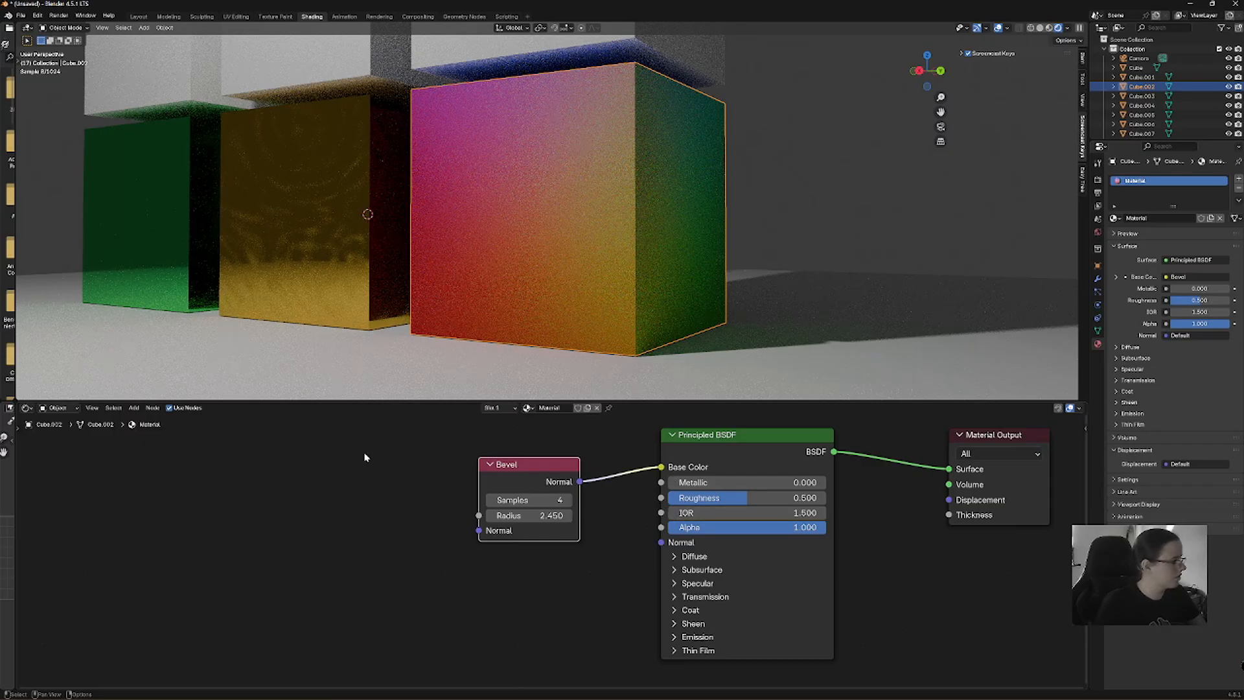
# Add a Color Ramp node and place it ahead of the Bevel node.
pyautogui.click(133, 408)
pyautogui.moveTo(144, 420)
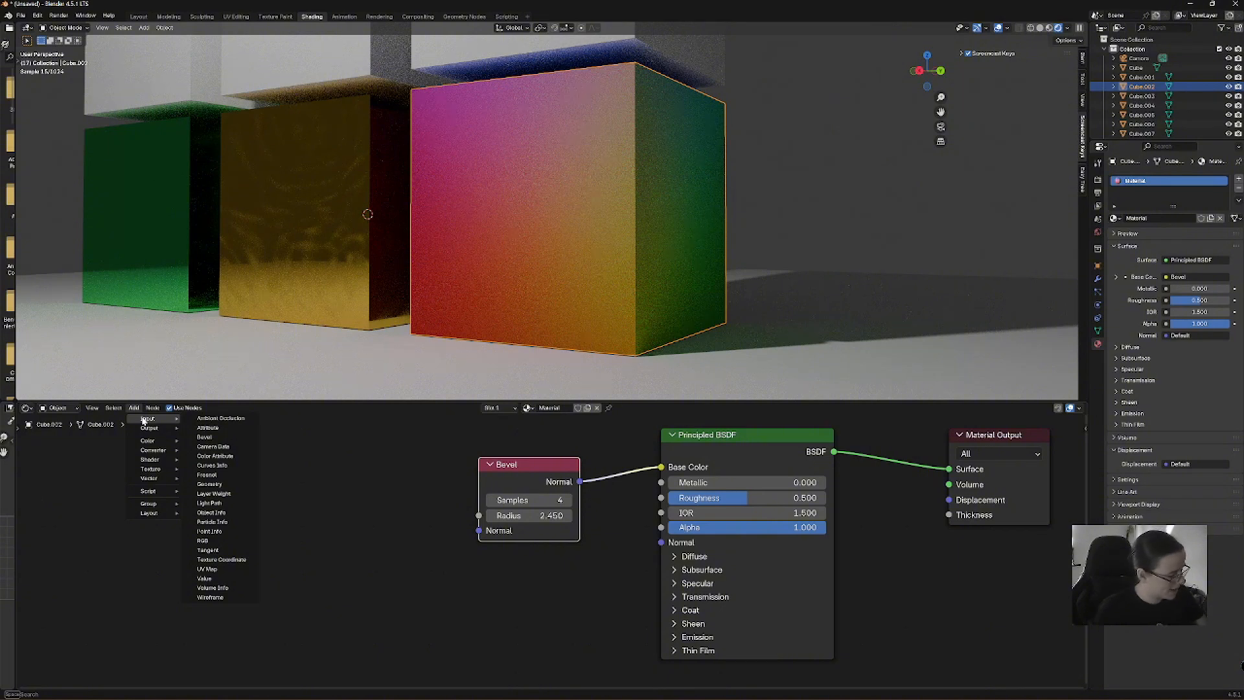
pyautogui.write('colo')
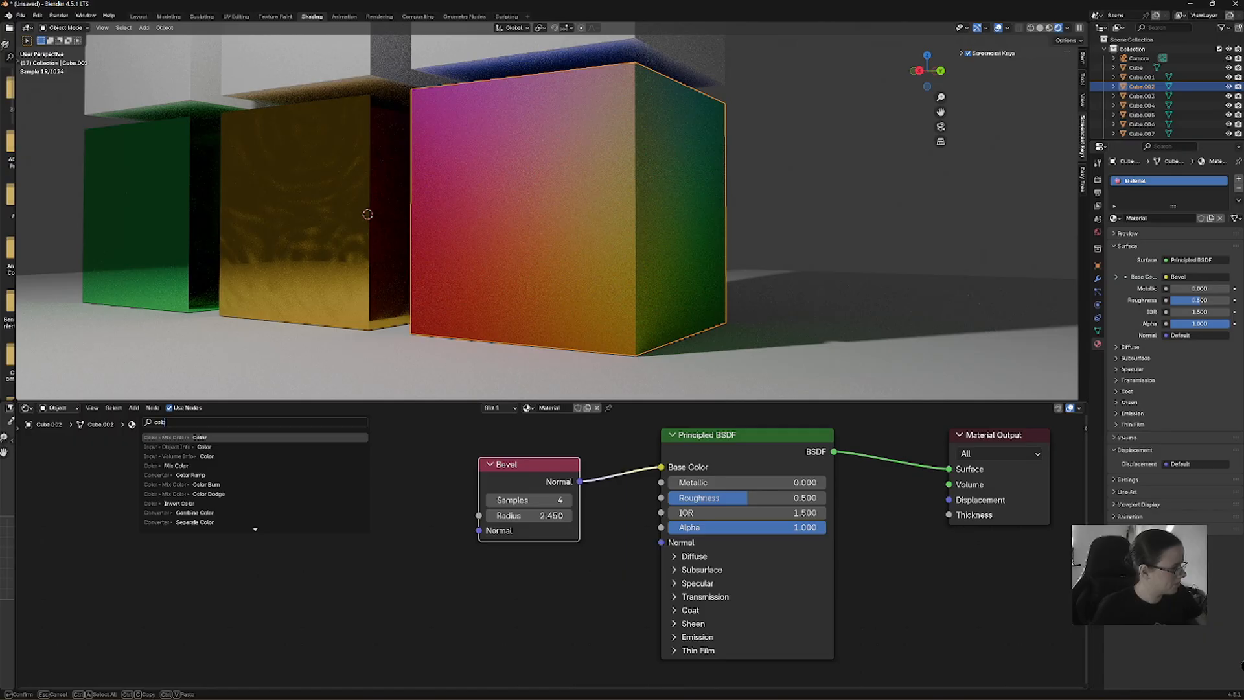
pyautogui.press('Down')
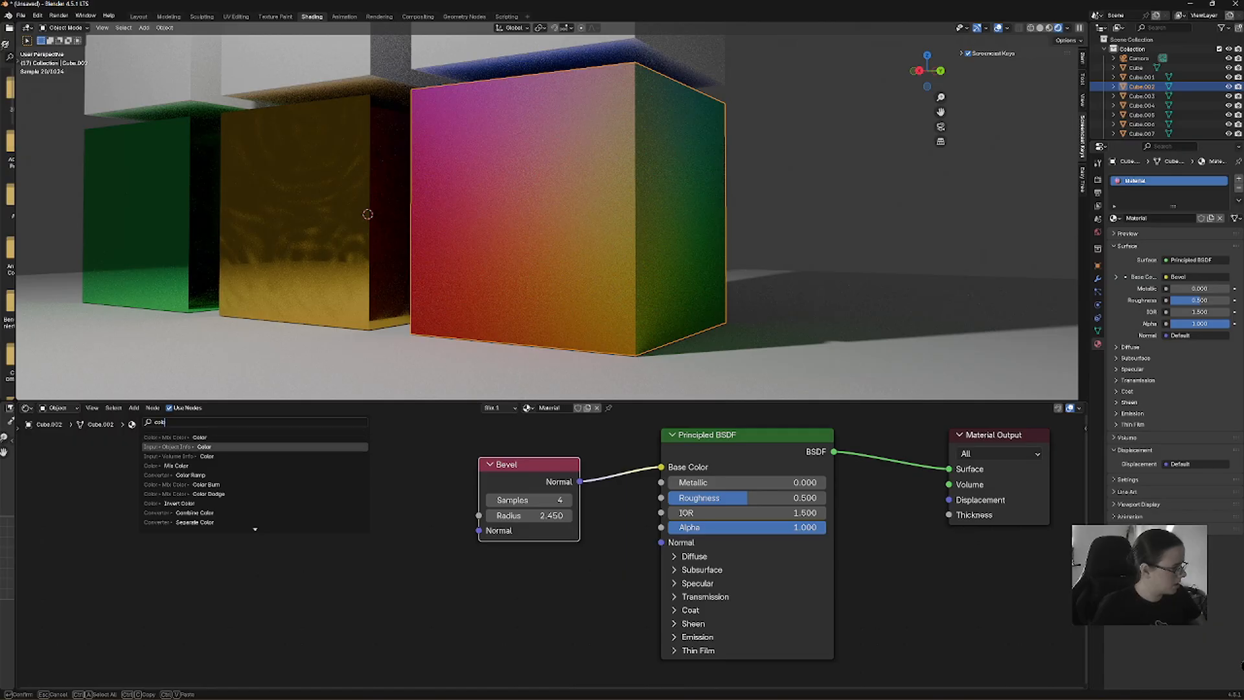
pyautogui.write('o')
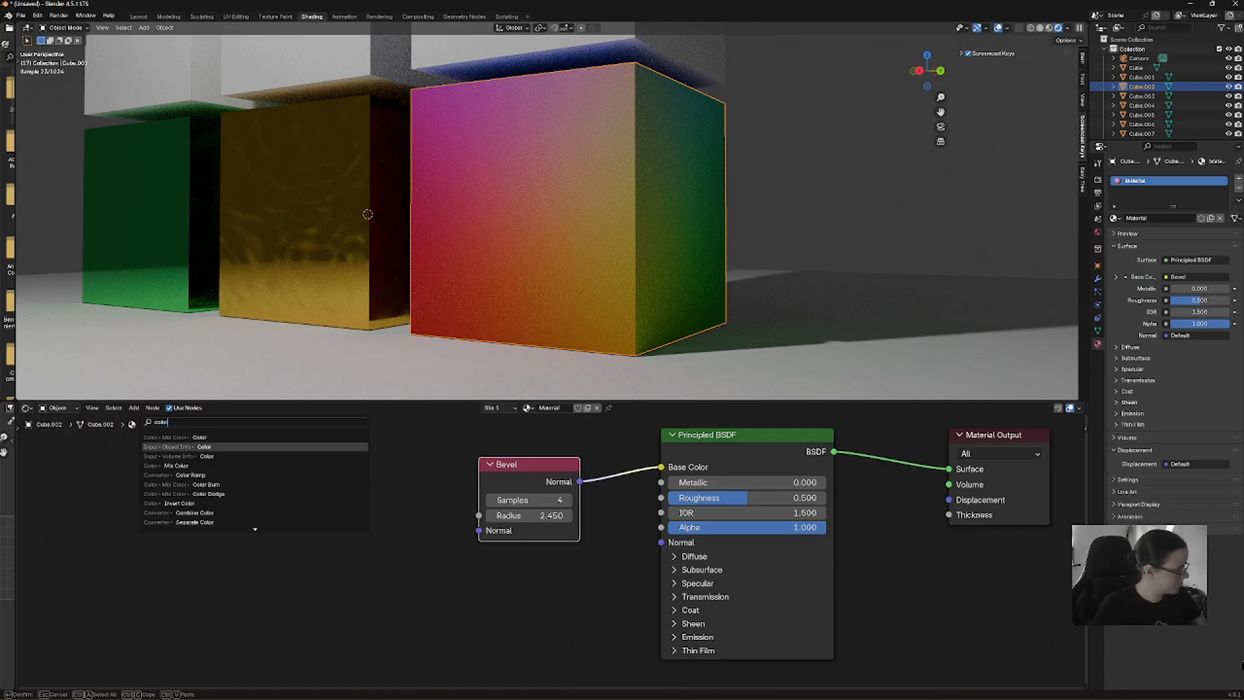
pyautogui.press('Down')
pyautogui.press('Down')
pyautogui.press('Down')
pyautogui.press('Return')
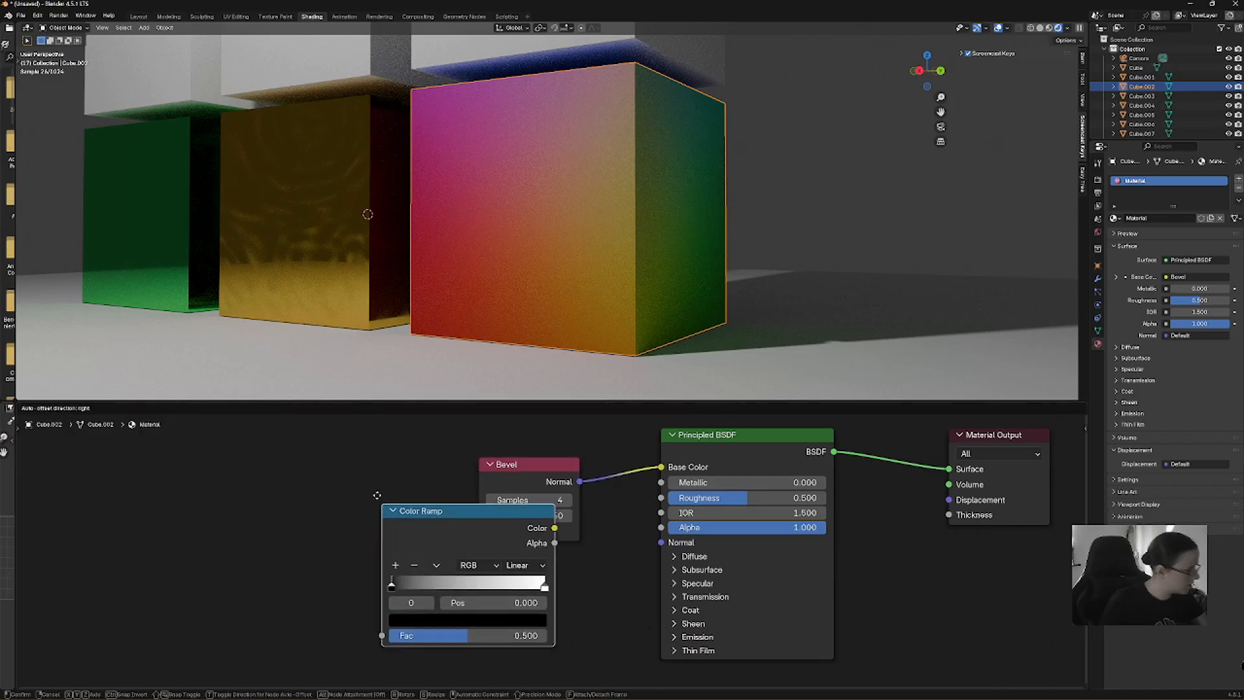
pyautogui.click(379, 482)
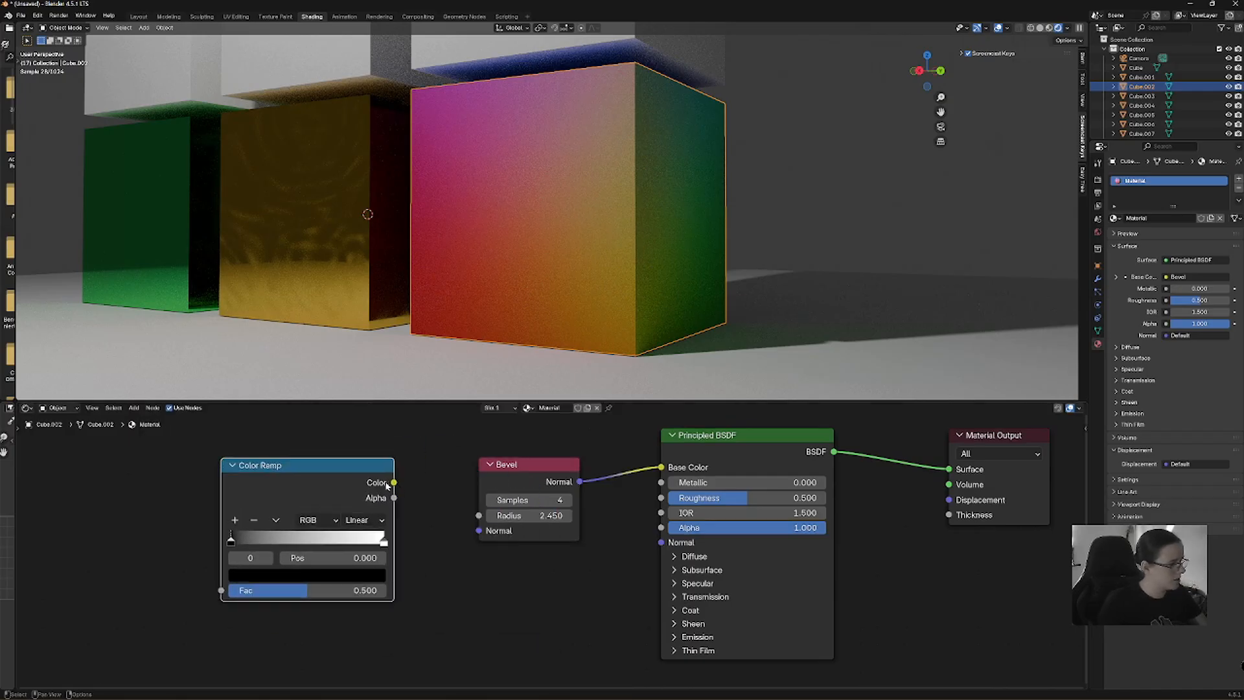
pyautogui.moveTo(387, 484); pyautogui.dragTo(775, 467)
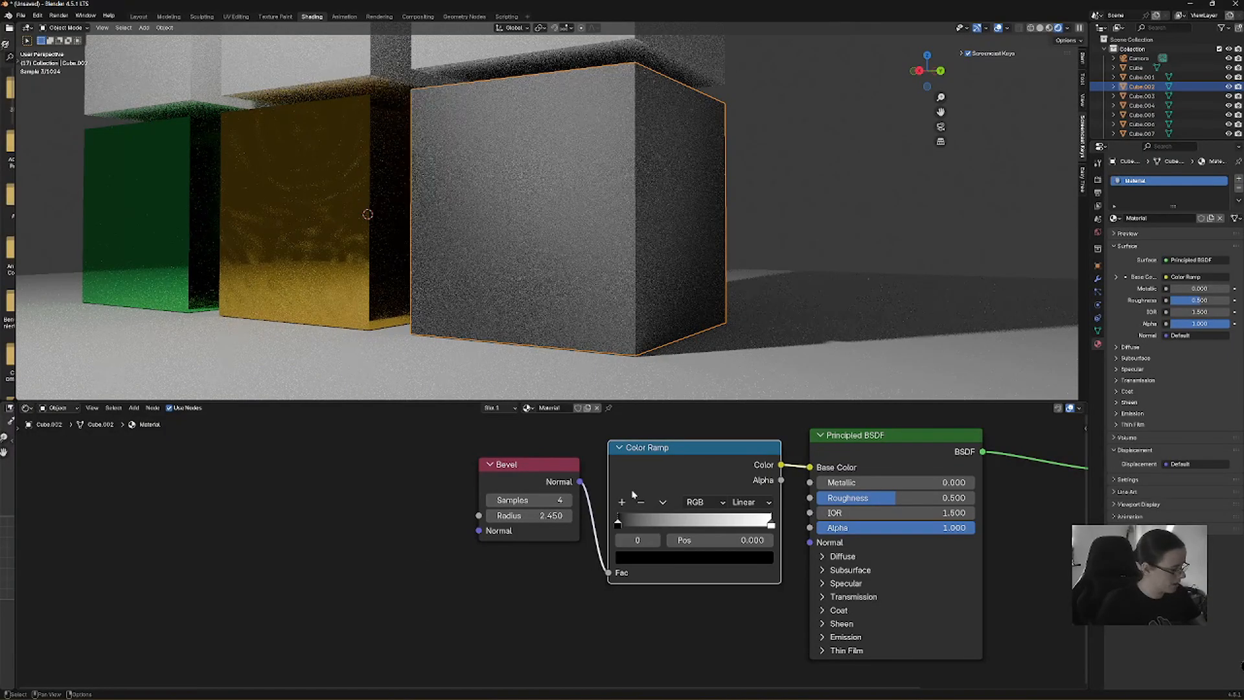
pyautogui.click(567, 530)
pyautogui.press('x')
pyautogui.moveTo(616, 570); pyautogui.dragTo(473, 569, button='middle')
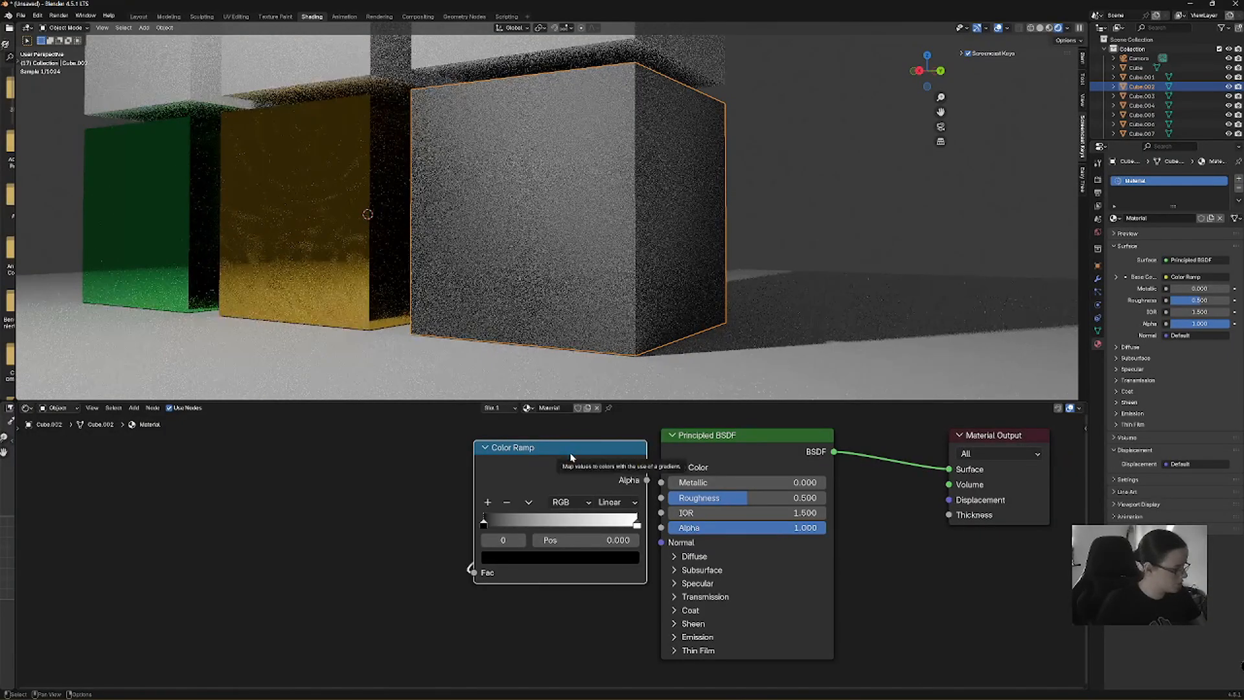
pyautogui.hotkey('ctrl', 'z')
pyautogui.hotkey('ctrl', 'z')
# Link the Color Ramp's Color output to the Bevel node's Radius input.
pyautogui.moveTo(393, 482); pyautogui.dragTo(485, 520)
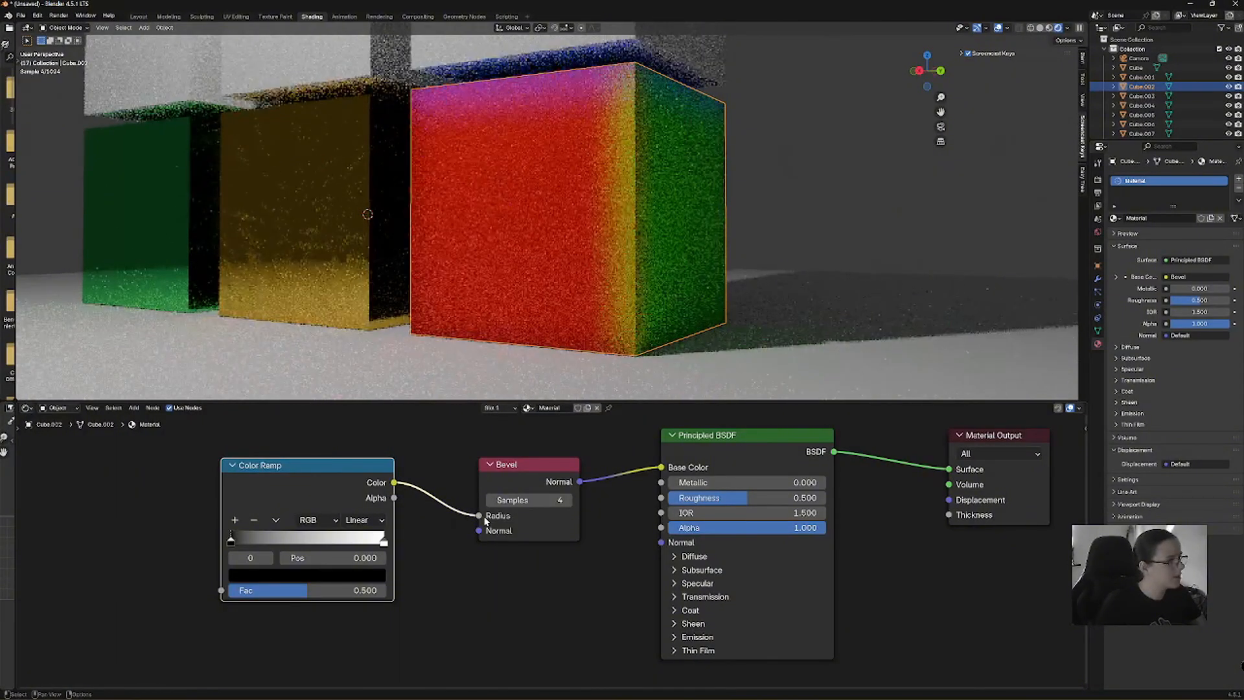
# Move the Color Ramp and Bevel nodes aside, and insert a second Color Ramp between Bevel and Base Color with its black stop at 0.284.
pyautogui.moveTo(376, 471); pyautogui.dragTo(326, 449)
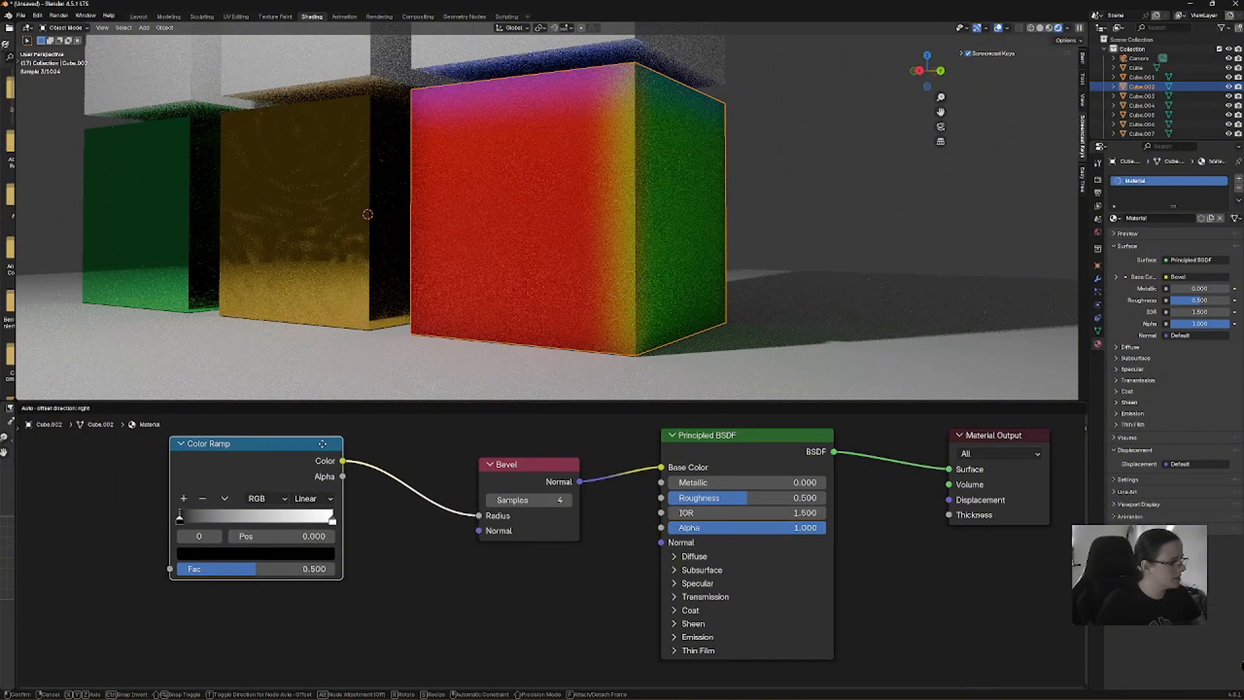
pyautogui.moveTo(533, 470); pyautogui.dragTo(424, 458)
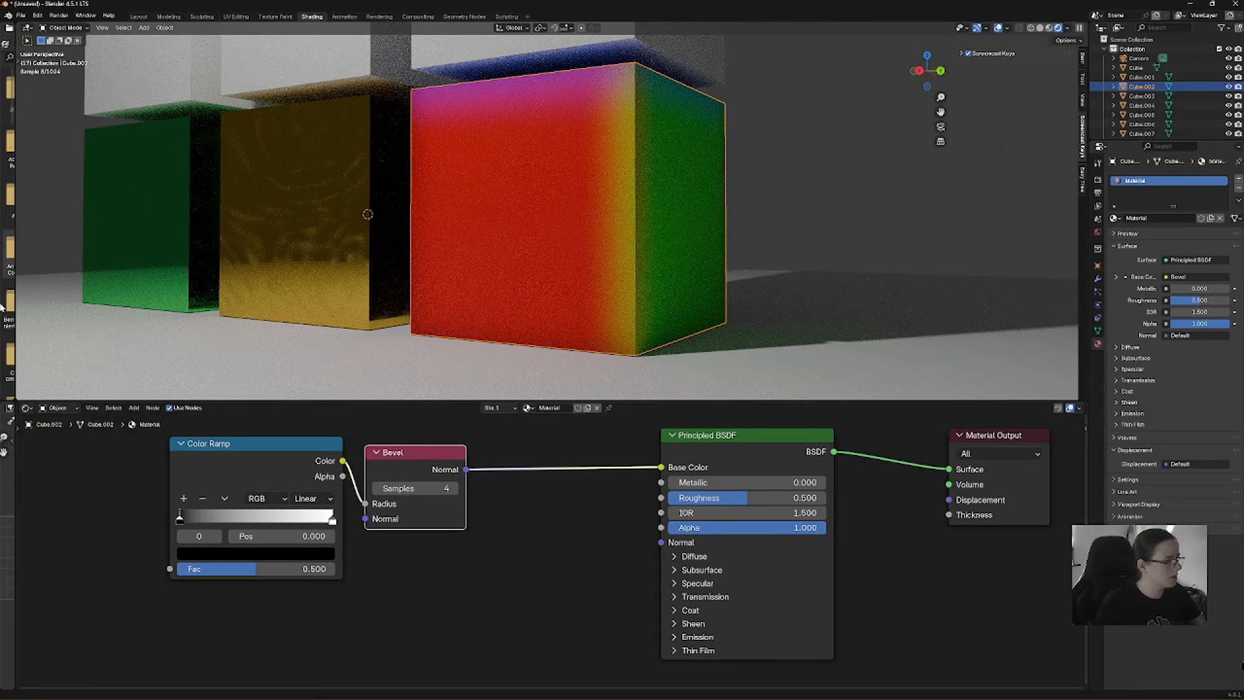
pyautogui.click(133, 408)
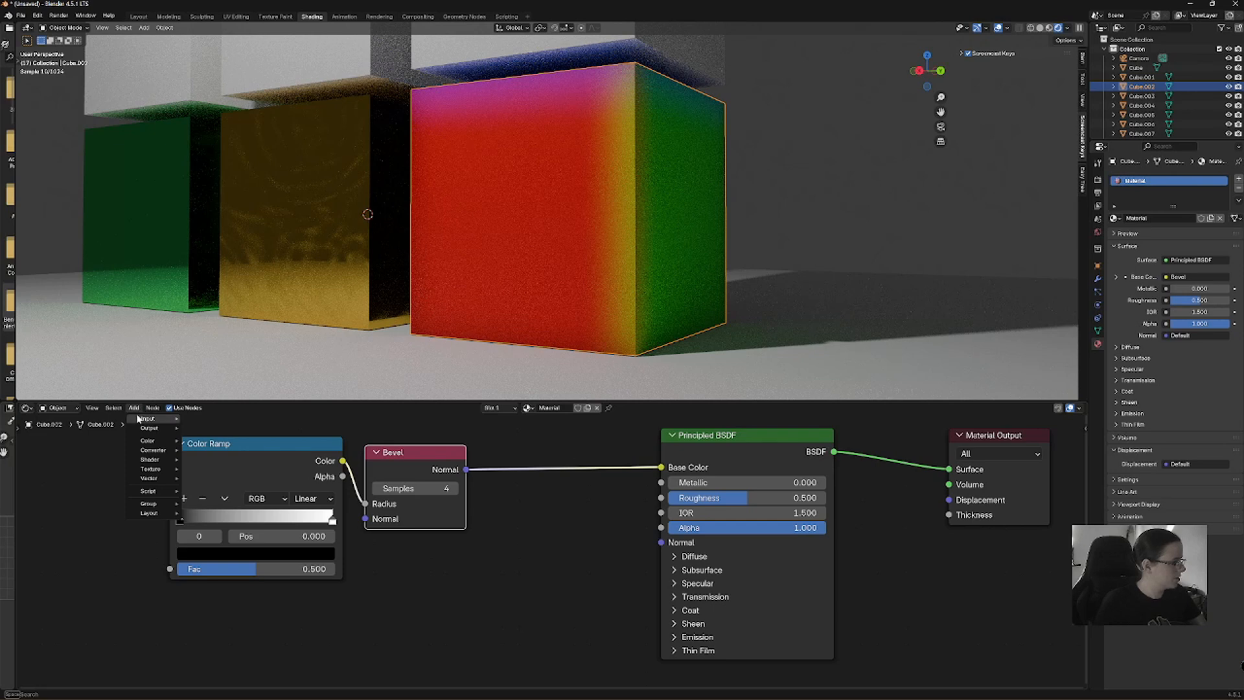
pyautogui.moveTo(138, 419)
pyautogui.write('col')
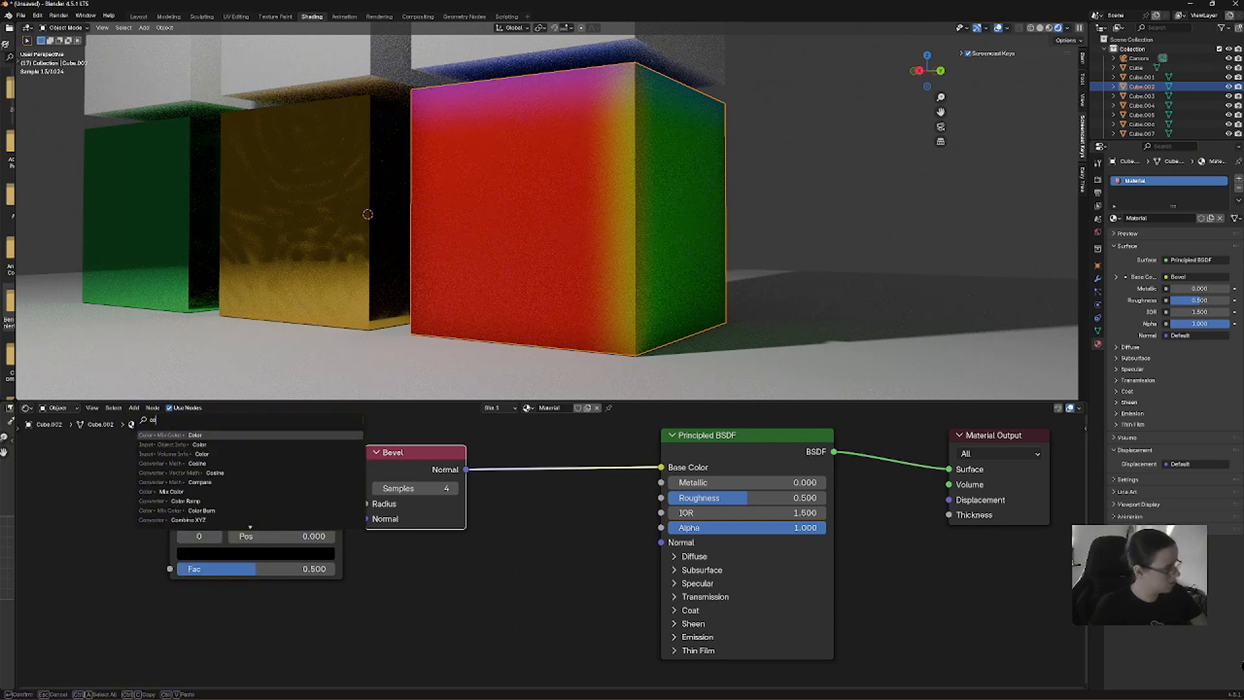
pyautogui.write('o')
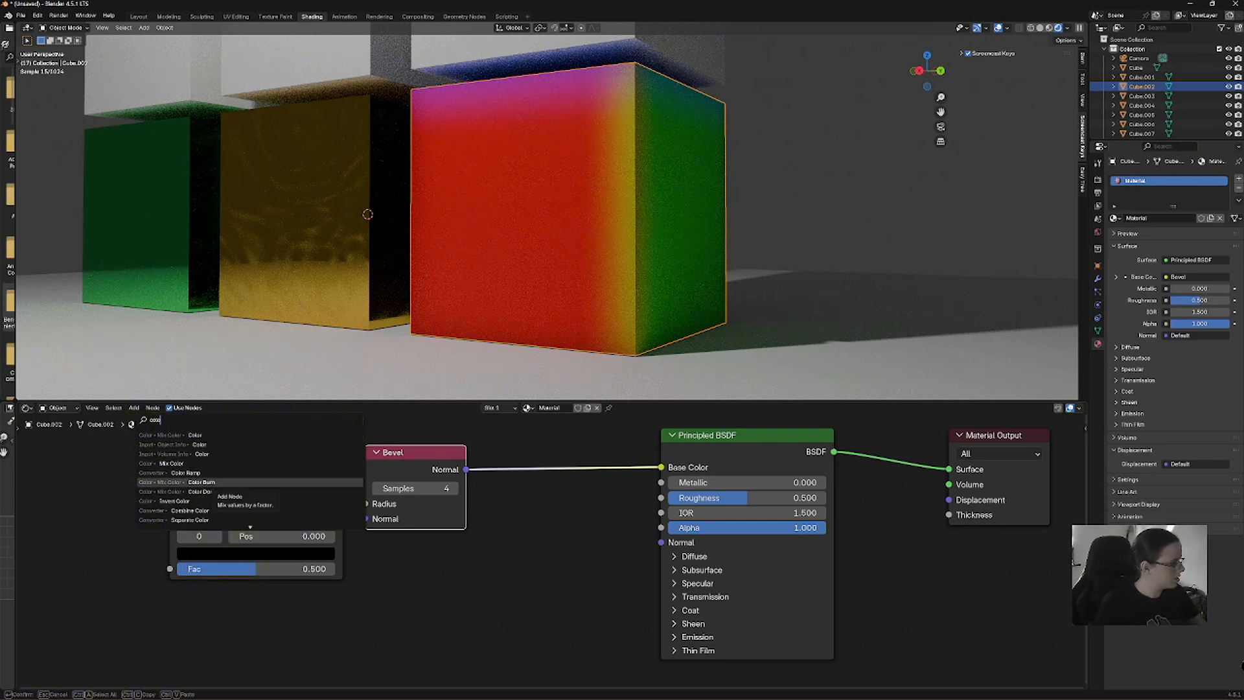
pyautogui.press('Down')
pyautogui.press('Return')
pyautogui.click(561, 545)
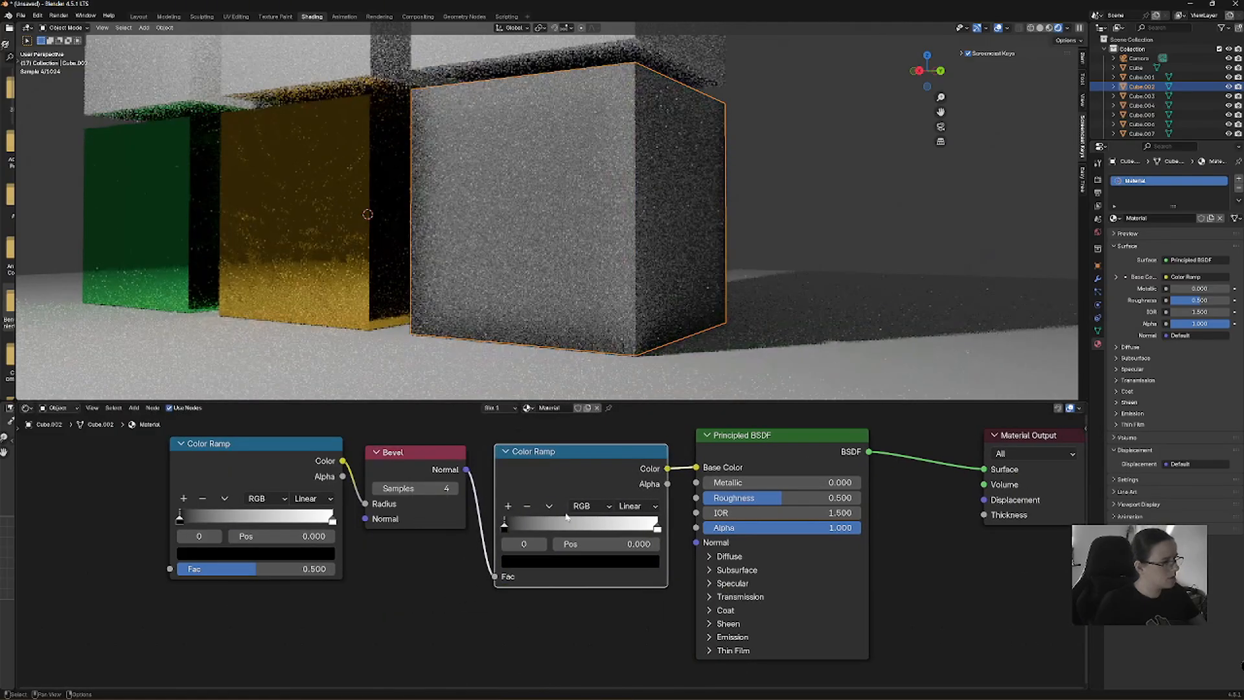
pyautogui.moveTo(505, 526); pyautogui.dragTo(548, 526)
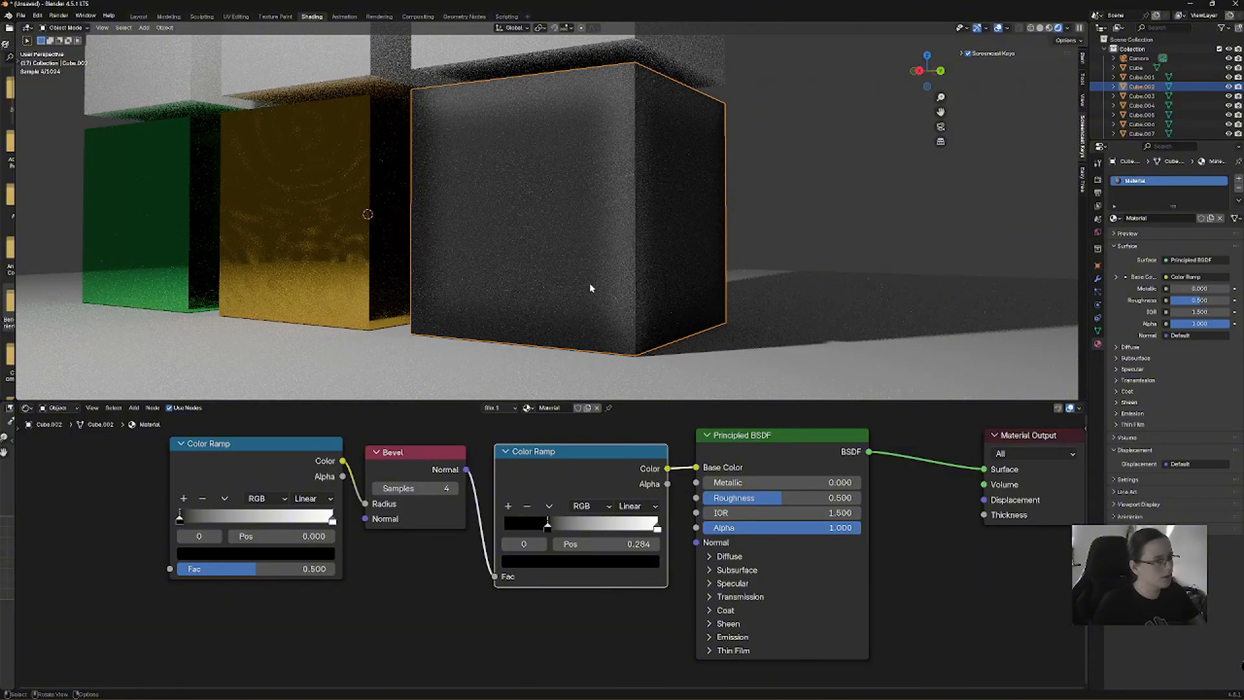
pyautogui.moveTo(310, 448); pyautogui.dragTo(298, 456)
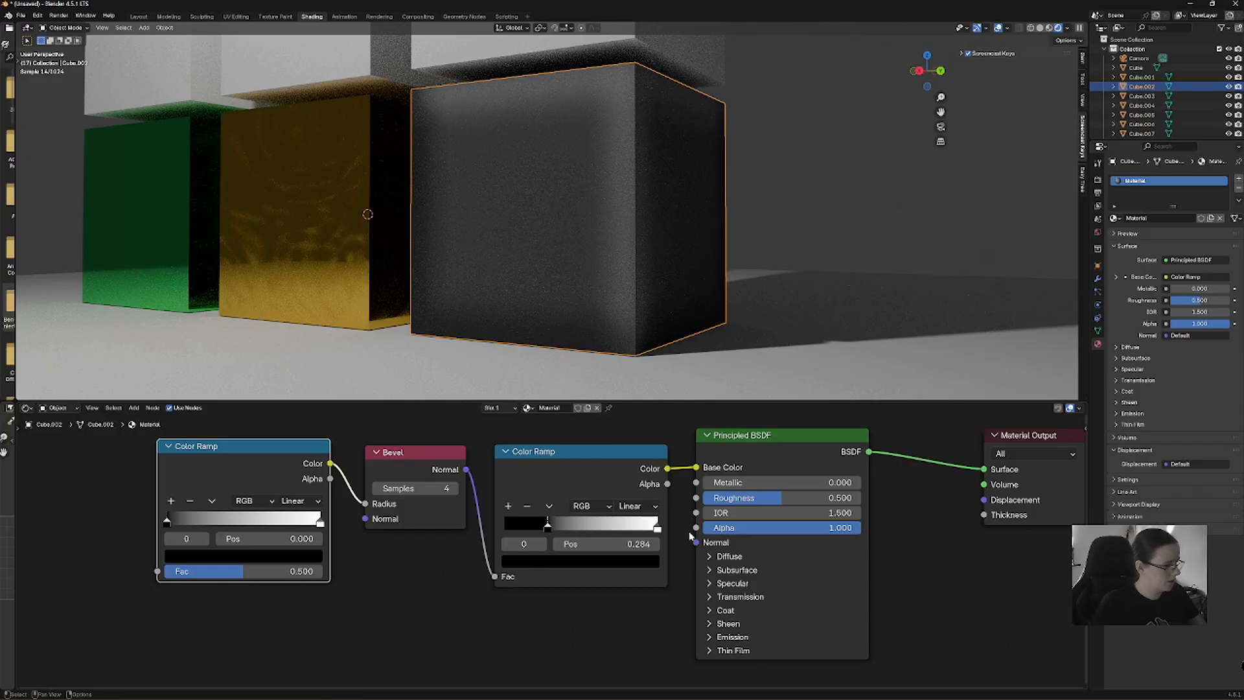
# Set the Principled BSDF's Metallic to 0.767, Roughness to 0.068 and IOR to 1.800, with Alpha at 1.000.
pyautogui.moveTo(745, 483); pyautogui.dragTo(718, 498)
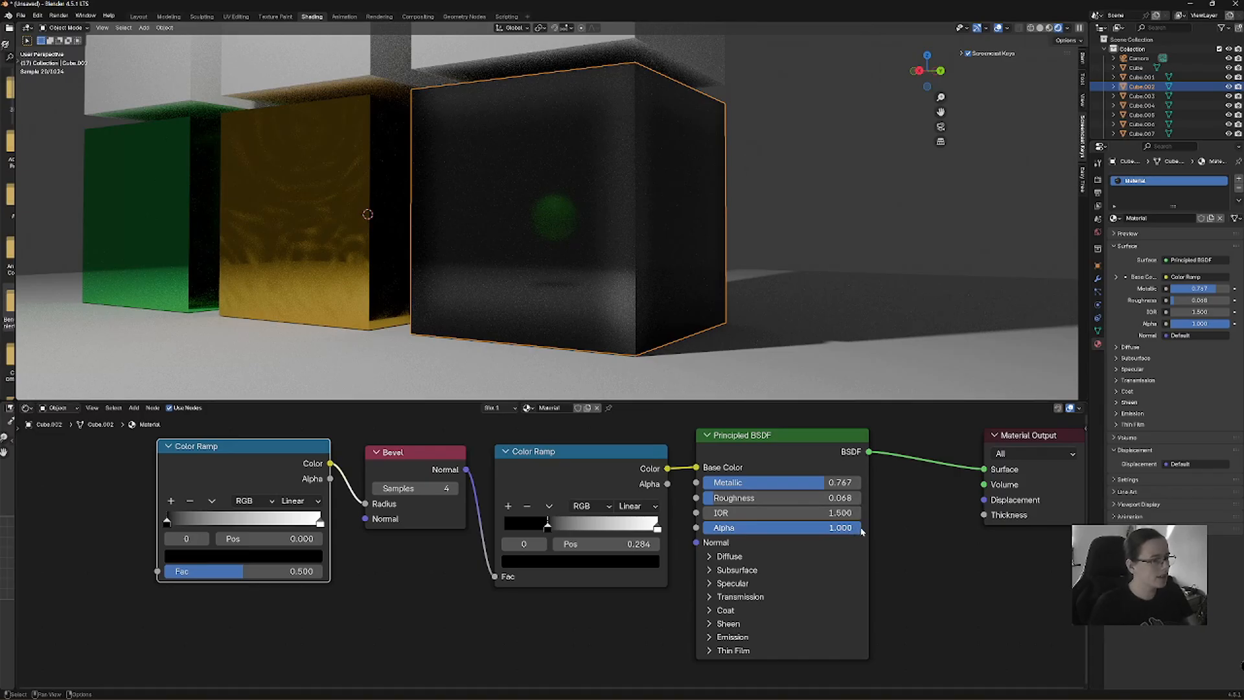
pyautogui.moveTo(861, 530); pyautogui.dragTo(762, 530)
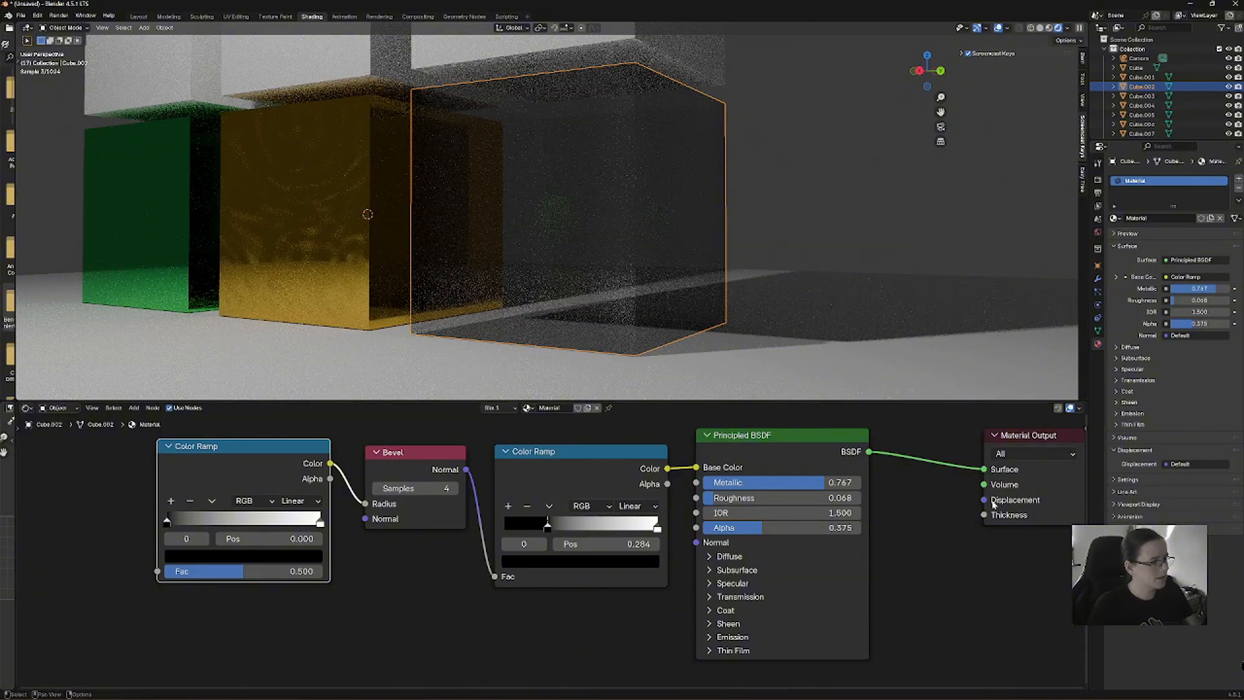
pyautogui.press('BackSpace')
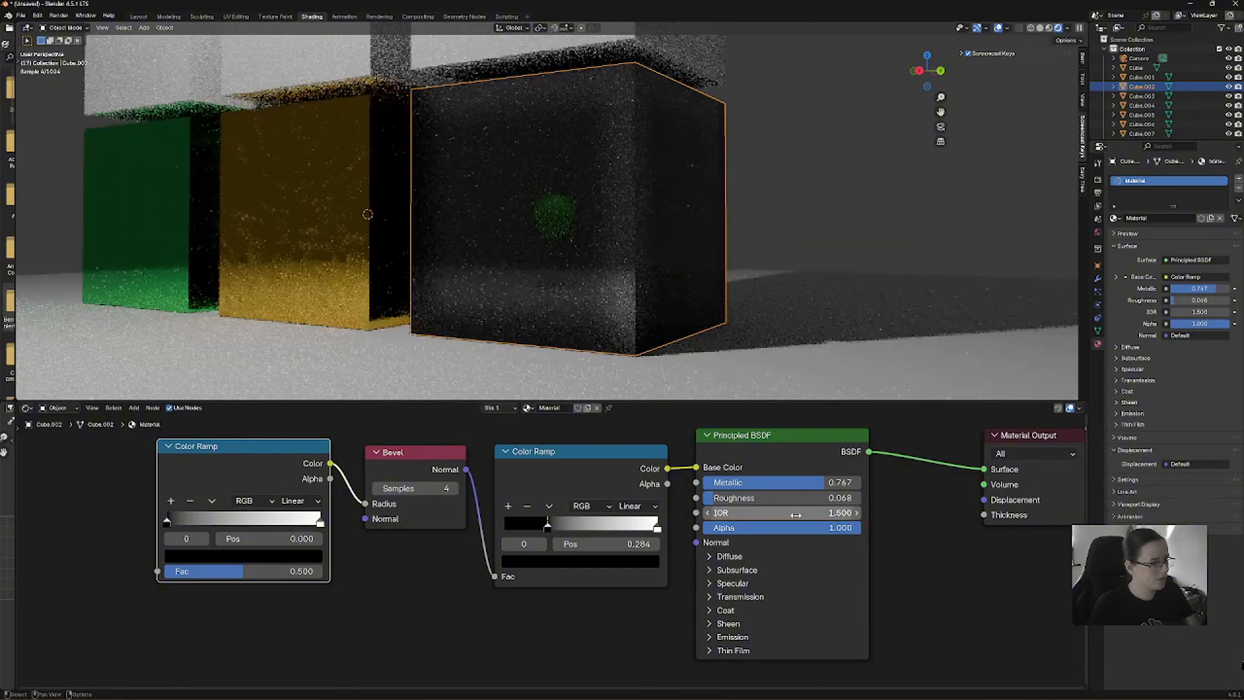
pyautogui.moveTo(777, 513)
pyautogui.mouseDown()
pyautogui.moveTo(846, 512)
pyautogui.moveTo(746, 513)
pyautogui.moveTo(774, 512)
pyautogui.moveTo(758, 513)
pyautogui.mouseUp()
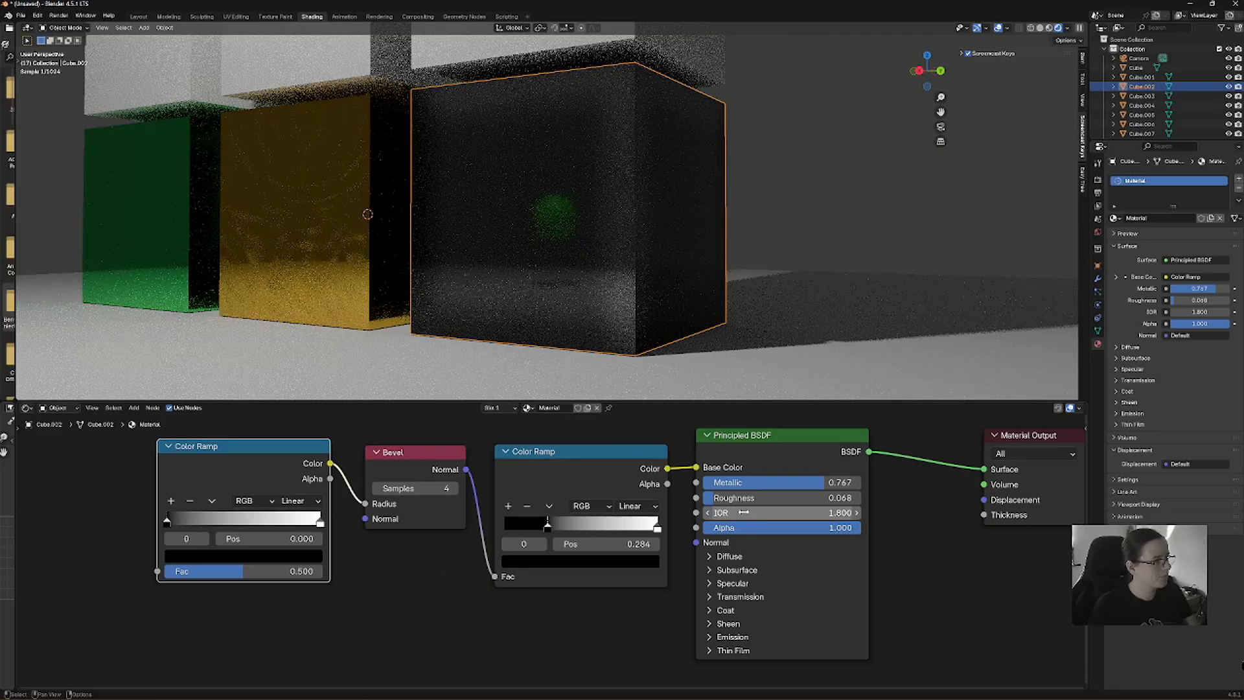
# Create a new material on the middle-row cube directly above the black one.
pyautogui.moveTo(578, 249)
pyautogui.mouseDown(button='middle')
pyautogui.moveTo(537, 353)
pyautogui.moveTo(563, 243)
pyautogui.mouseUp(button='middle')
pyautogui.click(563, 240)
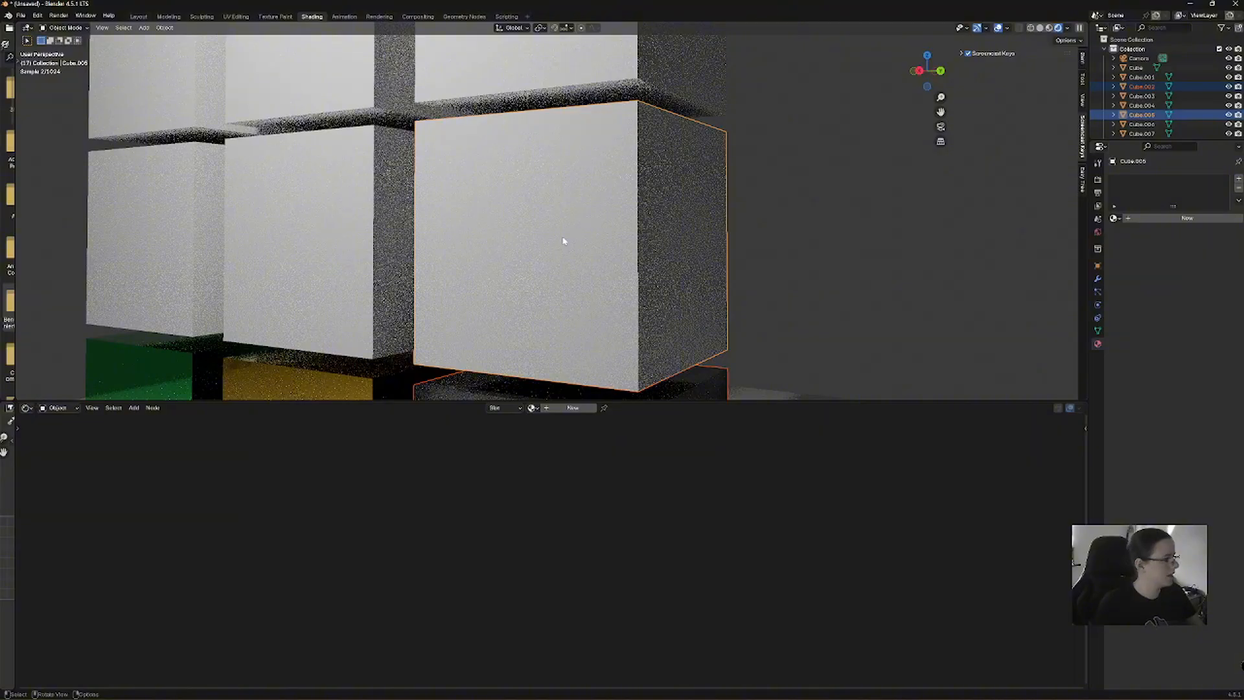
pyautogui.click(572, 408)
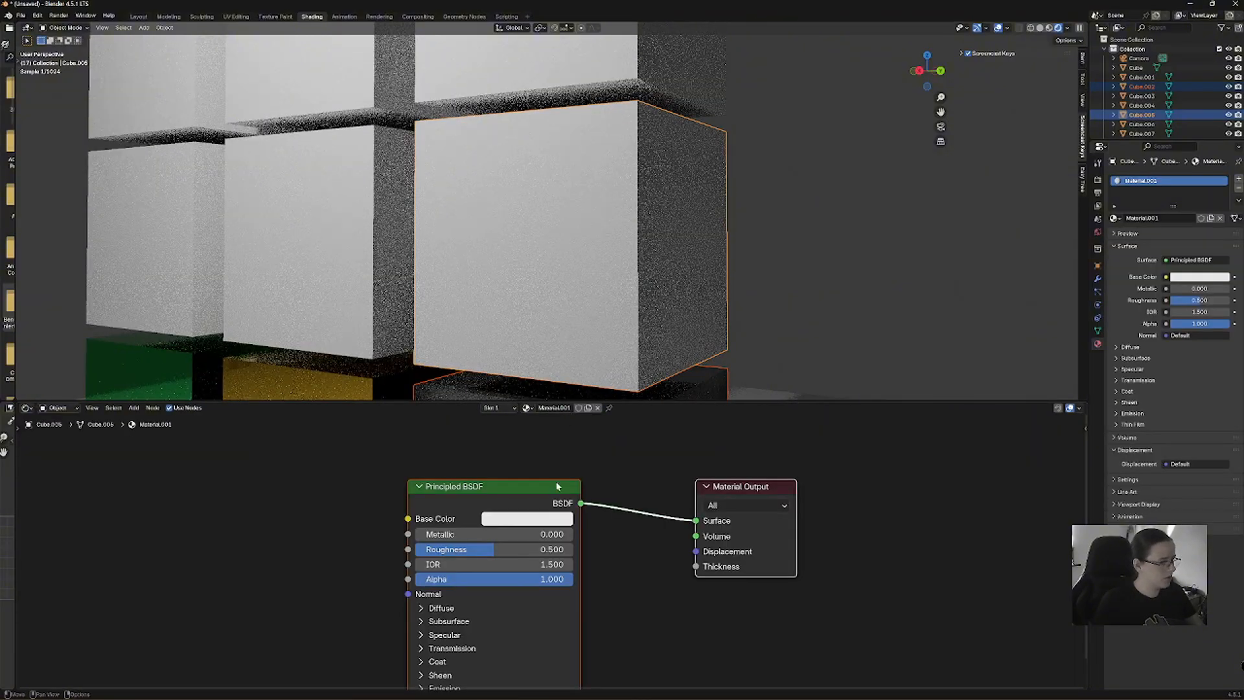
pyautogui.moveTo(553, 486); pyautogui.dragTo(795, 447, button='middle')
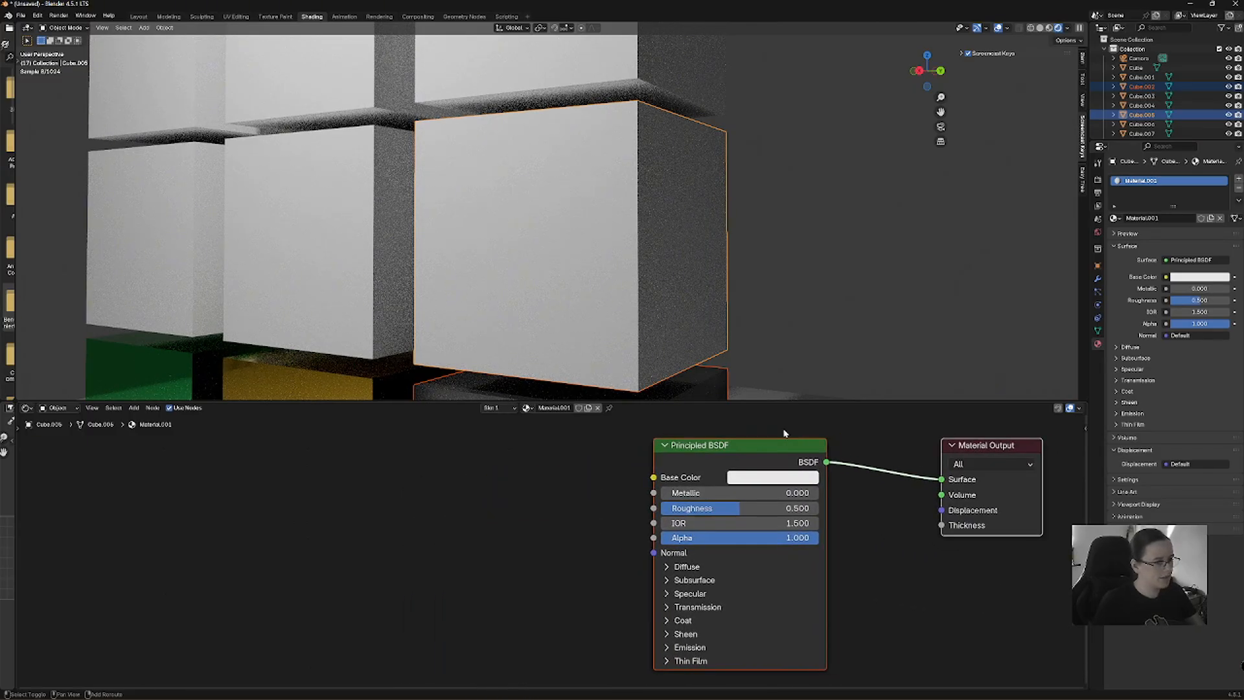
# Rename the material of the black bottom-row cube as Obsidian.
pyautogui.click(755, 310)
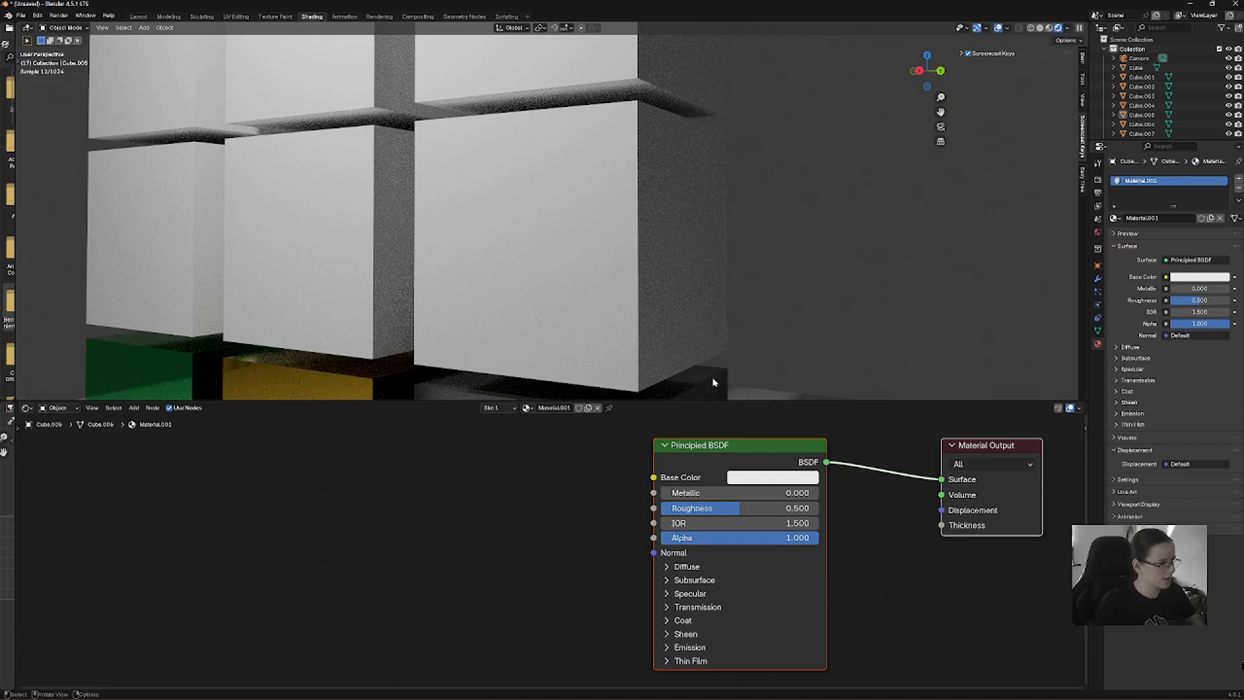
pyautogui.click(715, 382)
pyautogui.doubleClick(550, 407)
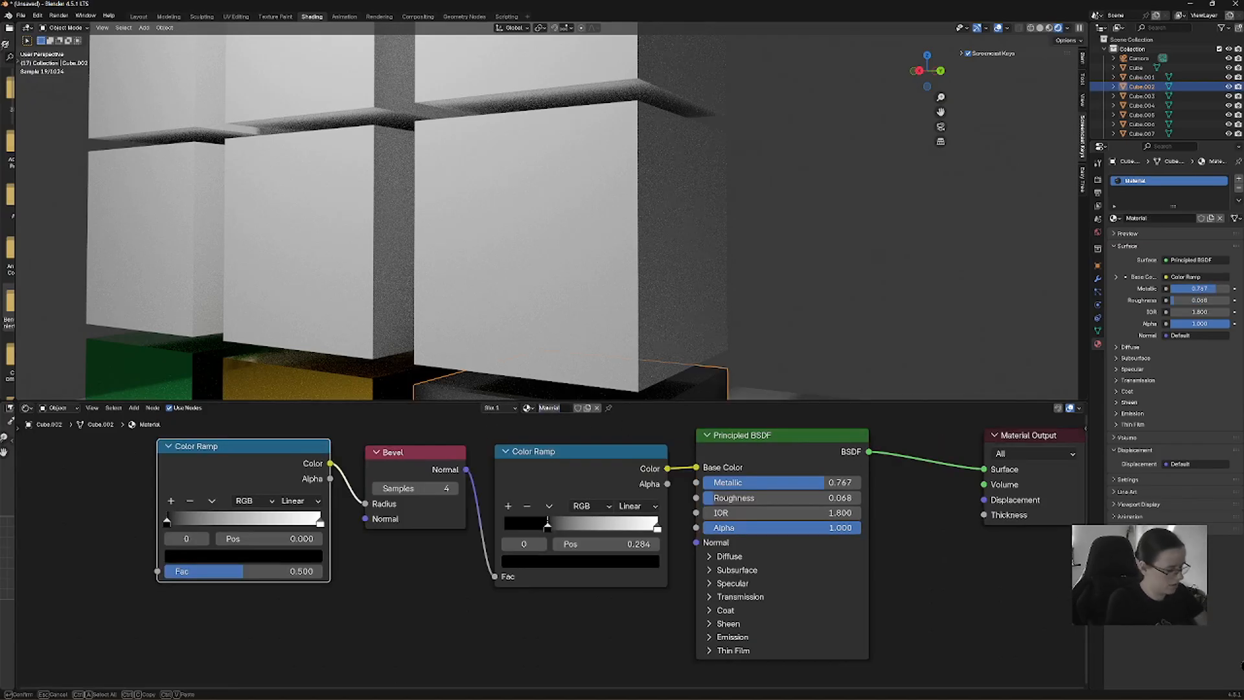
pyautogui.write('Ob')
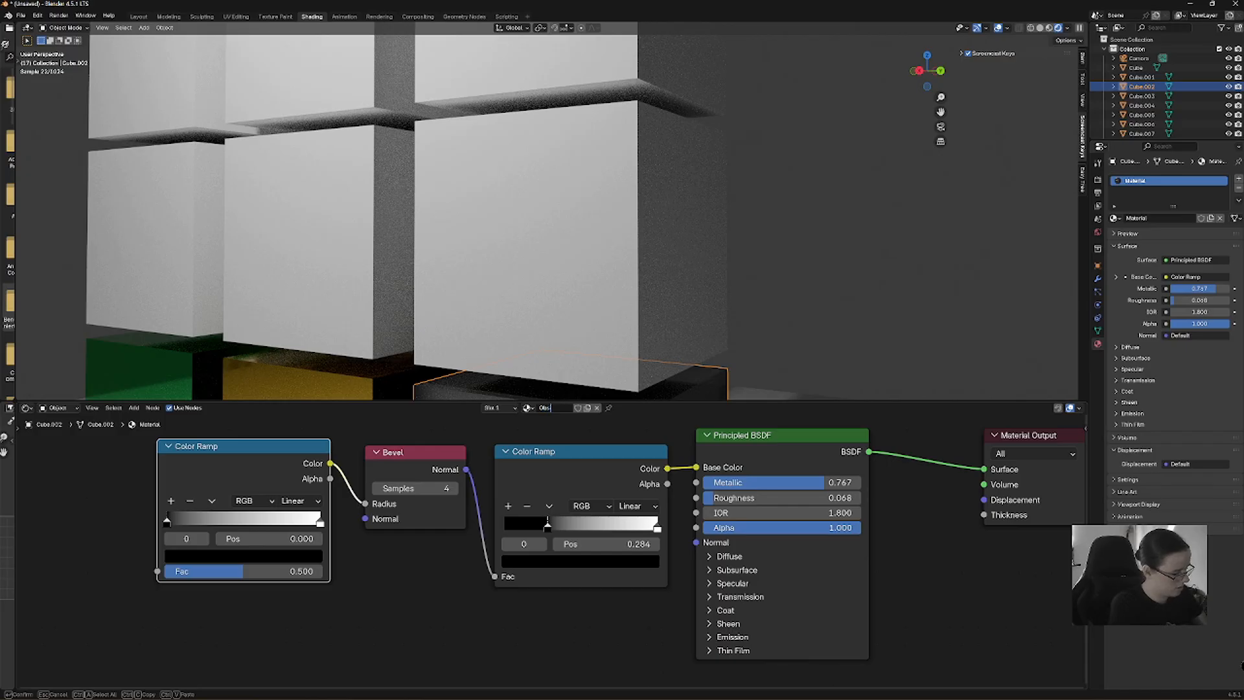
pyautogui.write('sidian')
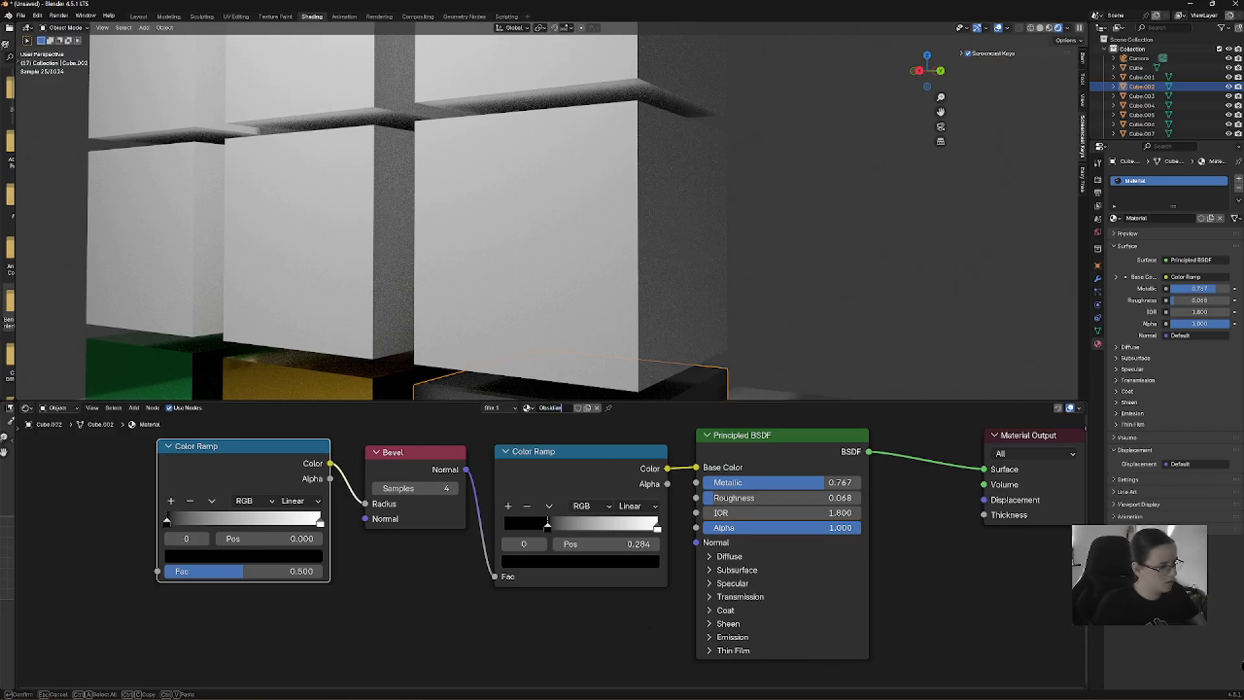
pyautogui.press('Return')
# Rename the new material on the cube above the obsidian one as Strip Metal.
pyautogui.click(631, 298)
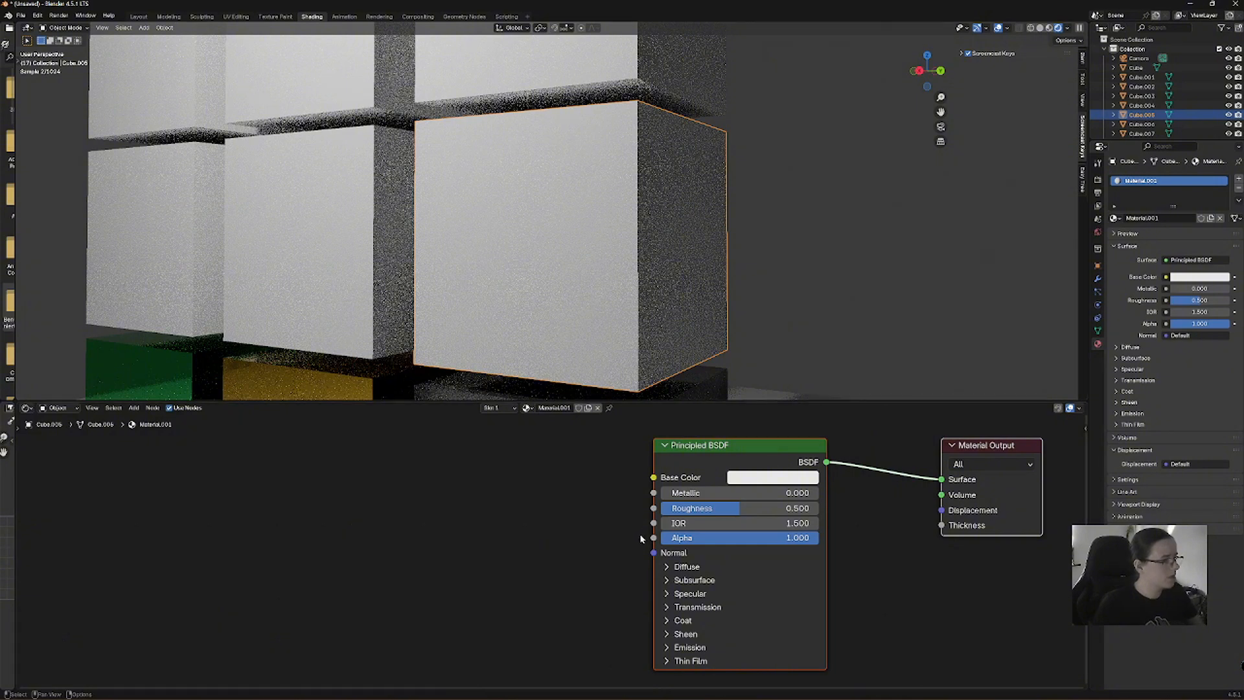
pyautogui.doubleClick(554, 408)
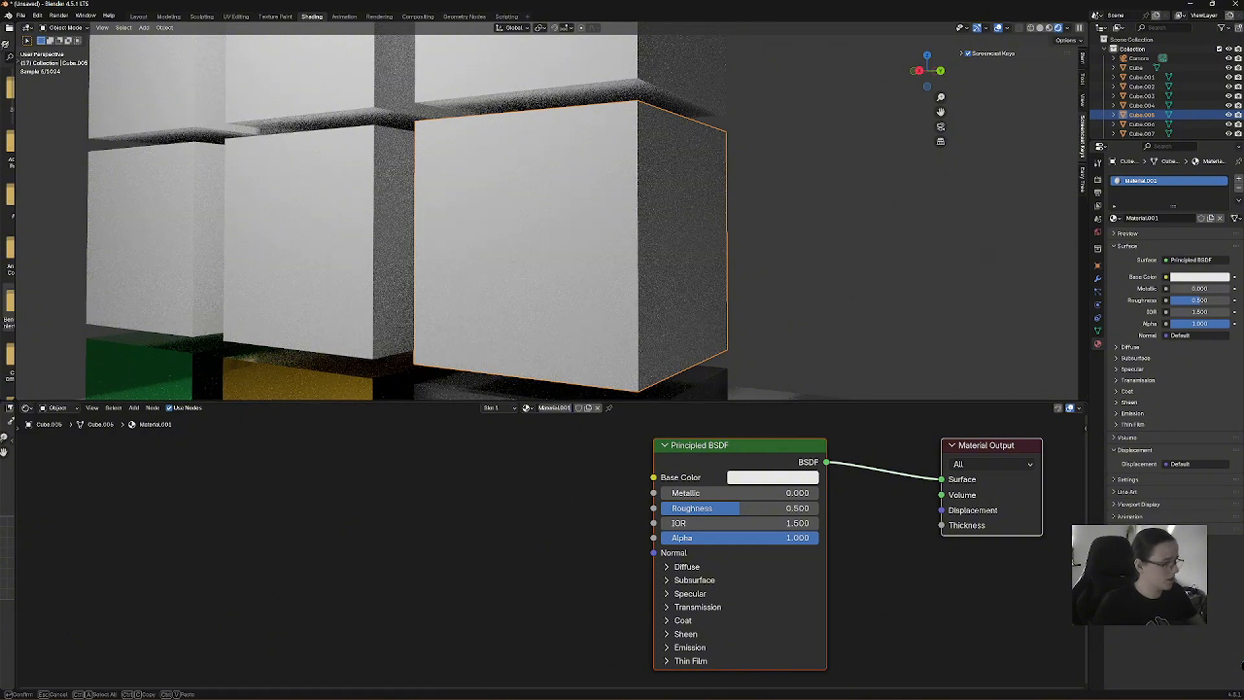
pyautogui.write('St')
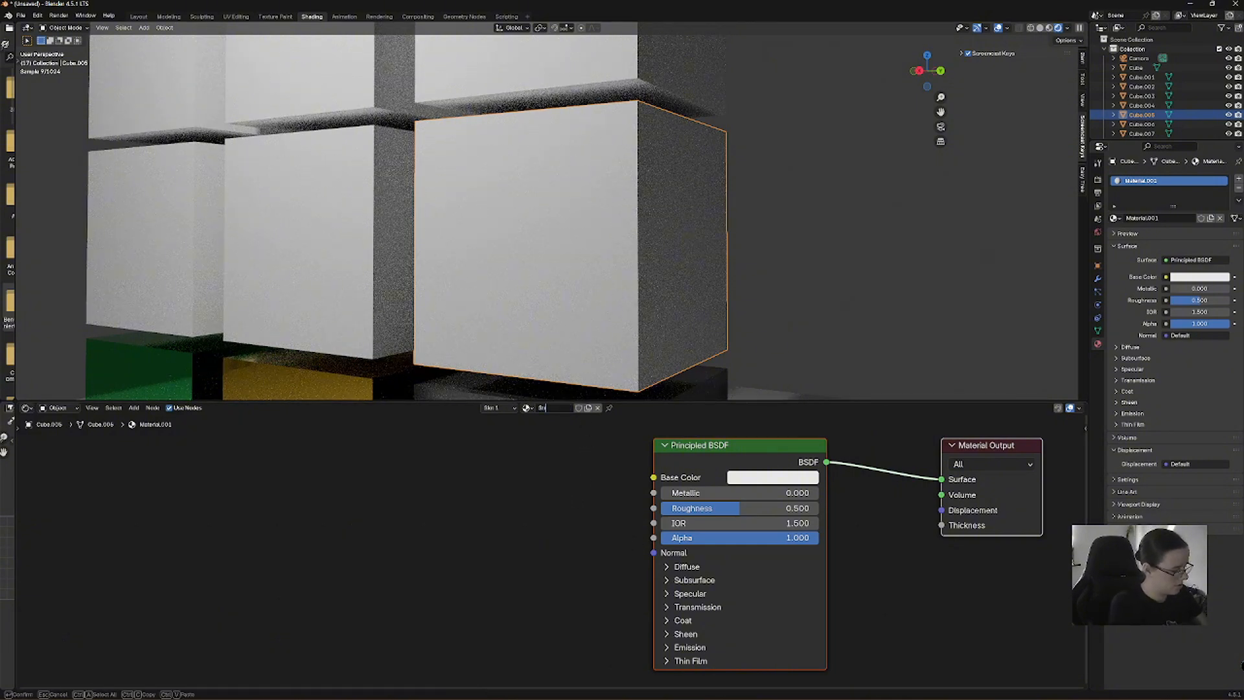
pyautogui.write('rip Metal')
pyautogui.press('Return')
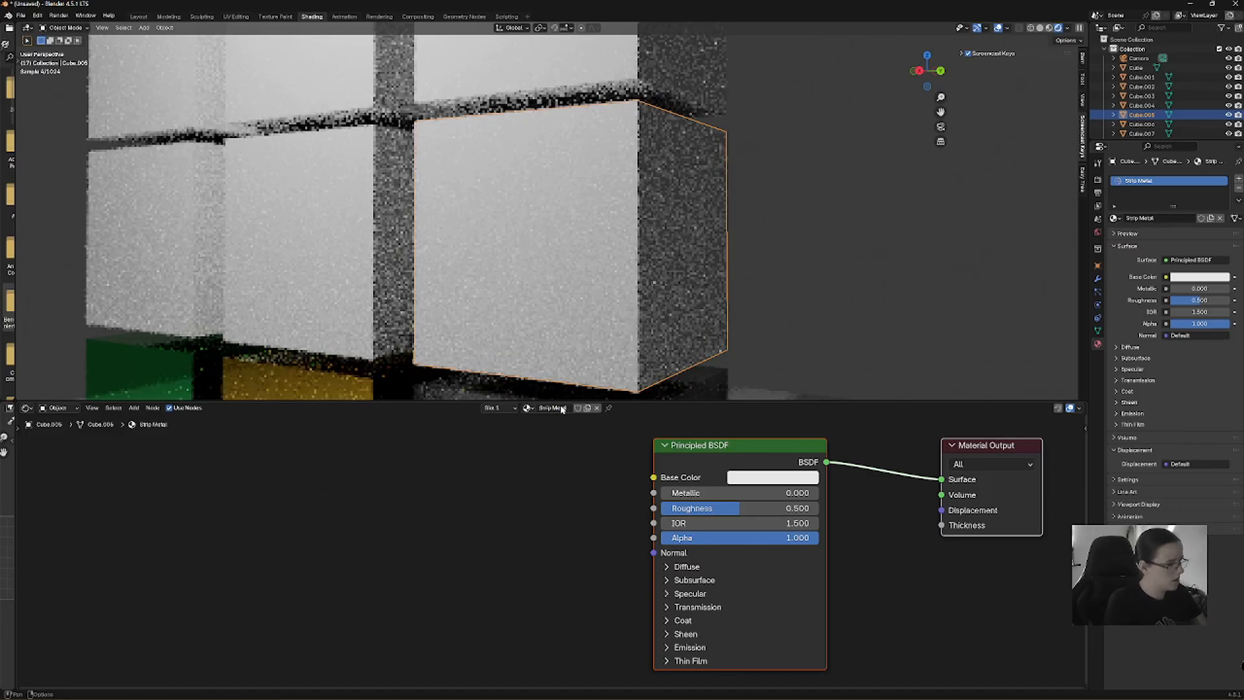
# Add a Brick Texture node before the Principled BSDF and link its Color output to Base Color.
pyautogui.click(134, 408)
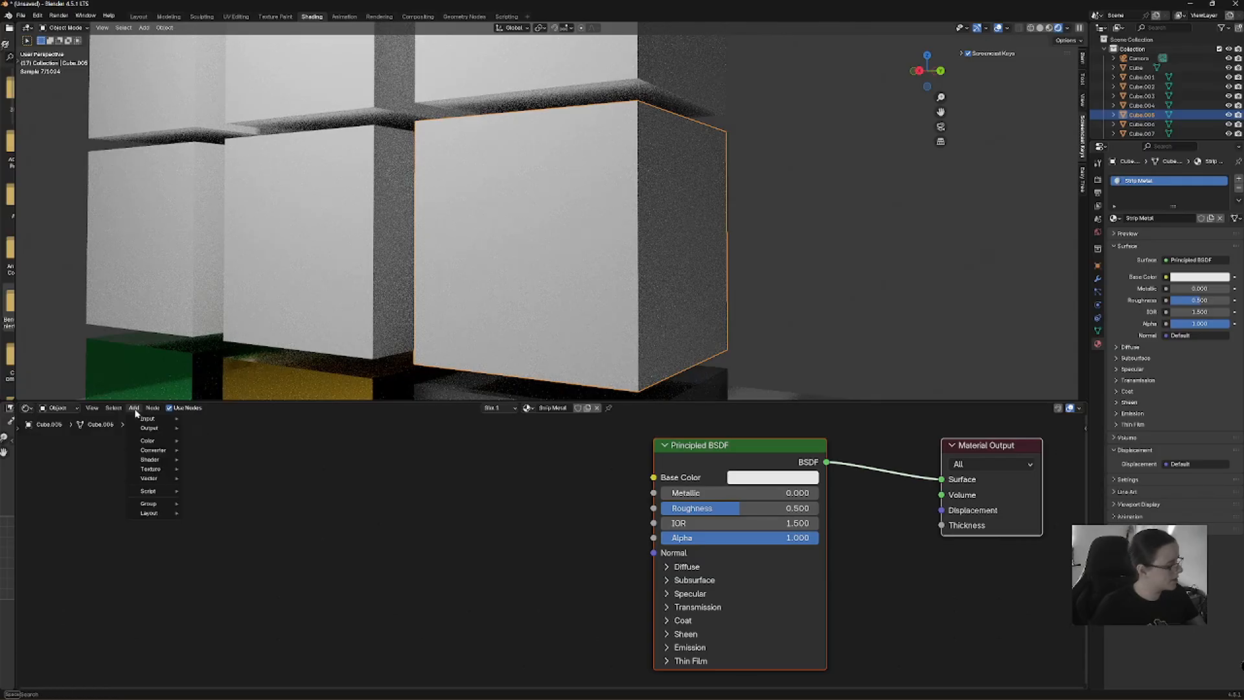
pyautogui.write('br')
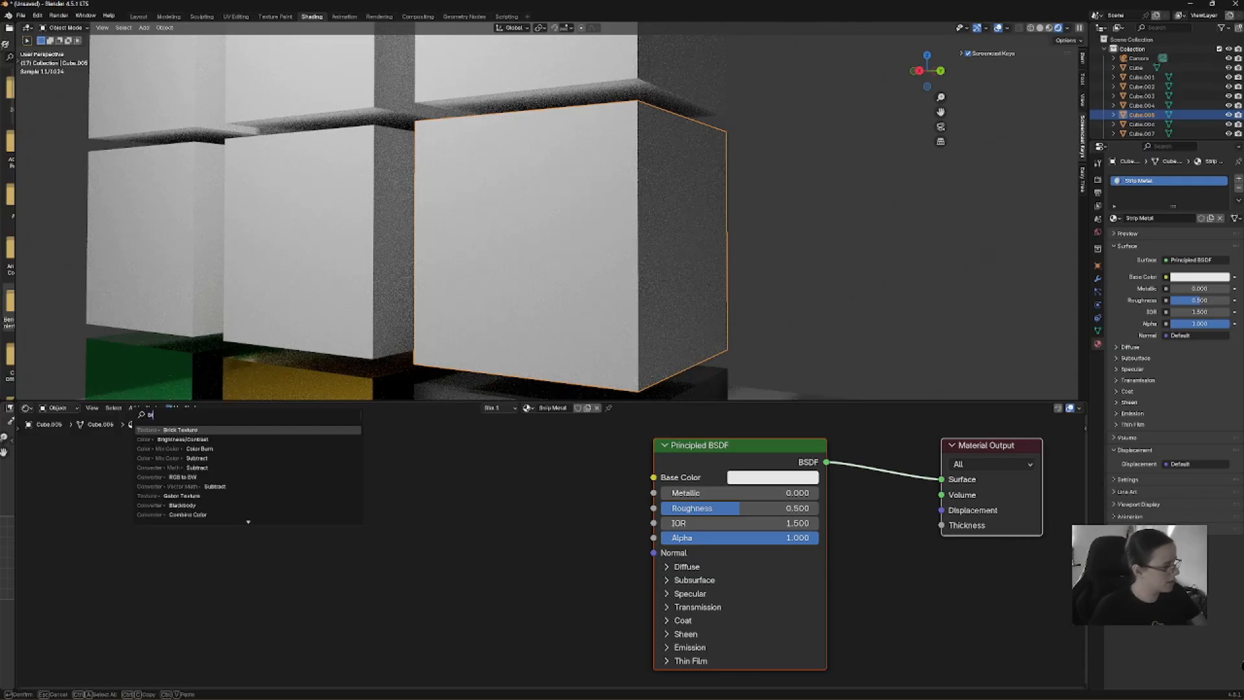
pyautogui.press('Return')
pyautogui.click(540, 463)
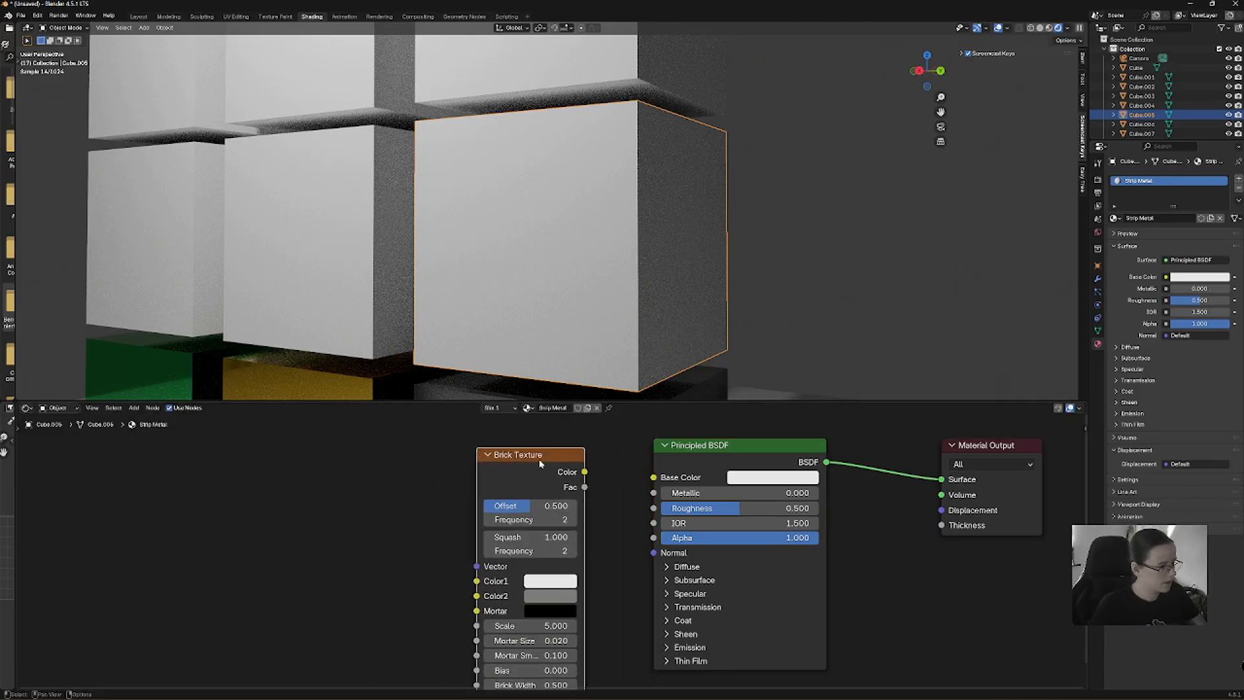
pyautogui.moveTo(583, 471); pyautogui.dragTo(654, 478)
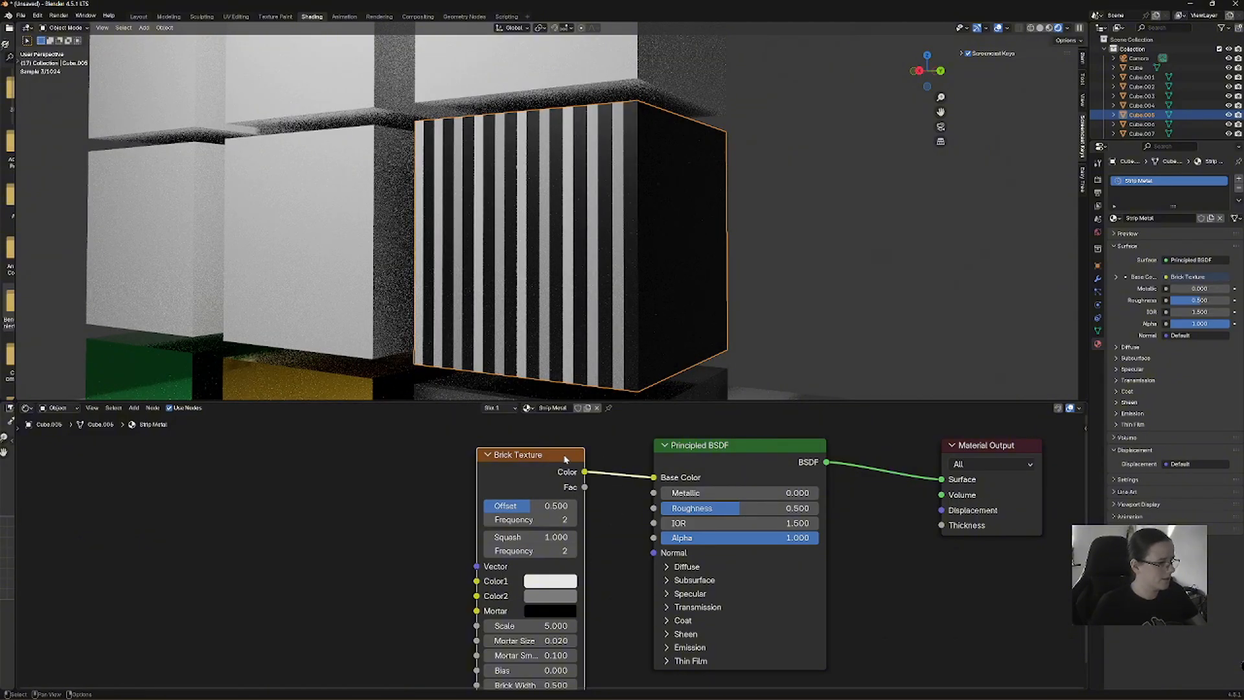
# Set the Brick Texture node's Scale to 13.300.
pyautogui.moveTo(553, 455)
pyautogui.mouseDown()
pyautogui.moveTo(456, 422)
pyautogui.moveTo(569, 465)
pyautogui.moveTo(554, 475)
pyautogui.mouseUp()
pyautogui.scroll(-2, 816, 463)
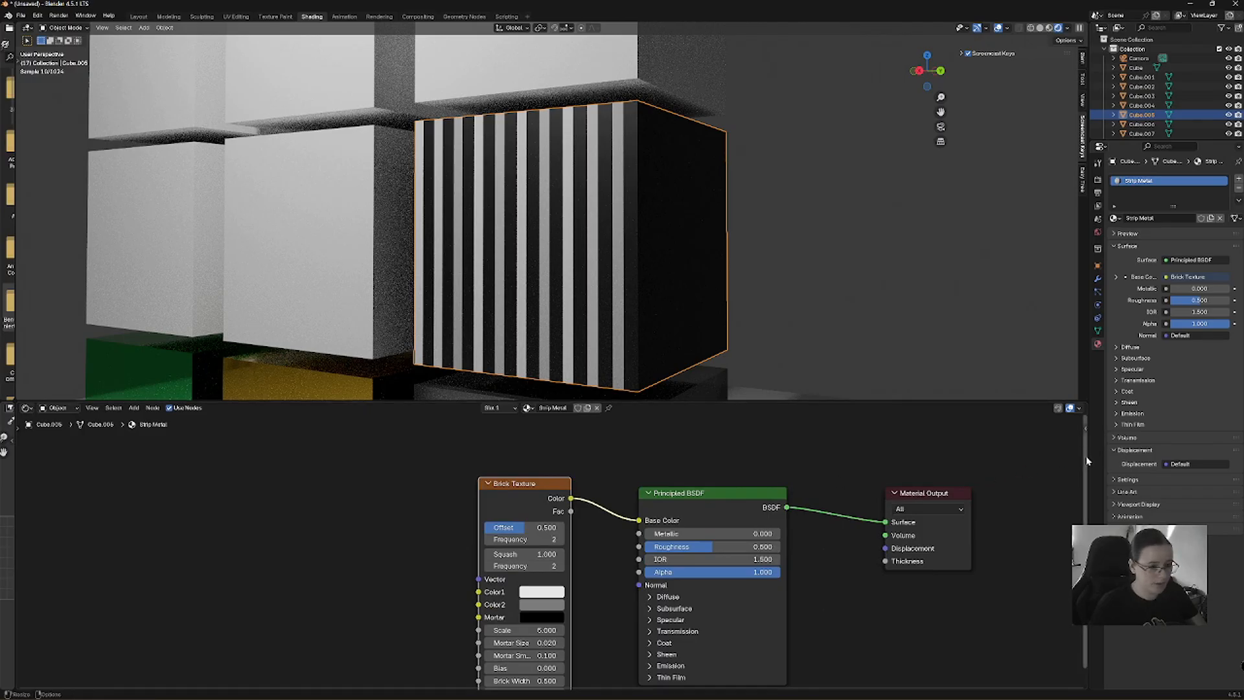
pyautogui.moveTo(1086, 456); pyautogui.dragTo(1086, 506)
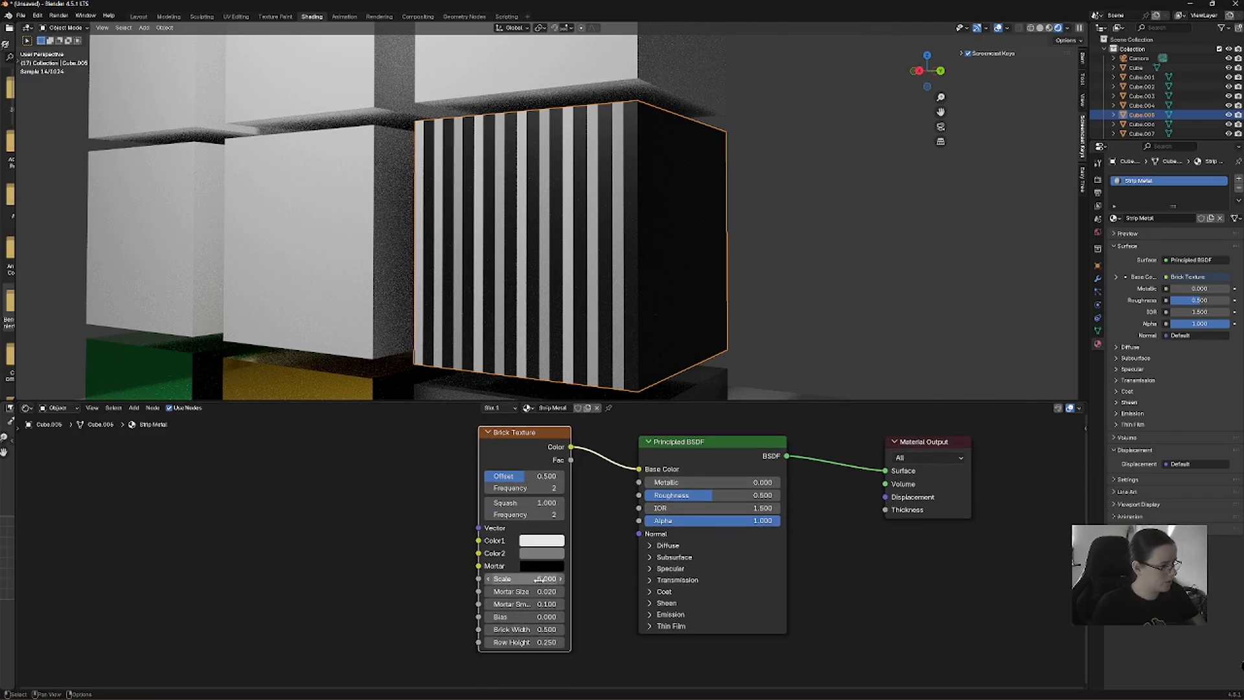
pyautogui.moveTo(528, 579); pyautogui.dragTo(732, 578)
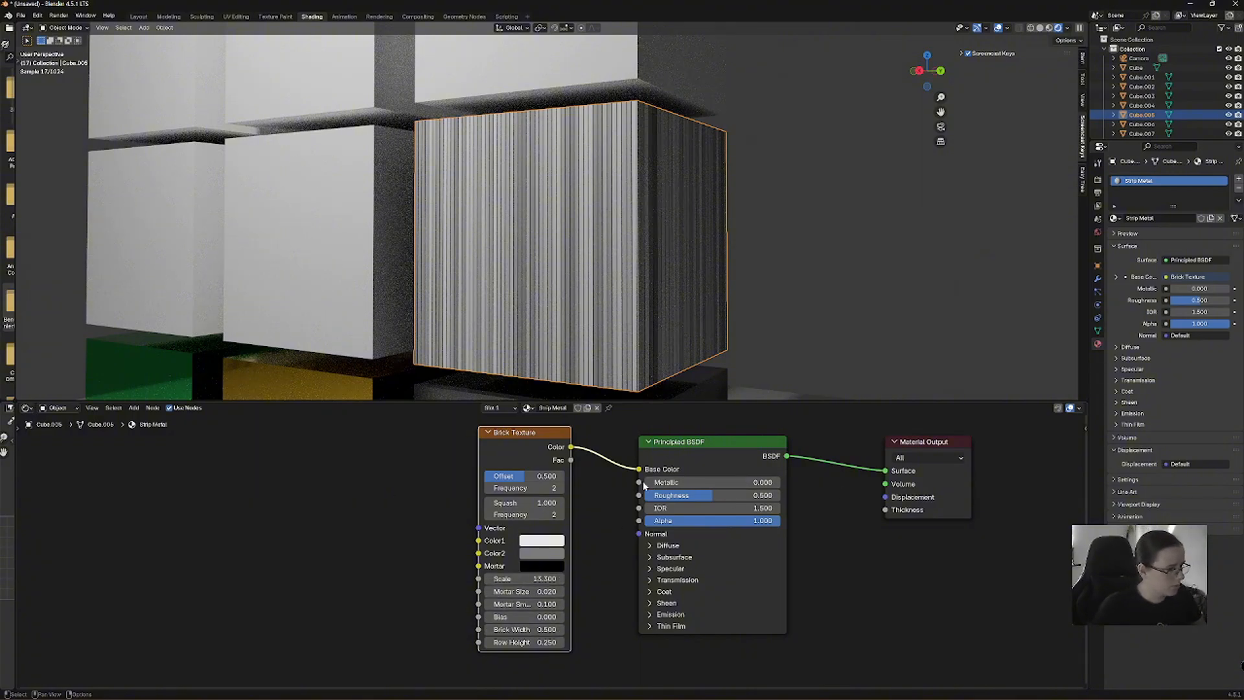
# Move the Brick Texture node farther from the Principled BSDF, and set the shader's Metallic to 0.949 and Roughness to 0.974.
pyautogui.moveTo(556, 438); pyautogui.dragTo(377, 444)
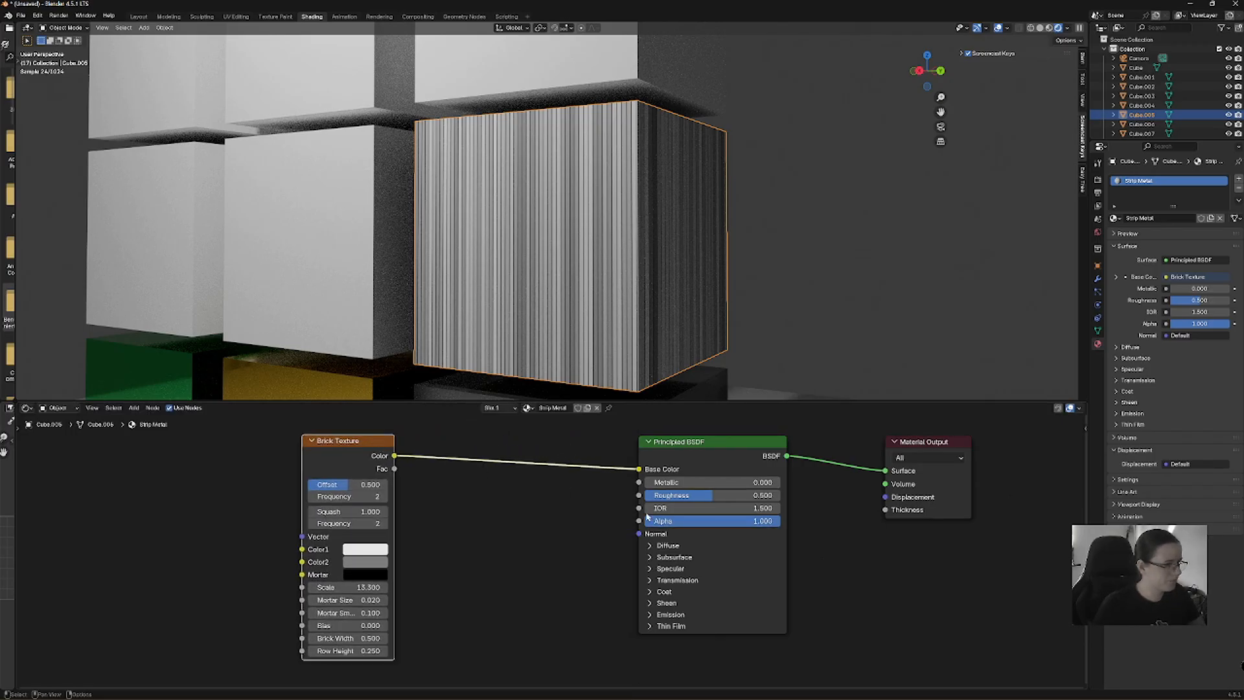
pyautogui.moveTo(714, 497); pyautogui.dragTo(878, 482)
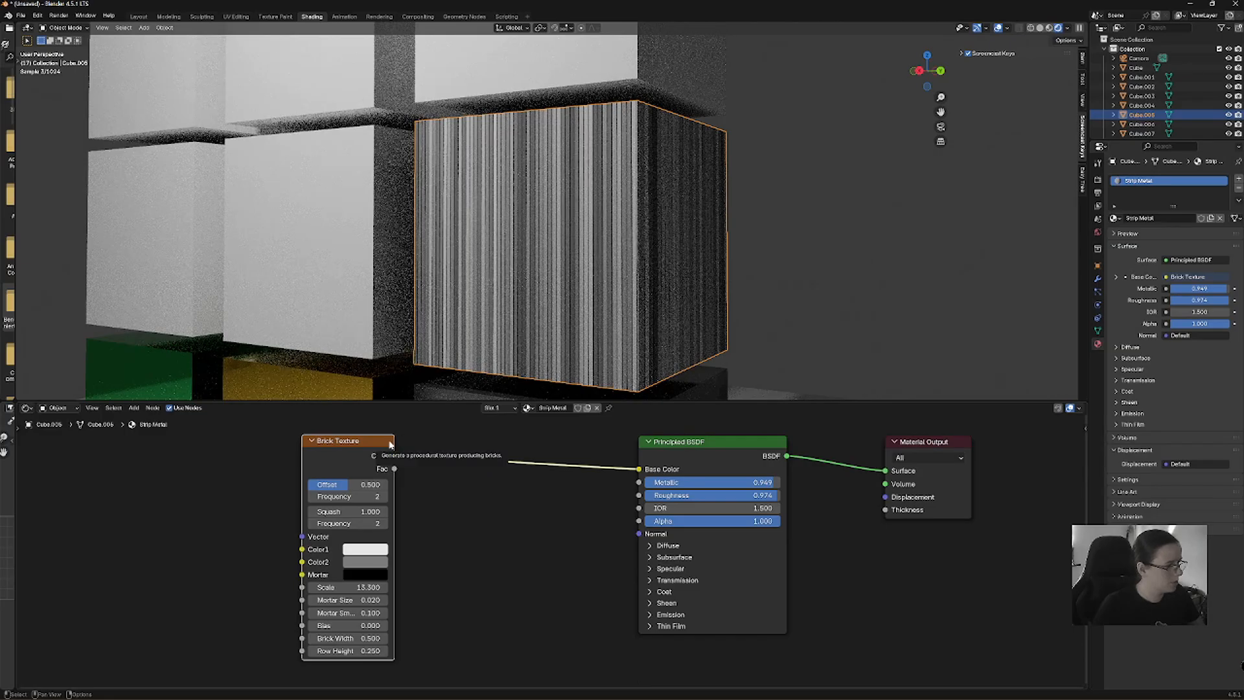
pyautogui.moveTo(392, 444); pyautogui.dragTo(356, 441)
# Add a Noise Texture node in the gap between the Brick Texture and Principled BSDF nodes, below their link.
pyautogui.click(133, 407)
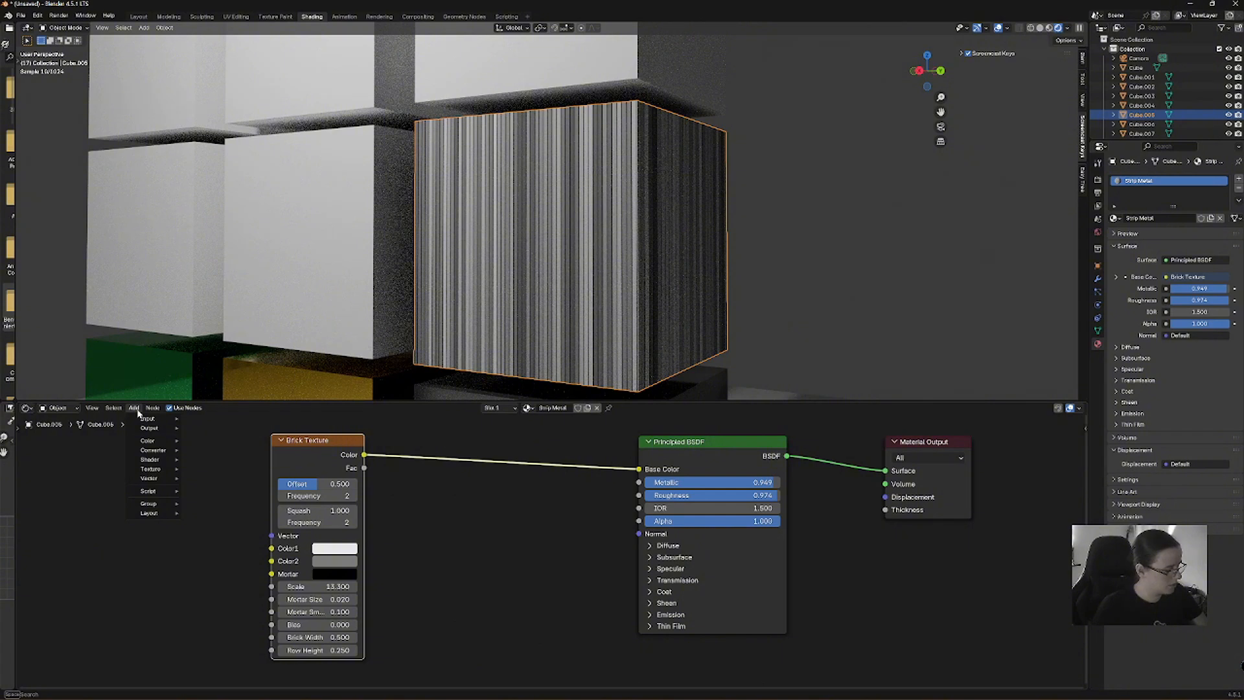
pyautogui.write('no')
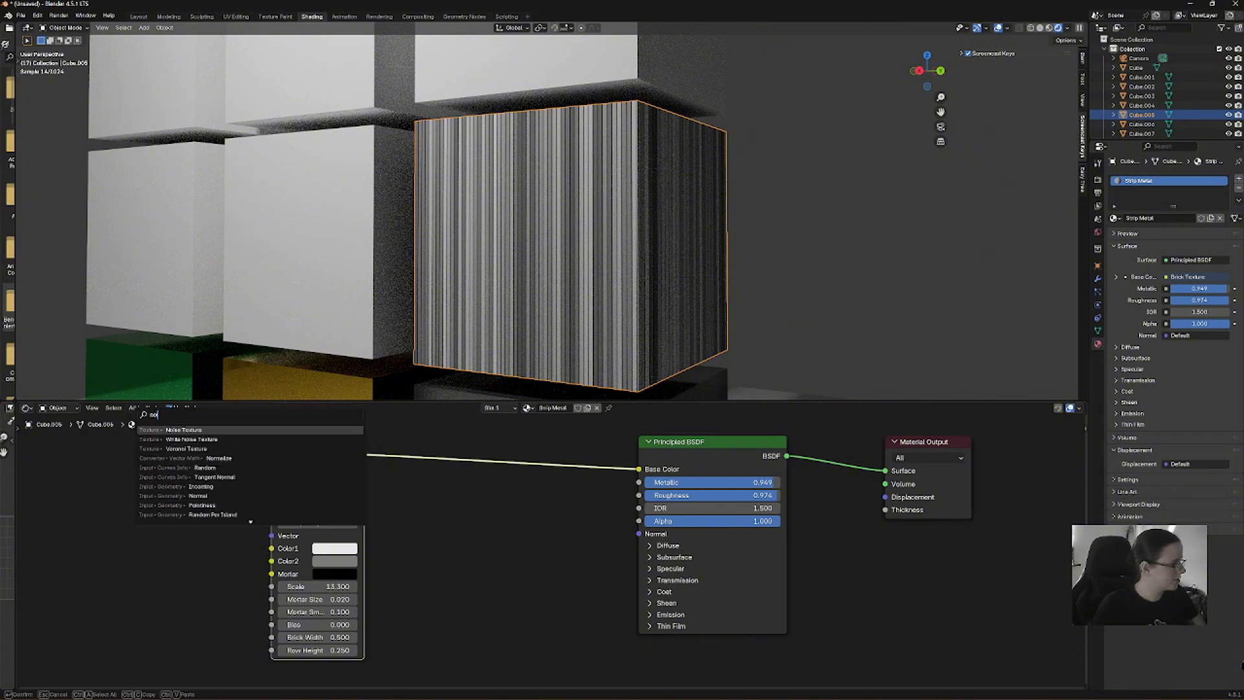
pyautogui.press('Return')
pyautogui.click(489, 529)
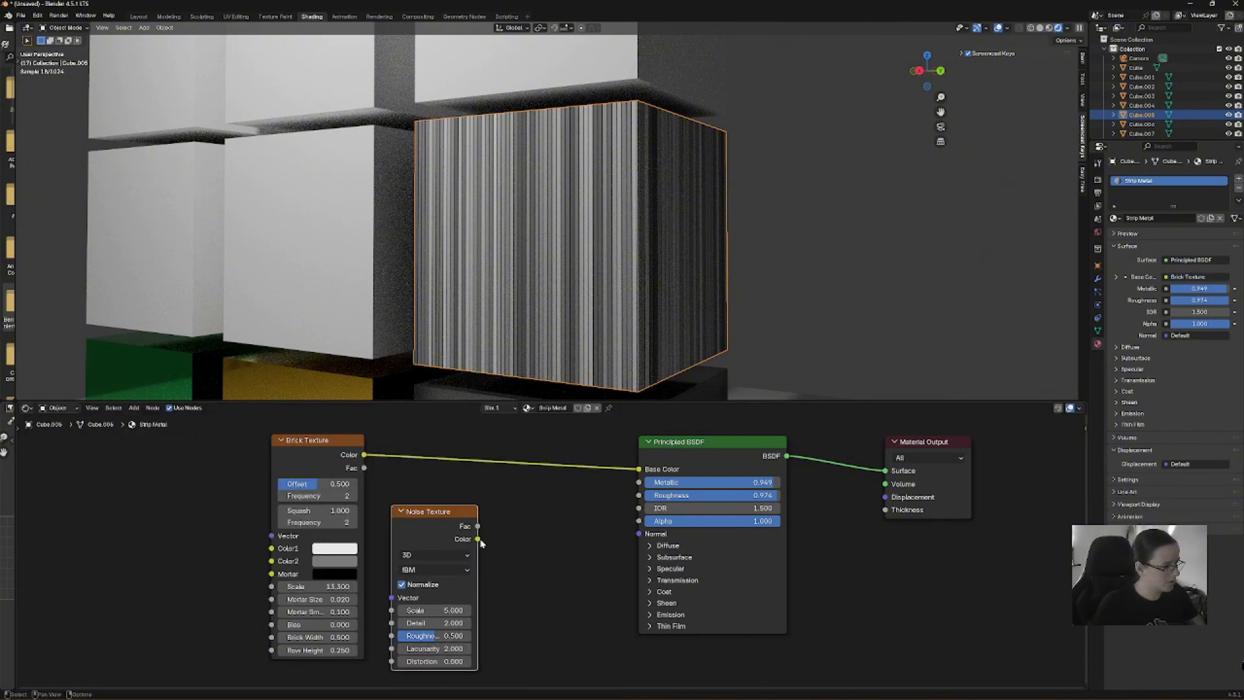
# Link the Noise Texture's Color output to the Principled BSDF's Roughness input, and set the noise Scale to 20.300.
pyautogui.moveTo(479, 540); pyautogui.dragTo(638, 482)
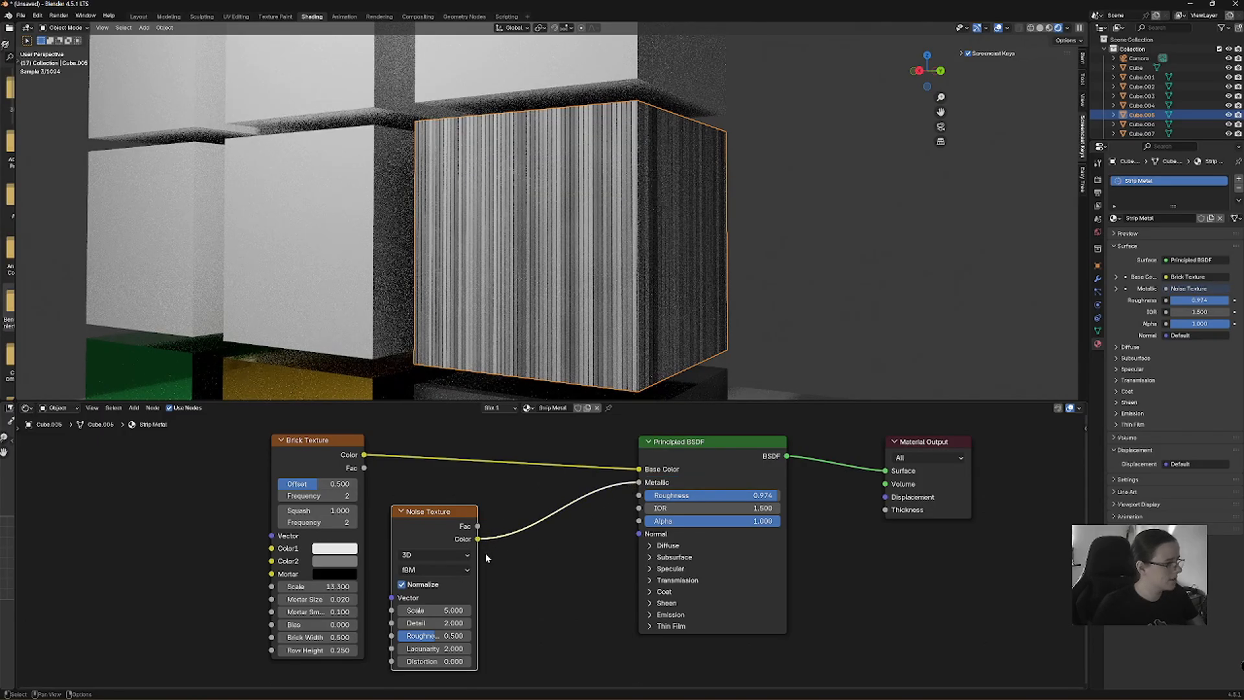
pyautogui.moveTo(638, 482); pyautogui.dragTo(639, 495)
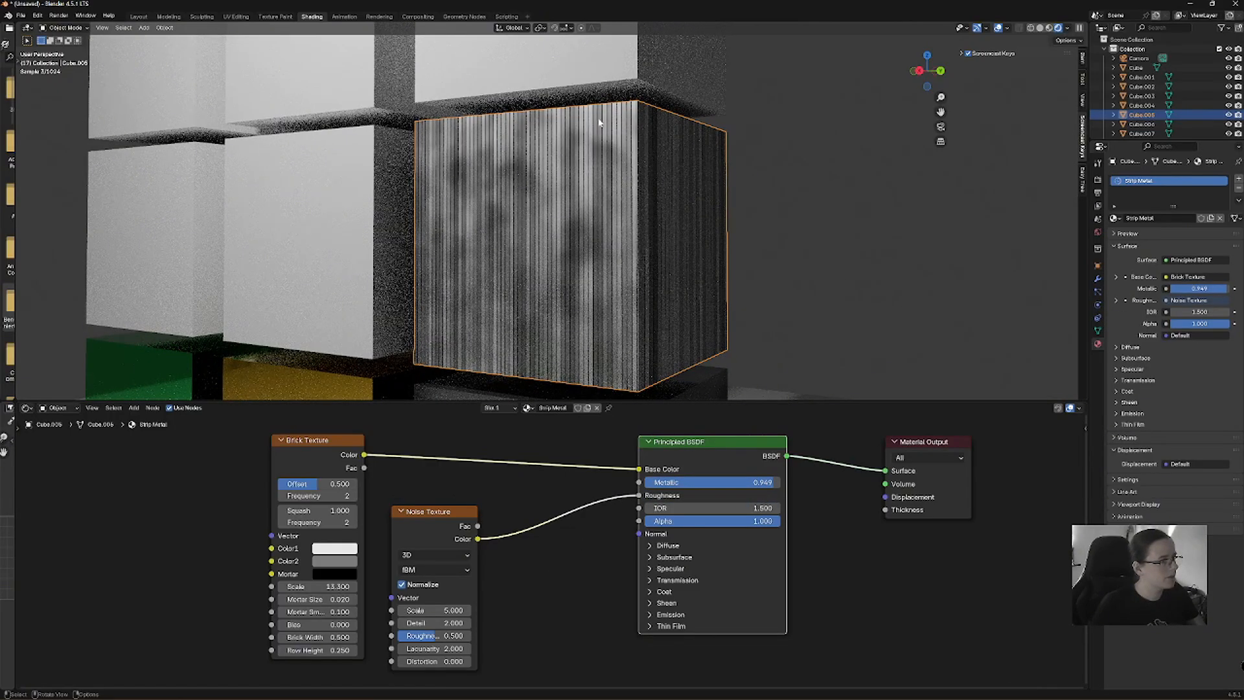
pyautogui.moveTo(445, 612); pyautogui.dragTo(544, 612)
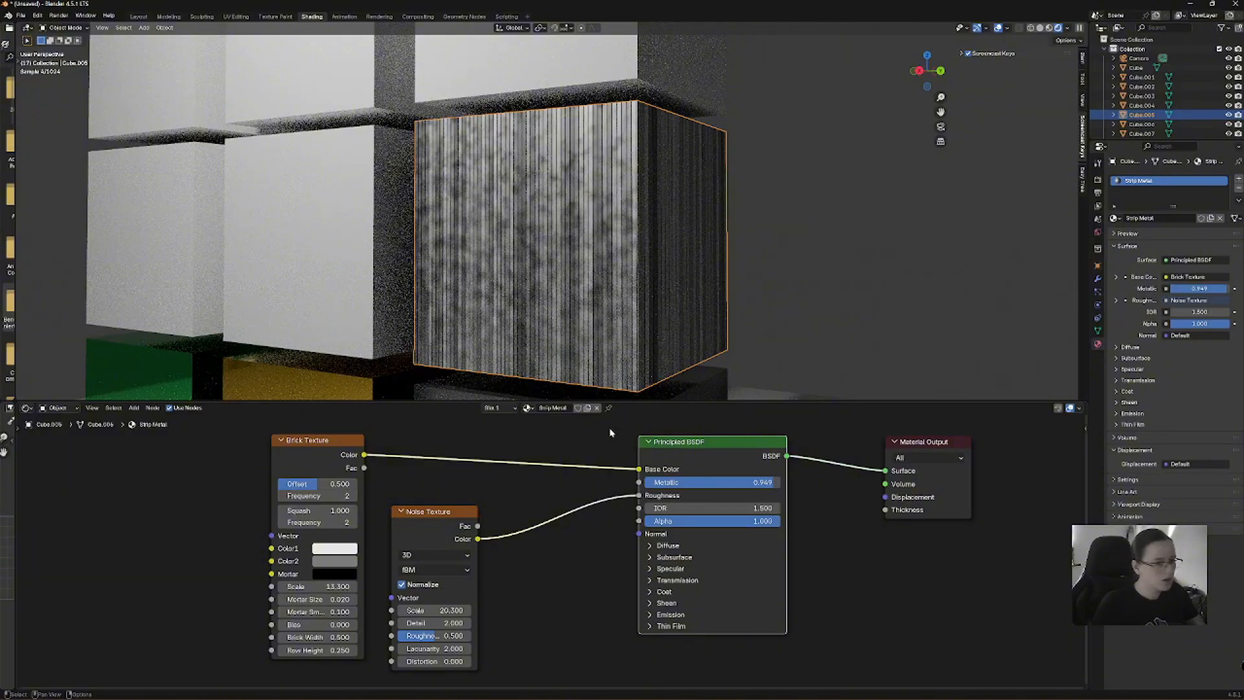
# Move the Noise Texture node below the Brick Texture node, and shift both texture nodes farther from the Principled BSDF.
pyautogui.scroll(-2, 555, 508)
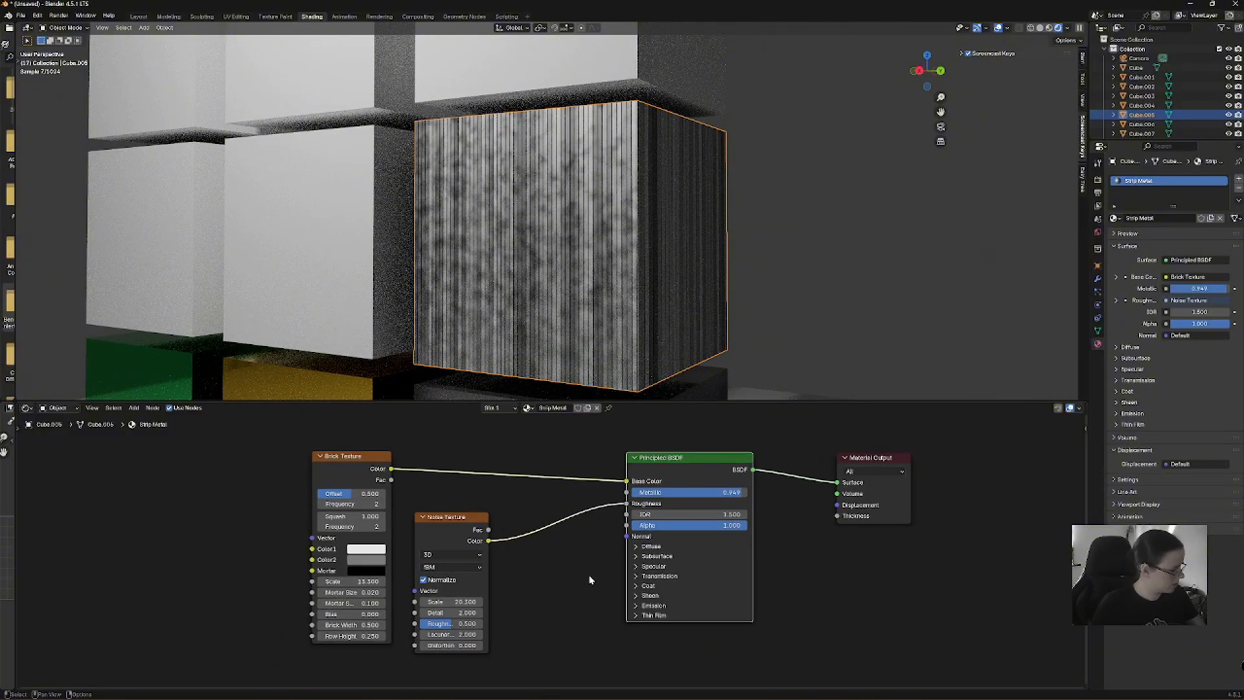
pyautogui.keyDown('shift'); pyautogui.scroll(-3, 590, 570); pyautogui.keyUp('shift')
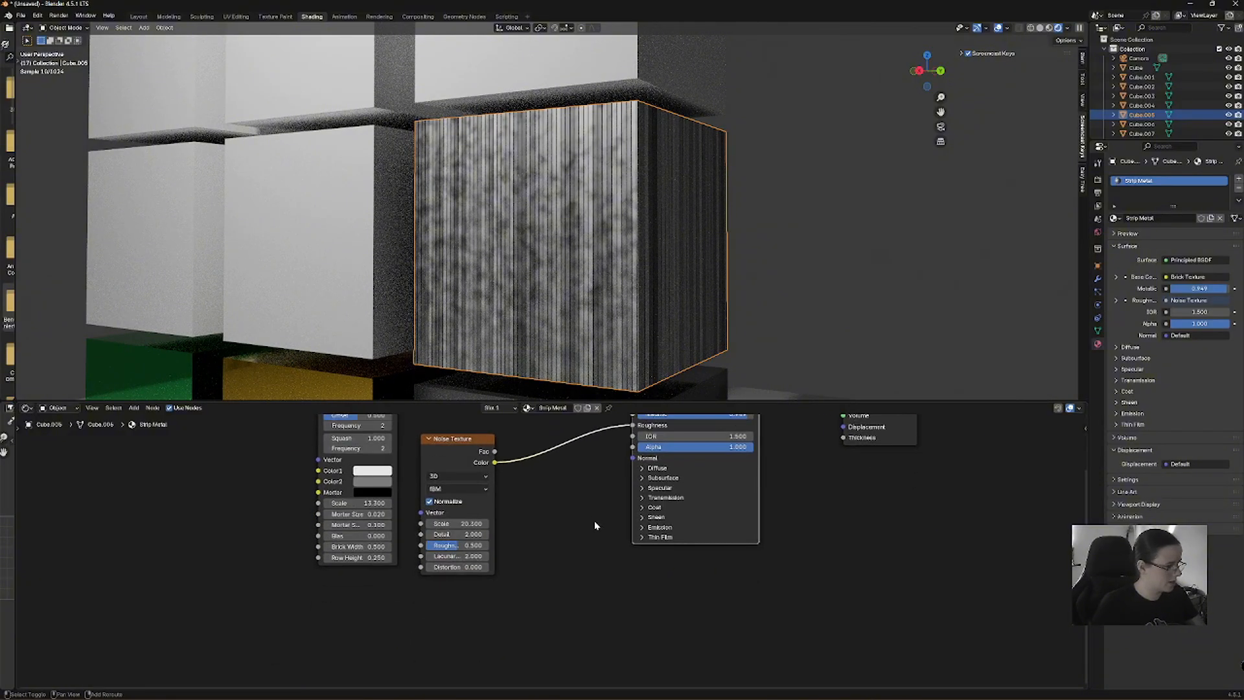
pyautogui.moveTo(480, 441); pyautogui.dragTo(470, 582)
pyautogui.keyDown('shift'); pyautogui.moveTo(549, 480); pyautogui.dragTo(539, 570, button='middle'); pyautogui.keyUp('shift')
pyautogui.keyDown('shift'); pyautogui.click(375, 475); pyautogui.keyUp('shift')
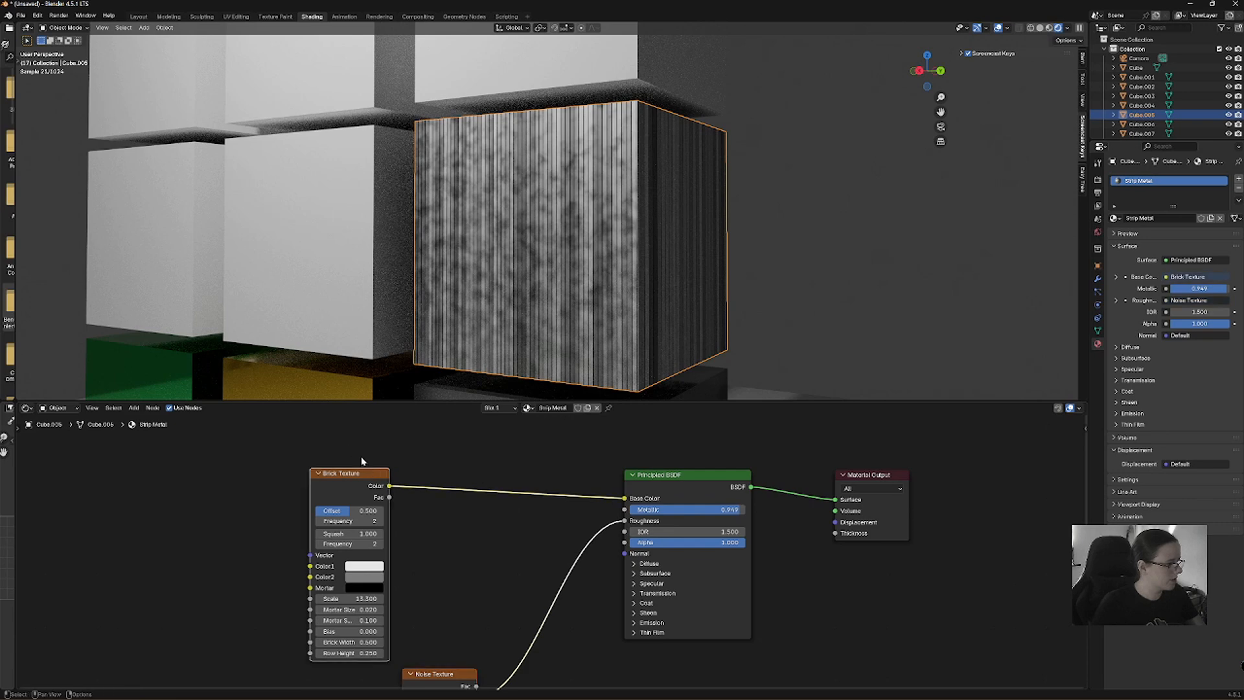
pyautogui.moveTo(375, 479); pyautogui.dragTo(324, 480)
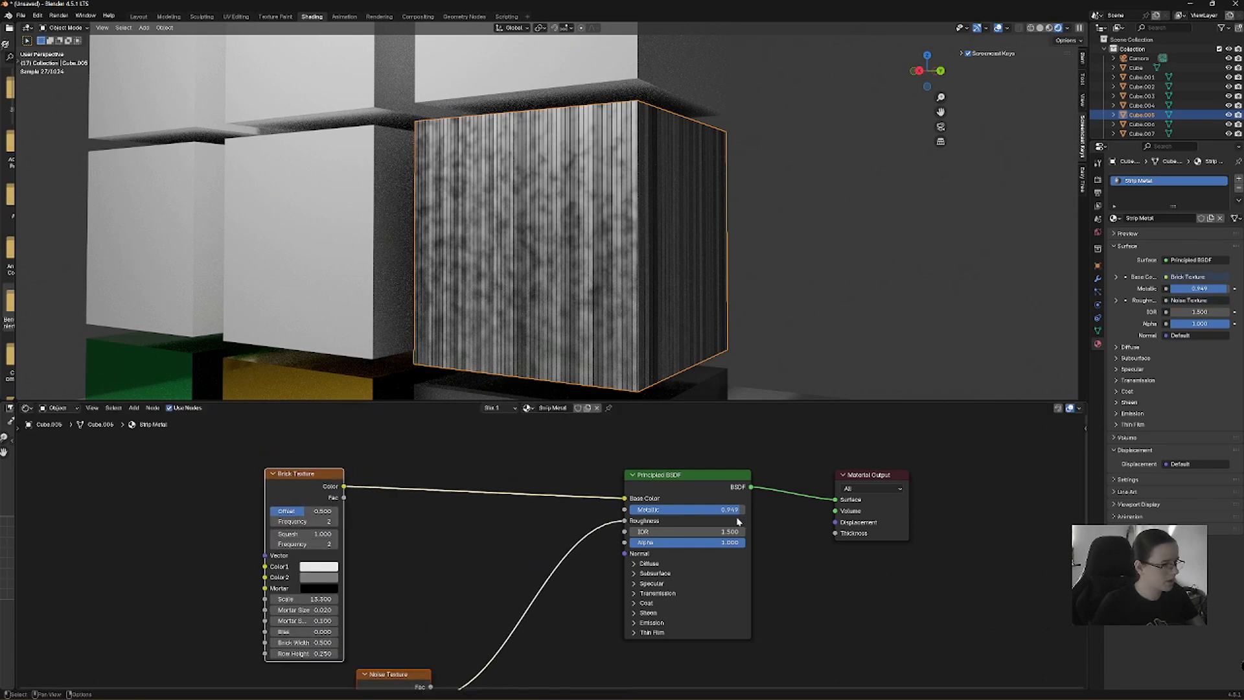
# Set the Principled BSDF's Metallic to 1.000 and enlarge the node editor area to make room for more nodes.
pyautogui.moveTo(741, 510); pyautogui.dragTo(755, 509)
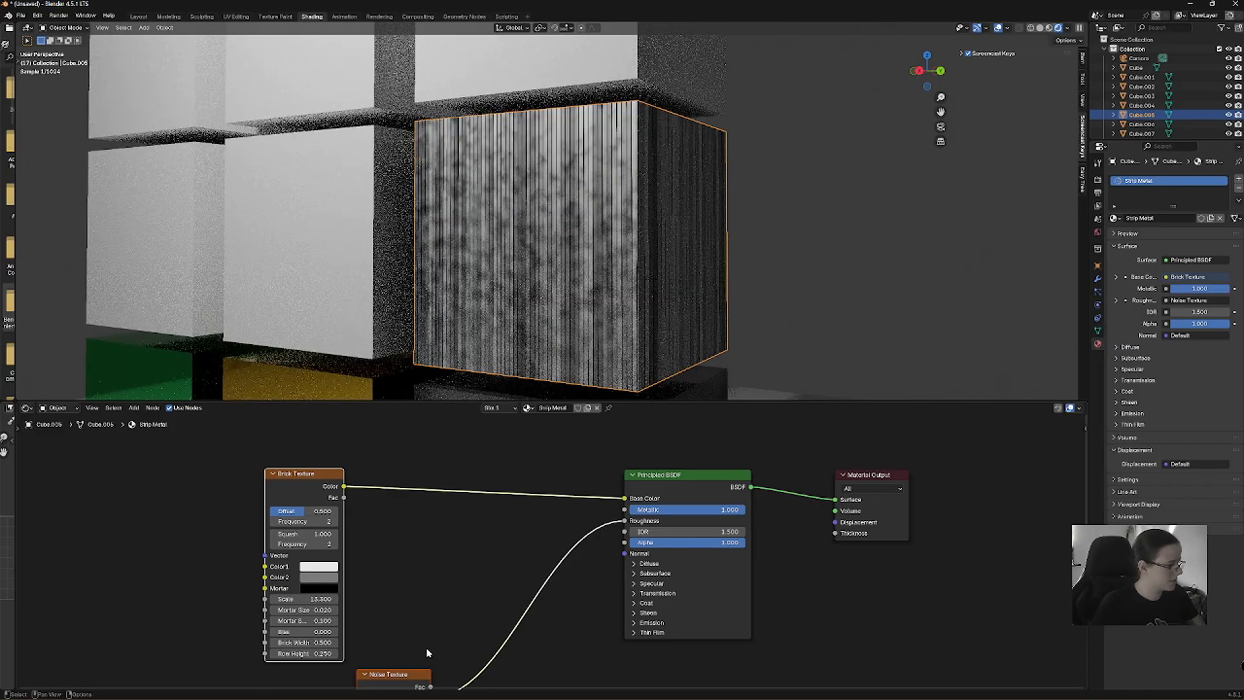
pyautogui.moveTo(416, 681); pyautogui.dragTo(433, 685)
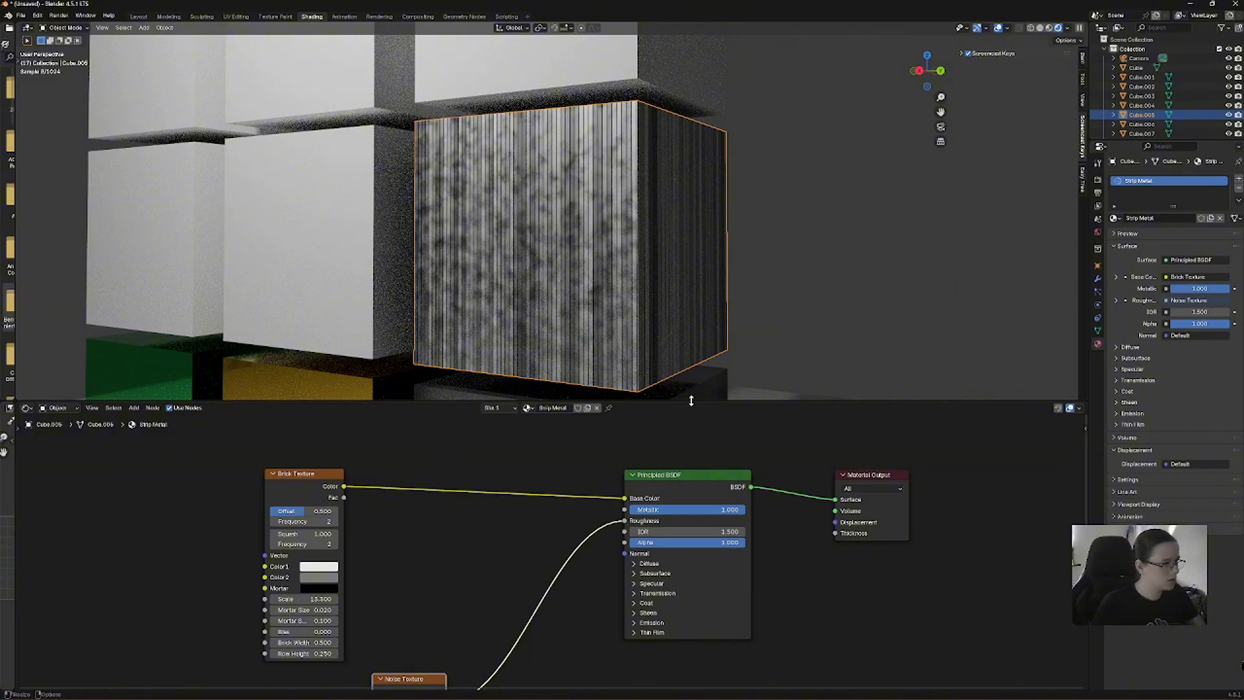
pyautogui.moveTo(687, 402); pyautogui.dragTo(698, 316)
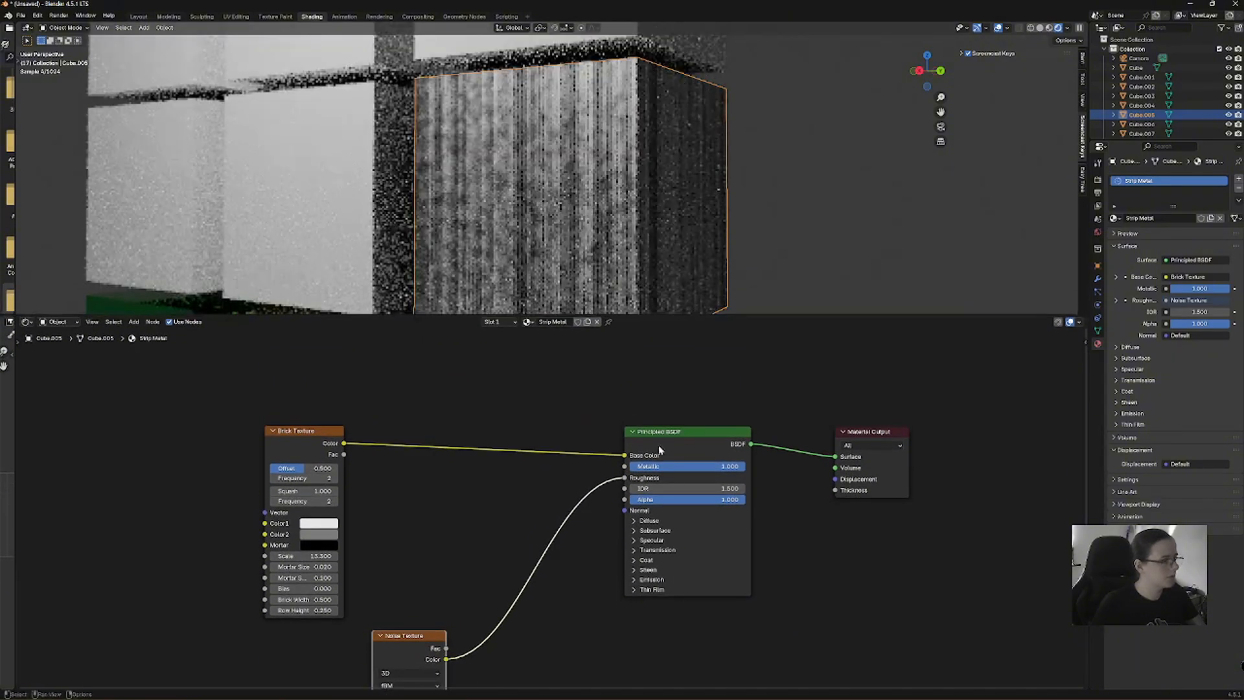
pyautogui.moveTo(690, 503); pyautogui.dragTo(688, 449, button='middle')
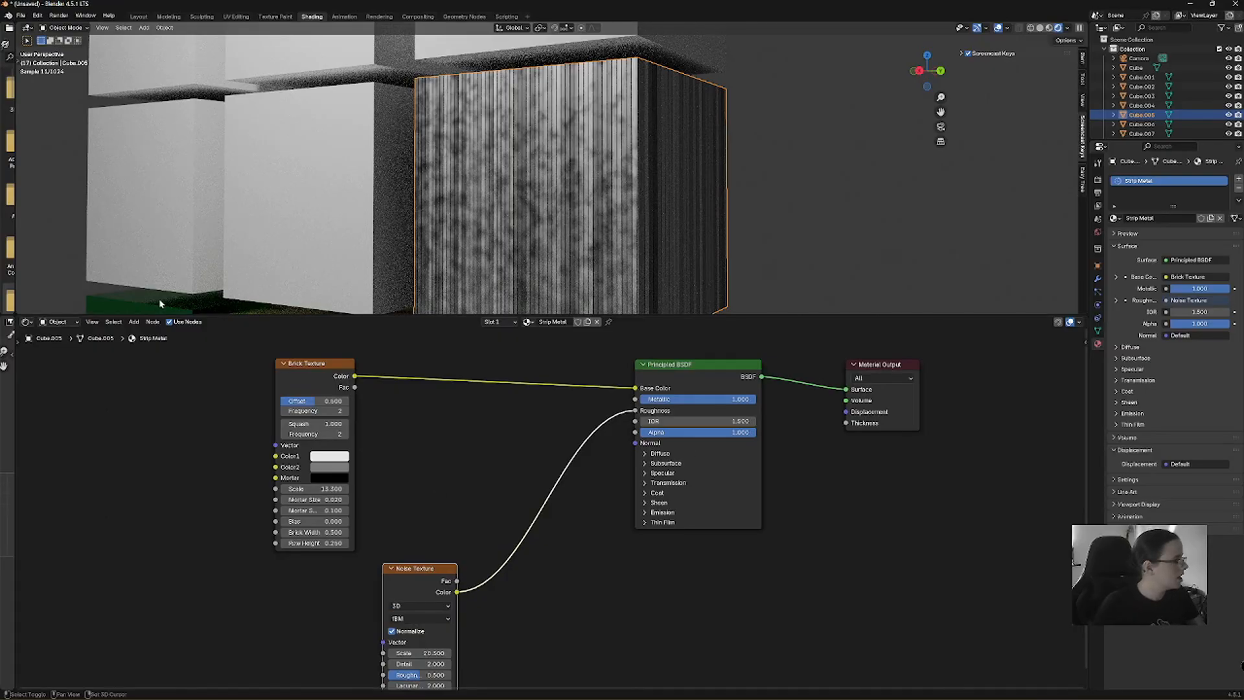
# Insert a Color Ramp node on the link between the Brick Texture and the Principled BSDF's Base Color.
pyautogui.click(134, 322)
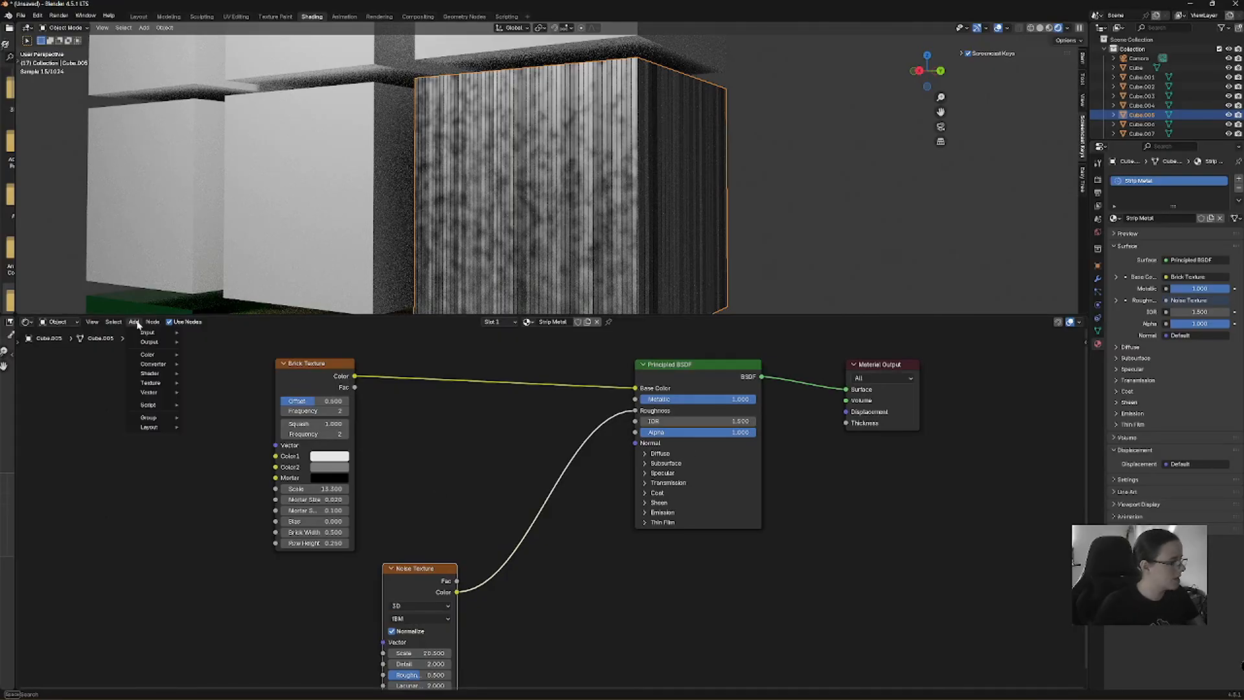
pyautogui.moveTo(149, 383)
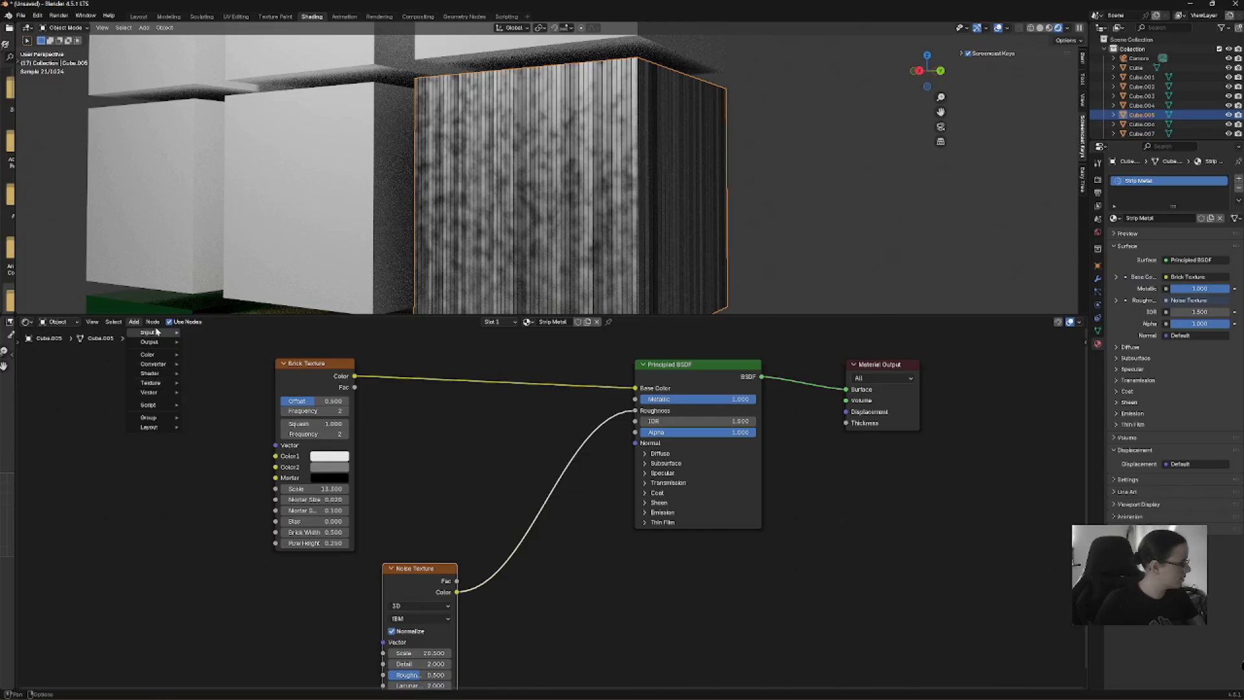
pyautogui.write('colo')
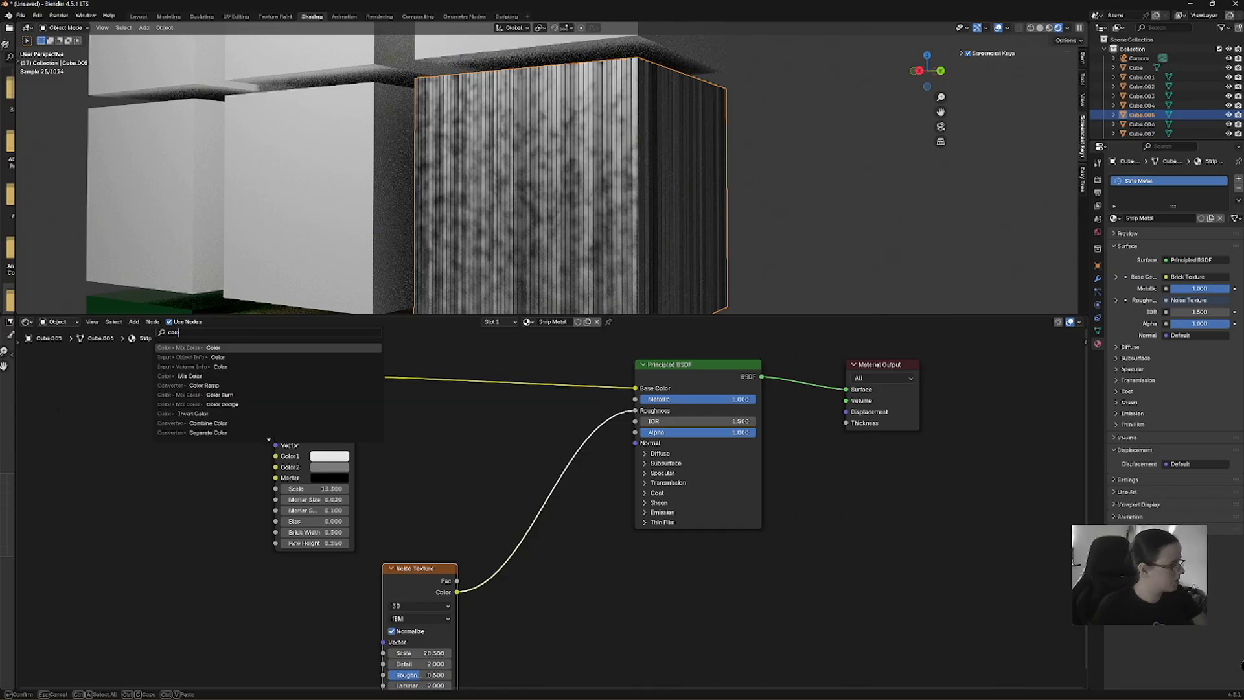
pyautogui.press('Down')
pyautogui.press('Down')
pyautogui.press('Down')
pyautogui.press('Down')
pyautogui.press('Return')
pyautogui.click(403, 361)
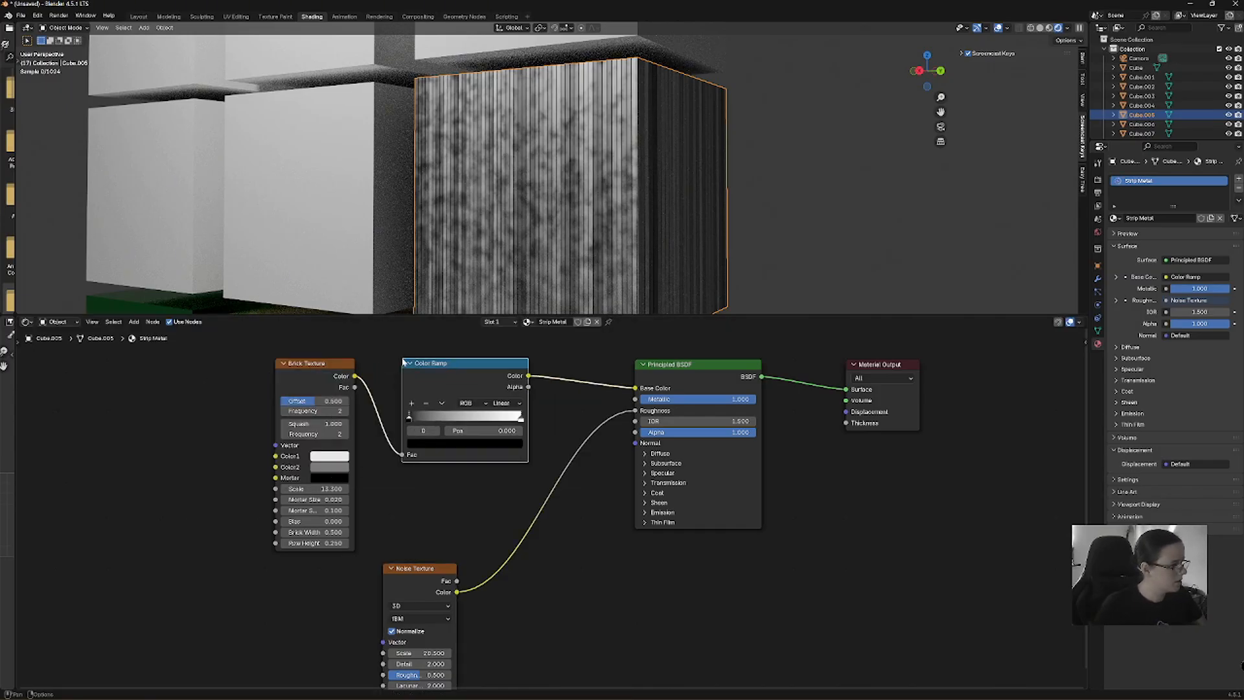
# Add a middle stop at position 0.500 to the Color Ramp and colour it golden tan.
pyautogui.click(412, 403)
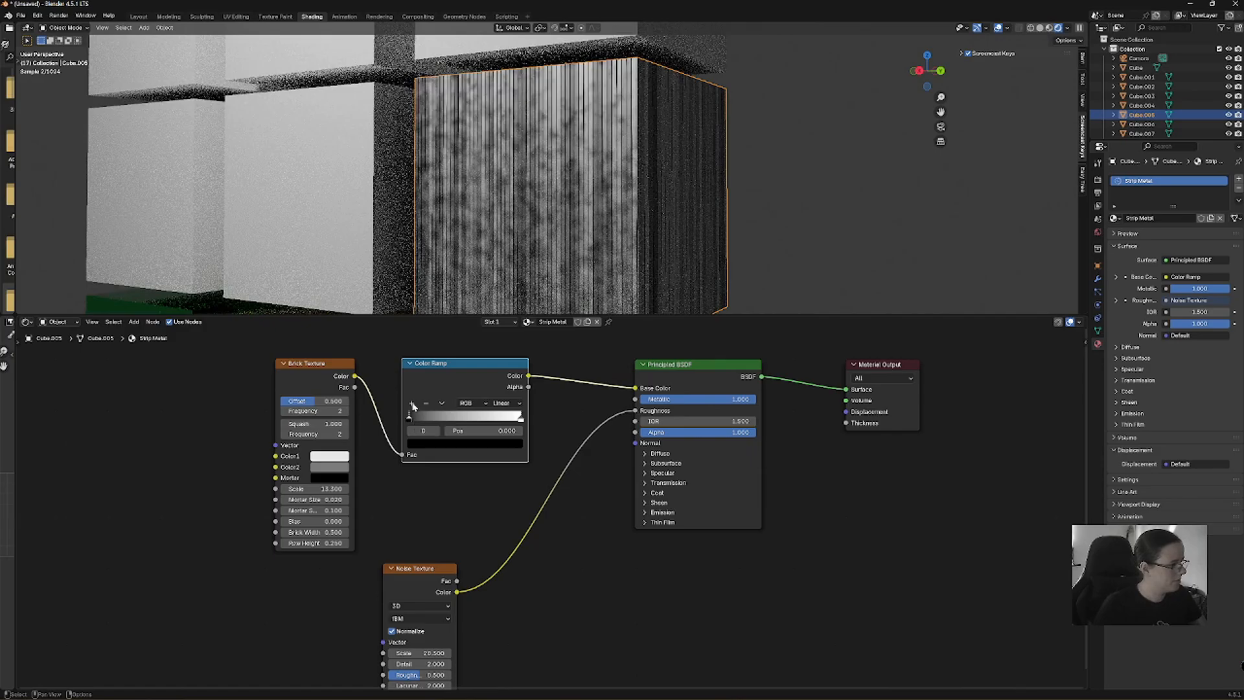
pyautogui.click(455, 447)
pyautogui.moveTo(445, 334); pyautogui.dragTo(444, 332)
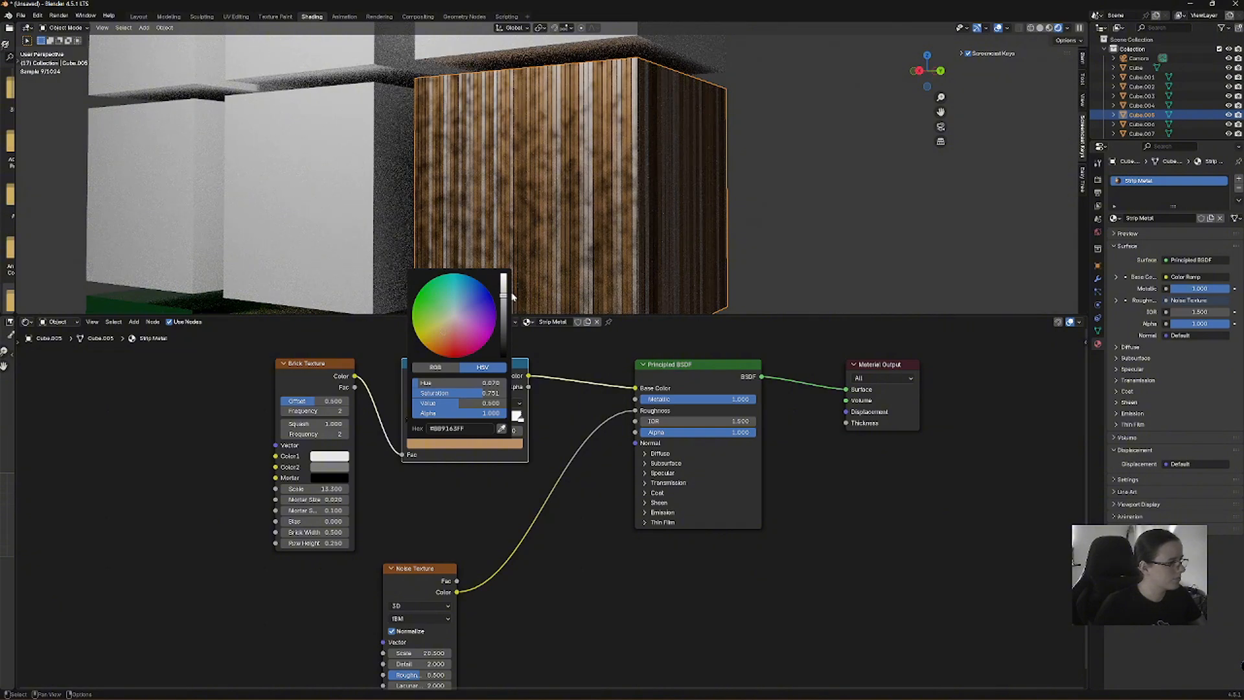
pyautogui.click(485, 289)
pyautogui.moveTo(463, 314); pyautogui.dragTo(445, 331)
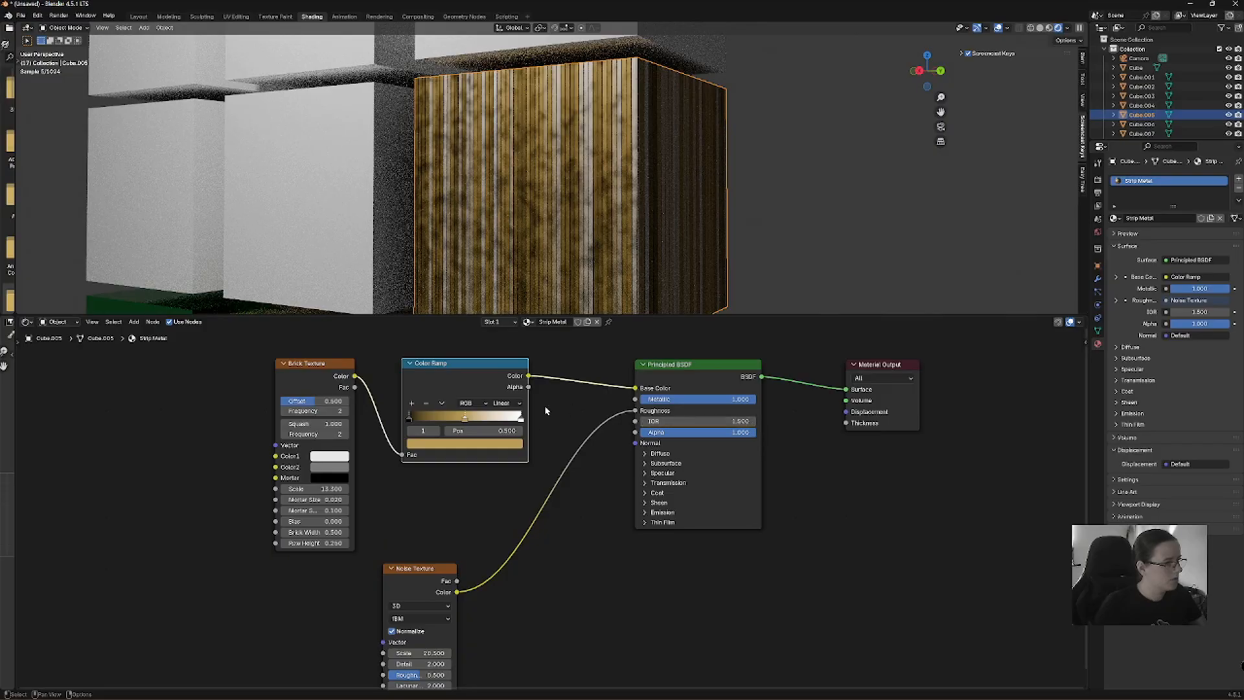
# Change the Brick Texture's Mortar colour to a dark golden brown.
pyautogui.click(330, 477)
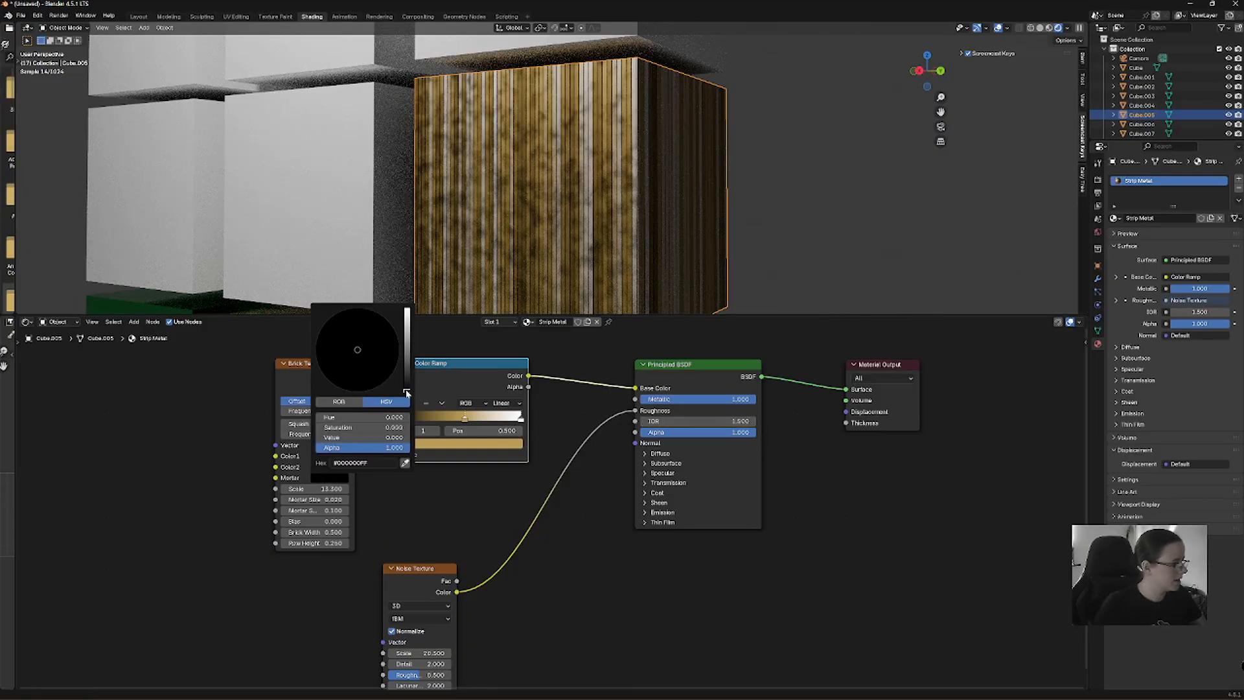
pyautogui.moveTo(406, 392); pyautogui.dragTo(407, 344)
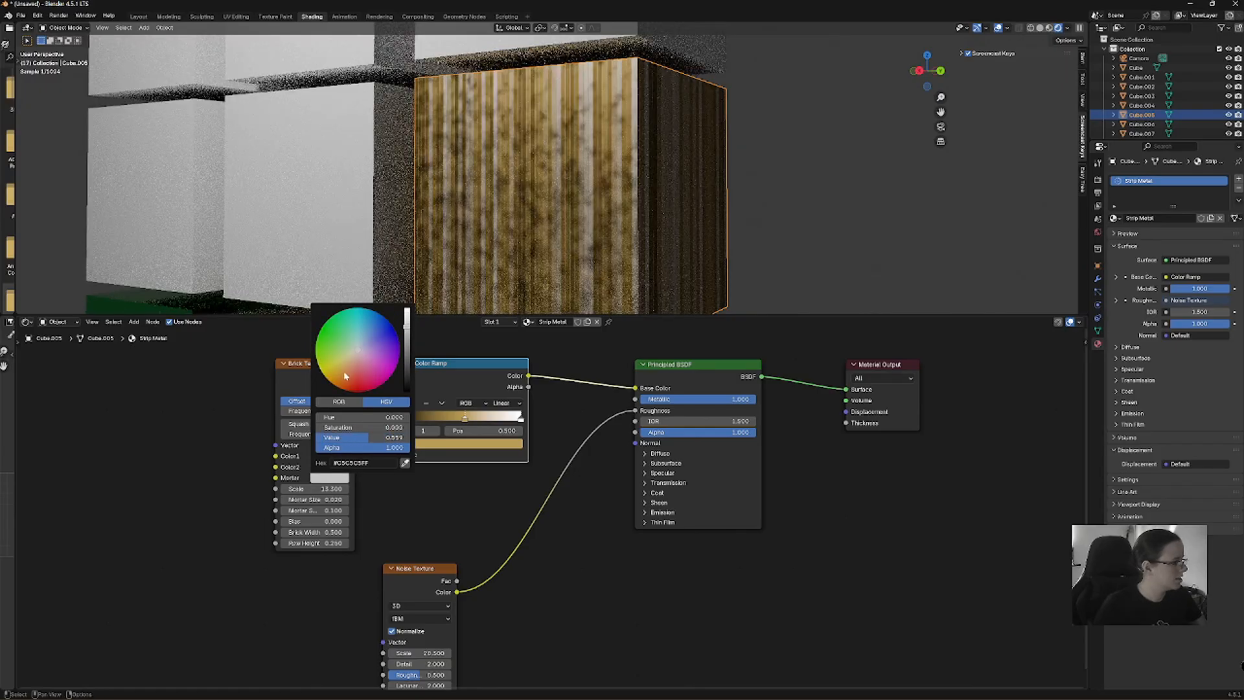
pyautogui.moveTo(345, 376); pyautogui.dragTo(337, 373)
pyautogui.moveTo(409, 332); pyautogui.dragTo(410, 348)
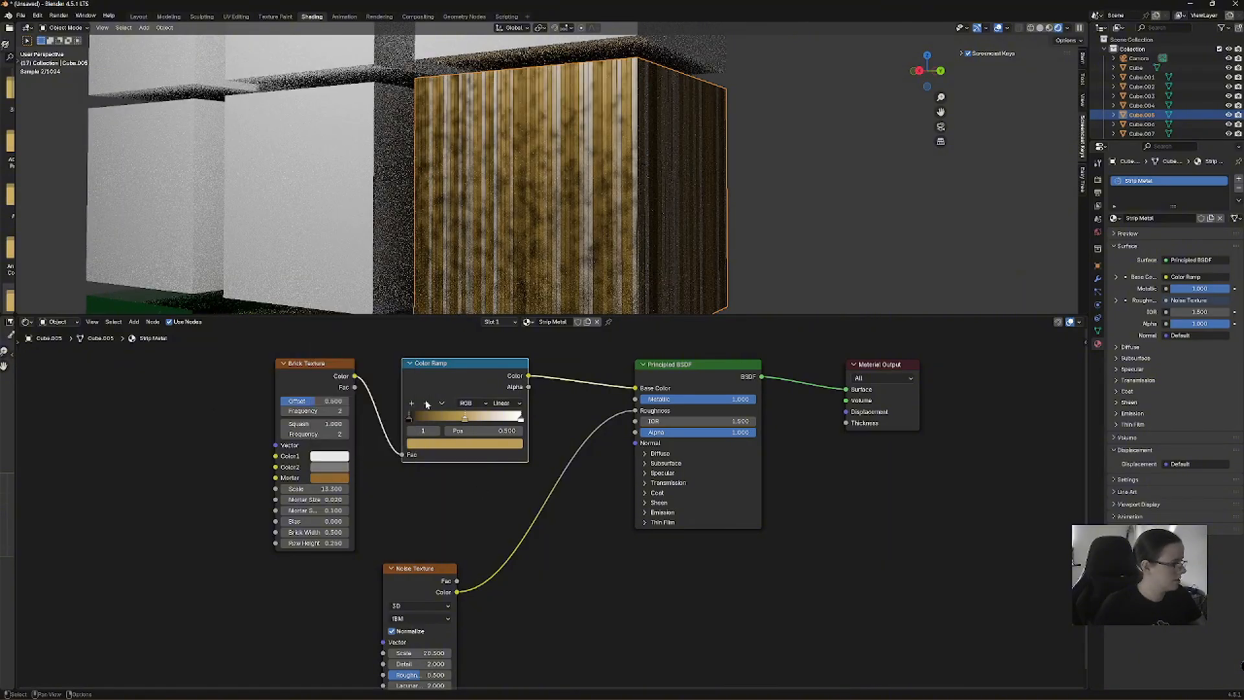
# Set the Brick Texture's Color1 to a light orange and its Color2 to the green #2D7B16.
pyautogui.click(329, 457)
pyautogui.moveTo(350, 337); pyautogui.dragTo(345, 344)
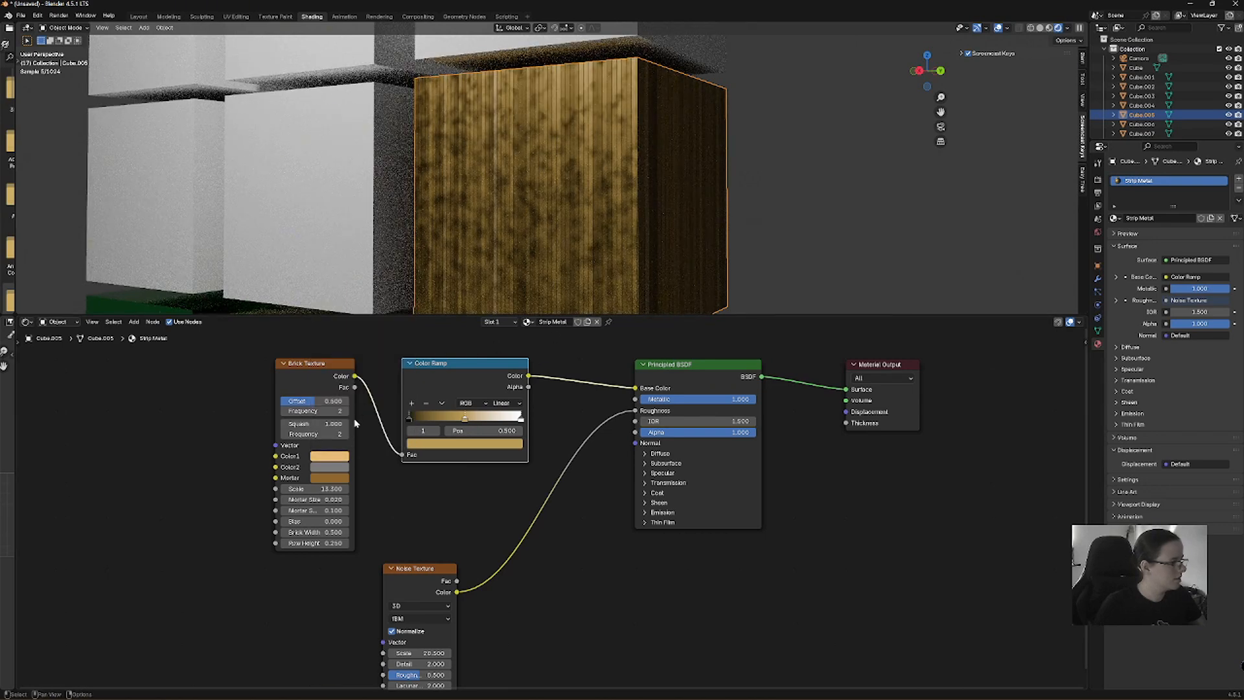
pyautogui.click(329, 467)
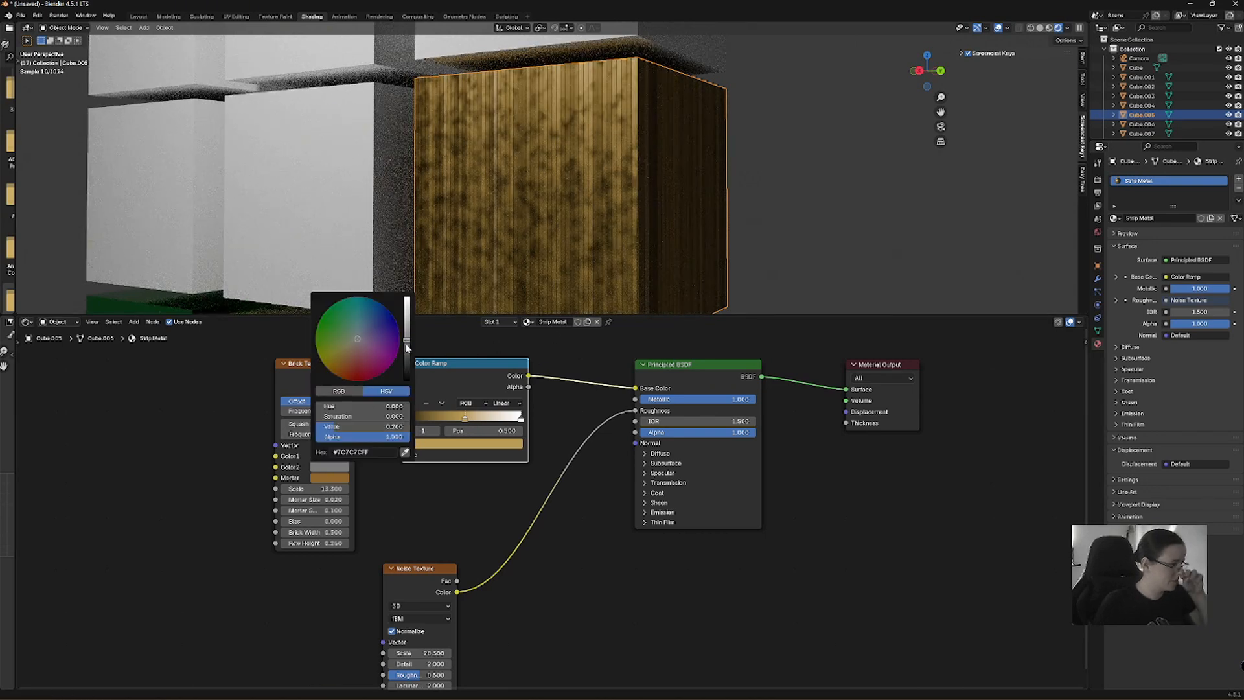
pyautogui.moveTo(382, 349); pyautogui.dragTo(326, 331)
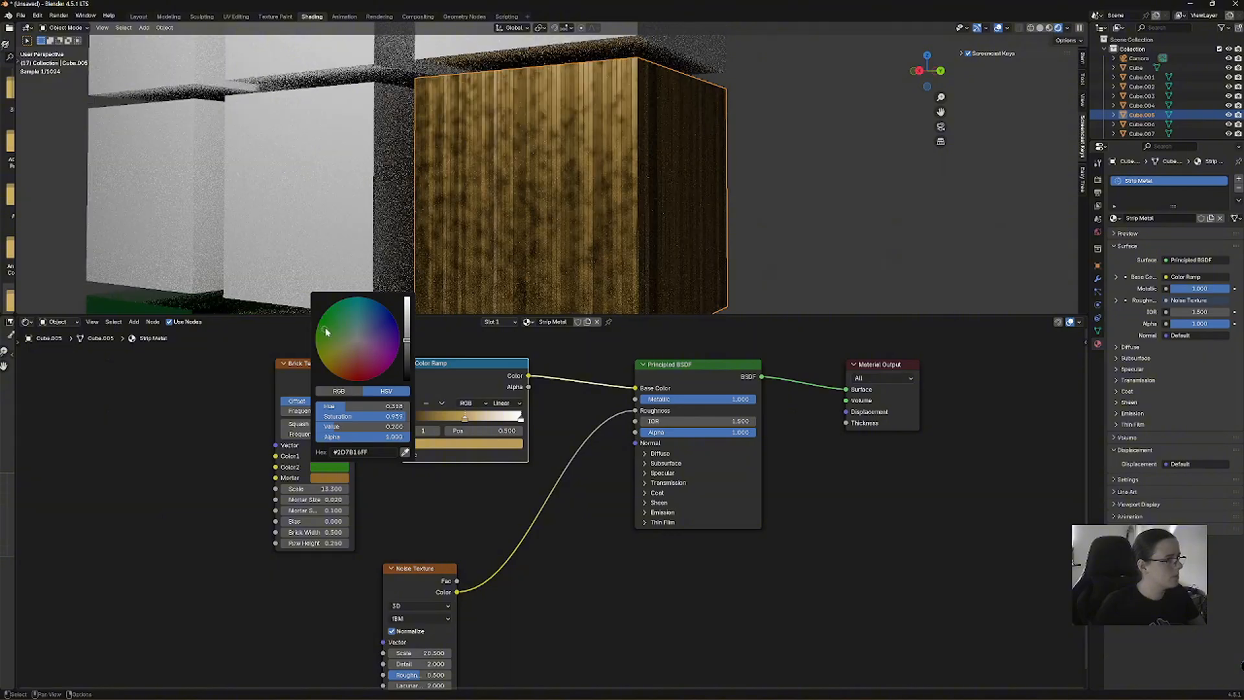
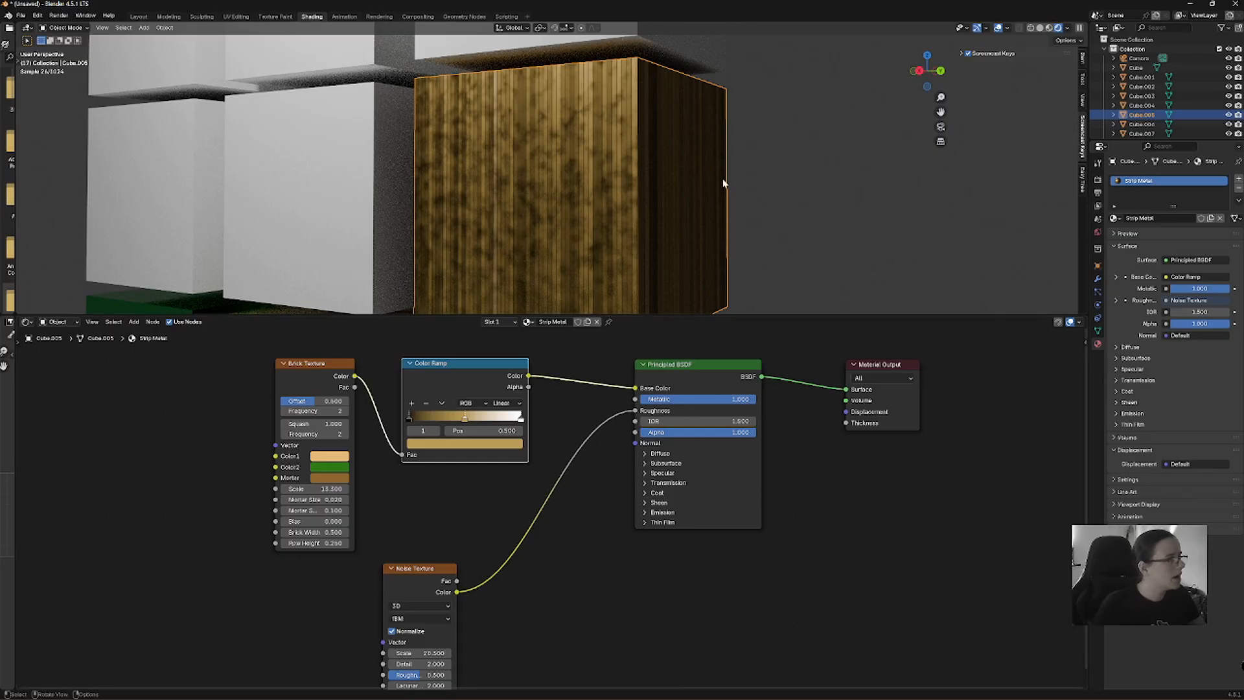
# Move the Brick Texture and Color Ramp nodes farther from the Principled BSDF, widening the gap between them.
pyautogui.moveTo(722, 186); pyautogui.dragTo(693, 176, button='middle')
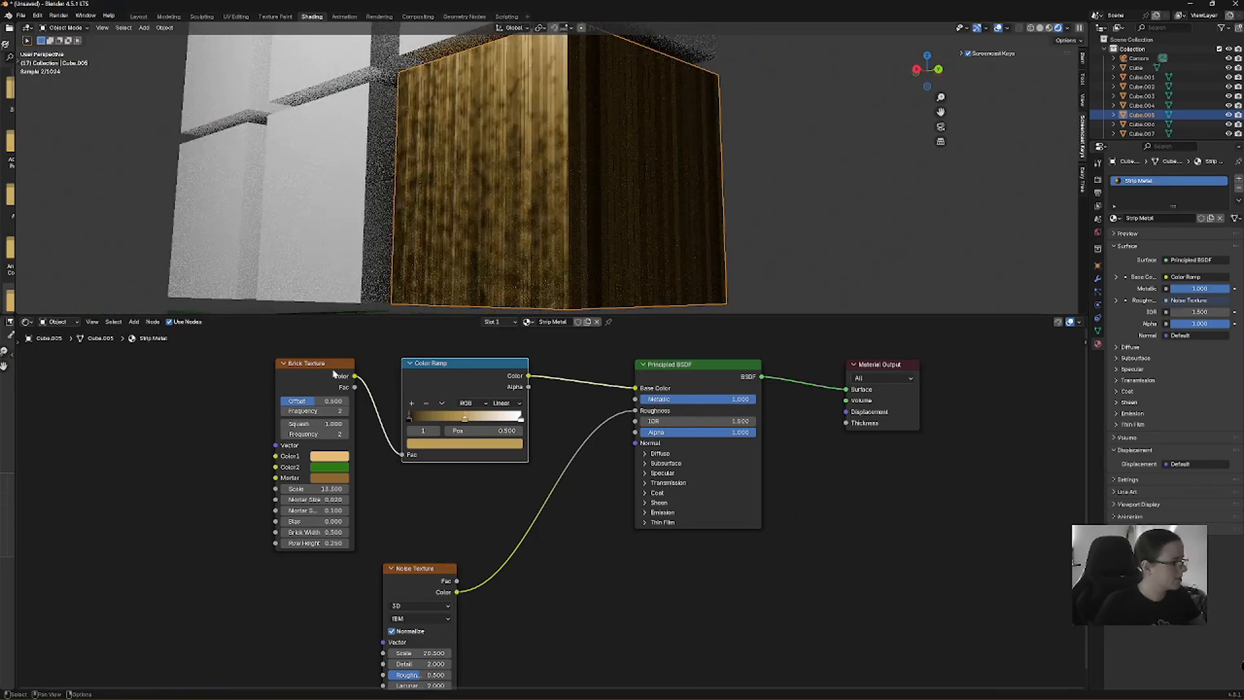
pyautogui.moveTo(344, 362); pyautogui.dragTo(266, 361)
pyautogui.moveTo(485, 358); pyautogui.dragTo(437, 367)
# Insert a Bump node on the link between the Noise Texture and Roughness, and feed the noise Color into its Height input.
pyautogui.click(134, 322)
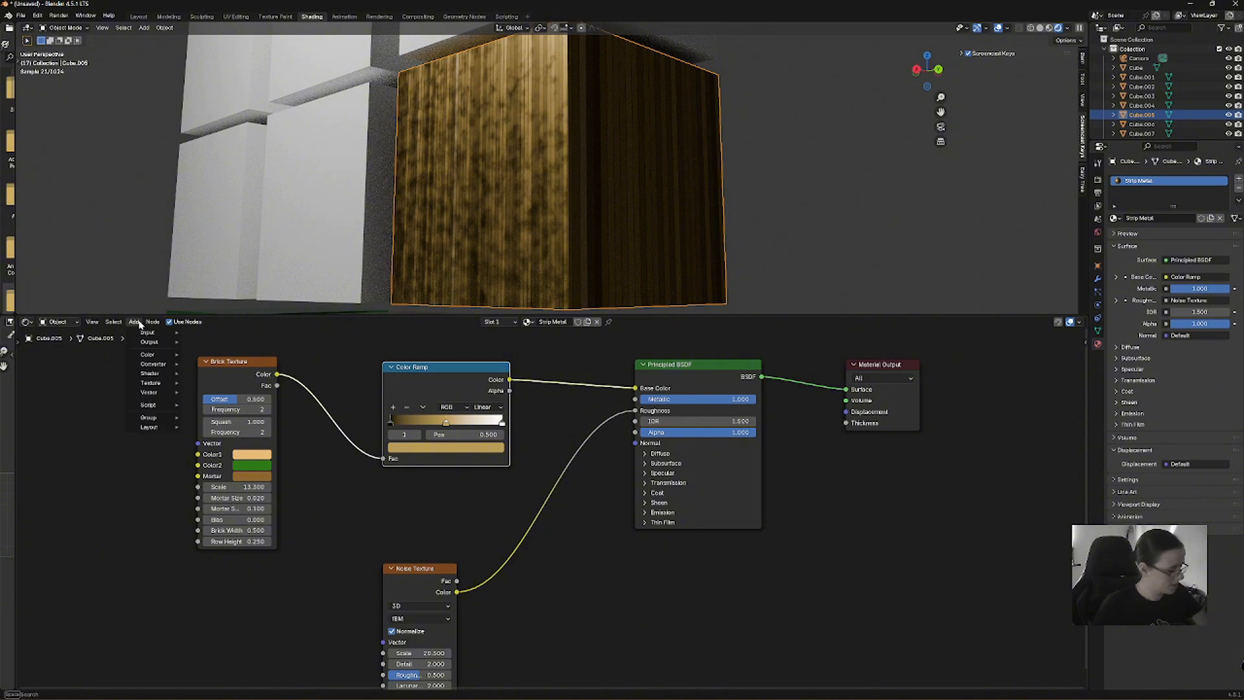
pyautogui.write('bump')
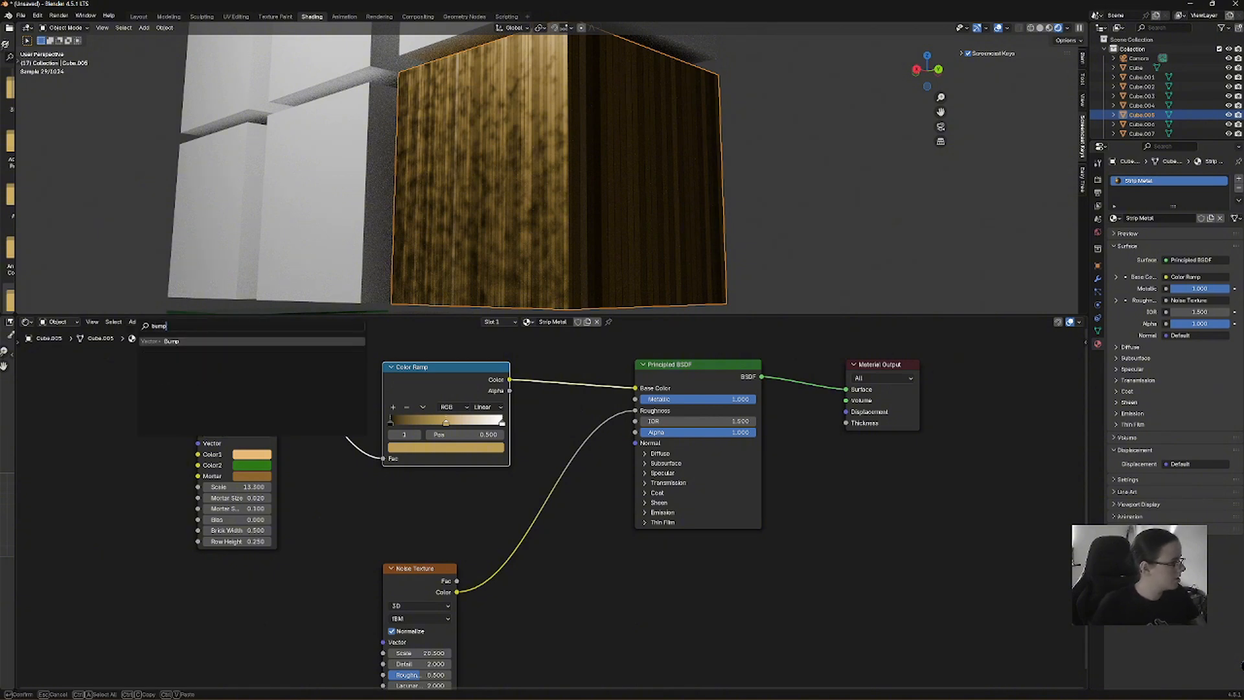
pyautogui.press('Return')
pyautogui.click(485, 509)
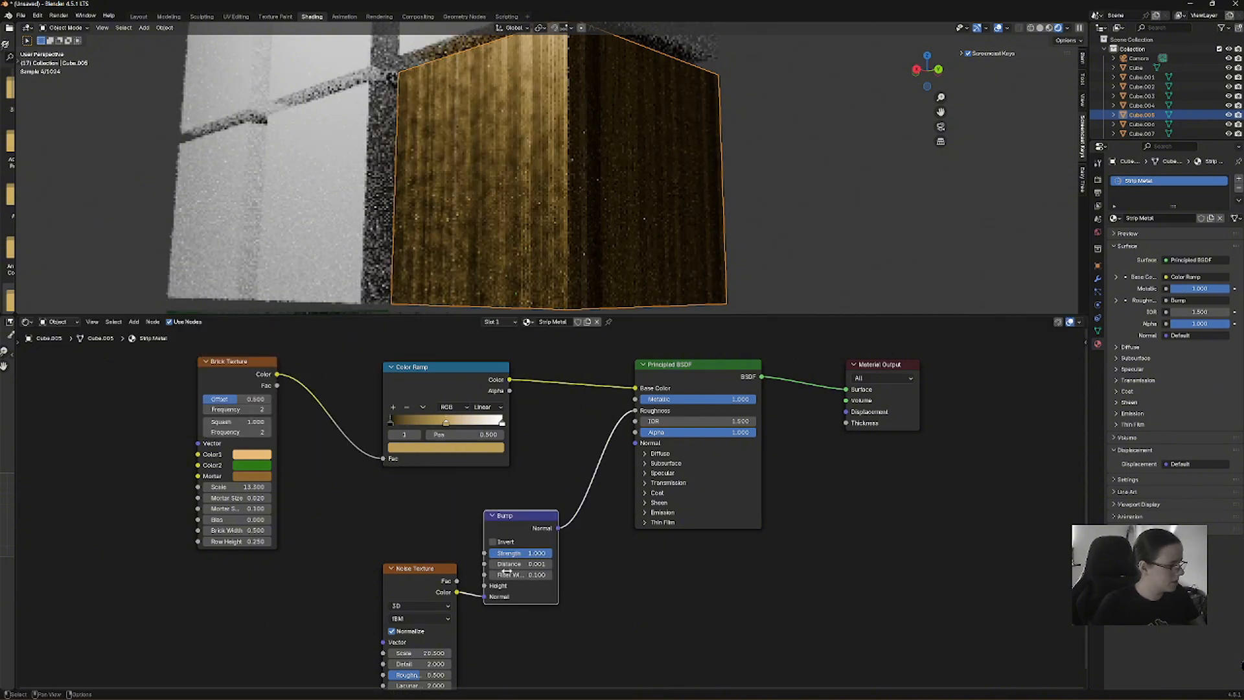
pyautogui.moveTo(485, 588); pyautogui.dragTo(485, 586)
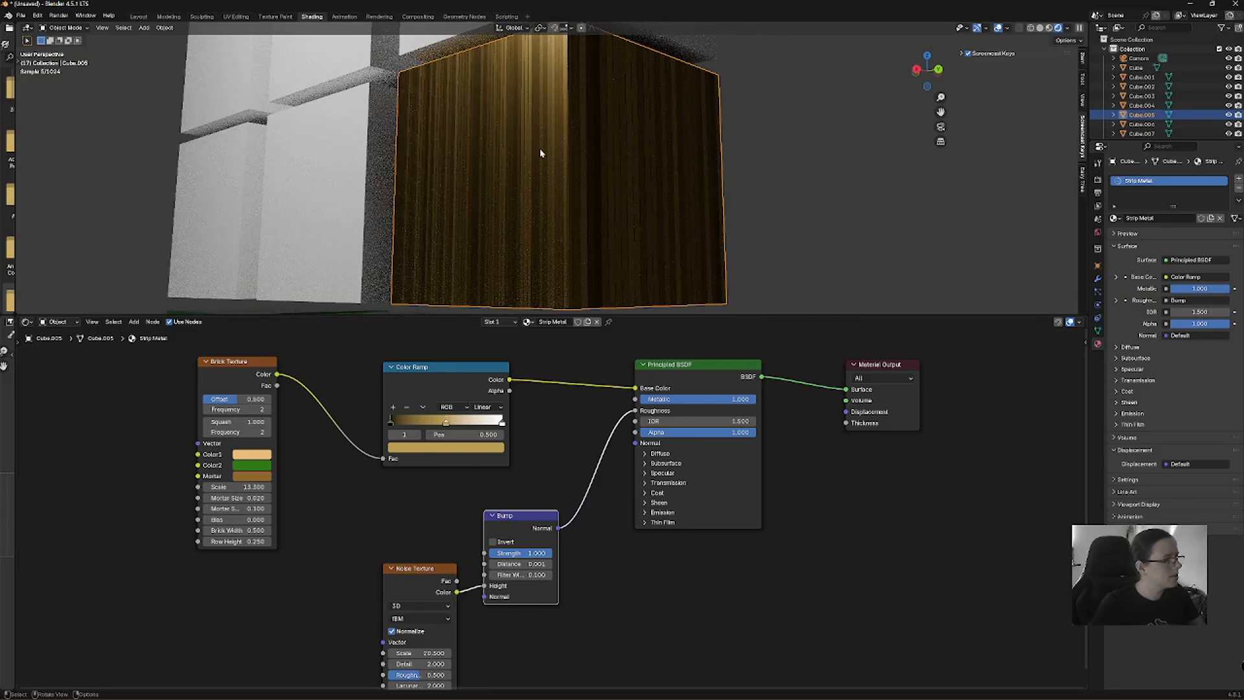
pyautogui.moveTo(542, 153)
pyautogui.mouseDown(button='middle')
pyautogui.moveTo(527, 166)
pyautogui.moveTo(541, 175)
pyautogui.mouseUp(button='middle')
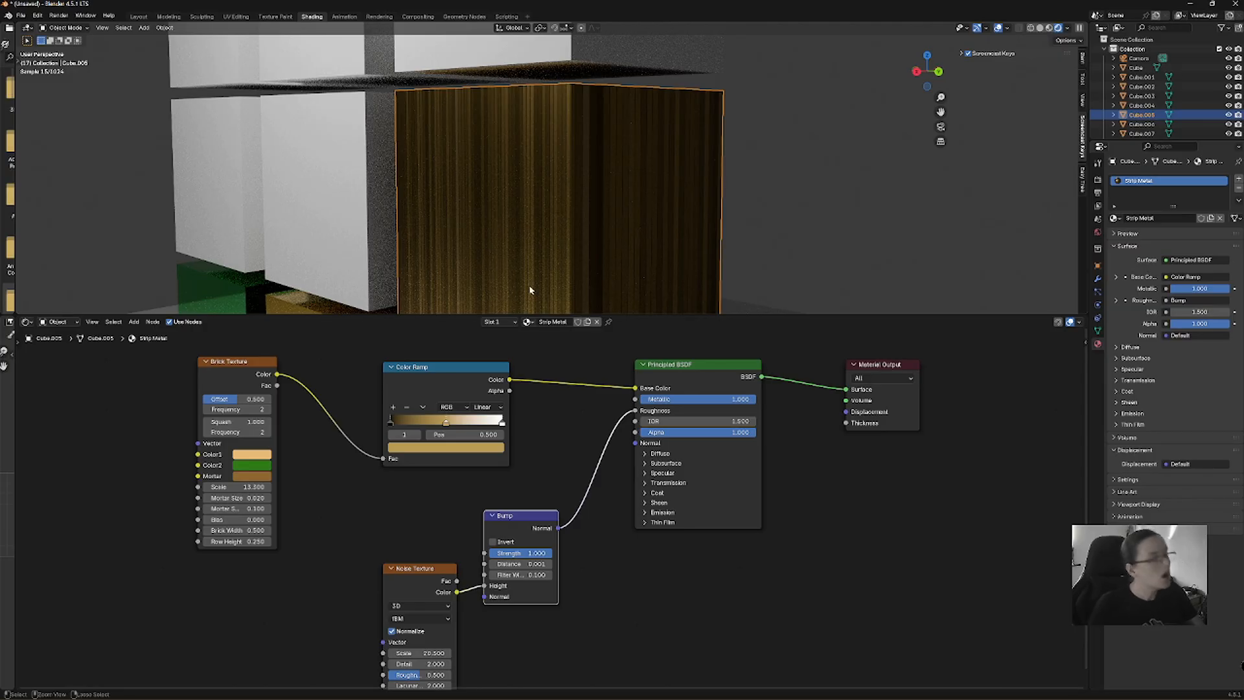
# Undo the Height link change, and move the Bump node onto the link between the Brick Texture and Color Ramp.
pyautogui.hotkey('ctrl', 'z')
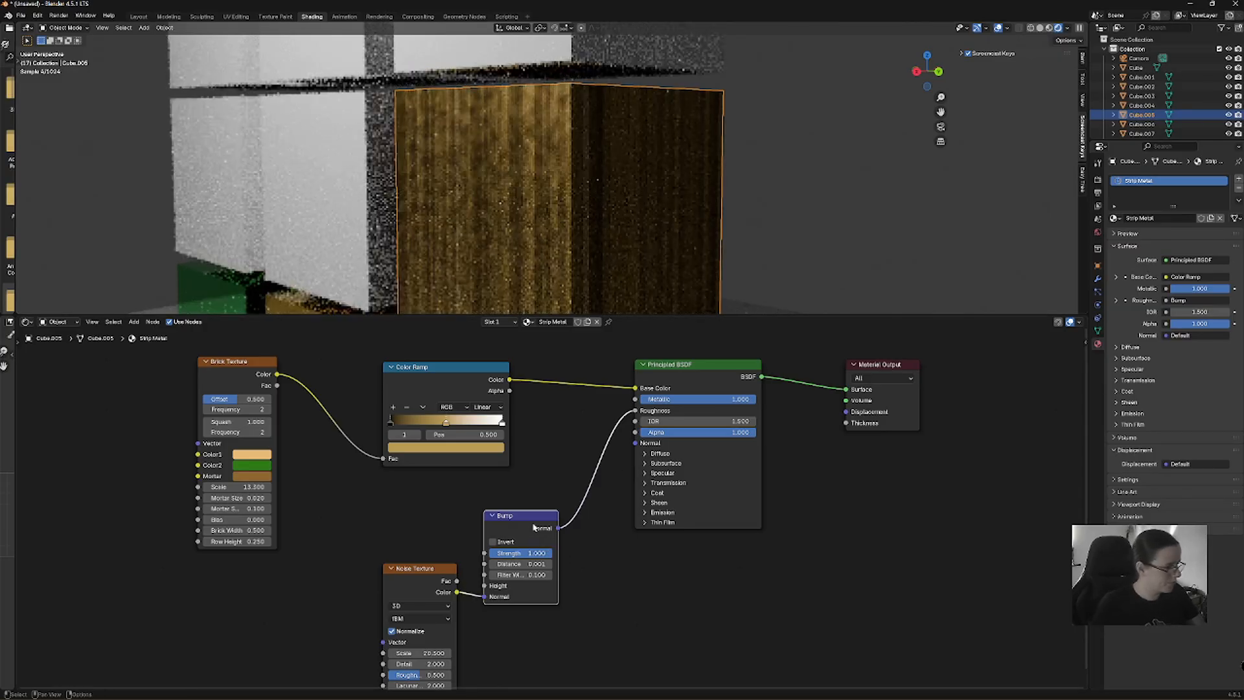
pyautogui.keyDown('alt'); pyautogui.moveTo(499, 516); pyautogui.dragTo(313, 374); pyautogui.keyUp('alt')
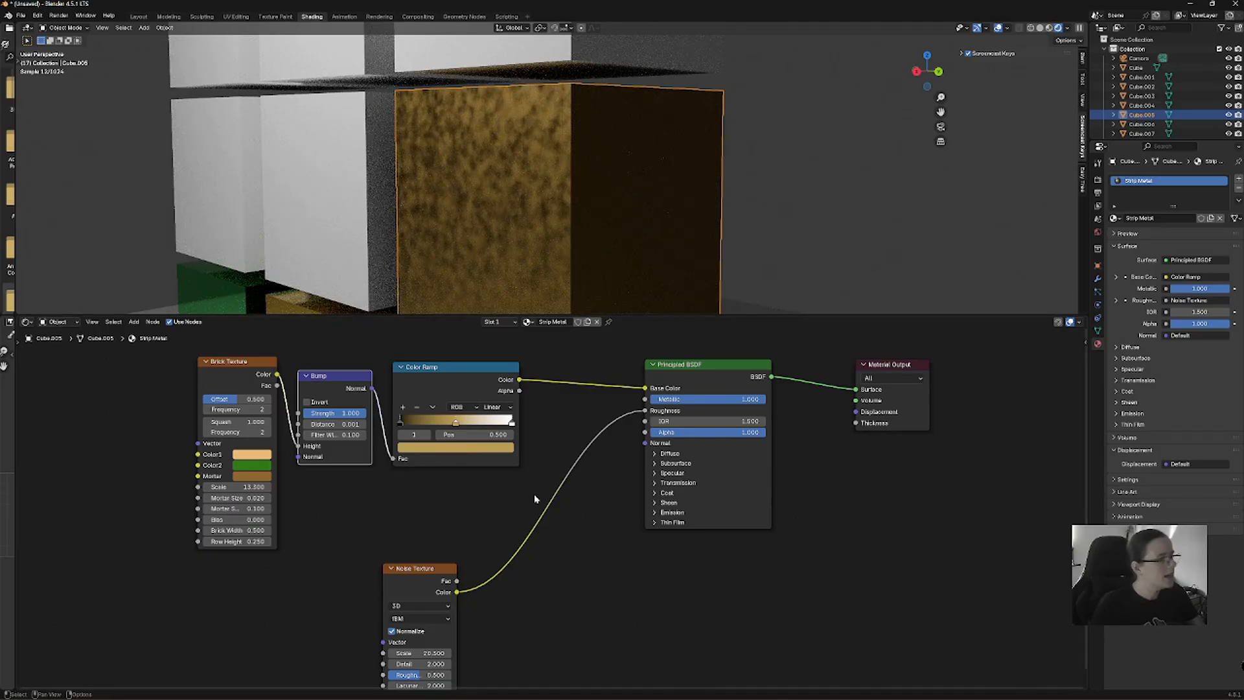
# Insert a float Mix node on the link between the Color Ramp and the Principled BSDF's Base Color.
pyautogui.click(134, 321)
pyautogui.moveTo(138, 339)
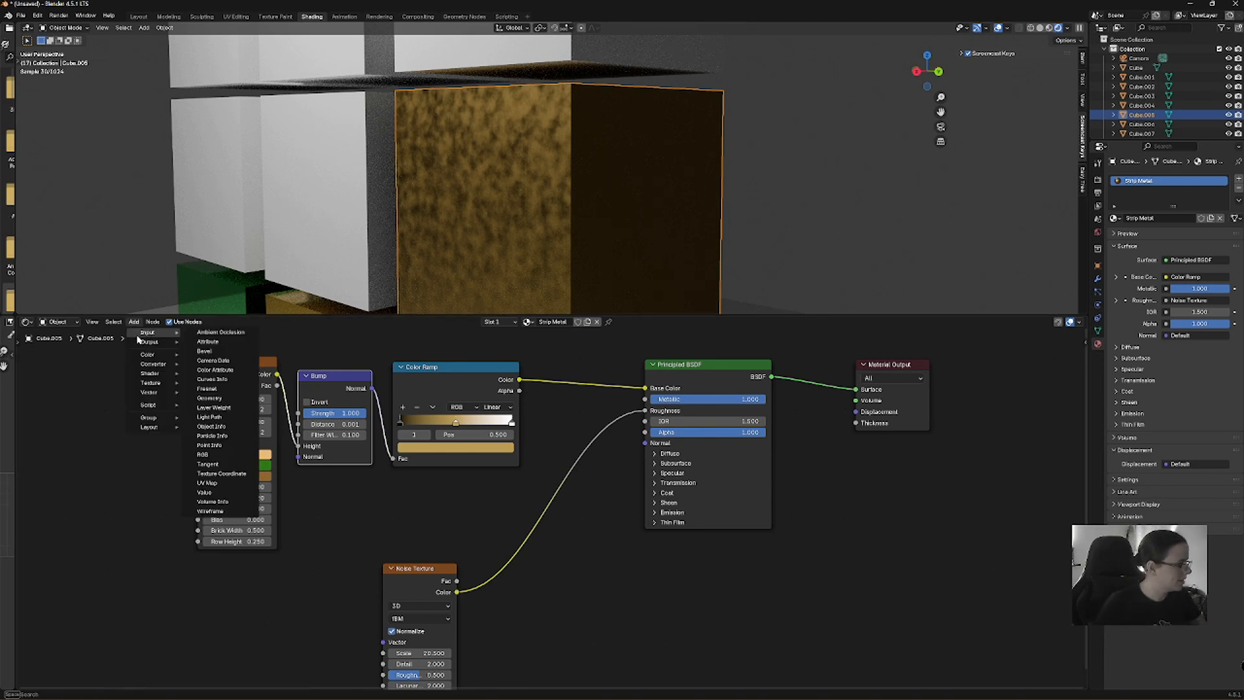
pyautogui.write('mix')
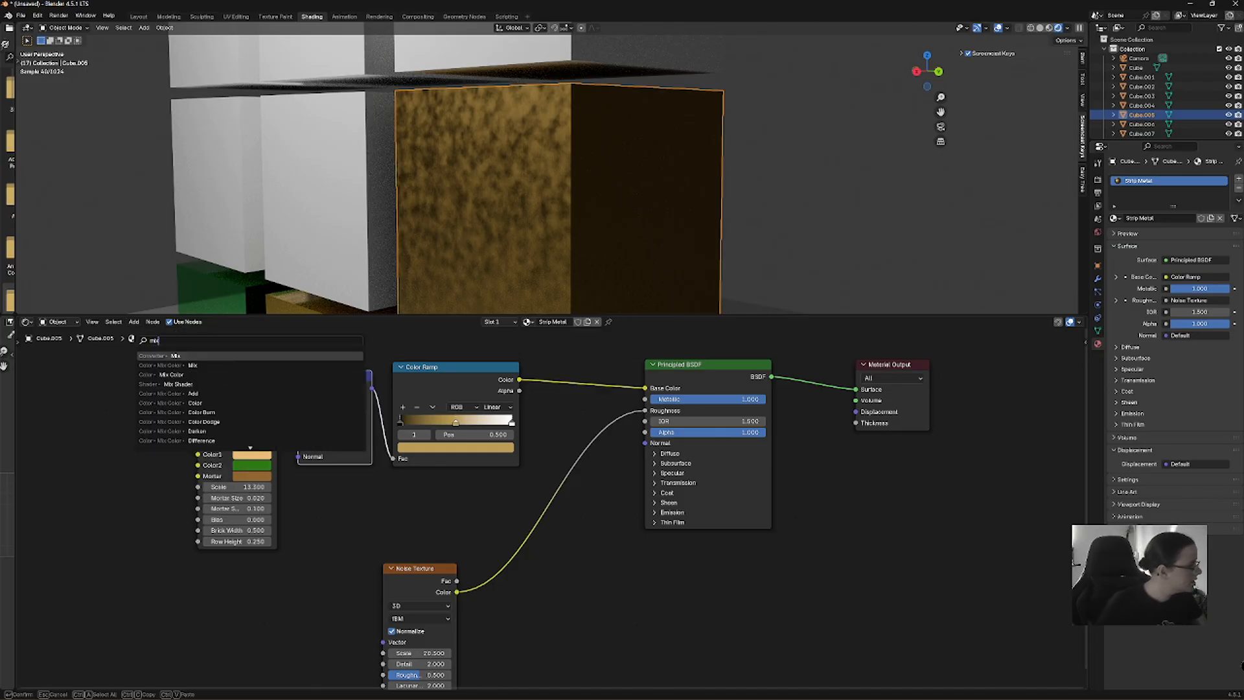
pyautogui.press('Return')
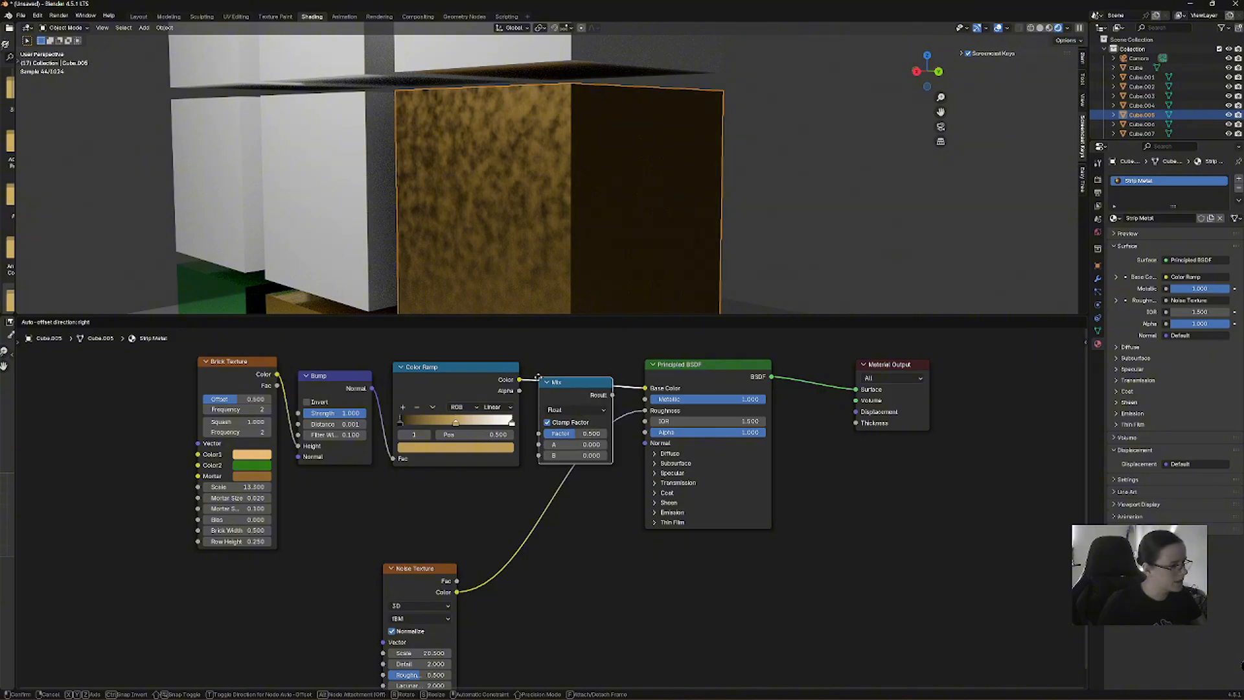
pyautogui.click(541, 377)
pyautogui.moveTo(597, 387); pyautogui.dragTo(595, 364)
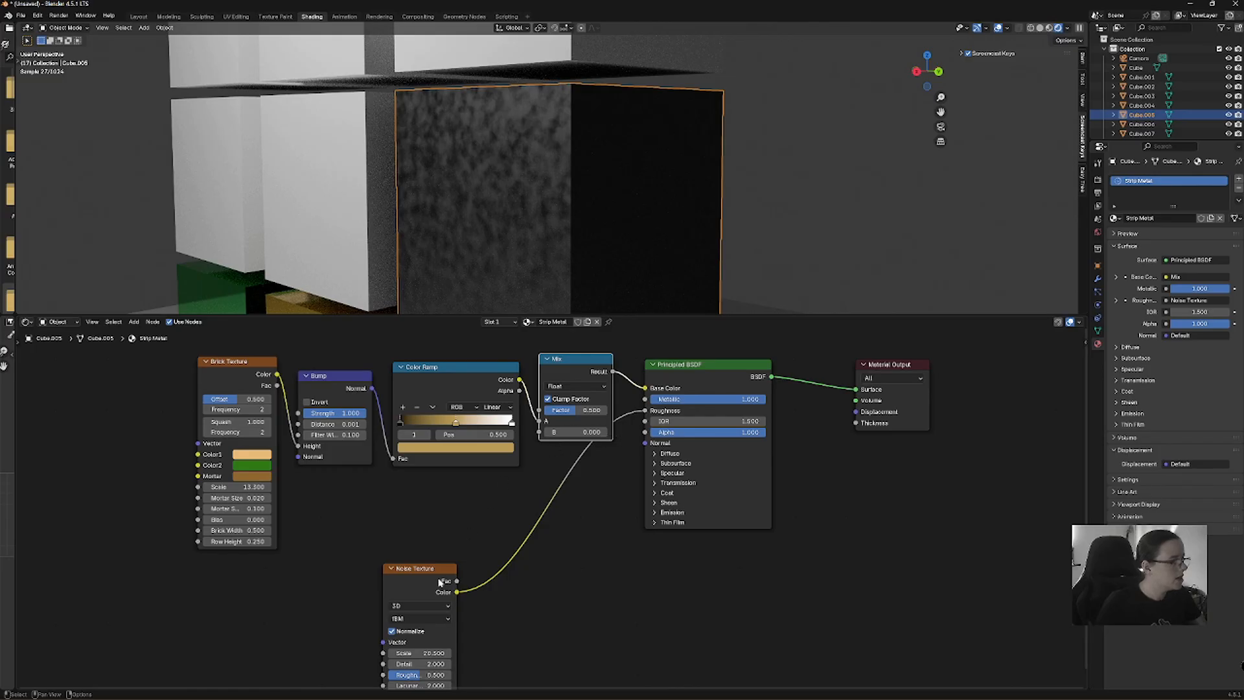
# Feed the Noise Texture's Color into the Mix node's B input and lower the Mix Factor to about 0.3.
pyautogui.moveTo(645, 412); pyautogui.dragTo(540, 433)
pyautogui.moveTo(574, 359); pyautogui.dragTo(578, 370)
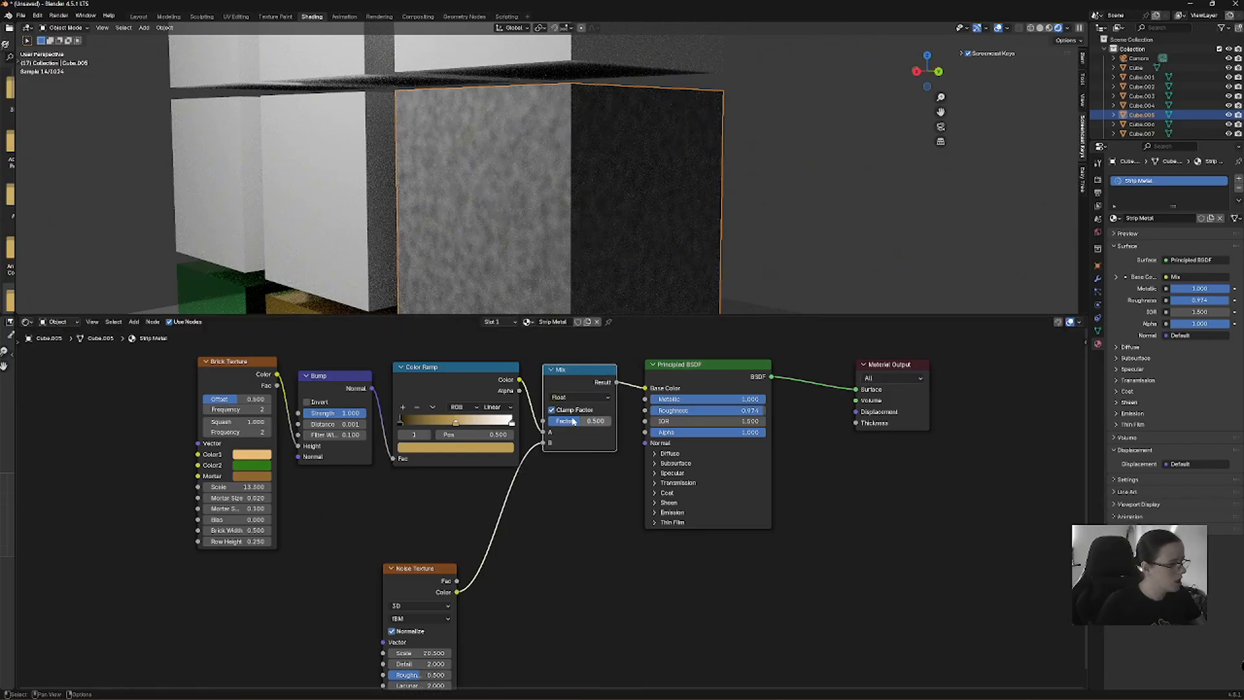
pyautogui.moveTo(565, 422)
pyautogui.mouseDown()
pyautogui.moveTo(554, 422)
pyautogui.moveTo(567, 421)
pyautogui.mouseUp()
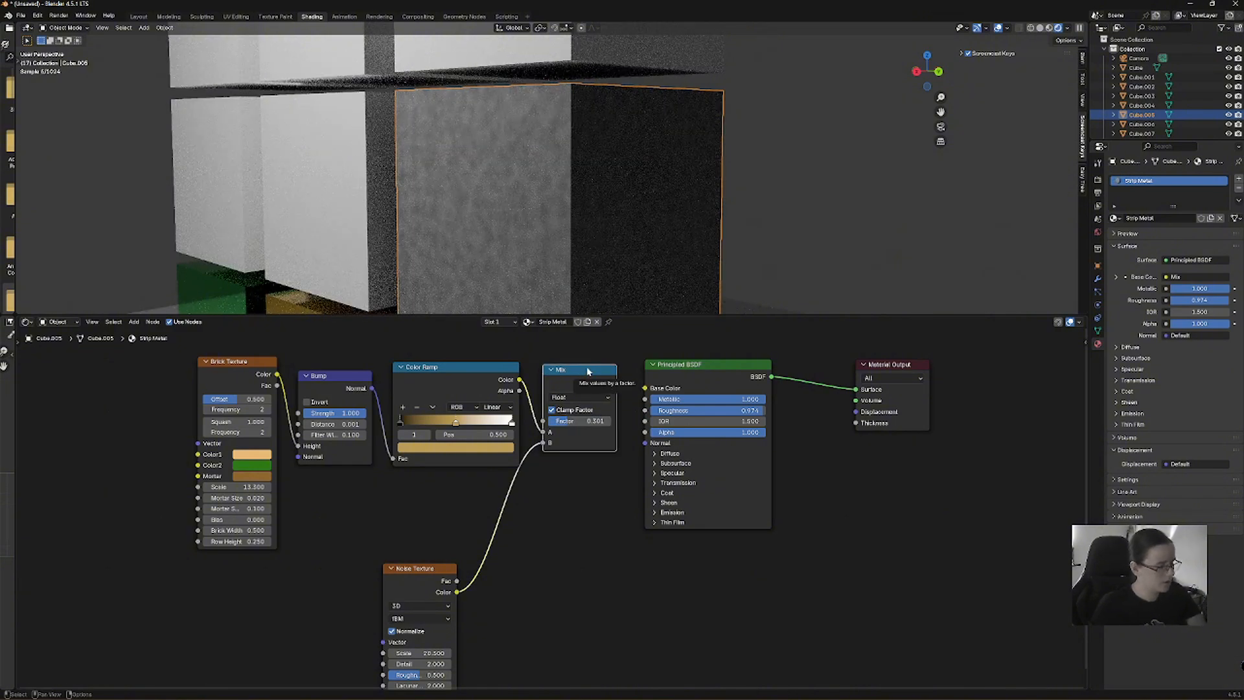
# Replace the Mix node with a direct Color Ramp link to Base Color, and connect the Noise Texture's Color to the Brick Texture's Color1.
pyautogui.press('x')
pyautogui.moveTo(519, 380); pyautogui.dragTo(645, 387)
pyautogui.moveTo(436, 570); pyautogui.dragTo(198, 454)
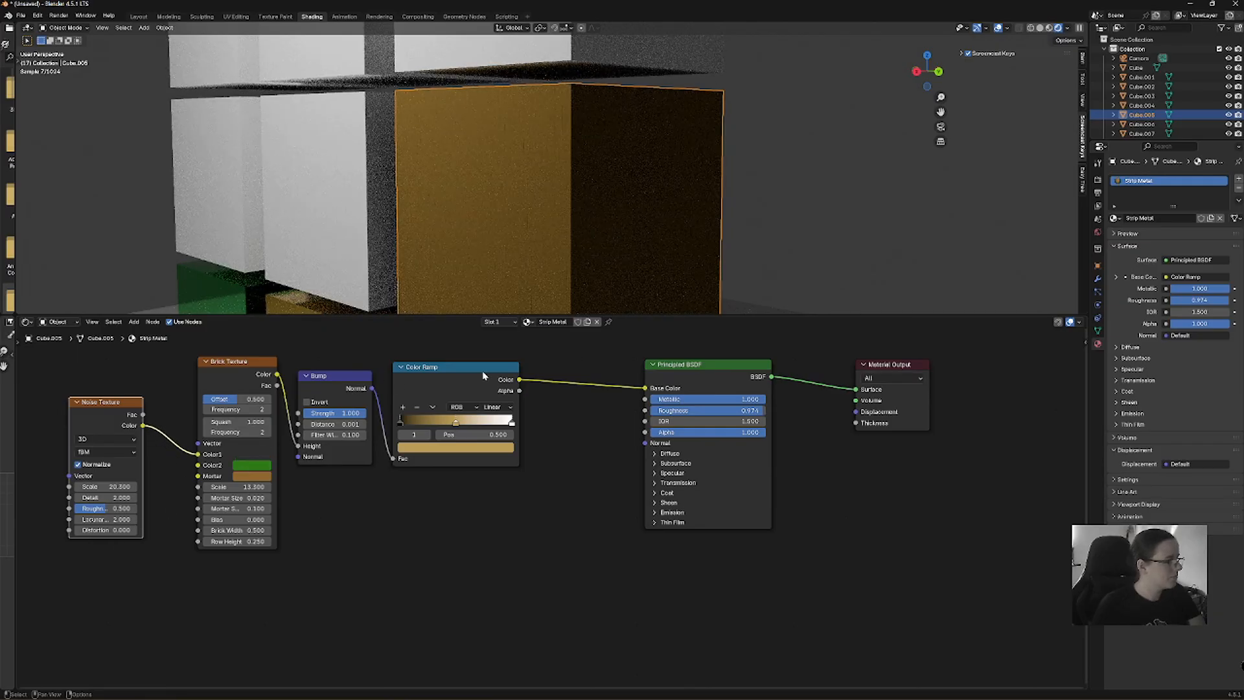
# Shift the Color Ramp and Bump nodes closer to the Principled BSDF, and move the Color Ramp's link from Base Color to Roughness.
pyautogui.moveTo(483, 372); pyautogui.dragTo(550, 377)
pyautogui.moveTo(354, 376); pyautogui.dragTo(524, 403)
pyautogui.moveTo(644, 388); pyautogui.dragTo(642, 413)
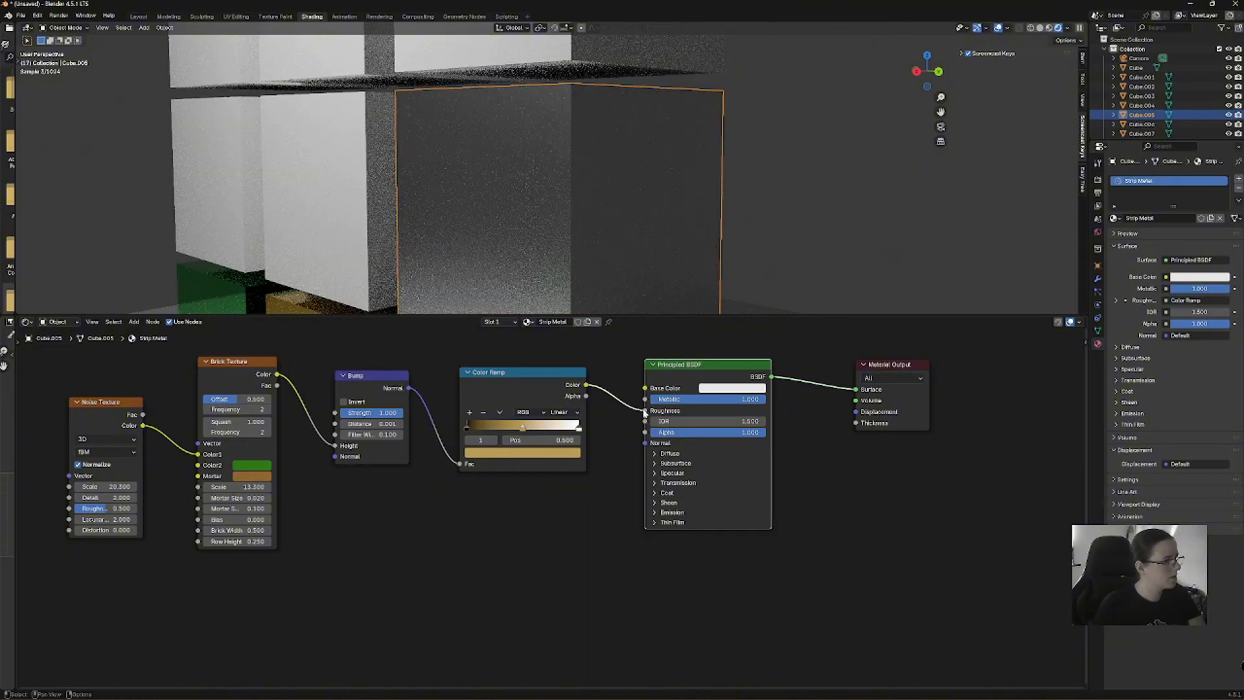
pyautogui.moveTo(520, 152); pyautogui.dragTo(555, 119, button='middle')
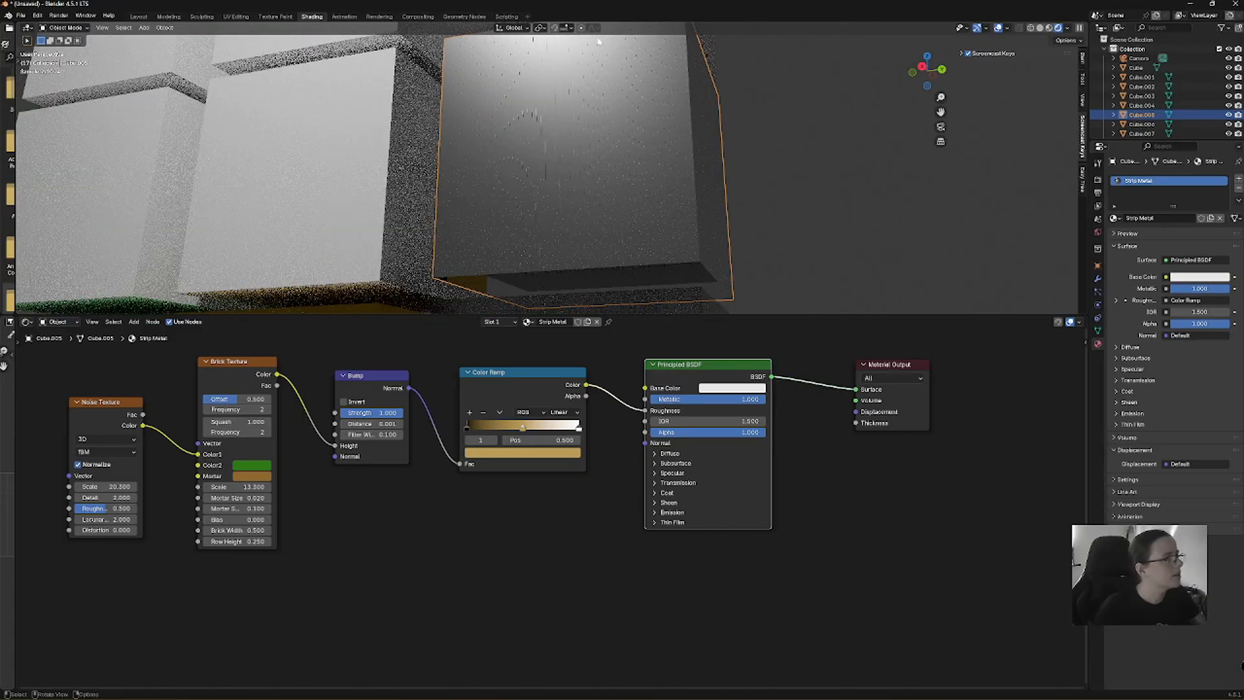
pyautogui.scroll(6, 561, 139)
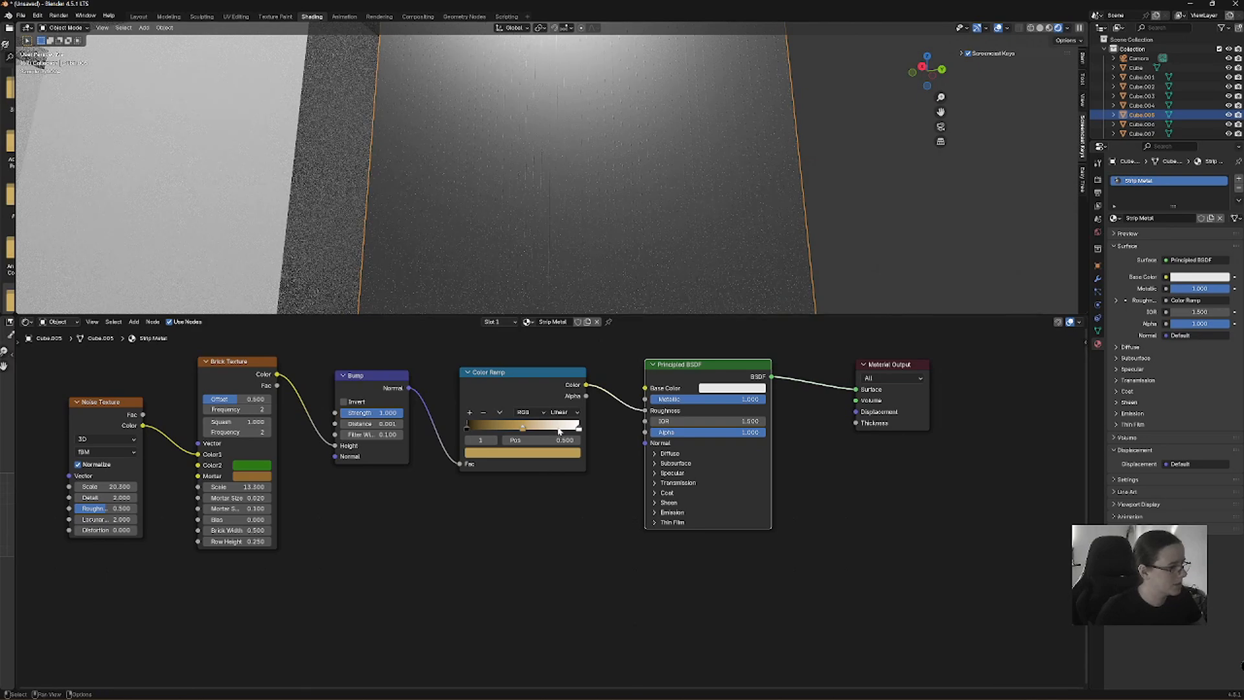
# Move the Color Ramp's link to IOR and set the Principled BSDF's Base Color to a light orange.
pyautogui.moveTo(646, 414)
pyautogui.mouseDown()
pyautogui.moveTo(647, 401)
pyautogui.moveTo(645, 421)
pyautogui.mouseUp()
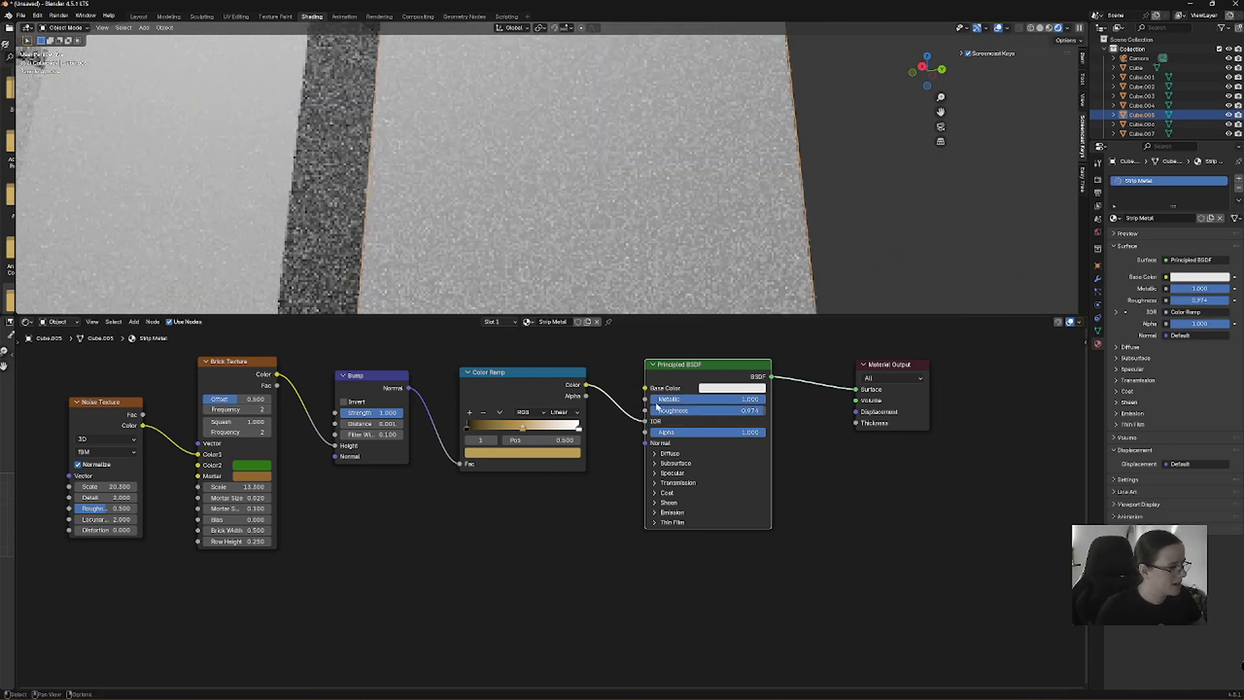
pyautogui.click(741, 389)
pyautogui.moveTo(746, 262); pyautogui.dragTo(736, 272)
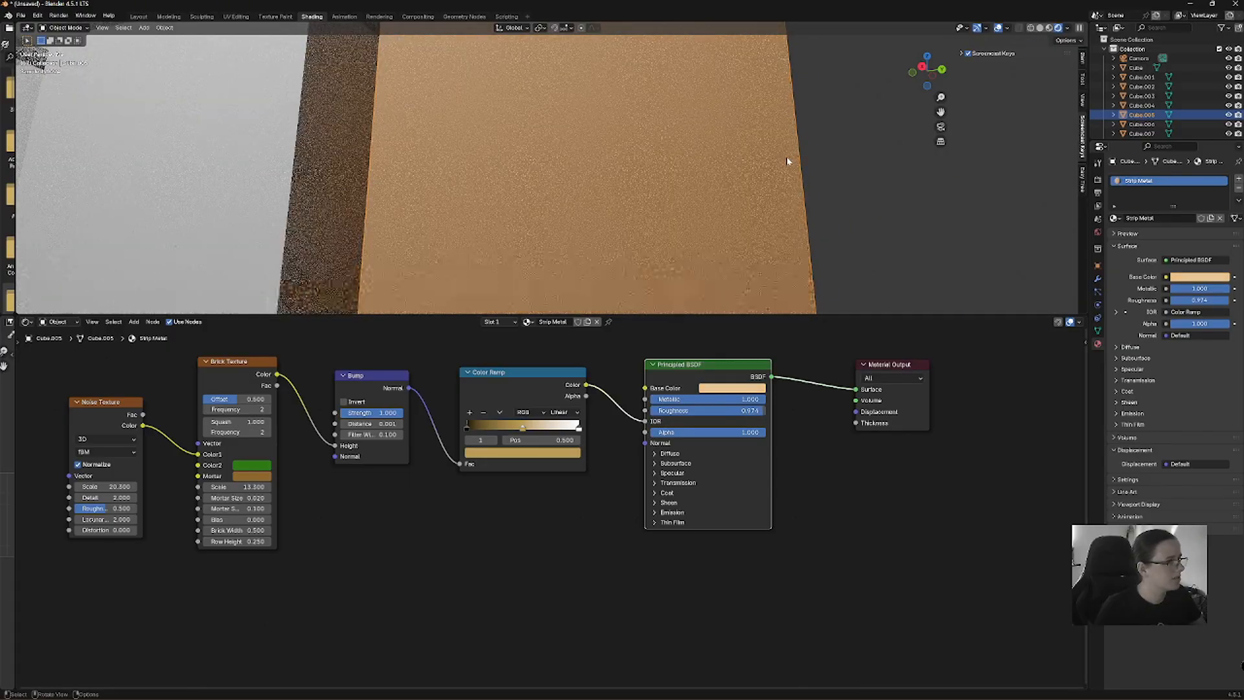
pyautogui.click(872, 192)
pyautogui.scroll(-3, 760, 187)
pyautogui.moveTo(723, 158); pyautogui.dragTo(688, 164, button='middle')
pyautogui.scroll(3, 517, 150)
pyautogui.moveTo(565, 202); pyautogui.dragTo(562, 226, button='middle')
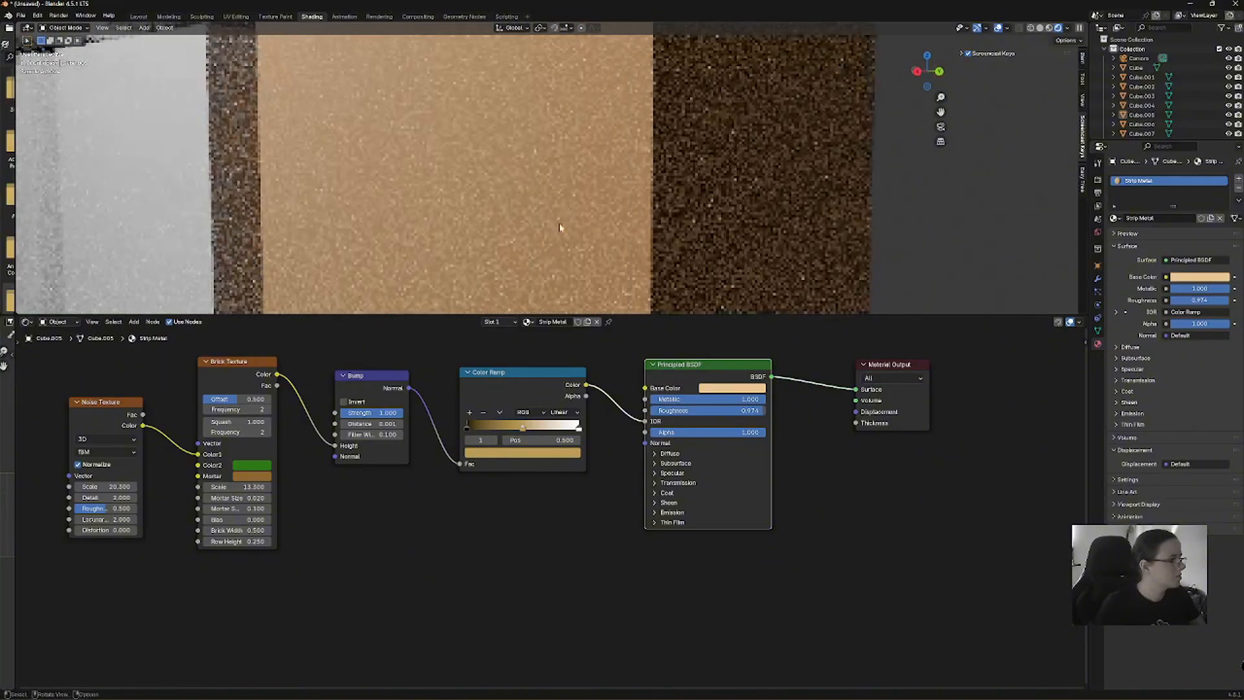
# Return the Color Ramp's link from IOR to Roughness, and raise the Brick Texture's Scale to 441.2.
pyautogui.moveTo(637, 421); pyautogui.dragTo(645, 411)
pyautogui.scroll(-3, 555, 185)
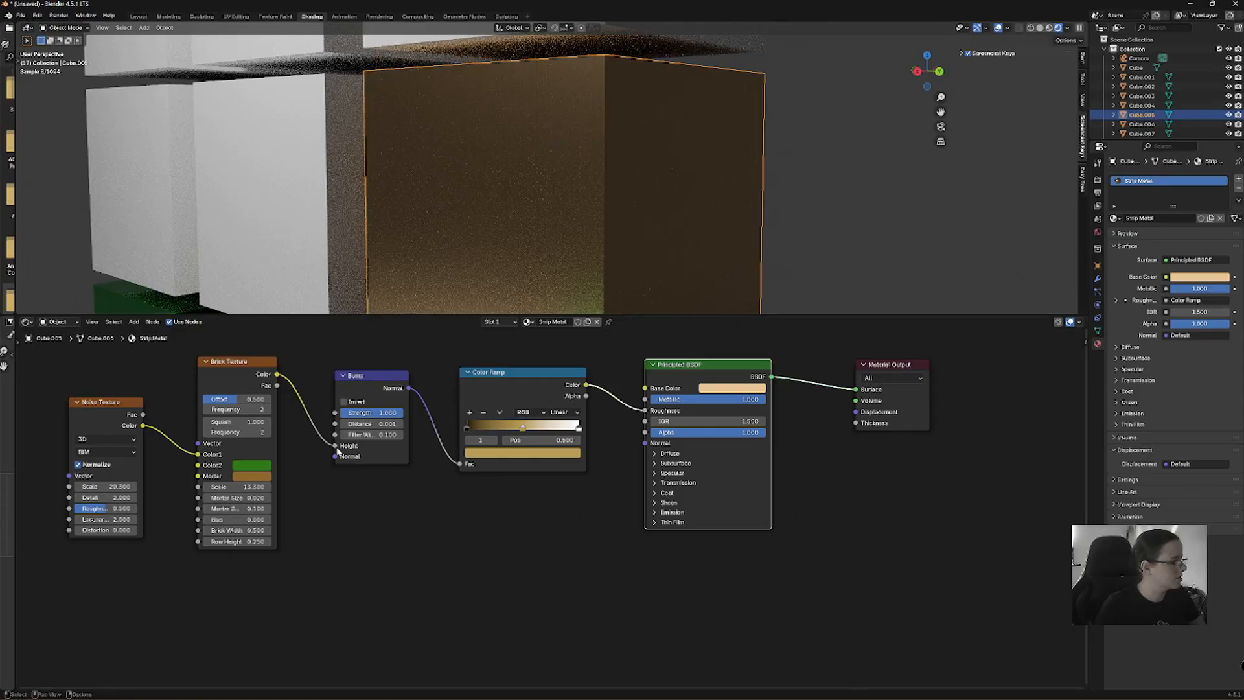
pyautogui.moveTo(234, 486)
pyautogui.mouseDown()
pyautogui.moveTo(285, 487)
pyautogui.moveTo(246, 487)
pyautogui.mouseUp()
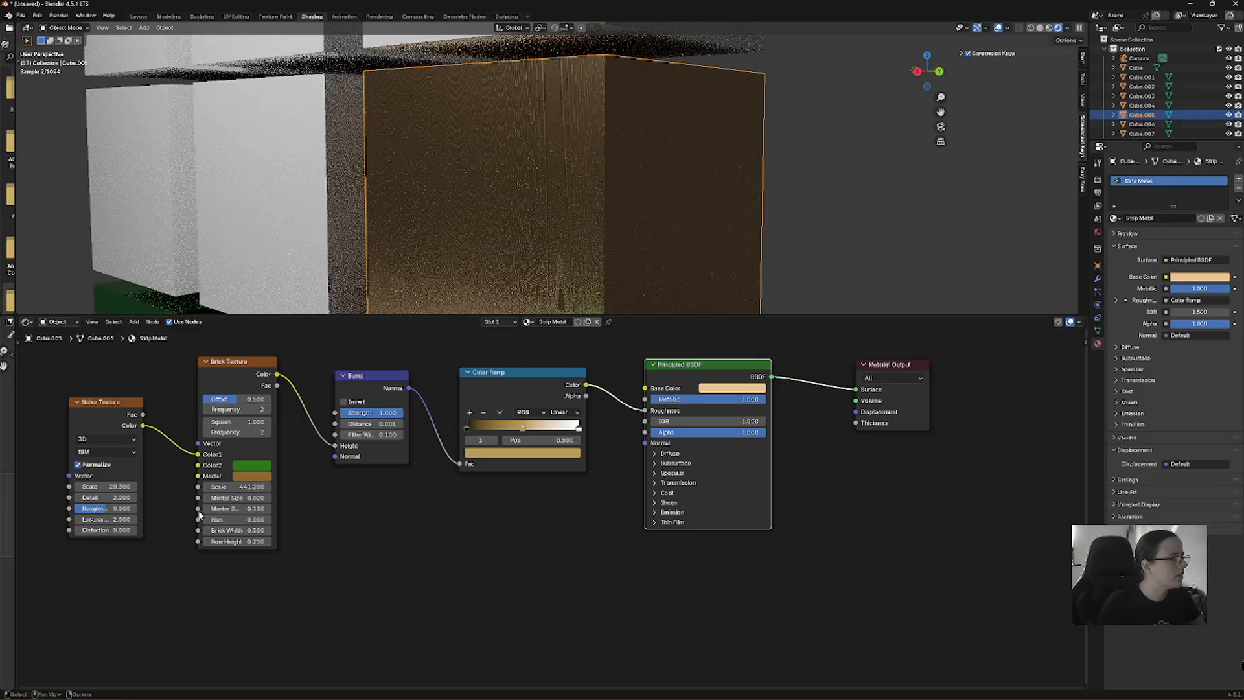
pyautogui.moveTo(566, 259); pyautogui.dragTo(589, 242, button='middle')
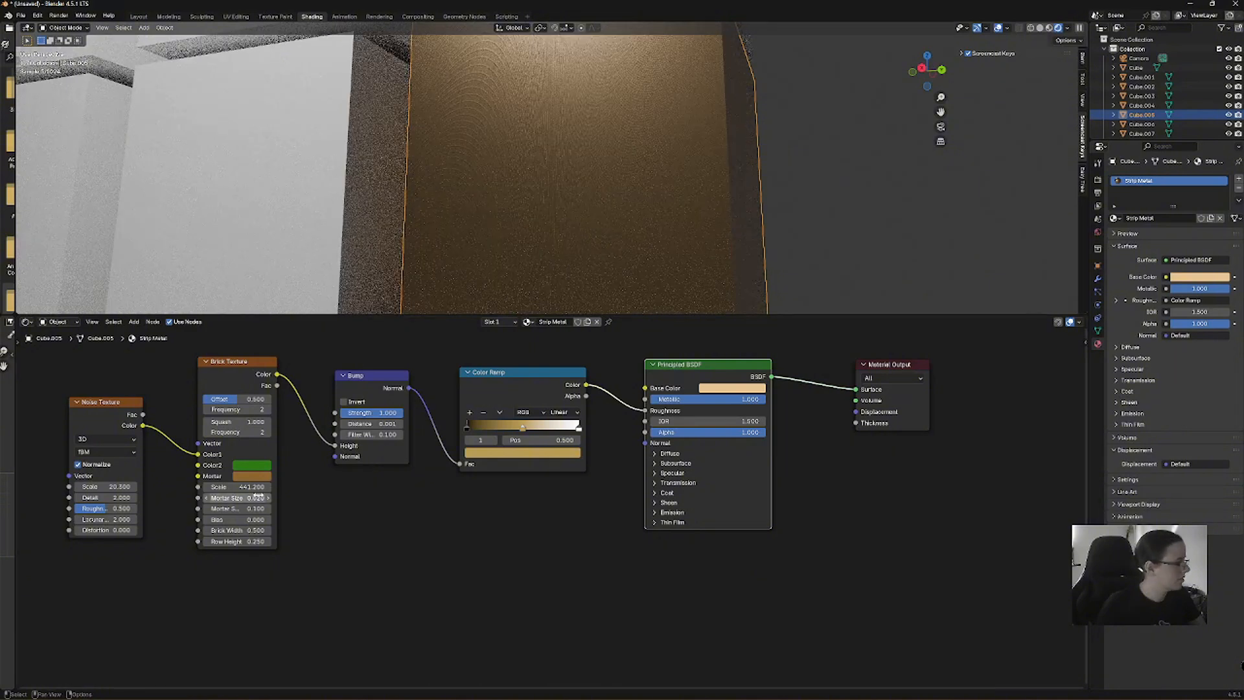
# Try lower Brick Texture Scale values, including 0, and settle on 4.9.
pyautogui.moveTo(260, 484)
pyautogui.mouseDown()
pyautogui.moveTo(192, 485)
pyautogui.moveTo(246, 487)
pyautogui.mouseUp()
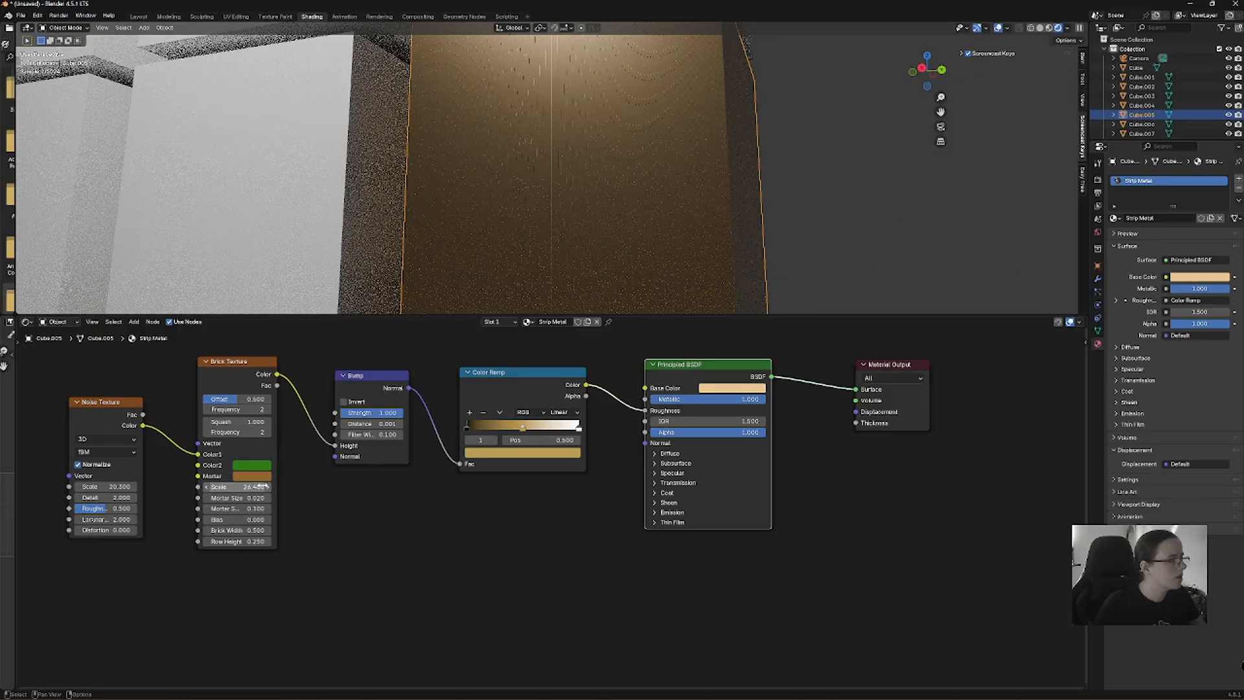
pyautogui.click(247, 487)
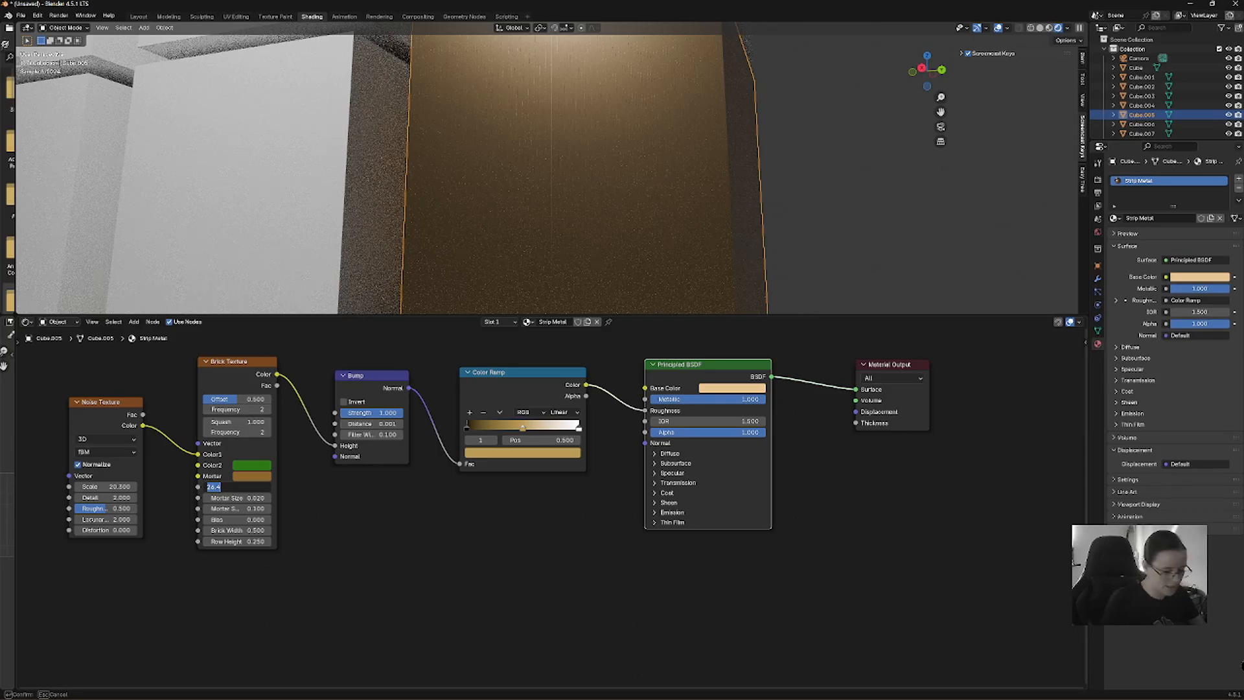
pyautogui.write('0')
pyautogui.press('Return')
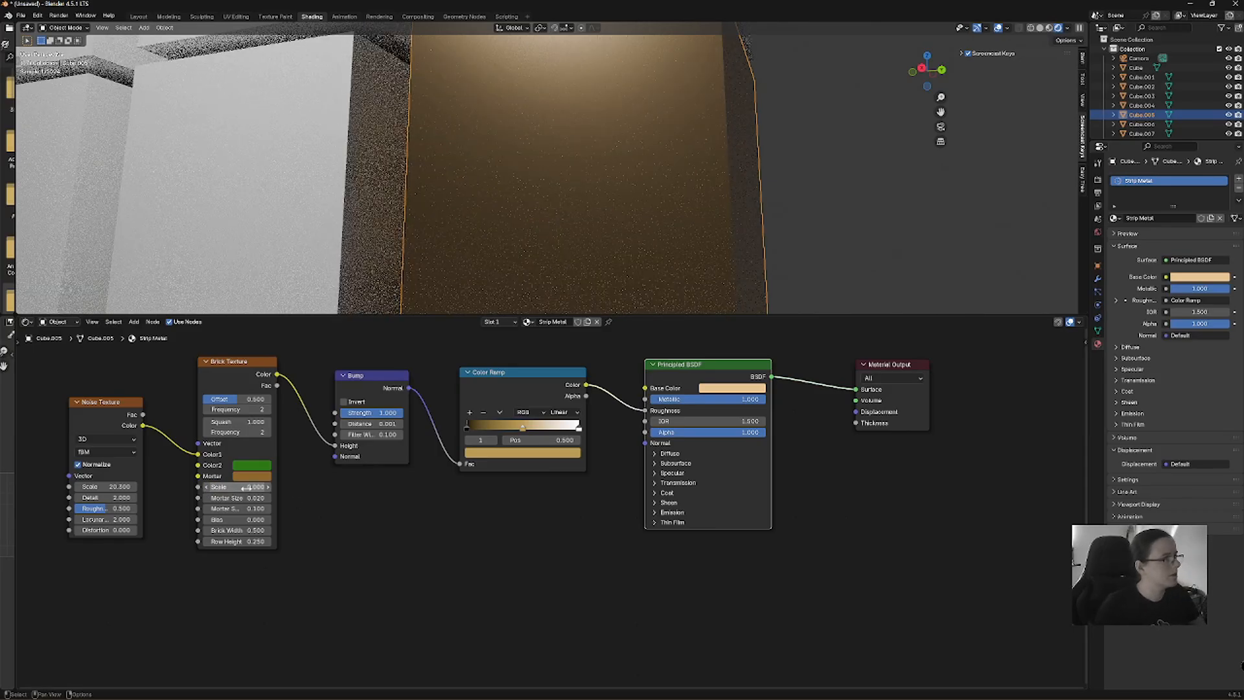
pyautogui.moveTo(233, 487); pyautogui.dragTo(266, 487)
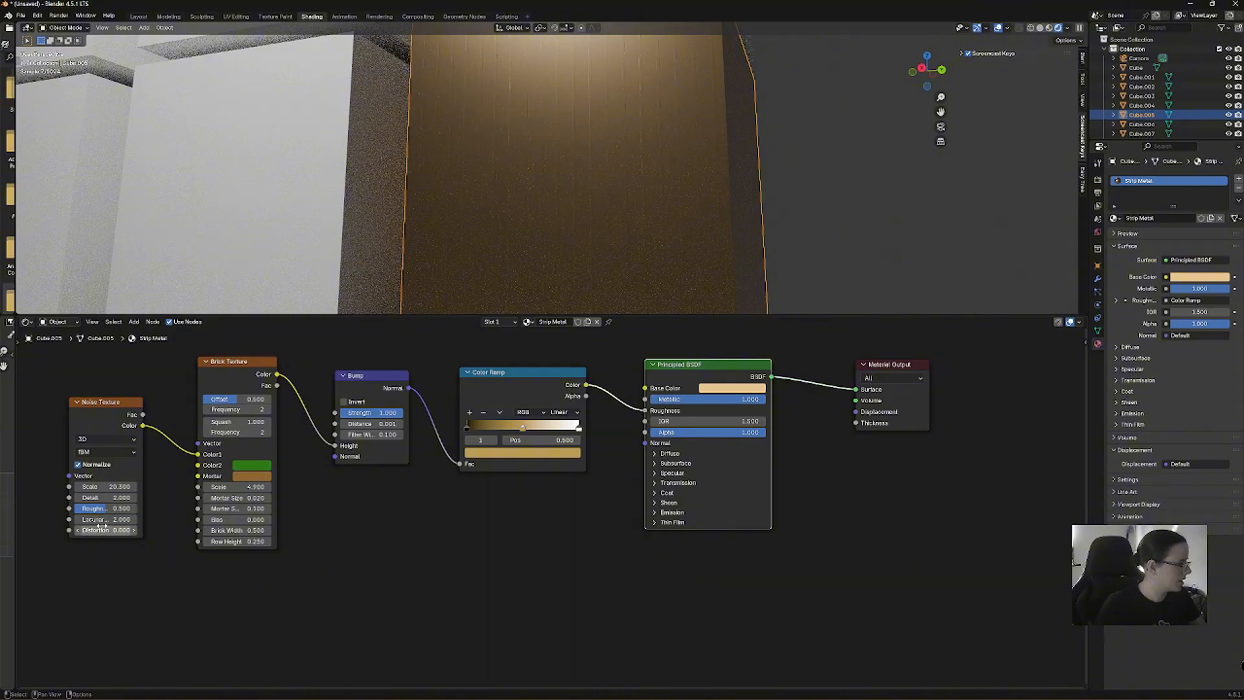
# Increase the Noise Texture's Distortion to 22.8 and its Scale to about 48.4.
pyautogui.moveTo(107, 530)
pyautogui.mouseDown()
pyautogui.moveTo(132, 530)
pyautogui.moveTo(117, 530)
pyautogui.mouseUp()
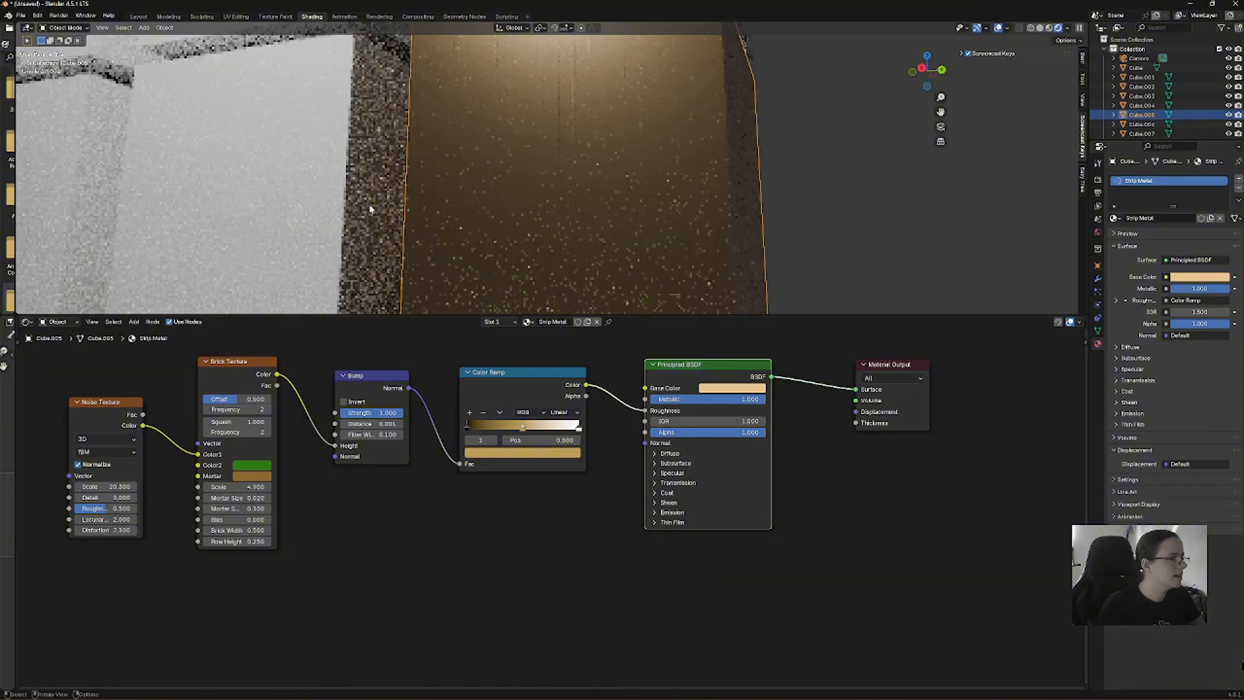
pyautogui.scroll(2, 615, 84)
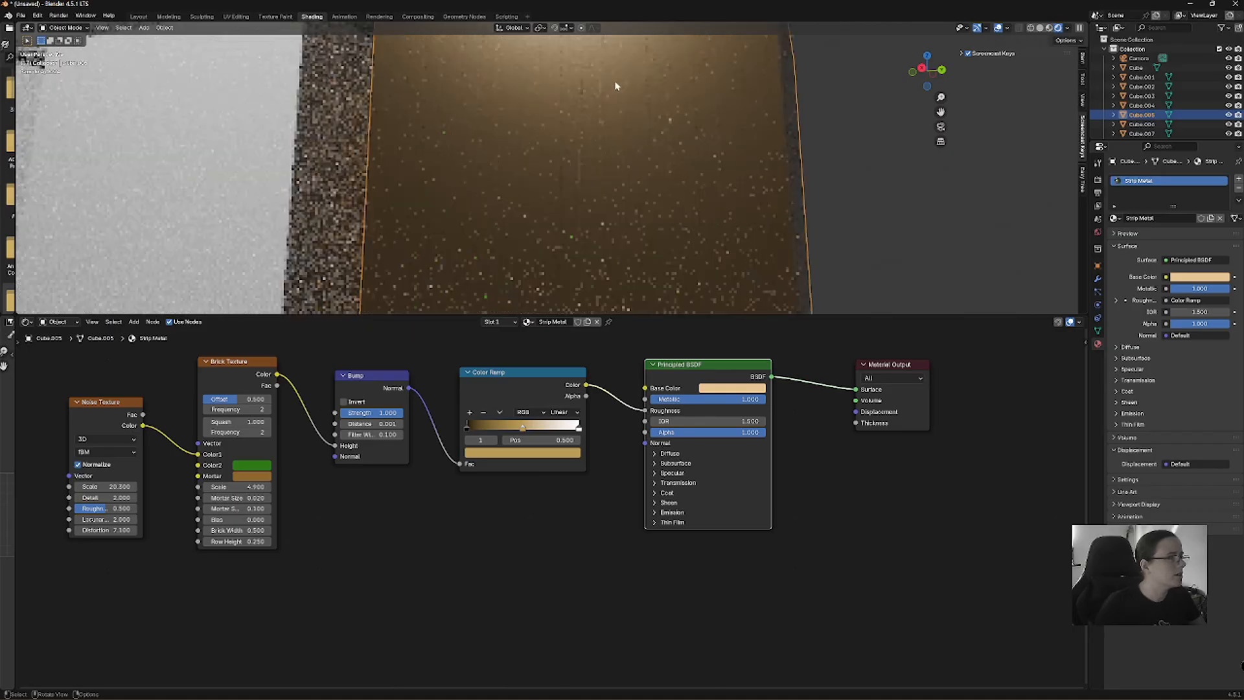
pyautogui.moveTo(672, 83); pyautogui.dragTo(594, 172, button='middle')
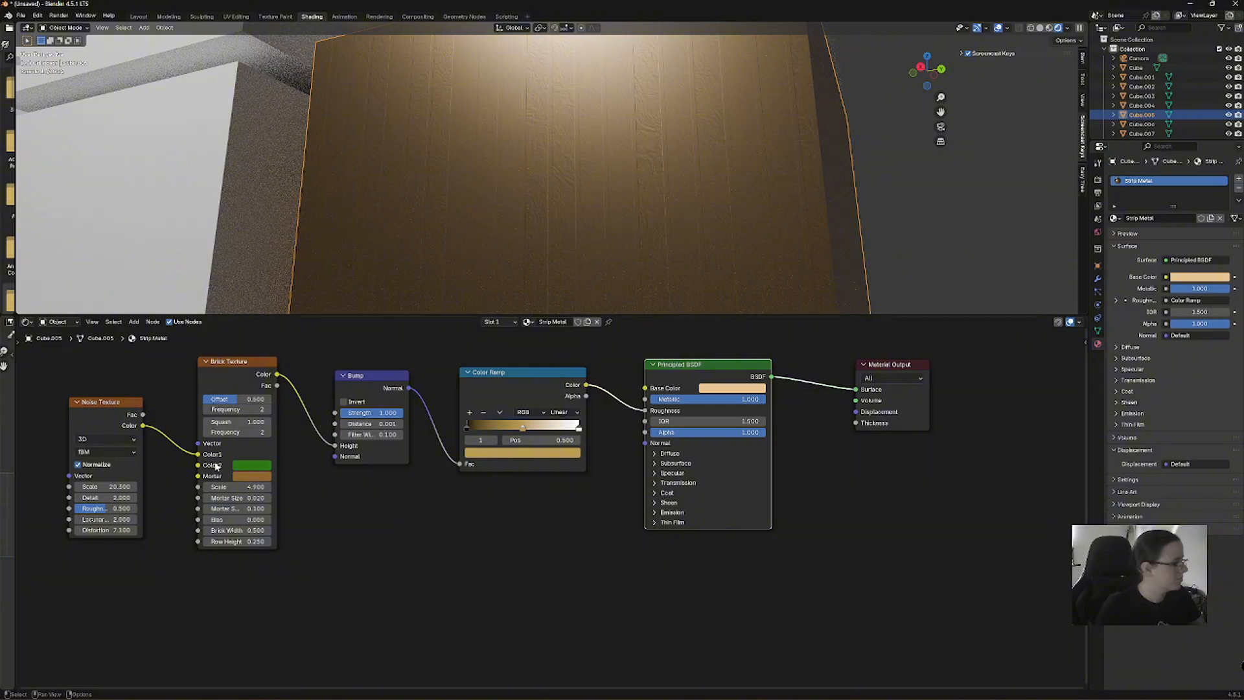
pyautogui.moveTo(104, 530); pyautogui.dragTo(113, 530)
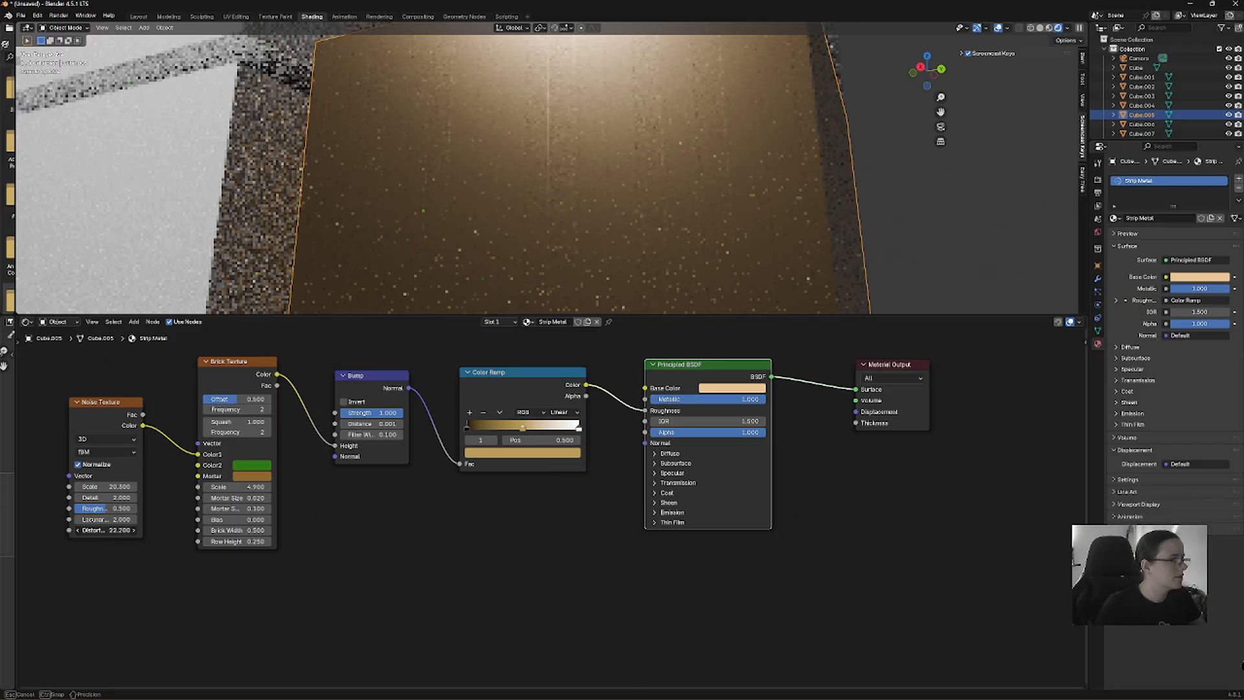
pyautogui.moveTo(114, 530); pyautogui.dragTo(115, 530)
pyautogui.moveTo(107, 486); pyautogui.dragTo(136, 486)
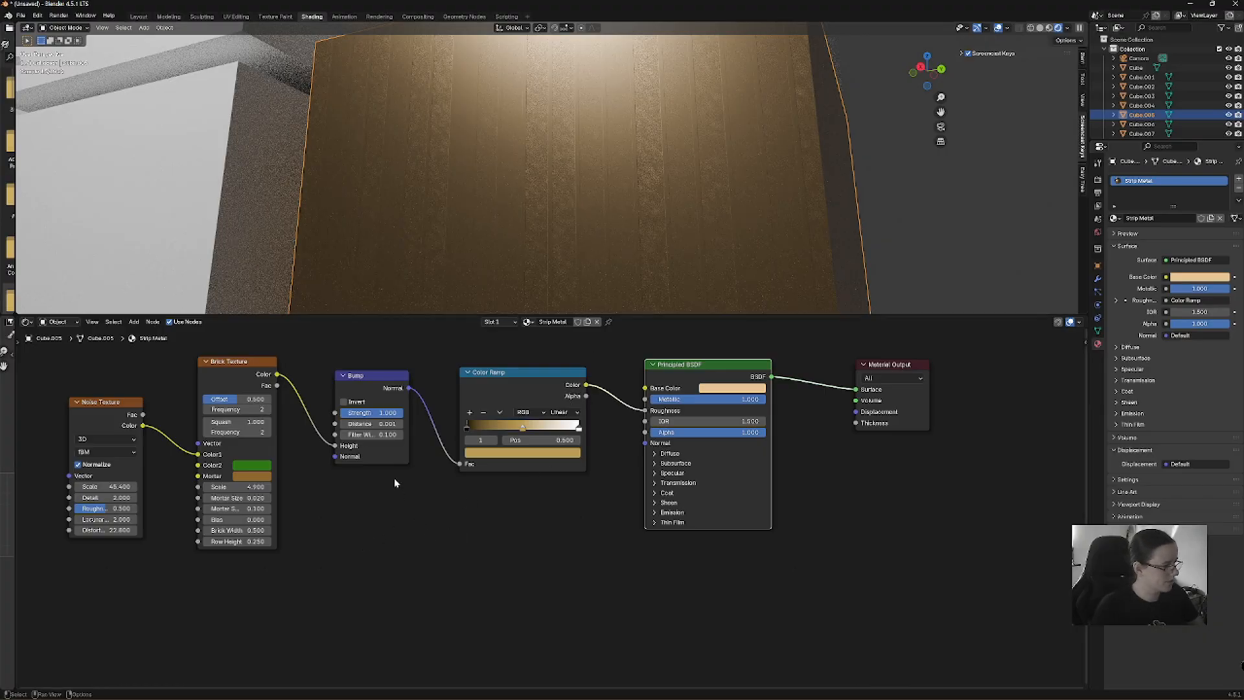
# Set the Bump node's Distance to about 20.2 and the Brick Texture's Scale to 14.6, checking the pattern on the cube.
pyautogui.moveTo(372, 423)
pyautogui.mouseDown()
pyautogui.moveTo(395, 423)
pyautogui.moveTo(373, 420)
pyautogui.mouseUp()
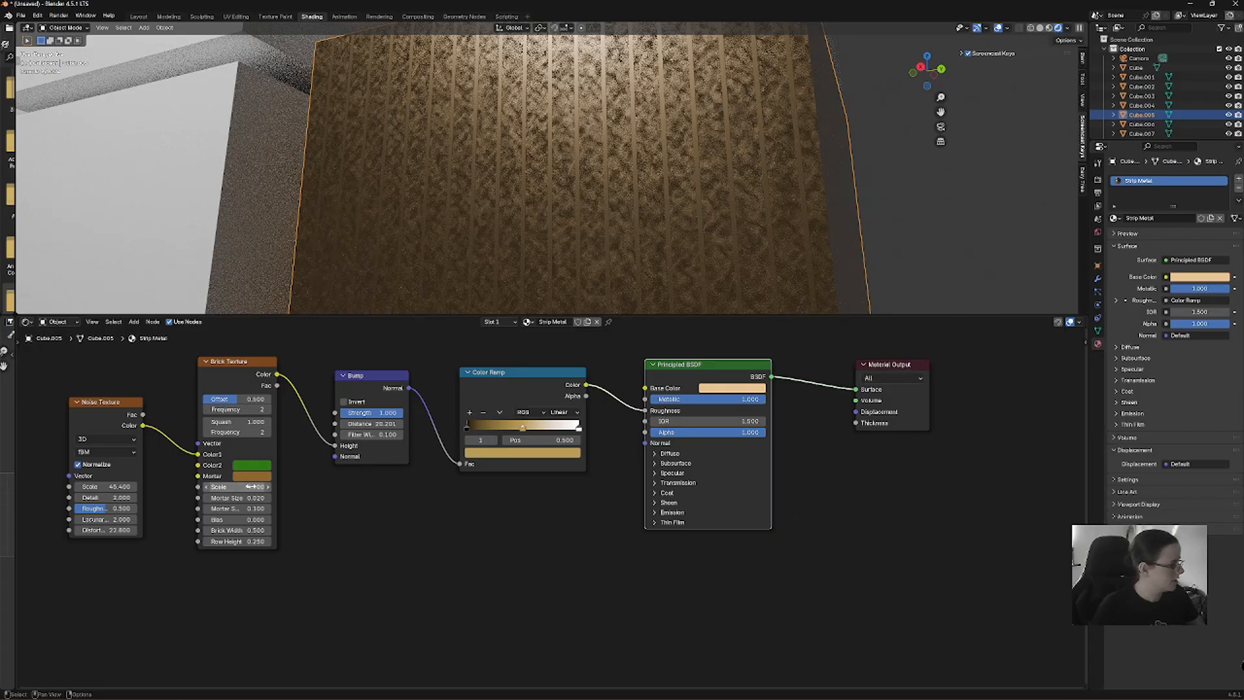
pyautogui.moveTo(243, 486)
pyautogui.mouseDown()
pyautogui.moveTo(130, 487)
pyautogui.moveTo(597, 486)
pyautogui.moveTo(250, 486)
pyautogui.mouseUp()
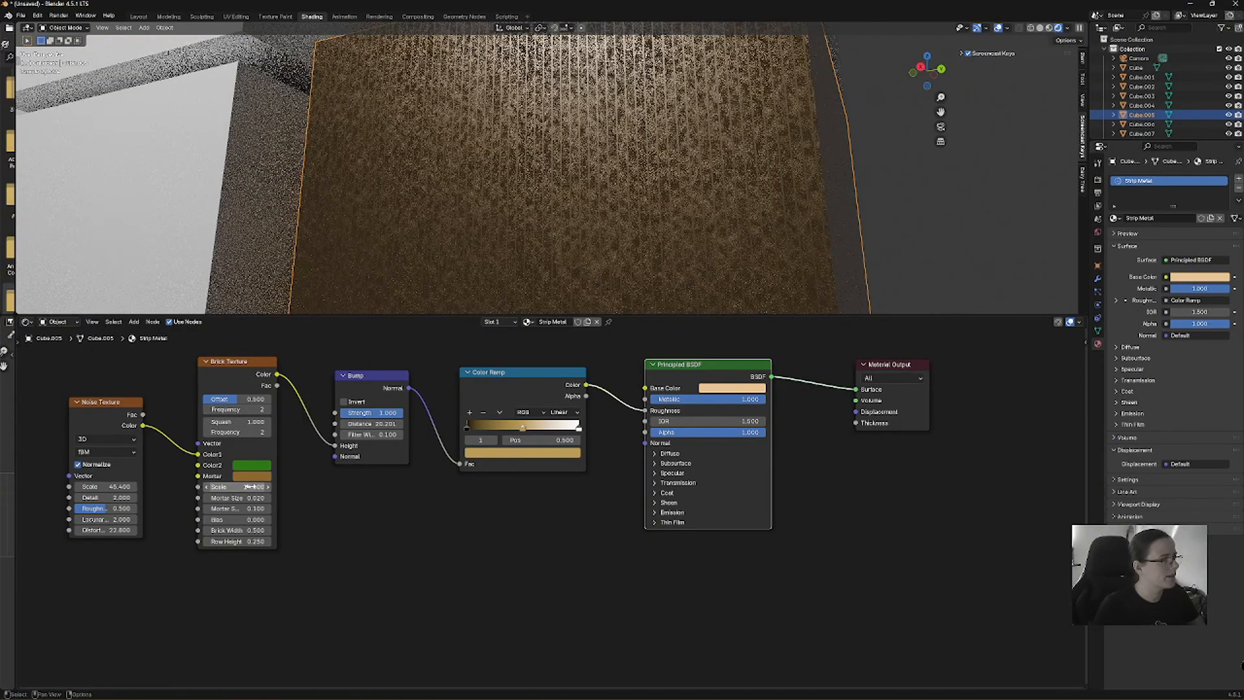
pyautogui.scroll(-8, 602, 195)
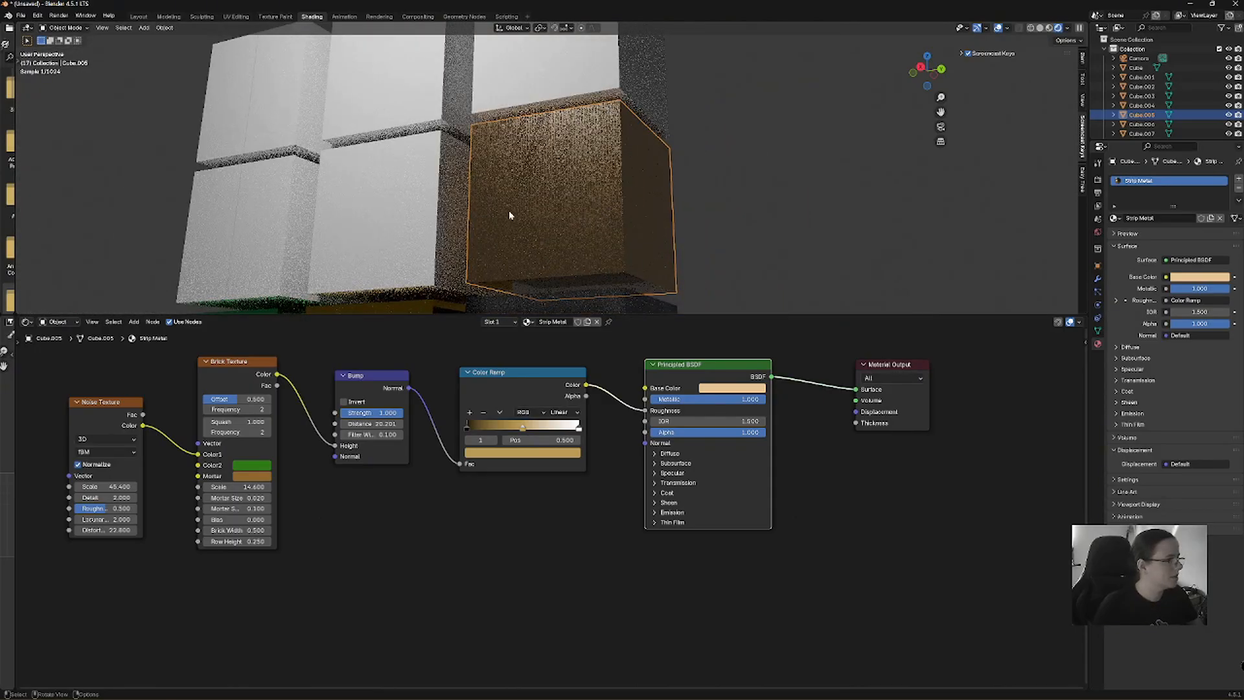
pyautogui.moveTo(509, 215); pyautogui.dragTo(606, 225, button='middle')
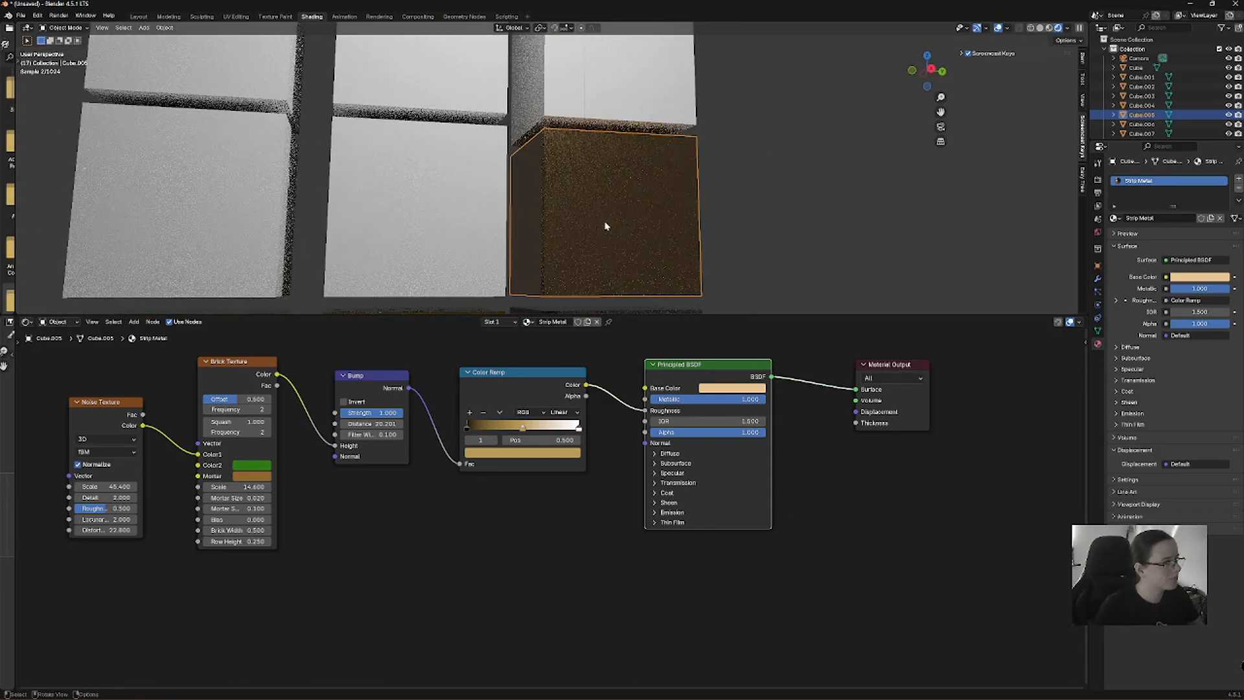
pyautogui.scroll(5, 605, 226)
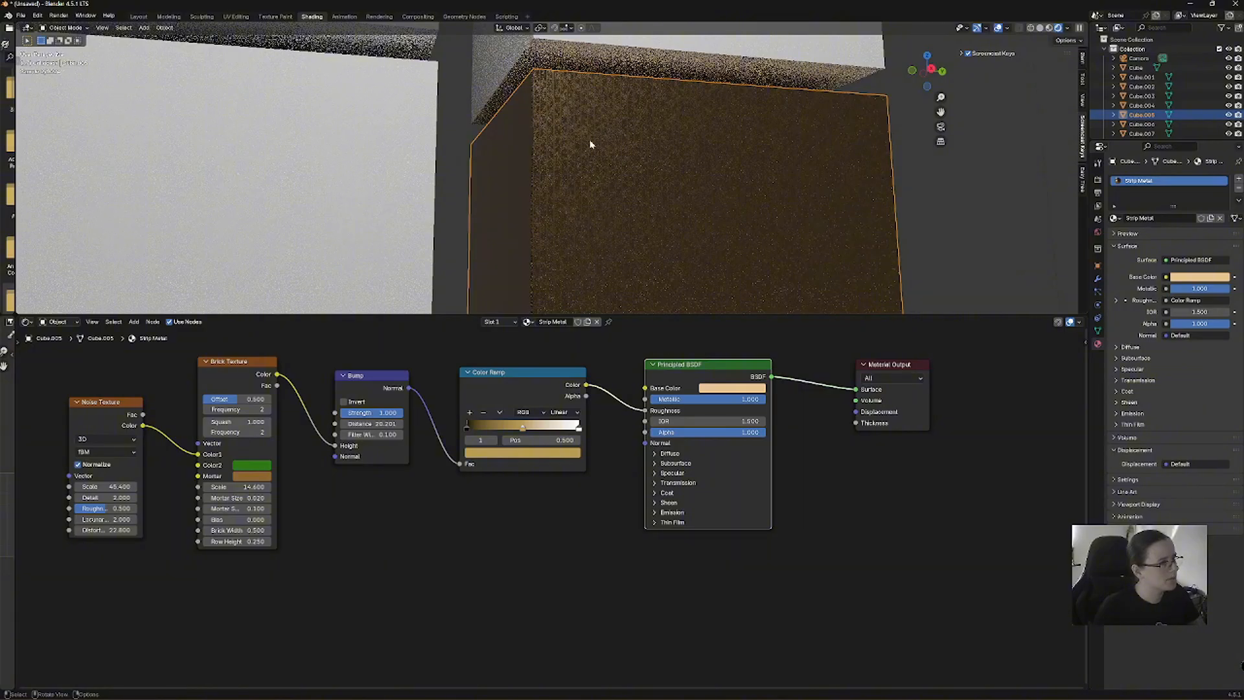
pyautogui.scroll(-5, 625, 139)
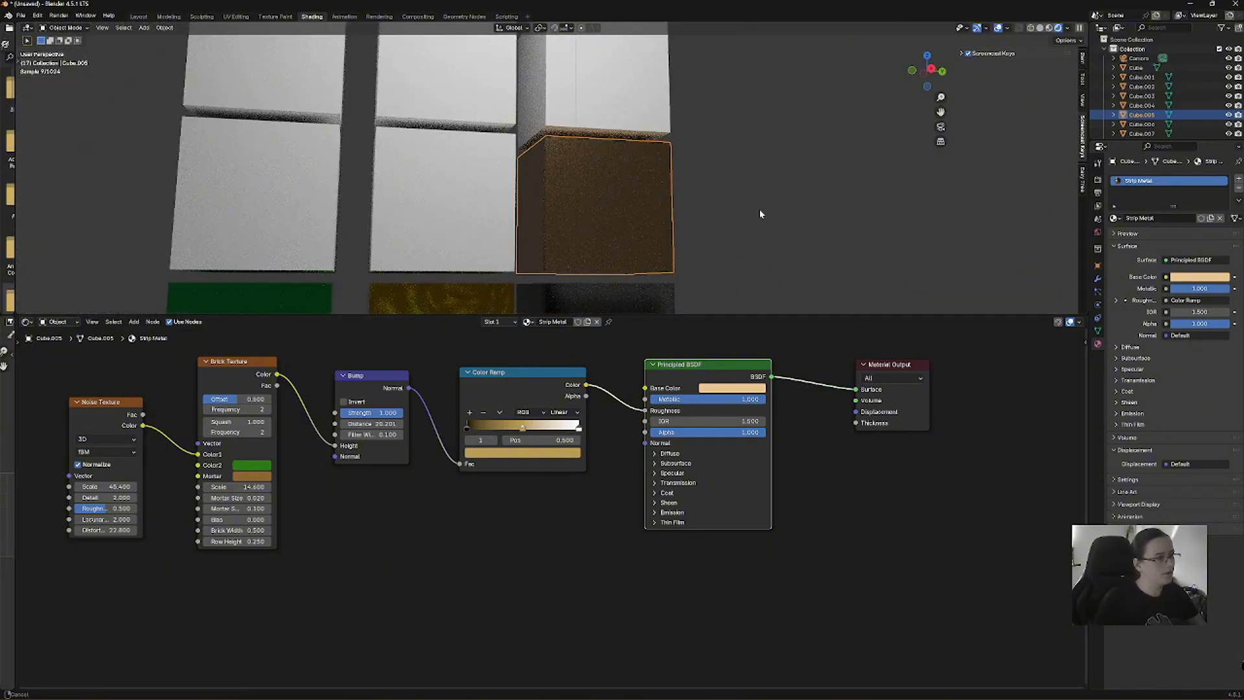
# Switch the viewport to Material Preview and move the green sphere about 2.6 m along the global Y axis.
pyautogui.moveTo(761, 214); pyautogui.dragTo(1037, 56, button='middle')
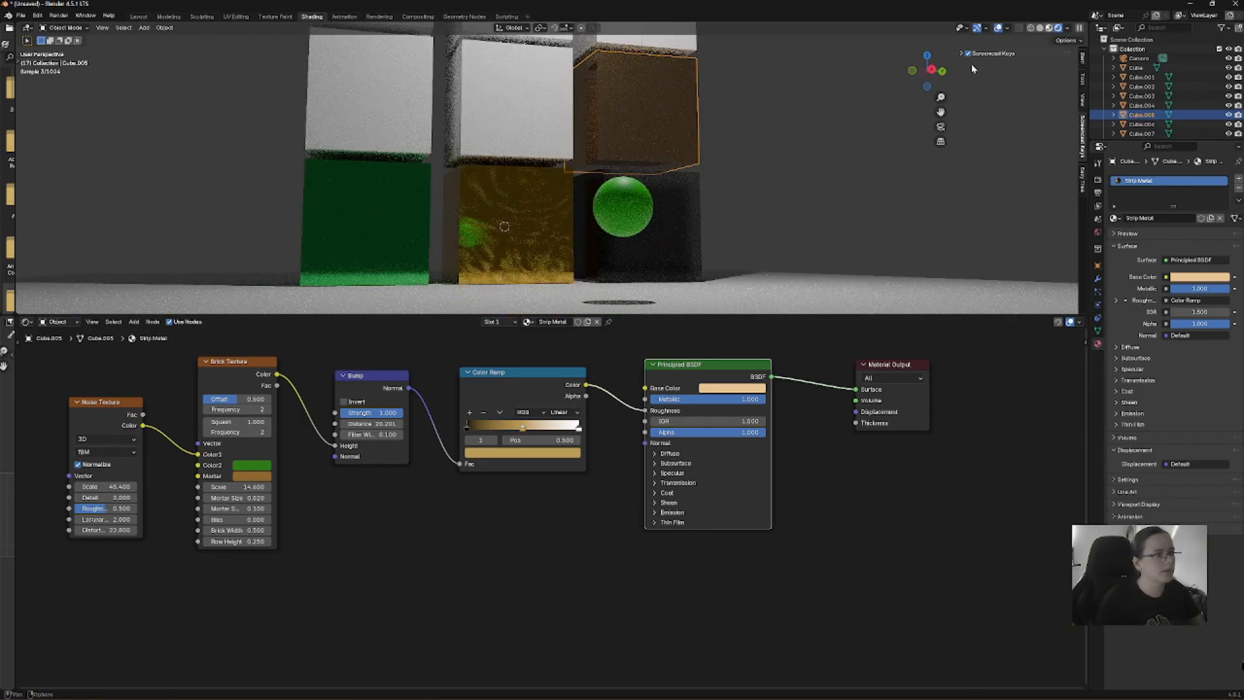
pyautogui.click(1049, 28)
pyautogui.scroll(-4, 750, 152)
pyautogui.moveTo(689, 149); pyautogui.dragTo(670, 222, button='middle')
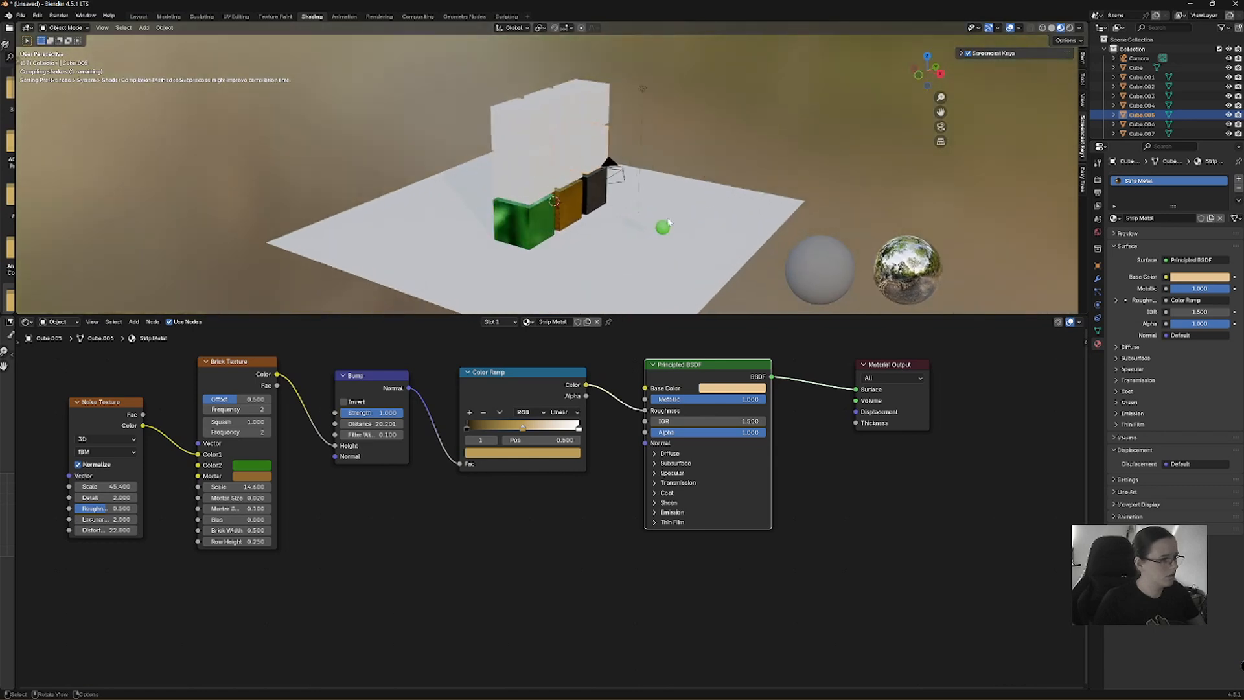
pyautogui.click(663, 228)
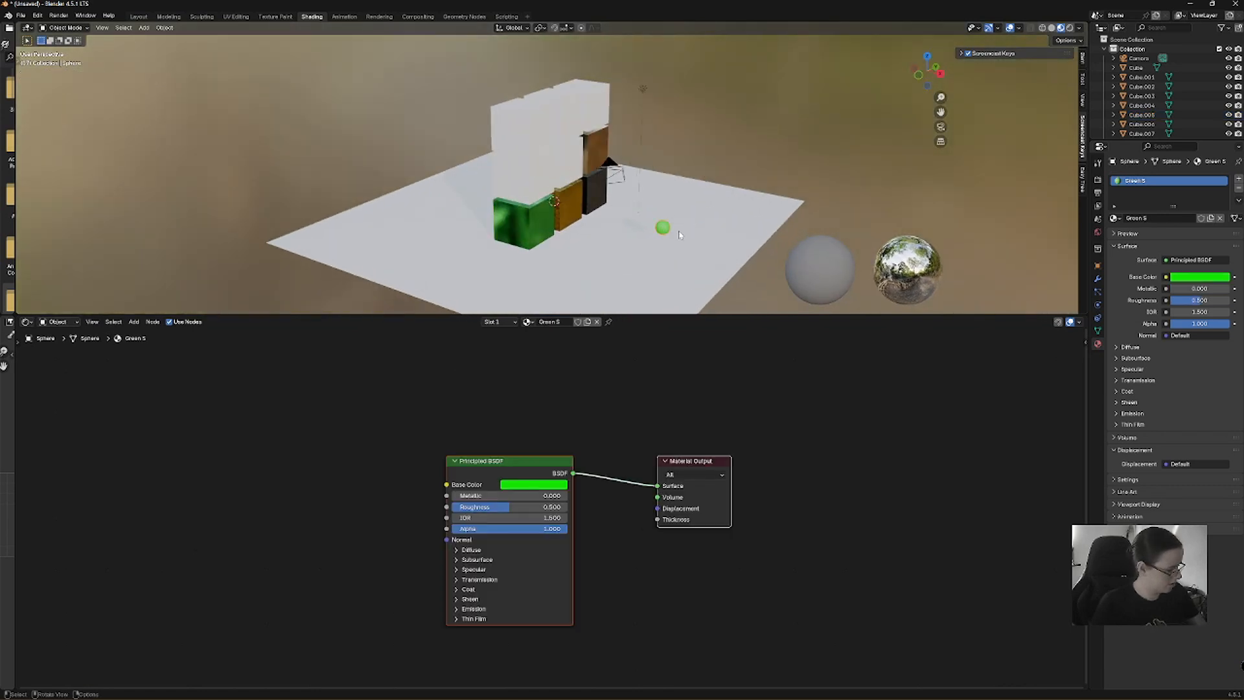
pyautogui.press('g')
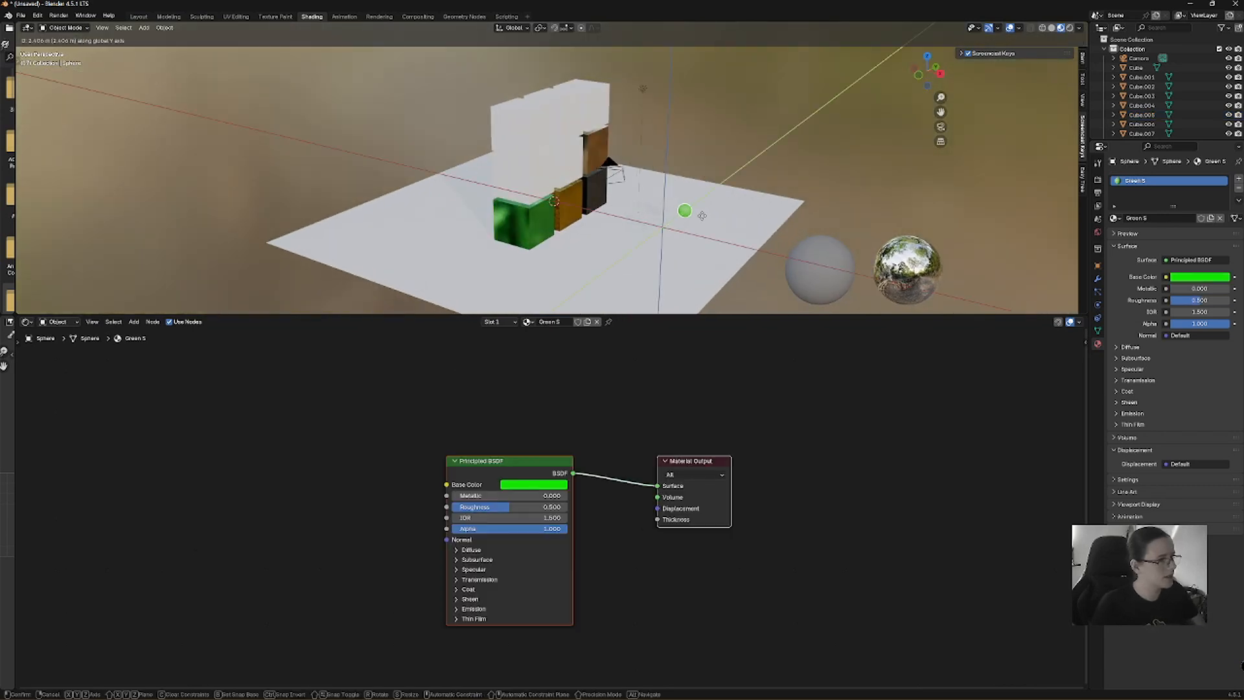
pyautogui.click(702, 220)
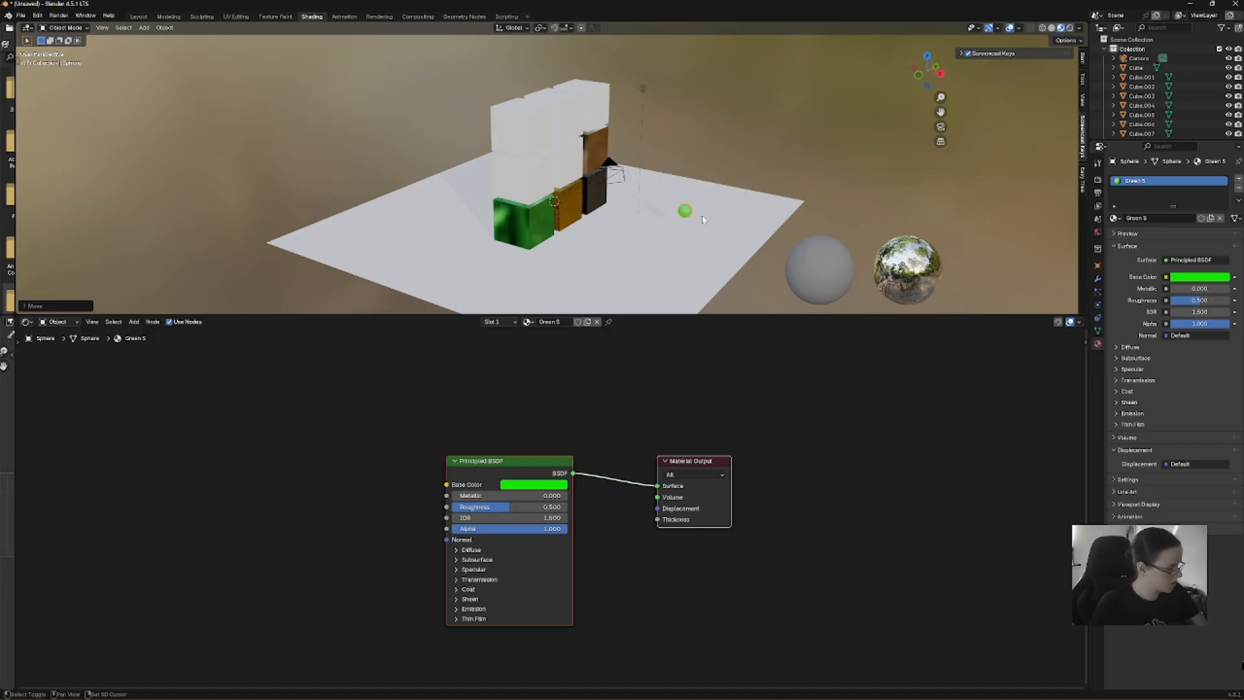
# Duplicate the green sphere and position the copy in front of the green cube's column.
pyautogui.hotkey('shift', 'd')
pyautogui.click(651, 263)
pyautogui.moveTo(651, 263); pyautogui.dragTo(477, 232, button='middle')
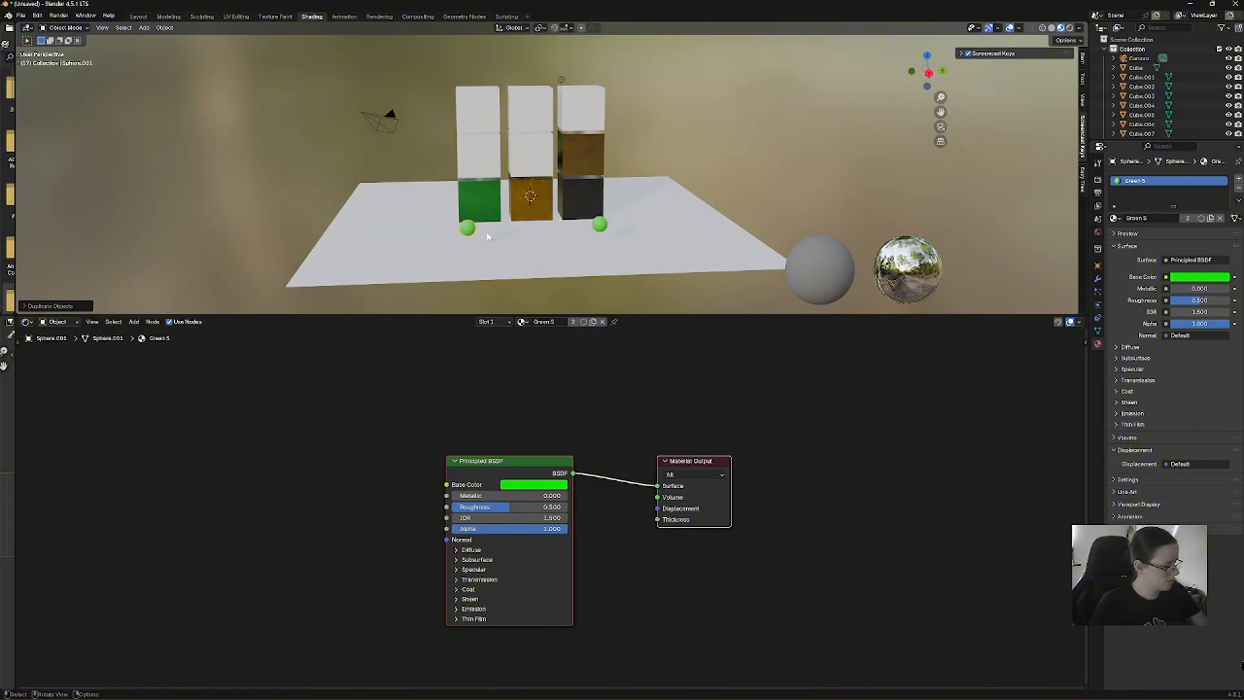
pyautogui.press('g')
pyautogui.click(499, 237)
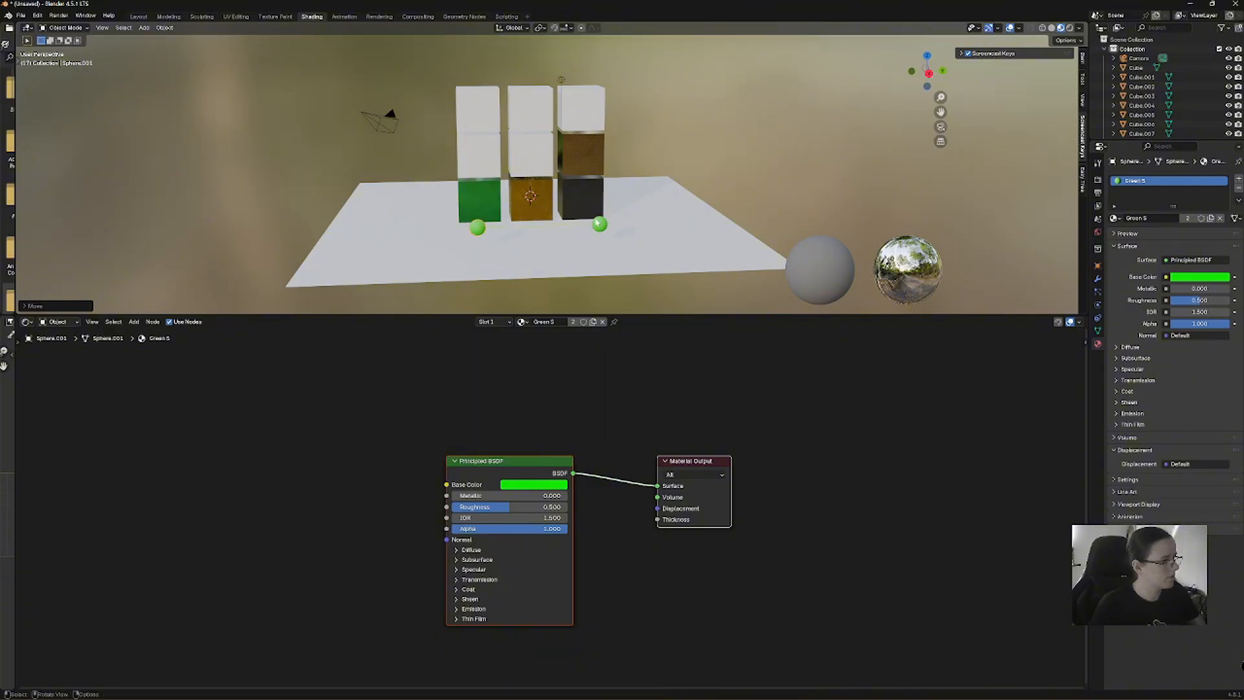
# Shift the original green sphere along the Y axis toward the middle of the wall, in front of the black cube.
pyautogui.click(602, 226)
pyautogui.press('g')
pyautogui.press('y')
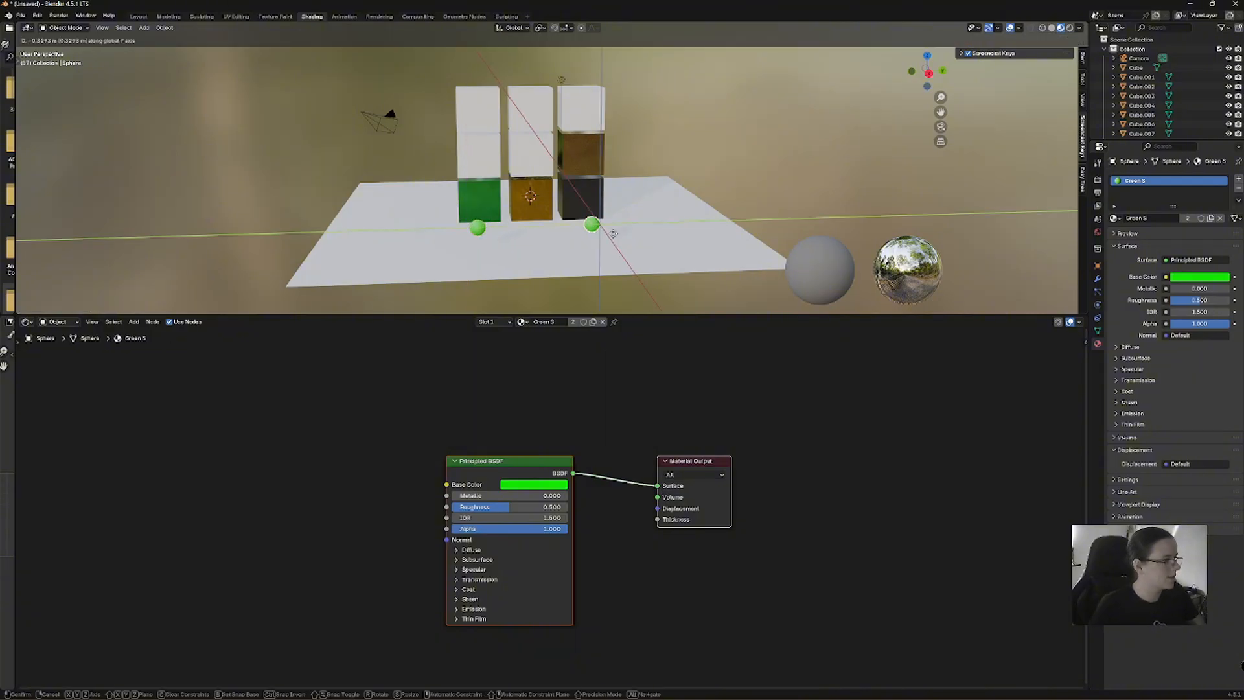
pyautogui.click(612, 240)
# Duplicate the pair of green spheres upward along Z twice, making one pair for each row of cubes.
pyautogui.keyDown('shift'); pyautogui.click(478, 228); pyautogui.keyUp('shift')
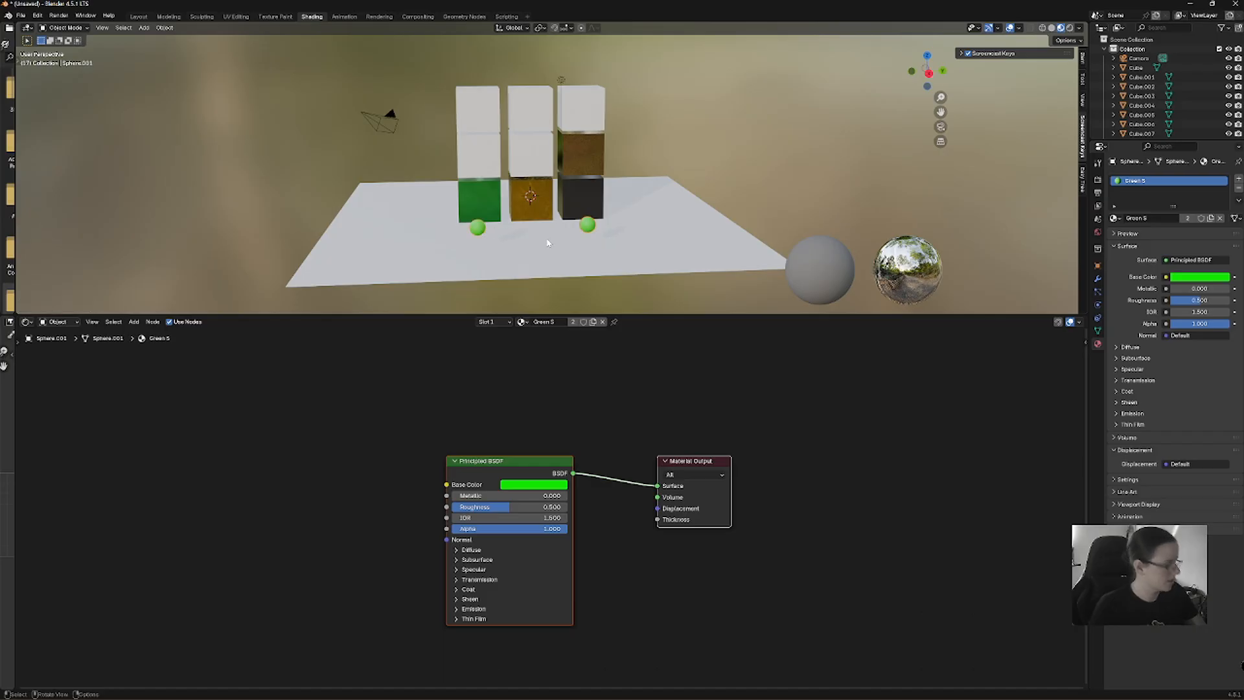
pyautogui.hotkey('shift', 'd')
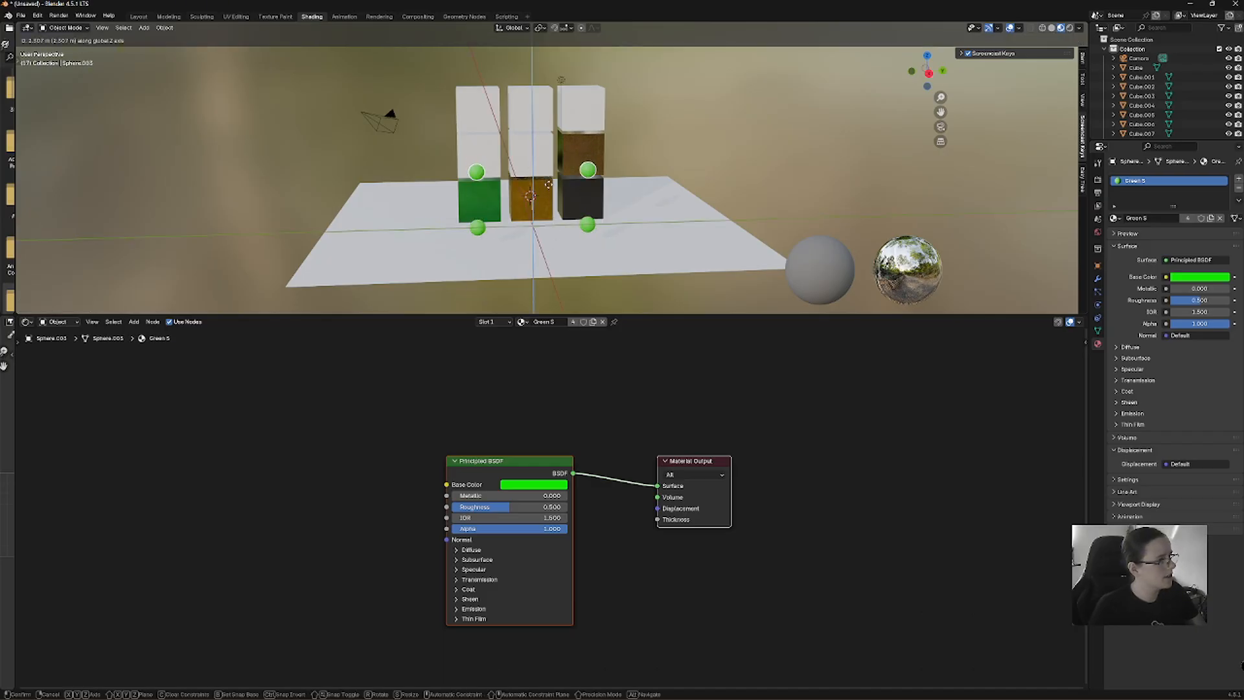
pyautogui.click(549, 187)
pyautogui.hotkey('shift', 'd')
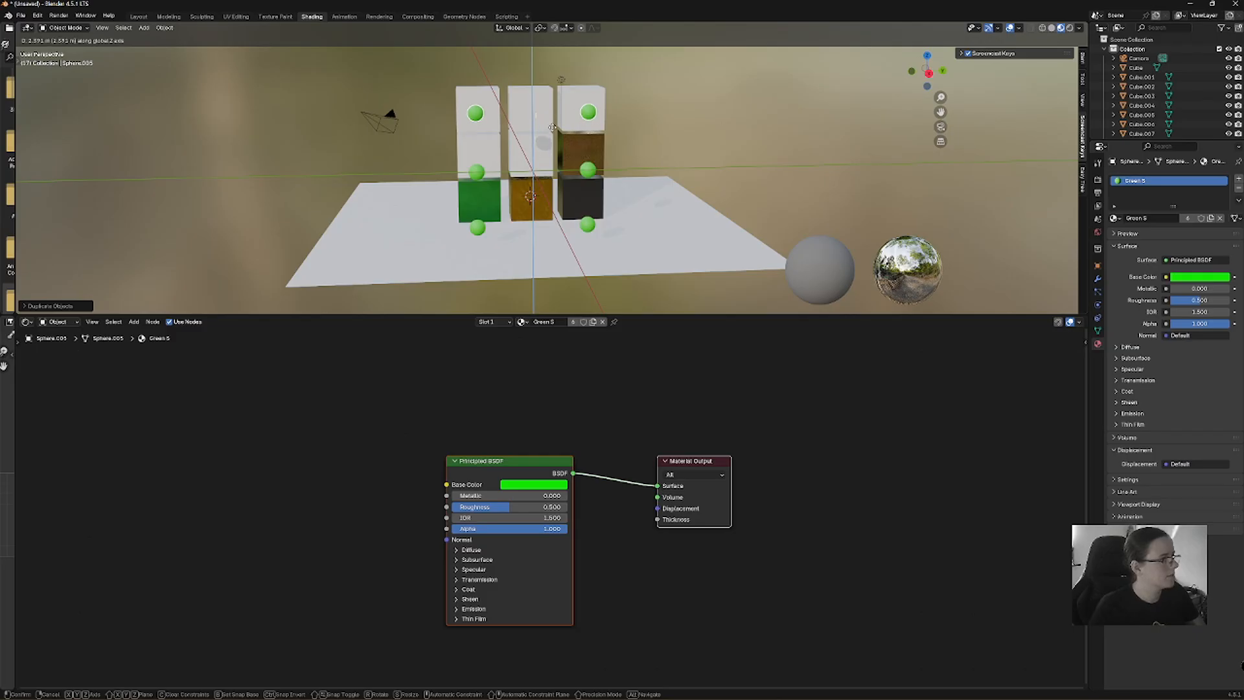
pyautogui.click(548, 158)
# Inspect the cube wall in Rendered shading in the Layout workspace, with a close look at the sphere reflections on the Strip Metal cube.
pyautogui.scroll(2, 548, 158)
pyautogui.scroll(2, 547, 158)
pyautogui.moveTo(547, 161); pyautogui.dragTo(519, 240, button='middle')
pyautogui.click(139, 16)
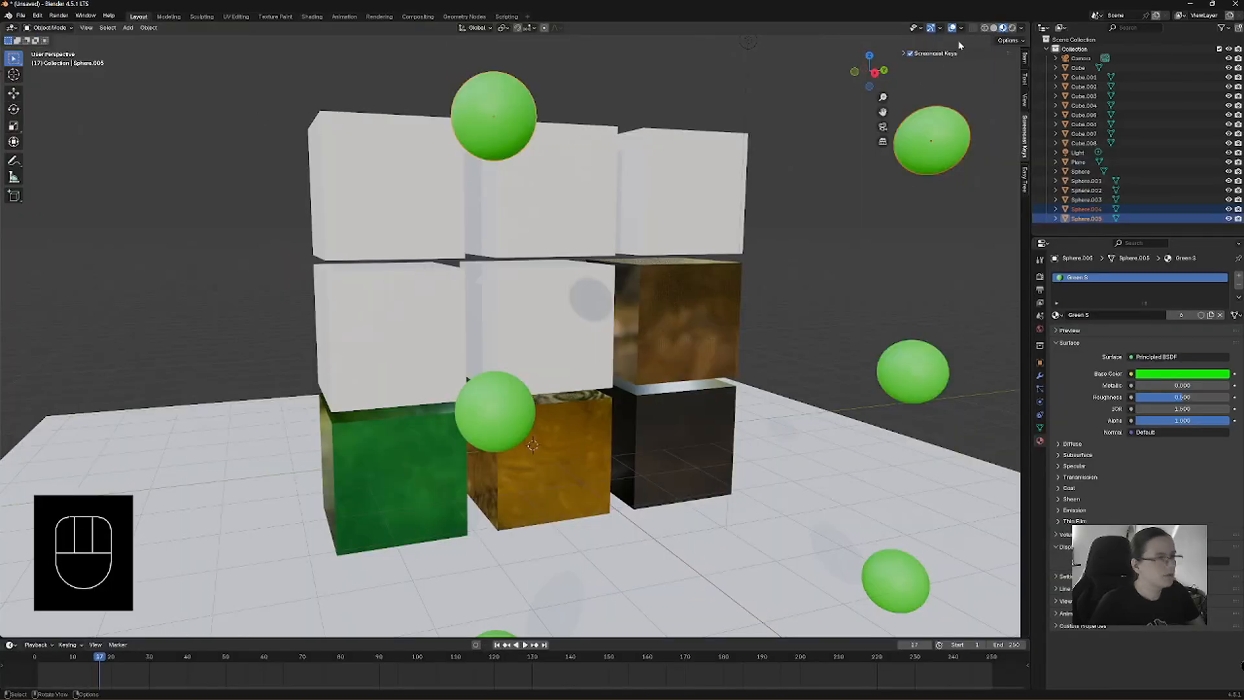
pyautogui.click(1012, 29)
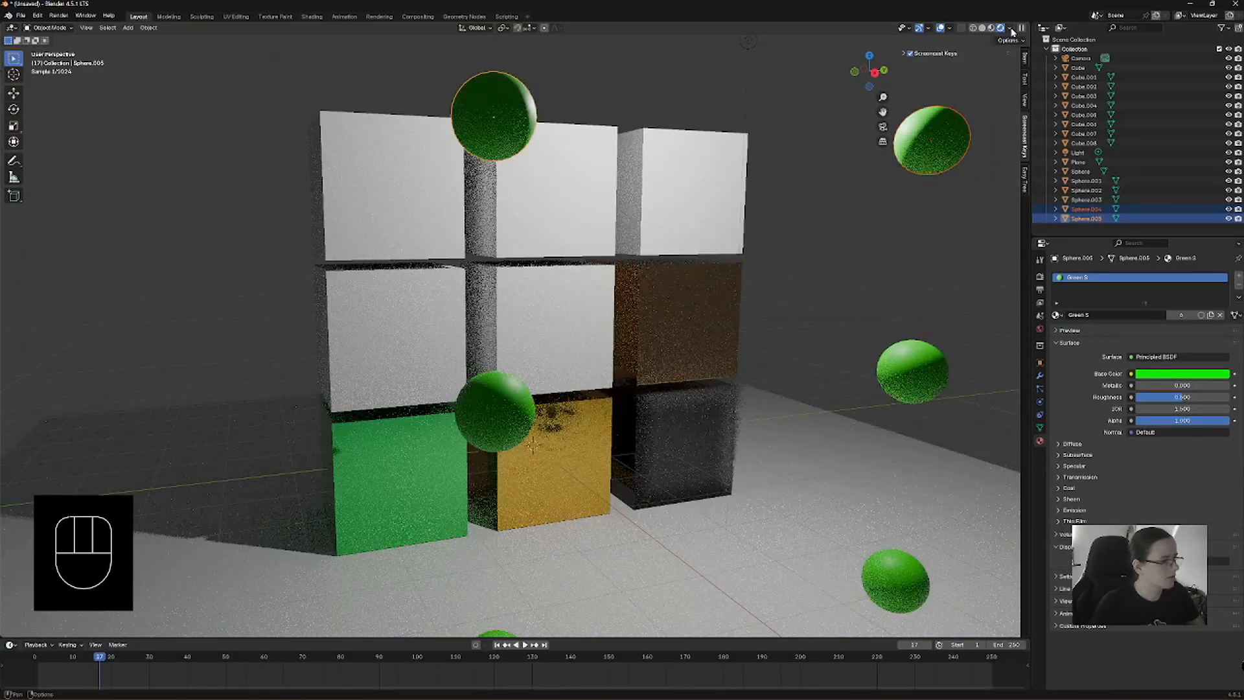
pyautogui.click(826, 349)
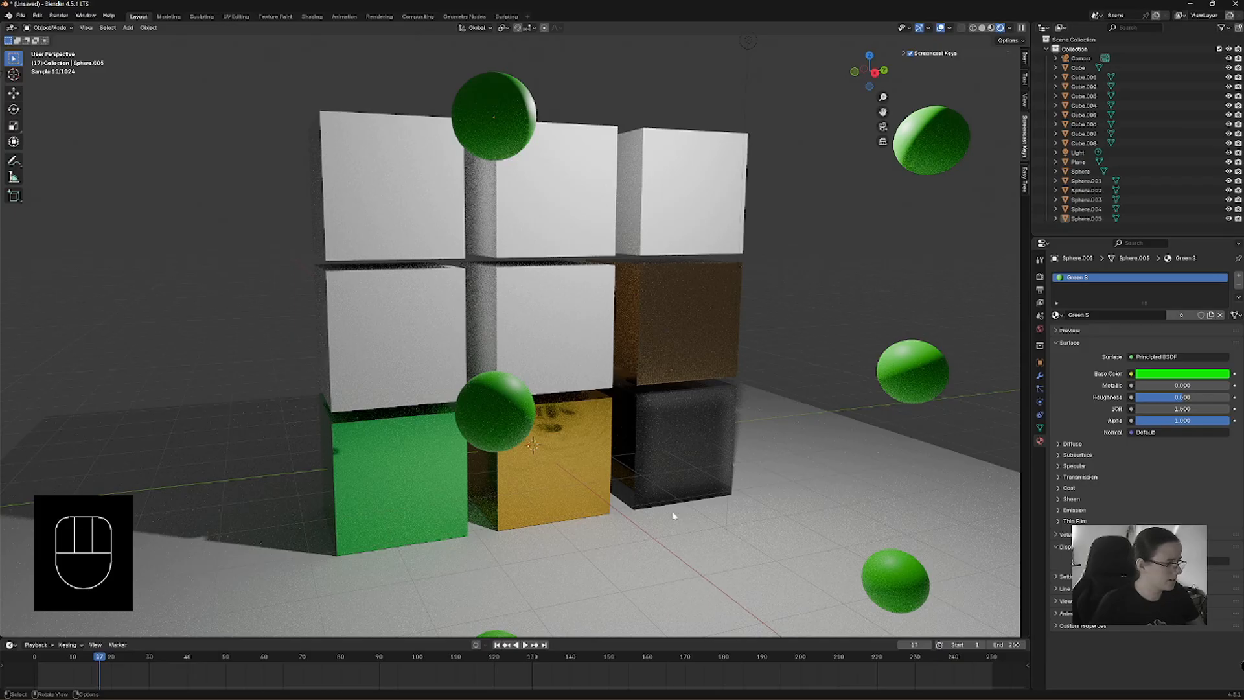
pyautogui.keyDown('shift'); pyautogui.moveTo(603, 480); pyautogui.dragTo(593, 460, button='middle'); pyautogui.keyUp('shift')
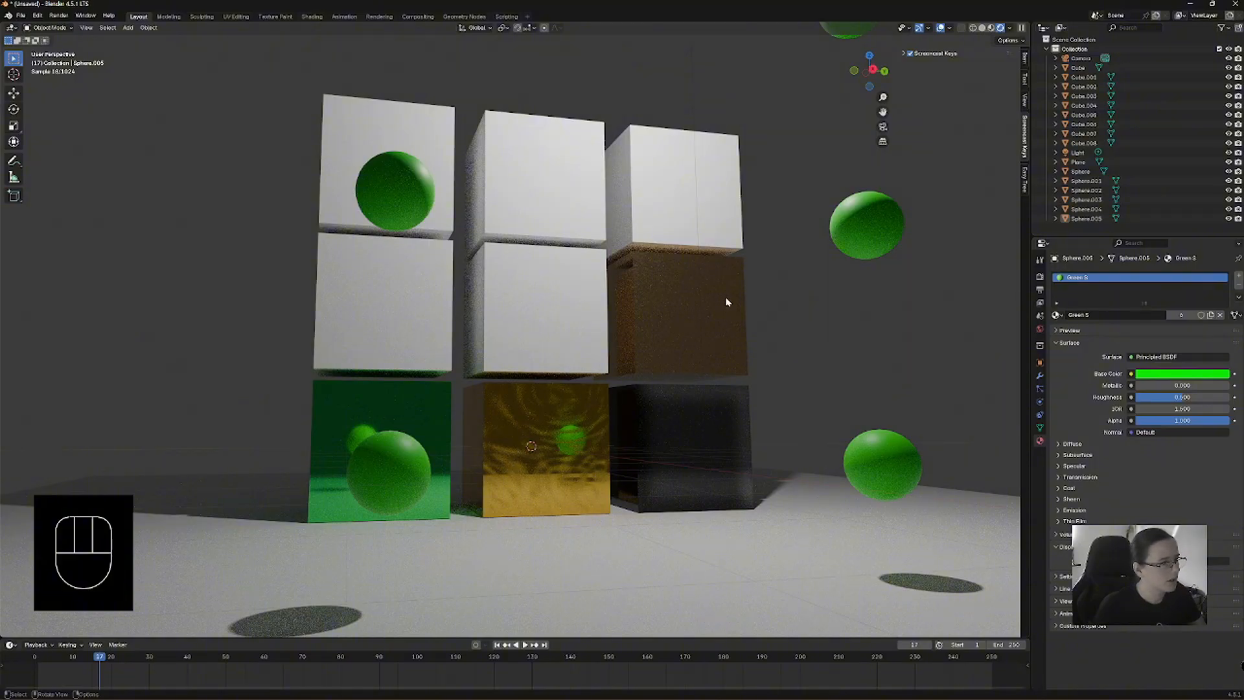
pyautogui.moveTo(727, 302); pyautogui.dragTo(678, 231, button='middle')
pyautogui.scroll(5, 712, 278)
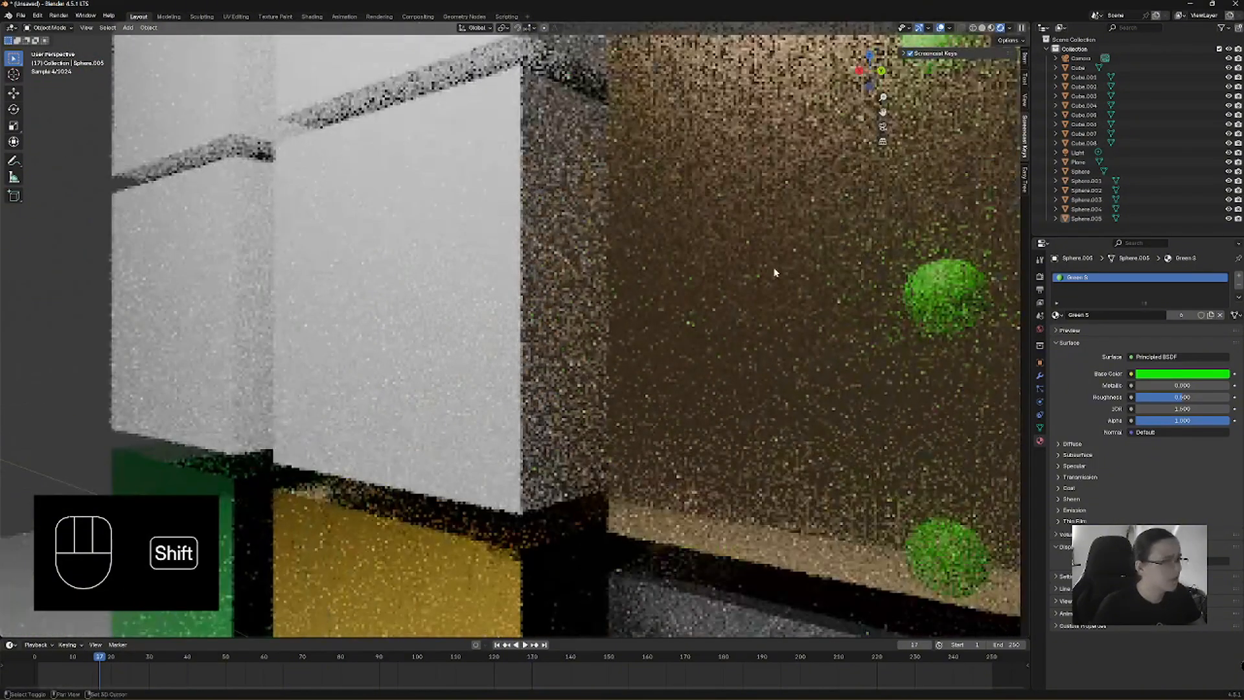
pyautogui.keyDown('shift'); pyautogui.moveTo(775, 273); pyautogui.dragTo(635, 302, button='middle'); pyautogui.keyUp('shift')
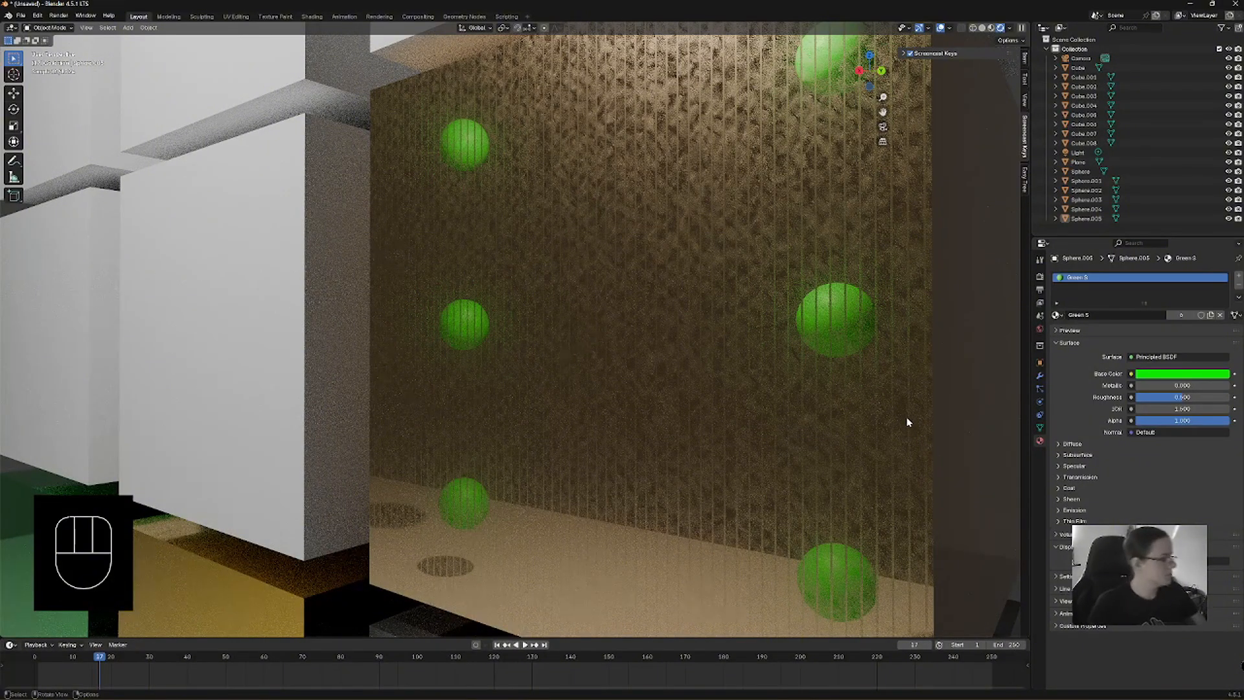
# Examine the Strip Metal cube's surface pattern up close in Material Preview shading.
pyautogui.click(991, 28)
pyautogui.scroll(-4, 447, 337)
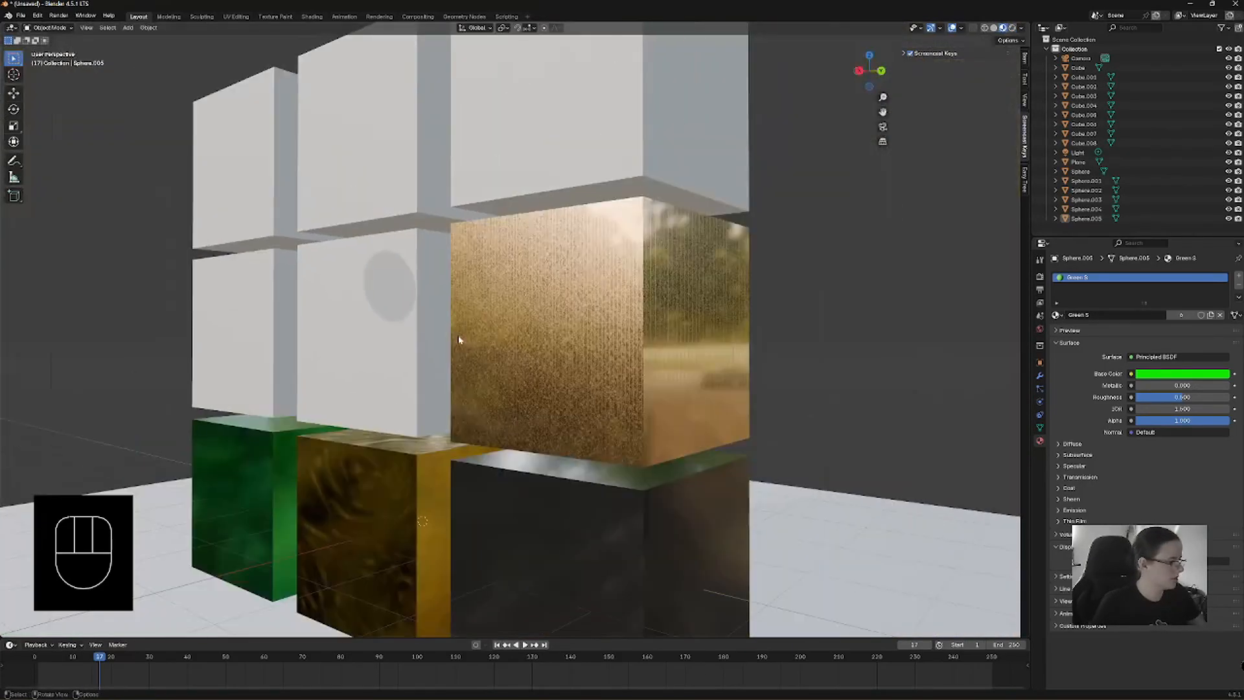
pyautogui.scroll(1, 457, 339)
pyautogui.scroll(2, 648, 291)
pyautogui.keyDown('shift'); pyautogui.moveTo(658, 367); pyautogui.dragTo(880, 441, button='middle'); pyautogui.keyUp('shift')
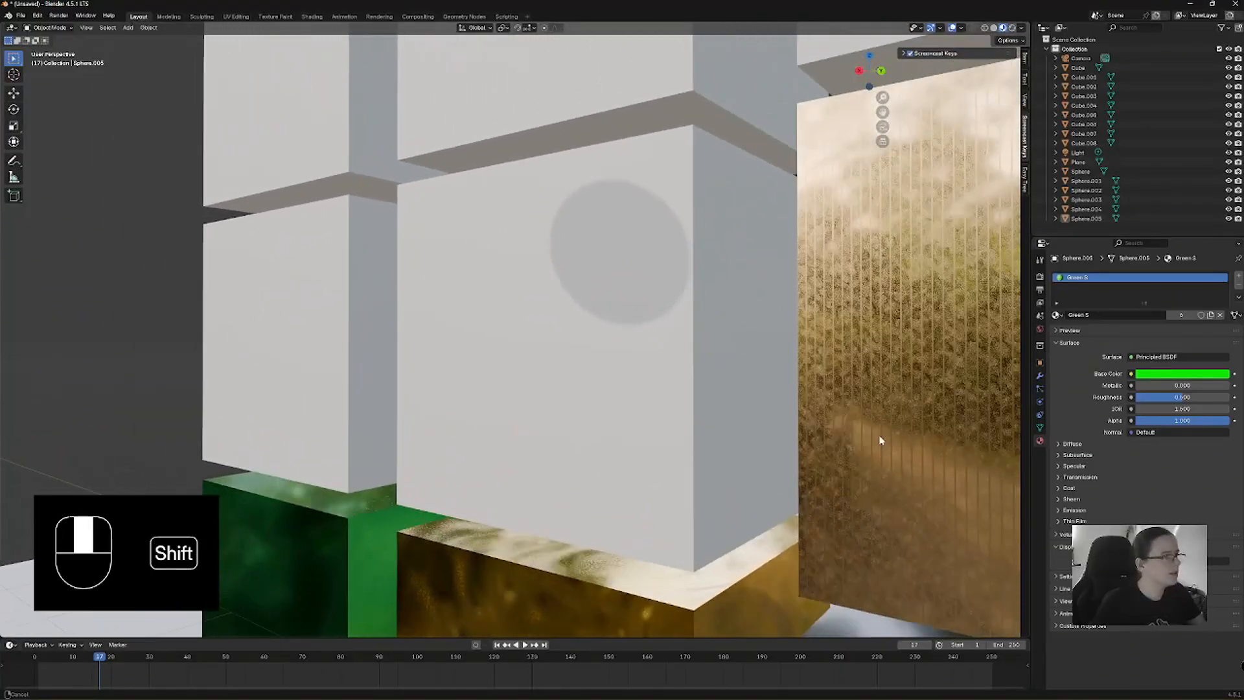
# Return to the Shading workspace, frame the middle row of cubes and make the 3D viewport taller.
pyautogui.click(311, 16)
pyautogui.moveTo(681, 173); pyautogui.dragTo(641, 180, button='middle')
pyautogui.scroll(6, 512, 172)
pyautogui.keyDown('shift'); pyautogui.moveTo(512, 173); pyautogui.dragTo(655, 188, button='middle'); pyautogui.keyUp('shift')
pyautogui.scroll(2, 634, 185)
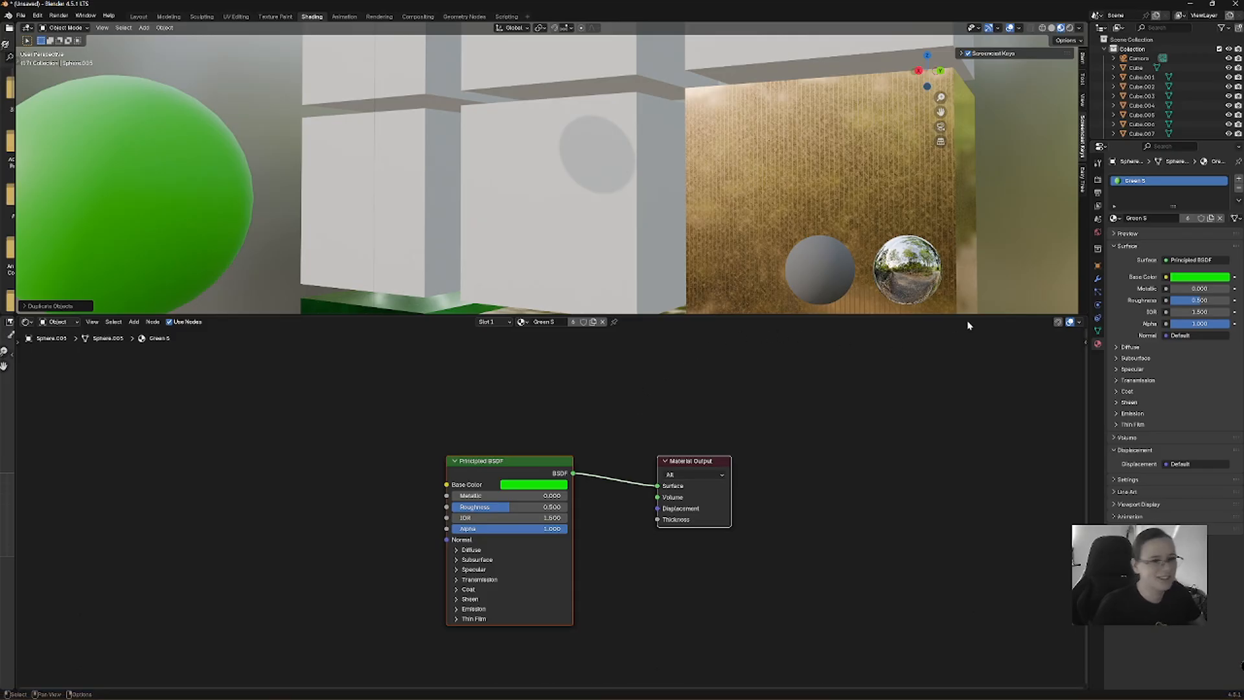
pyautogui.moveTo(727, 315); pyautogui.dragTo(736, 393)
# Create a new material named Pattern on the wall's centre cube and shift its nodes aside to make room.
pyautogui.click(582, 244)
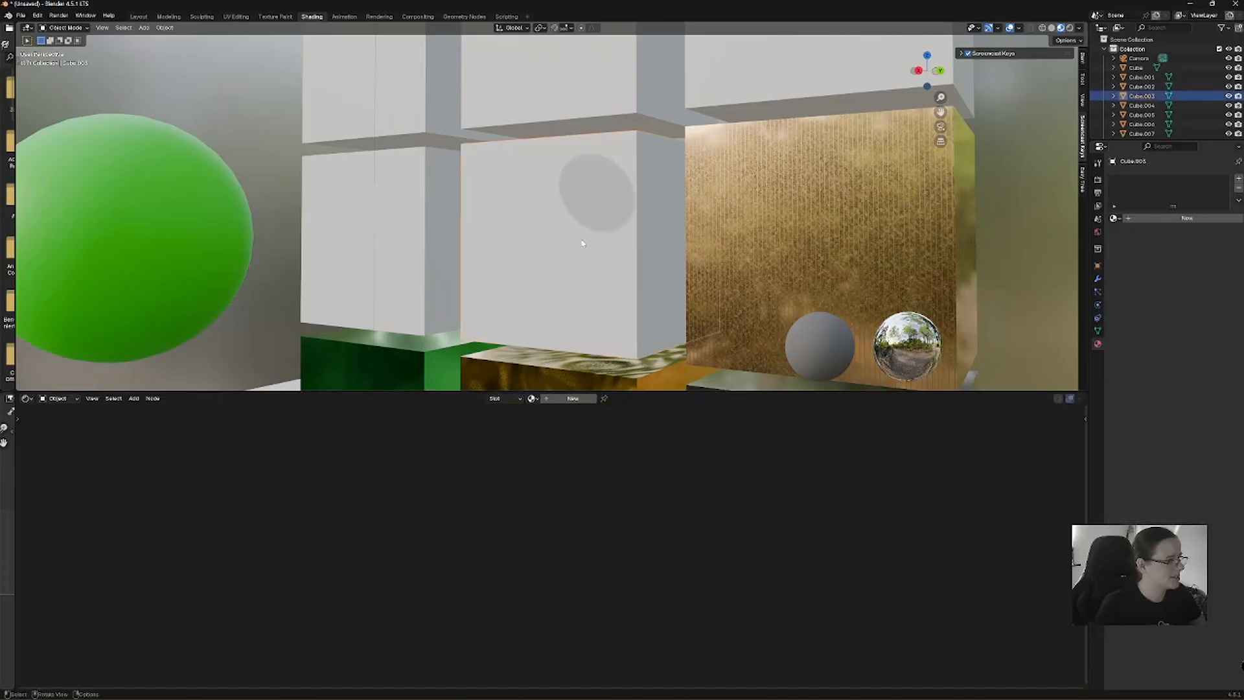
pyautogui.click(573, 398)
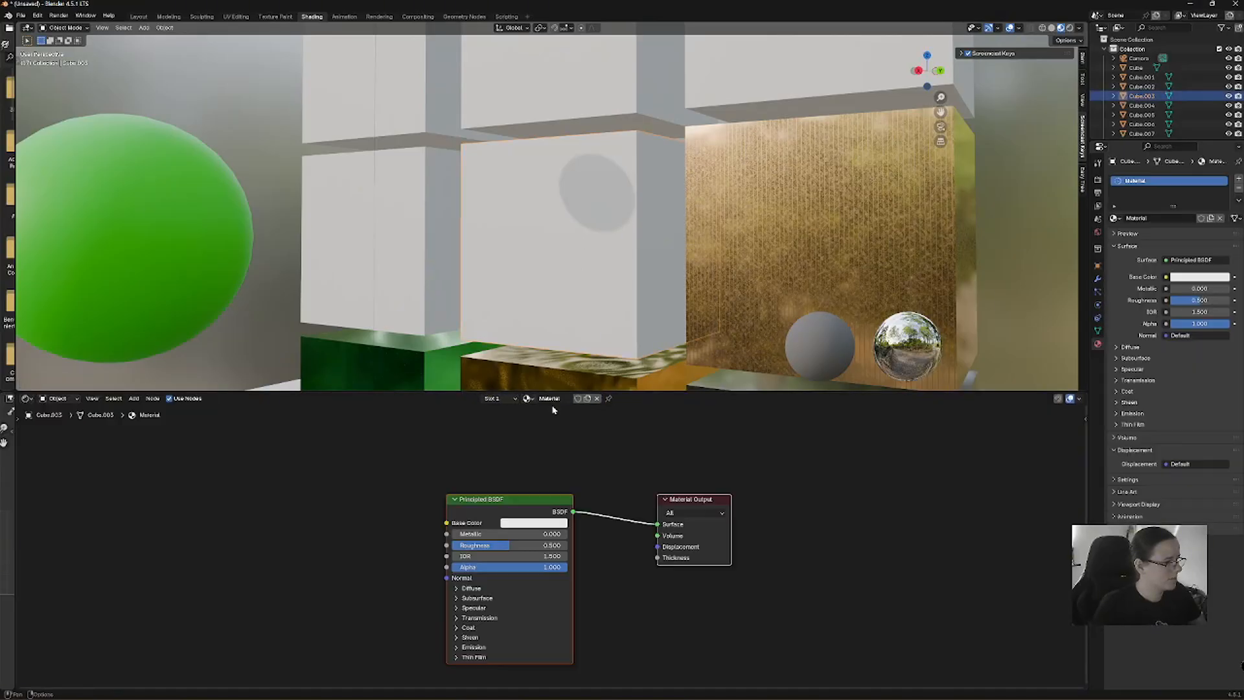
pyautogui.doubleClick(549, 398)
pyautogui.write('r')
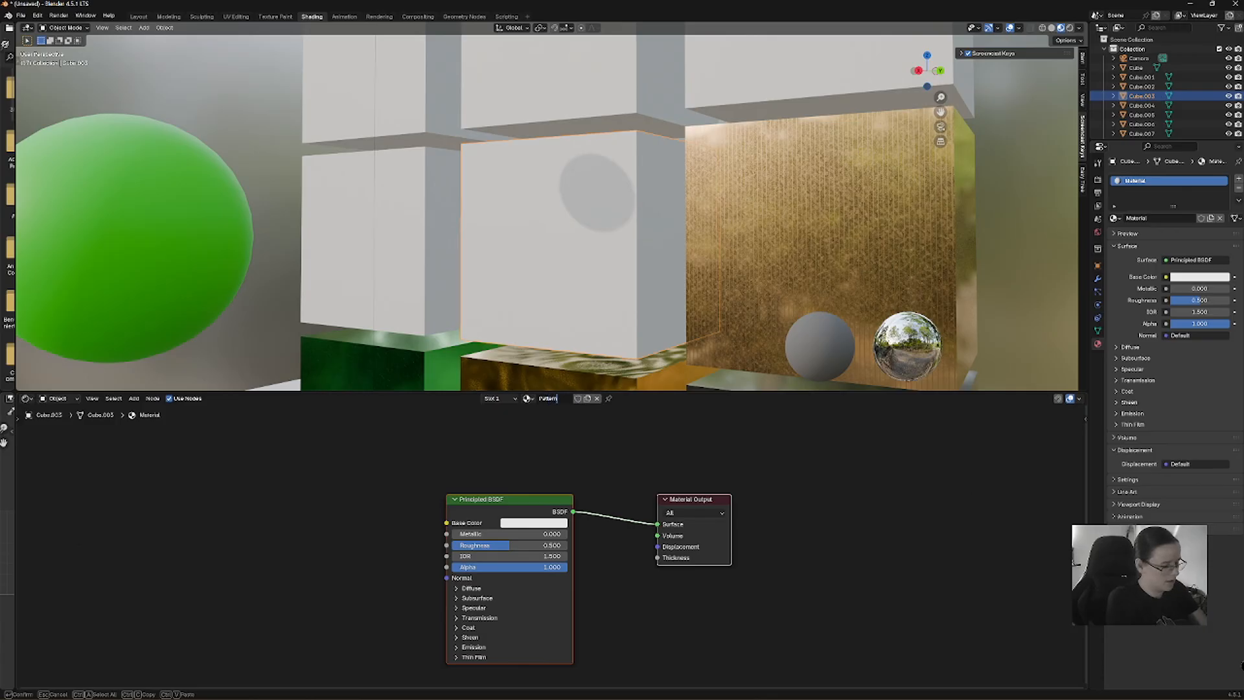
pyautogui.press('Return')
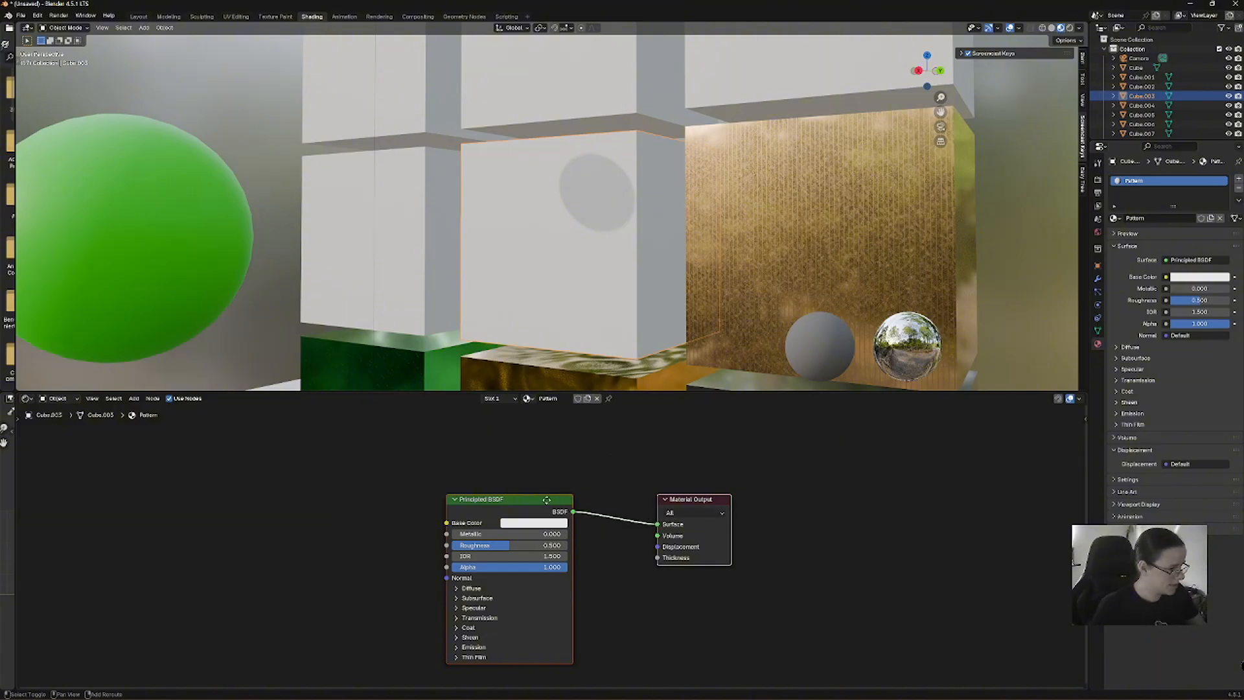
pyautogui.moveTo(551, 504); pyautogui.dragTo(790, 442)
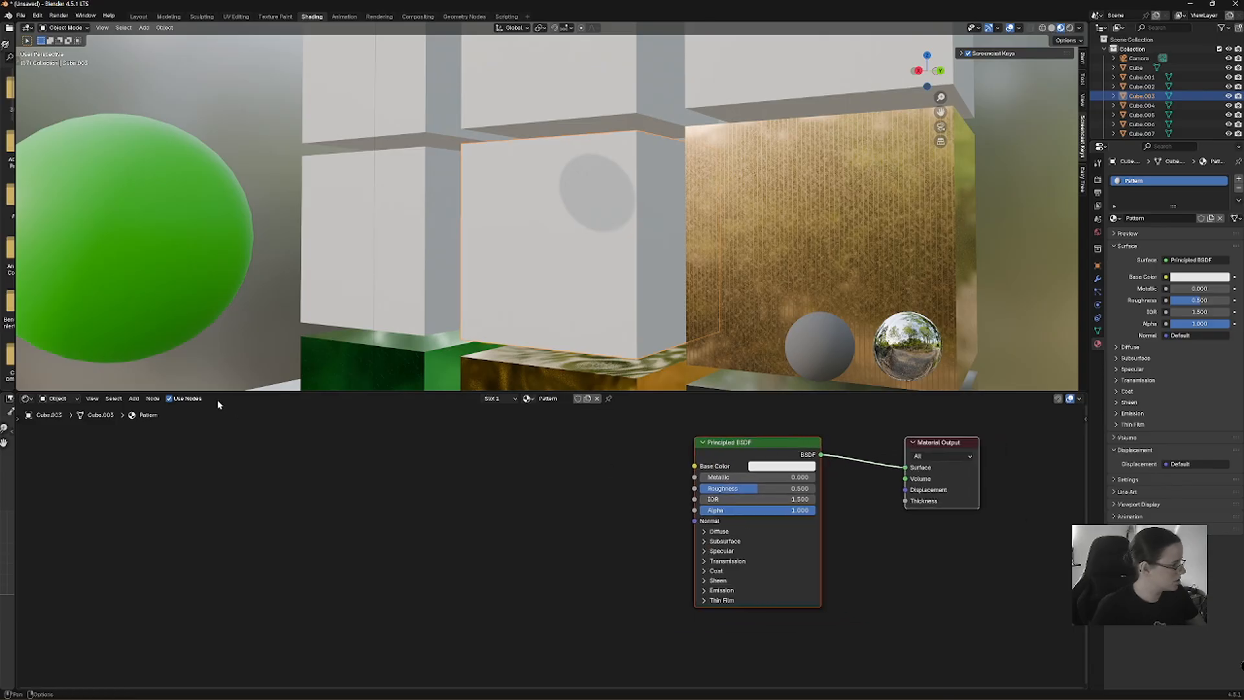
# Try a Gabor Texture with a 122° Orientation as Pattern's Base Color, and delete the node.
pyautogui.click(133, 398)
pyautogui.moveTo(146, 413)
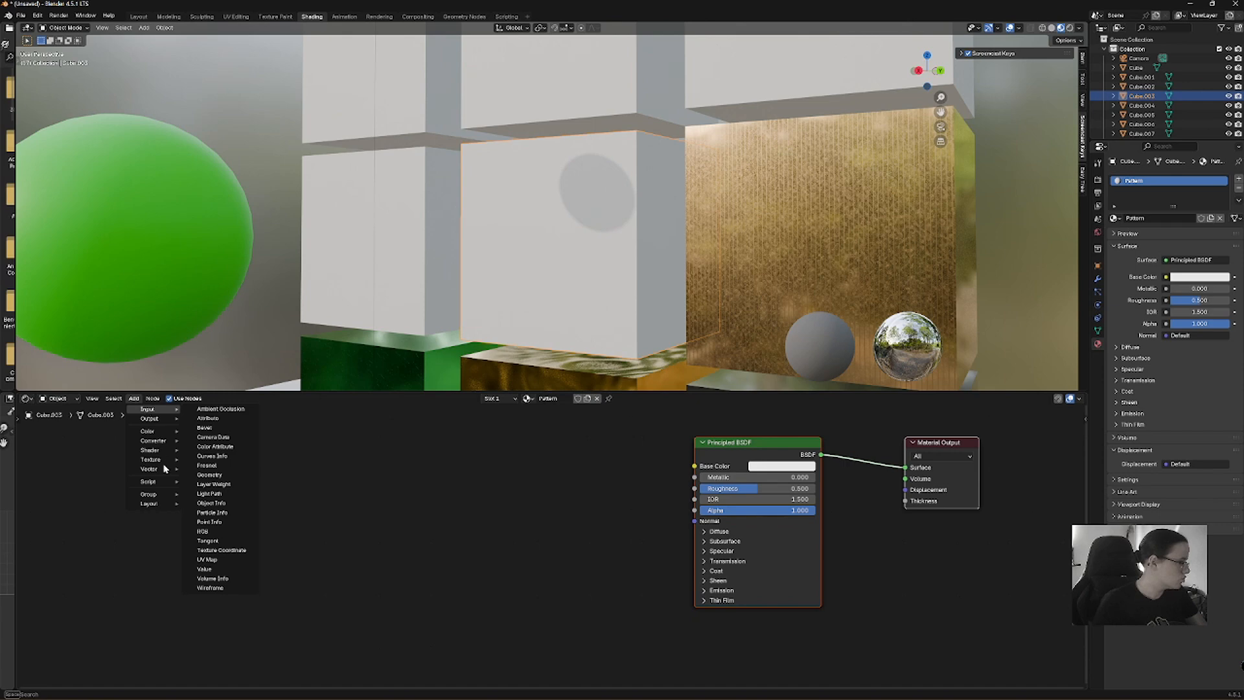
pyautogui.moveTo(161, 460)
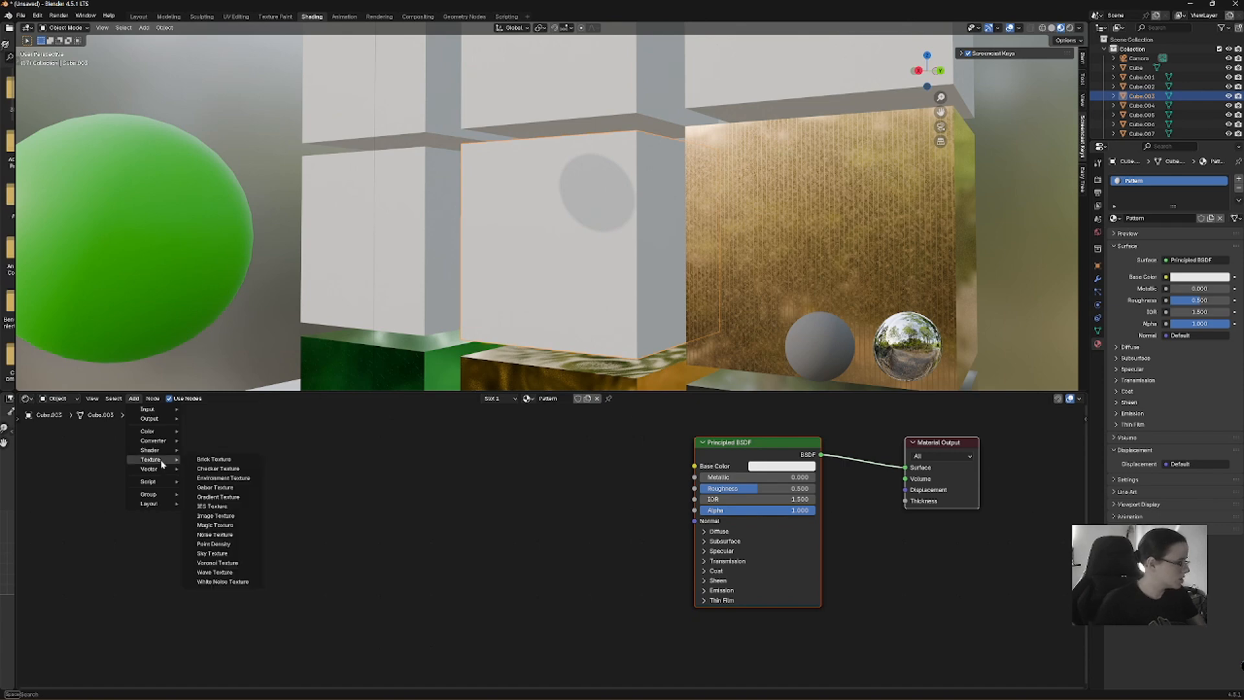
pyautogui.click(214, 487)
pyautogui.click(474, 478)
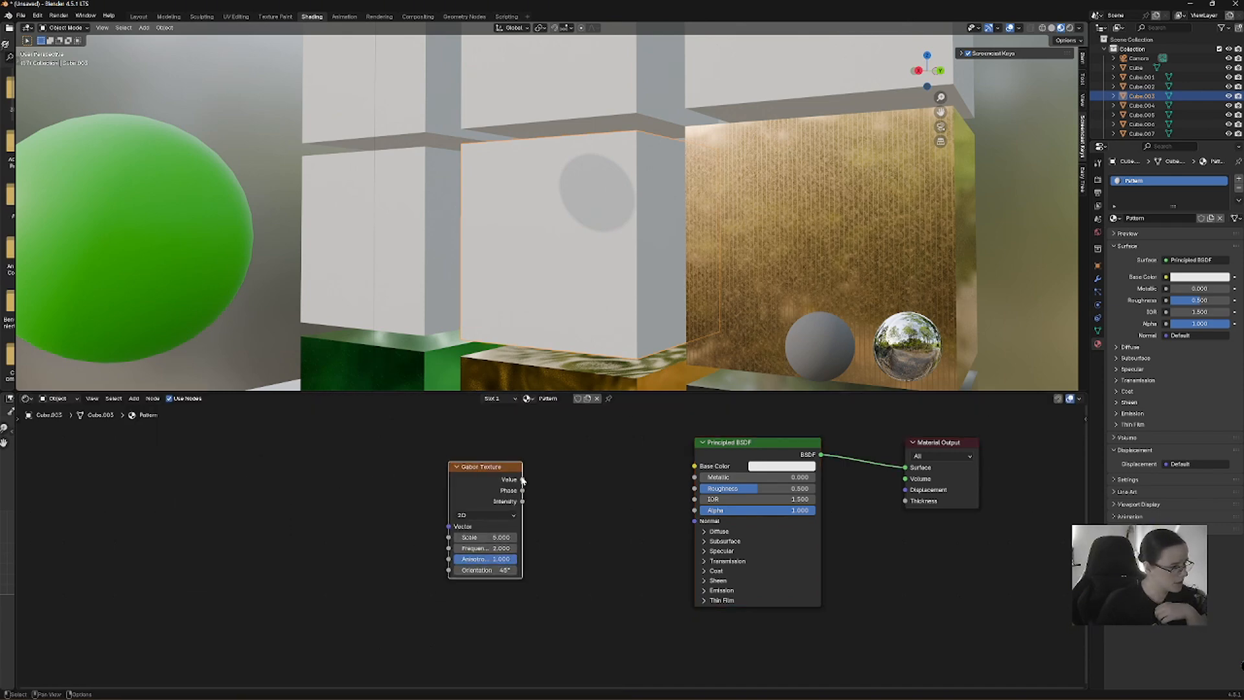
pyautogui.moveTo(522, 480); pyautogui.dragTo(694, 467)
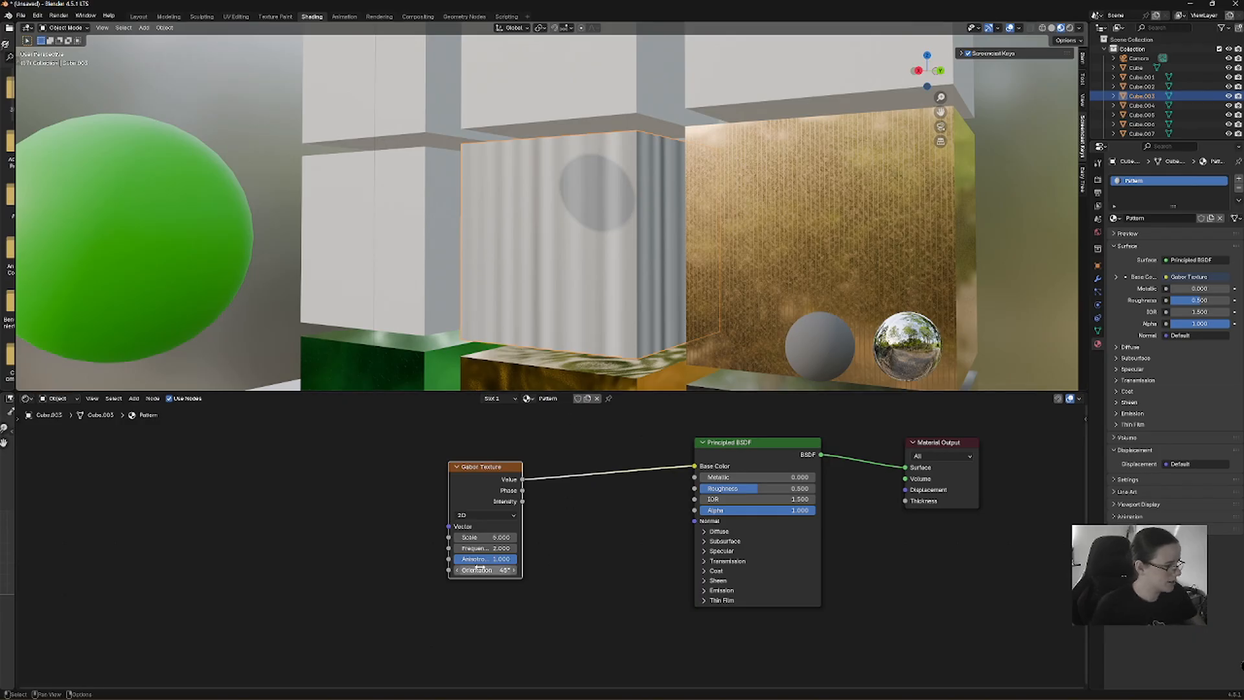
pyautogui.moveTo(484, 570)
pyautogui.mouseDown()
pyautogui.moveTo(528, 569)
pyautogui.moveTo(478, 571)
pyautogui.mouseUp()
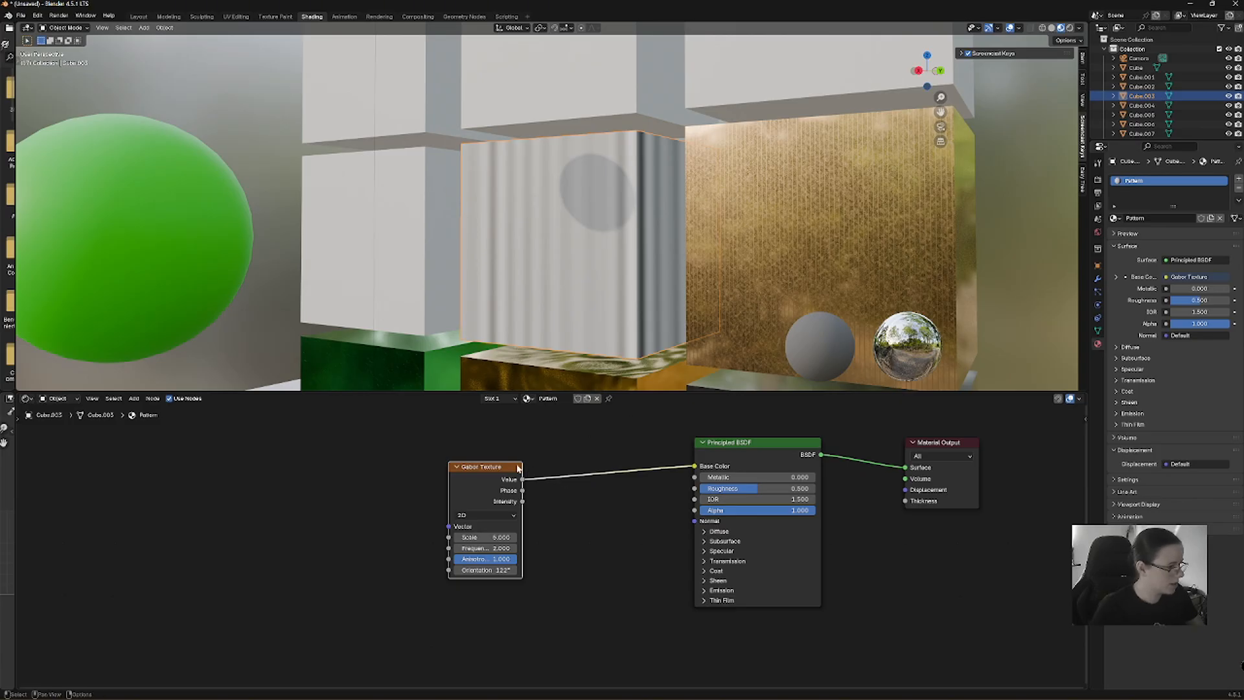
pyautogui.press('x')
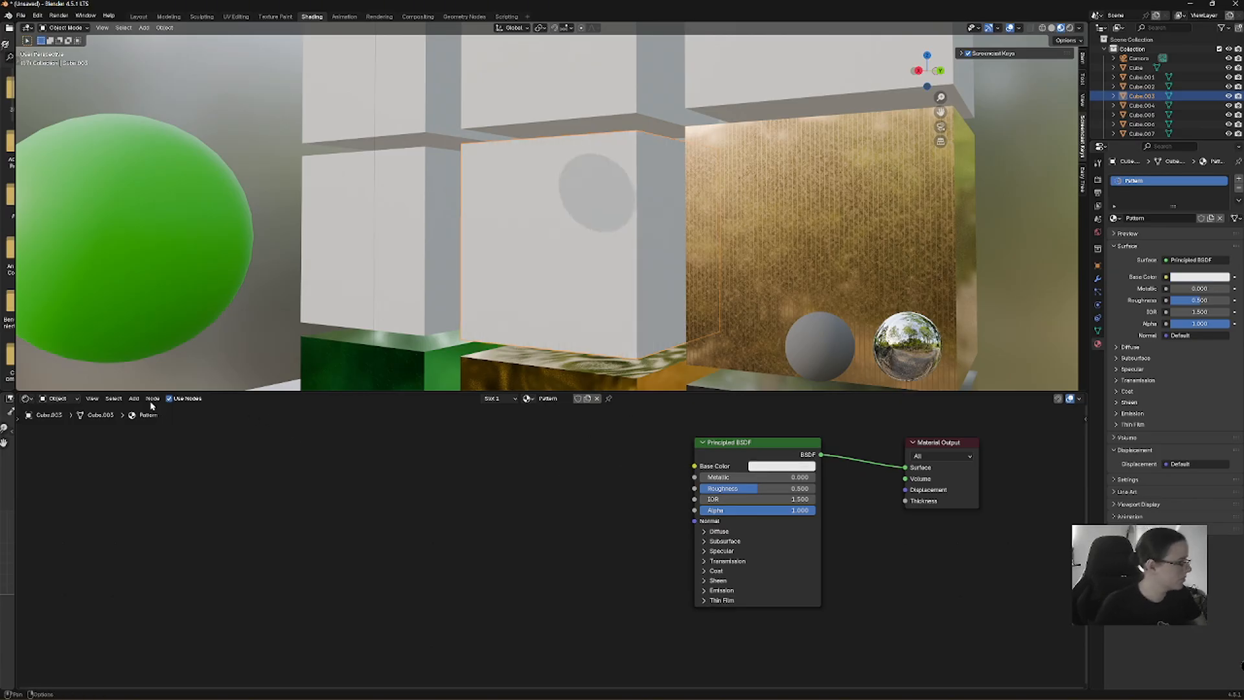
# Add a Wave Texture node and place it beside the Principled BSDF's inputs.
pyautogui.click(133, 398)
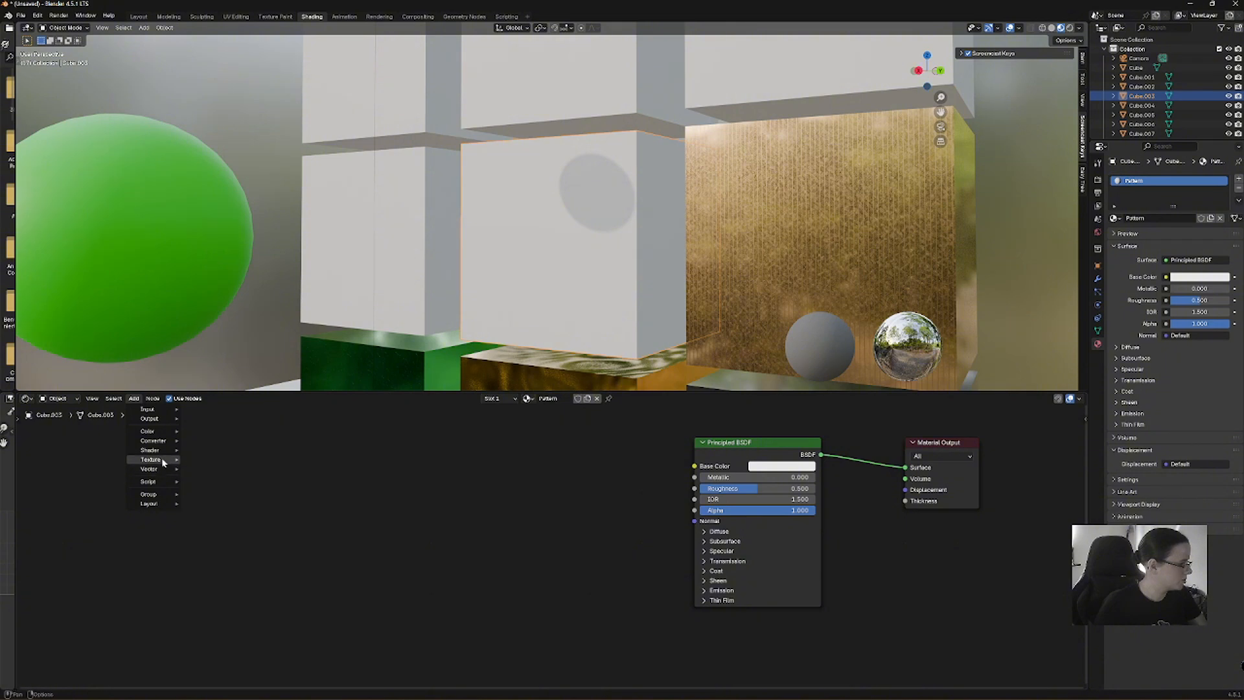
pyautogui.moveTo(163, 461)
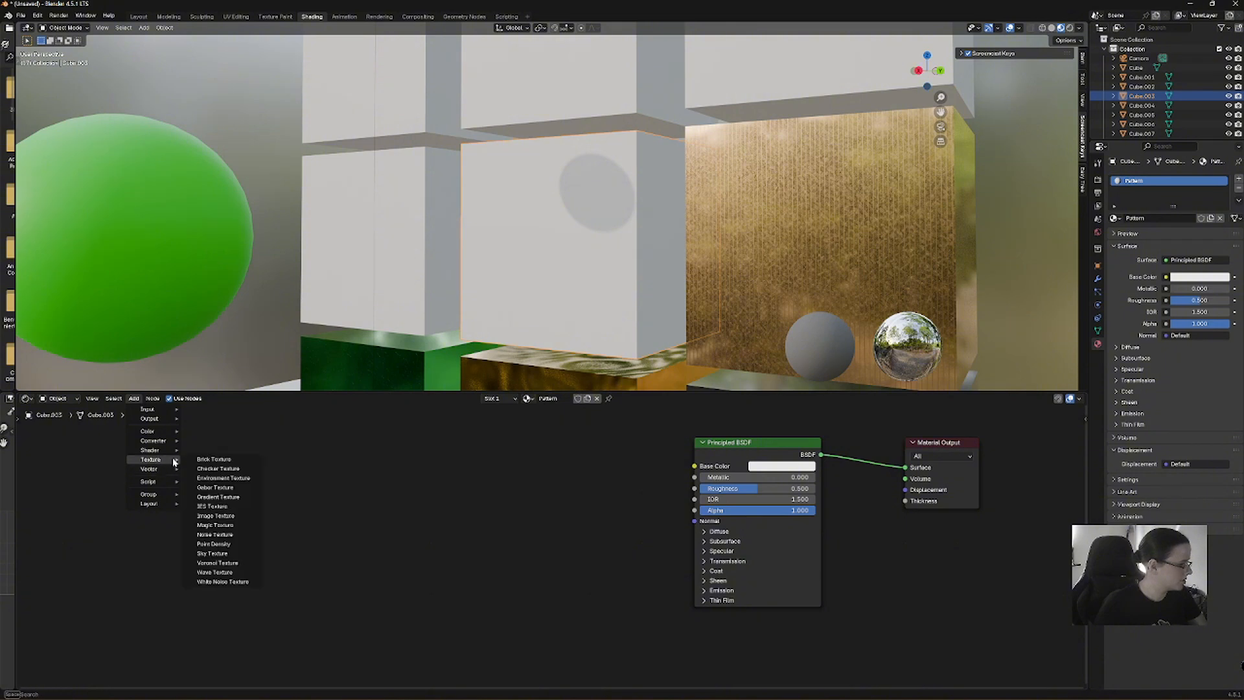
pyautogui.click(245, 574)
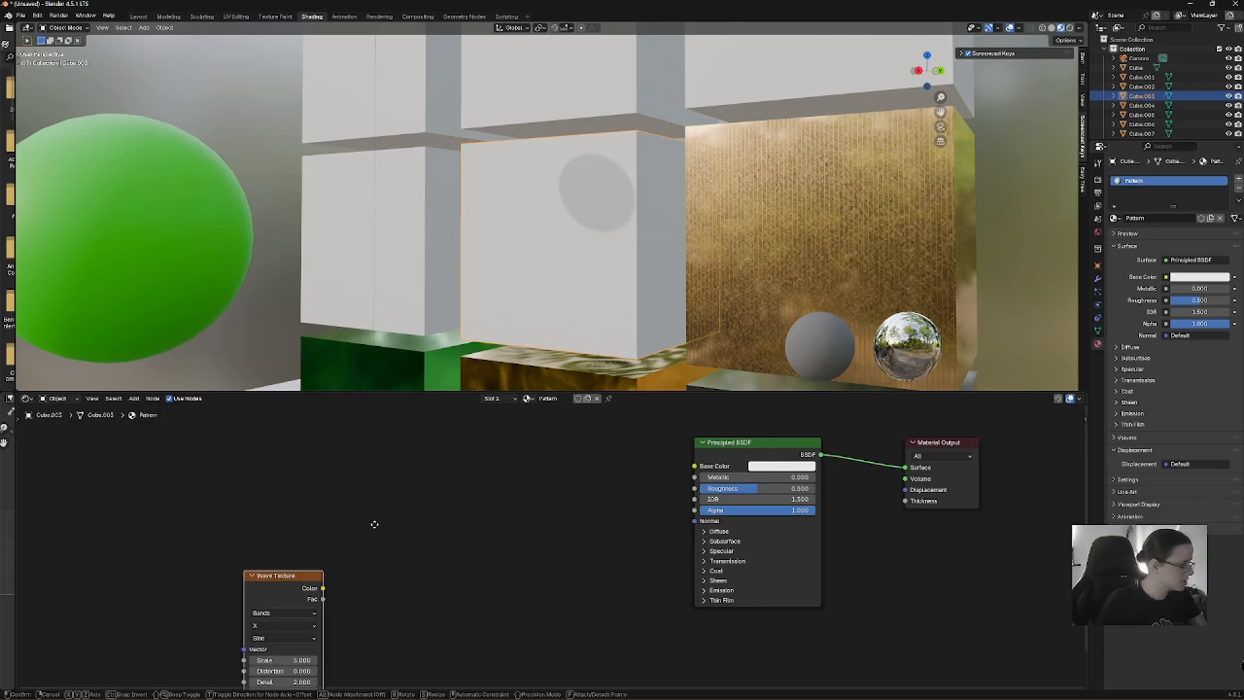
pyautogui.click(634, 470)
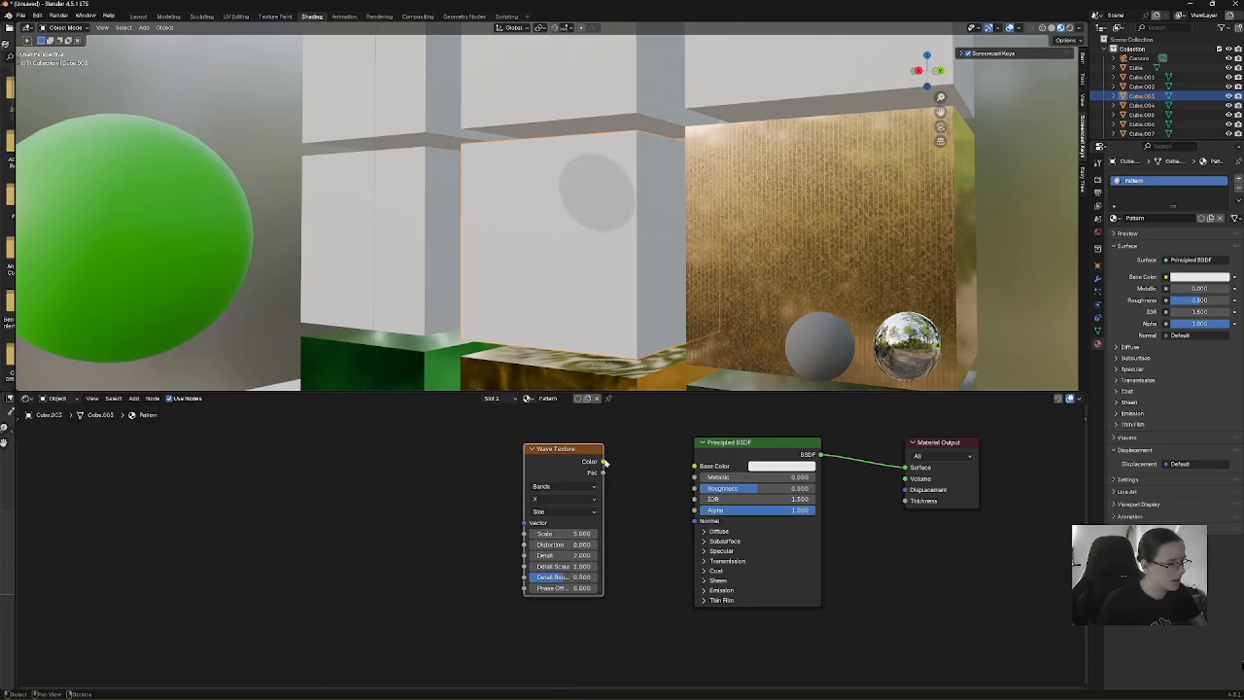
# Try the Wave Texture's Color output as Pattern's Base Color, and delete the Wave Texture node.
pyautogui.moveTo(604, 462); pyautogui.dragTo(694, 466)
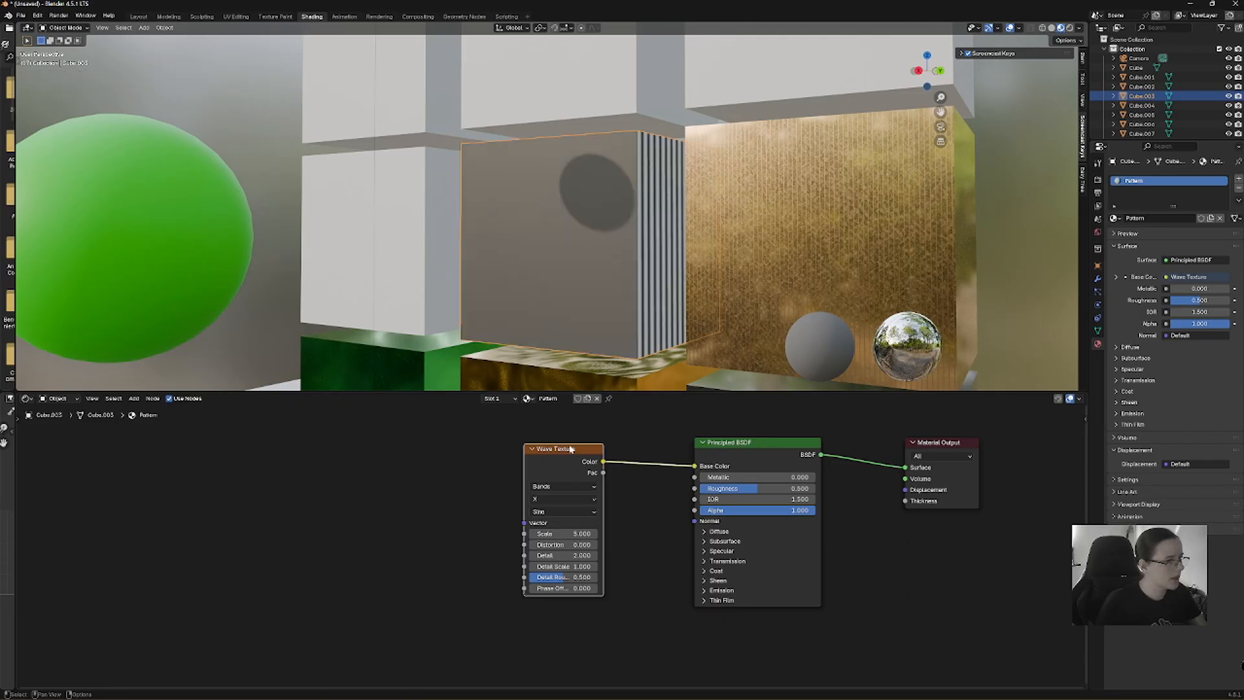
pyautogui.press('x')
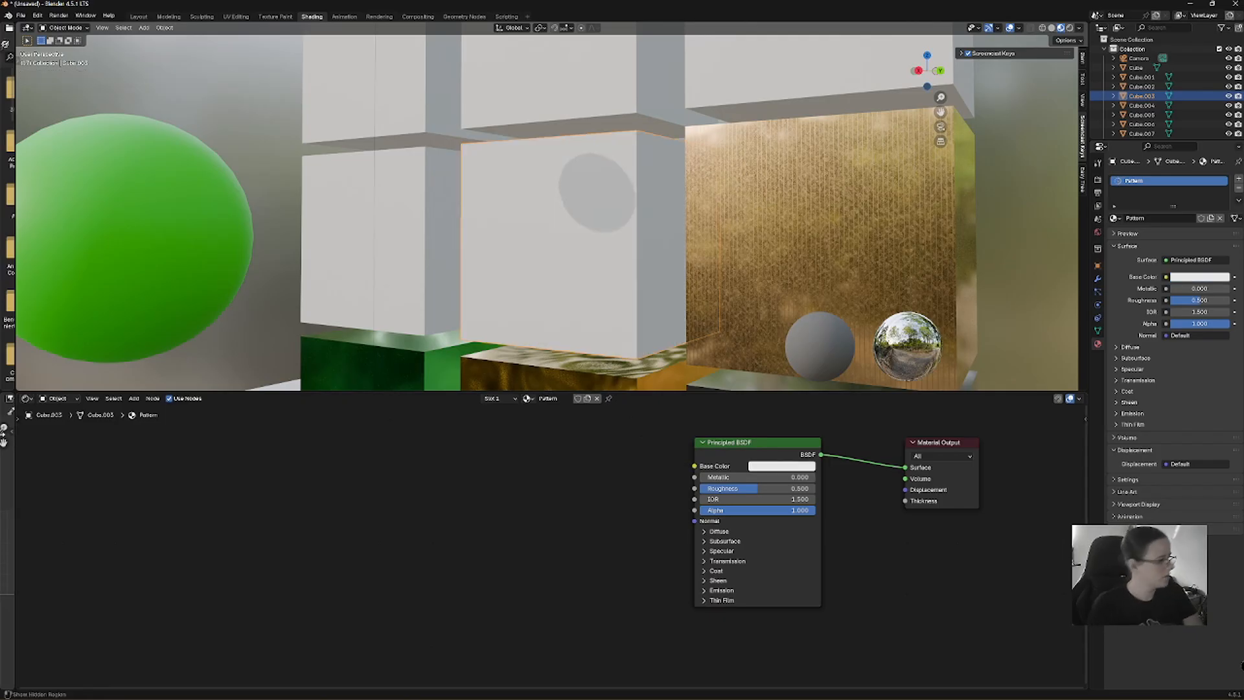
# Add a Noise Texture node and link its Color output to the Principled BSDF's Base Color.
pyautogui.click(134, 398)
pyautogui.write('noi')
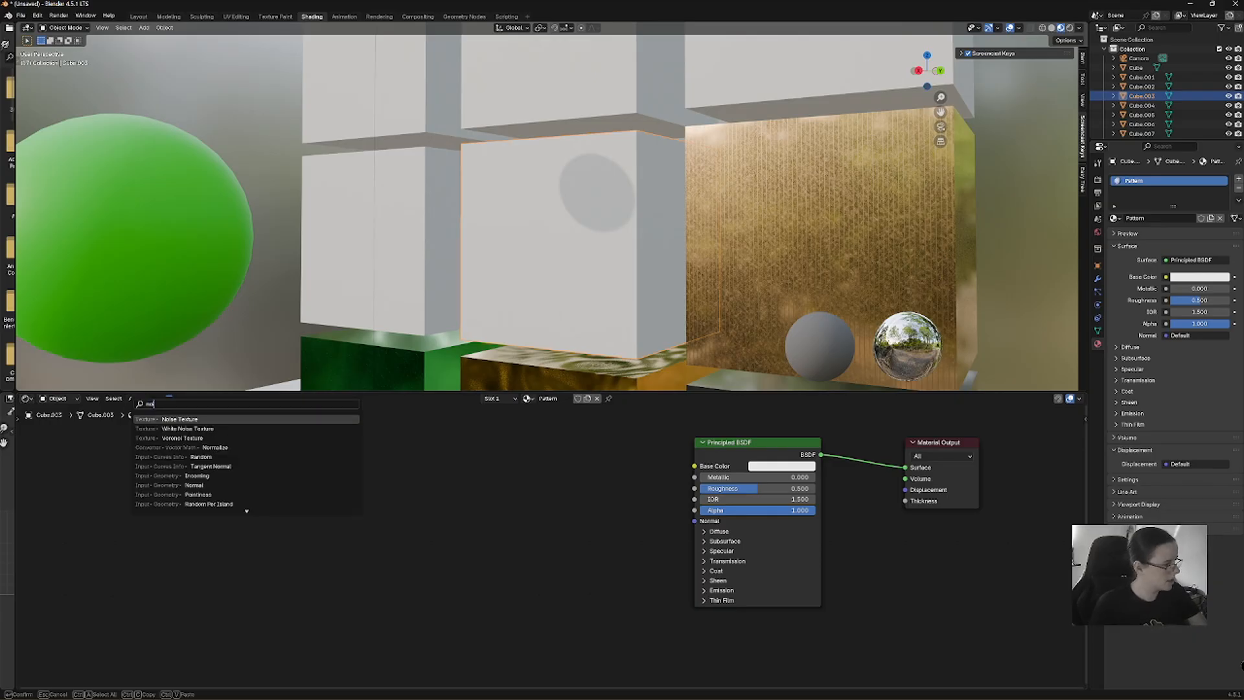
pyautogui.press('Return')
pyautogui.click(568, 487)
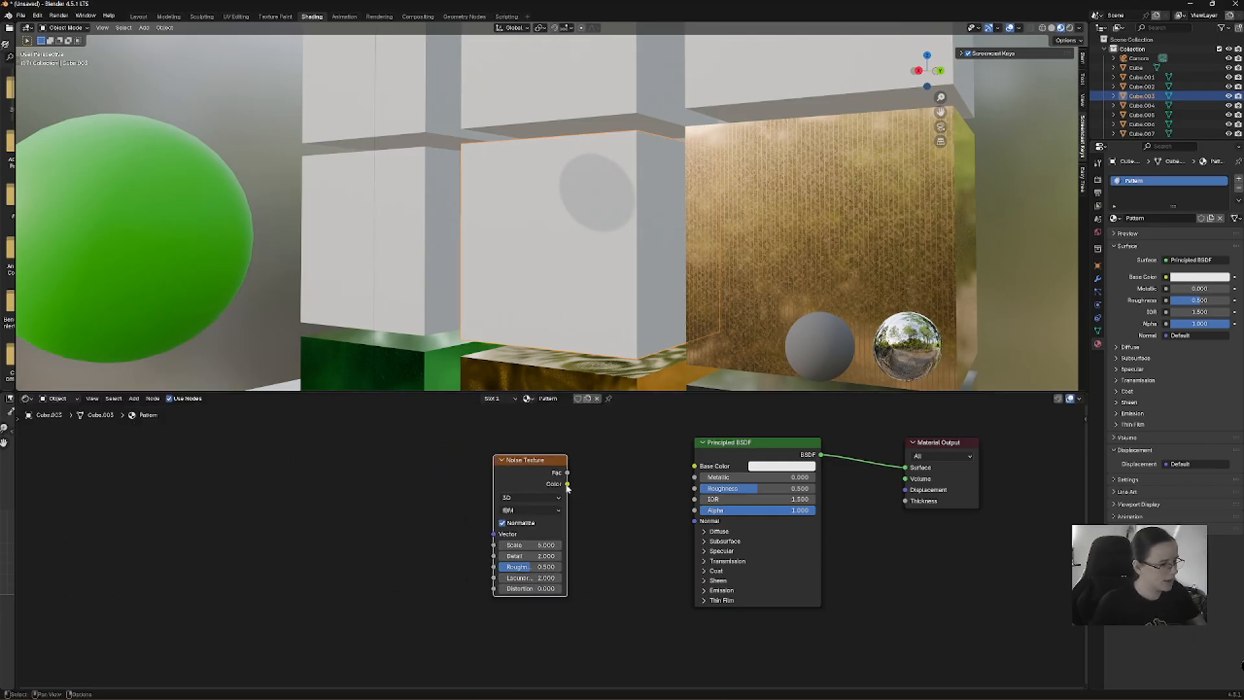
pyautogui.moveTo(568, 484); pyautogui.dragTo(694, 466)
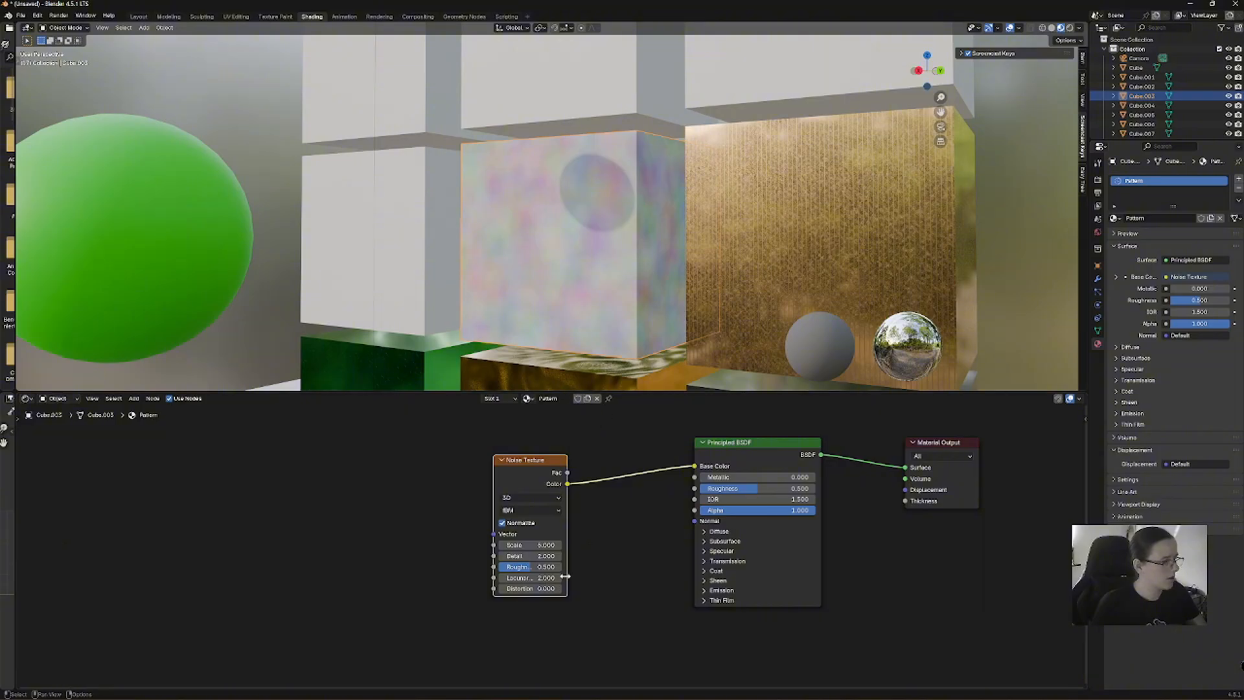
# Set the Noise Texture's Distortion to 7 and Scale to about 1.3, and move the node farther from the Principled BSDF.
pyautogui.moveTo(543, 589); pyautogui.dragTo(583, 588)
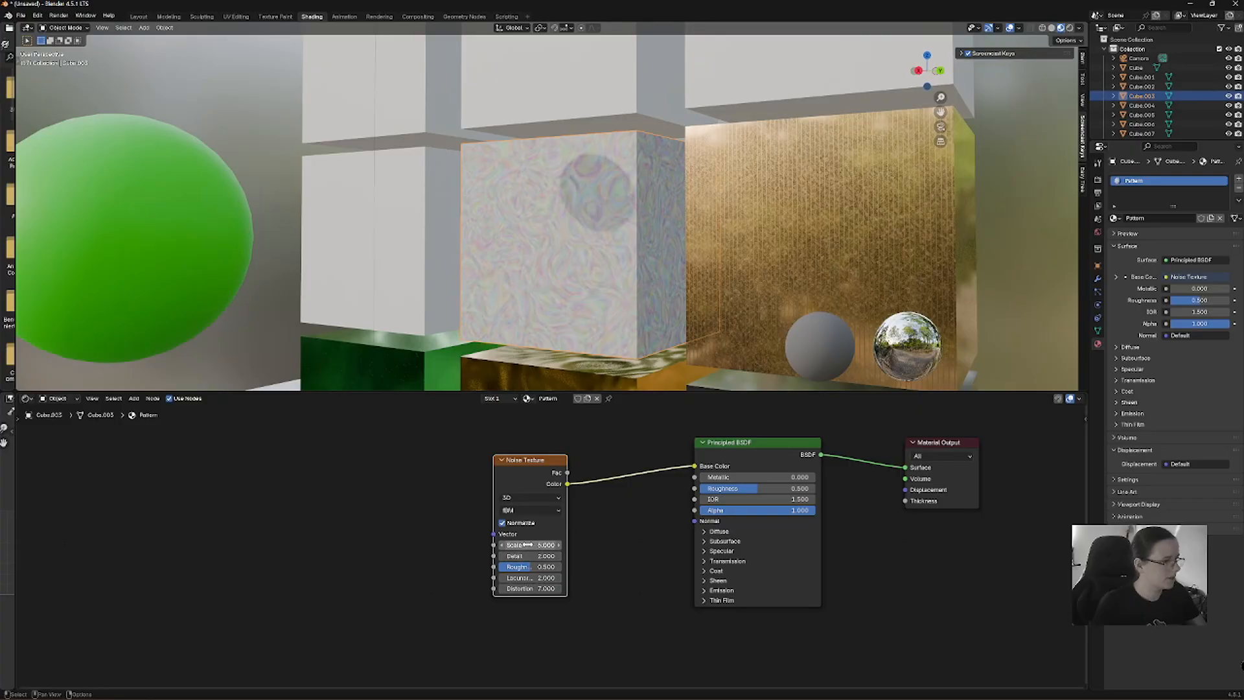
pyautogui.moveTo(527, 544); pyautogui.dragTo(482, 545)
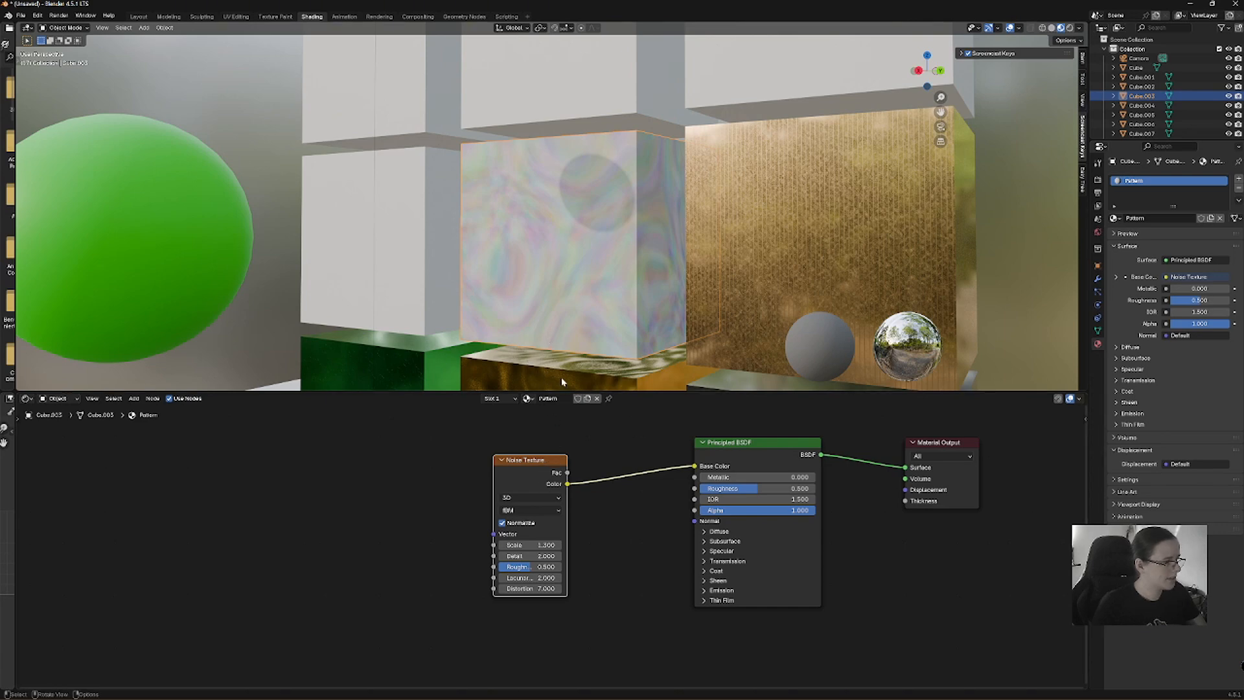
pyautogui.moveTo(553, 460); pyautogui.dragTo(444, 456)
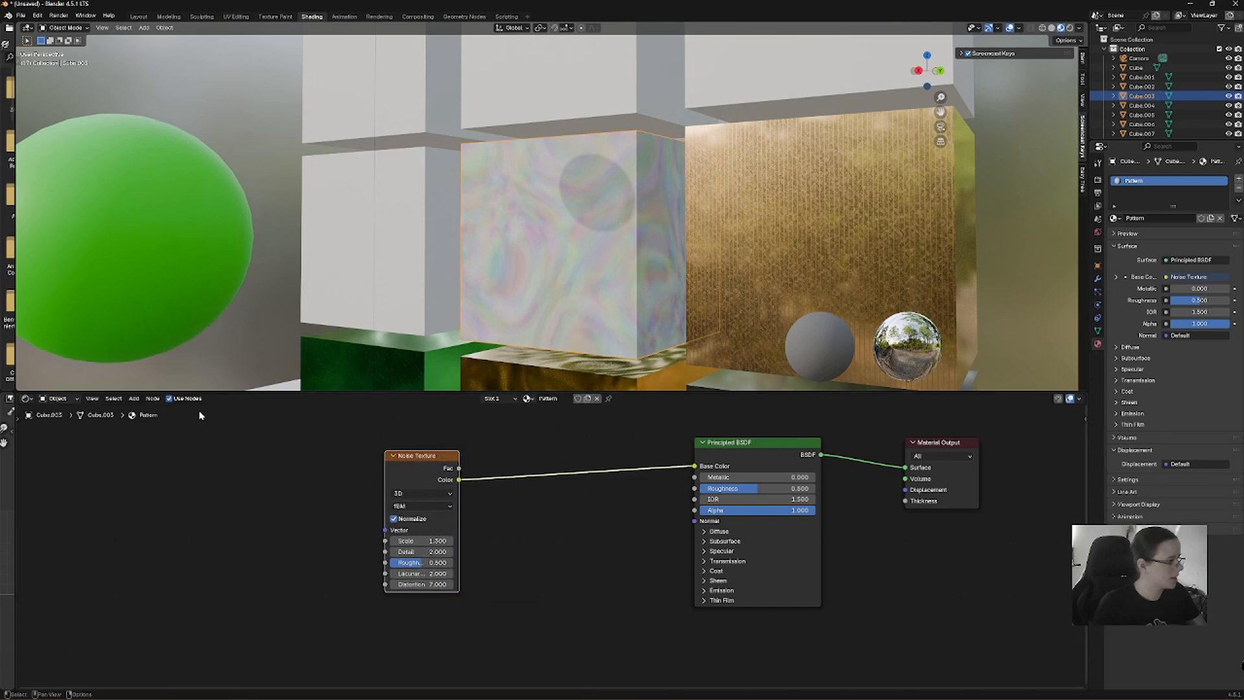
# Insert a Color Ramp node on the link between the Noise Texture and the Principled BSDF's Base Color.
pyautogui.click(134, 398)
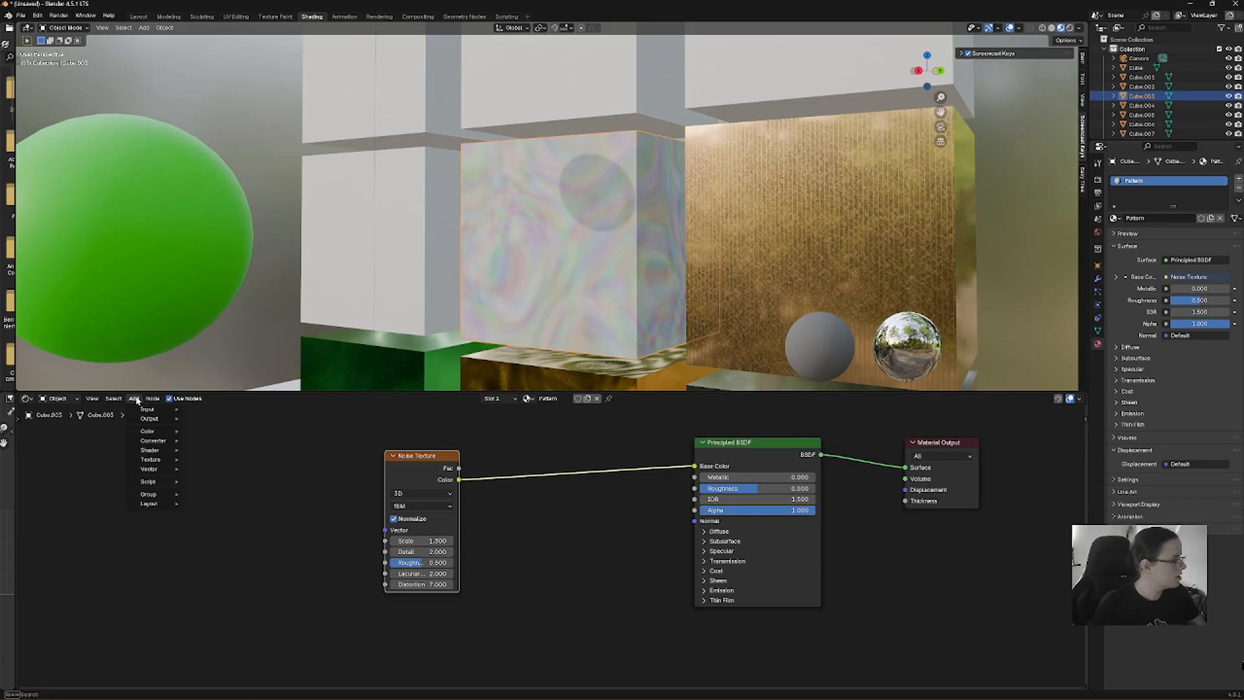
pyautogui.write('co')
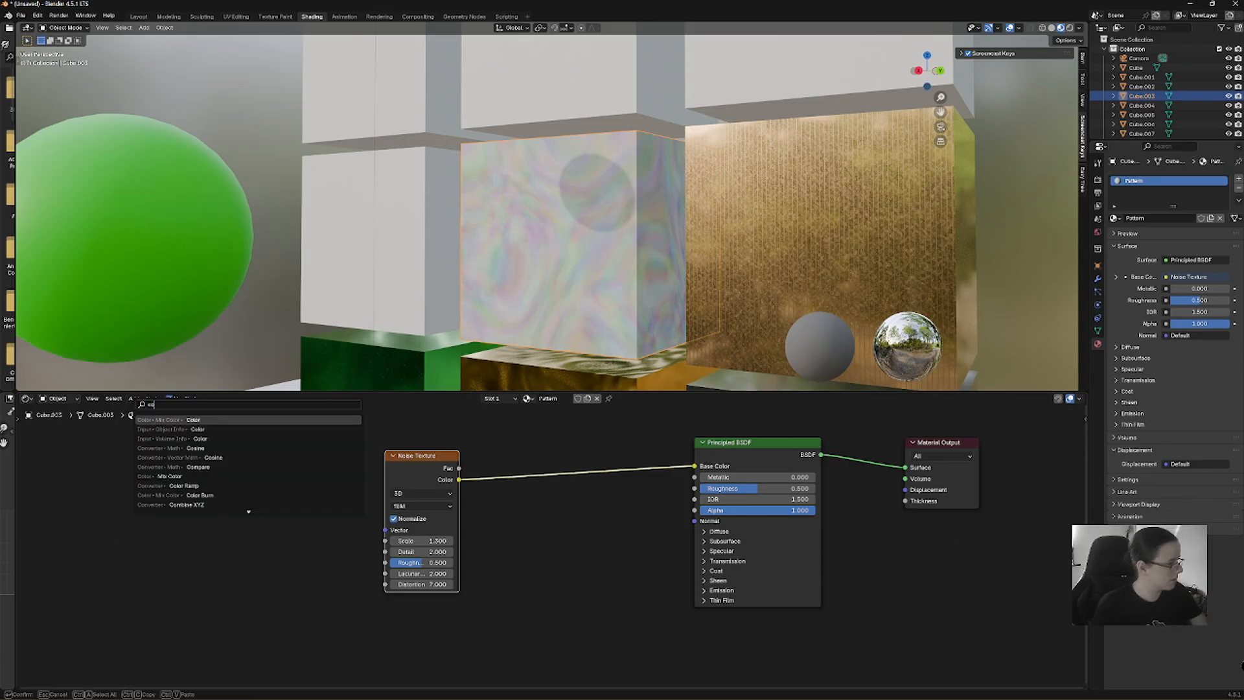
pyautogui.write('lo')
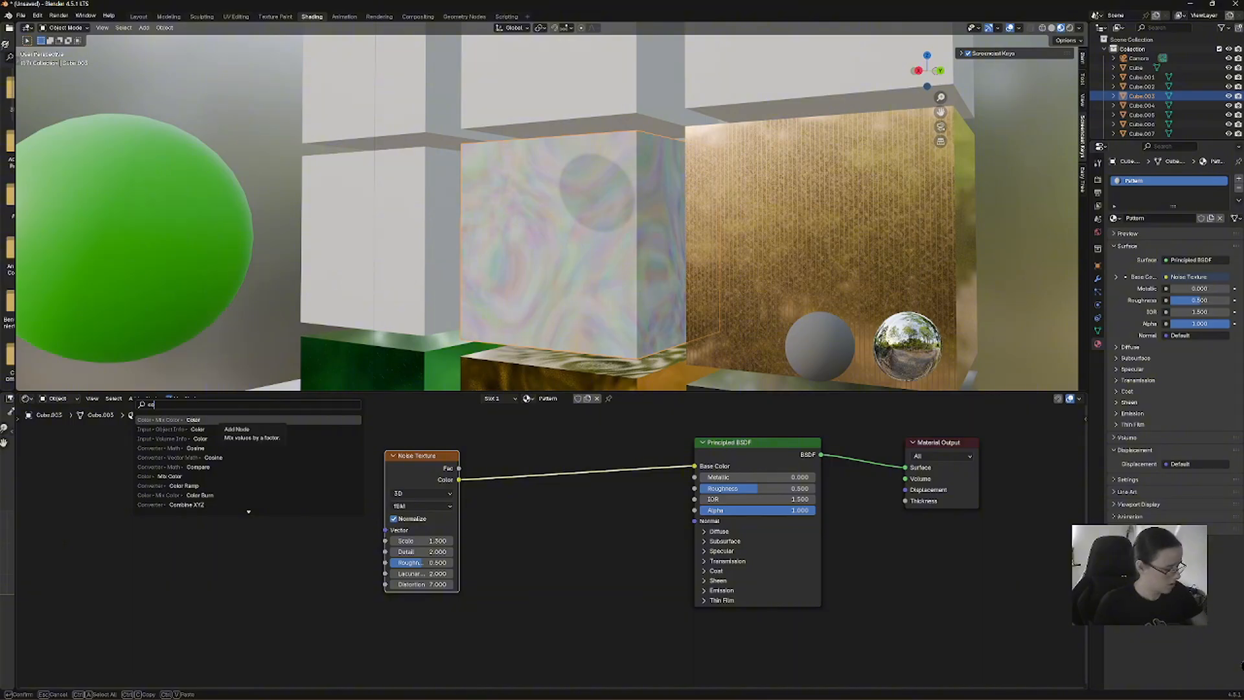
pyautogui.press('Down')
pyautogui.press('Down')
pyautogui.press('Down')
pyautogui.press('Down')
pyautogui.press('Down')
pyautogui.press('Down')
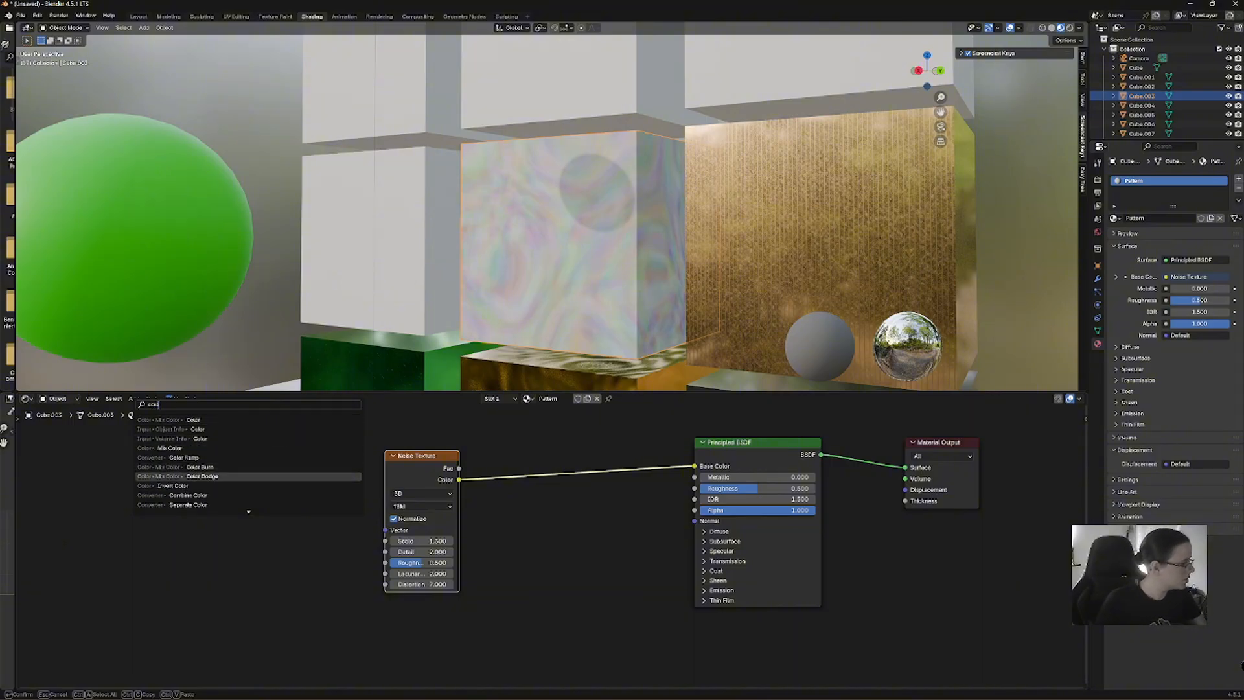
pyautogui.press('Up')
pyautogui.press('Up')
pyautogui.press('Return')
pyautogui.click(510, 508)
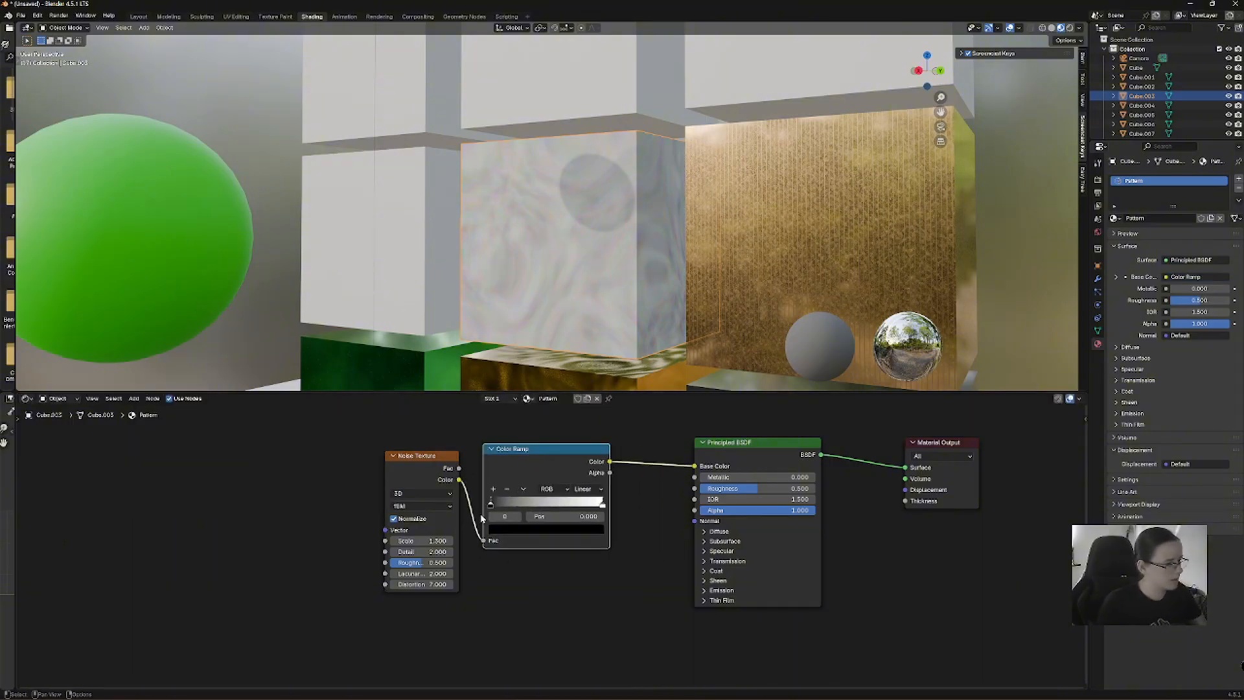
# Bring the Color Ramp's black and white stops together near the middle, and set the noise's Distortion to 8.2 and Scale to 1.
pyautogui.moveTo(491, 505); pyautogui.dragTo(539, 505)
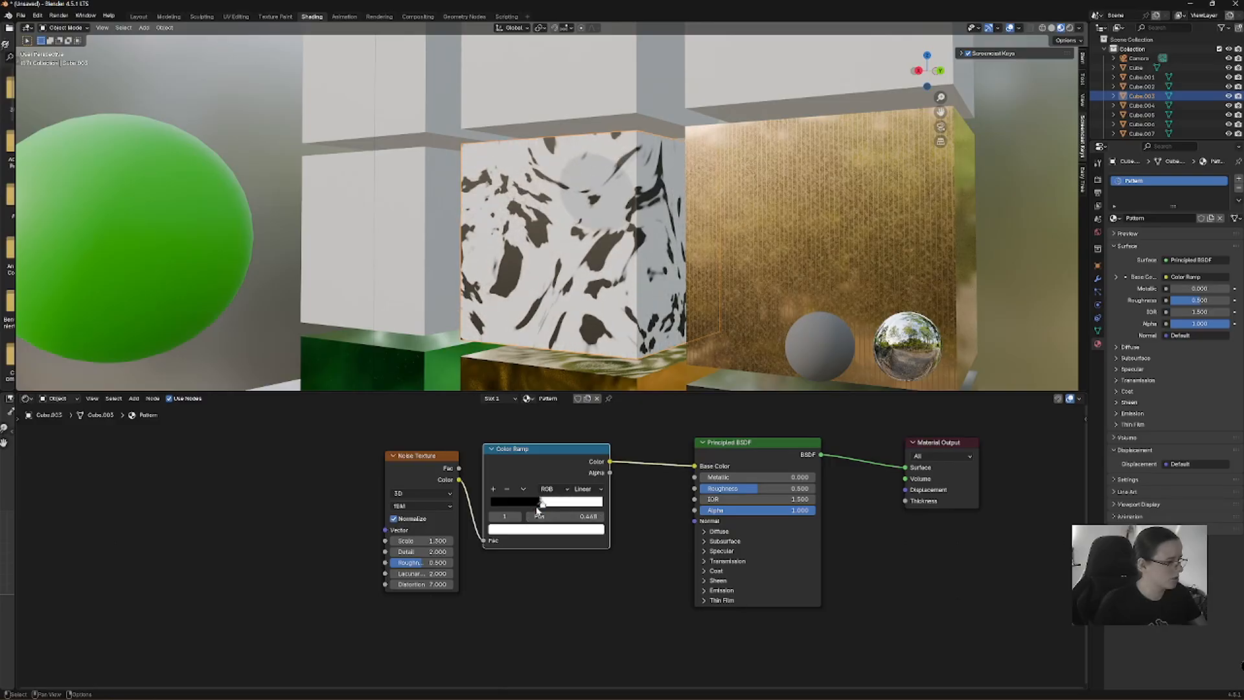
pyautogui.moveTo(428, 584)
pyautogui.mouseDown()
pyautogui.moveTo(385, 584)
pyautogui.moveTo(424, 583)
pyautogui.mouseUp()
pyautogui.moveTo(421, 541)
pyautogui.mouseDown()
pyautogui.moveTo(392, 540)
pyautogui.moveTo(414, 541)
pyautogui.mouseUp()
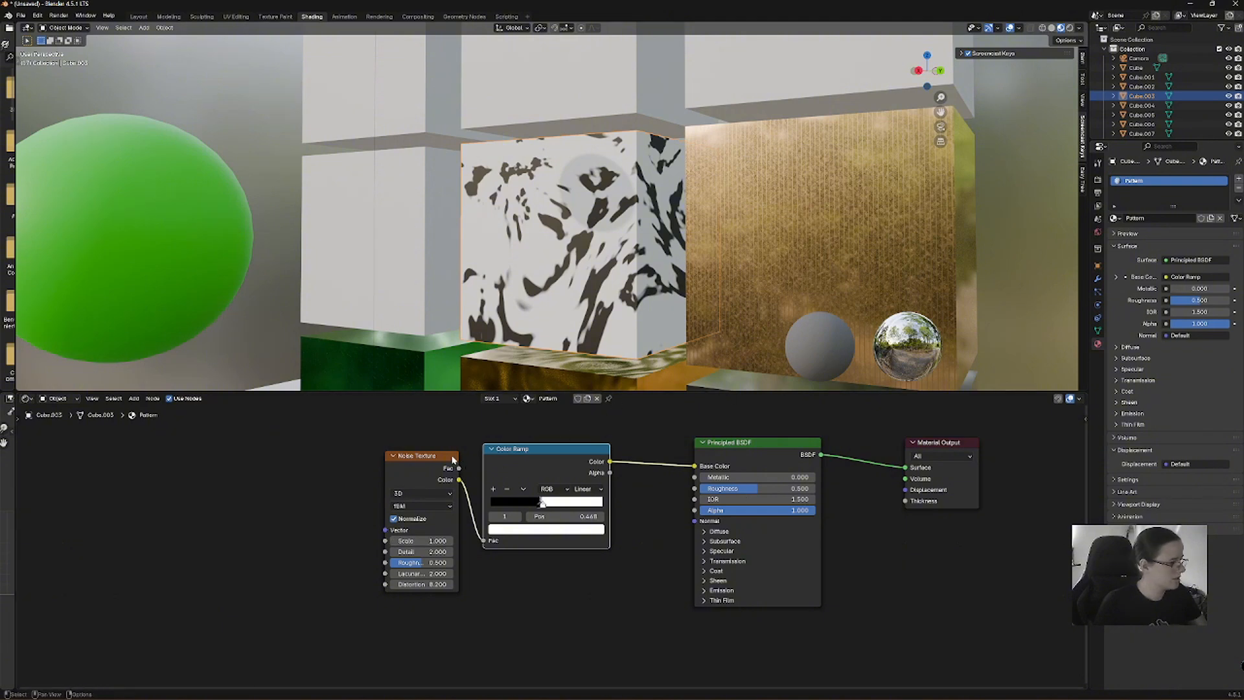
# Move the Noise Texture and Color Ramp nodes farther from the Principled BSDF, leaving a gap between them.
pyautogui.moveTo(452, 458); pyautogui.dragTo(412, 447)
pyautogui.moveTo(589, 451); pyautogui.dragTo(552, 443)
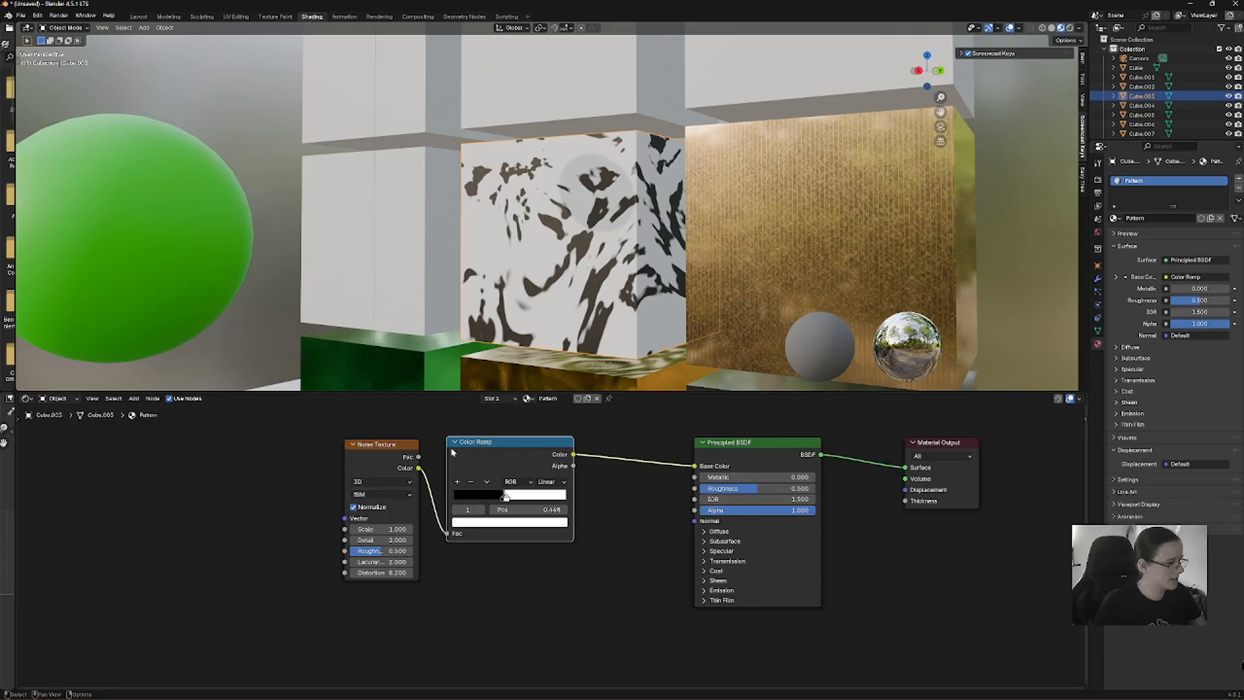
pyautogui.moveTo(412, 447); pyautogui.dragTo(388, 445)
# Set Pattern's Metallic to about 0.776 and Roughness to 0, with the viewport switched to rendered shading.
pyautogui.moveTo(701, 480)
pyautogui.mouseDown()
pyautogui.moveTo(788, 480)
pyautogui.moveTo(696, 489)
pyautogui.mouseUp()
pyautogui.click(1069, 28)
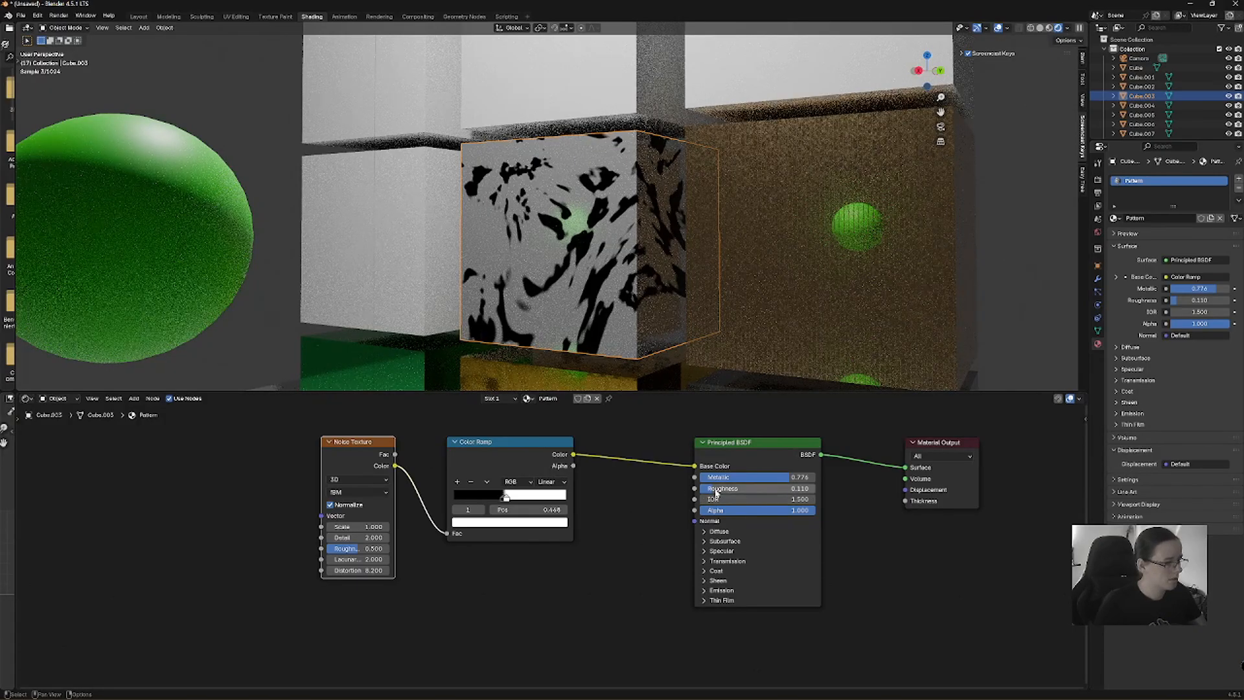
pyautogui.moveTo(713, 490); pyautogui.dragTo(677, 486)
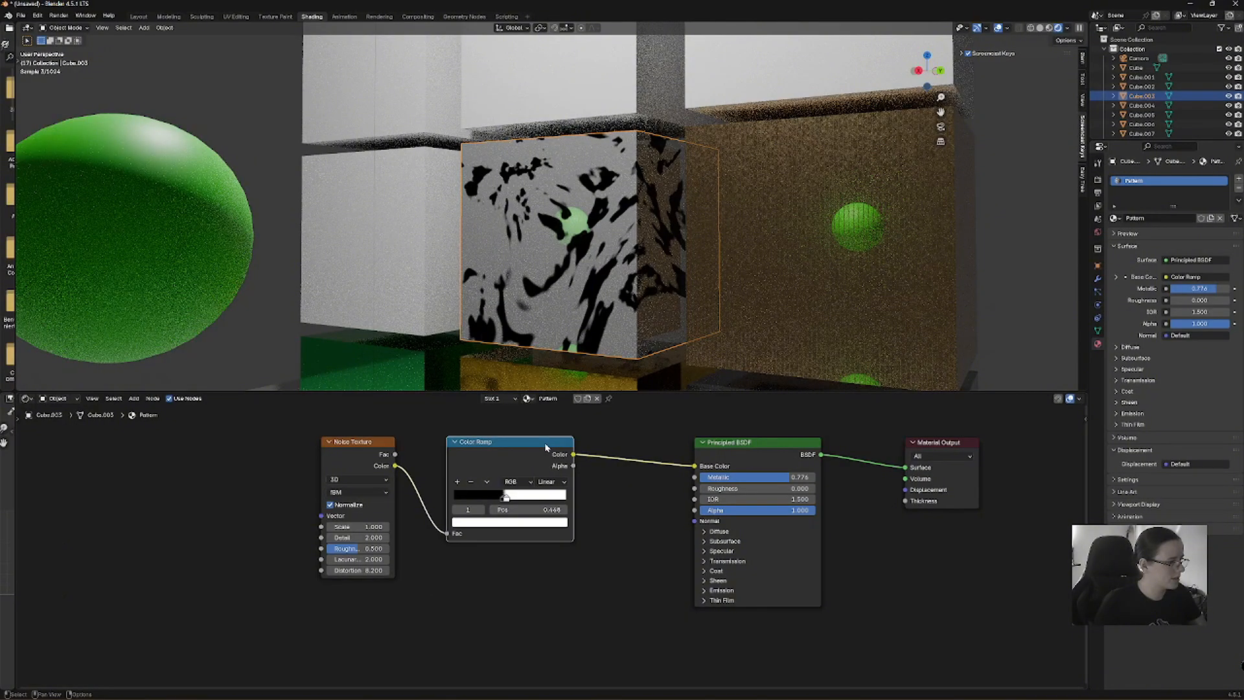
# Reroute the Color Ramp's Color output from Base Color to Metallic, and move the ramp's black stop to about 0.48.
pyautogui.moveTo(499, 441); pyautogui.dragTo(517, 448)
pyautogui.moveTo(694, 470); pyautogui.dragTo(694, 485)
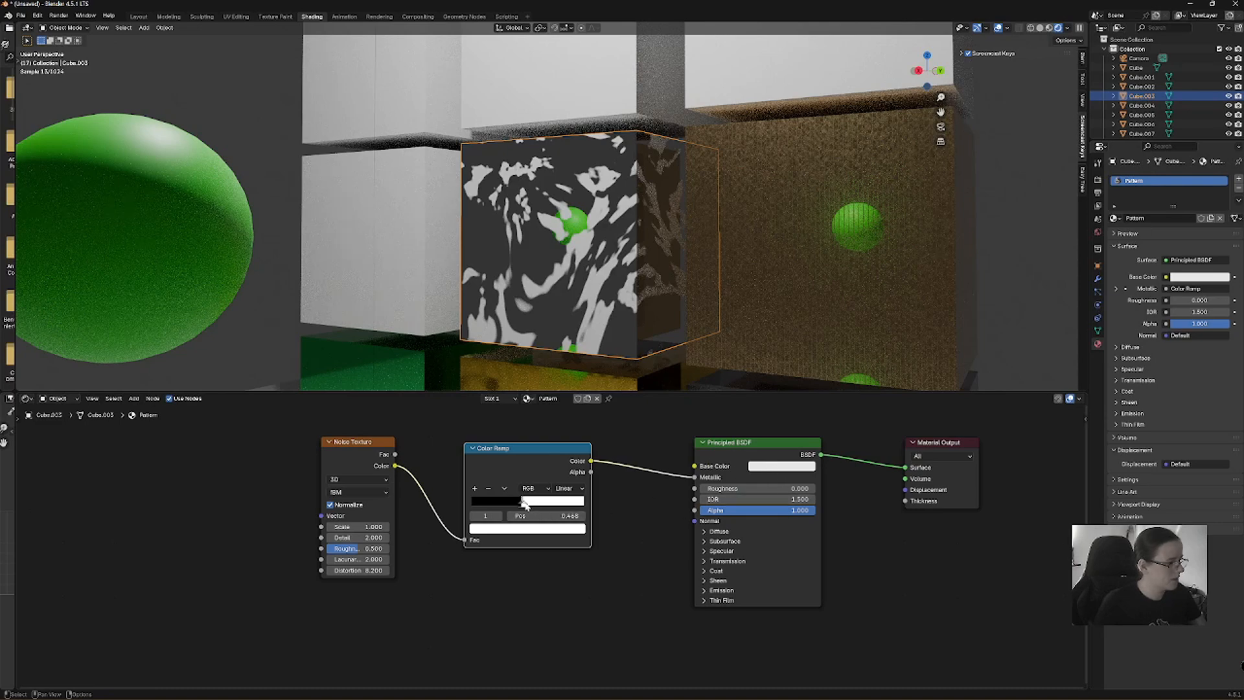
pyautogui.moveTo(523, 503)
pyautogui.mouseDown()
pyautogui.moveTo(510, 508)
pyautogui.moveTo(544, 507)
pyautogui.moveTo(513, 506)
pyautogui.moveTo(527, 504)
pyautogui.mouseUp()
# Add a third stop to the Color Ramp, make it white and place it close to the others at about 0.541.
pyautogui.moveTo(582, 252); pyautogui.dragTo(705, 246, button='middle')
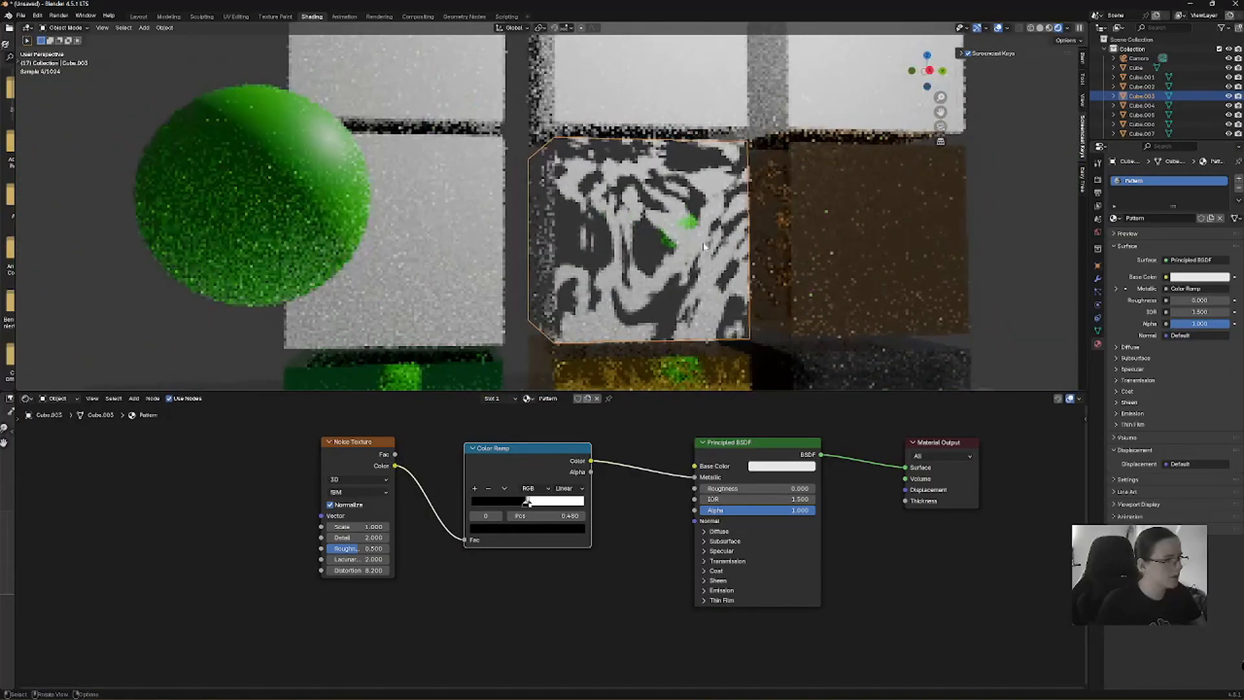
pyautogui.scroll(4, 704, 246)
pyautogui.moveTo(758, 289); pyautogui.dragTo(680, 288, button='middle')
pyautogui.scroll(1, 722, 239)
pyautogui.scroll(-2, 725, 244)
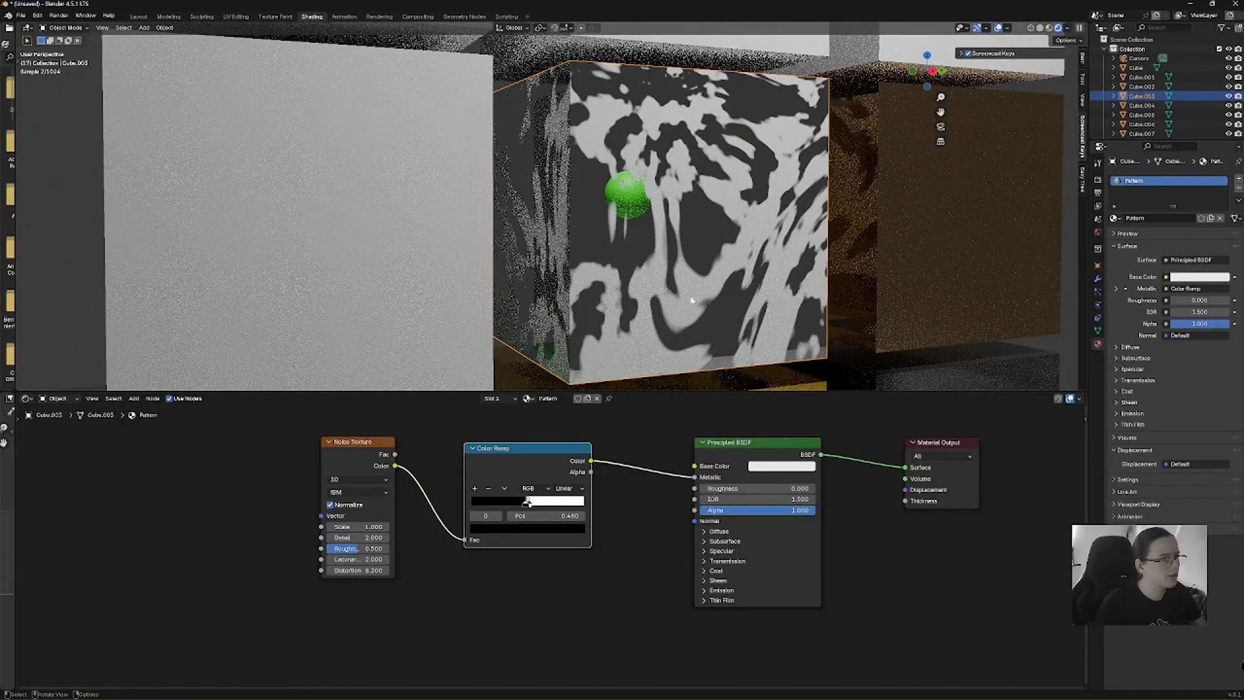
pyautogui.moveTo(526, 502); pyautogui.dragTo(524, 505)
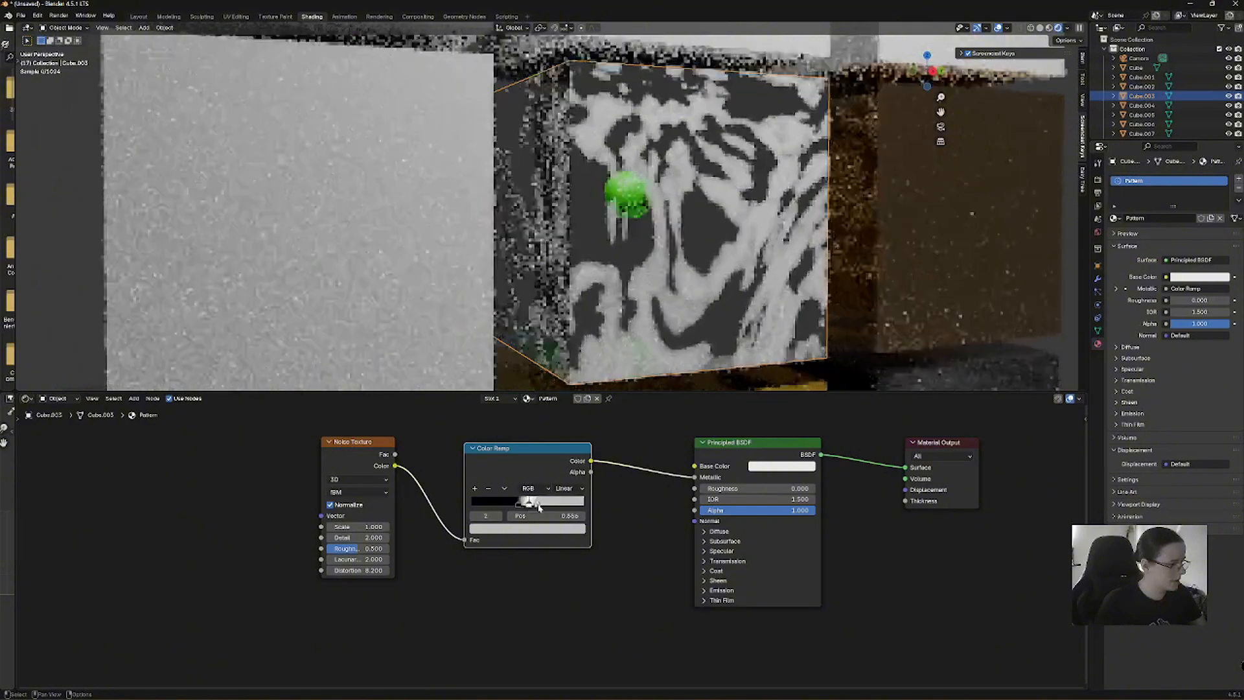
pyautogui.keyDown('ctrl'); pyautogui.click(559, 500); pyautogui.keyUp('ctrl')
pyautogui.click(548, 533)
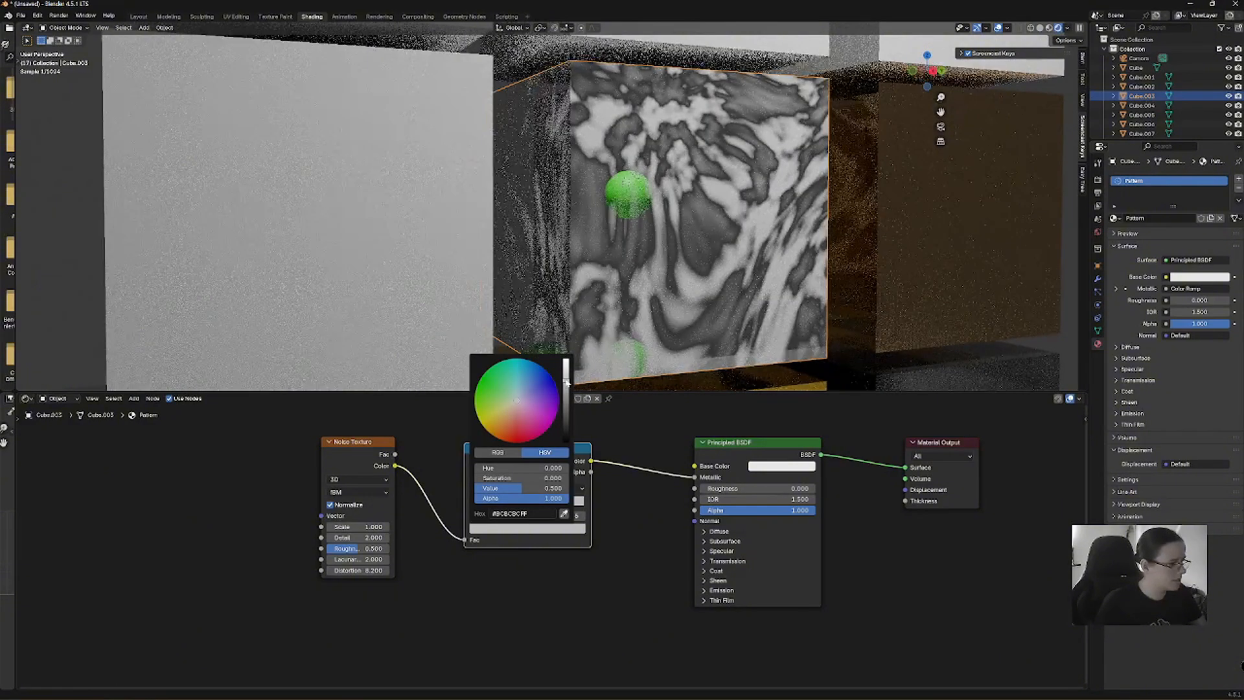
pyautogui.moveTo(566, 382); pyautogui.dragTo(566, 361)
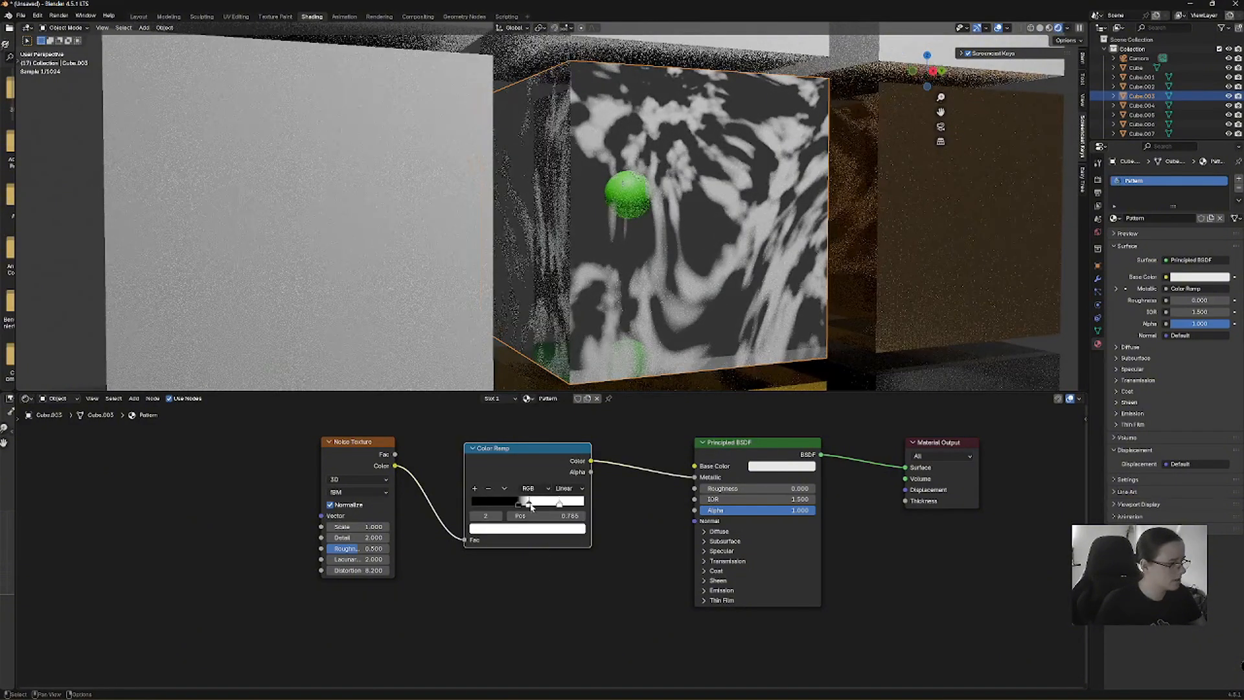
pyautogui.moveTo(518, 506); pyautogui.dragTo(546, 506)
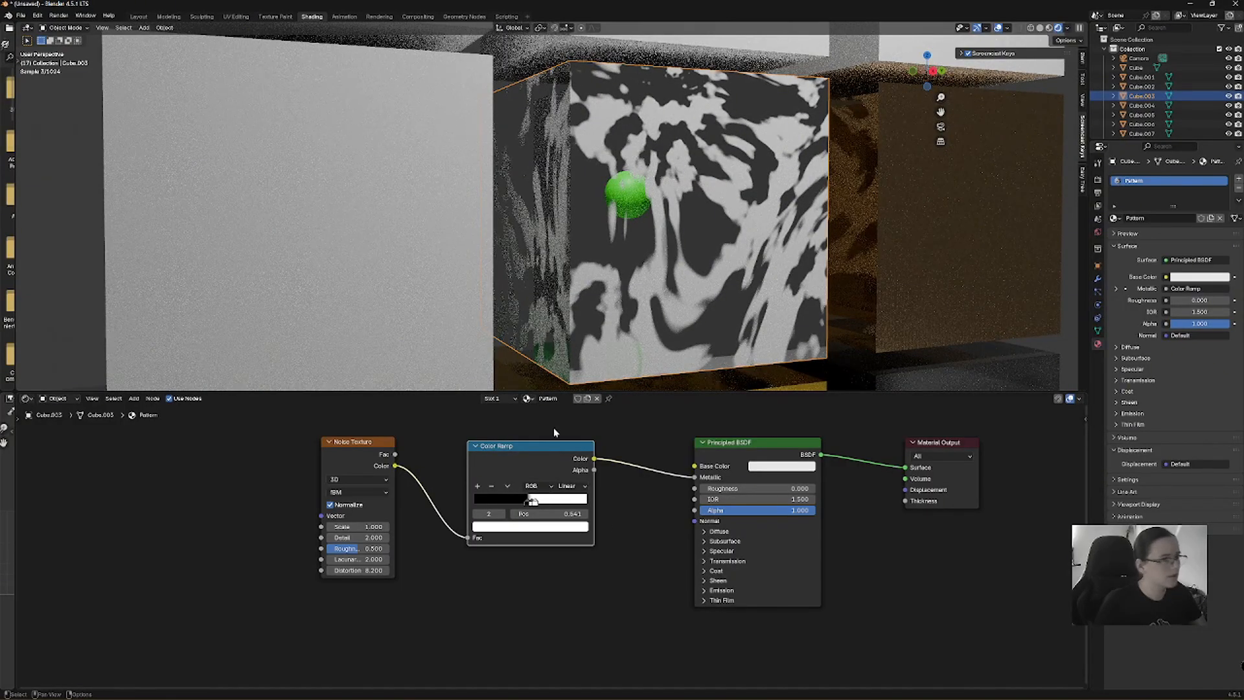
# Create a new material on the plain cube left of the Pattern cube and rename it, starting with "Ex".
pyautogui.moveTo(674, 259)
pyautogui.mouseDown(button='middle')
pyautogui.moveTo(710, 217)
pyautogui.moveTo(681, 227)
pyautogui.moveTo(768, 232)
pyautogui.moveTo(737, 247)
pyautogui.moveTo(643, 224)
pyautogui.moveTo(656, 243)
pyautogui.mouseUp(button='middle')
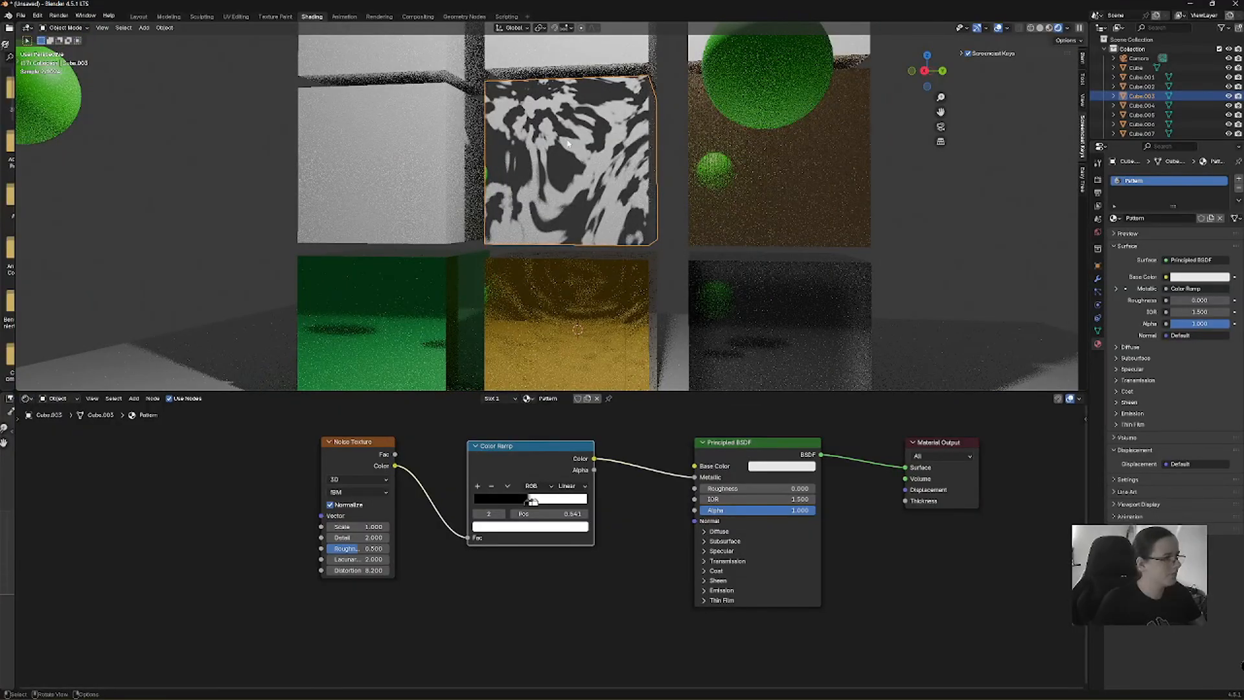
pyautogui.click(430, 145)
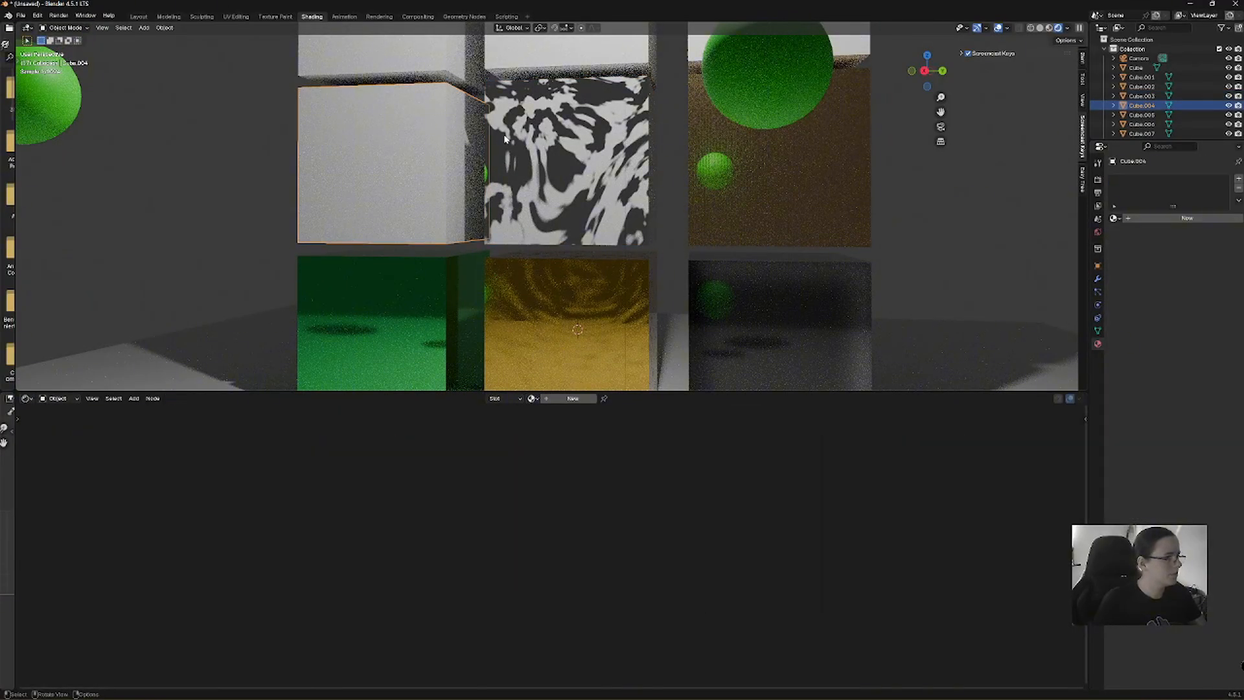
pyautogui.moveTo(505, 138); pyautogui.dragTo(515, 146, button='middle')
pyautogui.moveTo(489, 125); pyautogui.dragTo(535, 193, button='middle')
pyautogui.scroll(2, 535, 192)
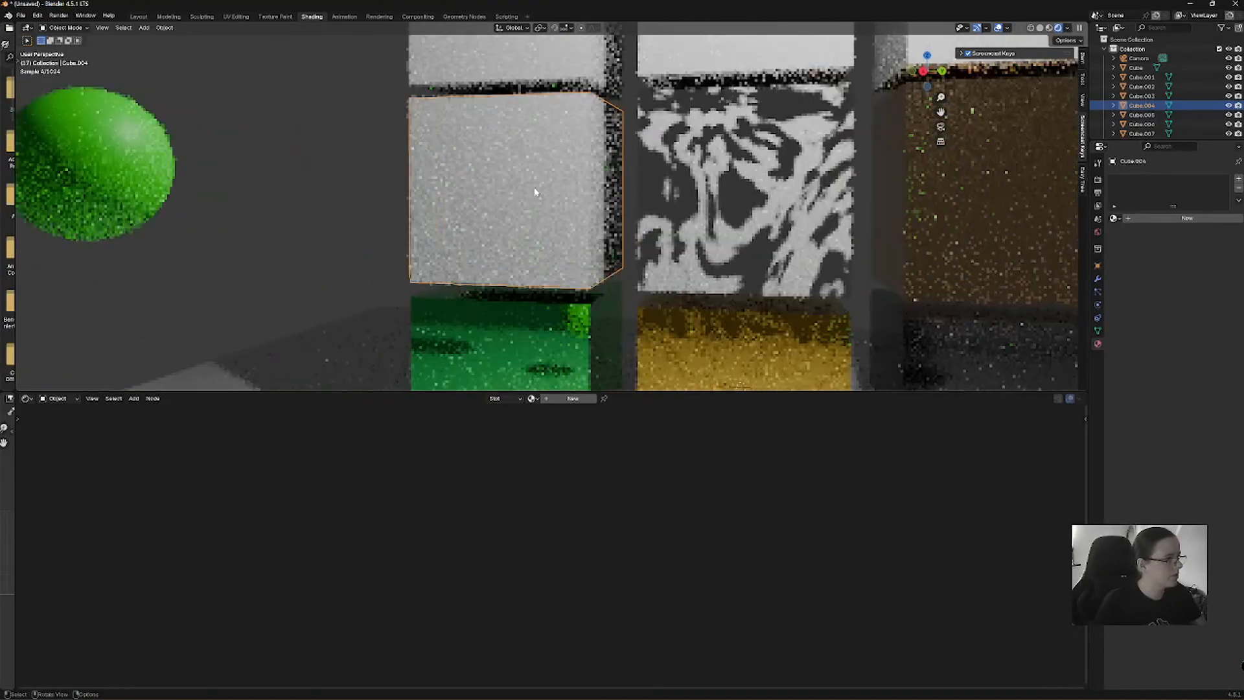
pyautogui.click(556, 398)
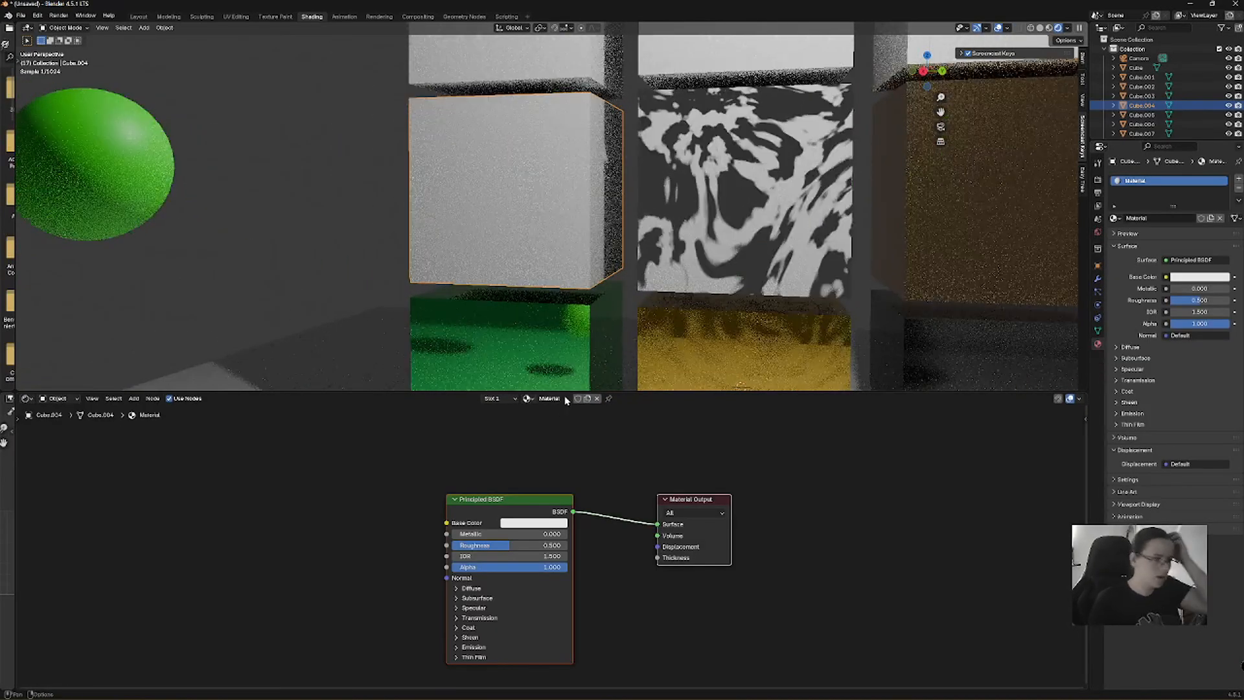
pyautogui.doubleClick(550, 398)
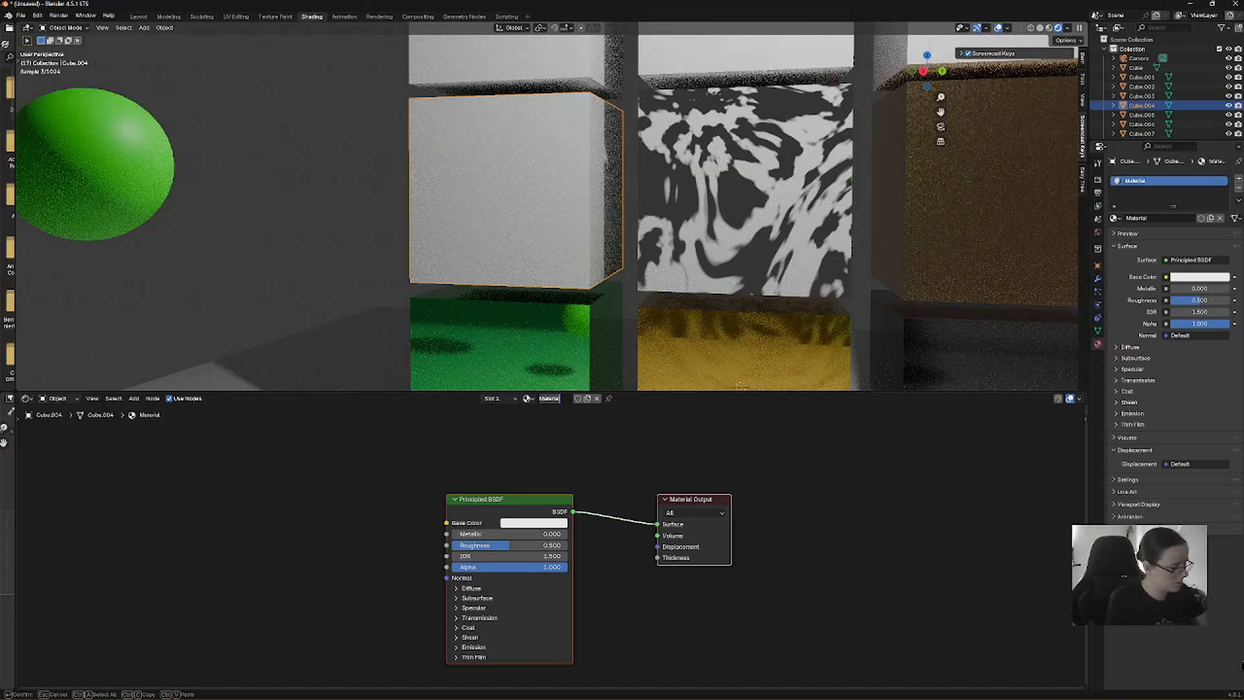
pyautogui.write('Ex')
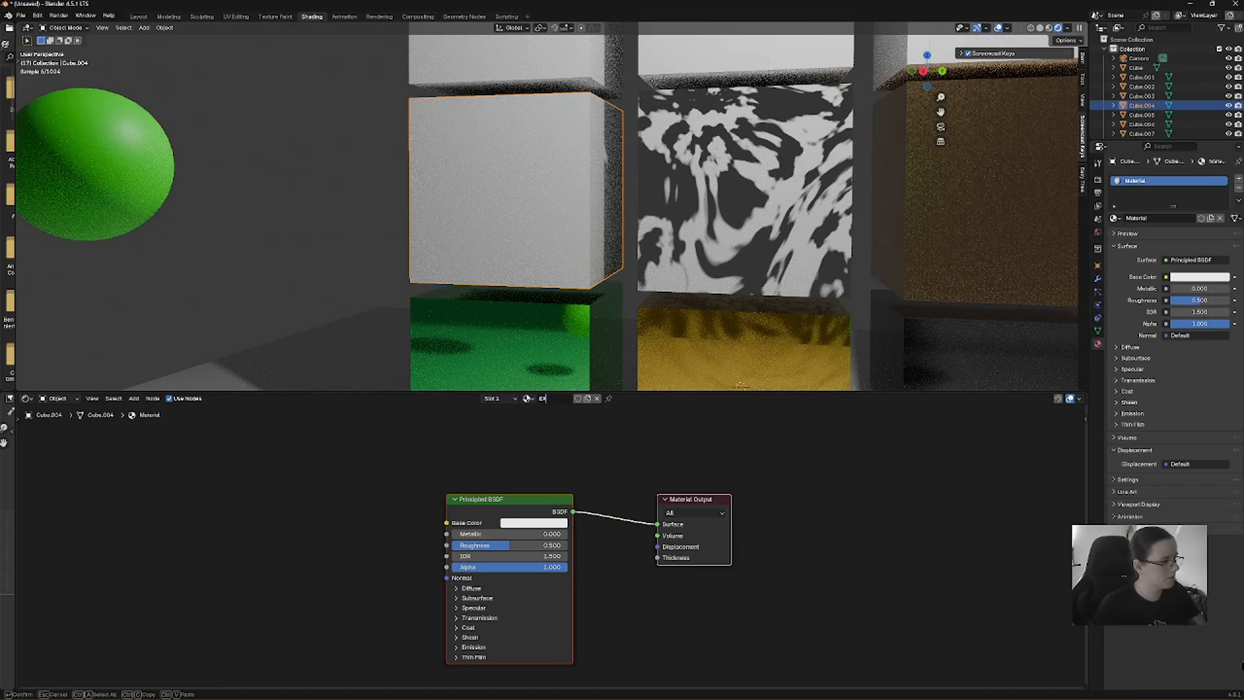
# Name the cube's material EX and drive its Base Color with the Value output of a new Gabor Texture.
pyautogui.press('Return')
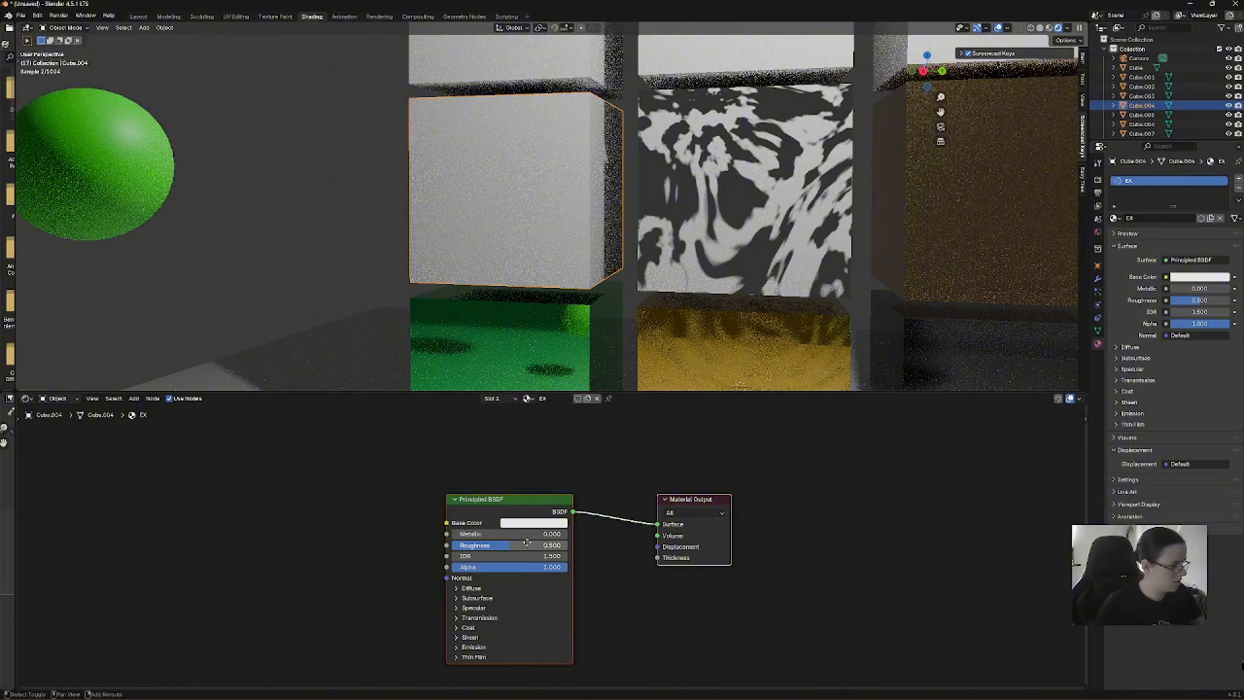
pyautogui.moveTo(528, 544); pyautogui.dragTo(738, 500, button='middle')
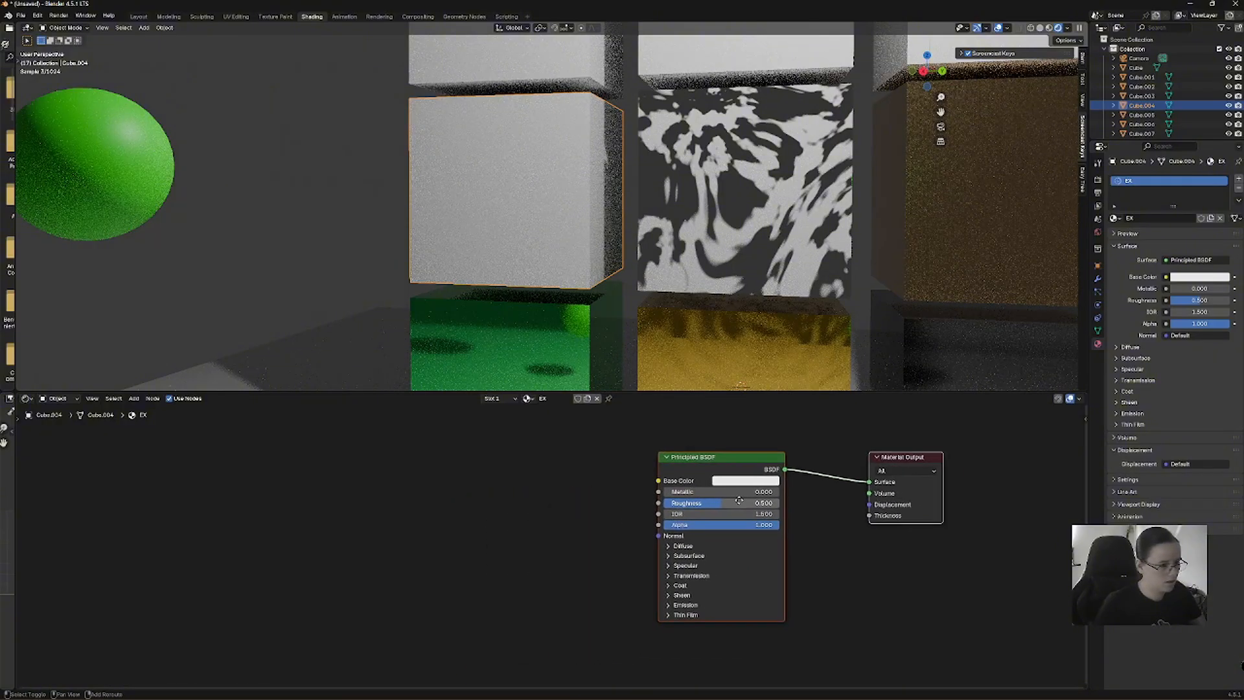
pyautogui.click(134, 398)
pyautogui.moveTo(162, 460)
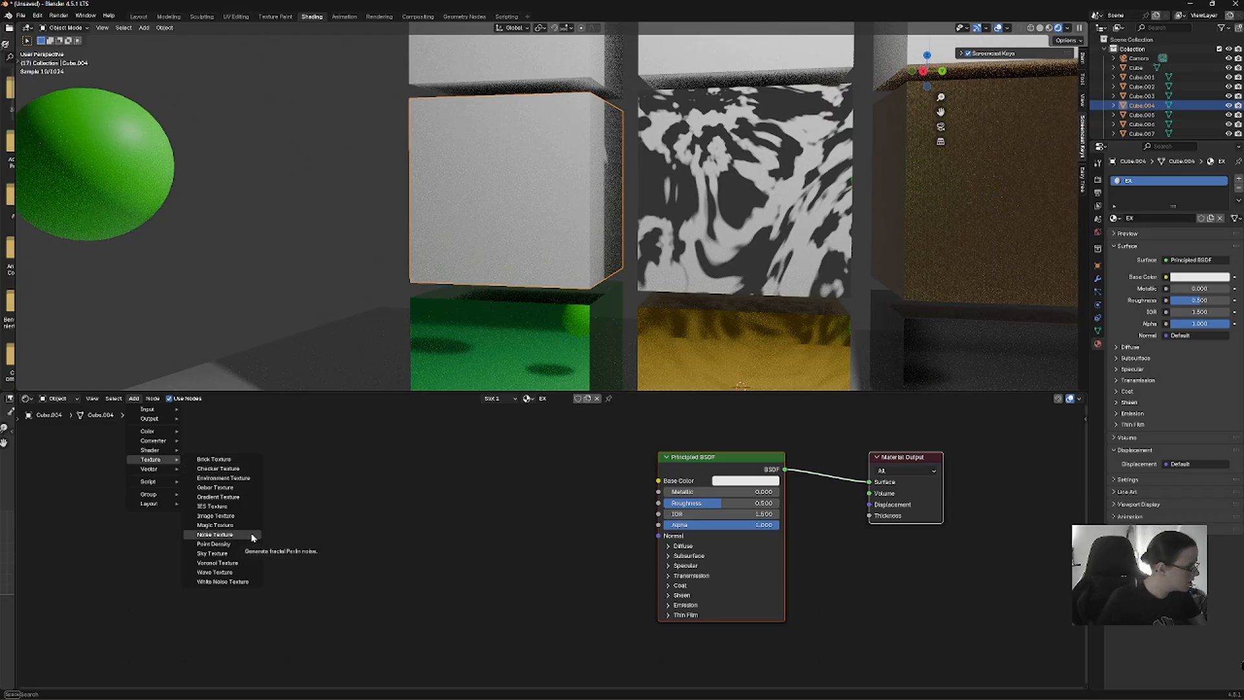
pyautogui.click(240, 488)
pyautogui.click(481, 472)
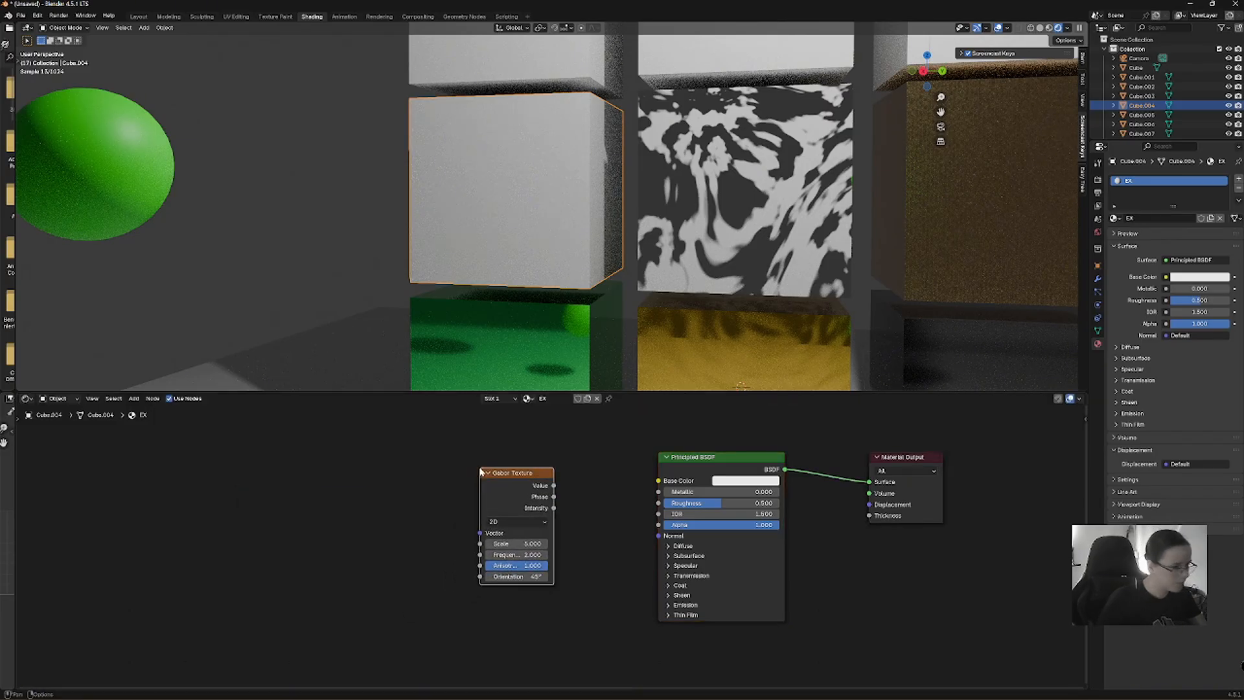
pyautogui.moveTo(553, 486); pyautogui.dragTo(658, 480)
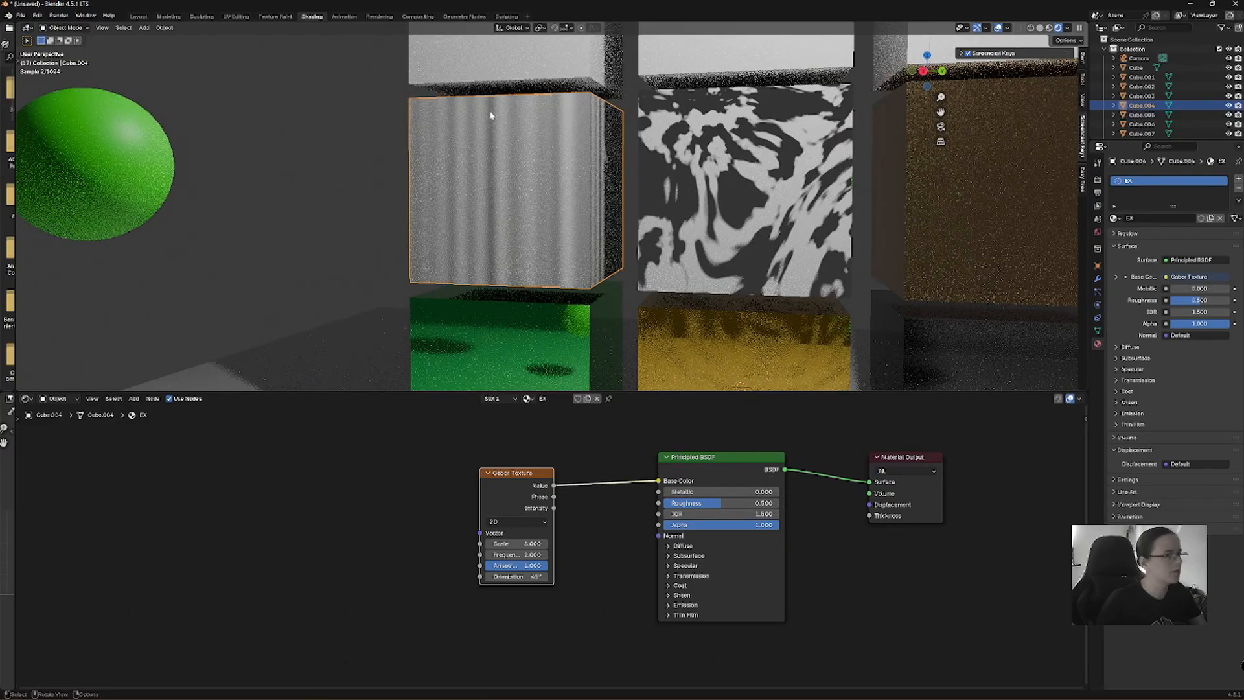
# Set the Principled BSDF's Roughness to 0 and its Metallic to 1.
pyautogui.scroll(2, 491, 116)
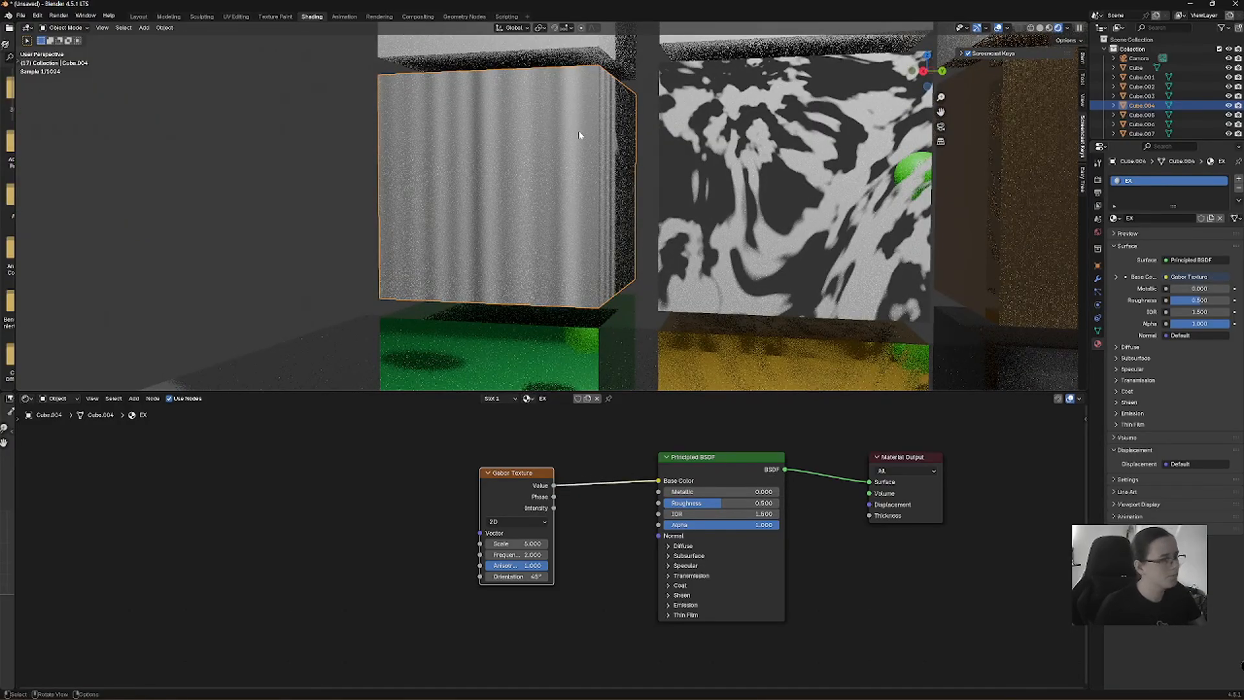
pyautogui.keyDown('shift'); pyautogui.moveTo(579, 135); pyautogui.dragTo(605, 182, button='middle'); pyautogui.keyUp('shift')
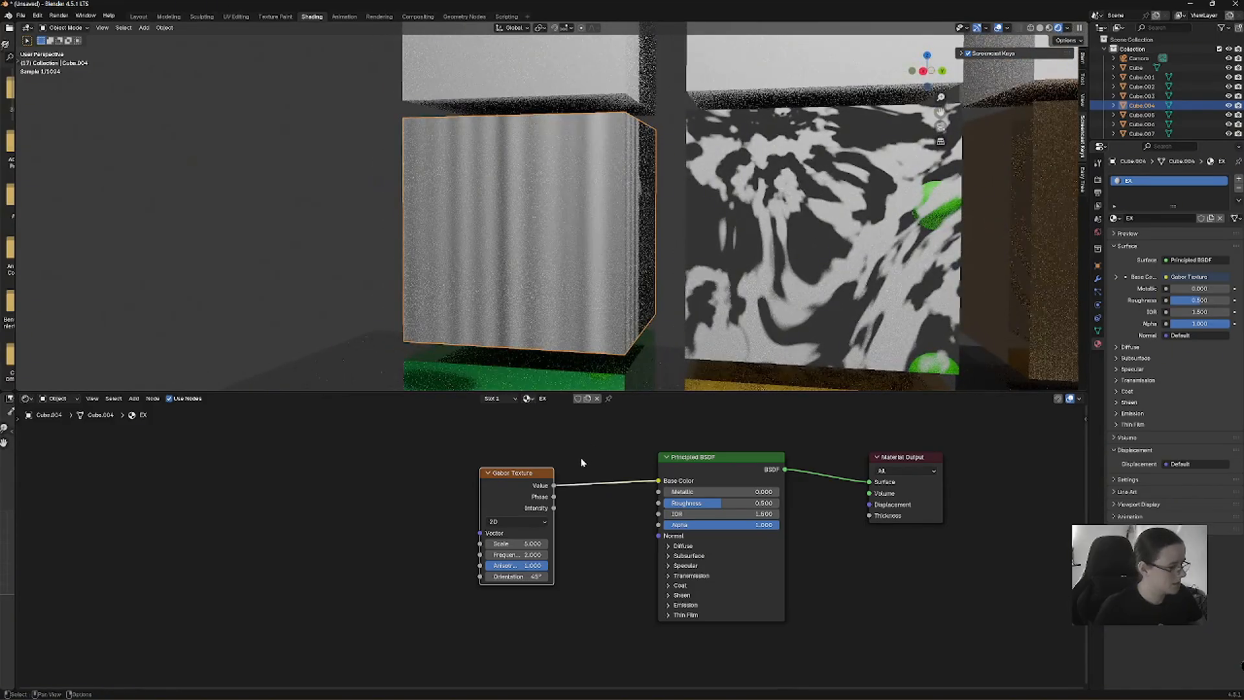
pyautogui.moveTo(658, 481)
pyautogui.mouseDown()
pyautogui.moveTo(658, 503)
pyautogui.moveTo(658, 481)
pyautogui.mouseUp()
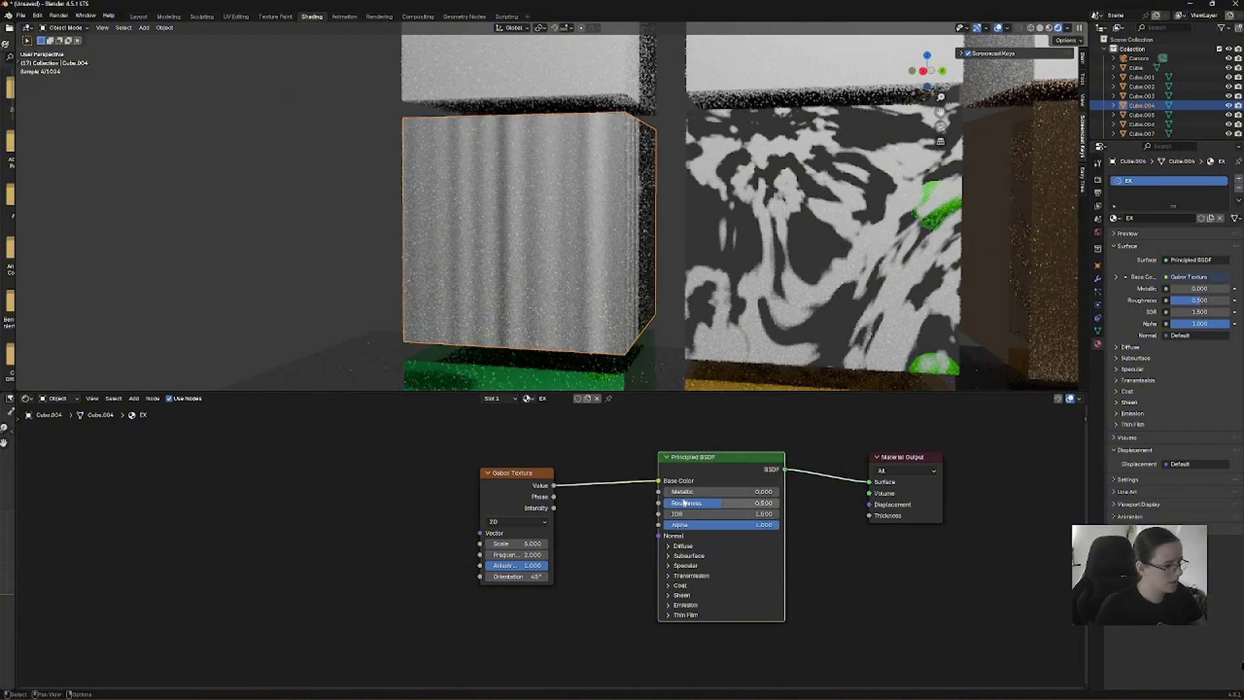
pyautogui.press('BackSpace')
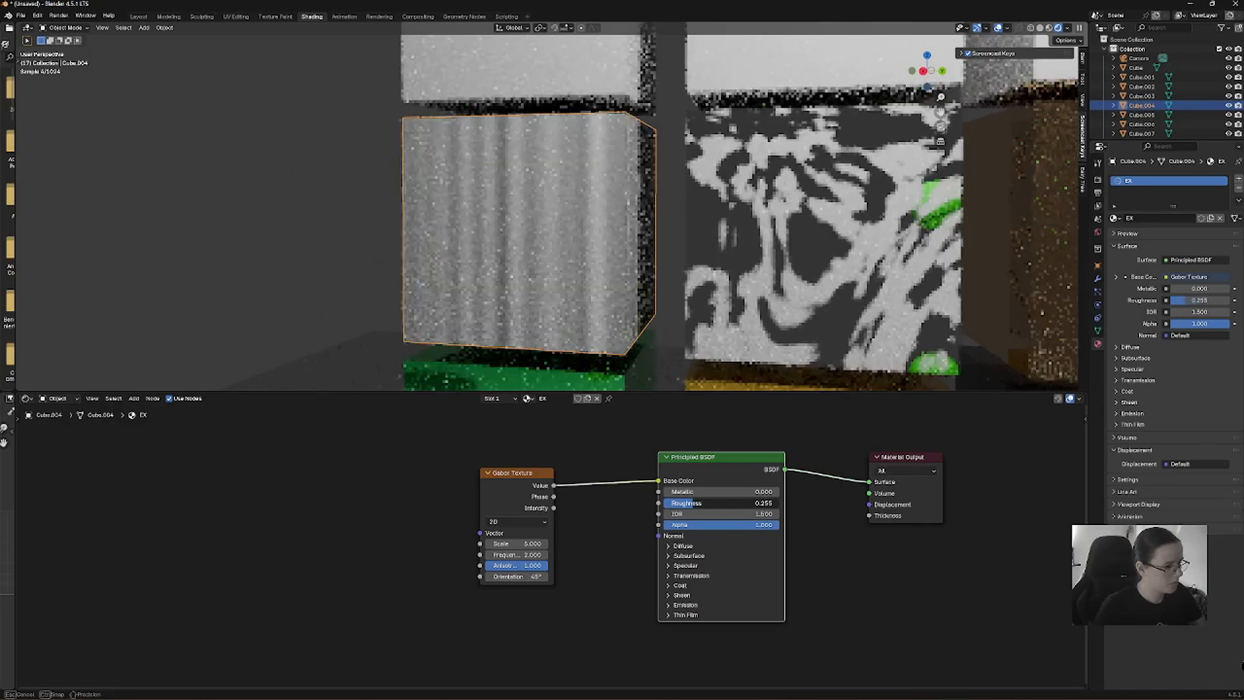
pyautogui.moveTo(680, 490); pyautogui.dragTo(797, 491)
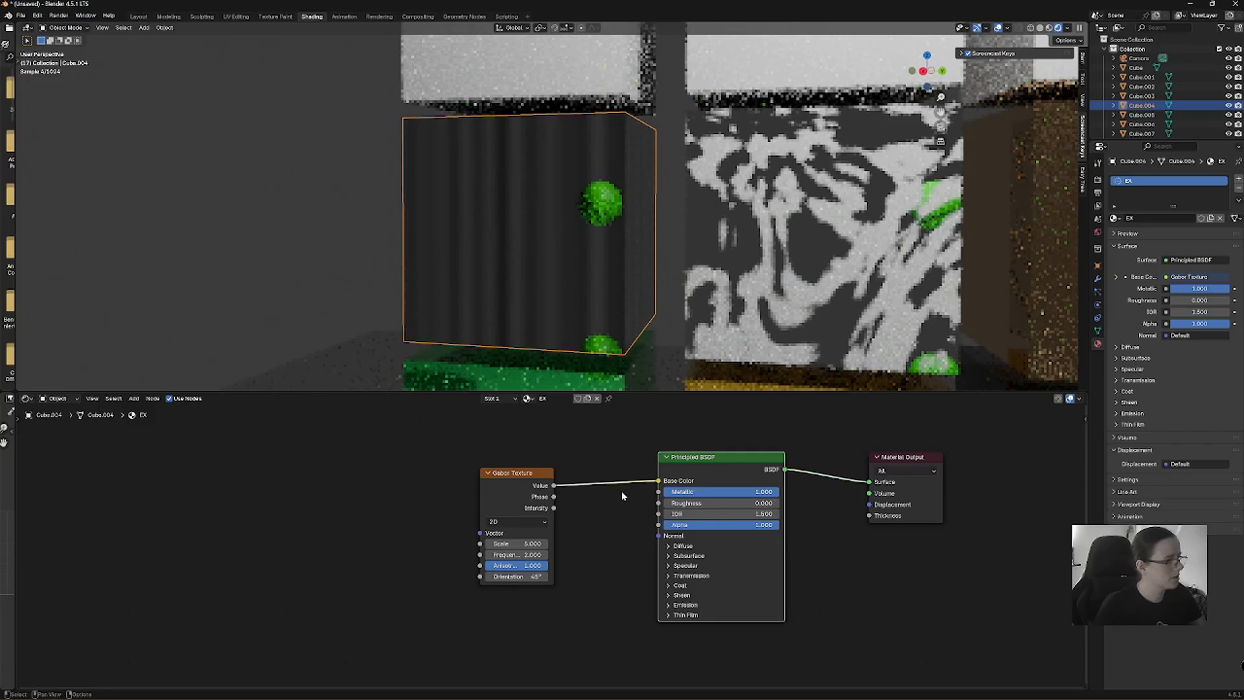
# Add a Magic Texture beside the Gabor Texture and connect its Color output to the Principled BSDF's Roughness.
pyautogui.moveTo(535, 473); pyautogui.dragTo(375, 469)
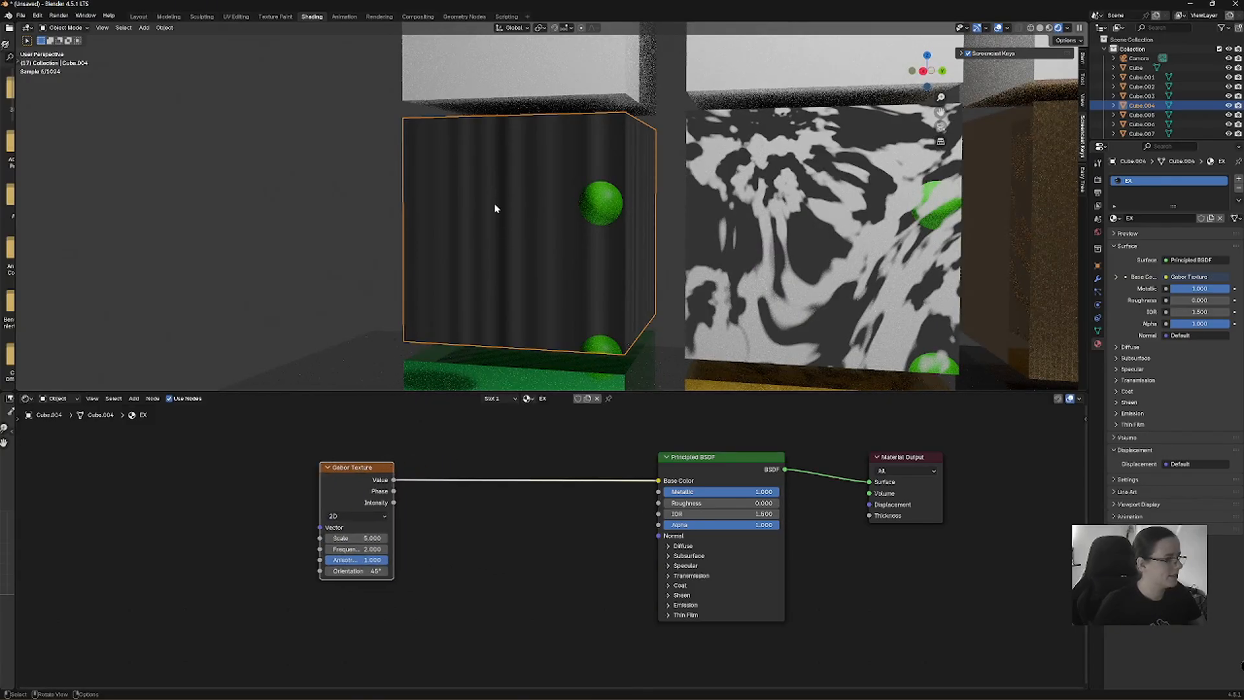
pyautogui.click(134, 399)
pyautogui.moveTo(170, 460)
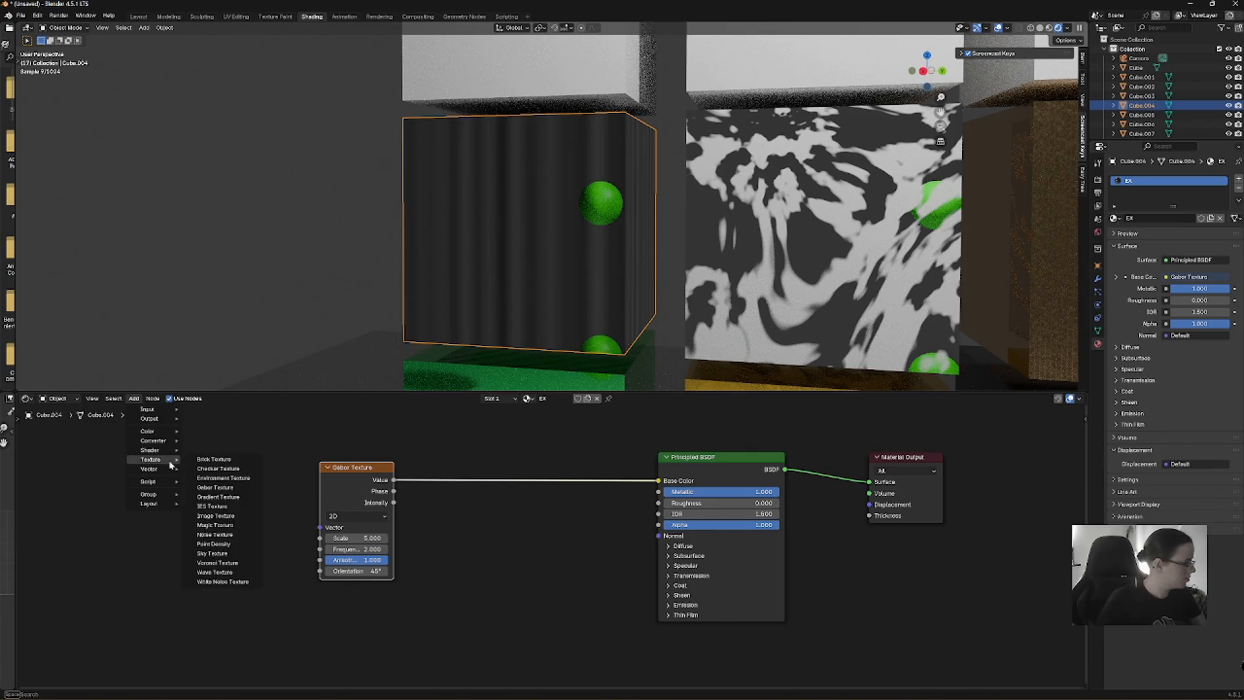
pyautogui.click(198, 525)
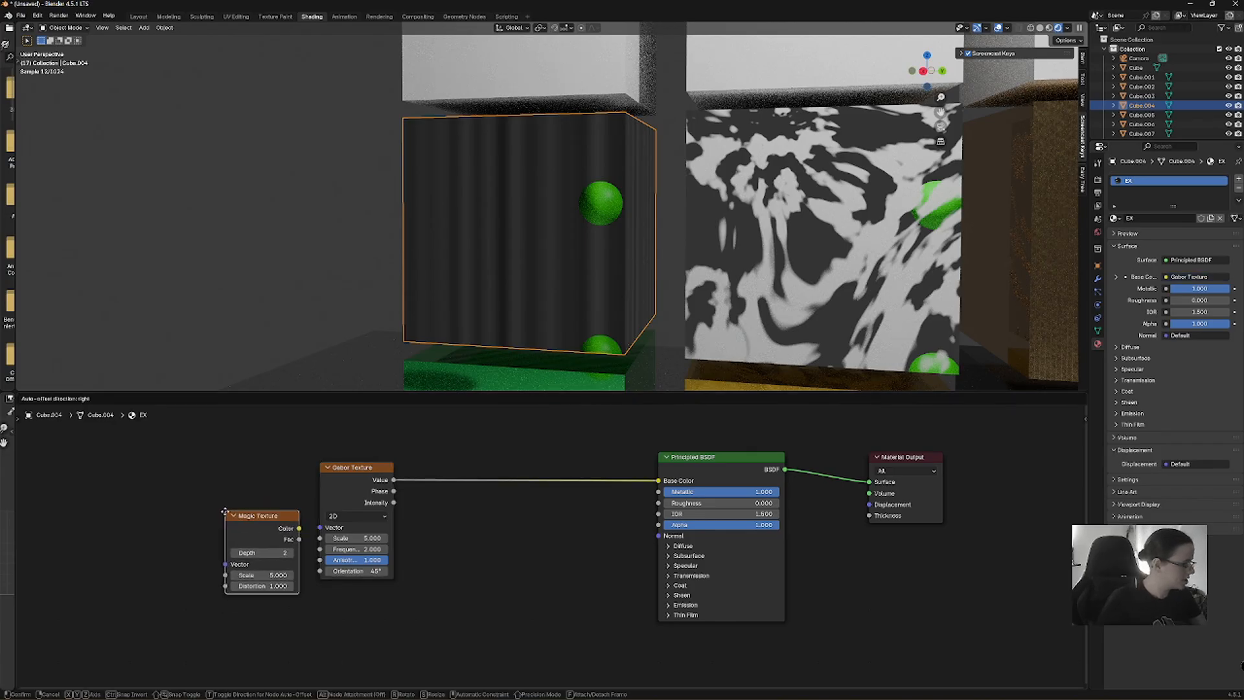
pyautogui.click(509, 533)
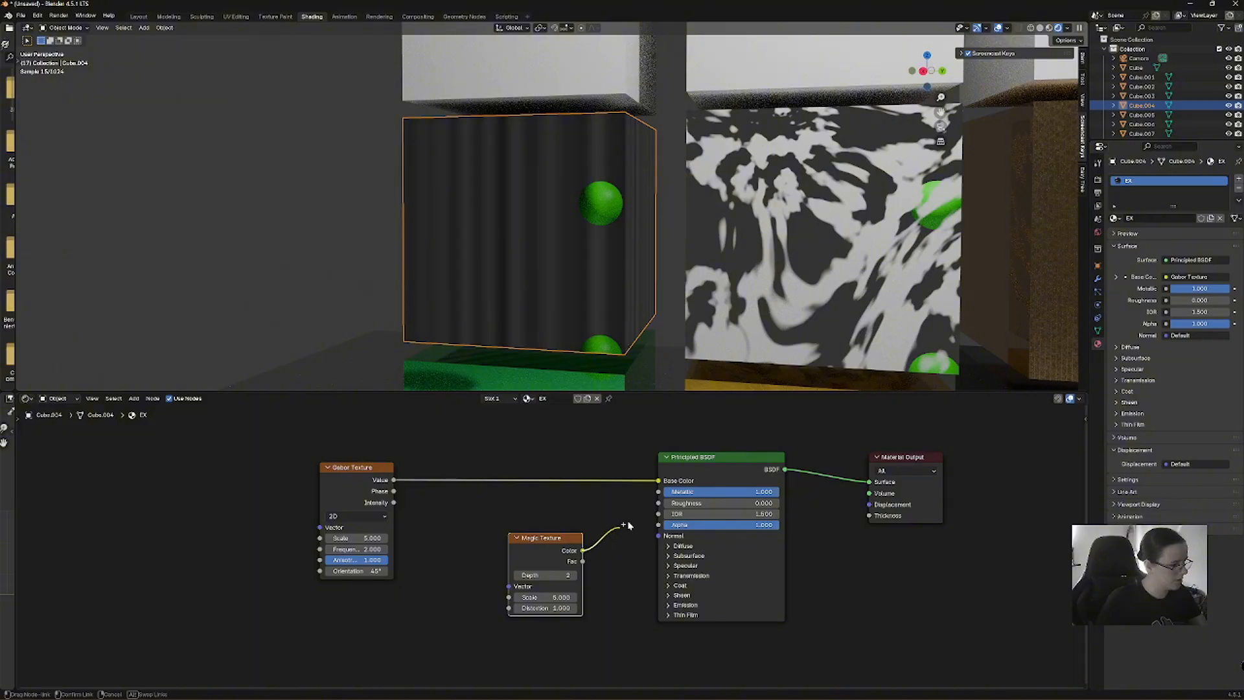
pyautogui.moveTo(583, 551); pyautogui.dragTo(659, 504)
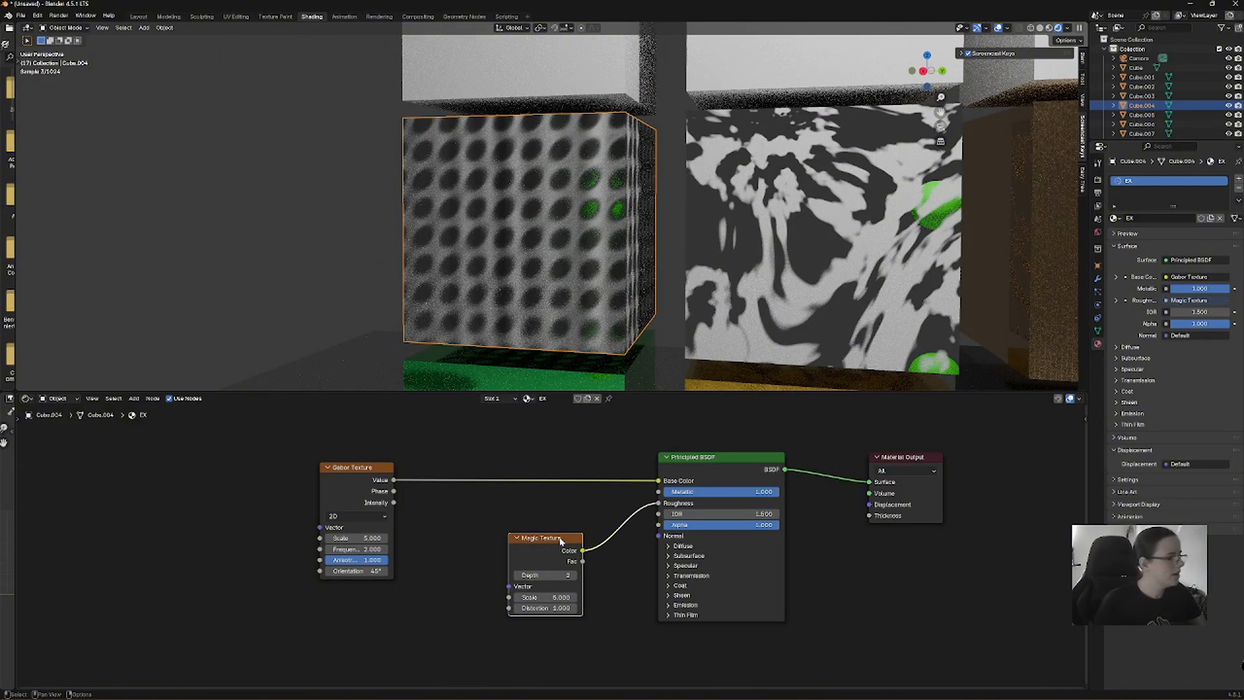
# Insert a Color Ramp between the Gabor Texture and Base Color, with its white stop at about 0.36.
pyautogui.moveTo(560, 540); pyautogui.dragTo(484, 562)
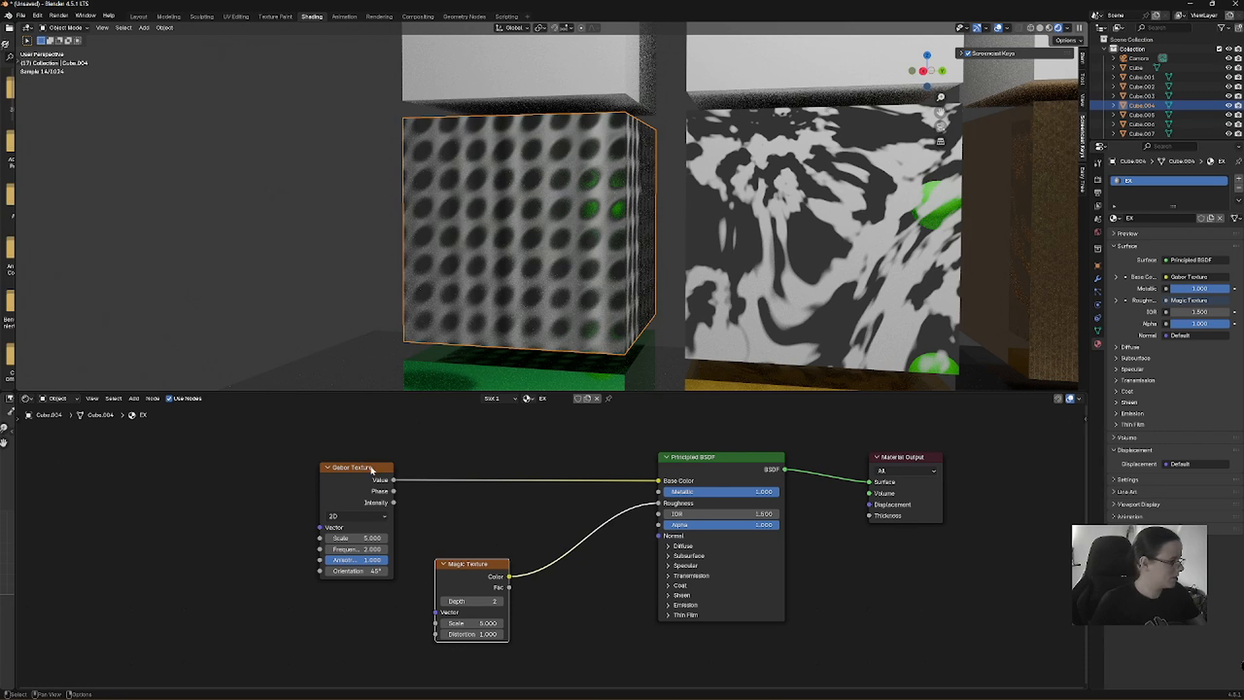
pyautogui.moveTo(371, 470); pyautogui.dragTo(333, 453)
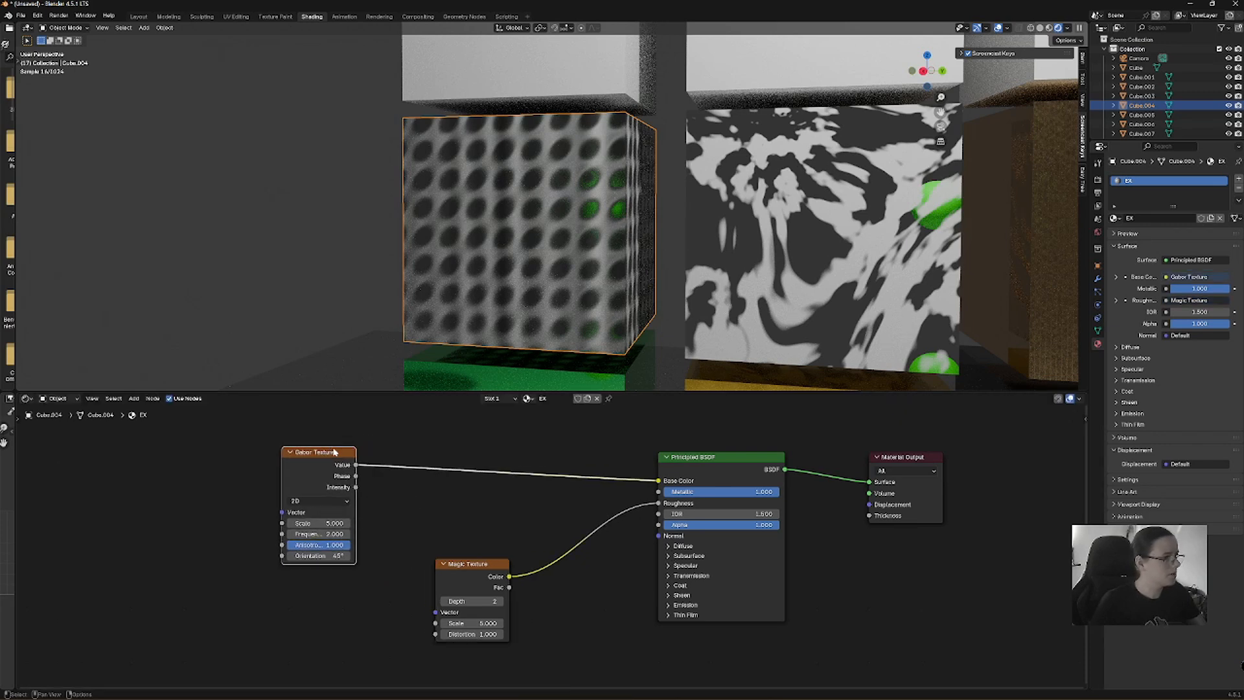
pyautogui.click(135, 399)
pyautogui.write('col')
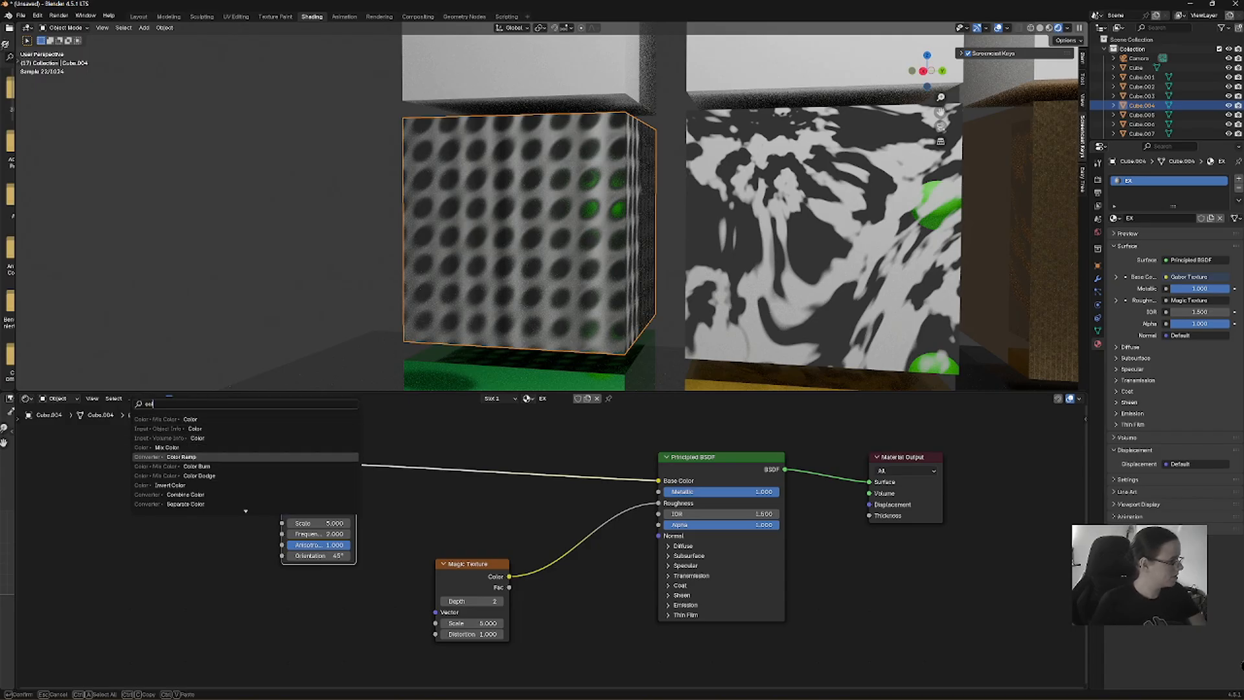
pyautogui.click(233, 457)
pyautogui.click(426, 444)
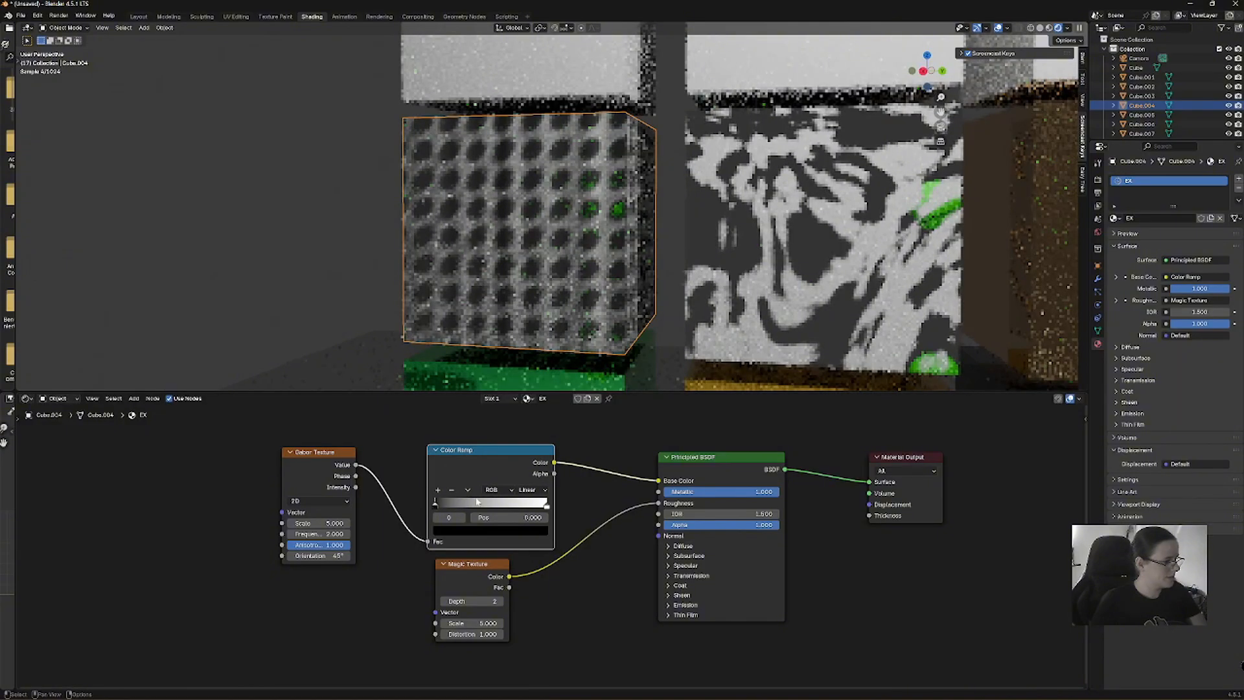
pyautogui.moveTo(436, 505)
pyautogui.mouseDown()
pyautogui.moveTo(488, 506)
pyautogui.moveTo(433, 505)
pyautogui.mouseUp()
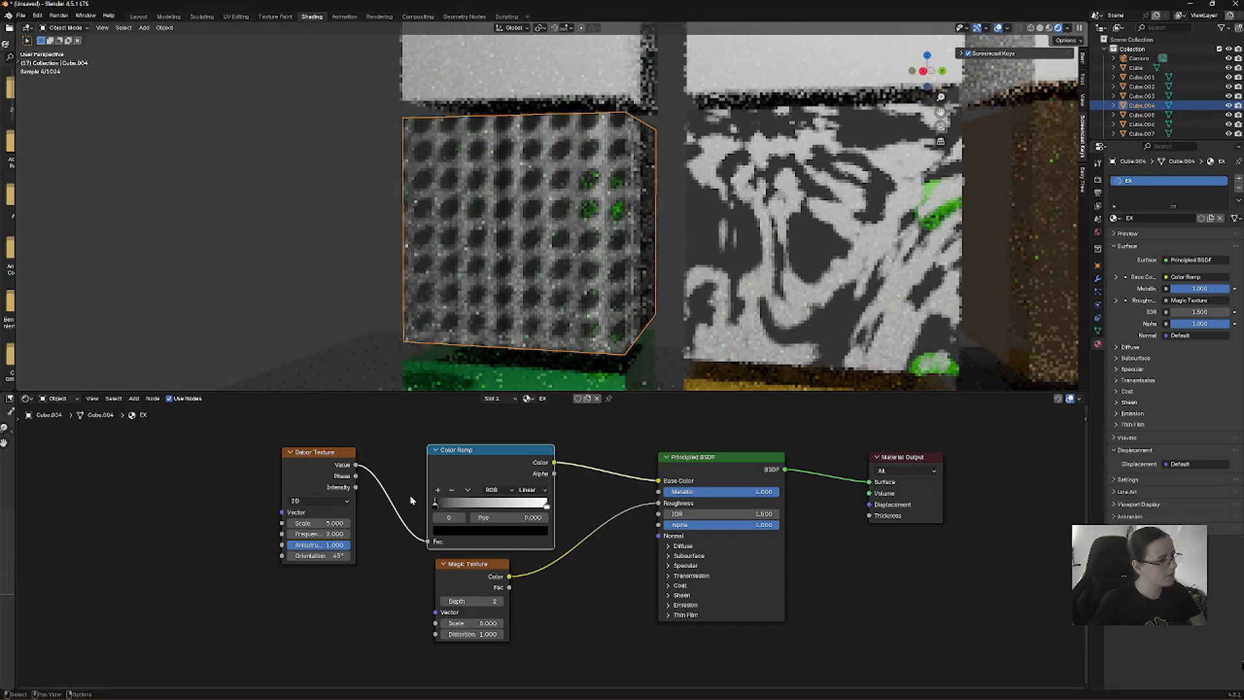
pyautogui.moveTo(548, 512); pyautogui.dragTo(467, 503)
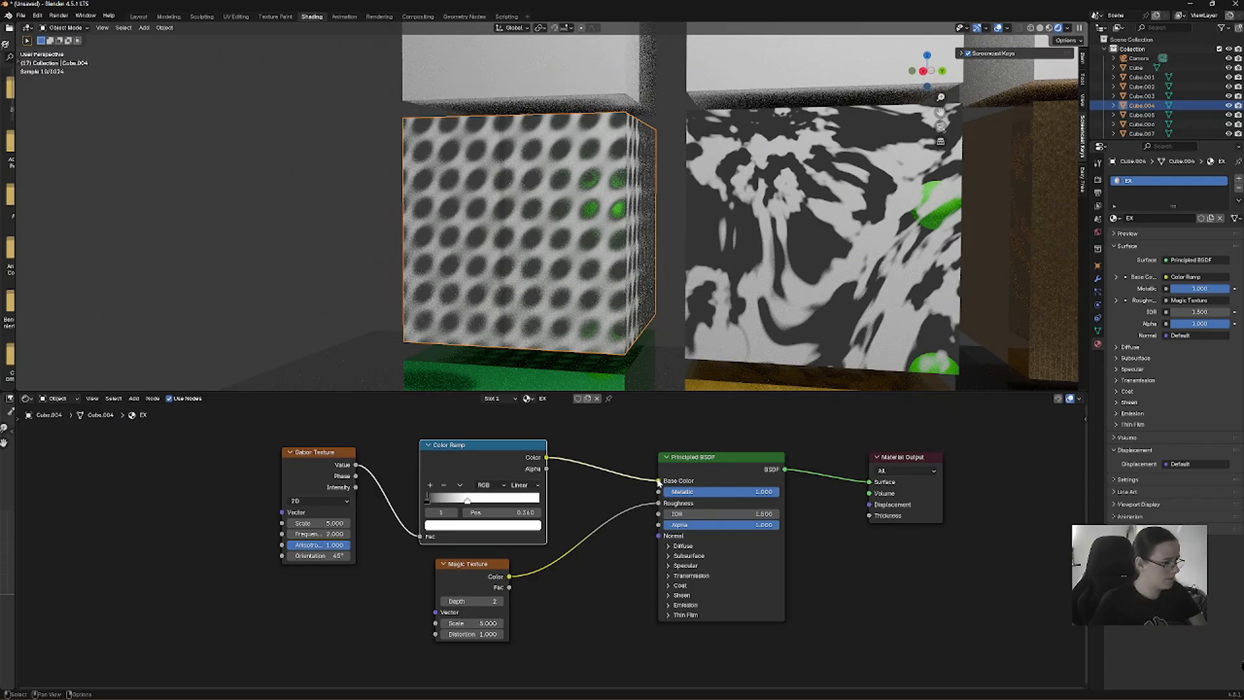
# Try feeding the Color Ramp's color into Metallic and Alpha, and reconnect it to Base Color.
pyautogui.moveTo(659, 483); pyautogui.dragTo(658, 492)
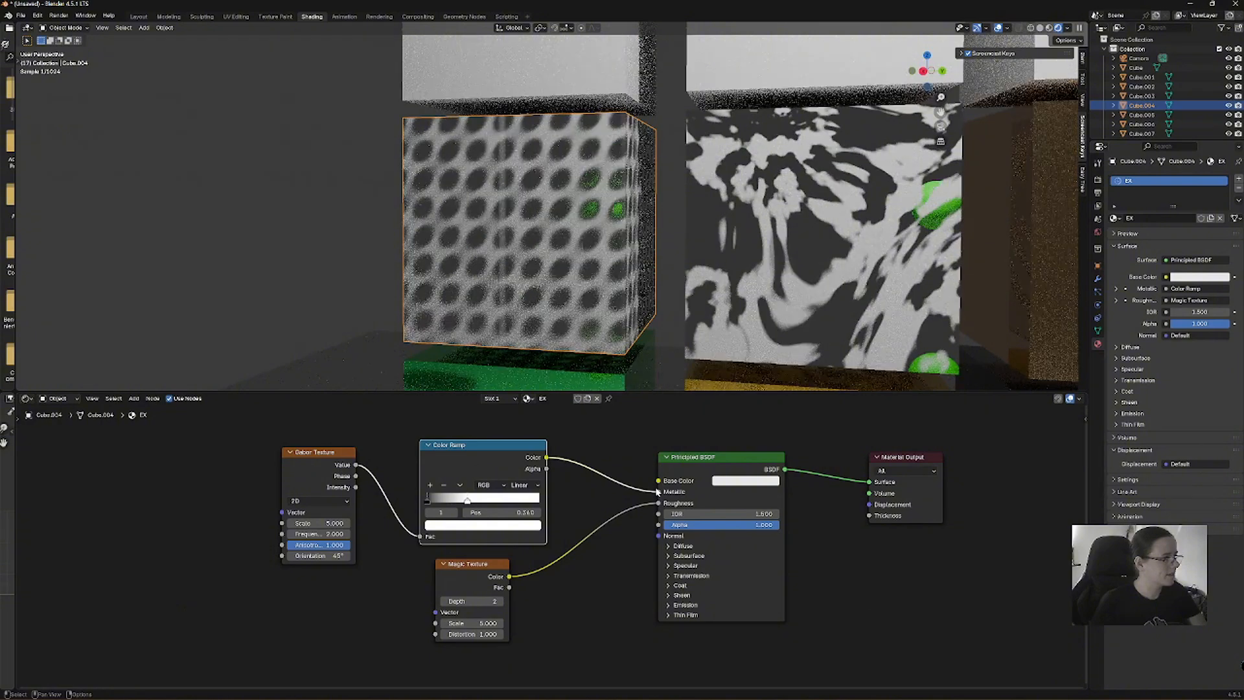
pyautogui.moveTo(659, 493); pyautogui.dragTo(659, 525)
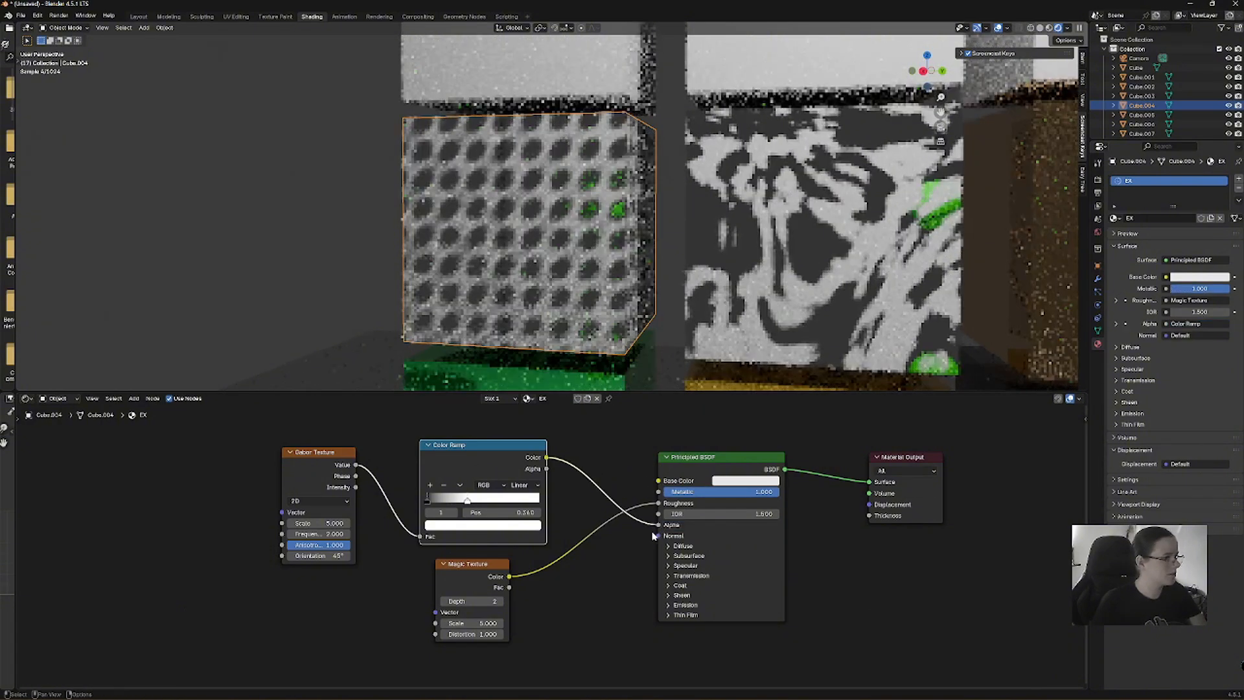
pyautogui.moveTo(568, 308)
pyautogui.mouseDown(button='middle')
pyautogui.moveTo(591, 305)
pyautogui.moveTo(568, 308)
pyautogui.mouseUp(button='middle')
pyautogui.moveTo(658, 525); pyautogui.dragTo(659, 481)
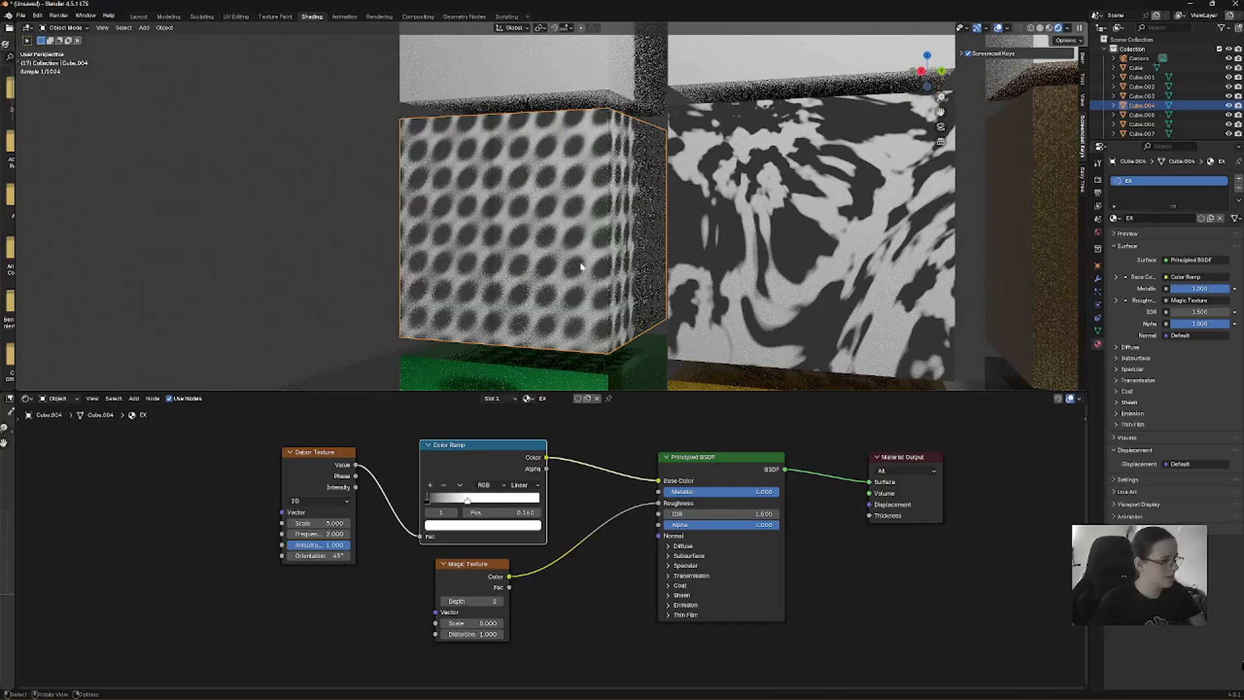
# Add a middle stop to the Color Ramp and color it blue.
pyautogui.click(431, 485)
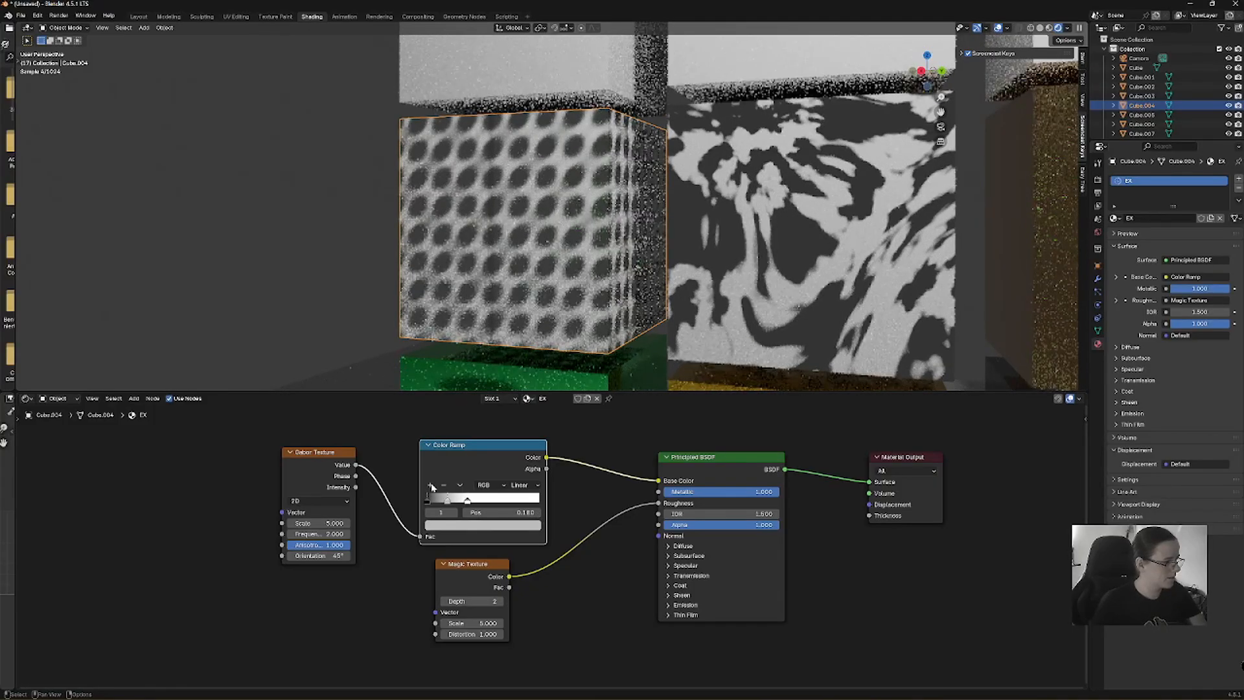
pyautogui.click(470, 524)
pyautogui.moveTo(480, 393); pyautogui.dragTo(522, 354)
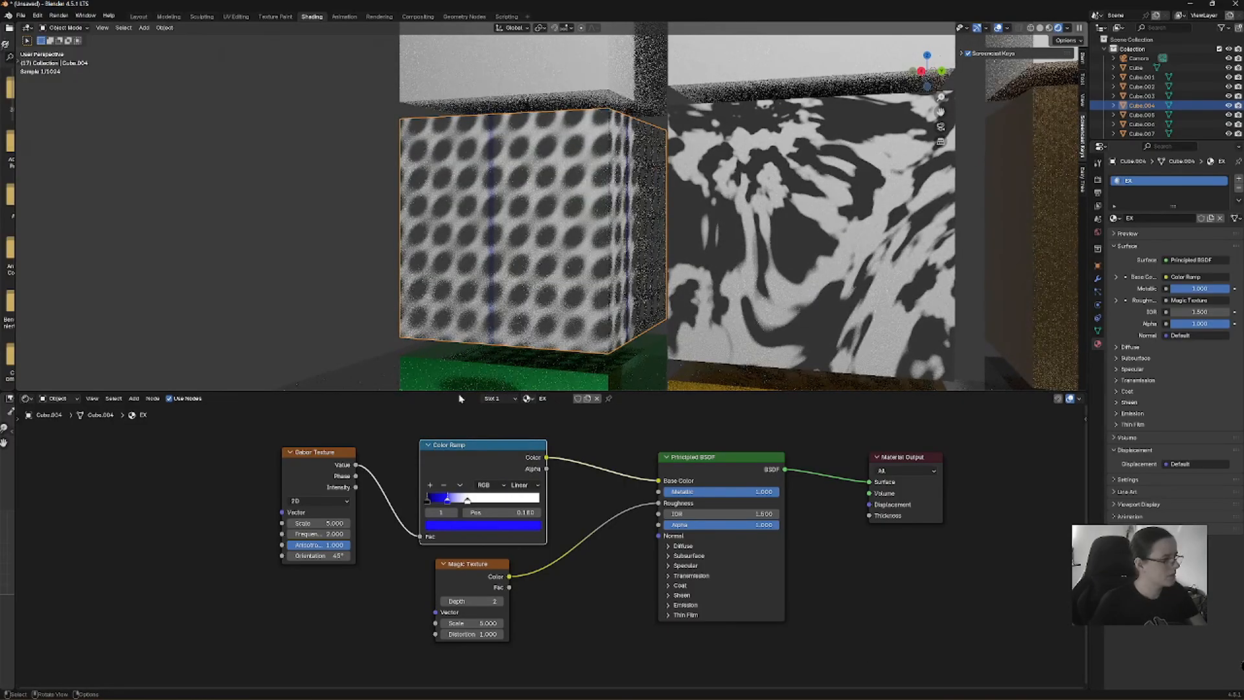
# Set the Gabor Texture's Scale to 5.2 and recolor the Color Ramp's middle stop light orange.
pyautogui.moveTo(321, 523)
pyautogui.mouseDown()
pyautogui.moveTo(447, 523)
pyautogui.moveTo(314, 522)
pyautogui.moveTo(330, 523)
pyautogui.mouseUp()
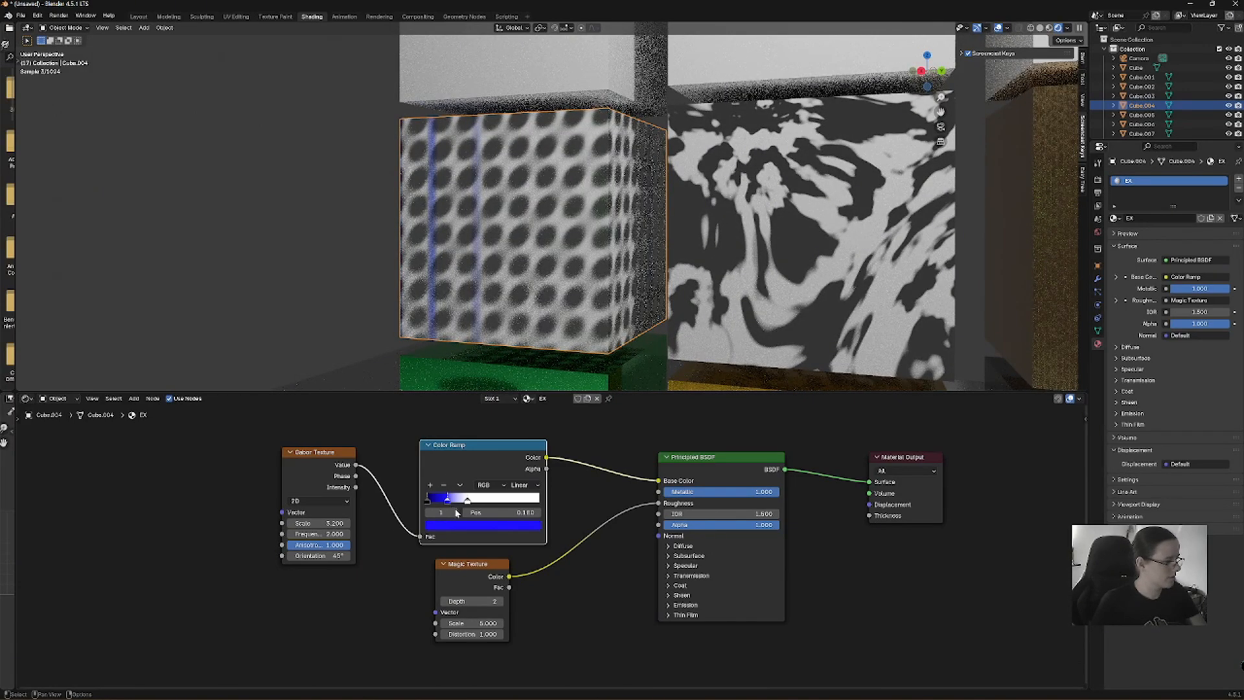
pyautogui.click(475, 529)
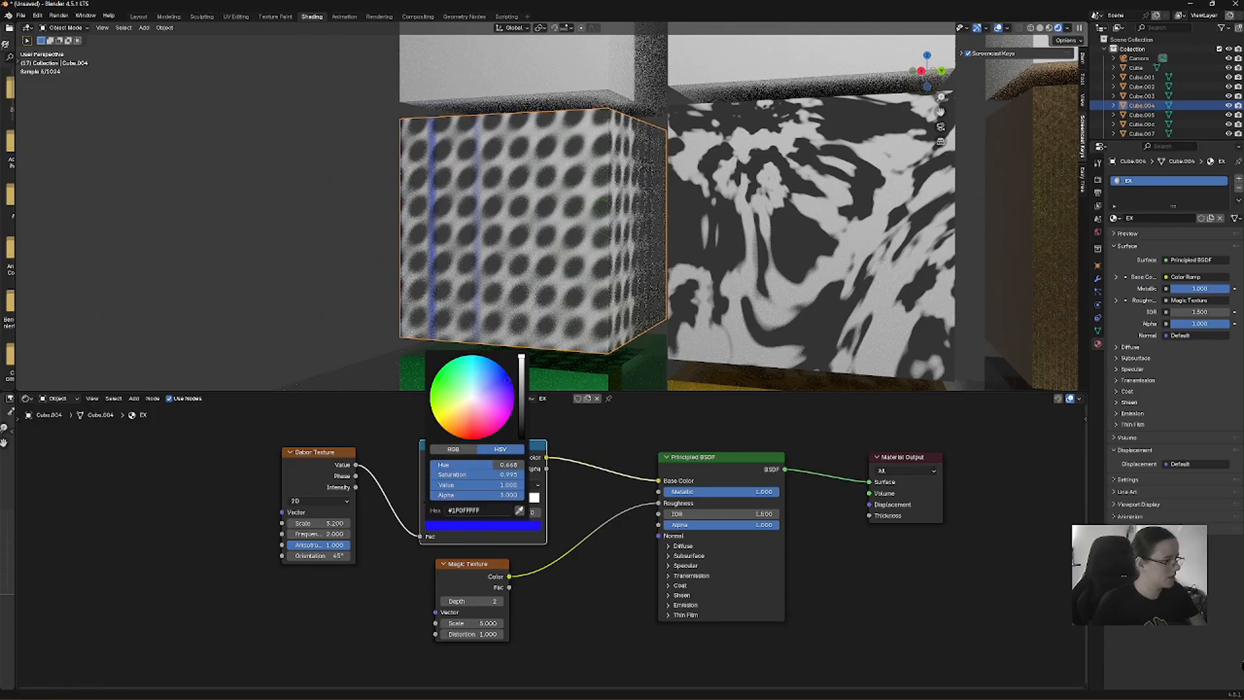
pyautogui.moveTo(465, 403); pyautogui.dragTo(457, 421)
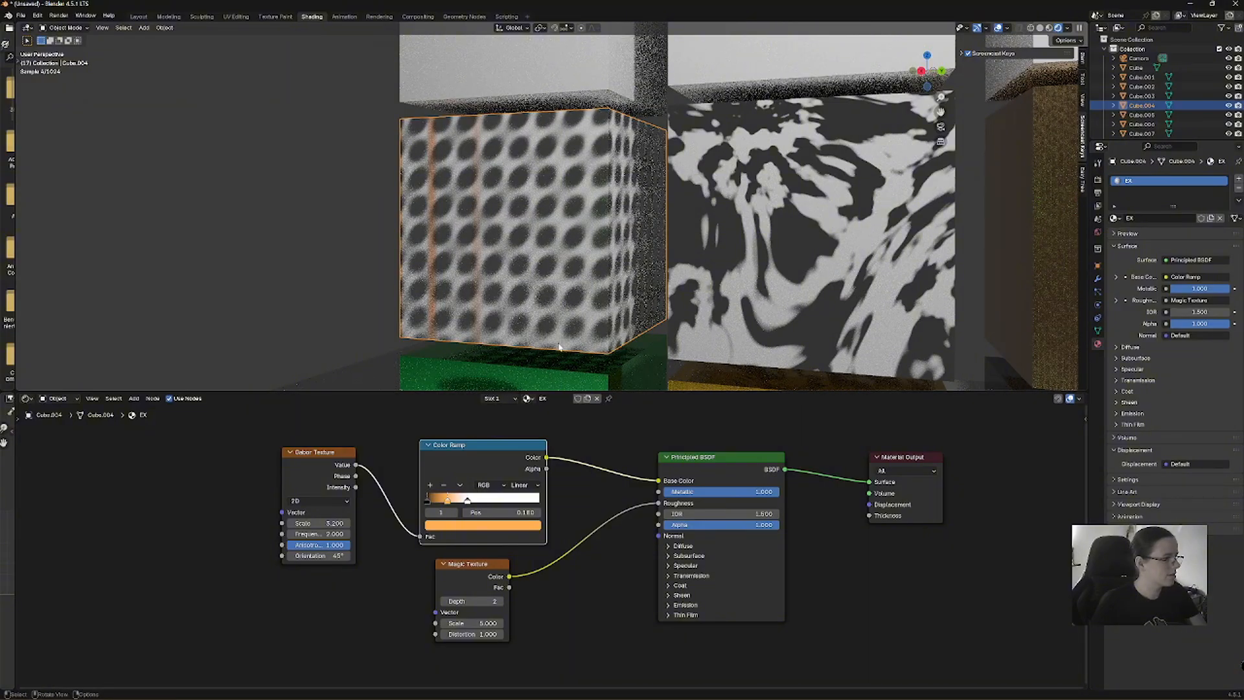
# Try the material without the Magic Texture node by deleting it, and undo the deletion.
pyautogui.moveTo(560, 347); pyautogui.dragTo(565, 334, button='middle')
pyautogui.click(501, 563)
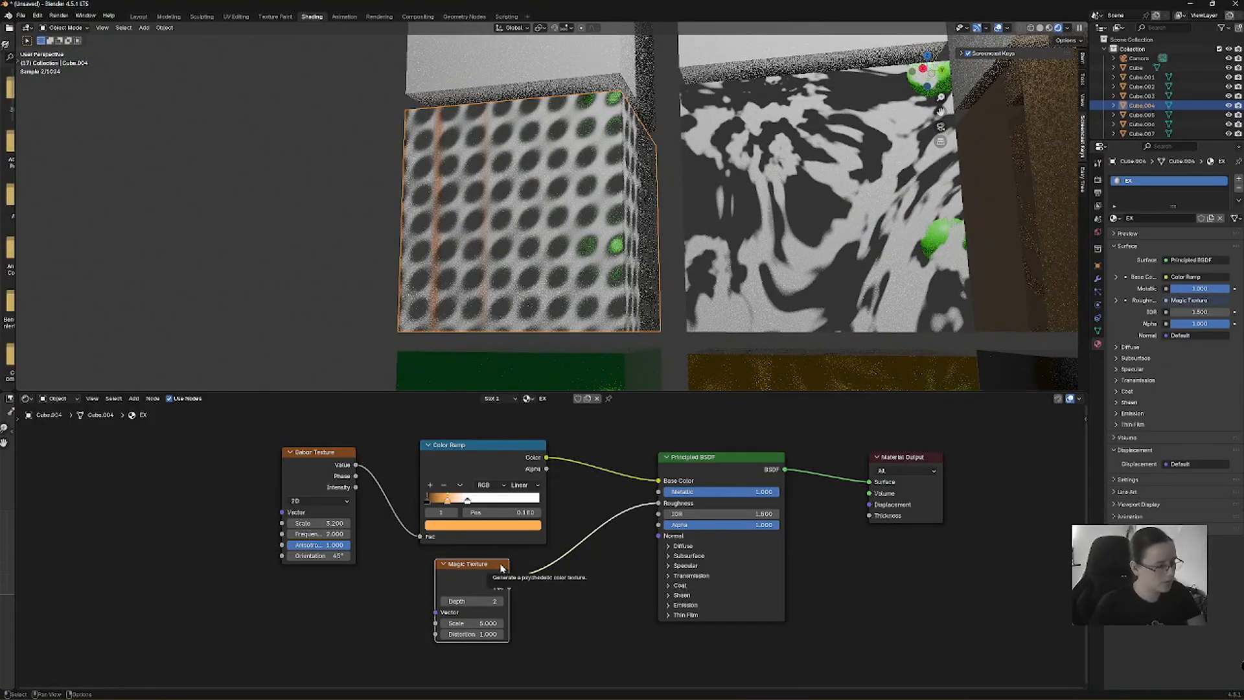
pyautogui.press('x')
pyautogui.moveTo(566, 324)
pyautogui.mouseDown(button='middle')
pyautogui.moveTo(577, 326)
pyautogui.moveTo(563, 331)
pyautogui.mouseUp(button='middle')
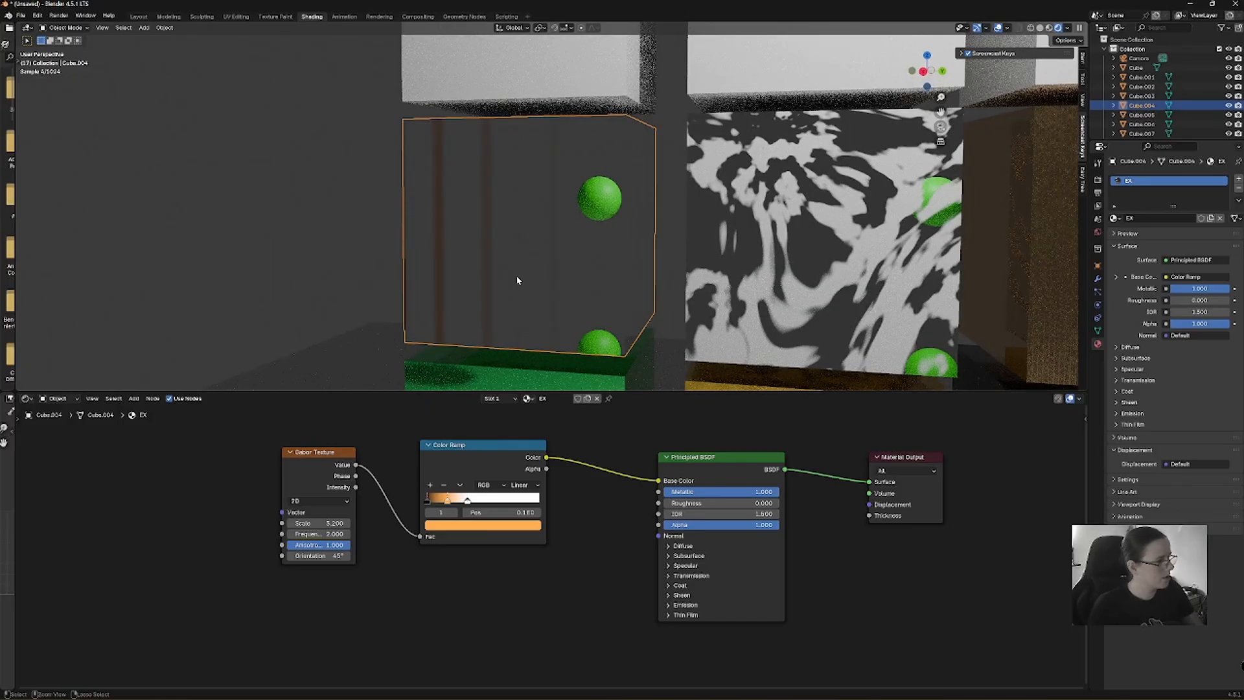
pyautogui.hotkey('ctrl', 'z')
# Select the plain white cube above the brown one at the end of the top row.
pyautogui.scroll(-6, 517, 280)
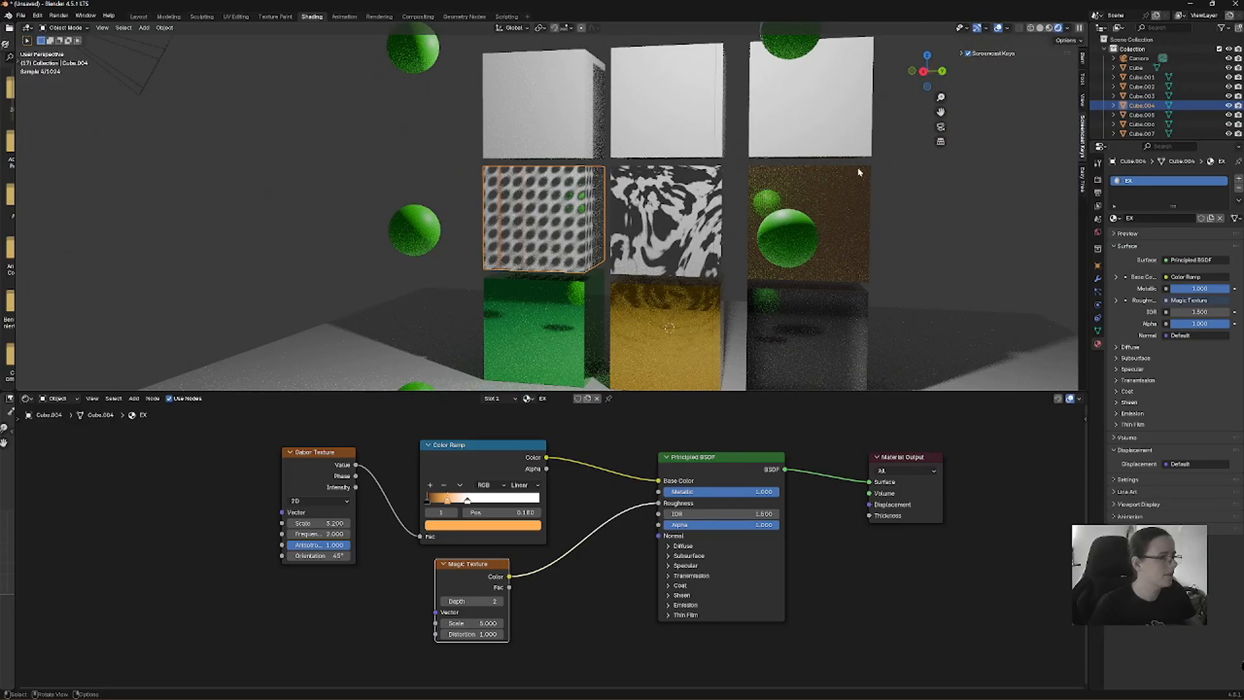
pyautogui.moveTo(859, 172); pyautogui.dragTo(655, 188, button='middle')
pyautogui.click(650, 189)
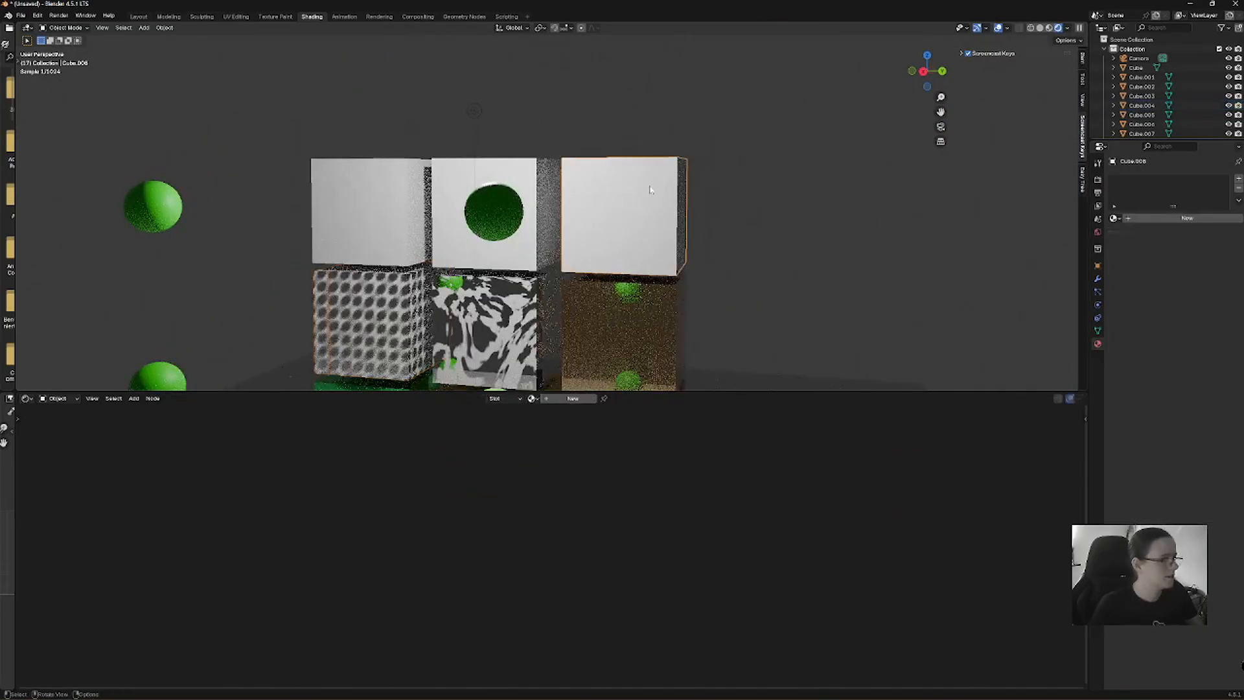
pyautogui.scroll(5, 650, 189)
pyautogui.scroll(-3, 769, 245)
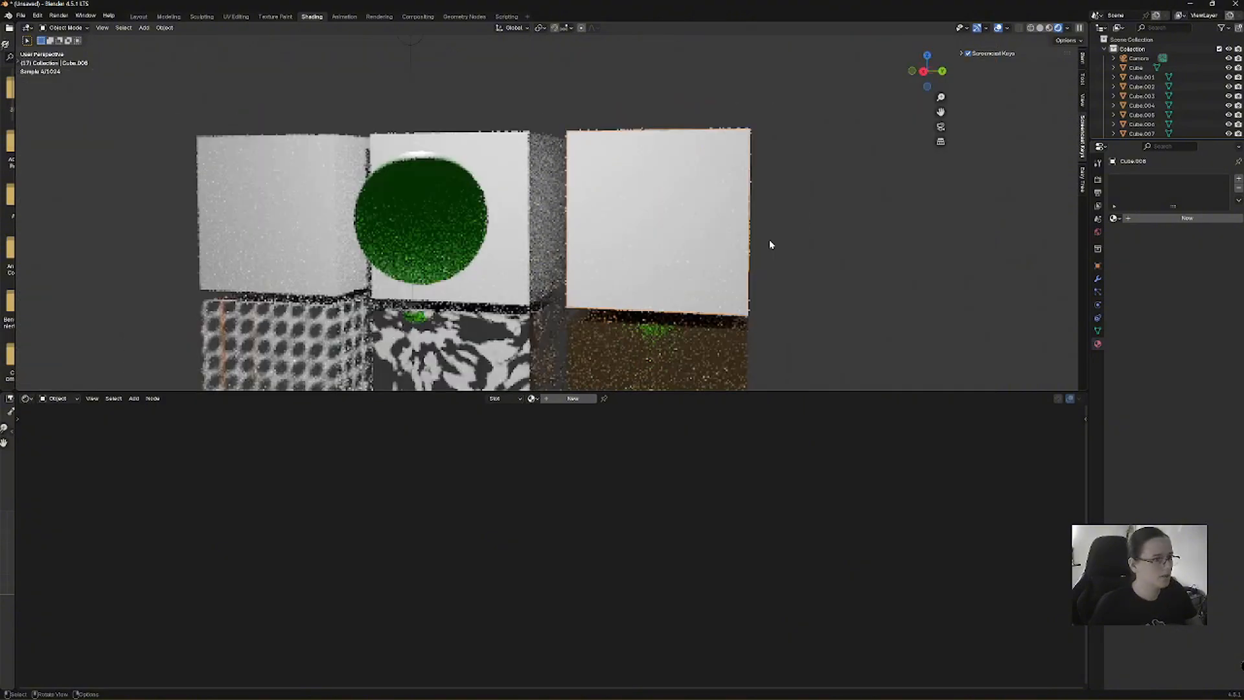
pyautogui.moveTo(770, 245); pyautogui.dragTo(785, 209, button='middle')
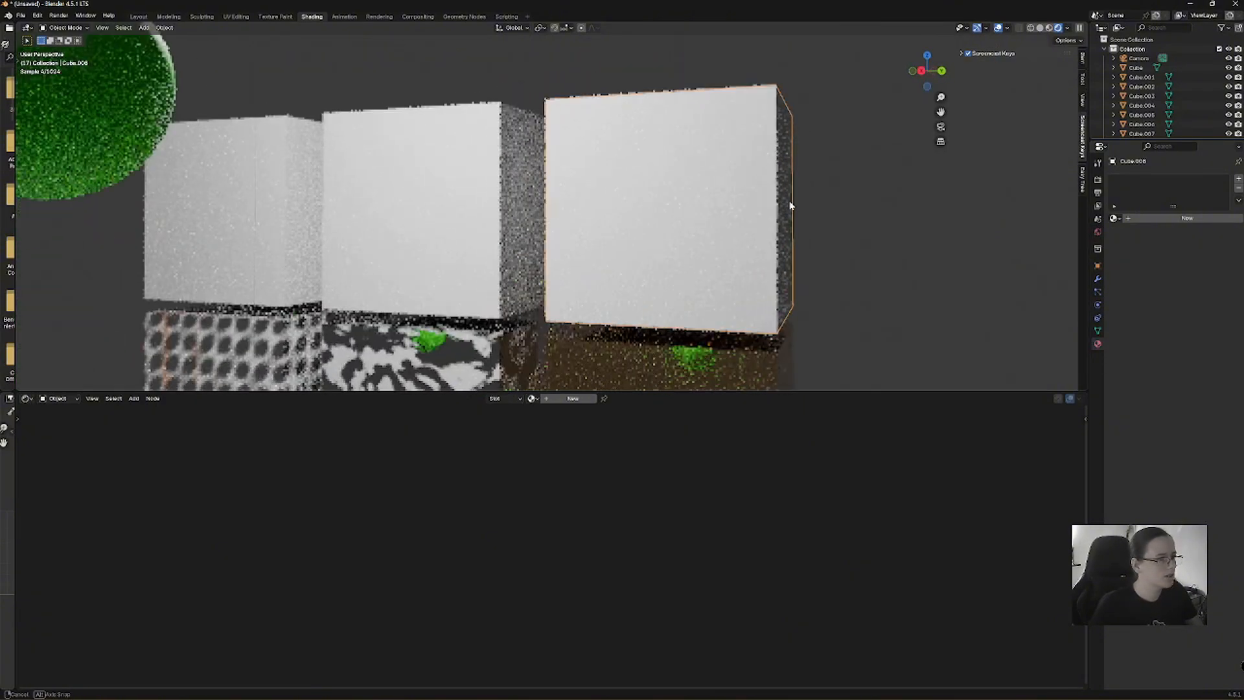
# Create a new material for the selected cube and name it "Rust old scratched mirror".
pyautogui.click(572, 401)
pyautogui.click(552, 399)
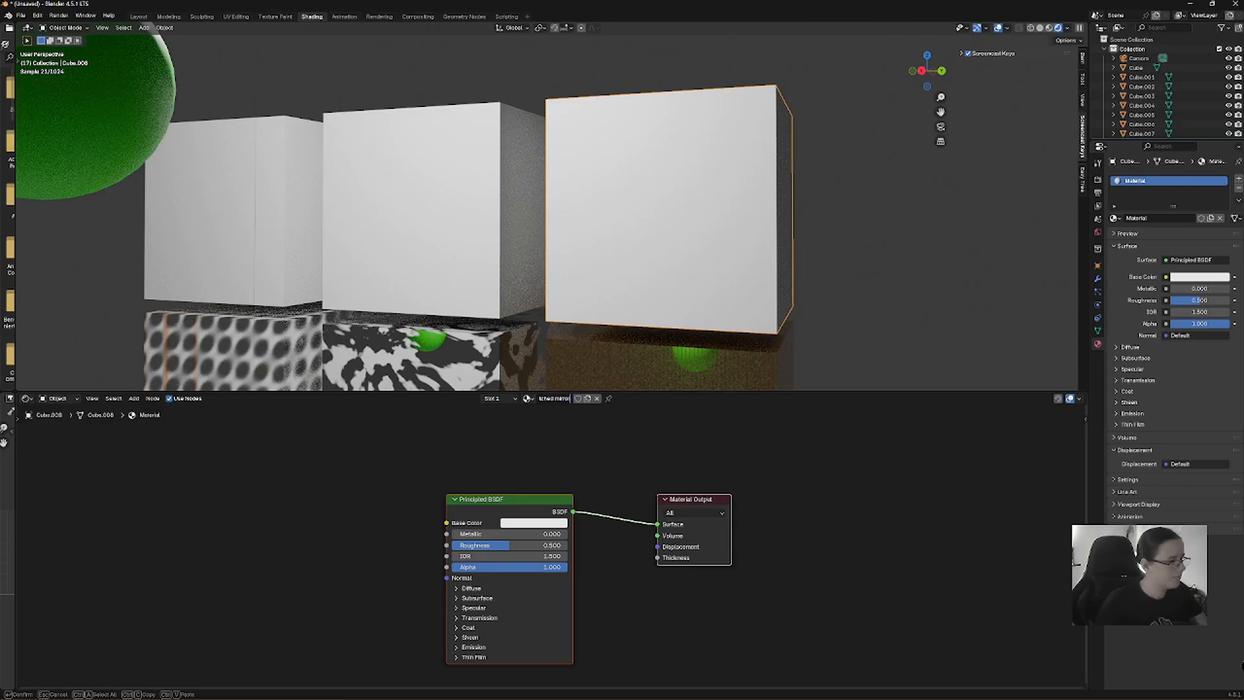
pyautogui.write('r')
pyautogui.press('Return')
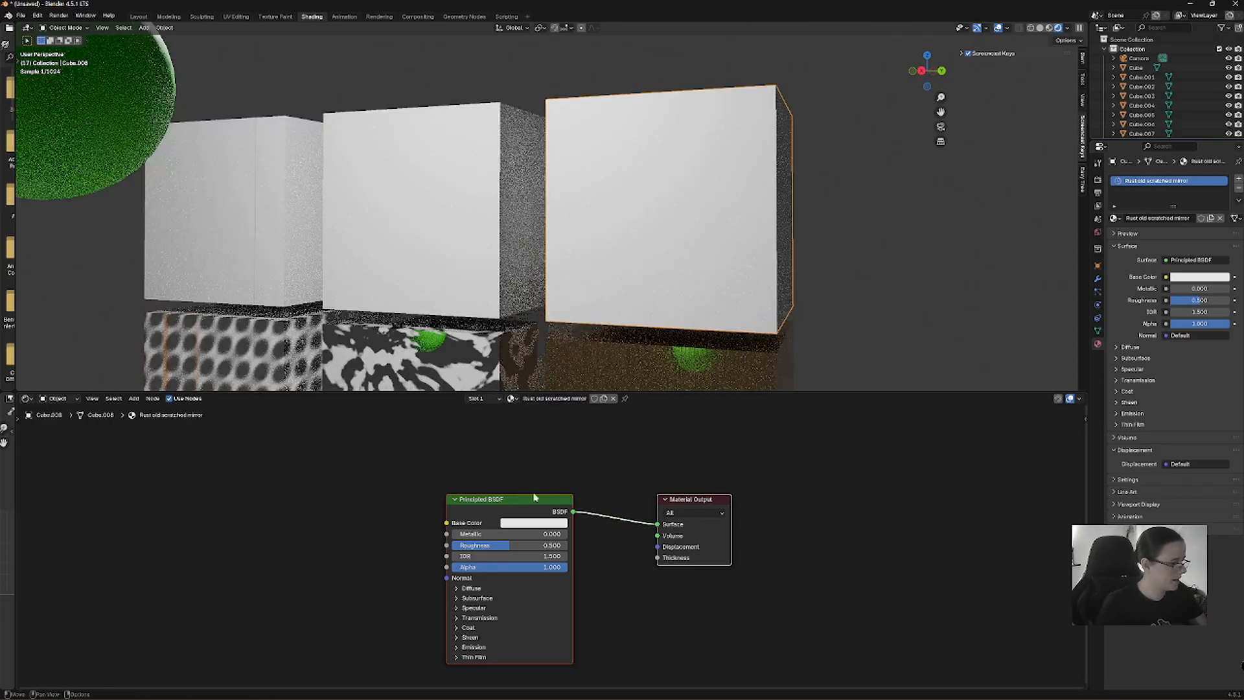
# Add a Gabor Texture node and connect its Value output to the Principled BSDF's Base Color.
pyautogui.keyDown('shift'); pyautogui.moveTo(537, 503); pyautogui.dragTo(824, 441, button='middle'); pyautogui.keyUp('shift')
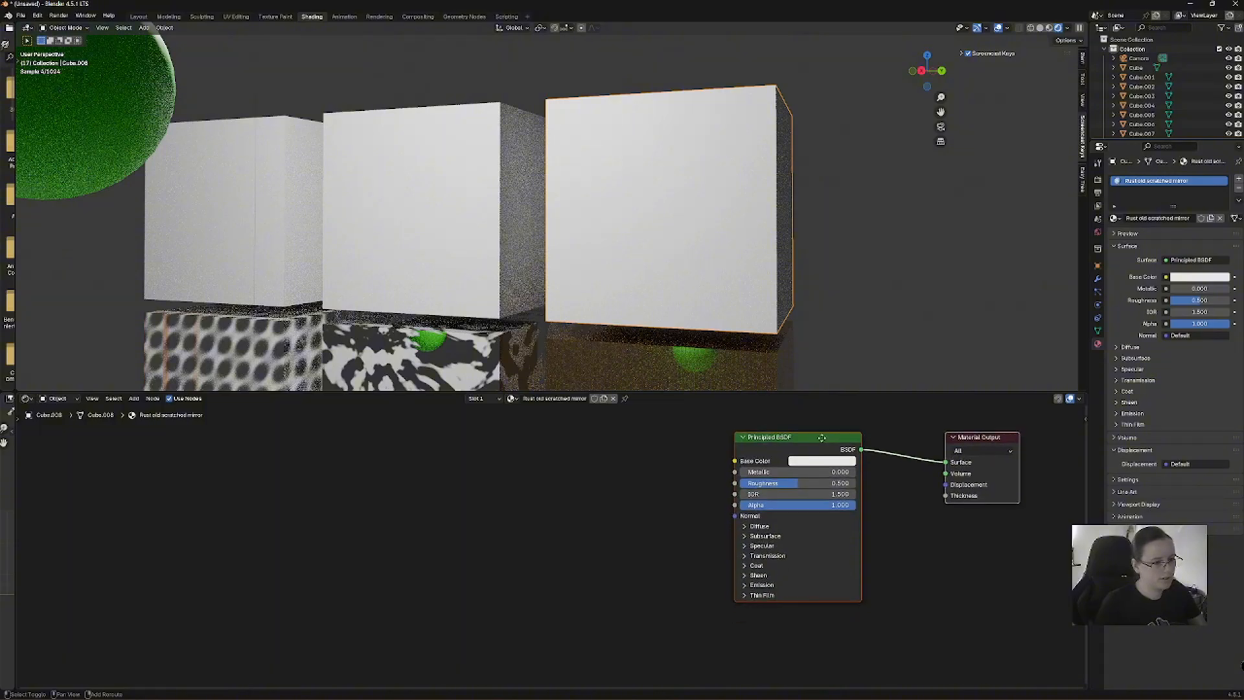
pyautogui.click(133, 399)
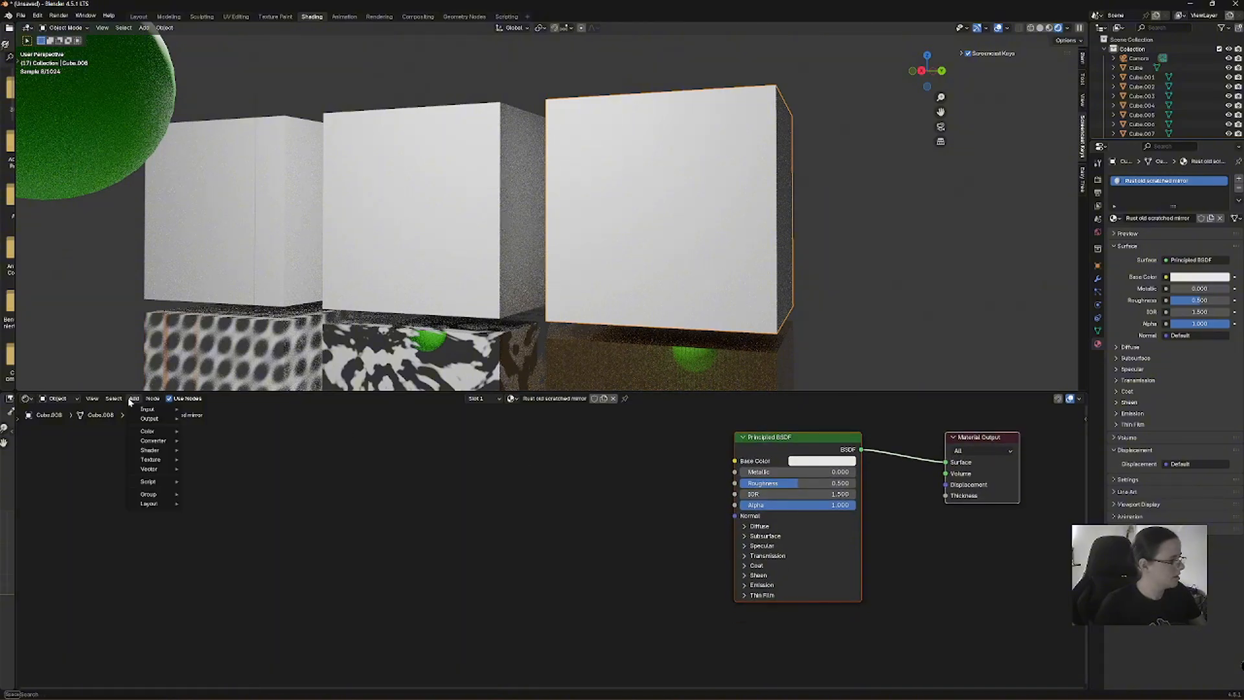
pyautogui.moveTo(147, 441)
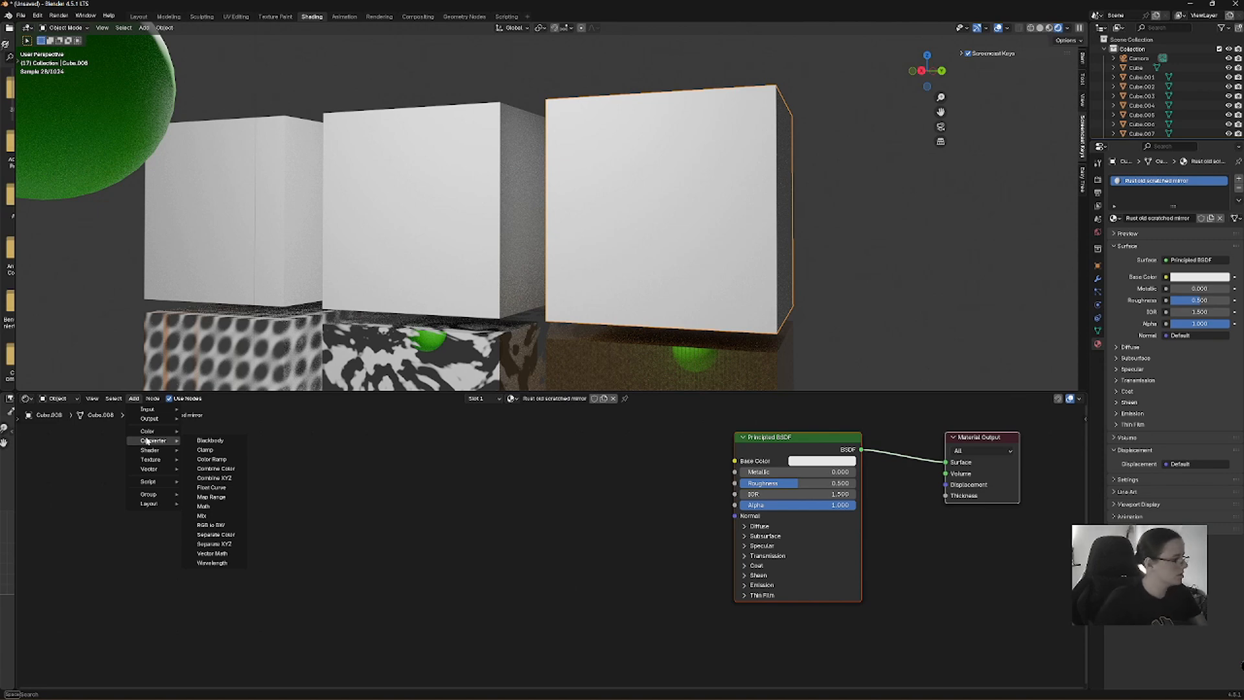
pyautogui.moveTo(167, 411)
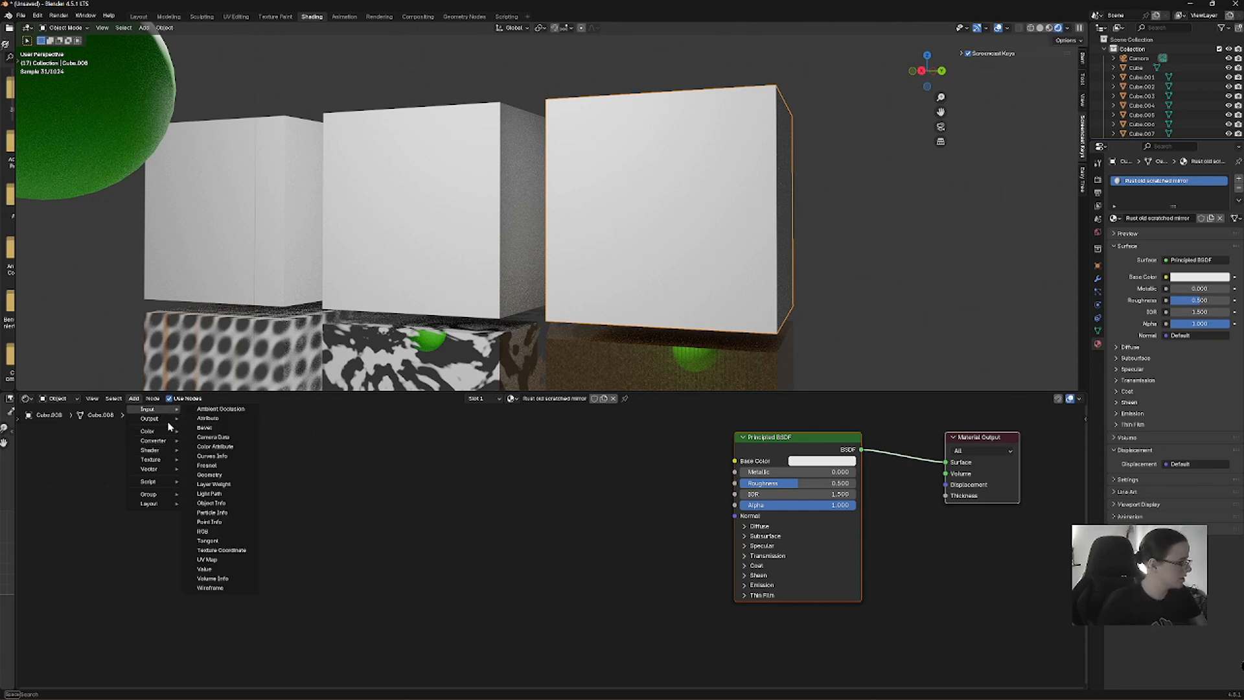
pyautogui.moveTo(167, 459)
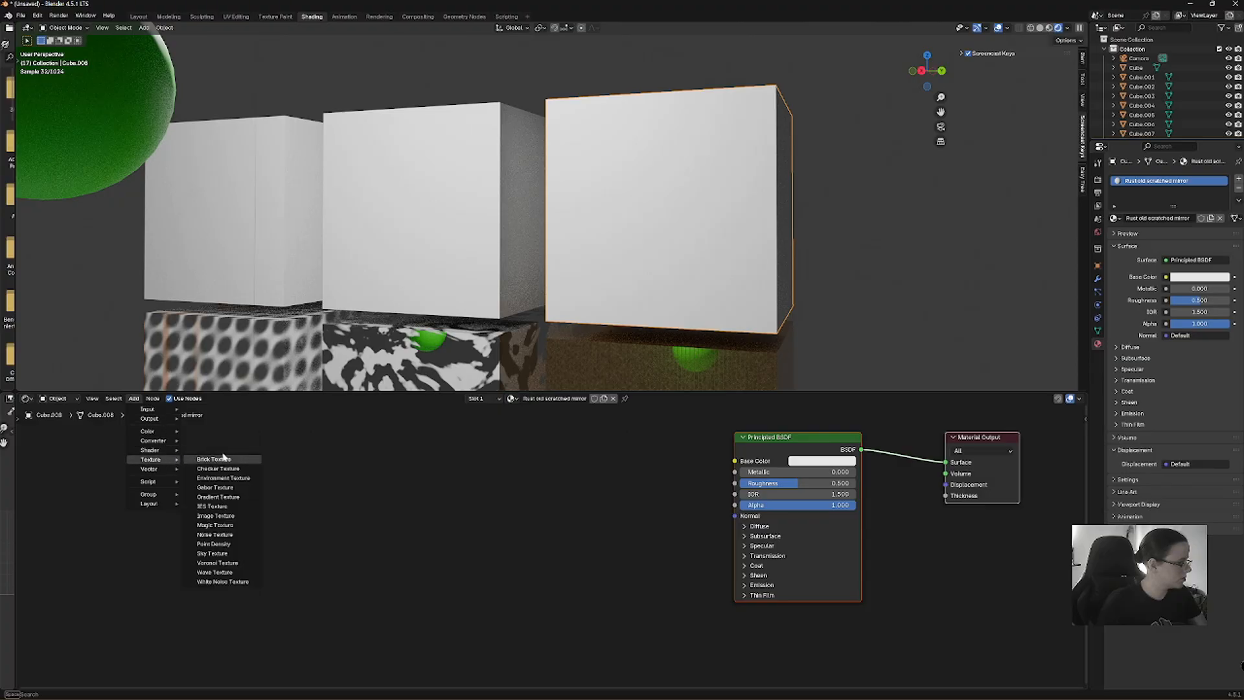
pyautogui.click(226, 487)
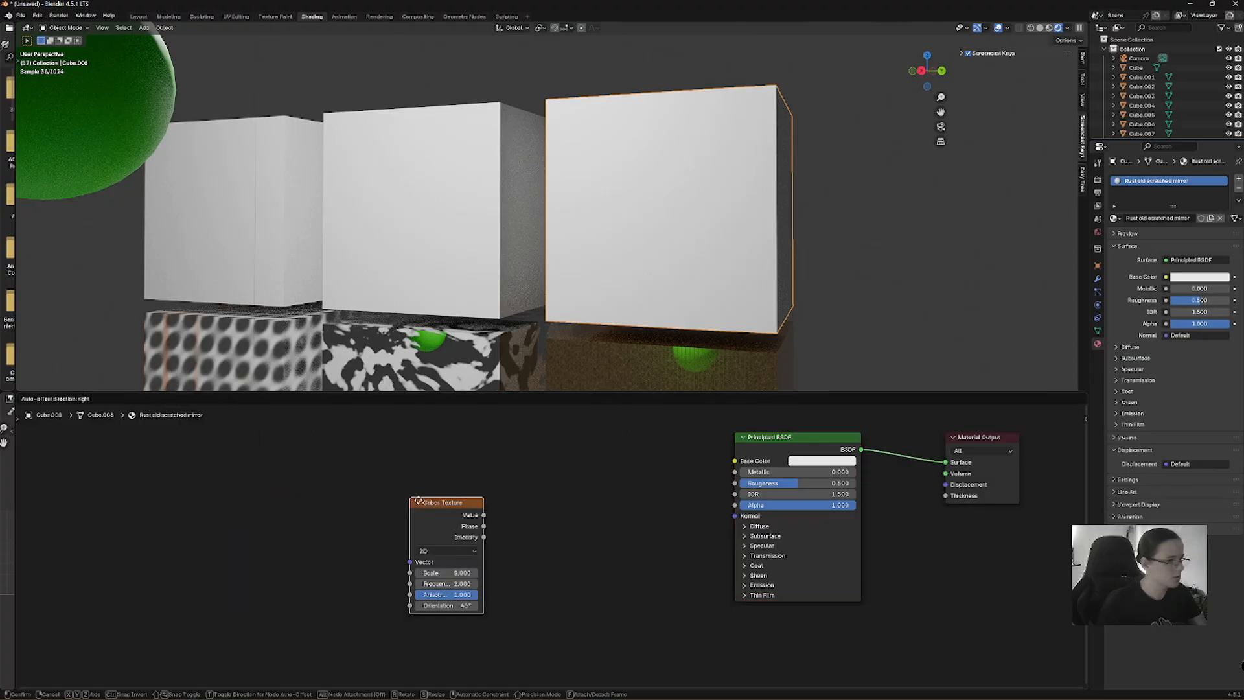
pyautogui.click(580, 490)
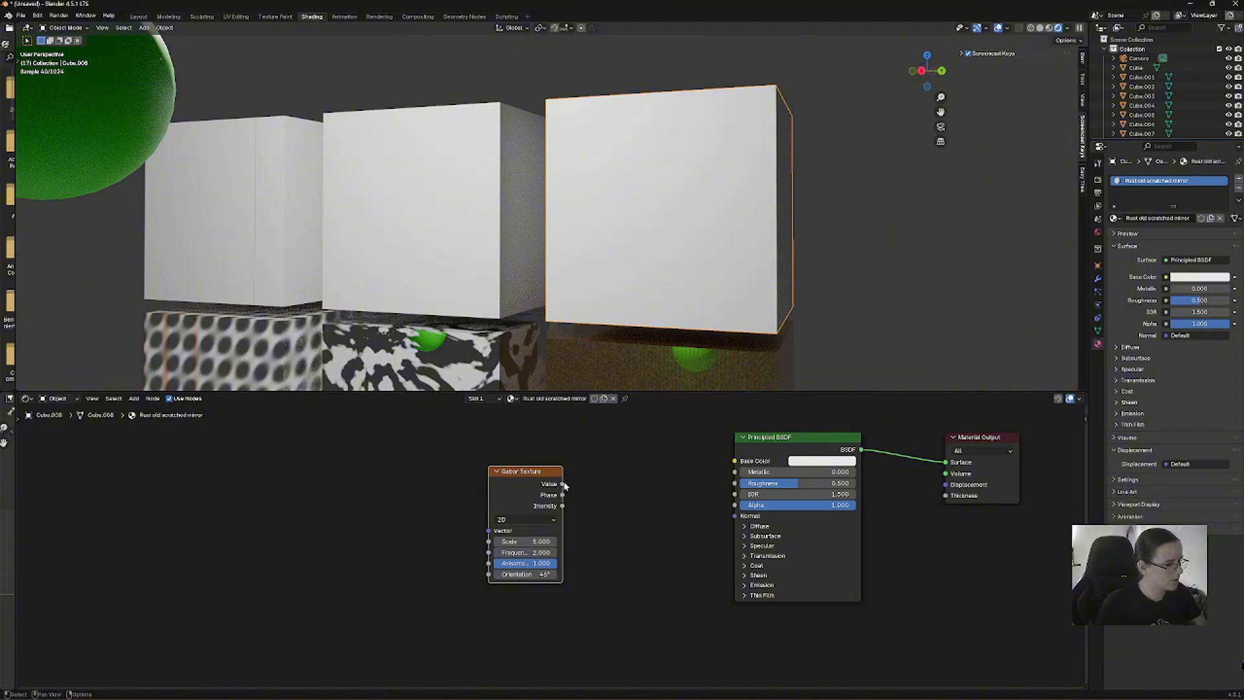
pyautogui.moveTo(564, 486); pyautogui.dragTo(735, 461)
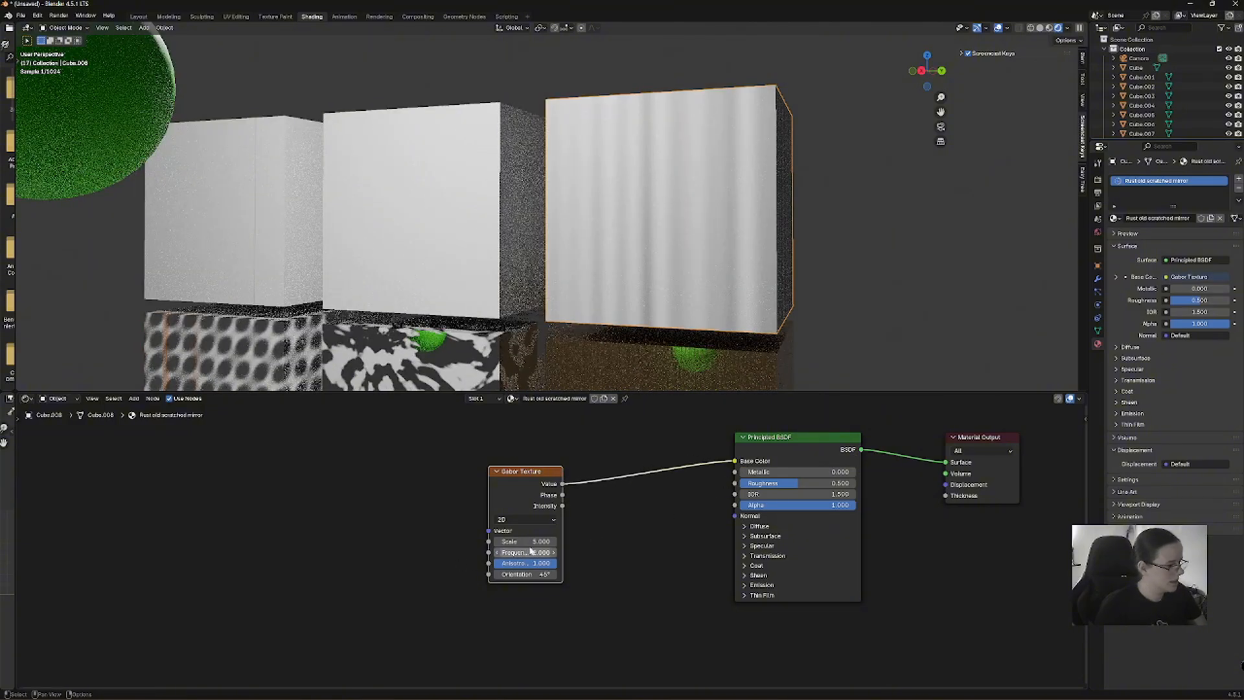
# Insert a Color Ramp between the Gabor Texture and the Principled BSDF, making room by moving the texture node away.
pyautogui.moveTo(558, 477); pyautogui.dragTo(343, 449)
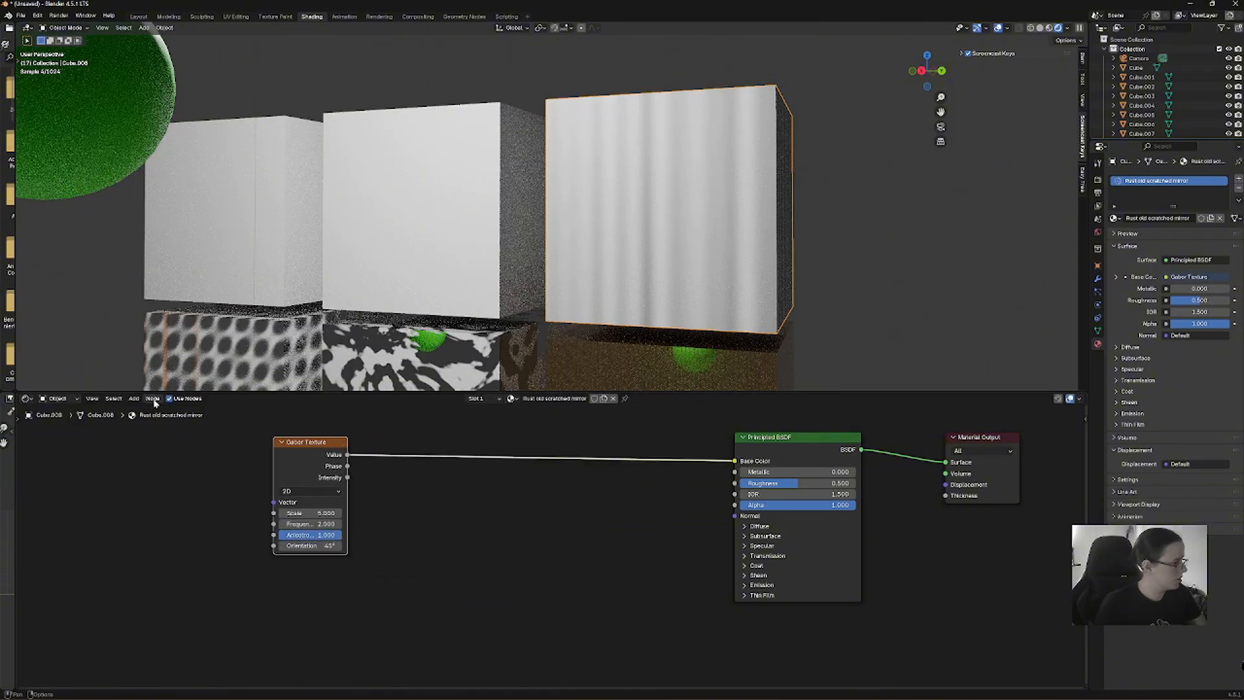
pyautogui.click(132, 400)
pyautogui.write('co')
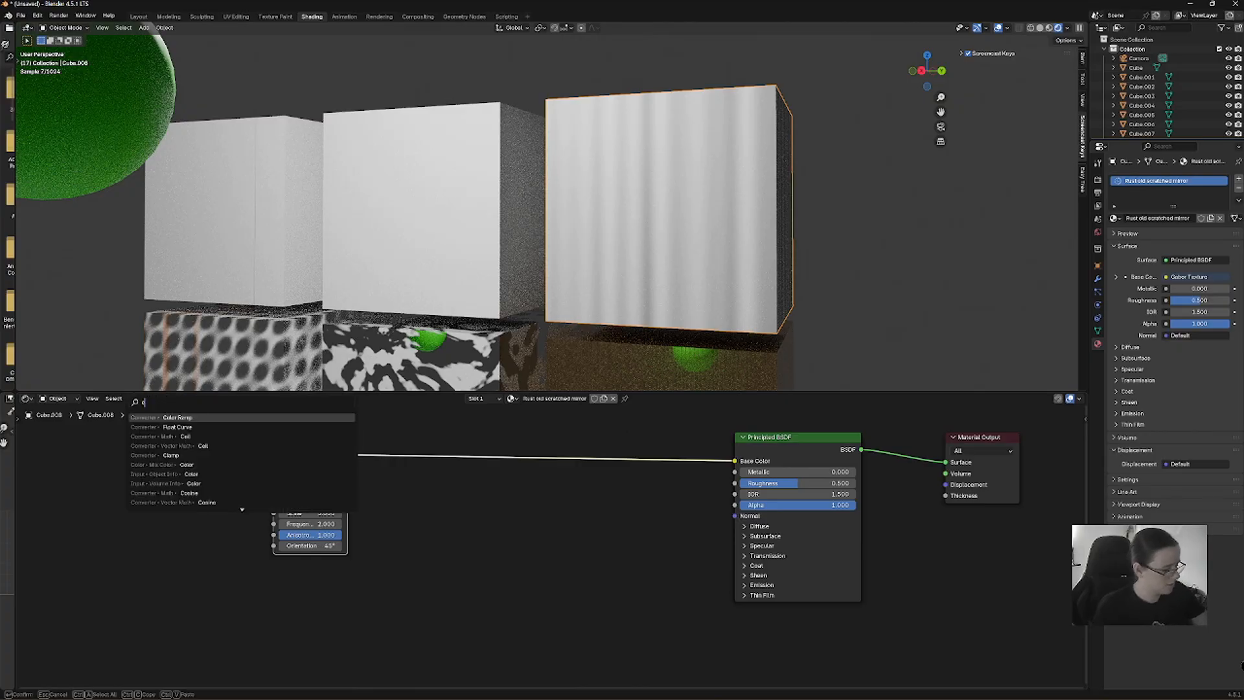
pyautogui.press('Down')
pyautogui.press('Down')
pyautogui.press('Down')
pyautogui.press('Down')
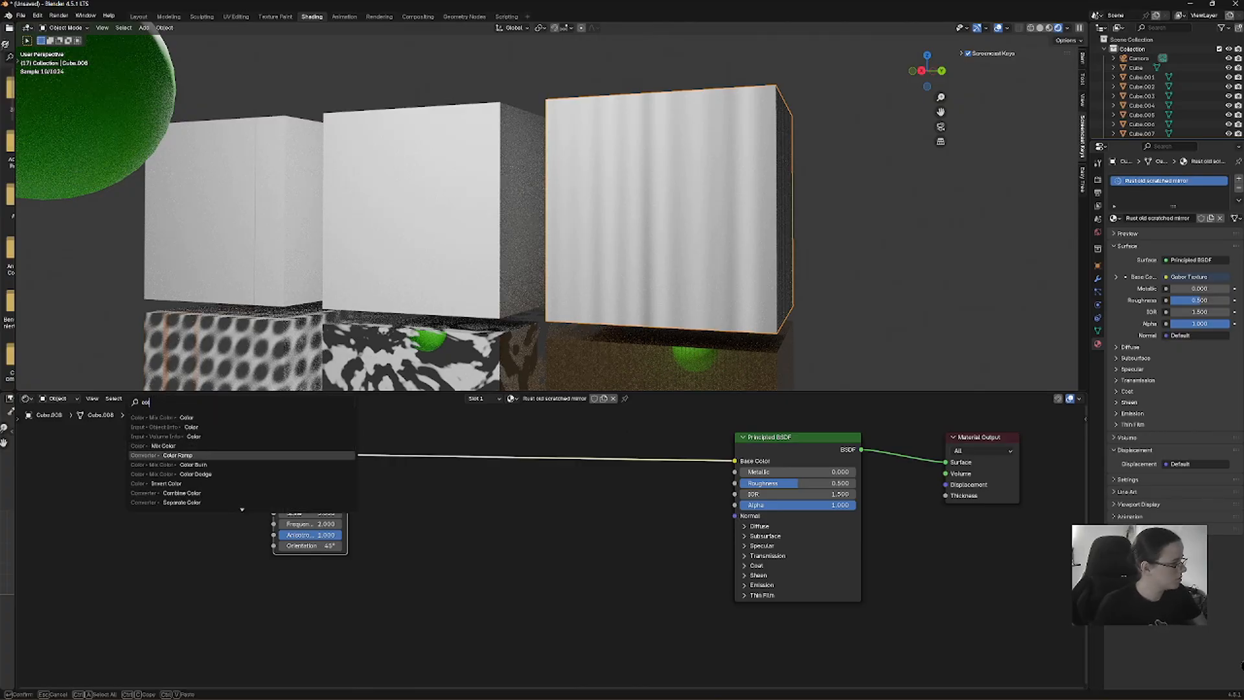
pyautogui.press('Return')
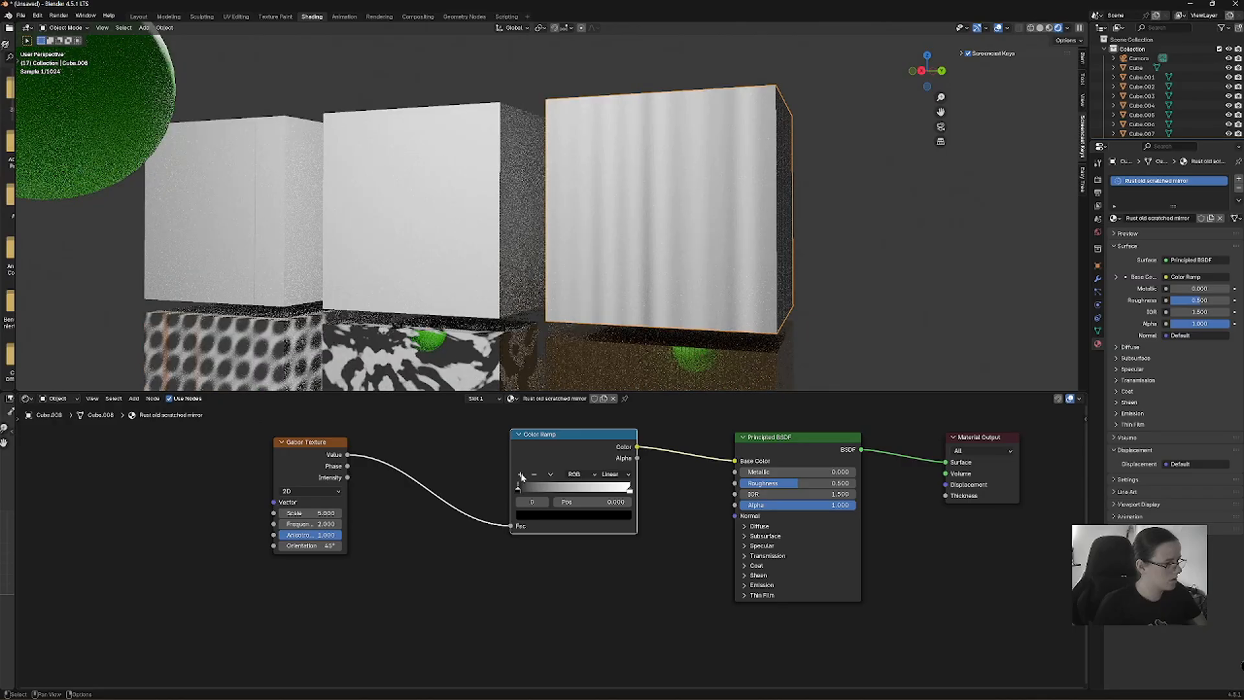
# Add an ochre-brown Color Ramp stop at 0.5, and set the Principled BSDF's Metallic to 1 and Roughness to 0.
pyautogui.click(629, 491)
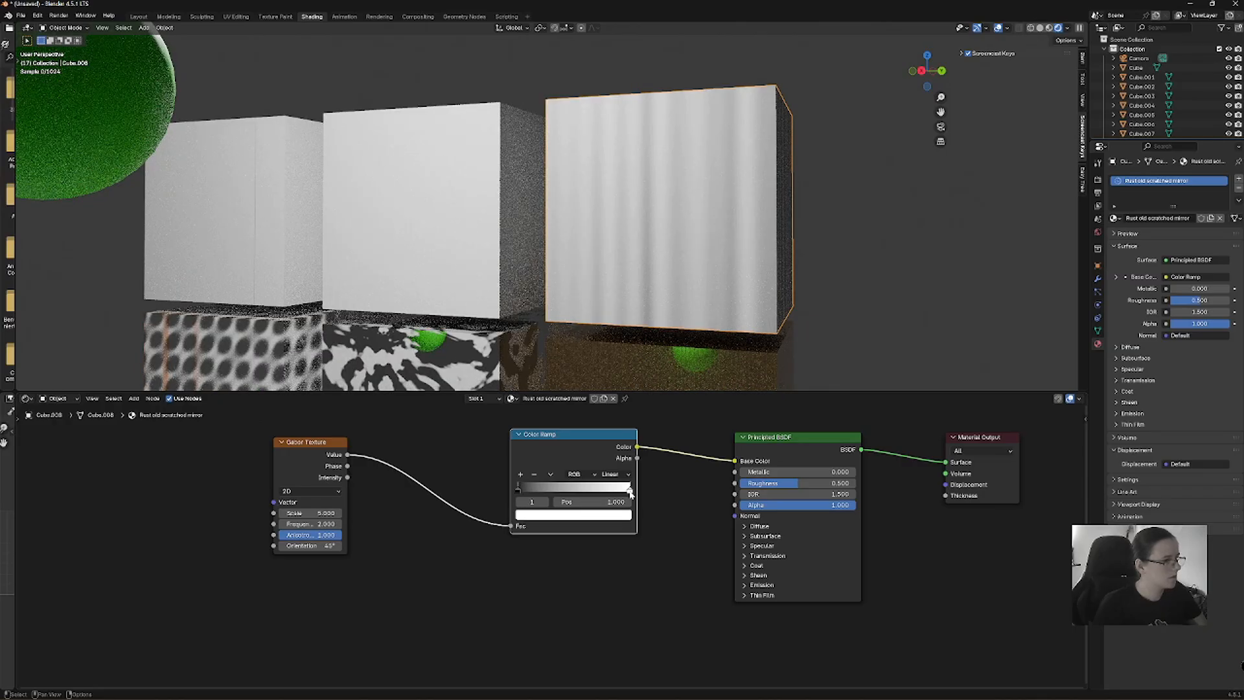
pyautogui.click(522, 475)
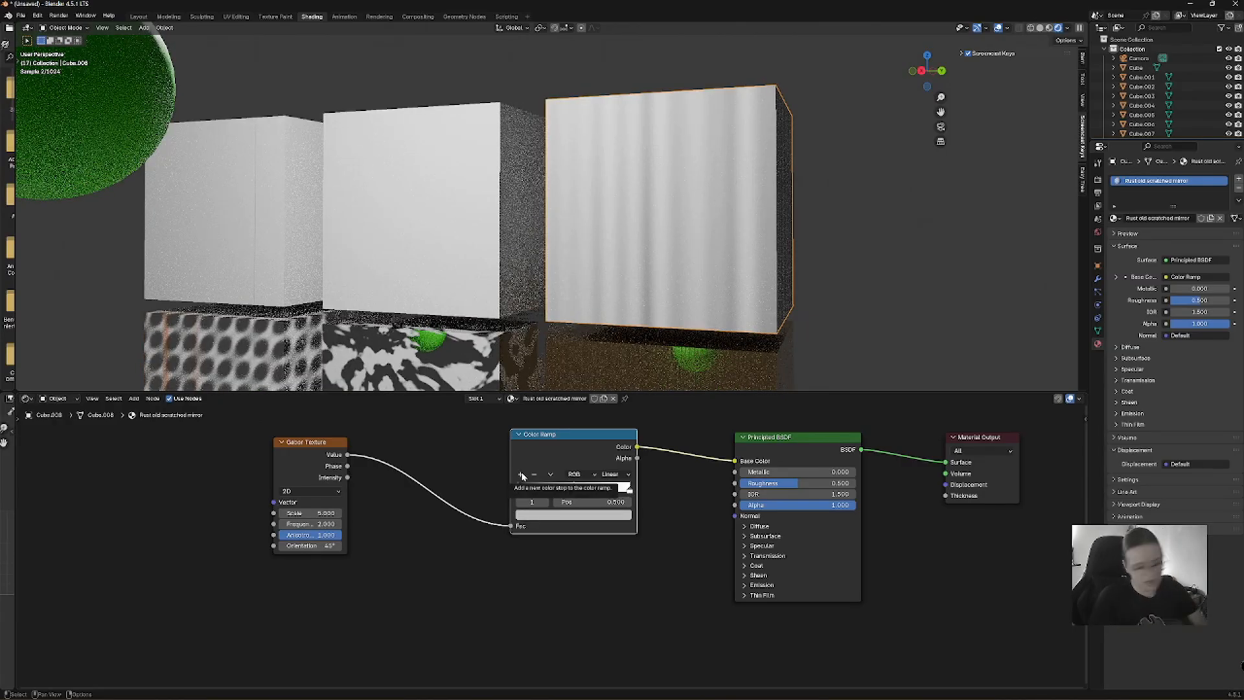
pyautogui.click(583, 517)
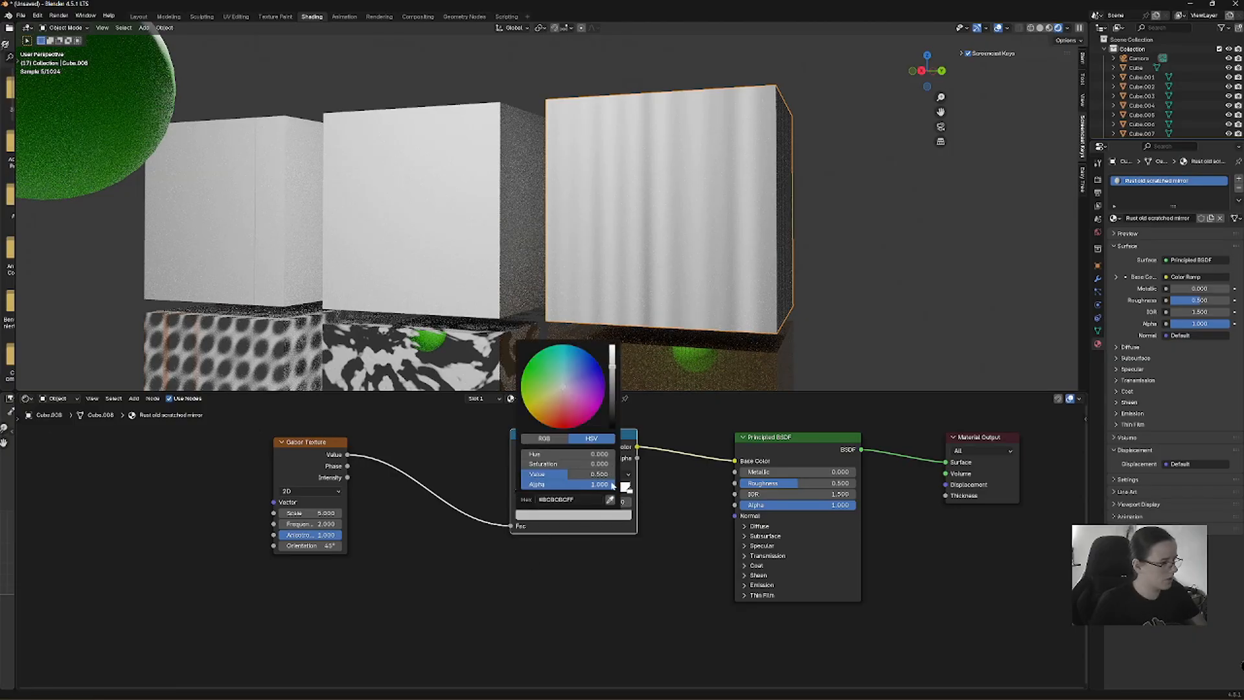
pyautogui.moveTo(565, 398)
pyautogui.mouseDown()
pyautogui.moveTo(614, 381)
pyautogui.moveTo(546, 407)
pyautogui.mouseUp()
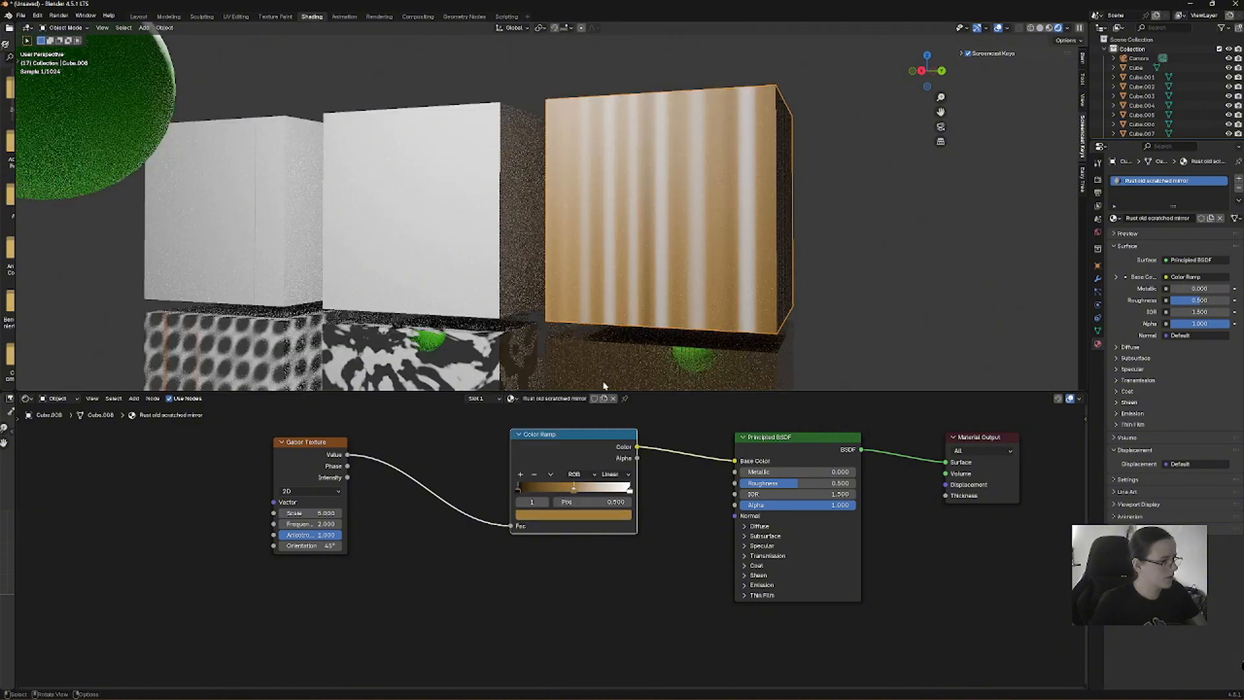
pyautogui.moveTo(771, 471)
pyautogui.mouseDown()
pyautogui.moveTo(842, 471)
pyautogui.moveTo(764, 483)
pyautogui.mouseUp()
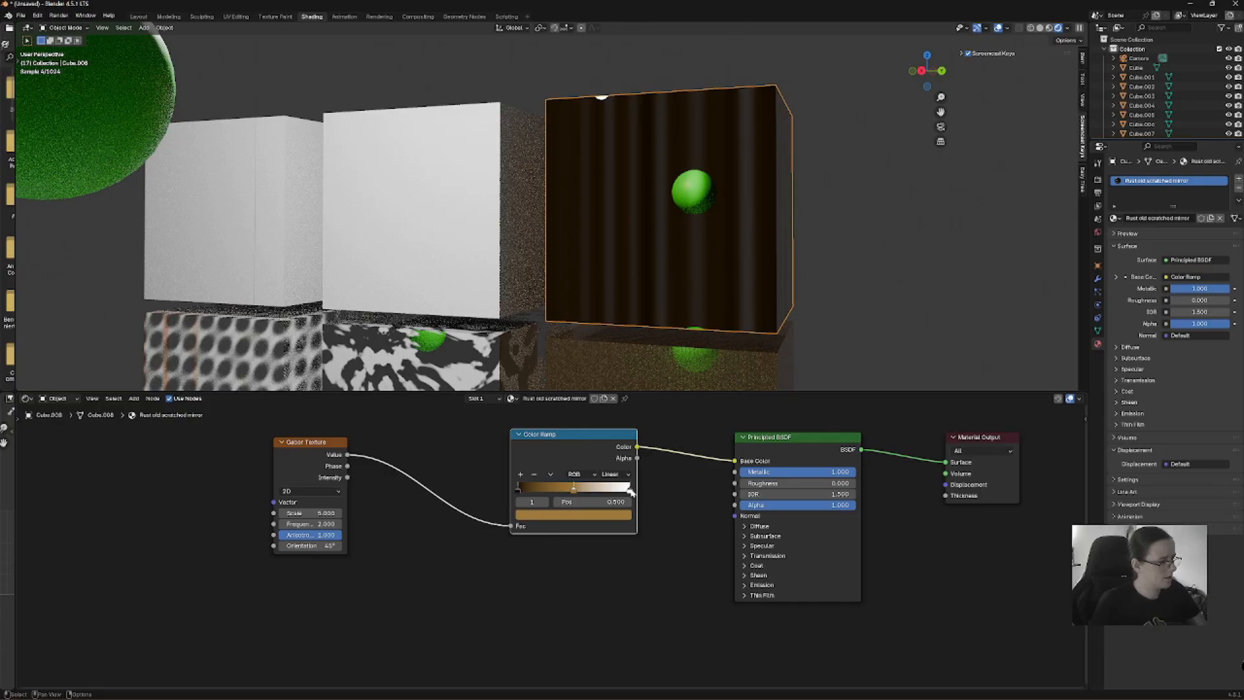
# Shift the brown stop near the black end and the white stop to 0.495, and set the Gabor Texture's Scale to 3.2 and Anisotropy to 0.519.
pyautogui.moveTo(630, 491); pyautogui.dragTo(548, 486)
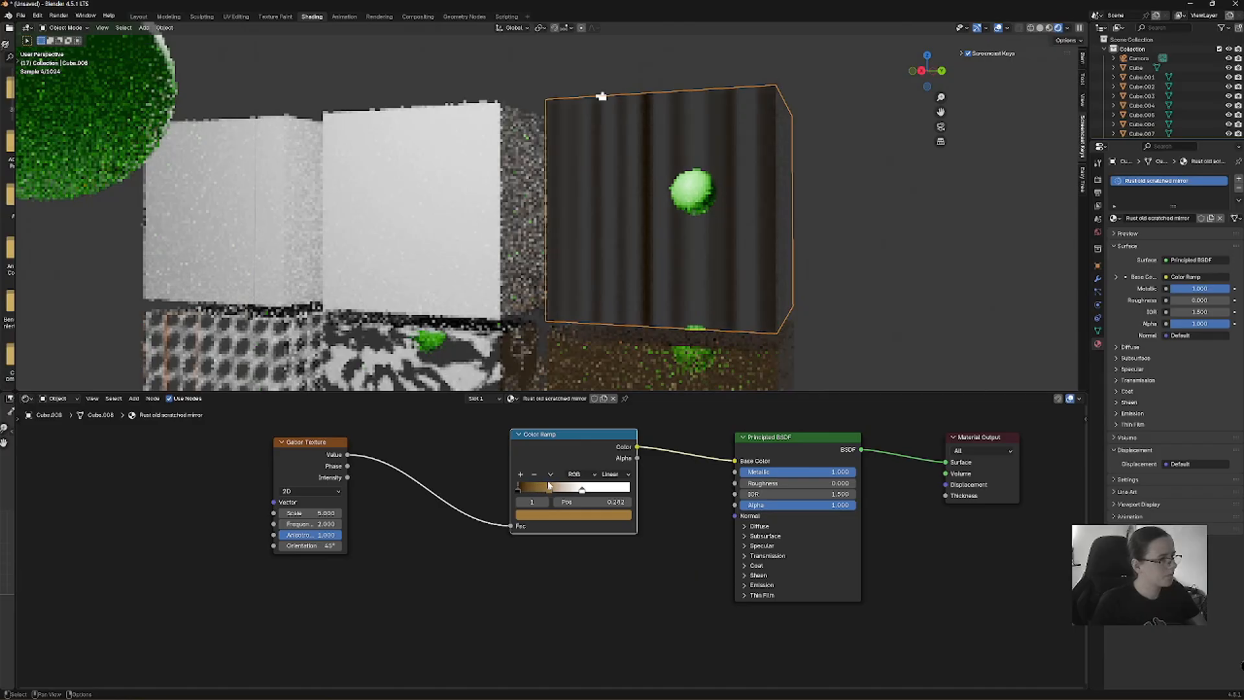
pyautogui.moveTo(715, 255); pyautogui.dragTo(652, 201, button='middle')
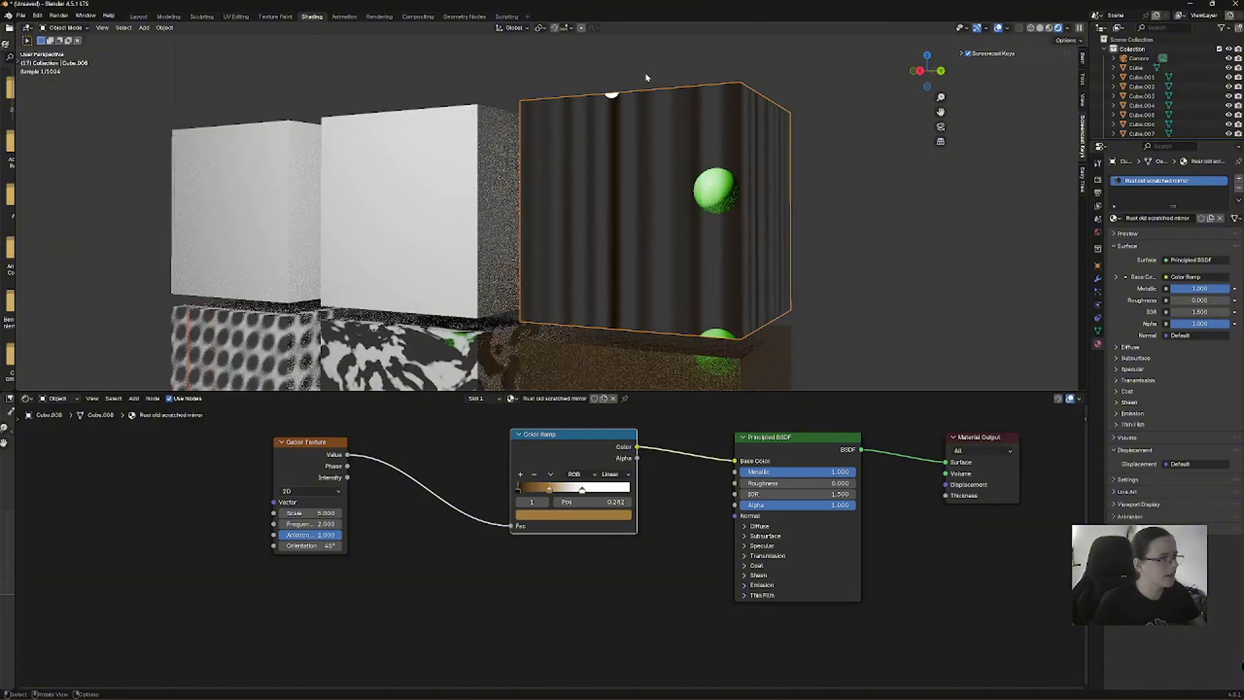
pyautogui.moveTo(549, 491)
pyautogui.mouseDown()
pyautogui.moveTo(526, 488)
pyautogui.moveTo(582, 490)
pyautogui.moveTo(555, 489)
pyautogui.mouseUp()
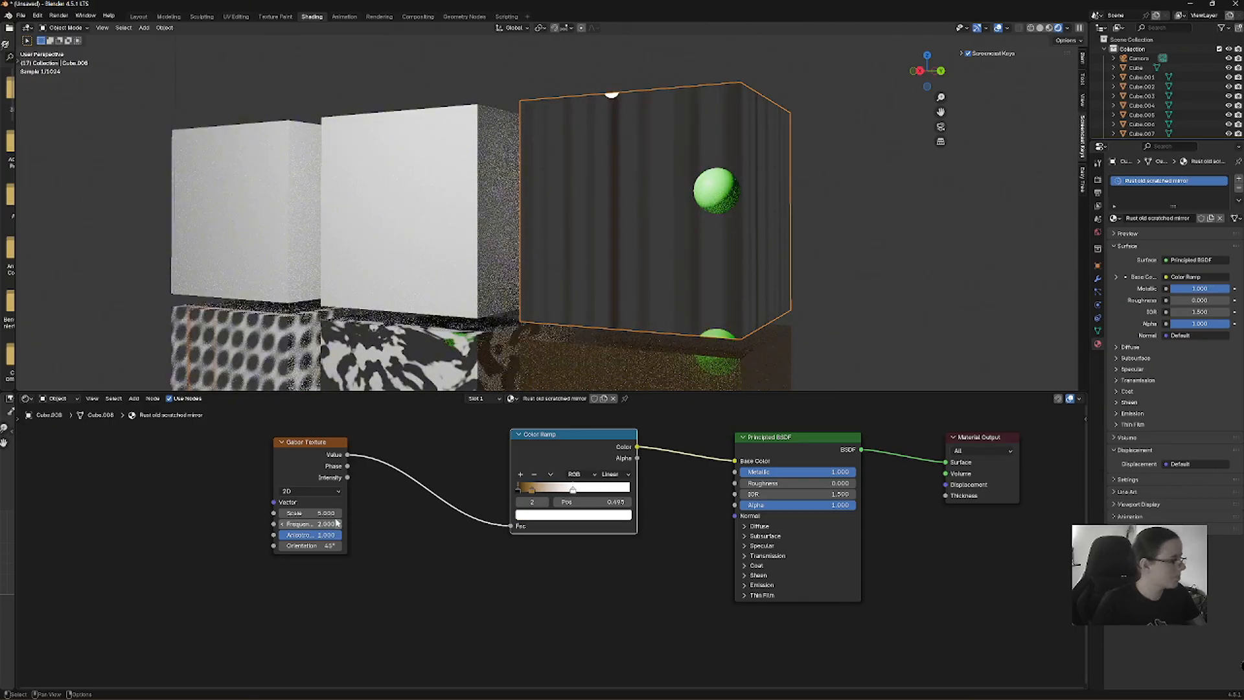
pyautogui.moveTo(311, 535)
pyautogui.mouseDown()
pyautogui.moveTo(285, 535)
pyautogui.moveTo(336, 512)
pyautogui.moveTo(300, 513)
pyautogui.moveTo(314, 514)
pyautogui.mouseUp()
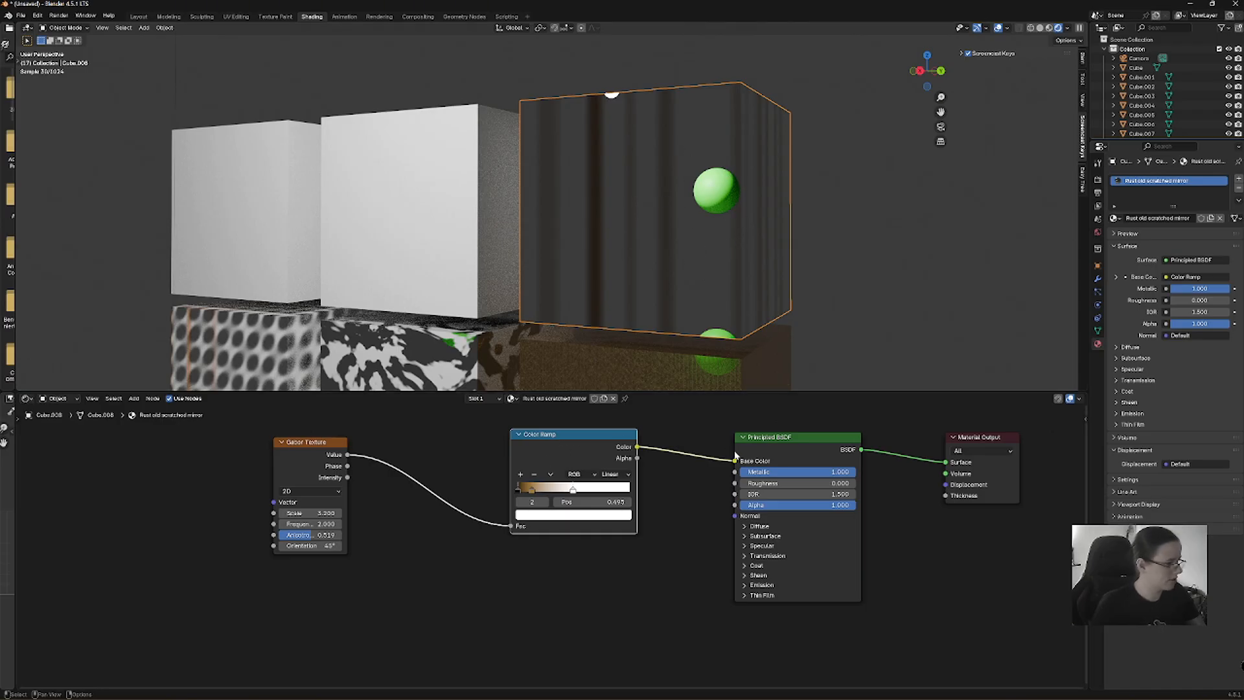
# Add a Noise Texture node below the Color Ramp and connect its Color output to the Principled BSDF's Roughness.
pyautogui.click(134, 398)
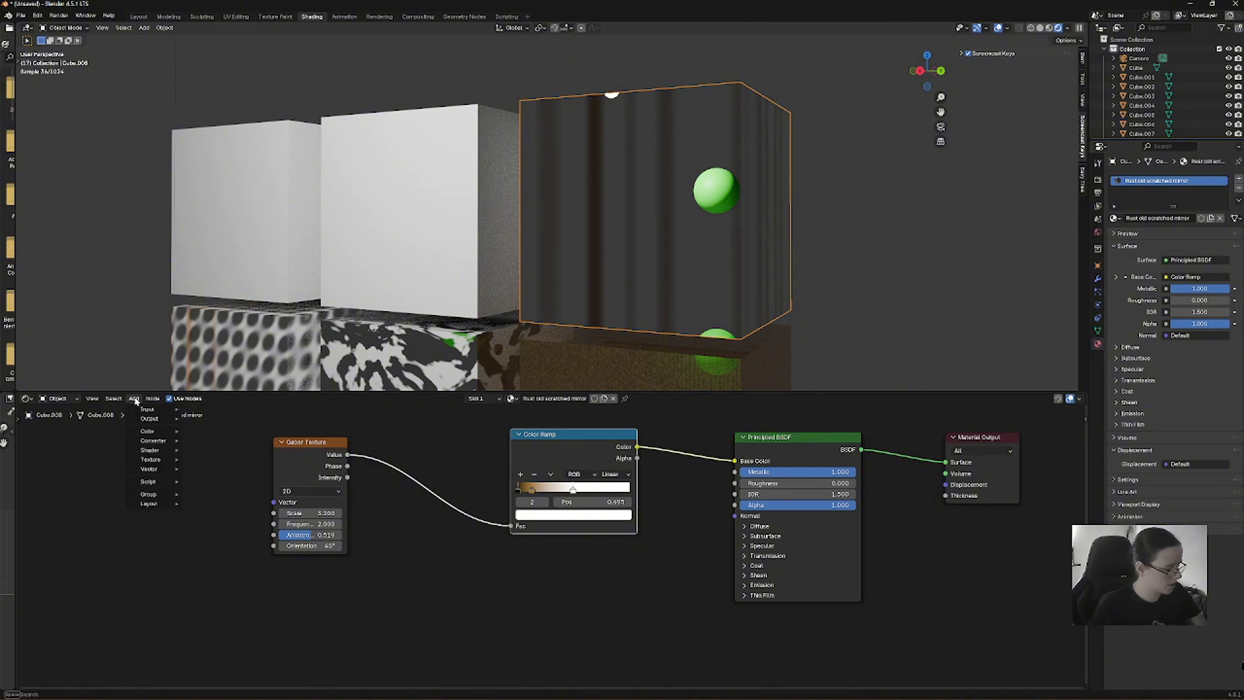
pyautogui.moveTo(151, 459)
pyautogui.click(175, 484)
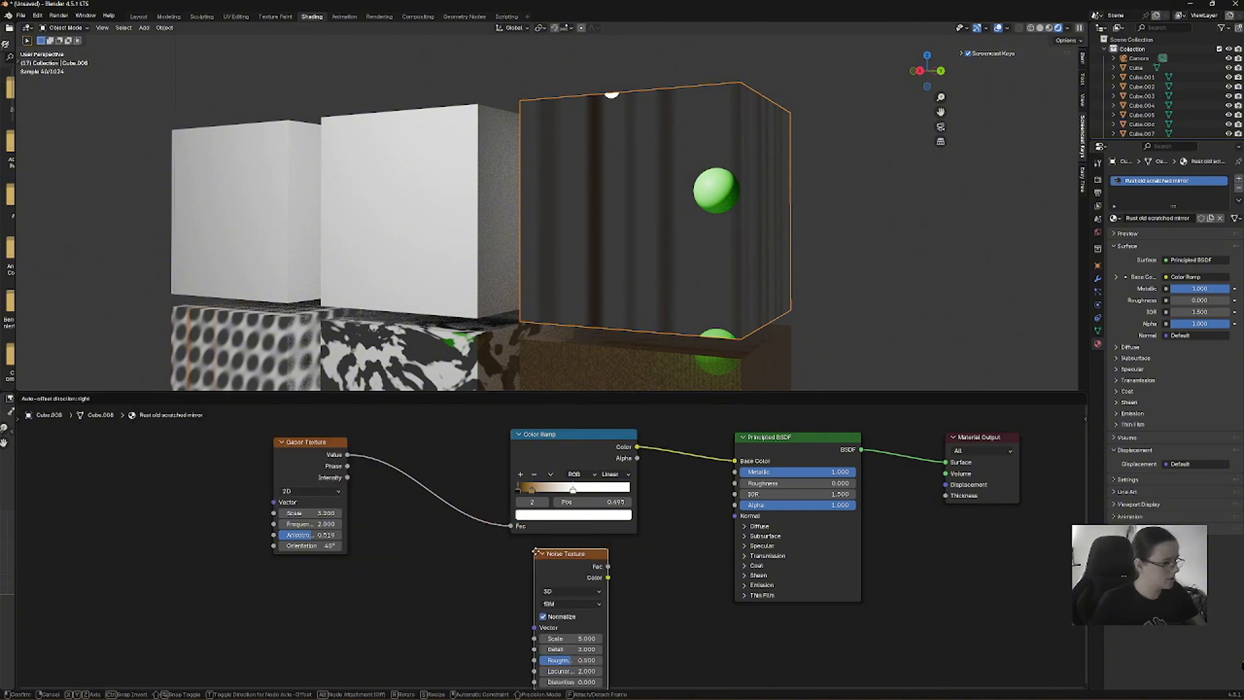
pyautogui.click(530, 548)
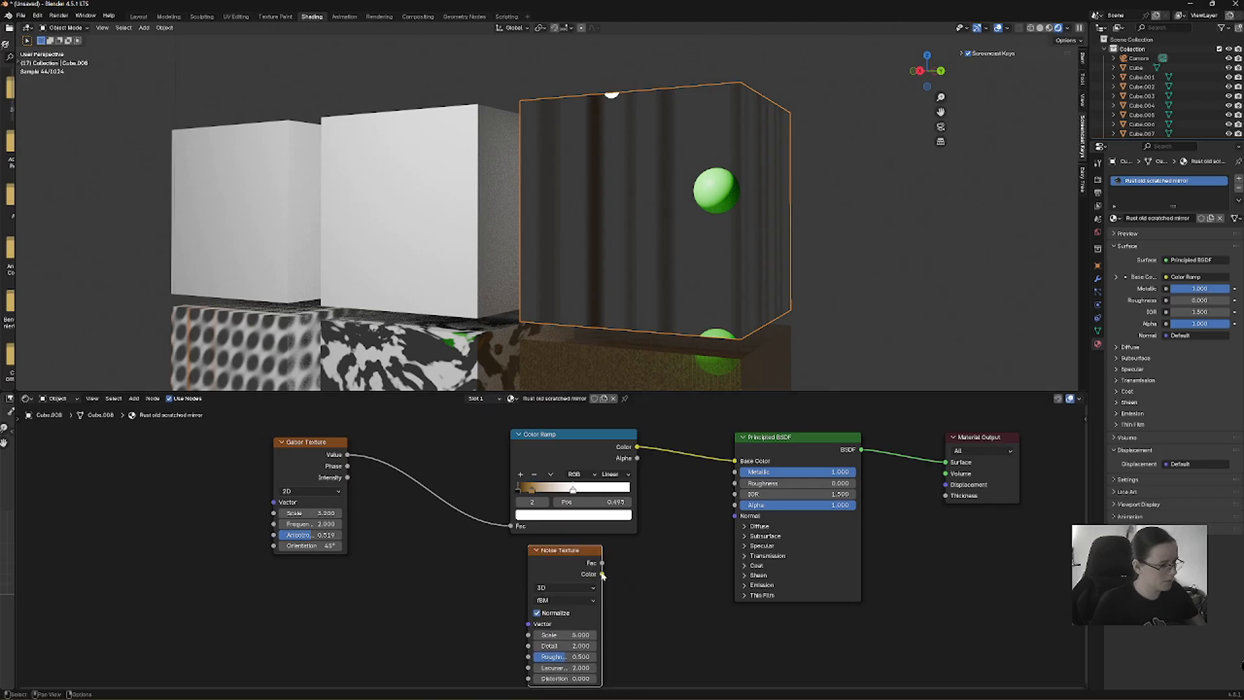
pyautogui.moveTo(603, 574); pyautogui.dragTo(732, 489)
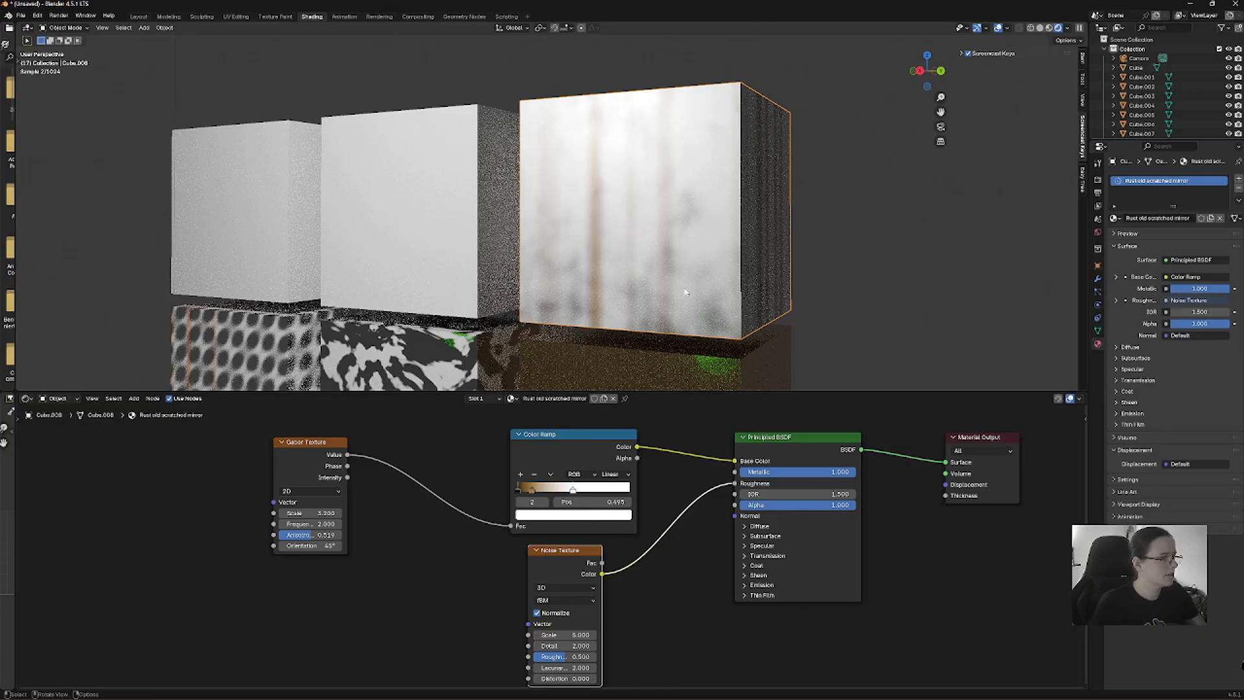
# Try different Noise Texture settings, ending with Scale at 4.5 and Roughness at 1.
pyautogui.moveTo(583, 634); pyautogui.dragTo(799, 634)
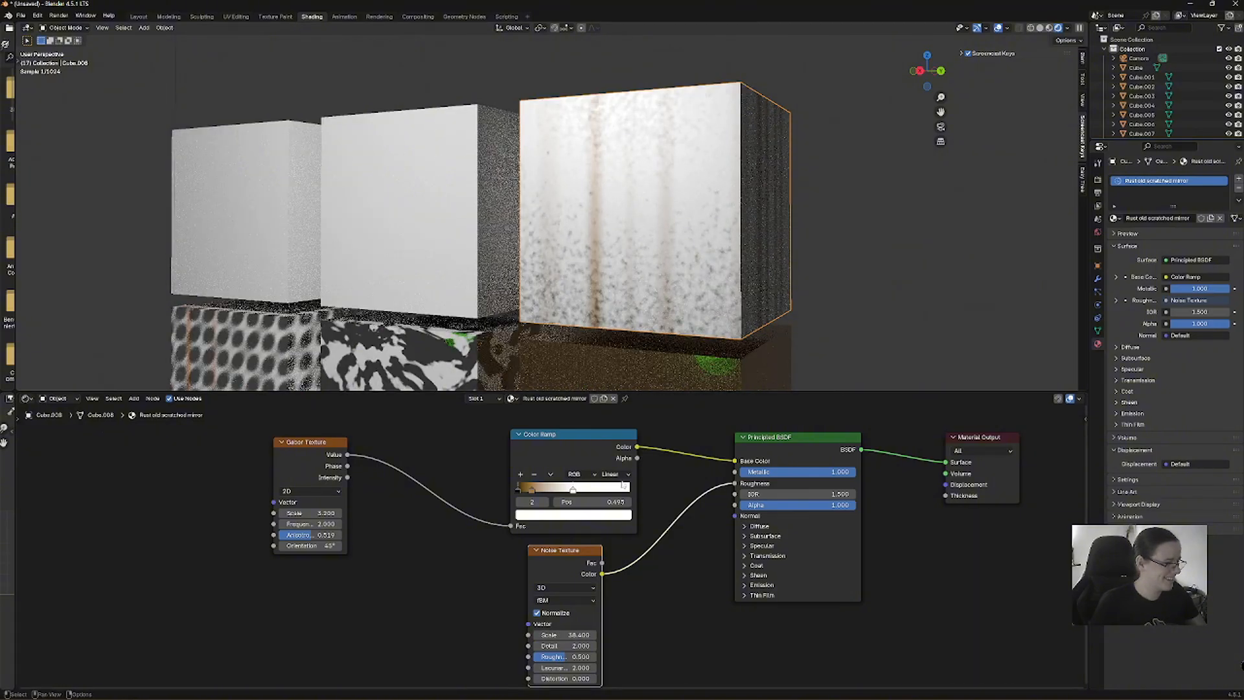
pyautogui.moveTo(561, 656); pyautogui.dragTo(575, 635)
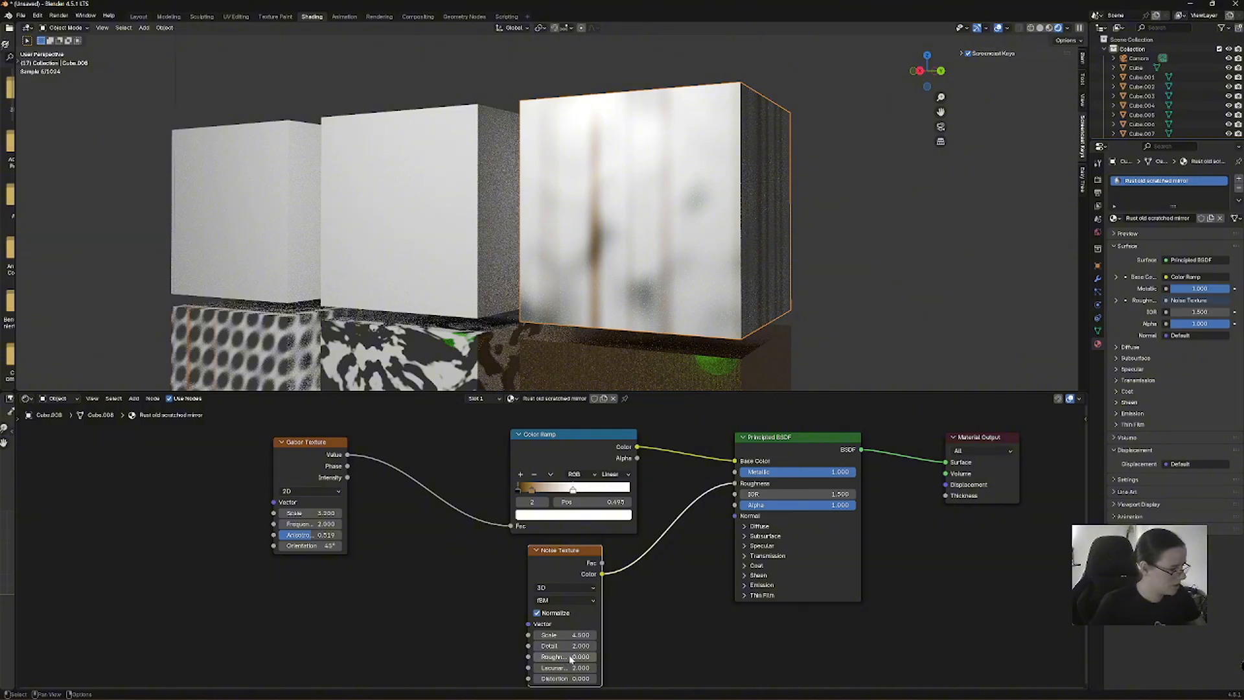
pyautogui.moveTo(562, 658)
pyautogui.mouseDown()
pyautogui.moveTo(622, 667)
pyautogui.moveTo(562, 667)
pyautogui.mouseUp()
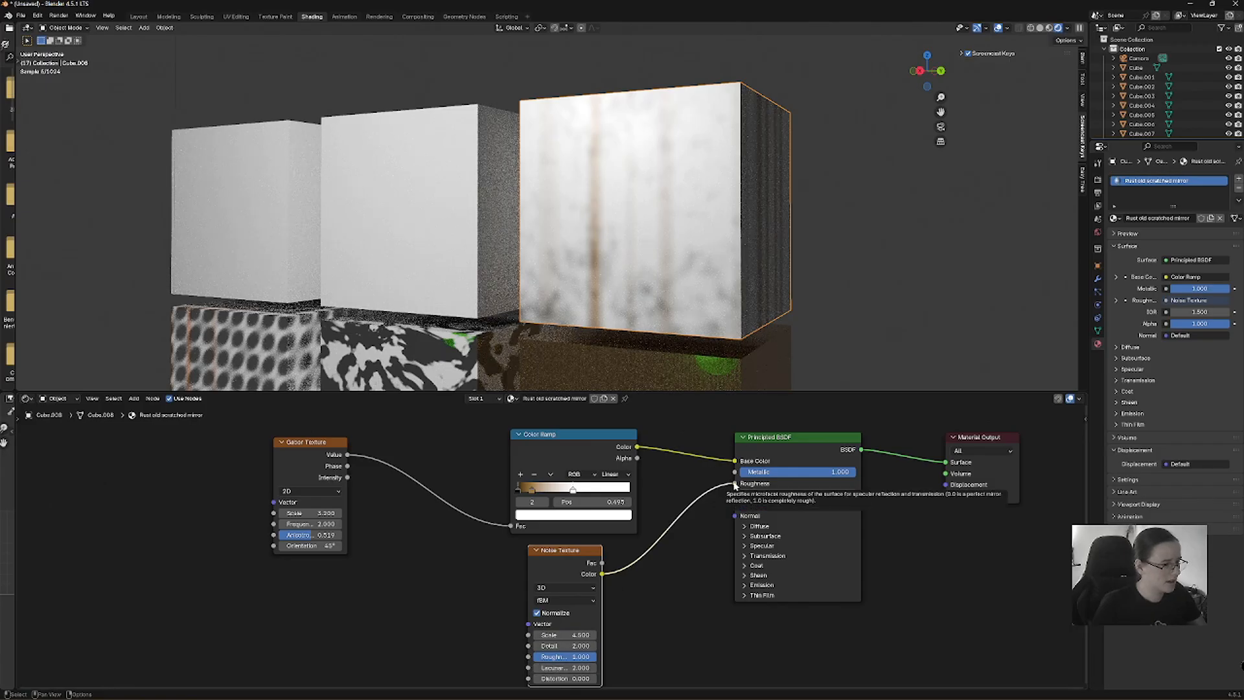
# Move the Noise Texture's link from Roughness to Alpha as a trial, and disconnect it from the Principled BSDF.
pyautogui.moveTo(735, 484); pyautogui.dragTo(734, 504)
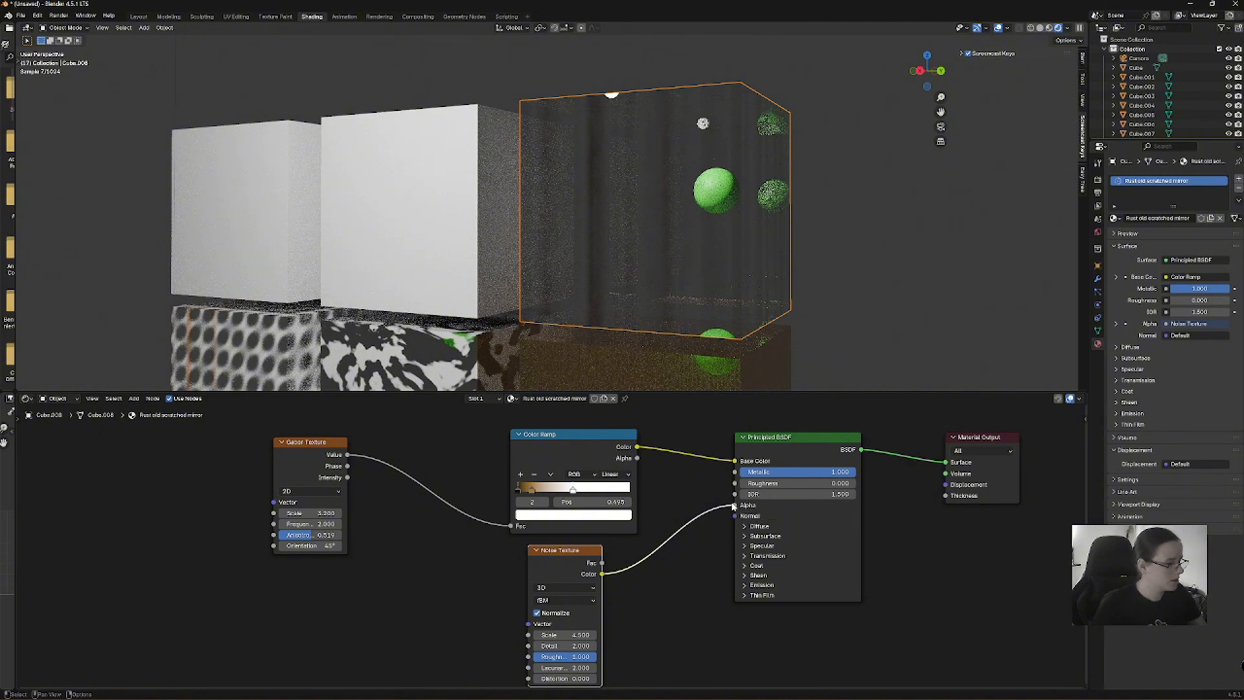
pyautogui.moveTo(734, 506); pyautogui.dragTo(668, 537)
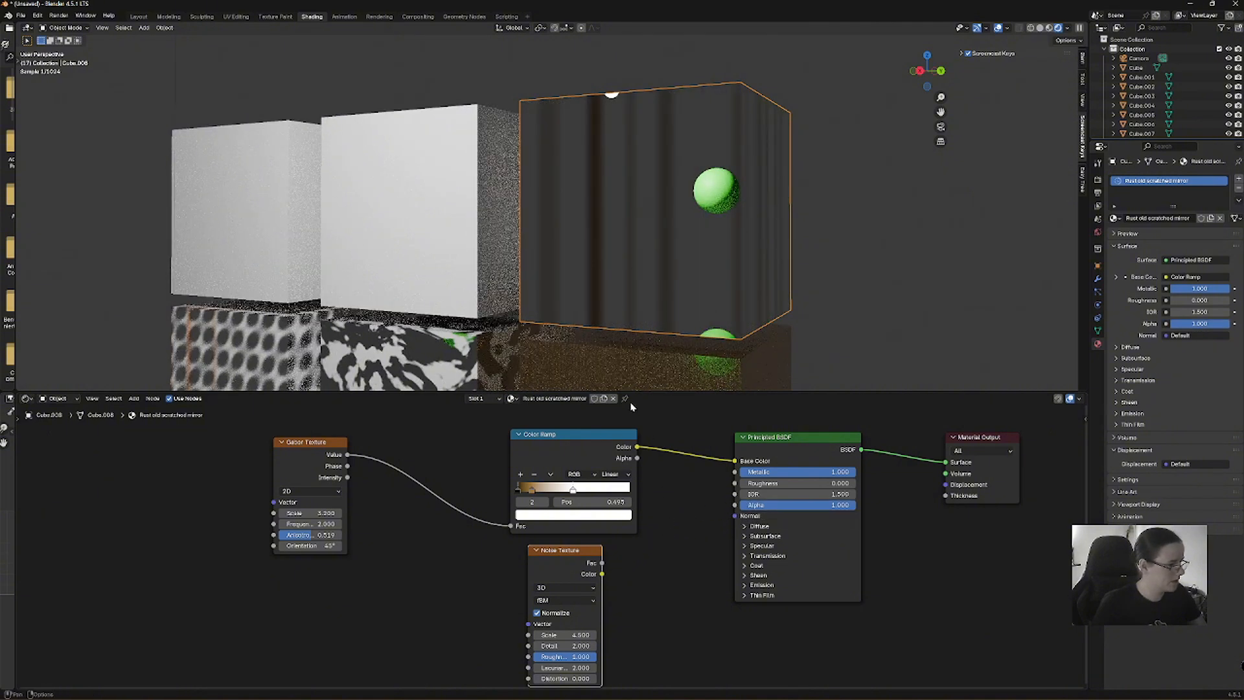
# Add a Mix node with Clamp Factor off and Factor 0.644, fed by the Color Ramp in A and the Noise Texture color in B.
pyautogui.click(135, 399)
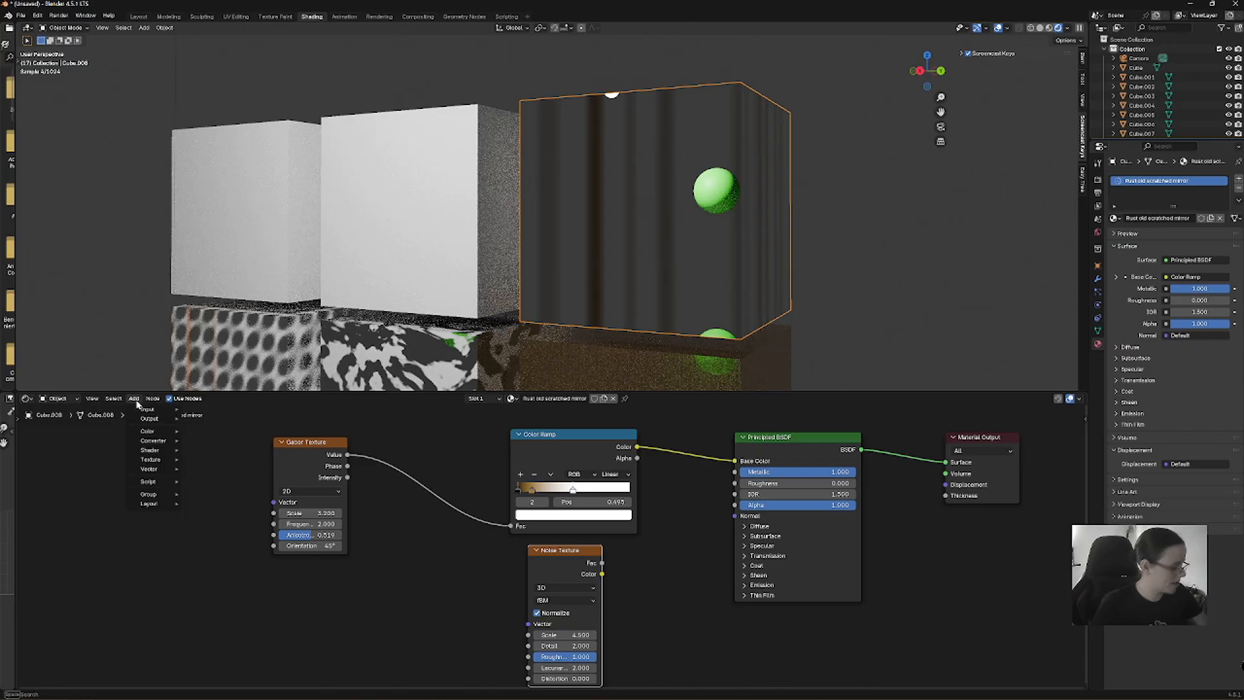
pyautogui.write('m')
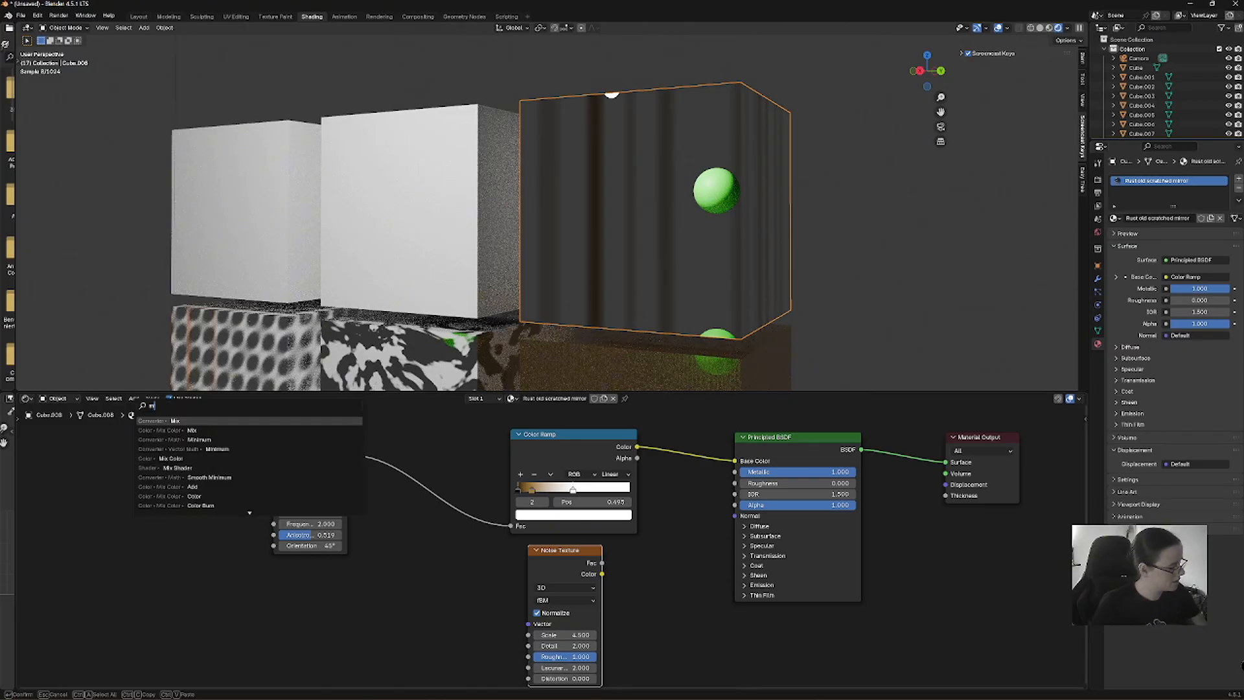
pyautogui.write('ix')
pyautogui.click(195, 419)
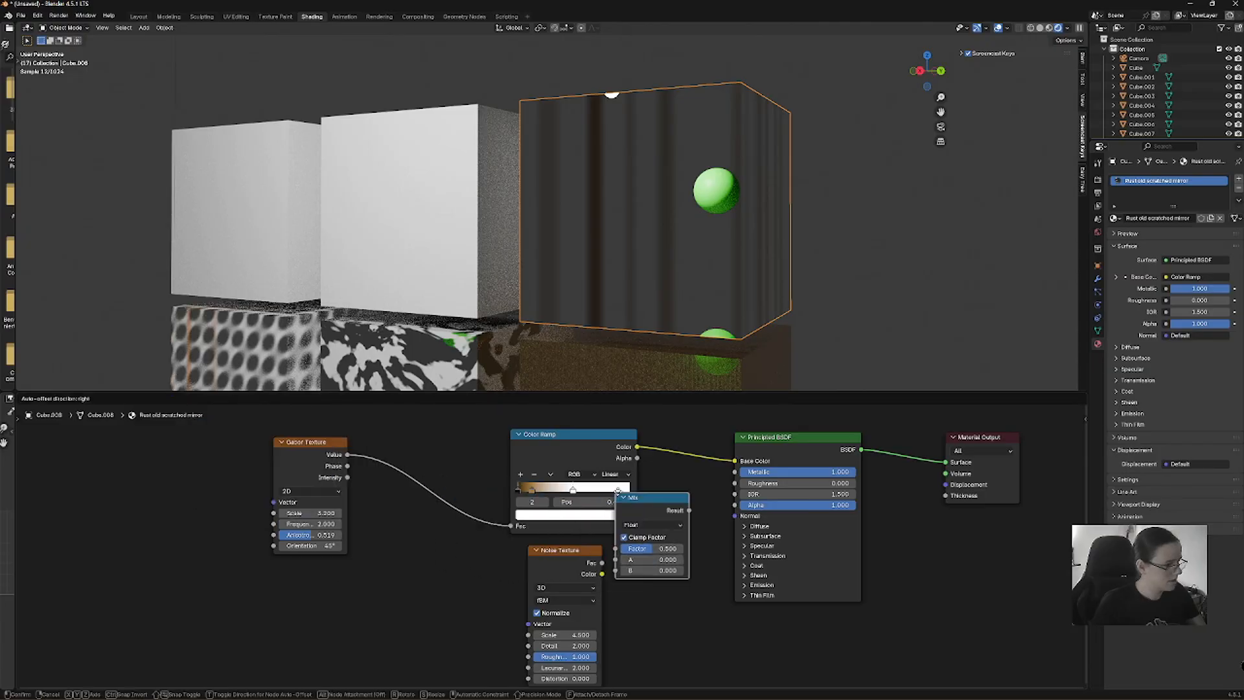
pyautogui.click(647, 476)
pyautogui.moveTo(735, 462); pyautogui.dragTo(690, 512)
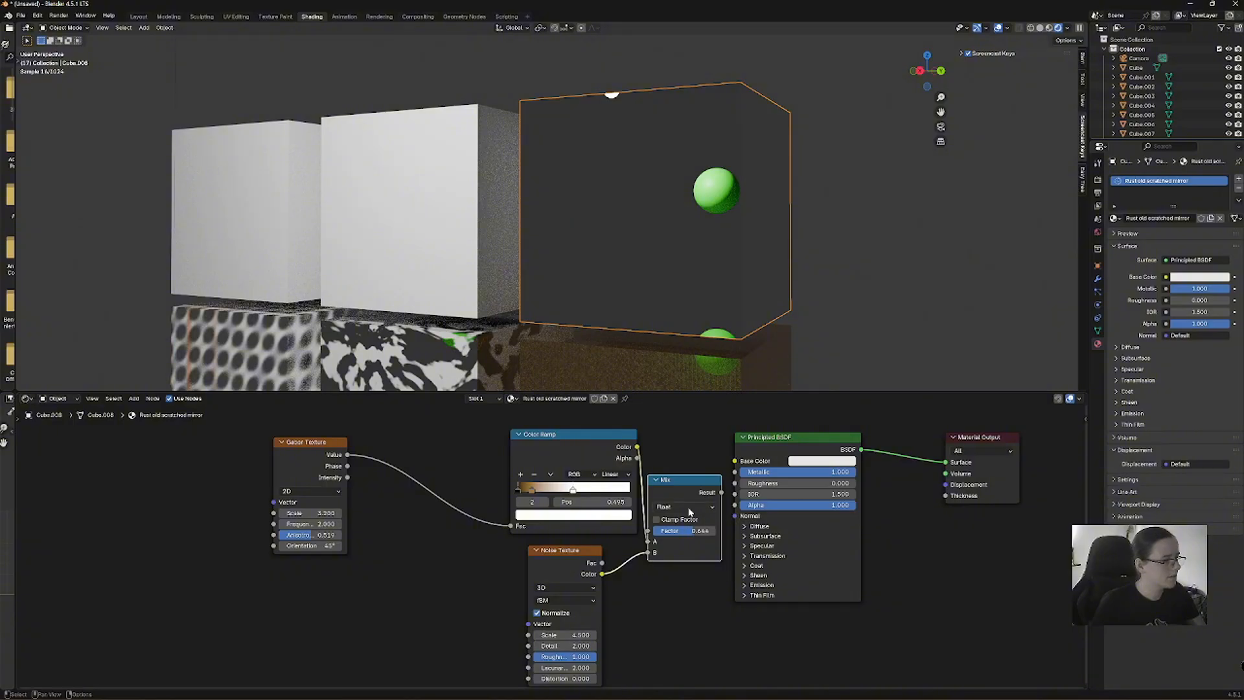
# Set the Mix node to Vector, link Noise Texture color to A and Color Ramp to B, and connect Result to Base Color.
pyautogui.click(690, 512)
pyautogui.click(684, 547)
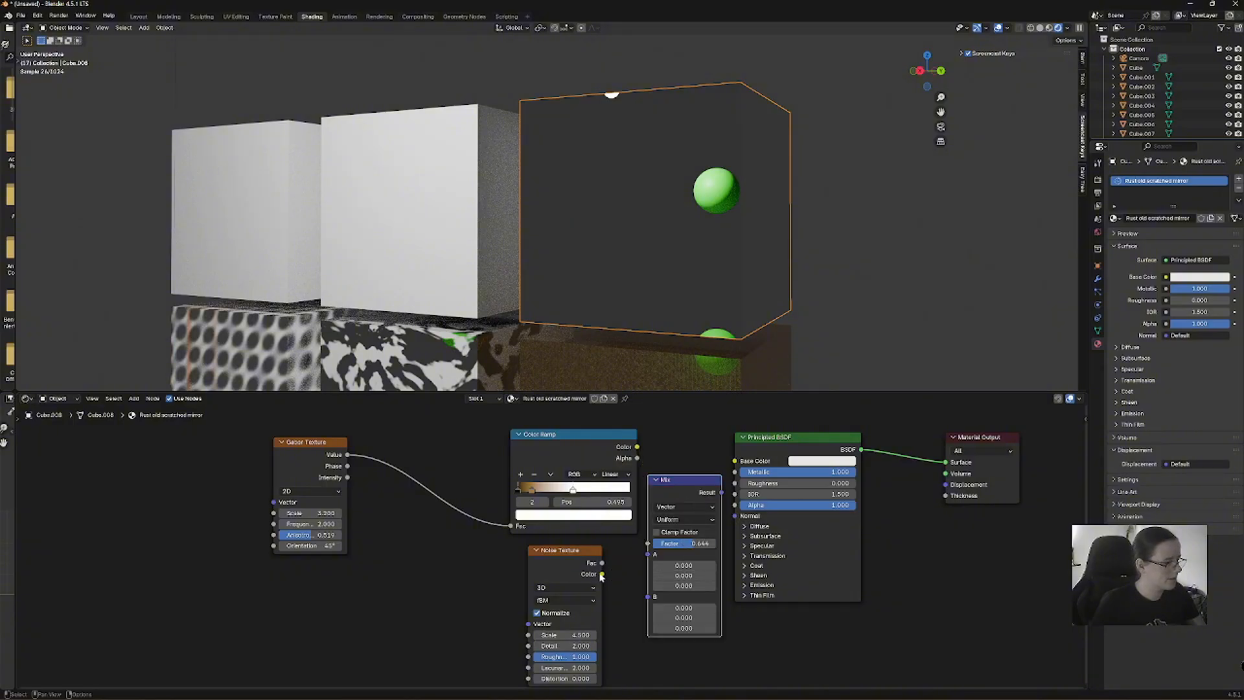
pyautogui.moveTo(603, 573); pyautogui.dragTo(648, 554)
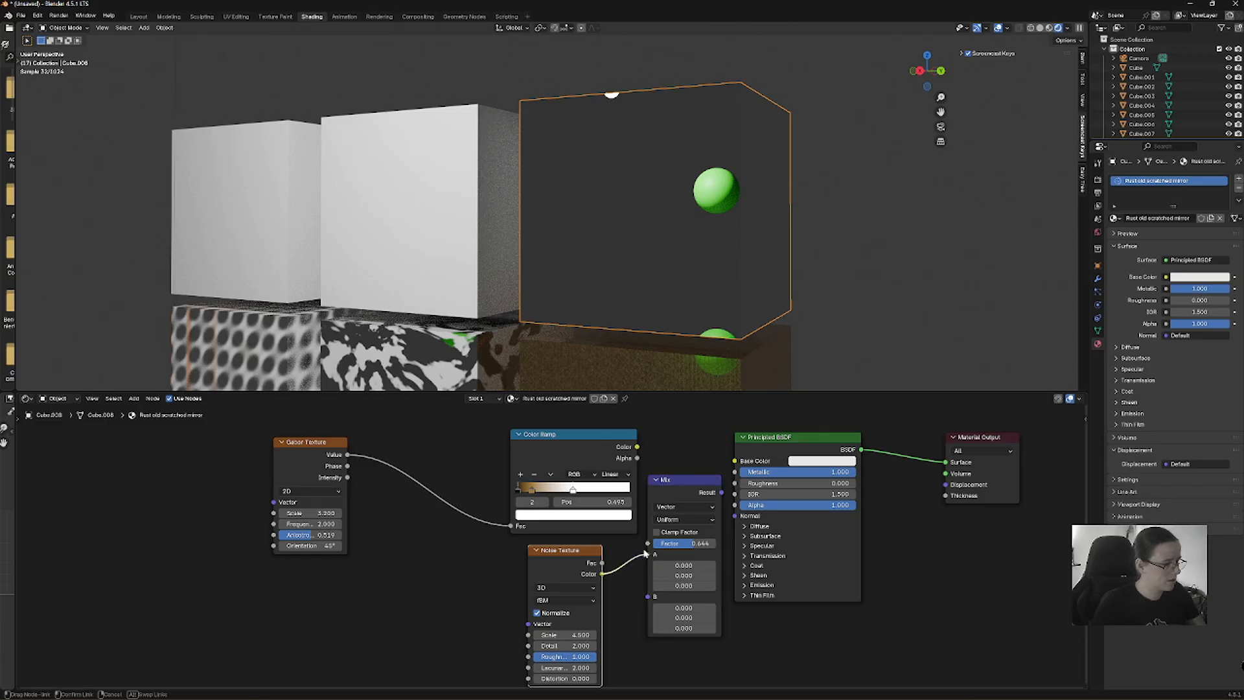
pyautogui.moveTo(638, 447); pyautogui.dragTo(648, 567)
pyautogui.click(690, 493)
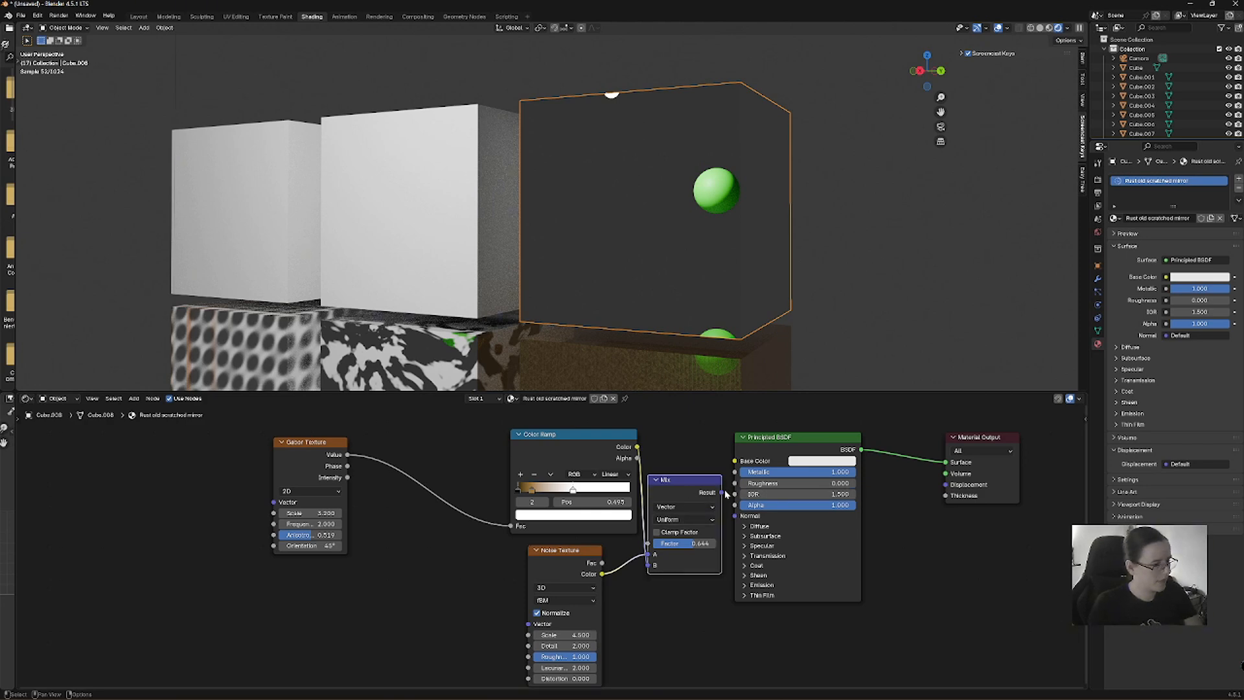
pyautogui.moveTo(723, 494); pyautogui.dragTo(734, 461)
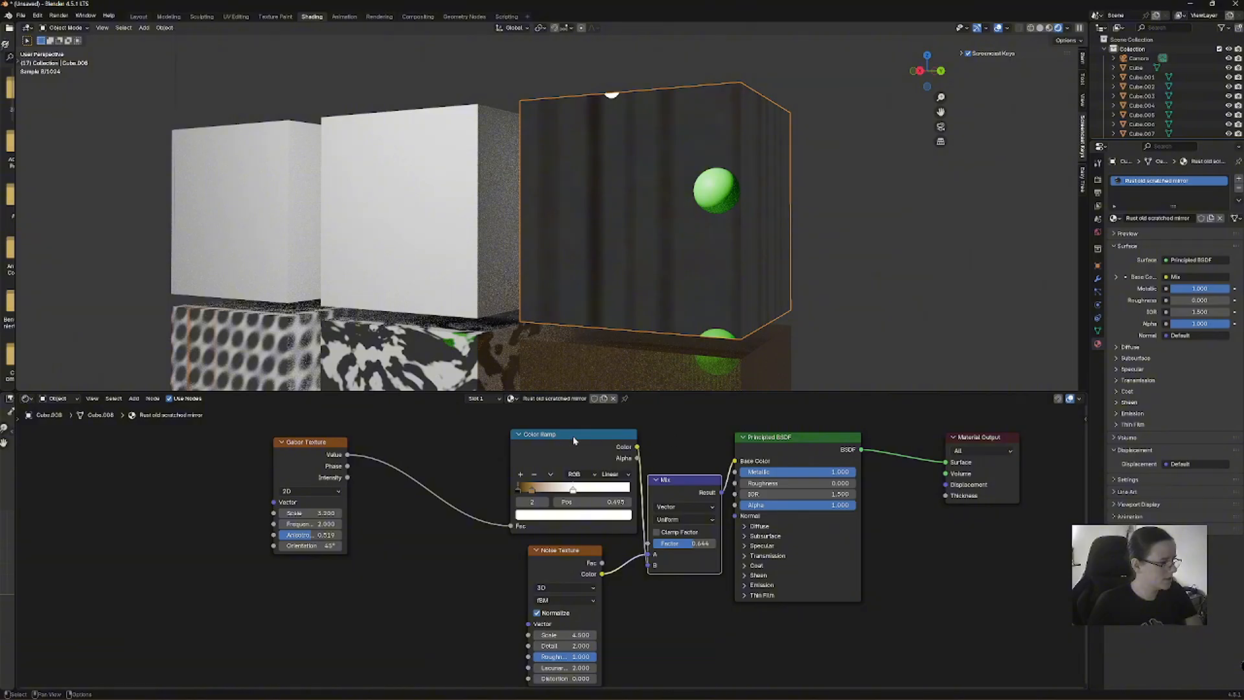
# Swap the Mix inputs so the Color Ramp feeds A and the Noise Texture feeds B, spacing both nodes away from the Mix node.
pyautogui.moveTo(574, 441); pyautogui.dragTo(489, 440)
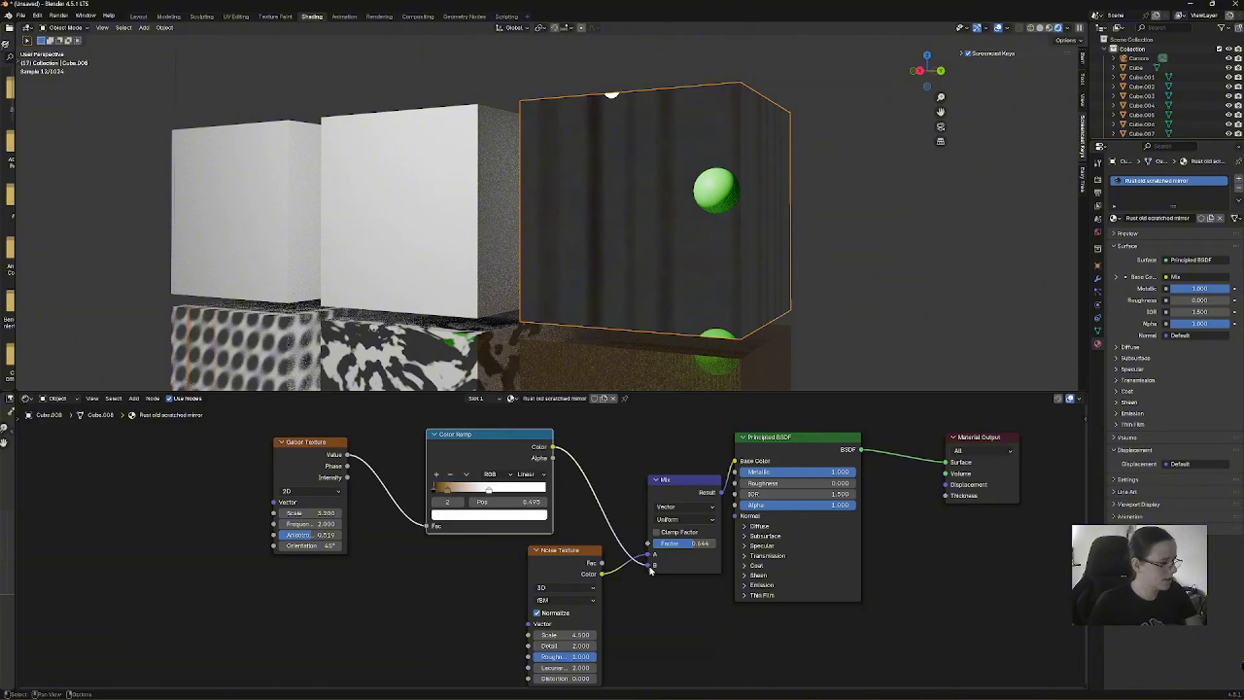
pyautogui.moveTo(648, 566); pyautogui.dragTo(544, 552)
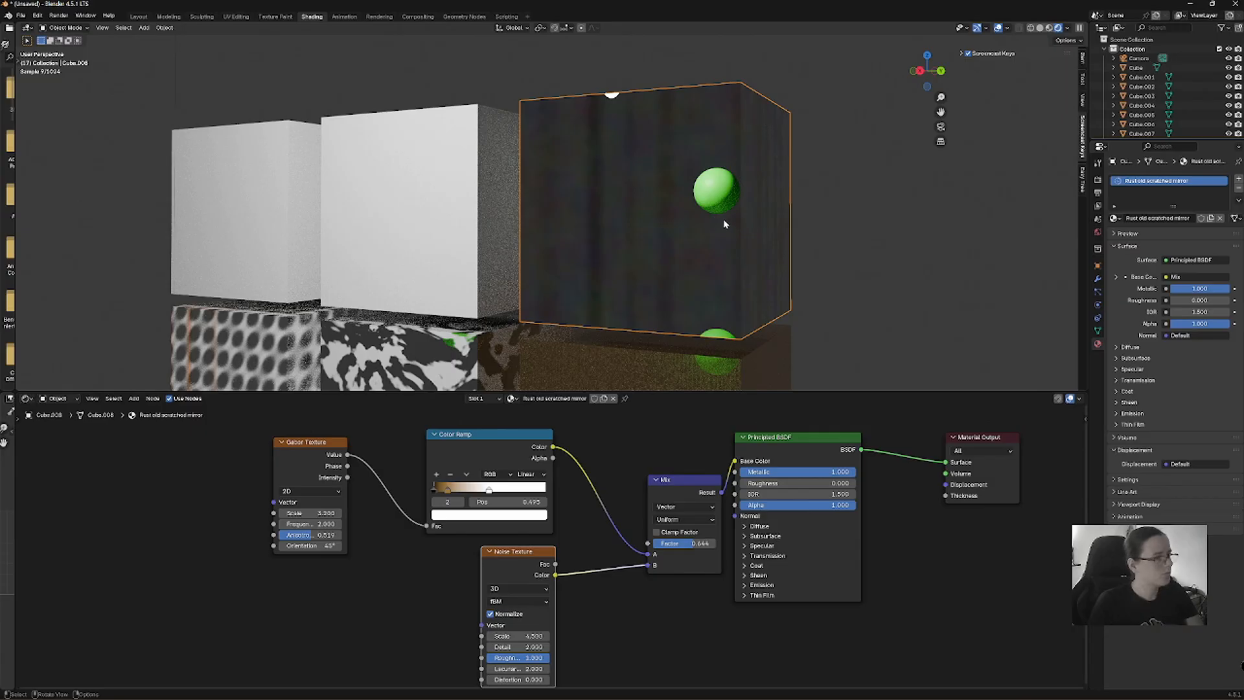
pyautogui.moveTo(724, 223); pyautogui.dragTo(696, 227, button='middle')
pyautogui.scroll(2, 677, 247)
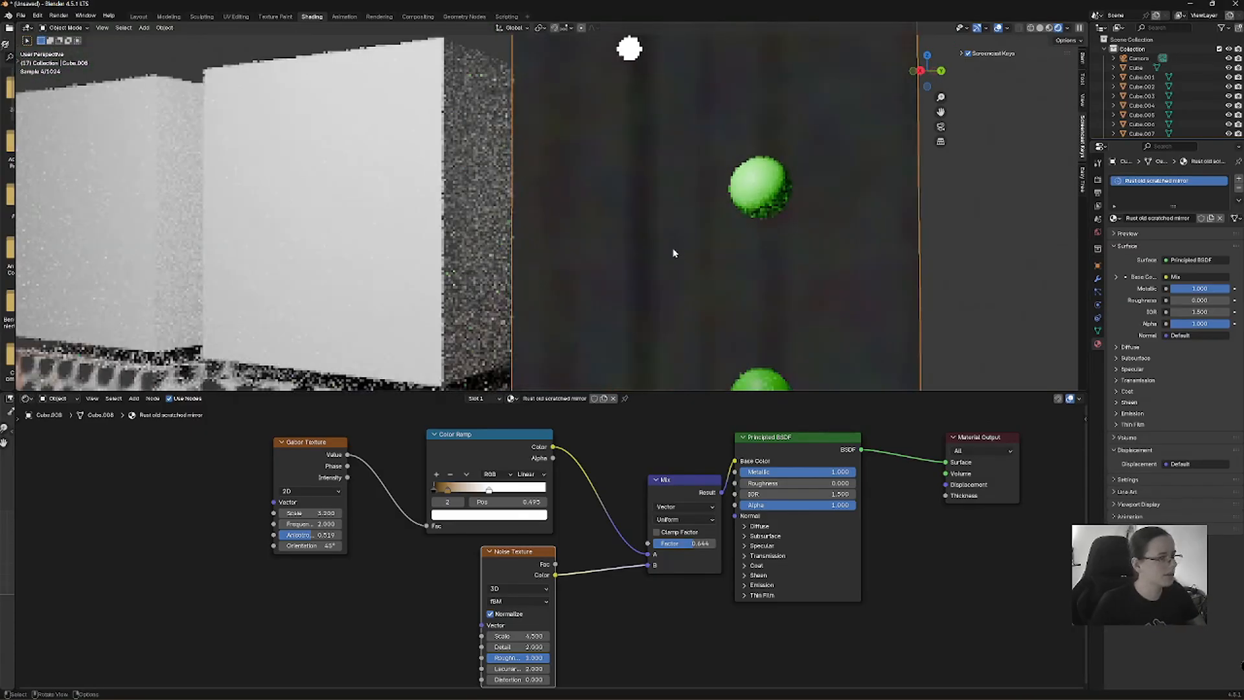
pyautogui.scroll(-2, 674, 253)
pyautogui.moveTo(738, 266); pyautogui.dragTo(655, 274, button='middle')
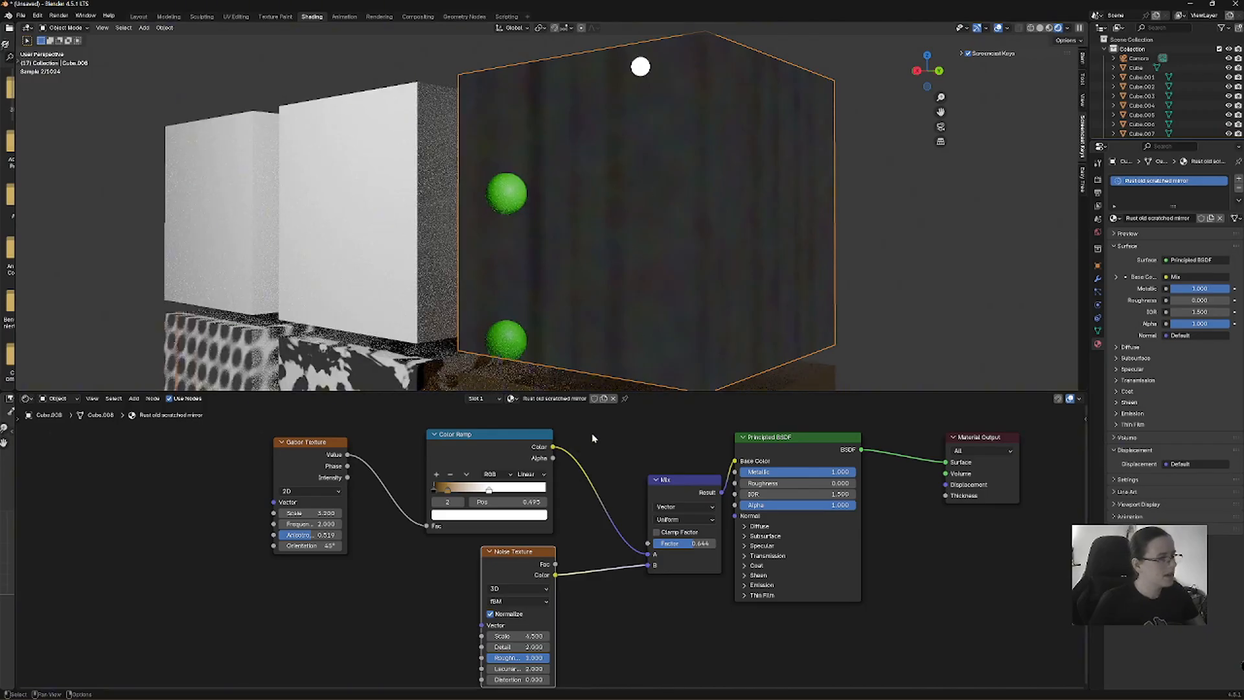
# Try a Noise Texture Scale of about 12.2, and restore the previous value.
pyautogui.moveTo(519, 636); pyautogui.dragTo(492, 636)
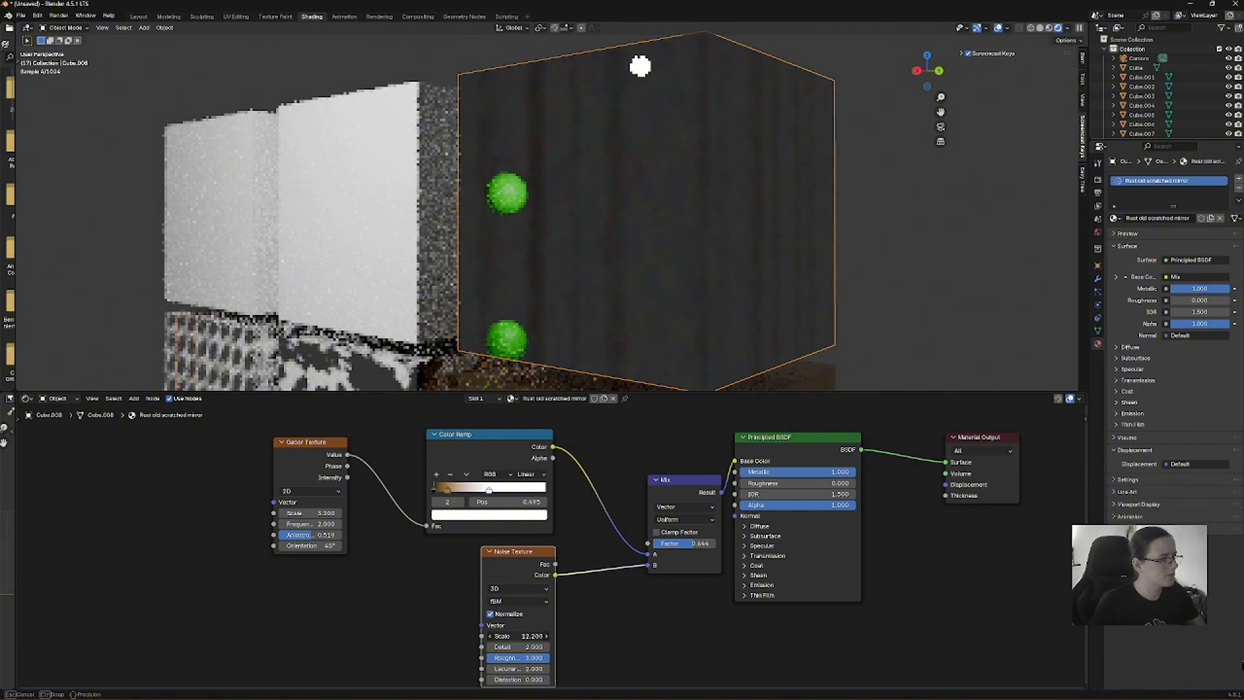
pyautogui.moveTo(519, 636); pyautogui.dragTo(499, 636)
# Add a second Color Ramp, connect its Color output to the Noise Texture's Vector input, and shift its black stop toward the middle.
pyautogui.click(134, 401)
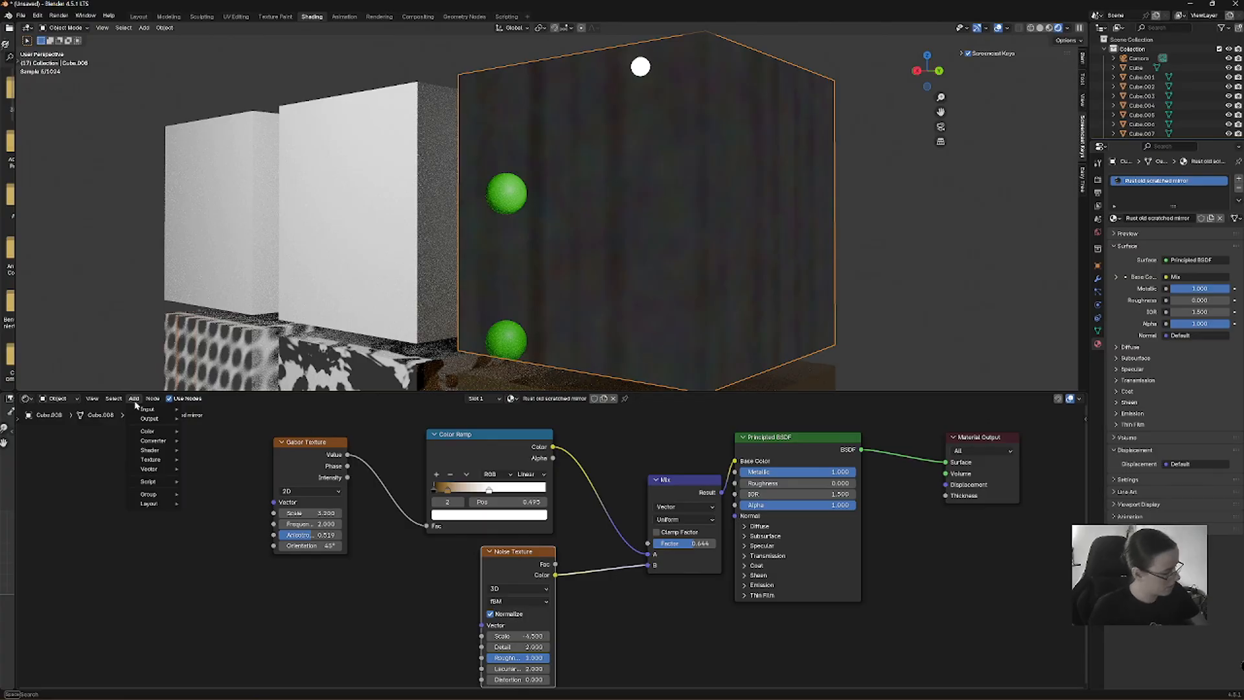
pyautogui.write('col')
pyautogui.press('Down')
pyautogui.press('Down')
pyautogui.press('Down')
pyautogui.press('Down')
pyautogui.press('Down')
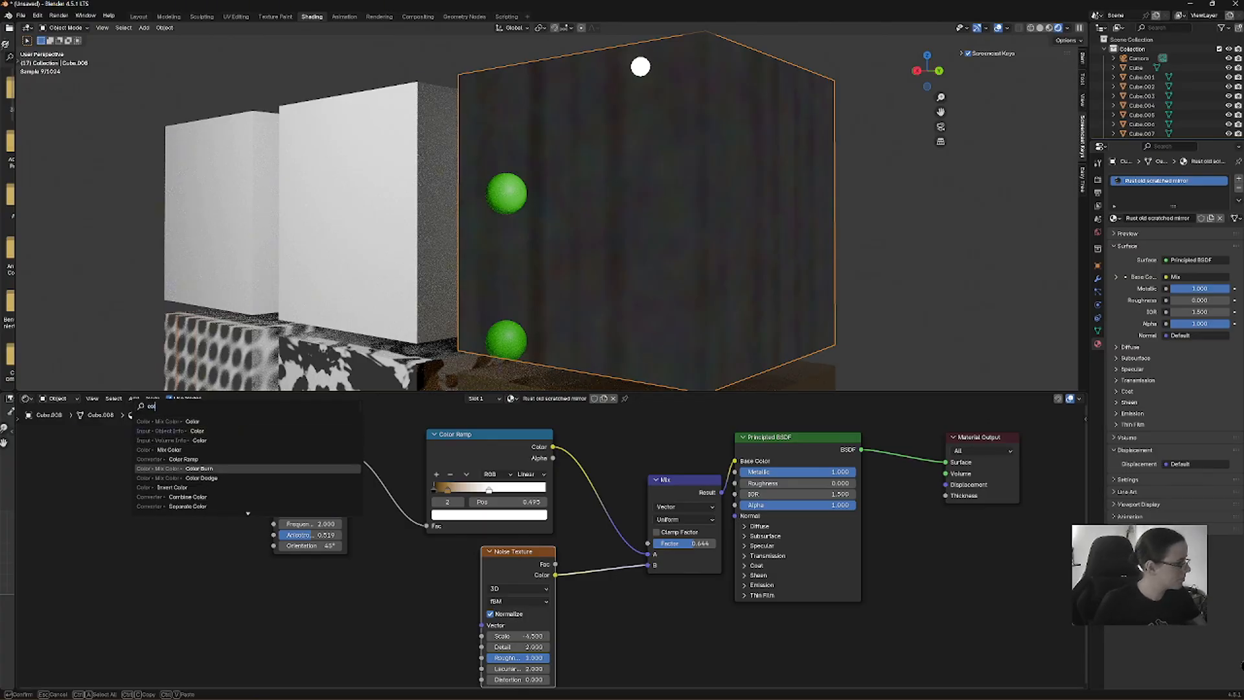
pyautogui.press('Up')
pyautogui.press('Return')
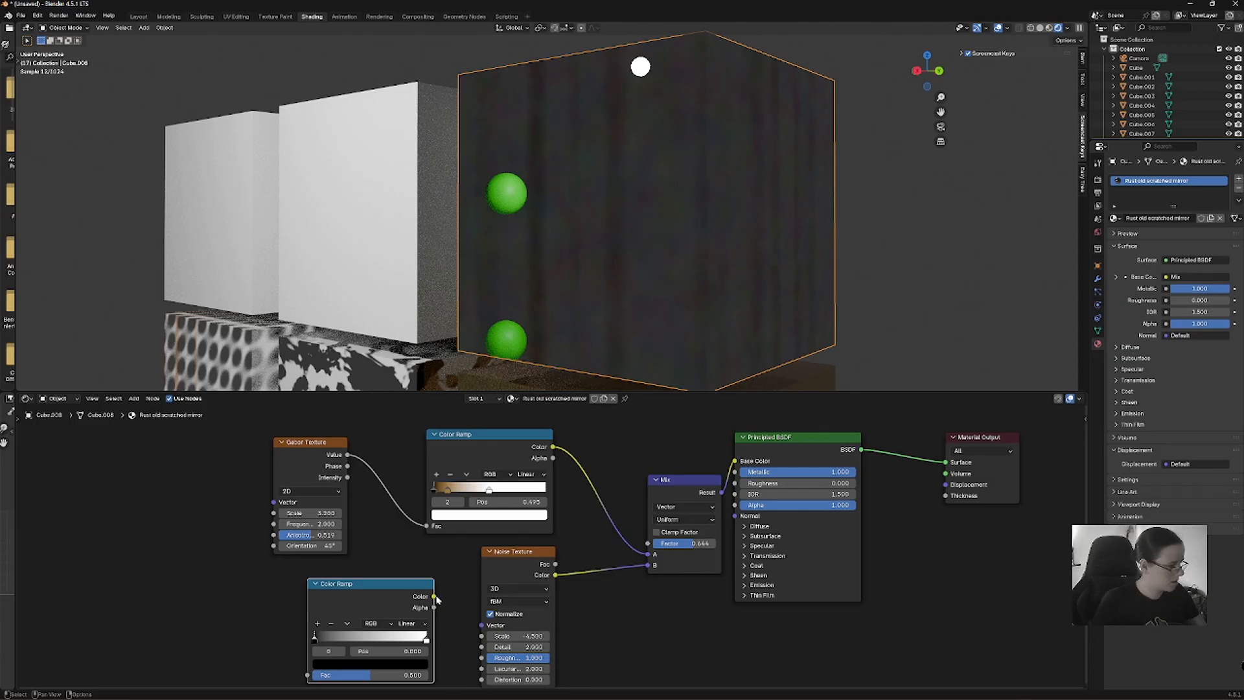
pyautogui.moveTo(434, 596); pyautogui.dragTo(481, 626)
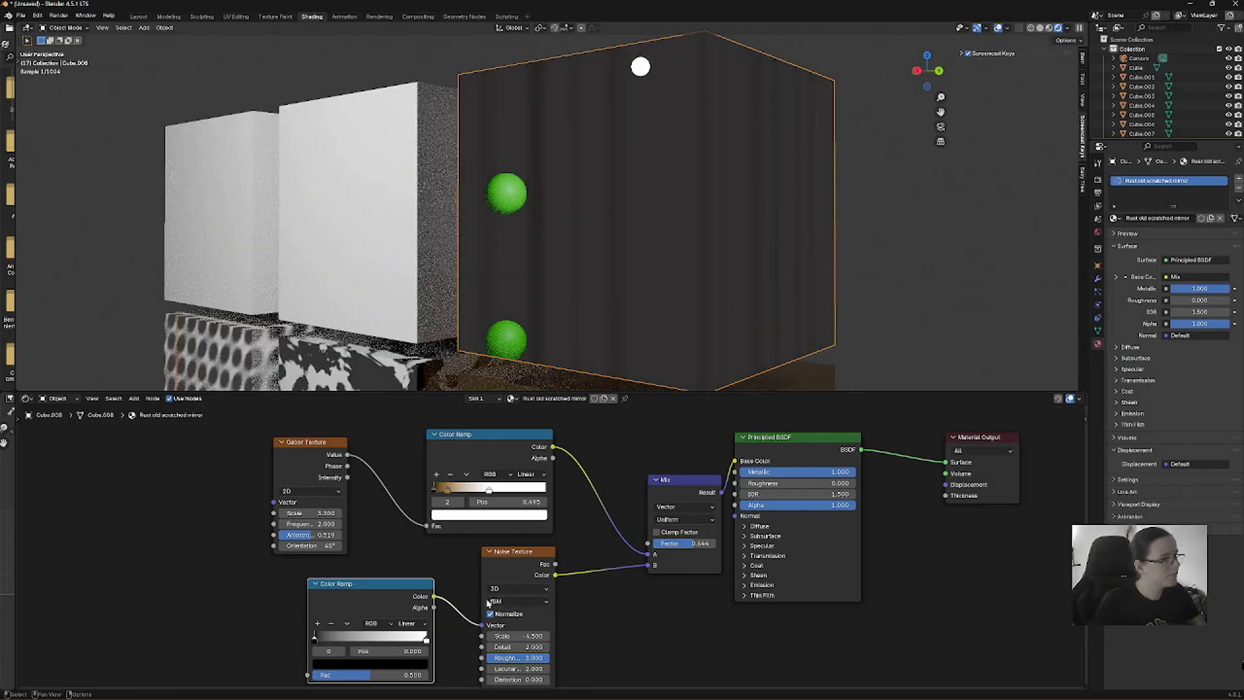
pyautogui.moveTo(316, 638); pyautogui.dragTo(353, 630)
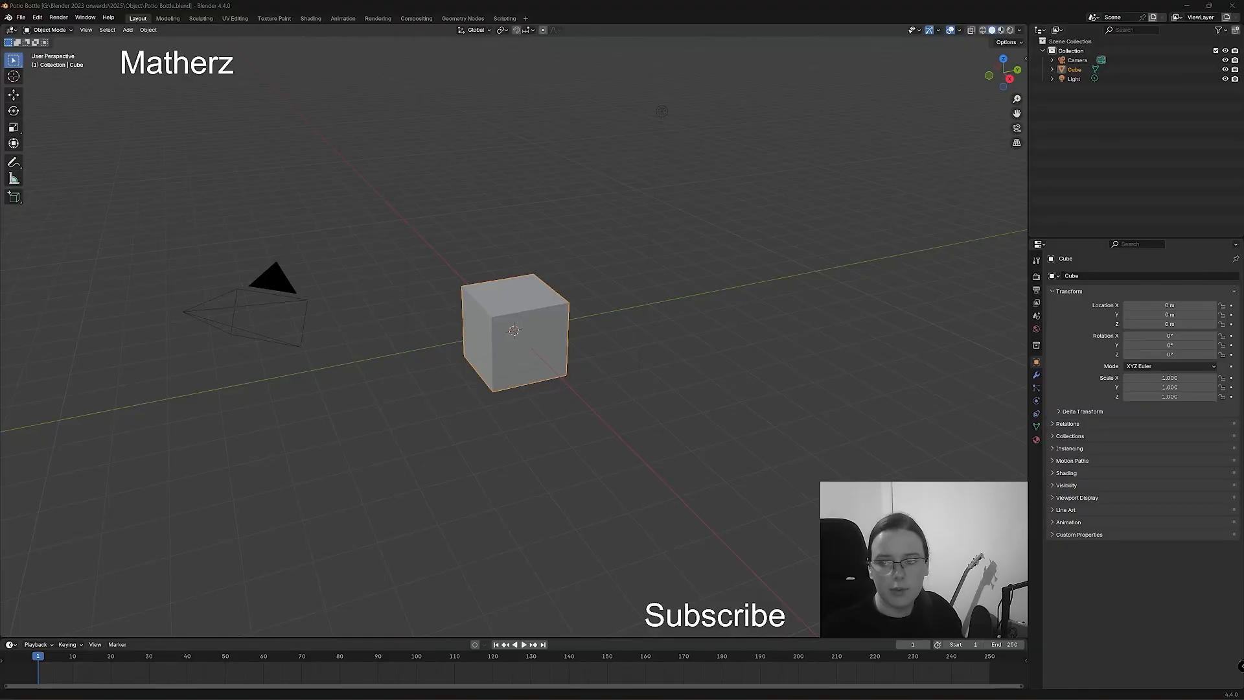
# Select the default cube in the Potio Bottle file.
pyautogui.click(552, 300)
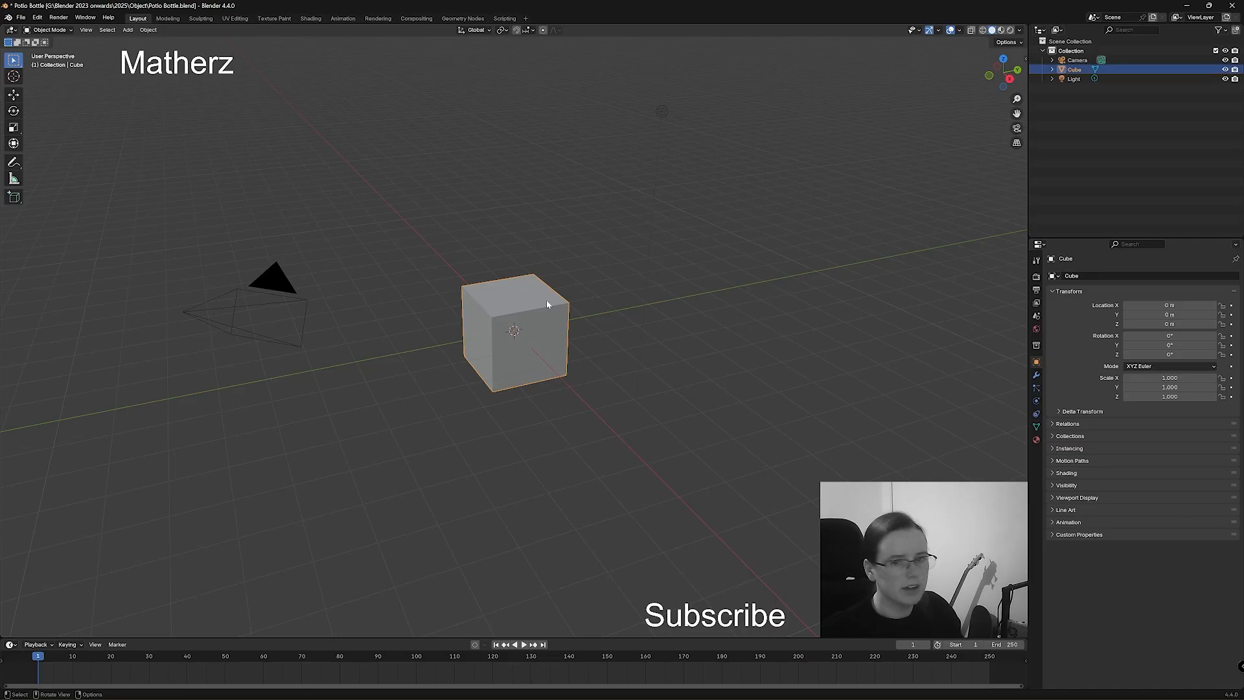
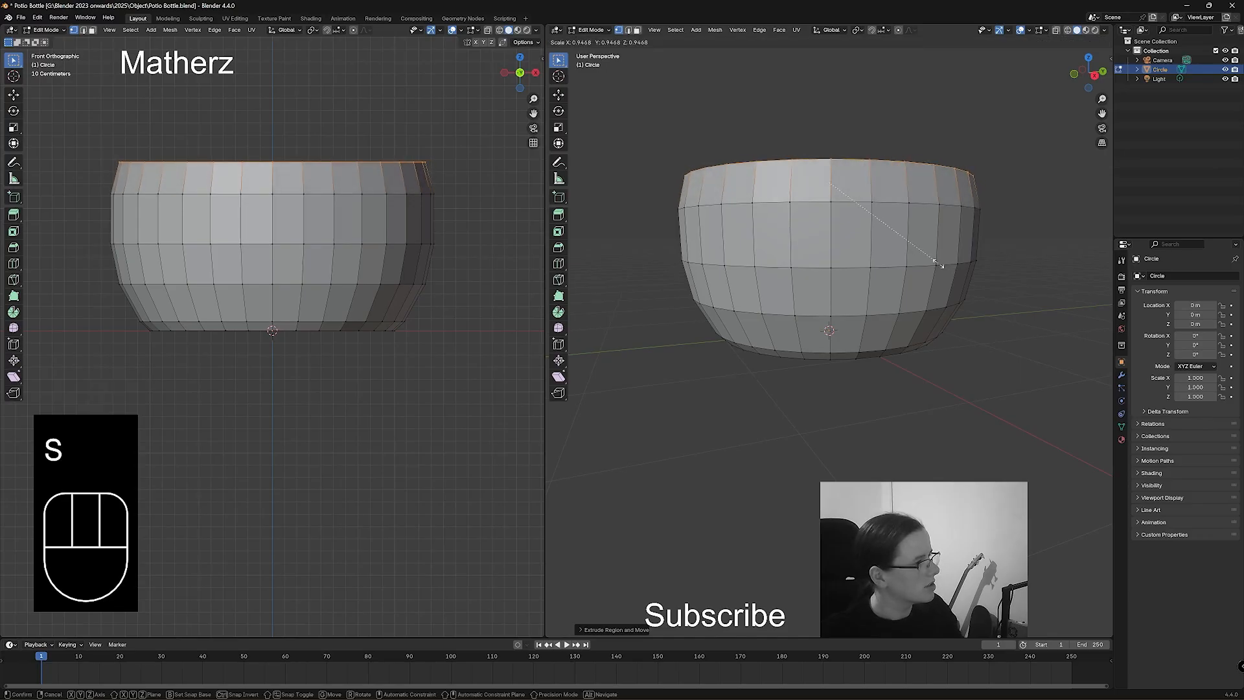
# Scale the bowl's top ring to about 0.95, extrude it upward, and scale the new ring to about 0.73.
pyautogui.click(940, 264)
pyautogui.press('e')
pyautogui.click(943, 216)
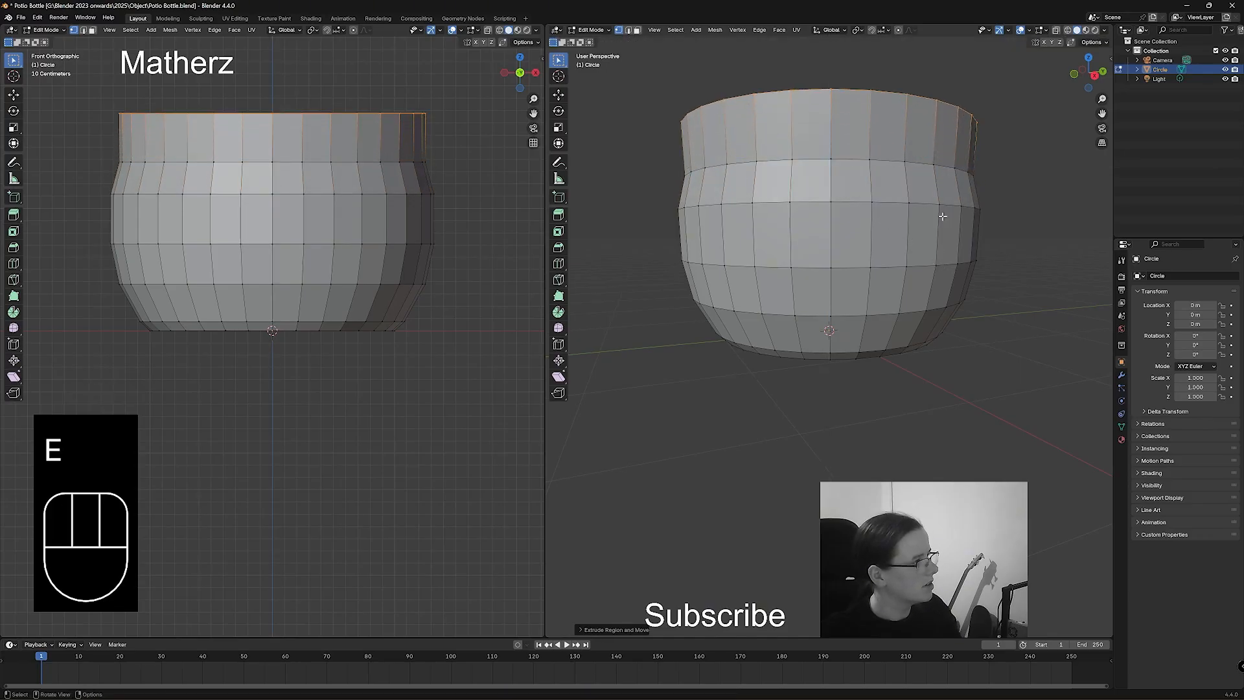
pyautogui.press('s')
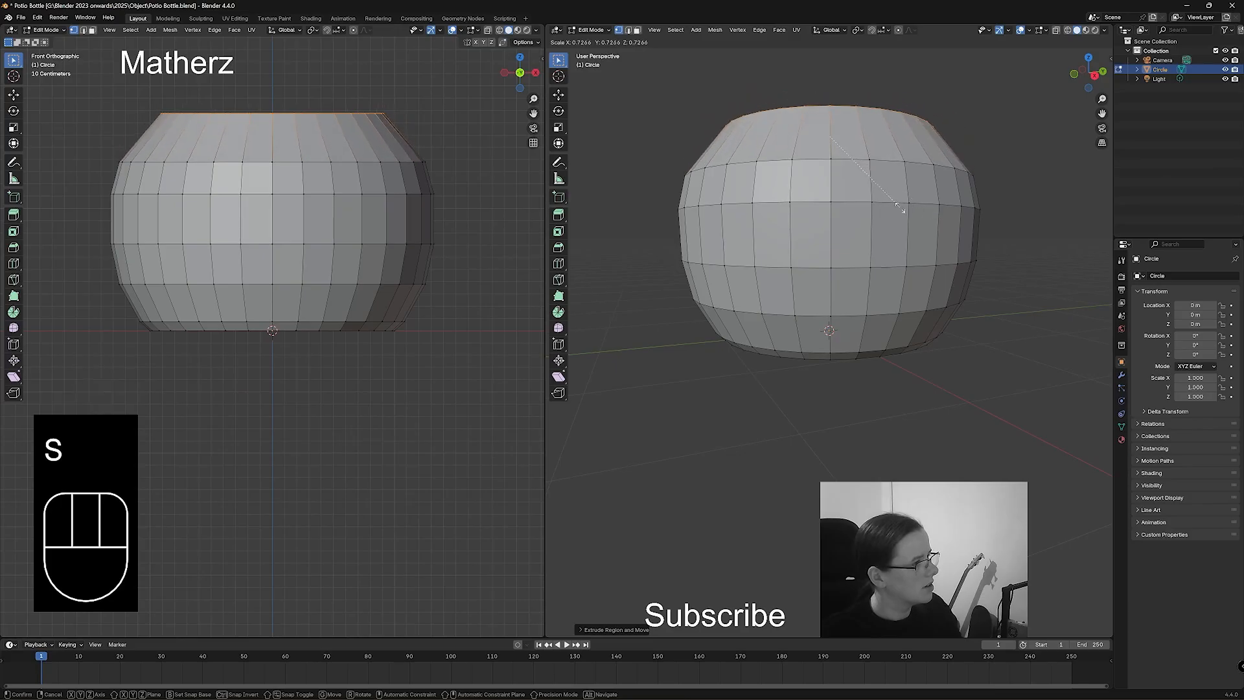
pyautogui.click(900, 207)
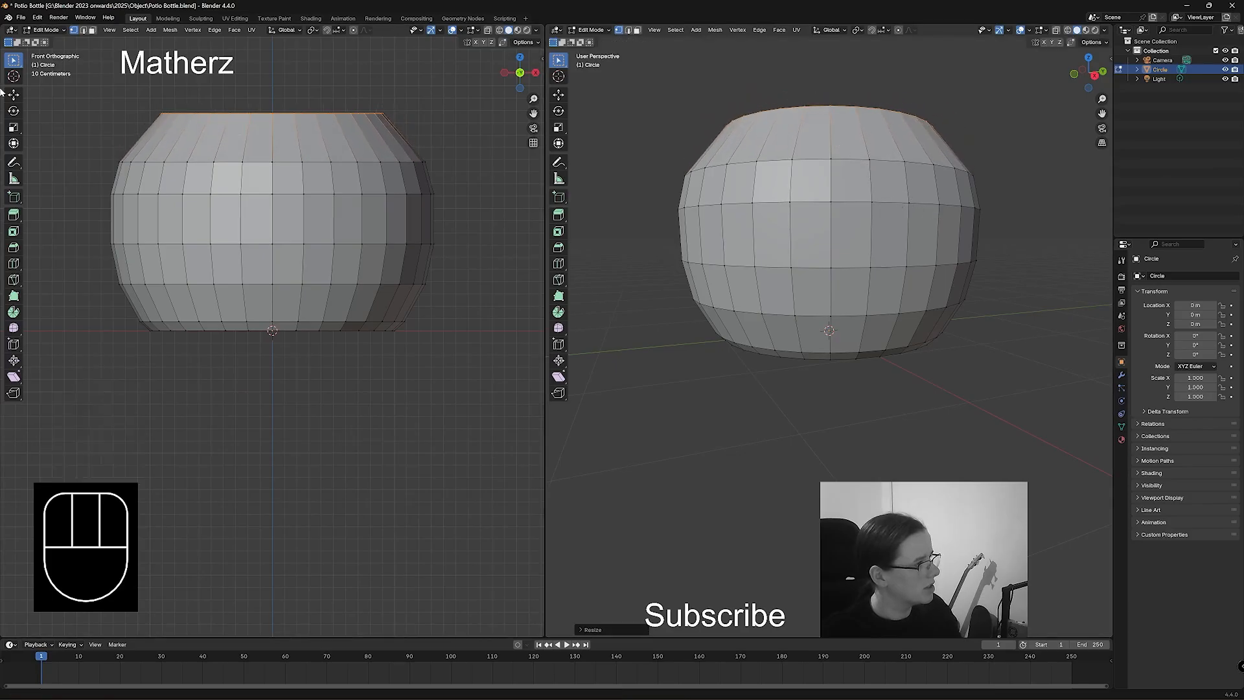
# Add a centred loop cut in the uppermost band of the bottle body and scale it out to about 1.02.
pyautogui.hotkey('ctrl', 'r')
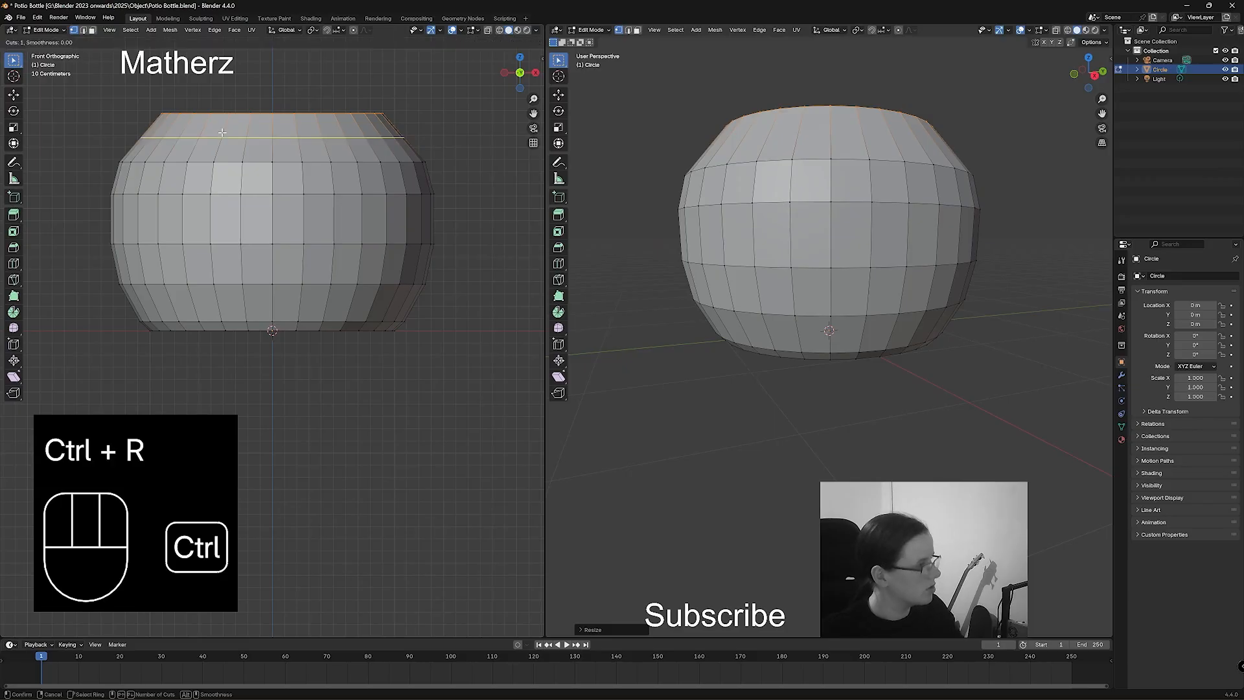
pyautogui.click(389, 148)
pyautogui.press('s')
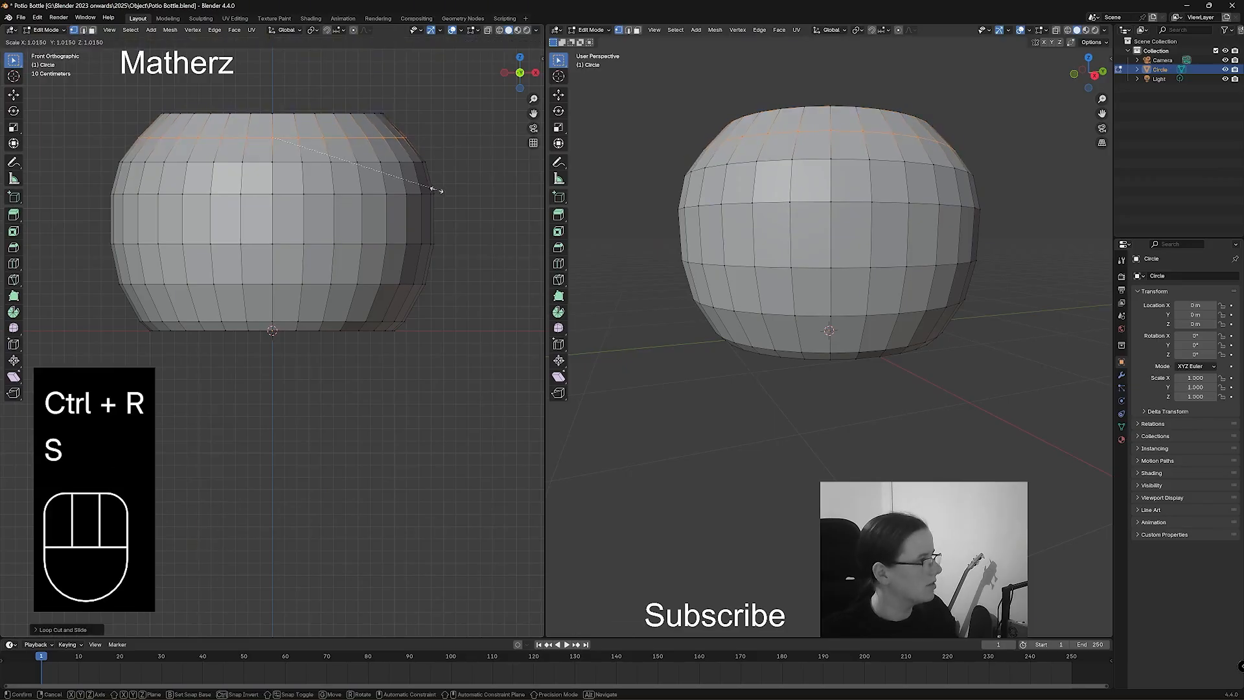
pyautogui.click(435, 190)
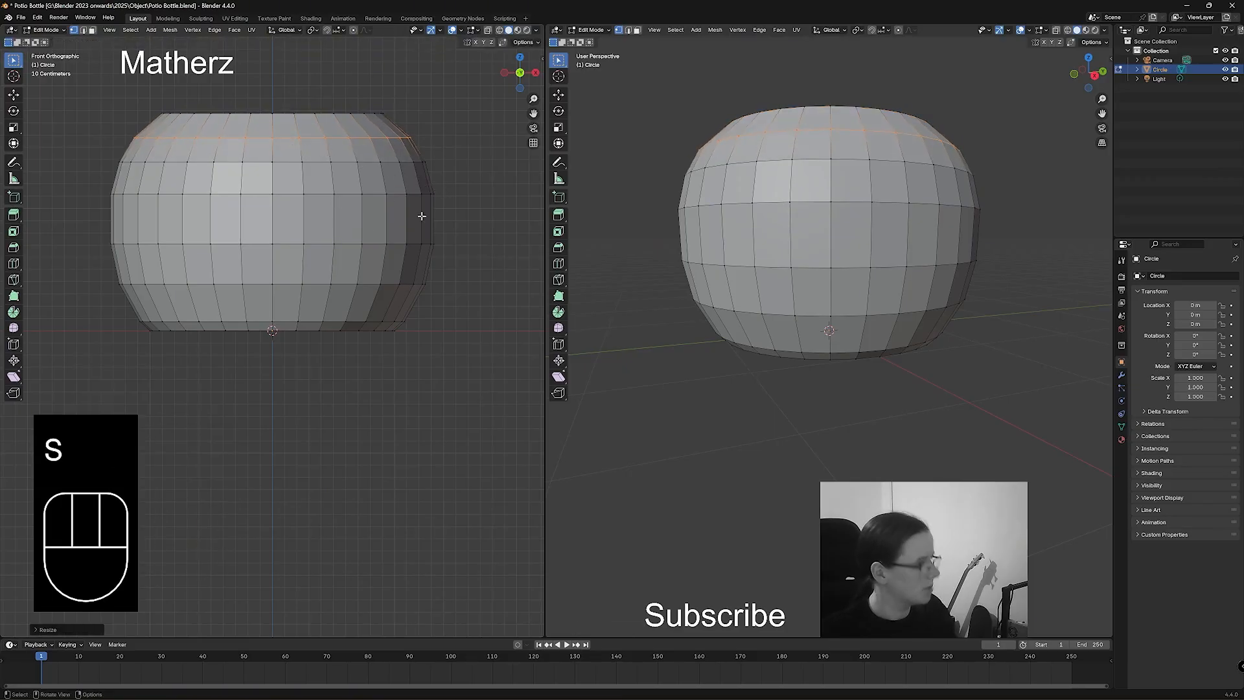
# Add a loop cut around the widest middle band of the body and scale it out to about 1.02.
pyautogui.hotkey('ctrl', 'r')
pyautogui.click(421, 217)
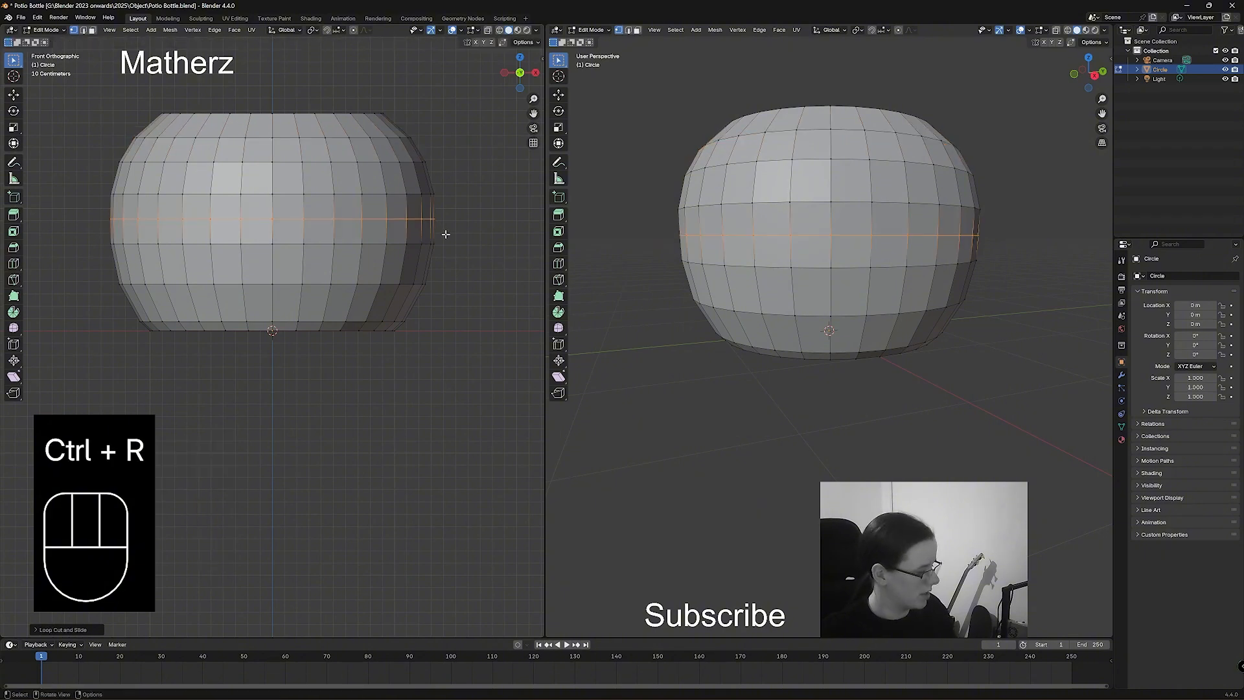
pyautogui.press('s')
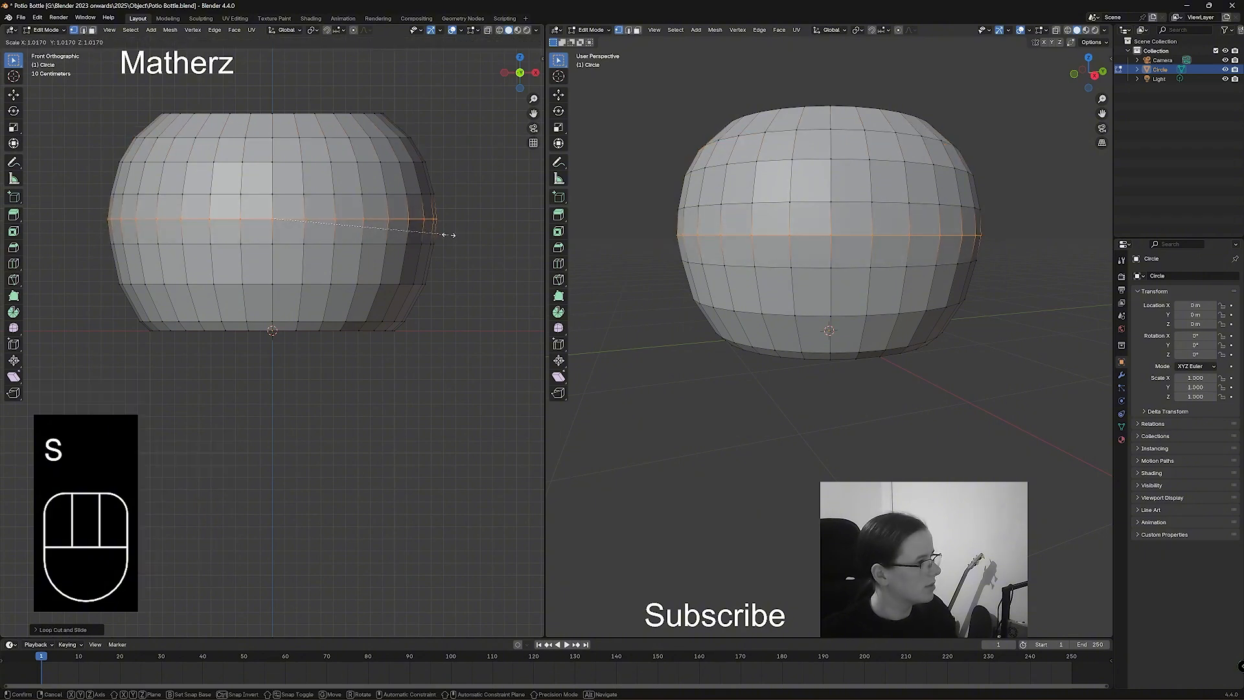
pyautogui.click(445, 236)
# Add a loop cut in the band just below the widest section and scale it very slightly.
pyautogui.hotkey('ctrl', 'r')
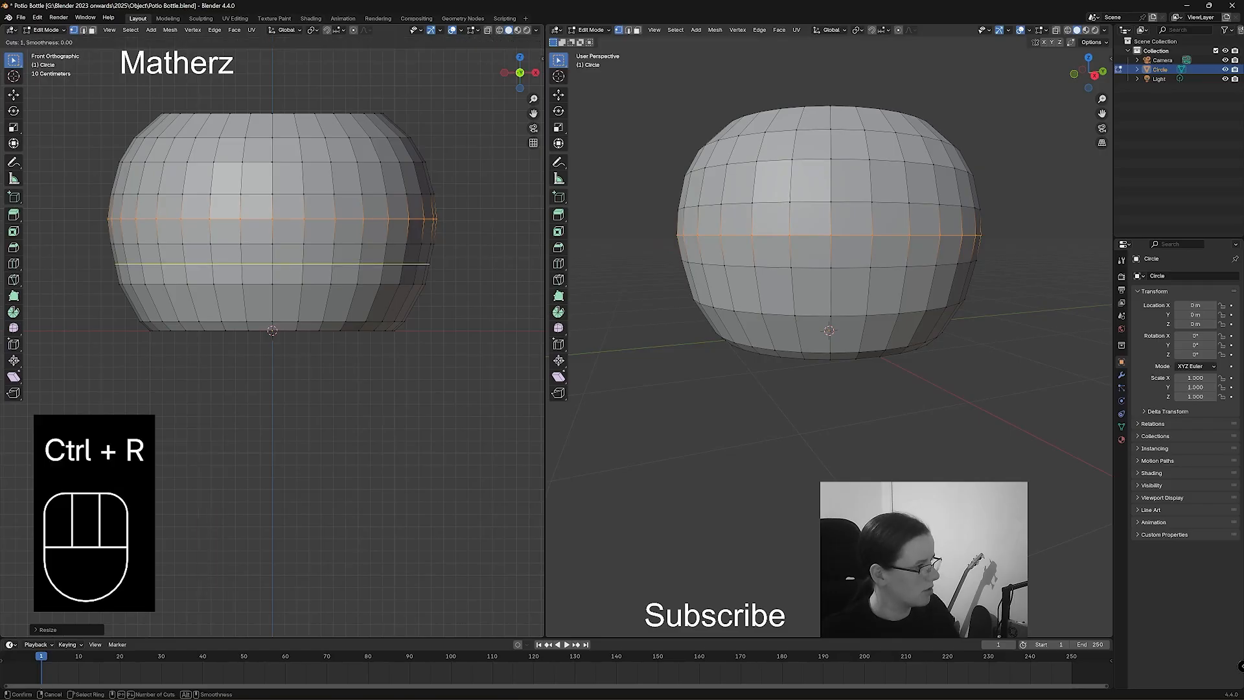
pyautogui.click(389, 265)
pyautogui.press('s')
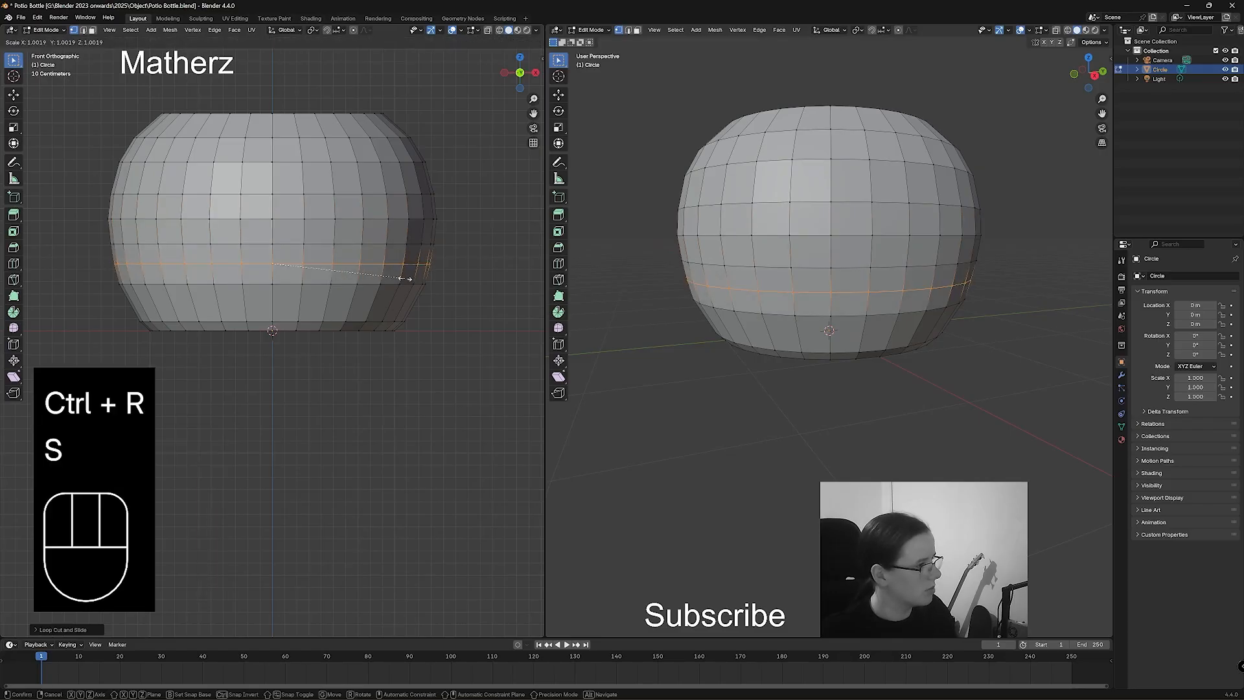
pyautogui.click(402, 279)
# Add a loop cut in the lowest band near the base and scale it out to about 1.01.
pyautogui.hotkey('ctrl', 'r')
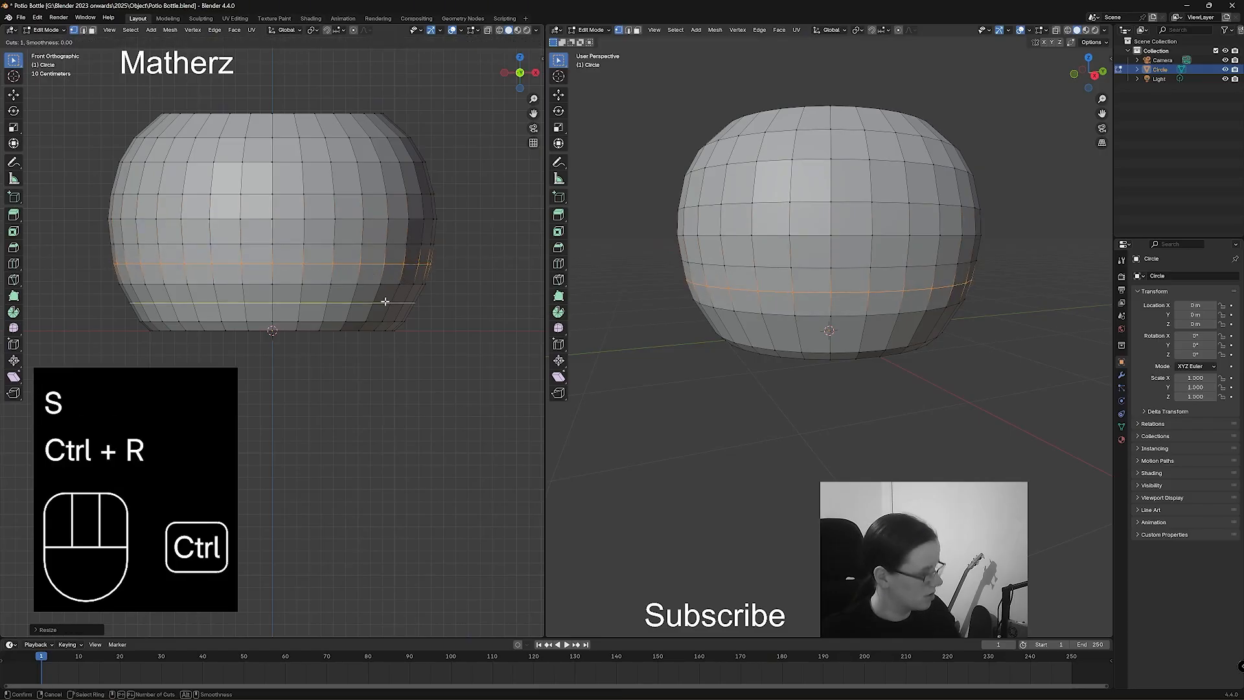
pyautogui.click(386, 300)
pyautogui.click(386, 300)
pyautogui.press('s')
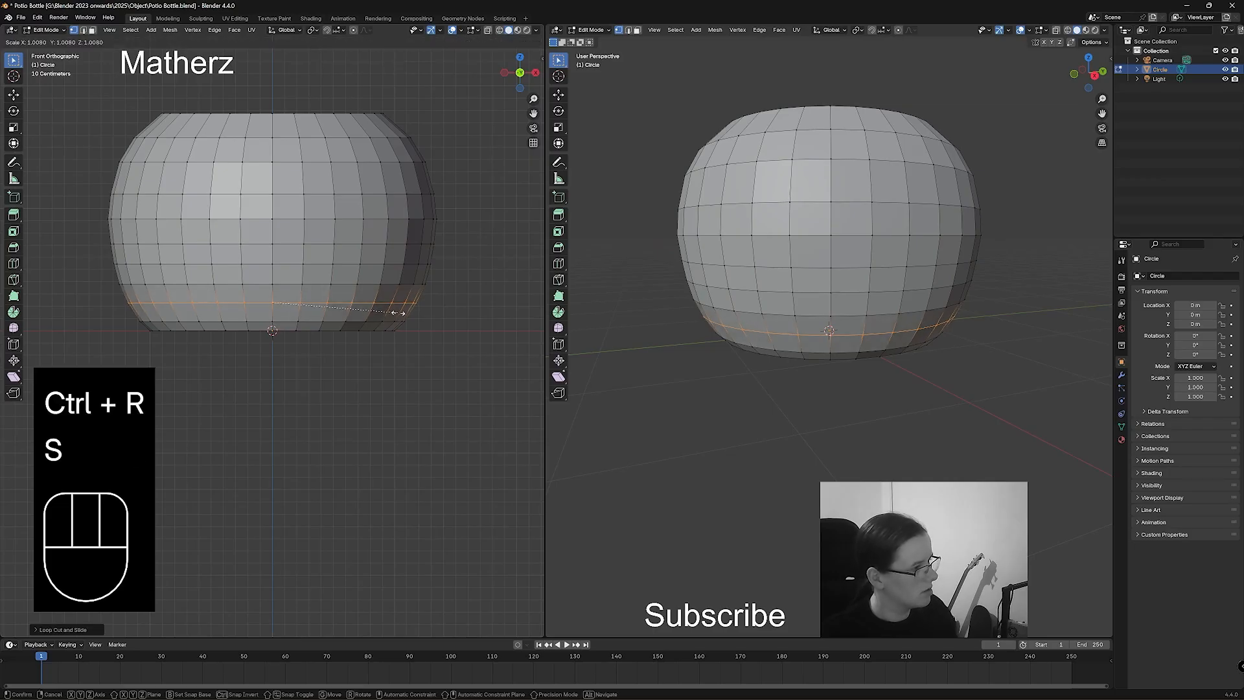
pyautogui.click(398, 313)
# Switch to face selection, extrude the top face of the bottle body up a short distance and scale it to about 0.68.
pyautogui.scroll(-6, 842, 311)
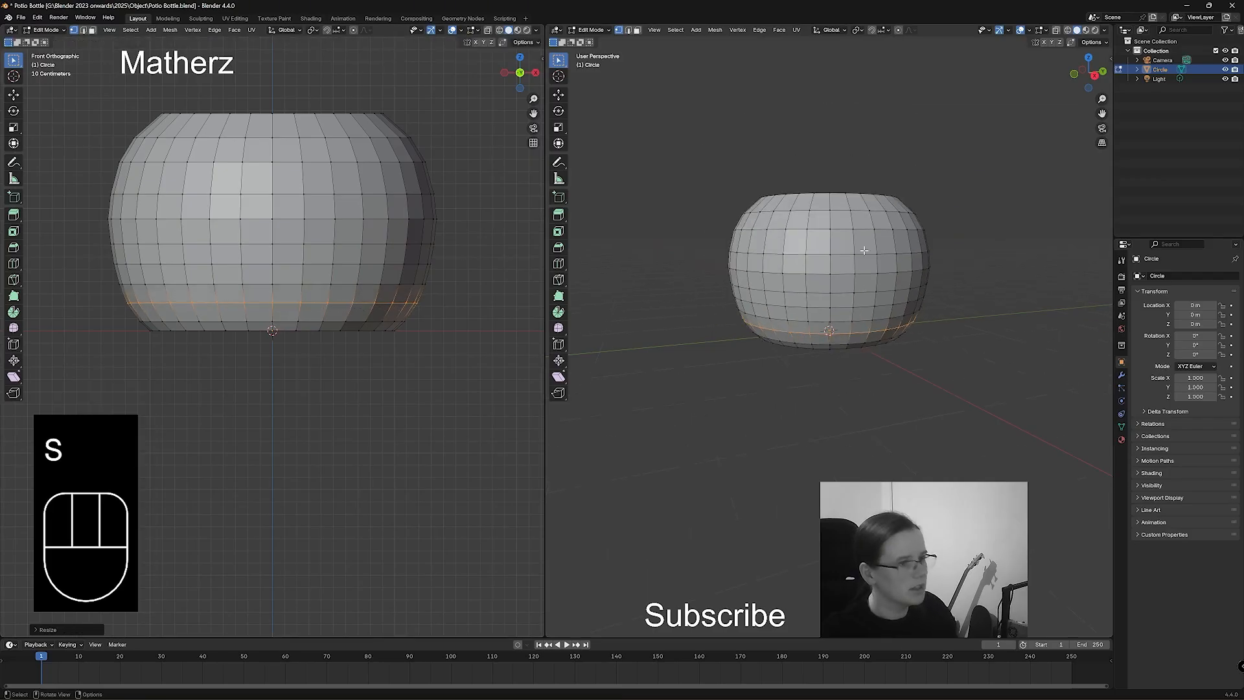
pyautogui.moveTo(855, 304); pyautogui.dragTo(635, 76, button='middle')
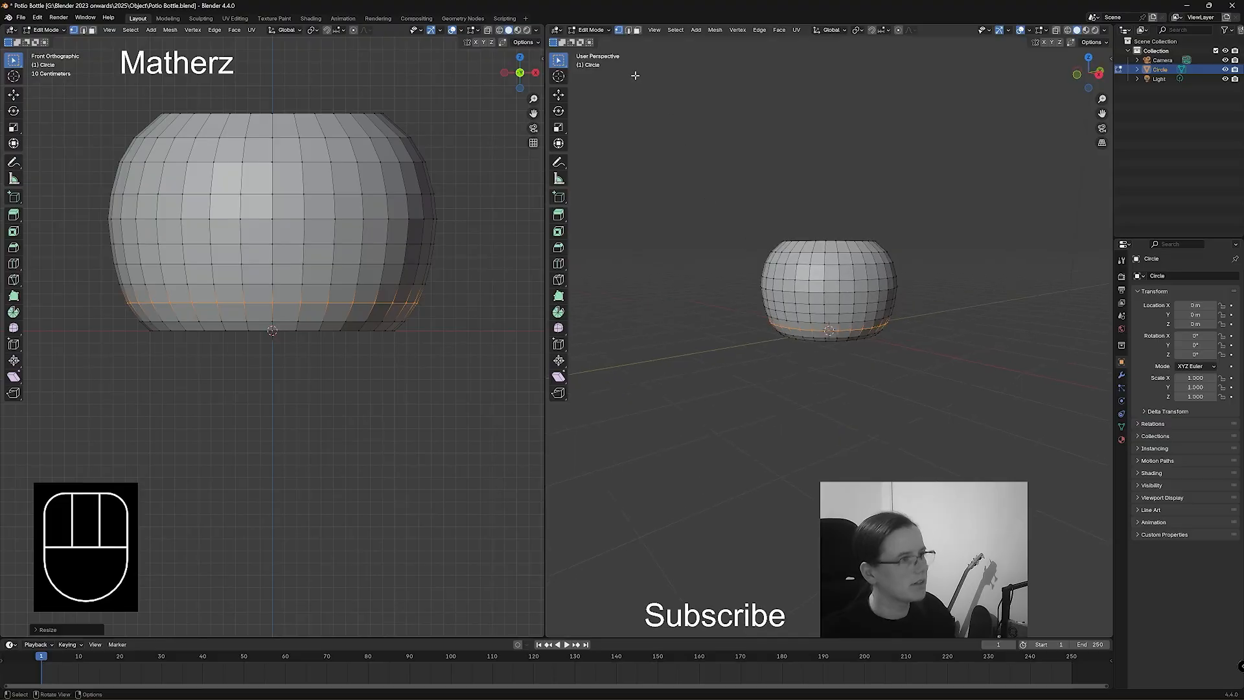
pyautogui.click(637, 31)
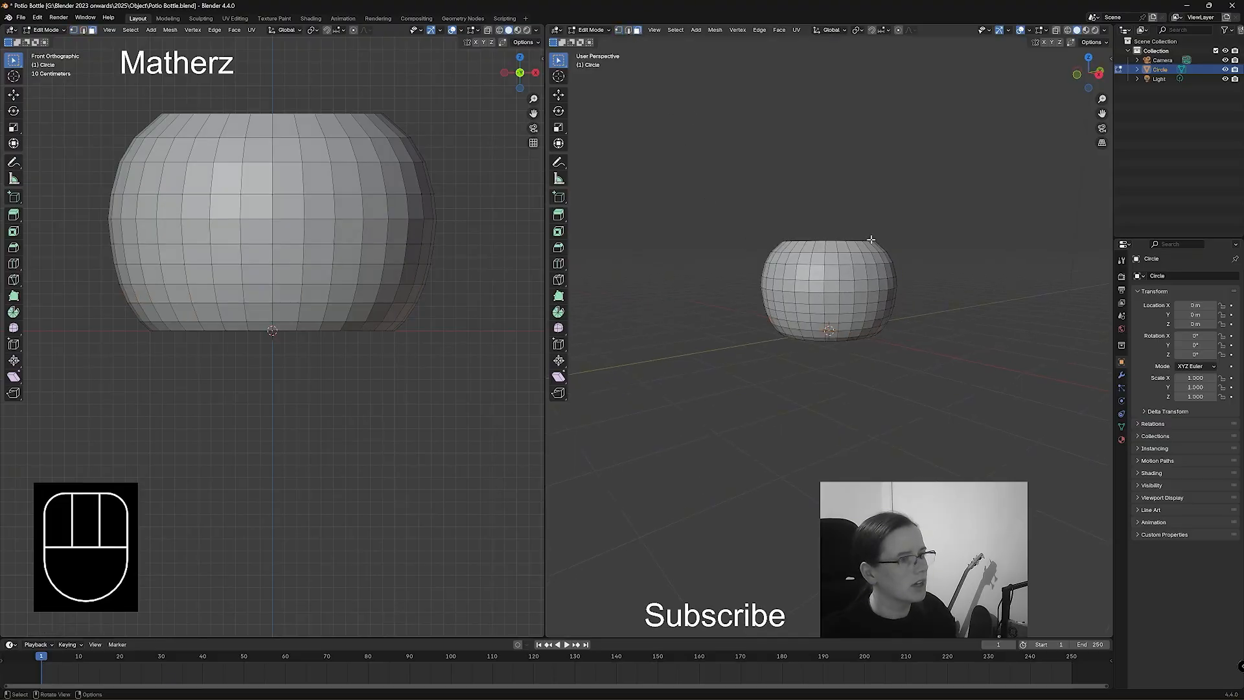
pyautogui.moveTo(872, 240); pyautogui.dragTo(849, 229, button='middle')
pyautogui.click(837, 249)
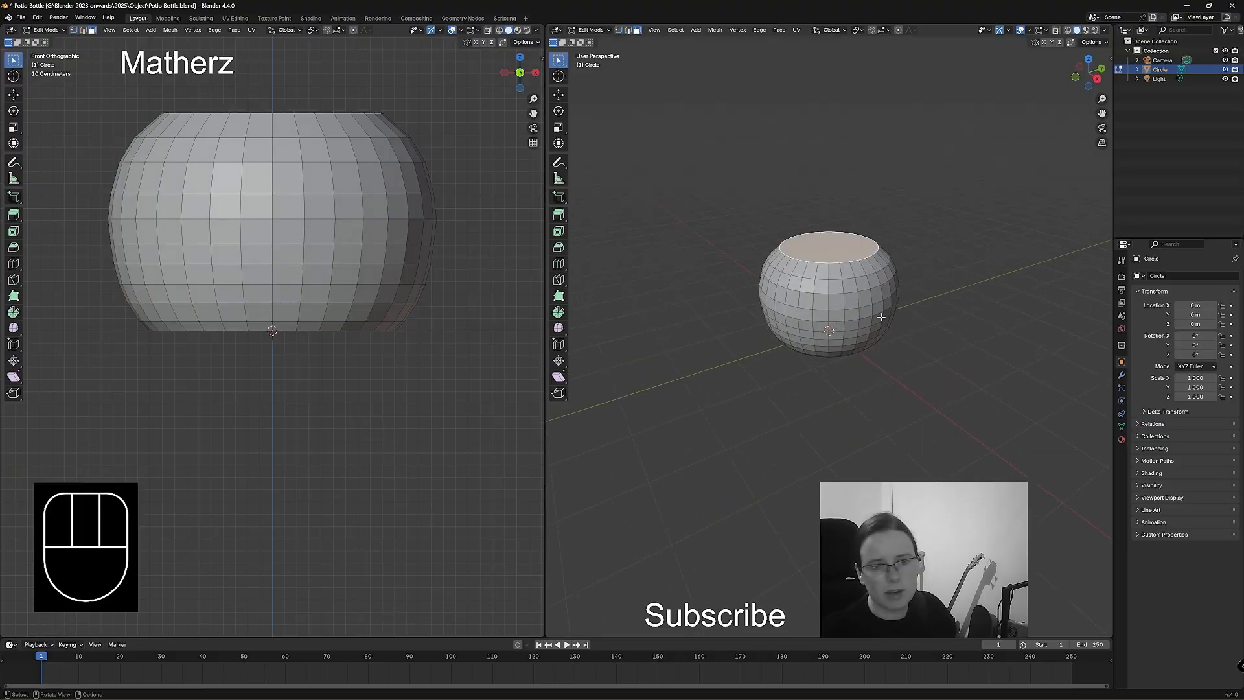
pyautogui.scroll(3, 881, 316)
pyautogui.keyDown('shift'); pyautogui.moveTo(326, 191); pyautogui.dragTo(364, 300, button='middle'); pyautogui.keyUp('shift')
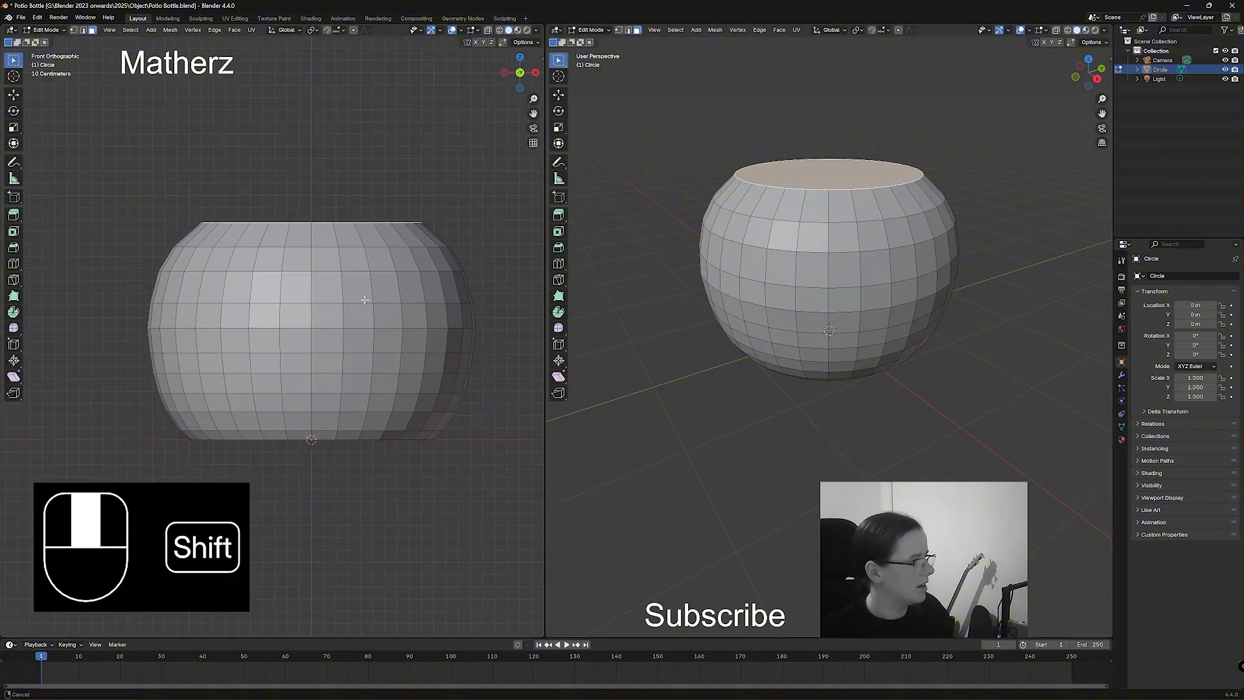
pyautogui.press('e')
pyautogui.click(463, 268)
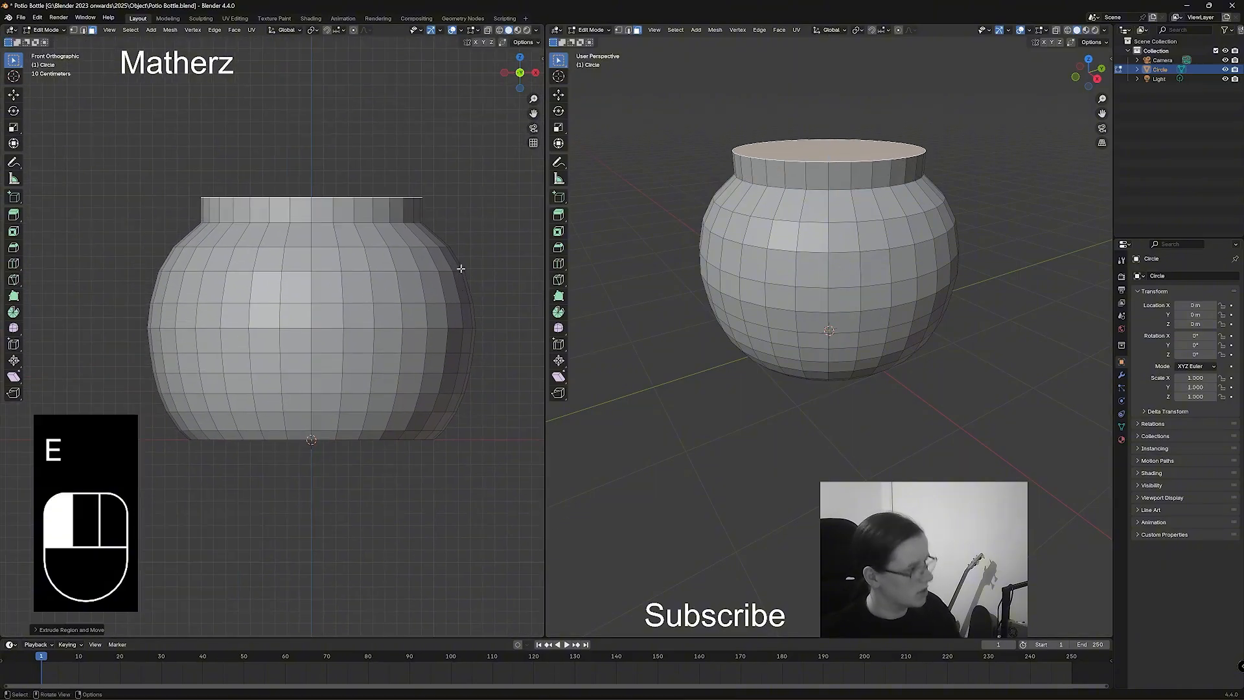
pyautogui.press('s')
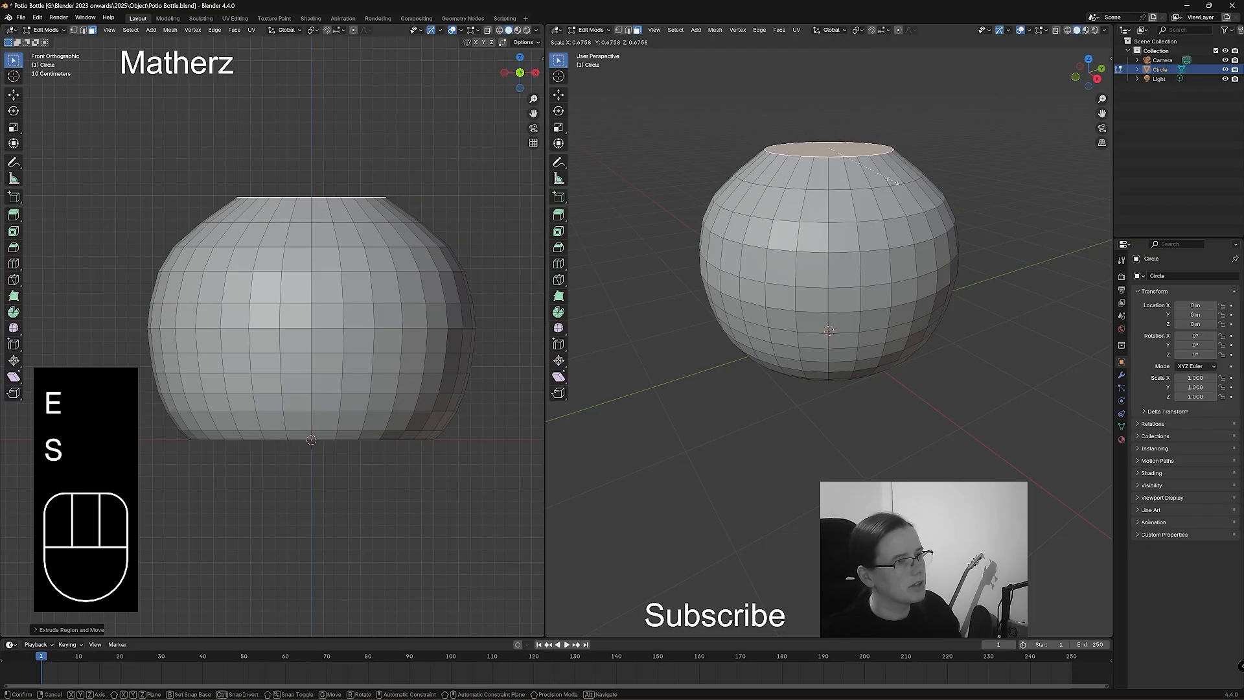
pyautogui.click(896, 182)
# Extrude the narrowed top face up about 0.2 m and scale it to about 0.7 to continue the shoulder.
pyautogui.press('e')
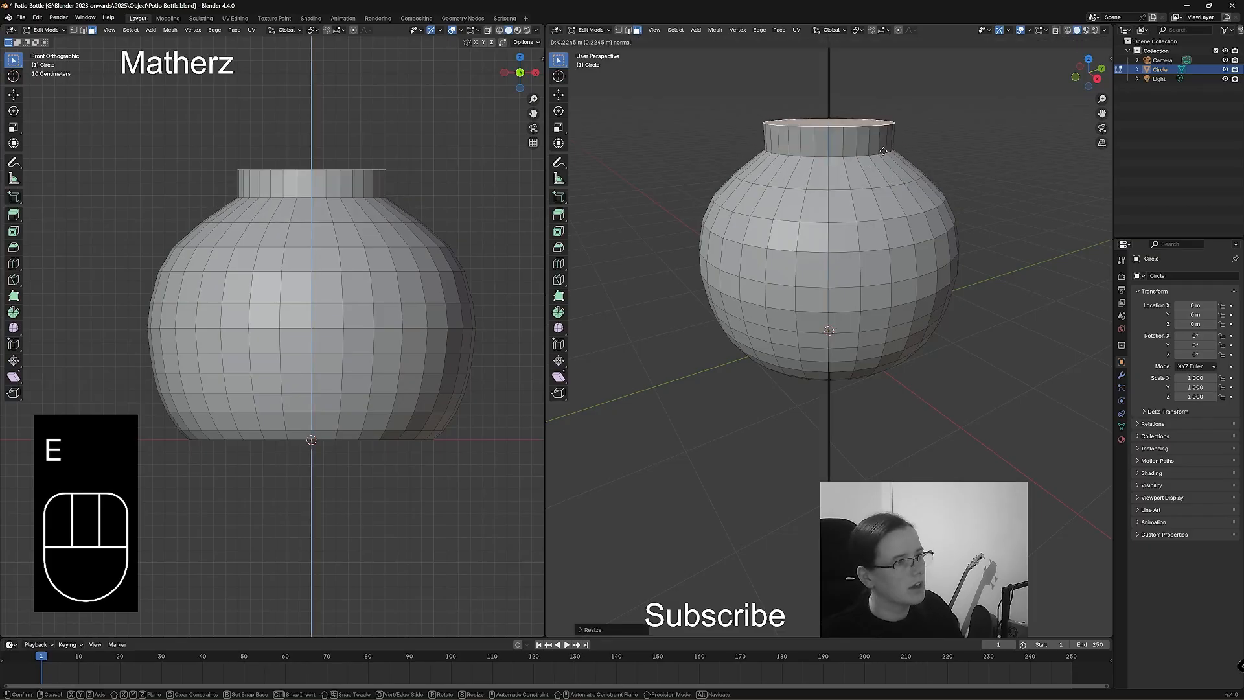
pyautogui.click(875, 160)
pyautogui.press('s')
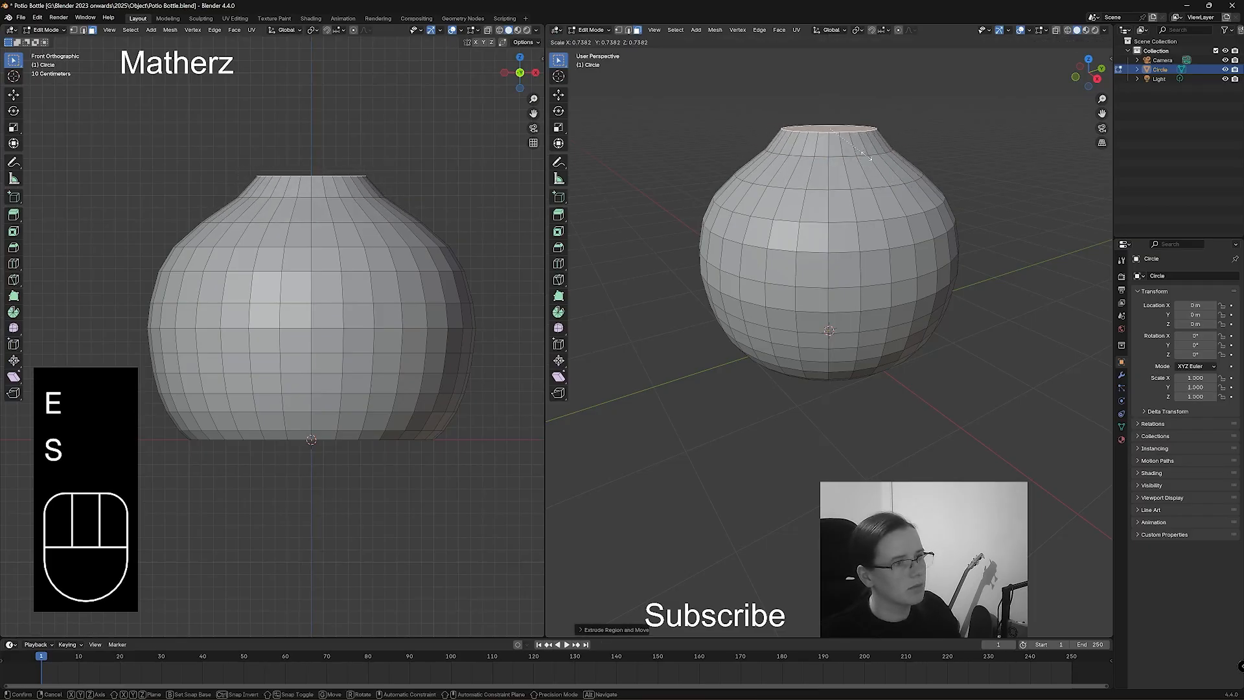
pyautogui.click(865, 156)
# Extrude the top face up another short section and scale it in by about a quarter towards the neck.
pyautogui.press('e')
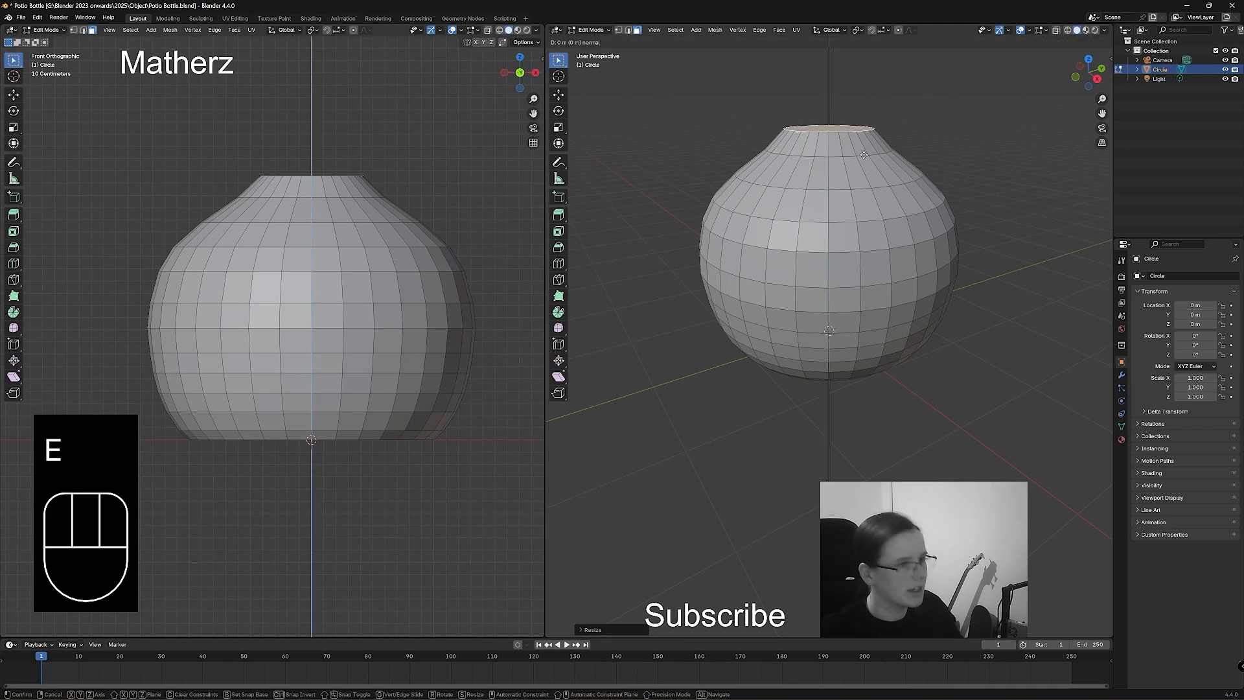
pyautogui.click(862, 130)
pyautogui.press('s')
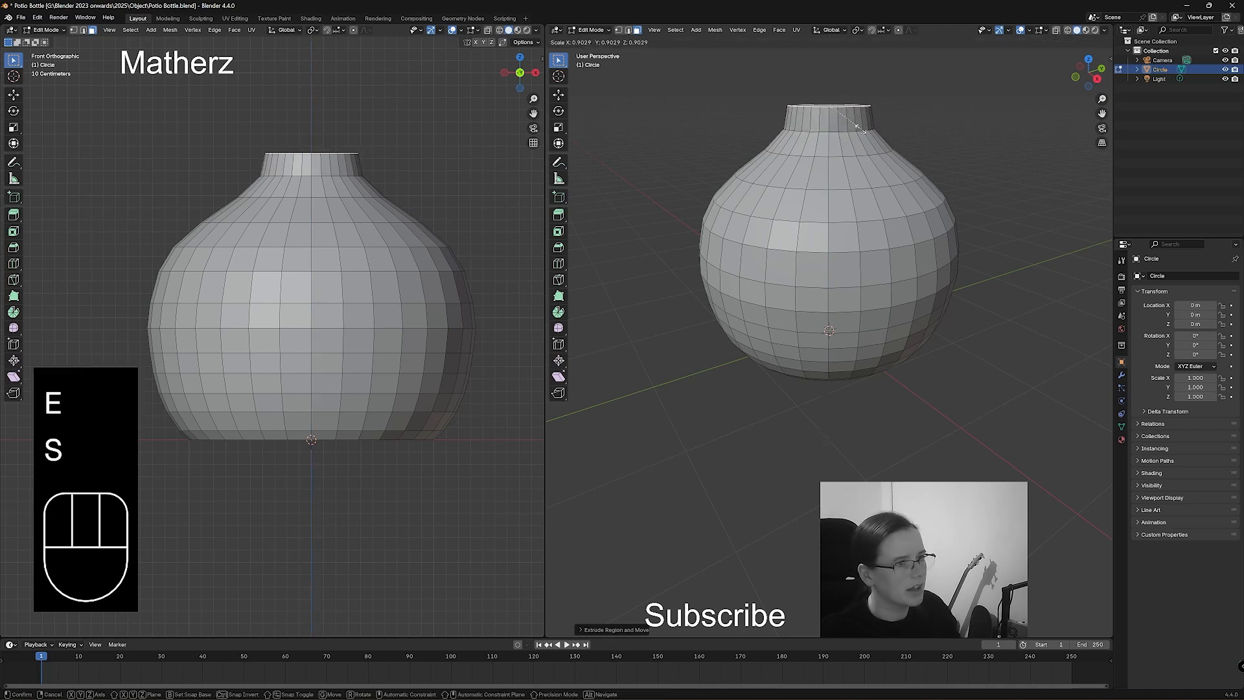
pyautogui.click(860, 129)
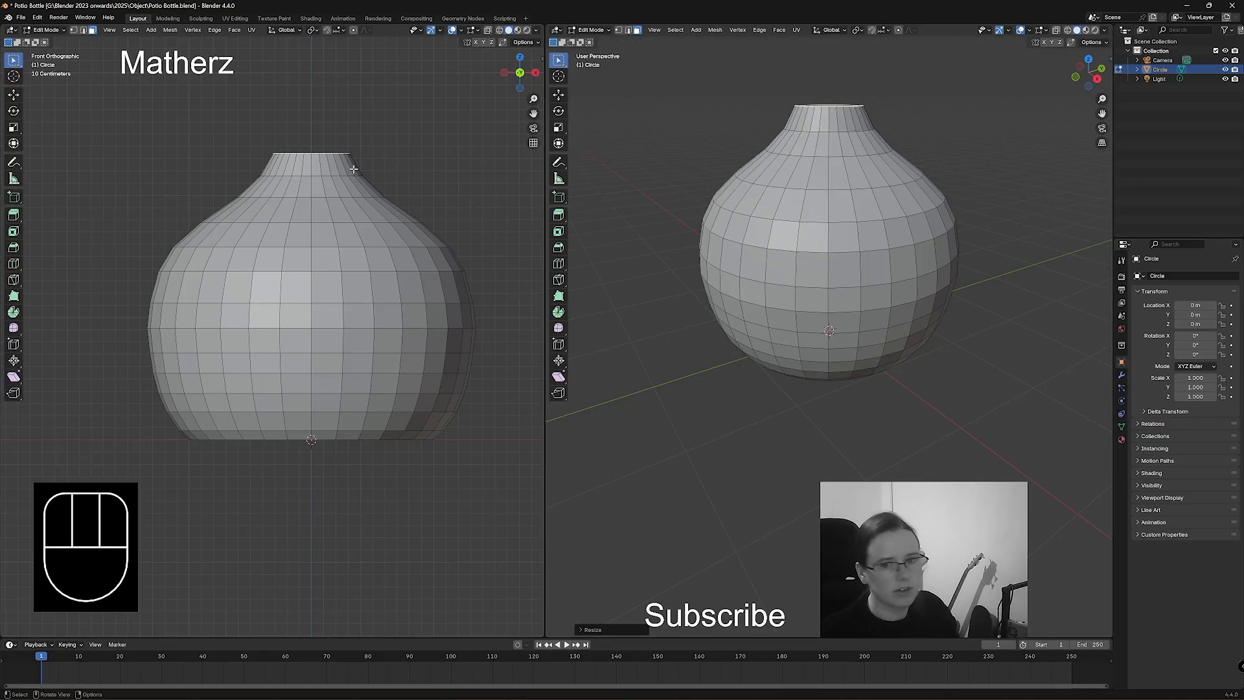
# Extrude the top face up about 0.17 m and scale it to about 0.89 for the start of the neck.
pyautogui.keyDown('shift'); pyautogui.moveTo(788, 245); pyautogui.dragTo(808, 316, button='middle'); pyautogui.keyUp('shift')
pyautogui.press('e')
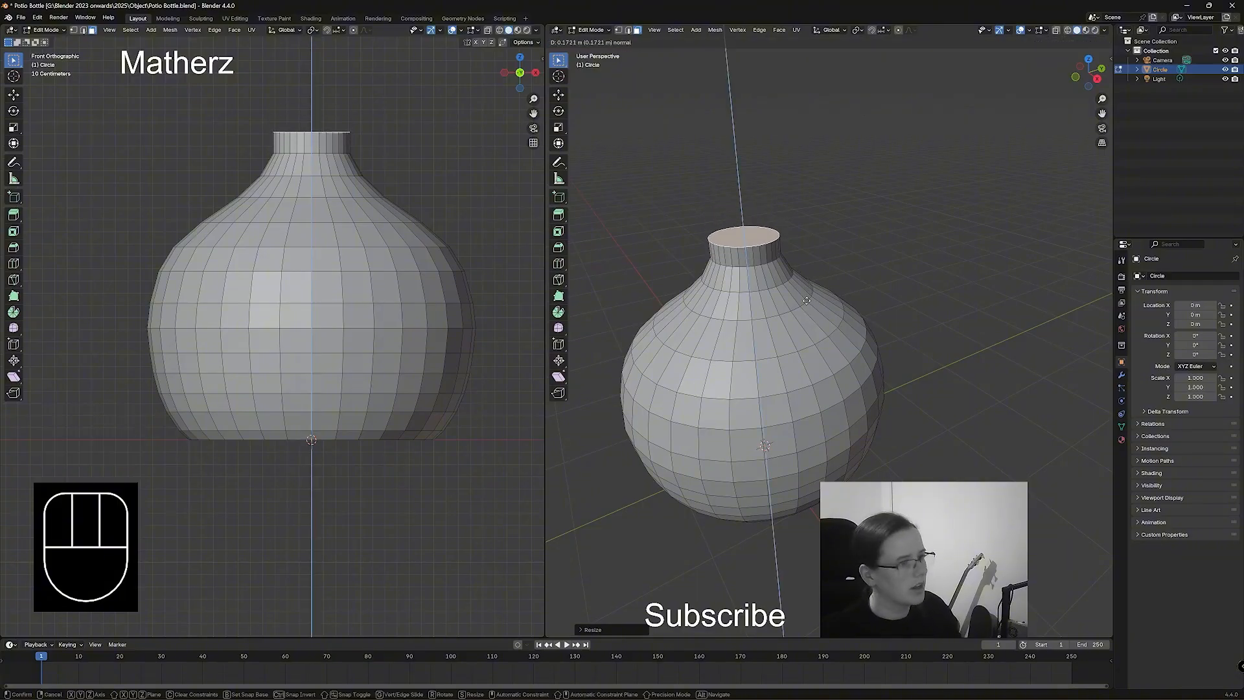
pyautogui.click(845, 272)
pyautogui.press('s')
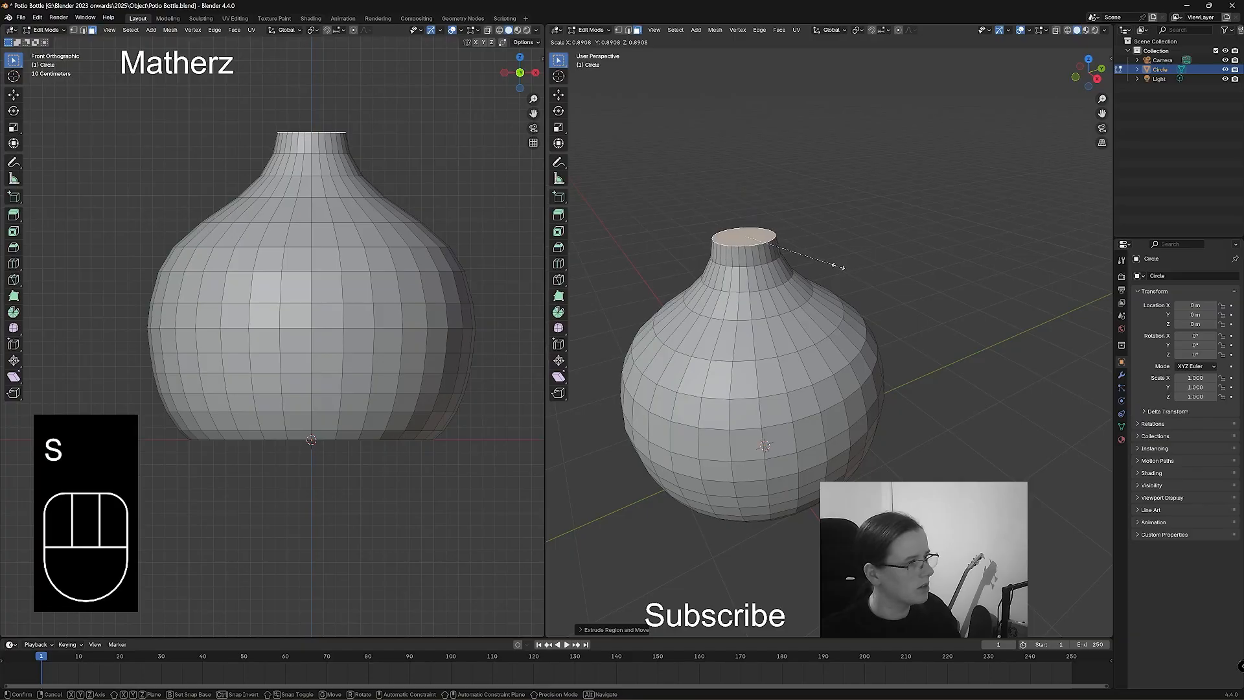
pyautogui.click(829, 274)
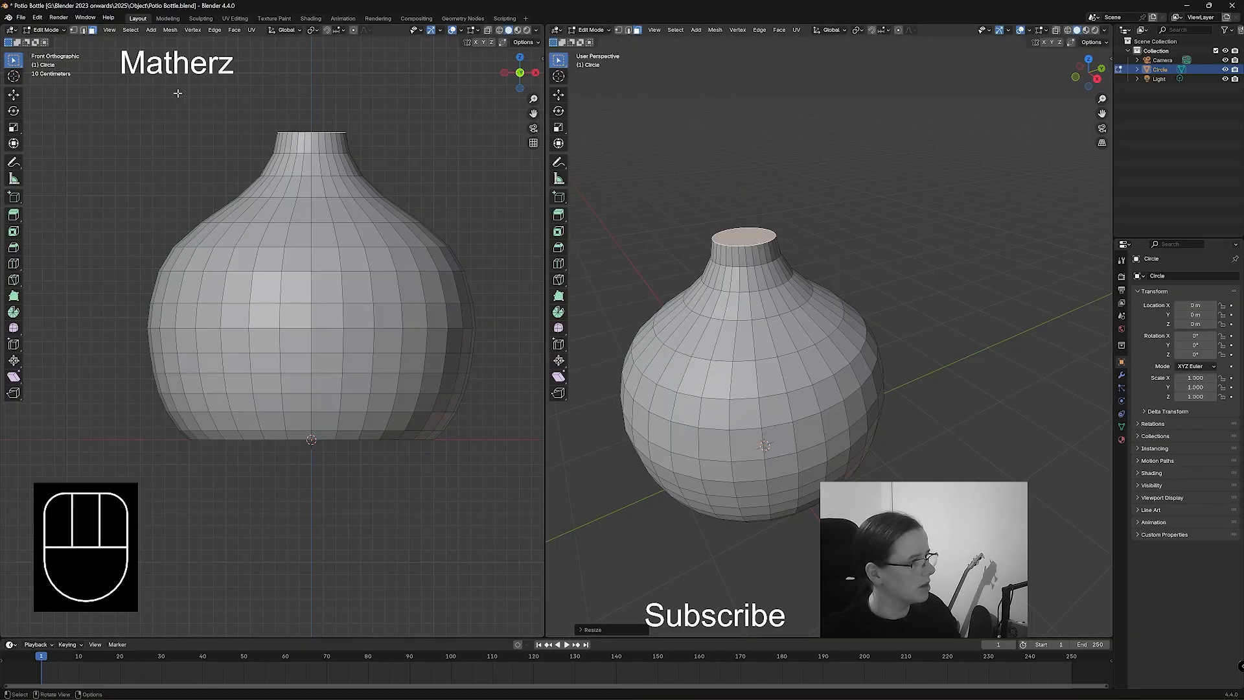
# Turn on X-ray in the front view, select the upper shoulder and neck faces and lower them slightly along Z.
pyautogui.click(488, 30)
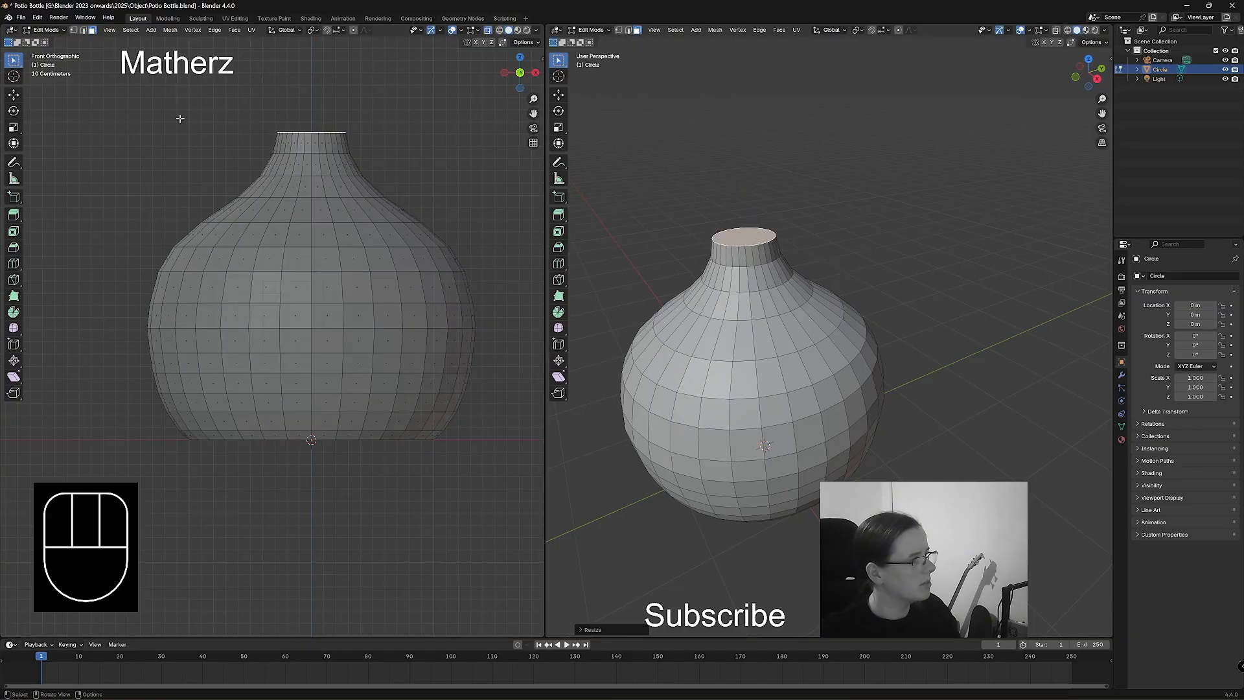
pyautogui.moveTo(208, 91); pyautogui.dragTo(429, 191)
pyautogui.press('g')
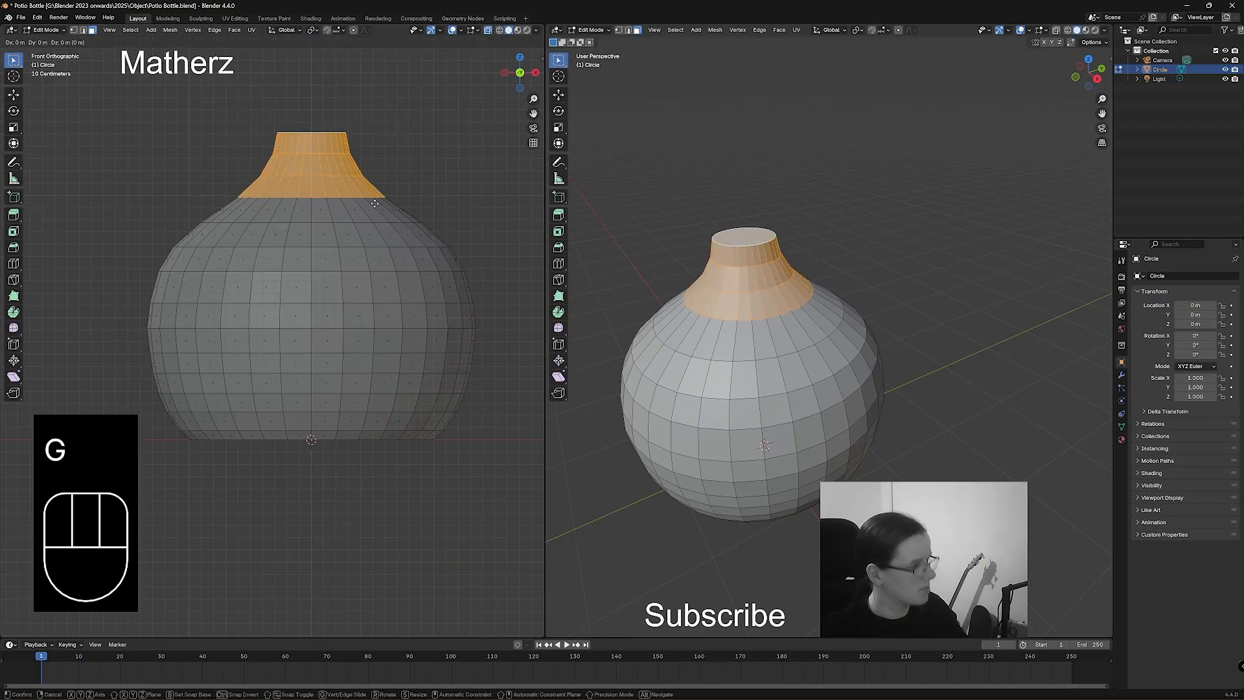
pyautogui.moveTo(375, 206); pyautogui.dragTo(376, 213, button='middle')
pyautogui.click(376, 215)
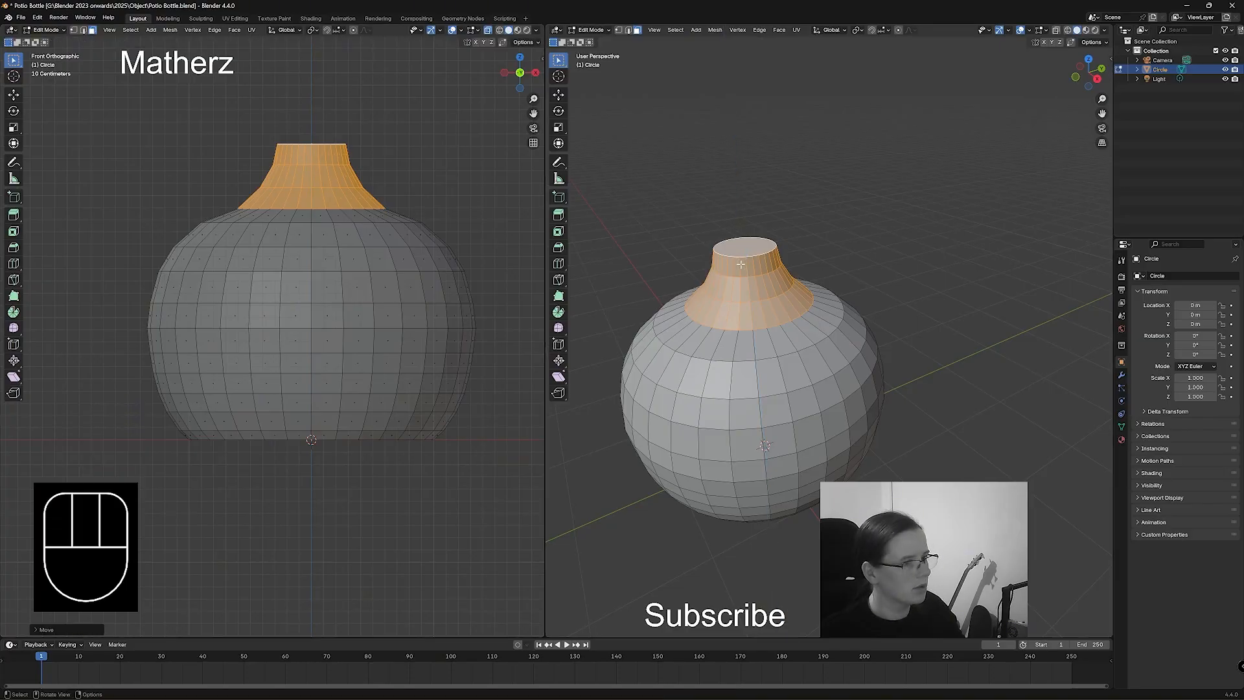
# Select only the top face, extrude it up a short distance and scale it in slightly to taper the neck.
pyautogui.click(734, 243)
pyautogui.keyDown('shift'); pyautogui.moveTo(839, 241); pyautogui.dragTo(843, 304, button='middle'); pyautogui.keyUp('shift')
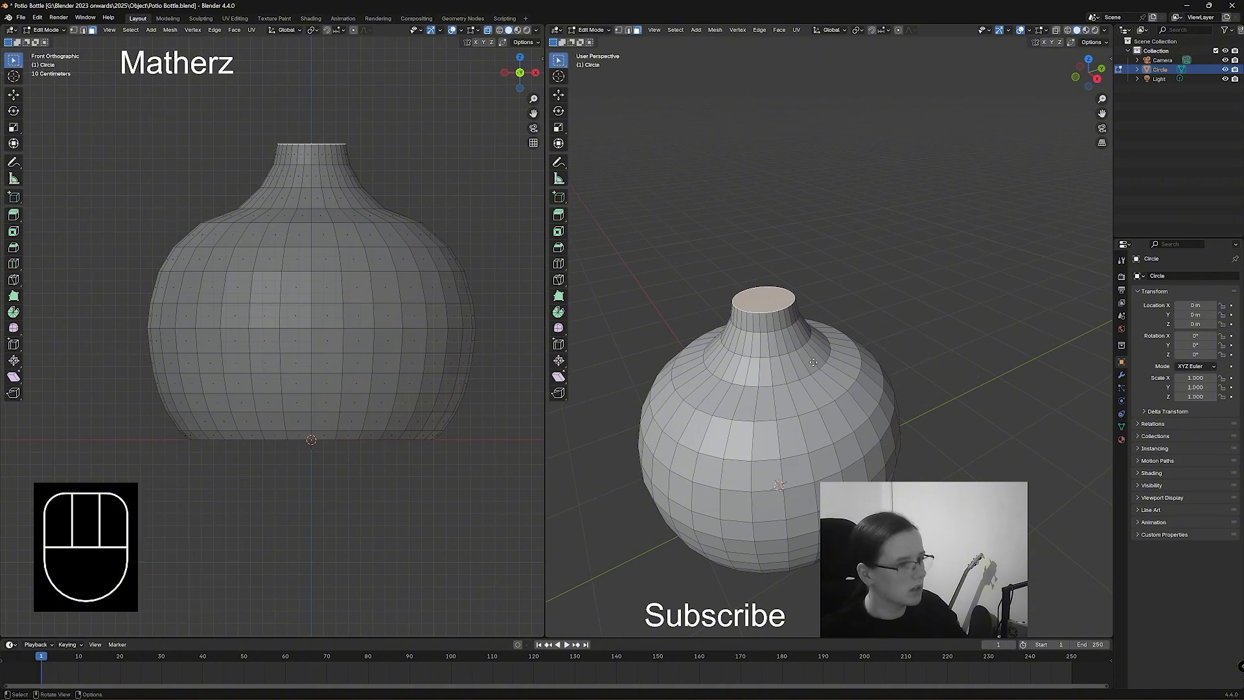
pyautogui.press('e')
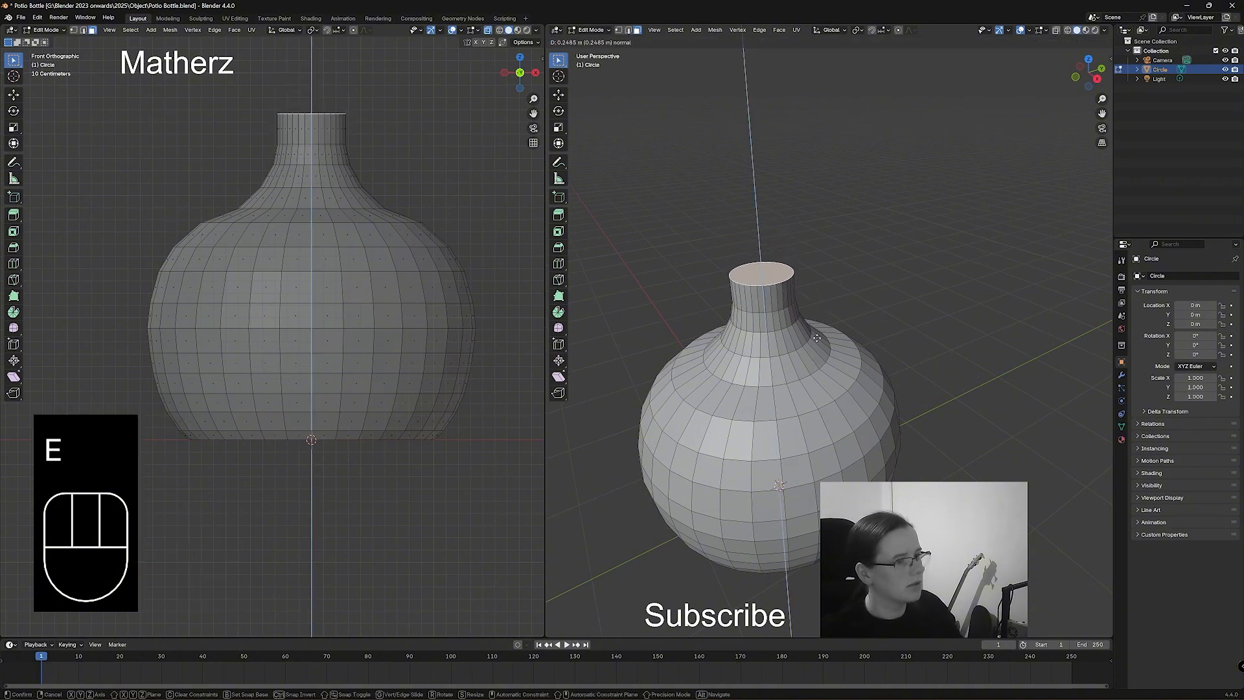
pyautogui.click(839, 330)
pyautogui.press('s')
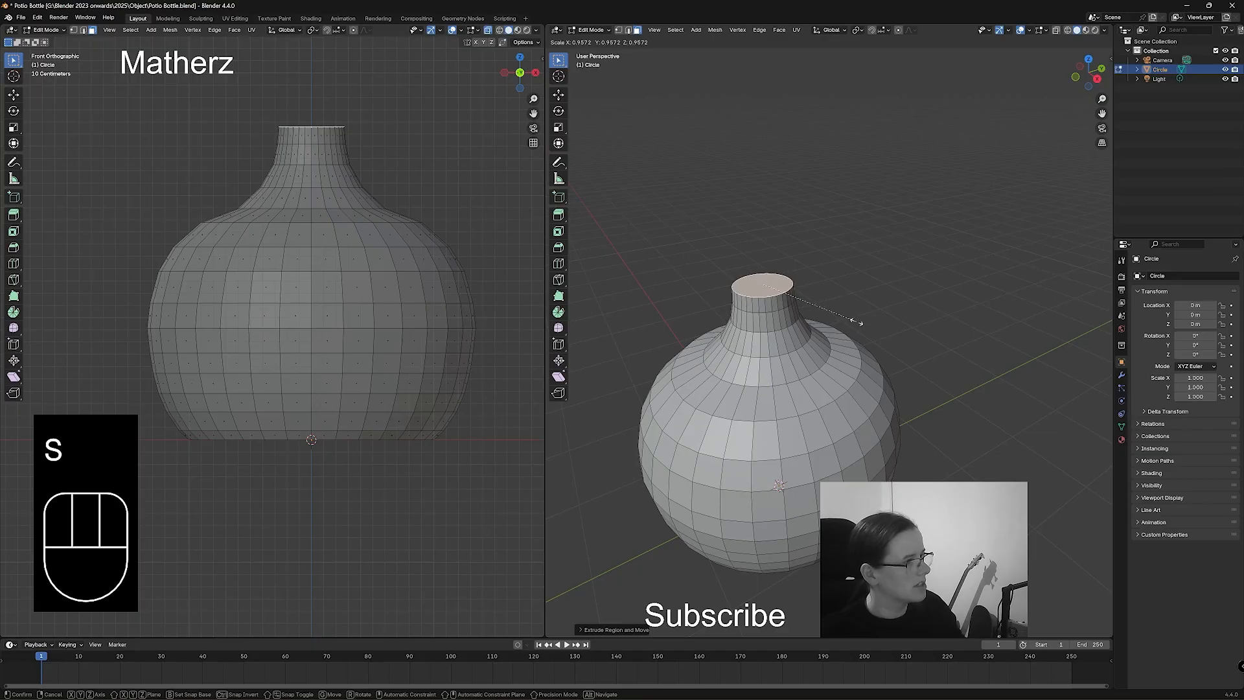
pyautogui.click(851, 317)
# Extrude the top face straight up about 0.7 m to form the long bottle neck.
pyautogui.press('e')
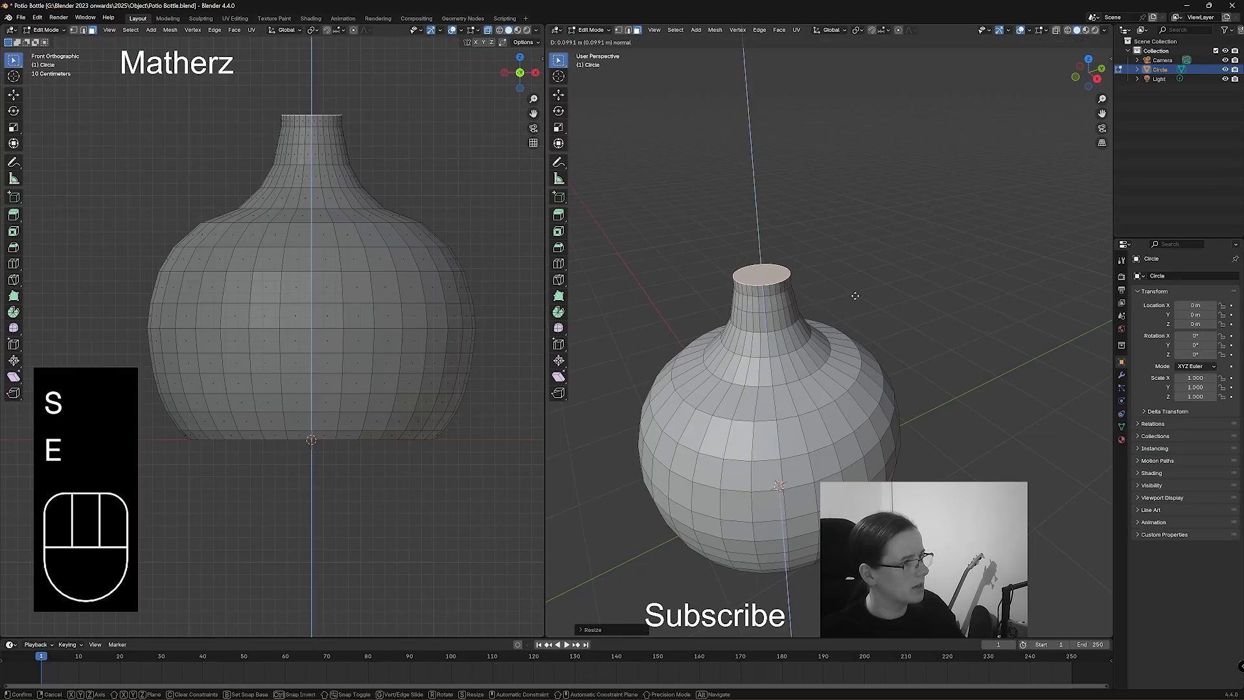
pyautogui.click(861, 240)
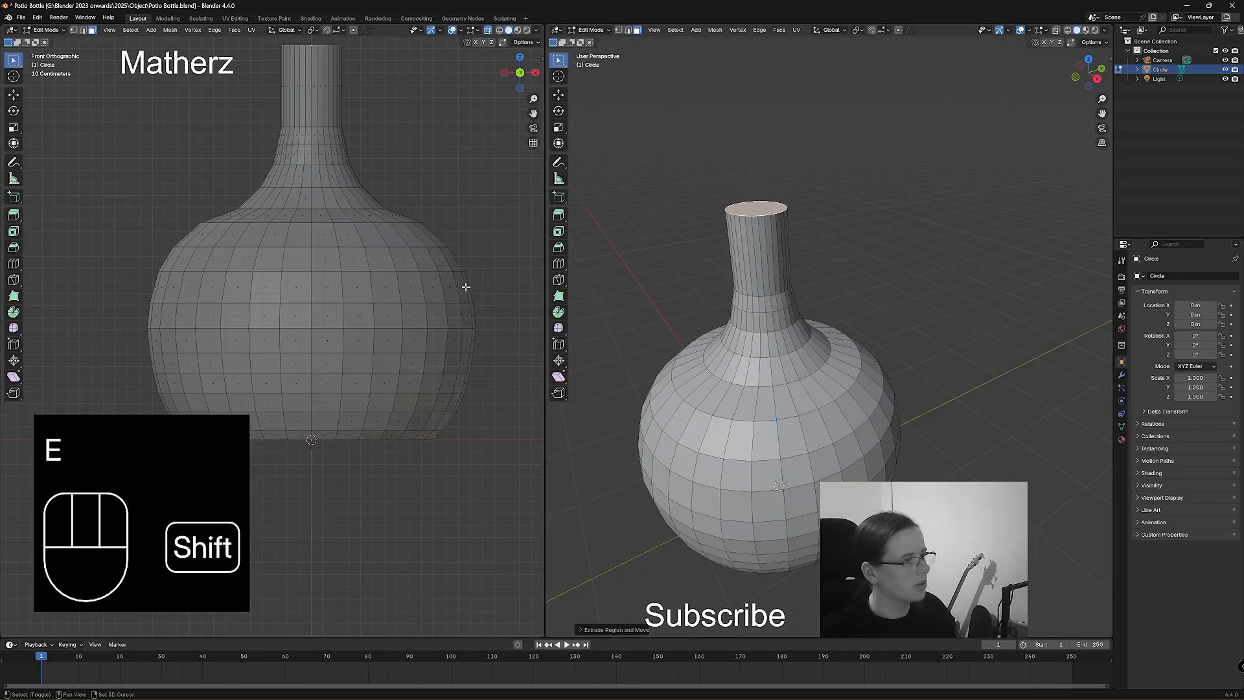
pyautogui.scroll(-3, 451, 287)
pyautogui.scroll(1, 409, 284)
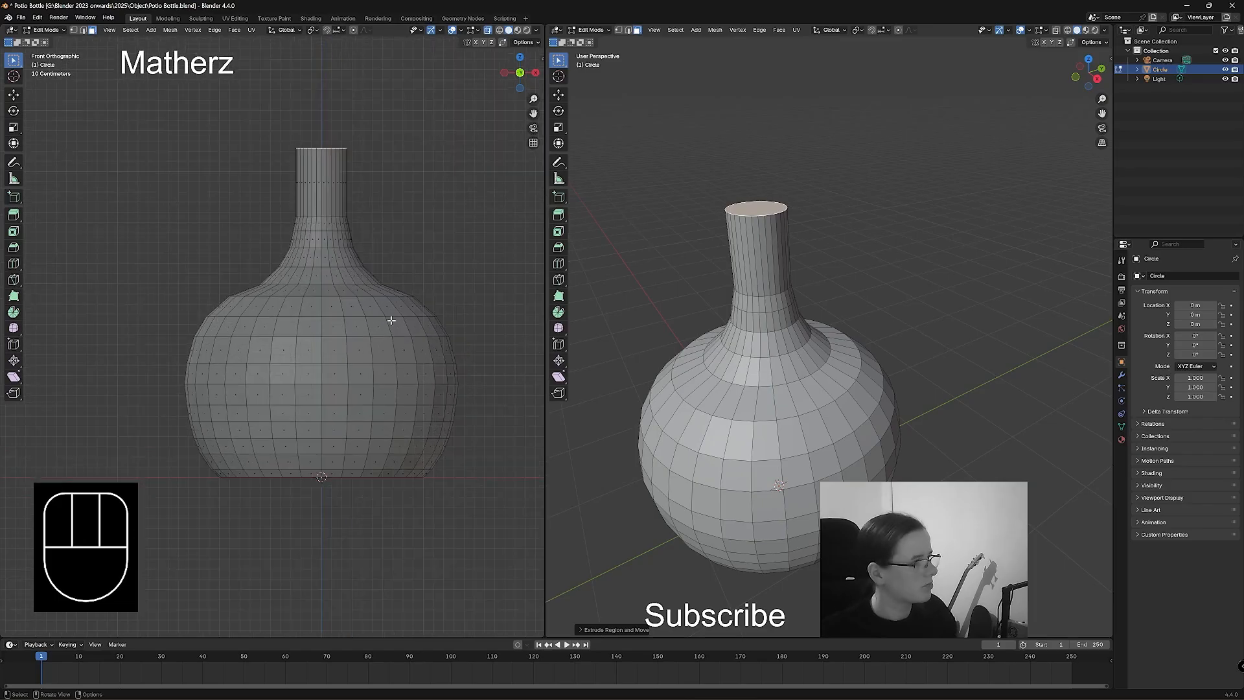
# Select the neck with its flared base, squash it slightly along Z and lower it about 0.15 m along Z.
pyautogui.moveTo(246, 135); pyautogui.dragTo(416, 261)
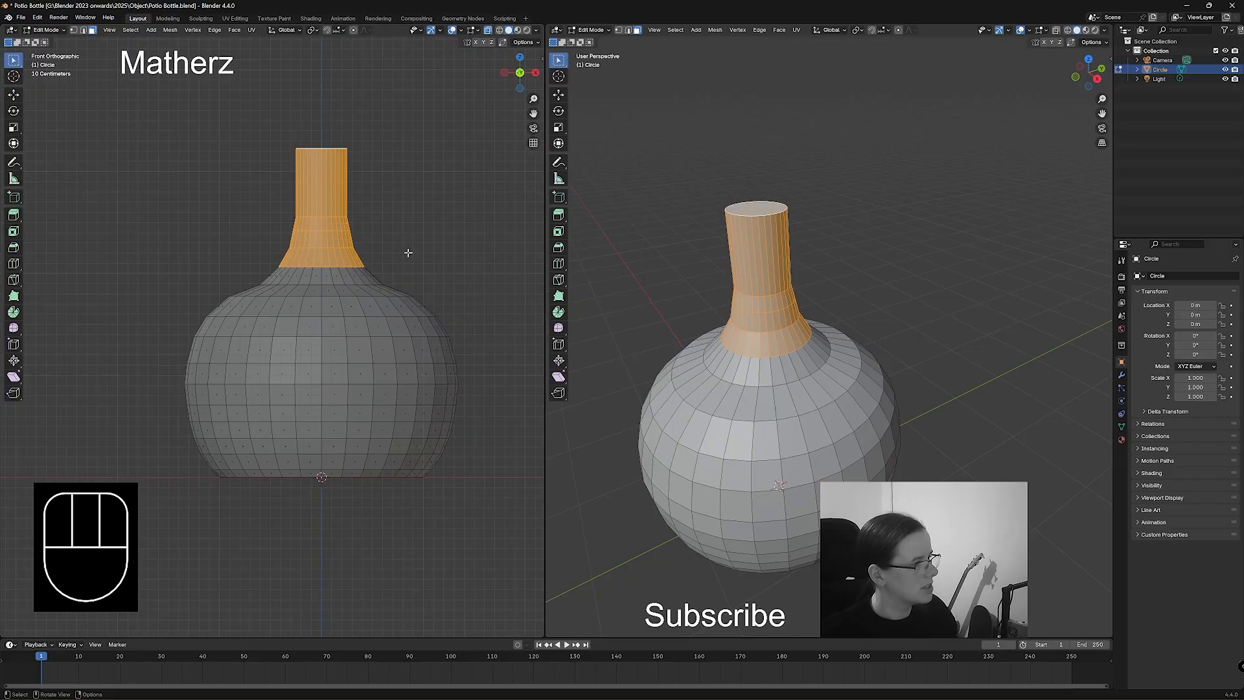
pyautogui.press('s')
pyautogui.middleClick(375, 263)
pyautogui.click(370, 269)
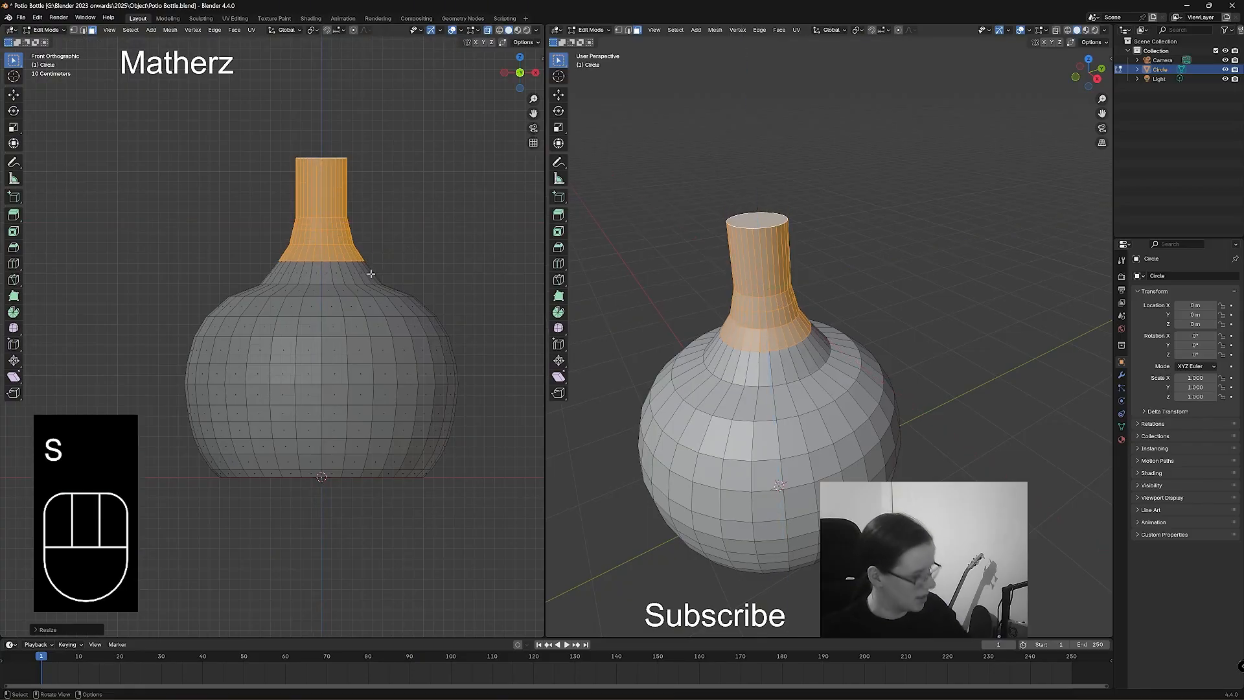
pyautogui.press('g')
pyautogui.moveTo(369, 272); pyautogui.dragTo(371, 280, button='middle')
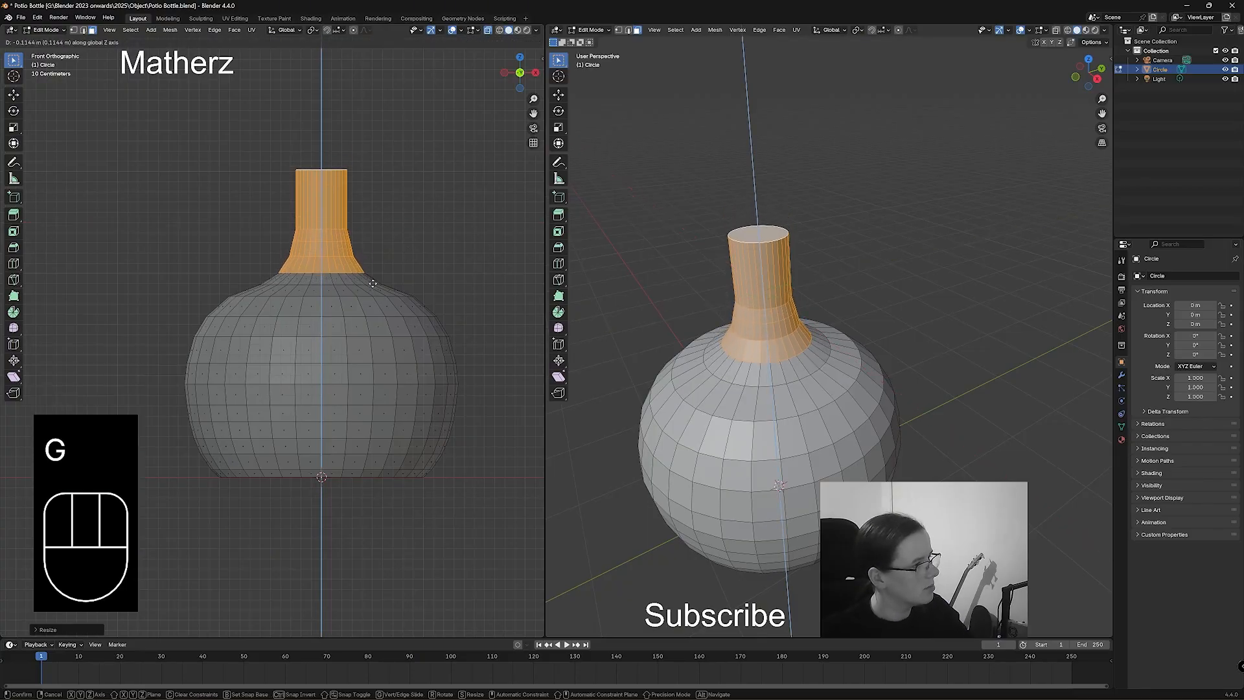
pyautogui.click(375, 287)
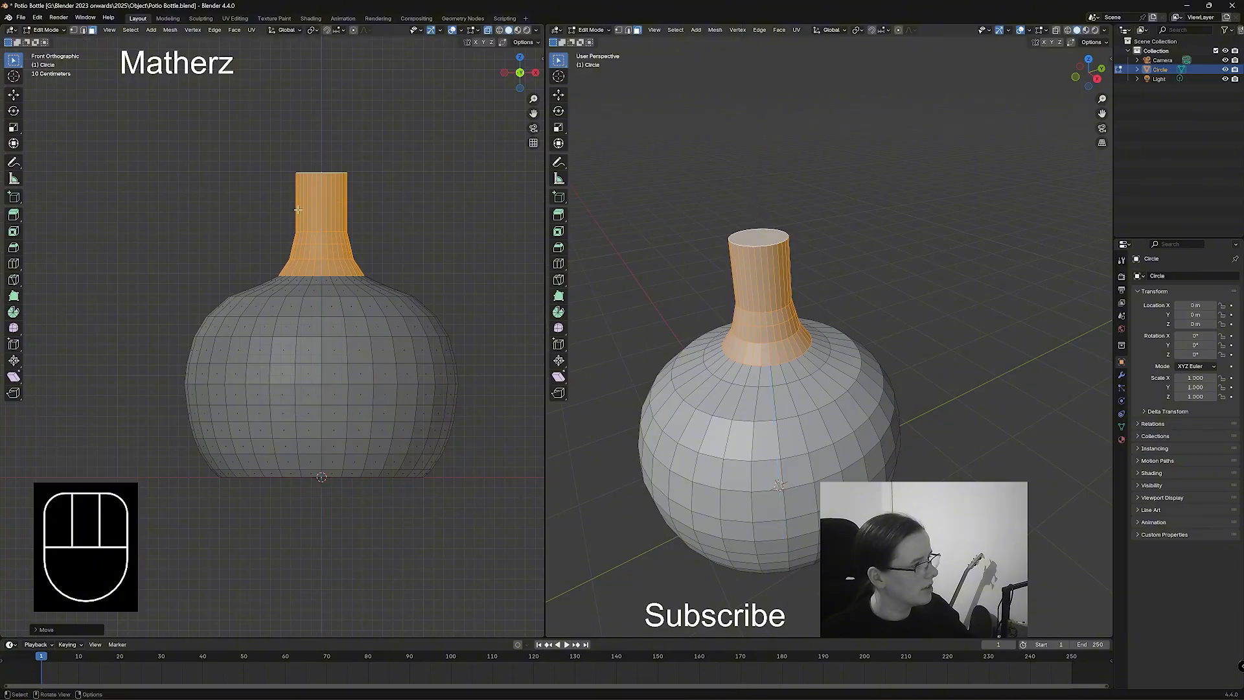
# Select the straight neck down to its first ring and lower it about 0.09 m along the Z axis.
pyautogui.moveTo(282, 149); pyautogui.dragTo(363, 240)
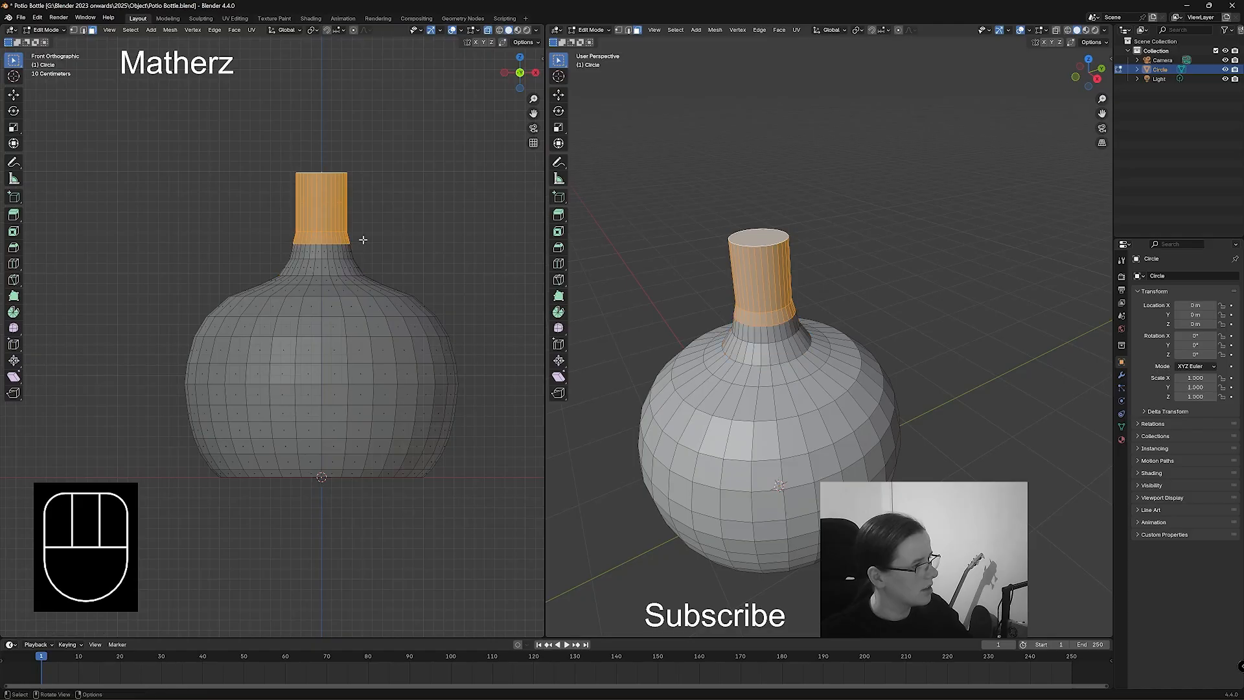
pyautogui.press('g')
pyautogui.middleClick(344, 252)
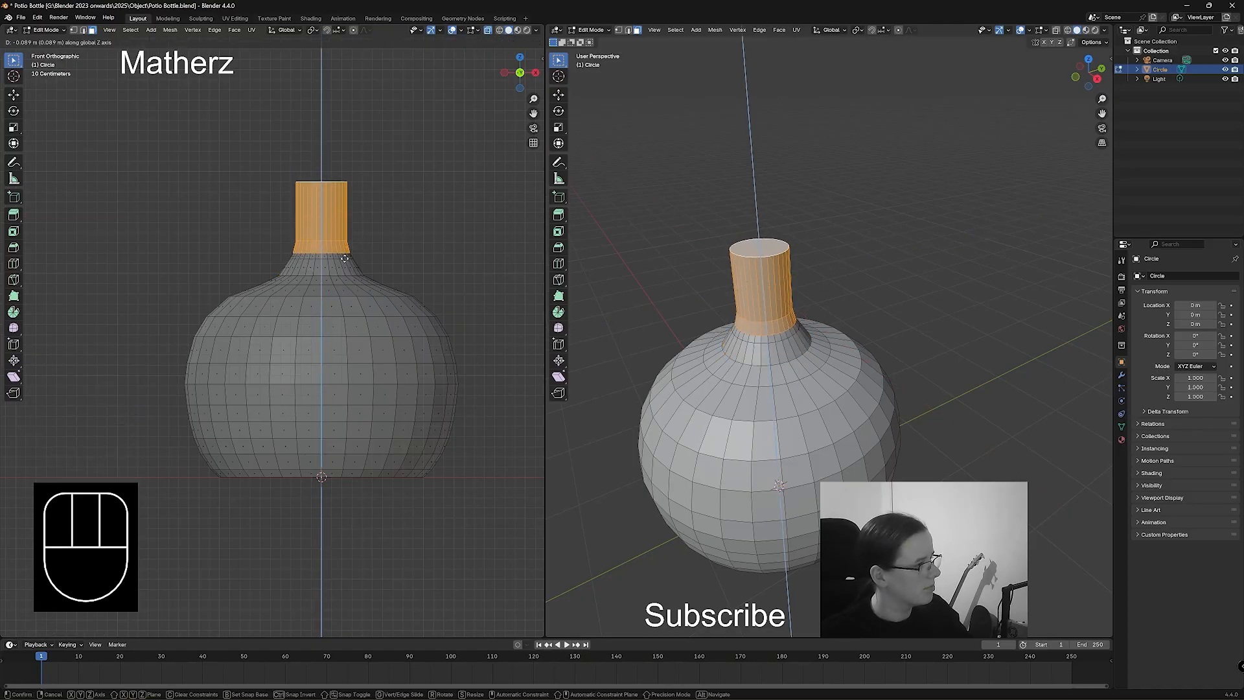
pyautogui.click(344, 258)
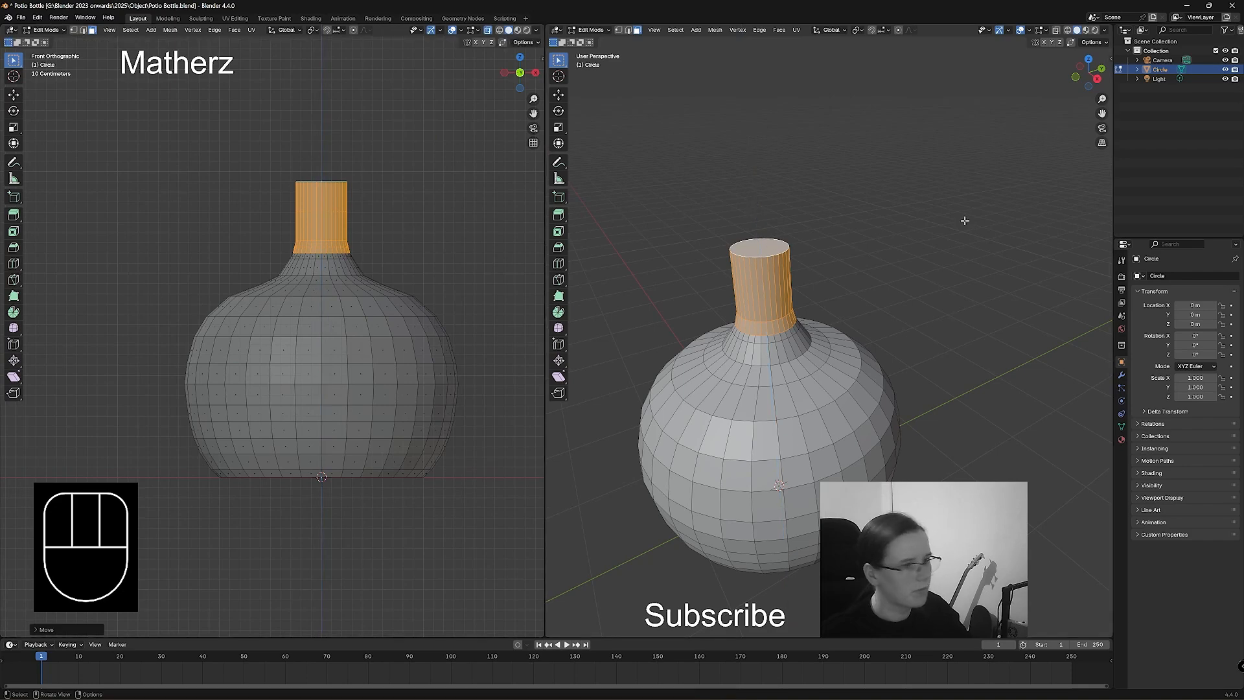
# Select only the top face and raise it about 0.2 m along Z to lengthen the neck.
pyautogui.click(742, 247)
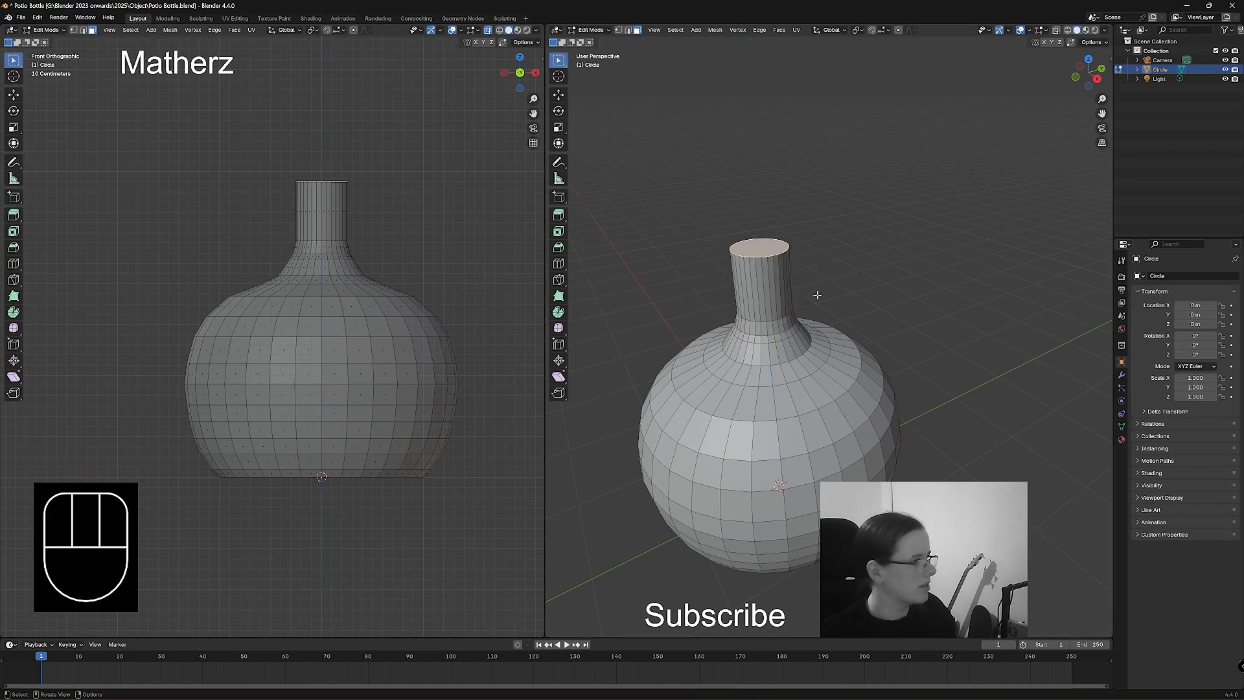
pyautogui.press('g')
pyautogui.press('z')
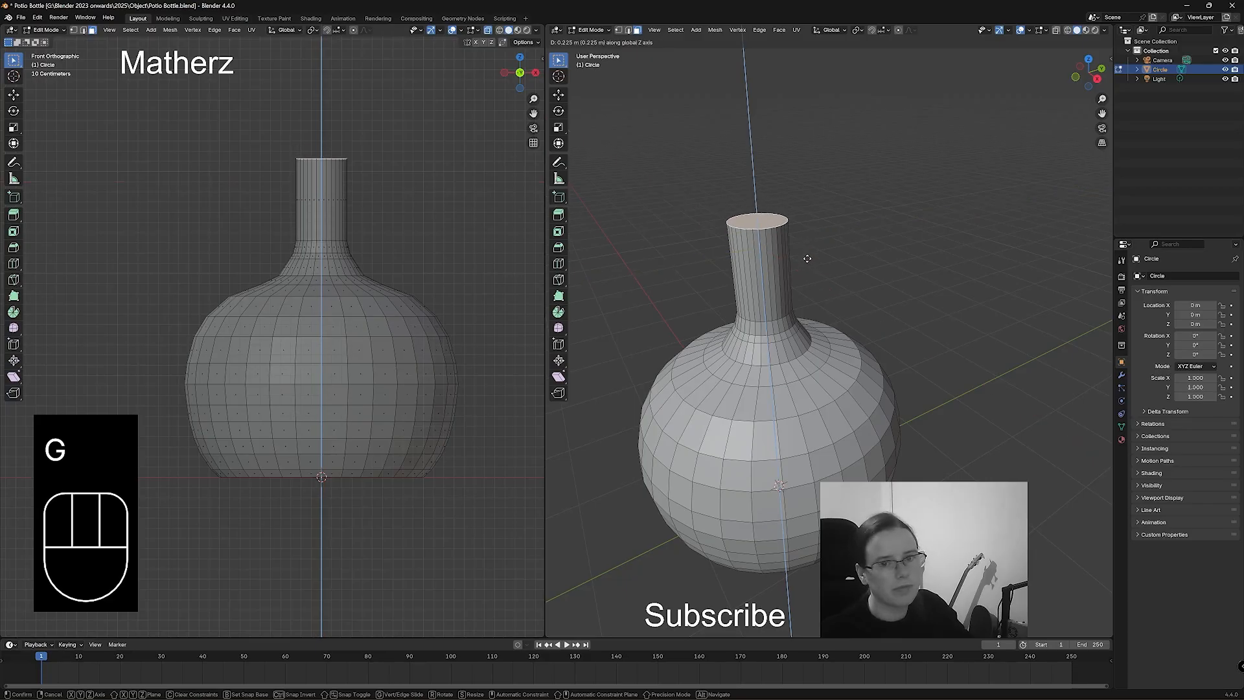
pyautogui.click(807, 262)
pyautogui.scroll(3, 803, 238)
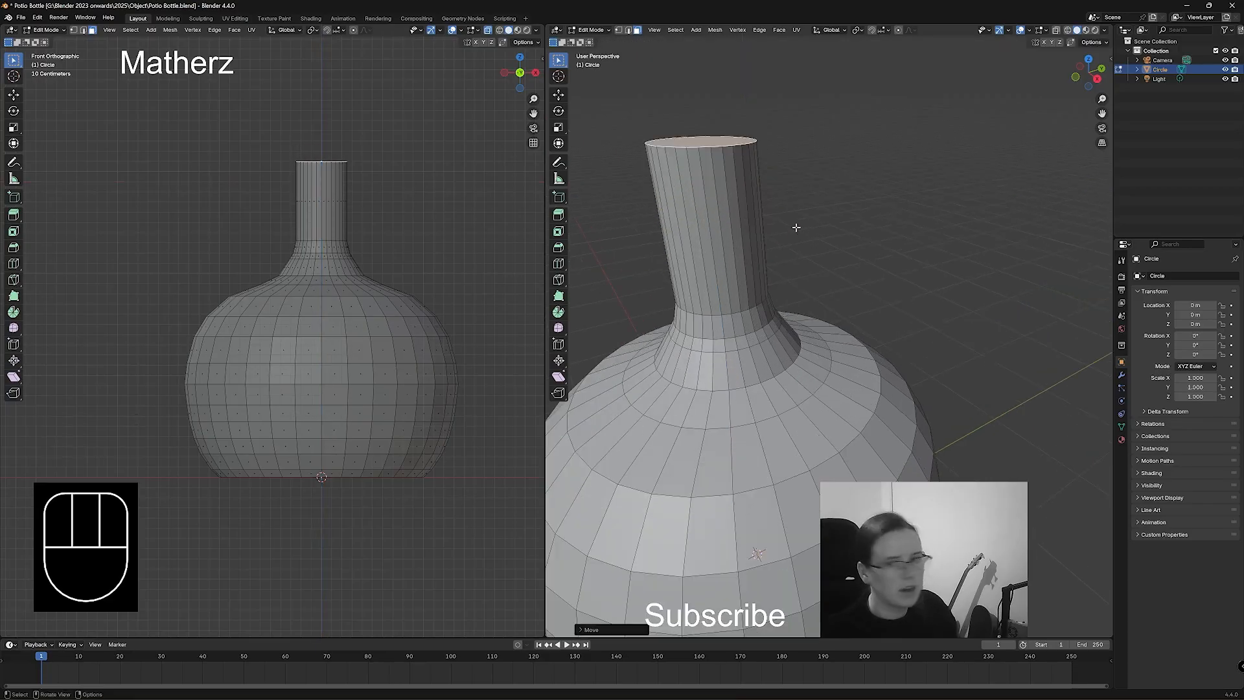
pyautogui.keyDown('shift'); pyautogui.moveTo(803, 239); pyautogui.dragTo(813, 276, button='middle'); pyautogui.keyUp('shift')
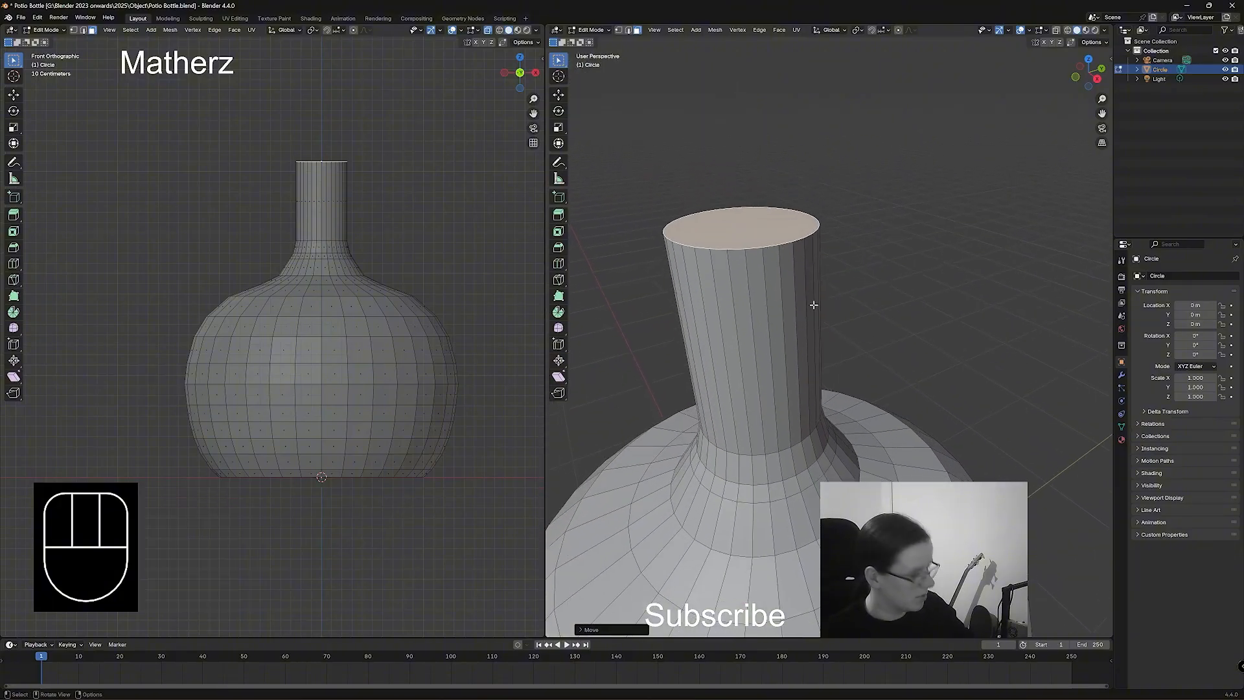
# Extrude the neck's top face upward in two tiny increments, scaling it slightly outward each time to start a flared lip.
pyautogui.press('e')
pyautogui.click(813, 298)
pyautogui.press('s')
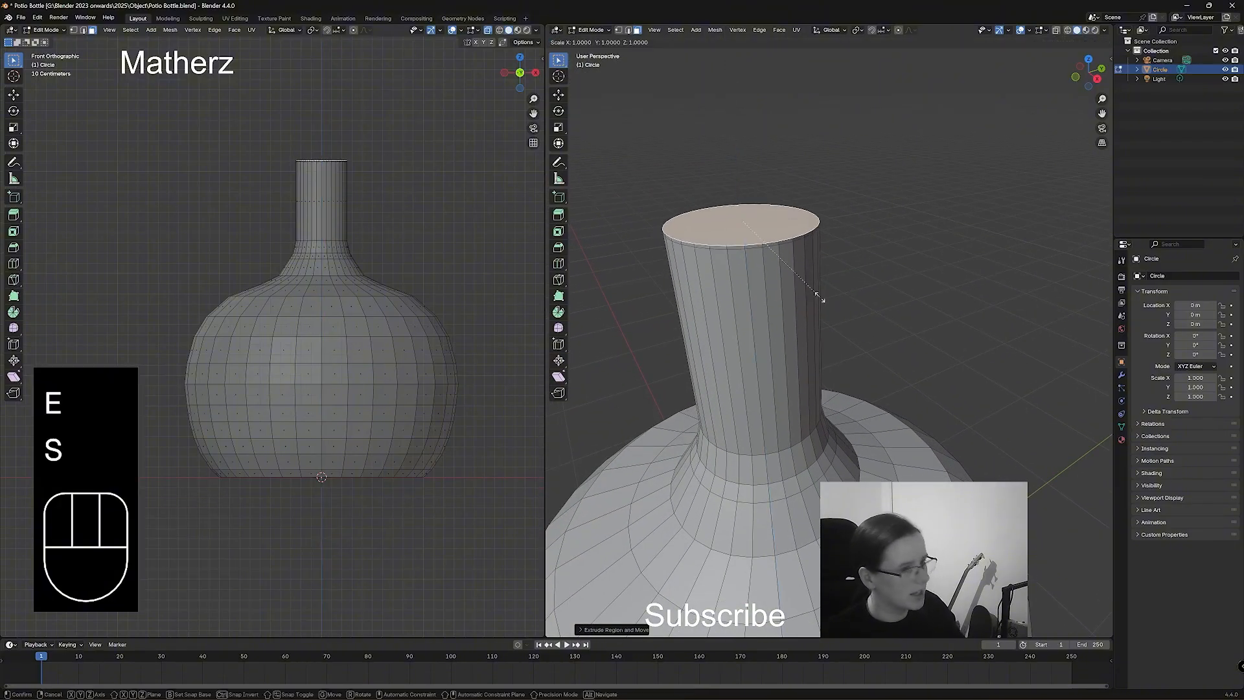
pyautogui.click(825, 300)
pyautogui.press('e')
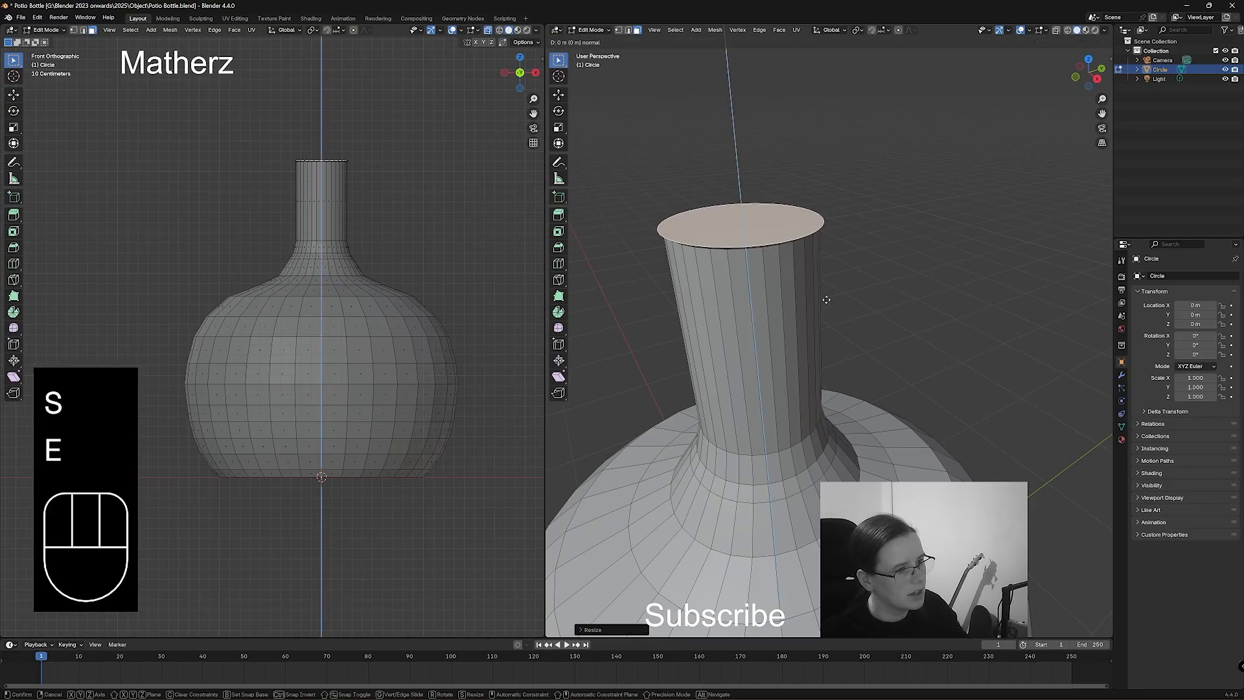
pyautogui.click(826, 296)
pyautogui.press('s')
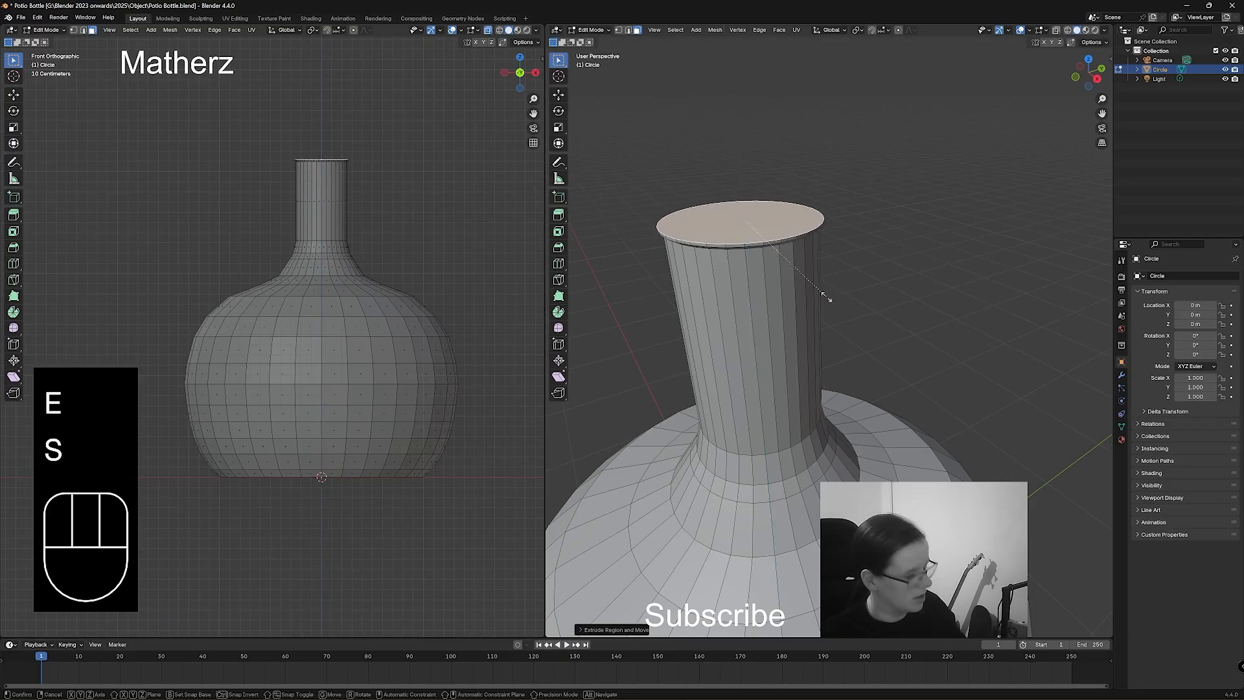
pyautogui.click(828, 296)
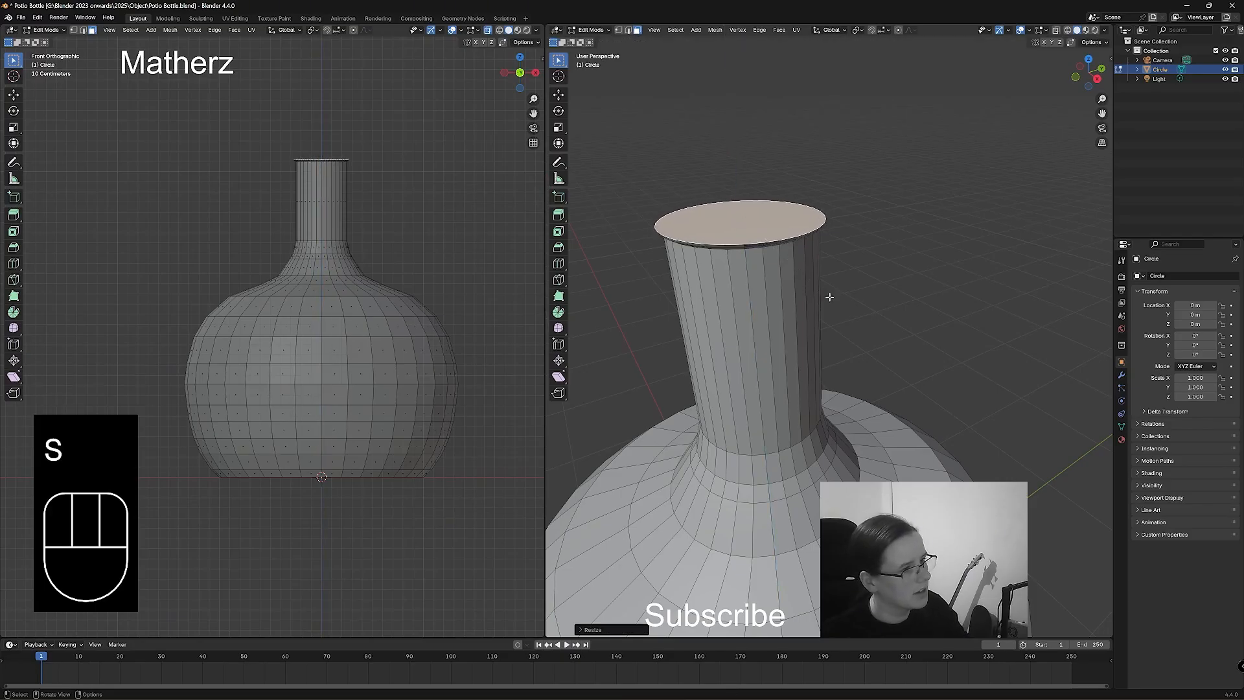
pyautogui.press('s')
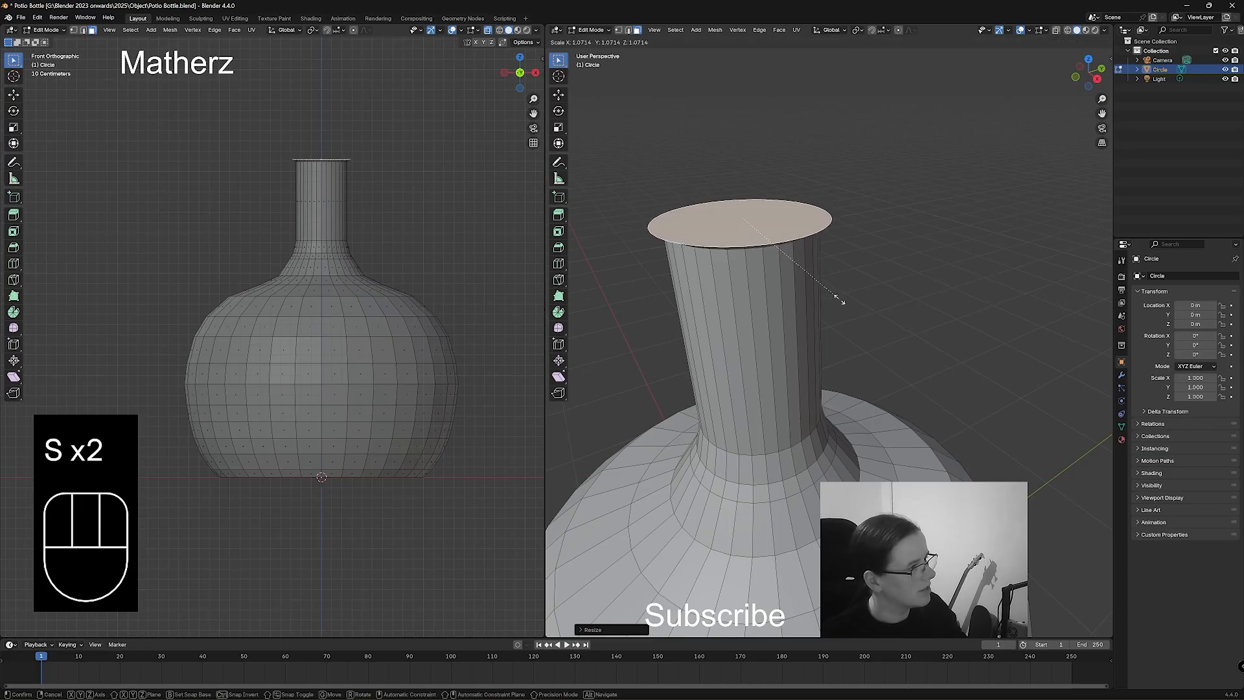
pyautogui.click(842, 296)
# Extrude the lip's top face upward in three small increments, widening it slightly after the first, to form the rim's side.
pyautogui.press('e')
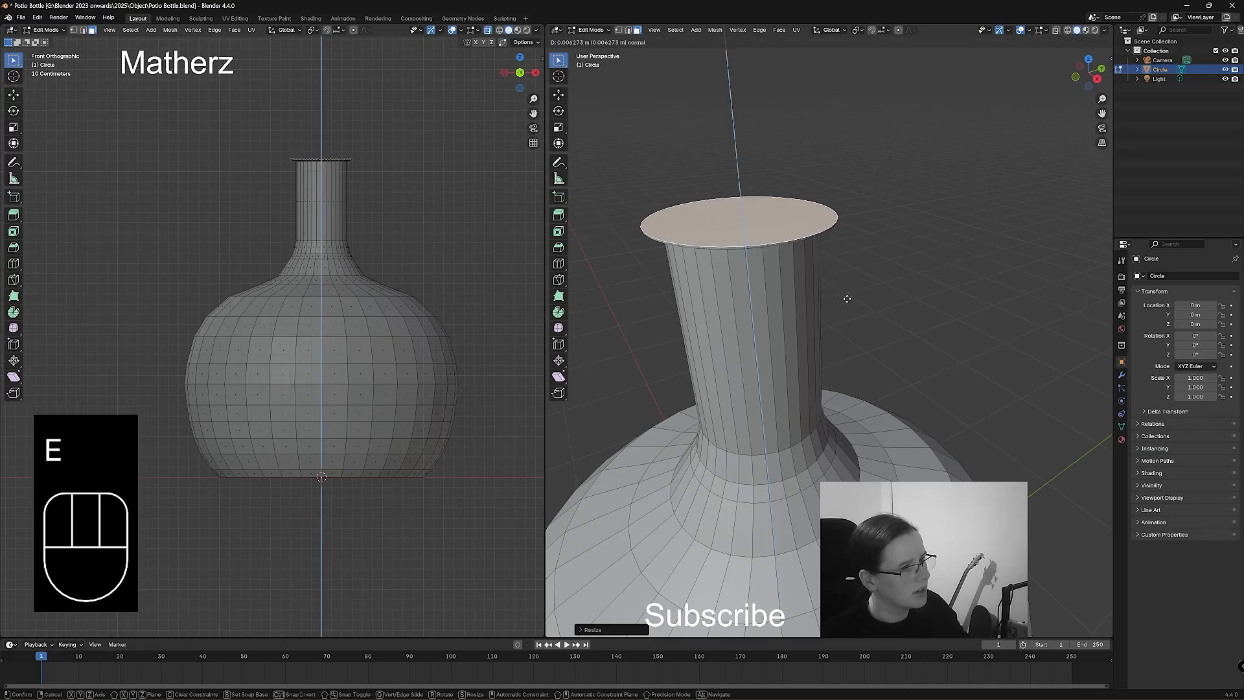
pyautogui.click(848, 294)
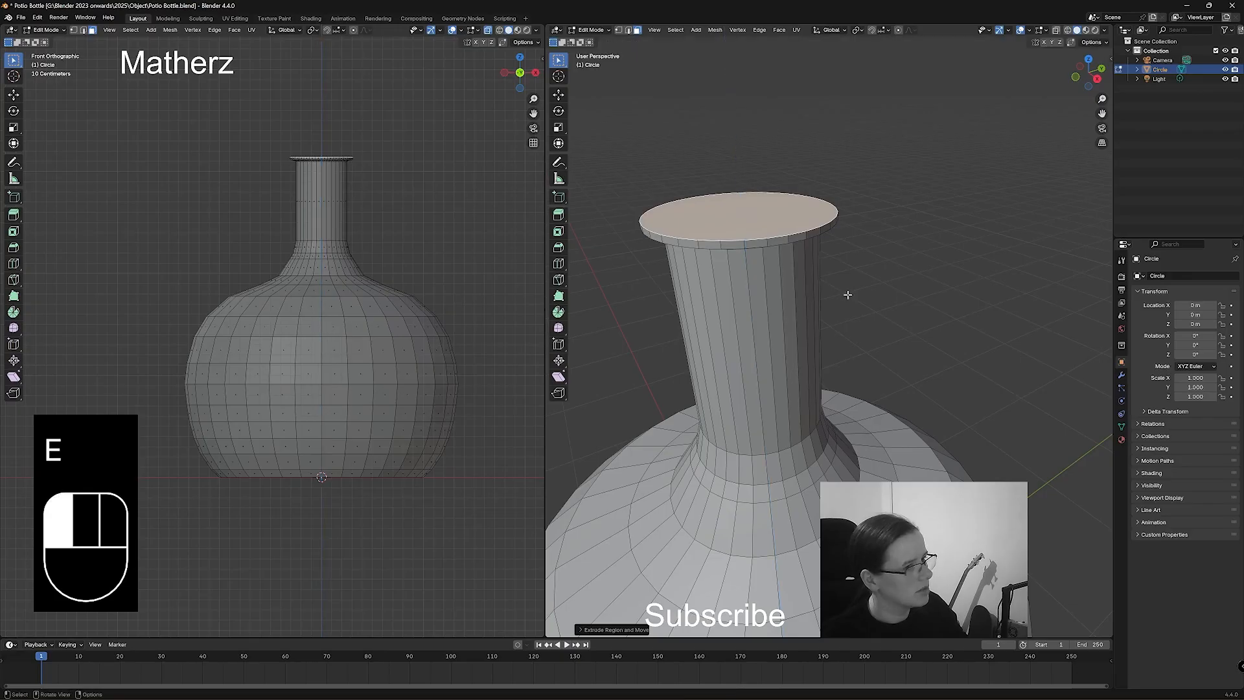
pyautogui.press('s')
pyautogui.click(852, 295)
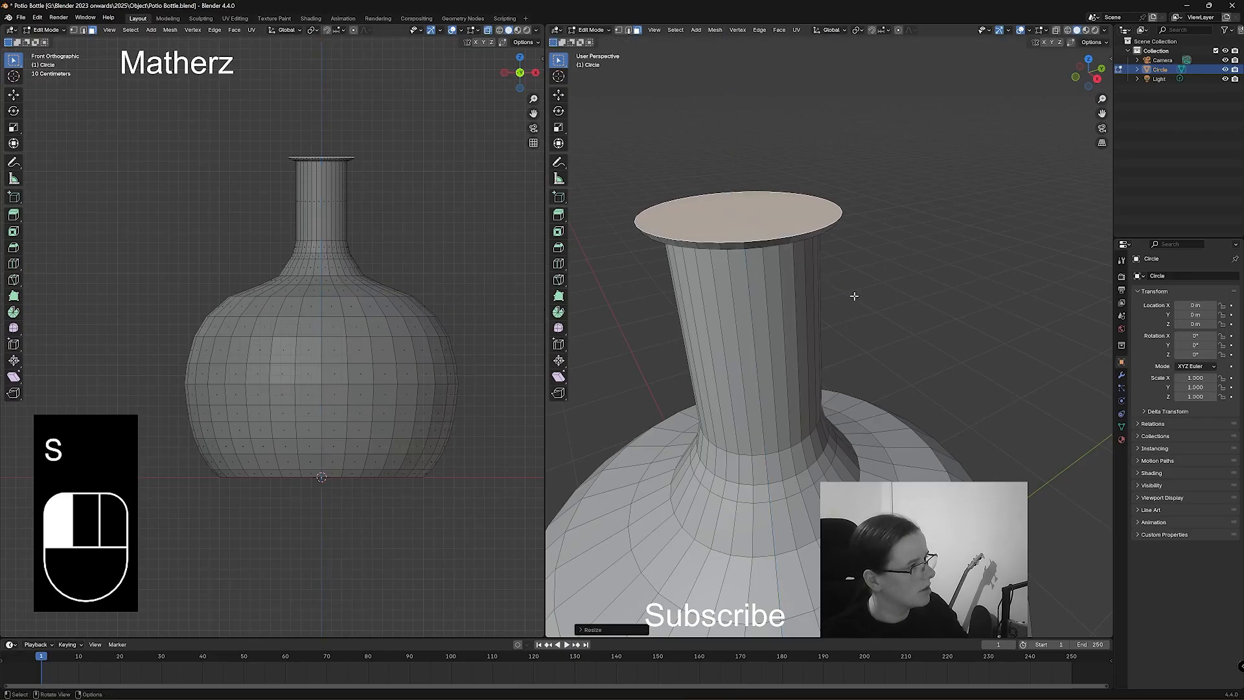
pyautogui.press('e')
pyautogui.click(855, 286)
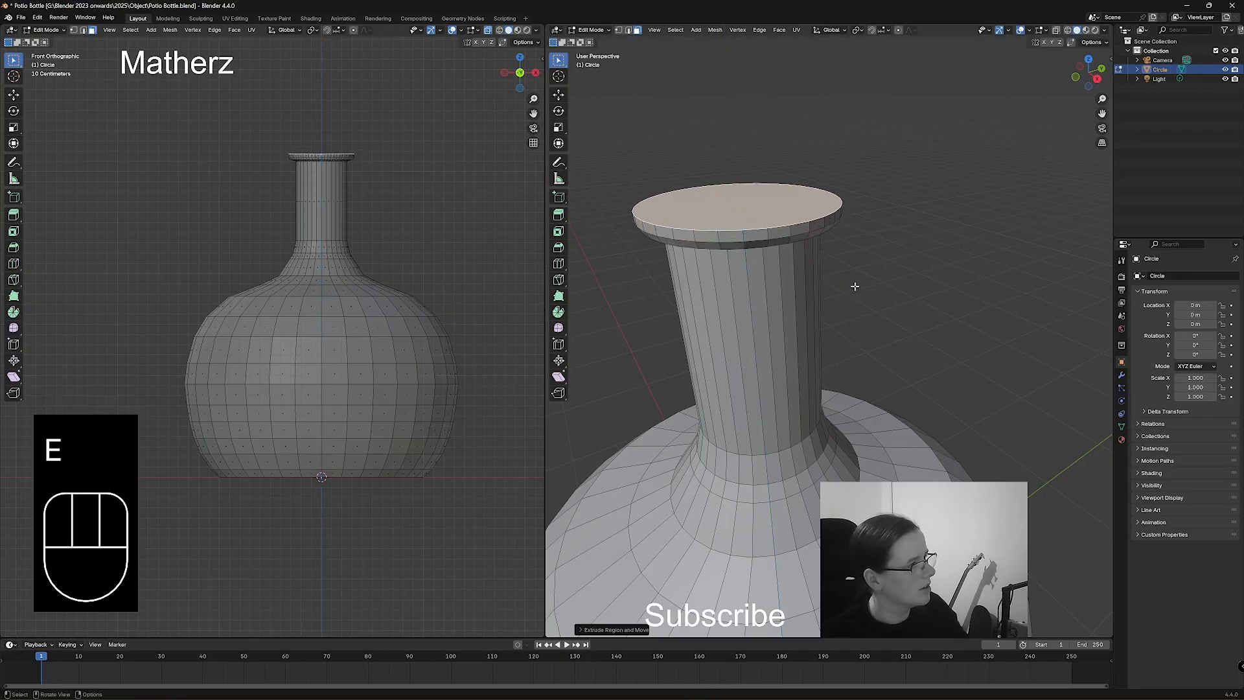
pyautogui.press('e')
pyautogui.click(853, 276)
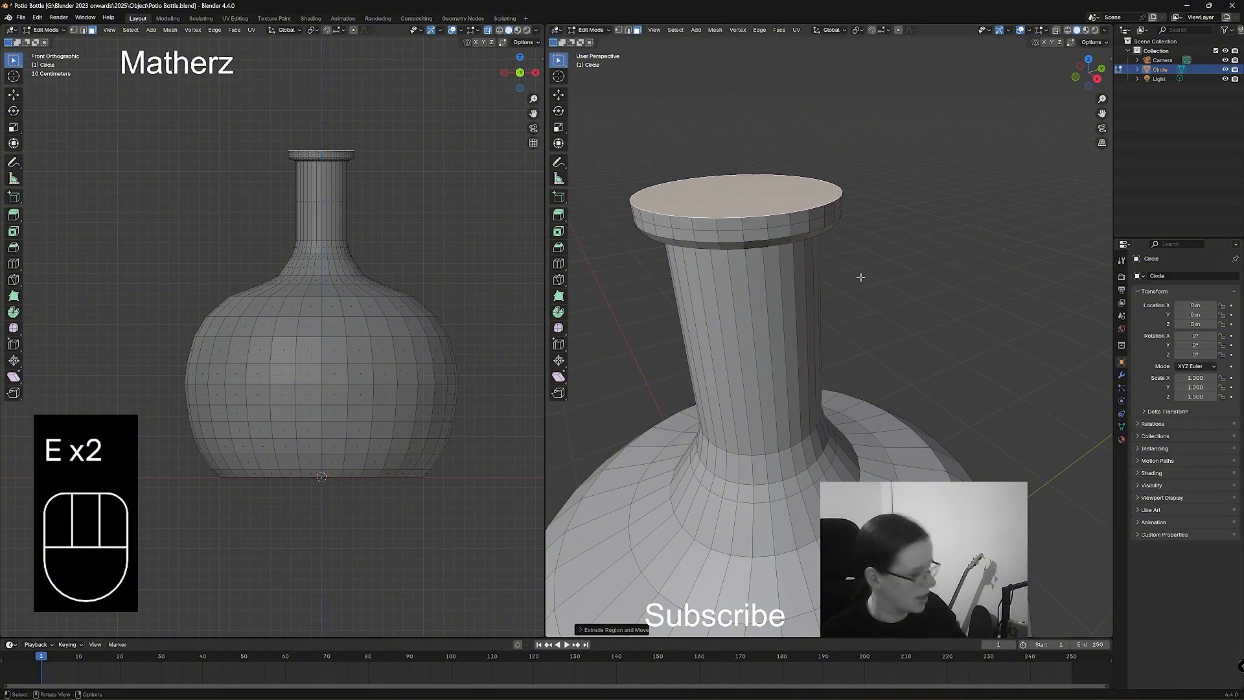
# Round the rim's upper edge by extruding the top face about 0.03 m and 0.015 m, scaling inward to about 0.93 and 0.86.
pyautogui.press('s')
pyautogui.click(857, 275)
pyautogui.press('e')
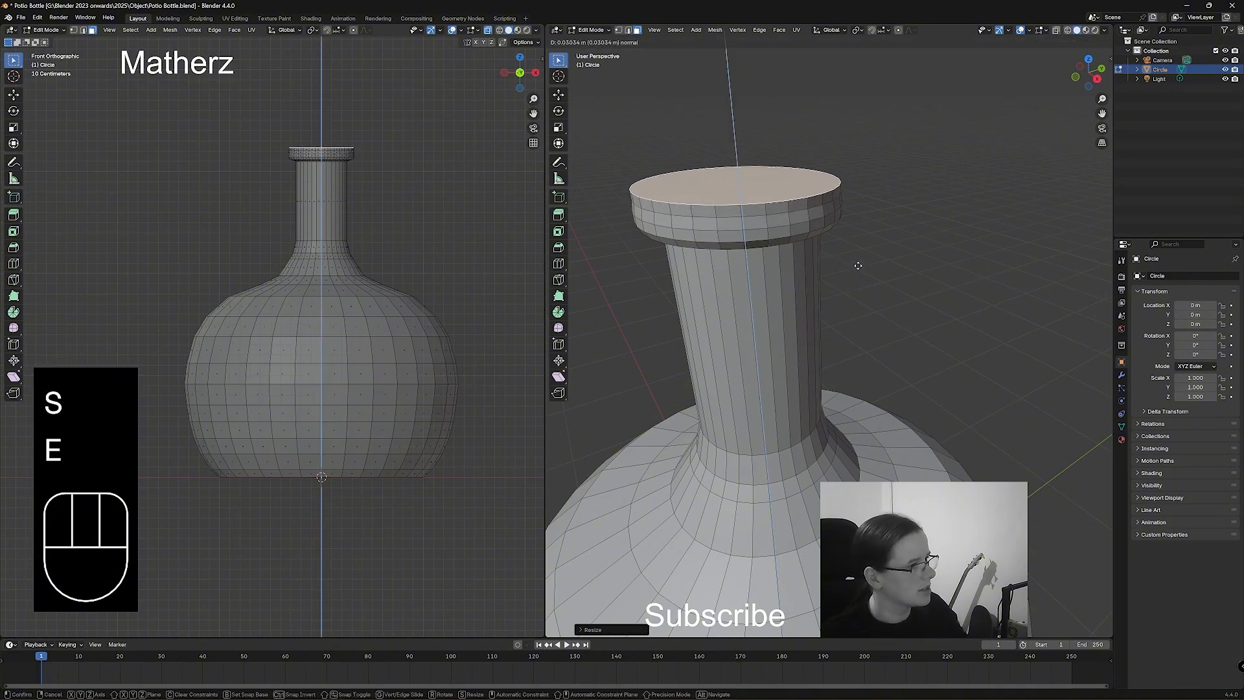
pyautogui.click(858, 265)
pyautogui.press('s')
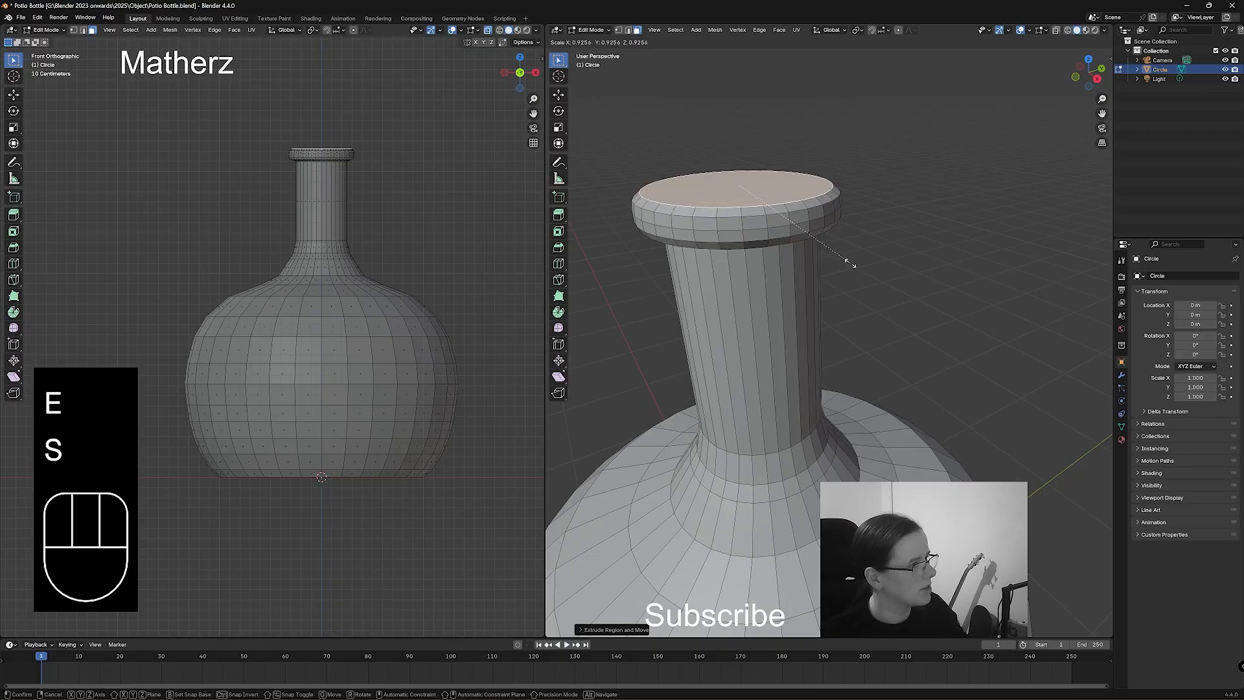
pyautogui.click(850, 261)
pyautogui.press('e')
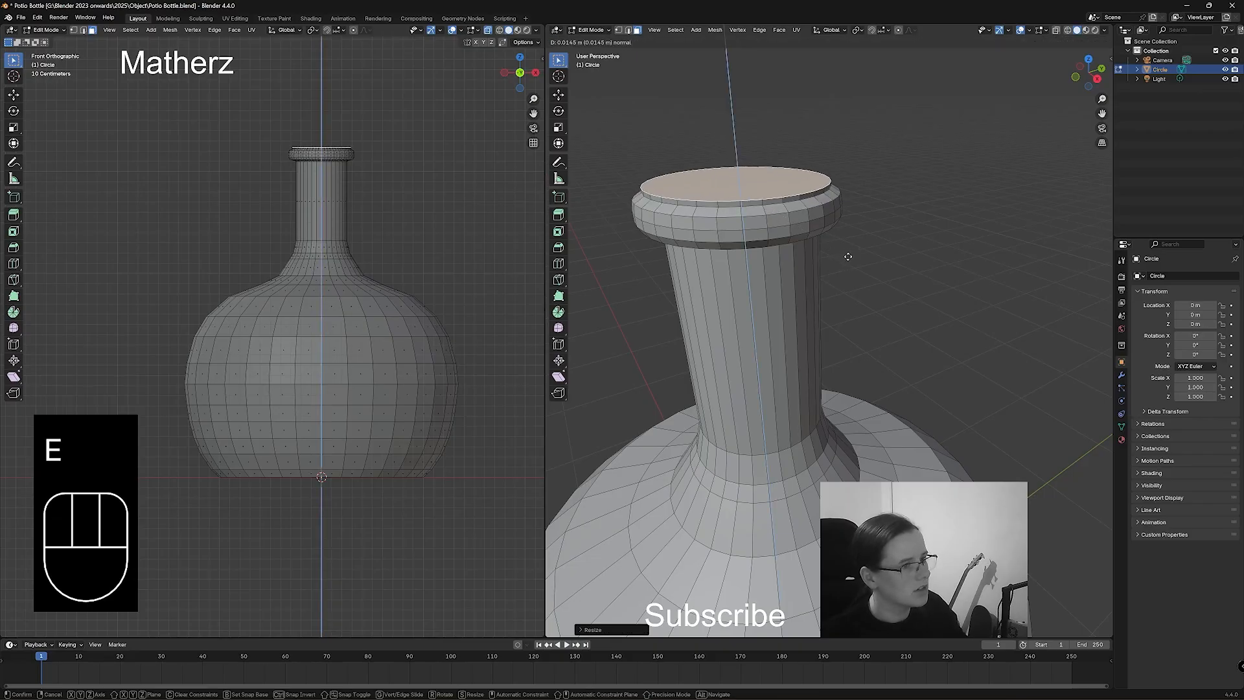
pyautogui.click(848, 257)
pyautogui.press('s')
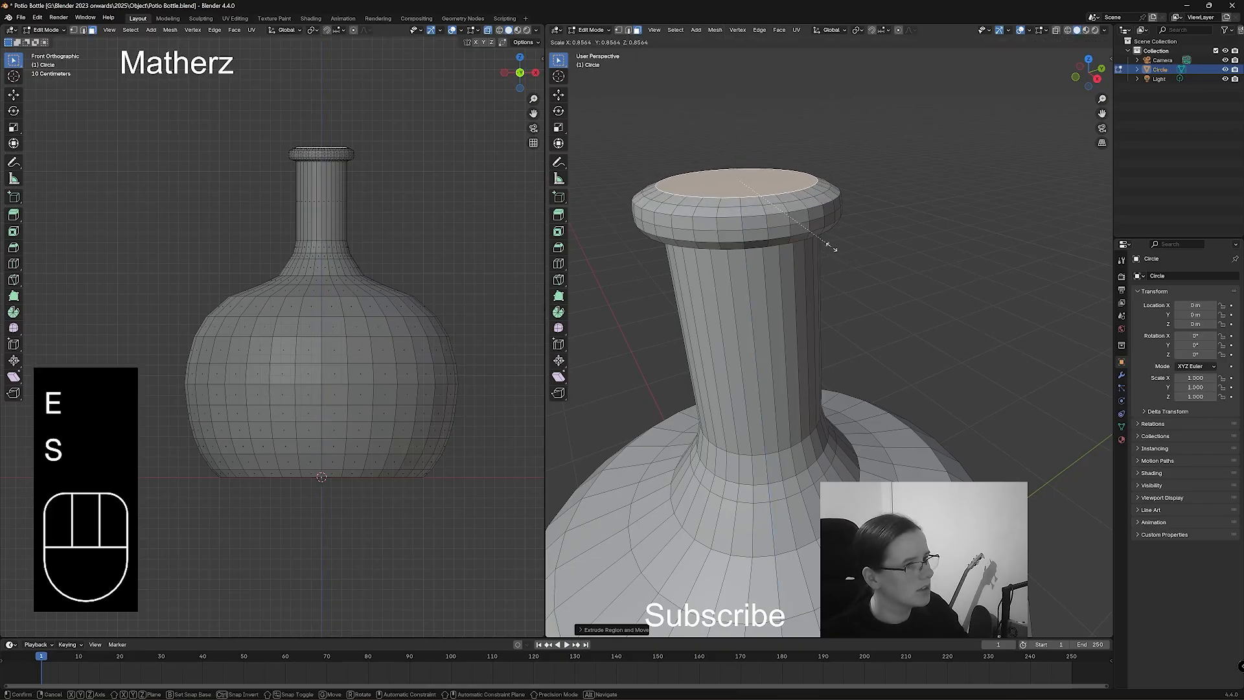
pyautogui.click(835, 248)
# Extrude the top face about 0.014 m down into the mouth and scale it to about 0.94.
pyautogui.press('e')
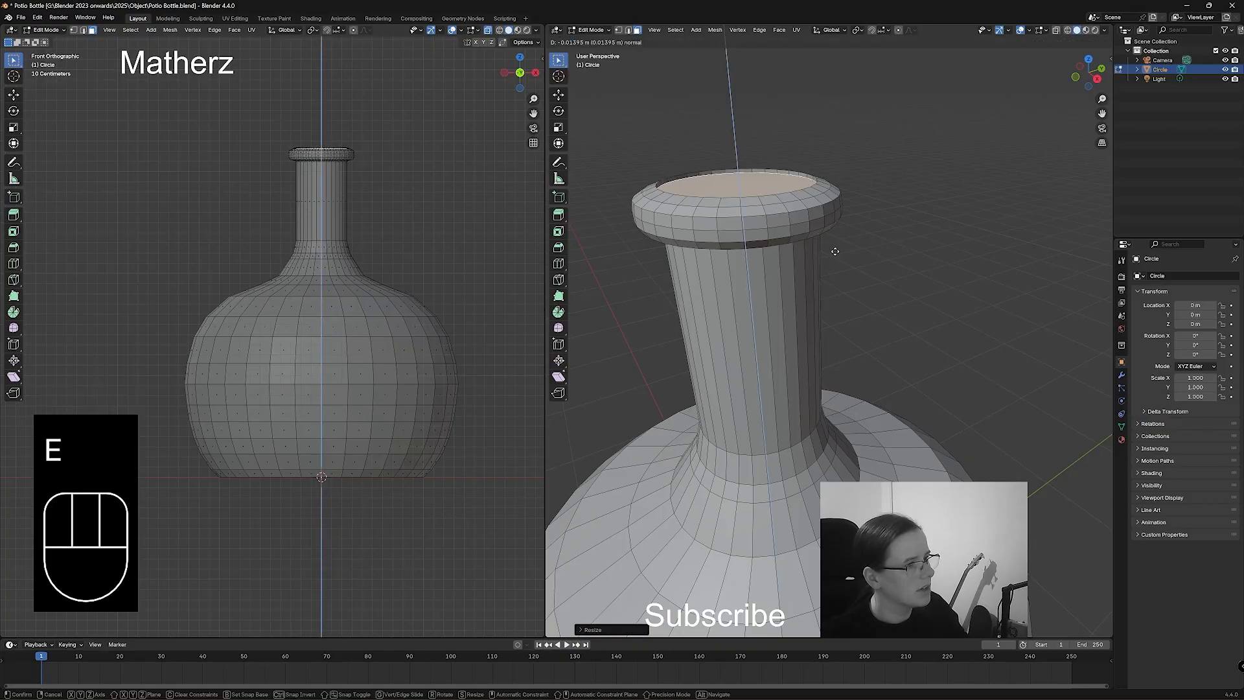
pyautogui.click(834, 251)
pyautogui.press('s')
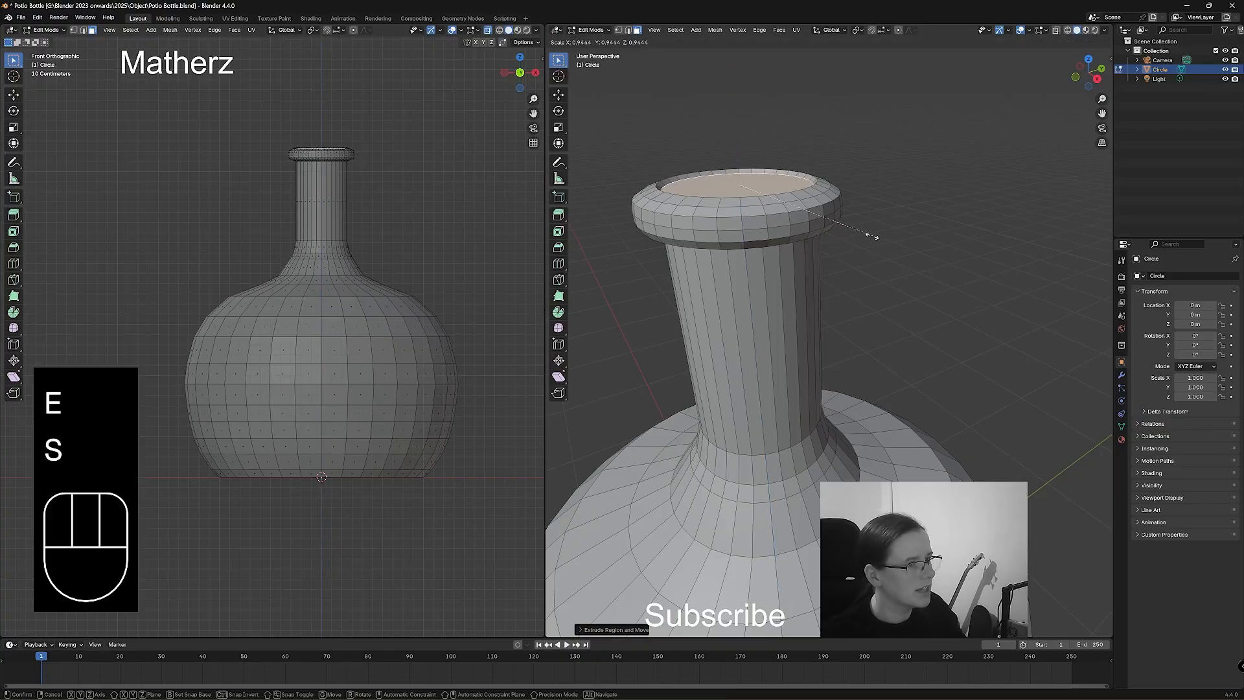
pyautogui.click(870, 236)
# Turn on X-ray in the perspective view, extrude the mouth face about 0.05 m down inside the rim and scale it to about 0.97.
pyautogui.click(1056, 29)
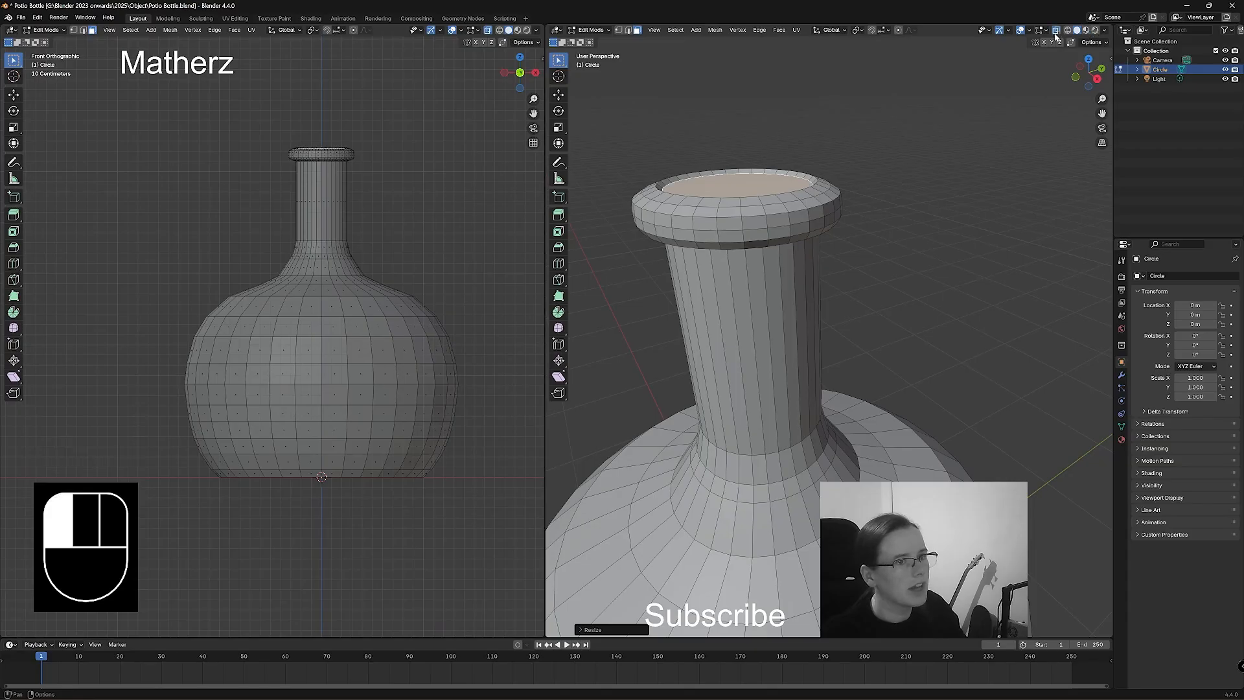
pyautogui.scroll(4, 300, 192)
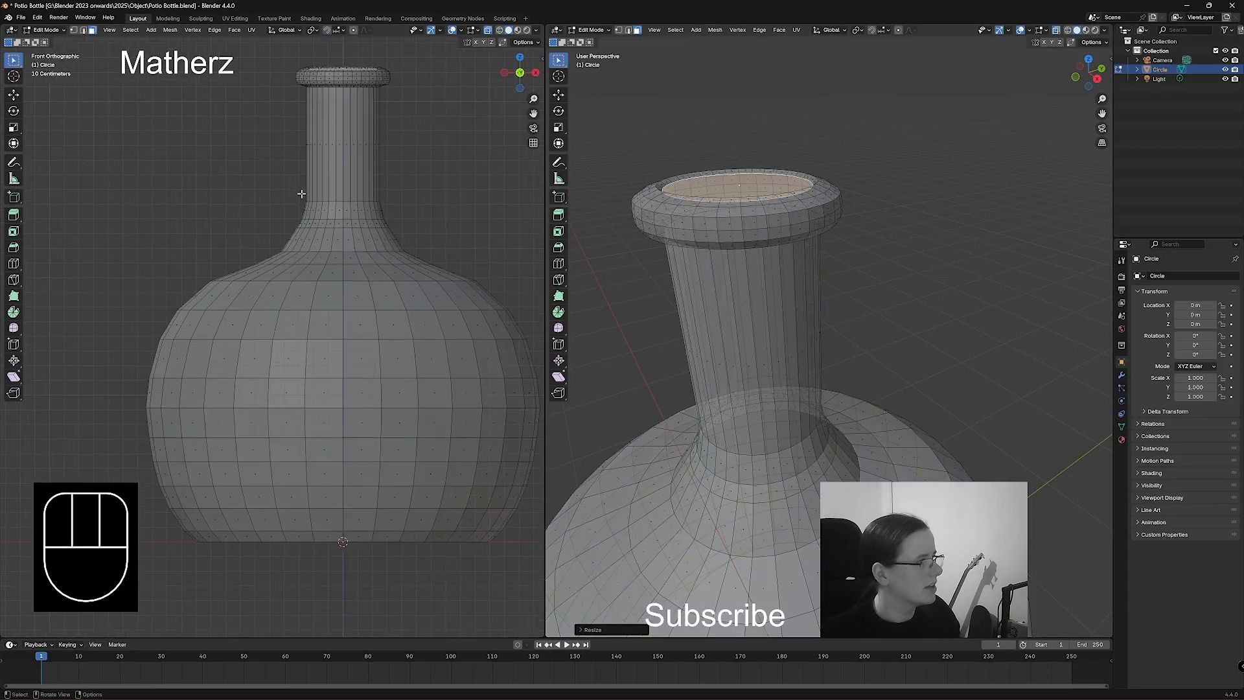
pyautogui.keyDown('shift'); pyautogui.moveTo(300, 192); pyautogui.dragTo(333, 372, button='middle'); pyautogui.keyUp('shift')
pyautogui.scroll(1, 394, 265)
pyautogui.scroll(1, 394, 266)
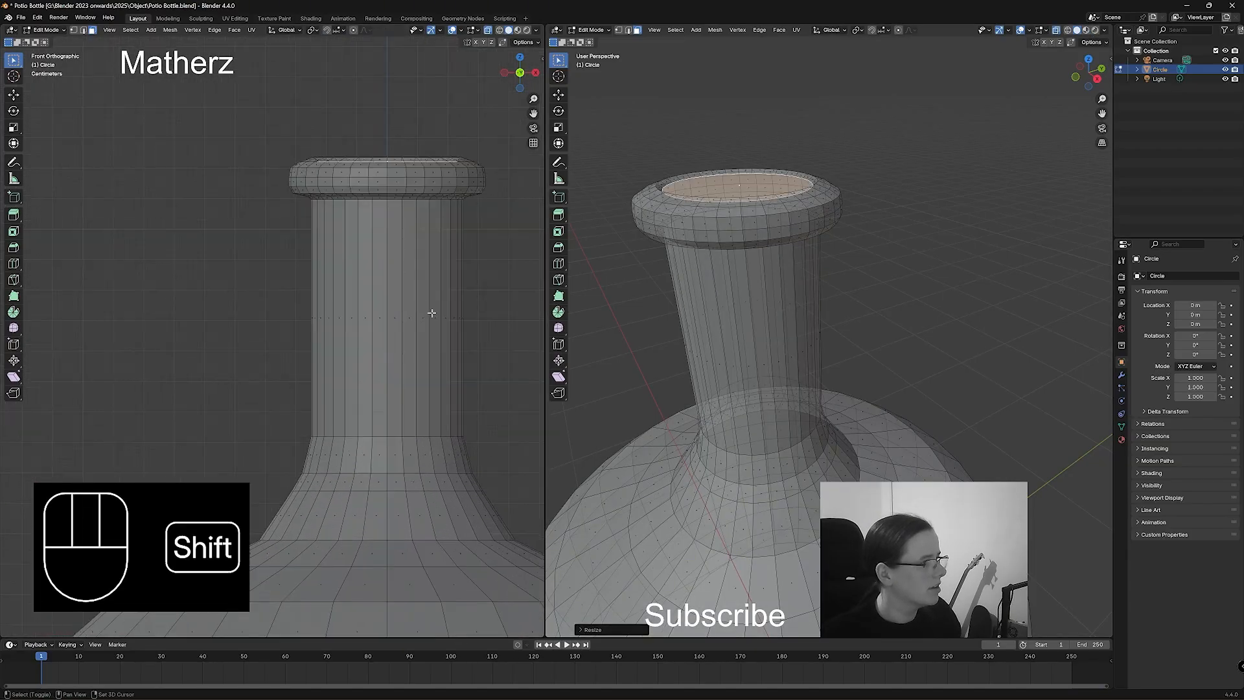
pyautogui.keyDown('shift'); pyautogui.moveTo(431, 311); pyautogui.dragTo(390, 279, button='middle'); pyautogui.keyUp('shift')
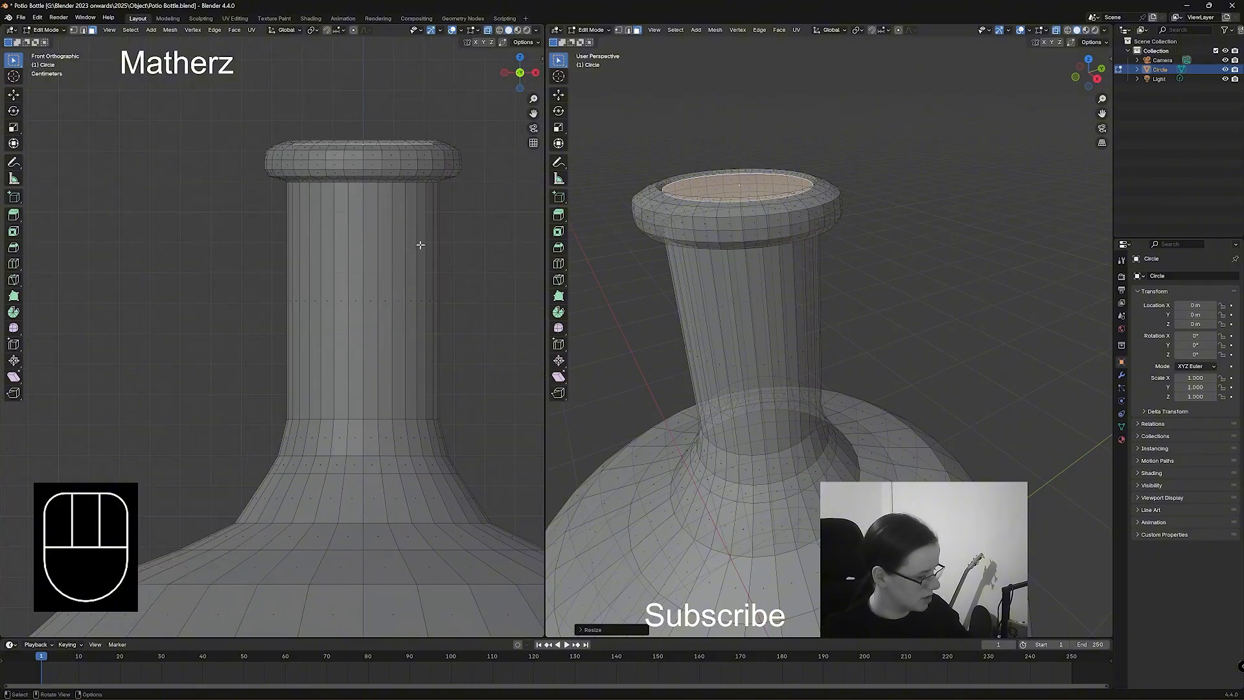
pyautogui.press('e')
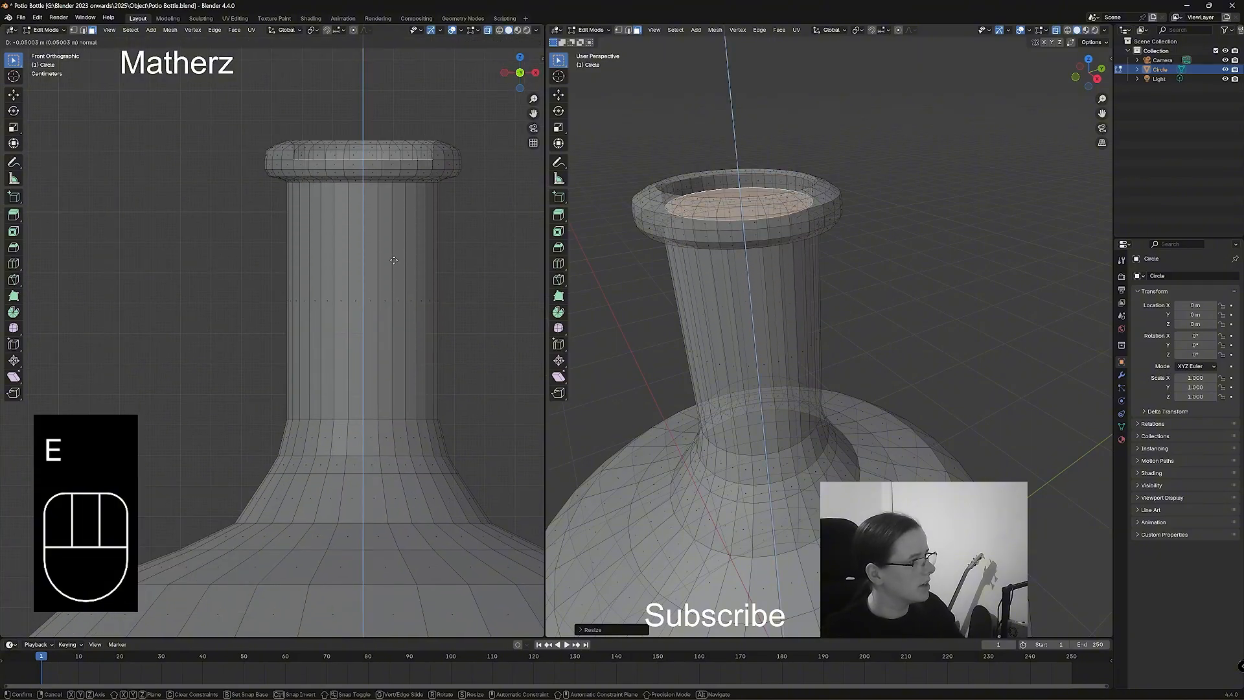
pyautogui.click(435, 237)
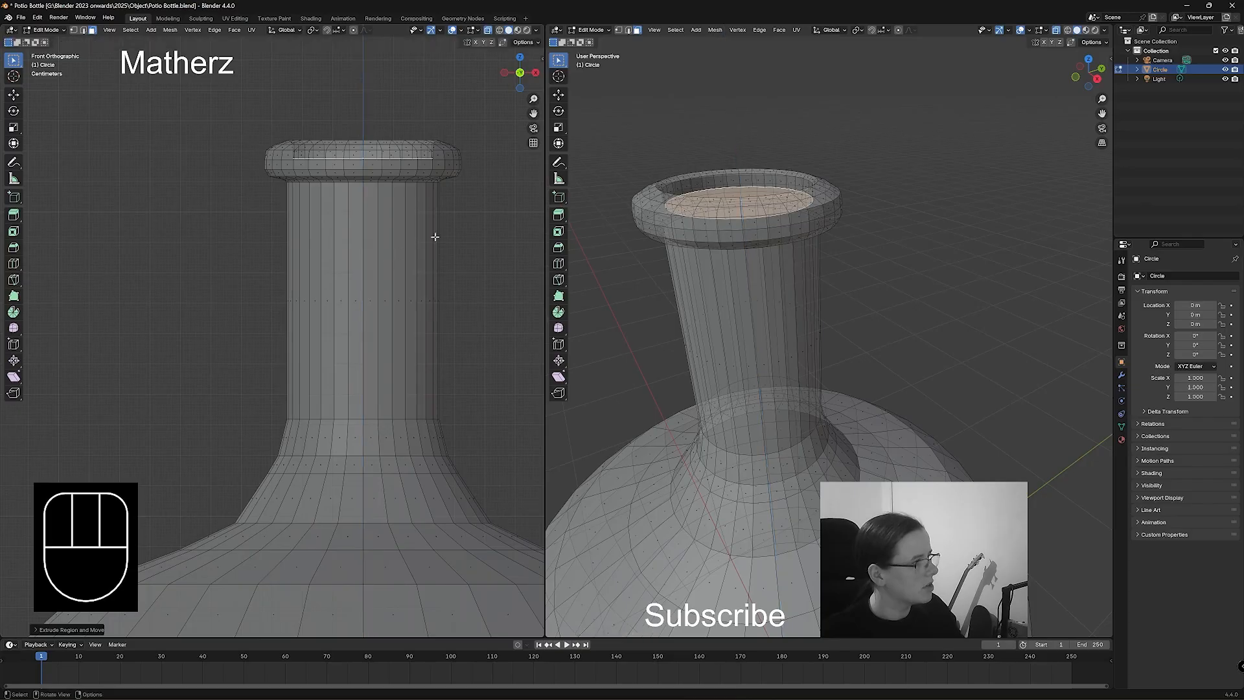
pyautogui.press('s')
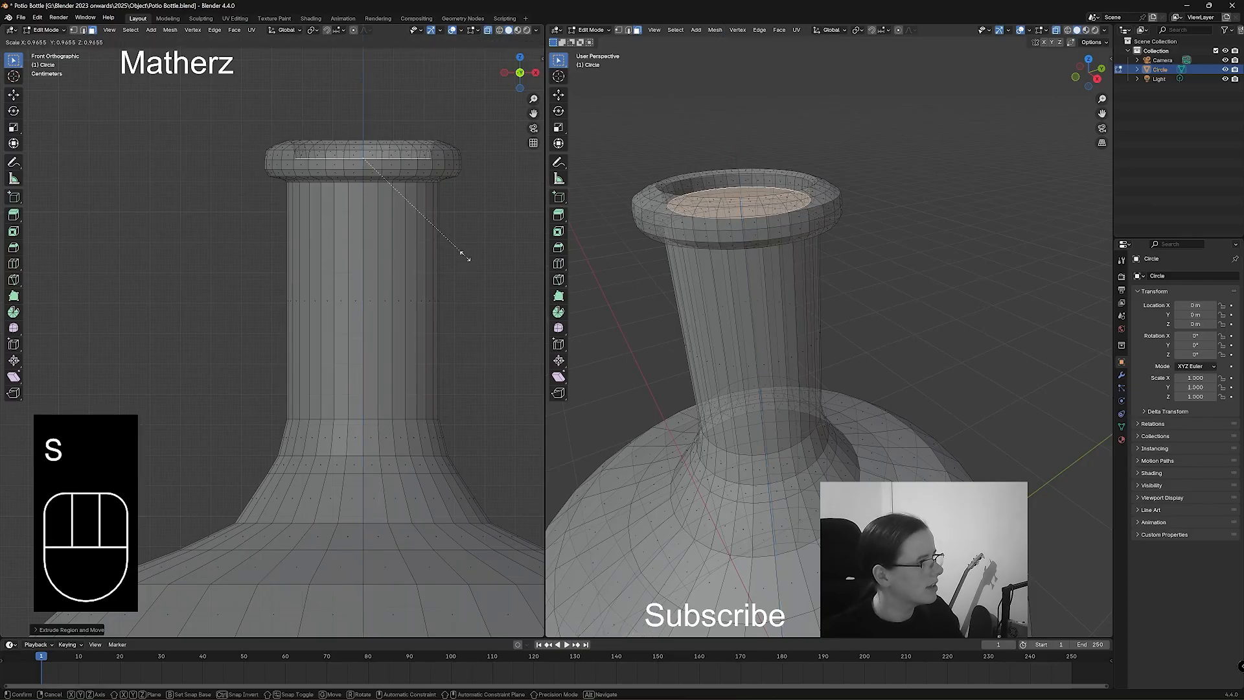
pyautogui.click(462, 256)
# Extrude the inner face down through the neck to the ring at the base of its straight section.
pyautogui.press('e')
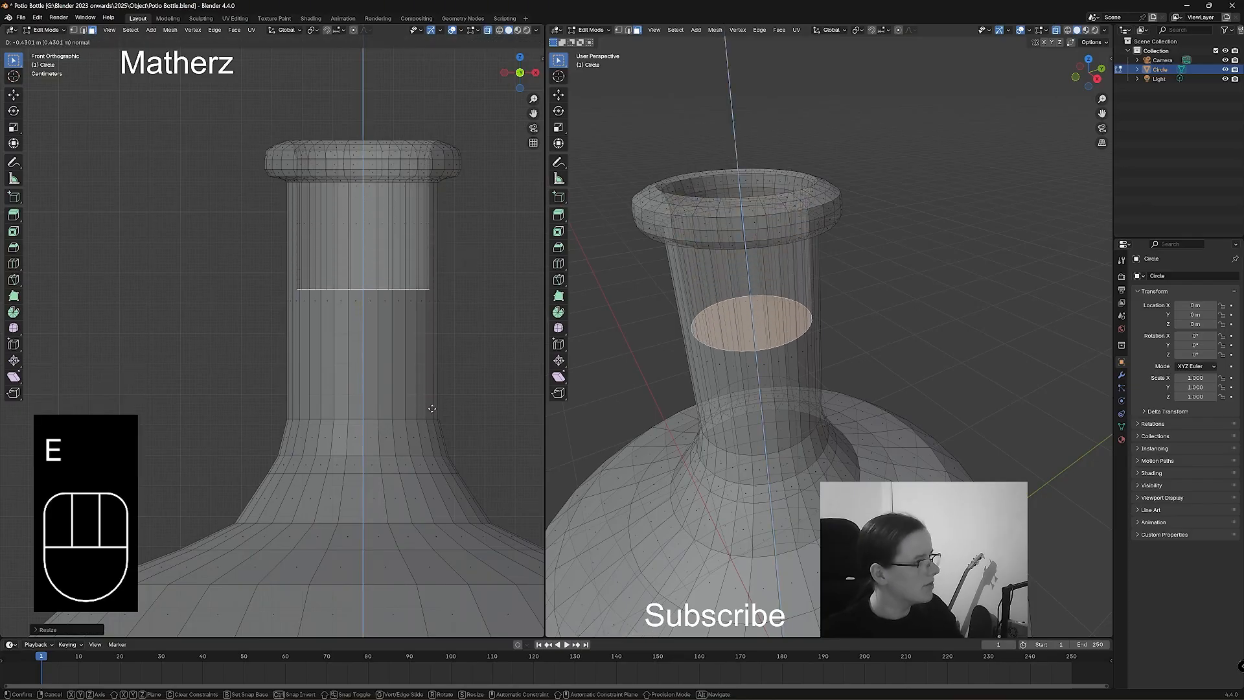
pyautogui.click(437, 522)
pyautogui.keyDown('shift'); pyautogui.moveTo(438, 467); pyautogui.dragTo(389, 312, button='middle'); pyautogui.keyUp('shift')
pyautogui.scroll(-4, 324, 259)
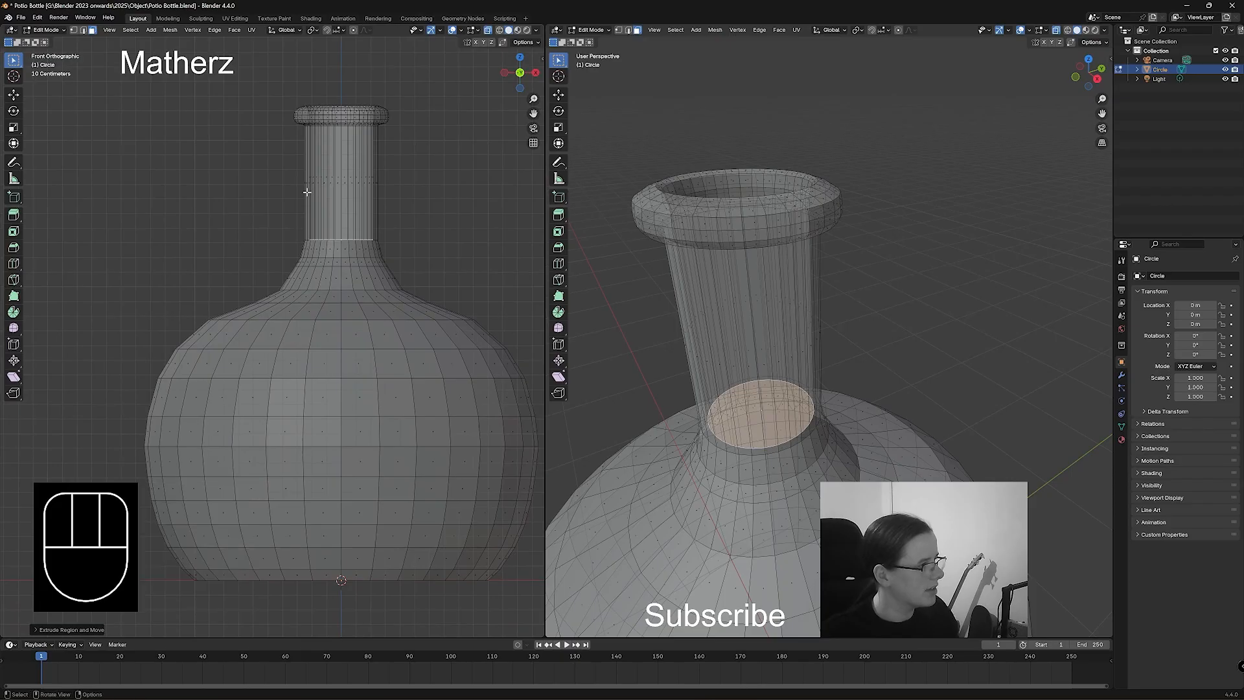
pyautogui.scroll(3, 307, 192)
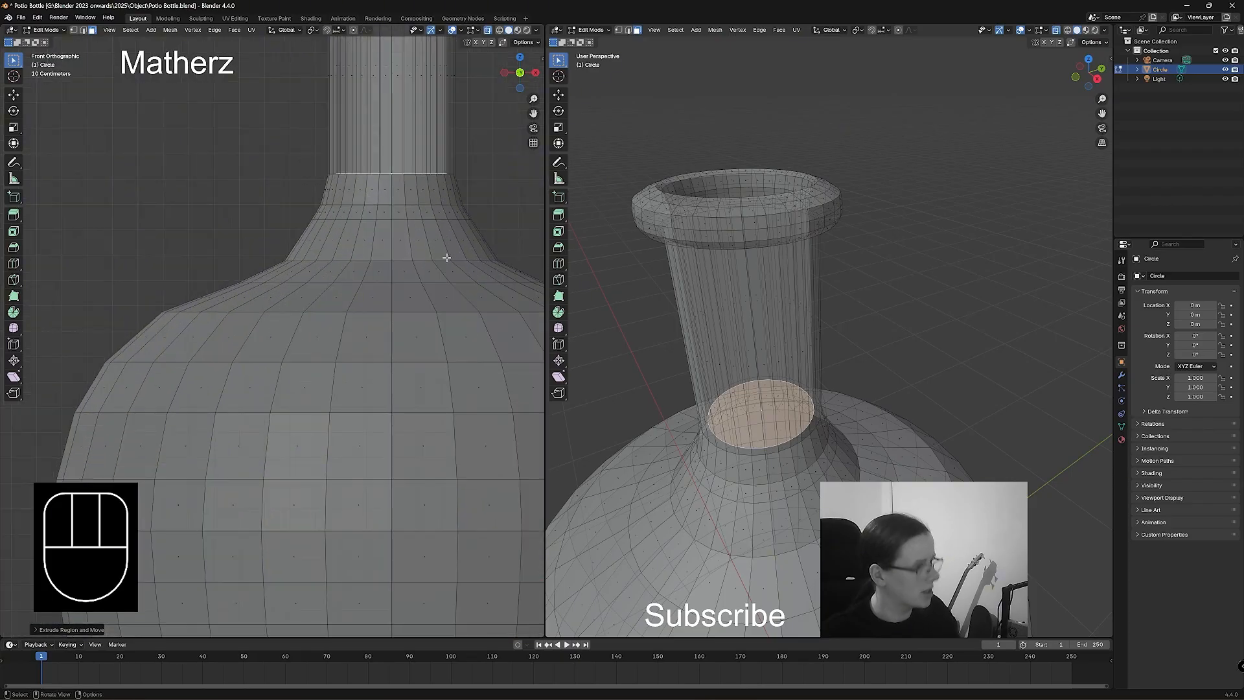
# Extrude the inner face down about 0.12 m and 0.06 m, scaling it outward by about 1.11 and 1.09 to follow the neck's flare.
pyautogui.press('e')
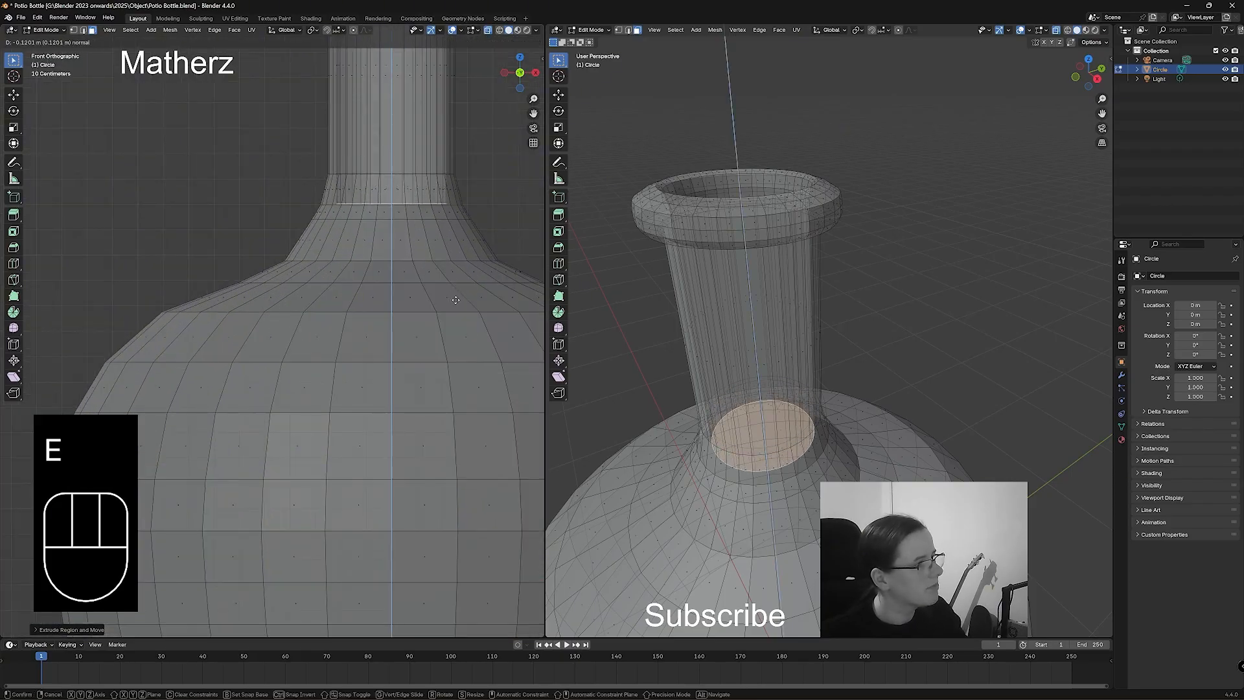
pyautogui.click(455, 300)
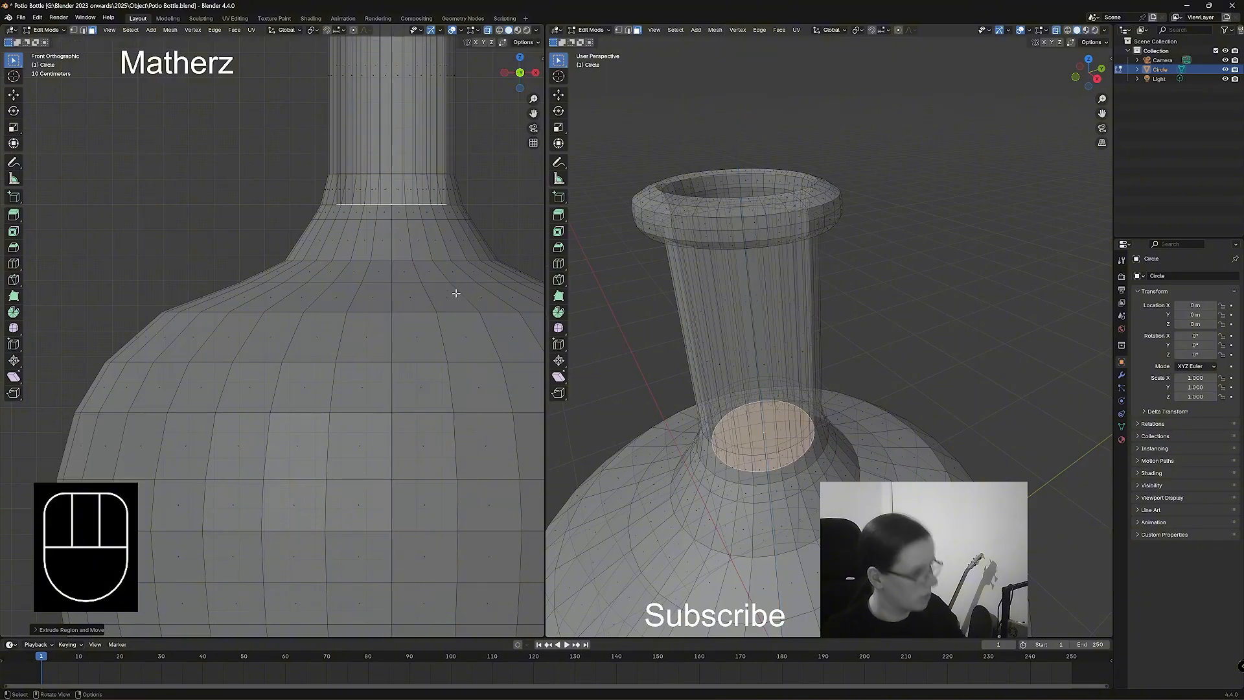
pyautogui.press('s')
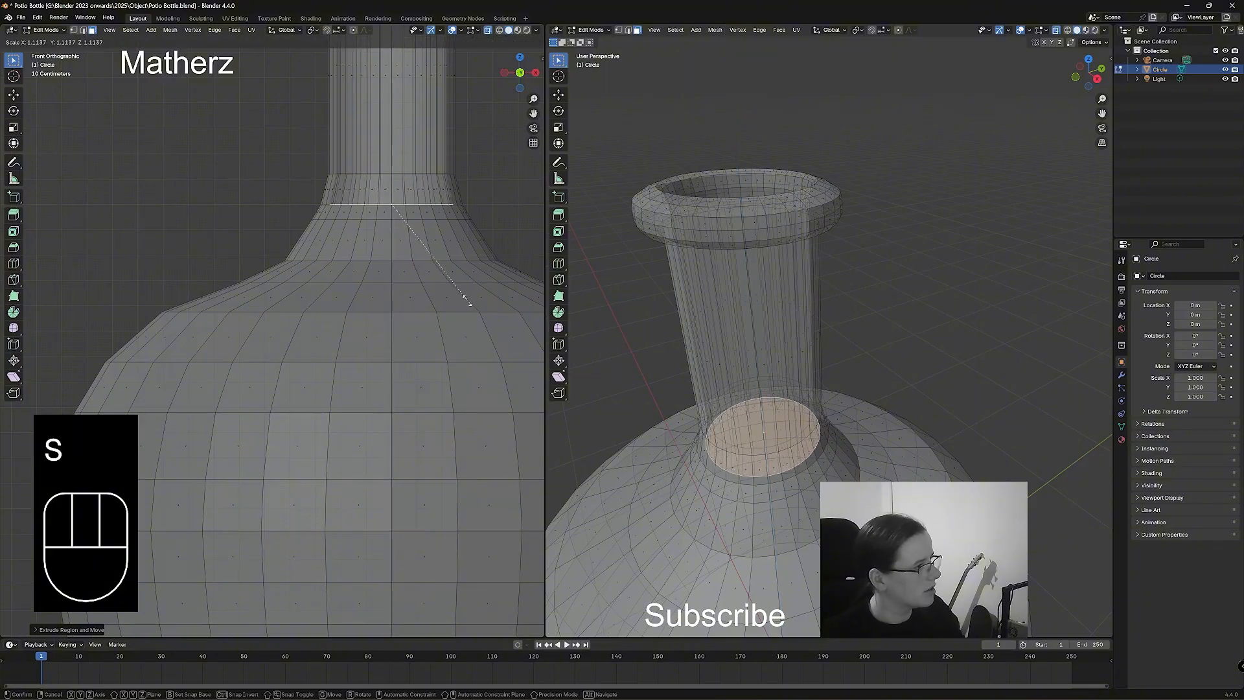
pyautogui.click(465, 300)
pyautogui.press('e')
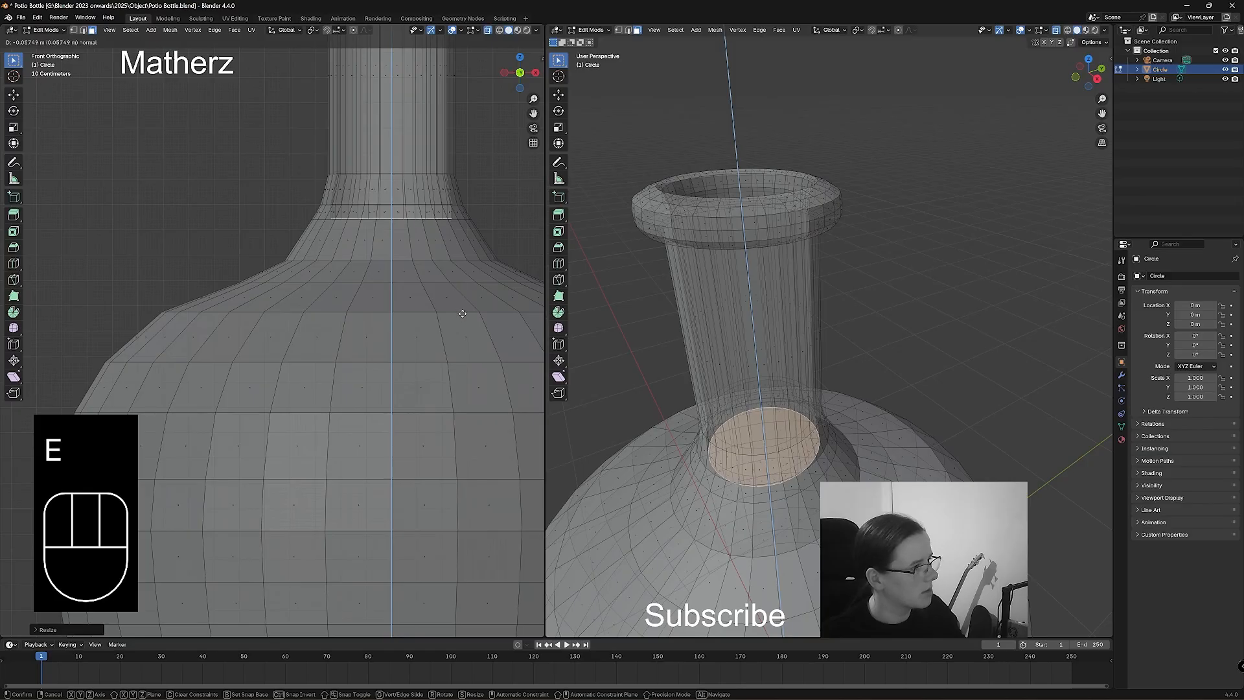
pyautogui.click(462, 314)
pyautogui.press('s')
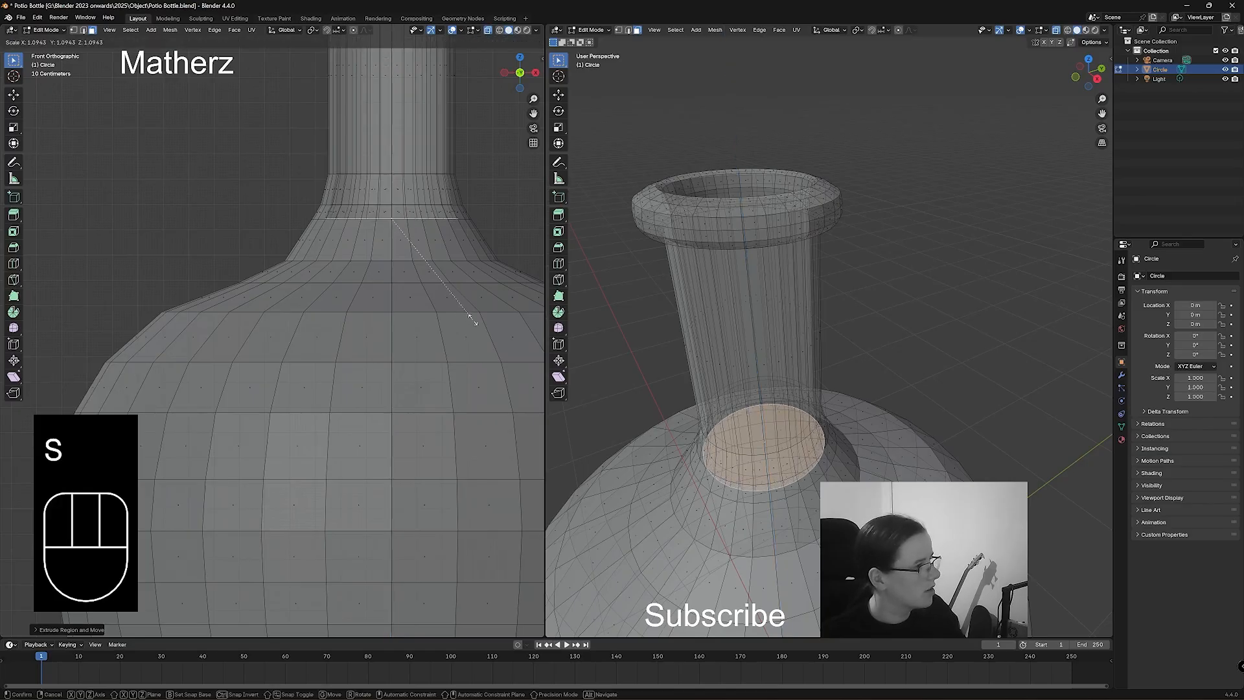
pyautogui.click(473, 319)
# Extrude the inner face about 0.17 m down to the ring where the neck meets the shoulder and widen it close to the outer wall.
pyautogui.press('e')
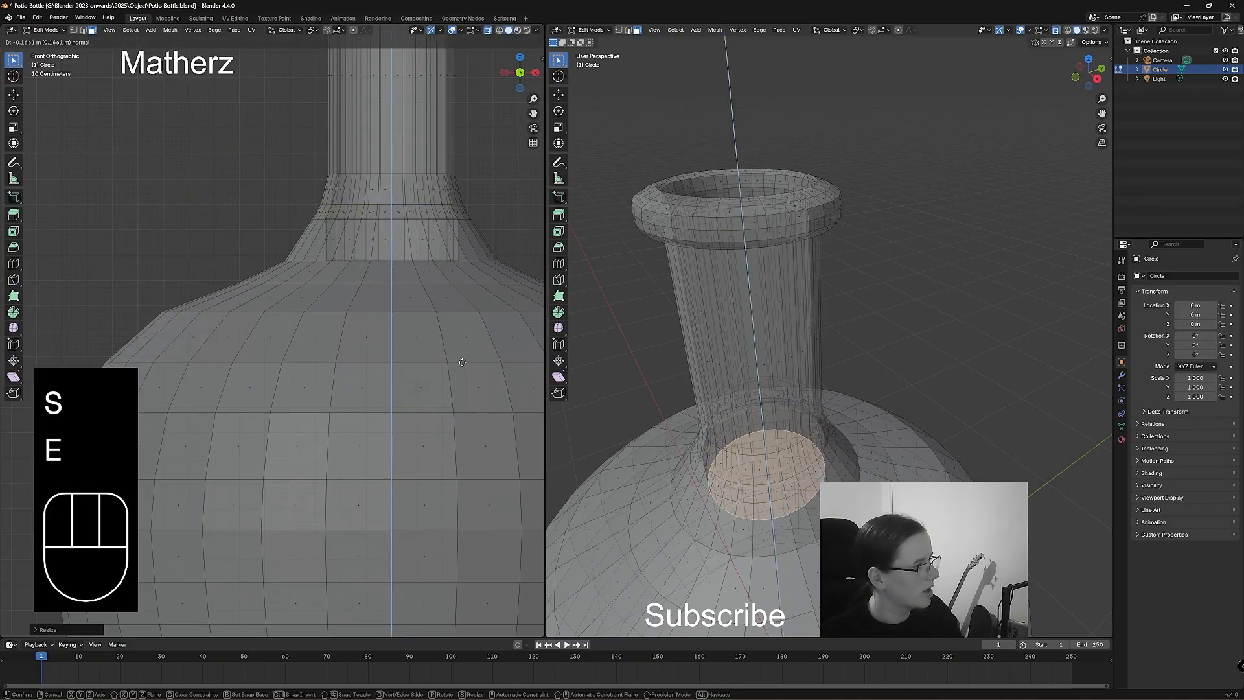
pyautogui.click(462, 362)
pyautogui.press('s')
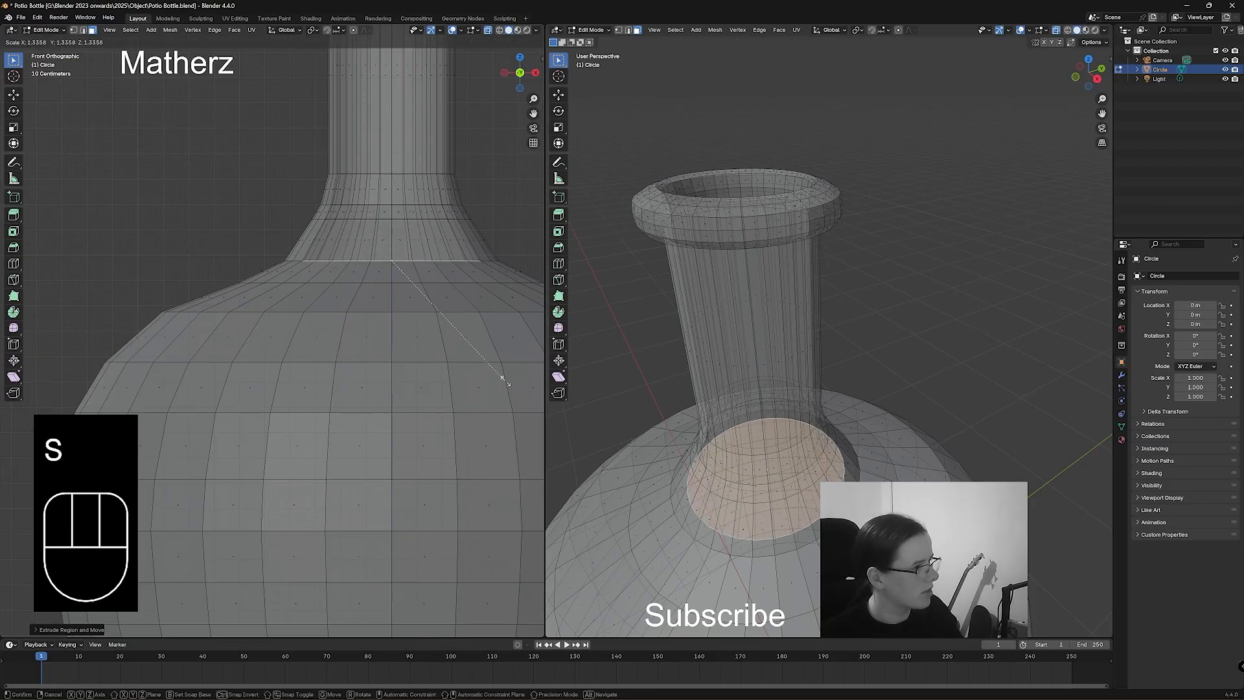
pyautogui.click(514, 385)
# Extrude the inner face down to the next two shoulder rings, about 0.11 m for the second, widening it toward the outer wall each time.
pyautogui.press('e')
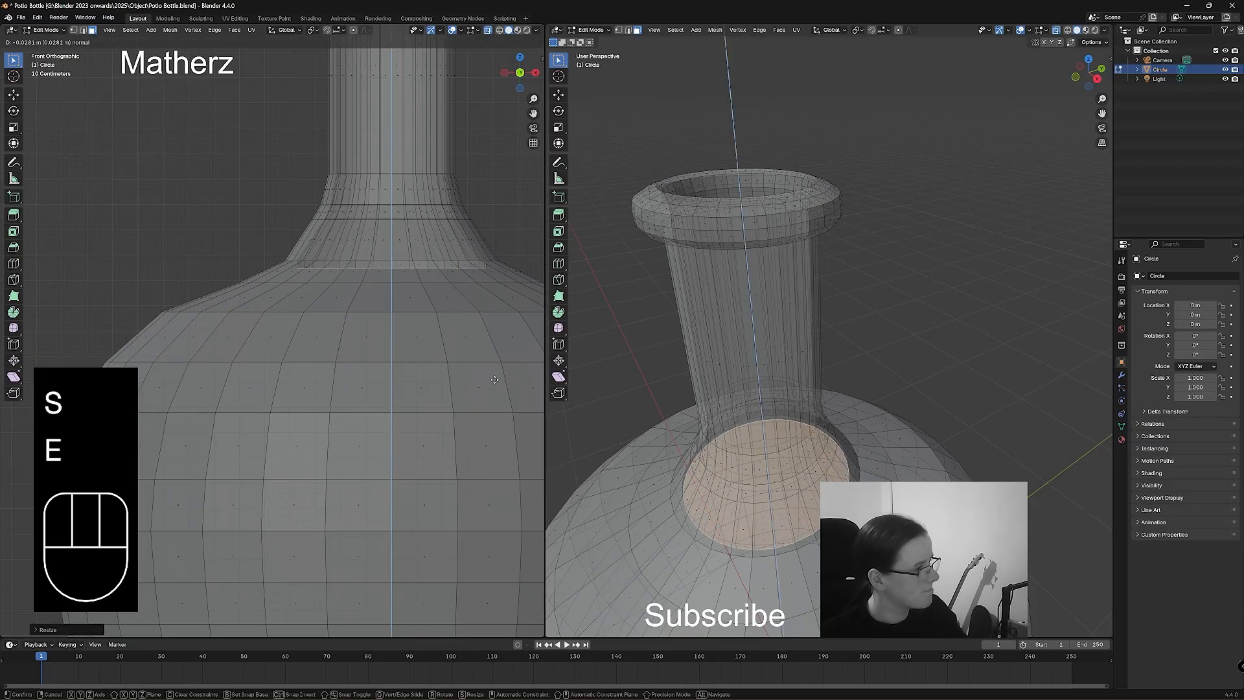
pyautogui.click(499, 387)
pyautogui.press('s')
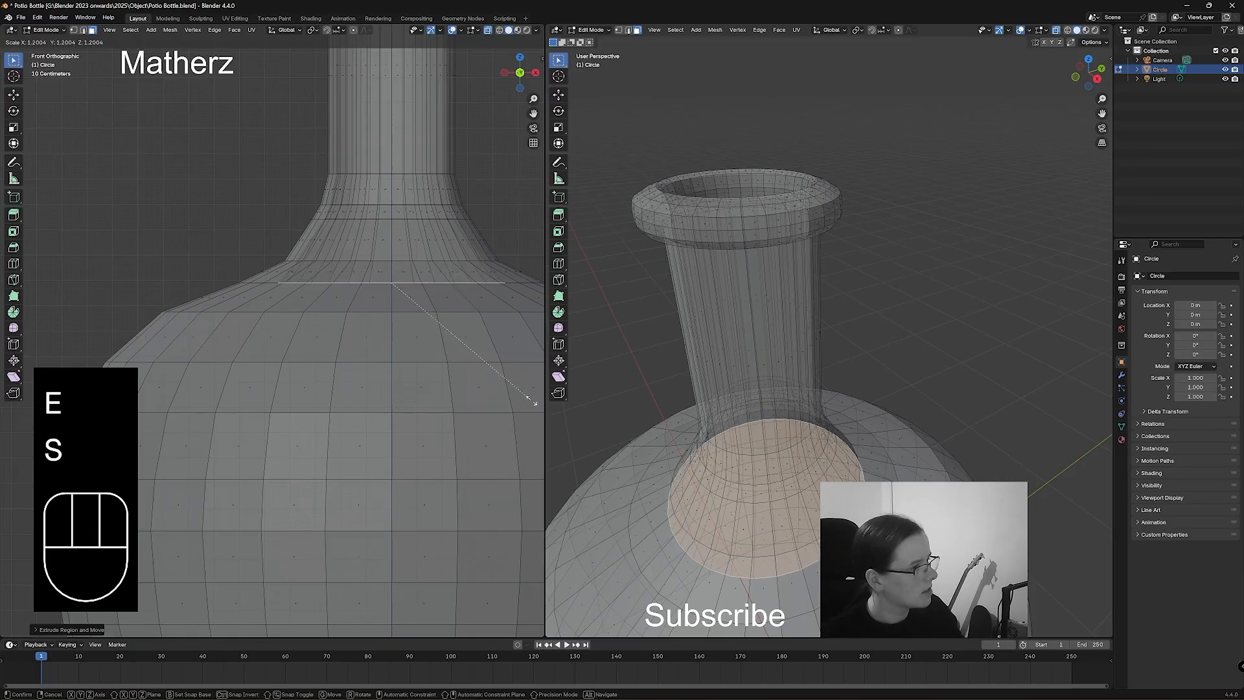
pyautogui.click(515, 408)
pyautogui.press('e')
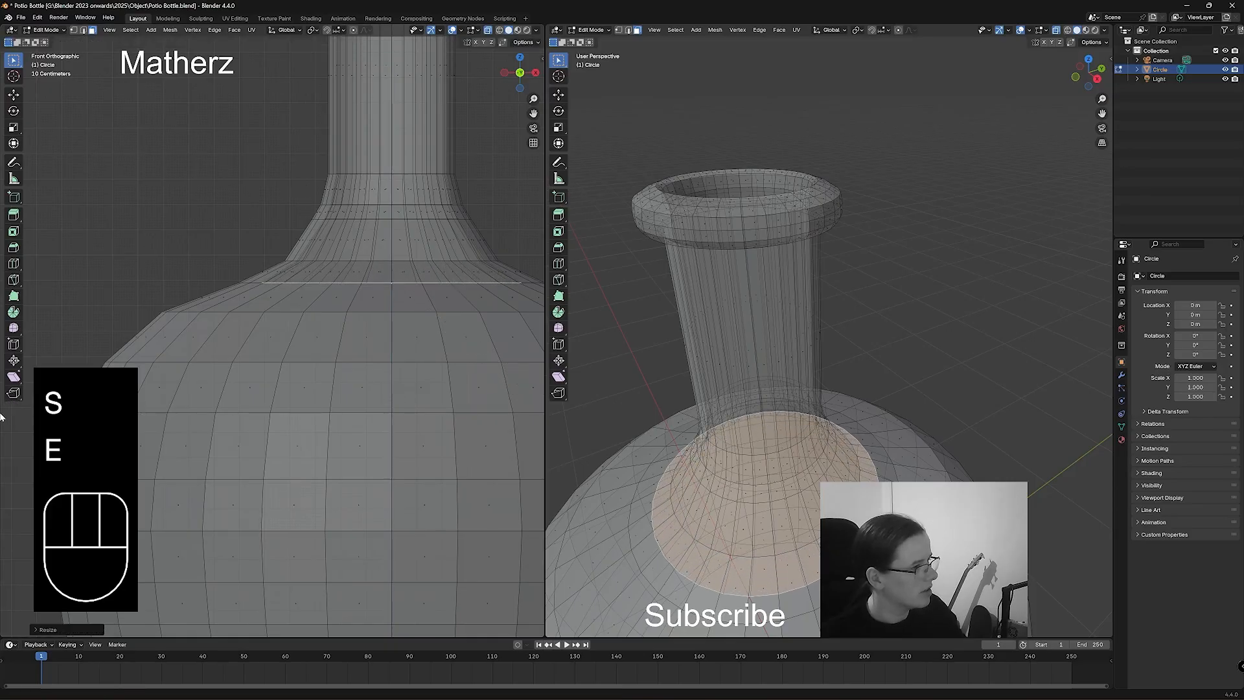
pyautogui.press('e')
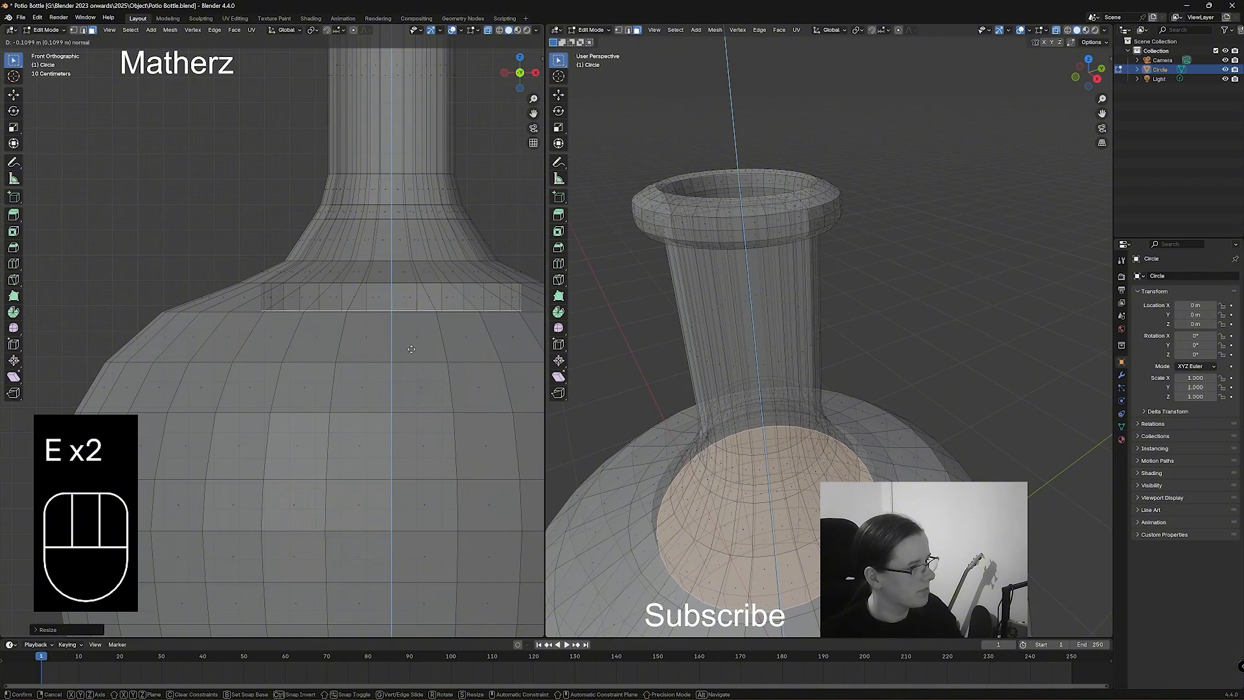
pyautogui.click(413, 350)
pyautogui.press('Home')
pyautogui.press('s')
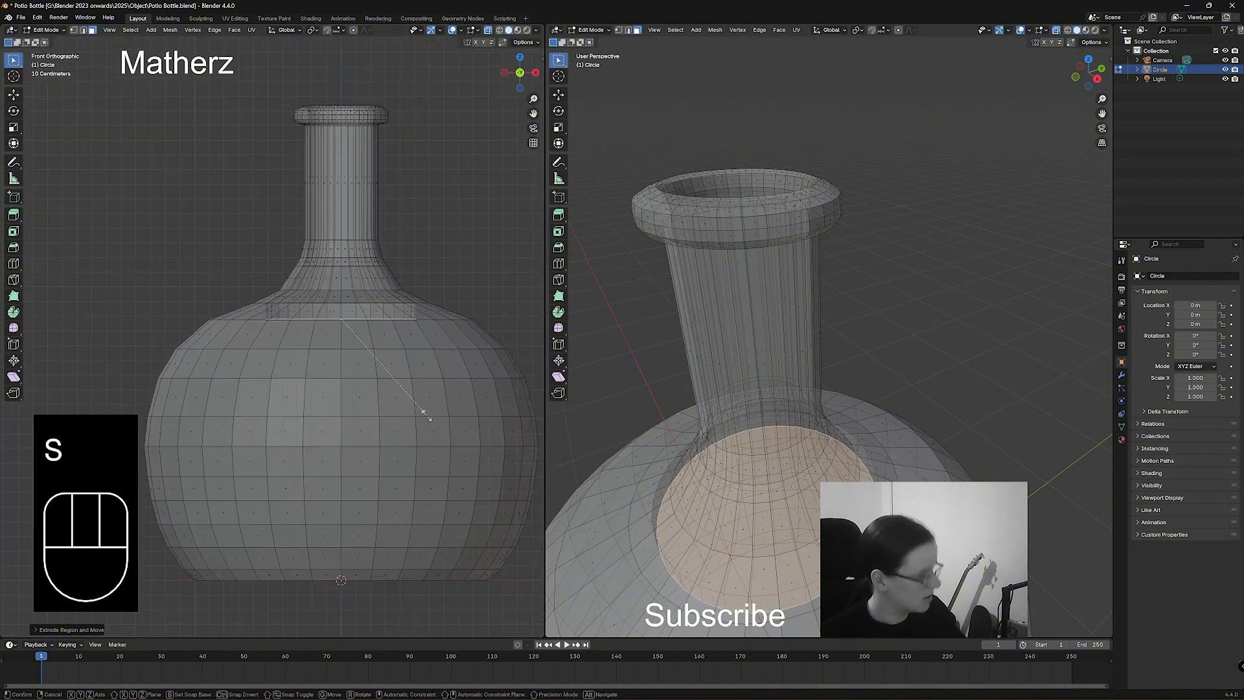
# Extrude the inner face down to the next ring of the upper body and scale it outward by about 1.43.
pyautogui.press('e')
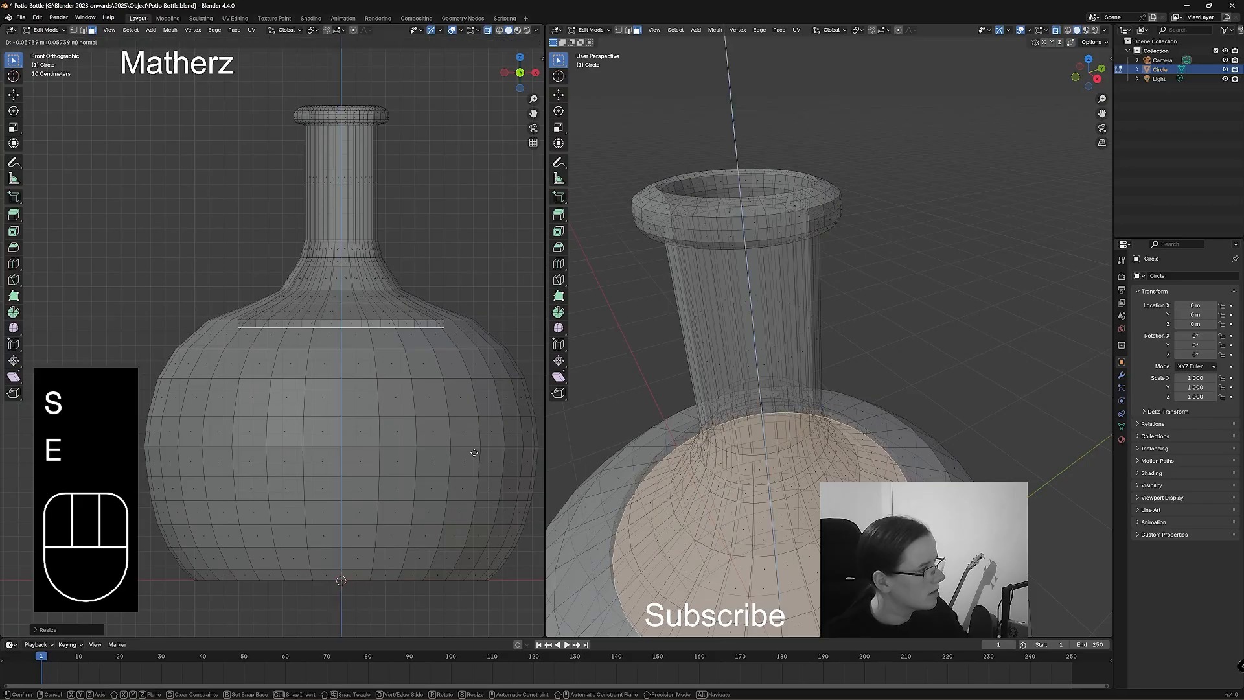
pyautogui.click(475, 461)
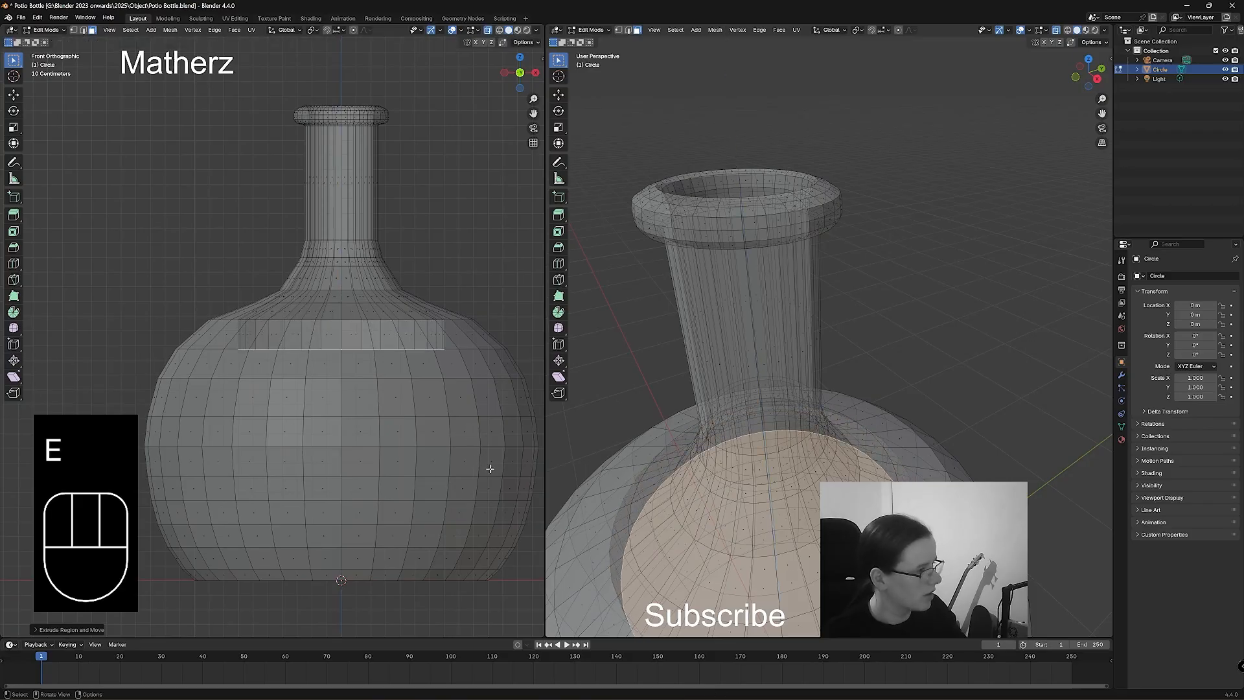
pyautogui.press('s')
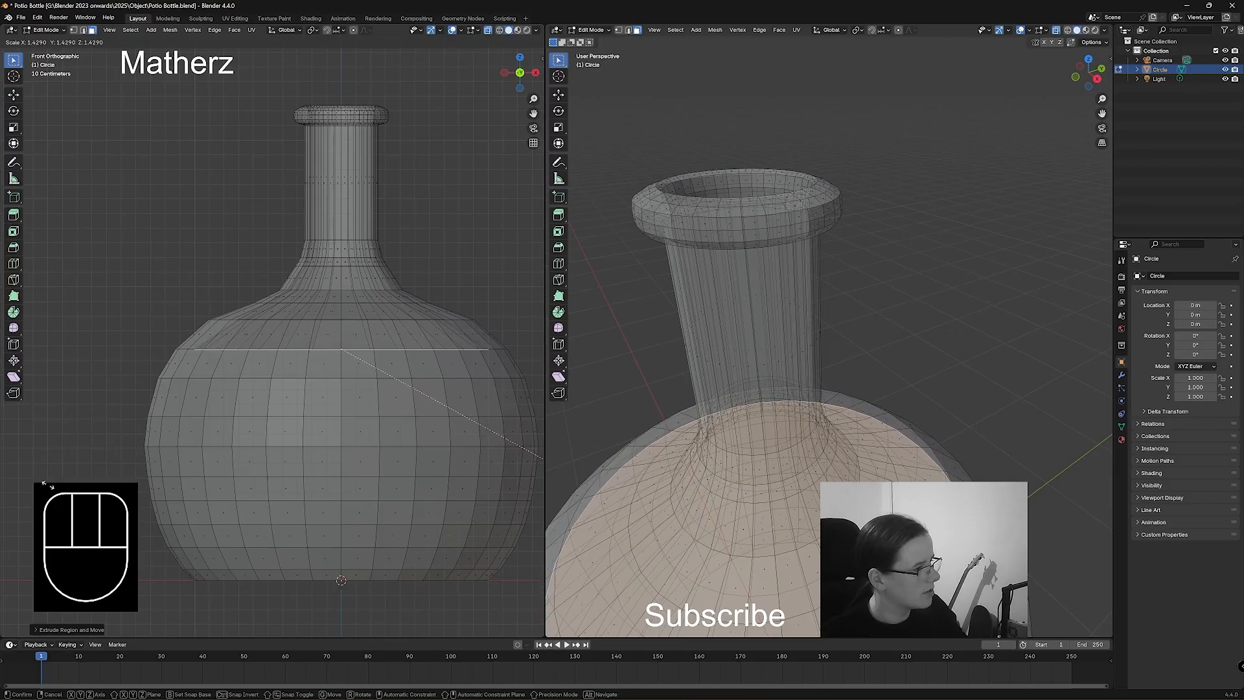
pyautogui.click(42, 483)
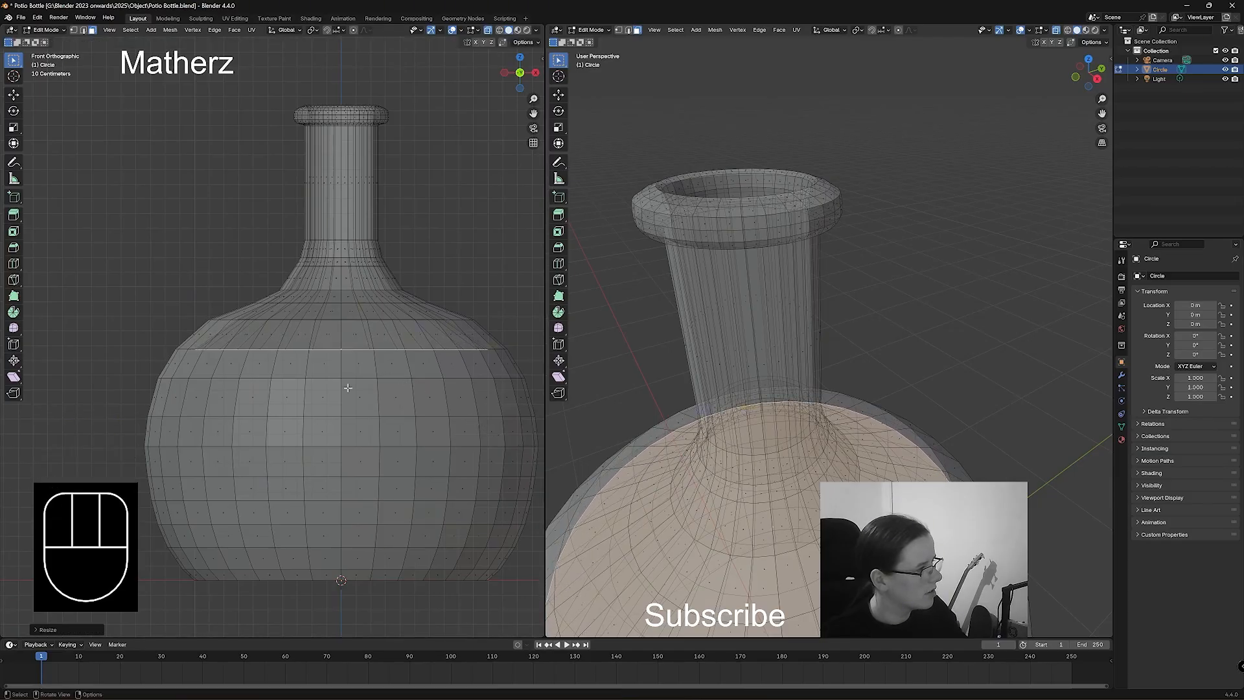
# Extrude the inner face down to the next two body rings, widening it at each, by about 1.09 at the second.
pyautogui.press('e')
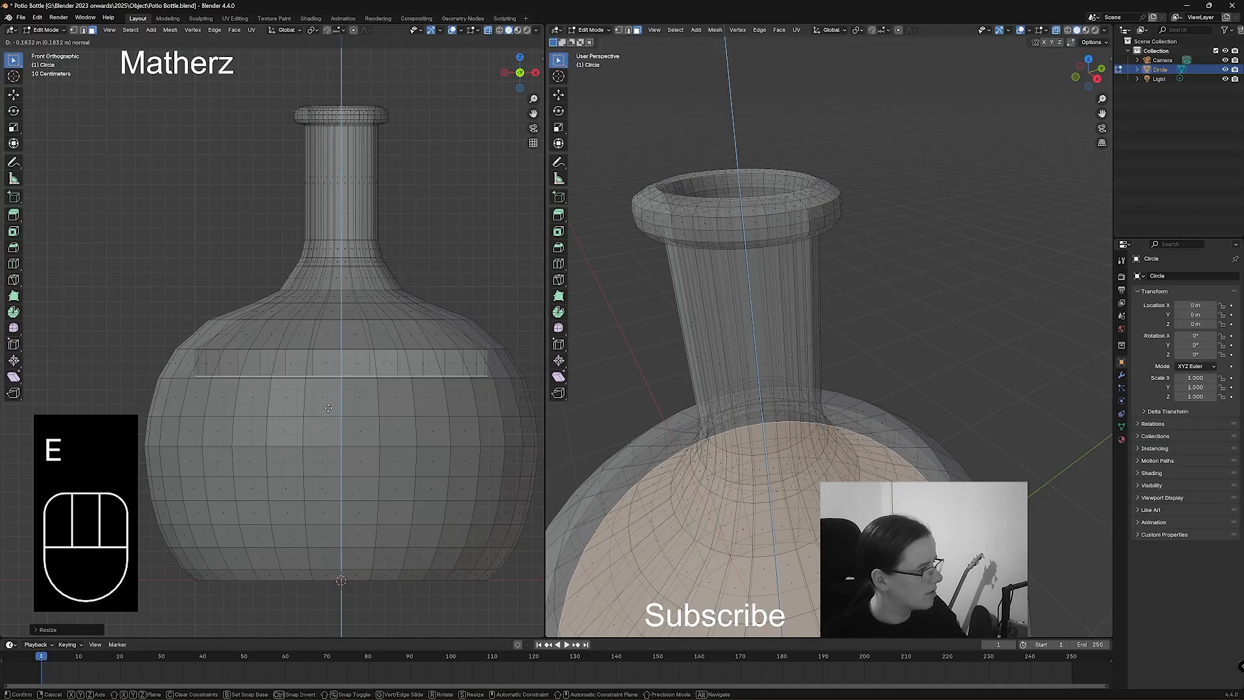
pyautogui.click(331, 409)
pyautogui.press('s')
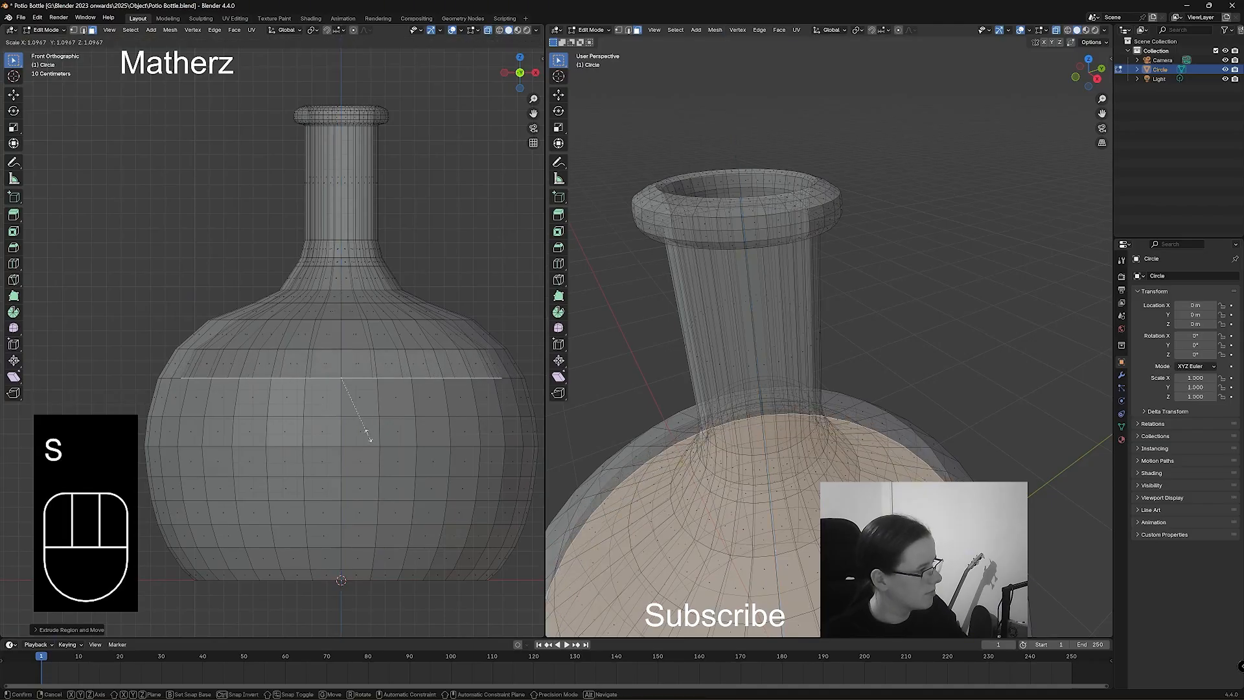
pyautogui.click(370, 437)
pyautogui.press('e')
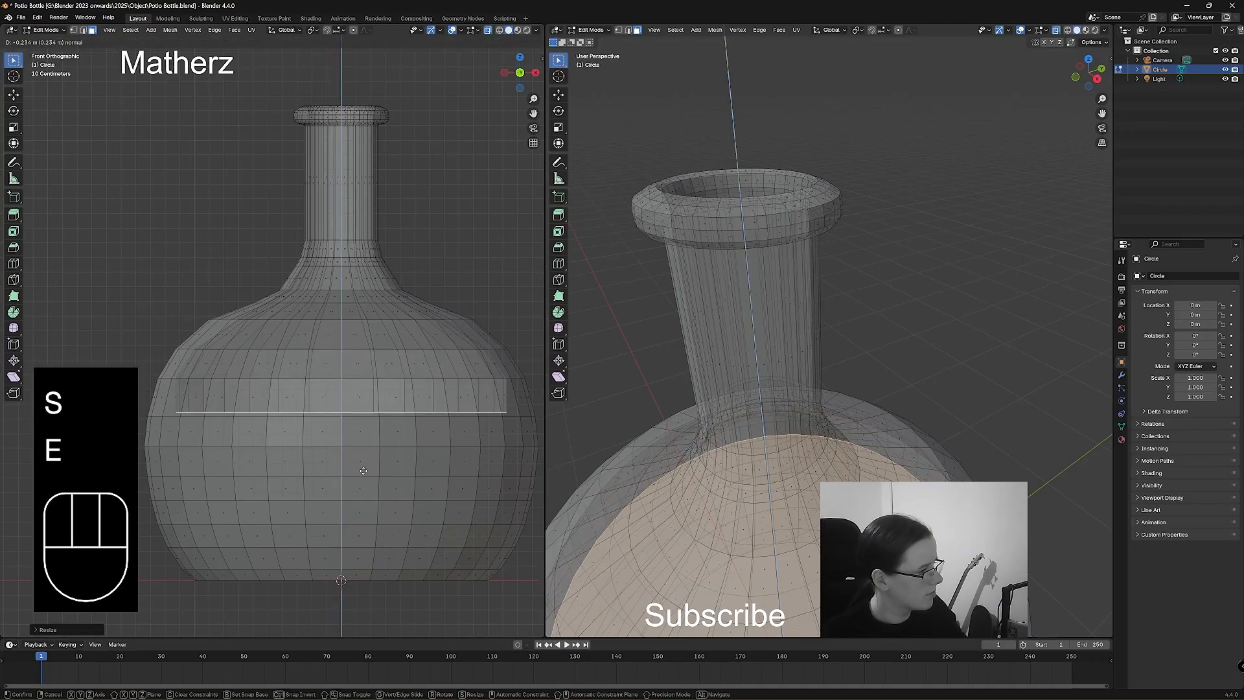
pyautogui.click(363, 474)
pyautogui.press('s')
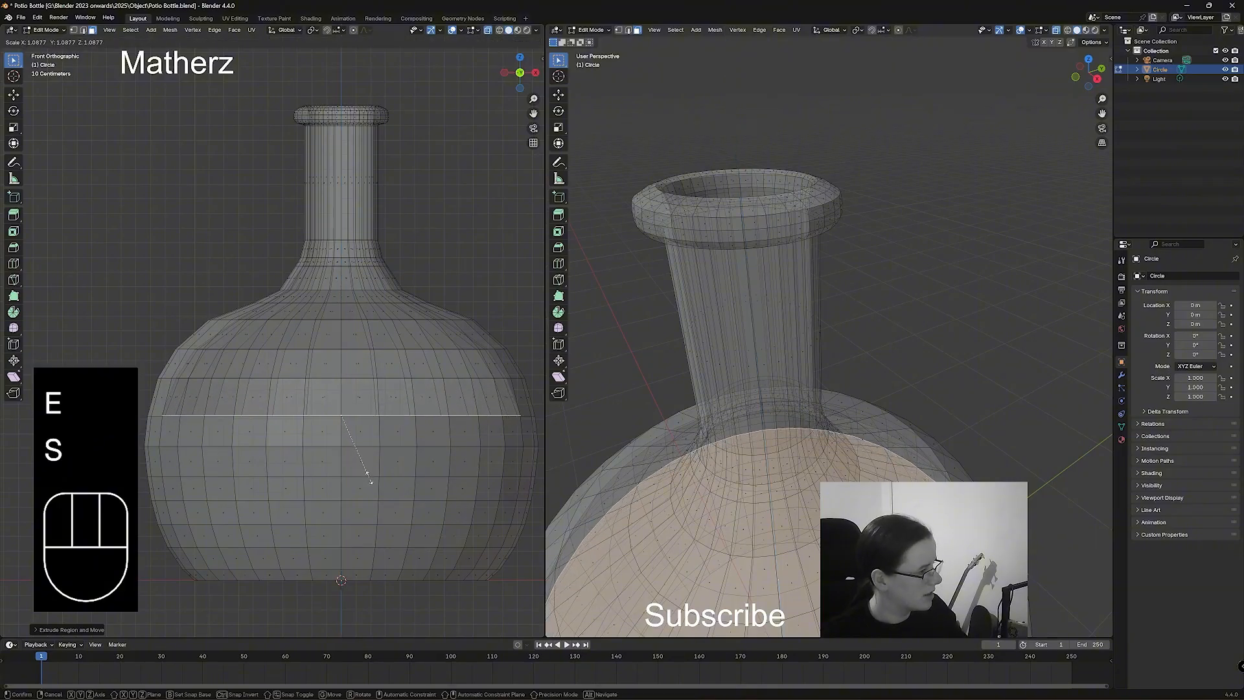
pyautogui.click(369, 478)
# Extrude the inner face straight down in three sections through the widest part of the body, without scaling.
pyautogui.press('e')
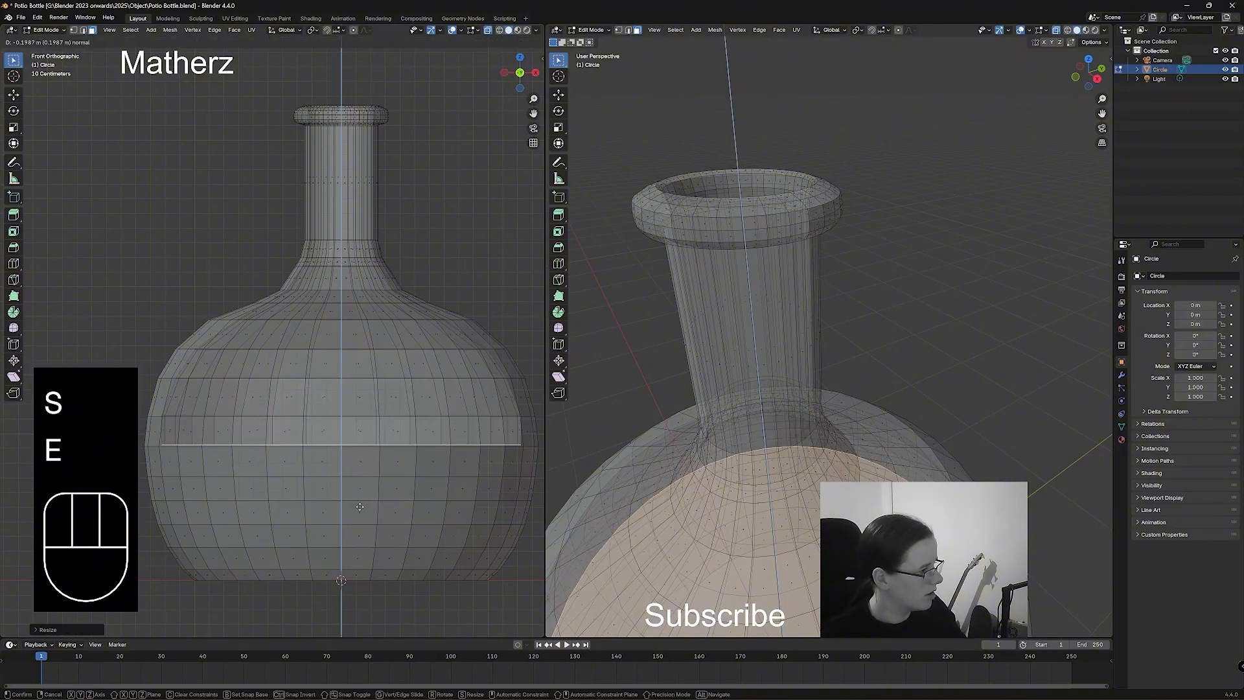
pyautogui.click(360, 508)
pyautogui.press('e')
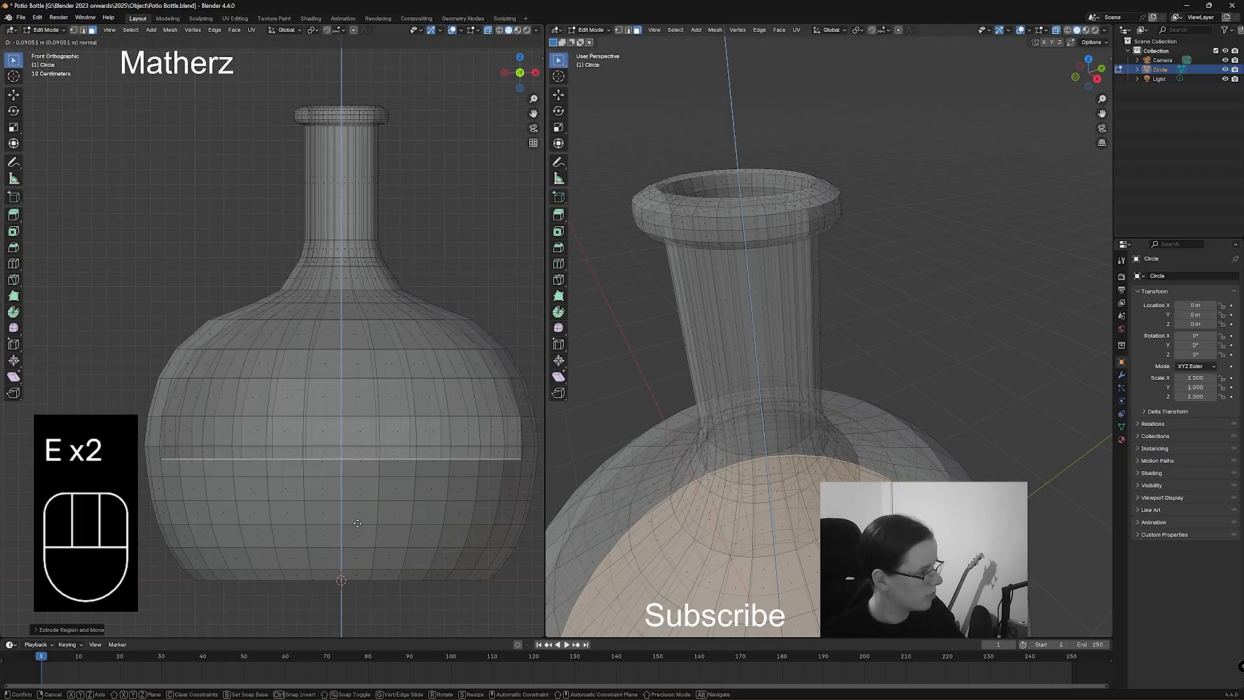
pyautogui.click(352, 539)
pyautogui.press('e')
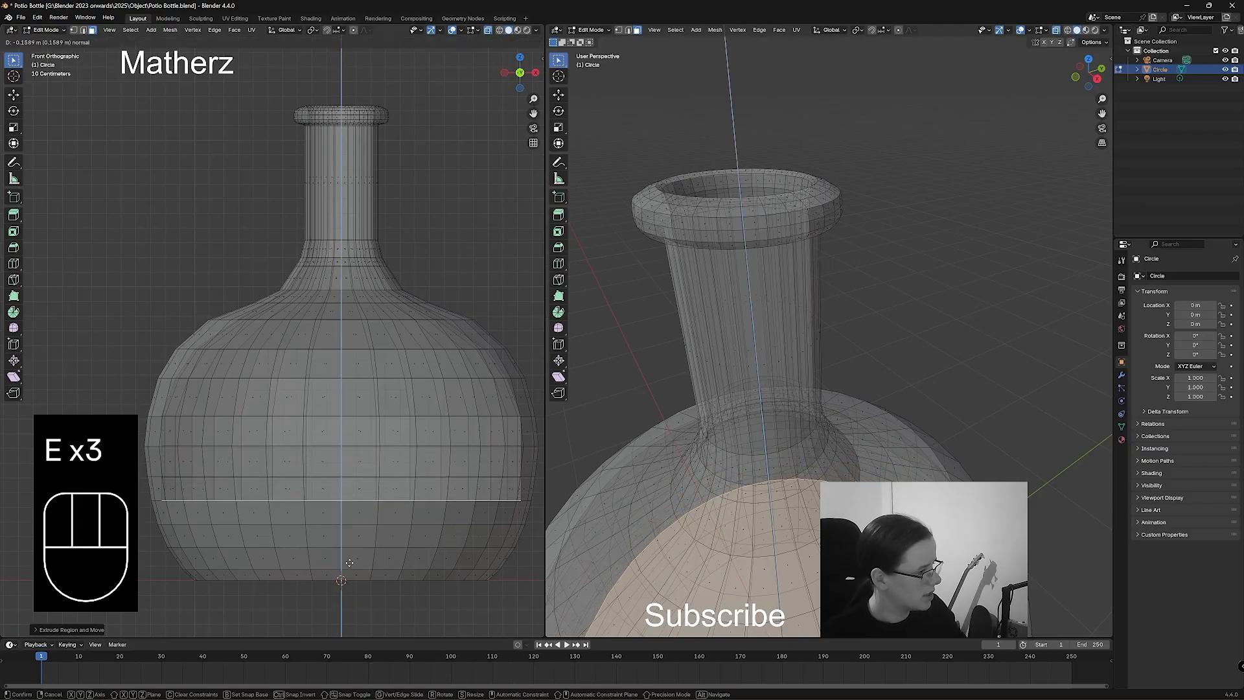
pyautogui.click(350, 562)
# Narrow the inner face slightly, extrude it about 0.15 m down and scale it inward to follow the body's lower curve.
pyautogui.press('s')
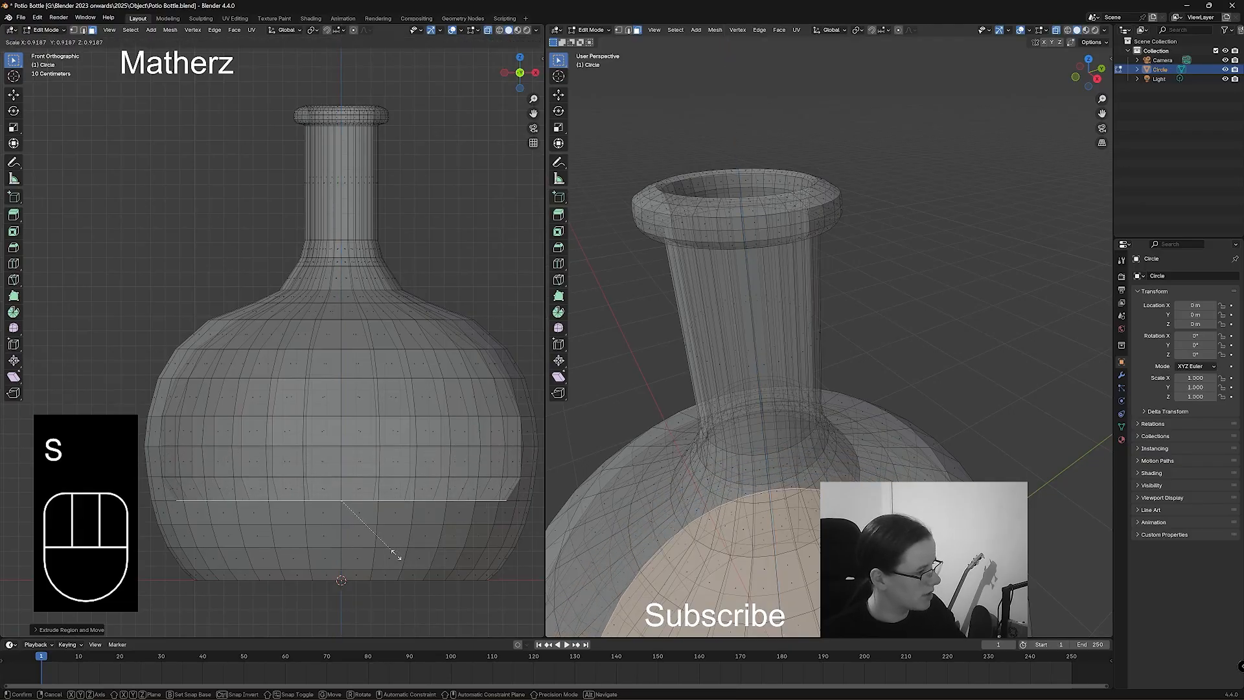
pyautogui.click(399, 555)
pyautogui.press('e')
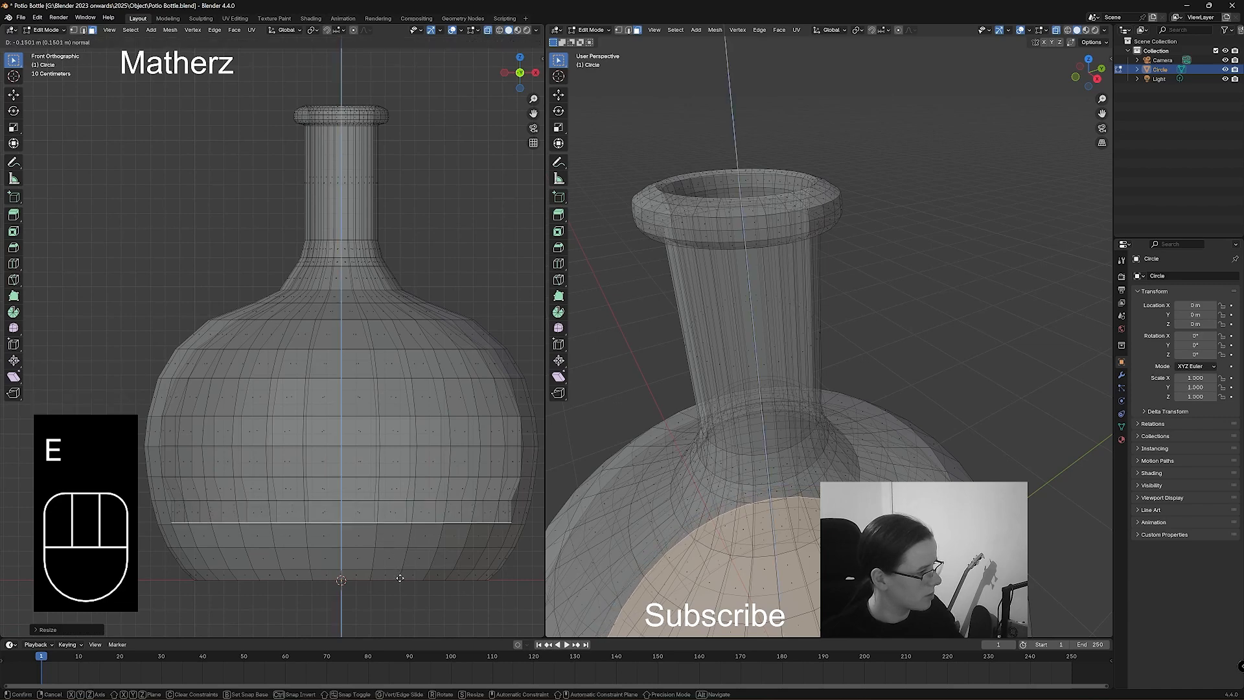
pyautogui.click(397, 574)
pyautogui.press('s')
pyautogui.click(392, 576)
pyautogui.press('e')
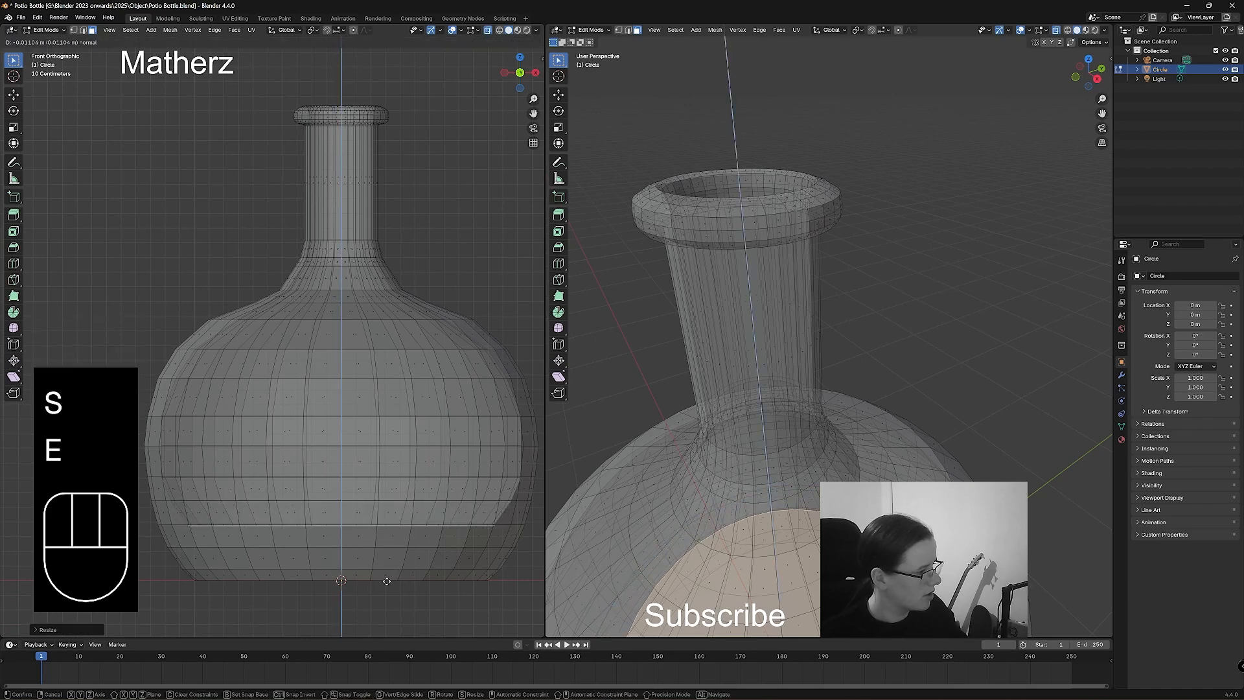
pyautogui.click(384, 597)
pyautogui.press('e')
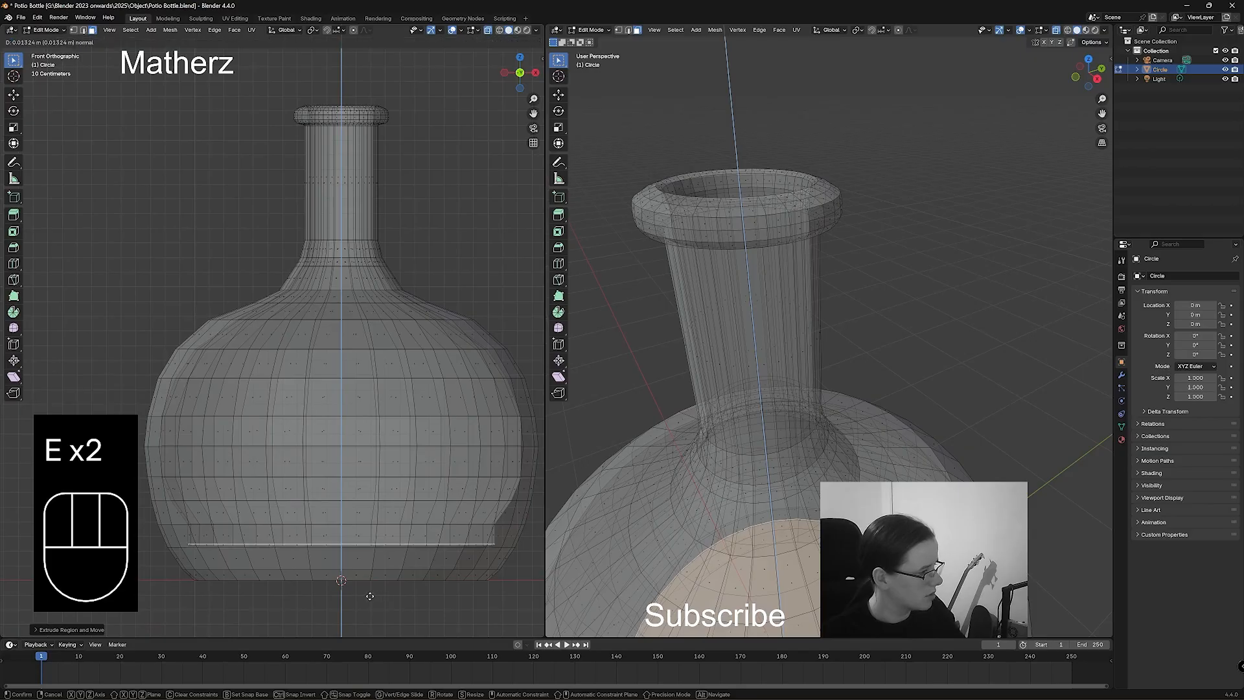
pyautogui.click(375, 596)
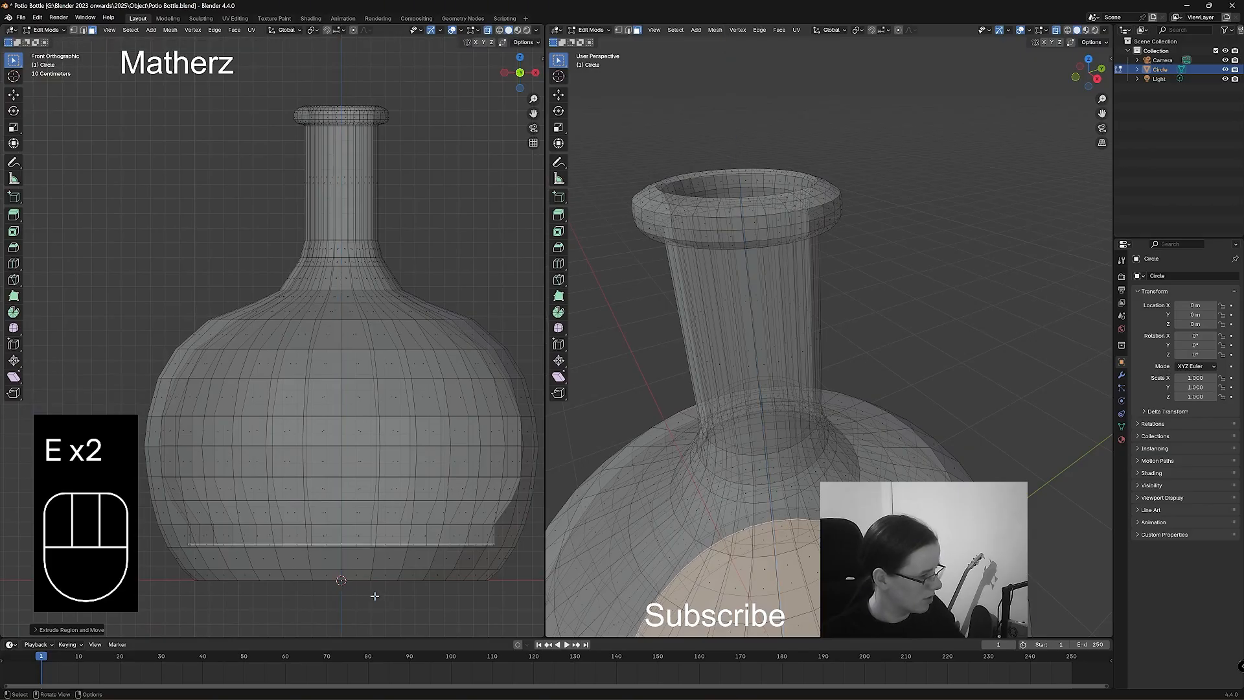
pyautogui.press('s')
pyautogui.click(412, 585)
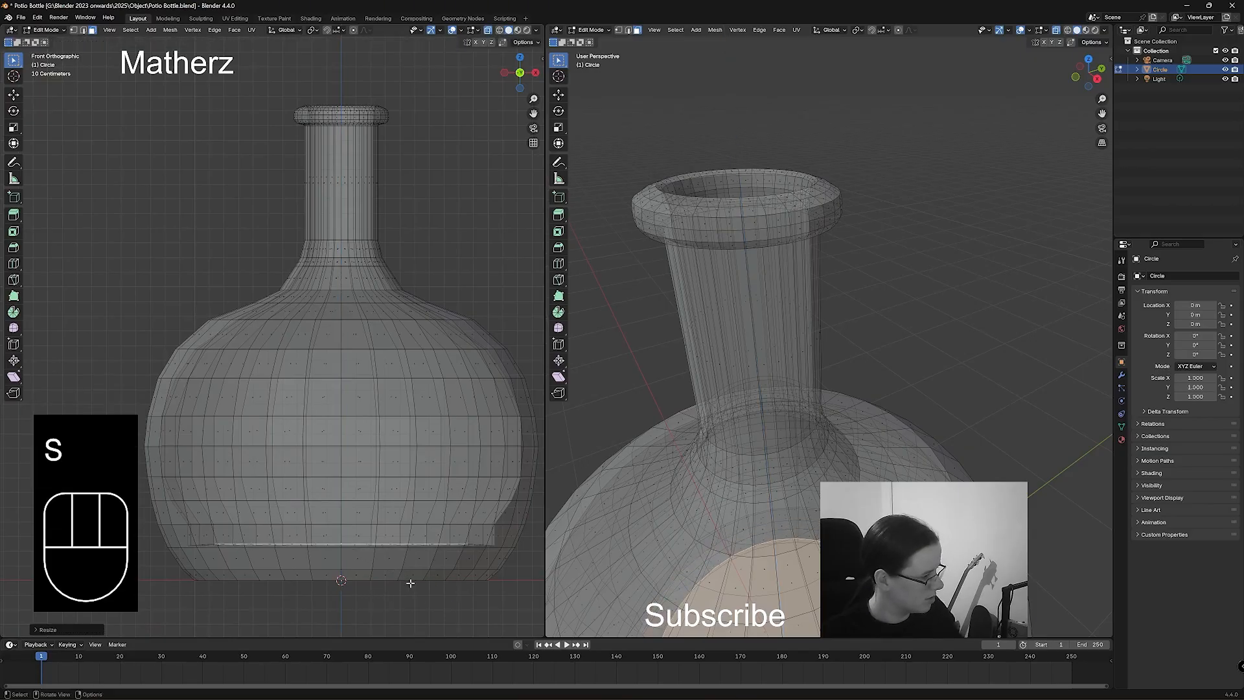
pyautogui.hotkey('ctrl', 'z')
pyautogui.hotkey('ctrl', 'z')
pyautogui.hotkey('ctrl', 'z')
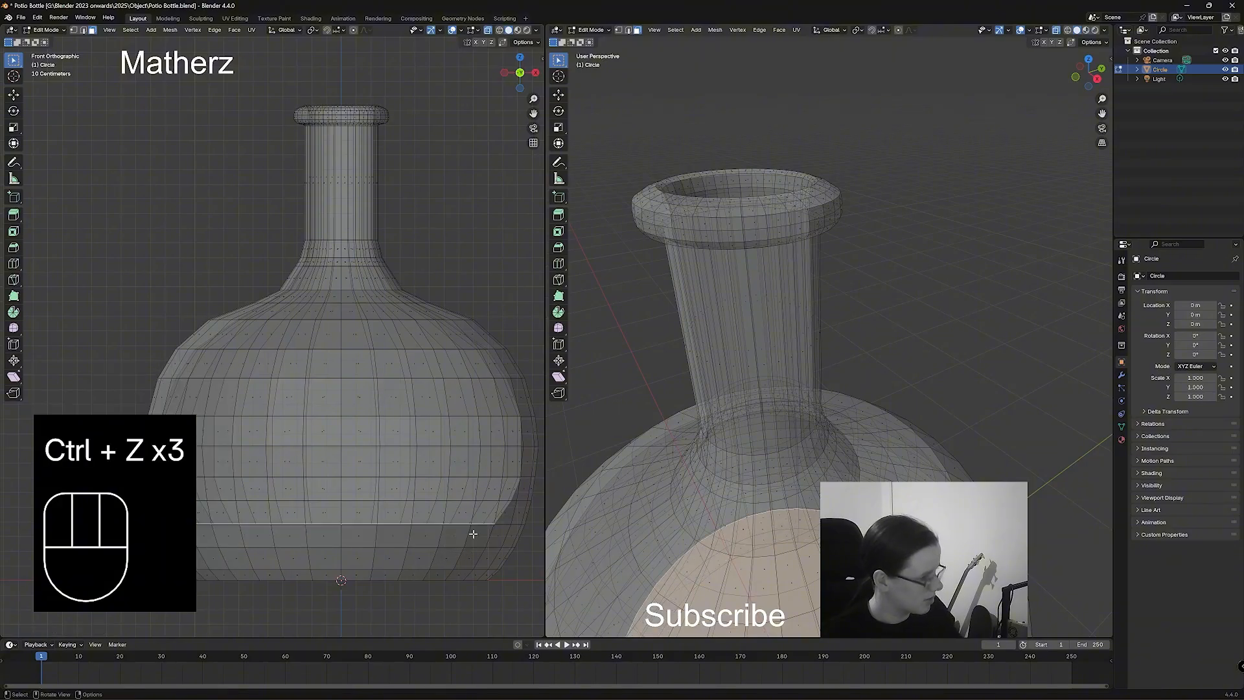
# Extrude the inner face down twice, strongly narrowing it each time, to form a rounded inner floor just above the bottle's base.
pyautogui.press('e')
pyautogui.click(461, 574)
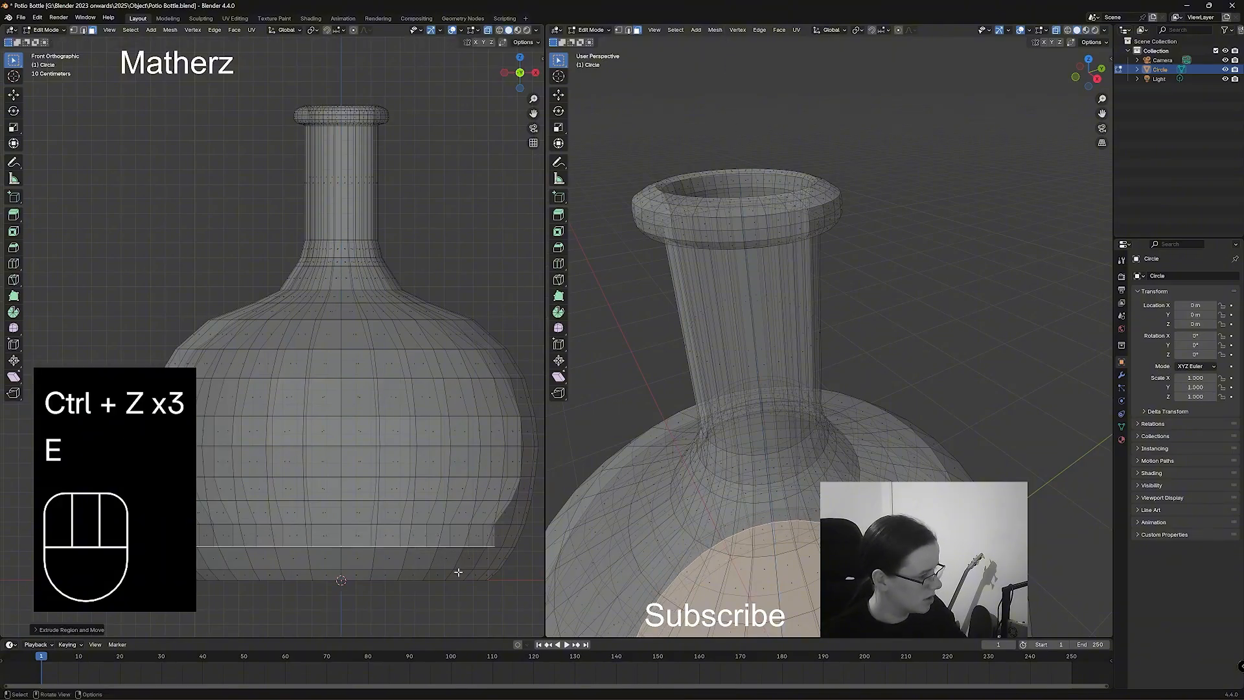
pyautogui.press('s')
pyautogui.click(429, 574)
pyautogui.press('e')
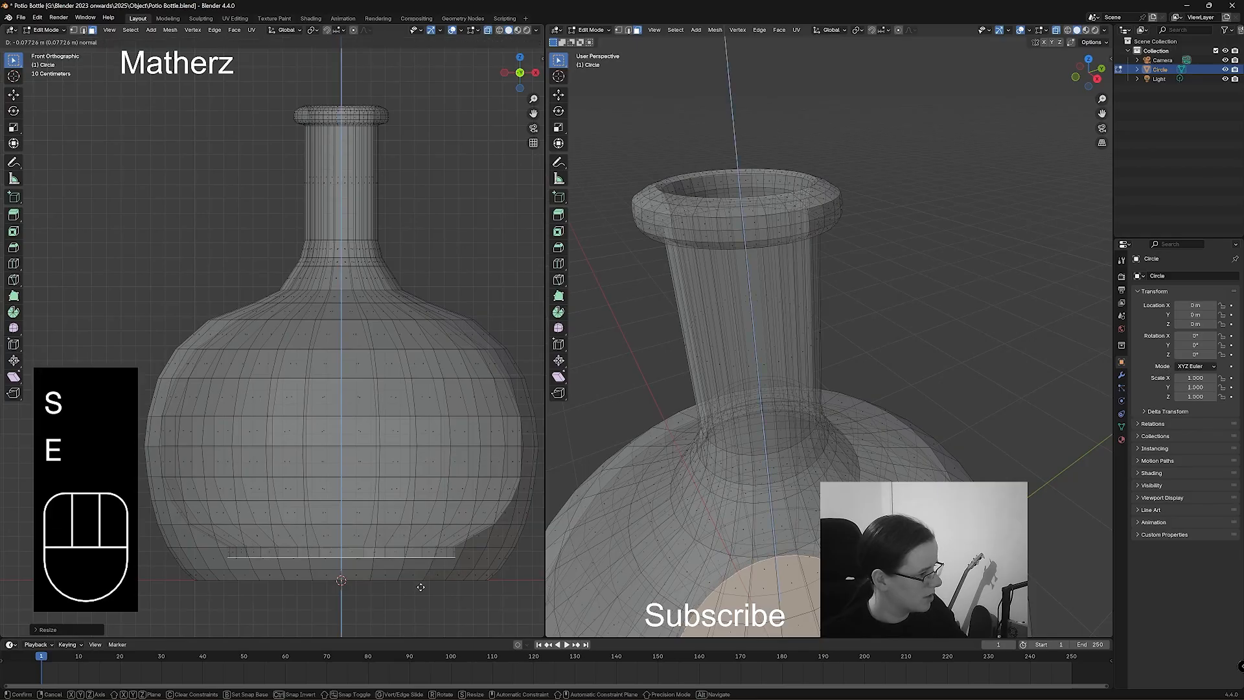
pyautogui.click(418, 584)
pyautogui.press('s')
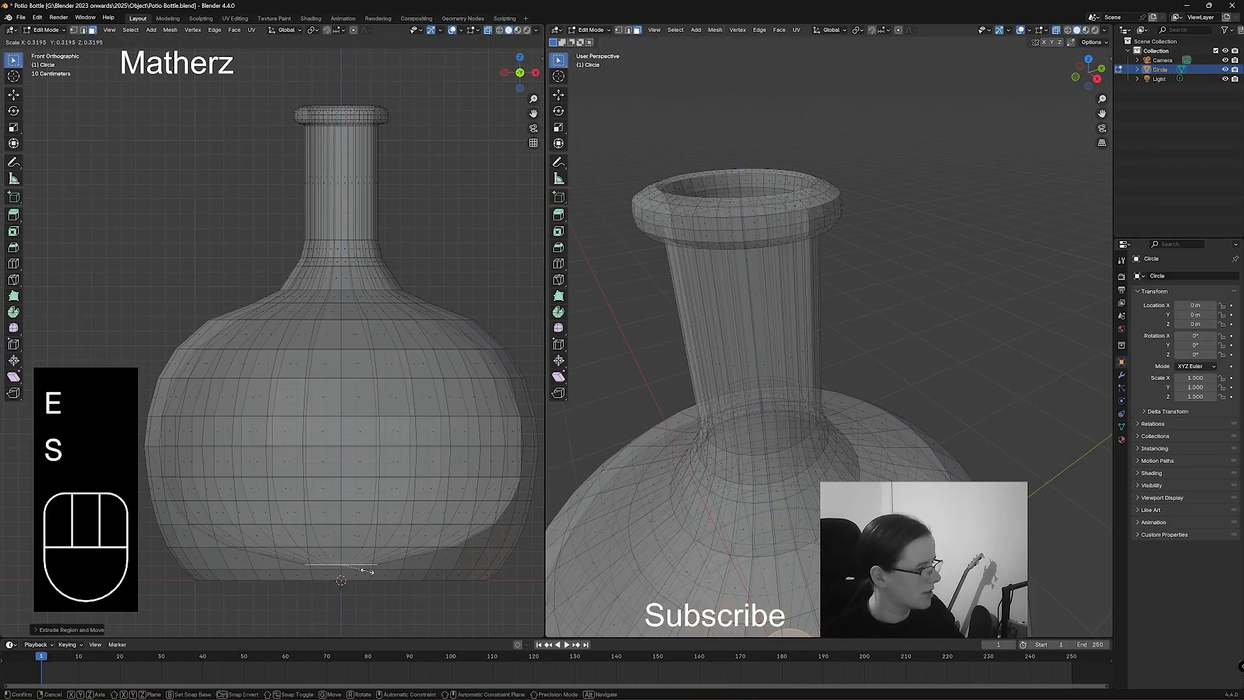
pyautogui.click(355, 567)
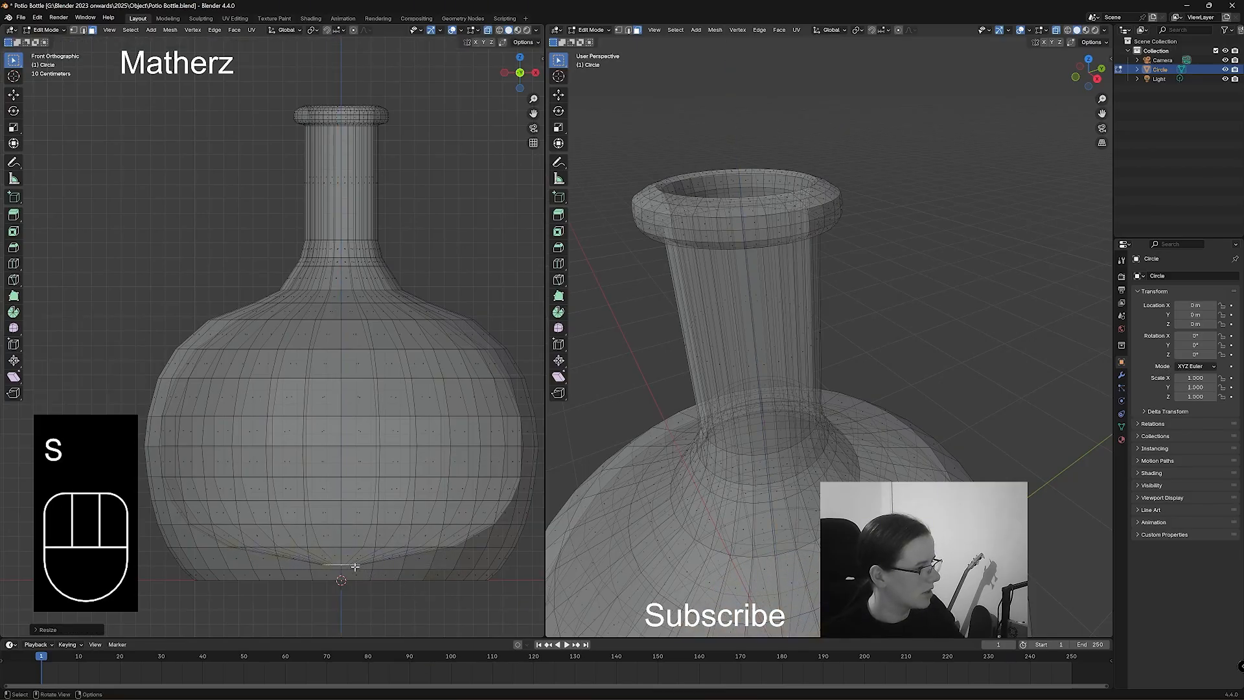
# Return to Object Mode and turn off X-ray in the perspective view to show the whole bottle as solid.
pyautogui.click(47, 30)
pyautogui.click(58, 40)
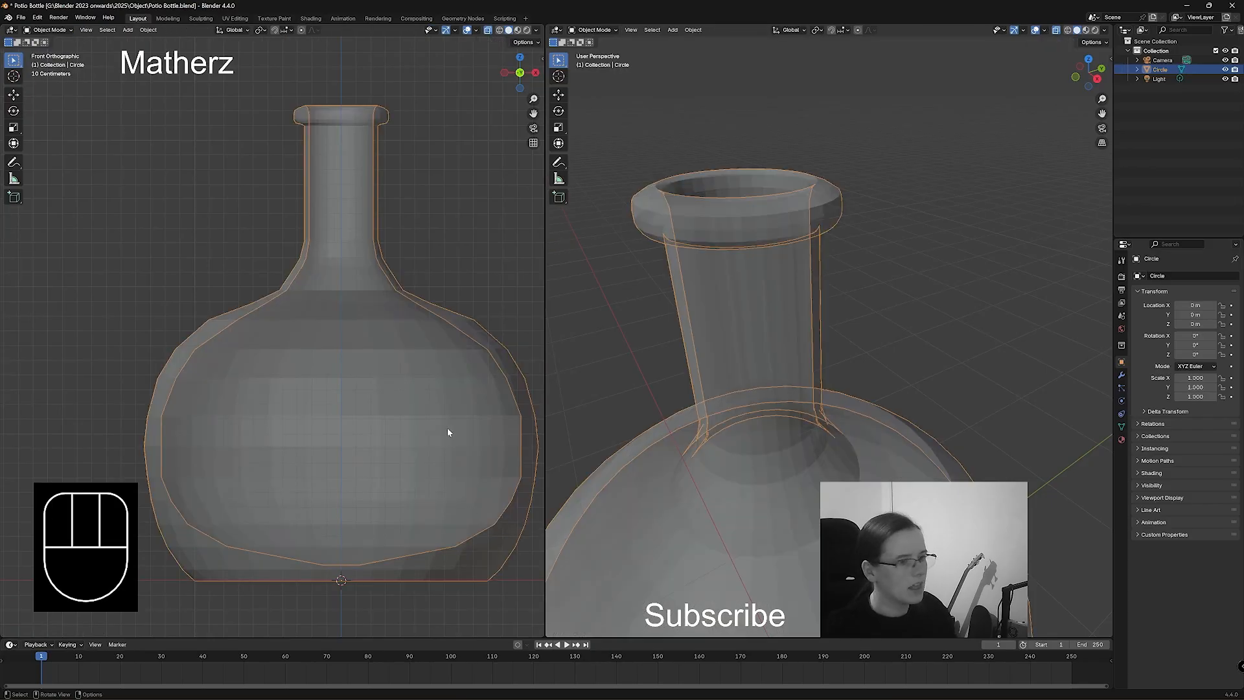
pyautogui.scroll(-5, 744, 374)
pyautogui.moveTo(767, 438); pyautogui.dragTo(824, 404, button='middle')
pyautogui.click(1056, 30)
# Apply Shade Smooth to the bottle.
pyautogui.rightClick(824, 404)
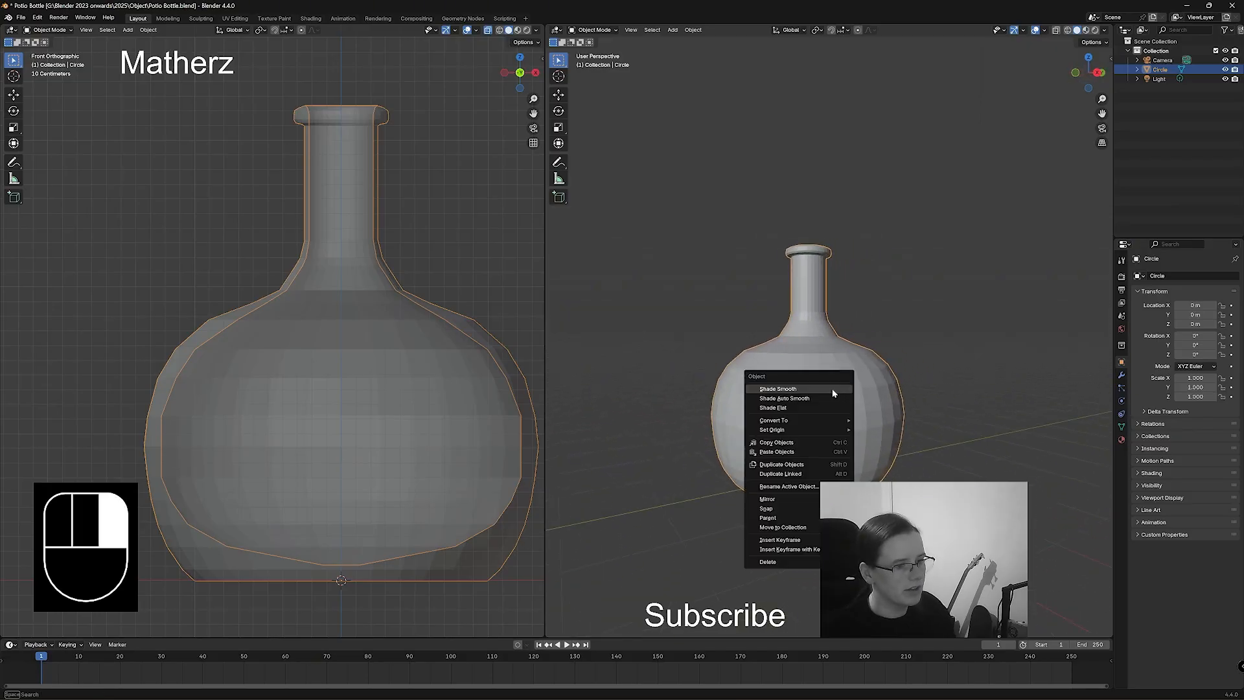
pyautogui.click(834, 389)
pyautogui.moveTo(927, 370); pyautogui.dragTo(892, 372, button='middle')
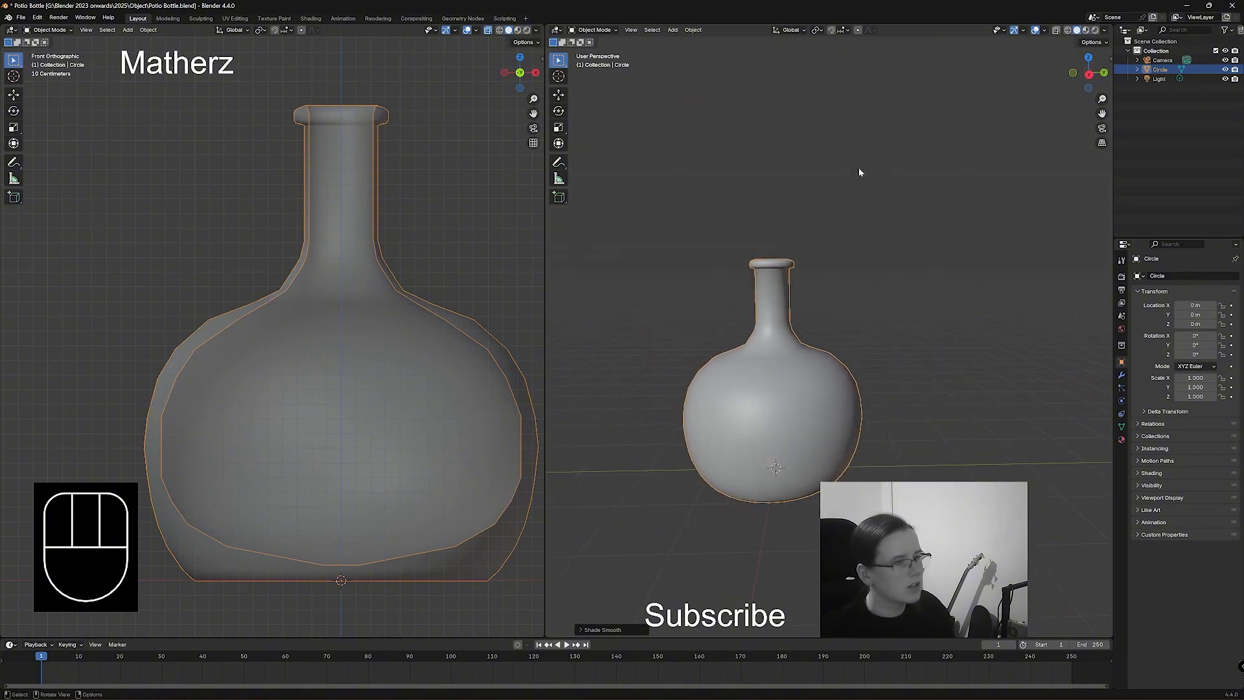
# Set the scene's render engine to Cycles.
pyautogui.click(1122, 278)
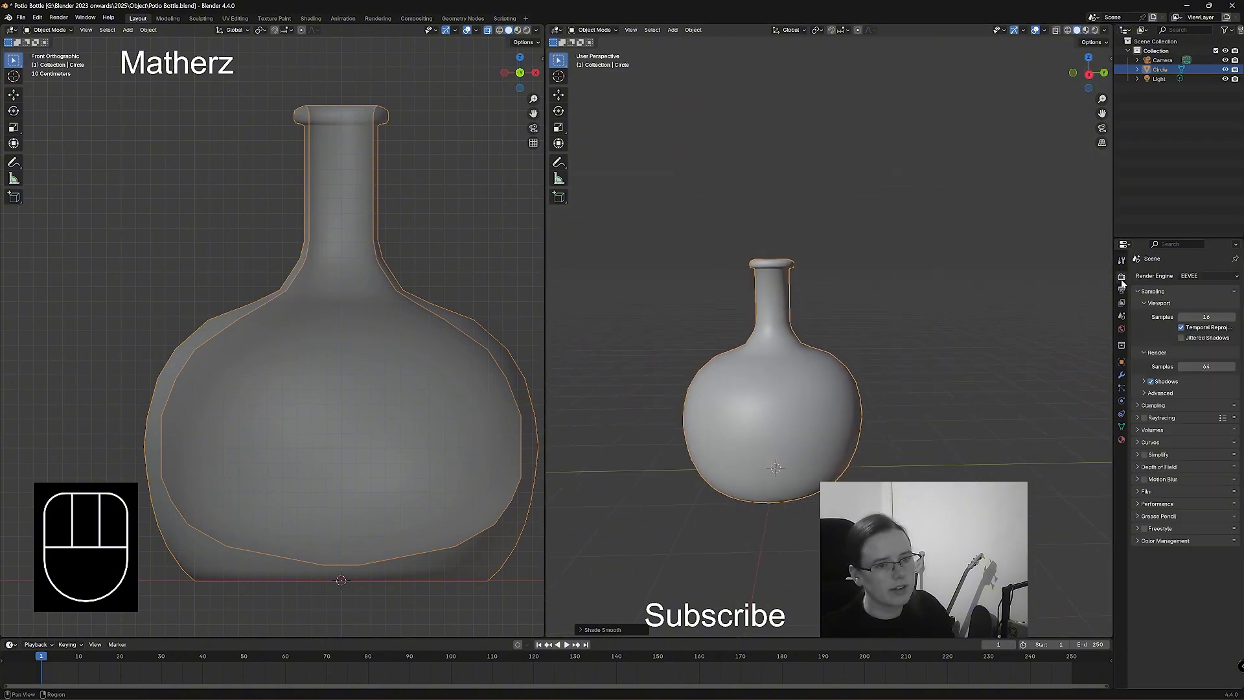
pyautogui.click(1209, 276)
pyautogui.click(1212, 309)
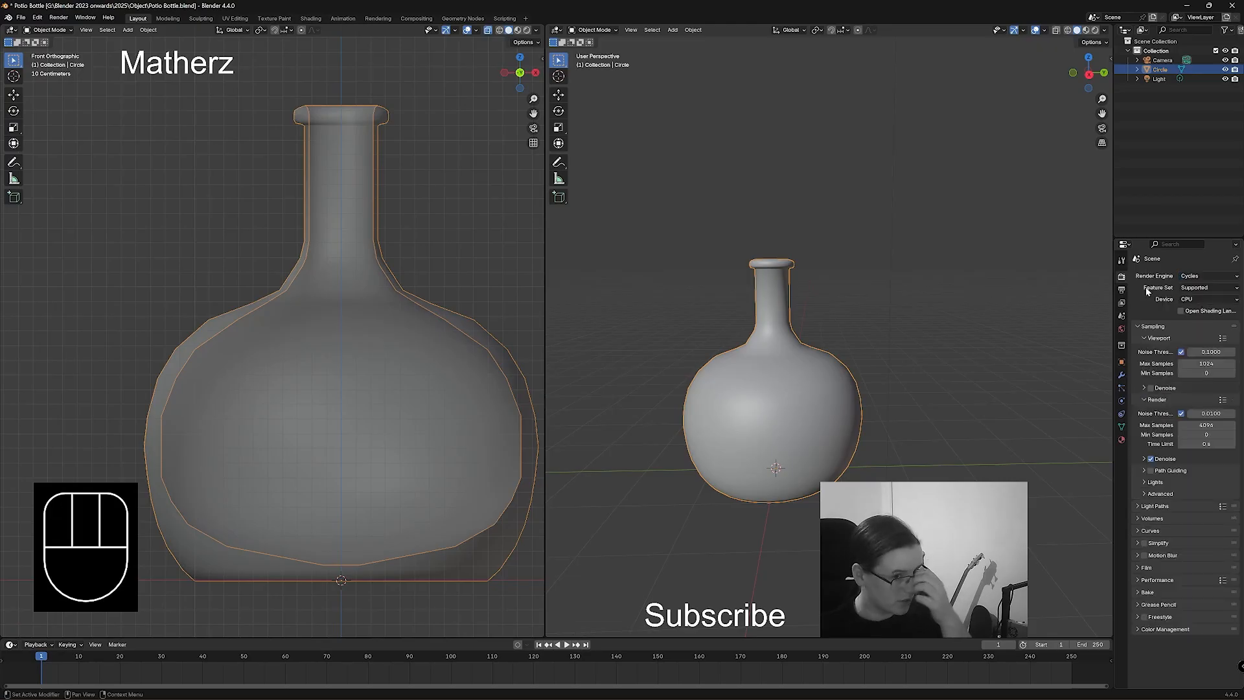
# Create a new material for the bottle and set its surface shader to Glass BSDF.
pyautogui.click(1122, 427)
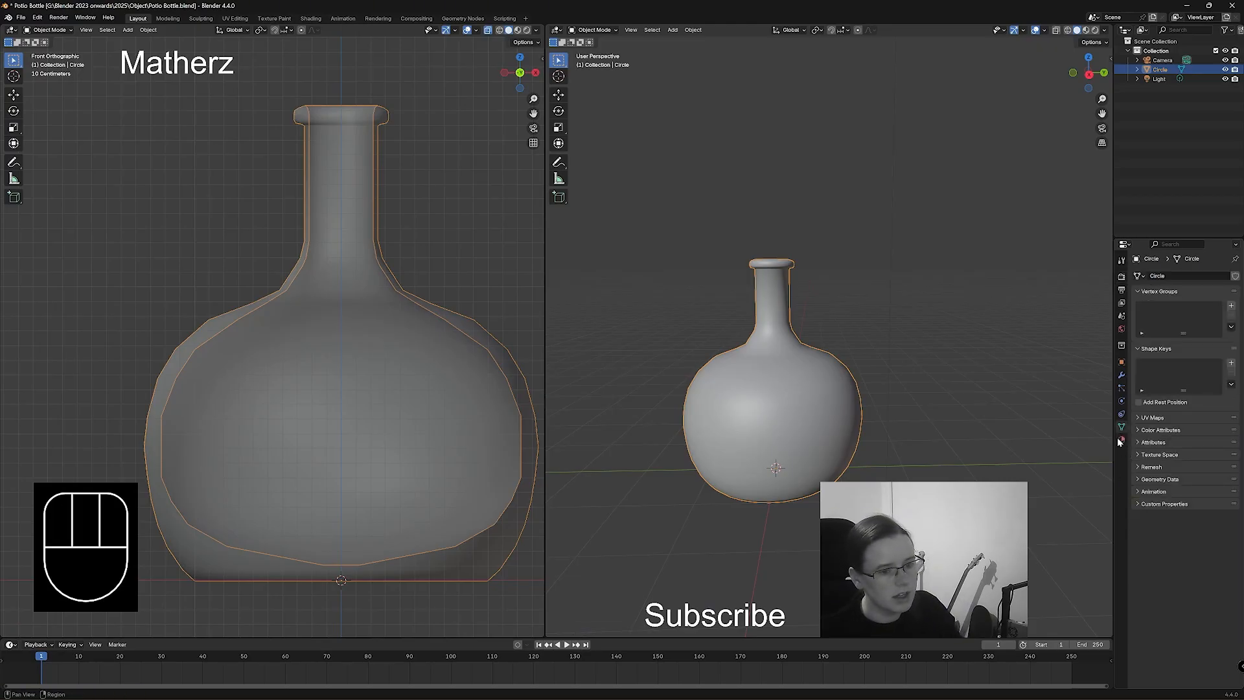
pyautogui.click(1121, 440)
pyautogui.click(1185, 316)
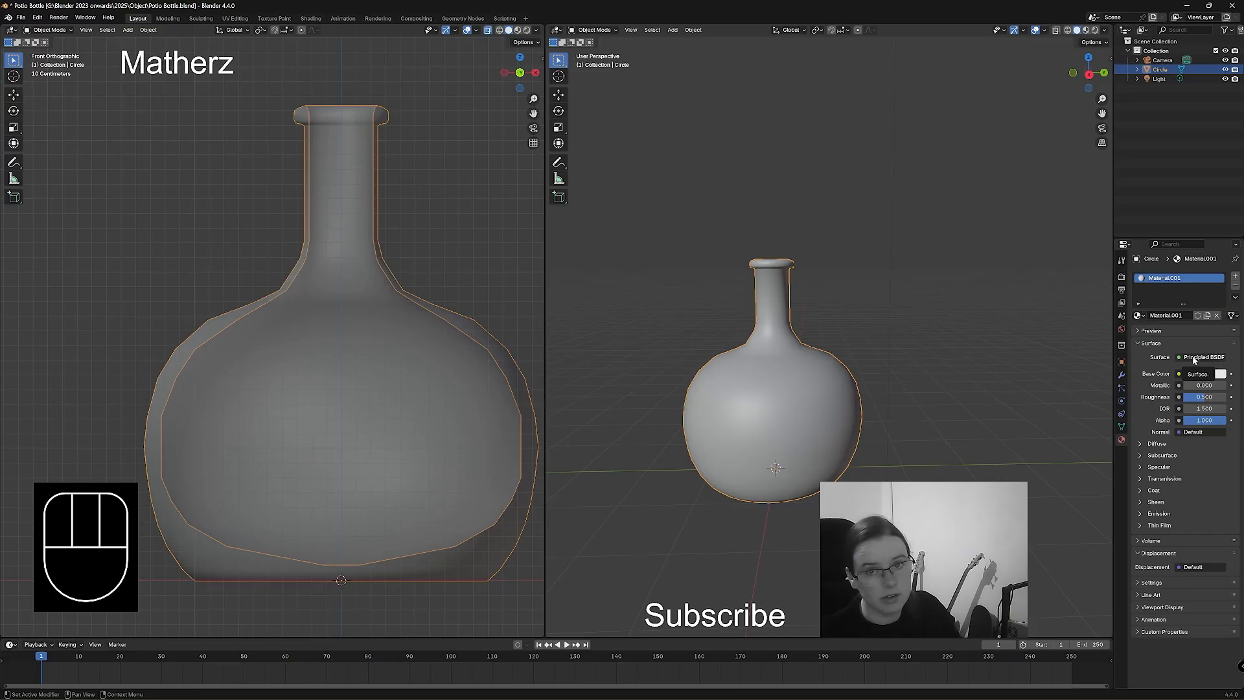
pyautogui.click(1194, 358)
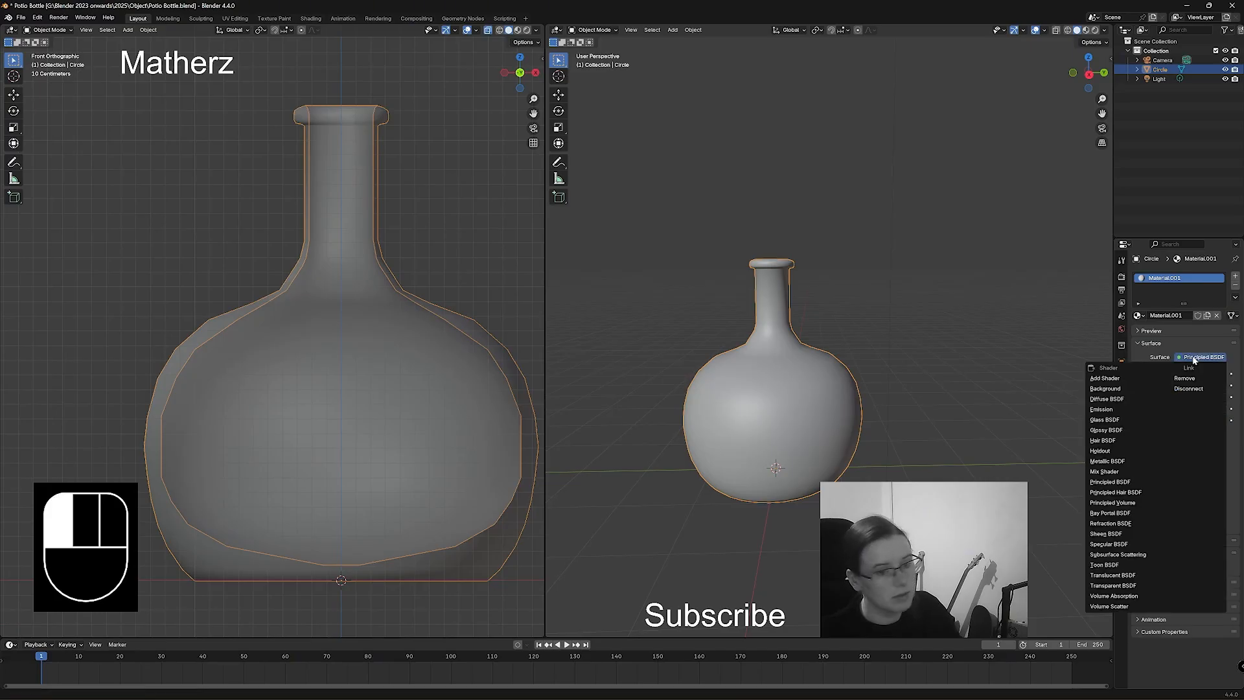
pyautogui.click(1109, 421)
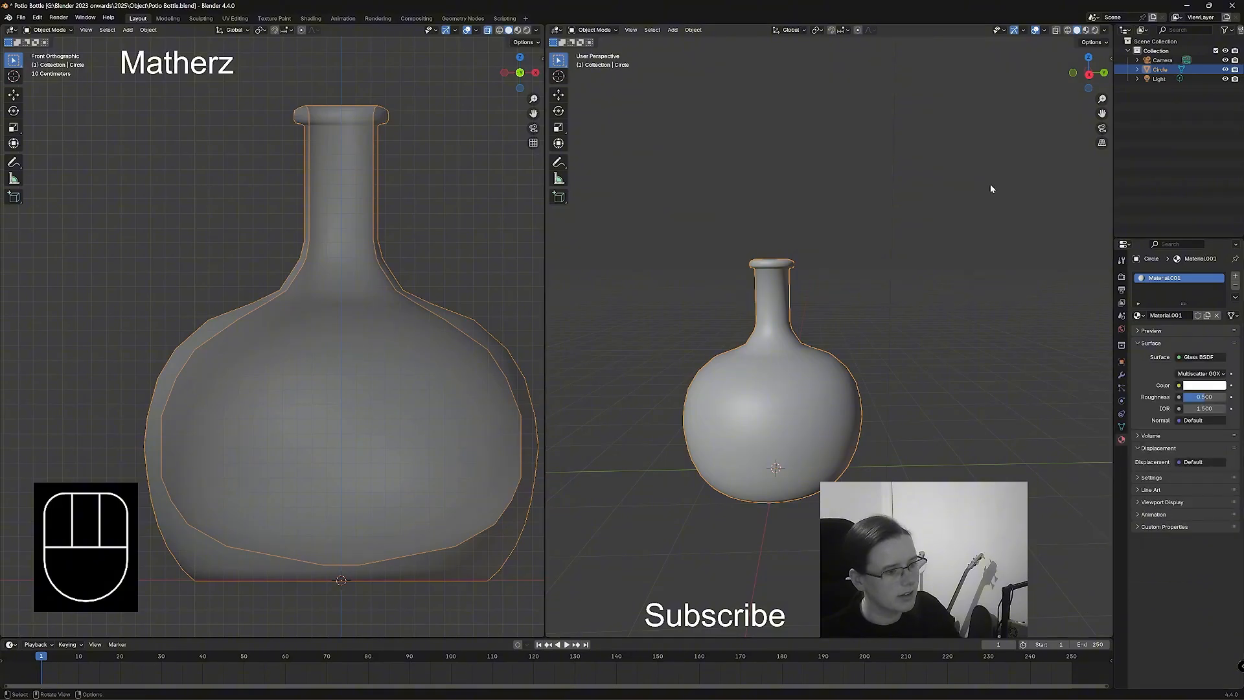
# Add a plane under the bottle and scale it up into a large floor.
pyautogui.click(673, 31)
pyautogui.moveTo(687, 50)
pyautogui.click(771, 41)
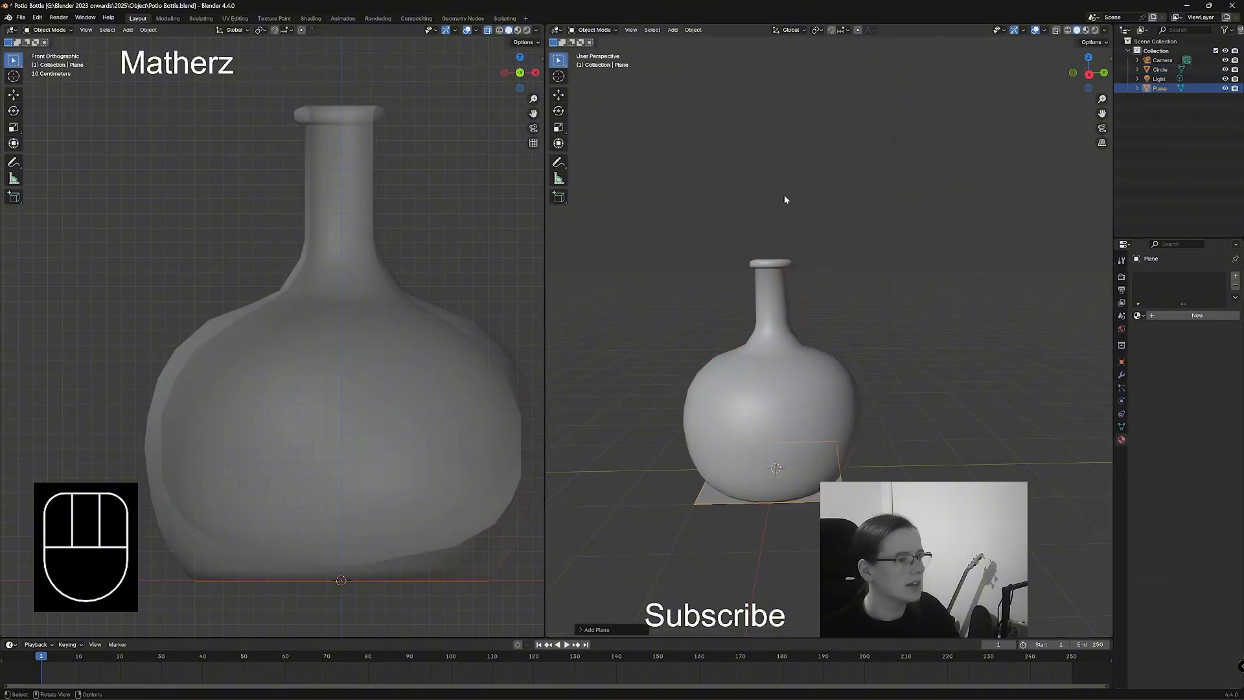
pyautogui.press('s')
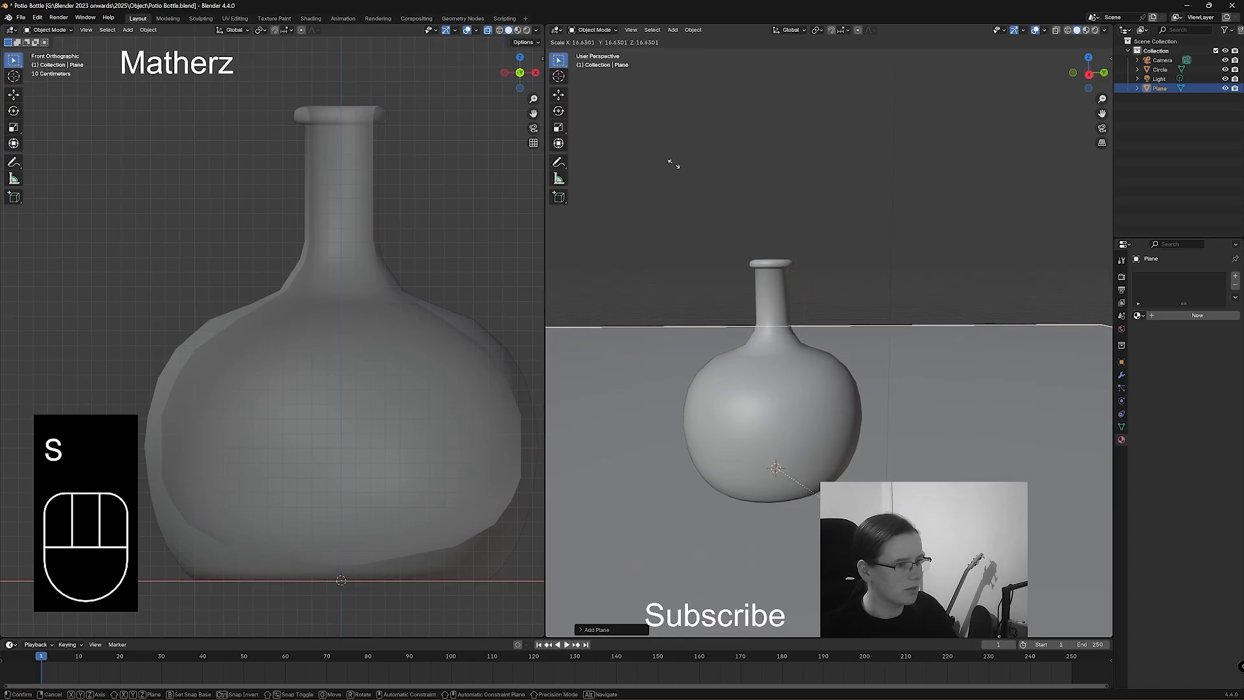
pyautogui.click(672, 322)
# Set the bottle's glass roughness to 0 and show the perspective view in rendered shading.
pyautogui.moveTo(716, 336); pyautogui.dragTo(778, 347, button='middle')
pyautogui.click(860, 435)
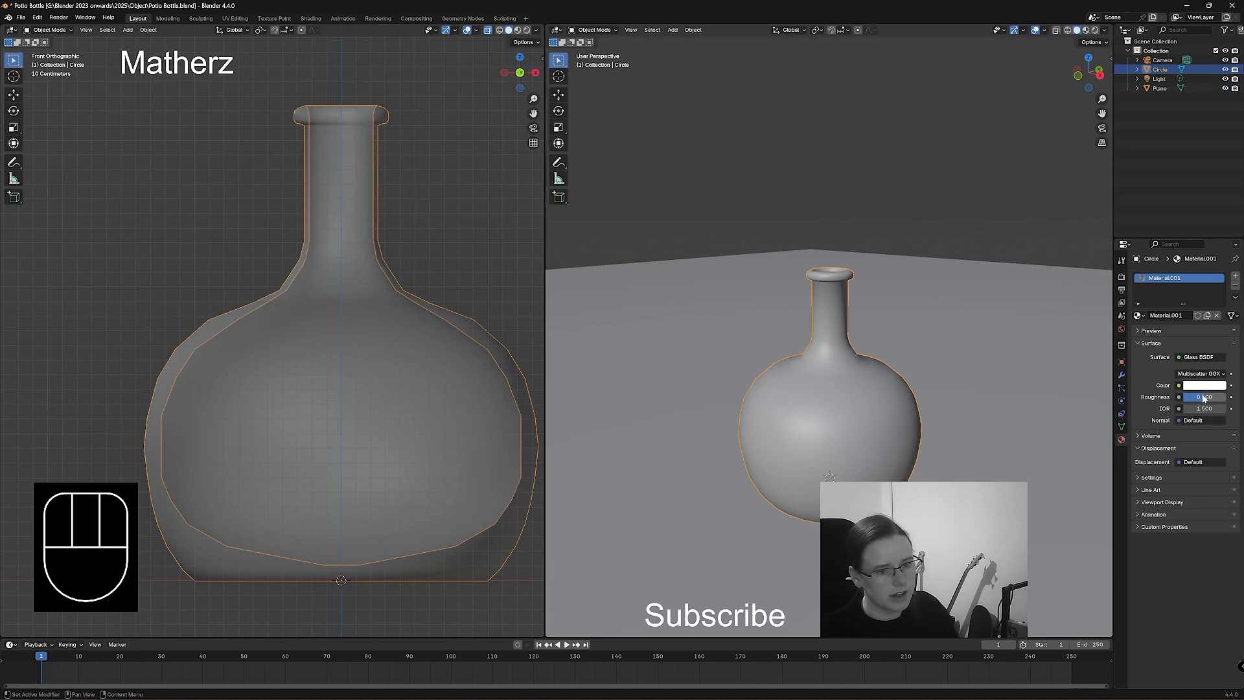
pyautogui.moveTo(1204, 397); pyautogui.dragTo(1183, 398)
pyautogui.click(1095, 30)
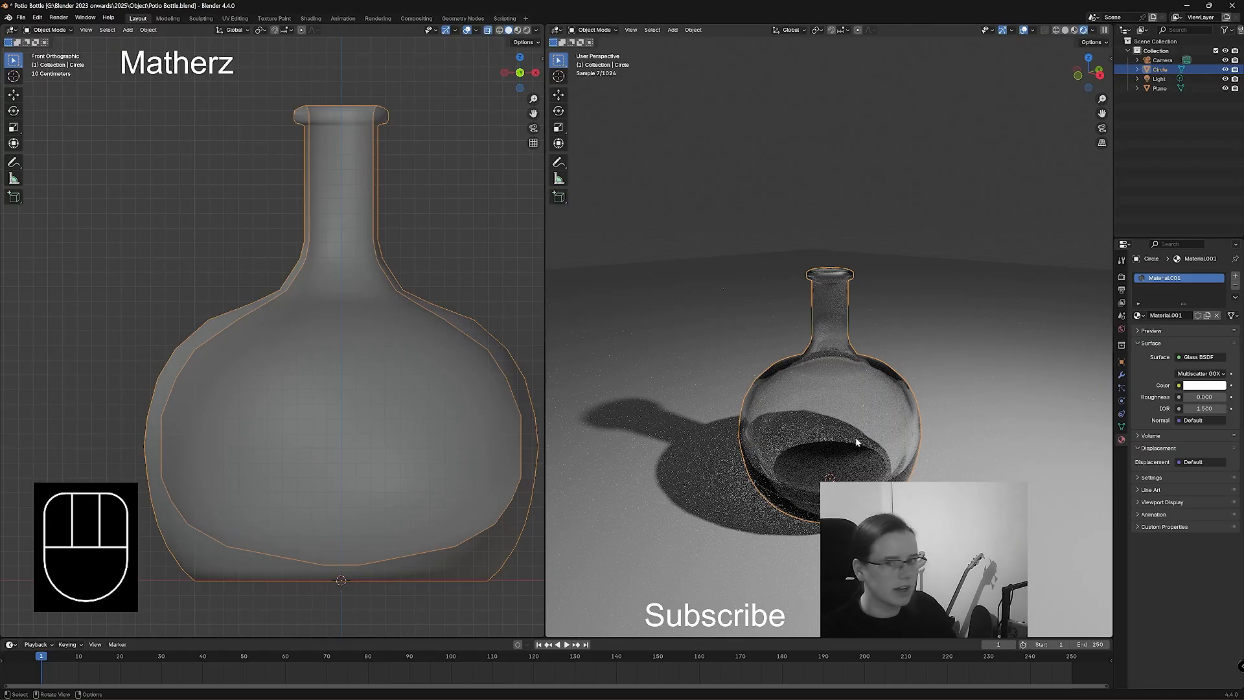
pyautogui.moveTo(838, 457)
pyautogui.mouseDown(button='middle')
pyautogui.moveTo(814, 433)
pyautogui.moveTo(835, 453)
pyautogui.mouseUp(button='middle')
pyautogui.keyDown('shift'); pyautogui.moveTo(906, 432); pyautogui.dragTo(891, 425, button='middle'); pyautogui.keyUp('shift')
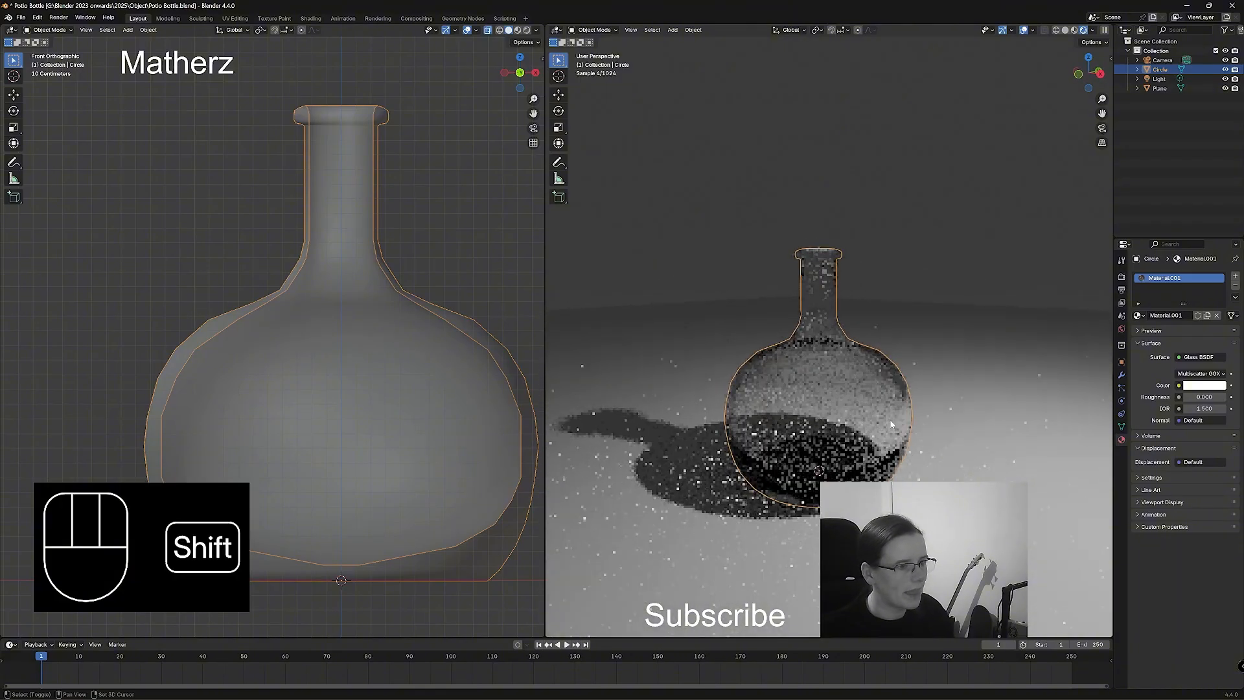
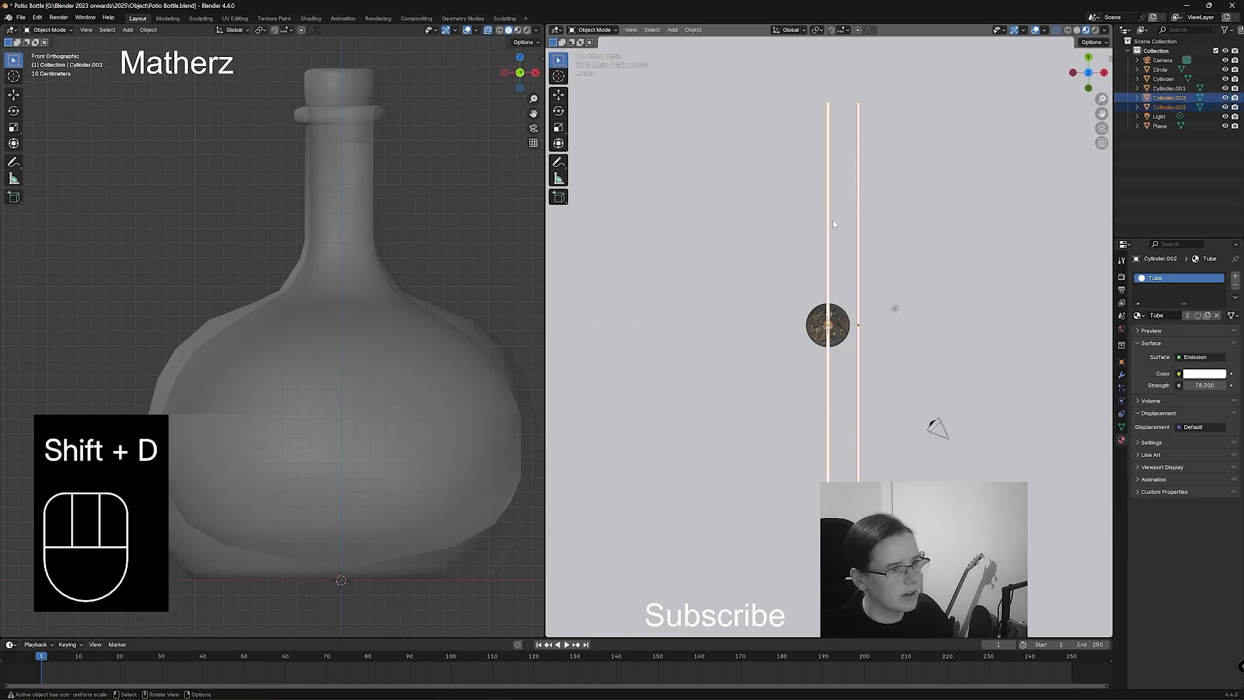
# Duplicate the two tube lights along X, and copy all four to the opposite side of the bottle to form a row of eight.
pyautogui.hotkey('shift', 'd')
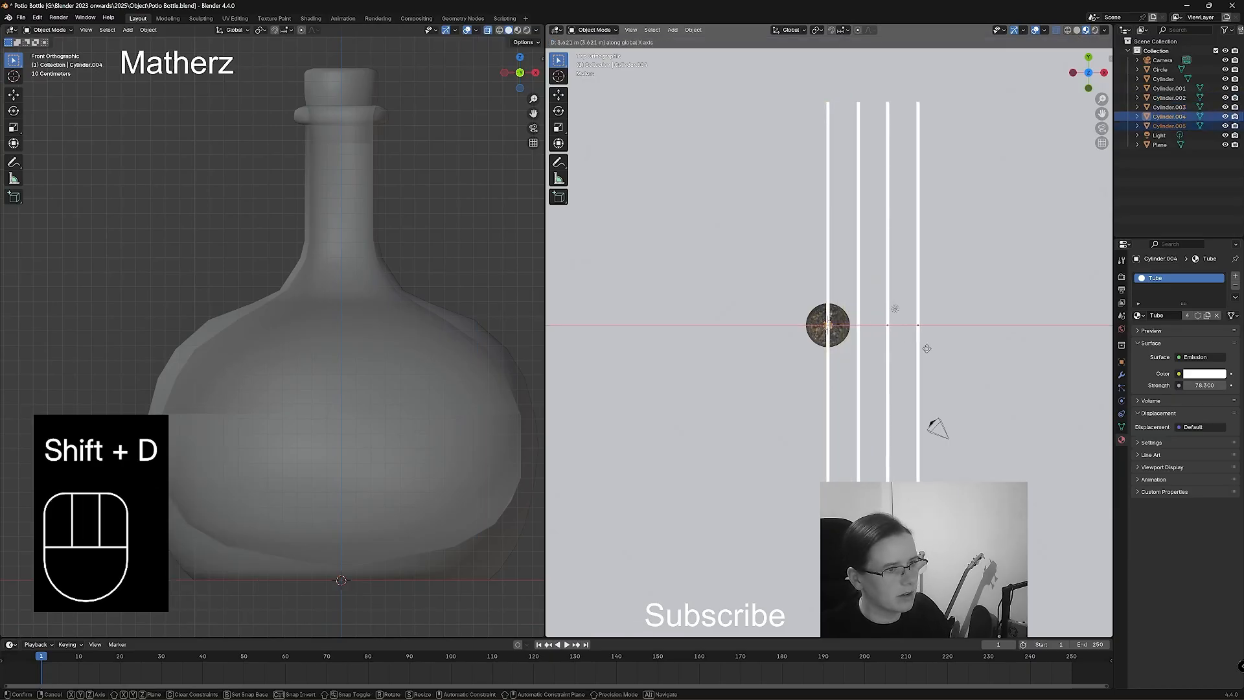
pyautogui.click(927, 350)
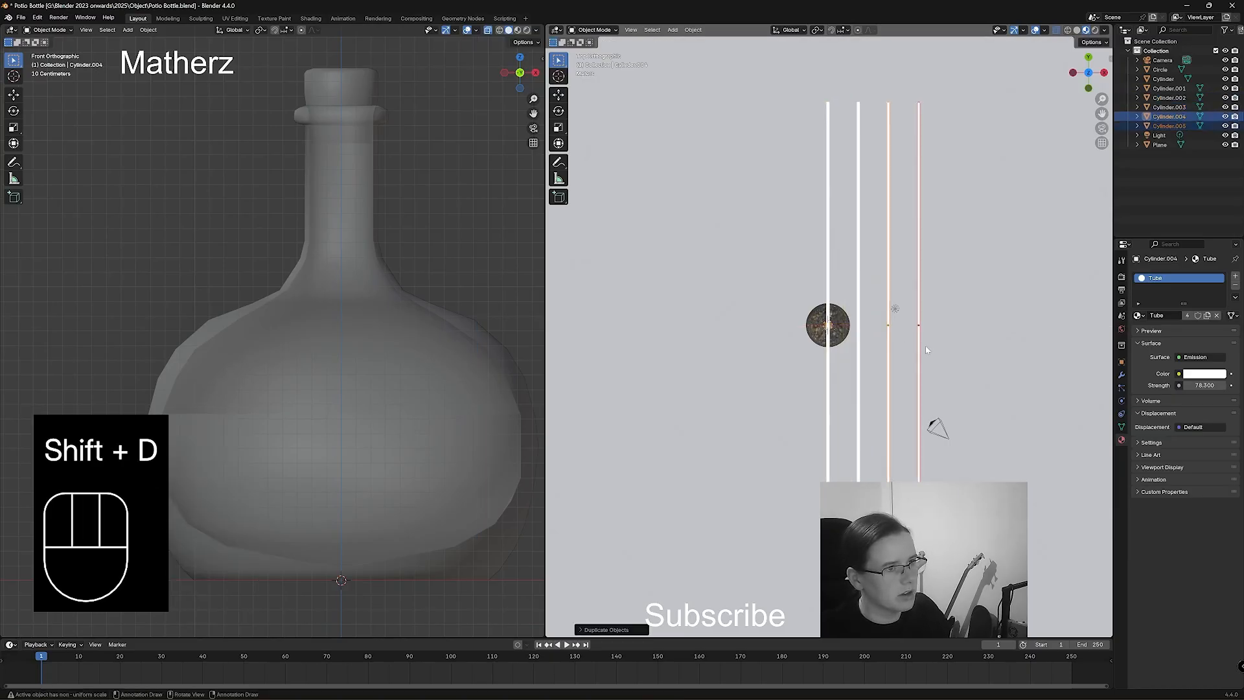
pyautogui.keyDown('shift'); pyautogui.click(859, 286); pyautogui.keyUp('shift')
pyautogui.keyDown('shift'); pyautogui.click(828, 279); pyautogui.keyUp('shift')
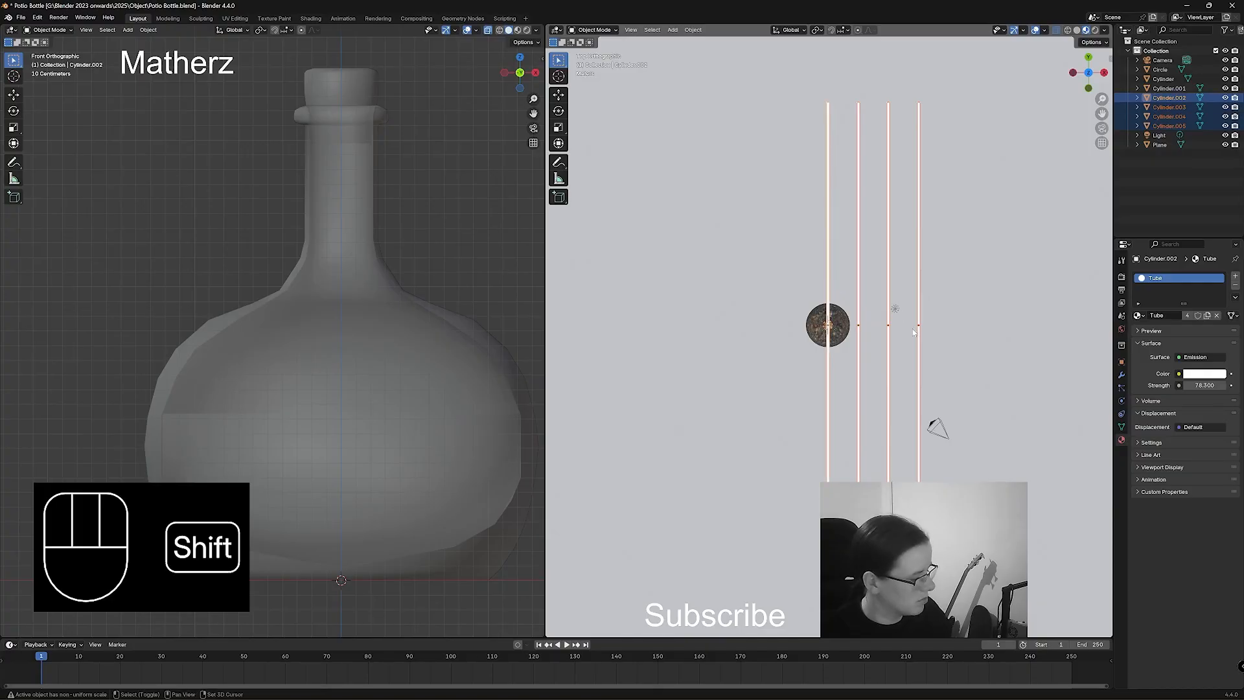
pyautogui.hotkey('shift', 'd')
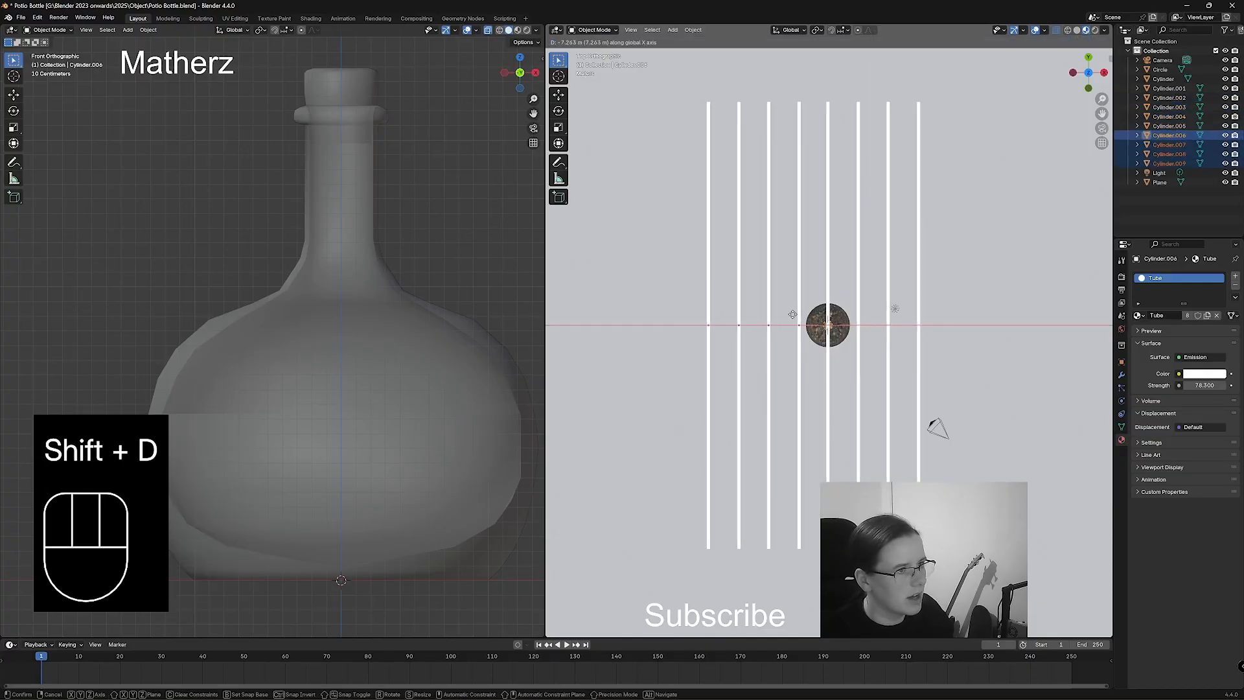
pyautogui.click(793, 315)
pyautogui.moveTo(794, 315); pyautogui.dragTo(870, 188, button='middle')
pyautogui.scroll(5, 862, 385)
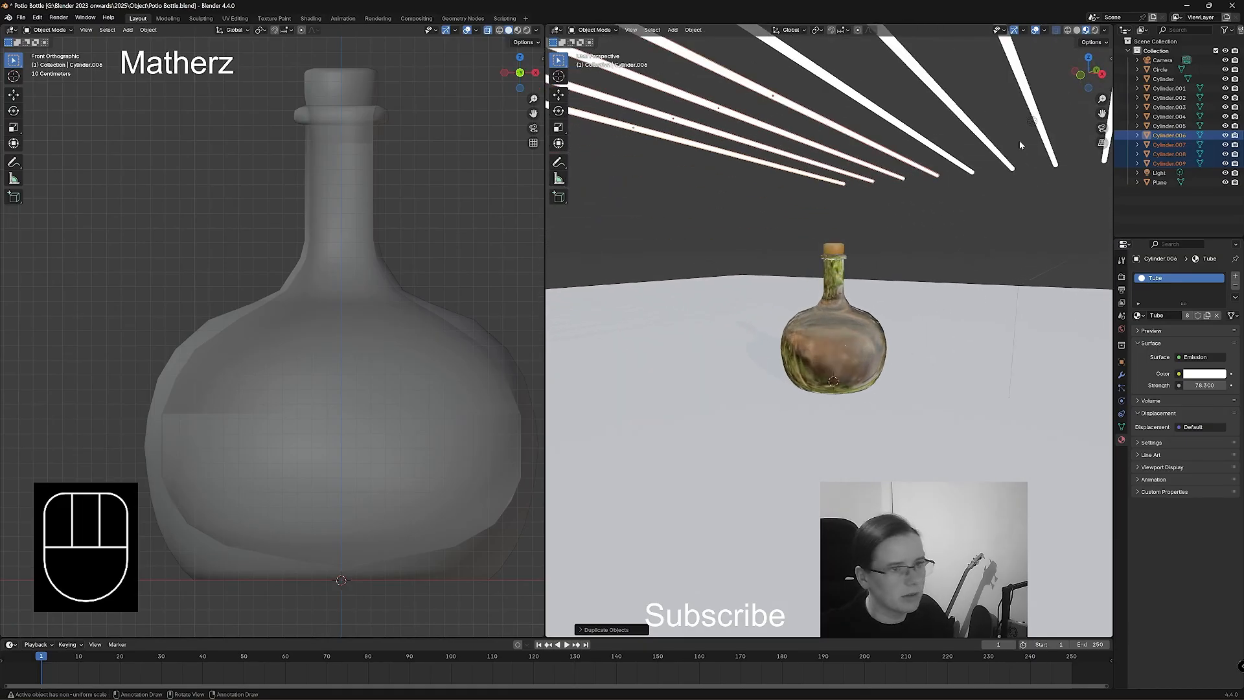
# Set the point light's power to 0 W.
pyautogui.click(1031, 122)
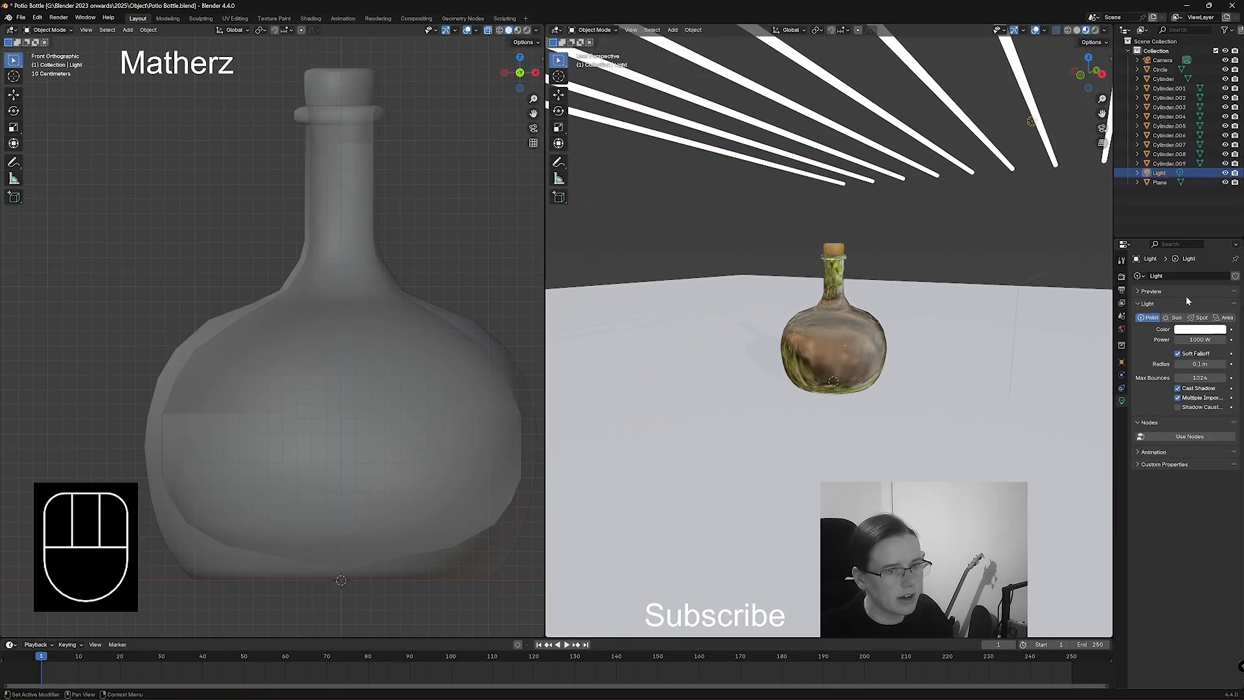
pyautogui.moveTo(1215, 339); pyautogui.dragTo(1205, 340)
pyautogui.click(1205, 339)
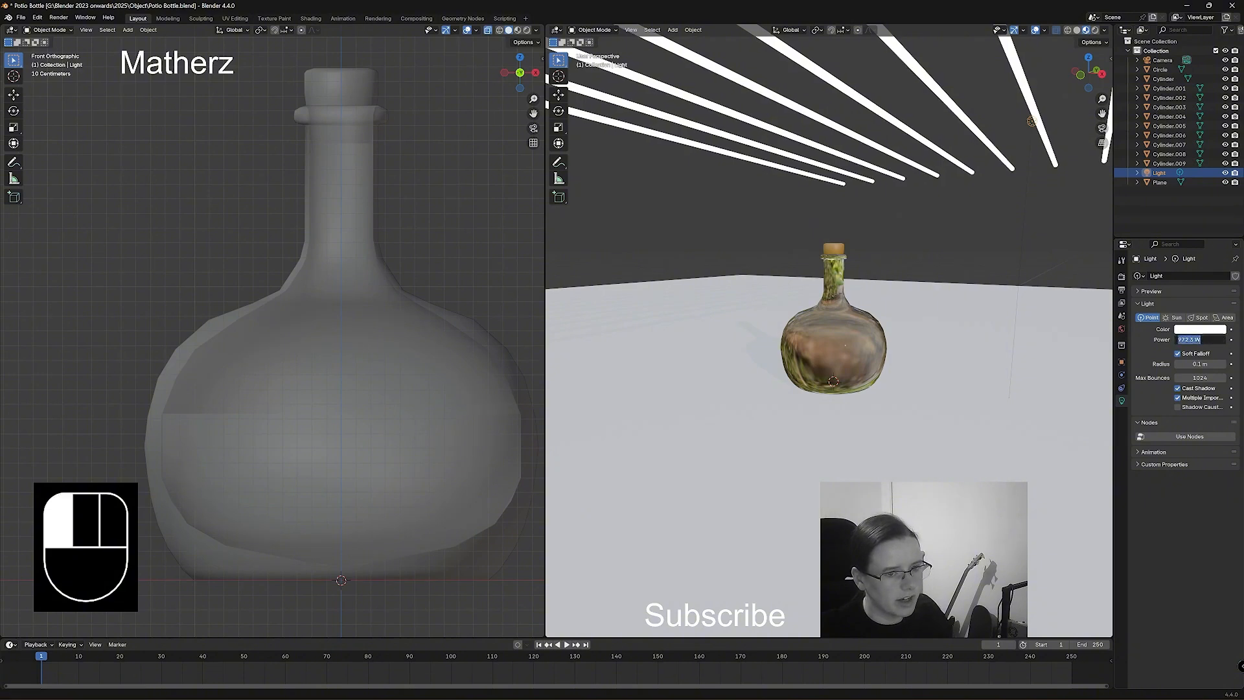
pyautogui.write('0')
pyautogui.press('Return')
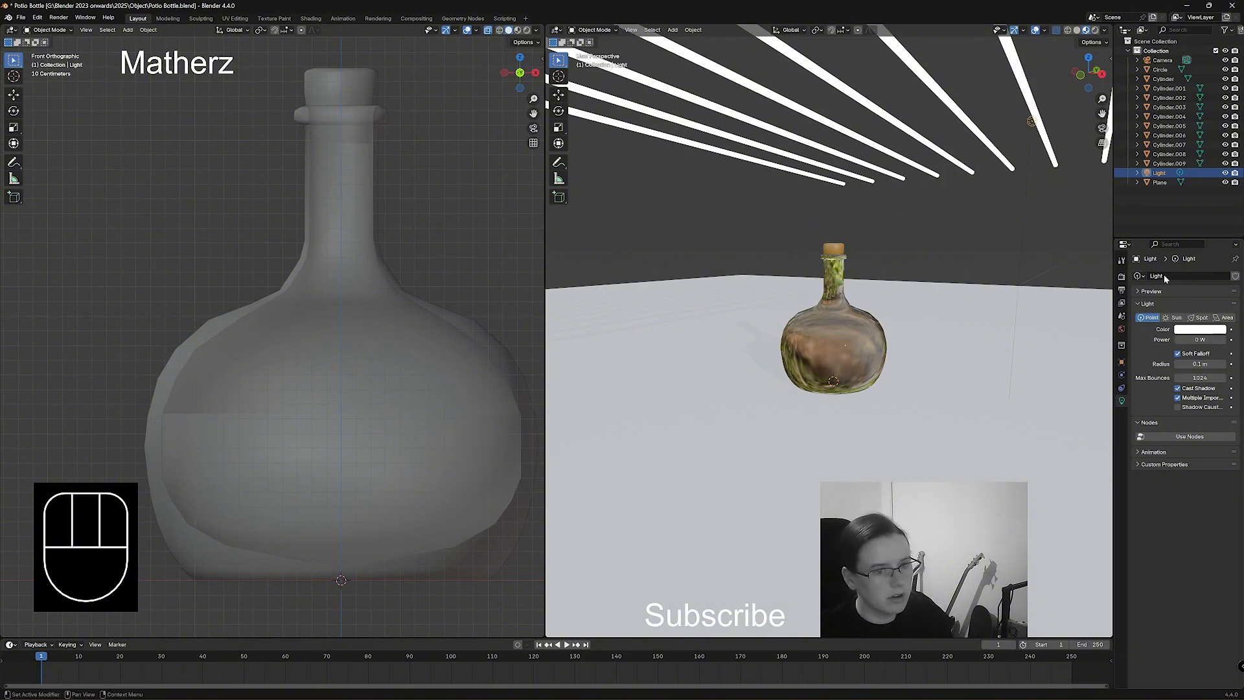
# Show the perspective view in rendered shading and set the bottle glass's IOR to 1.500.
pyautogui.click(1094, 30)
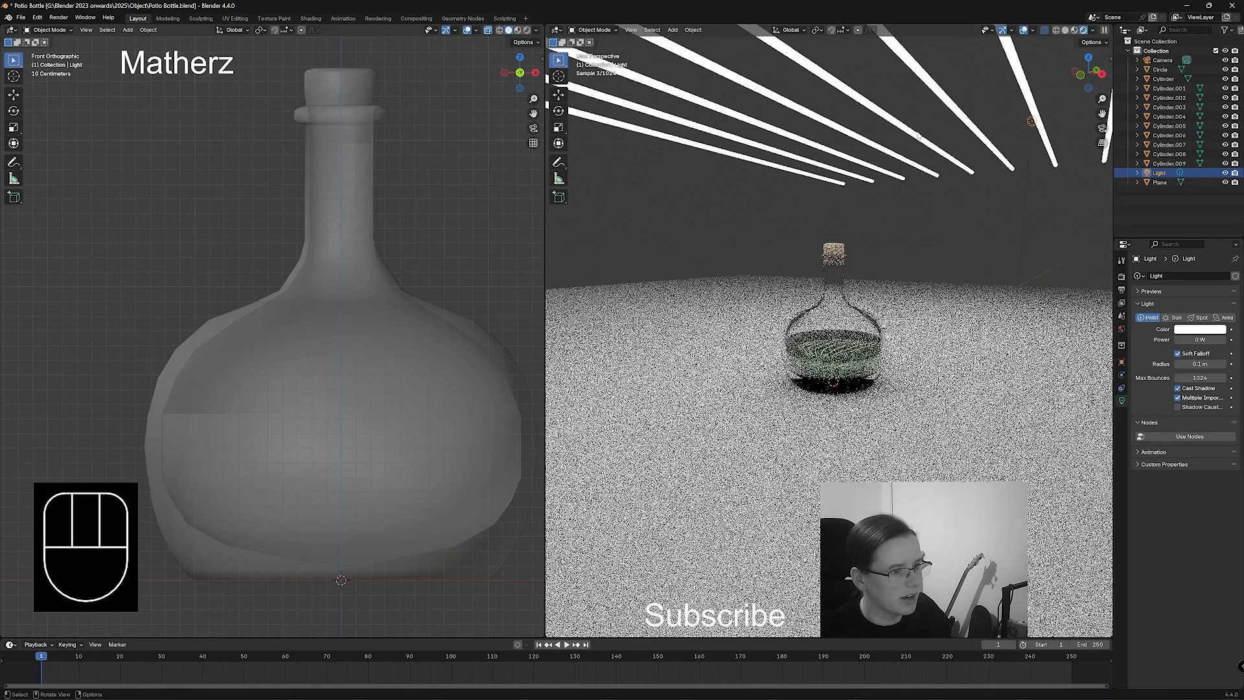
pyautogui.scroll(2, 839, 363)
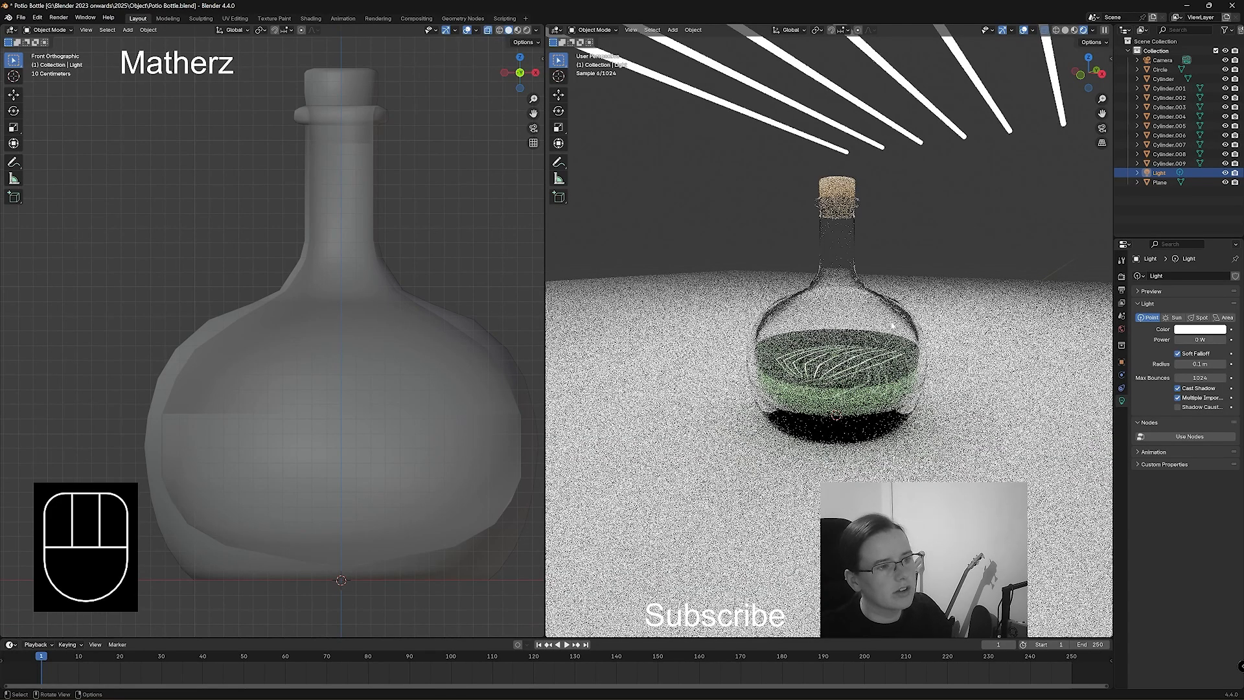
pyautogui.click(887, 326)
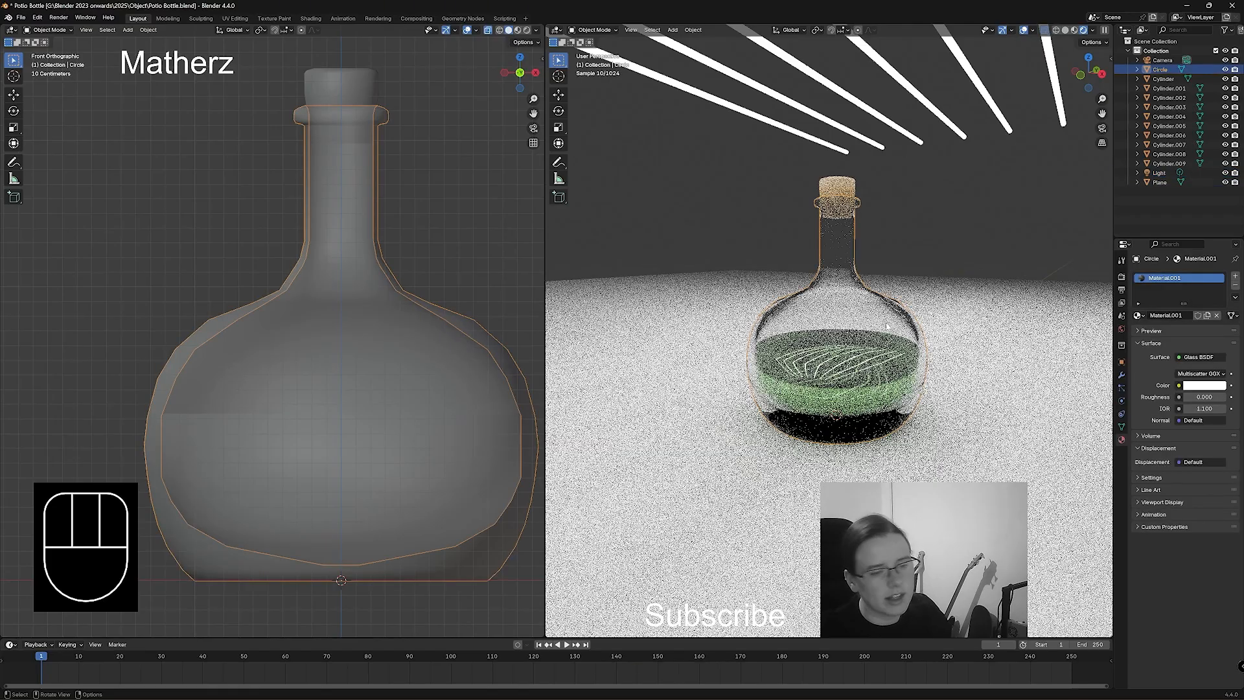
pyautogui.click(1223, 409)
pyautogui.click(1223, 409)
pyautogui.click(1223, 409)
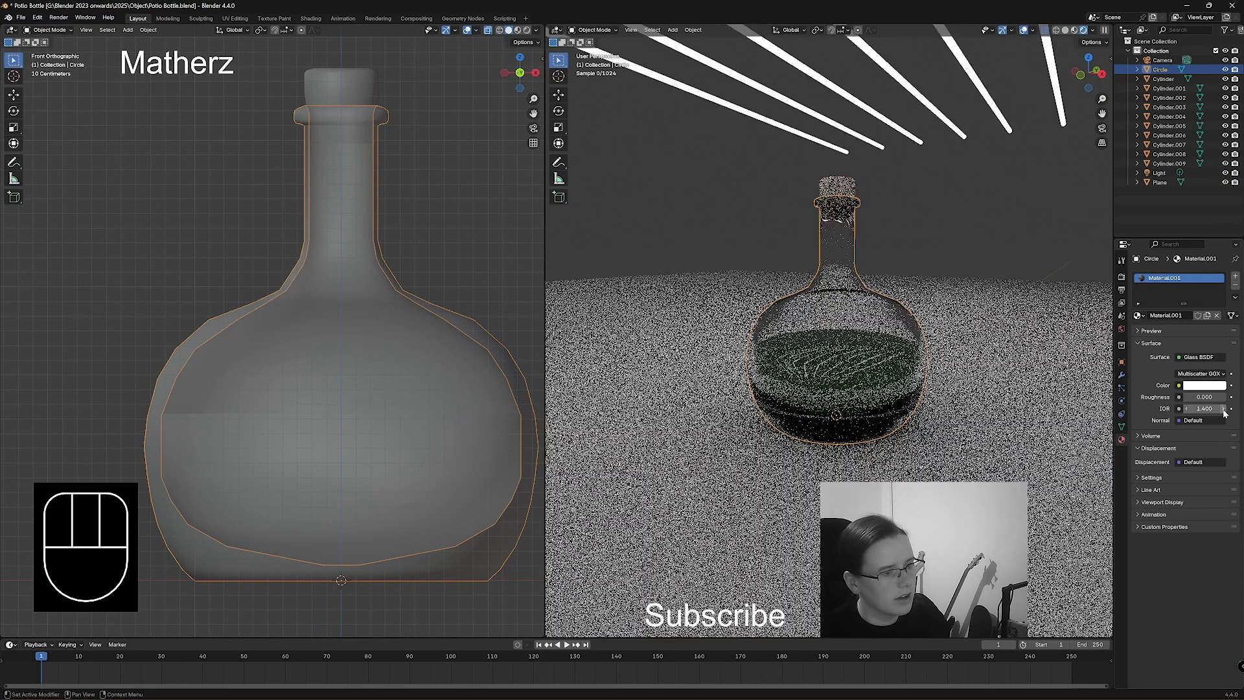
pyautogui.click(1223, 409)
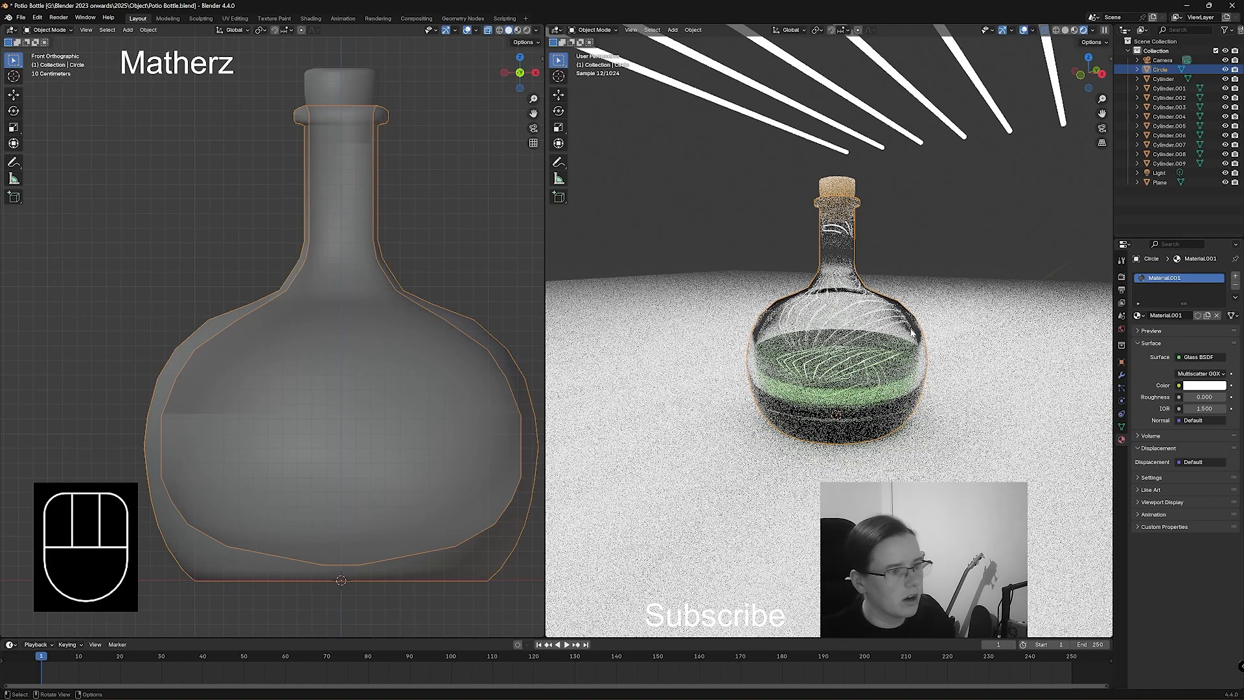
# Give the bottle's glass color a faint warm tint with hue 0.125 and darken it slightly.
pyautogui.click(1204, 385)
pyautogui.moveTo(1165, 270)
pyautogui.mouseDown()
pyautogui.moveTo(1196, 276)
pyautogui.moveTo(1177, 246)
pyautogui.moveTo(1154, 258)
pyautogui.moveTo(1173, 268)
pyautogui.mouseUp()
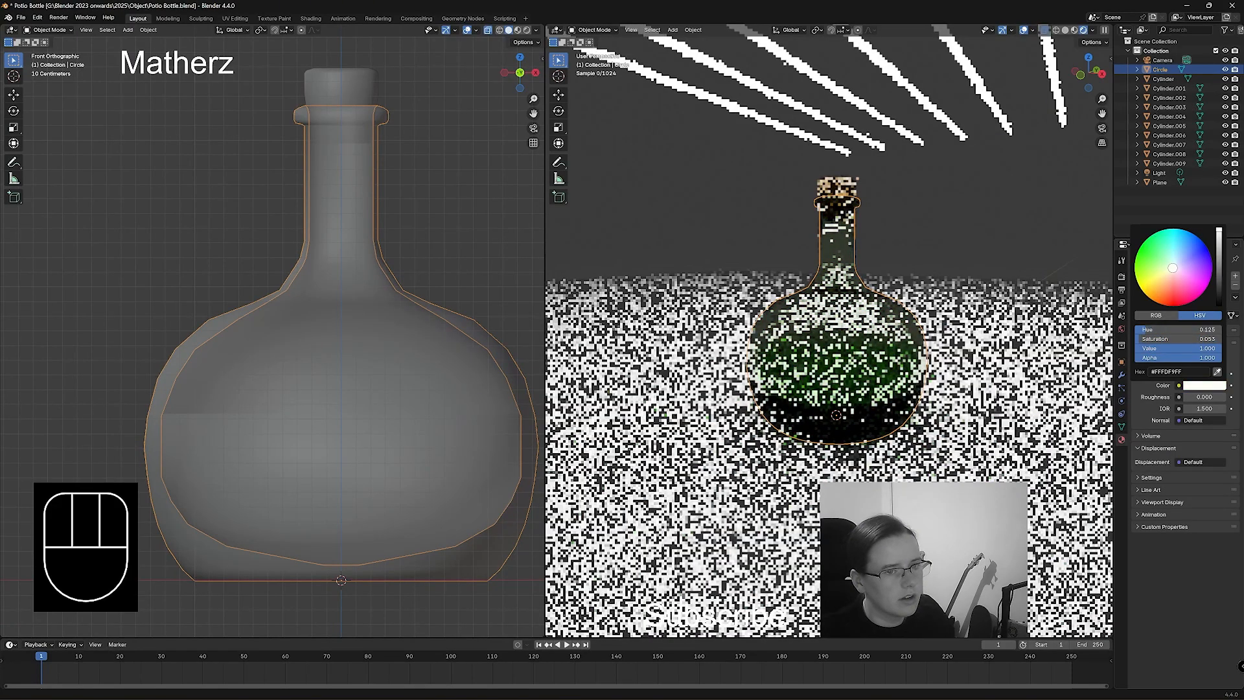
pyautogui.moveTo(1219, 230)
pyautogui.mouseDown()
pyautogui.moveTo(1219, 256)
pyautogui.moveTo(1218, 241)
pyautogui.mouseUp()
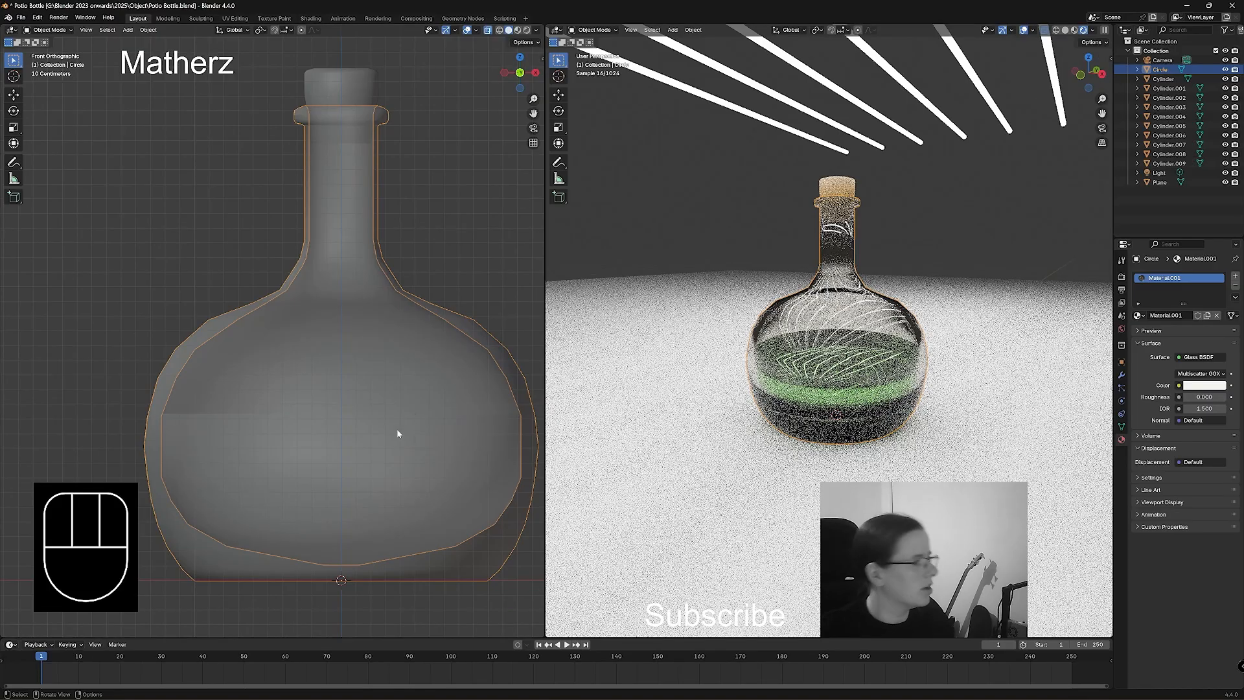
# Lower the green liquid material's Metallic to nearly zero and raise its Alpha to 1.000.
pyautogui.click(383, 459)
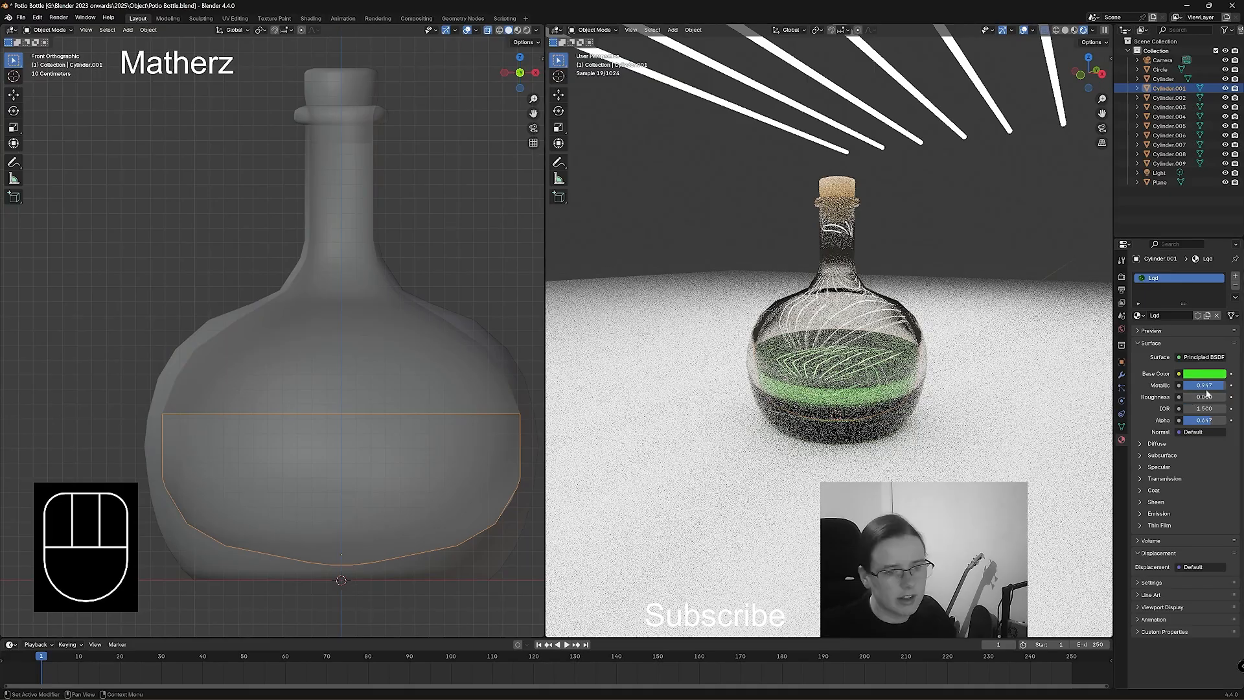
pyautogui.moveTo(1217, 389); pyautogui.dragTo(1193, 389)
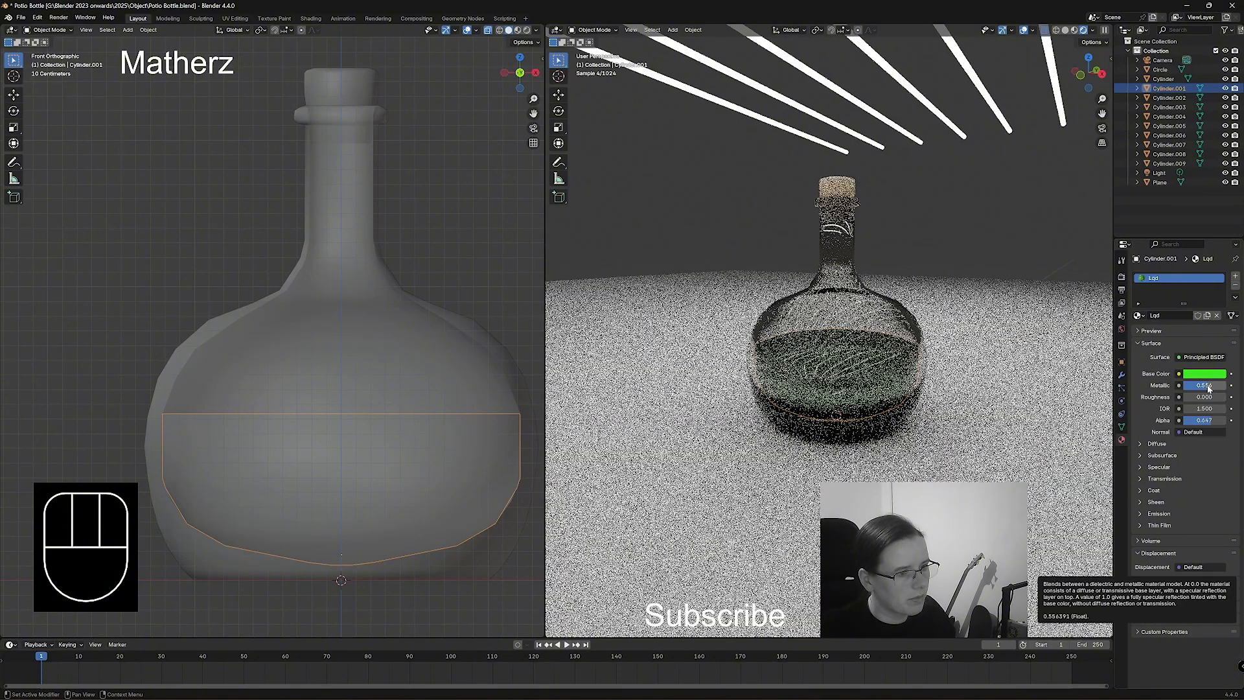
pyautogui.moveTo(1209, 421); pyautogui.dragTo(1228, 423)
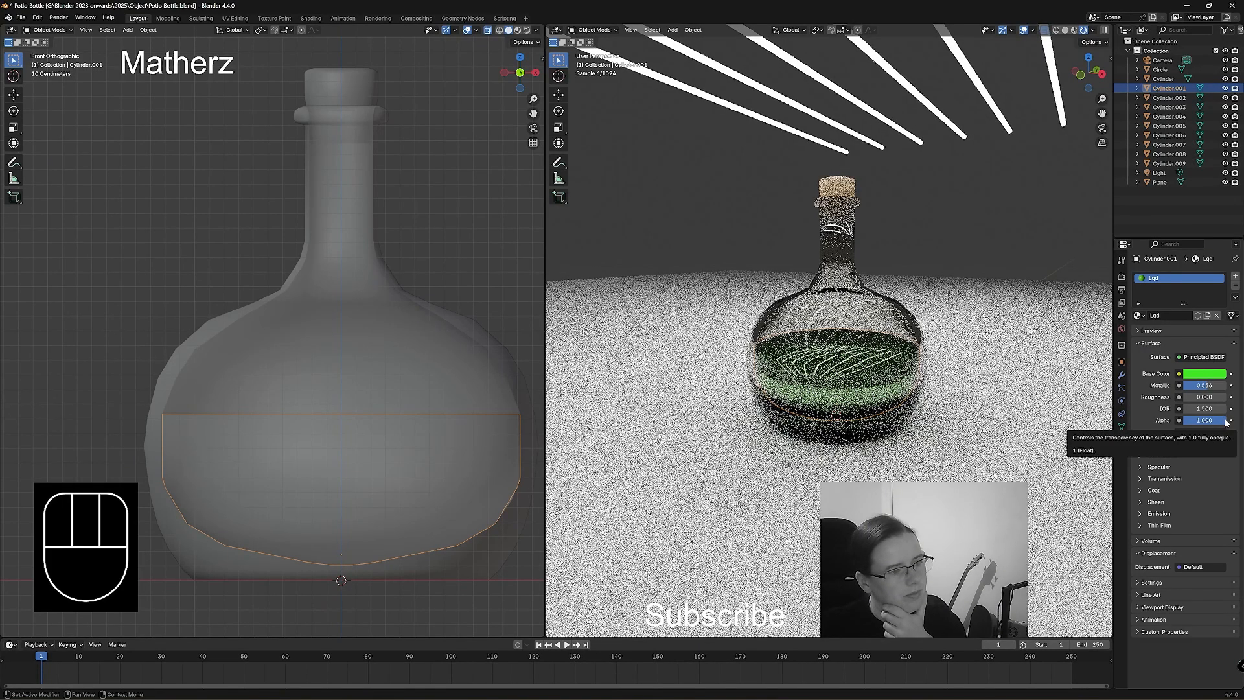
pyautogui.moveTo(1205, 385)
pyautogui.mouseDown()
pyautogui.moveTo(1179, 385)
pyautogui.moveTo(1189, 387)
pyautogui.mouseUp()
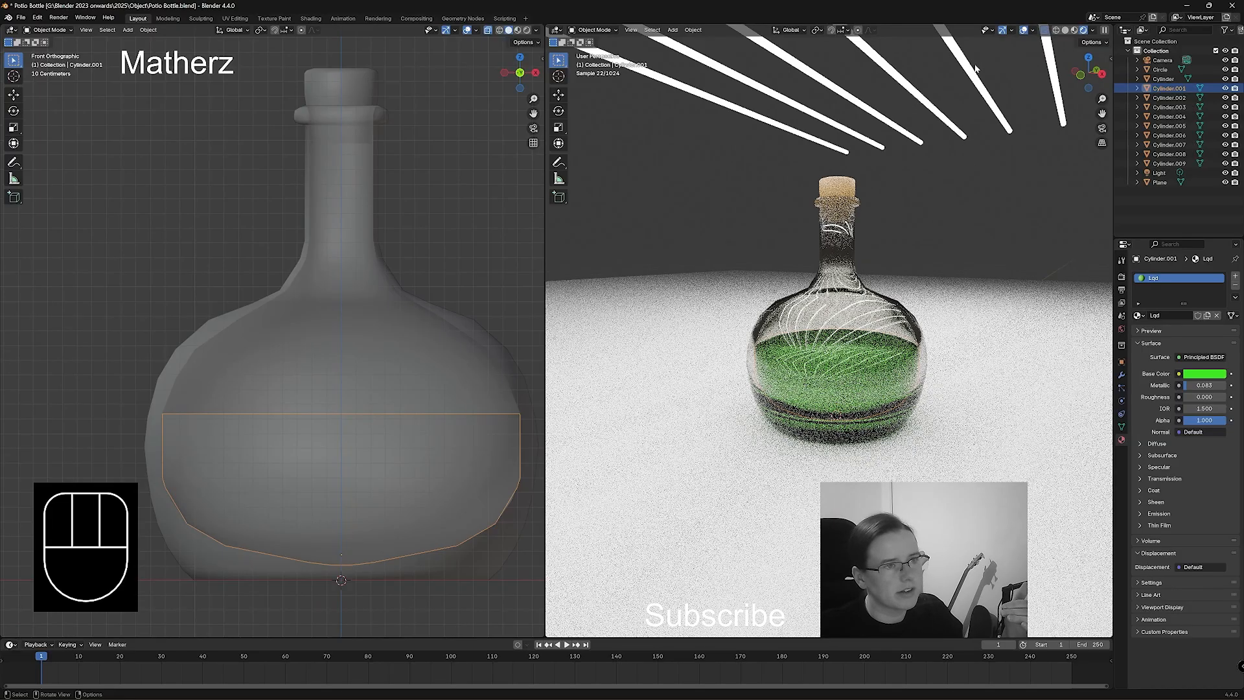
# In top view, duplicate the four tube lights on the bottle's negative X side and move the copies along X to extend the row outward.
pyautogui.scroll(-8, 927, 83)
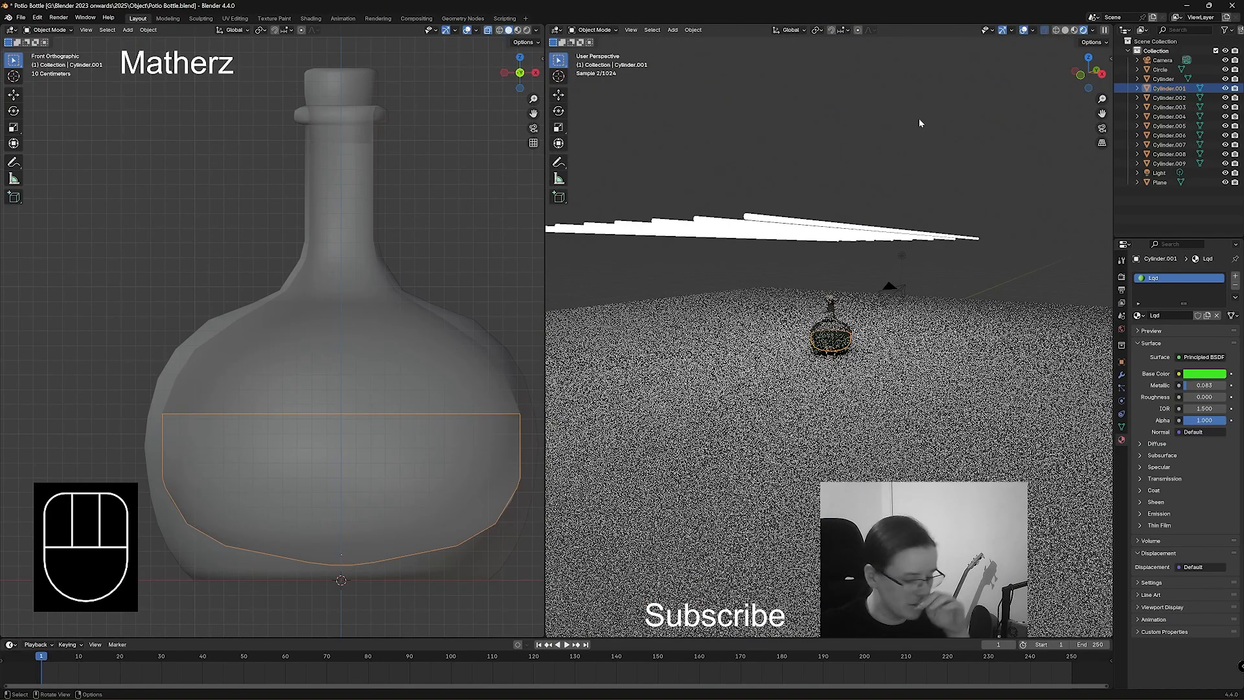
pyautogui.press('KP_7')
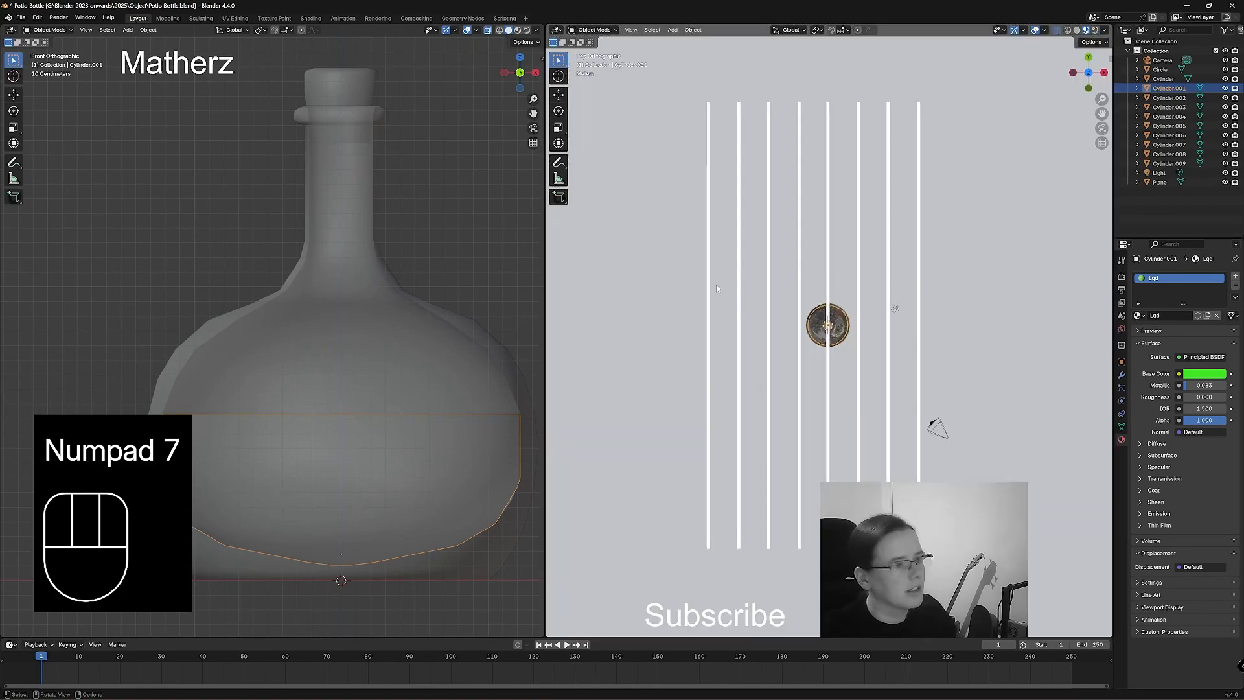
pyautogui.click(709, 285)
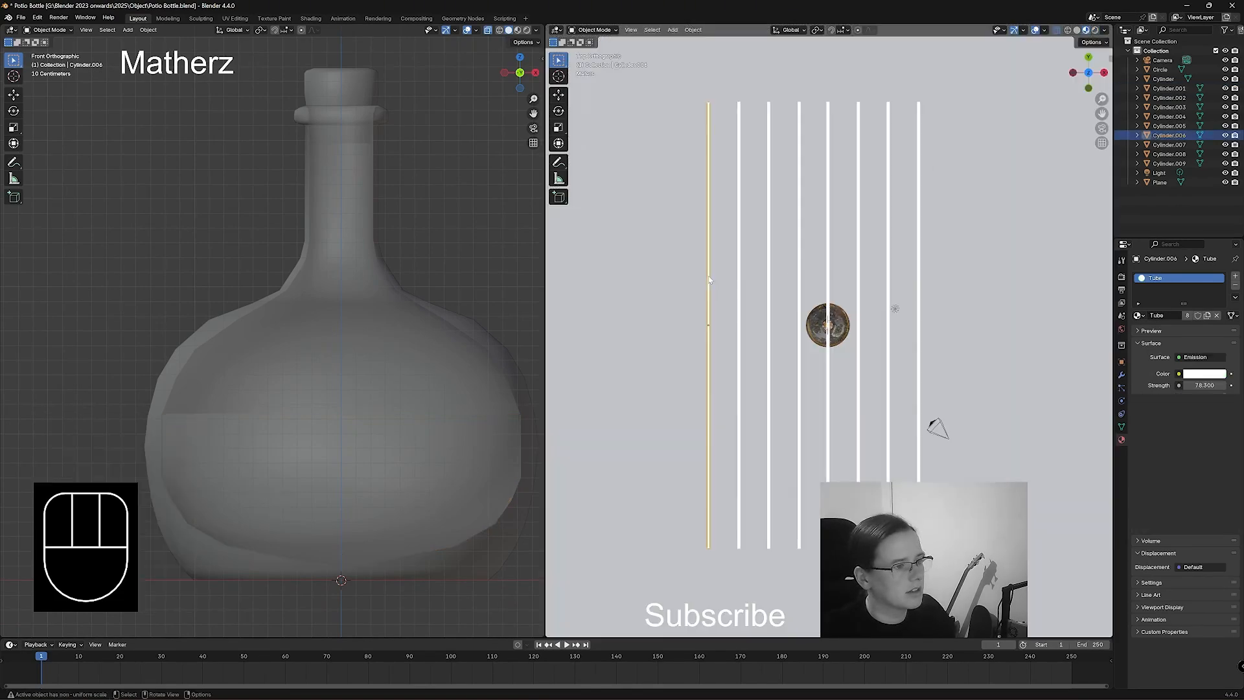
pyautogui.keyDown('shift'); pyautogui.click(739, 279); pyautogui.keyUp('shift')
pyautogui.keyDown('shift'); pyautogui.click(769, 282); pyautogui.keyUp('shift')
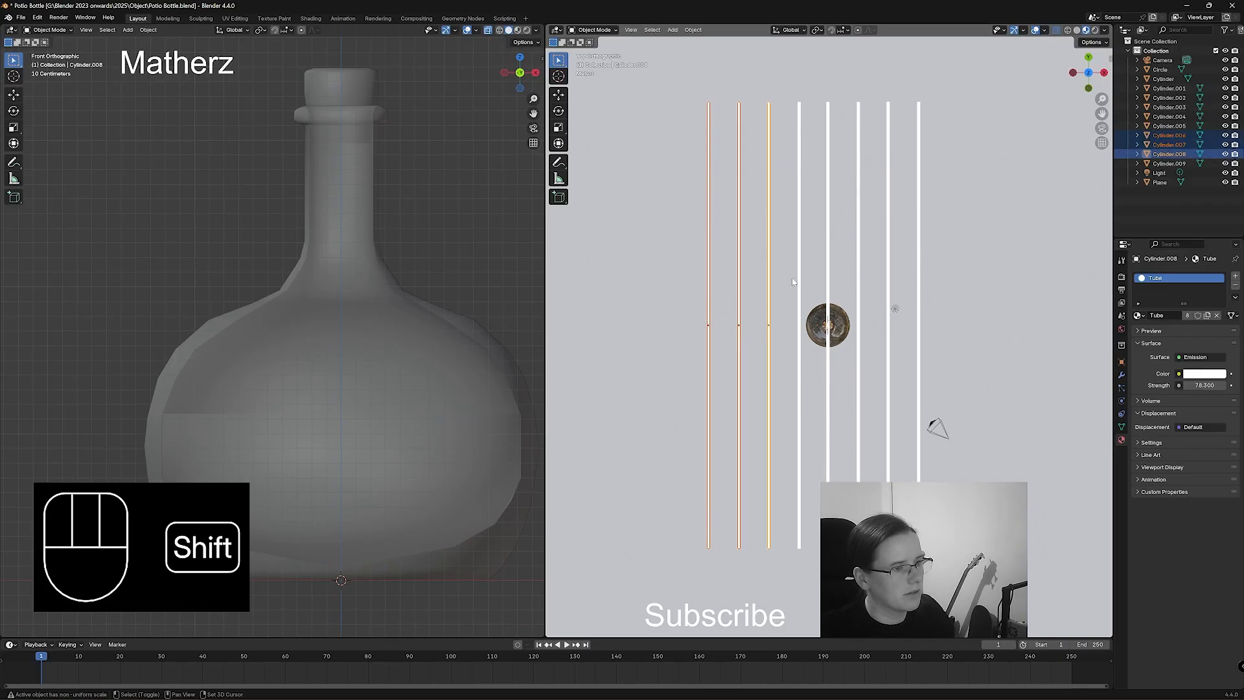
pyautogui.keyDown('shift'); pyautogui.click(799, 283); pyautogui.keyUp('shift')
pyautogui.hotkey('shift', 'd')
pyautogui.press('x')
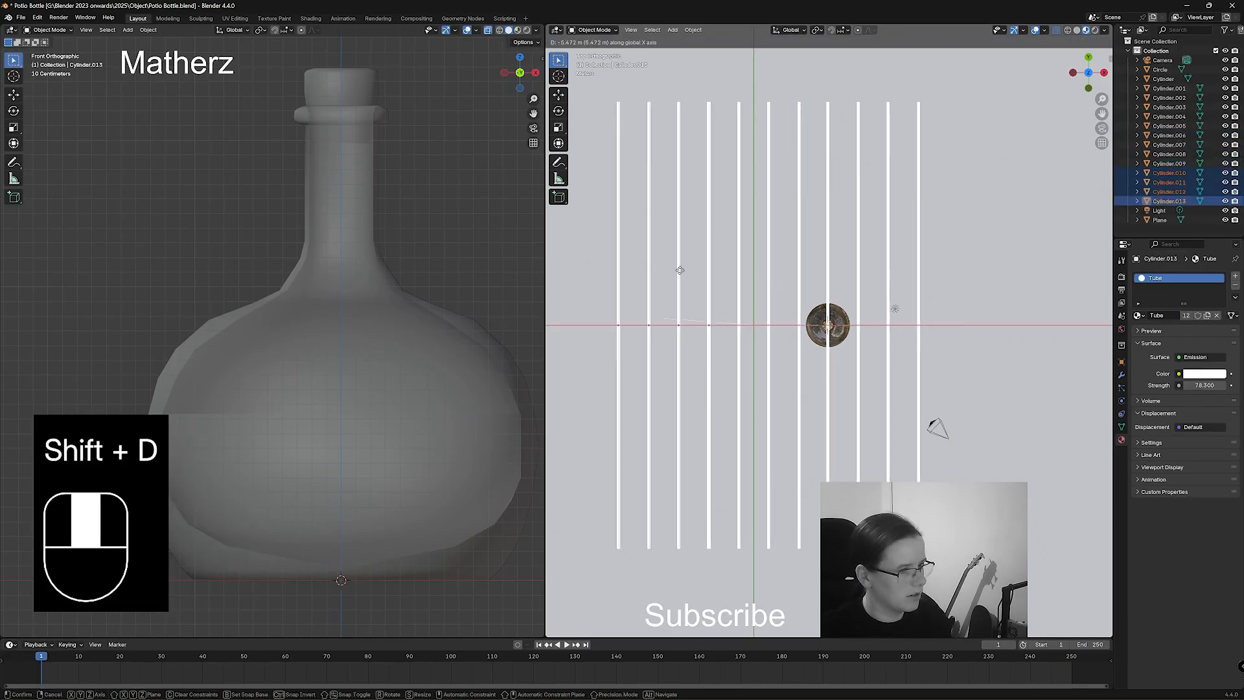
pyautogui.click(681, 268)
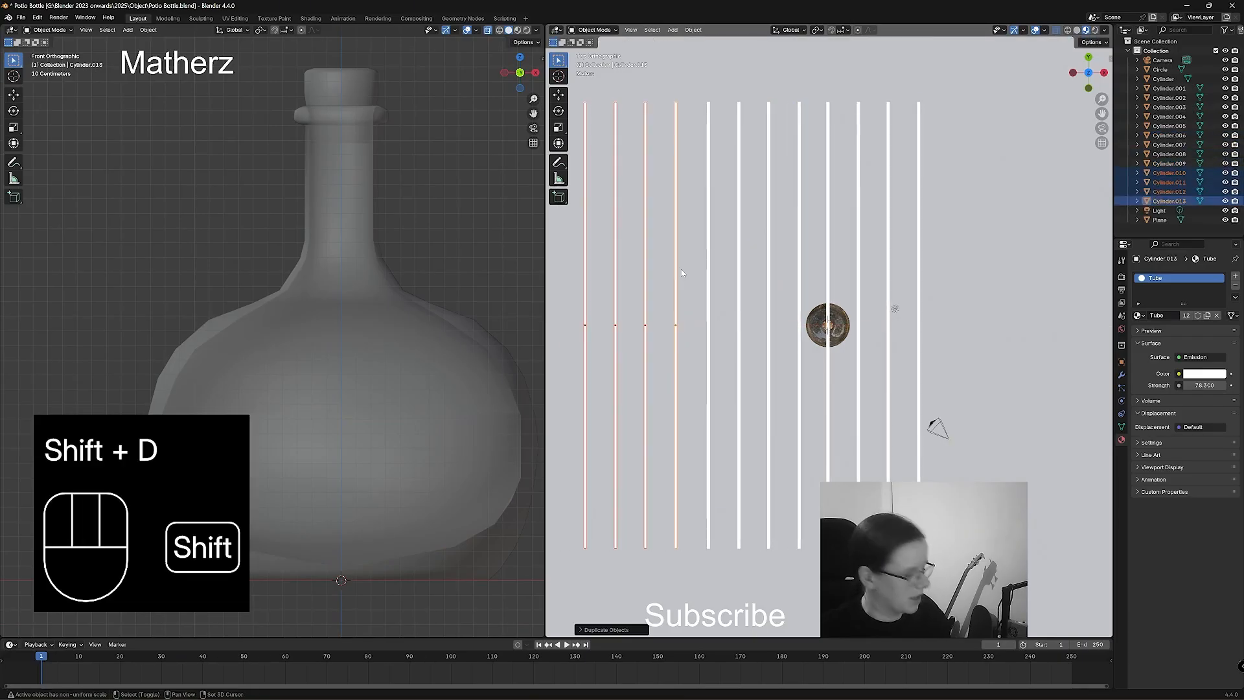
# Duplicate the four outermost tube lights and move the copies along X to extend the row on the bottle's positive X side.
pyautogui.hotkey('shift', 'd')
pyautogui.press('x')
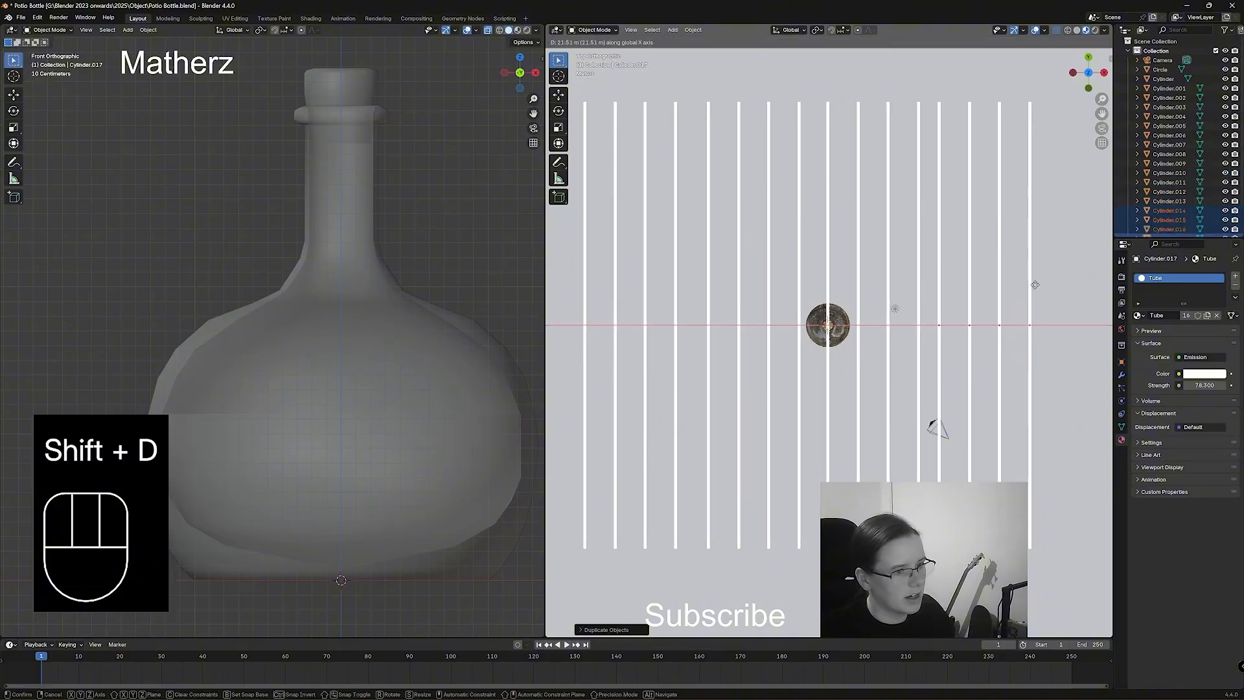
pyautogui.click(1042, 281)
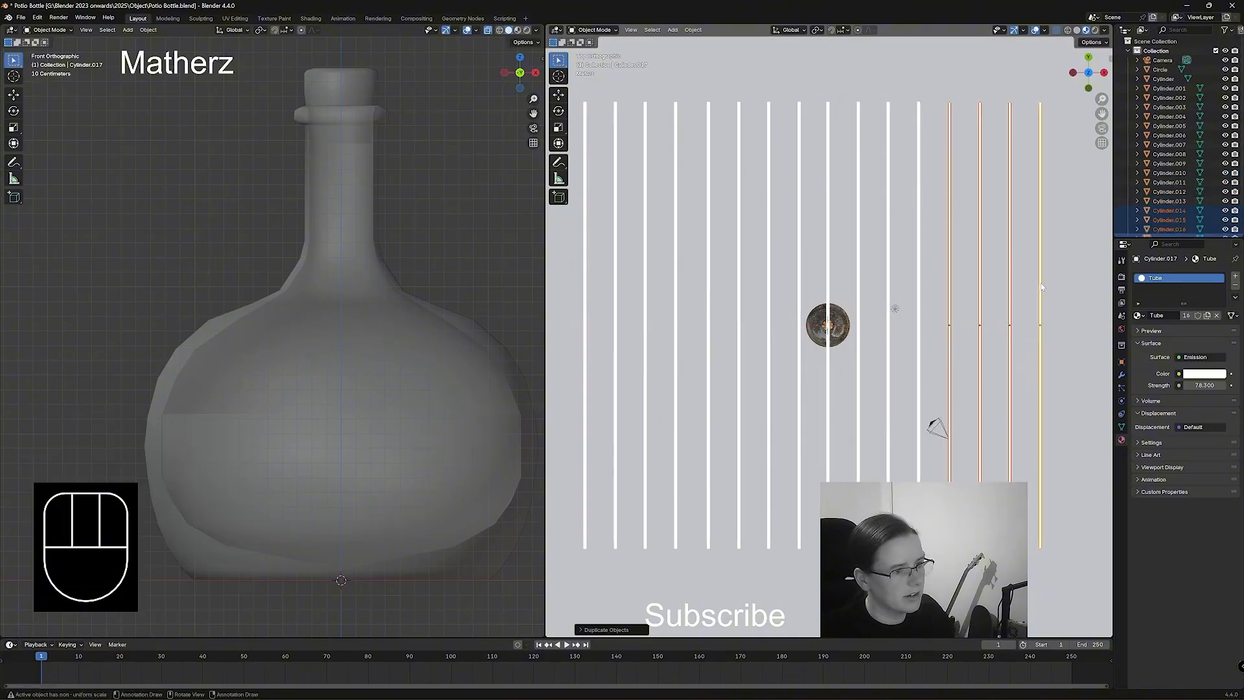
# Frame the bottle and overhead tubes in a low perspective view with rendered shading, and align the active camera to that view.
pyautogui.moveTo(1041, 282); pyautogui.dragTo(972, 389, button='middle')
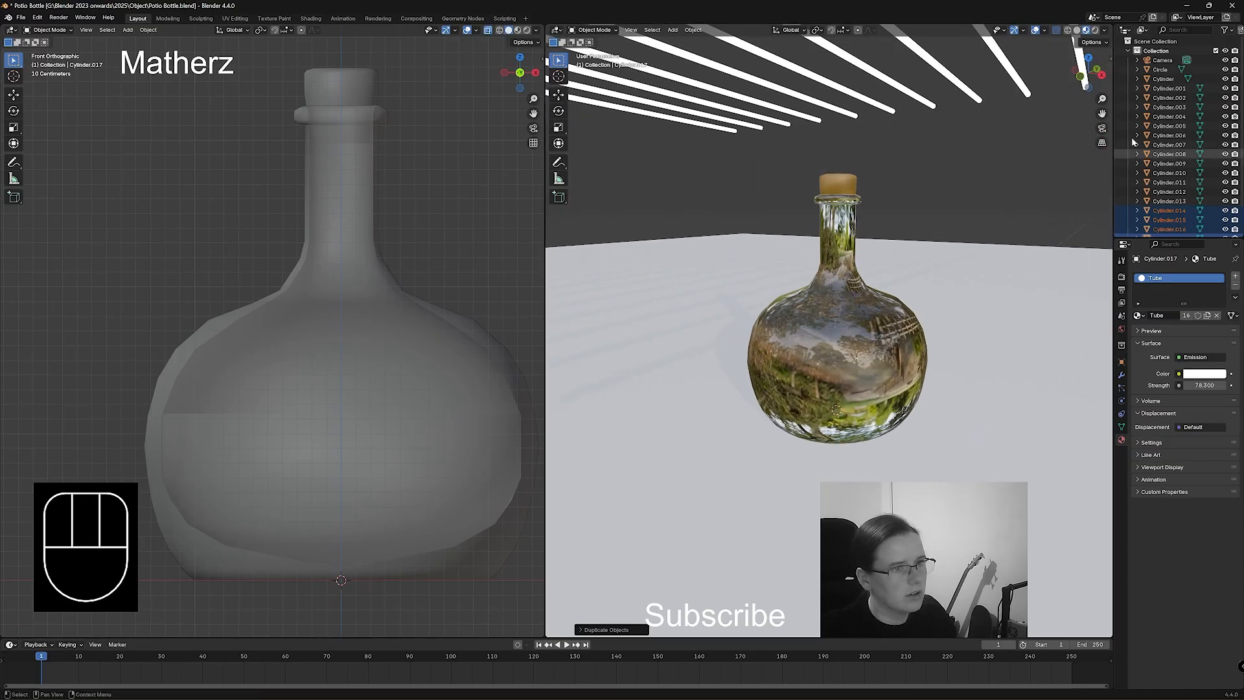
pyautogui.click(1094, 30)
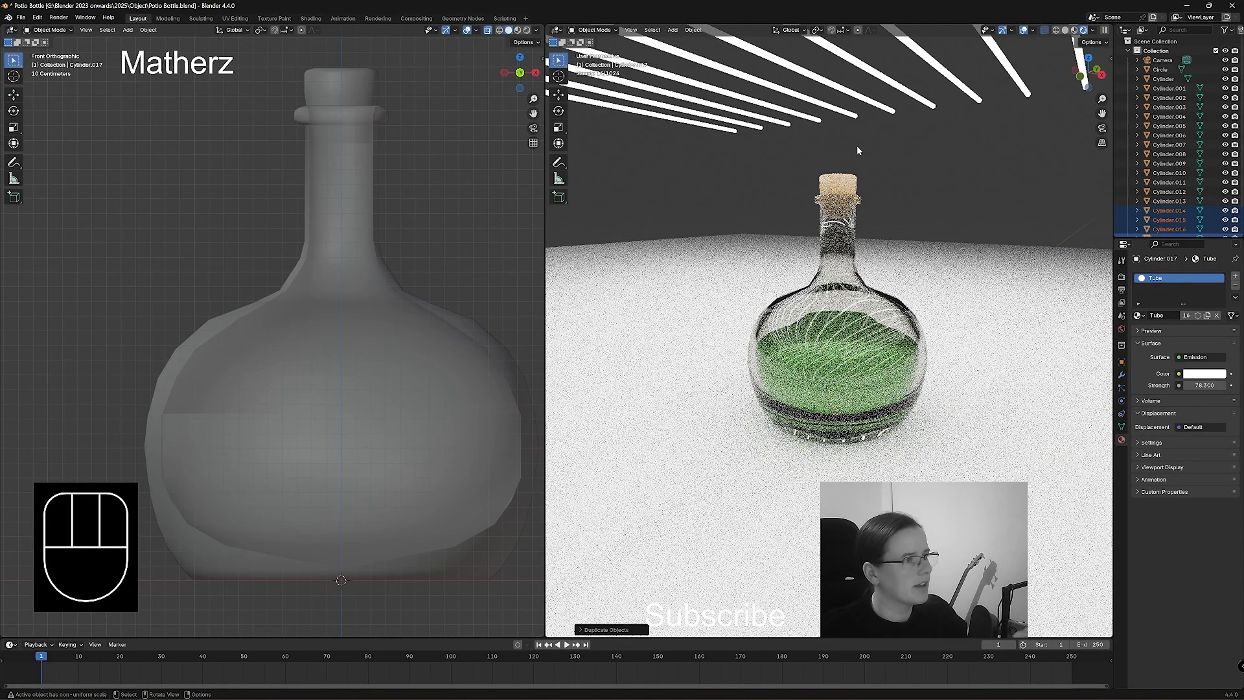
pyautogui.moveTo(608, 31); pyautogui.dragTo(633, 44)
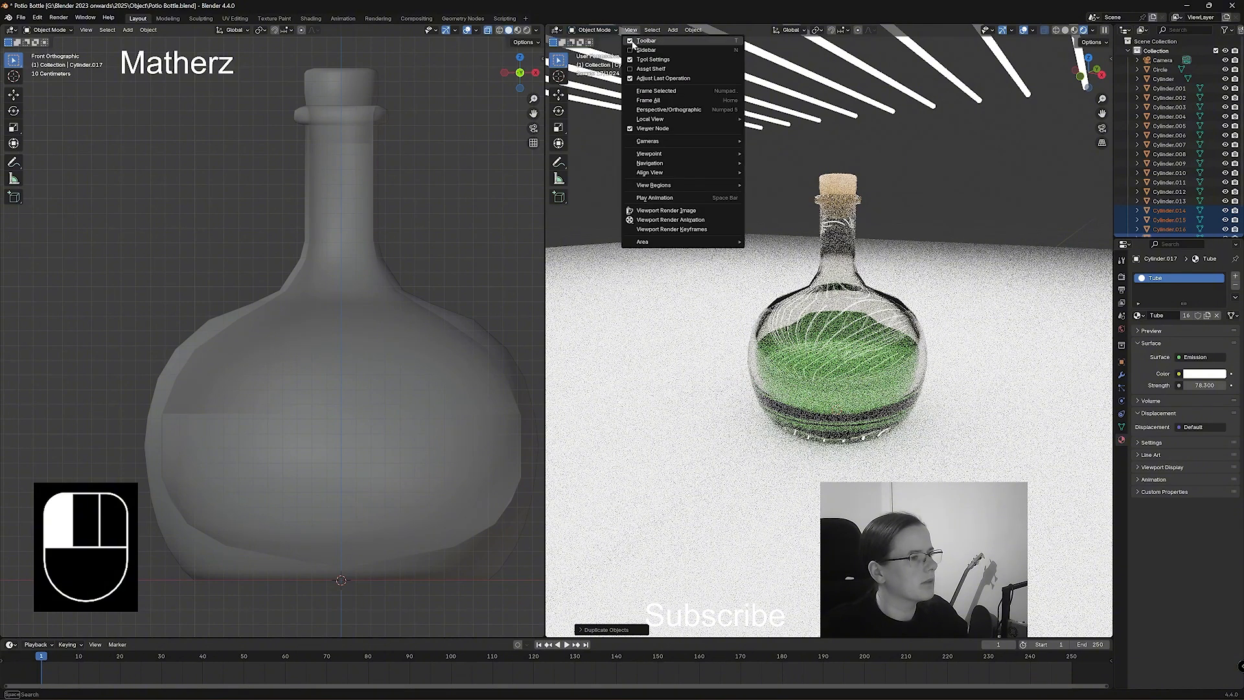
pyautogui.moveTo(691, 176)
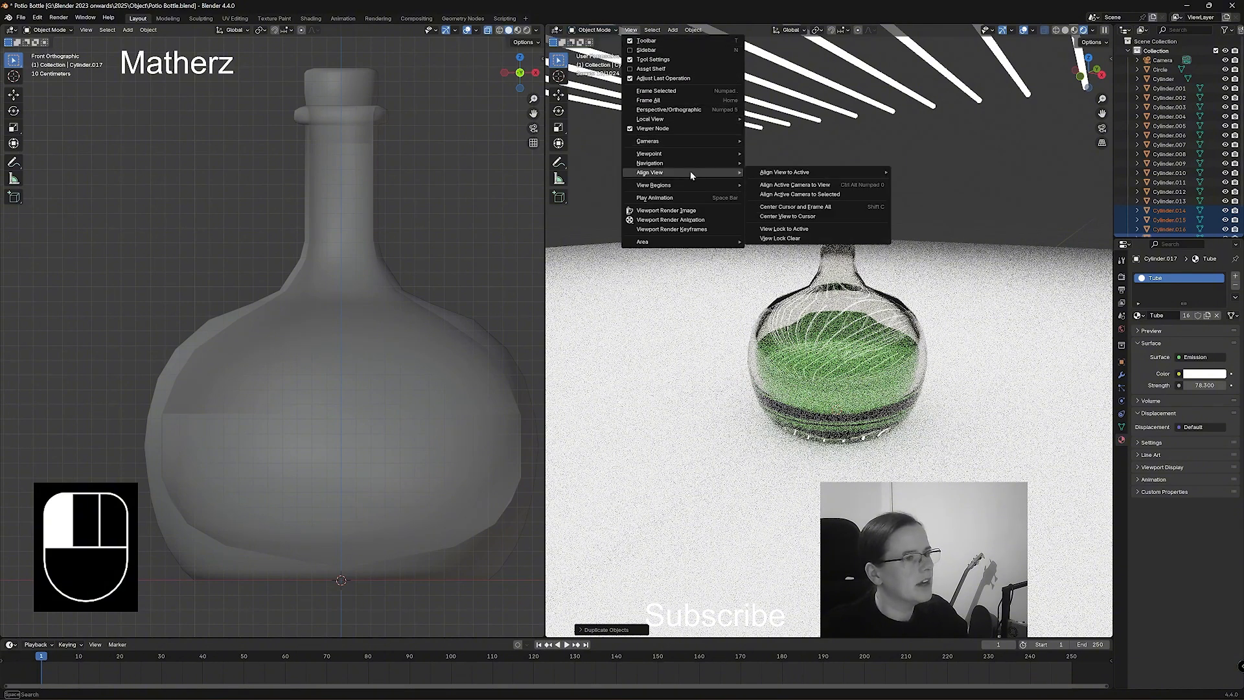
pyautogui.click(809, 186)
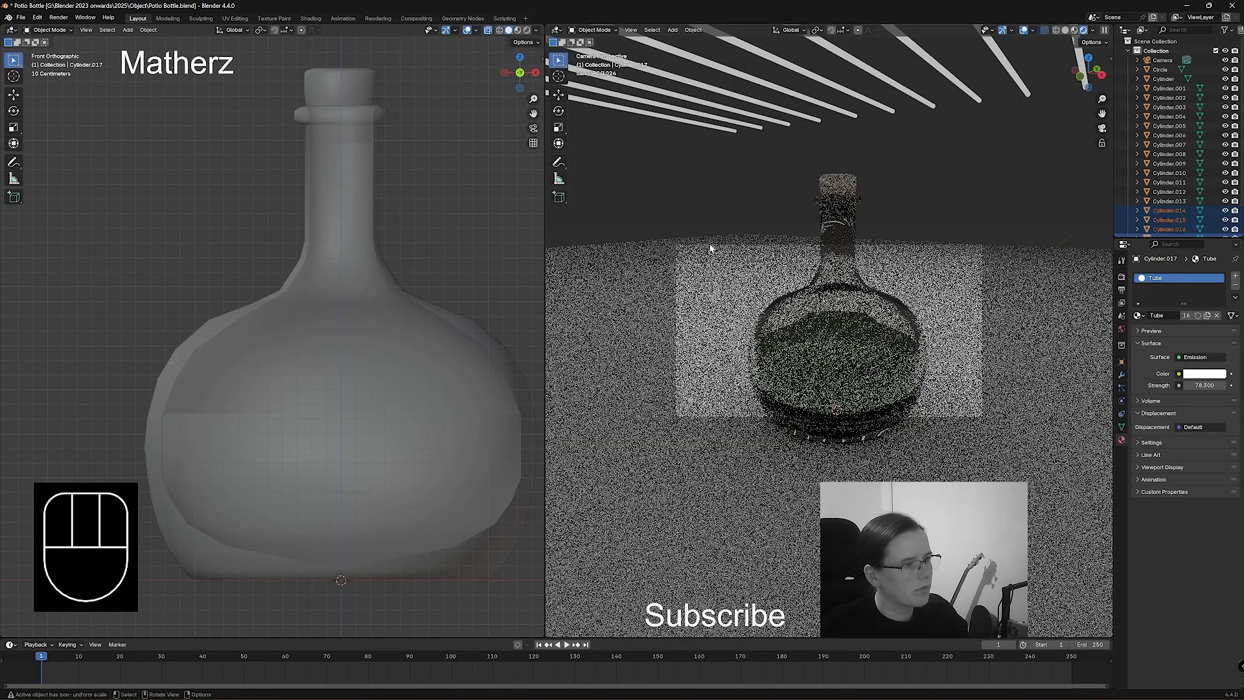
# Move the camera back and sideways so the whole bottle sits right of centre in the frame, and enlarge the camera viewport.
pyautogui.click(711, 245)
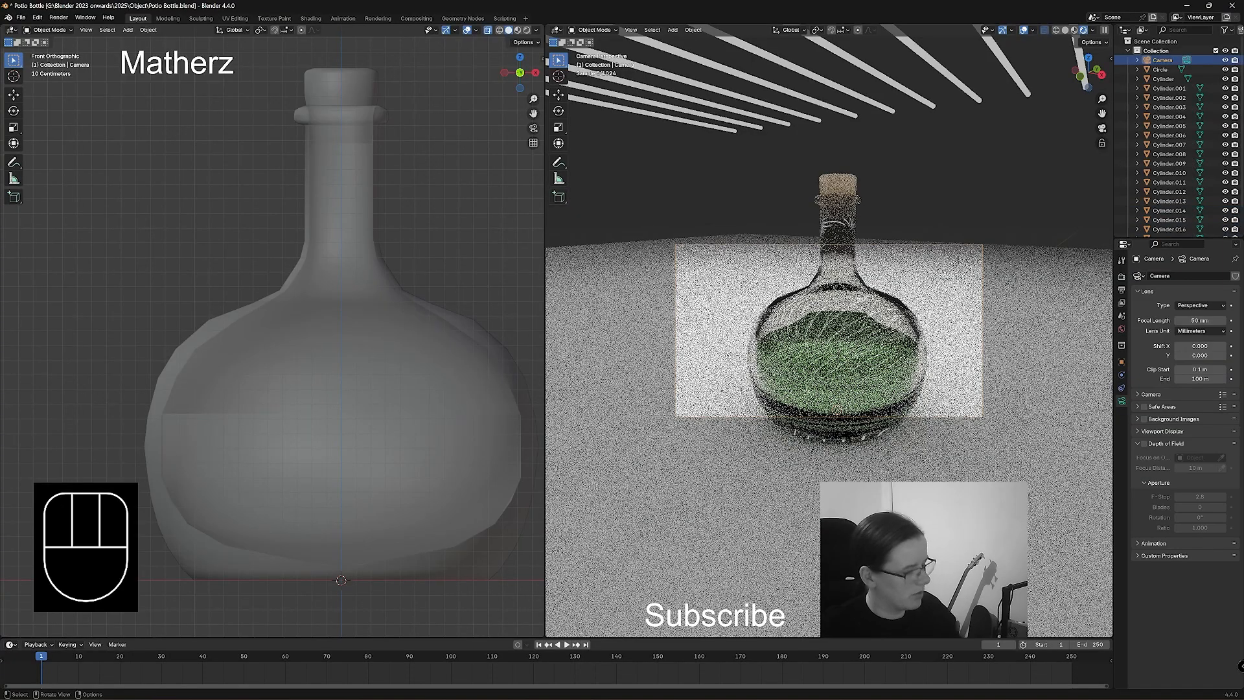
pyautogui.press('g')
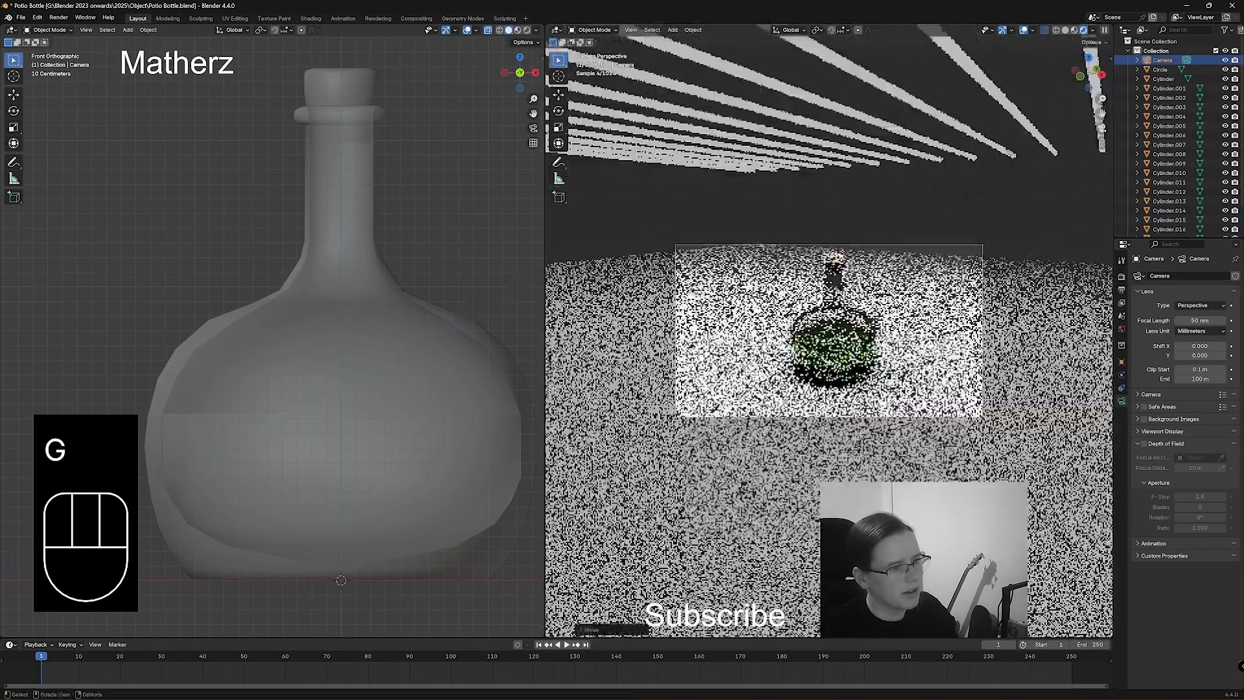
pyautogui.press('g')
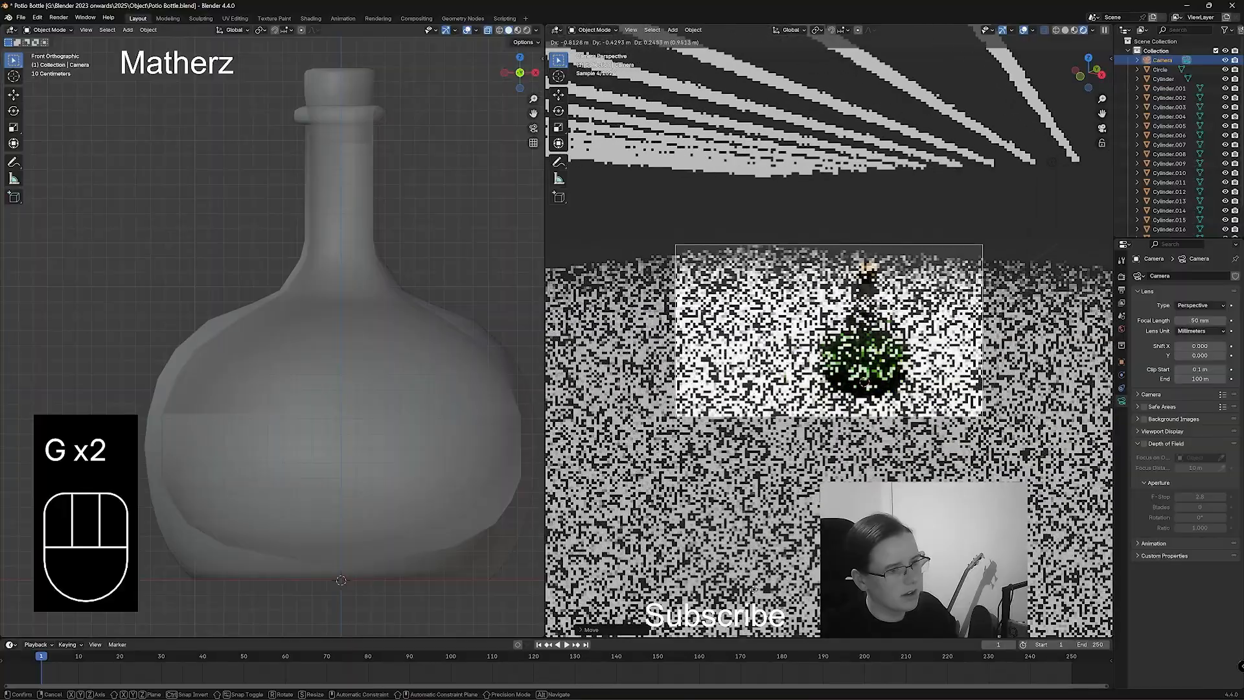
pyautogui.click(750, 591)
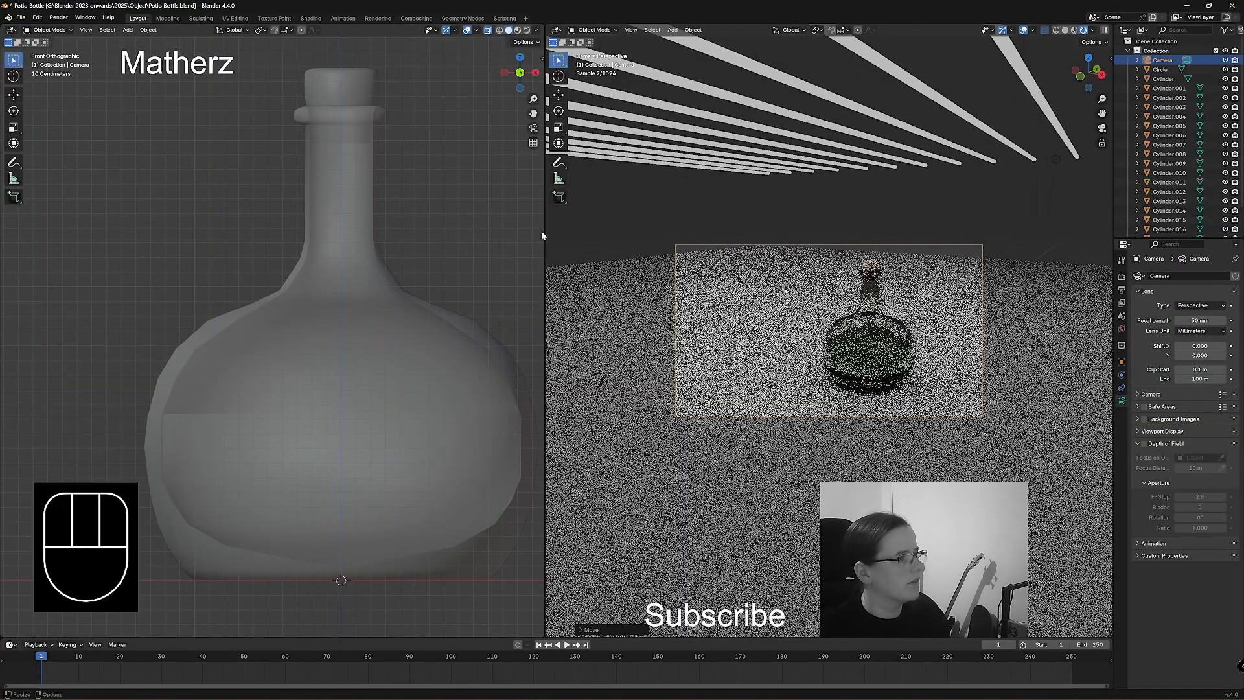
pyautogui.moveTo(542, 235); pyautogui.dragTo(140, 235)
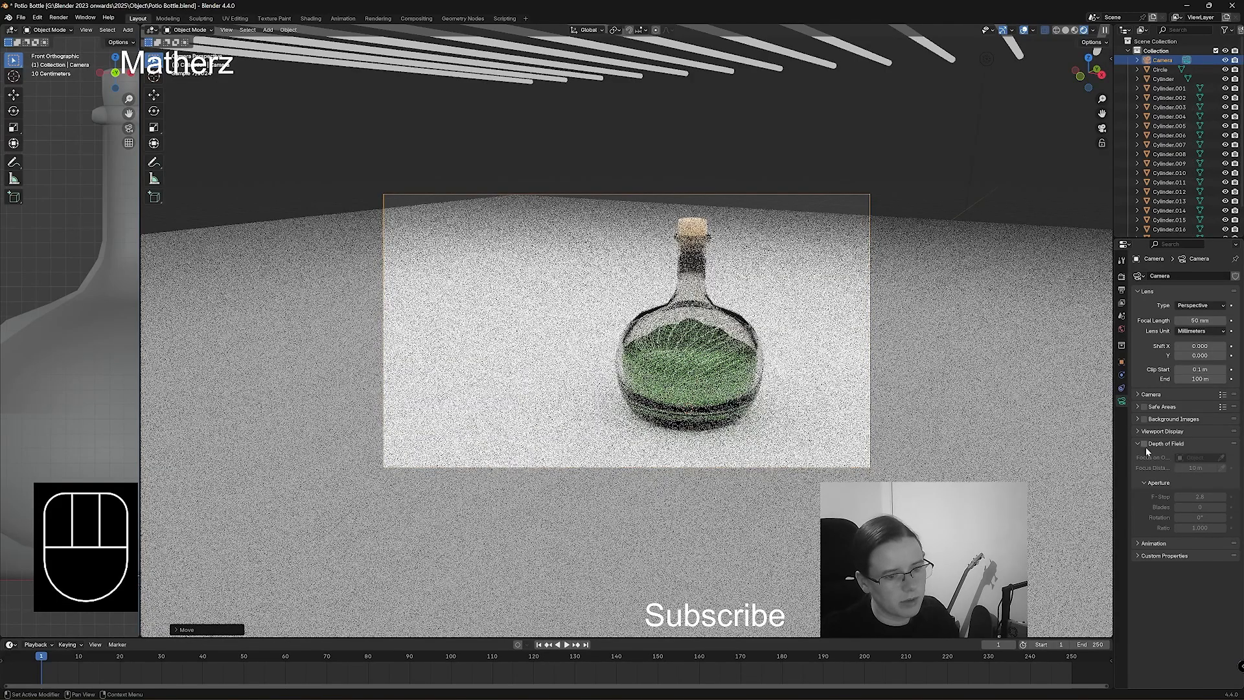
# Enable the camera's Depth of Field and pick the bottle as its focus object.
pyautogui.click(1144, 444)
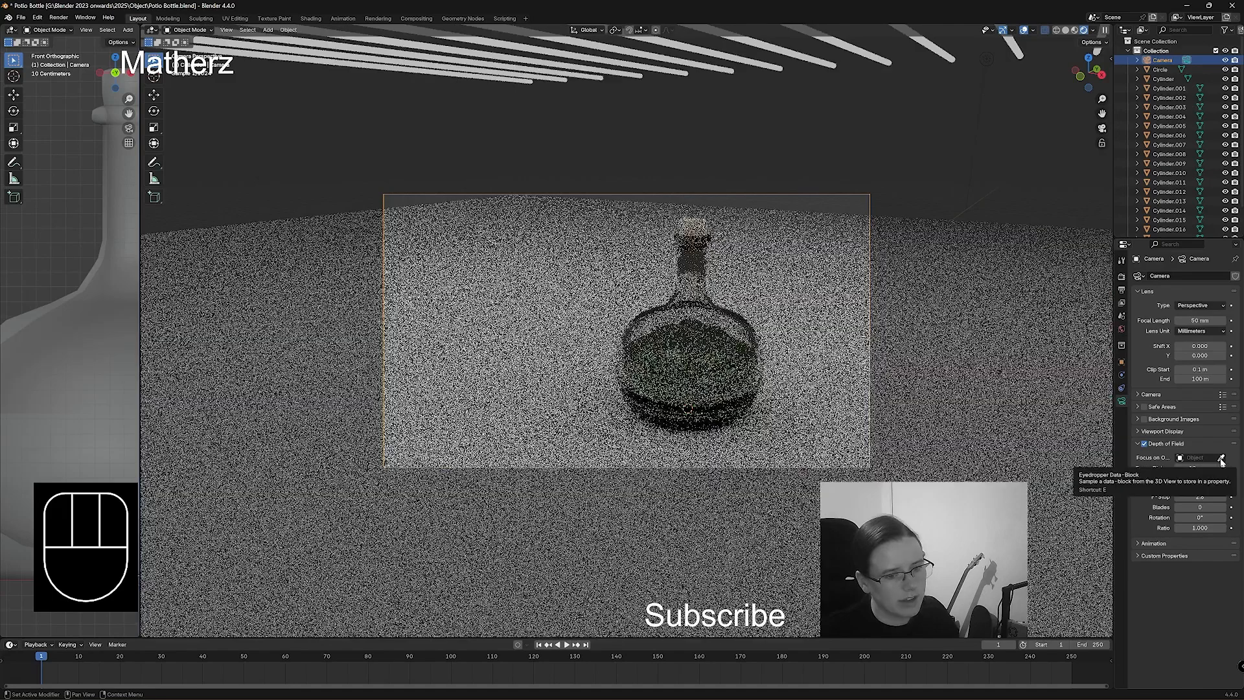
pyautogui.click(1221, 458)
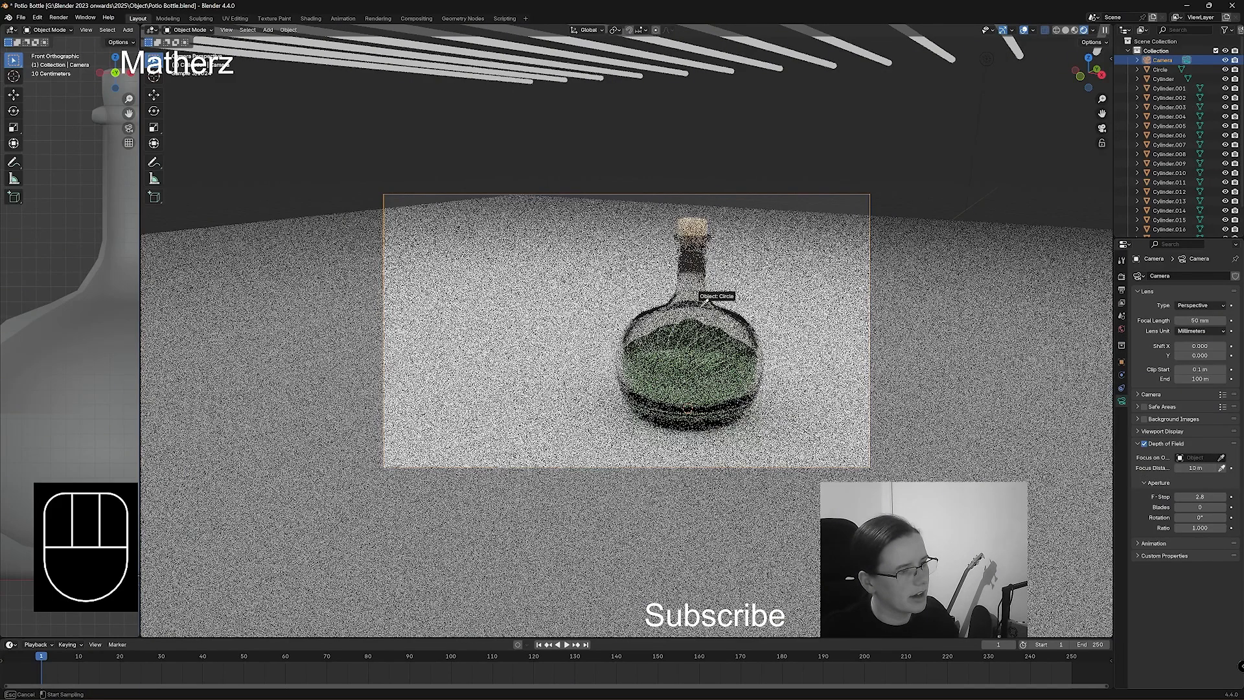
pyautogui.click(706, 302)
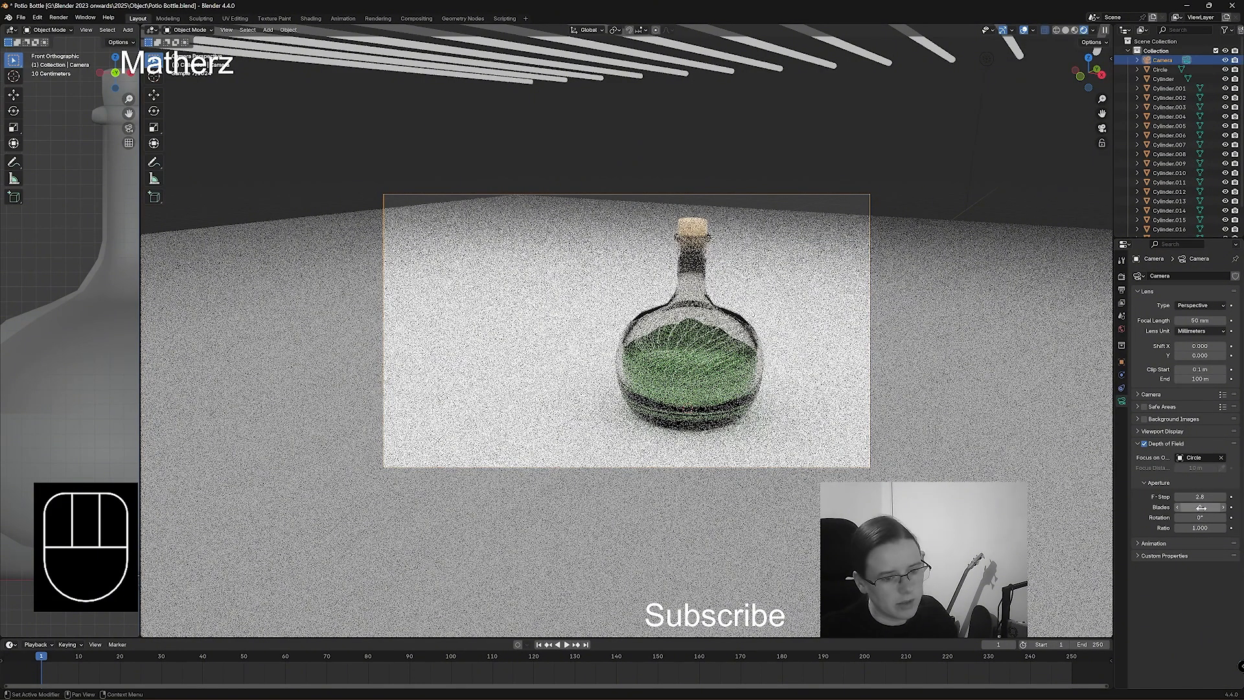
# Preview the blur in material preview shading and set the camera's aperture F-Stop to 0.5.
pyautogui.moveTo(1200, 497); pyautogui.dragTo(1172, 496)
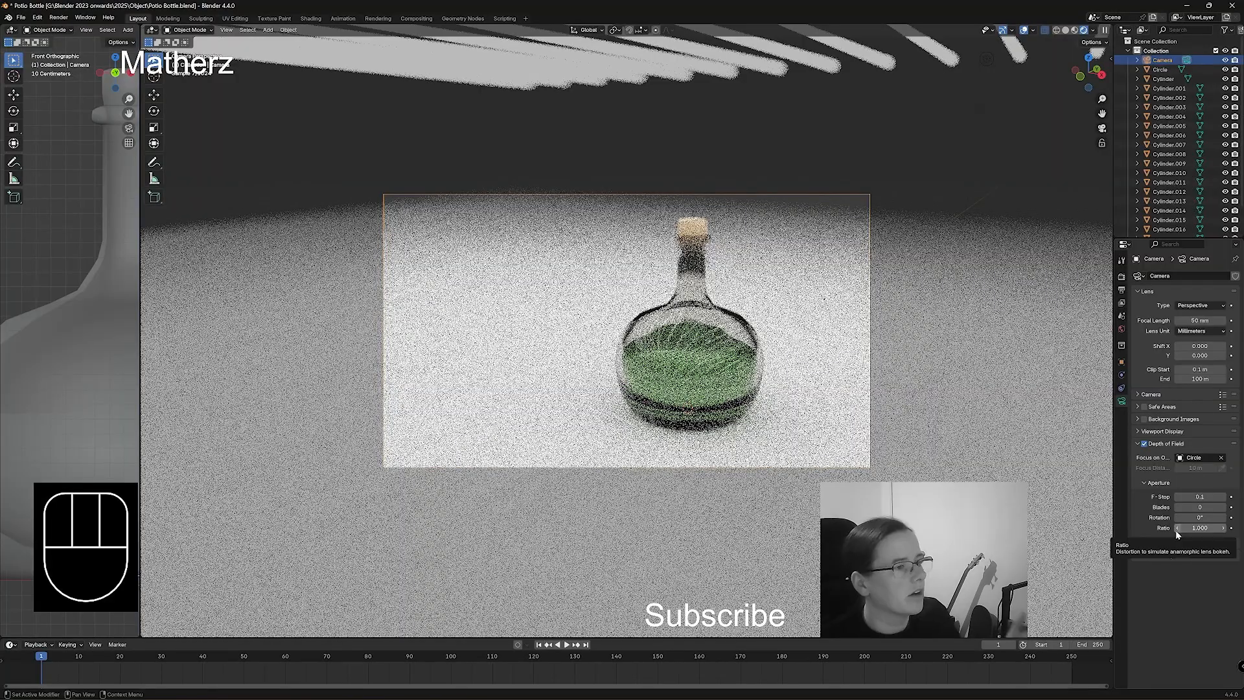
pyautogui.click(1074, 33)
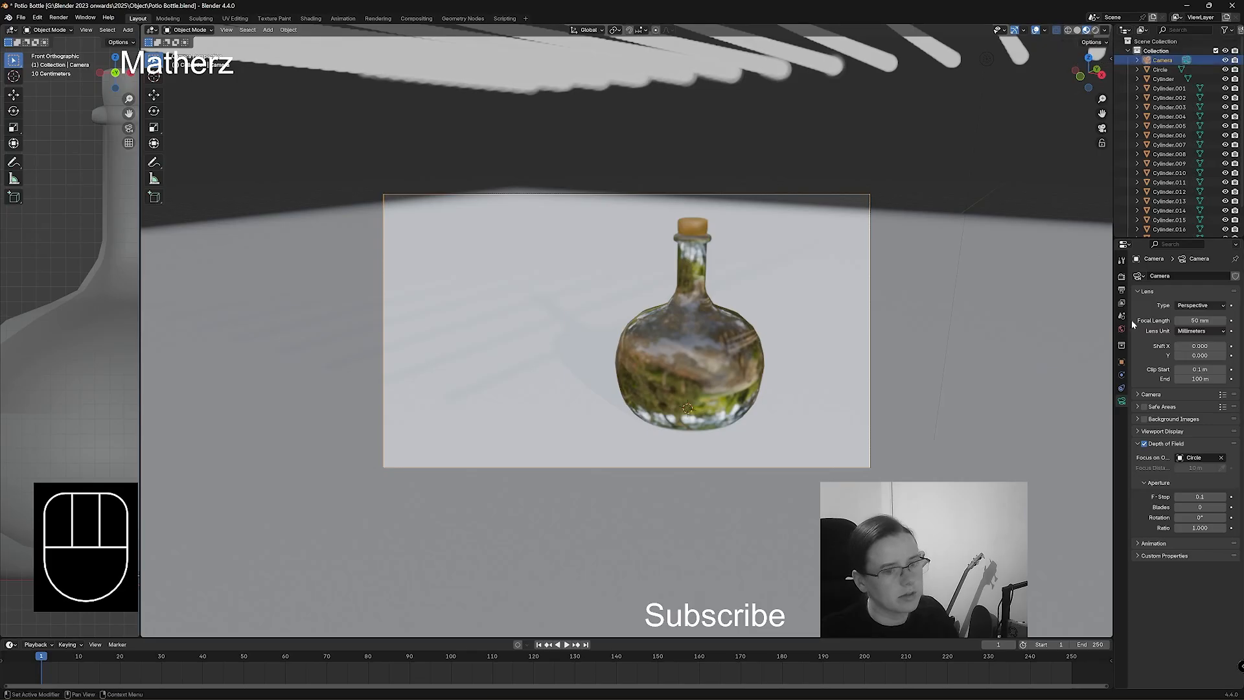
pyautogui.moveTo(1203, 497); pyautogui.dragTo(1216, 497)
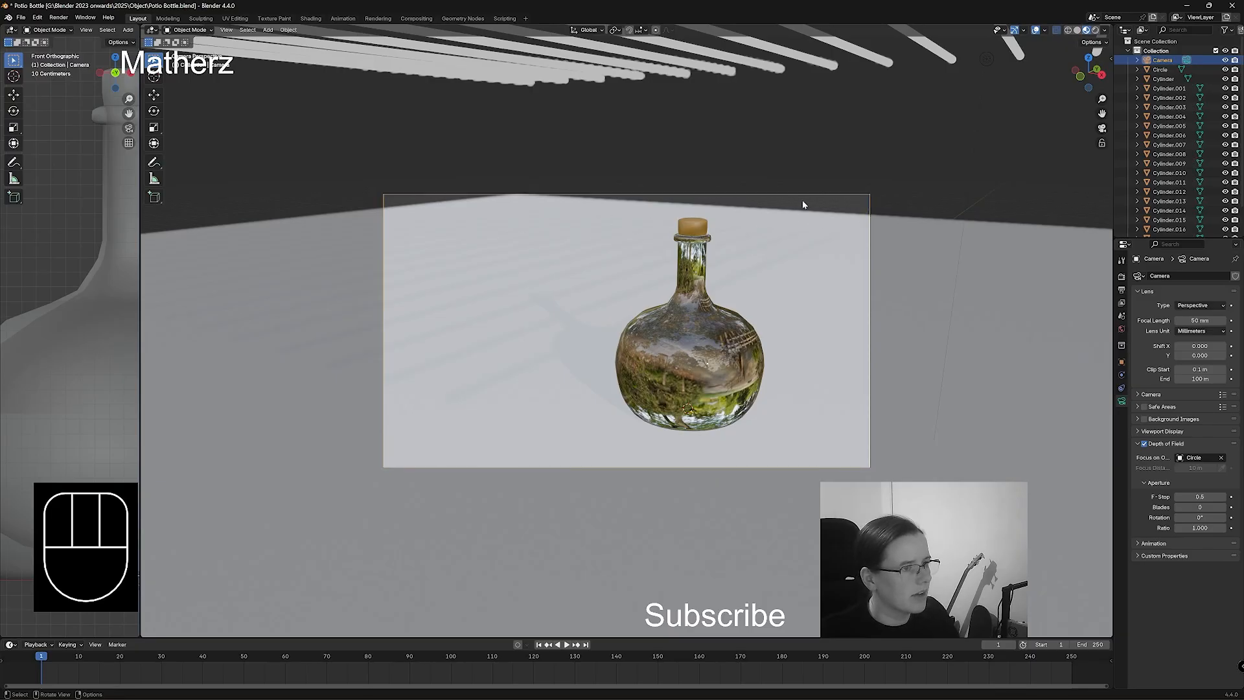
# Scale the floor plane up to more than twice its size so it fills the whole camera frame behind the bottle.
pyautogui.click(841, 300)
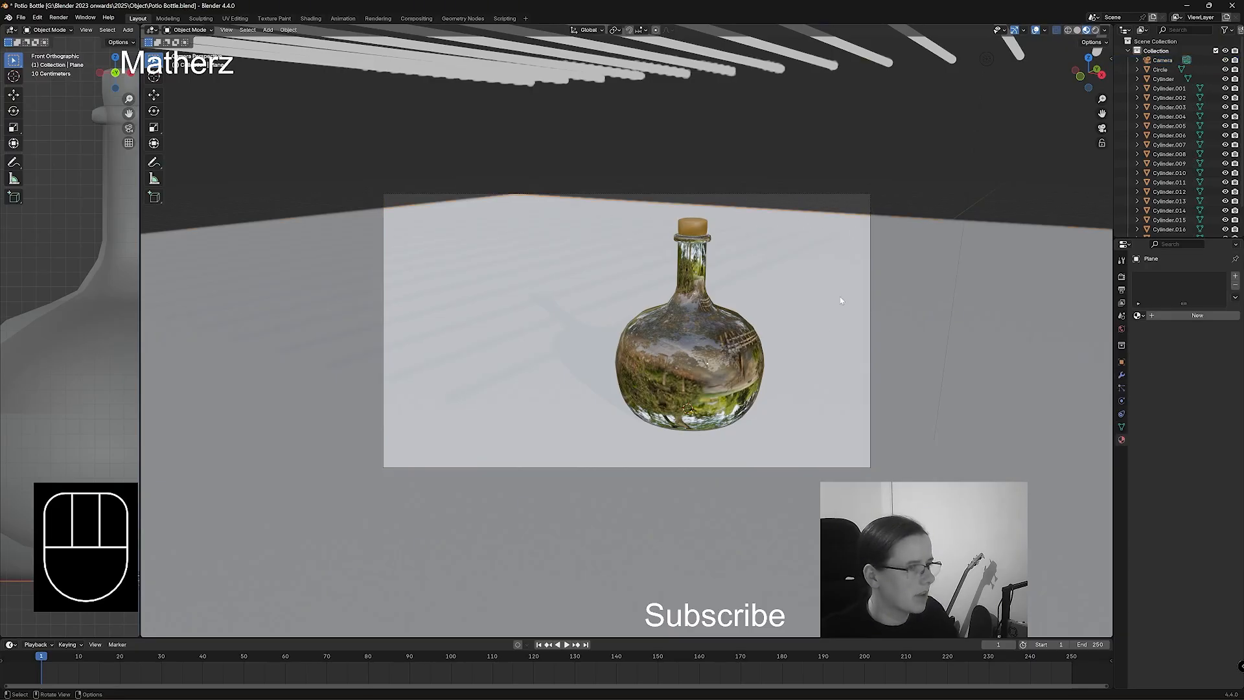
pyautogui.press('s')
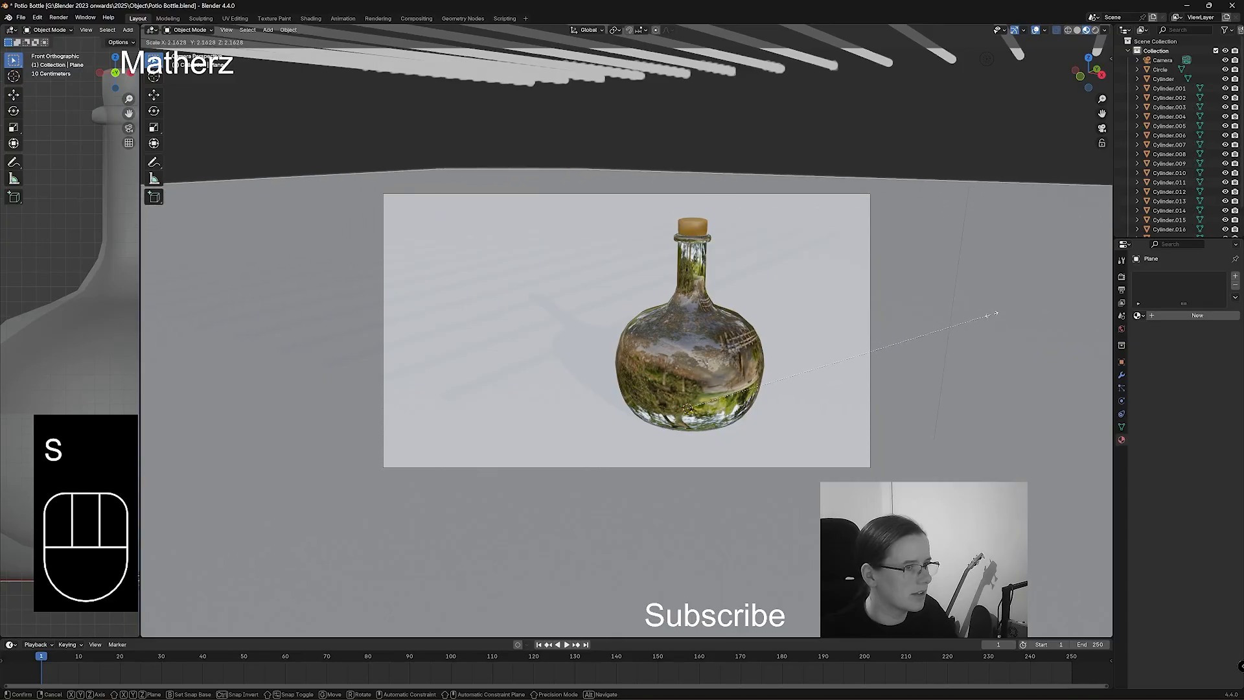
pyautogui.click(1061, 361)
# Create a new material on the floor plane and name it Base.
pyautogui.click(1208, 315)
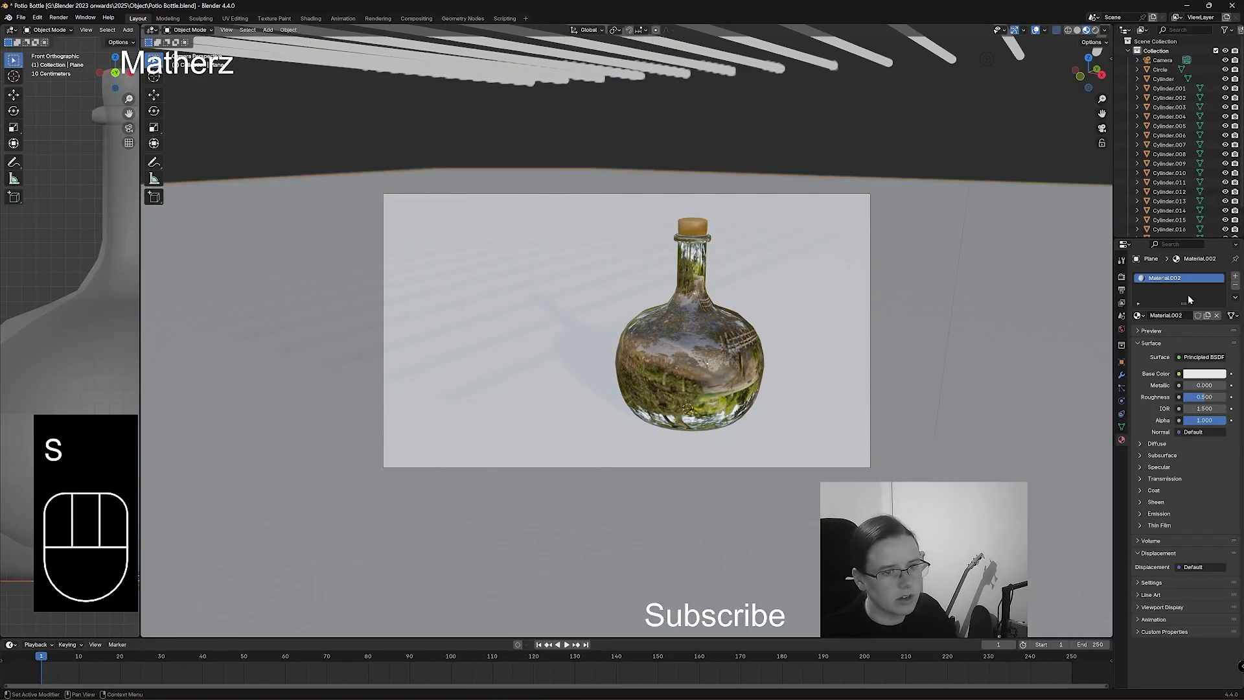
pyautogui.doubleClick(1177, 280)
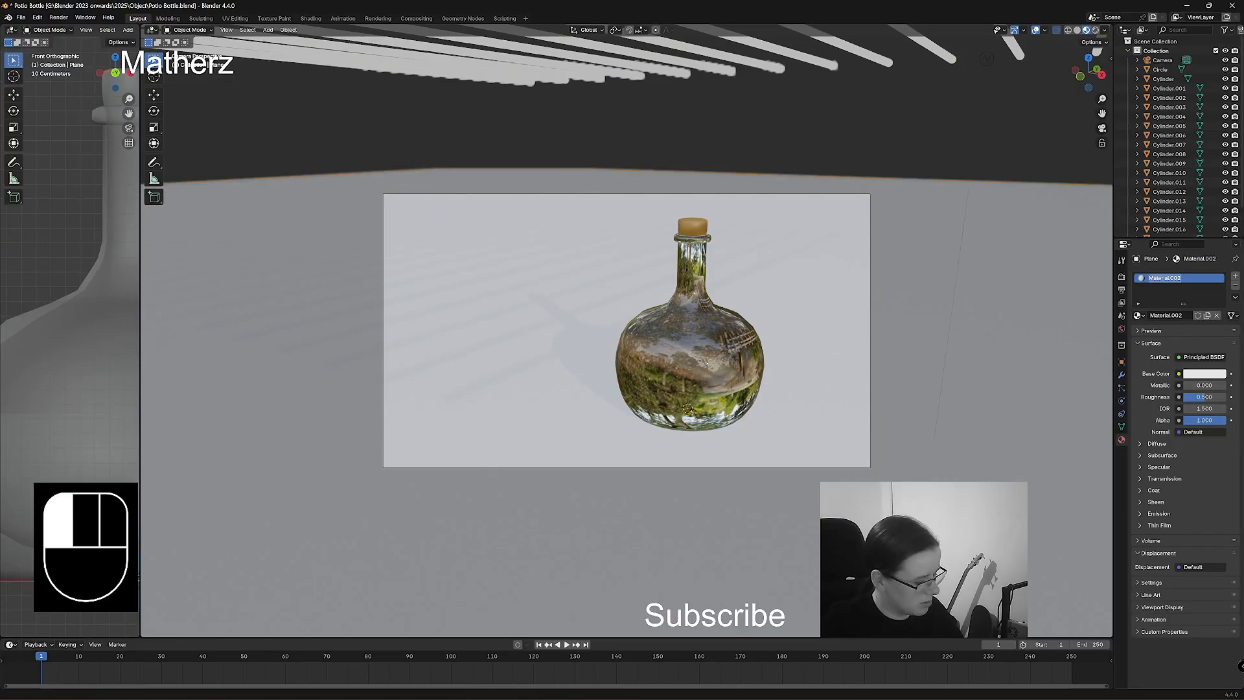
pyautogui.write('Base')
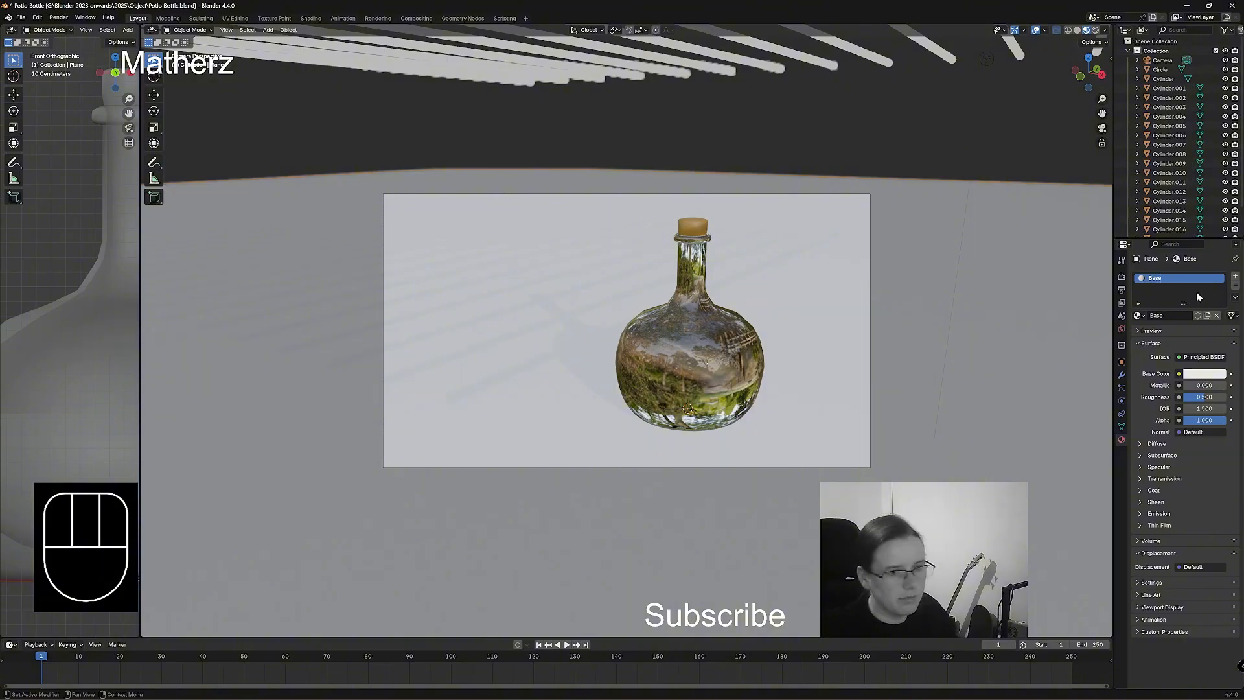
# Make the floor material reflective with Metallic 0.857 and Roughness 0.000, judging it in rendered shading.
pyautogui.moveTo(1194, 386); pyautogui.dragTo(1220, 387)
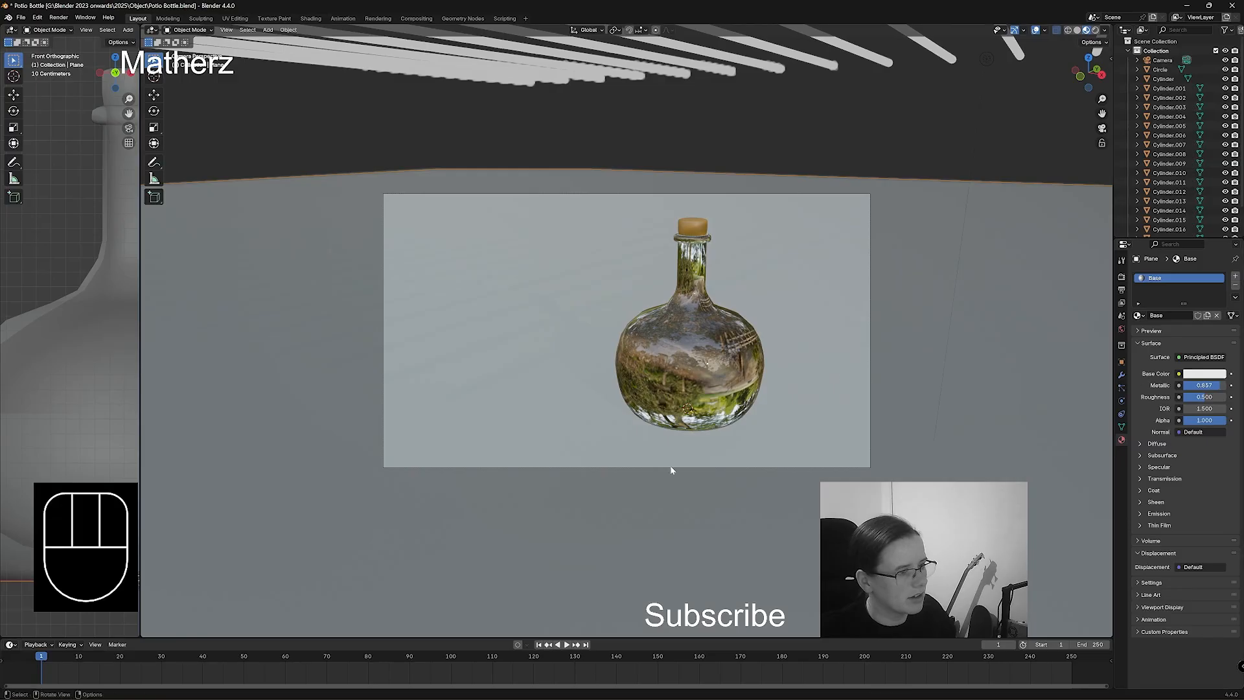
pyautogui.click(1095, 30)
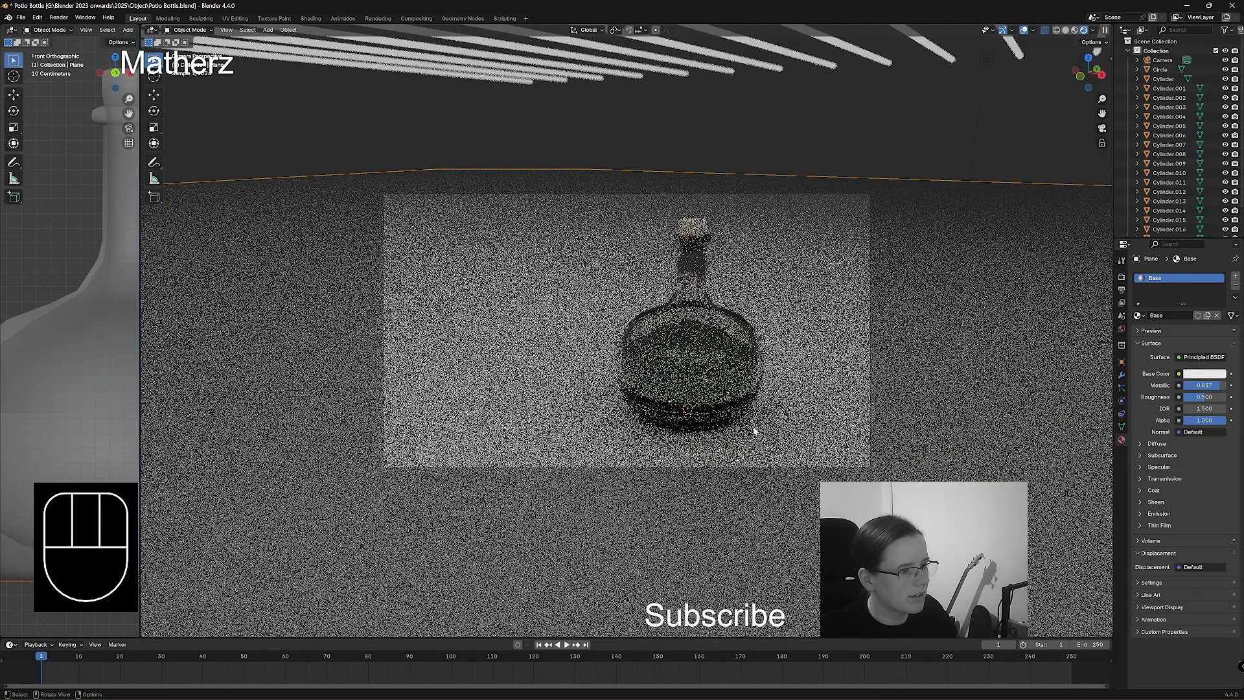
pyautogui.moveTo(1206, 397); pyautogui.dragTo(662, 420)
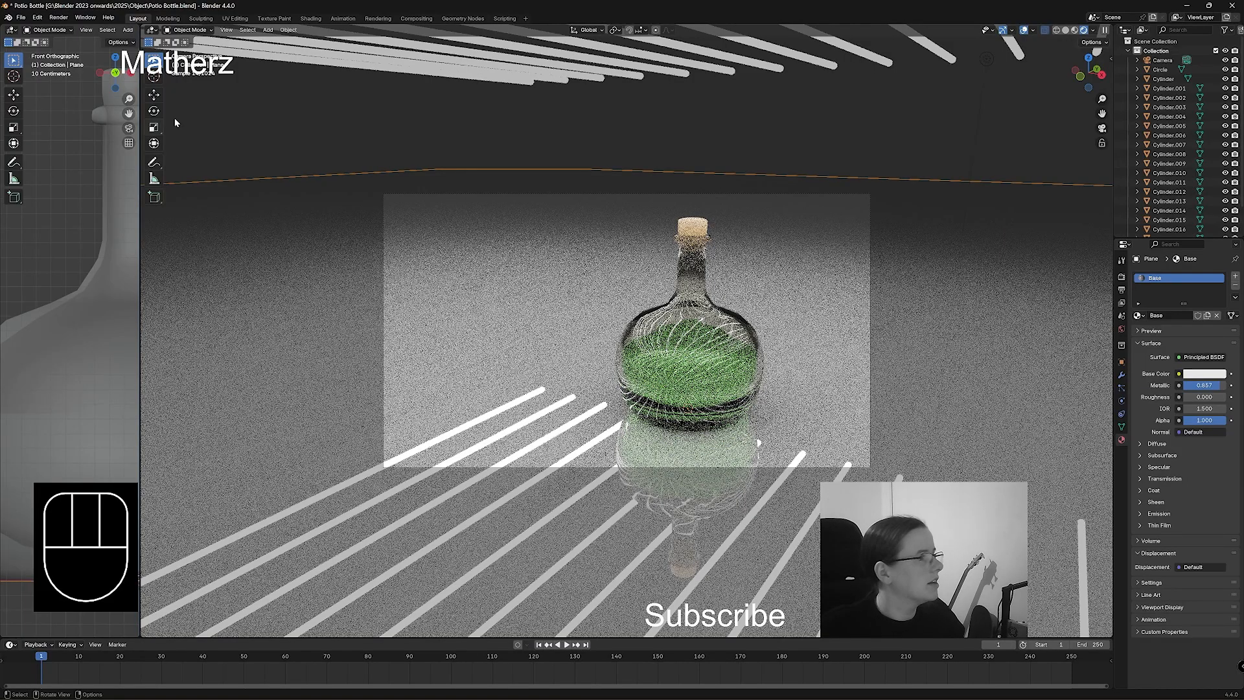
# Enlarge the front viewport, select the row of overhead tube lights and scale them up to spread far across the floor.
pyautogui.moveTo(141, 129); pyautogui.dragTo(407, 129)
pyautogui.scroll(-5, 258, 161)
pyautogui.scroll(-5, 271, 193)
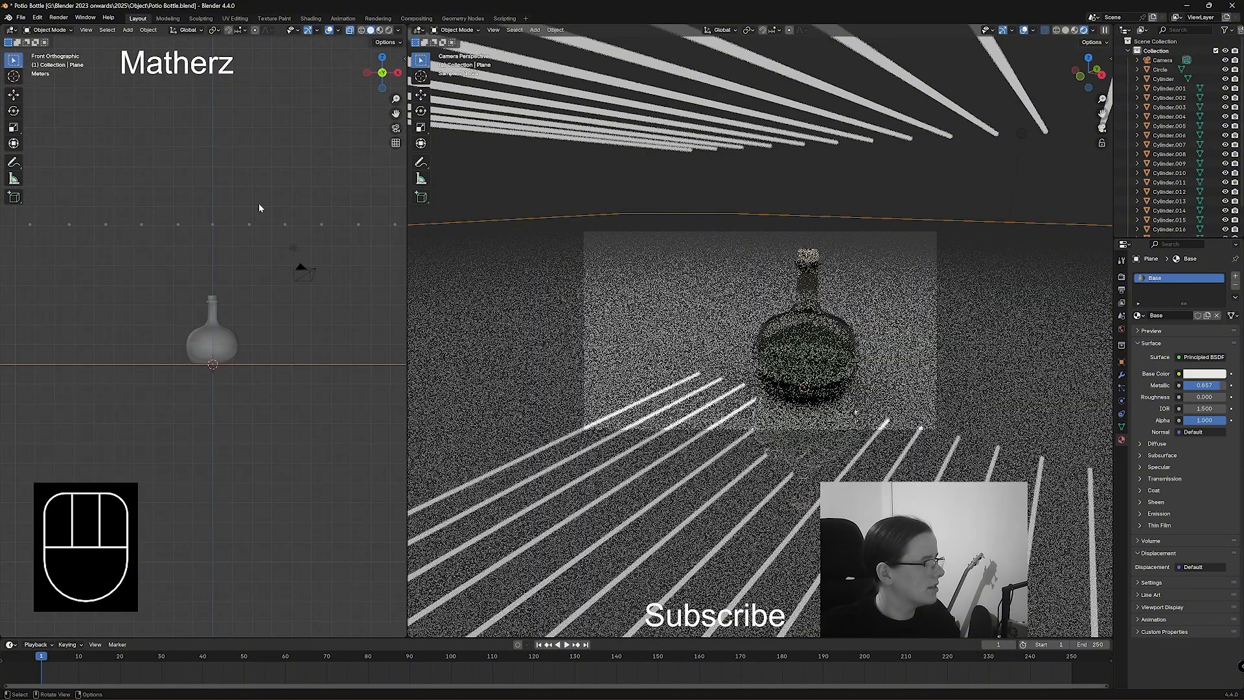
pyautogui.keyDown('shift'); pyautogui.moveTo(163, 299); pyautogui.dragTo(174, 293, button='middle'); pyautogui.keyUp('shift')
pyautogui.moveTo(39, 239); pyautogui.dragTo(382, 271)
pyautogui.moveTo(343, 292); pyautogui.dragTo(291, 319, button='middle')
pyautogui.scroll(-4, 288, 317)
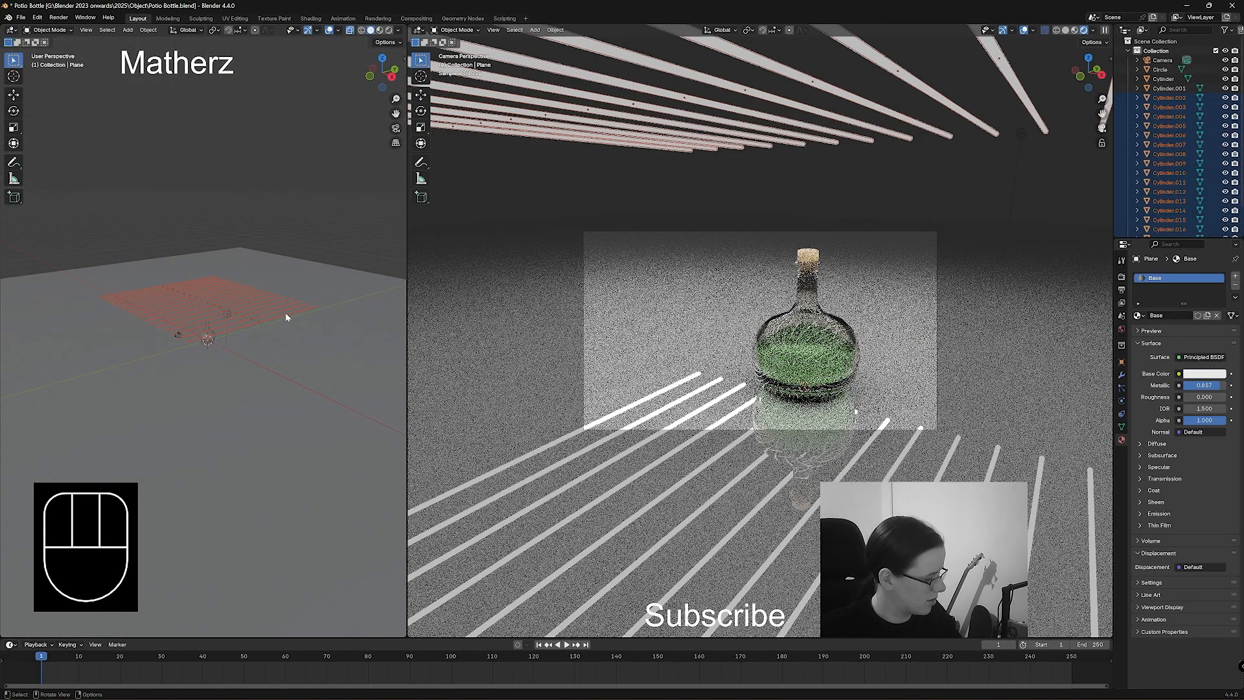
pyautogui.press('s')
pyautogui.middleClick(388, 282)
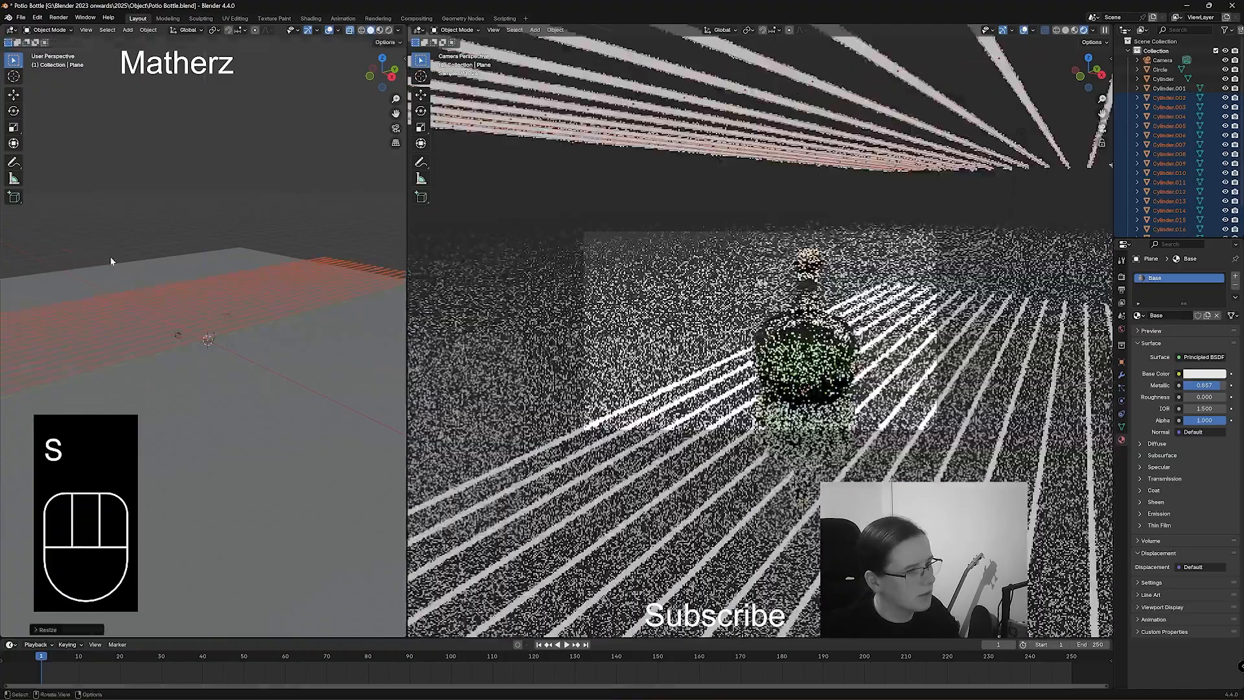
pyautogui.click(108, 259)
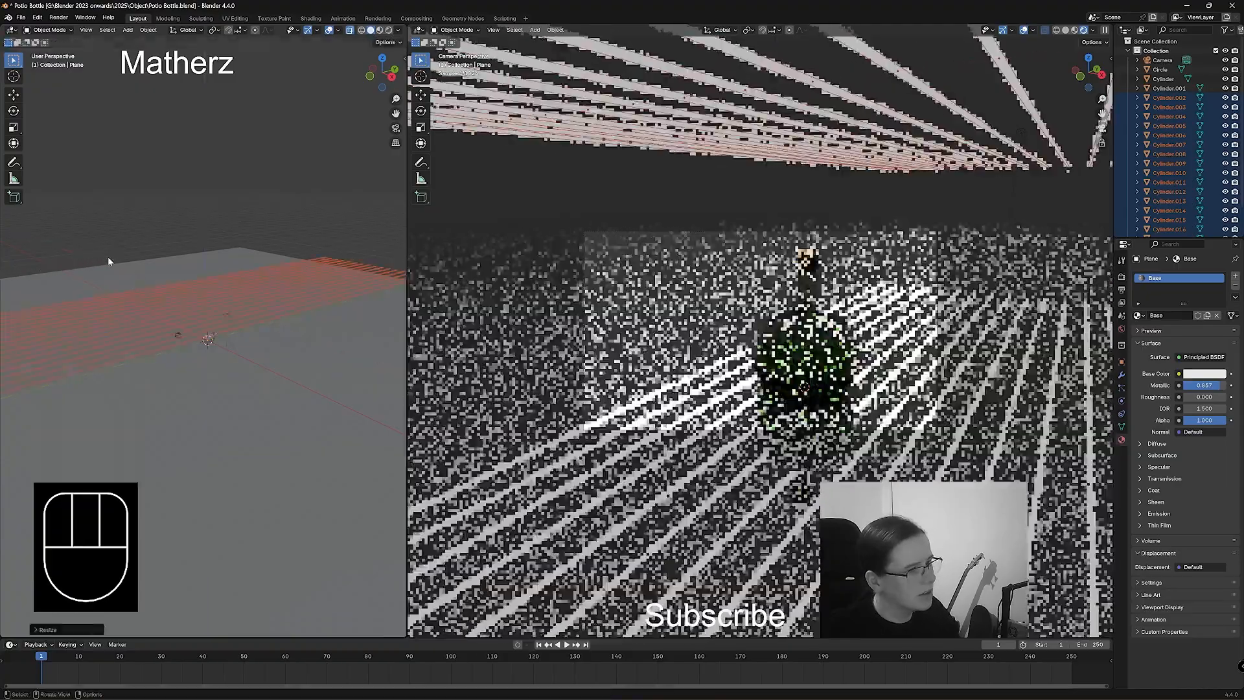
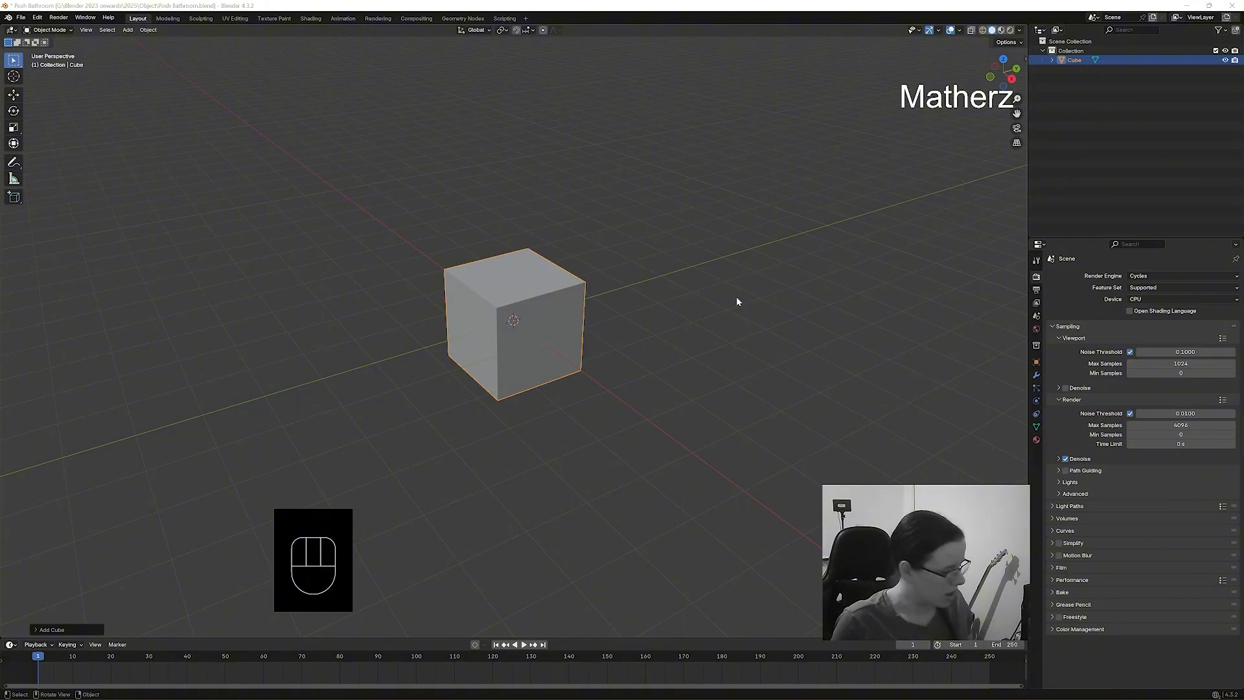
# In the Posh Bathroom file, delete the cube and add a mesh plane at the origin.
pyautogui.click(570, 320)
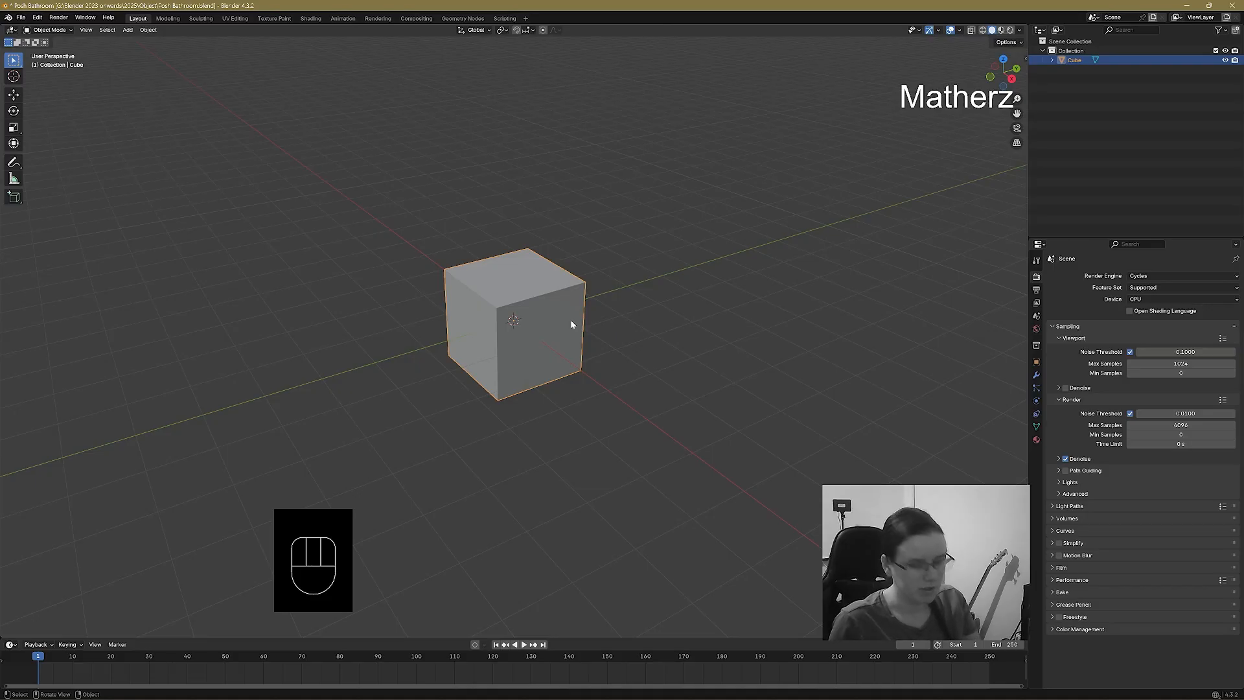
pyautogui.press('Delete')
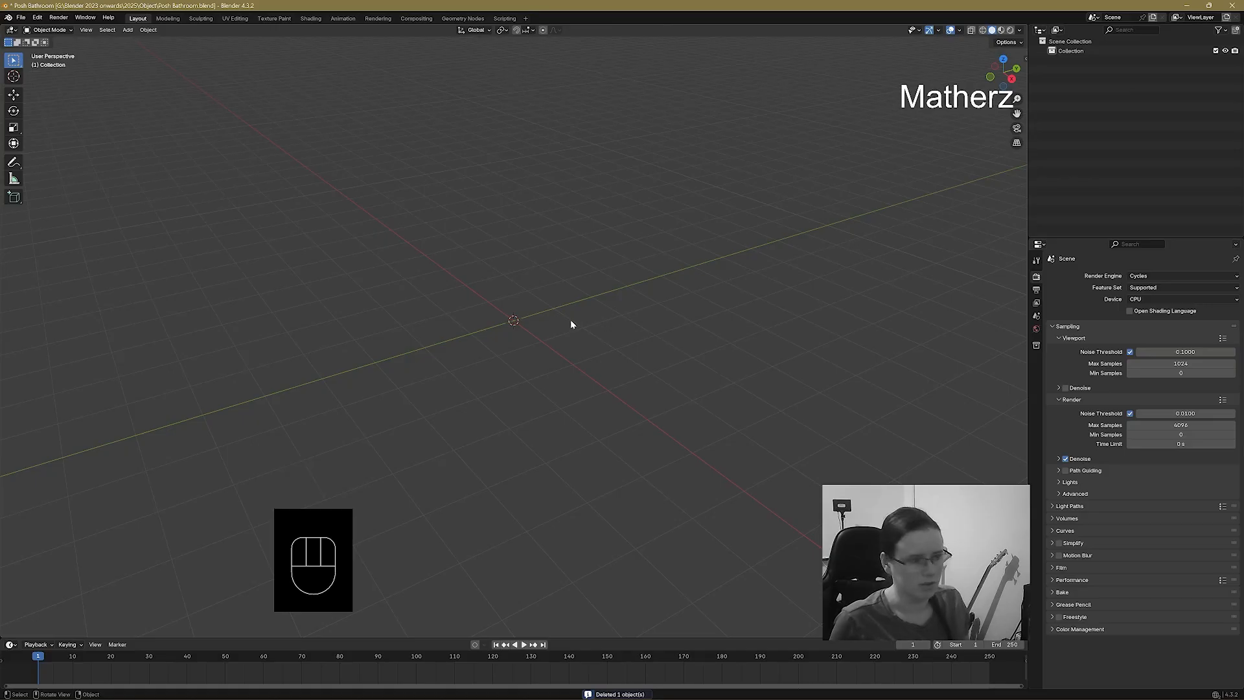
pyautogui.click(128, 30)
pyautogui.moveTo(144, 43)
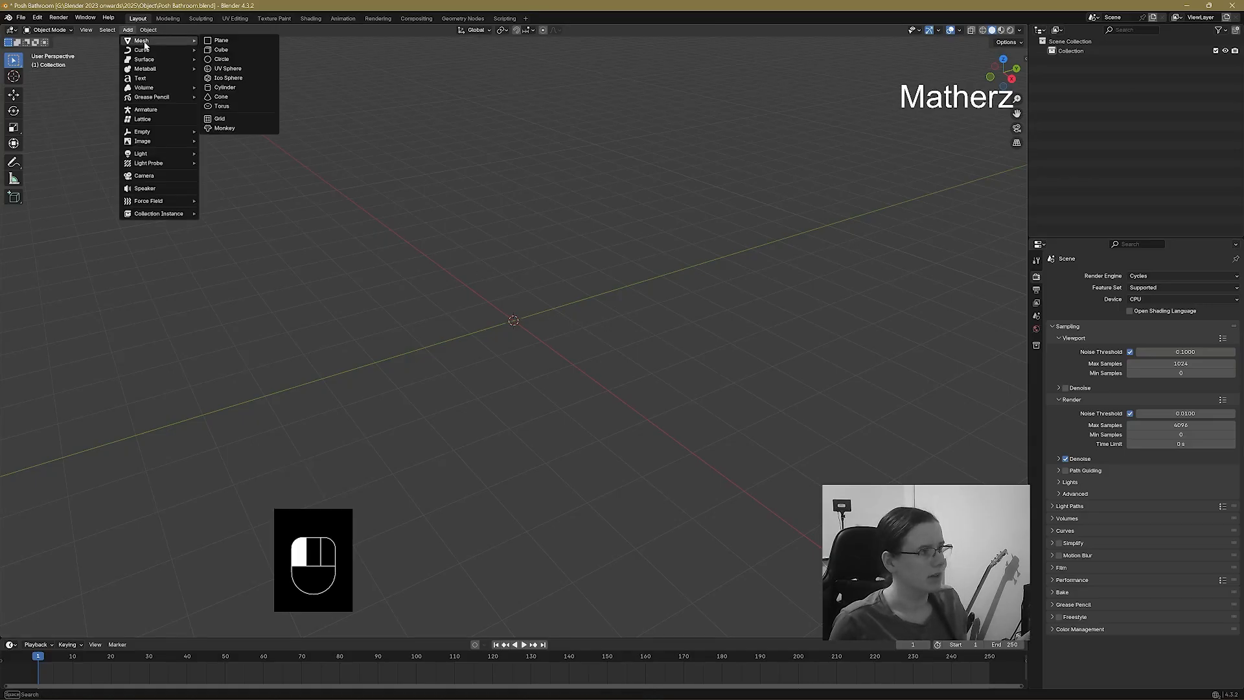
pyautogui.click(234, 41)
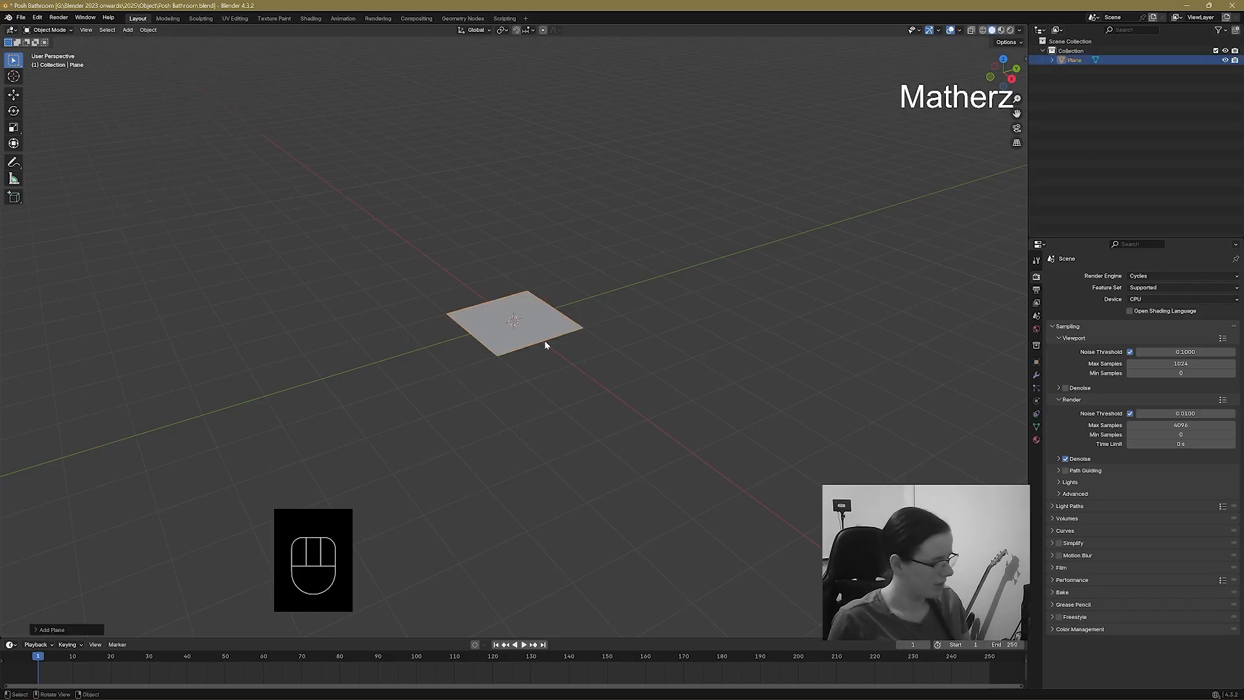
# Scale the plane up about 7.7 times, and stretch it along Y into a rectangular floor.
pyautogui.press('s')
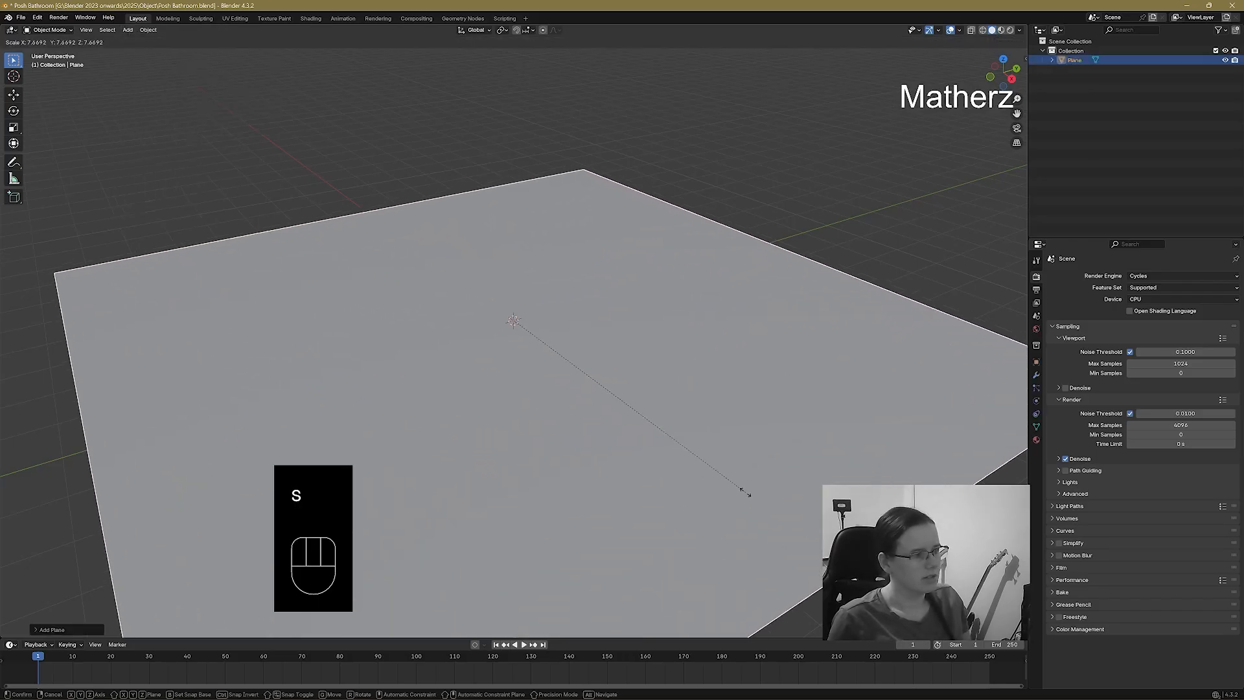
pyautogui.click(742, 484)
pyautogui.scroll(-4, 739, 479)
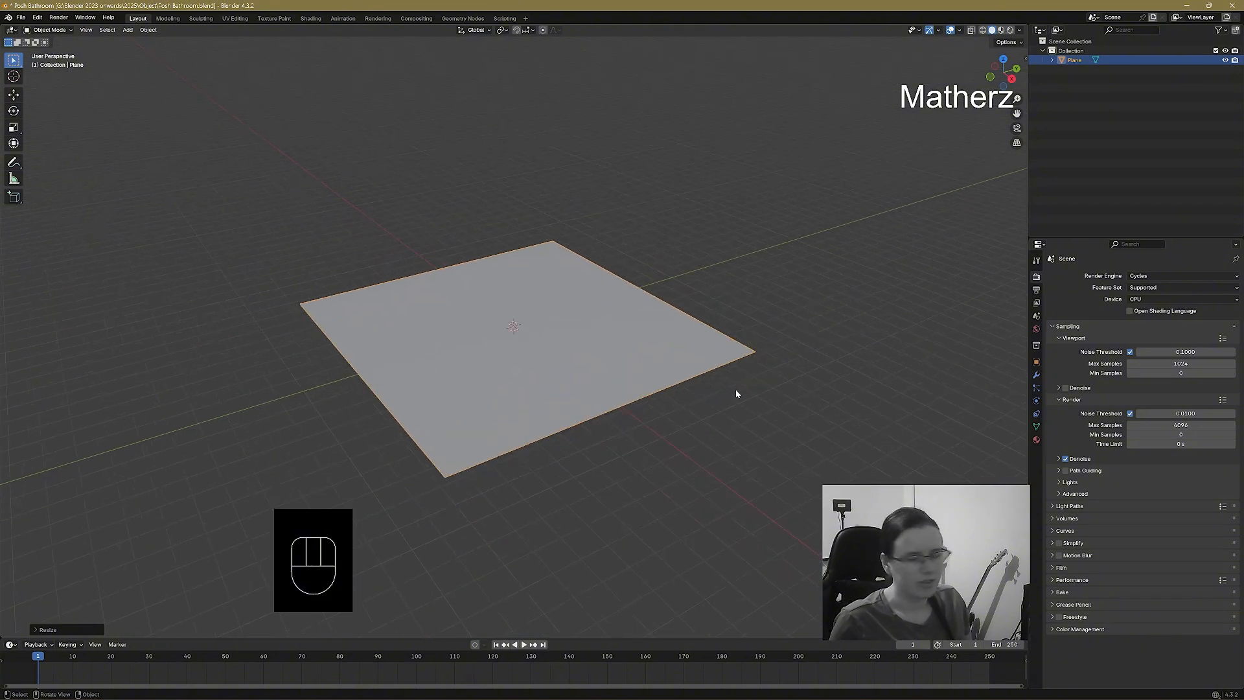
pyautogui.press('s')
pyautogui.press('y')
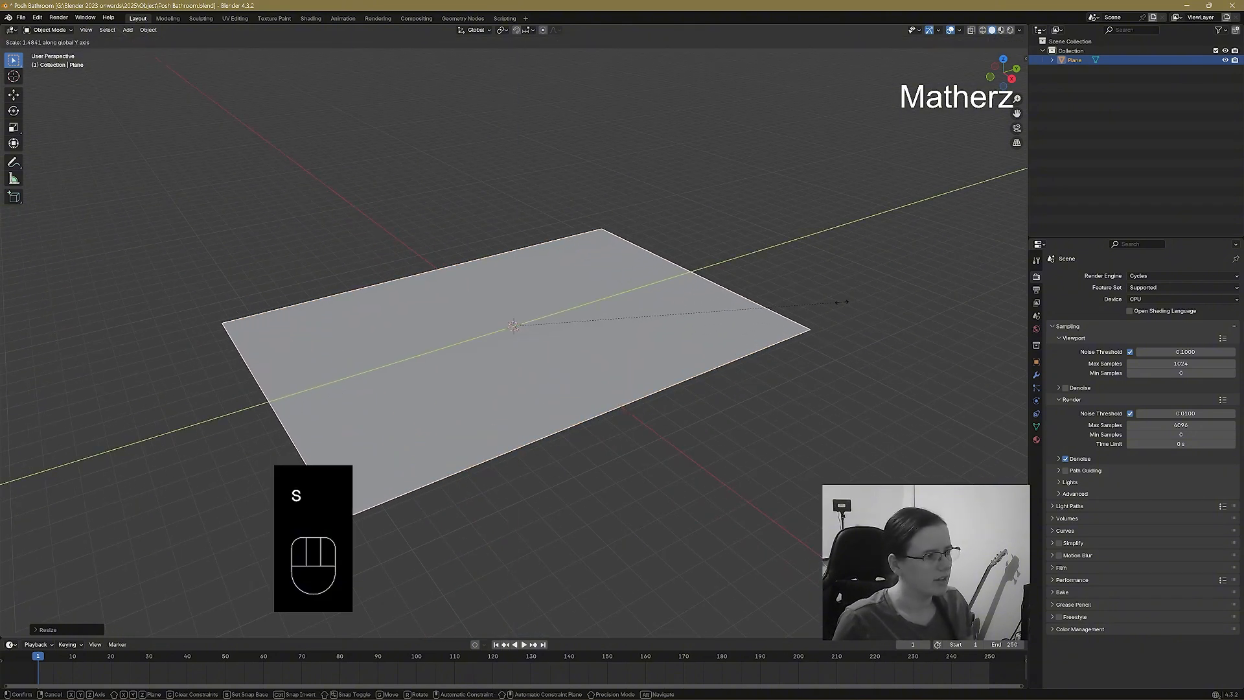
pyautogui.click(873, 298)
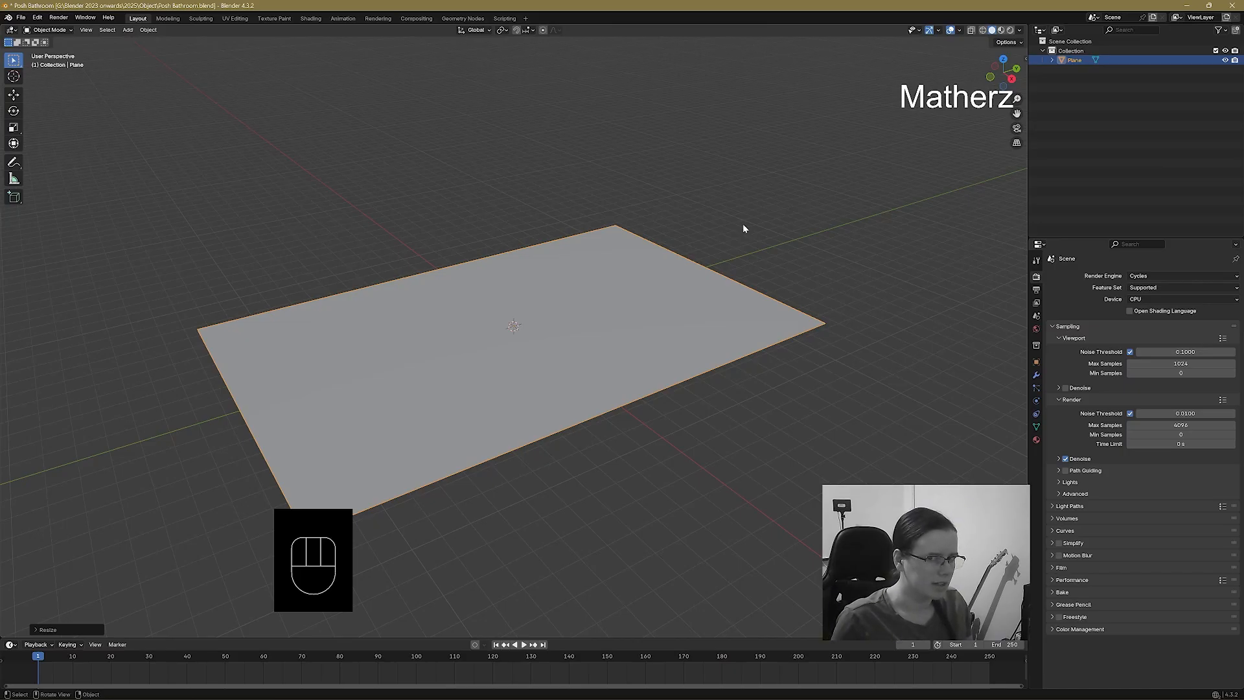
# Add a second mesh plane and move it away from the floor's centre.
pyautogui.click(128, 30)
pyautogui.moveTo(141, 42)
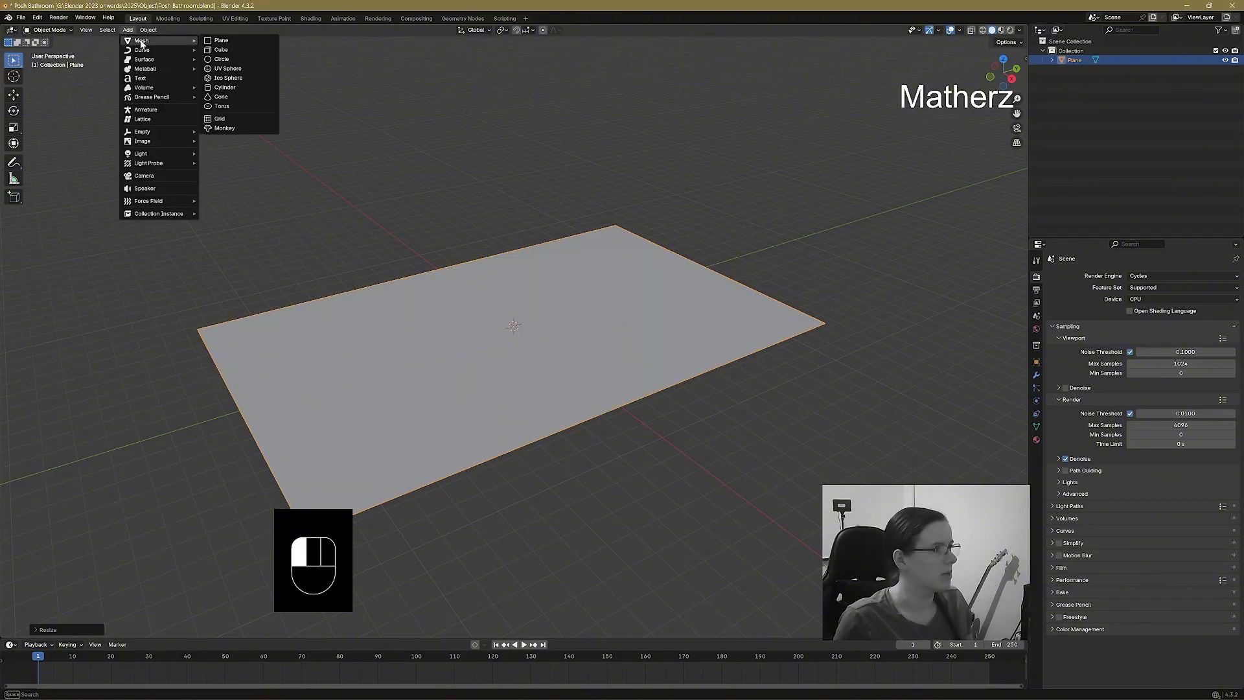
pyautogui.click(257, 40)
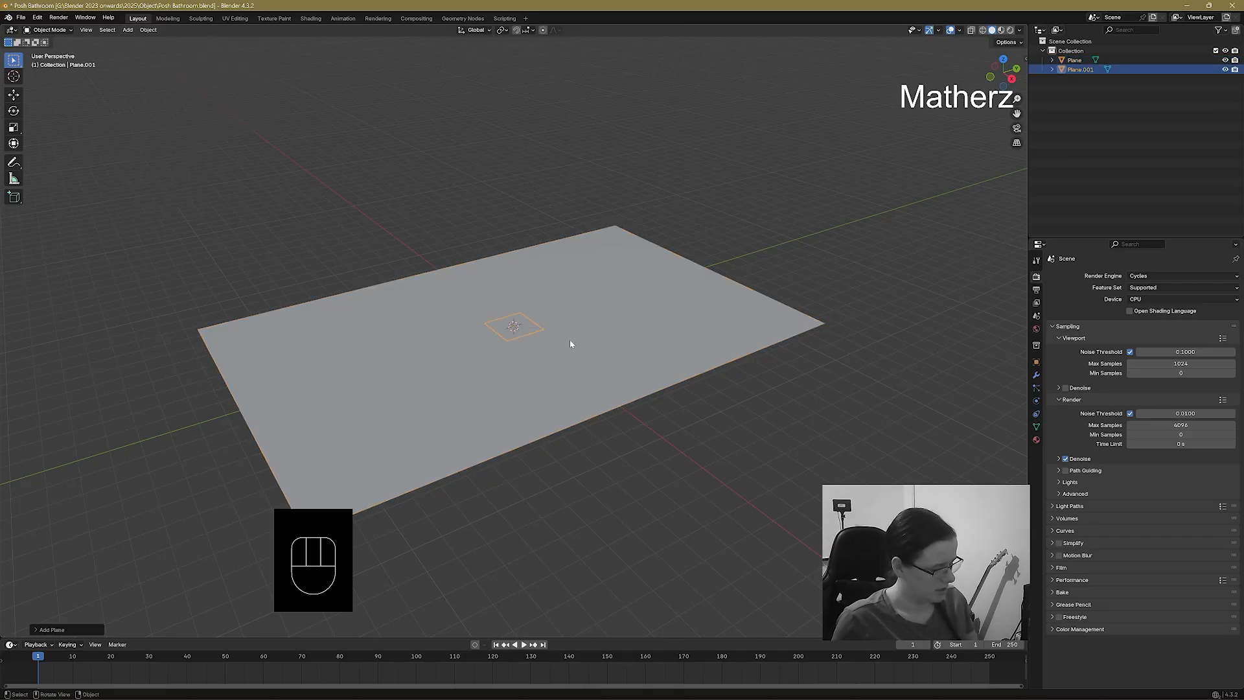
pyautogui.press('g')
pyautogui.click(560, 221)
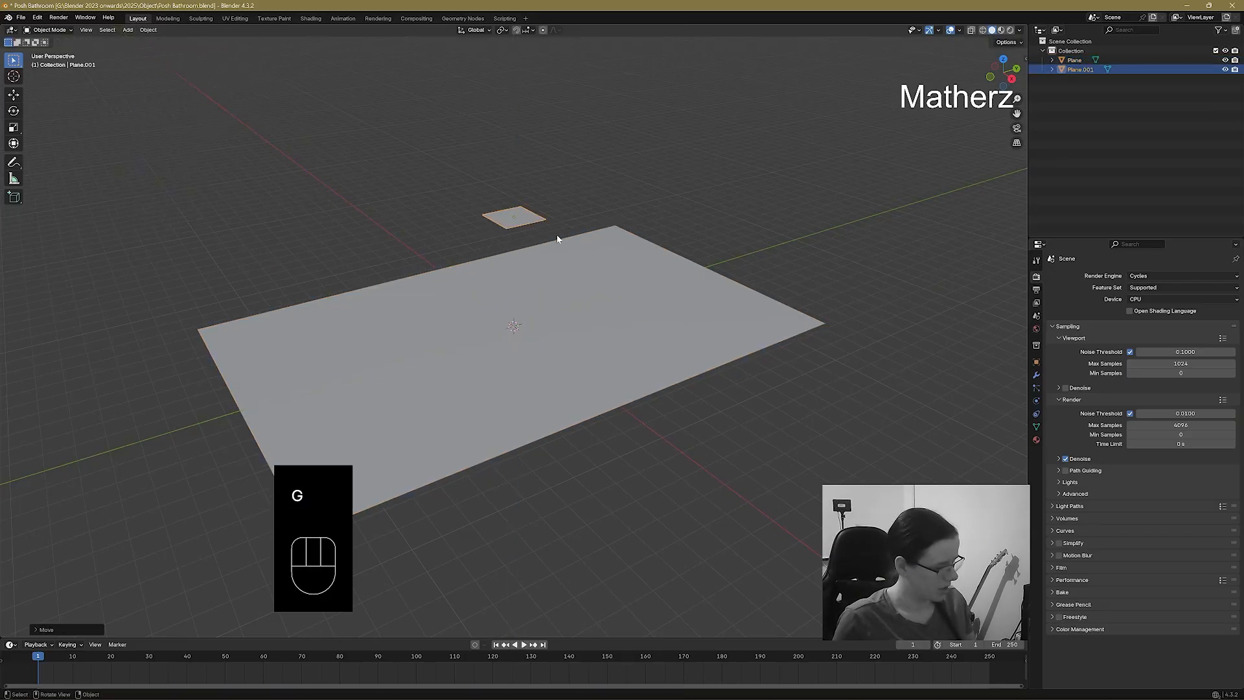
# Rotate the small plane 90 degrees about the X axis so it stands upright.
pyautogui.write('rx')
pyautogui.write('9')
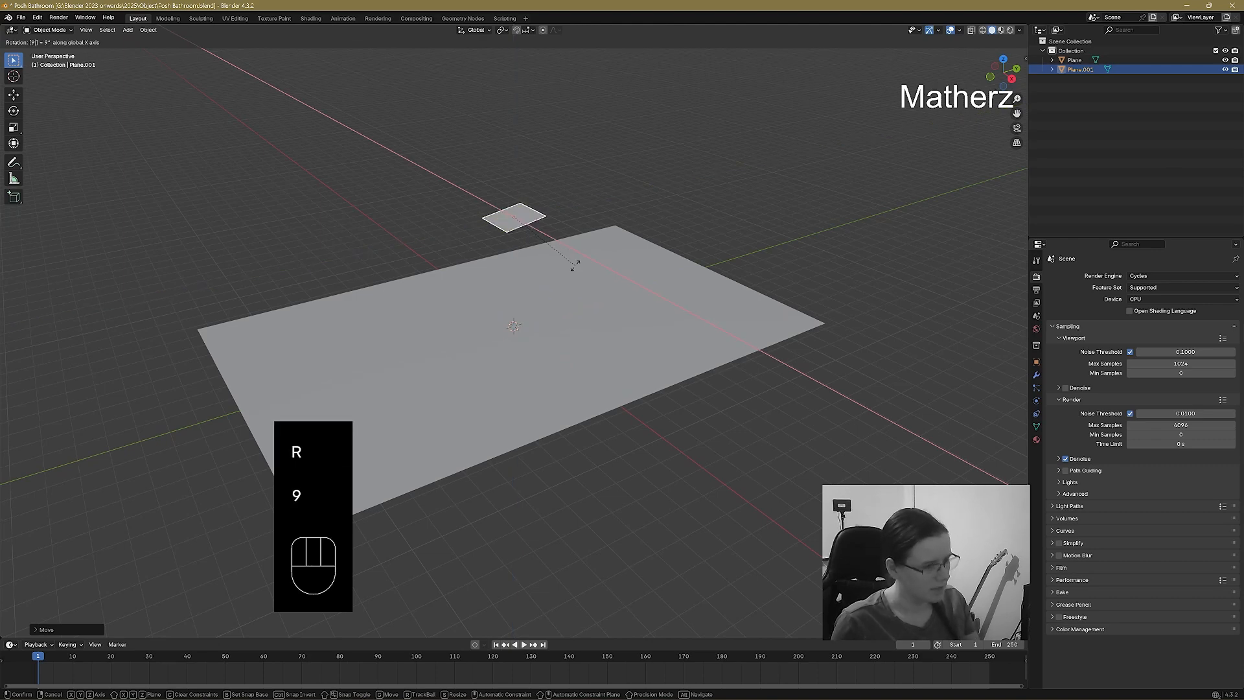
pyautogui.write('0')
pyautogui.click(574, 269)
# Scale the upright plane along Z and X, and enlarge it uniformly into a tall, narrow panel.
pyautogui.press('s')
pyautogui.press('z')
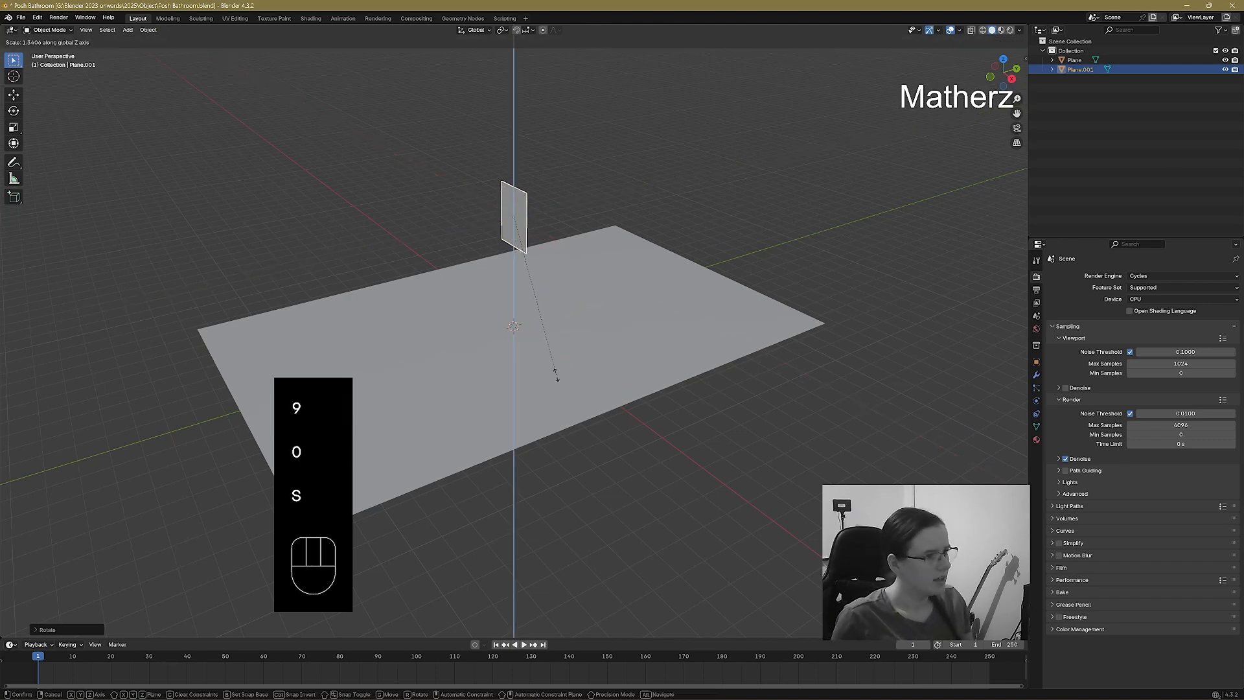
pyautogui.click(556, 392)
pyautogui.press('s')
pyautogui.press('x')
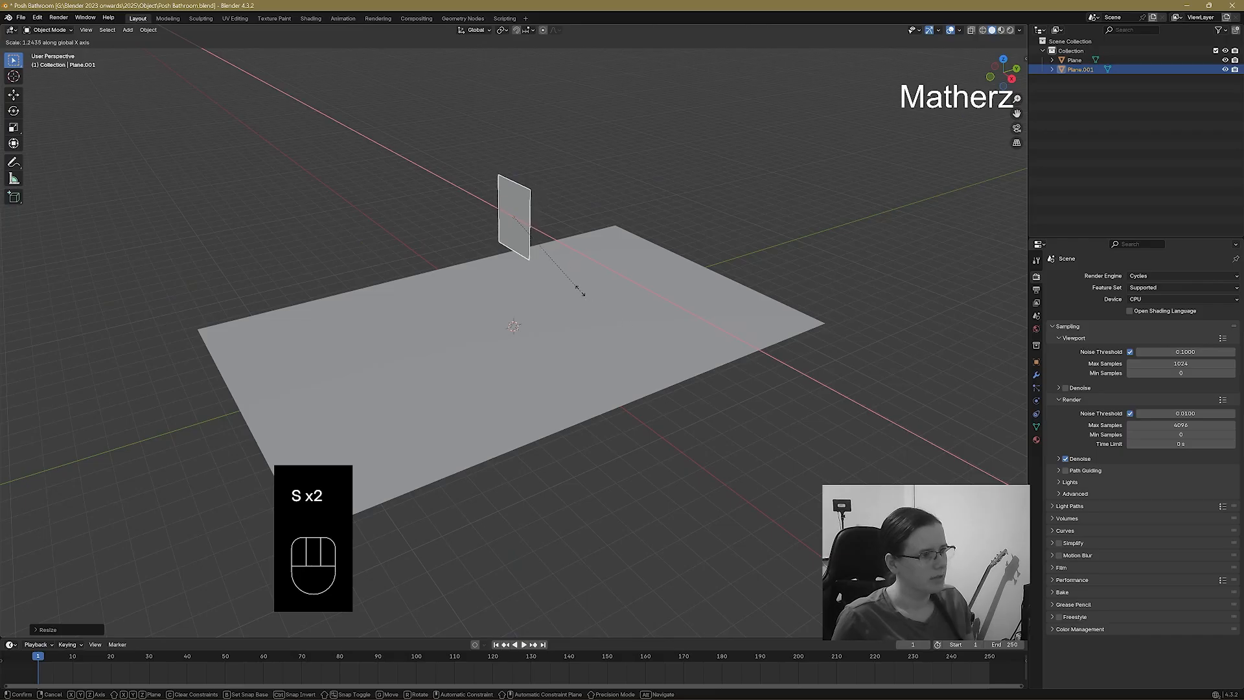
pyautogui.click(582, 293)
pyautogui.press('s')
pyautogui.press('z')
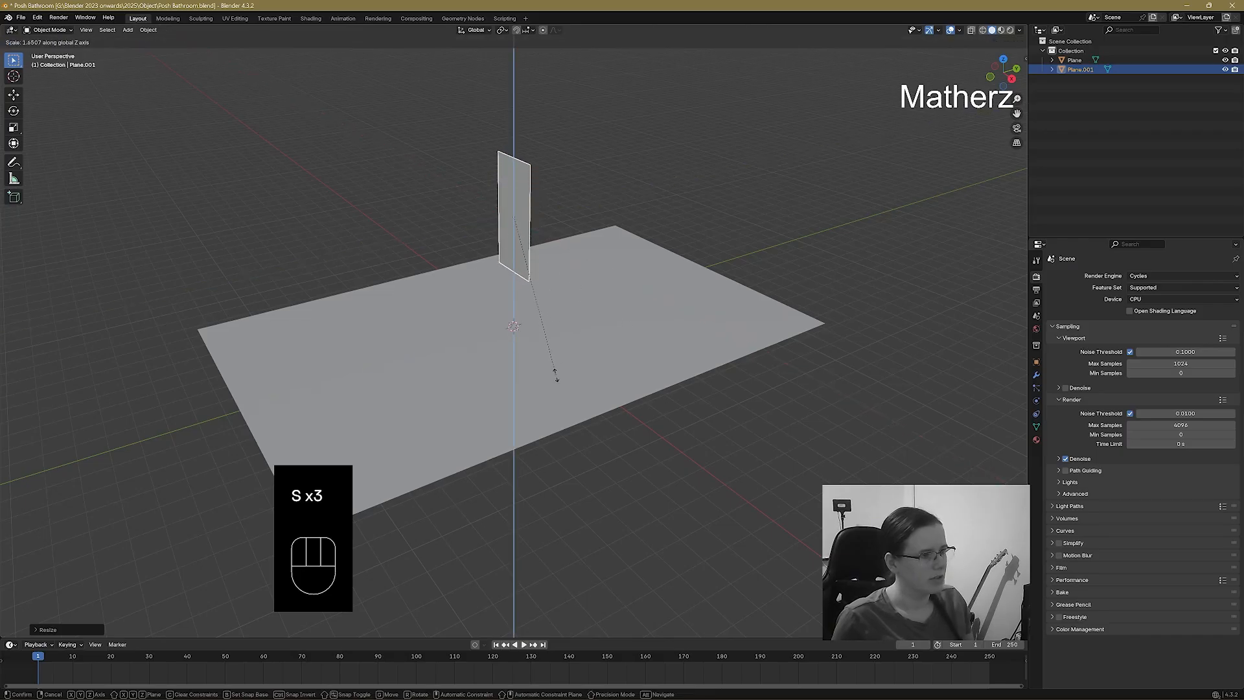
pyautogui.click(558, 369)
pyautogui.press('s')
pyautogui.click(577, 290)
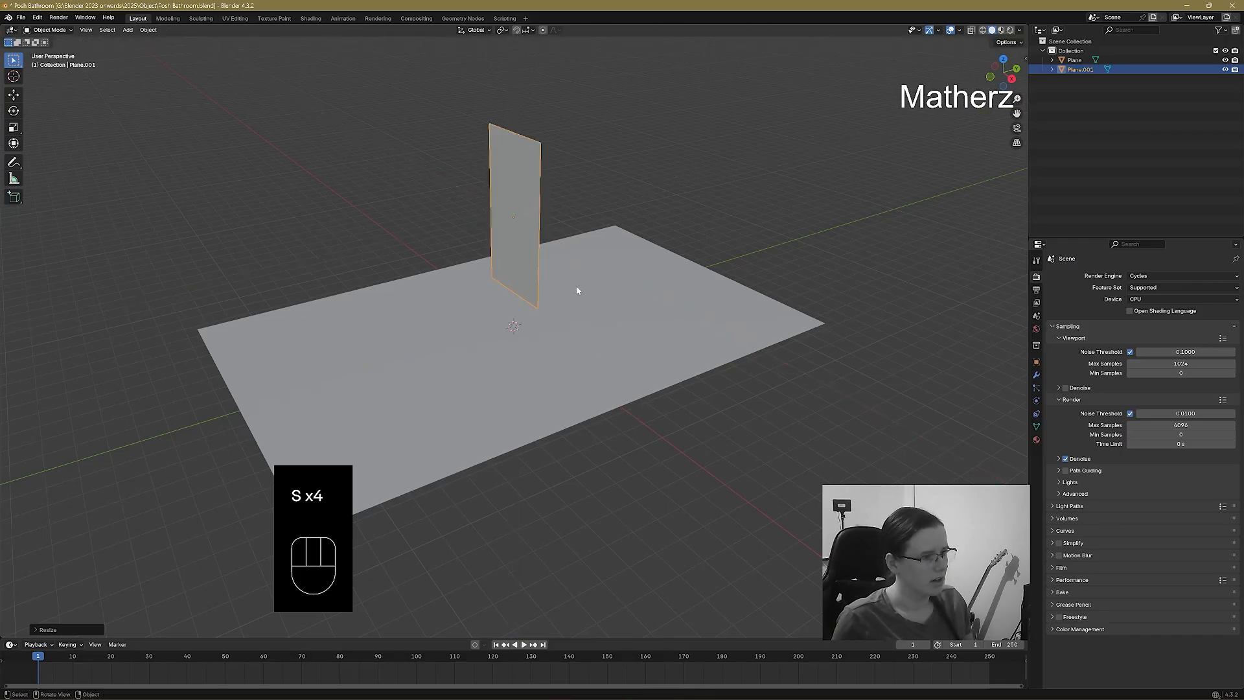
# Move the tall panel toward the floor's far short edge and lower it along Z to floor level.
pyautogui.press('g')
pyautogui.click(710, 257)
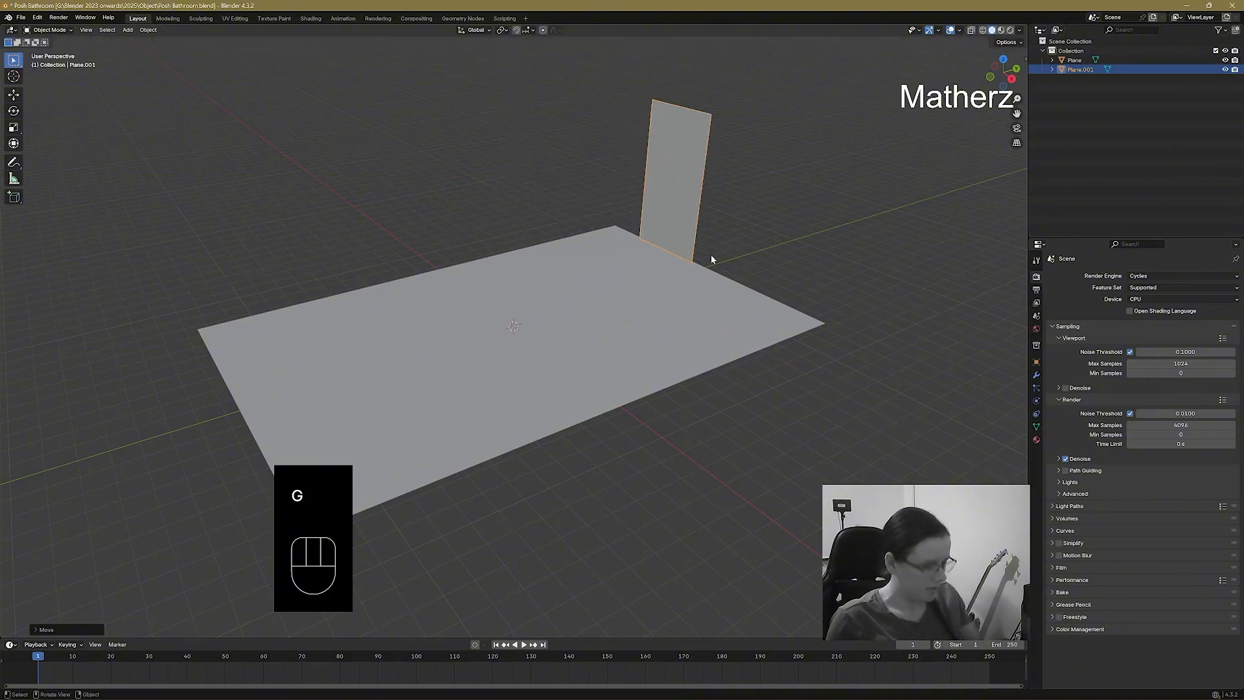
pyautogui.press('g')
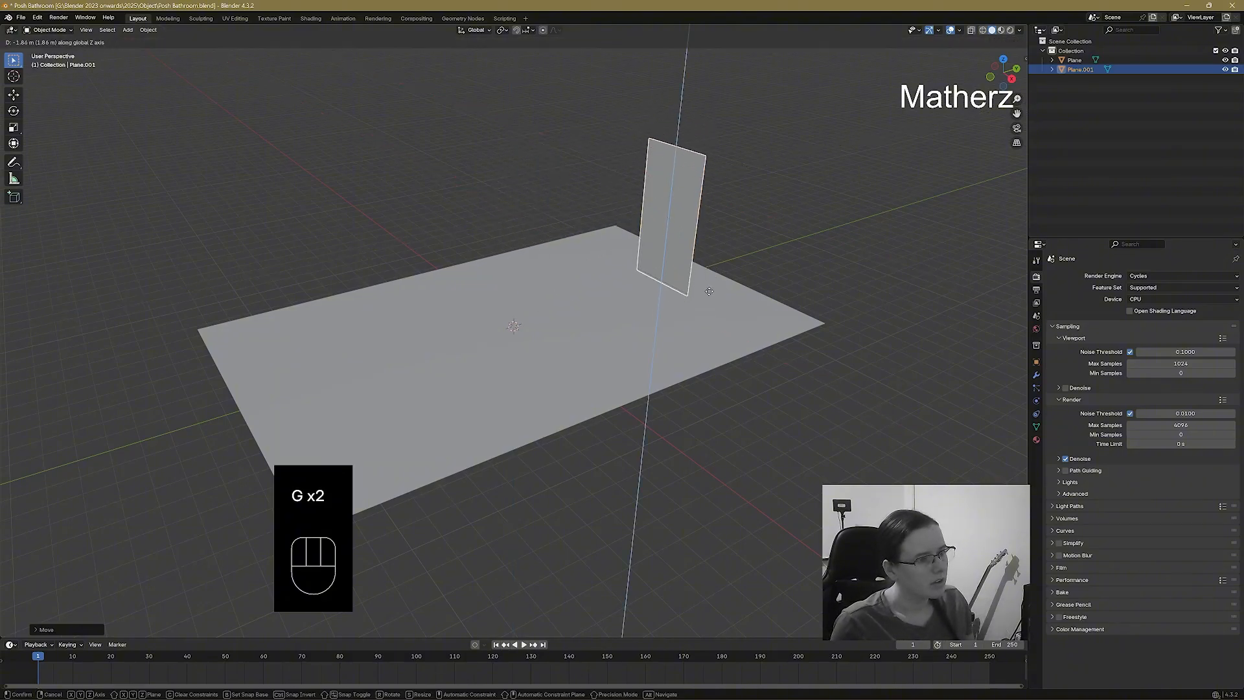
pyautogui.click(710, 295)
# Enter Edit Mode on the tall panel and add a centred vertical loop cut.
pyautogui.scroll(5, 710, 295)
pyautogui.moveTo(800, 155); pyautogui.dragTo(674, 336, button='middle')
pyautogui.keyDown('shift'); pyautogui.moveTo(833, 197); pyautogui.dragTo(661, 341, button='middle'); pyautogui.keyUp('shift')
pyautogui.scroll(-2, 661, 341)
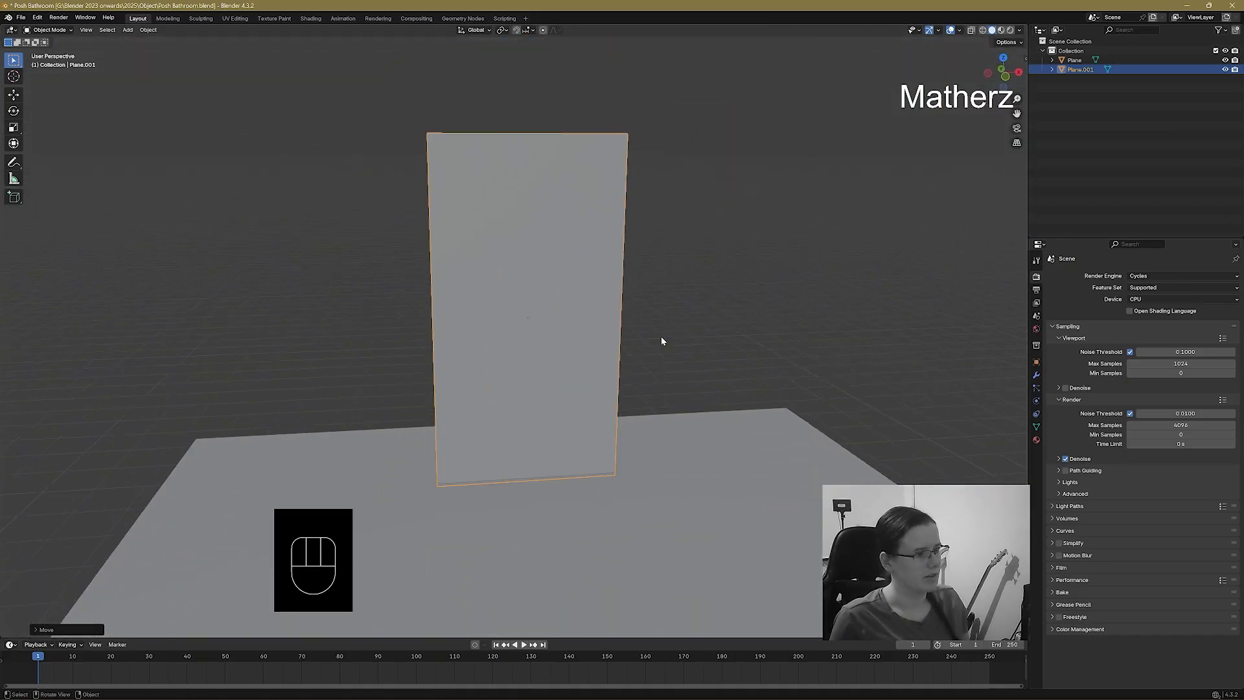
pyautogui.click(56, 30)
pyautogui.click(64, 50)
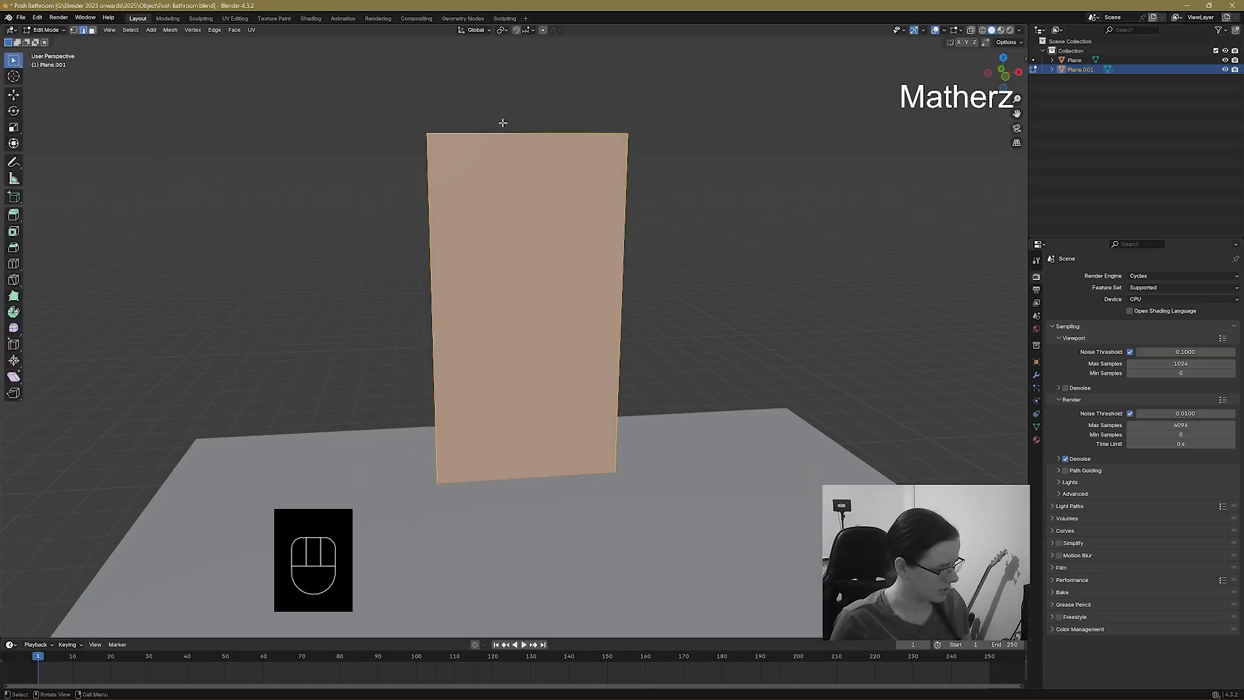
pyautogui.press('ctrl')
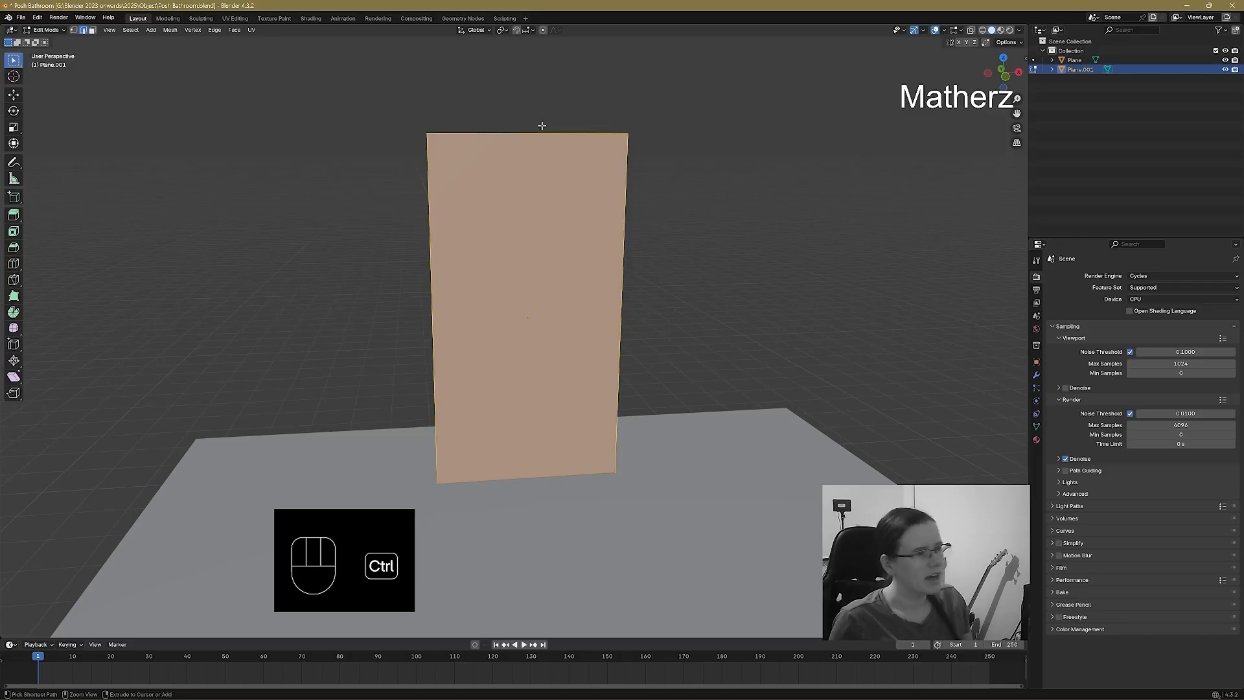
pyautogui.hotkey('ctrl', 'r')
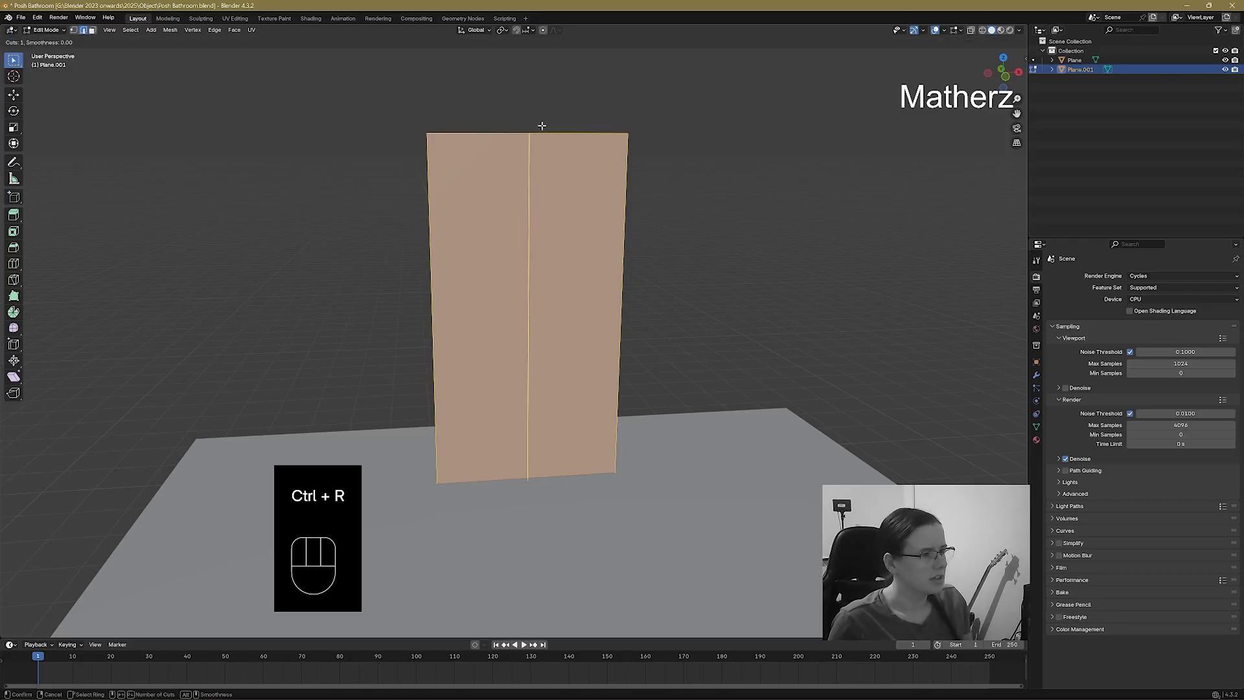
pyautogui.click(542, 125)
pyautogui.rightClick(542, 125)
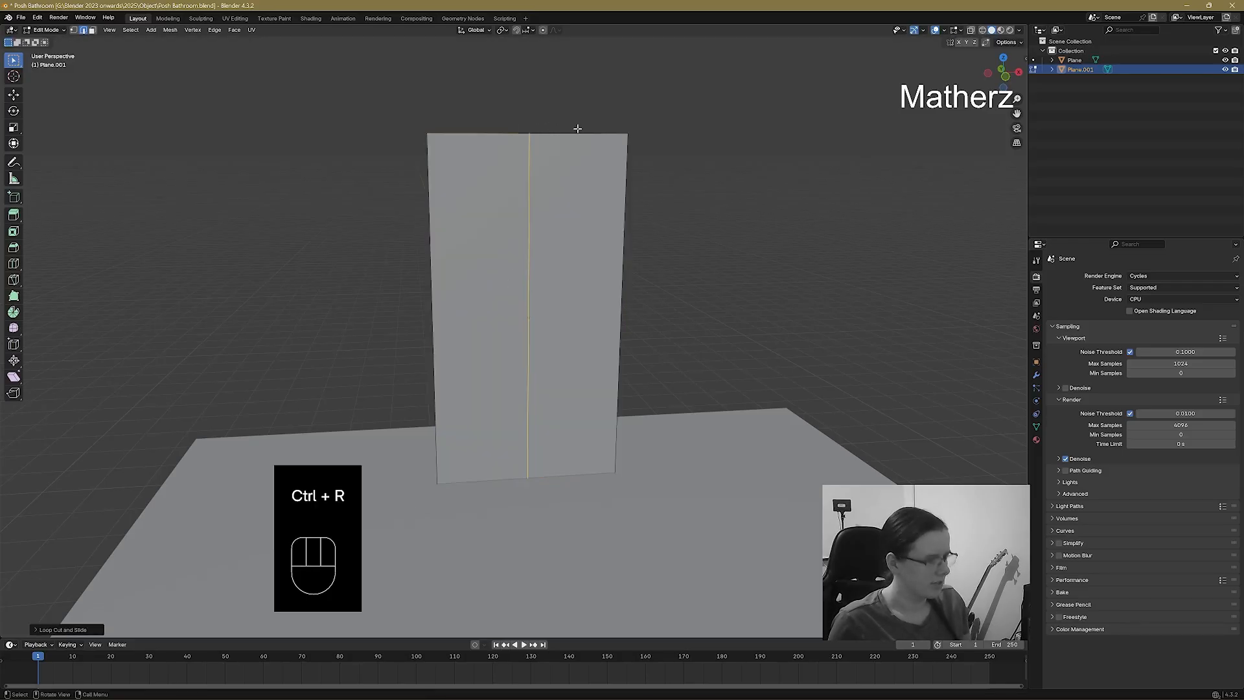
# Add further centred vertical loop cuts on both halves to divide the panel into eight equal columns.
pyautogui.hotkey('ctrl', 'r')
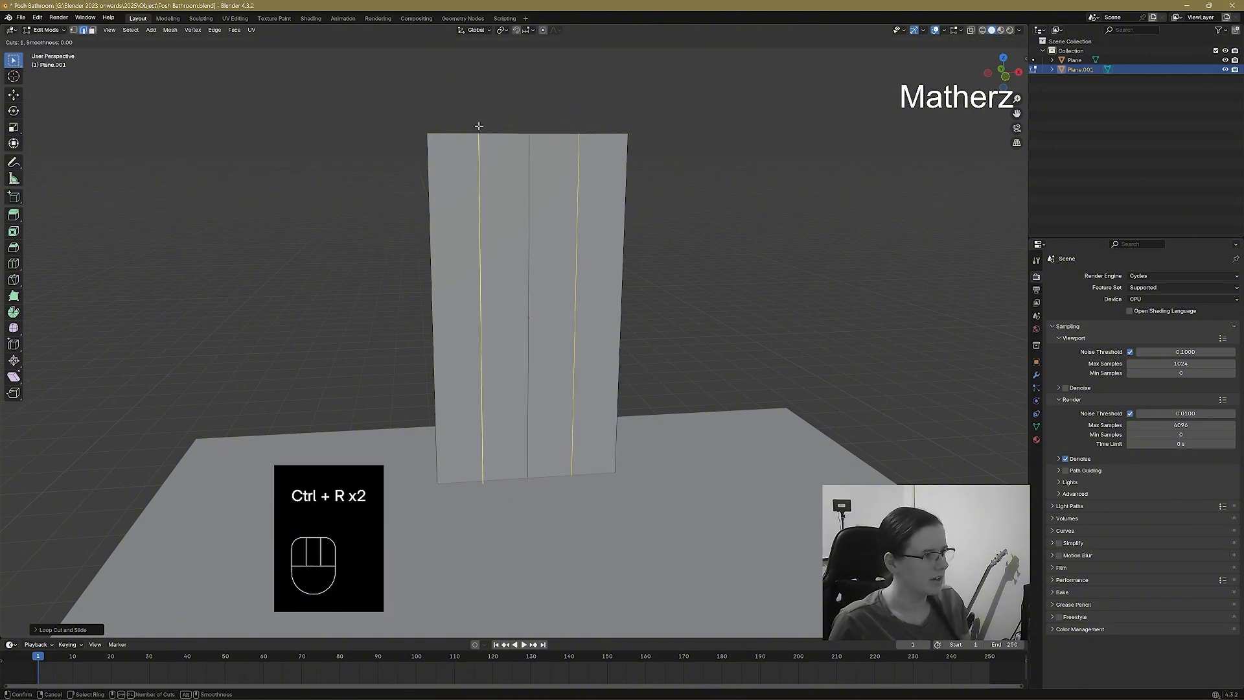
pyautogui.doubleClick(479, 126)
pyautogui.hotkey('ctrl', 'r')
pyautogui.doubleClick(454, 125)
pyautogui.hotkey('ctrl', 'r')
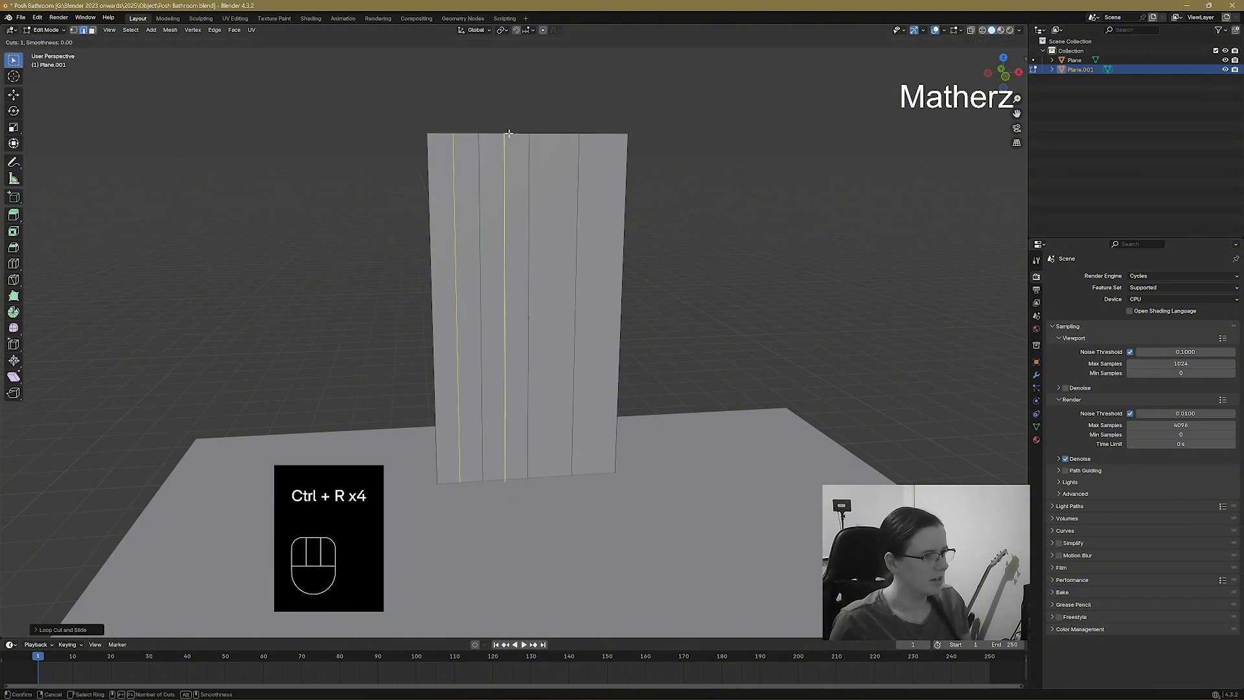
pyautogui.doubleClick(510, 132)
pyautogui.hotkey('ctrl', 'r')
pyautogui.doubleClick(554, 133)
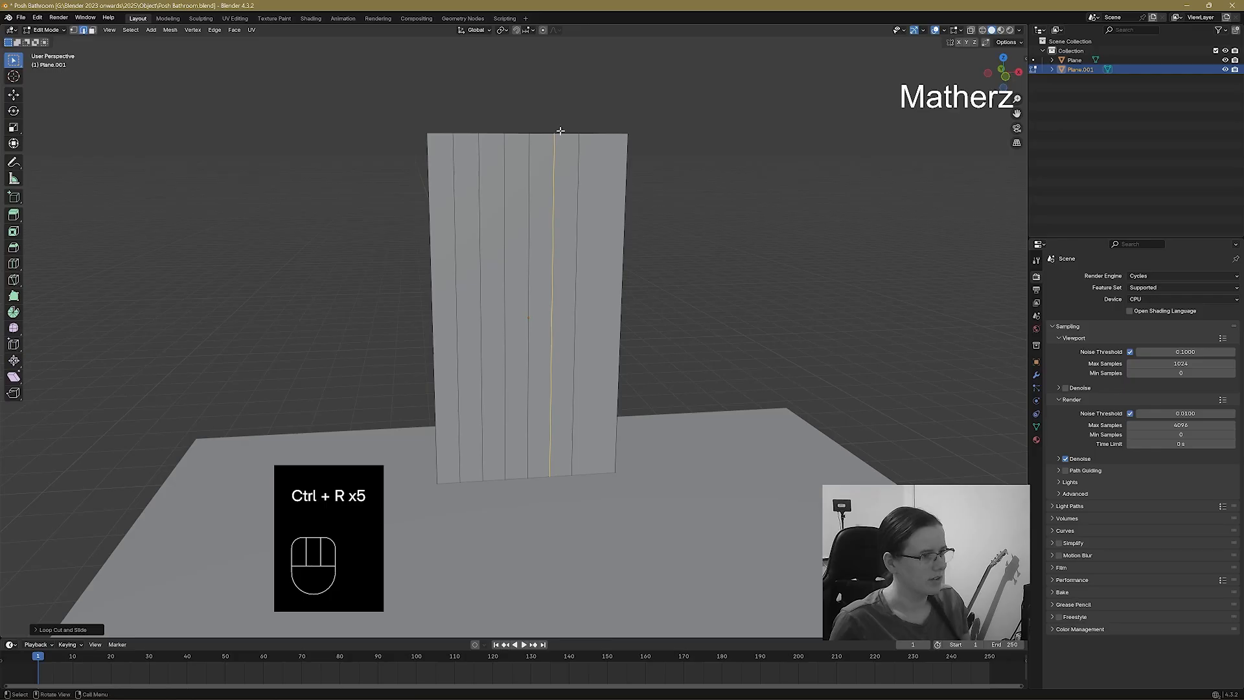
pyautogui.hotkey('ctrl', 'r')
pyautogui.doubleClick(604, 133)
# Add horizontal loop cuts at mid-height and at the upper quarter, and split the top quarter into four rows.
pyautogui.hotkey('ctrl', 'r')
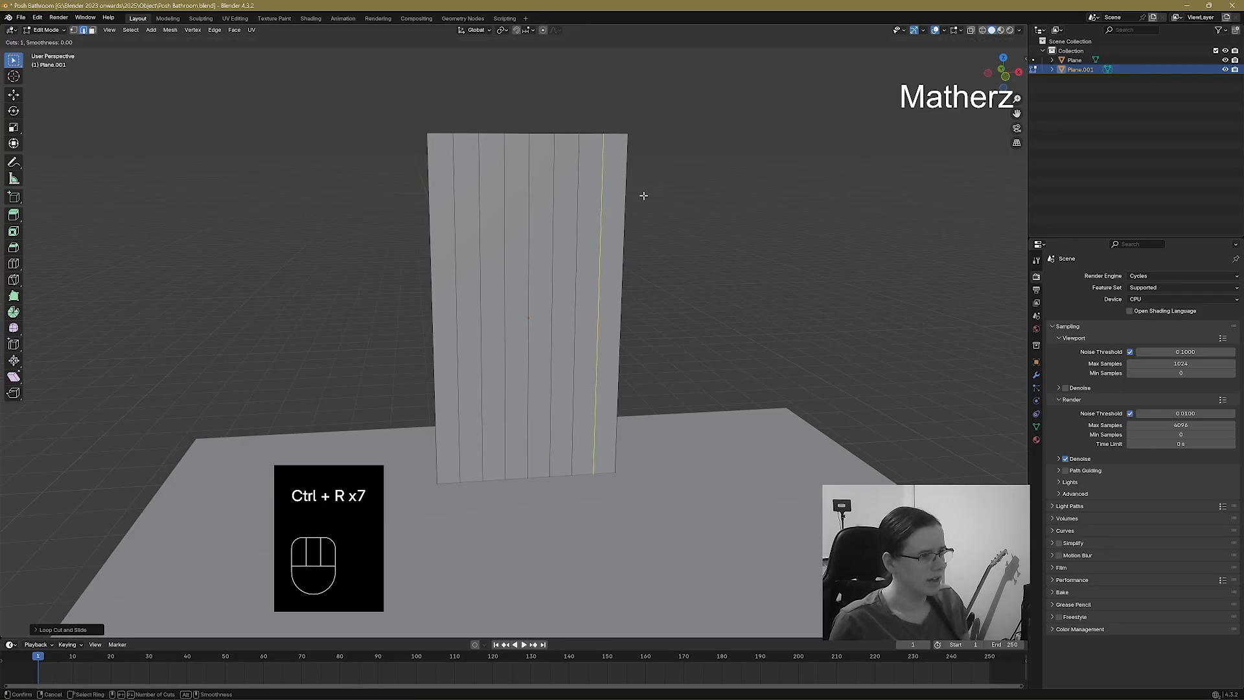
pyautogui.doubleClick(618, 280)
pyautogui.hotkey('ctrl', 'r')
pyautogui.doubleClick(624, 213)
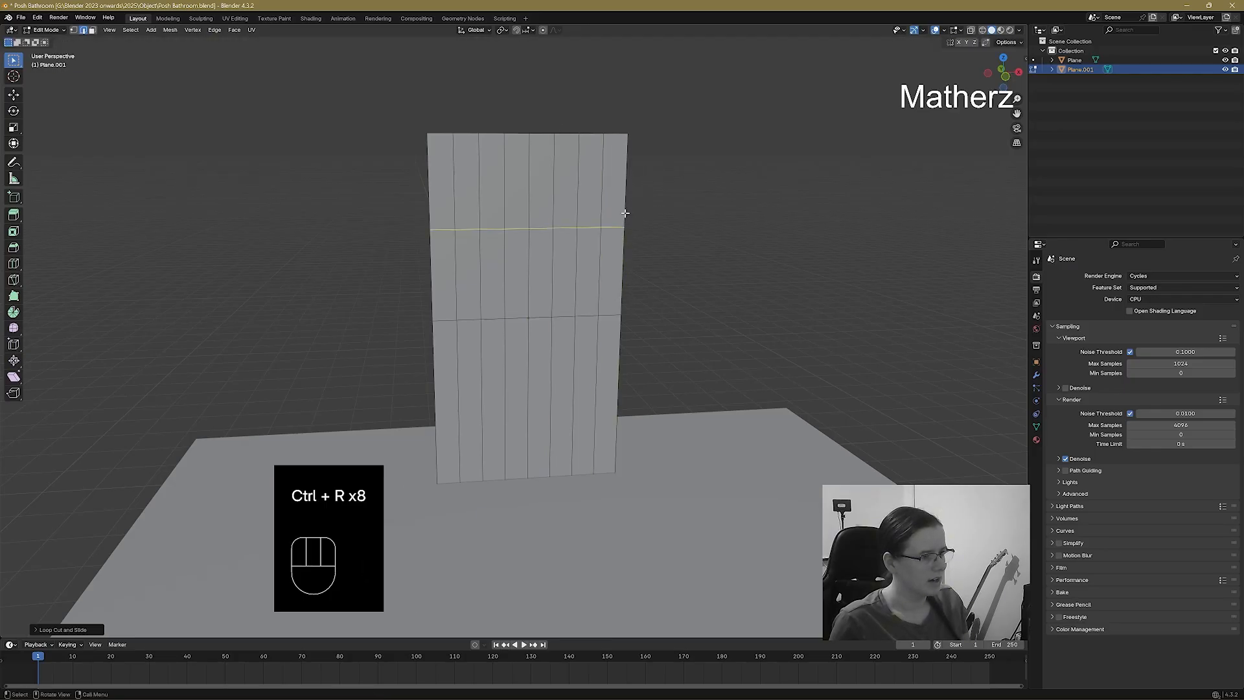
pyautogui.hotkey('ctrl', 'r')
pyautogui.doubleClick(626, 184)
pyautogui.hotkey('ctrl', 'r')
pyautogui.doubleClick(618, 149)
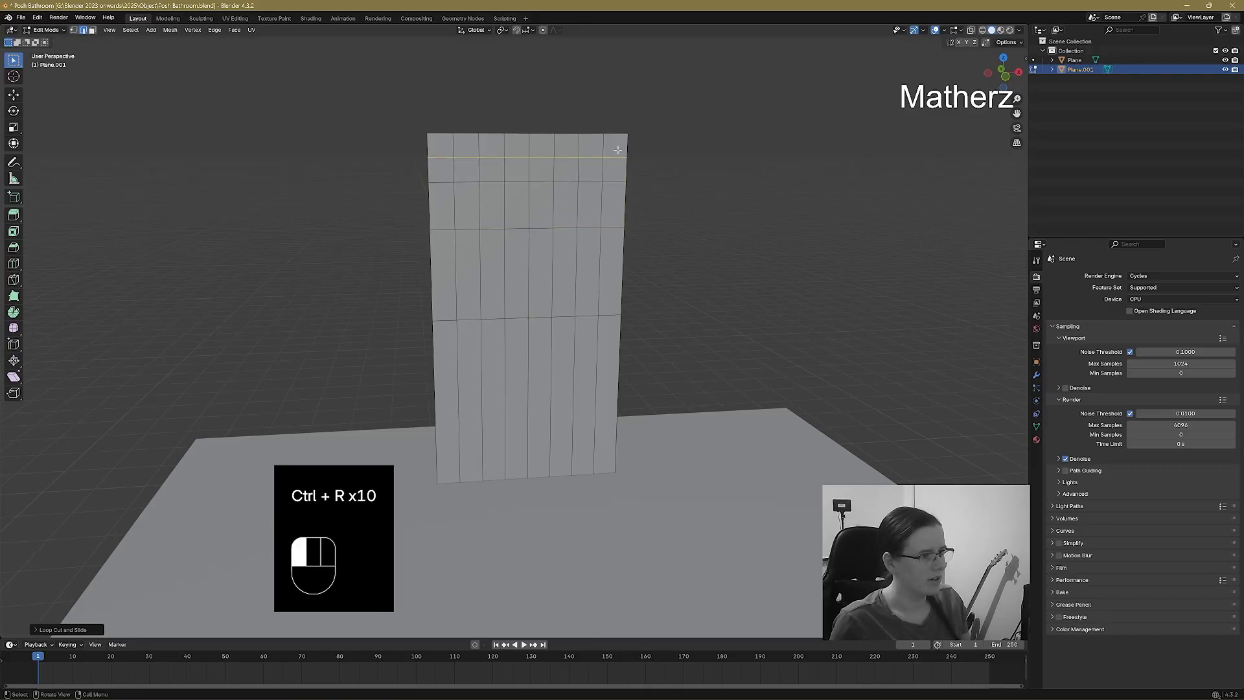
pyautogui.hotkey('ctrl', 'r')
pyautogui.doubleClick(621, 208)
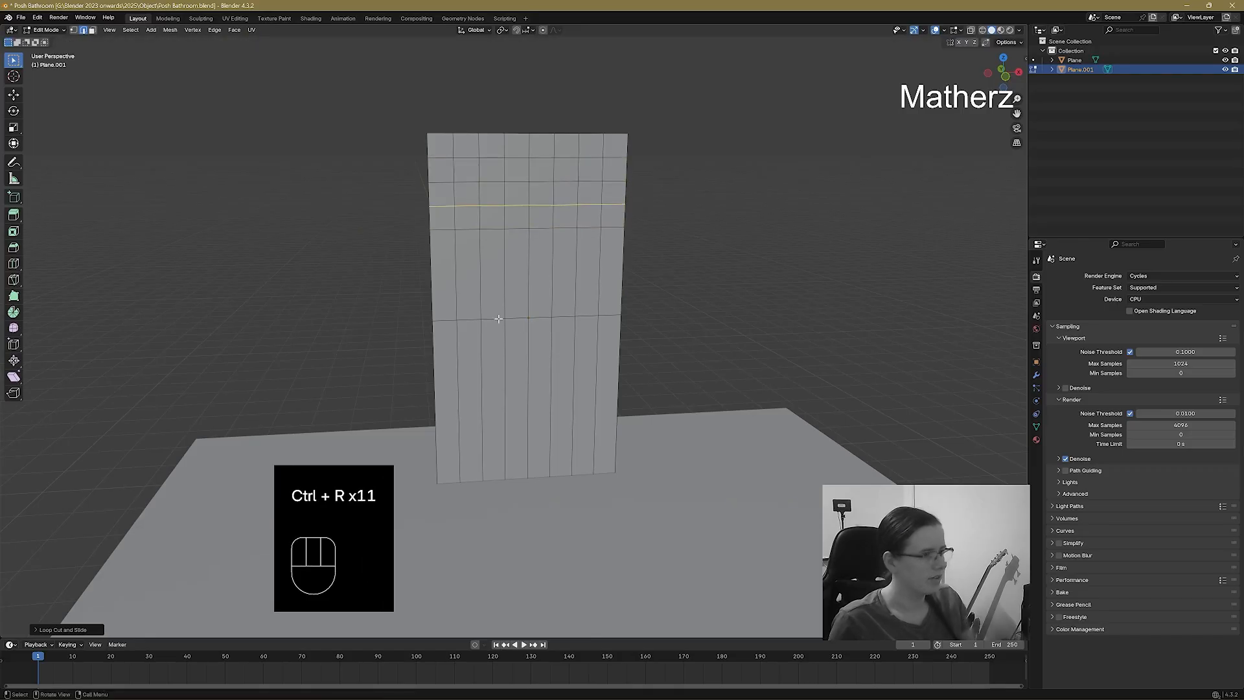
# In face selection mode, select the six inner faces of the panel's bottom row, leaving the outer columns out.
pyautogui.click(92, 30)
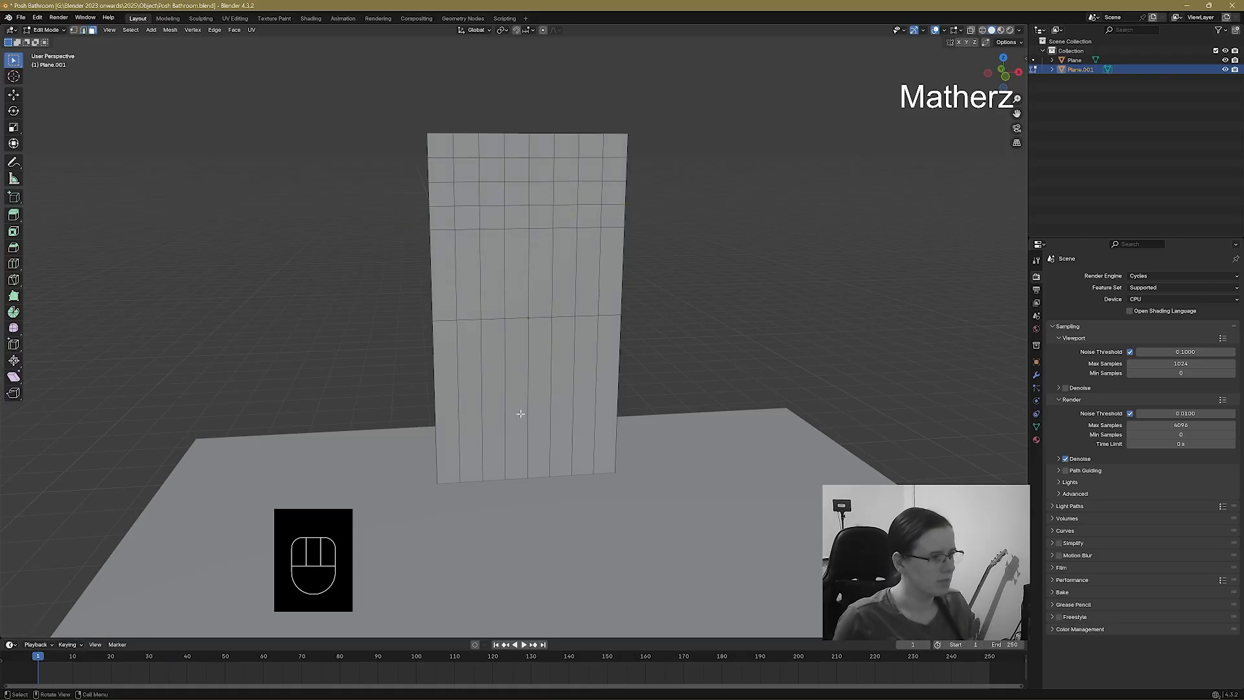
pyautogui.click(475, 441)
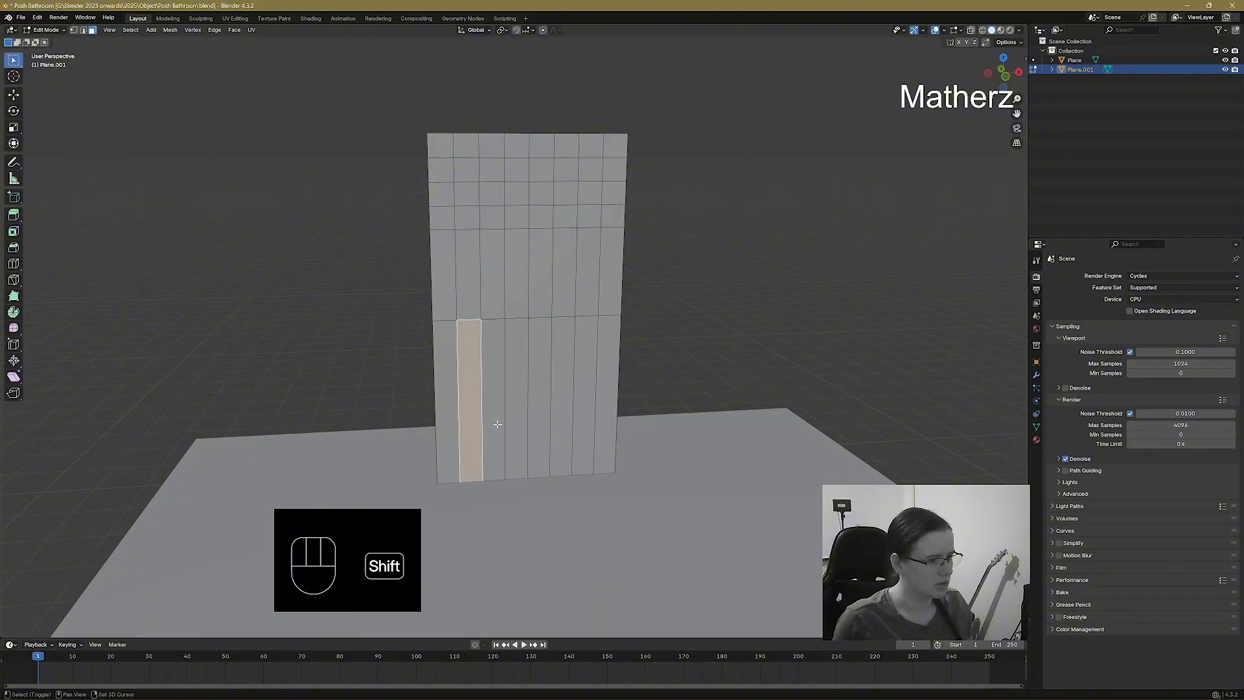
pyautogui.keyDown('shift'); pyautogui.click(495, 423); pyautogui.keyUp('shift')
pyautogui.keyDown('shift'); pyautogui.click(518, 421); pyautogui.keyUp('shift')
pyautogui.keyDown('shift'); pyautogui.click(543, 418); pyautogui.keyUp('shift')
pyautogui.keyDown('shift'); pyautogui.click(561, 425); pyautogui.keyUp('shift')
pyautogui.keyDown('shift'); pyautogui.click(586, 430); pyautogui.keyUp('shift')
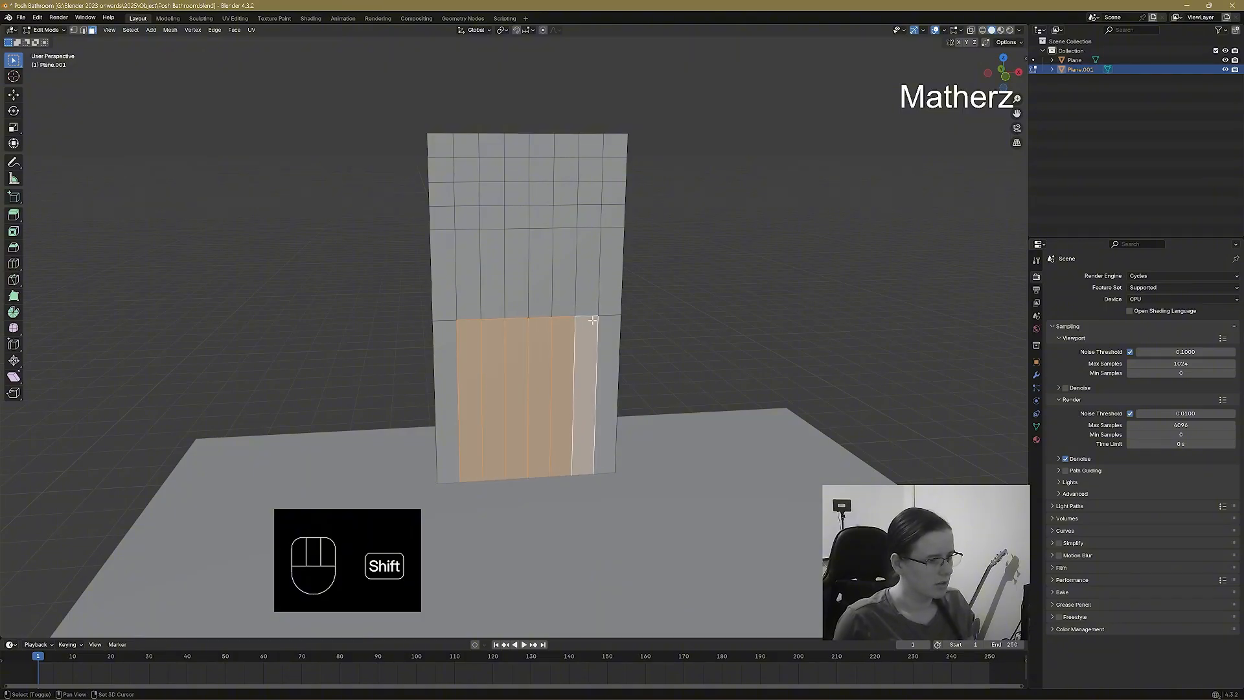
# Extend the selection with the six inner faces of the tall row above mid-height.
pyautogui.keyDown('shift'); pyautogui.click(586, 278); pyautogui.keyUp('shift')
pyautogui.keyDown('shift'); pyautogui.click(558, 278); pyautogui.keyUp('shift')
pyautogui.keyDown('shift'); pyautogui.click(543, 277); pyautogui.keyUp('shift')
pyautogui.keyDown('shift'); pyautogui.click(492, 273); pyautogui.keyUp('shift')
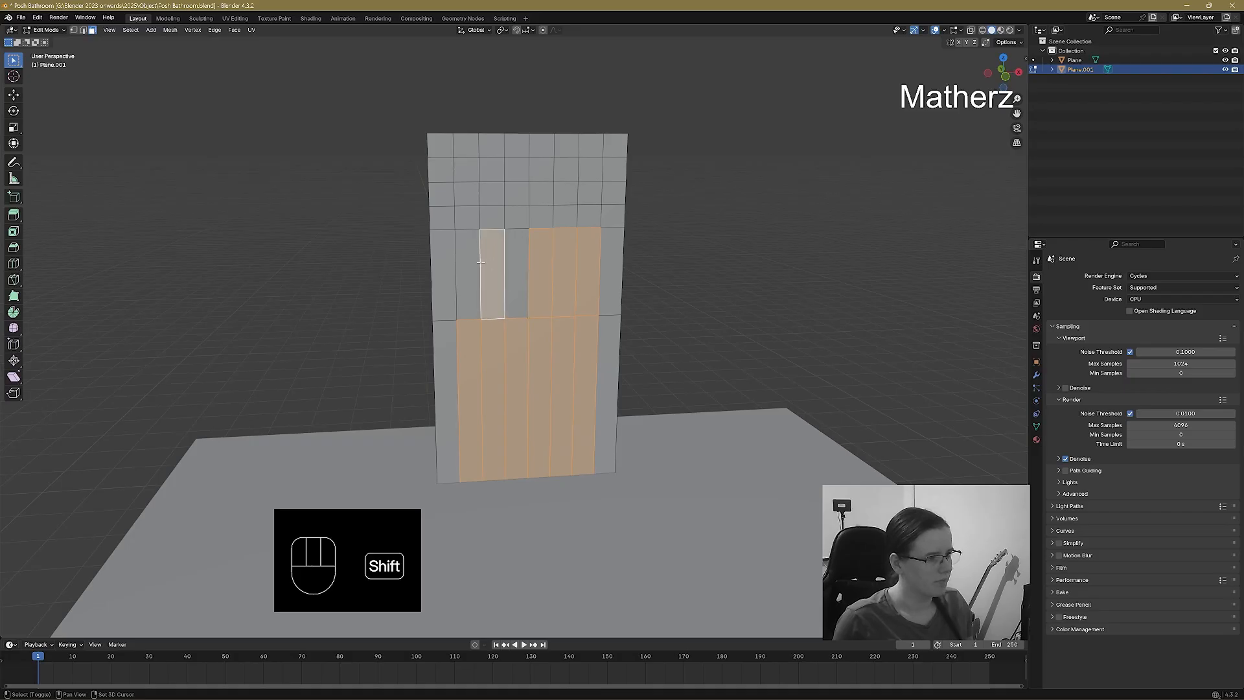
pyautogui.keyDown('shift'); pyautogui.click(469, 263); pyautogui.keyUp('shift')
pyautogui.keyDown('shift'); pyautogui.click(516, 262); pyautogui.keyUp('shift')
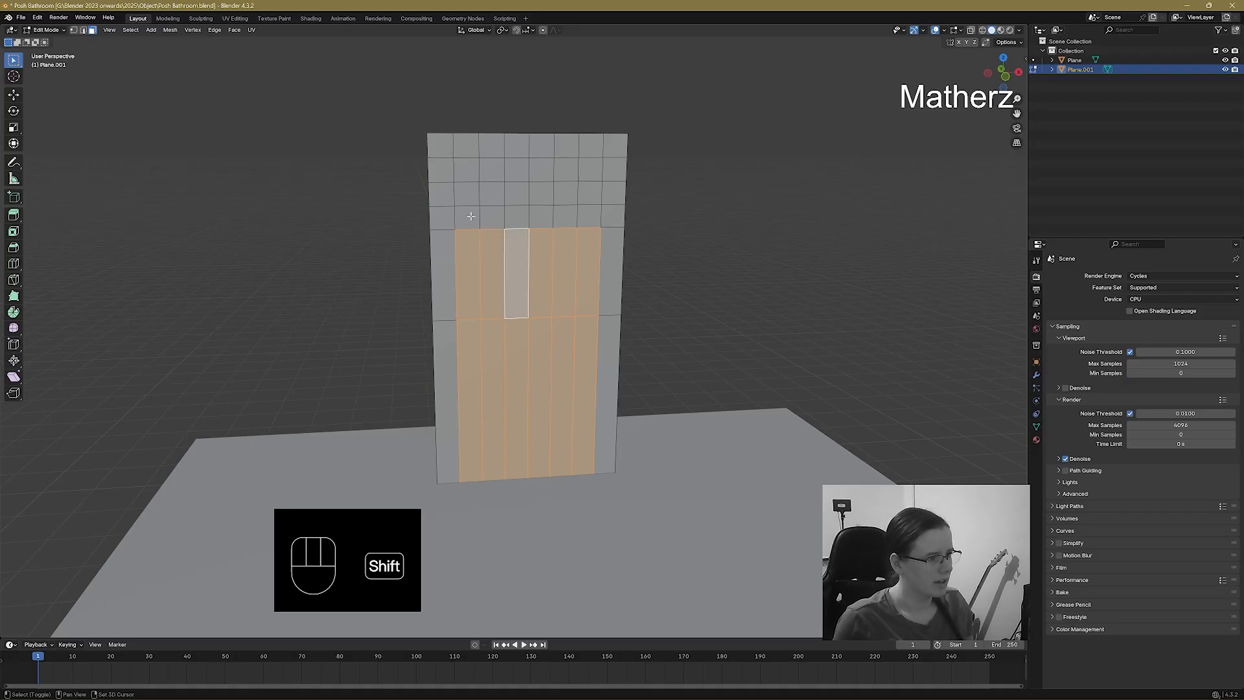
# Extend the face selection upward with a stepped arch outline, from the inner edge columns up to the two centre faces below the top row.
pyautogui.keyDown('shift'); pyautogui.click(471, 216); pyautogui.keyUp('shift')
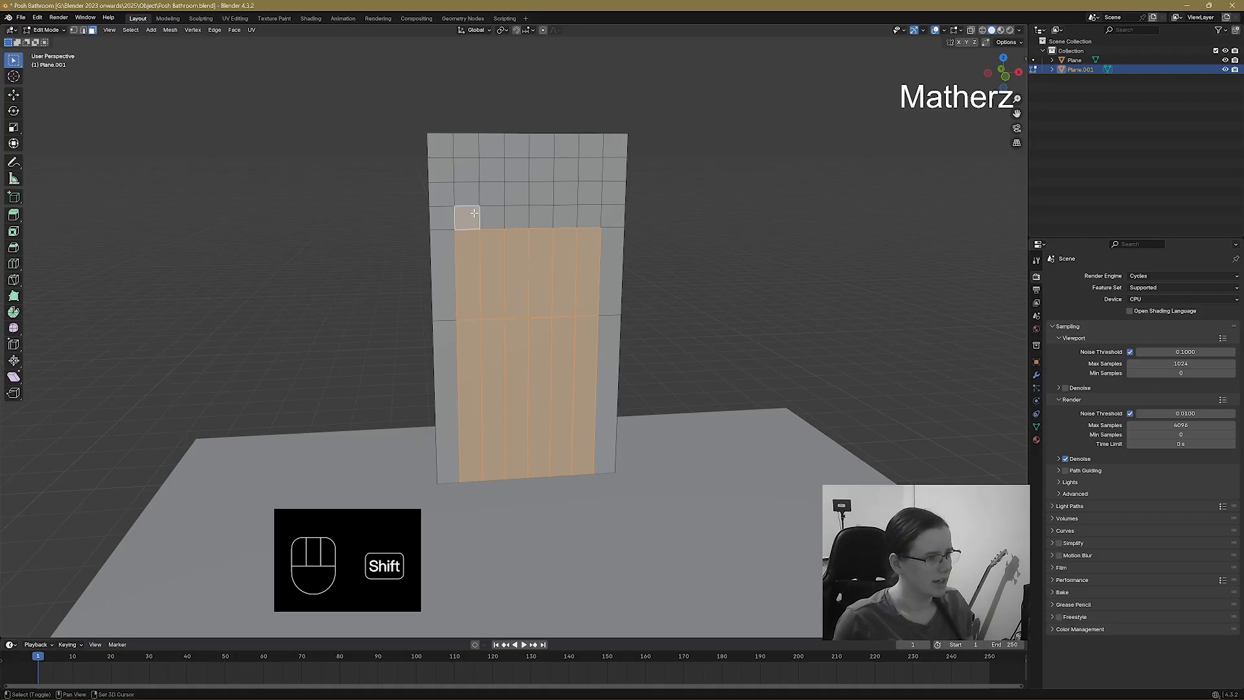
pyautogui.keyDown('ctrl'); pyautogui.keyDown('shift'); pyautogui.click(524, 170); pyautogui.keyUp('shift'); pyautogui.keyUp('ctrl')
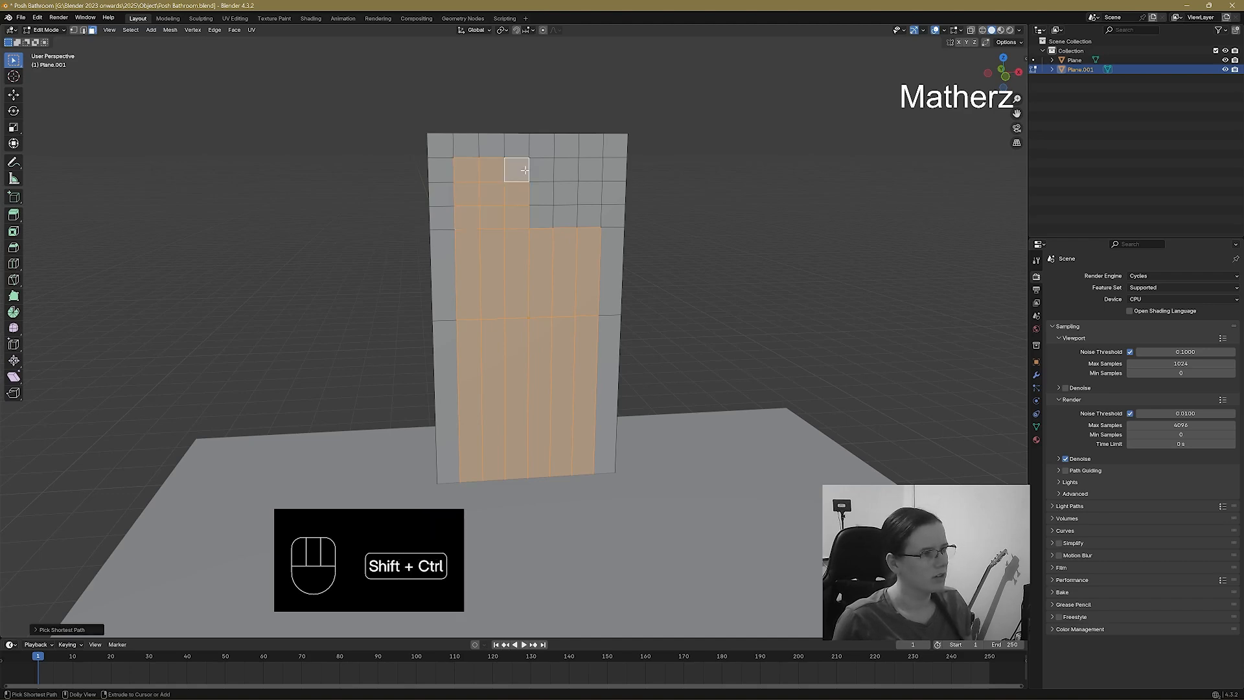
pyautogui.hotkey('ctrl', 'z')
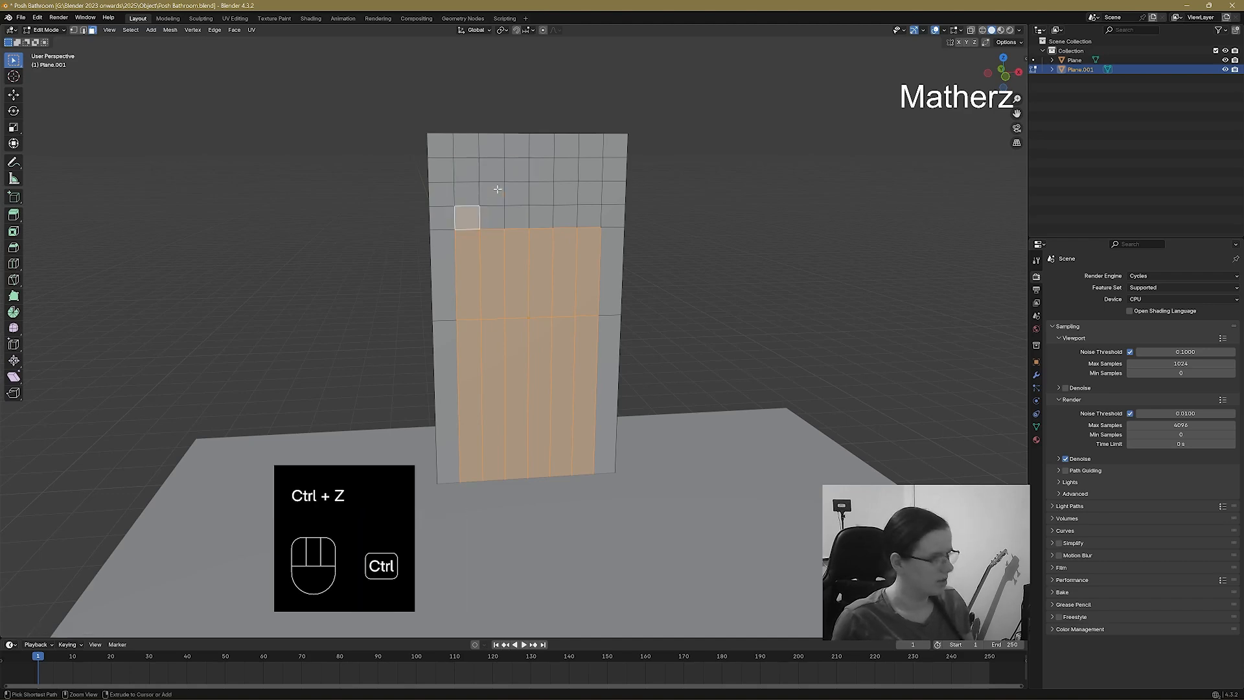
pyautogui.keyDown('shift'); pyautogui.click(492, 193); pyautogui.keyUp('shift')
pyautogui.keyDown('shift'); pyautogui.click(517, 169); pyautogui.keyUp('shift')
pyautogui.keyDown('shift'); pyautogui.click(541, 169); pyautogui.keyUp('shift')
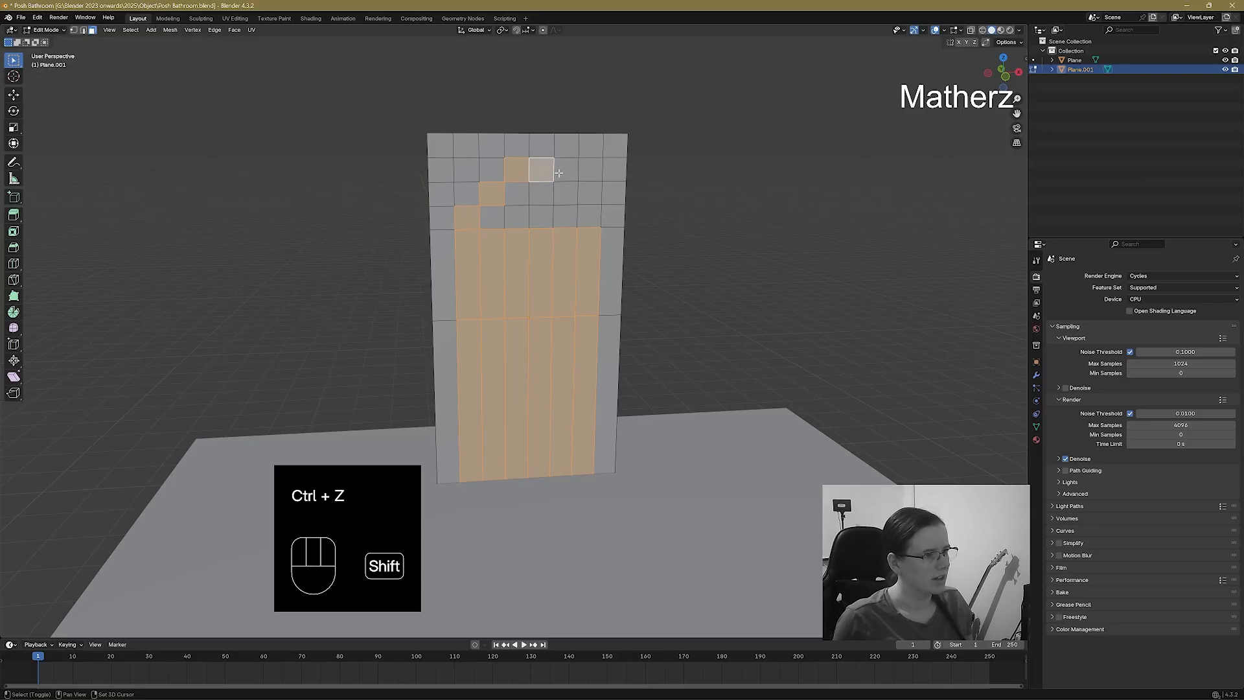
pyautogui.keyDown('shift'); pyautogui.click(566, 193); pyautogui.keyUp('shift')
pyautogui.keyDown('shift'); pyautogui.click(591, 218); pyautogui.keyUp('shift')
# Add the faces enclosed by the stepped outline to the selection and delete all selected faces to cut the doorway.
pyautogui.keyDown('shift'); pyautogui.click(566, 217); pyautogui.keyUp('shift')
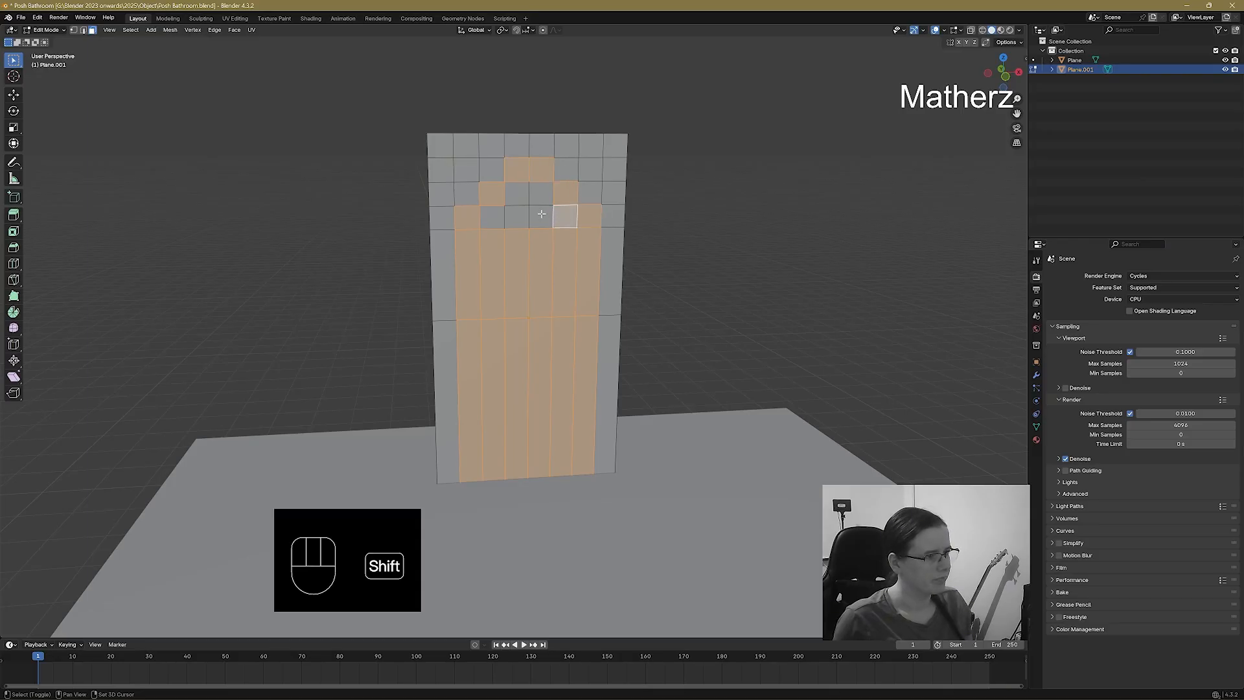
pyautogui.keyDown('shift'); pyautogui.click(541, 217); pyautogui.keyUp('shift')
pyautogui.keyDown('shift'); pyautogui.click(517, 217); pyautogui.keyUp('shift')
pyautogui.keyDown('shift'); pyautogui.click(517, 194); pyautogui.keyUp('shift')
pyautogui.keyDown('shift'); pyautogui.click(542, 193); pyautogui.keyUp('shift')
pyautogui.keyDown('shift'); pyautogui.click(494, 216); pyautogui.keyUp('shift')
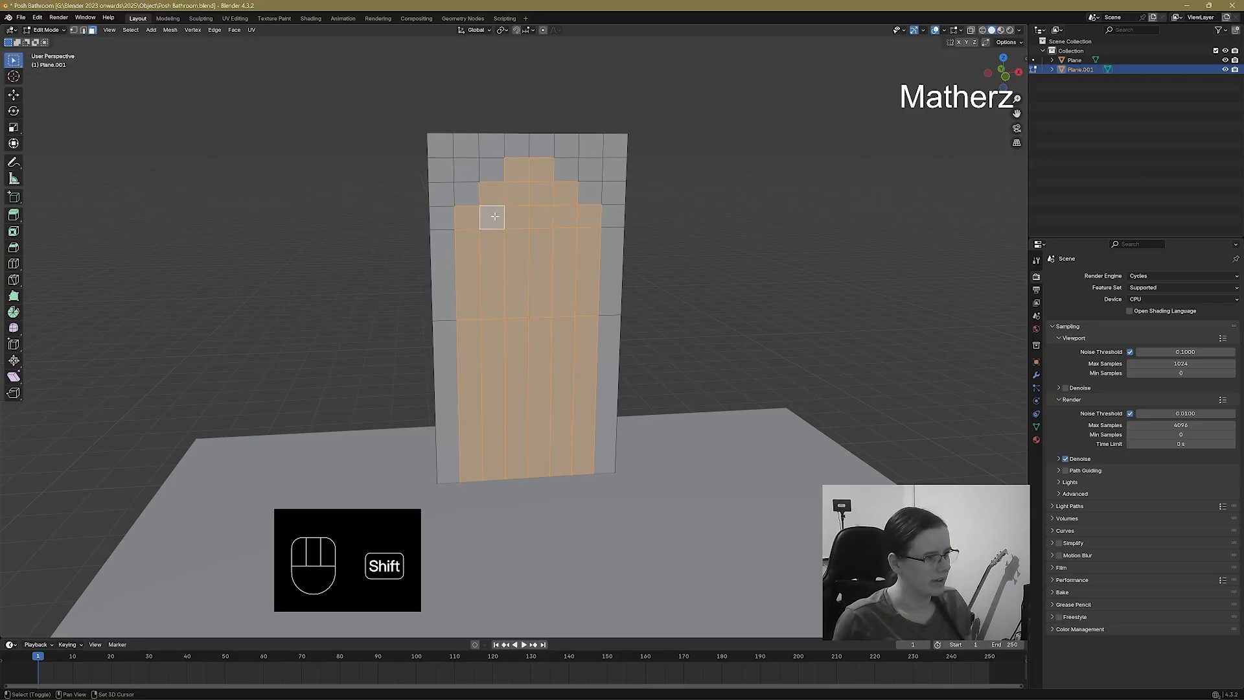
pyautogui.press('Delete')
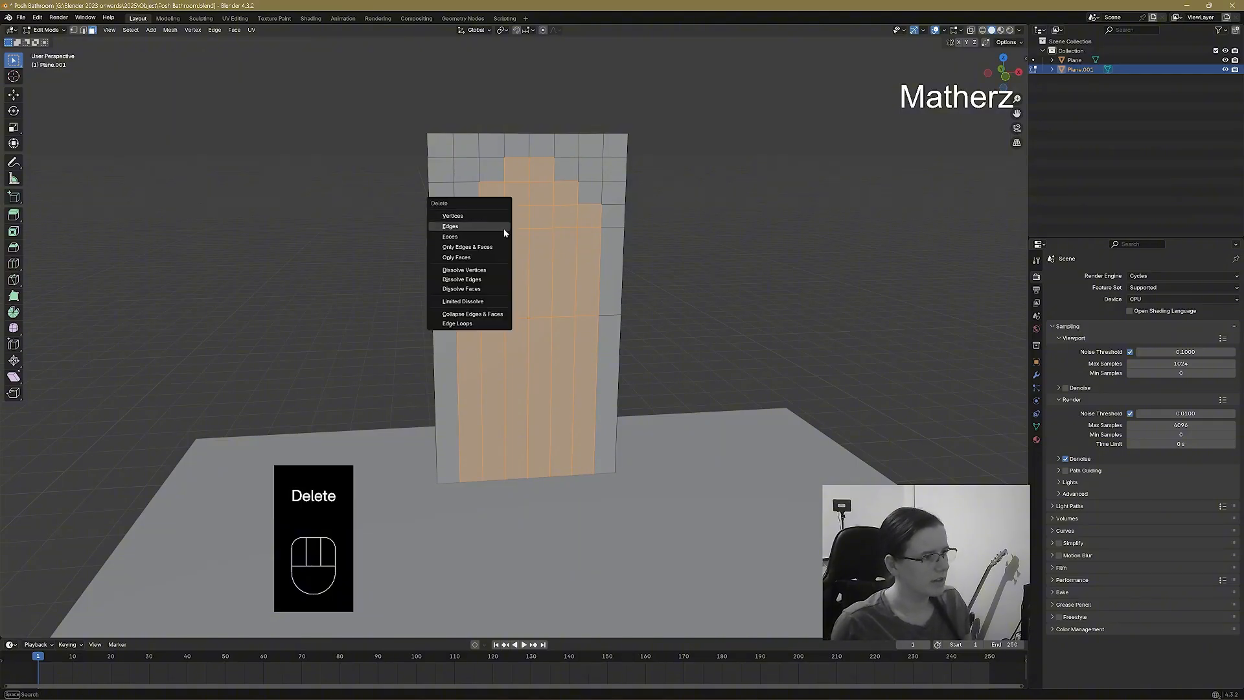
pyautogui.click(504, 237)
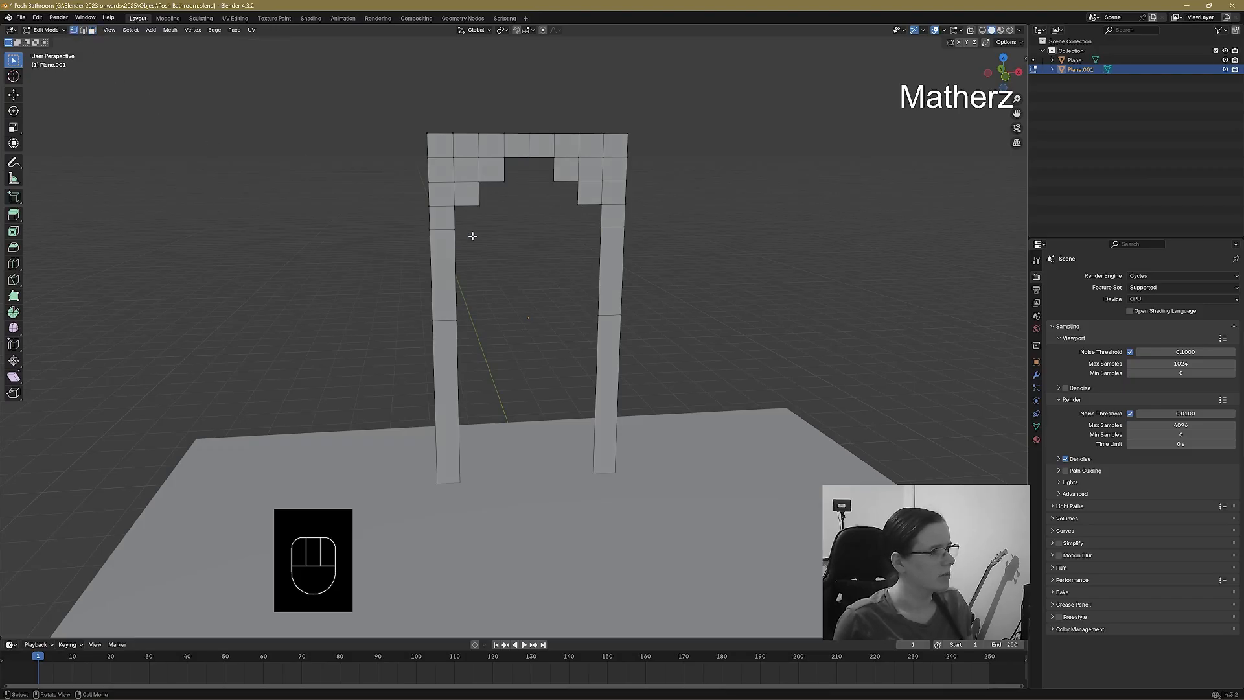
# Select the two recessed corner vertices of the lowest arch step and scale them closer together along X.
pyautogui.scroll(5, 472, 233)
pyautogui.keyDown('shift'); pyautogui.moveTo(578, 244); pyautogui.dragTo(287, 179, button='middle'); pyautogui.keyUp('shift')
pyautogui.click(272, 179)
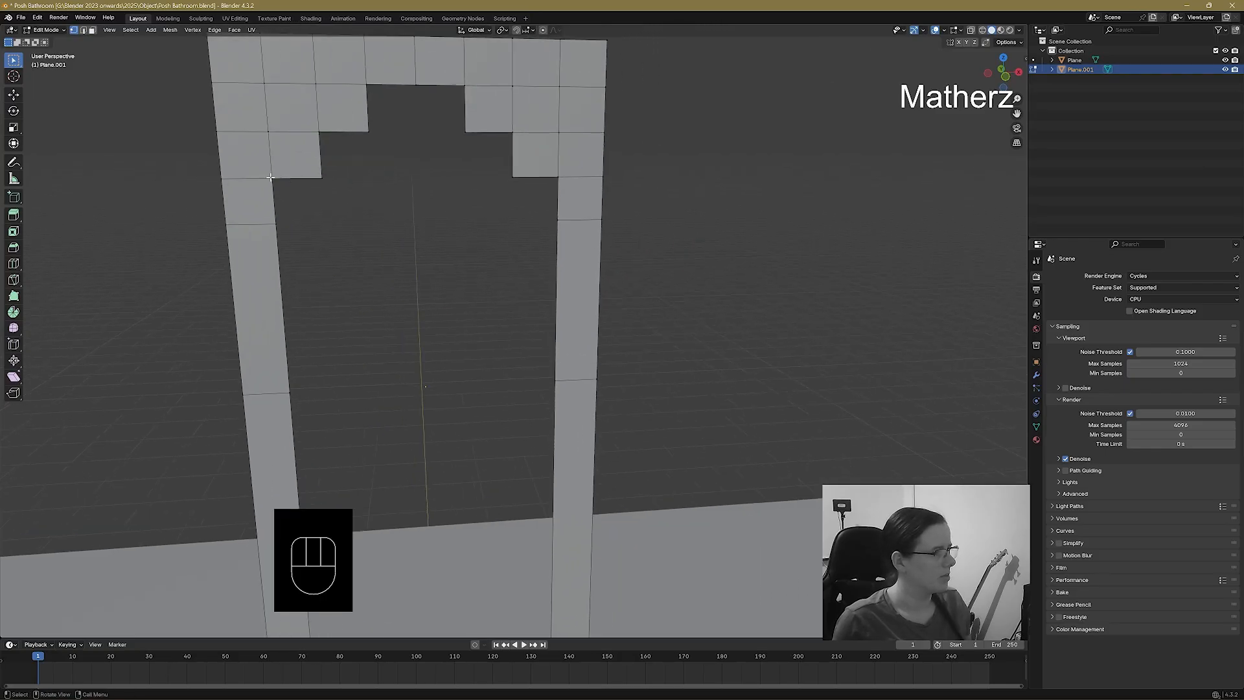
pyautogui.keyDown('shift'); pyautogui.click(559, 175); pyautogui.keyUp('shift')
pyautogui.moveTo(560, 176); pyautogui.dragTo(713, 262, button='middle')
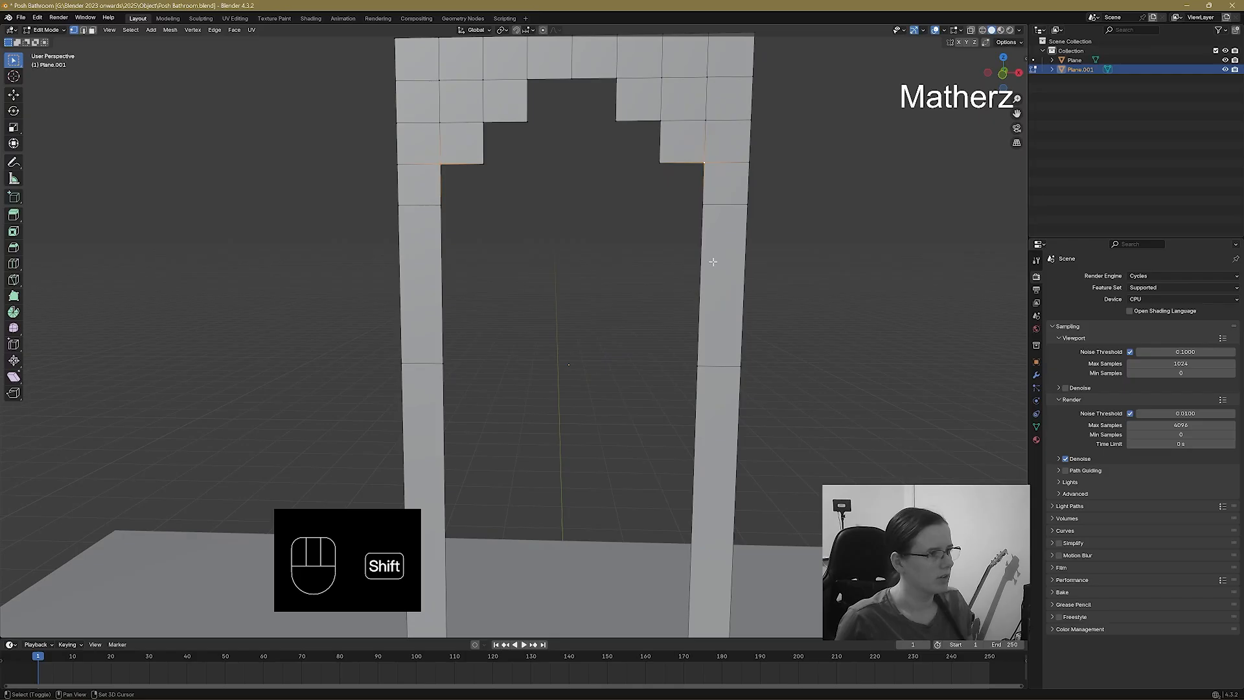
pyautogui.press('s')
pyautogui.middleClick(800, 187)
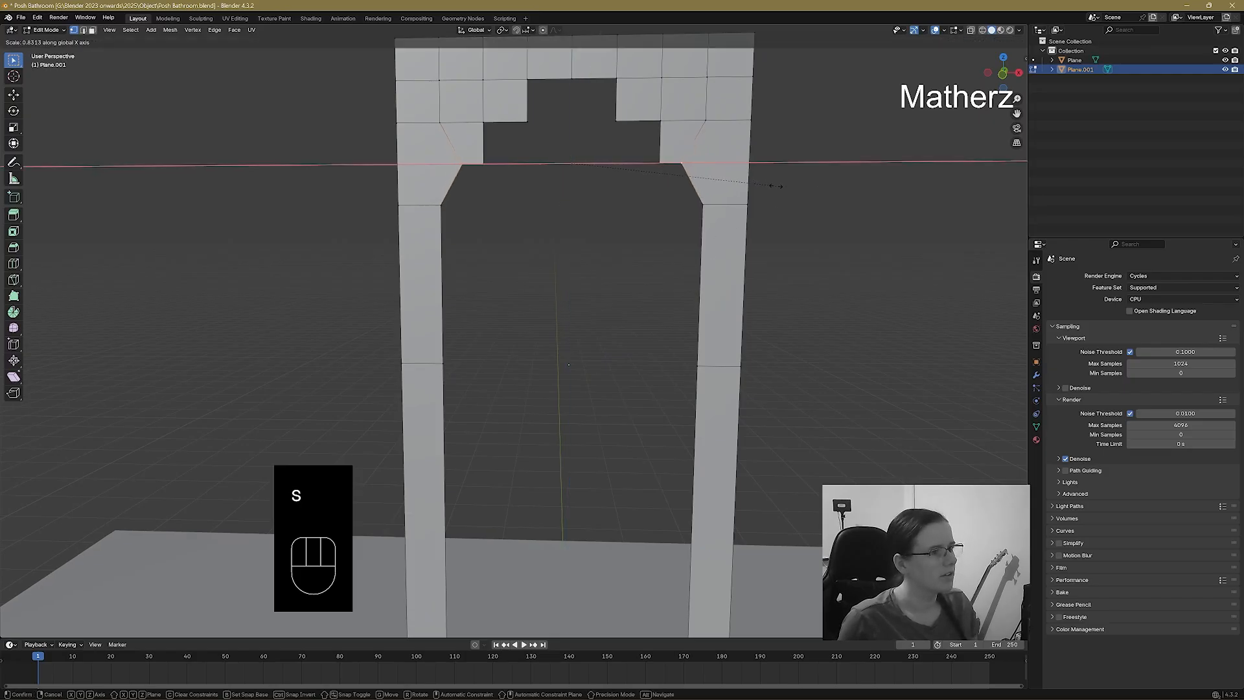
pyautogui.click(736, 216)
pyautogui.press('g')
pyautogui.moveTo(730, 239); pyautogui.dragTo(734, 251, button='middle')
pyautogui.click(732, 254)
pyautogui.press('g')
pyautogui.click(734, 251)
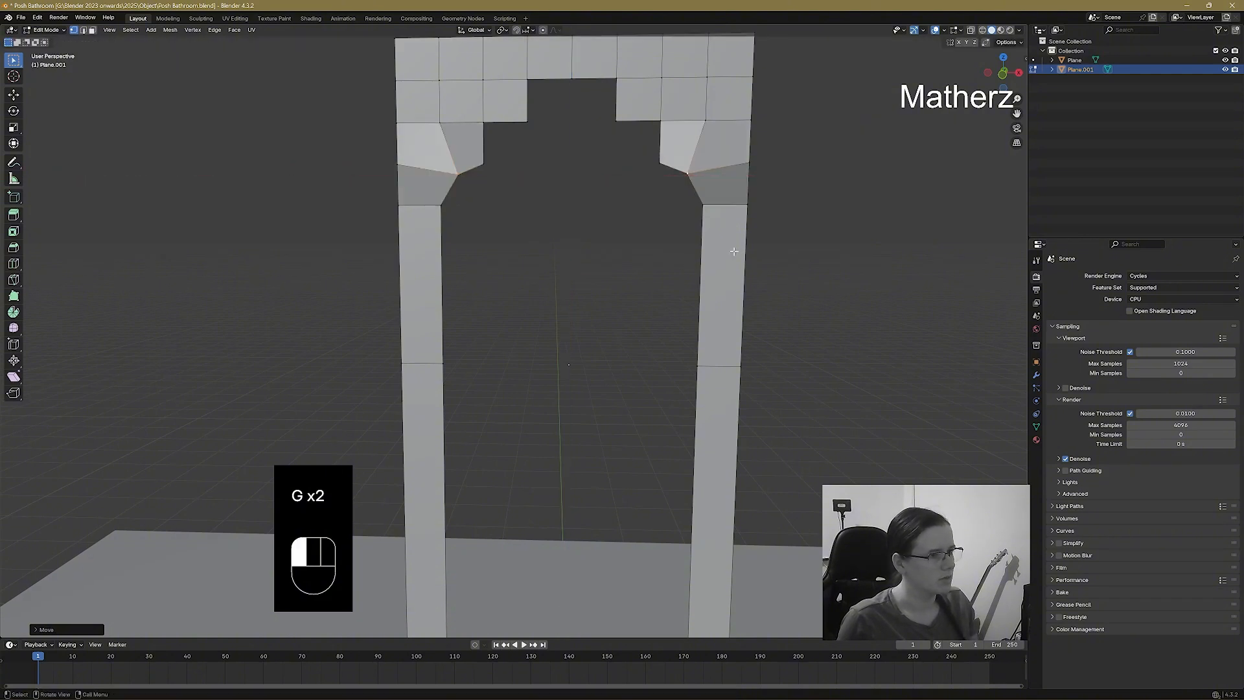
pyautogui.hotkey('ctrl', 'z')
# Lower the two lowest step corner vertices along Z and scale them slightly apart along X.
pyautogui.moveTo(760, 185); pyautogui.dragTo(669, 214, button='middle')
pyautogui.press('g')
pyautogui.middleClick(674, 216)
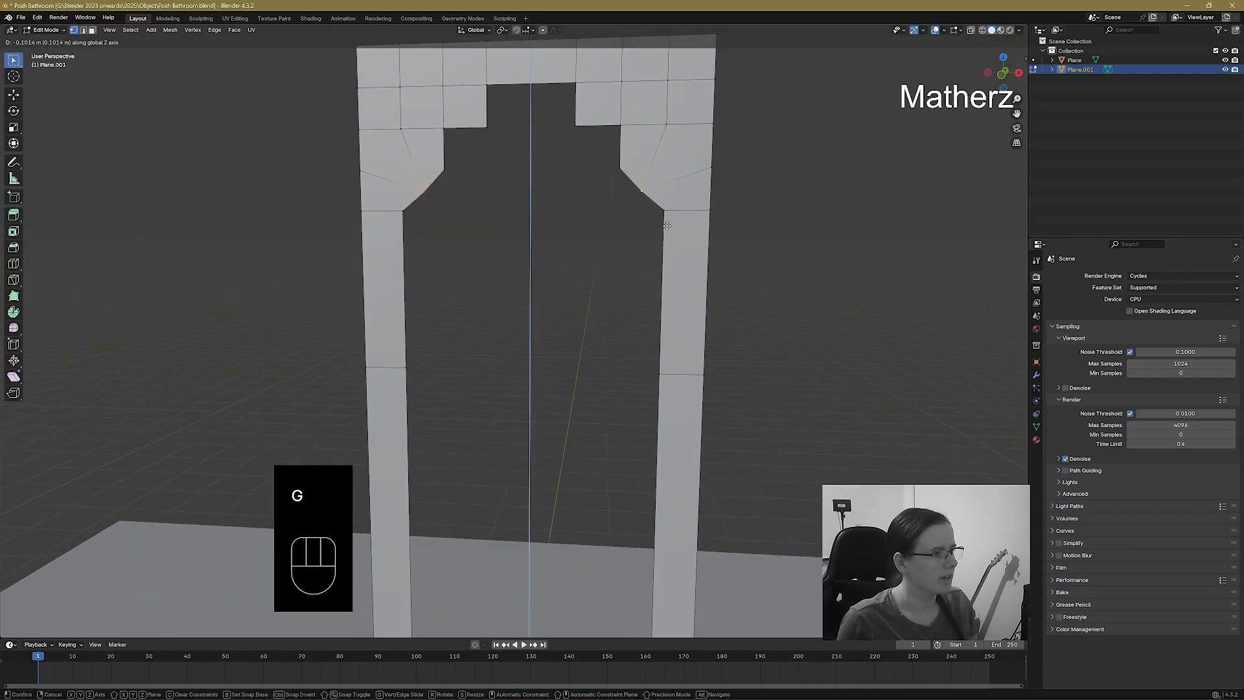
pyautogui.click(654, 215)
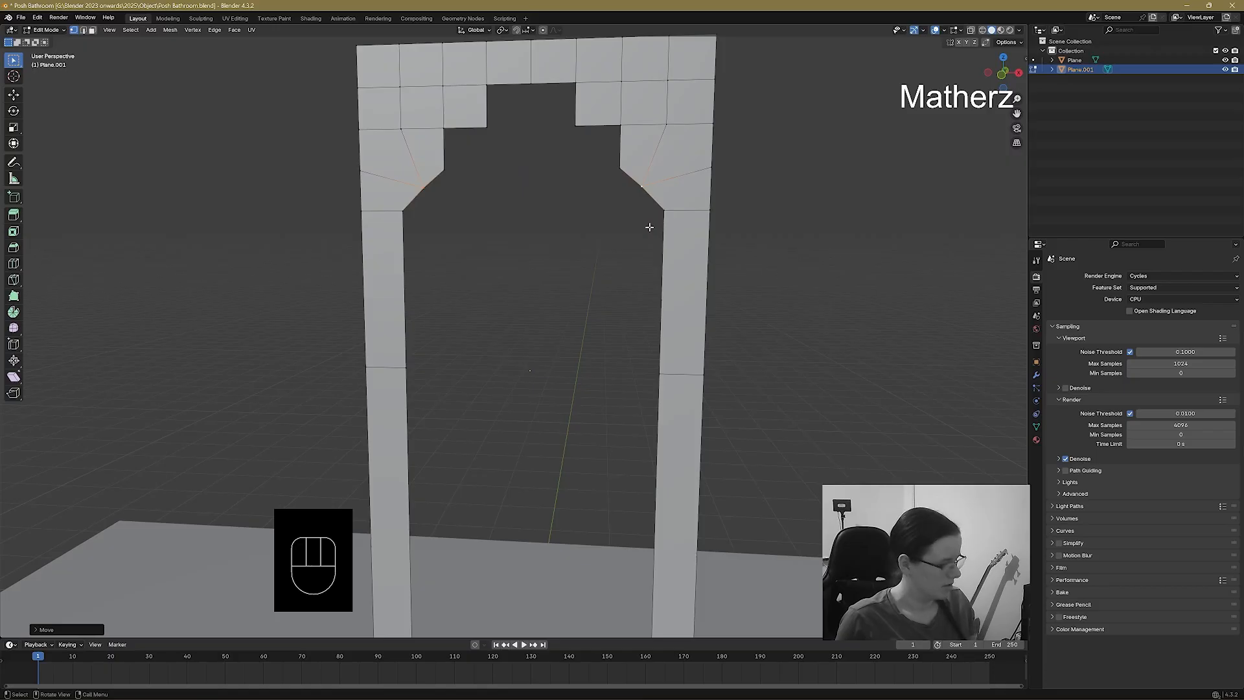
pyautogui.press('s')
pyautogui.moveTo(650, 225); pyautogui.dragTo(654, 218, button='middle')
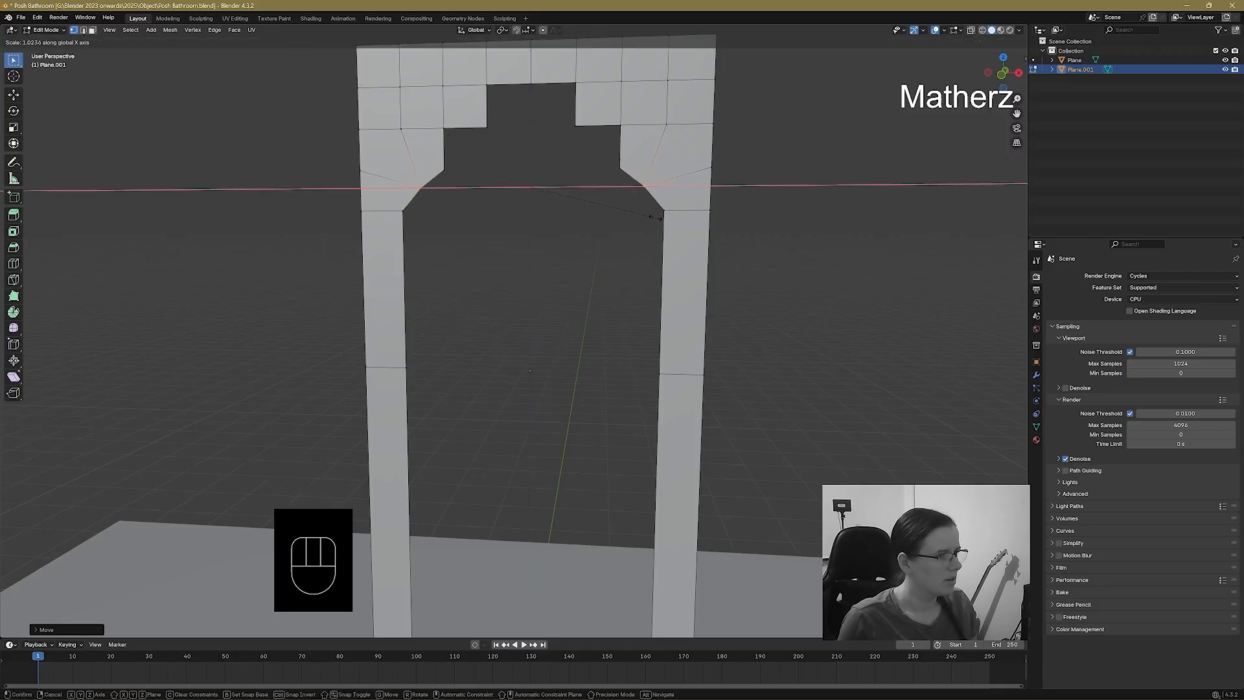
pyautogui.click(646, 204)
# Select the two recessed corner vertices of the middle step, lower them about 0.19 m along Z and scale them inward along X.
pyautogui.click(619, 121)
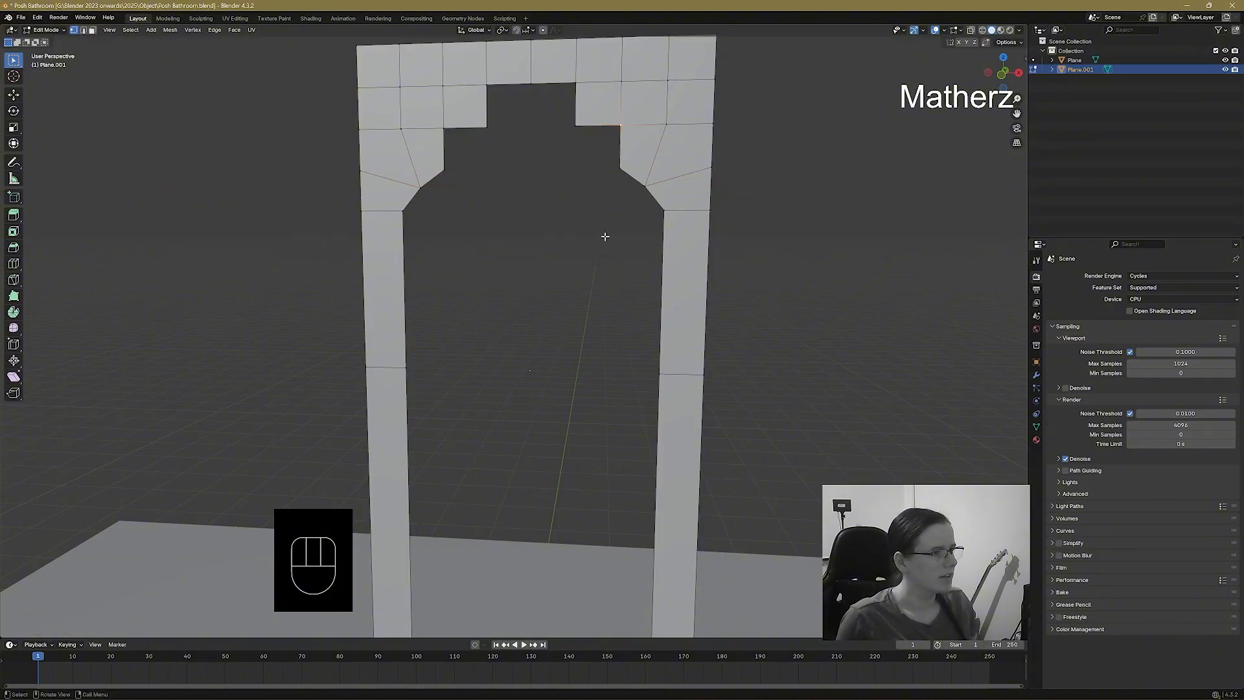
pyautogui.moveTo(606, 235); pyautogui.dragTo(675, 225, button='middle')
pyautogui.keyDown('shift'); pyautogui.click(547, 151); pyautogui.keyUp('shift')
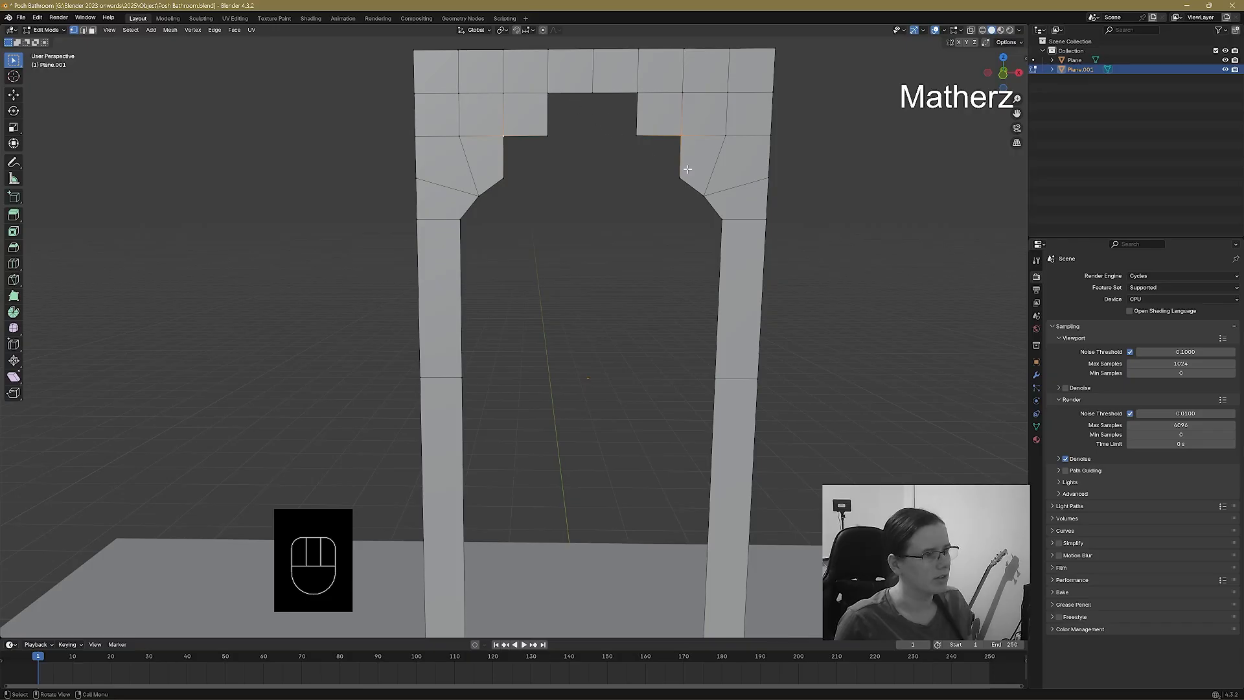
pyautogui.press('g')
pyautogui.press('z')
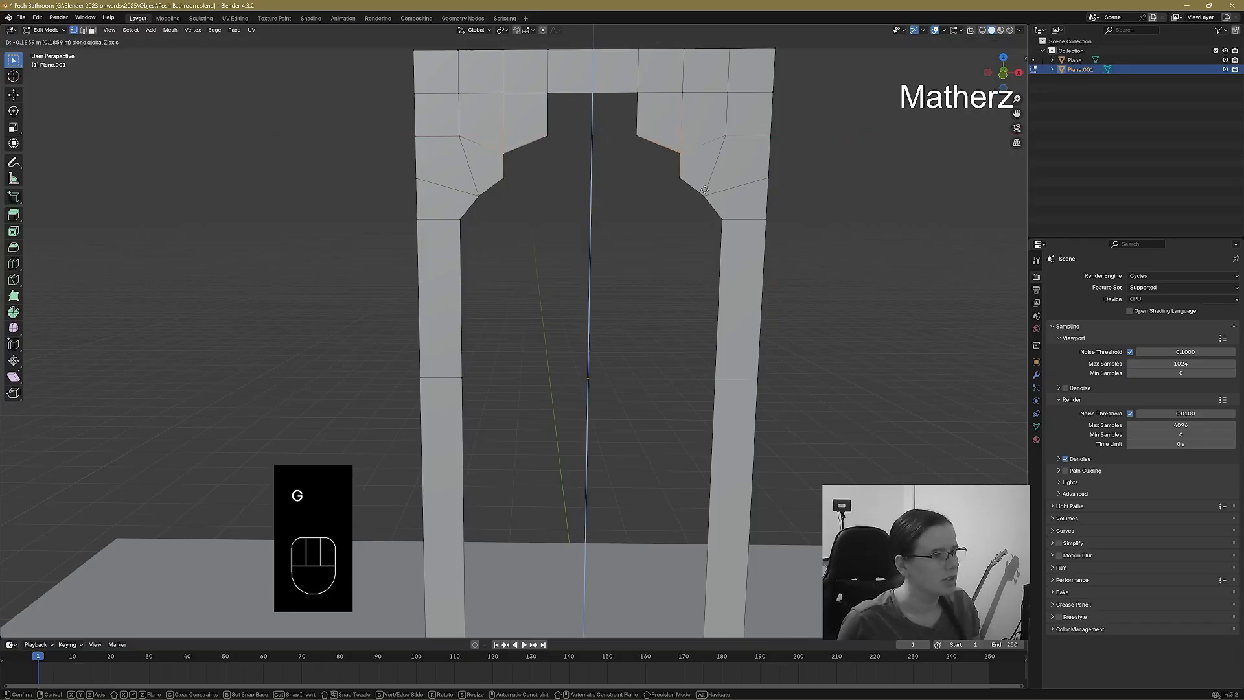
pyautogui.click(705, 189)
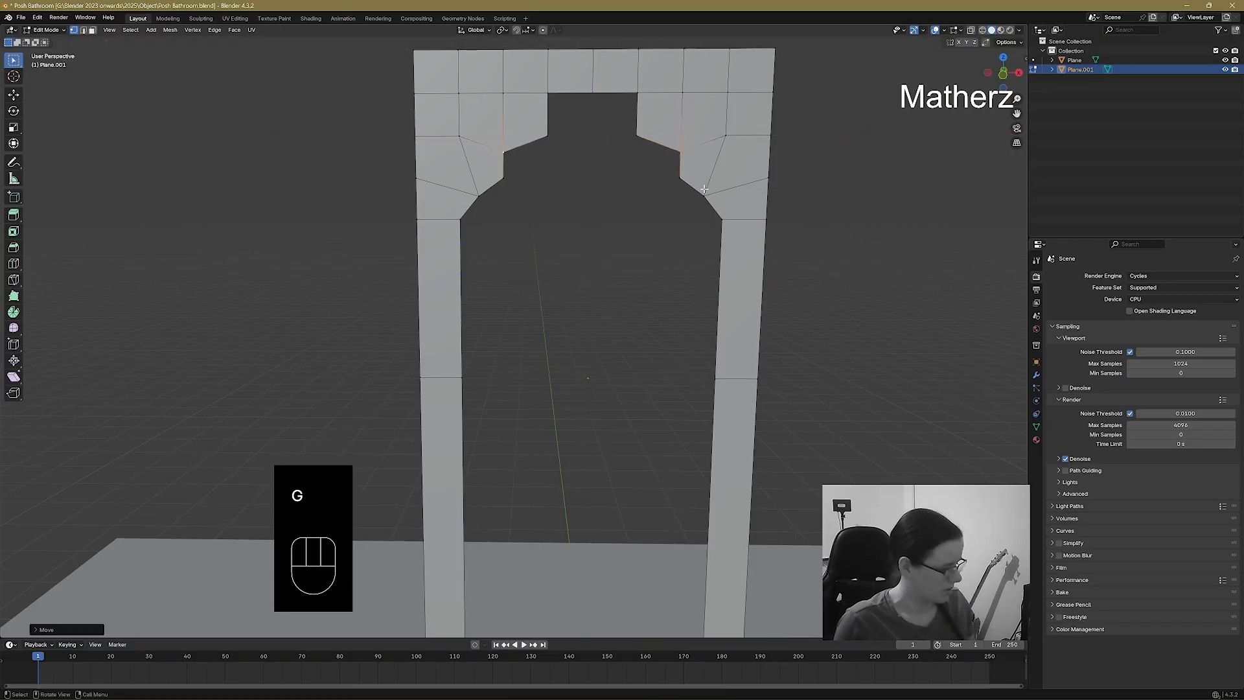
pyautogui.press('s')
pyautogui.press('x')
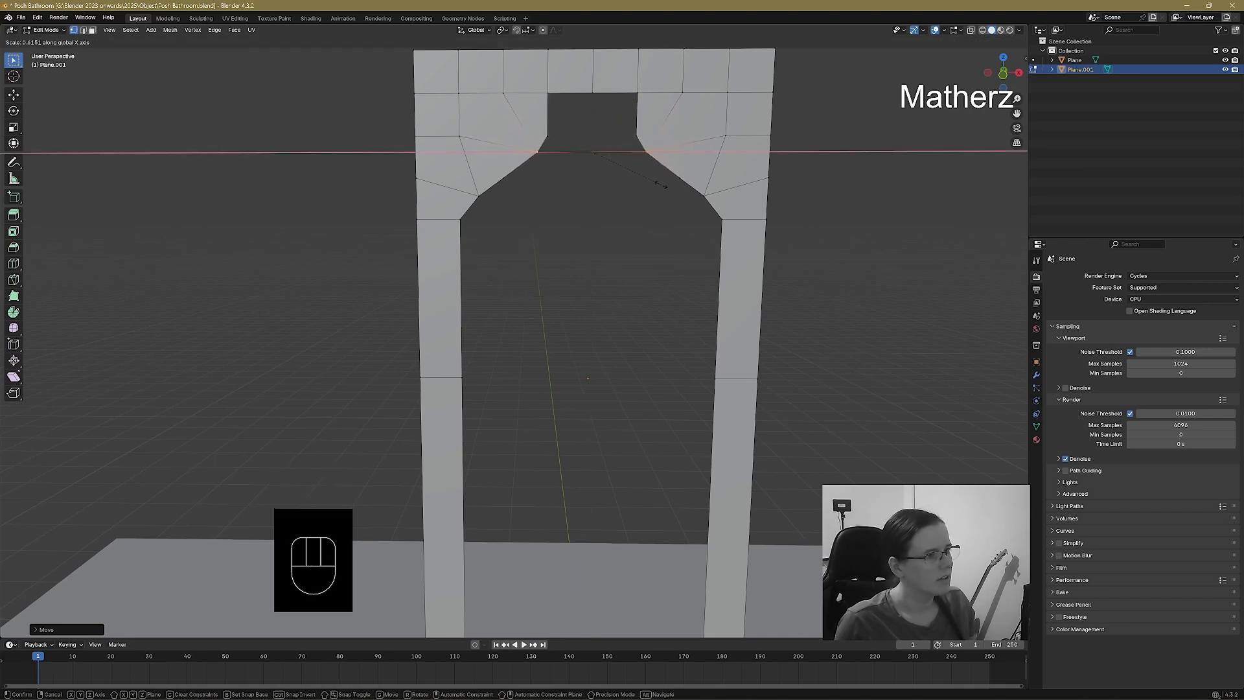
pyautogui.click(637, 93)
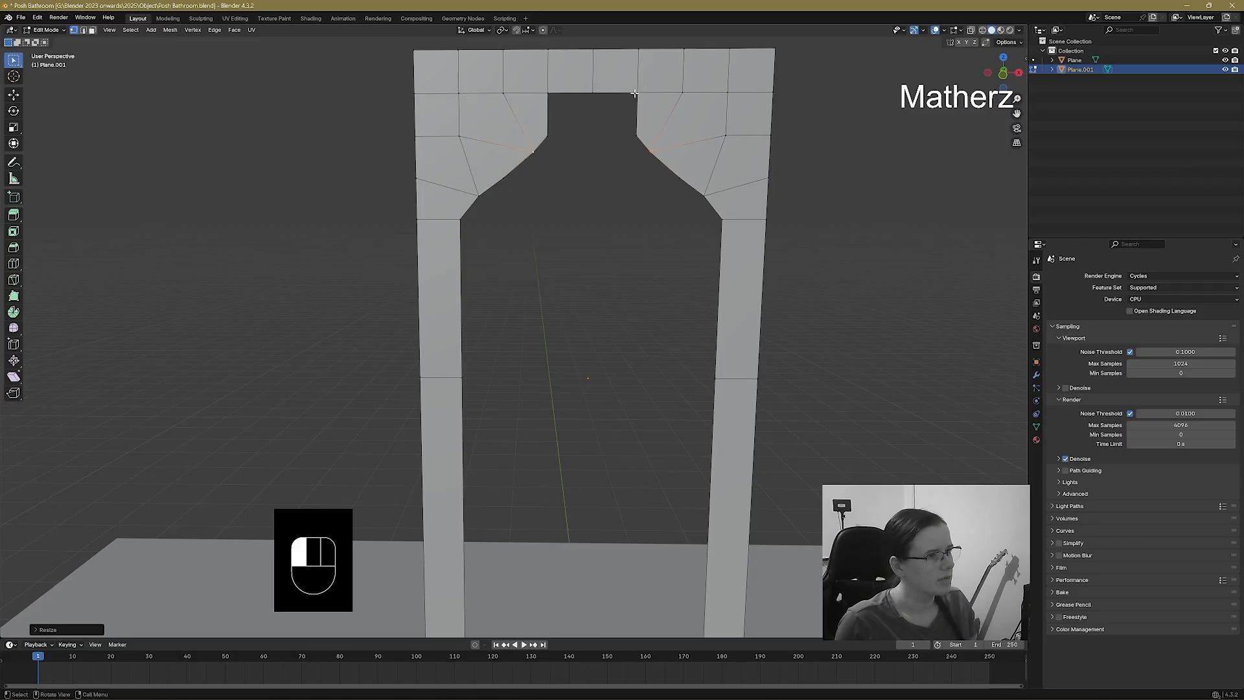
# Select the two top corner vertices of the opening and lower them about 0.32 m along Z.
pyautogui.keyDown('shift'); pyautogui.click(548, 93); pyautogui.keyUp('shift')
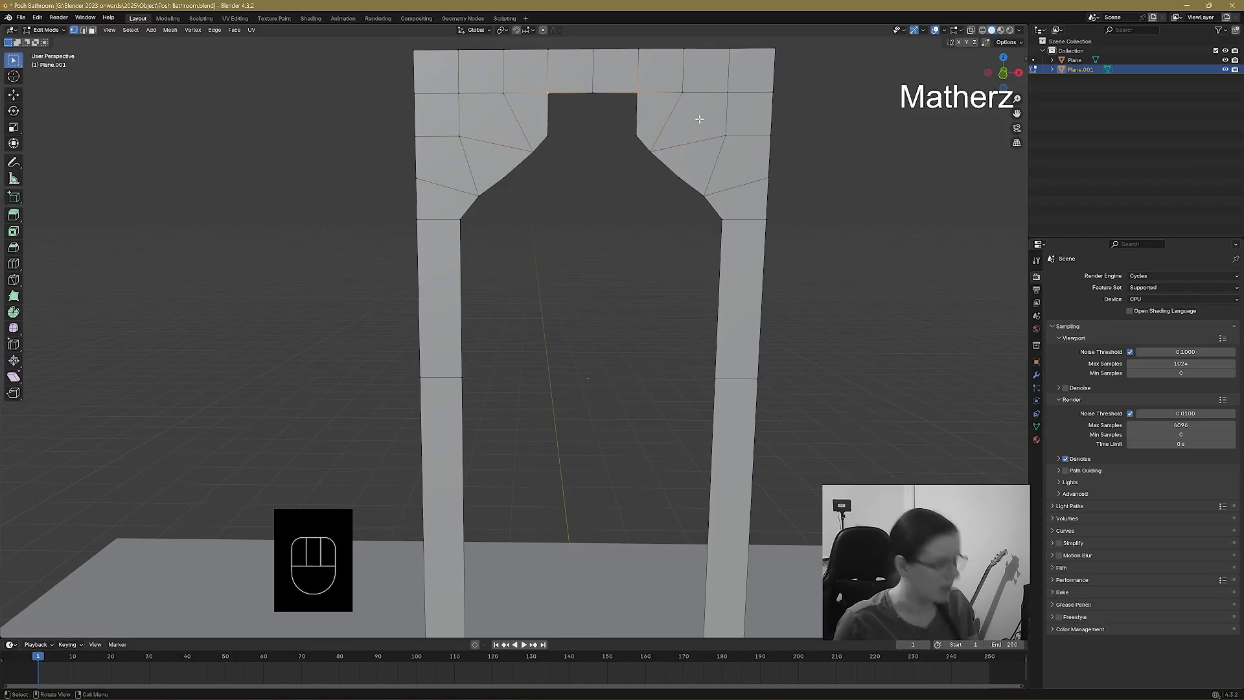
pyautogui.press('g')
pyautogui.press('x')
pyautogui.press('z')
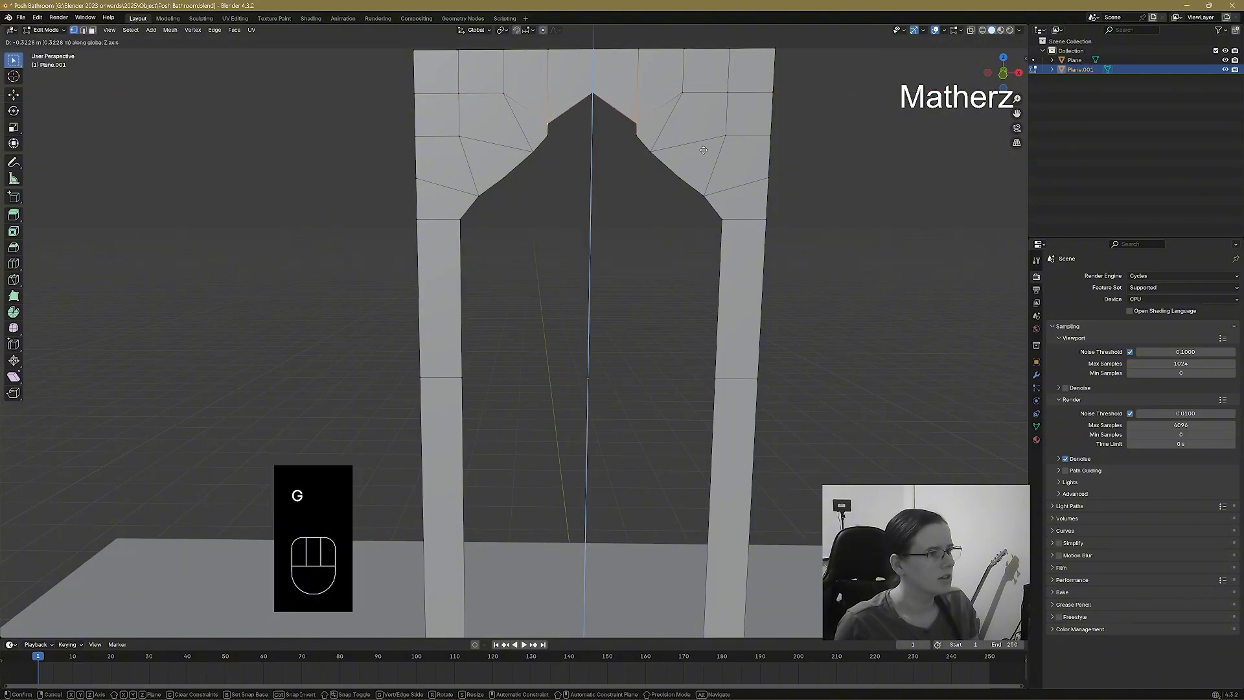
pyautogui.click(701, 148)
pyautogui.press('g')
pyautogui.press('x')
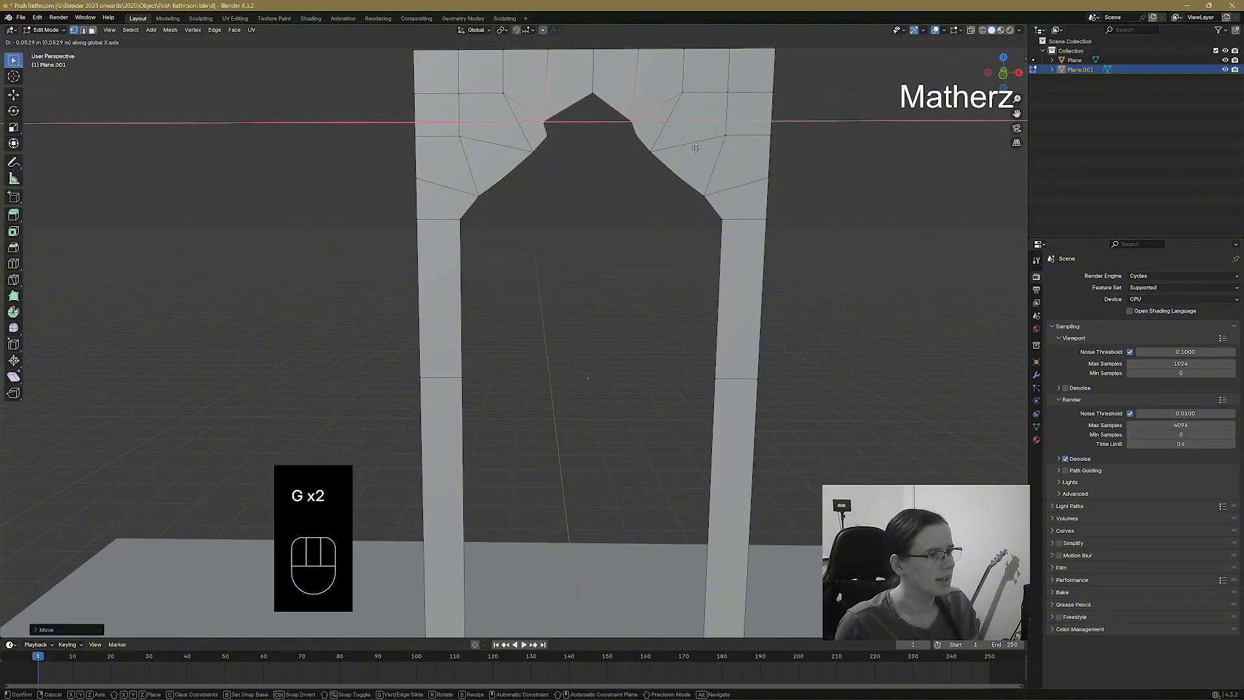
pyautogui.click(696, 148)
pyautogui.hotkey('ctrl', 'z')
# Scale the two top corner vertices slightly inward along X and raise them along Z to just below the arch's centre point.
pyautogui.press('s')
pyautogui.press('x')
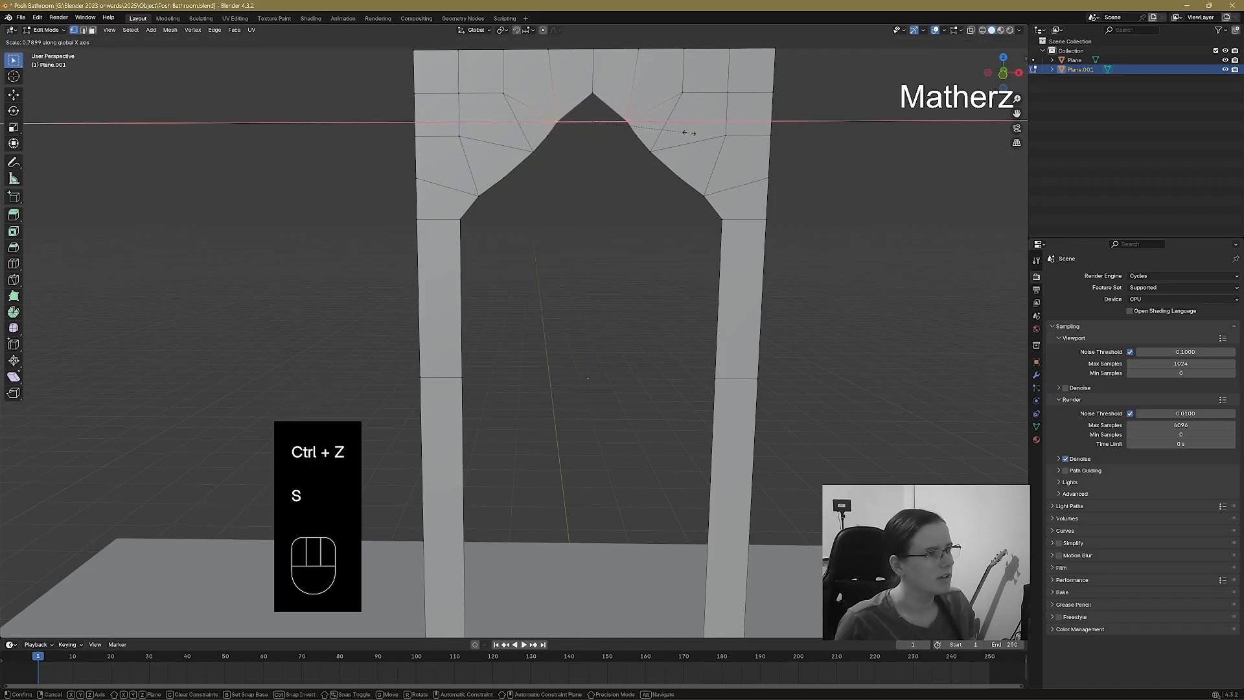
pyautogui.click(697, 130)
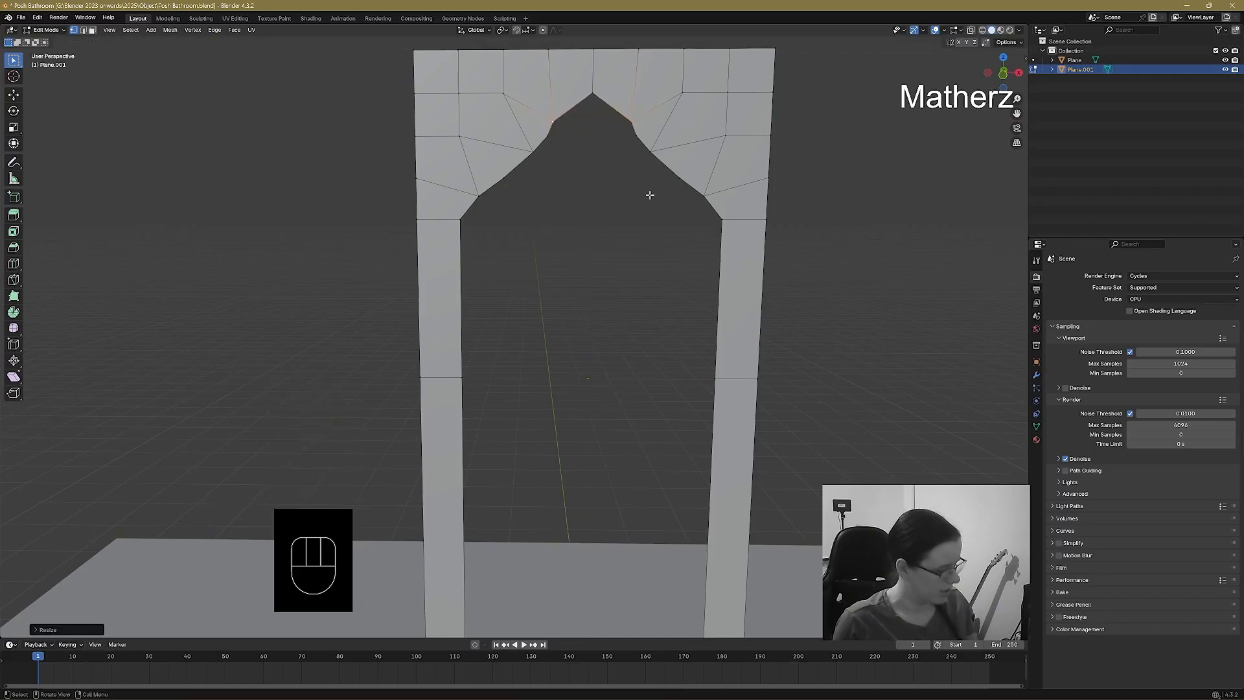
pyautogui.press('g')
pyautogui.press('x')
pyautogui.press('z')
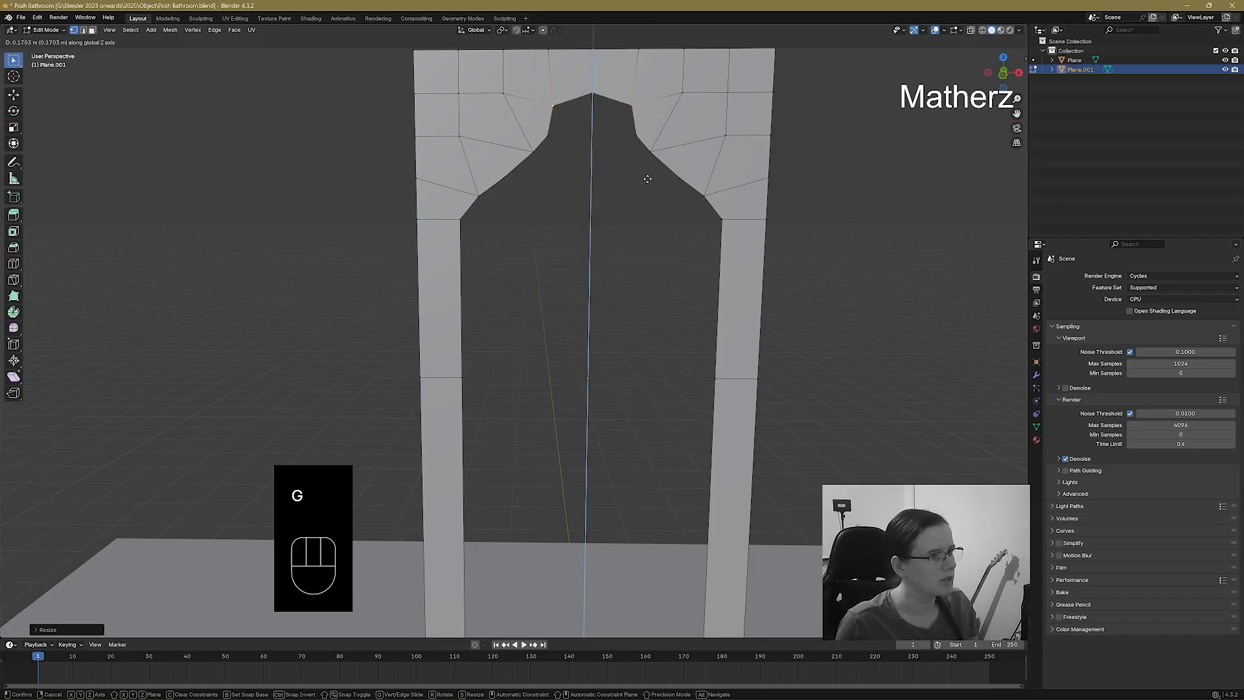
pyautogui.click(649, 175)
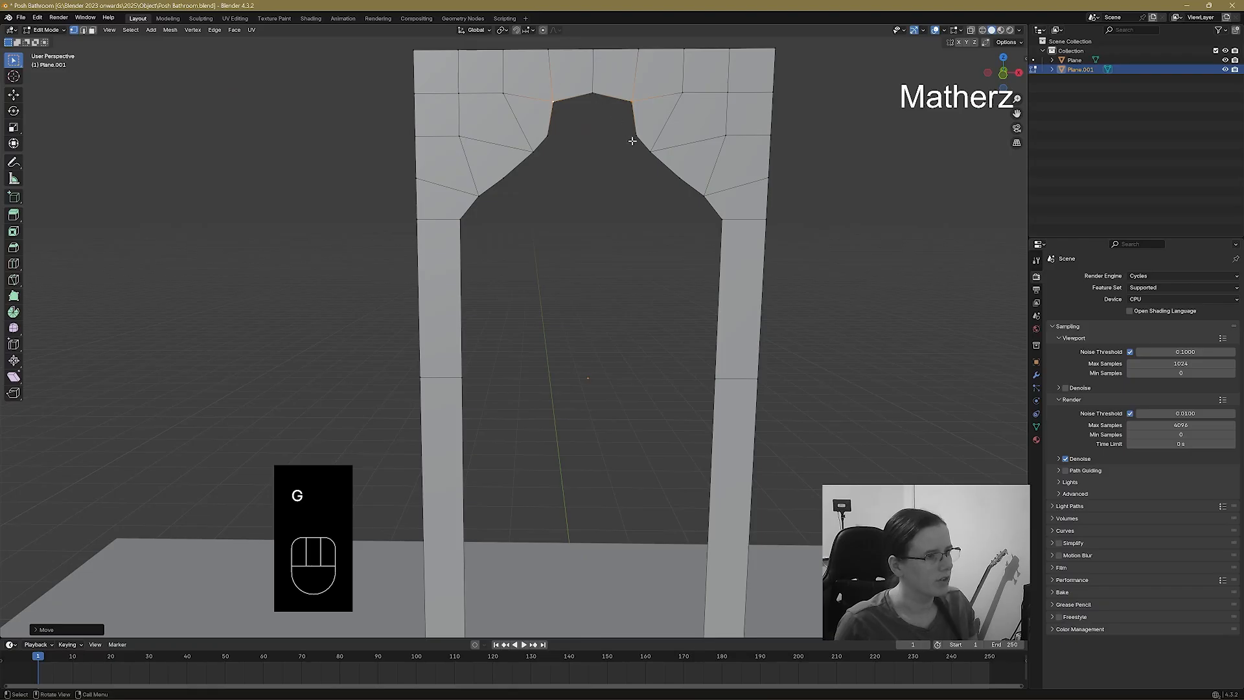
# Raise the pair of vertices just below the top corners along Z and scale them apart along X to round the arch head.
pyautogui.click(596, 144)
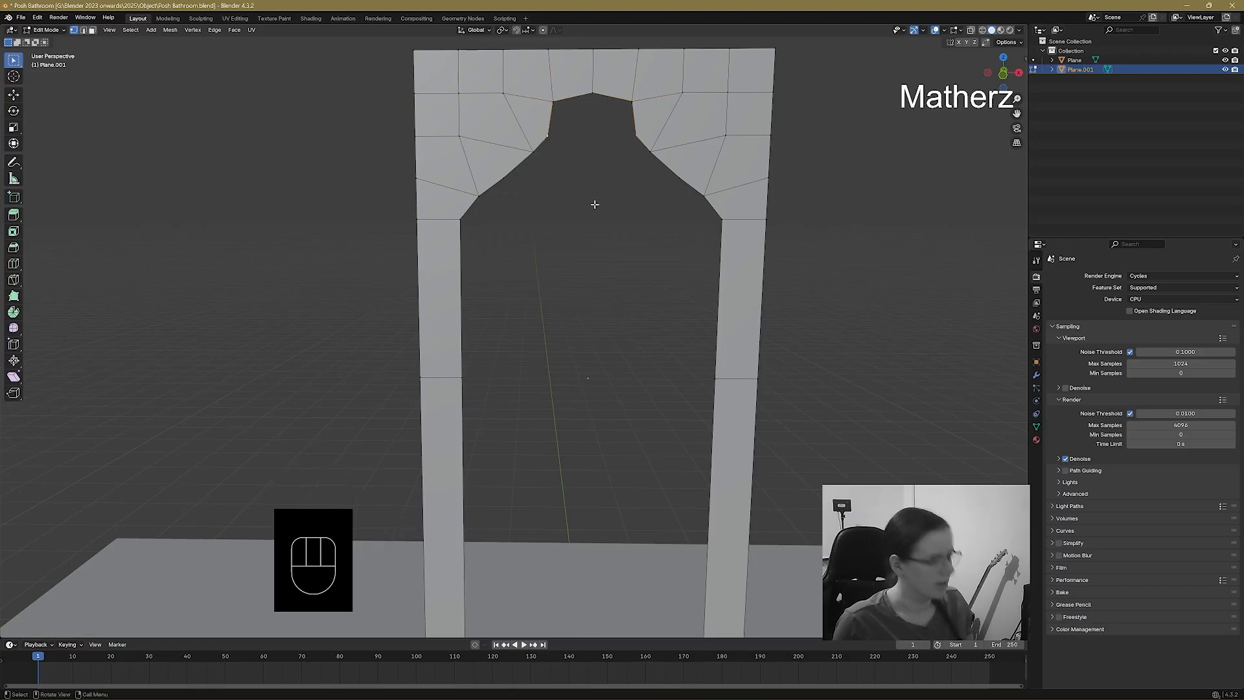
pyautogui.press('g')
pyautogui.press('z')
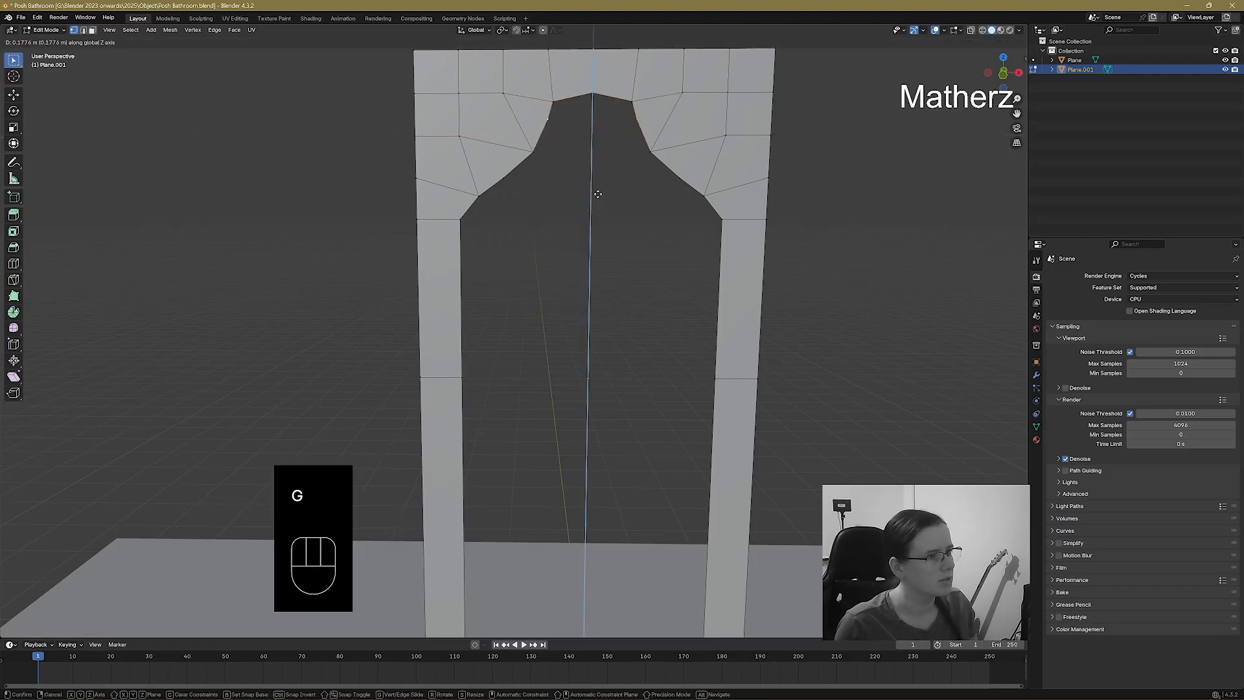
pyautogui.click(625, 183)
pyautogui.press('s')
pyautogui.press('x')
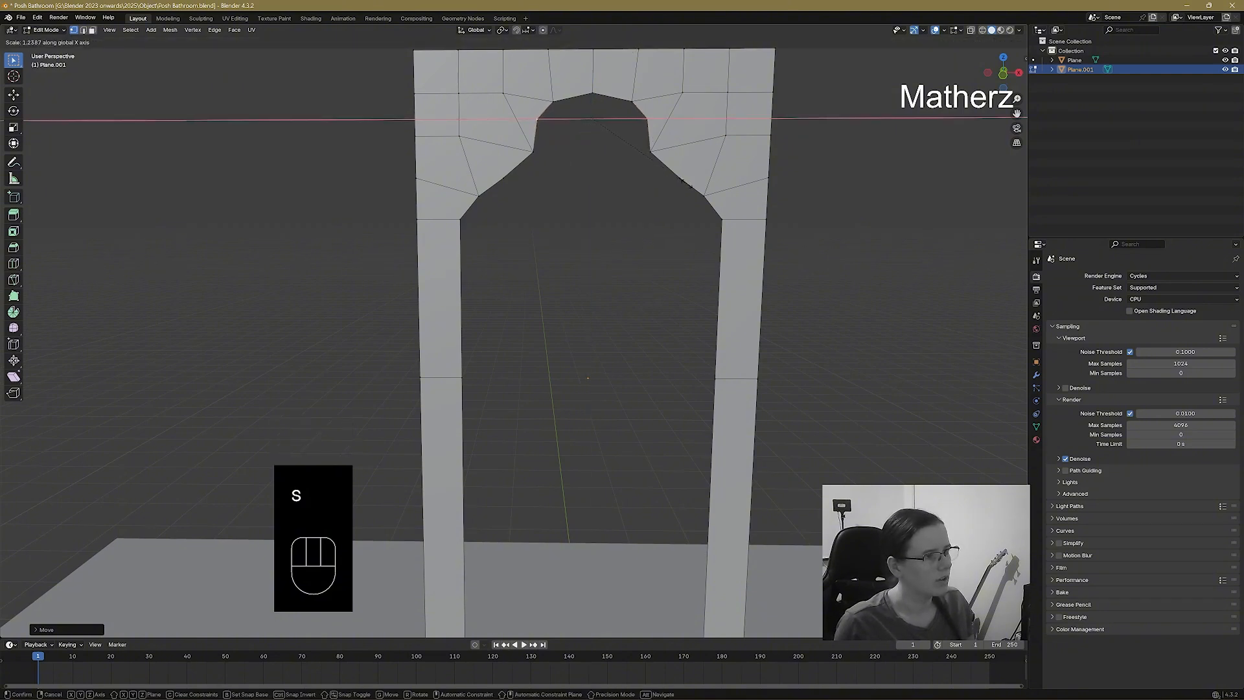
pyautogui.click(651, 150)
# Select the two opposite vertices at the base of the rounded arch head.
pyautogui.click(651, 150)
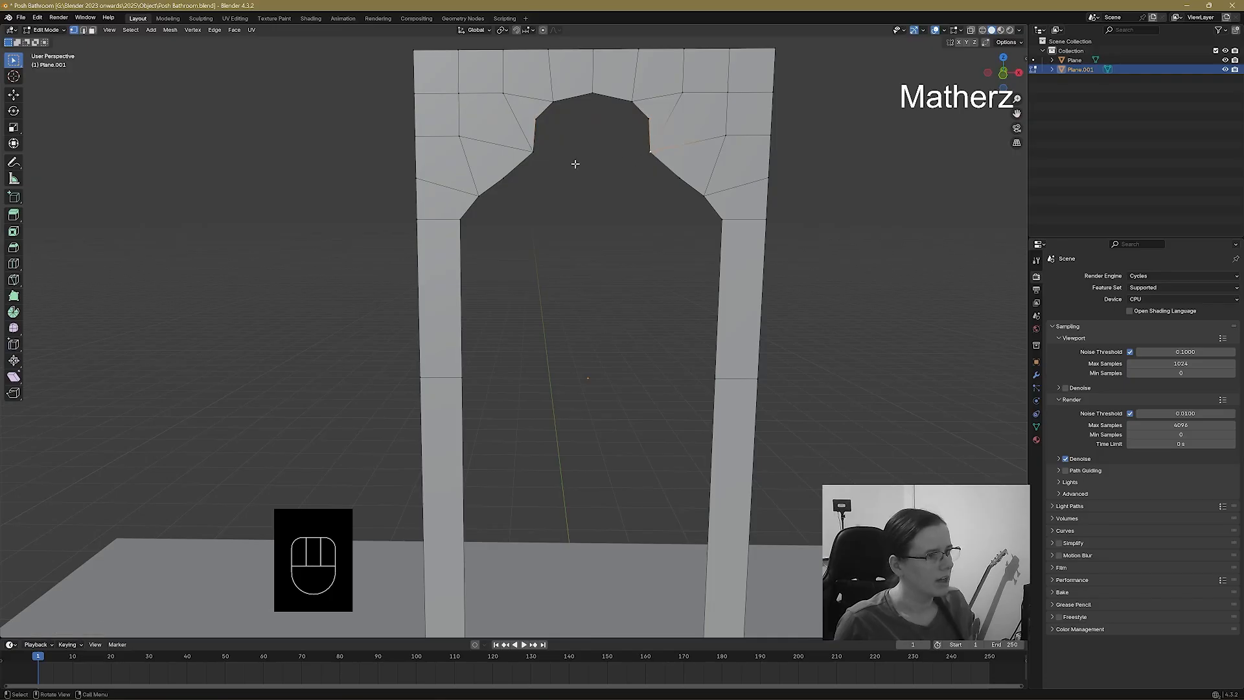
pyautogui.keyDown('shift'); pyautogui.click(532, 151); pyautogui.keyUp('shift')
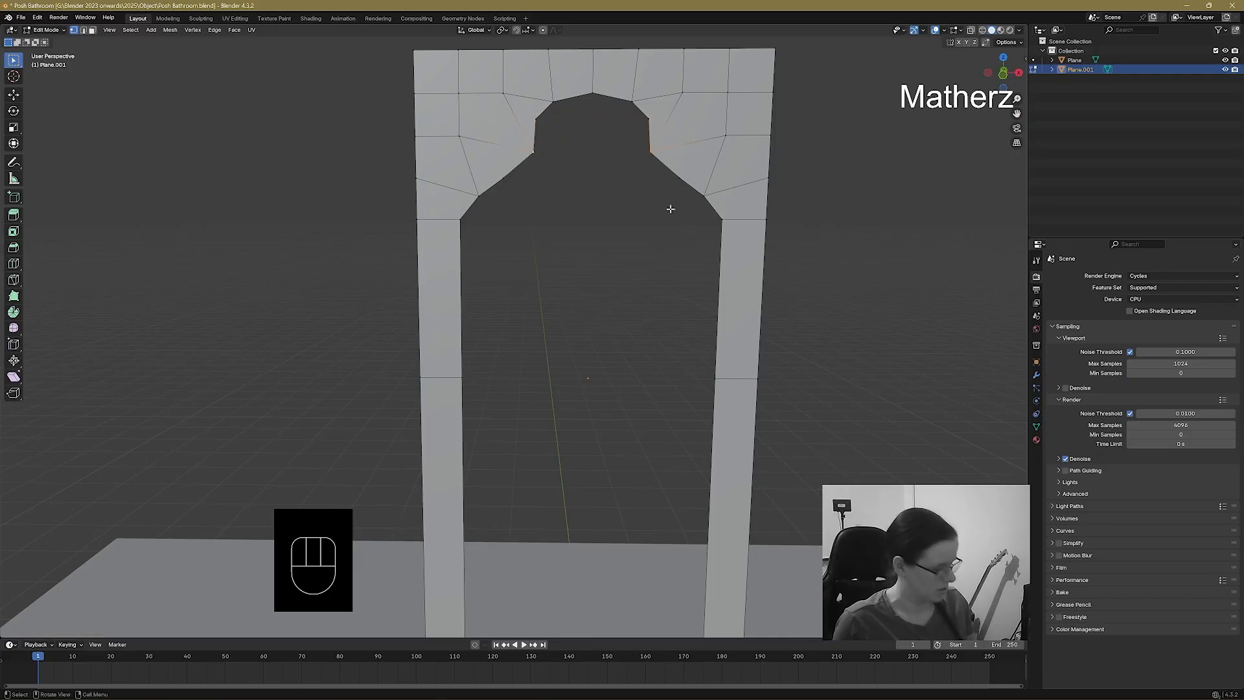
pyautogui.press('g')
pyautogui.press('x')
pyautogui.click(669, 206)
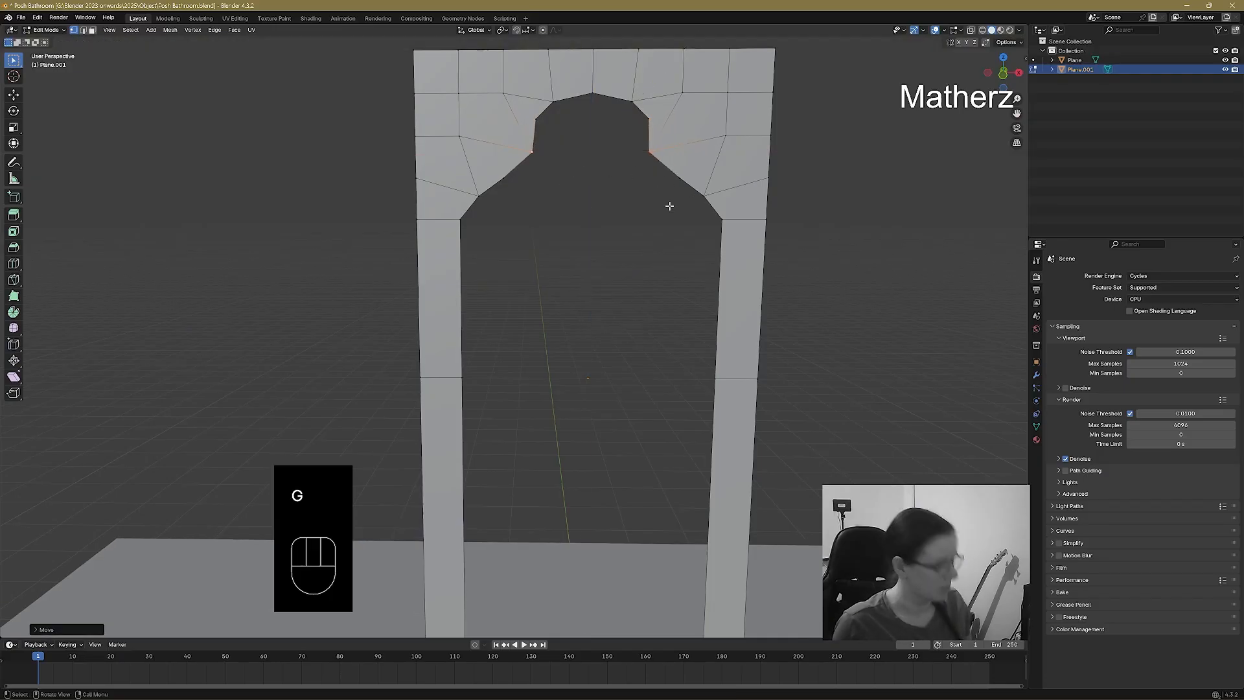
pyautogui.hotkey('ctrl', 'z')
# Scale the selected pair of vertices at the base of the rounded arch head apart along X to widen it.
pyautogui.press('s')
pyautogui.press('y')
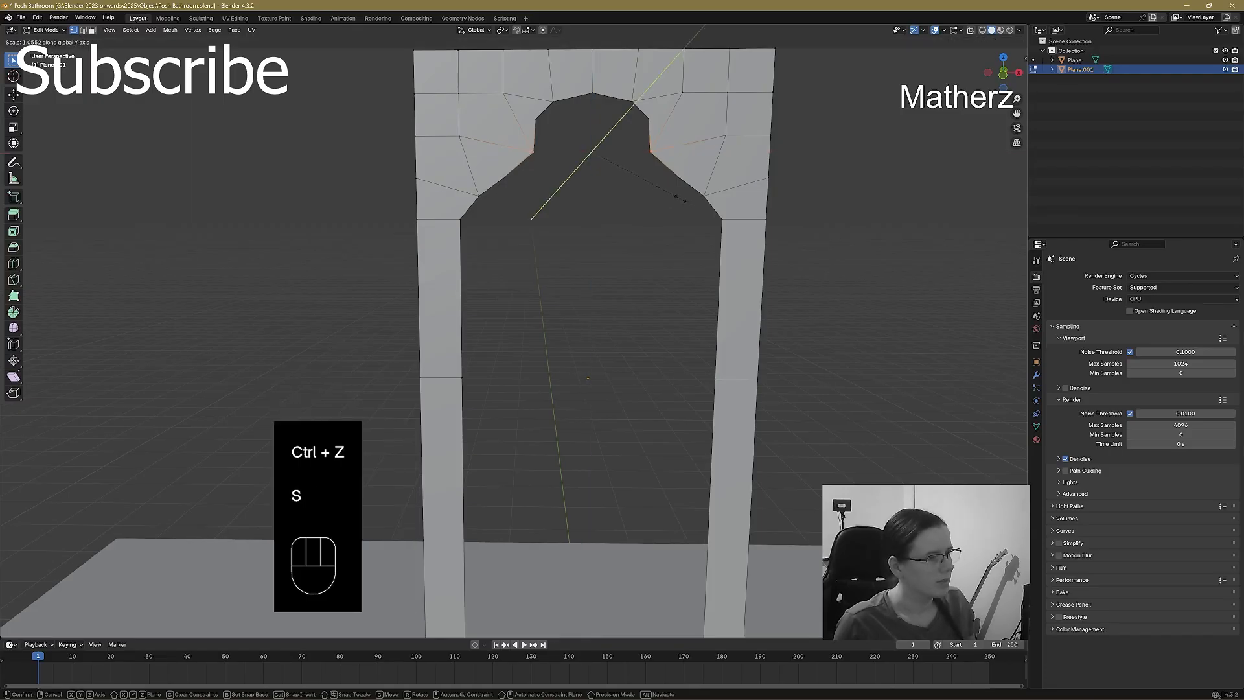
pyautogui.press('x')
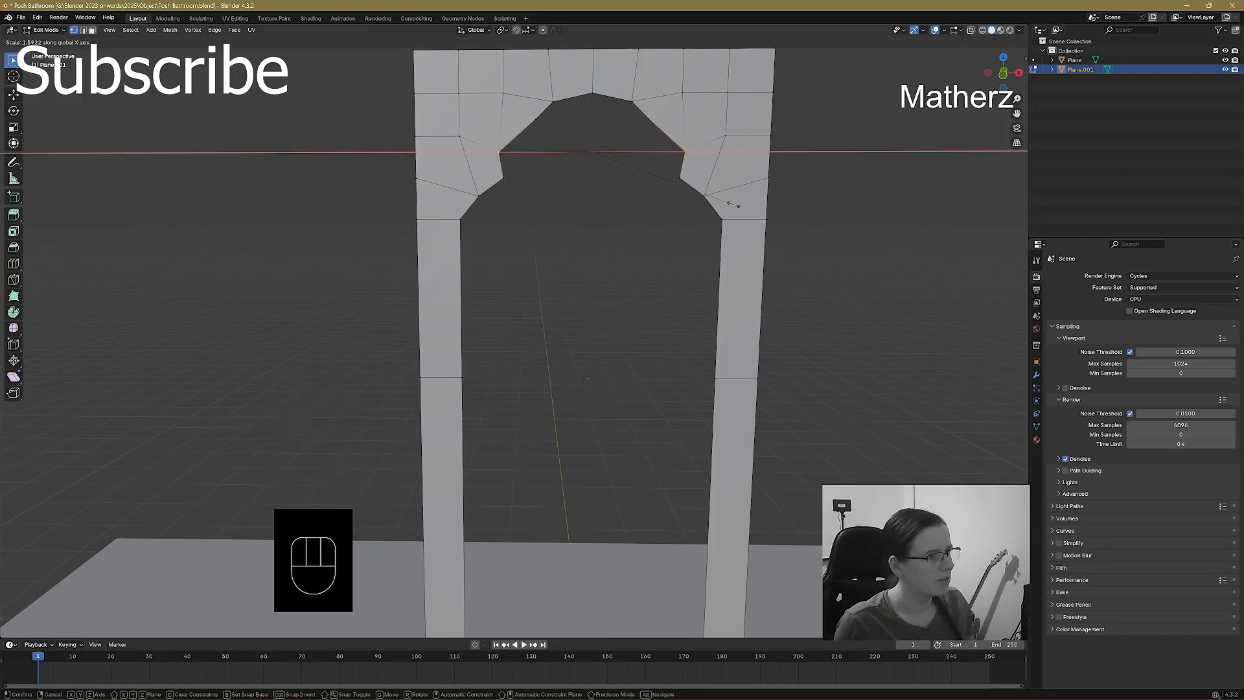
pyautogui.click(713, 200)
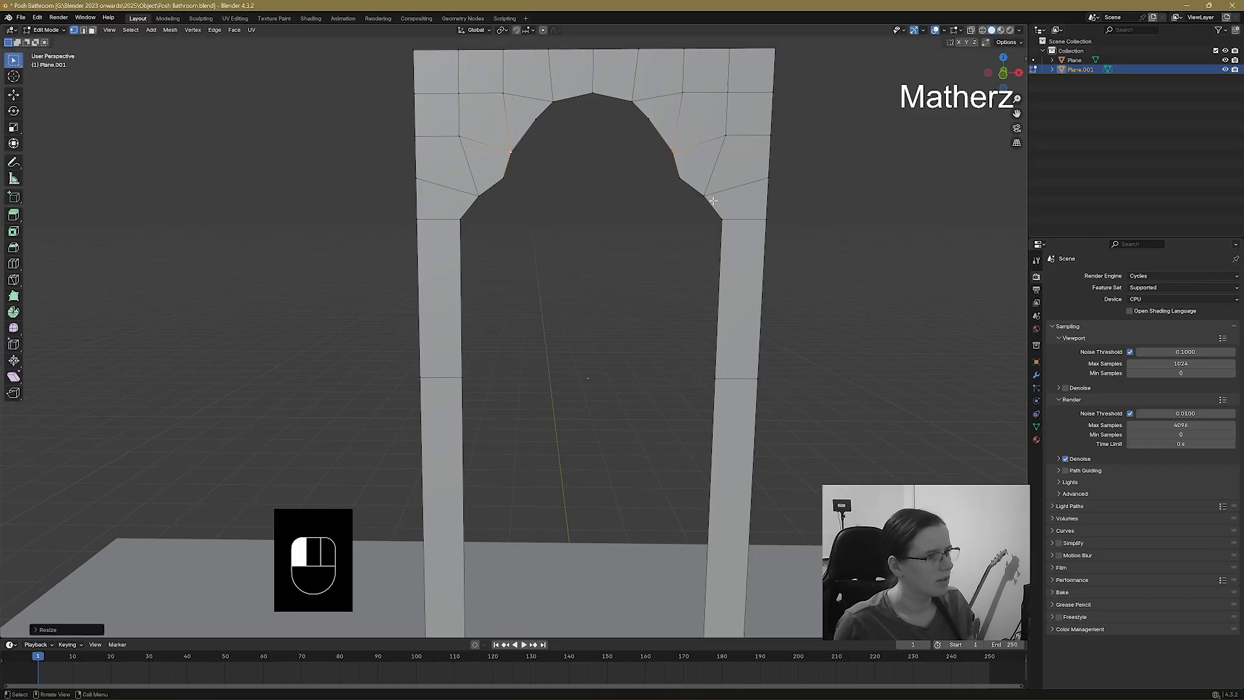
# Select the next lower pair of arch vertices and scale them apart along X by about 1.16.
pyautogui.keyDown('shift'); pyautogui.click(678, 178); pyautogui.keyUp('shift')
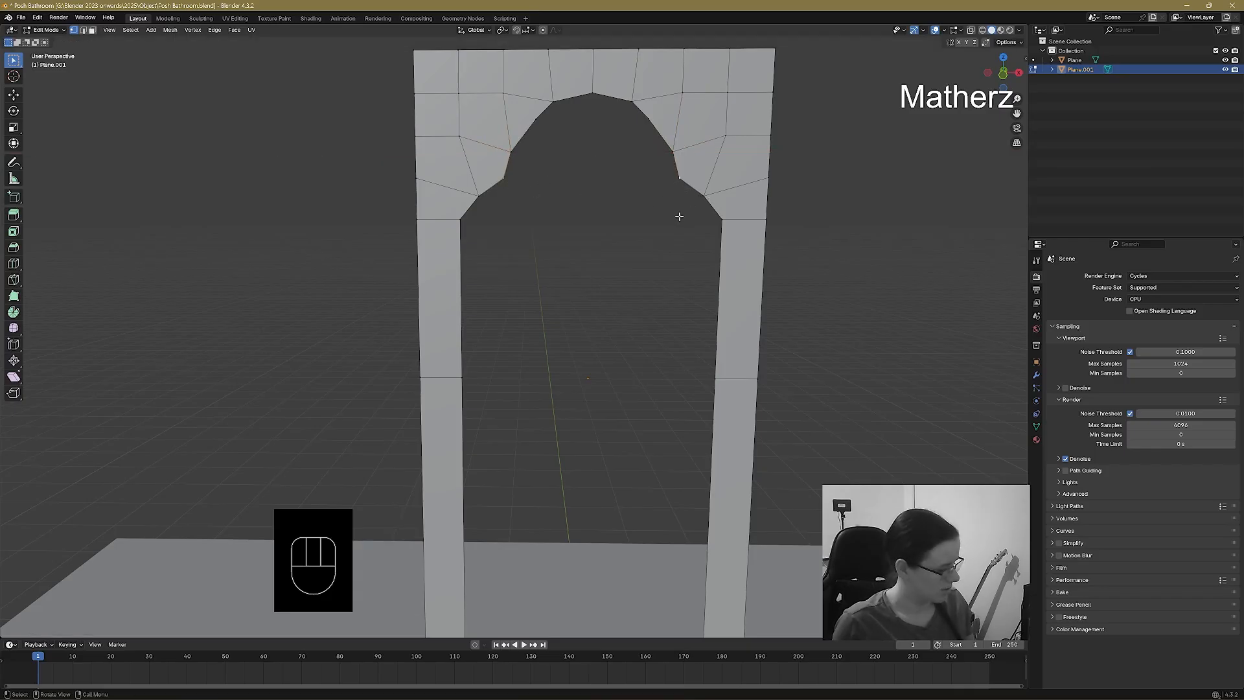
pyautogui.press('s')
pyautogui.press('x')
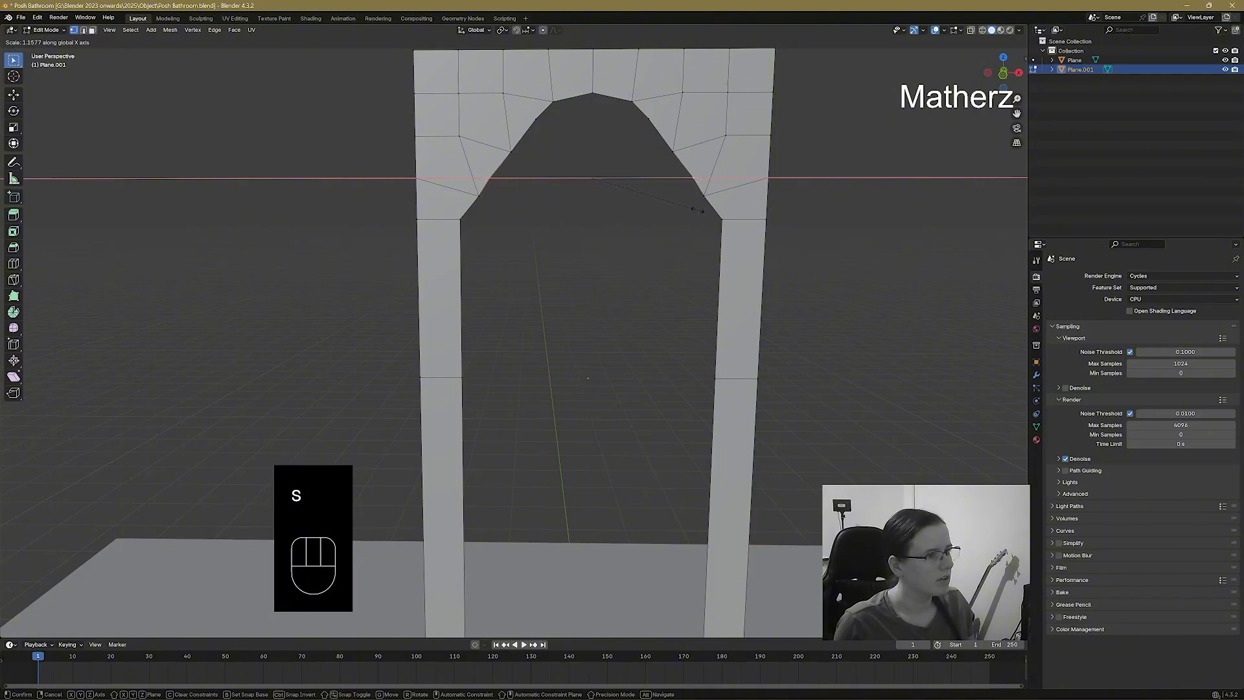
pyautogui.click(699, 209)
# Select the pair of vertices just above the tops of the straight legs and scale them slightly outward along X.
pyautogui.click(704, 196)
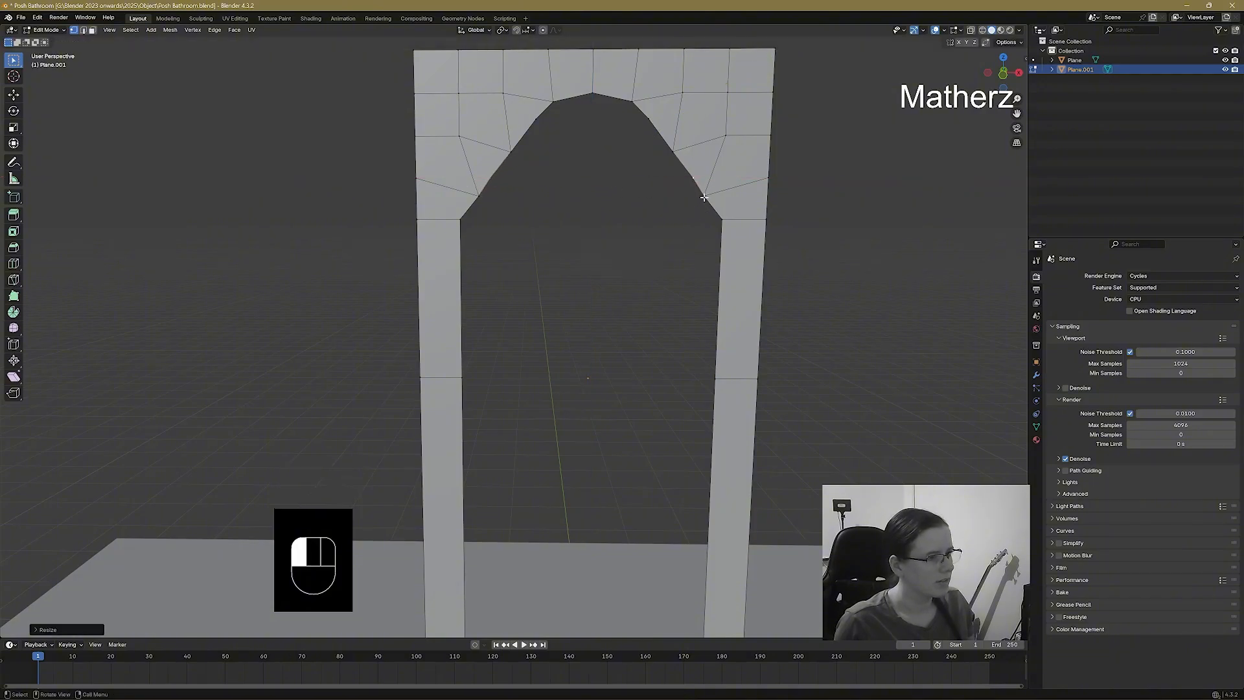
pyautogui.keyDown('shift'); pyautogui.click(479, 193); pyautogui.keyUp('shift')
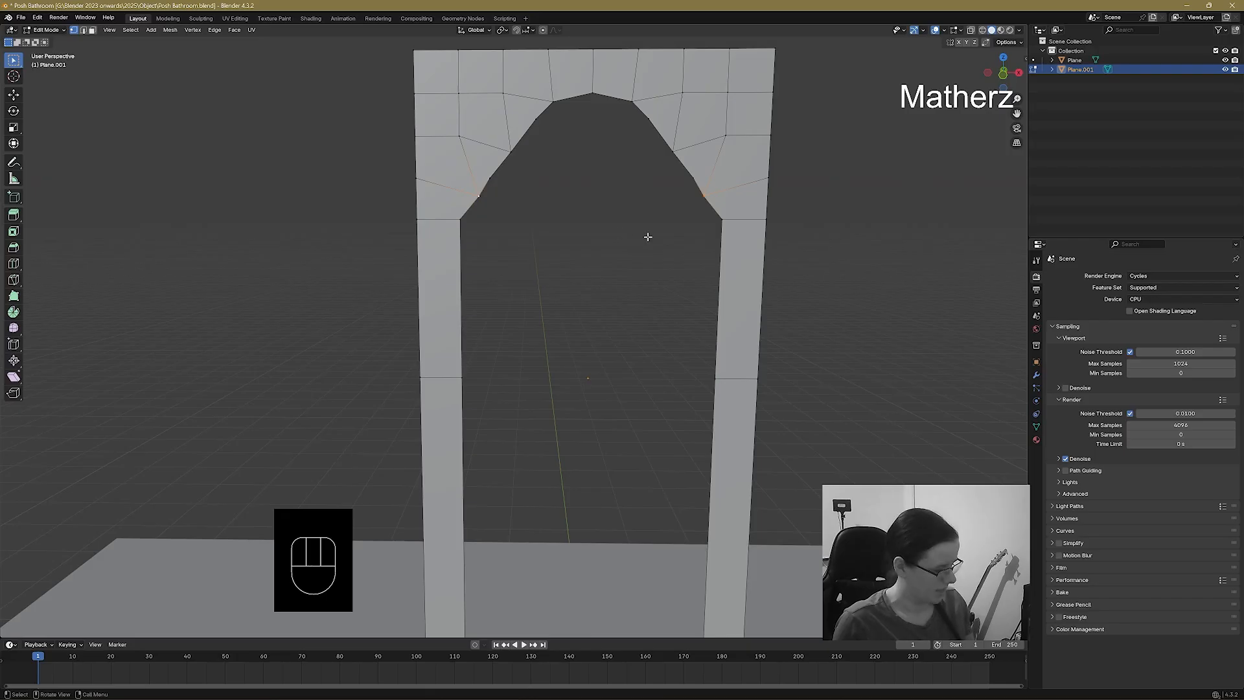
pyautogui.press('s')
pyautogui.press('x')
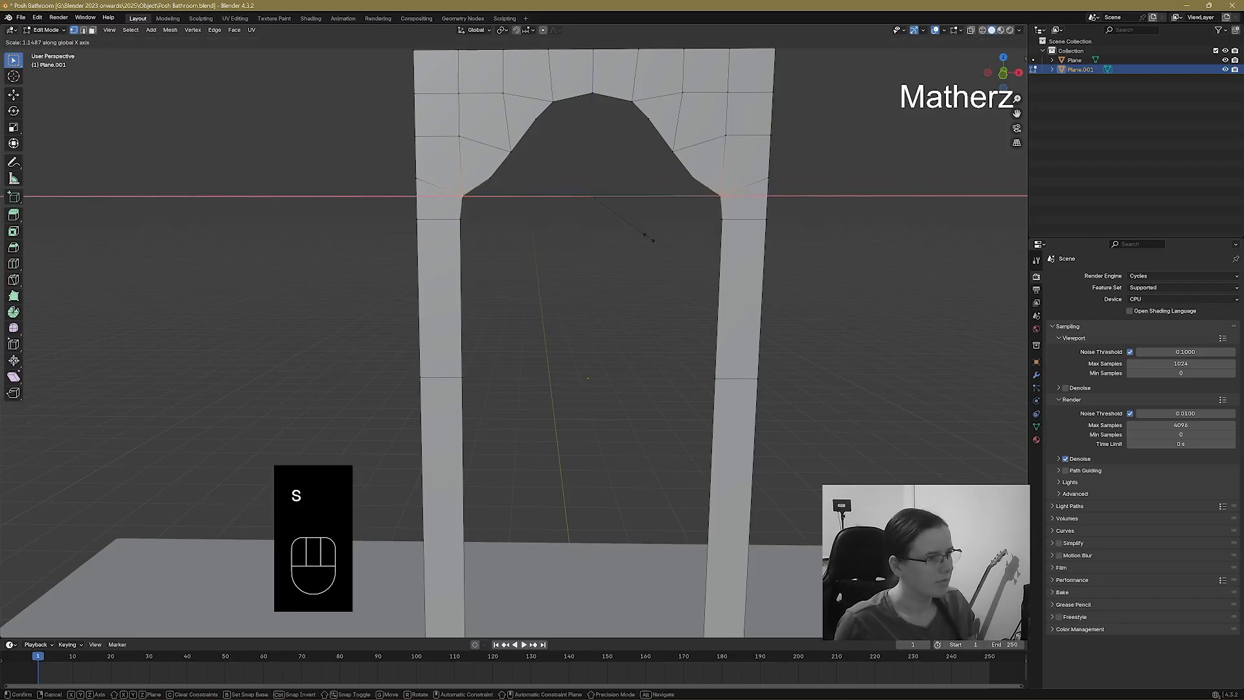
pyautogui.click(671, 165)
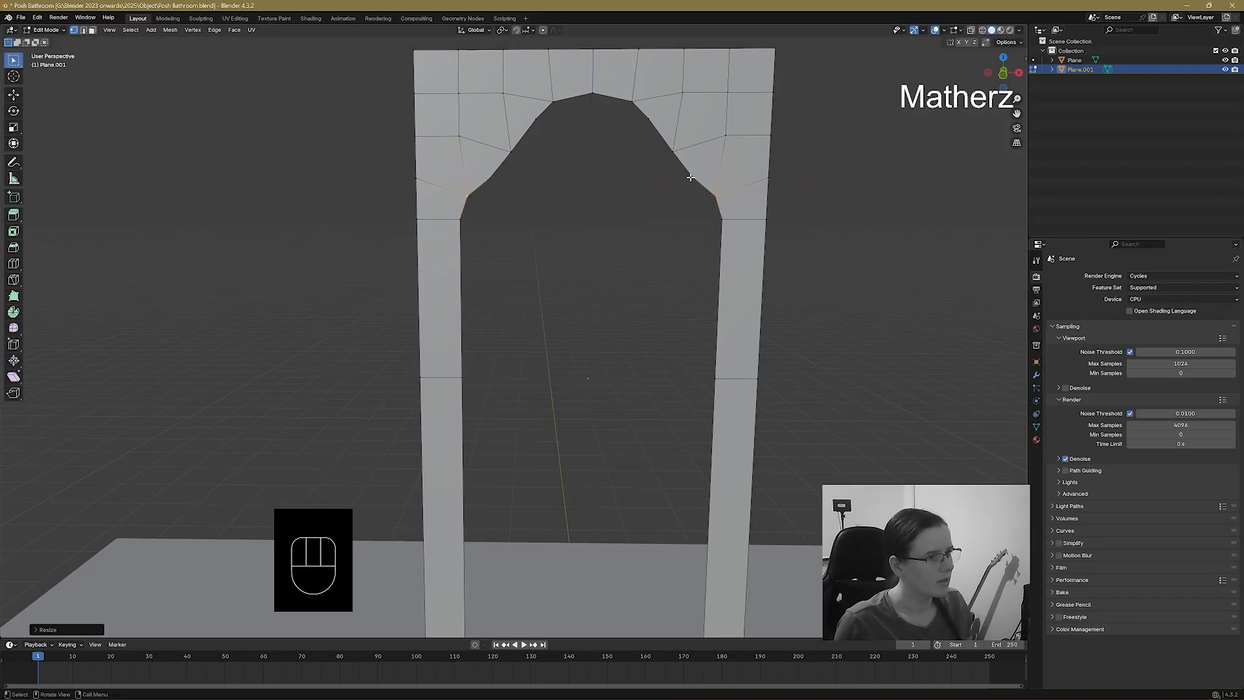
# Scale the second pair of vertices above the leg tops outward along X by about 1.15.
pyautogui.click(493, 182)
pyautogui.press('s')
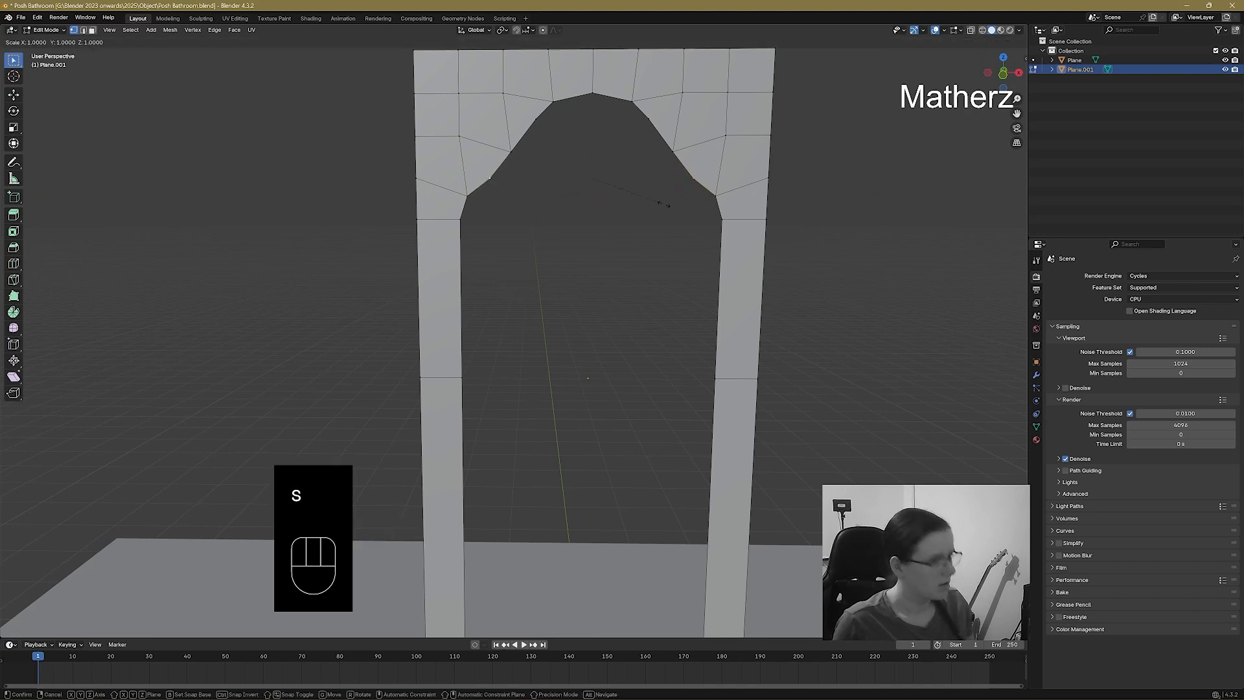
pyautogui.press('x')
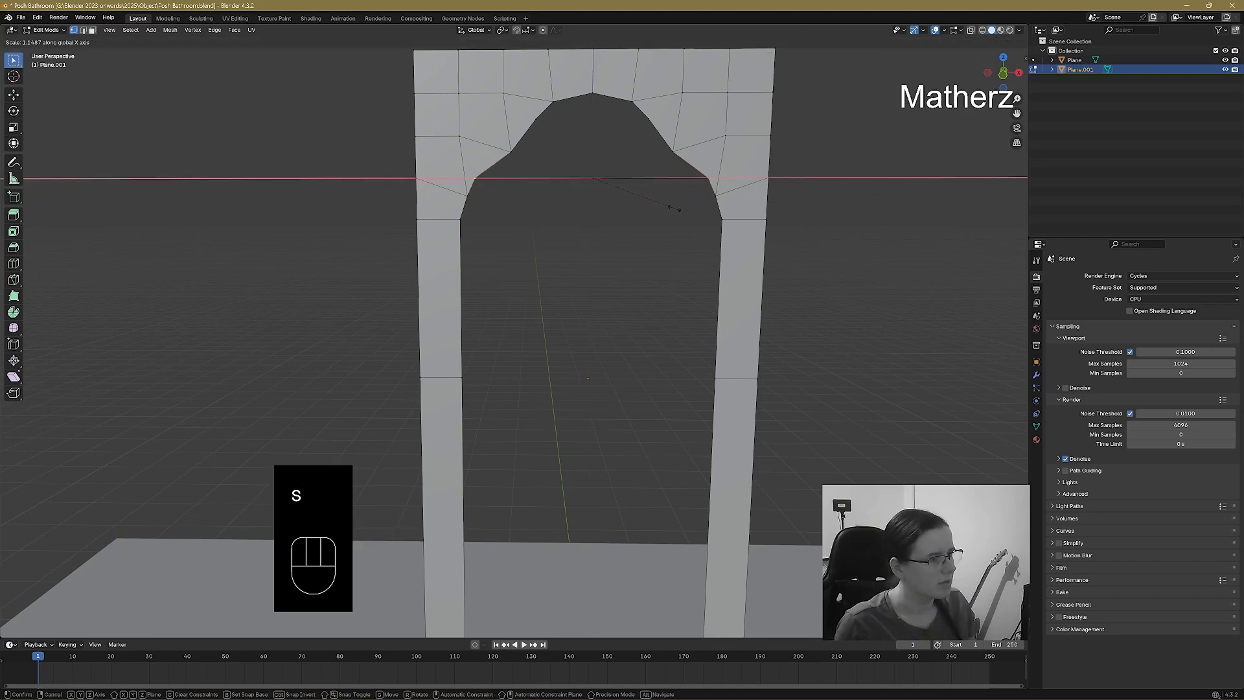
pyautogui.click(675, 209)
# Select the third pair of vertices above the leg tops and scale them apart along X by about 1.27.
pyautogui.click(670, 149)
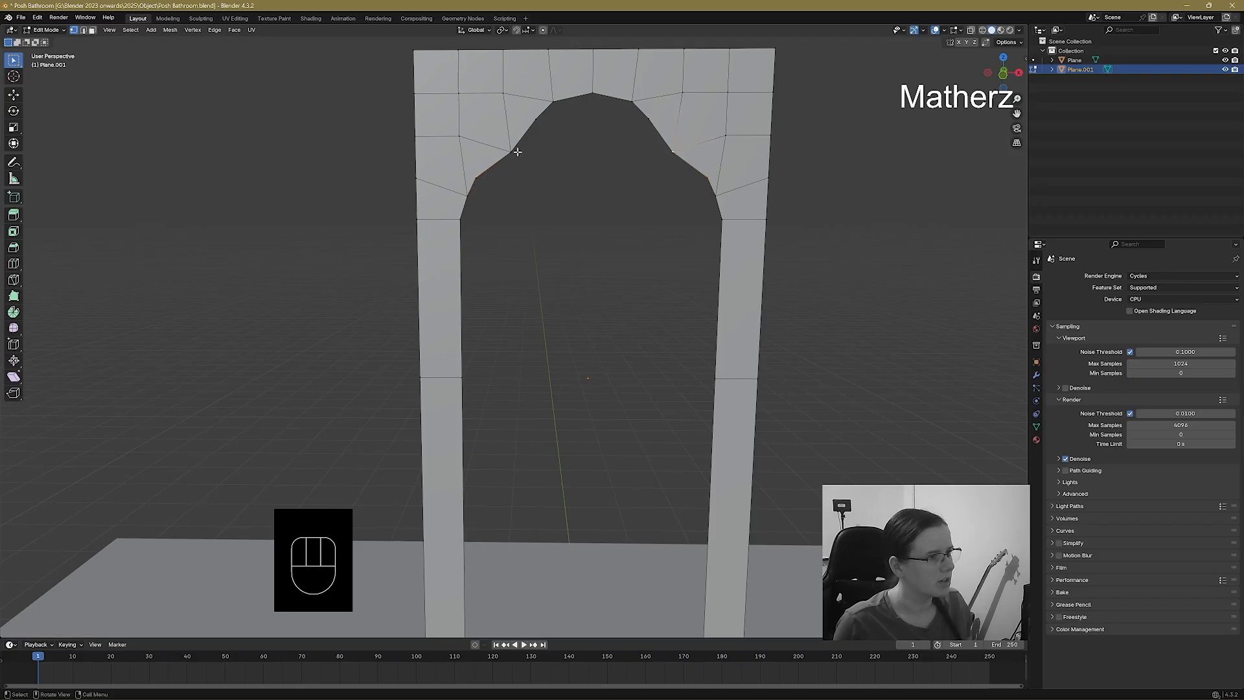
pyautogui.keyDown('shift'); pyautogui.click(512, 151); pyautogui.keyUp('shift')
pyautogui.press('s')
pyautogui.press('x')
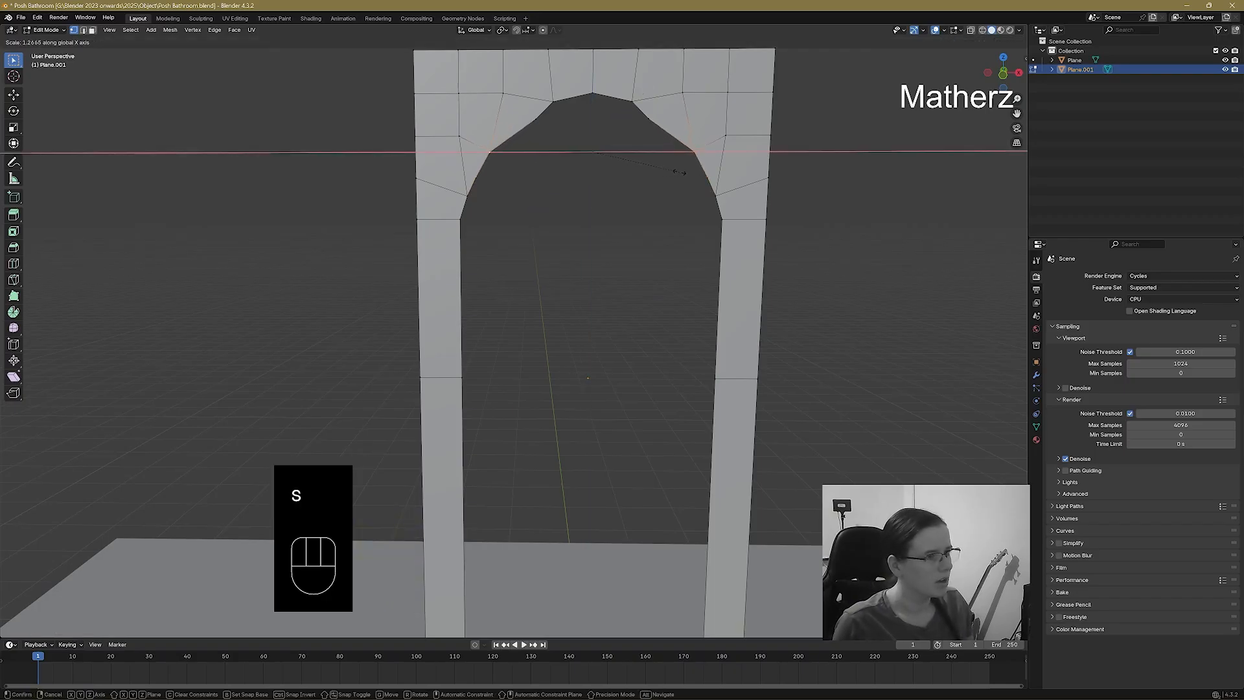
pyautogui.click(678, 173)
# Lower the second pair of vertices below the arch's peak about 0.09 m along Z and scale them apart along X by about 1.5.
pyautogui.click(535, 120)
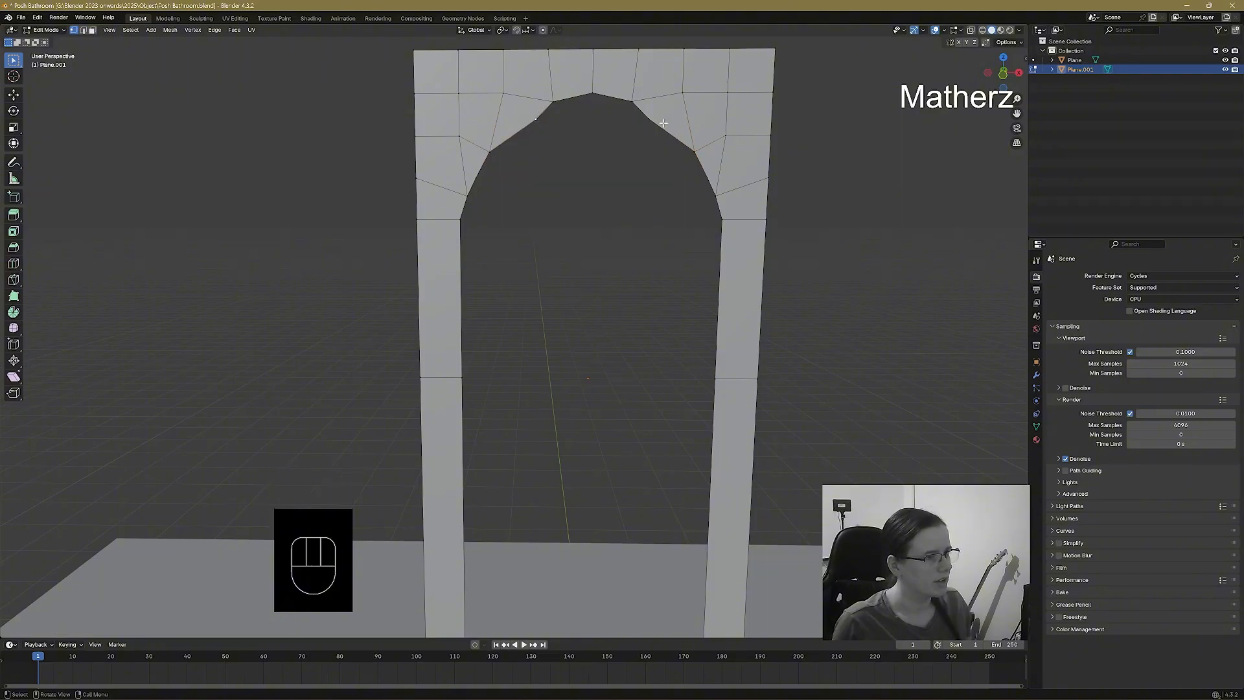
pyautogui.keyDown('shift'); pyautogui.click(648, 118); pyautogui.keyUp('shift')
pyautogui.press('g')
pyautogui.press('z')
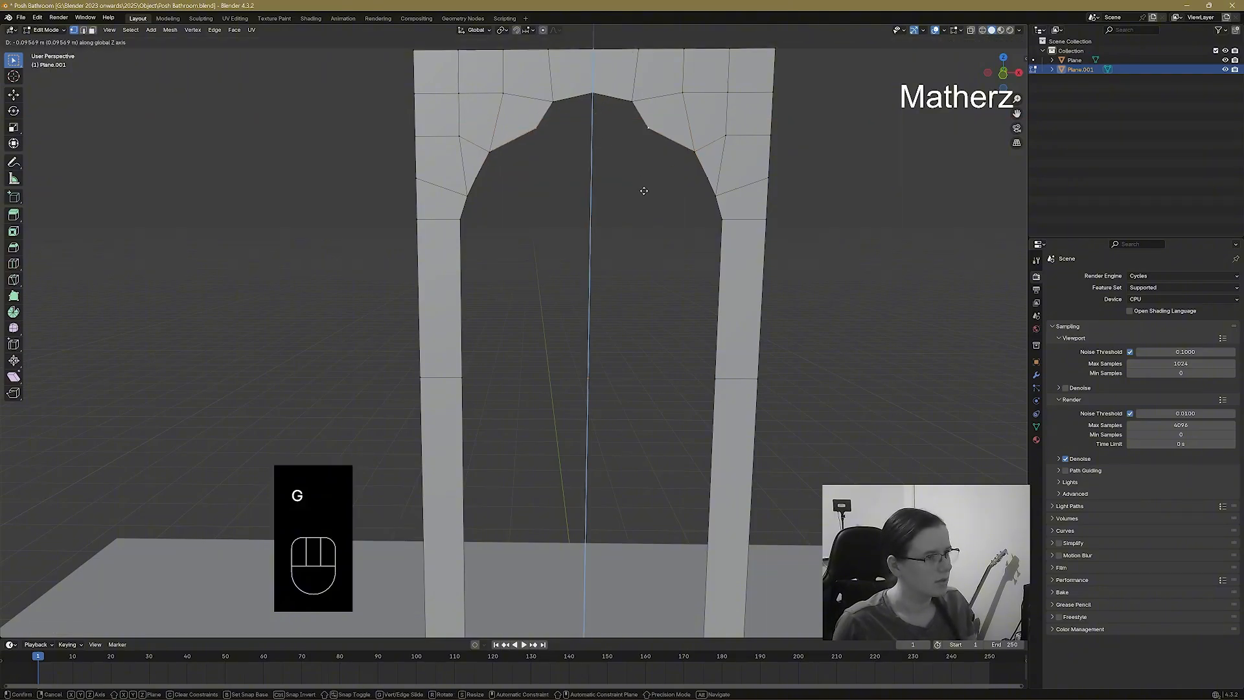
pyautogui.click(644, 188)
pyautogui.press('s')
pyautogui.press('x')
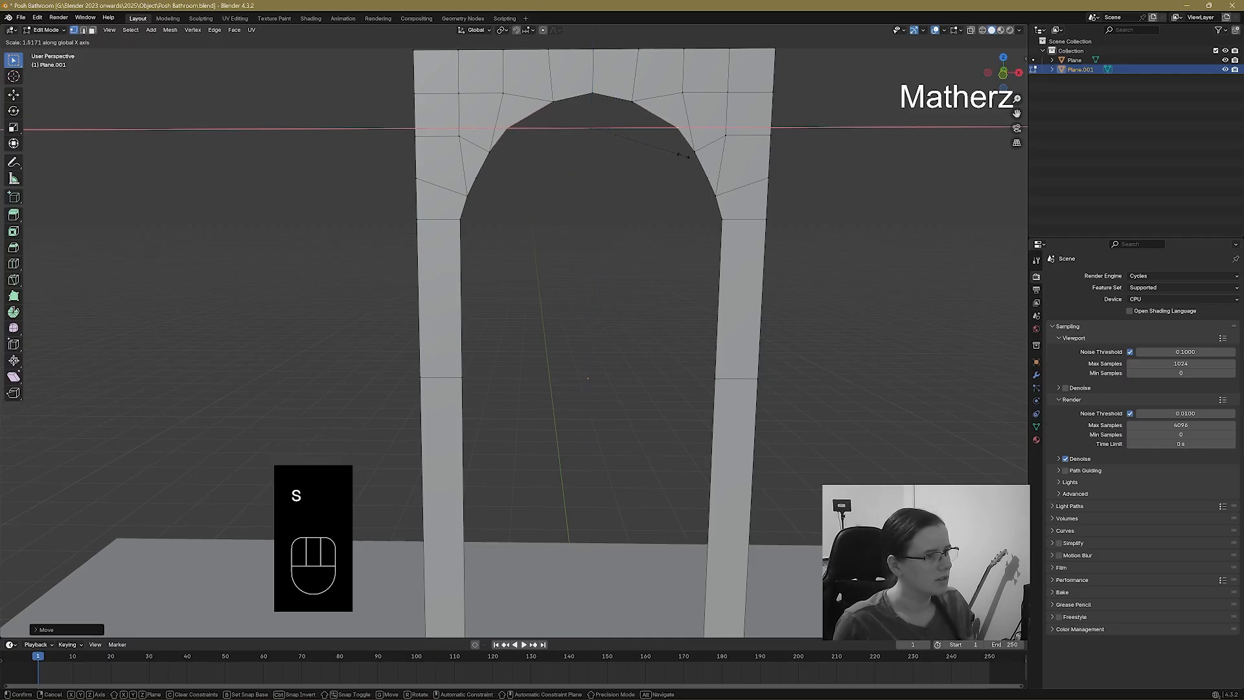
pyautogui.click(681, 154)
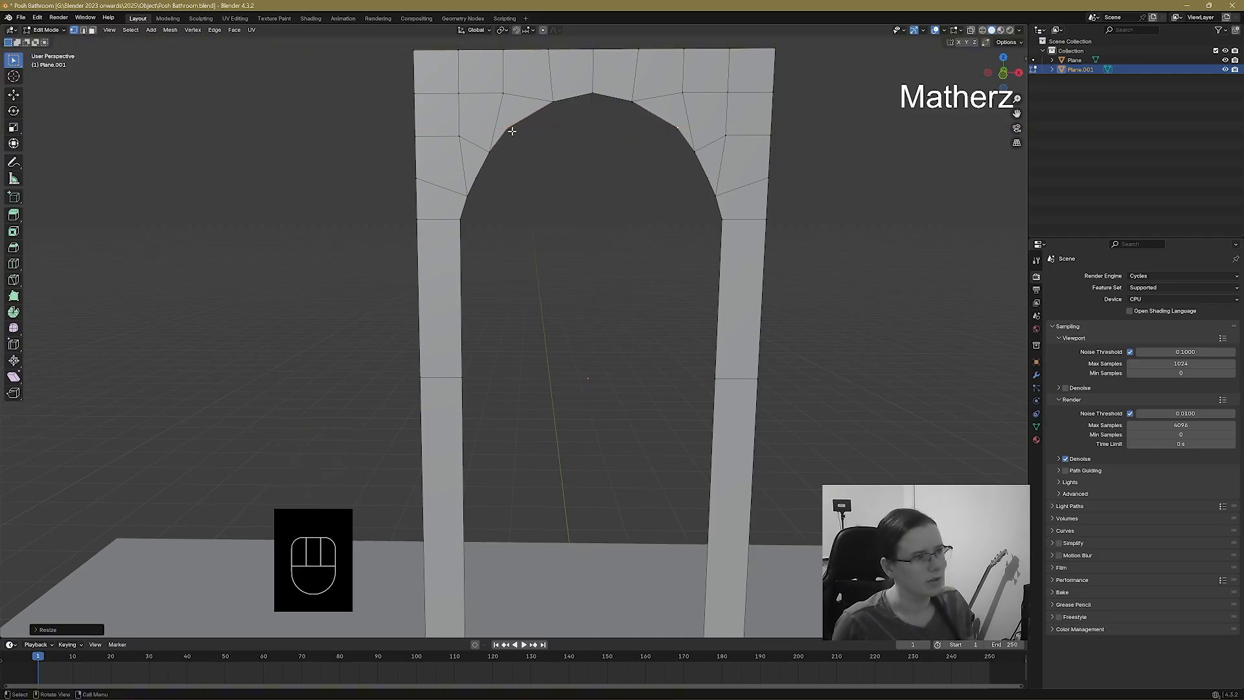
# Check the arch outline in Object Mode and return to Edit Mode.
pyautogui.hotkey('ctrl', 'r')
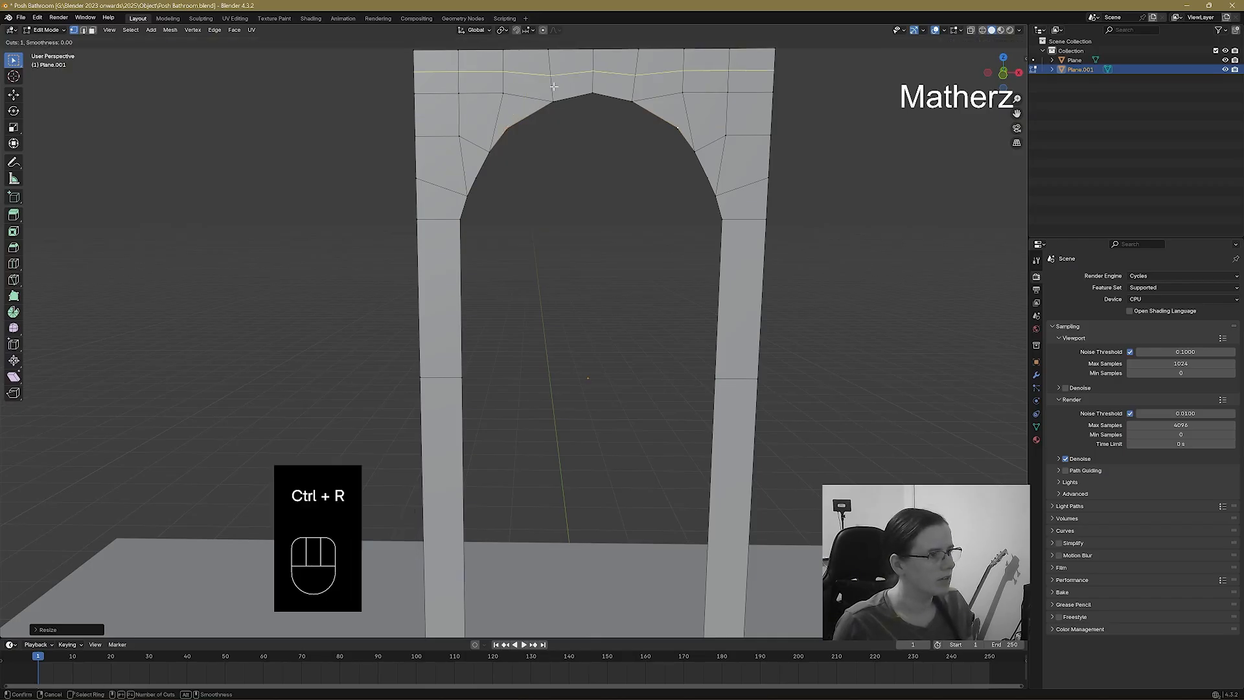
pyautogui.click(55, 27)
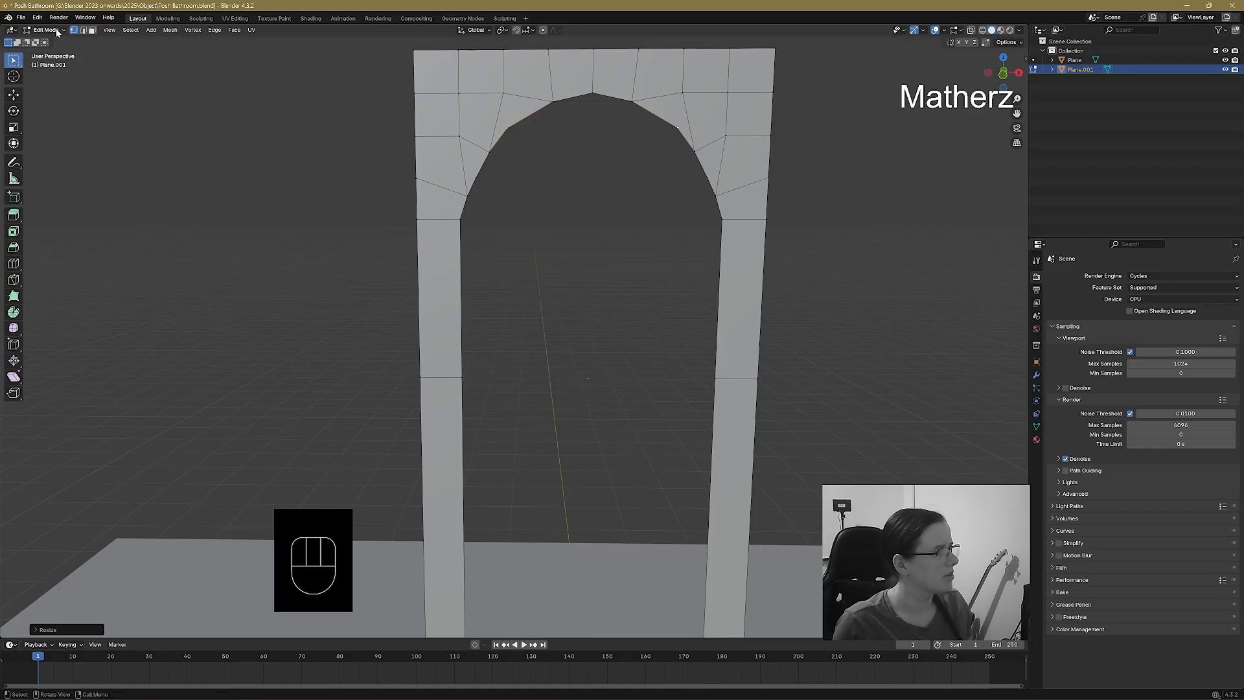
pyautogui.click(52, 30)
pyautogui.click(52, 40)
pyautogui.click(56, 31)
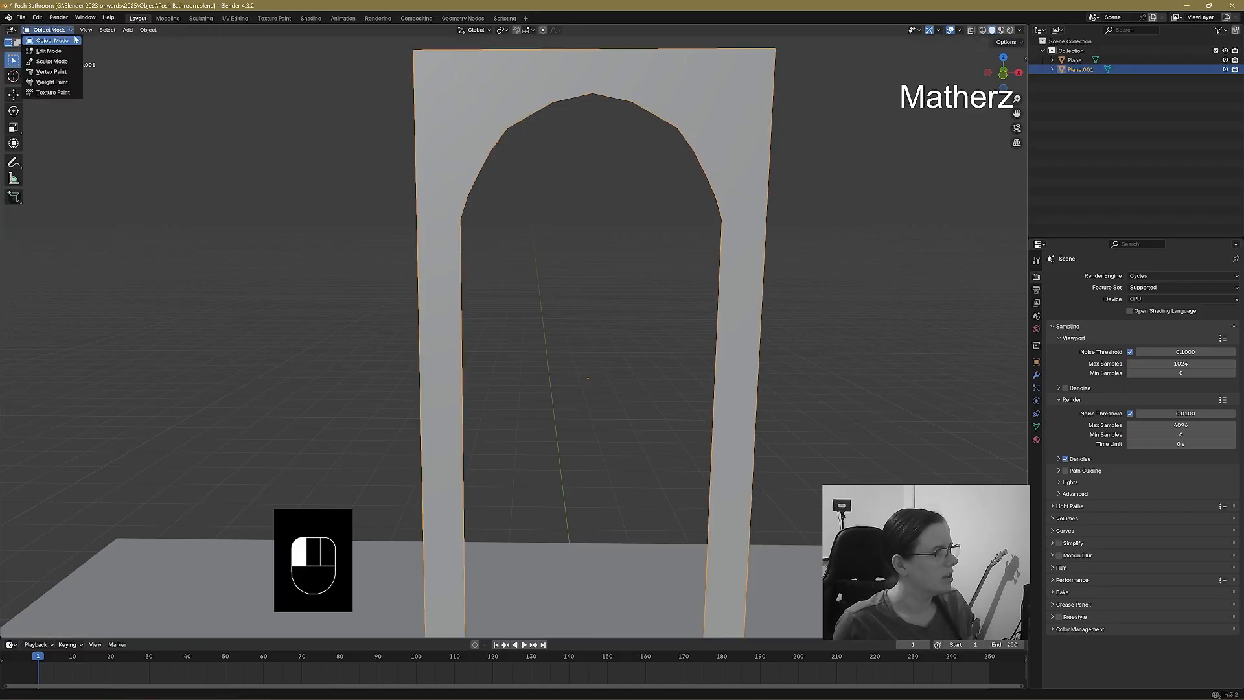
pyautogui.click(49, 51)
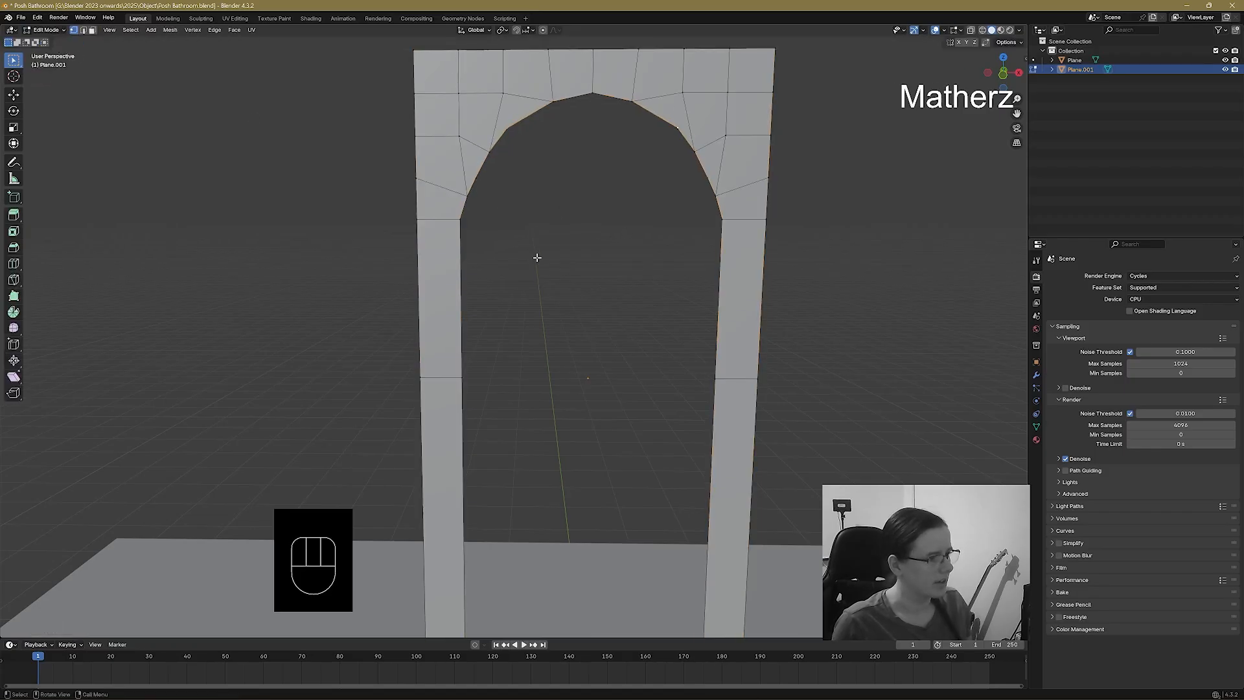
# Try to select the opening's inner border in edge select mode with a shortest path between the two legs.
pyautogui.keyDown('shift'); pyautogui.moveTo(537, 257); pyautogui.dragTo(566, 266, button='middle'); pyautogui.keyUp('shift')
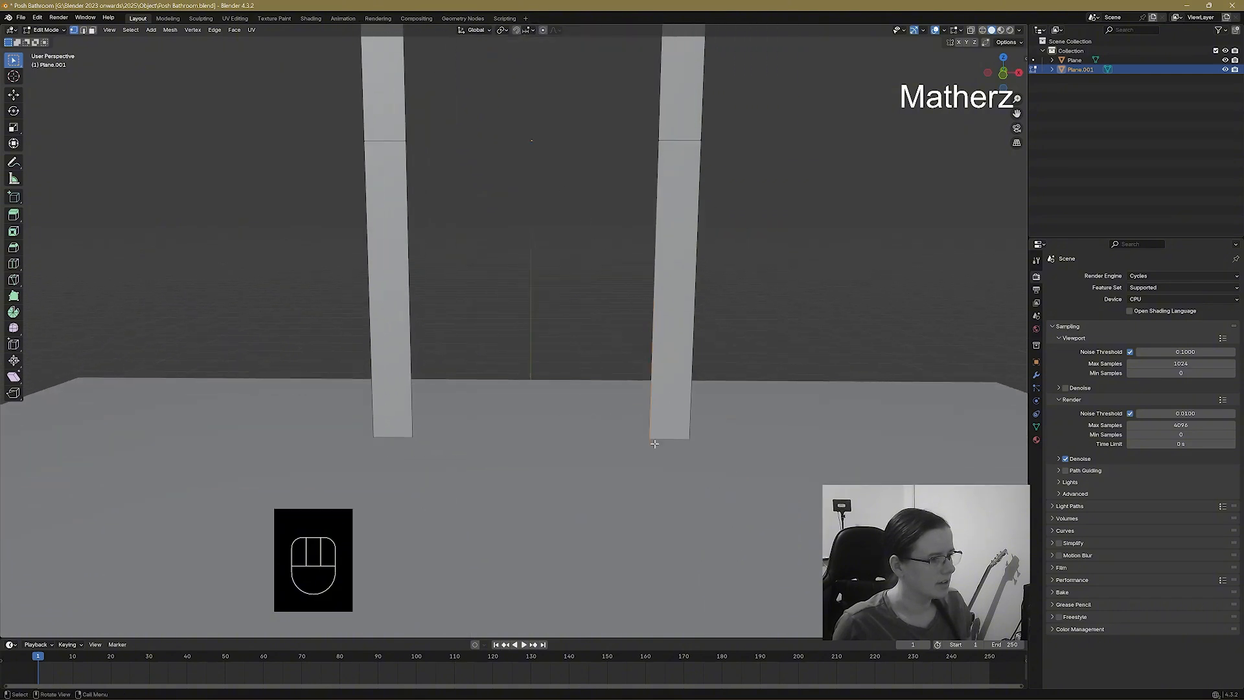
pyautogui.click(83, 31)
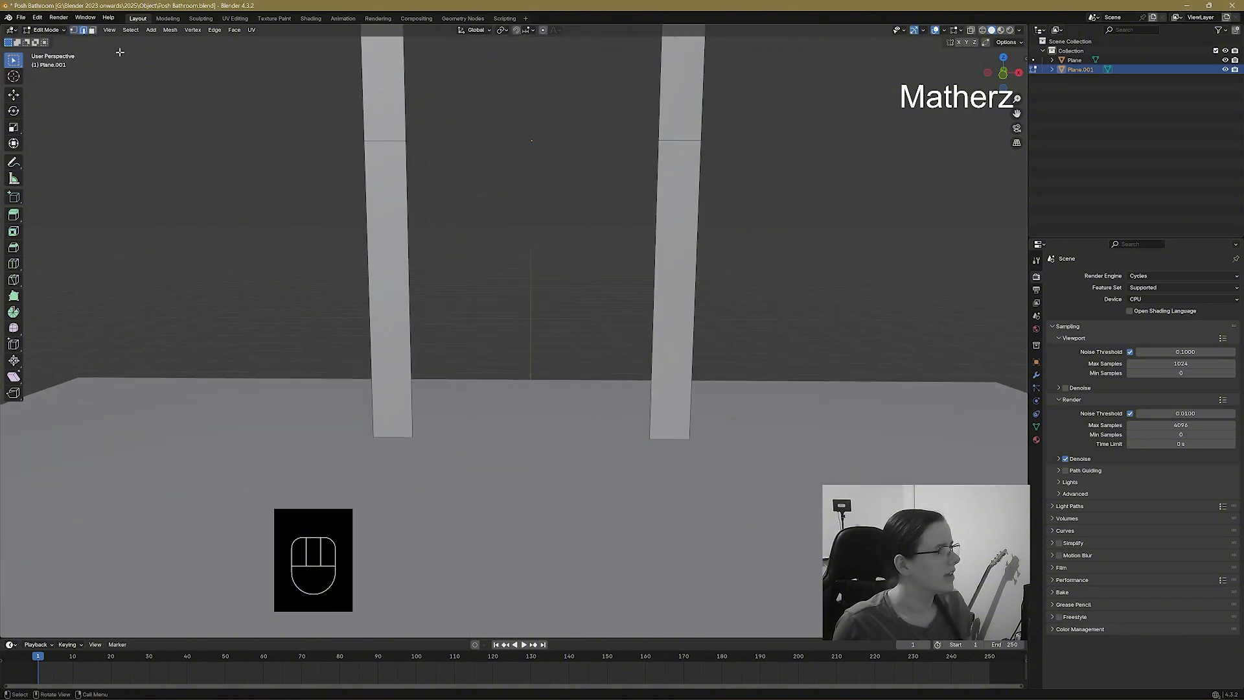
pyautogui.click(410, 381)
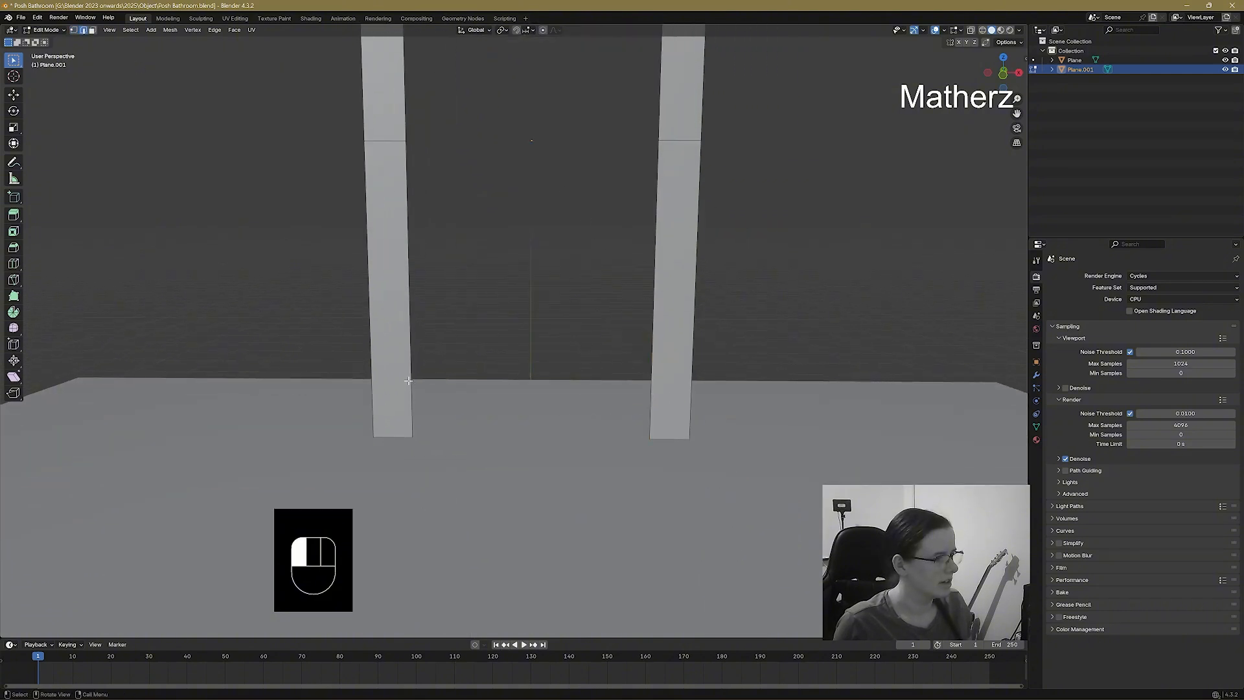
pyautogui.keyDown('ctrl'); pyautogui.keyDown('shift'); pyautogui.click(656, 212); pyautogui.keyUp('shift'); pyautogui.keyUp('ctrl')
pyautogui.moveTo(655, 211); pyautogui.dragTo(589, 261, button='middle')
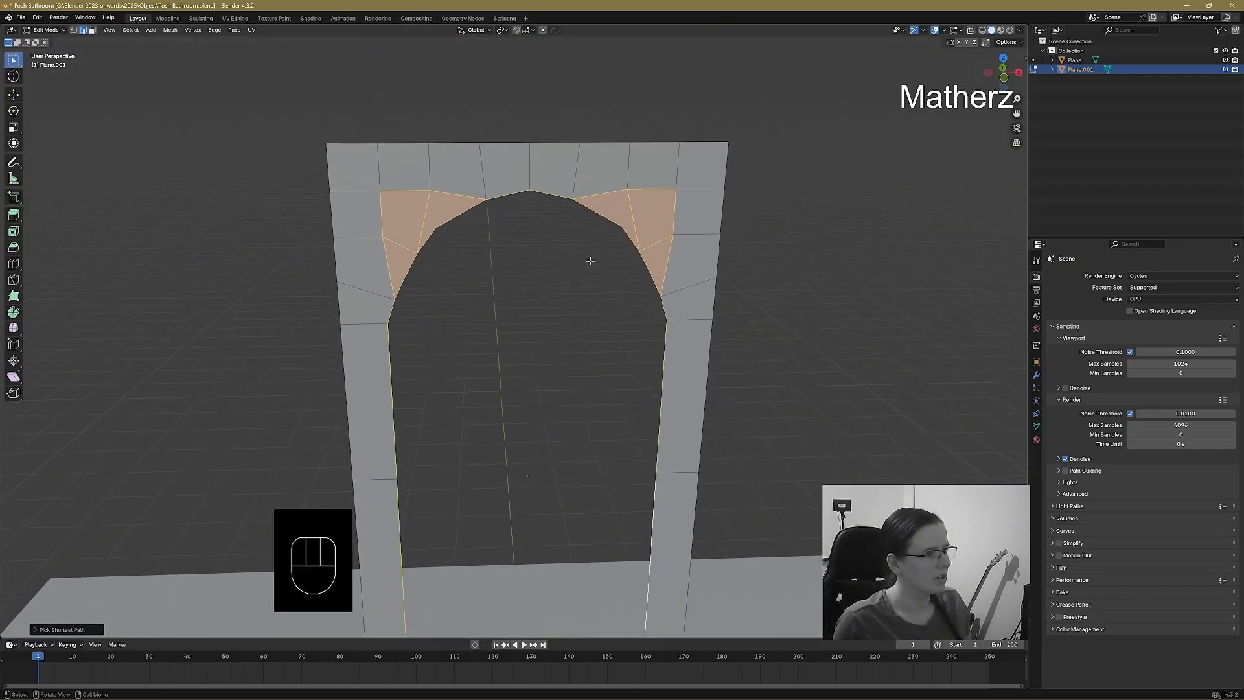
# Clear the selection of corner faces around the arch in face select mode.
pyautogui.keyDown('shift'); pyautogui.click(409, 212); pyautogui.keyUp('shift')
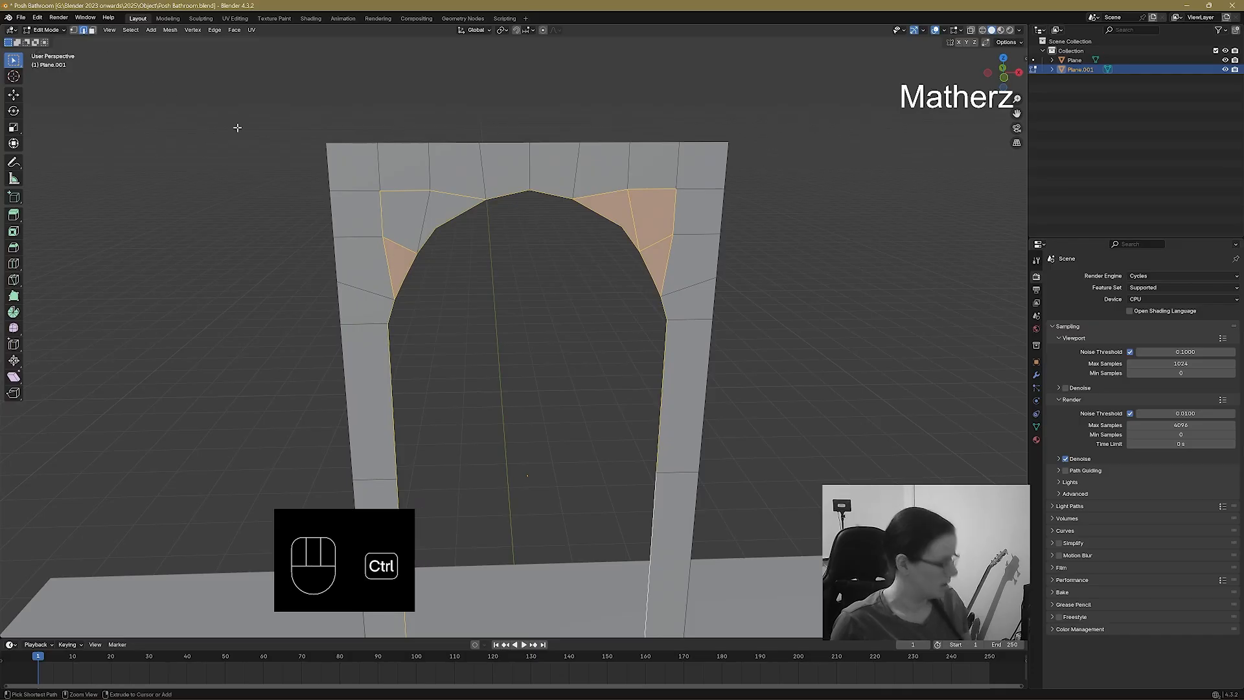
pyautogui.hotkey('ctrl', 'z')
pyautogui.click(92, 30)
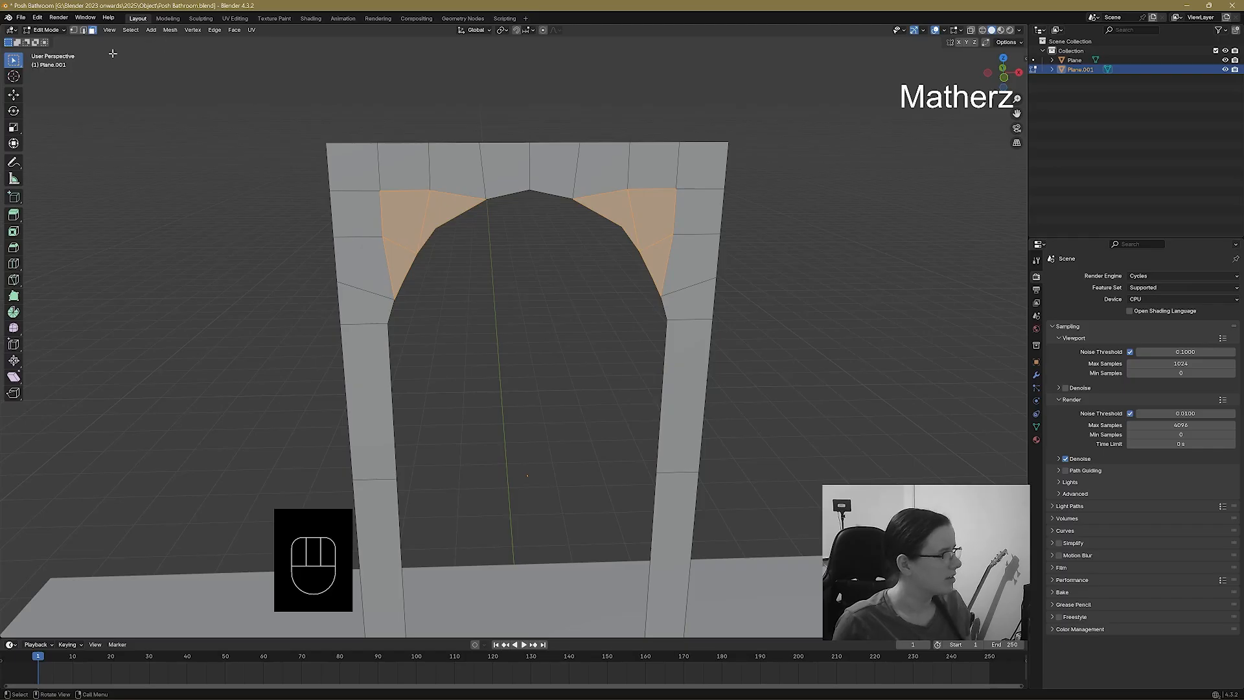
pyautogui.click(285, 205)
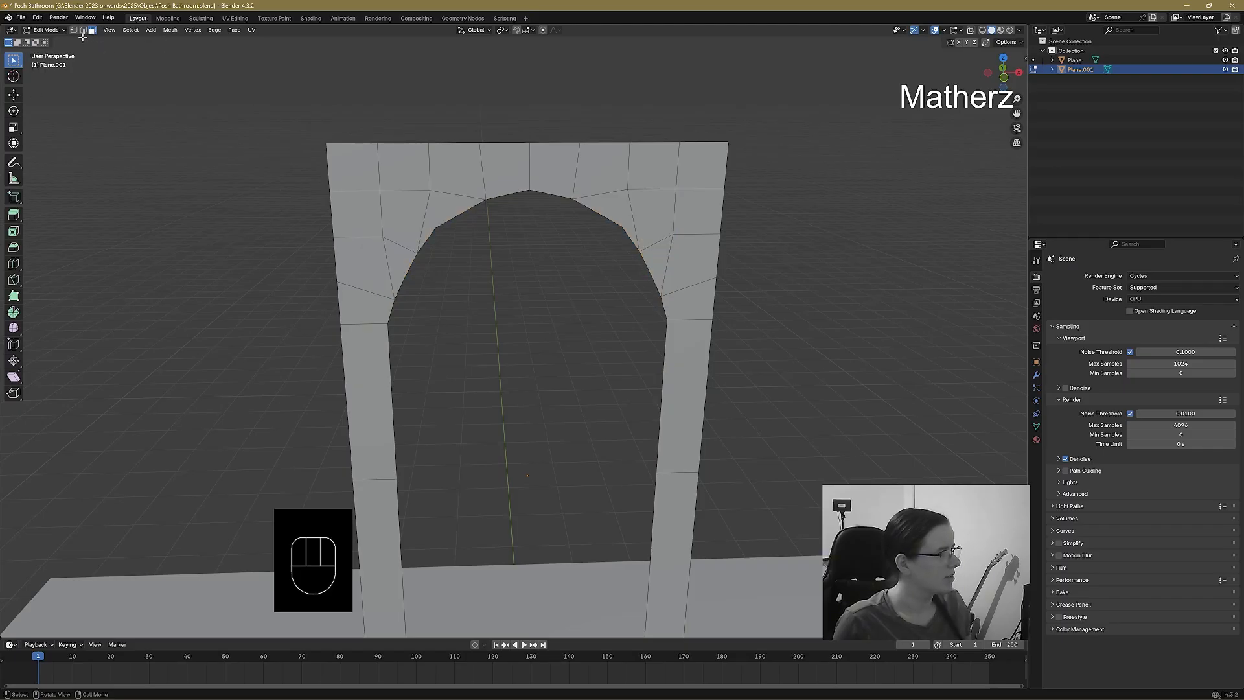
# Select the inner border edges of the opening one by one in edge select mode, around the arch and down both legs.
pyautogui.press('shift')
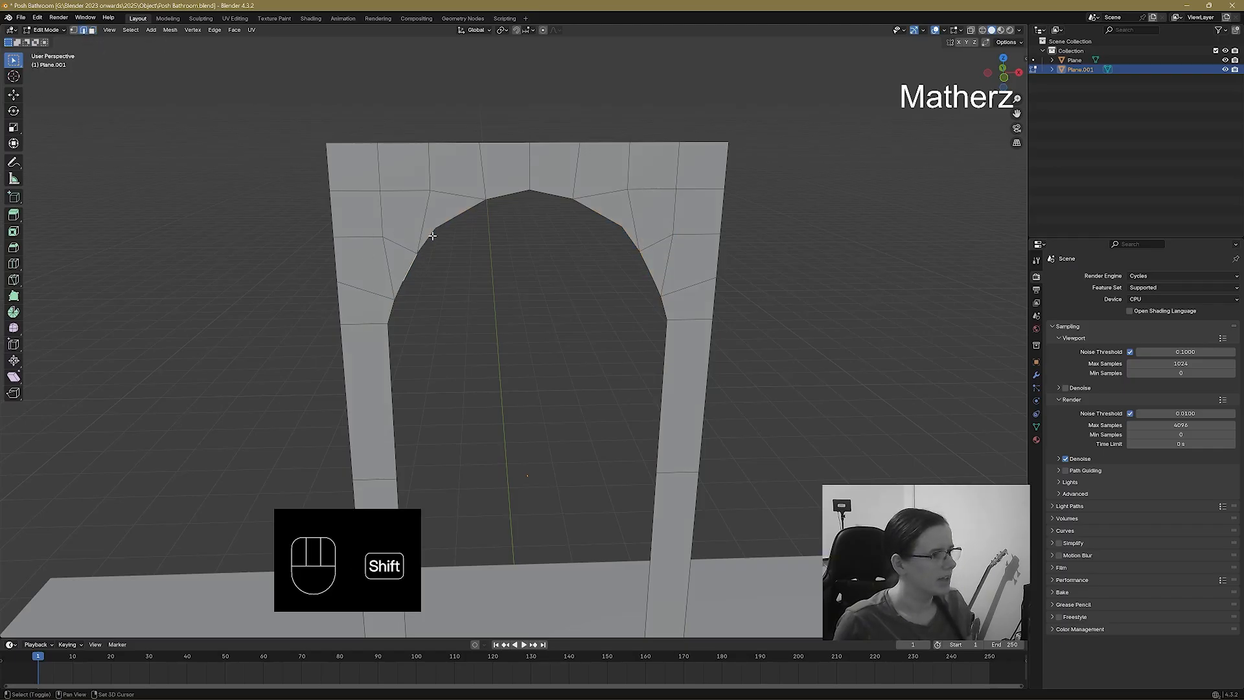
pyautogui.keyDown('shift'); pyautogui.click(453, 219); pyautogui.keyUp('shift')
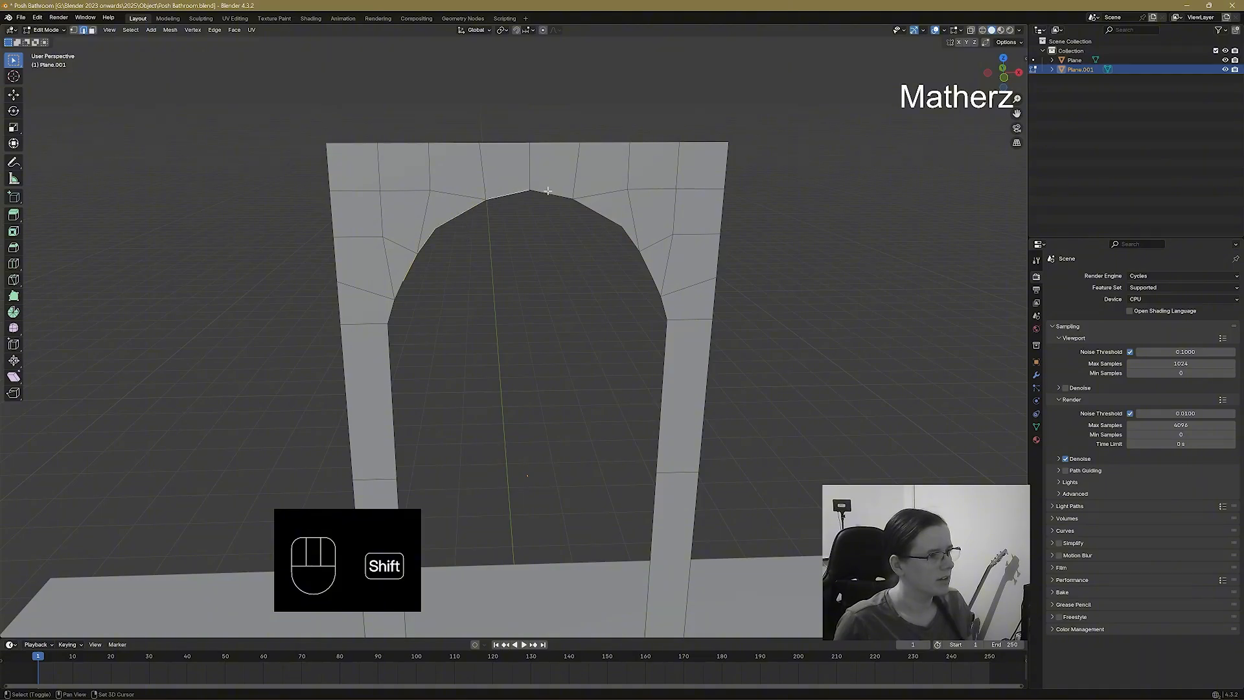
pyautogui.keyDown('shift'); pyautogui.click(599, 211); pyautogui.keyUp('shift')
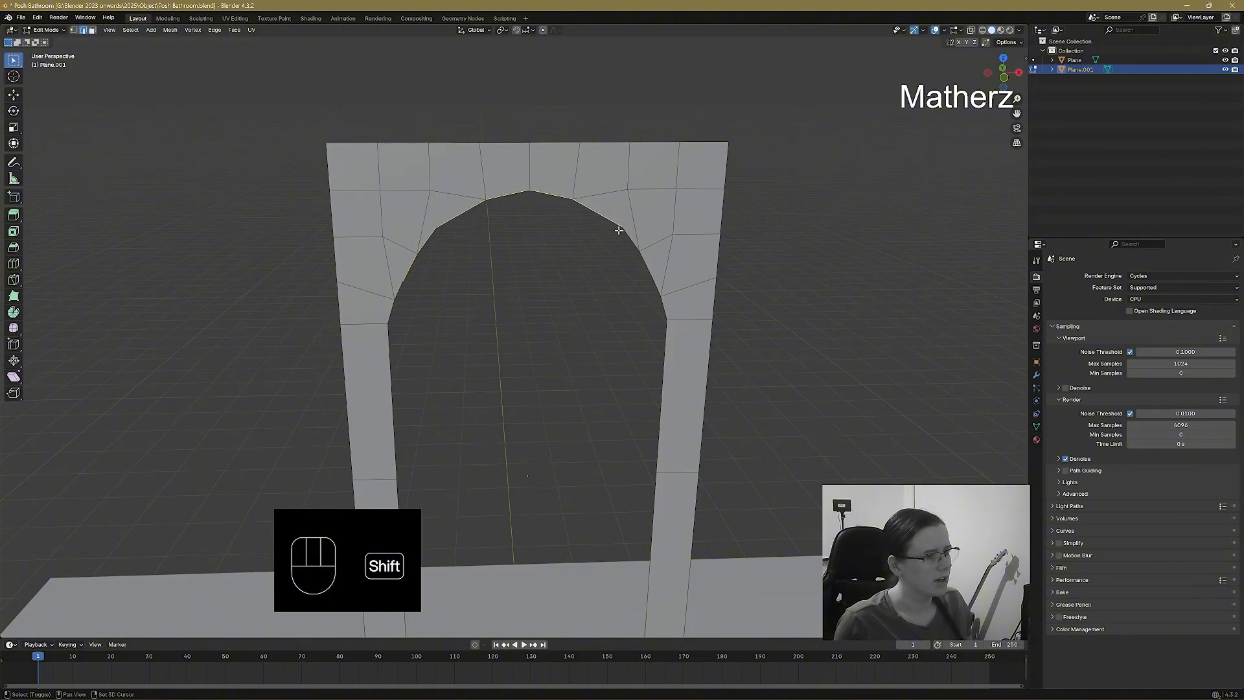
pyautogui.keyDown('shift'); pyautogui.click(647, 272); pyautogui.keyUp('shift')
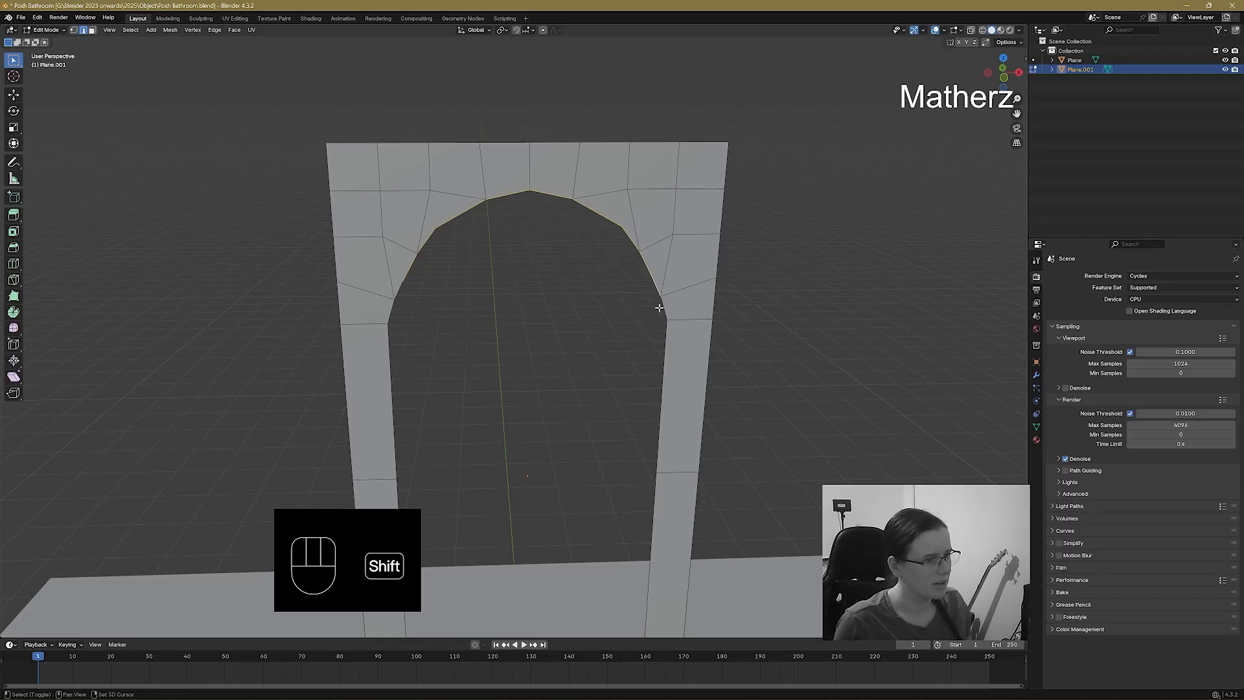
pyautogui.keyDown('shift'); pyautogui.click(664, 379); pyautogui.keyUp('shift')
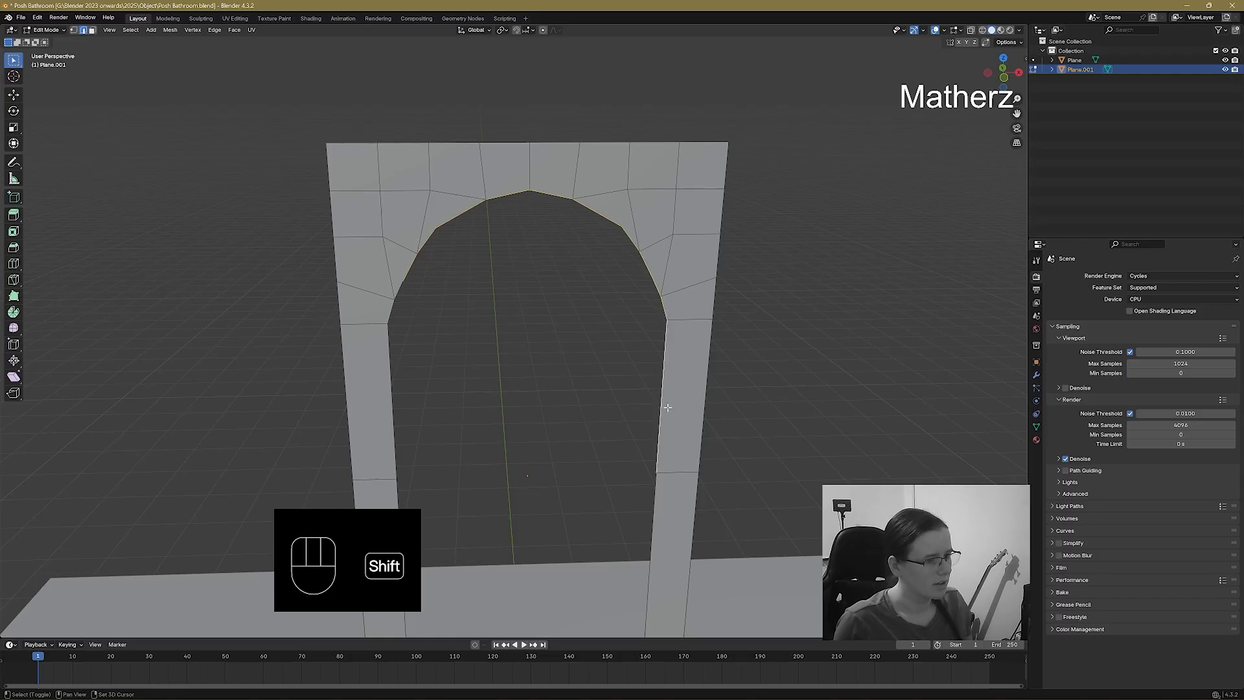
pyautogui.keyDown('shift'); pyautogui.click(656, 500); pyautogui.keyUp('shift')
pyautogui.keyDown('shift'); pyautogui.click(391, 408); pyautogui.keyUp('shift')
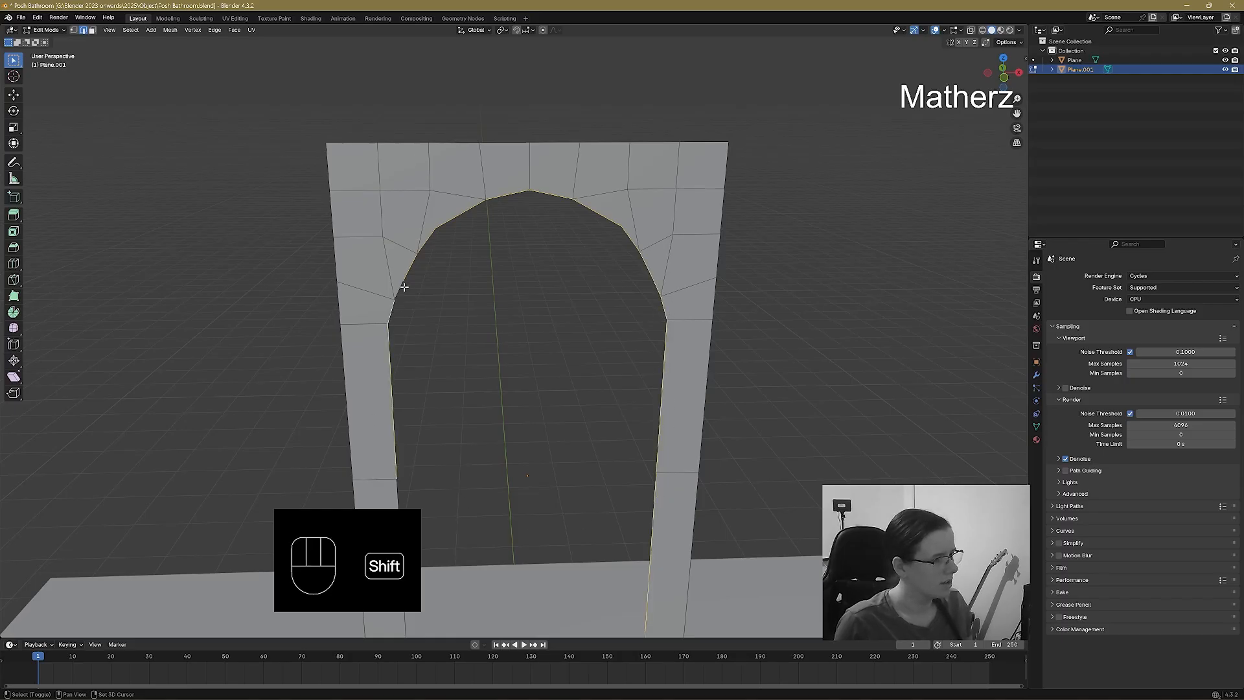
pyautogui.keyDown('shift'); pyautogui.moveTo(425, 305); pyautogui.dragTo(414, 217, button='middle'); pyautogui.keyUp('shift')
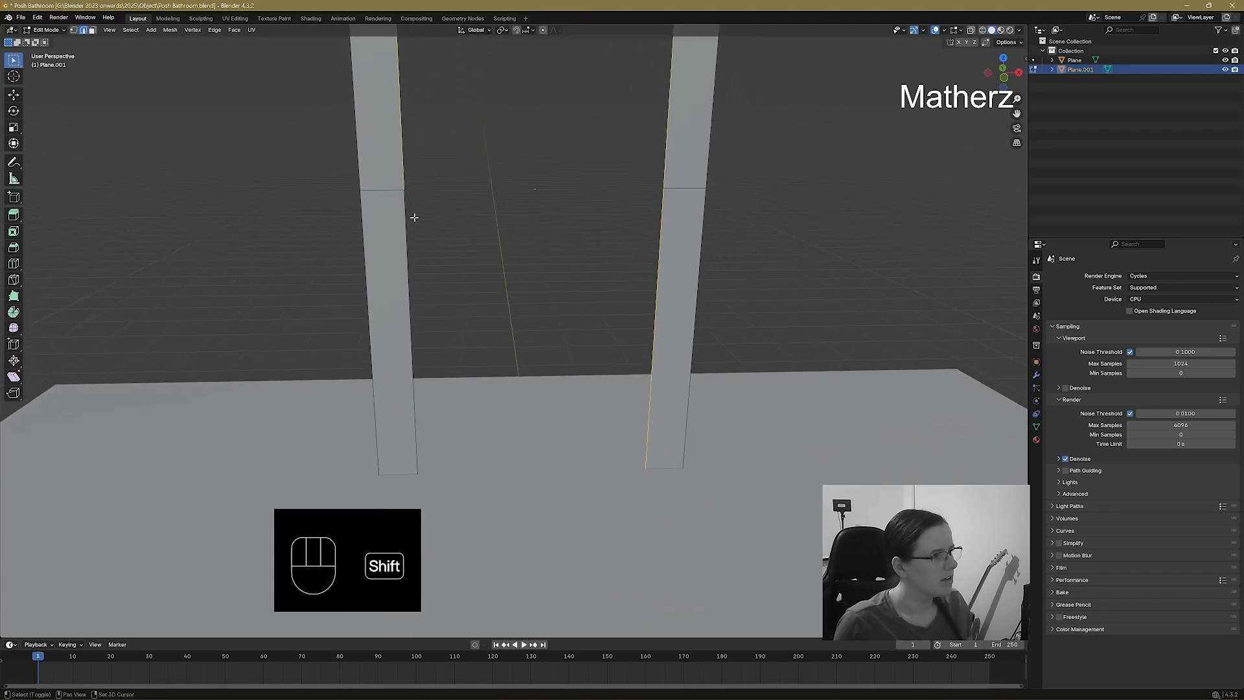
# Extrude the selected inner edges of the arch opening, including the lower jamb edge, and scale them inward along X.
pyautogui.keyDown('shift'); pyautogui.click(405, 229); pyautogui.keyUp('shift')
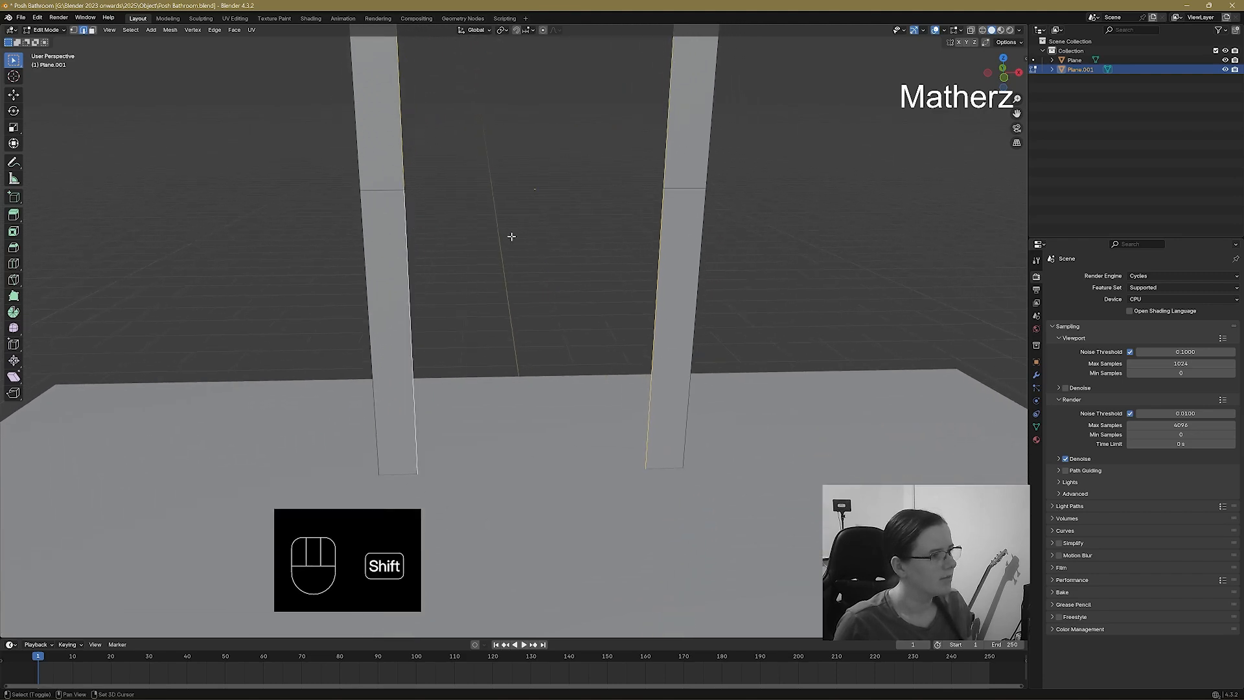
pyautogui.press('e')
pyautogui.click(610, 237)
pyautogui.press('s')
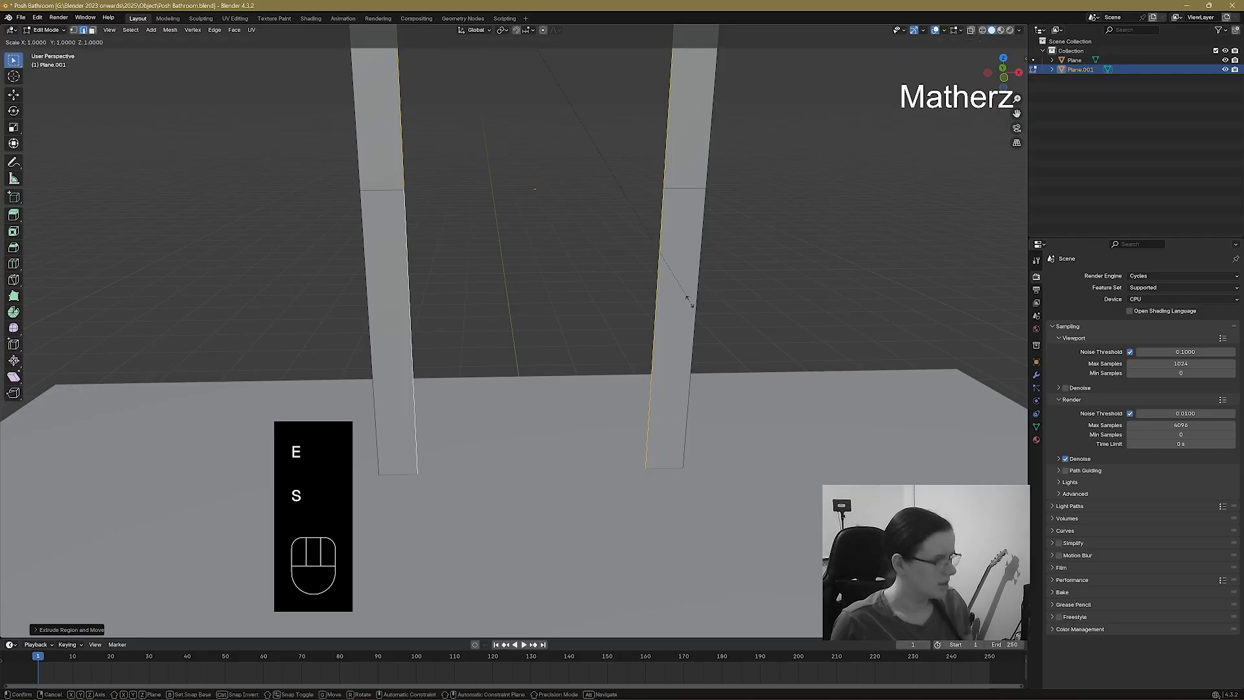
pyautogui.press('x')
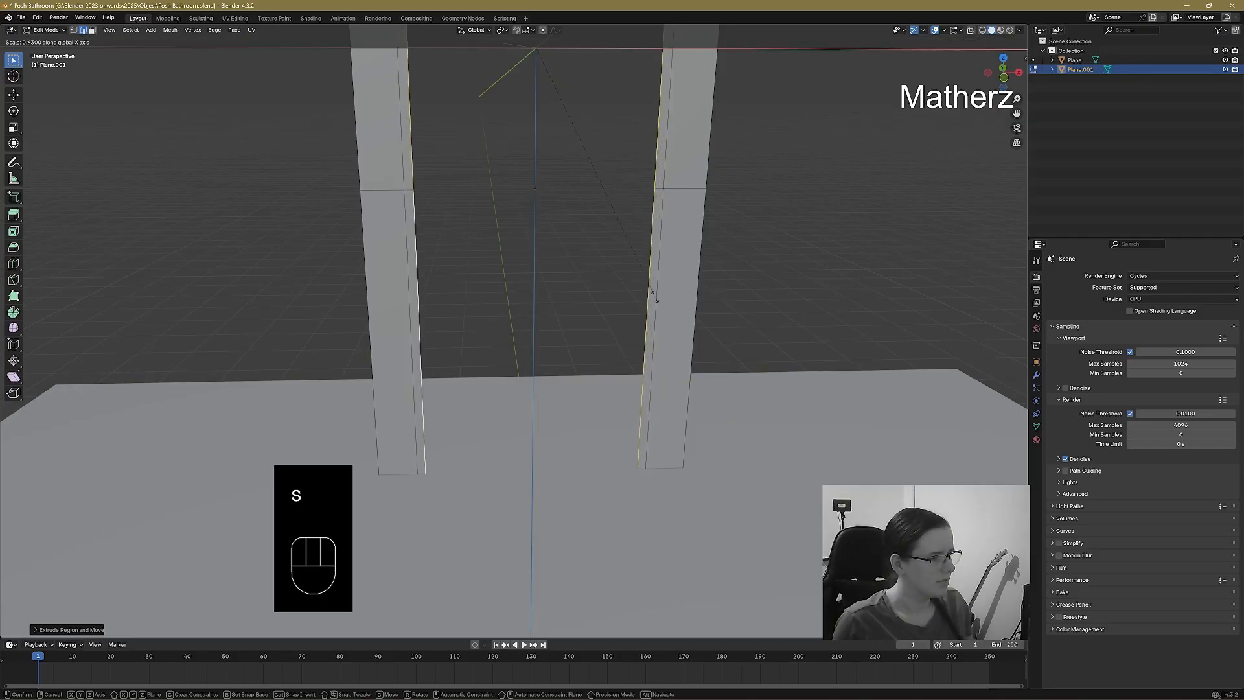
pyautogui.click(638, 291)
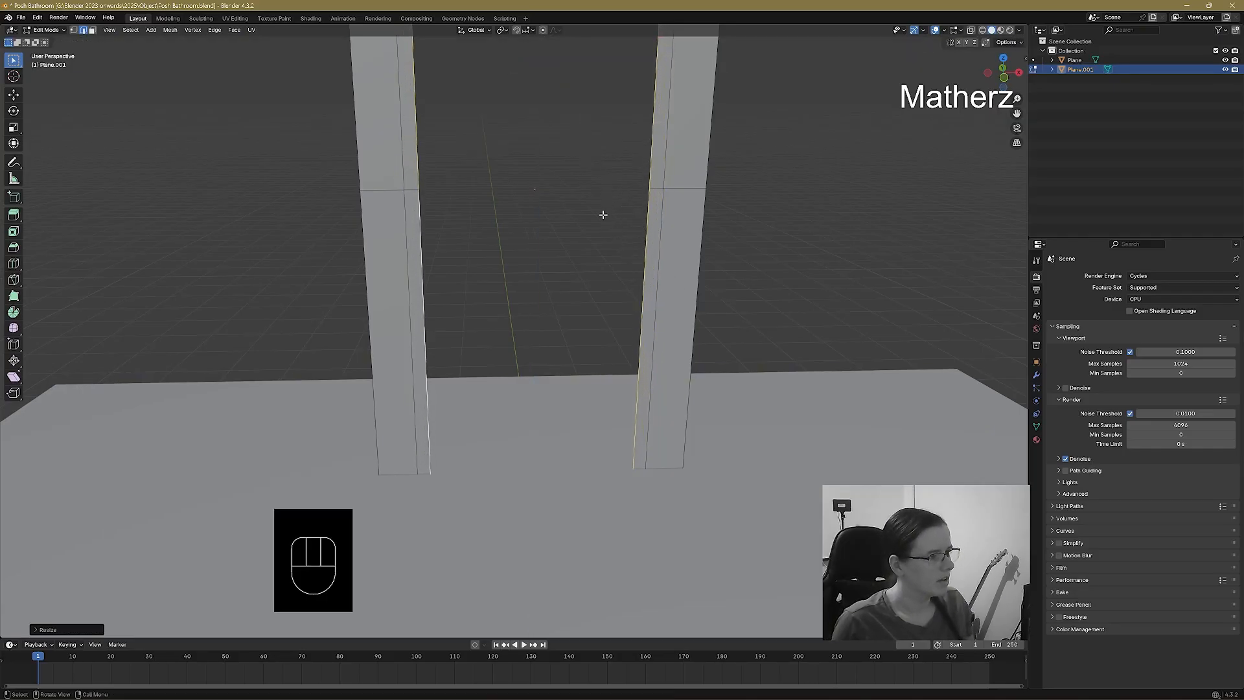
# Lower the arch opening's new inner edge loop slightly along Z and widen it a little along X.
pyautogui.moveTo(602, 201); pyautogui.dragTo(597, 247, button='middle')
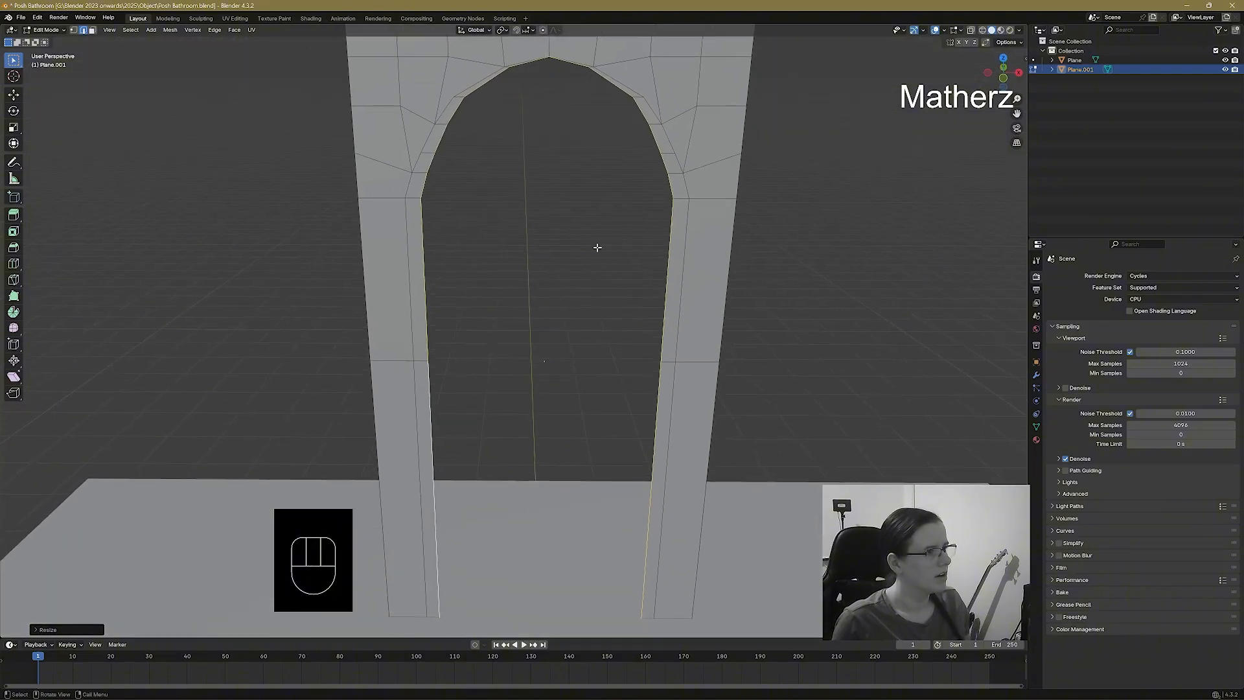
pyautogui.press('g')
pyautogui.press('z')
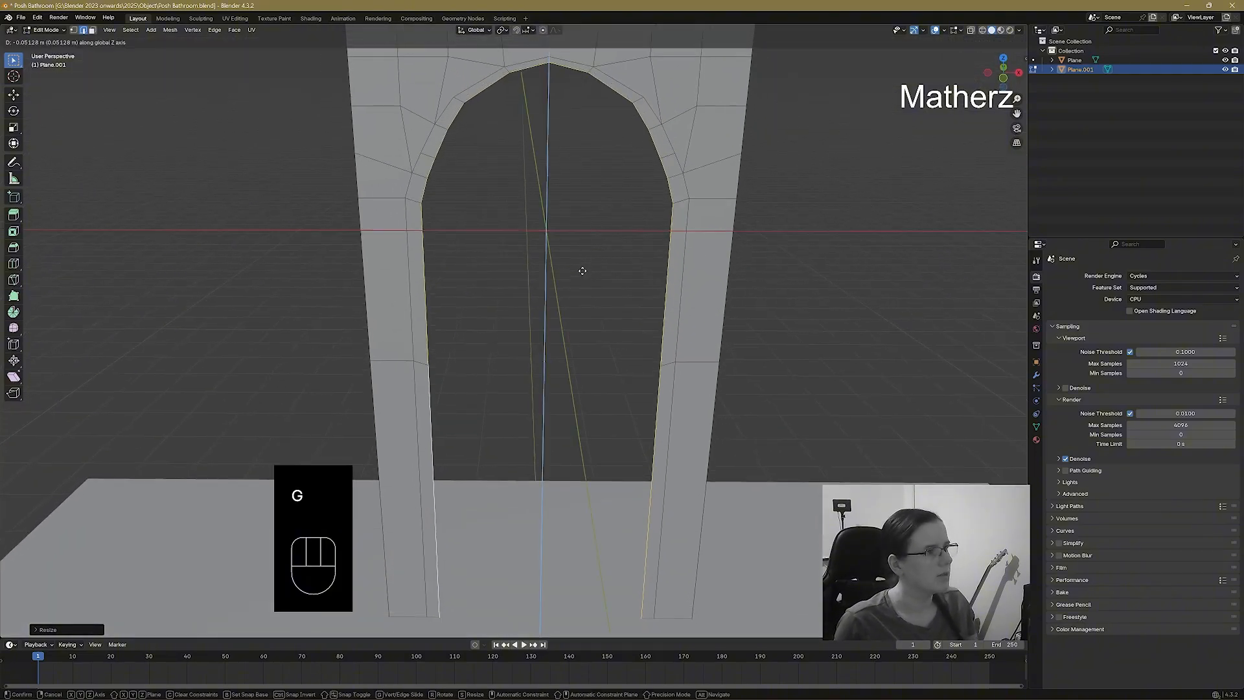
pyautogui.click(581, 277)
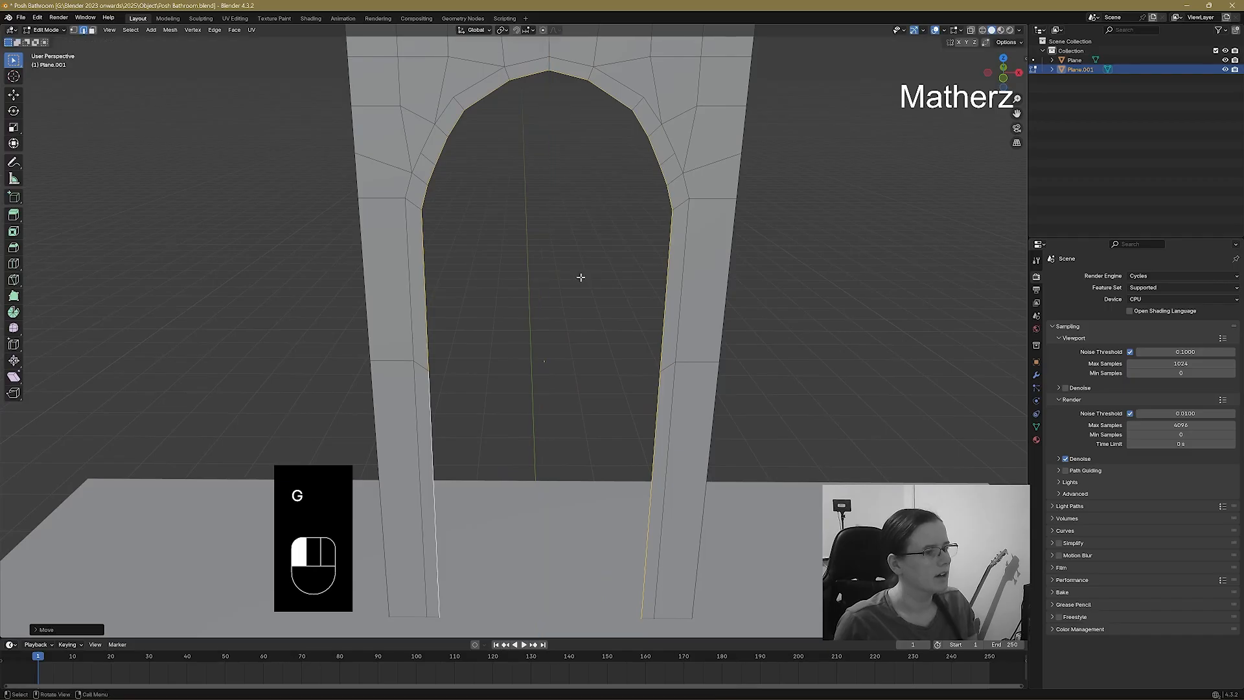
pyautogui.press('s')
pyautogui.press('x')
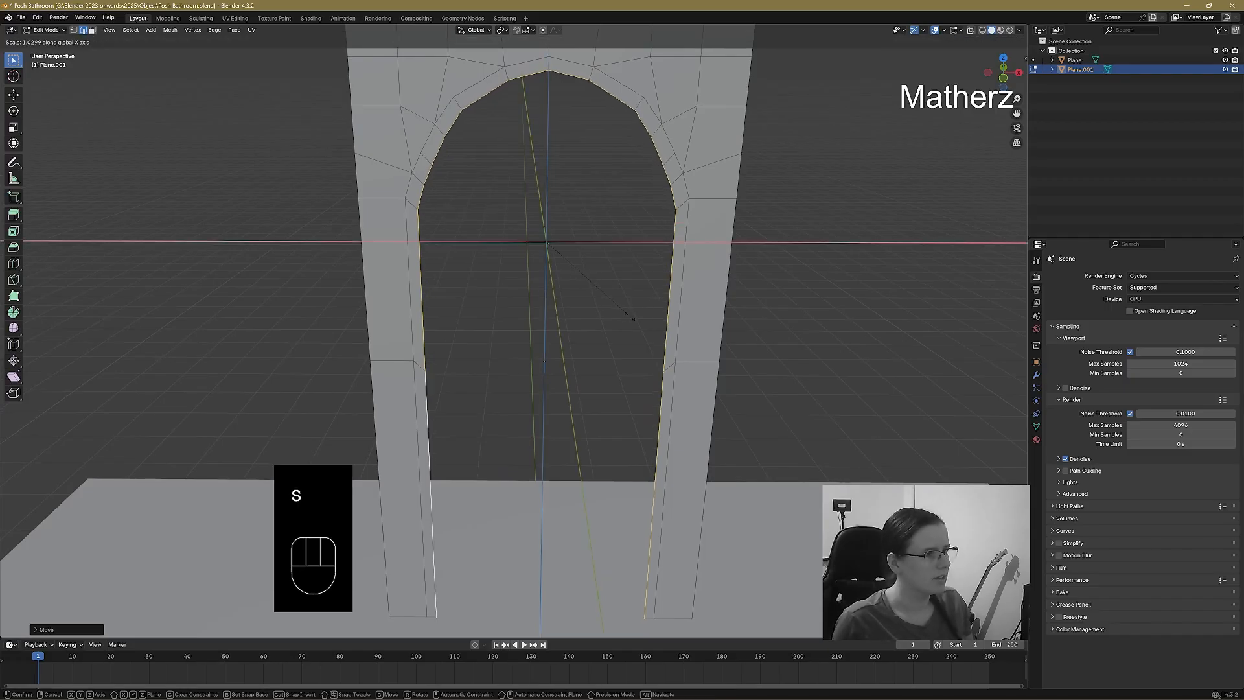
pyautogui.click(631, 316)
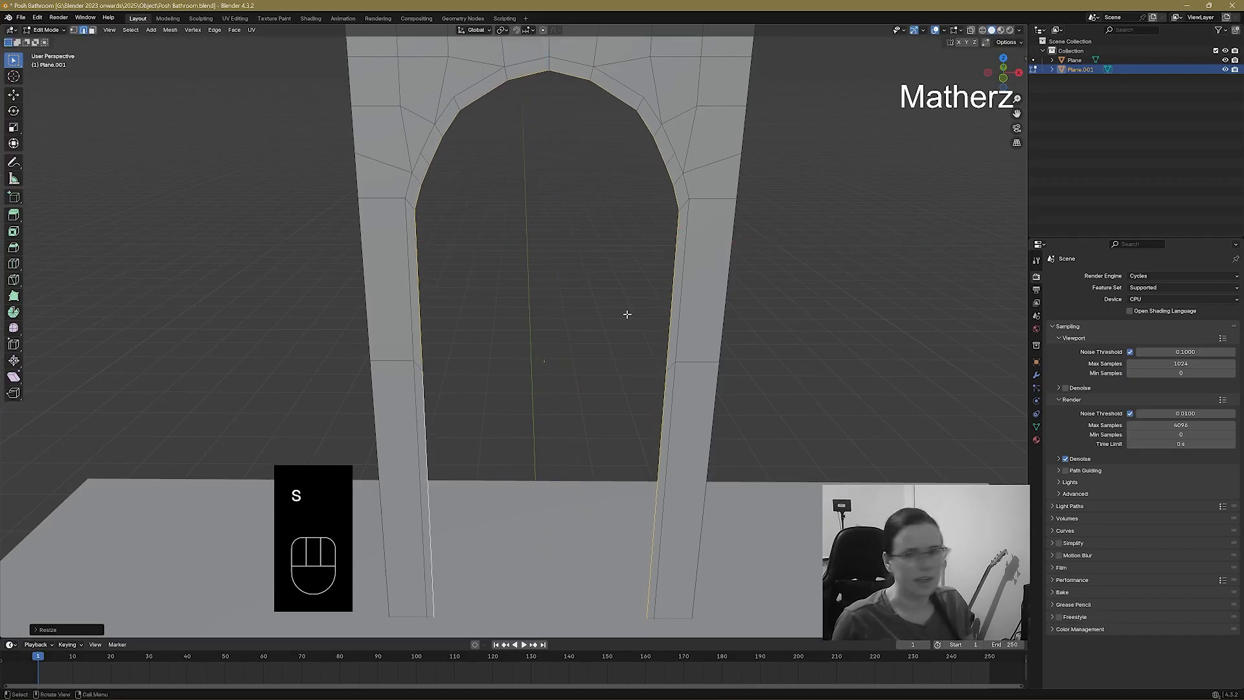
pyautogui.moveTo(625, 313); pyautogui.dragTo(582, 295, button='middle')
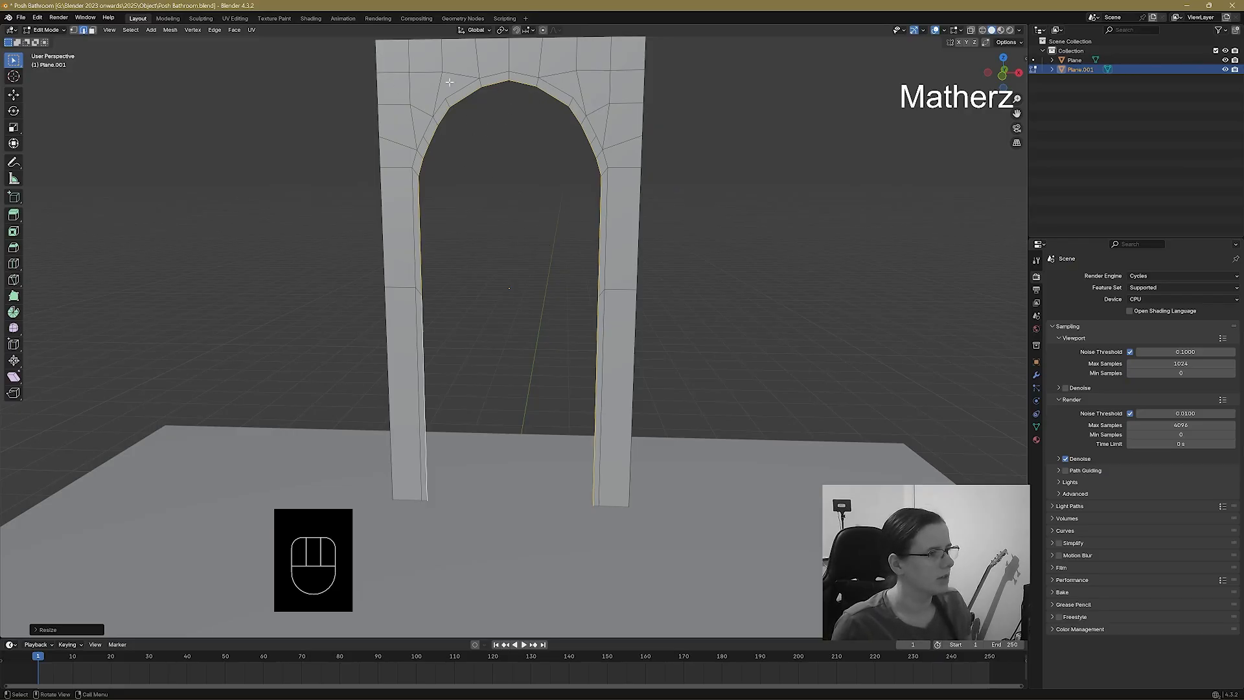
# Extrude all faces of the flat arch along their normal to give it thickness.
pyautogui.click(92, 31)
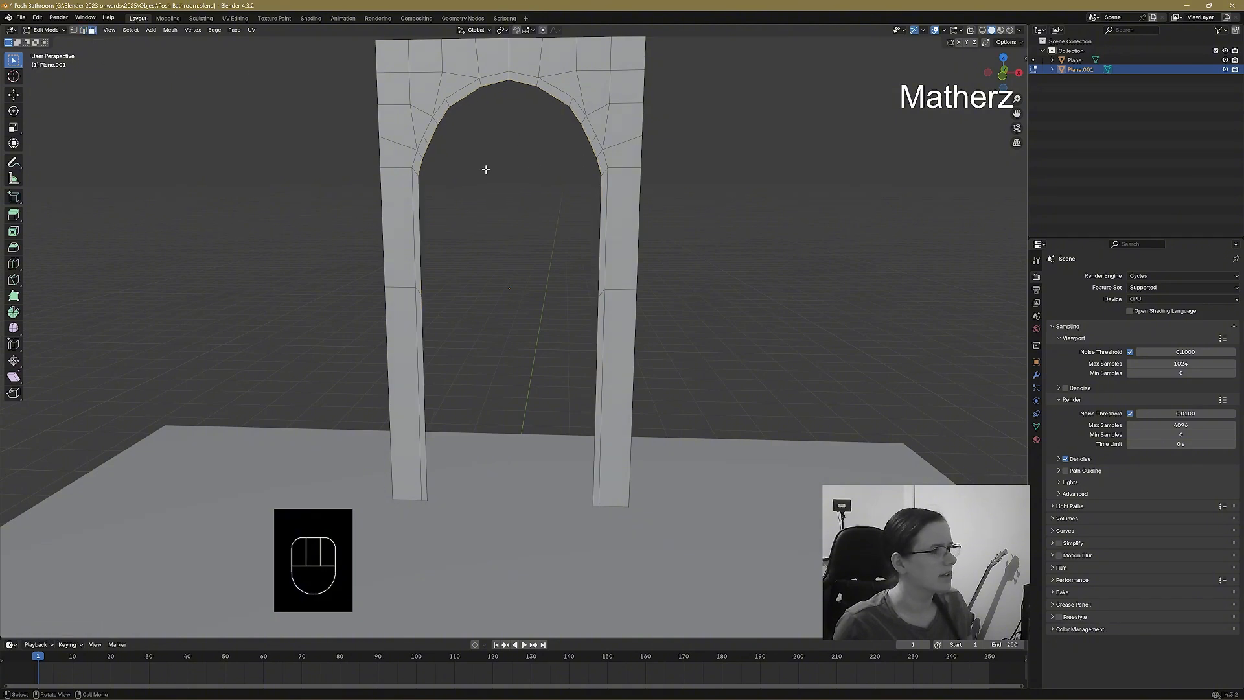
pyautogui.moveTo(496, 244); pyautogui.dragTo(514, 250, button='middle')
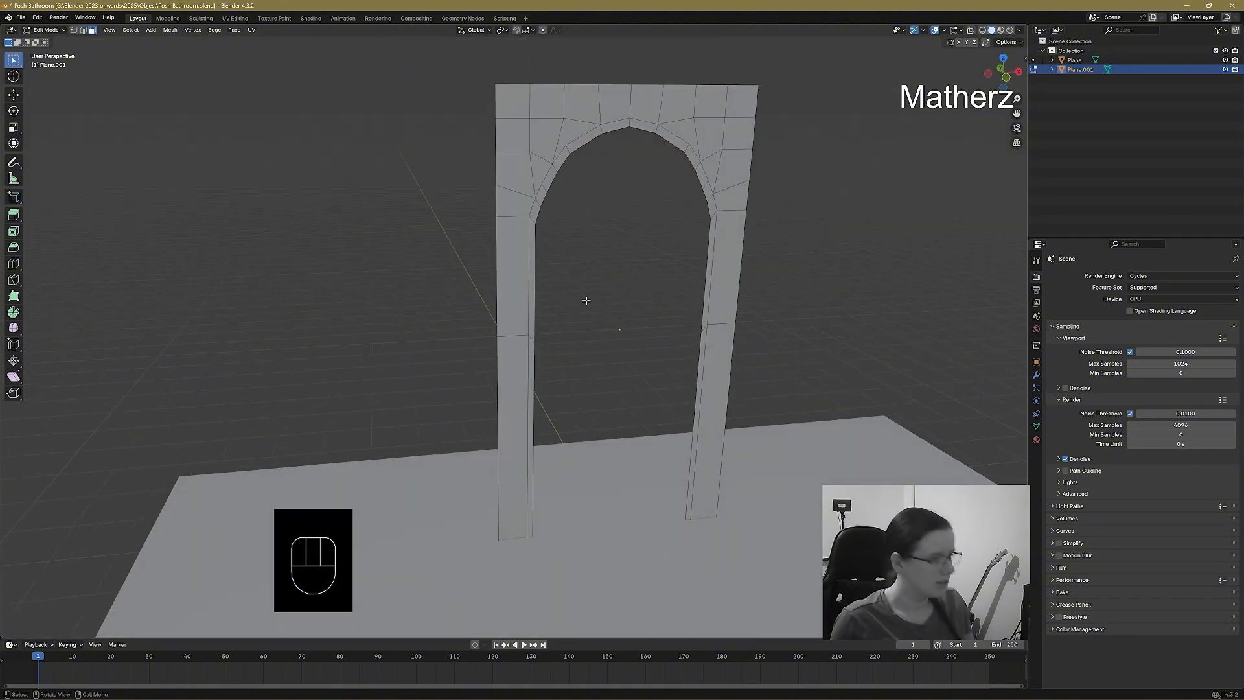
pyautogui.press('a')
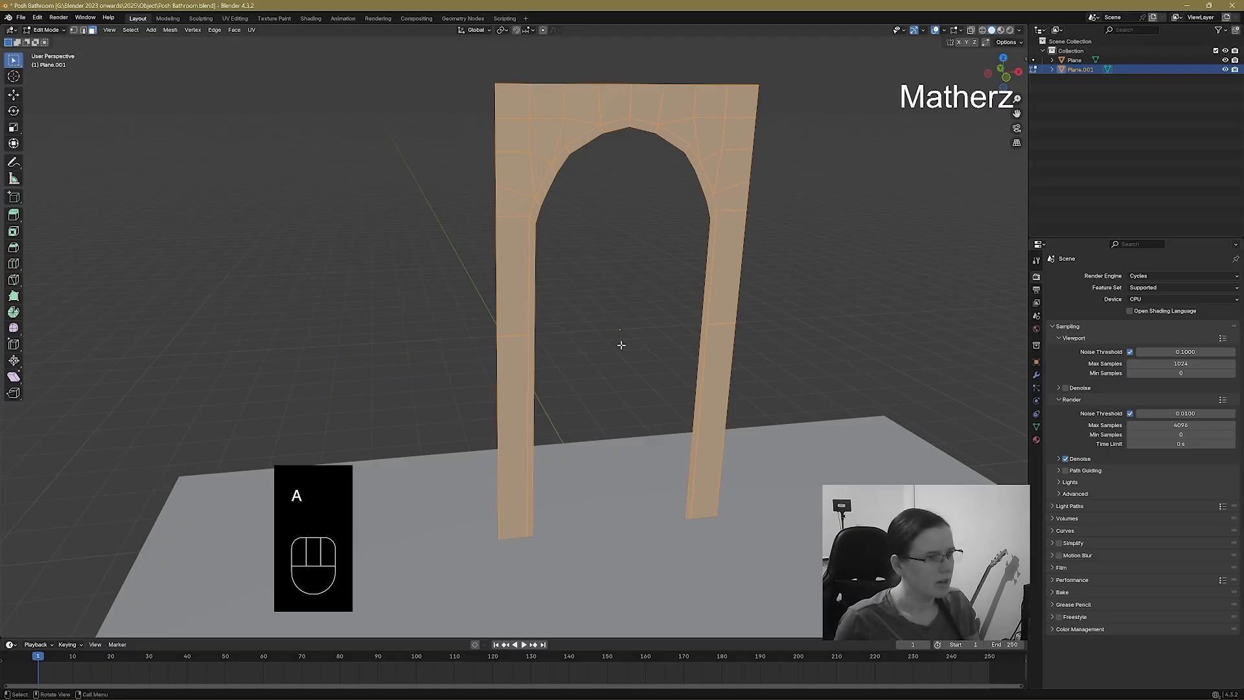
pyautogui.press('e')
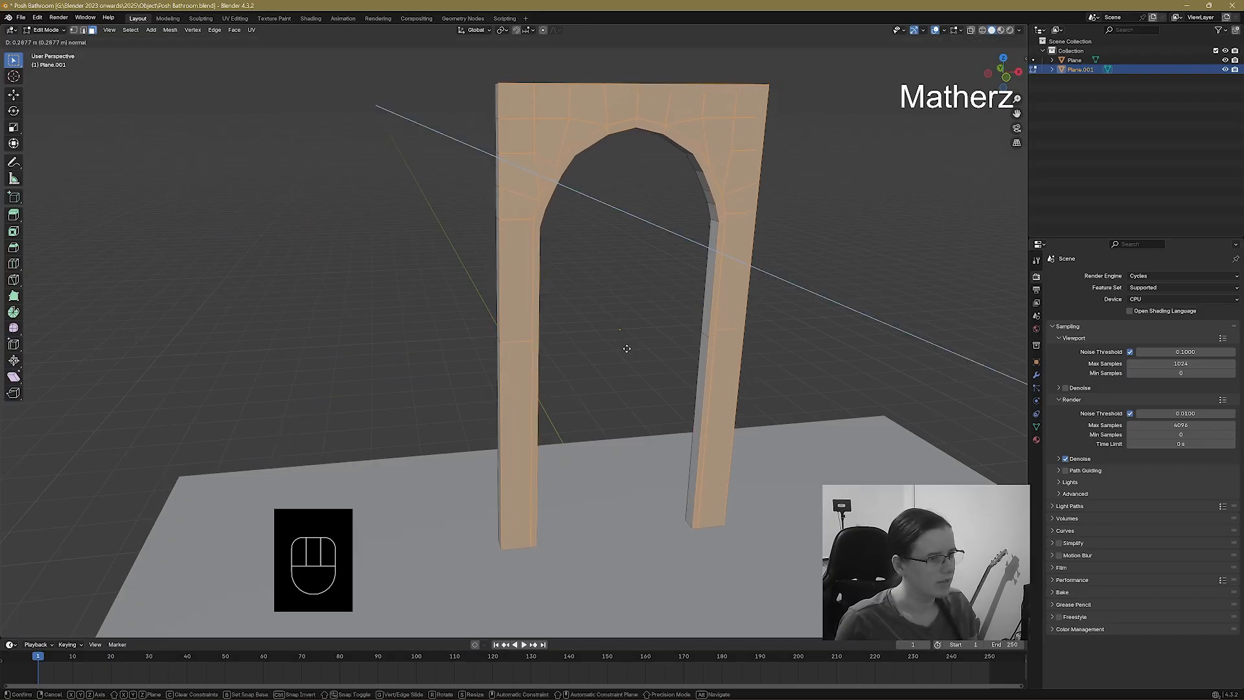
pyautogui.click(681, 347)
# Select the narrow front faces bordering the opening on the right jamb, up to where the arch curve starts.
pyautogui.moveTo(785, 346); pyautogui.dragTo(764, 339, button='middle')
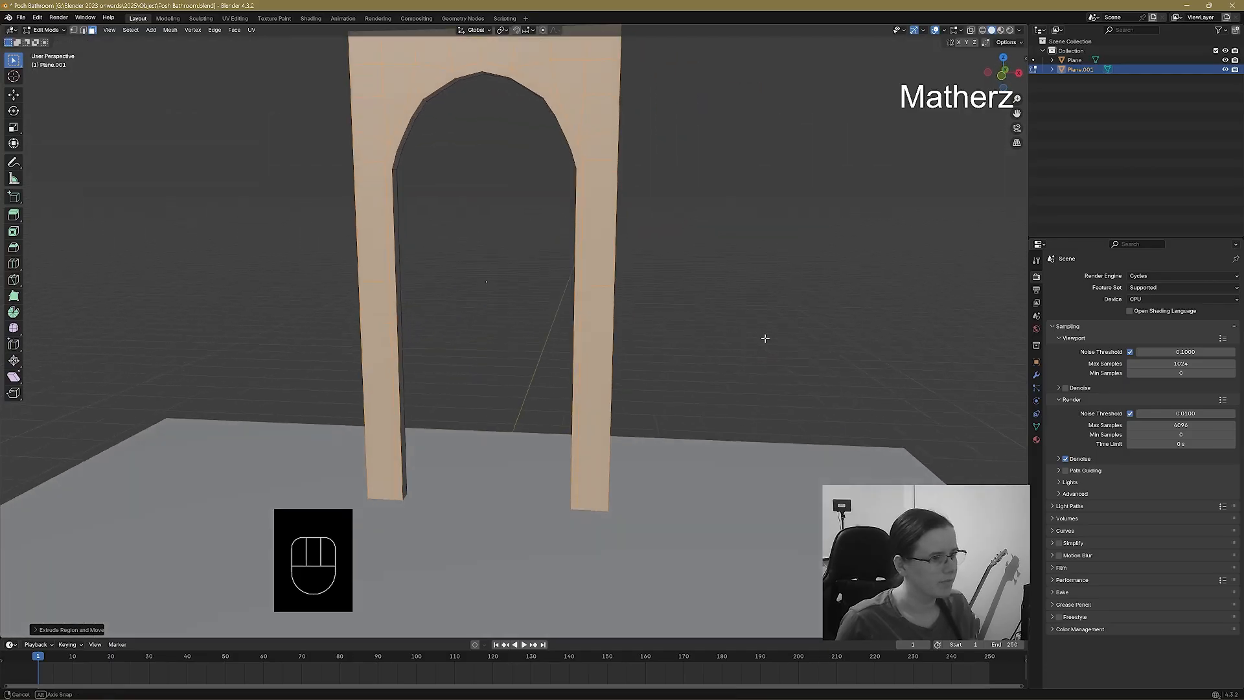
pyautogui.scroll(4, 650, 391)
pyautogui.click(582, 382)
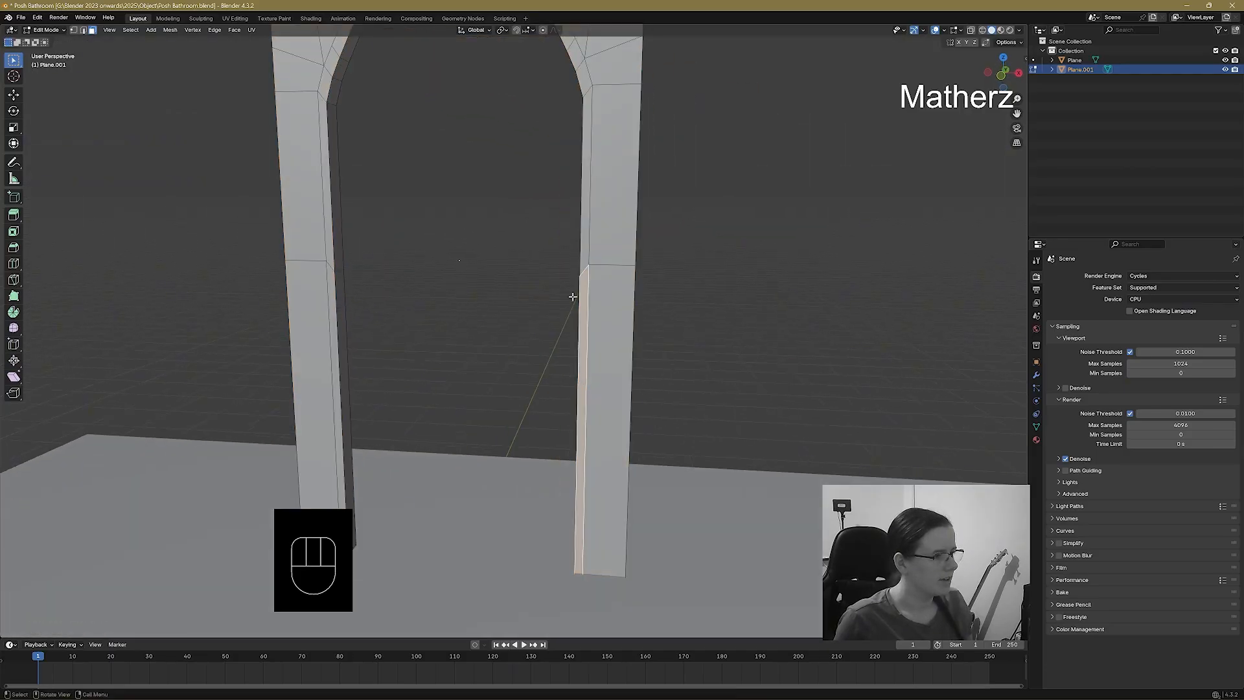
pyautogui.keyDown('shift'); pyautogui.click(586, 195); pyautogui.keyUp('shift')
pyautogui.keyDown('shift'); pyautogui.click(584, 79); pyautogui.keyUp('shift')
pyautogui.keyDown('shift'); pyautogui.click(571, 52); pyautogui.keyUp('shift')
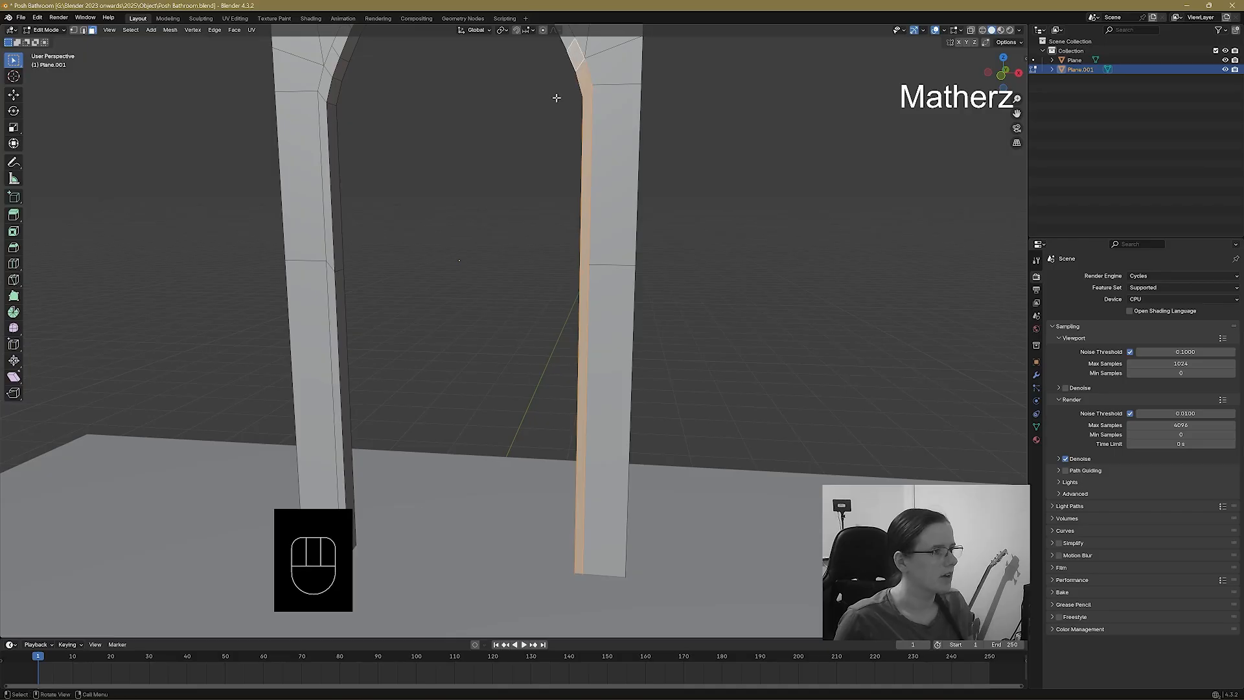
pyautogui.keyDown('shift'); pyautogui.moveTo(405, 127); pyautogui.dragTo(664, 246, button='middle'); pyautogui.keyUp('shift')
pyautogui.keyDown('ctrl'); pyautogui.keyDown('shift'); pyautogui.click(592, 249); pyautogui.keyUp('shift'); pyautogui.keyUp('ctrl')
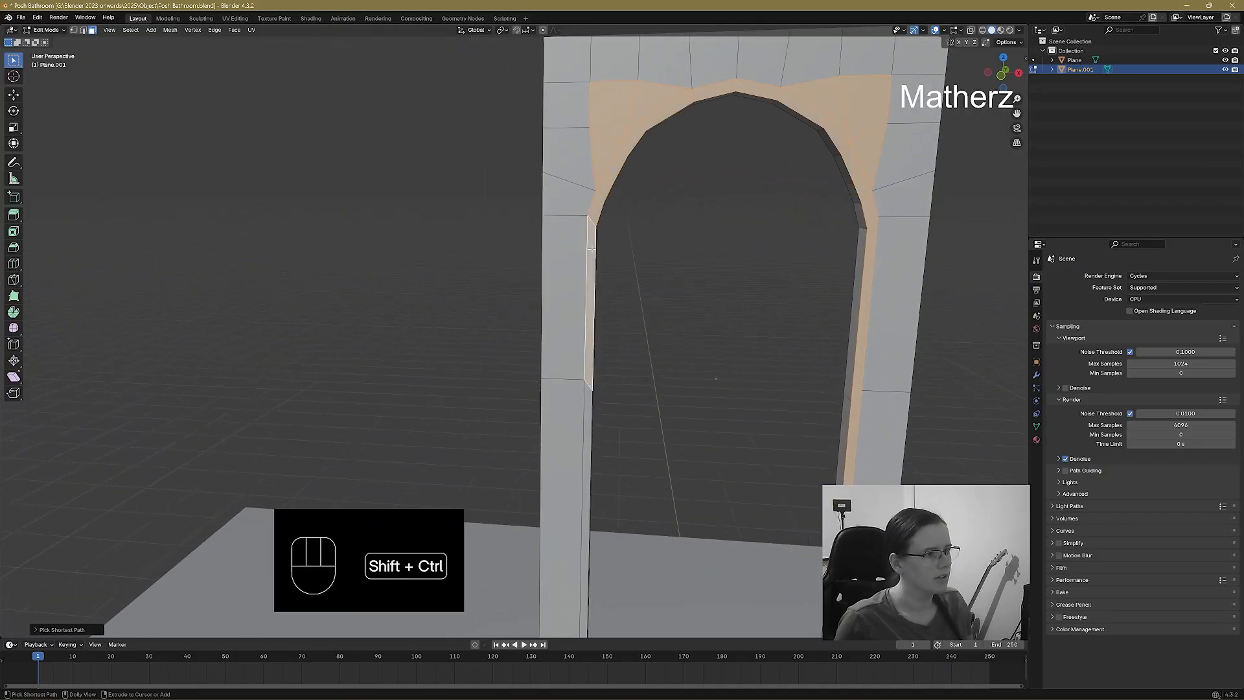
pyautogui.hotkey('ctrl', 'z')
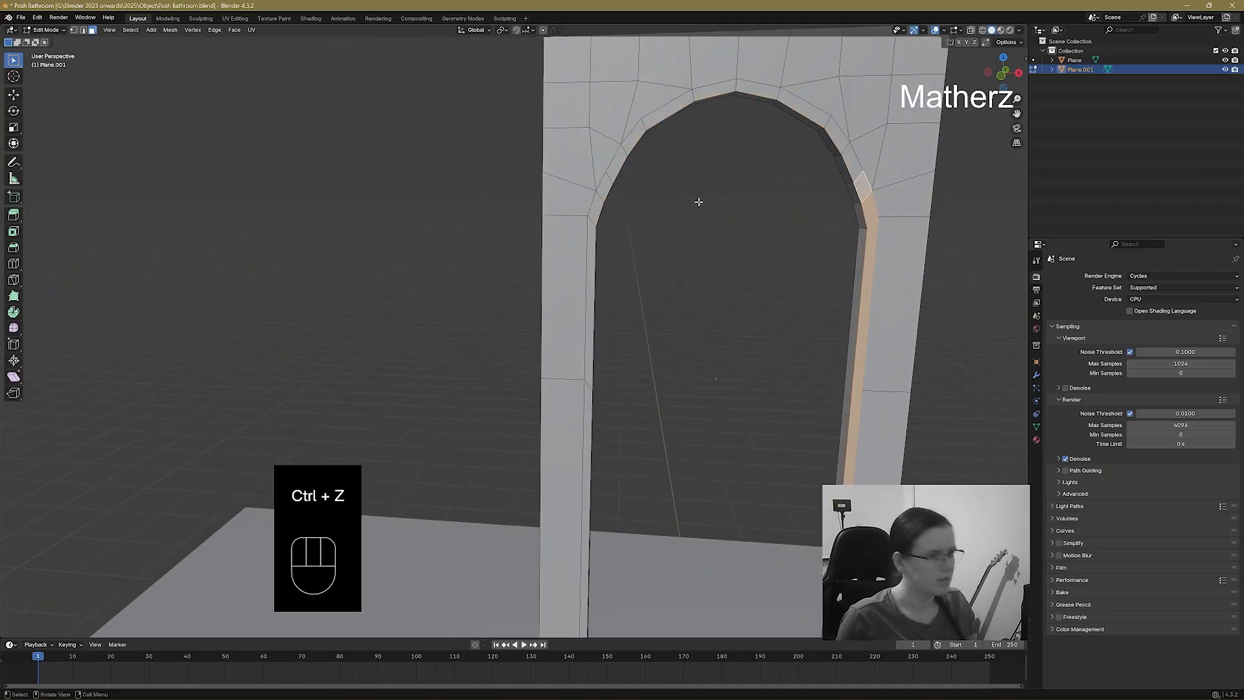
# Add the narrow front faces around the curved top of the opening to the selection.
pyautogui.keyDown('shift'); pyautogui.click(850, 163); pyautogui.keyUp('shift')
pyautogui.keyDown('shift'); pyautogui.click(840, 137); pyautogui.keyUp('shift')
pyautogui.keyDown('shift'); pyautogui.click(813, 114); pyautogui.keyUp('shift')
pyautogui.keyDown('shift'); pyautogui.click(761, 93); pyautogui.keyUp('shift')
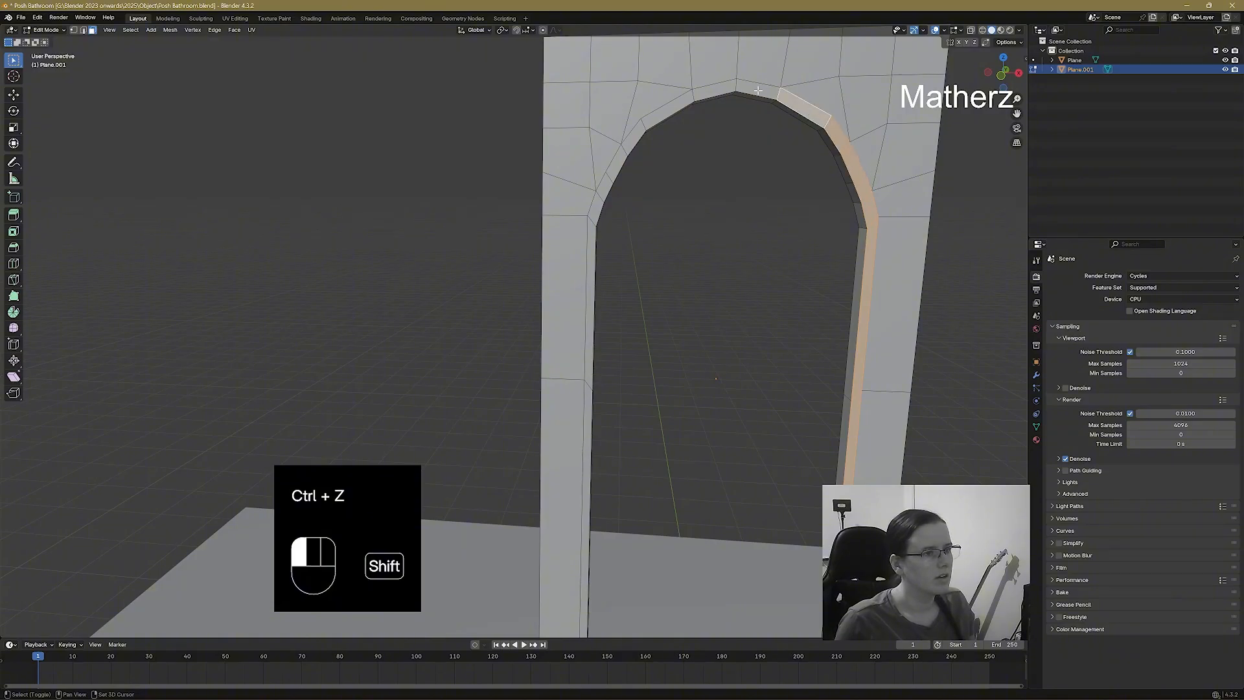
pyautogui.keyDown('shift'); pyautogui.click(719, 90); pyautogui.keyUp('shift')
pyautogui.keyDown('shift'); pyautogui.click(668, 106); pyautogui.keyUp('shift')
pyautogui.keyDown('shift'); pyautogui.click(634, 133); pyautogui.keyUp('shift')
pyautogui.keyDown('shift'); pyautogui.click(615, 162); pyautogui.keyUp('shift')
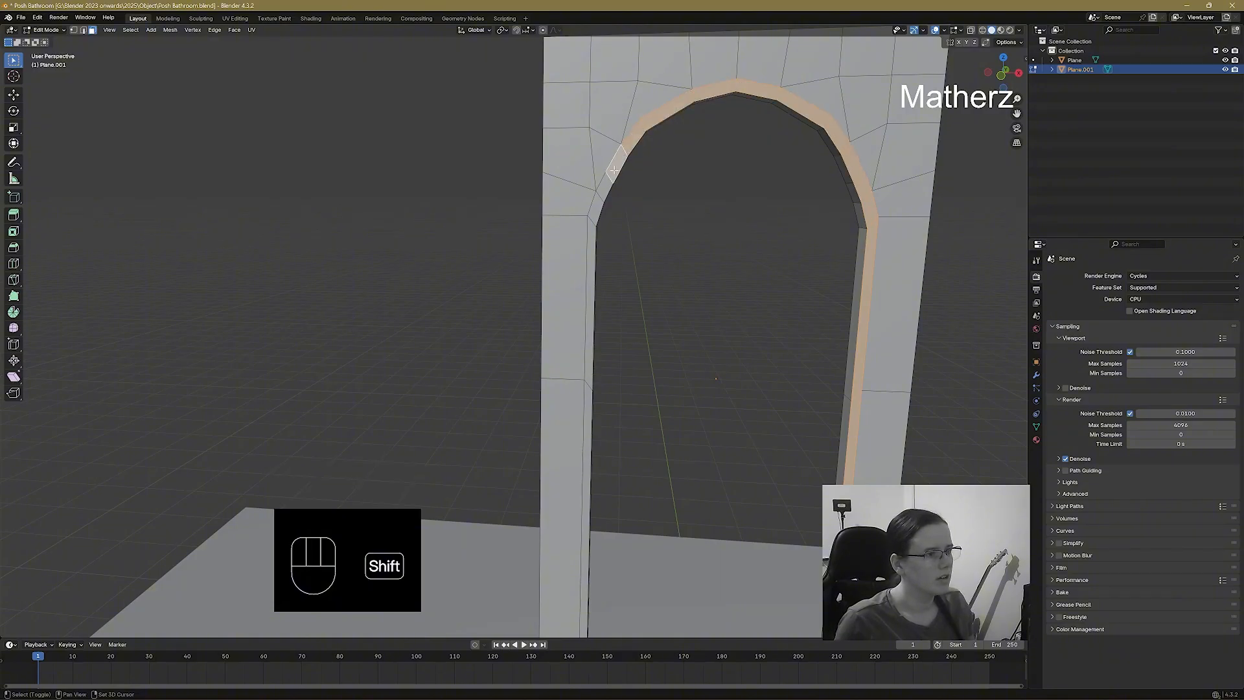
# Add the remaining narrow front faces down the left jamb to the selection, reaching the floor.
pyautogui.keyDown('shift'); pyautogui.click(601, 191); pyautogui.keyUp('shift')
pyautogui.keyDown('shift'); pyautogui.click(596, 211); pyautogui.keyUp('shift')
pyautogui.keyDown('shift'); pyautogui.click(590, 281); pyautogui.keyUp('shift')
pyautogui.keyDown('shift'); pyautogui.moveTo(665, 456); pyautogui.dragTo(670, 181, button='middle'); pyautogui.keyUp('shift')
pyautogui.keyDown('shift'); pyautogui.click(593, 285); pyautogui.keyUp('shift')
pyautogui.keyDown('shift'); pyautogui.moveTo(766, 192); pyautogui.dragTo(717, 269, button='middle'); pyautogui.keyUp('shift')
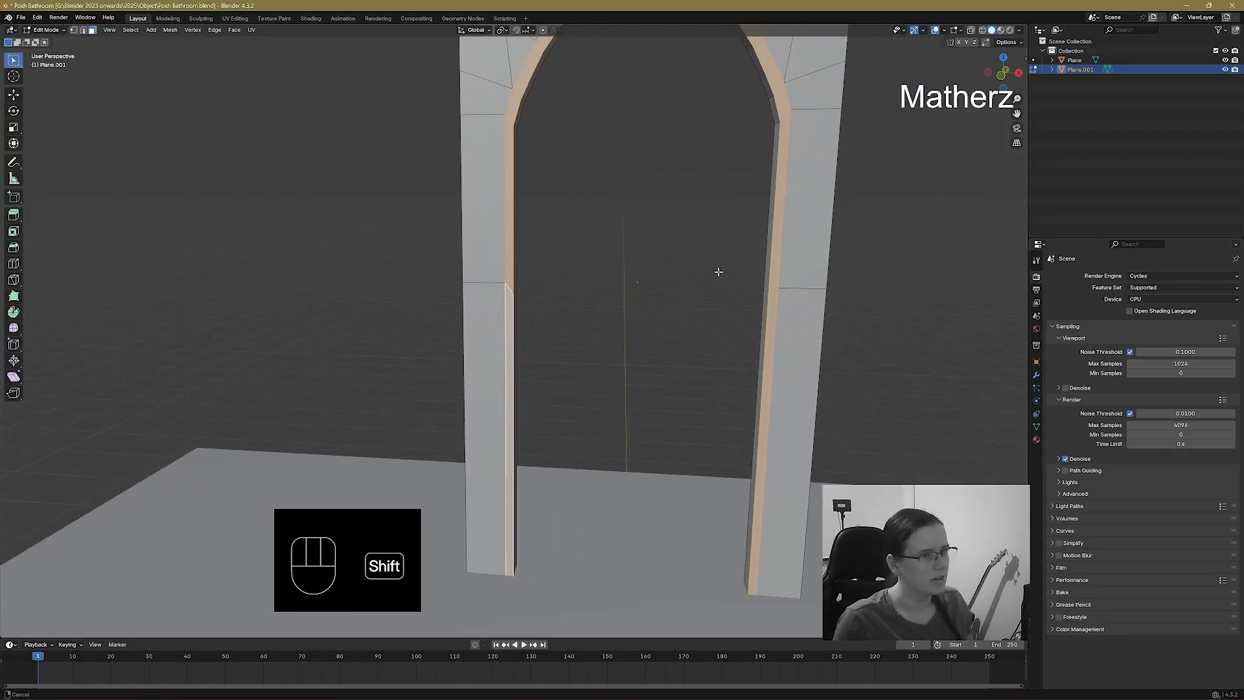
# Extrude the selected border faces outward from the arch front and shift them back about 0.055 m along Y.
pyautogui.press('e')
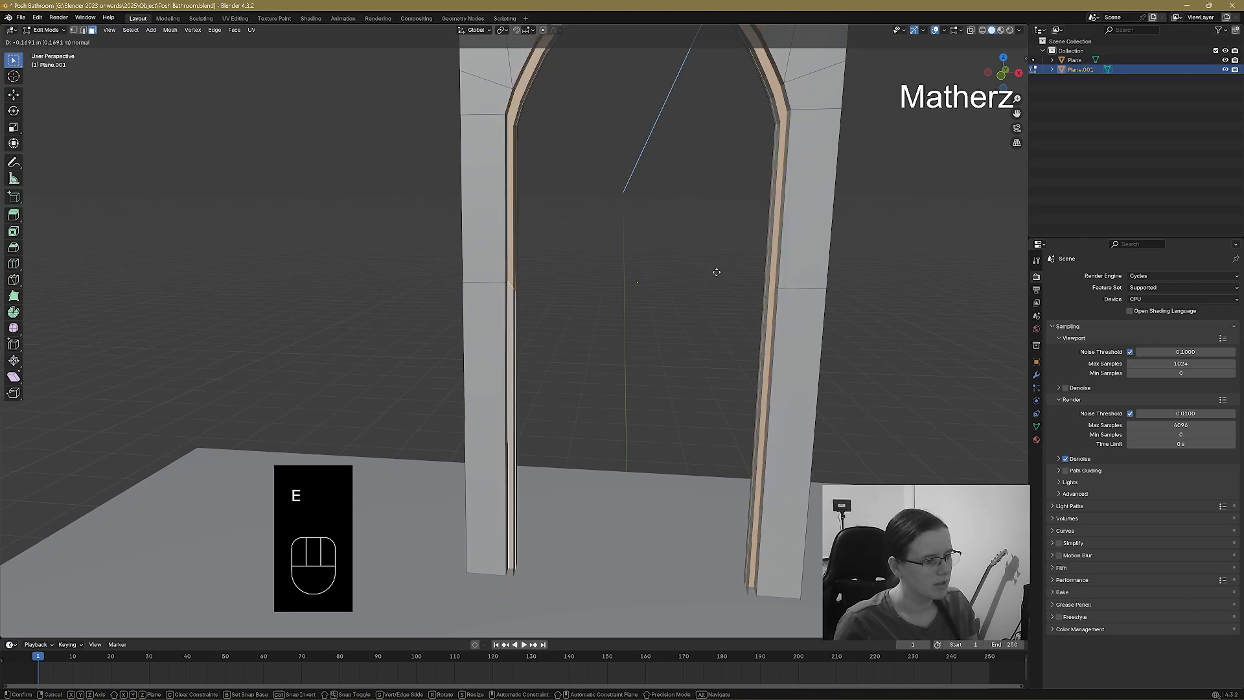
pyautogui.click(717, 270)
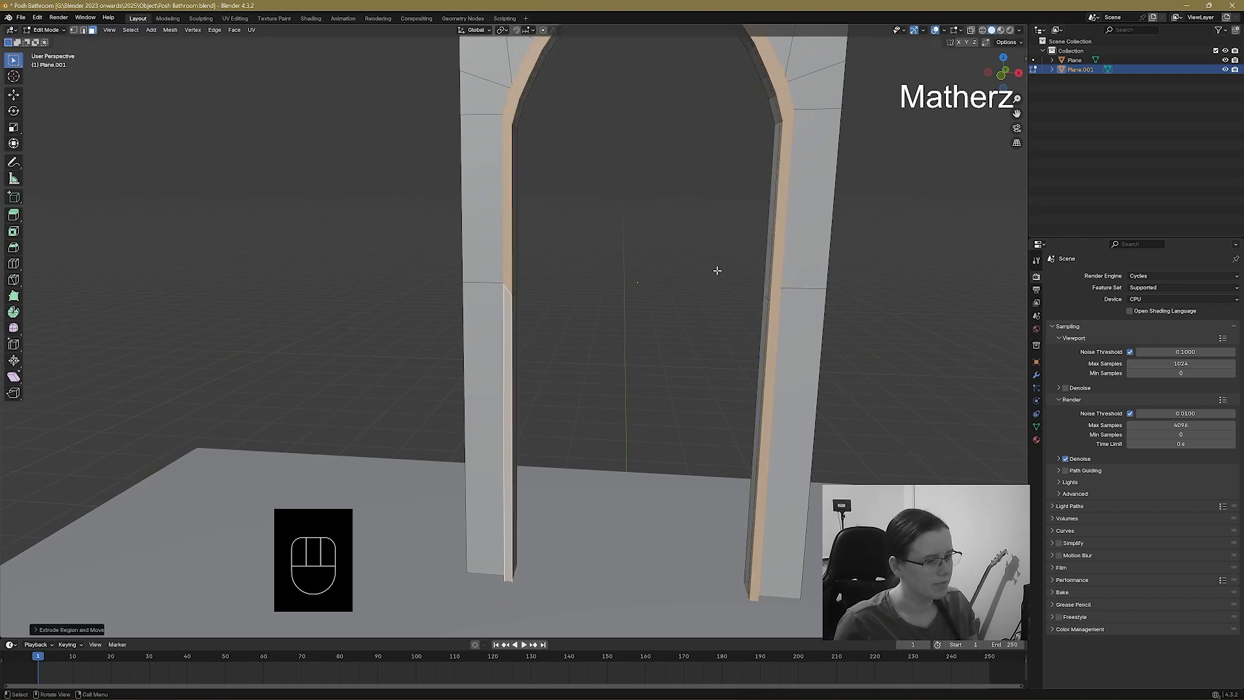
pyautogui.moveTo(777, 320); pyautogui.dragTo(706, 328, button='middle')
pyautogui.keyDown('shift'); pyautogui.moveTo(494, 309); pyautogui.dragTo(459, 326, button='middle'); pyautogui.keyUp('shift')
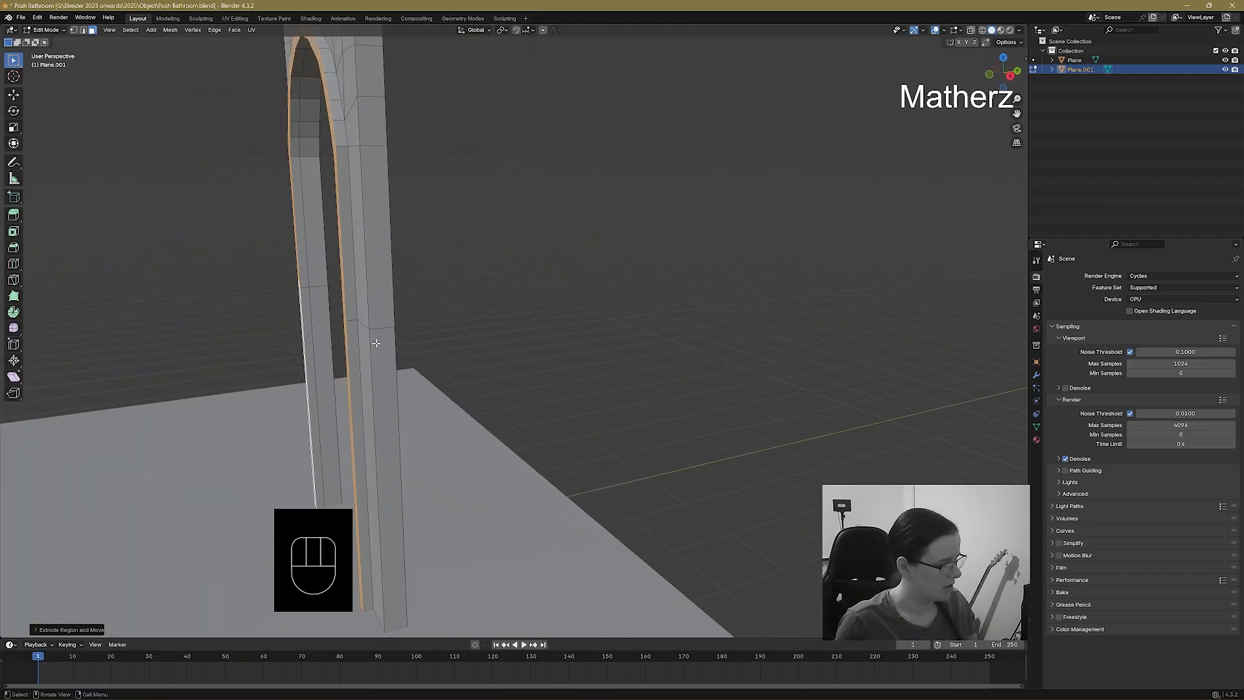
pyautogui.press('g')
pyautogui.press('x')
pyautogui.press('y')
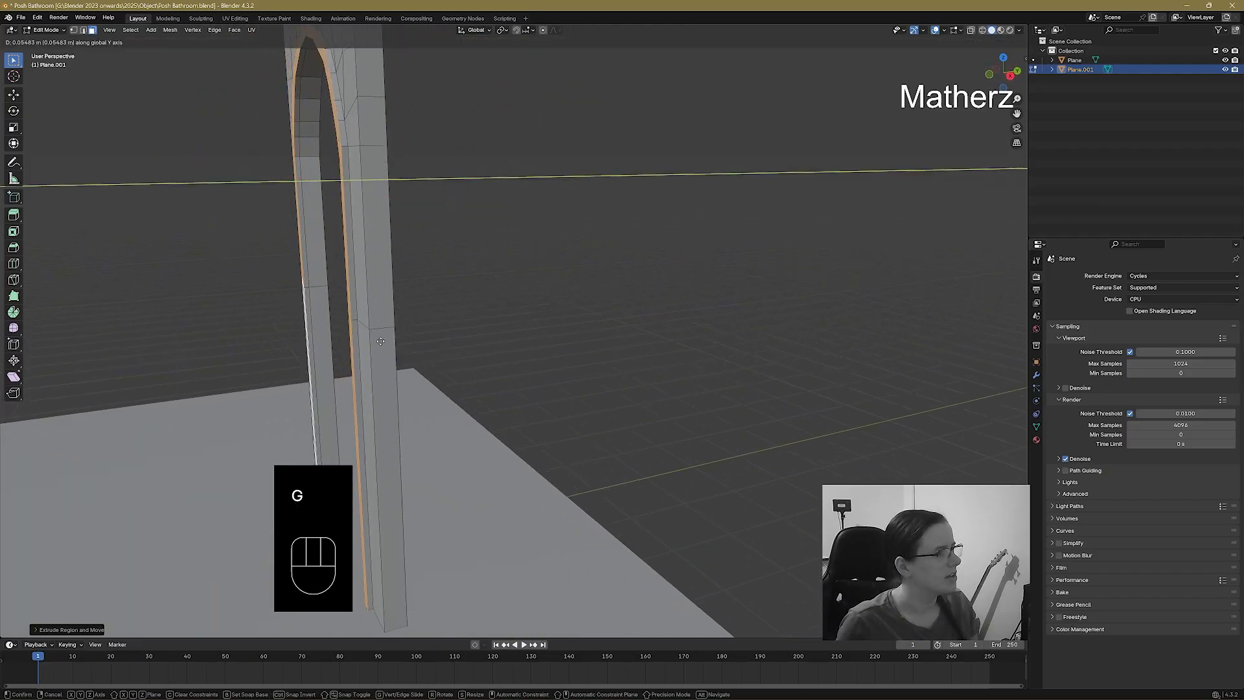
pyautogui.click(381, 341)
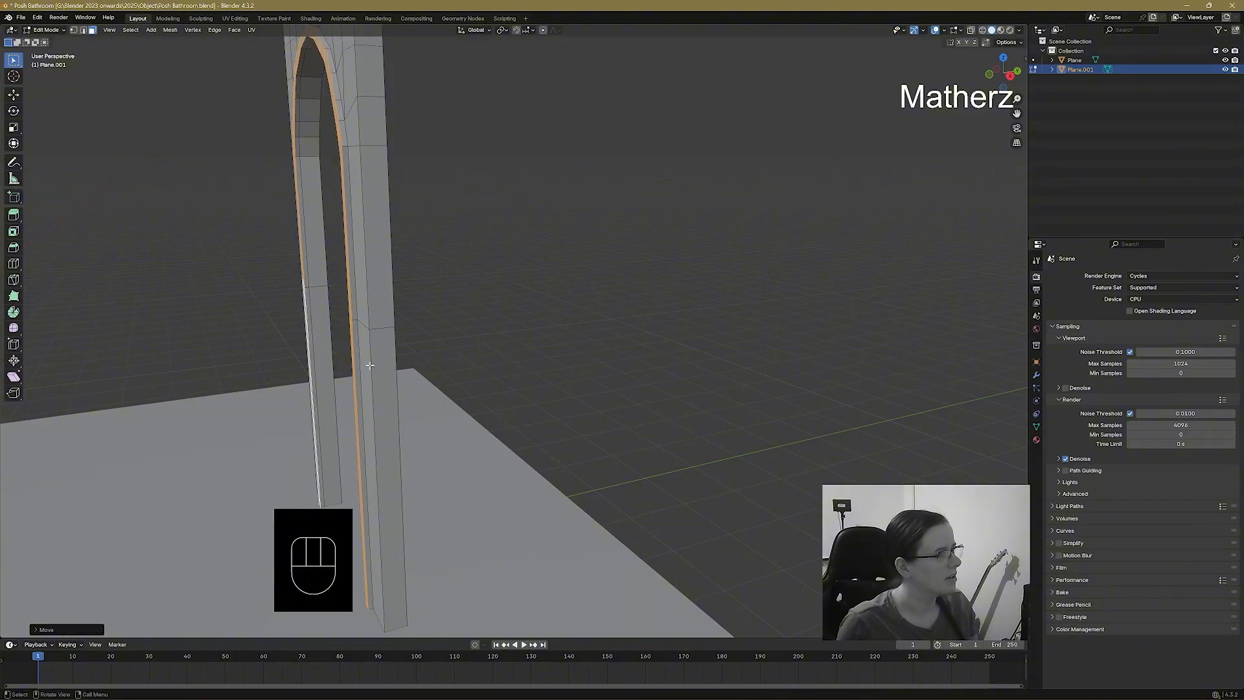
# Select all outer side faces of the right pillar and move them slightly inward along X to narrow it.
pyautogui.moveTo(381, 341); pyautogui.dragTo(439, 361, button='middle')
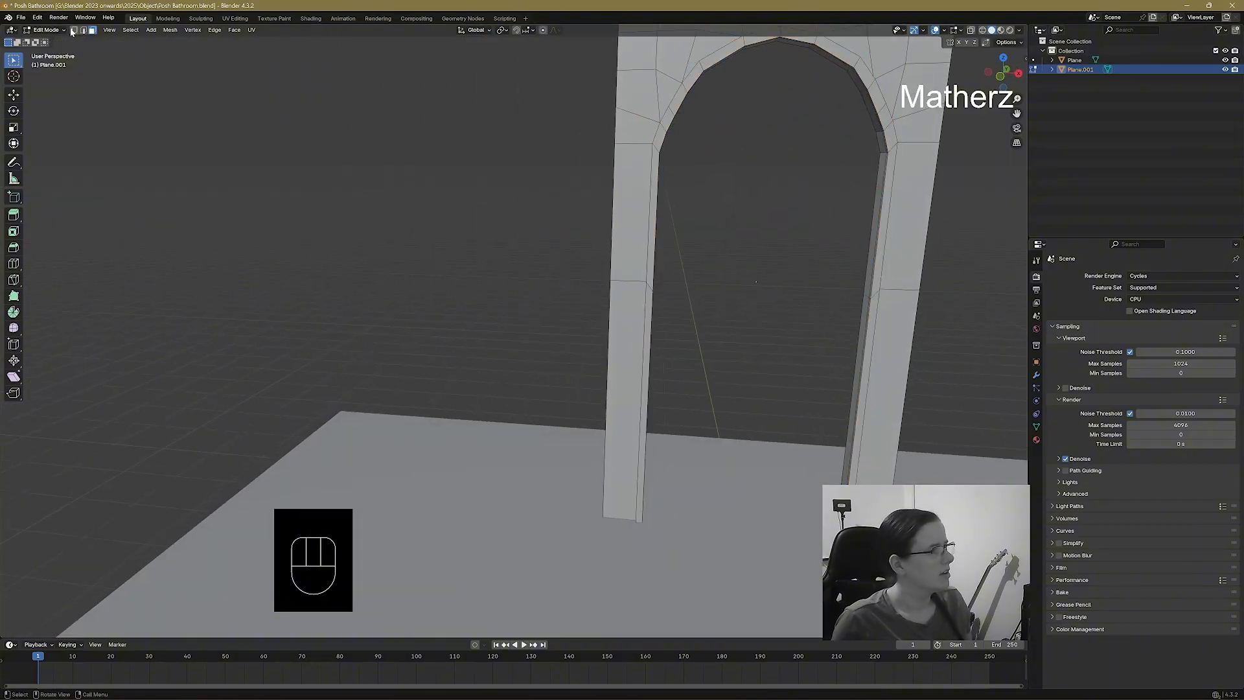
pyautogui.keyDown('shift'); pyautogui.moveTo(764, 172); pyautogui.dragTo(626, 241, button='middle'); pyautogui.keyUp('shift')
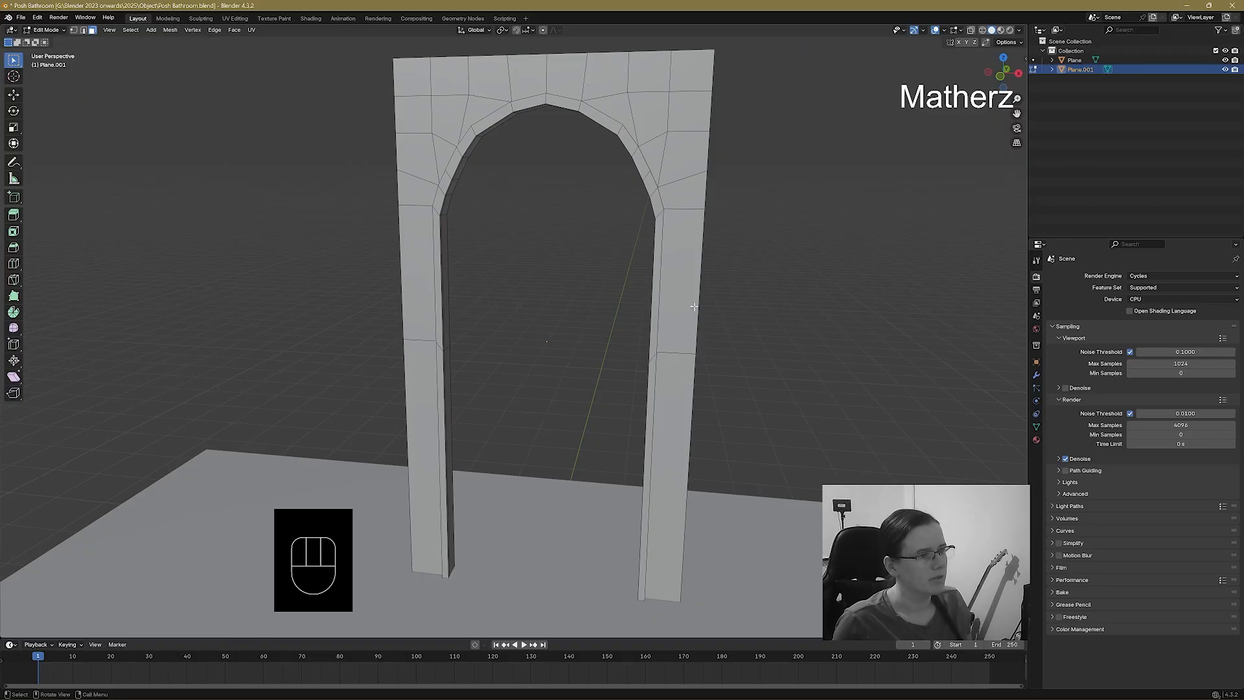
pyautogui.moveTo(748, 279); pyautogui.dragTo(455, 153, button='middle')
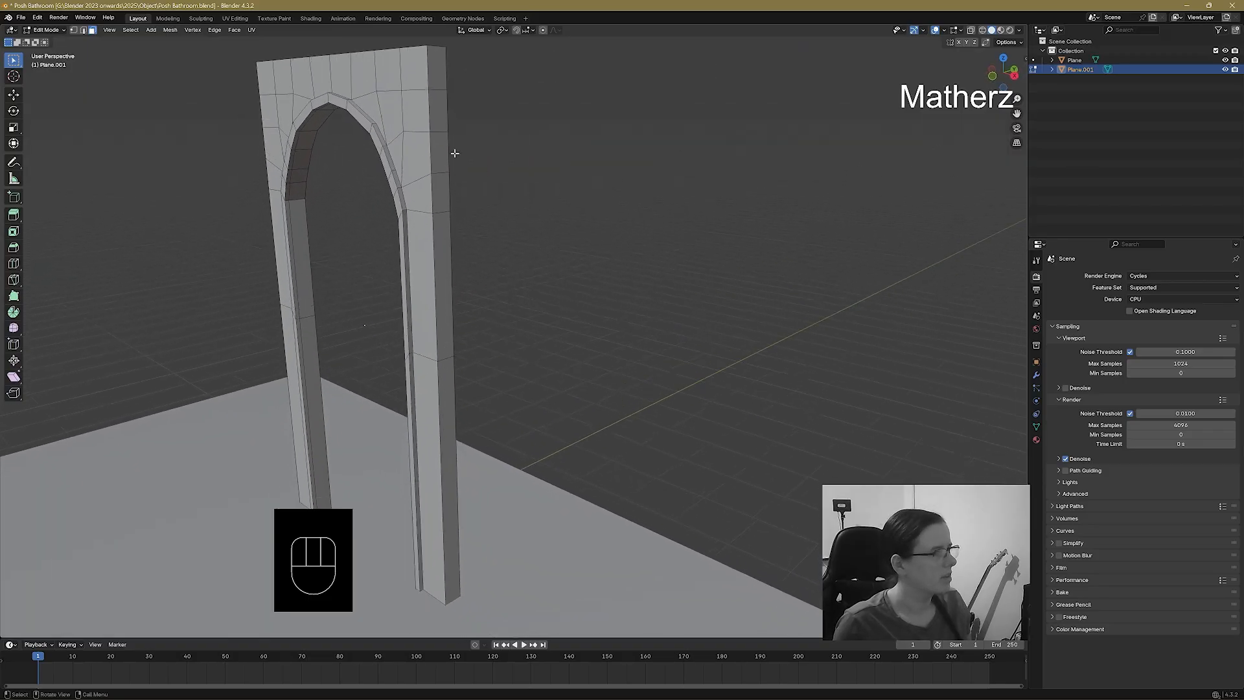
pyautogui.keyDown('shift'); pyautogui.moveTo(431, 66); pyautogui.dragTo(480, 337, button='middle'); pyautogui.keyUp('shift')
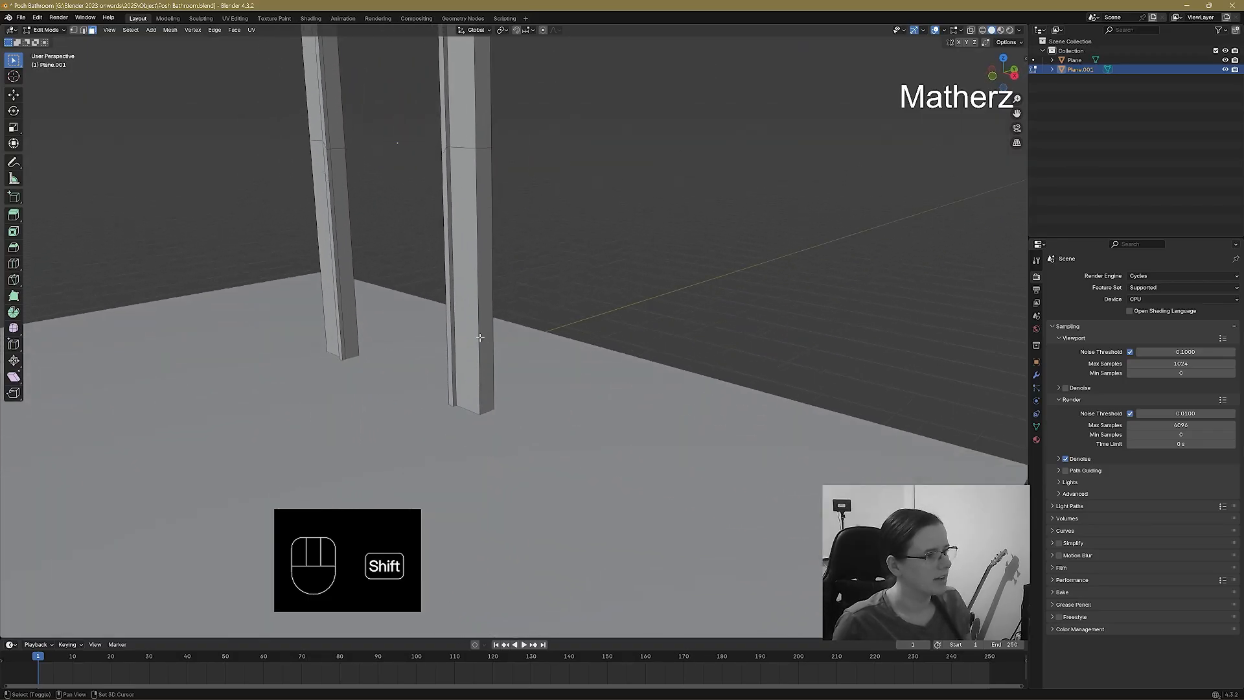
pyautogui.keyDown('ctrl'); pyautogui.keyDown('shift'); pyautogui.click(486, 287); pyautogui.keyUp('shift'); pyautogui.keyUp('ctrl')
pyautogui.scroll(-6, 525, 270)
pyautogui.keyDown('shift'); pyautogui.moveTo(527, 228); pyautogui.dragTo(531, 298, button='middle'); pyautogui.keyUp('shift')
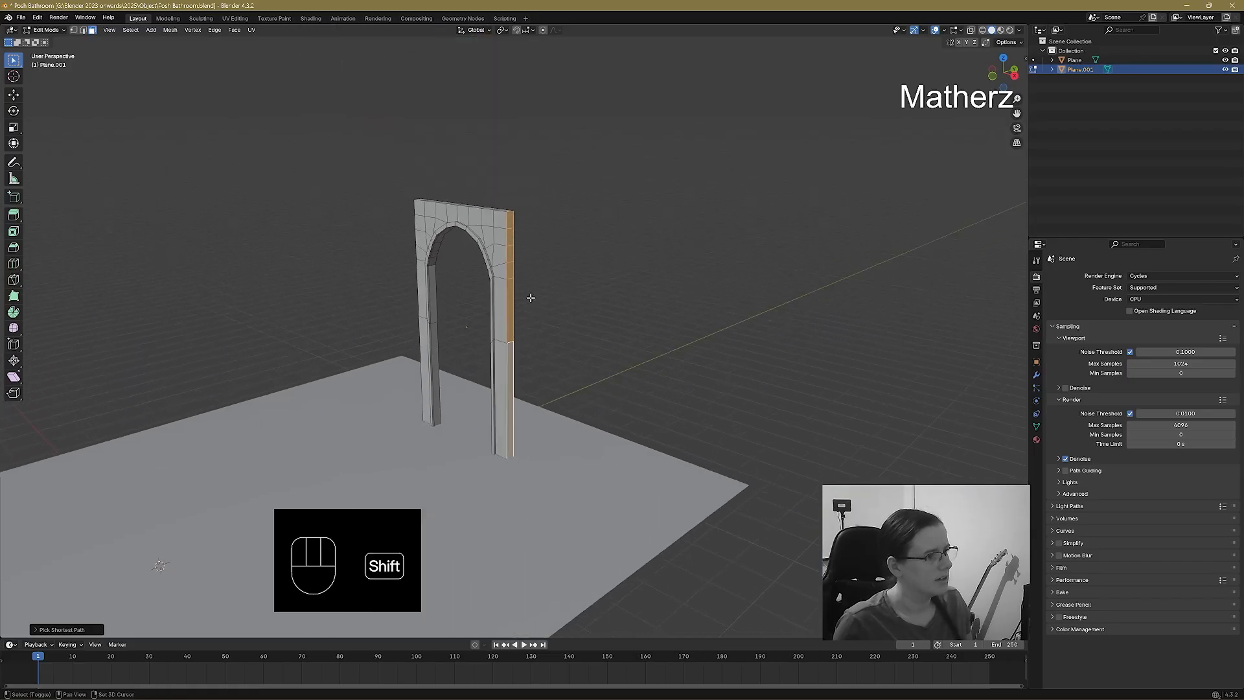
pyautogui.scroll(3, 530, 302)
pyautogui.press('g')
pyautogui.press('x')
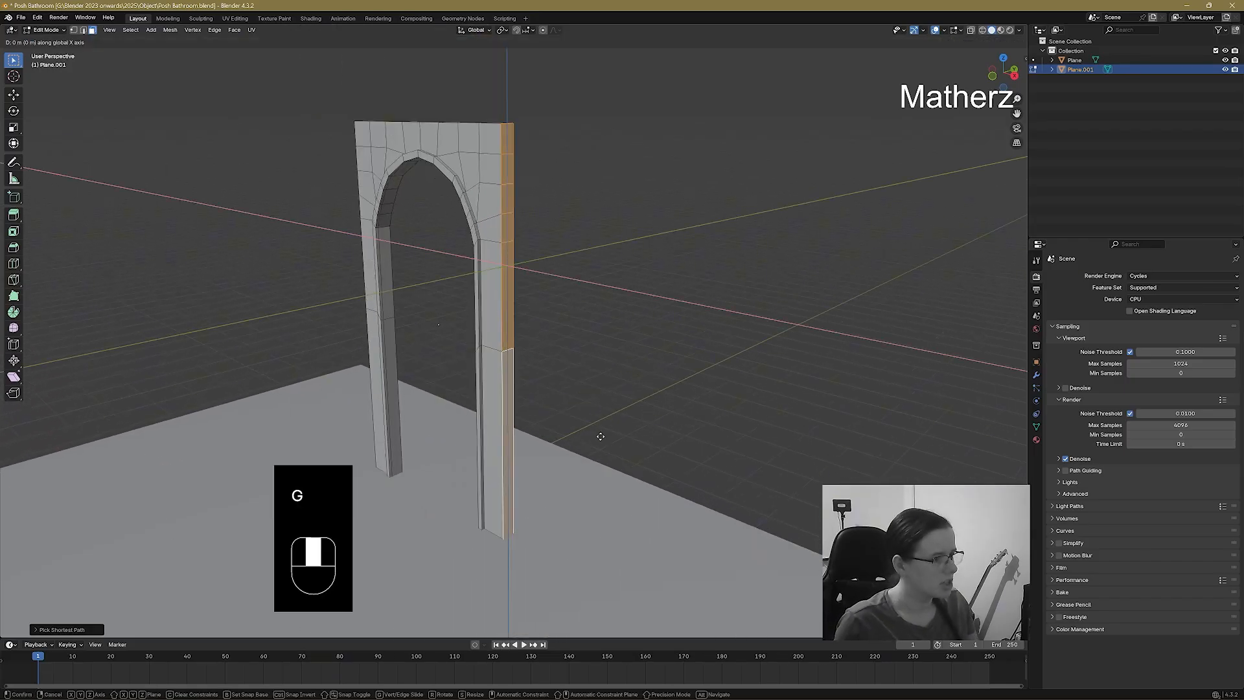
pyautogui.click(592, 432)
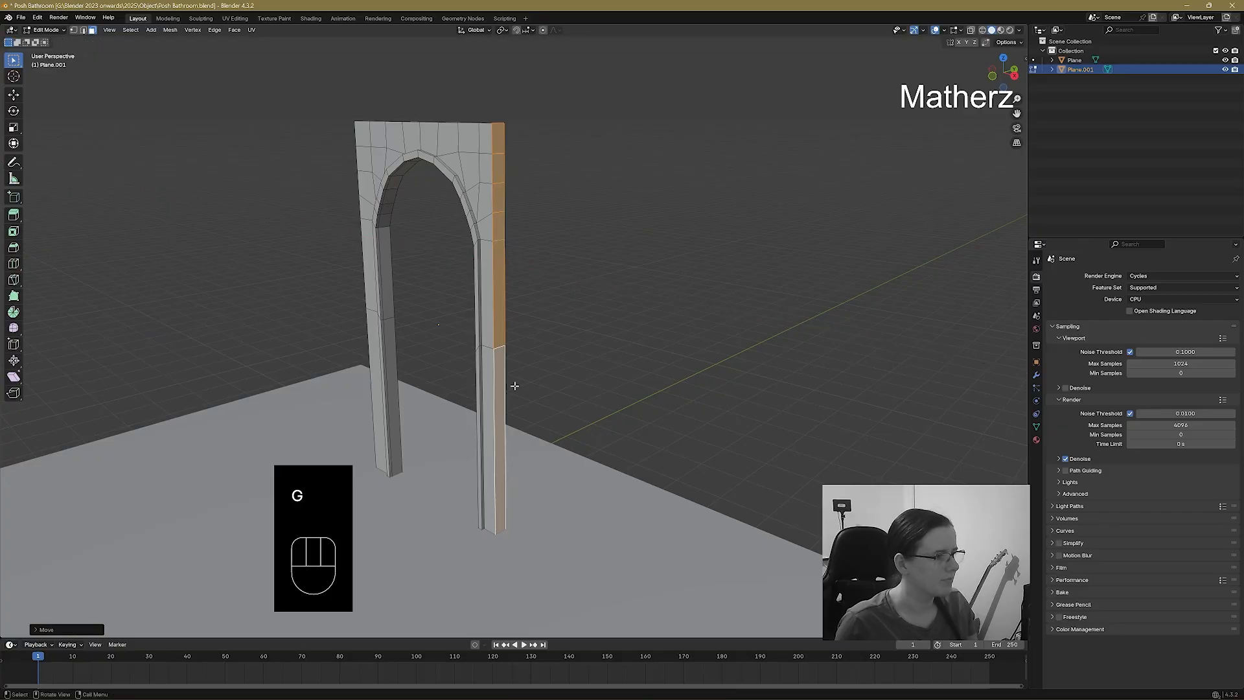
pyautogui.moveTo(372, 331); pyautogui.dragTo(458, 336, button='middle')
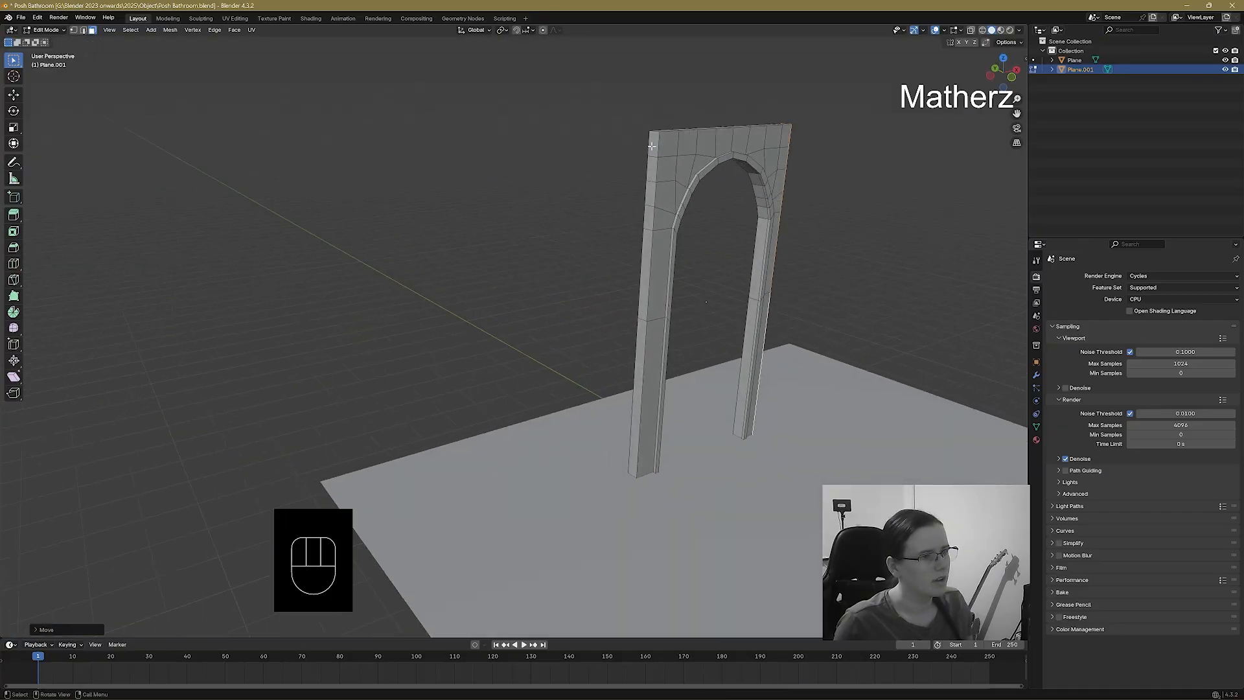
# Undo the last pillar move, then scale the outer side faces of both pillars together inward along X to about 0.91.
pyautogui.hotkey('ctrl', 'z')
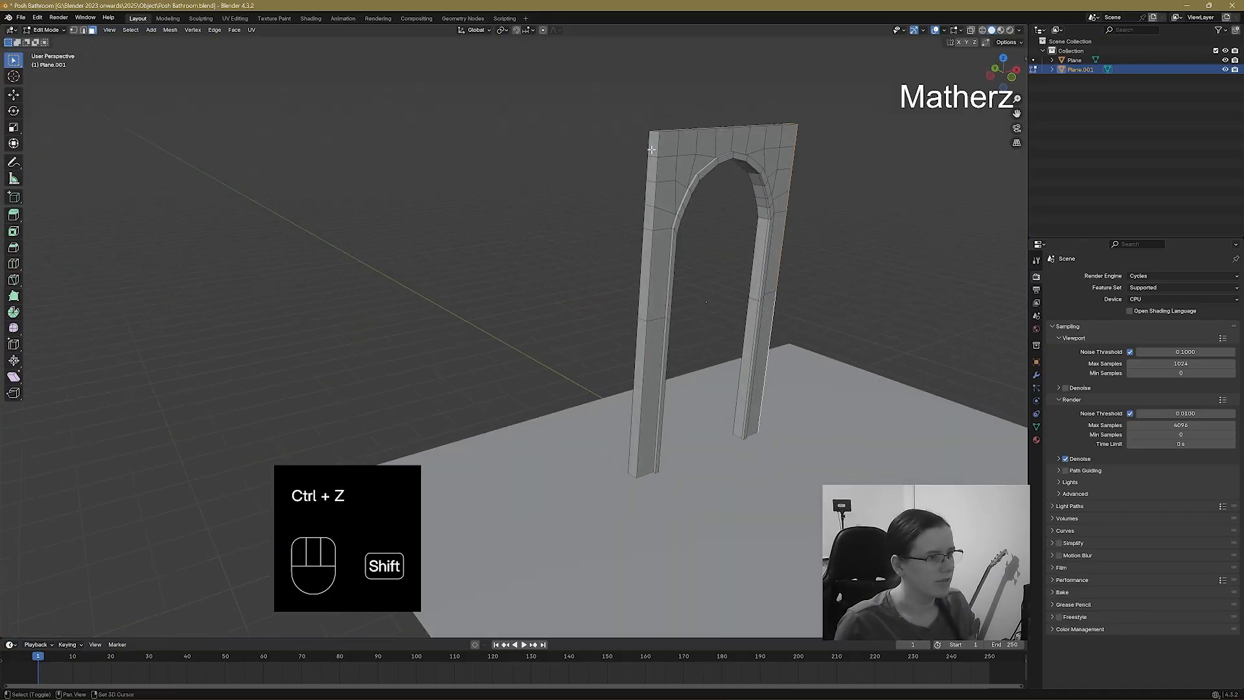
pyautogui.keyDown('ctrl'); pyautogui.keyDown('shift'); pyautogui.click(634, 421); pyautogui.keyUp('shift'); pyautogui.keyUp('ctrl')
pyautogui.moveTo(635, 421); pyautogui.dragTo(788, 330, button='middle')
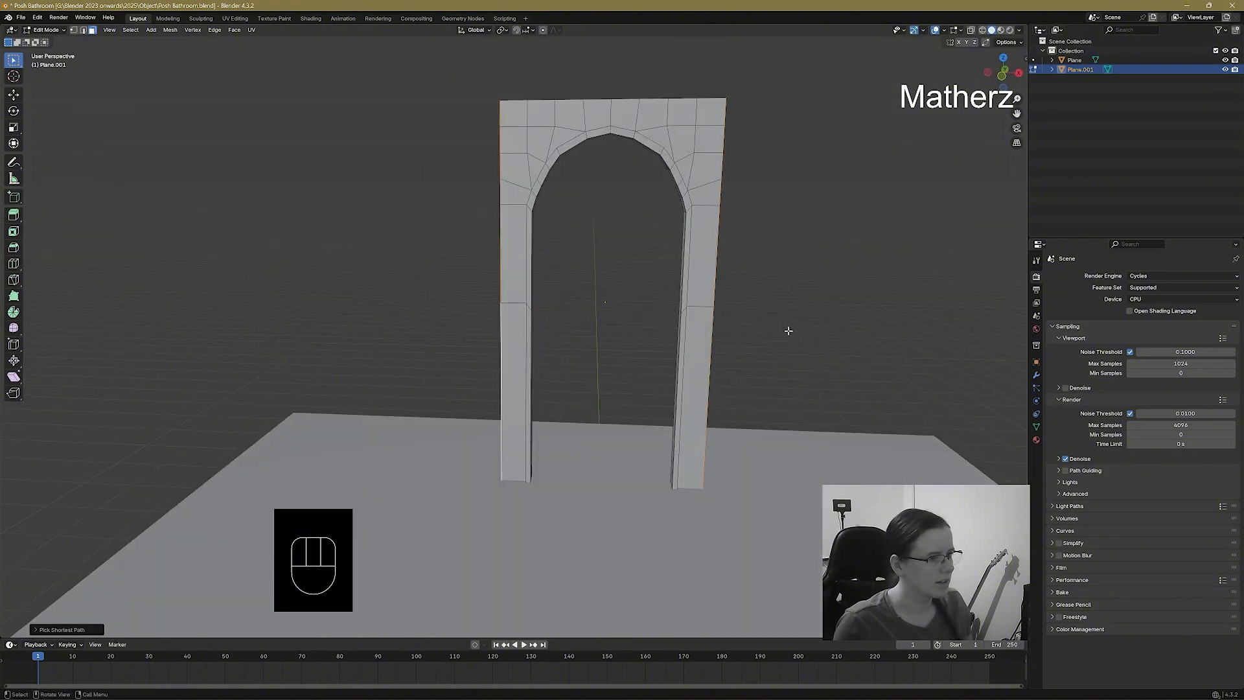
pyautogui.press('s')
pyautogui.press('x')
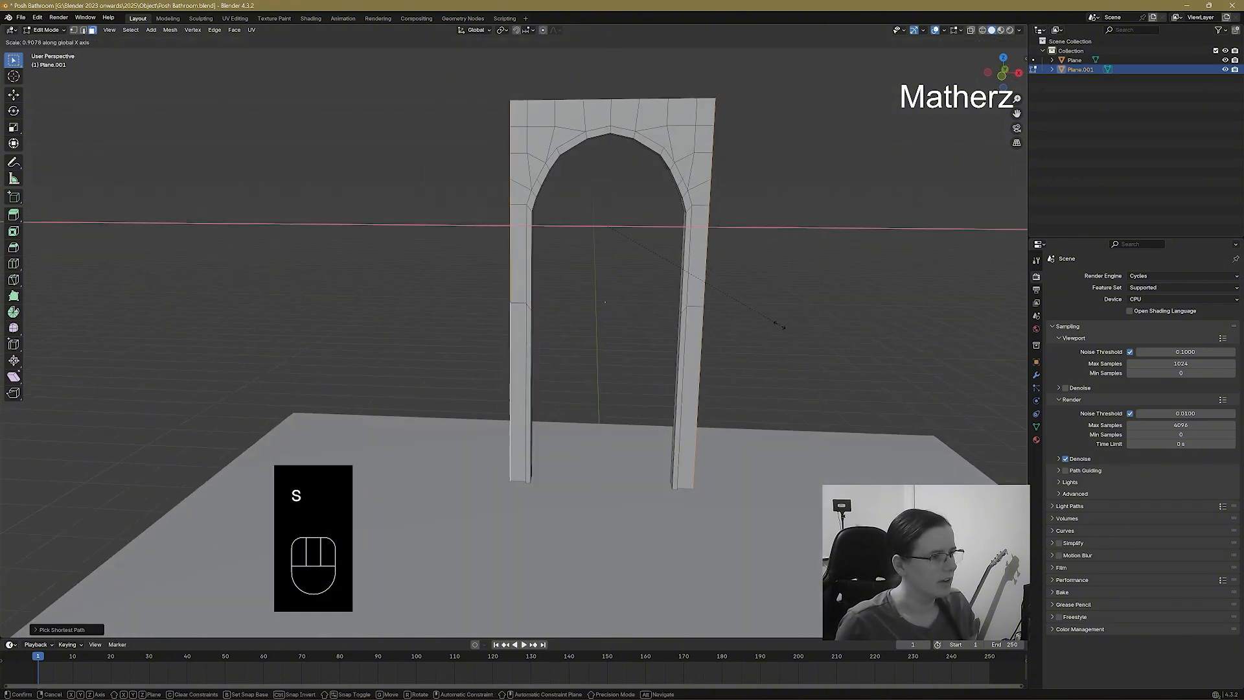
pyautogui.click(781, 326)
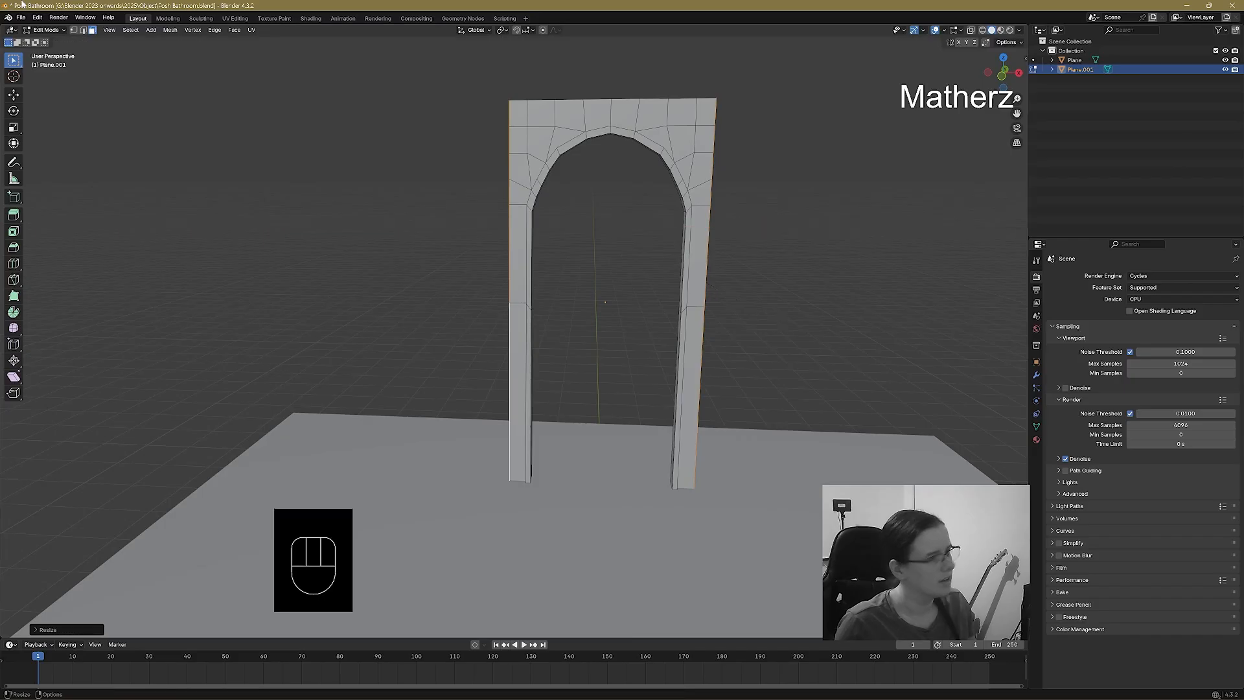
# Return to Object Mode and apply smooth shading to the arch.
pyautogui.click(46, 30)
pyautogui.click(48, 43)
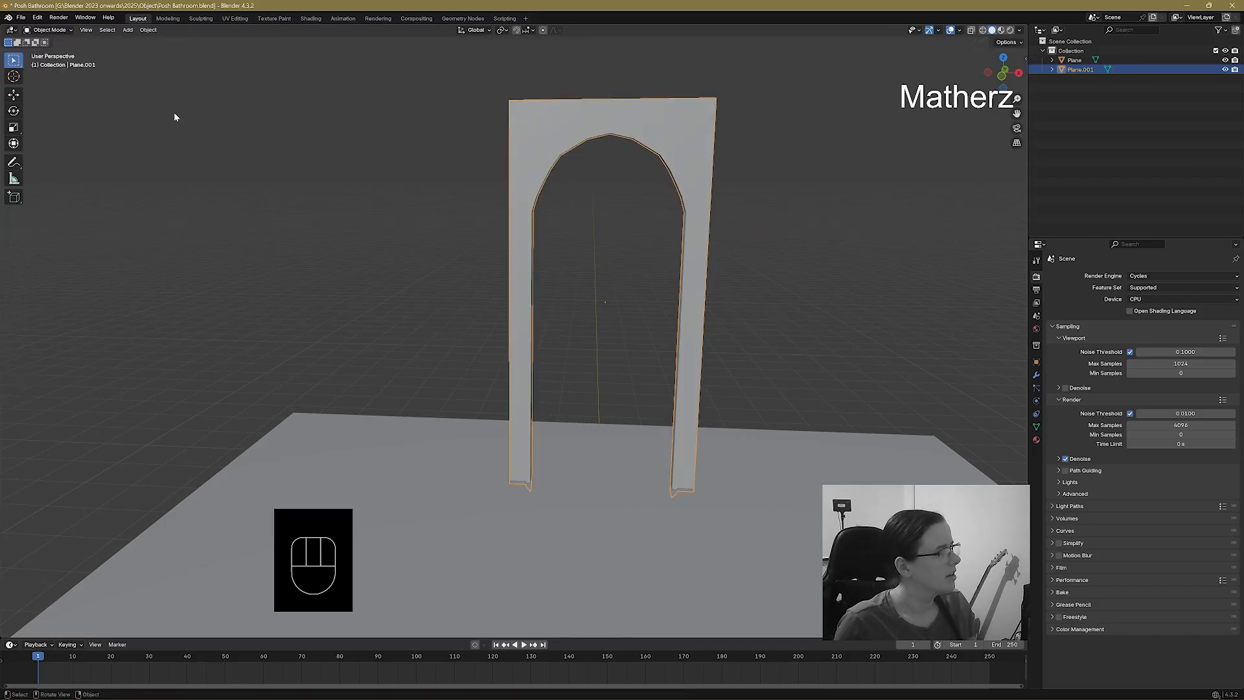
pyautogui.rightClick(567, 137)
pyautogui.click(567, 135)
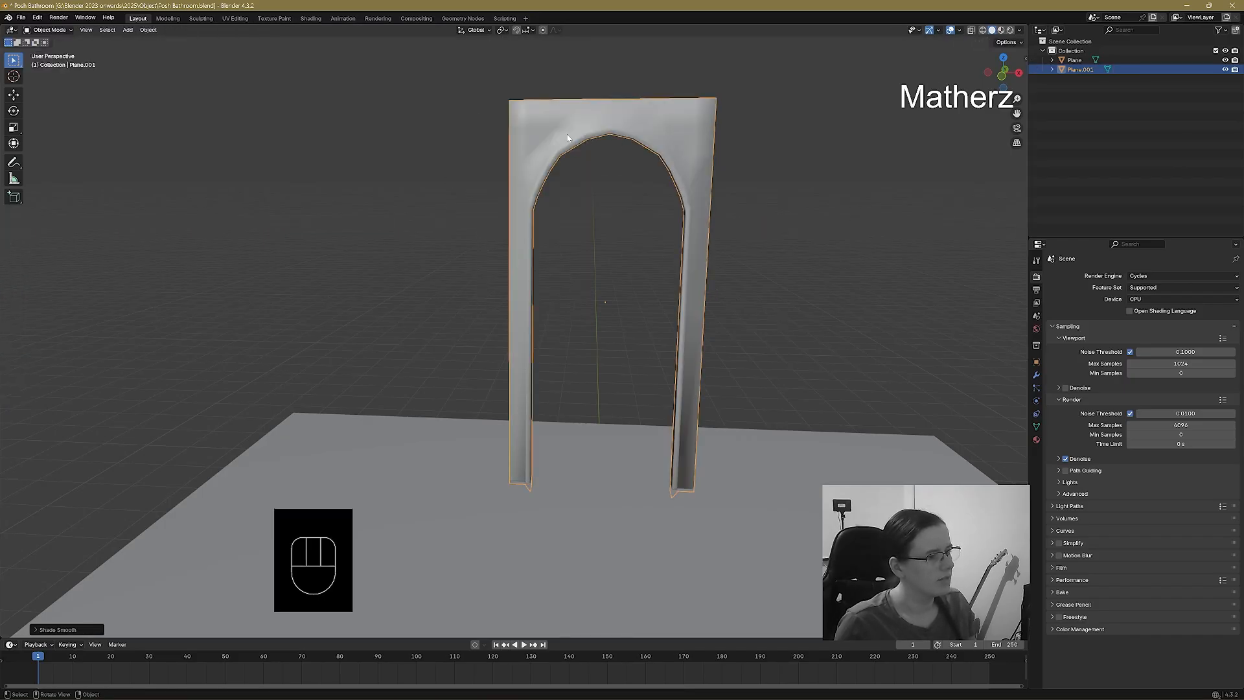
pyautogui.moveTo(567, 137); pyautogui.dragTo(655, 197, button='middle')
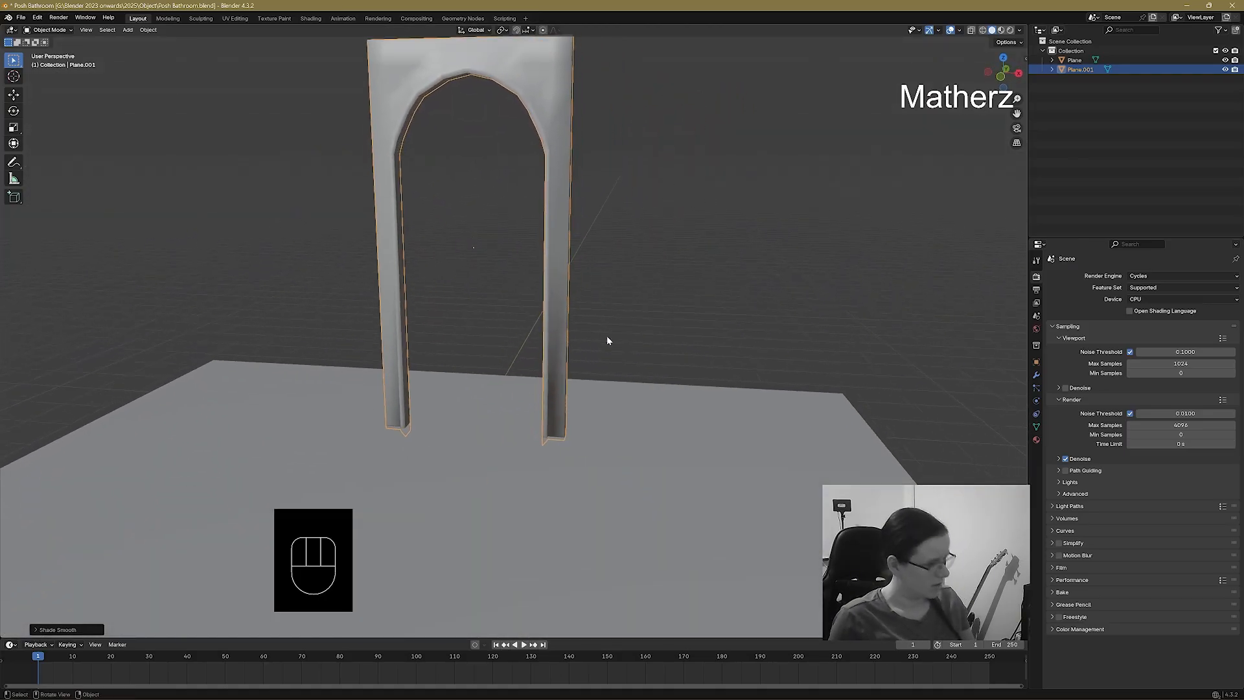
pyautogui.moveTo(607, 339)
pyautogui.mouseDown(button='middle')
pyautogui.moveTo(563, 344)
pyautogui.moveTo(623, 327)
pyautogui.mouseUp(button='middle')
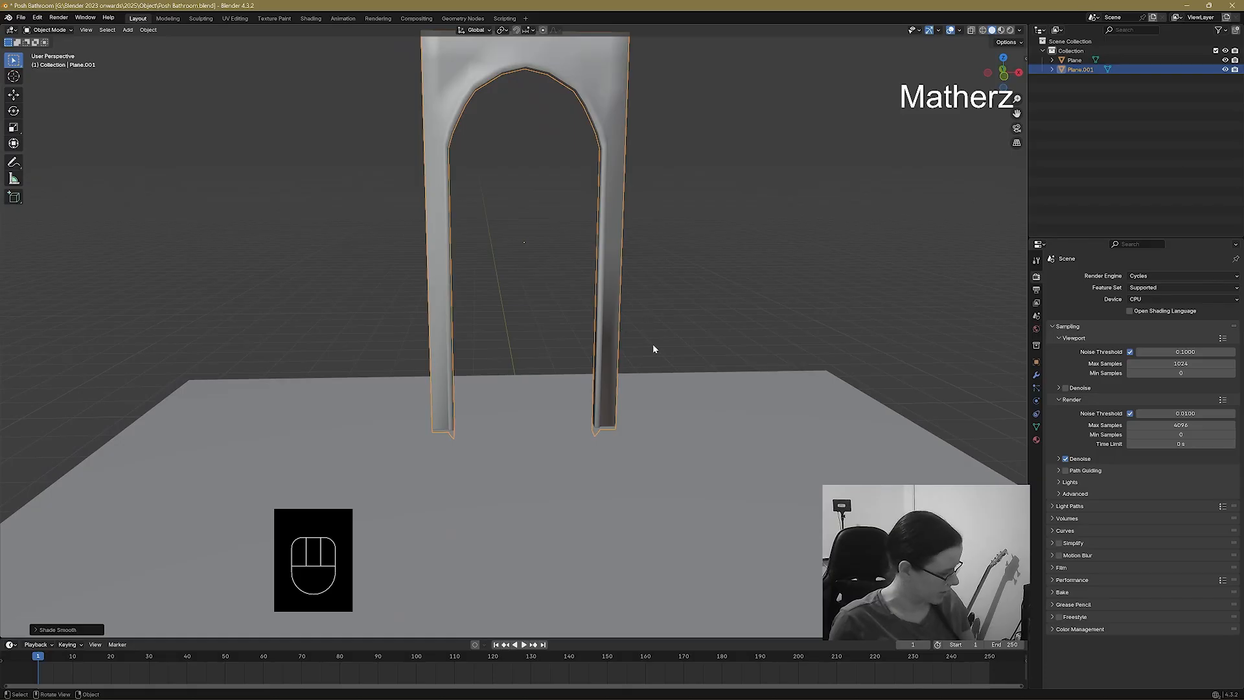
# Duplicate the arch and place the copy beside the original along the X axis.
pyautogui.hotkey('shift', 'd')
pyautogui.press('x')
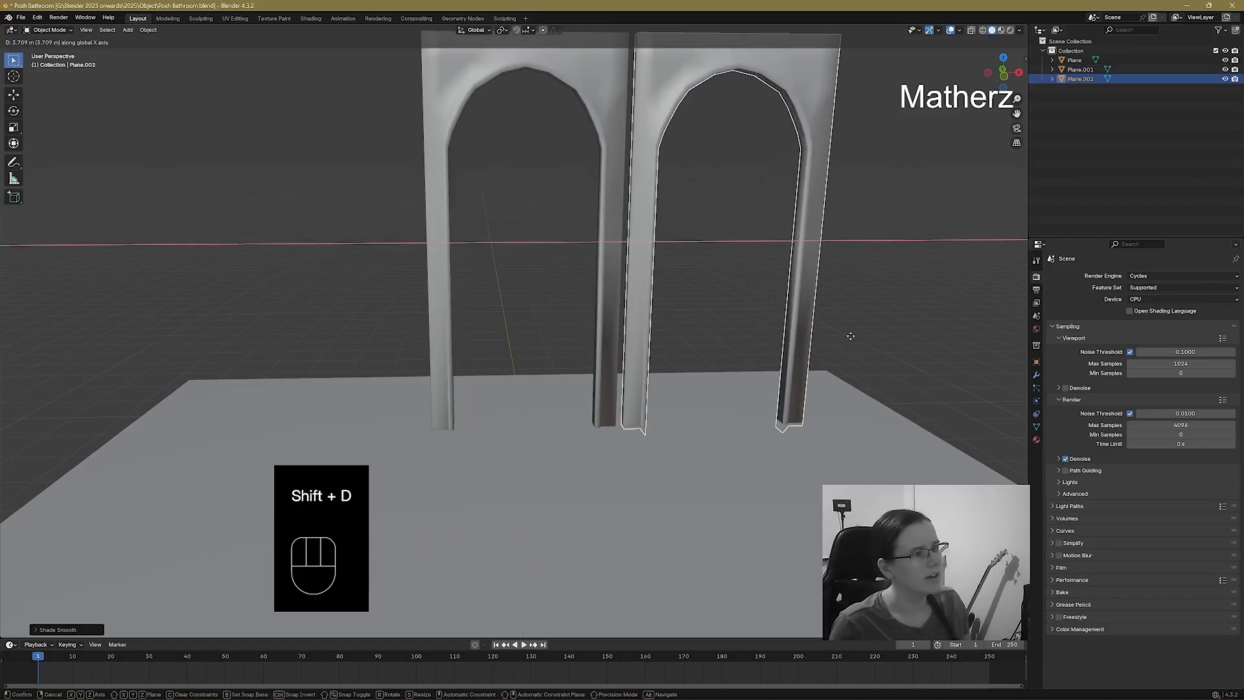
pyautogui.click(889, 300)
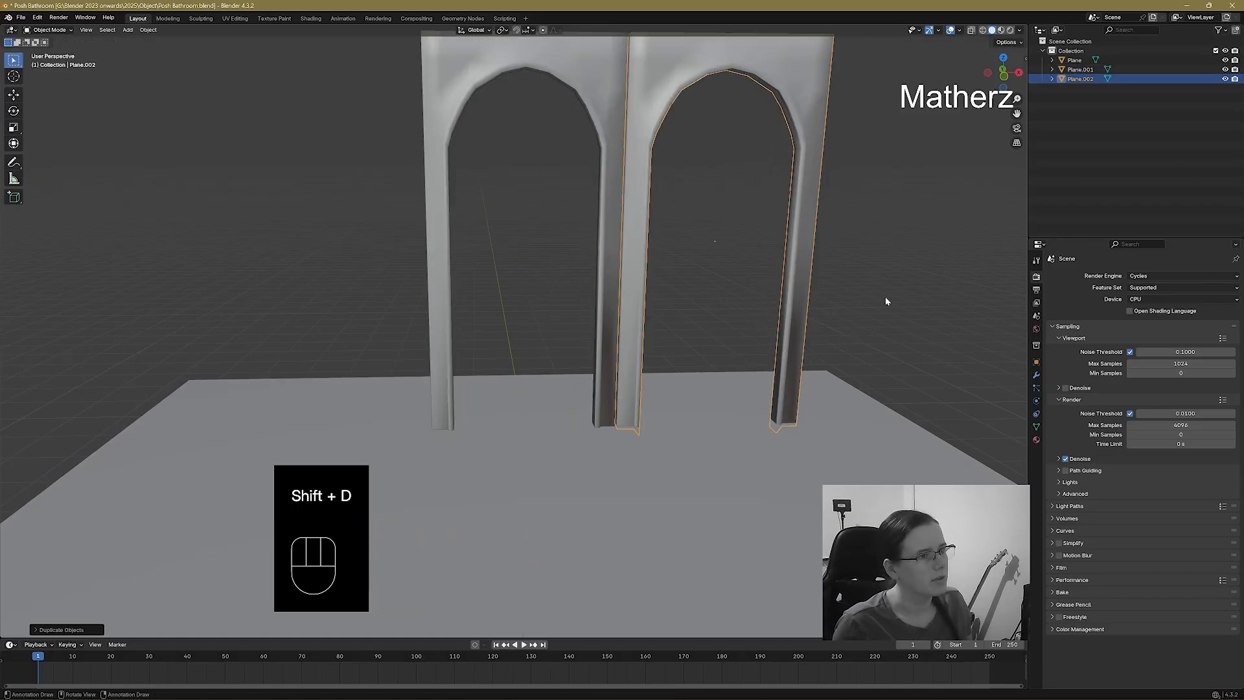
pyautogui.click(870, 316)
pyautogui.moveTo(869, 316); pyautogui.dragTo(856, 332, button='middle')
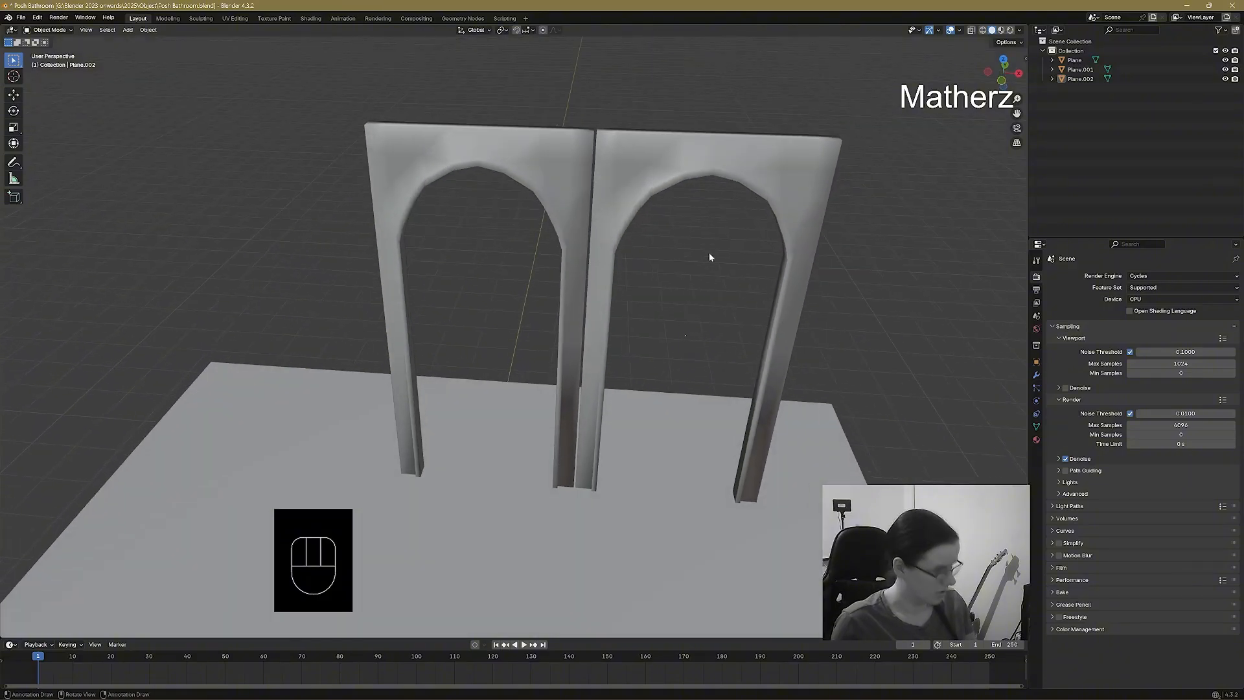
# Nudge the duplicated arch slightly along X to close the gap to the original arch.
pyautogui.click(707, 163)
pyautogui.press('g')
pyautogui.press('x')
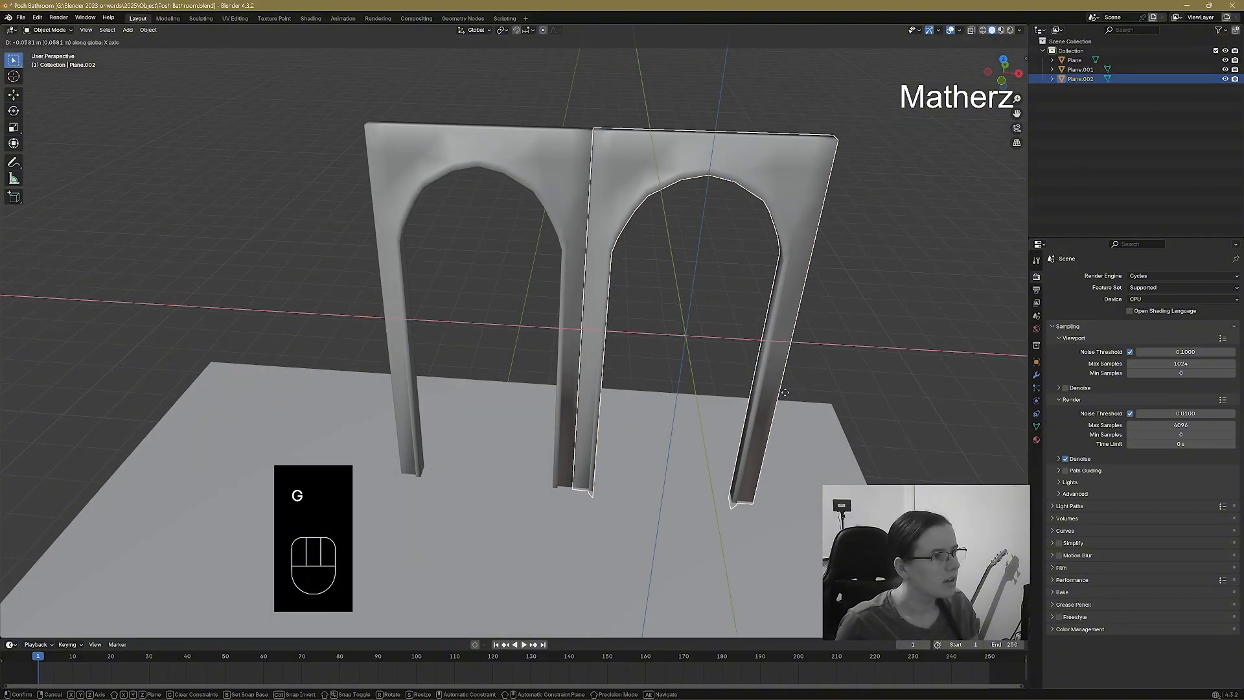
pyautogui.click(786, 393)
pyautogui.click(838, 341)
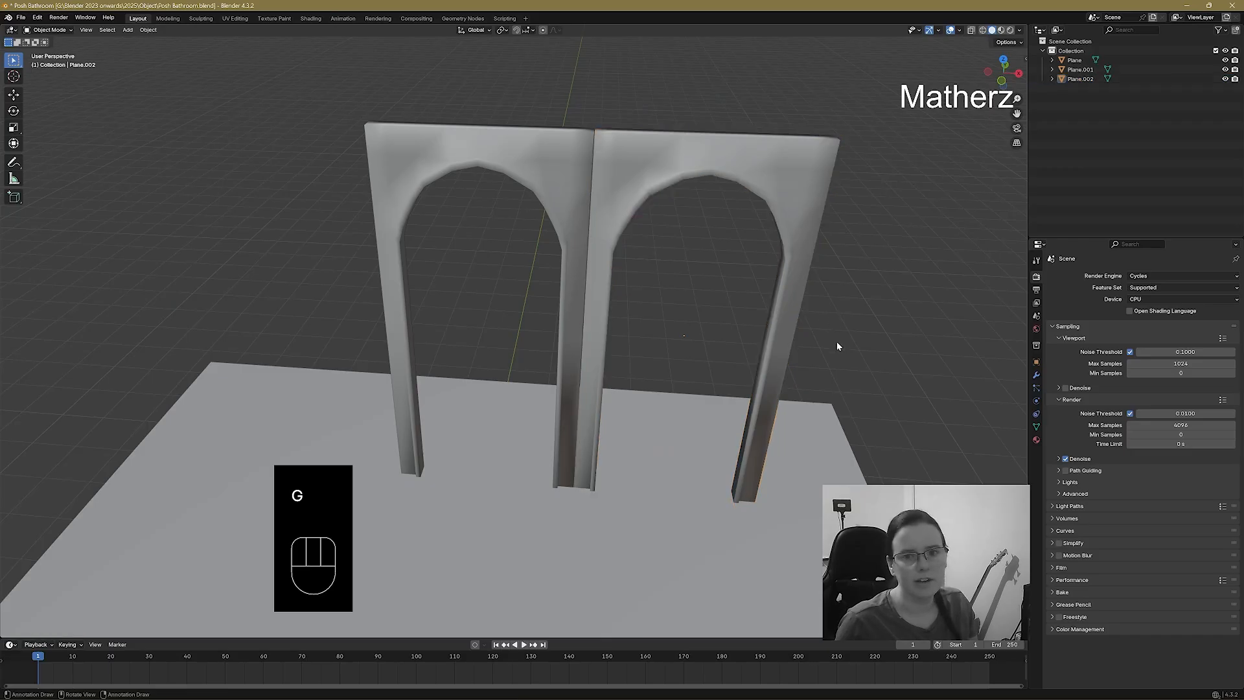
# Select the original arch and enter Edit Mode on its mesh.
pyautogui.moveTo(837, 340); pyautogui.dragTo(719, 358, button='middle')
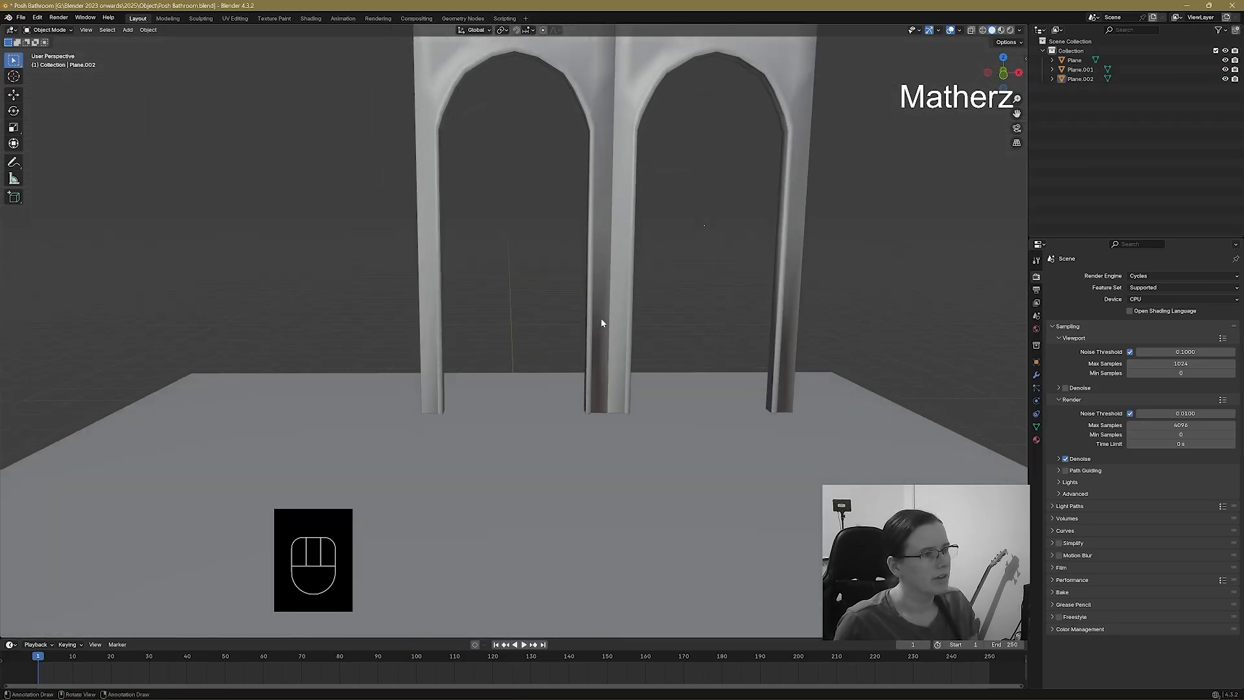
pyautogui.scroll(-2, 599, 162)
pyautogui.scroll(2, 612, 246)
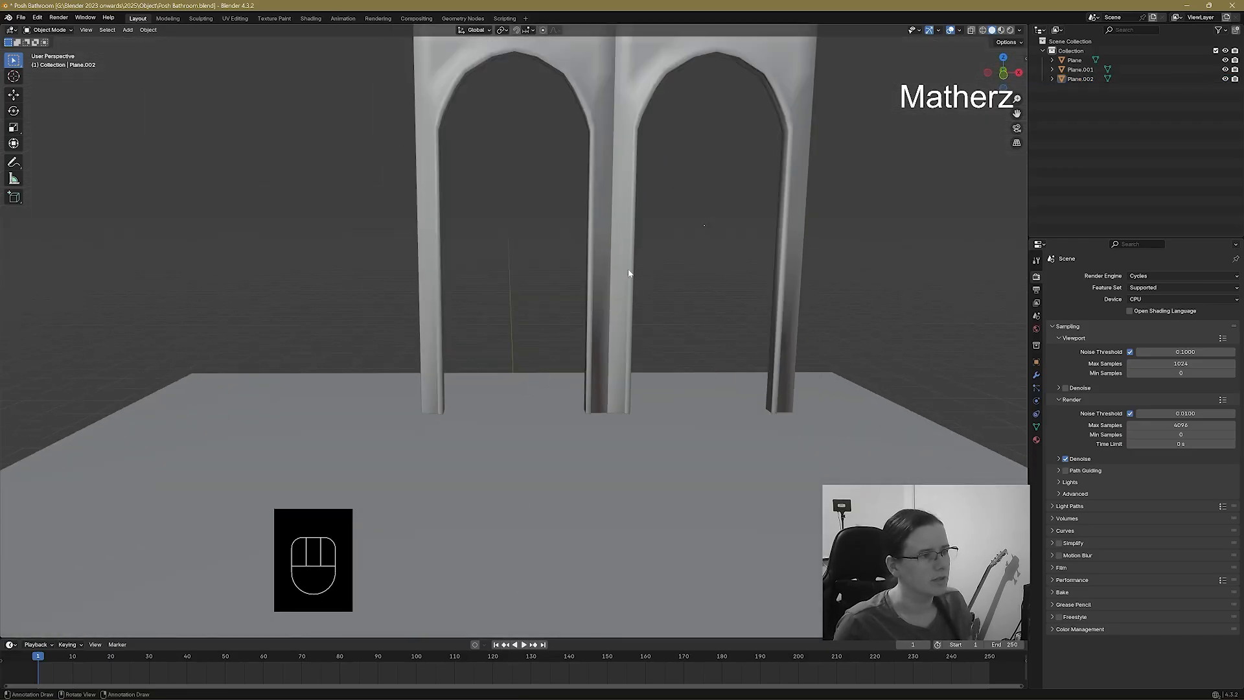
pyautogui.keyDown('shift'); pyautogui.moveTo(625, 272); pyautogui.dragTo(671, 332, button='middle'); pyautogui.keyUp('shift')
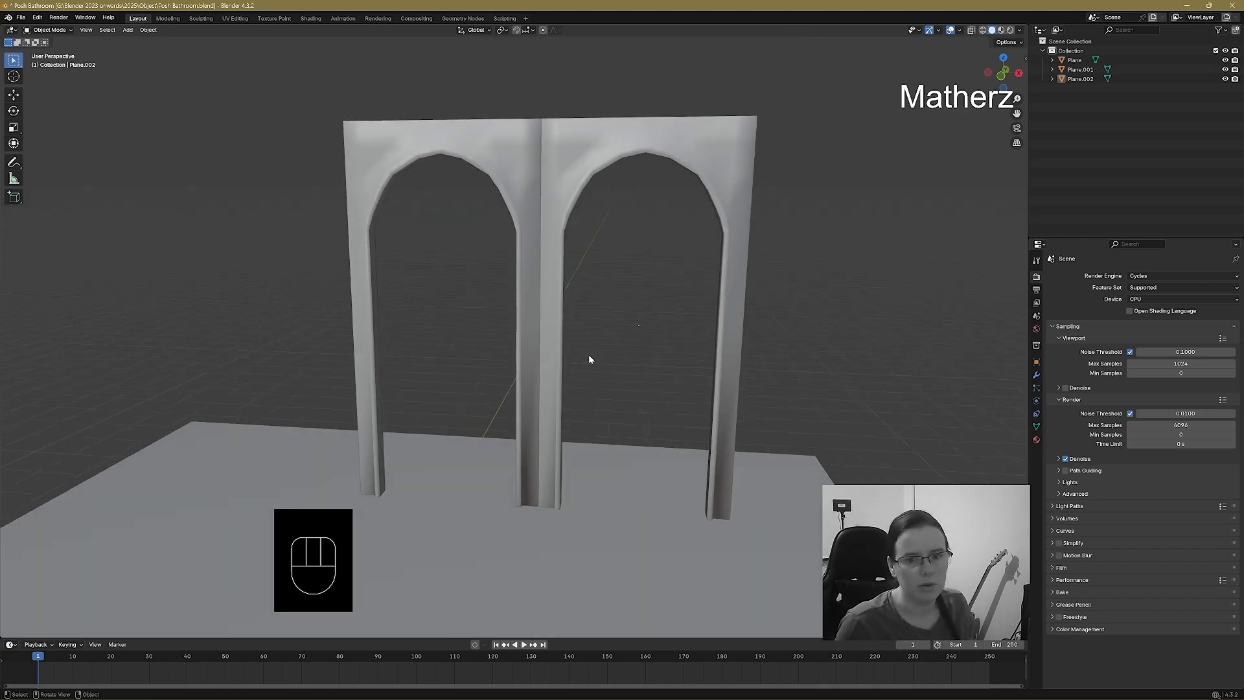
pyautogui.moveTo(420, 294); pyautogui.dragTo(478, 286, button='middle')
pyautogui.click(644, 139)
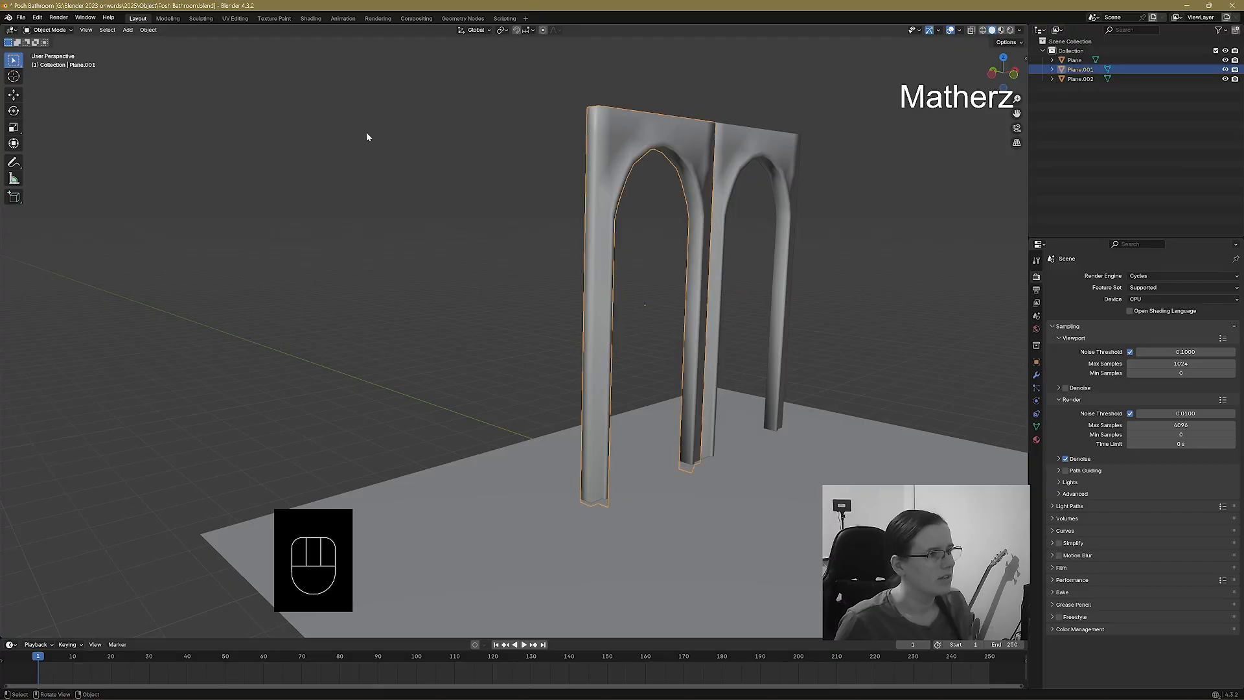
pyautogui.click(57, 32)
pyautogui.click(55, 54)
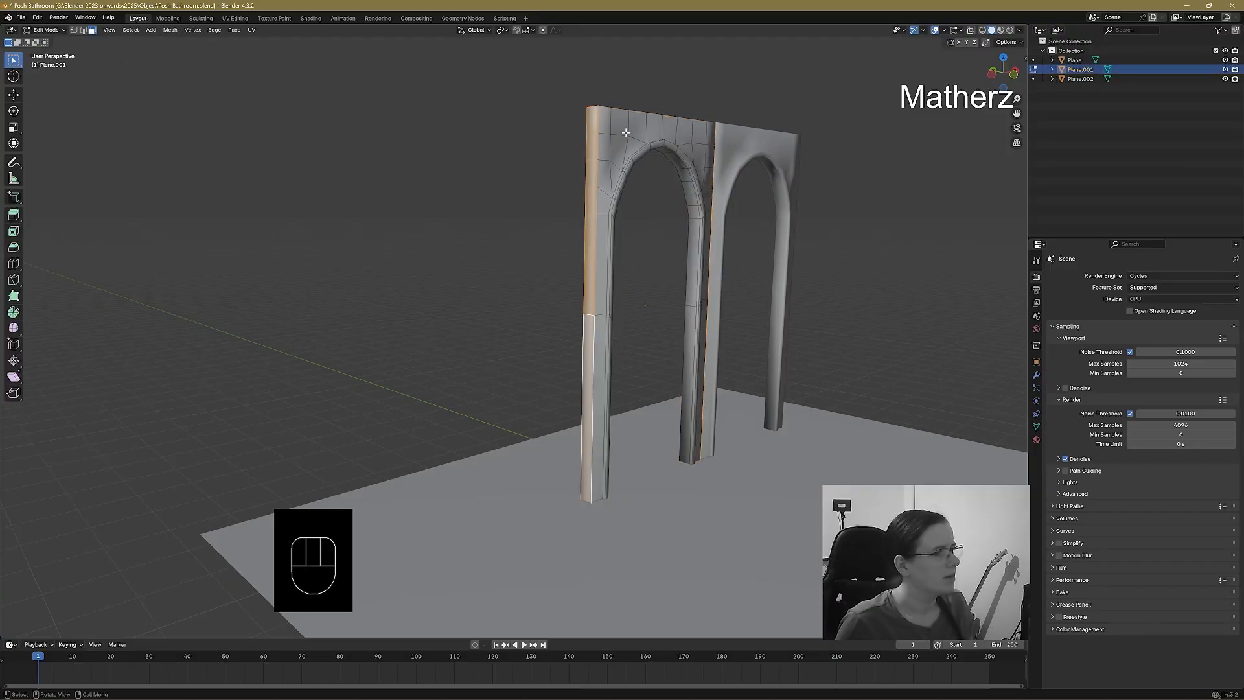
# Select all outer side faces of the original arch's left pillar and move them outward along X by about 1.75 m.
pyautogui.click(591, 125)
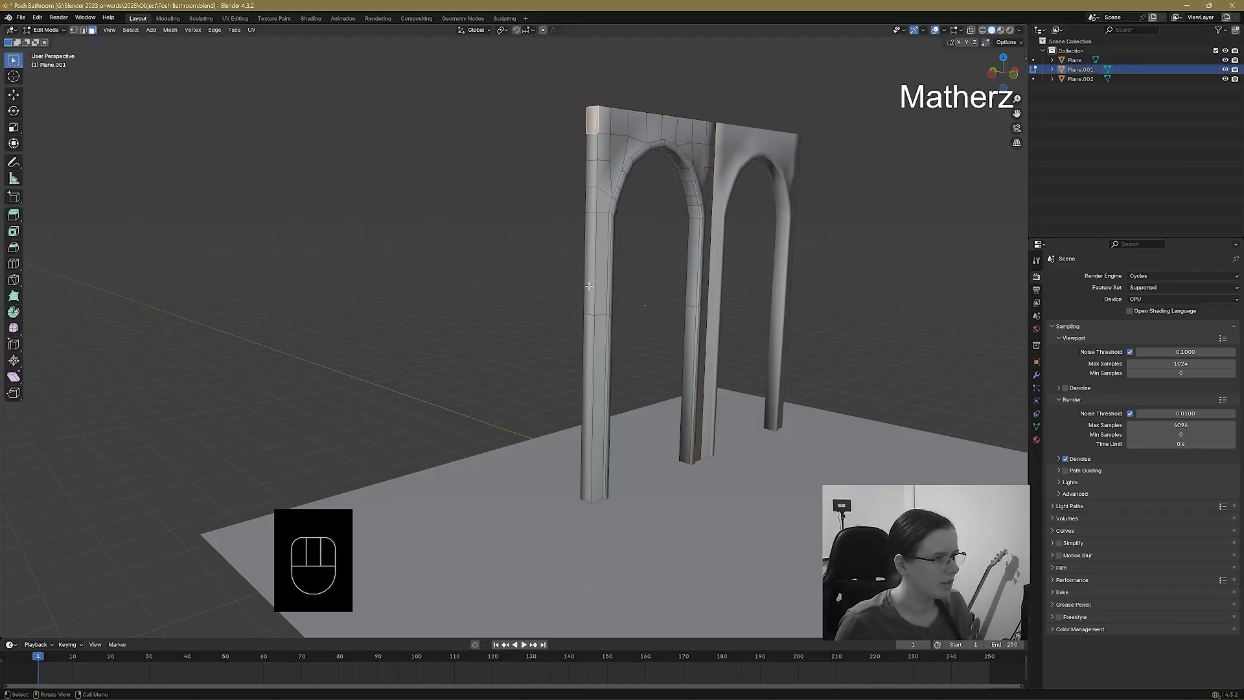
pyautogui.keyDown('ctrl'); pyautogui.keyDown('shift'); pyautogui.click(587, 427); pyautogui.keyUp('shift'); pyautogui.keyUp('ctrl')
pyautogui.moveTo(587, 426); pyautogui.dragTo(507, 494, button='middle')
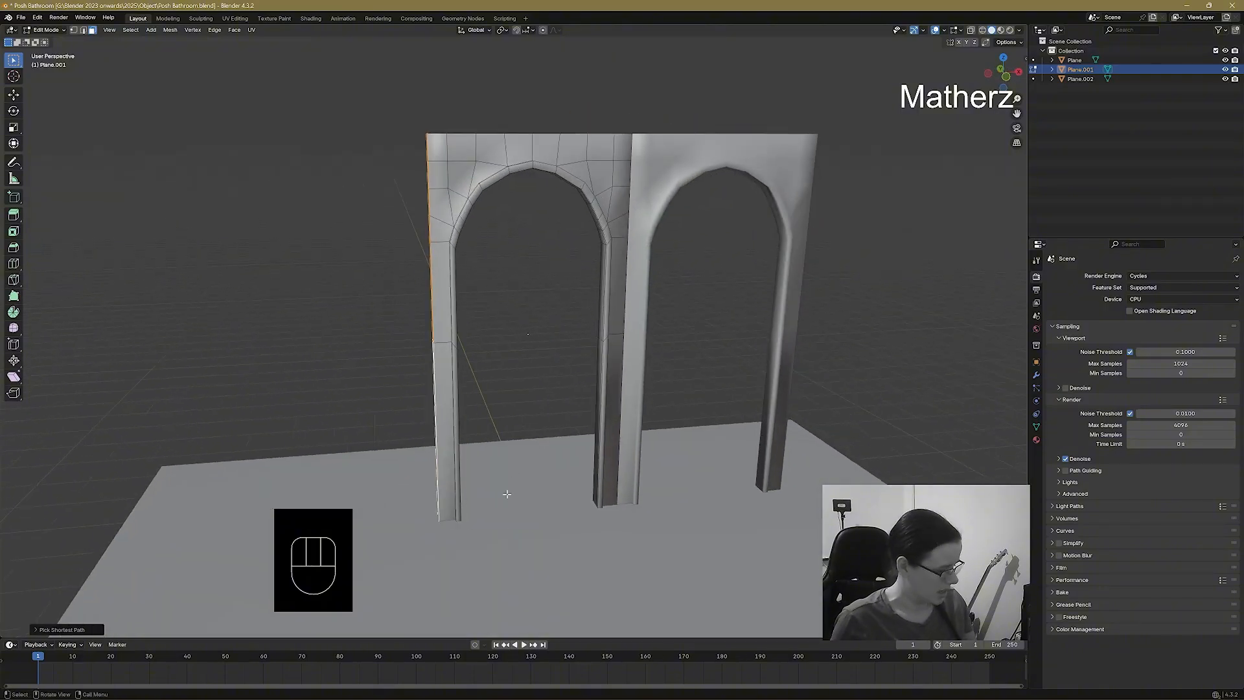
pyautogui.press('g')
pyautogui.press('x')
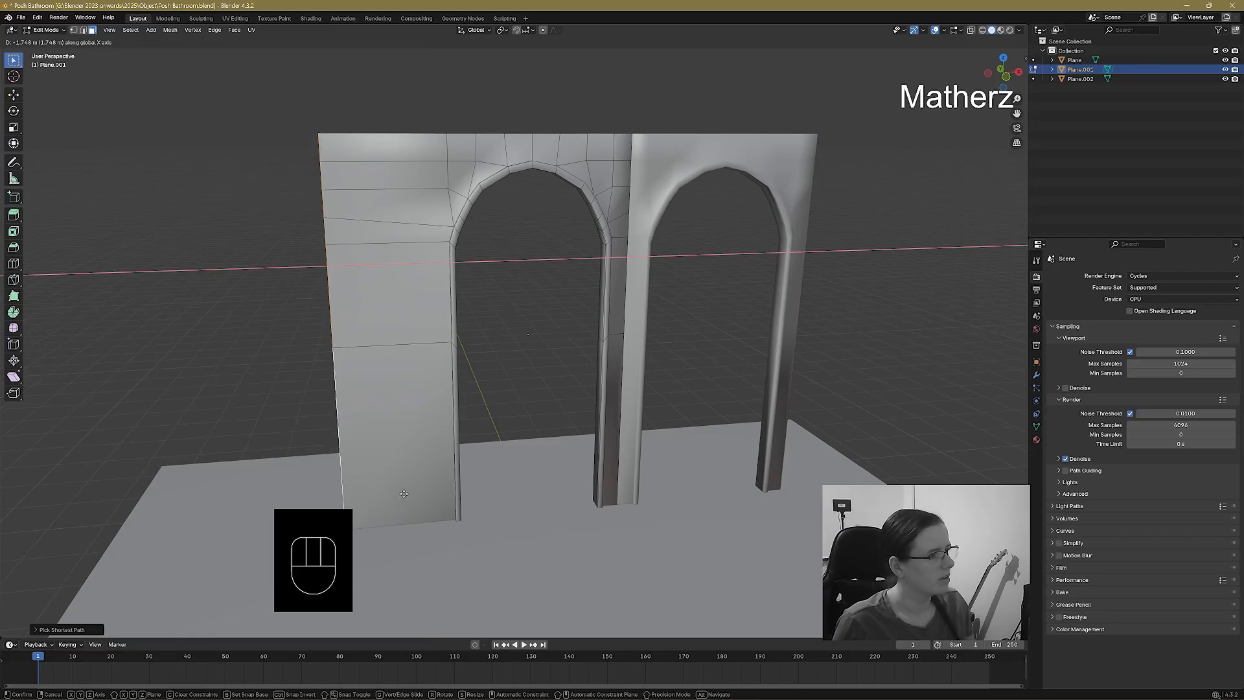
pyautogui.click(404, 466)
# Return to Object Mode, deselect the arch, and add a cube mesh on the floor.
pyautogui.click(43, 33)
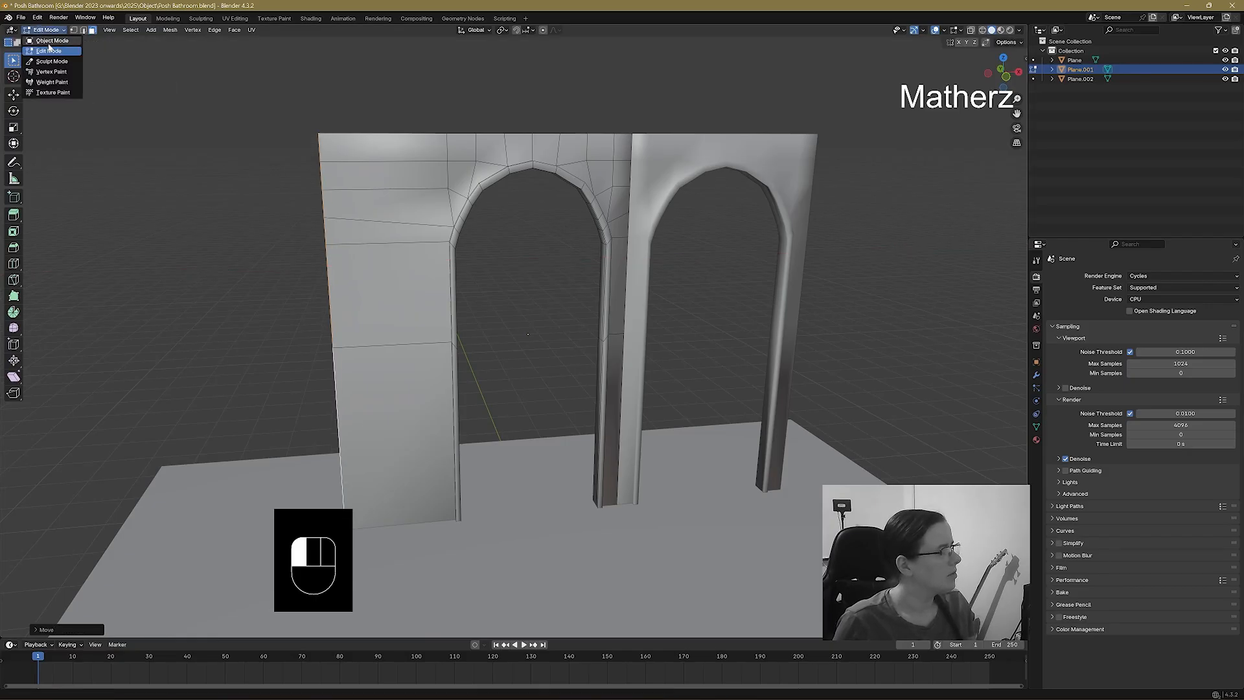
pyautogui.click(48, 43)
pyautogui.click(205, 181)
pyautogui.moveTo(310, 271); pyautogui.dragTo(380, 251, button='middle')
pyautogui.scroll(-4, 255, 272)
pyautogui.click(128, 30)
pyautogui.moveTo(194, 40)
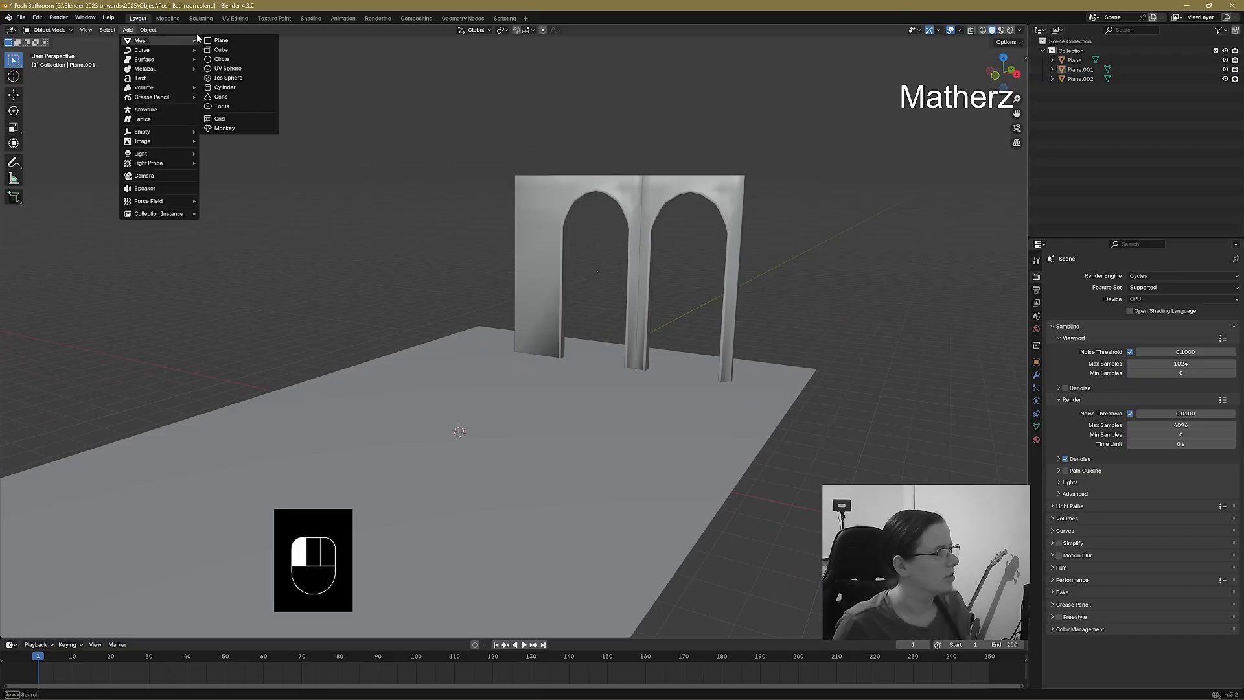
pyautogui.click(234, 51)
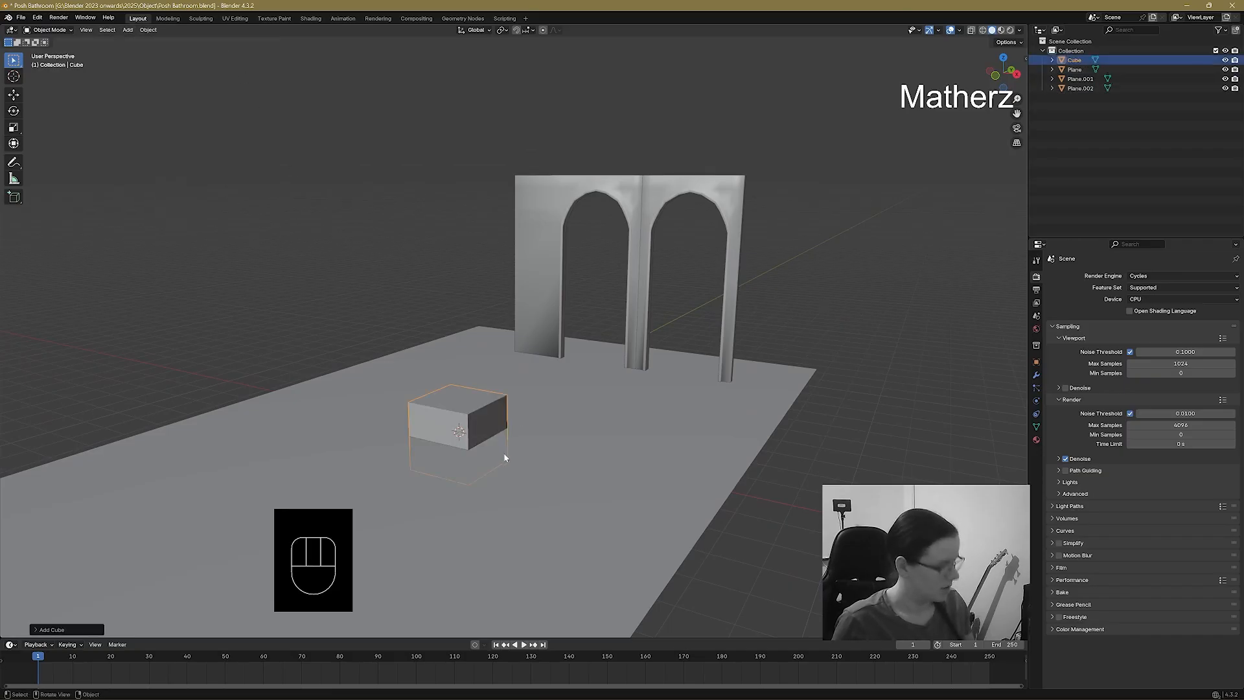
# Scale the cube into a thin slab elongated along Y, then enlarge the whole slab to wall size.
pyautogui.press('s')
pyautogui.moveTo(505, 457); pyautogui.dragTo(515, 406, button='middle')
pyautogui.click(467, 432)
pyautogui.press('s')
pyautogui.click(572, 381)
pyautogui.press('s')
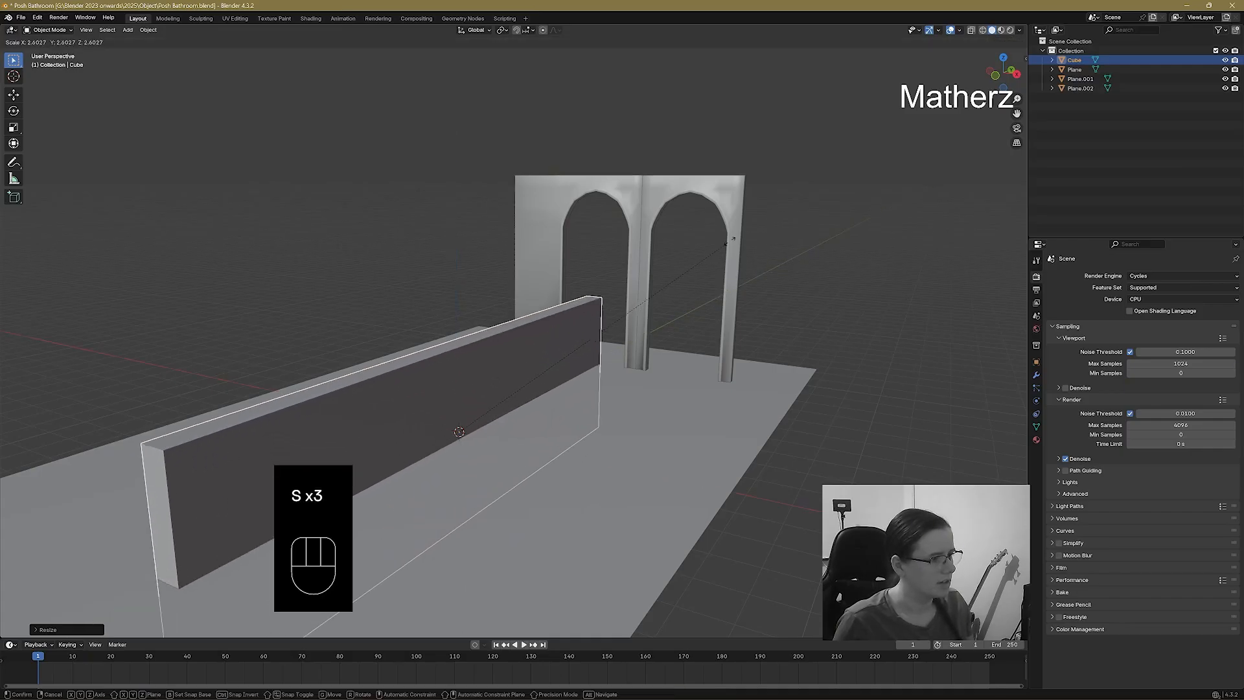
pyautogui.click(721, 299)
# Thin the slab along X and scale it taller along Z.
pyautogui.press('s')
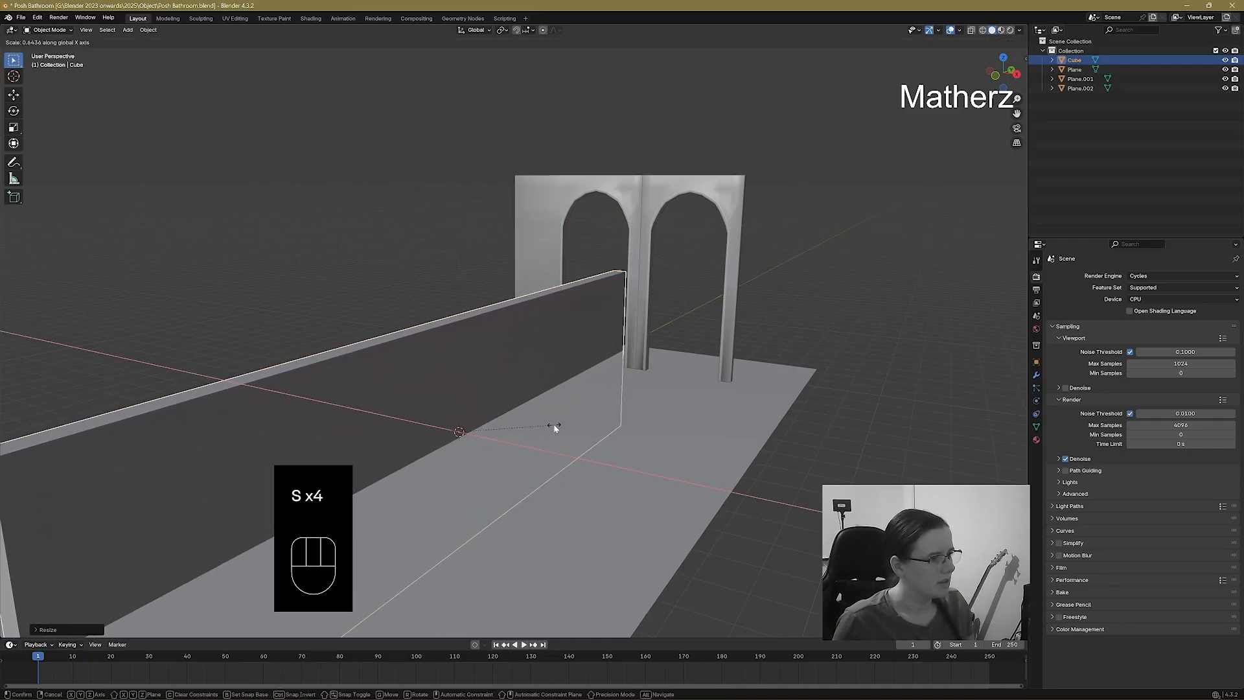
pyautogui.click(553, 425)
pyautogui.press('s')
pyautogui.moveTo(551, 436); pyautogui.dragTo(528, 486, button='middle')
pyautogui.click(550, 548)
# Move the wall slab along X to the floor's long edge and along Y toward the arches.
pyautogui.press('g')
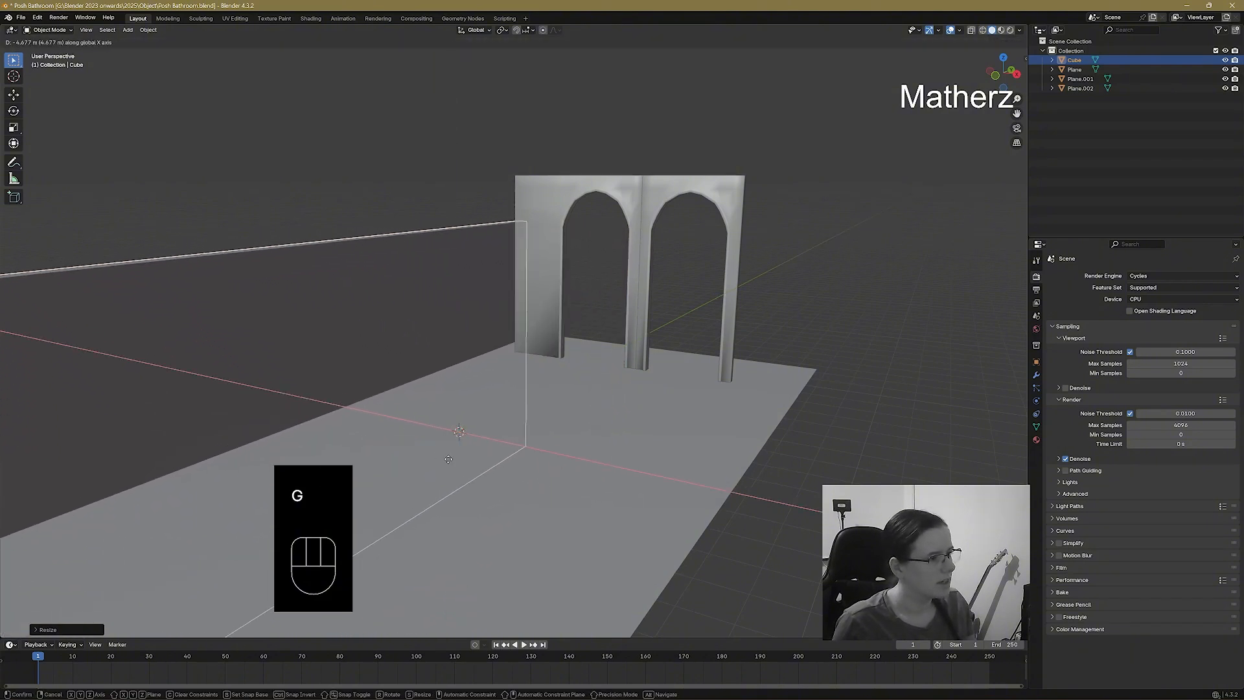
pyautogui.click(461, 464)
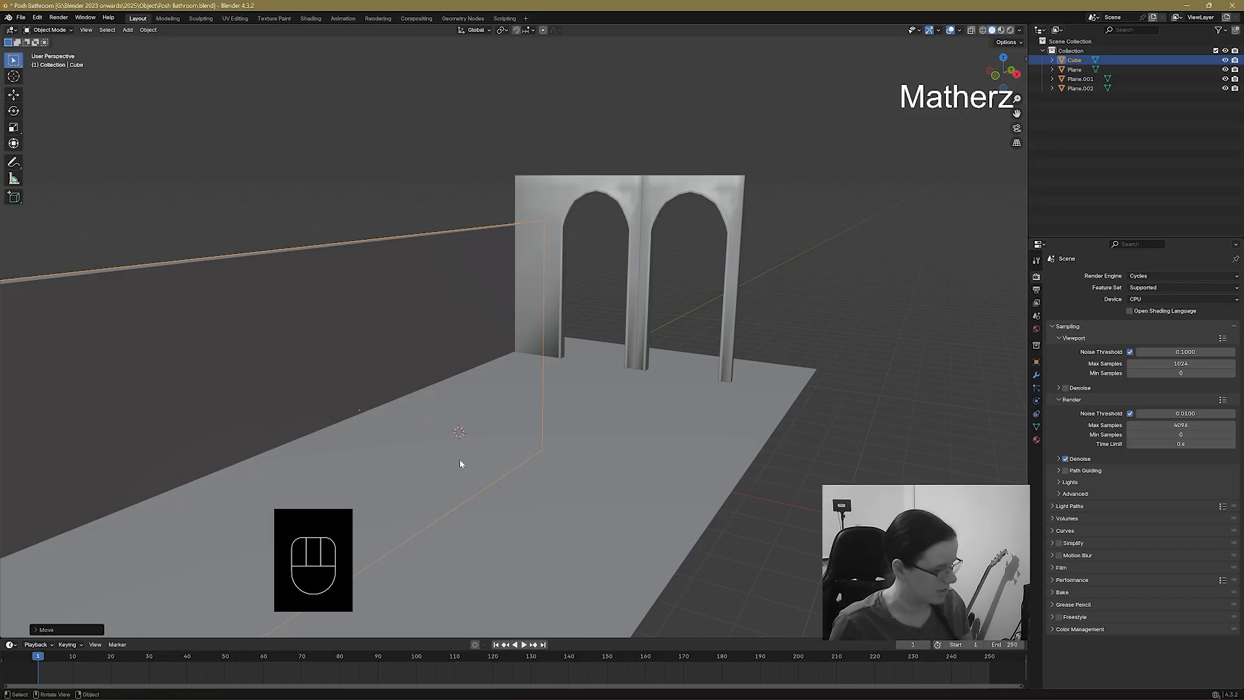
pyautogui.press('g')
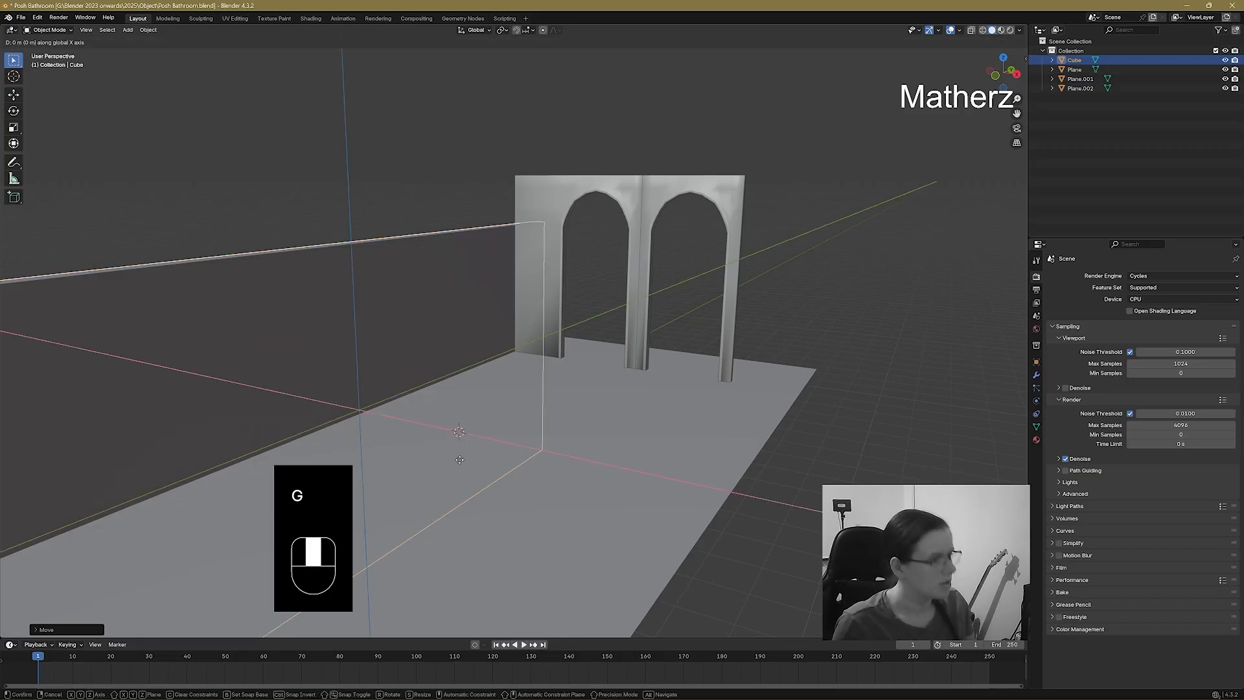
pyautogui.click(633, 338)
# Scale the wall slab down uniformly in two passes so its size suits the floor and arches.
pyautogui.moveTo(633, 339); pyautogui.dragTo(658, 358, button='middle')
pyautogui.scroll(-3, 560, 357)
pyautogui.press('s')
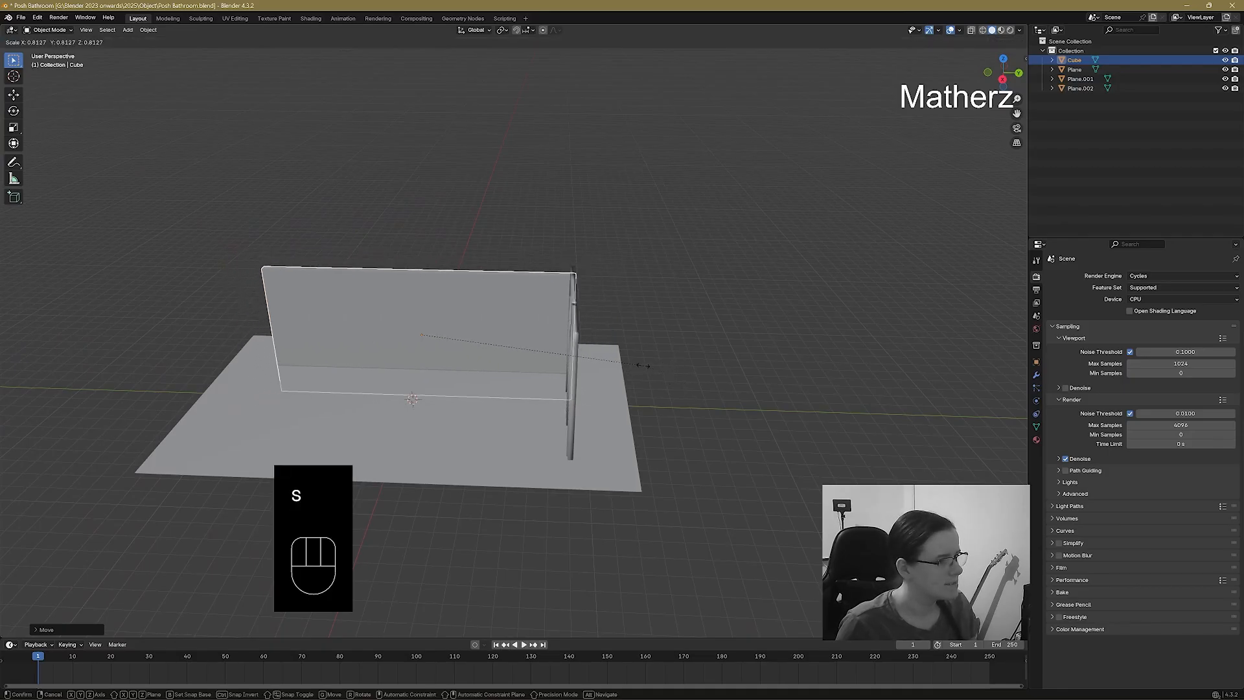
pyautogui.click(638, 364)
pyautogui.moveTo(436, 478); pyautogui.dragTo(599, 397, button='middle')
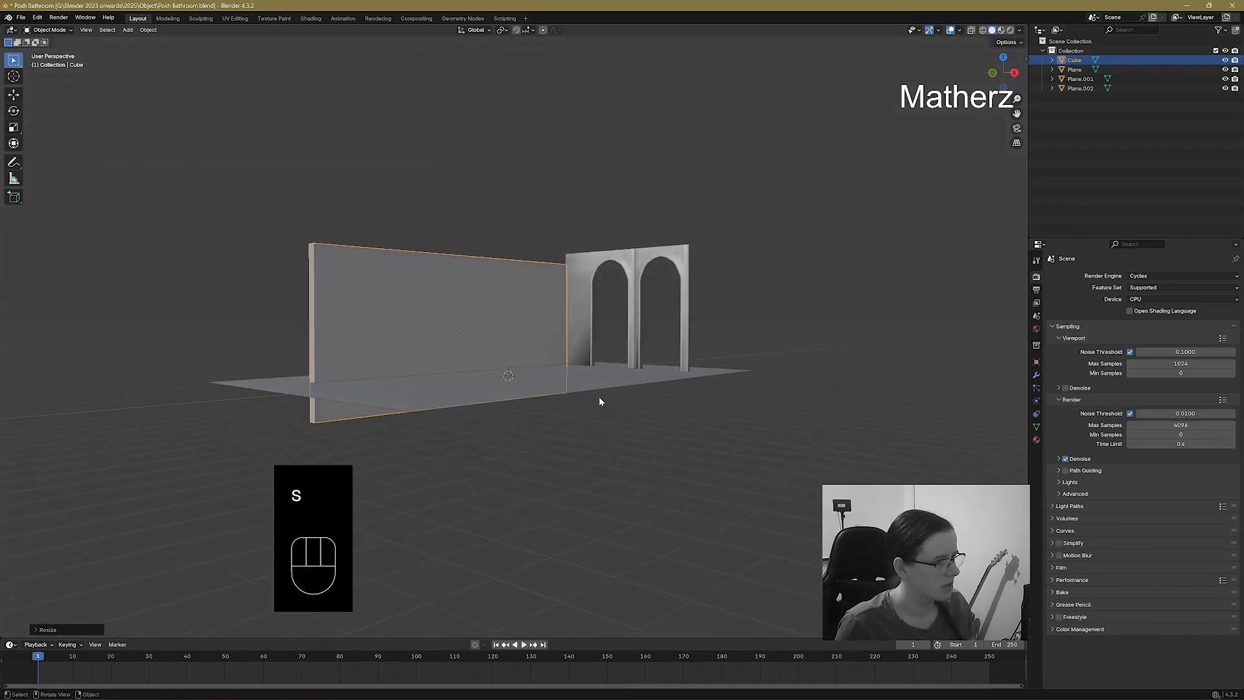
pyautogui.press('s')
pyautogui.click(576, 406)
# Shift the wall along Y toward the arches and raise it along Z until its top meets the arches' height.
pyautogui.press('g')
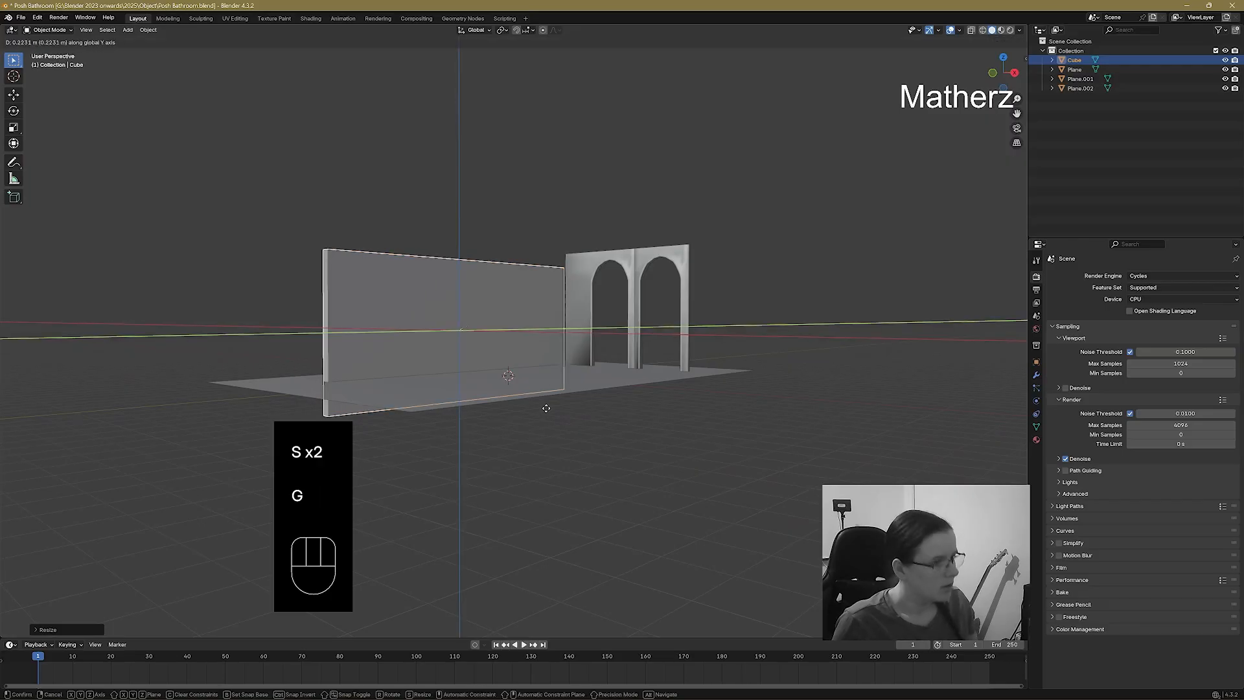
pyautogui.press('z')
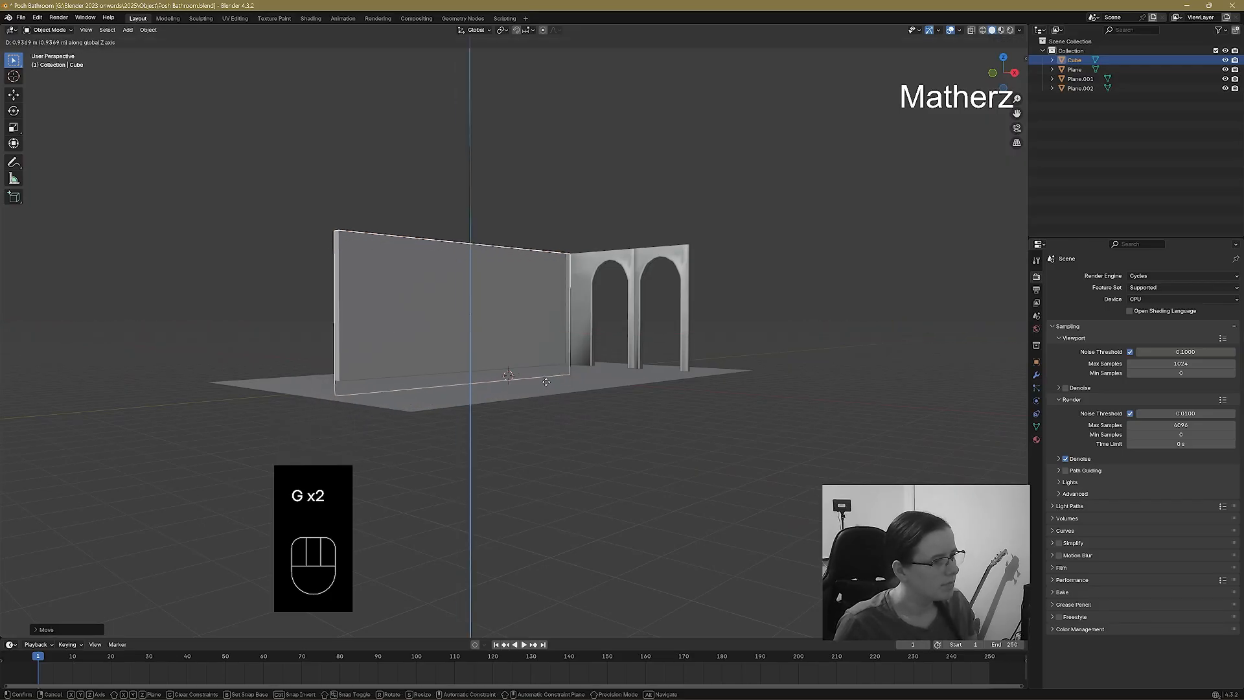
pyautogui.click(548, 388)
# Nudge the wall slightly along X so its end meets the outer edge of the arched wall.
pyautogui.scroll(5, 546, 381)
pyautogui.moveTo(545, 360); pyautogui.dragTo(580, 438, button='middle')
pyautogui.press('g')
pyautogui.press('x')
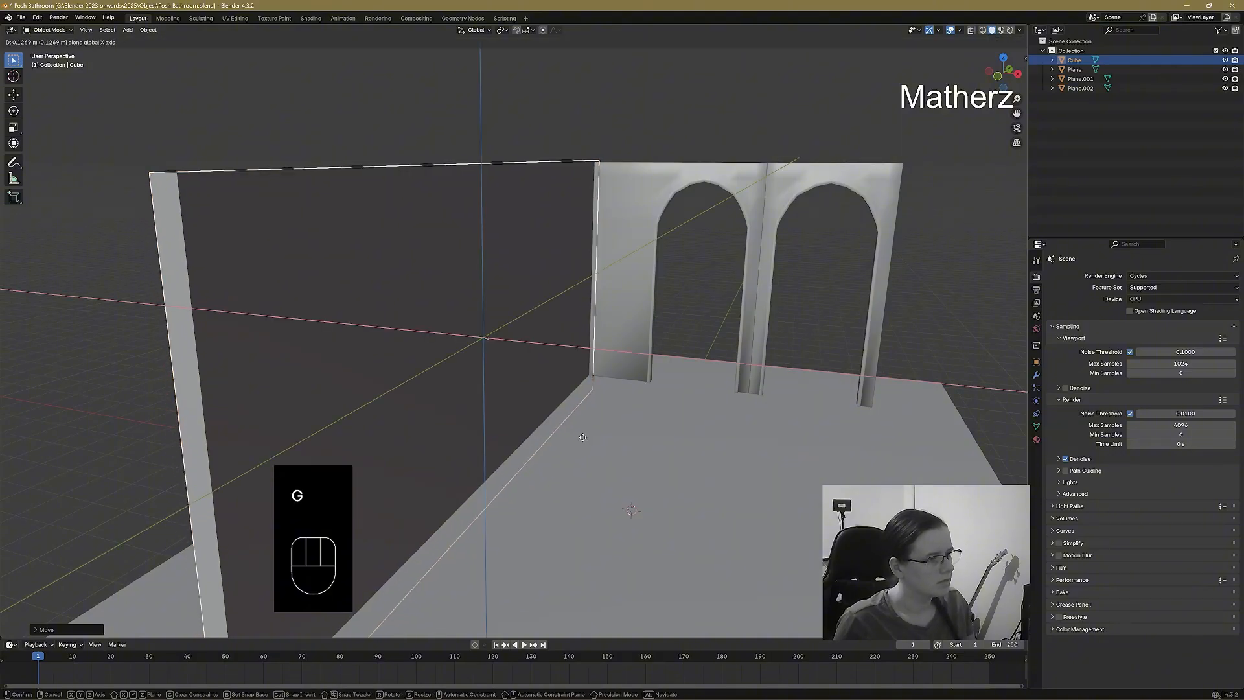
pyautogui.click(584, 439)
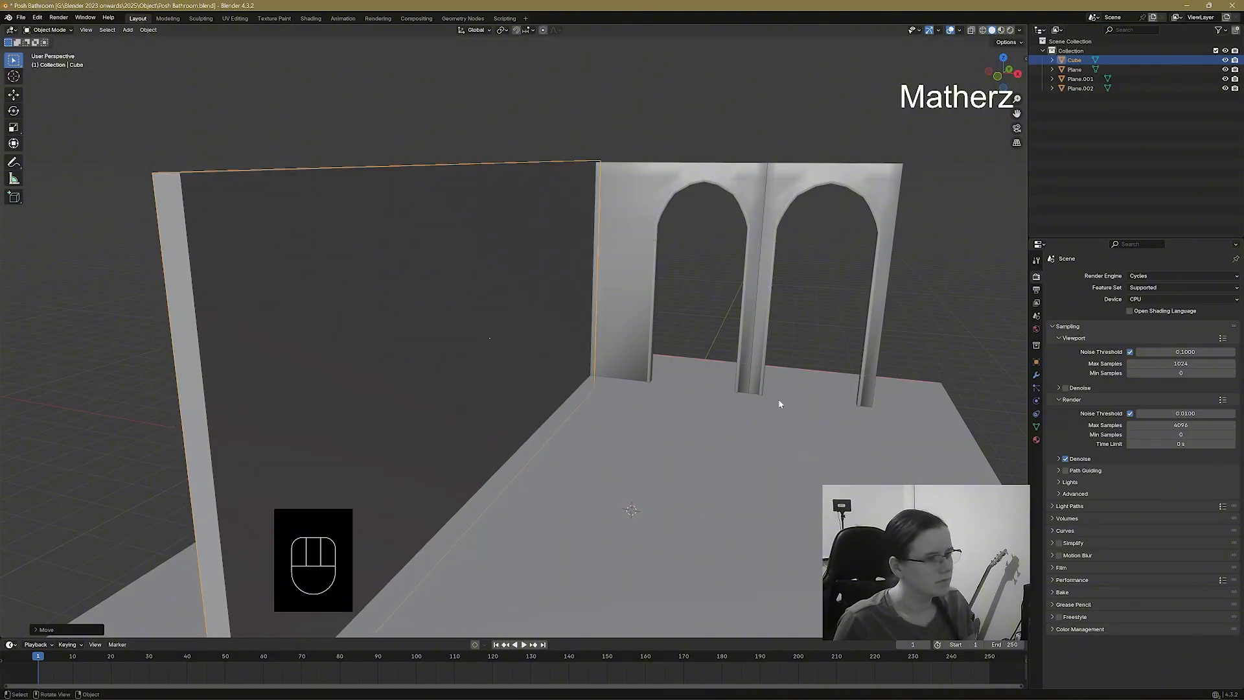
# Duplicate the side wall along X and place the copy on the opposite side of the floor, near the second arch.
pyautogui.click(901, 311)
pyautogui.scroll(-4, 749, 397)
pyautogui.scroll(4, 713, 415)
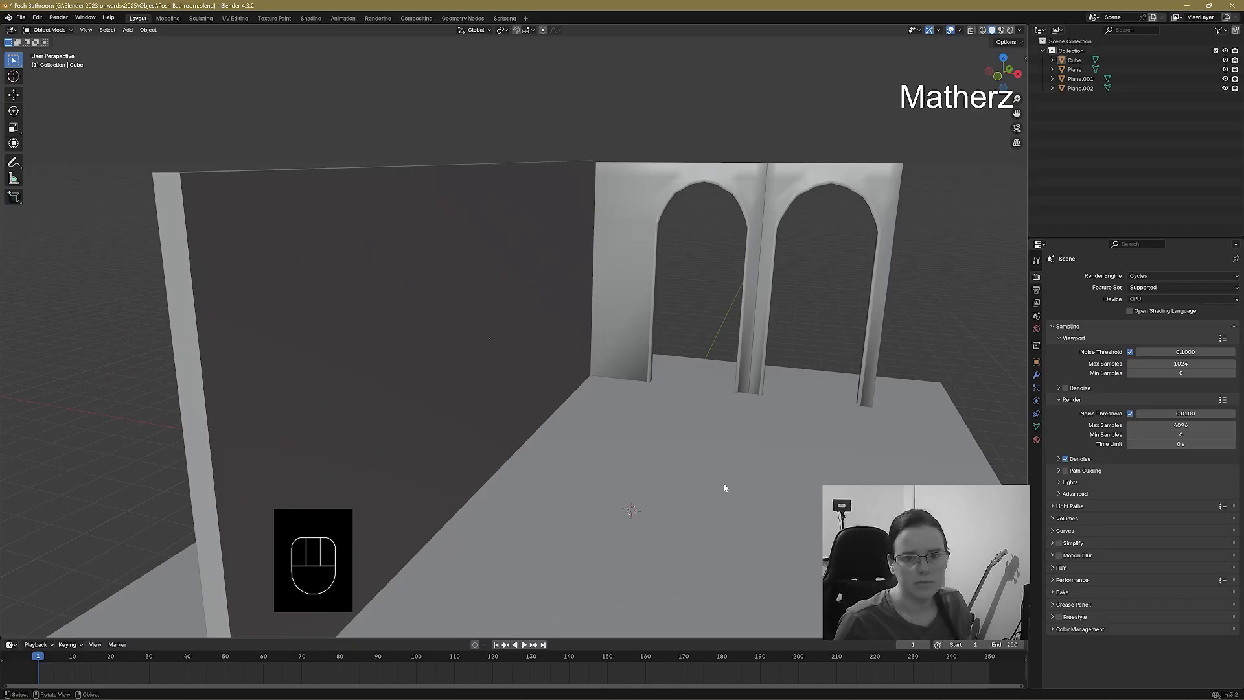
pyautogui.moveTo(724, 486); pyautogui.dragTo(745, 423, button='middle')
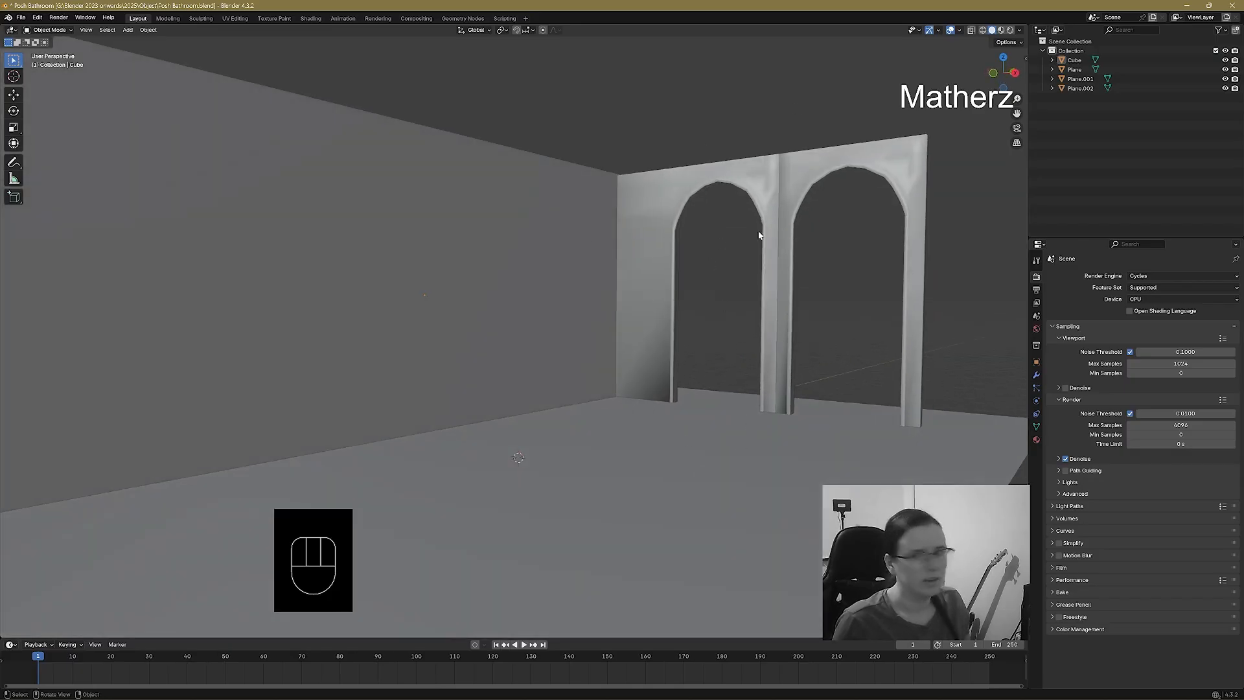
pyautogui.scroll(-8, 814, 407)
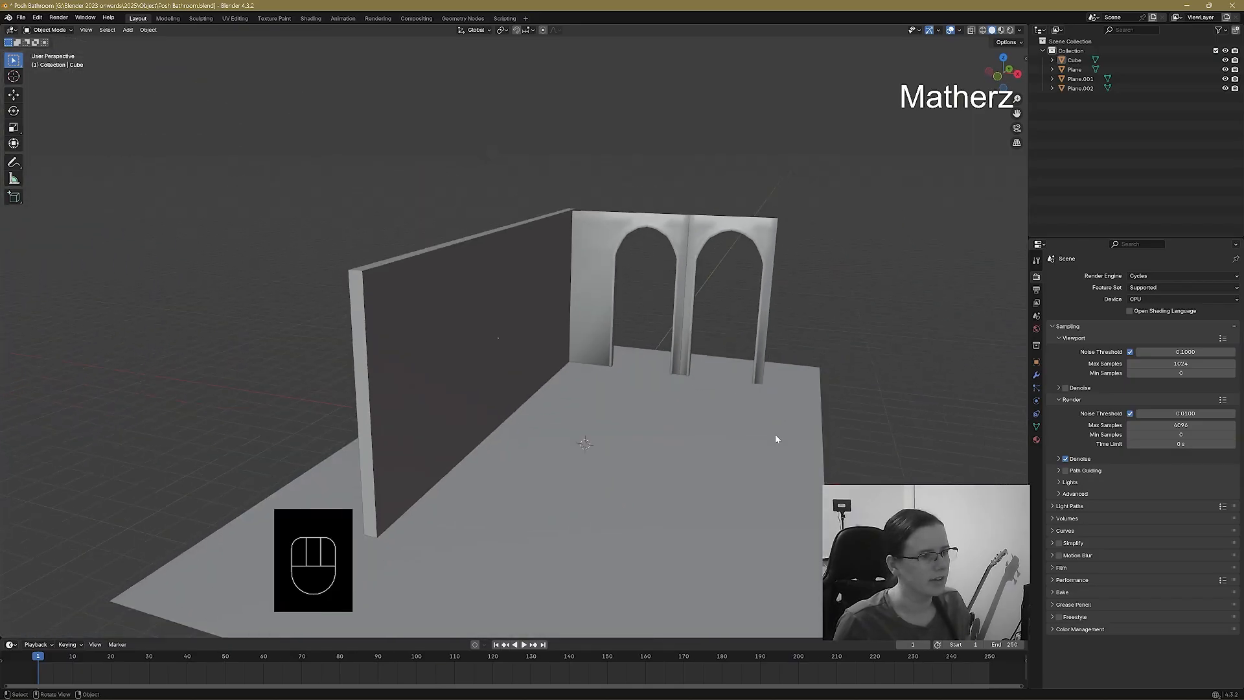
pyautogui.keyDown('shift'); pyautogui.moveTo(775, 438); pyautogui.dragTo(744, 388, button='middle'); pyautogui.keyUp('shift')
pyautogui.click(455, 354)
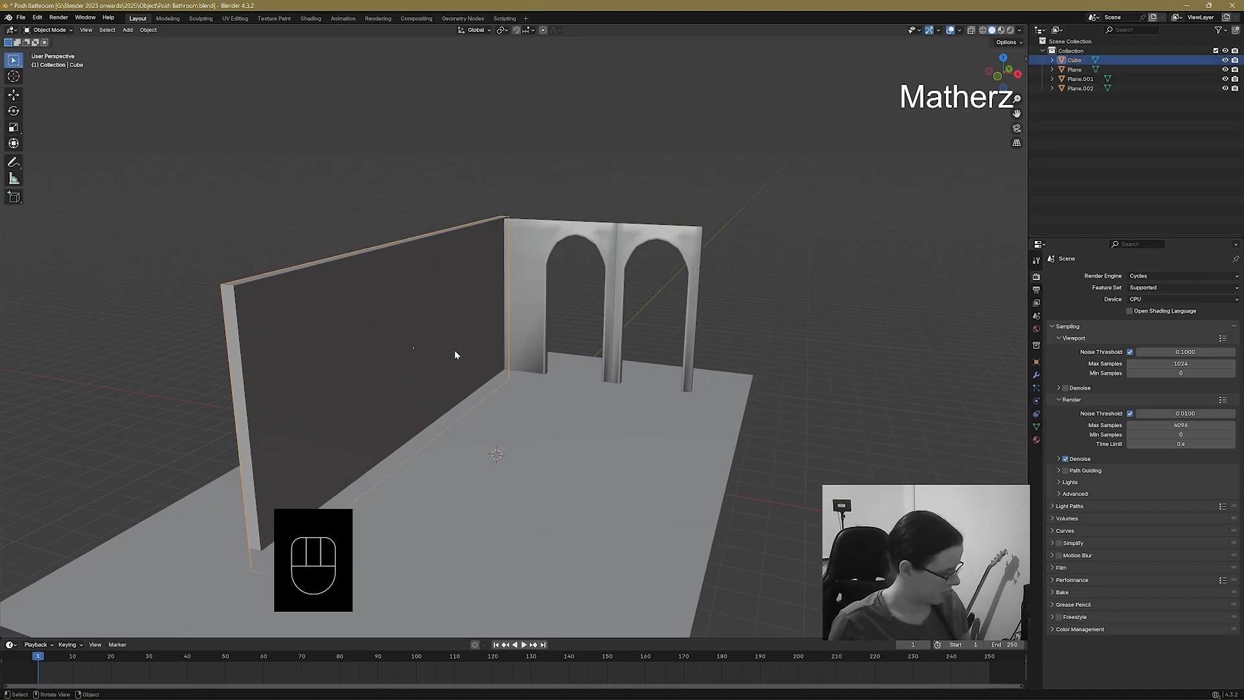
pyautogui.hotkey('shift', 'd')
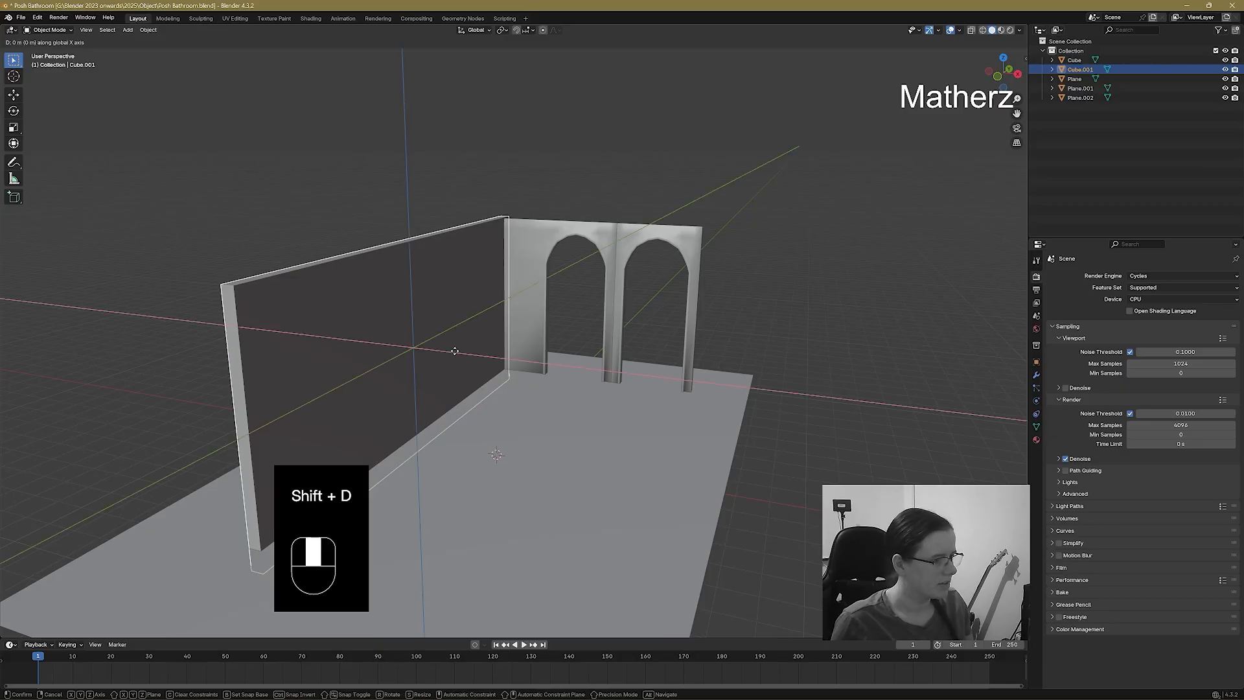
pyautogui.click(755, 295)
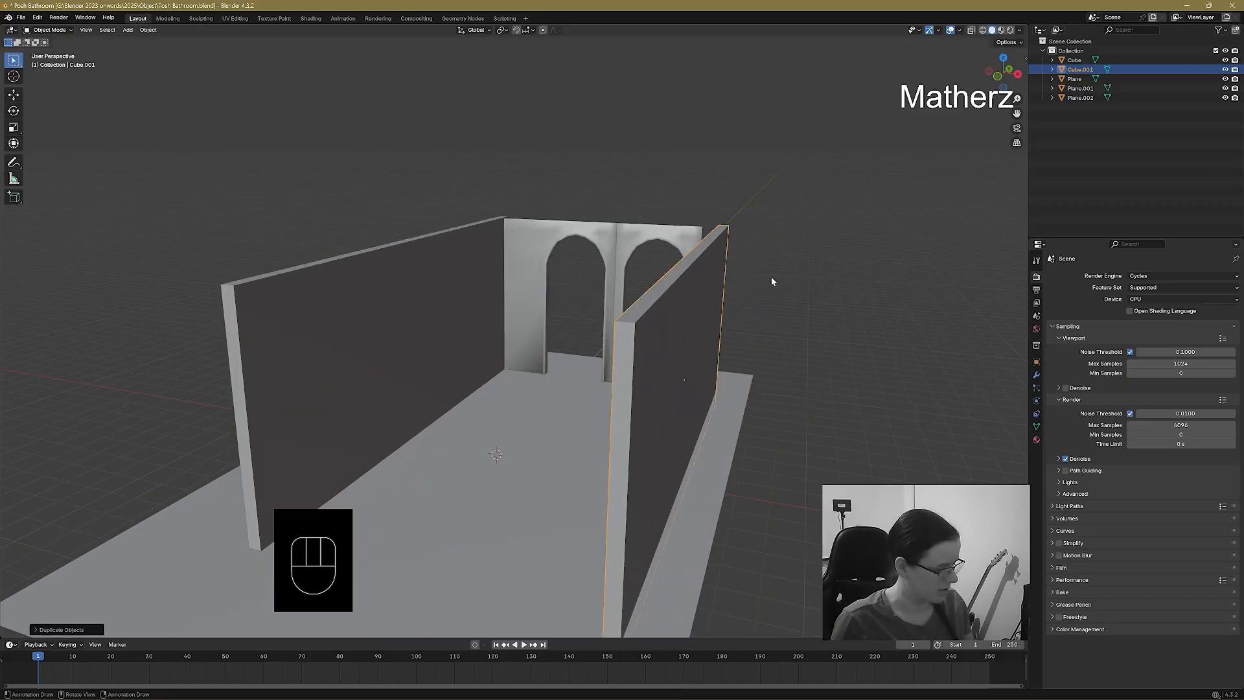
# Shorten the duplicated wall along Y and thicken it along X into a deep block.
pyautogui.press('s')
pyautogui.press('y')
pyautogui.click(730, 318)
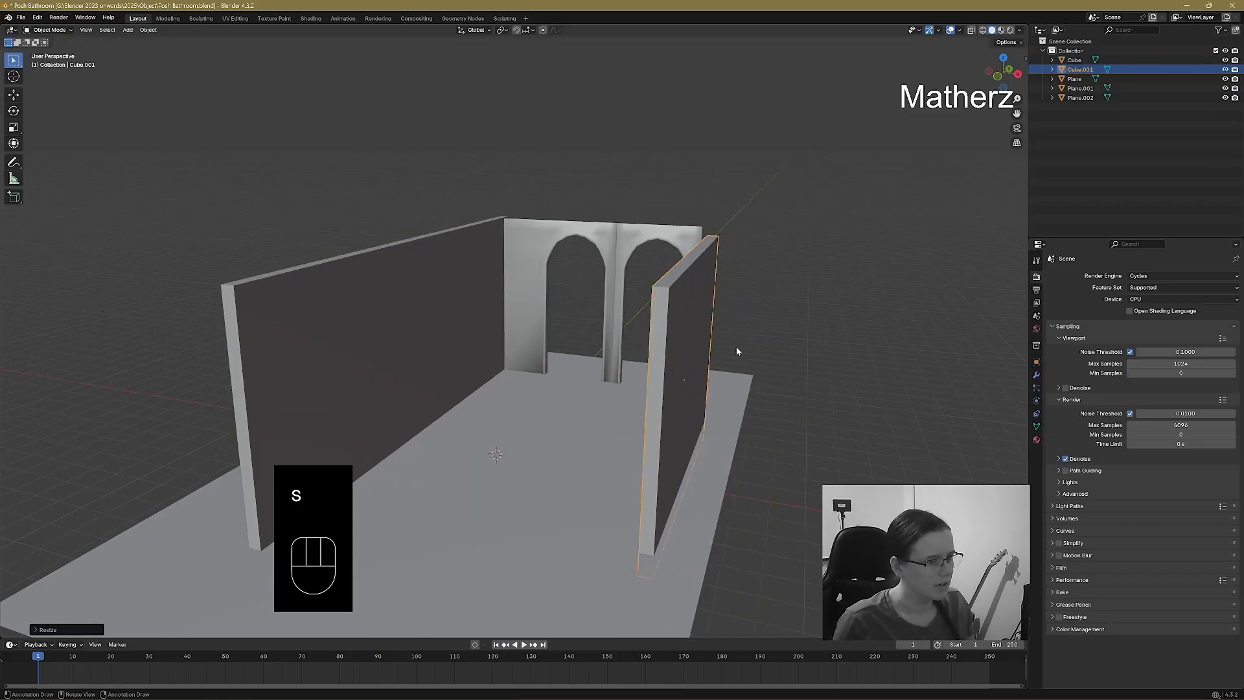
pyautogui.press('s')
pyautogui.moveTo(740, 350); pyautogui.dragTo(789, 351, button='middle')
pyautogui.click(131, 356)
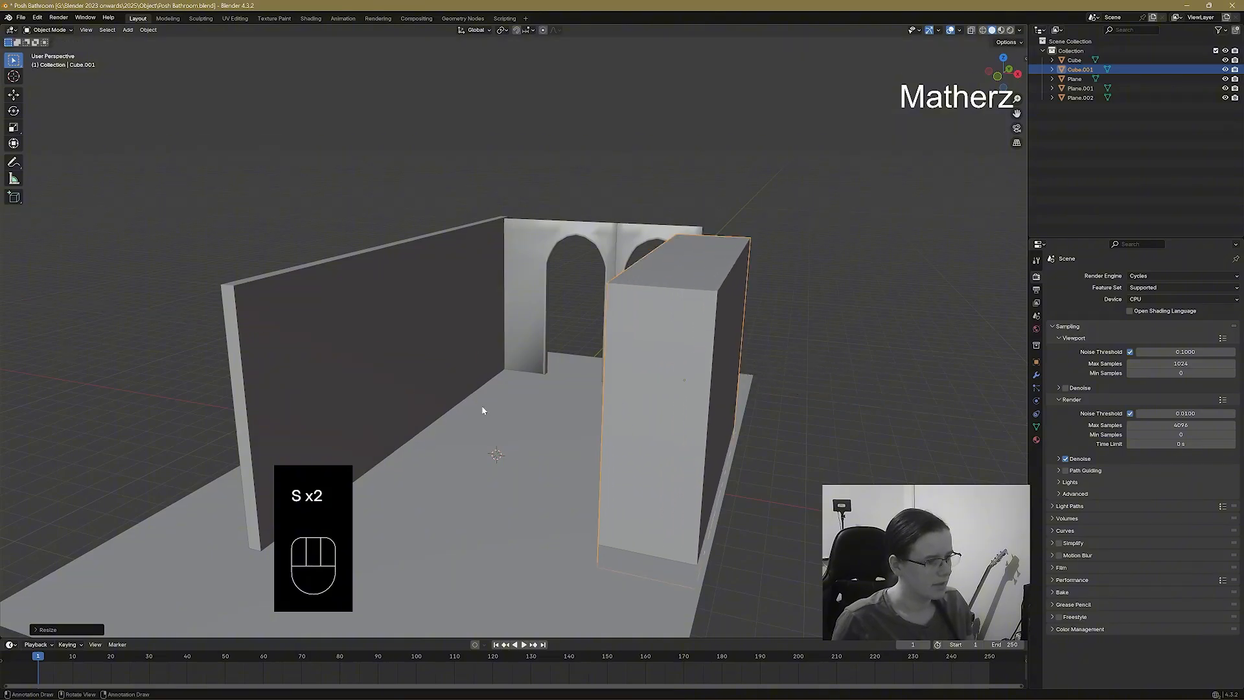
# Move the block along Y toward the arched wall and outward along X until it clears the second doorway.
pyautogui.press('g')
pyautogui.moveTo(741, 503); pyautogui.dragTo(751, 490, button='middle')
pyautogui.click(767, 480)
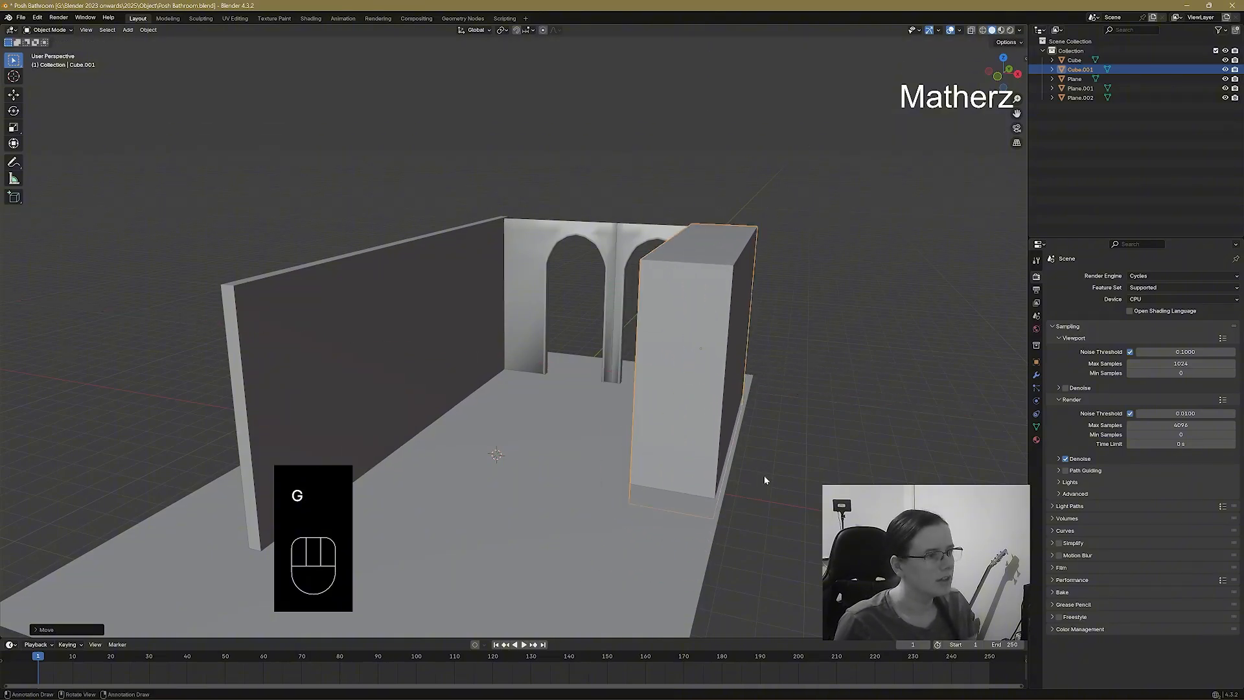
pyautogui.moveTo(671, 500); pyautogui.dragTo(700, 509, button='middle')
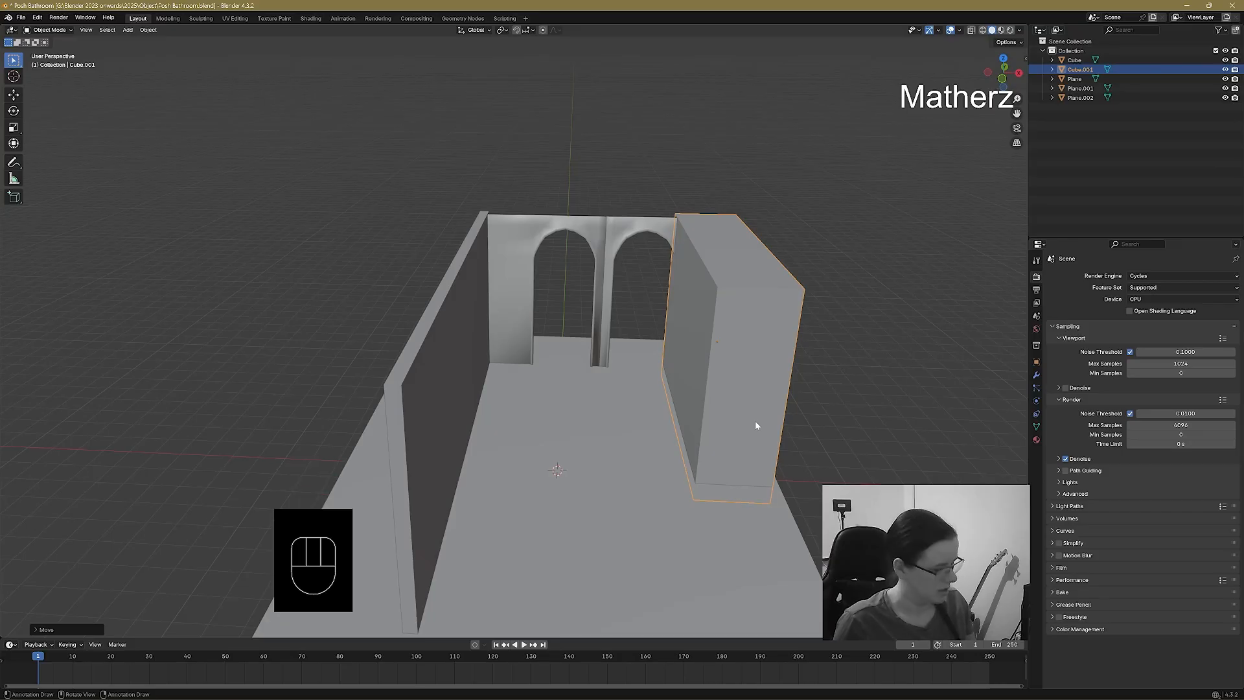
pyautogui.press('g')
pyautogui.moveTo(756, 421); pyautogui.dragTo(769, 424, button='middle')
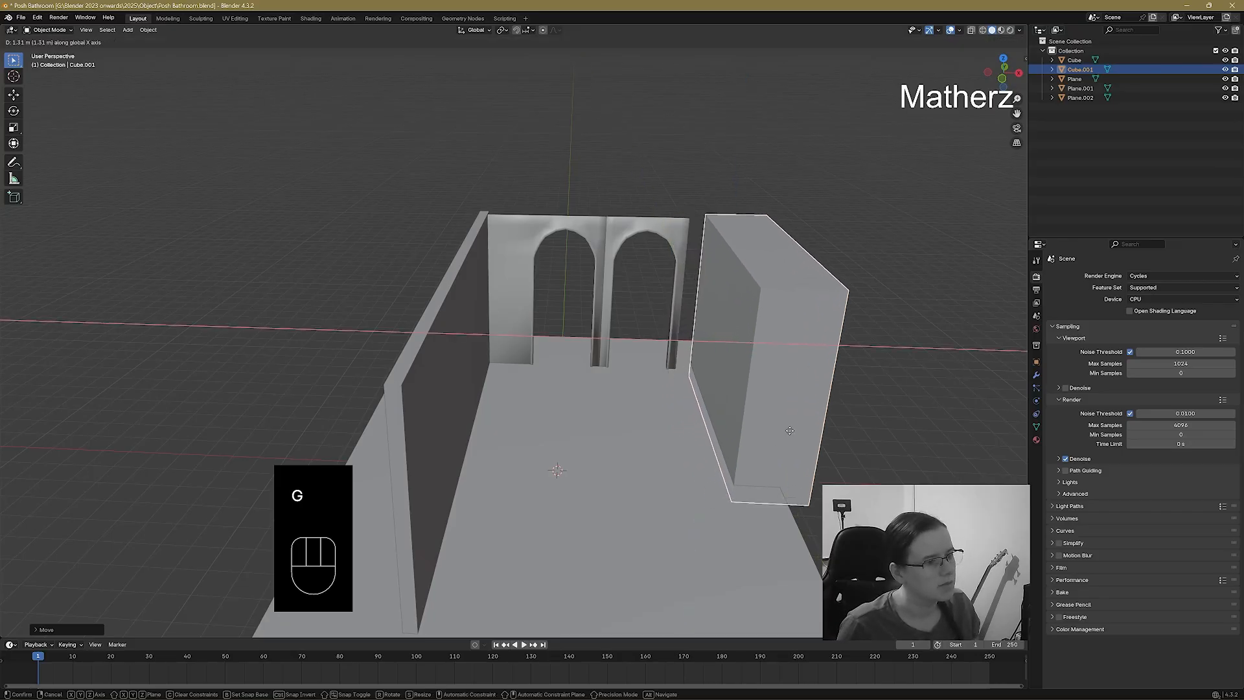
pyautogui.click(745, 502)
# Shorten the block slightly along Y and shift it along X relative to the arched wall's end.
pyautogui.moveTo(744, 503); pyautogui.dragTo(683, 527, button='middle')
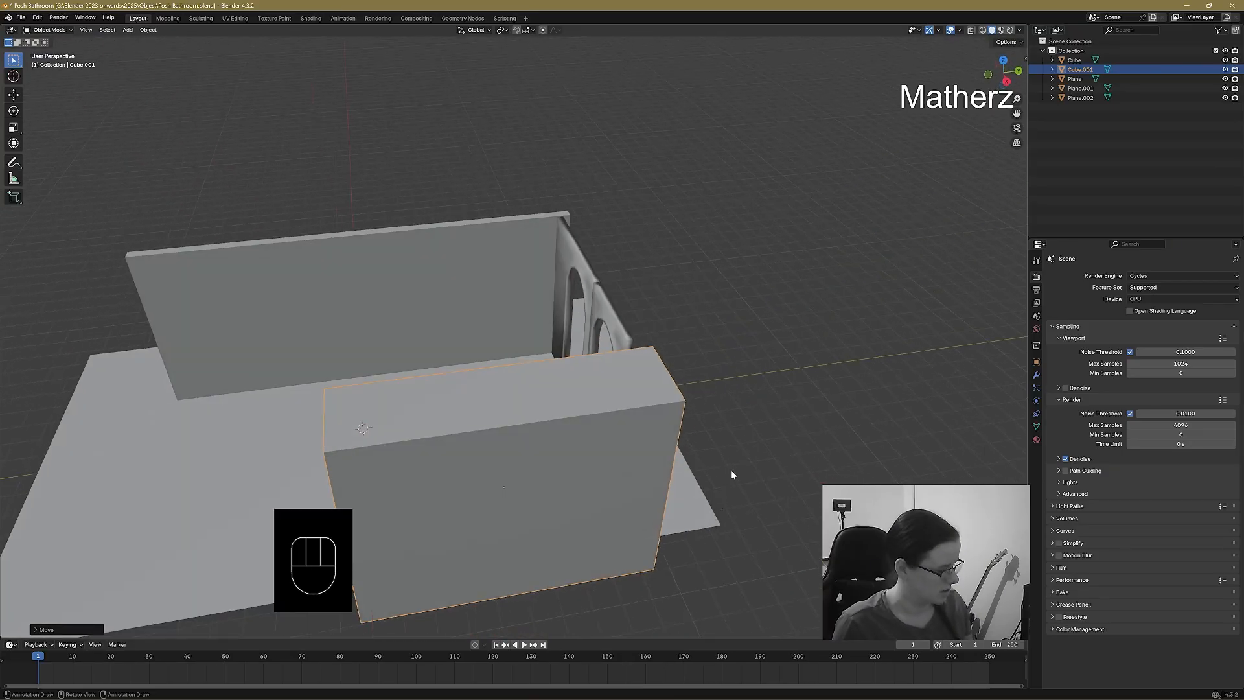
pyautogui.press('s')
pyautogui.click(688, 478)
pyautogui.press('g')
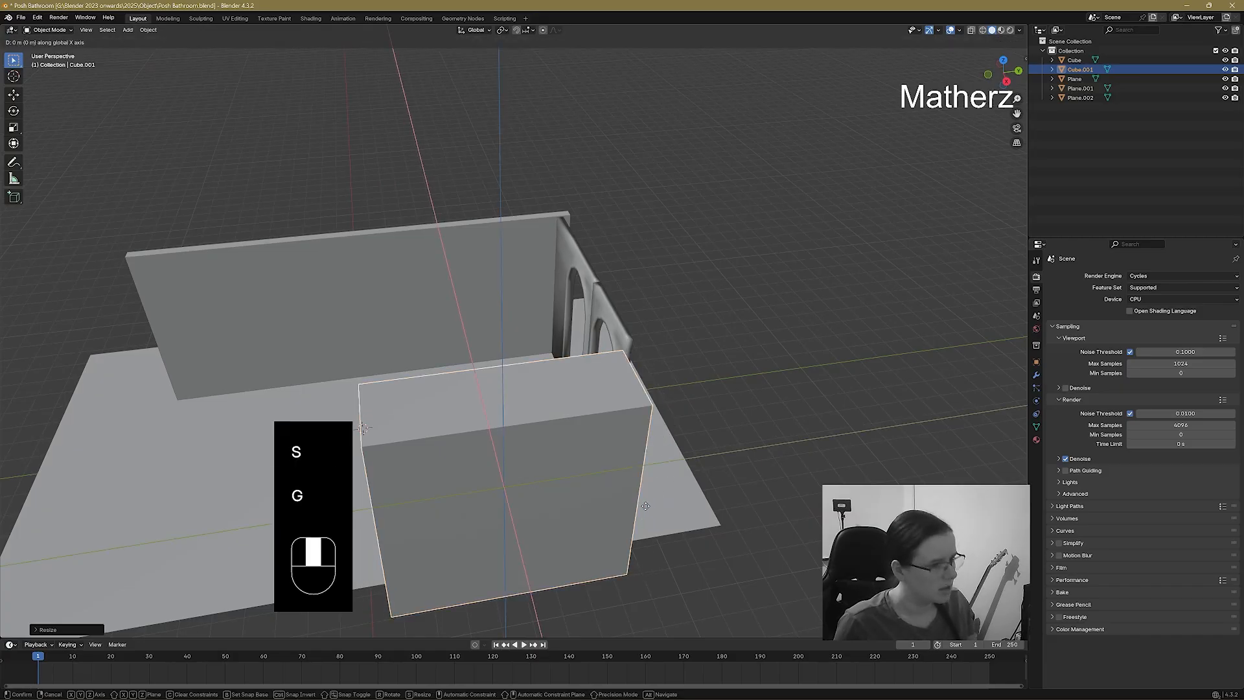
pyautogui.click(609, 539)
pyautogui.moveTo(608, 539); pyautogui.dragTo(774, 542, button='middle')
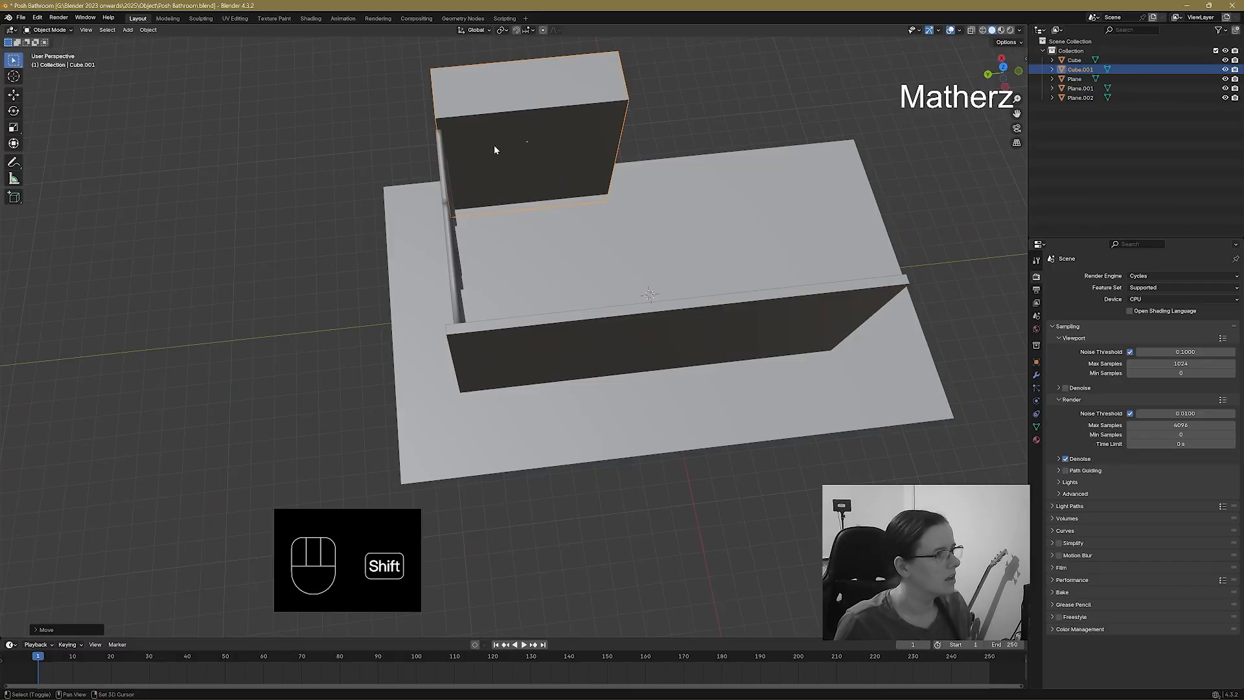
# Thicken the block along X in two passes and move it outward so its inner face sits at the arched wall's end.
pyautogui.keyDown('shift'); pyautogui.moveTo(493, 145); pyautogui.dragTo(576, 398, button='middle'); pyautogui.keyUp('shift')
pyautogui.press('s')
pyautogui.press('x')
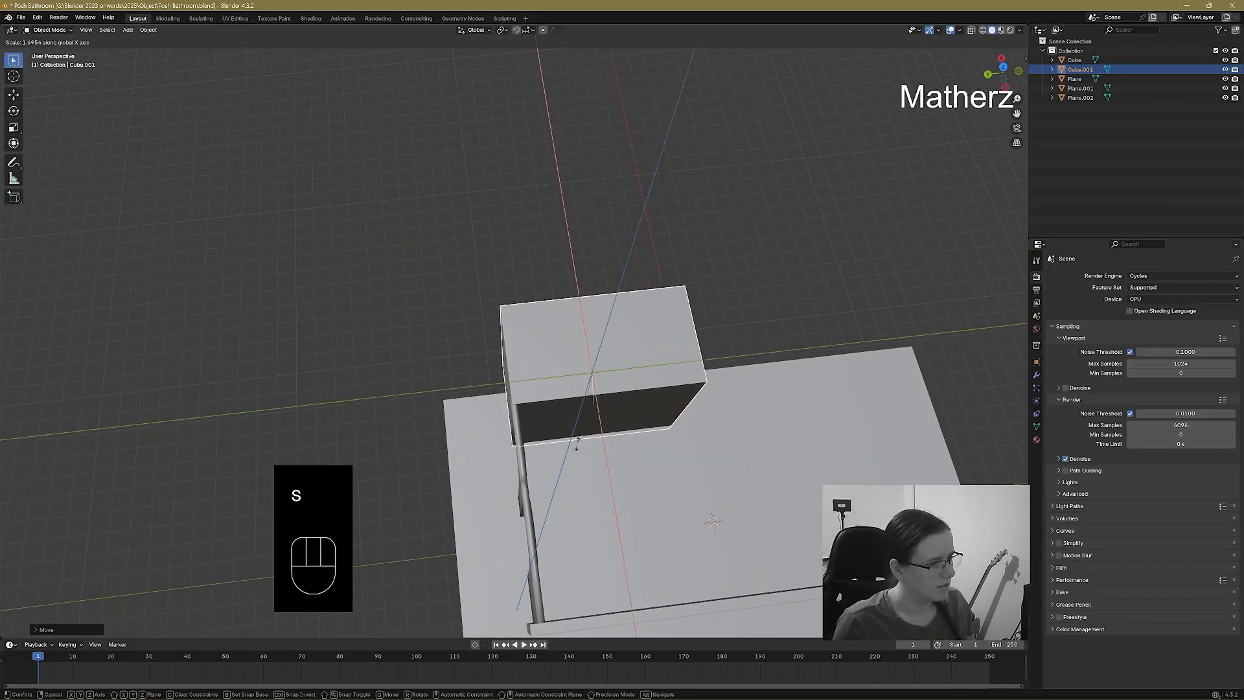
pyautogui.click(574, 439)
pyautogui.press('g')
pyautogui.press('x')
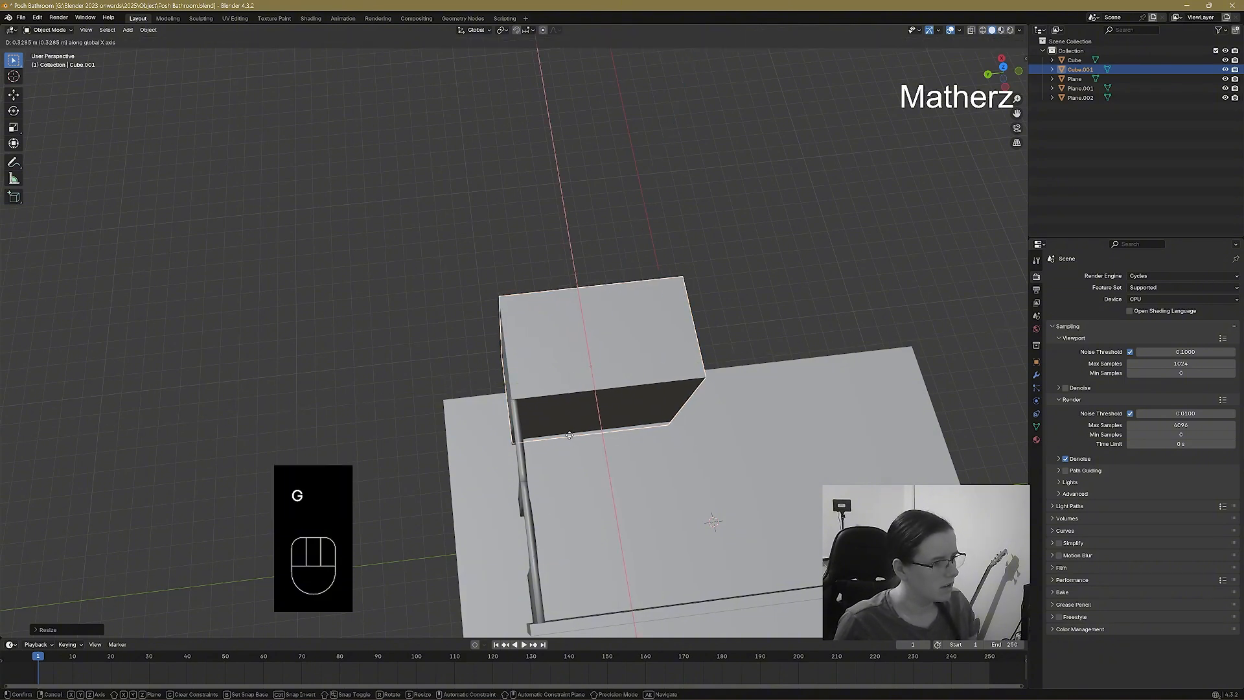
pyautogui.click(582, 439)
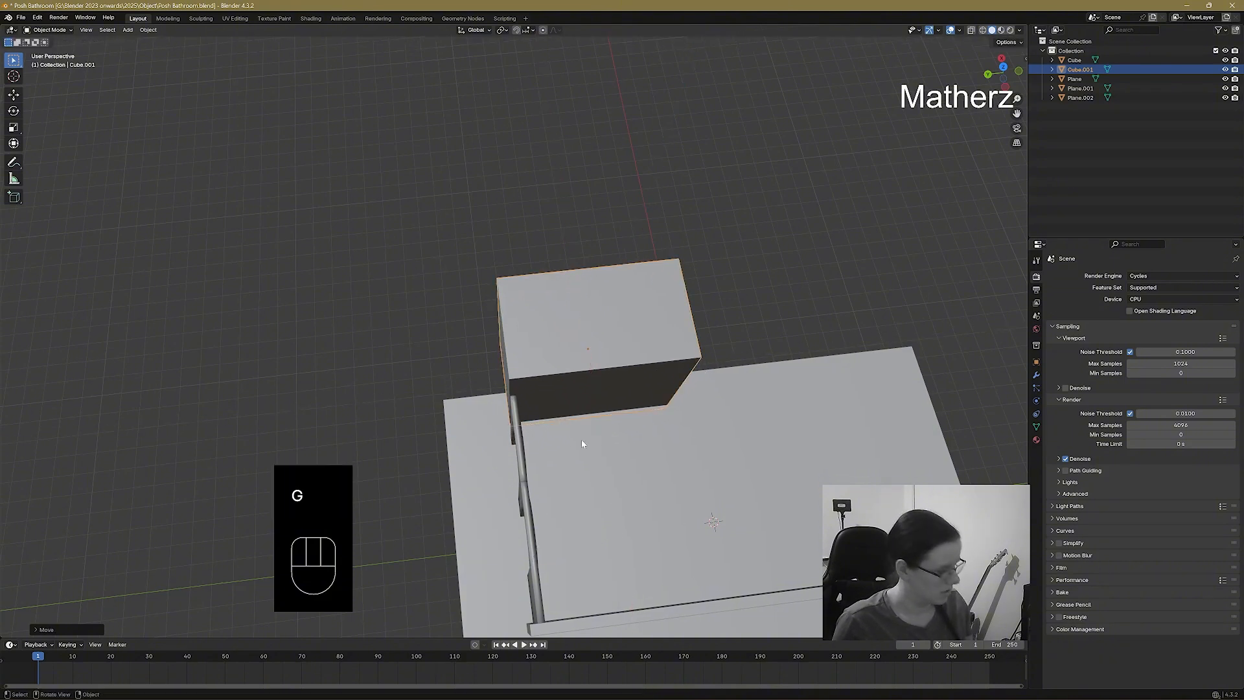
pyautogui.press('s')
pyautogui.press('x')
pyautogui.click(588, 457)
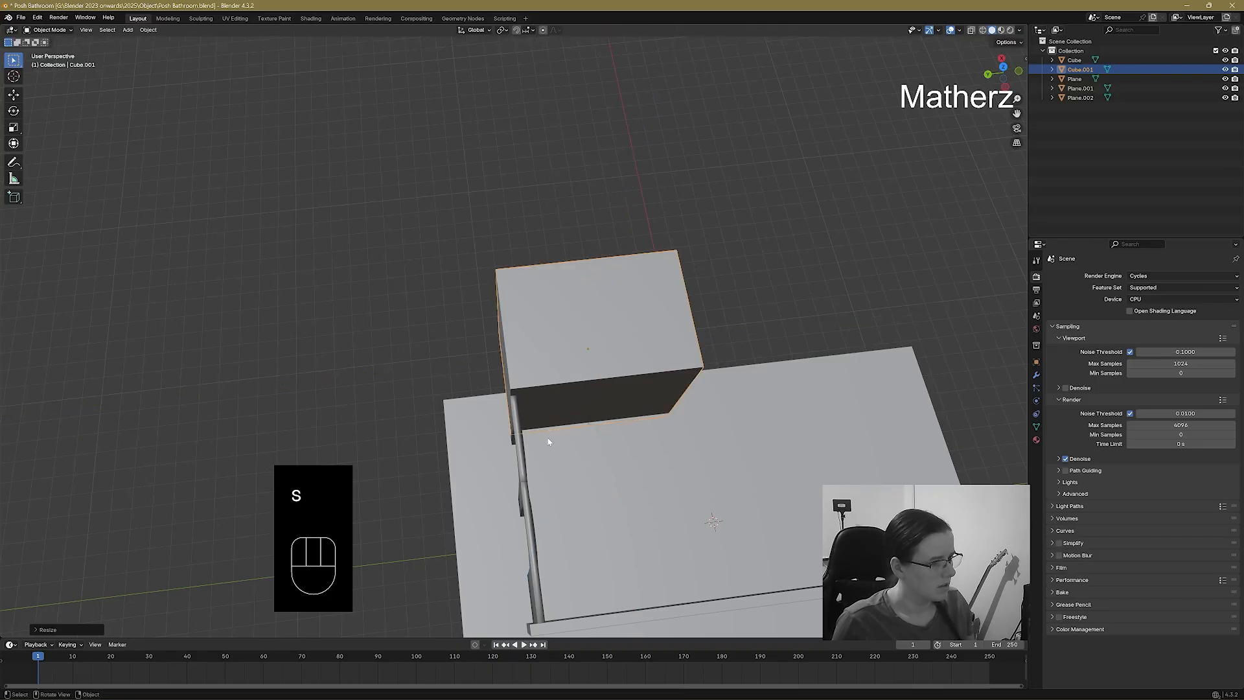
# Move the outer end faces of the second arch along X so the arched wall meets the block without a gap.
pyautogui.click(517, 442)
pyautogui.moveTo(518, 441); pyautogui.dragTo(655, 447, button='middle')
pyautogui.scroll(5, 667, 429)
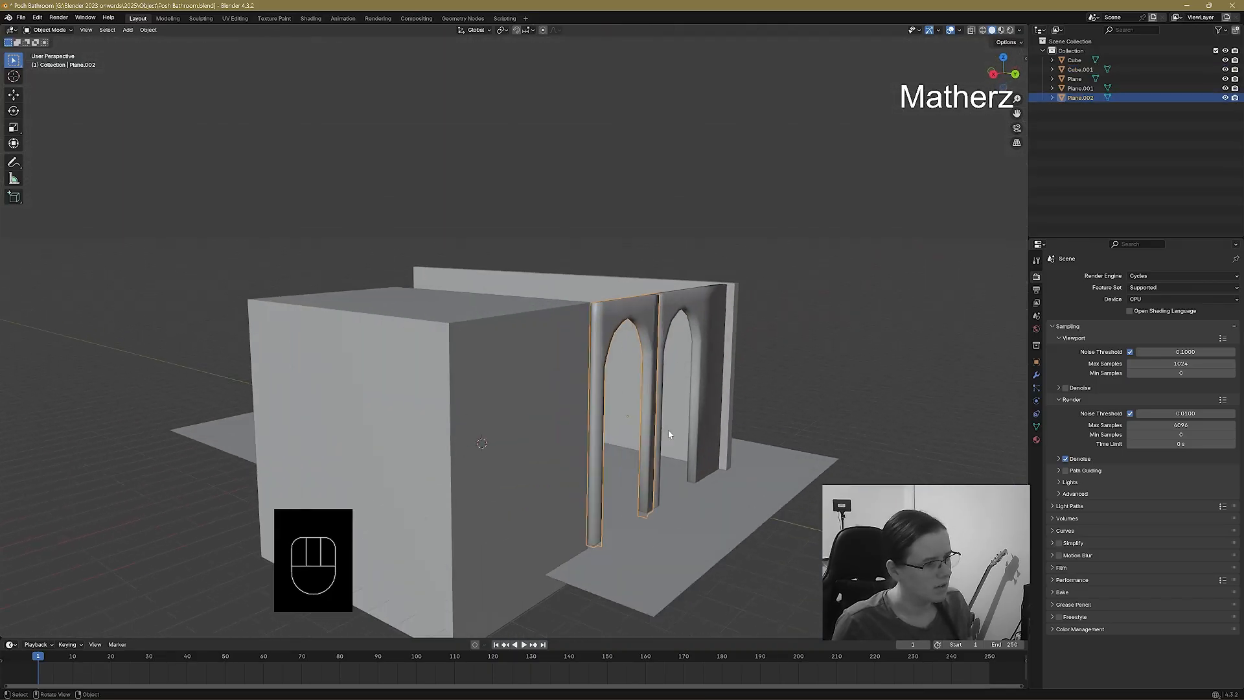
pyautogui.click(48, 30)
pyautogui.click(55, 55)
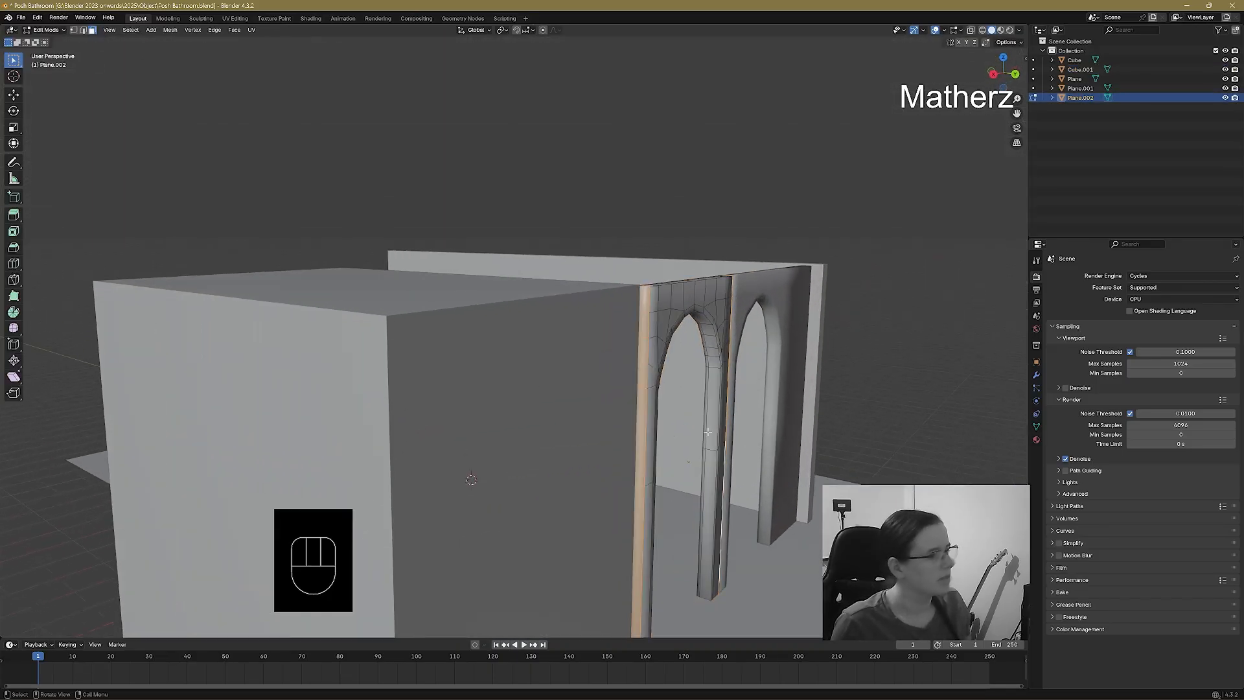
pyautogui.click(646, 301)
pyautogui.keyDown('shift'); pyautogui.moveTo(643, 622); pyautogui.dragTo(644, 528, button='middle'); pyautogui.keyUp('shift')
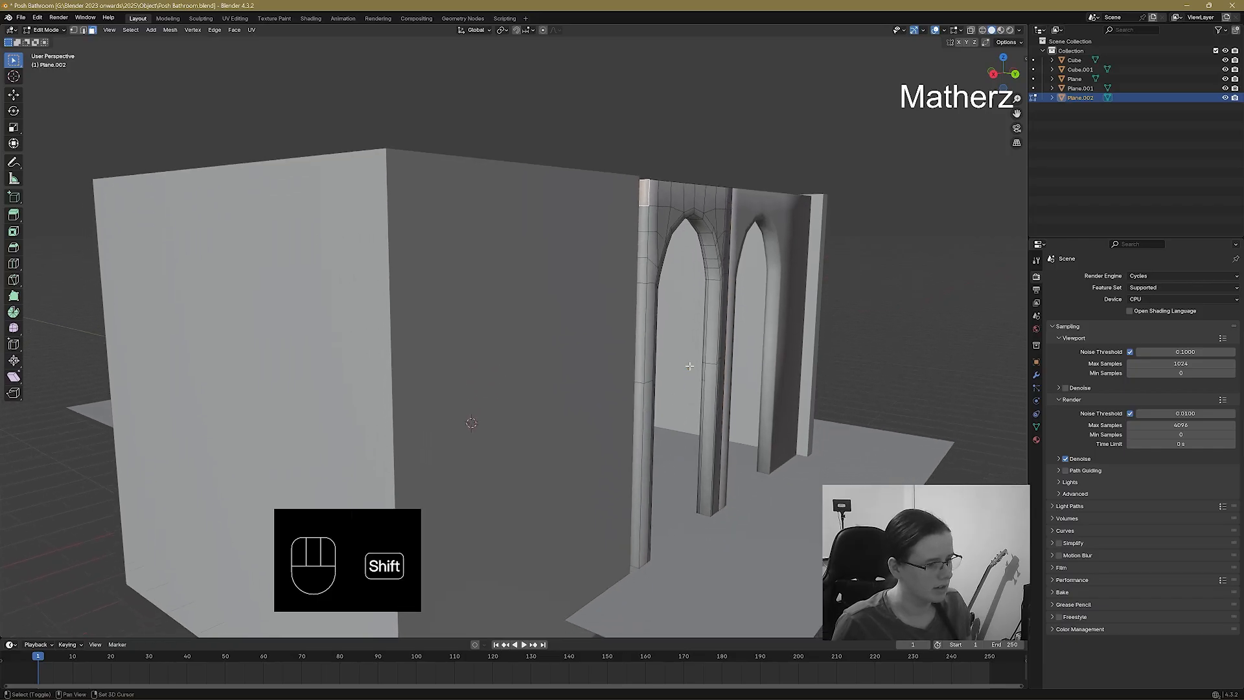
pyautogui.keyDown('ctrl'); pyautogui.keyDown('shift'); pyautogui.click(635, 502); pyautogui.keyUp('shift'); pyautogui.keyUp('ctrl')
pyautogui.moveTo(718, 519); pyautogui.dragTo(700, 517, button='middle')
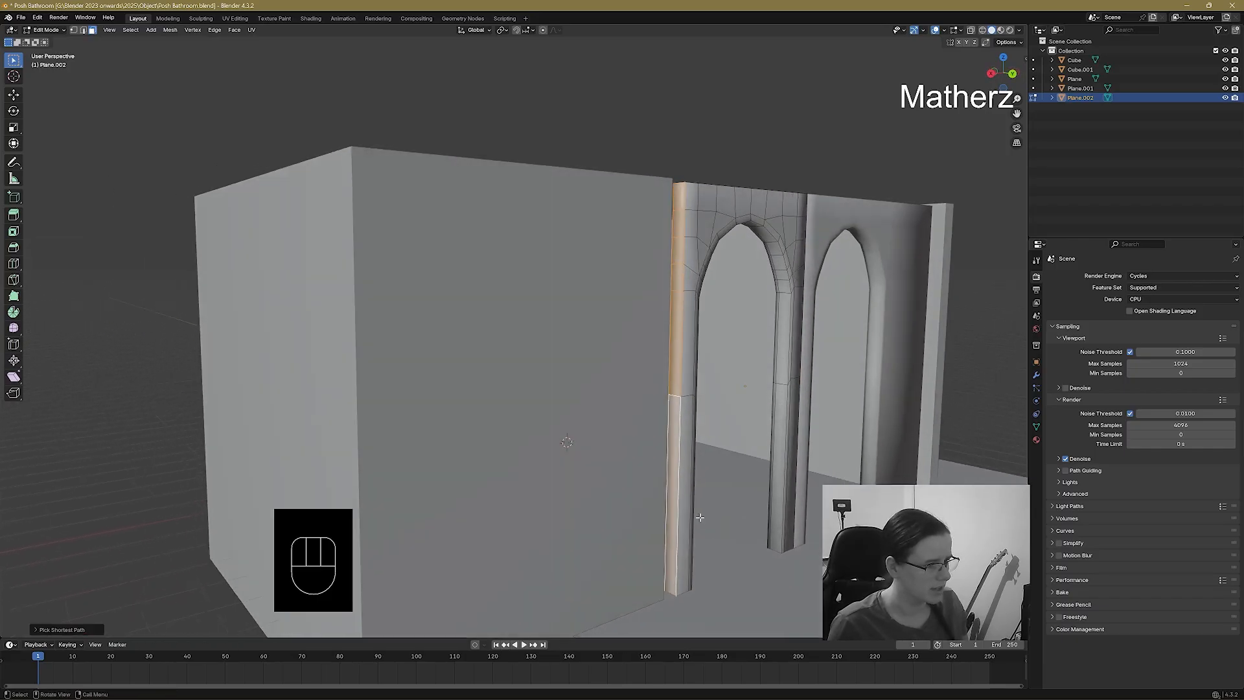
pyautogui.press('g')
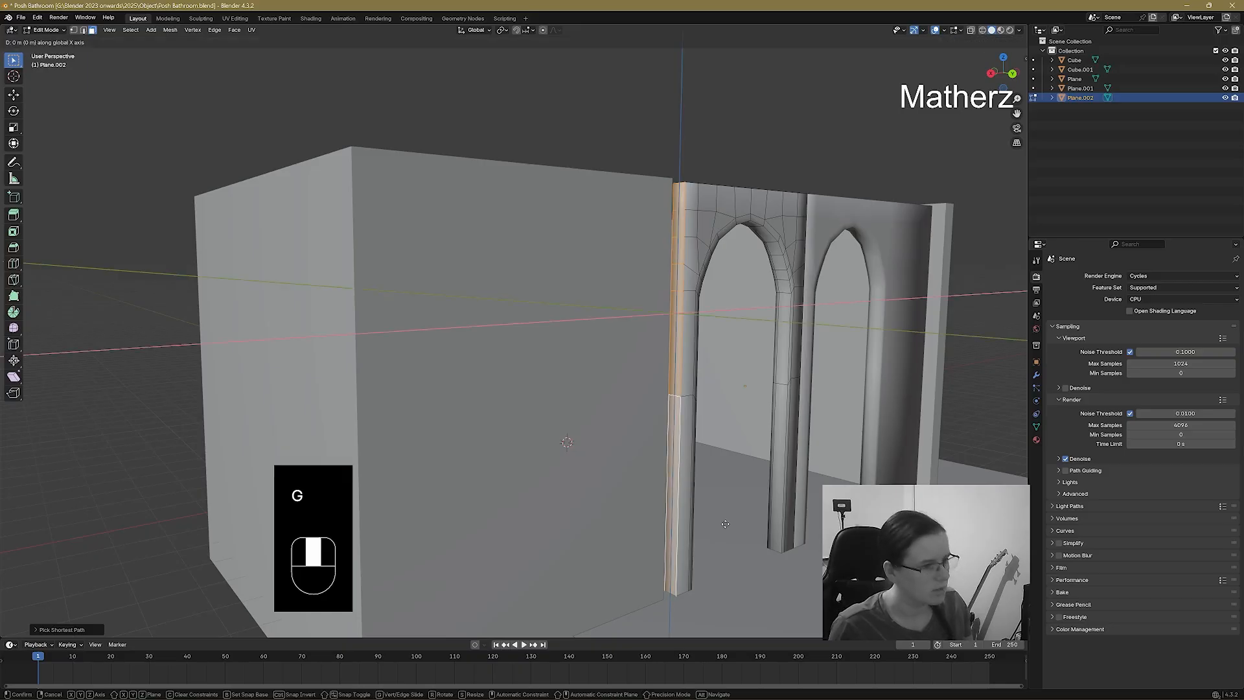
pyautogui.press('x')
pyautogui.click(707, 522)
pyautogui.moveTo(499, 566); pyautogui.dragTo(622, 530, button='middle')
pyautogui.scroll(-5, 612, 512)
pyautogui.scroll(1, 603, 512)
pyautogui.moveTo(549, 509); pyautogui.dragTo(589, 505, button='middle')
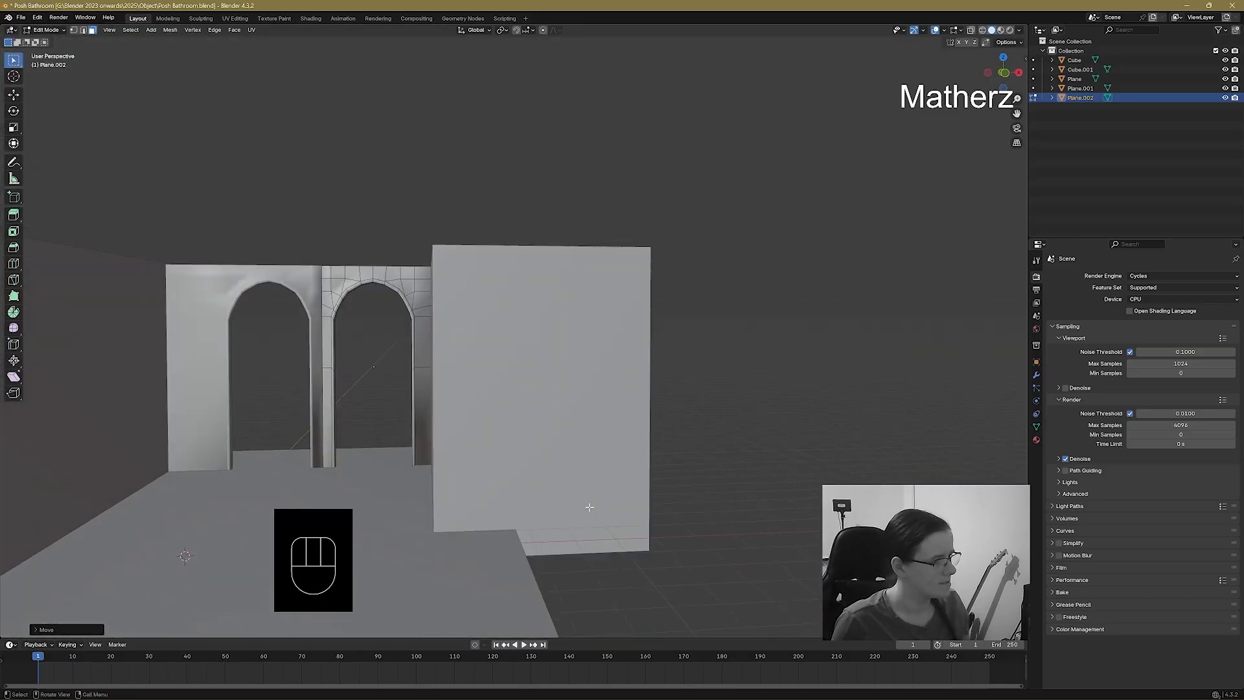
pyautogui.keyDown('shift'); pyautogui.moveTo(466, 520); pyautogui.dragTo(540, 481, button='middle'); pyautogui.keyUp('shift')
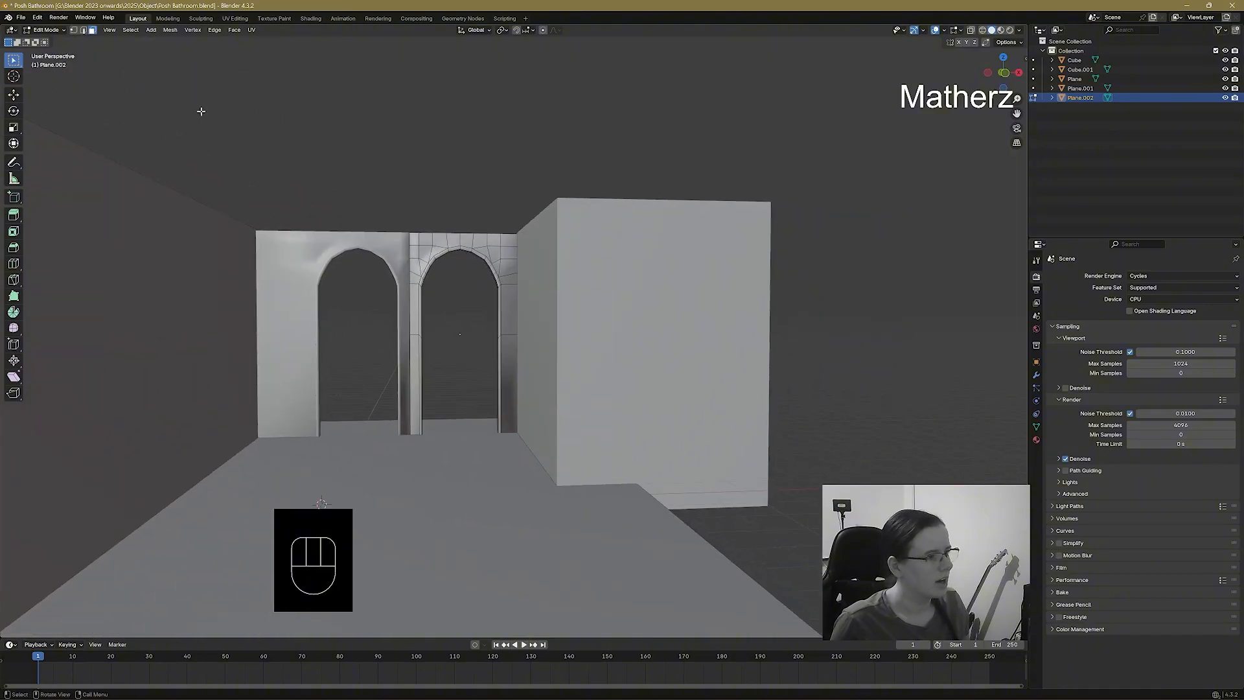
pyautogui.click(47, 29)
pyautogui.click(50, 41)
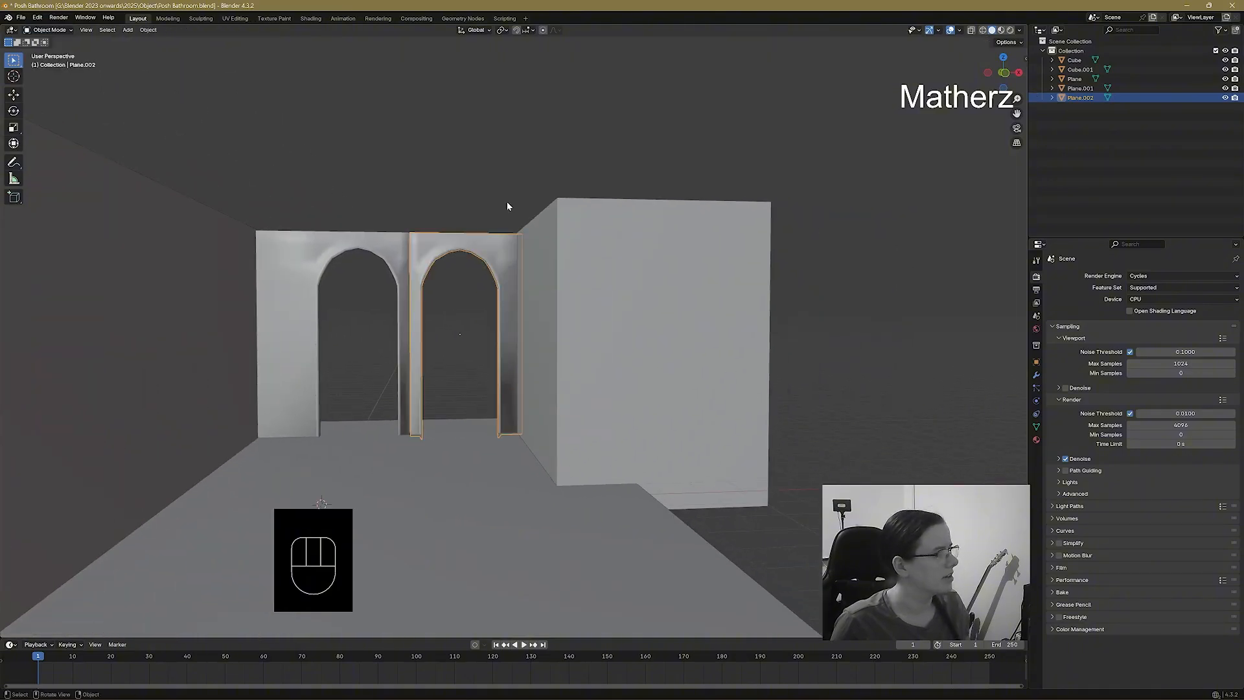
# Add a centred loop cut to the block that splits its front face into two vertical halves.
pyautogui.click(601, 296)
pyautogui.click(47, 30)
pyautogui.click(51, 53)
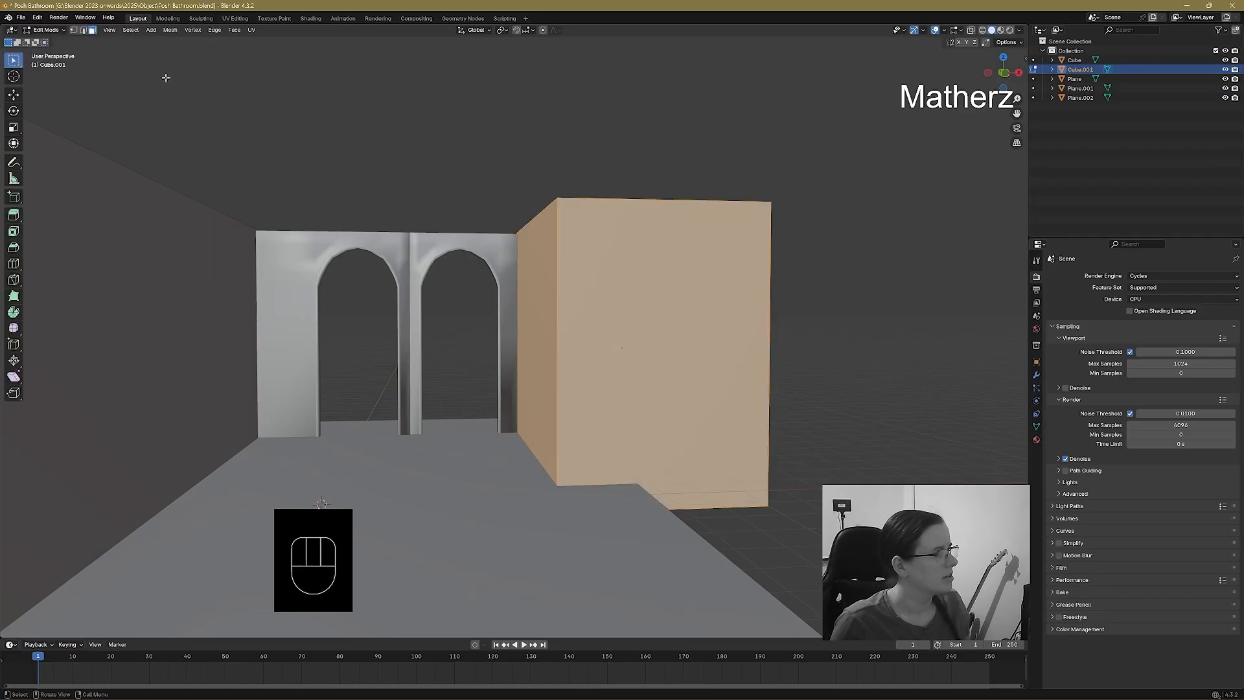
pyautogui.hotkey('ctrl', 'r')
pyautogui.click(651, 194)
pyautogui.rightClick(651, 193)
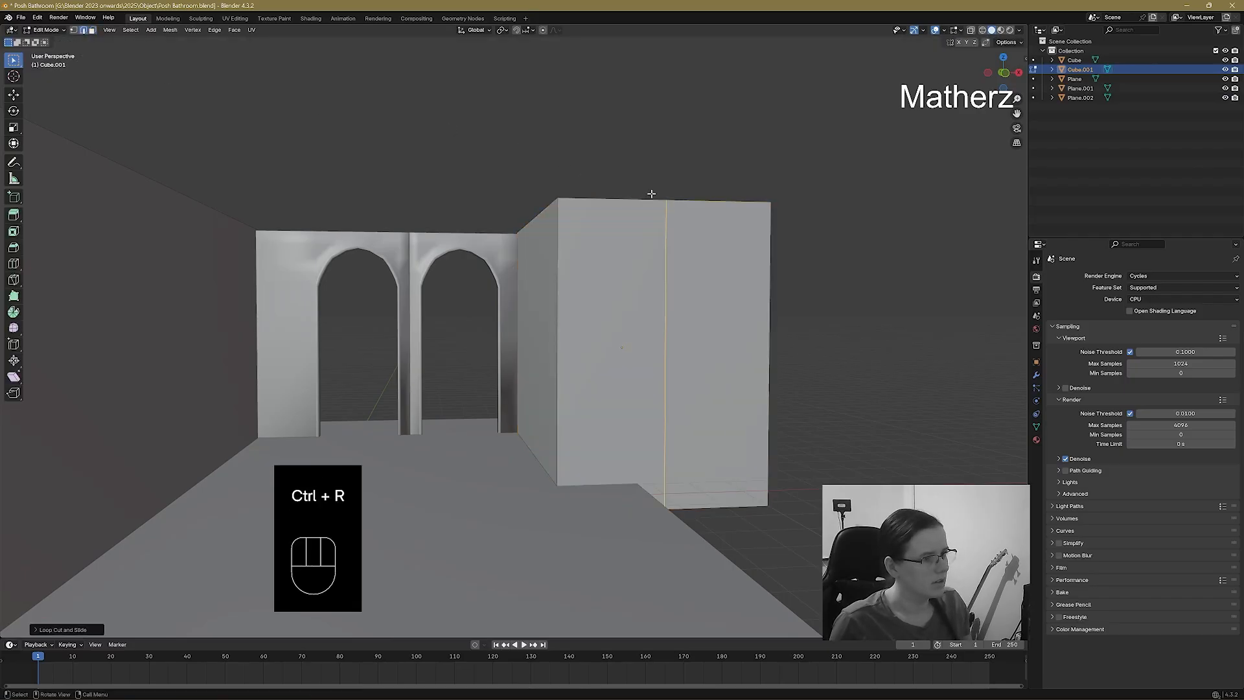
# Extrude the outer half of the block's front face forward along the room to form a stepped side wall.
pyautogui.click(717, 322)
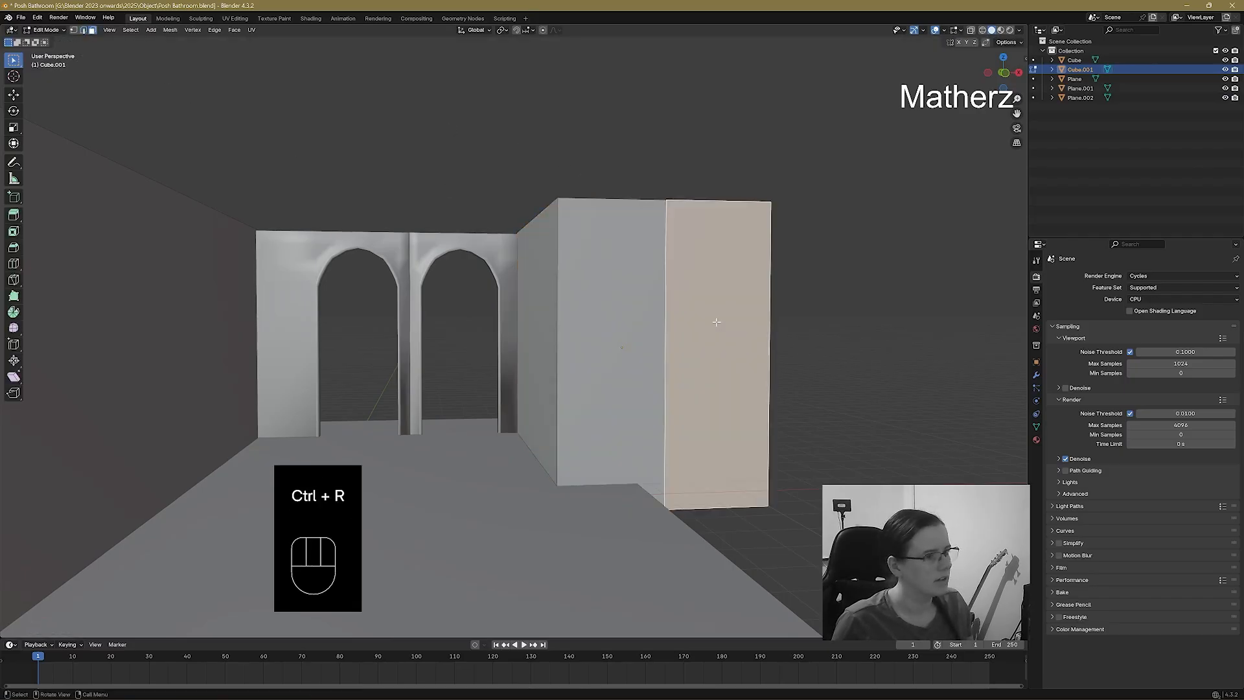
pyautogui.press('e')
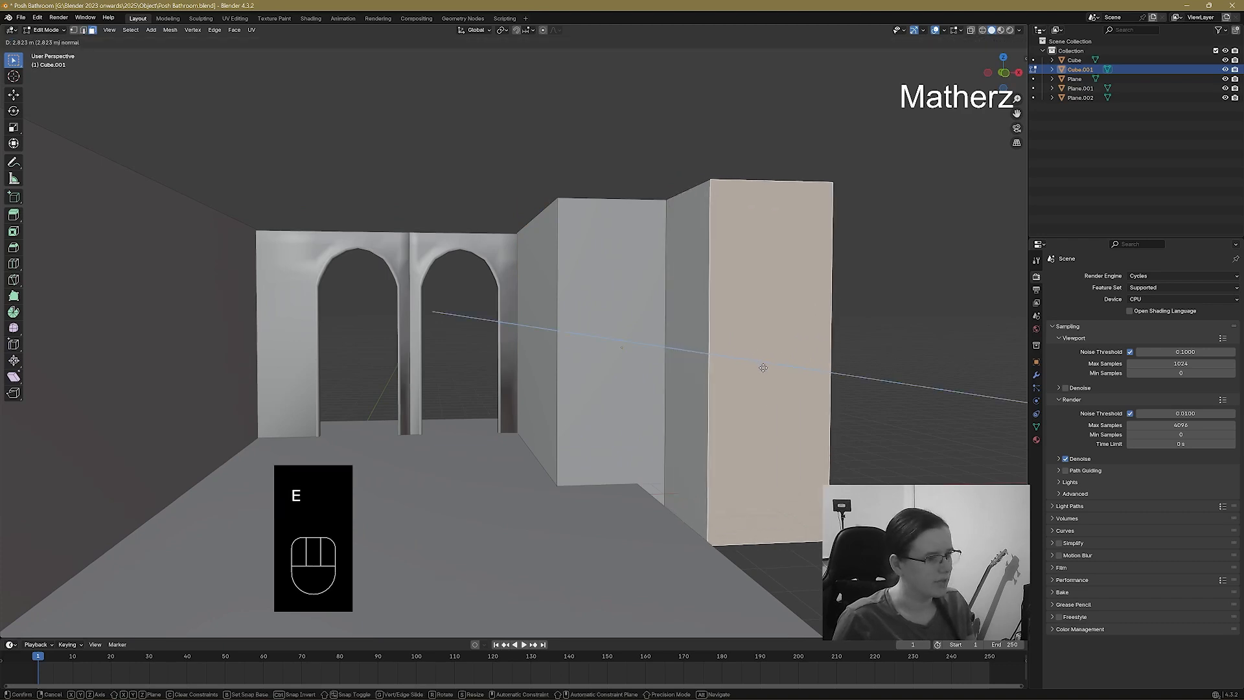
pyautogui.click(811, 397)
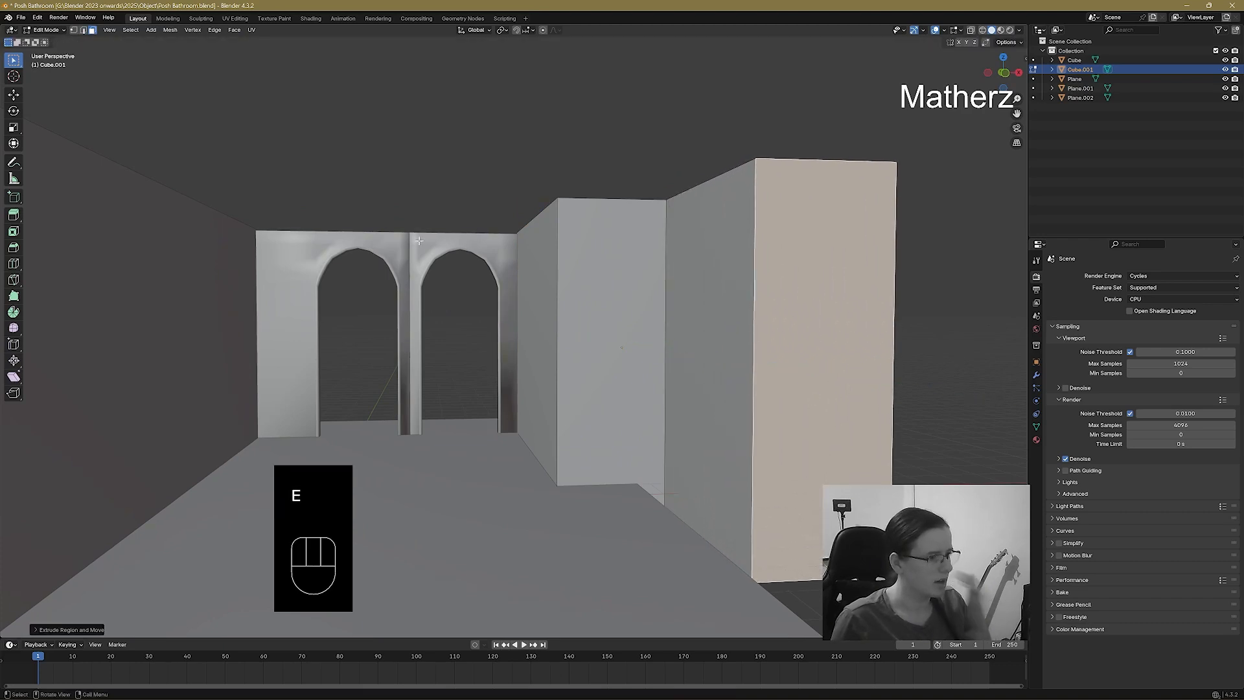
pyautogui.click(47, 30)
pyautogui.click(52, 40)
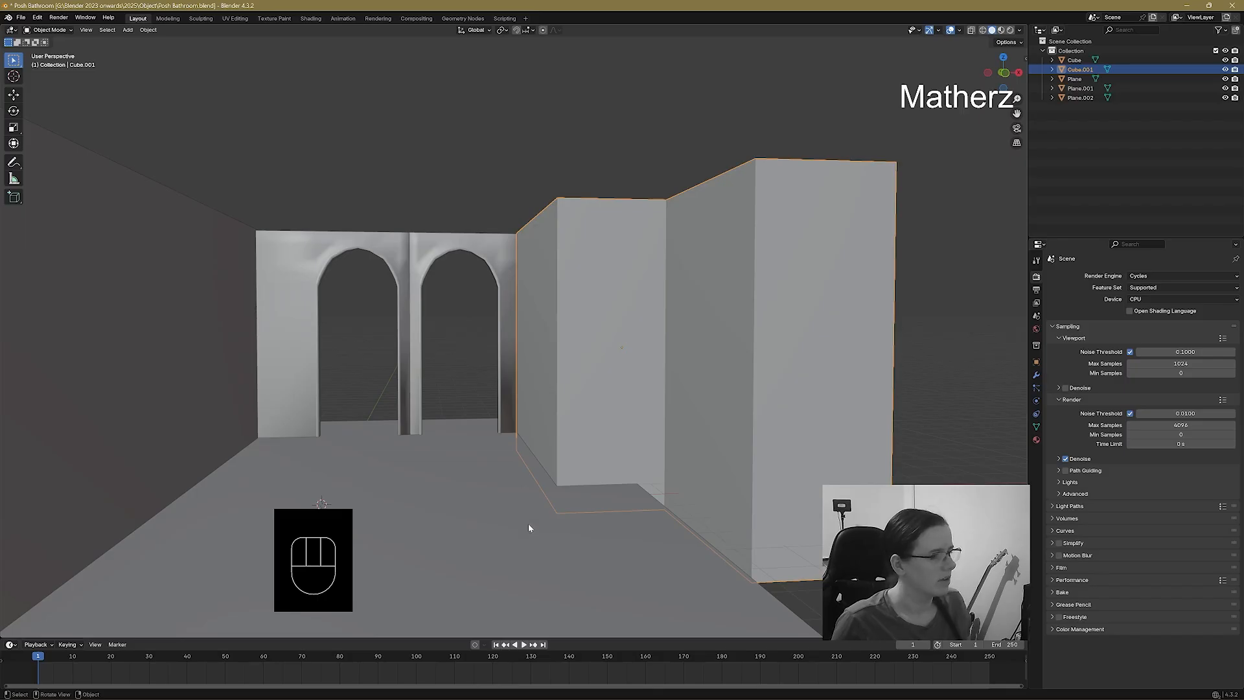
# Move the floor plane along X toward the stepped wall so it extends beneath the block.
pyautogui.click(697, 538)
pyautogui.press('g')
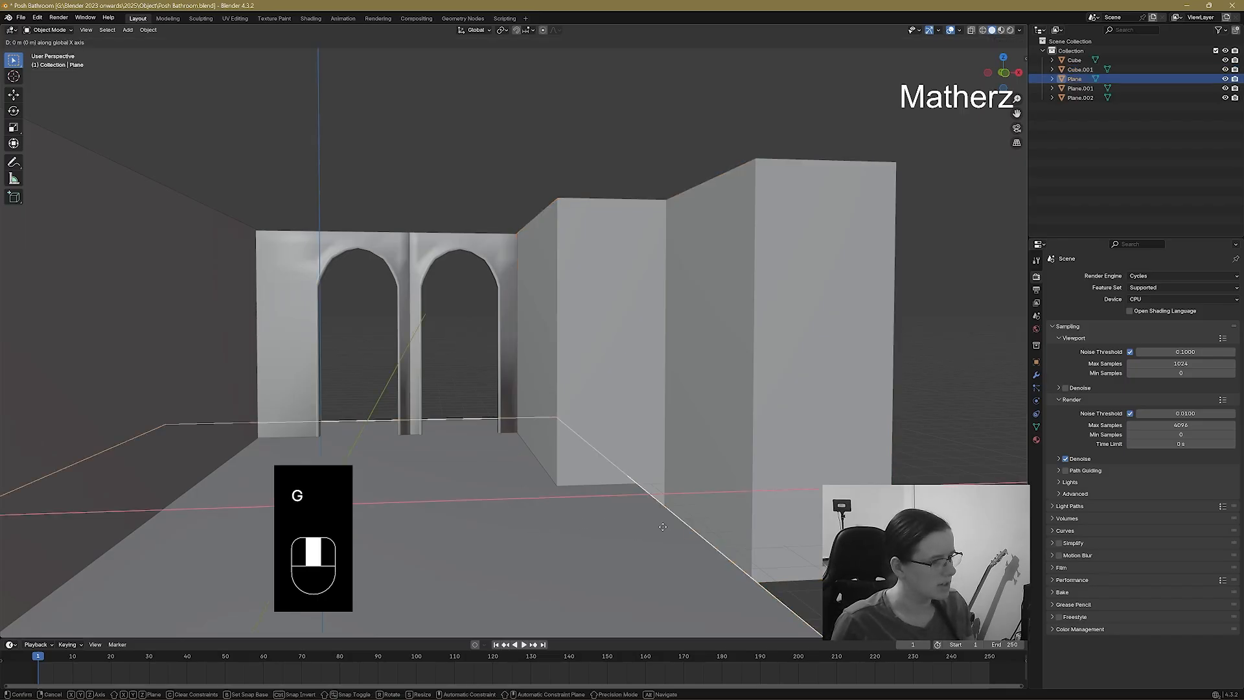
pyautogui.press('x')
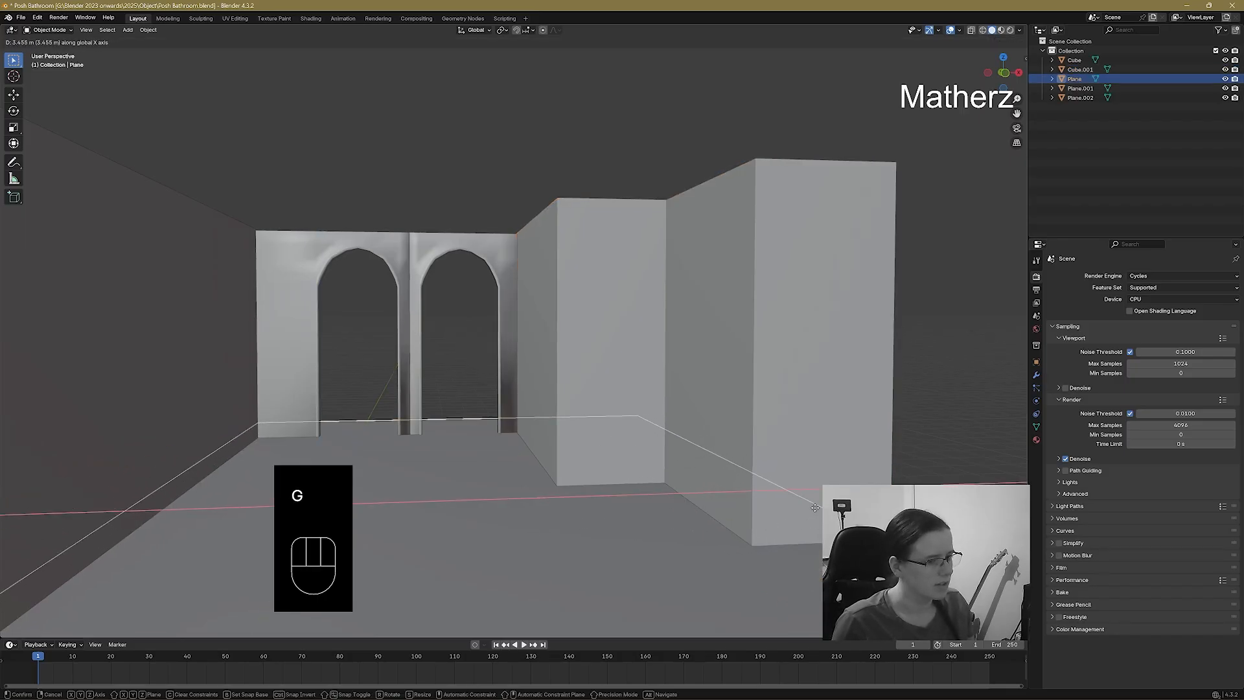
pyautogui.click(782, 495)
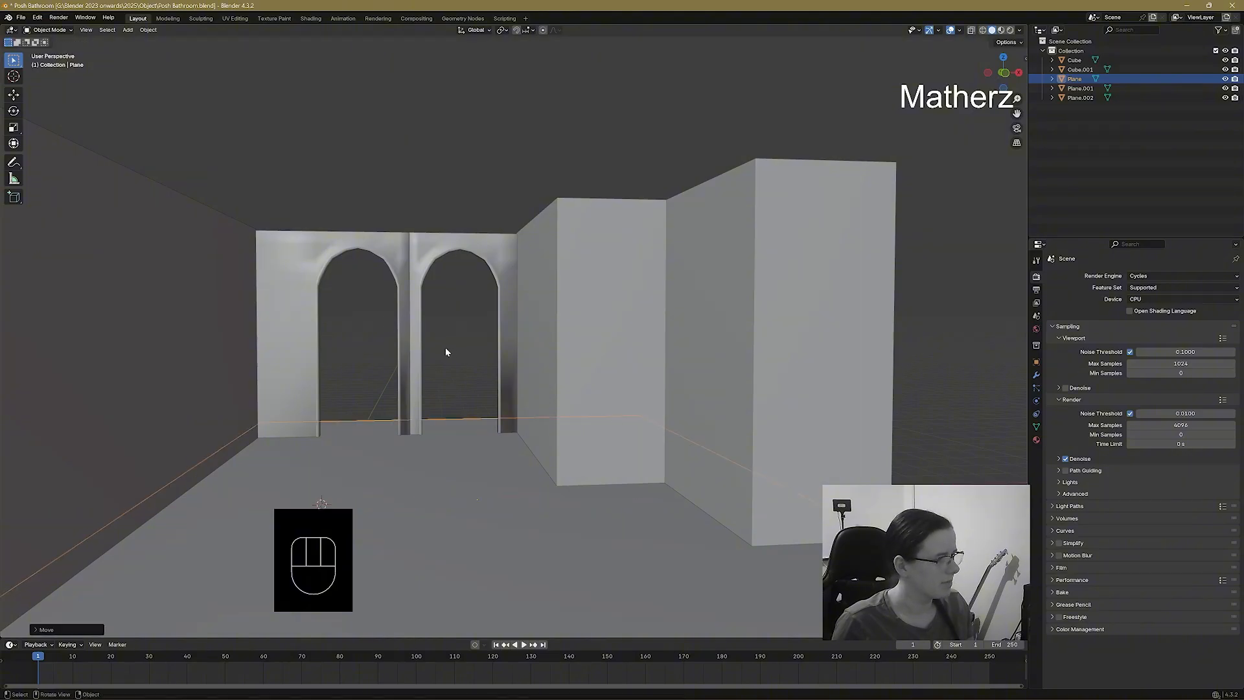
# Shrink the floor plane along Y and move it about 0.6 m in negative Y so its edge meets the arched wall.
pyautogui.moveTo(655, 453); pyautogui.dragTo(576, 480, button='middle')
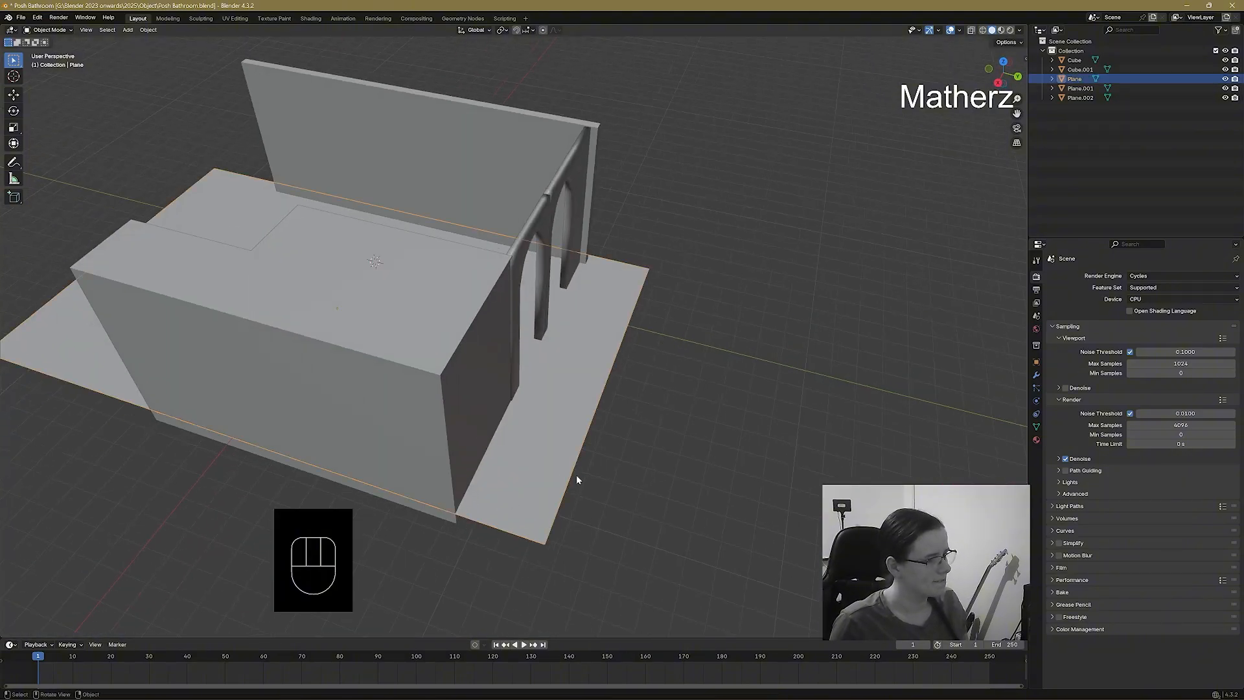
pyautogui.press('s')
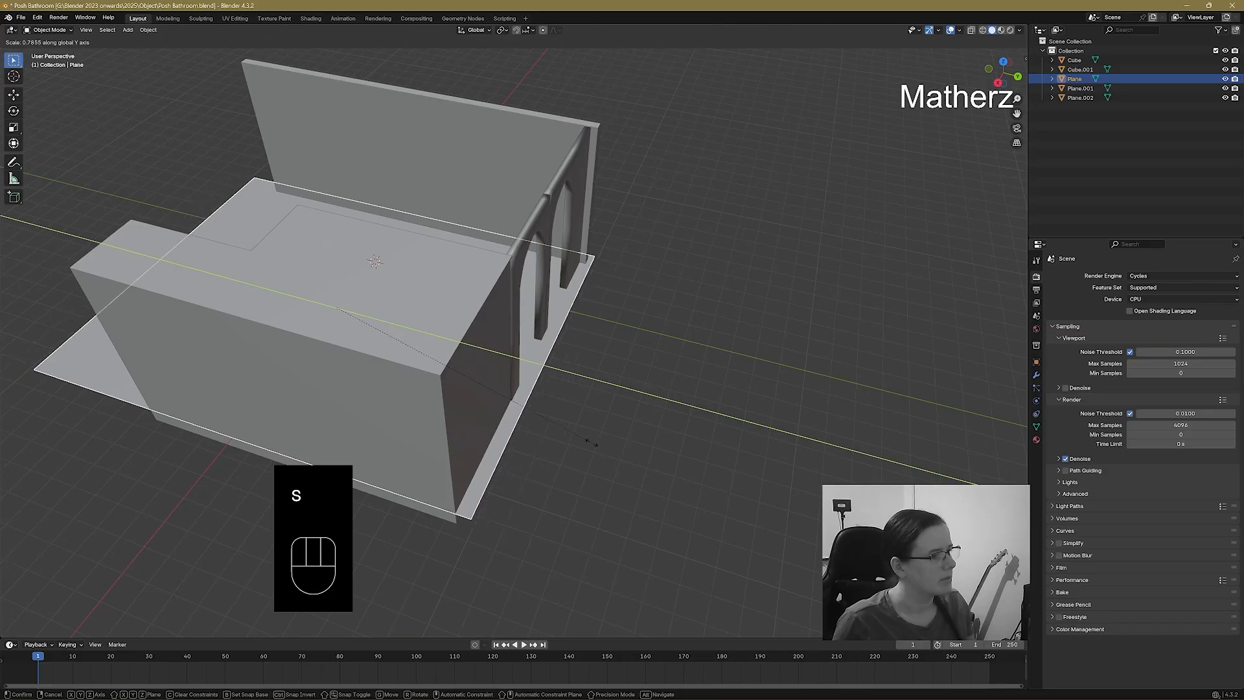
pyautogui.click(594, 443)
pyautogui.press('g')
pyautogui.press('y')
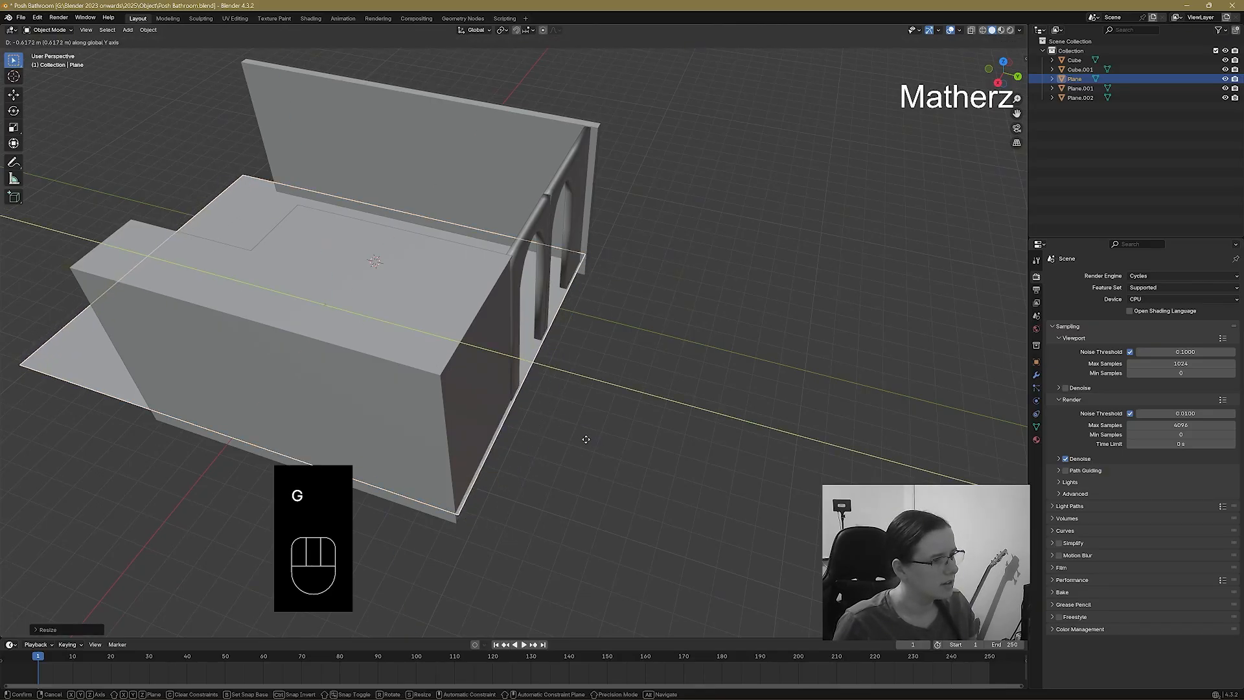
pyautogui.click(586, 439)
# Add a camera and align it to a view down the room toward the two arches.
pyautogui.moveTo(585, 440); pyautogui.dragTo(595, 390, button='middle')
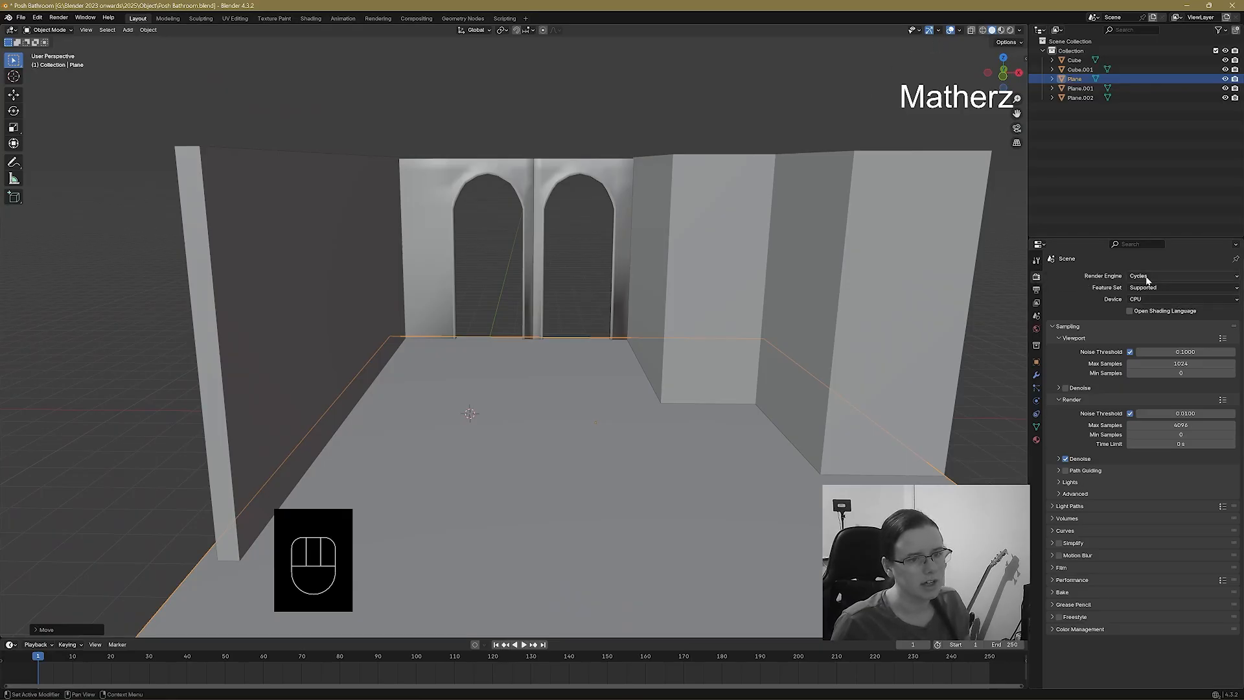
pyautogui.scroll(-5, 670, 398)
pyautogui.scroll(3, 675, 408)
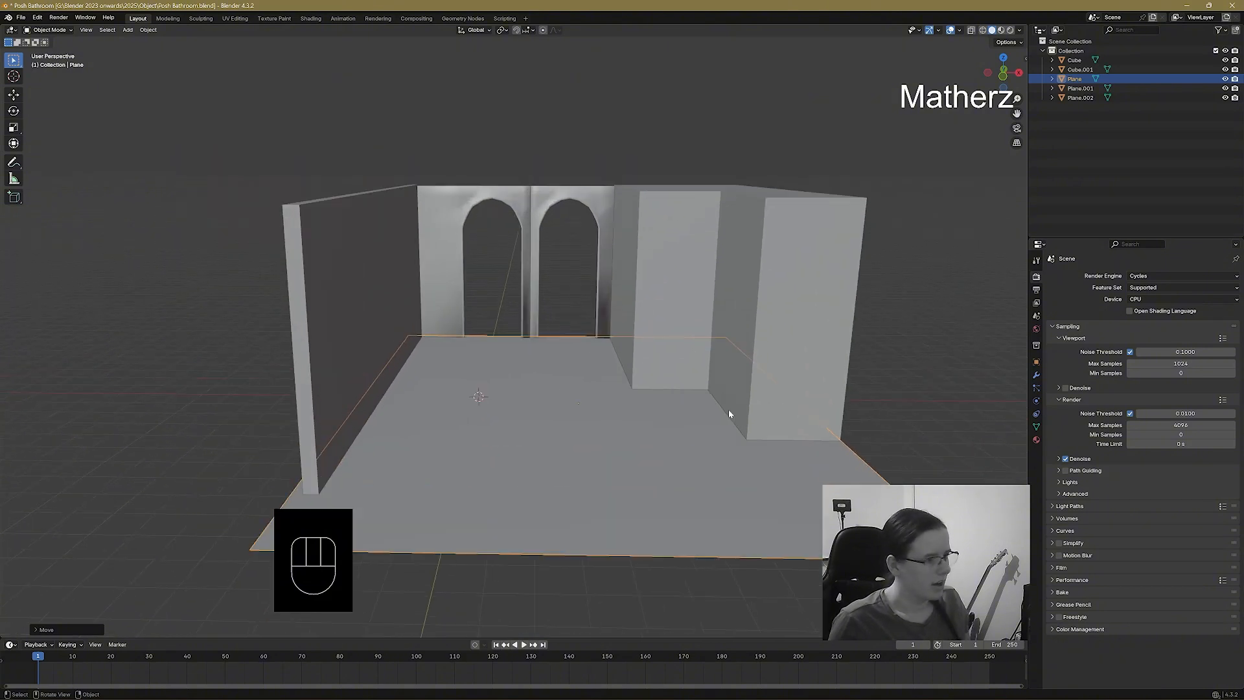
pyautogui.moveTo(729, 413); pyautogui.dragTo(711, 385, button='middle')
pyautogui.scroll(3, 692, 385)
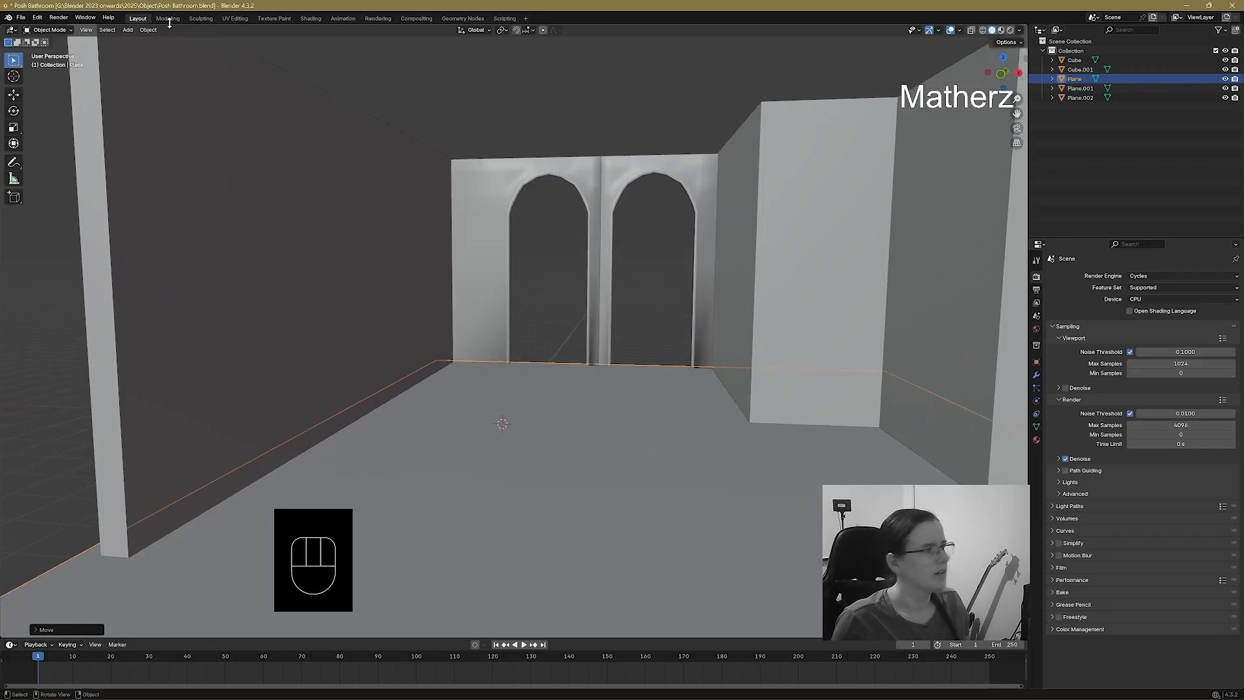
pyautogui.click(85, 29)
pyautogui.moveTo(132, 175)
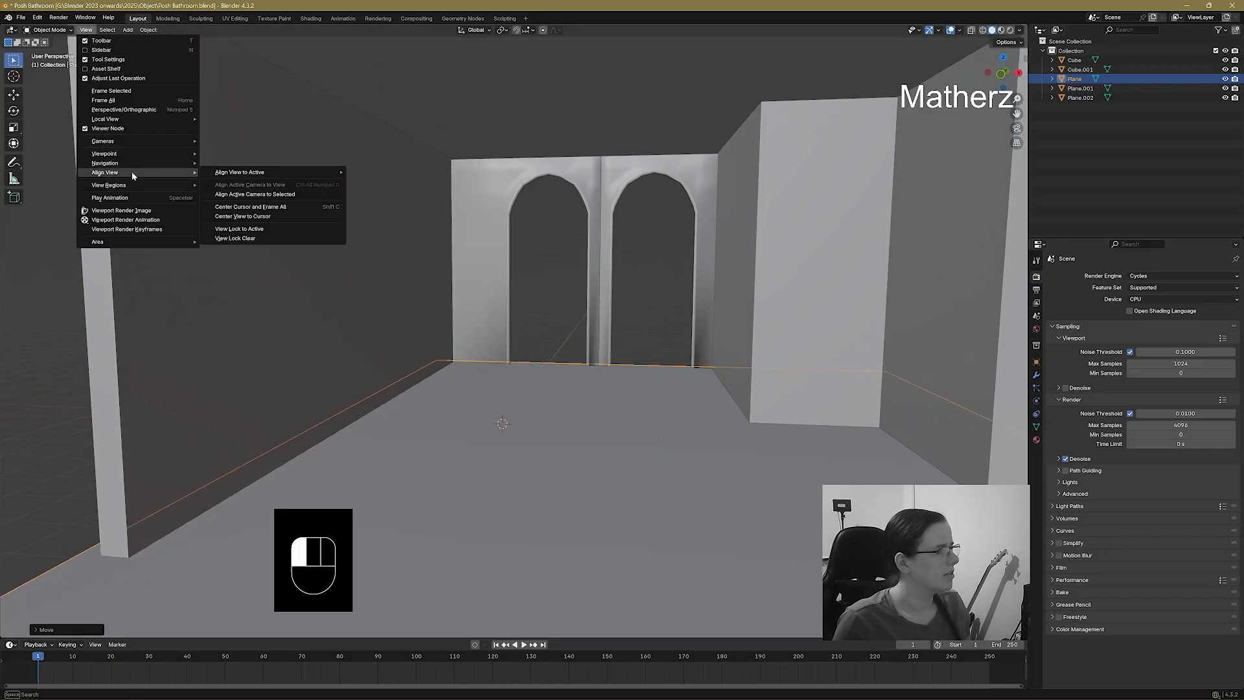
pyautogui.click(127, 30)
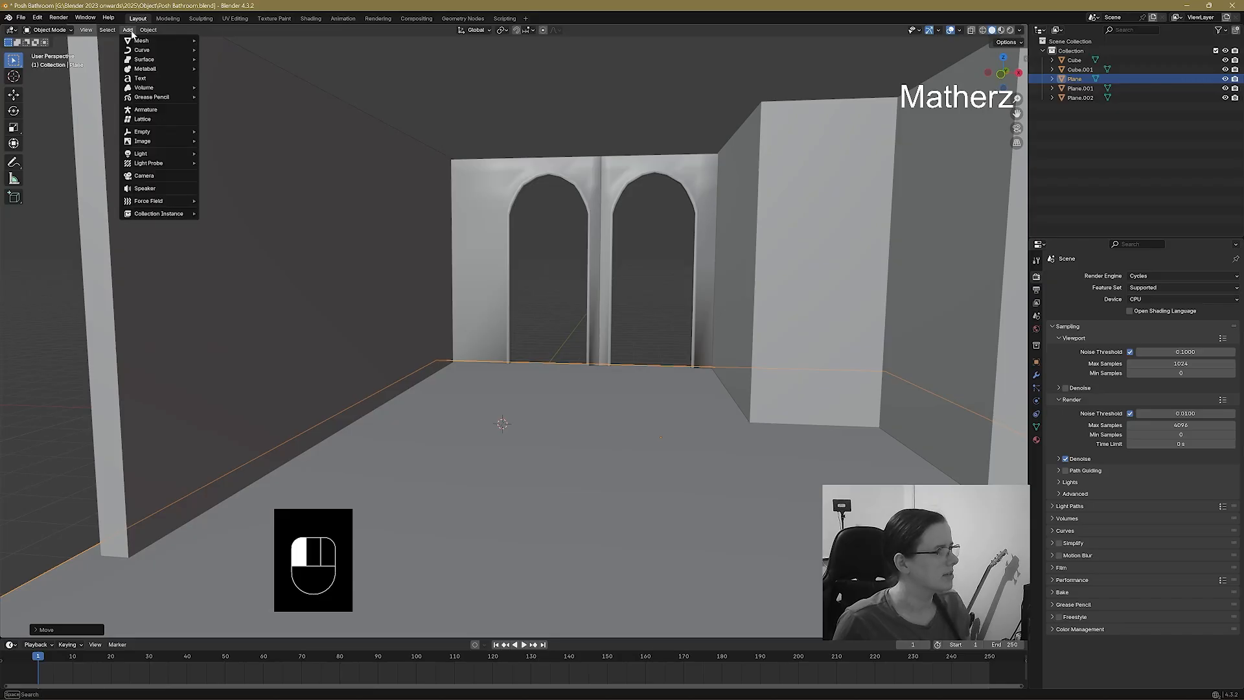
pyautogui.click(155, 175)
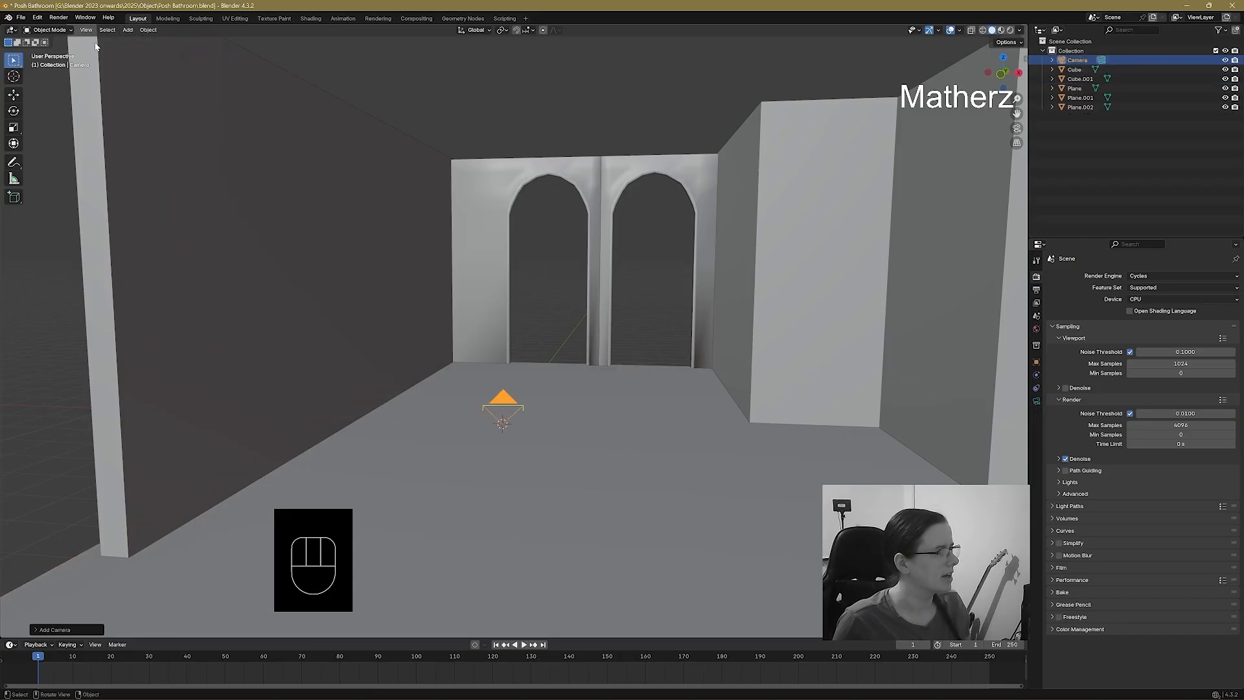
pyautogui.click(127, 30)
pyautogui.moveTo(89, 30)
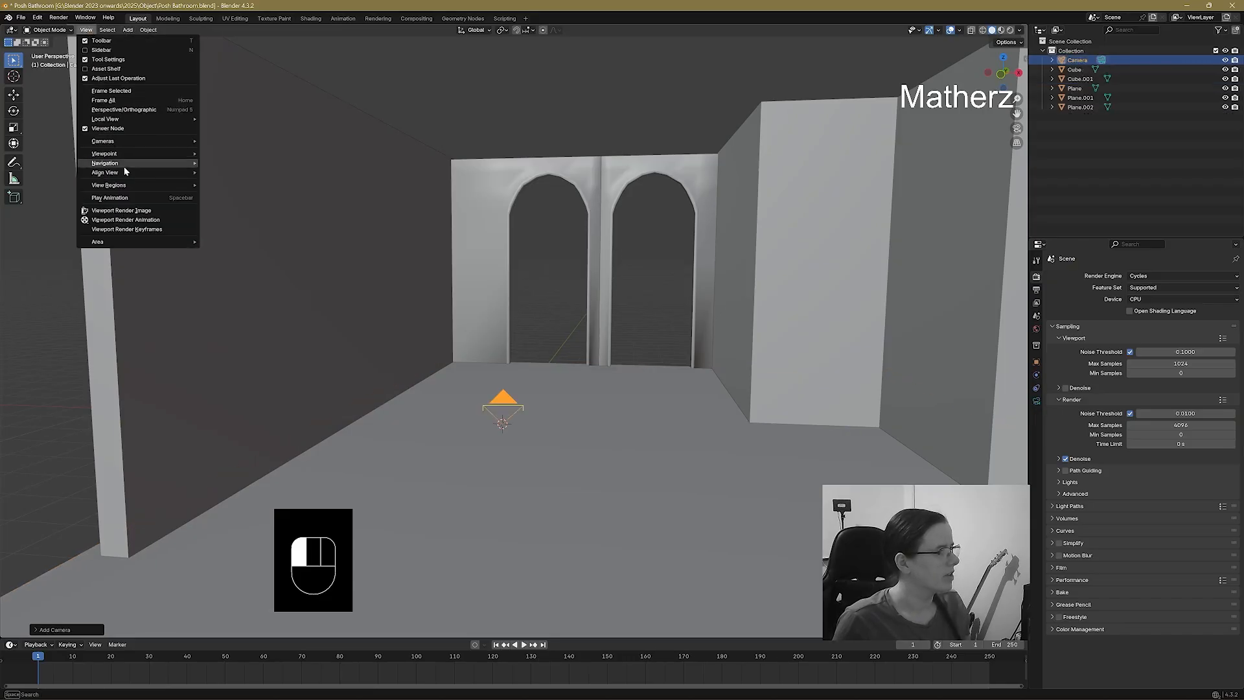
pyautogui.moveTo(131, 173)
pyautogui.click(263, 186)
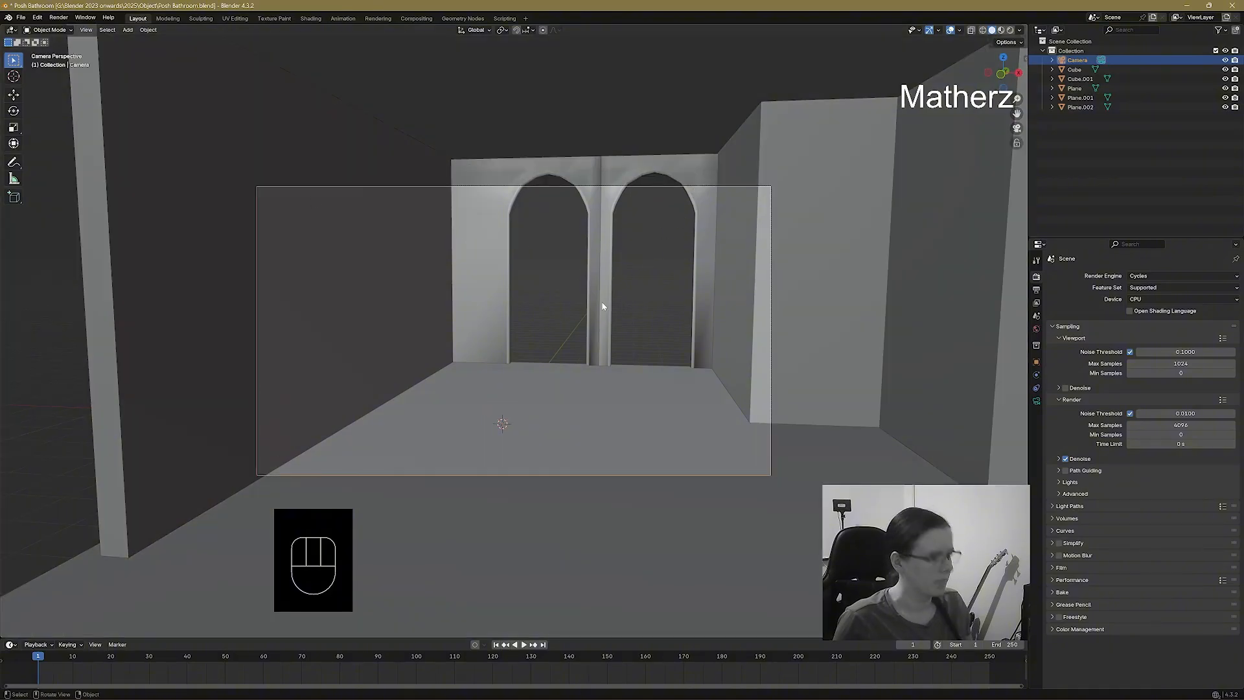
# Rotate the camera freely to tilt its aim, and shift it back along its local Z axis to widen the framing.
pyautogui.press('r')
pyautogui.press('r')
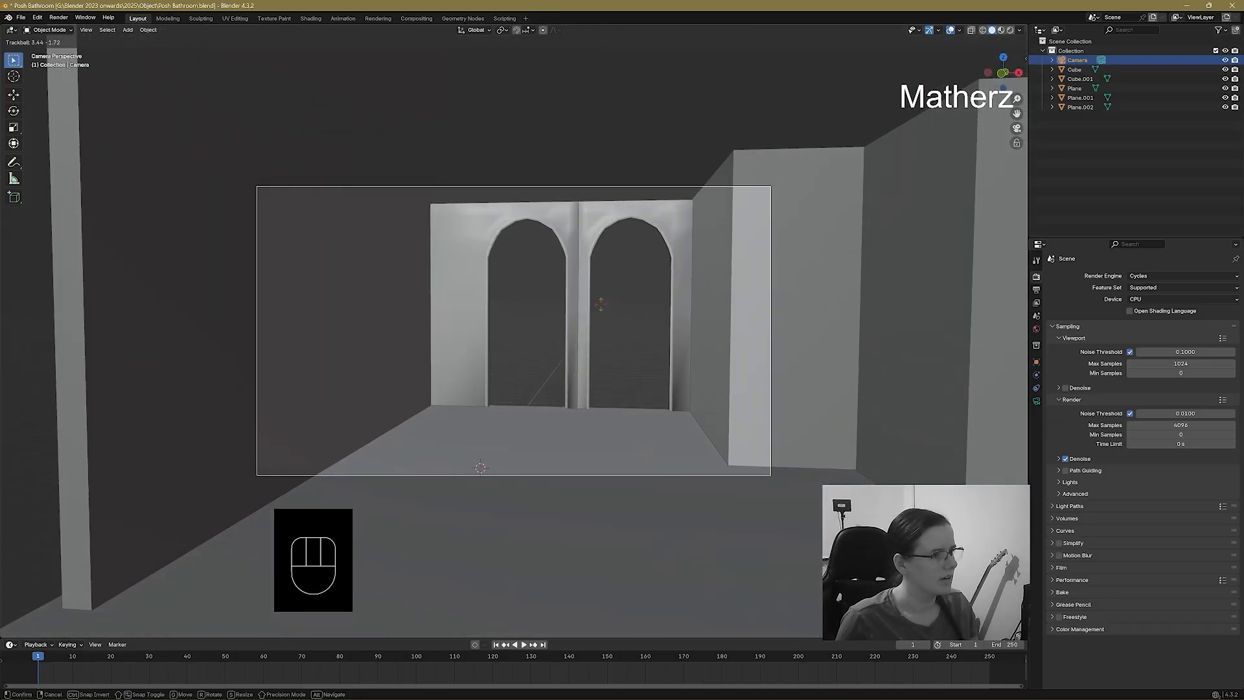
pyautogui.click(562, 408)
pyautogui.press('g')
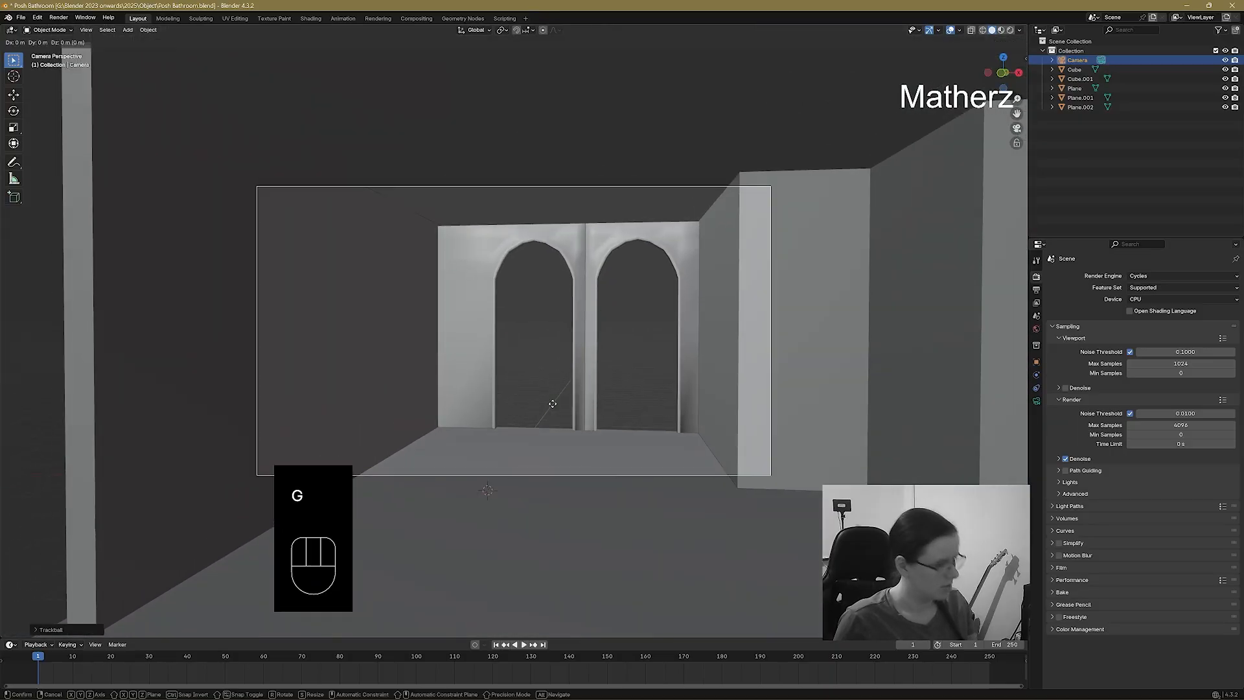
pyautogui.press('z')
pyautogui.press('z')
pyautogui.click(572, 508)
# Reposition the camera and fine-tune its rotation so the floor, both arches and the inner stepped wall are framed.
pyautogui.press('g')
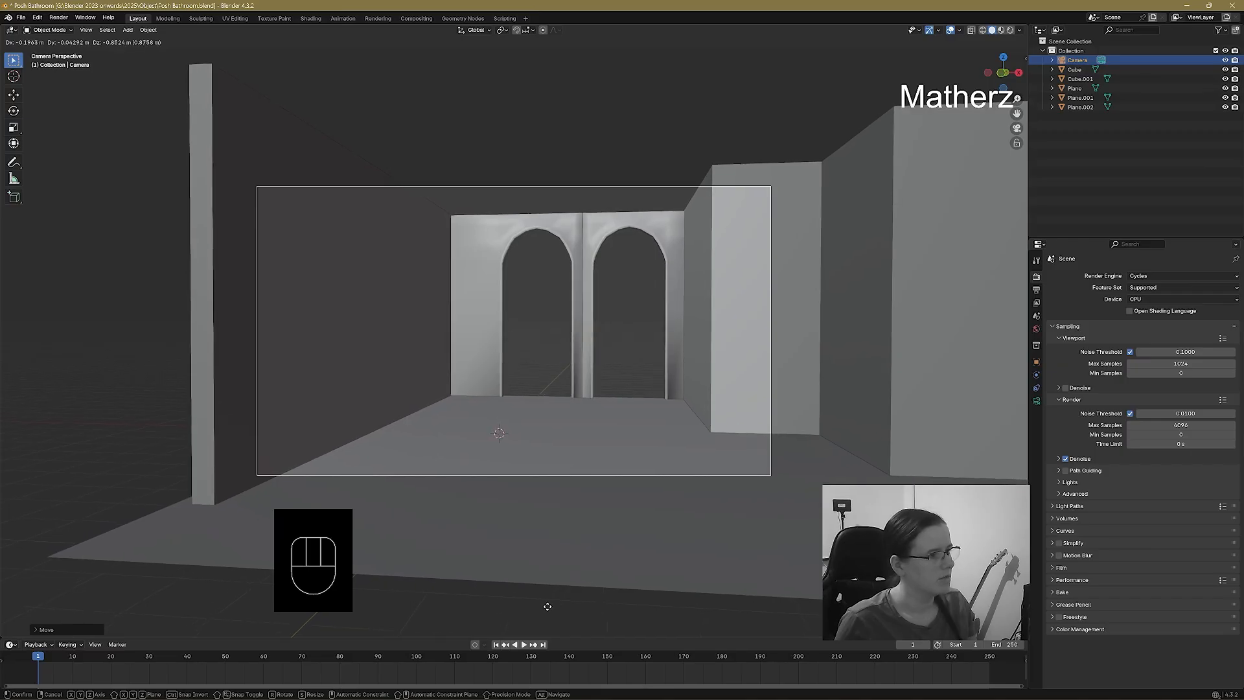
pyautogui.click(556, 448)
pyautogui.press('r')
pyautogui.press('r')
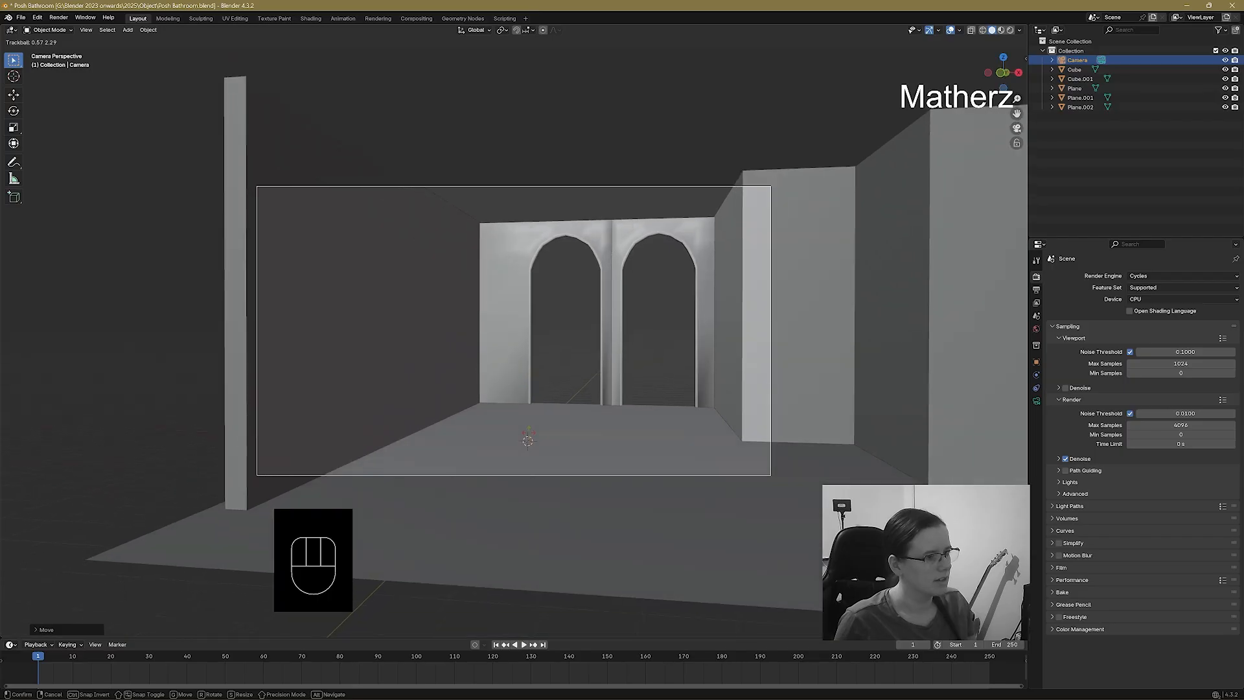
pyautogui.click(529, 437)
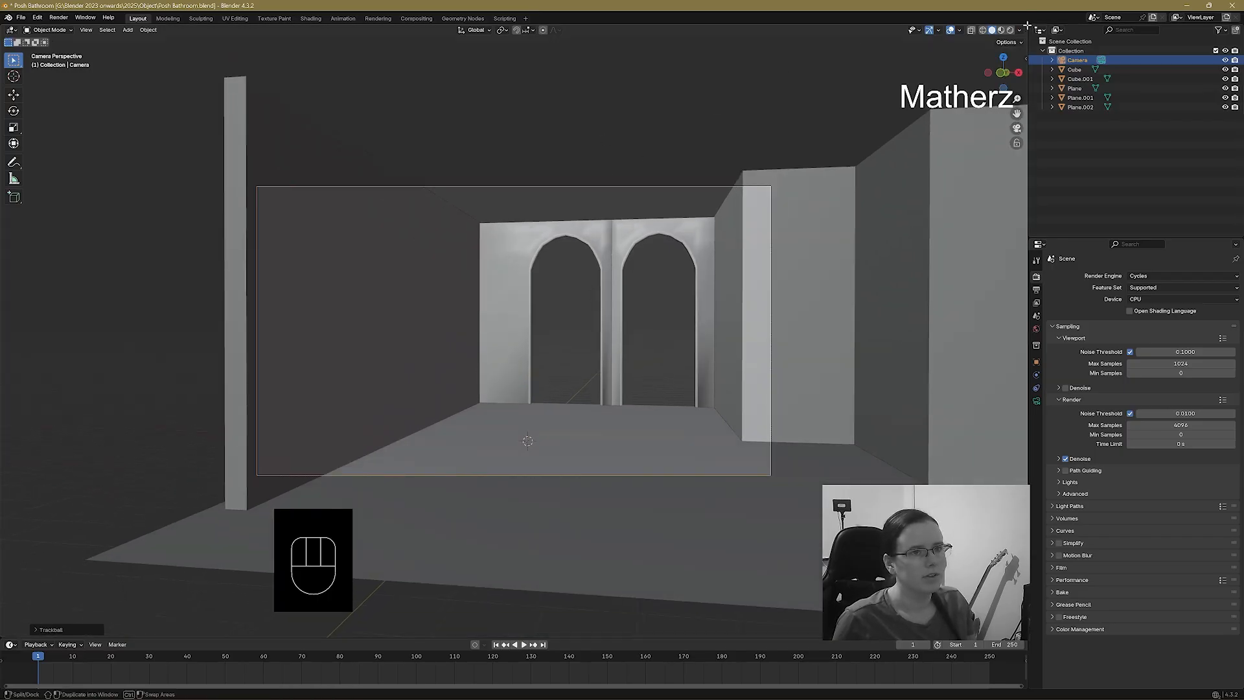
# Split the 3D viewport into a narrow camera view and a wider free perspective view for modelling.
pyautogui.moveTo(1027, 22); pyautogui.dragTo(487, 161)
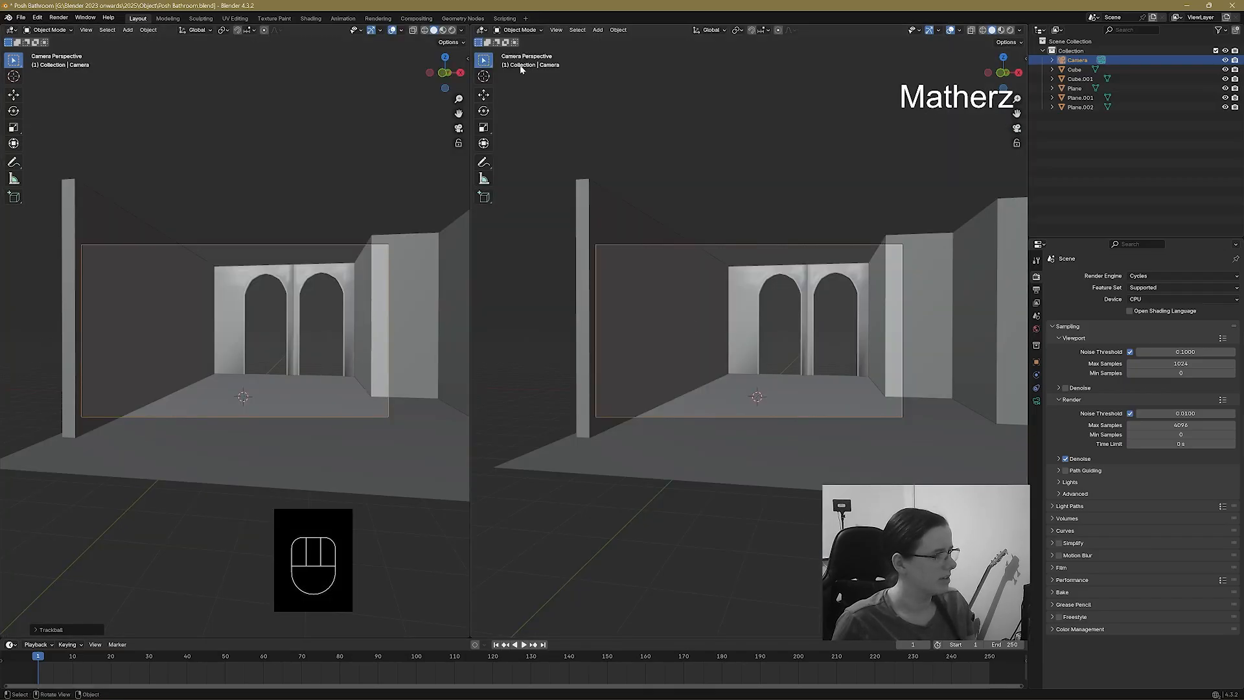
pyautogui.moveTo(468, 274); pyautogui.dragTo(373, 279)
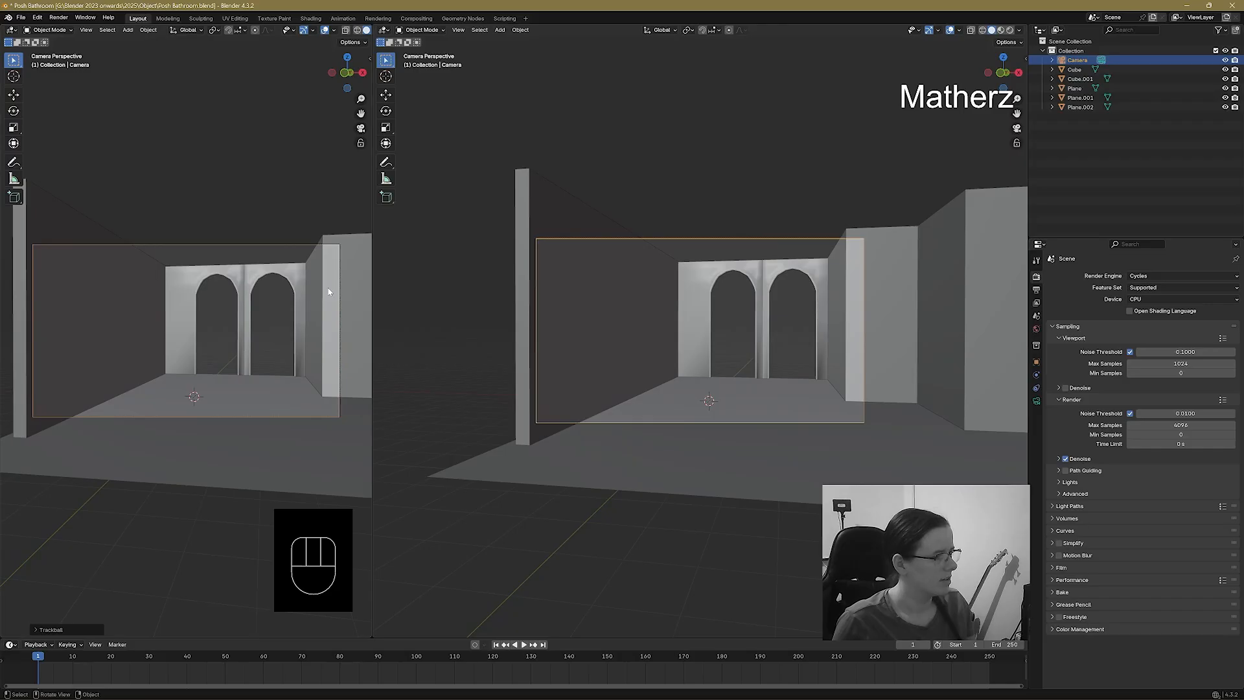
pyautogui.moveTo(853, 364); pyautogui.dragTo(777, 458, button='middle')
pyautogui.scroll(-8, 777, 458)
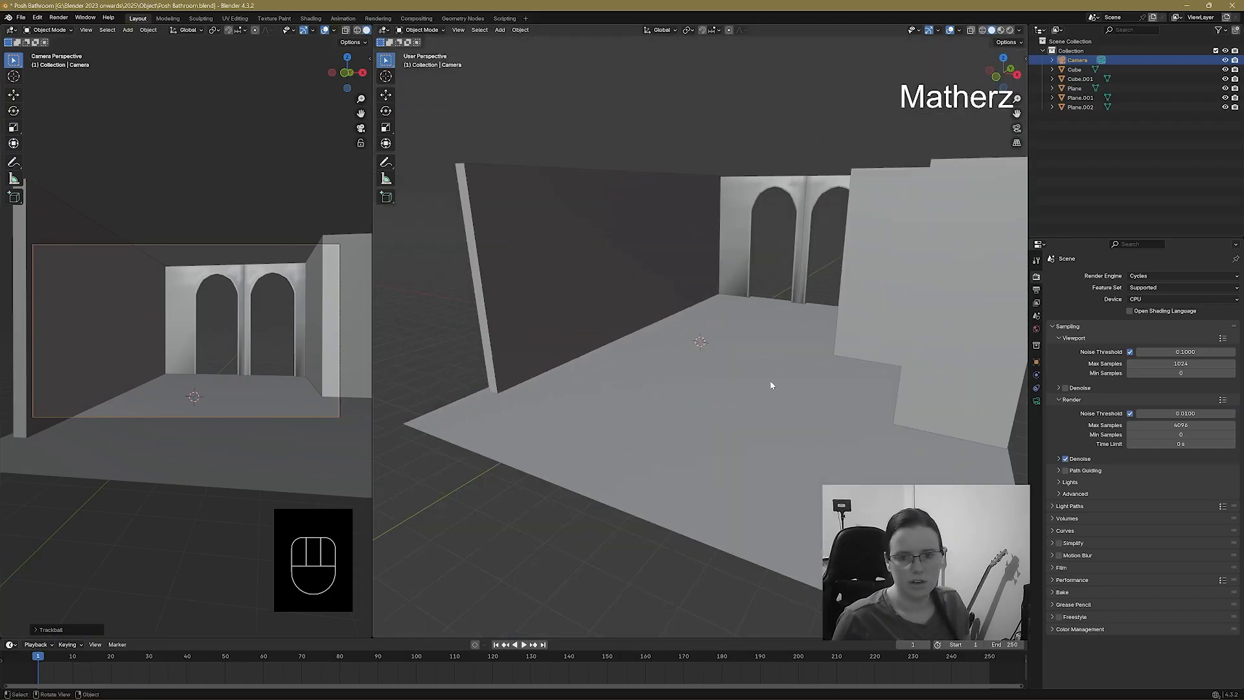
pyautogui.moveTo(769, 320)
pyautogui.mouseDown(button='middle')
pyautogui.moveTo(796, 347)
pyautogui.moveTo(787, 324)
pyautogui.mouseUp(button='middle')
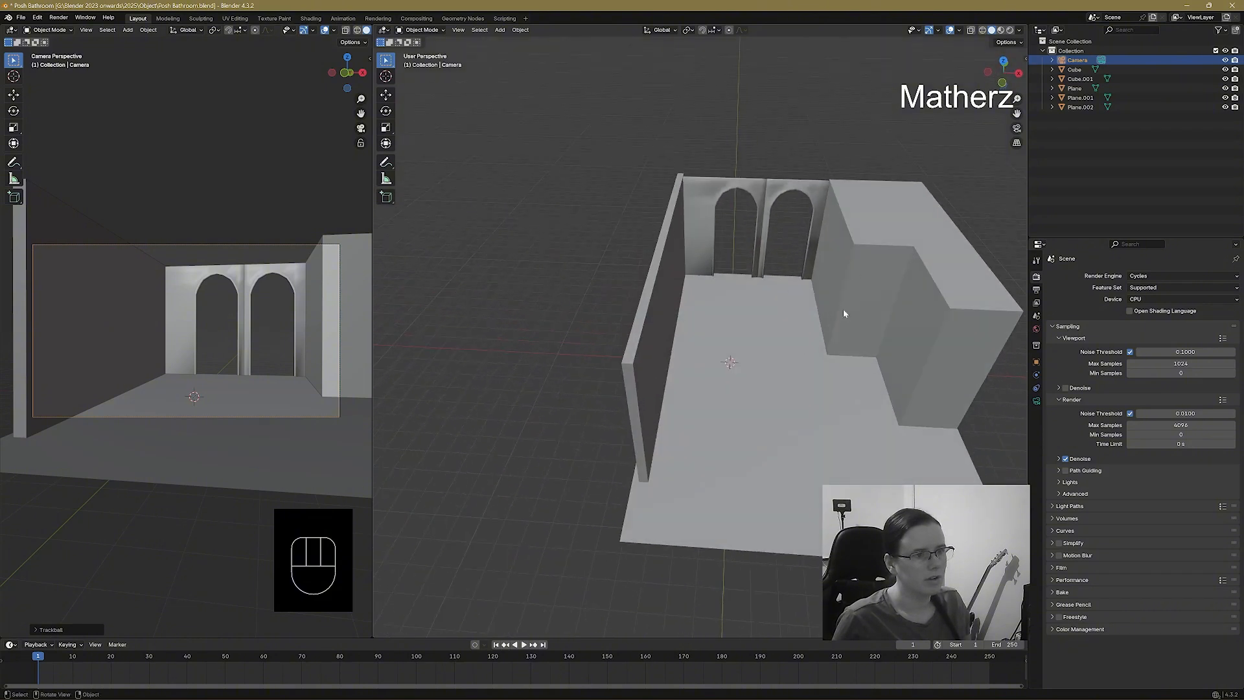
pyautogui.moveTo(889, 420); pyautogui.dragTo(861, 415, button='middle')
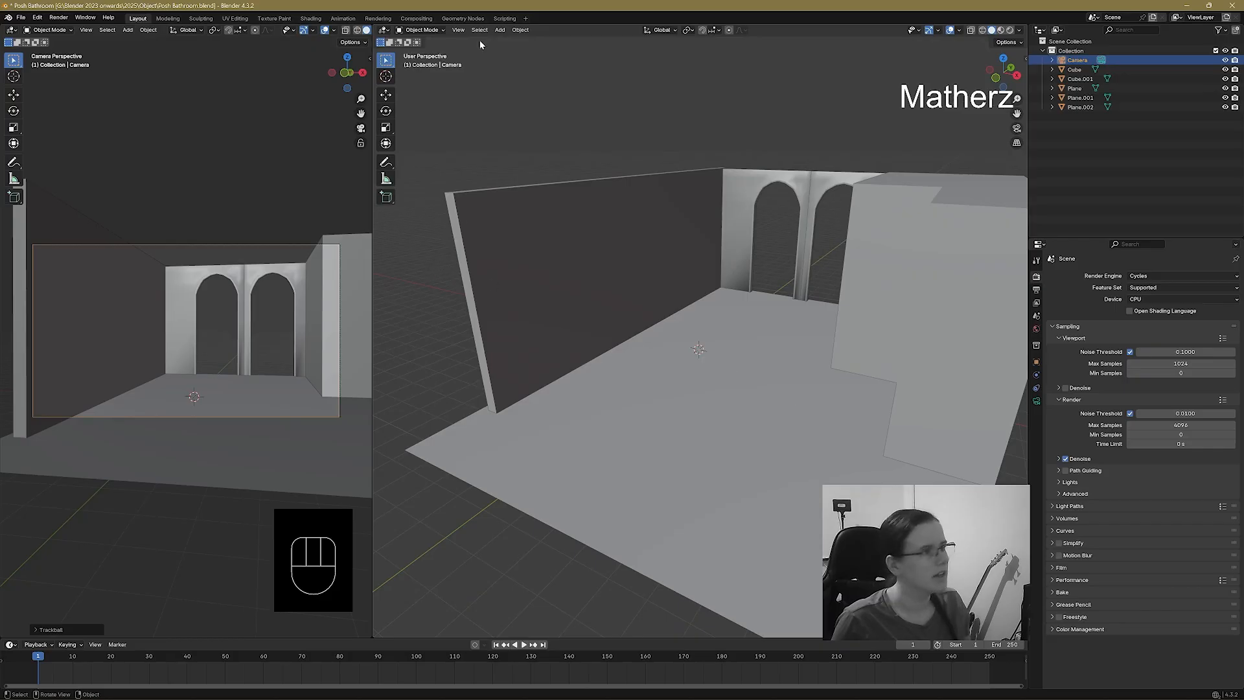
# Add a mesh circle and rotate it 90 degrees about Y so it stands upright, parallel to the side wall.
pyautogui.click(500, 30)
pyautogui.moveTo(508, 41)
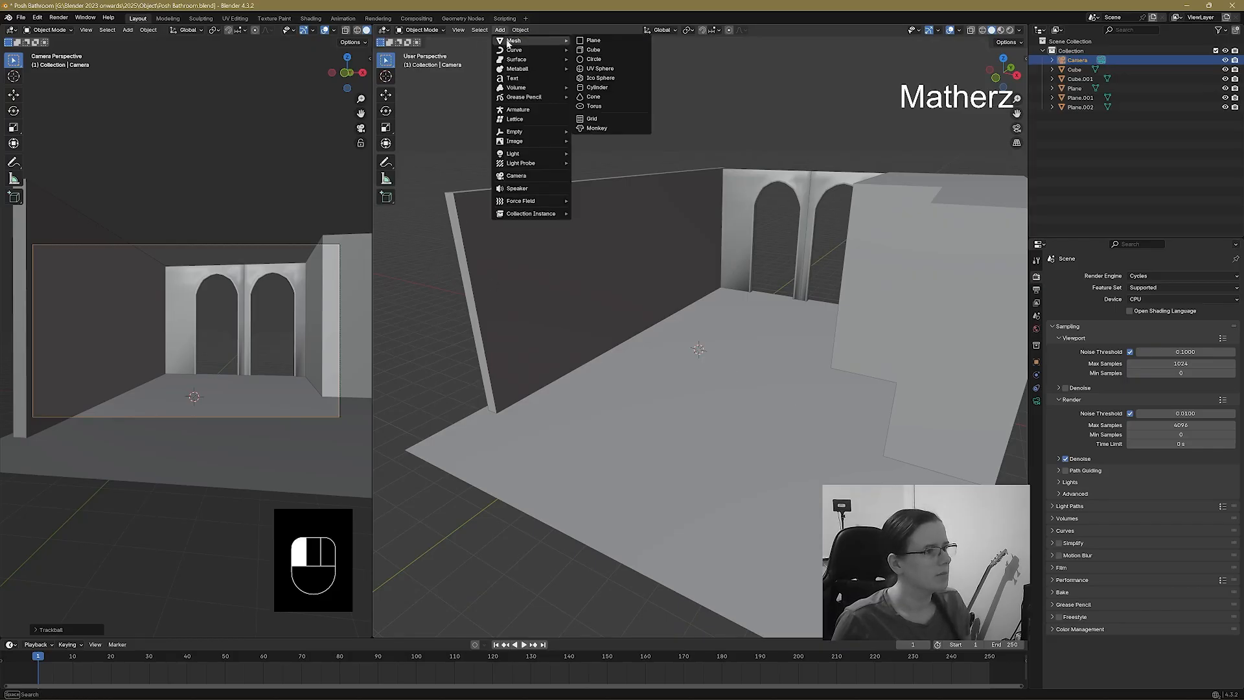
pyautogui.click(613, 59)
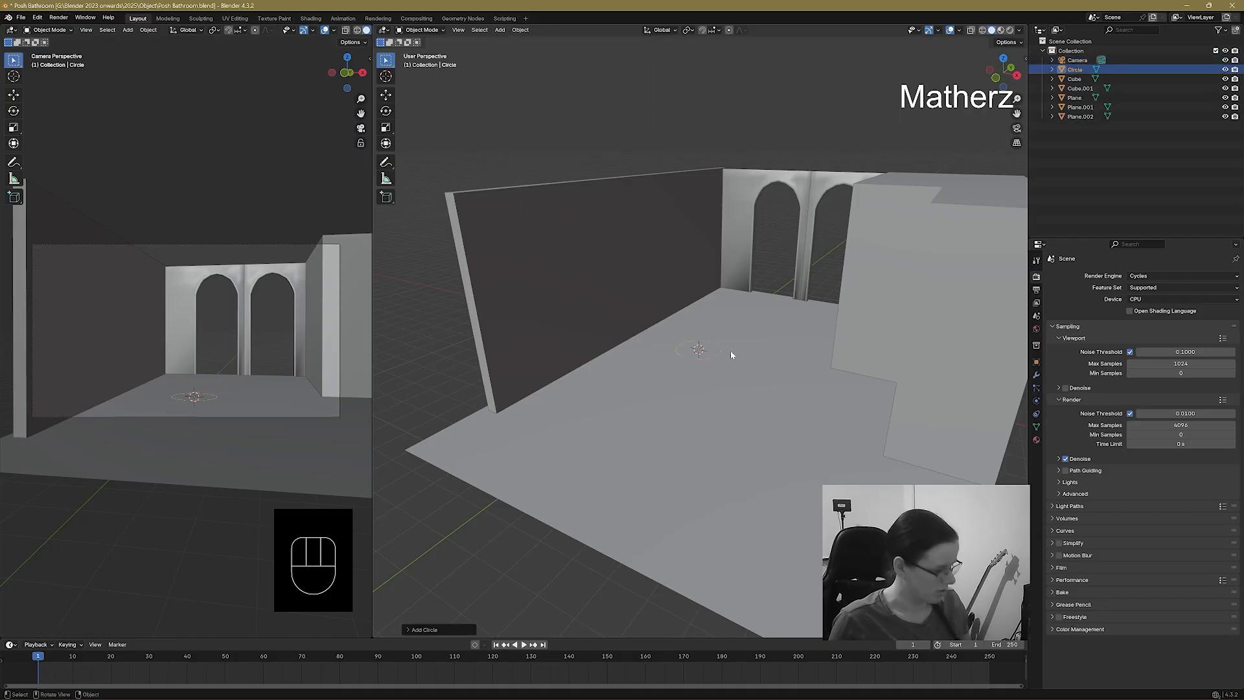
pyautogui.write('ry')
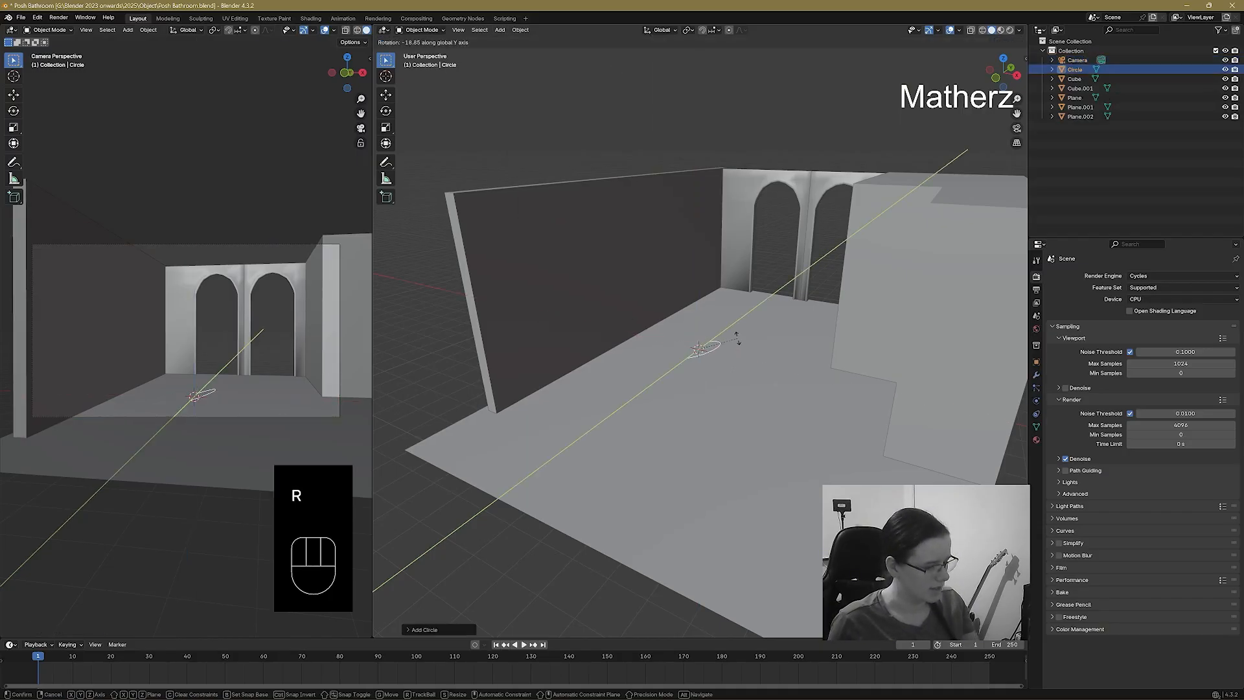
pyautogui.write('90')
pyautogui.click(690, 386)
# Raise the circle about 3.8 m along Z and move it along negative X up to the plain side wall.
pyautogui.press('g')
pyautogui.press('z')
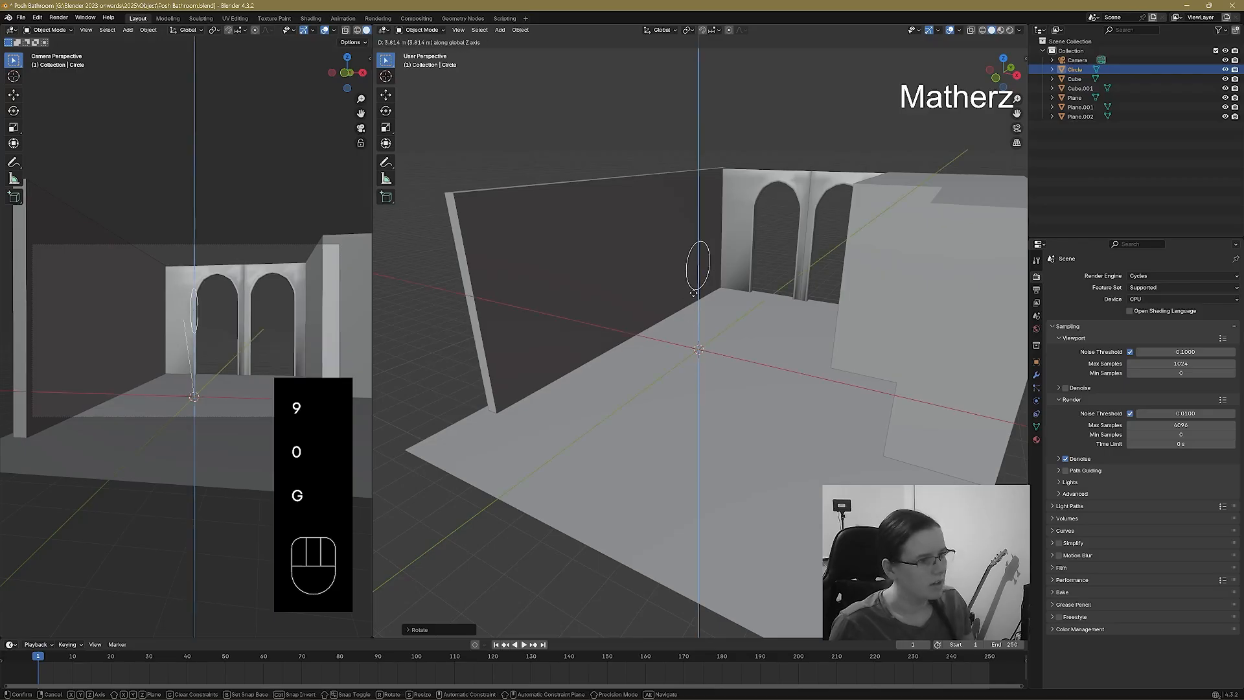
pyautogui.click(693, 293)
pyautogui.press('g')
pyautogui.press('x')
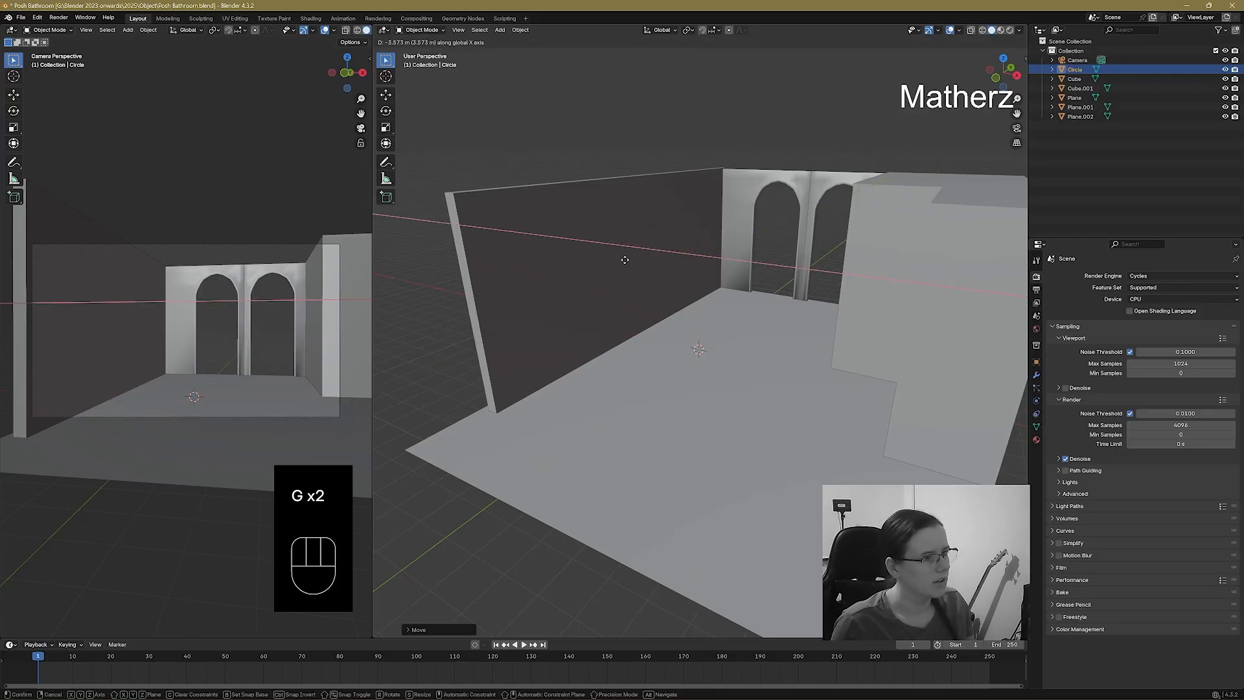
pyautogui.click(633, 269)
# Stretch the circle along Z into a tall oval and enlarge it uniformly on the side wall.
pyautogui.scroll(6, 635, 257)
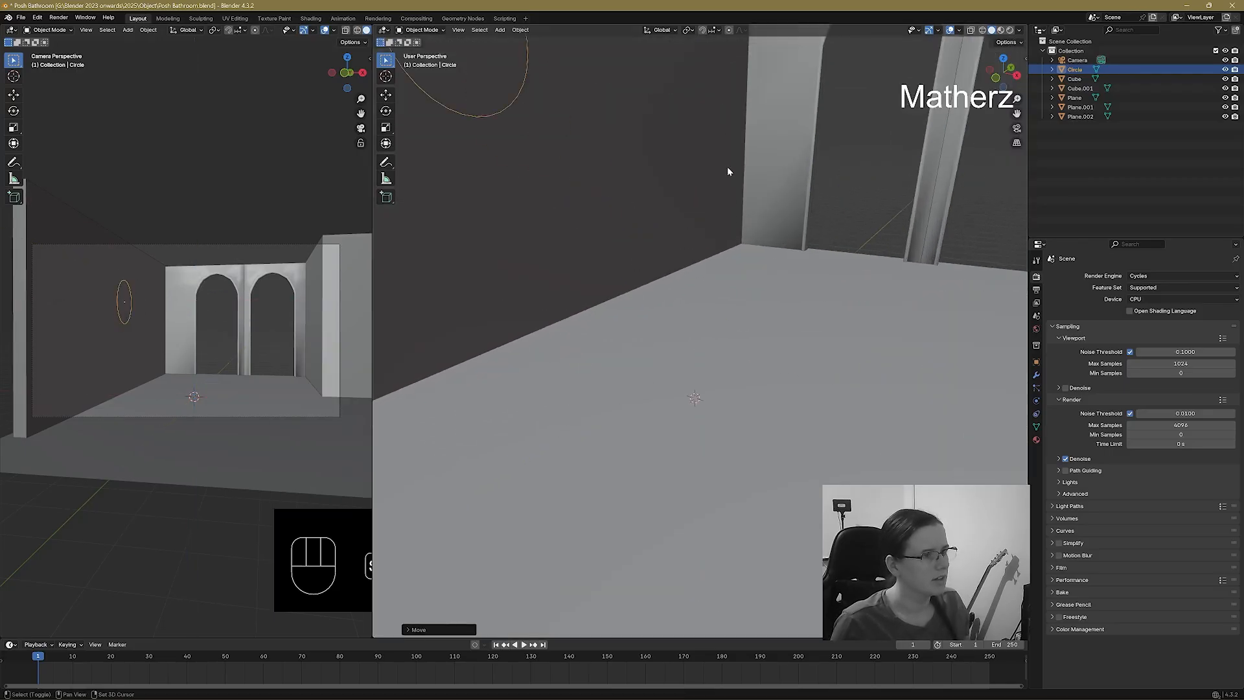
pyautogui.moveTo(727, 166); pyautogui.dragTo(677, 306, button='middle')
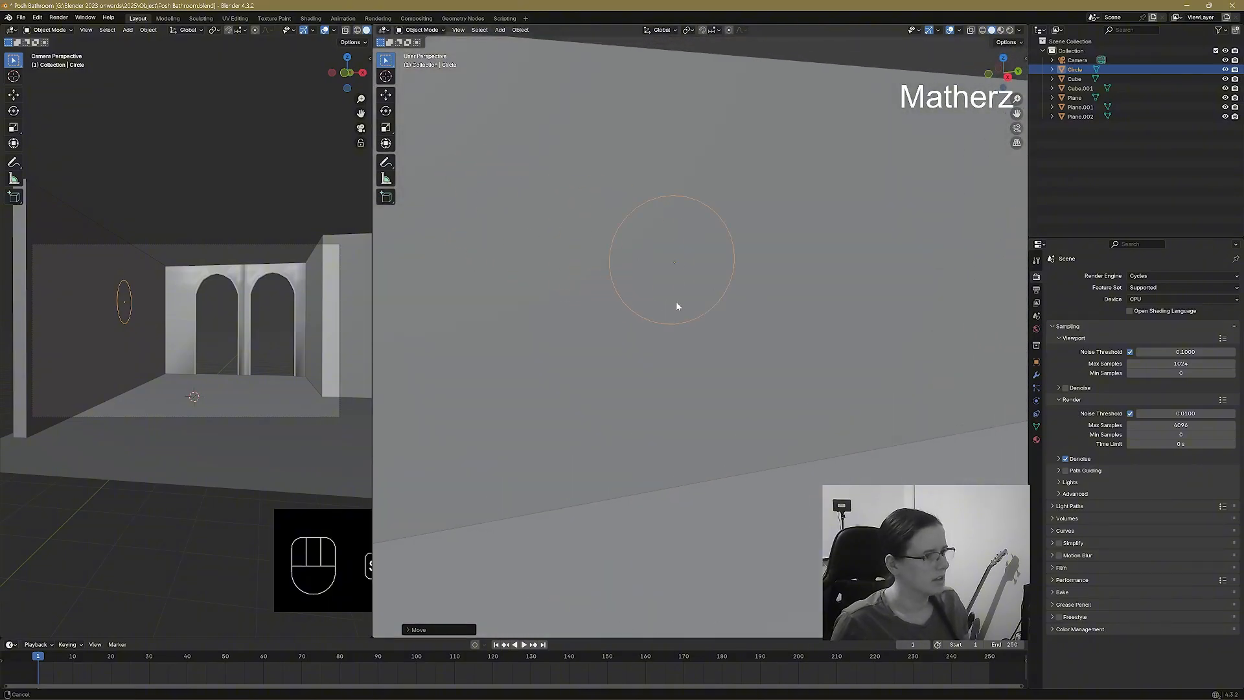
pyautogui.press('s')
pyautogui.press('z')
pyautogui.click(692, 368)
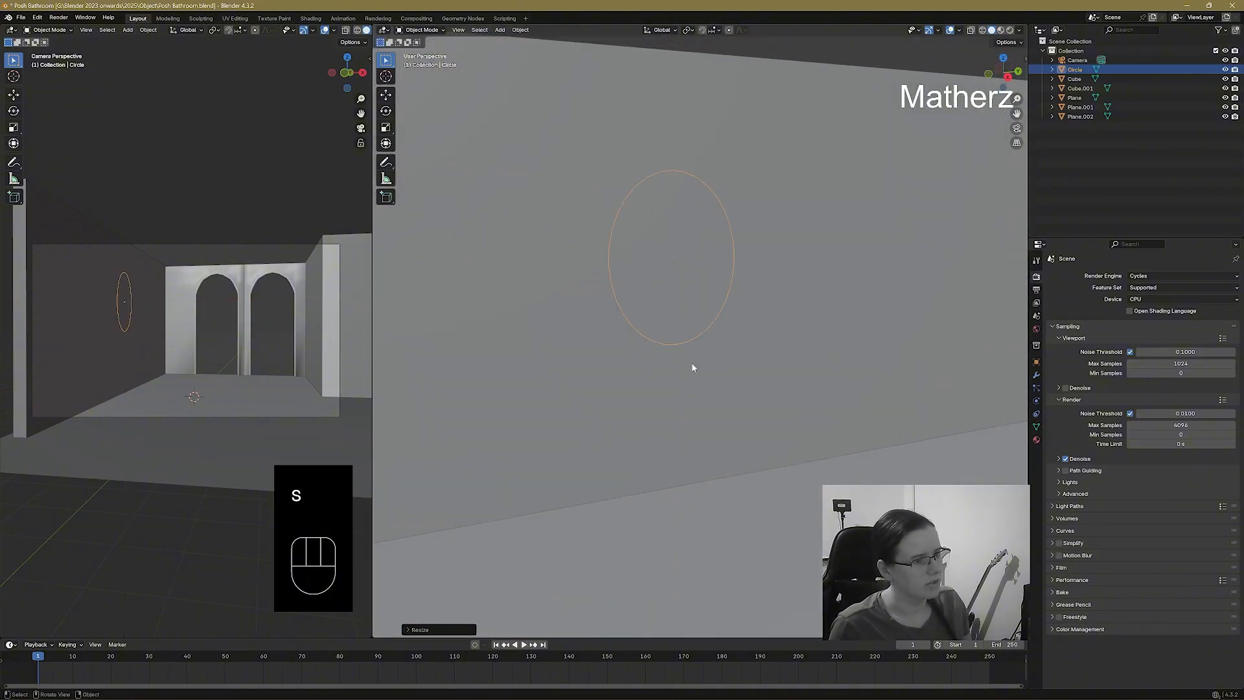
pyautogui.press('s')
pyautogui.click(716, 387)
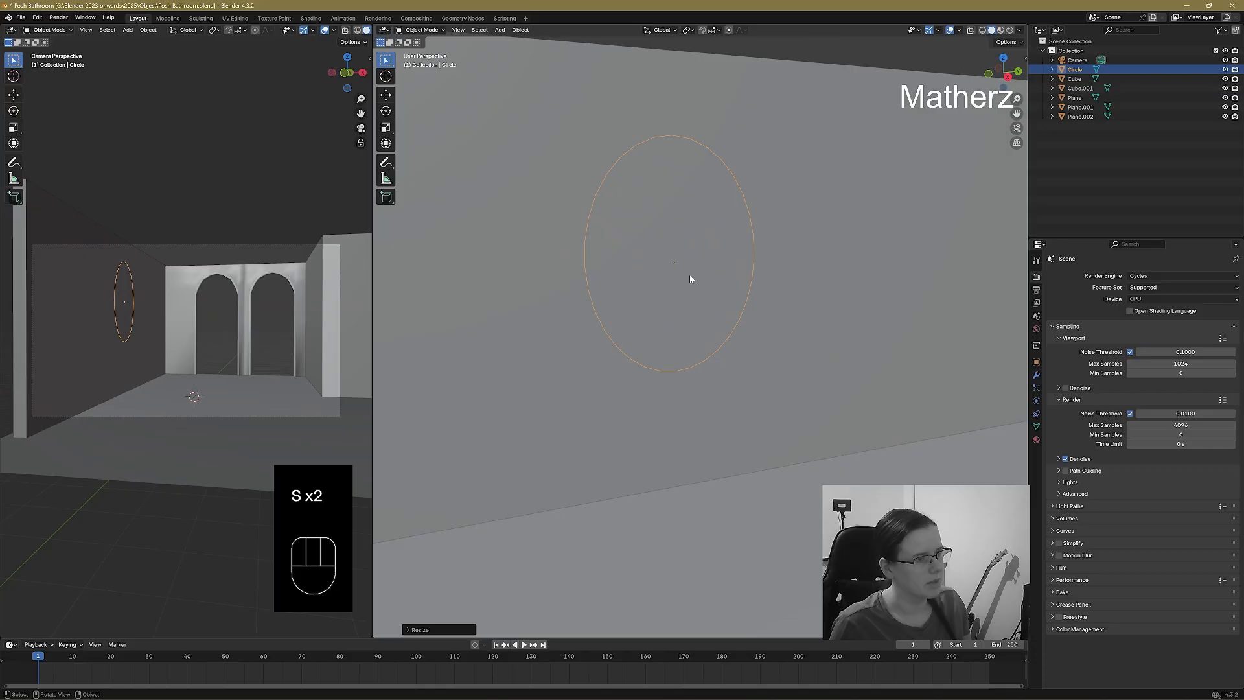
# Fill the oval outline with a face in Edit Mode and extrude that face out from the wall into a thick disc.
pyautogui.click(422, 30)
pyautogui.click(421, 54)
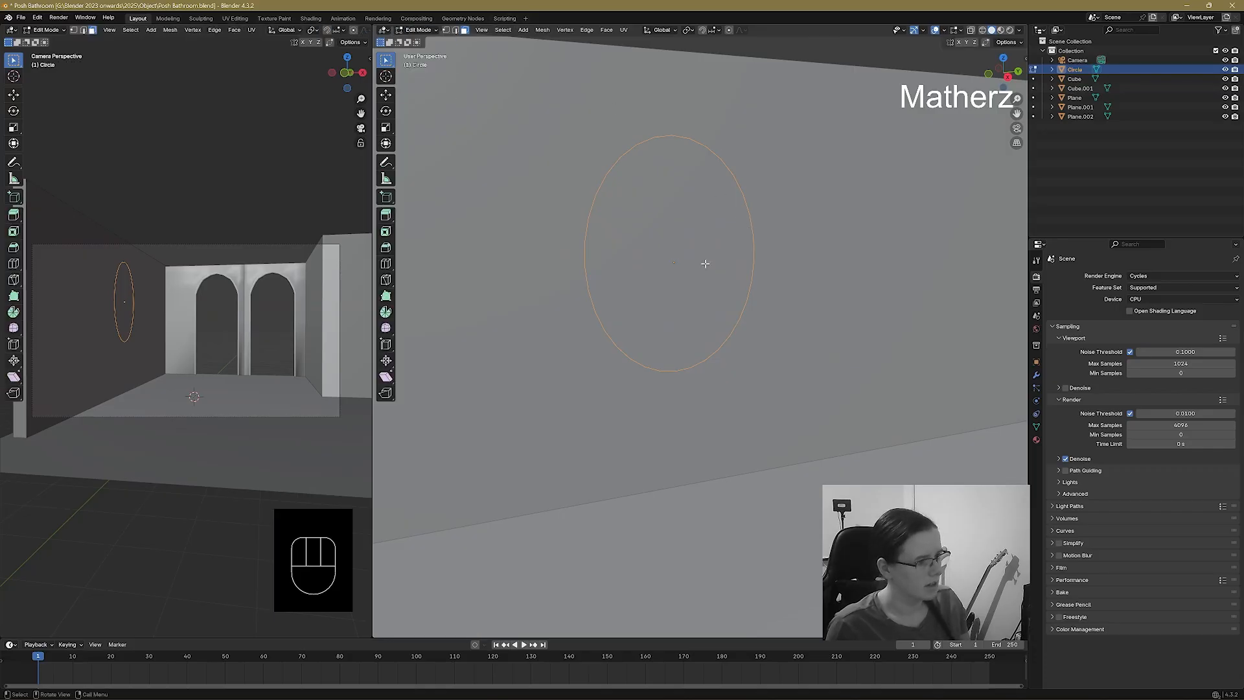
pyautogui.press('f')
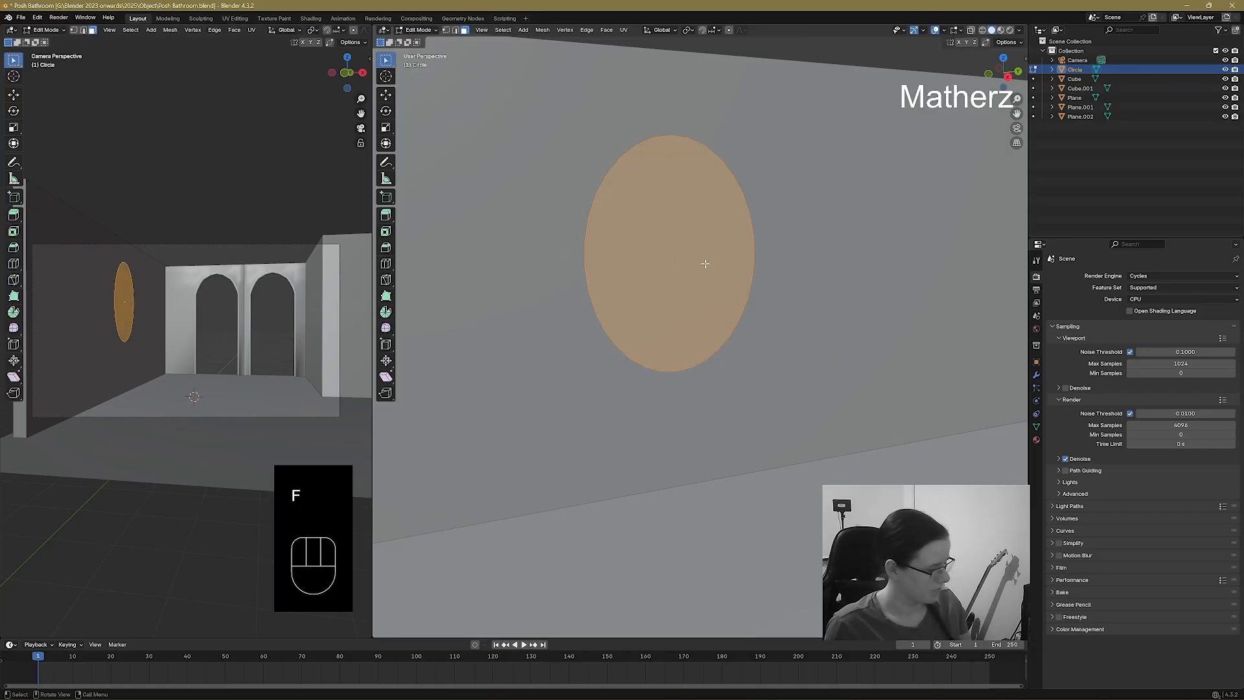
pyautogui.press('e')
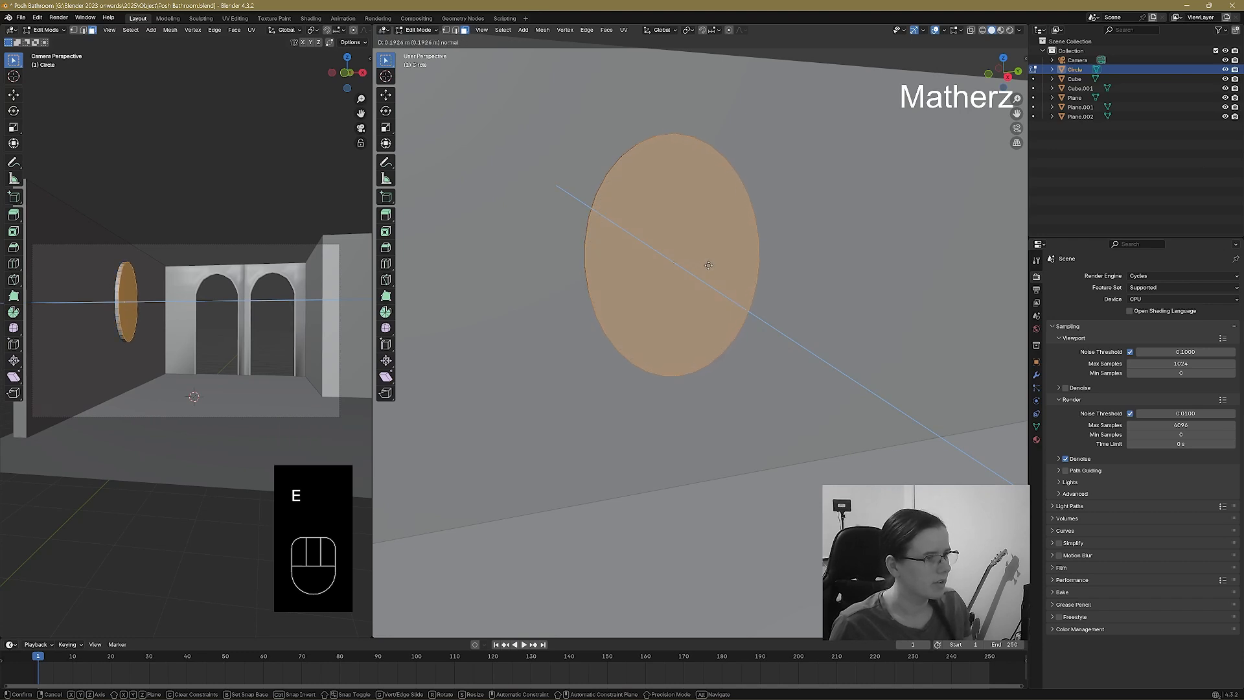
pyautogui.click(711, 267)
# Thin the oval disc by moving its front face about 0.19 m along negative X toward the wall.
pyautogui.moveTo(680, 298); pyautogui.dragTo(774, 297, button='middle')
pyautogui.scroll(-4, 774, 298)
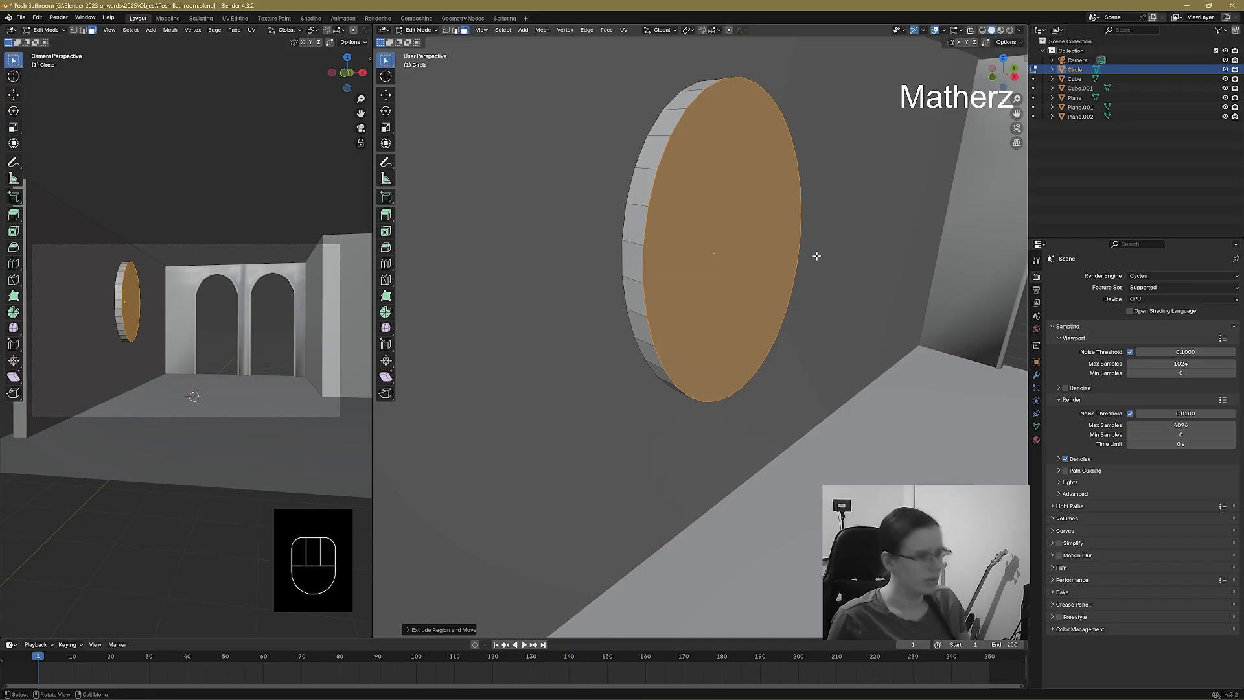
pyautogui.press('g')
pyautogui.press('x')
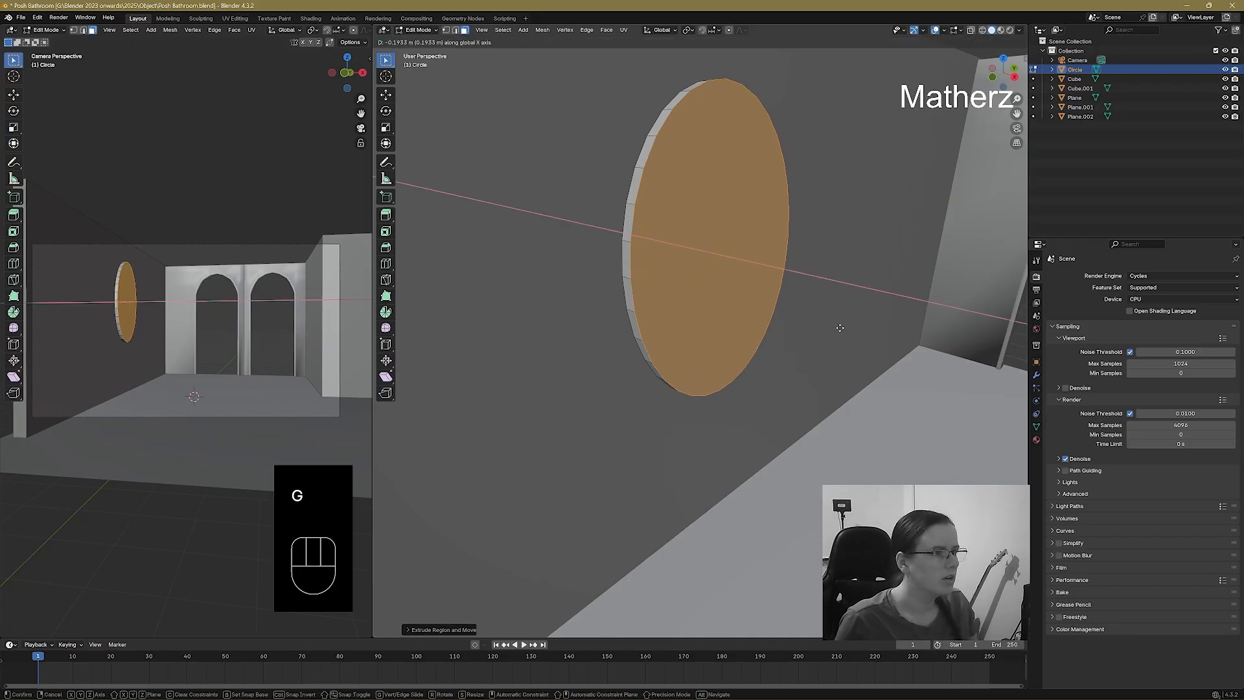
pyautogui.click(840, 327)
# Extrude the disc's front face slightly outward and shrink it, and repeat the extrusion in place with a smaller scale to form a narrow rim.
pyautogui.press('e')
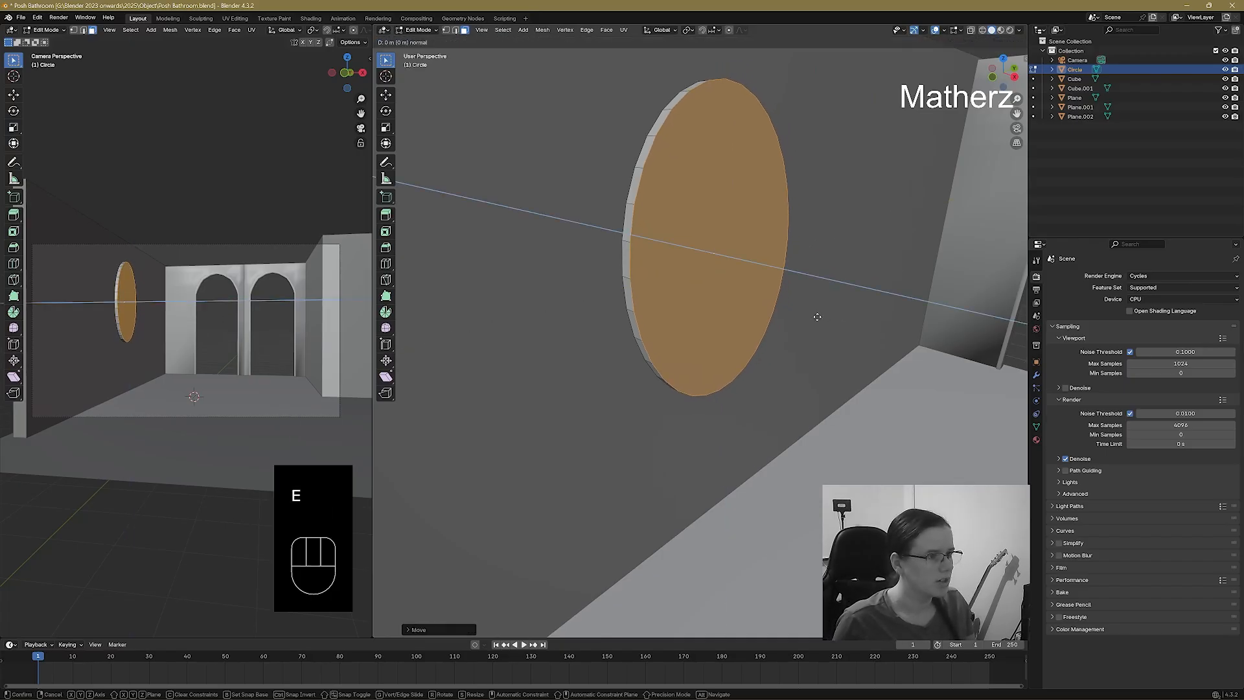
pyautogui.click(817, 317)
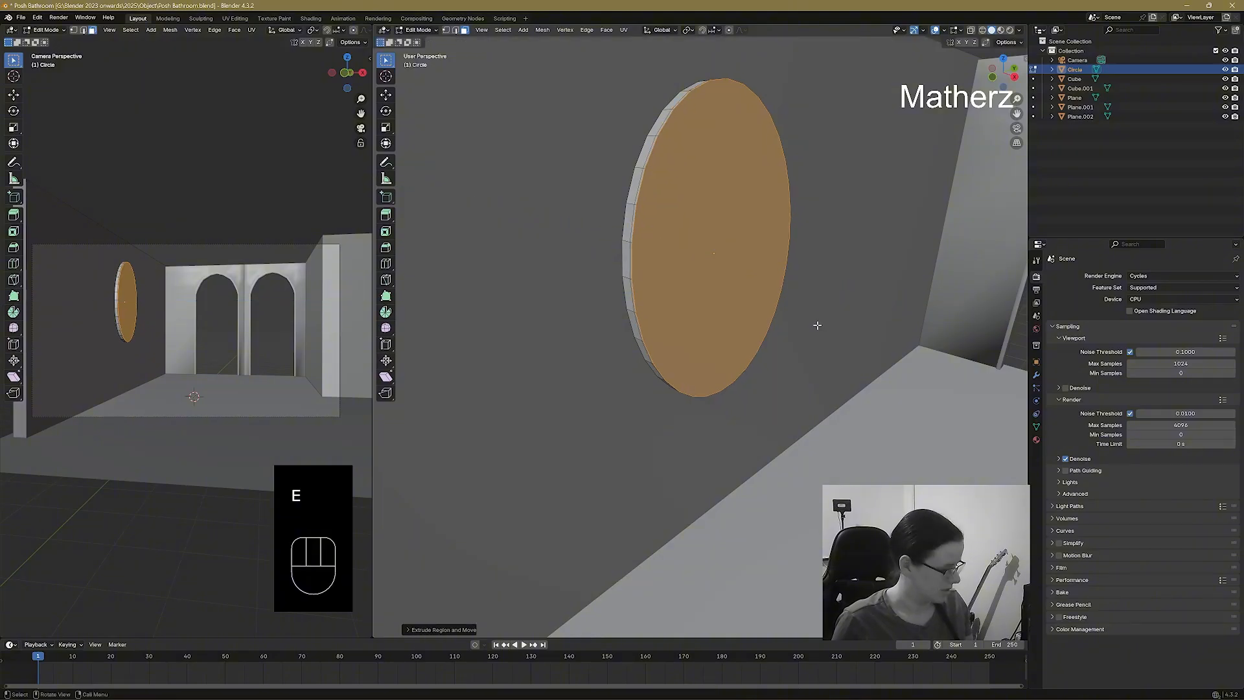
pyautogui.press('s')
pyautogui.click(815, 324)
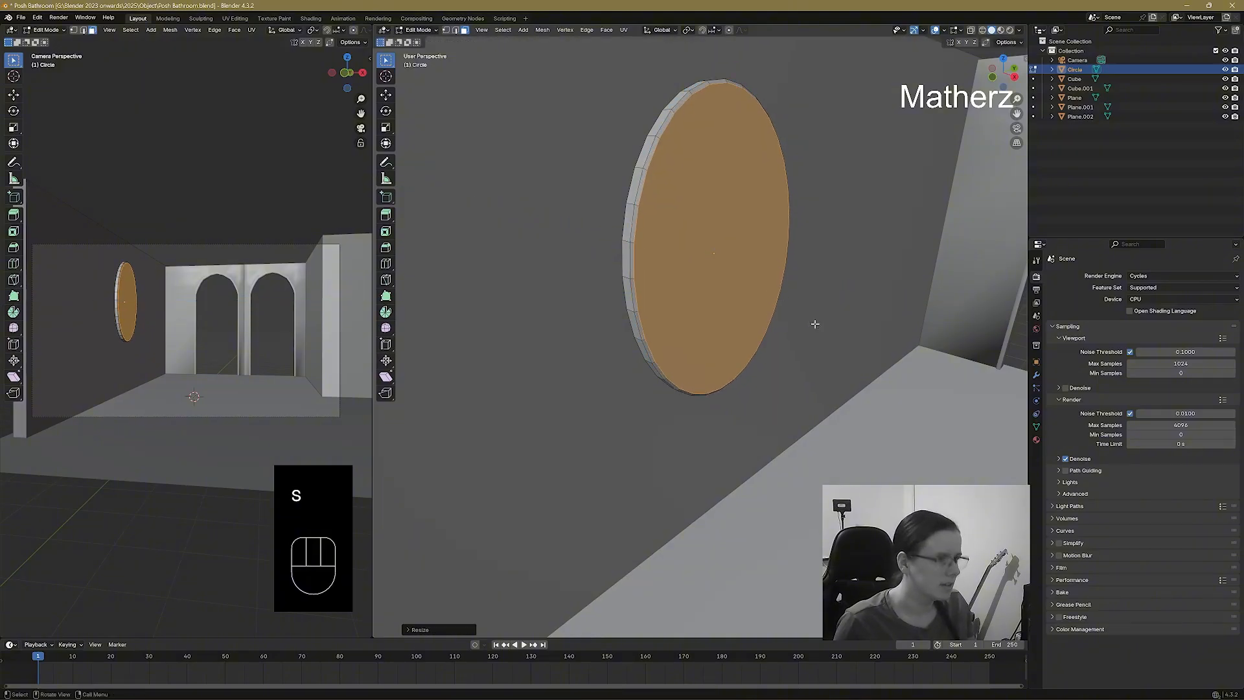
pyautogui.press('e')
pyautogui.click(815, 324)
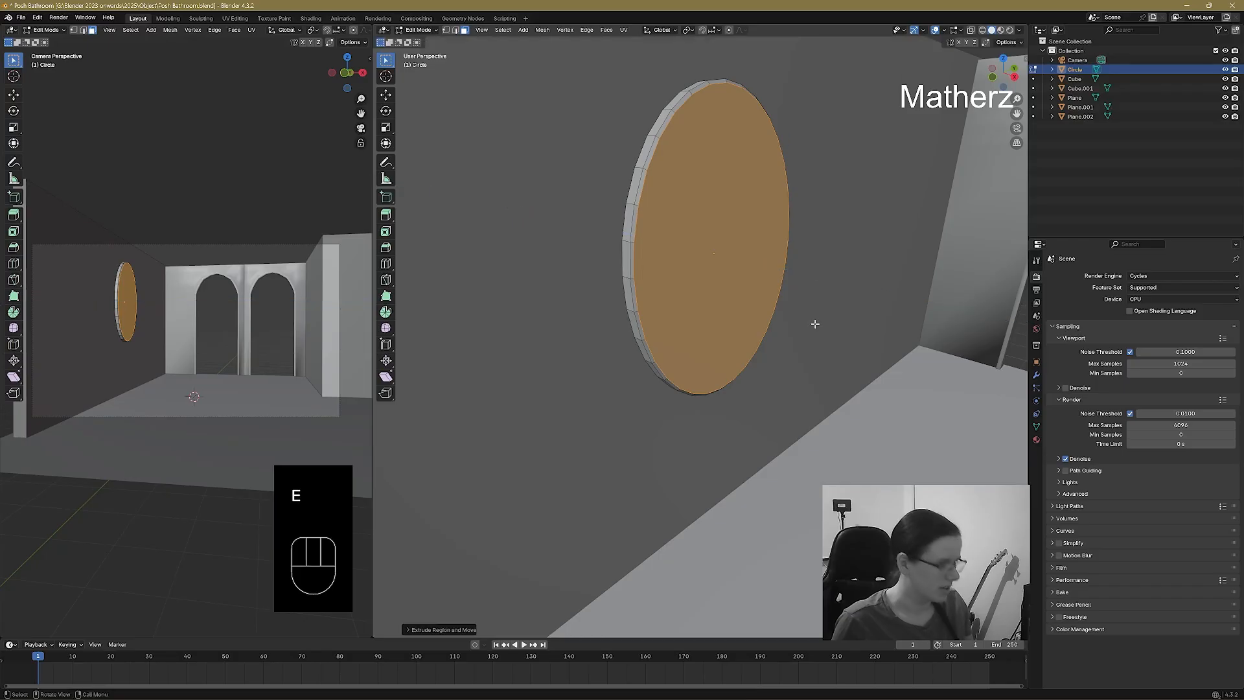
pyautogui.press('s')
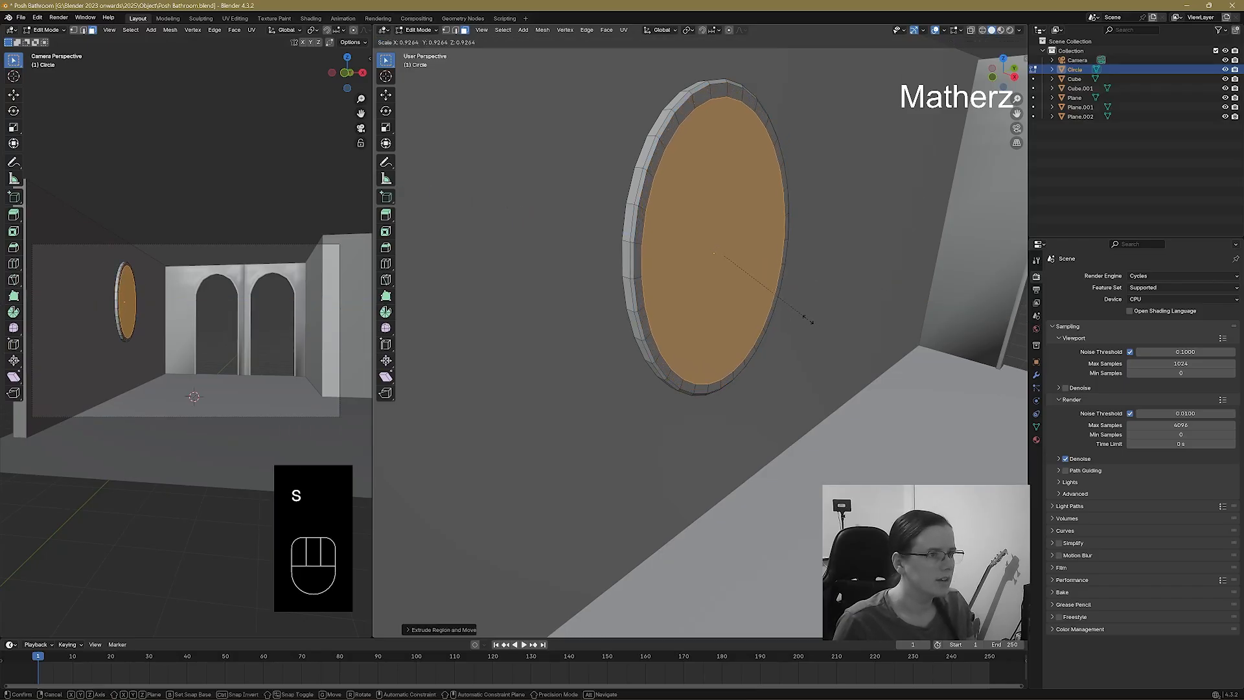
pyautogui.click(810, 320)
# Recess the inner oval face behind the rim with a slightly scaled-down extrusion and a further inward extrusion of about 0.13 m.
pyautogui.press('e')
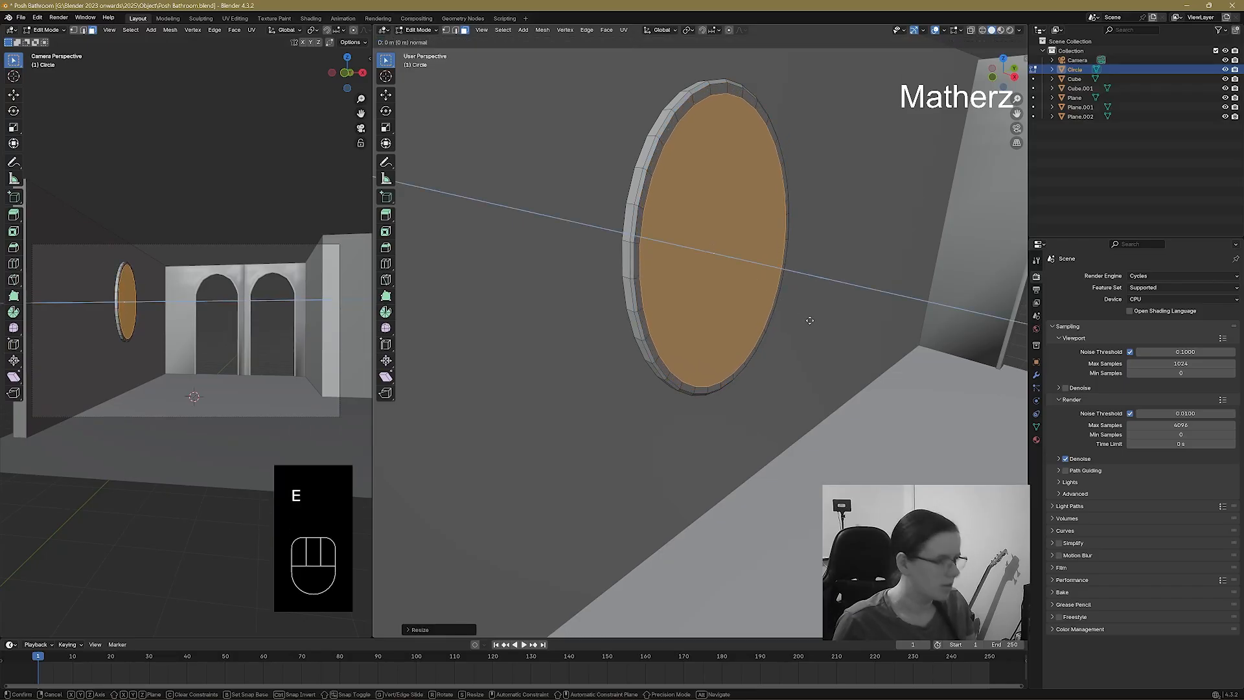
pyautogui.click(808, 320)
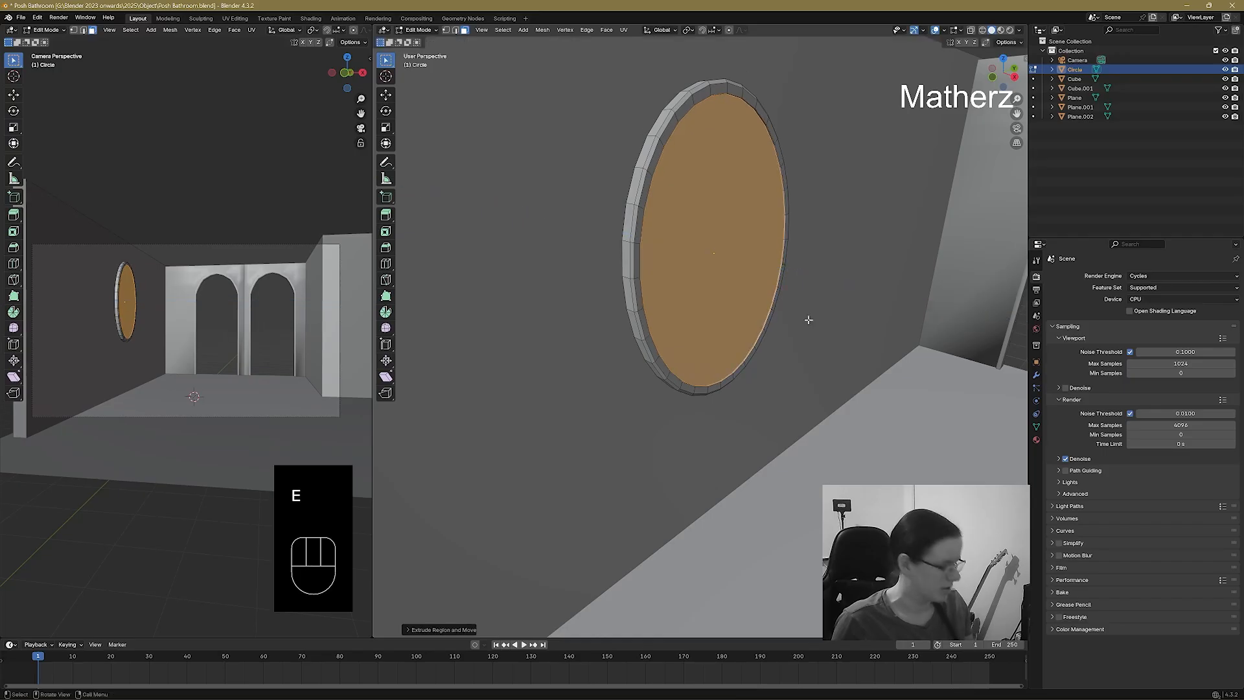
pyautogui.press('s')
pyautogui.click(806, 319)
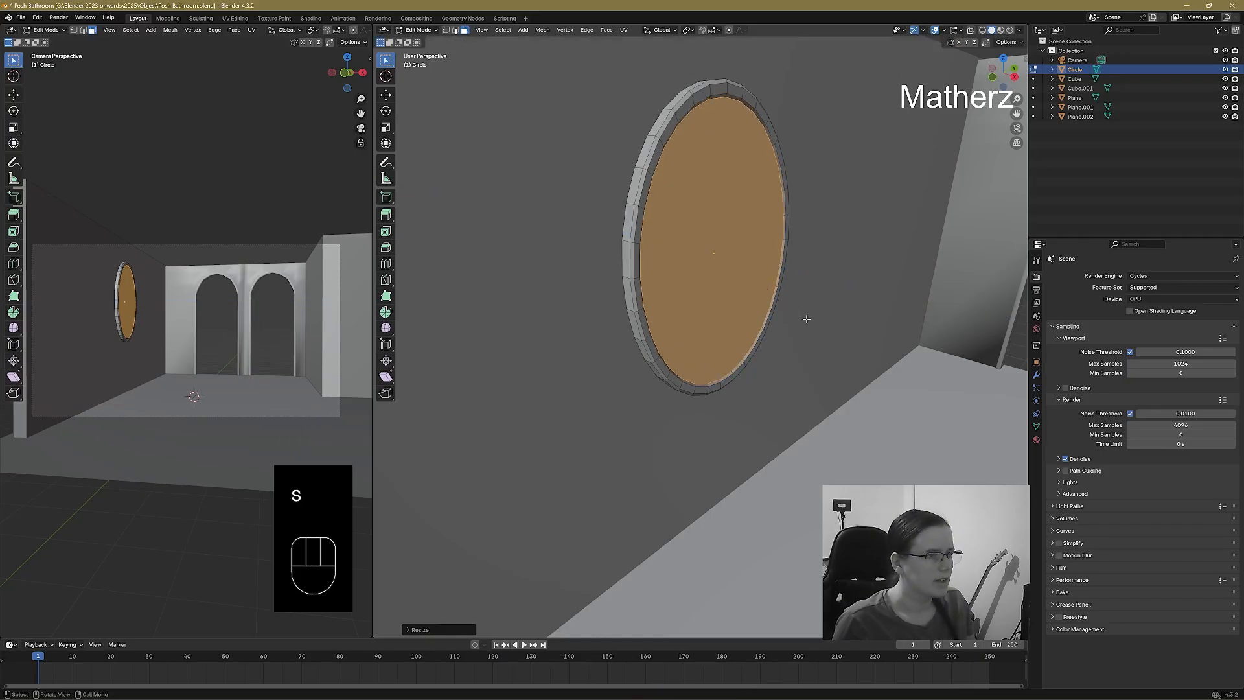
pyautogui.press('e')
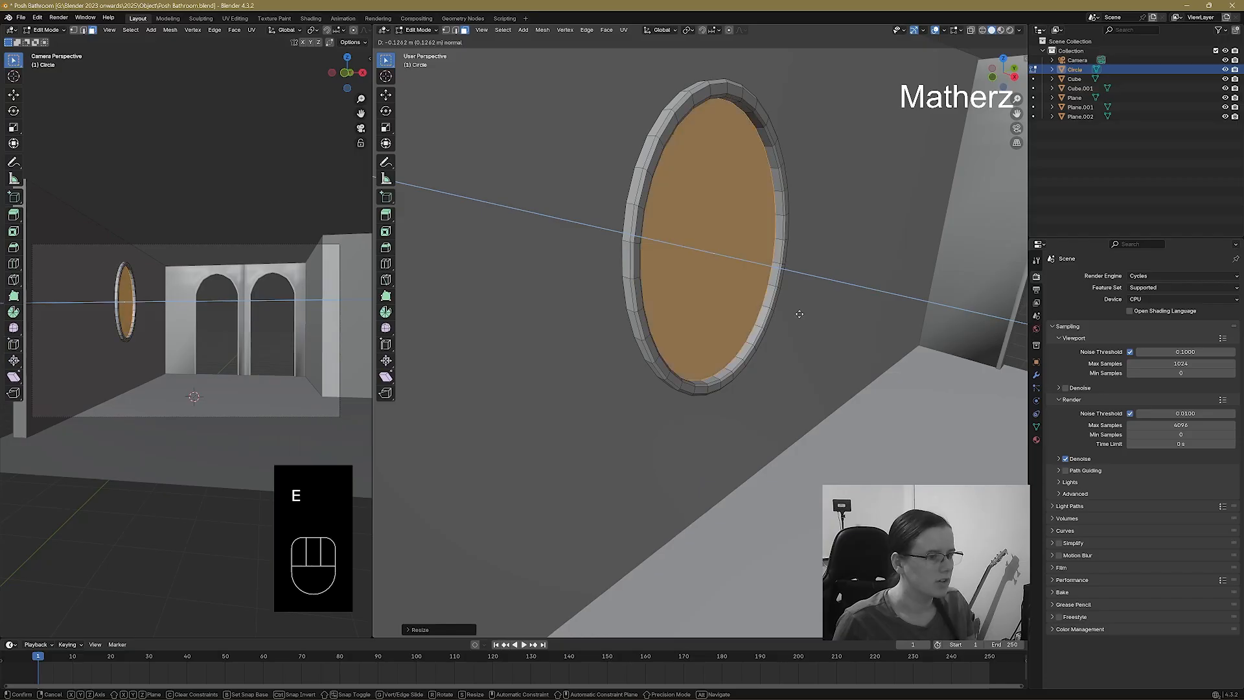
pyautogui.click(801, 315)
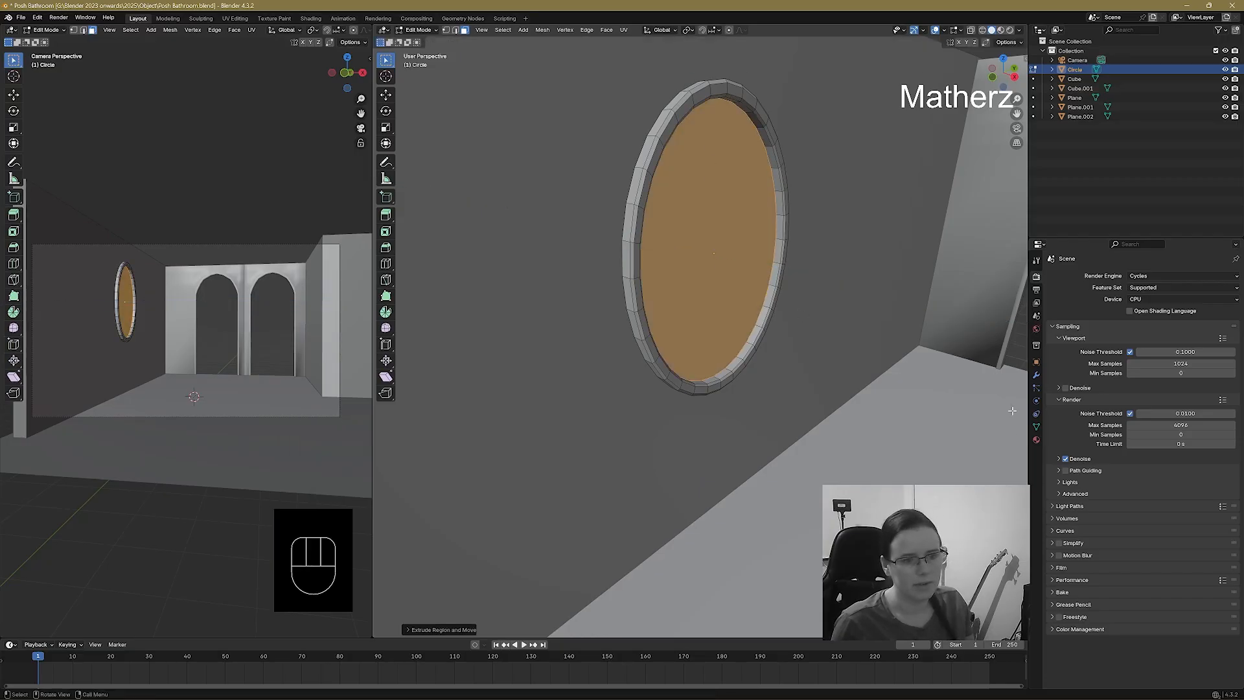
# Create a material named Gold on the oval with an orange-gold base colour, metallic 1.000 and roughness 0.033.
pyautogui.click(1036, 439)
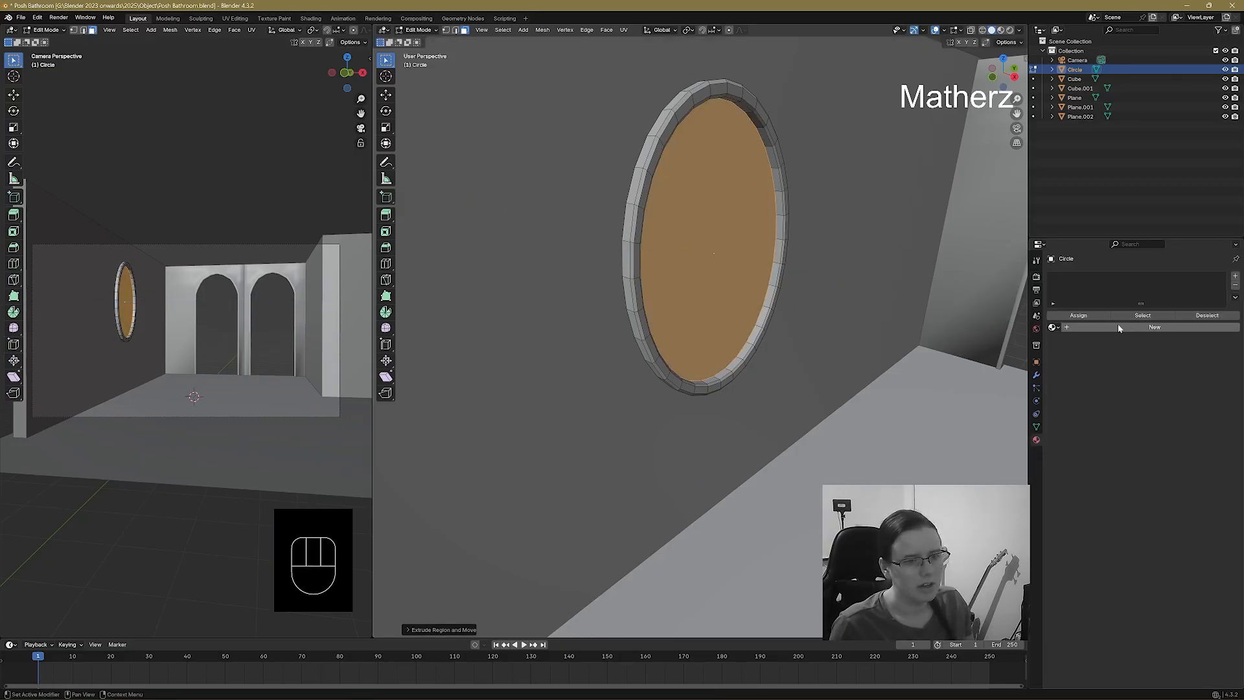
pyautogui.click(1135, 327)
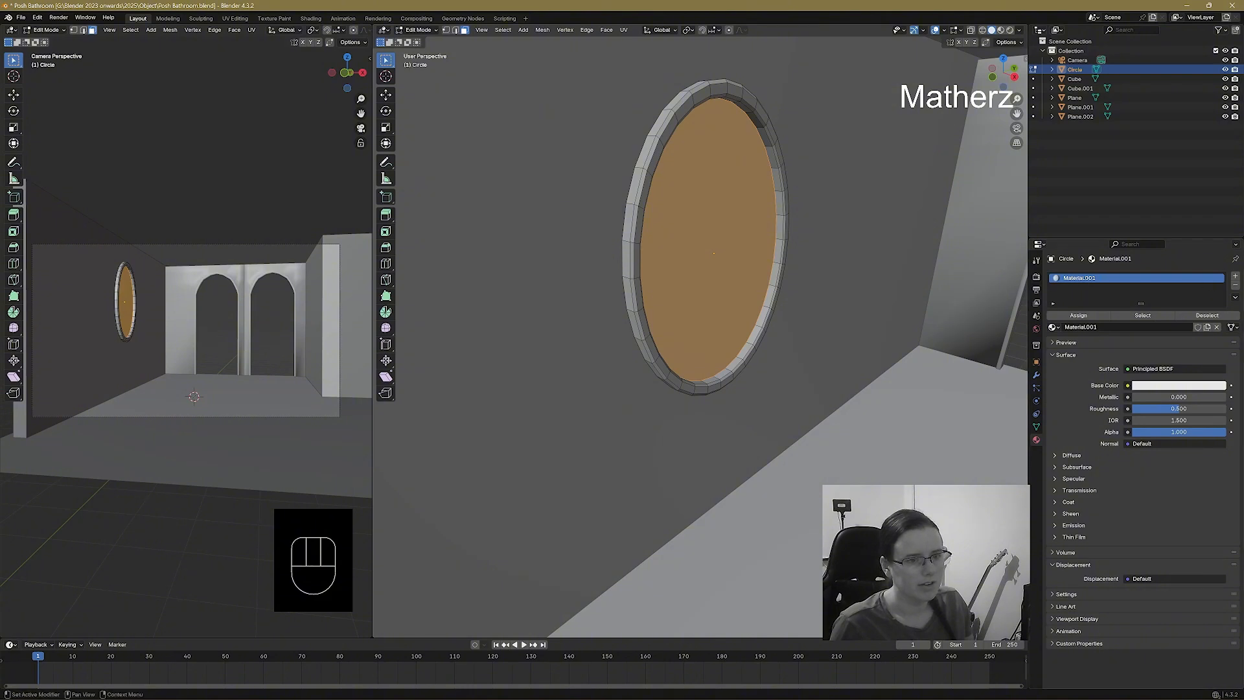
pyautogui.doubleClick(1080, 278)
pyautogui.write('Gol')
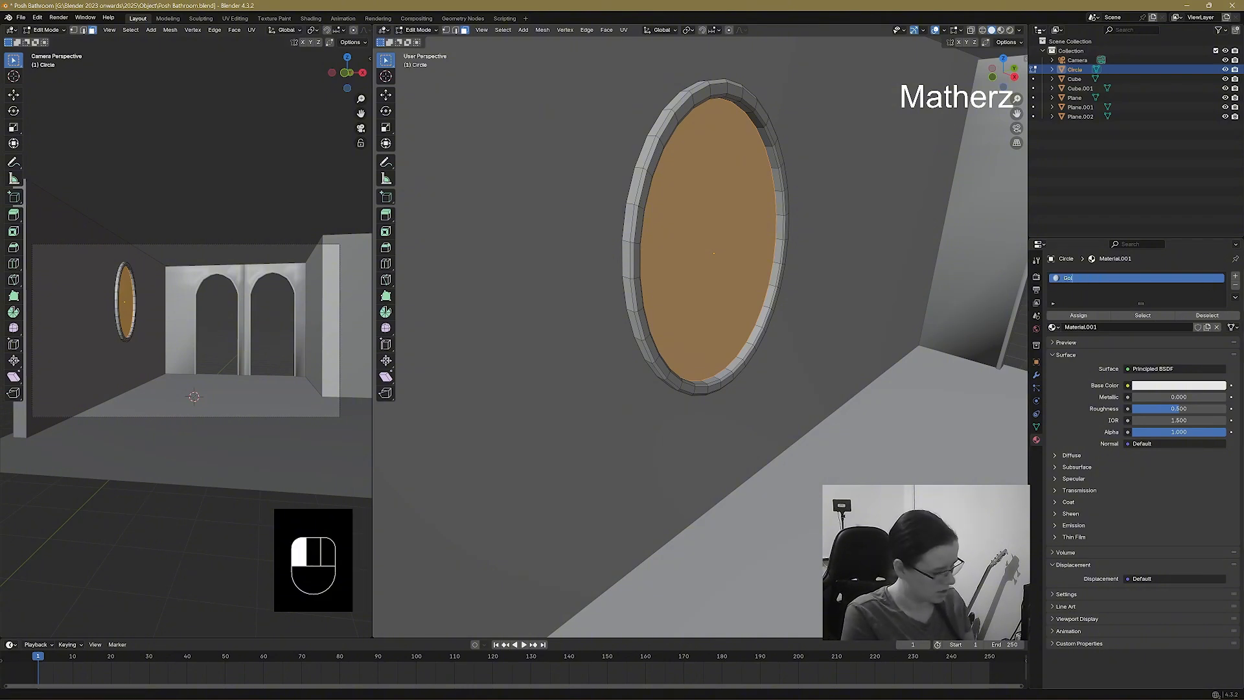
pyautogui.write('d')
pyautogui.click(1083, 322)
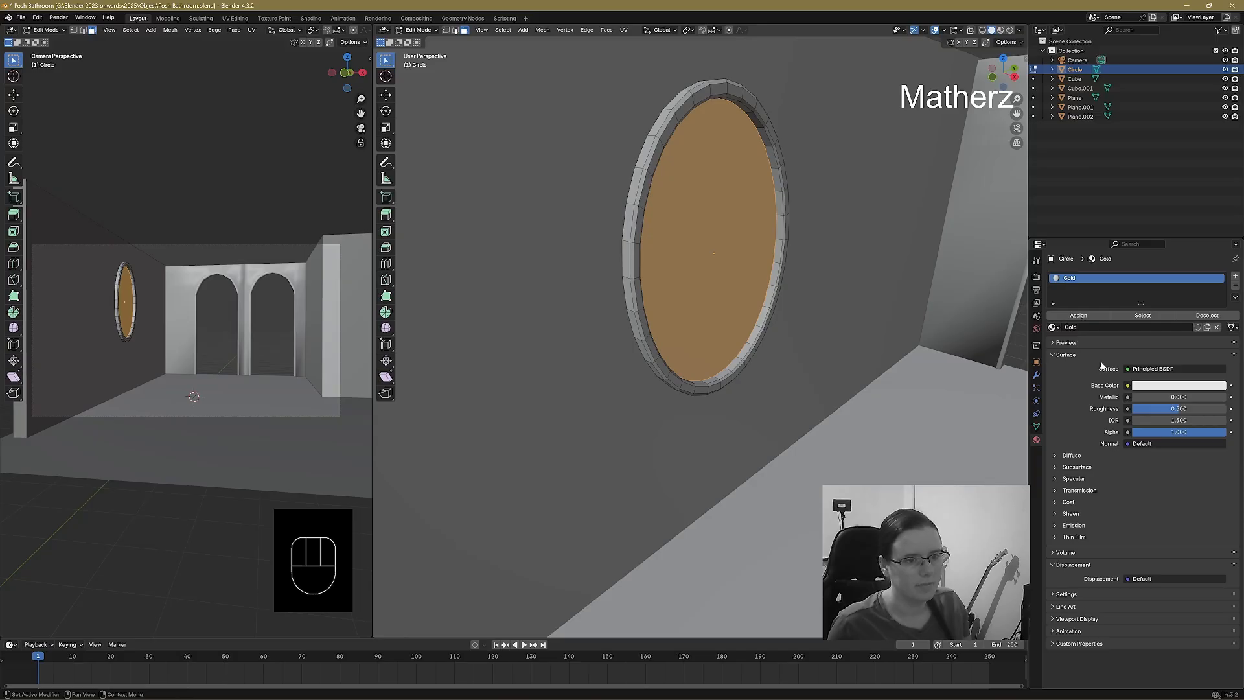
pyautogui.click(1172, 384)
pyautogui.moveTo(1164, 278); pyautogui.dragTo(1160, 286)
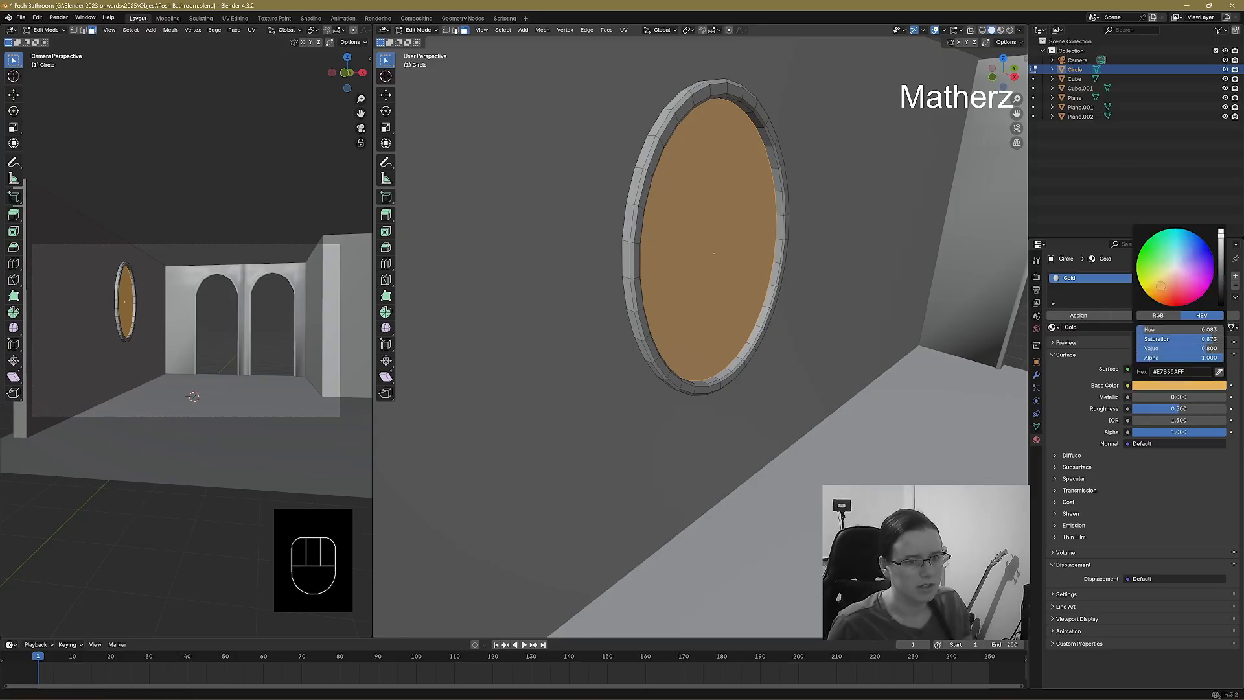
pyautogui.moveTo(1160, 397)
pyautogui.mouseDown()
pyautogui.moveTo(1212, 397)
pyautogui.moveTo(1145, 410)
pyautogui.mouseUp()
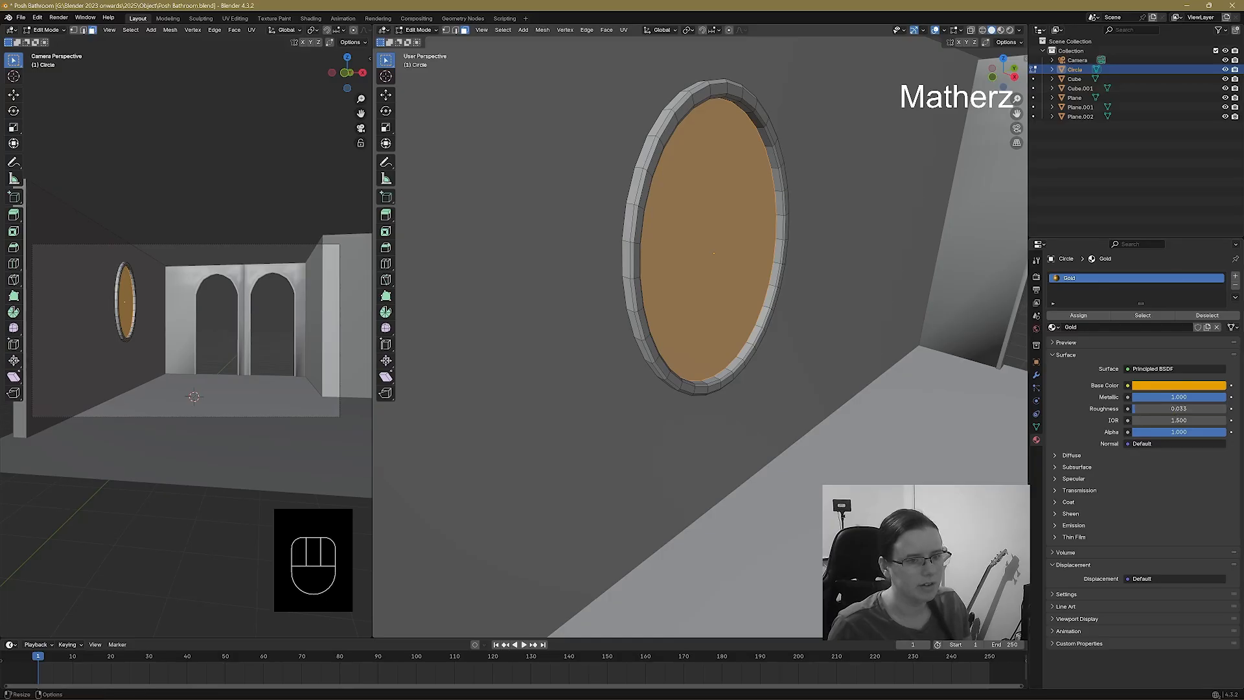
# Assign a second, new material to the recessed oval face and make it a mirror with metallic 1.000 and roughness 0.000.
pyautogui.click(1235, 277)
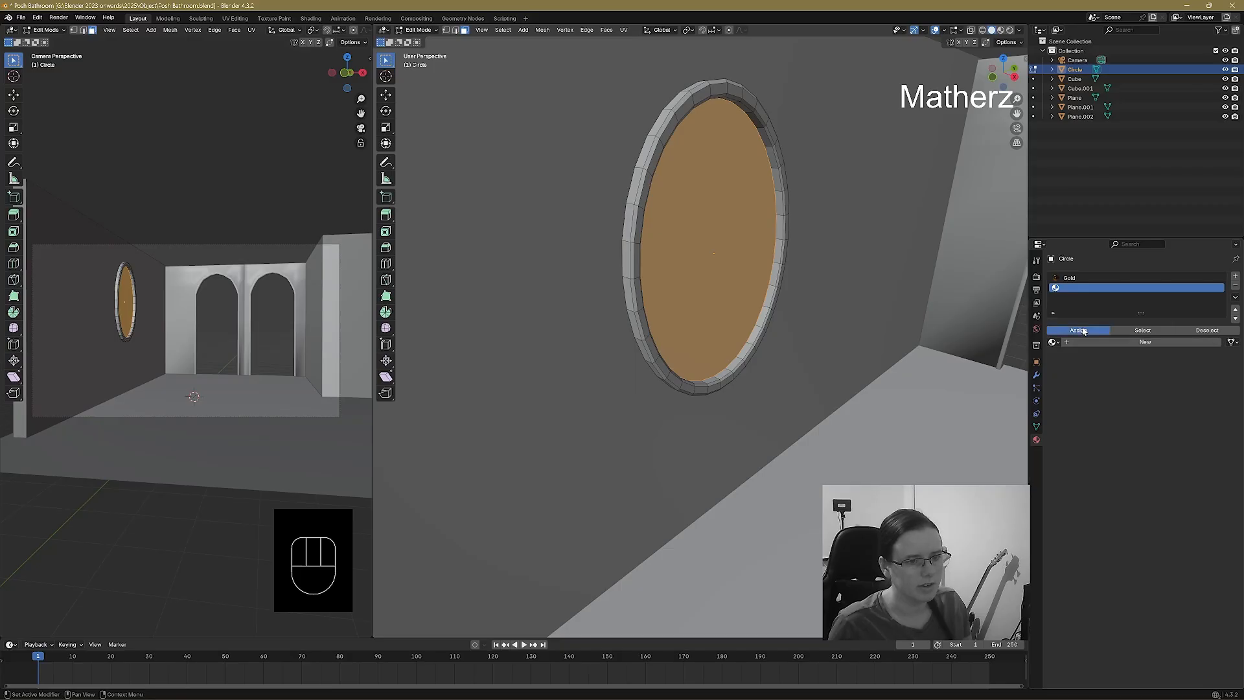
pyautogui.click(1161, 344)
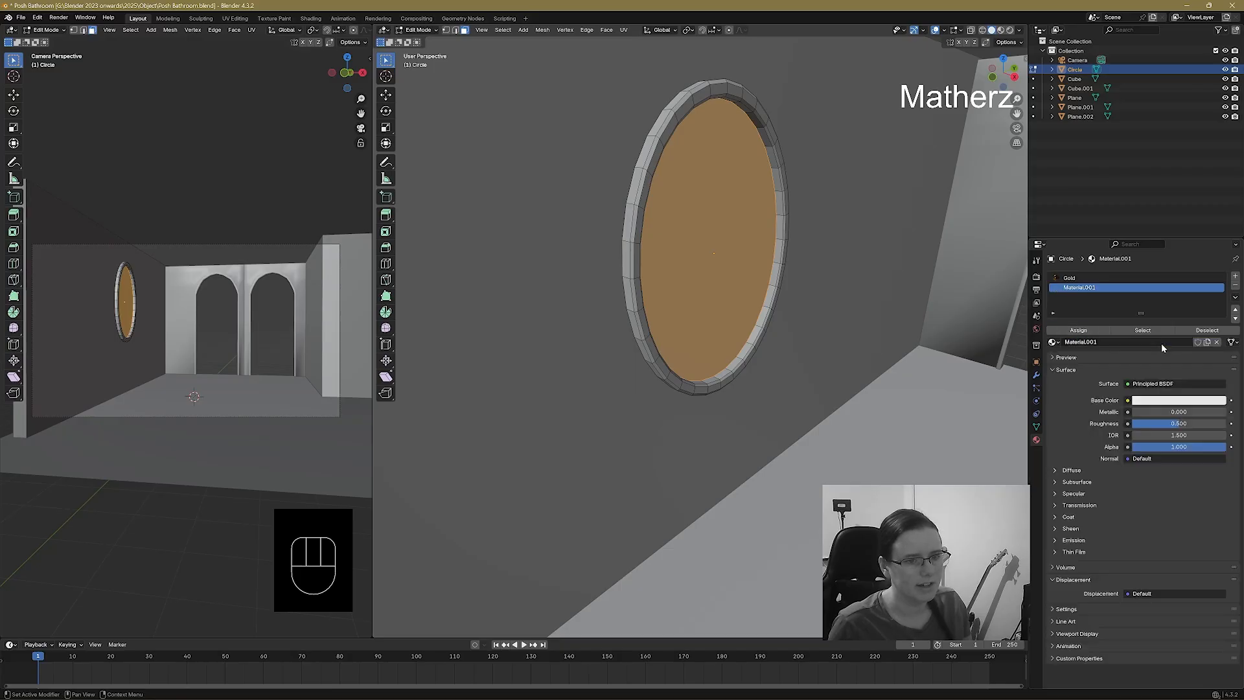
pyautogui.click(1159, 400)
pyautogui.moveTo(1150, 412); pyautogui.dragTo(1130, 428)
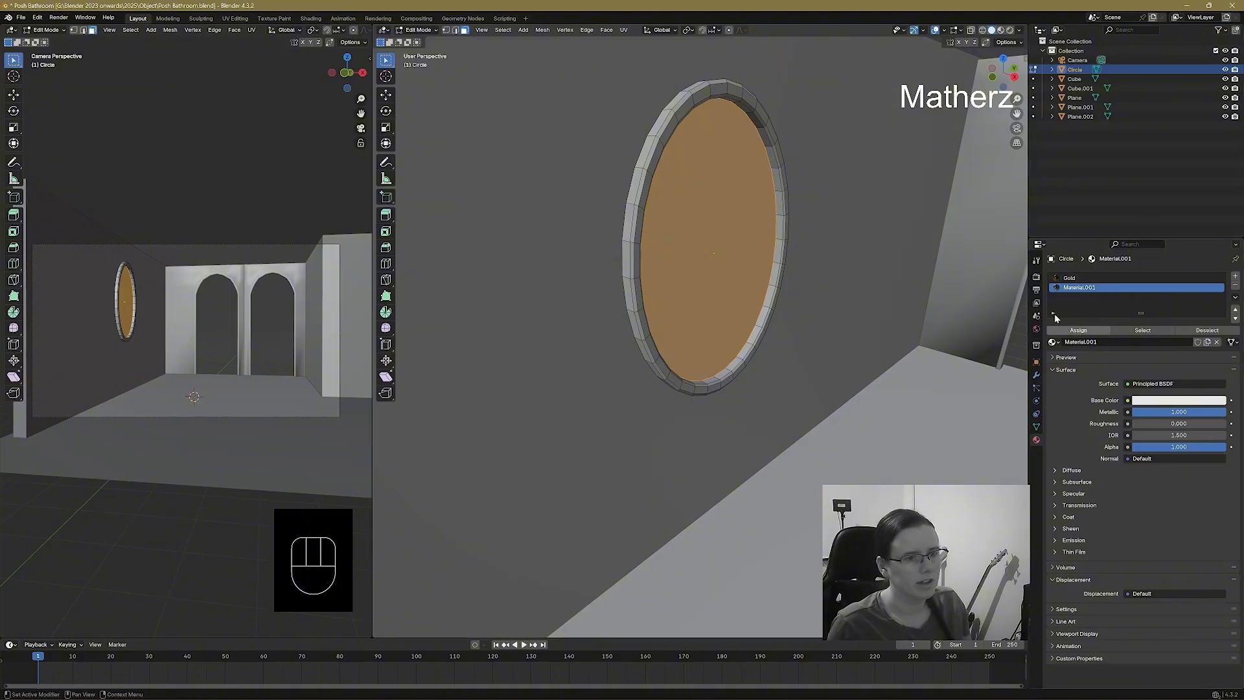
# Return to Object Mode and try smooth shading on the whole mirror.
pyautogui.click(419, 30)
pyautogui.click(428, 43)
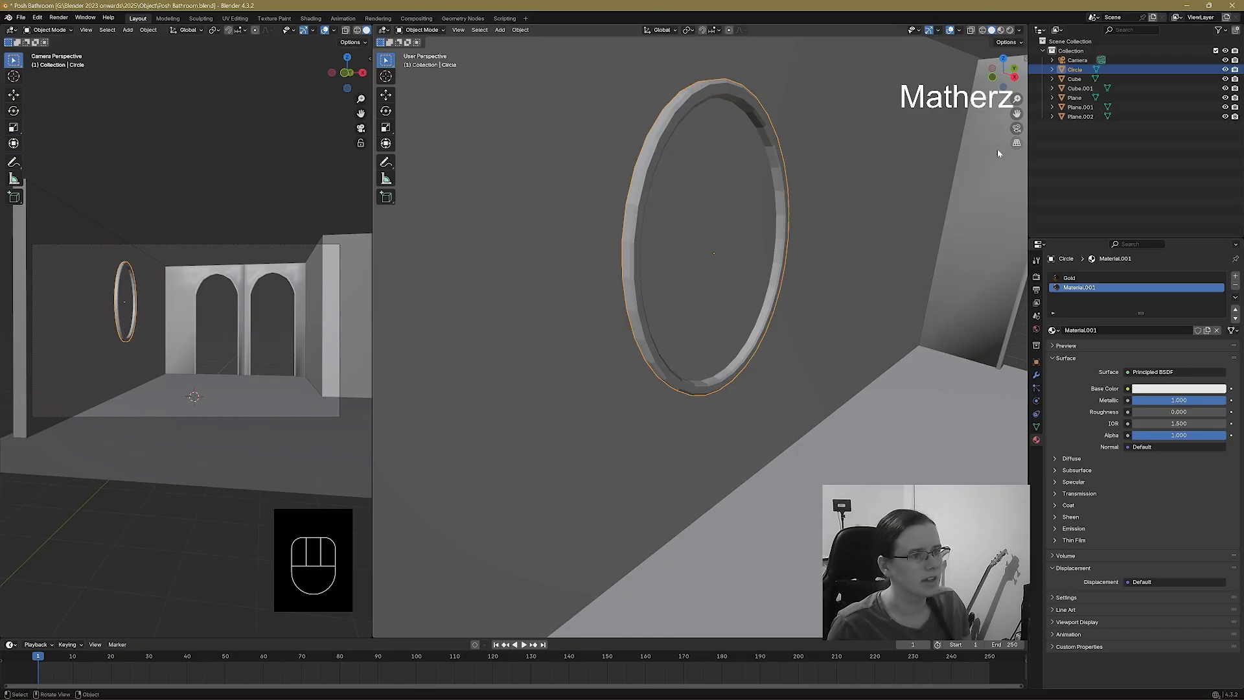
pyautogui.rightClick(765, 172)
pyautogui.click(772, 166)
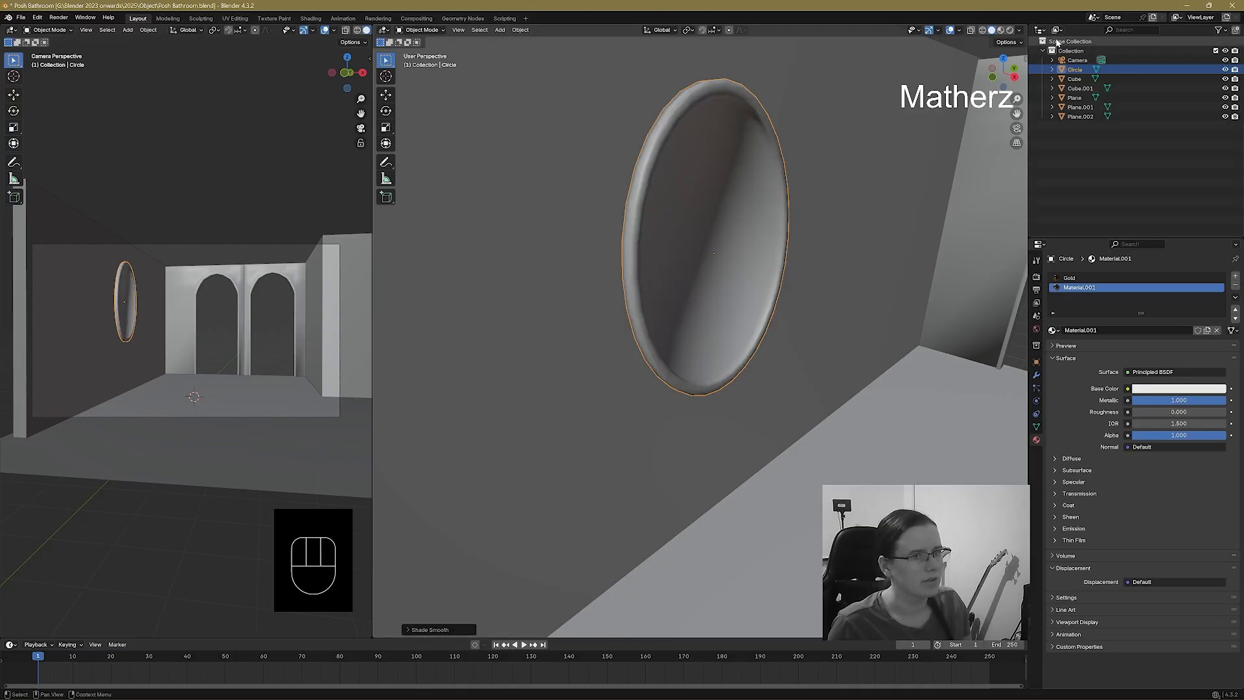
# Switch the main viewport to rendered shading and inspect the mirror's reflection.
pyautogui.click(1010, 31)
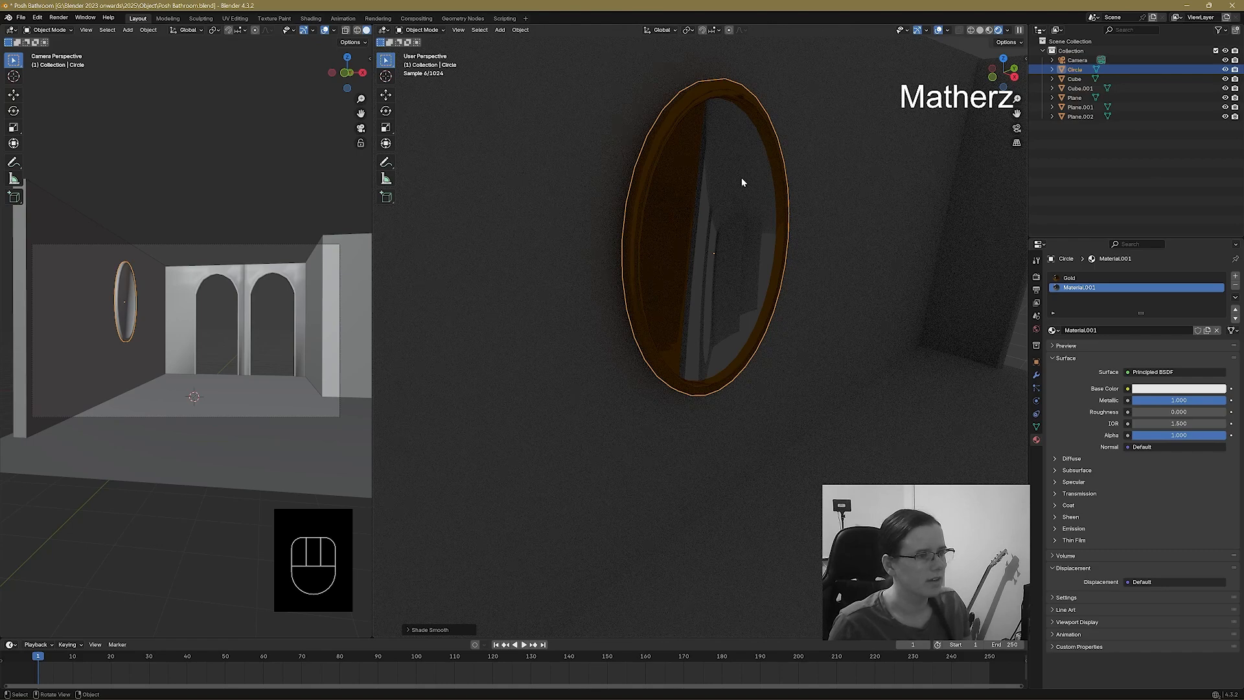
pyautogui.moveTo(743, 183); pyautogui.dragTo(711, 180, button='middle')
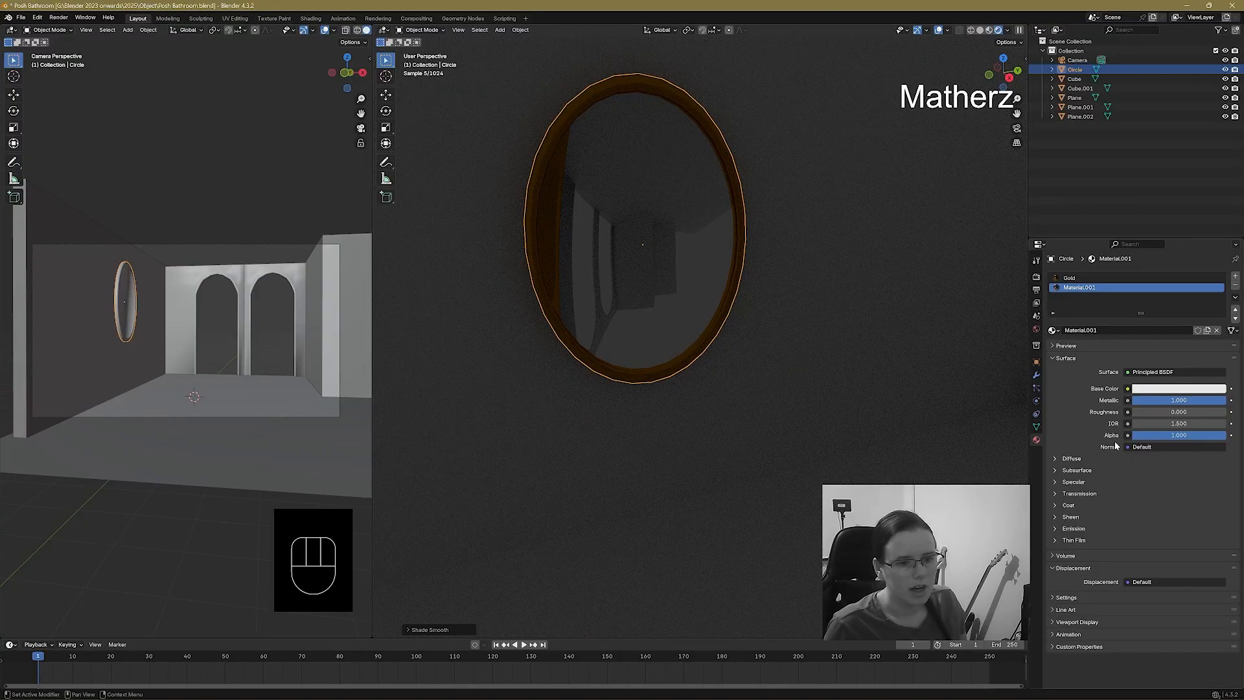
# Undo the smooth shading on the mirror and check its reflection from another angle.
pyautogui.moveTo(1143, 424)
pyautogui.mouseDown()
pyautogui.moveTo(1130, 424)
pyautogui.moveTo(1160, 424)
pyautogui.moveTo(1144, 430)
pyautogui.mouseUp()
pyautogui.hotkey('ctrl', 'z')
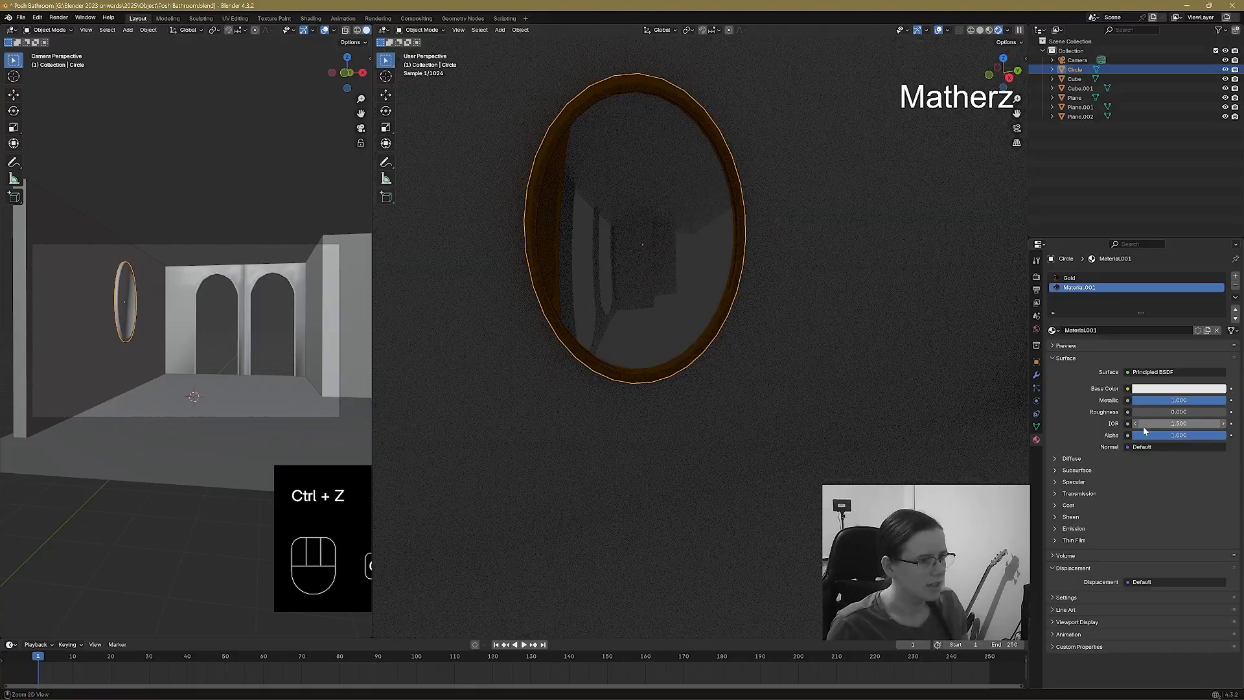
pyautogui.hotkey('ctrl', 'z')
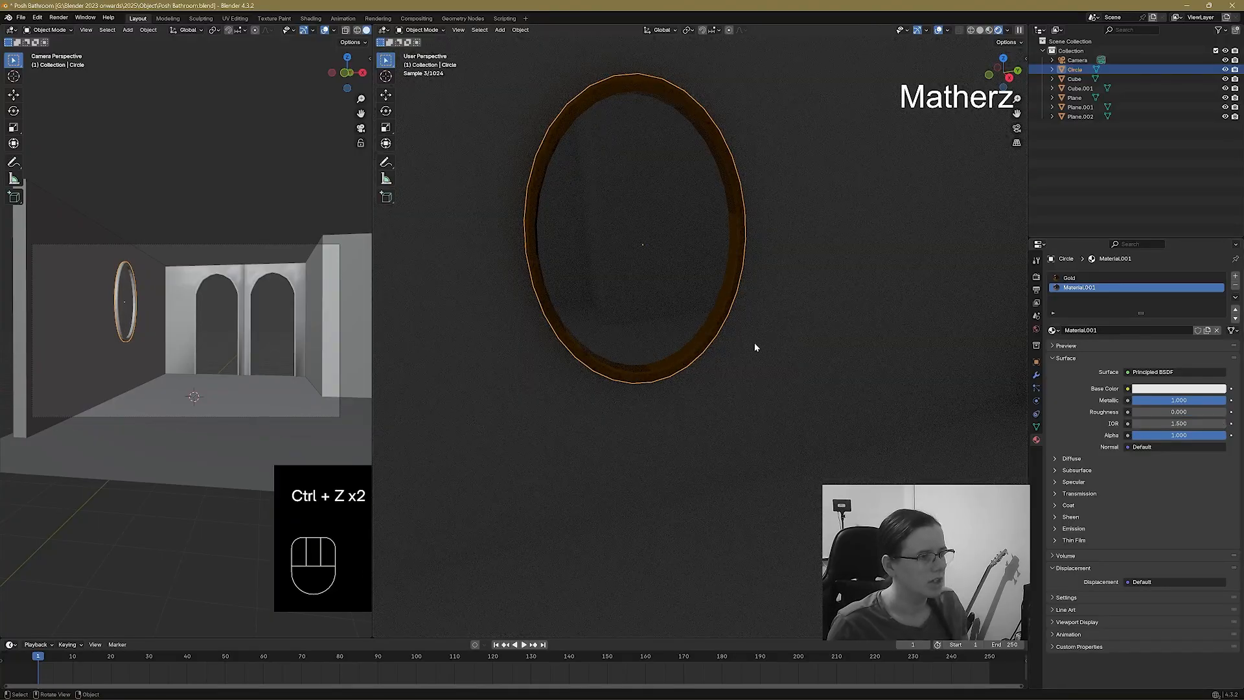
pyautogui.moveTo(755, 347); pyautogui.dragTo(794, 339, button='middle')
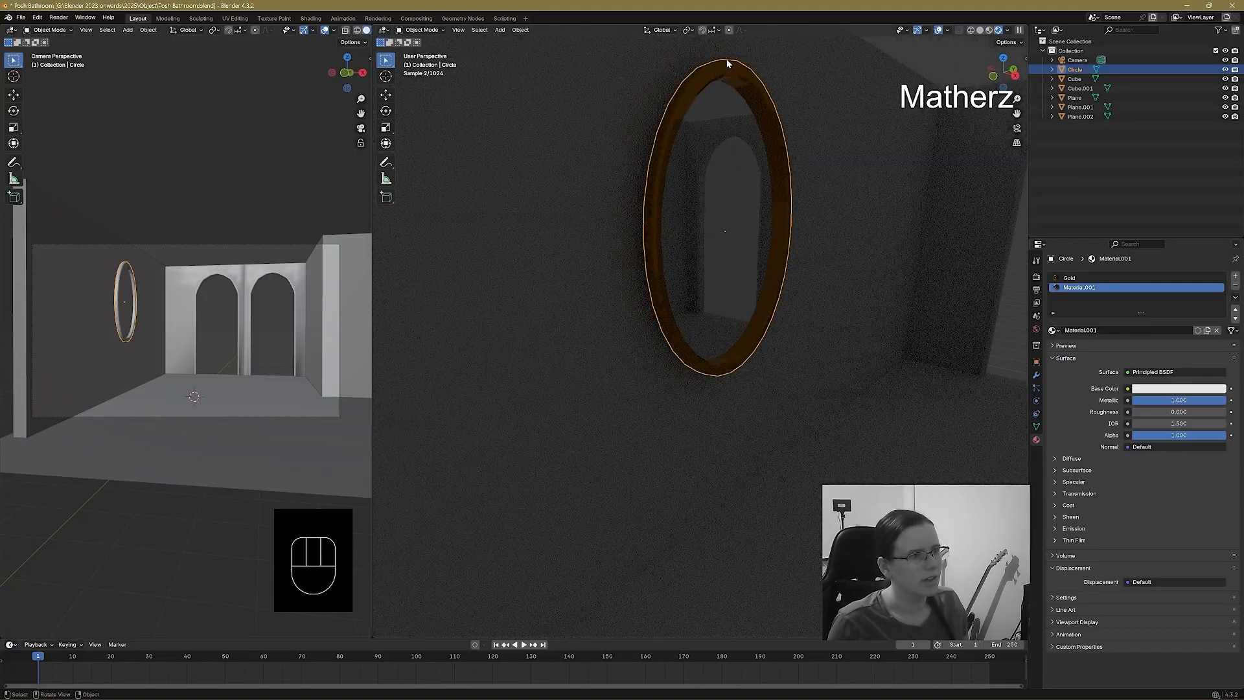
# Add the faces using the Gold material to the Edit Mode selection, subdivide the selection twice and return to Object Mode.
pyautogui.click(1068, 279)
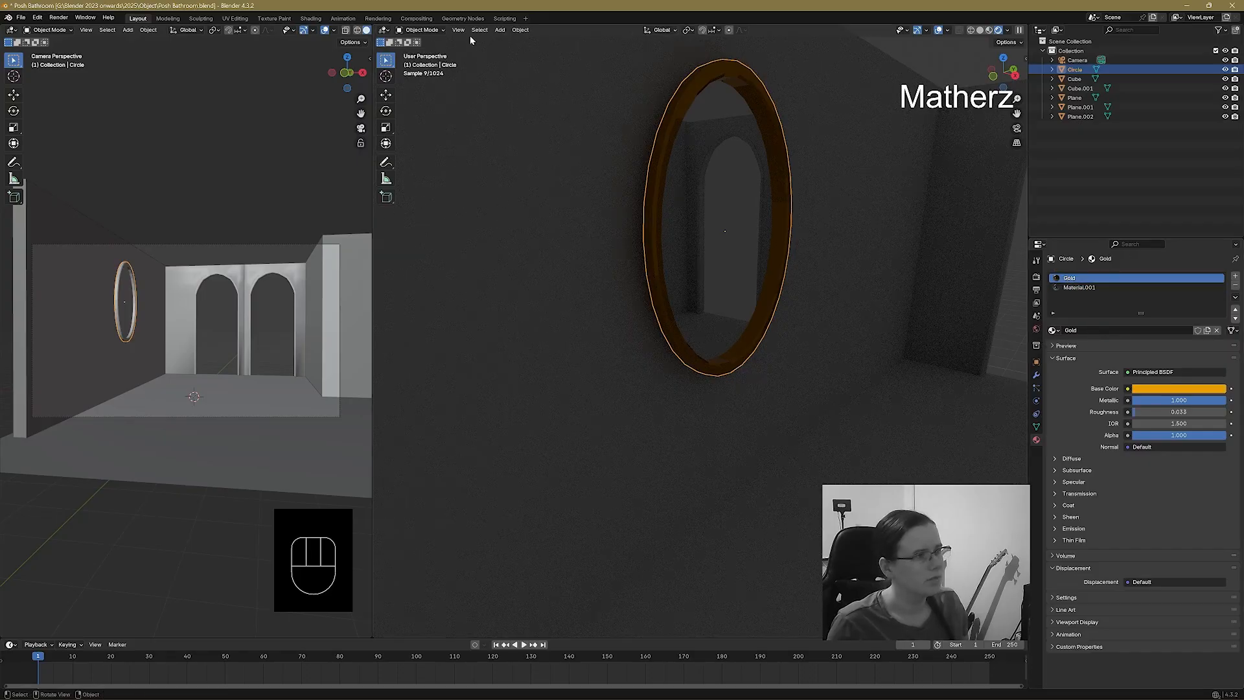
pyautogui.click(423, 30)
pyautogui.click(428, 51)
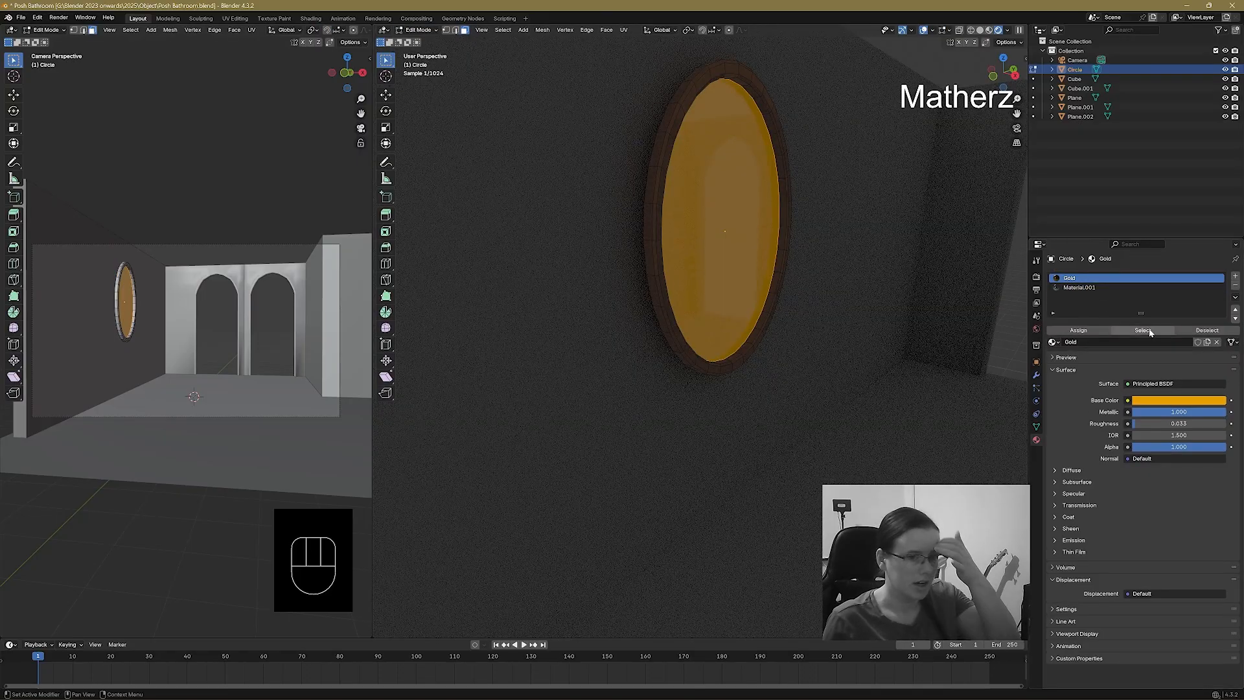
pyautogui.click(1144, 331)
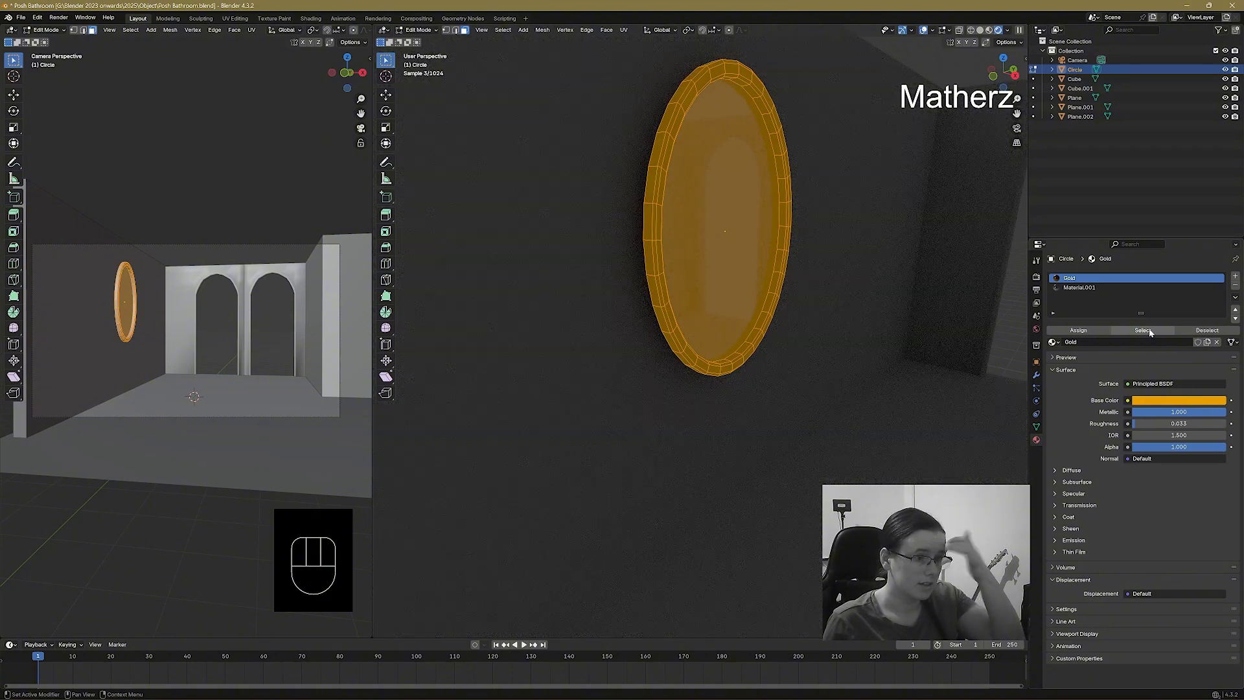
pyautogui.rightClick(667, 163)
pyautogui.click(663, 164)
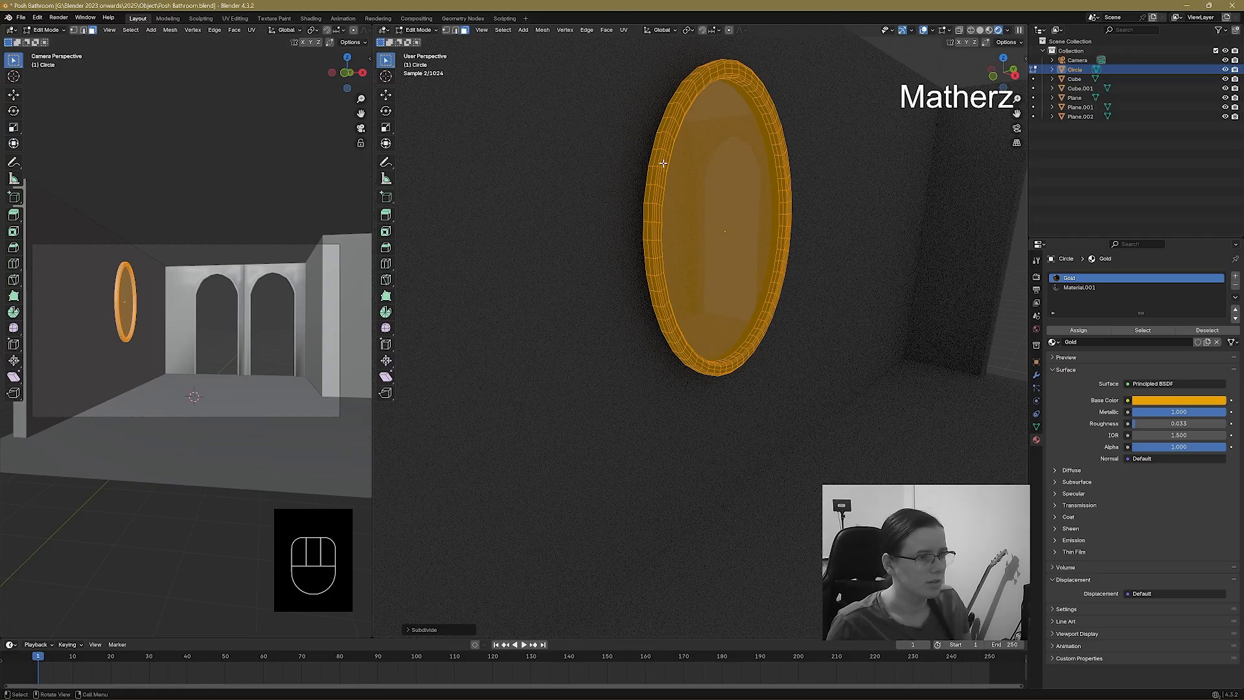
pyautogui.rightClick(663, 163)
pyautogui.click(662, 164)
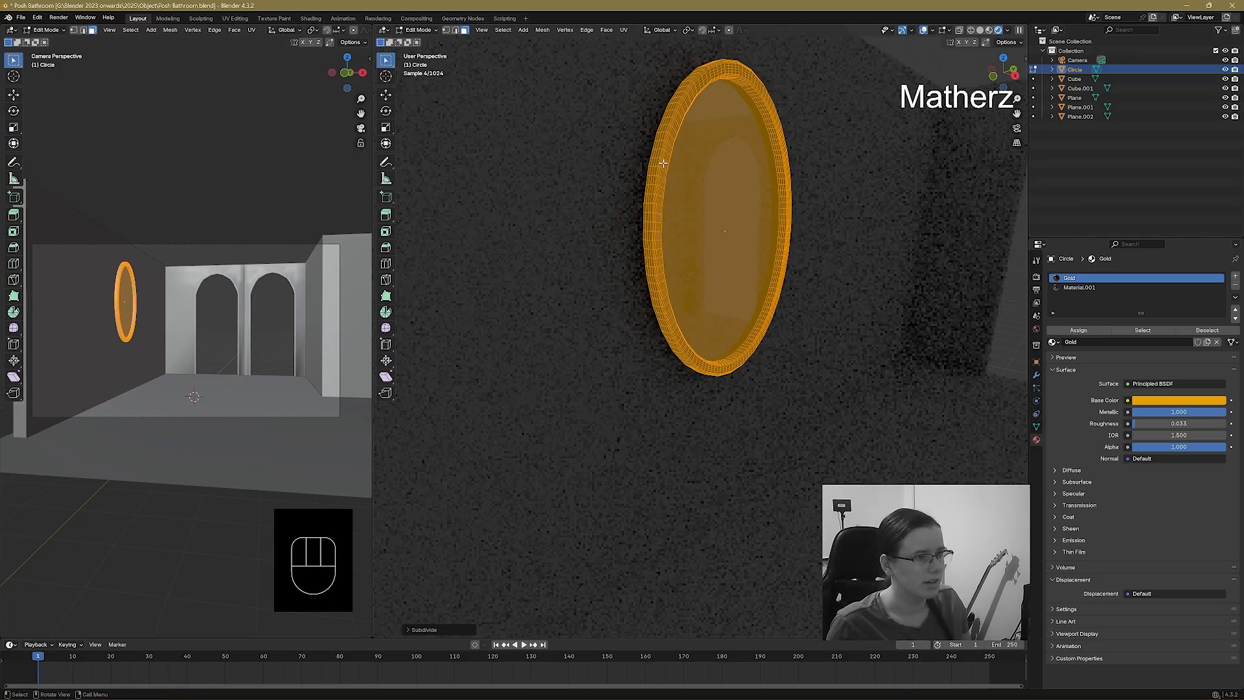
pyautogui.click(428, 35)
pyautogui.click(425, 46)
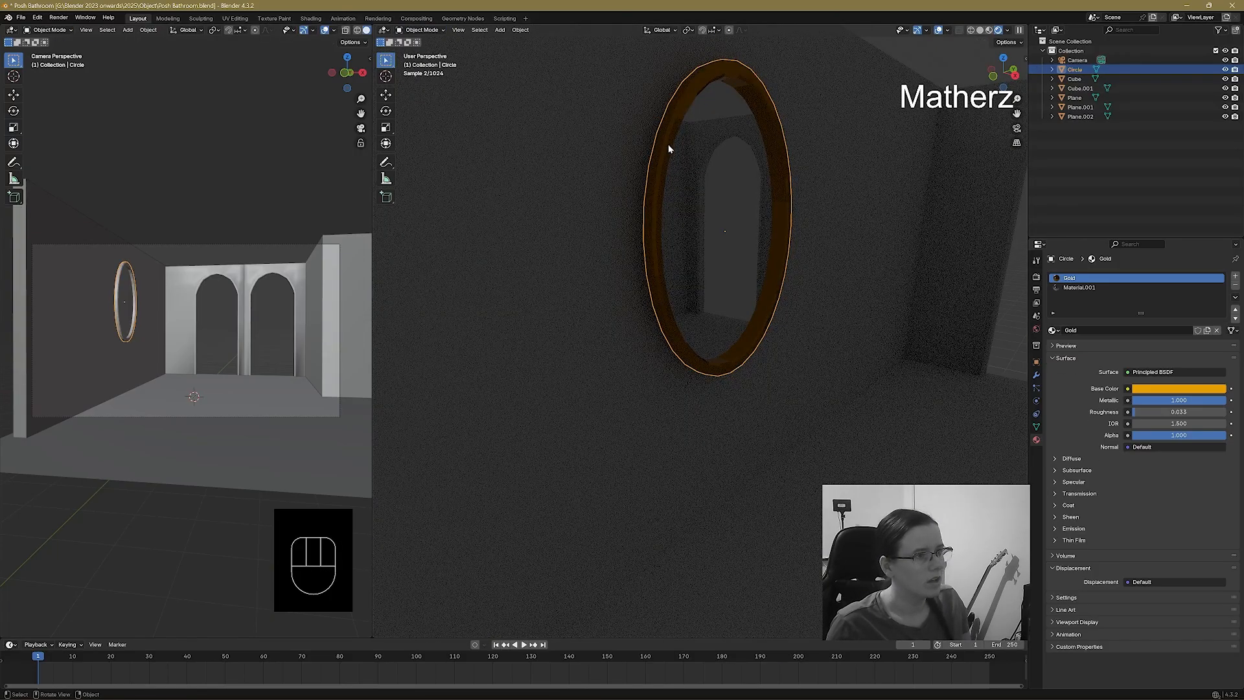
pyautogui.rightClick(668, 145)
pyautogui.click(647, 154)
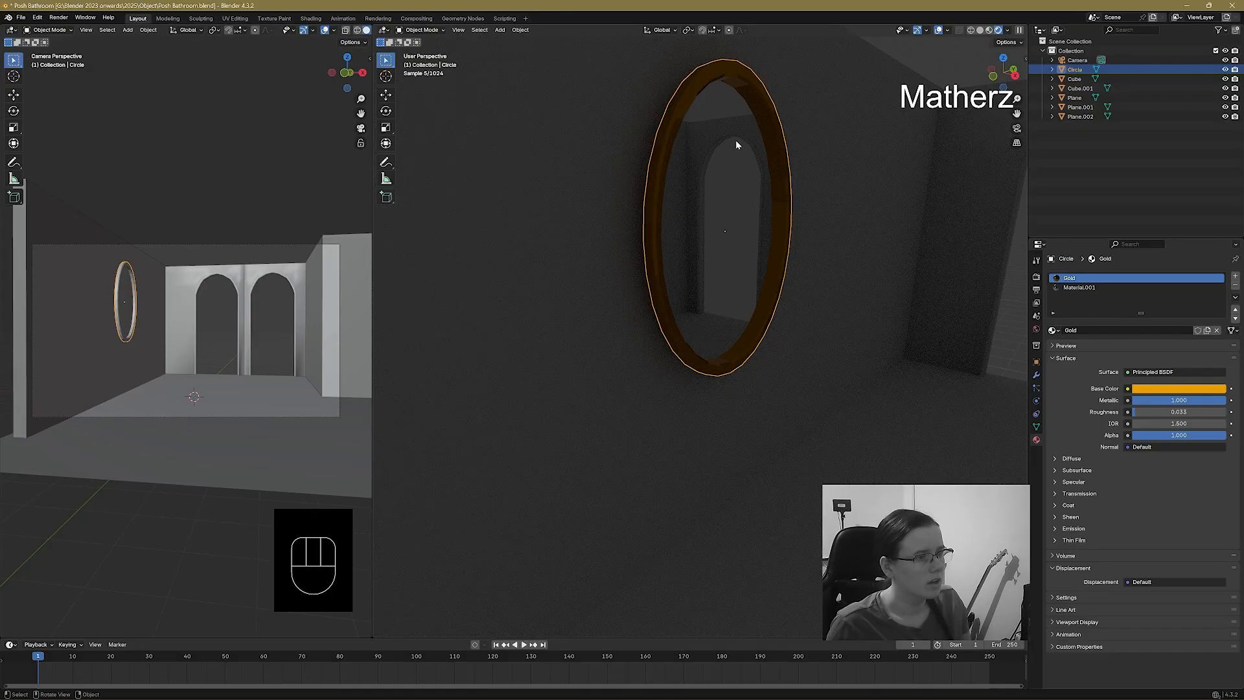
# Apply smooth shading to the whole gold-framed mirror.
pyautogui.rightClick(661, 176)
pyautogui.click(657, 178)
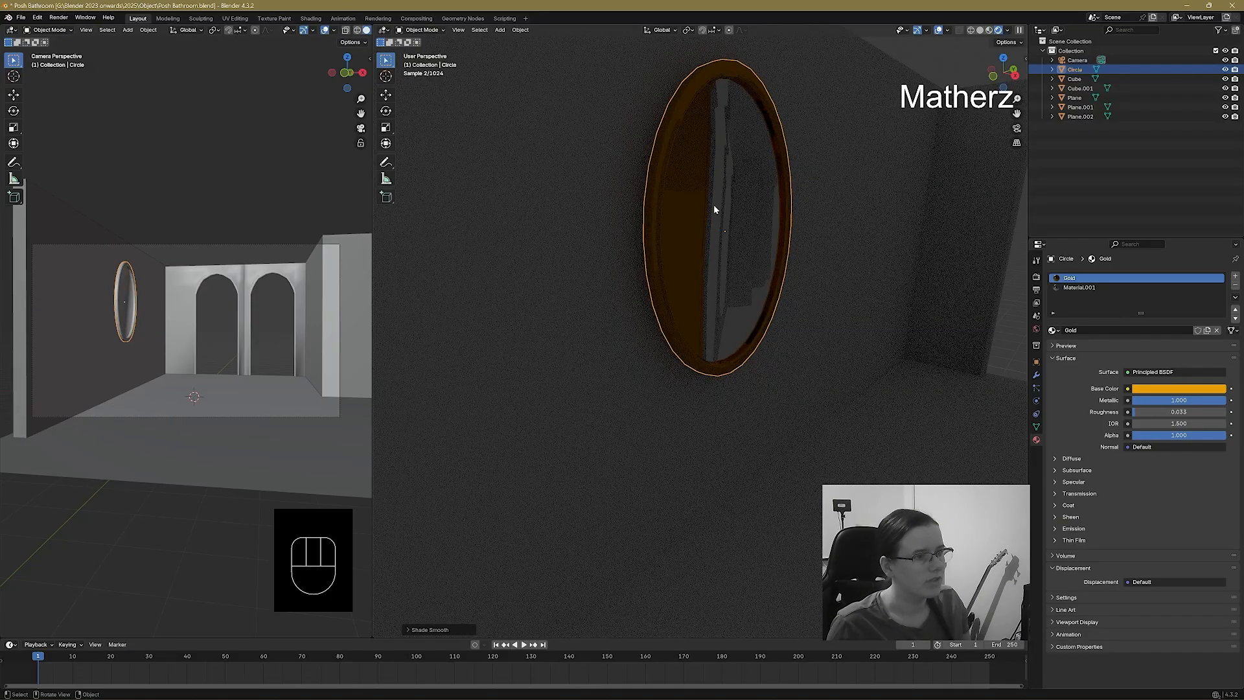
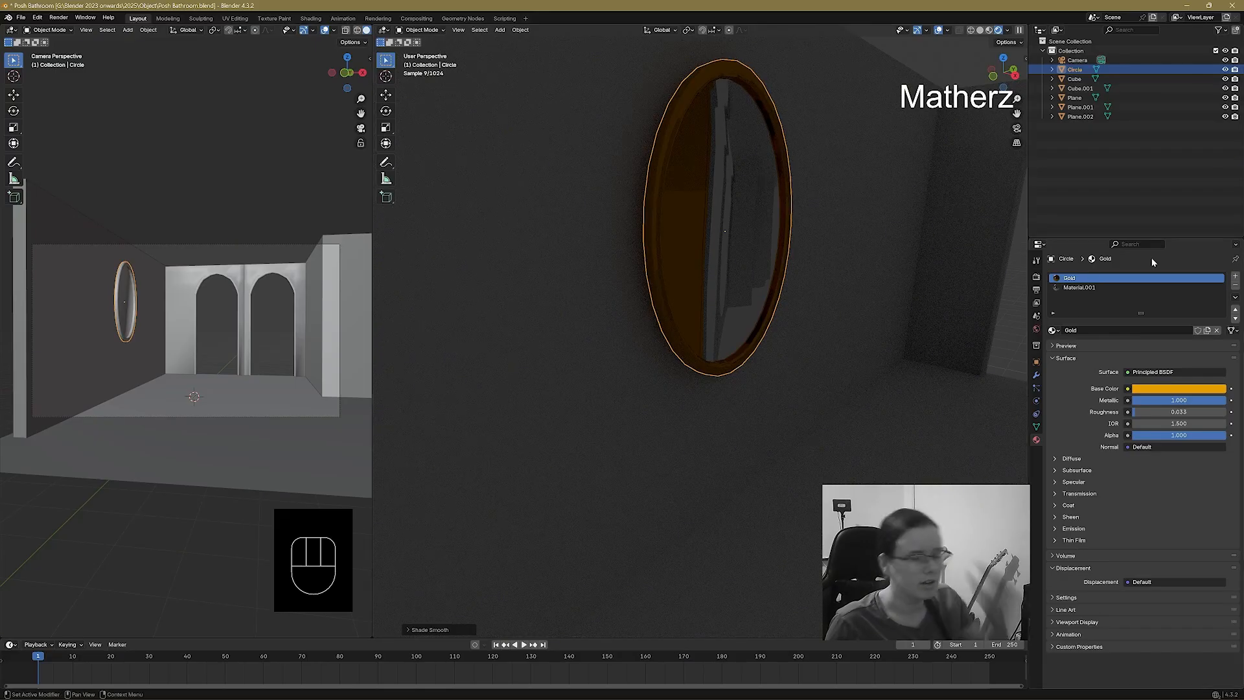
pyautogui.click(425, 30)
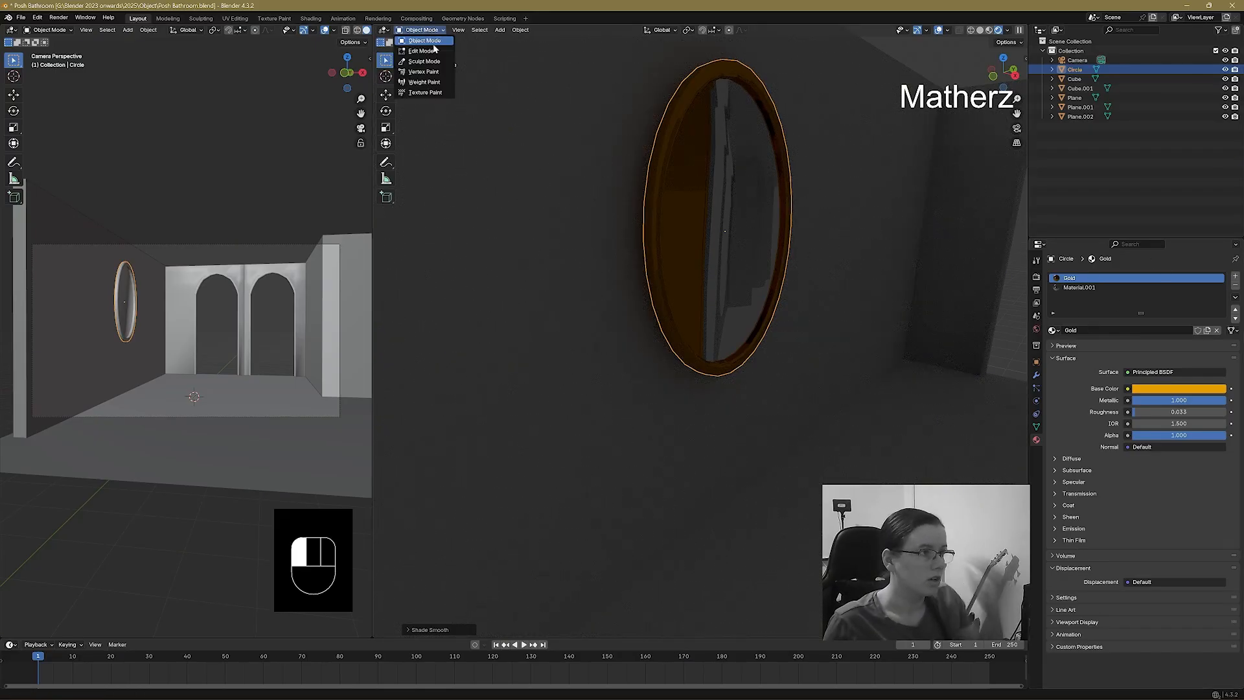
# Add a mesh circle to the scene and open it in Edit Mode.
pyautogui.hotkey('shift', 'a')
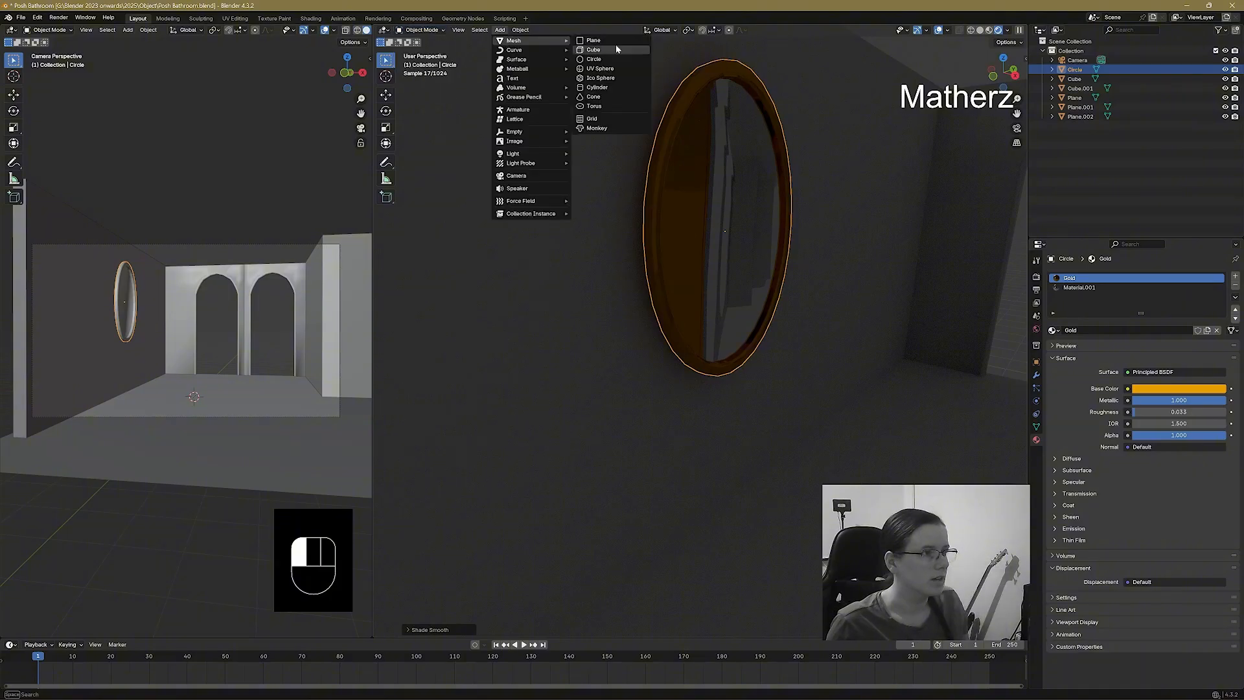
pyautogui.click(596, 60)
pyautogui.scroll(1, 831, 353)
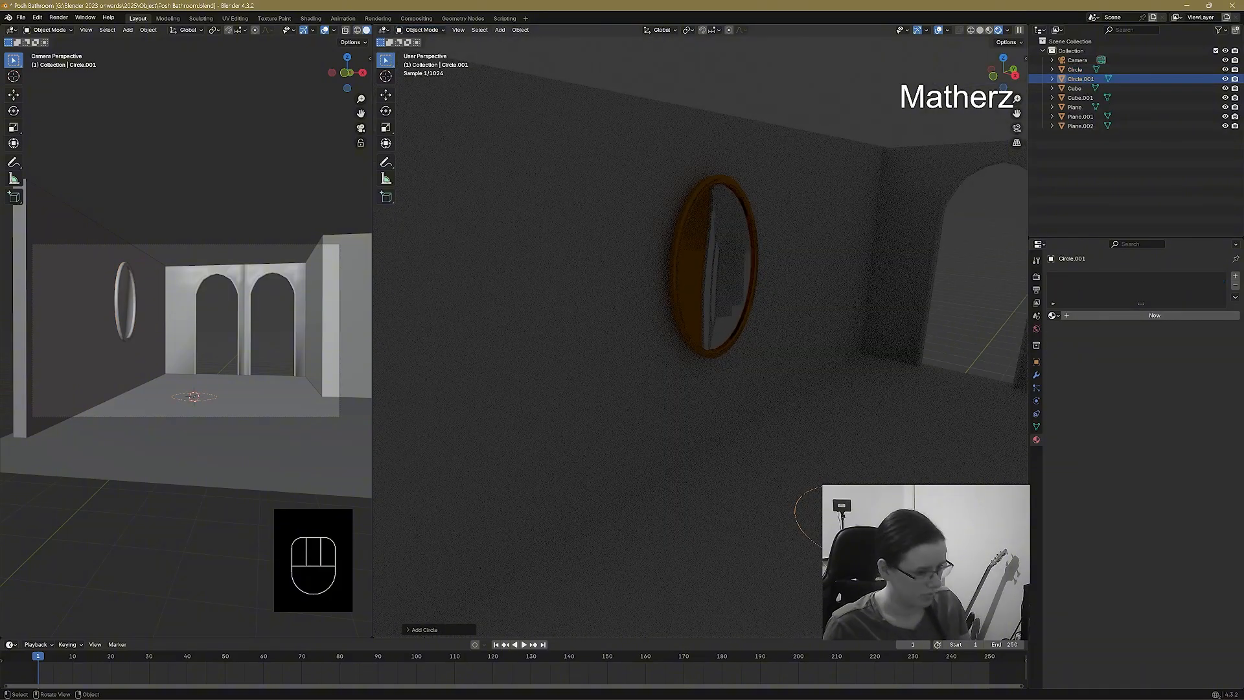
pyautogui.click(426, 31)
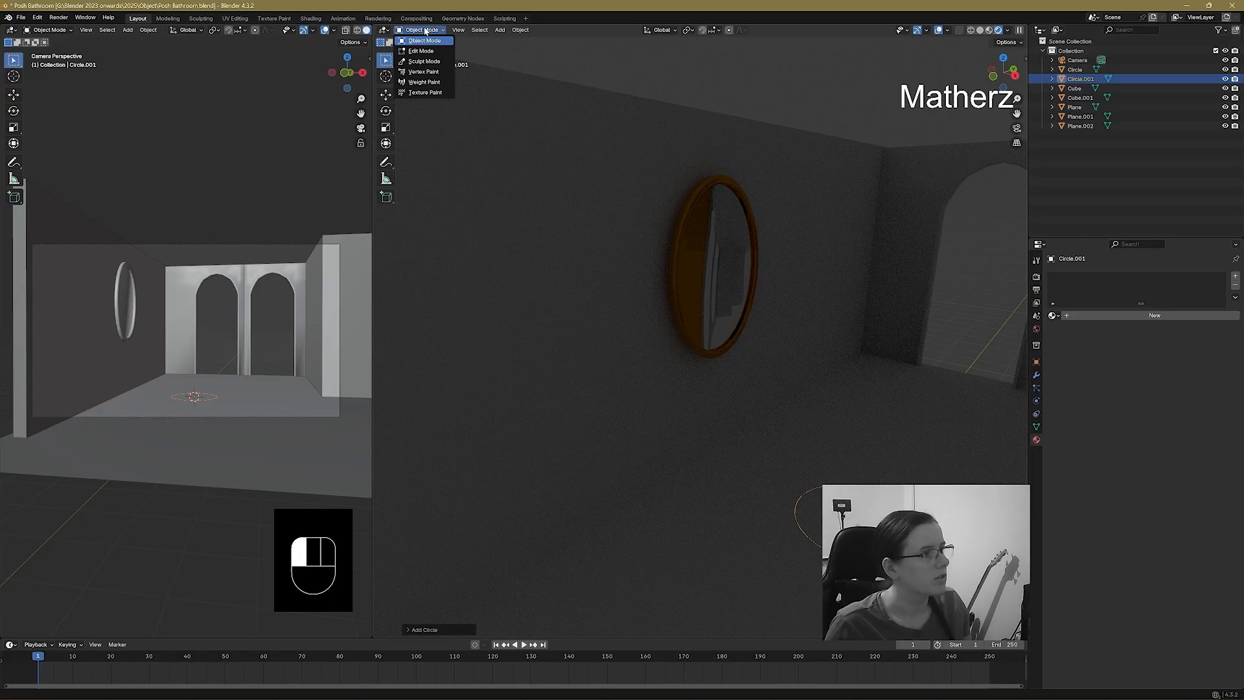
pyautogui.click(420, 51)
# Rotate the circle 90 degrees about the Y axis and fill it with a face.
pyautogui.press('r')
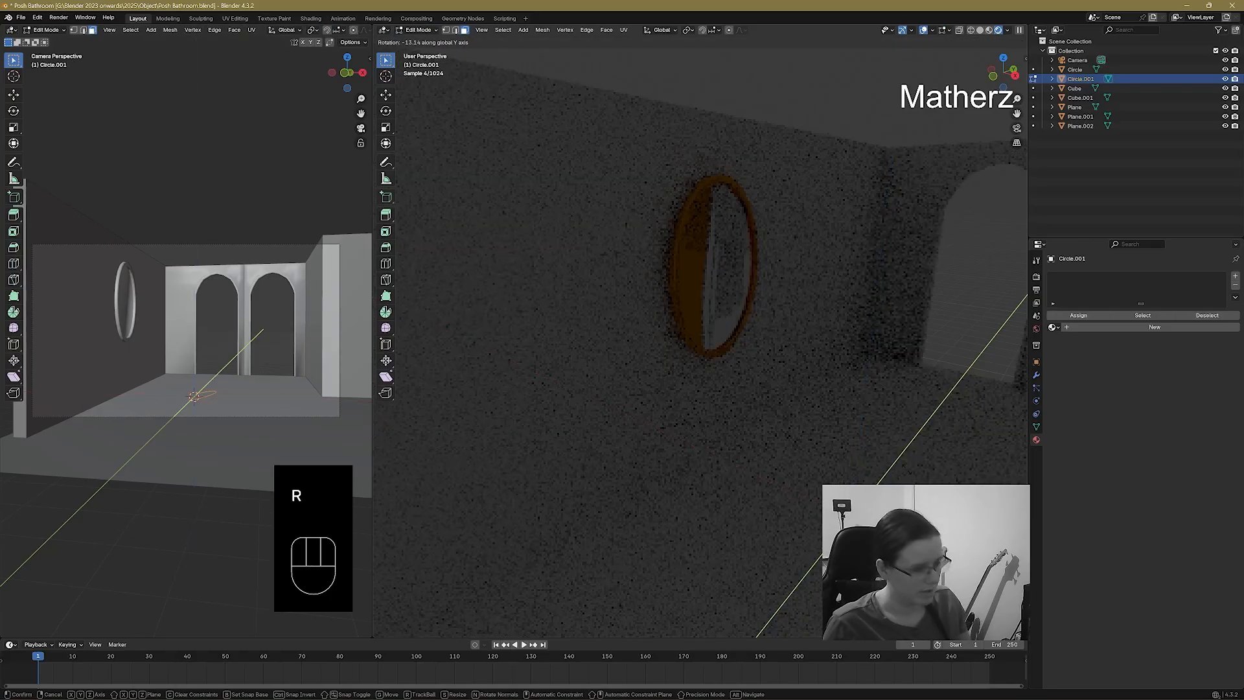
pyautogui.press('9')
pyautogui.press('0')
pyautogui.click(906, 469)
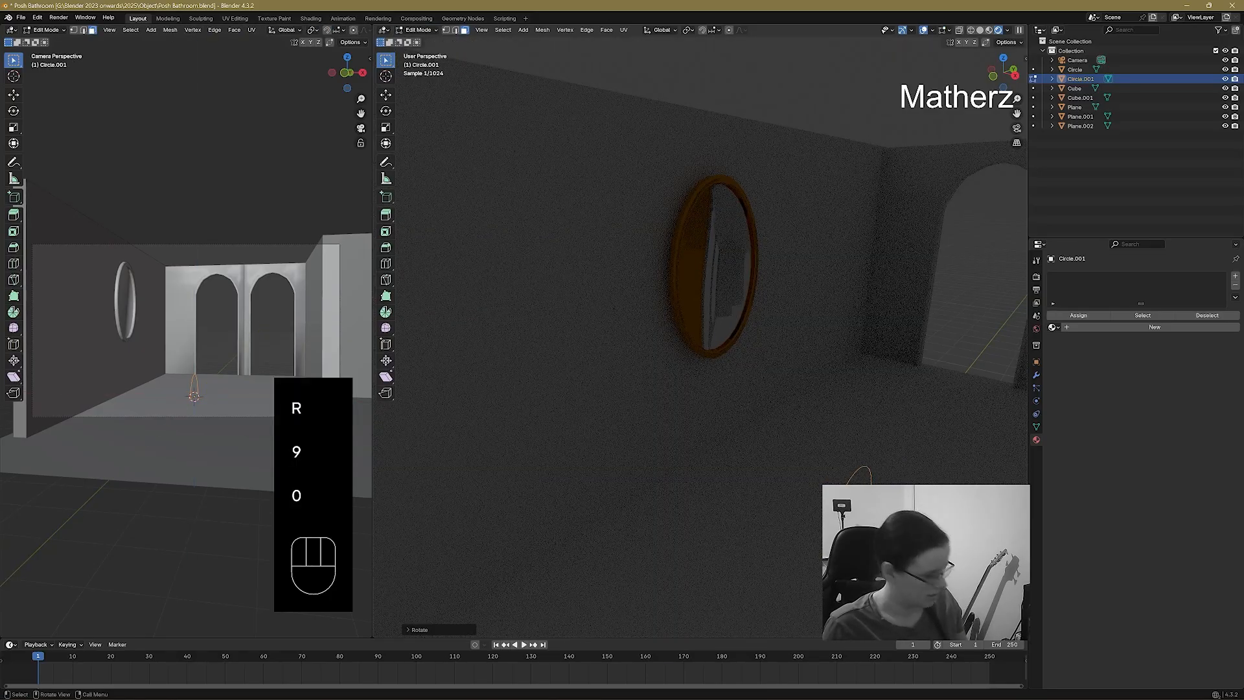
pyautogui.press('f')
# Move the filled disc along the global axes up to the wall mirror so it sits just in front of the old glass.
pyautogui.press('g')
pyautogui.moveTo(906, 469); pyautogui.dragTo(905, 468, button='middle')
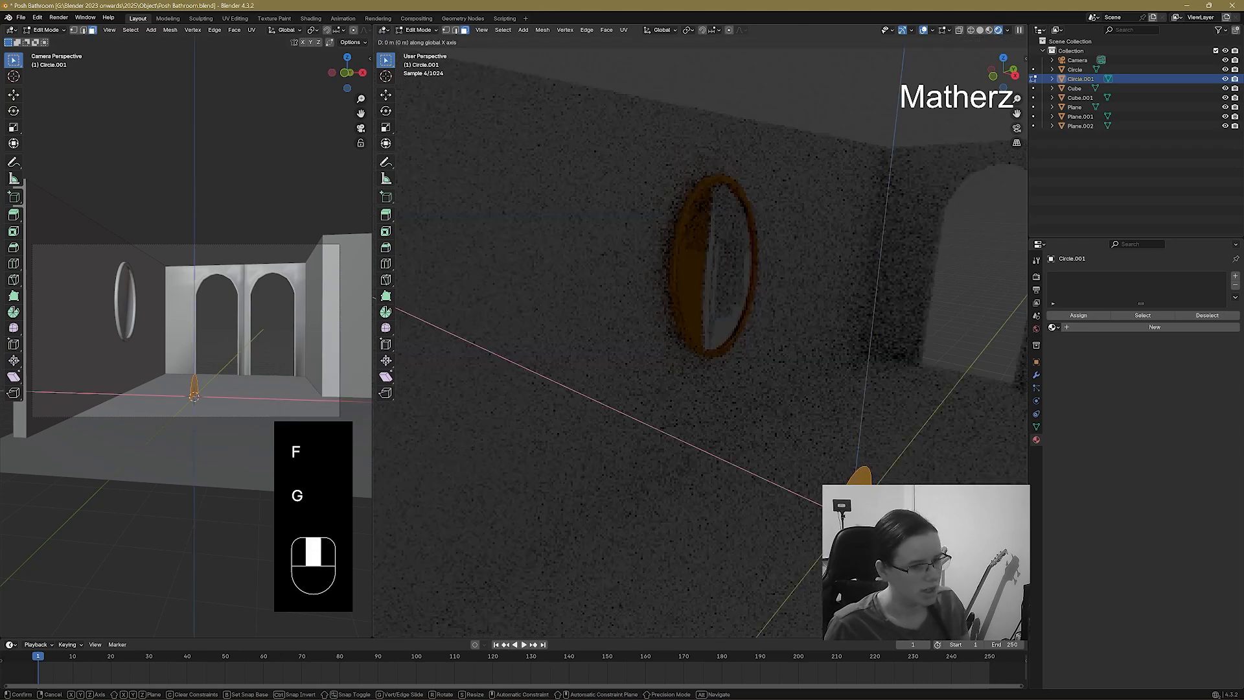
pyautogui.click(767, 462)
pyautogui.press('g')
pyautogui.moveTo(768, 441); pyautogui.dragTo(769, 277, button='middle')
pyautogui.click(772, 278)
pyautogui.moveTo(789, 288); pyautogui.dragTo(749, 317, button='middle')
pyautogui.press('g')
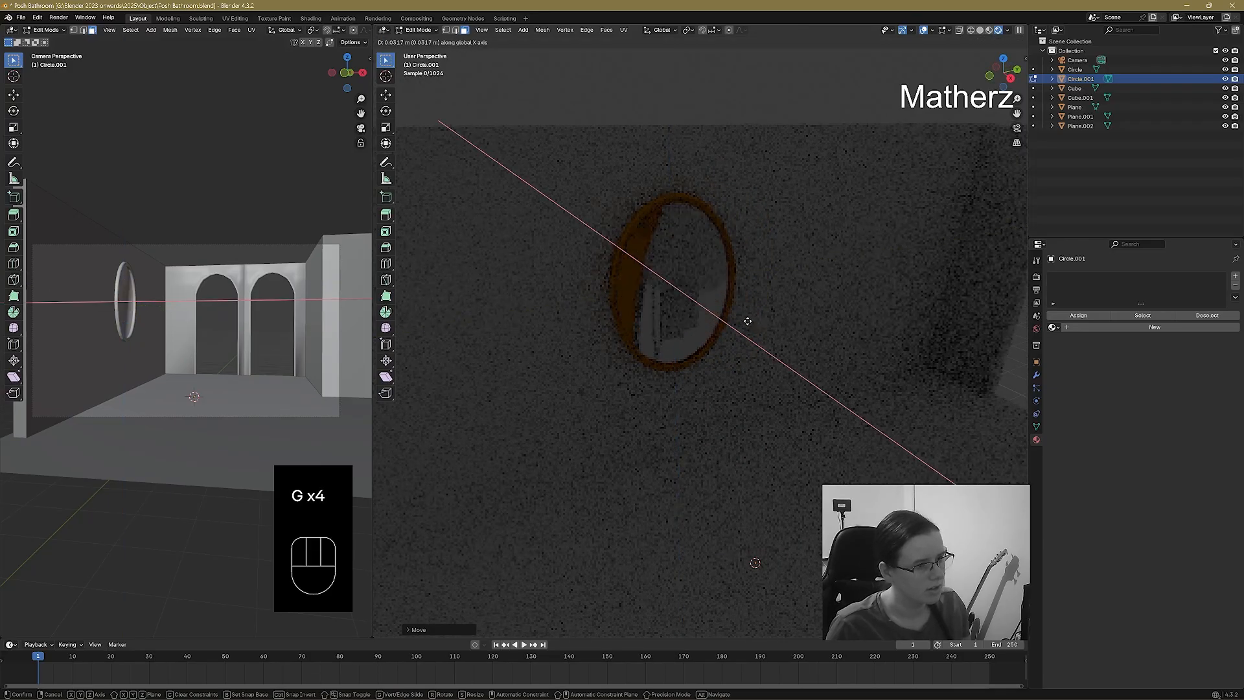
pyautogui.click(751, 323)
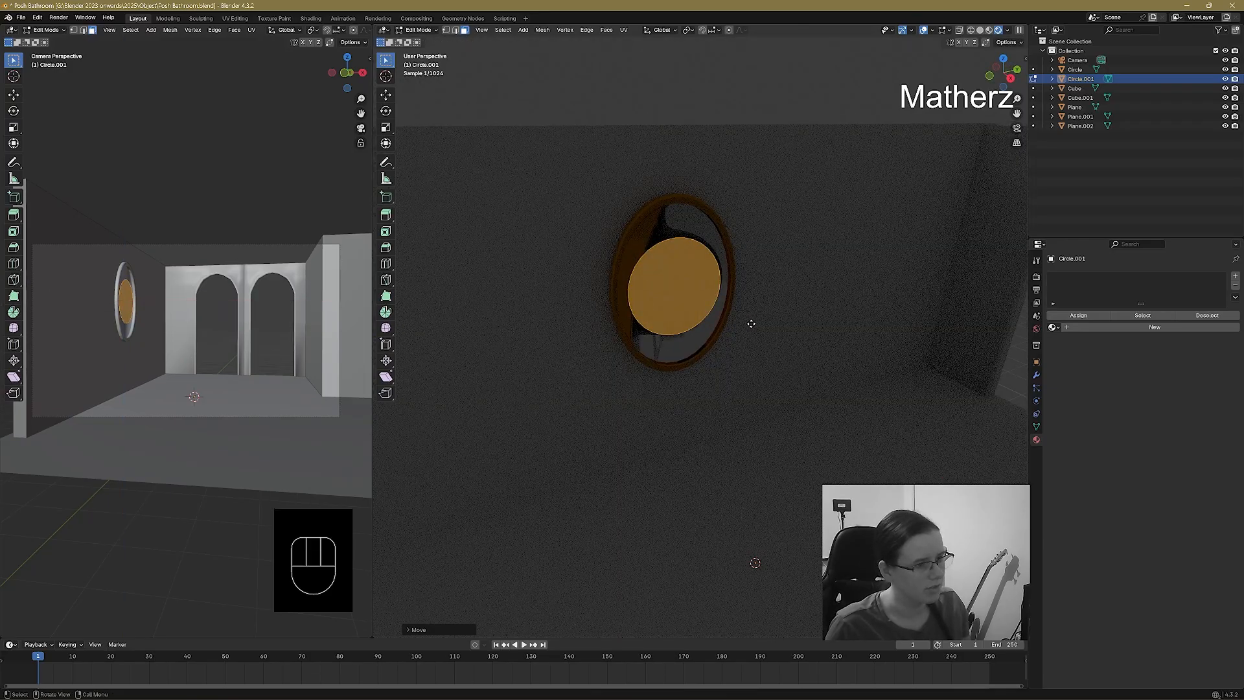
# Scale the disc by about 1.6 along Z and 1.2 along Y, fine-tuning its height to fill the oval frame.
pyautogui.press('s')
pyautogui.press('z')
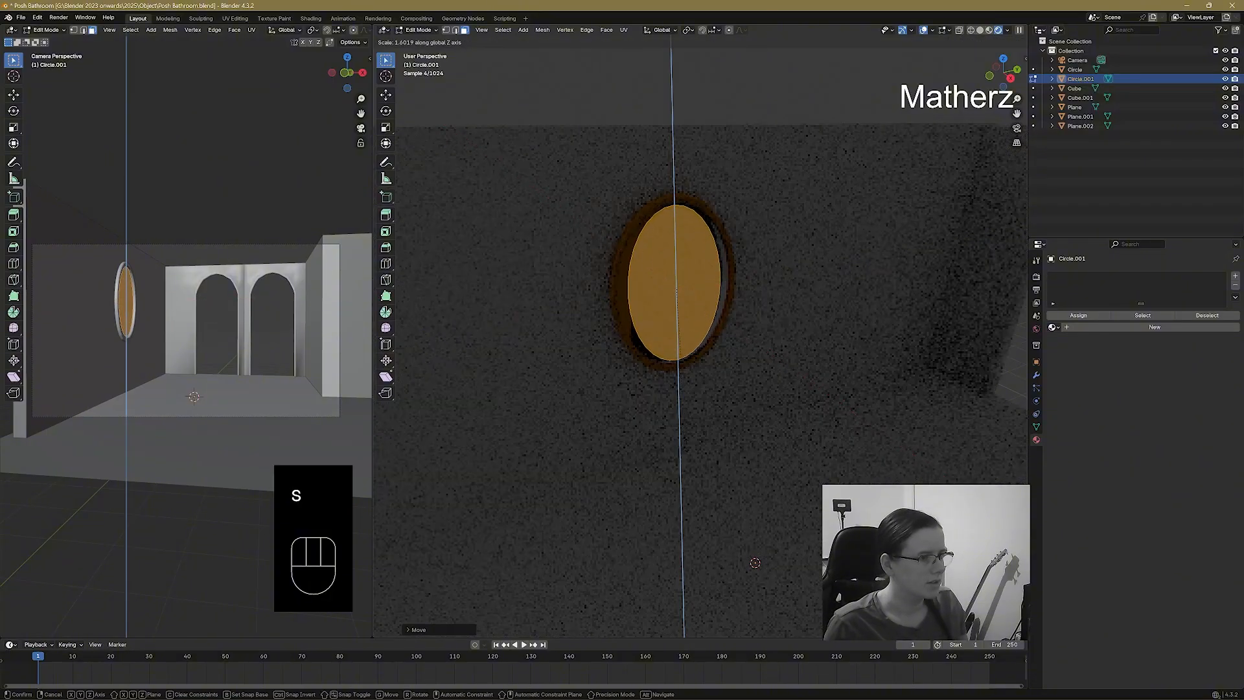
pyautogui.click(736, 347)
pyautogui.moveTo(736, 347); pyautogui.dragTo(714, 344, button='middle')
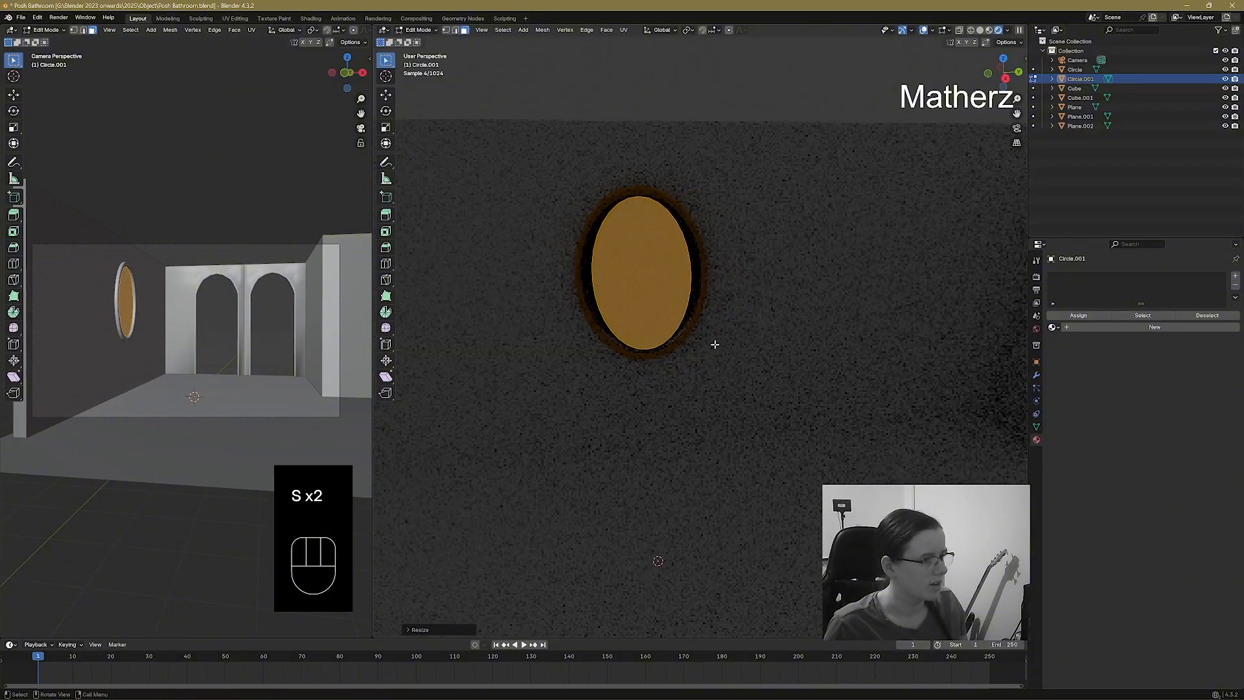
pyautogui.press('s')
pyautogui.press('y')
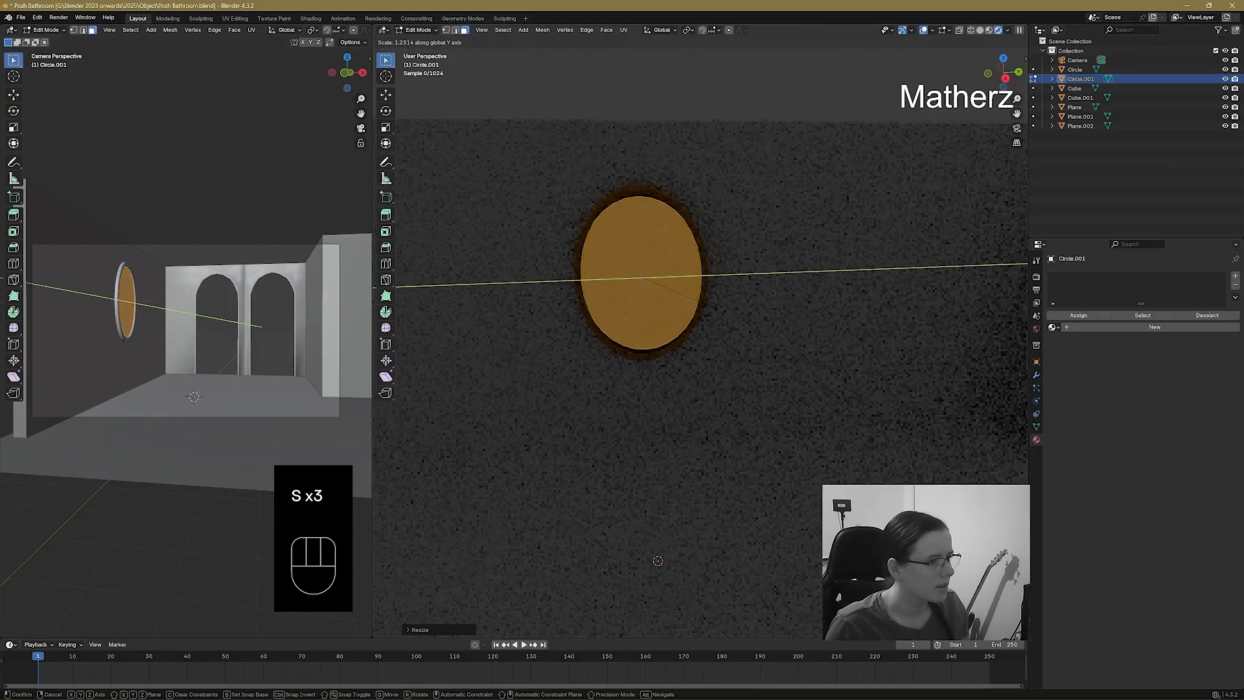
pyautogui.rightClick(698, 299)
pyautogui.press('s')
pyautogui.moveTo(658, 561); pyautogui.dragTo(657, 560, button='middle')
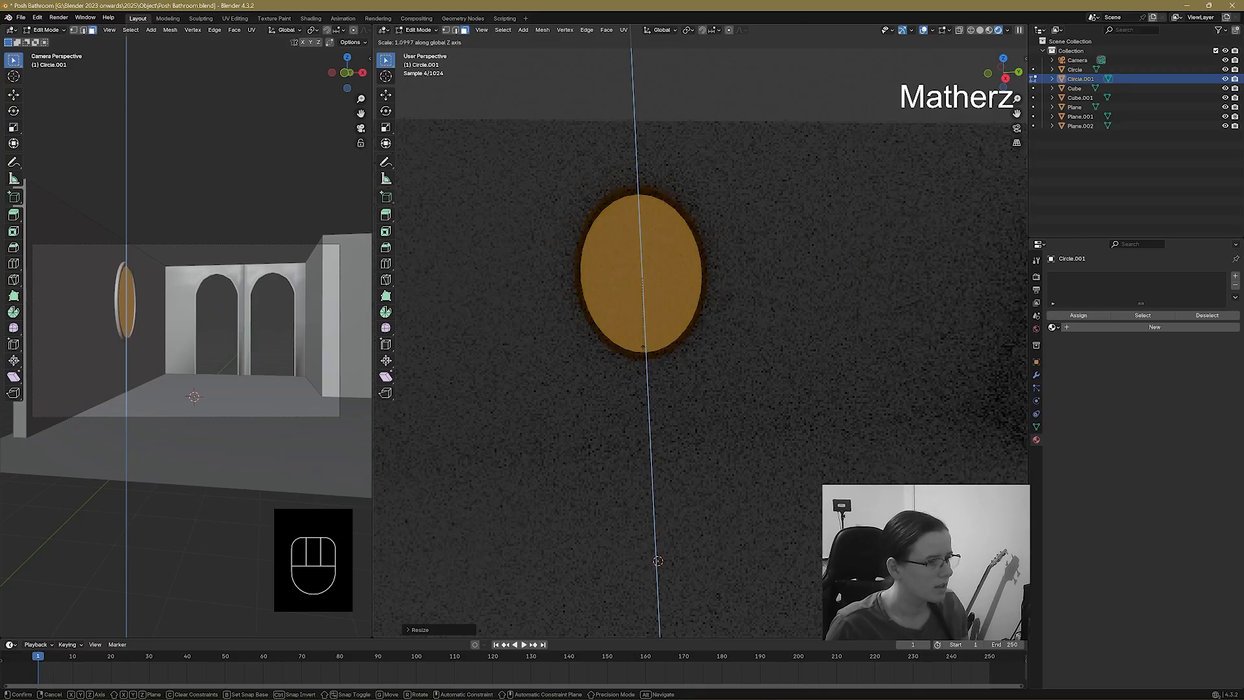
pyautogui.click(642, 352)
pyautogui.scroll(3, 692, 298)
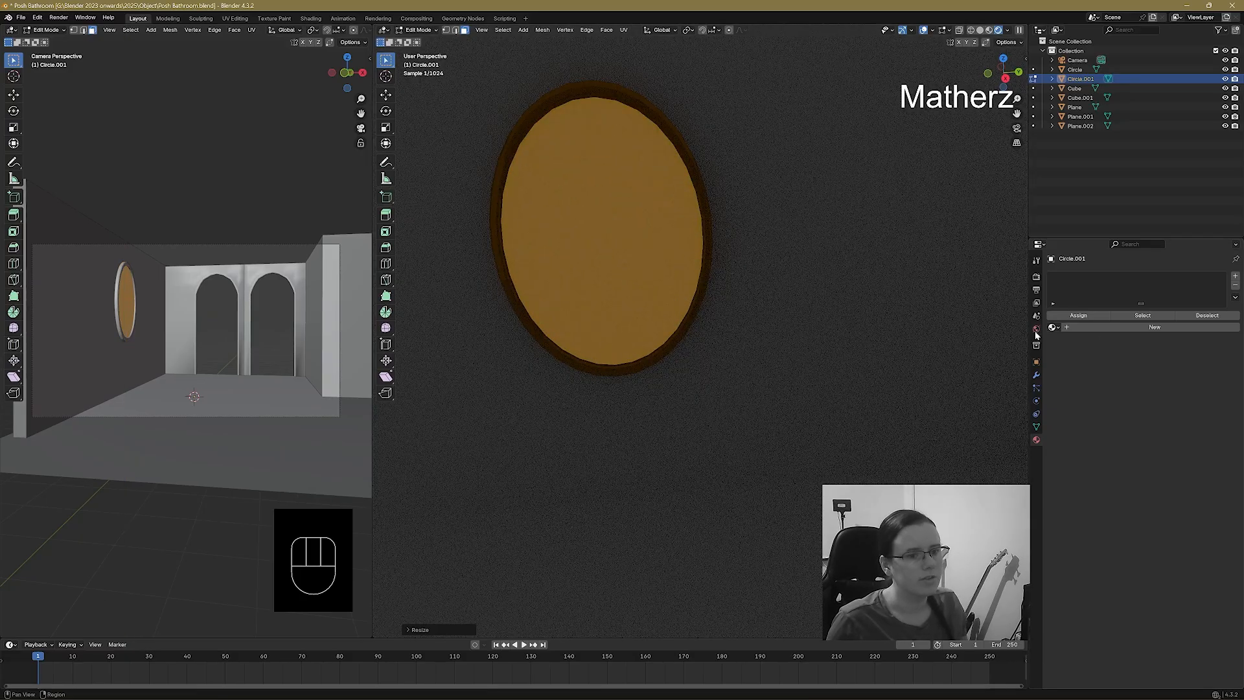
# Give the disc a new material named Mirror with metallic 1.000 and roughness 0.000, and assign it to the face.
pyautogui.click(1154, 328)
pyautogui.moveTo(1160, 397); pyautogui.dragTo(1132, 408)
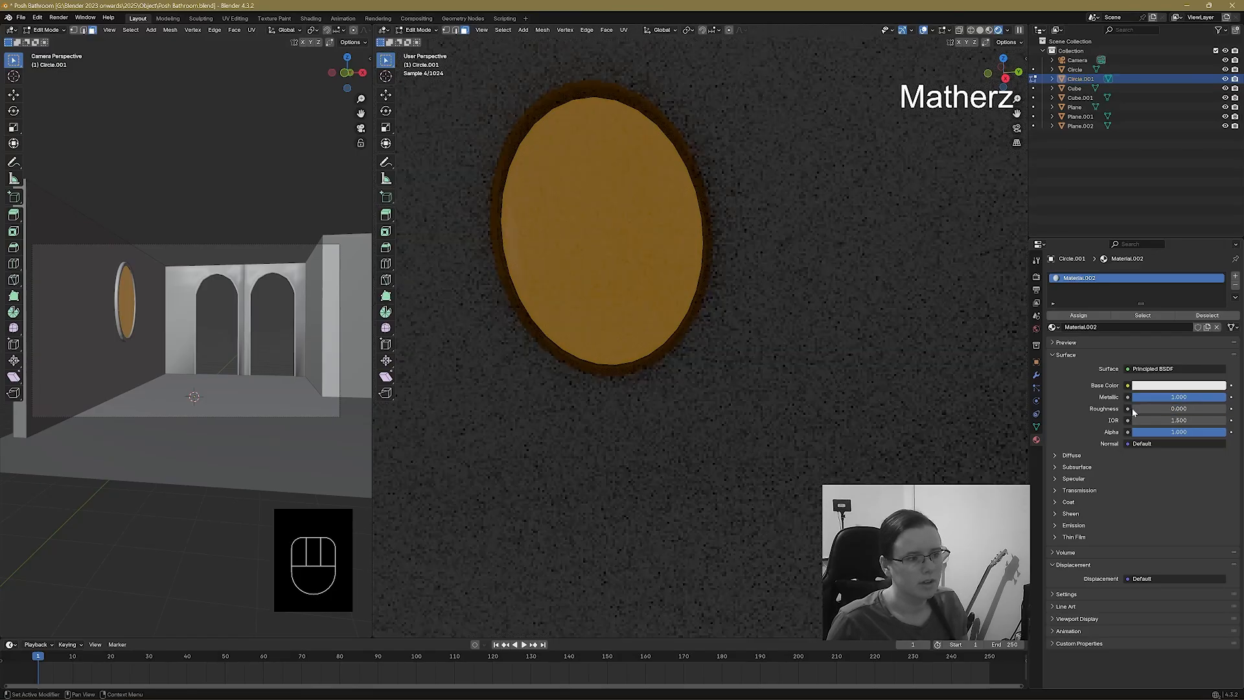
pyautogui.click(1078, 316)
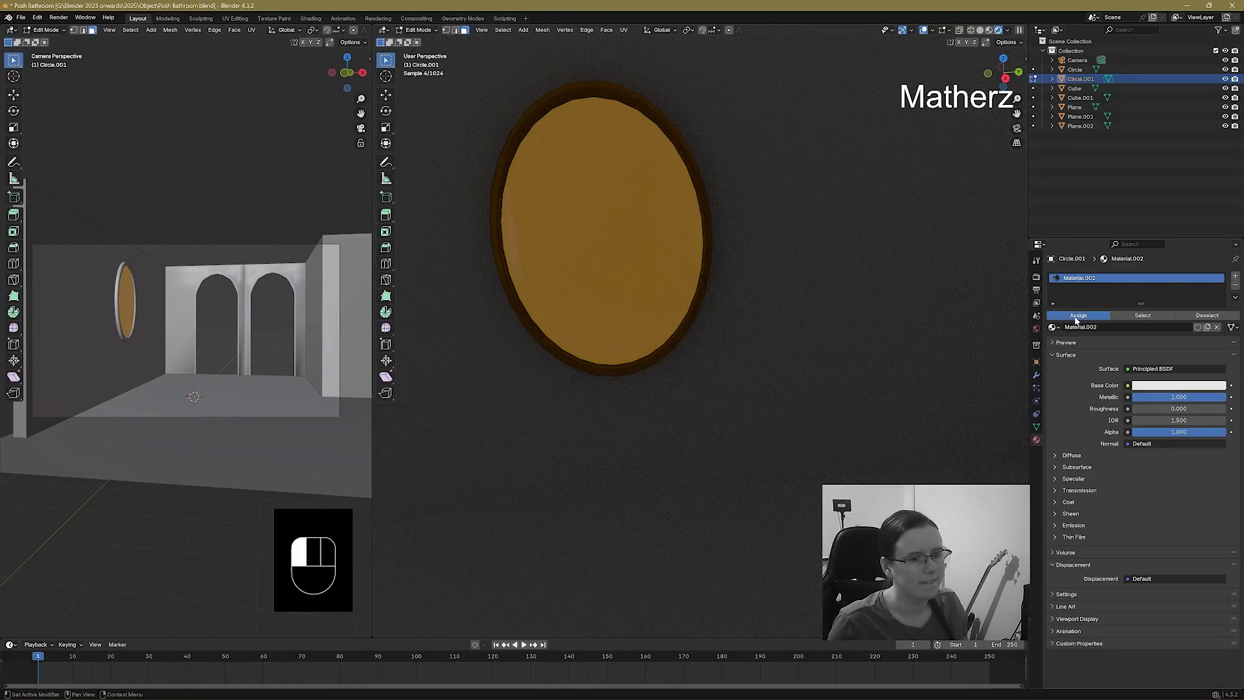
pyautogui.doubleClick(1076, 279)
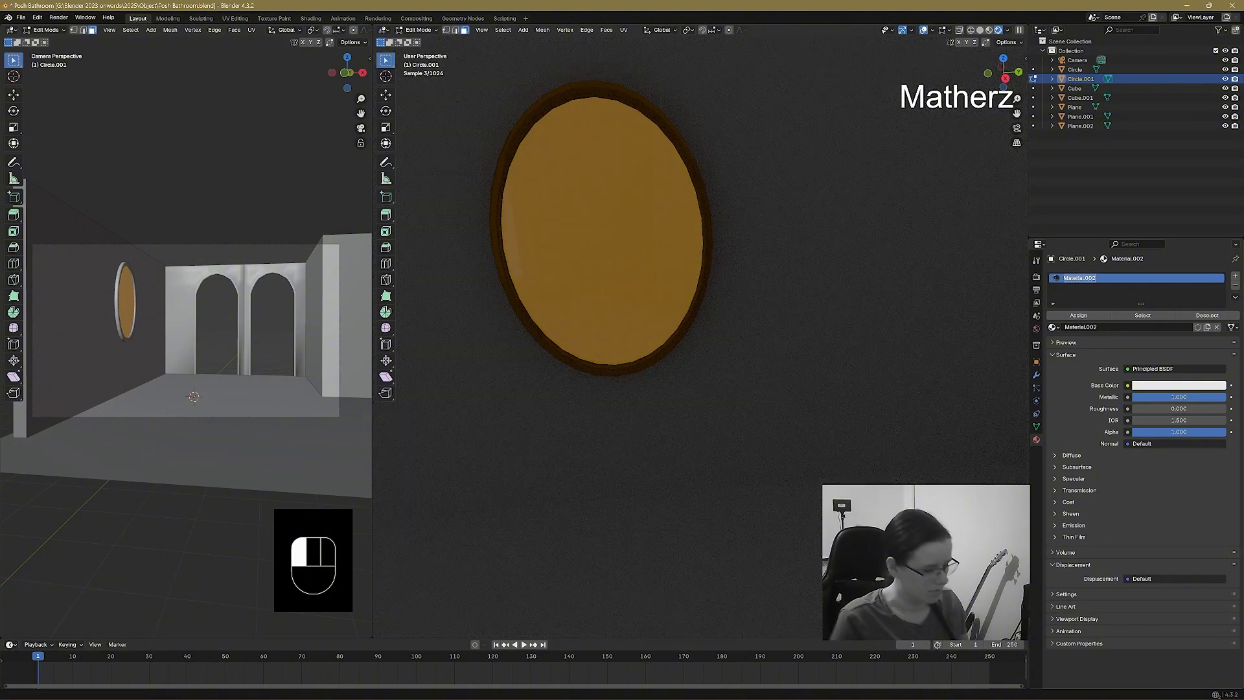
pyautogui.write('Mirro')
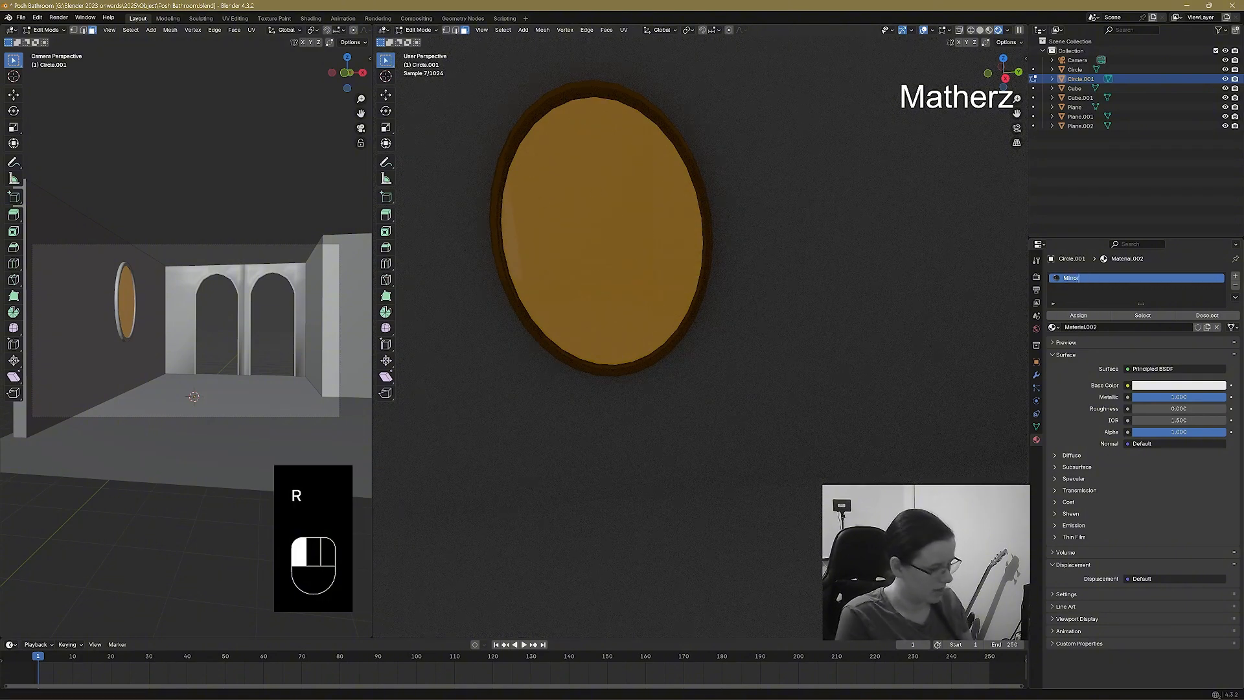
pyautogui.write('r')
pyautogui.press('Return')
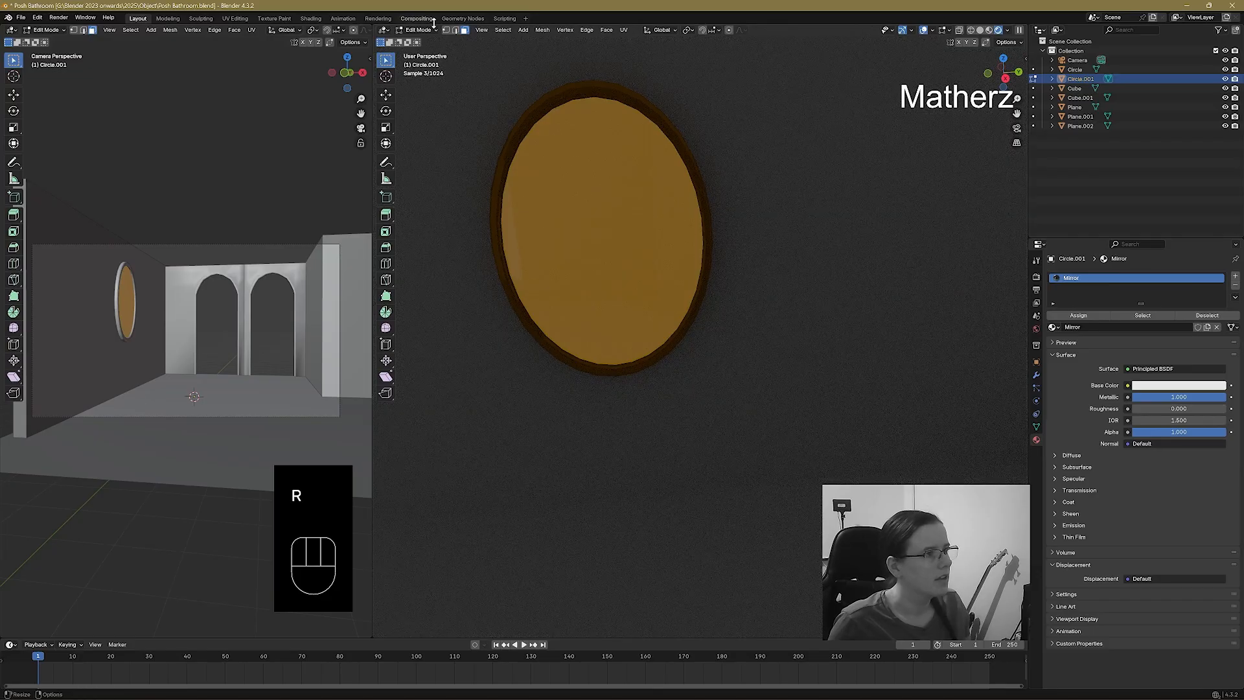
# Return to Object Mode, deselect everything and check the new mirror's reflection from several angles.
pyautogui.click(418, 30)
pyautogui.click(421, 45)
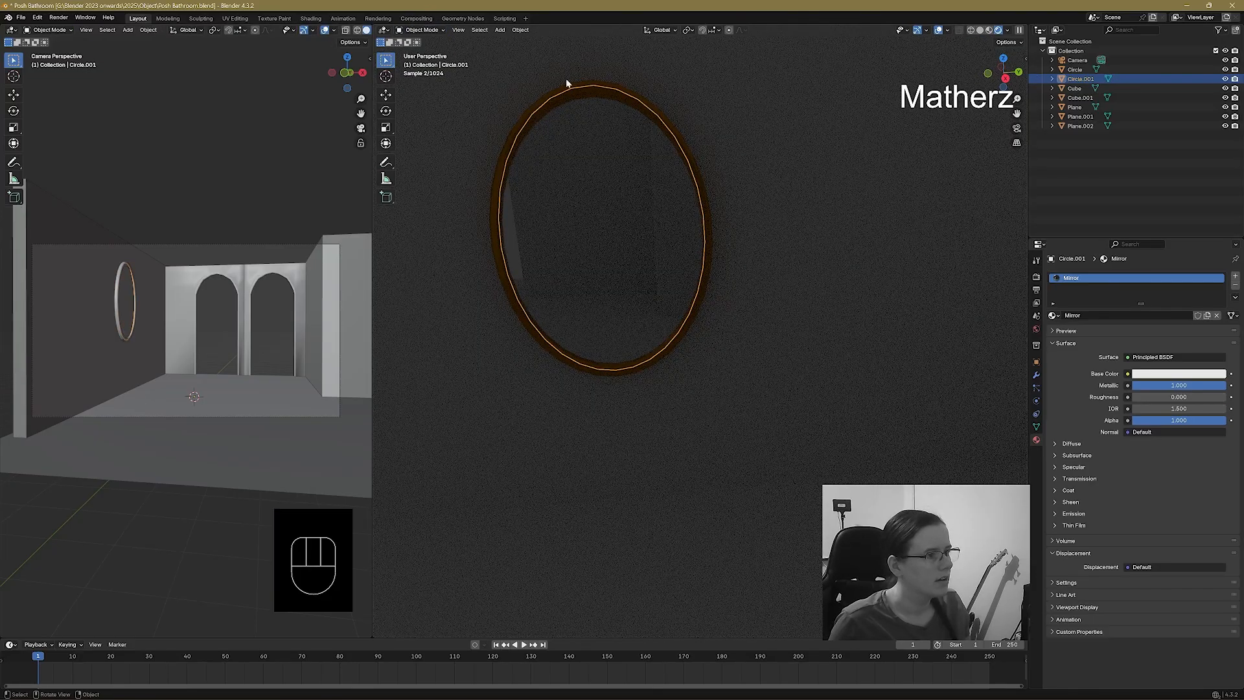
pyautogui.moveTo(903, 261); pyautogui.dragTo(976, 258, button='middle')
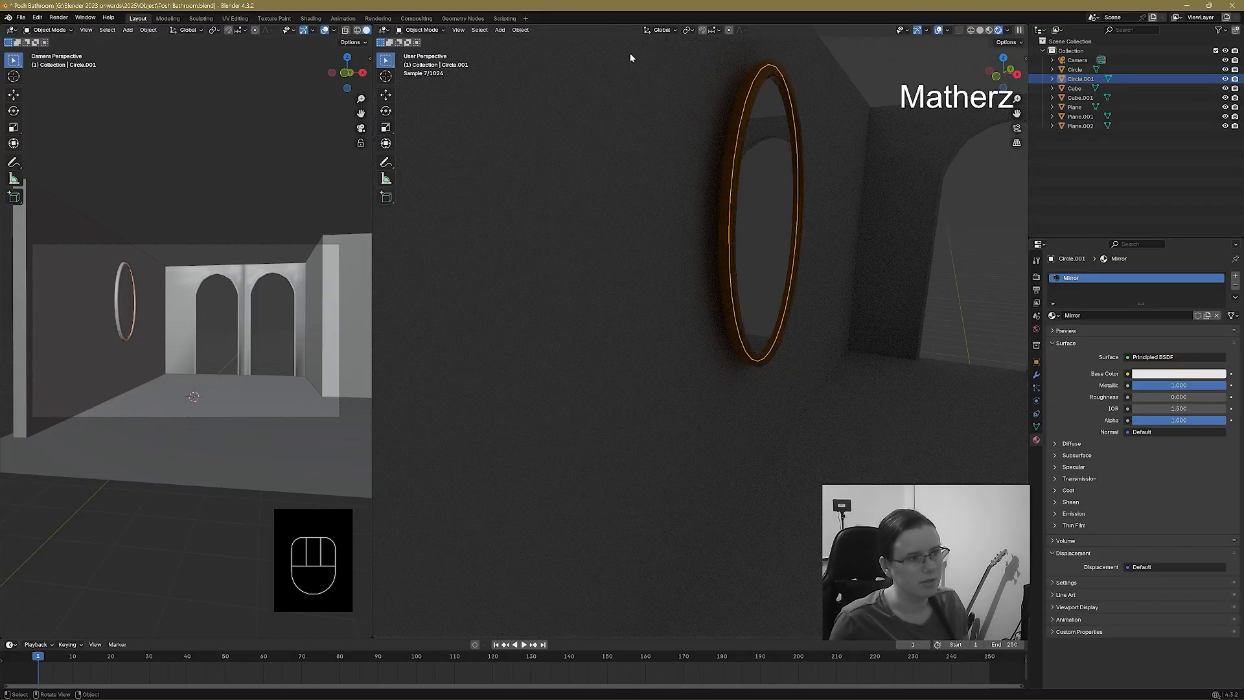
pyautogui.hotkey('alt', 'a')
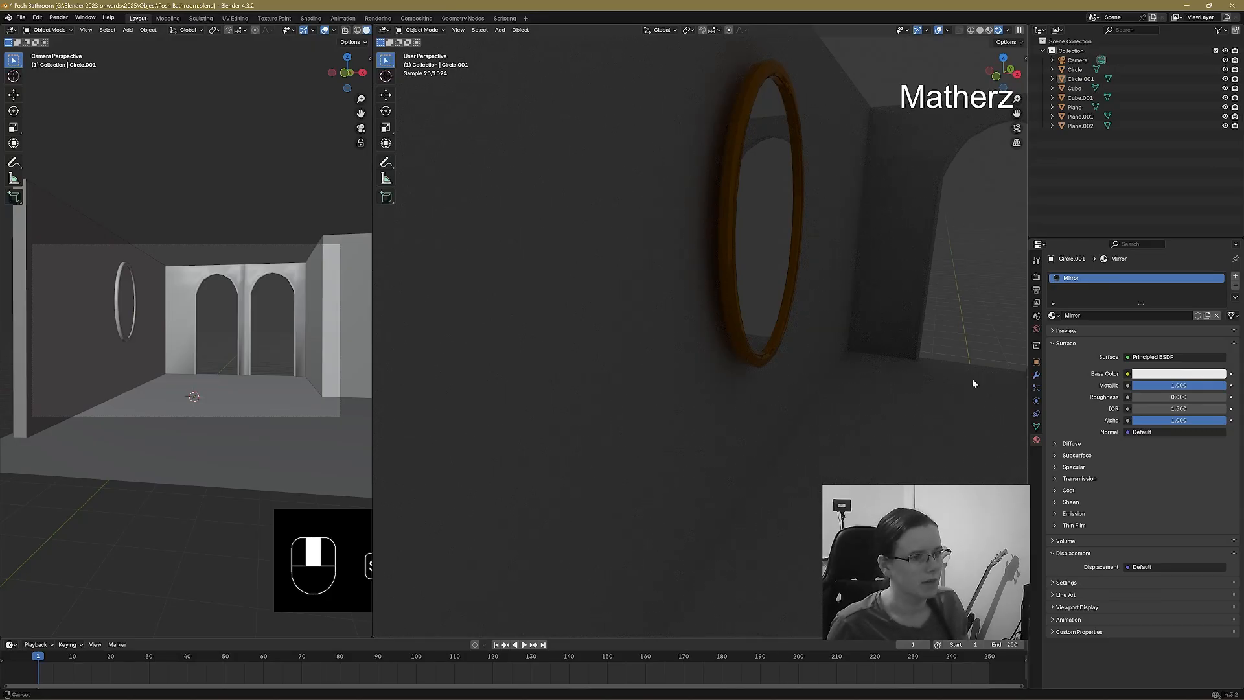
pyautogui.moveTo(972, 378); pyautogui.dragTo(741, 386, button='middle')
pyautogui.moveTo(622, 320); pyautogui.dragTo(639, 363, button='middle')
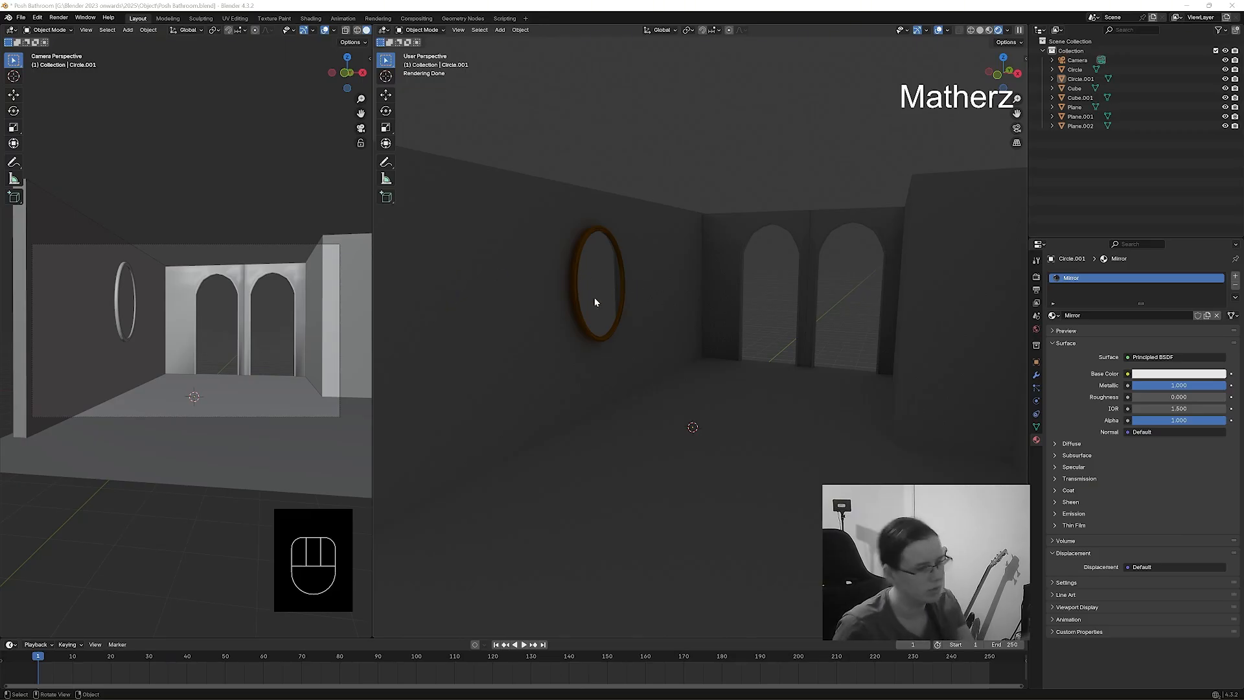
# Add a cube at the 3D cursor and stretch it along the Y axis into a long block.
pyautogui.click(500, 30)
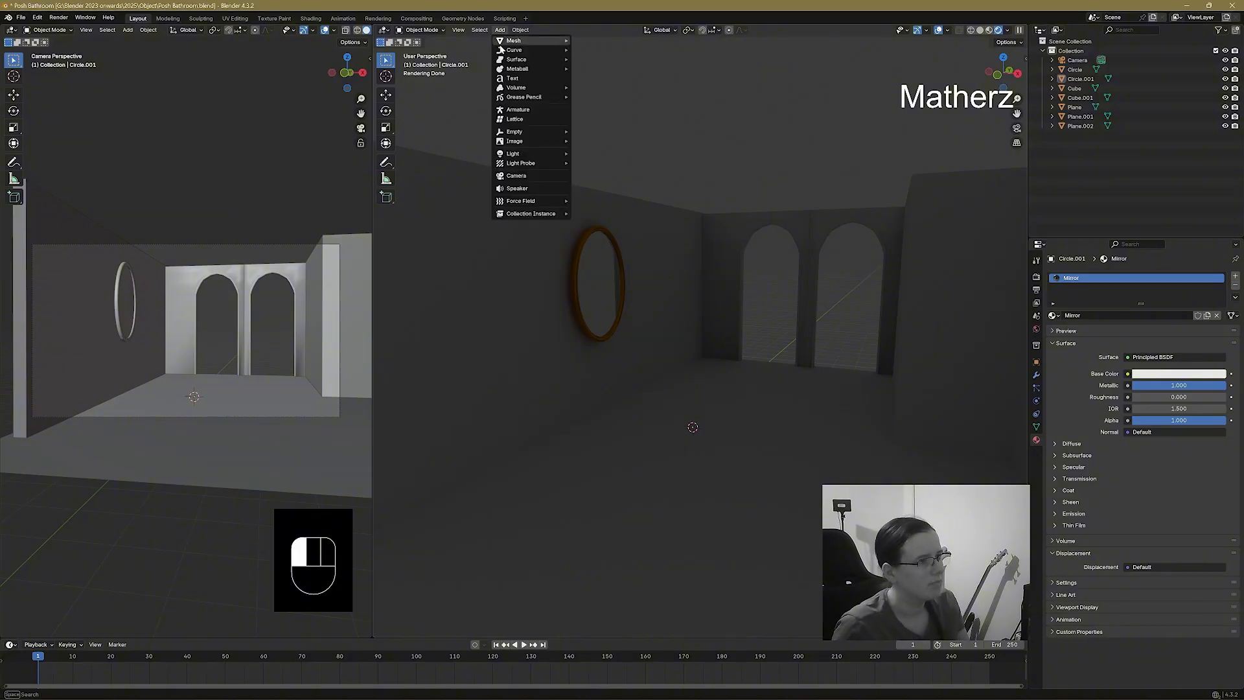
pyautogui.moveTo(518, 40)
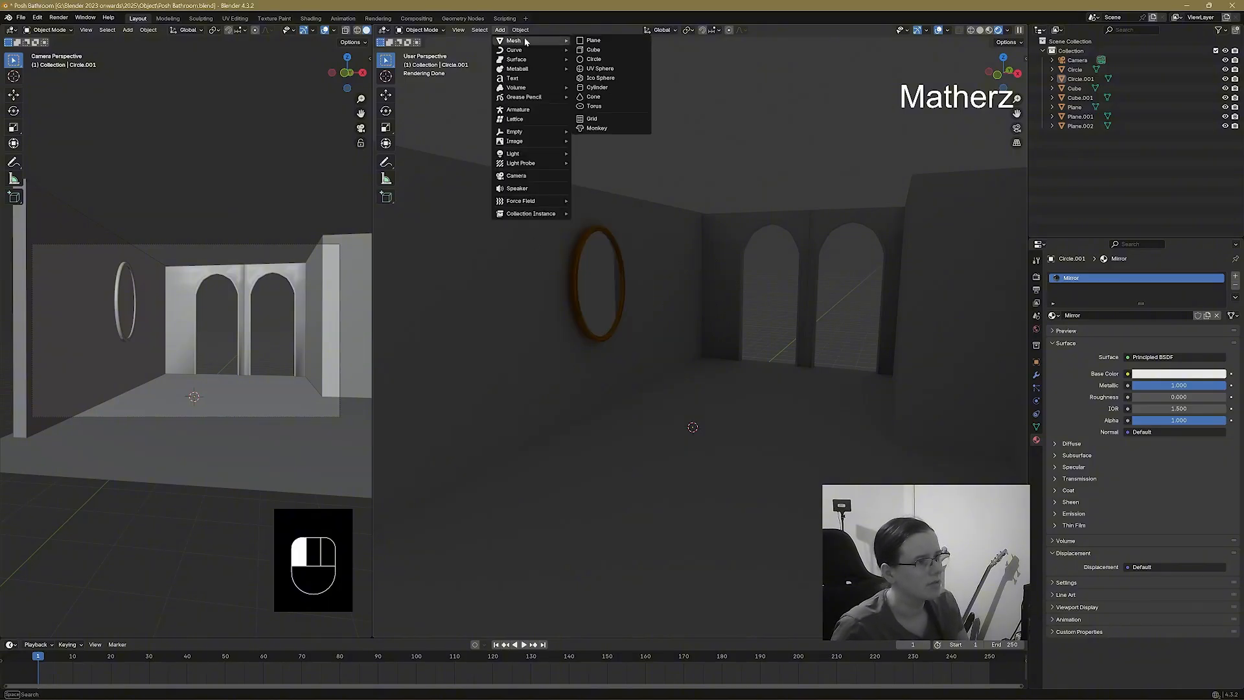
pyautogui.click(620, 49)
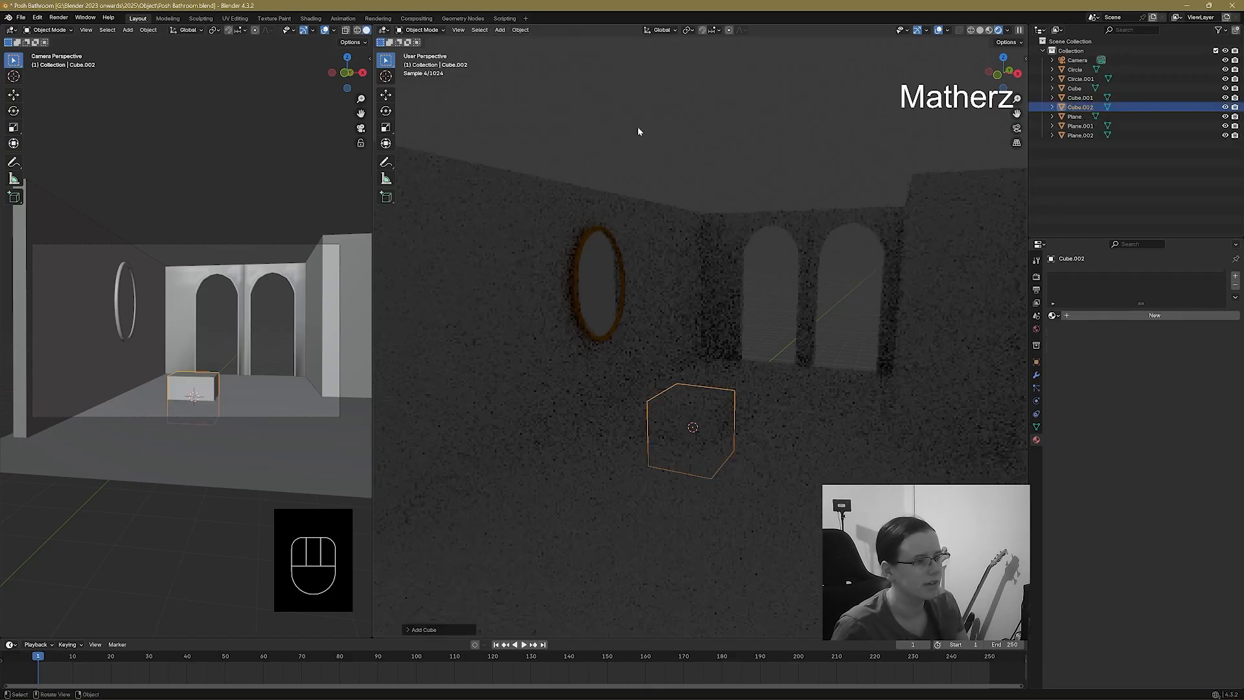
pyautogui.press('s')
pyautogui.press('y')
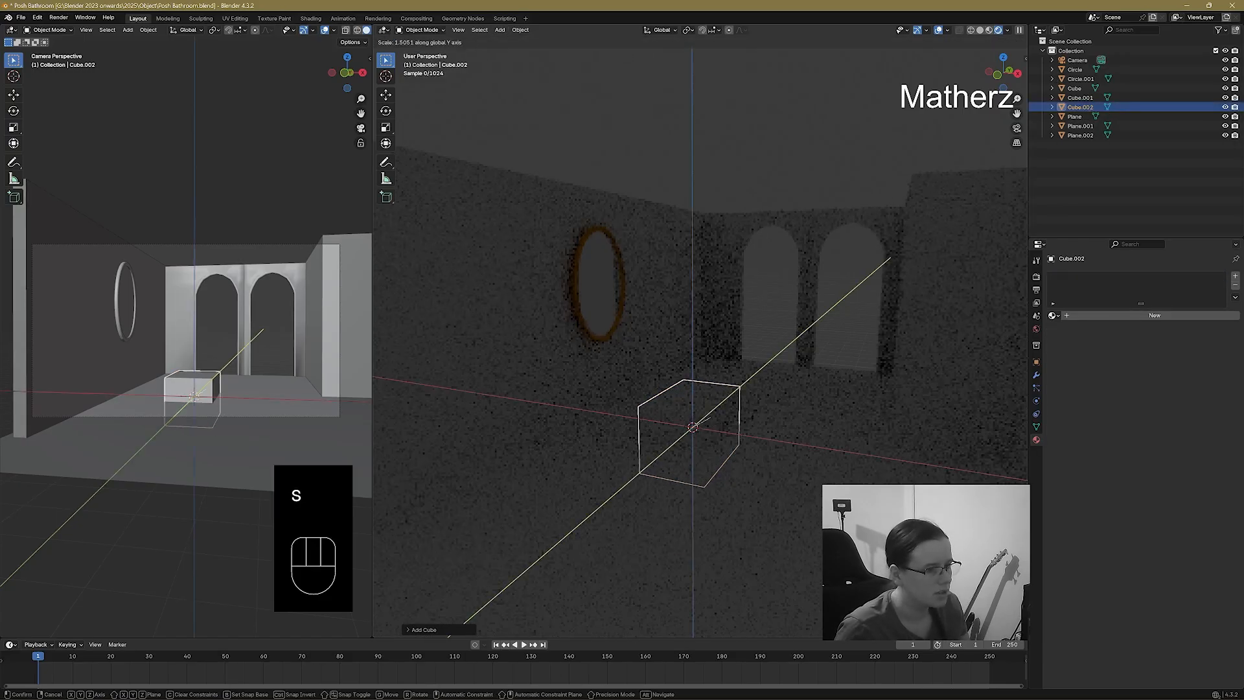
pyautogui.click(772, 410)
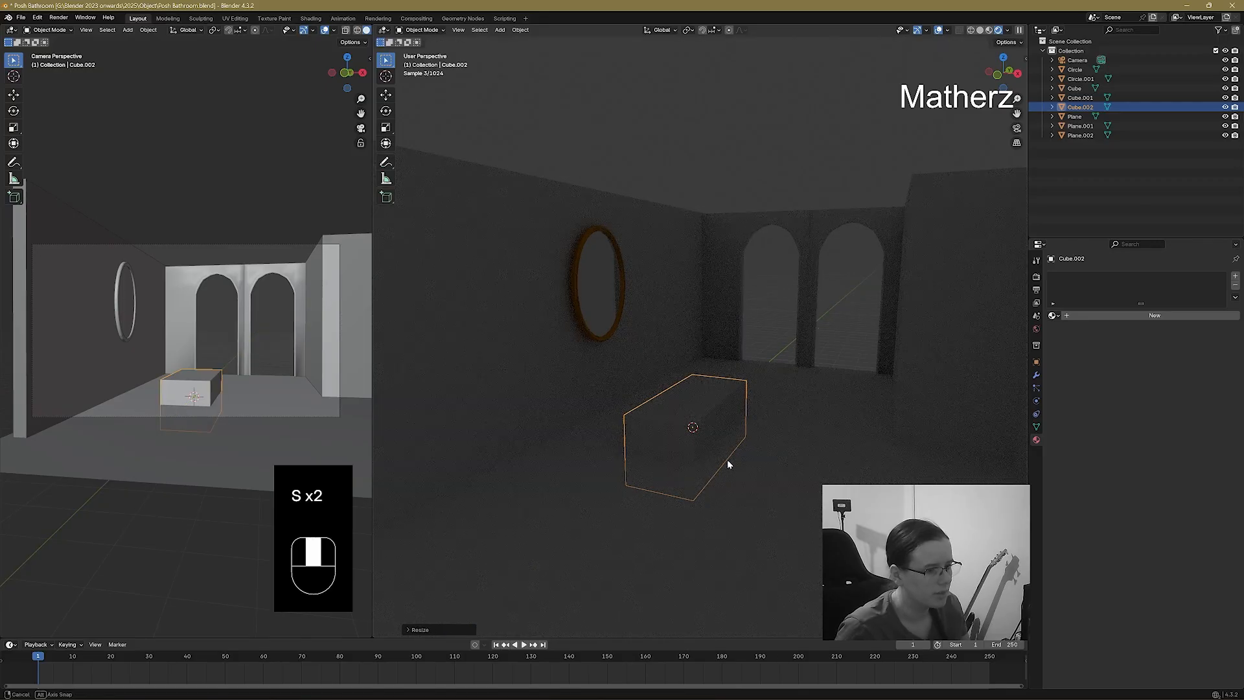
pyautogui.moveTo(727, 460); pyautogui.dragTo(731, 464, button='middle')
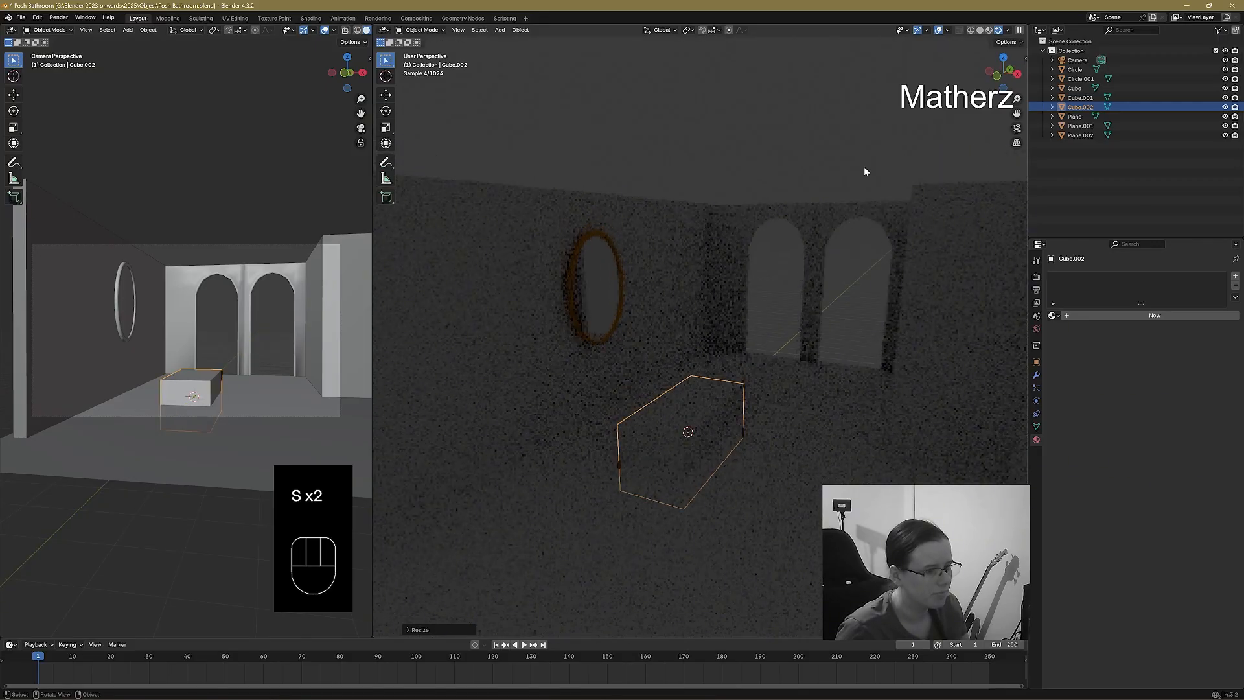
# Switch the main viewport to solid shading and raise the block vertically above the floor.
pyautogui.click(980, 31)
pyautogui.press('g')
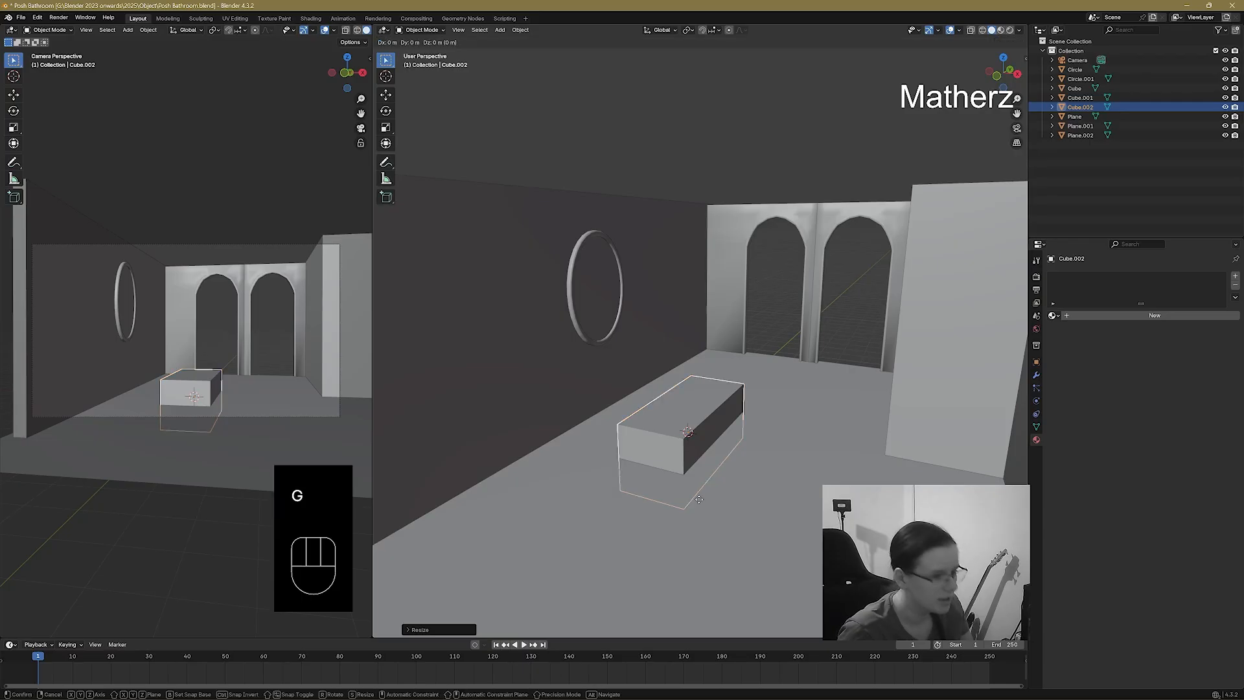
pyautogui.click(702, 435)
# Flatten the raised block along the Z axis into a thin slab.
pyautogui.press('s')
pyautogui.press('x')
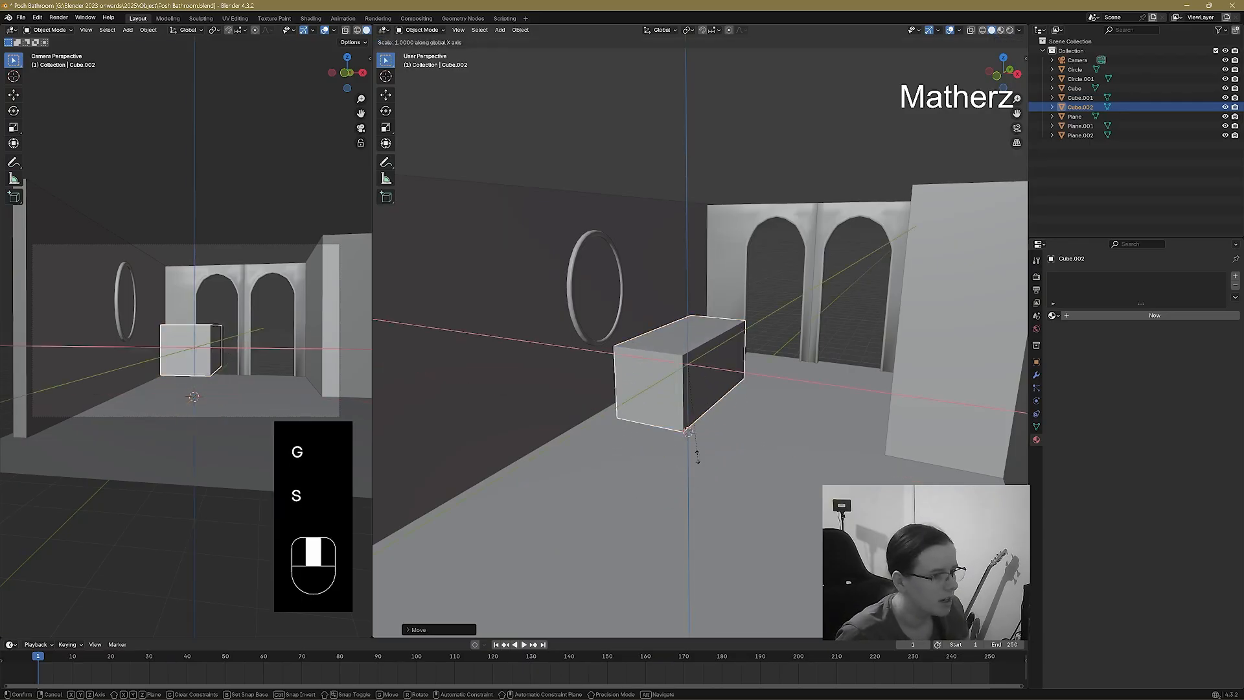
pyautogui.press('z')
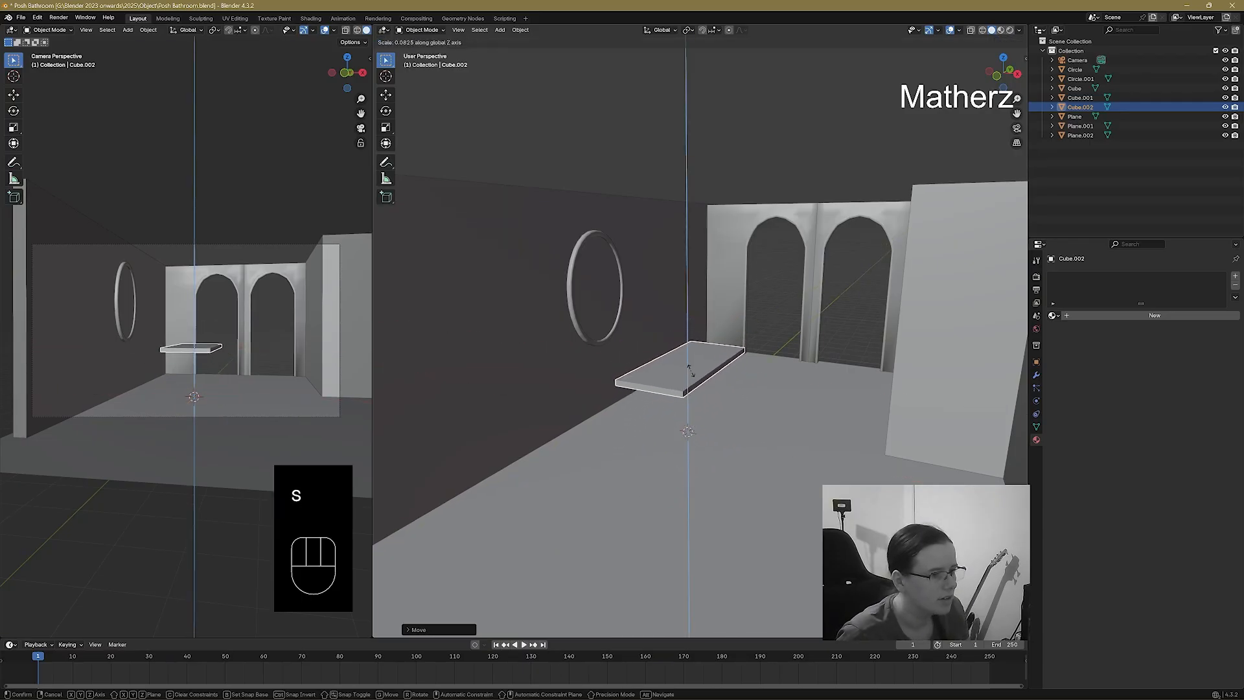
pyautogui.click(749, 402)
# Lengthen the slab along the Y axis and scale it up overall to make a larger counter.
pyautogui.moveTo(749, 402); pyautogui.dragTo(702, 380, button='middle')
pyautogui.press('s')
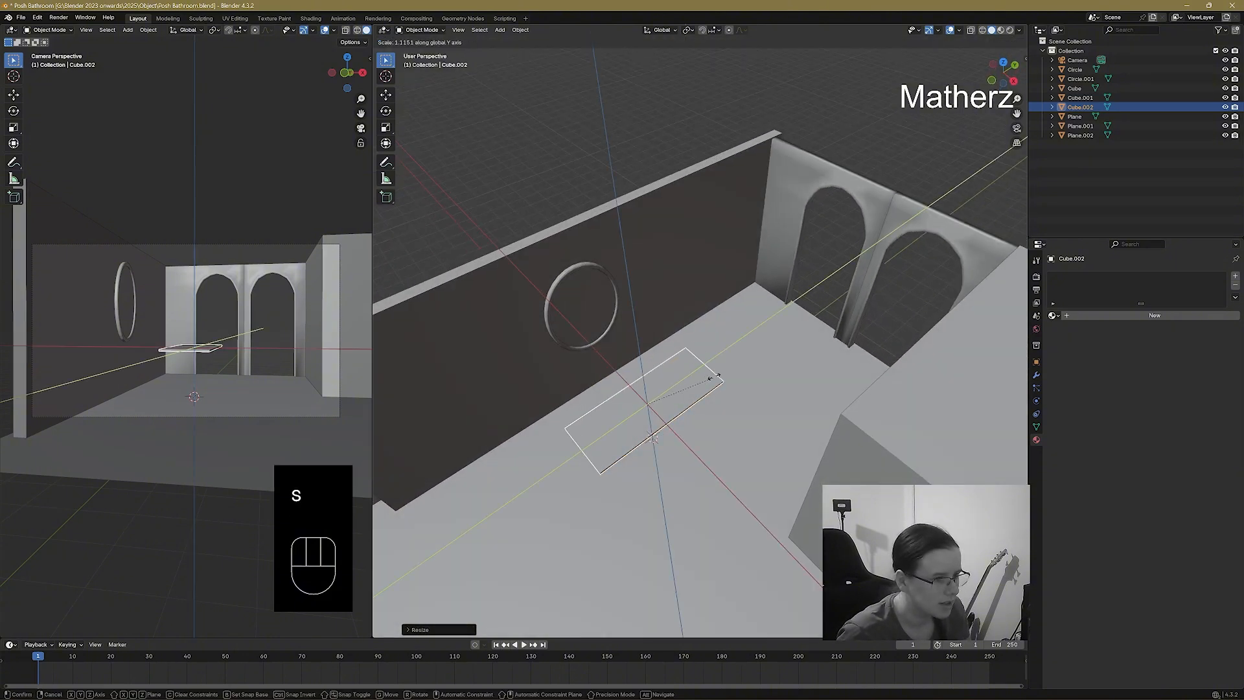
pyautogui.press('s')
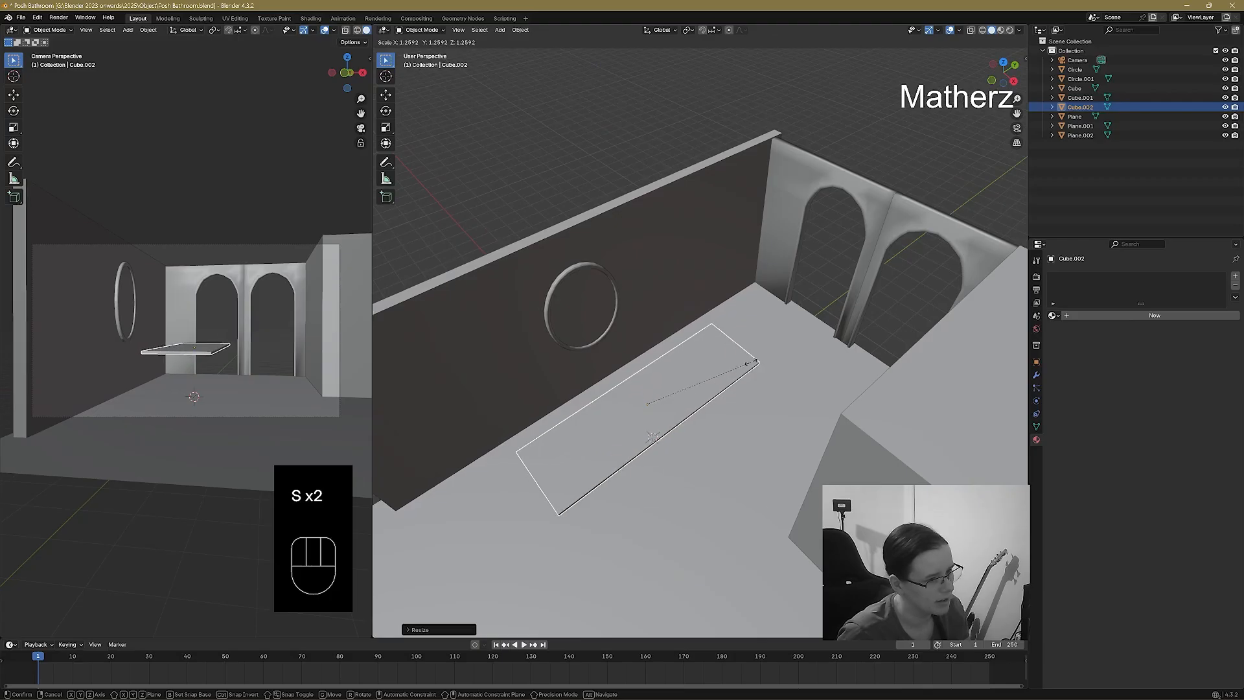
pyautogui.click(706, 493)
pyautogui.moveTo(706, 493); pyautogui.dragTo(759, 500, button='middle')
pyautogui.press('s')
pyautogui.middleClick(731, 458)
pyautogui.click(741, 475)
# In Edit Mode, lower the slab's top face about 0.09 m along Z and widen the face very slightly.
pyautogui.click(426, 33)
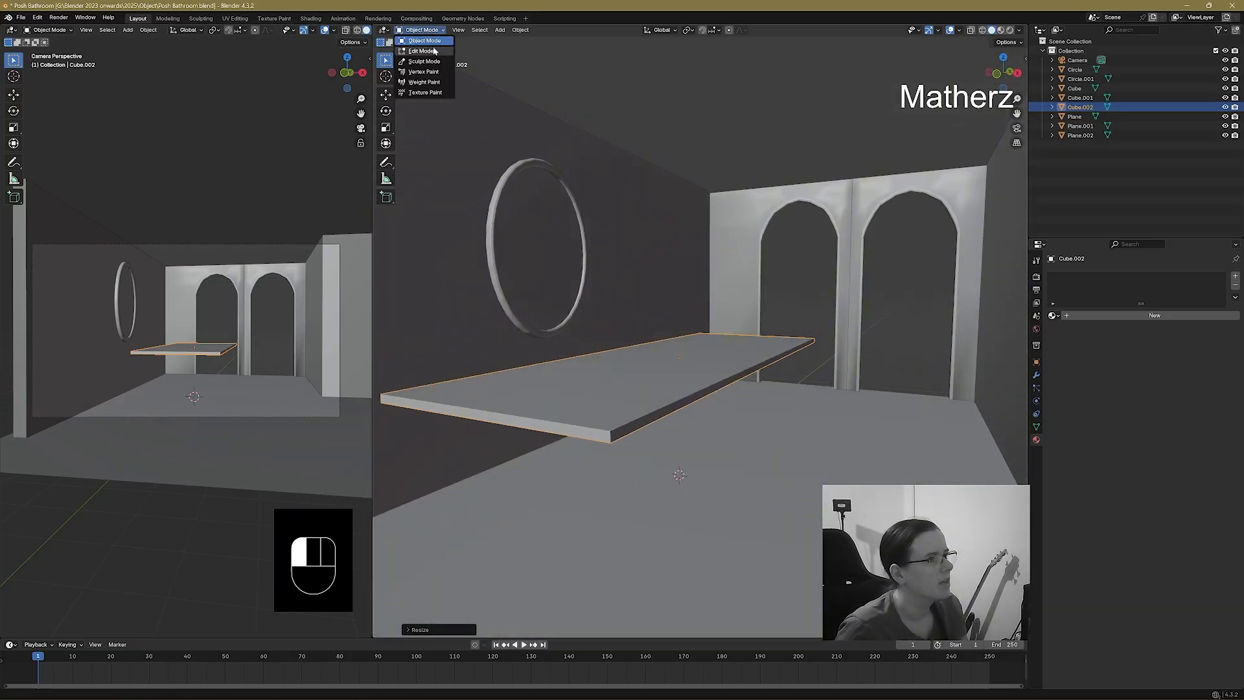
pyautogui.click(422, 52)
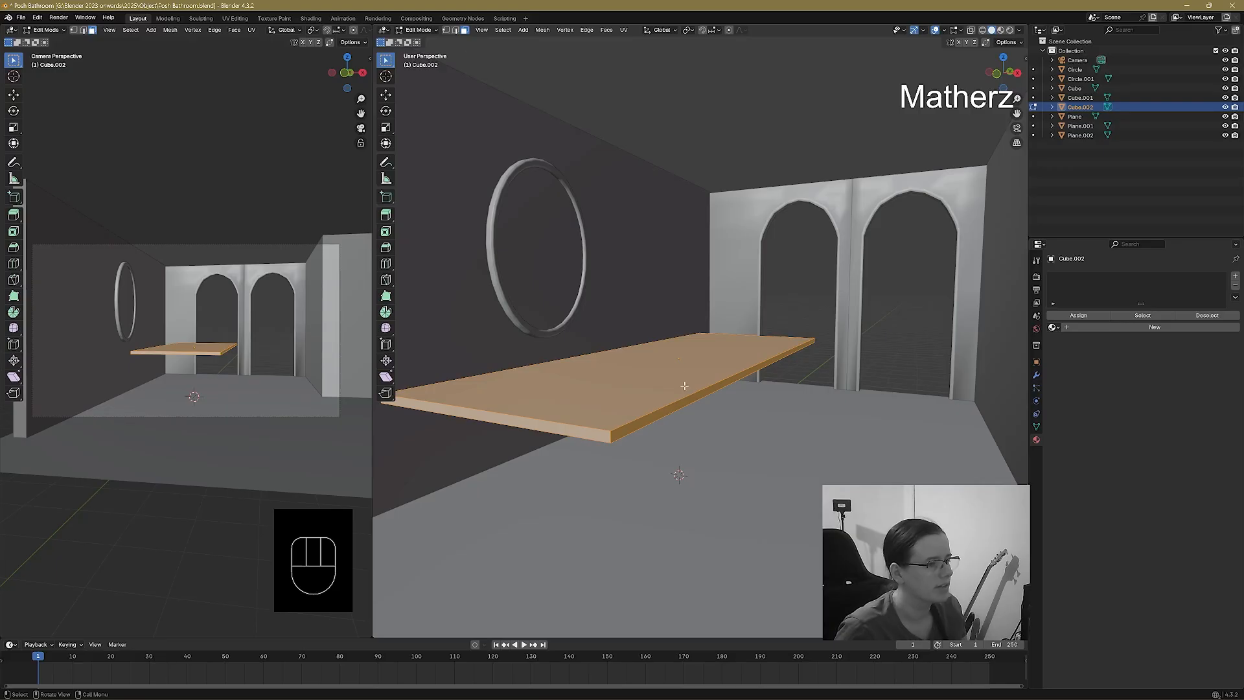
pyautogui.click(675, 368)
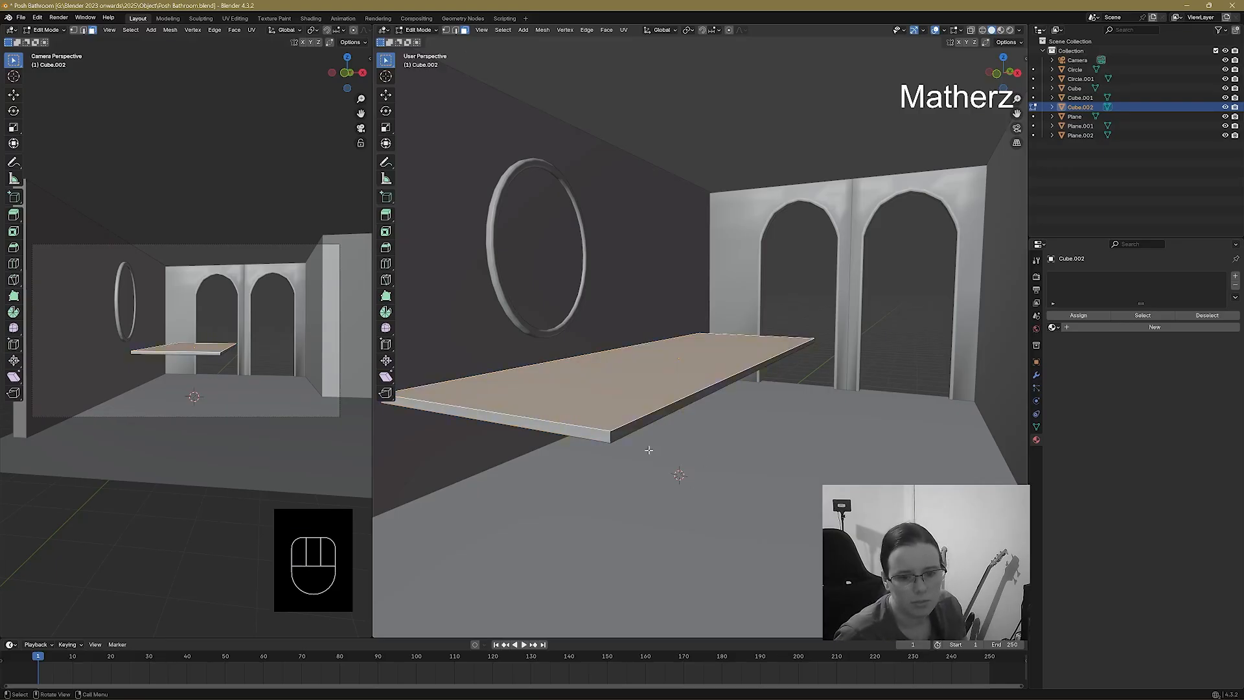
pyautogui.press('g')
pyautogui.press('z')
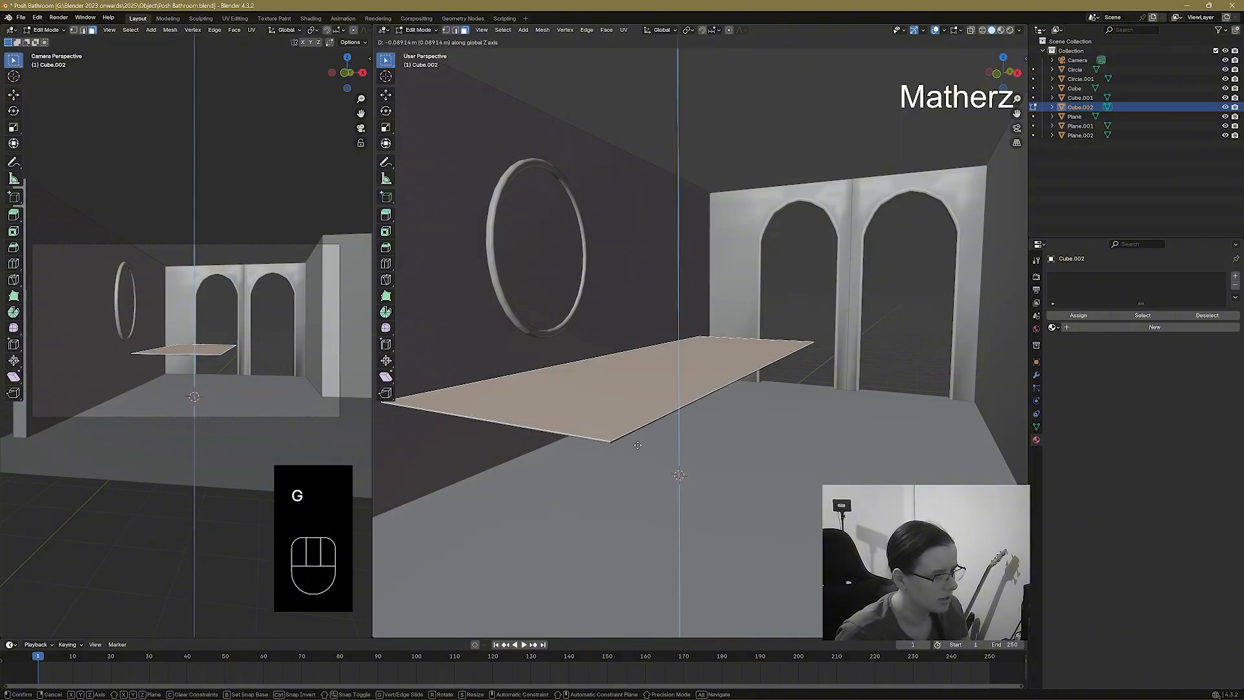
pyautogui.click(639, 446)
pyautogui.press('s')
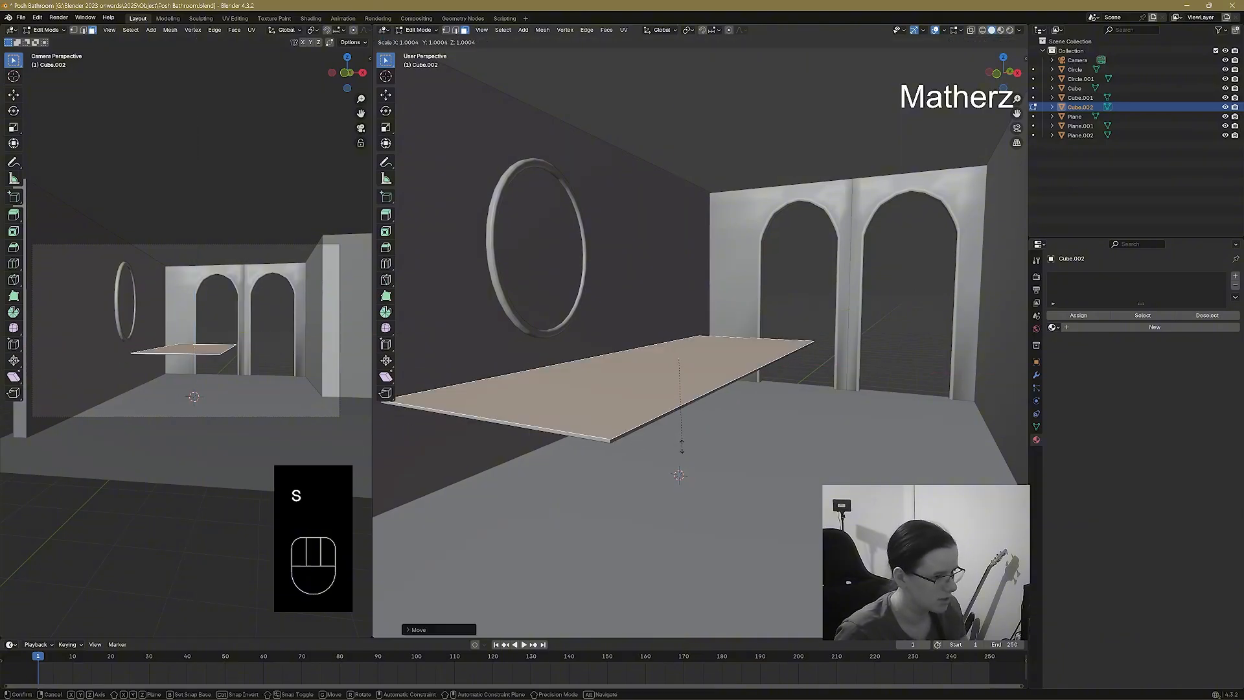
pyautogui.click(683, 446)
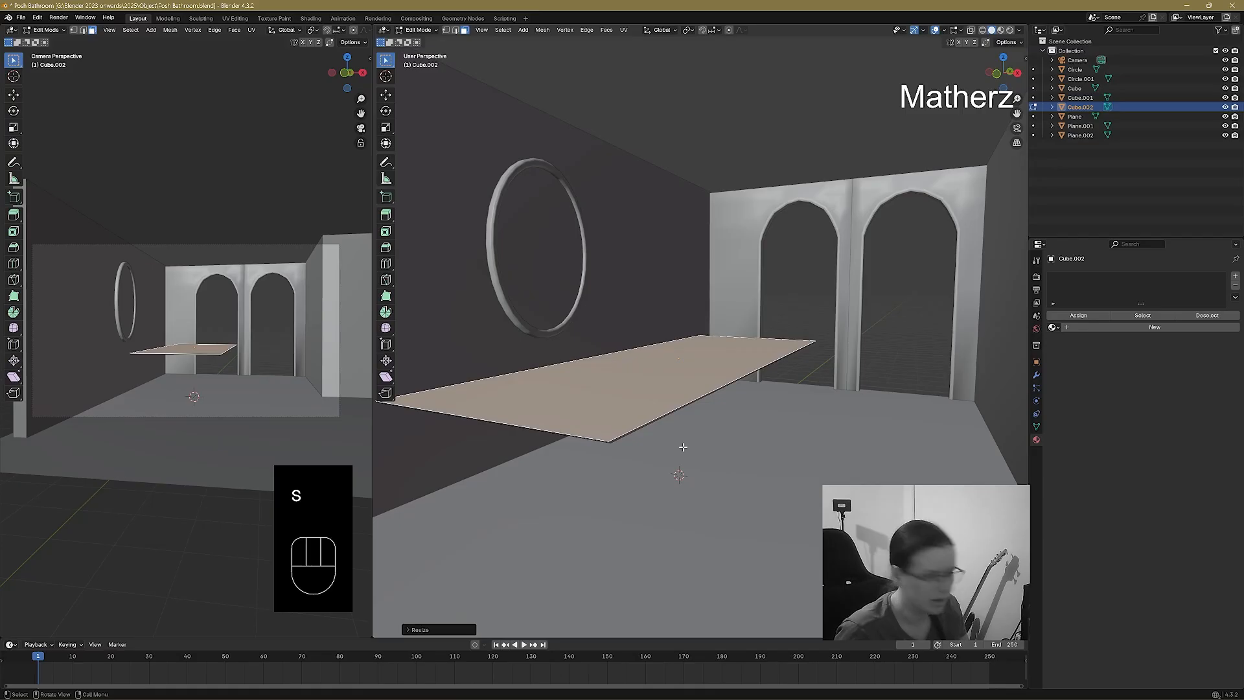
# Extrude the top face upward in two thin layers and shrink the uppermost one to about 0.99 scale.
pyautogui.press('e')
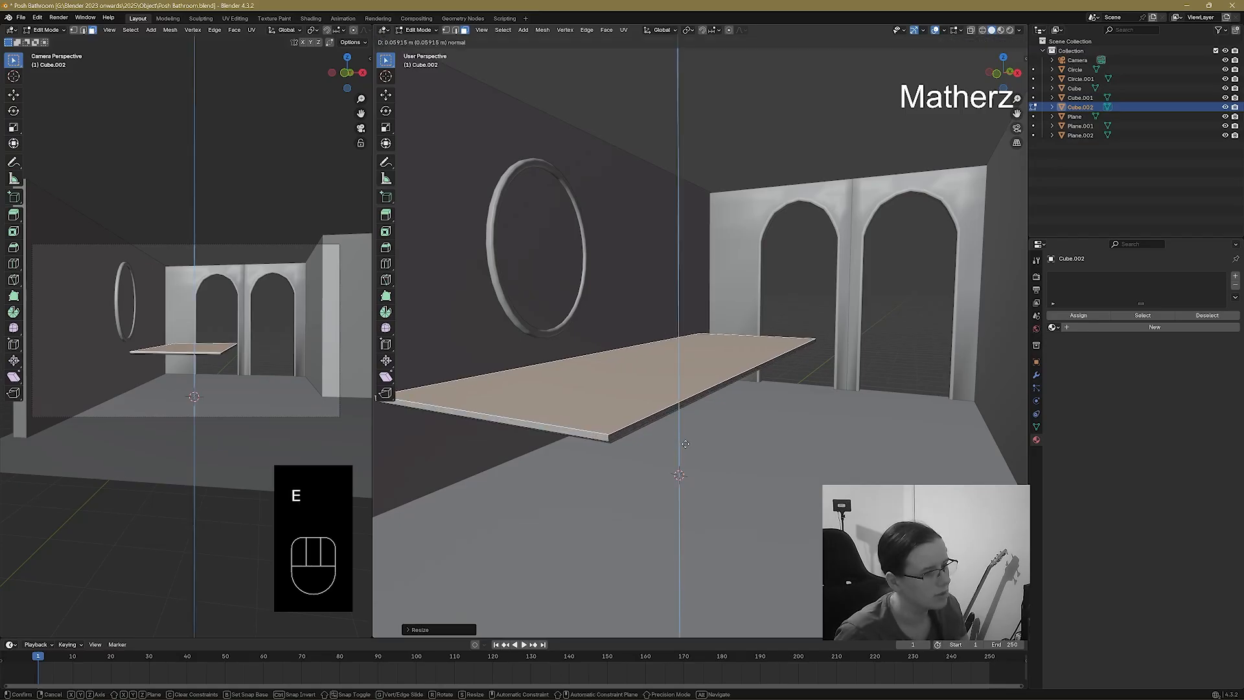
pyautogui.press('e')
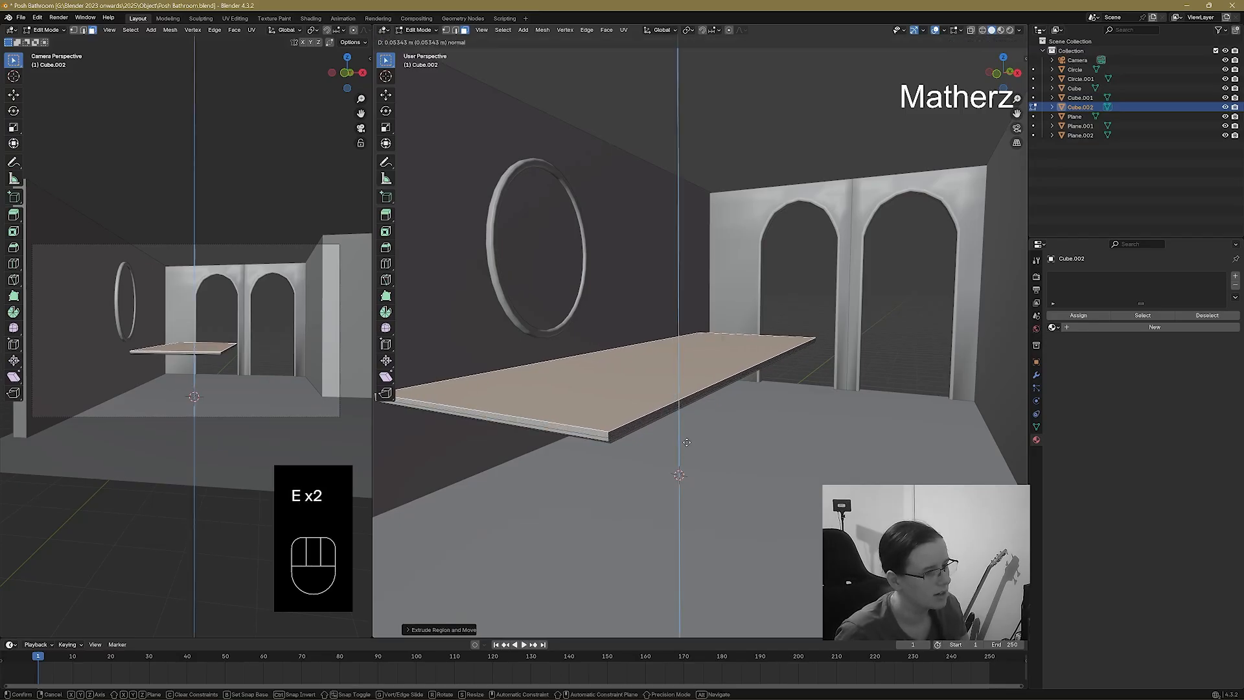
pyautogui.click(686, 442)
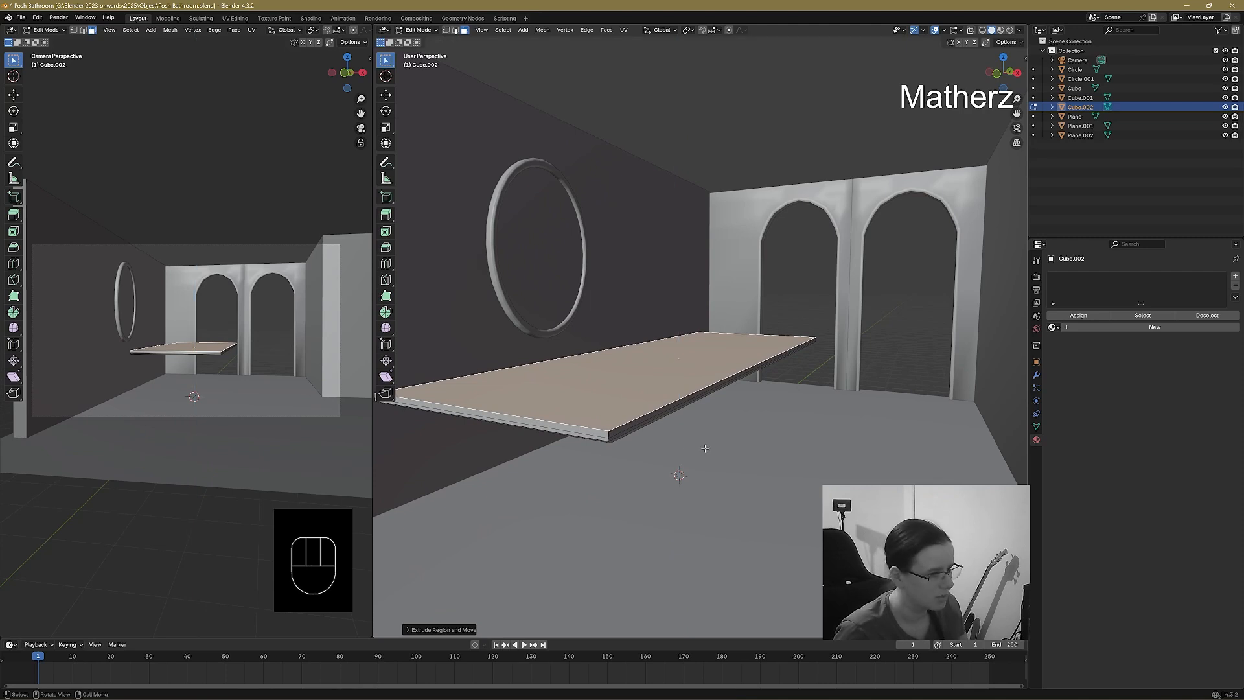
pyautogui.press('s')
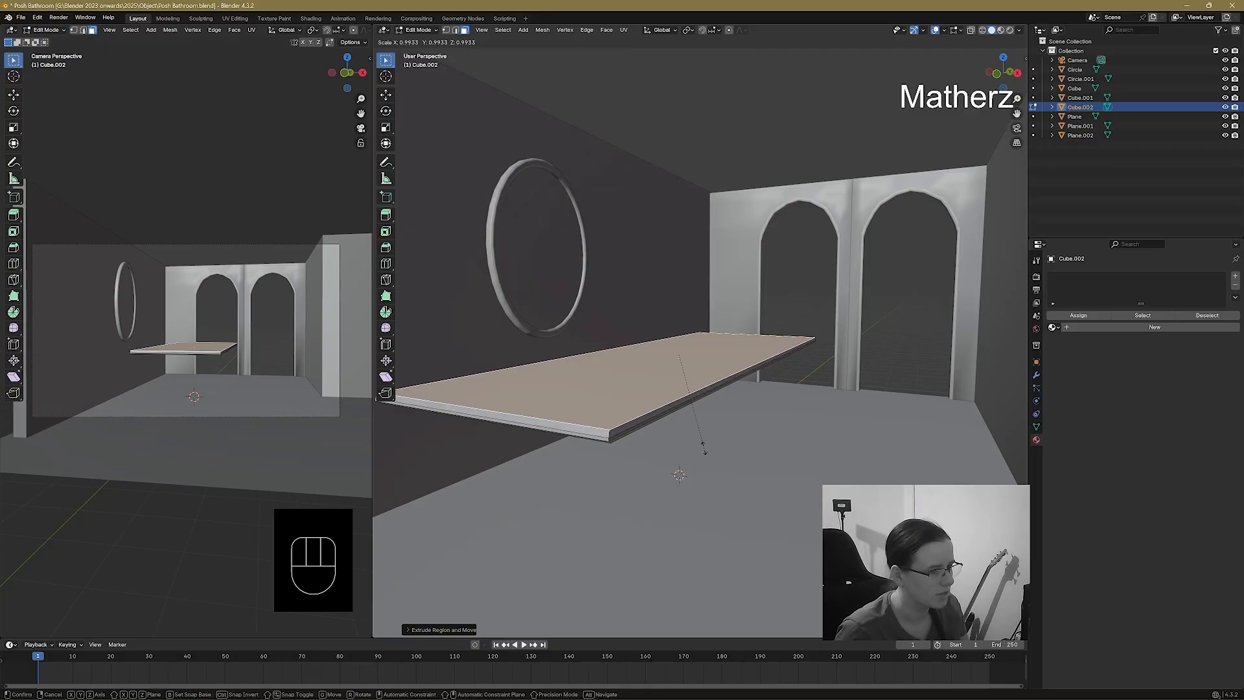
pyautogui.click(713, 447)
# Extrude the counter's top face up about 0.05 m and taper it inward to about 0.99 scale.
pyautogui.moveTo(730, 447); pyautogui.dragTo(805, 447, button='middle')
pyautogui.moveTo(589, 514); pyautogui.dragTo(752, 437, button='middle')
pyautogui.press('e')
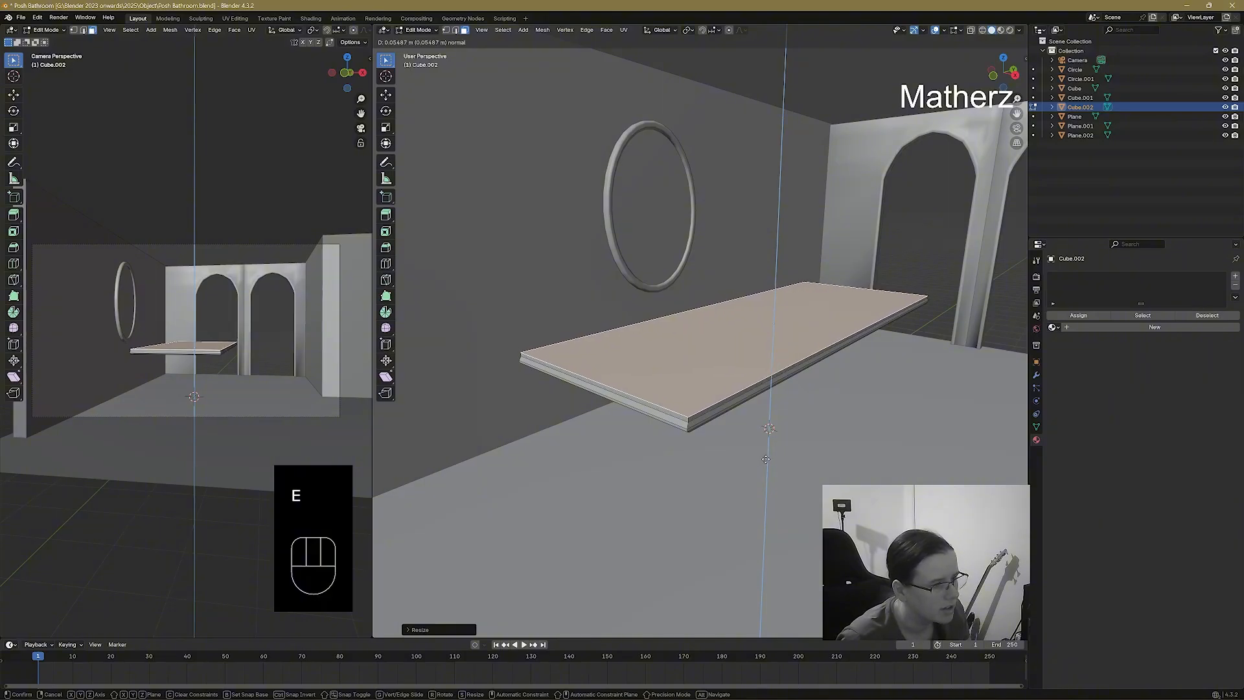
pyautogui.click(766, 460)
pyautogui.moveTo(766, 459); pyautogui.dragTo(616, 386, button='middle')
pyautogui.moveTo(566, 294); pyautogui.dragTo(603, 317, button='middle')
pyautogui.keyDown('shift'); pyautogui.moveTo(602, 318); pyautogui.dragTo(669, 333, button='middle'); pyautogui.keyUp('shift')
pyautogui.scroll(3, 668, 347)
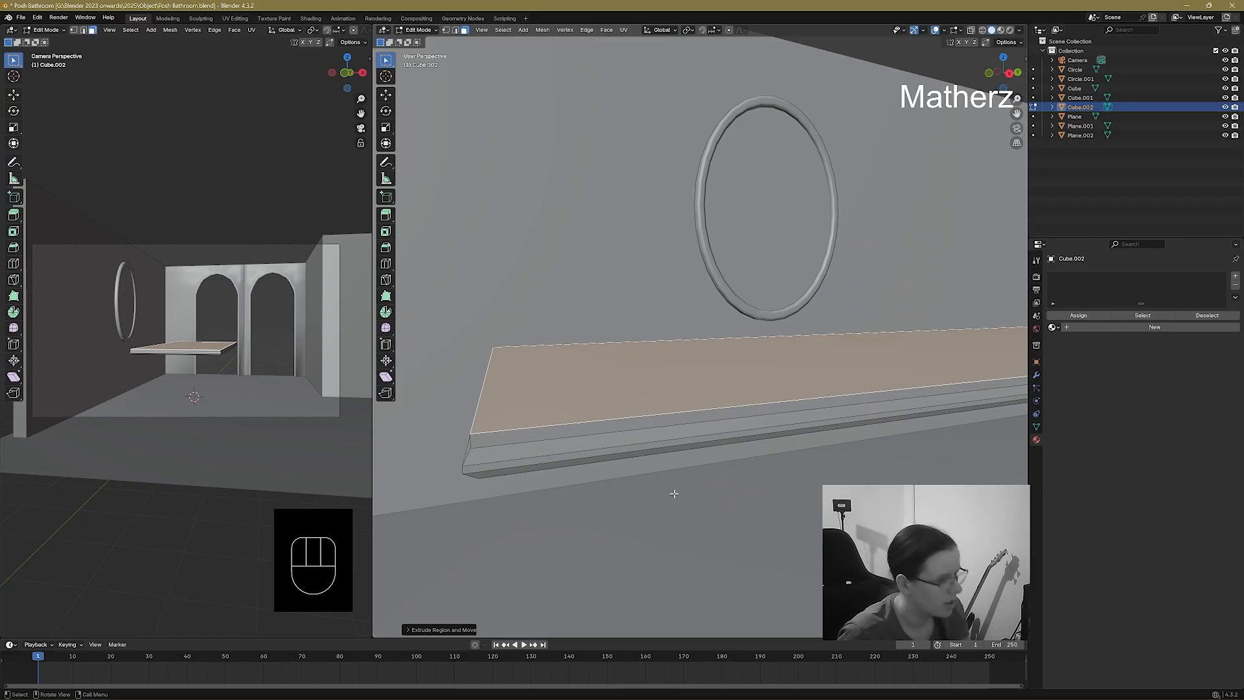
pyautogui.press('s')
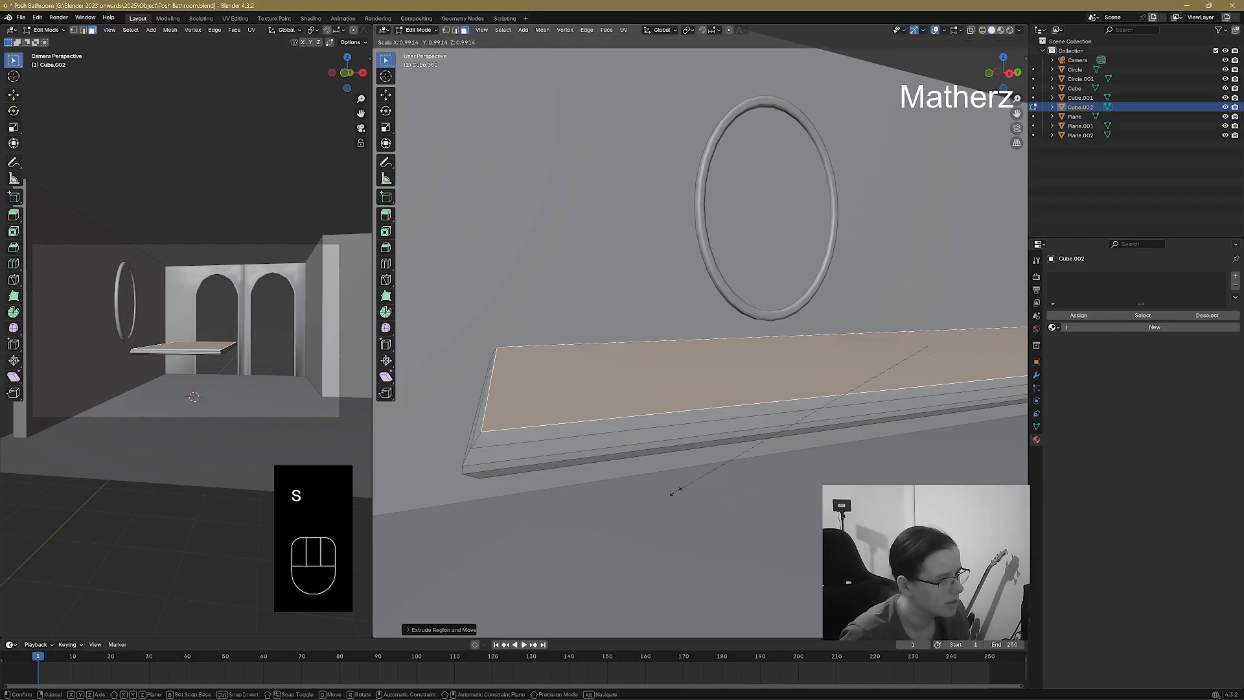
pyautogui.click(675, 492)
# Extrude three more layers up from the top face, flaring the upper two outward by about 1.01 scale each.
pyautogui.press('e')
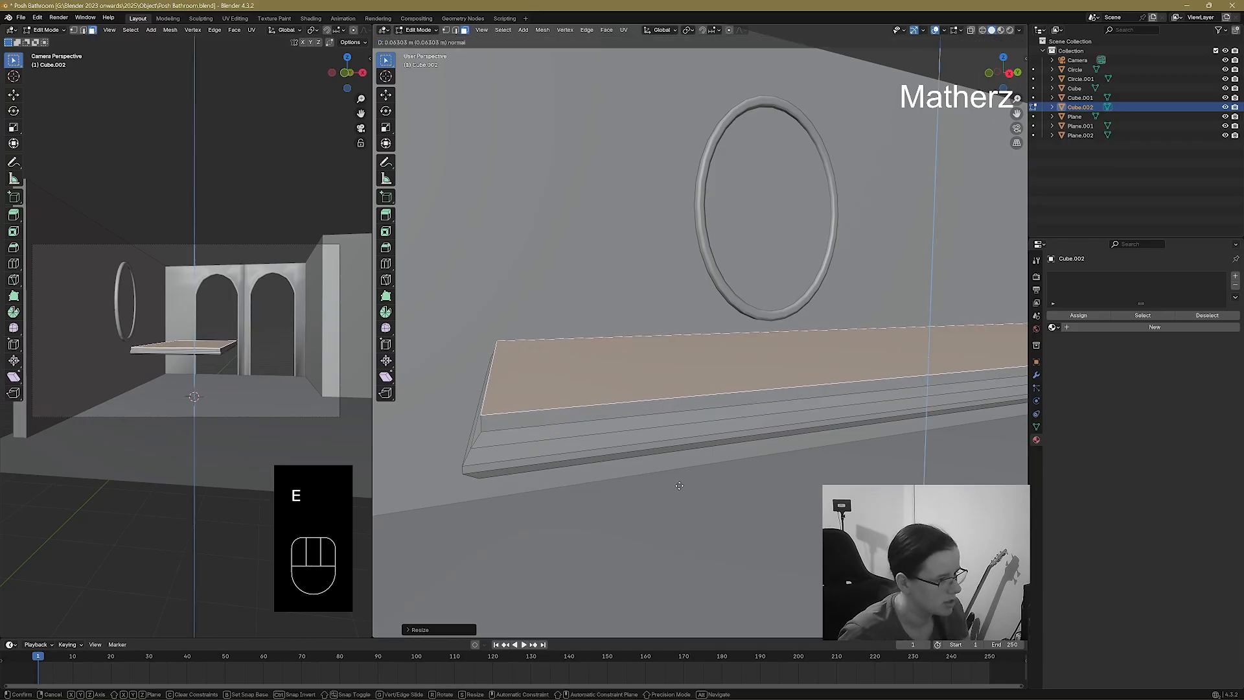
pyautogui.click(679, 485)
pyautogui.press('e')
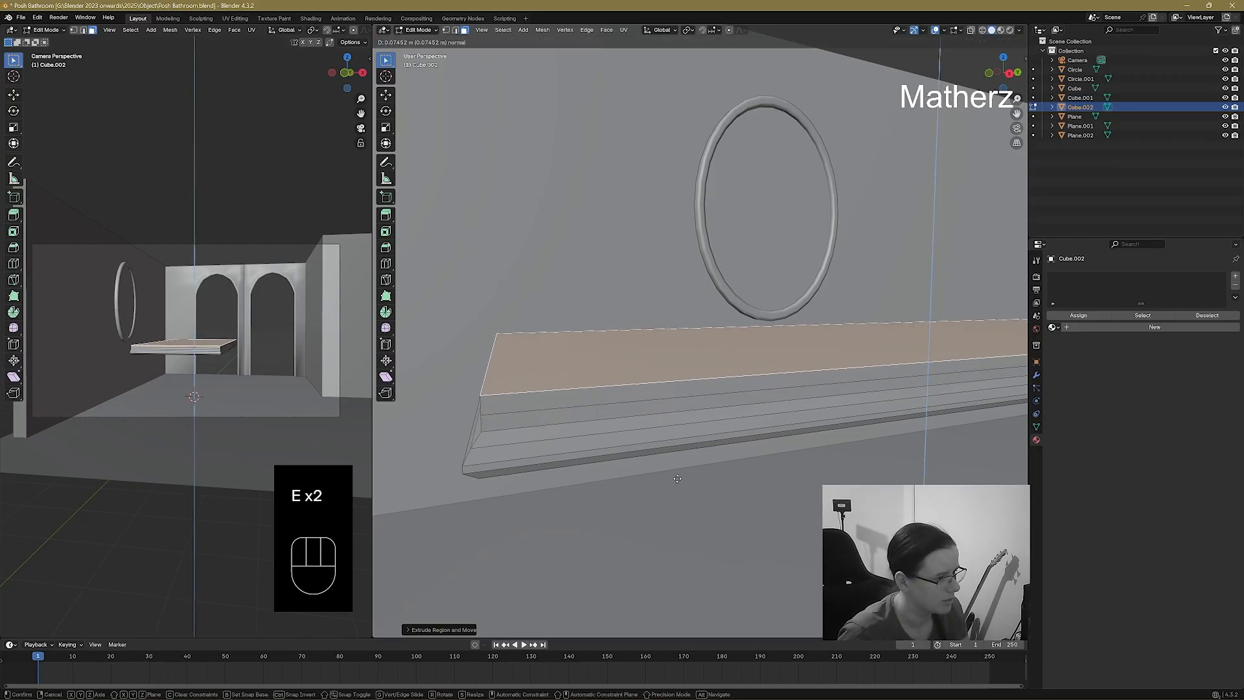
pyautogui.press('s')
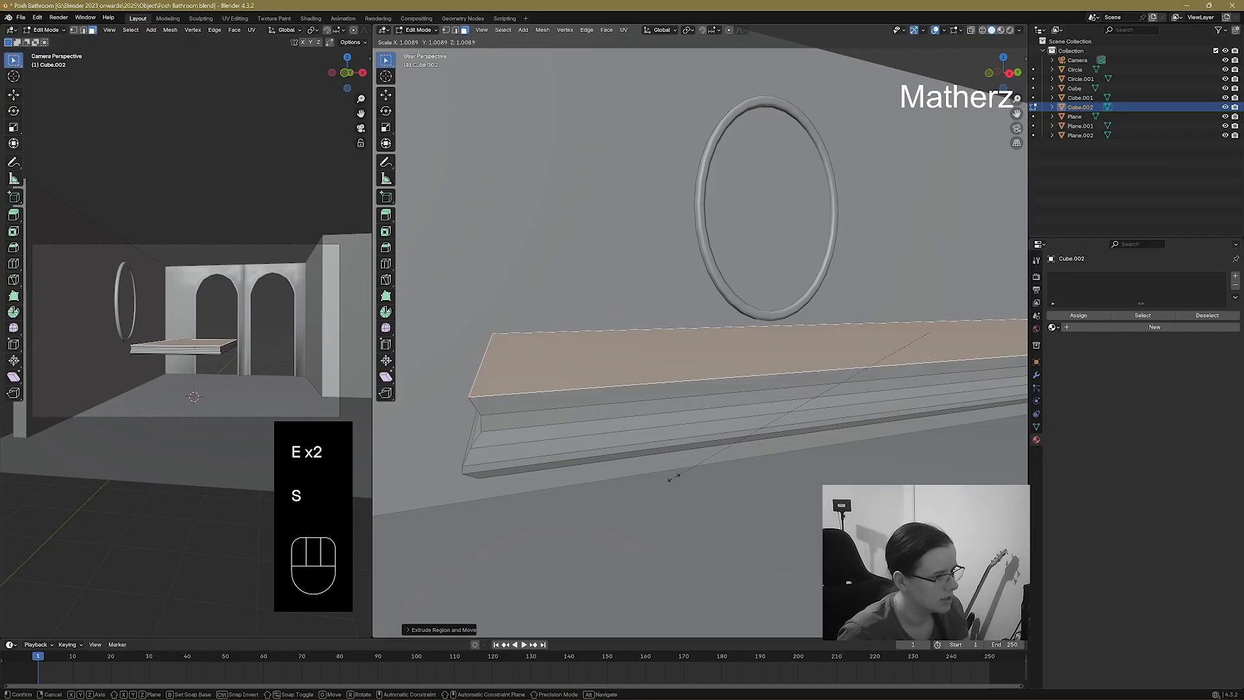
pyautogui.click(672, 479)
pyautogui.press('e')
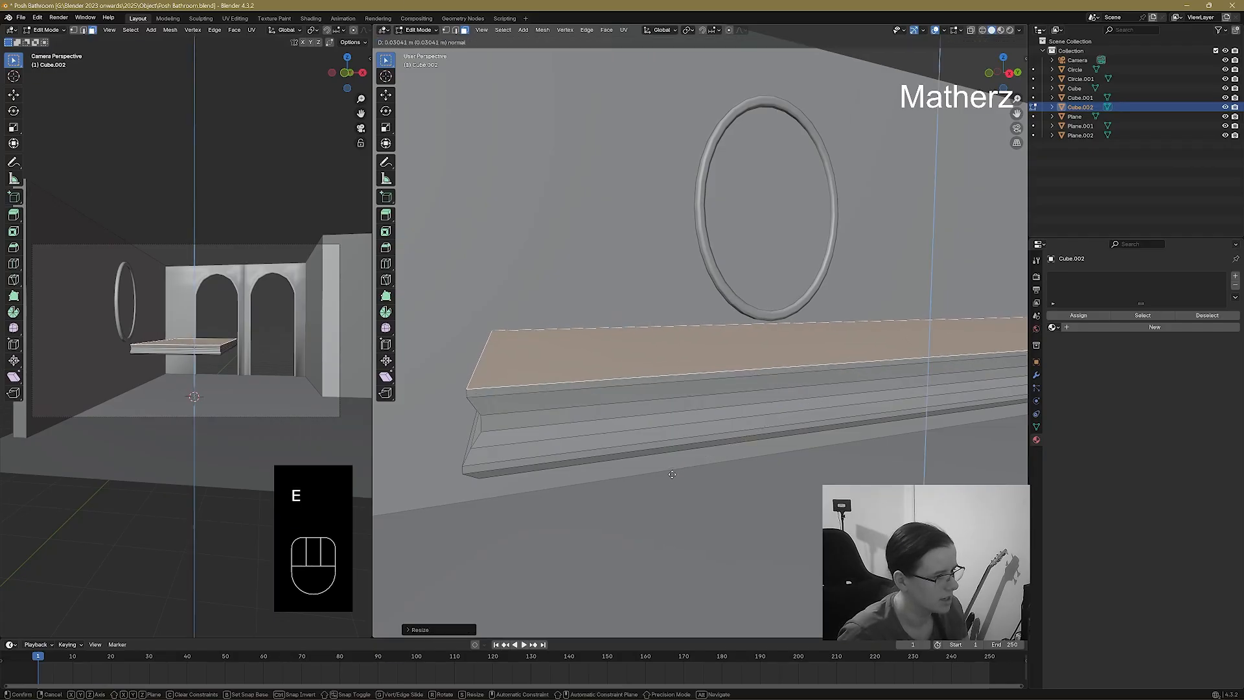
pyautogui.click(673, 472)
pyautogui.press('s')
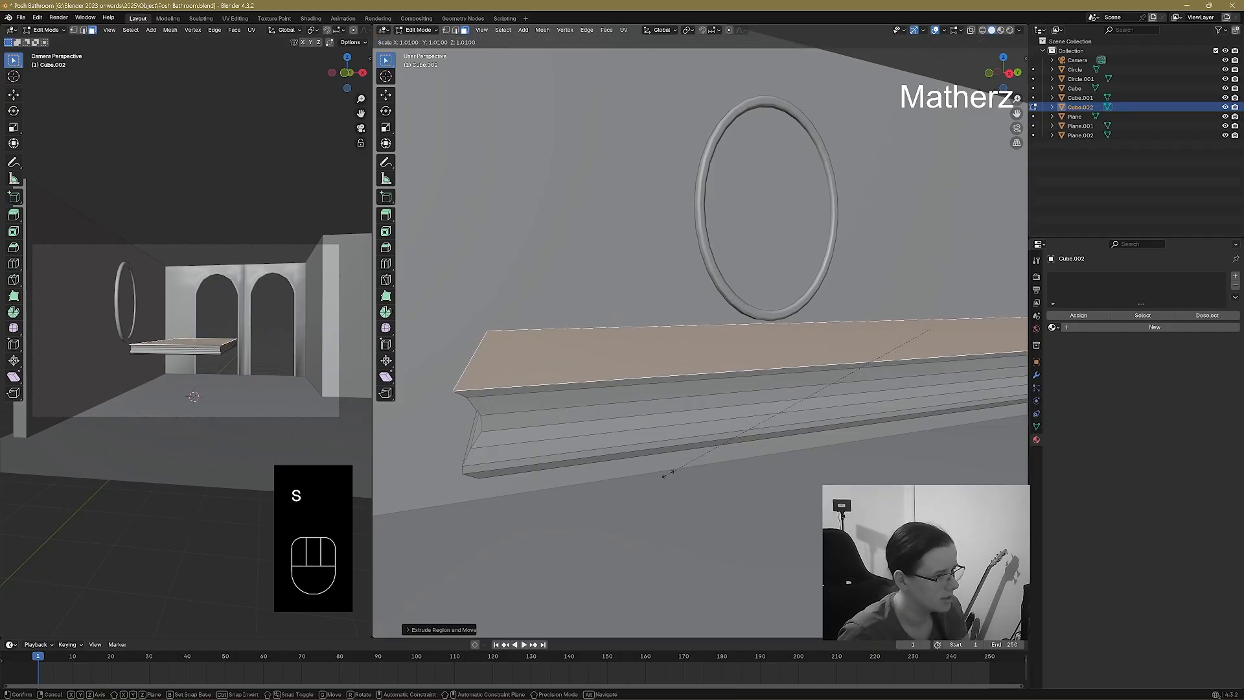
pyautogui.click(668, 473)
# Extrude three further thin layers from the top face, tapering the last two inward to form a projecting moulding edge.
pyautogui.press('e')
pyautogui.click(669, 471)
pyautogui.press('e')
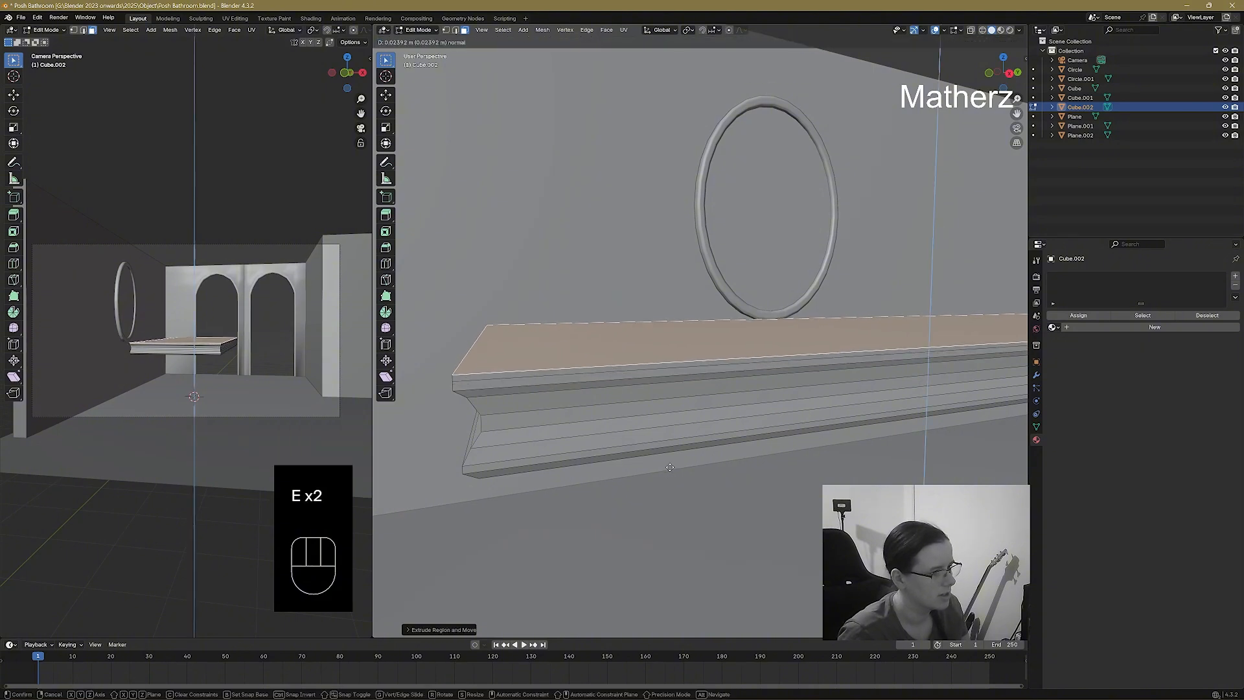
pyautogui.click(673, 468)
pyautogui.press('s')
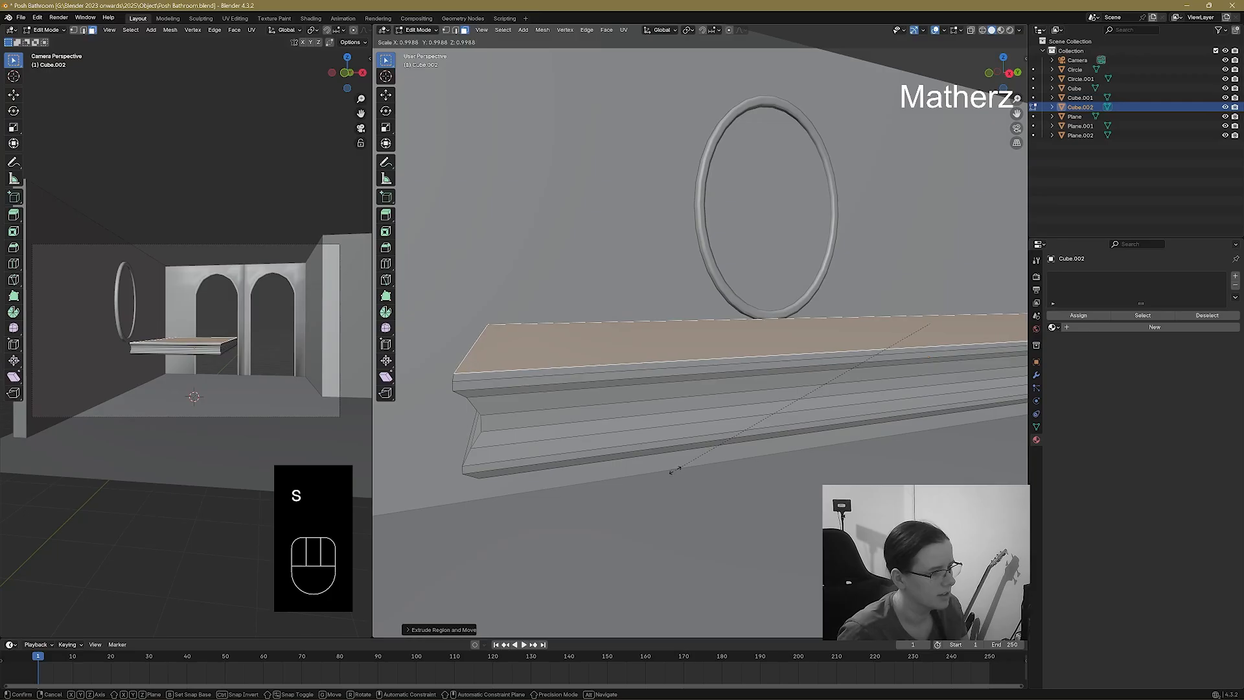
pyautogui.click(674, 470)
pyautogui.press('e')
pyautogui.click(676, 467)
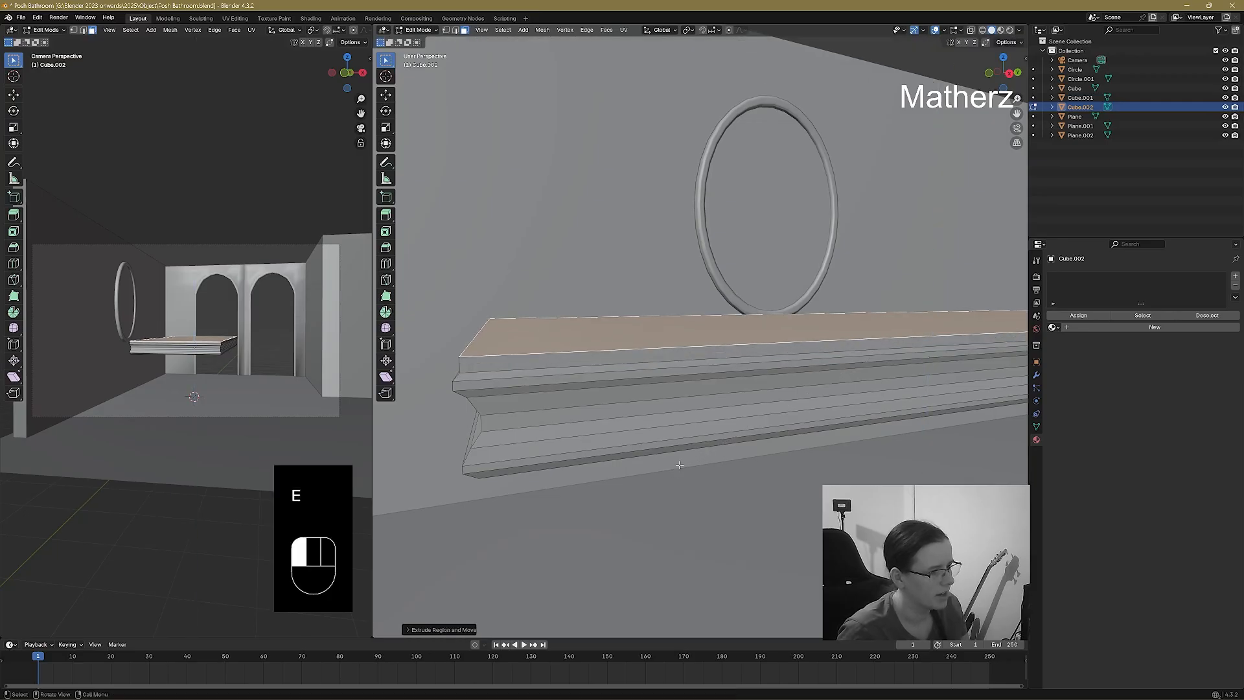
pyautogui.press('s')
pyautogui.click(685, 466)
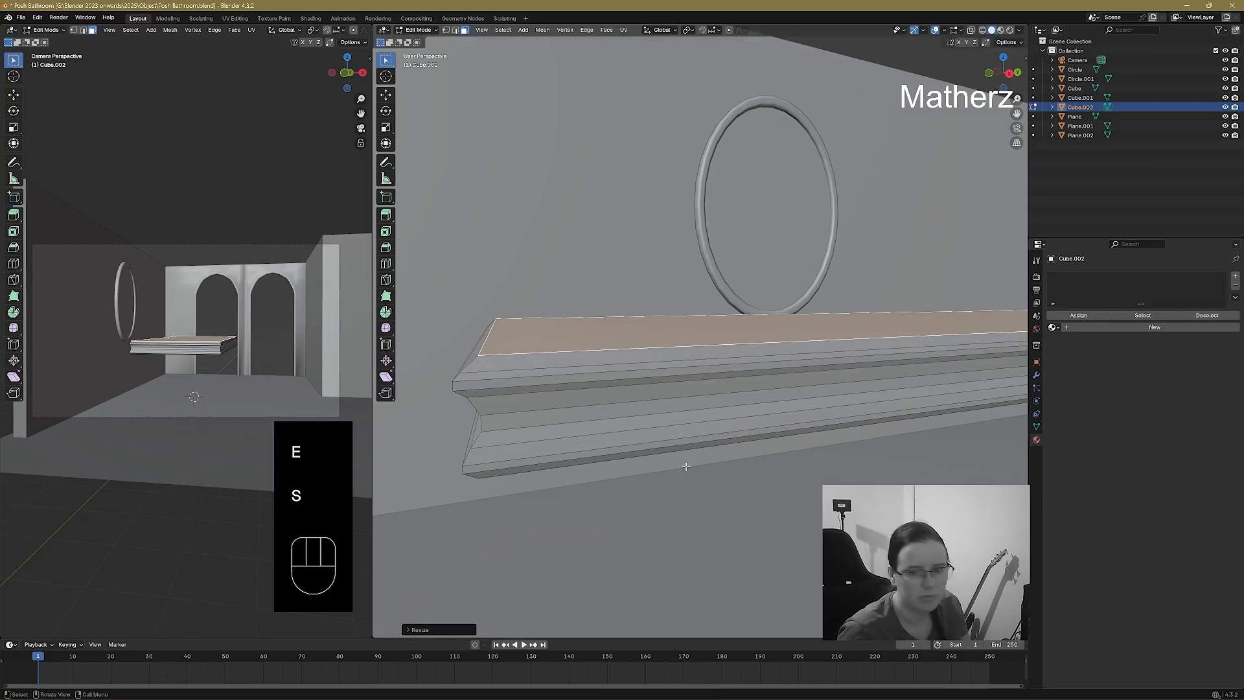
# Extrude two layers above the moulding, flare the upper one to about 1.01 scale, and add another slightly wider layer.
pyautogui.press('e')
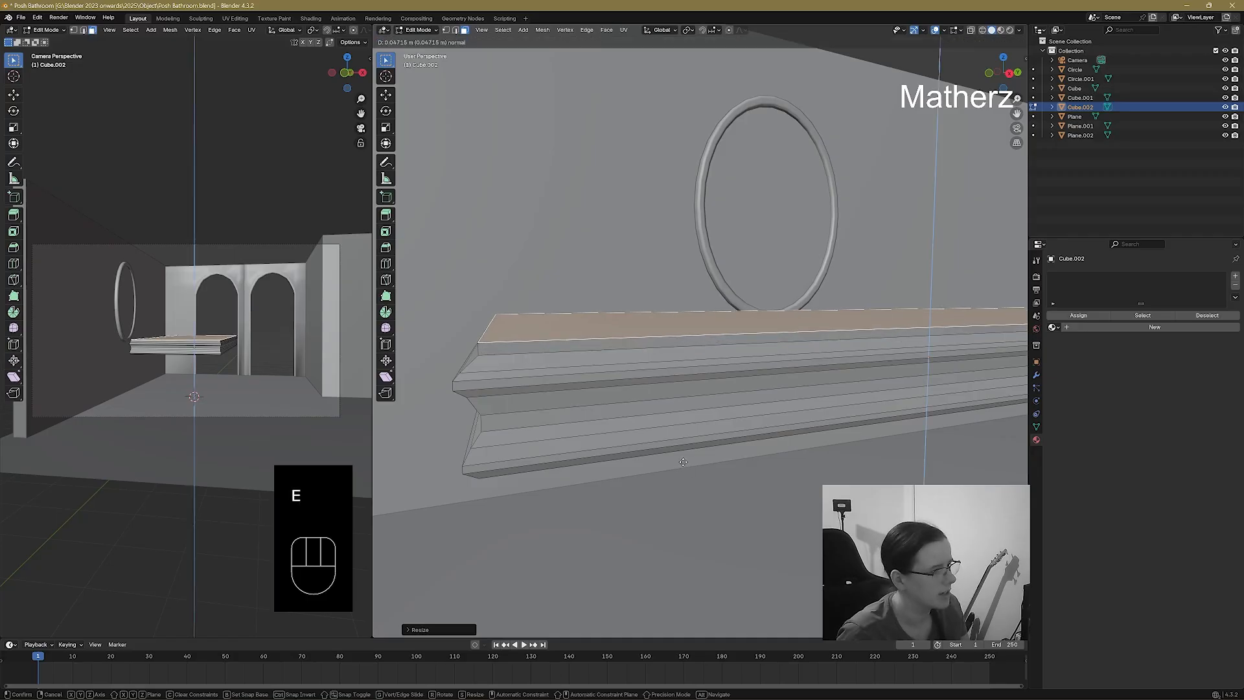
pyautogui.click(683, 461)
pyautogui.press('e')
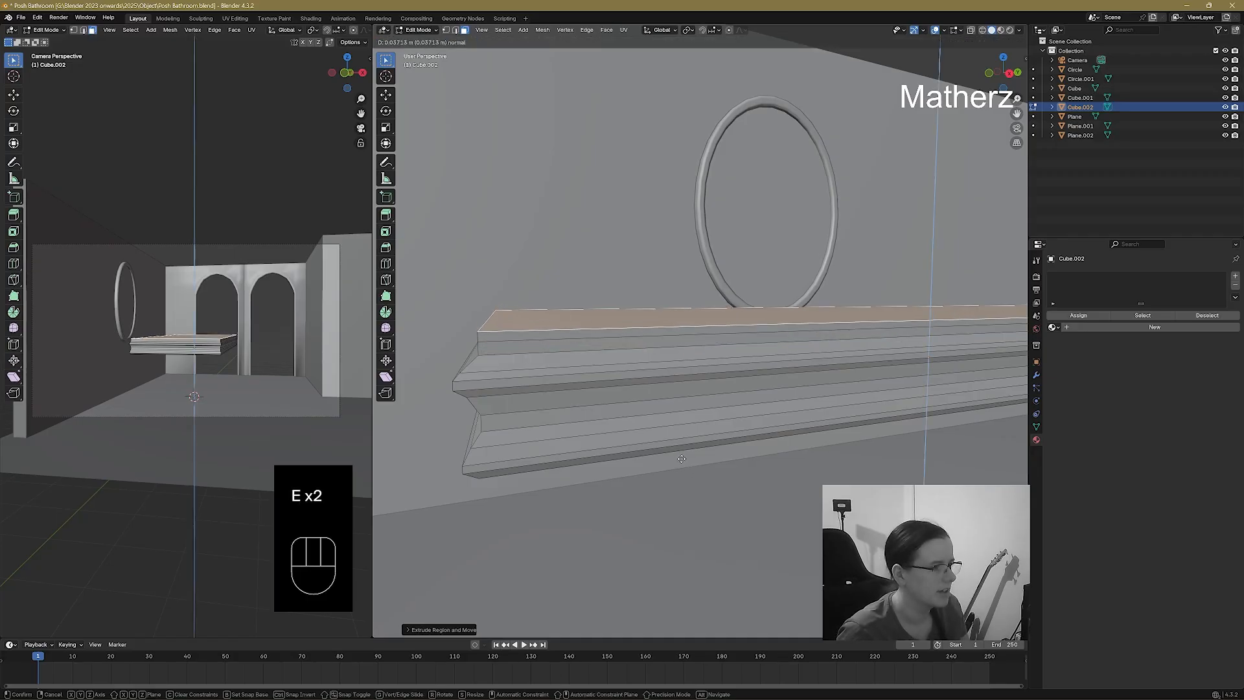
pyautogui.click(682, 460)
pyautogui.press('s')
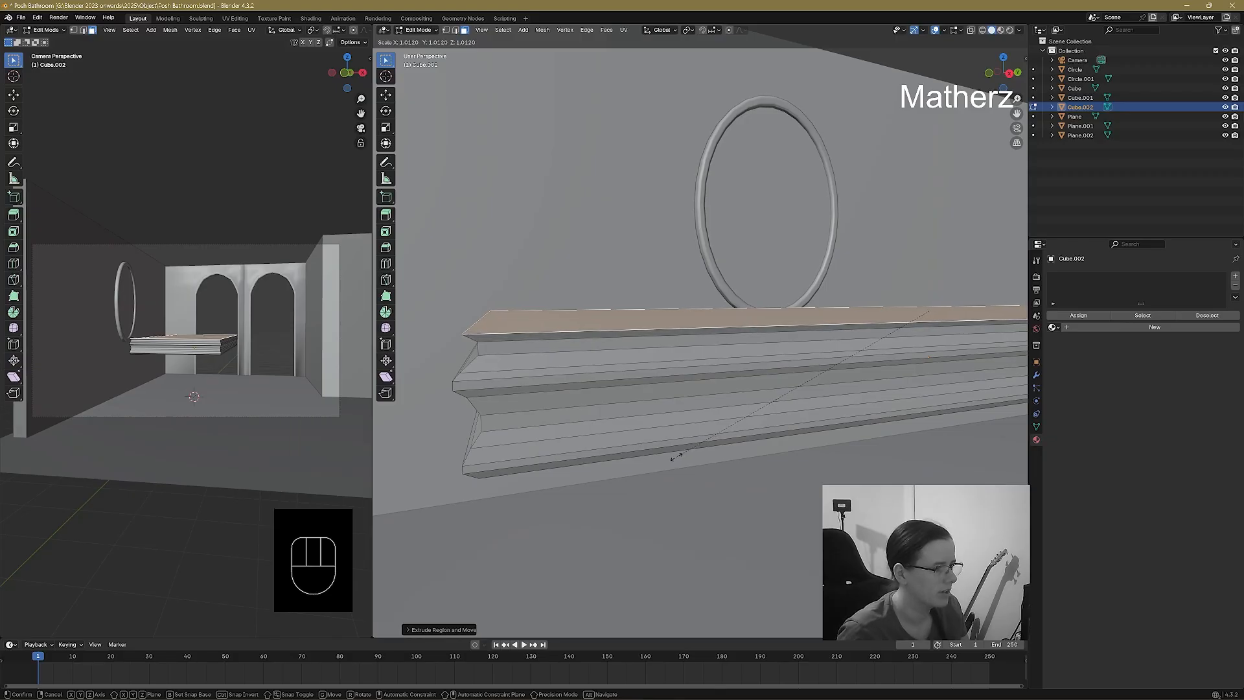
pyautogui.click(676, 457)
pyautogui.press('e')
pyautogui.click(677, 455)
pyautogui.press('s')
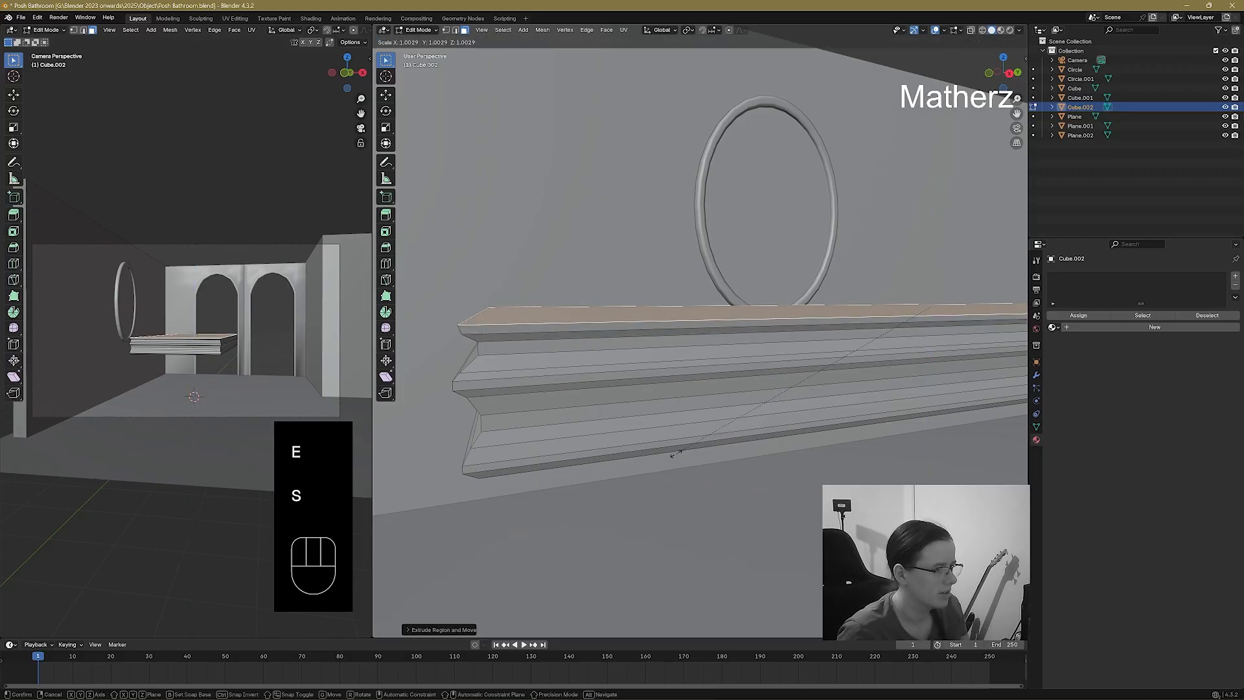
pyautogui.click(677, 453)
# Extrude the top face straight up twice to form a vertical rim around the countertop.
pyautogui.press('e')
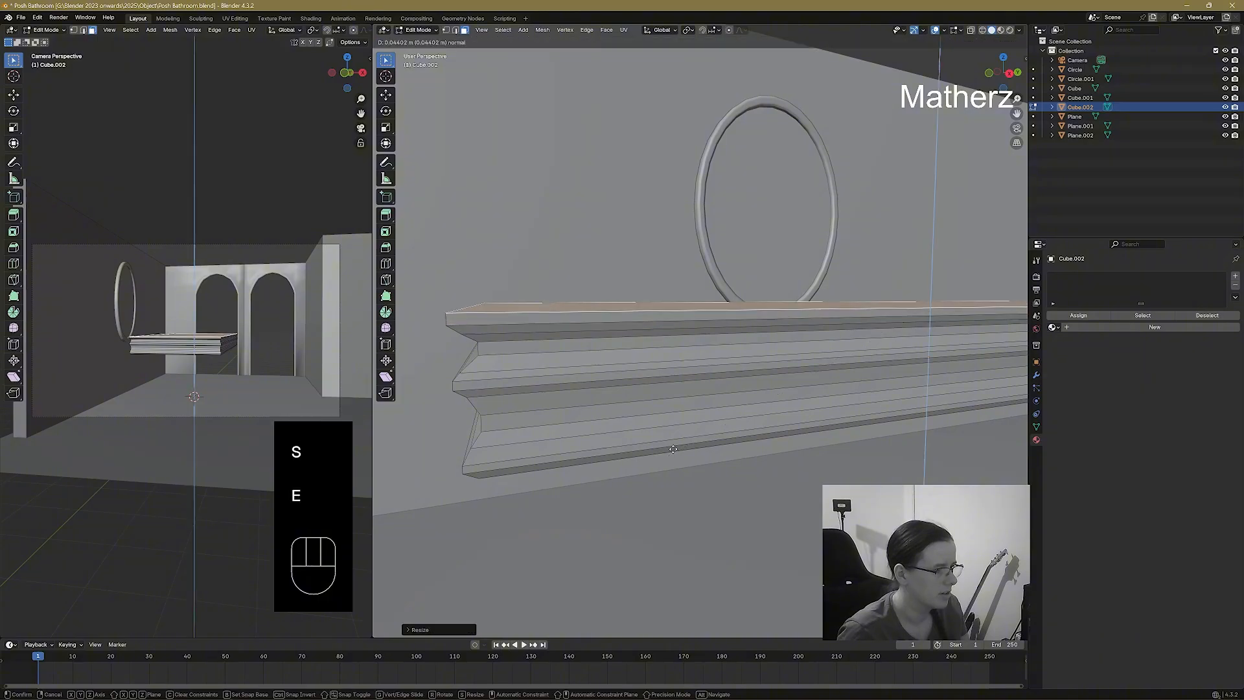
pyautogui.click(673, 449)
pyautogui.press('e')
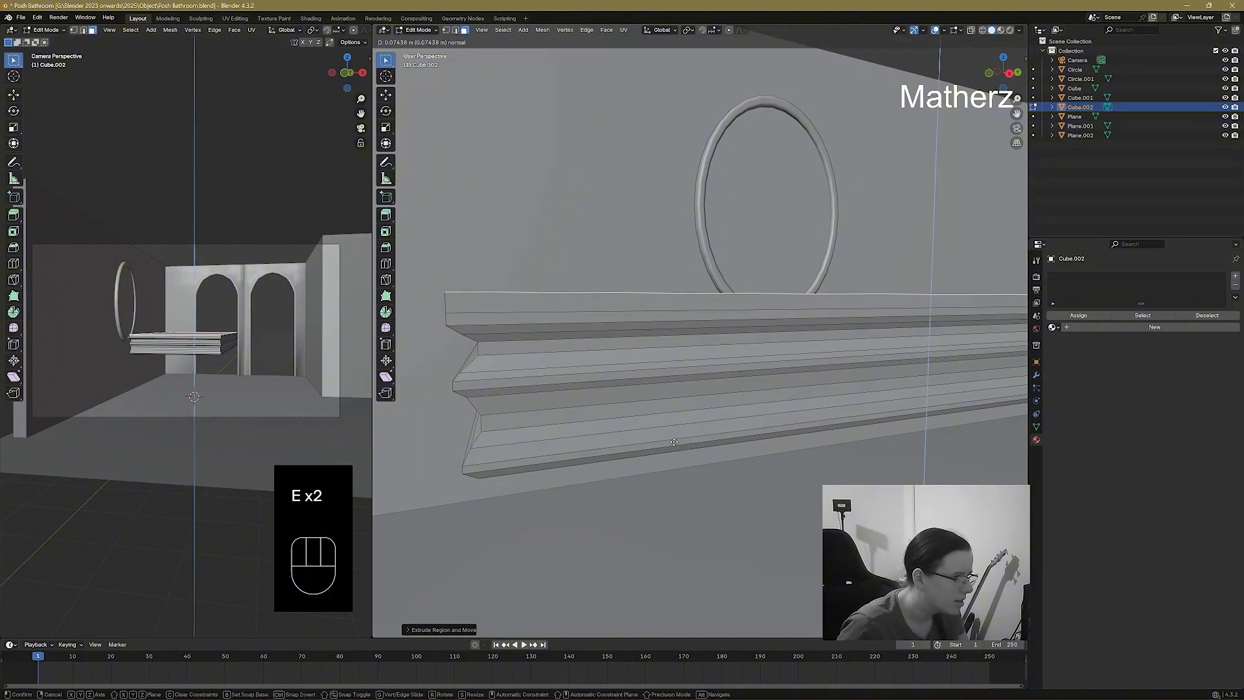
pyautogui.click(675, 446)
pyautogui.scroll(-6, 674, 458)
pyautogui.scroll(4, 681, 458)
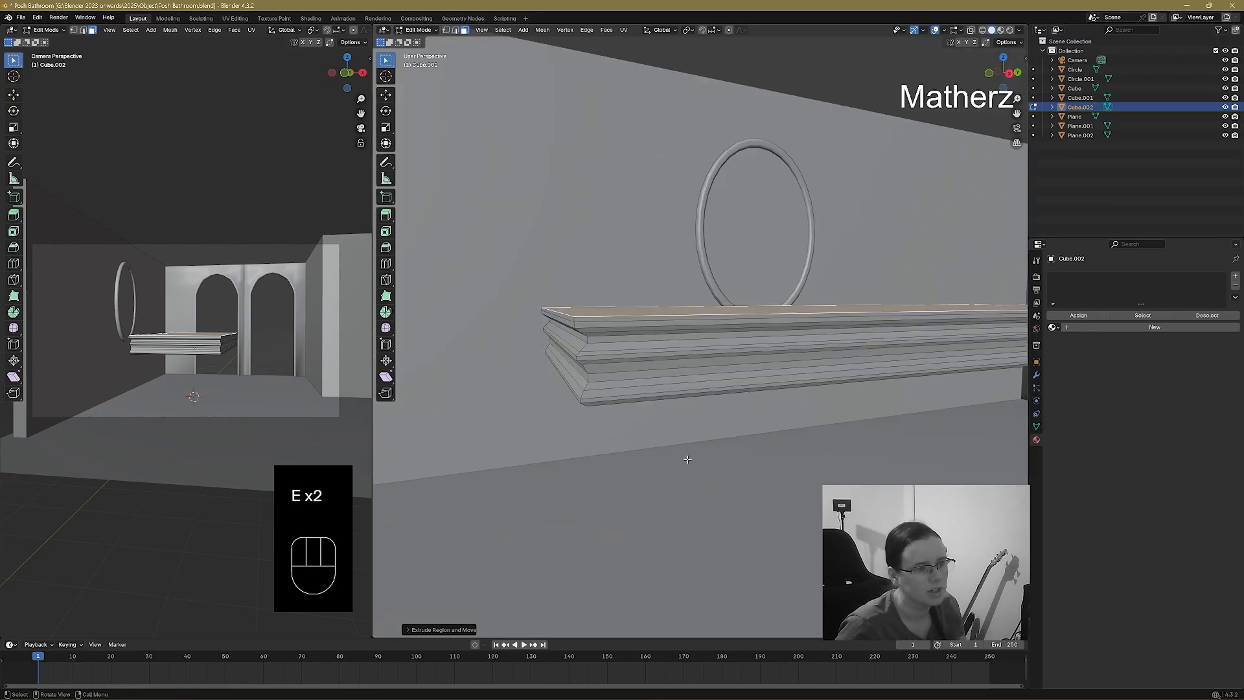
pyautogui.moveTo(686, 458); pyautogui.dragTo(719, 461, button='middle')
pyautogui.moveTo(780, 408); pyautogui.dragTo(686, 492, button='middle')
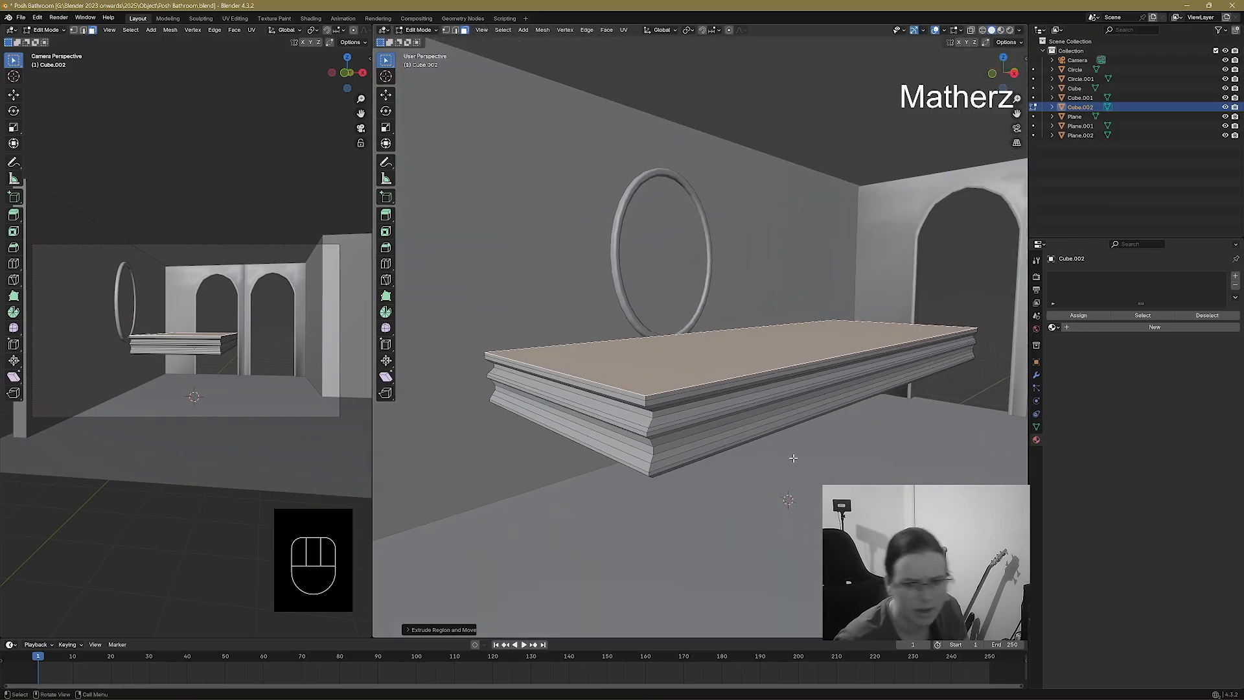
# Extrude one more thin layer from the slab's top face and scale it inward to about 0.98.
pyautogui.press('e')
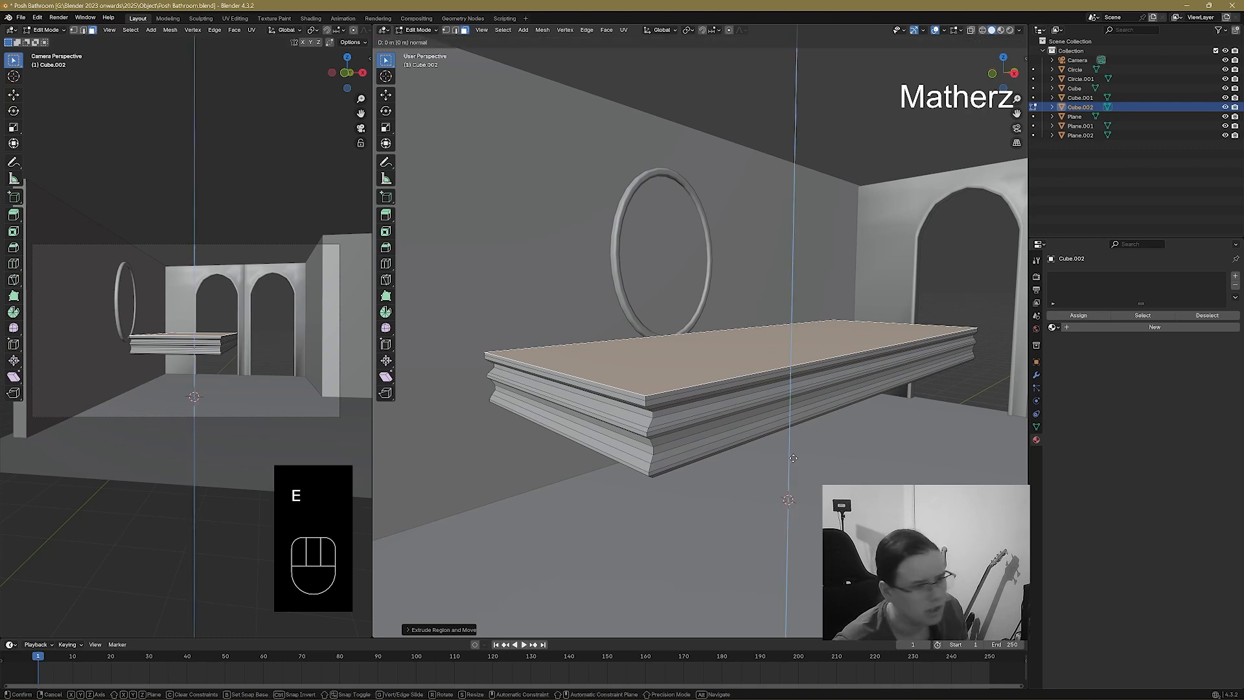
pyautogui.click(815, 440)
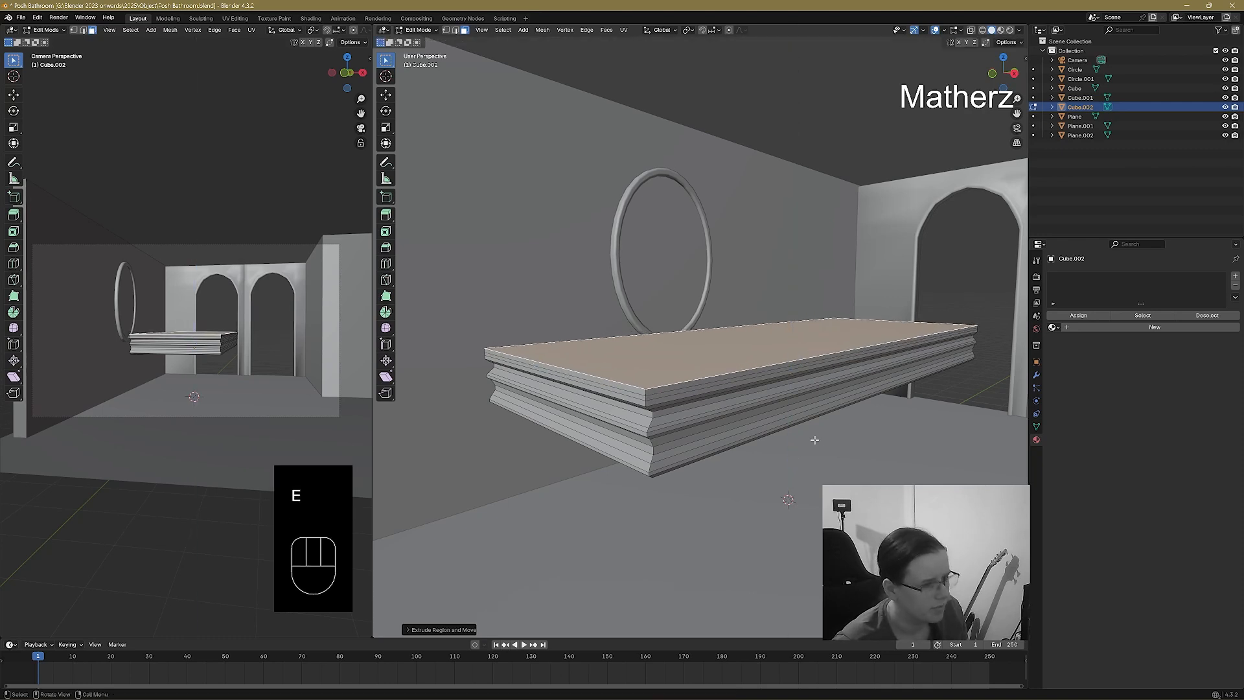
pyautogui.press('s')
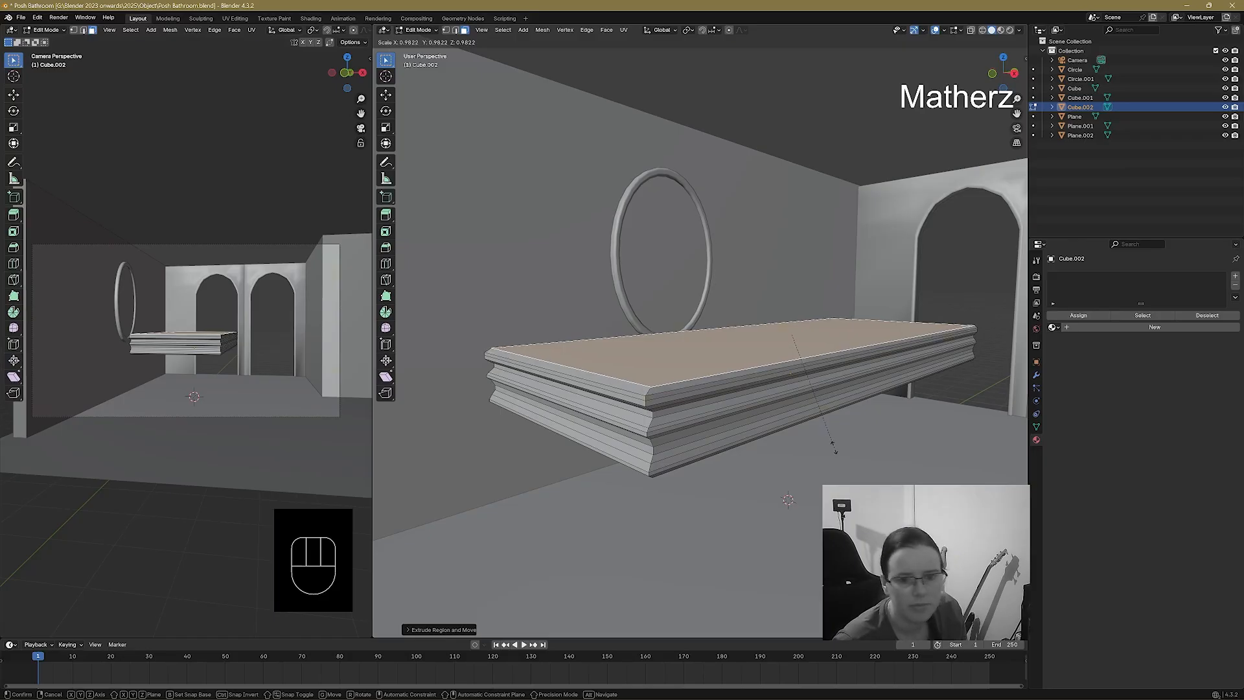
pyautogui.click(834, 447)
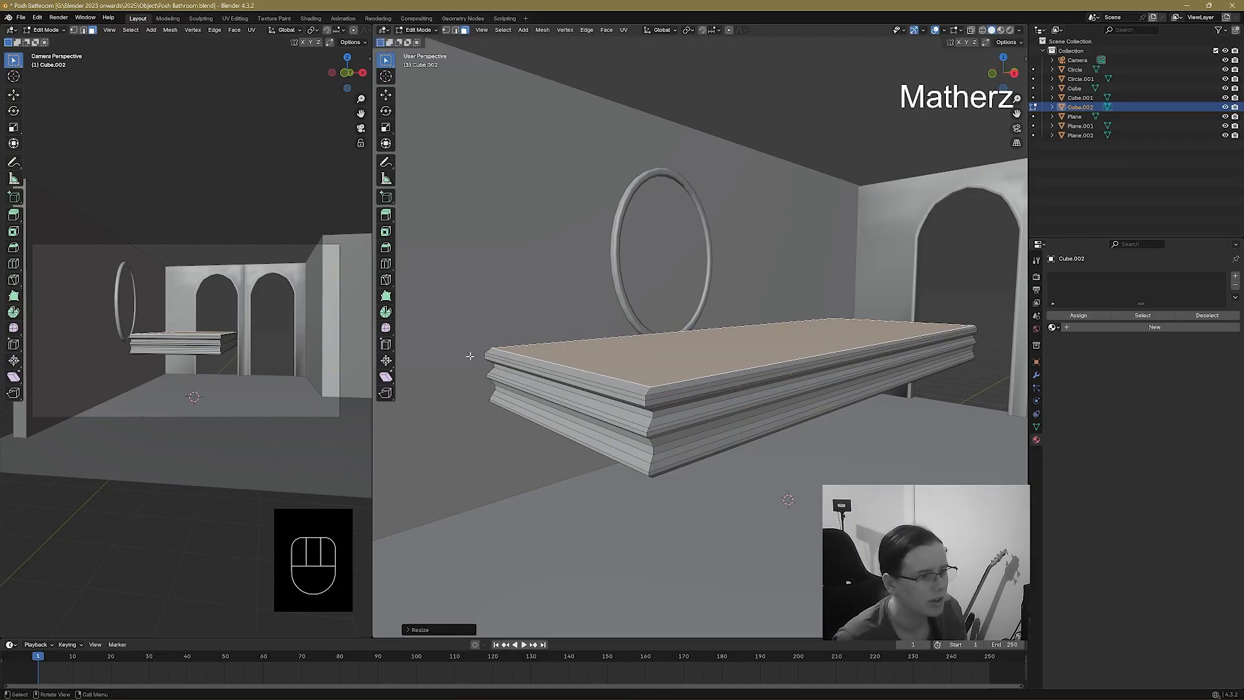
# Return to Object Mode and apply smooth shading to the moulded slab.
pyautogui.click(430, 32)
pyautogui.click(418, 47)
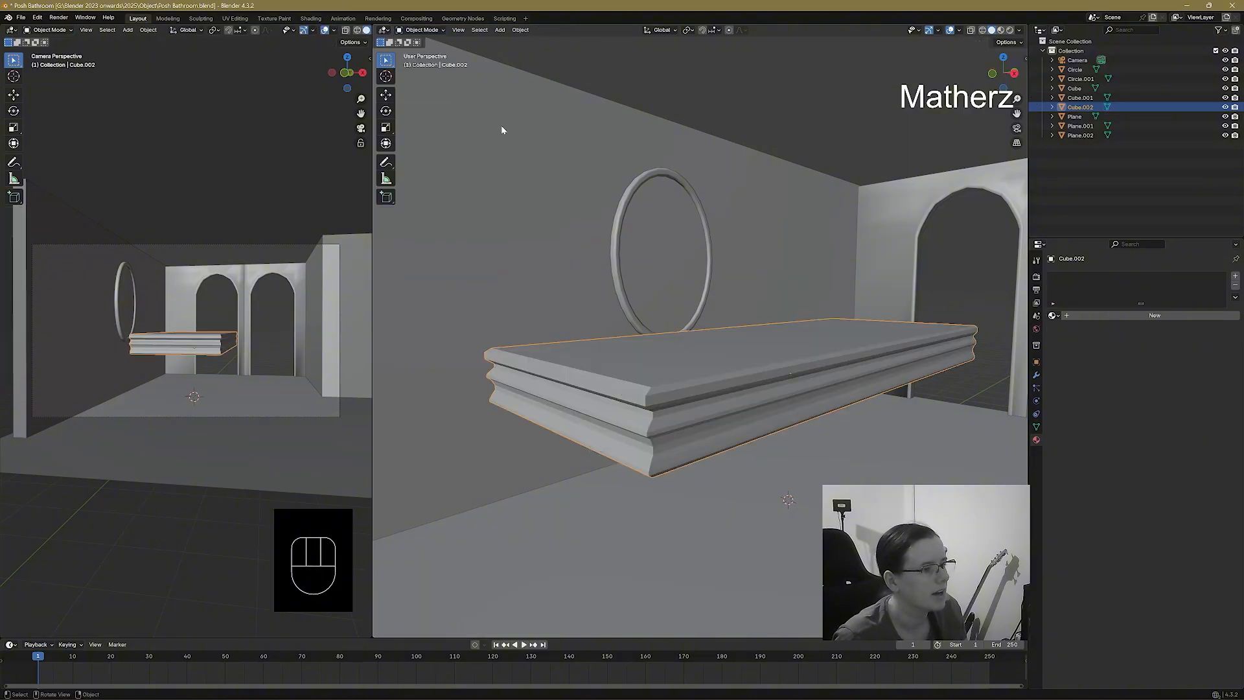
pyautogui.rightClick(692, 408)
pyautogui.click(664, 406)
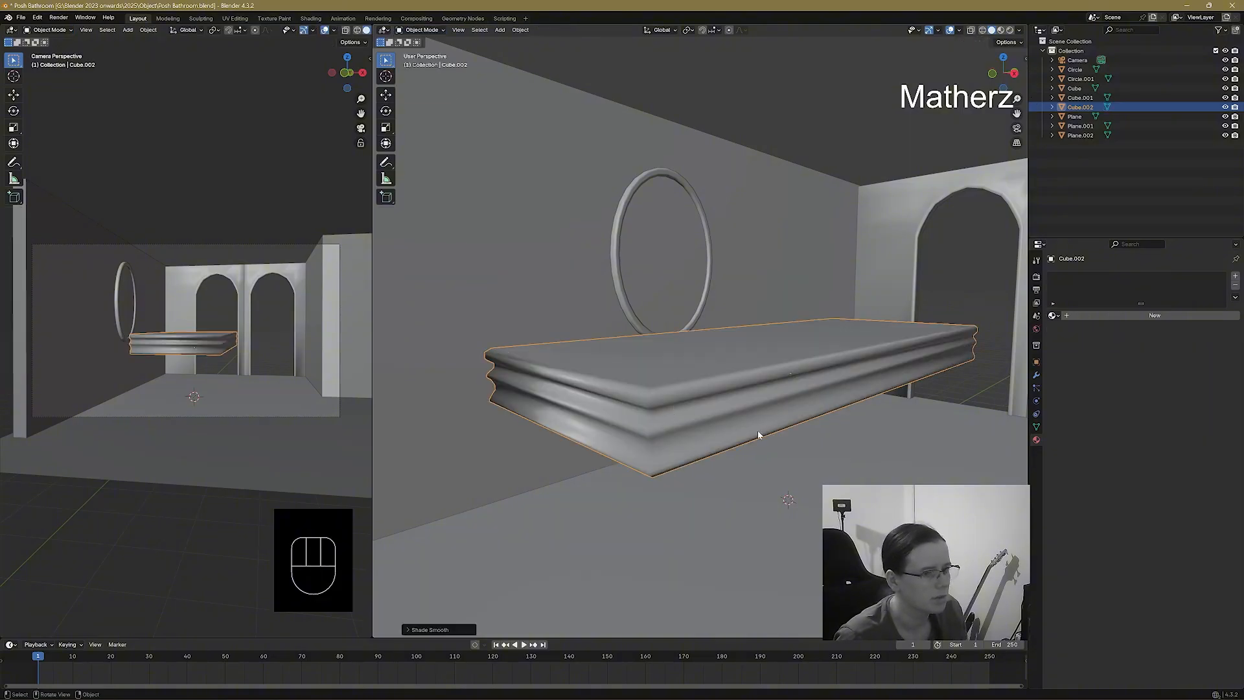
# Add a cube mesh and raise it vertically to the level of the moulded slab below the mirror.
pyautogui.scroll(-3, 757, 431)
pyautogui.click(500, 30)
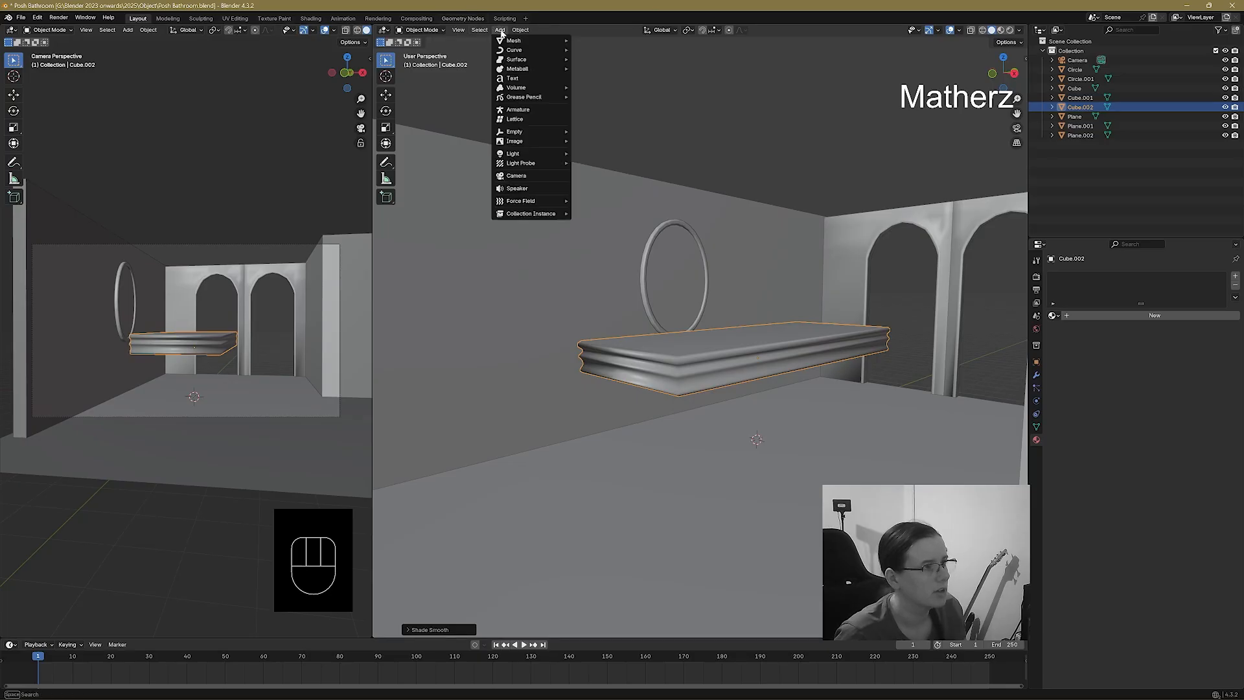
pyautogui.click(516, 40)
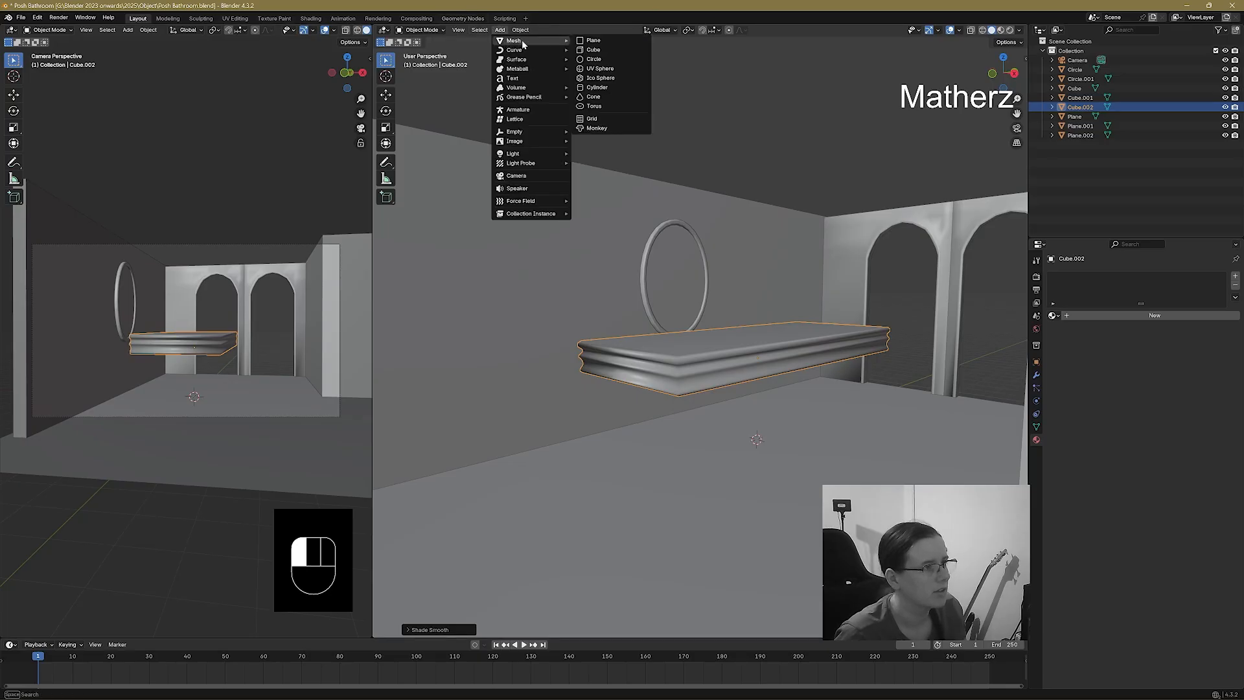
pyautogui.click(622, 49)
pyautogui.moveTo(810, 291); pyautogui.dragTo(903, 329, button='middle')
pyautogui.moveTo(806, 425); pyautogui.dragTo(764, 491, button='middle')
pyautogui.press('g')
pyautogui.click(775, 377)
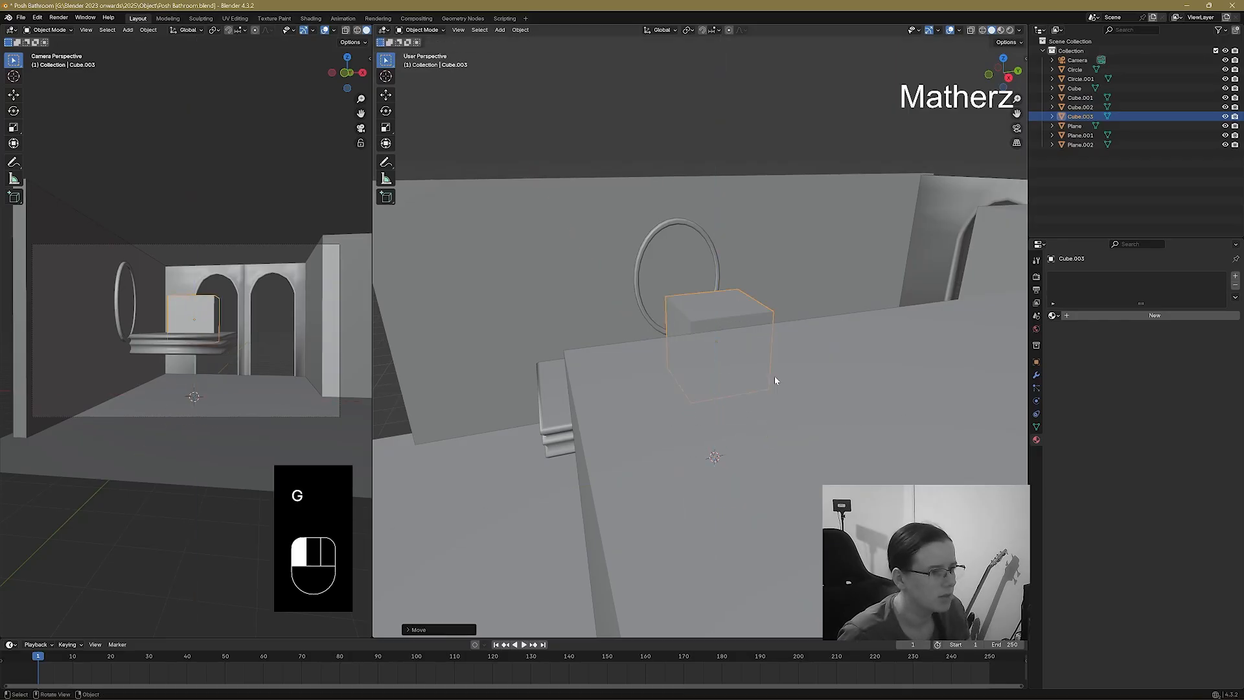
# Scale the cube along X by about 1.59 and stretch it along Y to match the slab's footprint.
pyautogui.press('KP_7')
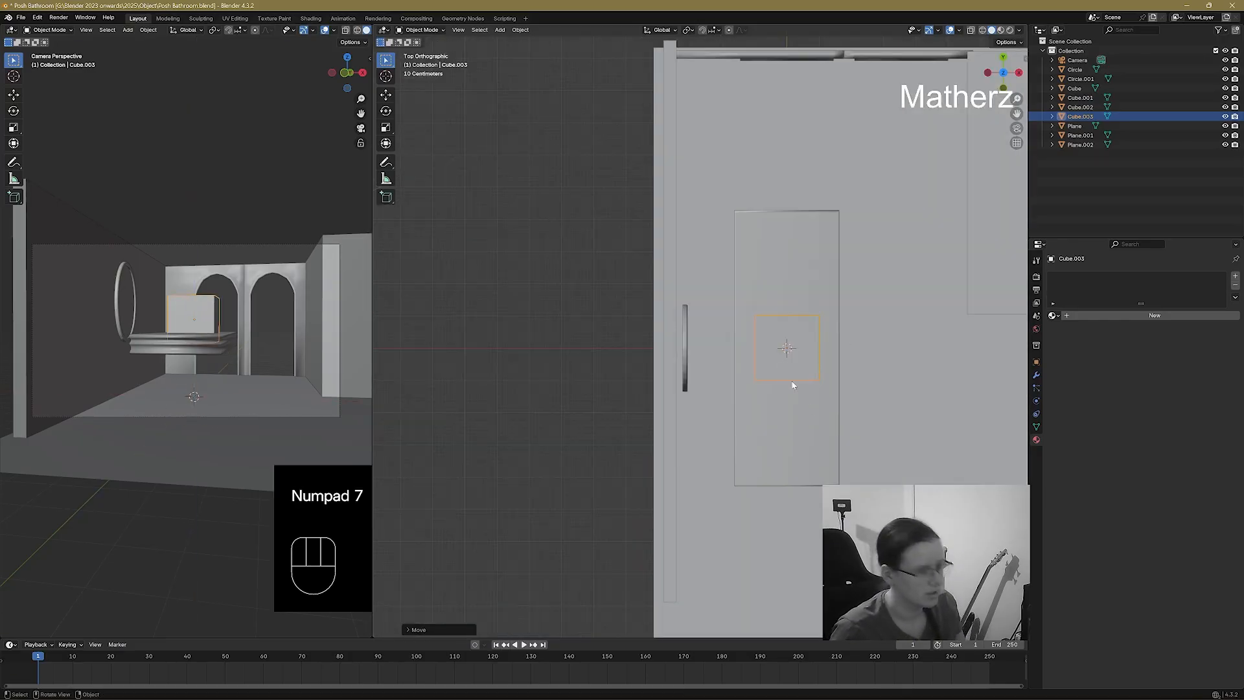
pyautogui.press('x')
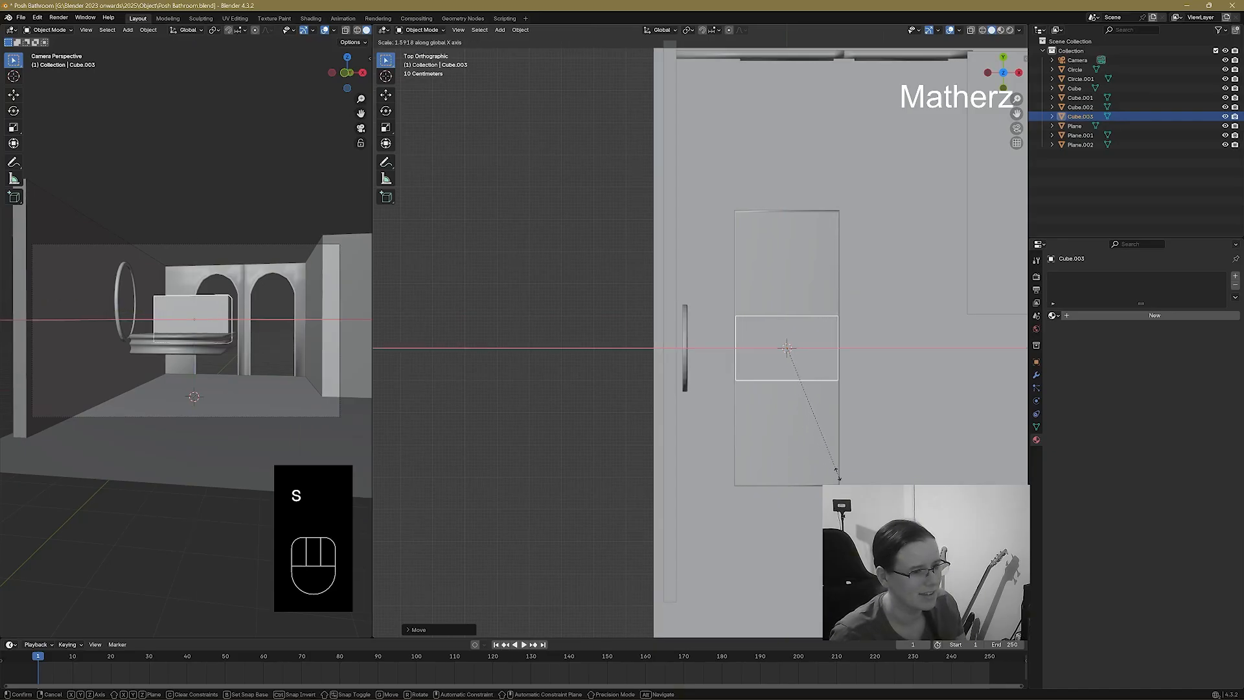
pyautogui.click(834, 471)
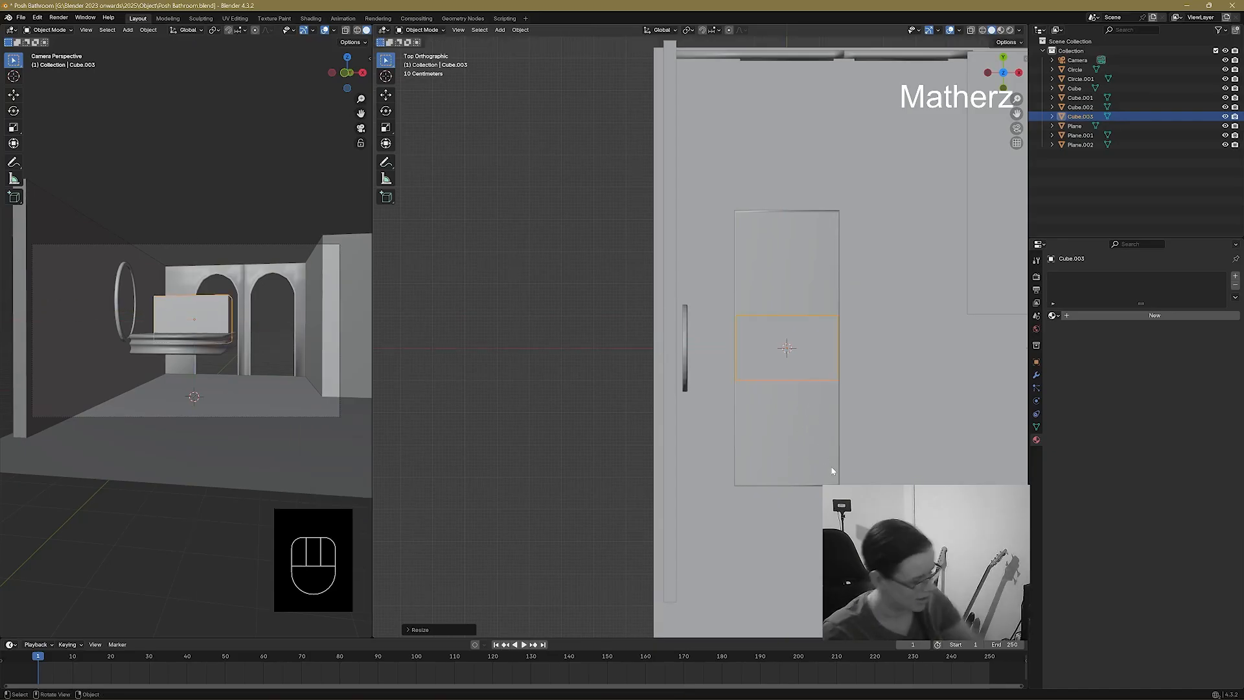
pyautogui.press('s')
pyautogui.press('y')
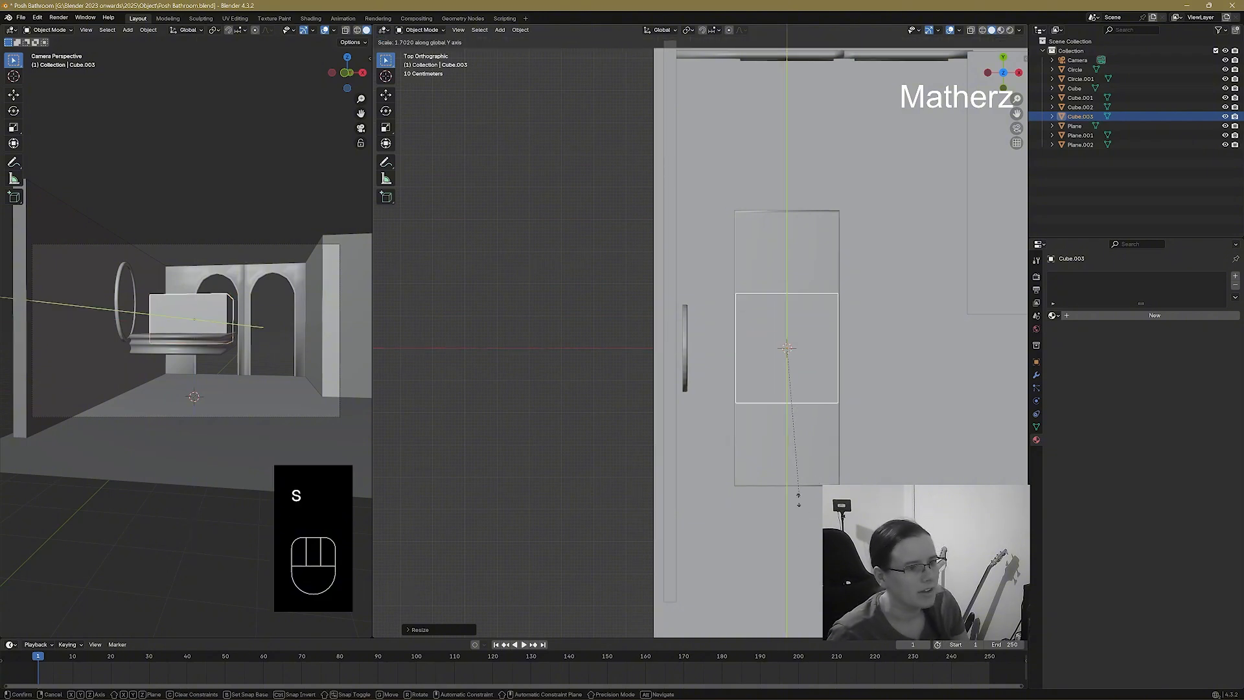
pyautogui.click(818, 102)
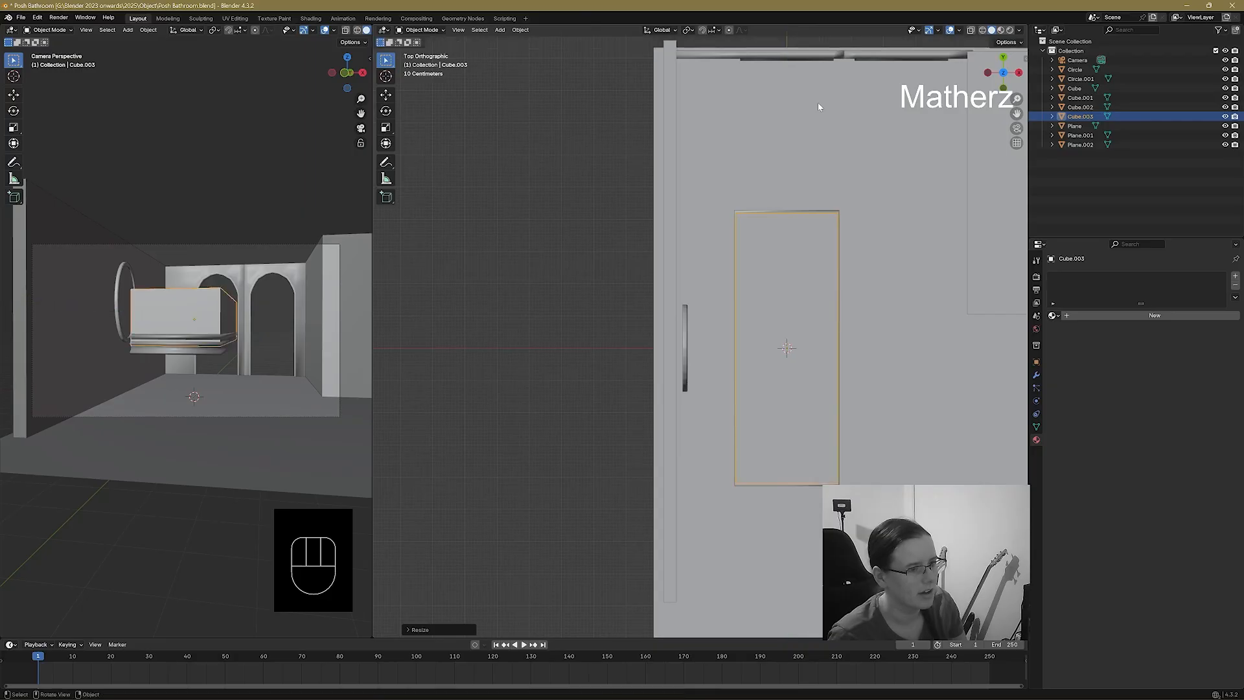
# Scale the box along Z by about 1.1 and raise it about 0.44 m so it sits on the slab.
pyautogui.moveTo(815, 438); pyautogui.dragTo(799, 386, button='middle')
pyautogui.press('s')
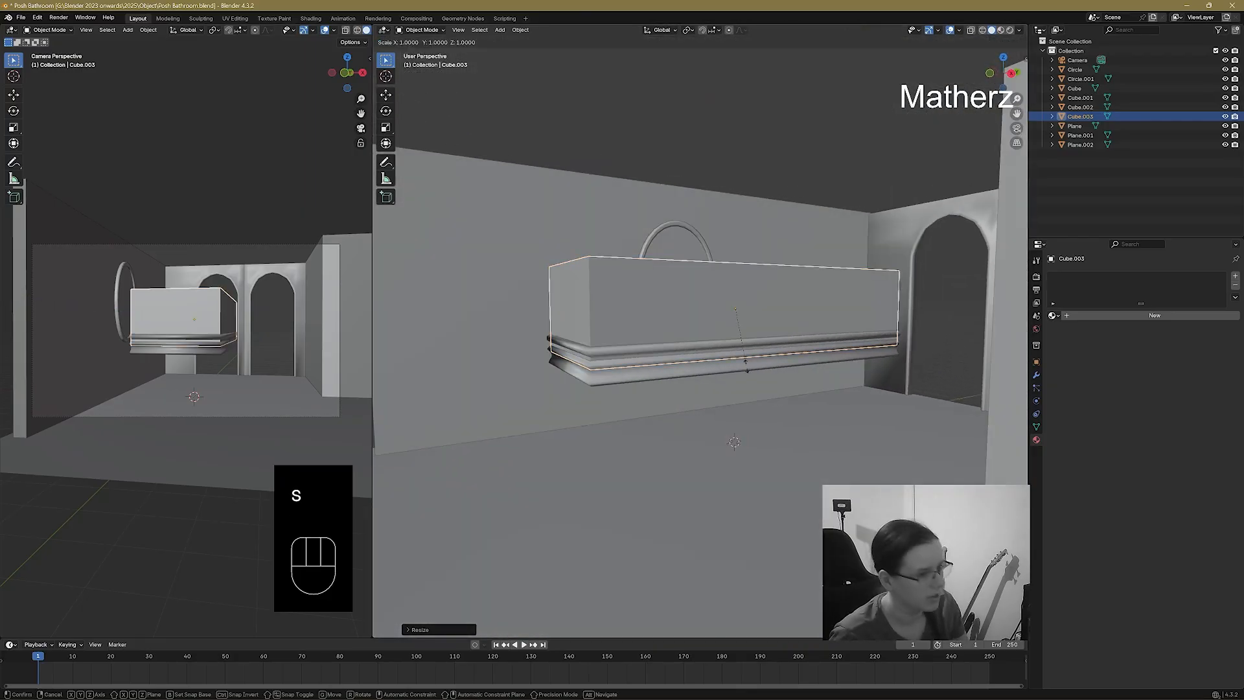
pyautogui.press('x')
pyautogui.press('z')
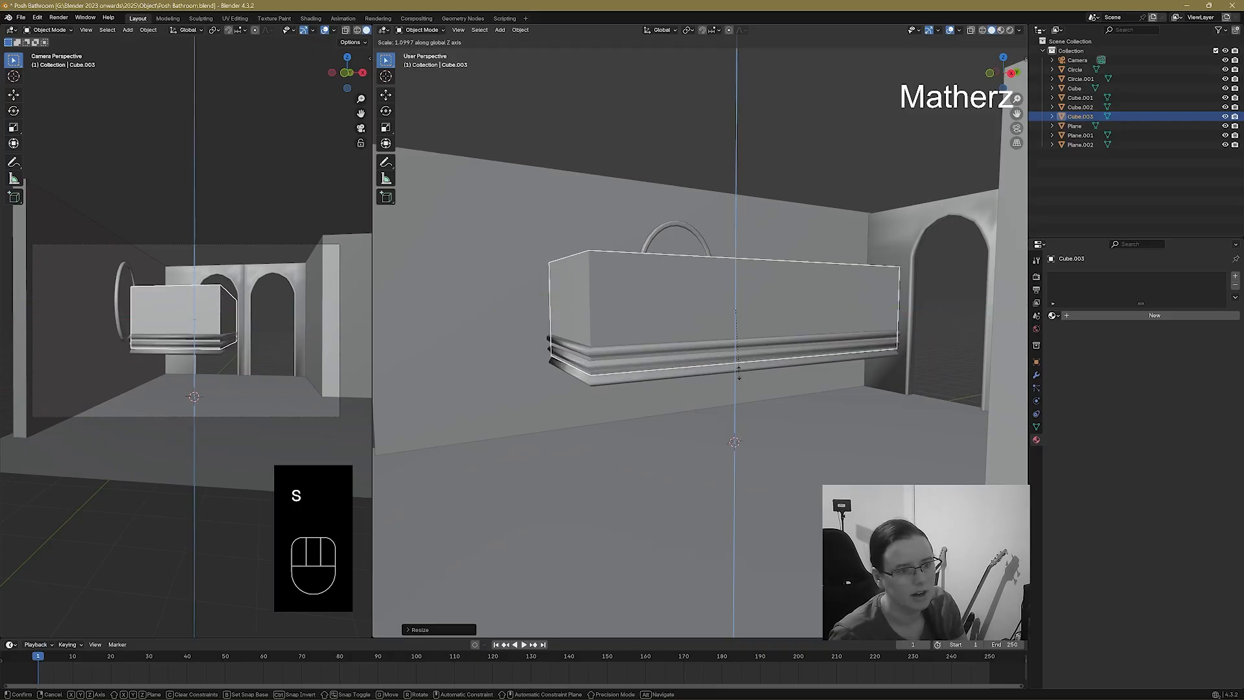
pyautogui.click(739, 371)
pyautogui.press('g')
pyautogui.press('z')
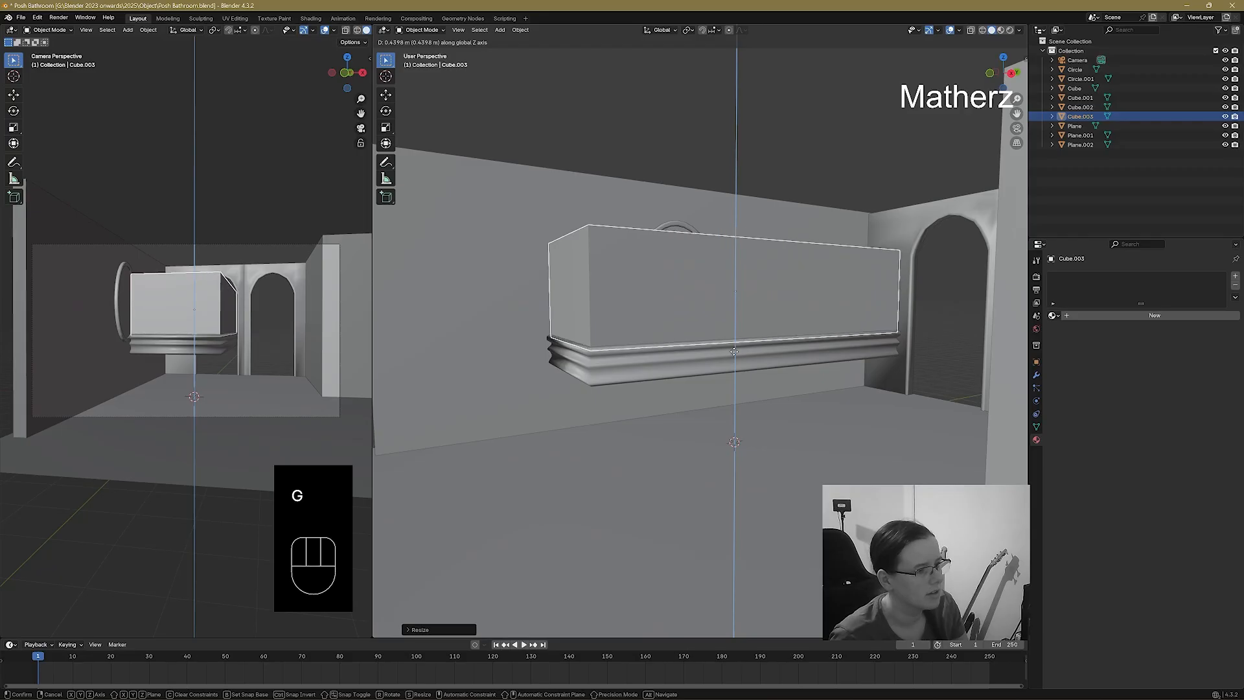
pyautogui.click(733, 351)
# Duplicate the moulded slab and move the copy straight up to the top of the box.
pyautogui.scroll(2, 765, 307)
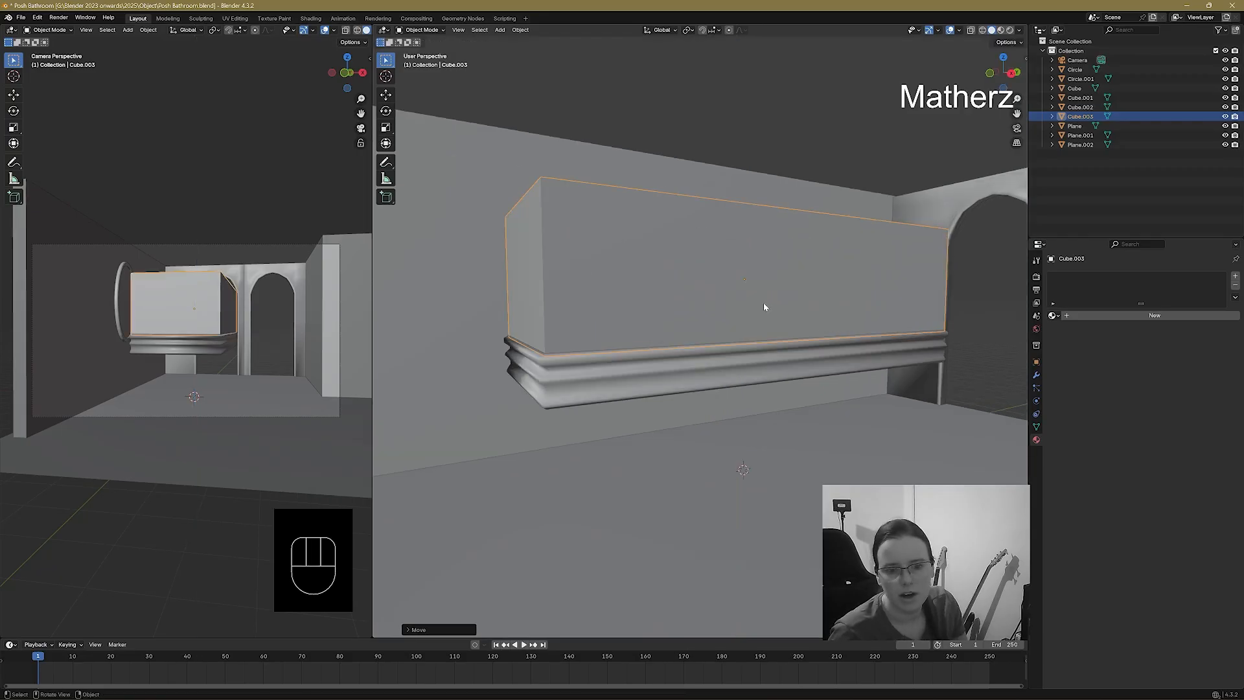
pyautogui.click(668, 384)
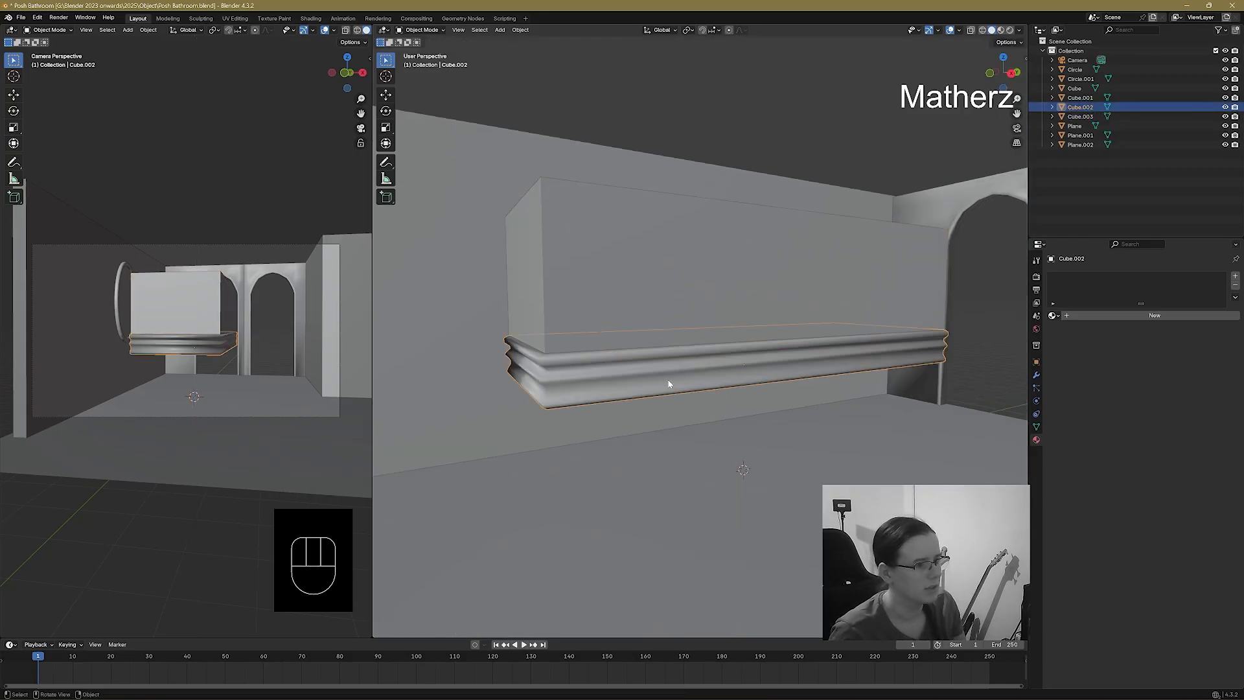
pyautogui.hotkey('shift', 'd')
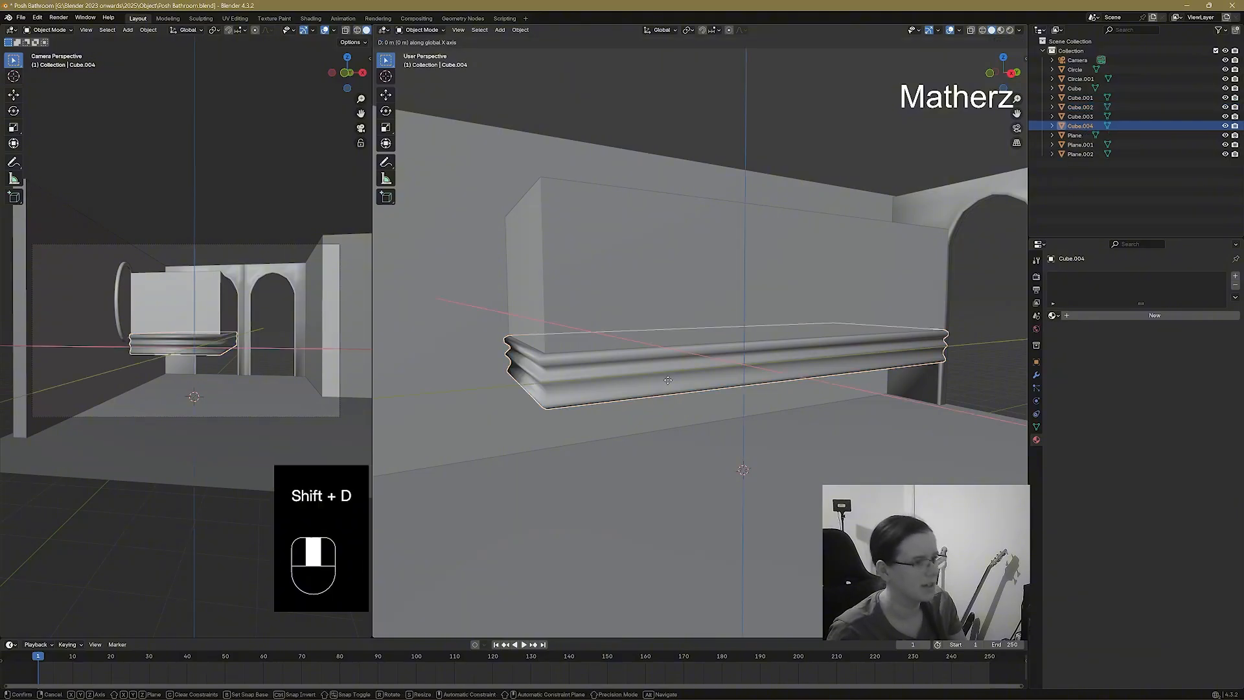
pyautogui.press('z')
pyautogui.click(659, 241)
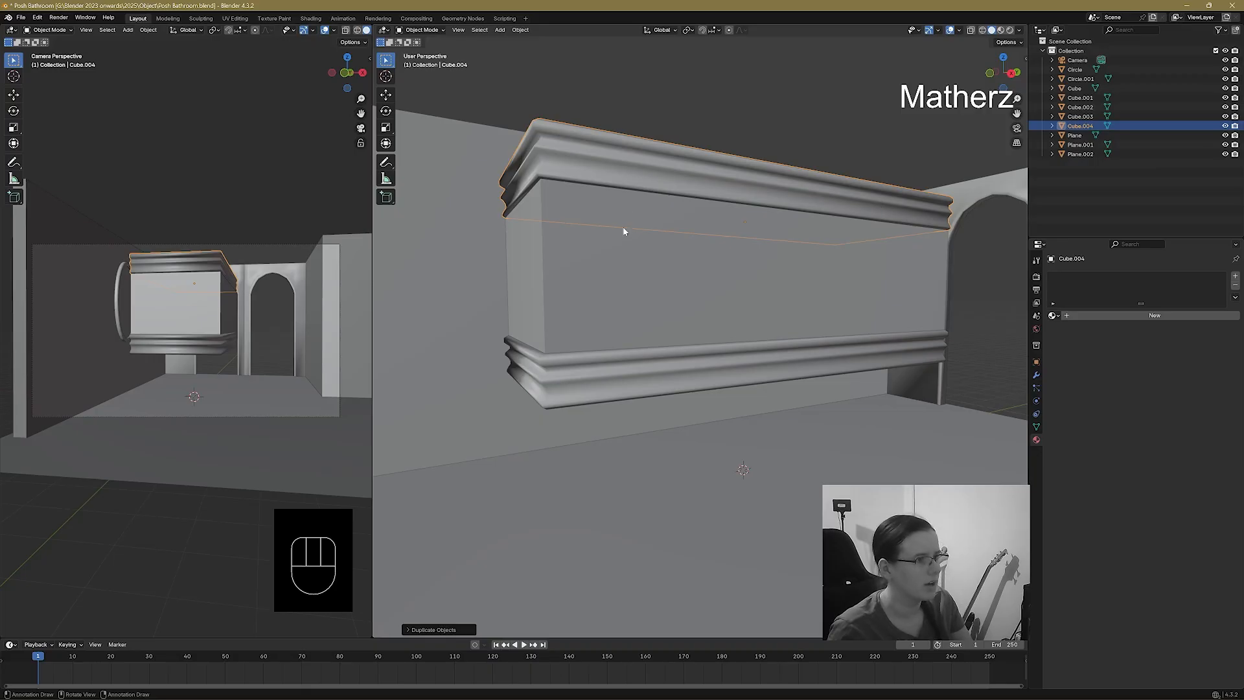
# Rotate the upper moulding copy 180 degrees around the Y axis.
pyautogui.press('r')
pyautogui.write('y')
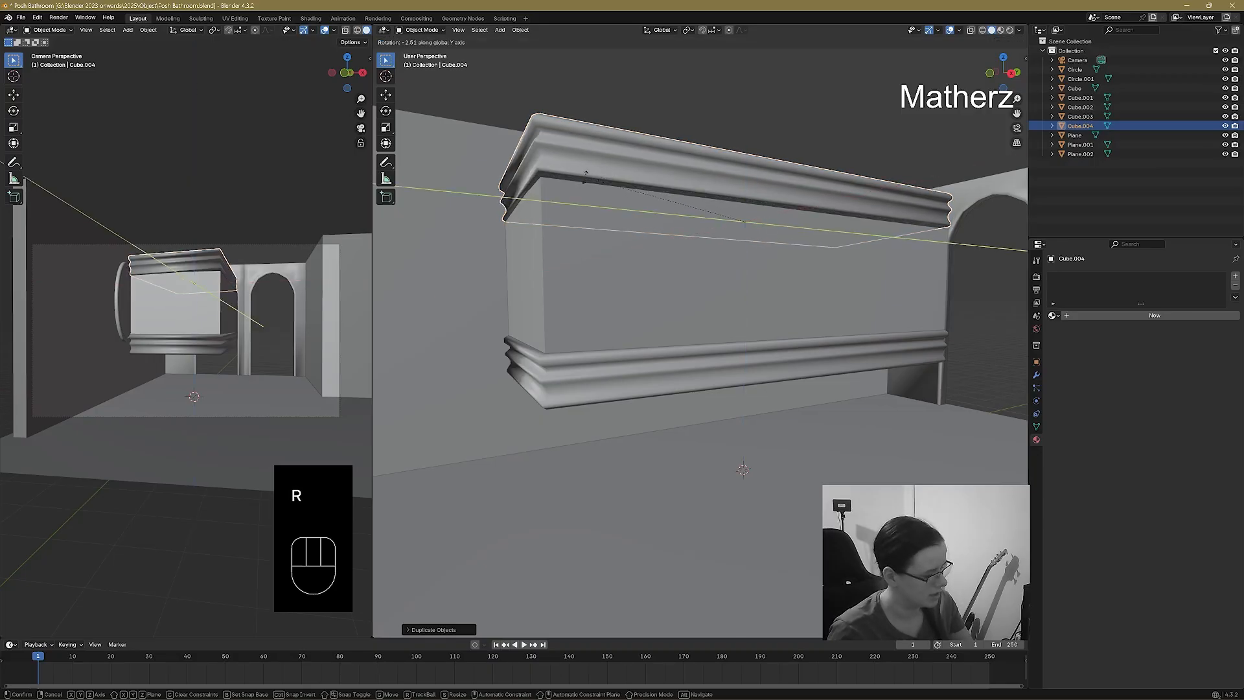
pyautogui.write('180')
pyautogui.click(592, 301)
# Flatten the upper moulding along the Z axis to about 0.6 scale.
pyautogui.moveTo(592, 301); pyautogui.dragTo(689, 310, button='middle')
pyautogui.press('s')
pyautogui.press('z')
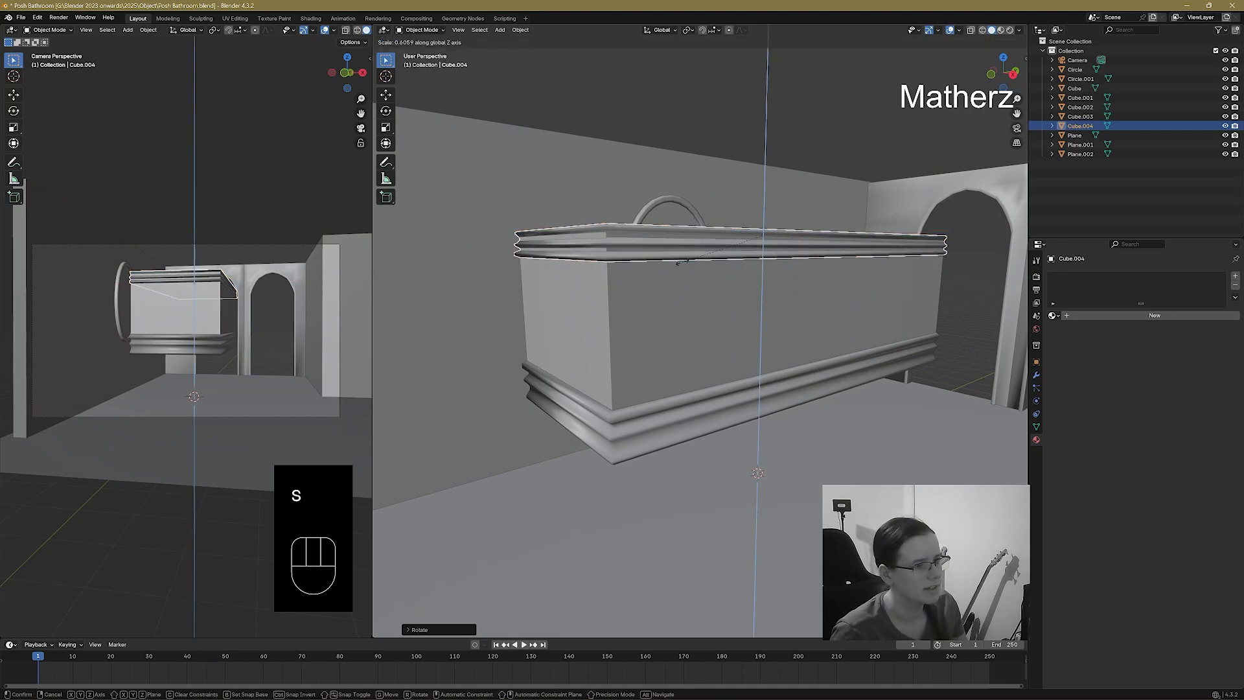
pyautogui.click(697, 307)
# Raise the upper moulding about 0.3 m onto the top of the box, and select the box between the mouldings.
pyautogui.press('g')
pyautogui.press('z')
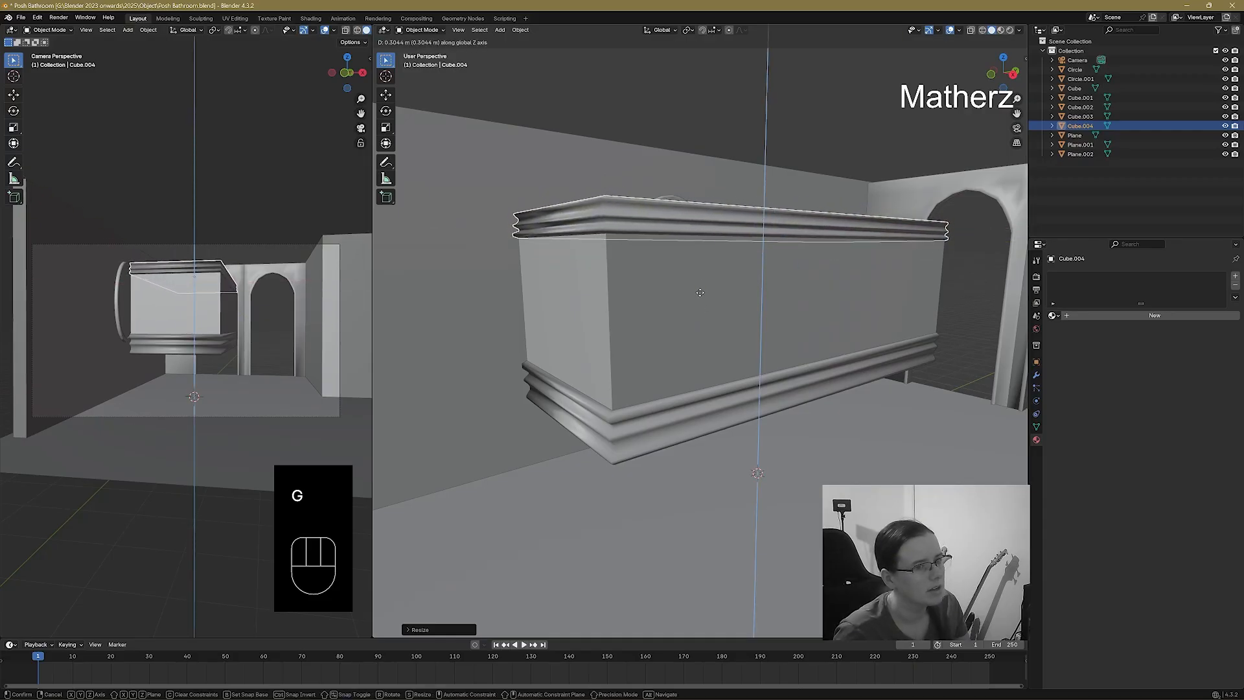
pyautogui.click(700, 292)
pyautogui.moveTo(721, 319)
pyautogui.mouseDown(button='middle')
pyautogui.moveTo(728, 344)
pyautogui.moveTo(708, 340)
pyautogui.moveTo(727, 347)
pyautogui.moveTo(710, 324)
pyautogui.mouseUp(button='middle')
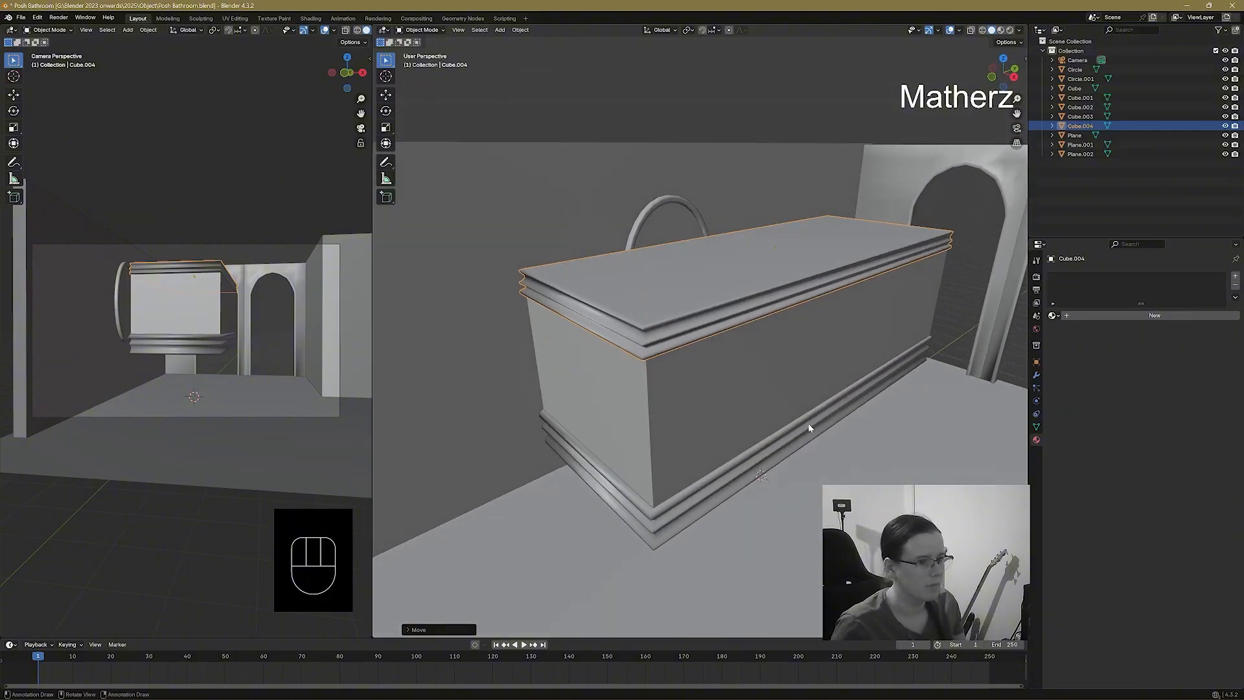
pyautogui.moveTo(810, 372); pyautogui.dragTo(794, 356, button='middle')
pyautogui.click(733, 324)
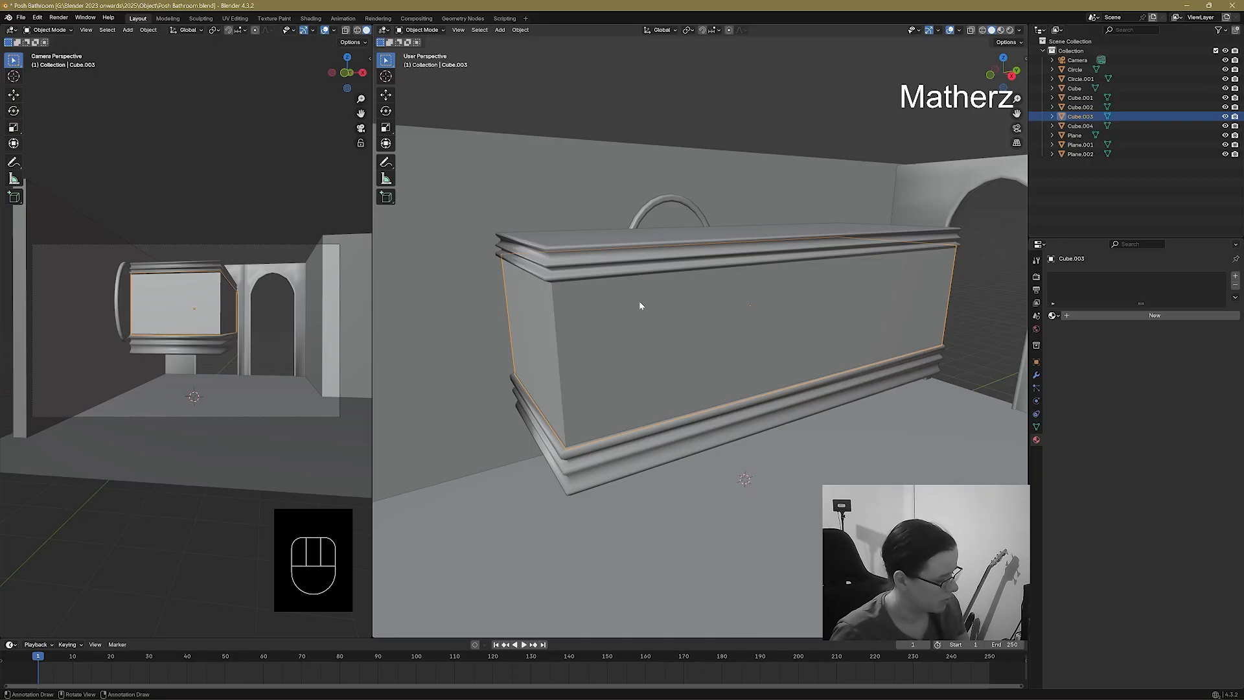
pyautogui.hotkey('shift', 'r')
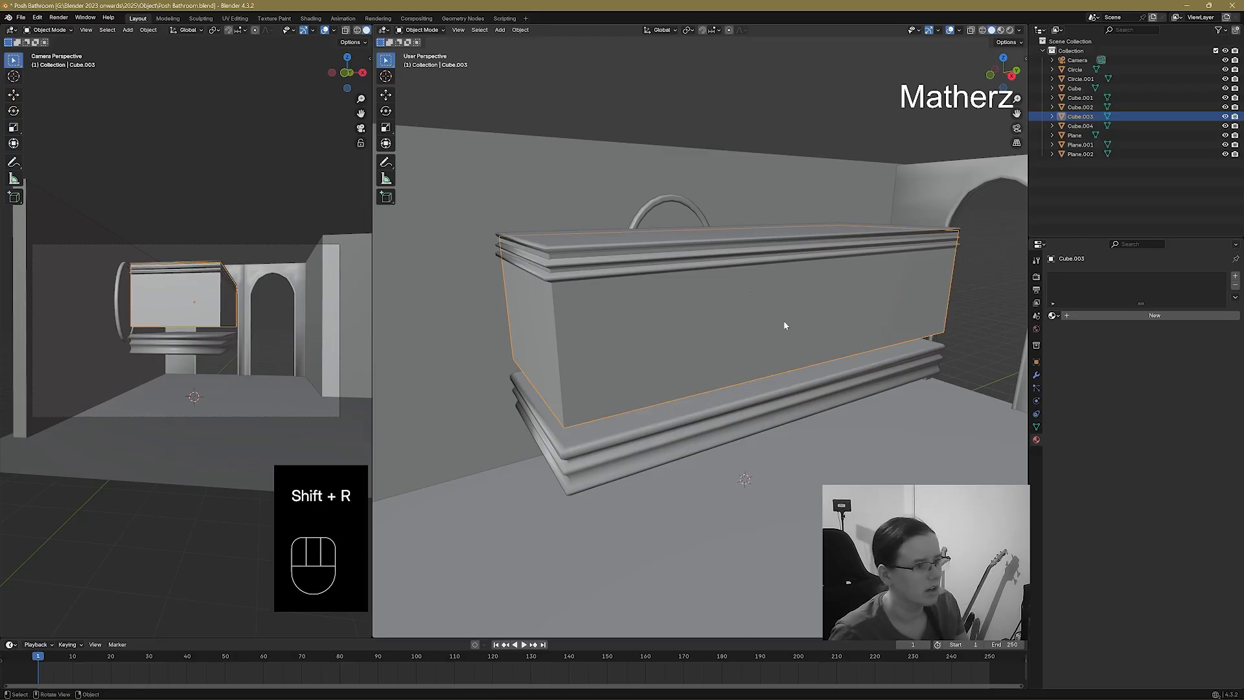
pyautogui.hotkey('ctrl', 'z')
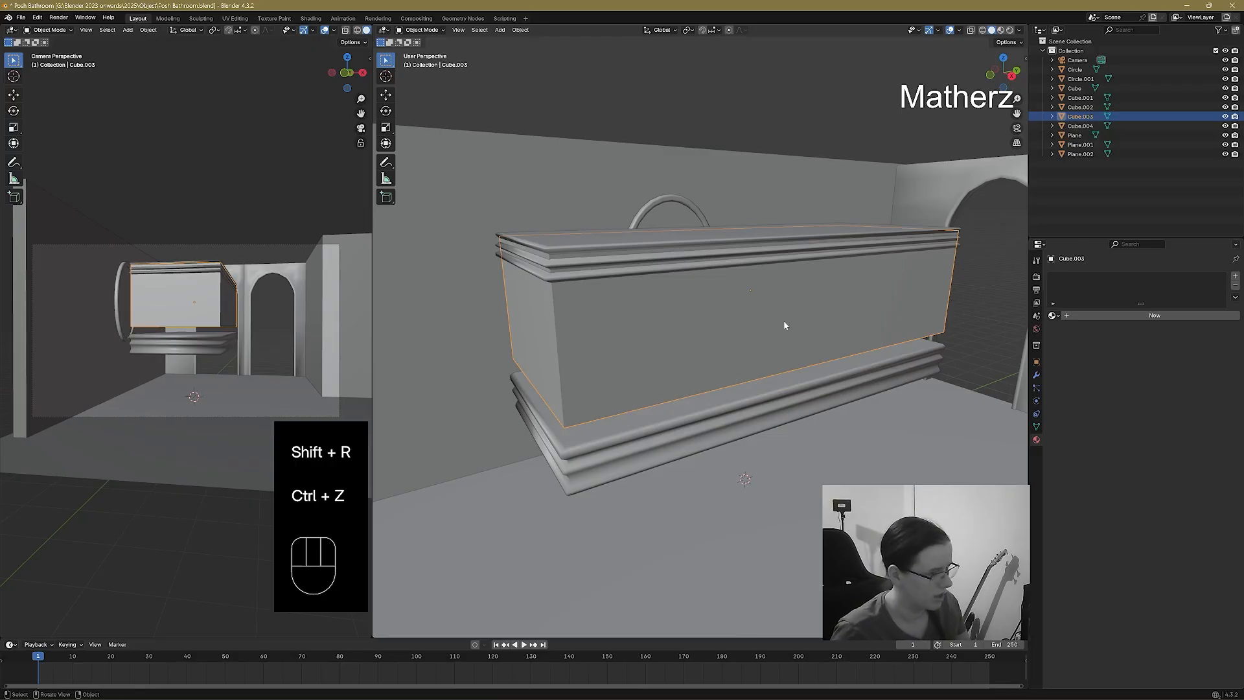
pyautogui.hotkey('ctrl', 'z')
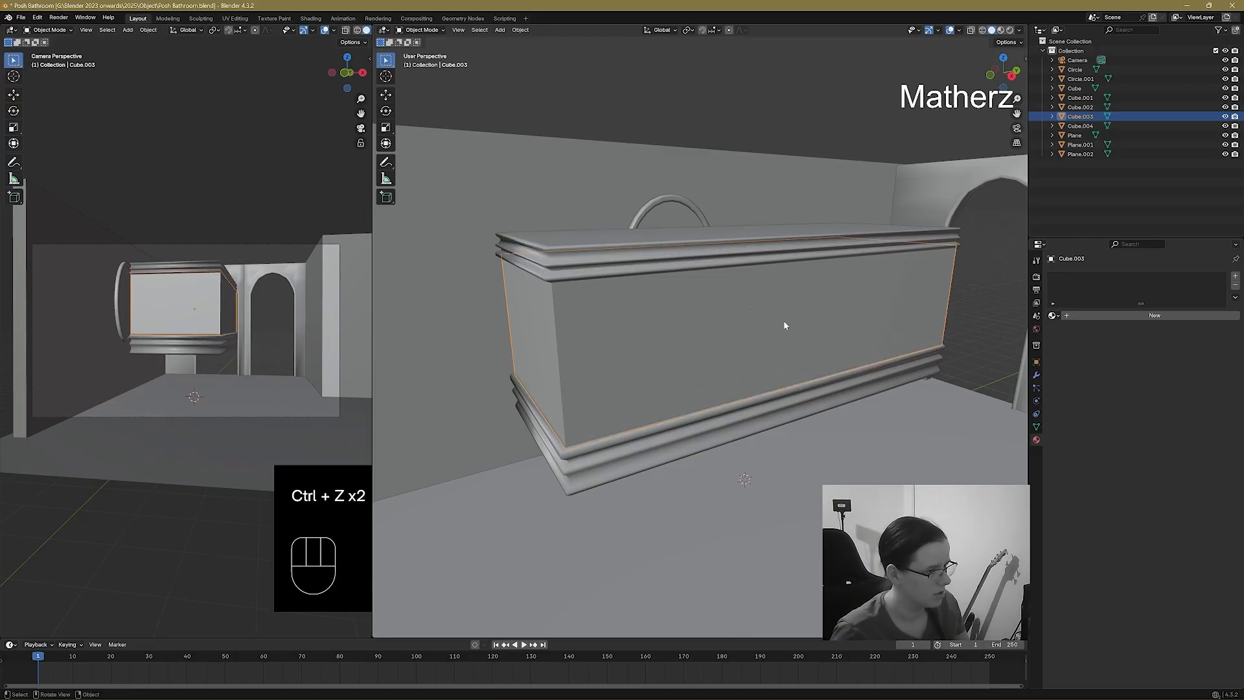
# In Edit Mode, add four evenly spaced vertical loop cuts along the length of the cabinet body.
pyautogui.click(424, 32)
pyautogui.click(432, 55)
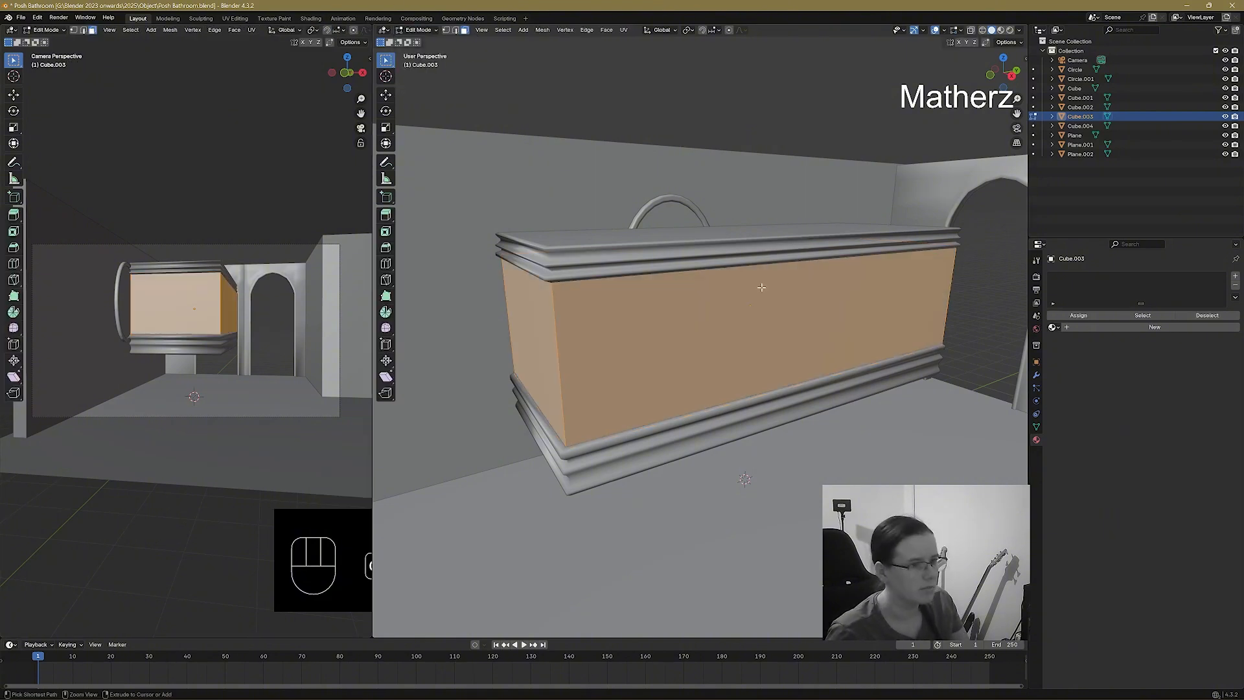
pyautogui.hotkey('ctrl', 'r')
pyautogui.scroll(3, 784, 259)
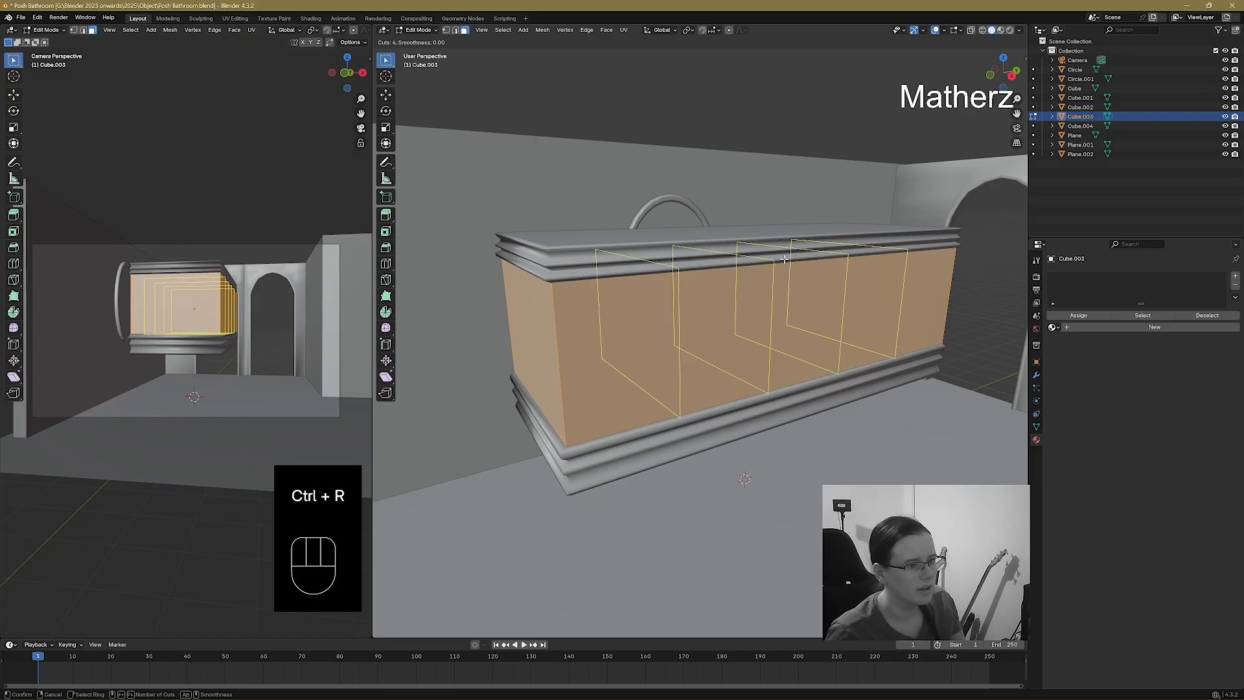
pyautogui.click(784, 259)
pyautogui.rightClick(784, 259)
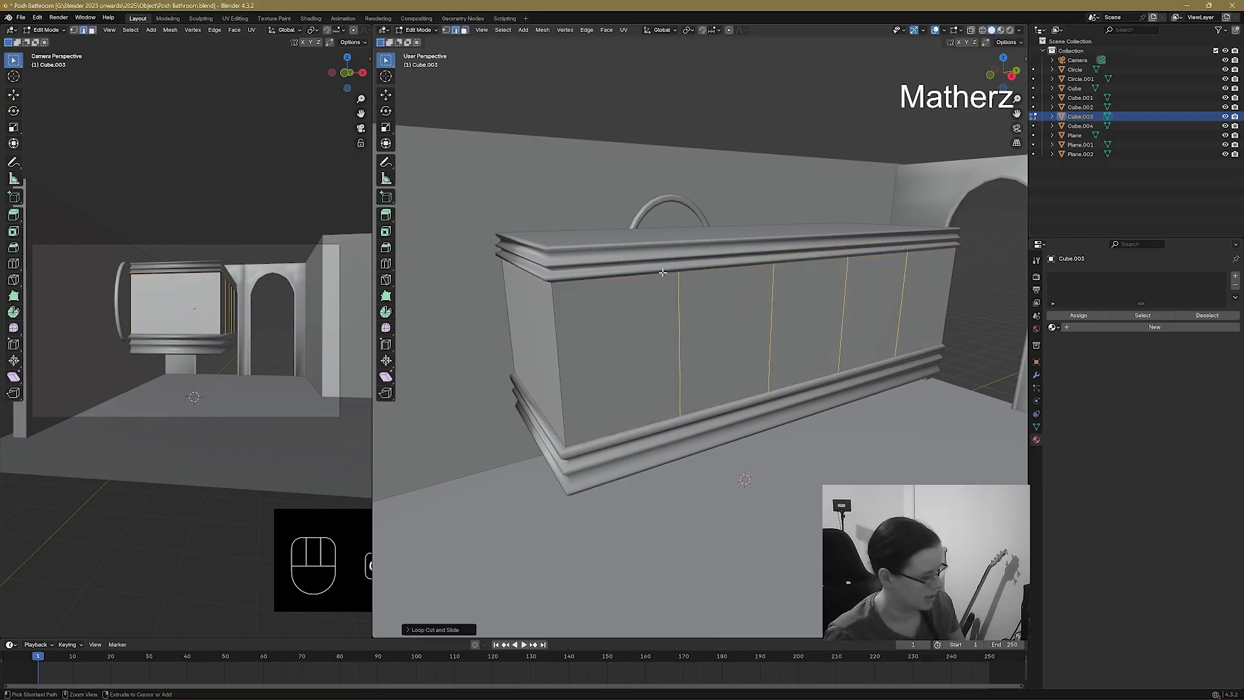
# Add two vertical loop cuts in the front's nearest panel, one close to each side edge of that panel.
pyautogui.hotkey('ctrl', 'r')
pyautogui.click(612, 276)
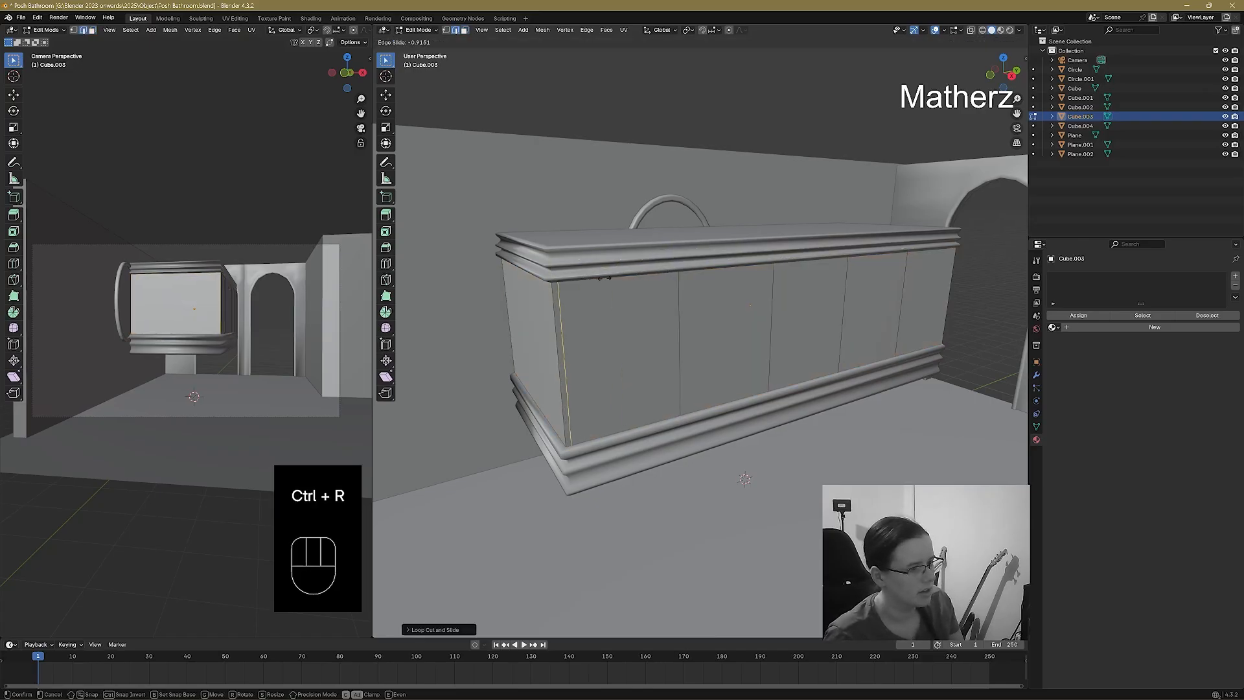
pyautogui.click(603, 277)
pyautogui.hotkey('ctrl', 'r')
pyautogui.click(672, 266)
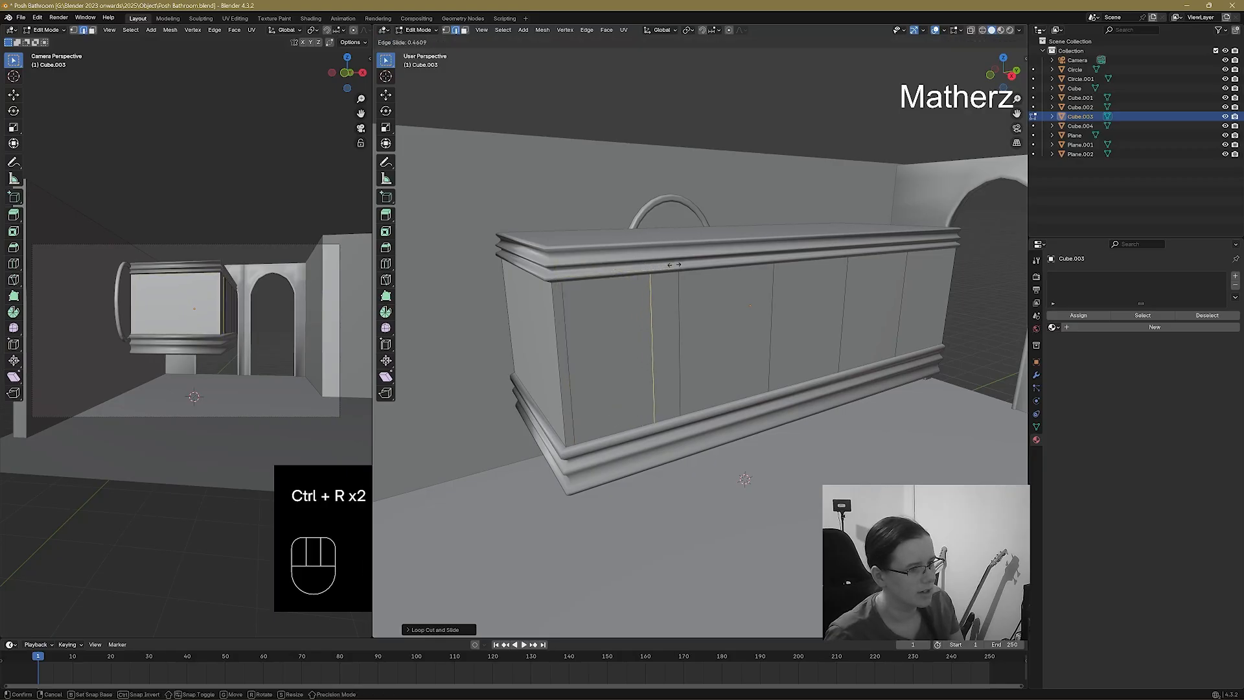
pyautogui.click(696, 263)
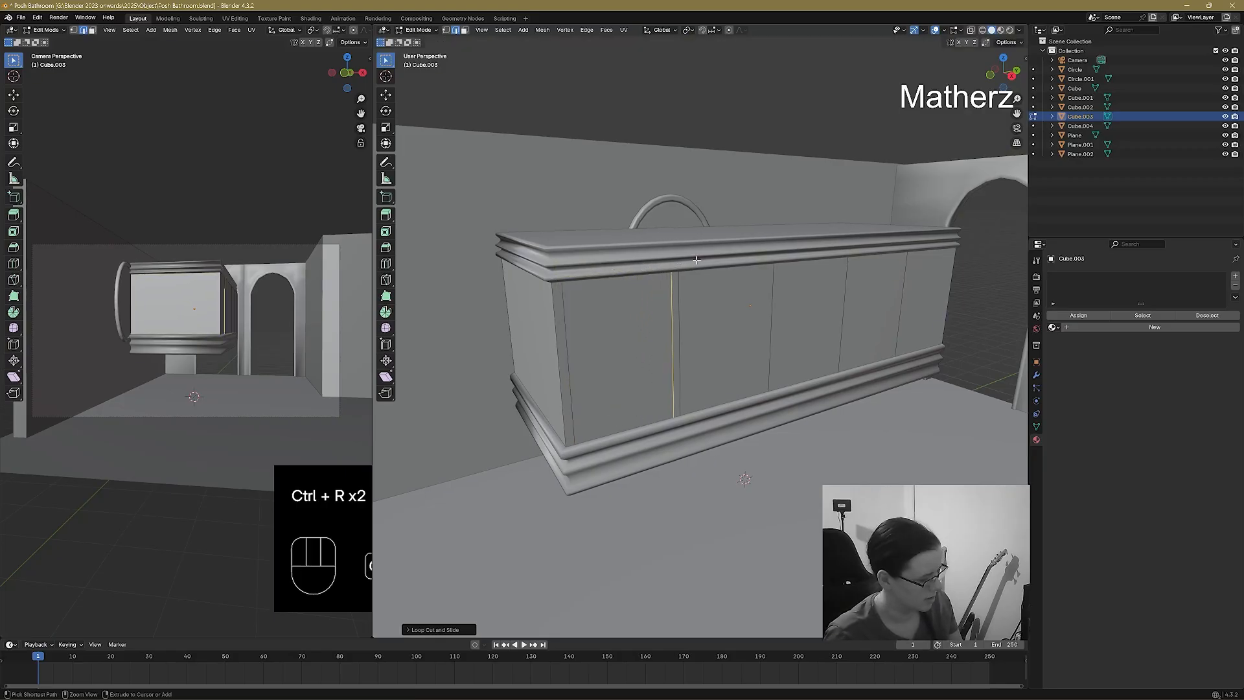
# Add three vertical loop cuts along the cabinet front, each close beside one of the remaining dividing edges.
pyautogui.hotkey('ctrl', 'r')
pyautogui.click(707, 258)
pyautogui.click(738, 256)
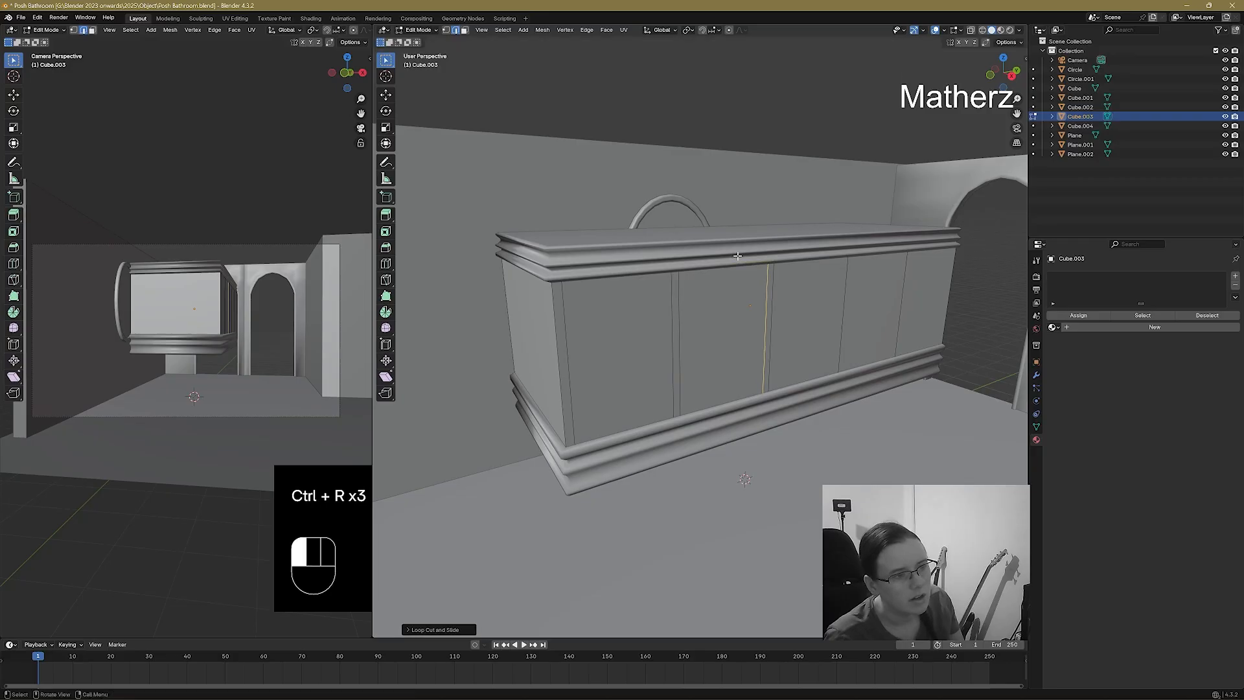
pyautogui.hotkey('ctrl', 'r')
pyautogui.click(836, 256)
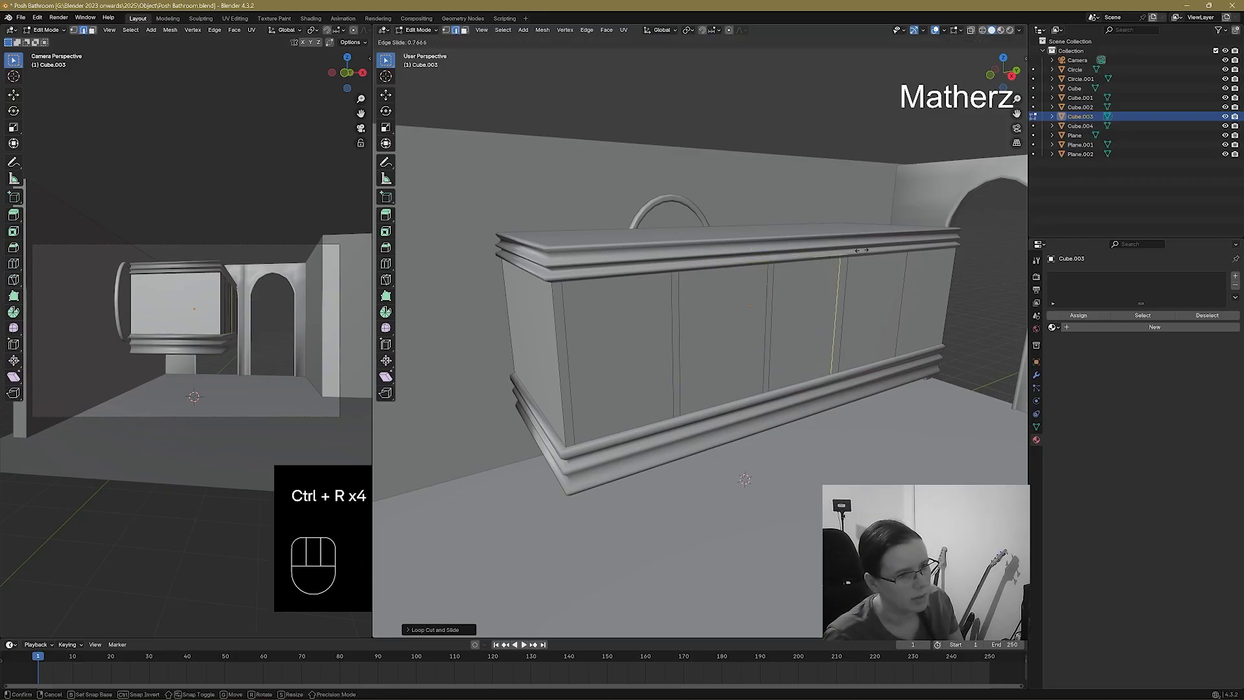
pyautogui.click(866, 247)
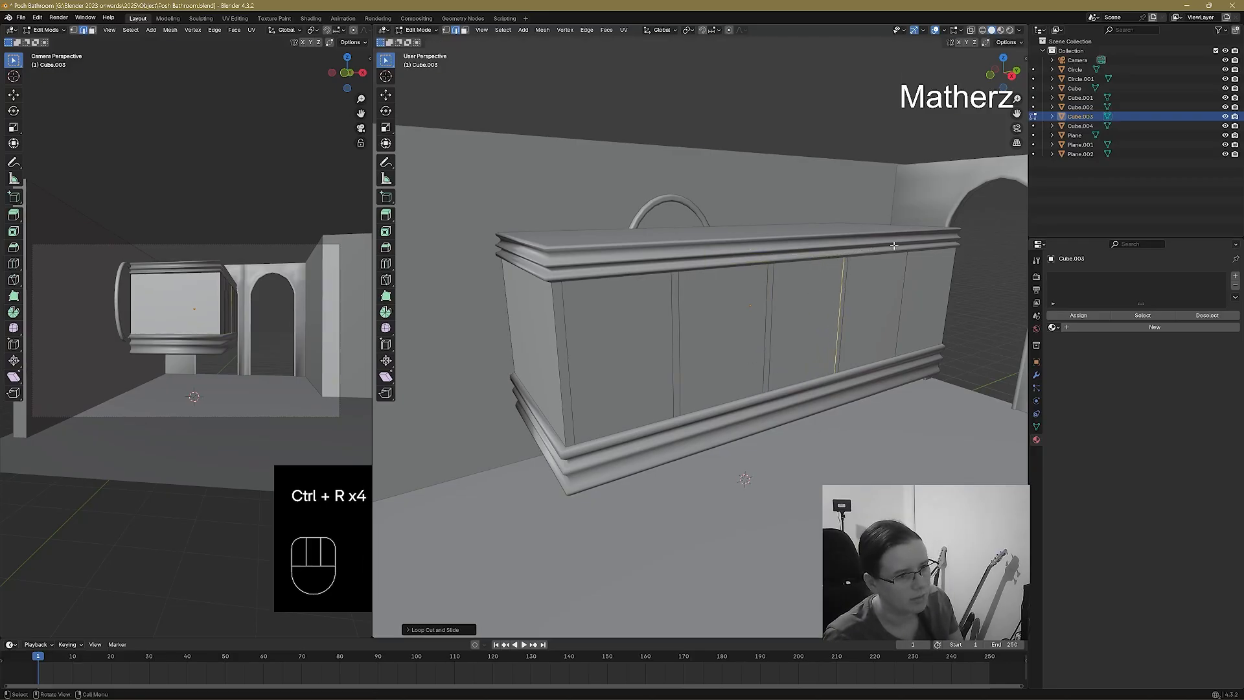
pyautogui.hotkey('ctrl', 'r')
pyautogui.click(933, 244)
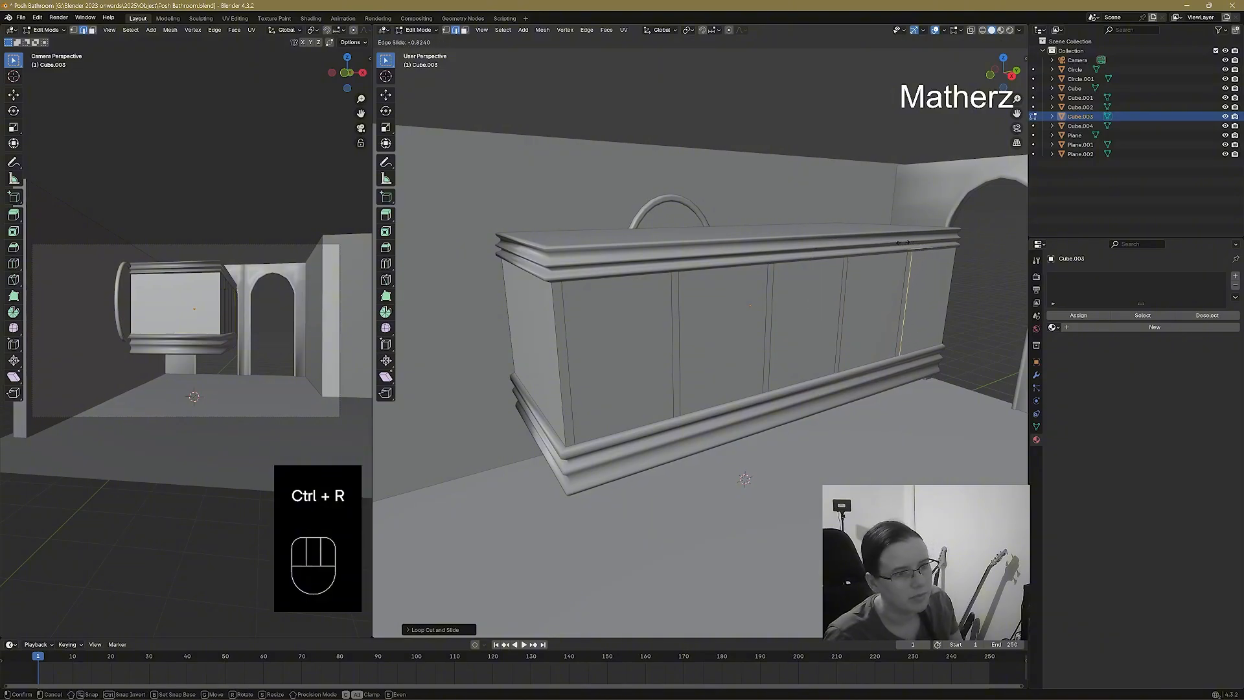
pyautogui.click(902, 242)
pyautogui.hotkey('ctrl', 'r')
pyautogui.click(927, 271)
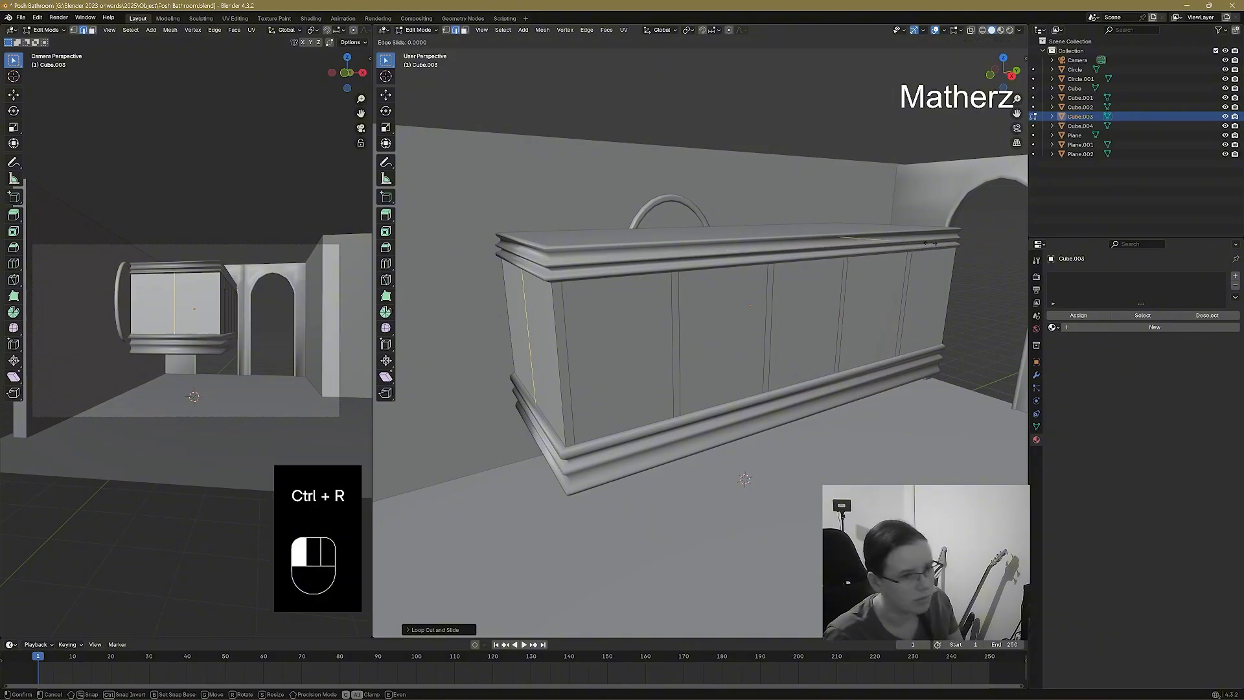
pyautogui.click(914, 277)
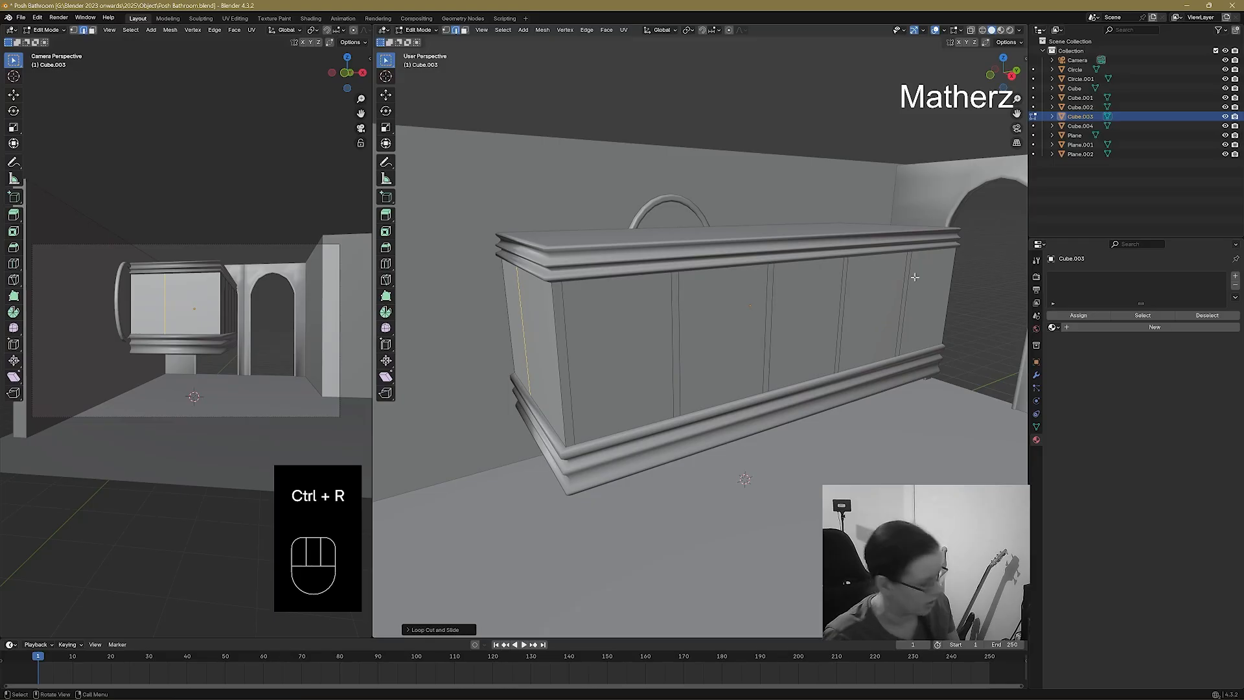
pyautogui.hotkey('ctrl', 'z')
pyautogui.hotkey('ctrl', 'r')
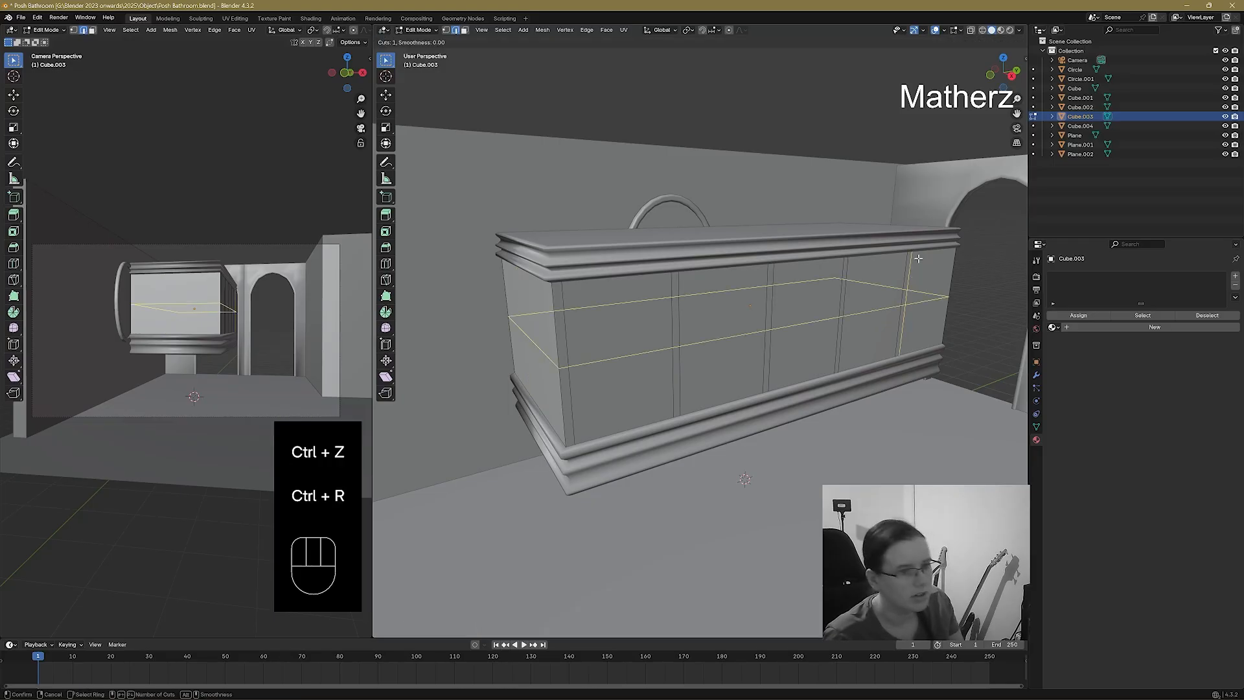
pyautogui.click(931, 239)
pyautogui.click(931, 240)
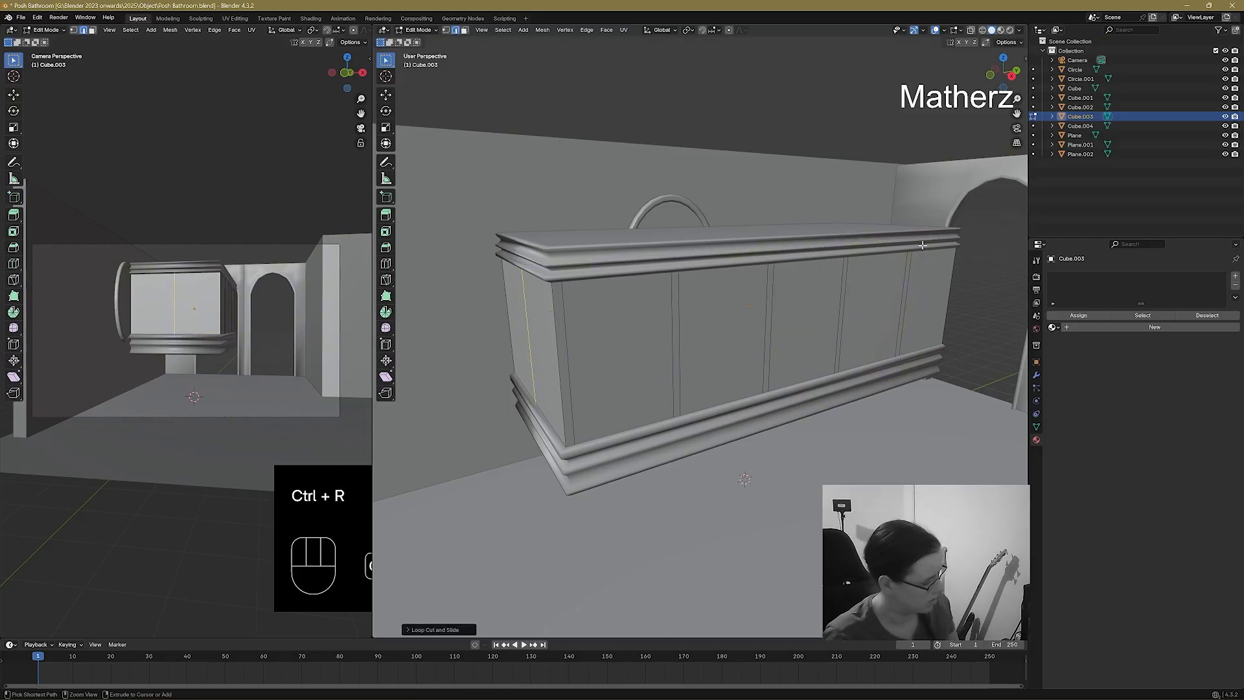
pyautogui.hotkey('ctrl', 'z')
pyautogui.hotkey('ctrl', 'r')
pyautogui.click(931, 233)
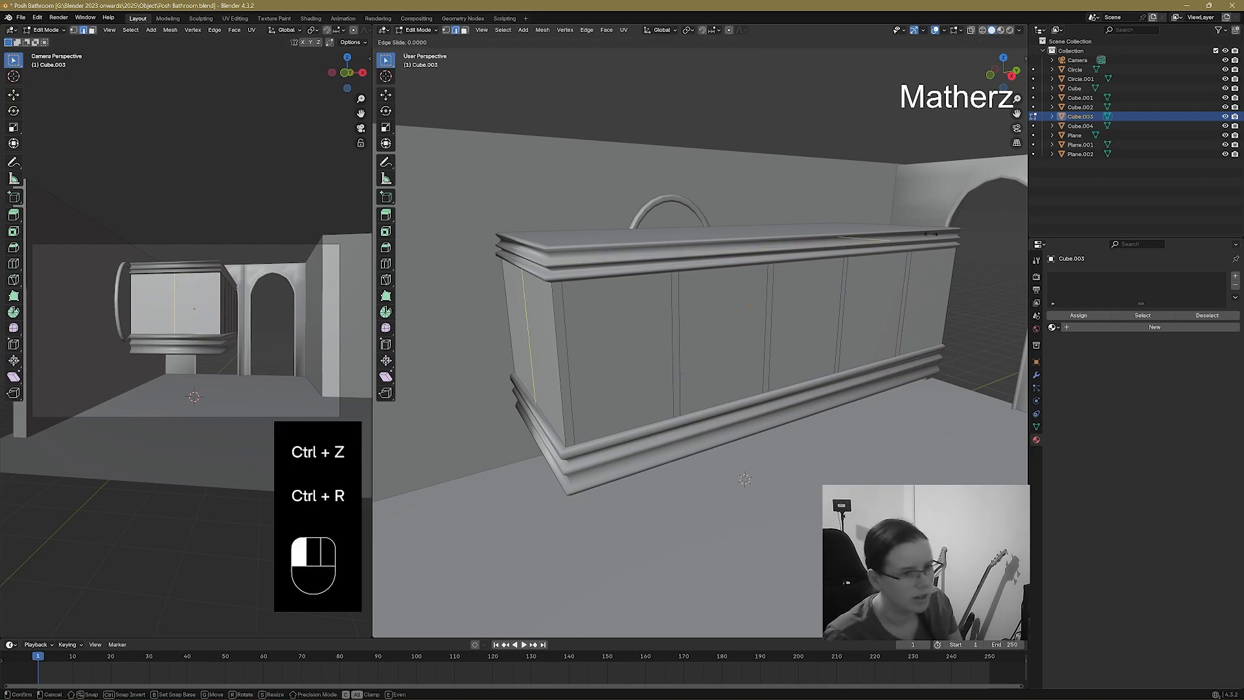
pyautogui.click(930, 256)
pyautogui.moveTo(914, 333); pyautogui.dragTo(817, 336, button='middle')
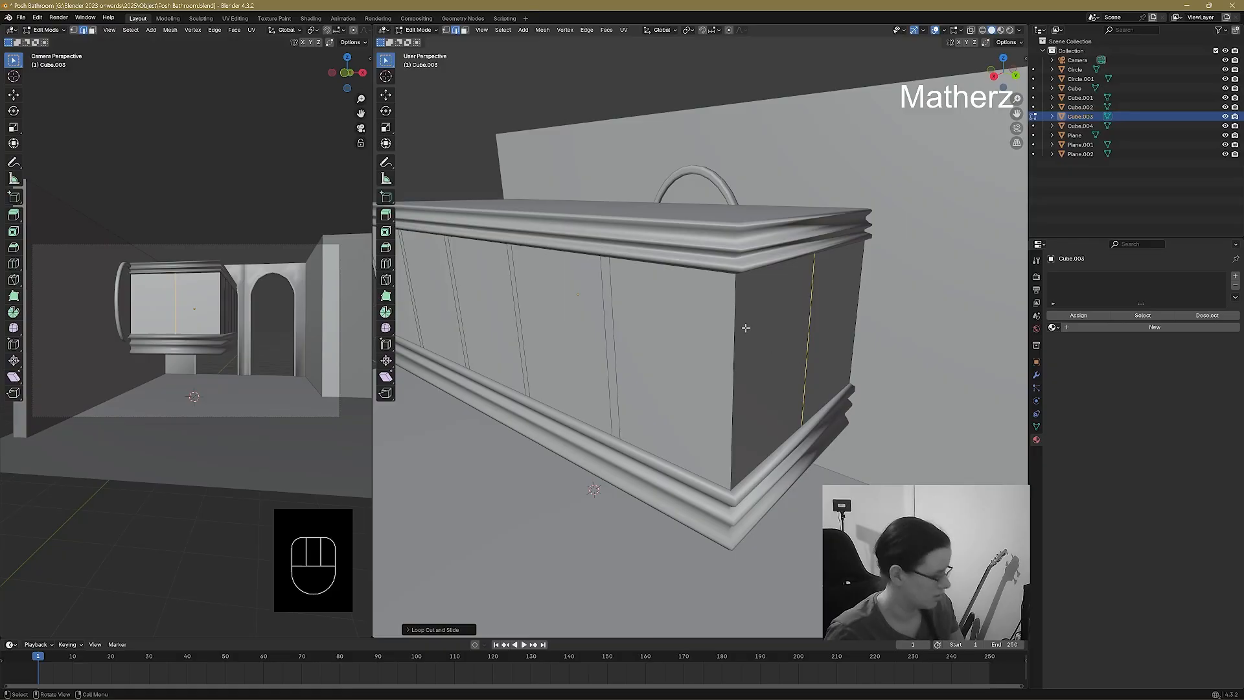
pyautogui.hotkey('ctrl', 'z')
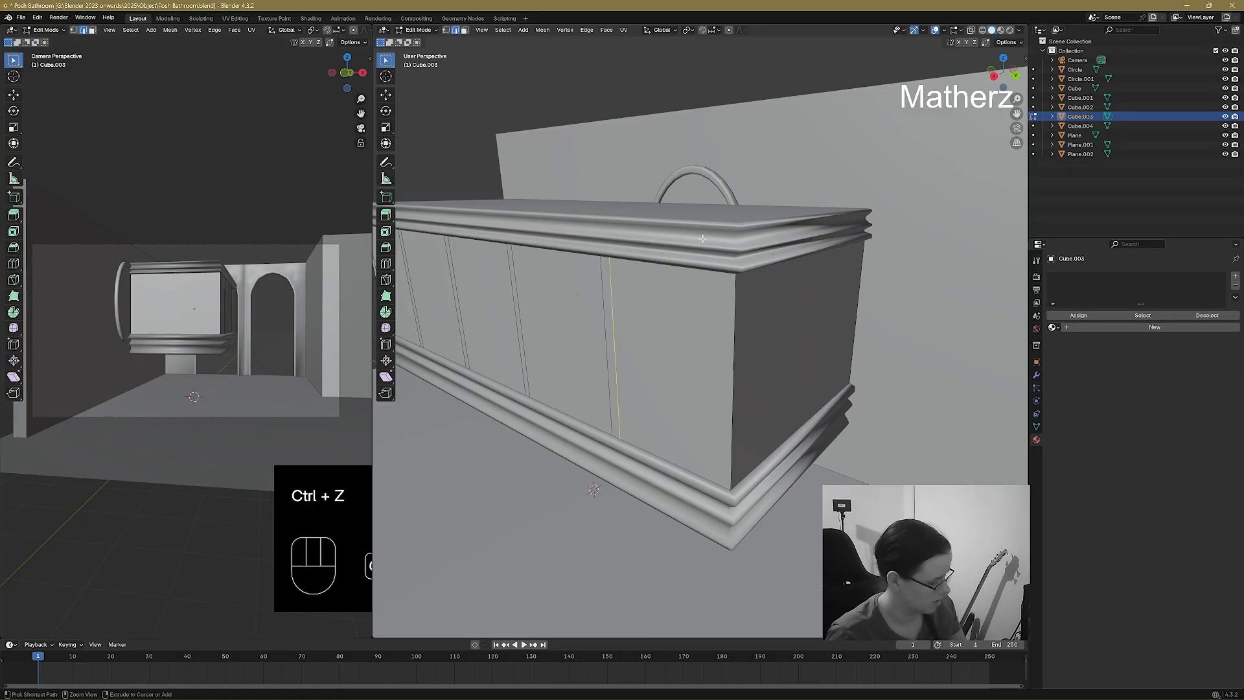
# Add a vertical loop cut in the front's end panel, close to the cabinet's far corner.
pyautogui.hotkey('ctrl', 'r')
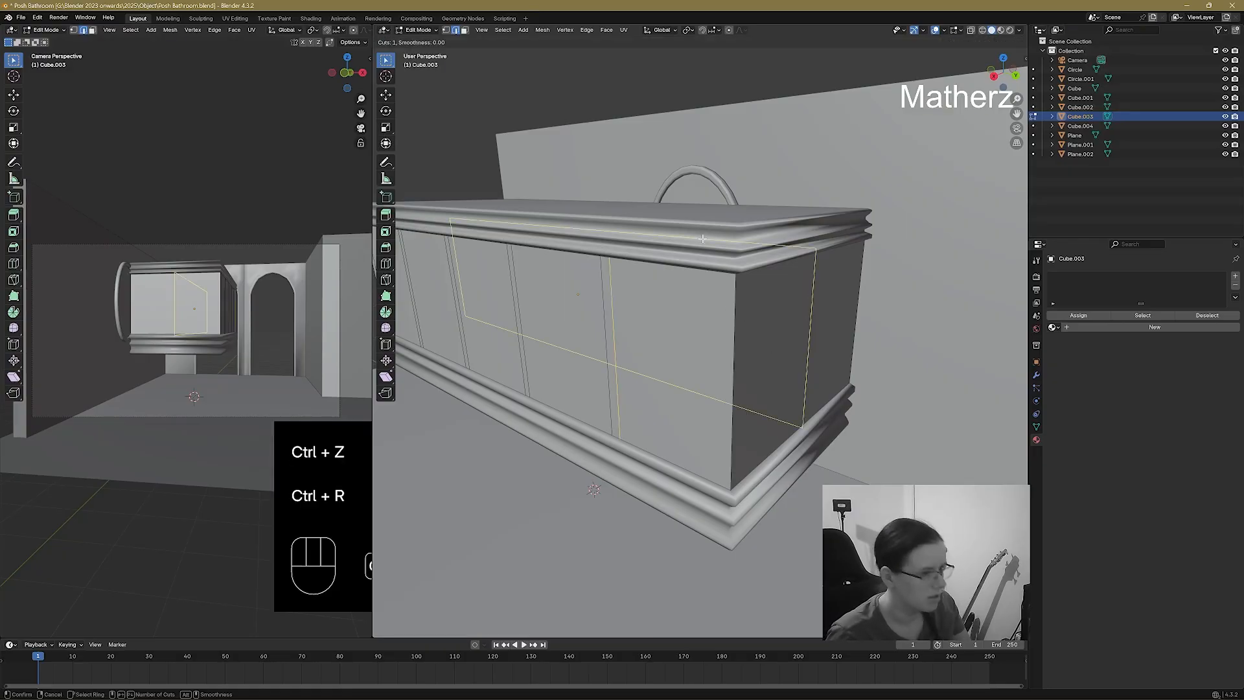
pyautogui.click(695, 279)
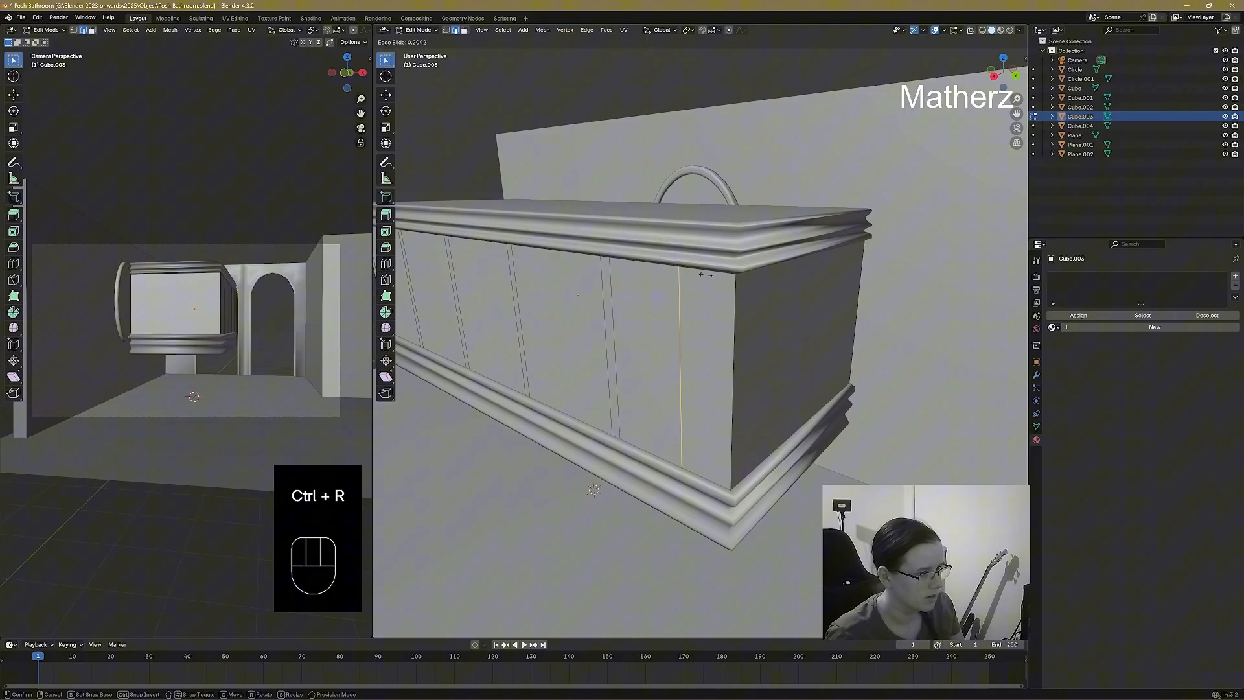
pyautogui.click(746, 283)
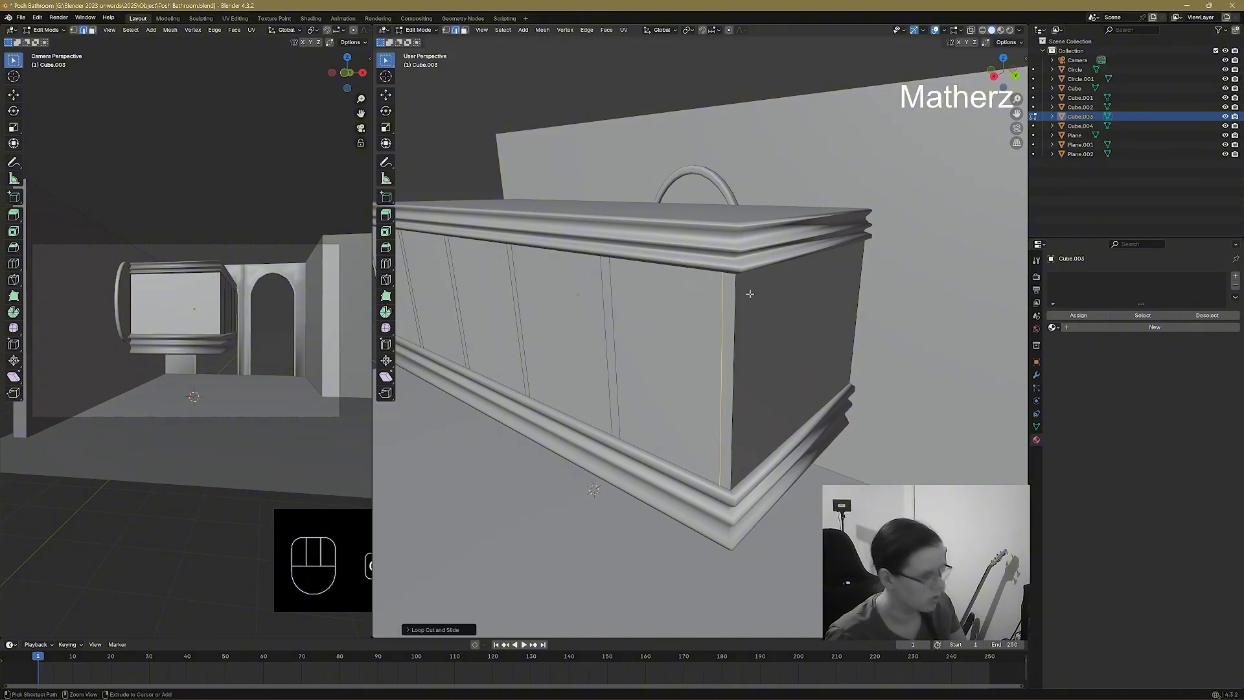
# Add two horizontal loop cuts around the cabinet body, one just below the upper moulding and one just above the lower moulding.
pyautogui.hotkey('ctrl', 'r')
pyautogui.click(745, 302)
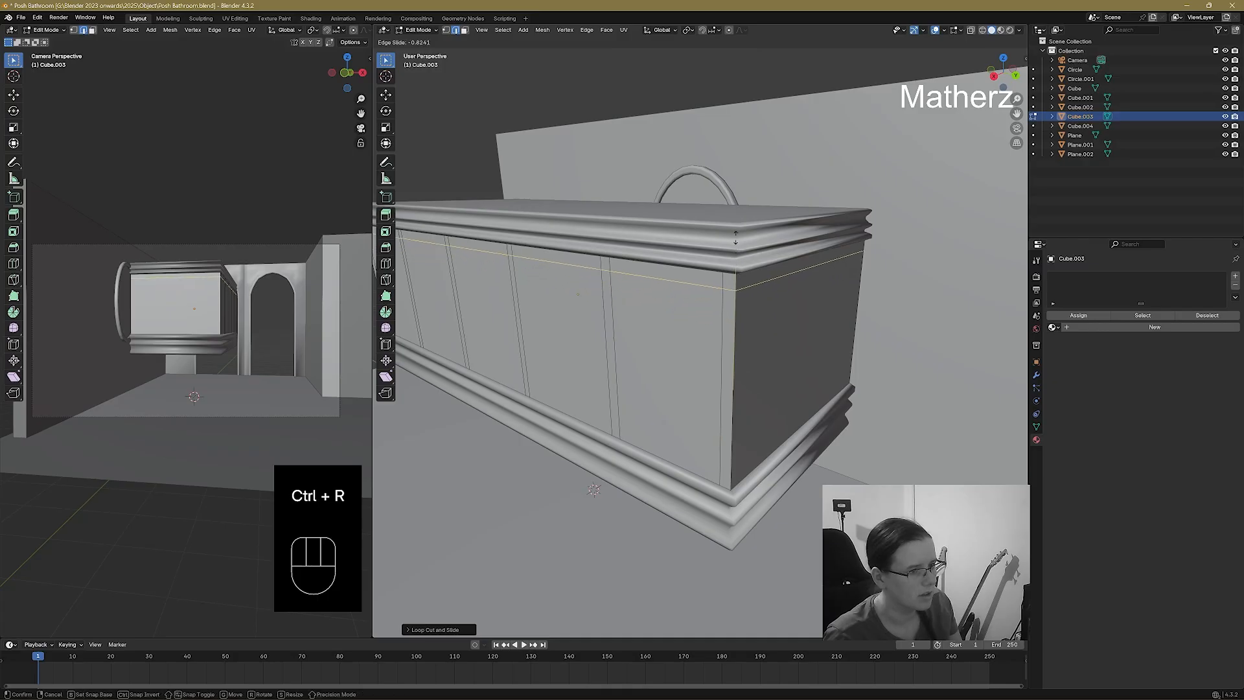
pyautogui.click(747, 333)
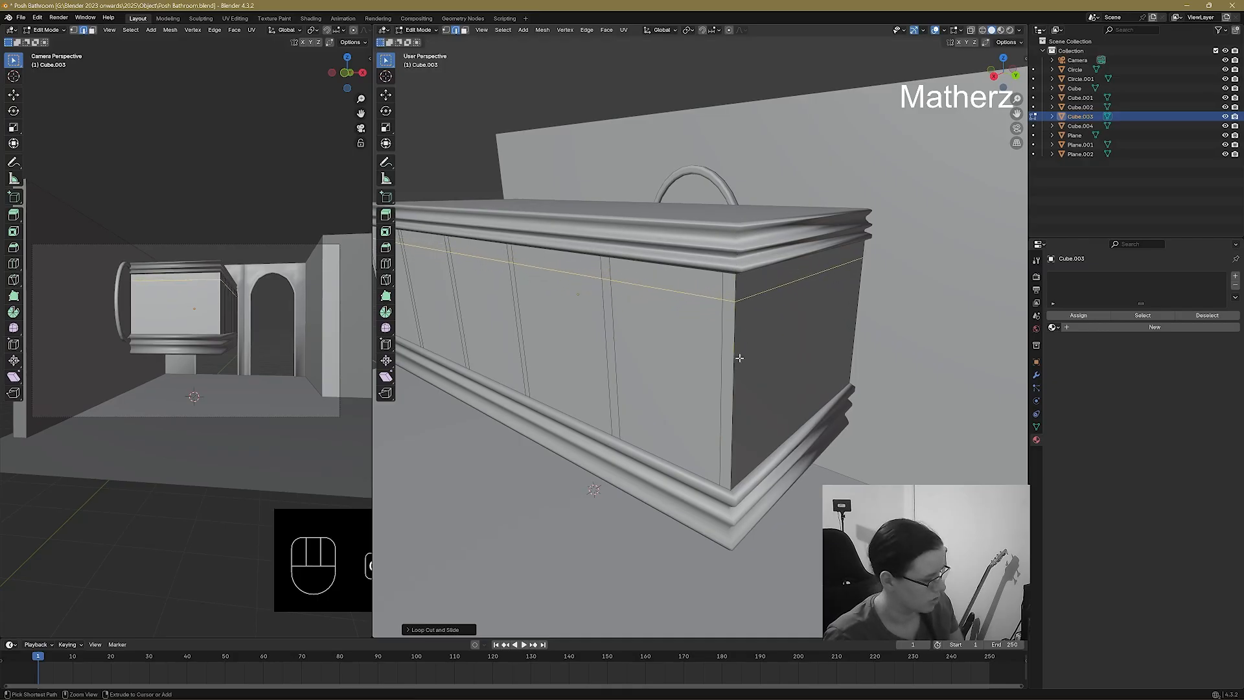
pyautogui.hotkey('ctrl', 'r')
pyautogui.click(736, 361)
pyautogui.click(723, 431)
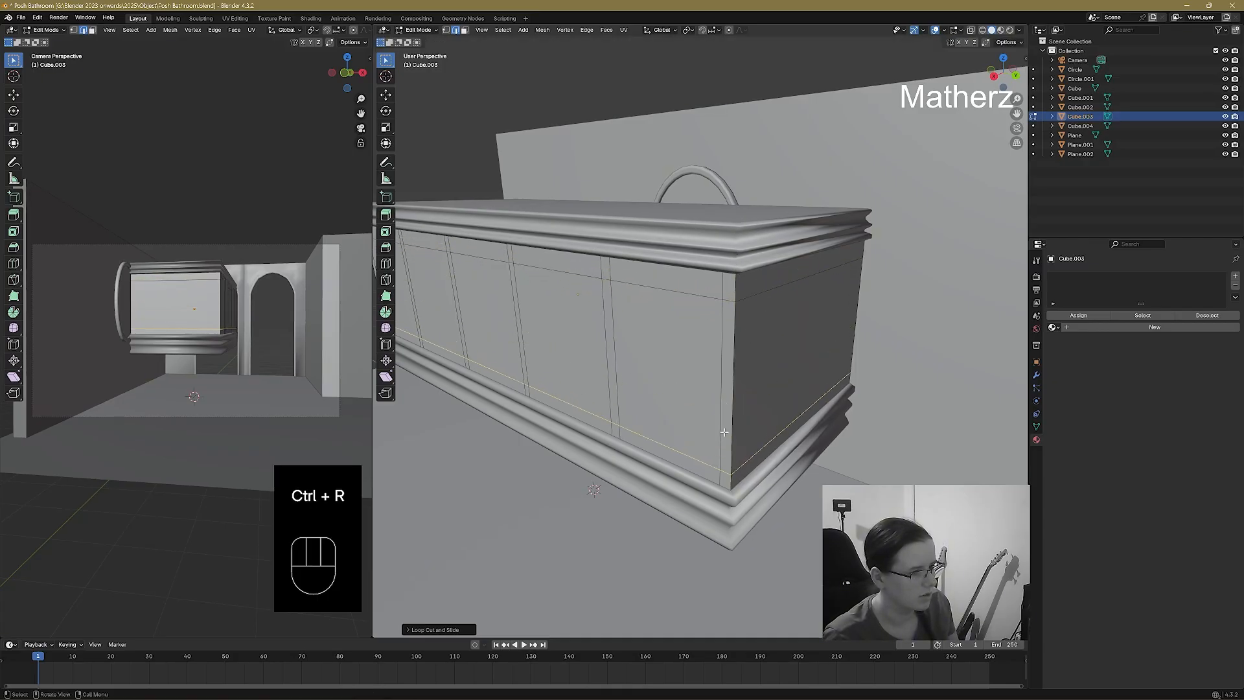
# Extrude the five large front panel faces about 1.3 m inward to form open compartments, and return to Object Mode.
pyautogui.click(465, 30)
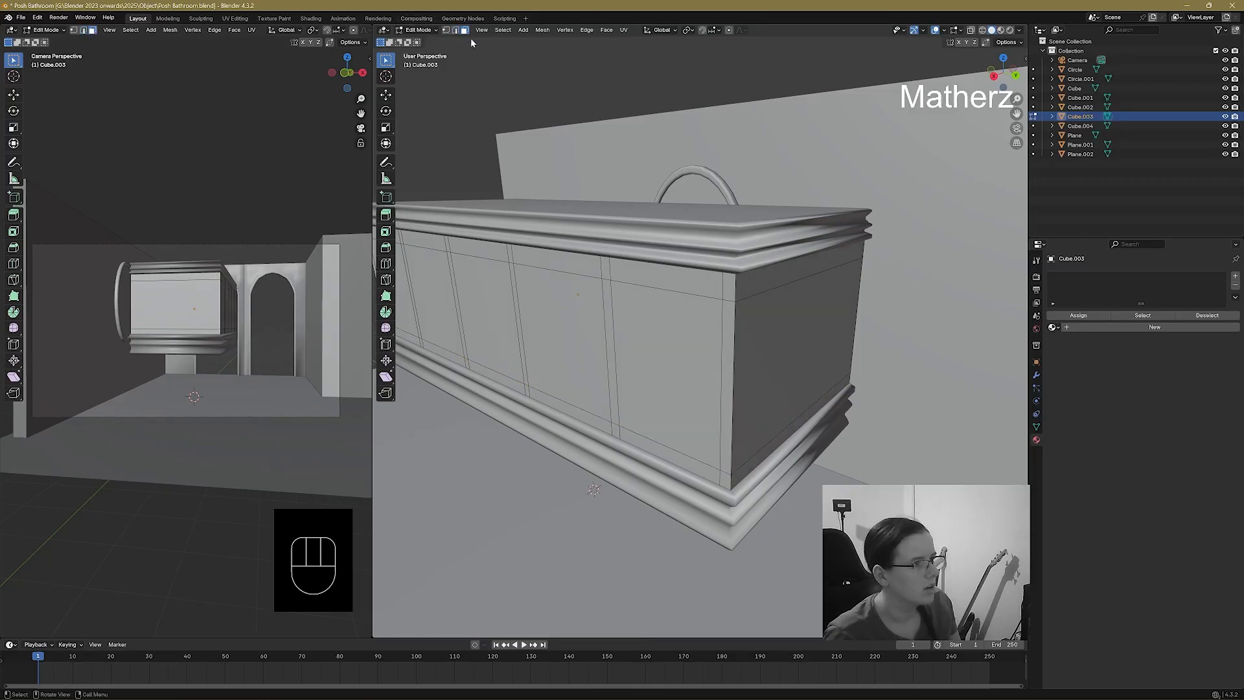
pyautogui.click(684, 356)
pyautogui.keyDown('shift'); pyautogui.click(563, 343); pyautogui.keyUp('shift')
pyautogui.keyDown('shift'); pyautogui.click(486, 317); pyautogui.keyUp('shift')
pyautogui.keyDown('shift'); pyautogui.click(414, 301); pyautogui.keyUp('shift')
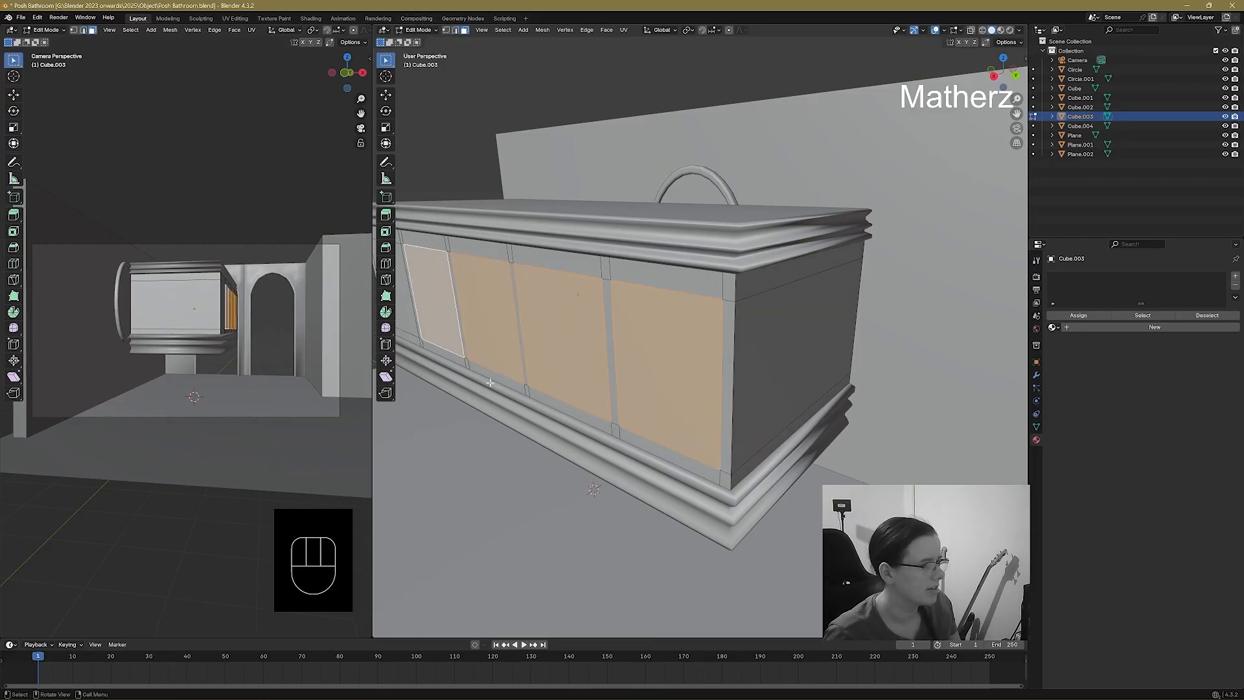
pyautogui.moveTo(490, 383); pyautogui.dragTo(854, 368, button='middle')
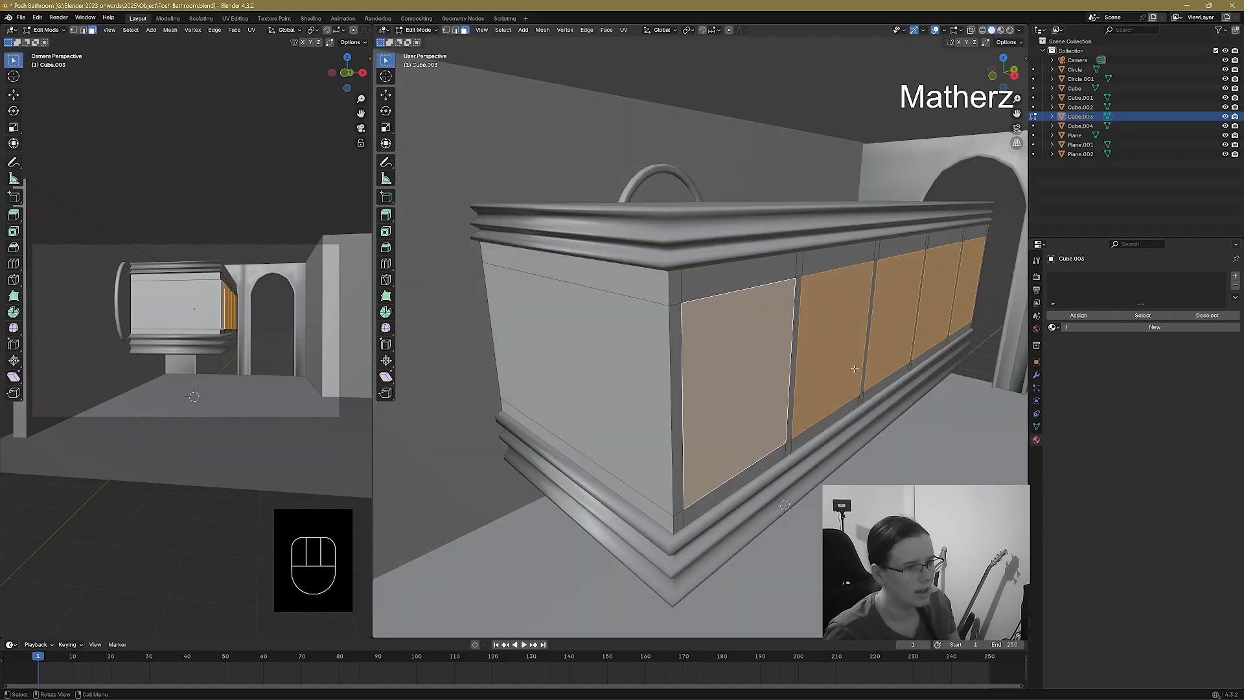
pyautogui.press('e')
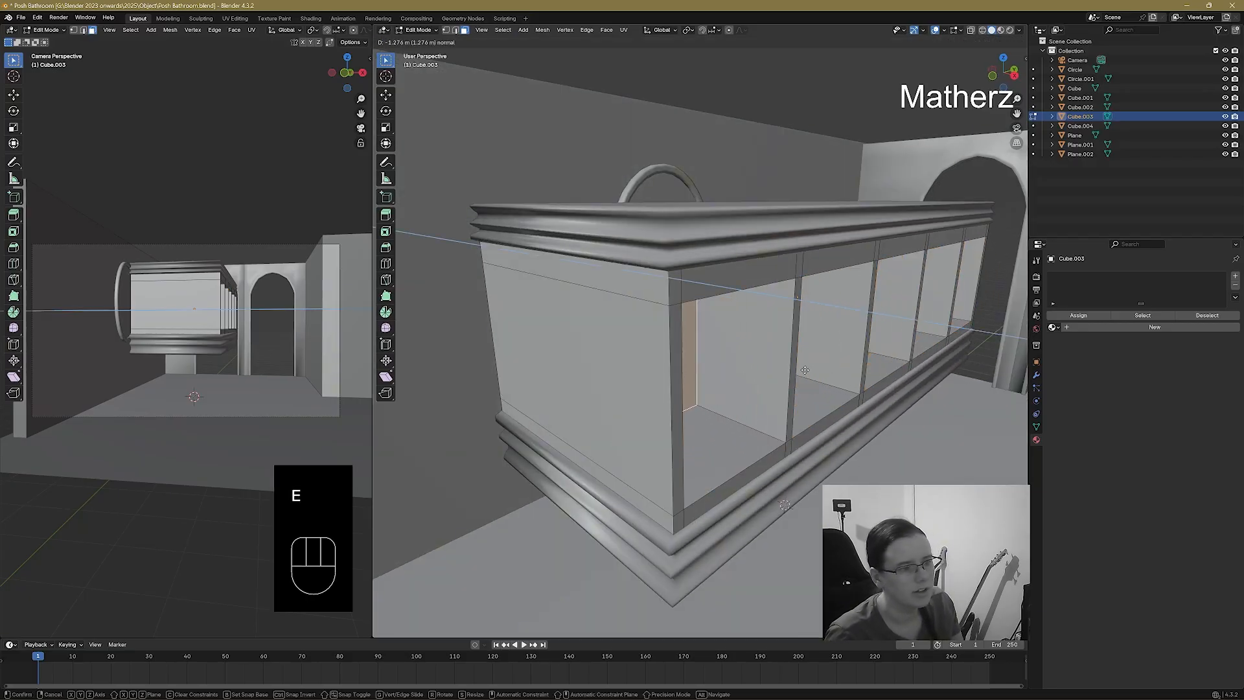
pyautogui.click(794, 367)
pyautogui.scroll(-3, 792, 408)
pyautogui.moveTo(803, 418); pyautogui.dragTo(778, 419, button='middle')
pyautogui.click(422, 31)
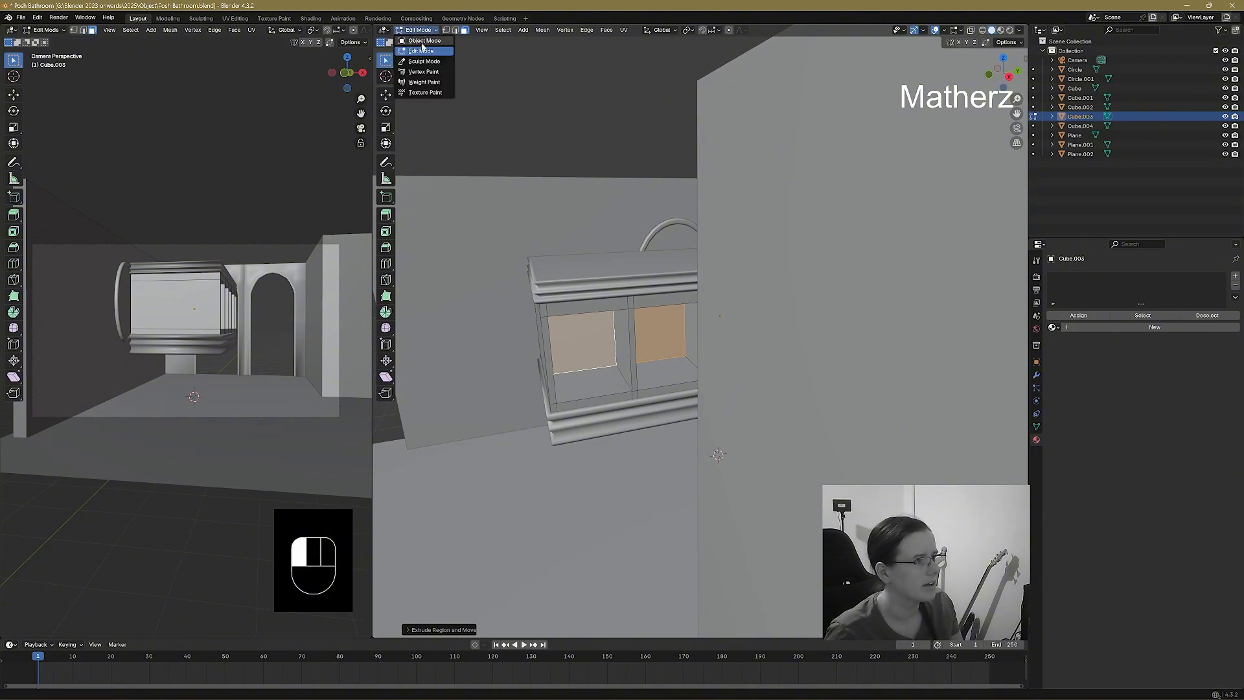
pyautogui.click(422, 40)
# Add a cylinder mesh to the scene.
pyautogui.scroll(-1, 563, 281)
pyautogui.moveTo(563, 281); pyautogui.dragTo(588, 276, button='middle')
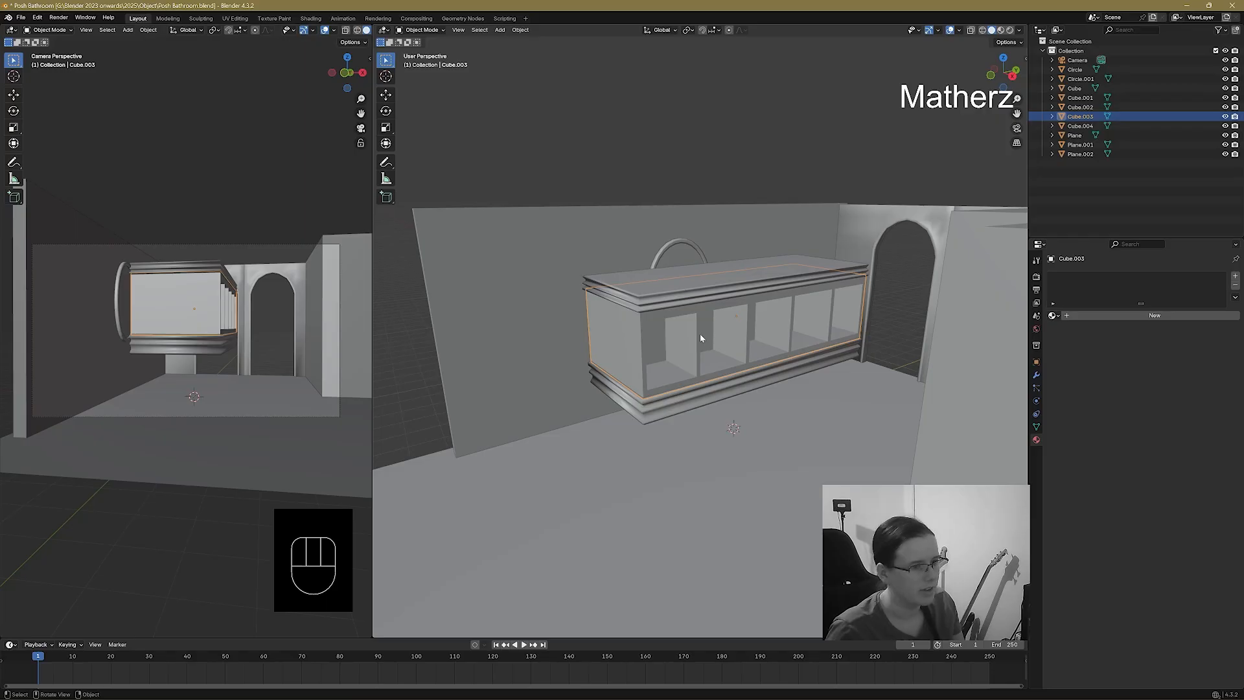
pyautogui.moveTo(731, 421); pyautogui.dragTo(733, 391, button='middle')
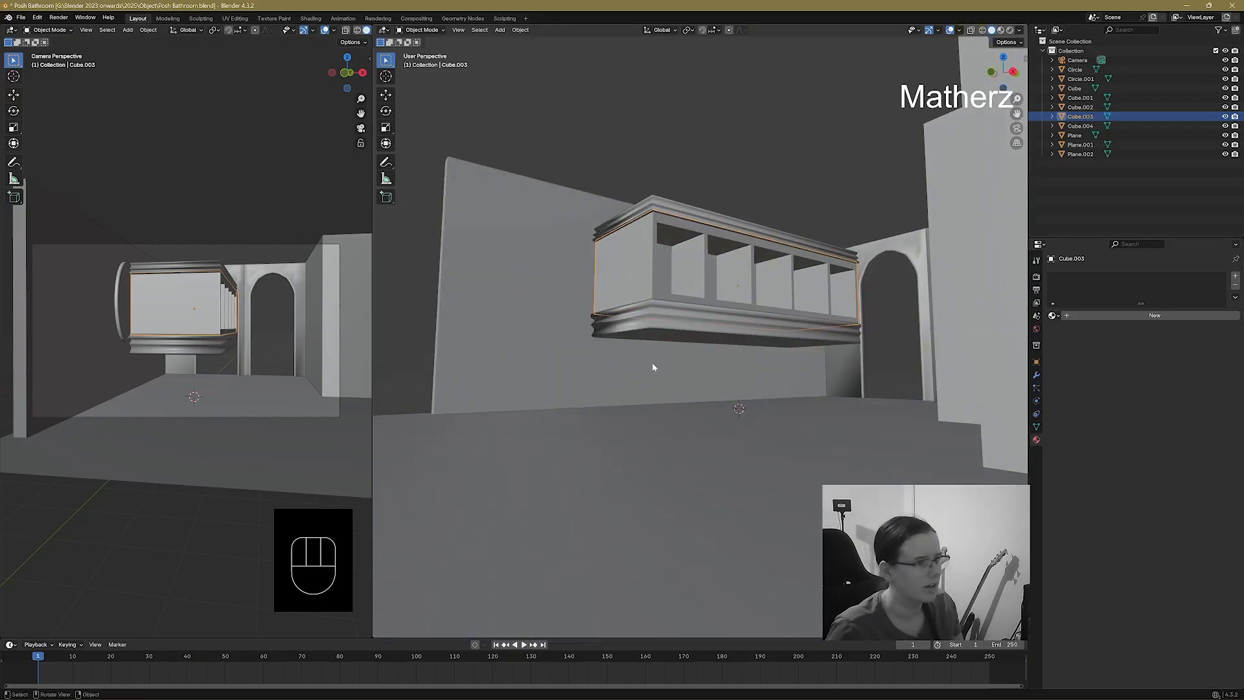
pyautogui.scroll(2, 653, 366)
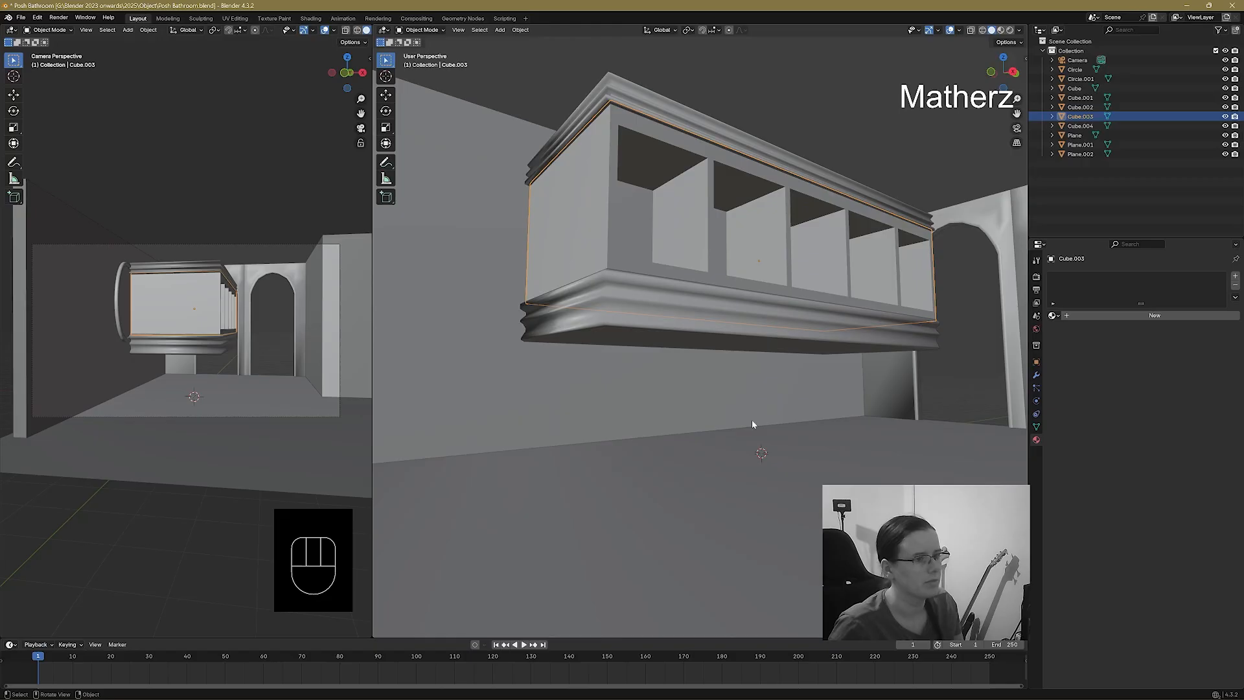
pyautogui.click(502, 31)
pyautogui.moveTo(532, 41)
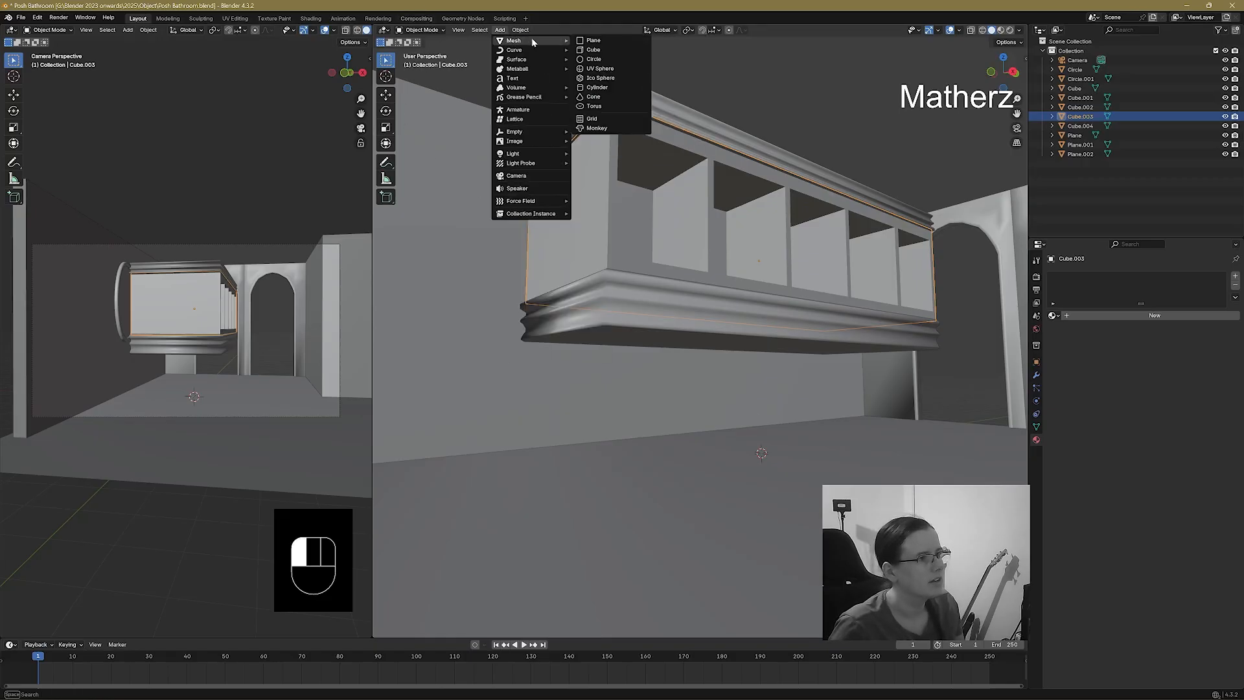
pyautogui.click(606, 87)
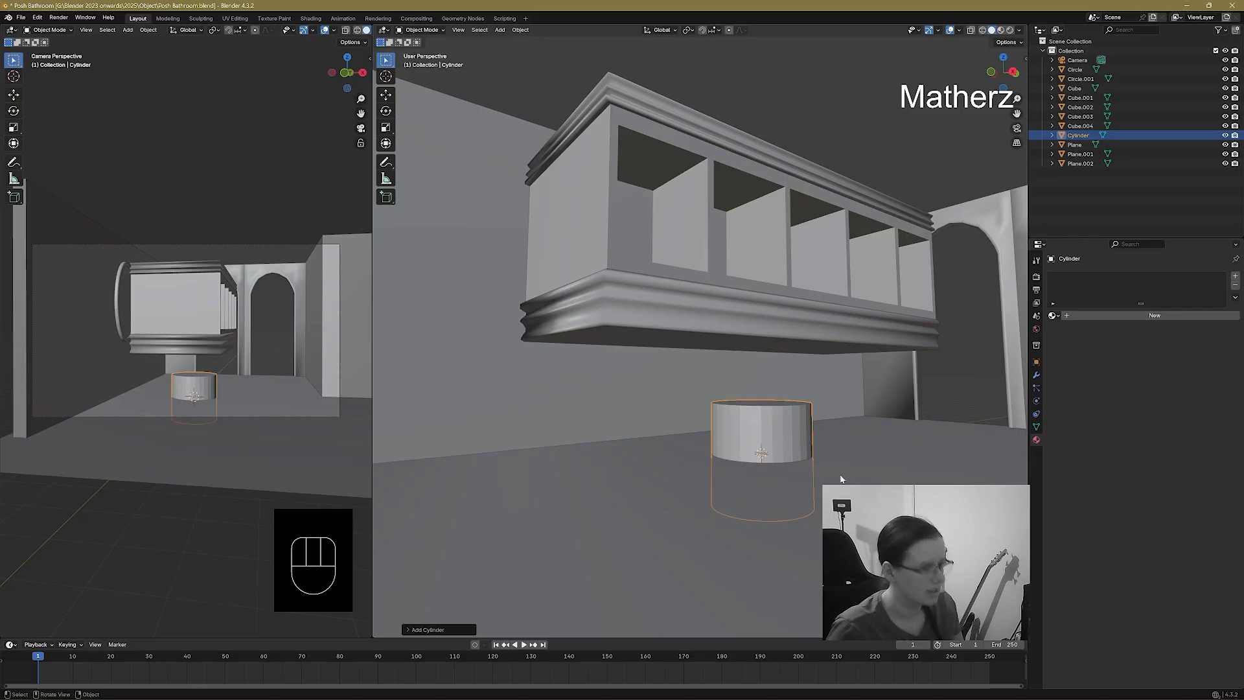
# Raise the cylinder about 3.9 m along the Z axis and move it clear of the cabinet front, towards the arched doorway.
pyautogui.press('g')
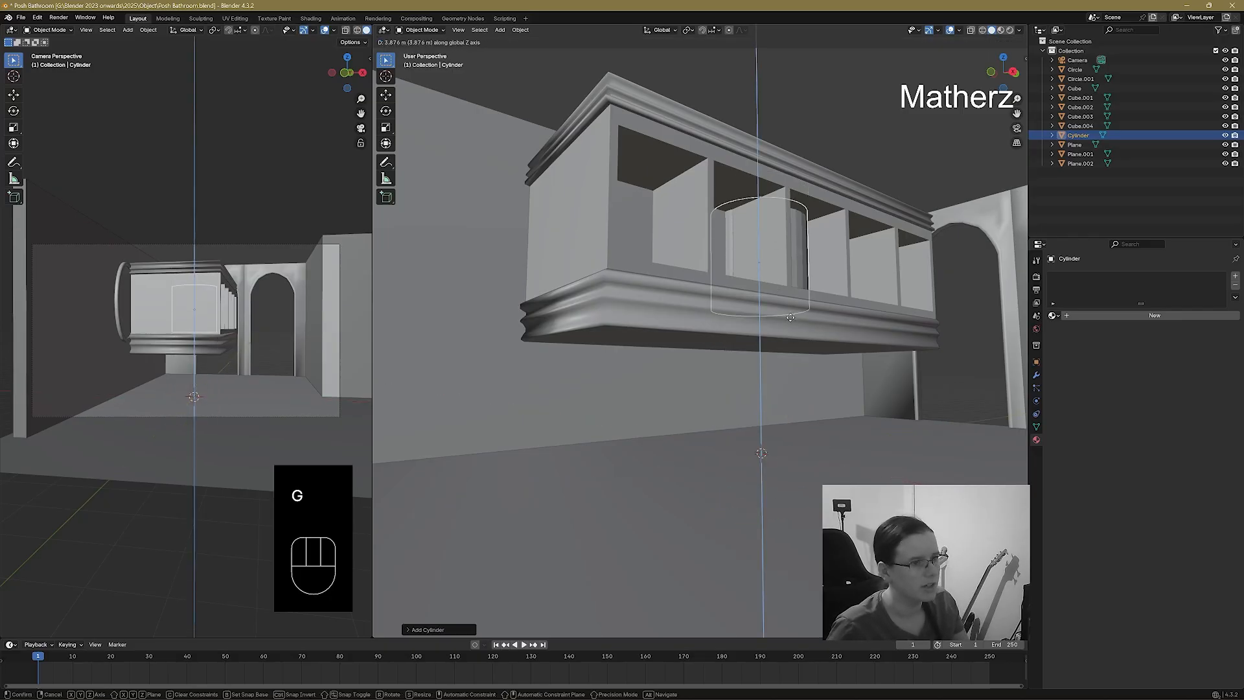
pyautogui.press('g')
pyautogui.click(907, 272)
pyautogui.moveTo(907, 273); pyautogui.dragTo(748, 125, button='middle')
pyautogui.press('g')
pyautogui.scroll(3, 782, 340)
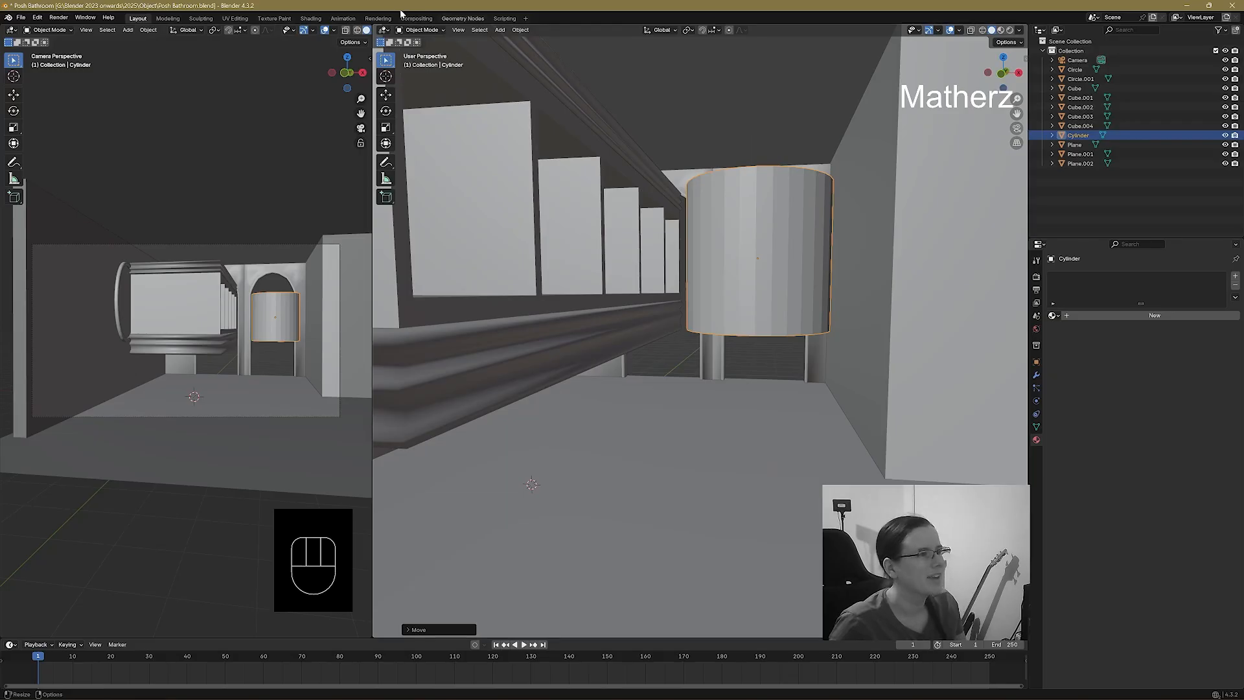
# In Edit Mode, extrude the cylinder's bottom face a short distance downward and scale it in slightly.
pyautogui.click(422, 30)
pyautogui.click(429, 53)
pyautogui.moveTo(718, 344); pyautogui.dragTo(730, 291, button='middle')
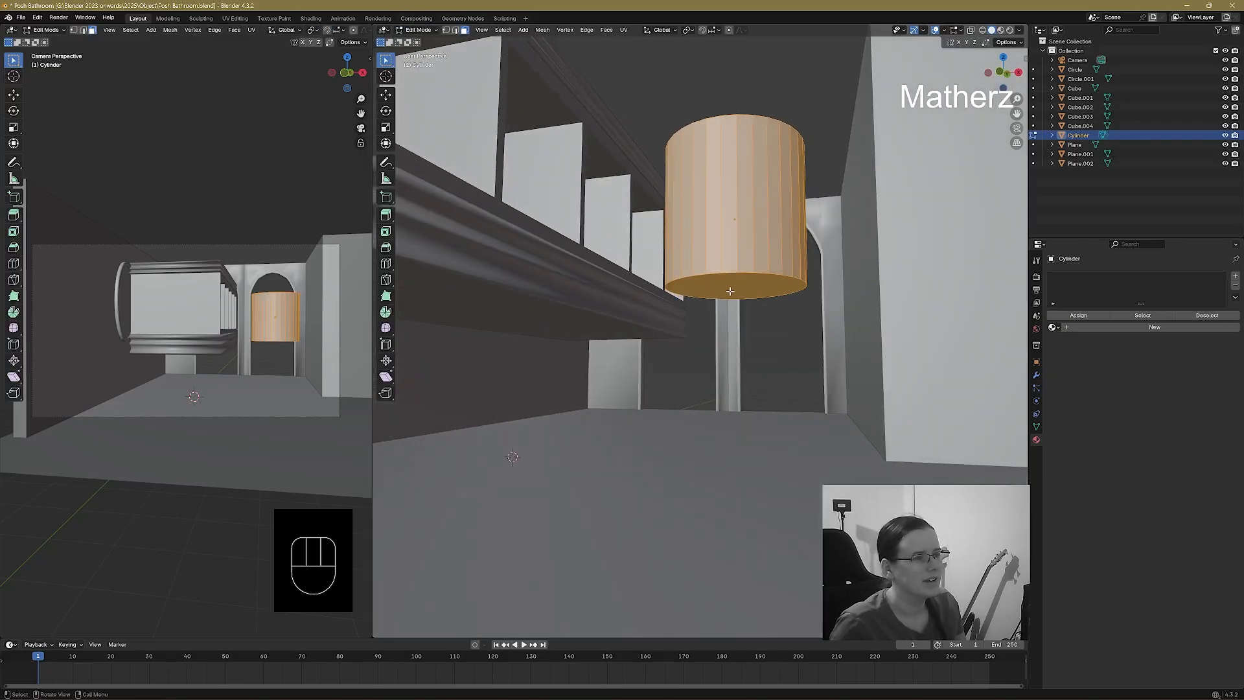
pyautogui.click(731, 291)
pyautogui.press('e')
pyautogui.click(759, 355)
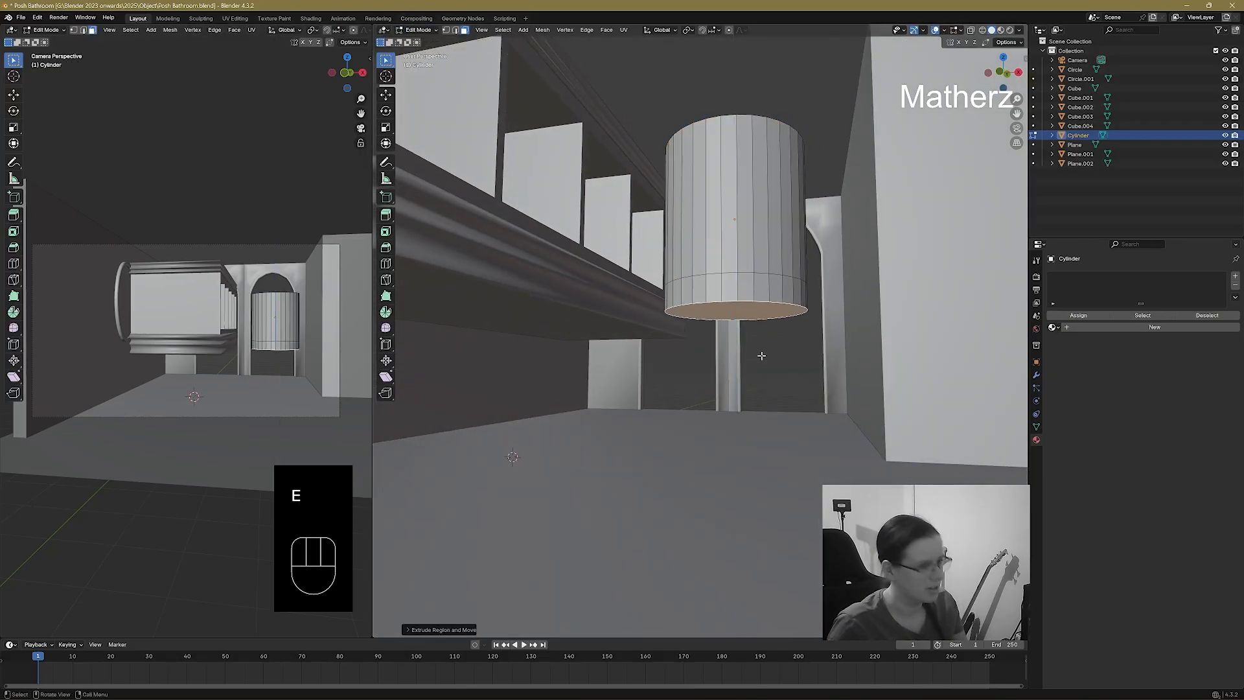
pyautogui.press('s')
pyautogui.click(764, 358)
# Extrude the cylinder's bottom face downward in stages and scale it in so the body tapers to a narrow neck.
pyautogui.press('e')
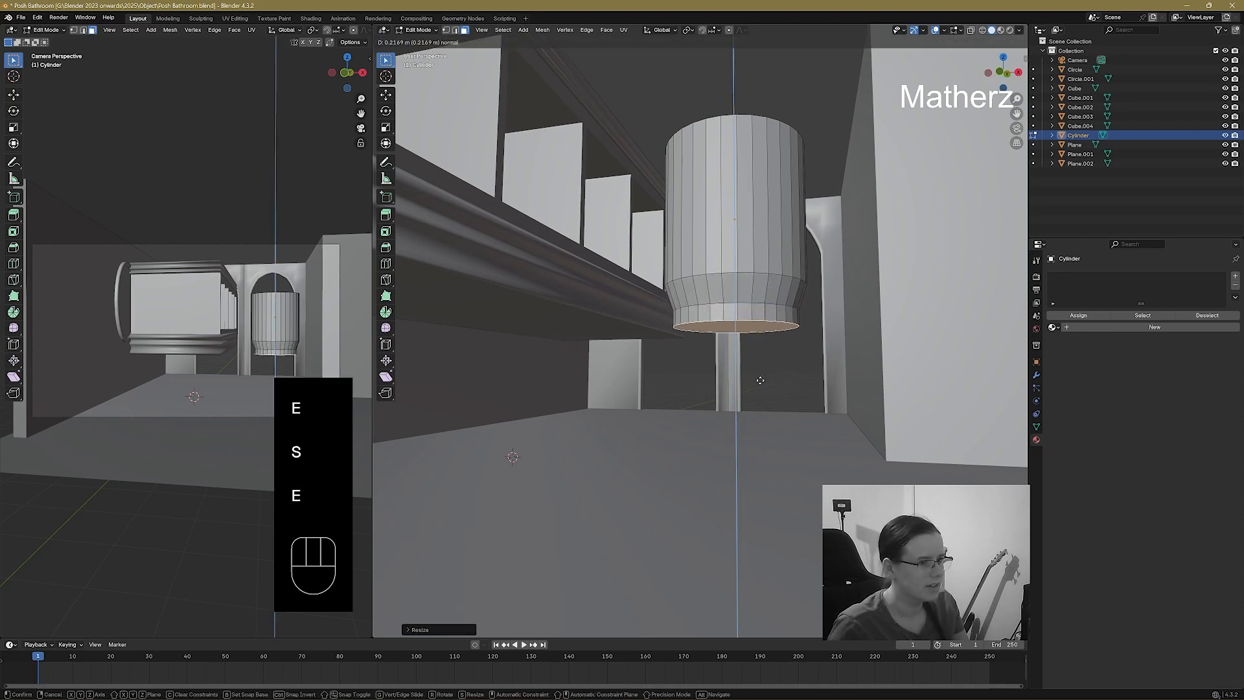
pyautogui.click(756, 380)
pyautogui.press('s')
pyautogui.click(752, 384)
pyautogui.press('e')
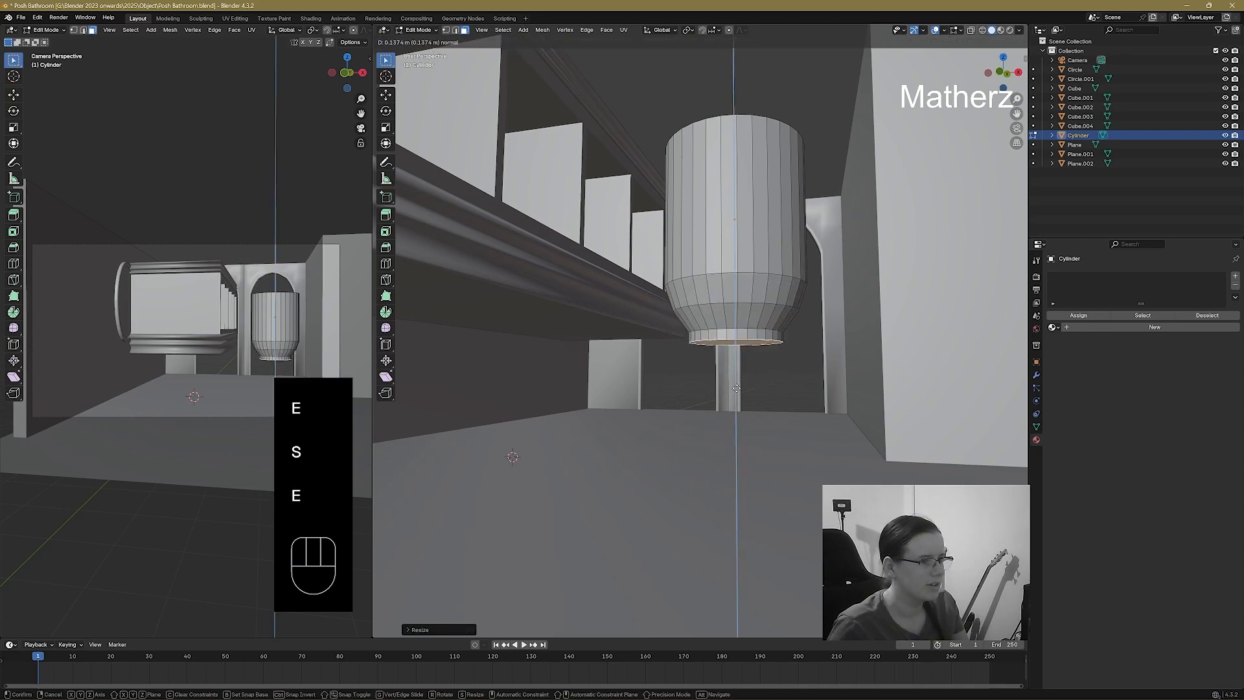
pyautogui.click(777, 403)
pyautogui.press('s')
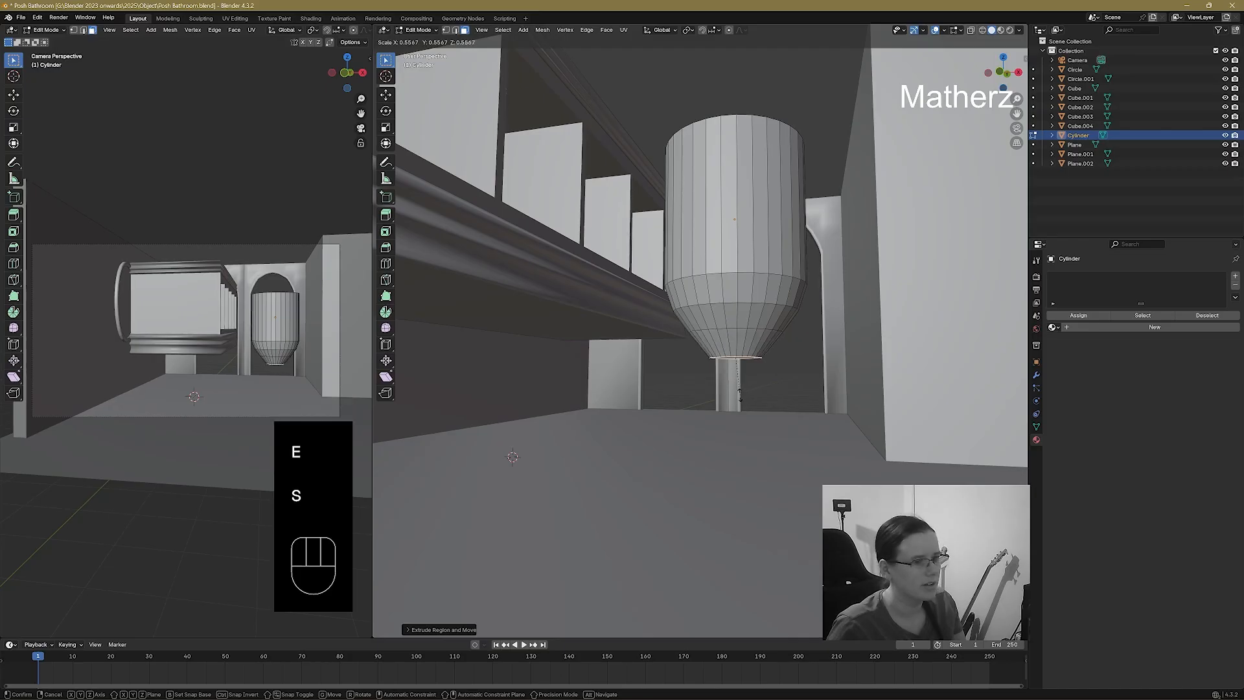
pyautogui.click(741, 395)
pyautogui.press('e')
pyautogui.click(743, 399)
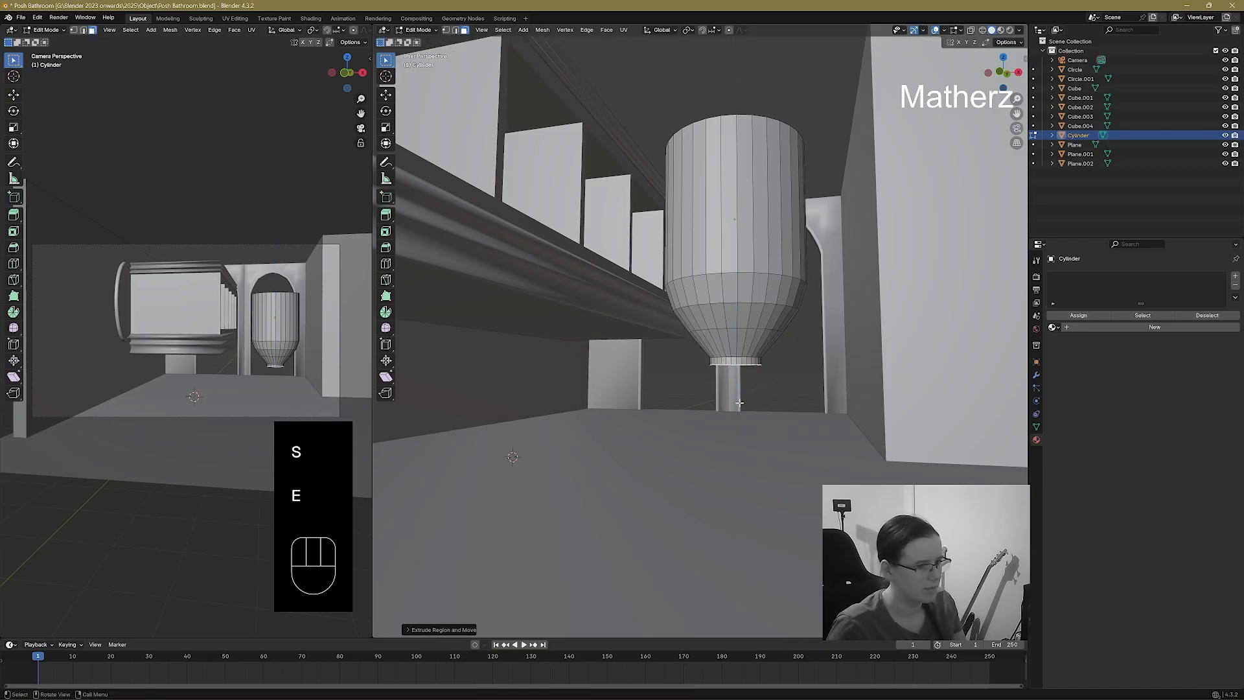
# Continue extruding the bottom face below the neck in short stages, scaling it outward to form a flared foot.
pyautogui.press('s')
pyautogui.click(745, 408)
pyautogui.press('e')
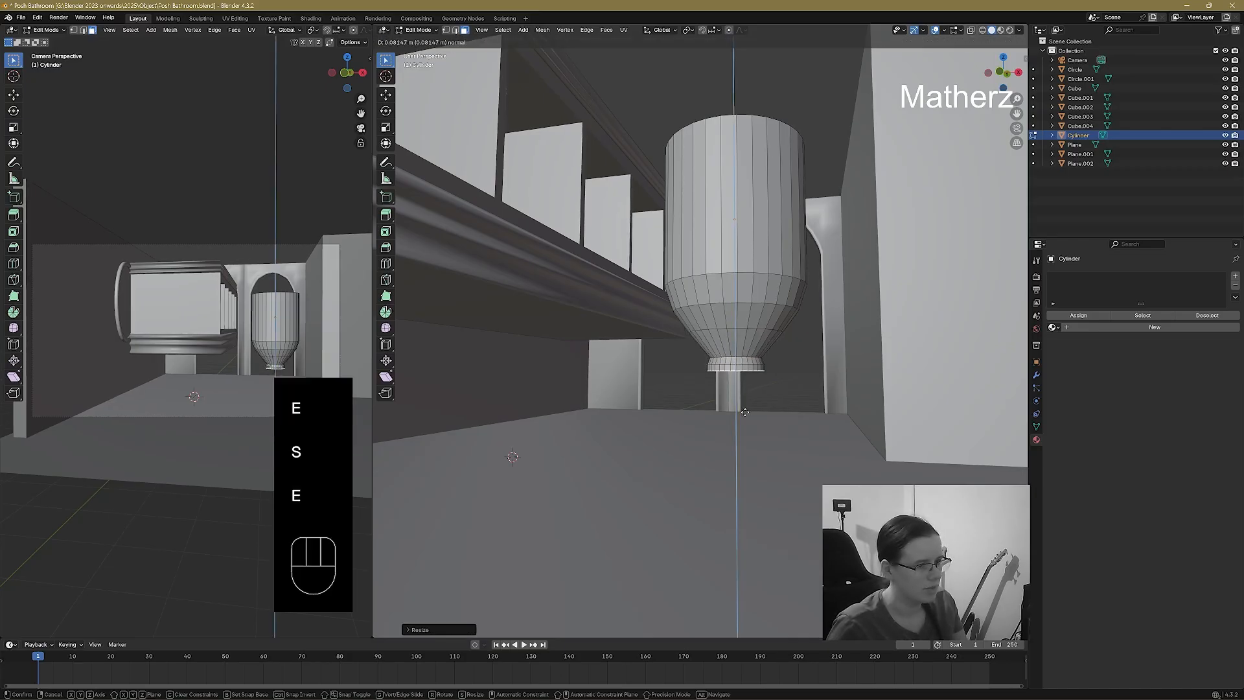
pyautogui.click(746, 413)
pyautogui.press('s')
pyautogui.click(755, 424)
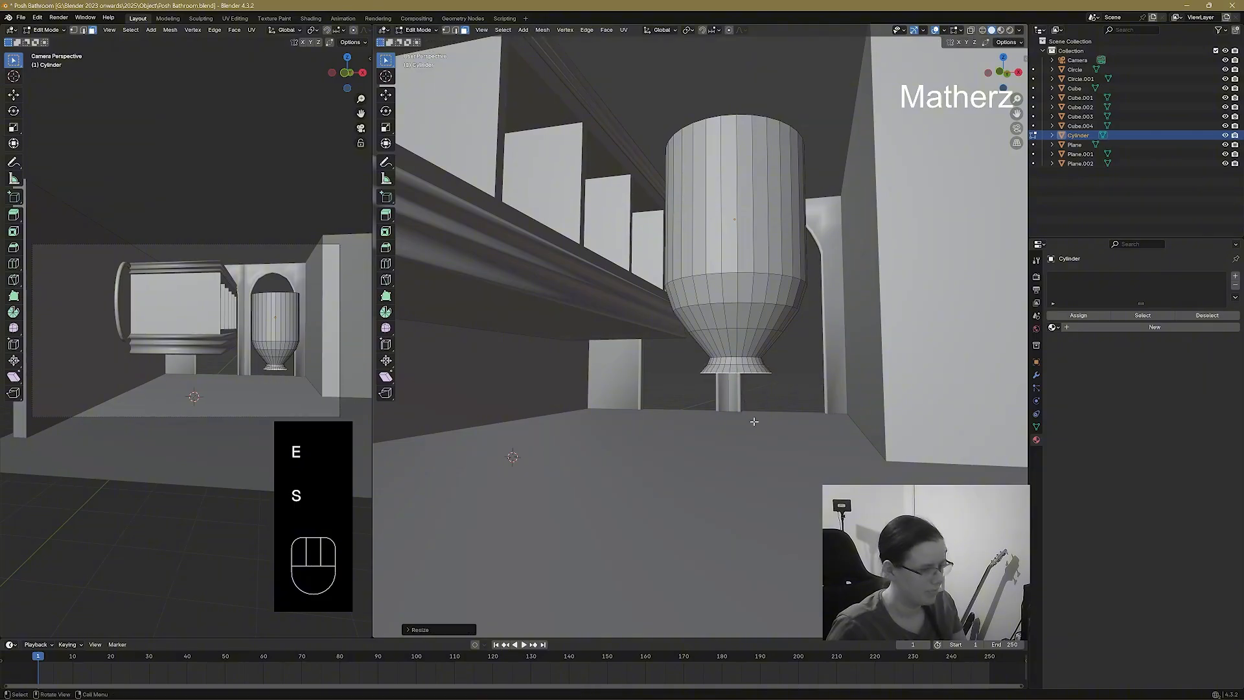
pyautogui.press('e')
pyautogui.click(756, 431)
pyautogui.press('s')
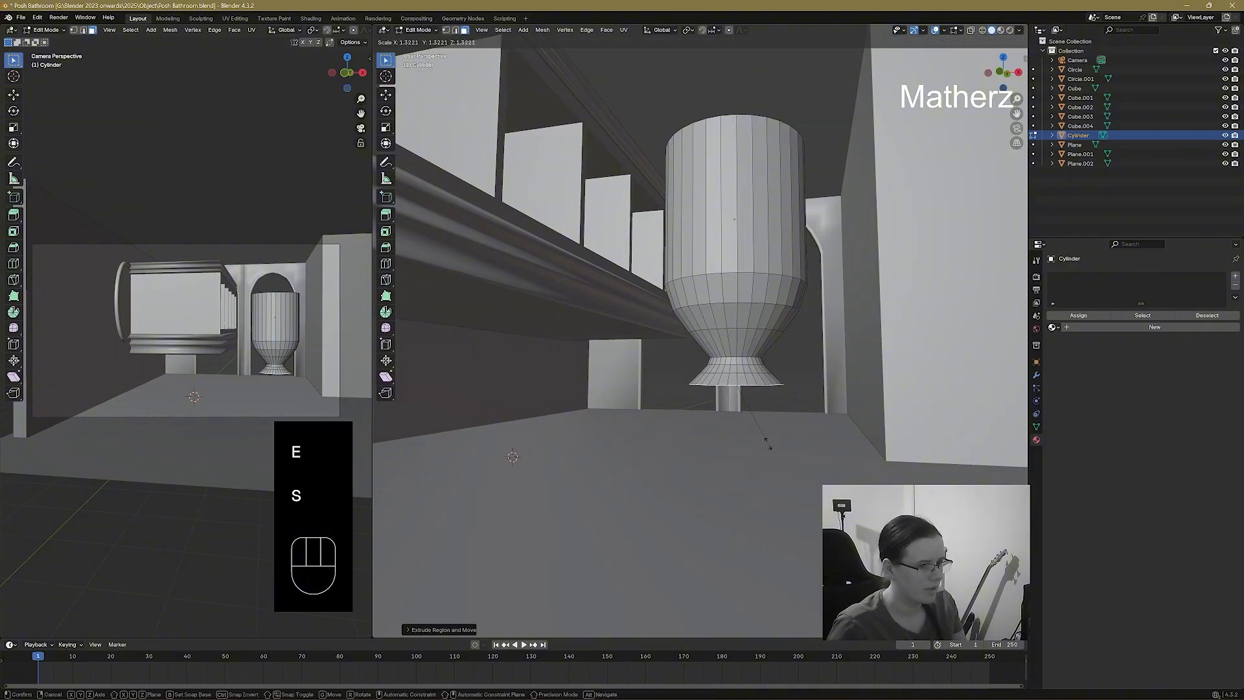
pyautogui.click(770, 439)
# Extrude the foot further down with slight outward scaling, ending in a straight section to form the upper half of a bulb.
pyautogui.press('e')
pyautogui.click(766, 454)
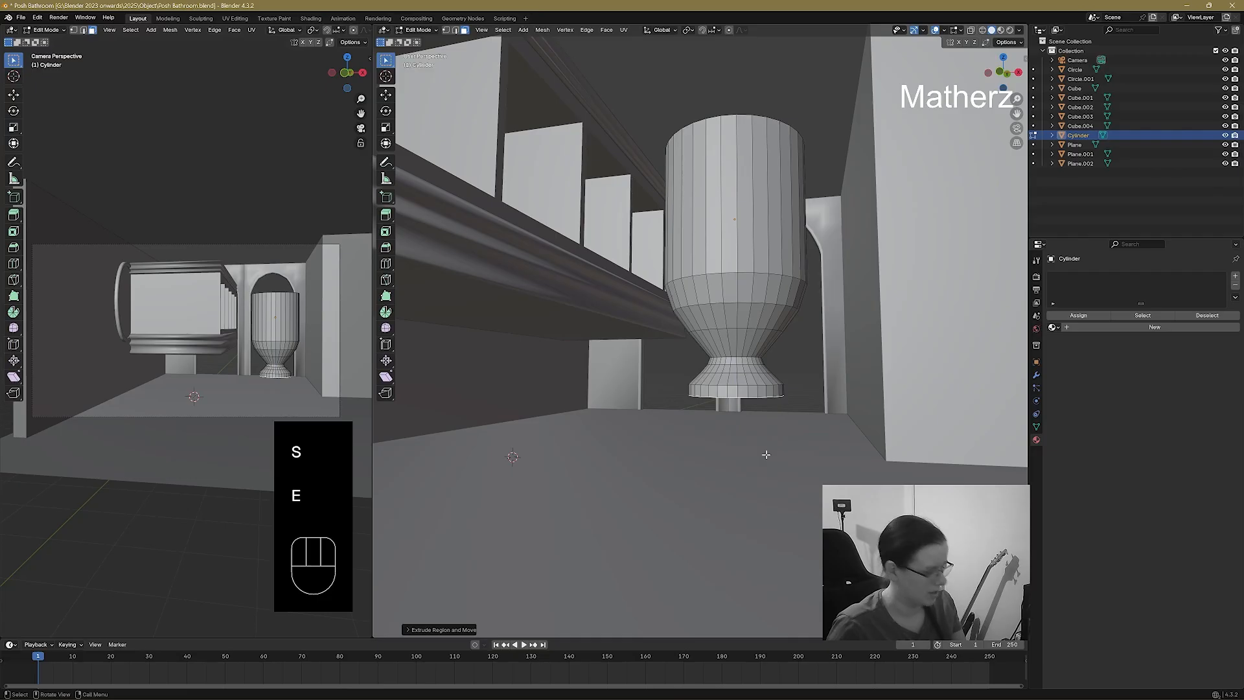
pyautogui.press('s')
pyautogui.click(771, 459)
pyautogui.press('e')
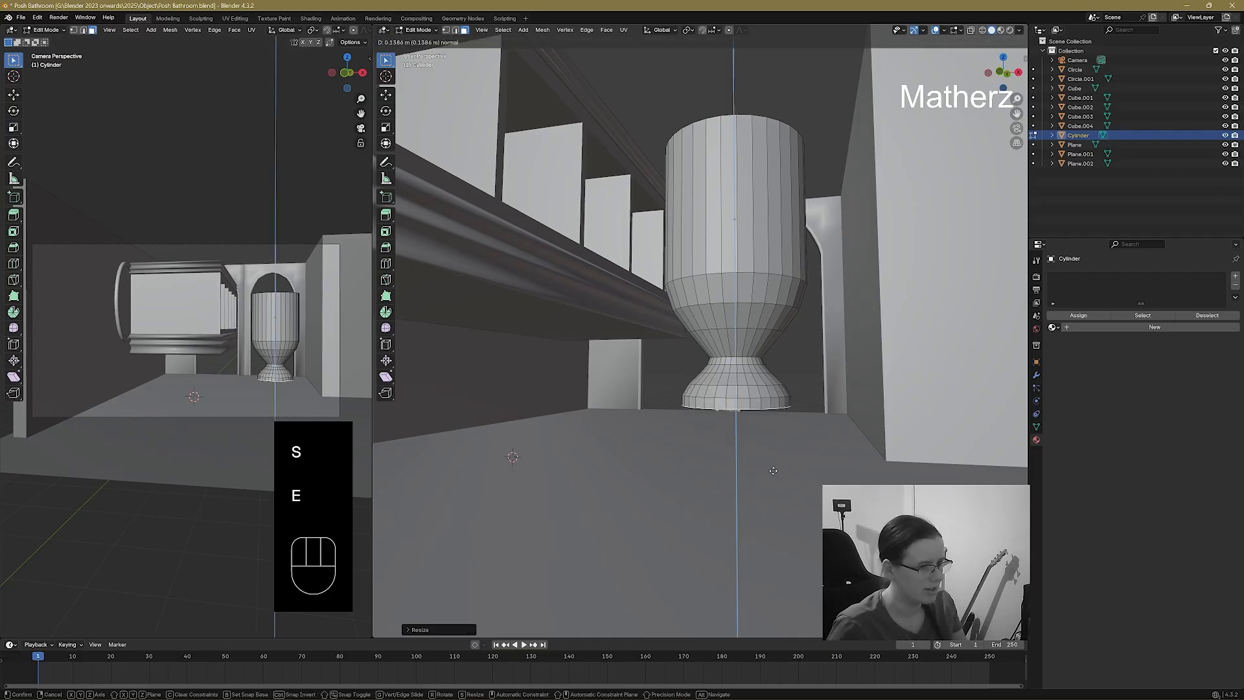
pyautogui.click(772, 465)
pyautogui.press('s')
pyautogui.click(778, 473)
pyautogui.press('e')
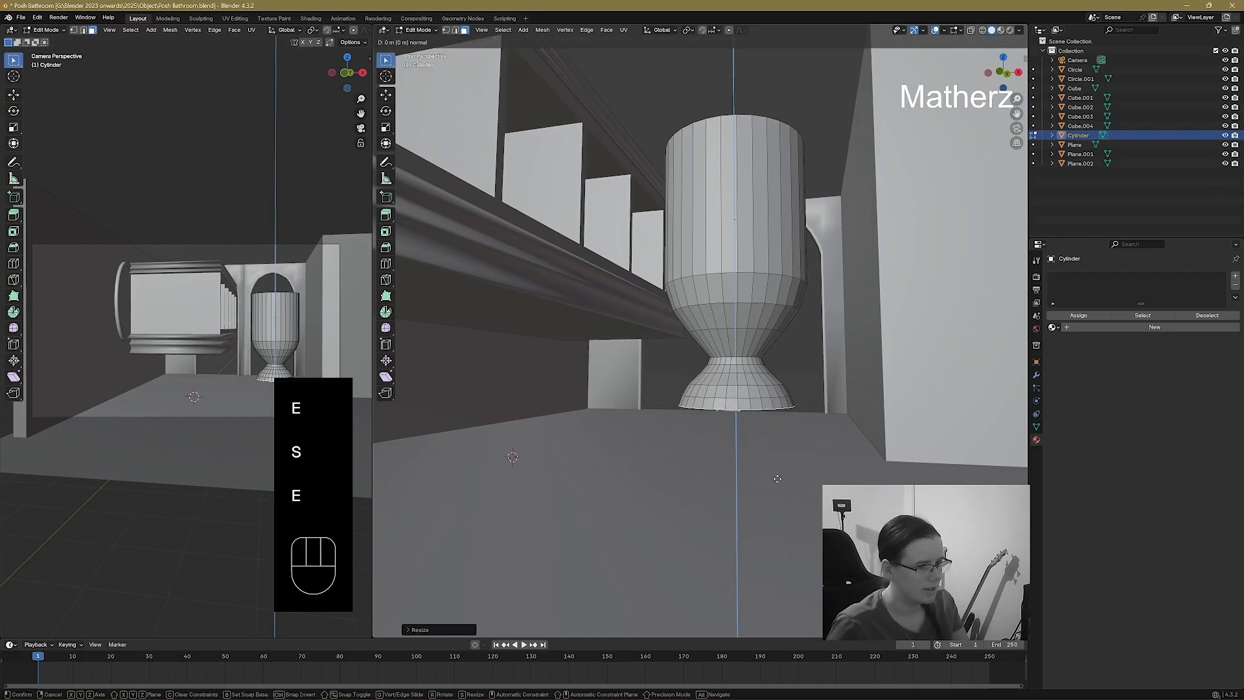
pyautogui.click(777, 485)
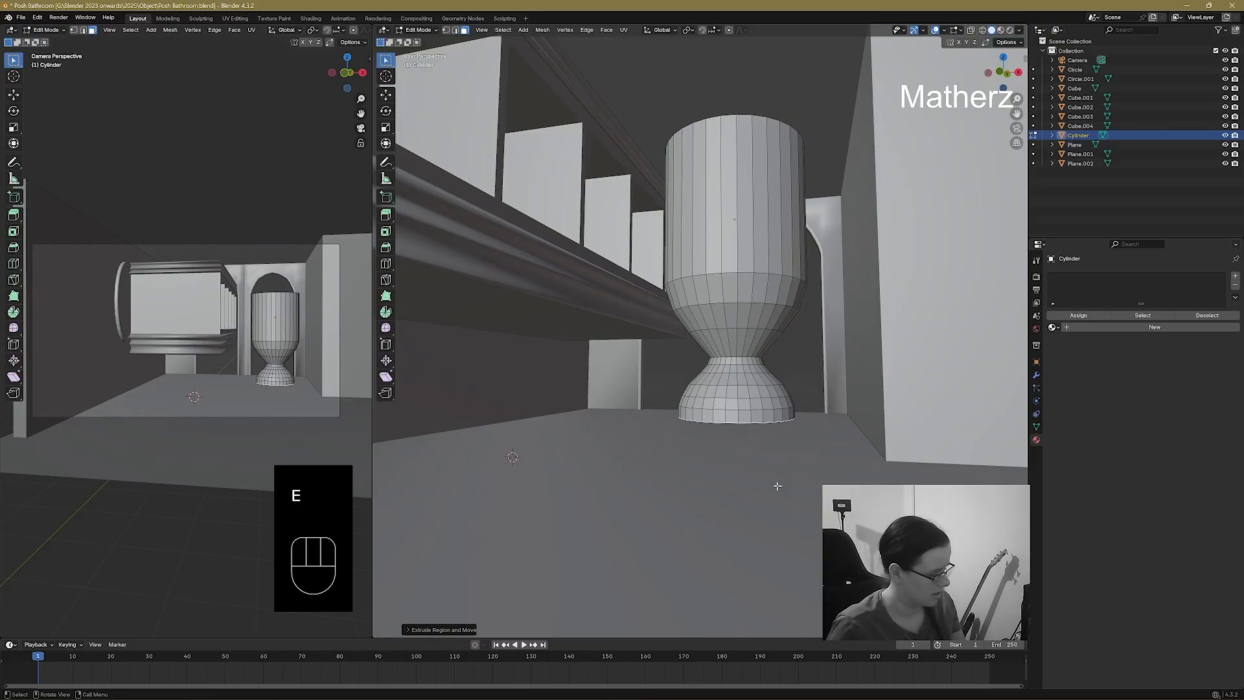
# Extrude the bottom face downward in stages while scaling it in to round off the lower half of the bulb.
pyautogui.press('e')
pyautogui.click(778, 497)
pyautogui.press('s')
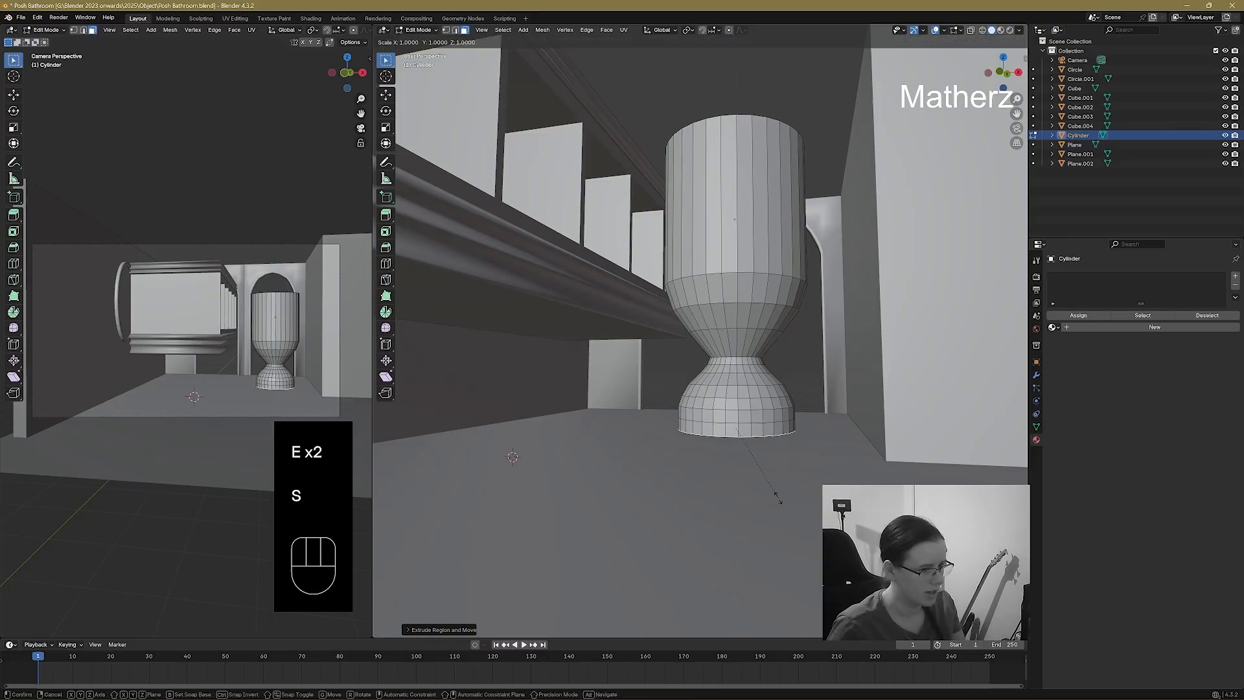
pyautogui.click(771, 499)
pyautogui.press('e')
pyautogui.click(772, 514)
pyautogui.press('s')
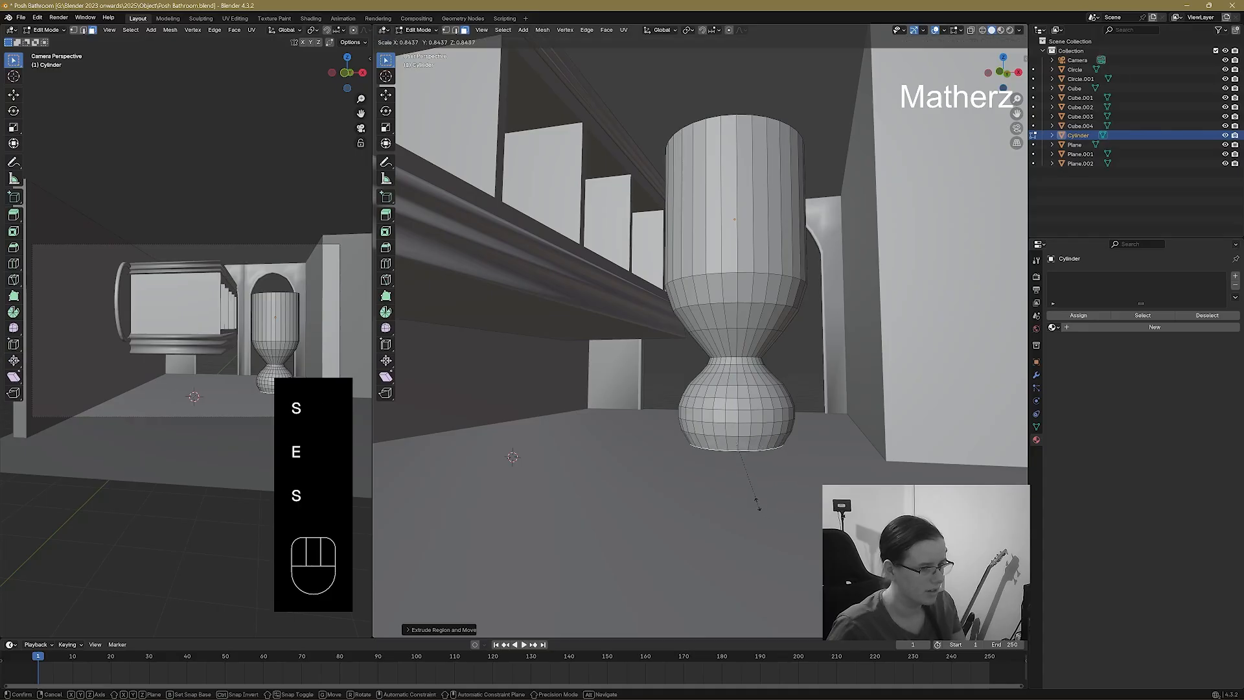
pyautogui.click(749, 498)
pyautogui.press('e')
pyautogui.click(751, 505)
pyautogui.press('s')
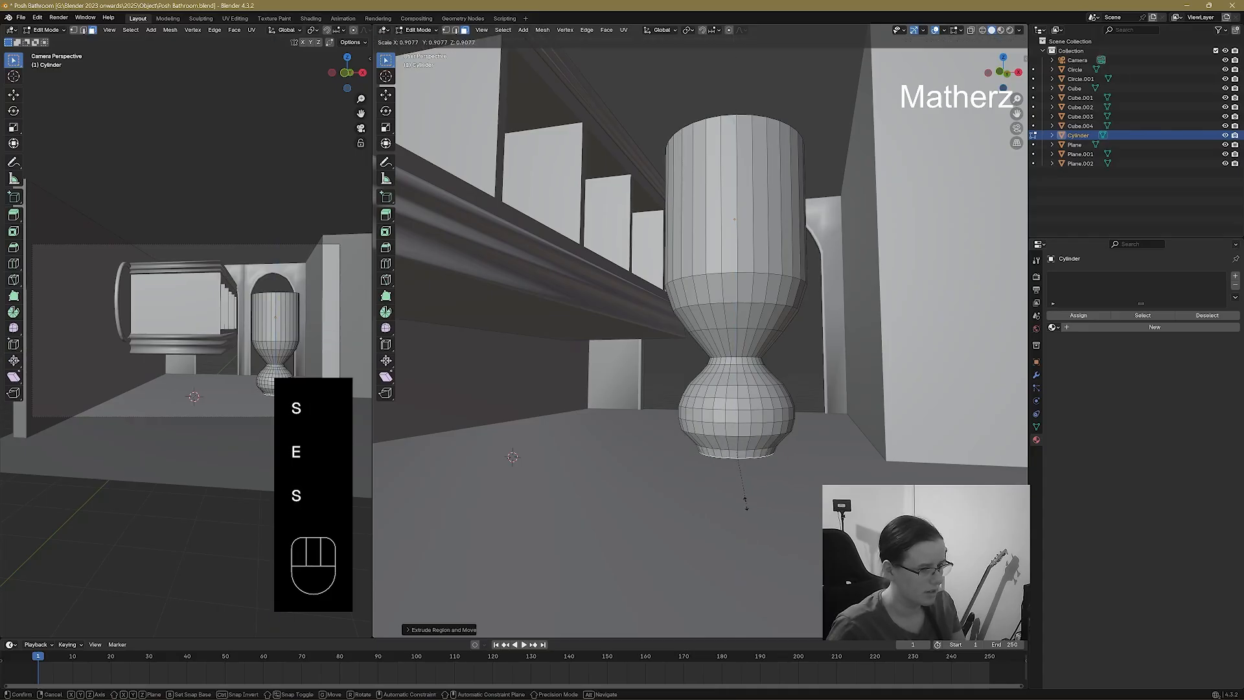
pyautogui.click(730, 493)
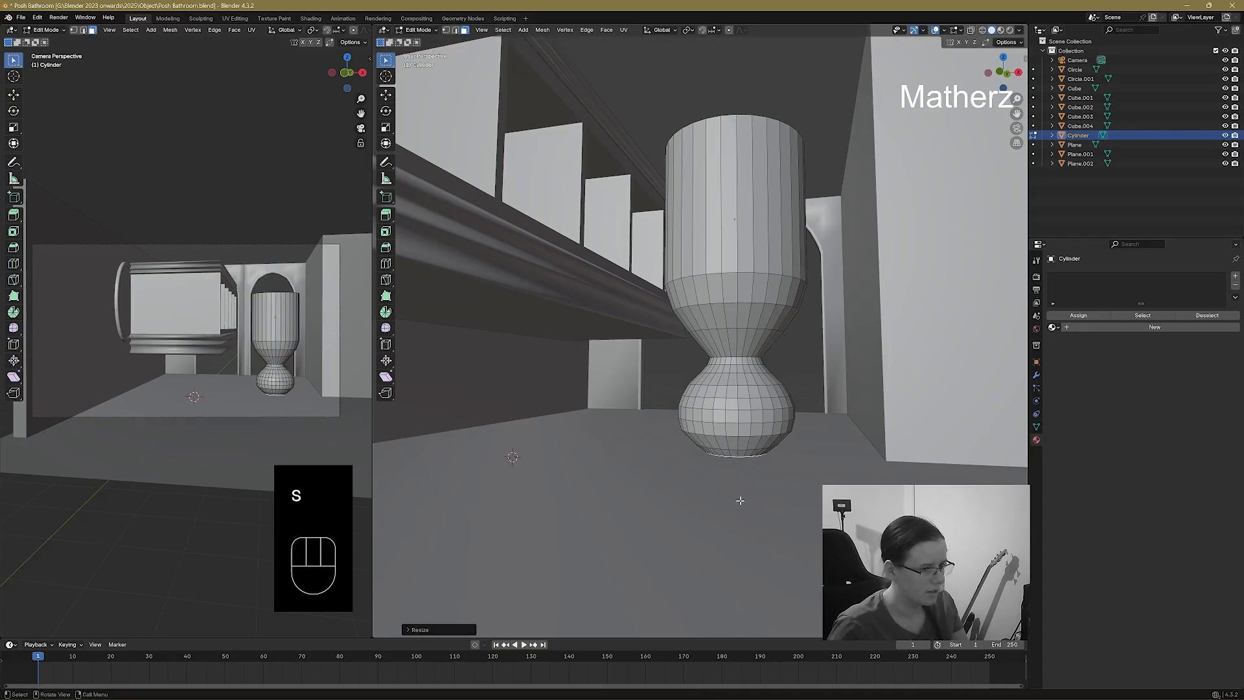
# Return to Object Mode and apply Shade Smooth to the turned cylinder piece.
pyautogui.moveTo(762, 494); pyautogui.dragTo(747, 502, button='middle')
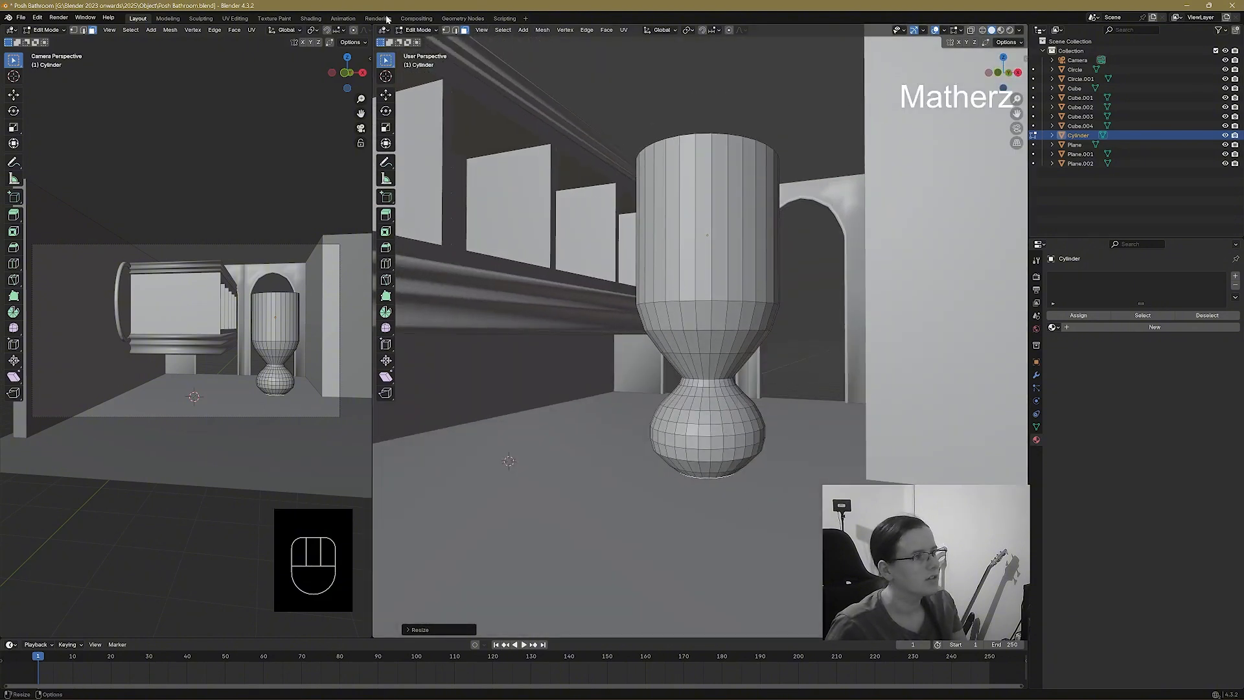
pyautogui.click(419, 29)
pyautogui.click(421, 43)
pyautogui.rightClick(730, 280)
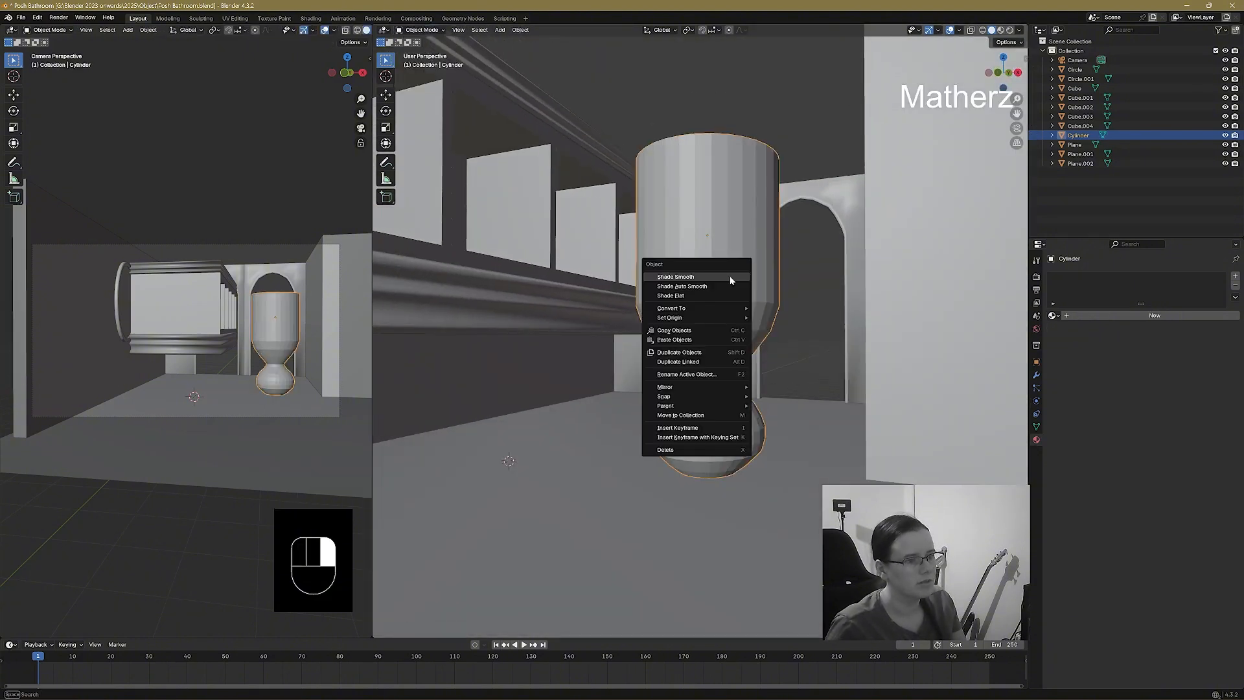
pyautogui.click(730, 278)
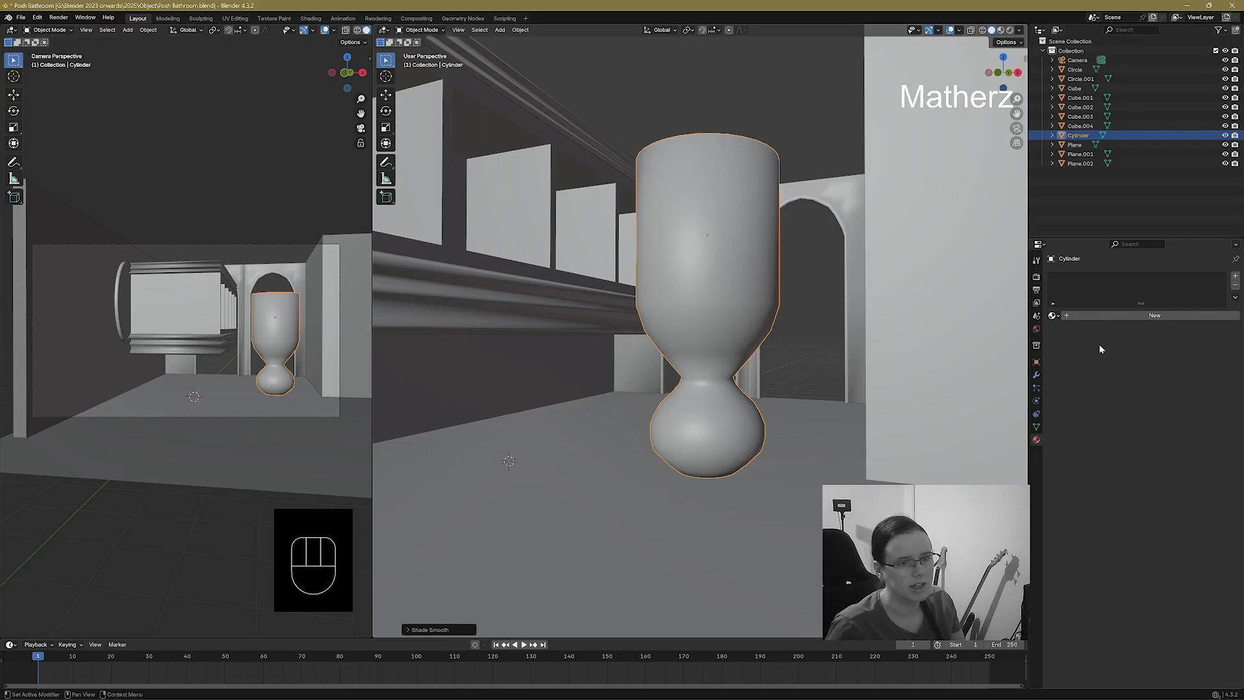
# Give the turned piece a new material named Wood.
pyautogui.click(1116, 316)
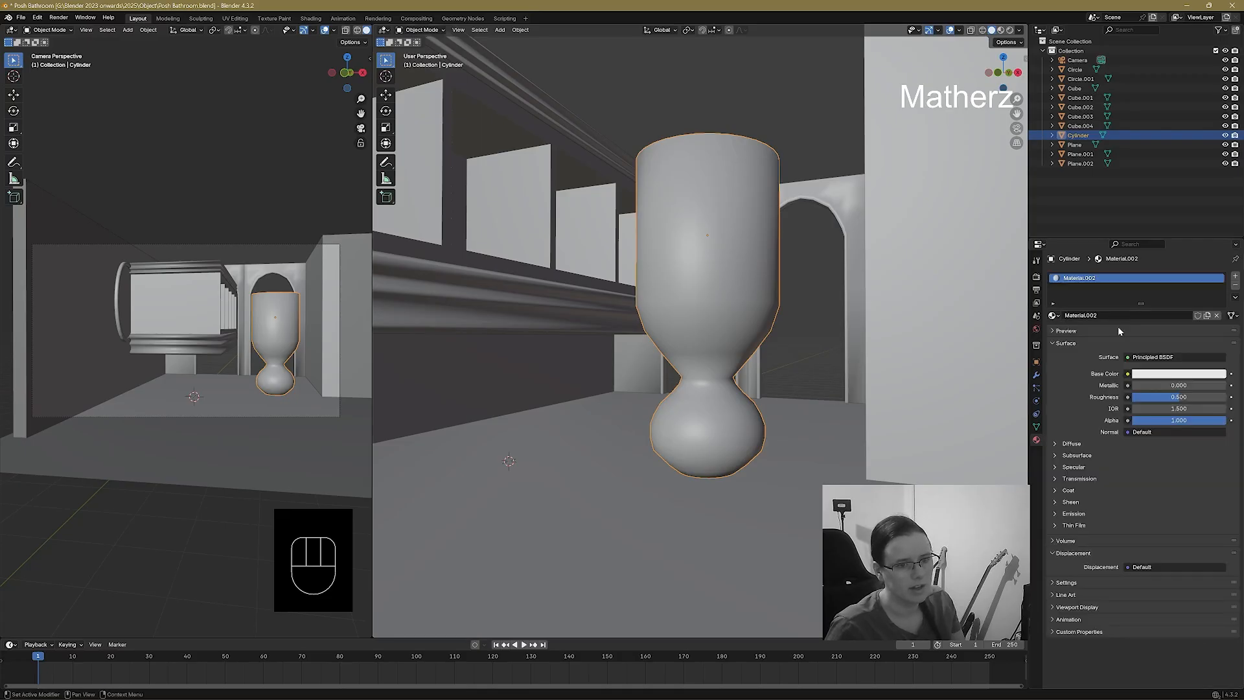
pyautogui.doubleClick(1088, 279)
pyautogui.write('Wood')
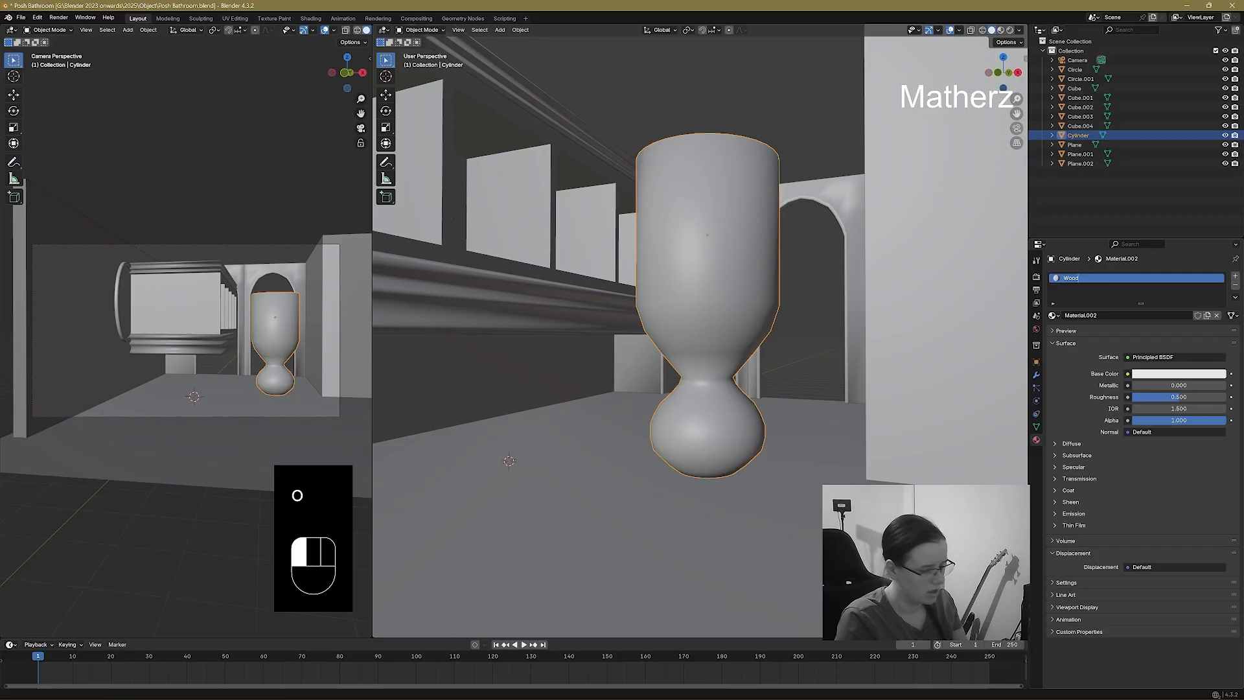
pyautogui.click(1088, 282)
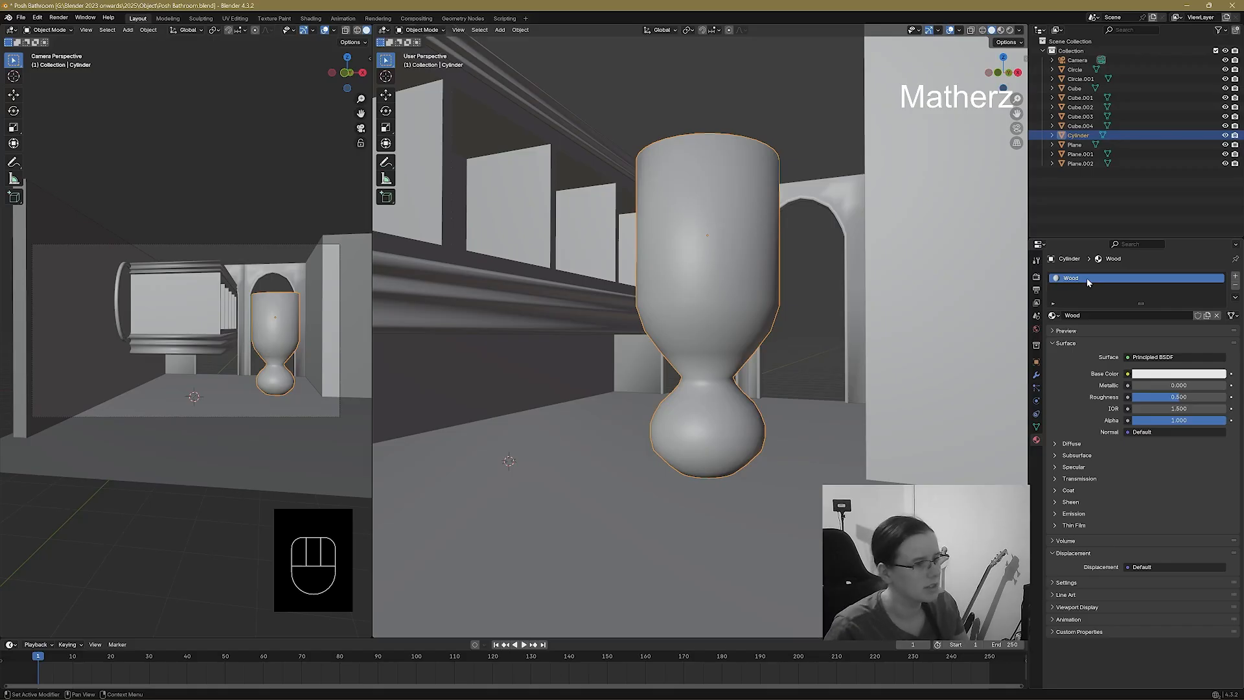
# Scale the turned piece down to about 0.29 of its size and move it along the Y axis to the cabinet's near end.
pyautogui.scroll(-3, 802, 347)
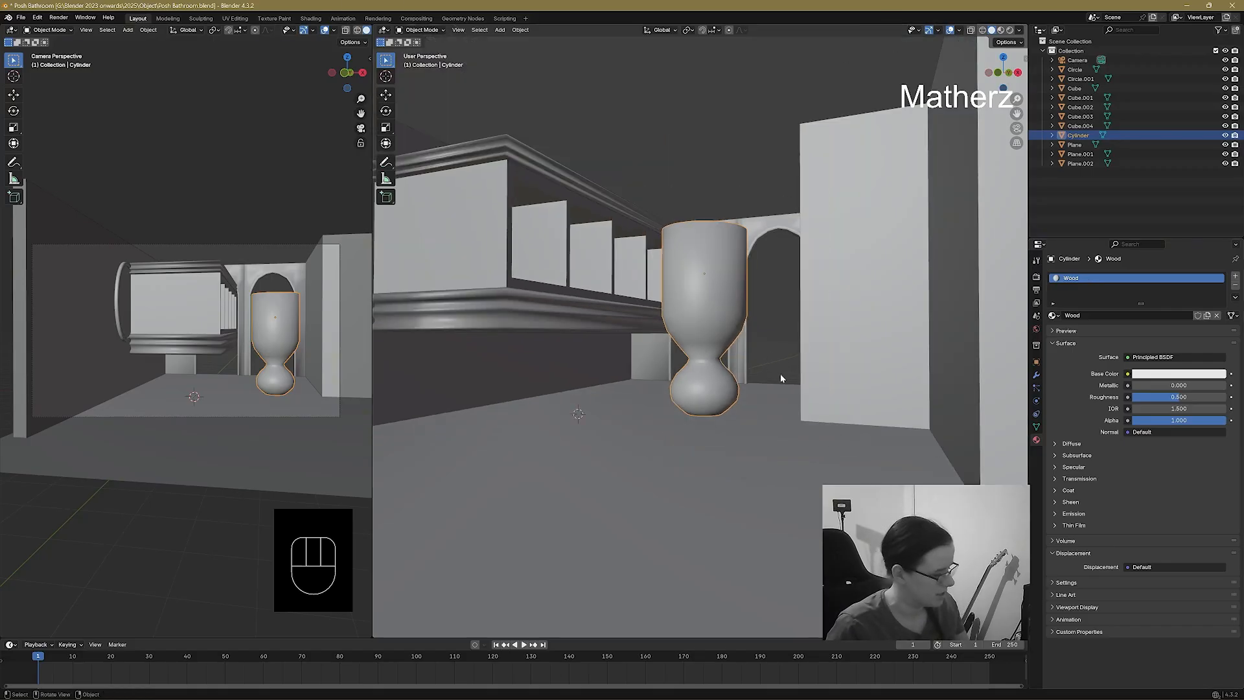
pyautogui.press('s')
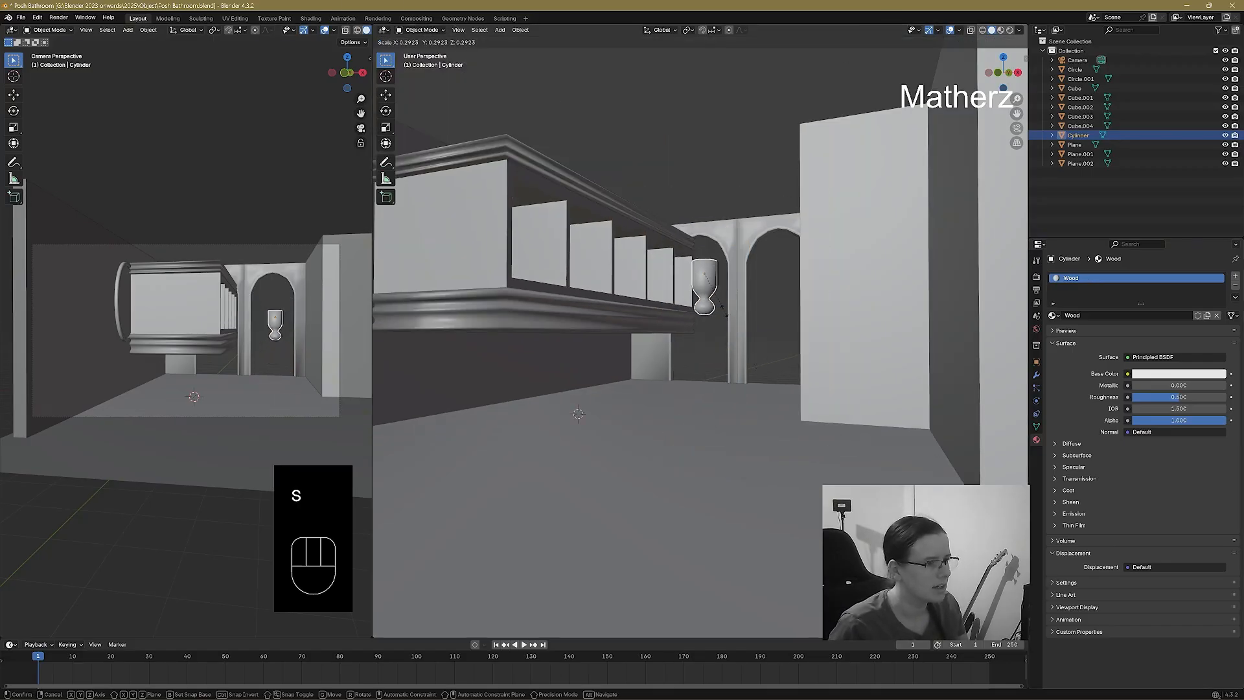
pyautogui.click(721, 307)
pyautogui.press('g')
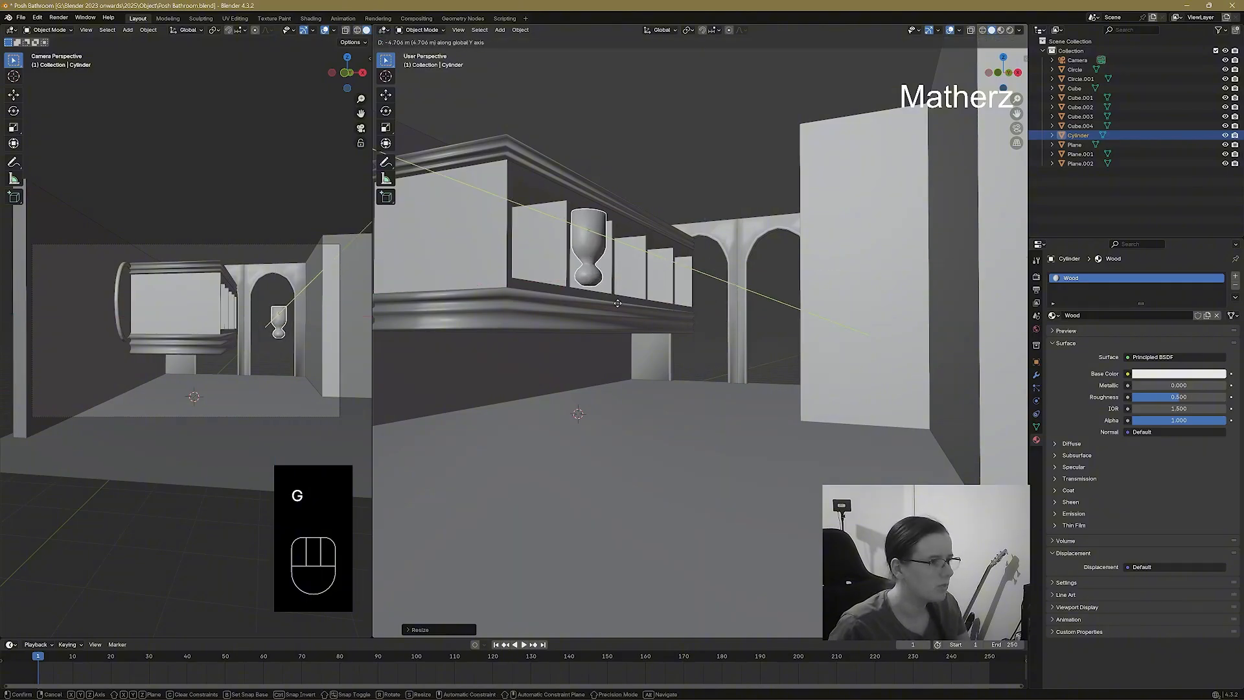
pyautogui.click(645, 311)
# In an X-ray top view, move the turned piece to the cabinet's front near corner and shift it about 0.18 m inward along Y.
pyautogui.press('o')
pyautogui.press('KP_7')
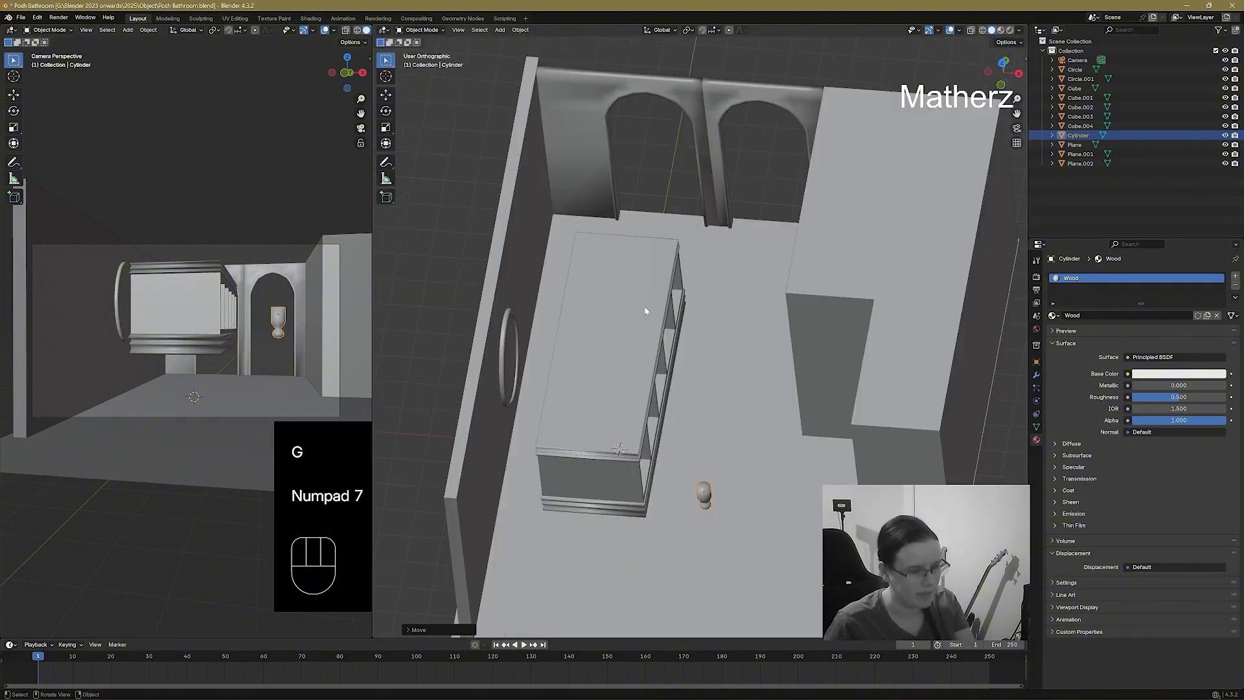
pyautogui.click(971, 31)
pyautogui.scroll(2, 752, 581)
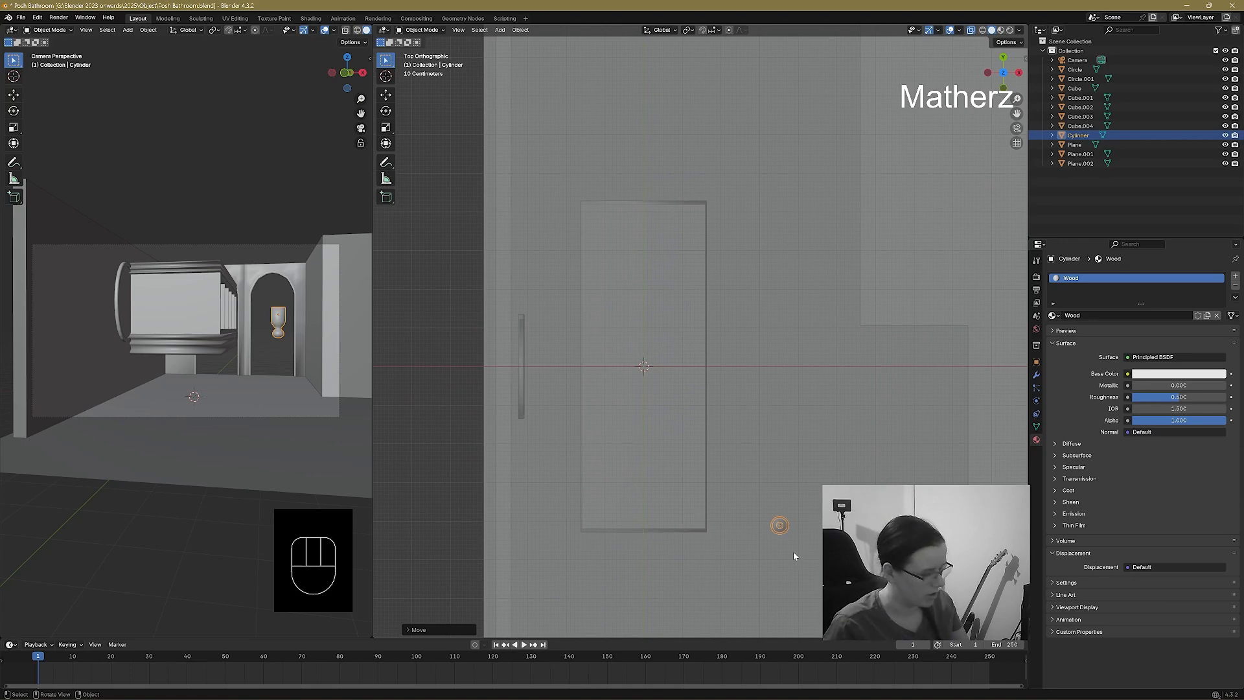
pyautogui.press('g')
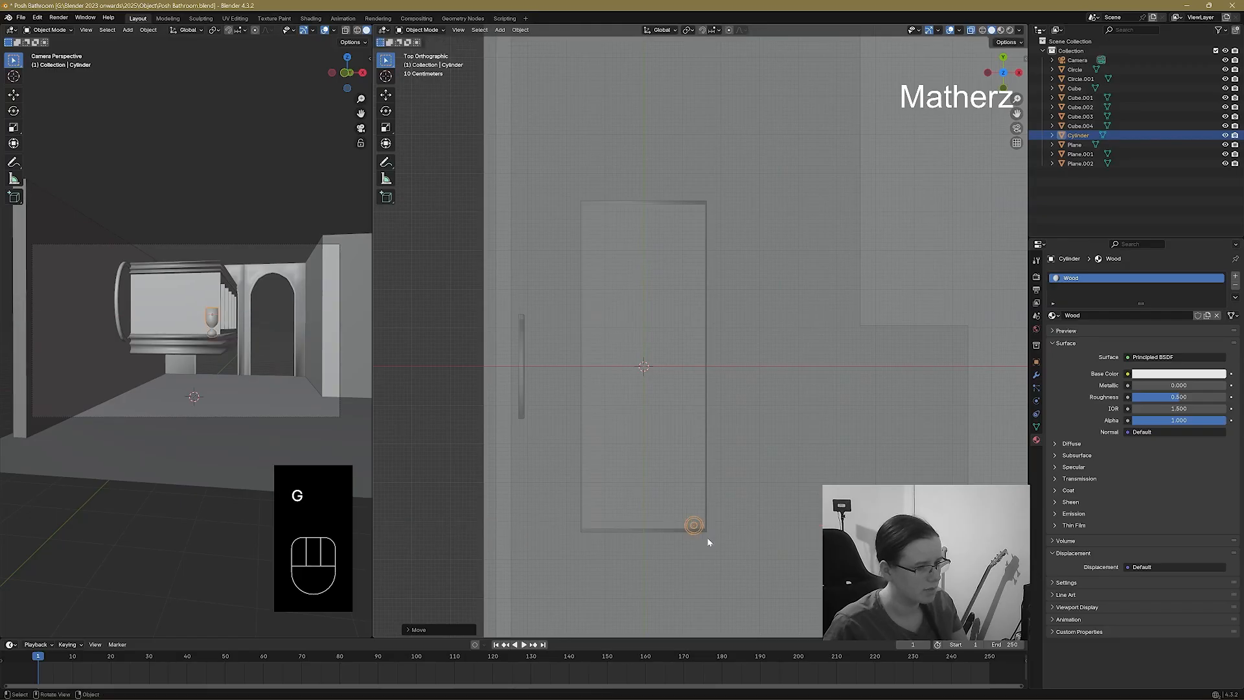
pyautogui.press('g')
pyautogui.middleClick(709, 530)
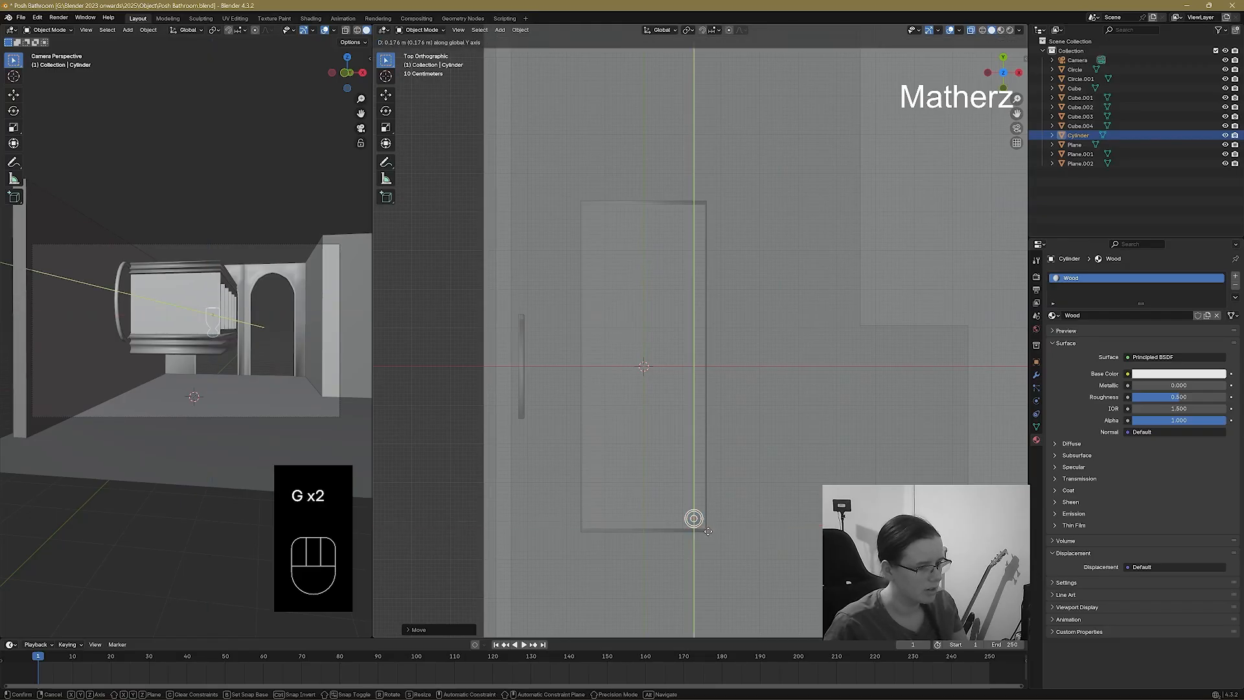
pyautogui.click(706, 530)
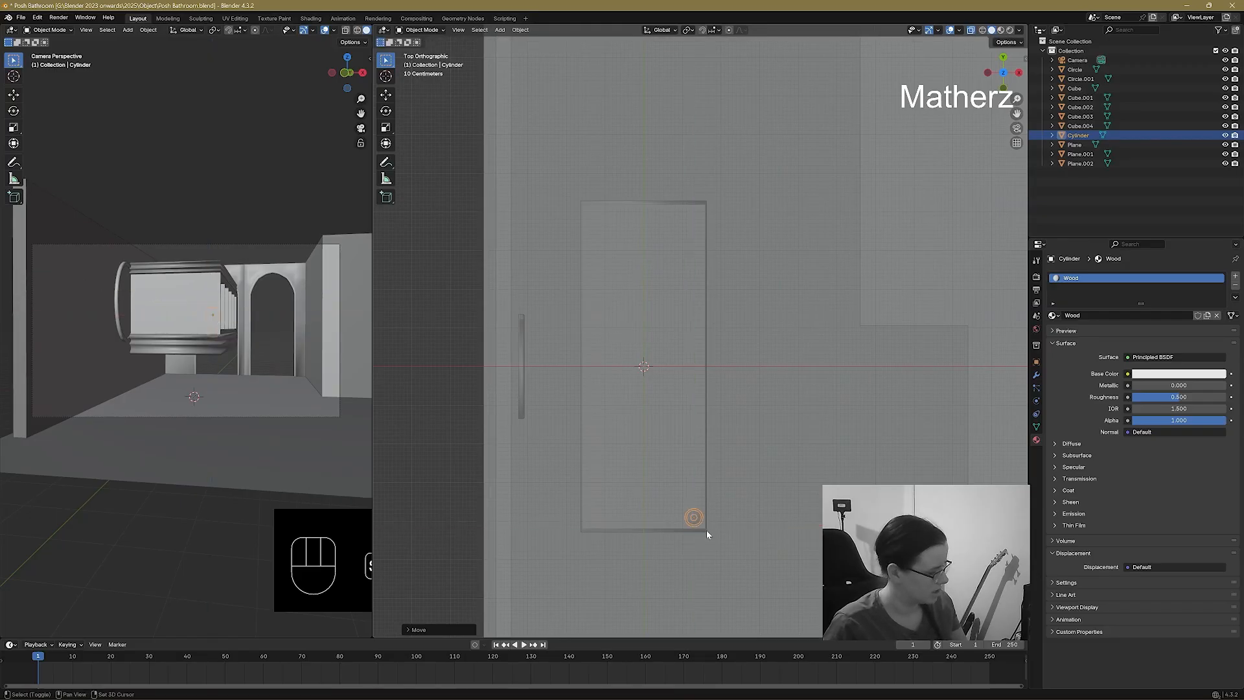
# Duplicate the turned piece about 2.6 m along negative X to the cabinet's near corner on the wall side.
pyautogui.hotkey('shift', 'd')
pyautogui.press('x')
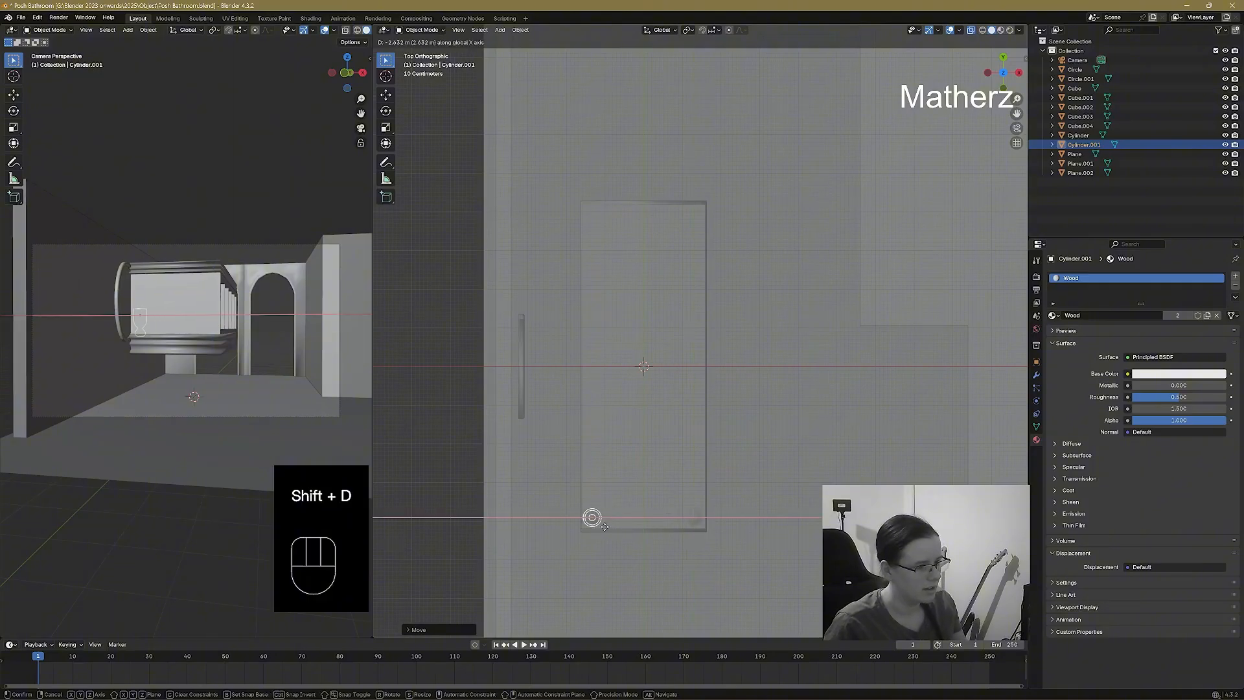
pyautogui.click(607, 531)
pyautogui.keyDown('shift'); pyautogui.click(694, 516); pyautogui.keyUp('shift')
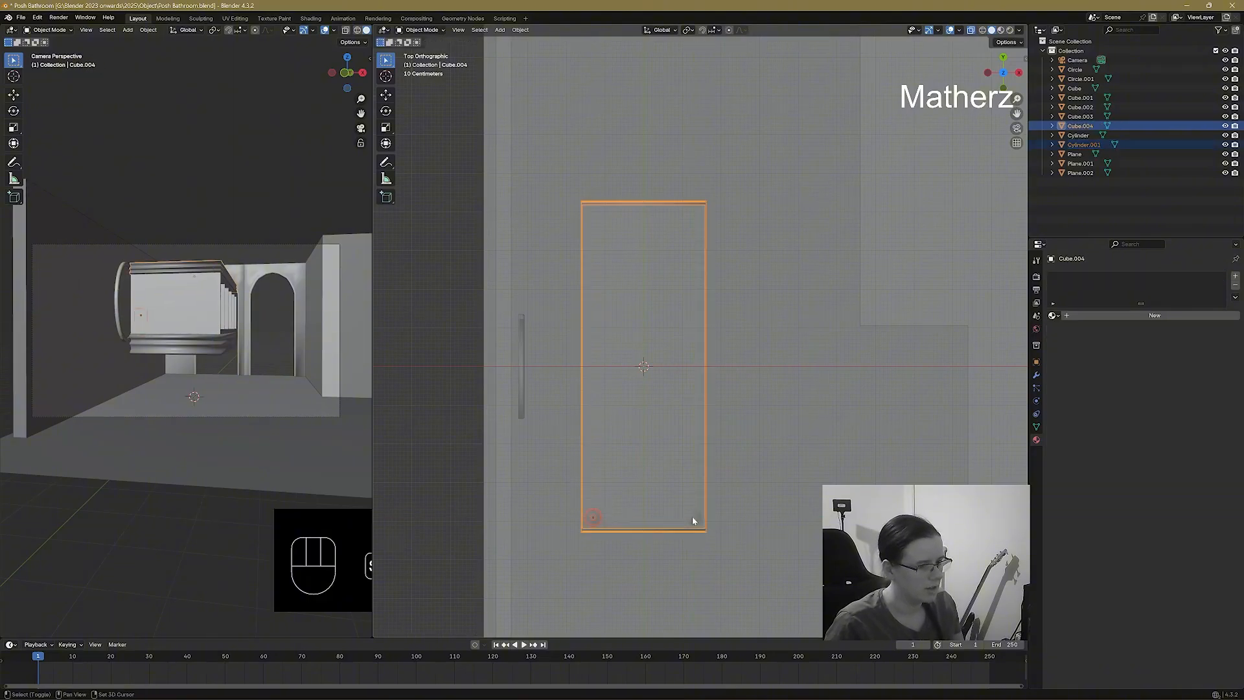
pyautogui.keyDown('shift'); pyautogui.click(694, 517); pyautogui.keyUp('shift')
pyautogui.keyDown('shift'); pyautogui.click(693, 518); pyautogui.keyUp('shift')
pyautogui.keyDown('shift'); pyautogui.click(693, 519); pyautogui.keyUp('shift')
pyautogui.keyDown('shift'); pyautogui.click(692, 519); pyautogui.keyUp('shift')
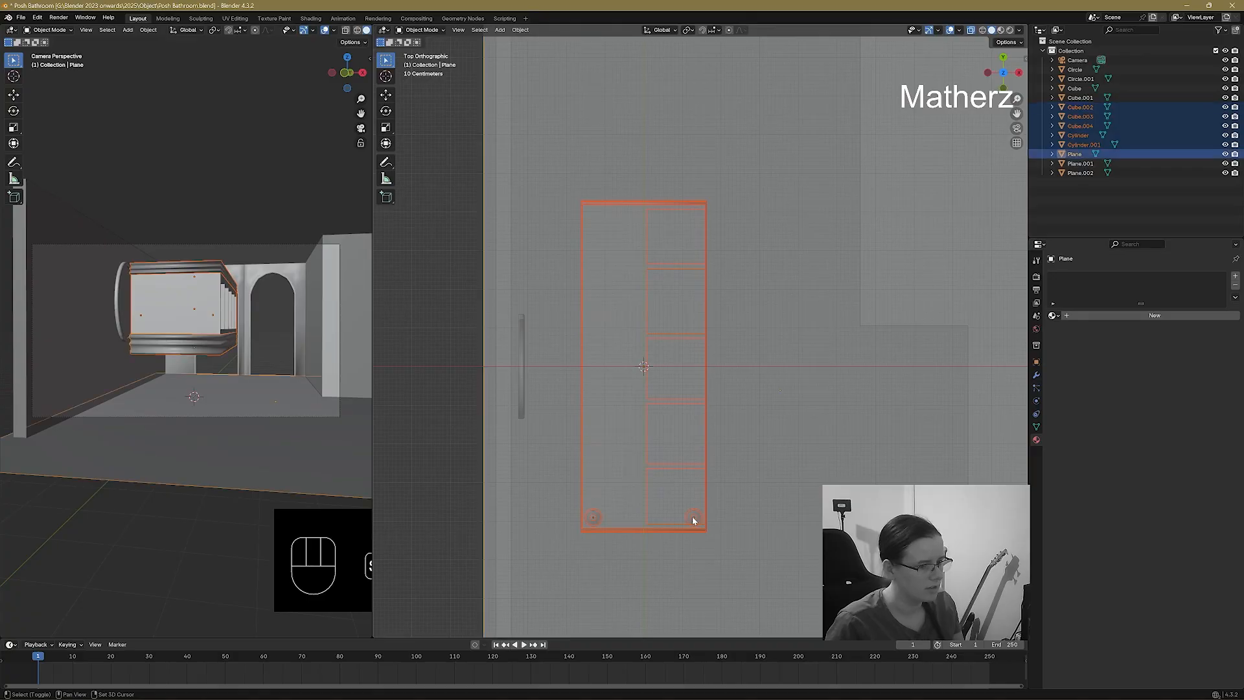
pyautogui.moveTo(692, 531); pyautogui.dragTo(721, 385, button='middle')
pyautogui.hotkey('alt', 'a')
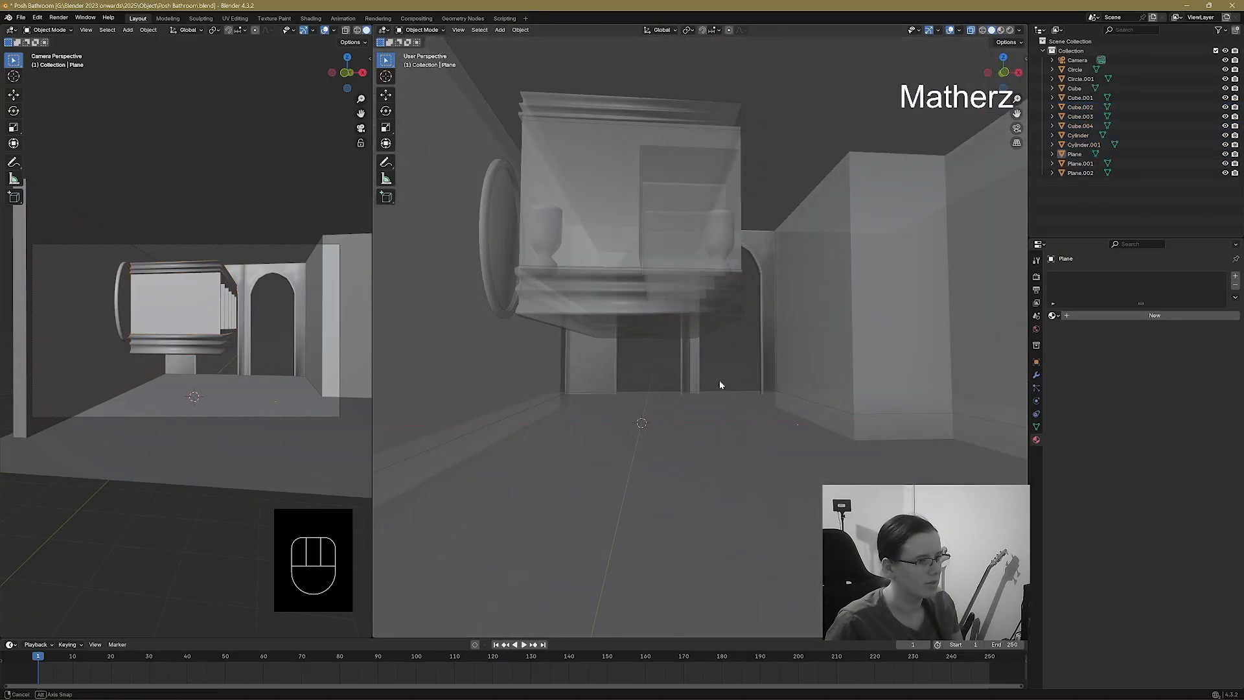
# Select both turned legs at the cabinet's near end and lower them about 1.3 m along Z to beneath the base moulding.
pyautogui.click(720, 244)
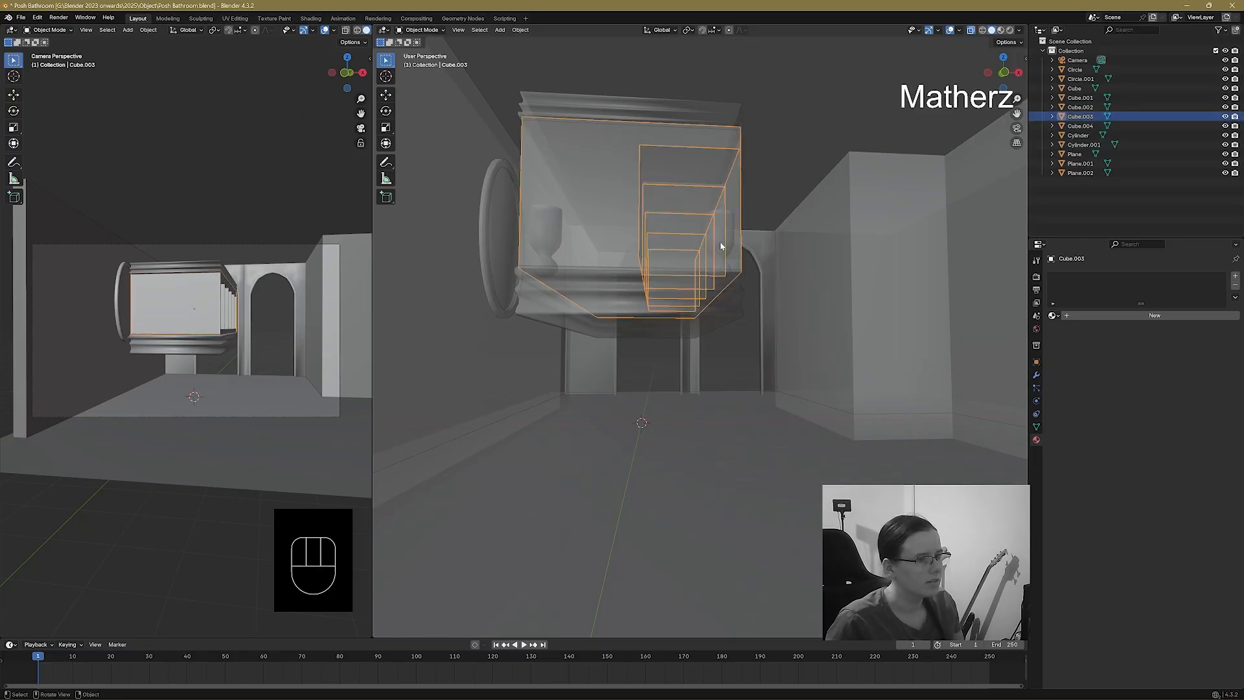
pyautogui.click(729, 228)
pyautogui.keyDown('shift'); pyautogui.click(546, 217); pyautogui.keyUp('shift')
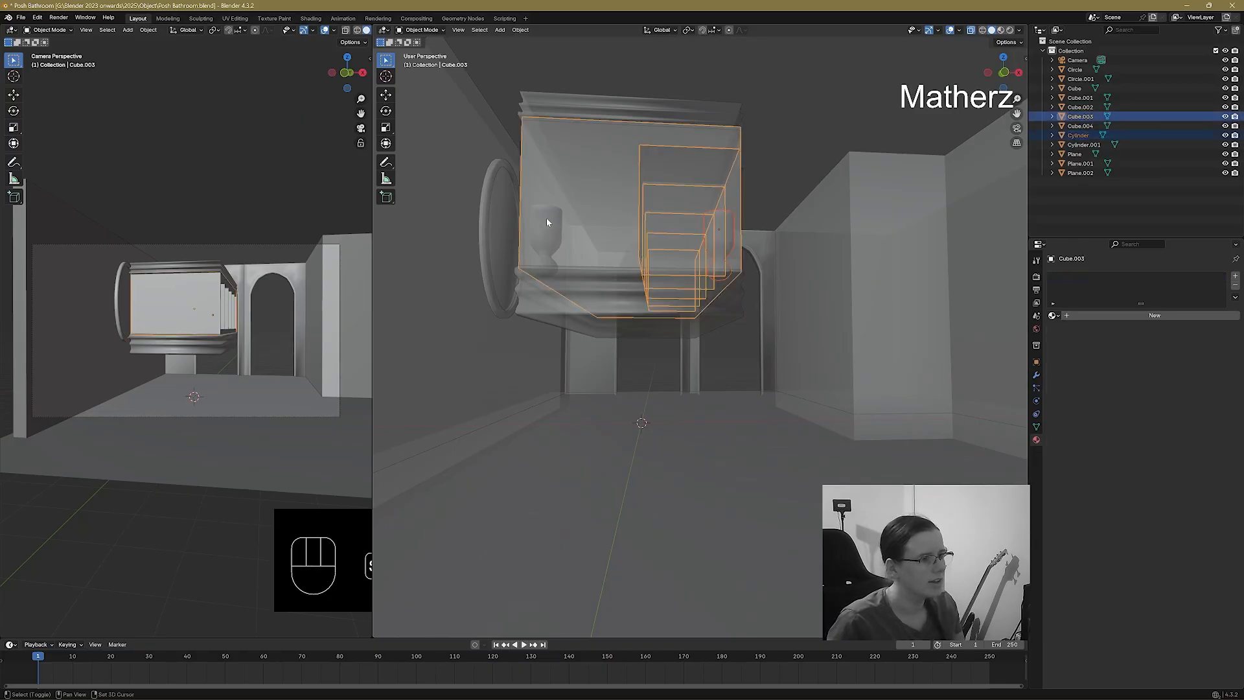
pyautogui.keyDown('shift'); pyautogui.click(546, 218); pyautogui.keyUp('shift')
pyautogui.keyDown('shift'); pyautogui.click(736, 175); pyautogui.keyUp('shift')
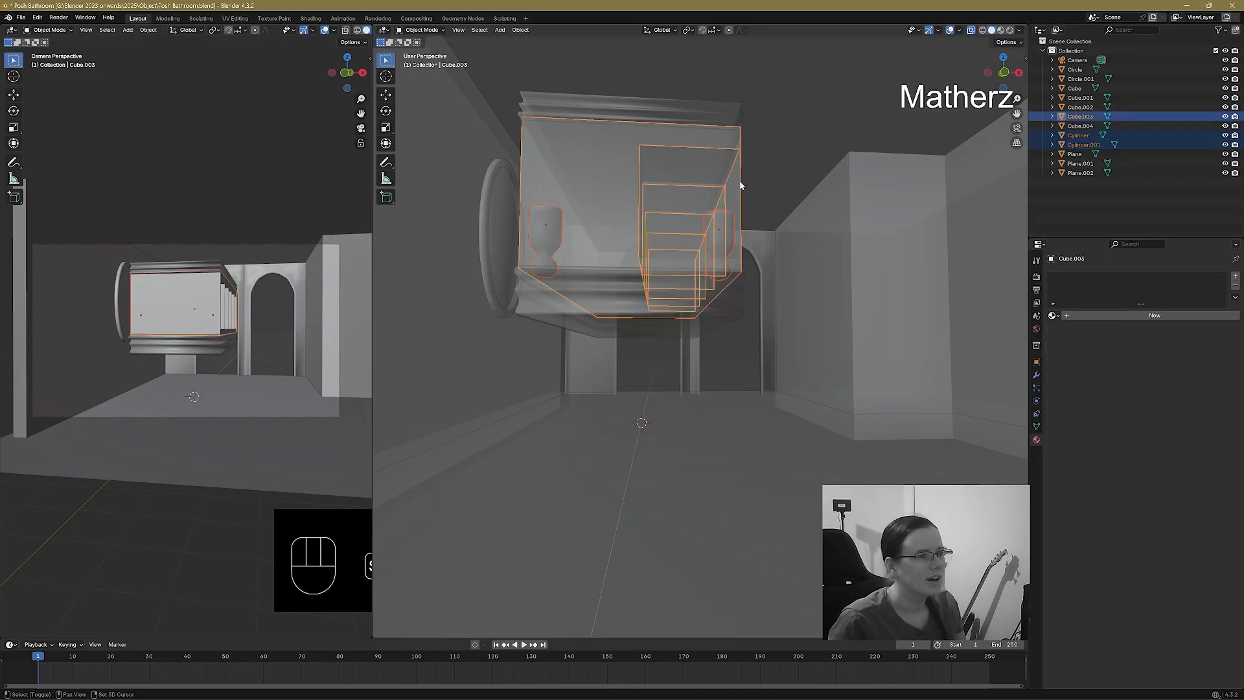
pyautogui.keyDown('shift'); pyautogui.click(736, 186); pyautogui.keyUp('shift')
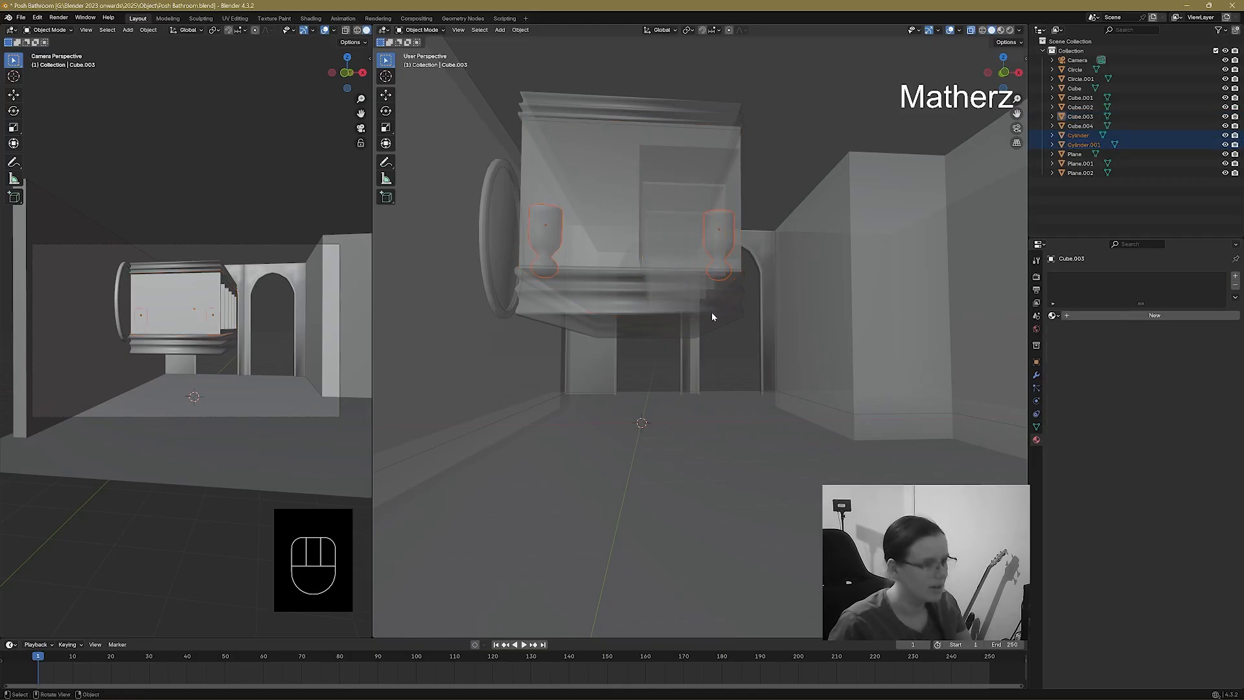
pyautogui.press('g')
pyautogui.press('z')
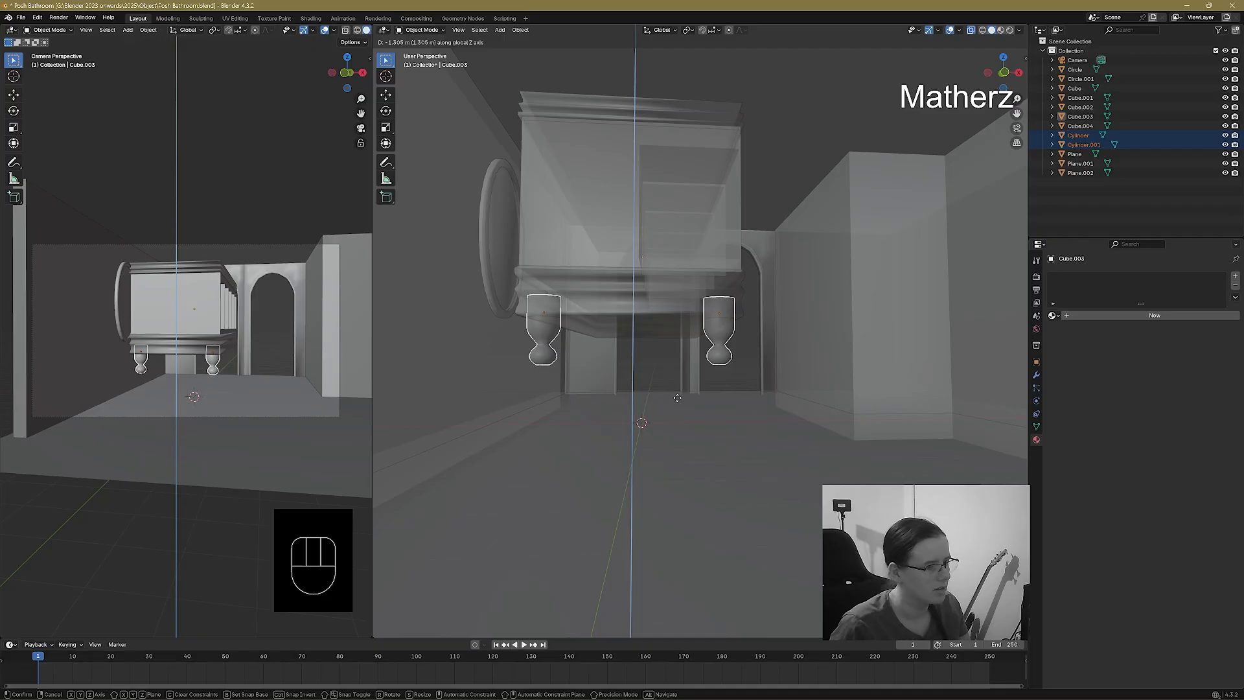
pyautogui.click(677, 397)
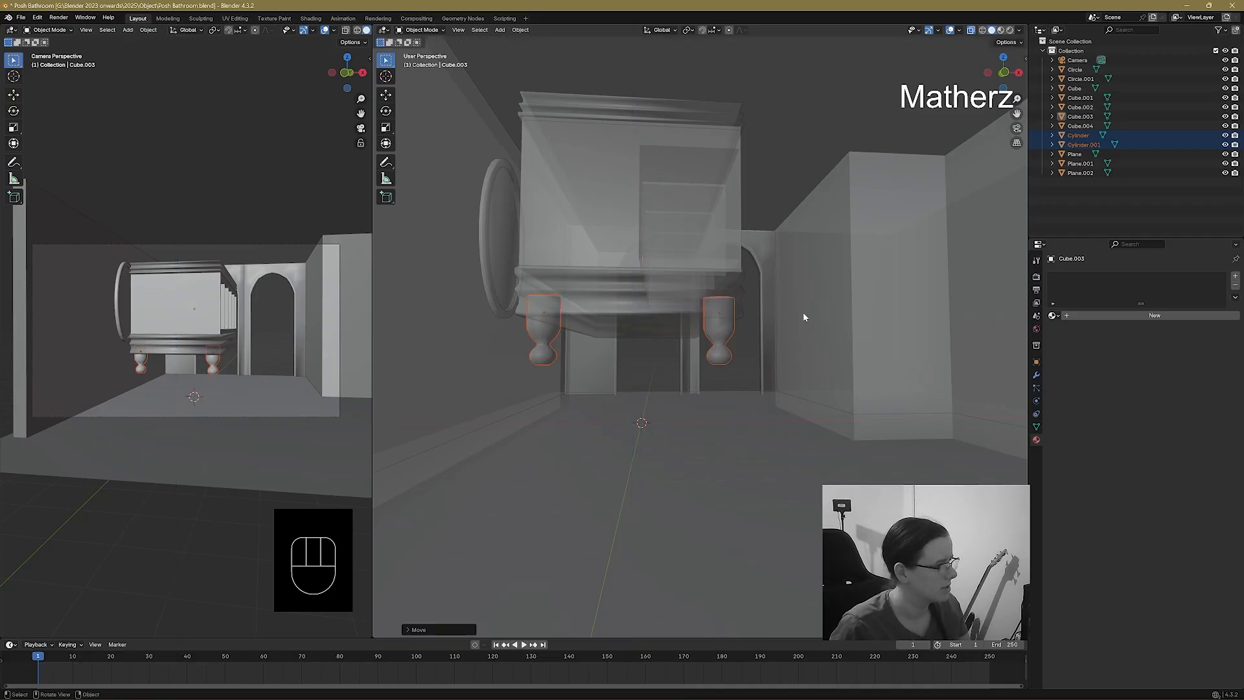
# Duplicate the two legs about 7.8 m along Y to the cabinet's far corners, and turn off X-ray shading.
pyautogui.moveTo(690, 428); pyautogui.dragTo(725, 448, button='middle')
pyautogui.press('KP_7')
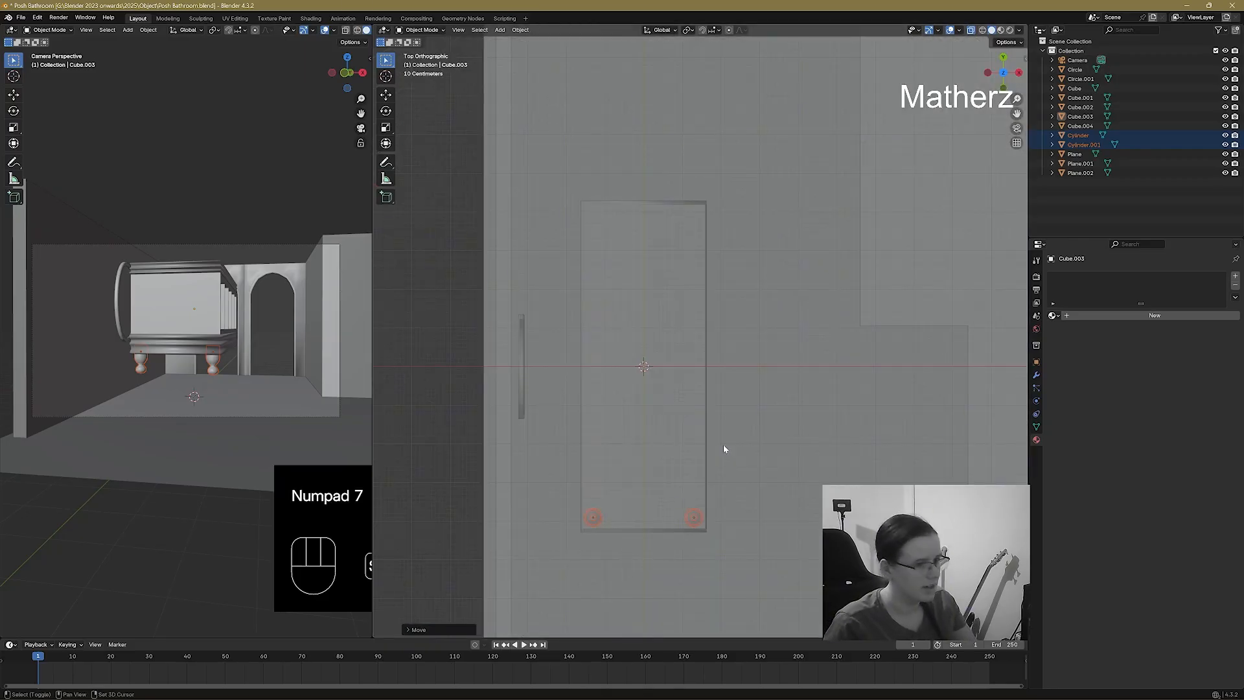
pyautogui.hotkey('shift', 'd')
pyautogui.press('y')
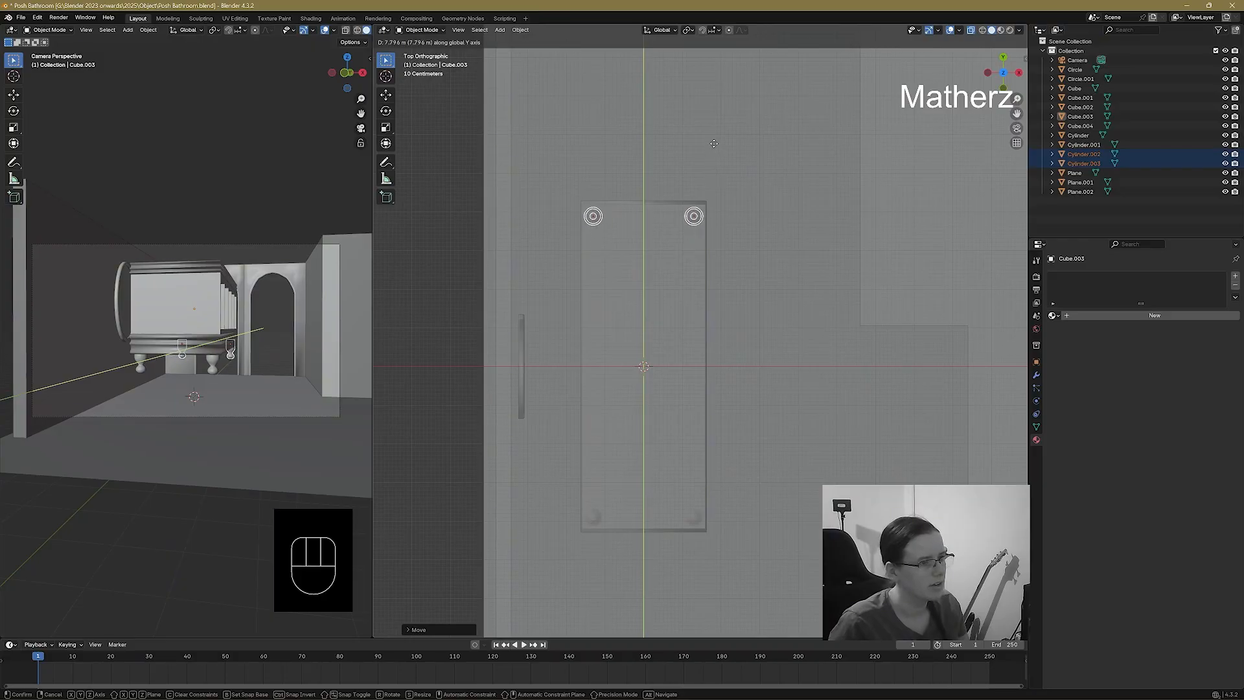
pyautogui.click(713, 143)
pyautogui.moveTo(766, 414); pyautogui.dragTo(834, 285, button='middle')
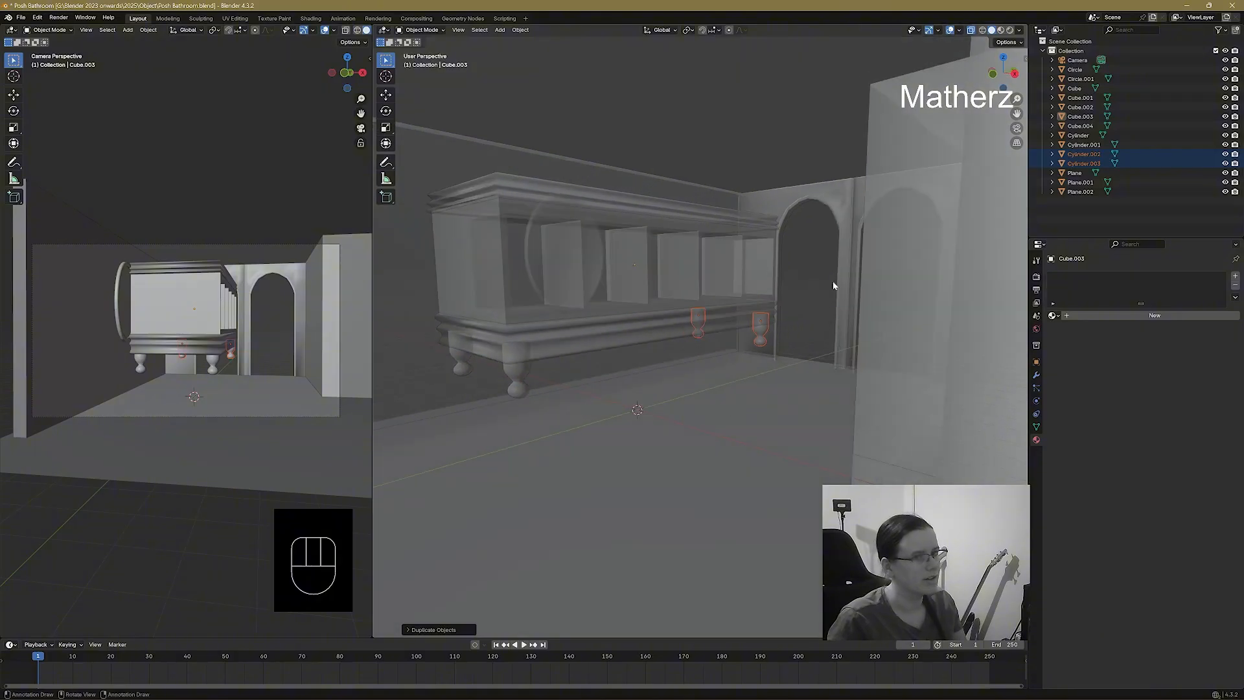
pyautogui.click(971, 31)
pyautogui.click(813, 308)
pyautogui.moveTo(684, 421); pyautogui.dragTo(576, 367, button='middle')
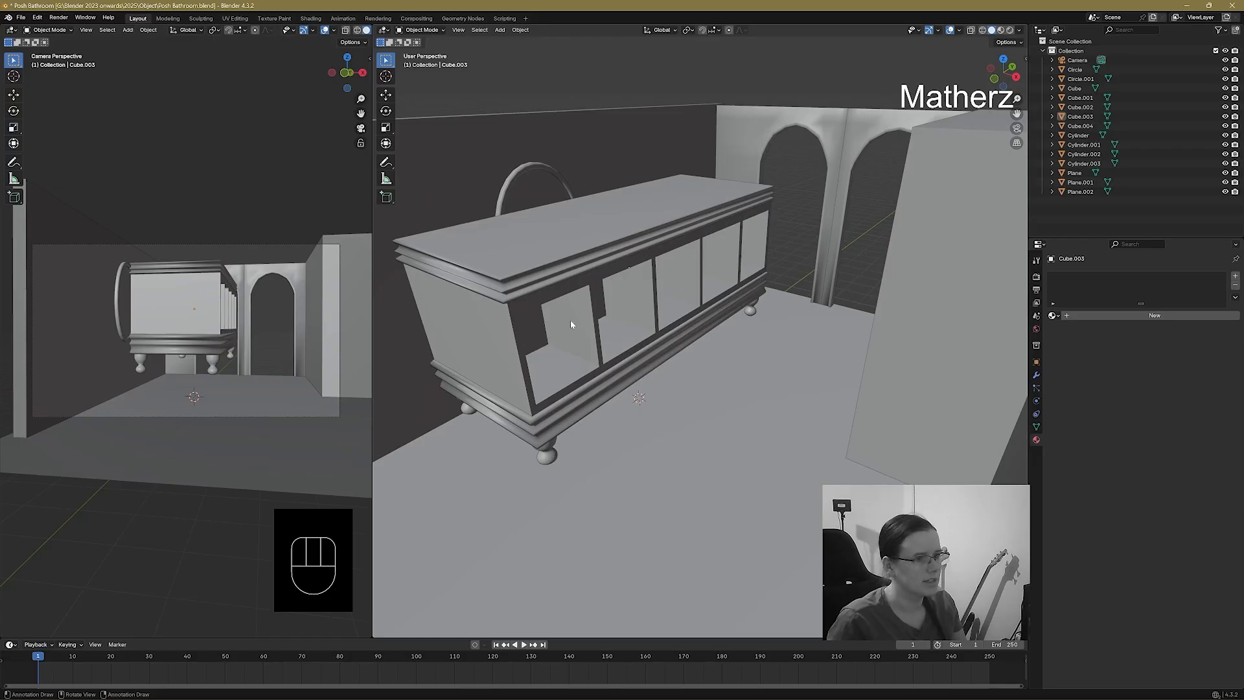
# Add a plane for the cabinet door and rotate it 90° about the Y axis.
pyautogui.click(500, 30)
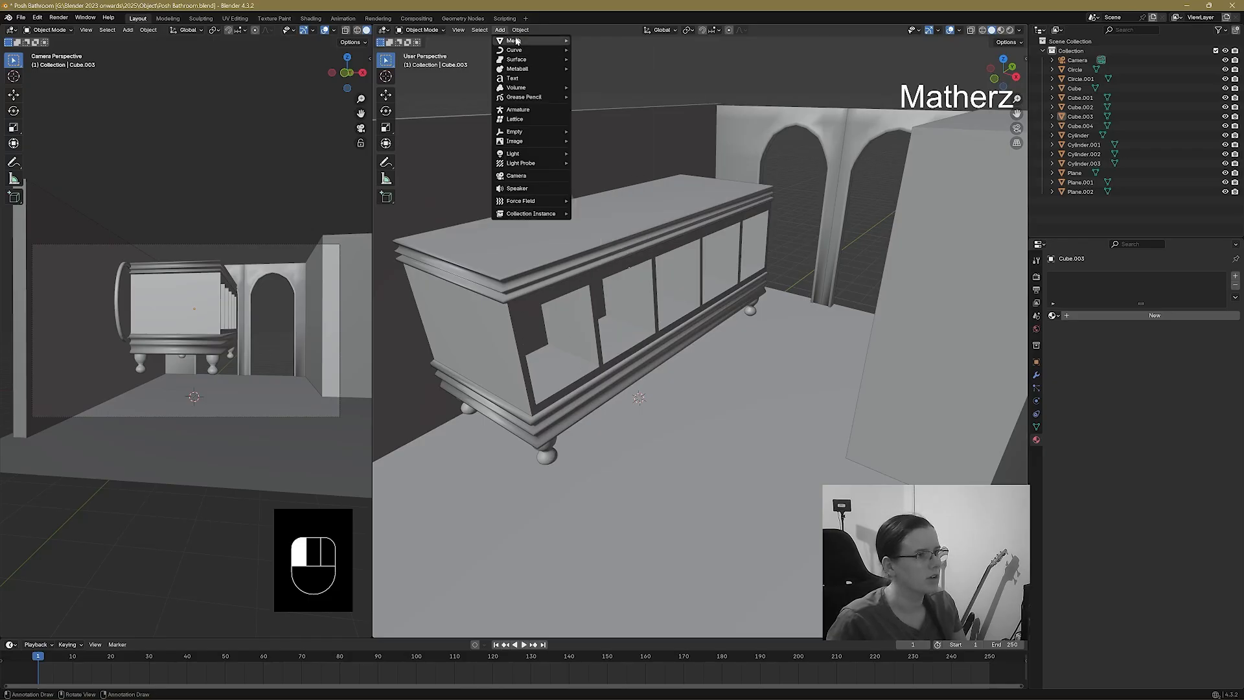
pyautogui.moveTo(518, 40)
pyautogui.click(613, 40)
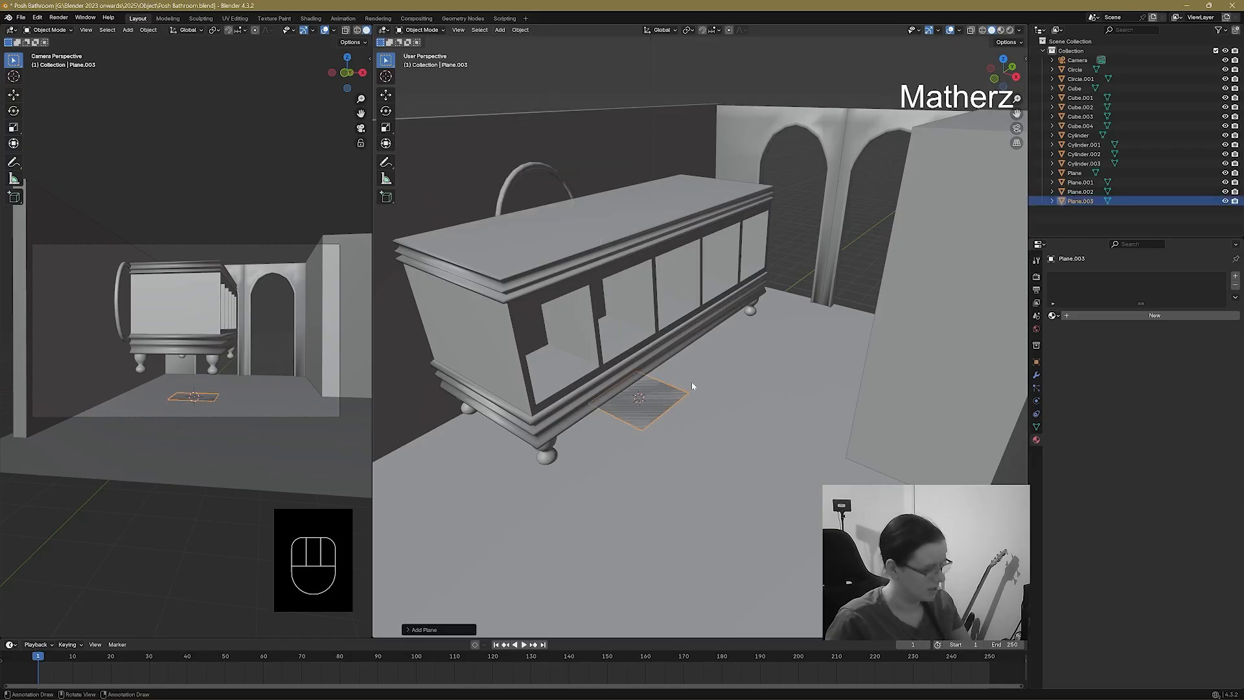
pyautogui.press('r')
pyautogui.press('y')
pyautogui.press('9')
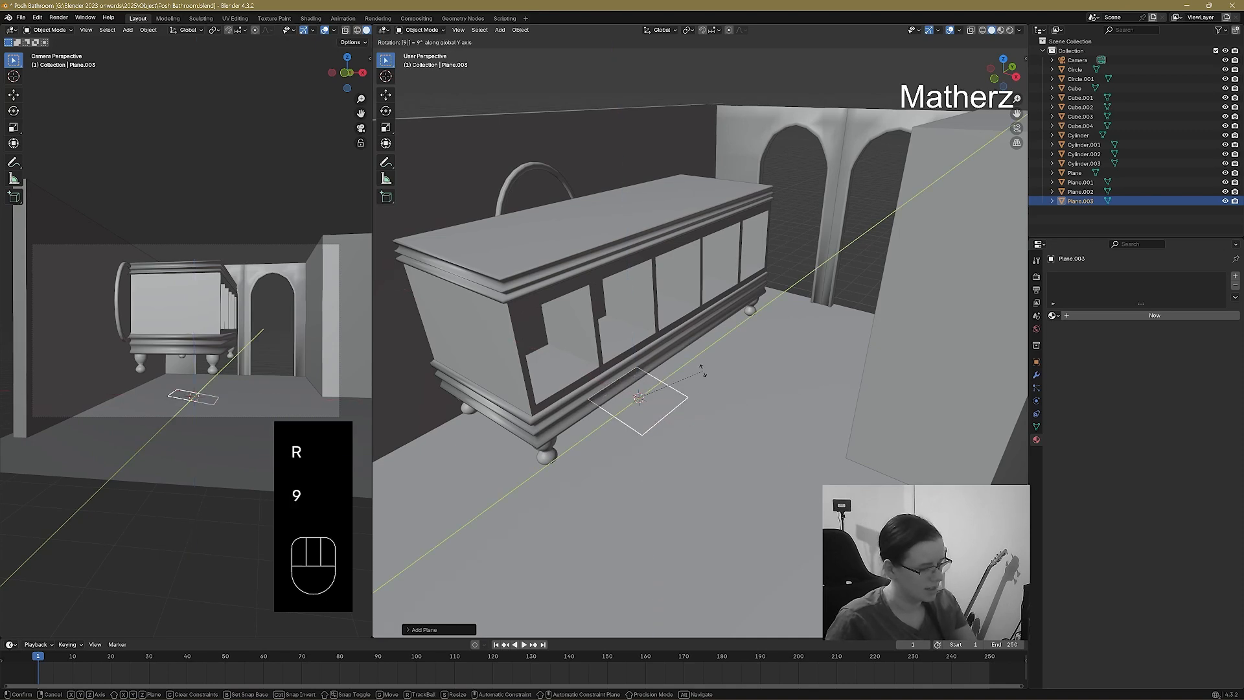
pyautogui.press('0')
pyautogui.click(647, 444)
# Raise the upright plane and move it along X and Y to cover the nearest compartment on the cabinet's front.
pyautogui.press('g')
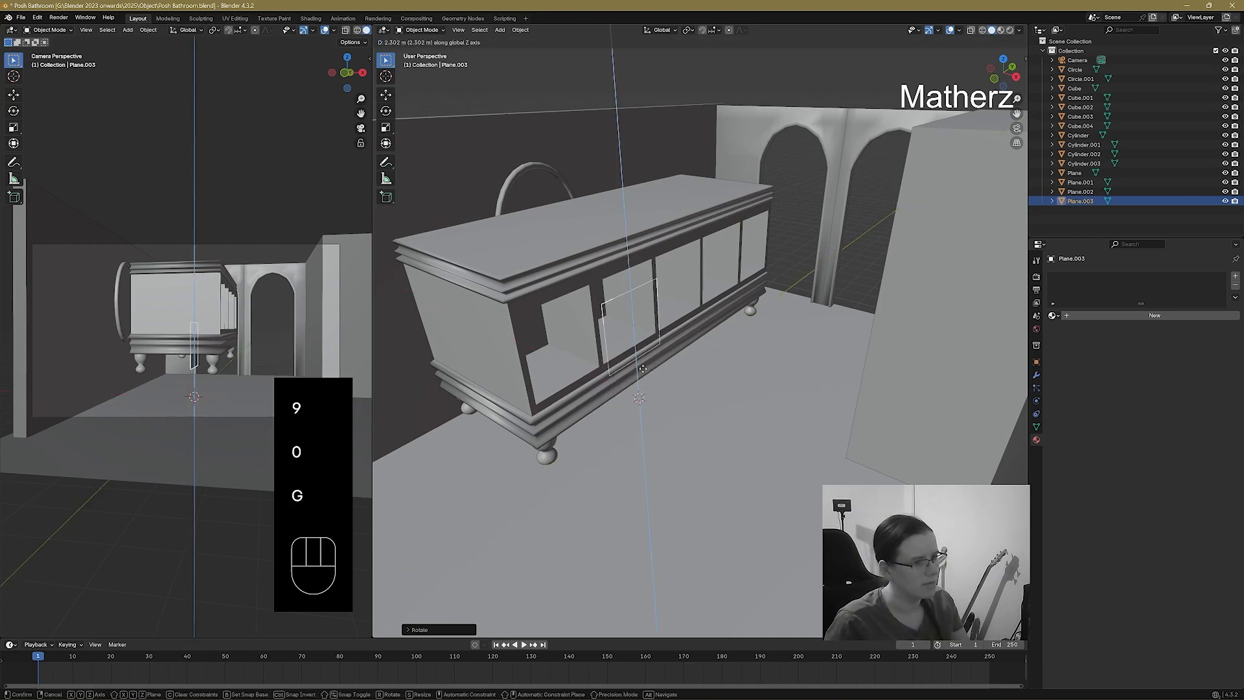
pyautogui.press('g')
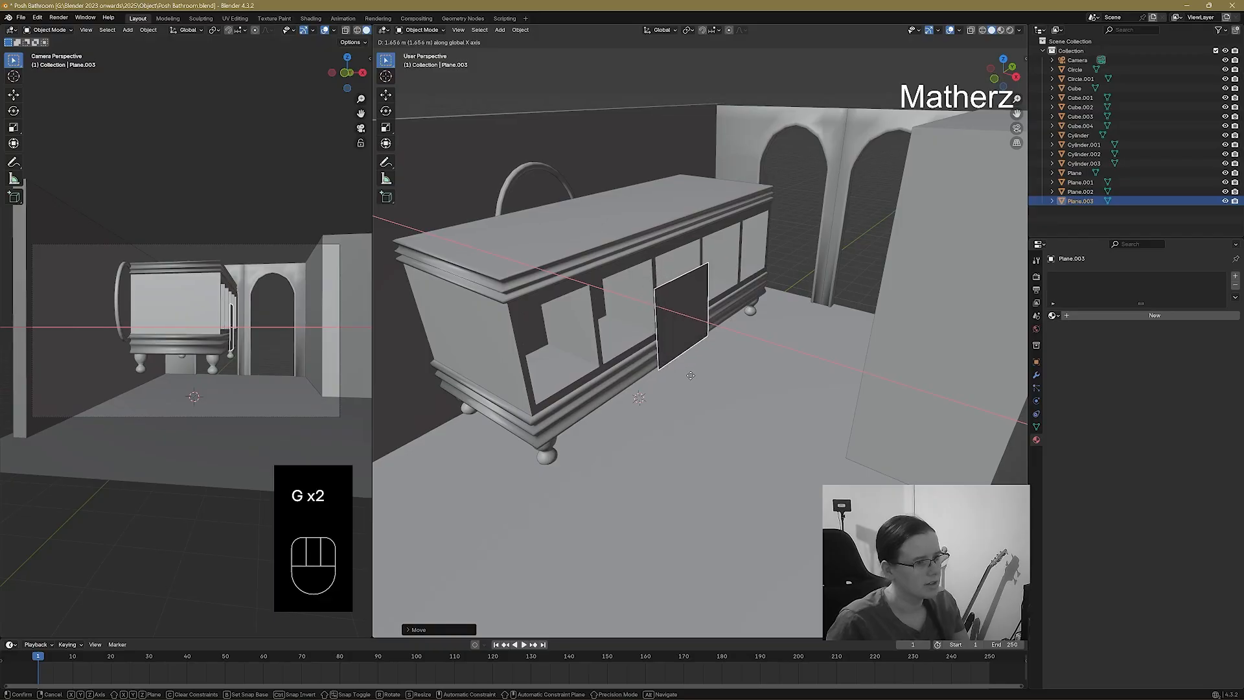
pyautogui.click(689, 375)
pyautogui.press('g')
pyautogui.moveTo(688, 368); pyautogui.dragTo(686, 355, button='middle')
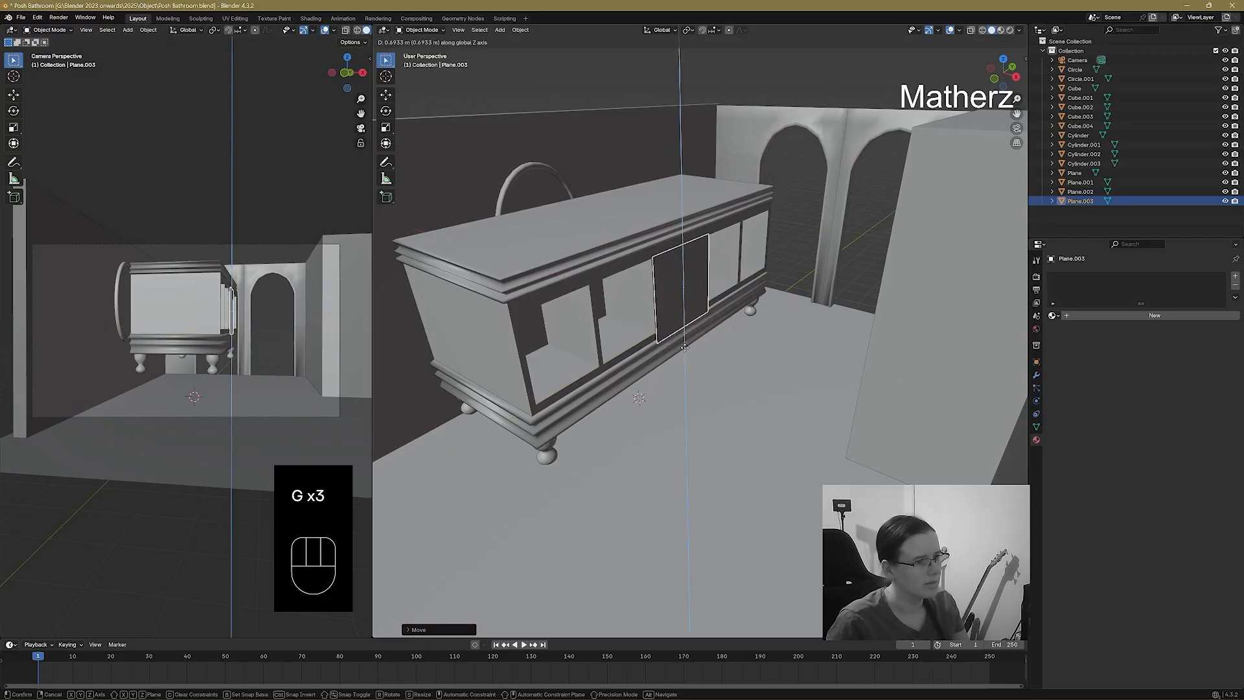
pyautogui.click(685, 355)
pyautogui.press('g')
pyautogui.click(567, 405)
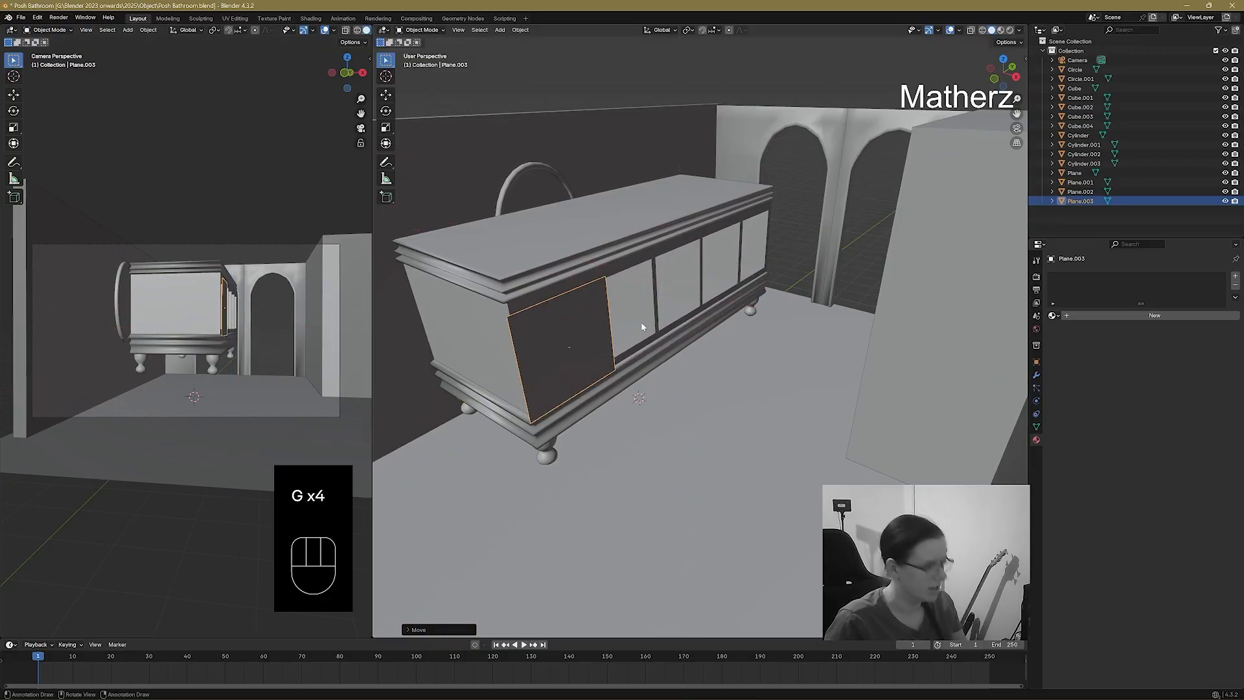
# Narrow the plane along Y to suit the nearest compartment and move it along X against the cabinet's front face.
pyautogui.press('s')
pyautogui.moveTo(638, 327); pyautogui.dragTo(615, 329, button='middle')
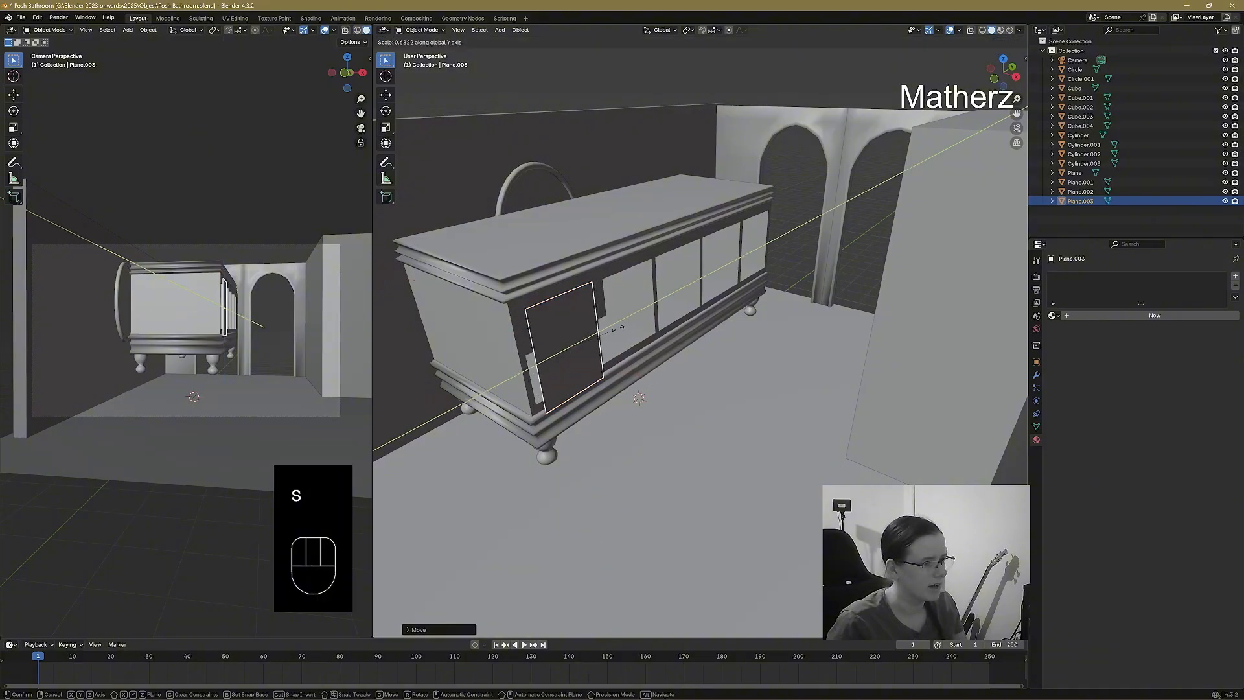
pyautogui.click(605, 422)
pyautogui.moveTo(605, 422); pyautogui.dragTo(660, 461, button='middle')
pyautogui.press('g')
pyautogui.middleClick(782, 429)
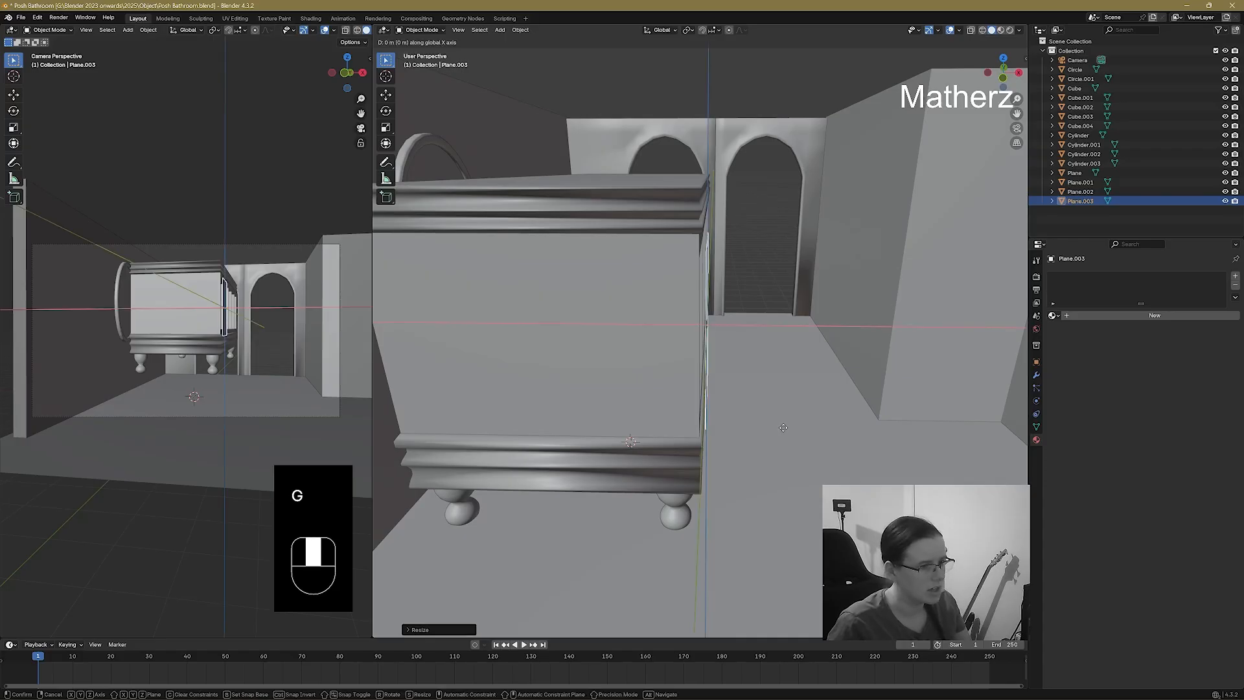
pyautogui.click(779, 429)
pyautogui.moveTo(779, 429); pyautogui.dragTo(696, 395, button='middle')
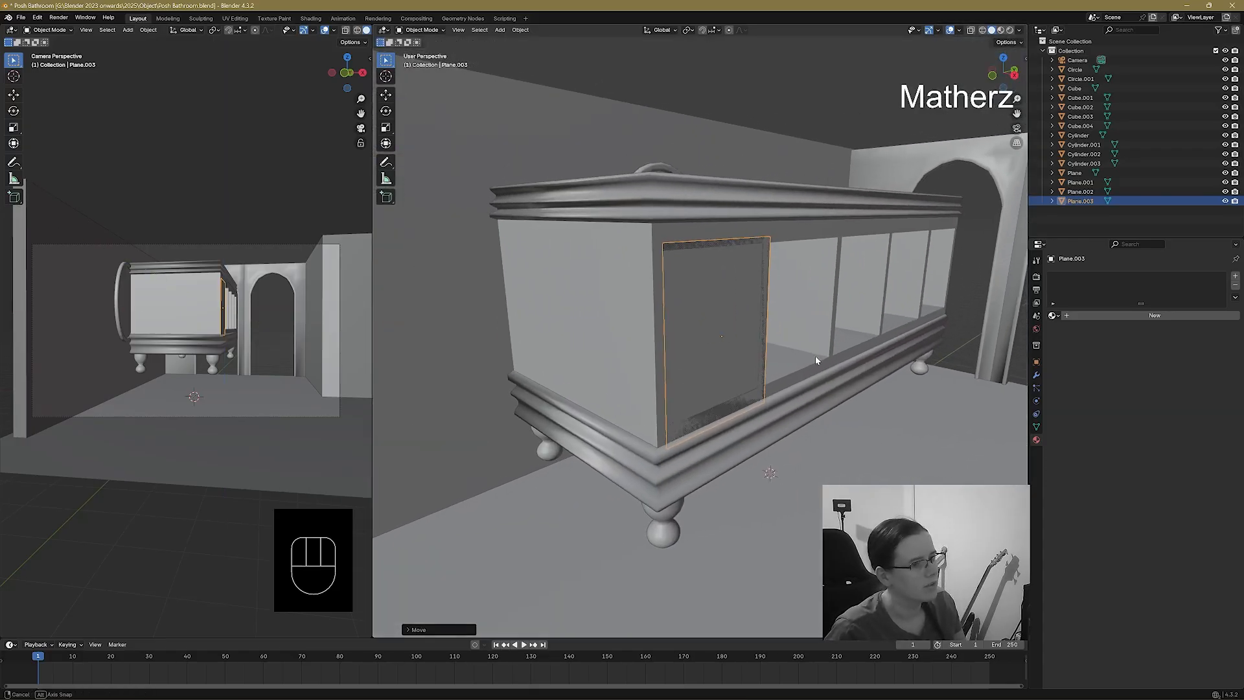
pyautogui.moveTo(815, 360); pyautogui.dragTo(752, 366, button='middle')
# In Edit Mode, extrude the door plane slightly outward and scale the new face inward to form a sloped outer border.
pyautogui.click(421, 30)
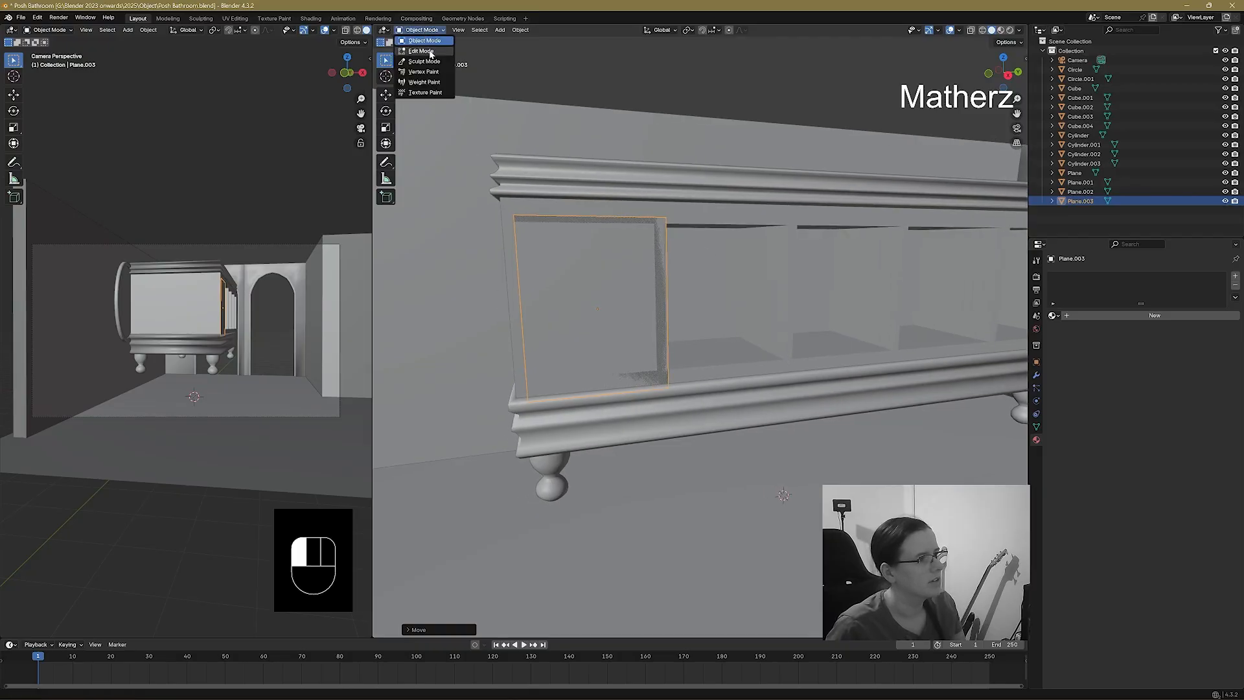
pyautogui.click(419, 54)
pyautogui.moveTo(635, 363); pyautogui.dragTo(662, 378, button='middle')
pyautogui.press('e')
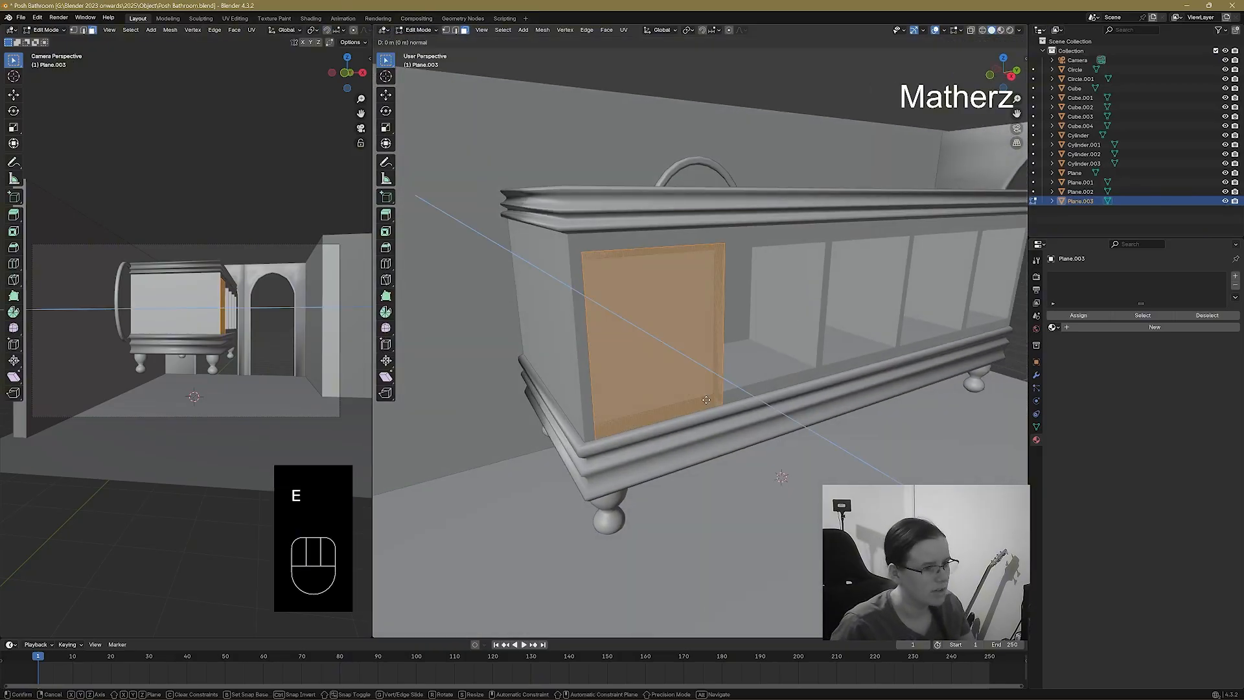
pyautogui.click(708, 401)
pyautogui.press('s')
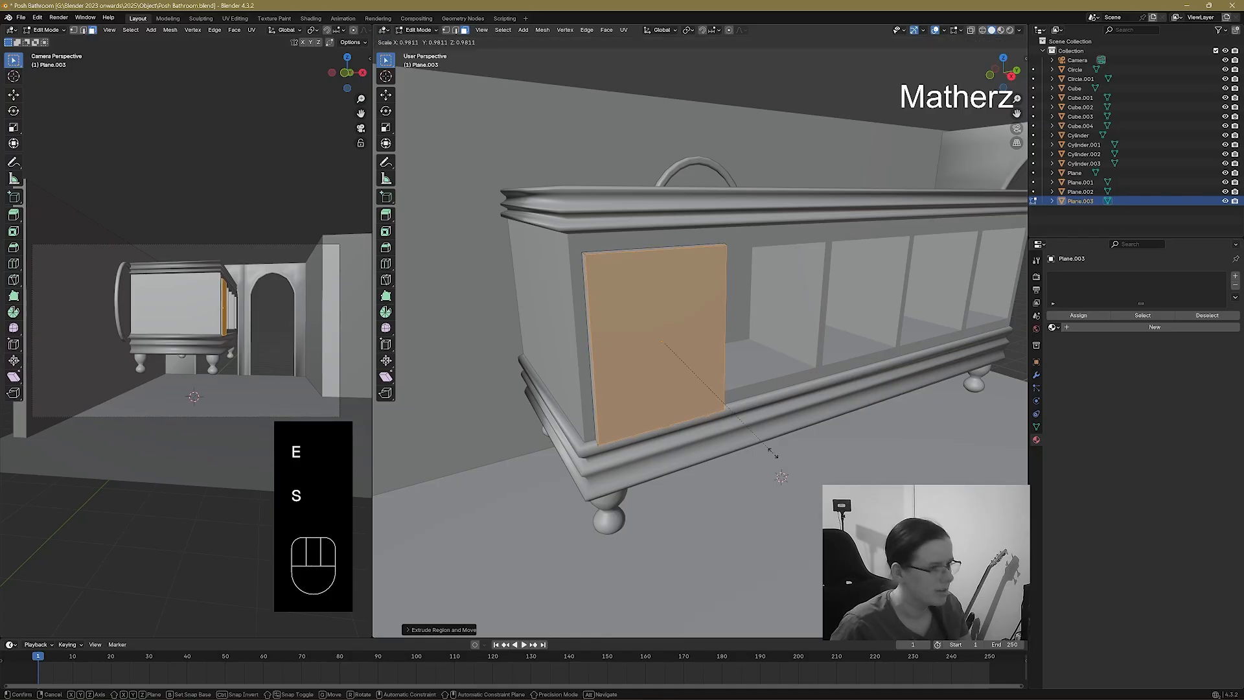
pyautogui.click(754, 441)
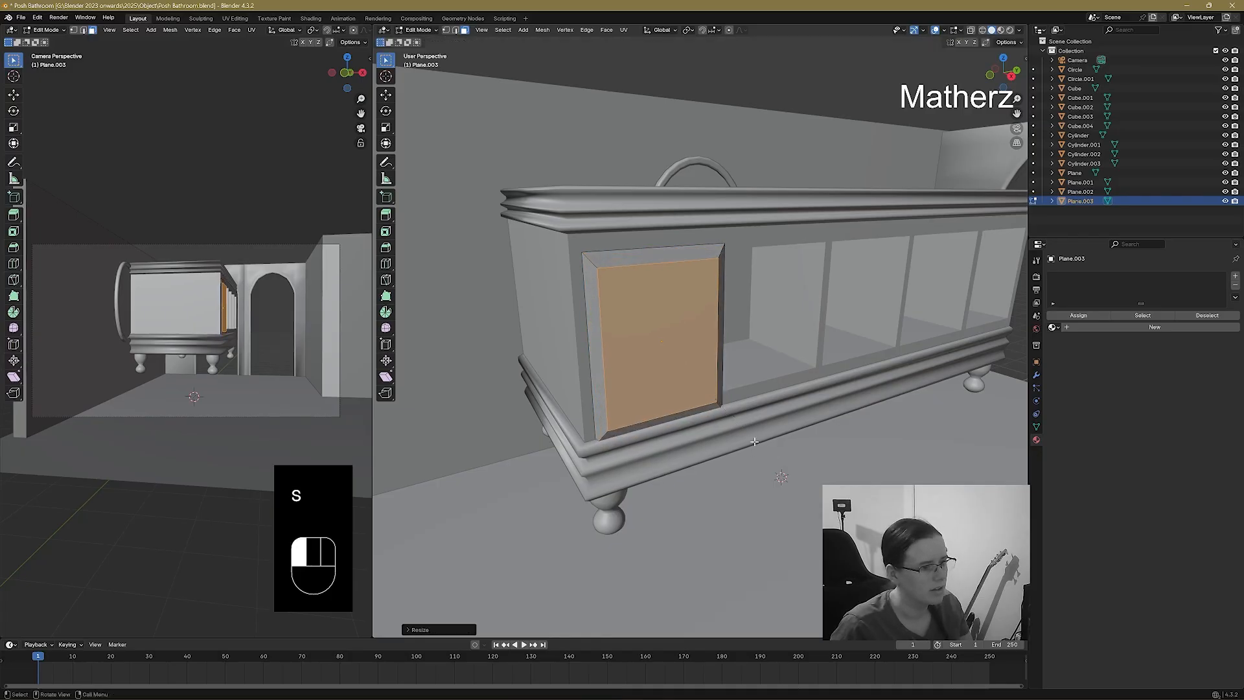
# Extrude the door's front face in place and scale it inward to form a second, flat border.
pyautogui.press('e')
pyautogui.rightClick(754, 442)
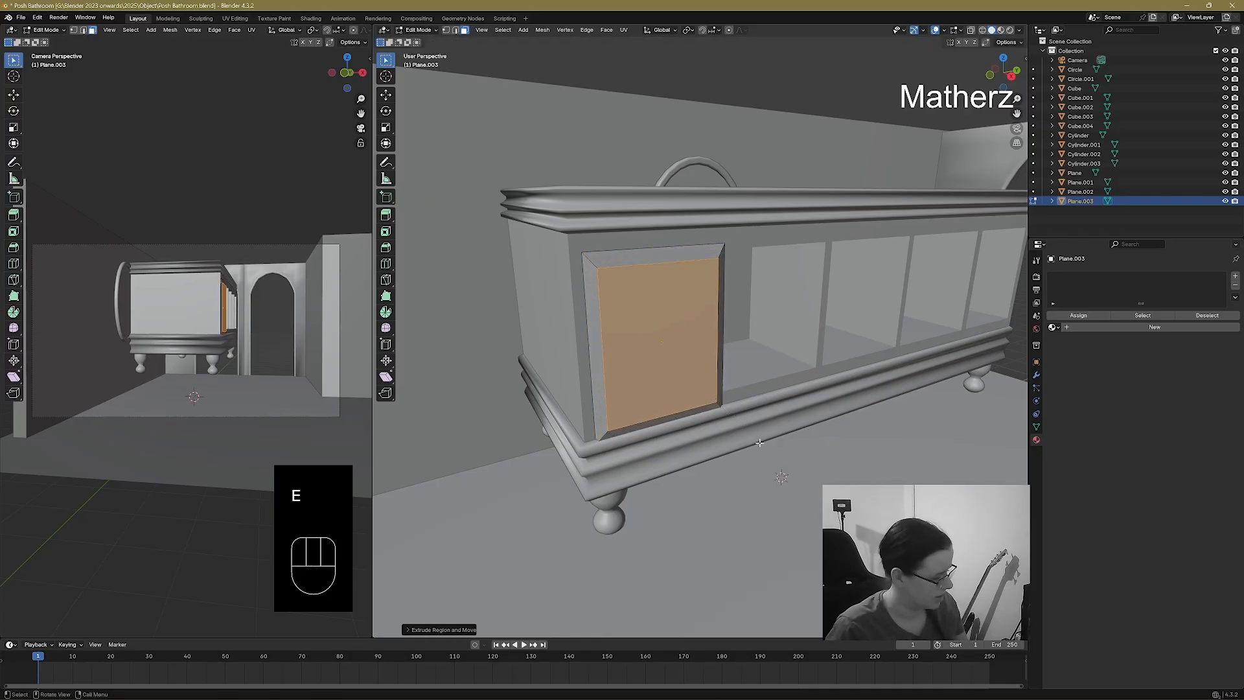
pyautogui.press('s')
pyautogui.click(744, 435)
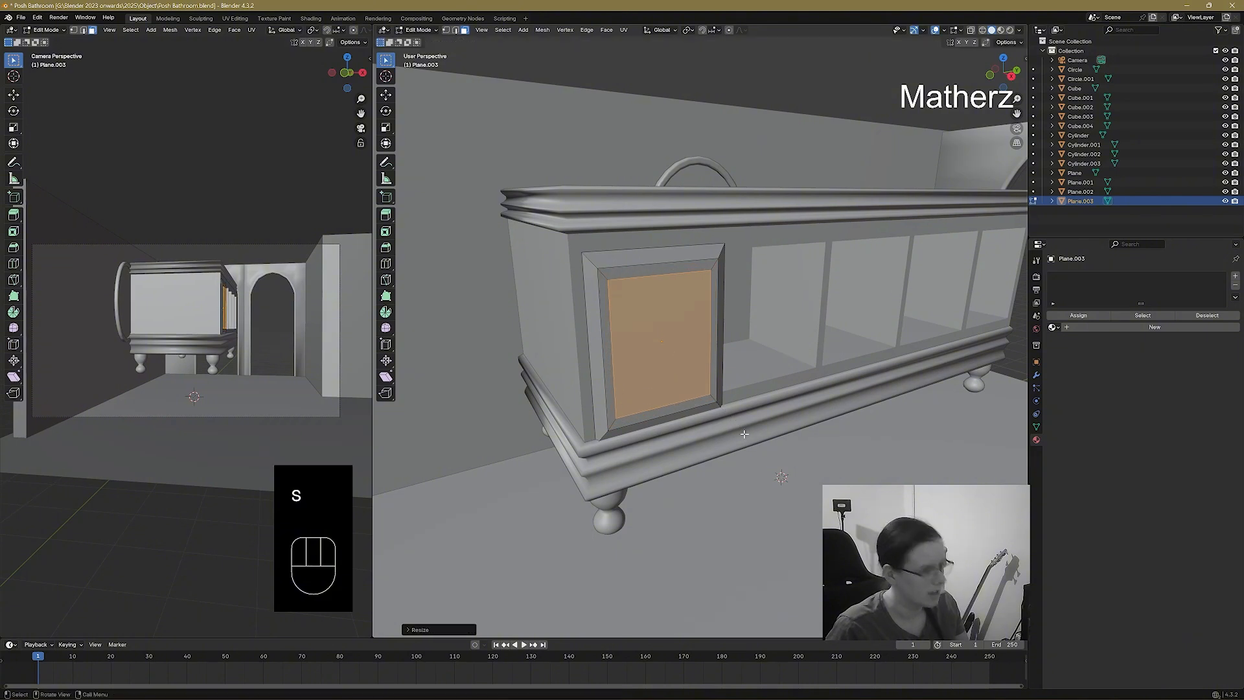
# Recess the door's inner face slightly with an extrusion and scale it down to about 0.6 of its size.
pyautogui.press('e')
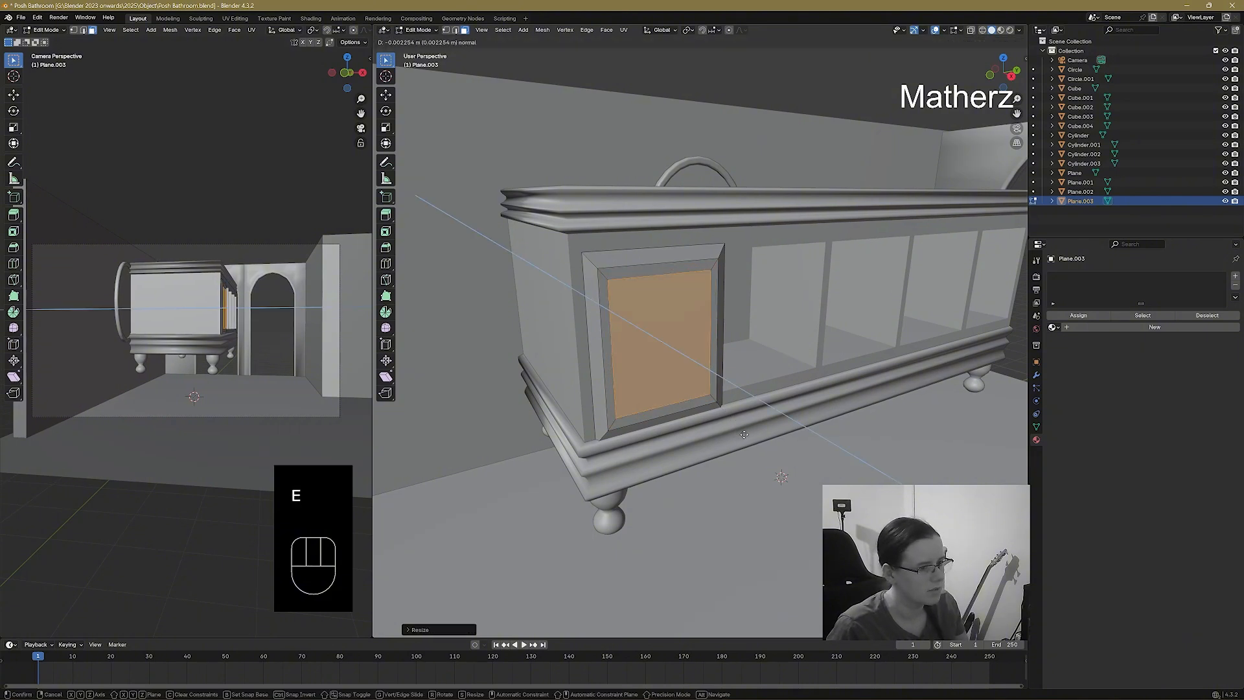
pyautogui.click(743, 433)
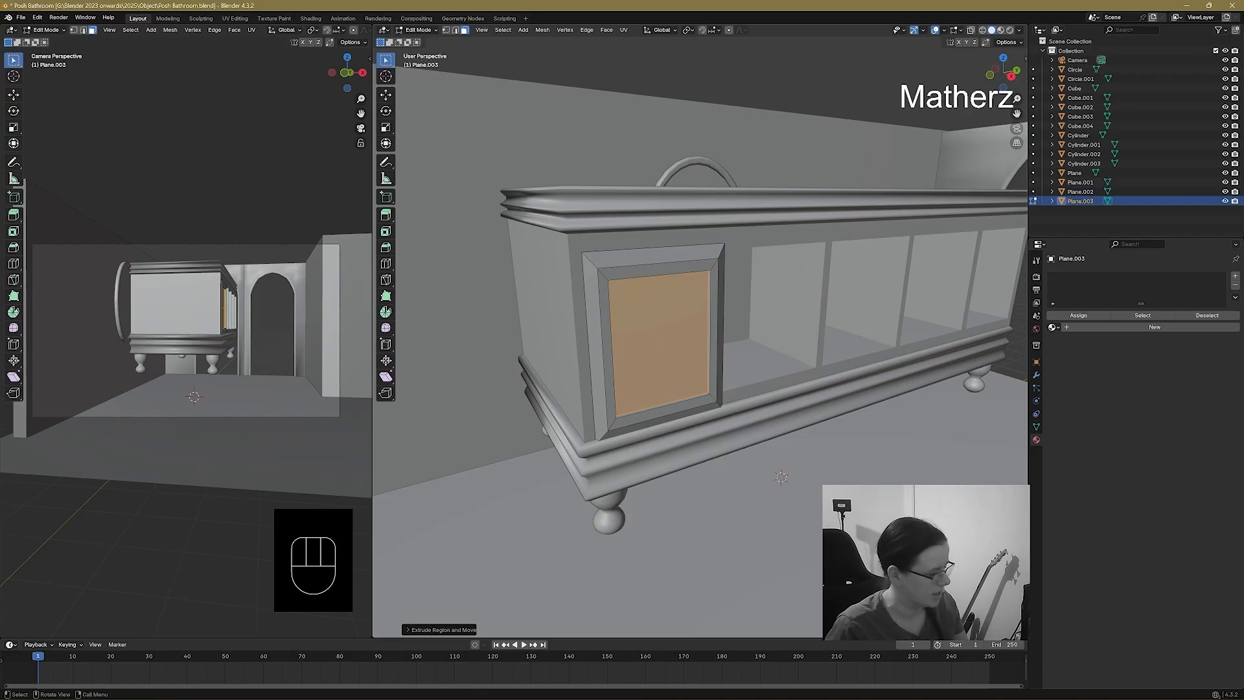
pyautogui.press('s')
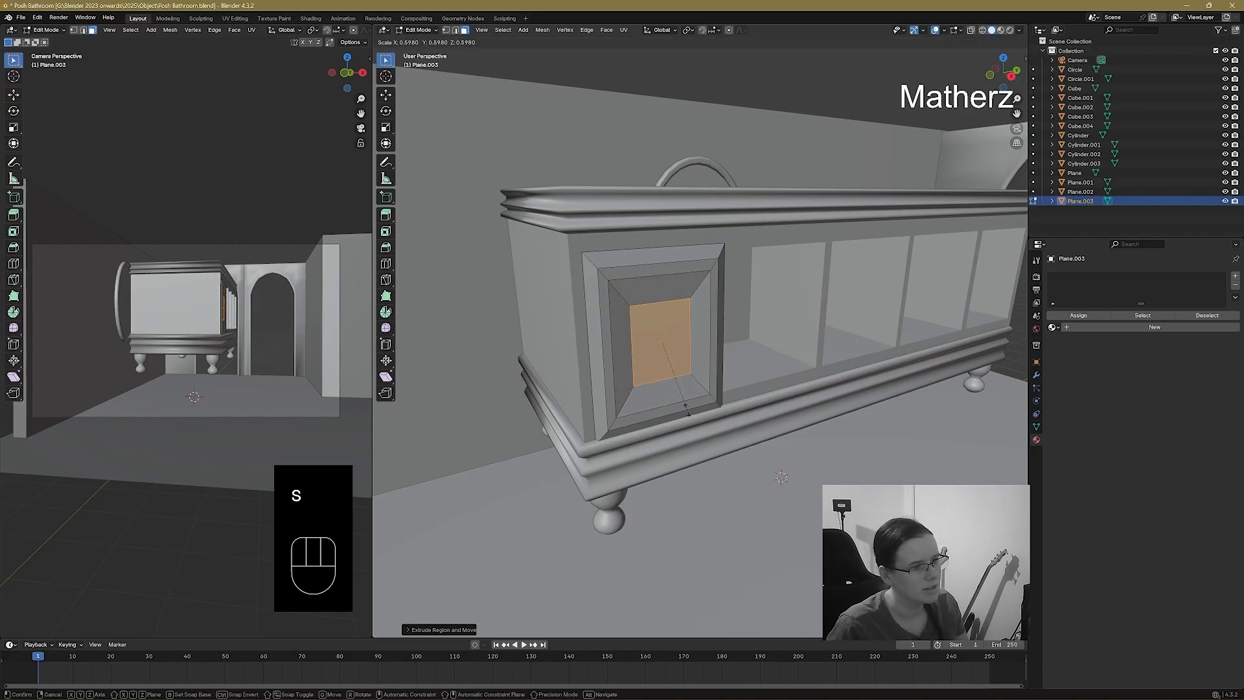
pyautogui.click(684, 407)
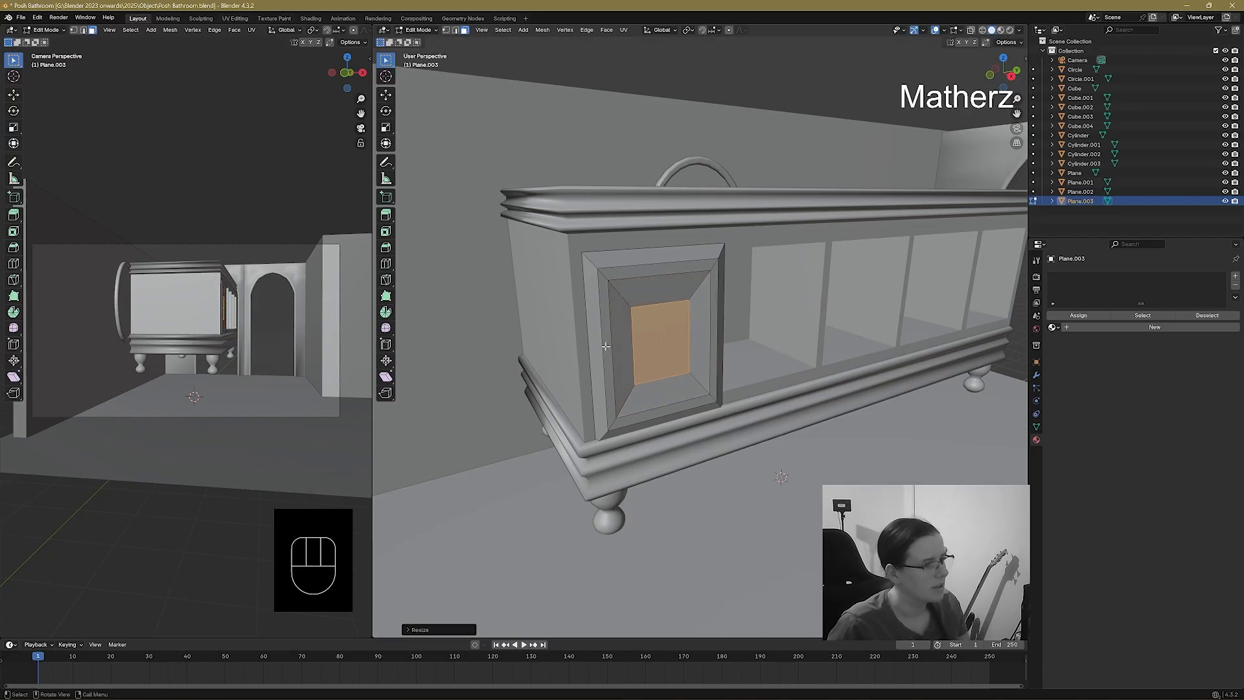
# Extrude the door's central face slightly outward and scale it inward to form a raised centre panel.
pyautogui.press('e')
pyautogui.click(686, 424)
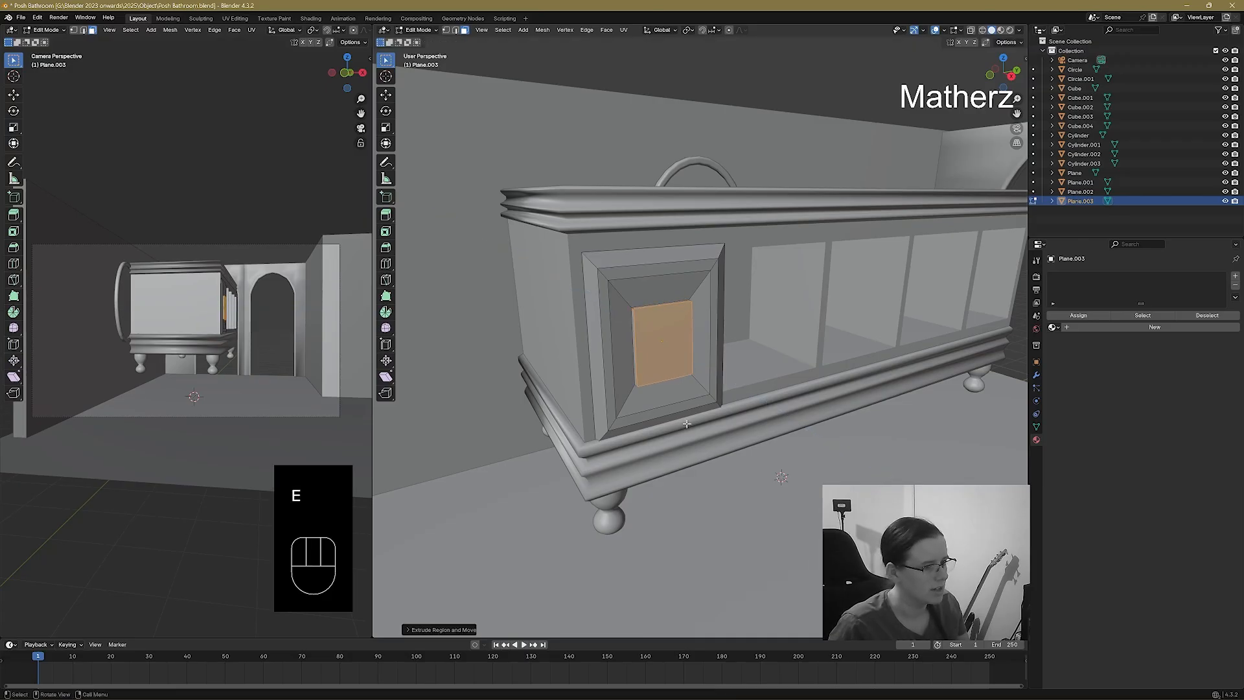
pyautogui.press('s')
pyautogui.click(666, 399)
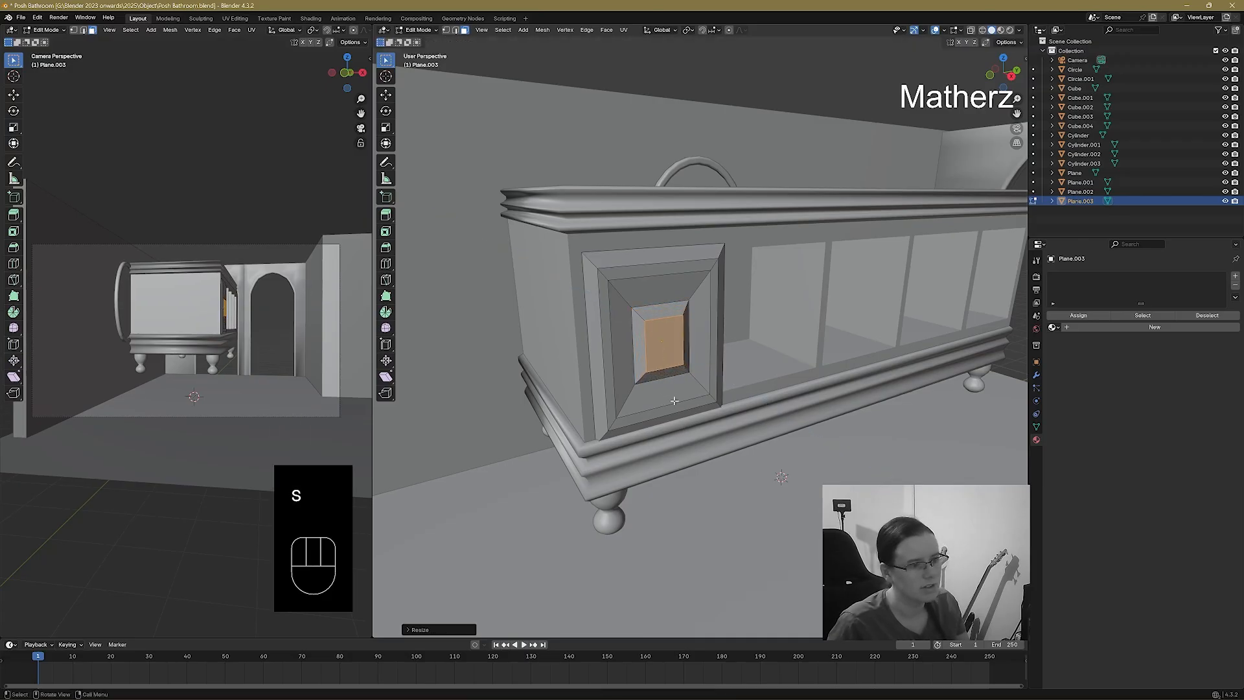
# Extrude the panel's centre face about 0.05 m inward and scale it to about 0.9, finishing in Object Mode.
pyautogui.press('e')
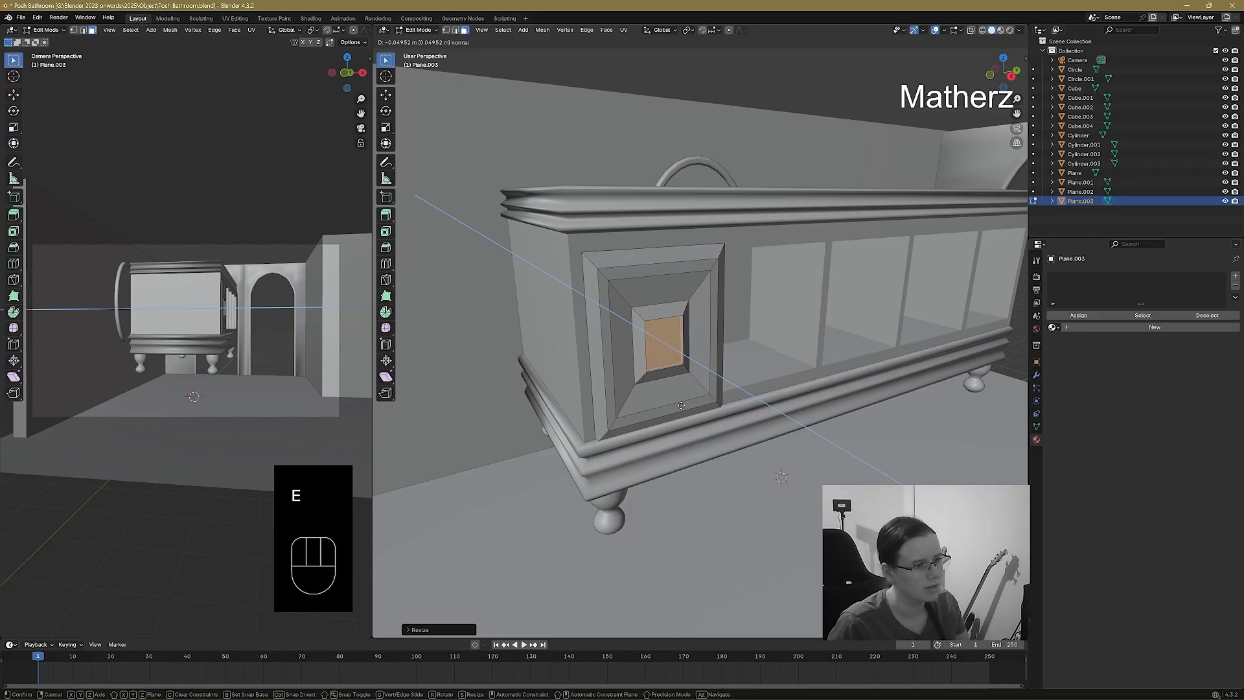
pyautogui.click(680, 405)
pyautogui.press('s')
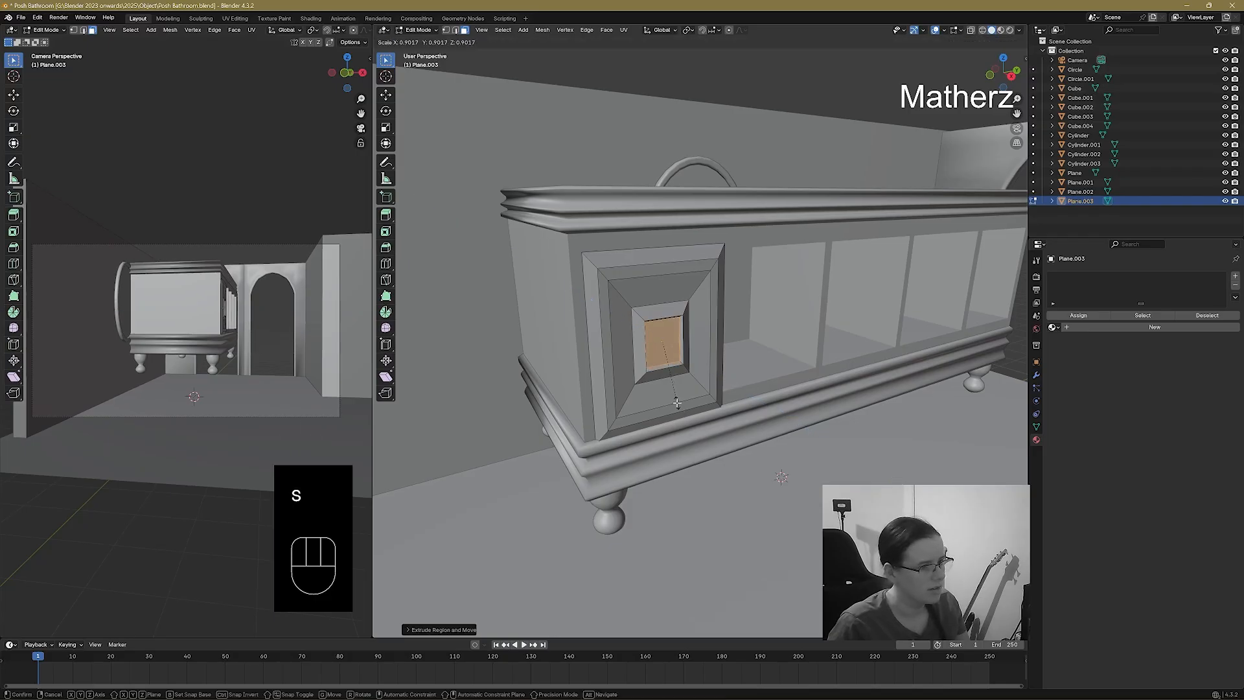
pyautogui.click(677, 402)
pyautogui.click(420, 30)
pyautogui.click(421, 41)
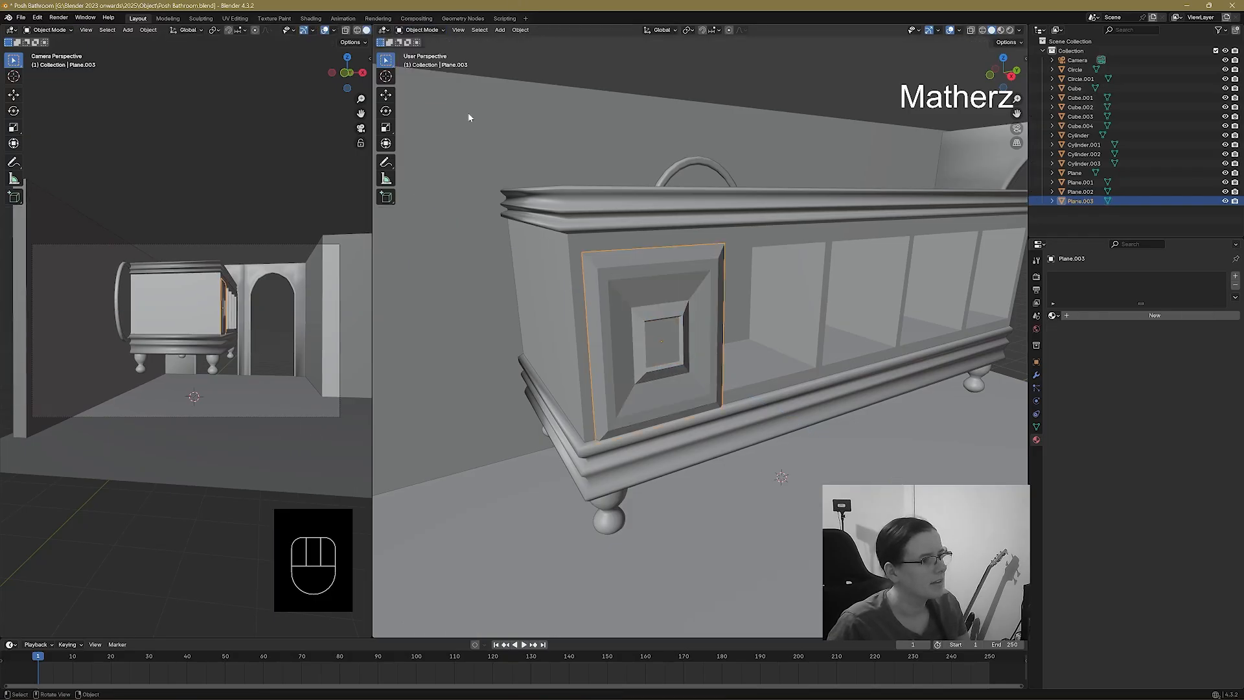
# Try smooth shading on the front panel and undo it.
pyautogui.rightClick(690, 330)
pyautogui.click(691, 337)
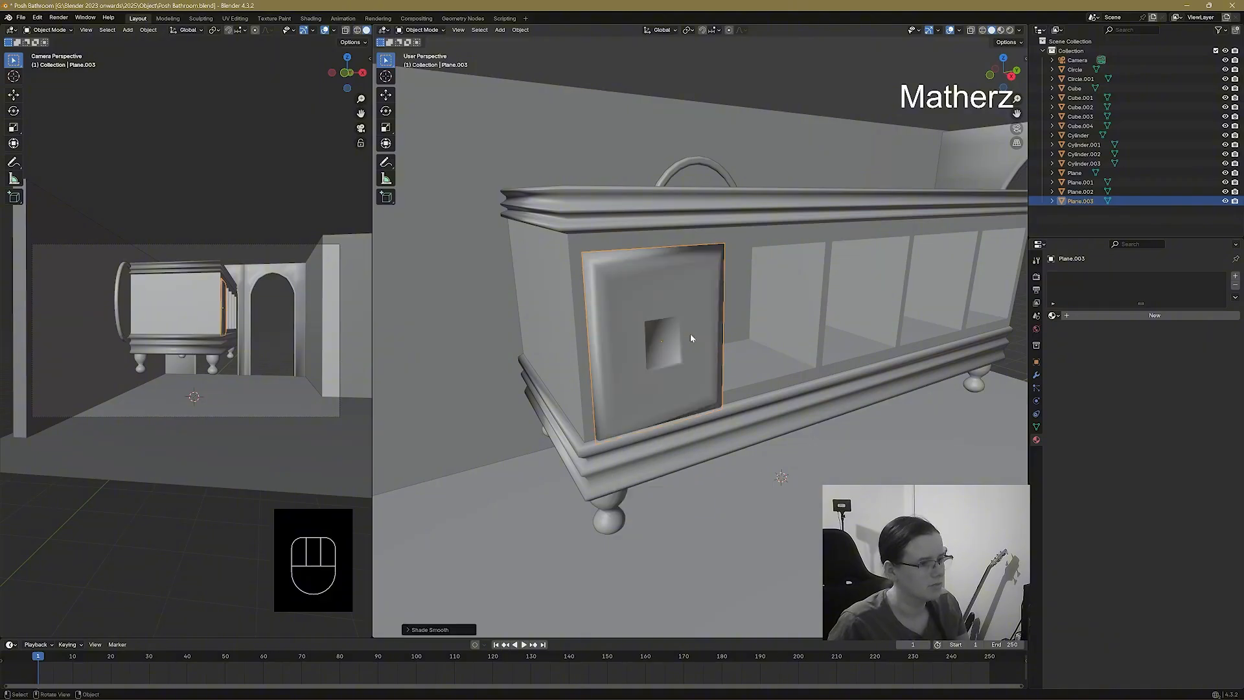
pyautogui.hotkey('ctrl', 'z')
# Move the panel along the Y axis and adjust its position over the first opening at the cabinet's outer edge.
pyautogui.moveTo(694, 352); pyautogui.dragTo(726, 459, button='middle')
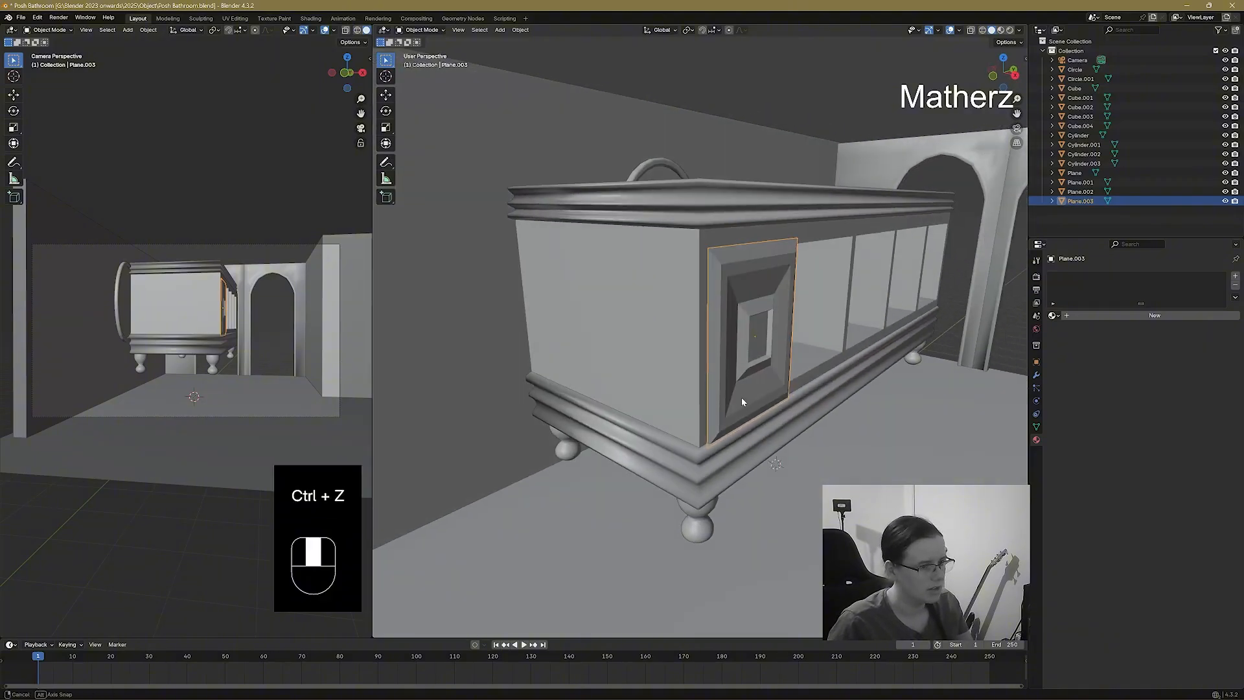
pyautogui.moveTo(741, 398); pyautogui.dragTo(728, 399, button='middle')
pyautogui.press('g')
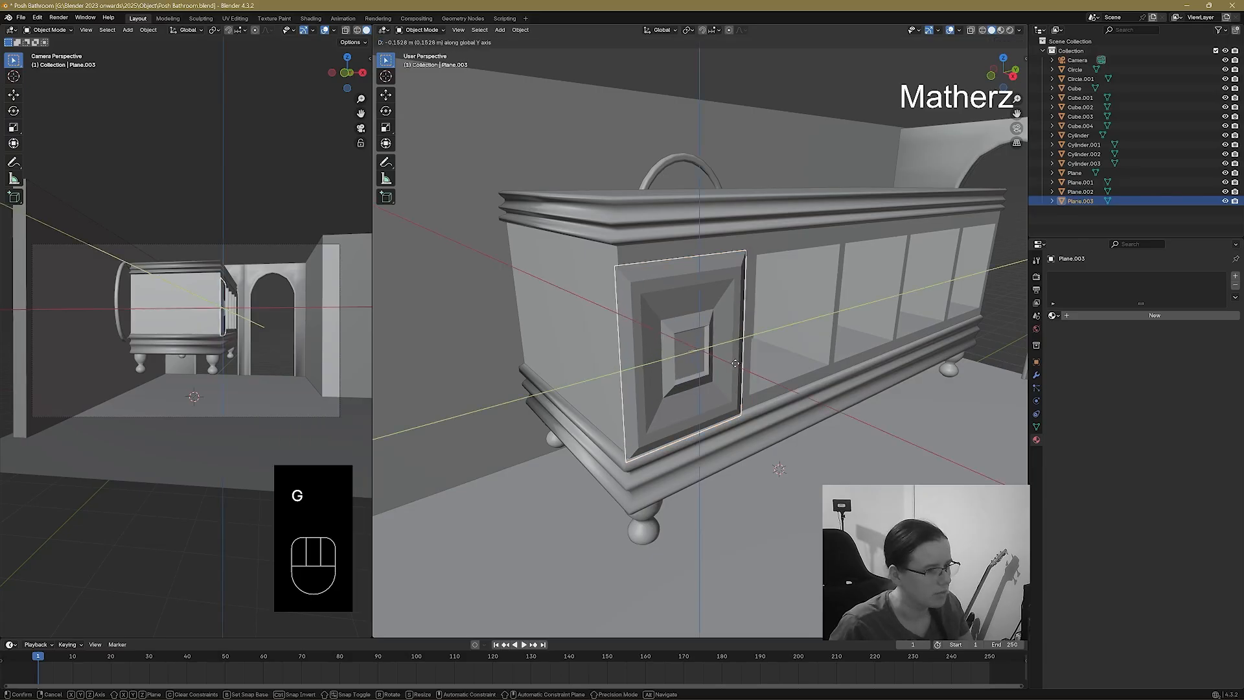
pyautogui.click(737, 366)
pyautogui.moveTo(737, 366); pyautogui.dragTo(832, 453, button='middle')
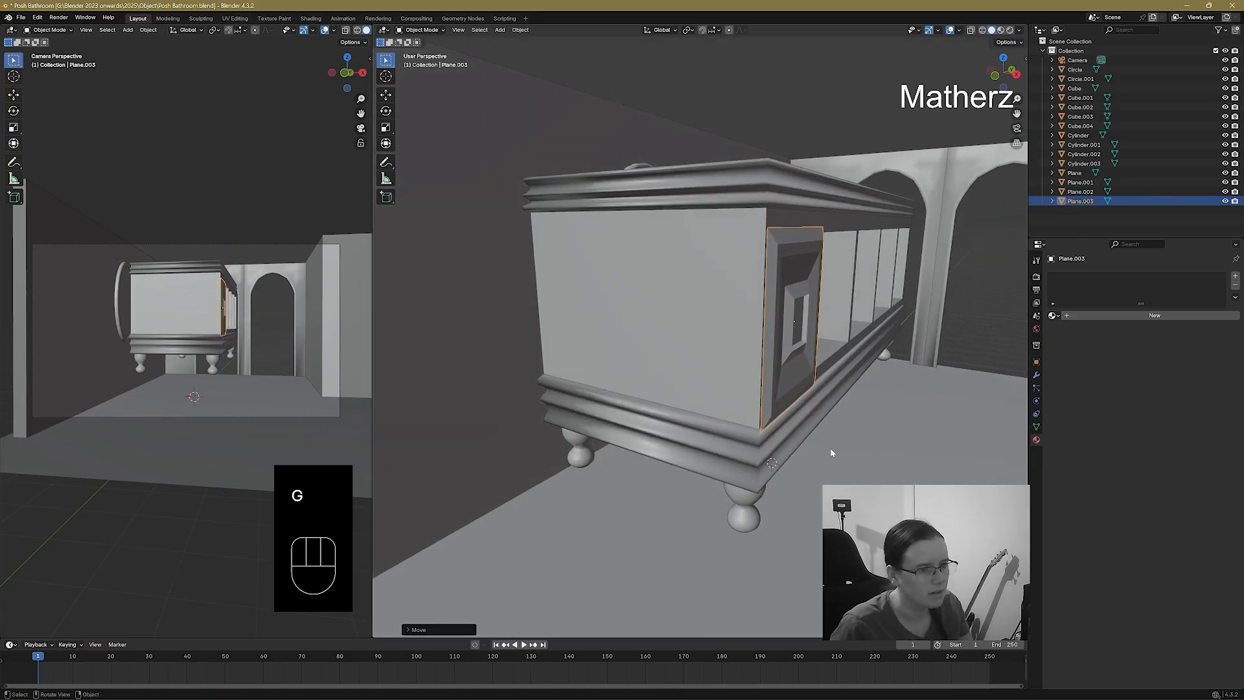
pyautogui.press('g')
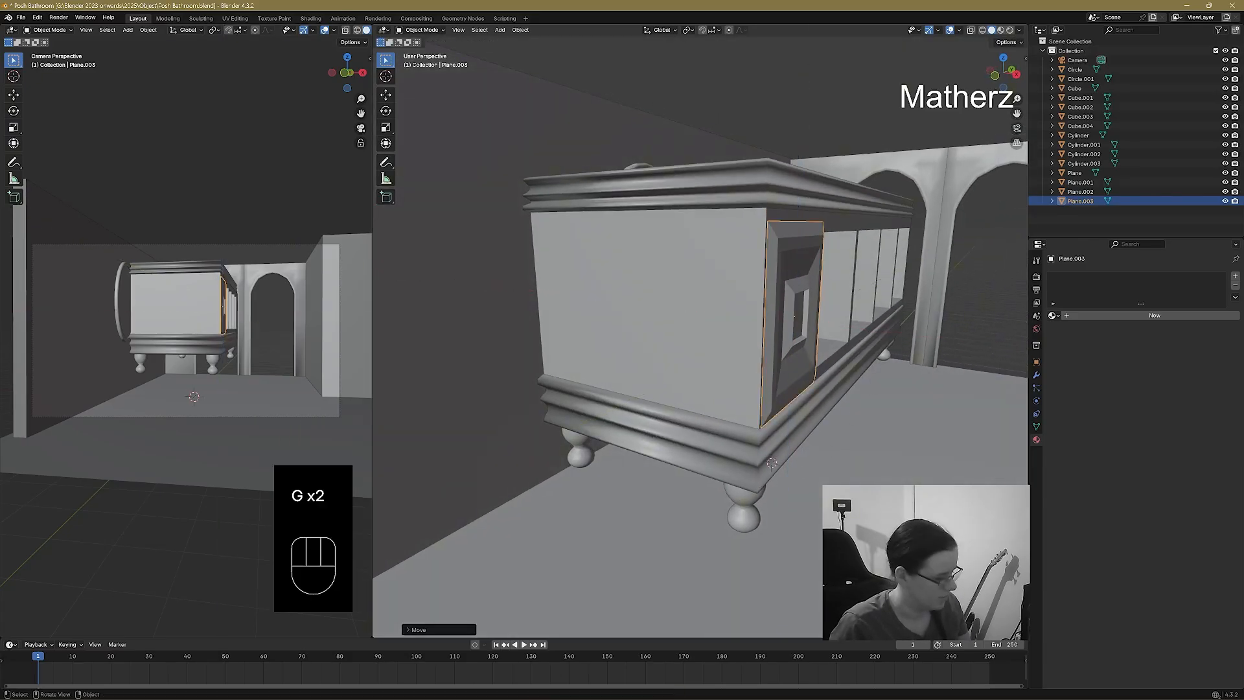
# Thicken the panel by scaling it along the X axis to about 1.9.
pyautogui.press('s')
pyautogui.press('x')
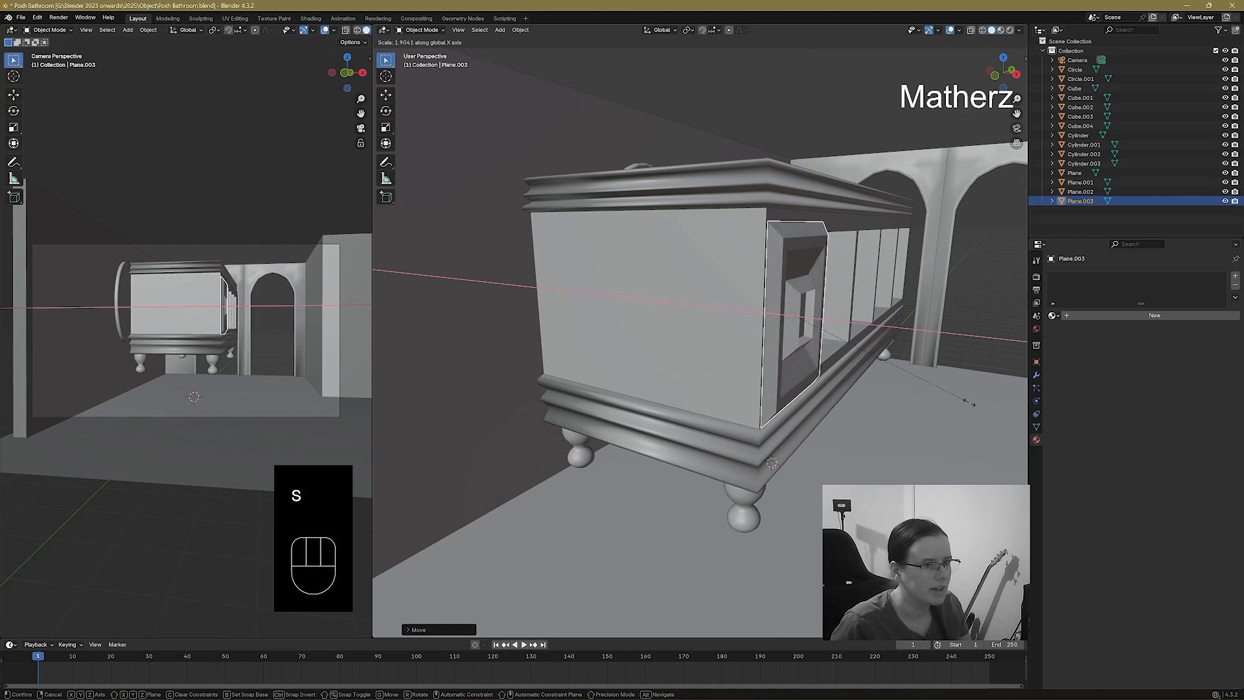
pyautogui.click(965, 403)
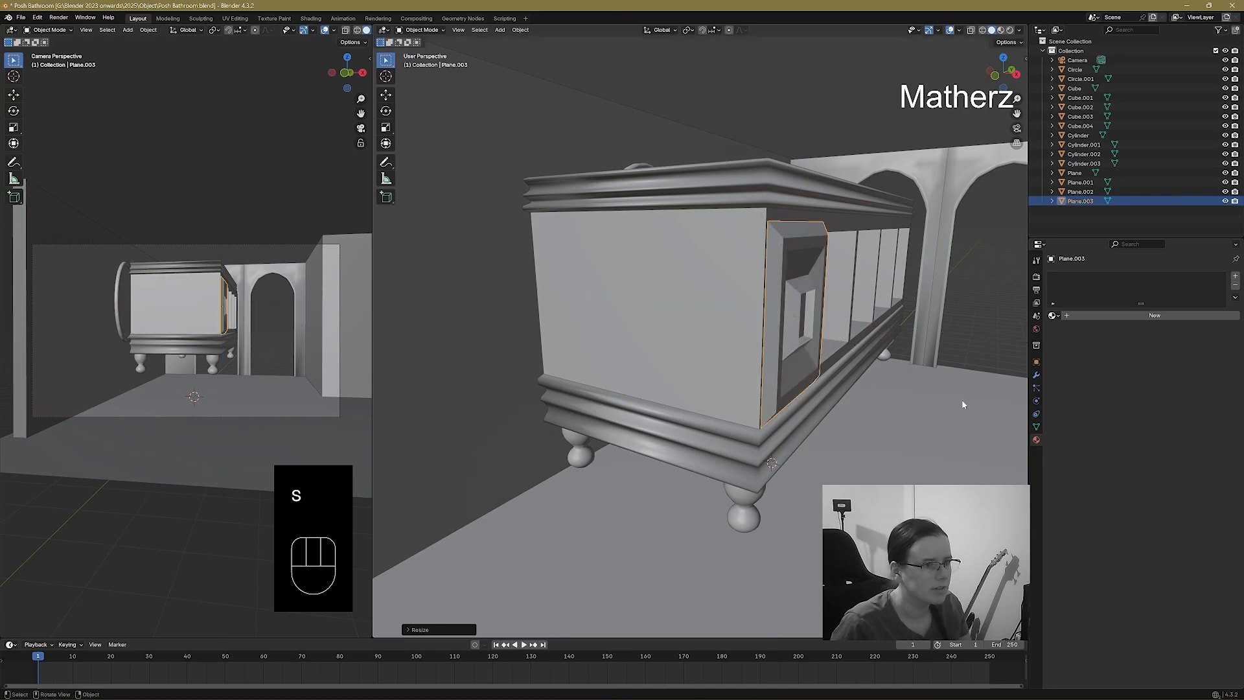
# Try smooth shading on the thickened panel and undo it.
pyautogui.rightClick(834, 246)
pyautogui.click(832, 248)
pyautogui.moveTo(826, 277); pyautogui.dragTo(596, 392, button='middle')
pyautogui.hotkey('ctrl', 'z')
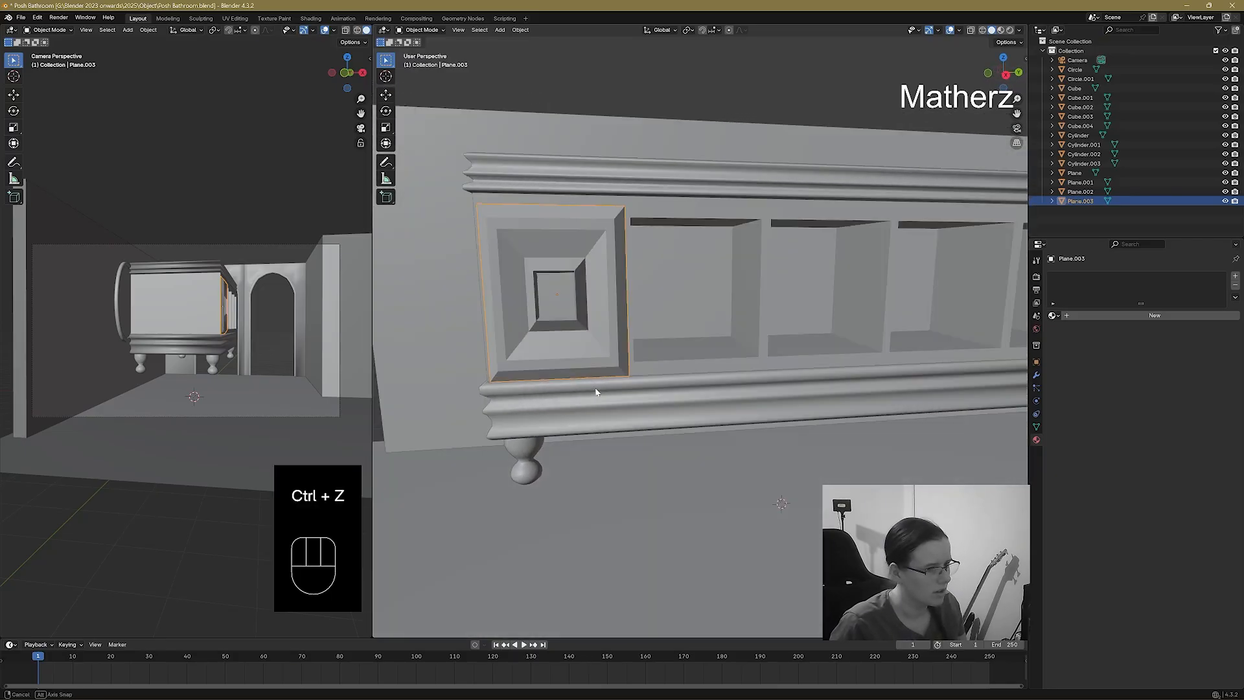
# Add a Bevel modifier to the panel with an amount of 0.51 m and a raised segment count.
pyautogui.click(1037, 378)
pyautogui.click(1124, 280)
pyautogui.press('space')
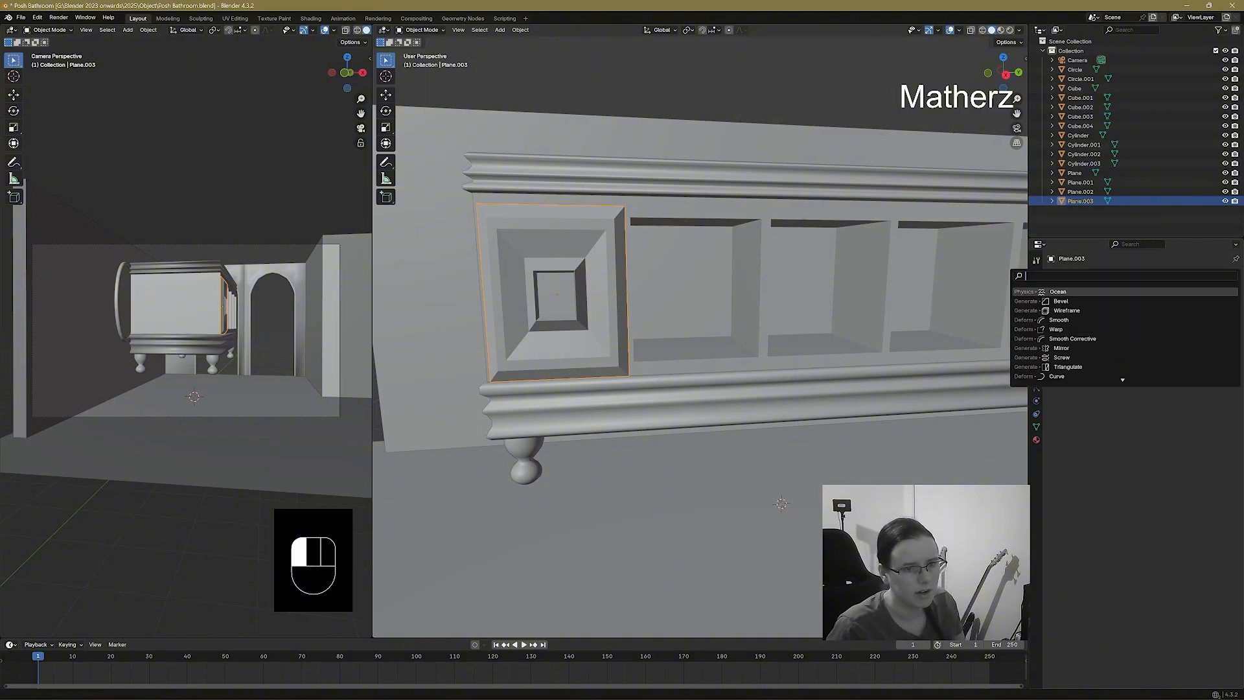
pyautogui.click(1061, 301)
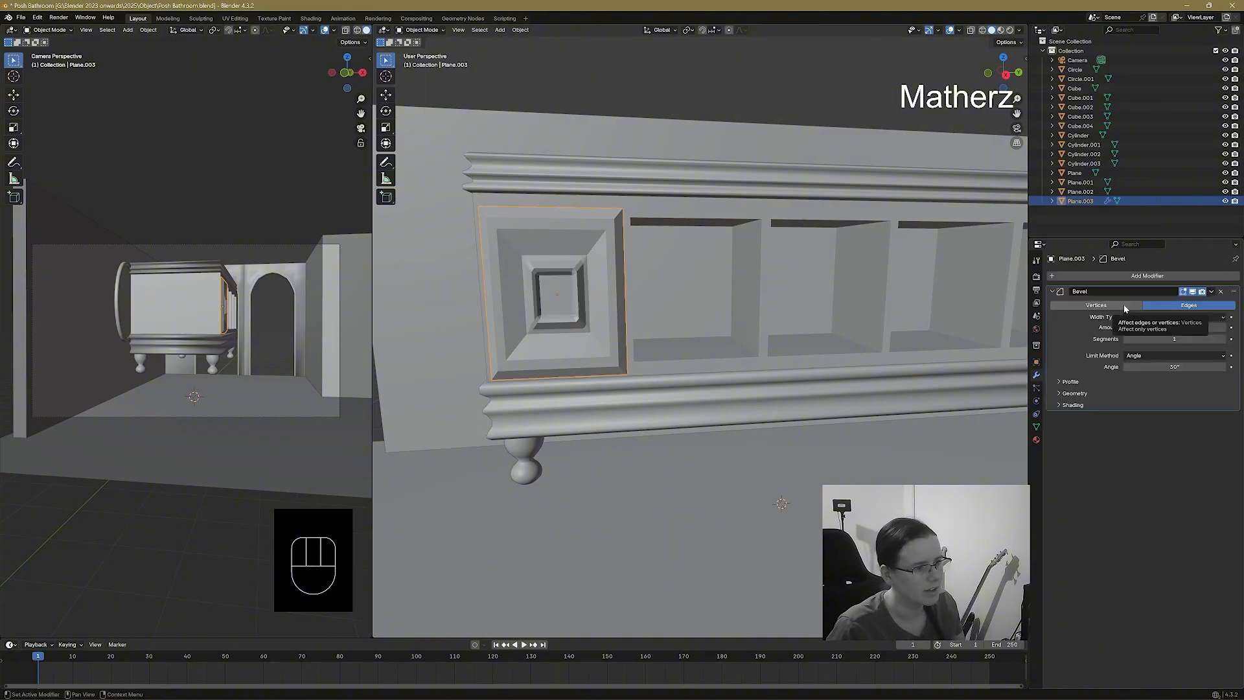
pyautogui.moveTo(1158, 328); pyautogui.dragTo(1161, 339)
# Duplicate the panel along the Y axis at about 1.7 m spacing to cover the cabinet's second and third openings.
pyautogui.moveTo(652, 347); pyautogui.dragTo(653, 380, button='middle')
pyautogui.scroll(-3, 815, 412)
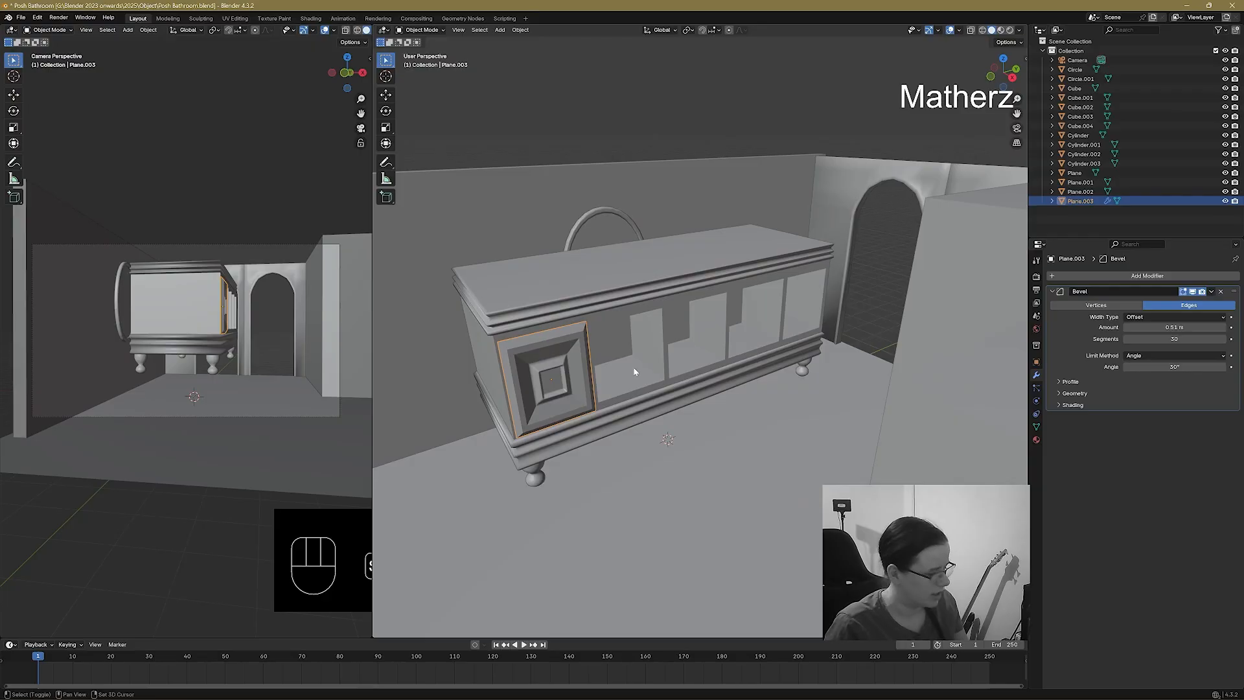
pyautogui.hotkey('shift', 'd')
pyautogui.click(709, 337)
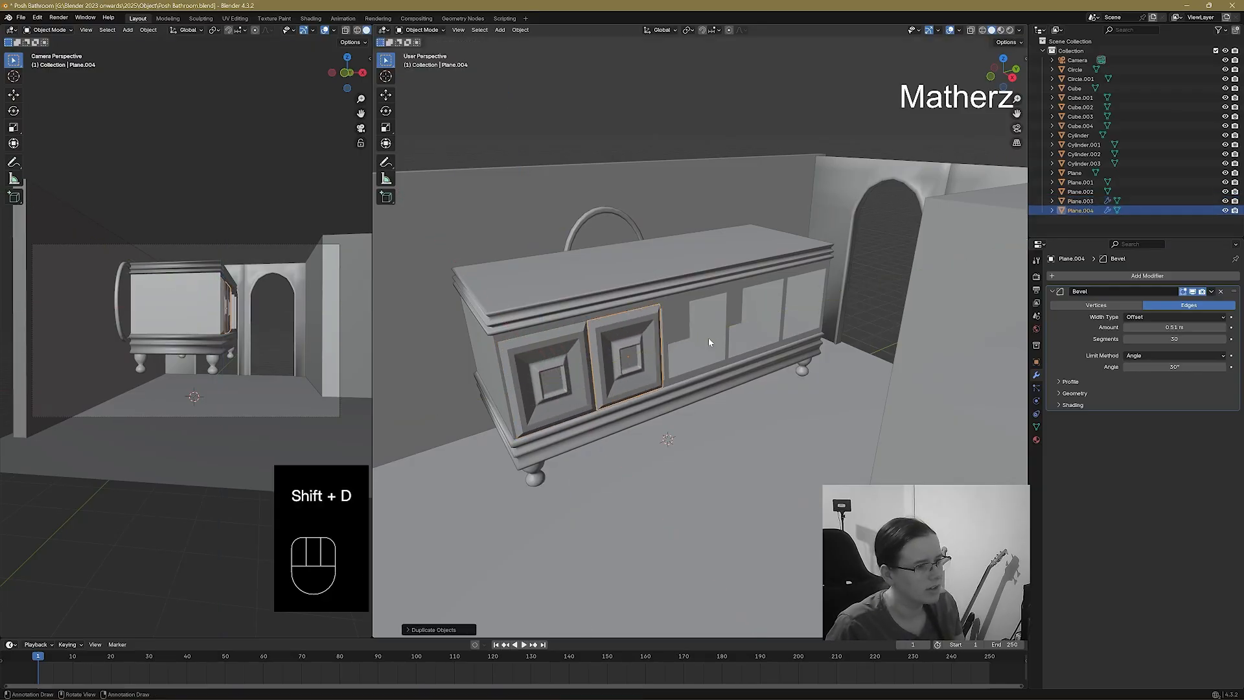
pyautogui.hotkey('shift', 'd')
pyautogui.press('y')
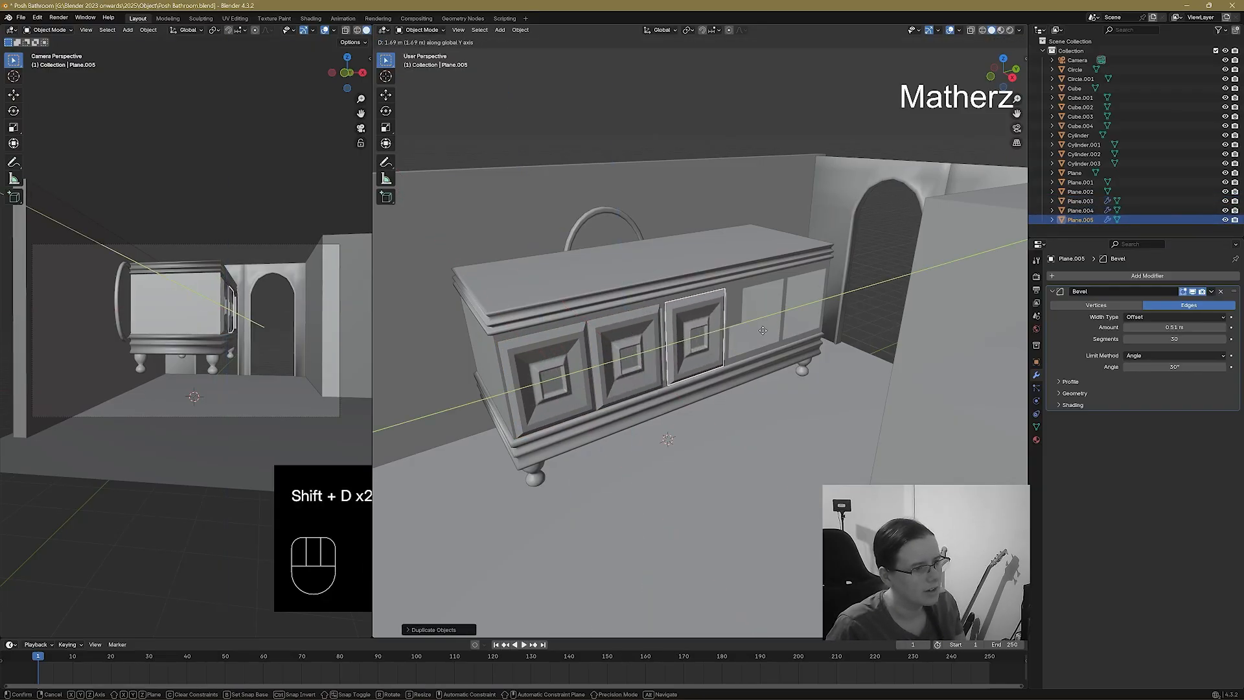
pyautogui.click(765, 334)
# Nudge the second panel about 0.02 m along the Y axis.
pyautogui.click(643, 351)
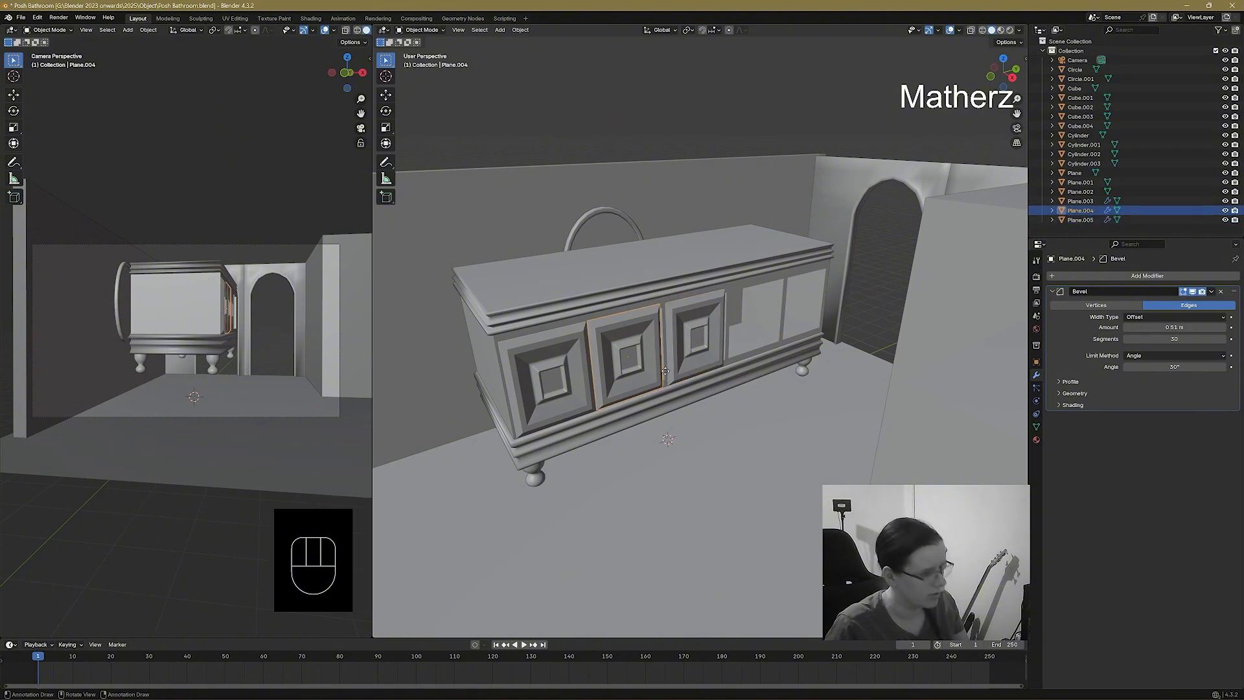
pyautogui.press('g')
pyautogui.press('y')
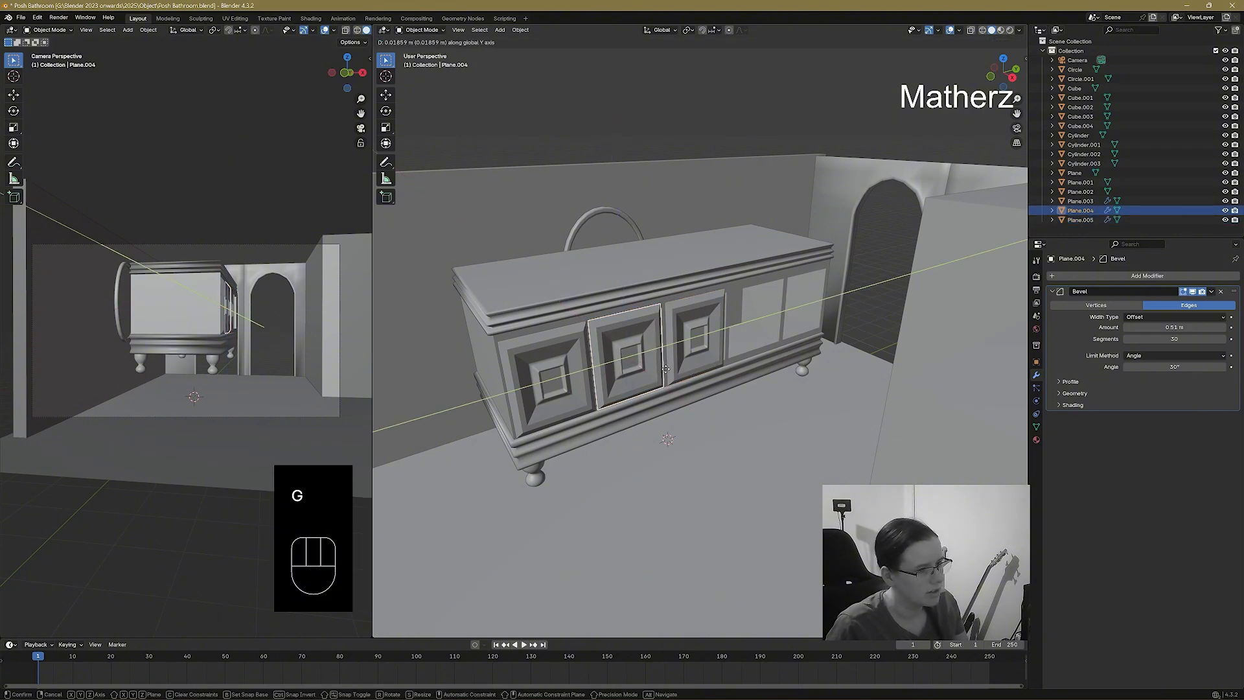
pyautogui.click(667, 368)
# Duplicate the third panel along the Y axis, at about 1.7 m spacing, to cover the fourth and fifth openings.
pyautogui.click(721, 358)
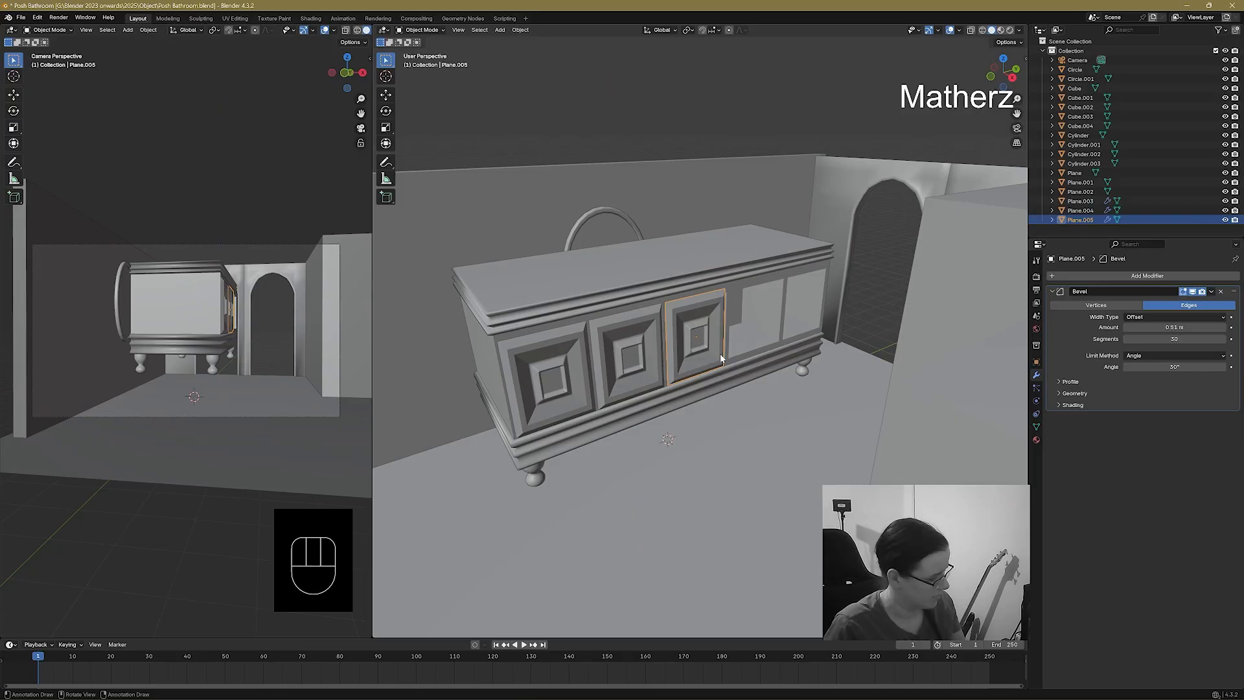
pyautogui.hotkey('shift', 'd')
pyautogui.press('y')
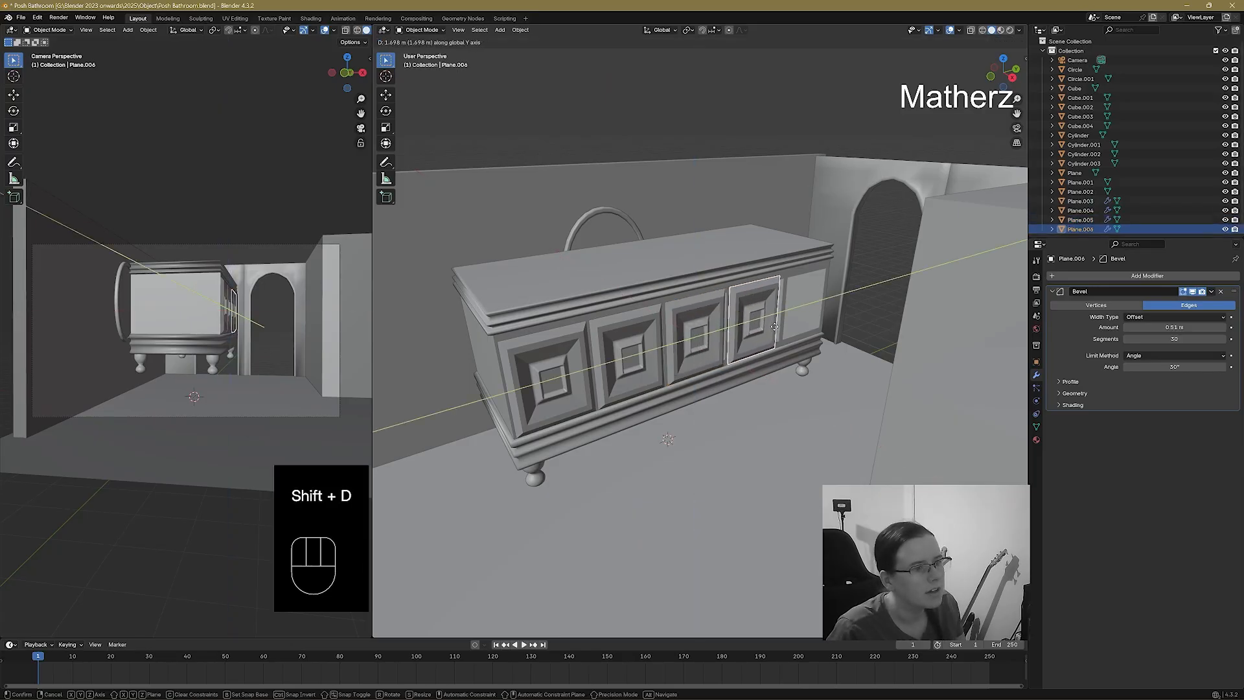
pyautogui.click(773, 327)
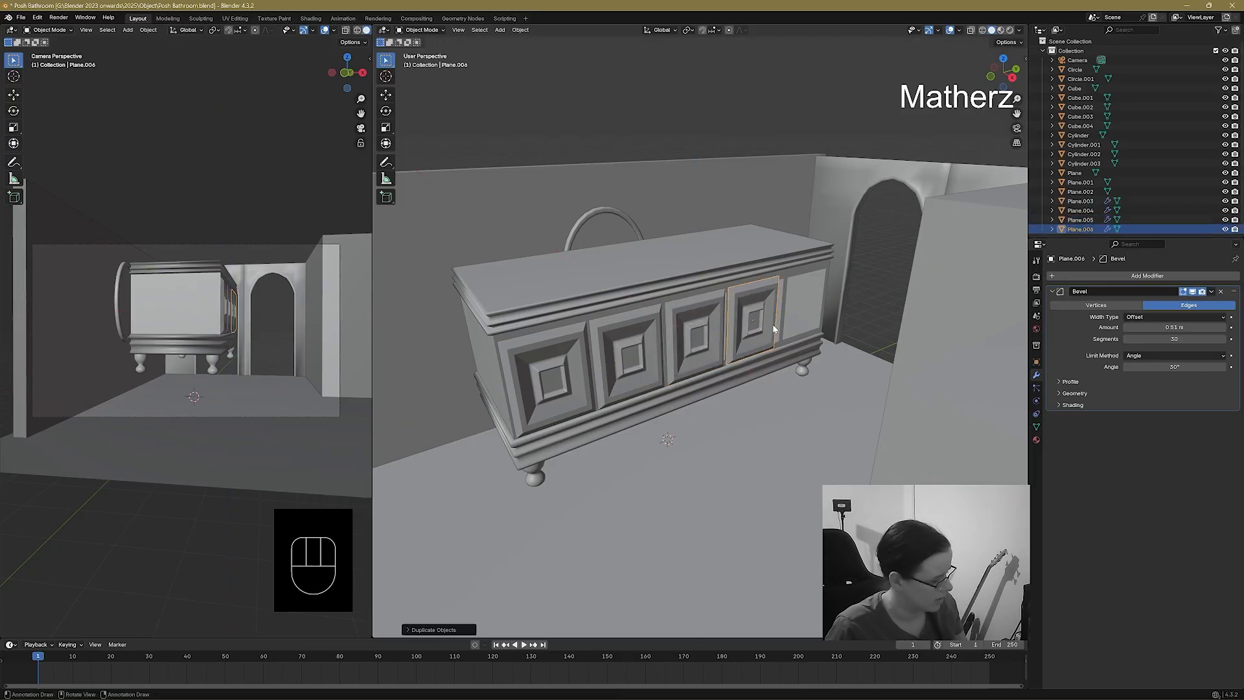
pyautogui.hotkey('shift', 'd')
pyautogui.press('y')
pyautogui.click(825, 317)
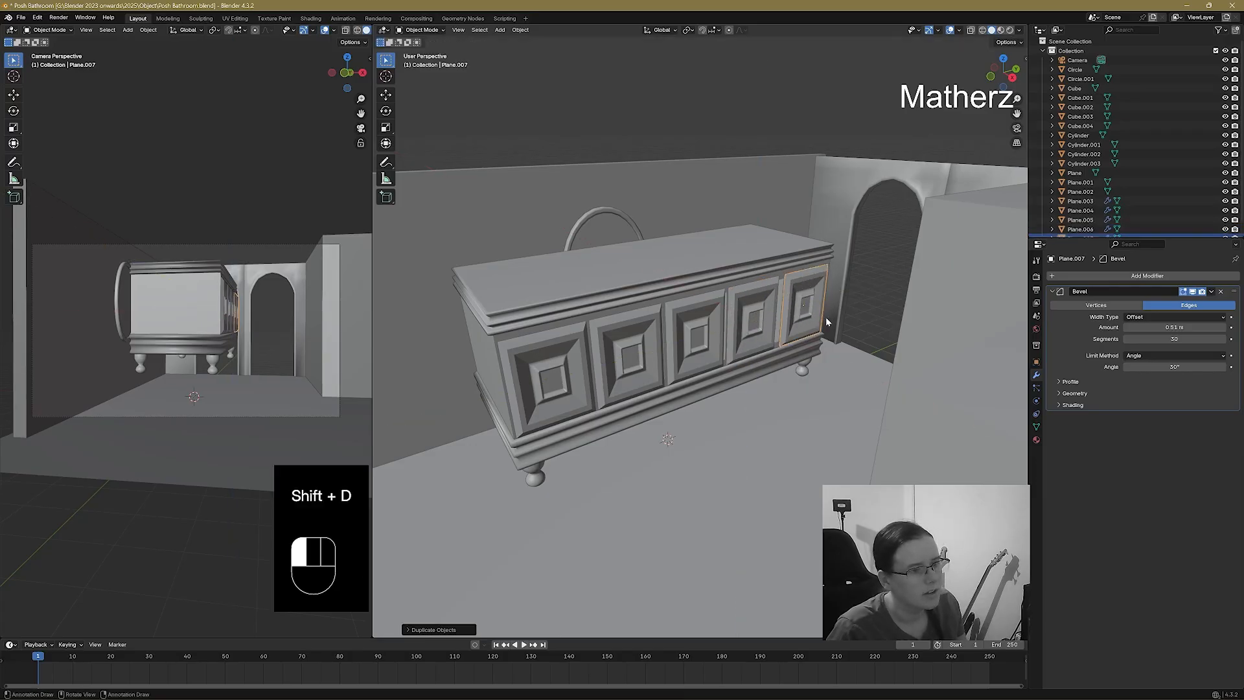
# Move the fifth panel slightly along the Y axis toward the far end of the cabinet.
pyautogui.moveTo(826, 317); pyautogui.dragTo(654, 389, button='middle')
pyautogui.scroll(8, 802, 366)
pyautogui.moveTo(872, 444); pyautogui.dragTo(836, 447, button='middle')
pyautogui.moveTo(632, 479); pyautogui.dragTo(684, 478, button='middle')
pyautogui.keyDown('shift'); pyautogui.moveTo(681, 479); pyautogui.dragTo(636, 461, button='middle'); pyautogui.keyUp('shift')
pyautogui.press('g')
pyautogui.press('y')
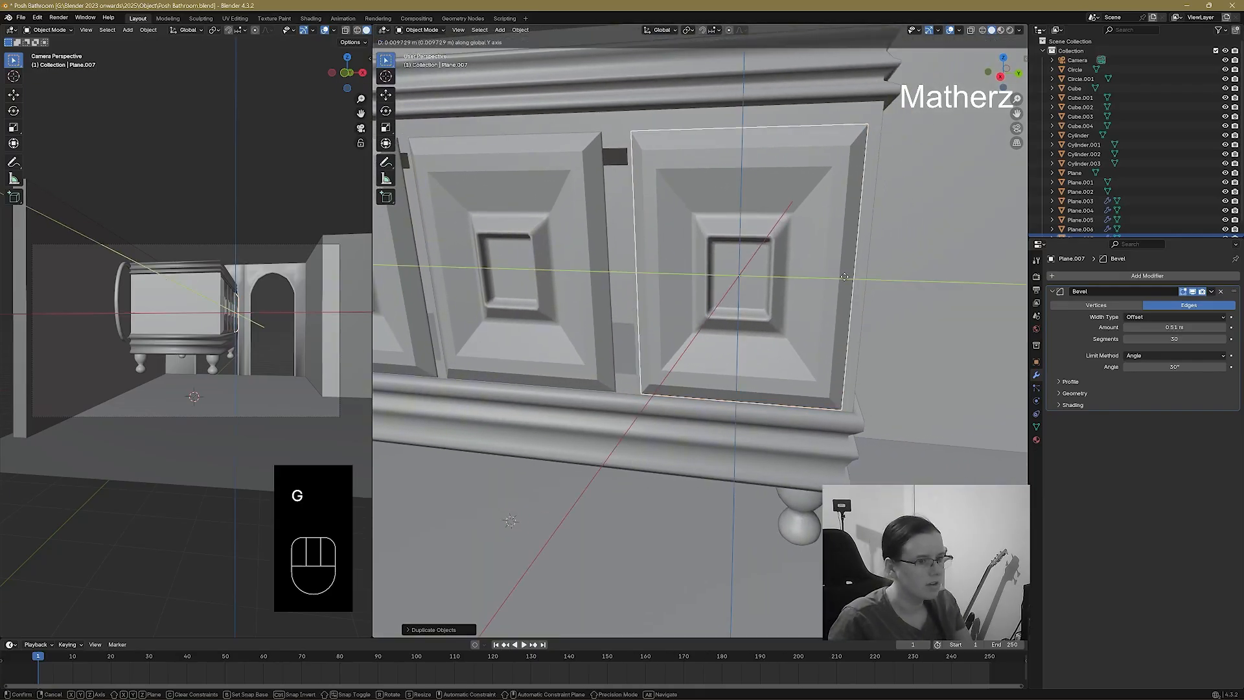
pyautogui.click(852, 279)
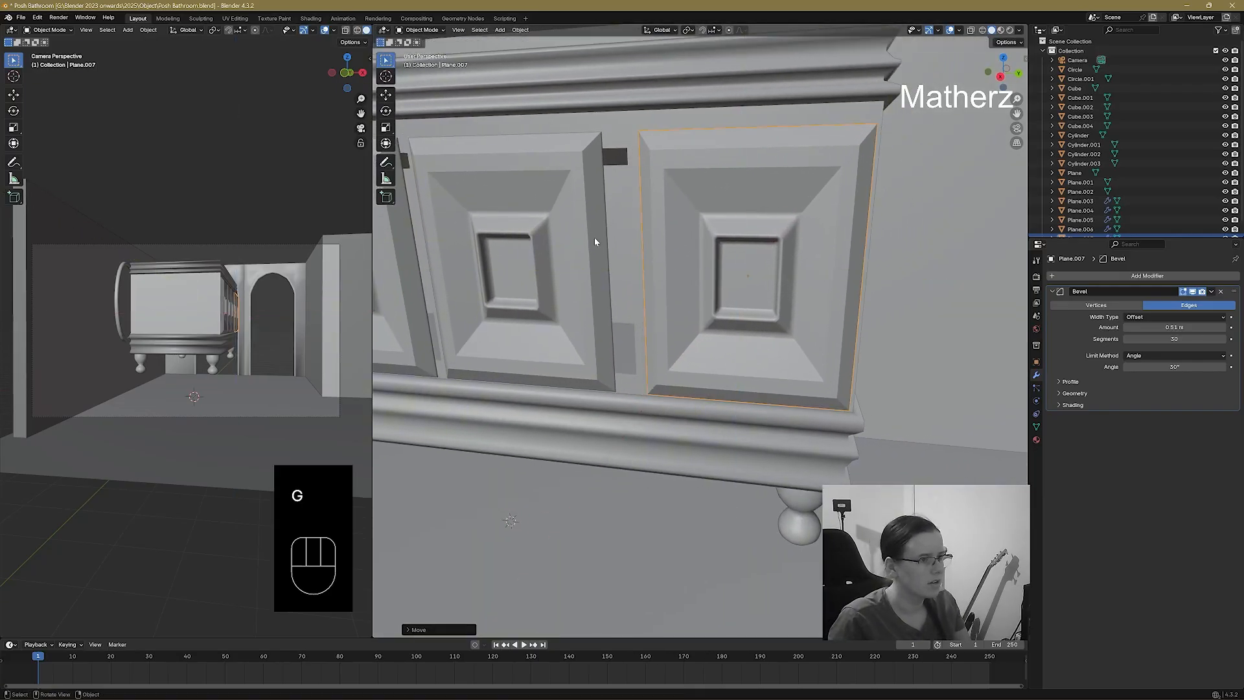
# Move the fourth panel along the Y axis toward the fifth panel, centring it over its opening.
pyautogui.click(505, 259)
pyautogui.press('g')
pyautogui.press('x')
pyautogui.press('y')
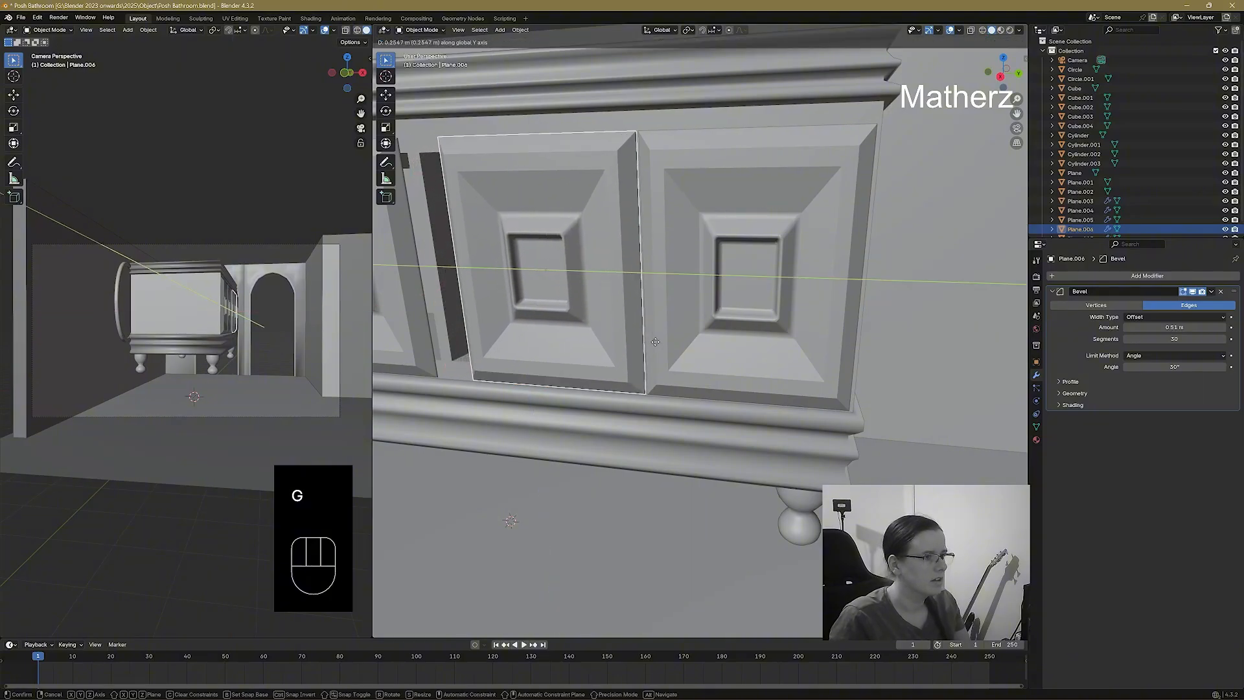
pyautogui.click(640, 332)
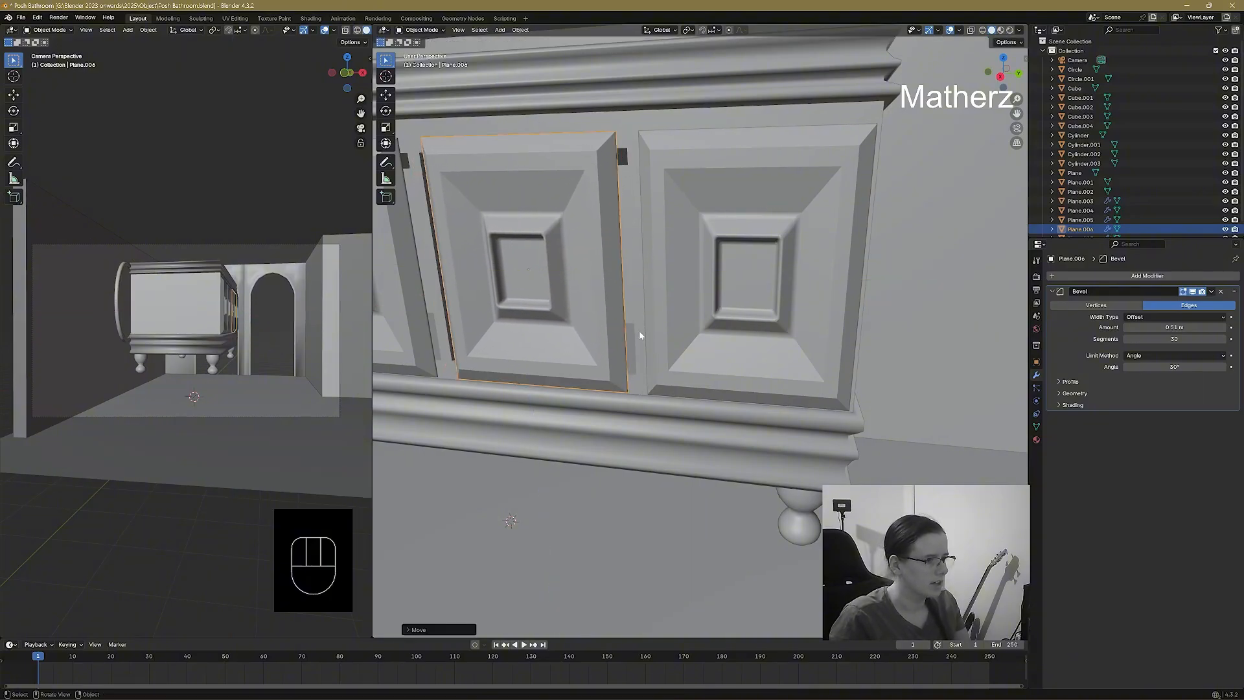
# Widen the fourth panel to about 1.1 along the Y axis and nudge it along Y toward the fifth panel.
pyautogui.moveTo(640, 334); pyautogui.dragTo(658, 347, button='middle')
pyautogui.press('s')
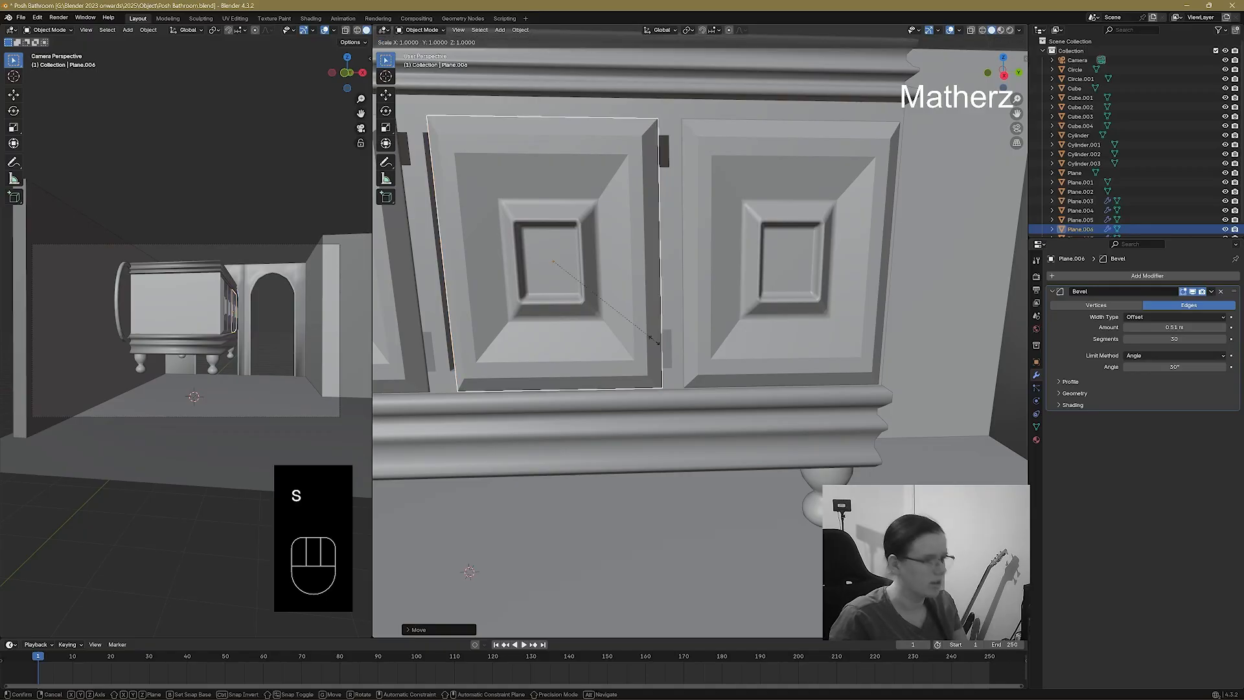
pyautogui.press('x')
pyautogui.press('y')
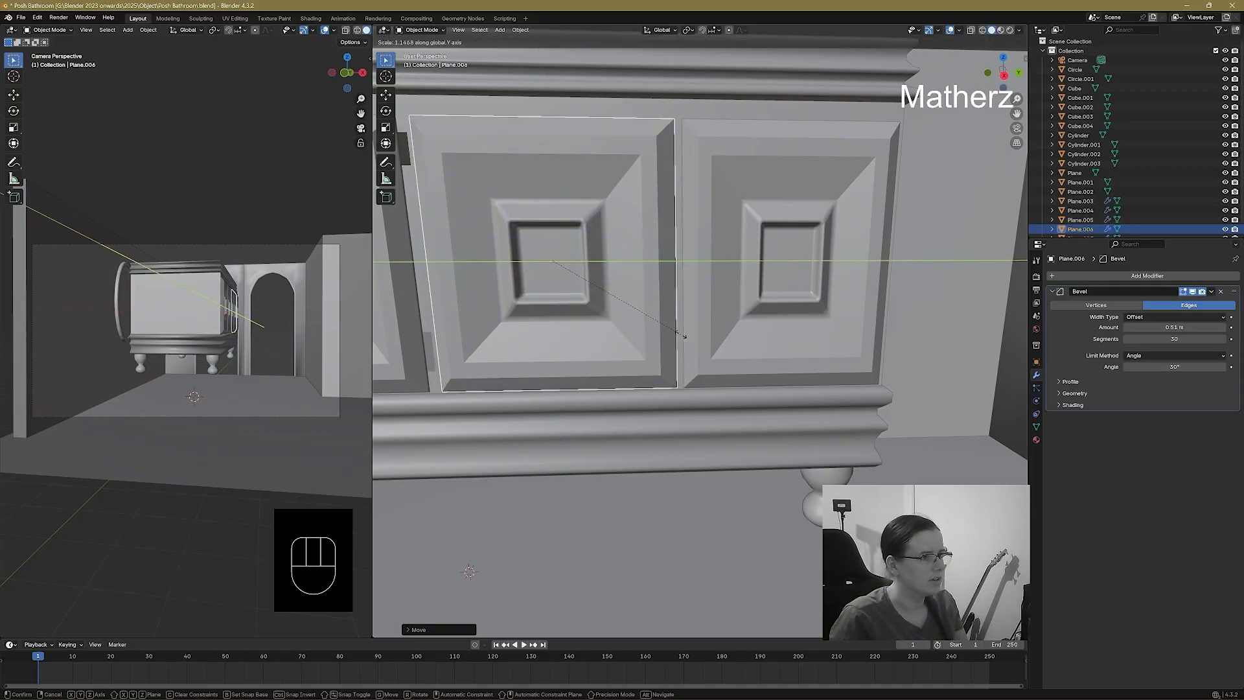
pyautogui.click(677, 338)
pyautogui.press('g')
pyautogui.press('x')
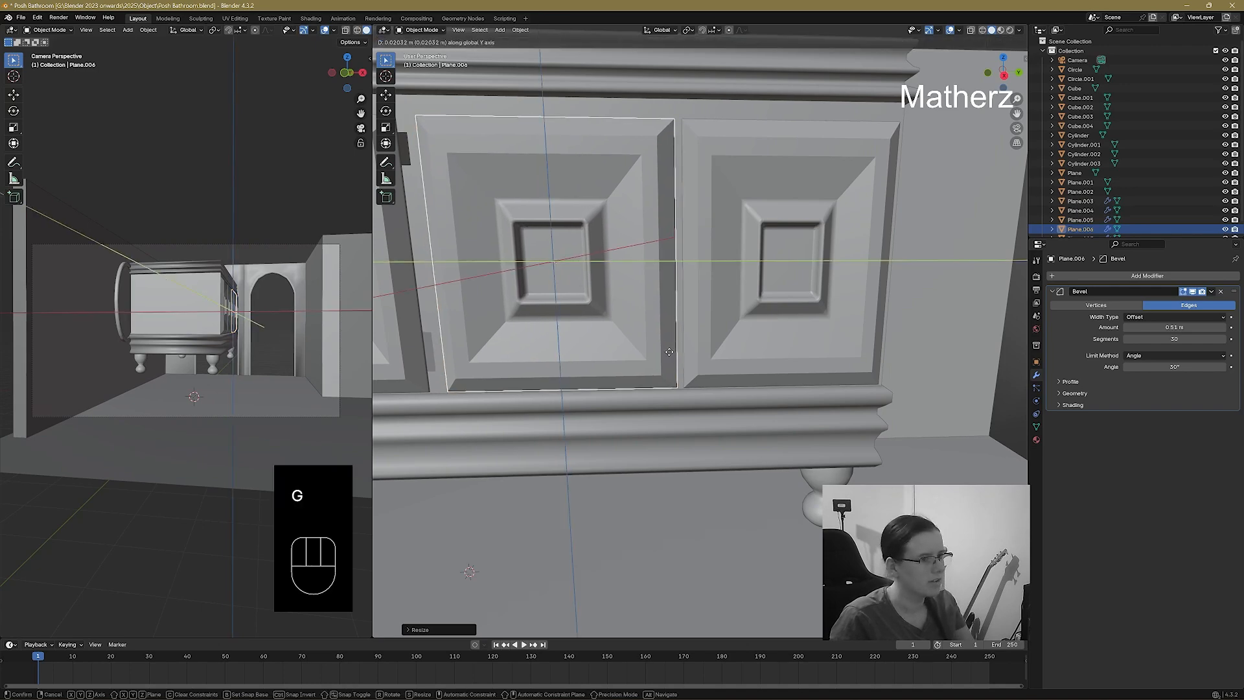
pyautogui.press('y')
pyautogui.click(670, 351)
# Shift the third panel along the Y axis toward the fourth and widen it slightly along Y to close the gaps.
pyautogui.keyDown('shift'); pyautogui.moveTo(617, 405); pyautogui.dragTo(779, 402, button='middle'); pyautogui.keyUp('shift')
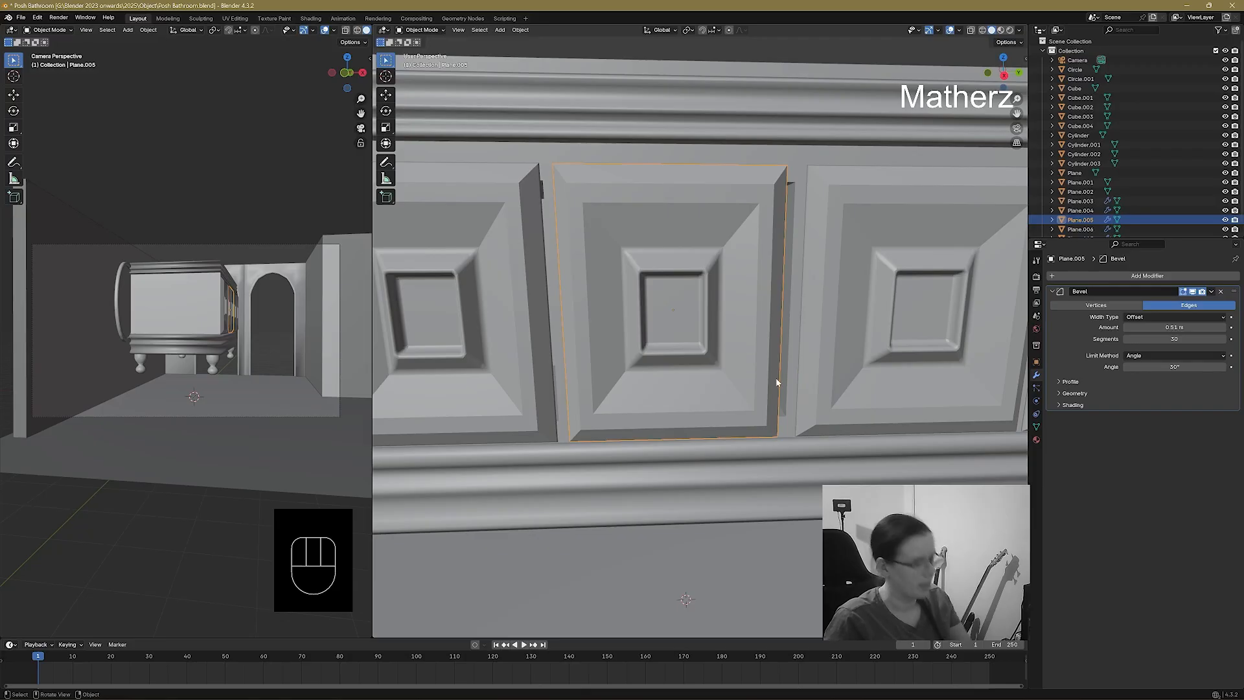
pyautogui.press('g')
pyautogui.press('y')
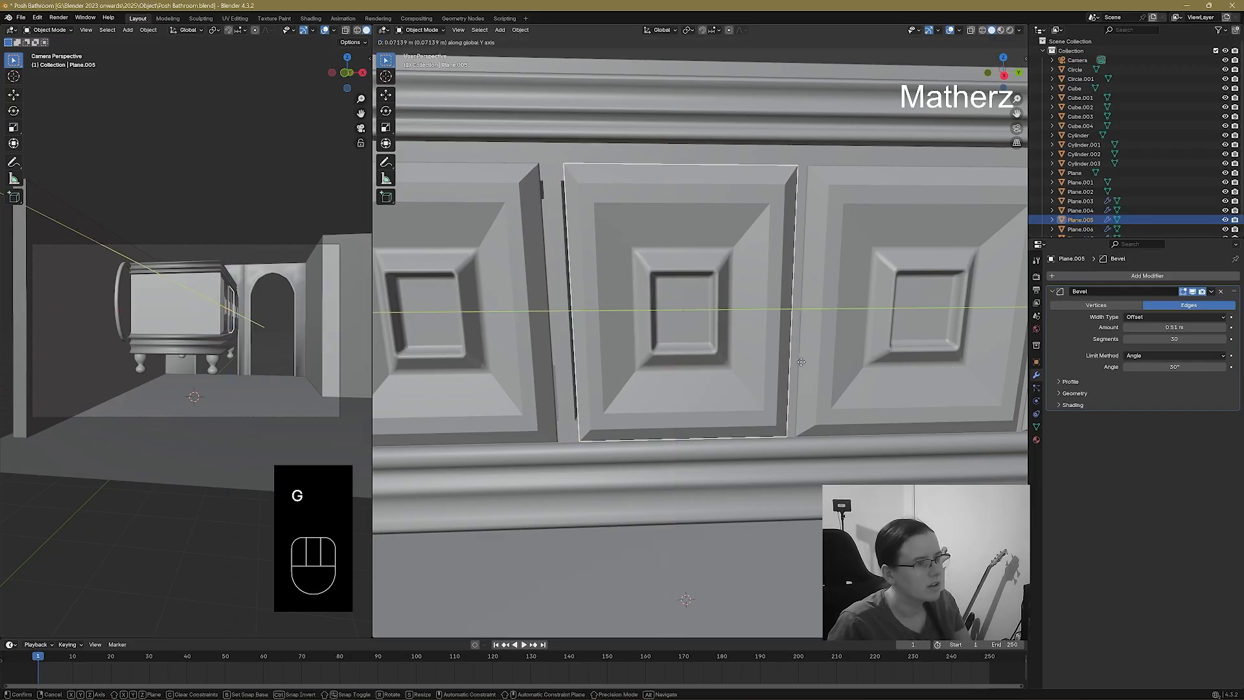
pyautogui.click(800, 353)
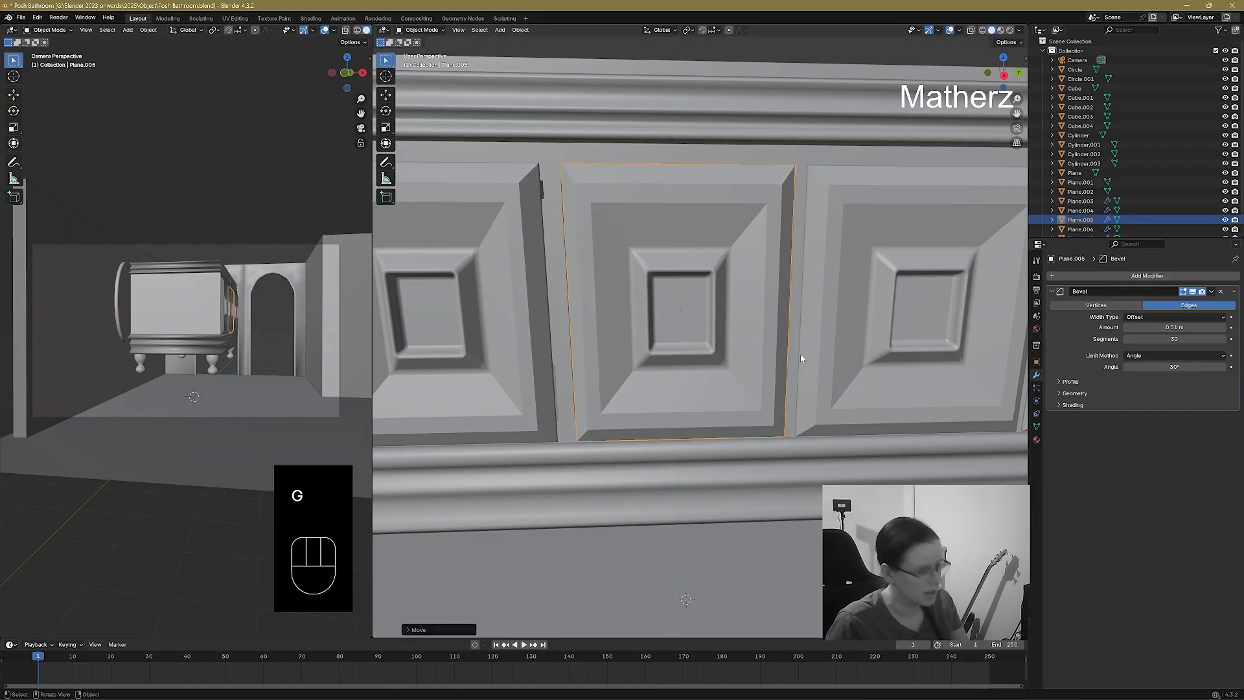
pyautogui.press('s')
pyautogui.press('y')
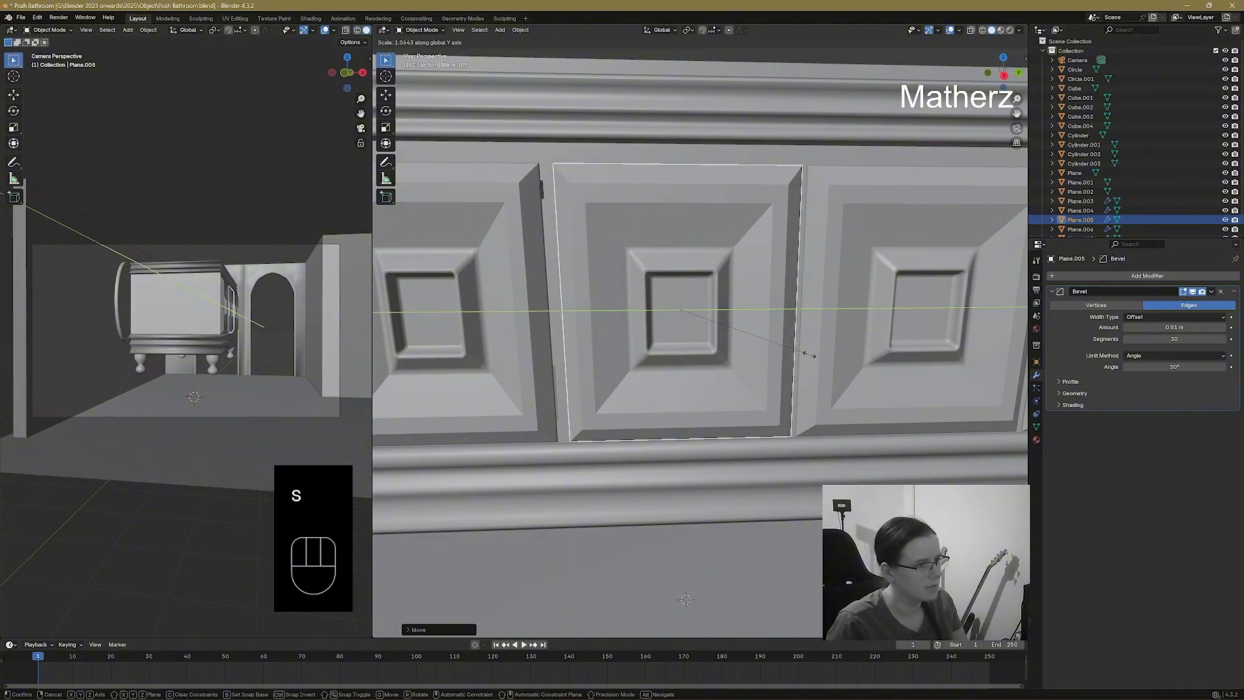
pyautogui.click(805, 354)
# Move the second panel along the cabinet front toward the third panel to narrow the gap.
pyautogui.click(558, 348)
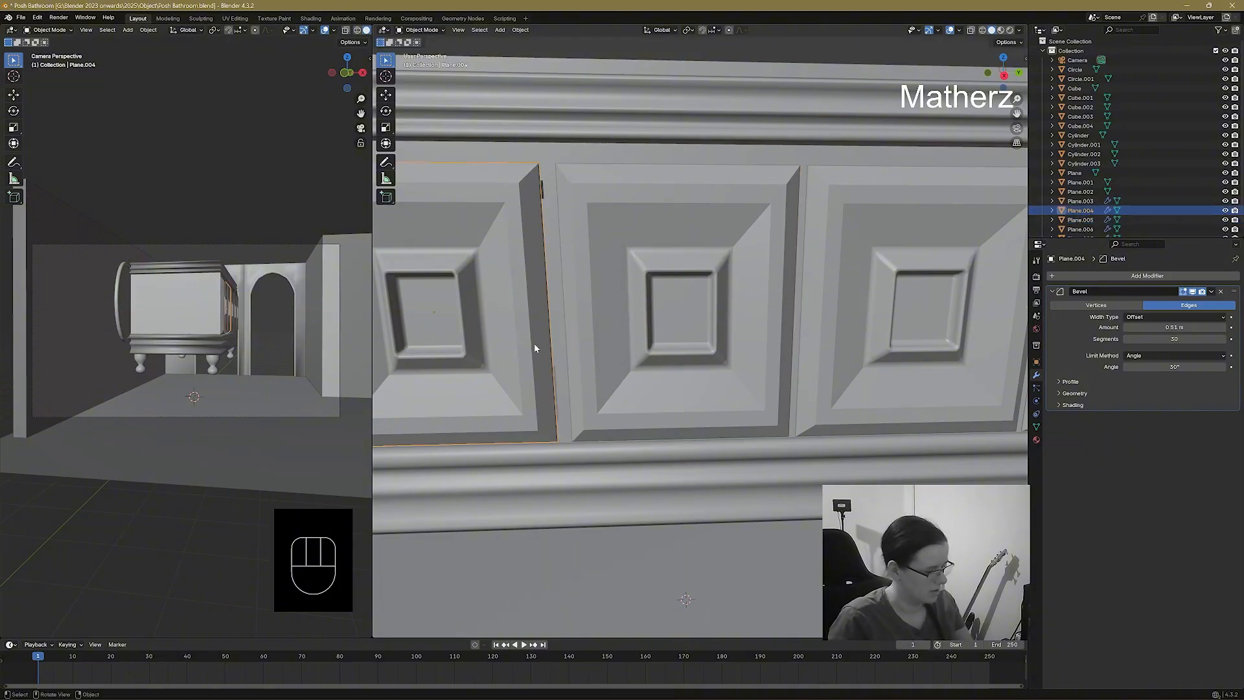
pyautogui.scroll(-3, 535, 348)
pyautogui.press('g')
pyautogui.press('x')
pyautogui.click(545, 353)
pyautogui.scroll(-1, 604, 404)
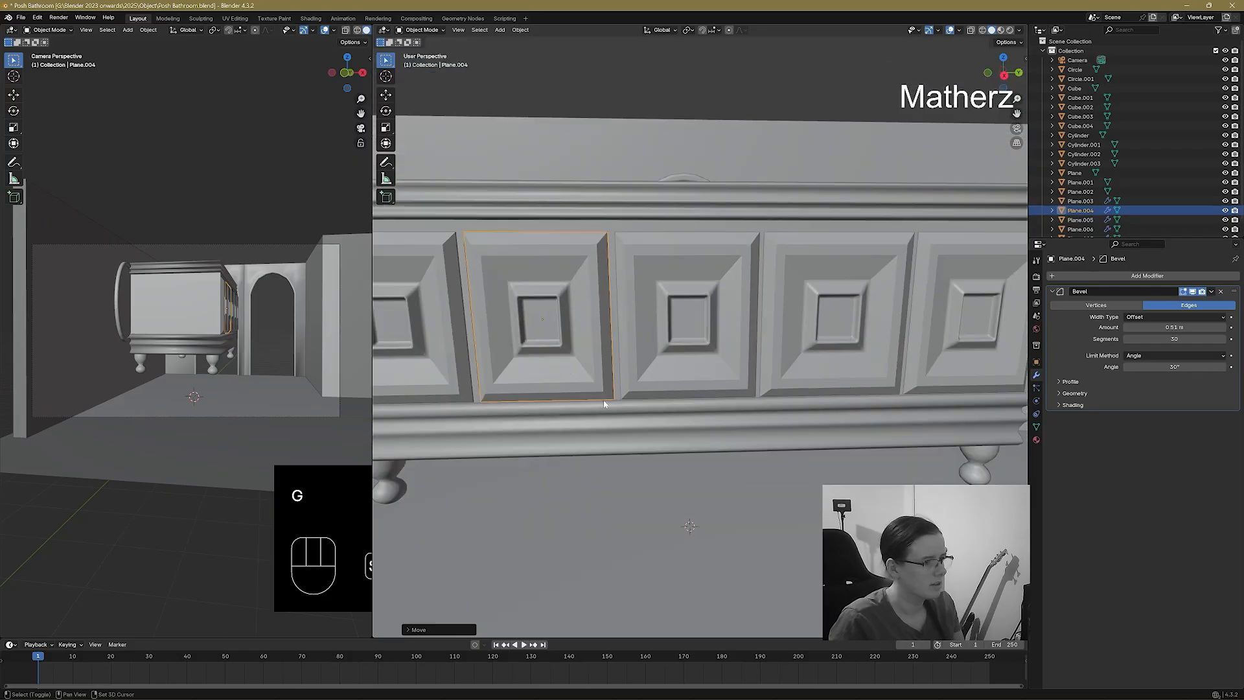
# Widen the second panel slightly along the Y axis to close the gap to the third panel.
pyautogui.keyDown('shift'); pyautogui.moveTo(604, 404); pyautogui.dragTo(643, 360, button='middle'); pyautogui.keyUp('shift')
pyautogui.press('s')
pyautogui.press('y')
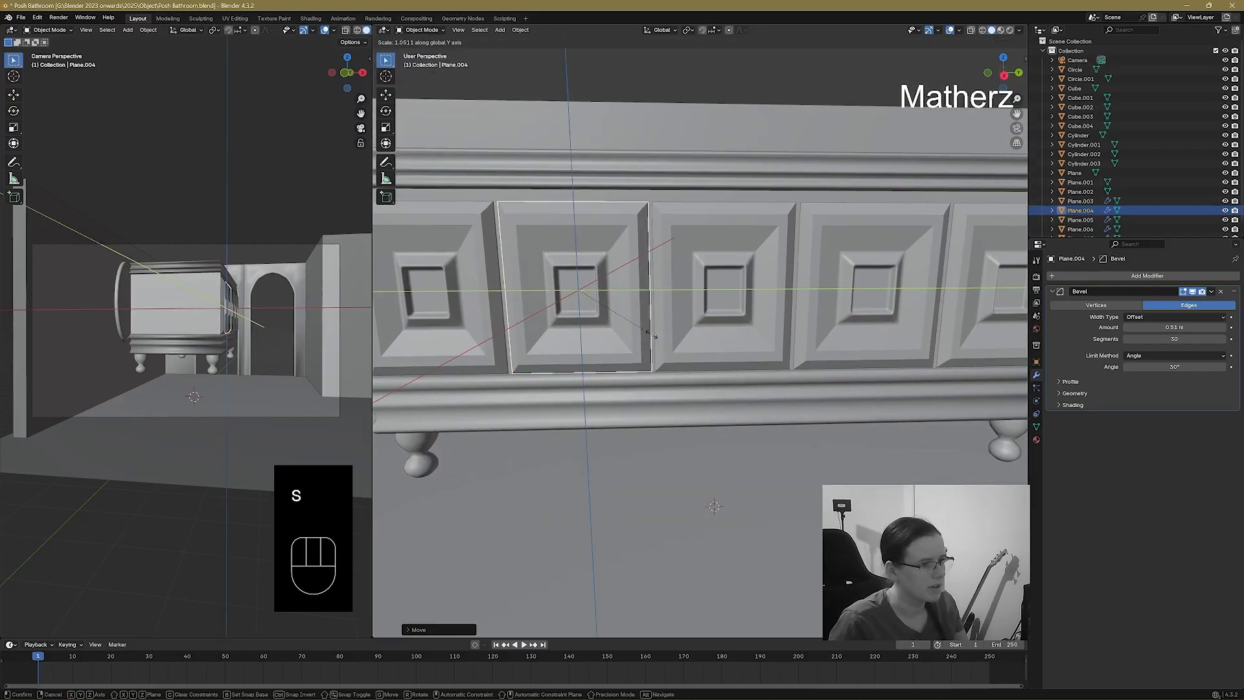
pyautogui.click(651, 333)
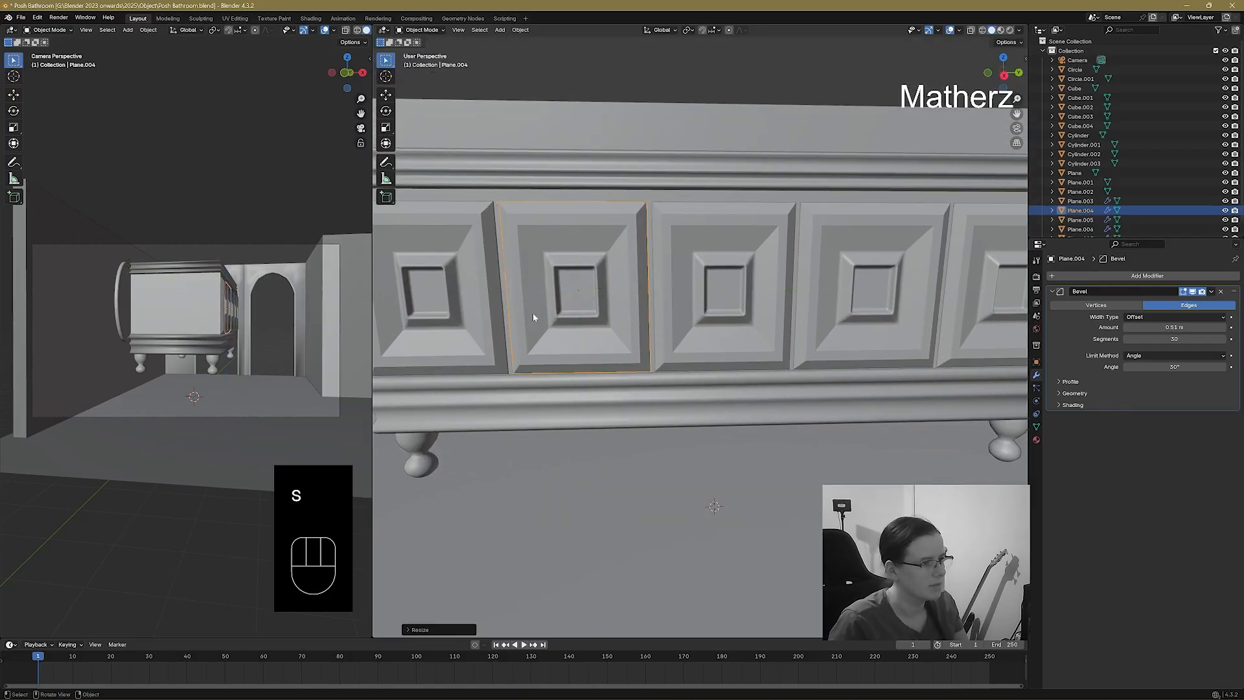
# Resize the first panel at the cabinet's end to meet the second panel, and clear the selection.
pyautogui.click(491, 344)
pyautogui.keyDown('shift'); pyautogui.moveTo(513, 353); pyautogui.dragTo(625, 316, button='middle'); pyautogui.keyUp('shift')
pyautogui.press('s')
pyautogui.click(626, 324)
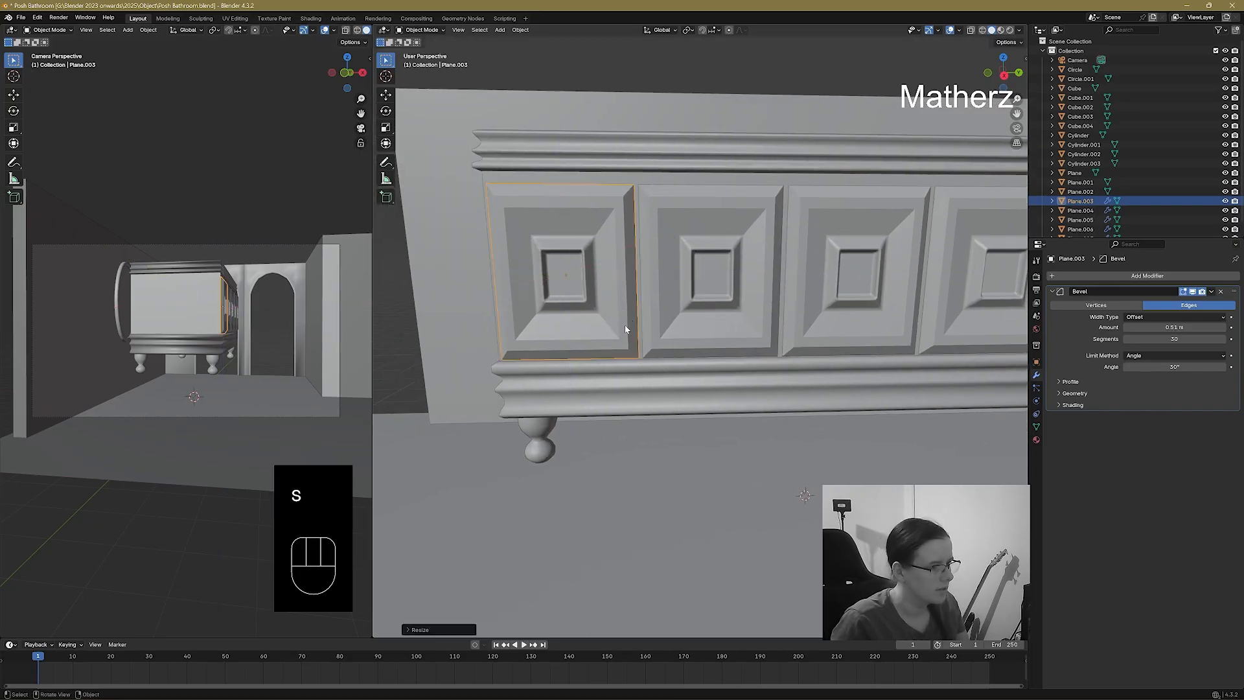
pyautogui.click(391, 308)
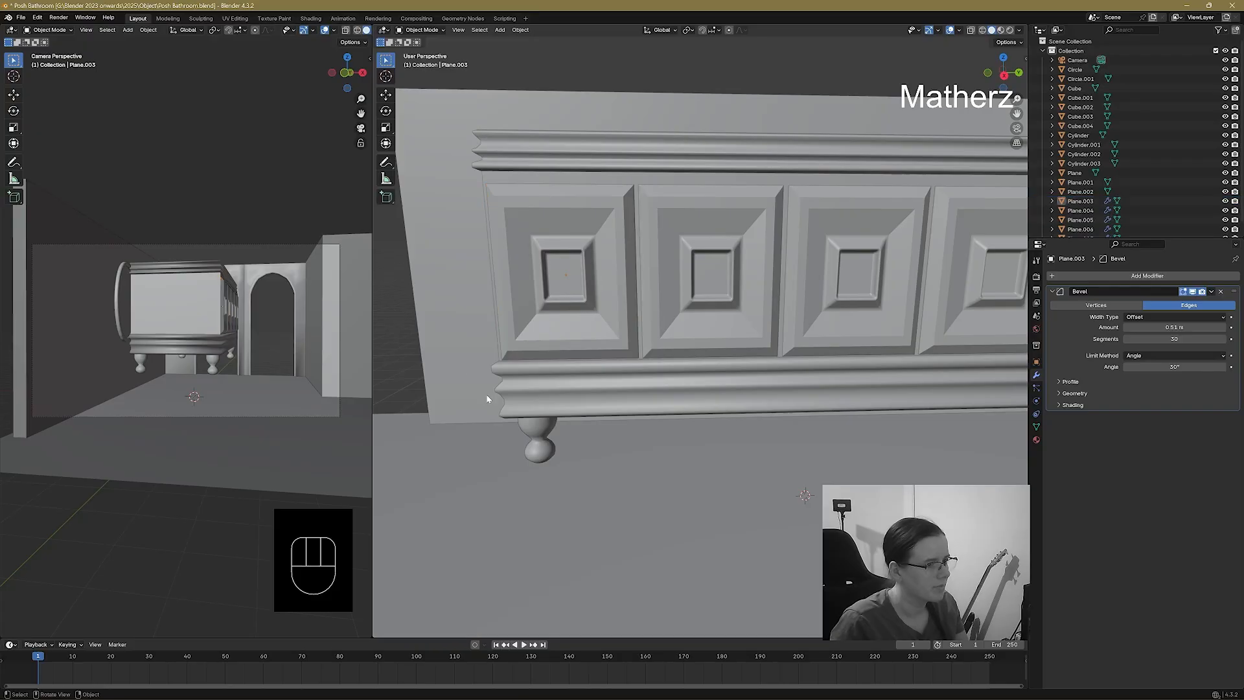
# Select all parts of the cabinet together, including its body, mouldings, panels and feet.
pyautogui.moveTo(648, 350); pyautogui.dragTo(644, 437, button='middle')
pyautogui.scroll(-5, 651, 439)
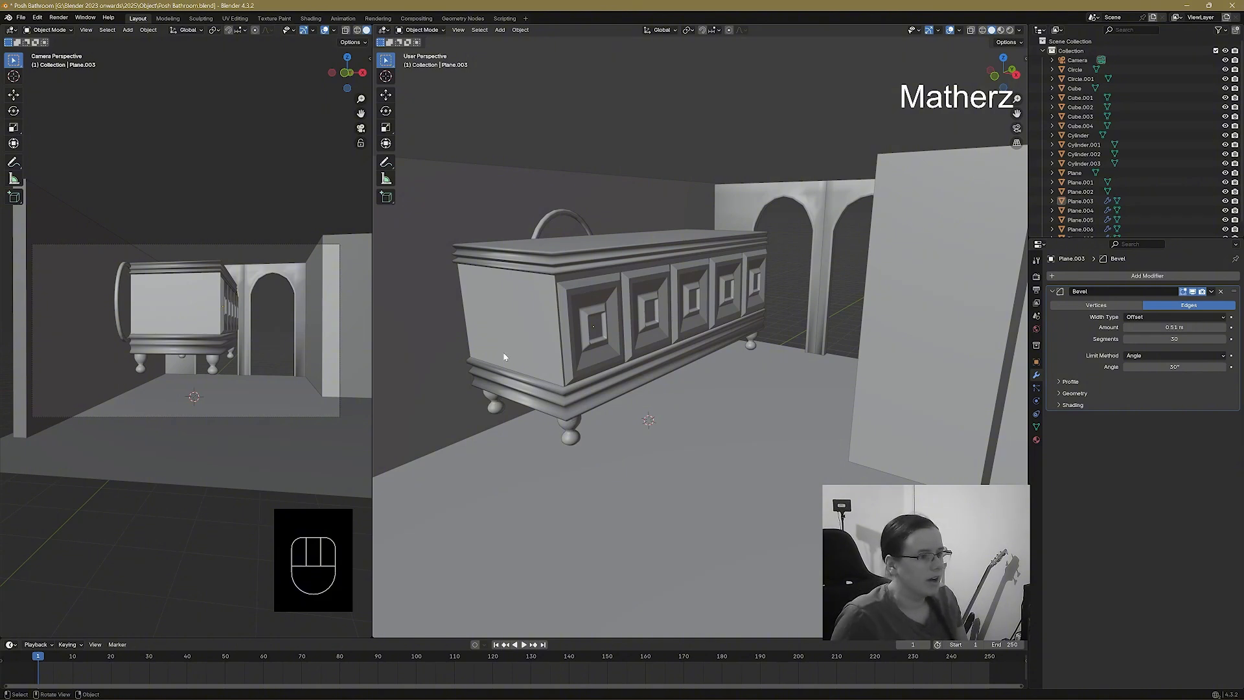
pyautogui.moveTo(507, 348); pyautogui.dragTo(600, 296, button='middle')
pyautogui.moveTo(687, 305); pyautogui.dragTo(766, 337, button='middle')
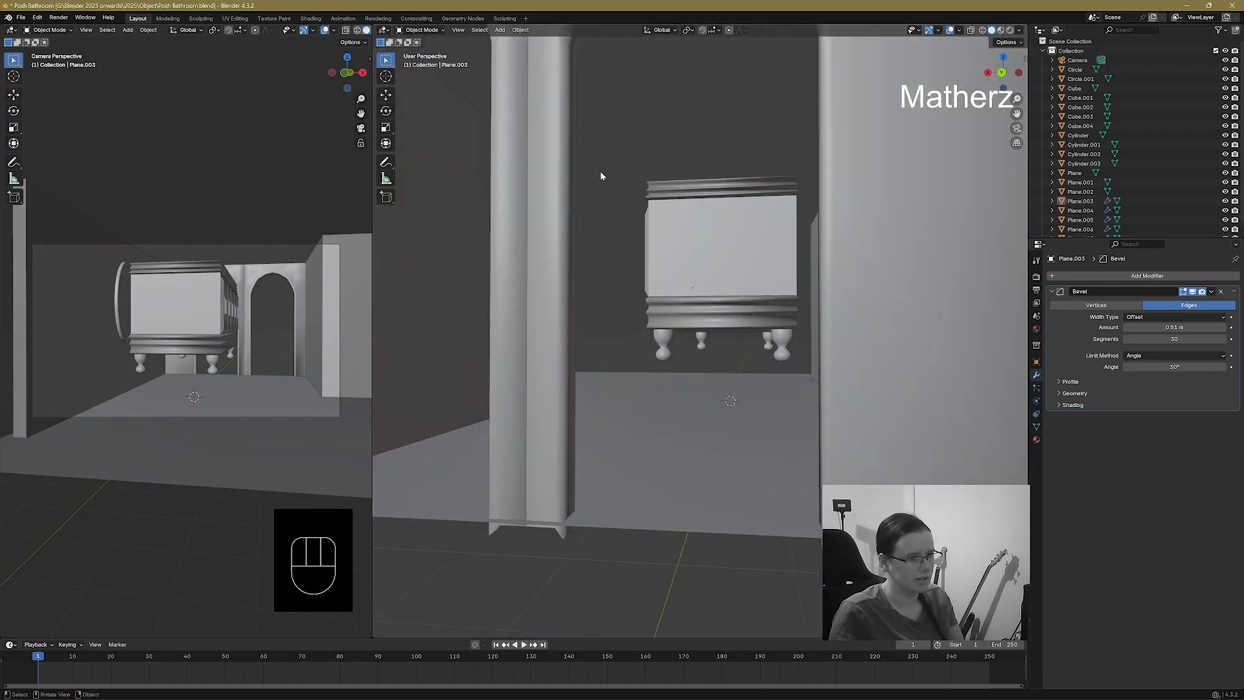
pyautogui.moveTo(616, 150); pyautogui.dragTo(802, 363)
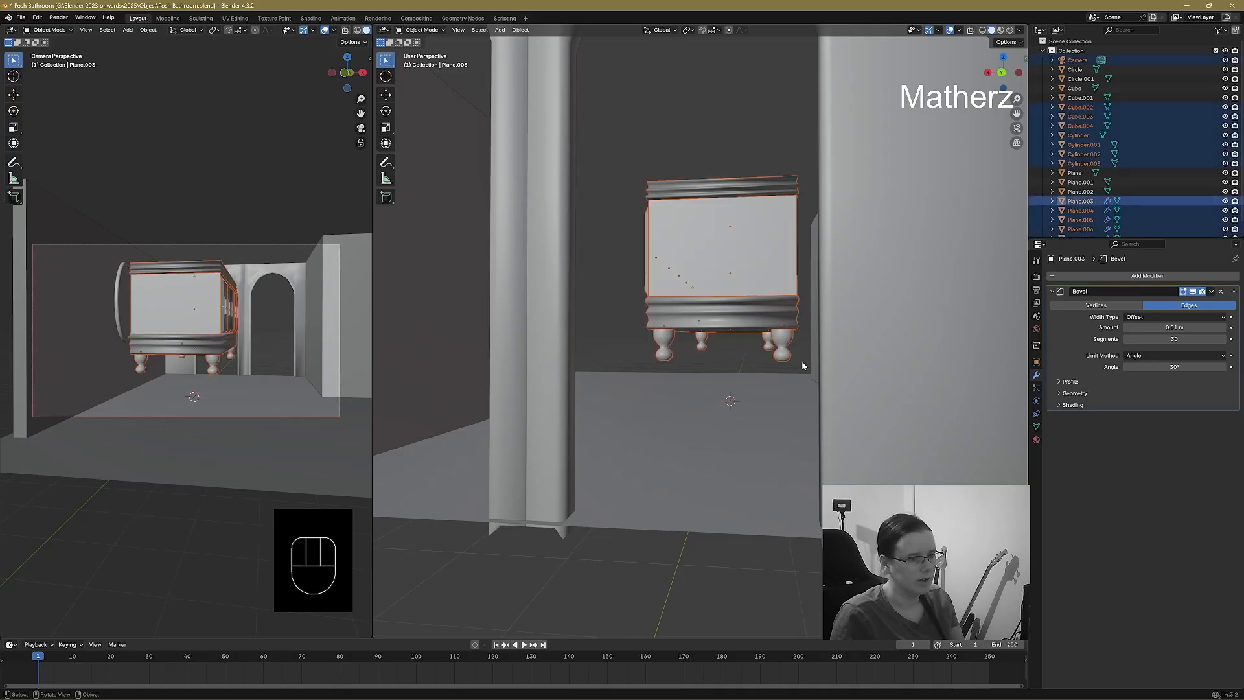
# Try to lower the selected cabinet parts along the Z axis.
pyautogui.moveTo(675, 369); pyautogui.dragTo(740, 356, button='middle')
pyautogui.press('g')
pyautogui.press('z')
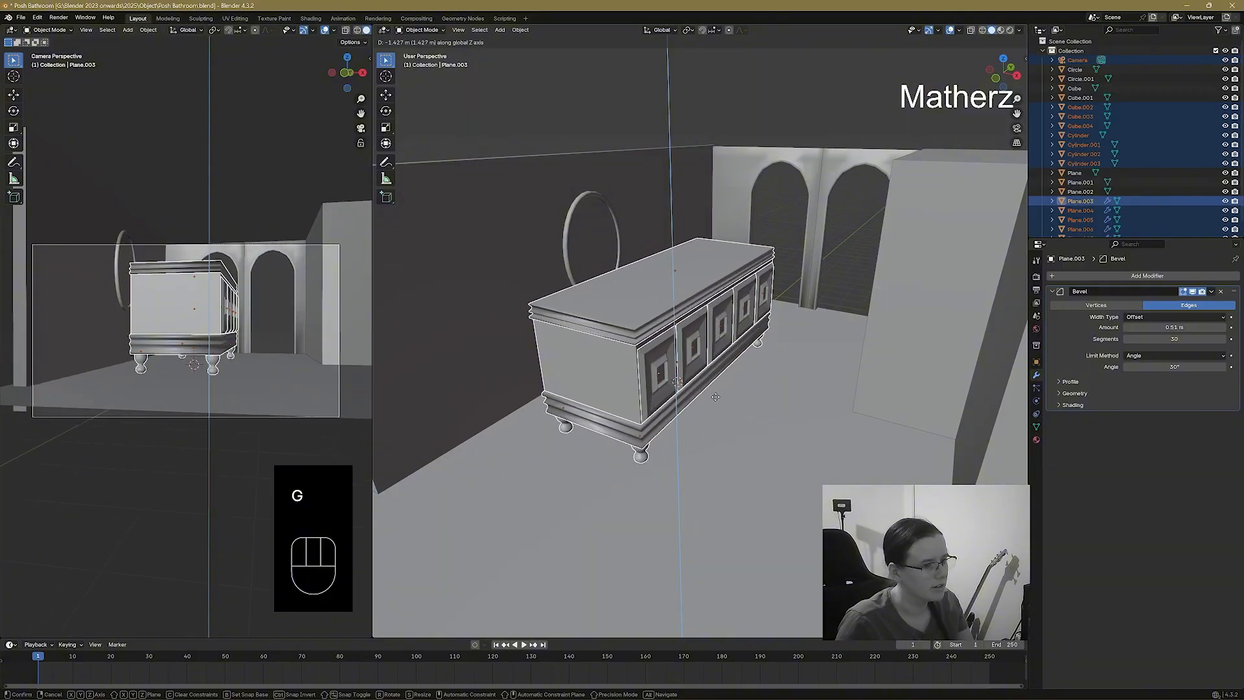
pyautogui.click(716, 386)
pyautogui.hotkey('ctrl', 'z')
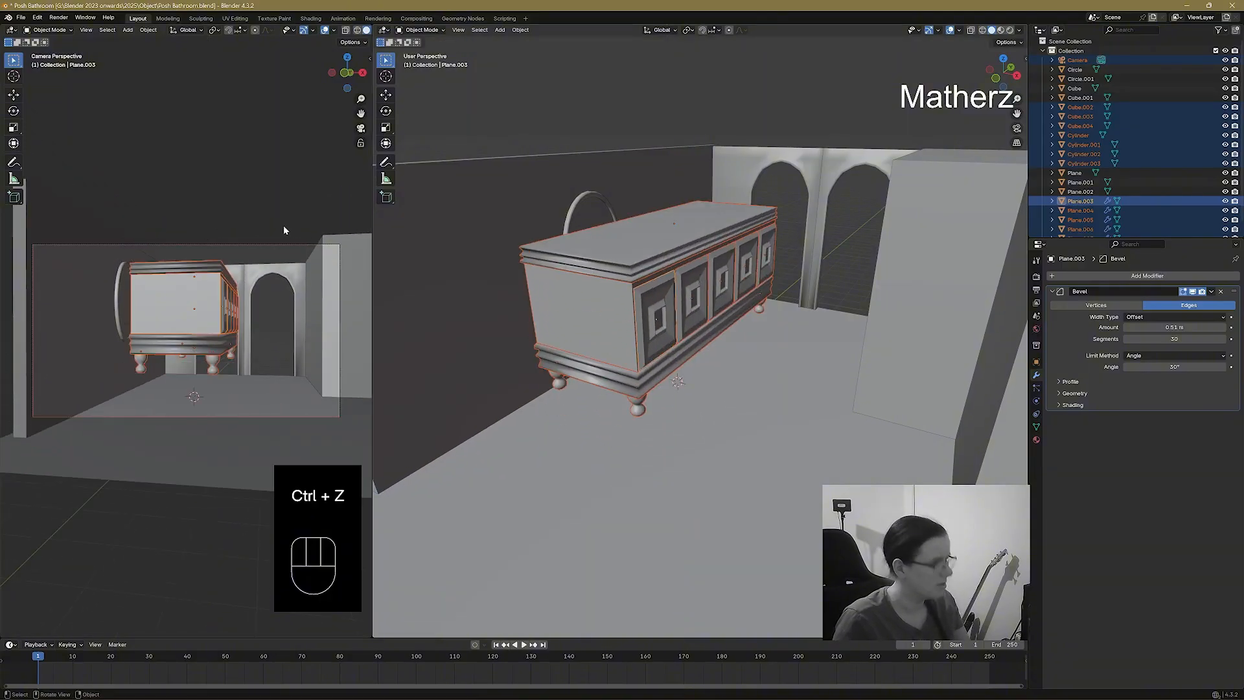
# Exclude the camera from the selection and lower the whole cabinet along the Z axis.
pyautogui.hotkey('ctrl', 'z')
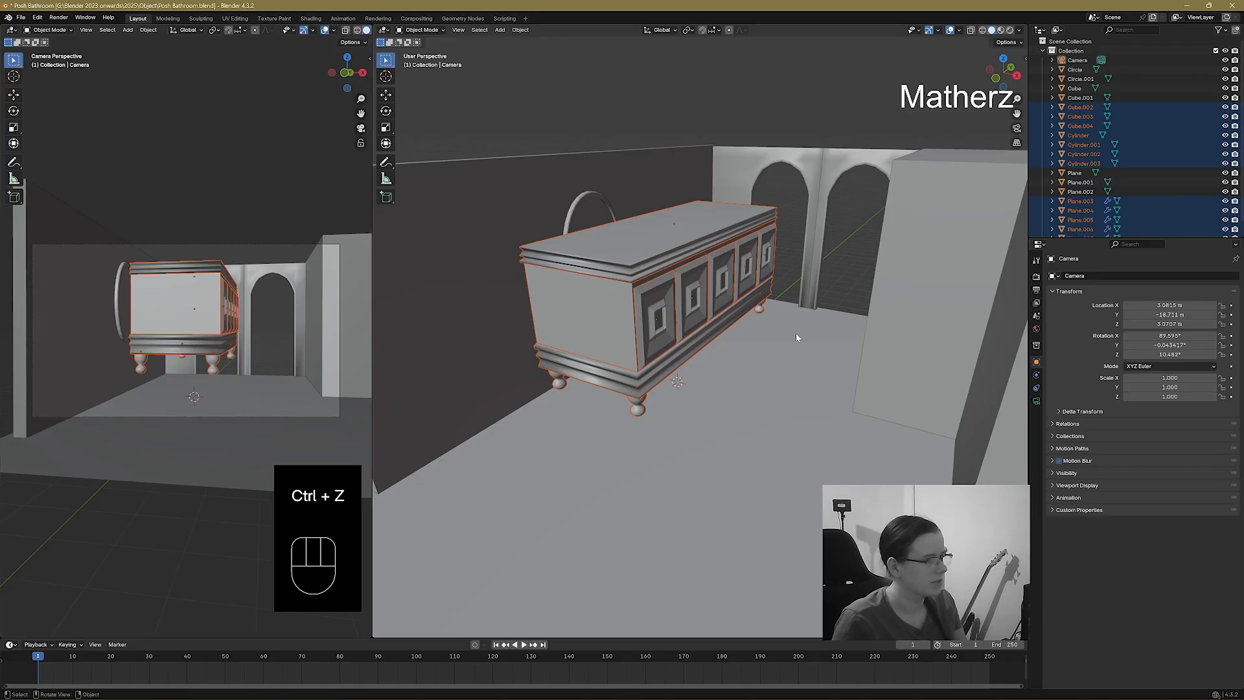
pyautogui.press('g')
pyautogui.press('z')
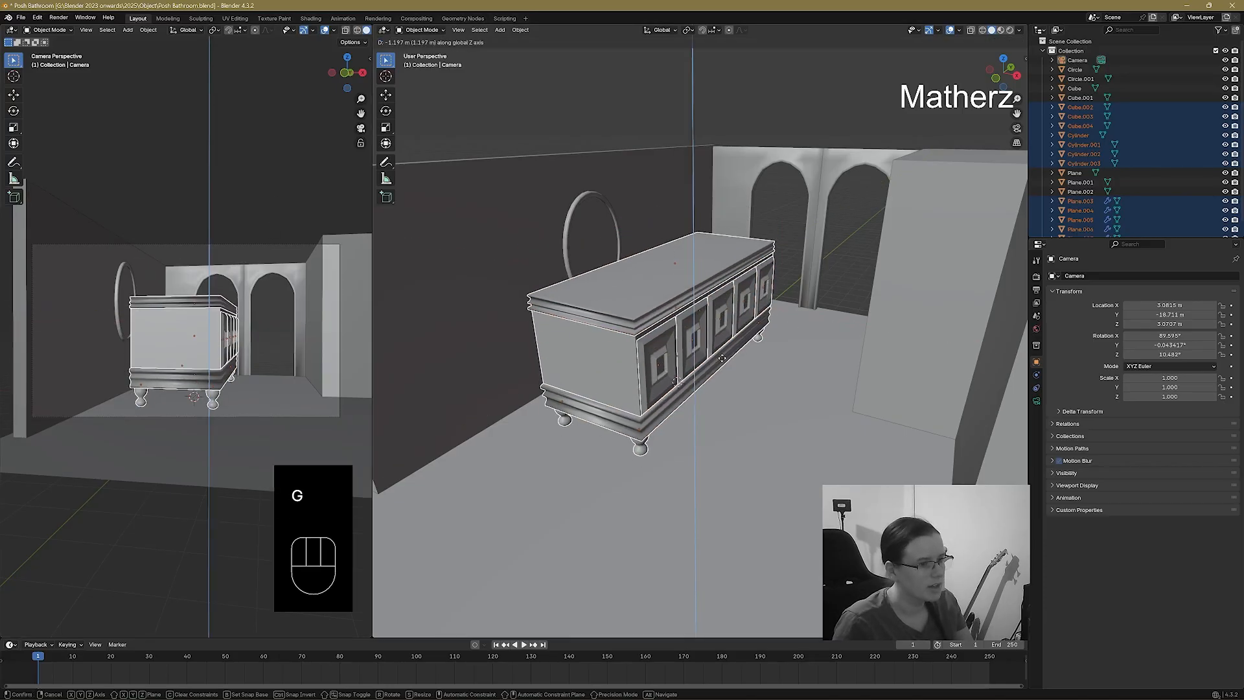
pyautogui.click(768, 362)
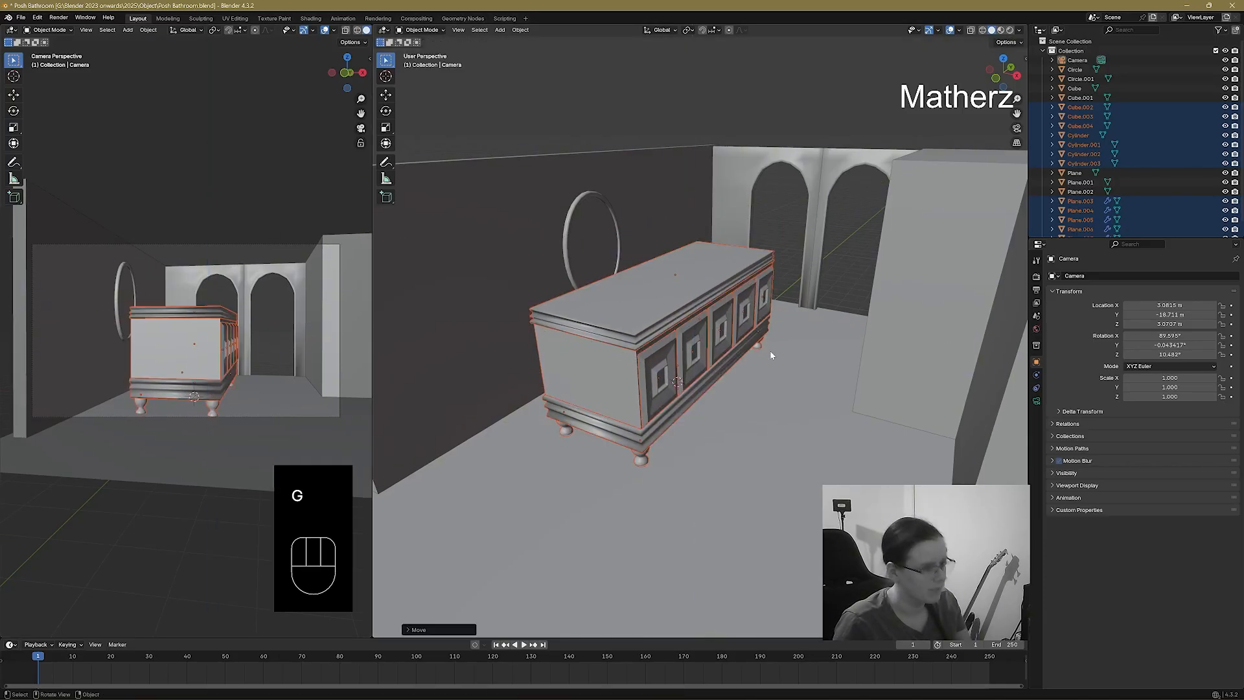
# Scale the cabinet down to about 0.63 and move it about 2.7 m along negative X against the mirror wall.
pyautogui.press('s')
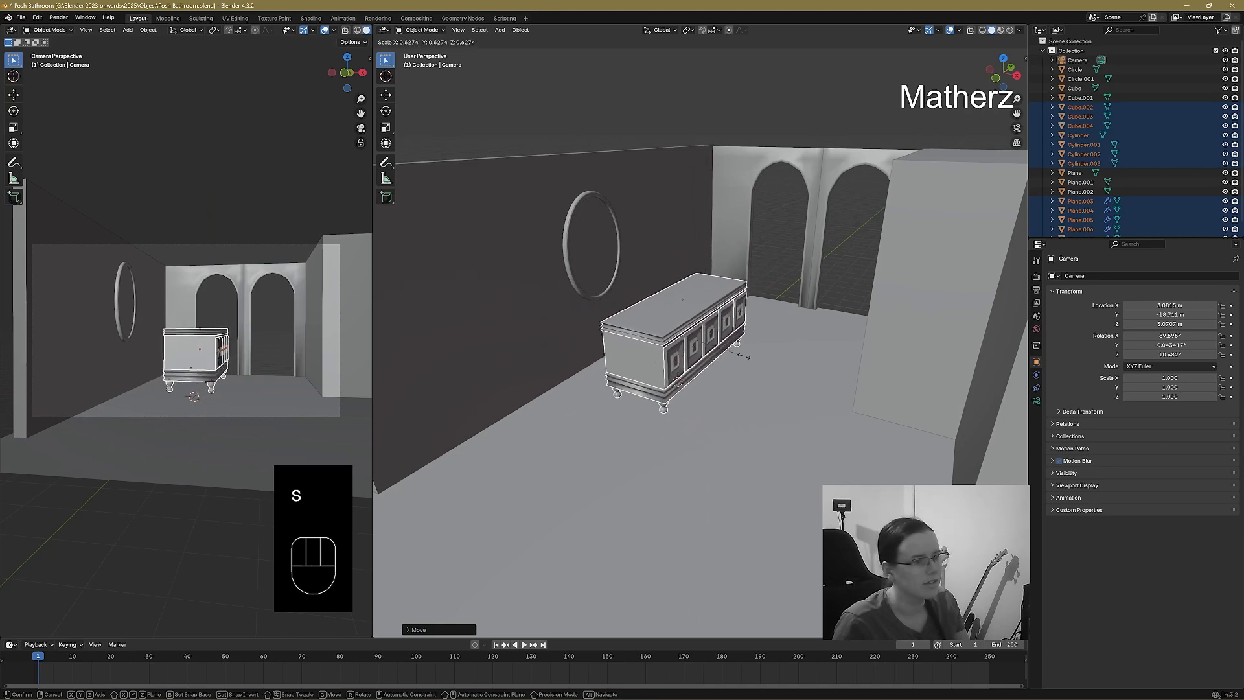
pyautogui.click(723, 398)
pyautogui.moveTo(723, 397); pyautogui.dragTo(722, 363, button='middle')
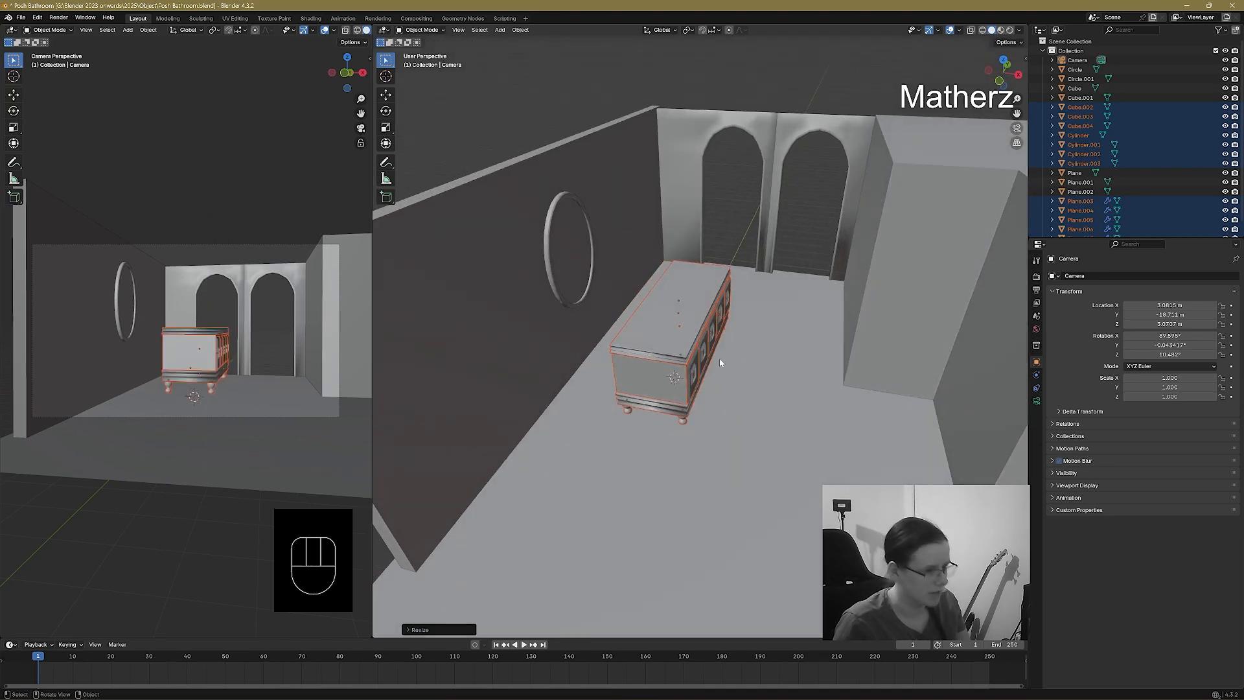
pyautogui.press('g')
pyautogui.press('x')
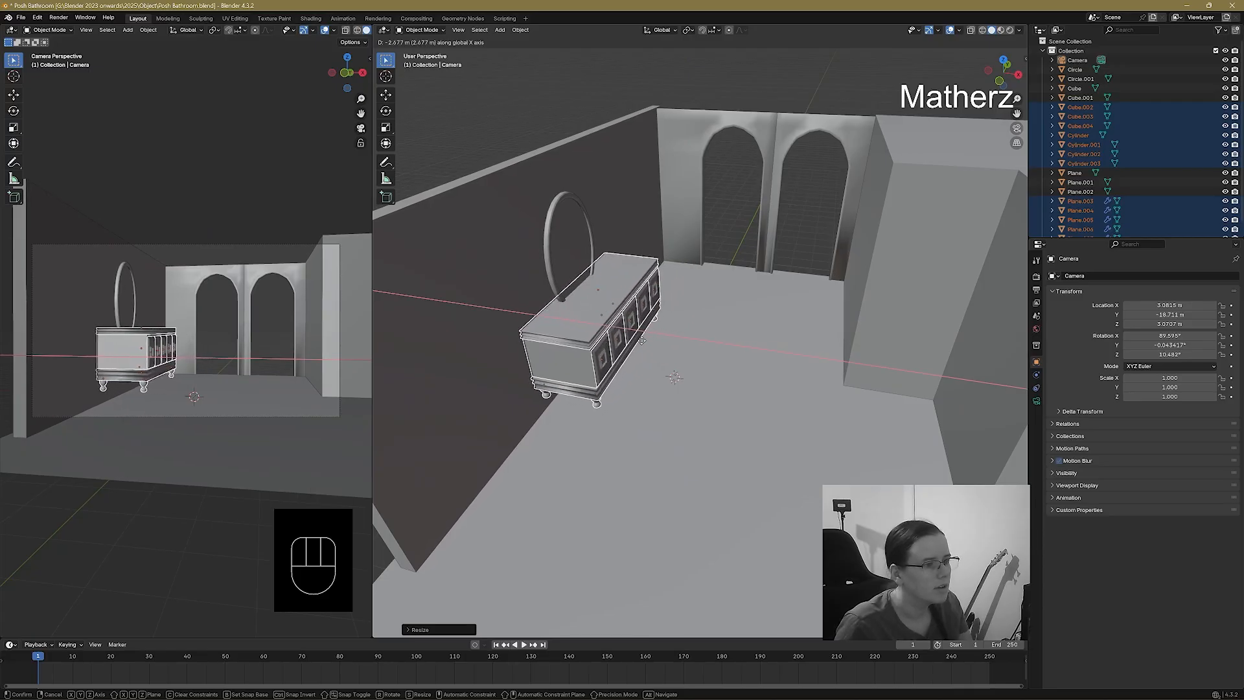
pyautogui.click(645, 346)
# Lower the cabinet along the Z axis so its feet meet the floor beneath the mirror.
pyautogui.press('g')
pyautogui.press('z')
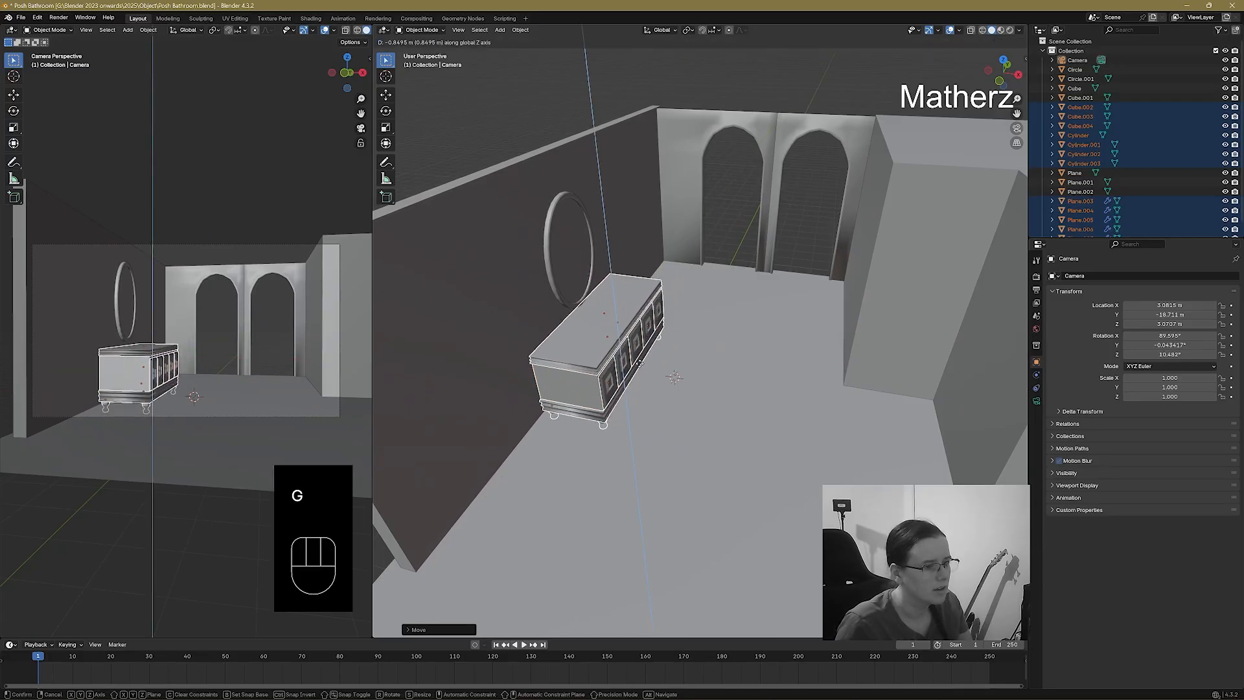
pyautogui.click(631, 360)
pyautogui.press('g')
pyautogui.middleClick(628, 358)
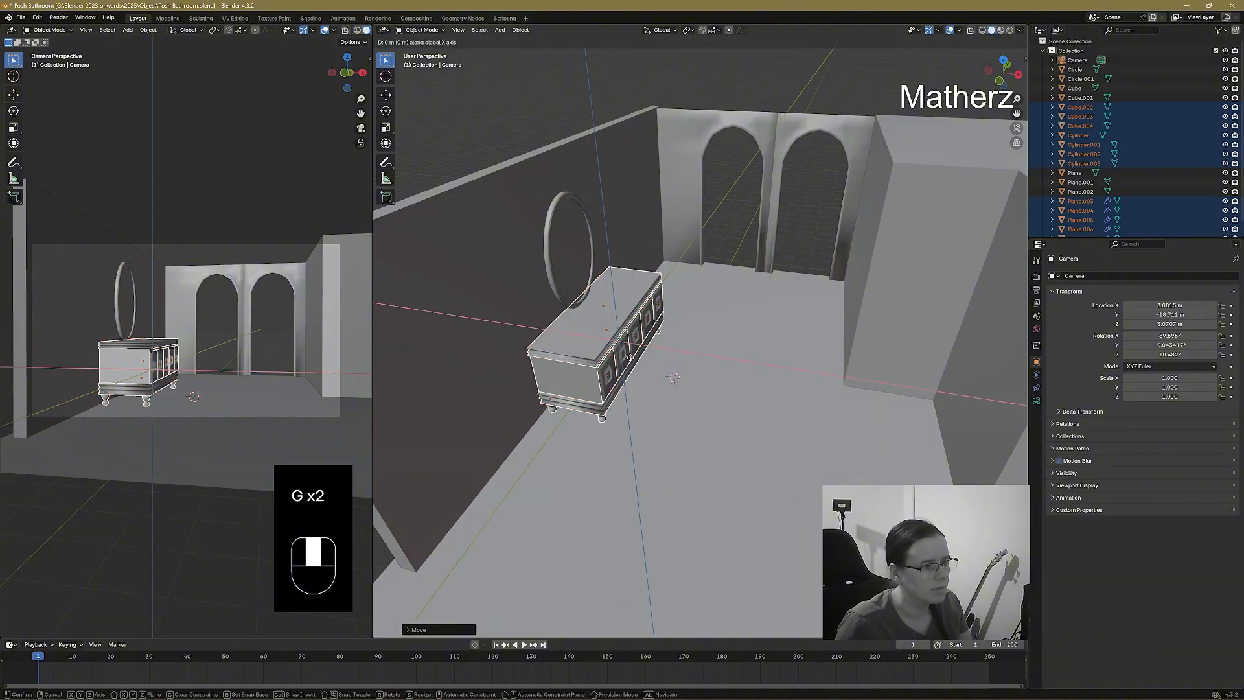
pyautogui.click(628, 356)
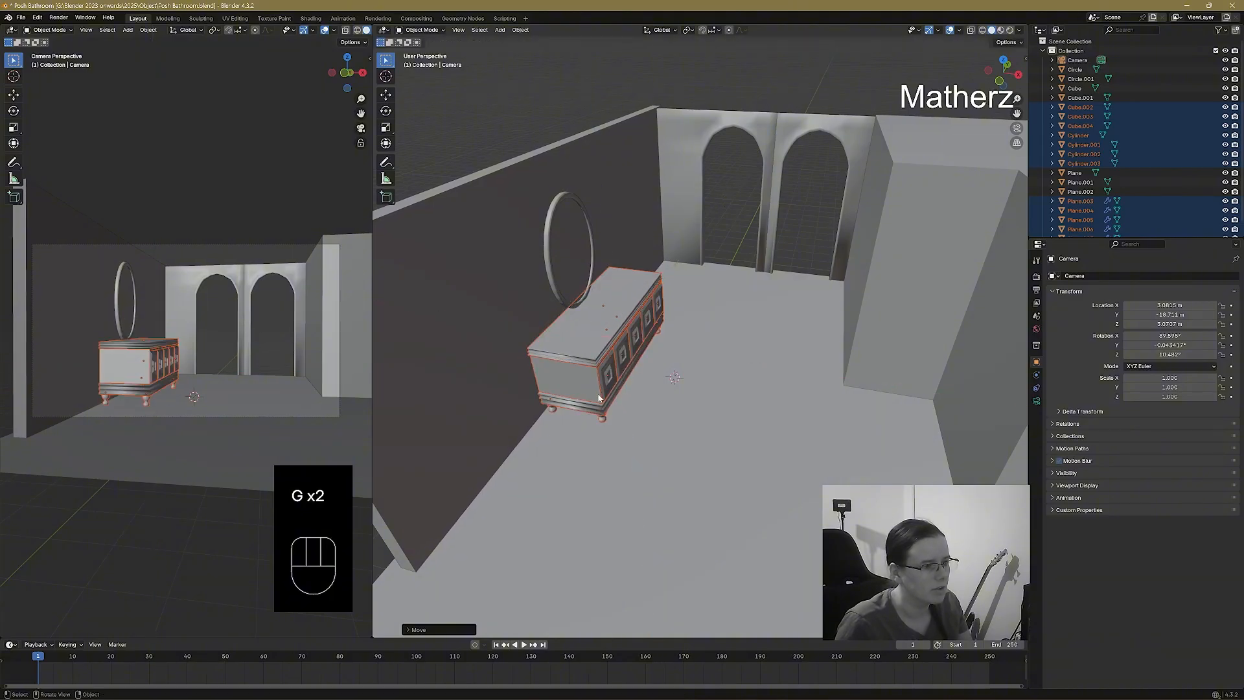
# Enlarge the cabinet slightly to about 1.01 and shift it about 1.4 m along the Y axis toward the arches.
pyautogui.scroll(3, 626, 423)
pyautogui.moveTo(625, 423); pyautogui.dragTo(707, 356, button='middle')
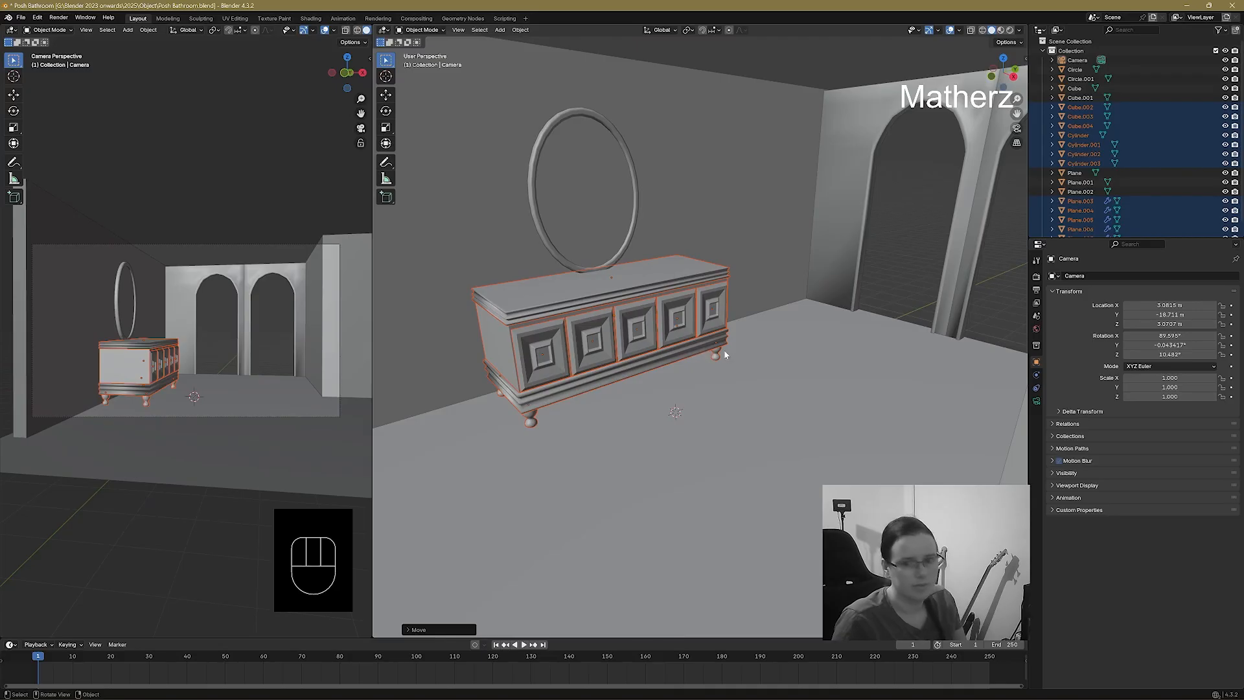
pyautogui.press('s')
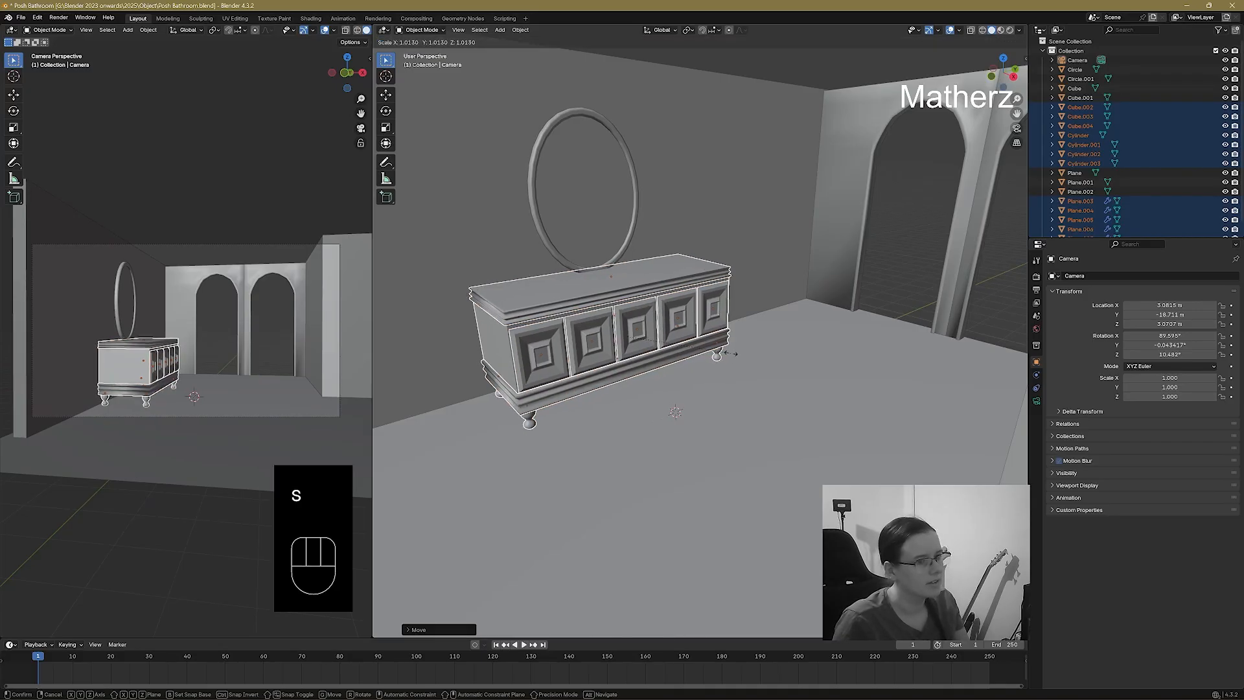
pyautogui.click(731, 354)
pyautogui.press('g')
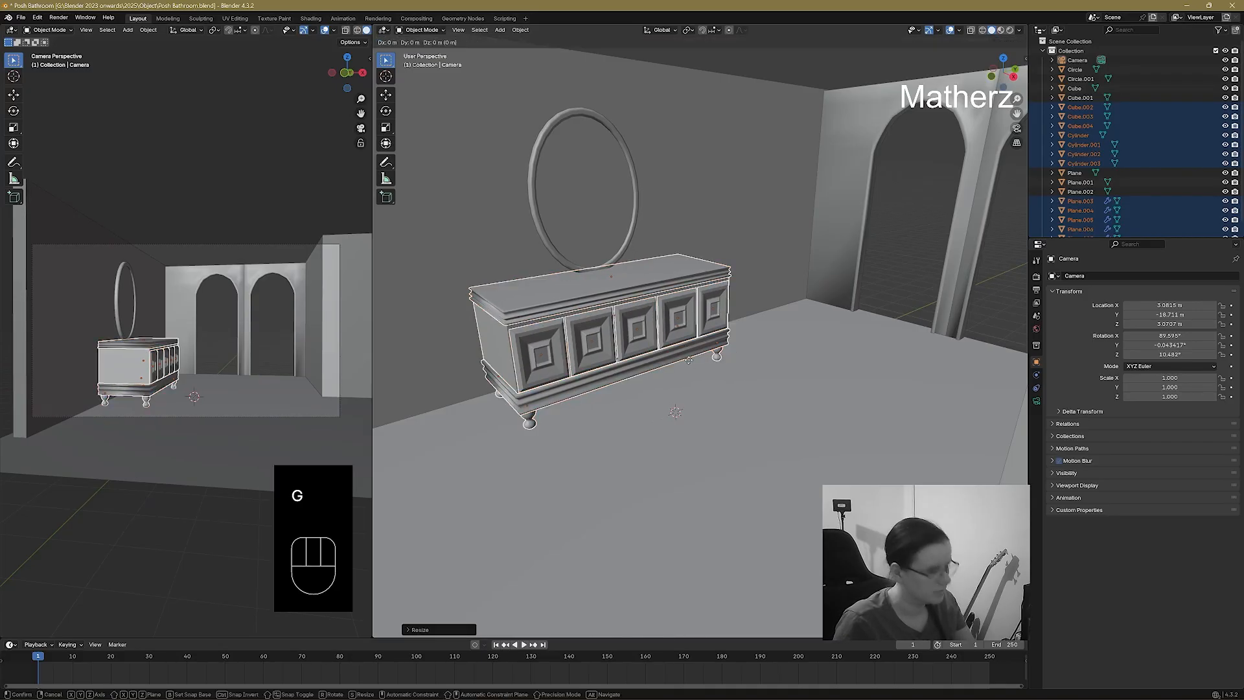
pyautogui.press('y')
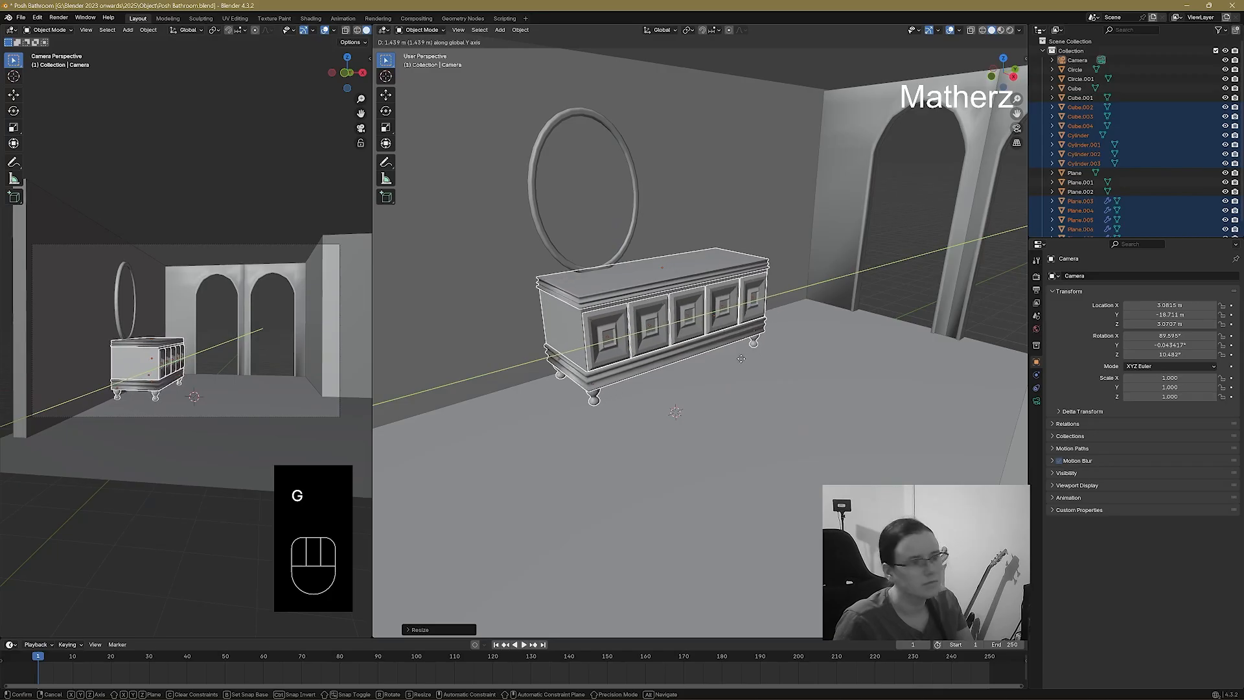
pyautogui.click(743, 357)
# Nudge the cabinet along the X axis slightly closer to the mirror wall.
pyautogui.moveTo(700, 423); pyautogui.dragTo(745, 412, button='middle')
pyautogui.press('g')
pyautogui.press('z')
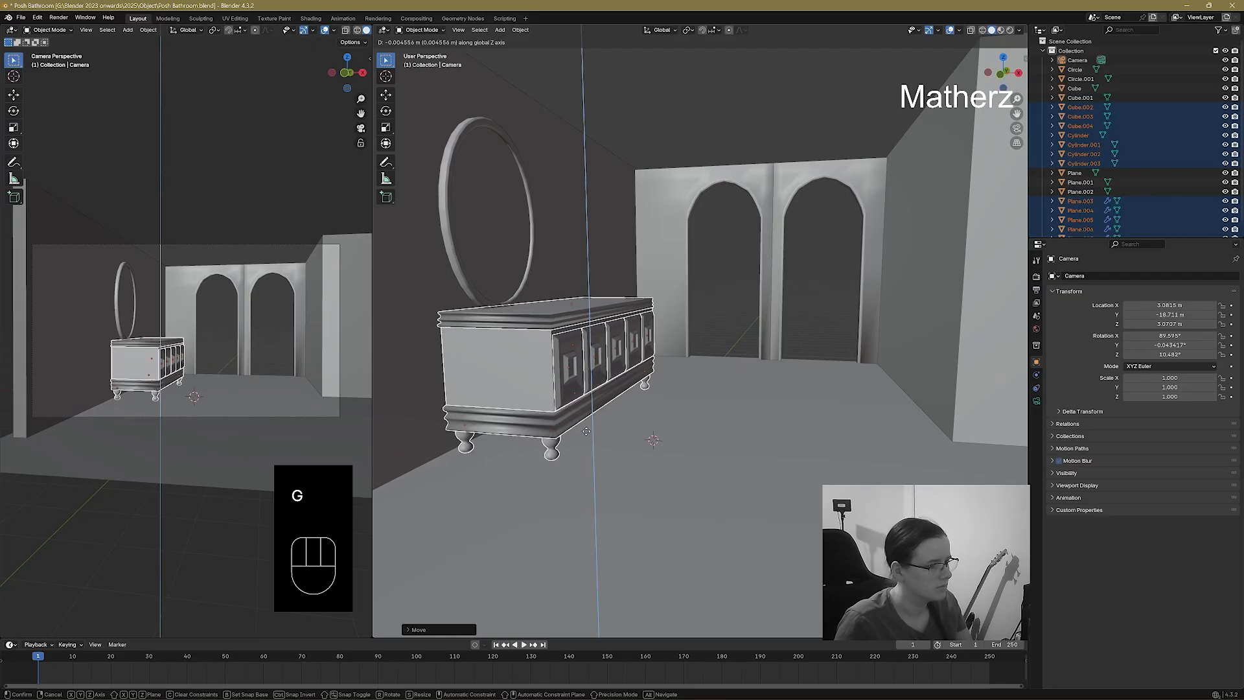
pyautogui.press('x')
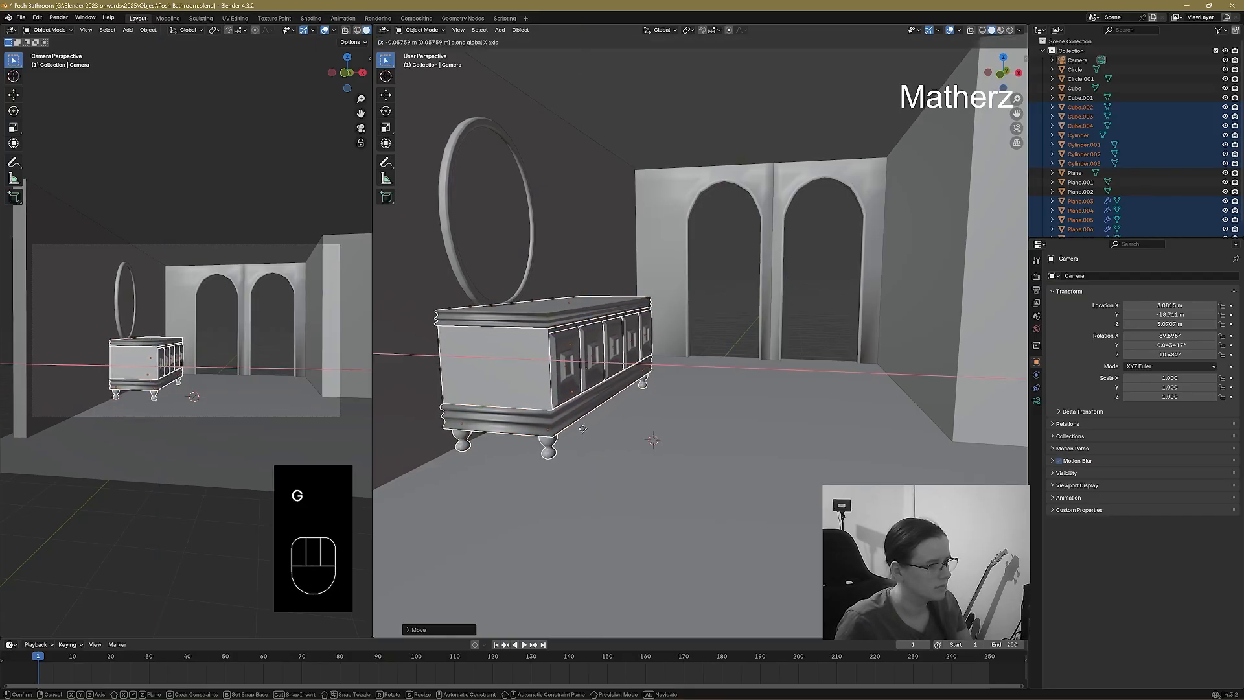
pyautogui.click(582, 428)
# Select both the oval mirror's frame and its glass and scale them down together.
pyautogui.click(494, 245)
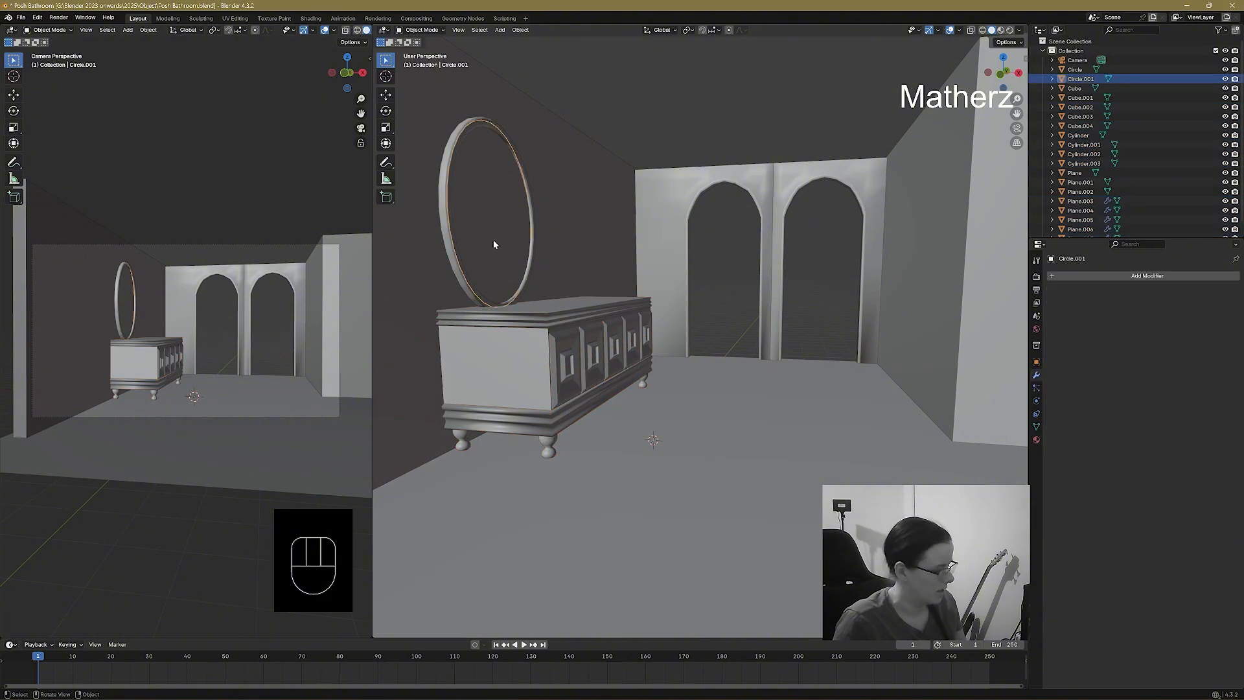
pyautogui.keyDown('shift'); pyautogui.click(494, 244); pyautogui.keyUp('shift')
pyautogui.moveTo(670, 227); pyautogui.dragTo(655, 296, button='middle')
pyautogui.scroll(2, 580, 245)
pyautogui.press('s')
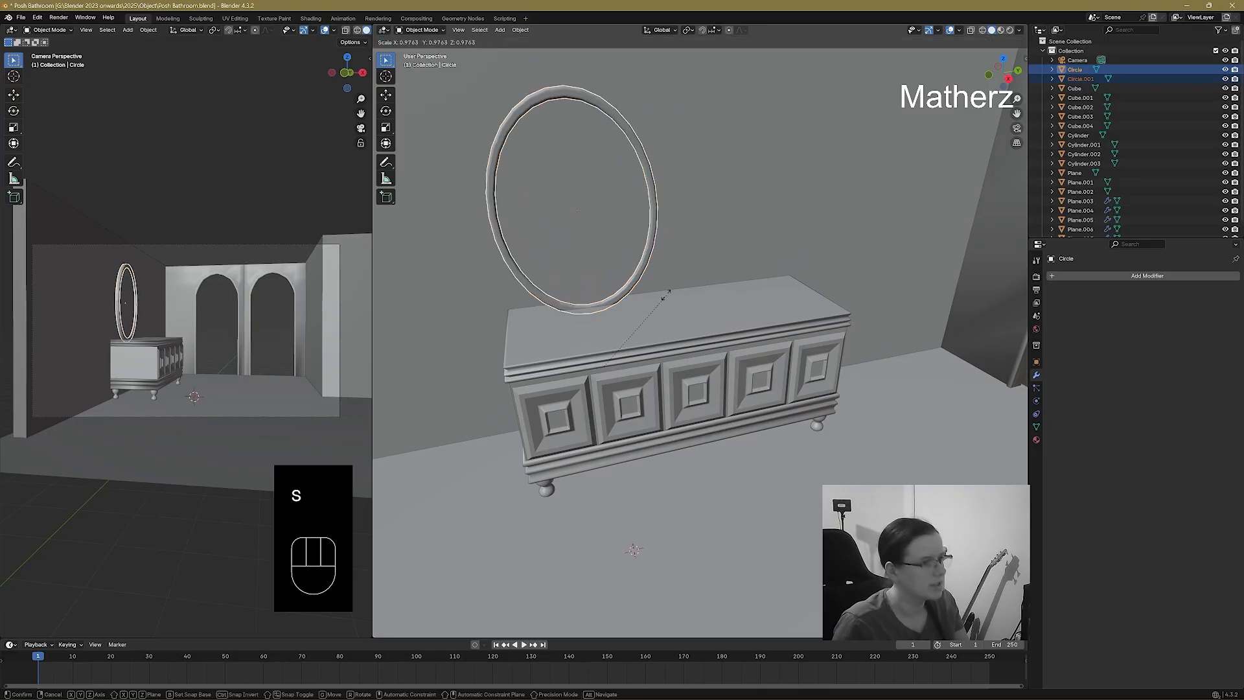
pyautogui.click(632, 336)
# Raise the mirror above the cabinet and move it about 2.4 m along Y toward the cabinet's far end.
pyautogui.press('g')
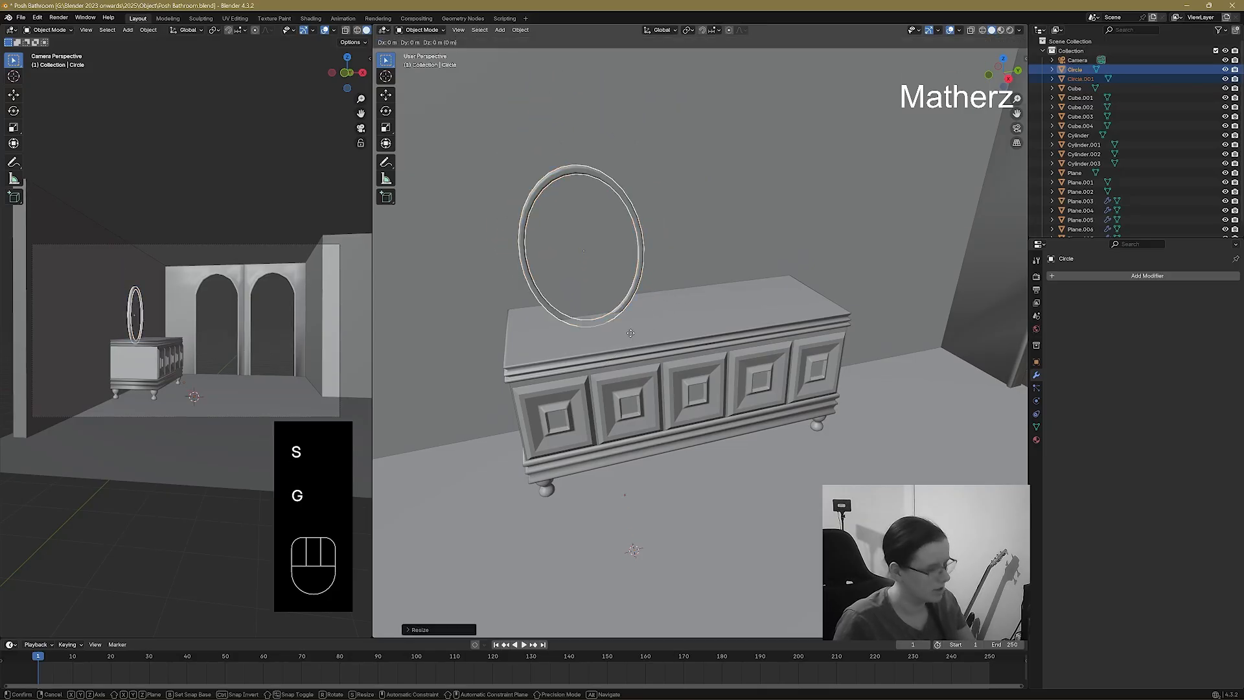
pyautogui.press('g')
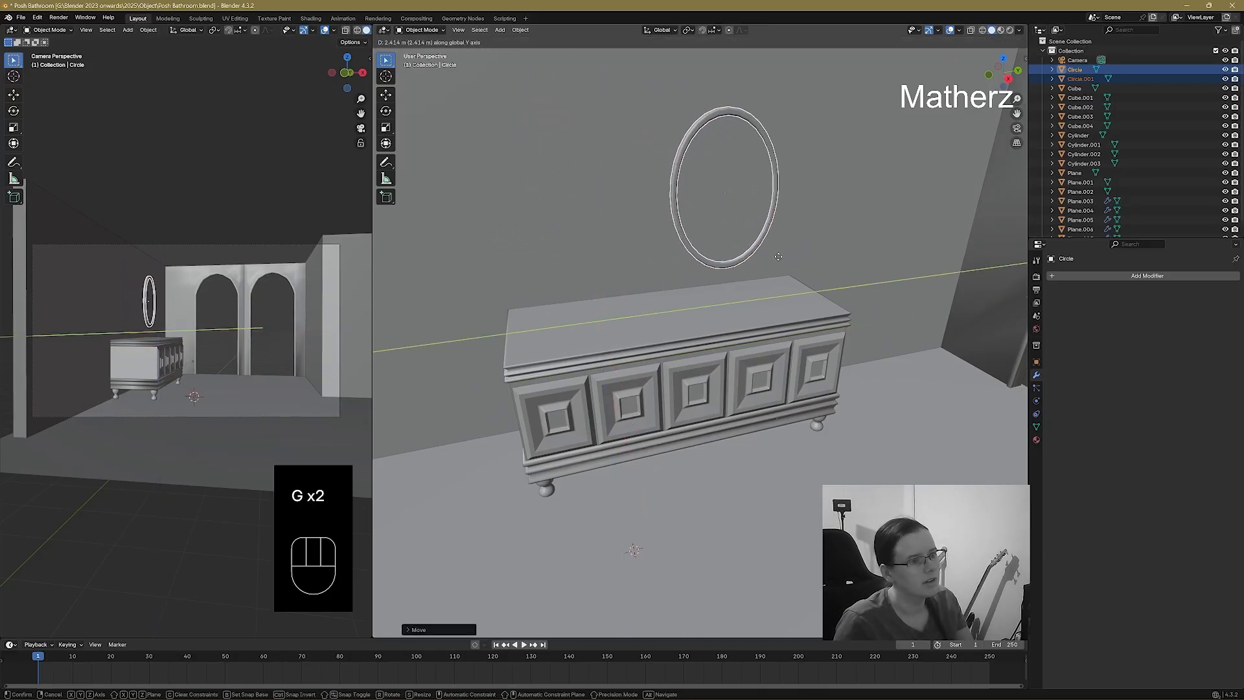
pyautogui.click(783, 253)
# Move the mirror along the X axis toward the wall and fine-tune its distance from the wall.
pyautogui.moveTo(783, 253); pyautogui.dragTo(881, 295, button='middle')
pyautogui.press('g')
pyautogui.press('x')
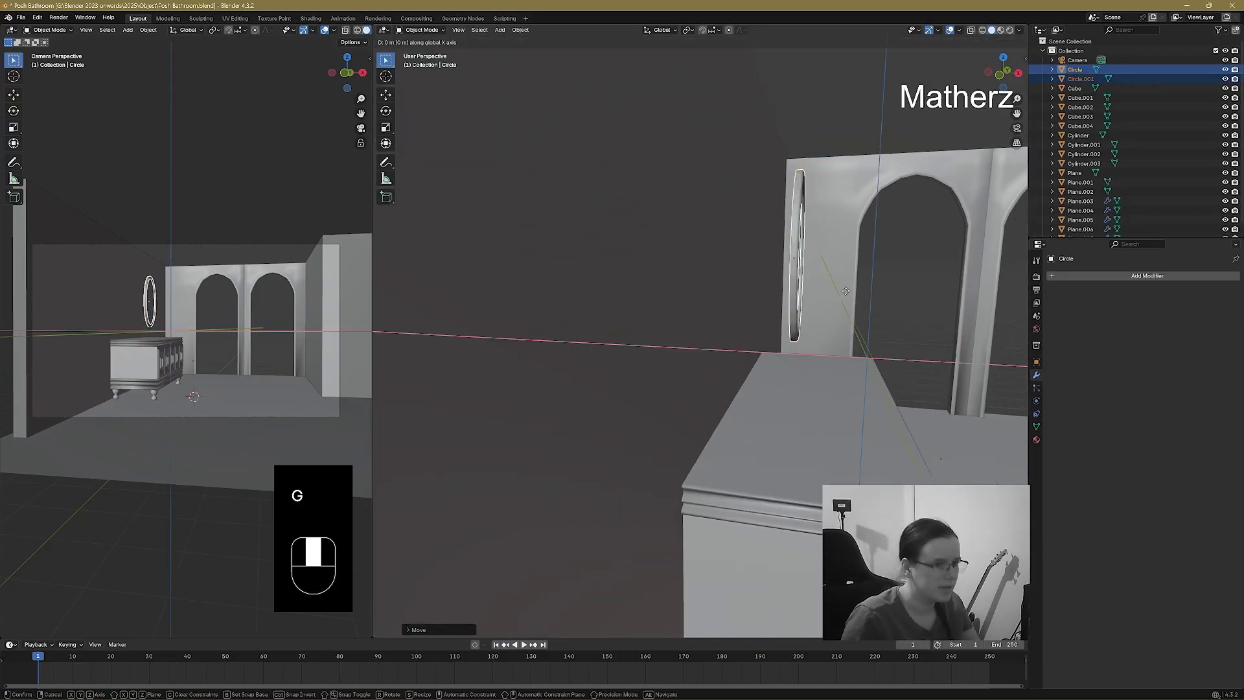
pyautogui.click(802, 280)
pyautogui.moveTo(803, 281); pyautogui.dragTo(780, 389, button='middle')
pyautogui.press('g')
pyautogui.press('x')
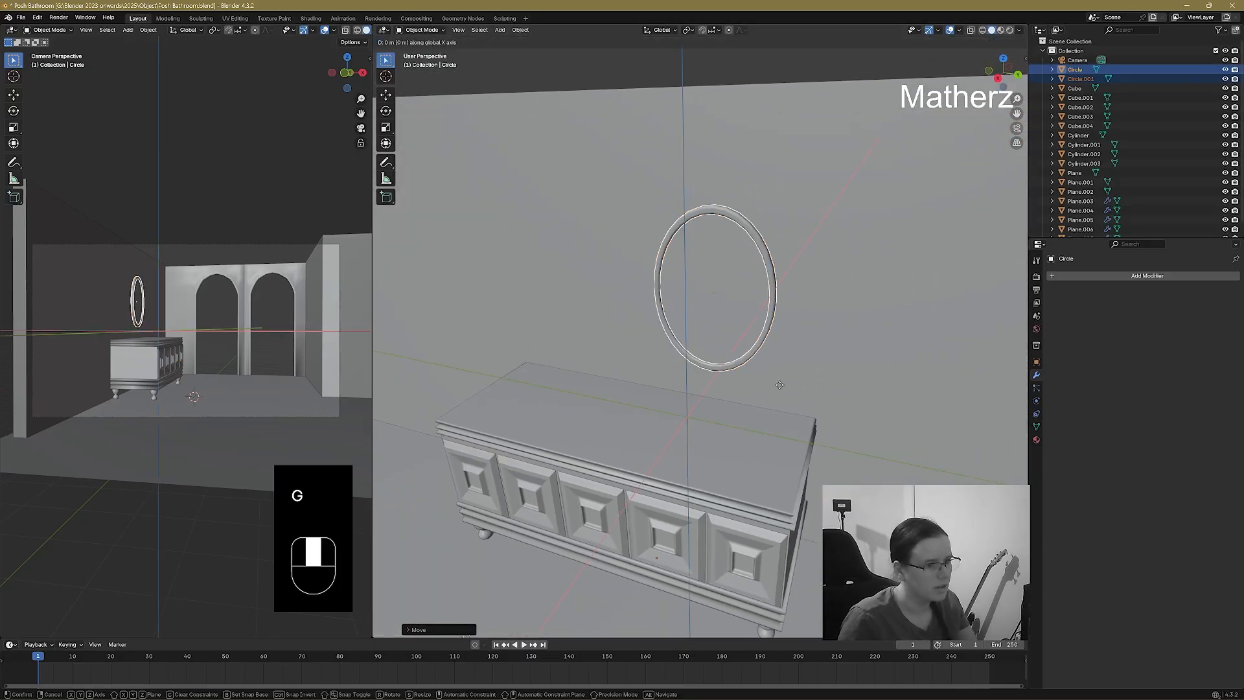
pyautogui.click(799, 391)
# Duplicate the mirror and place the copy about 2.7 m along negative Y, beside the original above the cabinet.
pyautogui.hotkey('shift', 'd')
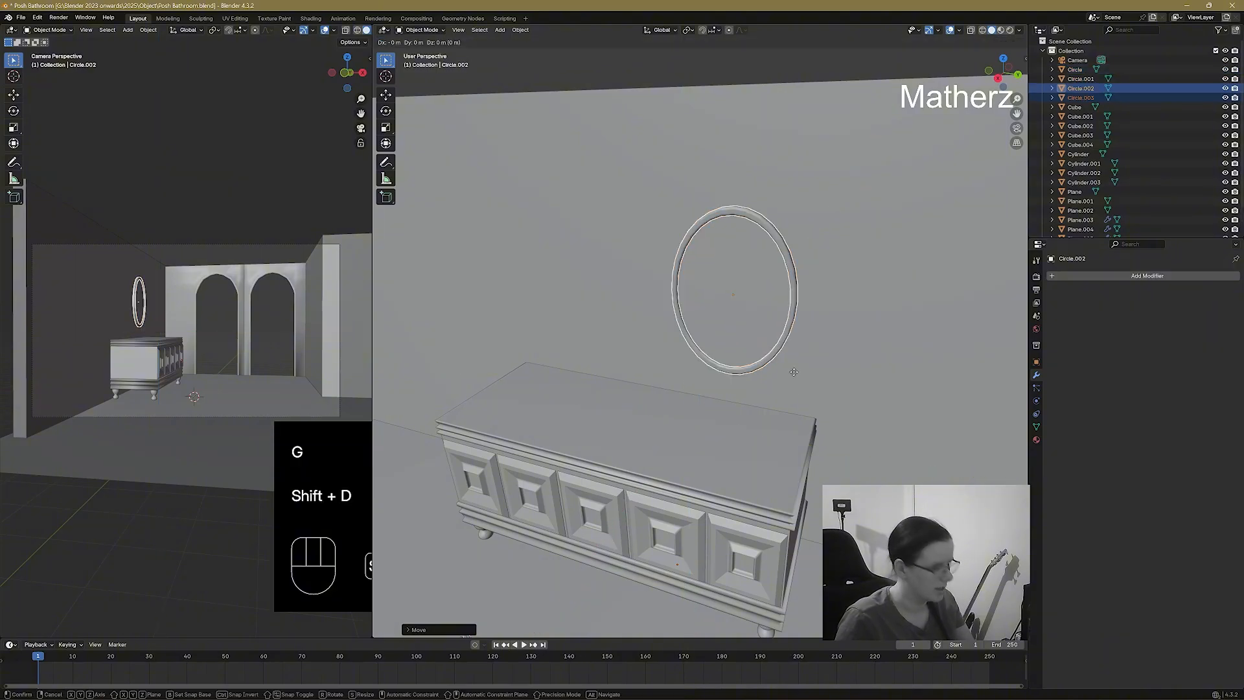
pyautogui.press('y')
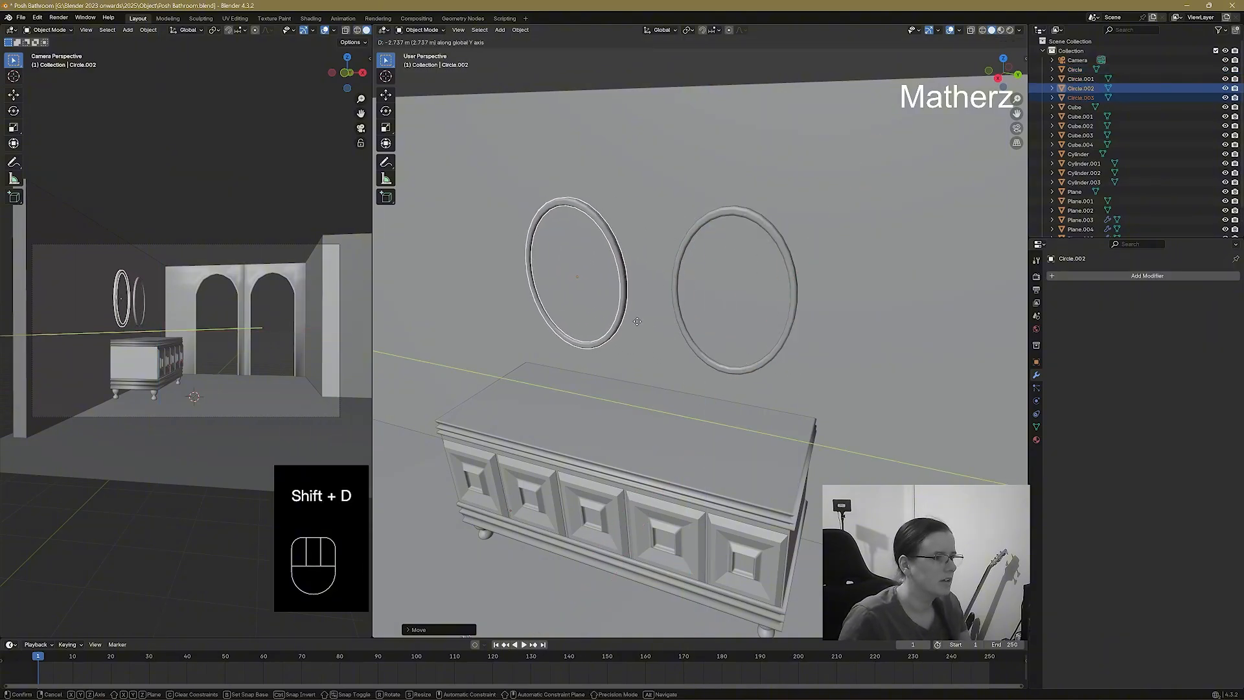
pyautogui.click(638, 321)
pyautogui.scroll(2, 667, 406)
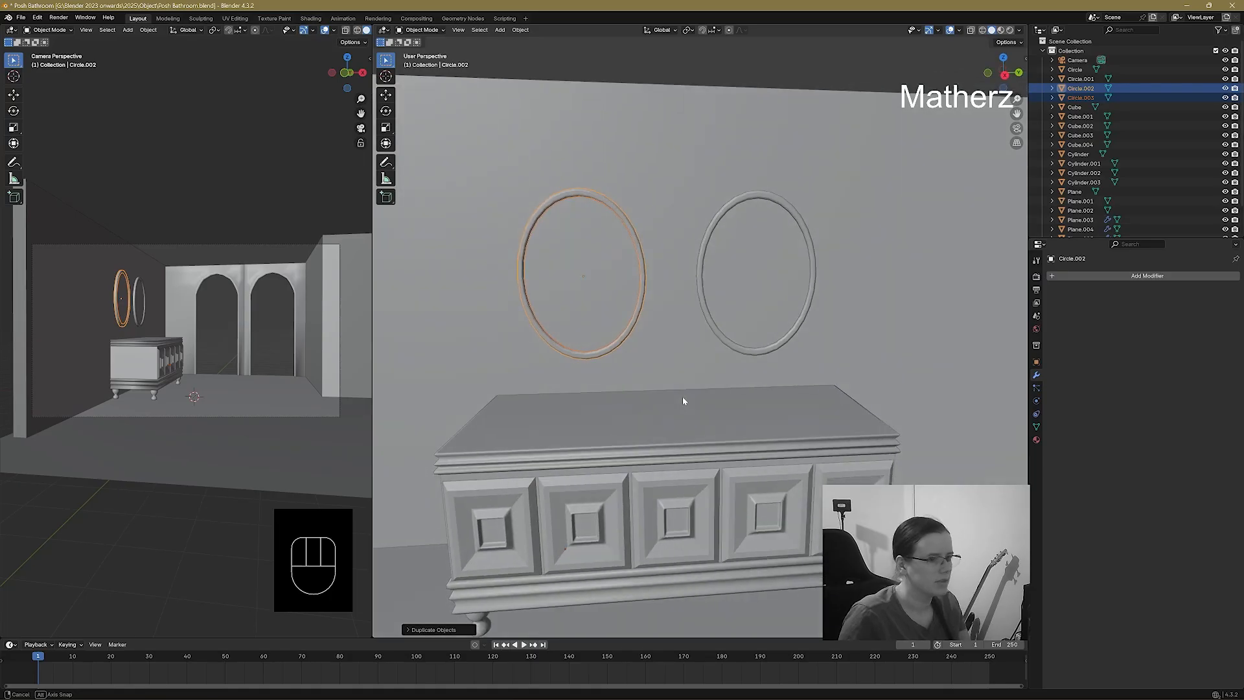
# Clear the selection and preview the cabinet and mirrors in the main viewport with rendered shading.
pyautogui.moveTo(683, 406); pyautogui.dragTo(760, 474, button='middle')
pyautogui.scroll(-3, 759, 474)
pyautogui.keyDown('shift'); pyautogui.moveTo(862, 463); pyautogui.dragTo(744, 486, button='middle'); pyautogui.keyUp('shift')
pyautogui.hotkey('alt', 'a')
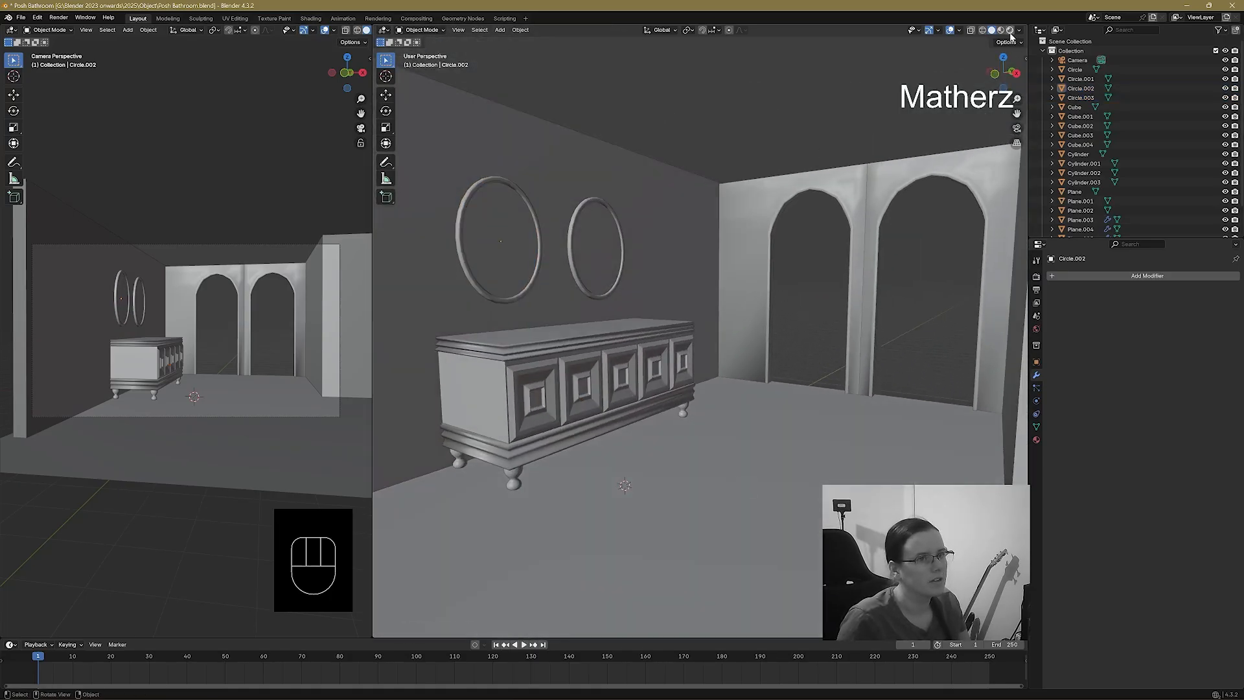
pyautogui.click(1009, 31)
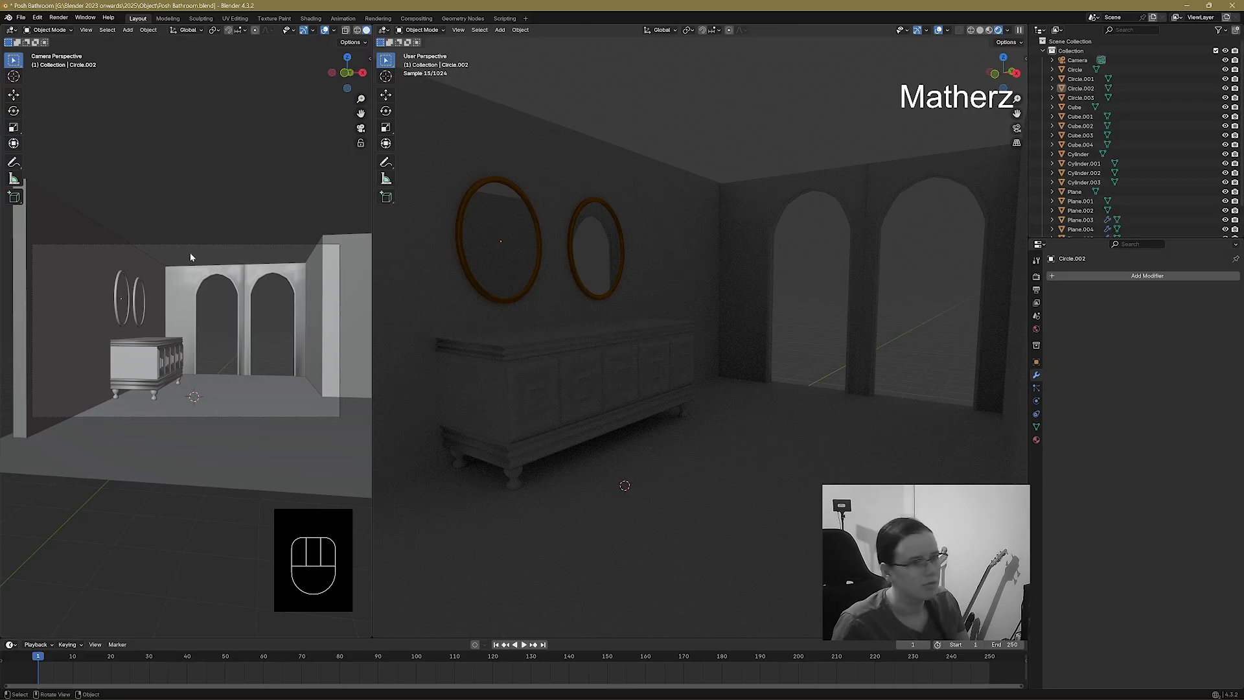
# Add a cube, flatten it to about 0.09 along Z, and stretch it along Y into a long, thin board.
pyautogui.click(981, 30)
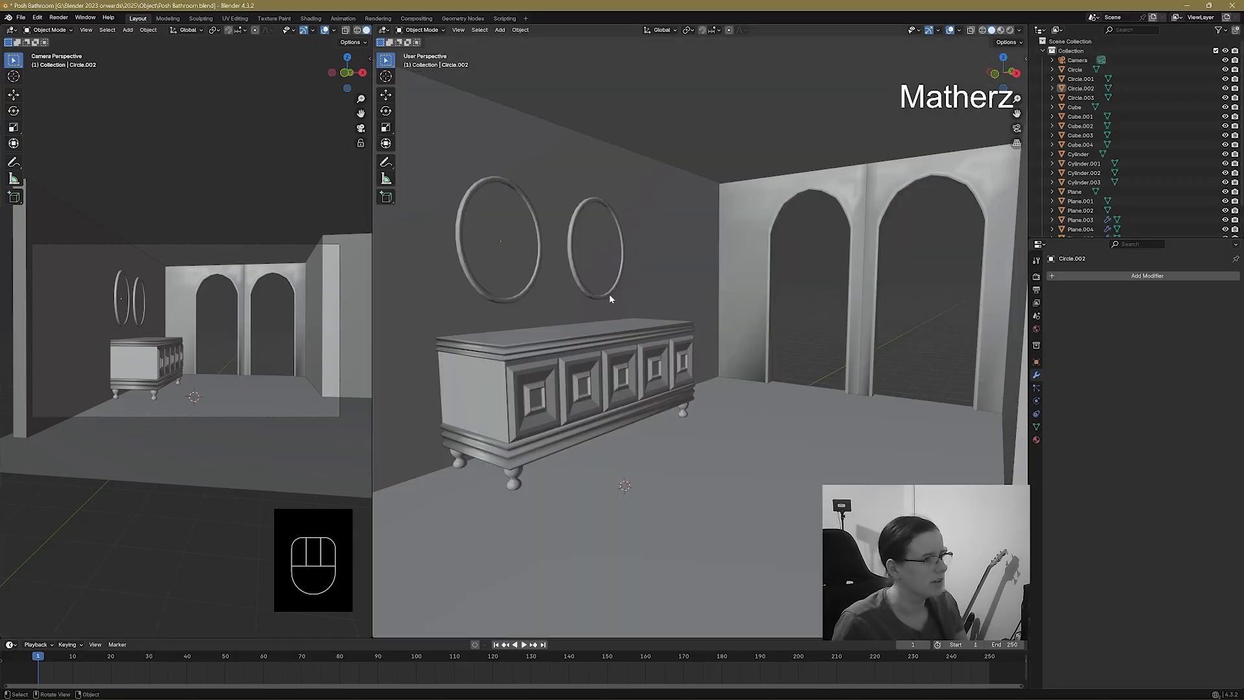
pyautogui.click(500, 30)
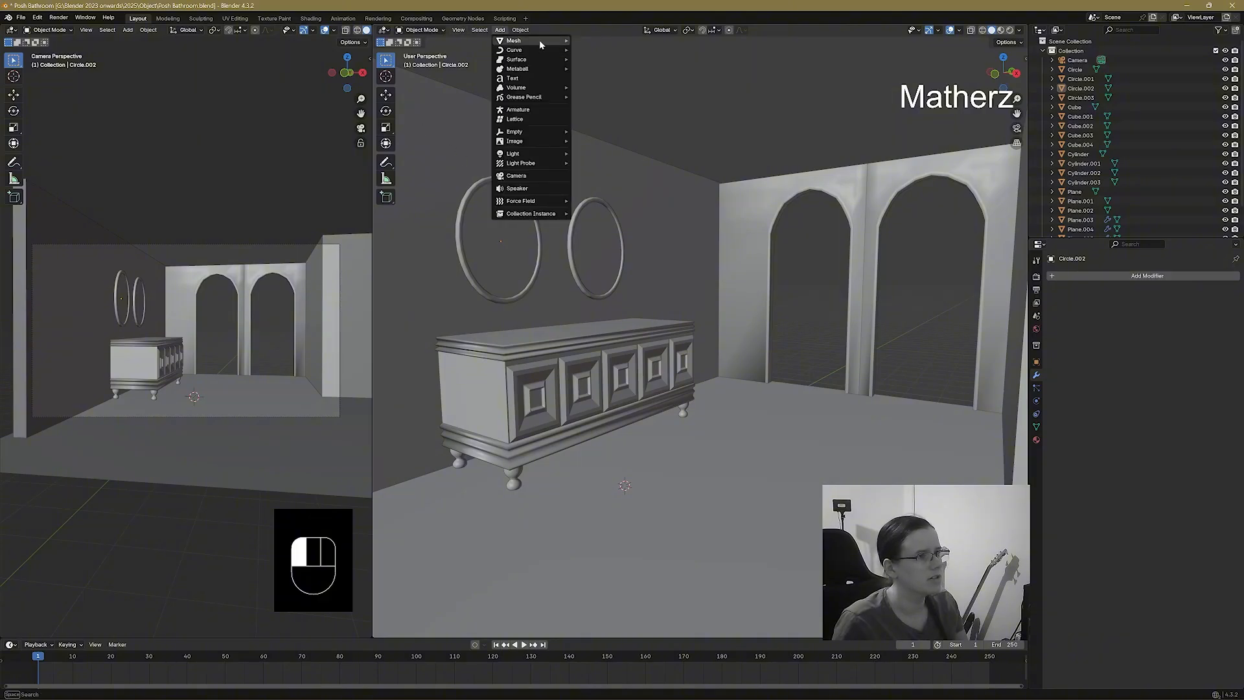
pyautogui.moveTo(539, 40)
pyautogui.click(593, 50)
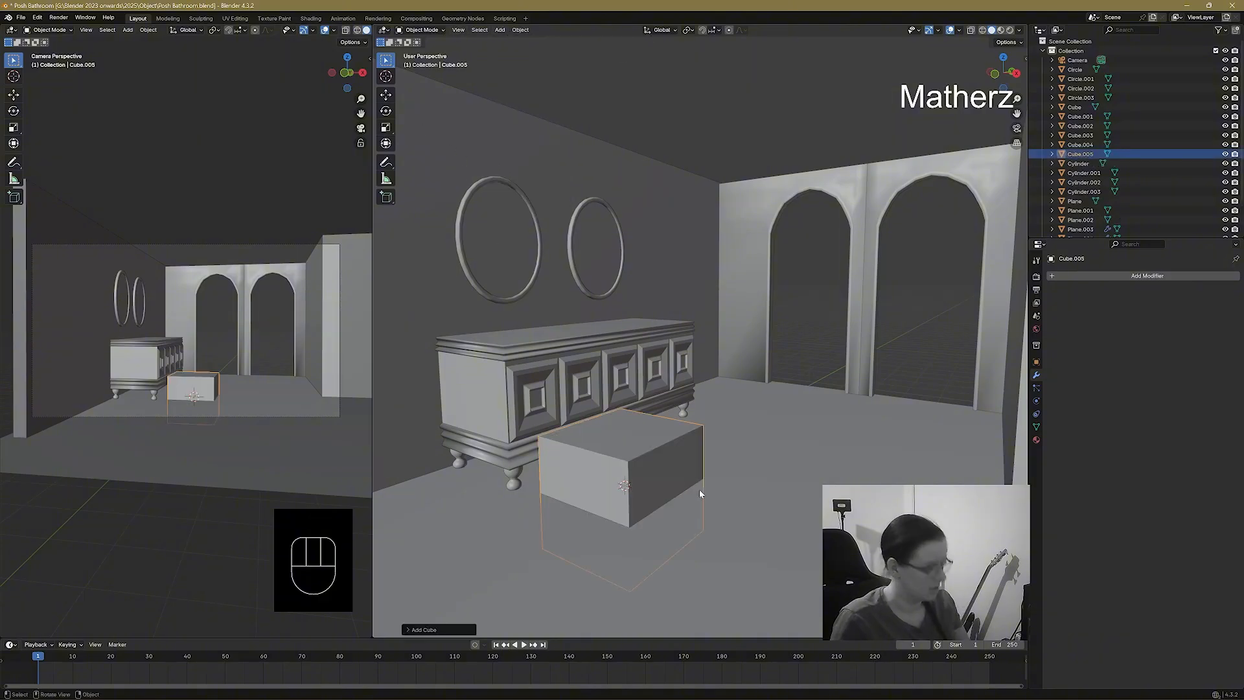
pyautogui.press('s')
pyautogui.press('z')
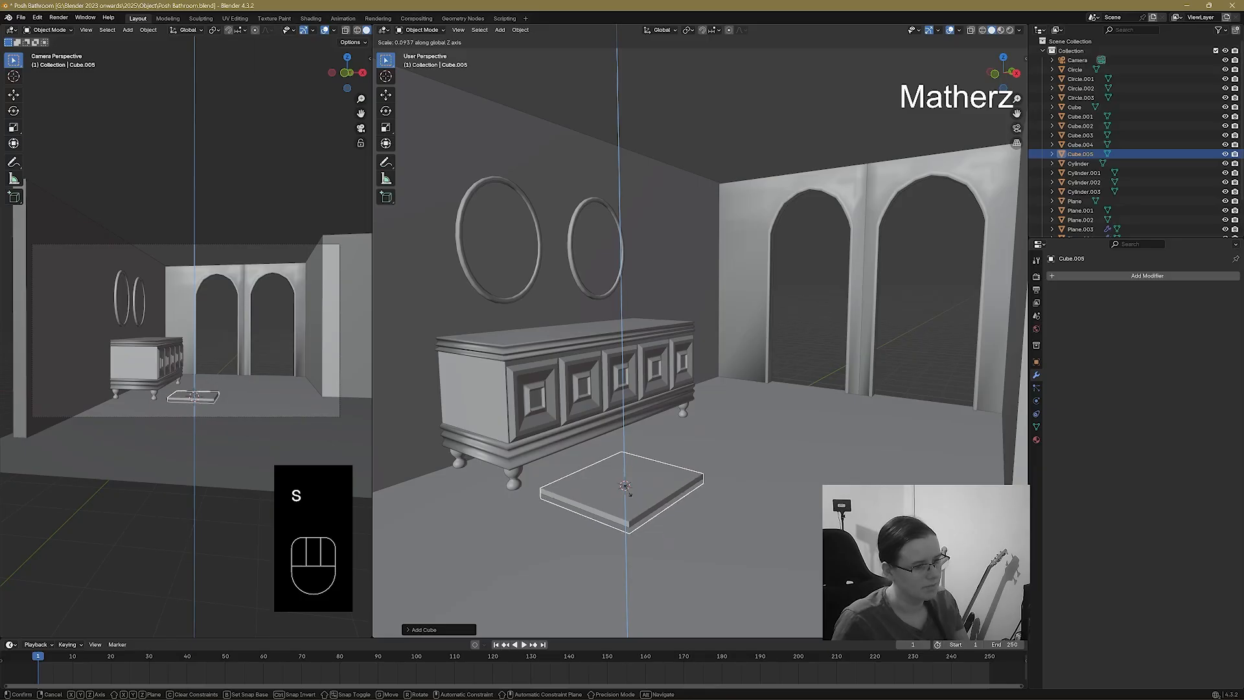
pyautogui.click(629, 492)
pyautogui.press('s')
pyautogui.press('y')
pyautogui.click(698, 464)
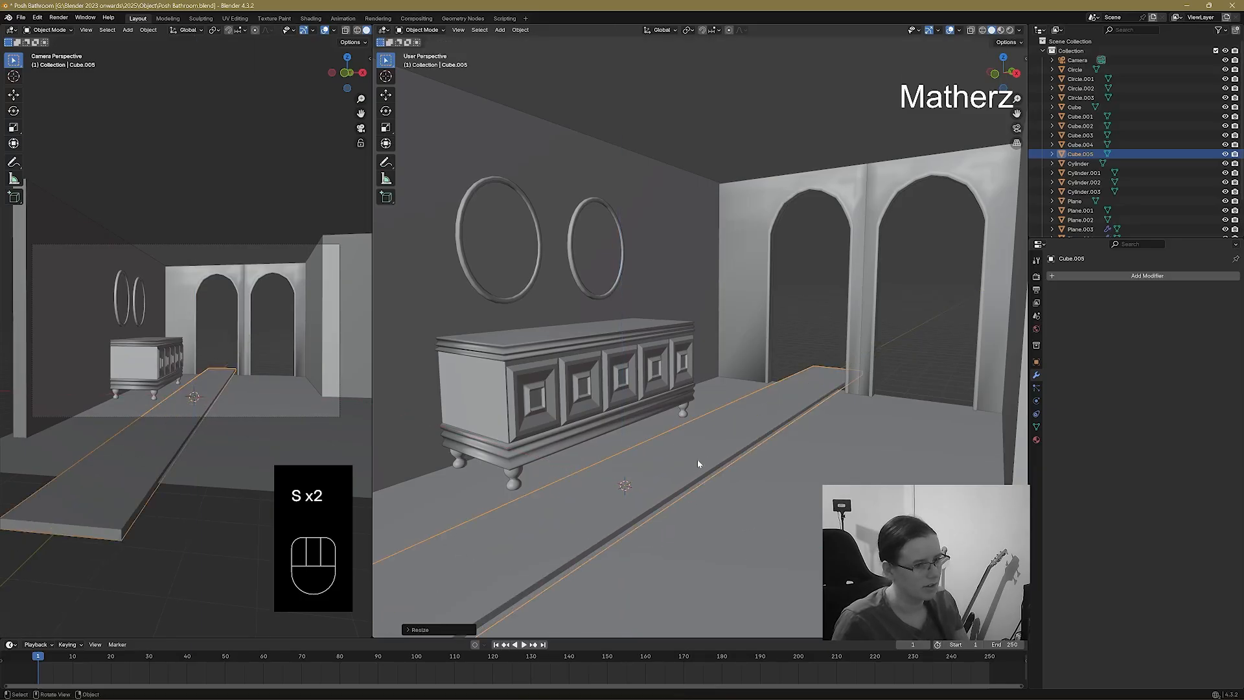
# Raise the board above the cabinet top and move it along X toward the wall behind the cabinet.
pyautogui.press('g')
pyautogui.press('z')
pyautogui.click(691, 371)
pyautogui.press('g')
pyautogui.press('x')
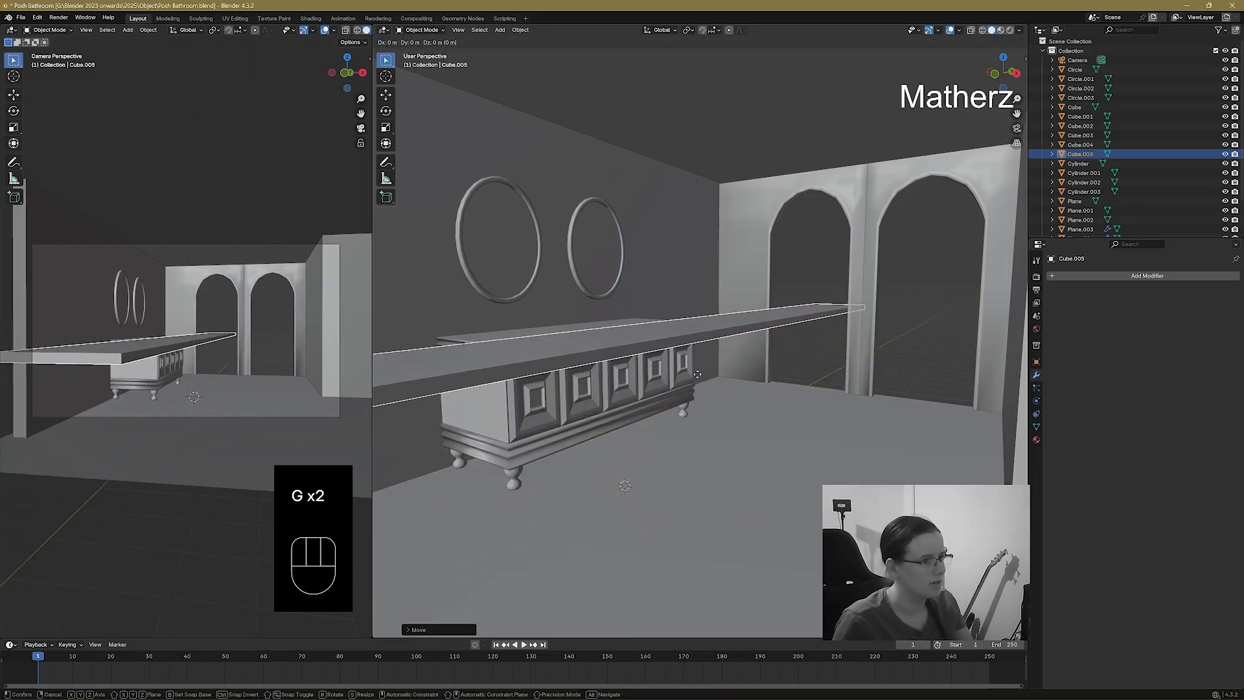
pyautogui.click(583, 332)
pyautogui.press('g')
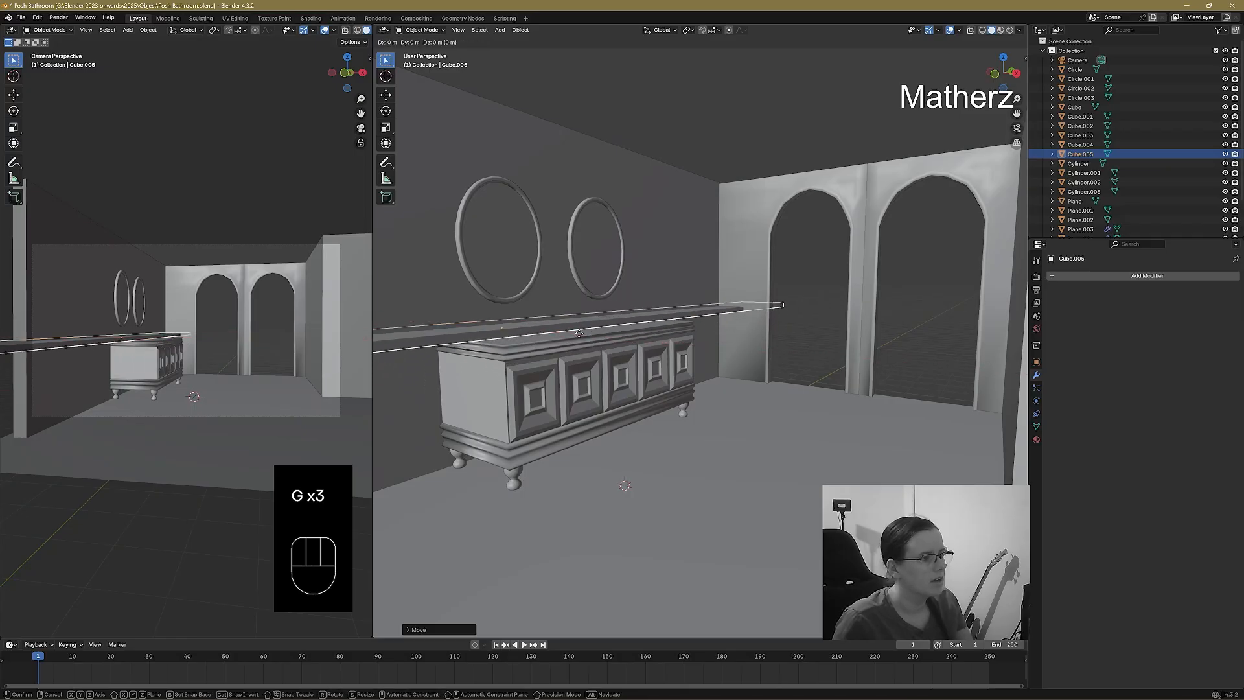
pyautogui.moveTo(583, 330); pyautogui.dragTo(581, 318, button='middle')
pyautogui.click(581, 318)
# Scale the board down uniformly to about 0.29 and reposition it between the mirrors and the cabinet.
pyautogui.moveTo(714, 366); pyautogui.dragTo(728, 379, button='middle')
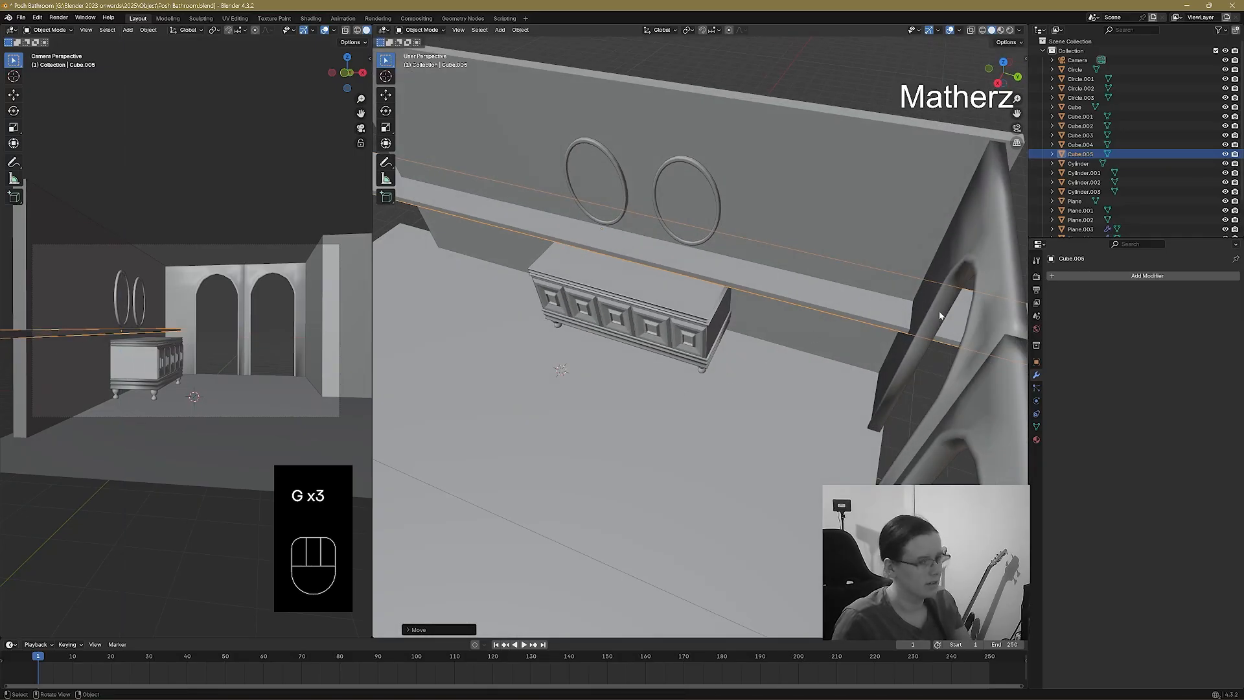
pyautogui.press('s')
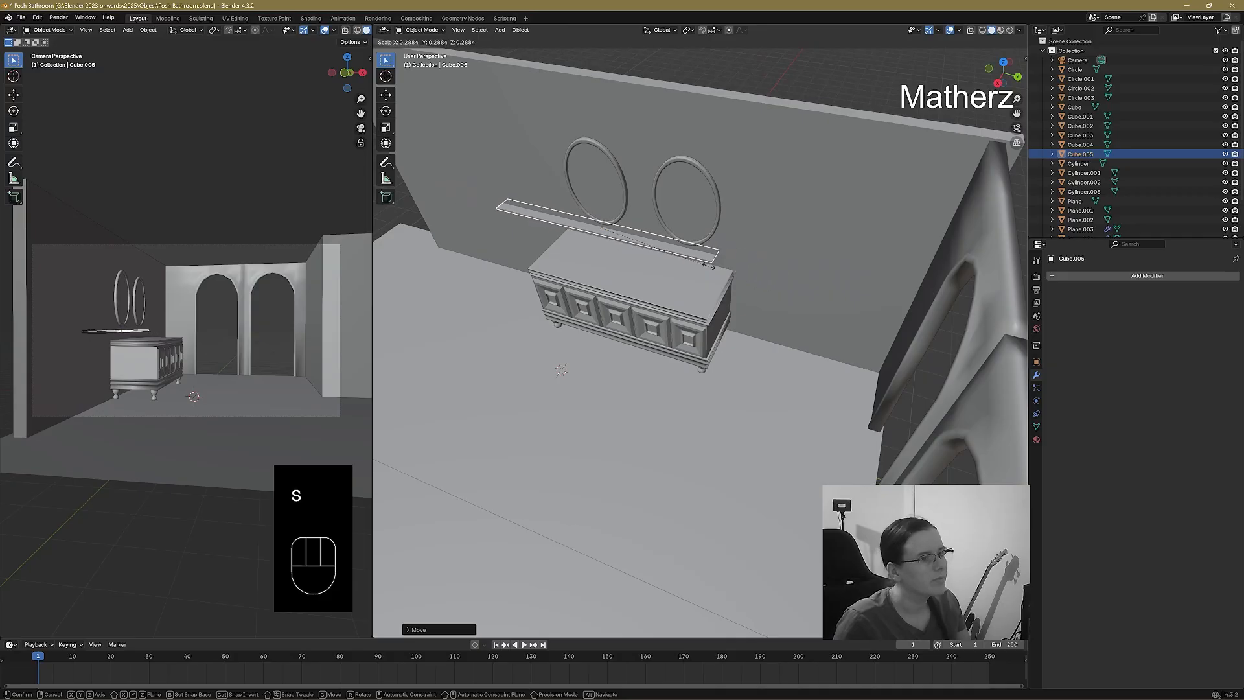
pyautogui.click(703, 266)
pyautogui.press('g')
pyautogui.moveTo(712, 271); pyautogui.dragTo(747, 290, button='middle')
pyautogui.click(727, 274)
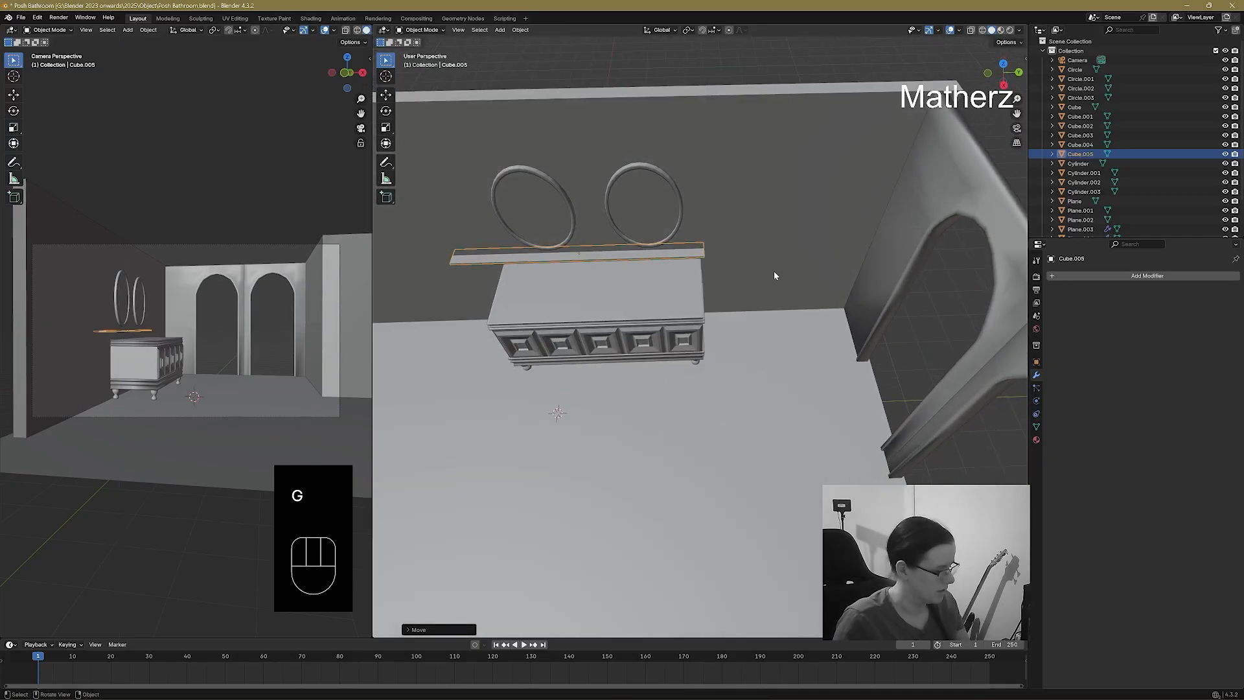
# Shrink the board slightly more and centre it as a wall shelf beneath the two oval mirrors.
pyautogui.press('s')
pyautogui.click(680, 279)
pyautogui.press('g')
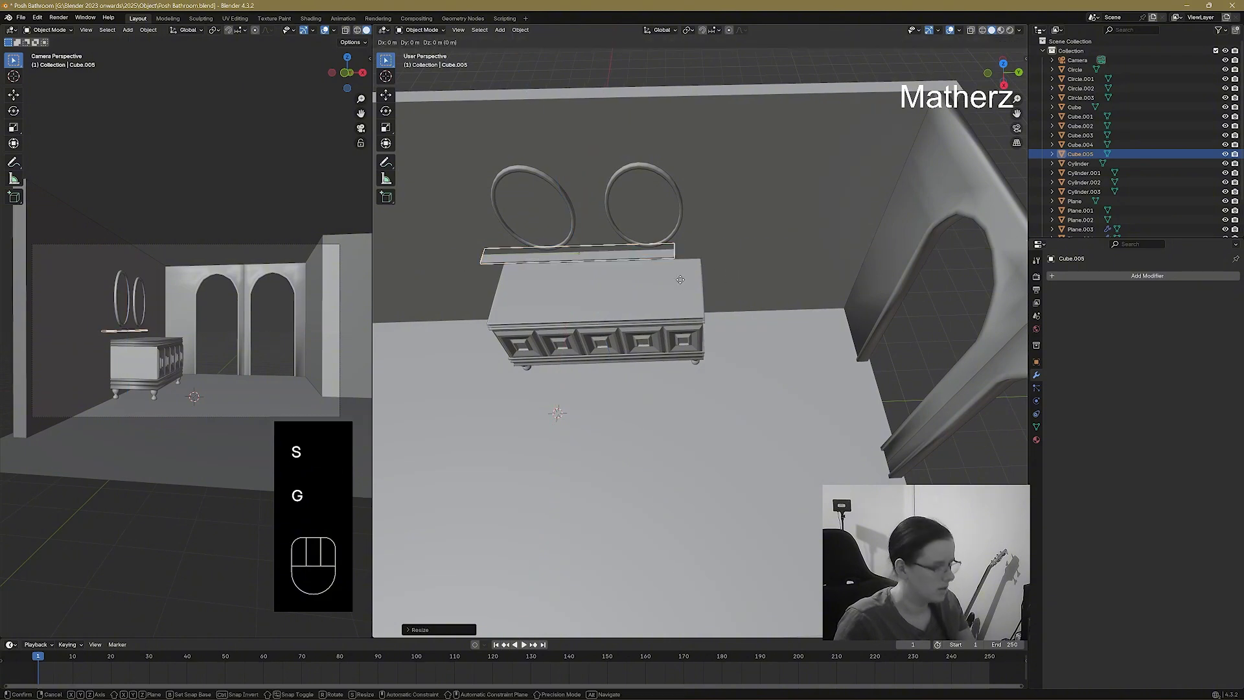
pyautogui.moveTo(680, 280); pyautogui.dragTo(769, 383, button='middle')
pyautogui.click(704, 281)
pyautogui.press('g')
pyautogui.click(729, 350)
pyautogui.scroll(1, 778, 391)
pyautogui.press('g')
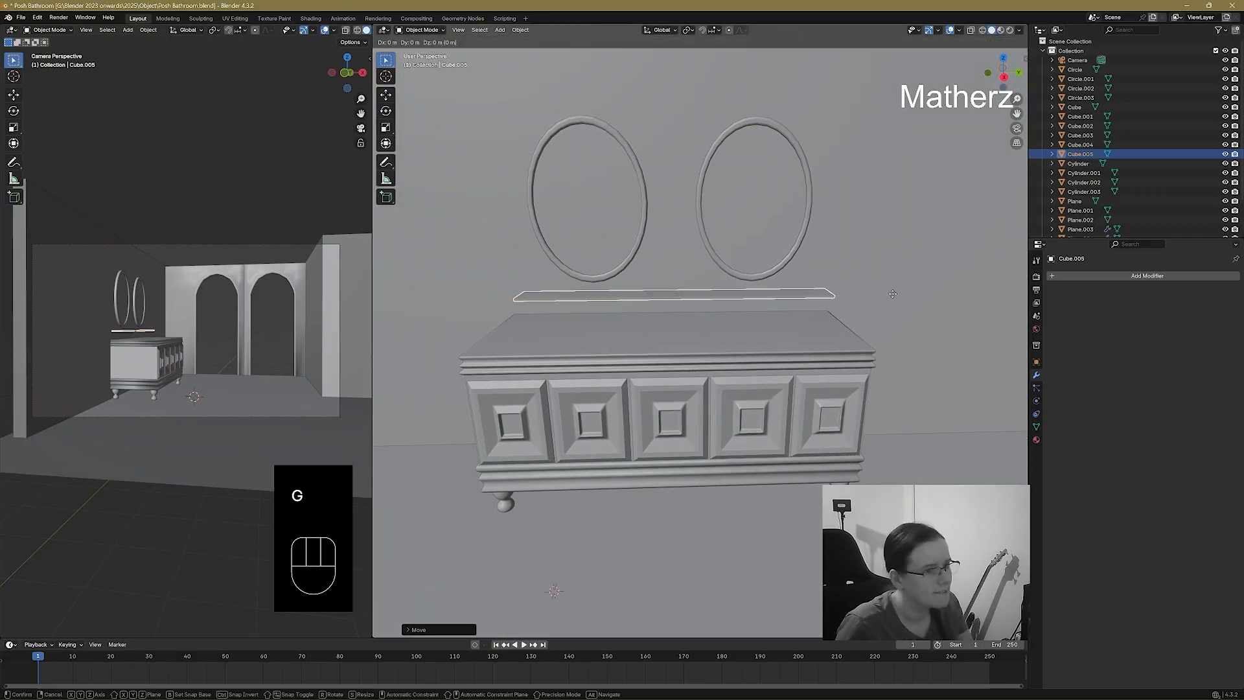
pyautogui.moveTo(894, 290); pyautogui.dragTo(890, 294, button='middle')
pyautogui.click(887, 291)
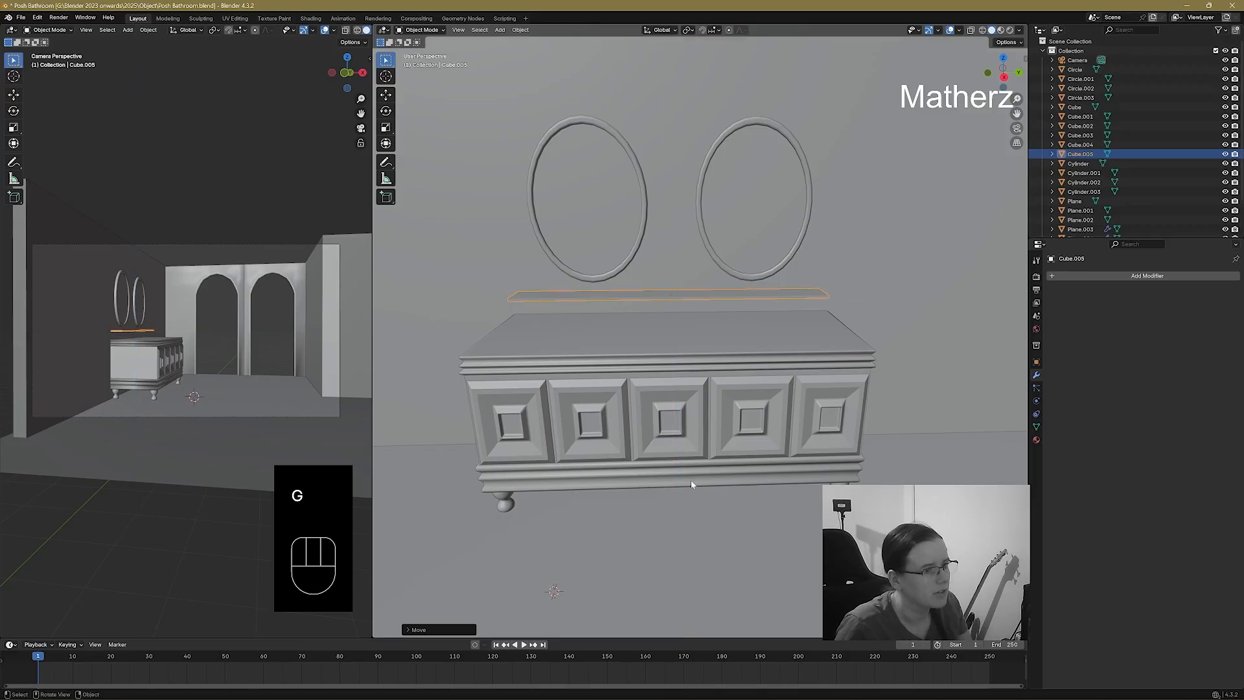
# Assign the existing Gold material to the shelf and preview it in the main viewport with rendered shading.
pyautogui.moveTo(689, 477); pyautogui.dragTo(779, 485, button='middle')
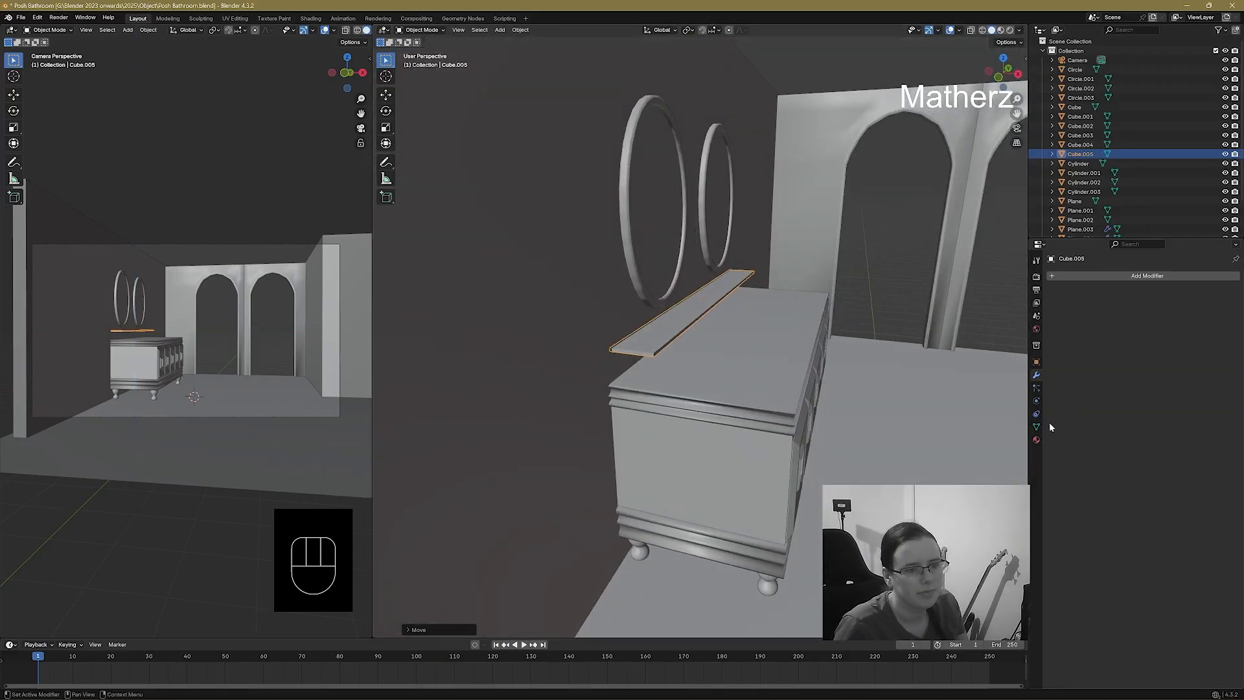
pyautogui.click(1036, 440)
pyautogui.click(1054, 315)
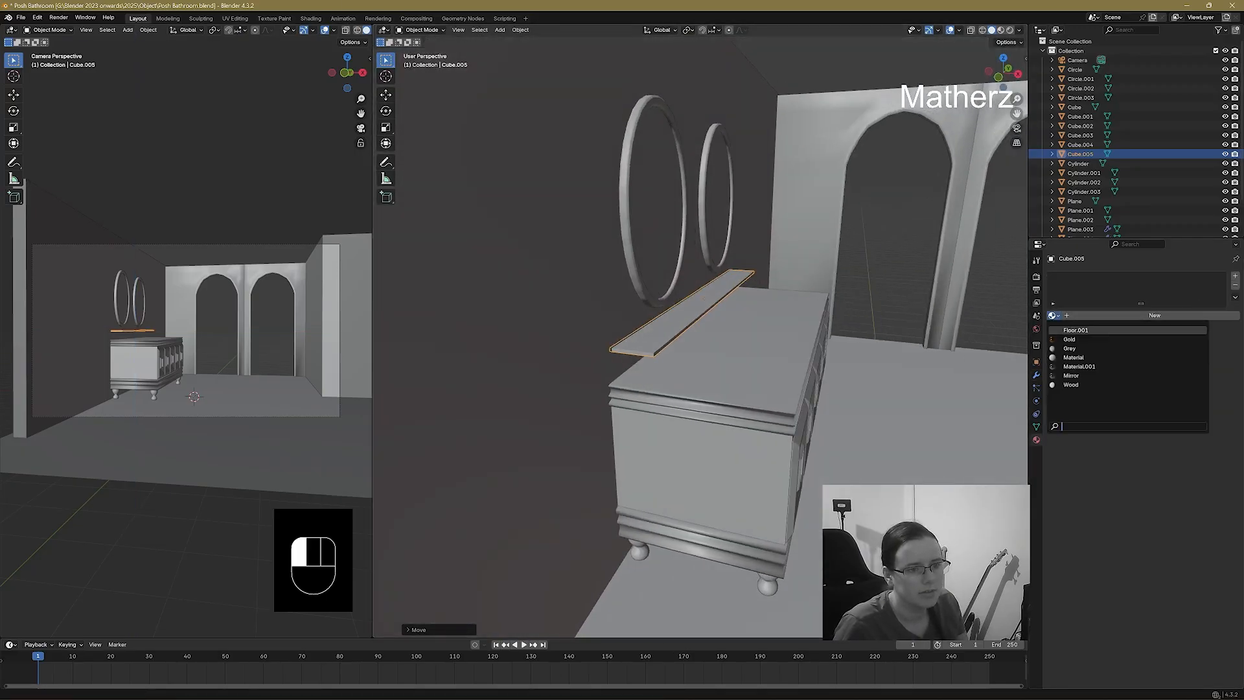
pyautogui.click(1065, 343)
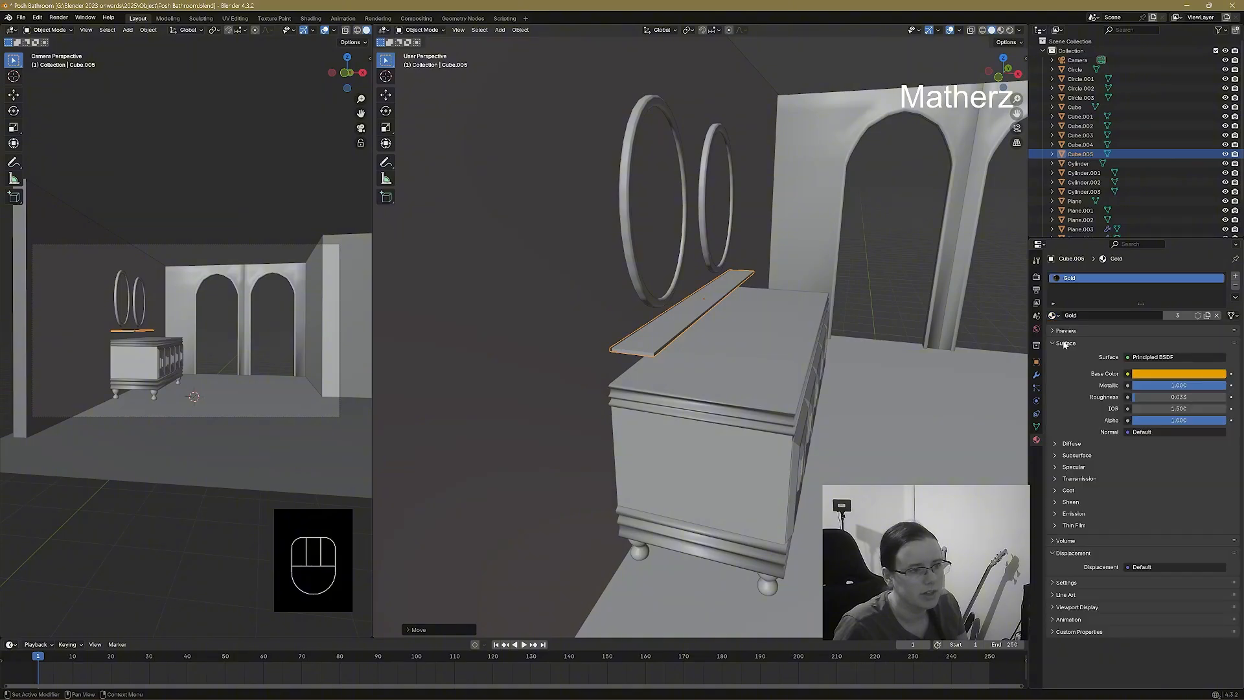
pyautogui.click(1011, 31)
pyautogui.click(906, 216)
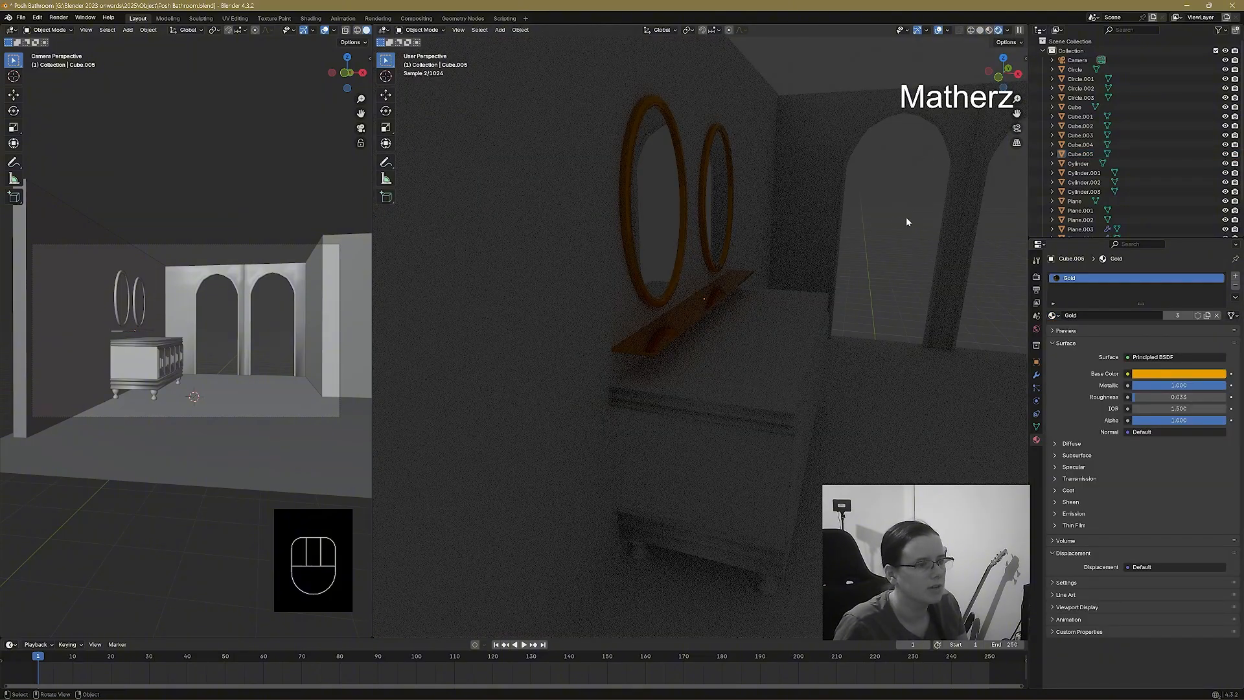
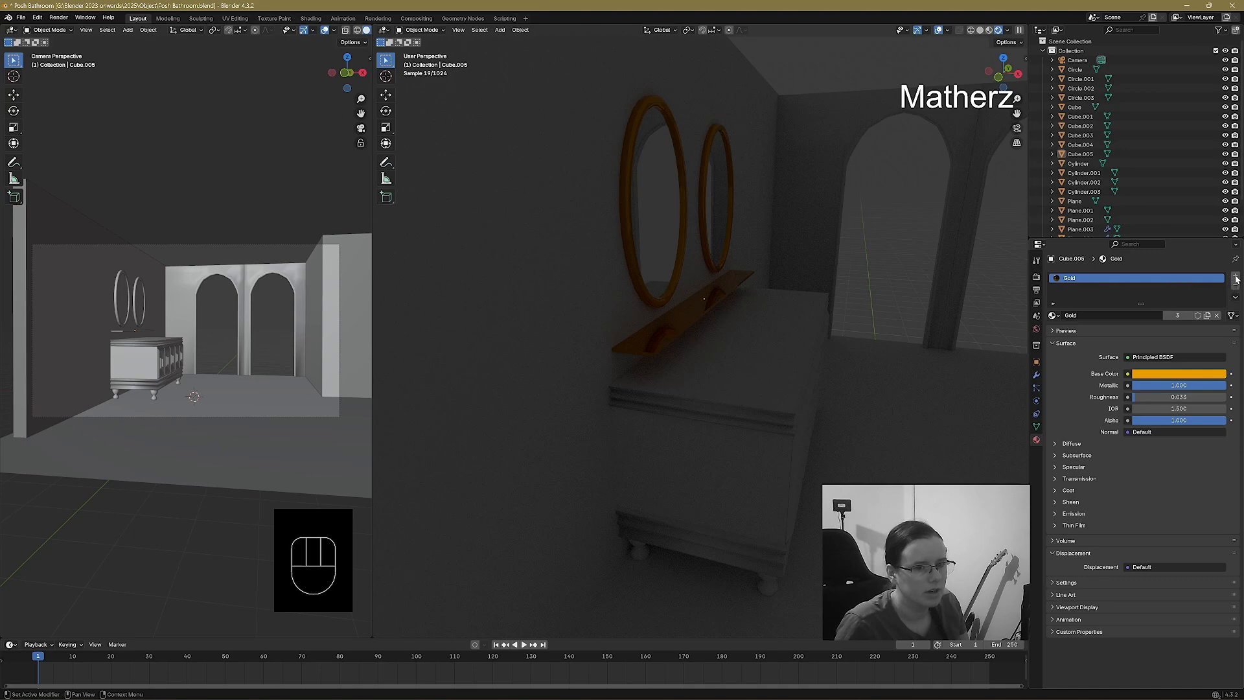
# Copy the shelf's material as "Gold. 2" and set its Metallic to about 0.89 and Roughness to about 0.55.
pyautogui.click(1207, 318)
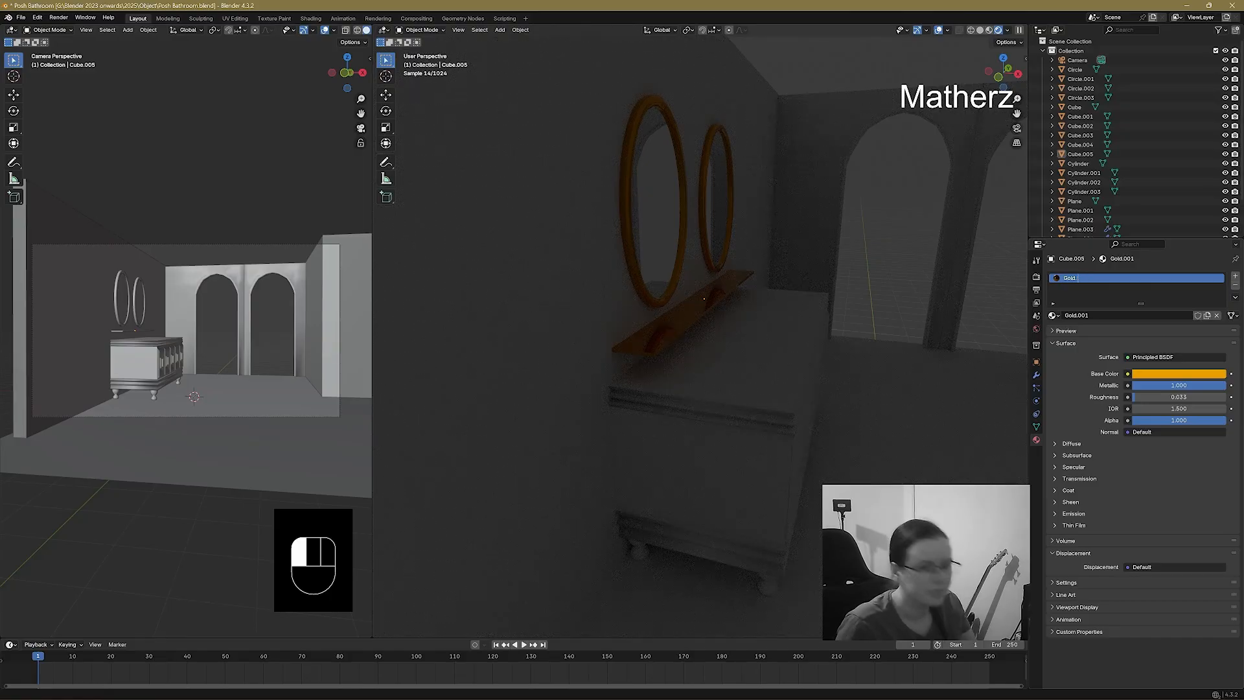
pyautogui.click(1236, 391)
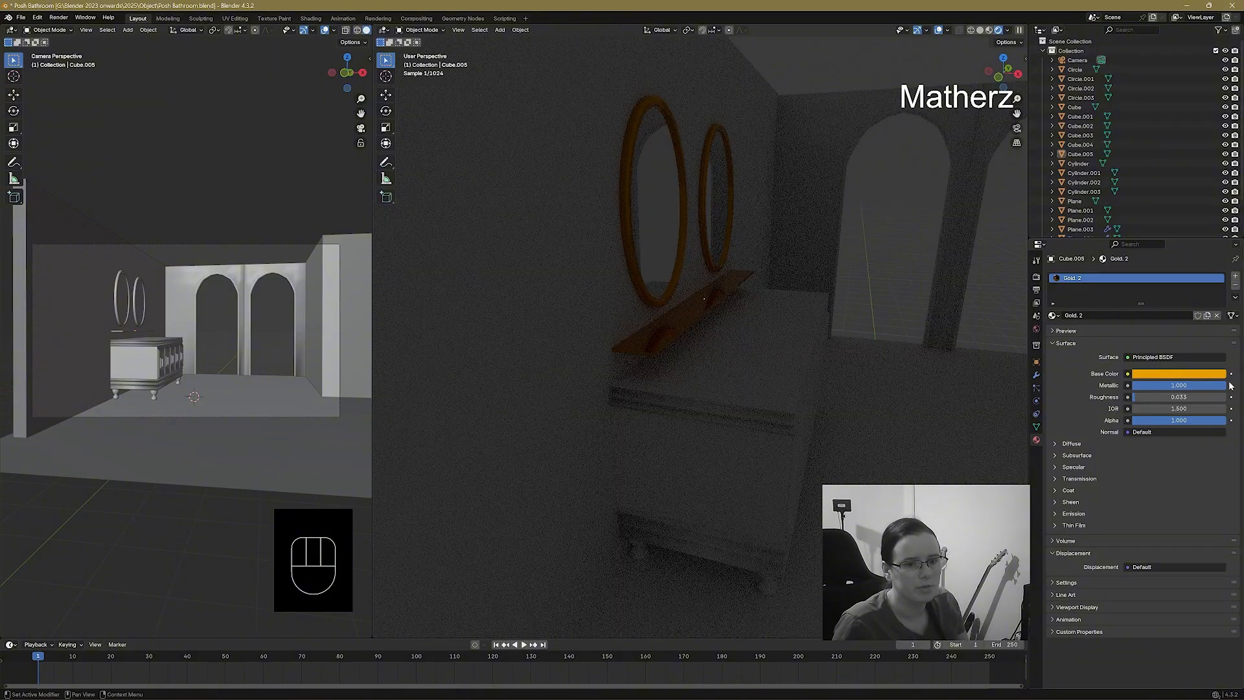
pyautogui.moveTo(1218, 385); pyautogui.dragTo(1172, 389)
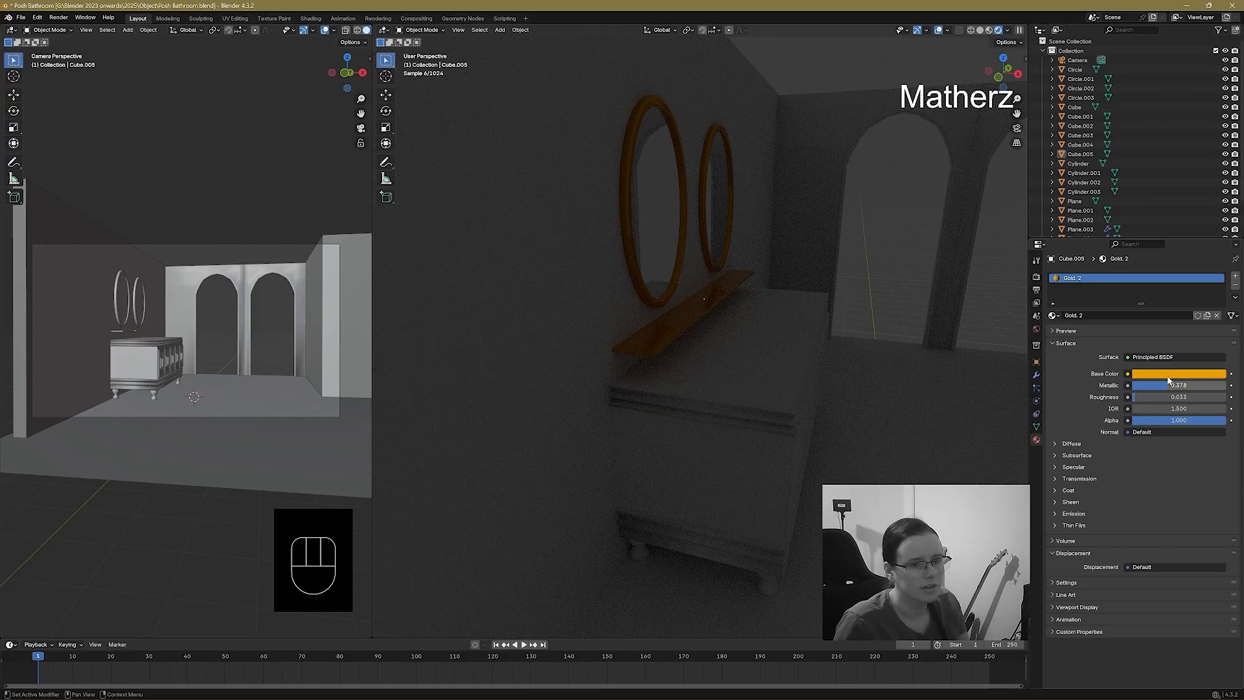
pyautogui.moveTo(1168, 384)
pyautogui.mouseDown()
pyautogui.moveTo(1142, 385)
pyautogui.moveTo(1170, 384)
pyautogui.moveTo(1145, 400)
pyautogui.moveTo(1159, 399)
pyautogui.mouseUp()
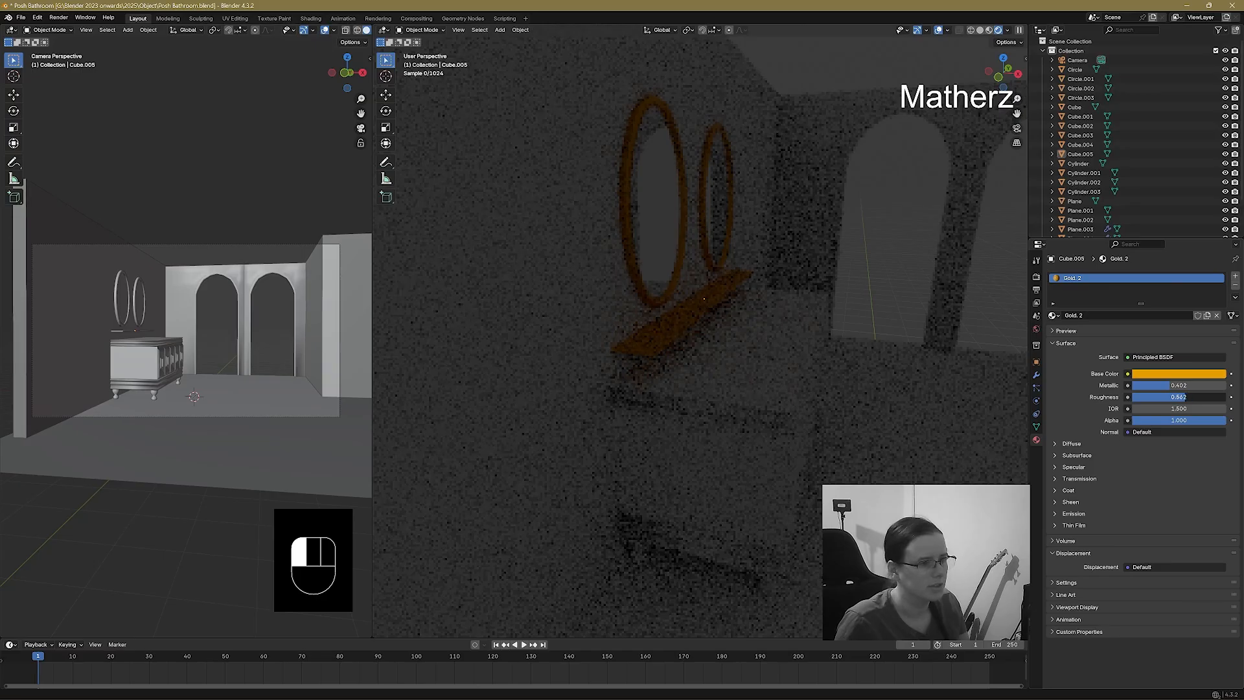
pyautogui.moveTo(1184, 397); pyautogui.dragTo(1217, 384)
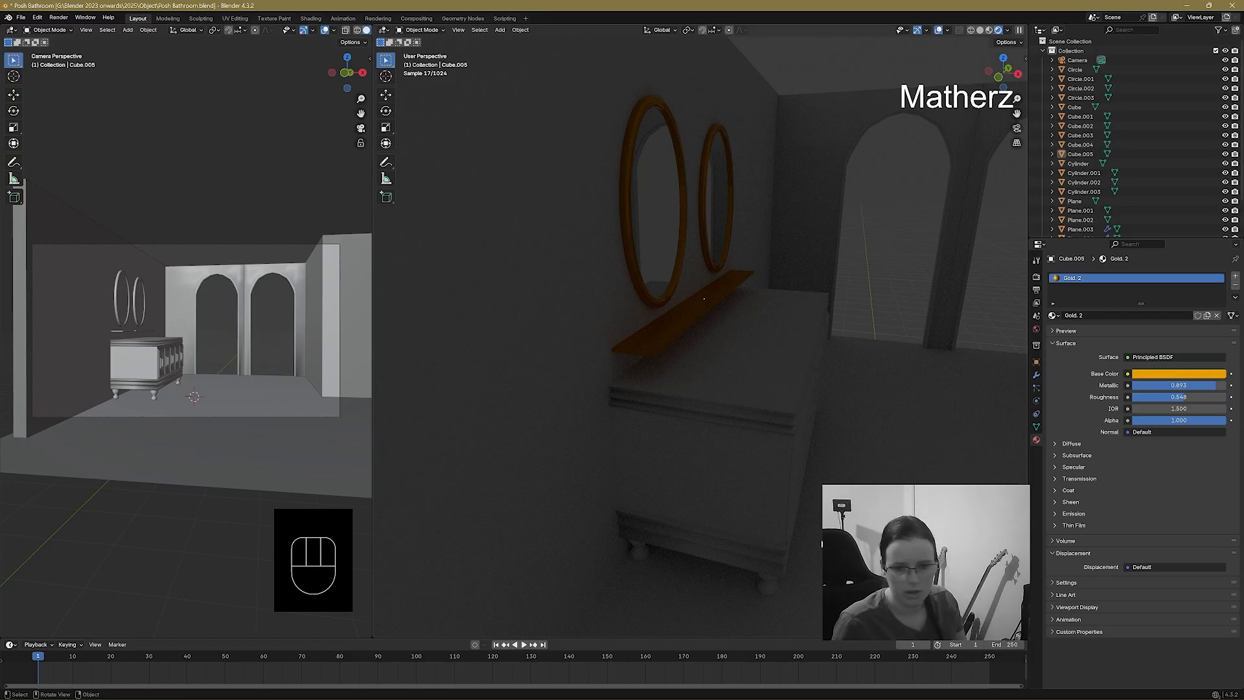
pyautogui.click(757, 386)
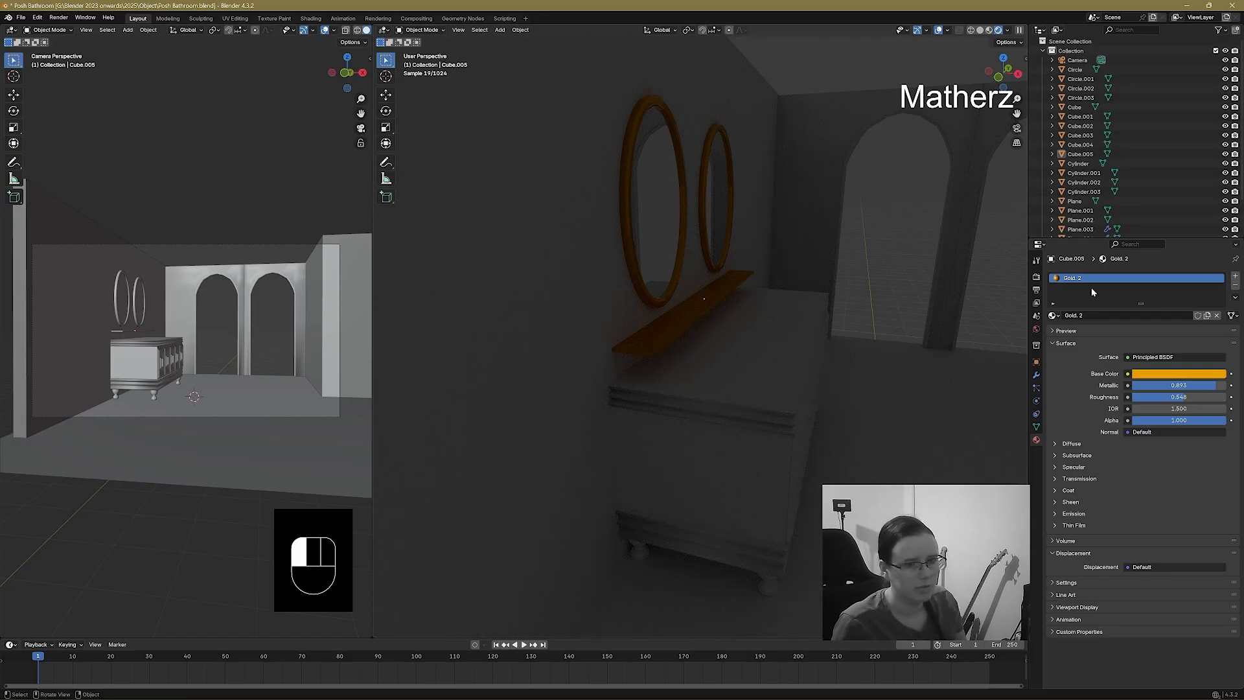
# Assign the Wood material to the cabinet top and change the material's base color to a light tan brown.
pyautogui.click(797, 315)
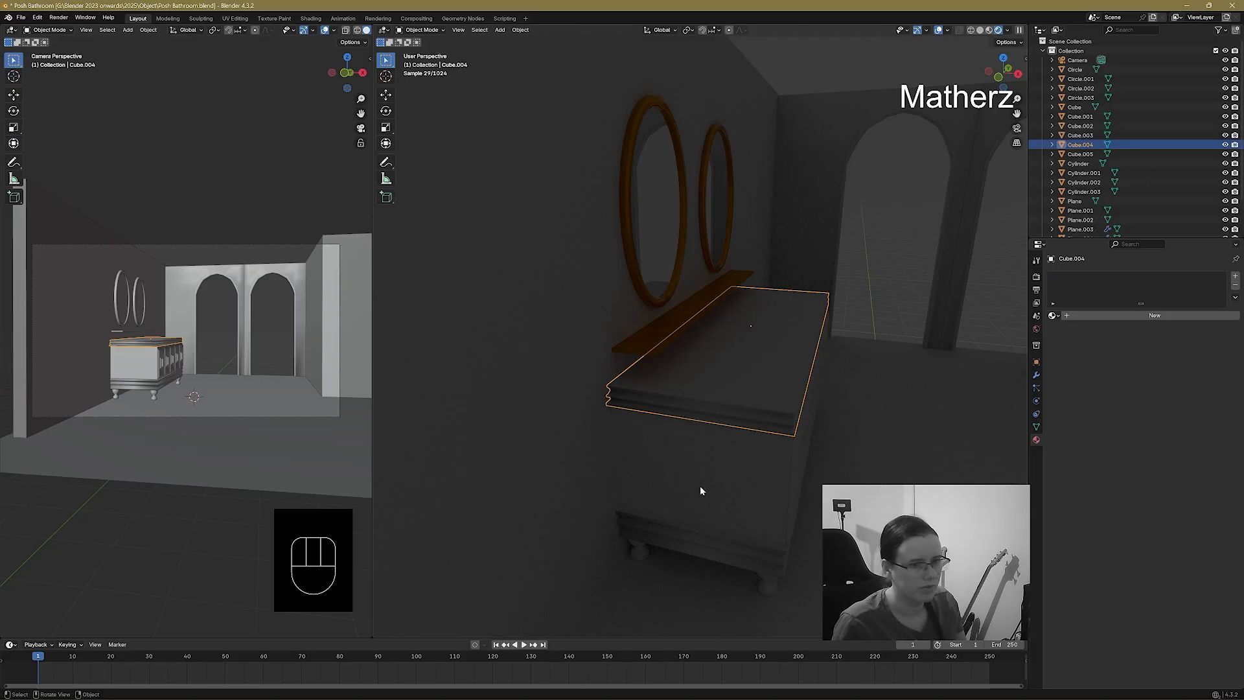
pyautogui.click(1053, 316)
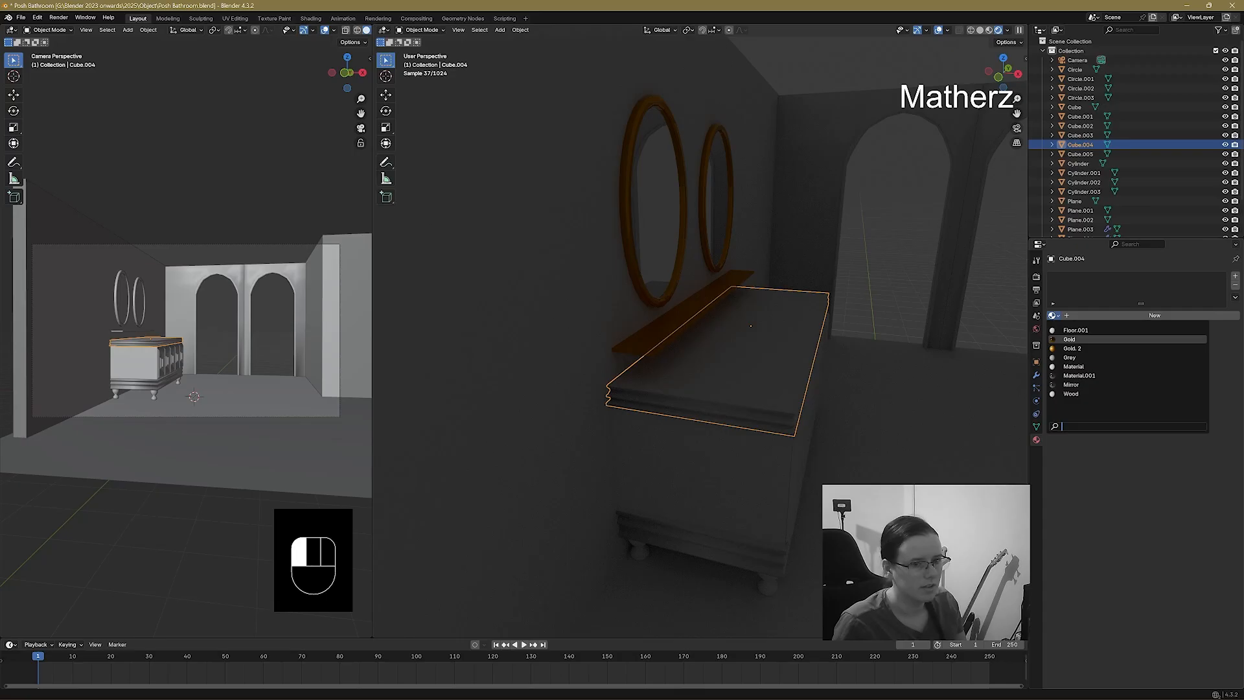
pyautogui.click(1071, 393)
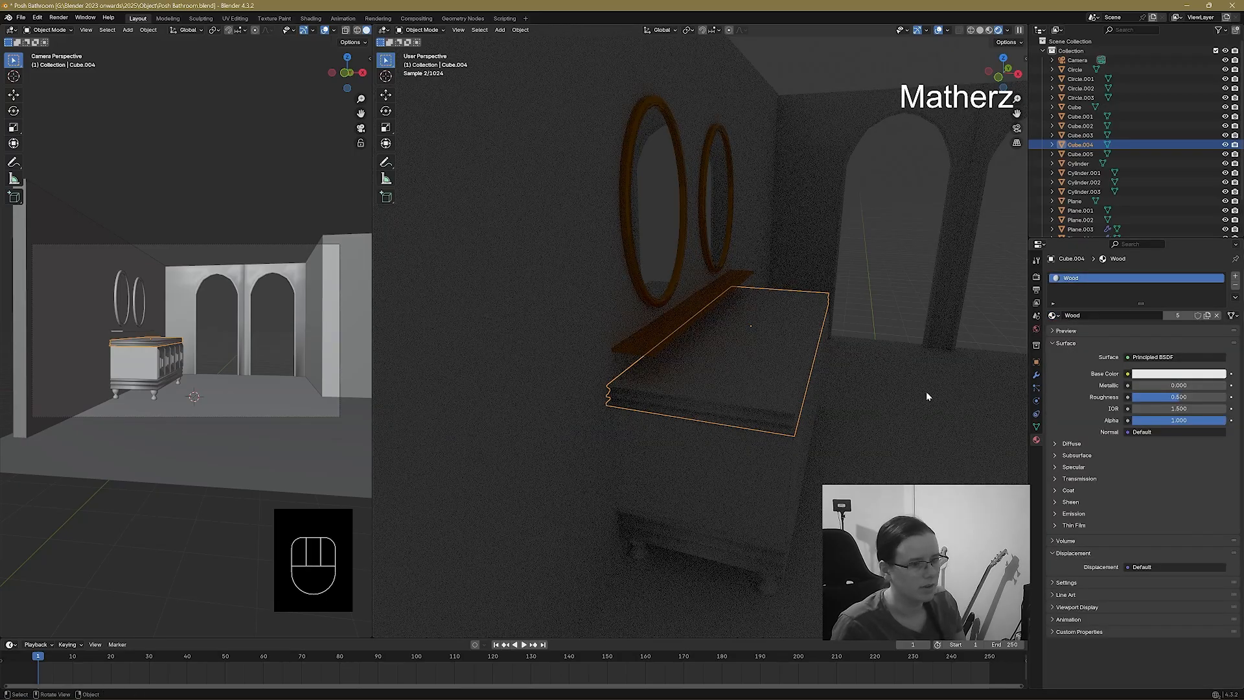
pyautogui.click(1179, 373)
pyautogui.click(1163, 284)
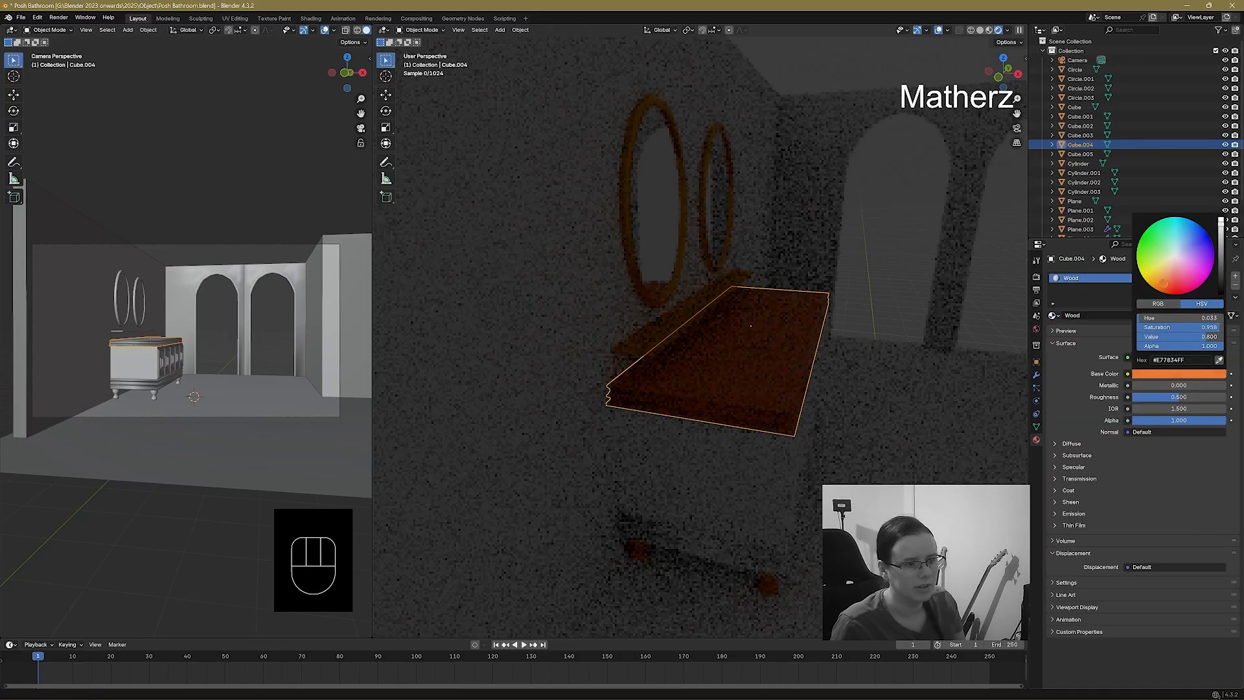
pyautogui.moveTo(1221, 222)
pyautogui.mouseDown()
pyautogui.moveTo(1220, 247)
pyautogui.moveTo(1221, 231)
pyautogui.mouseUp()
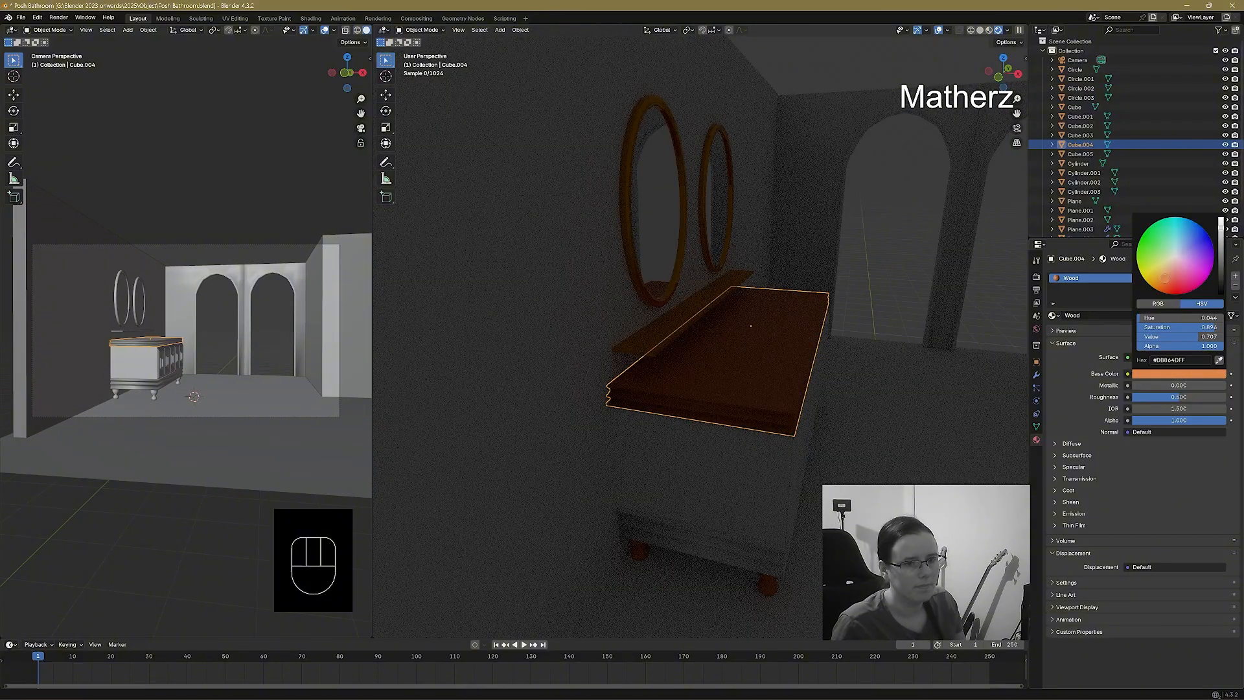
pyautogui.moveTo(1164, 279); pyautogui.dragTo(1166, 272)
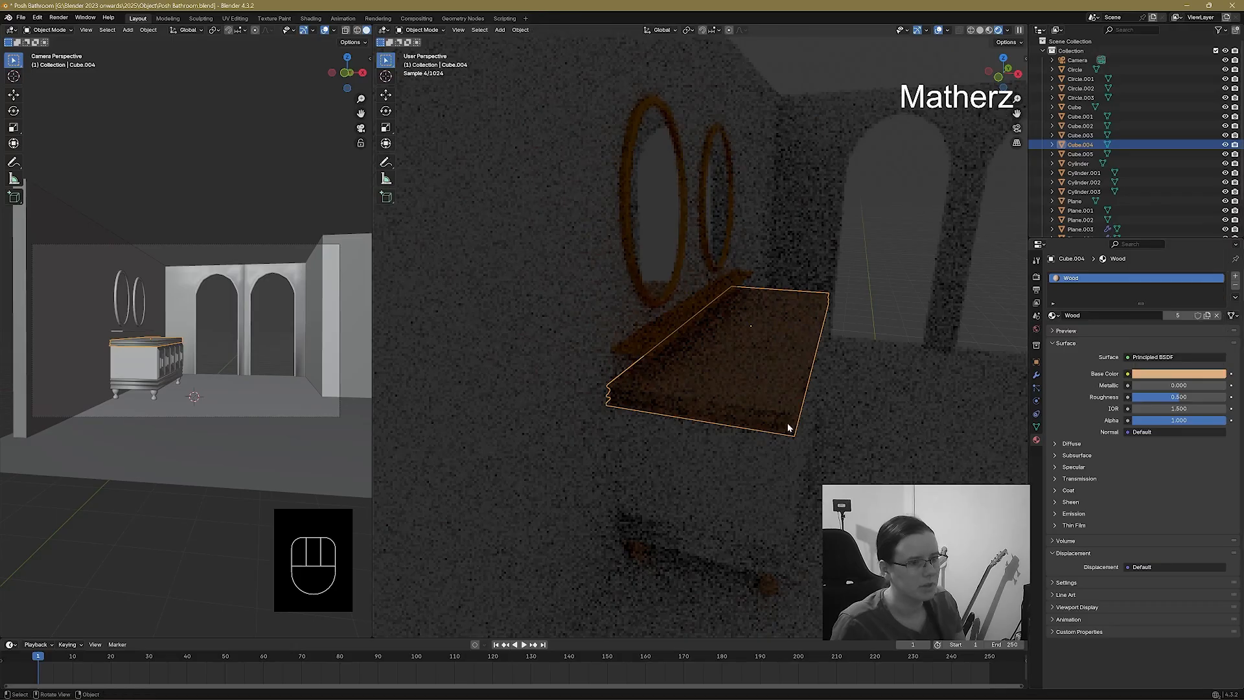
# Assign the Wood material to the cabinet's main body and to its lower base moulding.
pyautogui.click(759, 488)
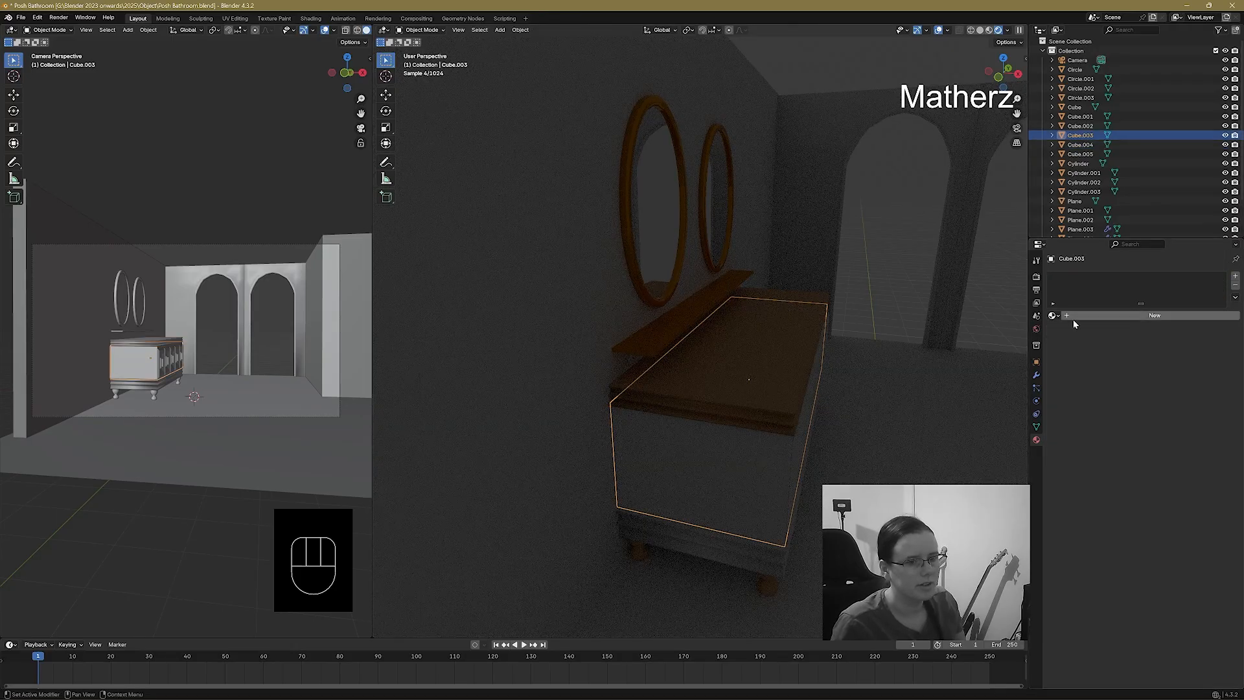
pyautogui.click(1054, 315)
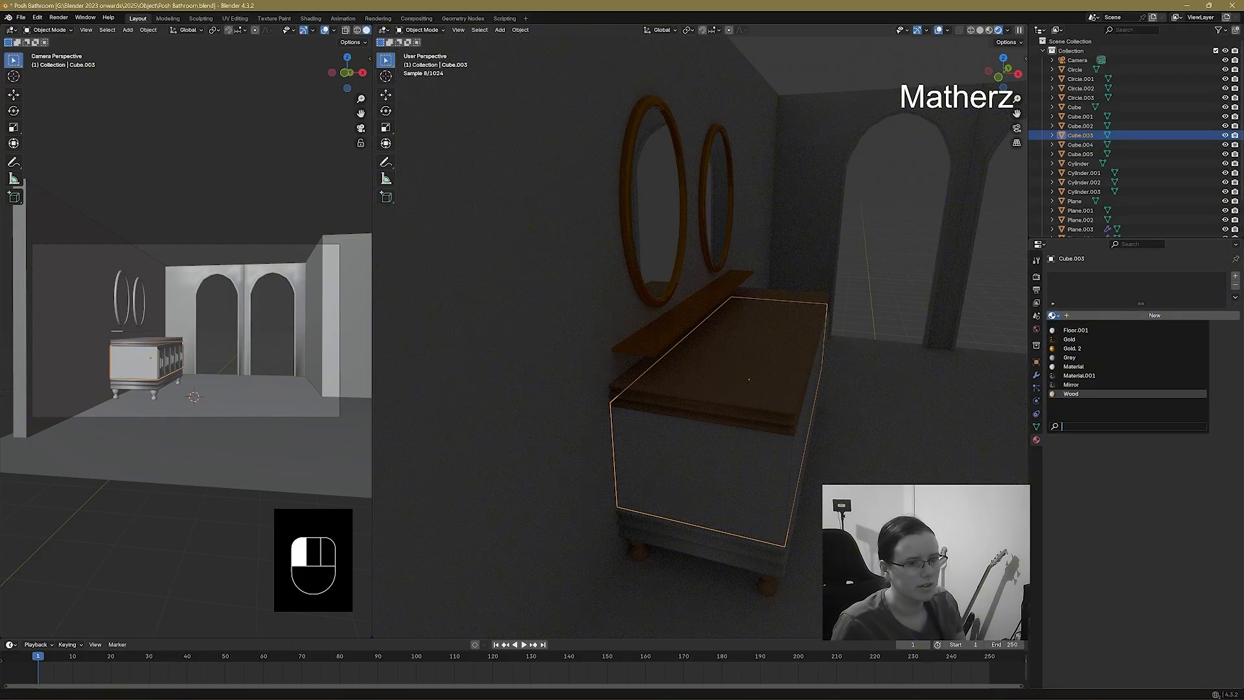
pyautogui.click(1071, 393)
pyautogui.click(733, 548)
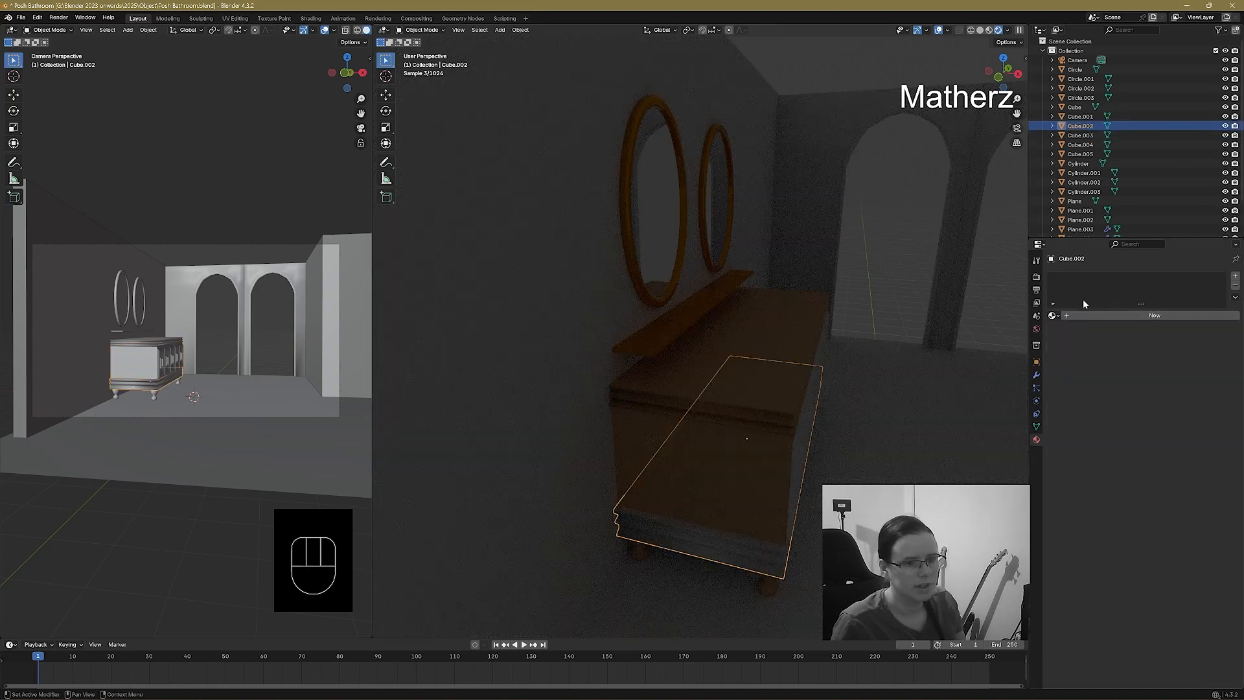
pyautogui.click(1053, 315)
pyautogui.click(1071, 393)
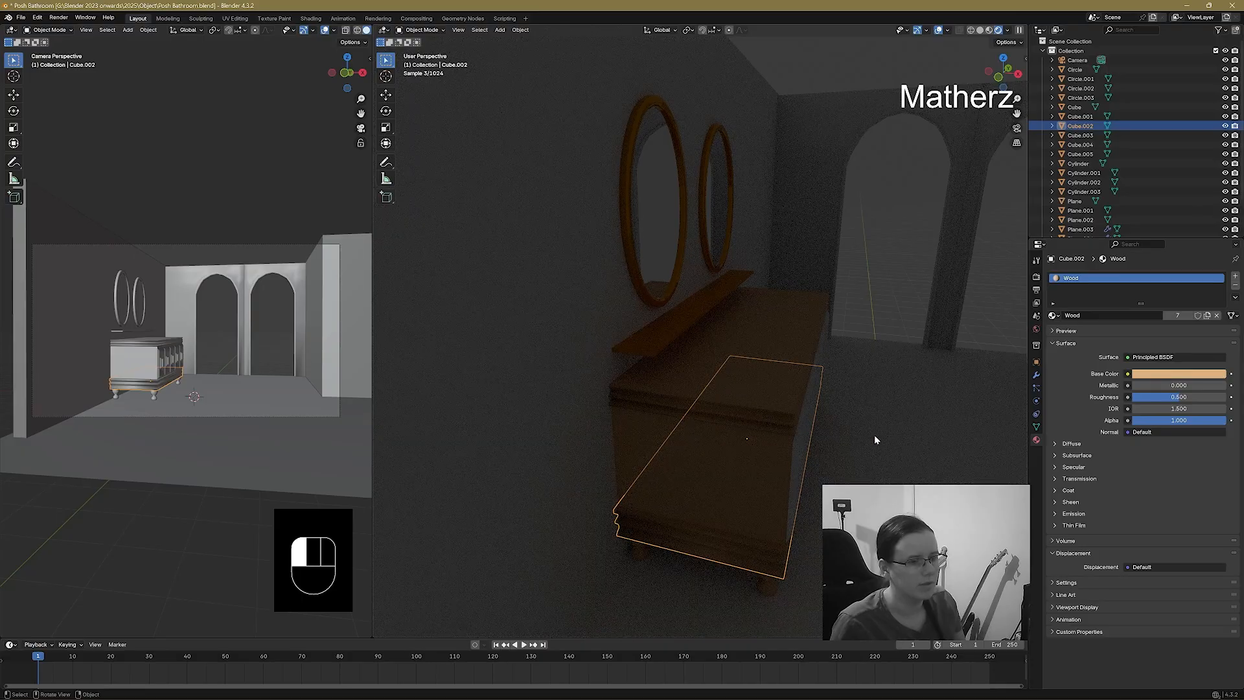
# Assign the existing Wood material to the first two front panels at the cabinet's left end.
pyautogui.click(731, 447)
pyautogui.moveTo(928, 437); pyautogui.dragTo(887, 445, button='middle')
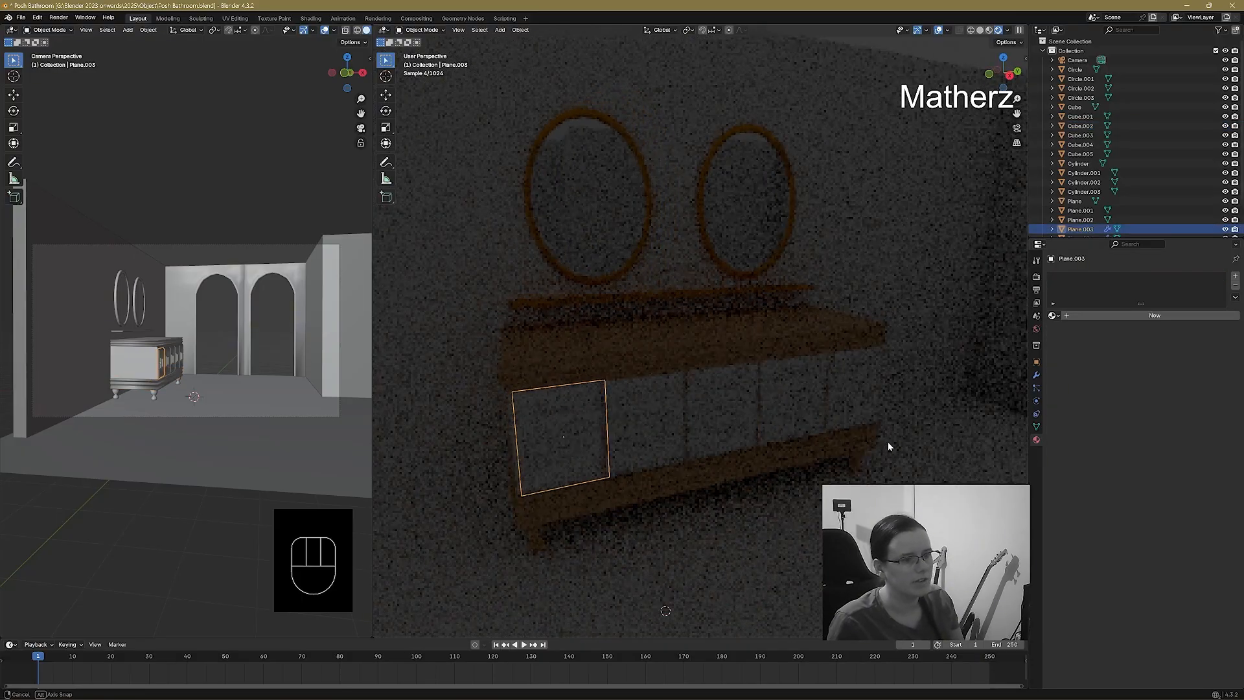
pyautogui.click(1055, 316)
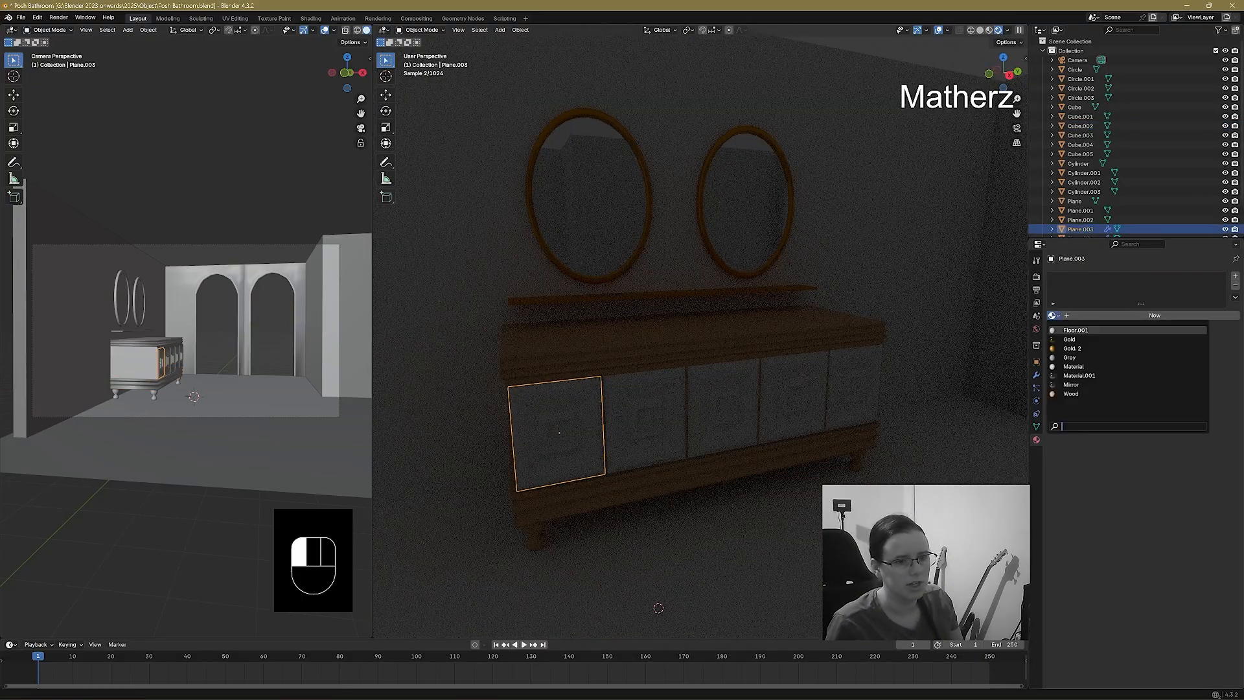
pyautogui.click(1072, 397)
pyautogui.click(645, 420)
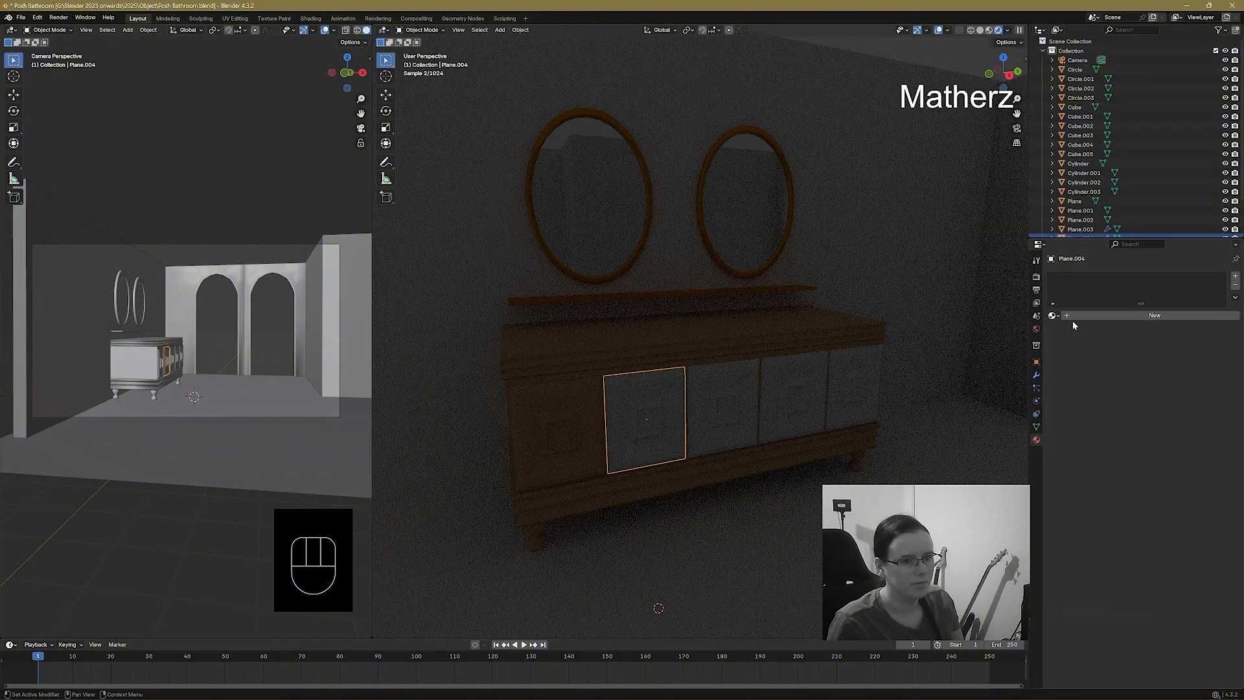
pyautogui.click(1054, 316)
pyautogui.click(1070, 394)
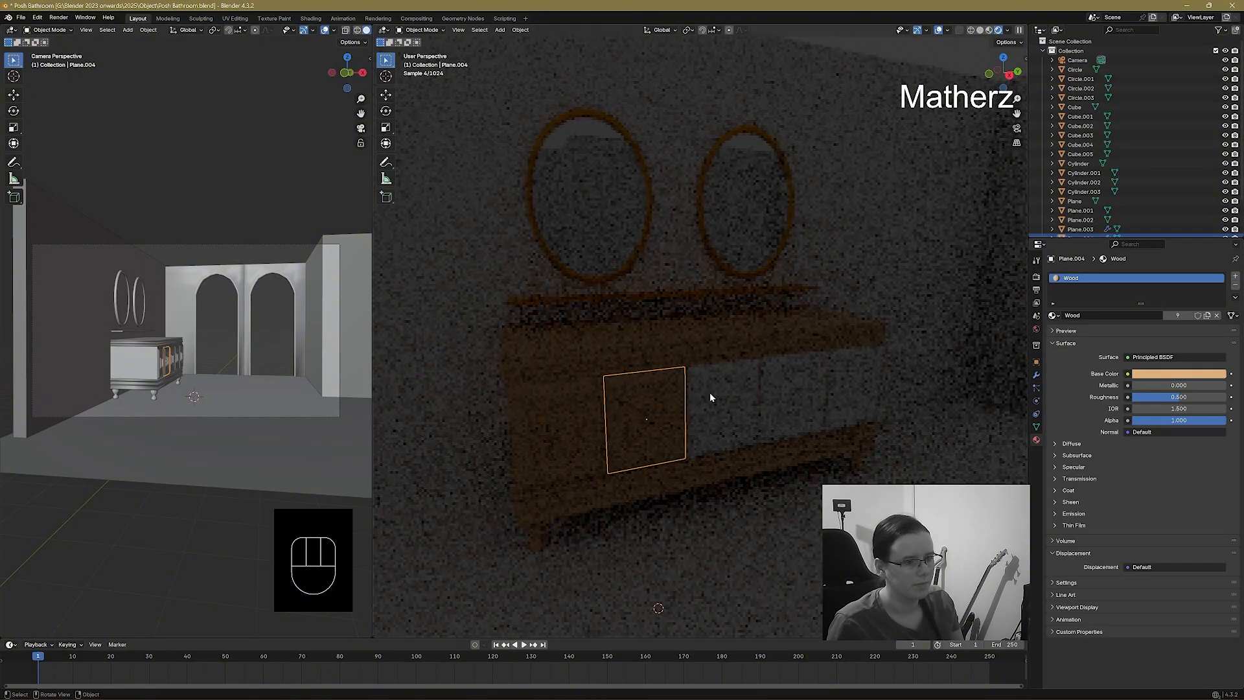
# Assign the Wood material to the cabinet's remaining three front panels and preview the scene with Material Preview shading.
pyautogui.click(710, 392)
pyautogui.click(1054, 315)
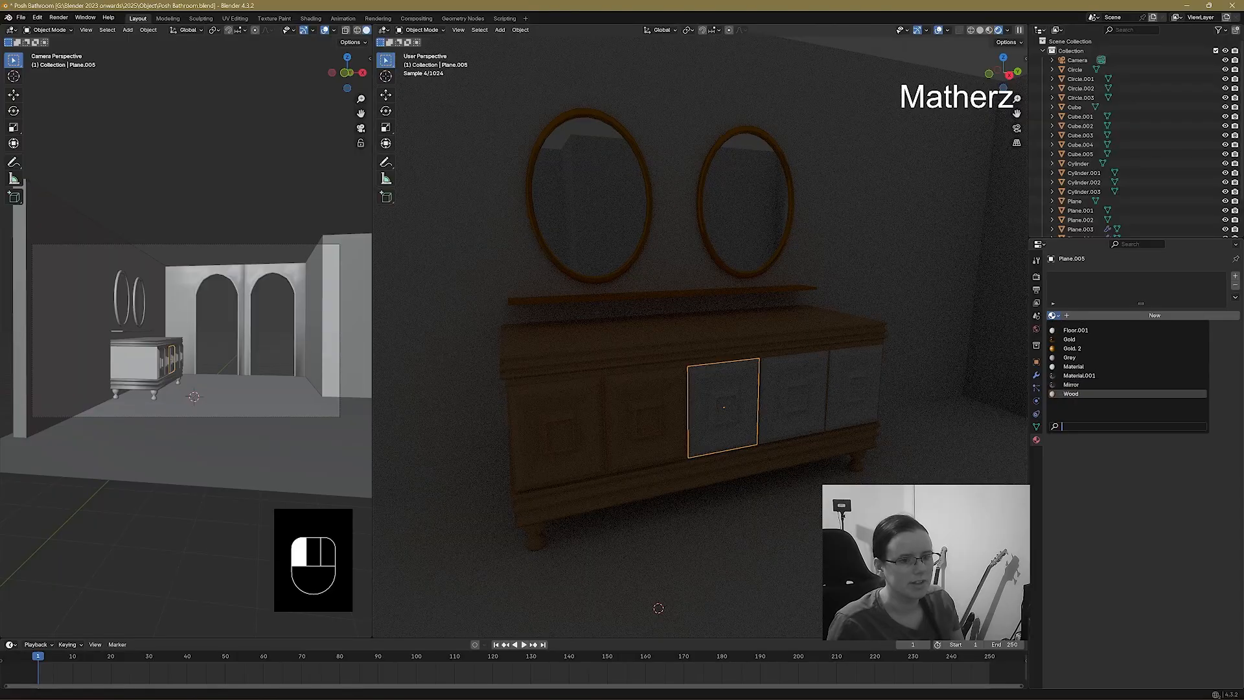
pyautogui.click(1070, 394)
pyautogui.click(797, 395)
pyautogui.click(1055, 315)
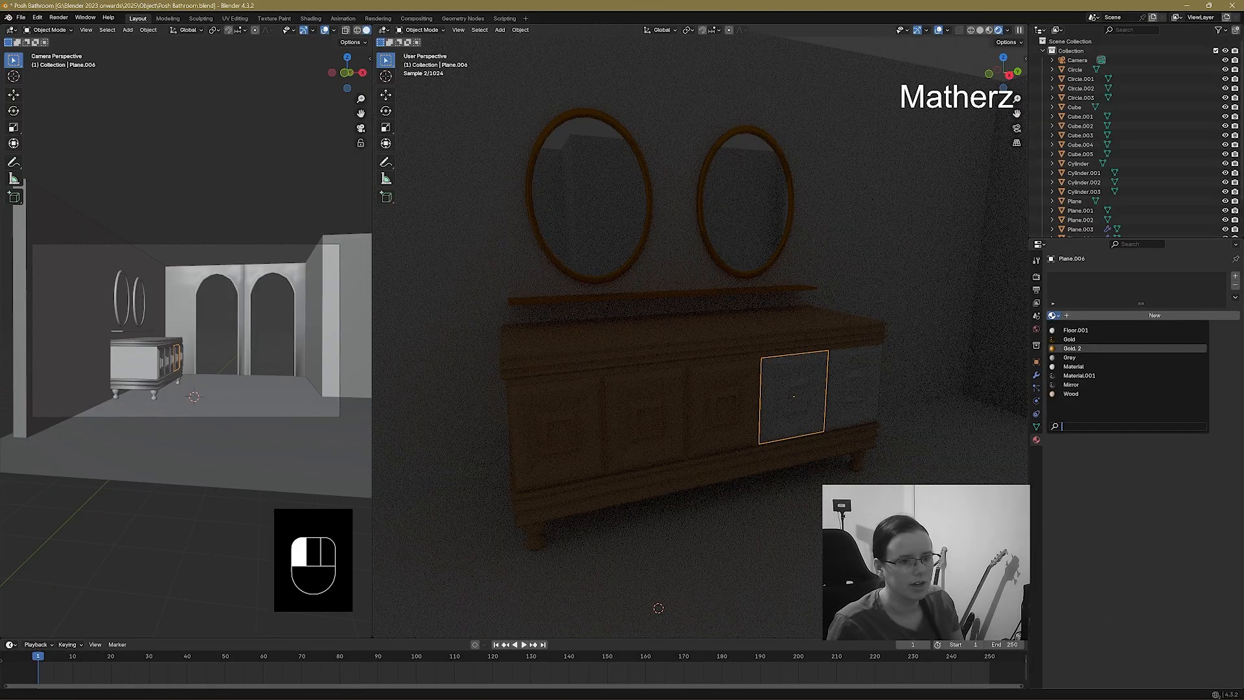
pyautogui.click(1070, 394)
pyautogui.click(852, 394)
pyautogui.click(1054, 315)
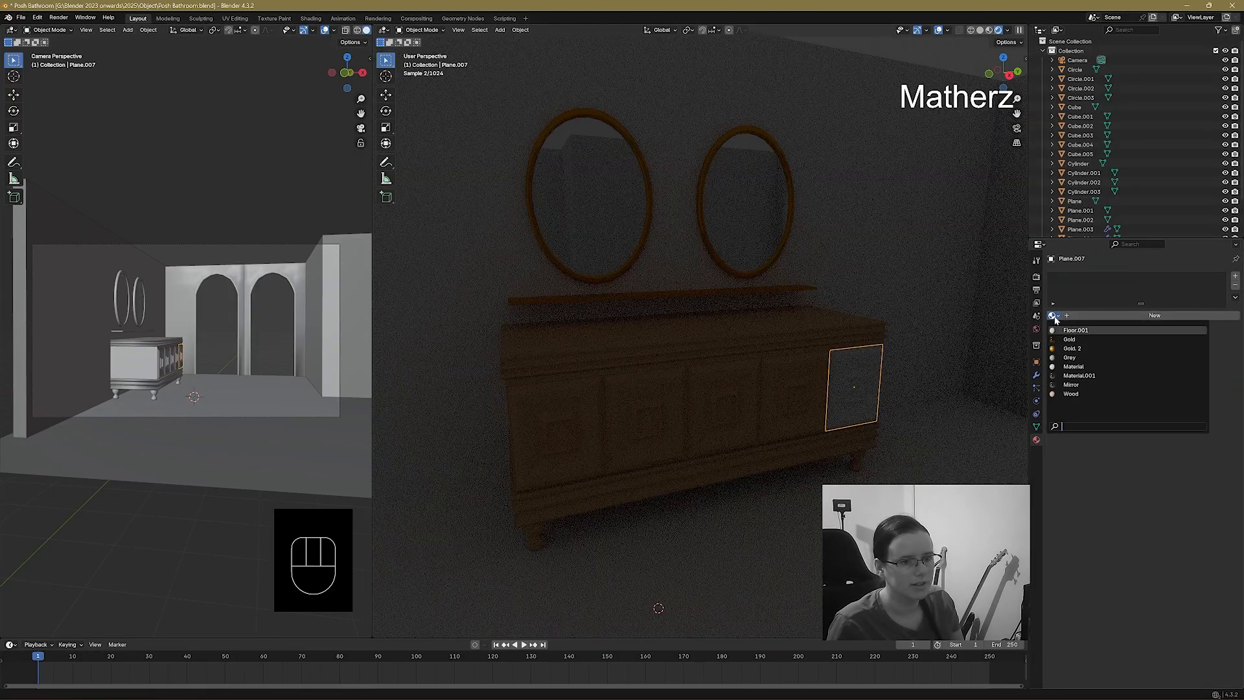
pyautogui.click(1071, 394)
pyautogui.moveTo(819, 476); pyautogui.dragTo(738, 319, button='middle')
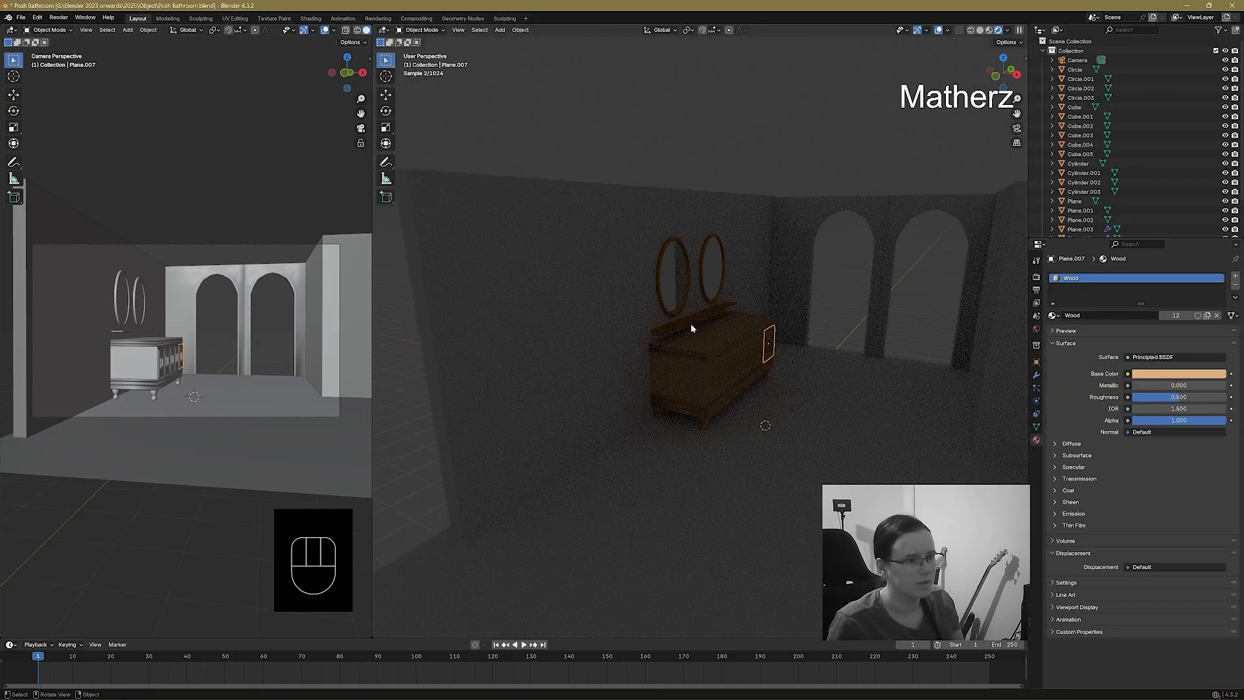
pyautogui.click(989, 30)
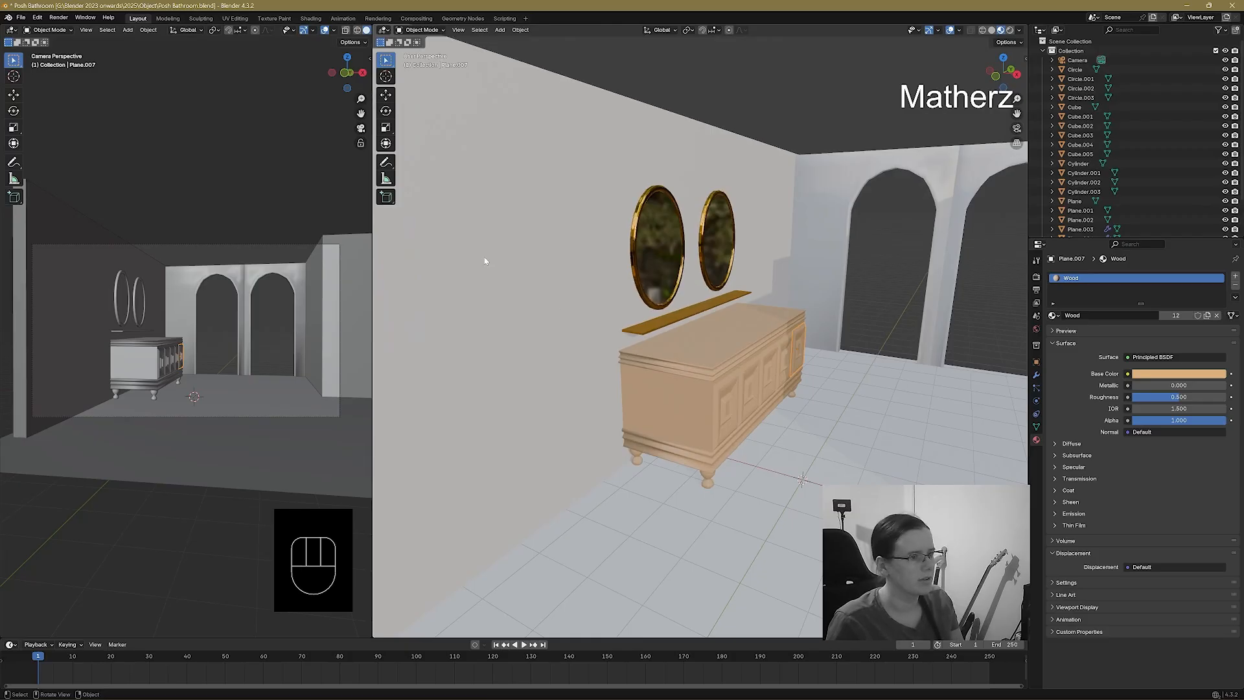
# Add a cube and move it up onto the top of the cabinet, at its left end.
pyautogui.click(500, 30)
pyautogui.moveTo(518, 38)
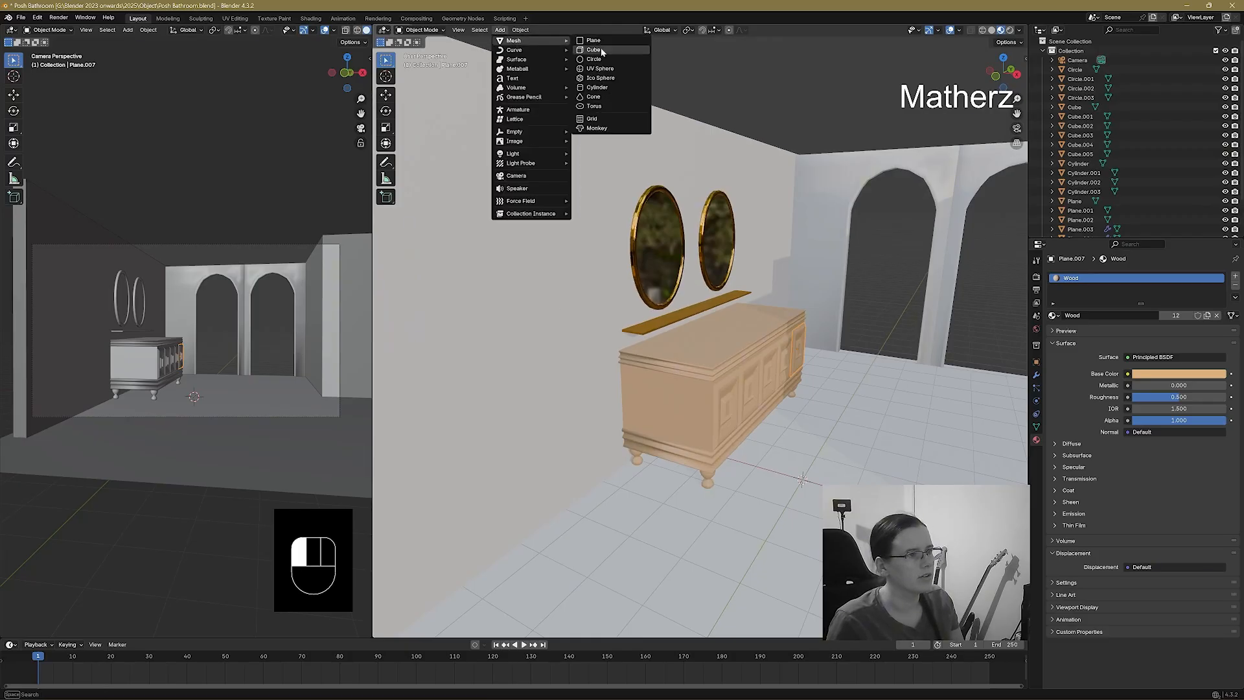
pyautogui.click(600, 49)
pyautogui.press('g')
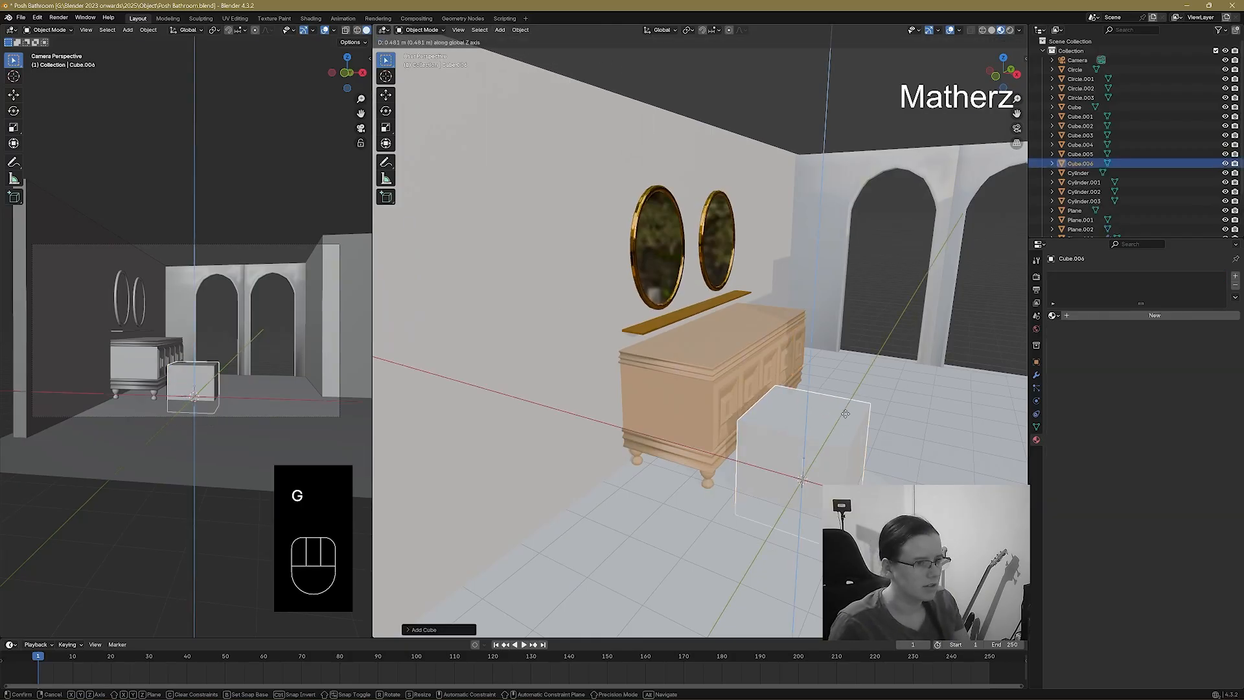
pyautogui.click(845, 348)
pyautogui.press('g')
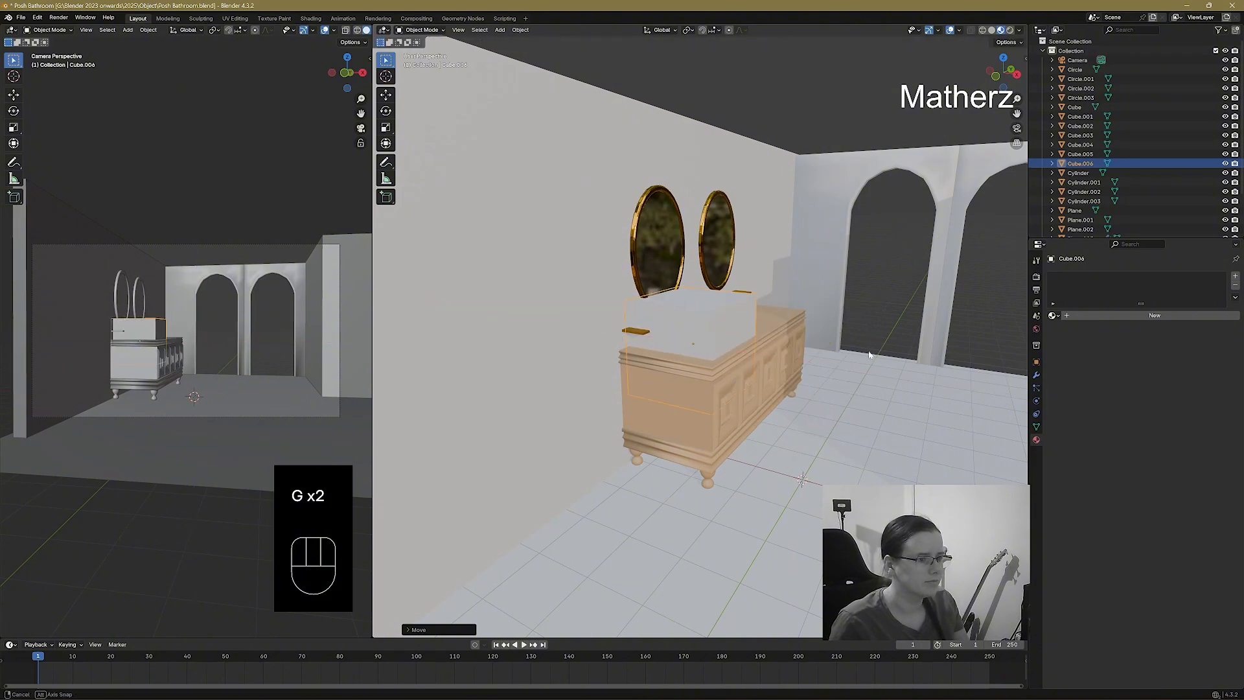
pyautogui.moveTo(745, 298); pyautogui.dragTo(797, 392, button='middle')
pyautogui.click(797, 392)
# Flatten the cube into a thin slab, stretch it along the cabinet's length and shift it about 1.1 m along Y.
pyautogui.press('s')
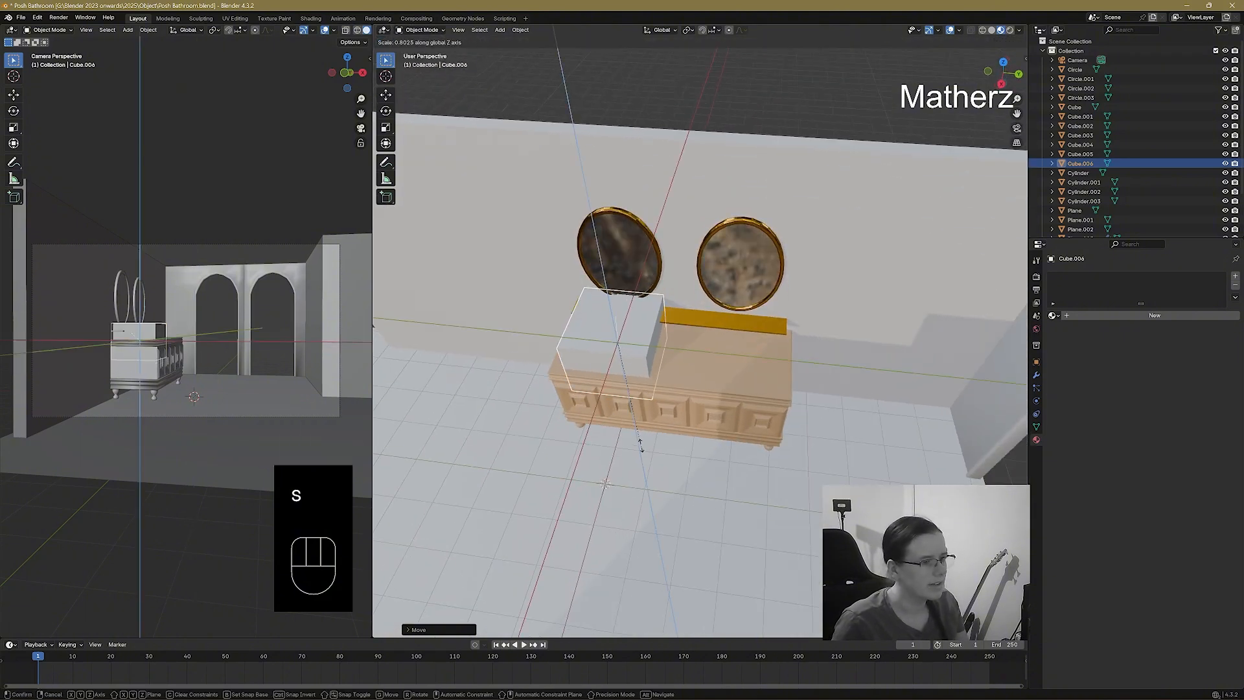
pyautogui.click(623, 359)
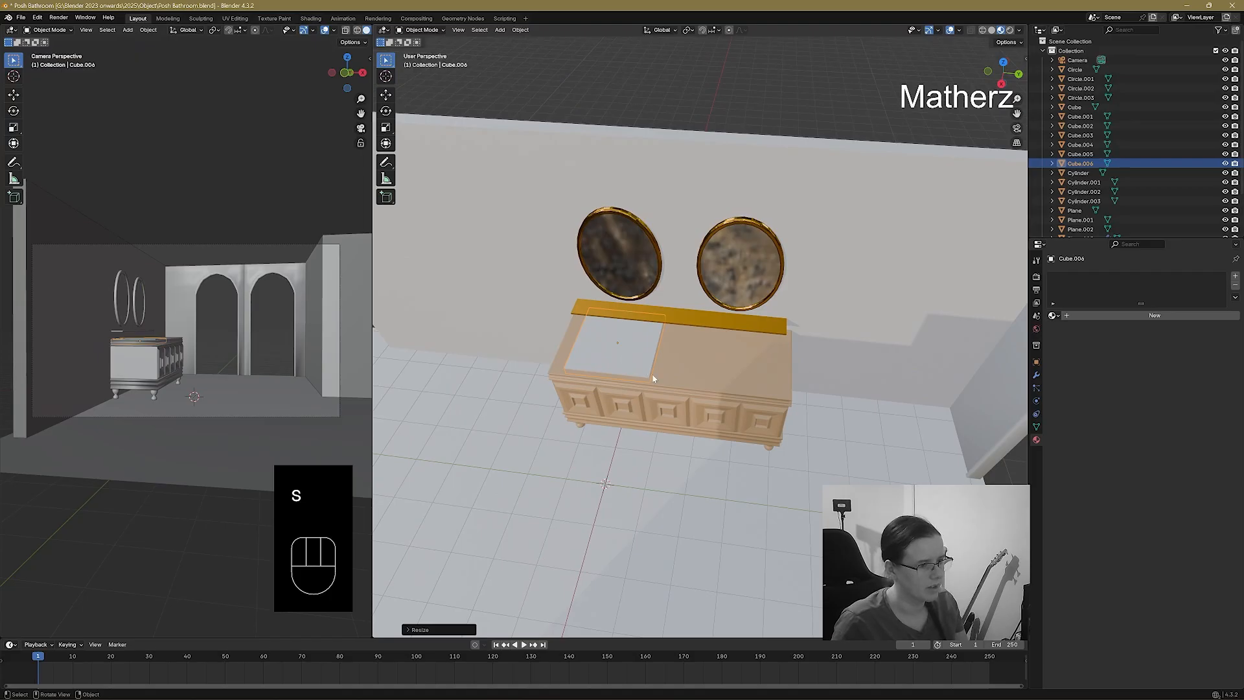
pyautogui.press('s')
pyautogui.moveTo(654, 379); pyautogui.dragTo(723, 406, button='middle')
pyautogui.click(733, 378)
pyautogui.press('s')
pyautogui.click(690, 404)
pyautogui.press('g')
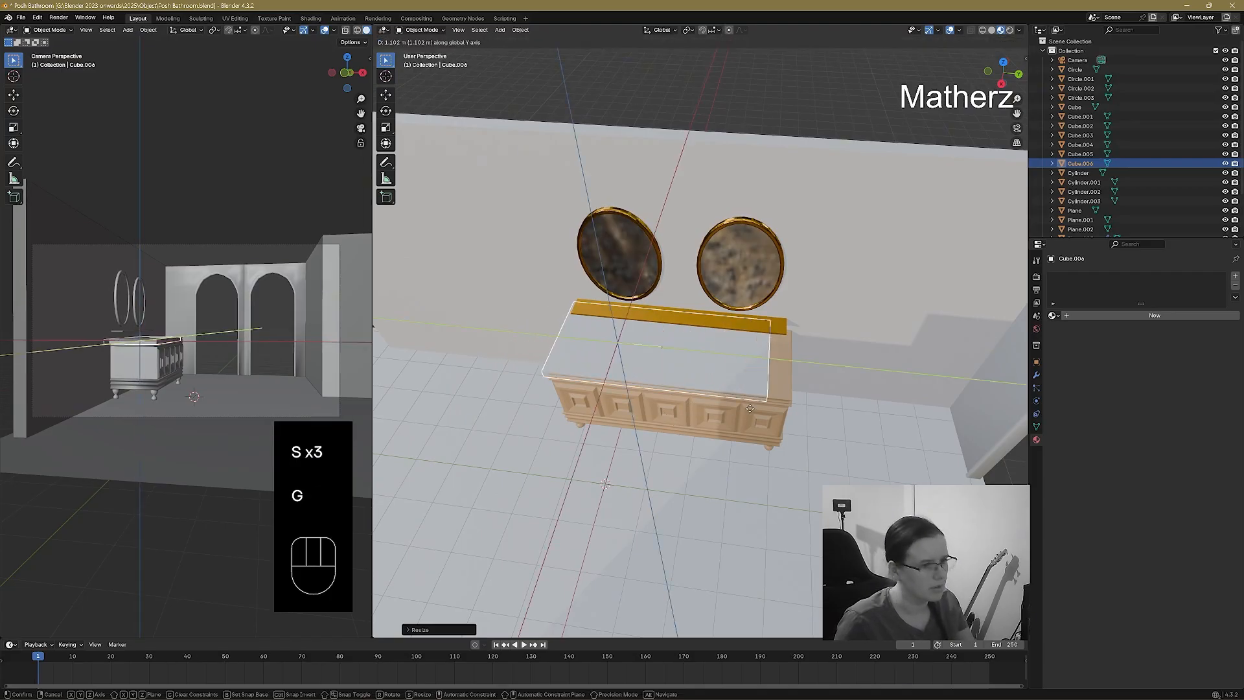
pyautogui.click(749, 409)
# Resize the countertop slab to cover the cabinet top and raise it about 0.11 m along Z.
pyautogui.moveTo(733, 473); pyautogui.dragTo(802, 424, button='middle')
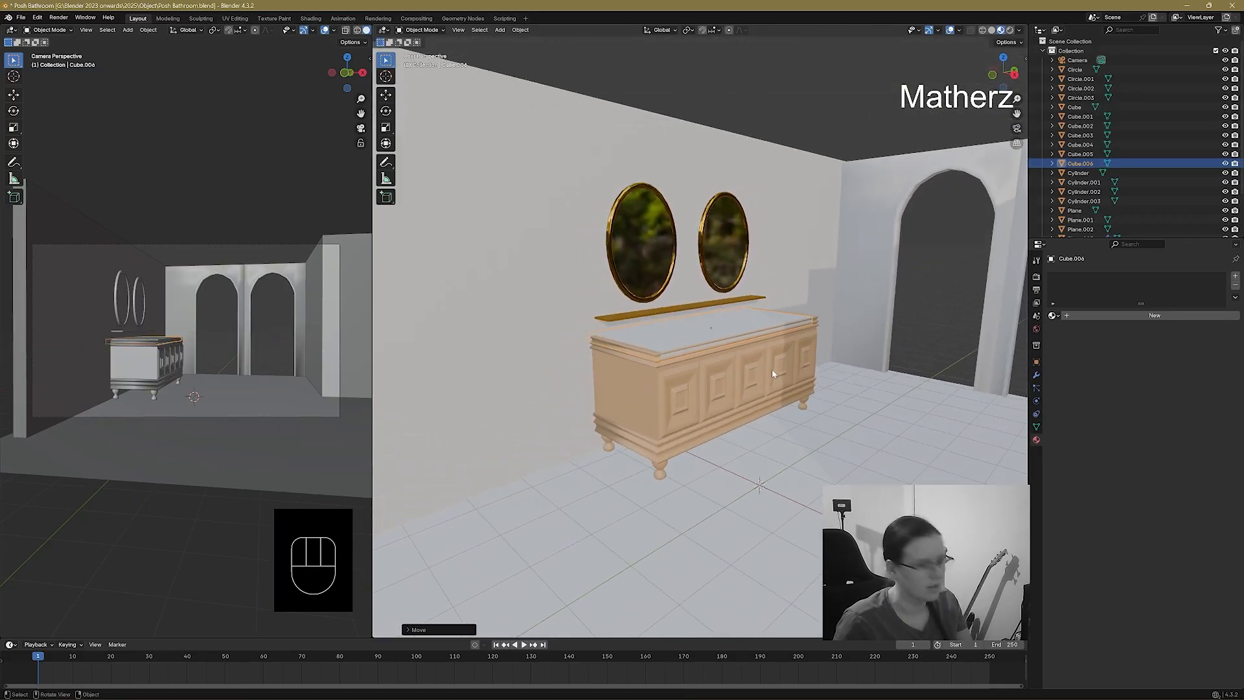
pyautogui.press('s')
pyautogui.moveTo(774, 375); pyautogui.dragTo(732, 374, button='middle')
pyautogui.click(784, 381)
pyautogui.press('s')
pyautogui.click(721, 360)
pyautogui.press('g')
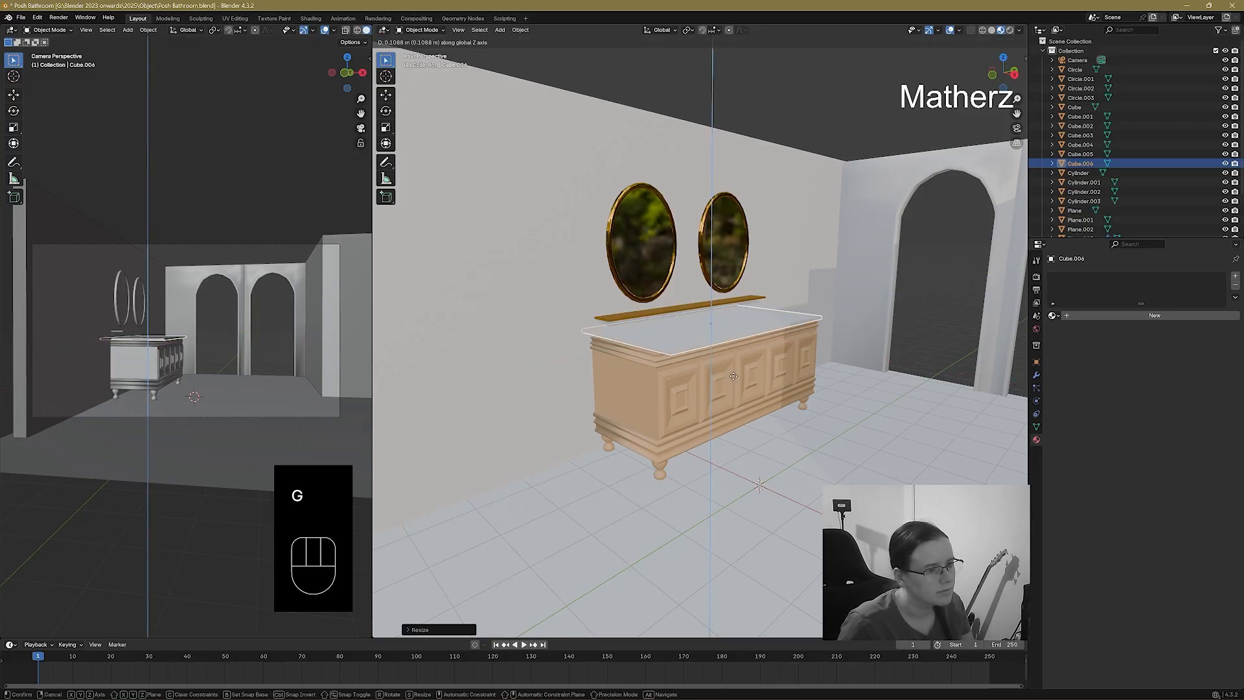
pyautogui.click(736, 380)
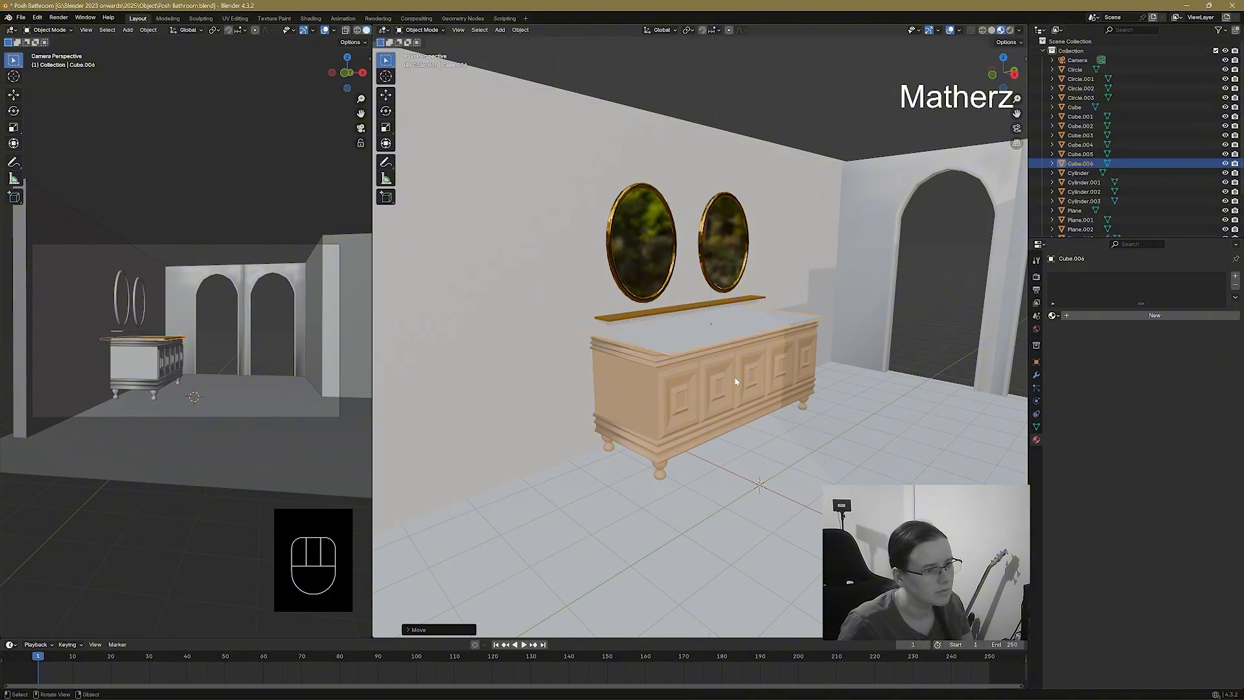
# Scale the countertop slab along X so its front edge slightly overhangs the cabinet front.
pyautogui.scroll(3, 739, 381)
pyautogui.moveTo(833, 399); pyautogui.dragTo(766, 423, button='middle')
pyautogui.press('s')
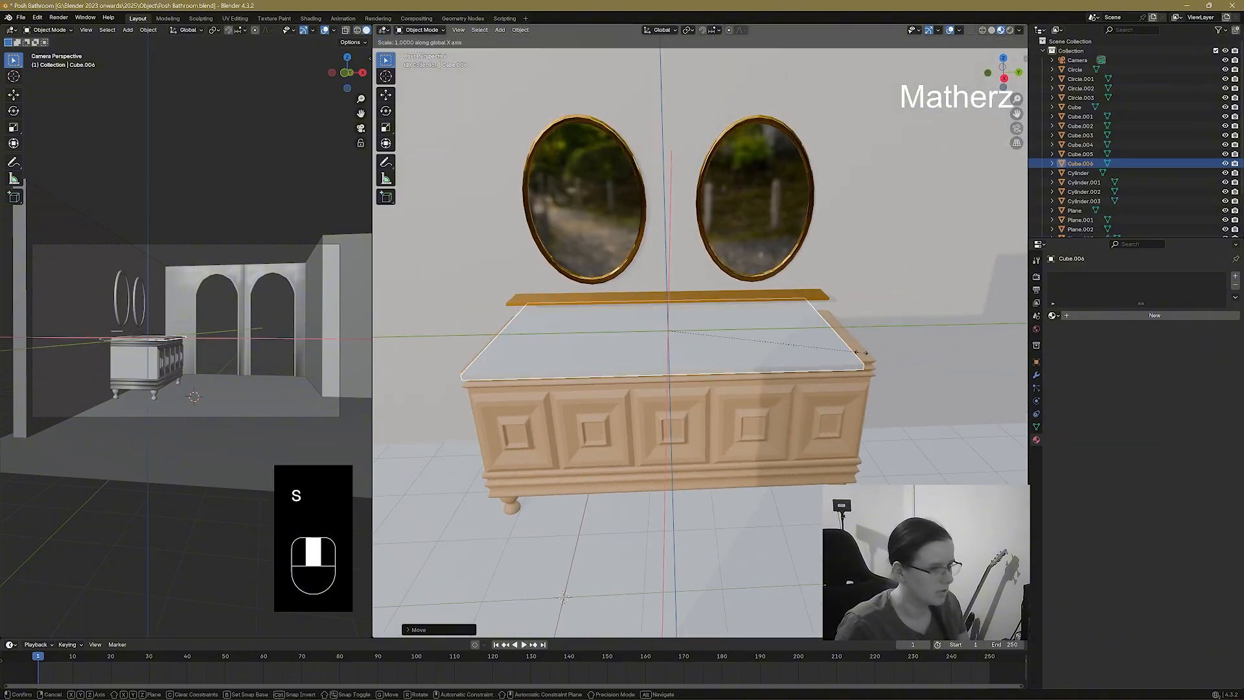
pyautogui.click(884, 352)
pyautogui.moveTo(884, 352); pyautogui.dragTo(862, 363, button='middle')
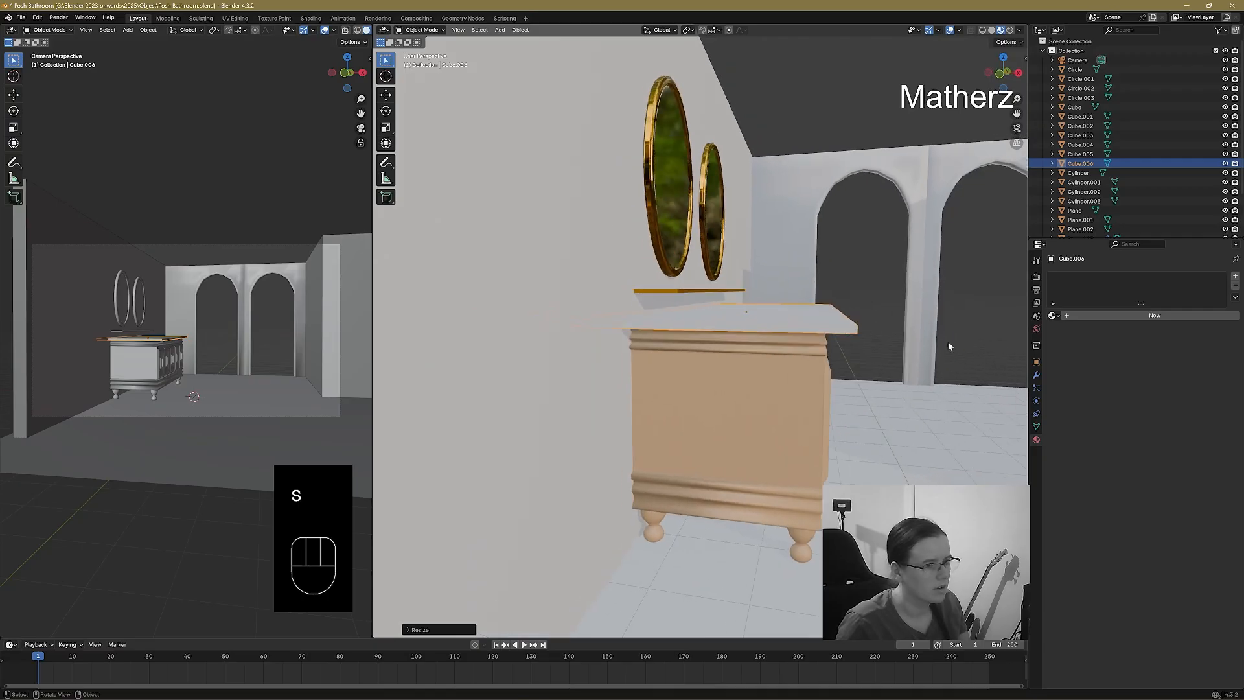
pyautogui.press('s')
pyautogui.click(912, 315)
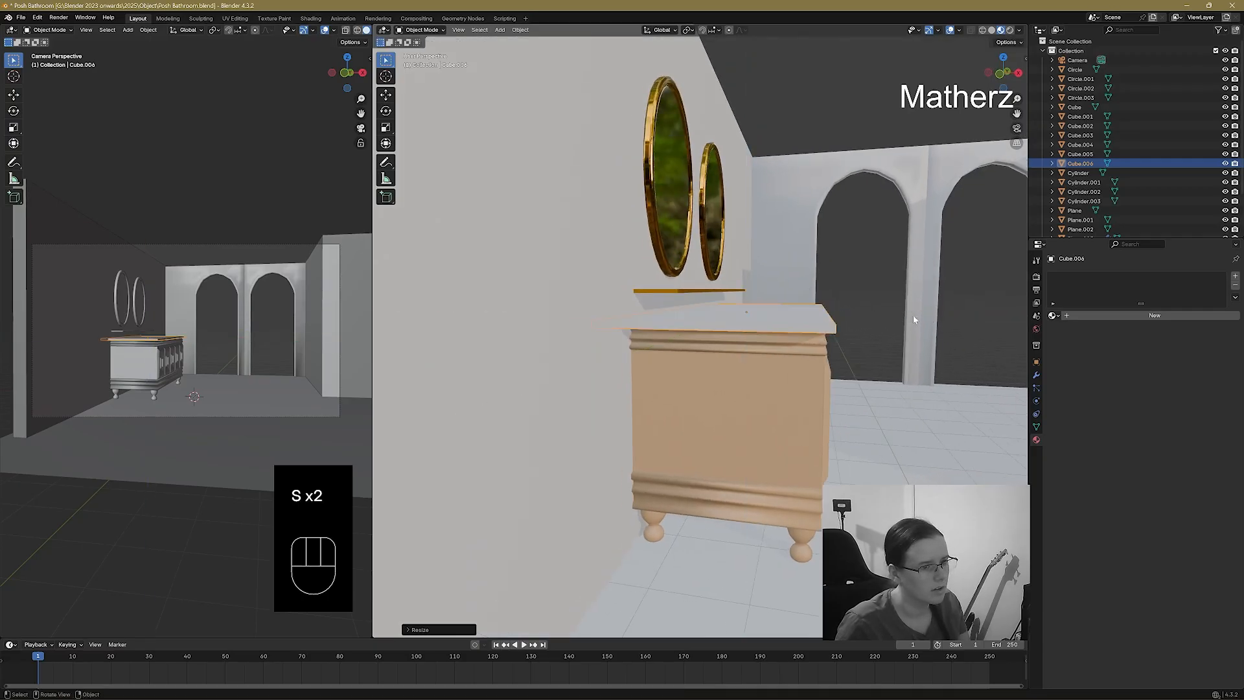
# Scale the countertop slab to about 0.93 along Y and shift it about 0.04 m along Y to align with the cabinet ends.
pyautogui.moveTo(912, 315); pyautogui.dragTo(799, 375, button='middle')
pyautogui.press('s')
pyautogui.press('z')
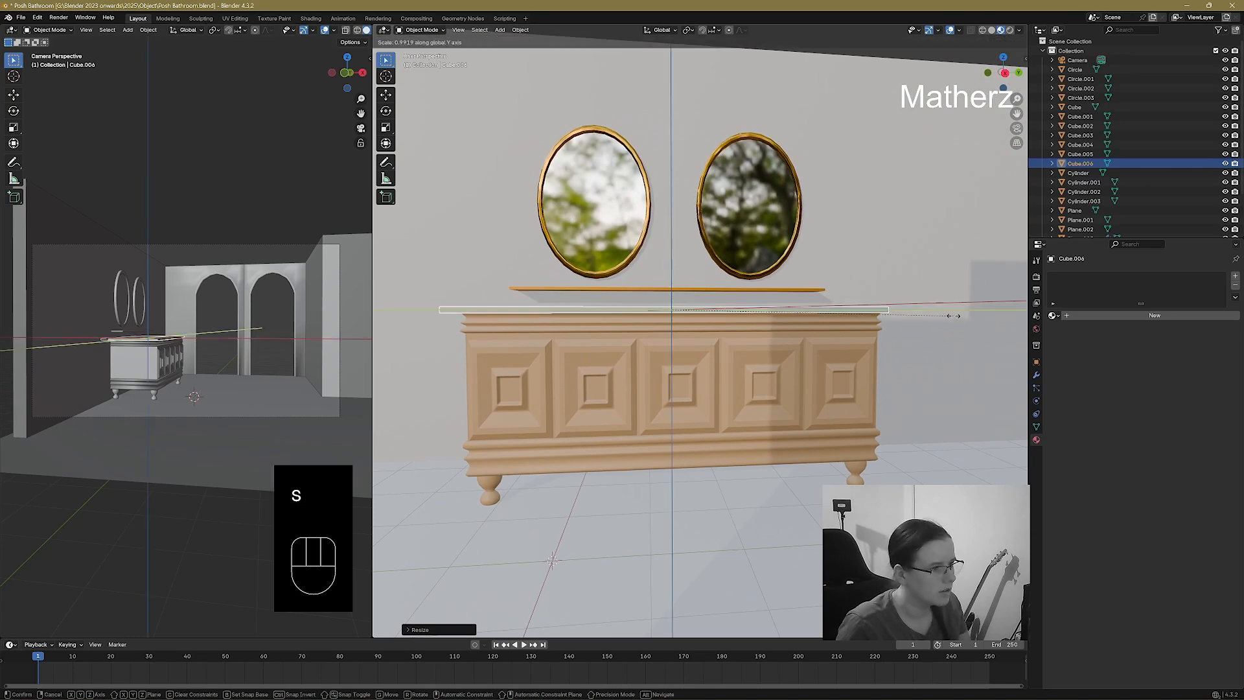
pyautogui.press('y')
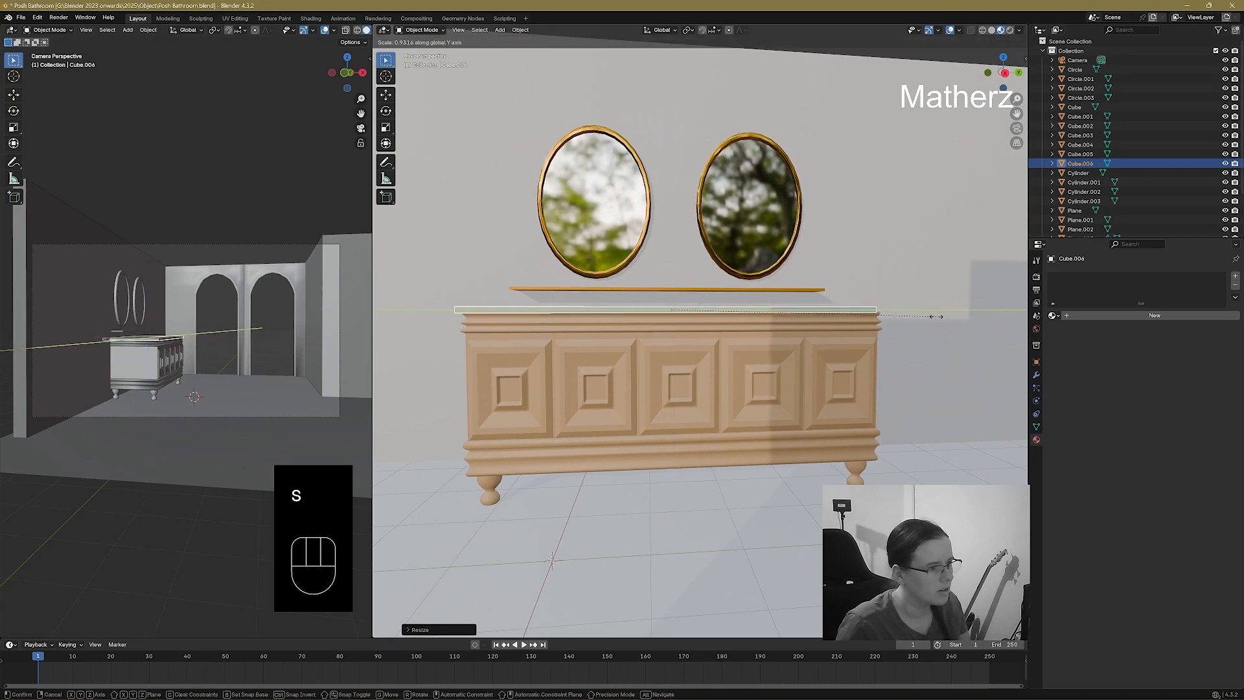
pyautogui.click(933, 316)
pyautogui.press('g')
pyautogui.press('y')
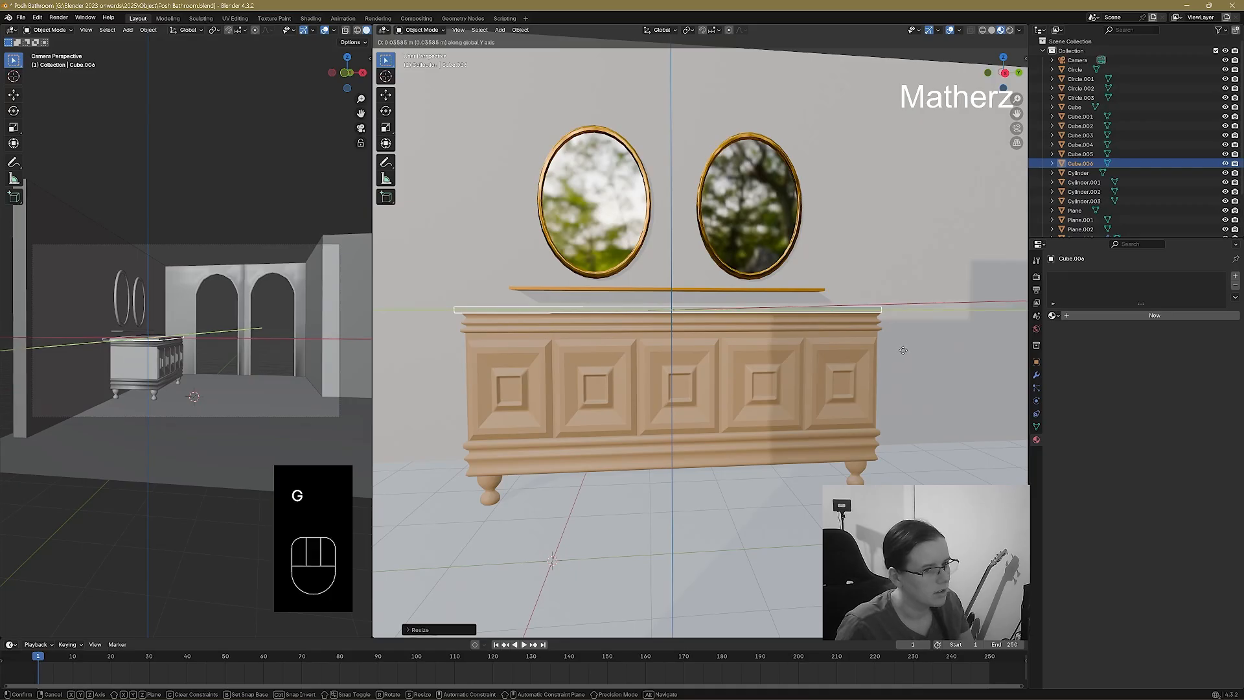
pyautogui.click(905, 350)
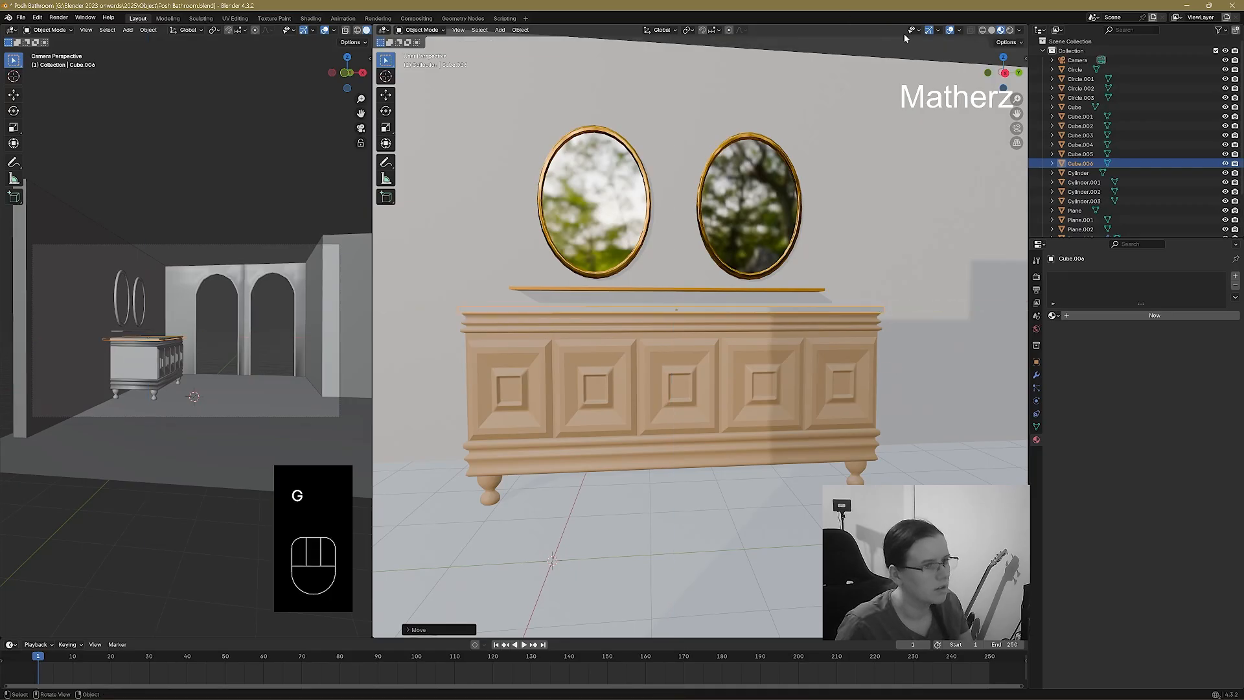
pyautogui.click(912, 51)
# Select the cabinet's base moulding, main body, top moulding and all four legs together with the countertop slab.
pyautogui.moveTo(780, 355); pyautogui.dragTo(744, 452, button='middle')
pyautogui.scroll(-6, 854, 399)
pyautogui.scroll(3, 852, 402)
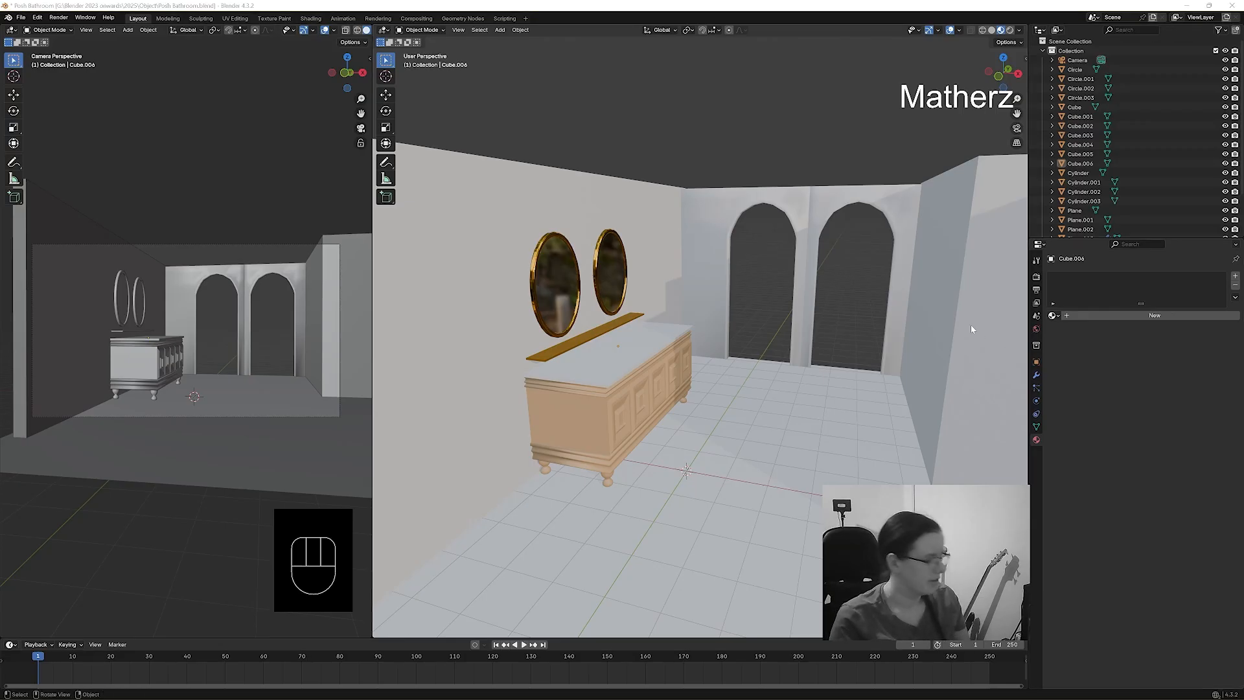
pyautogui.moveTo(816, 368); pyautogui.dragTo(775, 348, button='middle')
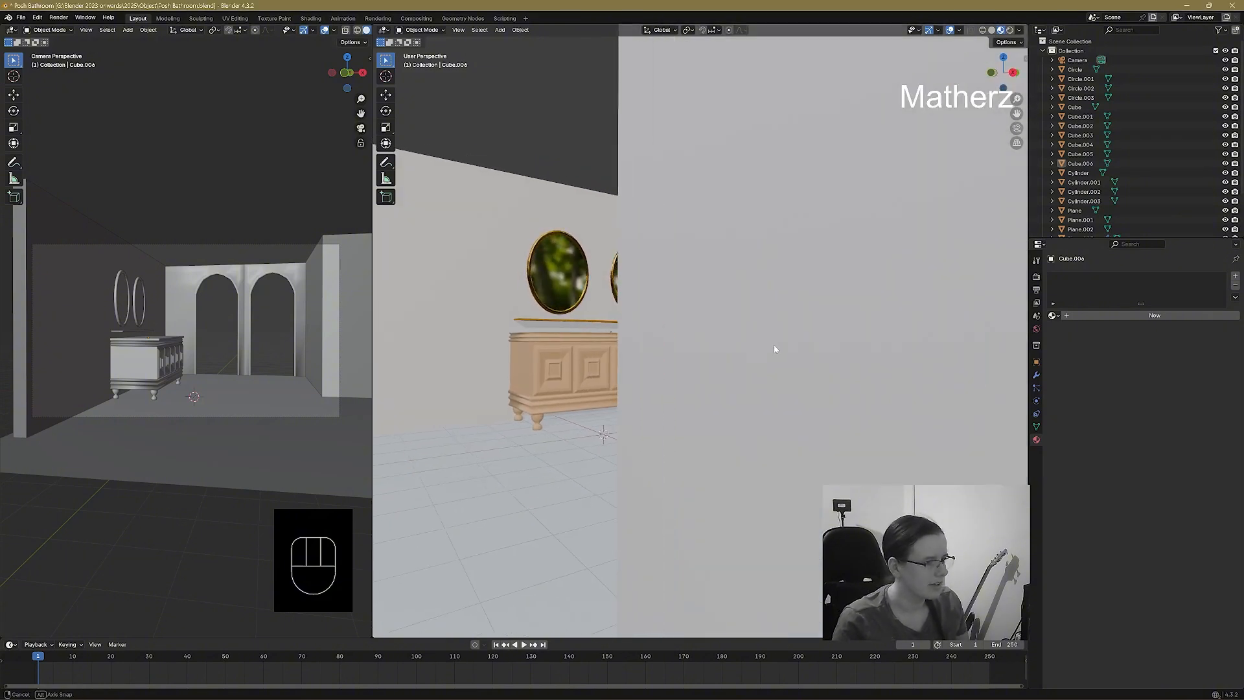
pyautogui.scroll(5, 732, 363)
pyautogui.scroll(-3, 655, 379)
pyautogui.moveTo(655, 378); pyautogui.dragTo(603, 395, button='middle')
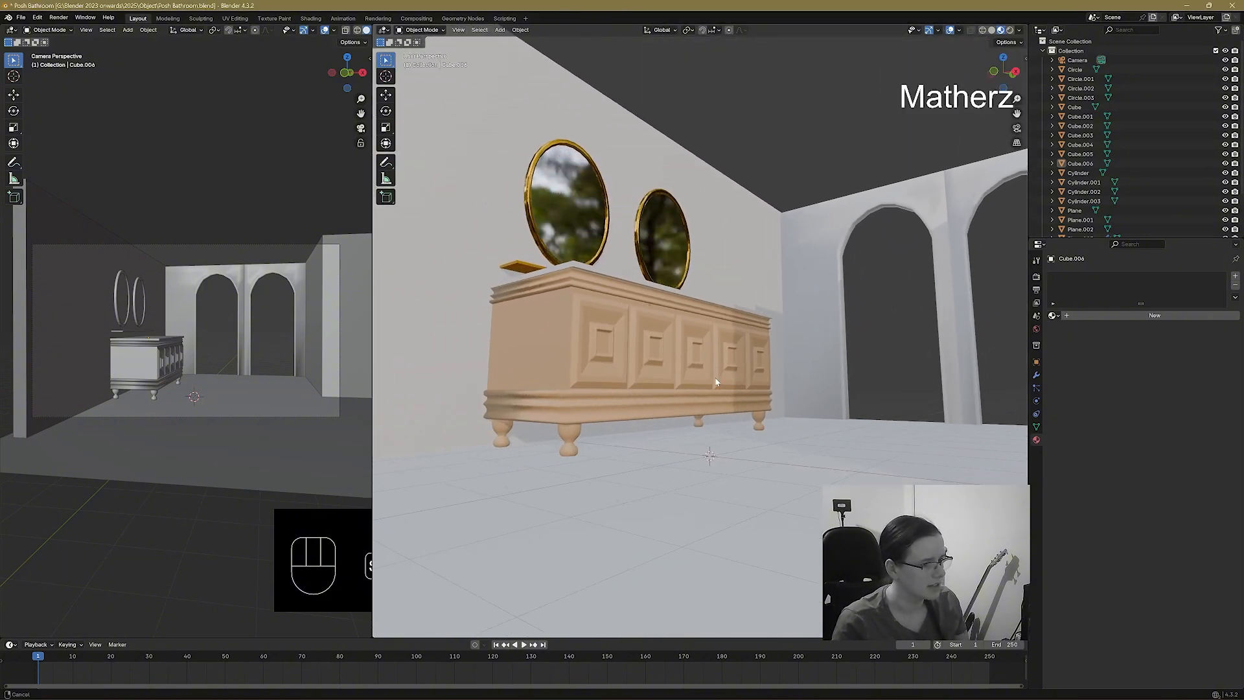
pyautogui.click(581, 401)
pyautogui.keyDown('shift'); pyautogui.click(576, 337); pyautogui.keyUp('shift')
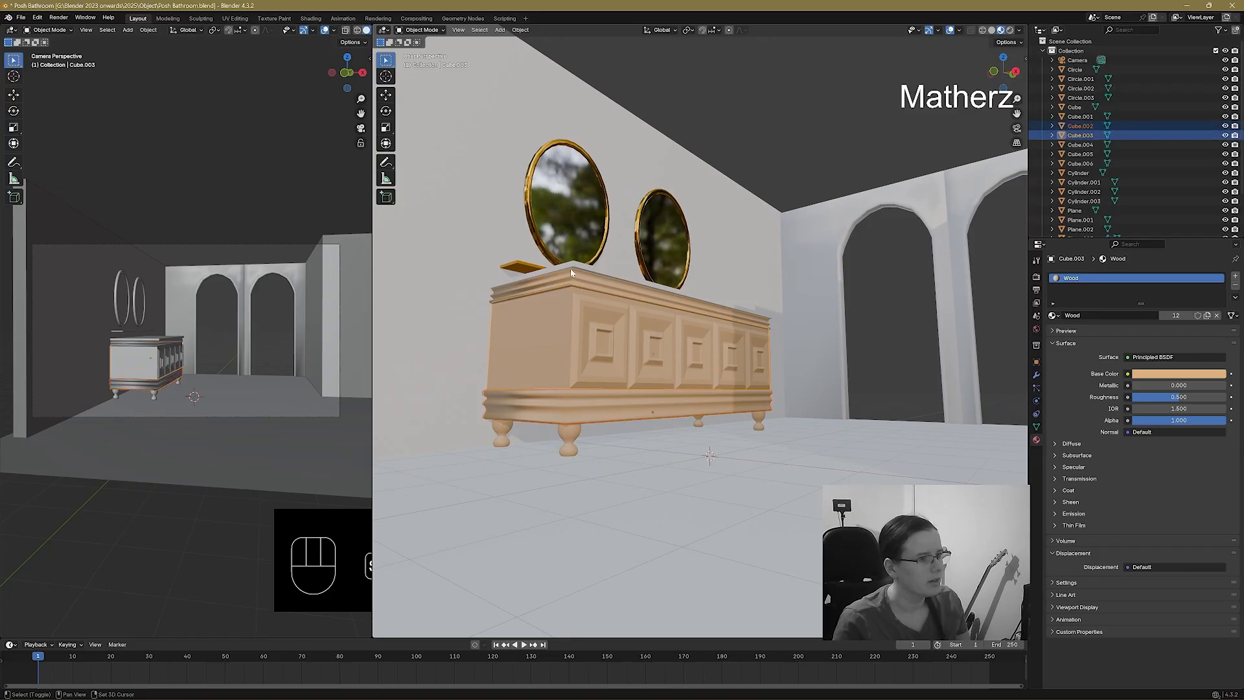
pyautogui.keyDown('shift'); pyautogui.click(571, 268); pyautogui.keyUp('shift')
pyautogui.keyDown('shift'); pyautogui.click(573, 265); pyautogui.keyUp('shift')
pyautogui.keyDown('shift'); pyautogui.click(569, 435); pyautogui.keyUp('shift')
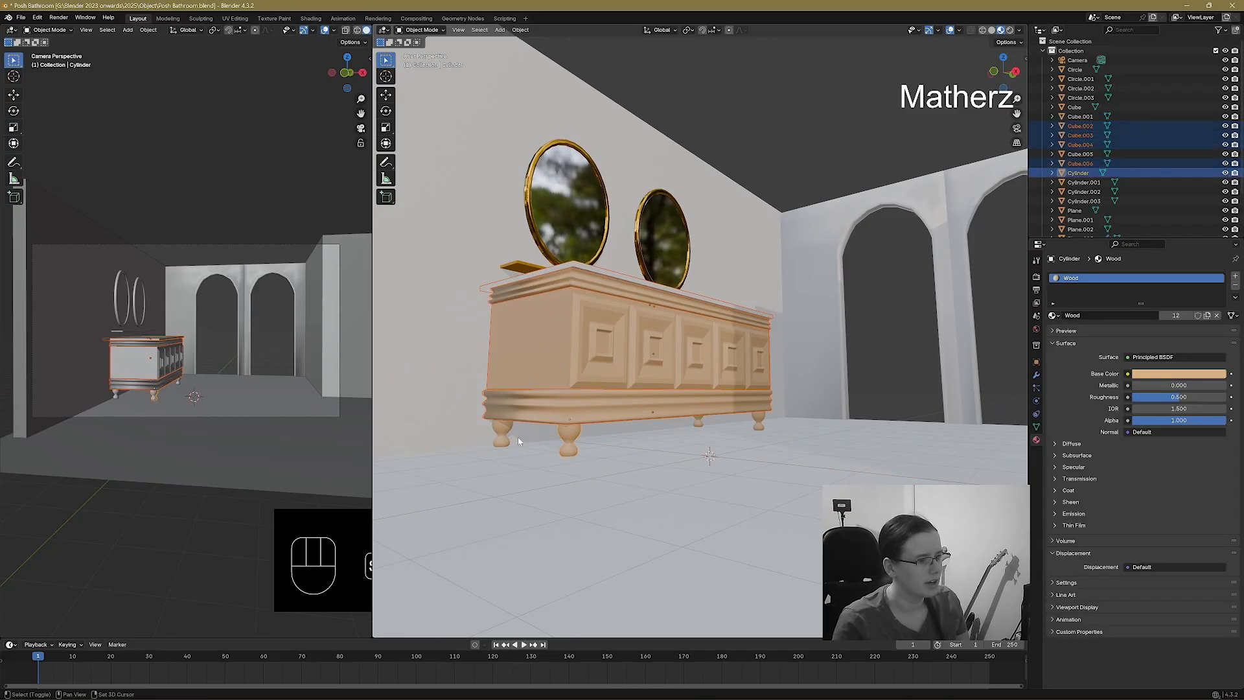
pyautogui.keyDown('shift'); pyautogui.click(499, 432); pyautogui.keyUp('shift')
pyautogui.keyDown('shift'); pyautogui.click(699, 424); pyautogui.keyUp('shift')
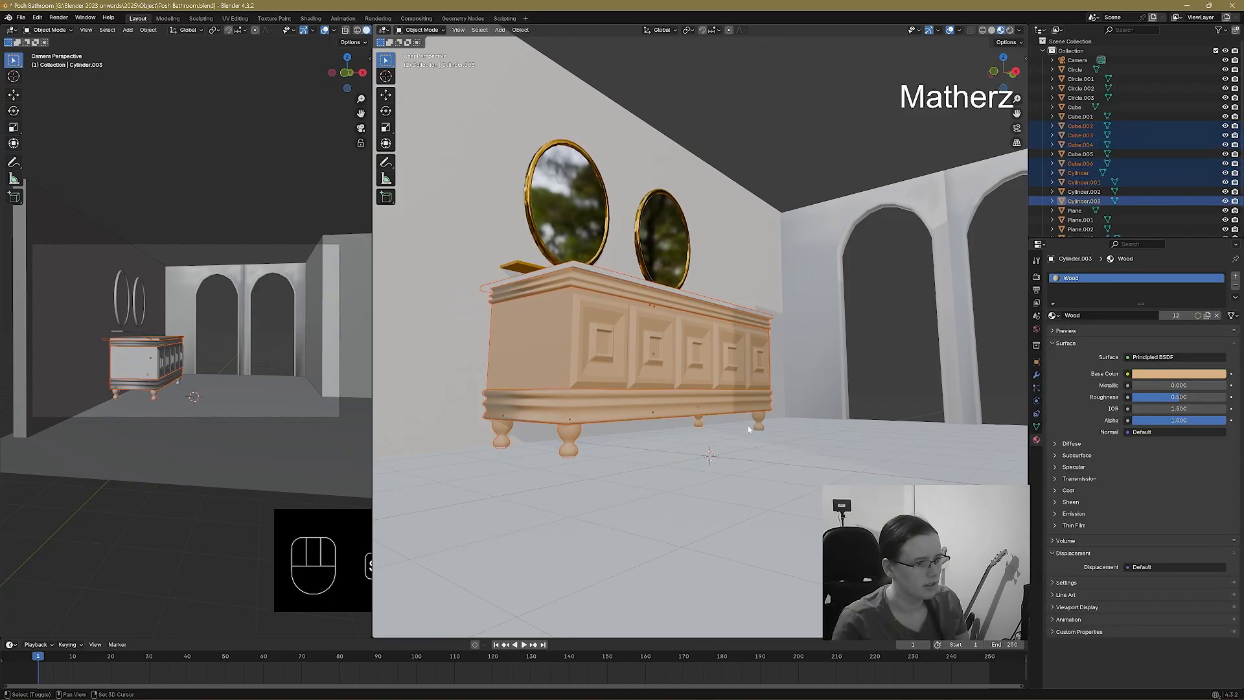
pyautogui.keyDown('shift'); pyautogui.click(759, 421); pyautogui.keyUp('shift')
# Try to move the selected cabinet parts along the X axis toward the wall, and undo the move.
pyautogui.moveTo(764, 420); pyautogui.dragTo(771, 438, button='middle')
pyautogui.press('g')
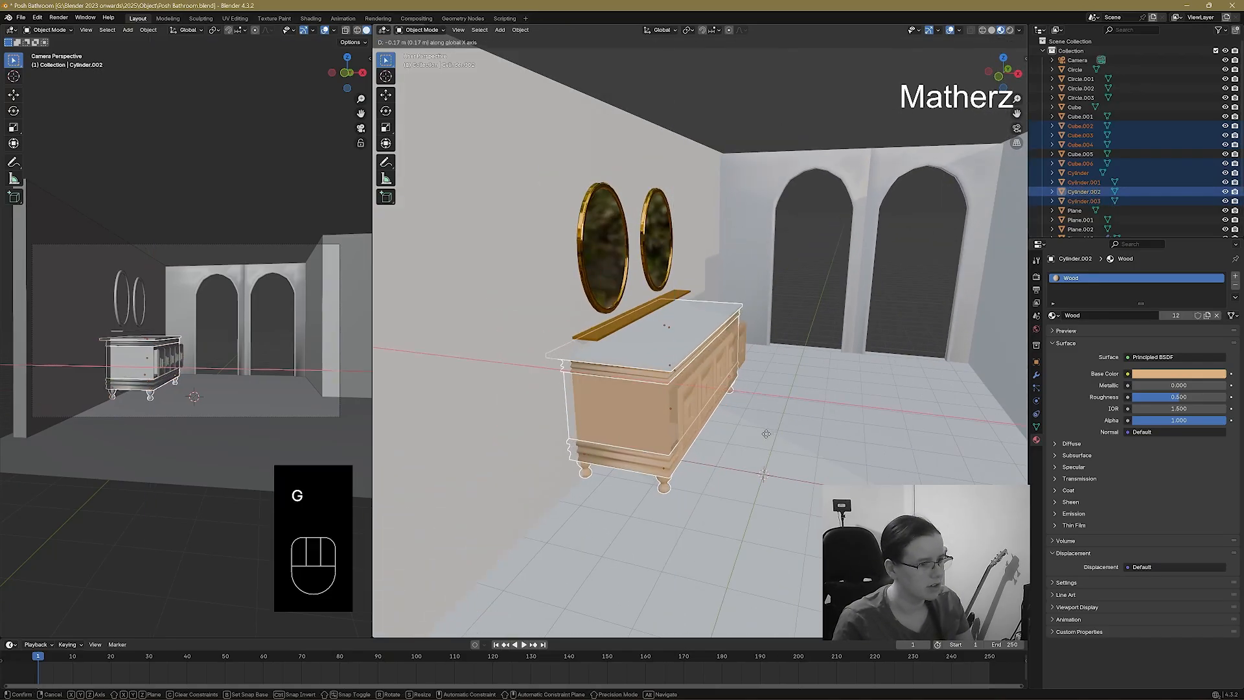
pyautogui.click(763, 436)
pyautogui.hotkey('ctrl', 'z')
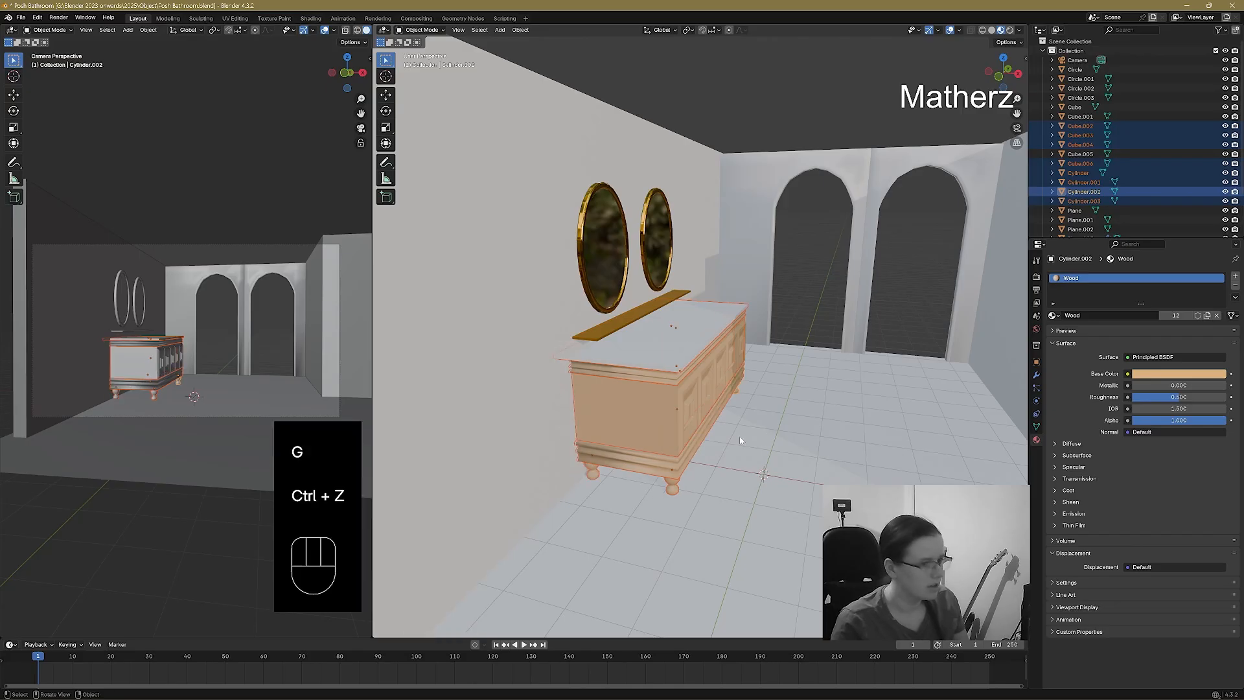
# Add the cabinet's door panels to the selection and move the whole cabinet along the X axis into the mirror wall.
pyautogui.keyDown('shift'); pyautogui.click(716, 392); pyautogui.keyUp('shift')
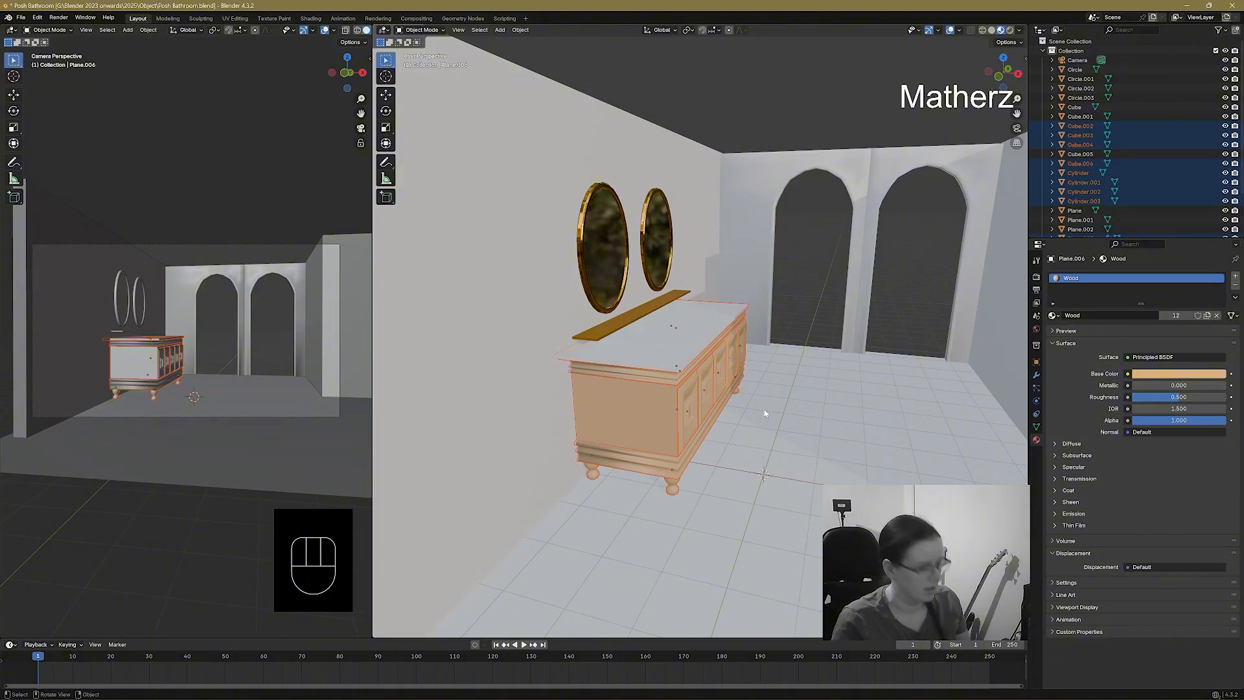
pyautogui.press('g')
pyautogui.moveTo(766, 411); pyautogui.dragTo(758, 405, button='middle')
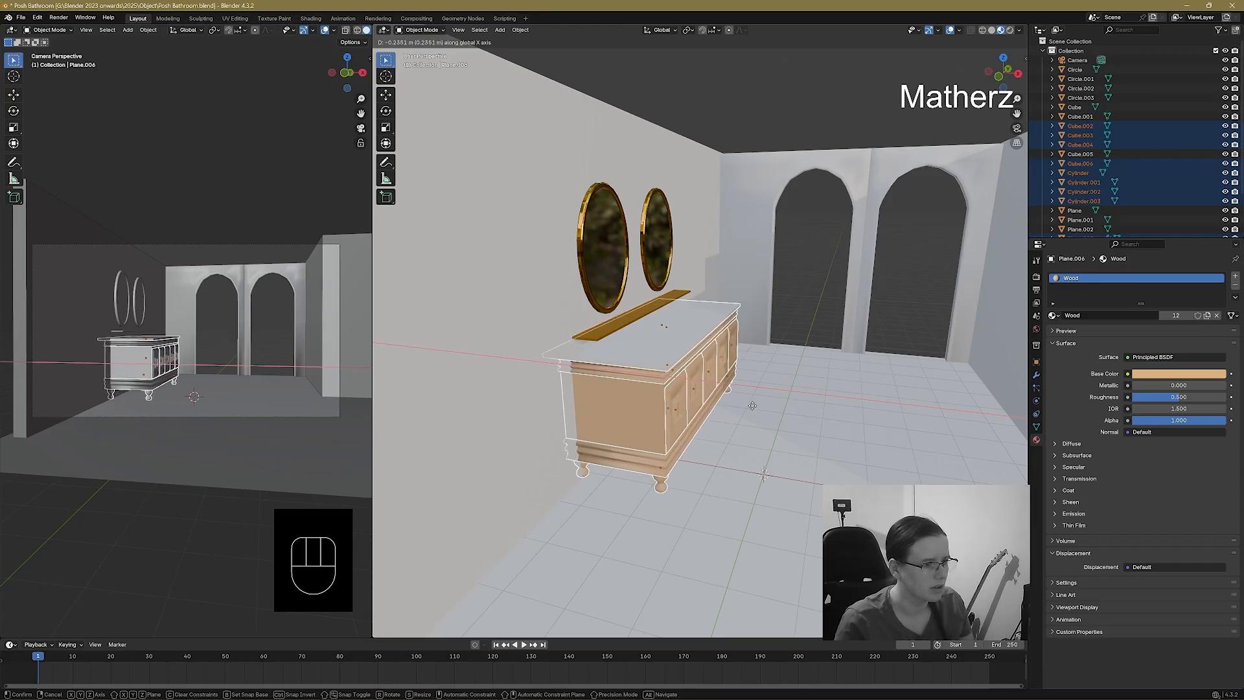
pyautogui.click(745, 404)
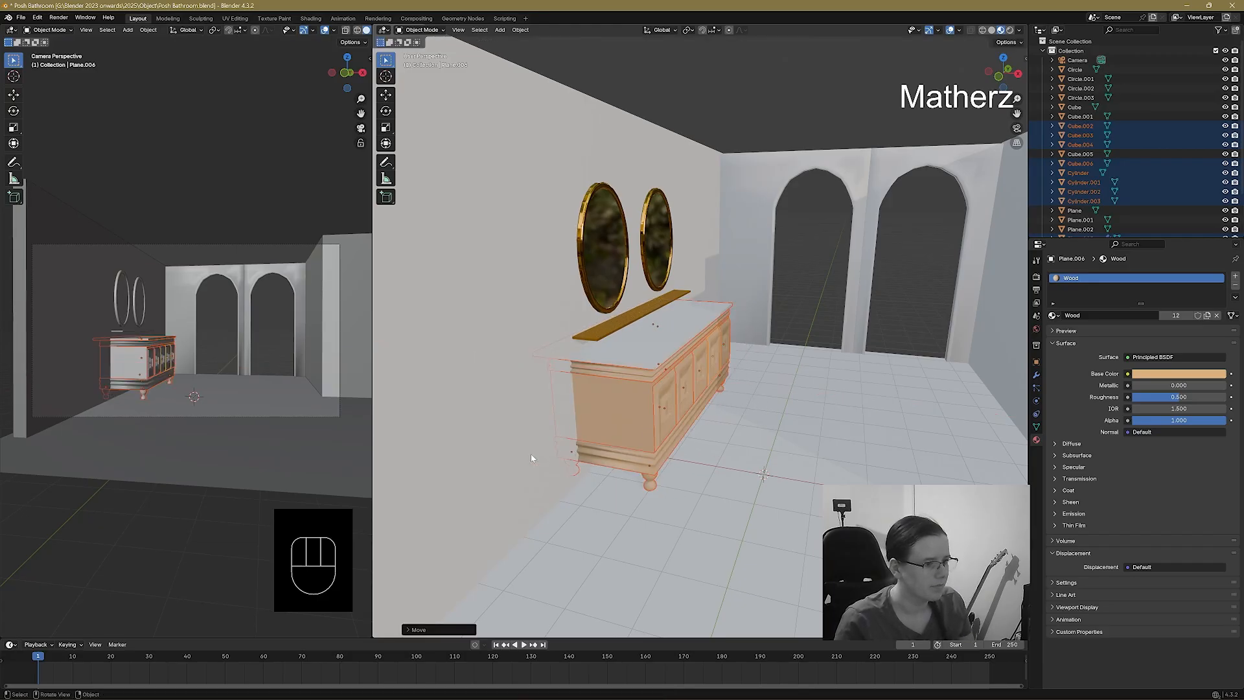
# Select the two rear cabinet legs sunk in the wall and move them about 0.42 m along X back into the room.
pyautogui.moveTo(553, 512); pyautogui.dragTo(605, 505, button='middle')
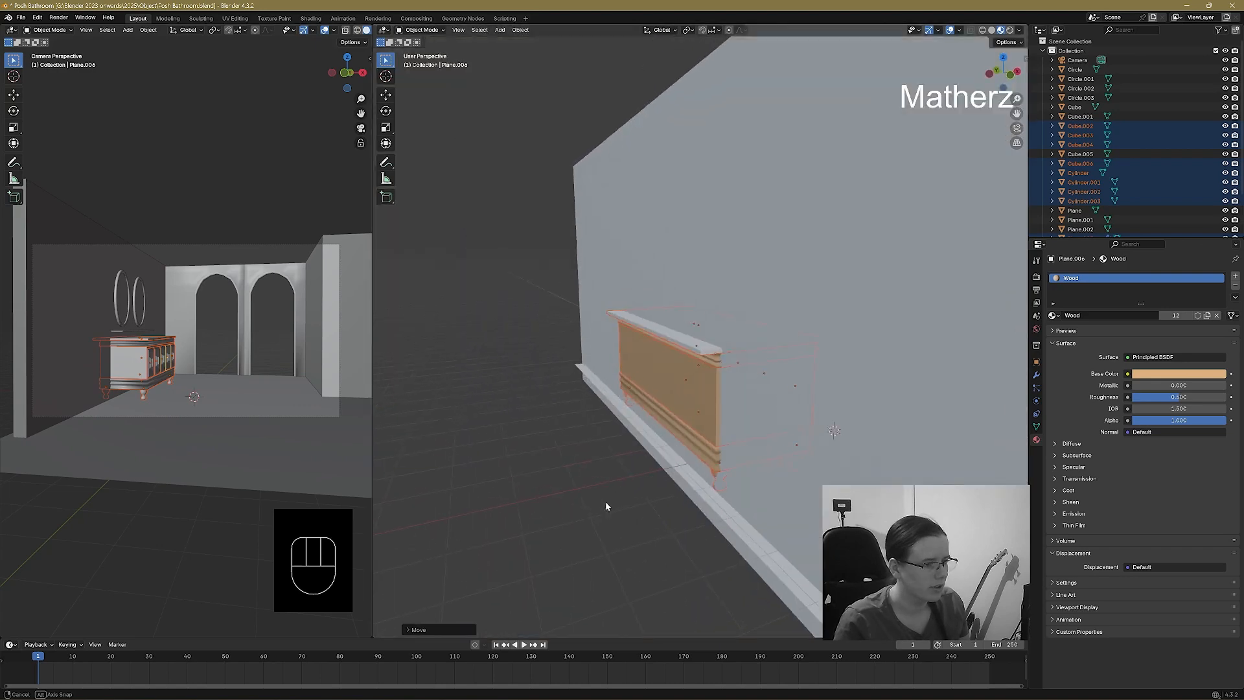
pyautogui.click(709, 474)
pyautogui.moveTo(625, 425); pyautogui.dragTo(727, 453, button='middle')
pyautogui.keyDown('shift'); pyautogui.click(620, 413); pyautogui.keyUp('shift')
pyautogui.press('g')
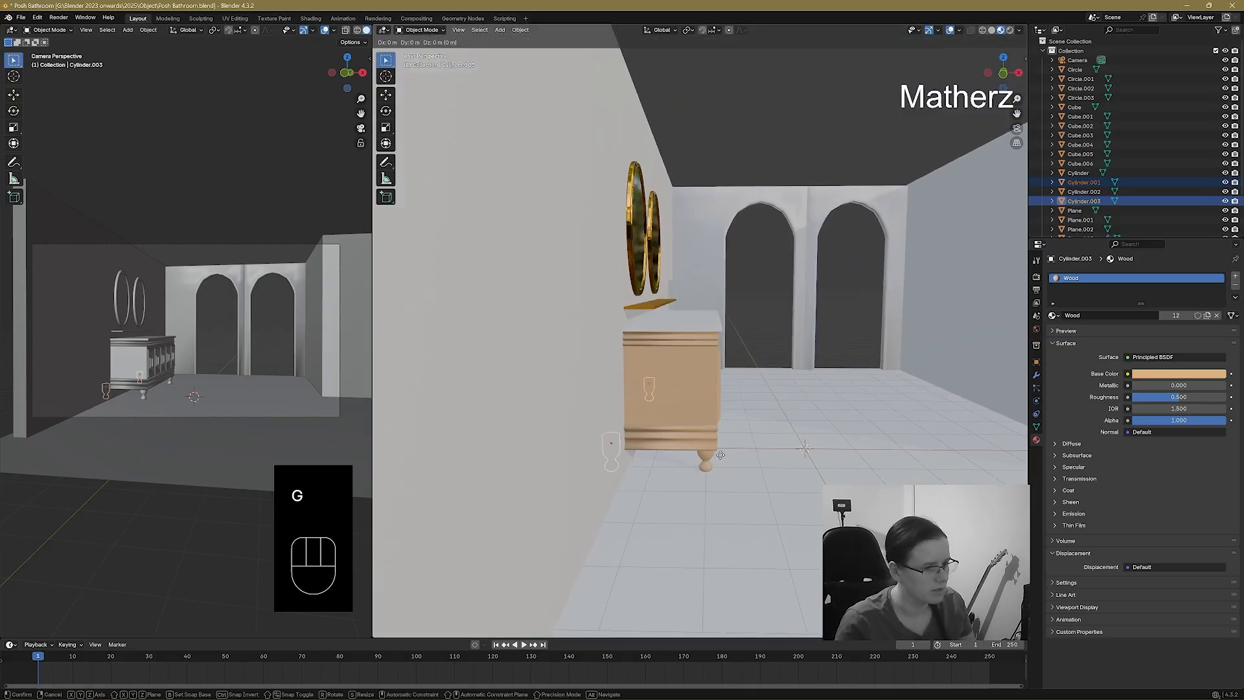
pyautogui.press('x')
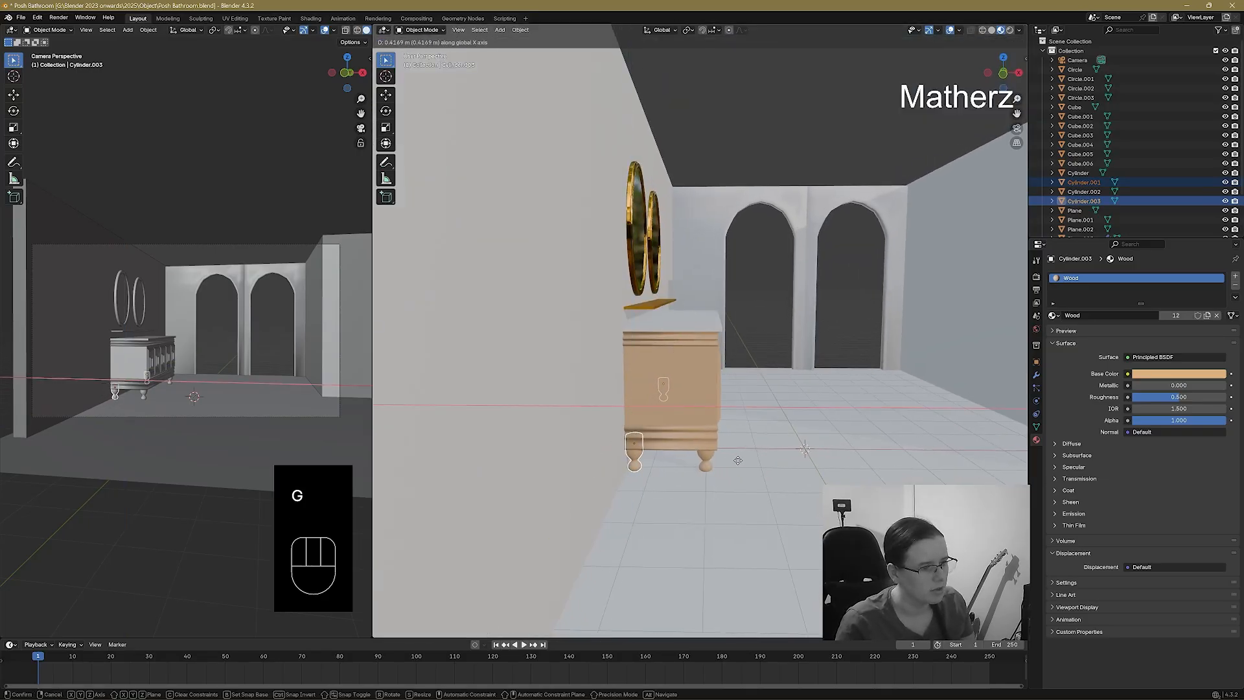
pyautogui.click(738, 460)
# Select the cabinet body, both mouldings and the countertop slab, shift them toward the wall and shrink their depth along X.
pyautogui.click(673, 378)
pyautogui.moveTo(674, 378); pyautogui.dragTo(793, 387, button='middle')
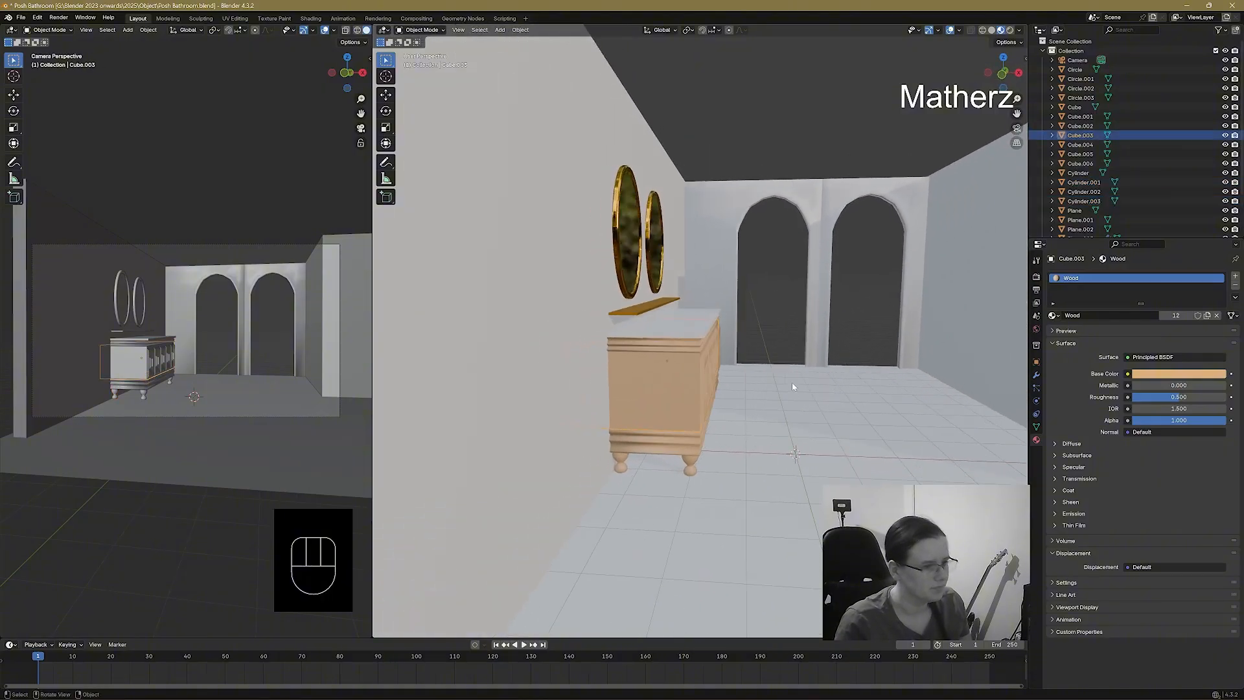
pyautogui.keyDown('shift'); pyautogui.click(677, 346); pyautogui.keyUp('shift')
pyautogui.keyDown('shift'); pyautogui.click(690, 332); pyautogui.keyUp('shift')
pyautogui.keyDown('shift'); pyautogui.click(668, 439); pyautogui.keyUp('shift')
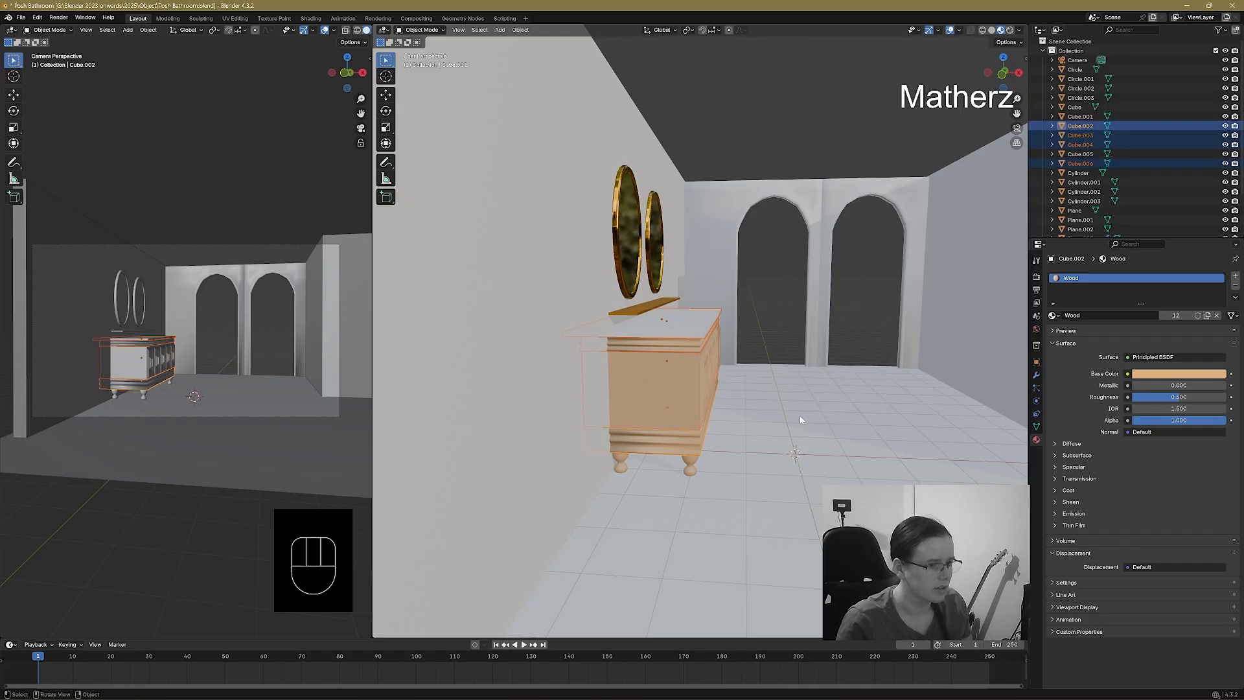
pyautogui.press('g')
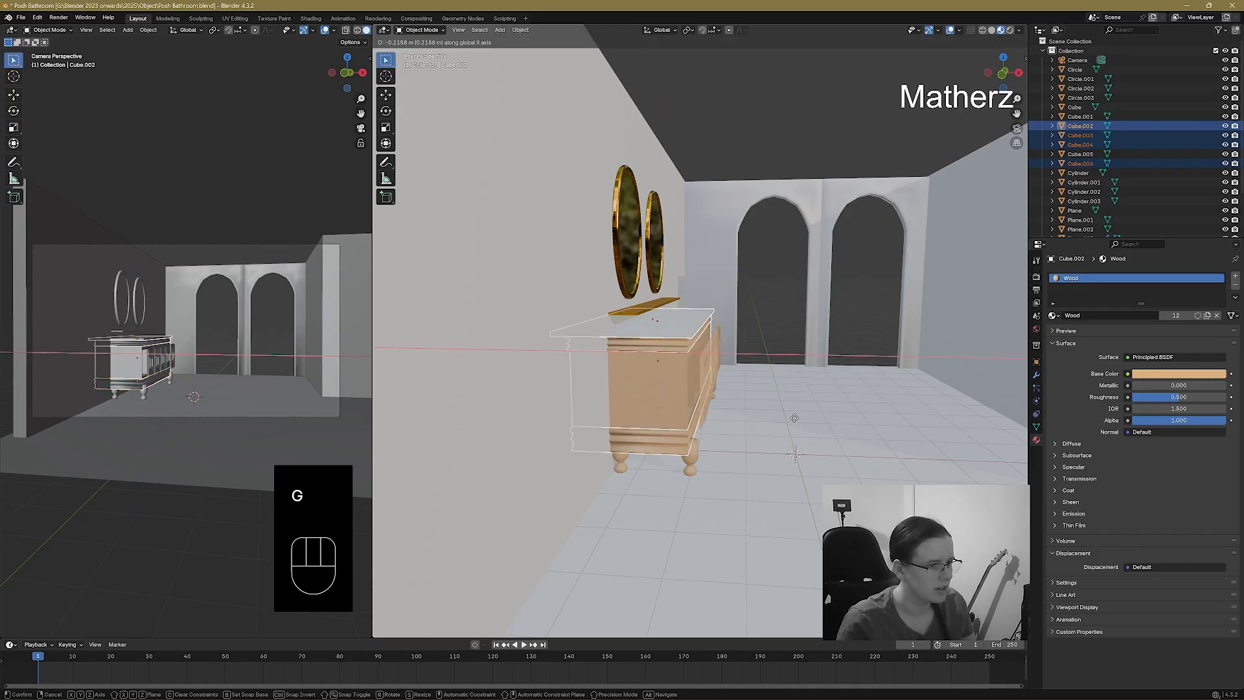
pyautogui.click(784, 419)
pyautogui.press('s')
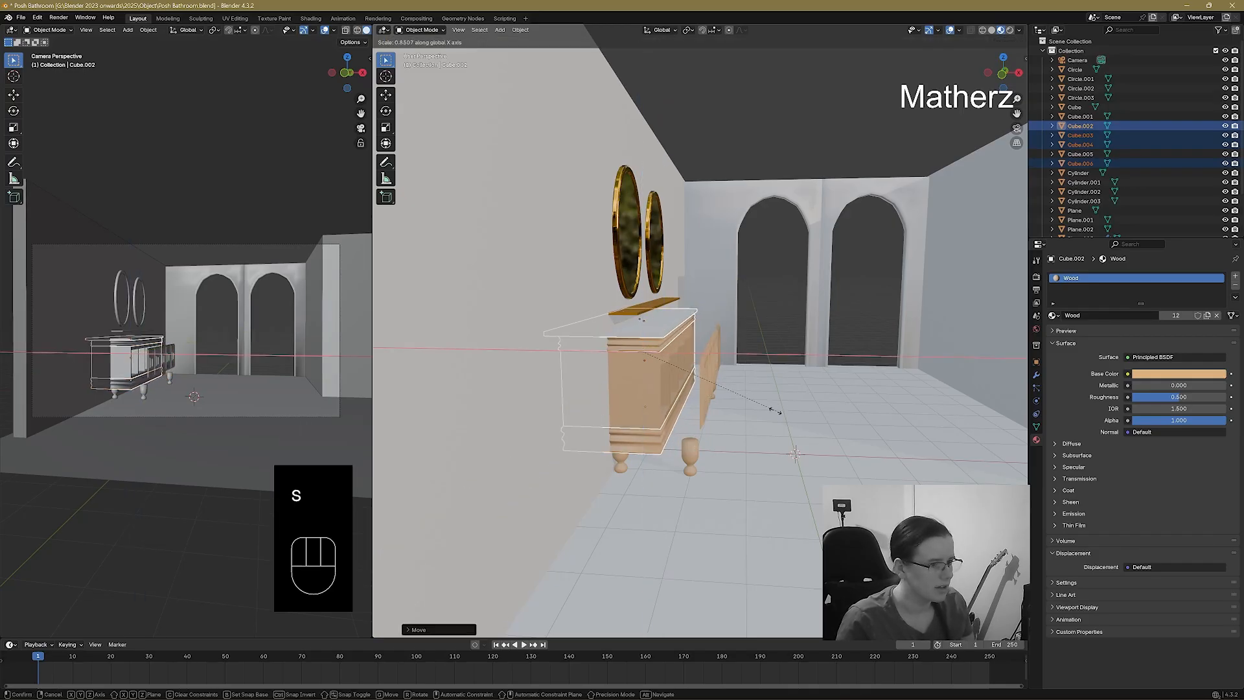
pyautogui.click(768, 410)
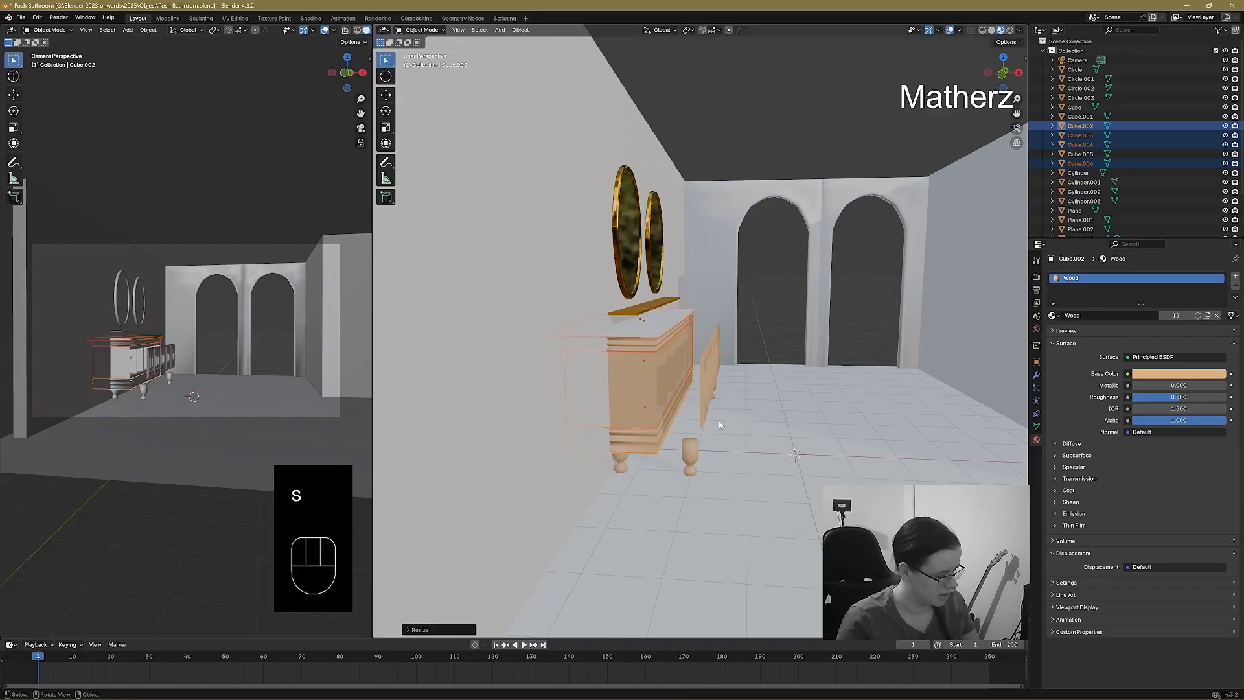
# Move the narrowed body, mouldings and countertop about 0.78 m along X to meet the door panels and front legs.
pyautogui.press('g')
pyautogui.press('x')
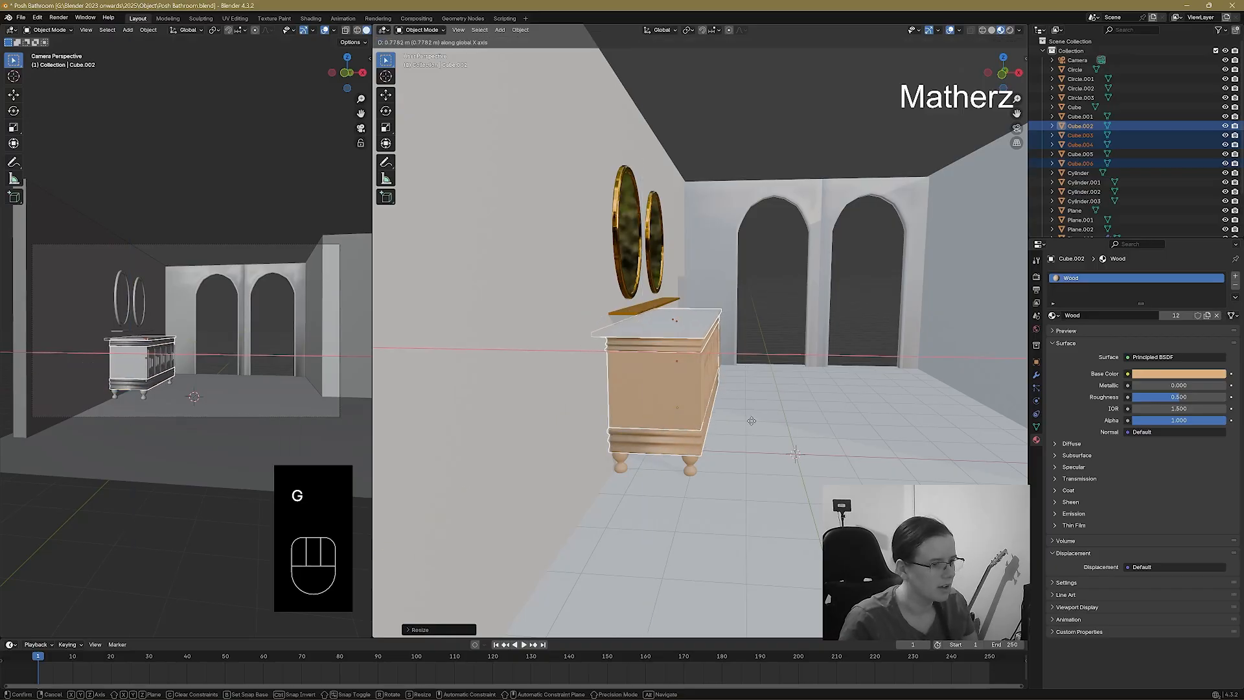
pyautogui.click(751, 421)
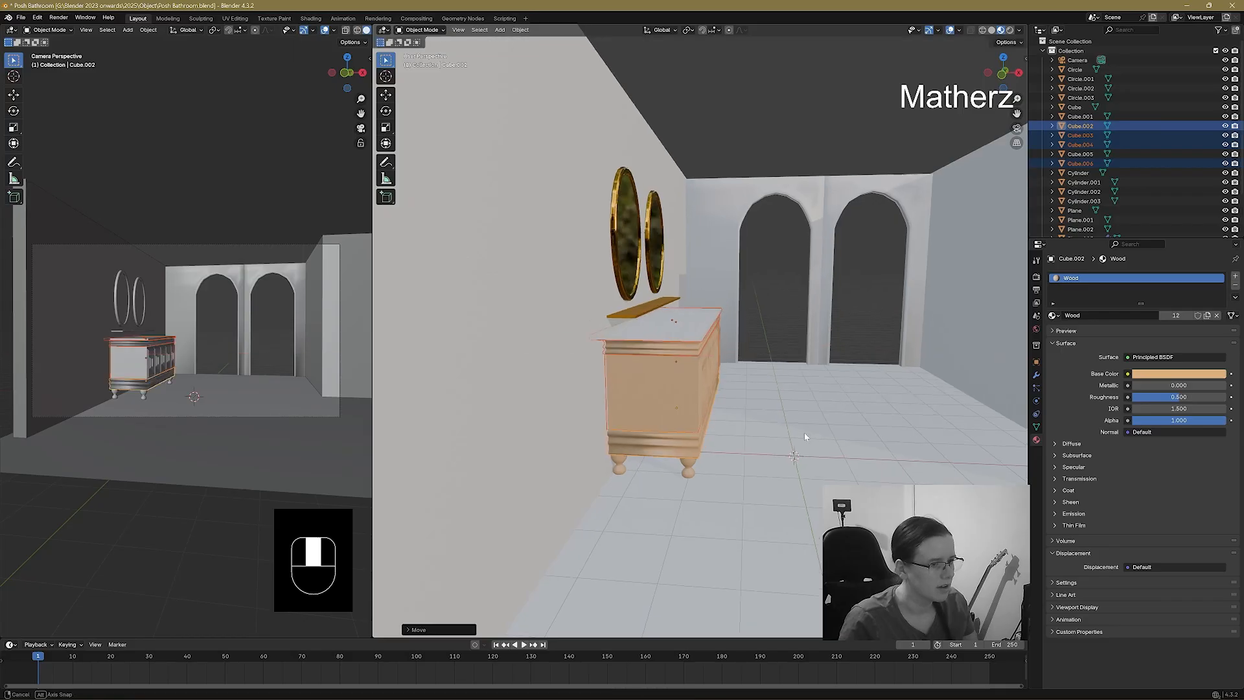
# Shrink the body, mouldings and countertop slightly more along X, then shift them about 0.02 m along X toward the doors.
pyautogui.moveTo(751, 422); pyautogui.dragTo(822, 329, button='middle')
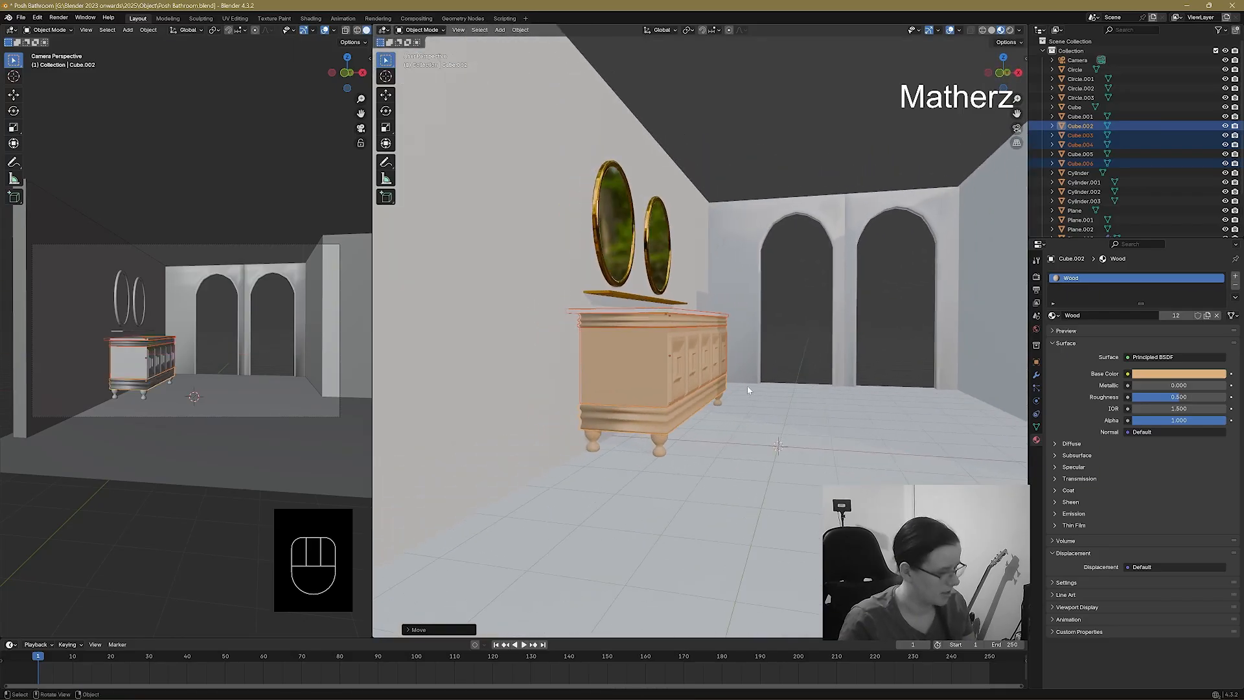
pyautogui.press('s')
pyautogui.press('x')
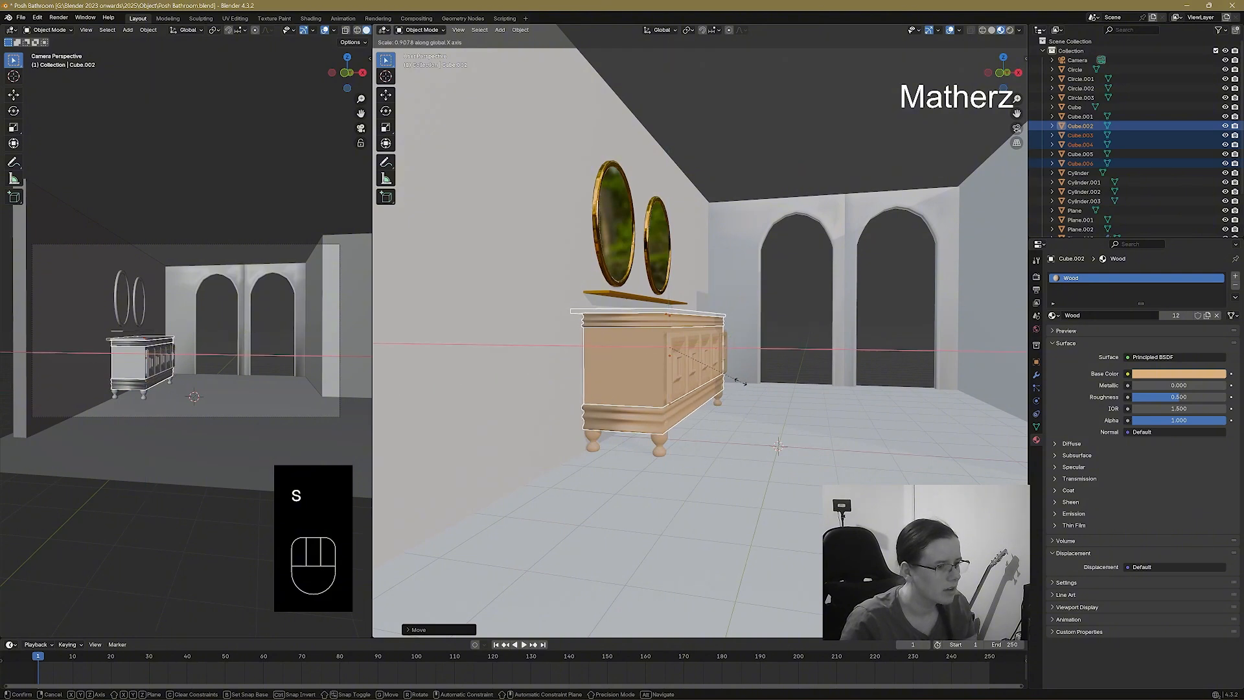
pyautogui.click(741, 387)
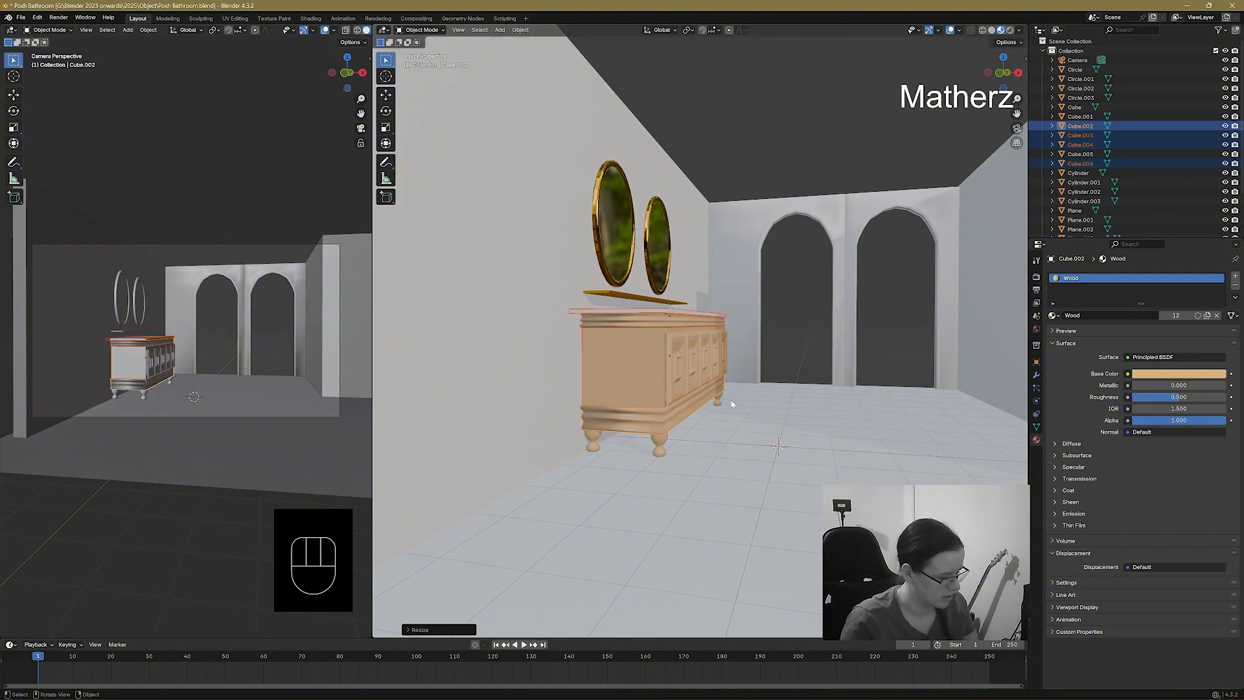
pyautogui.press('g')
pyautogui.middleClick(731, 402)
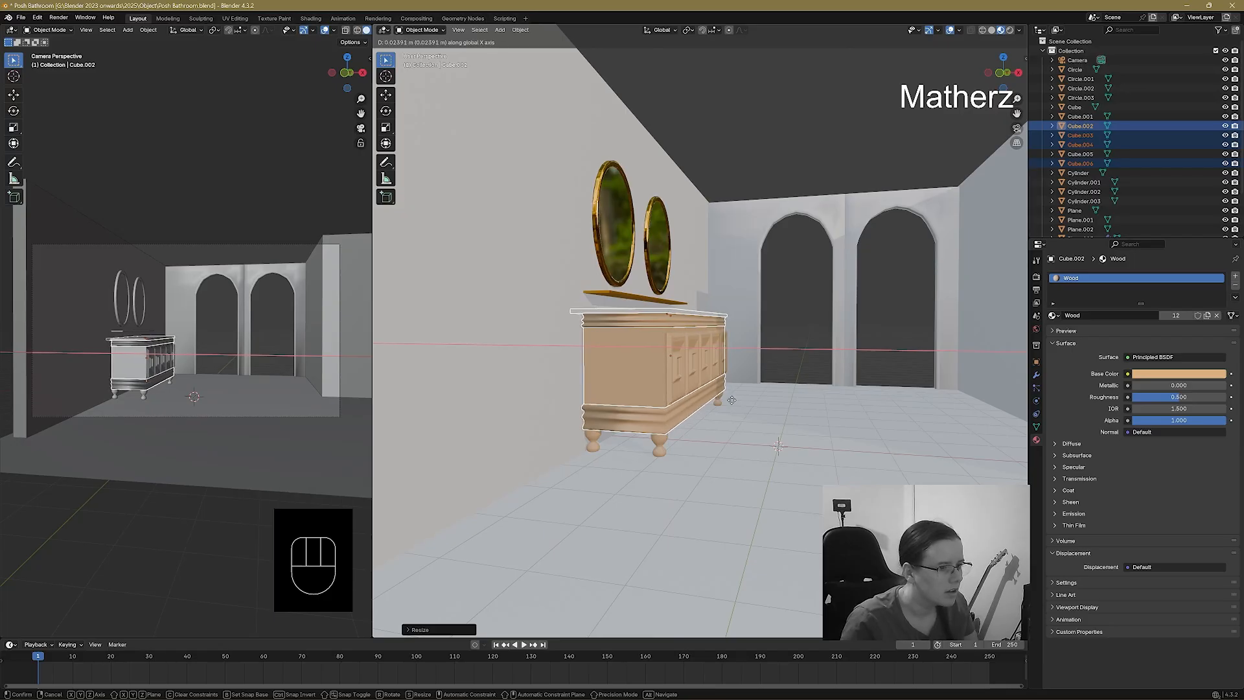
pyautogui.click(731, 400)
# Check the cabinet's fit against the wall, restore the body, mouldings and countertop selection, and scale it slightly deeper along X.
pyautogui.moveTo(729, 405)
pyautogui.mouseDown(button='middle')
pyautogui.moveTo(718, 419)
pyautogui.moveTo(735, 422)
pyautogui.mouseUp(button='middle')
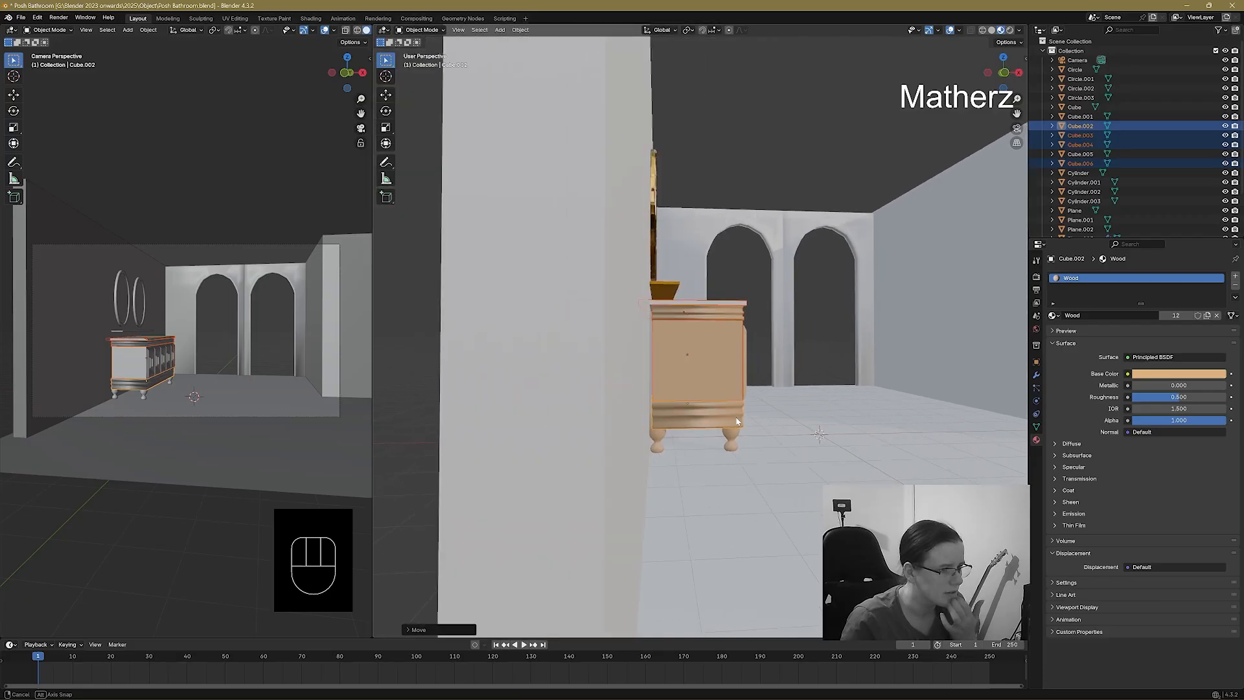
pyautogui.click(656, 439)
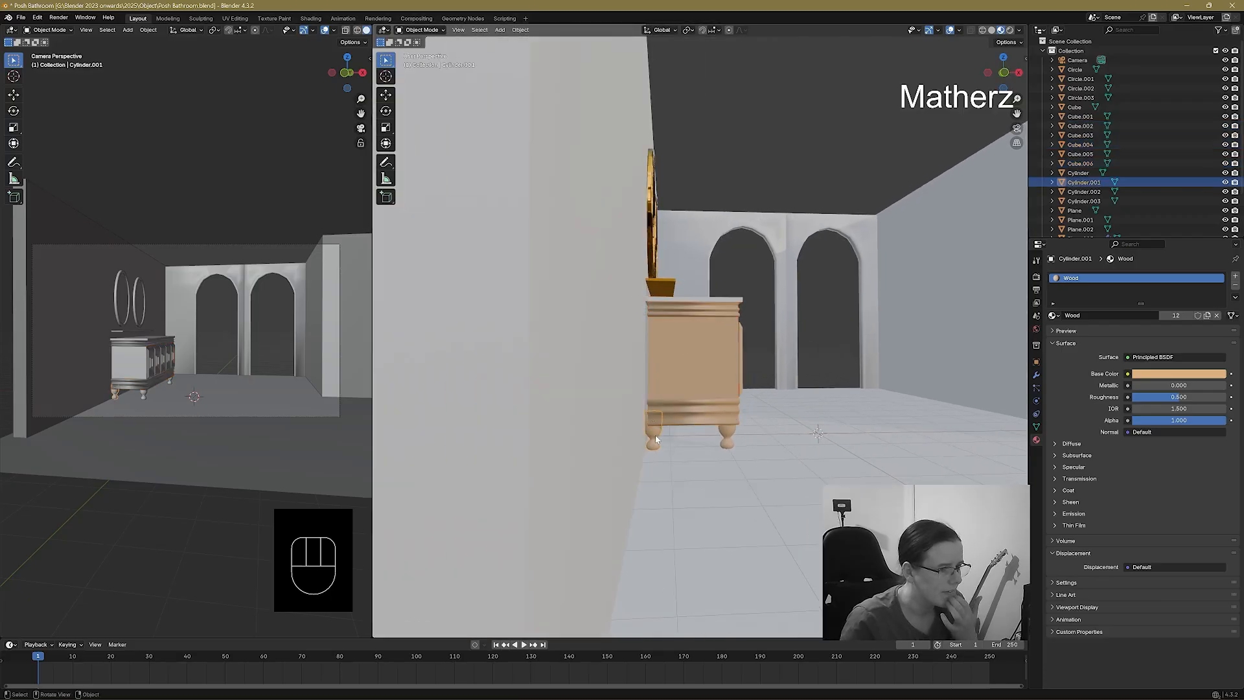
pyautogui.click(699, 376)
pyautogui.moveTo(739, 411); pyautogui.dragTo(737, 412, button='middle')
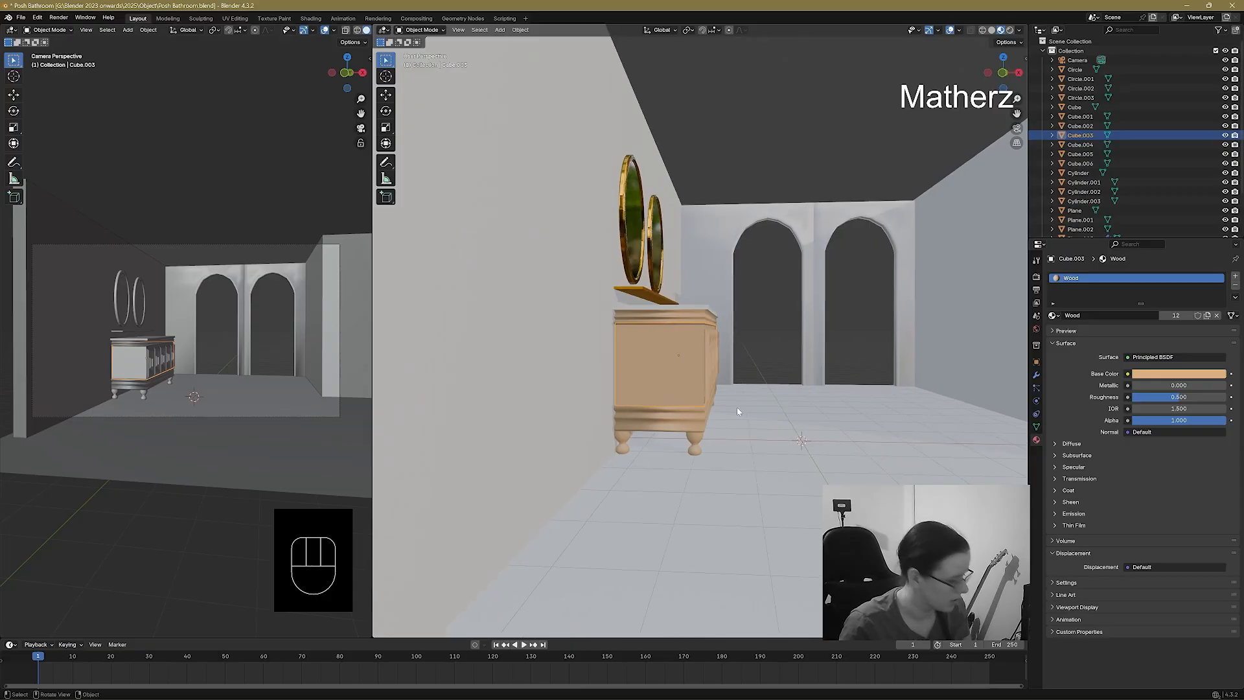
pyautogui.hotkey('ctrl', 'z')
pyautogui.hotkey('ctrl', 'z')
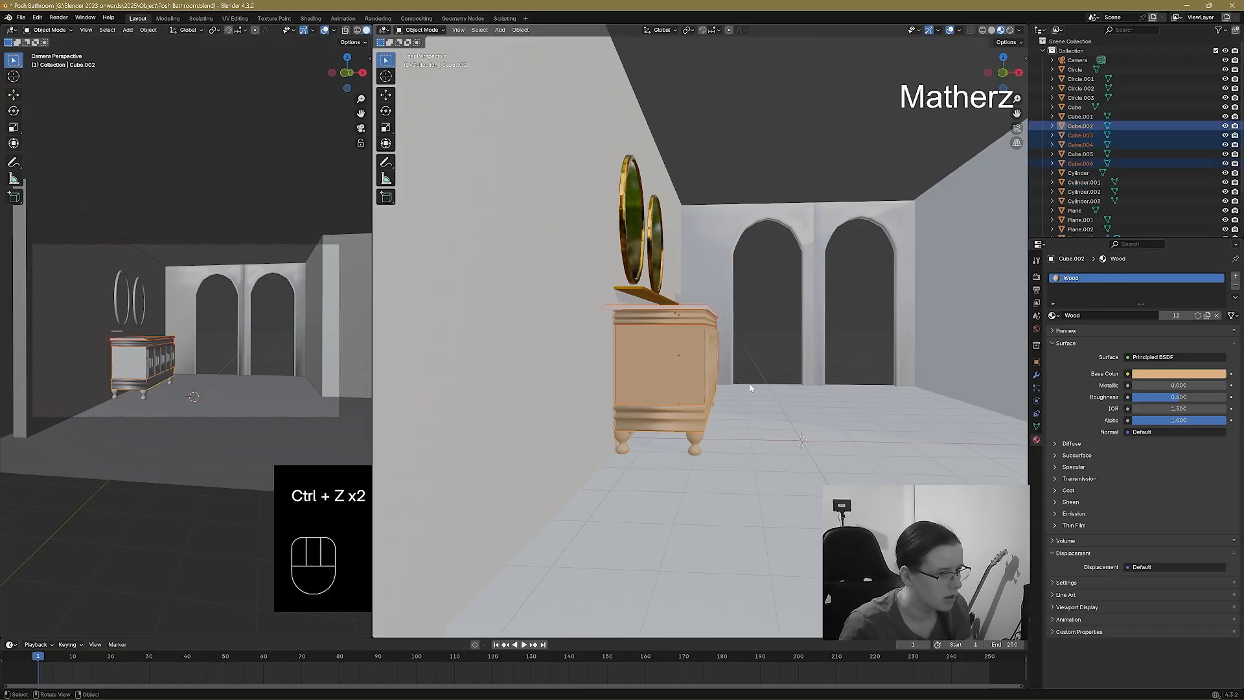
pyautogui.press('s')
pyautogui.middleClick(753, 385)
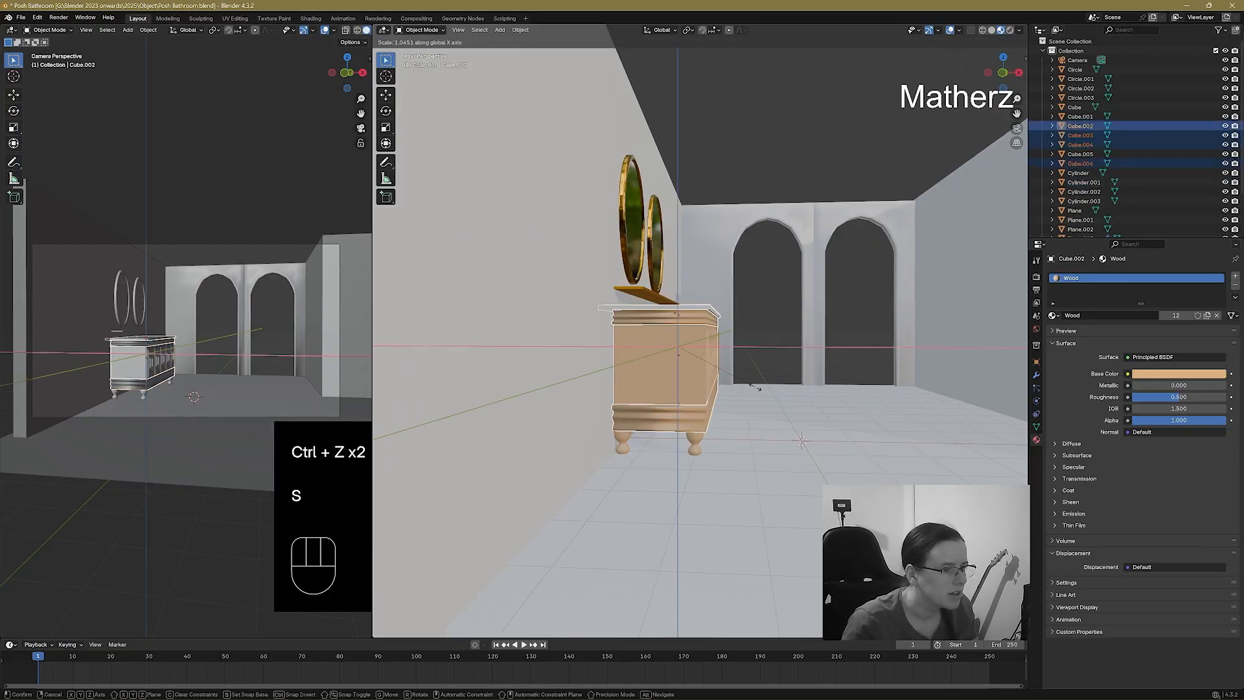
pyautogui.click(751, 392)
# Select both wall-side cabinet legs and move them about 0.07 m along the Y axis.
pyautogui.click(628, 443)
pyautogui.moveTo(760, 438)
pyautogui.mouseDown(button='middle')
pyautogui.moveTo(656, 453)
pyautogui.moveTo(611, 436)
pyautogui.moveTo(763, 418)
pyautogui.mouseUp(button='middle')
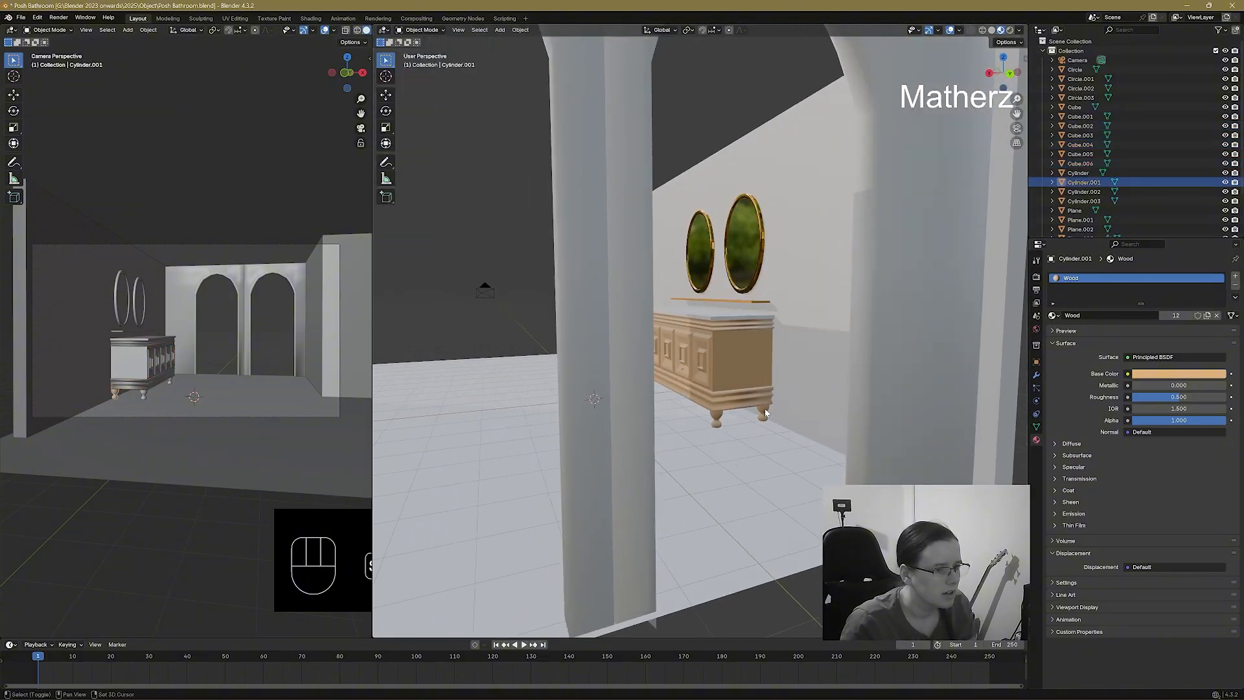
pyautogui.keyDown('shift'); pyautogui.click(763, 415); pyautogui.keyUp('shift')
pyautogui.press('g')
pyautogui.press('x')
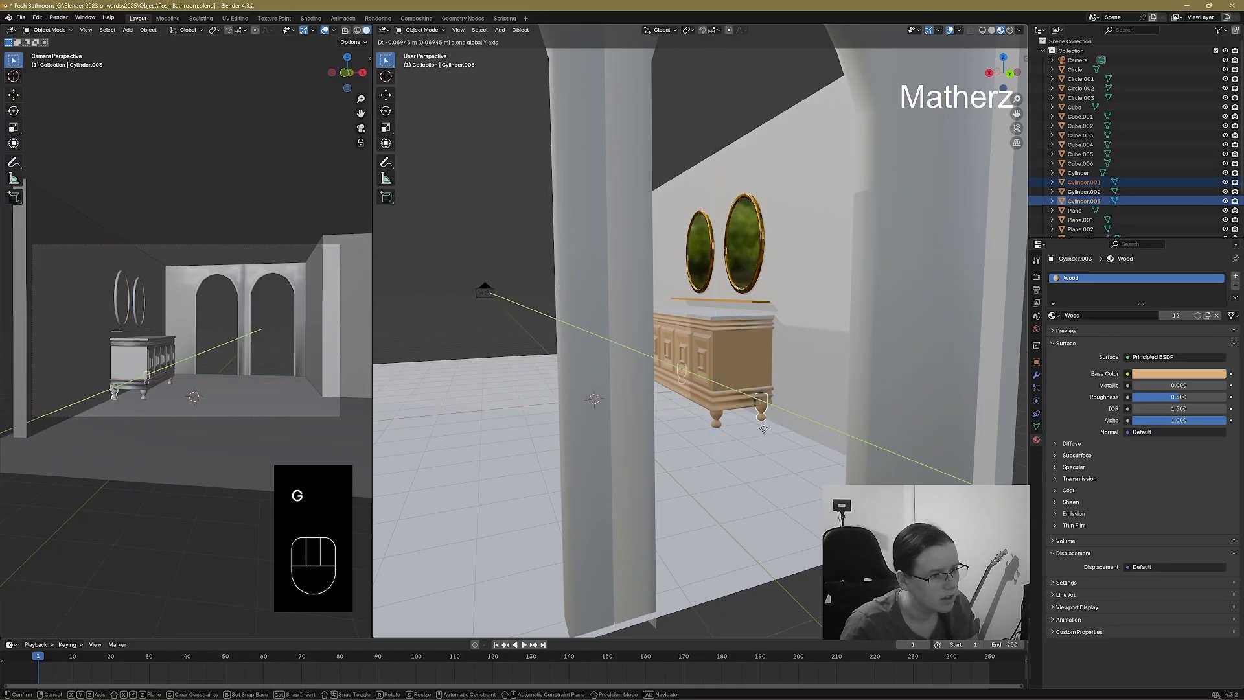
pyautogui.rightClick(761, 431)
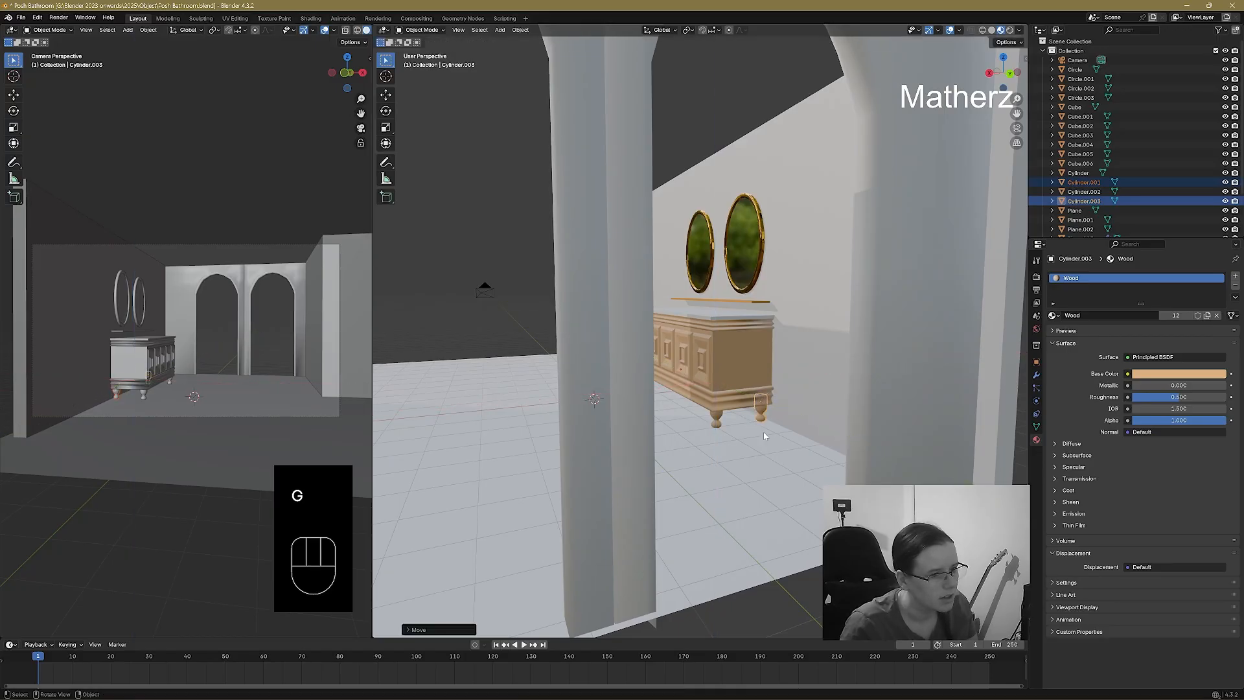
# Deselect the legs, add a circle mesh on the floor and stretch it to about 1.4 along Y.
pyautogui.click(559, 382)
pyautogui.moveTo(559, 382); pyautogui.dragTo(726, 399, button='middle')
pyautogui.scroll(3, 725, 402)
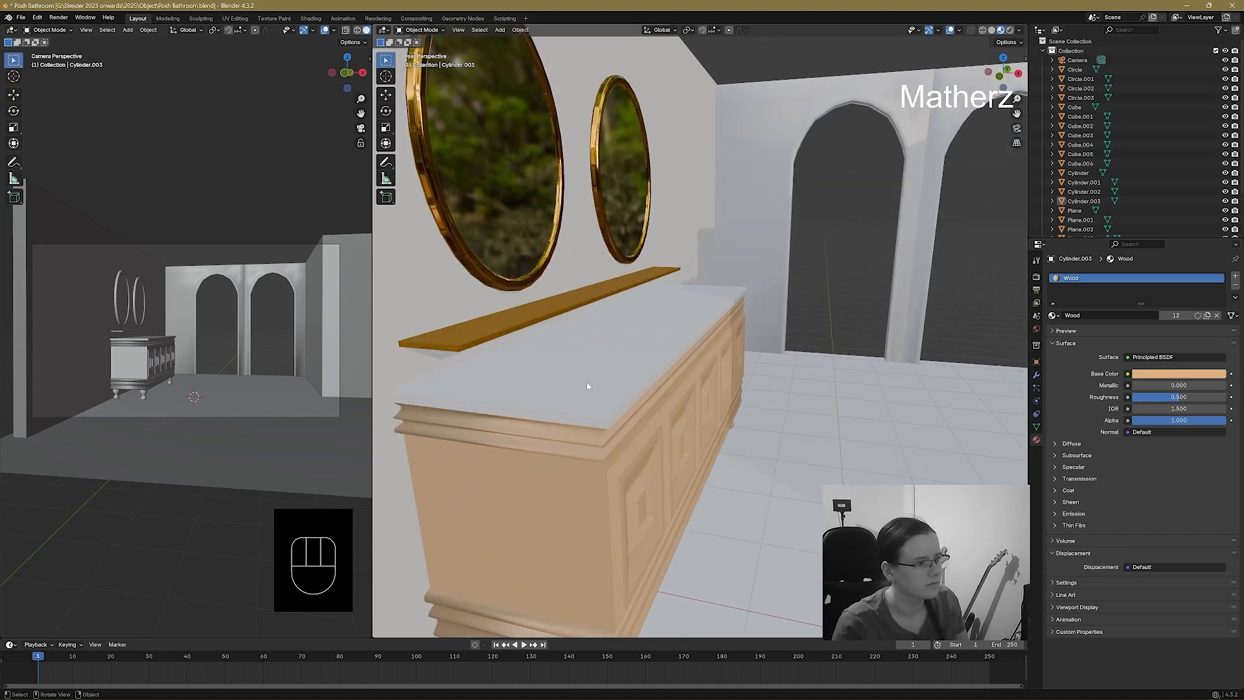
pyautogui.scroll(-6, 615, 411)
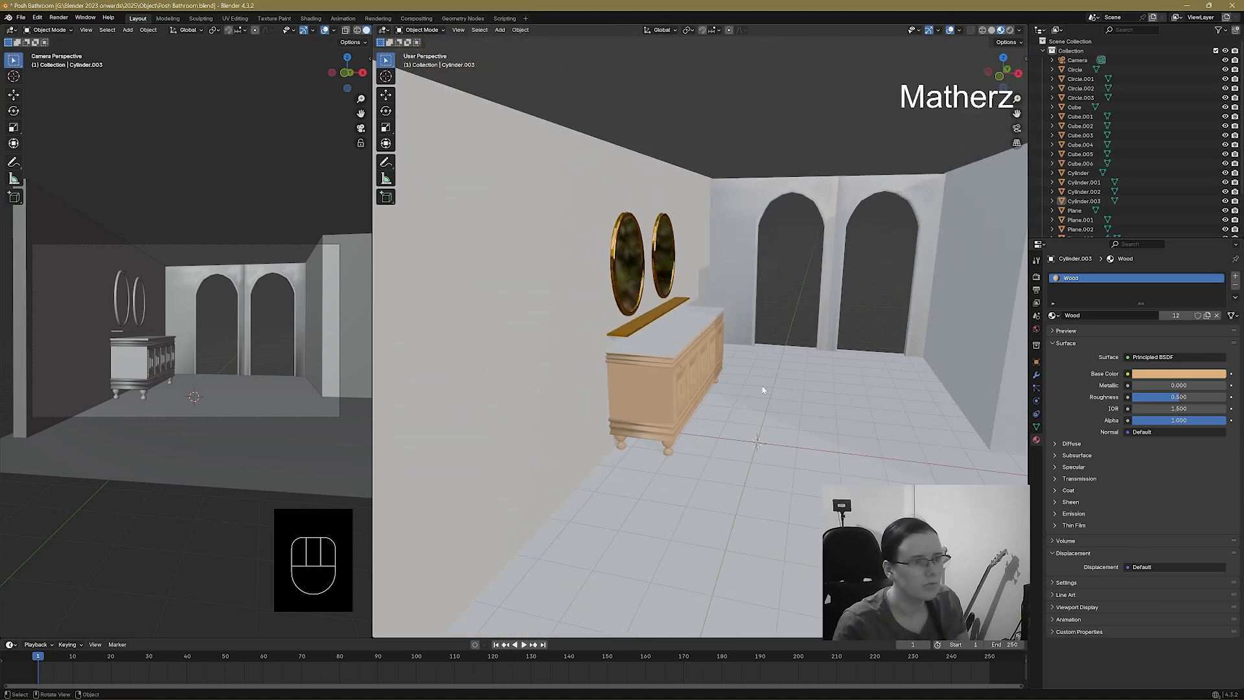
pyautogui.keyDown('shift'); pyautogui.moveTo(794, 382); pyautogui.dragTo(620, 370, button='middle'); pyautogui.keyUp('shift')
pyautogui.click(499, 30)
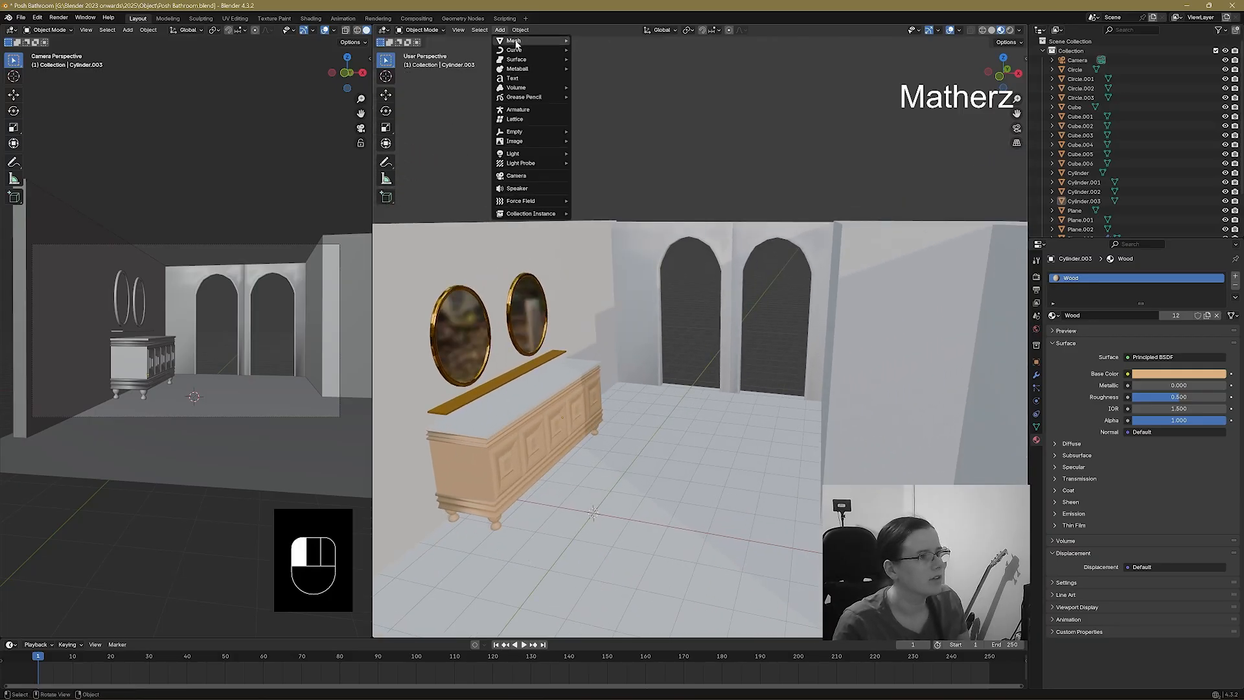
pyautogui.moveTo(538, 41)
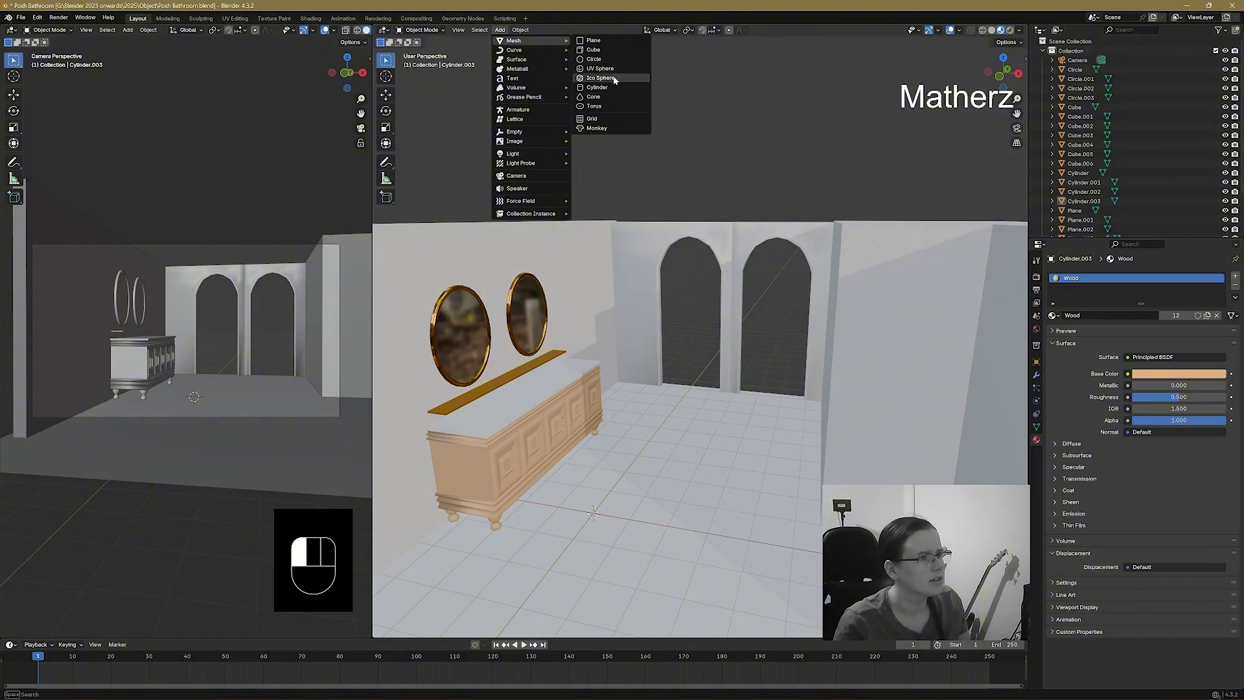
pyautogui.click(593, 59)
pyautogui.moveTo(647, 385); pyautogui.dragTo(704, 468, button='middle')
pyautogui.scroll(3, 628, 519)
pyautogui.press('s')
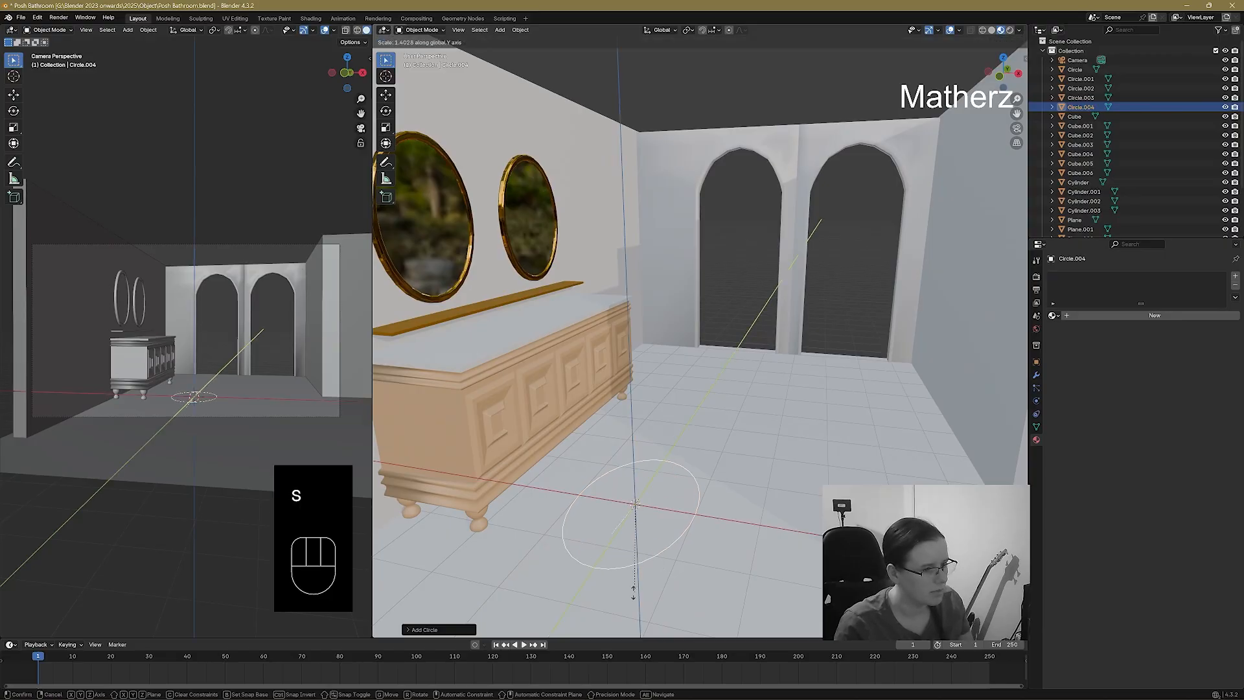
pyautogui.click(666, 547)
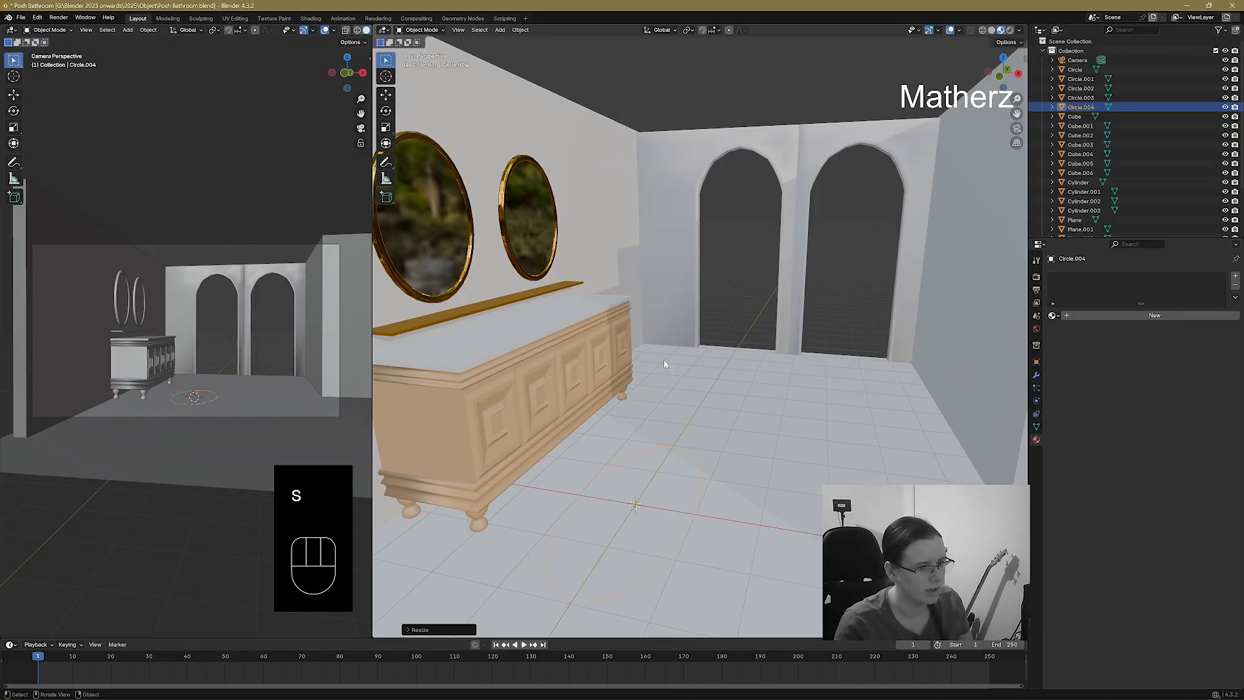
# Move the floor circle along X away from the cabinet and scale it uniformly to about 1.13.
pyautogui.scroll(-4, 721, 473)
pyautogui.press('g')
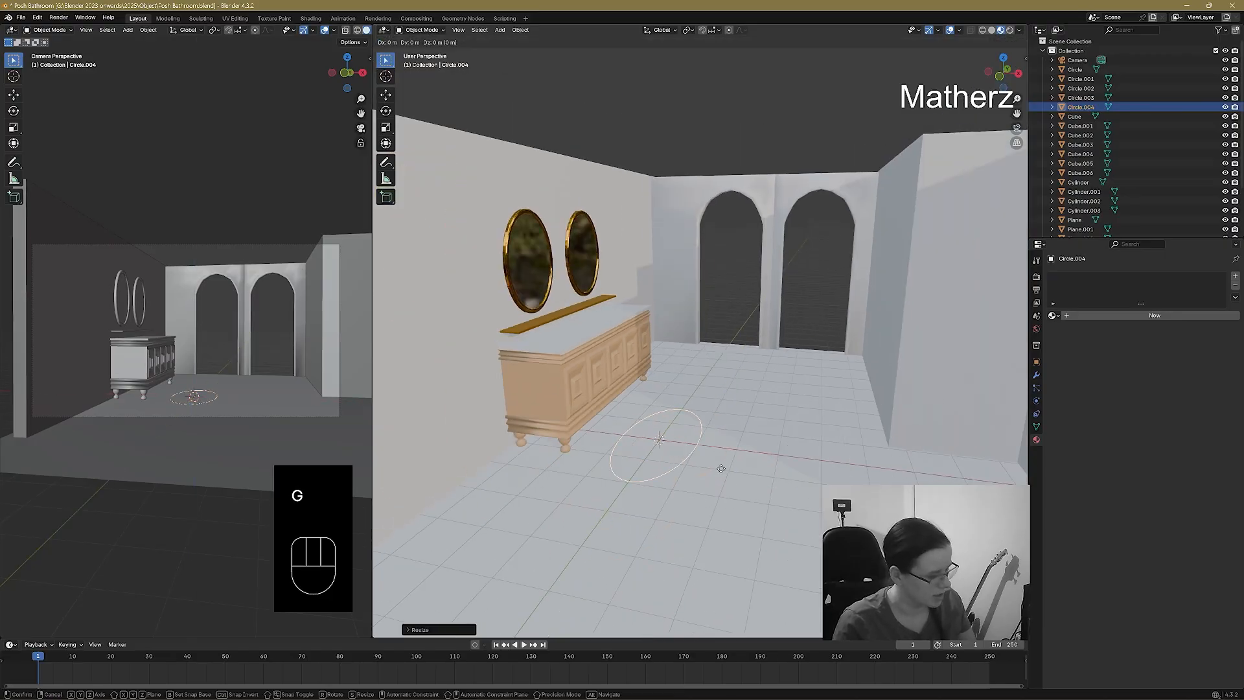
pyautogui.click(749, 511)
pyautogui.press('s')
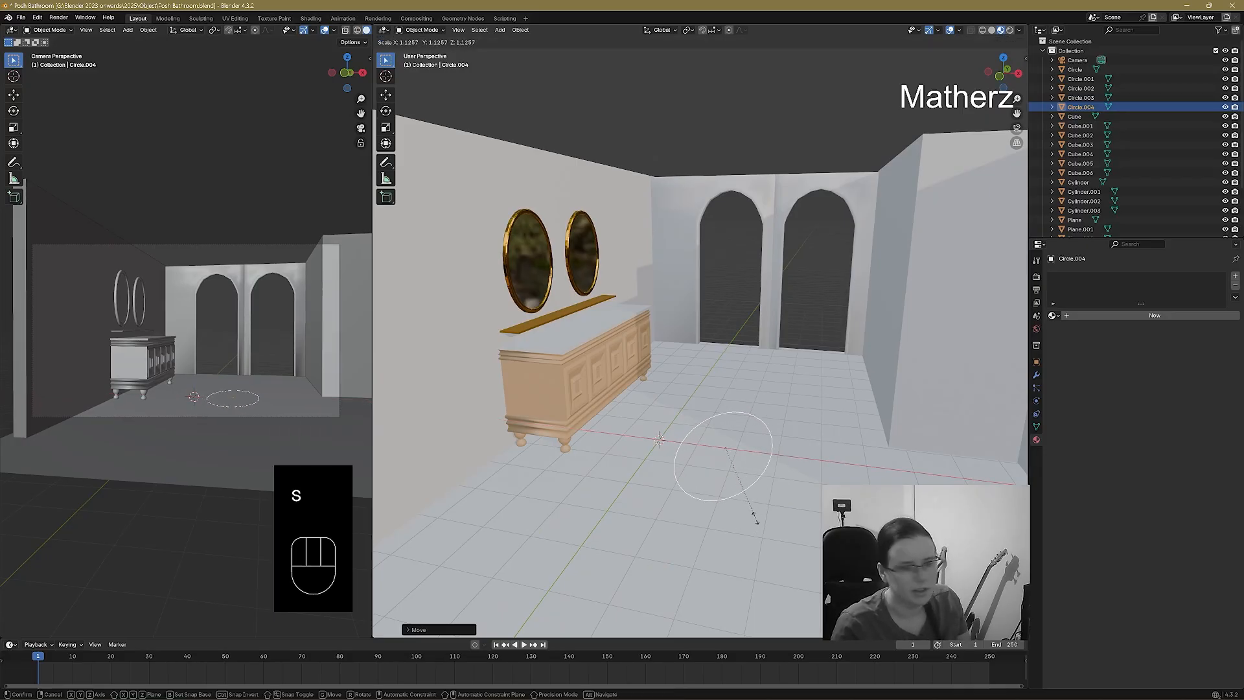
pyautogui.click(755, 518)
# Fill the floor circle with a face, extrude it upward and scale the new top face slightly outward.
pyautogui.click(500, 29)
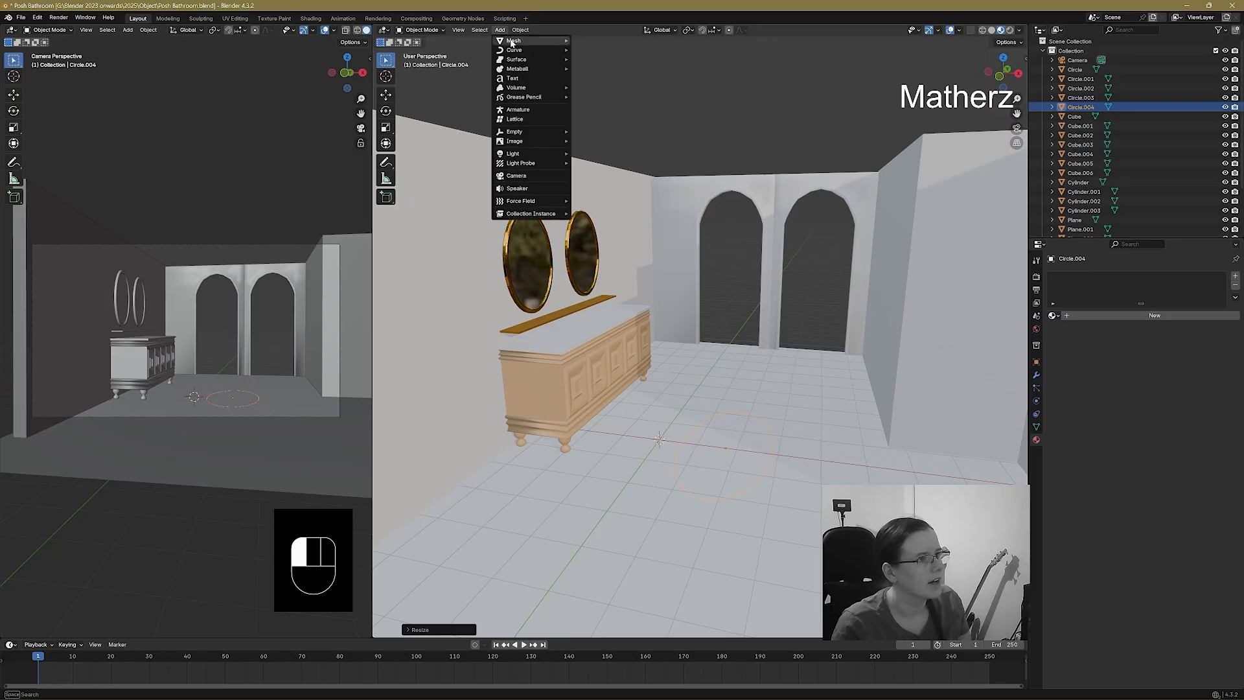
pyautogui.click(421, 29)
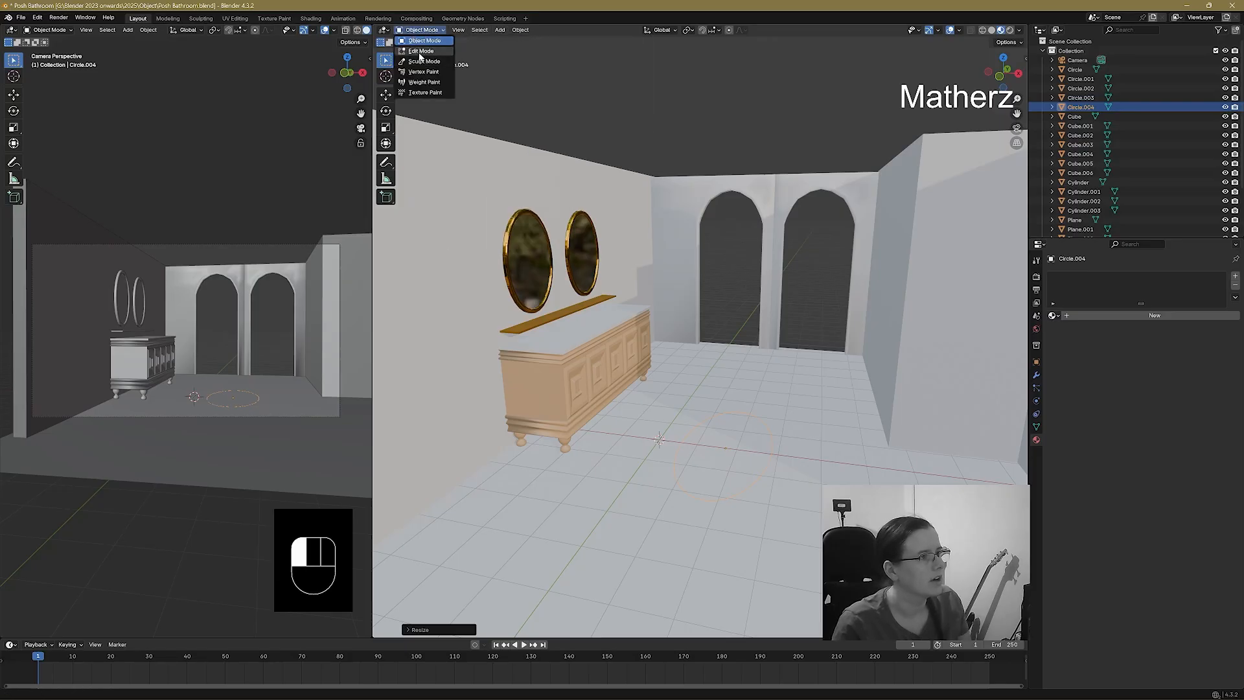
pyautogui.click(420, 51)
pyautogui.press('f')
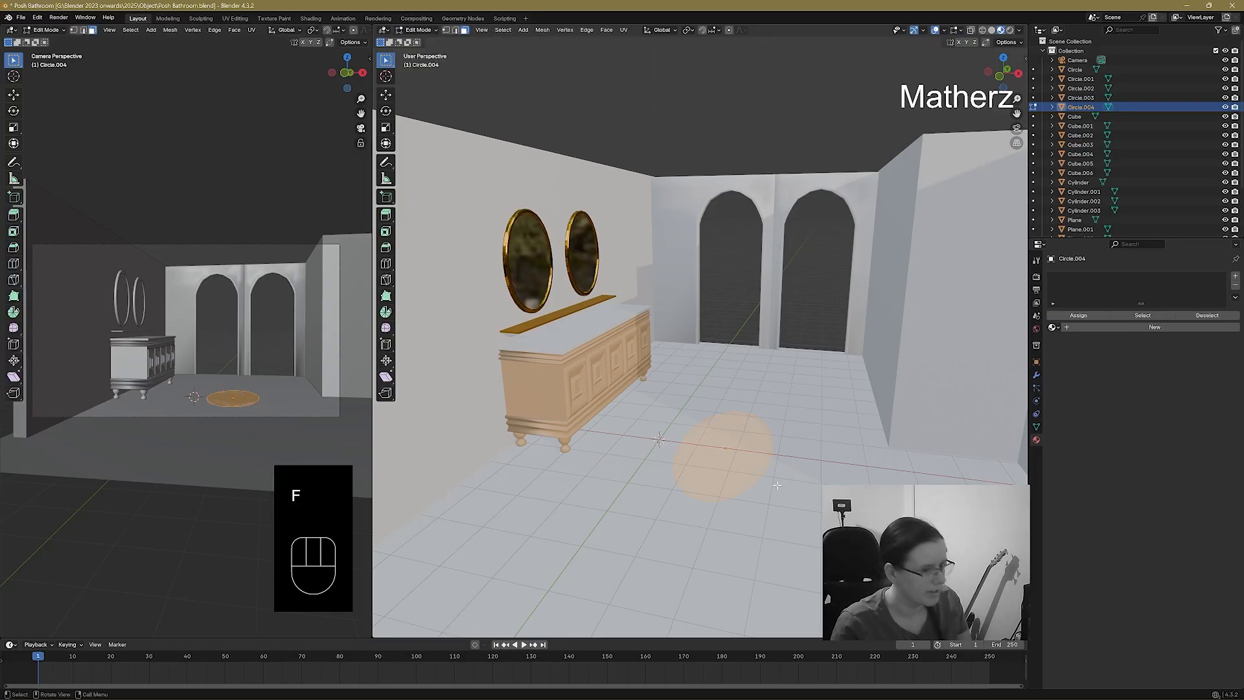
pyautogui.press('e')
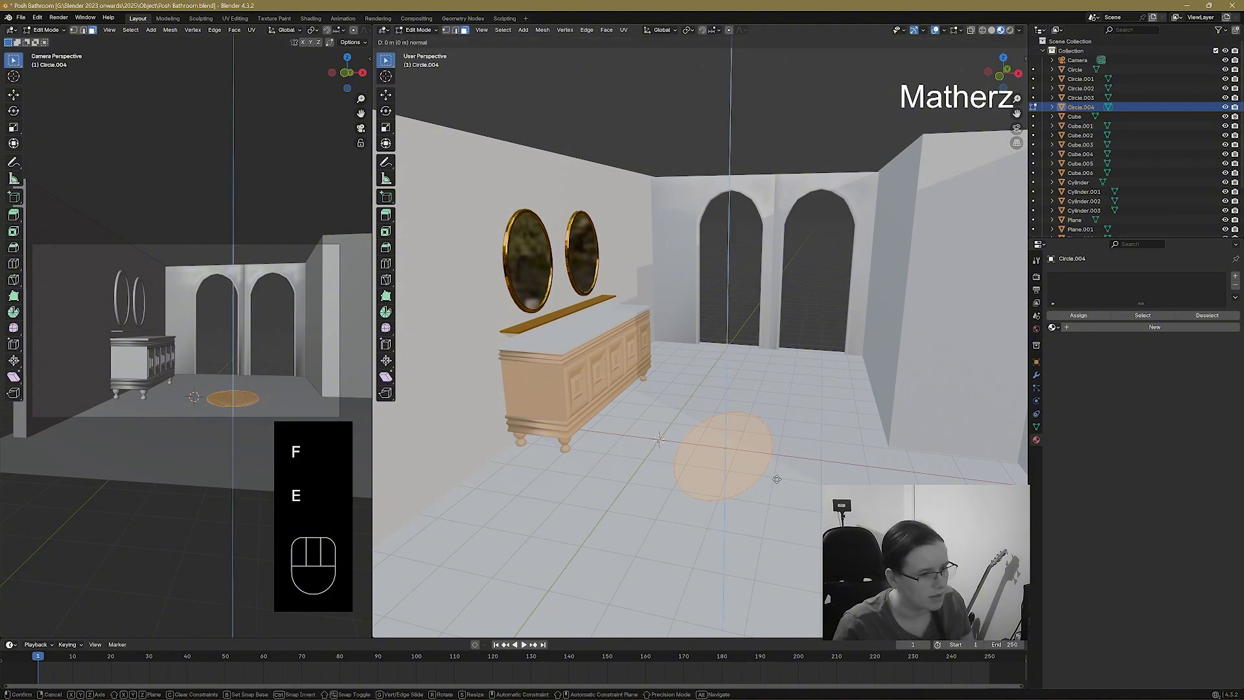
pyautogui.click(773, 480)
pyautogui.press('s')
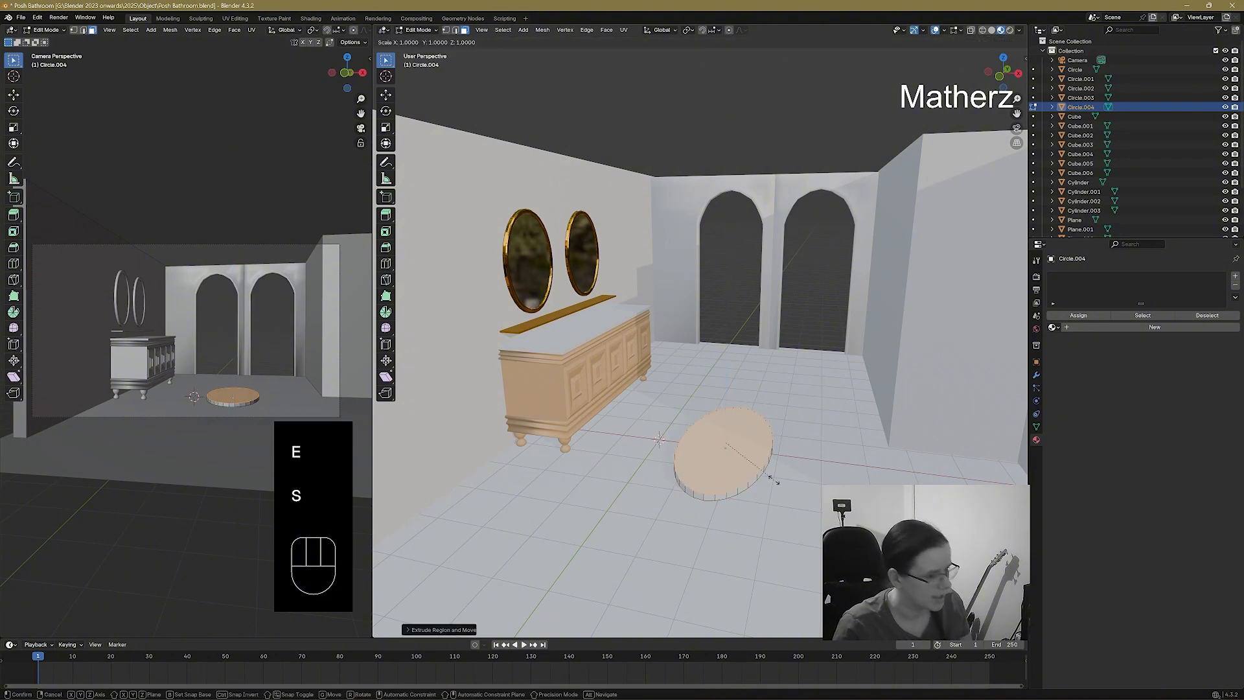
pyautogui.click(780, 484)
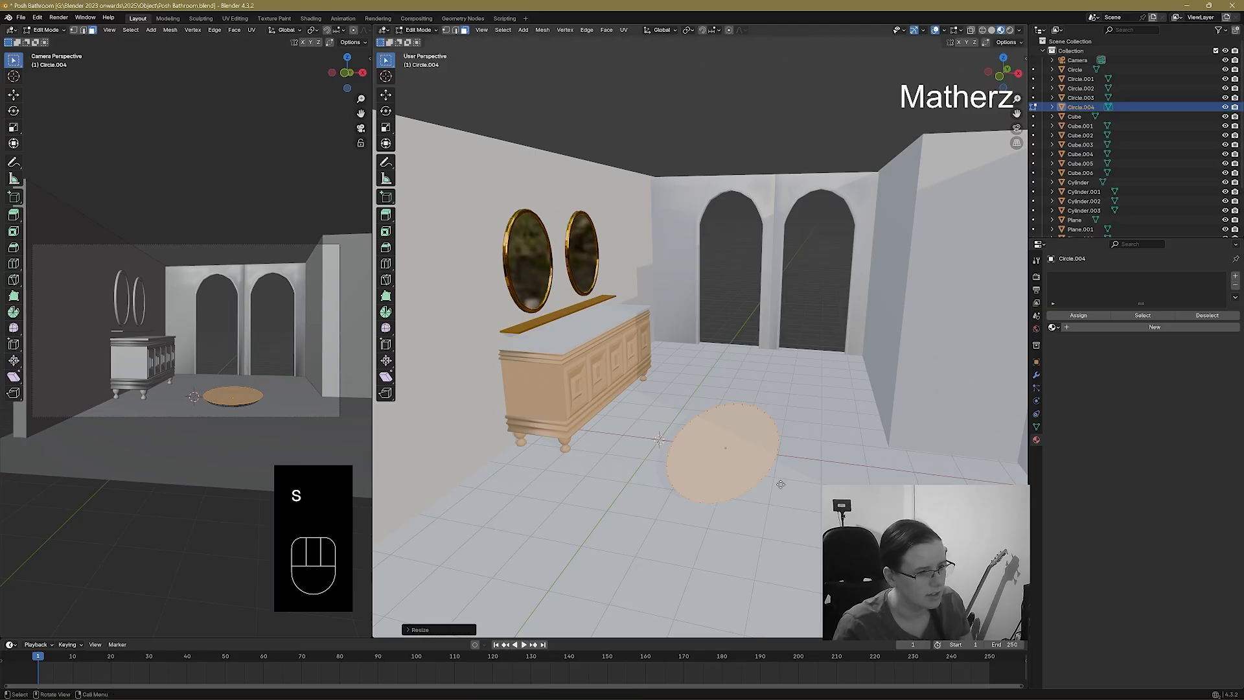
pyautogui.press('e')
pyautogui.press('s')
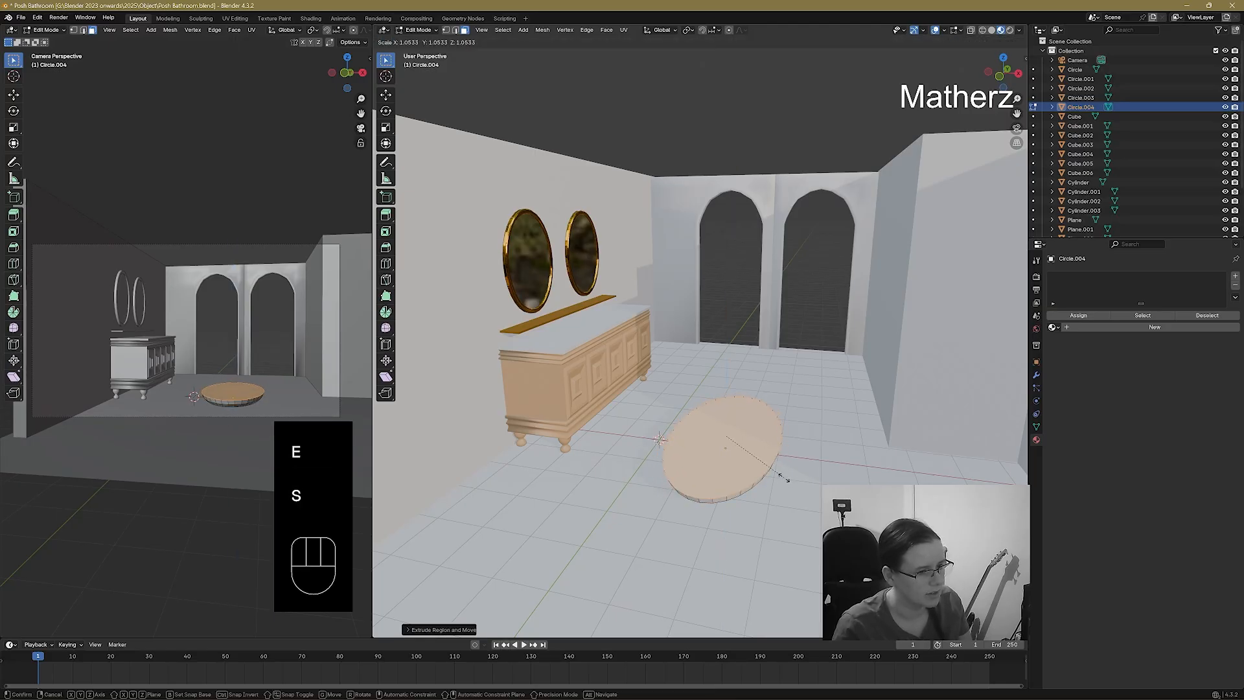
pyautogui.click(784, 482)
pyautogui.moveTo(784, 483); pyautogui.dragTo(748, 484, button='middle')
pyautogui.scroll(3, 747, 484)
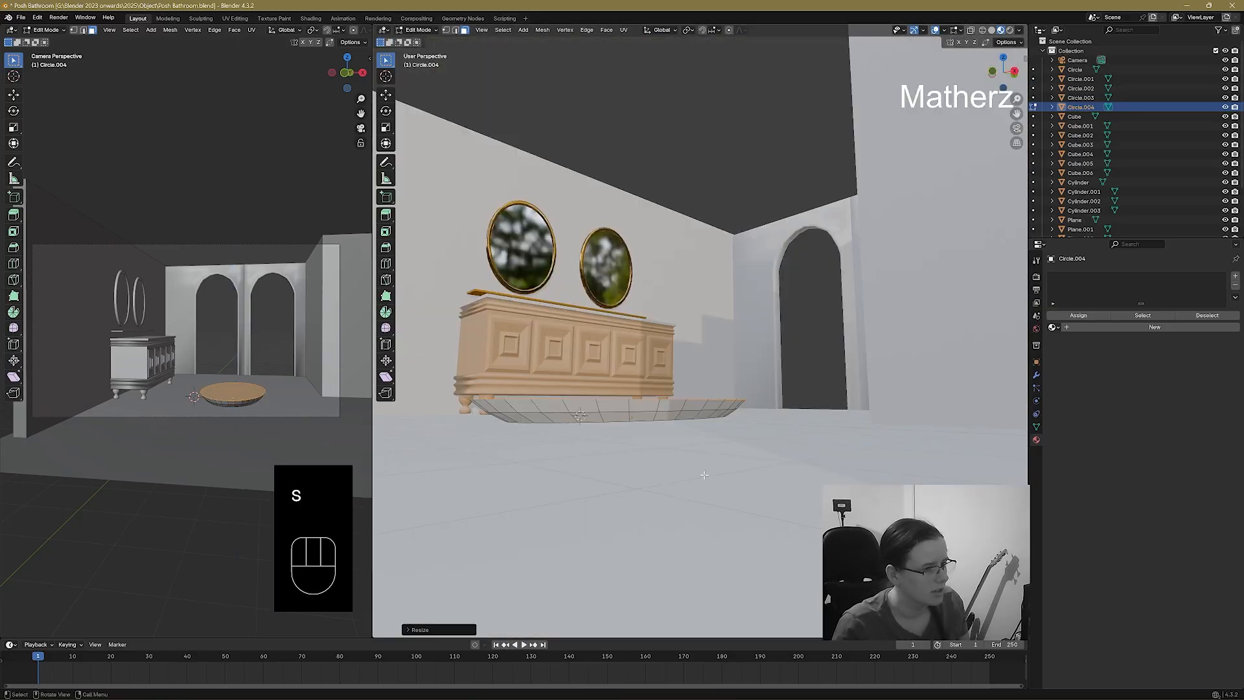
pyautogui.keyDown('shift'); pyautogui.moveTo(667, 476); pyautogui.dragTo(733, 468, button='middle'); pyautogui.keyUp('shift')
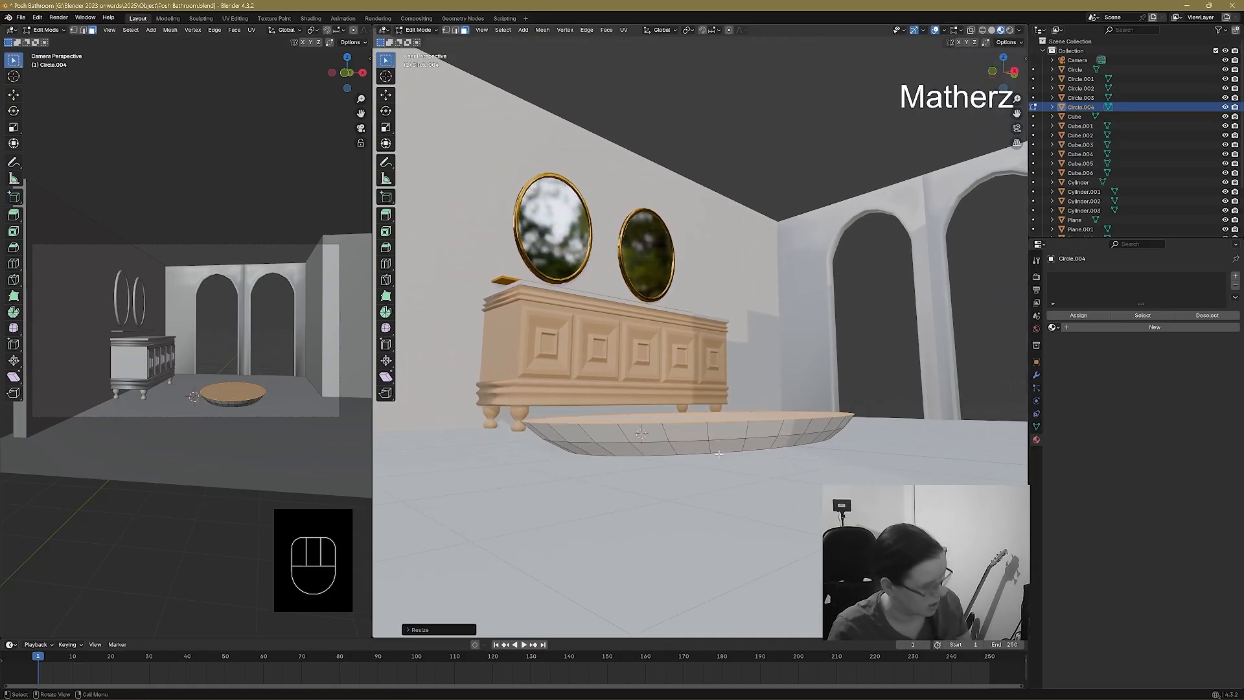
pyautogui.hotkey('ctrl', 'z')
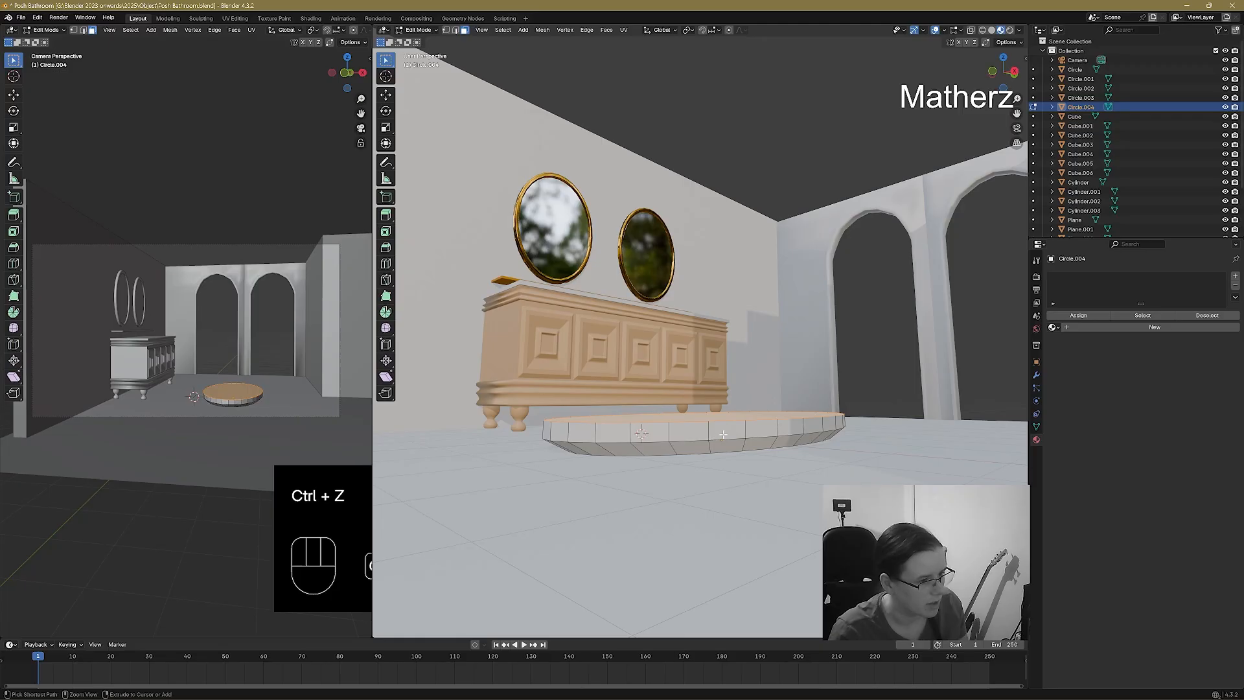
pyautogui.hotkey('ctrl', 'z')
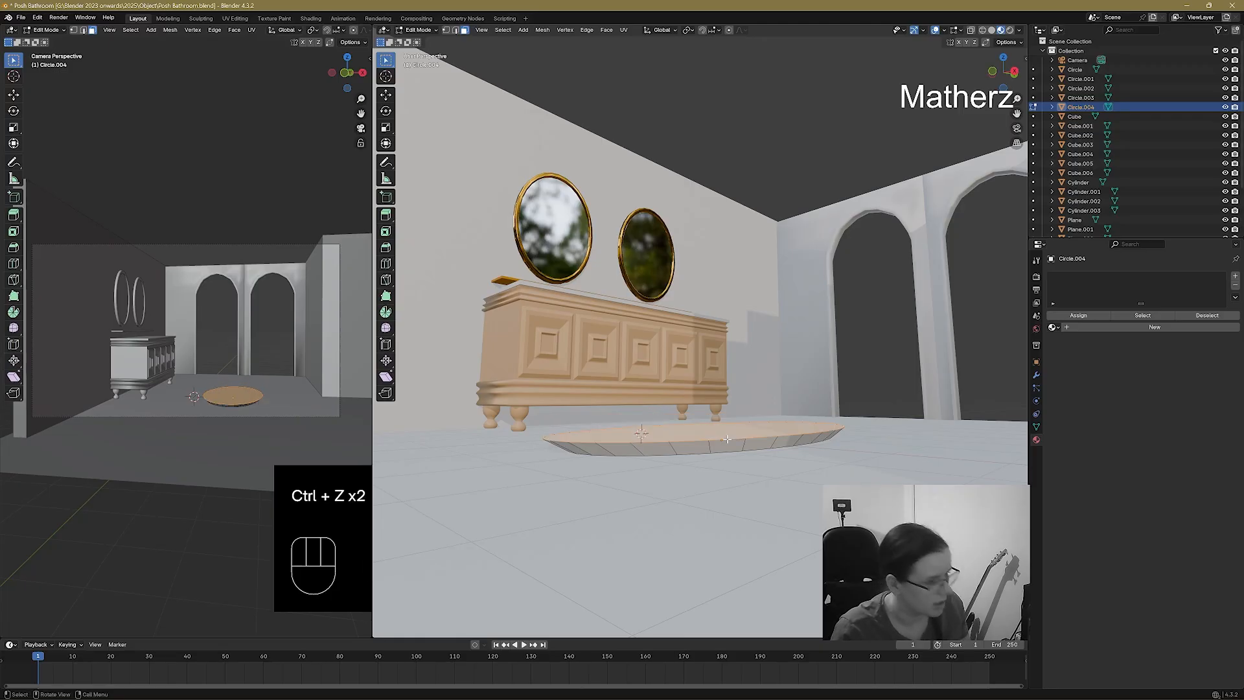
# Lower the oval's top face about 0.05 m along the Z axis to make the first tier thinner.
pyautogui.press('g')
pyautogui.press('z')
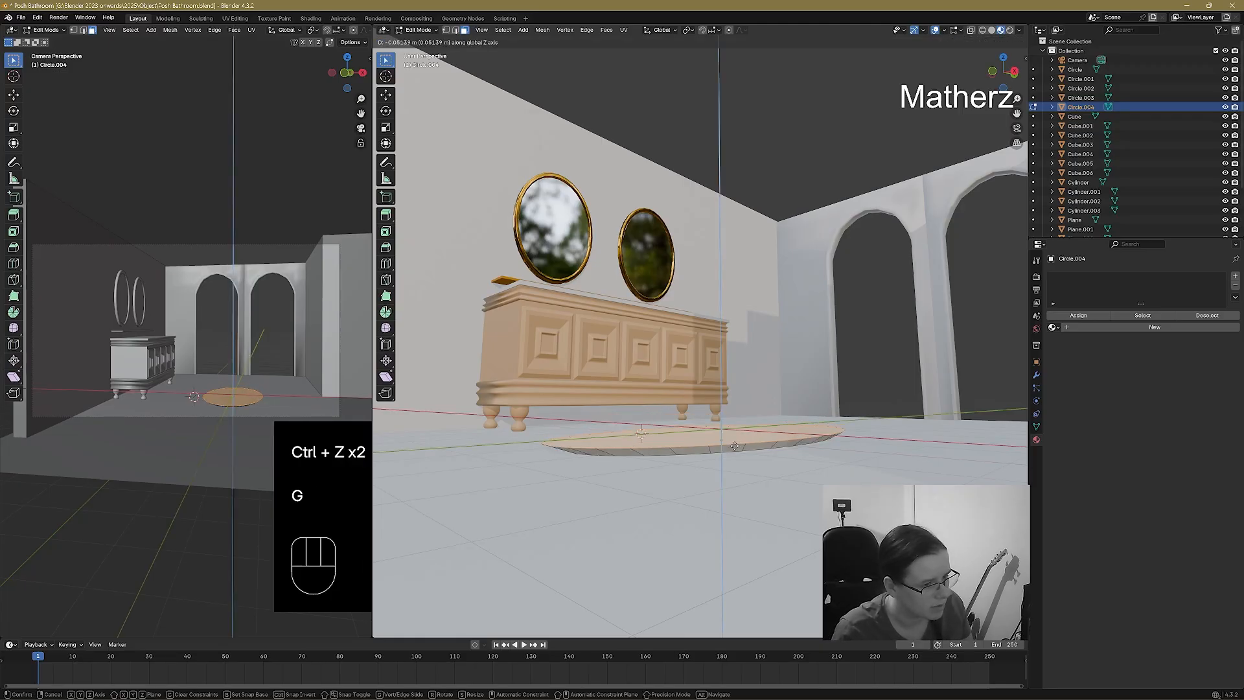
pyautogui.click(730, 448)
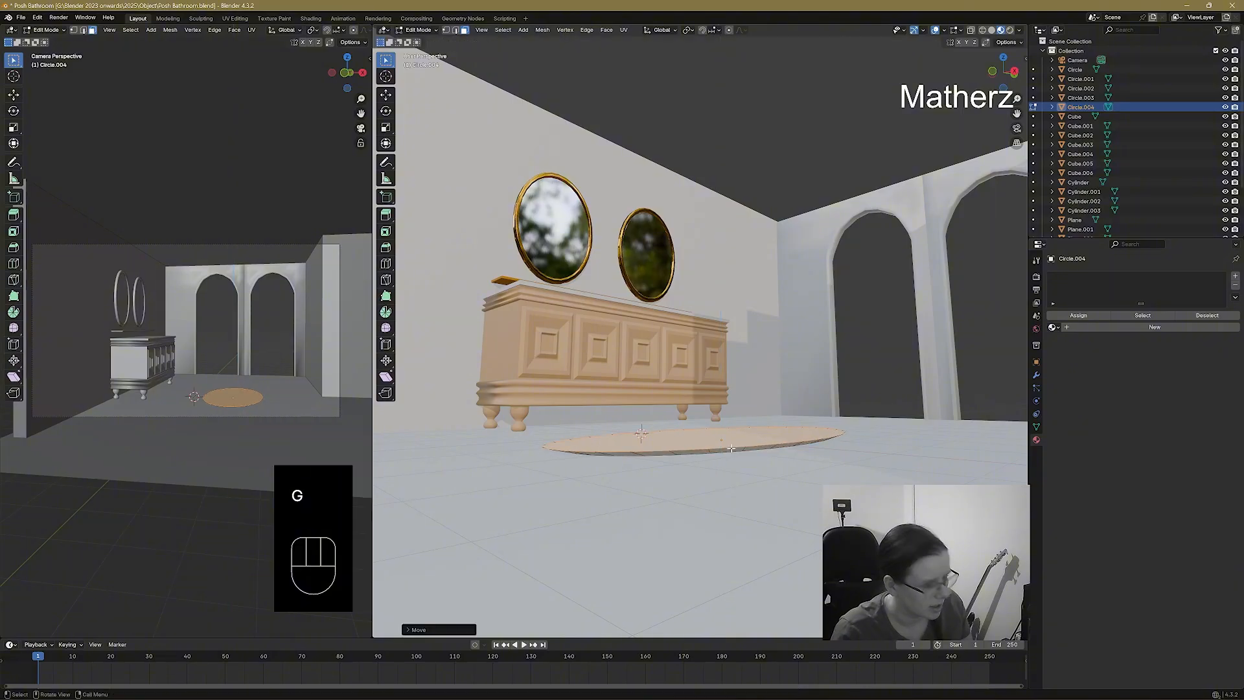
# Extrude two thin flared tiers from the oval's top face, scaling the first to about 1.03 and the second to about 1.04.
pyautogui.press('e')
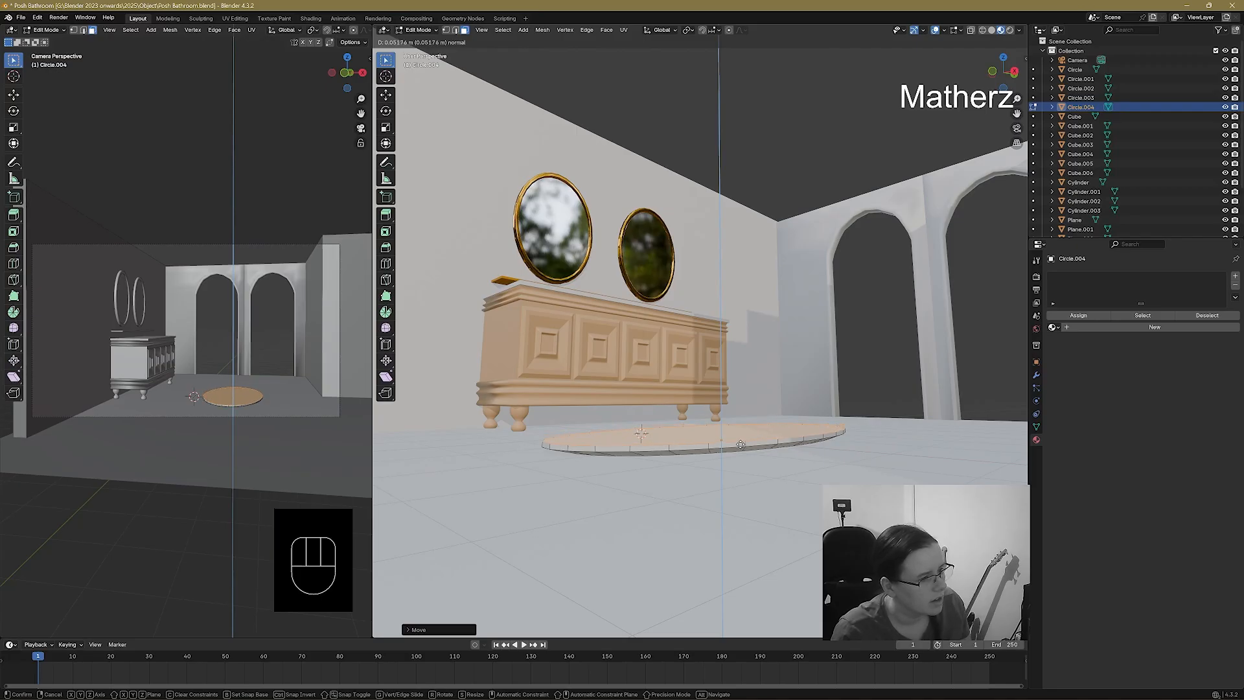
pyautogui.click(739, 444)
pyautogui.press('s')
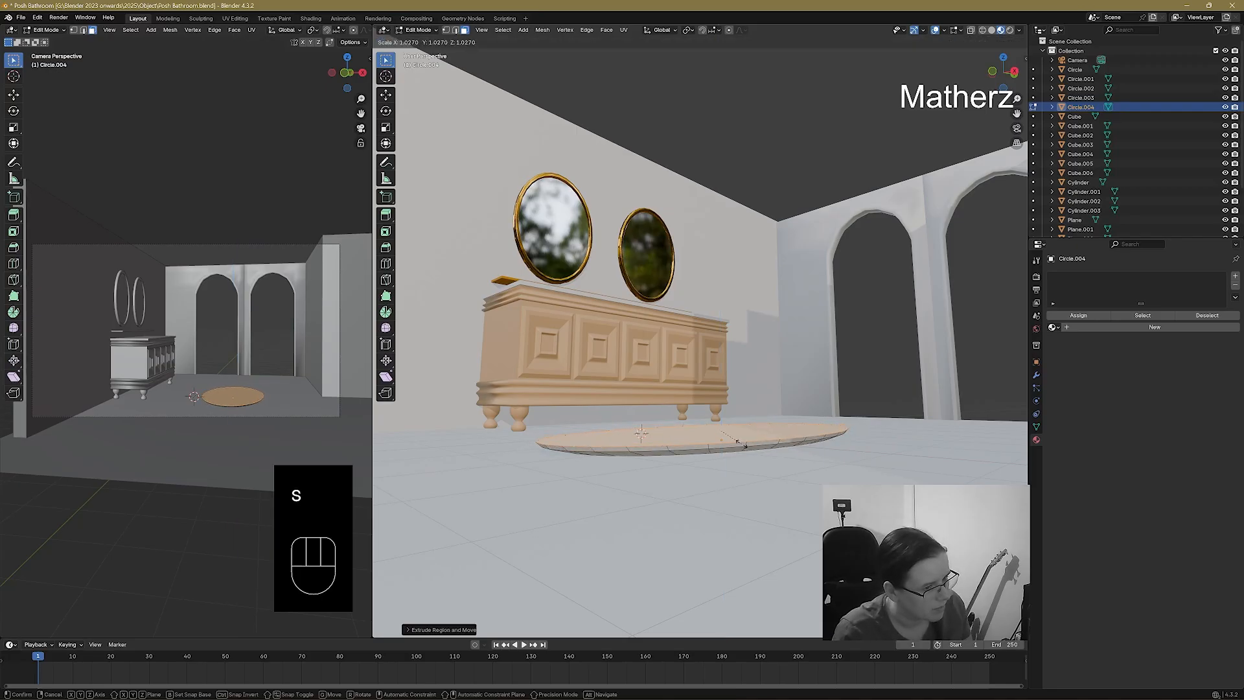
pyautogui.click(739, 444)
pyautogui.press('e')
pyautogui.click(739, 442)
pyautogui.press('s')
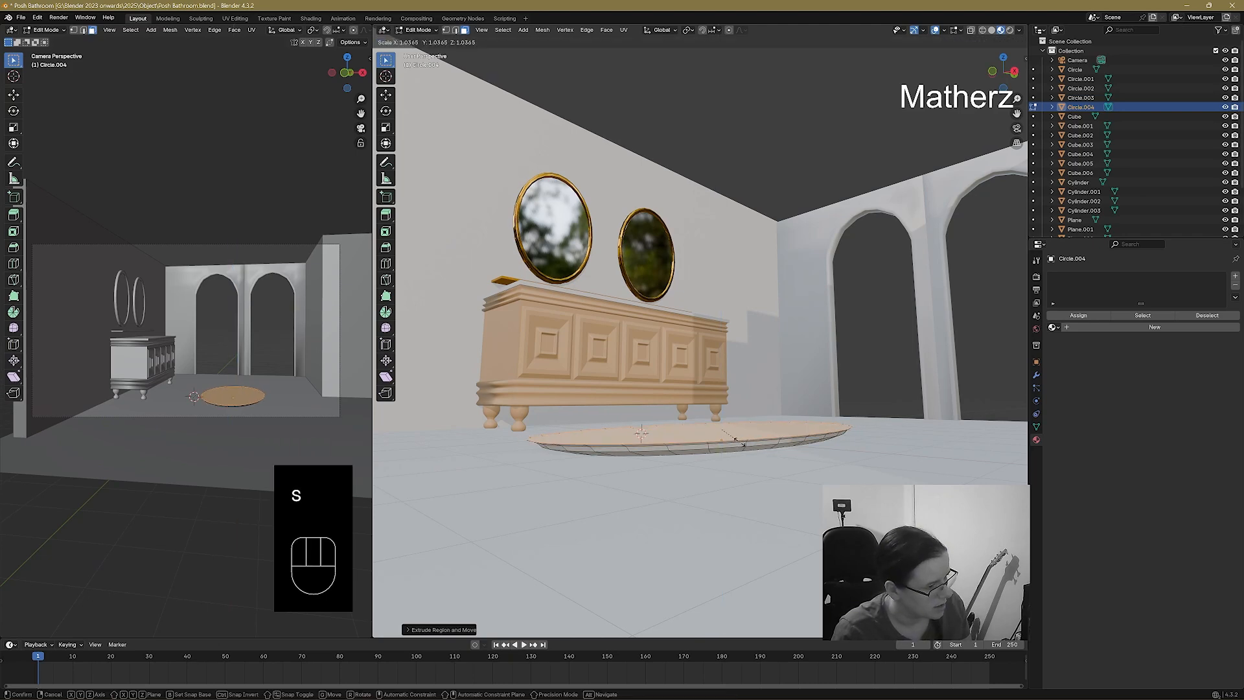
pyautogui.click(739, 442)
# Extrude another tier upward from the oval's top face and scale it slightly outward.
pyautogui.moveTo(739, 443)
pyautogui.mouseDown(button='middle')
pyautogui.moveTo(753, 495)
pyautogui.moveTo(737, 456)
pyautogui.mouseUp(button='middle')
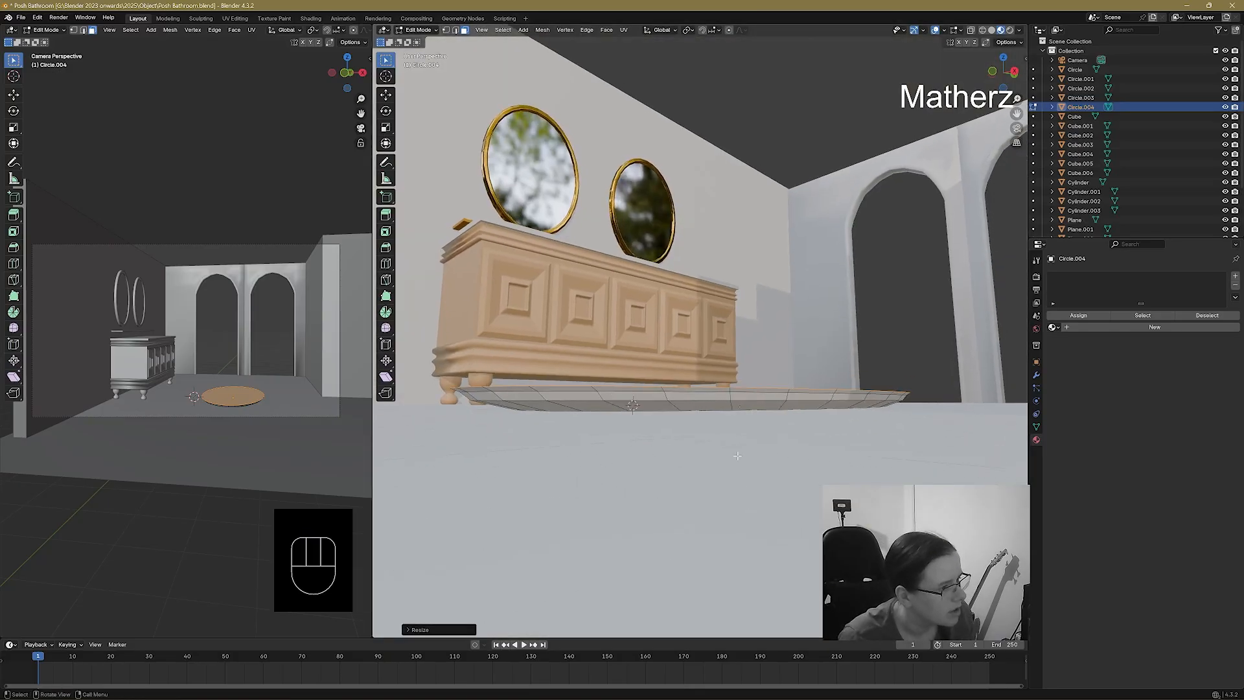
pyautogui.press('s')
pyautogui.click(771, 506)
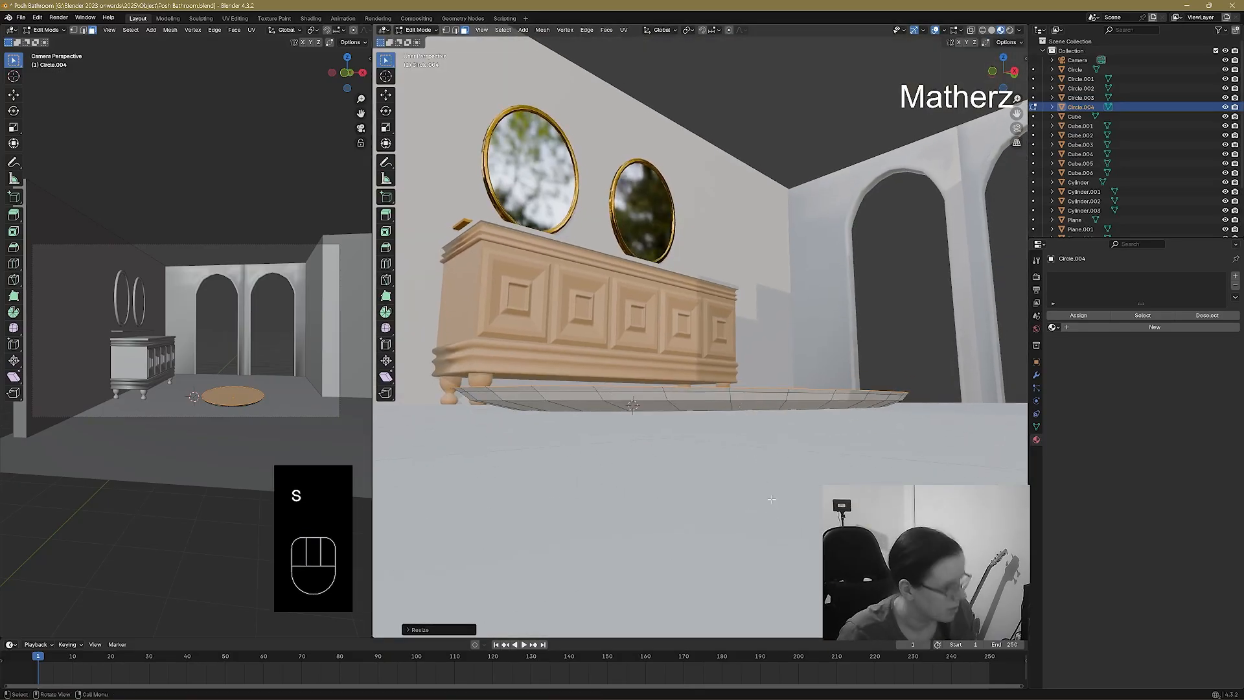
pyautogui.press('e')
pyautogui.rightClick(772, 500)
pyautogui.press('s')
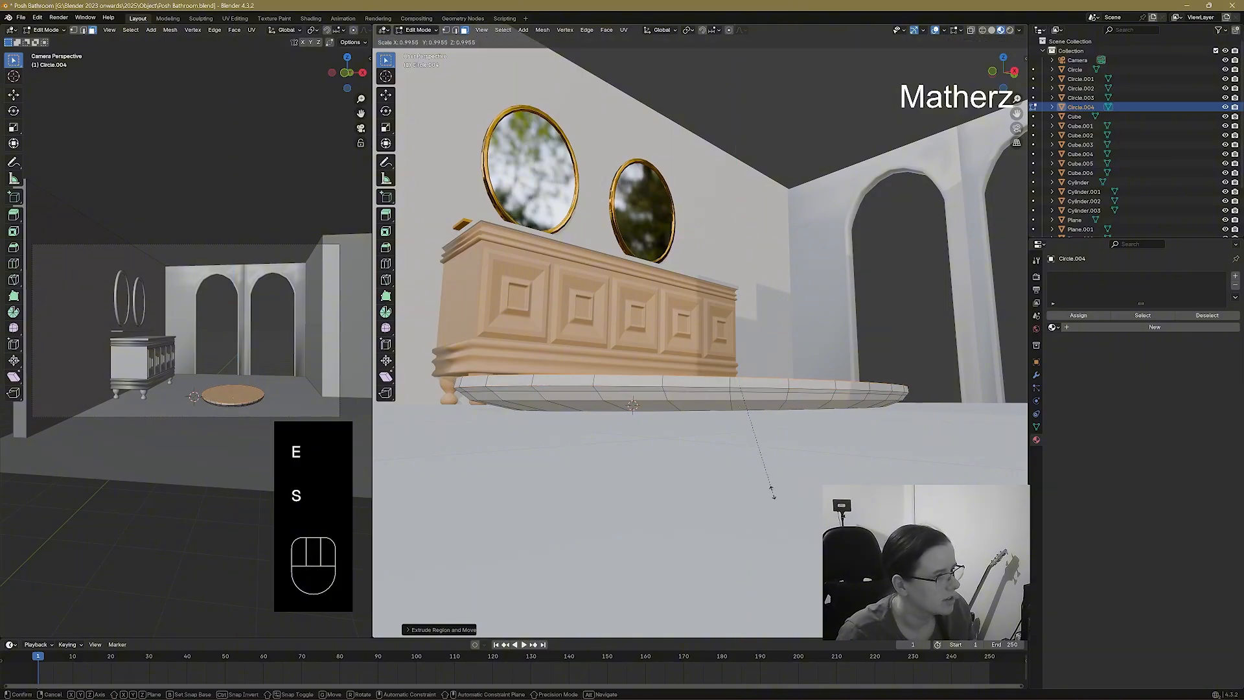
pyautogui.click(774, 491)
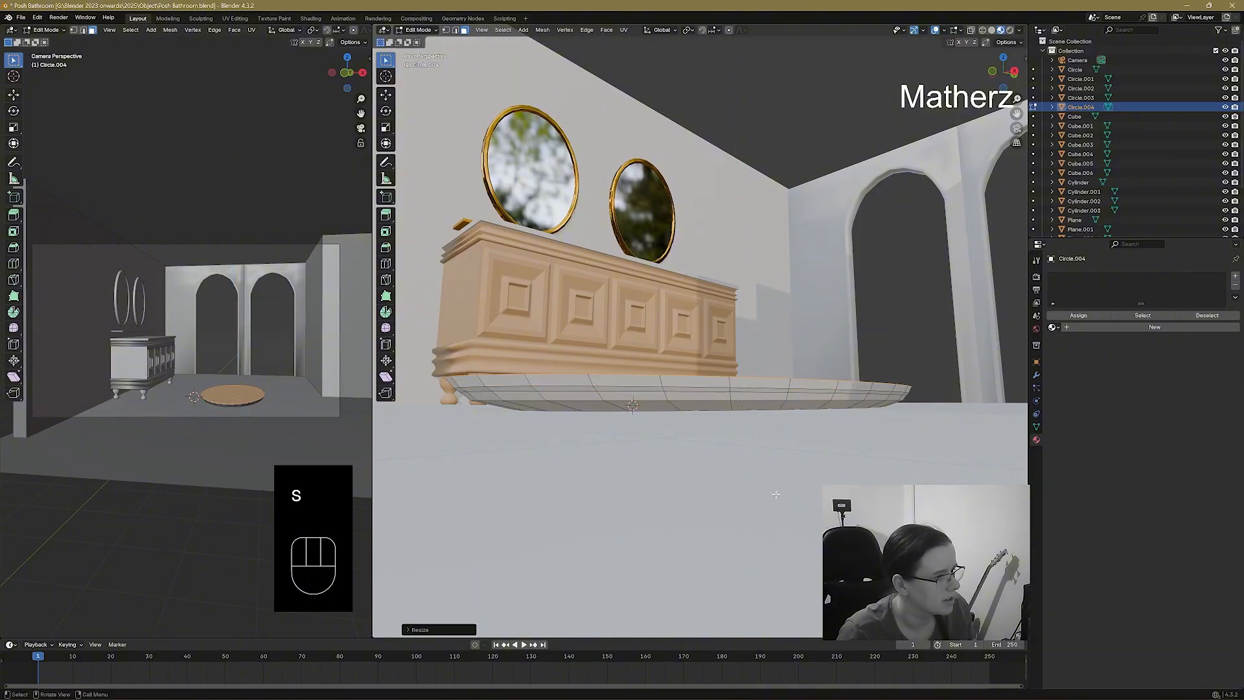
# Extrude two taller tiers from the top face to curve up the sides, scaling them outward by about 1.03 and 1.01.
pyautogui.press('e')
pyautogui.rightClick(775, 487)
pyautogui.press('s')
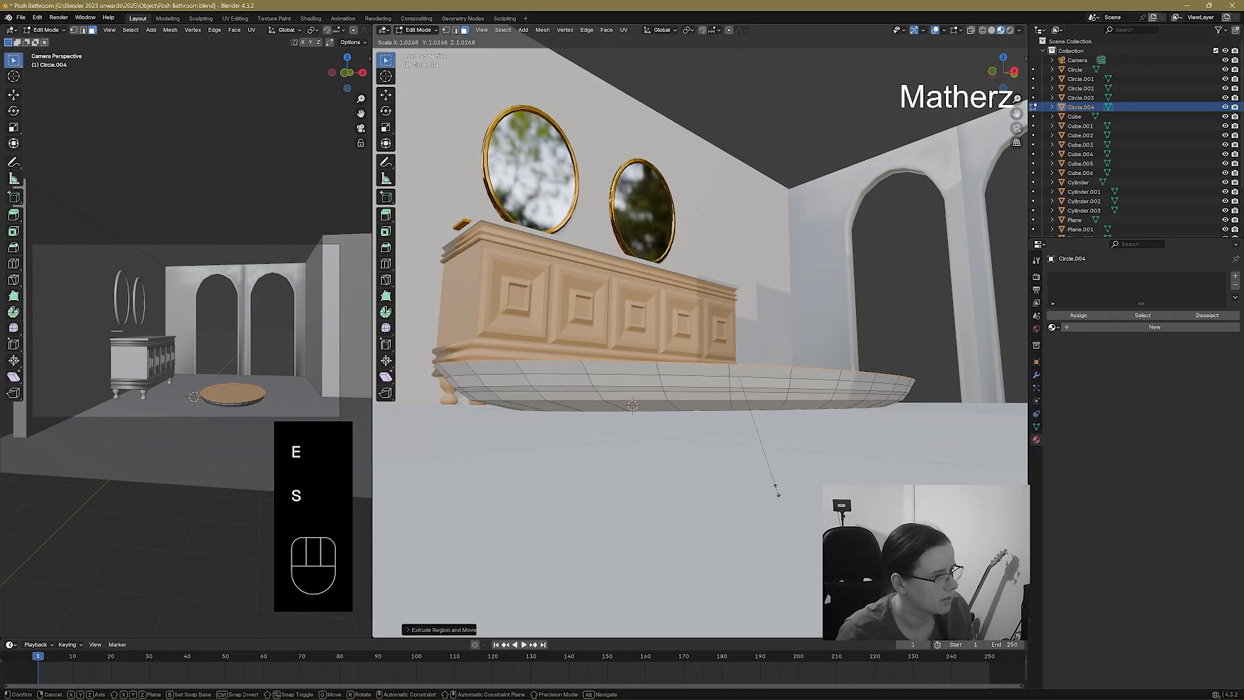
pyautogui.click(774, 490)
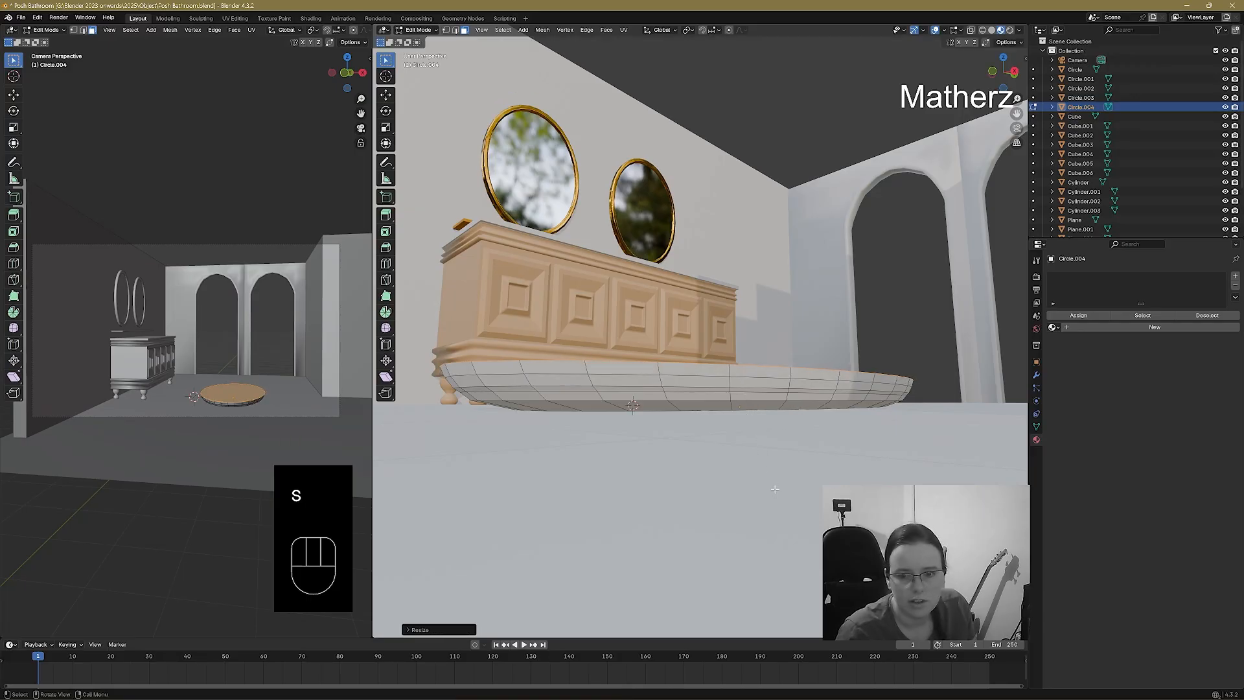
pyautogui.press('e')
pyautogui.click(775, 487)
pyautogui.press('s')
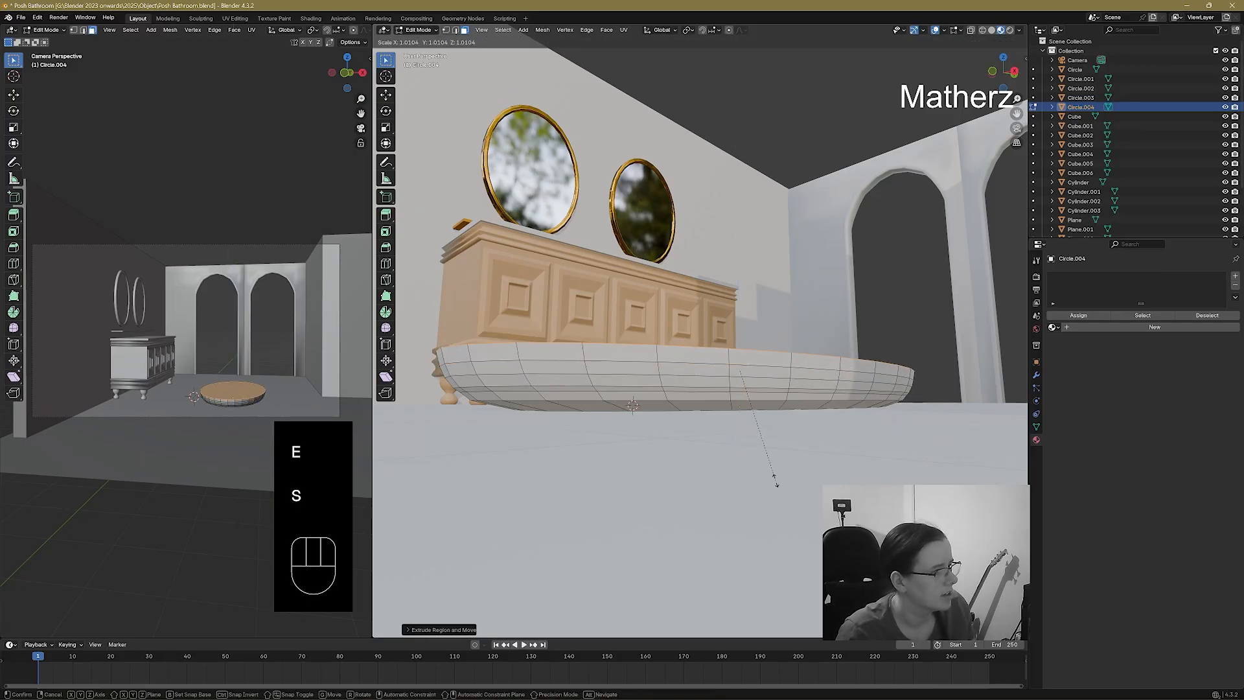
pyautogui.click(776, 486)
# Raise the oval tub's walls by extruding the top face straight up three times, the last by about 0.17 m.
pyautogui.press('e')
pyautogui.click(768, 469)
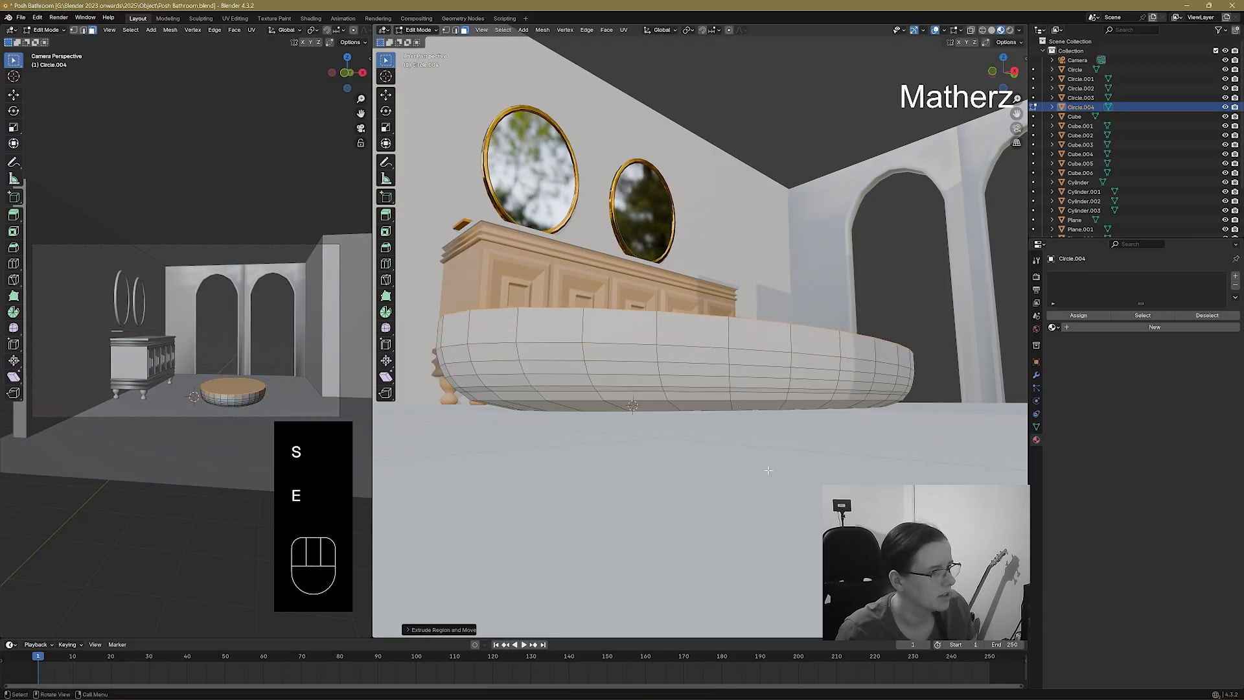
pyautogui.moveTo(768, 470); pyautogui.dragTo(787, 500, button='middle')
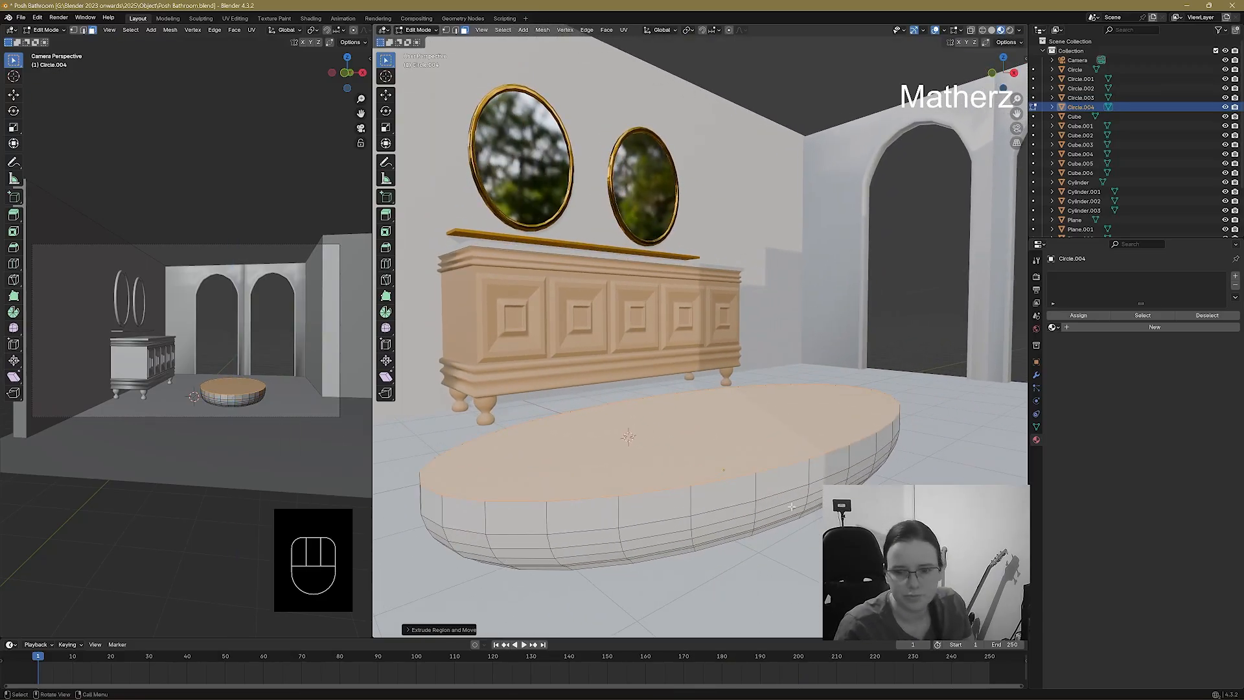
pyautogui.press('e')
pyautogui.click(787, 503)
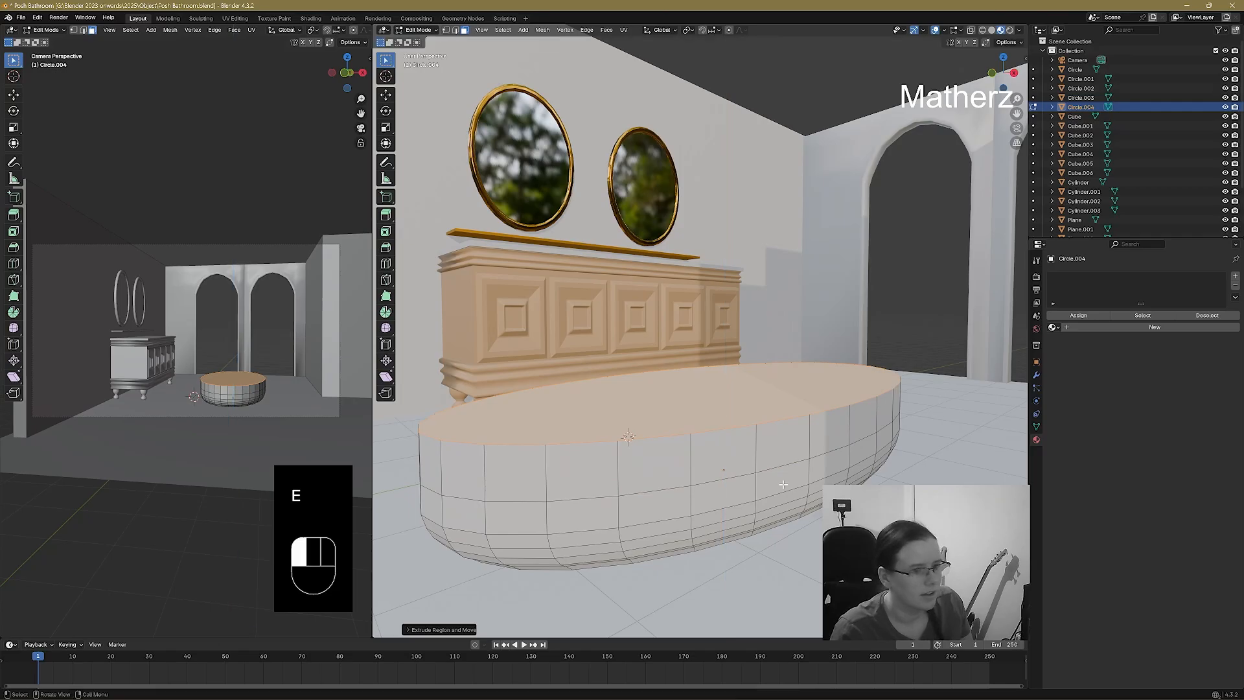
pyautogui.moveTo(786, 503); pyautogui.dragTo(773, 482, button='middle')
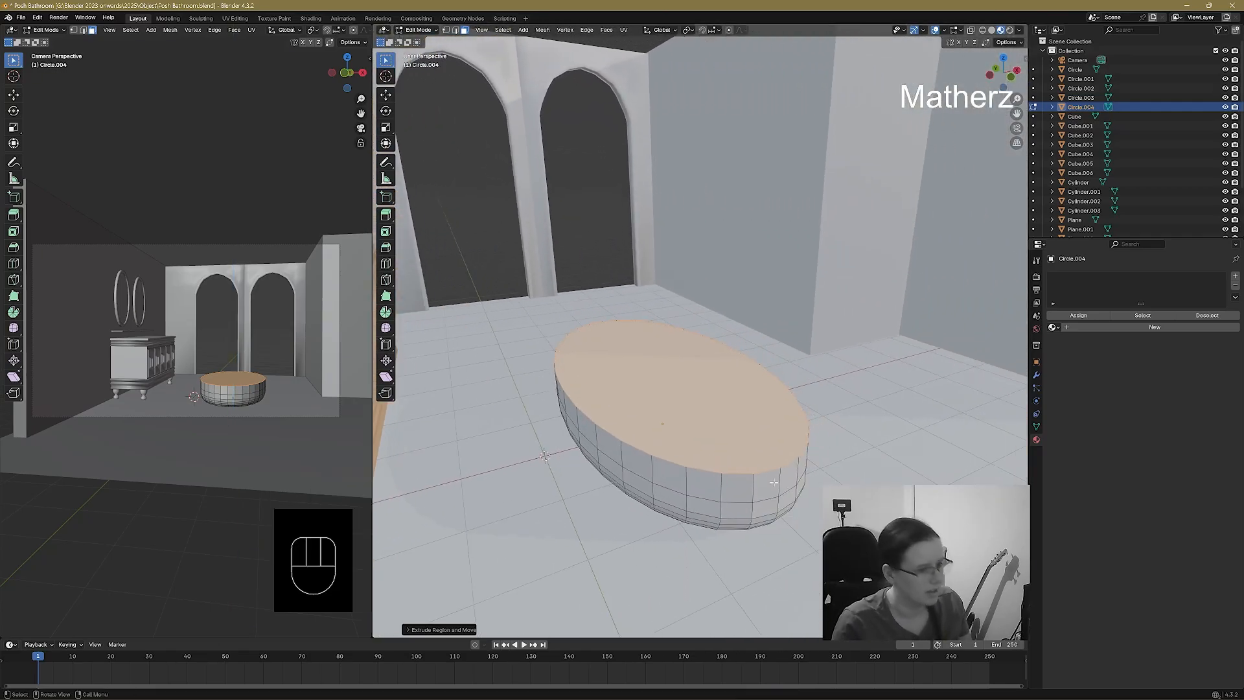
pyautogui.press('e')
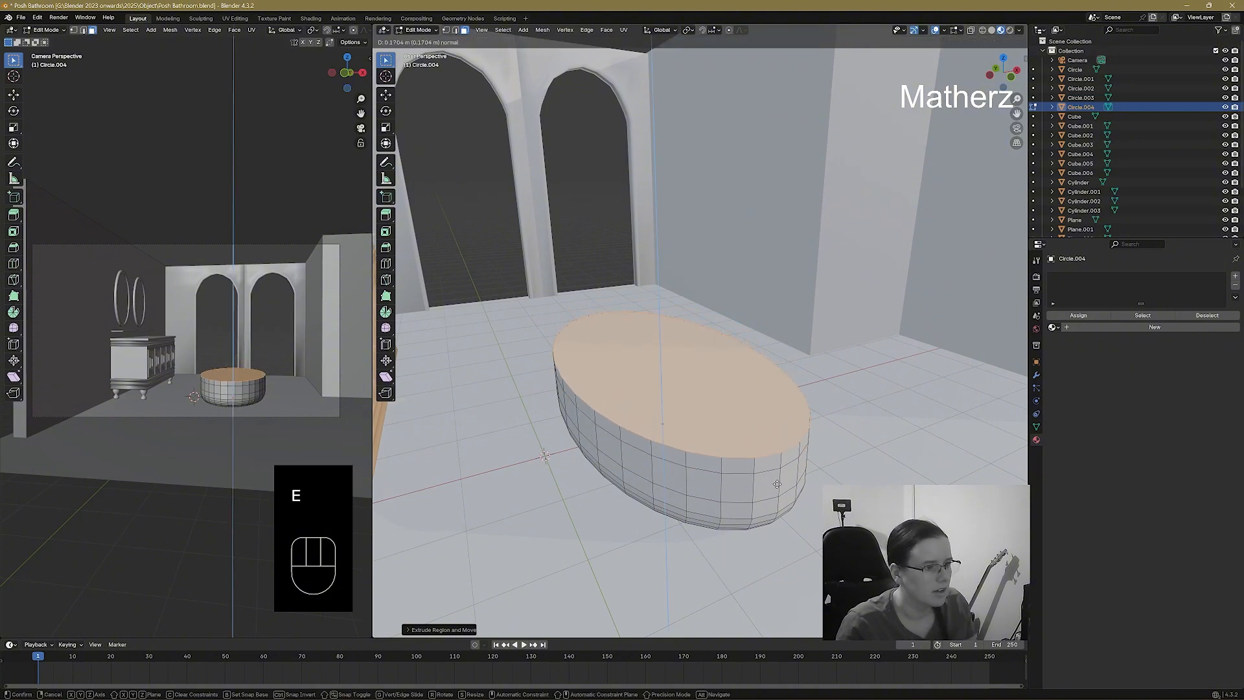
pyautogui.click(776, 484)
# Extrude a thin band about 0.01 m high, scale it barely outward, and extrude the top face another 0.11 m or so.
pyautogui.press('e')
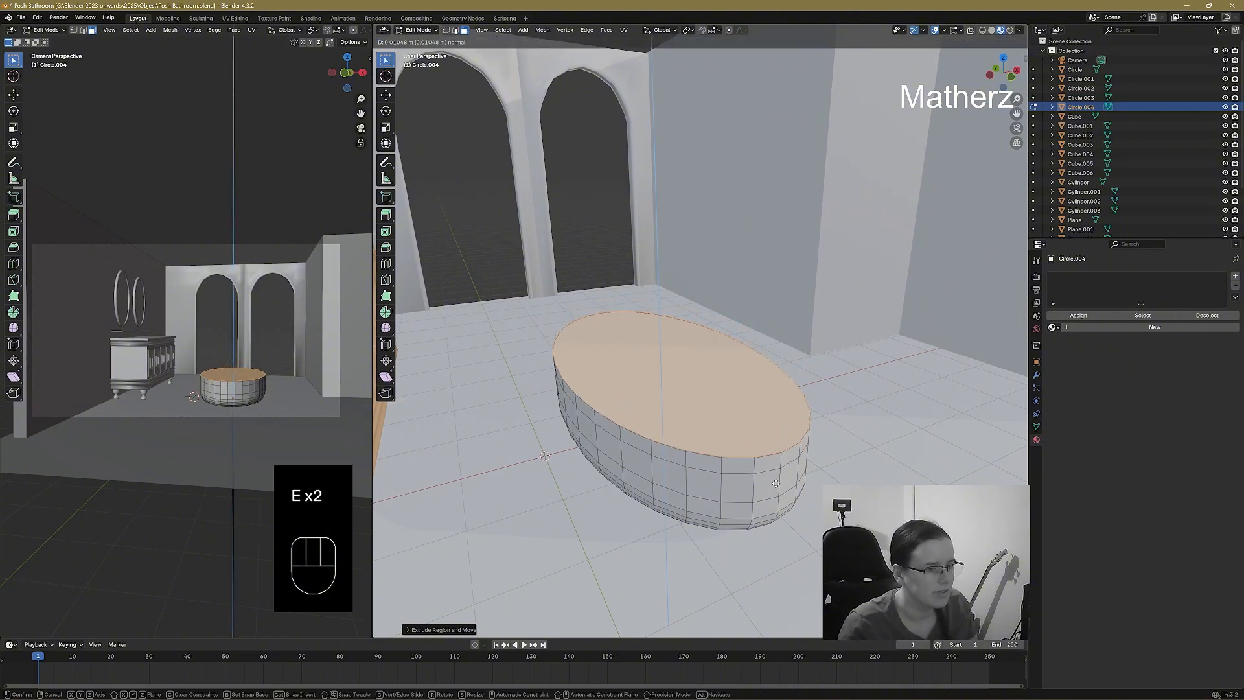
pyautogui.click(775, 483)
pyautogui.press('s')
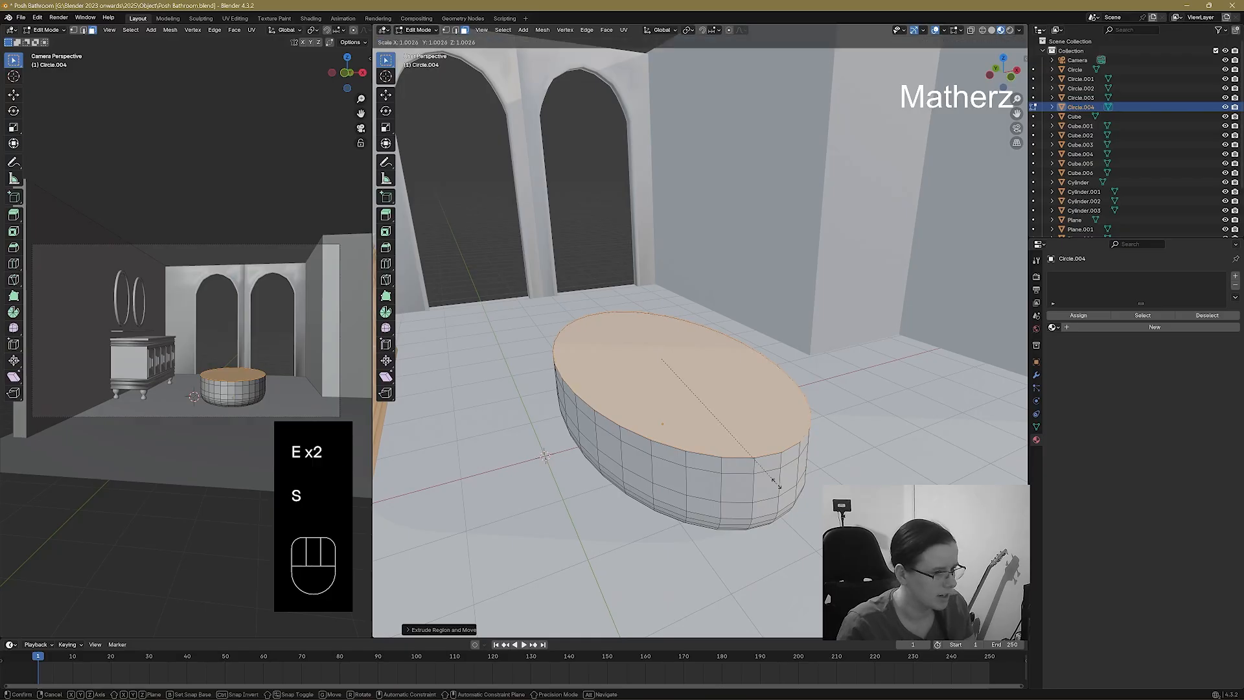
pyautogui.click(778, 483)
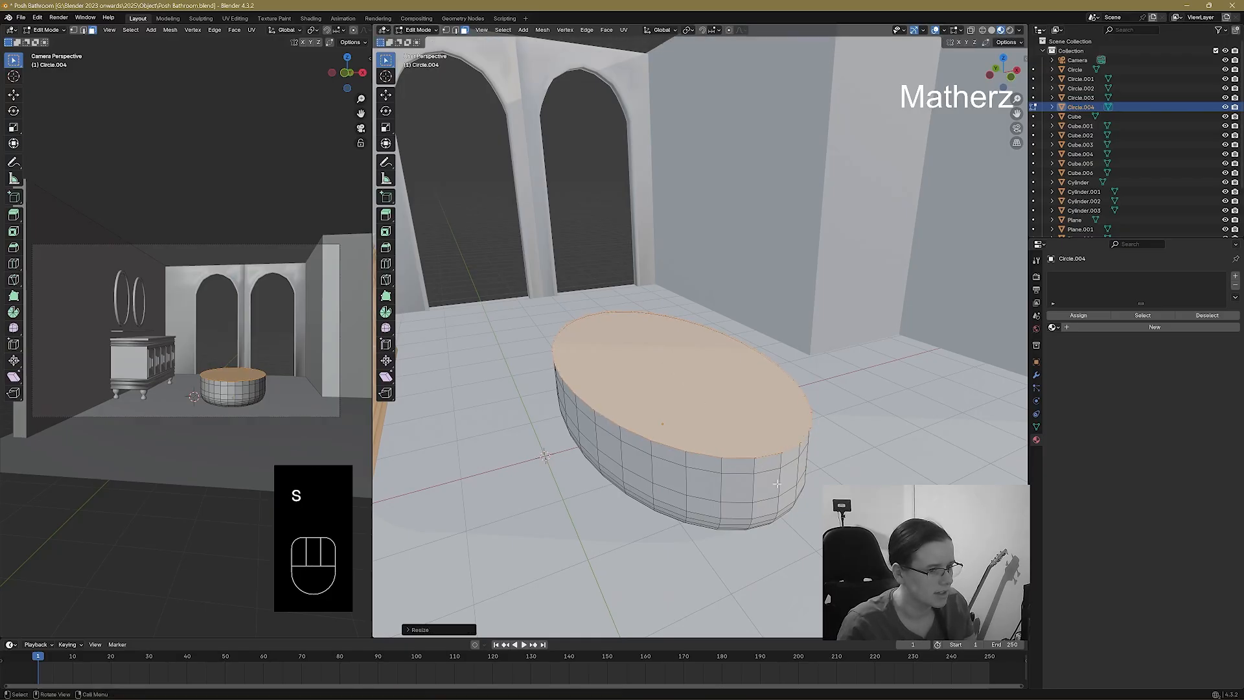
pyautogui.press('e')
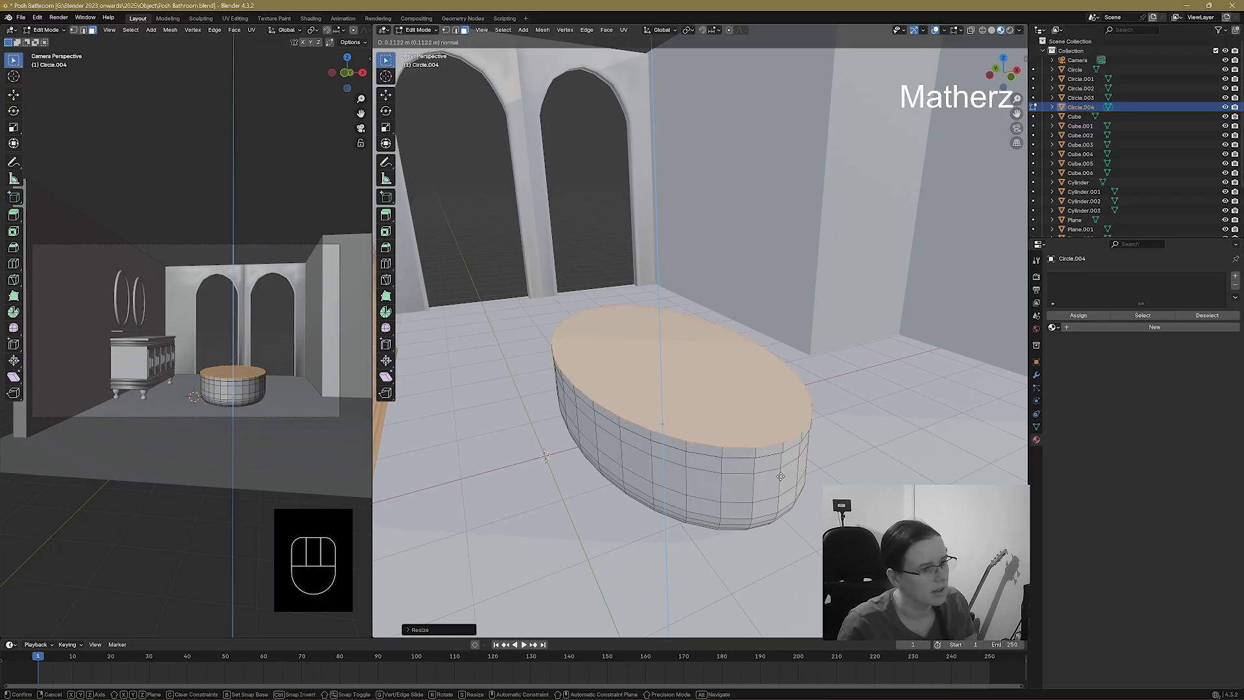
pyautogui.click(781, 476)
# Extrude a thin band about 0.009 m high scaled to about 0.986, and extrude the top face in place, scaling it to about 0.97.
pyautogui.moveTo(780, 476); pyautogui.dragTo(699, 434, button='middle')
pyautogui.keyDown('shift'); pyautogui.moveTo(891, 528); pyautogui.dragTo(743, 471, button='middle'); pyautogui.keyUp('shift')
pyautogui.press('e')
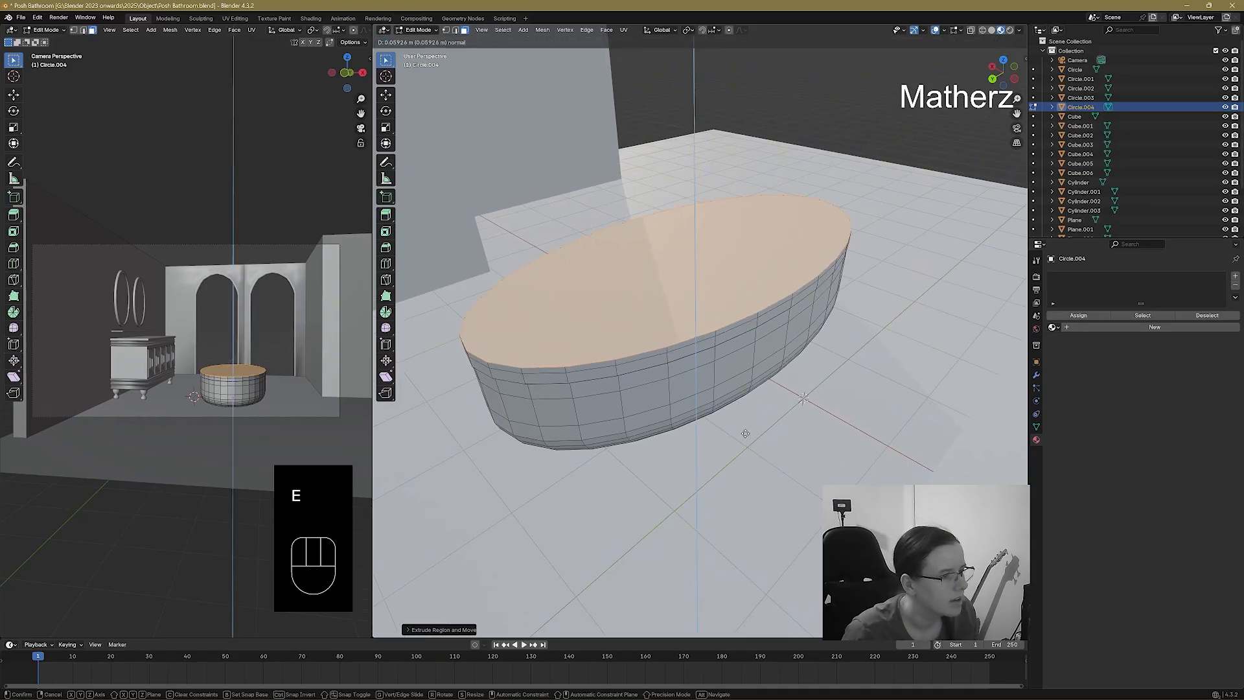
pyautogui.press('s')
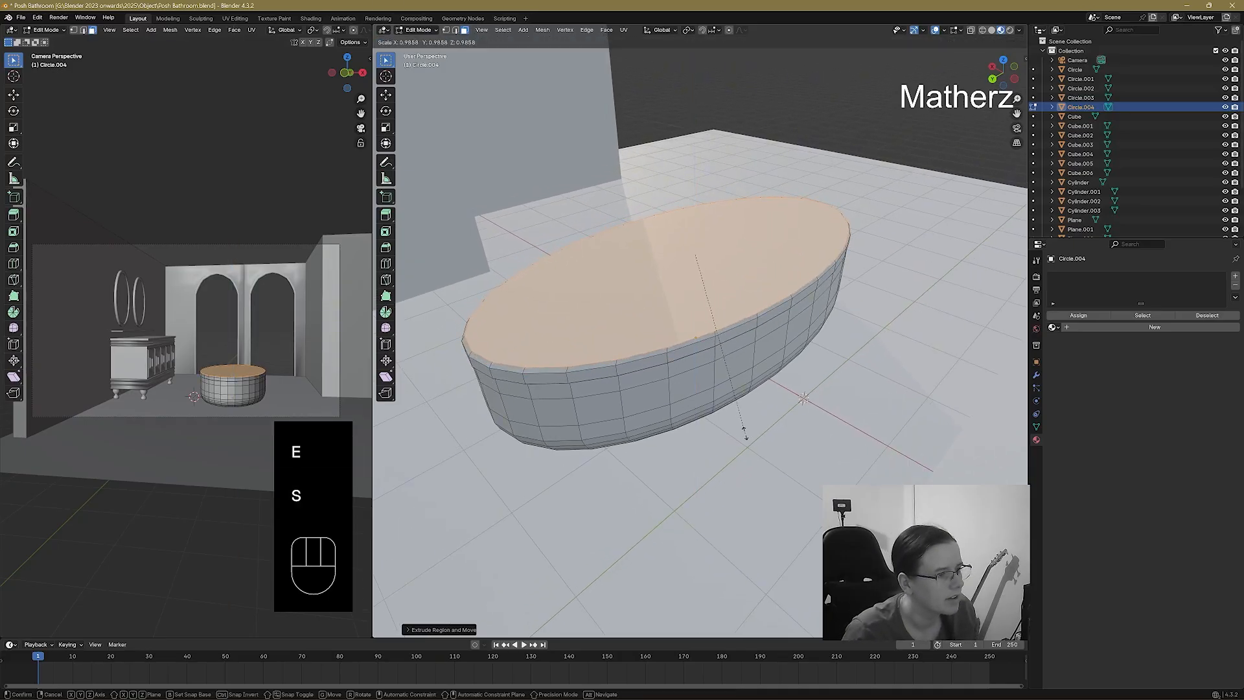
pyautogui.click(745, 433)
pyautogui.press('e')
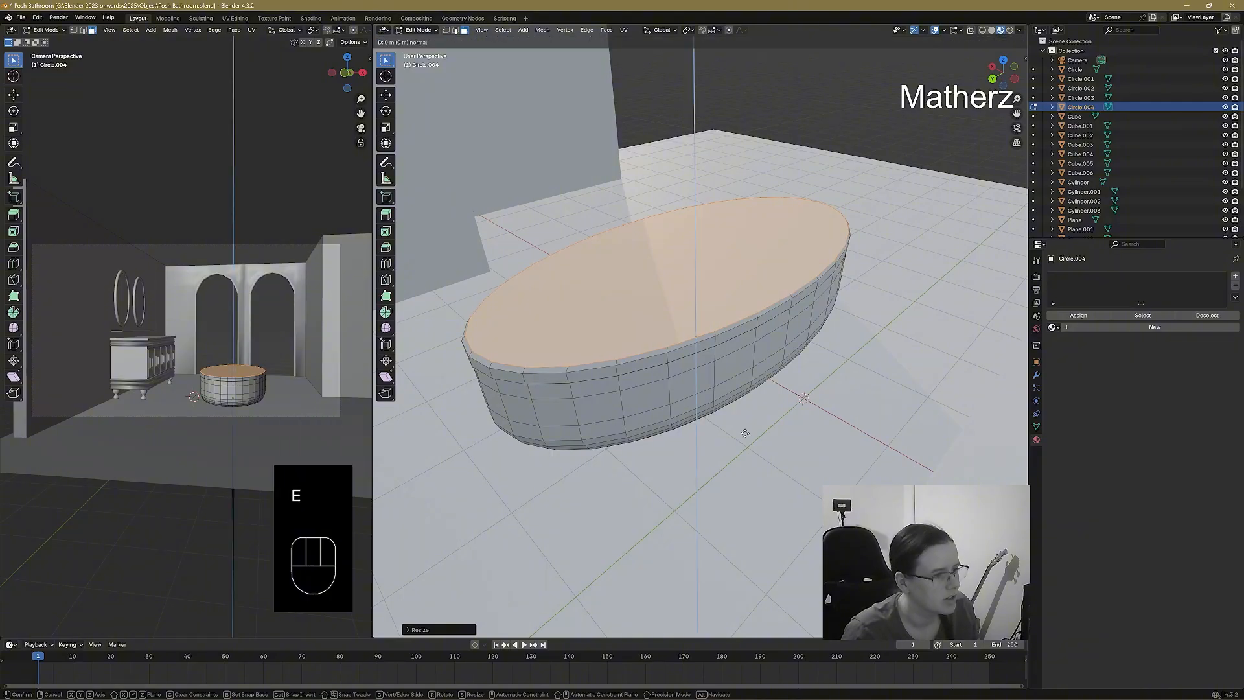
pyautogui.press('s')
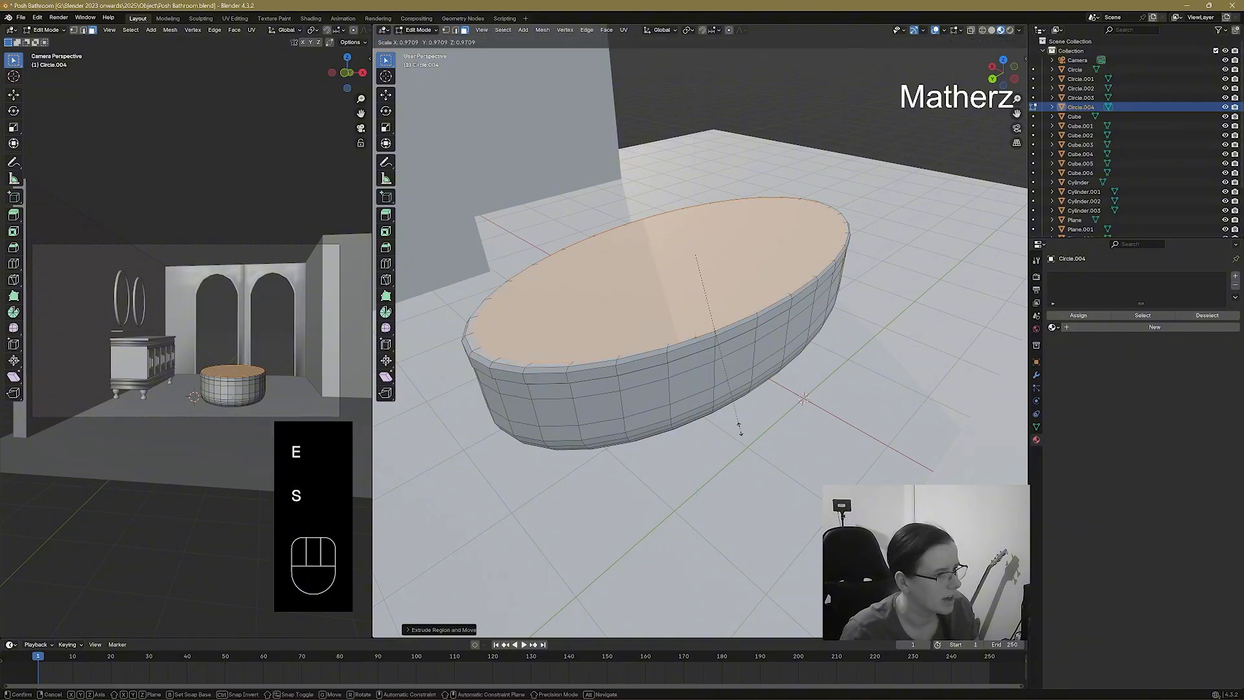
pyautogui.click(739, 428)
# Extrude the inner oval face down into the tub twice, scaling it slightly inward each time, the second to about 0.98.
pyautogui.press('e')
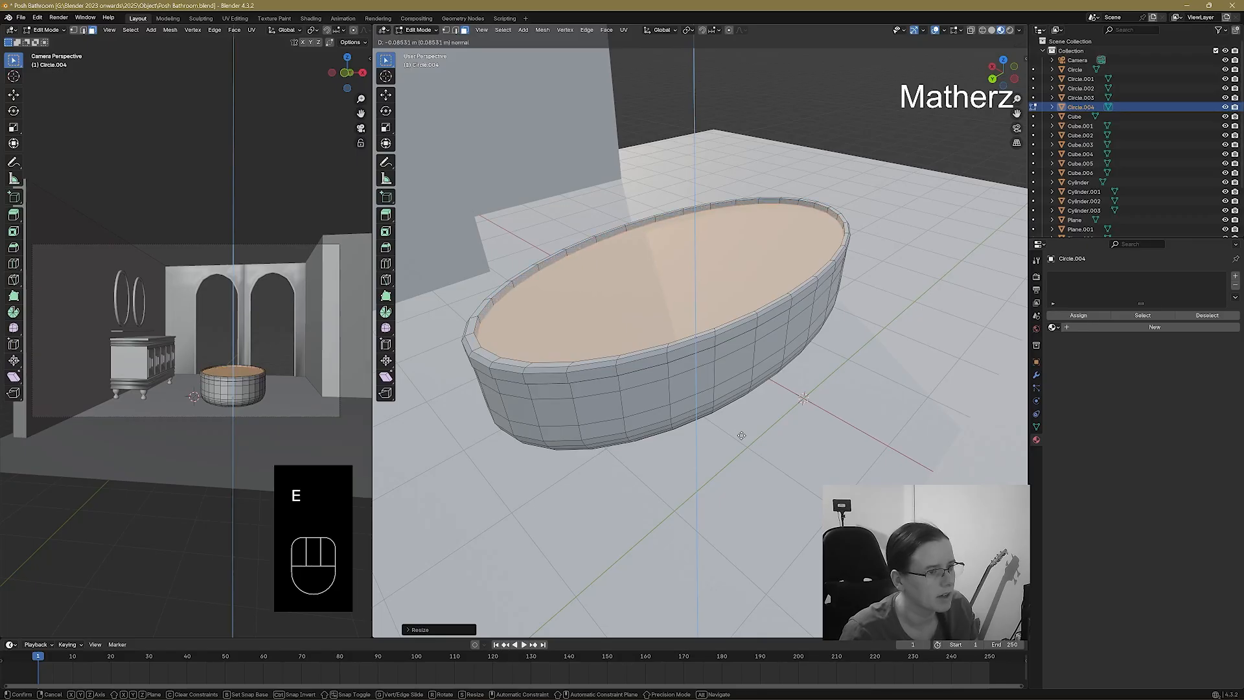
pyautogui.press('s')
pyautogui.click(737, 430)
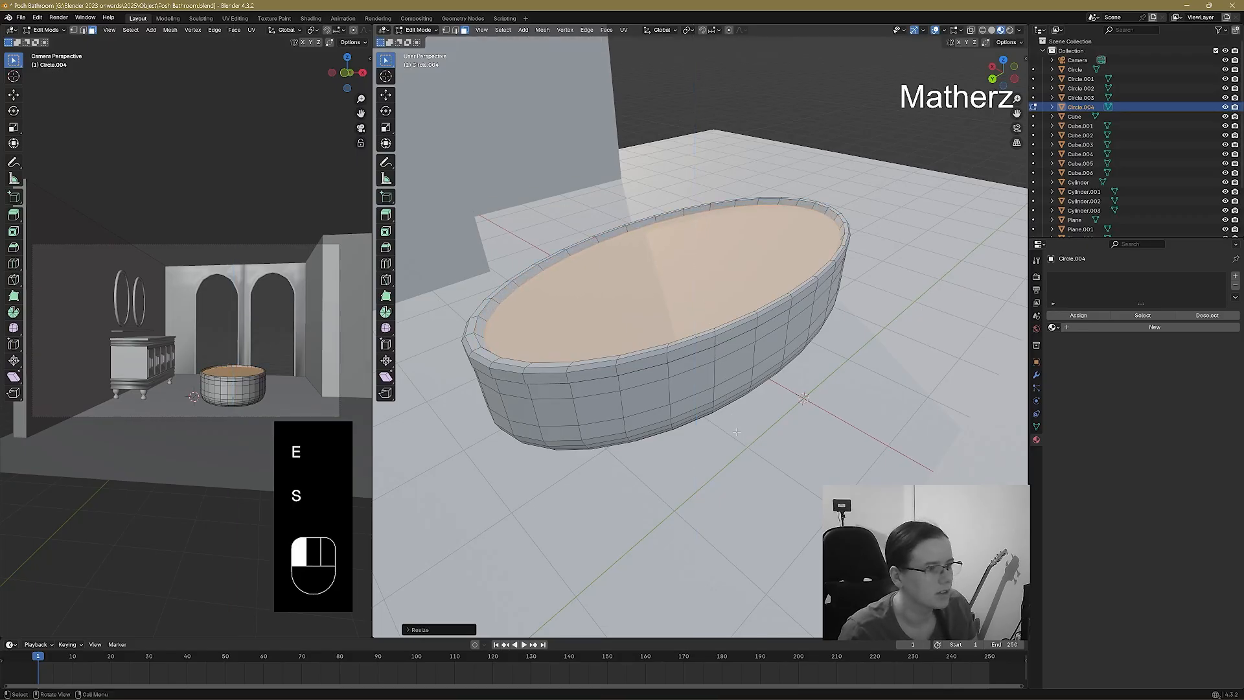
pyautogui.press('e')
pyautogui.click(739, 449)
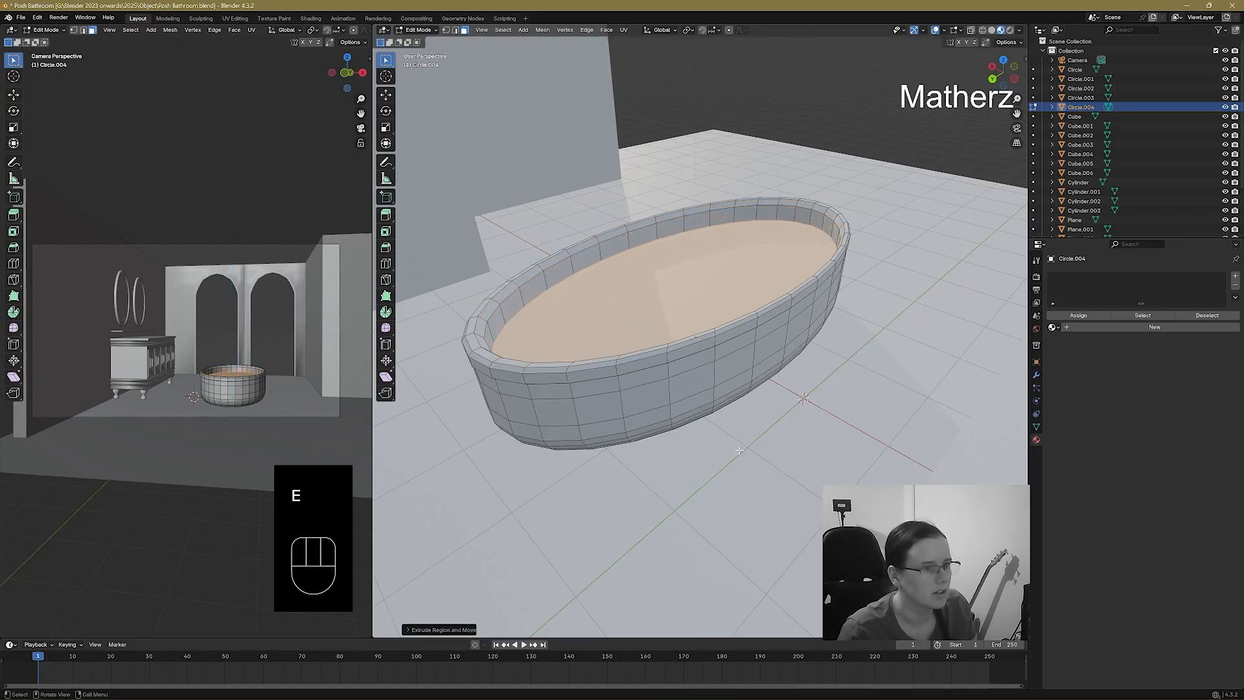
pyautogui.press('s')
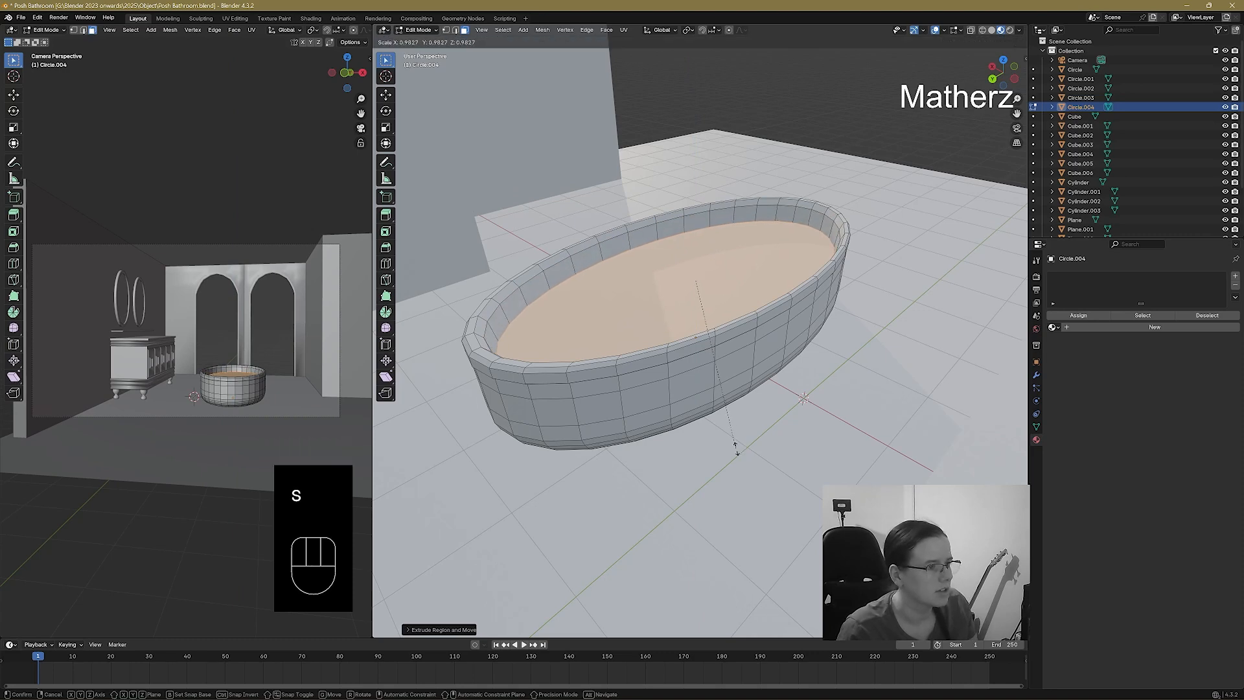
pyautogui.click(737, 447)
# Deepen the tub with two downward extrusions of about 0.38 m and 0.34 m, scaling the lower one inward to about 0.9.
pyautogui.press('e')
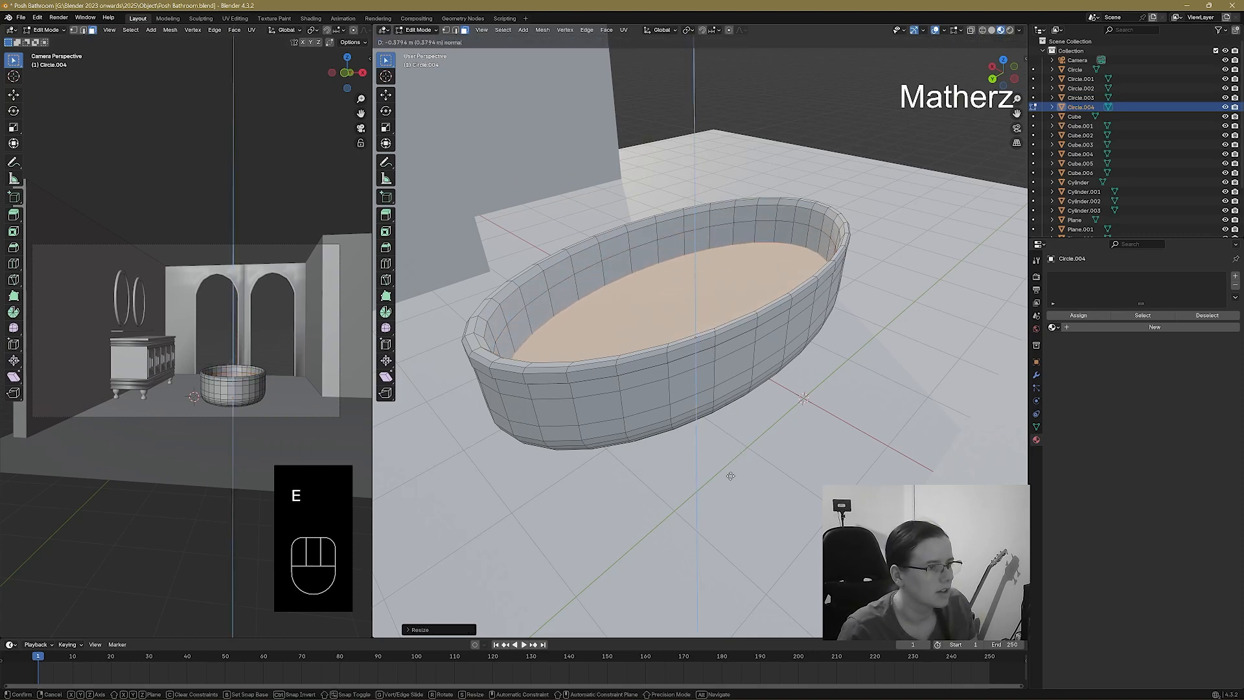
pyautogui.click(727, 473)
pyautogui.press('s')
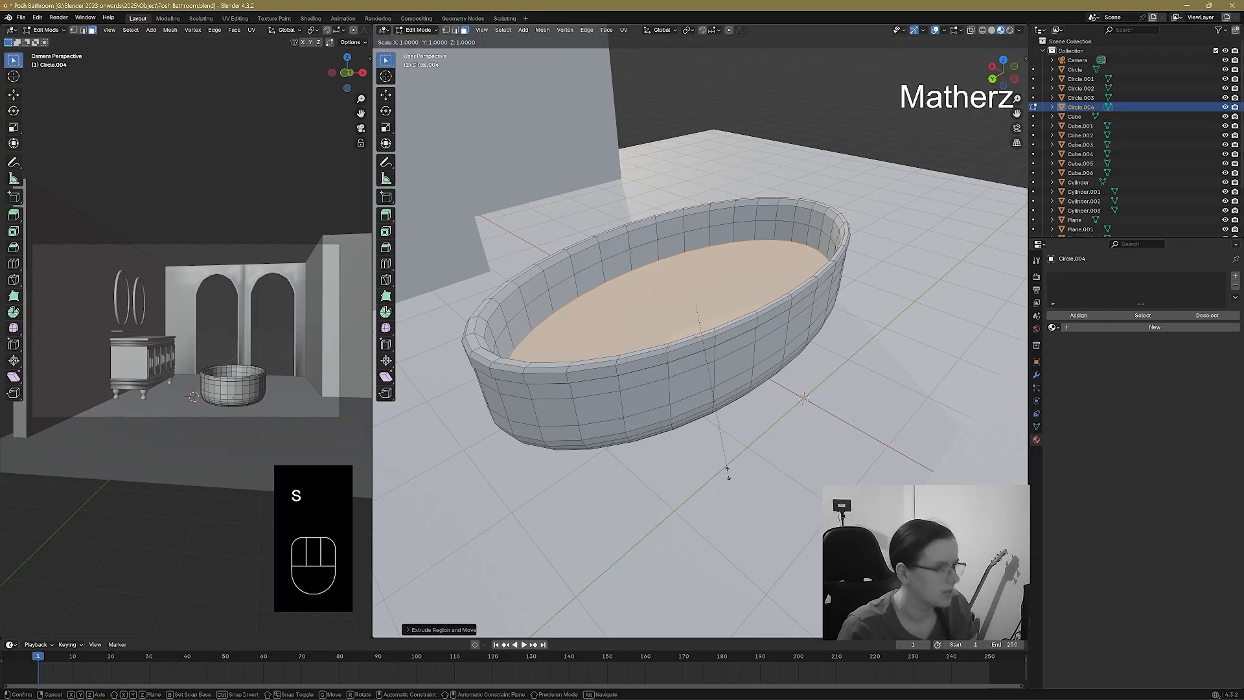
pyautogui.click(724, 470)
pyautogui.press('e')
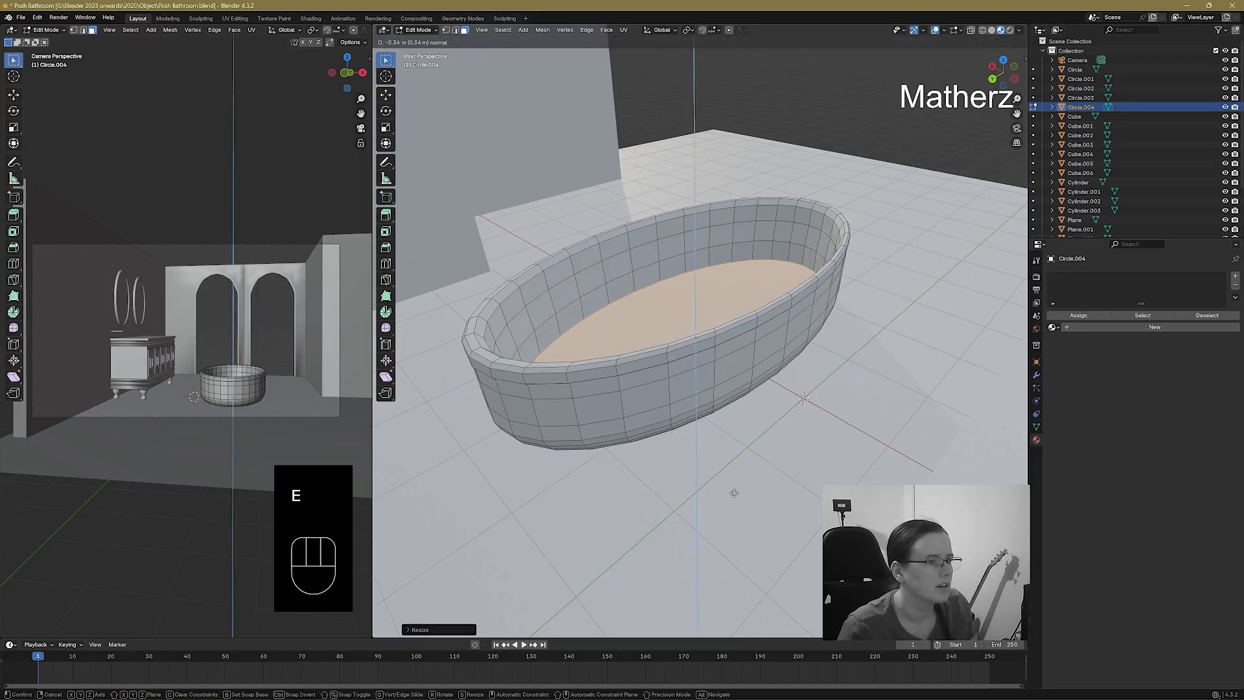
pyautogui.click(734, 493)
pyautogui.press('s')
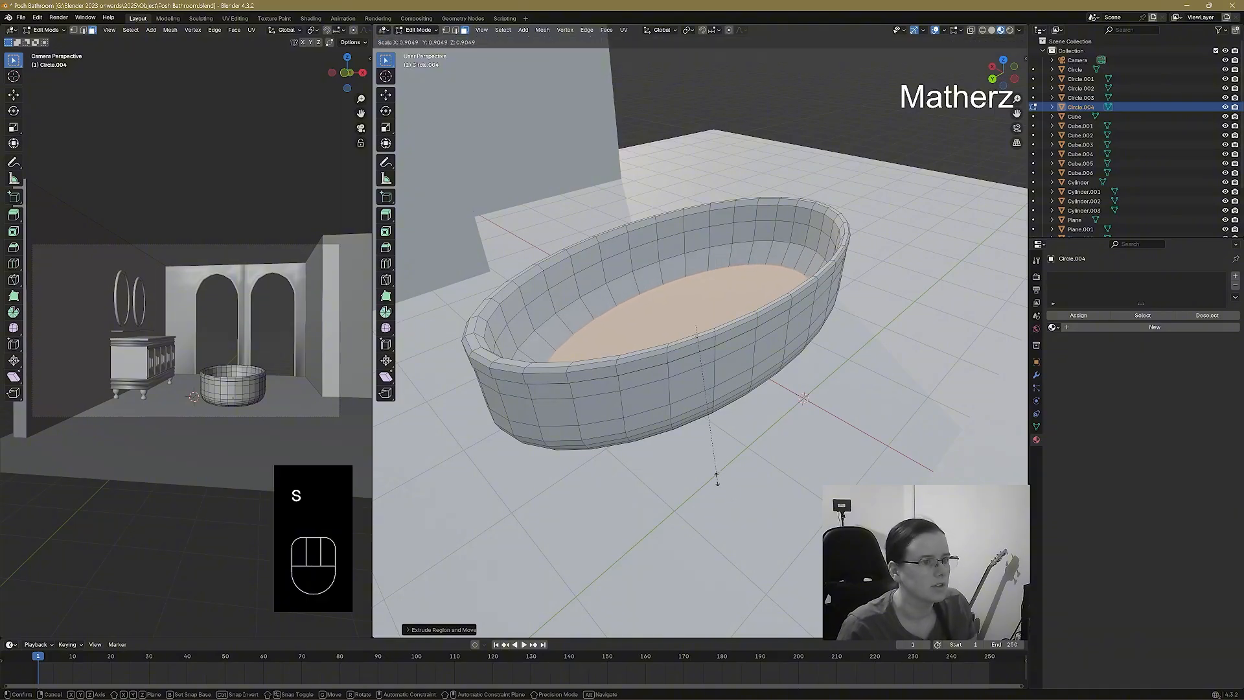
pyautogui.click(716, 478)
# Extrude the inner bottom face down about 0.16 m and scale it to about 0.77 to round the basin floor.
pyautogui.press('e')
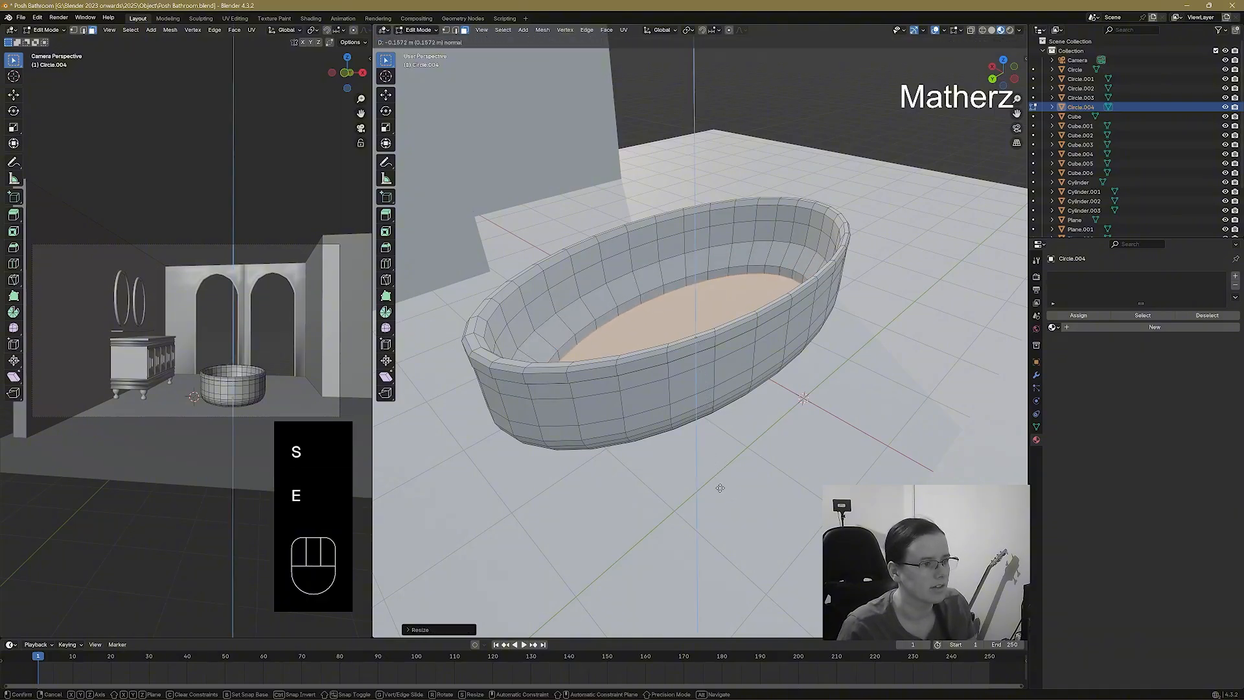
pyautogui.click(718, 487)
pyautogui.press('s')
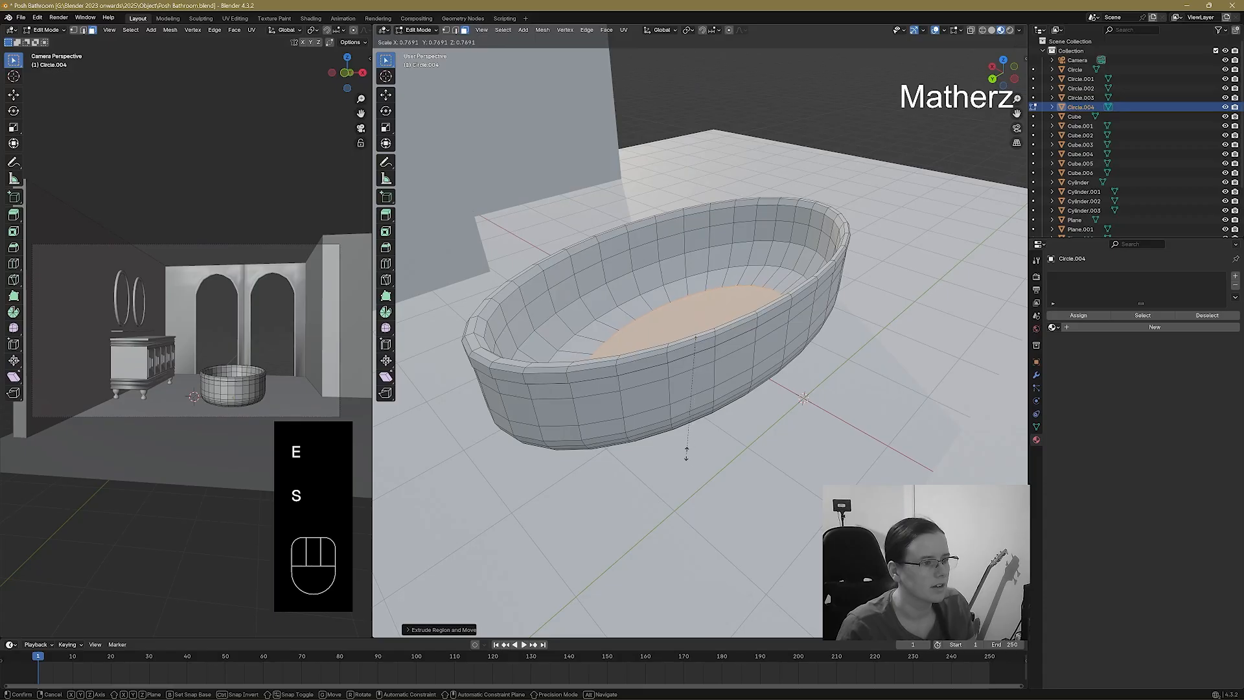
pyautogui.click(687, 453)
# Return to Object Mode and apply Shade Smooth to the bathtub.
pyautogui.click(418, 30)
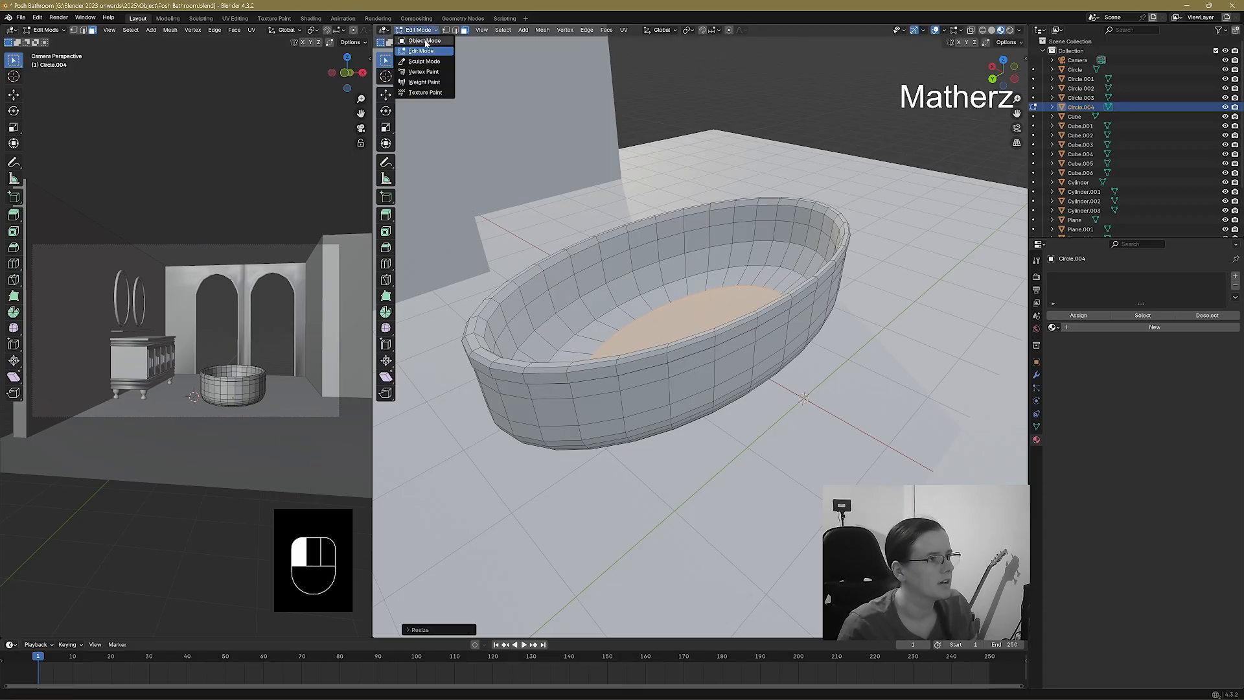
pyautogui.click(418, 39)
pyautogui.rightClick(701, 335)
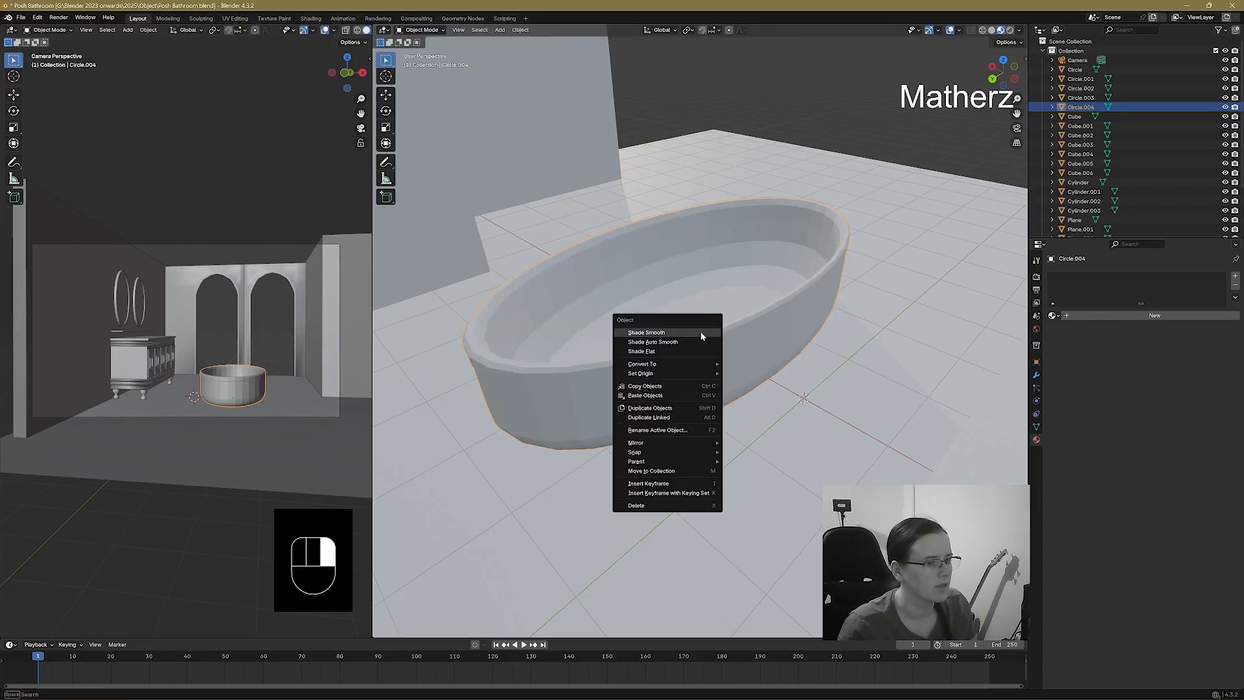
pyautogui.click(701, 333)
# Scale the bathtub along the Z axis by about 1.17 to make it taller.
pyautogui.moveTo(736, 369); pyautogui.dragTo(607, 377, button='middle')
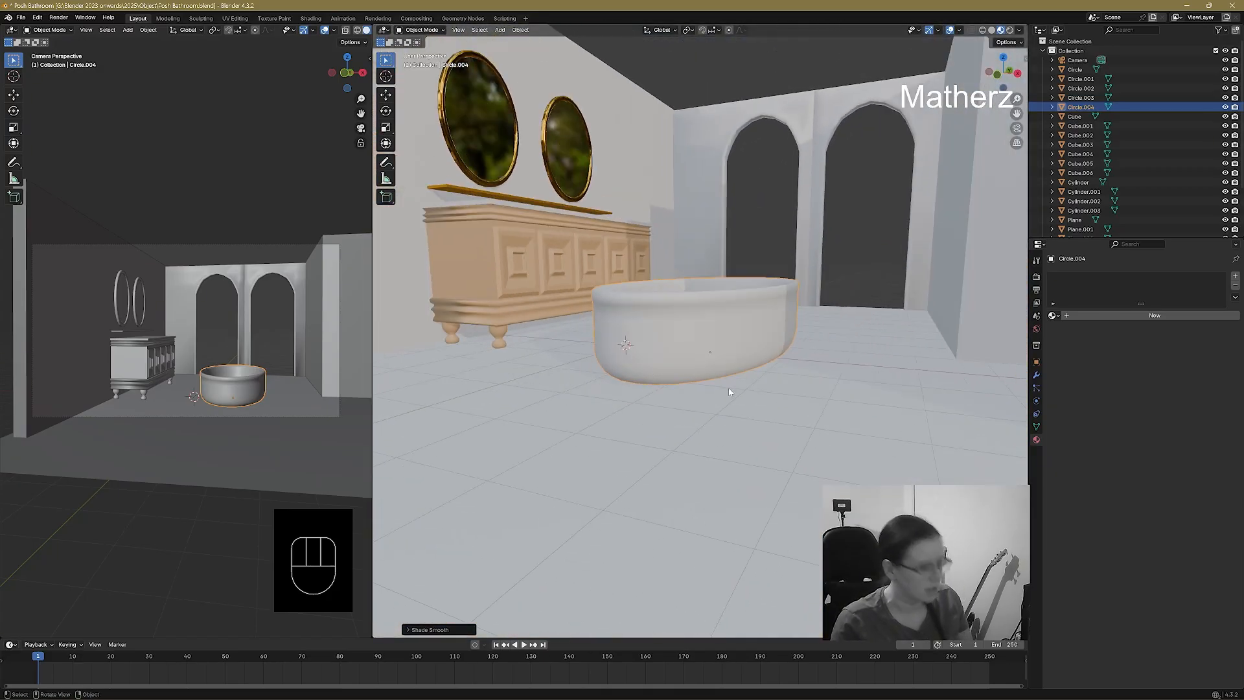
pyautogui.press('s')
pyautogui.press('z')
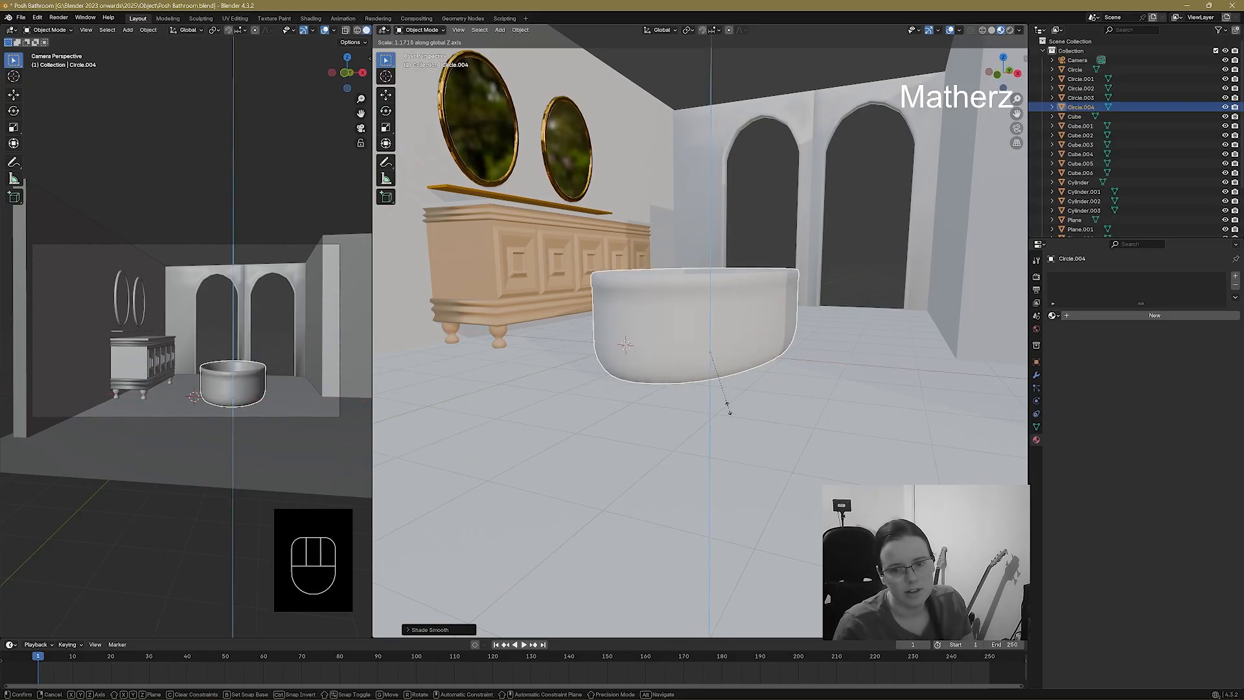
pyautogui.click(728, 407)
# Select the complete ring of outer faces just below the tub's rim in Edit Mode.
pyautogui.click(422, 31)
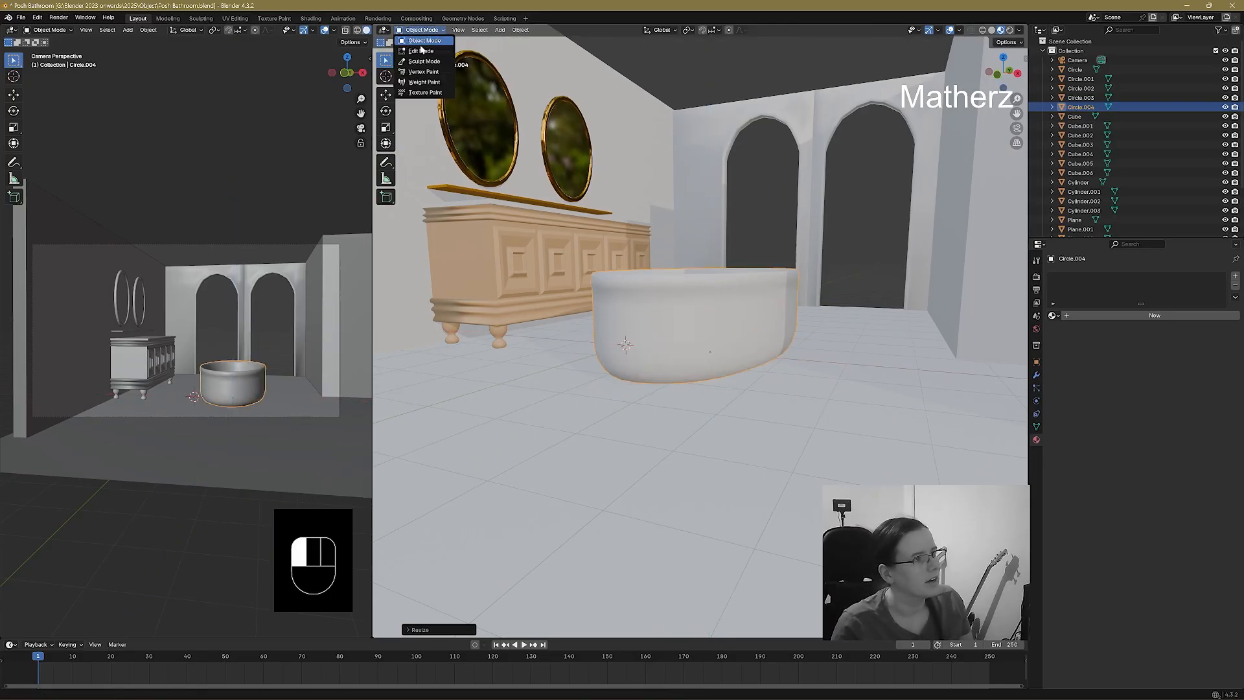
pyautogui.click(422, 31)
pyautogui.click(422, 31)
pyautogui.click(421, 50)
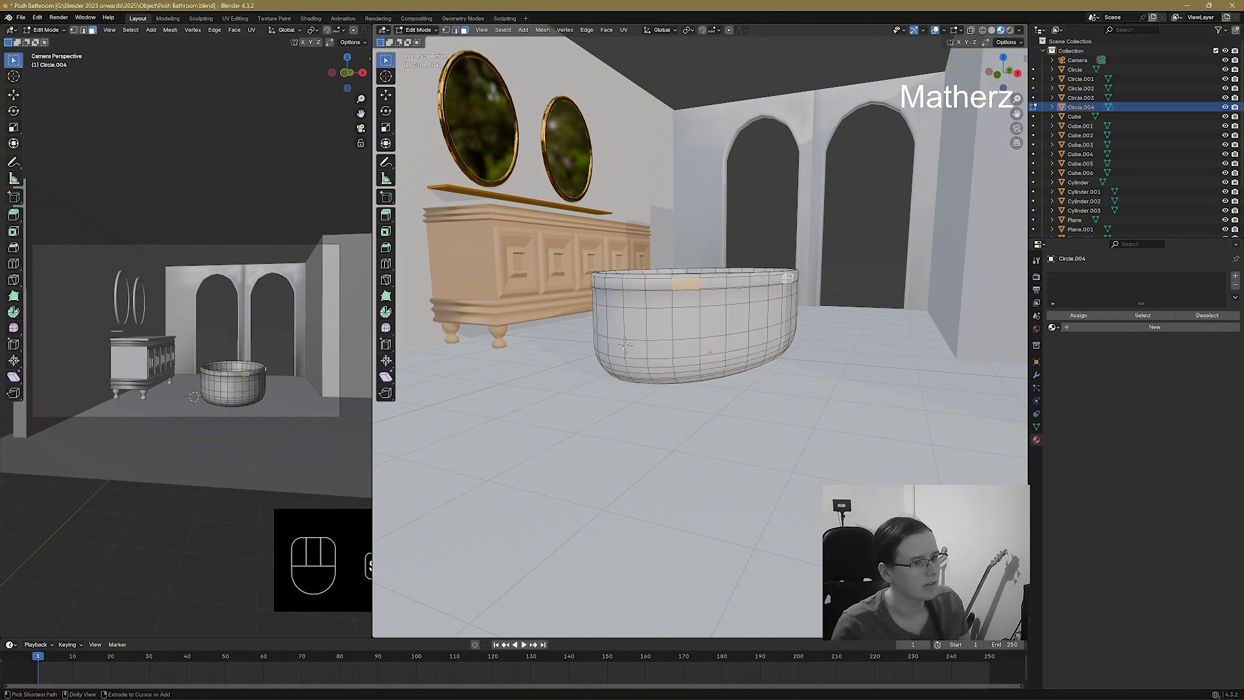
pyautogui.keyDown('ctrl'); pyautogui.click(600, 280); pyautogui.keyUp('ctrl')
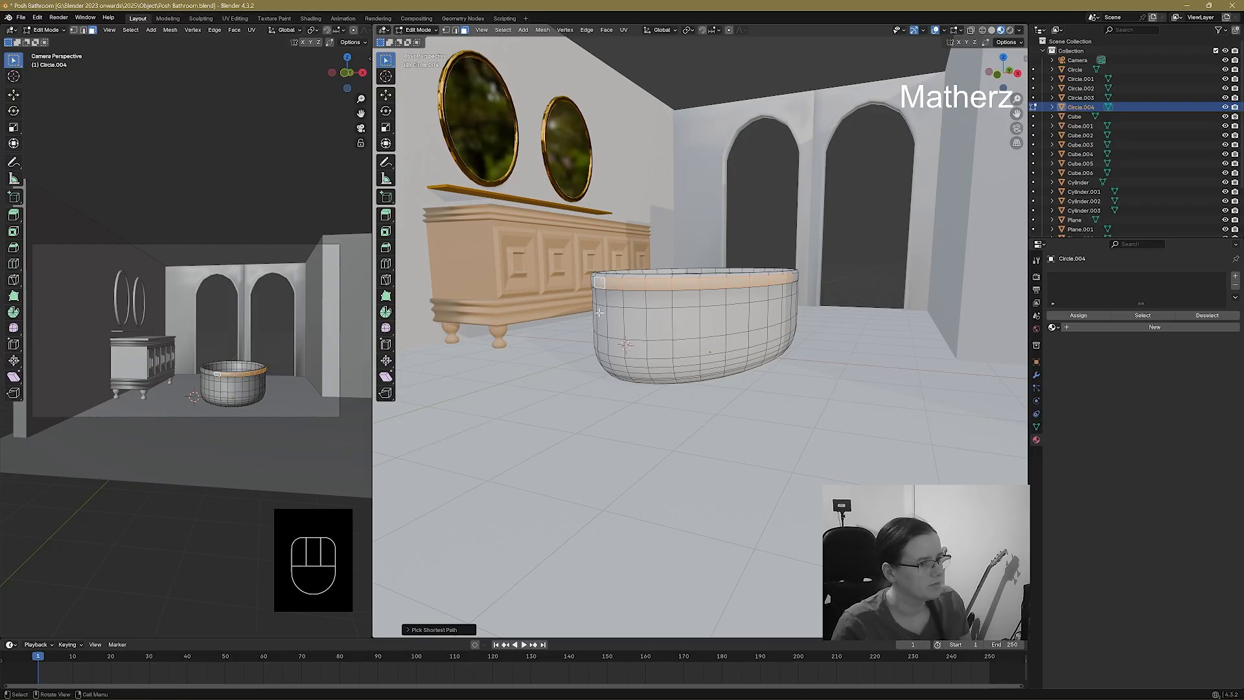
pyautogui.moveTo(600, 281); pyautogui.dragTo(818, 316, button='middle')
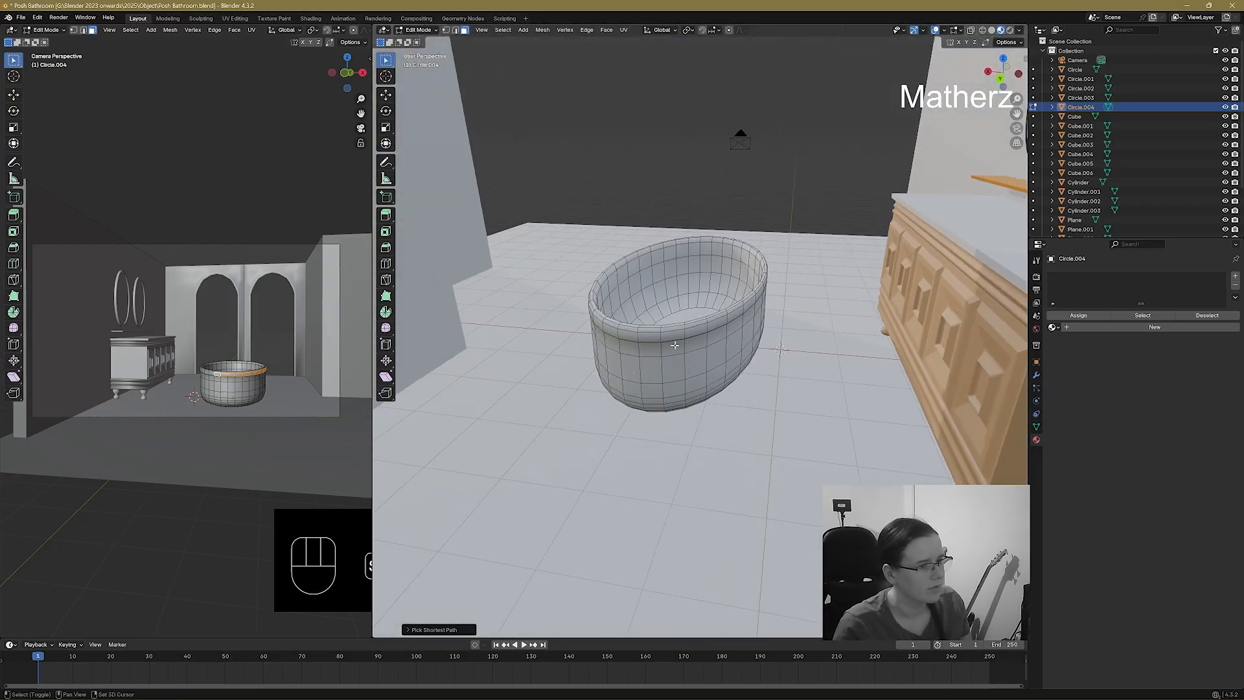
pyautogui.keyDown('ctrl'); pyautogui.click(651, 337); pyautogui.keyUp('ctrl')
pyautogui.moveTo(612, 402); pyautogui.dragTo(791, 297, button='middle')
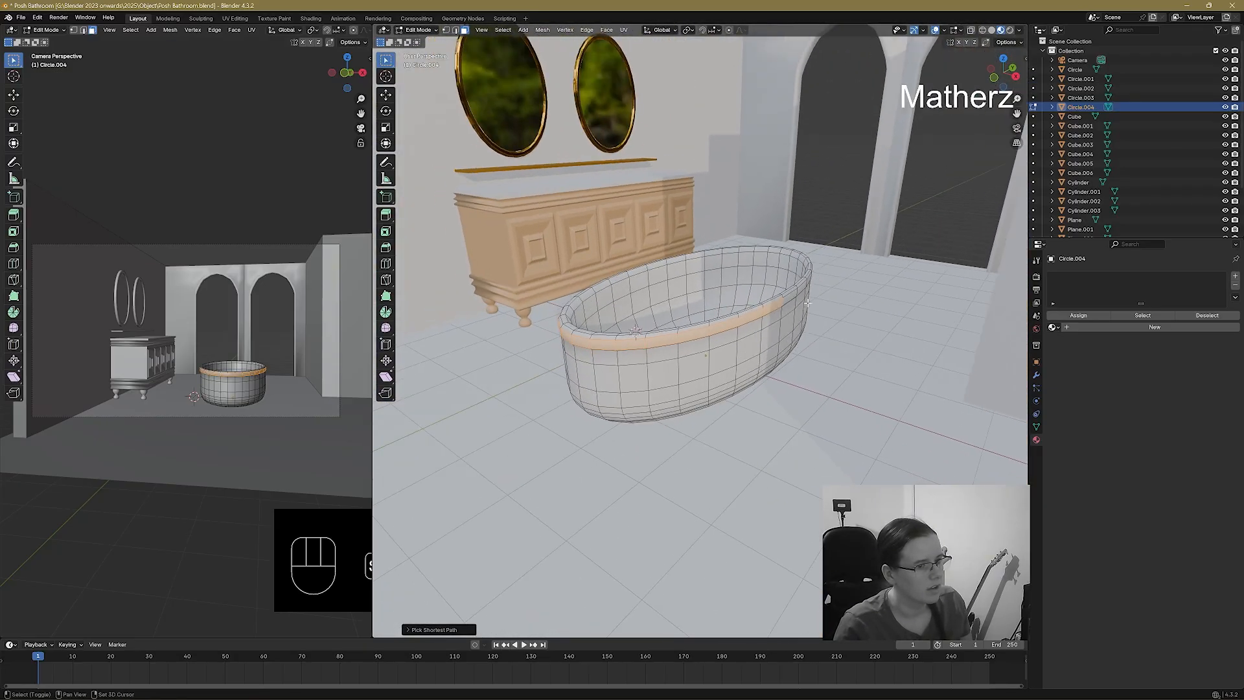
pyautogui.keyDown('ctrl'); pyautogui.click(799, 289); pyautogui.keyUp('ctrl')
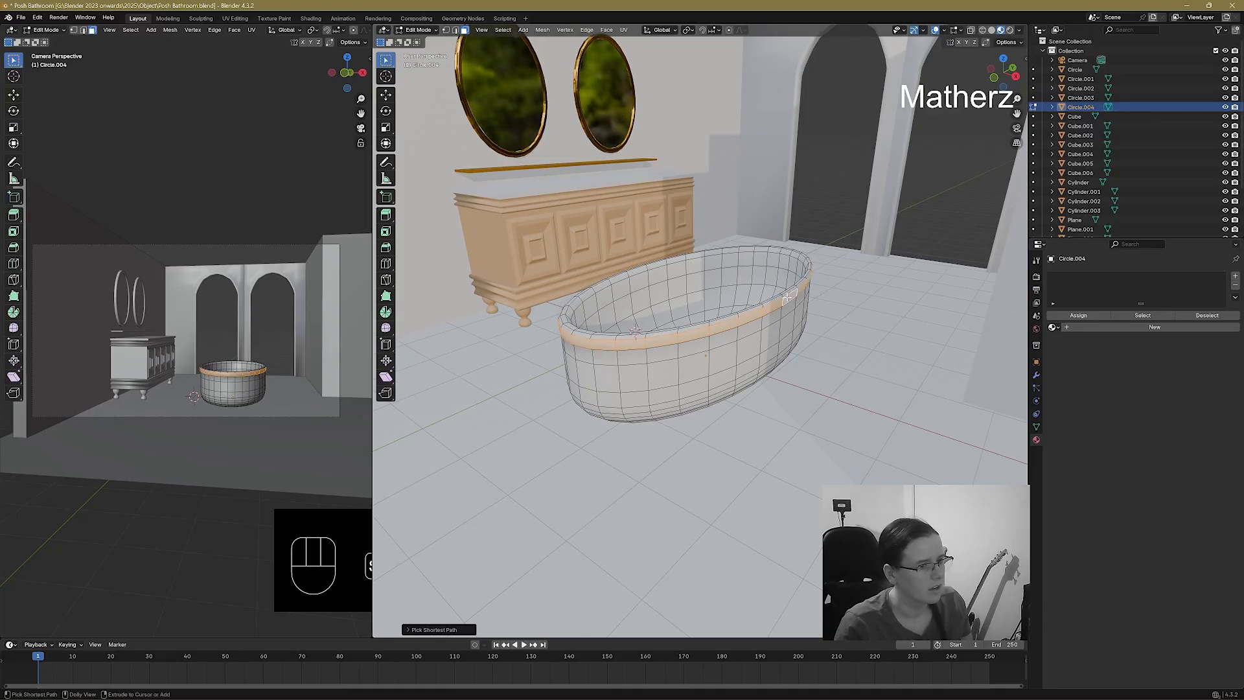
# Scale the selected face ring outward by about 1.05 into a protruding lip, fine-tune its size, and return to Object Mode.
pyautogui.press('s')
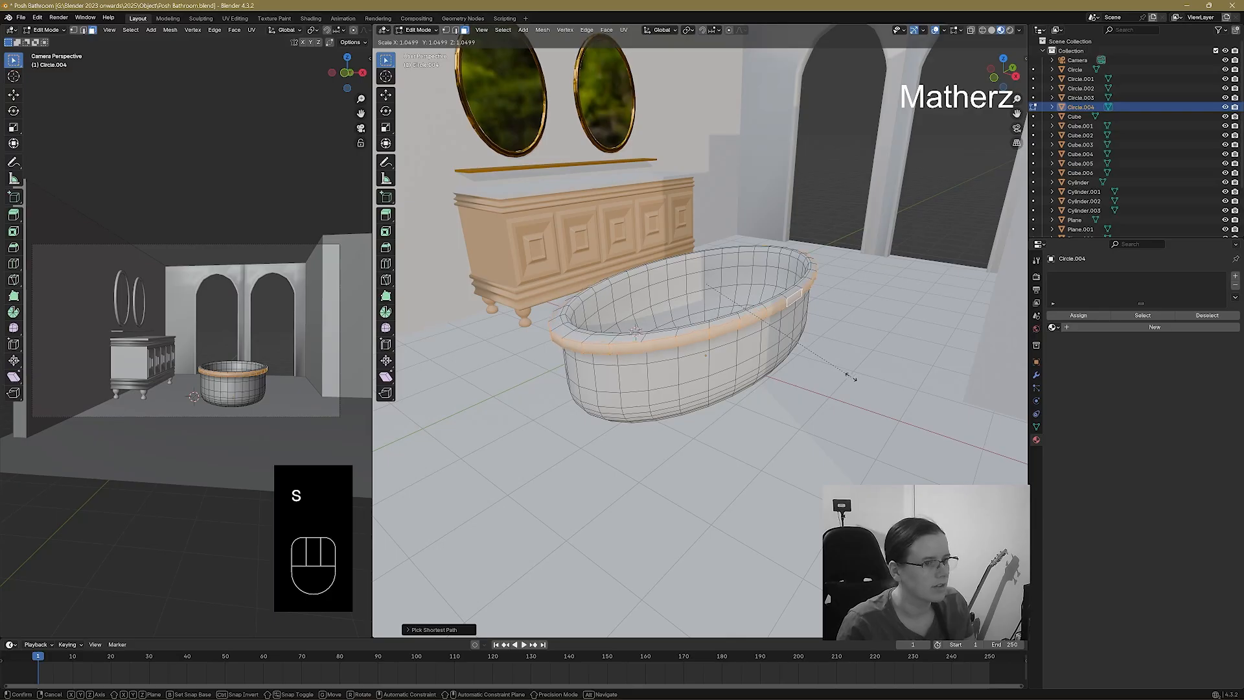
pyautogui.click(851, 375)
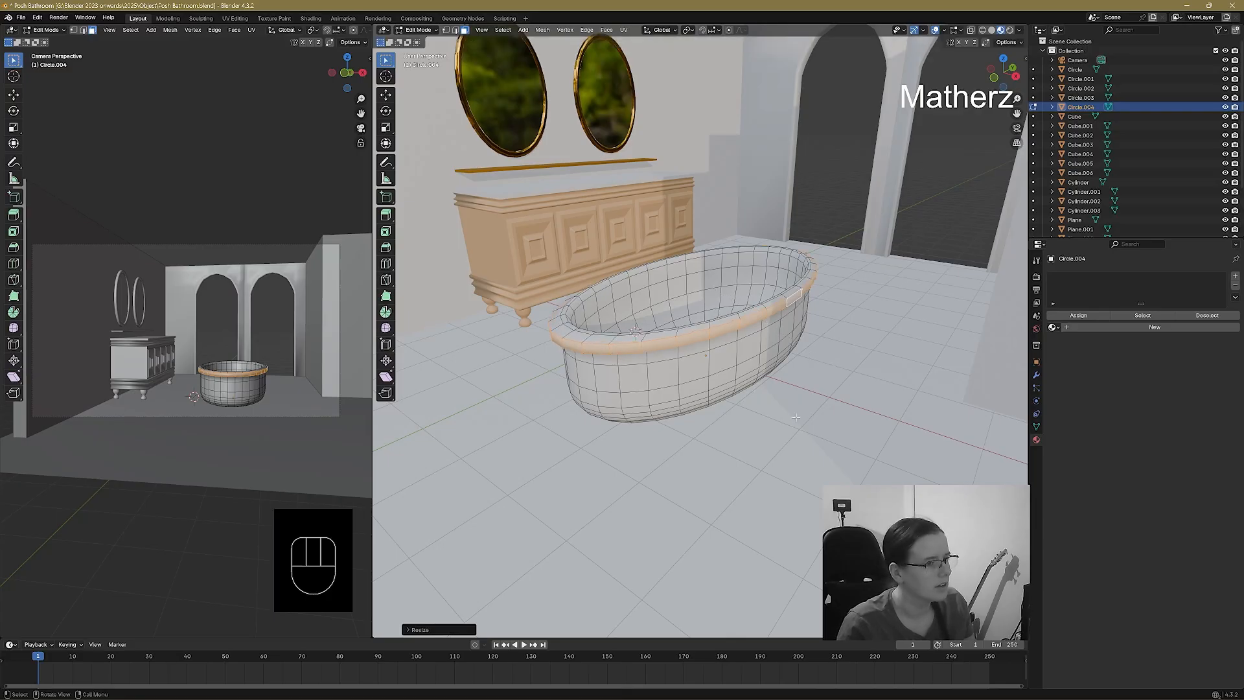
pyautogui.moveTo(851, 376); pyautogui.dragTo(847, 425, button='middle')
pyautogui.press('s')
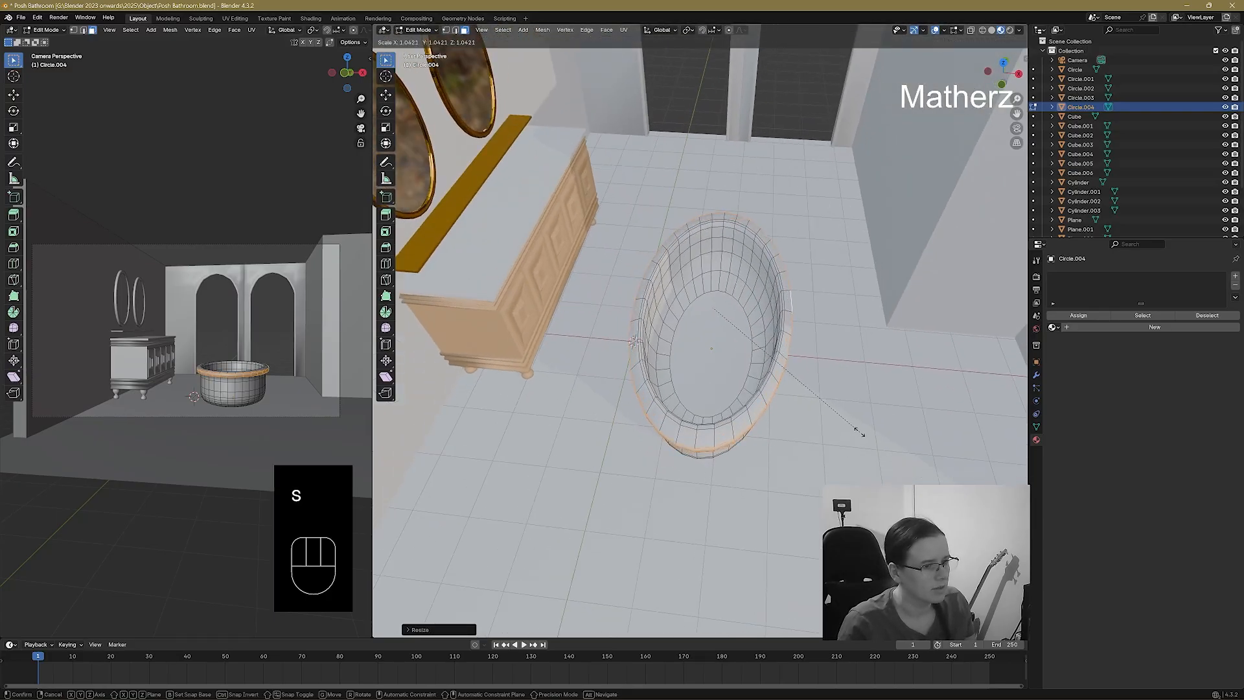
pyautogui.click(856, 423)
pyautogui.press('s')
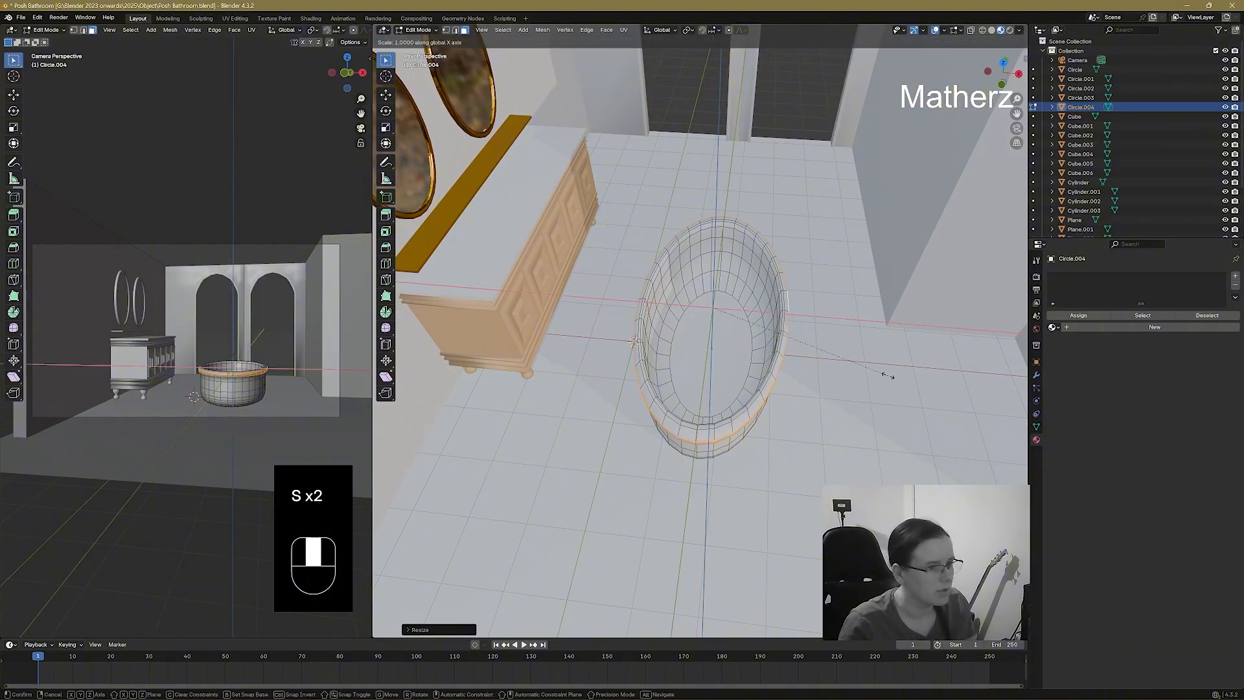
pyautogui.press('x')
pyautogui.click(885, 376)
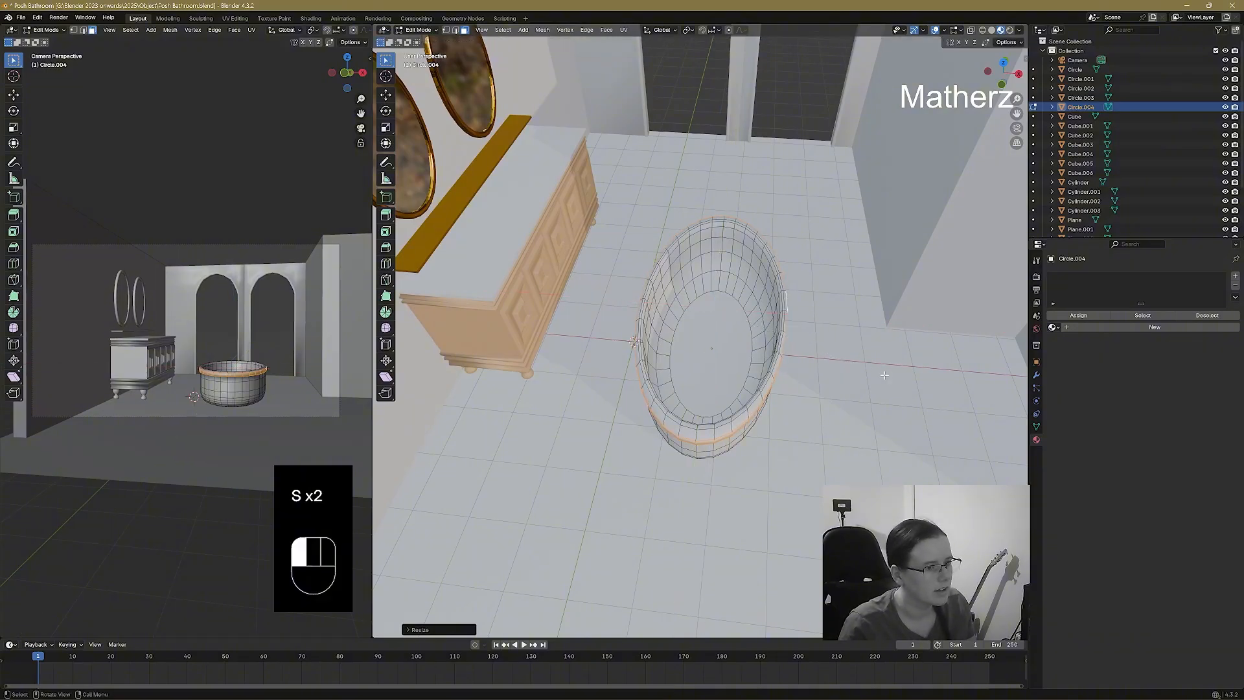
pyautogui.moveTo(884, 376); pyautogui.dragTo(570, 434, button='middle')
pyautogui.click(420, 30)
pyautogui.click(427, 44)
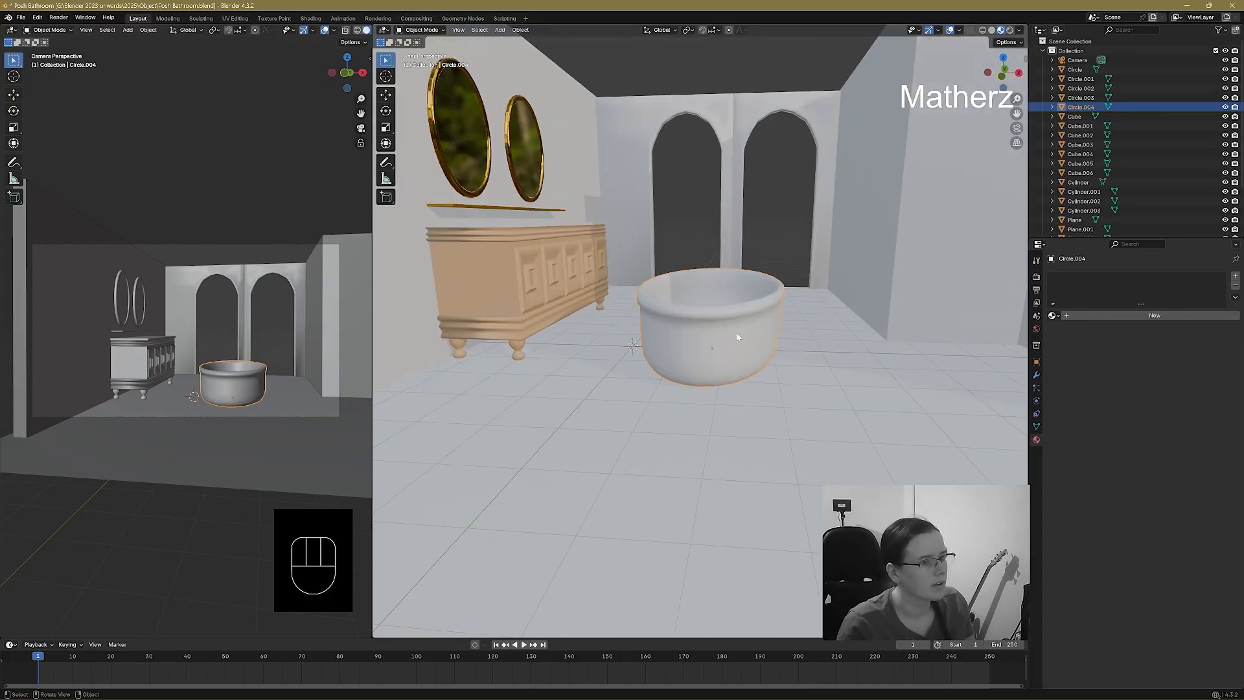
# Move the bathtub up so that it sits above the floor.
pyautogui.moveTo(739, 387); pyautogui.dragTo(733, 389, button='middle')
pyautogui.press('g')
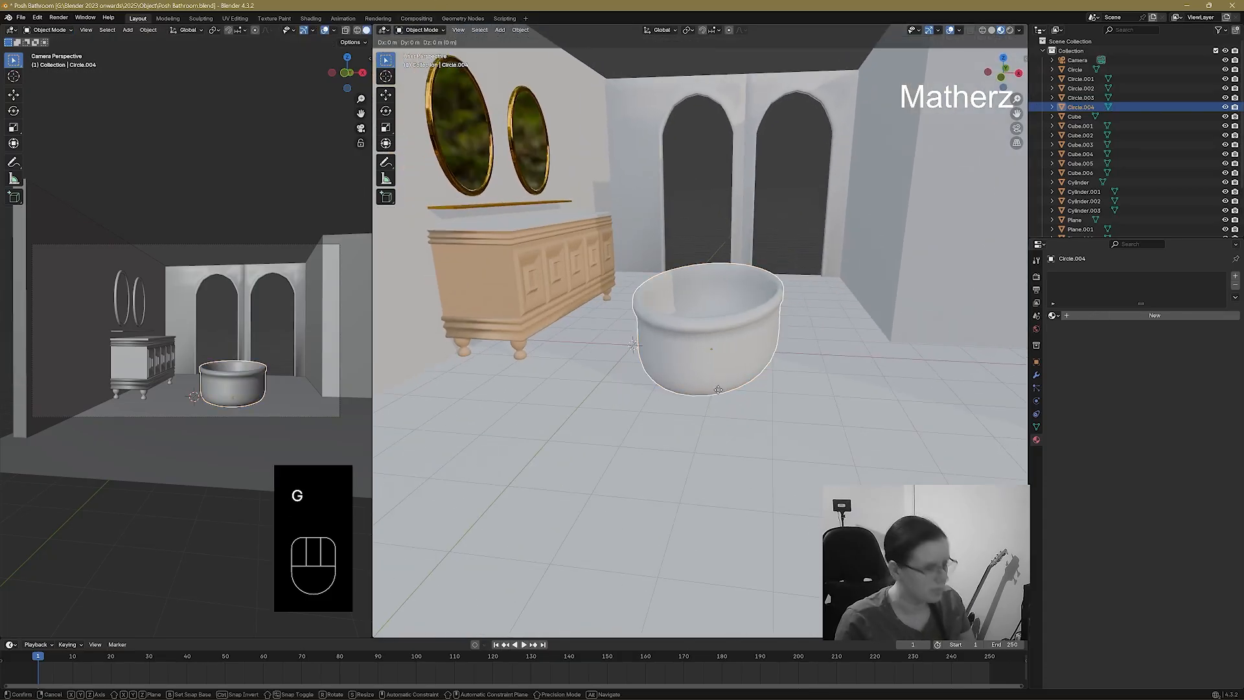
pyautogui.click(728, 349)
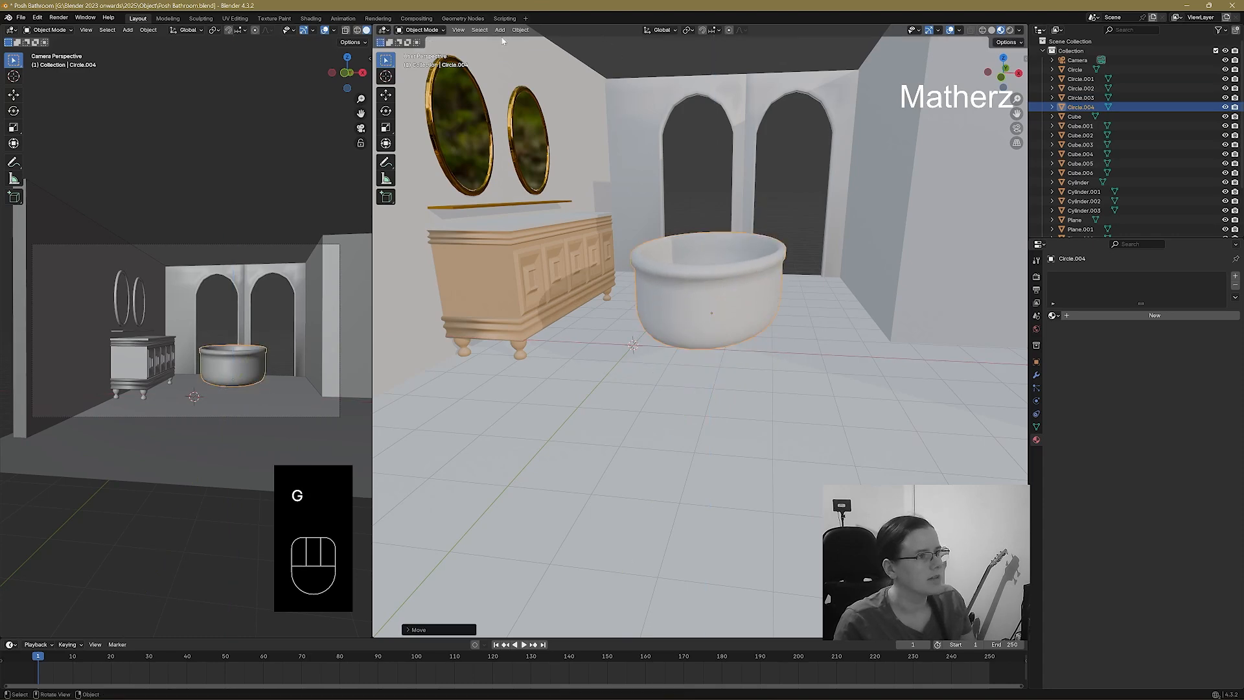
# Add a cube and, in top view, move it along the X axis so that it sits beneath the bathtub.
pyautogui.click(499, 30)
pyautogui.moveTo(508, 41)
pyautogui.click(610, 50)
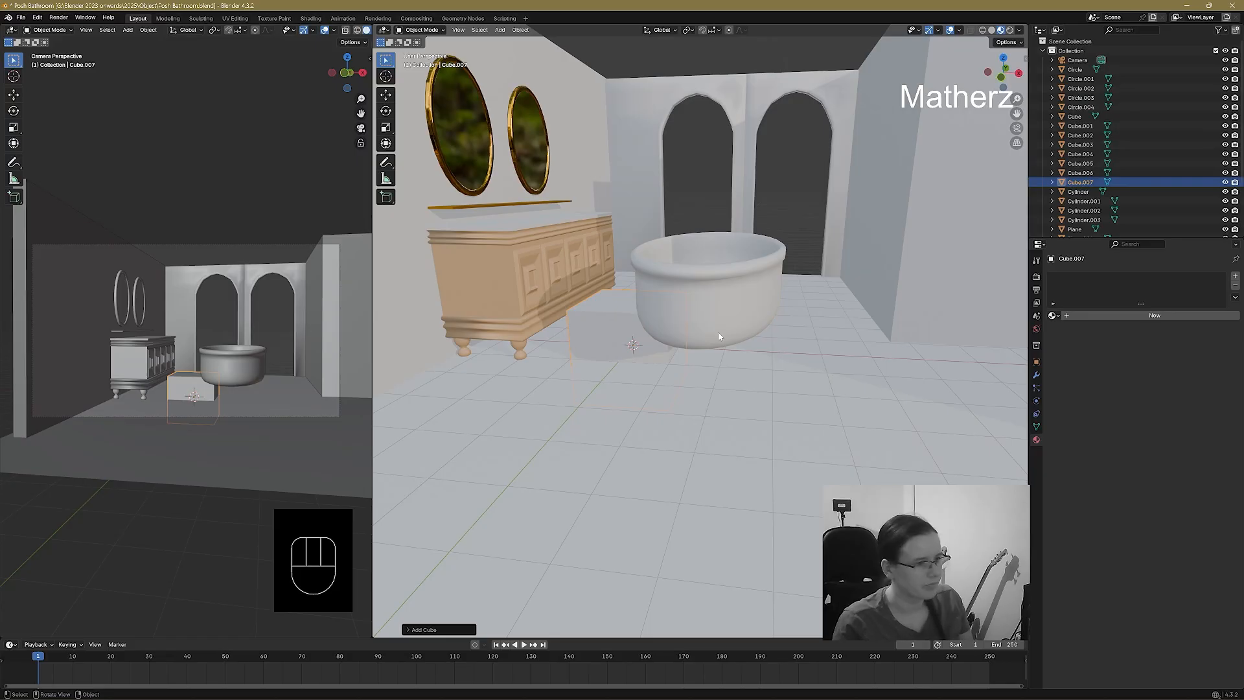
pyautogui.press('KP_7')
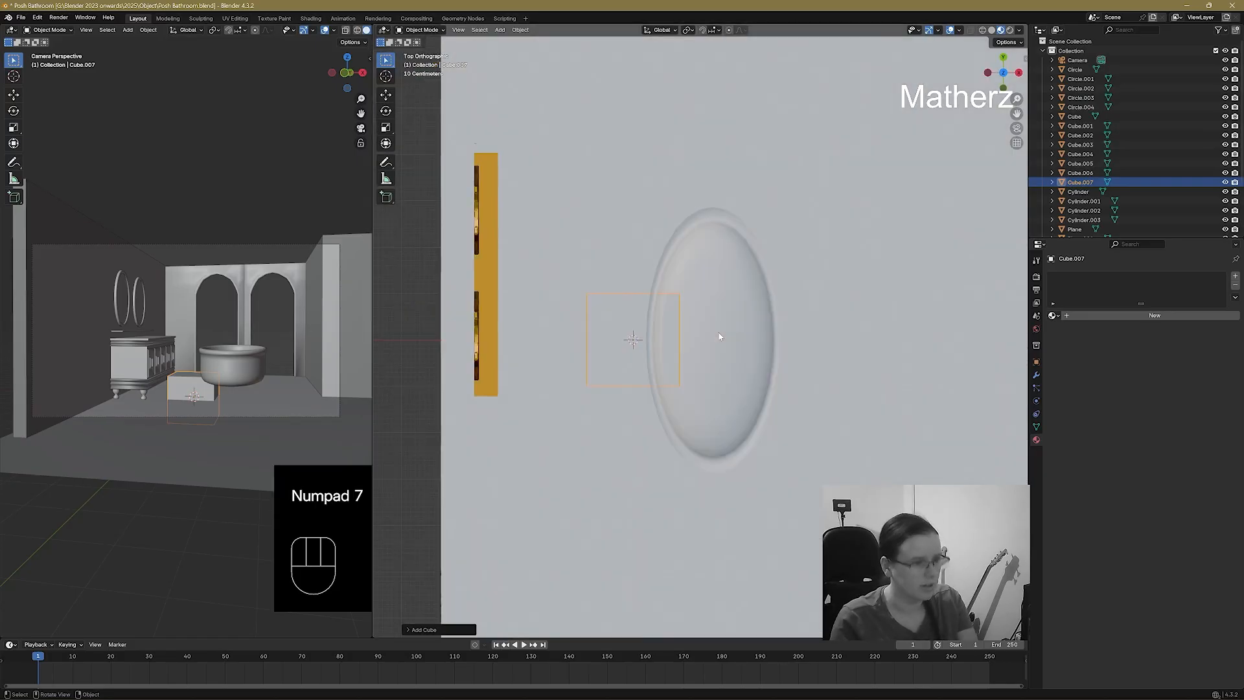
pyautogui.press('g')
pyautogui.press('x')
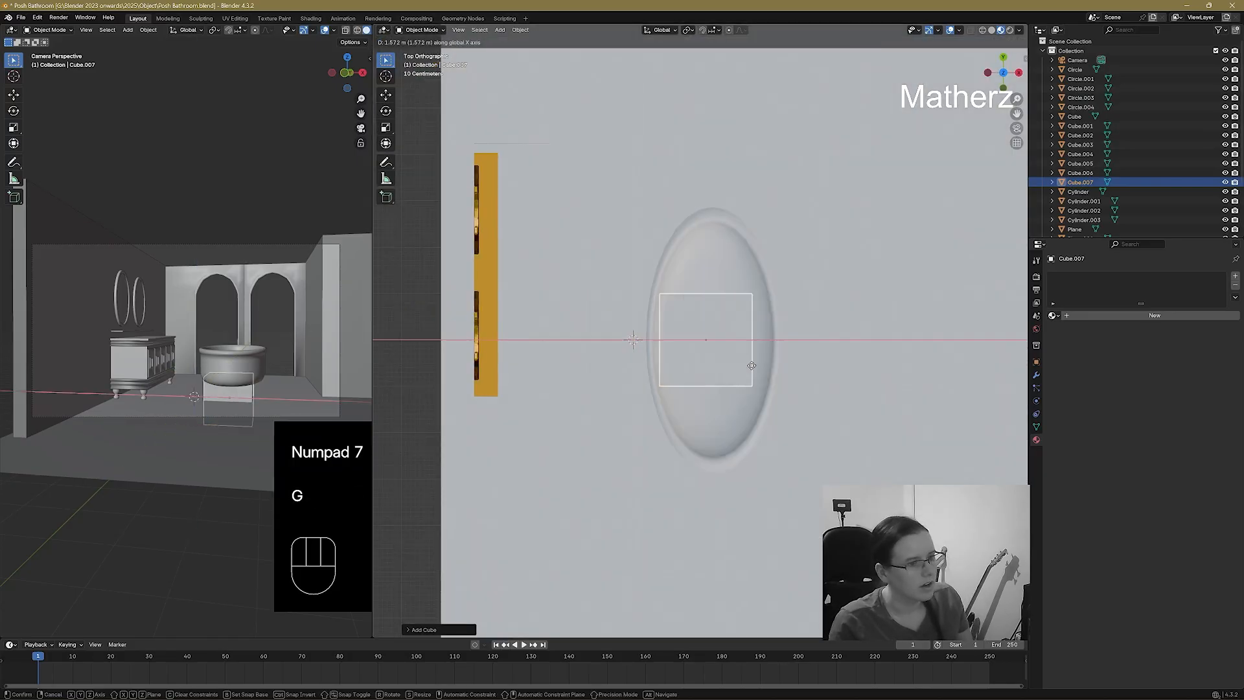
pyautogui.click(758, 370)
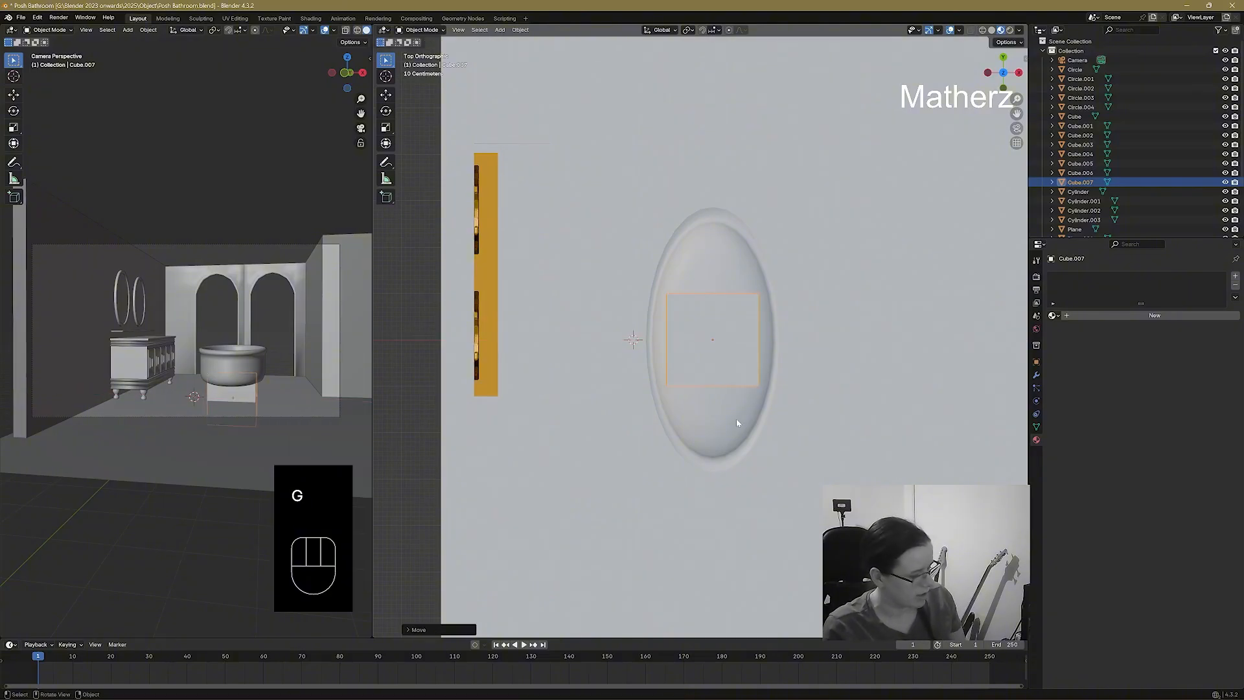
# Scale the cube along the Y axis by about 2.37 to nearly match the bathtub's length.
pyautogui.press('s')
pyautogui.press('y')
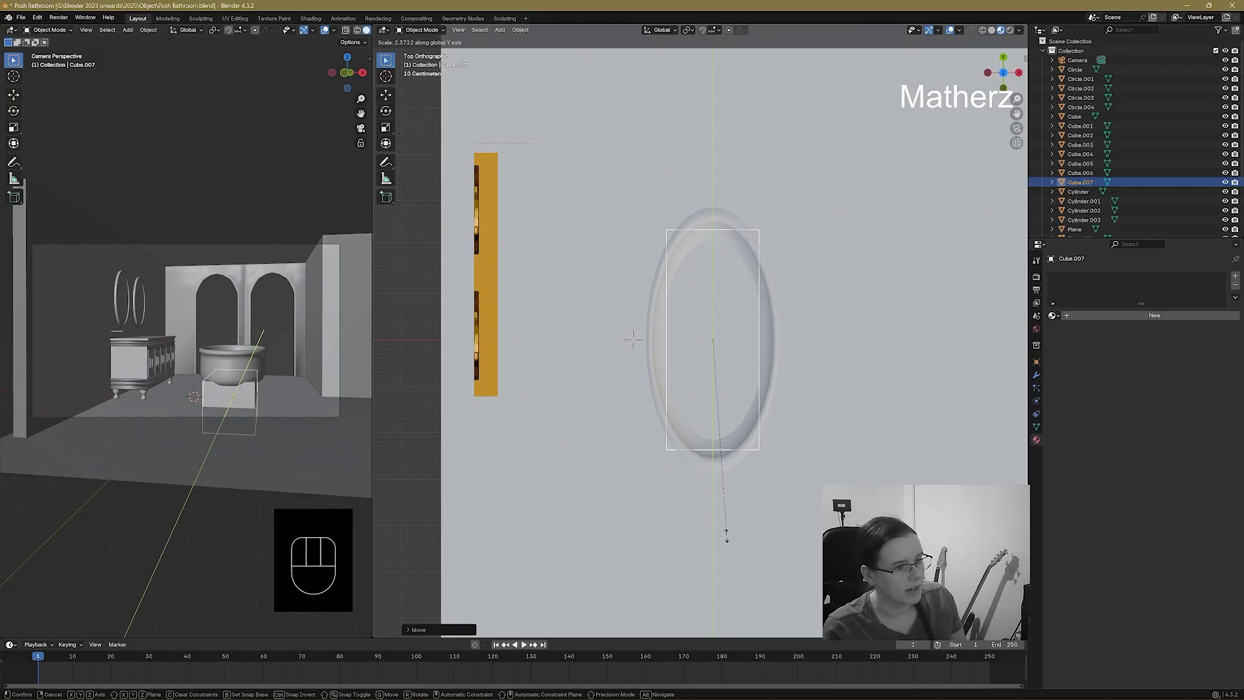
pyautogui.click(726, 535)
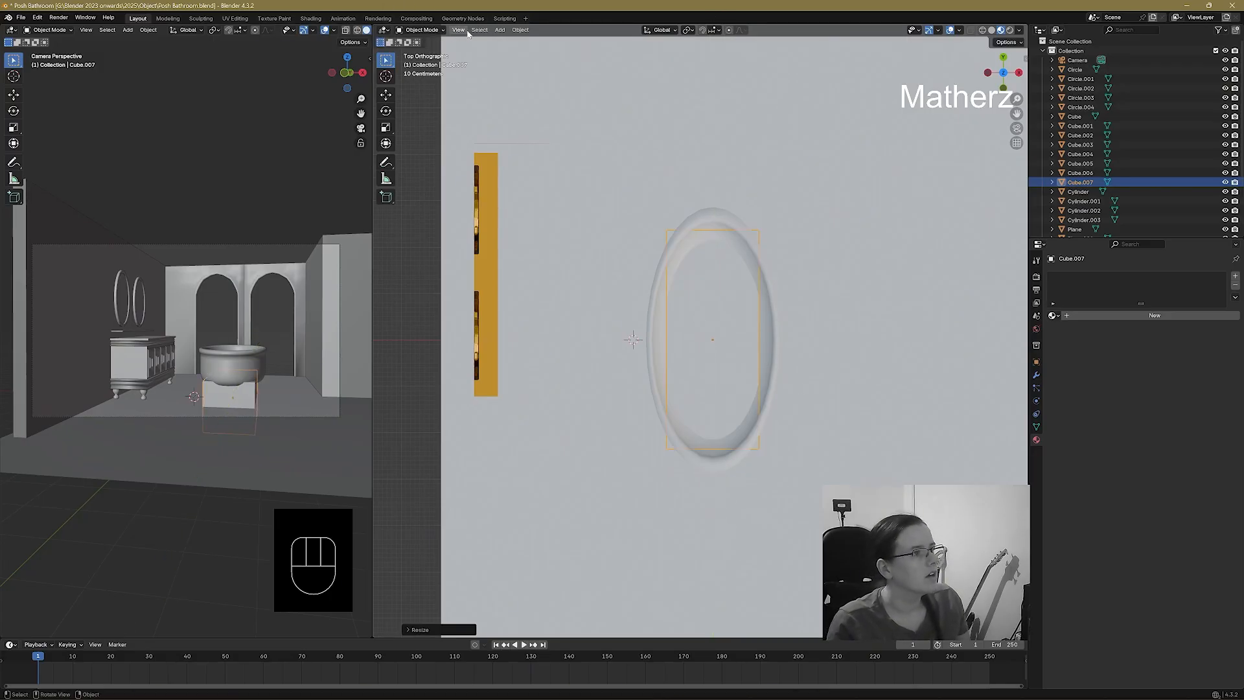
# Enter Edit Mode on the cube and add one centred loop cut running along its length.
pyautogui.click(418, 33)
pyautogui.click(422, 57)
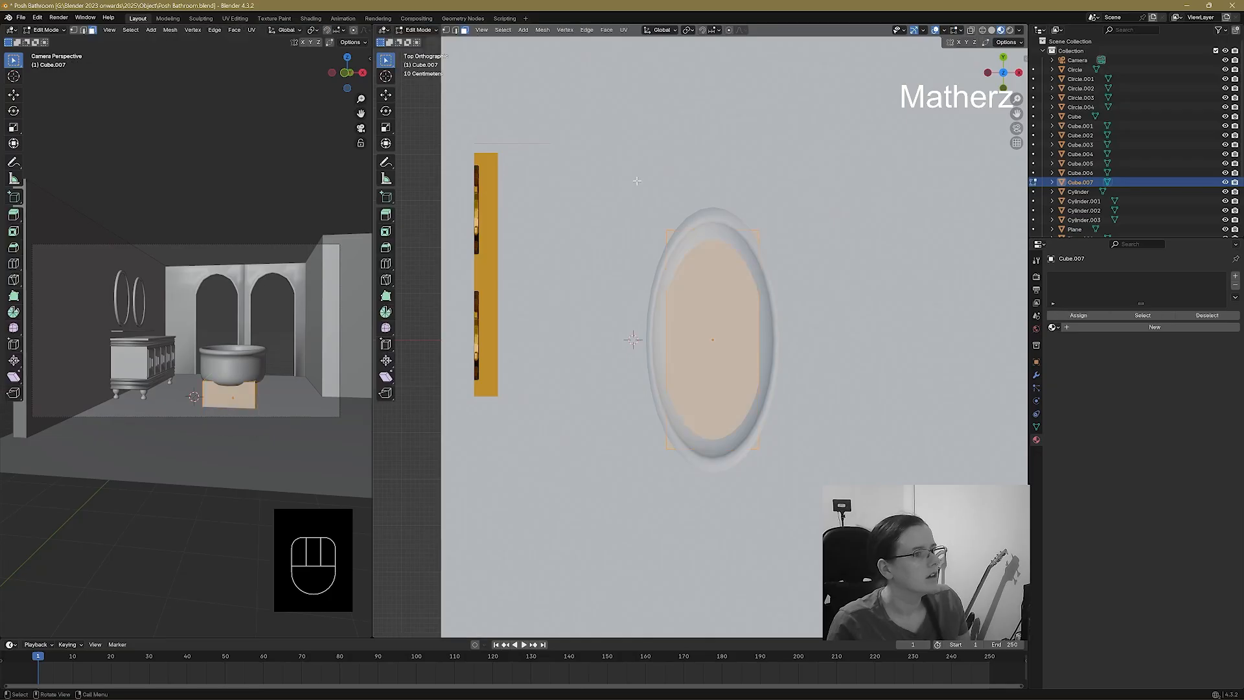
pyautogui.hotkey('ctrl', 'r')
pyautogui.click(715, 230)
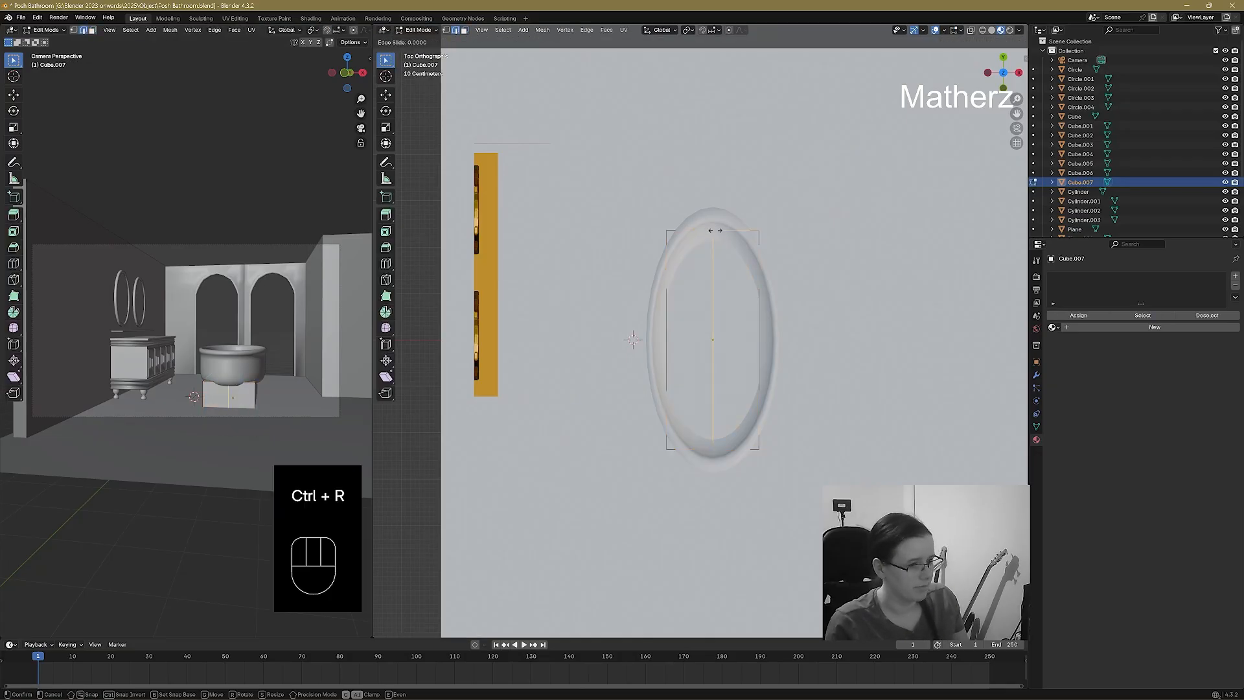
pyautogui.rightClick(790, 355)
# Select the middle vertical edges on the cube's two short ends and scale them outward along Y by about 1.24.
pyautogui.moveTo(791, 355); pyautogui.dragTo(768, 285, button='middle')
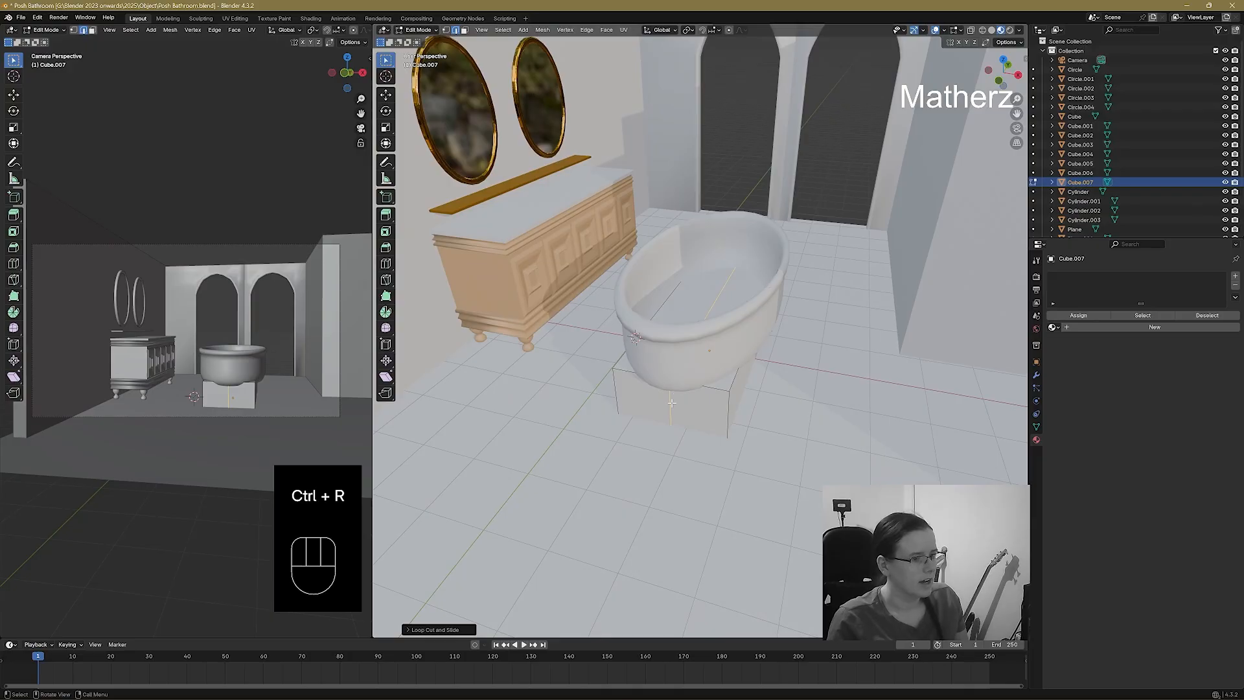
pyautogui.moveTo(672, 402); pyautogui.dragTo(640, 385, button='middle')
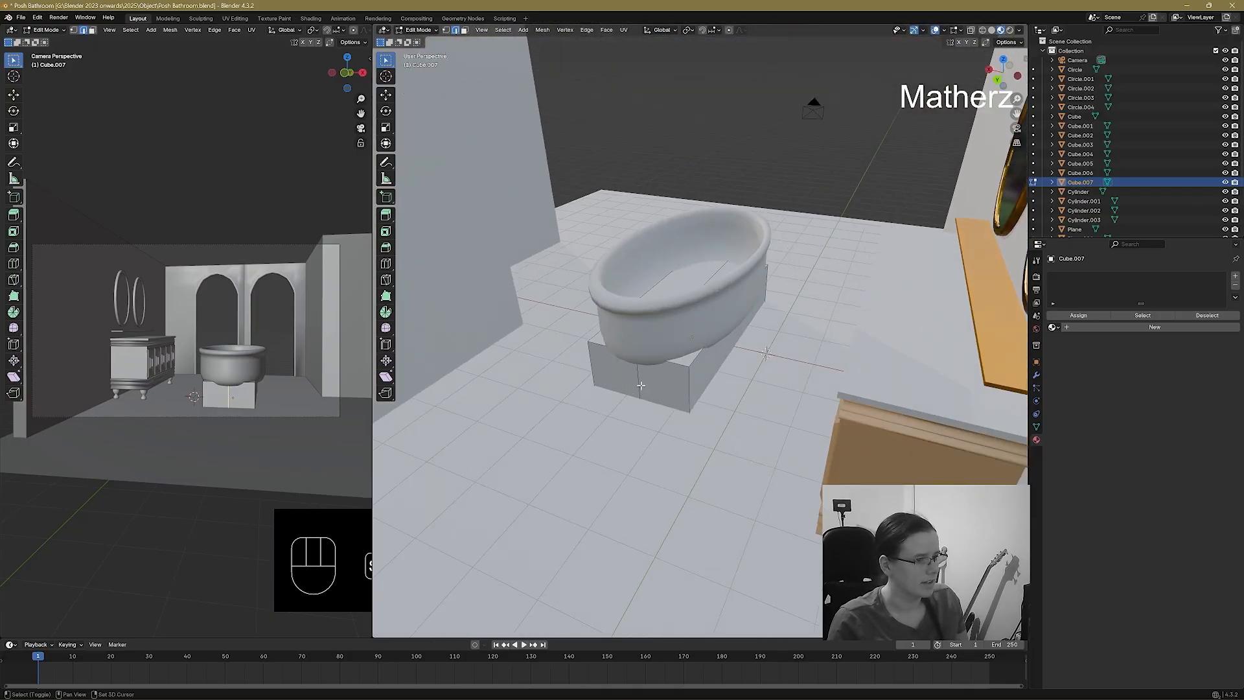
pyautogui.keyDown('shift'); pyautogui.click(641, 384); pyautogui.keyUp('shift')
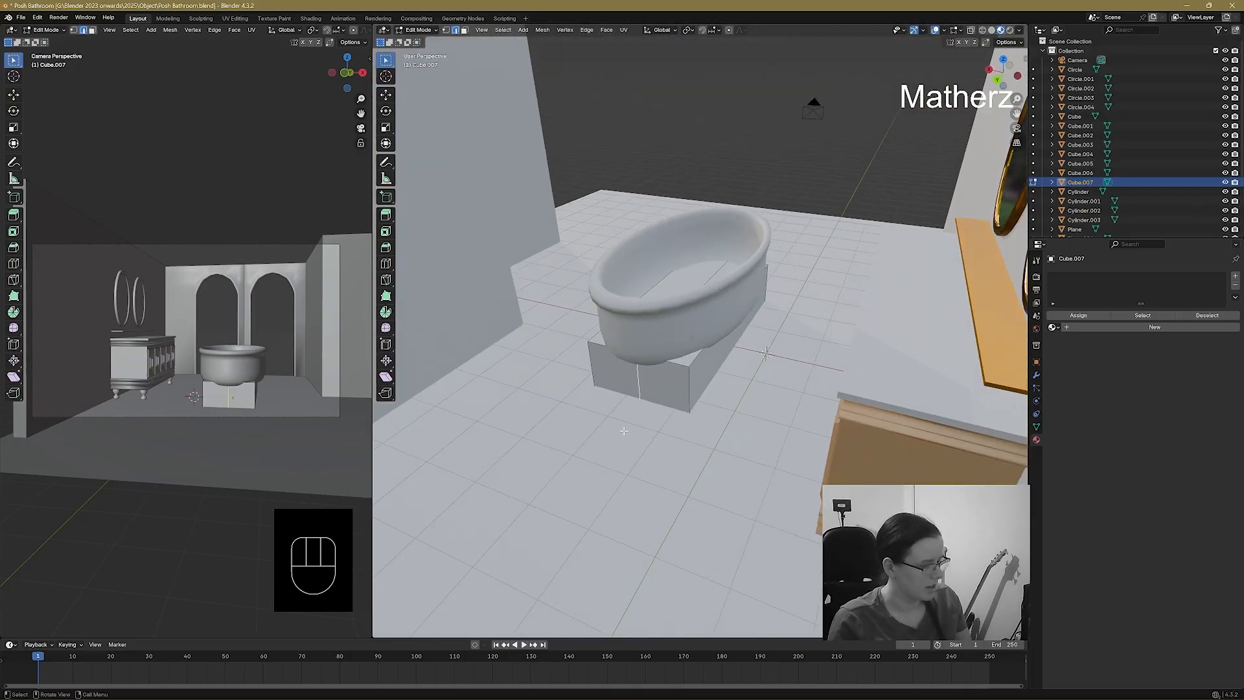
pyautogui.press('s')
pyautogui.press('y')
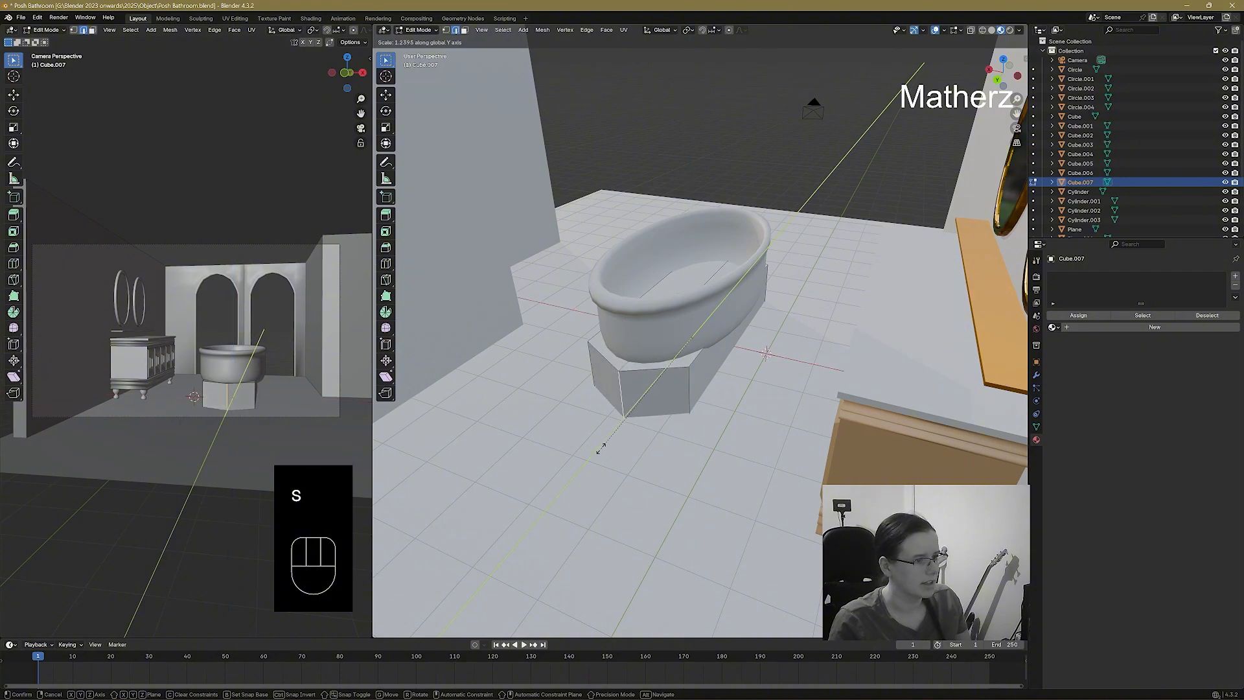
pyautogui.click(601, 447)
# Select the base's two long side faces, scale them apart along X by about 1.4, and return to Object Mode.
pyautogui.moveTo(601, 447); pyautogui.dragTo(573, 358, button='middle')
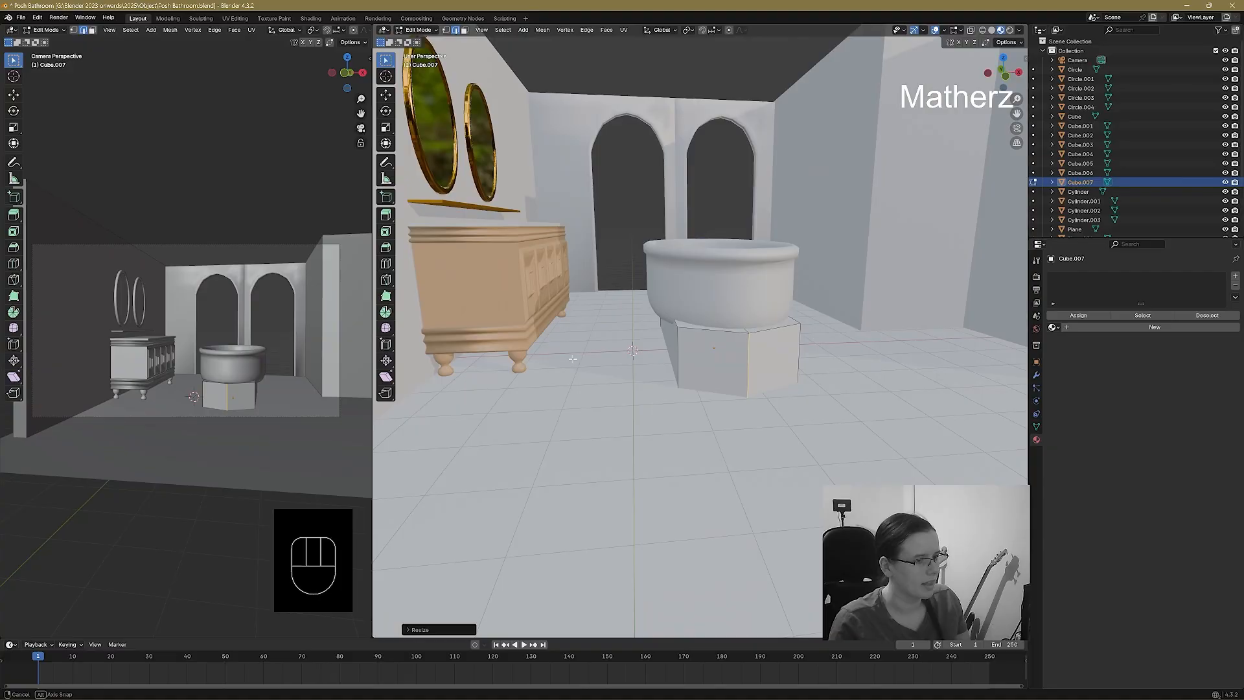
pyautogui.click(667, 339)
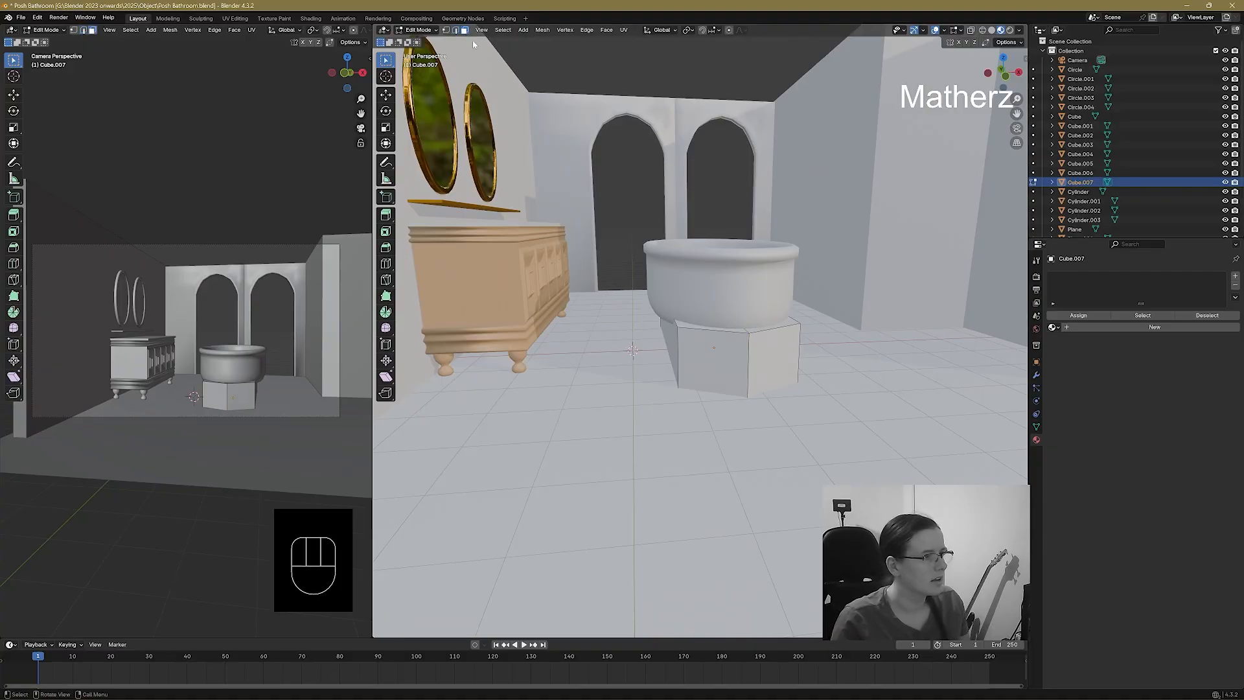
pyautogui.moveTo(833, 353); pyautogui.dragTo(784, 354, button='middle')
pyautogui.keyDown('alt'); pyautogui.click(784, 355); pyautogui.keyUp('alt')
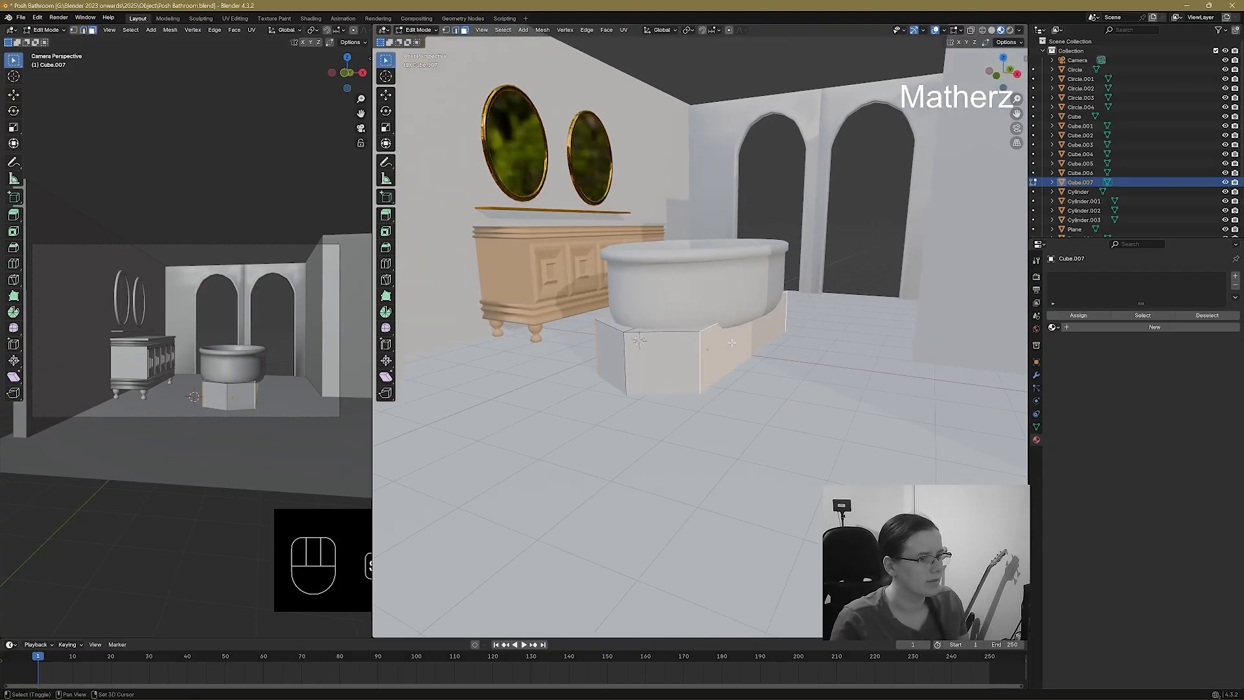
pyautogui.press('a')
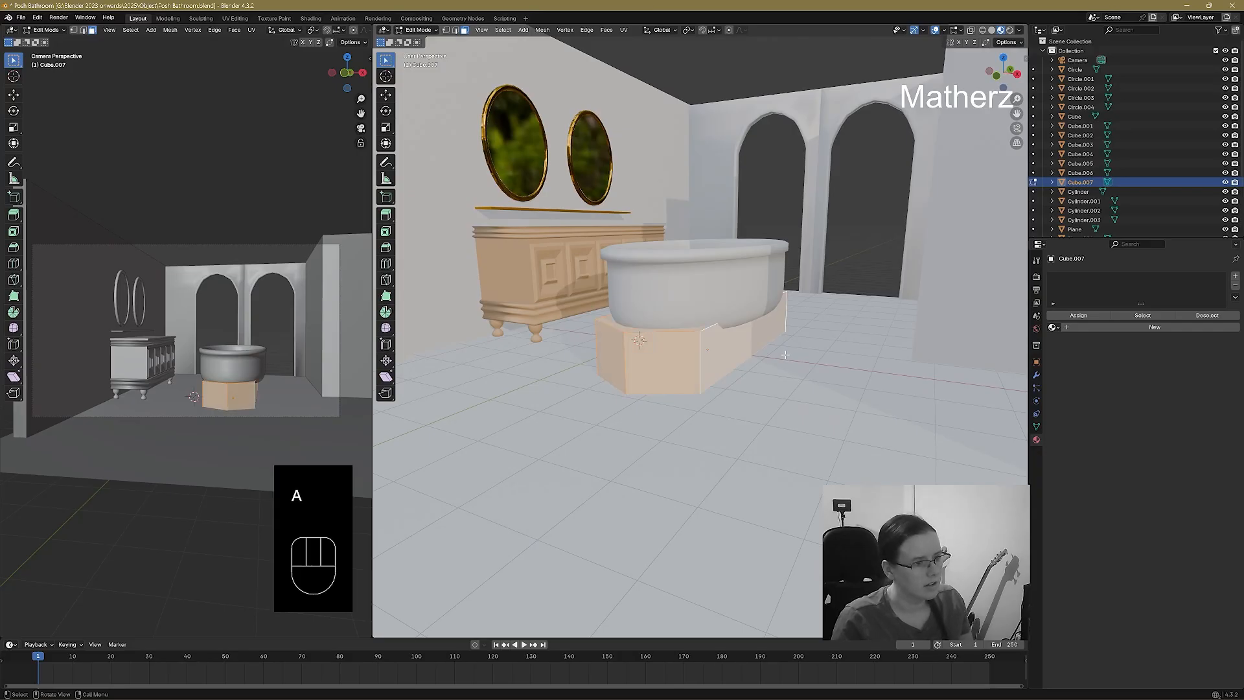
pyautogui.hotkey('ctrl', 'z')
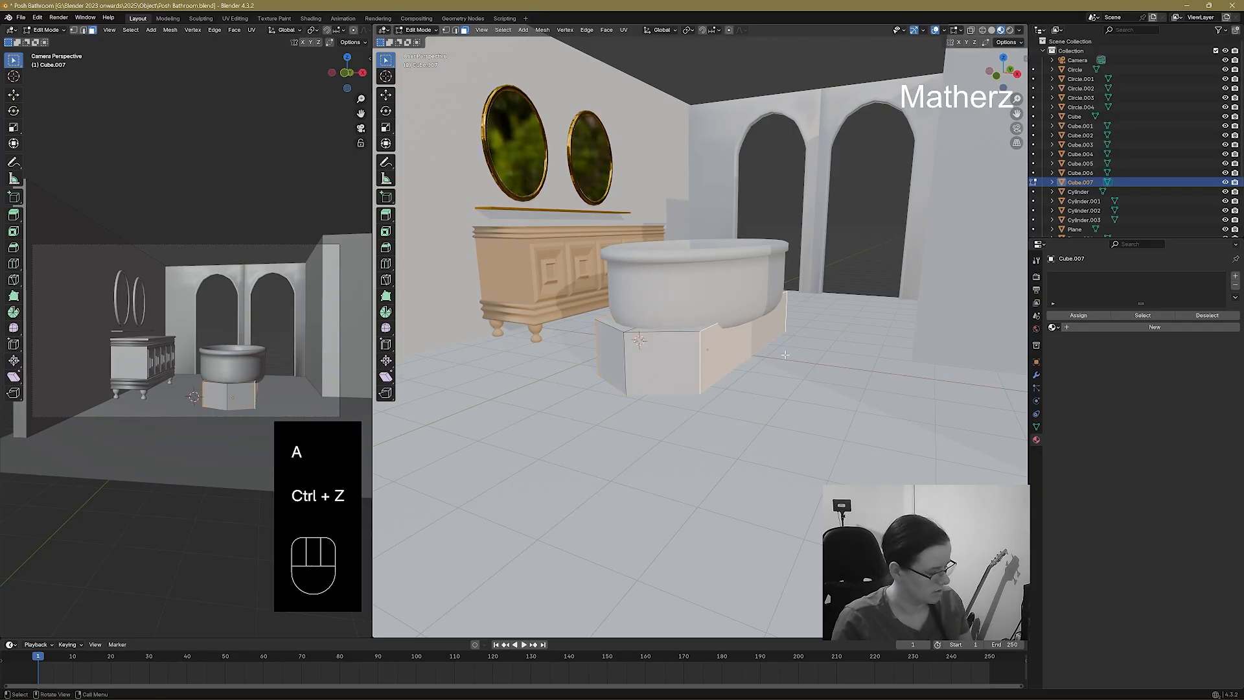
pyautogui.press('s')
pyautogui.press('x')
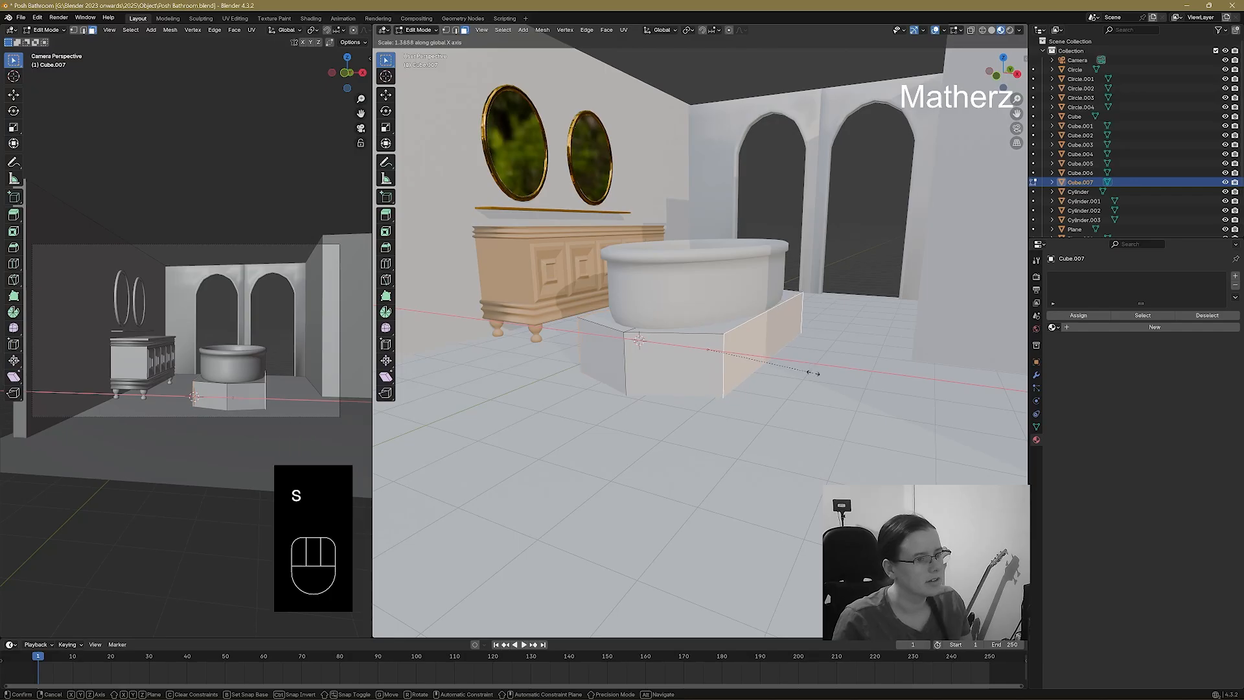
pyautogui.click(813, 372)
pyautogui.click(420, 31)
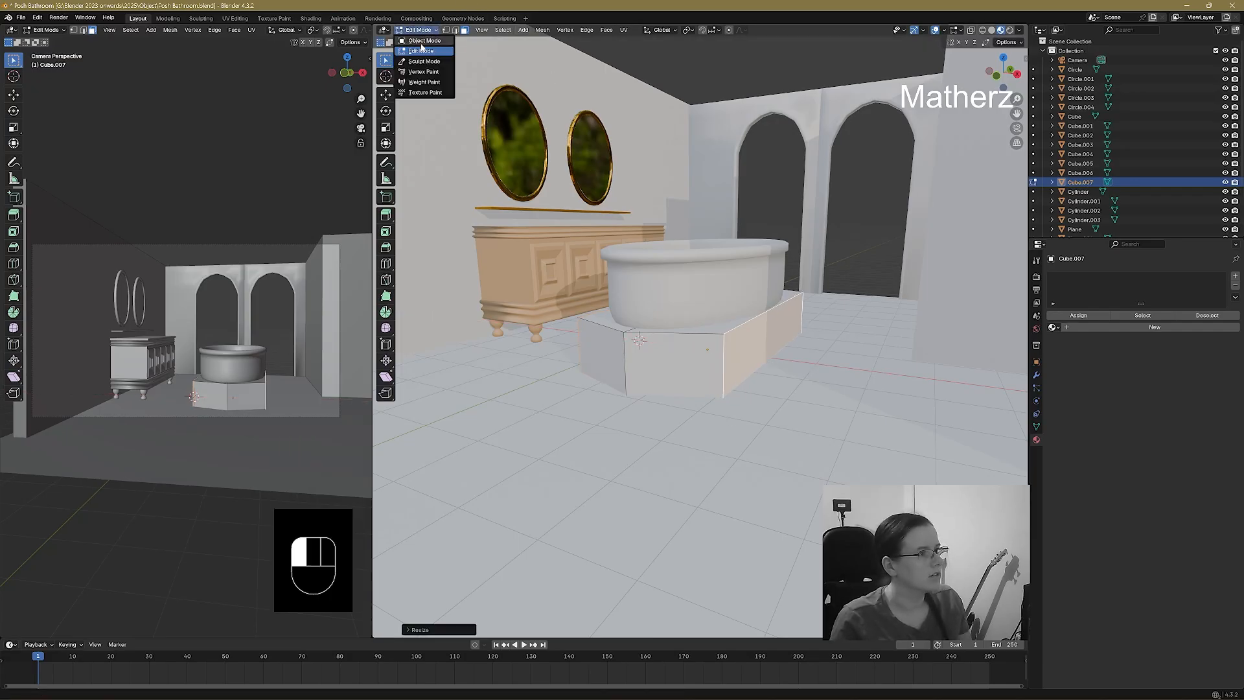
pyautogui.click(422, 40)
# Flatten the base into a thin slab along the Z axis and raise it to floor level beneath the bathtub.
pyautogui.press('s')
pyautogui.press('z')
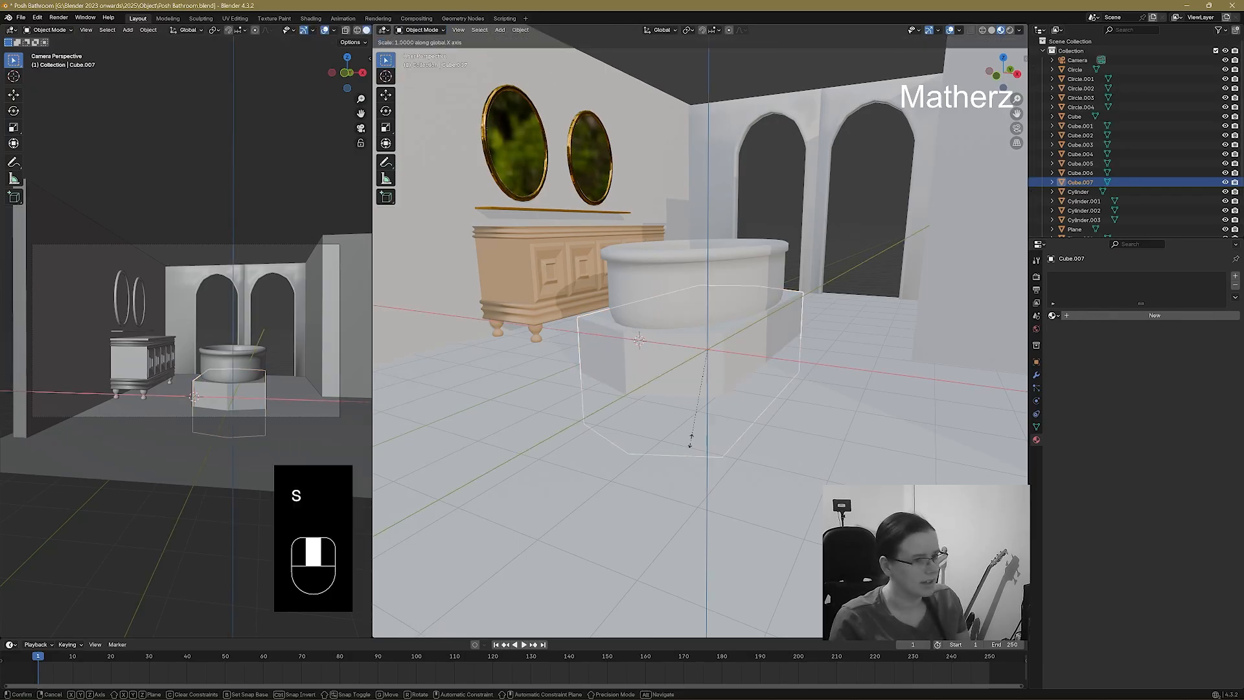
pyautogui.click(704, 355)
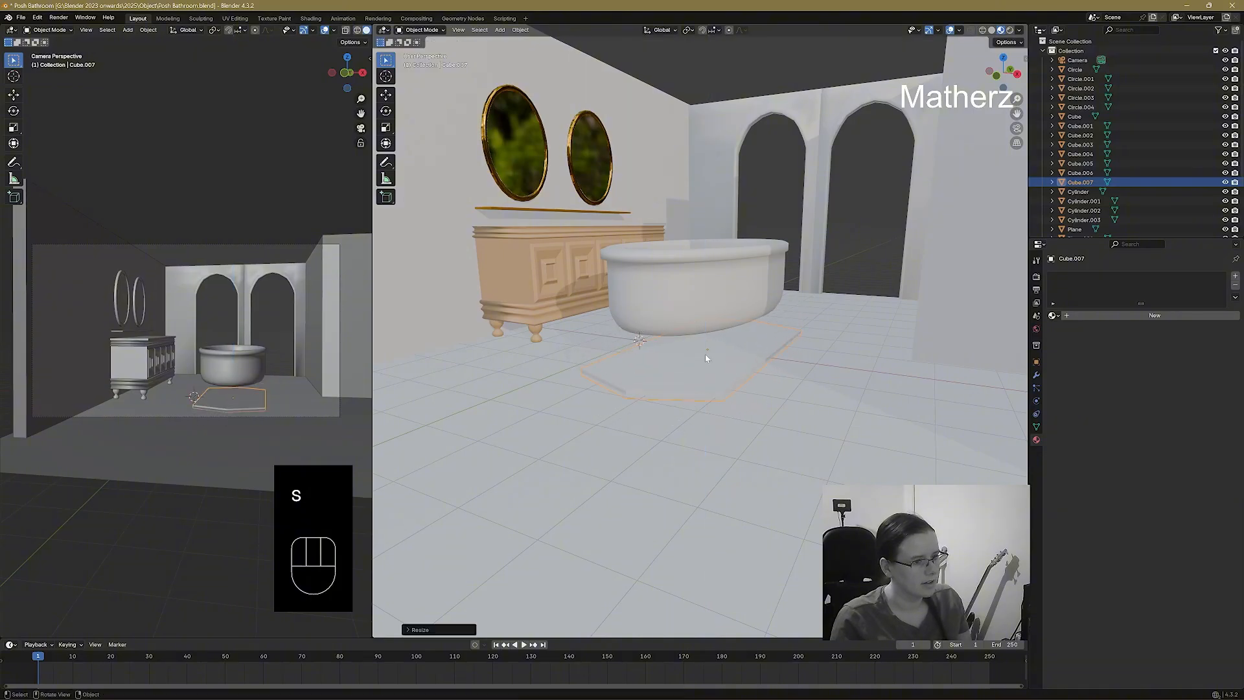
pyautogui.press('g')
pyautogui.press('z')
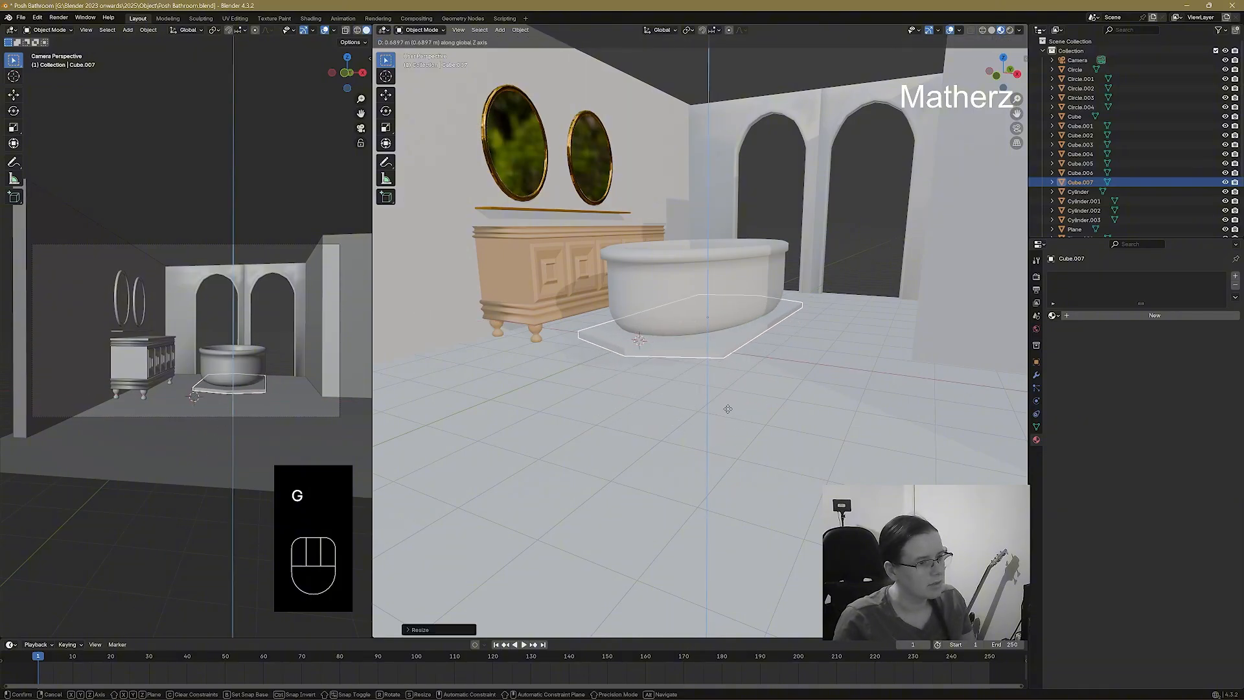
pyautogui.click(727, 408)
# Shade the base slab smooth and assign it the existing Wood material.
pyautogui.rightClick(703, 338)
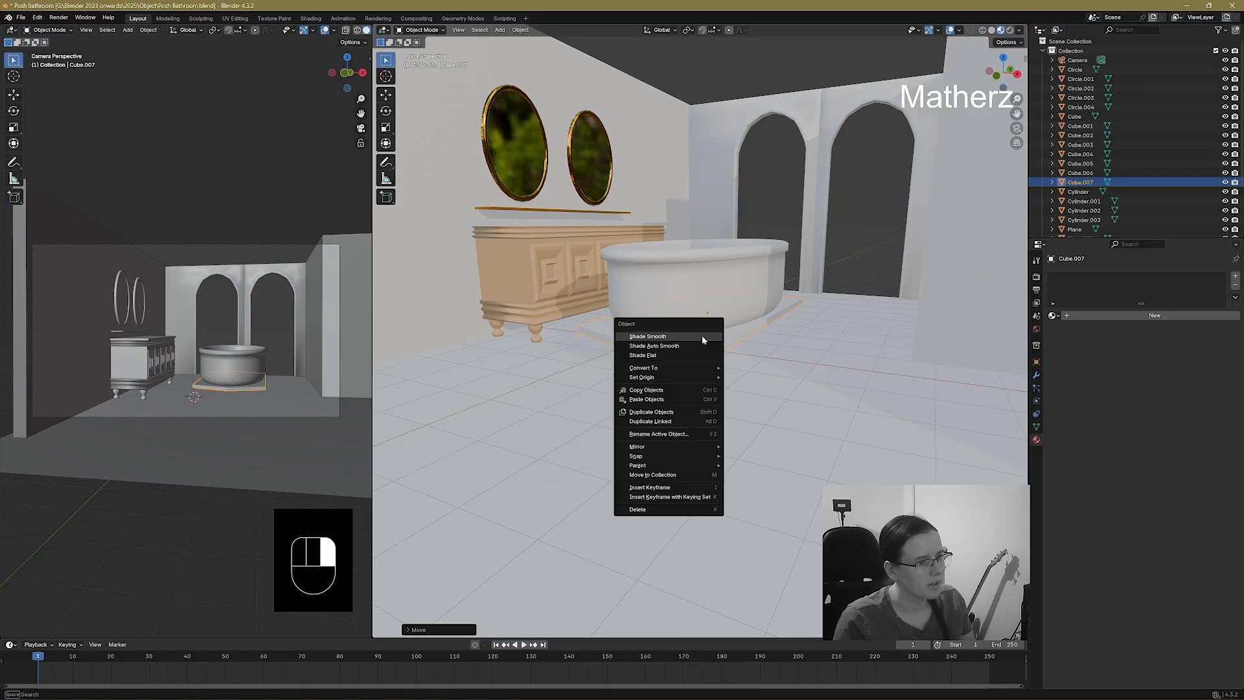
pyautogui.click(703, 337)
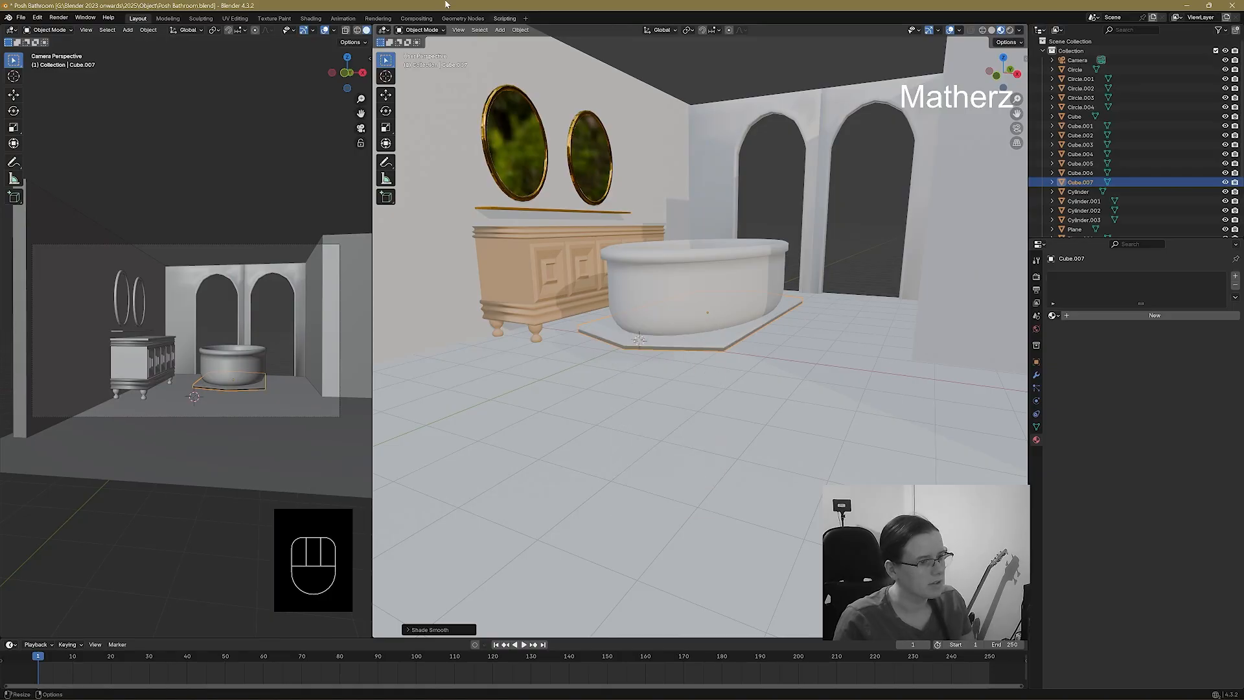
pyautogui.click(429, 31)
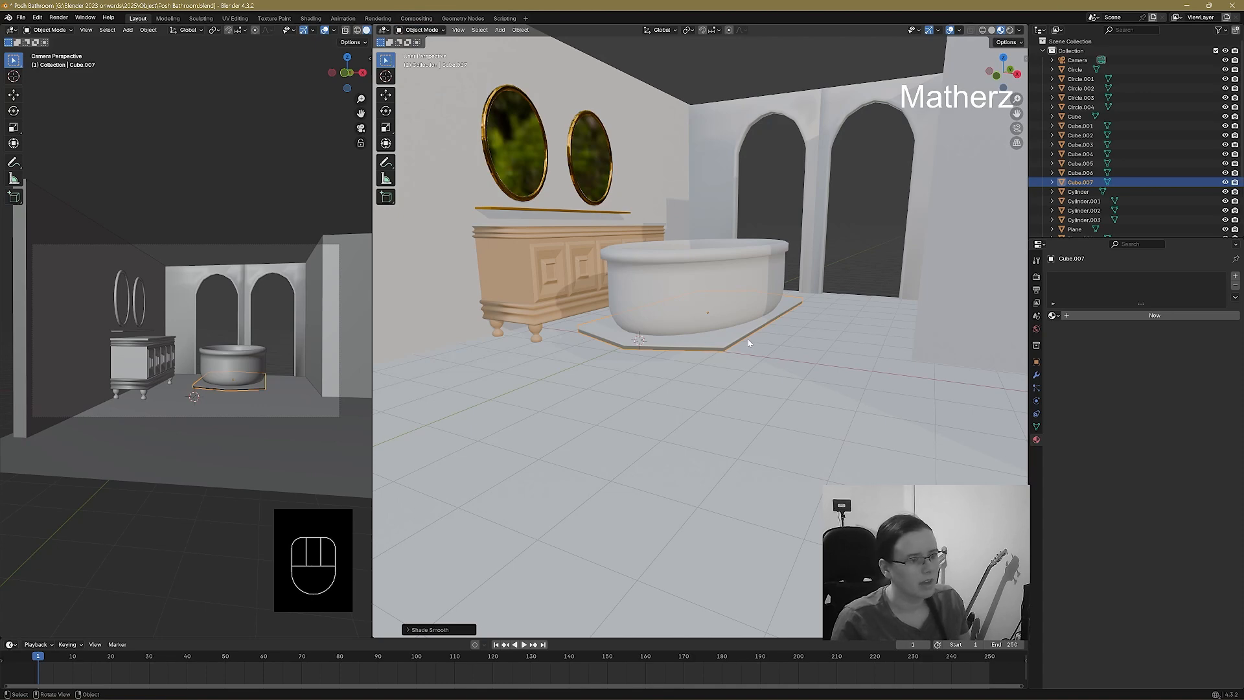
pyautogui.click(1052, 316)
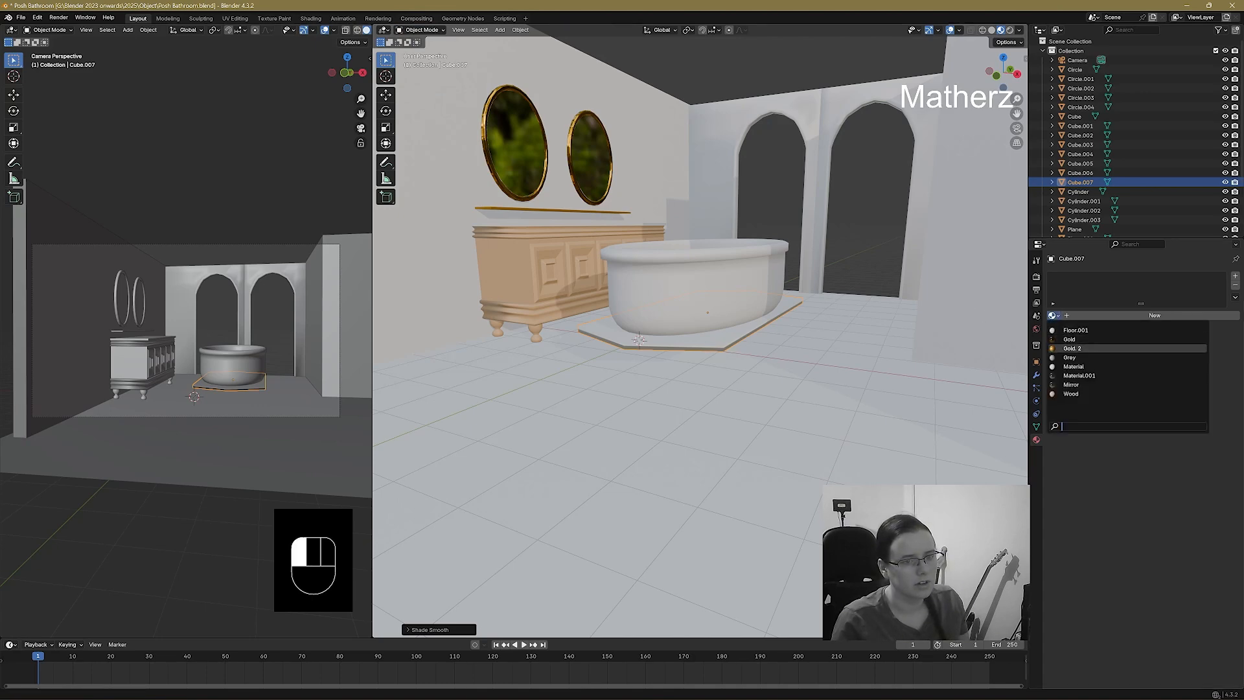
pyautogui.click(1075, 394)
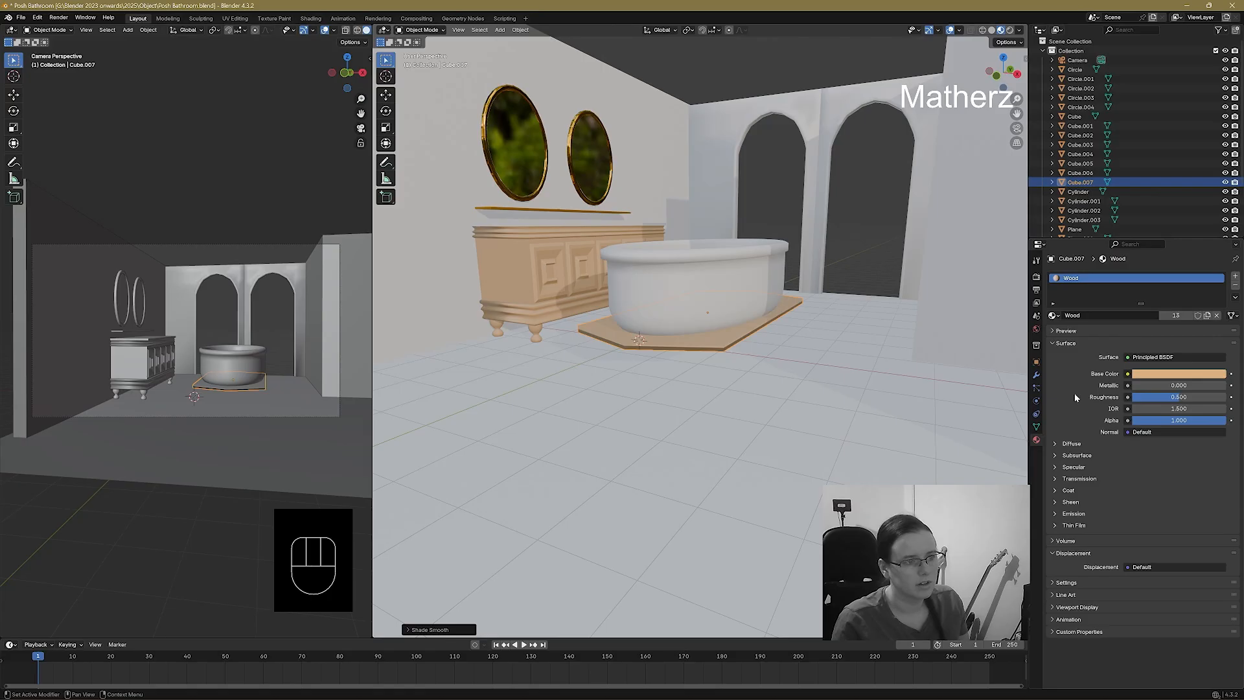
# Give the bathtub a new material named Por Bath with metallic 0.168 and roughness 0.229.
pyautogui.click(848, 248)
pyautogui.click(716, 287)
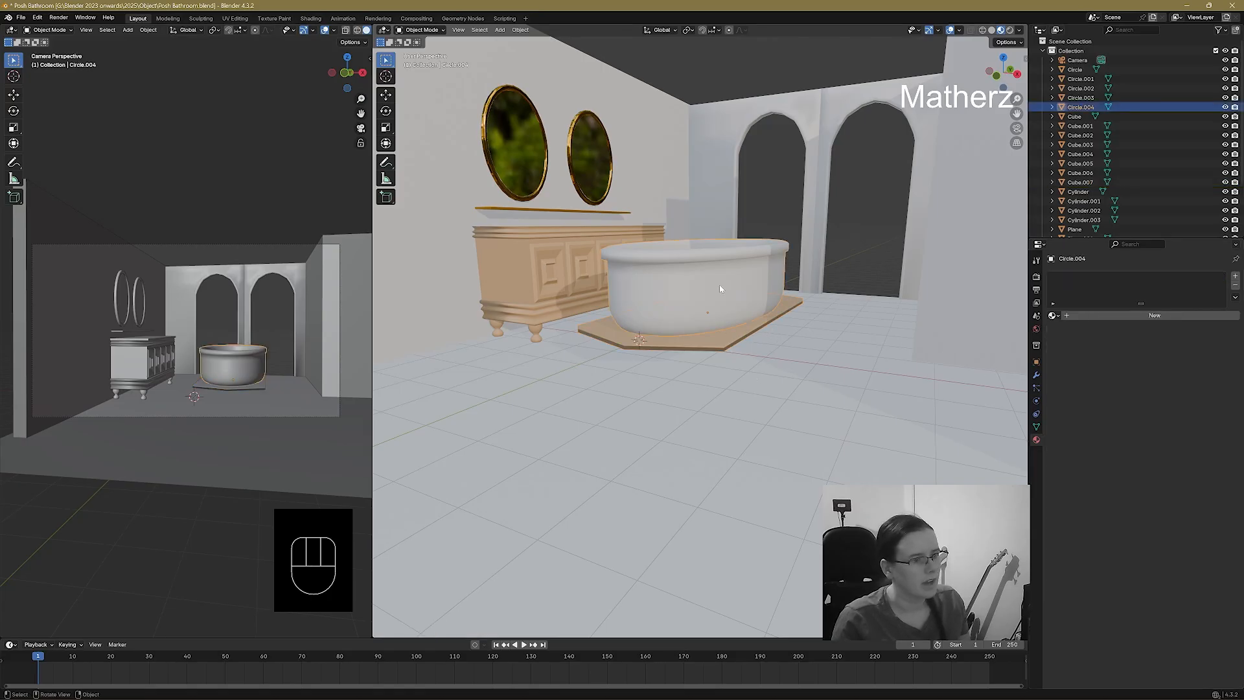
pyautogui.click(1094, 316)
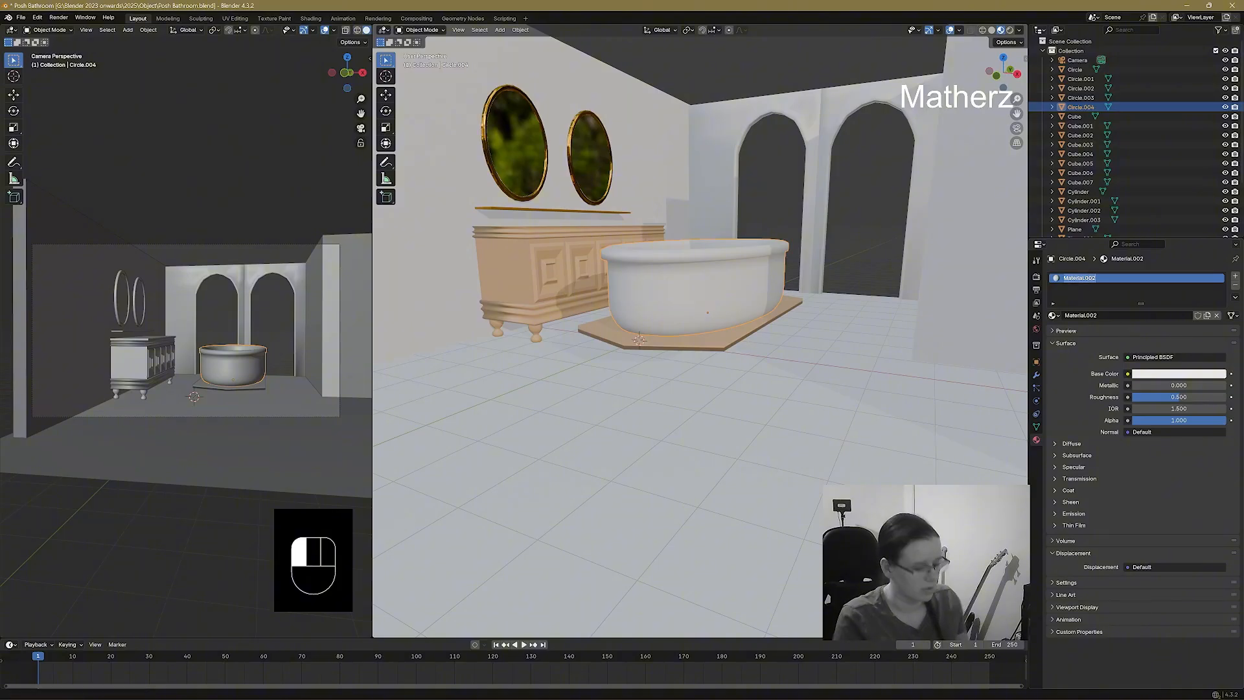
pyautogui.write('Por')
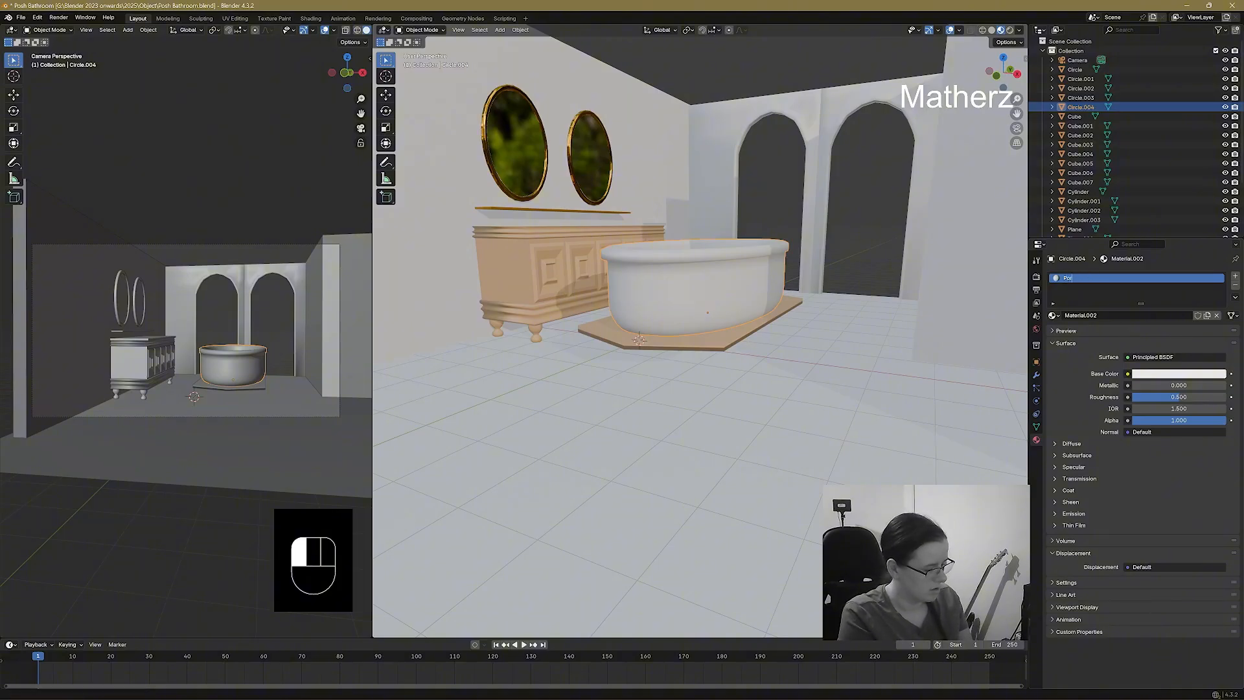
pyautogui.write(' Ba')
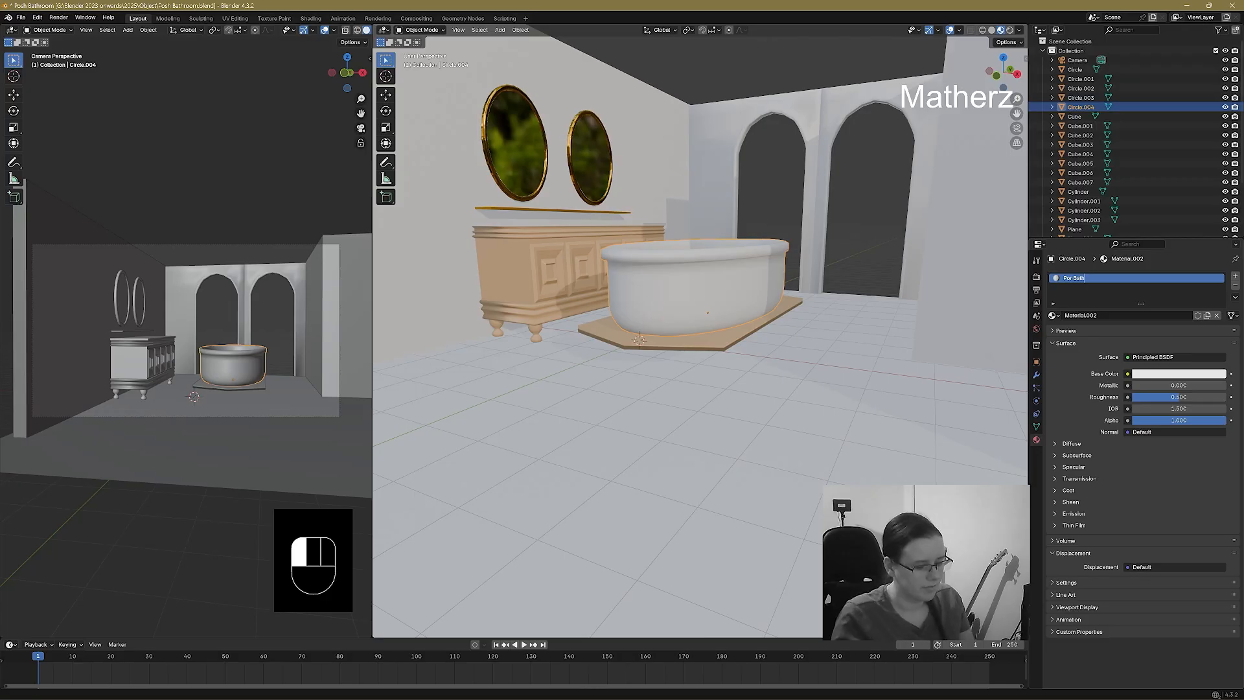
pyautogui.write('th')
pyautogui.press('Return')
pyautogui.moveTo(1152, 388)
pyautogui.mouseDown()
pyautogui.moveTo(1196, 401)
pyautogui.moveTo(1156, 399)
pyautogui.moveTo(1175, 385)
pyautogui.moveTo(1158, 385)
pyautogui.mouseUp()
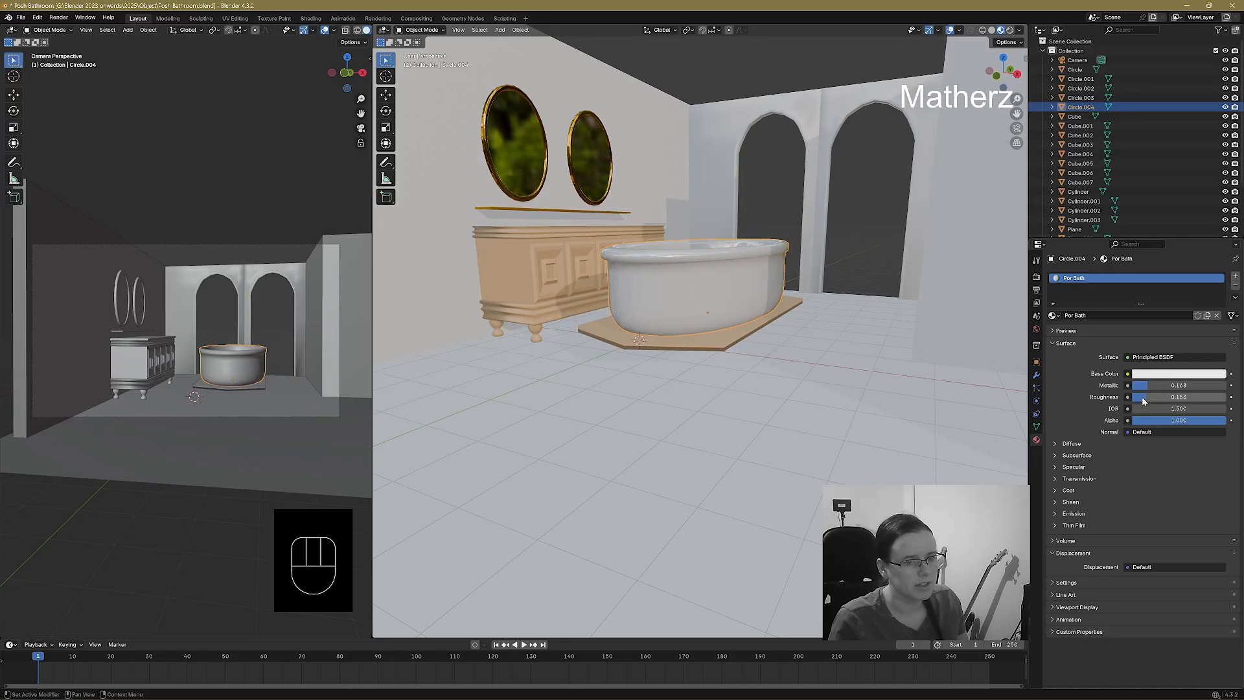
pyautogui.moveTo(1142, 396); pyautogui.dragTo(1135, 396)
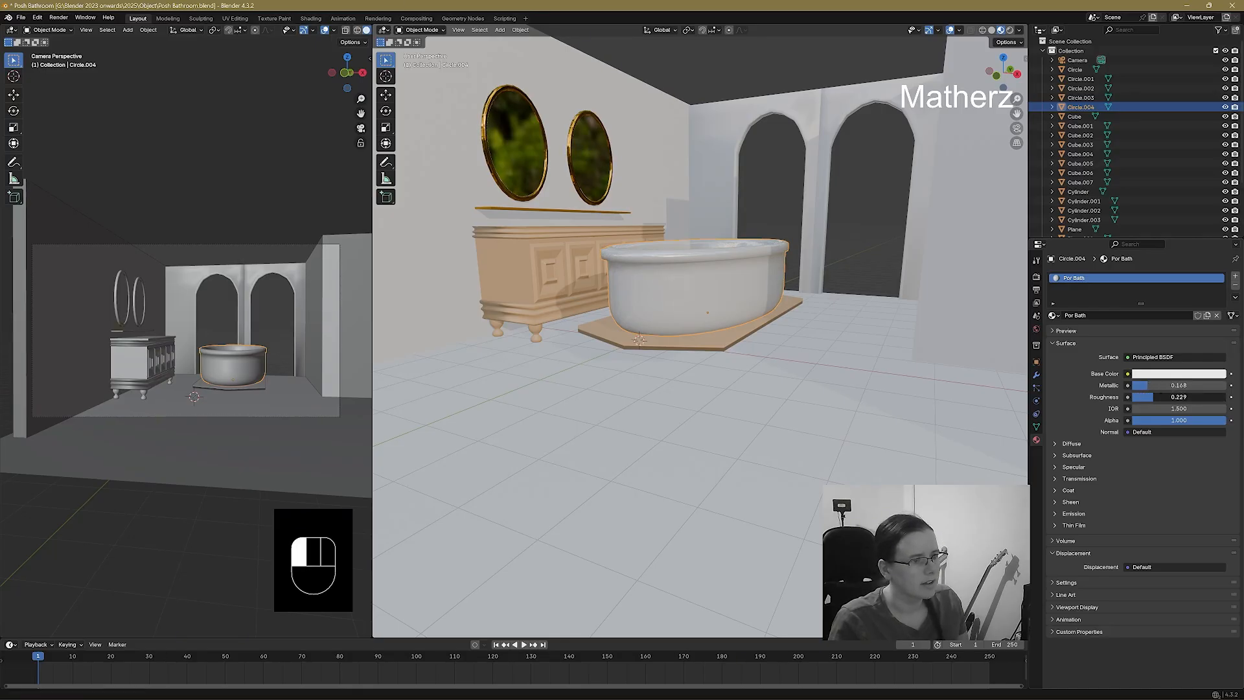
# Nudge the bathtub along the Y axis to centre it over its wooden base.
pyautogui.moveTo(726, 402); pyautogui.dragTo(788, 332, button='middle')
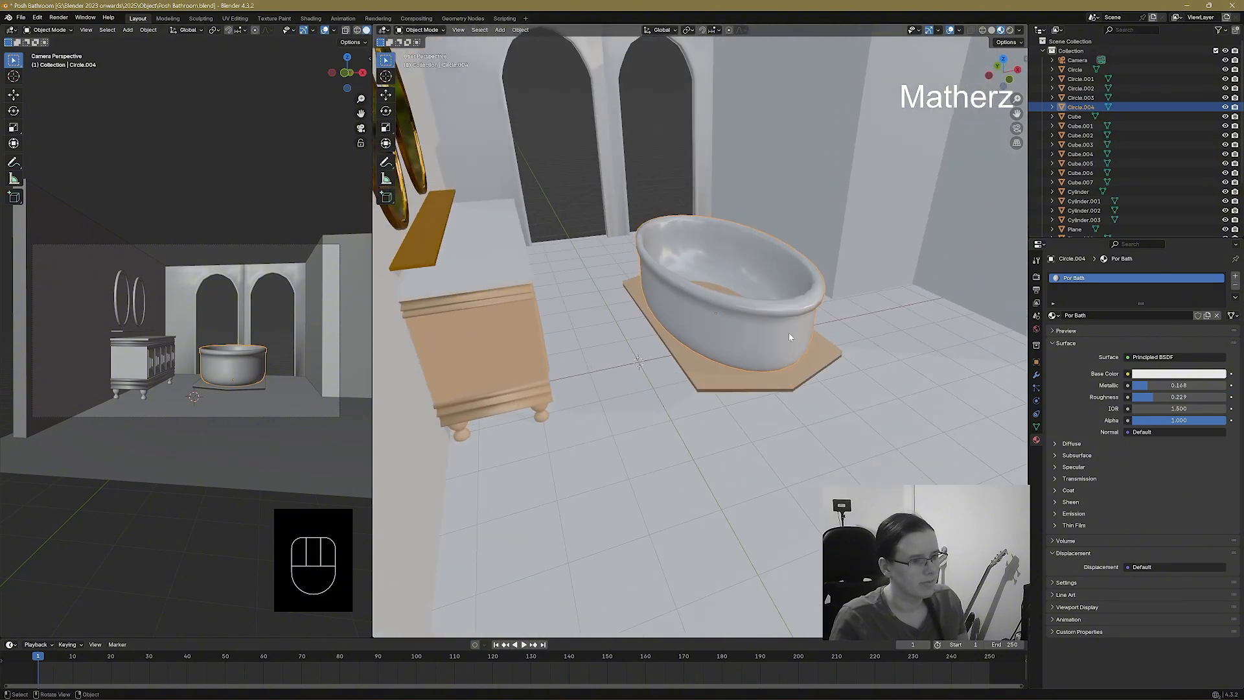
pyautogui.press('g')
pyautogui.press('z')
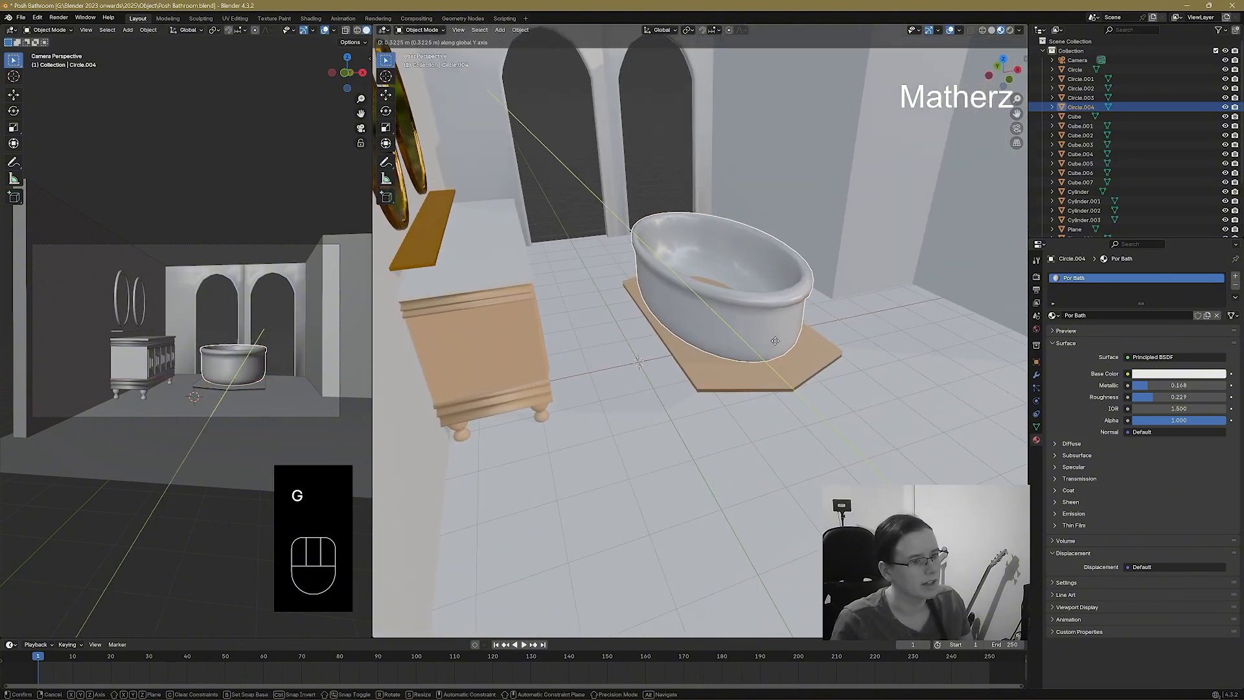
pyautogui.click(781, 348)
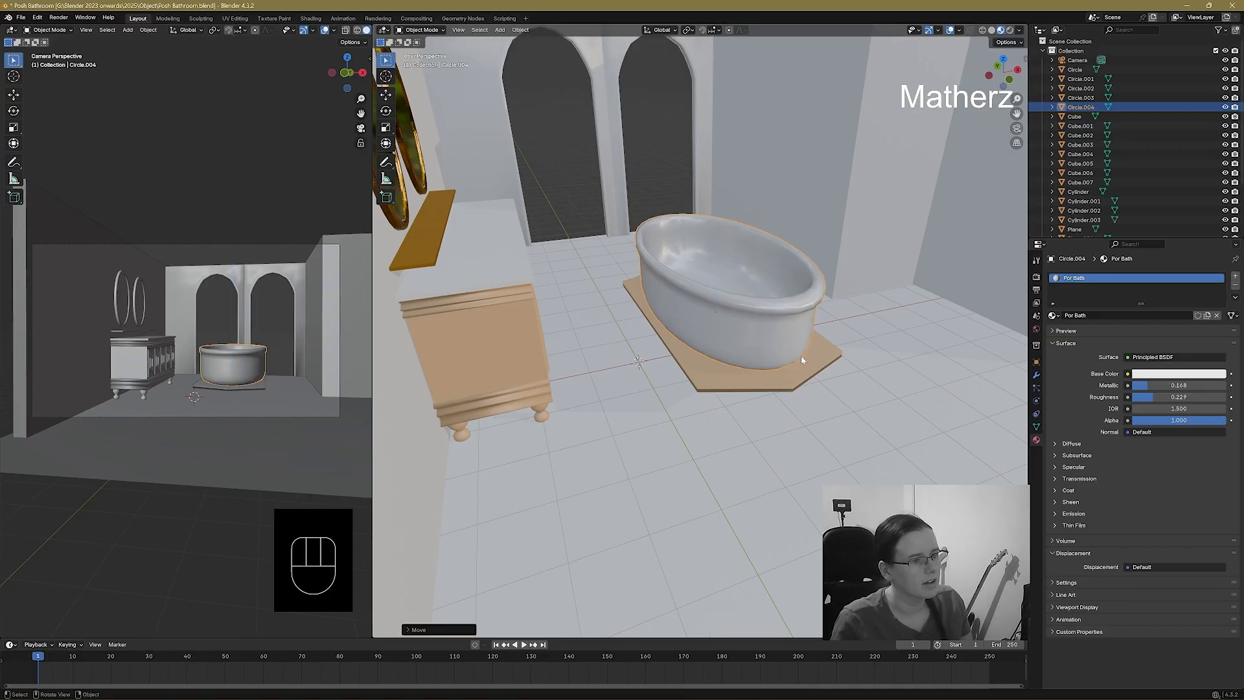
# Add the wooden base to the bathtub selection and move both along the Y axis toward the arched wall.
pyautogui.moveTo(804, 359); pyautogui.dragTo(747, 383, button='middle')
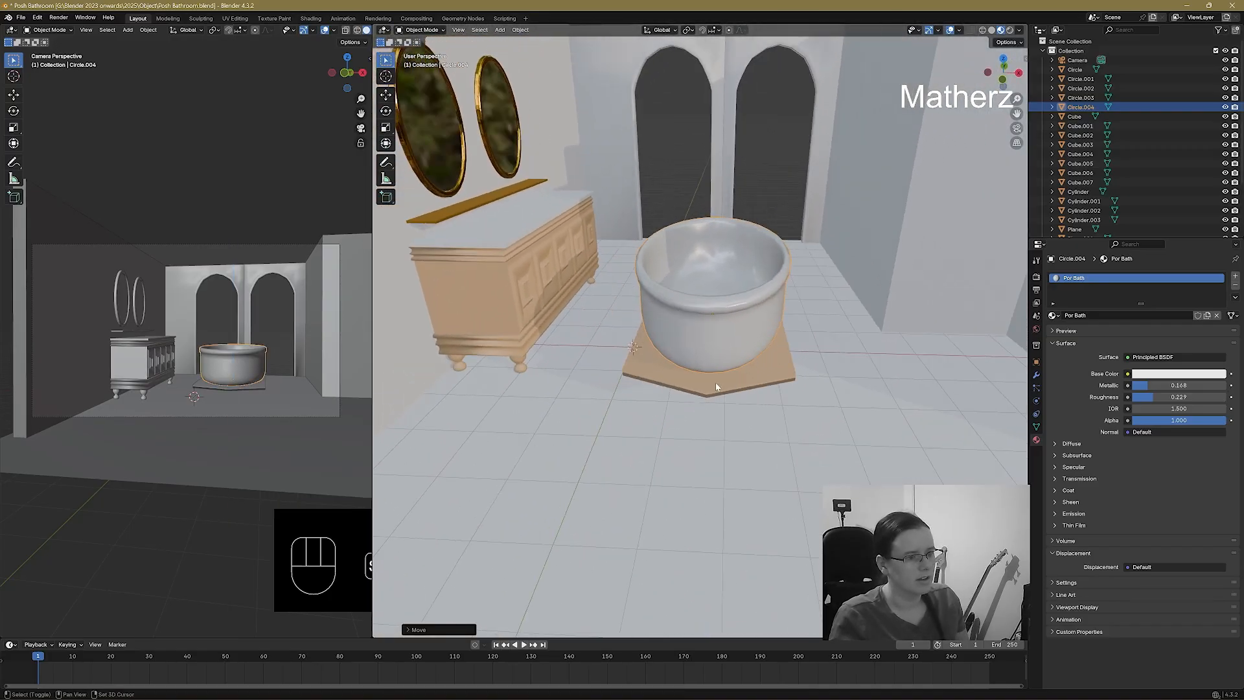
pyautogui.click(746, 383)
pyautogui.press('g')
pyautogui.press('y')
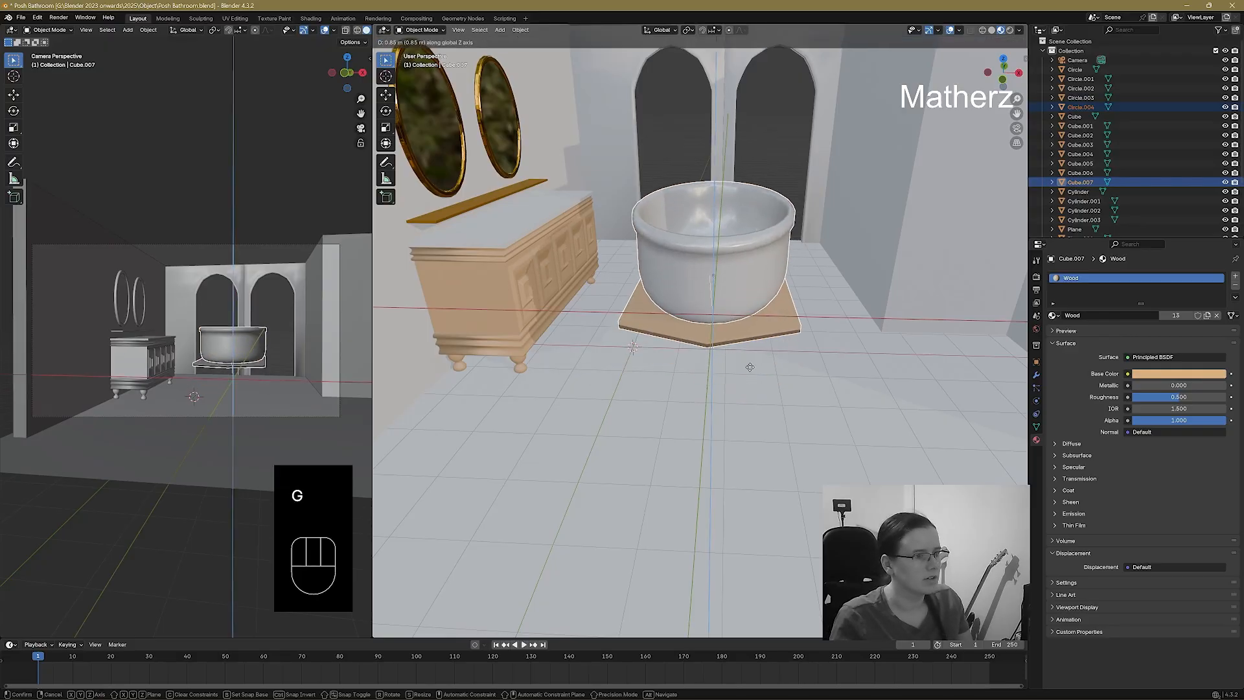
pyautogui.click(765, 379)
pyautogui.moveTo(766, 379); pyautogui.dragTo(795, 327, button='middle')
pyautogui.scroll(1, 732, 254)
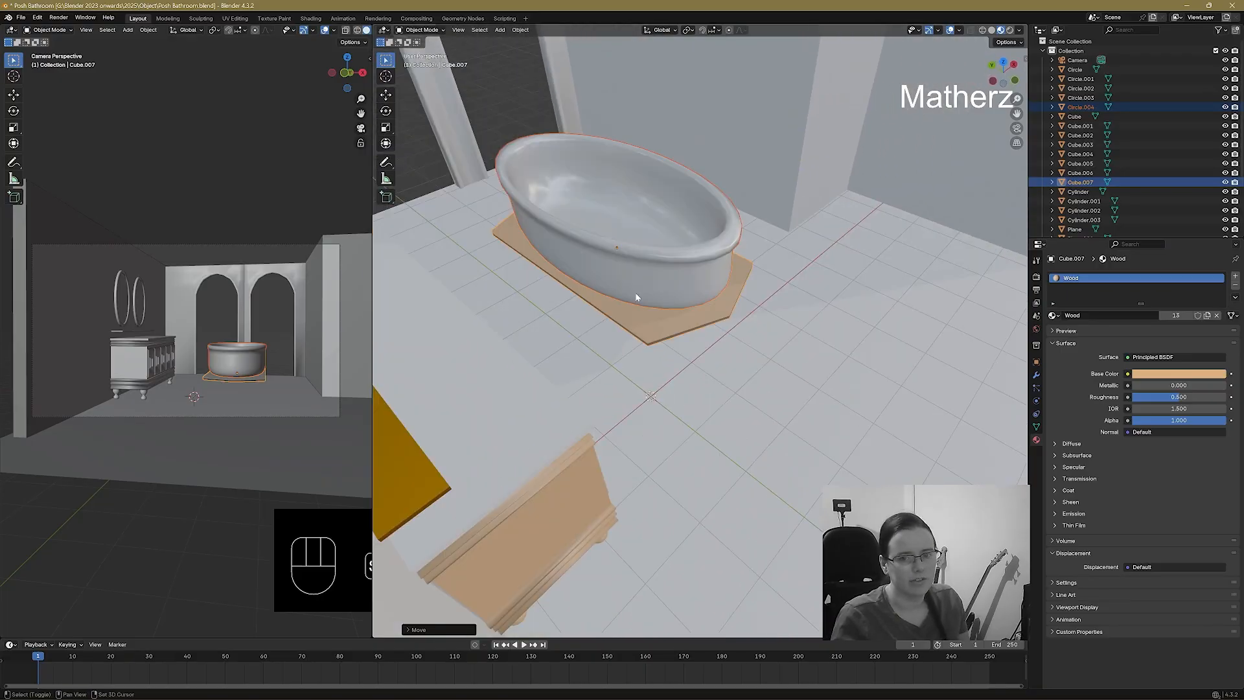
# Rotate the bathtub and base together so they sit at an angle in the room, and lower them to the floor along Z.
pyautogui.keyDown('shift'); pyautogui.moveTo(636, 297); pyautogui.dragTo(631, 477, button='middle'); pyautogui.keyUp('shift')
pyautogui.press('r')
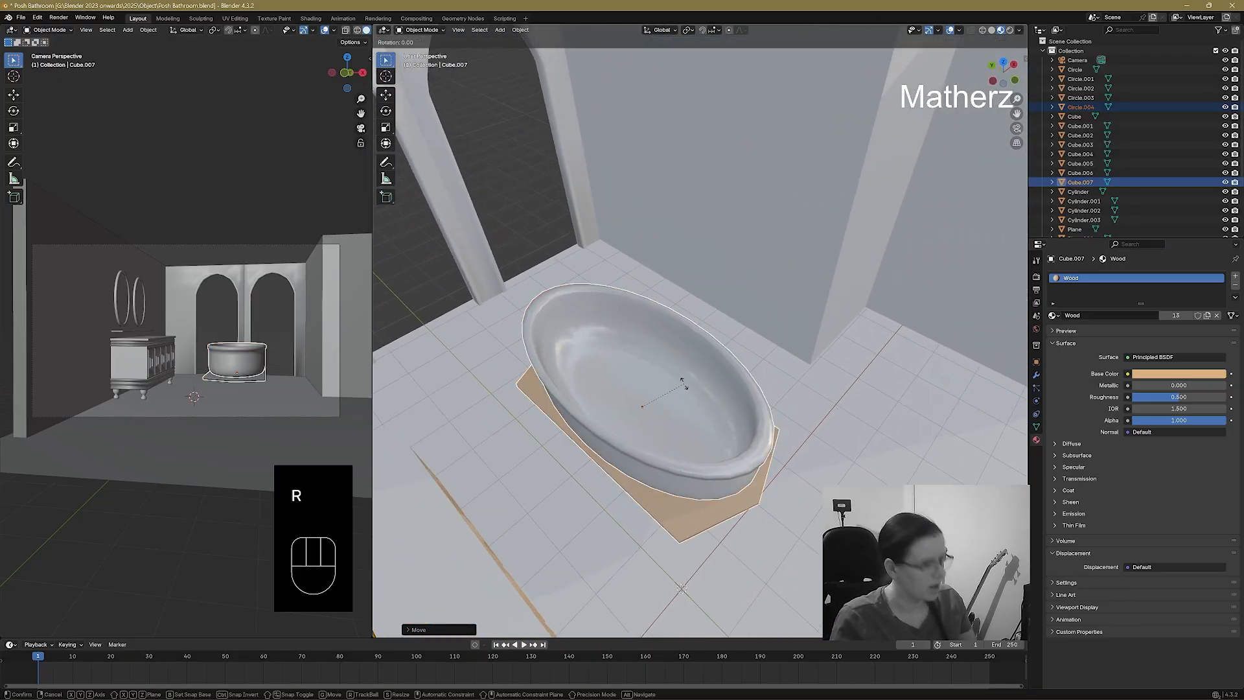
pyautogui.click(669, 402)
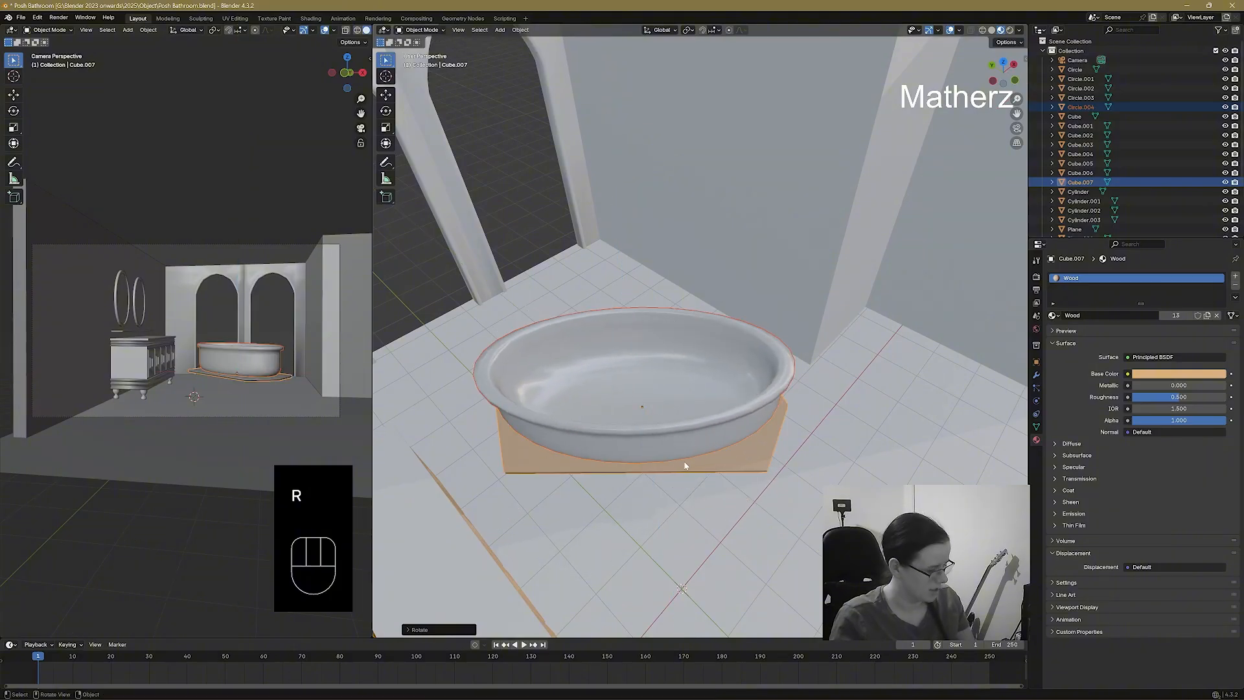
pyautogui.press('g')
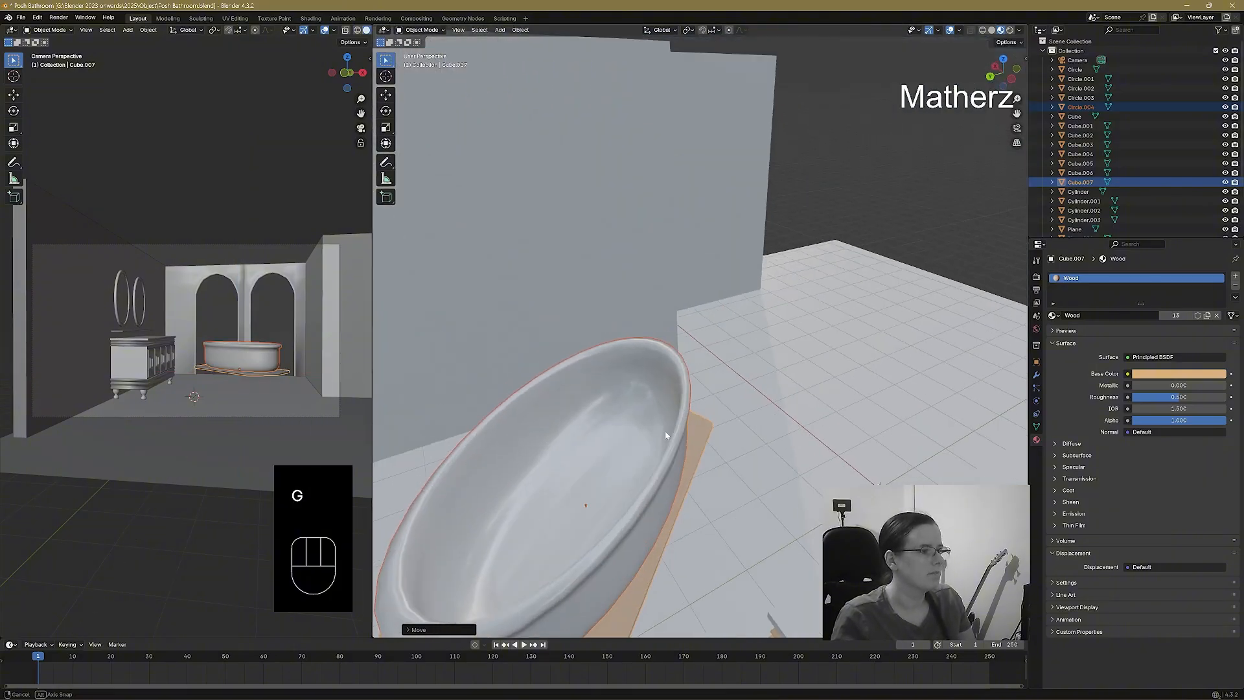
pyautogui.moveTo(668, 435); pyautogui.dragTo(674, 529, button='middle')
pyautogui.press('g')
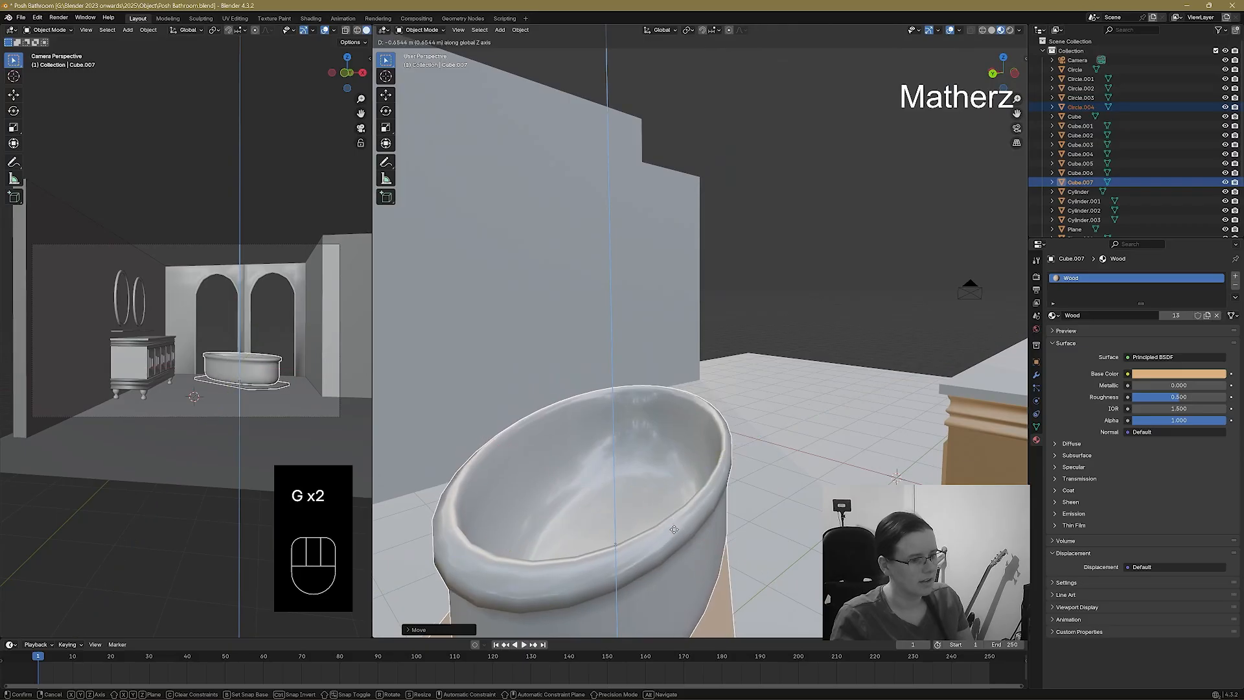
pyautogui.click(674, 529)
# Scale the bathtub and base up together by about 1.2 and lower them about 0.07 m along Z.
pyautogui.moveTo(842, 423); pyautogui.dragTo(679, 421, button='middle')
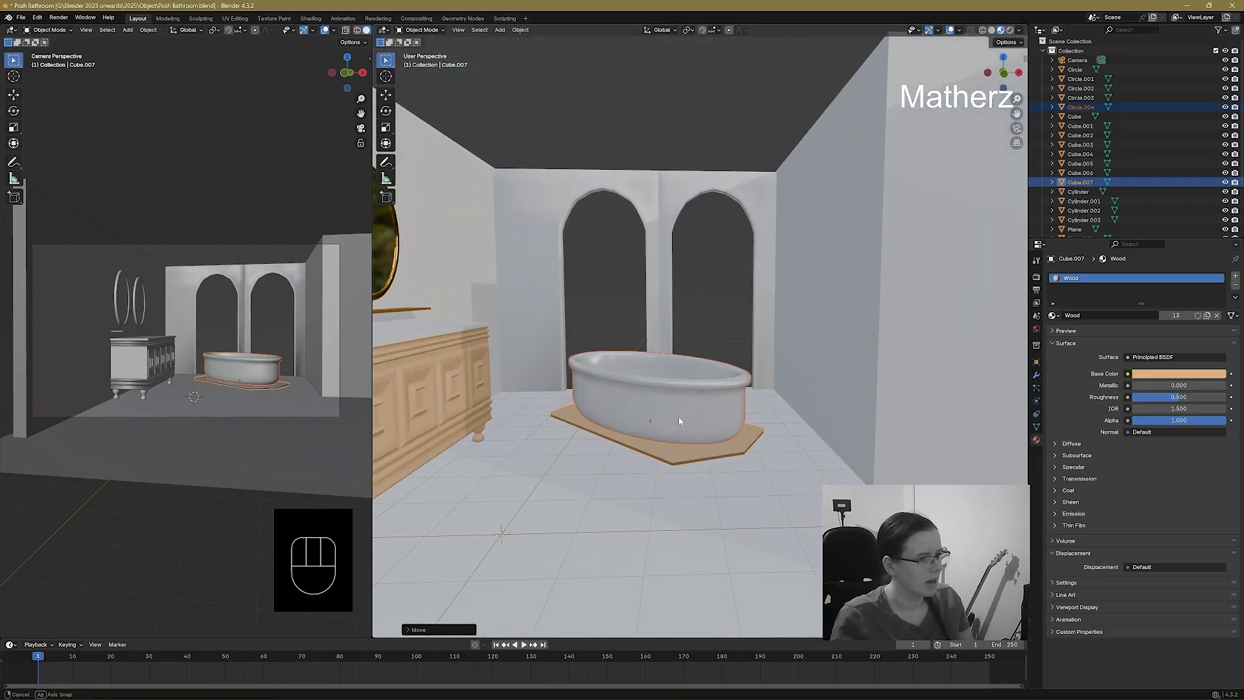
pyautogui.press('s')
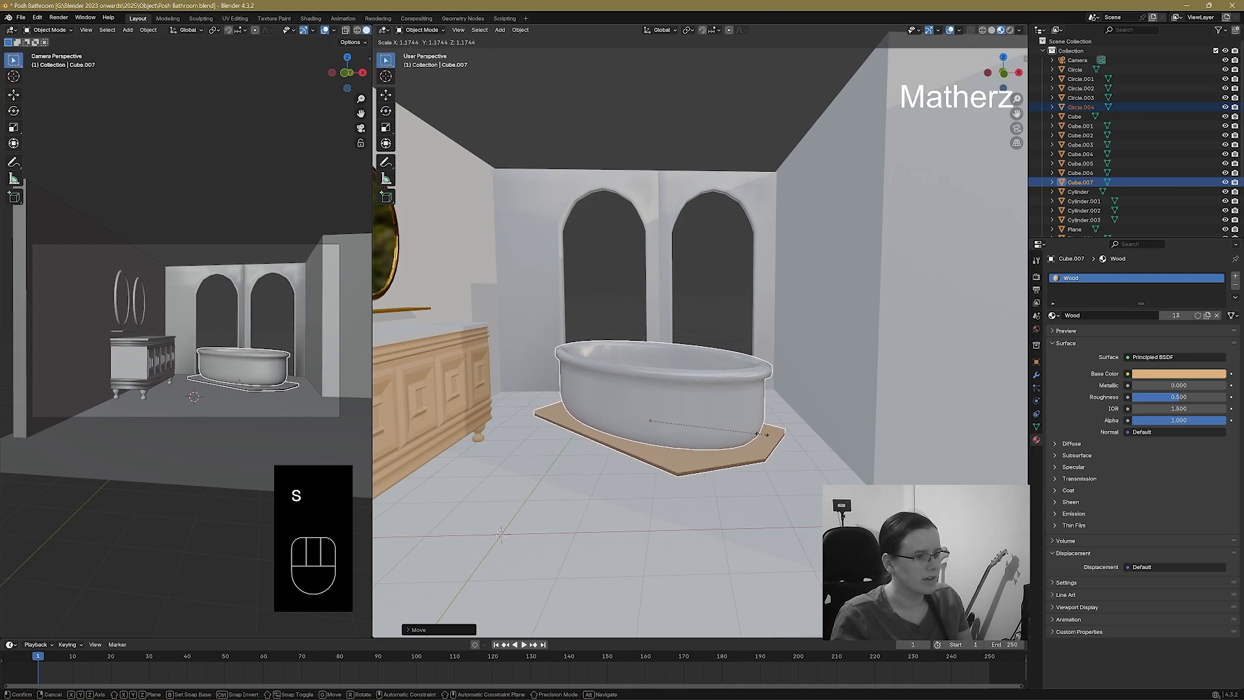
pyautogui.click(771, 438)
pyautogui.press('g')
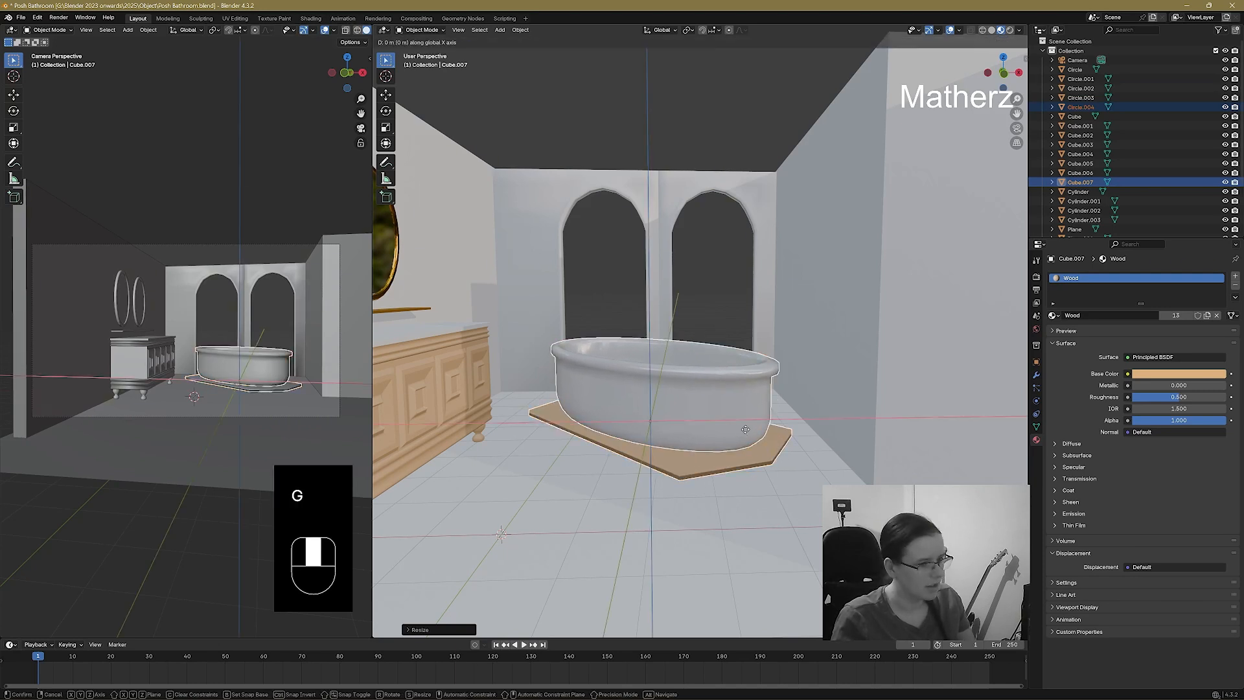
pyautogui.press('z')
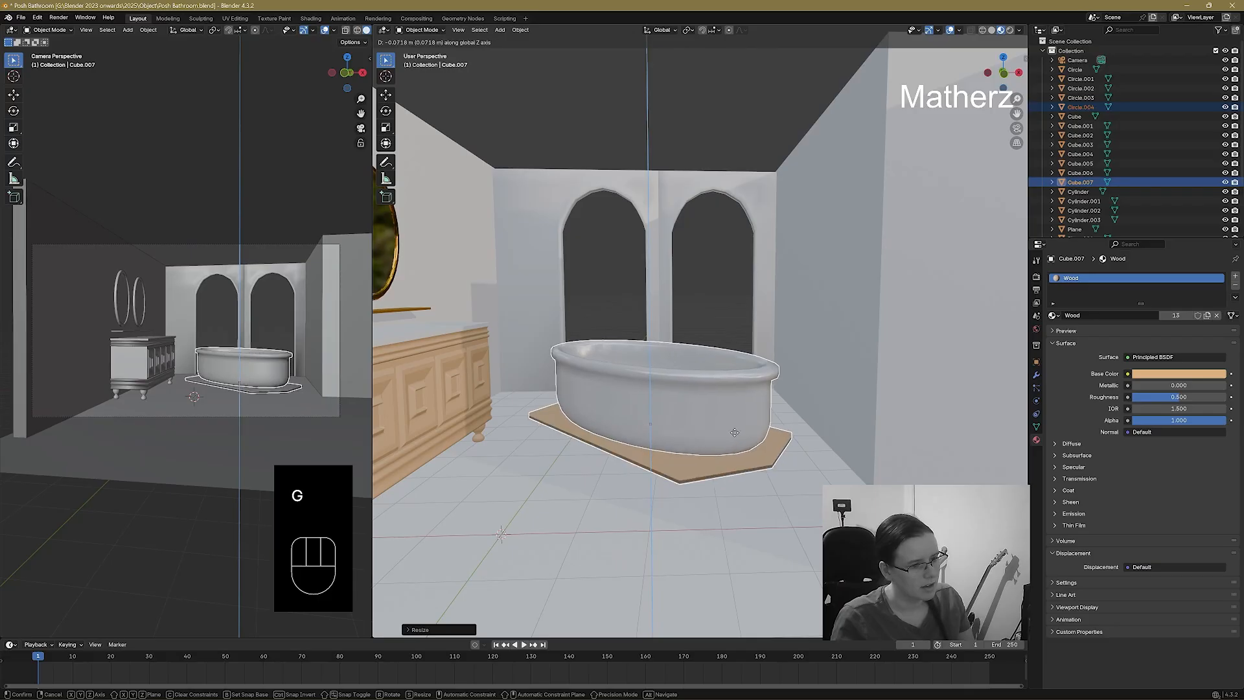
pyautogui.click(734, 433)
# Shift the bathtub and base along X away from the vanity and about 1.77 m along Y toward the arches.
pyautogui.press('g')
pyautogui.press('x')
pyautogui.click(751, 431)
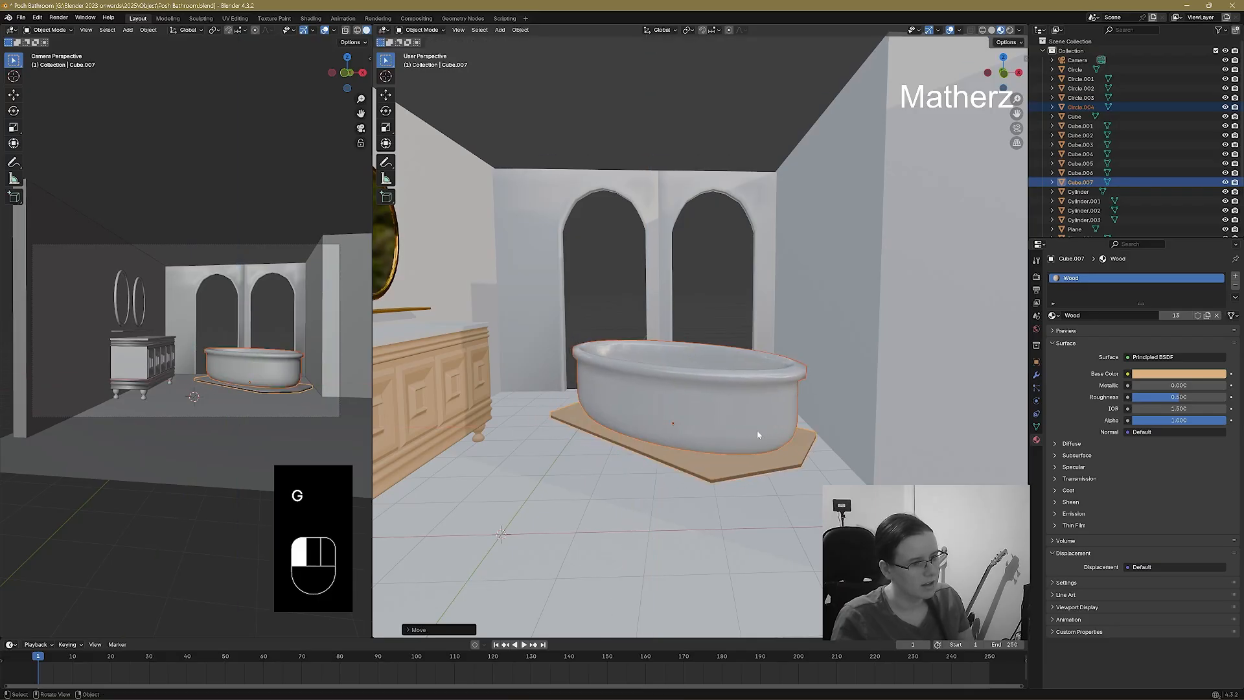
pyautogui.press('g')
pyautogui.press('z')
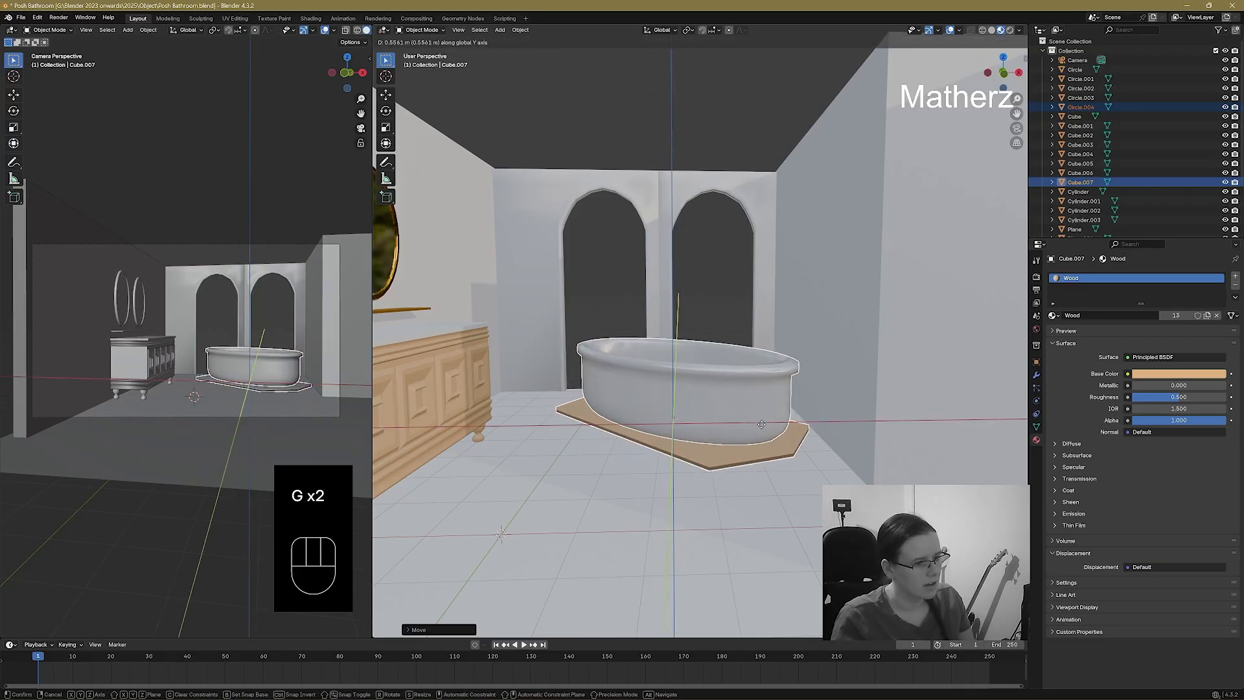
pyautogui.press('y')
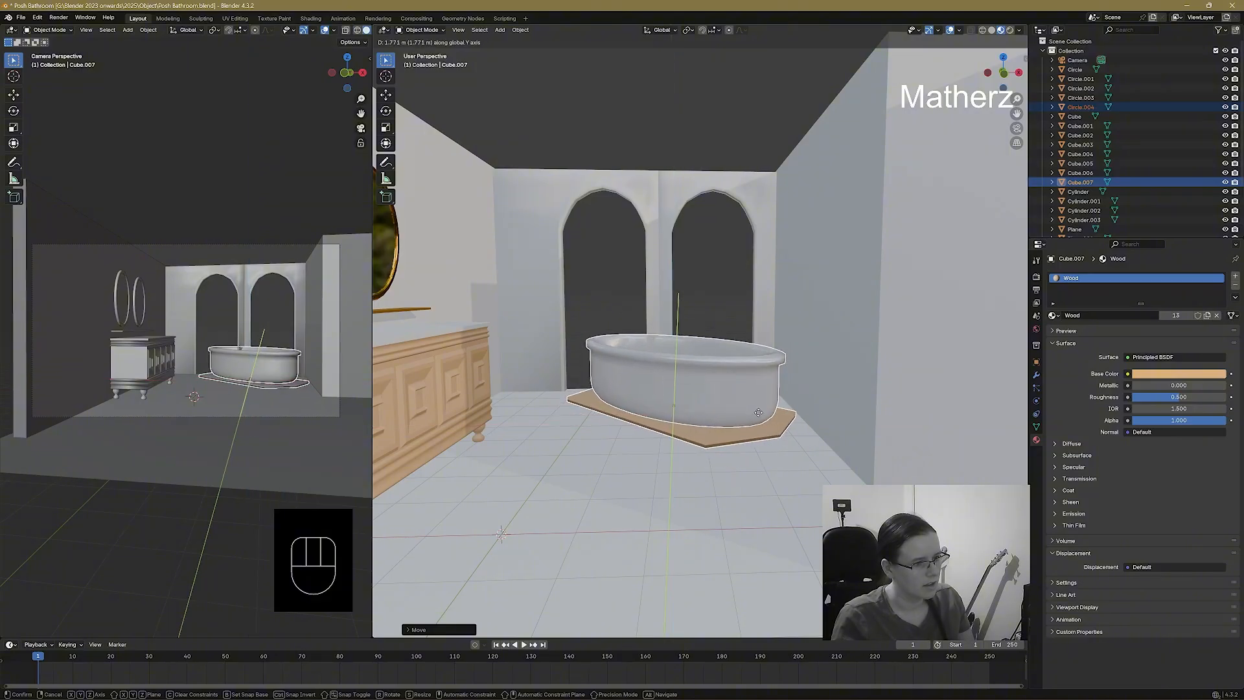
pyautogui.click(758, 412)
# Fine-tune the bathtub and base placement along Y and X from above, and deselect them.
pyautogui.moveTo(758, 412); pyautogui.dragTo(688, 343, button='middle')
pyautogui.press('g')
pyautogui.press('y')
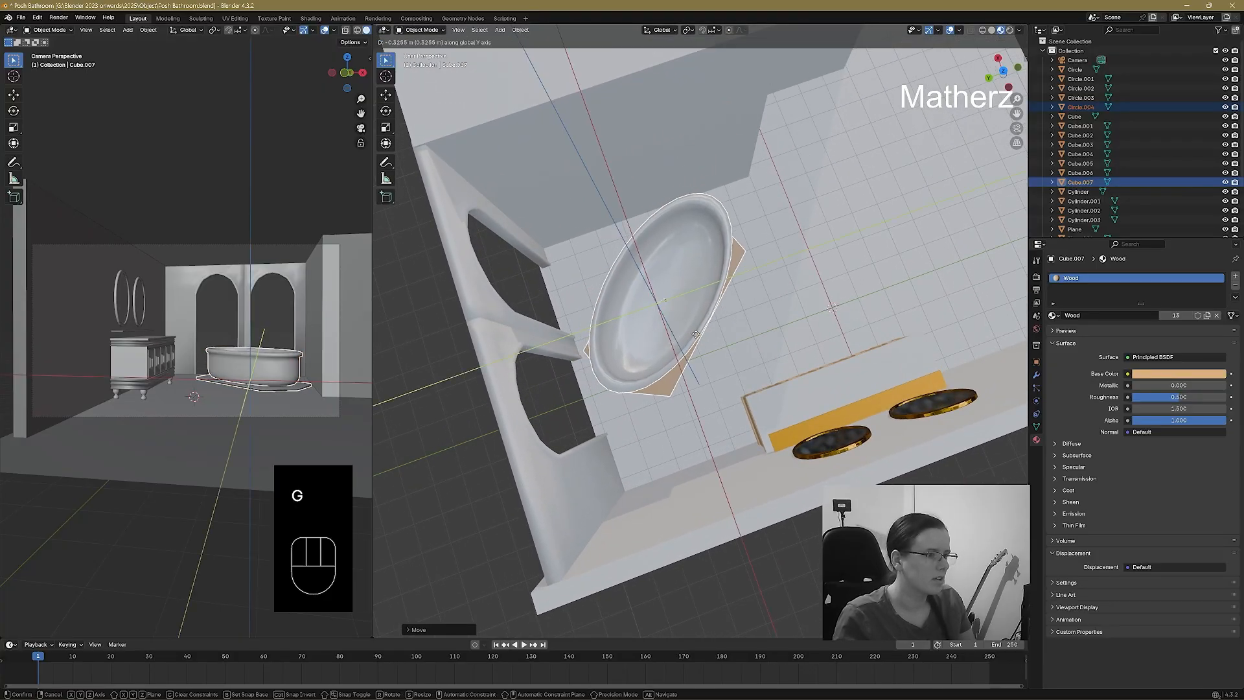
pyautogui.press('g')
pyautogui.press('z')
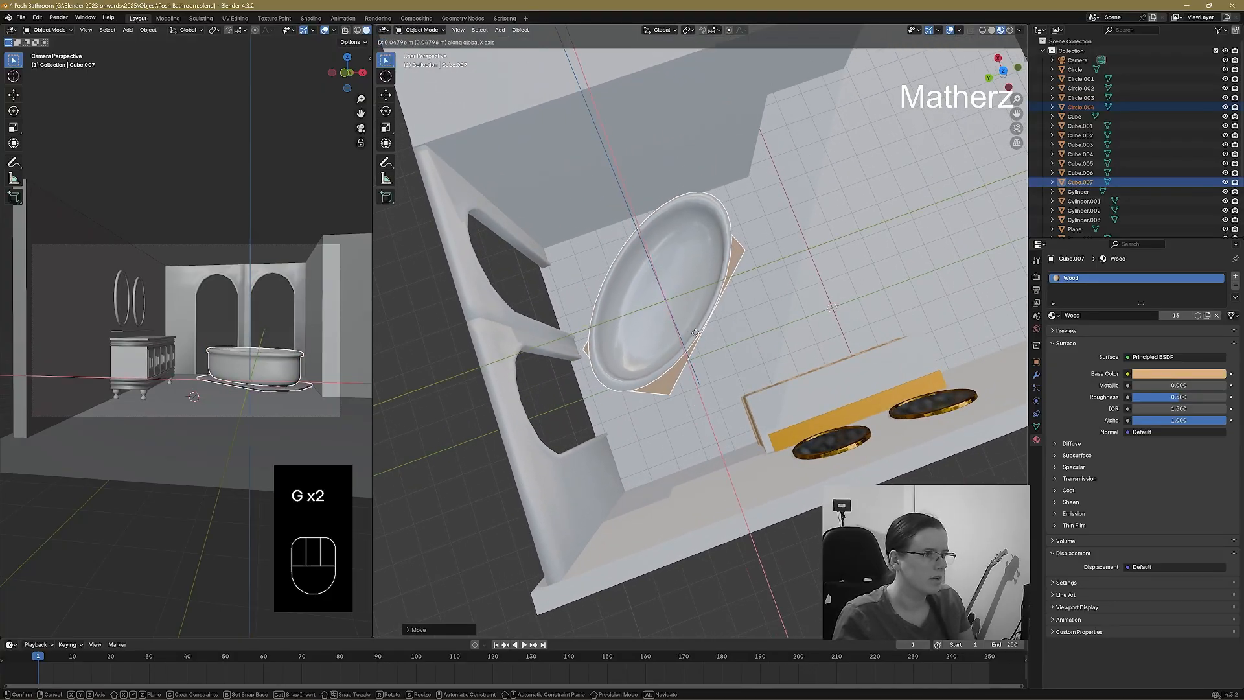
pyautogui.press('x')
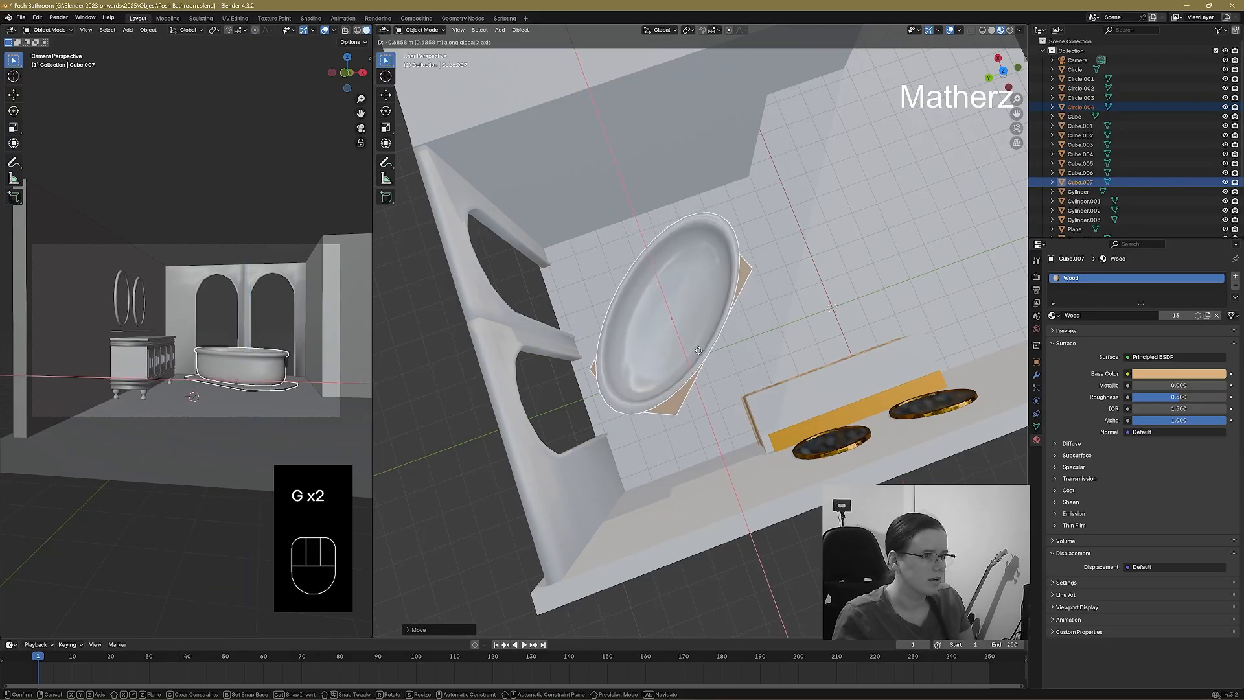
pyautogui.click(682, 331)
pyautogui.moveTo(681, 331); pyautogui.dragTo(489, 228, button='middle')
pyautogui.scroll(-3, 721, 366)
pyautogui.click(713, 359)
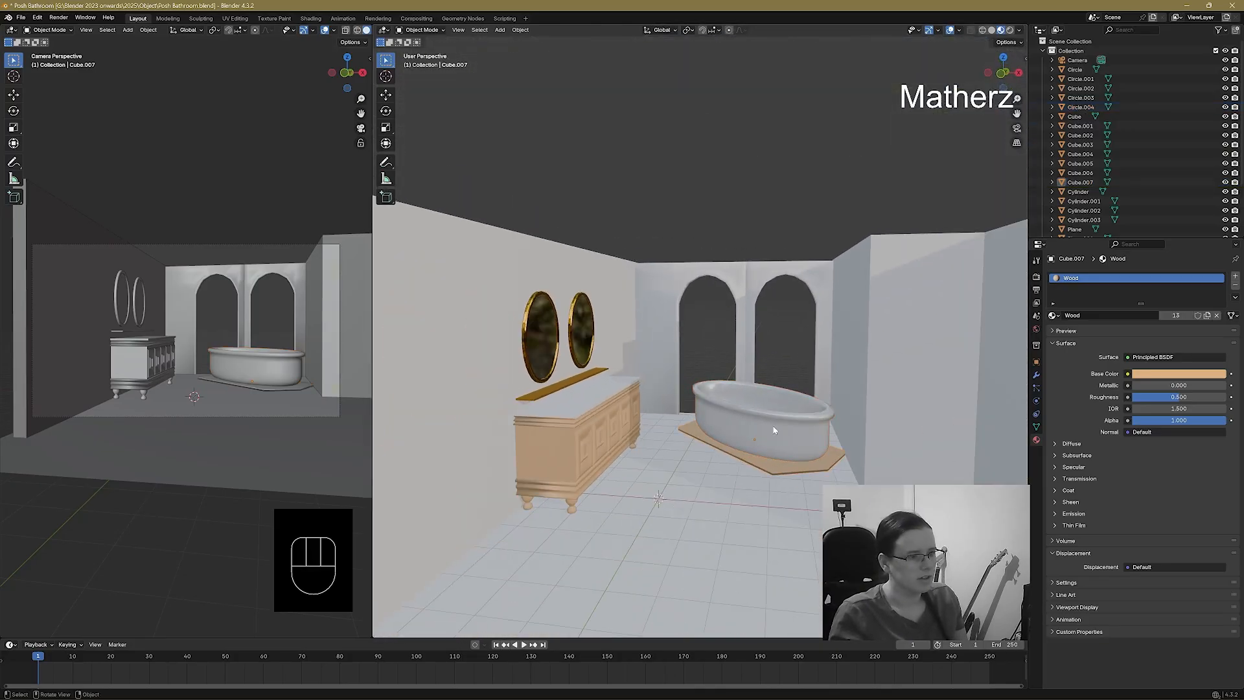
# Add a cube to the scene, stretch it along Z into a tall column and raise it above the floor.
pyautogui.moveTo(772, 429)
pyautogui.mouseDown(button='middle')
pyautogui.moveTo(747, 410)
pyautogui.moveTo(784, 445)
pyautogui.moveTo(731, 442)
pyautogui.moveTo(790, 440)
pyautogui.mouseUp(button='middle')
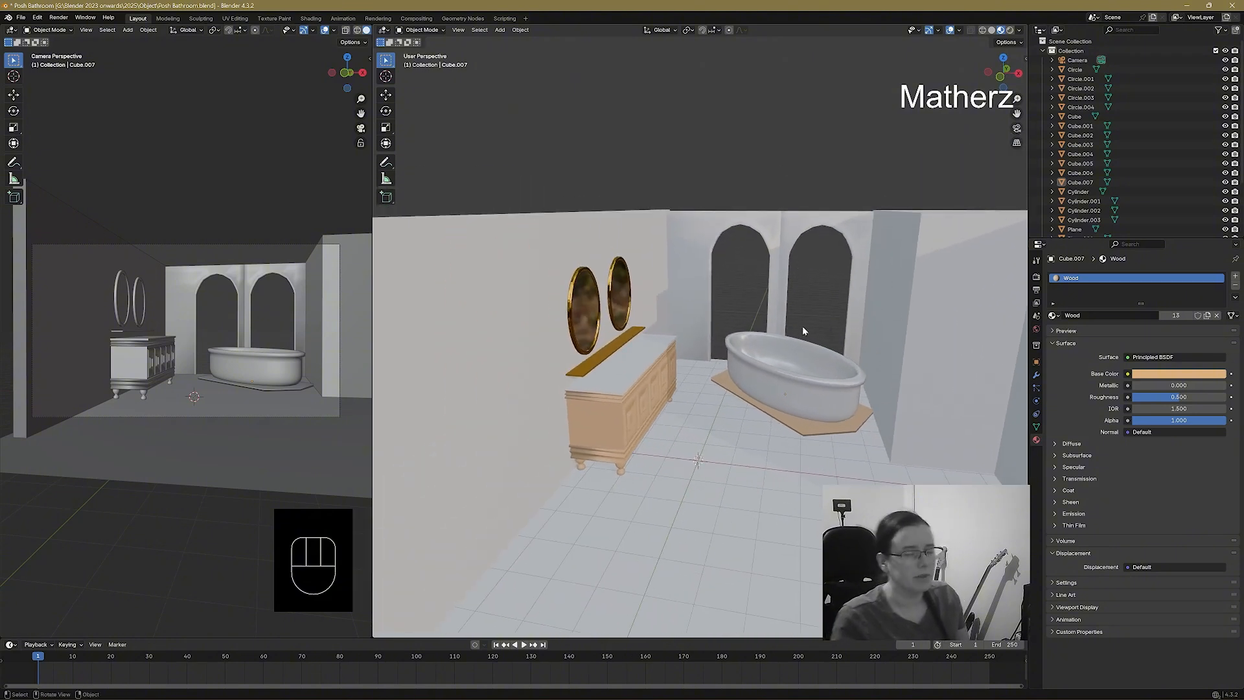
pyautogui.moveTo(802, 331)
pyautogui.mouseDown(button='middle')
pyautogui.moveTo(778, 315)
pyautogui.moveTo(799, 331)
pyautogui.mouseUp(button='middle')
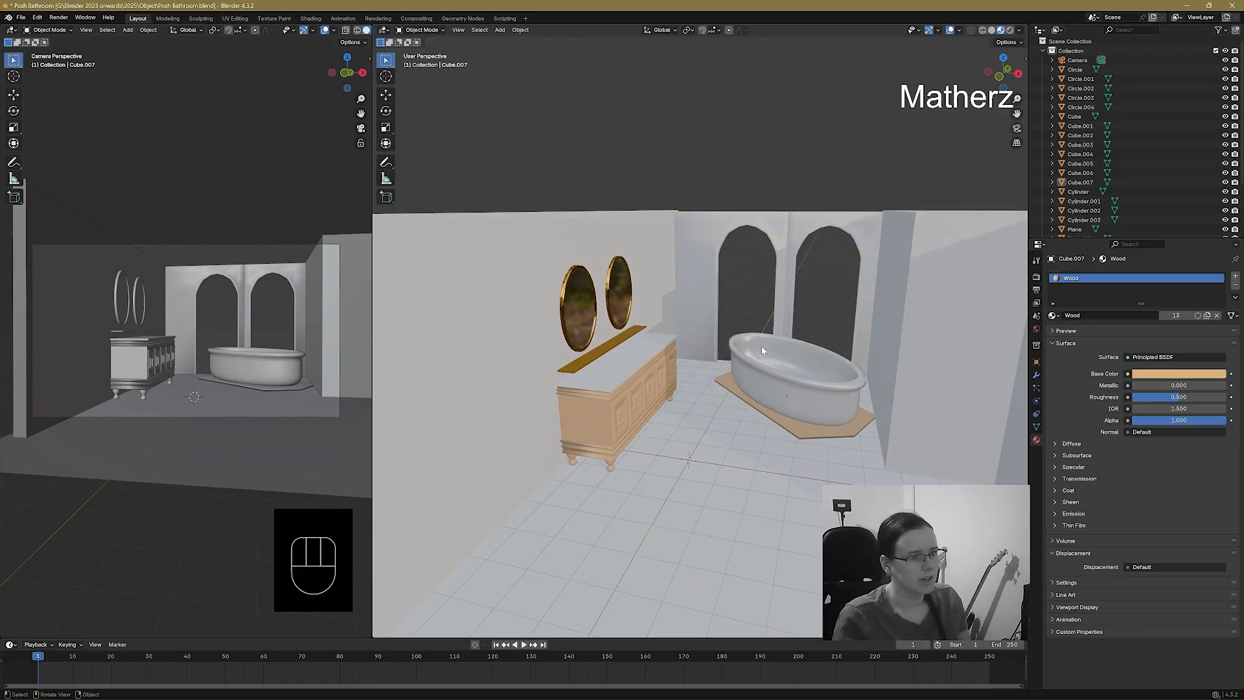
pyautogui.click(500, 30)
pyautogui.moveTo(503, 43)
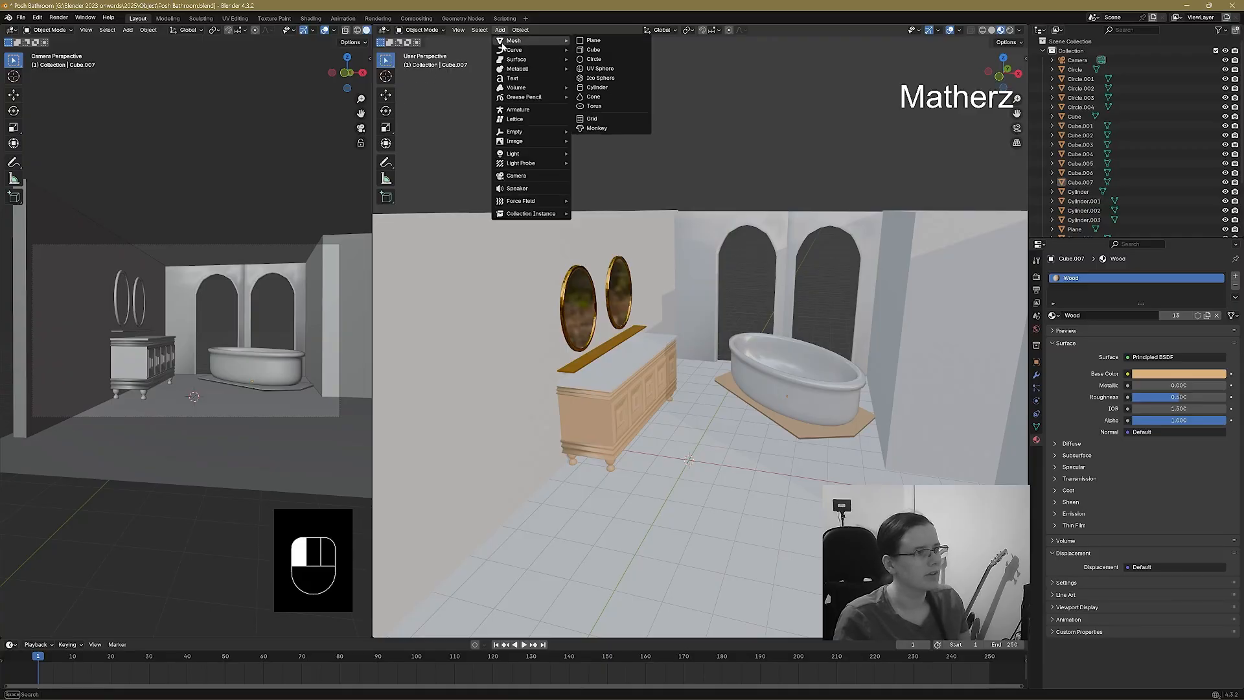
pyautogui.click(635, 50)
pyautogui.press('s')
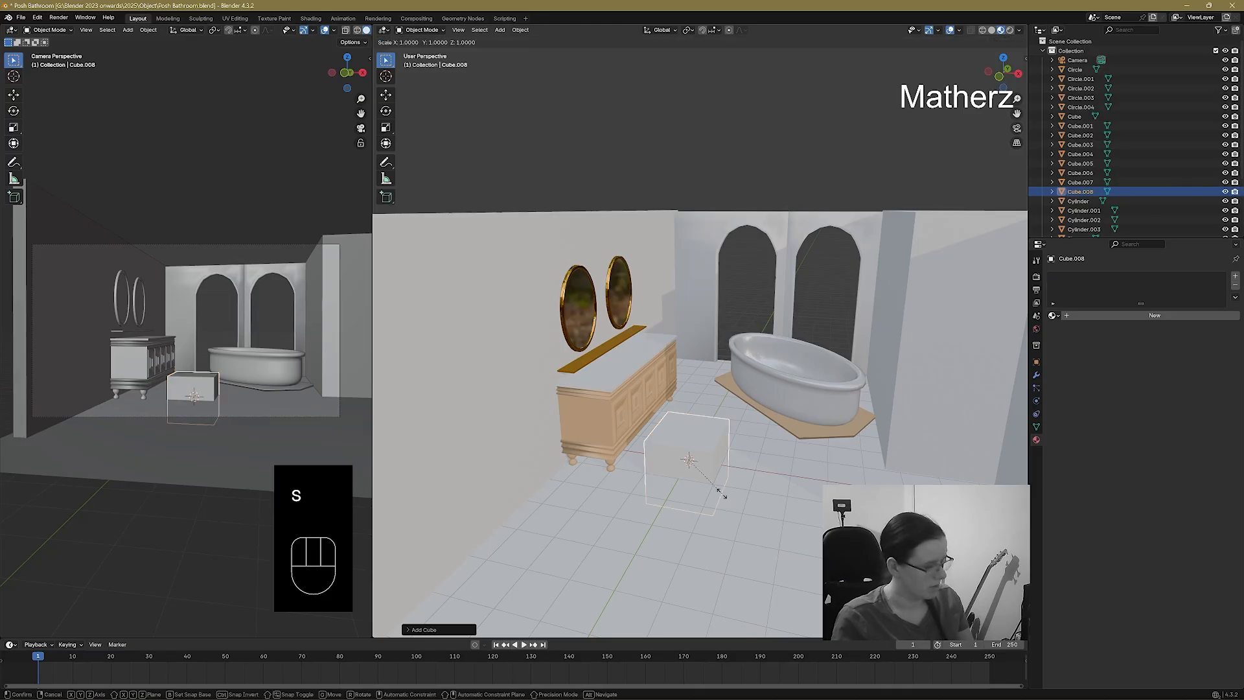
pyautogui.press('z')
pyautogui.click(768, 97)
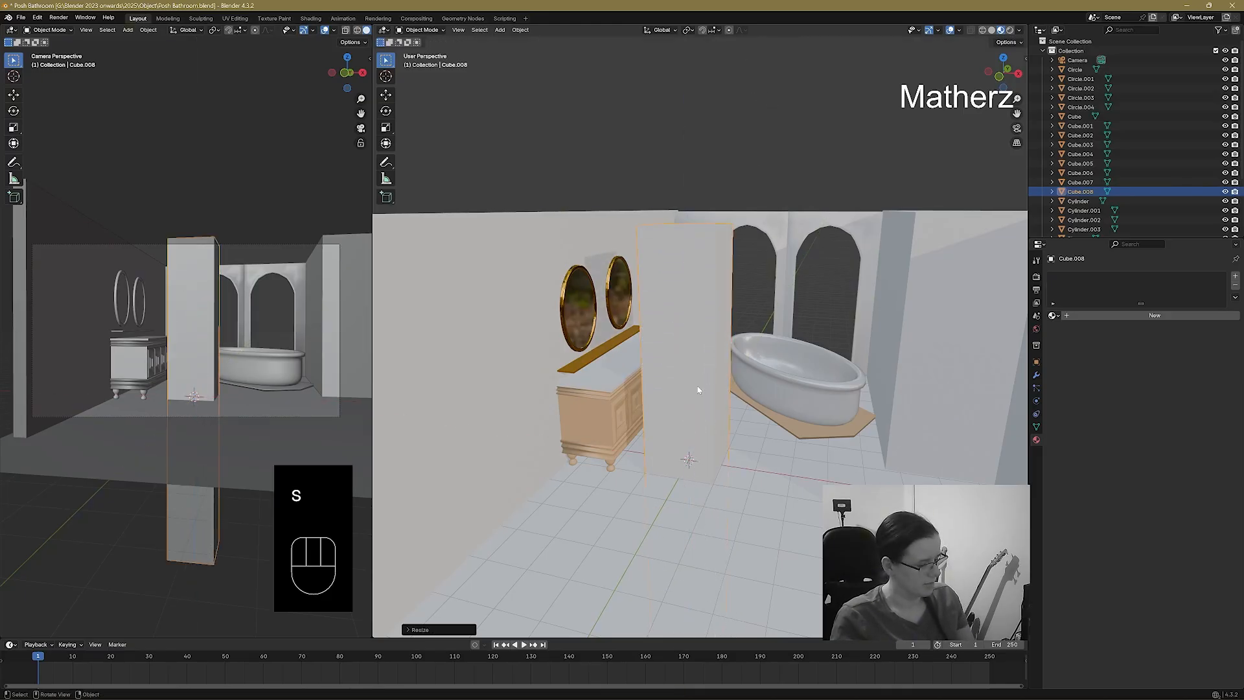
pyautogui.press('g')
pyautogui.click(671, 52)
pyautogui.moveTo(725, 184); pyautogui.dragTo(714, 281, button='middle')
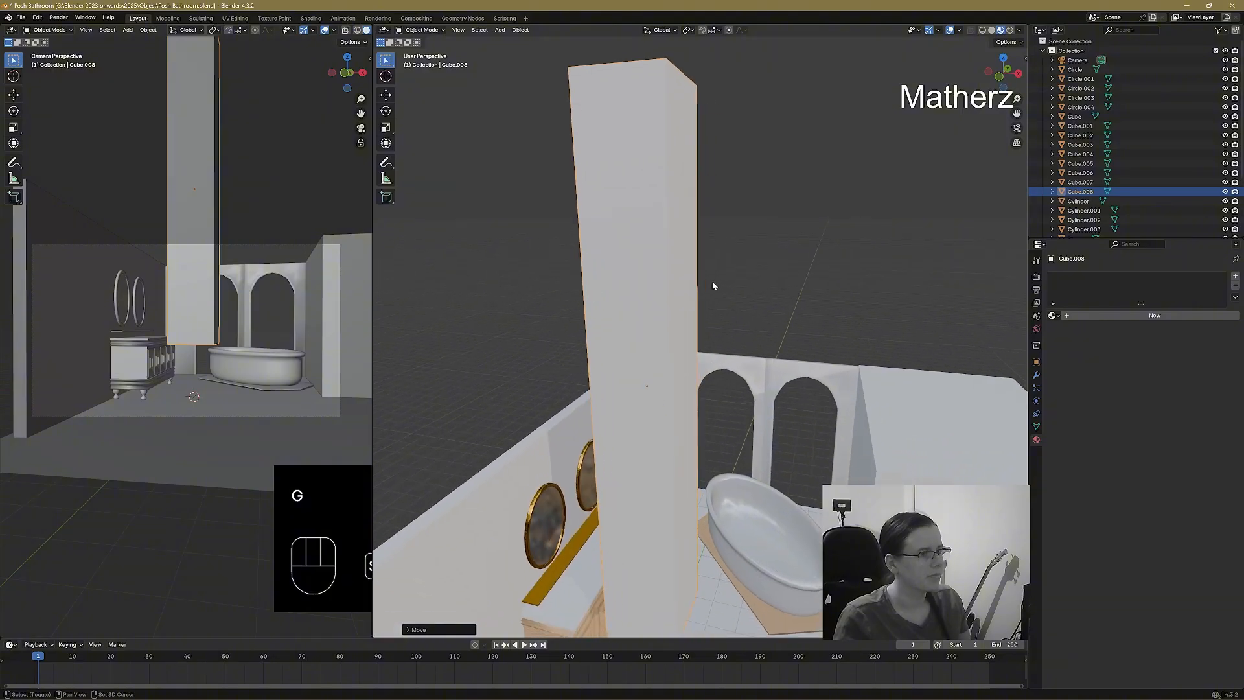
# Enter Edit Mode on the column and add two lengthwise loop cuts, sliding one close to each opposite side edge.
pyautogui.click(420, 30)
pyautogui.click(433, 52)
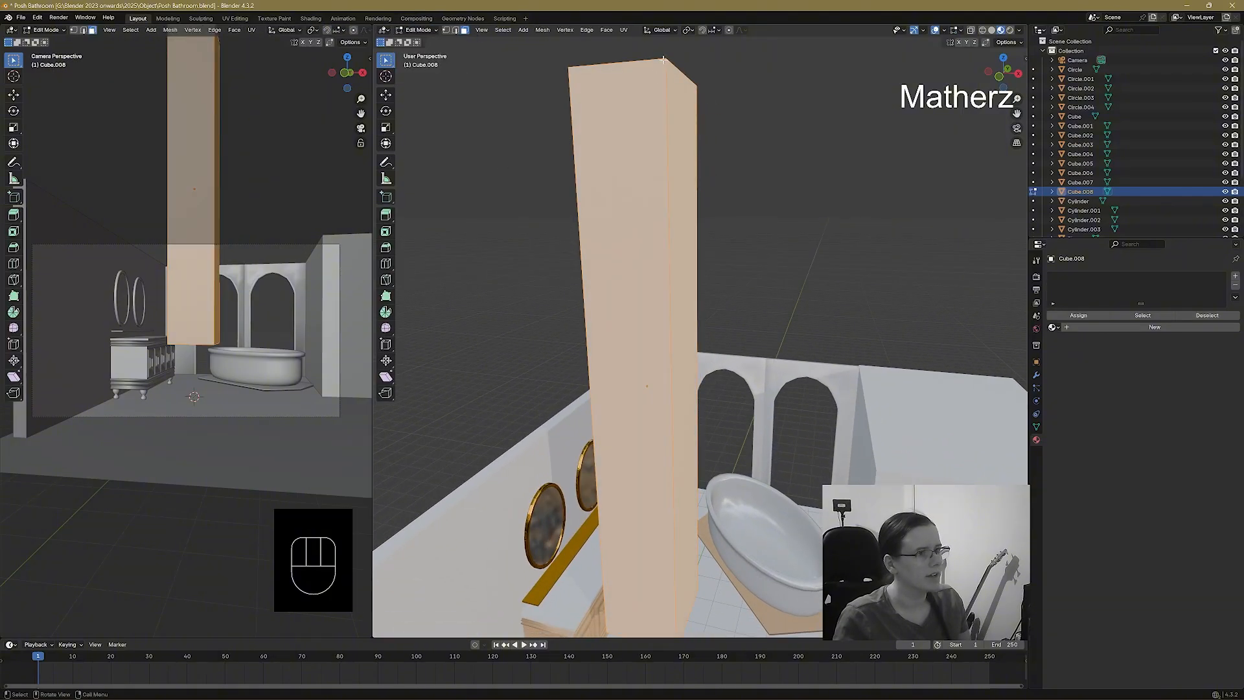
pyautogui.hotkey('ctrl', 'r')
pyautogui.click(655, 62)
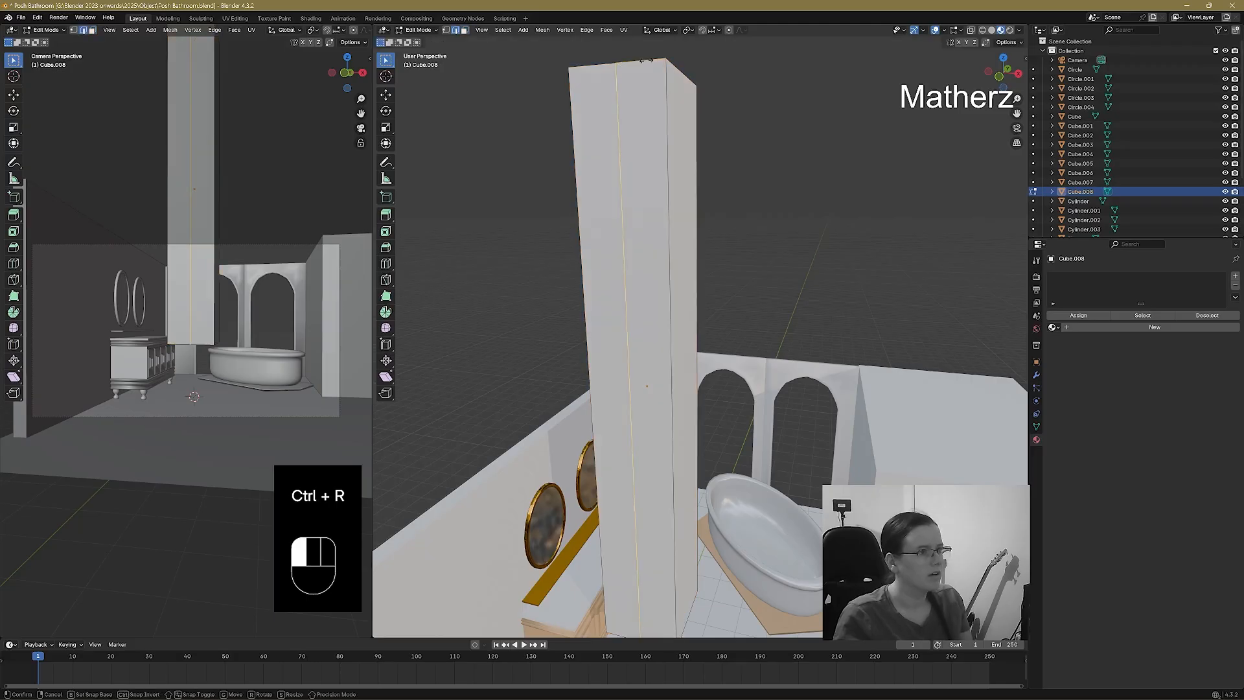
pyautogui.click(660, 65)
pyautogui.hotkey('ctrl', 'r')
pyautogui.click(600, 68)
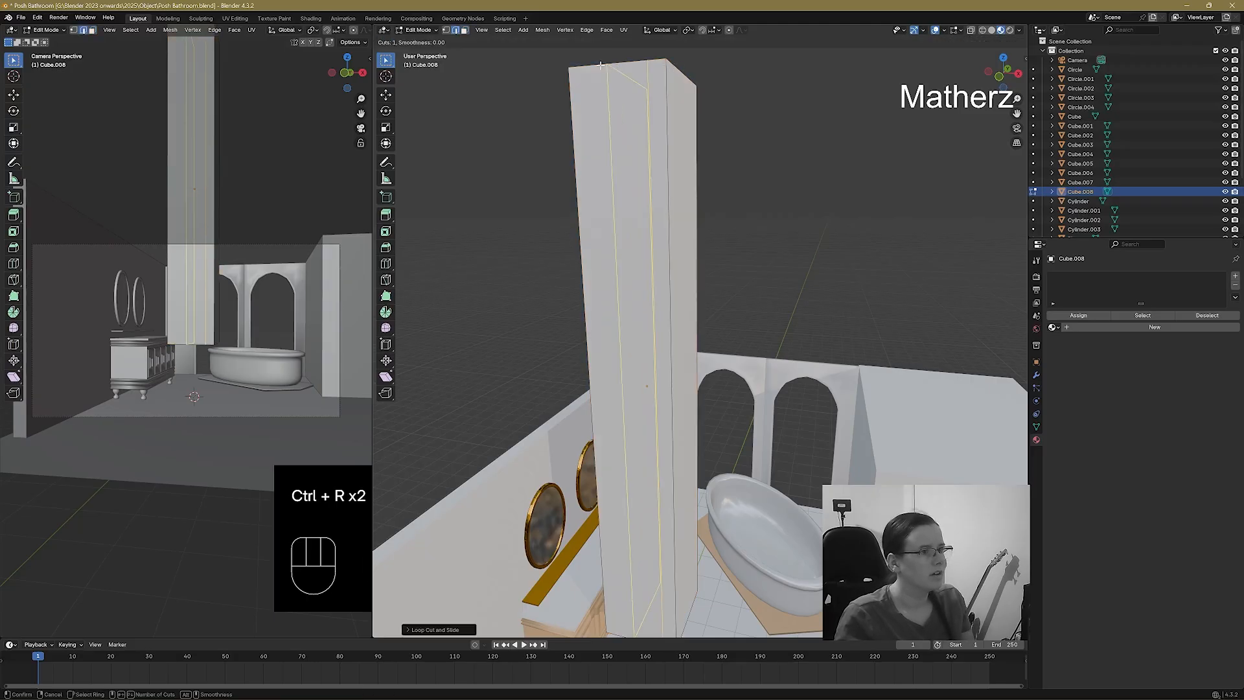
pyautogui.click(569, 67)
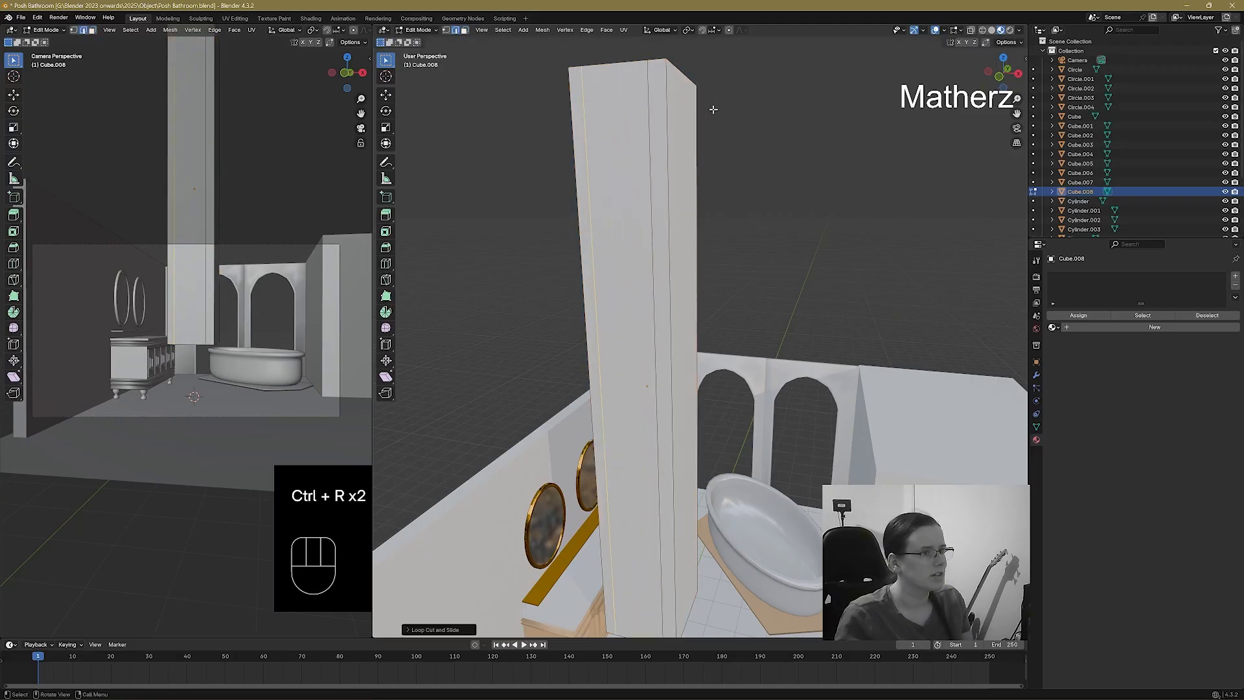
# Add two more lengthwise loop cuts on the column's adjacent faces, sliding each close to its outer edge.
pyautogui.moveTo(713, 110); pyautogui.dragTo(636, 142, button='middle')
pyautogui.hotkey('ctrl', 'r')
pyautogui.click(528, 170)
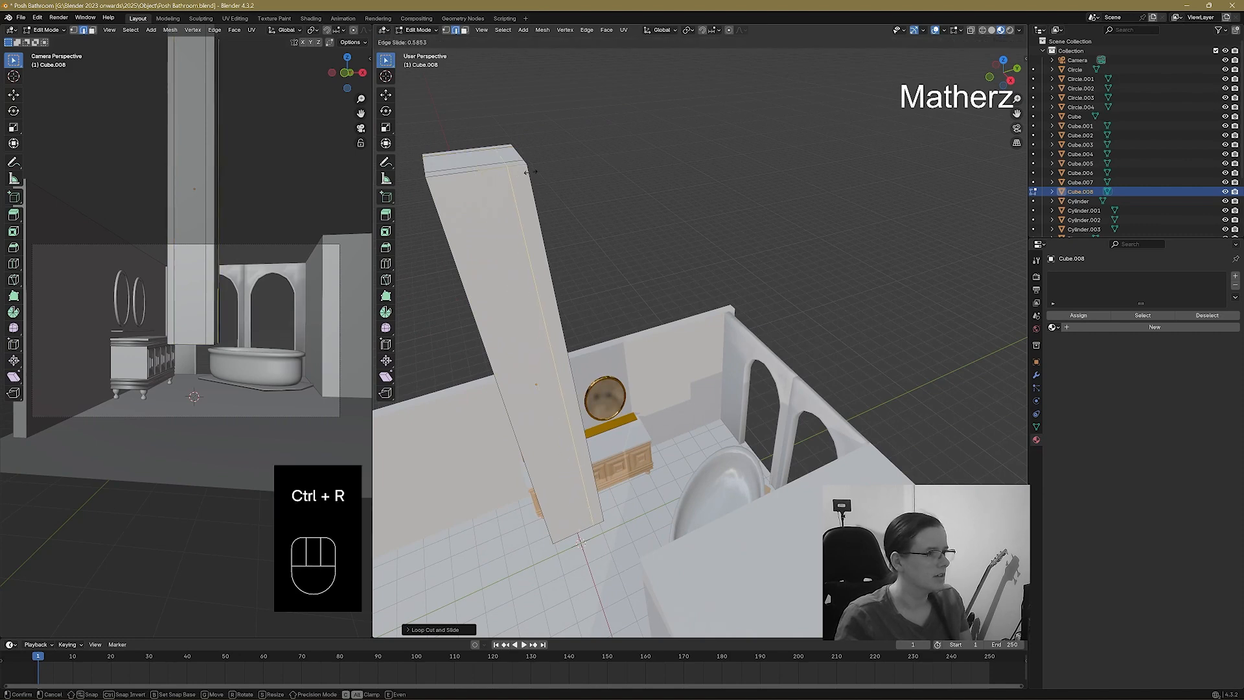
pyautogui.click(535, 170)
pyautogui.hotkey('ctrl', 'r')
pyautogui.click(480, 172)
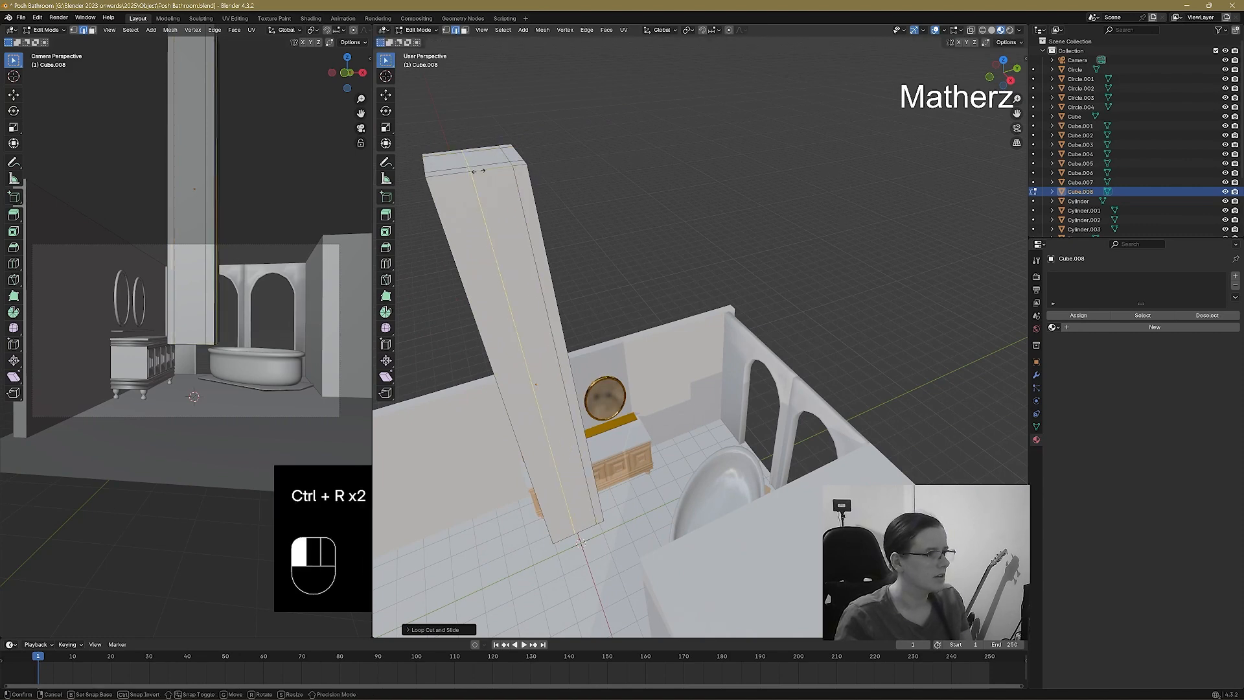
pyautogui.click(448, 173)
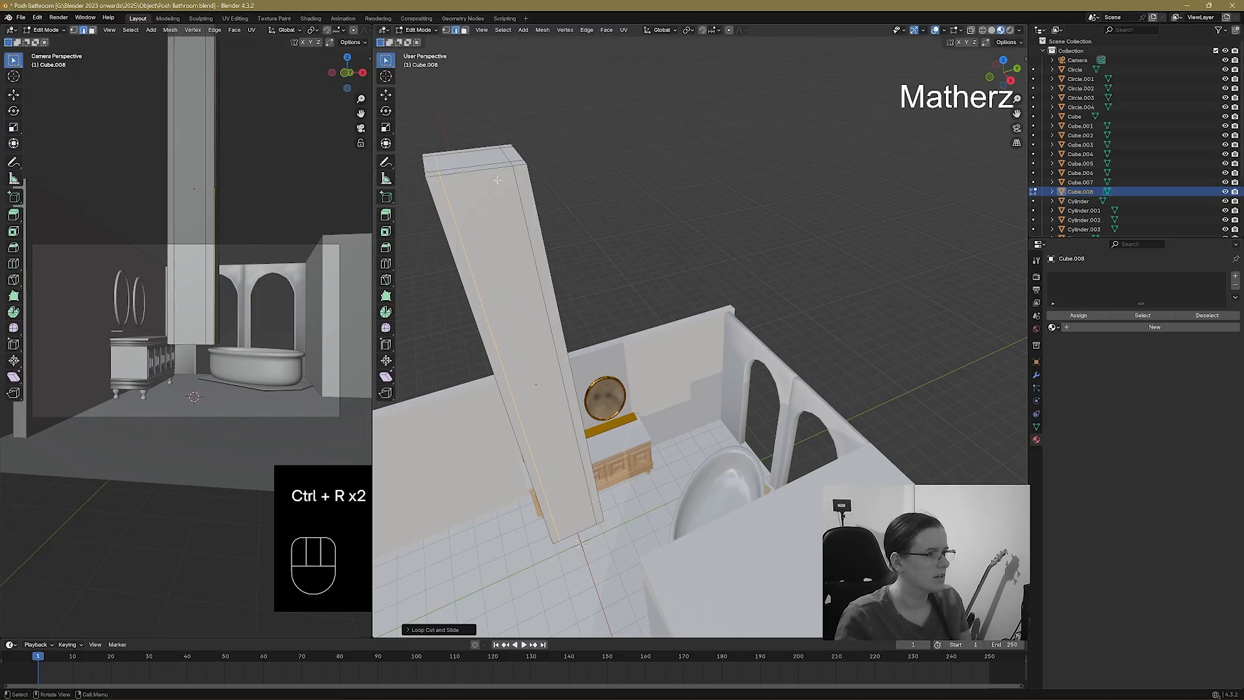
# Add two horizontal loop cuts around the column, sliding one close to its upper end and the other close to its lower end.
pyautogui.hotkey('ctrl', 'r')
pyautogui.click(532, 177)
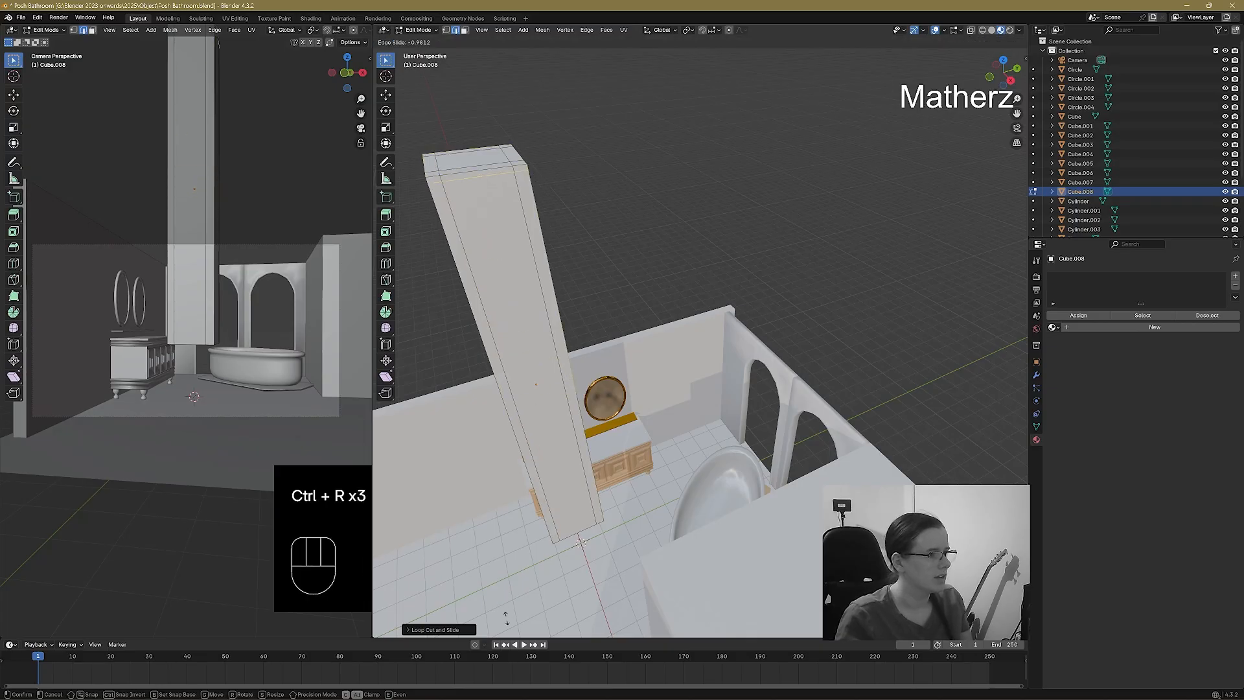
pyautogui.click(506, 616)
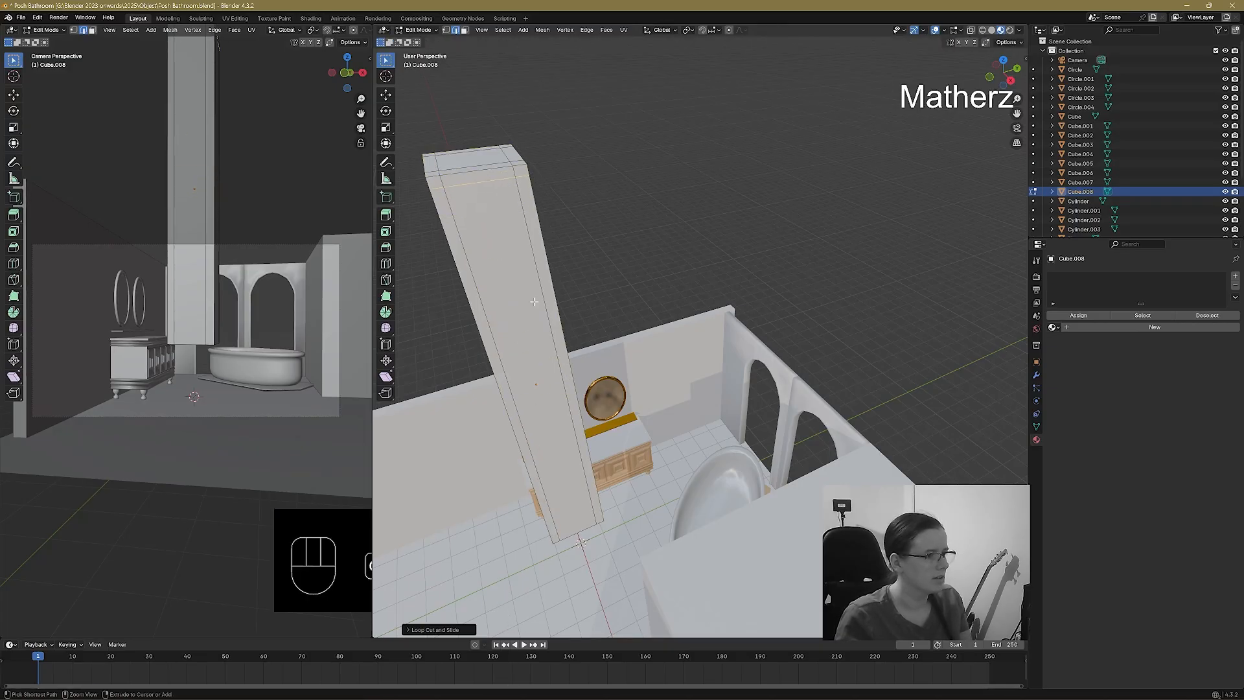
pyautogui.hotkey('ctrl', 'r')
pyautogui.click(536, 324)
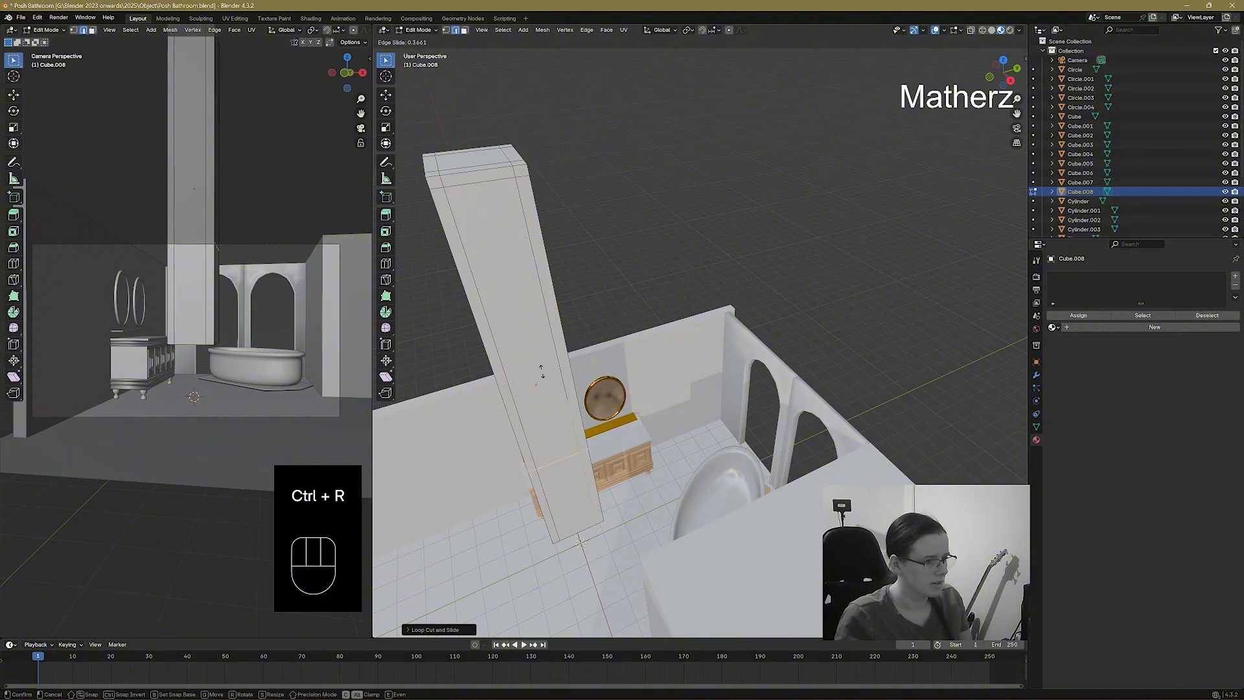
pyautogui.click(557, 468)
pyautogui.moveTo(557, 468); pyautogui.dragTo(496, 52, button='middle')
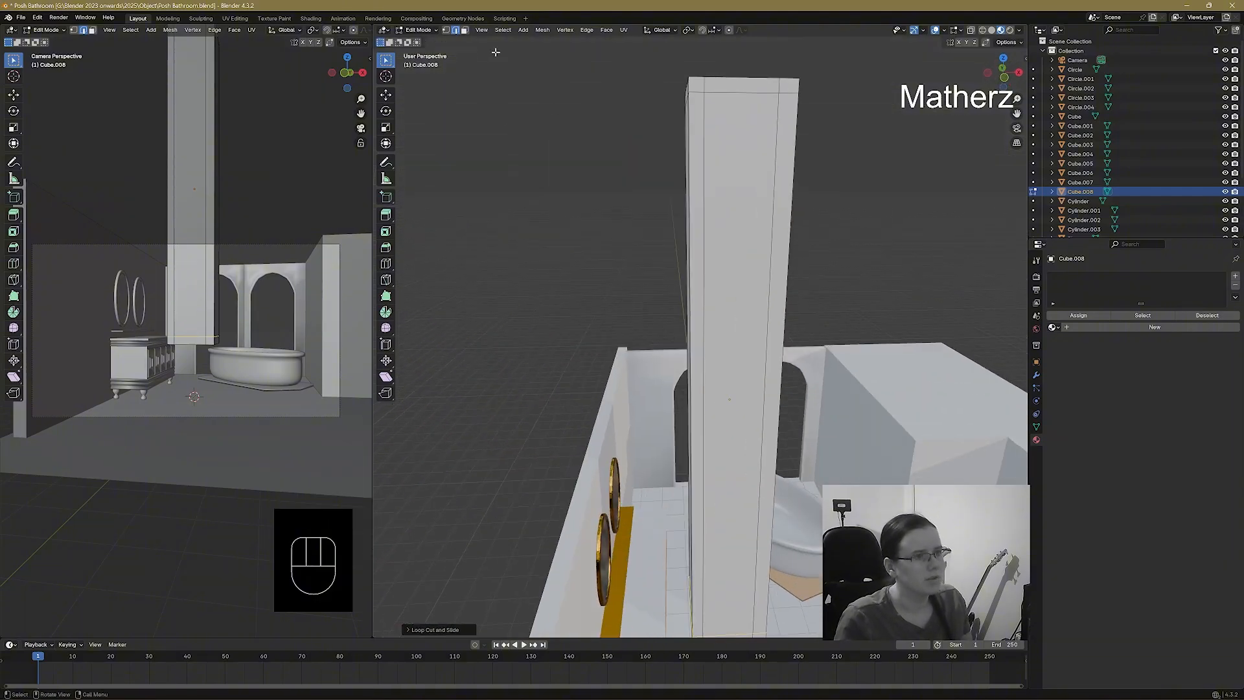
# Switch to face selection and select the large inner panel faces on the column's sides.
pyautogui.click(432, 34)
pyautogui.click(432, 34)
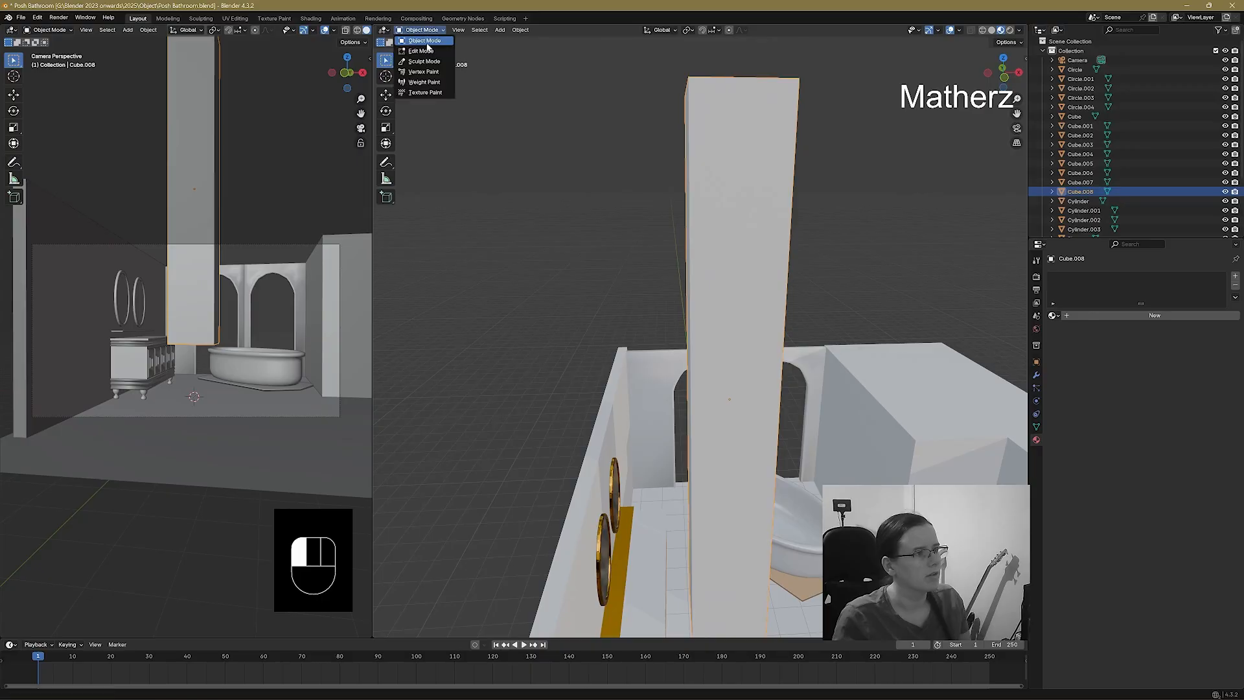
pyautogui.click(717, 173)
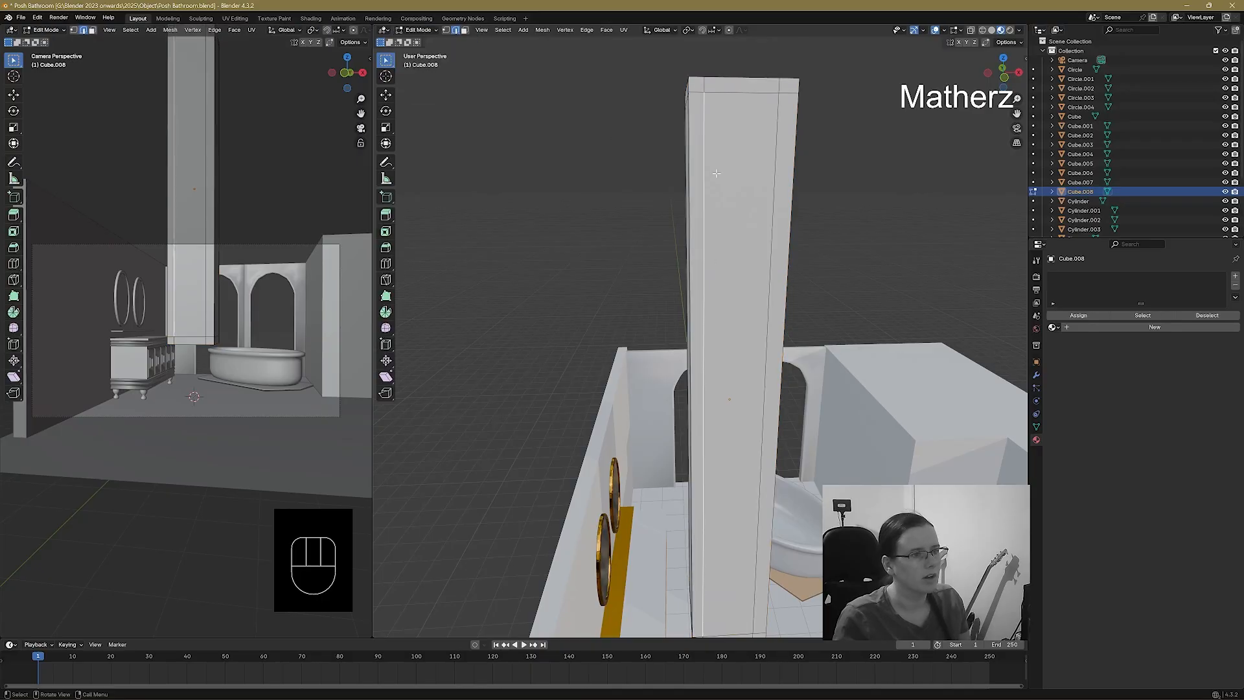
pyautogui.click(465, 31)
pyautogui.press('a')
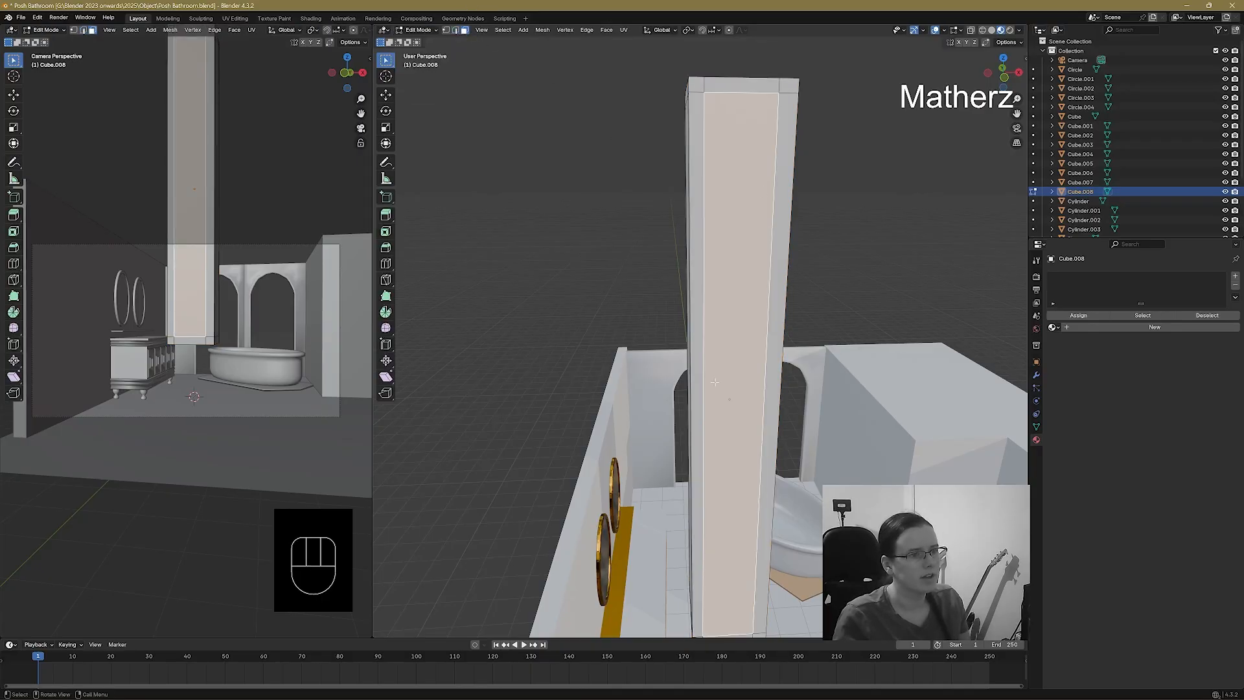
pyautogui.moveTo(762, 184); pyautogui.dragTo(655, 456, button='middle')
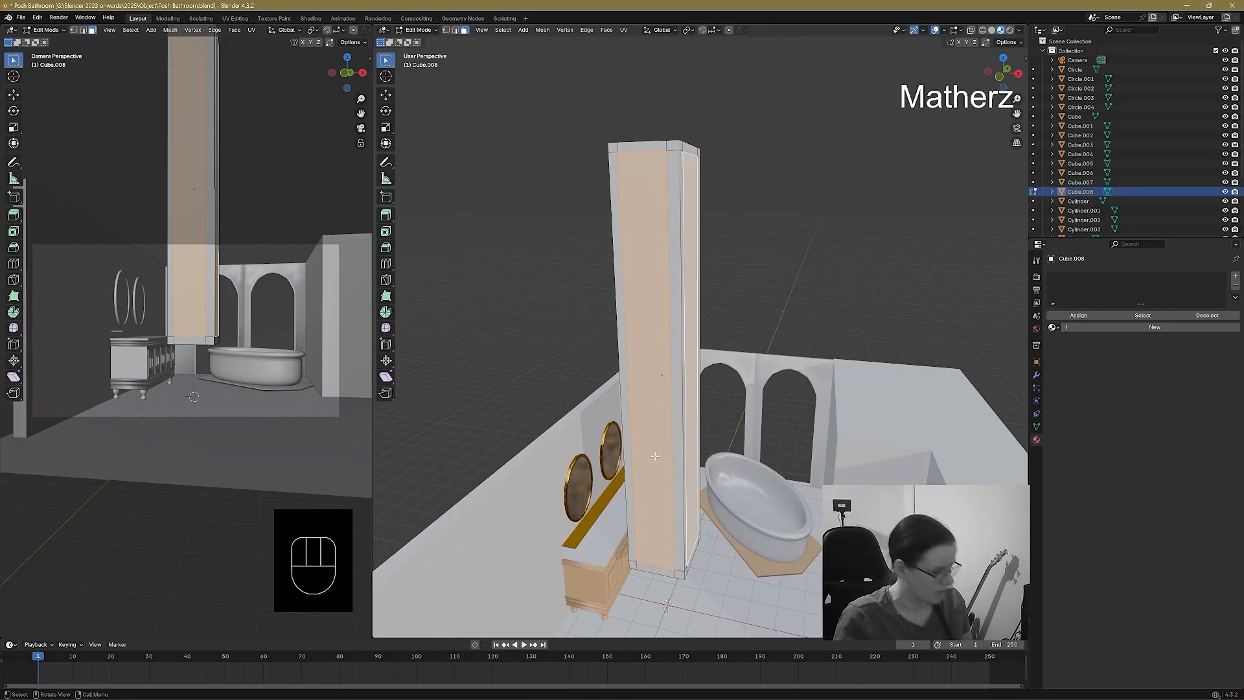
# Extrude the panel faces in place, scale them inward to recess them, and stretch them along Z towards the column's ends.
pyautogui.press('e')
pyautogui.click(776, 516)
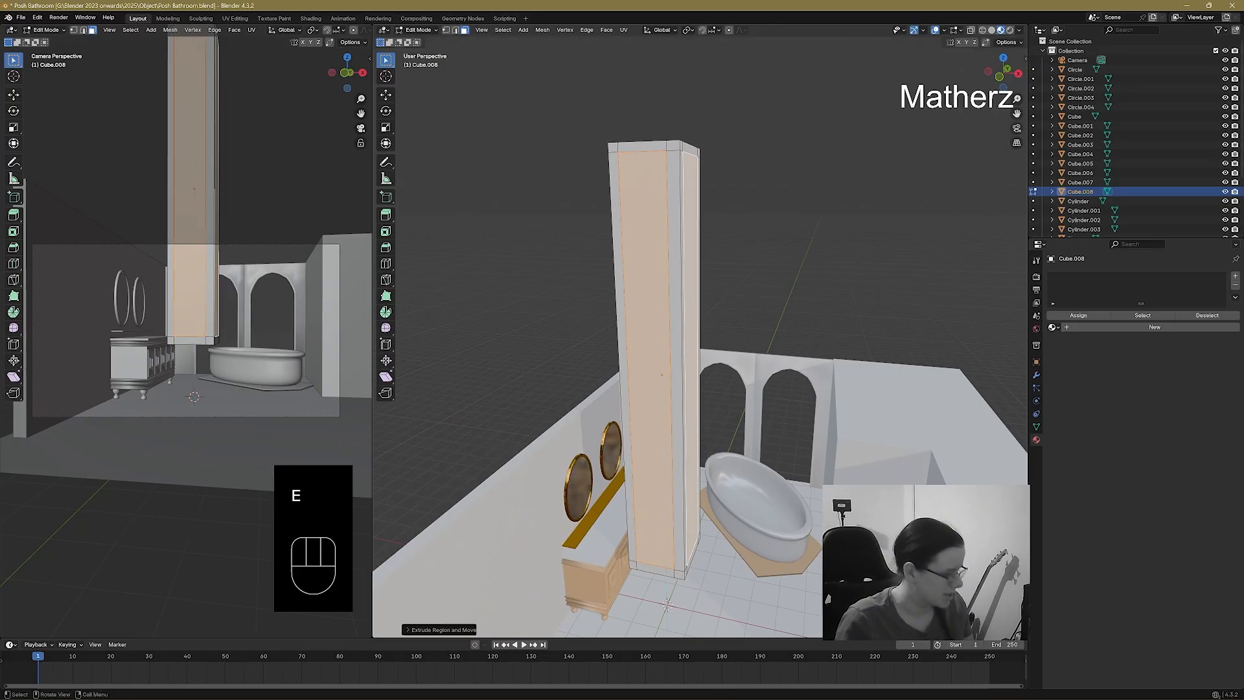
pyautogui.press('s')
pyautogui.click(773, 497)
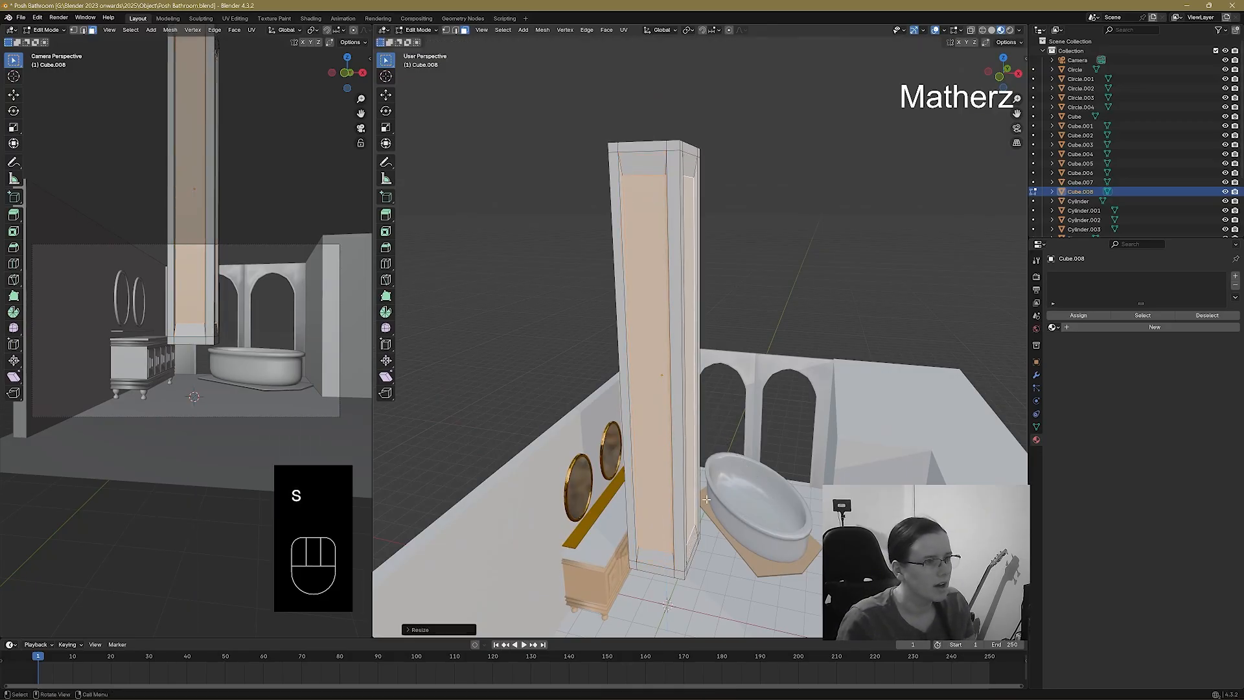
pyautogui.press('s')
pyautogui.middleClick(726, 505)
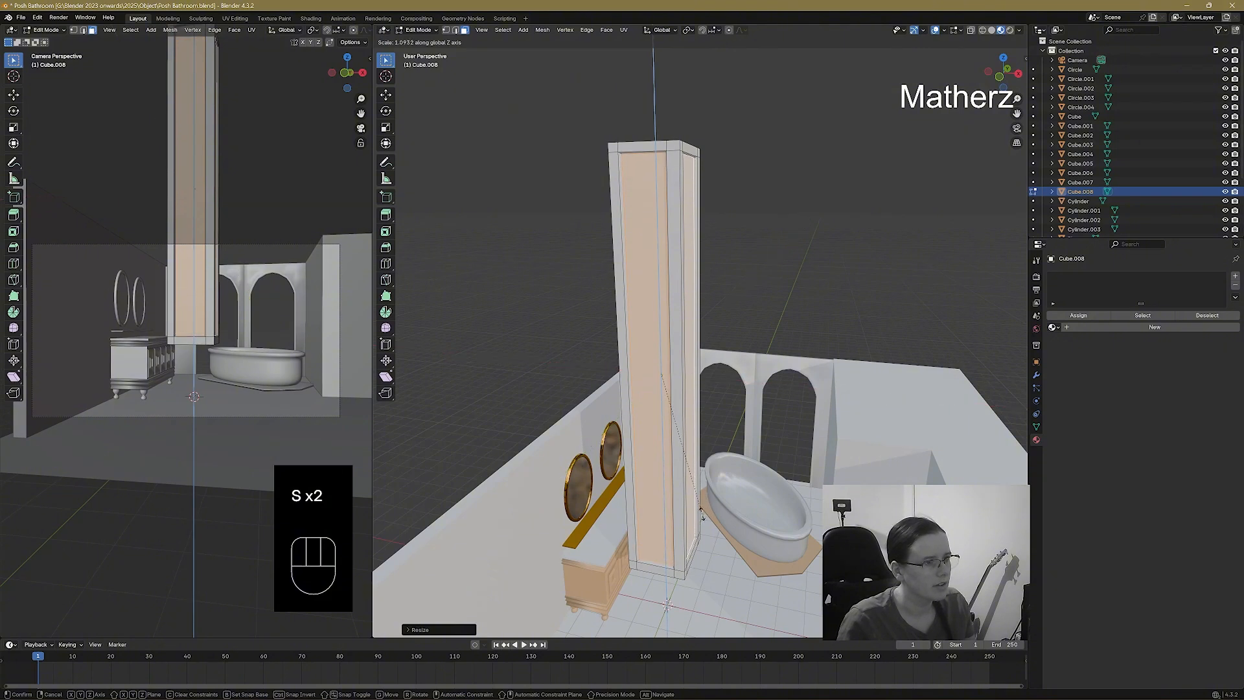
pyautogui.click(701, 515)
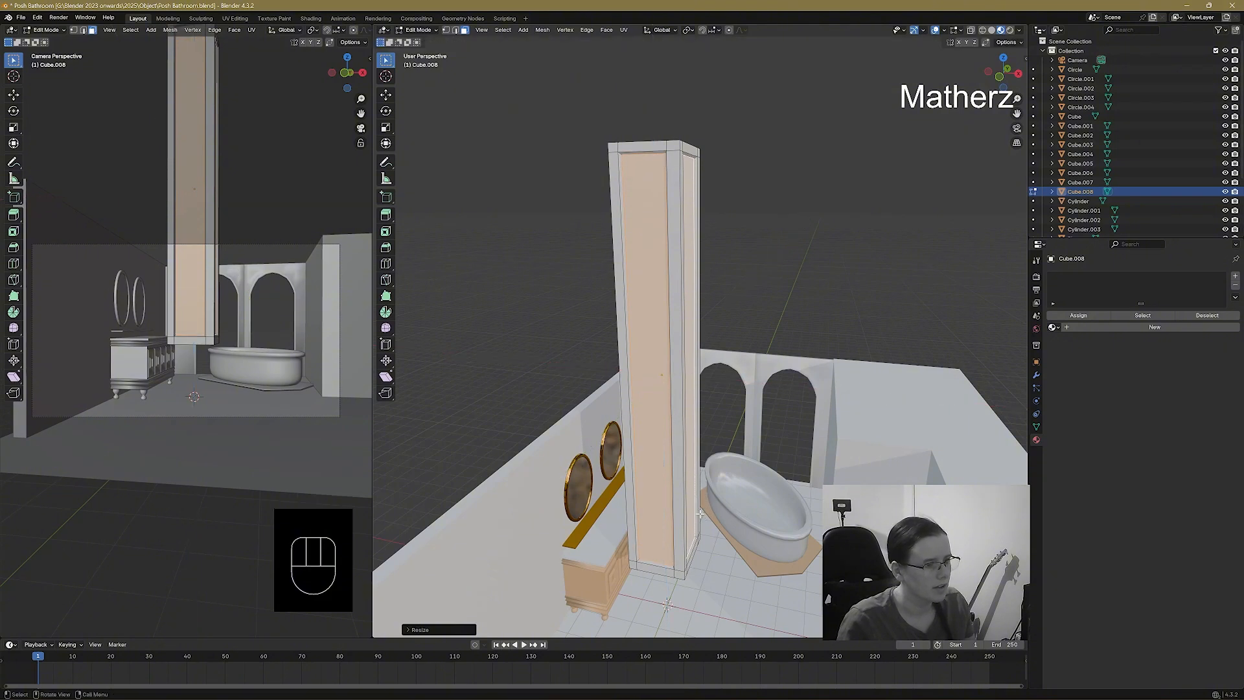
# Create a material named Grey 1 on the column, darken its base color to grey and assign it to the selected panels.
pyautogui.click(419, 31)
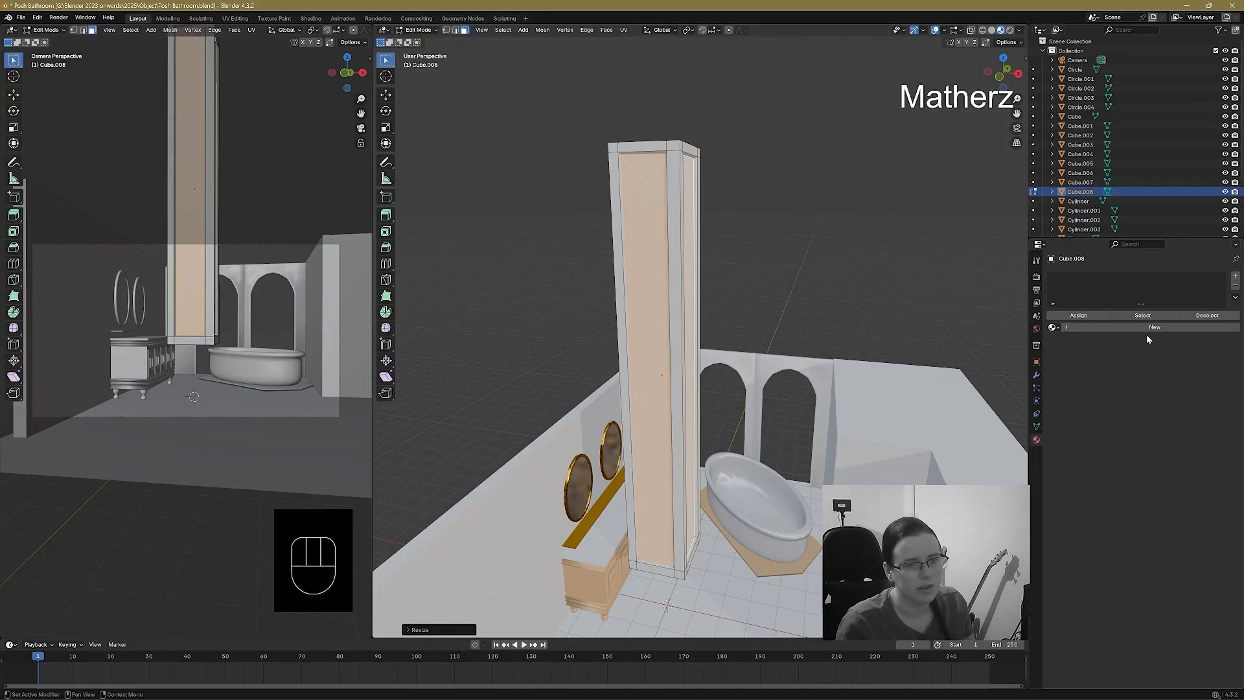
pyautogui.click(1104, 327)
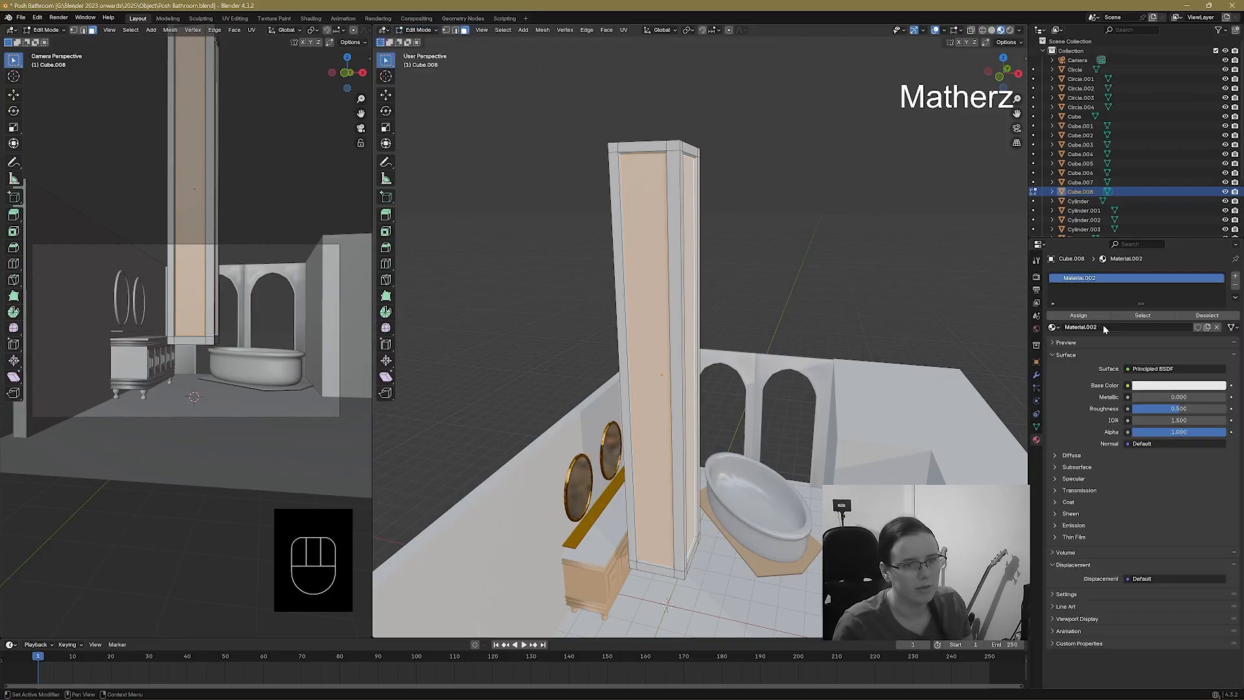
pyautogui.doubleClick(1088, 278)
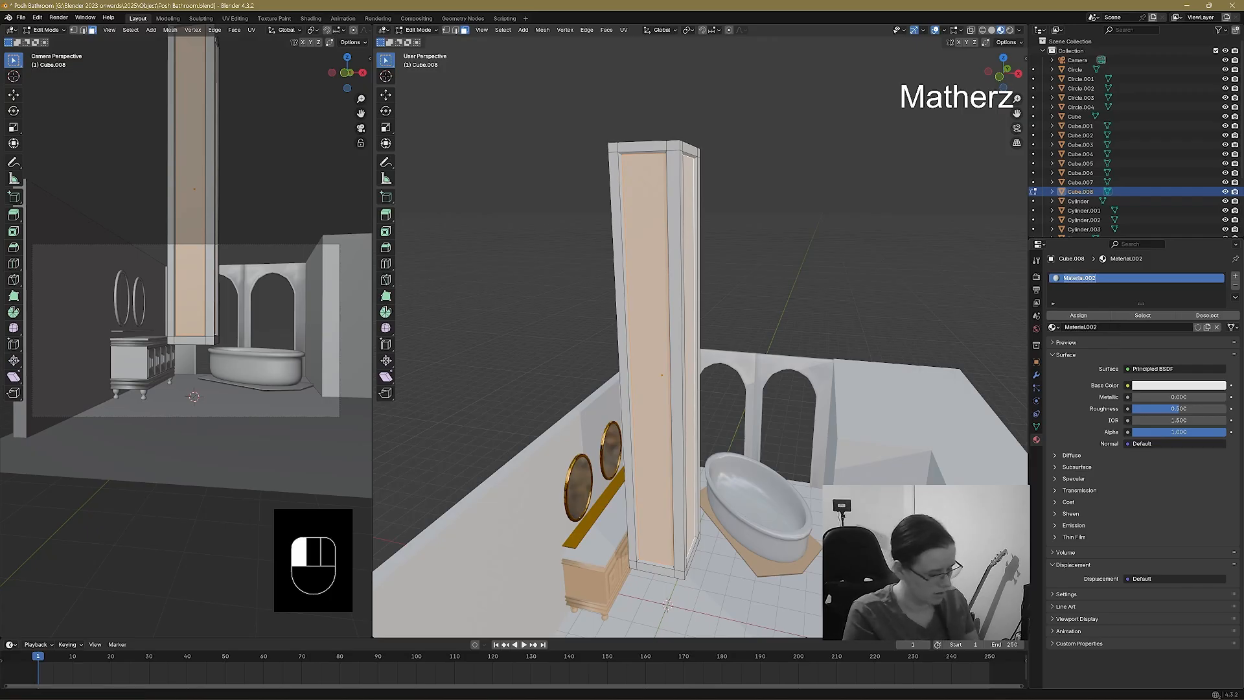
pyautogui.write('Gl')
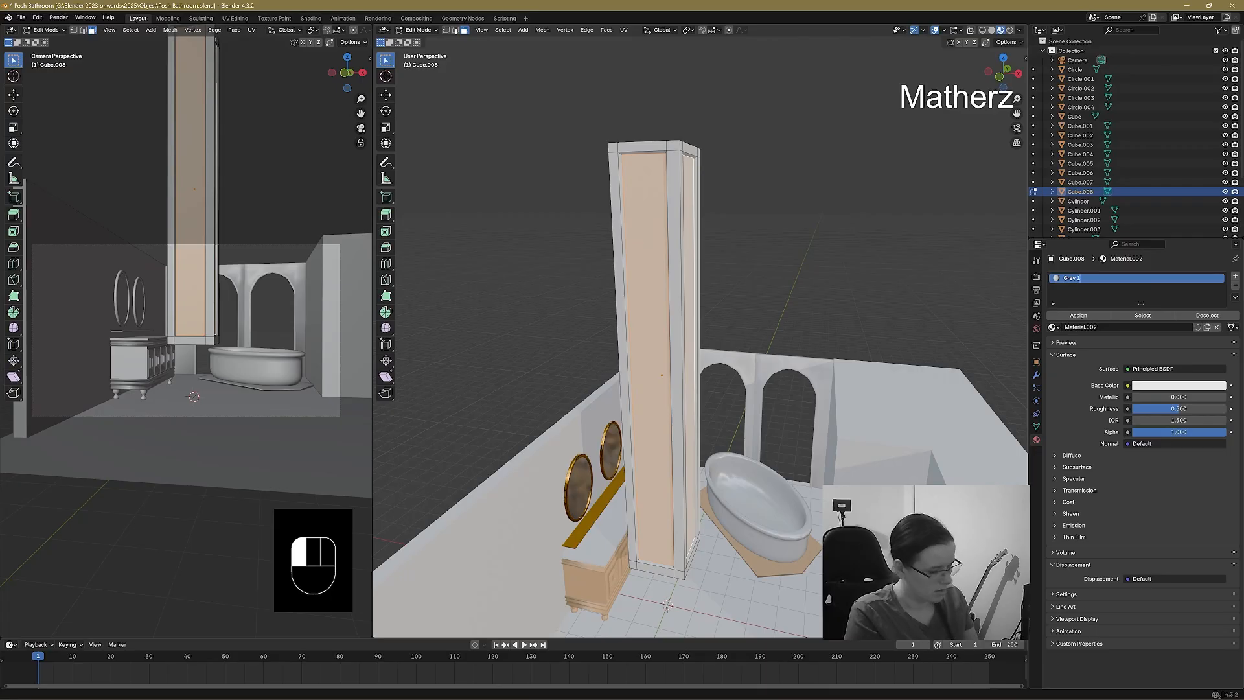
pyautogui.click(1093, 280)
pyautogui.click(1191, 387)
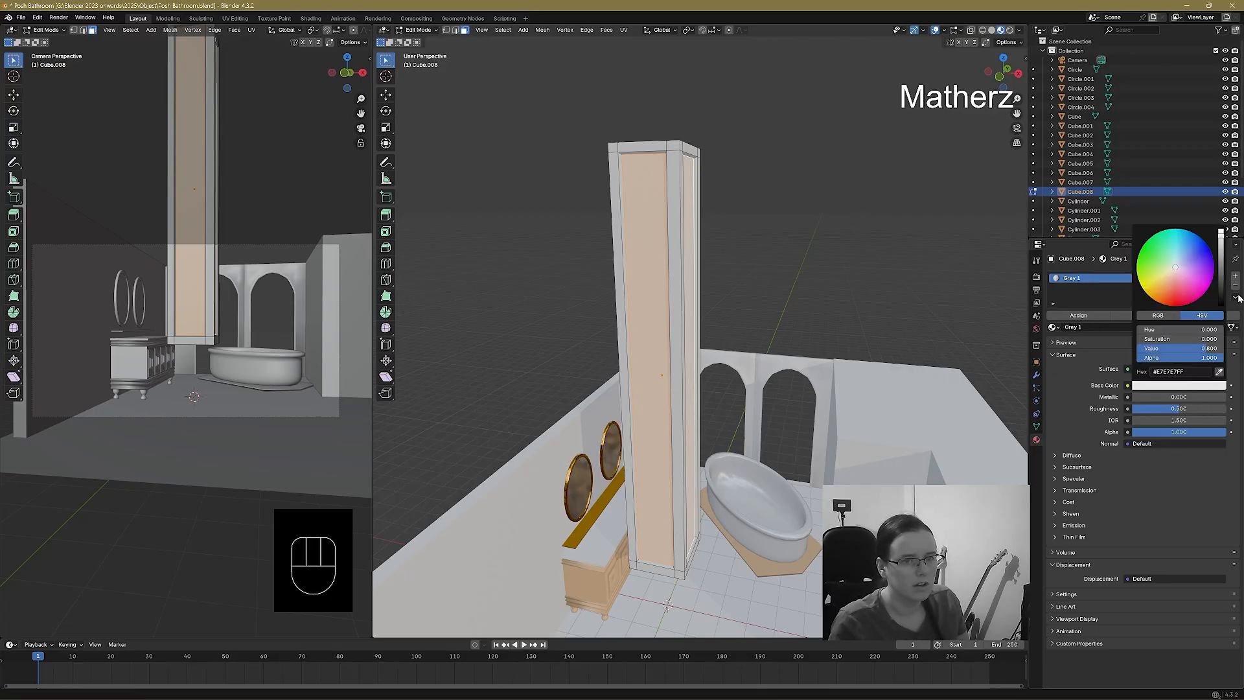
pyautogui.moveTo(1222, 257); pyautogui.dragTo(1220, 258)
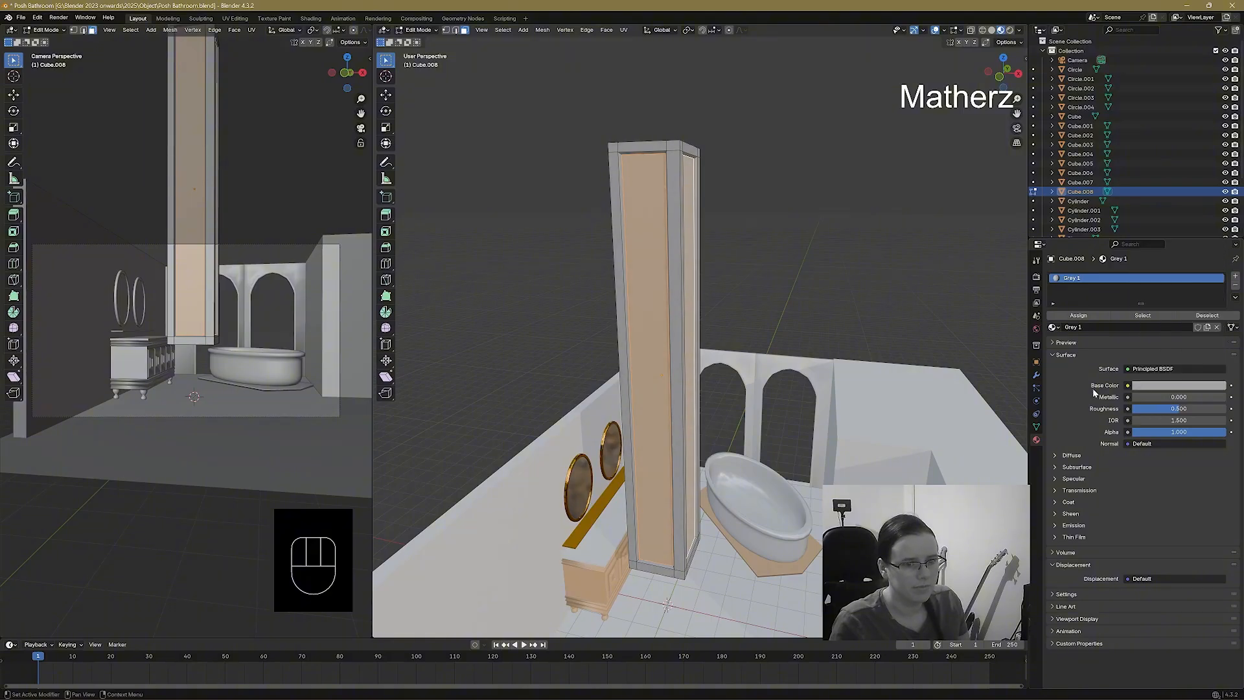
pyautogui.click(1080, 316)
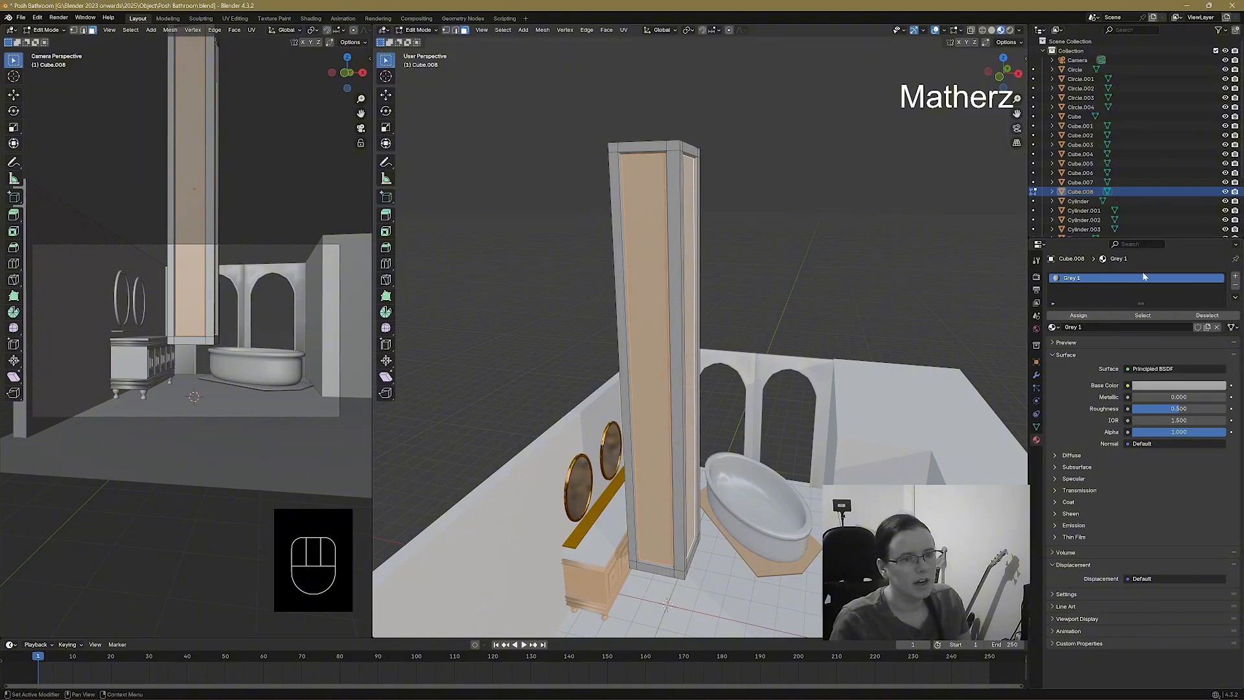
# Add a second material slot to the column and put the existing Gold material in it.
pyautogui.click(1235, 276)
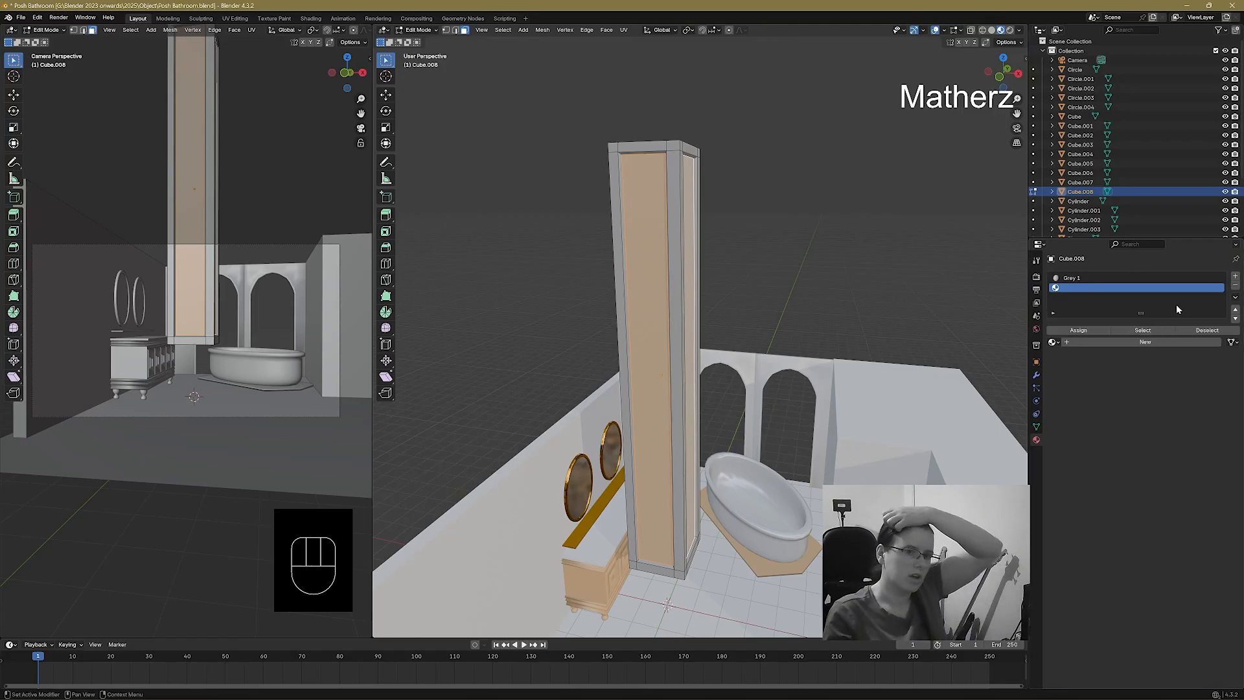
pyautogui.click(1086, 276)
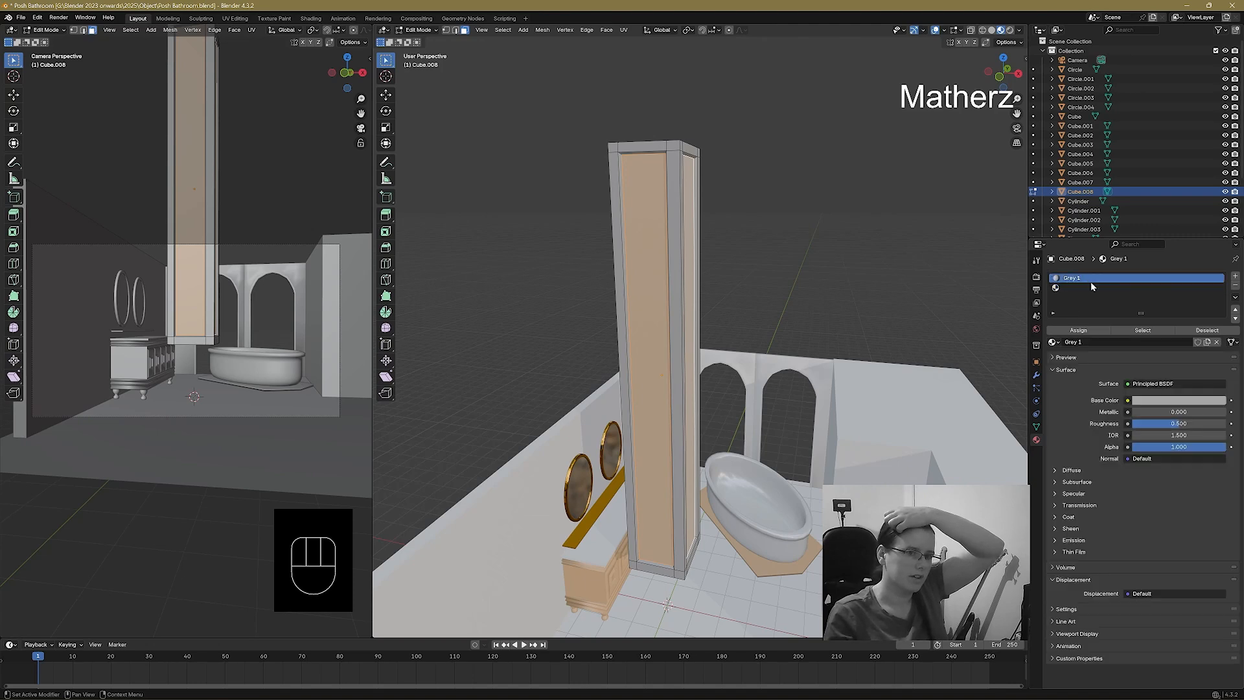
pyautogui.click(1067, 287)
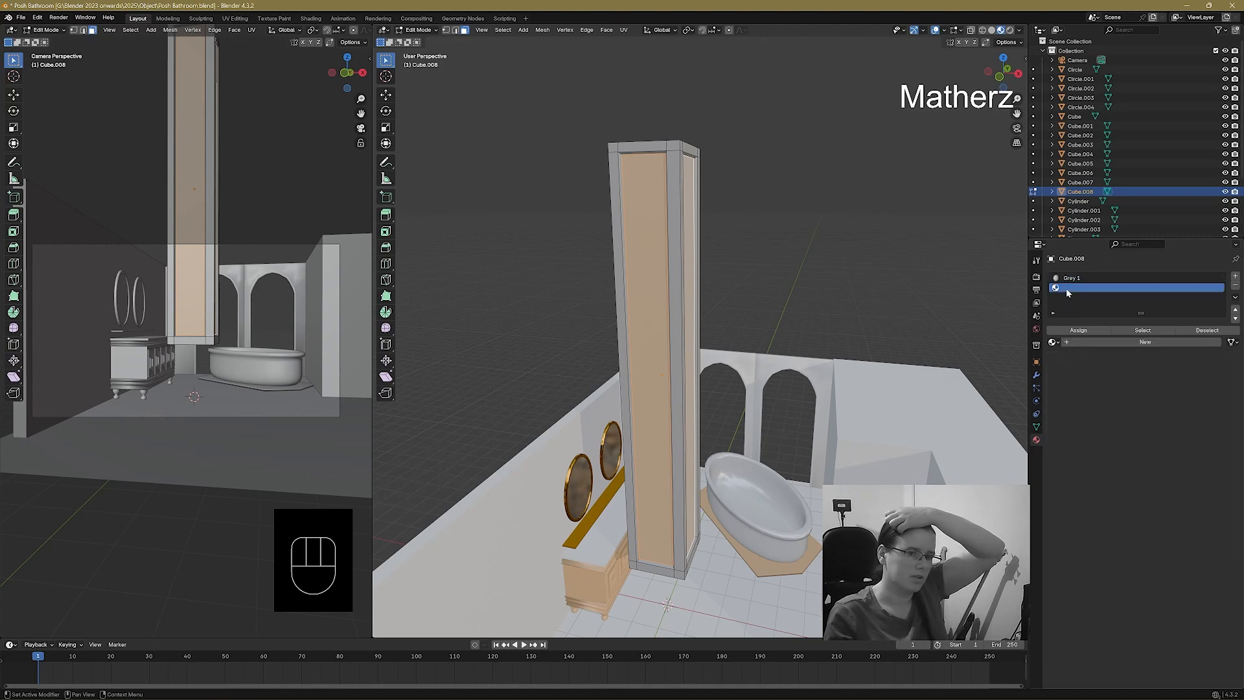
pyautogui.click(1131, 342)
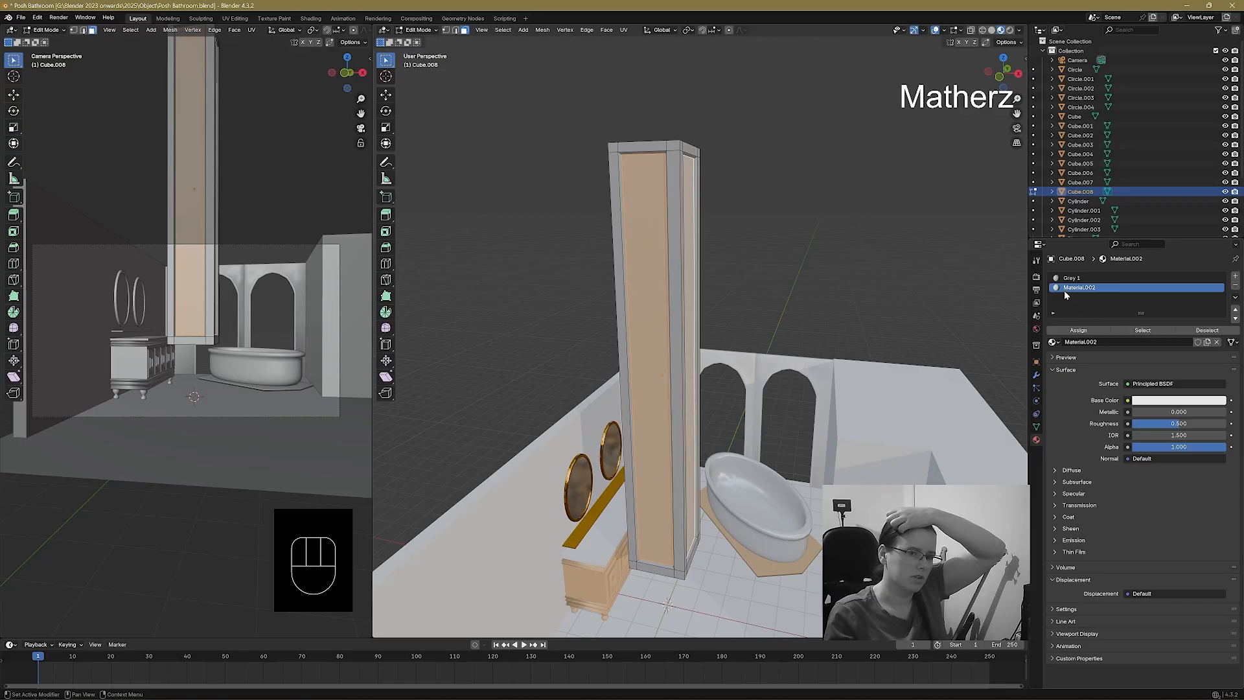
pyautogui.click(1235, 287)
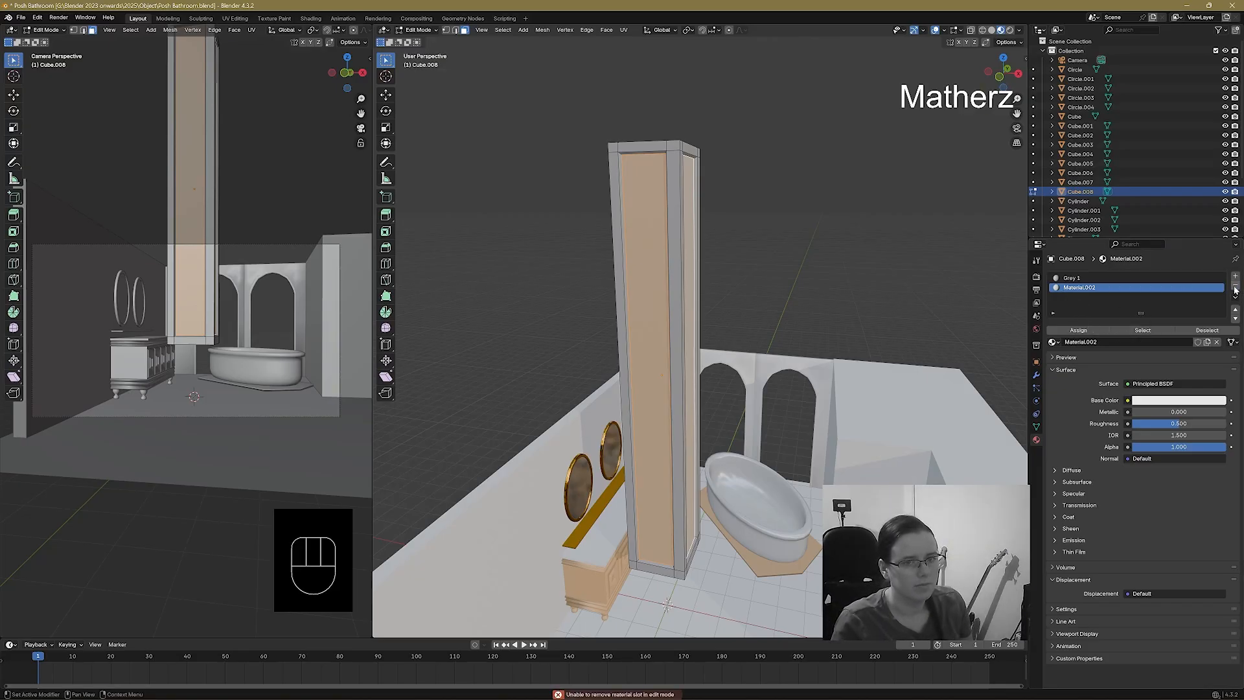
pyautogui.click(1235, 287)
pyautogui.click(1090, 309)
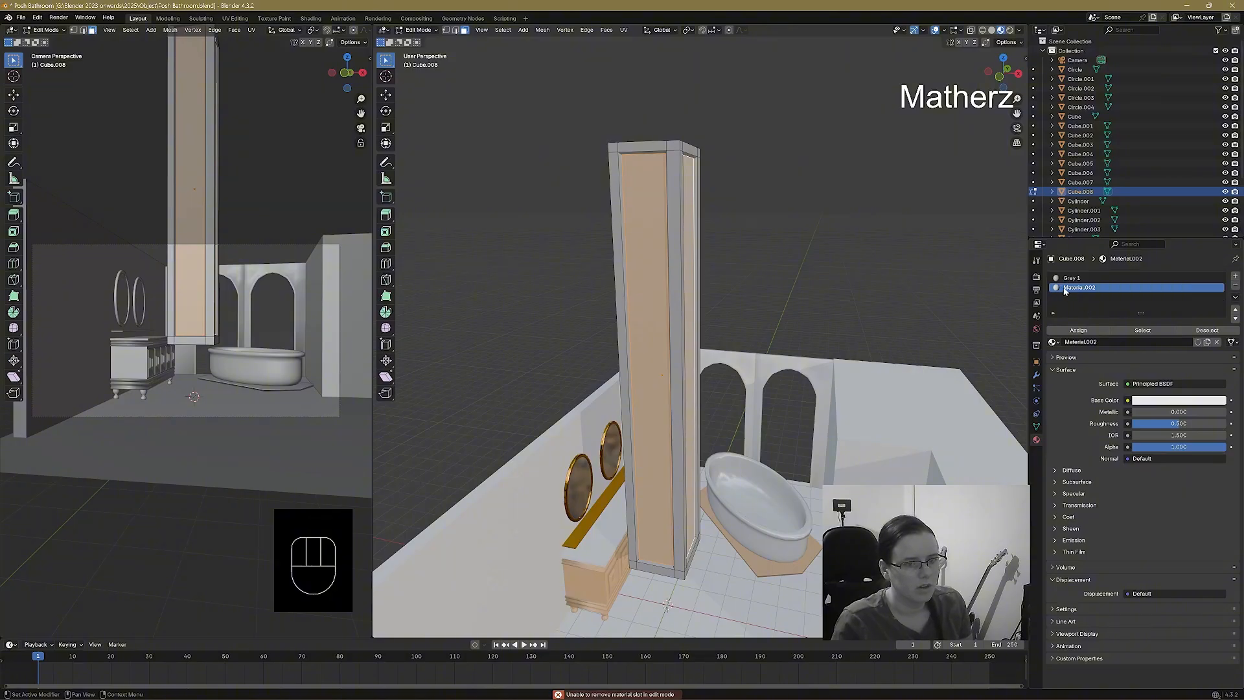
pyautogui.click(1053, 342)
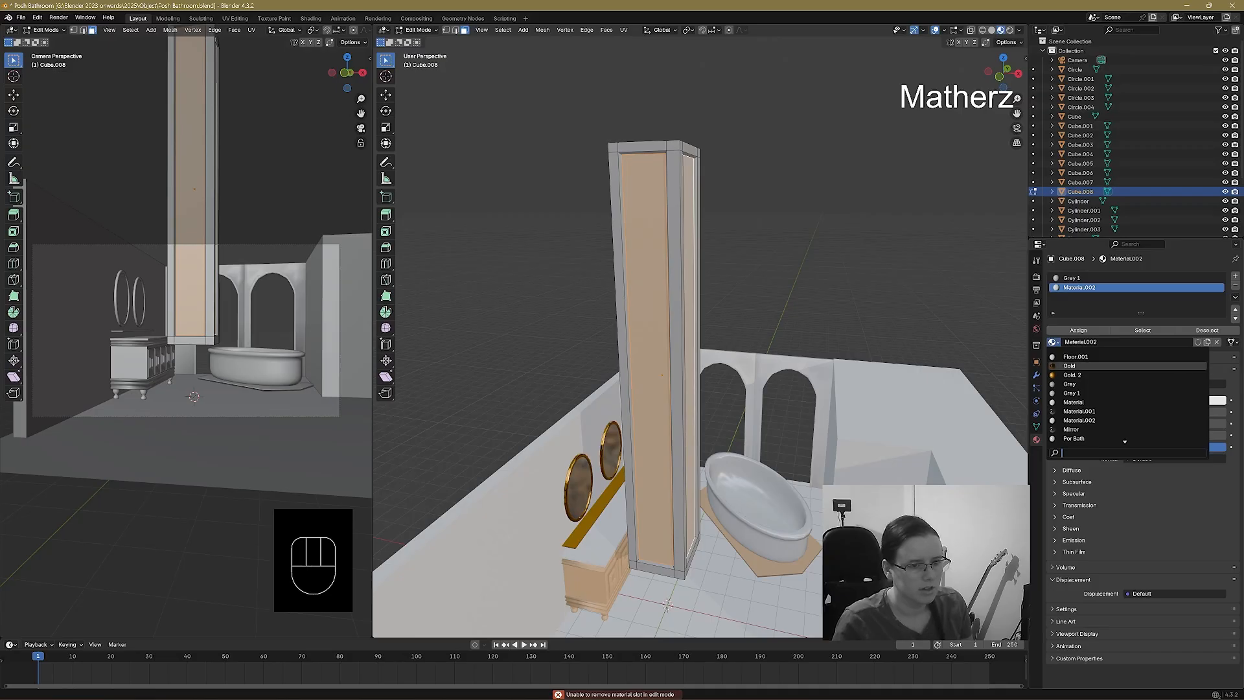
pyautogui.click(1086, 367)
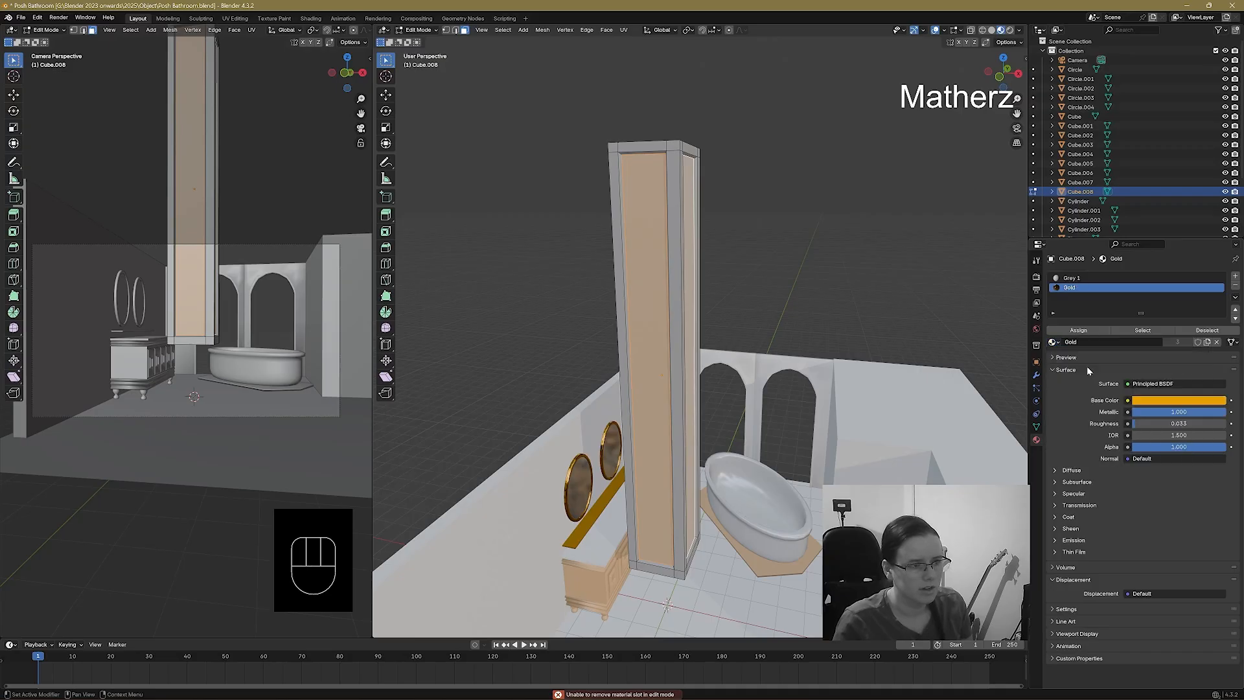
# Assign the Gold material to the column's selected recessed panels.
pyautogui.click(1073, 278)
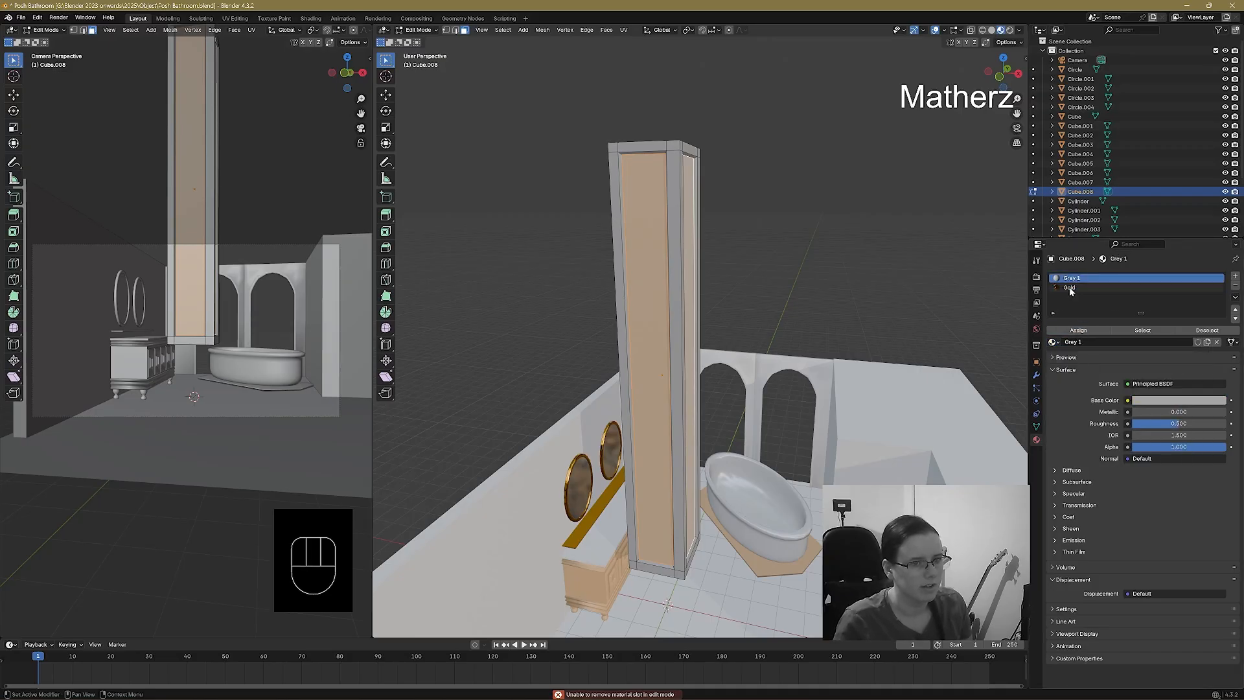
pyautogui.click(1070, 287)
pyautogui.click(1078, 330)
pyautogui.click(1064, 279)
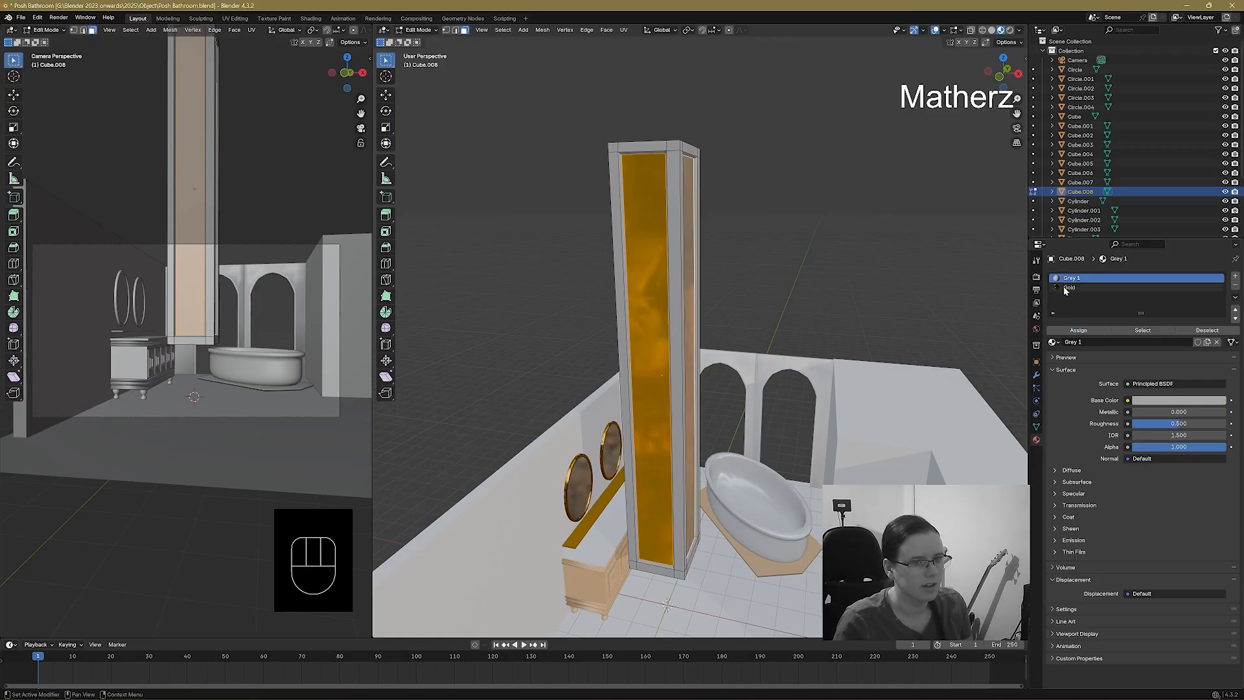
# Select all faces of the column and assign the Gold material to them.
pyautogui.press('a')
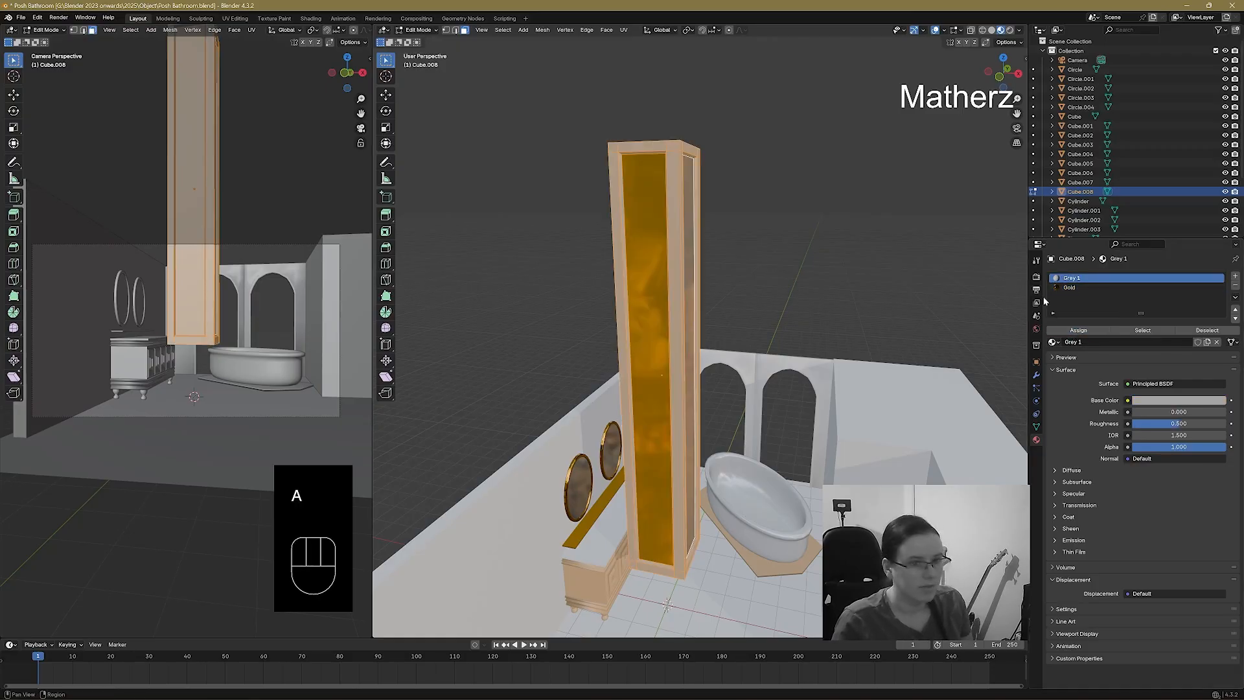
pyautogui.click(1080, 288)
pyautogui.click(1087, 332)
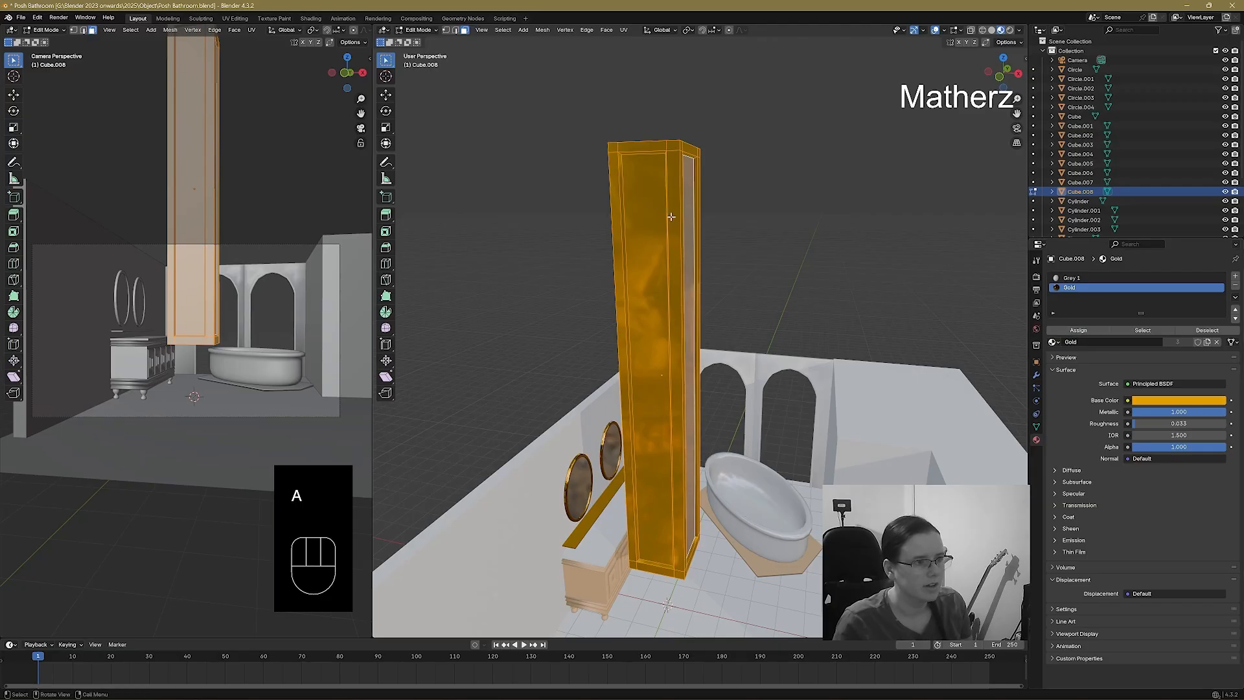
# Select only the recessed panels on the column's four sides and assign the Grey 1 material to them.
pyautogui.hotkey('alt', 'a')
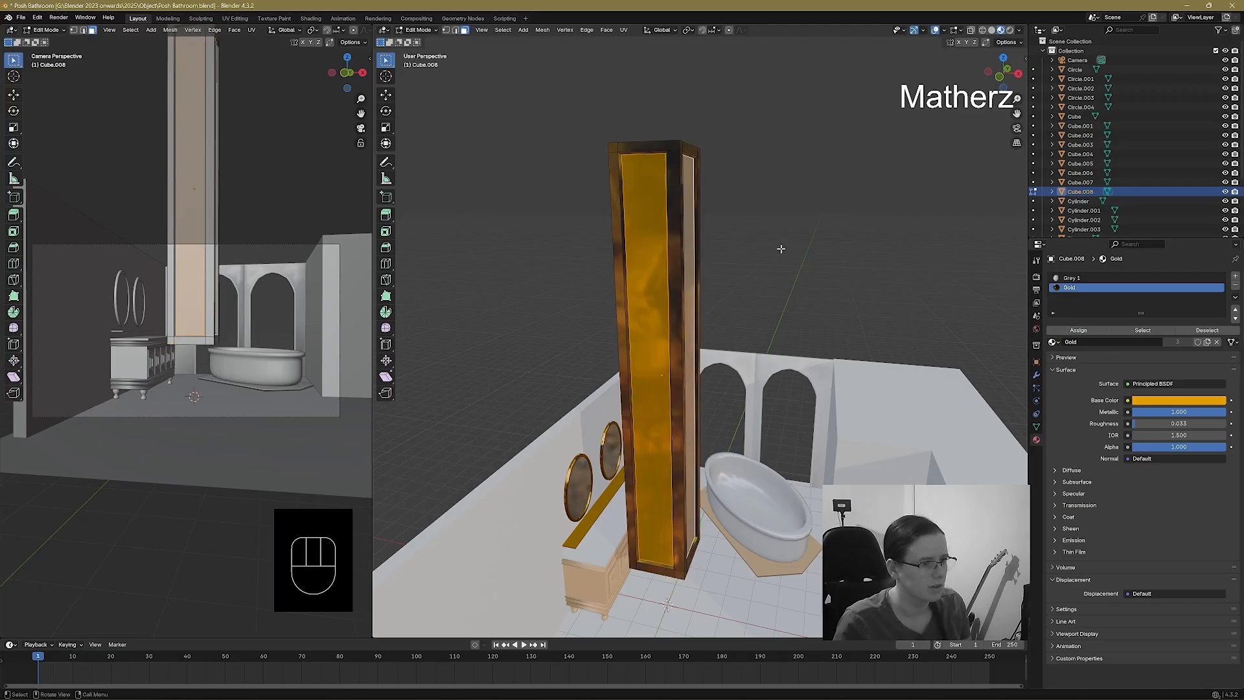
pyautogui.moveTo(778, 246); pyautogui.dragTo(699, 206, button='middle')
pyautogui.keyDown('shift'); pyautogui.click(672, 193); pyautogui.keyUp('shift')
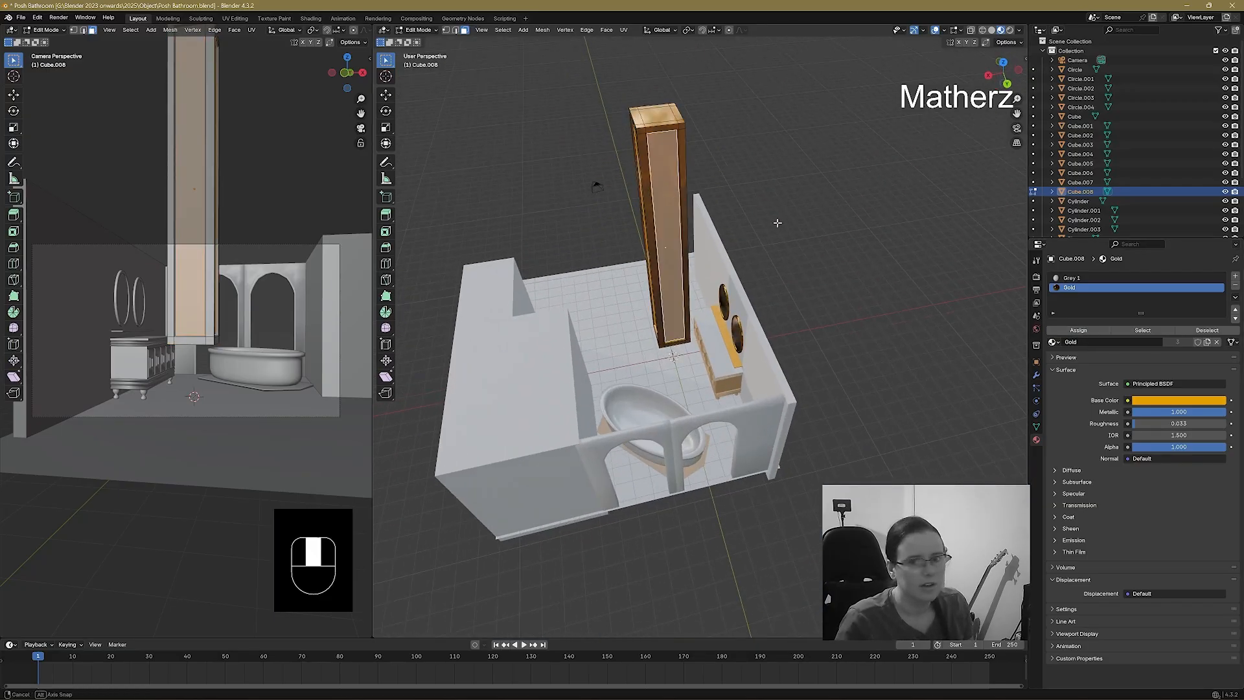
pyautogui.moveTo(778, 223); pyautogui.dragTo(616, 171, button='middle')
pyautogui.keyDown('shift'); pyautogui.click(844, 250); pyautogui.keyUp('shift')
pyautogui.moveTo(958, 260); pyautogui.dragTo(624, 275, button='middle')
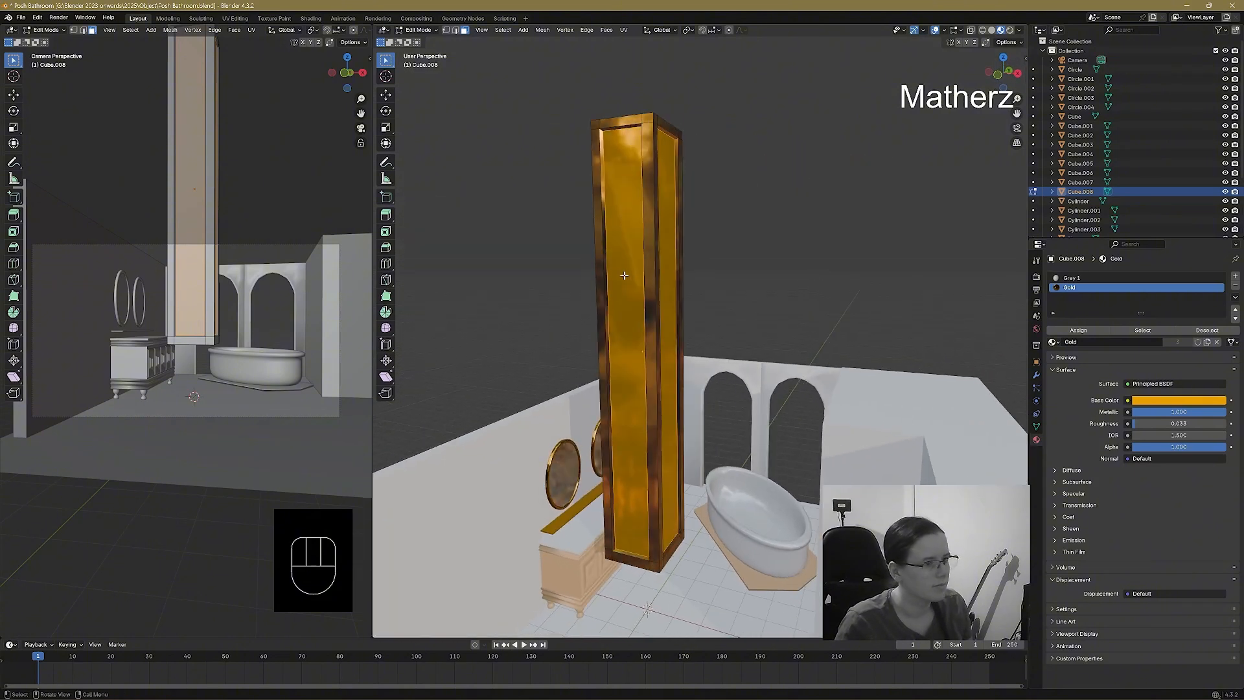
pyautogui.click(1071, 278)
pyautogui.click(1088, 332)
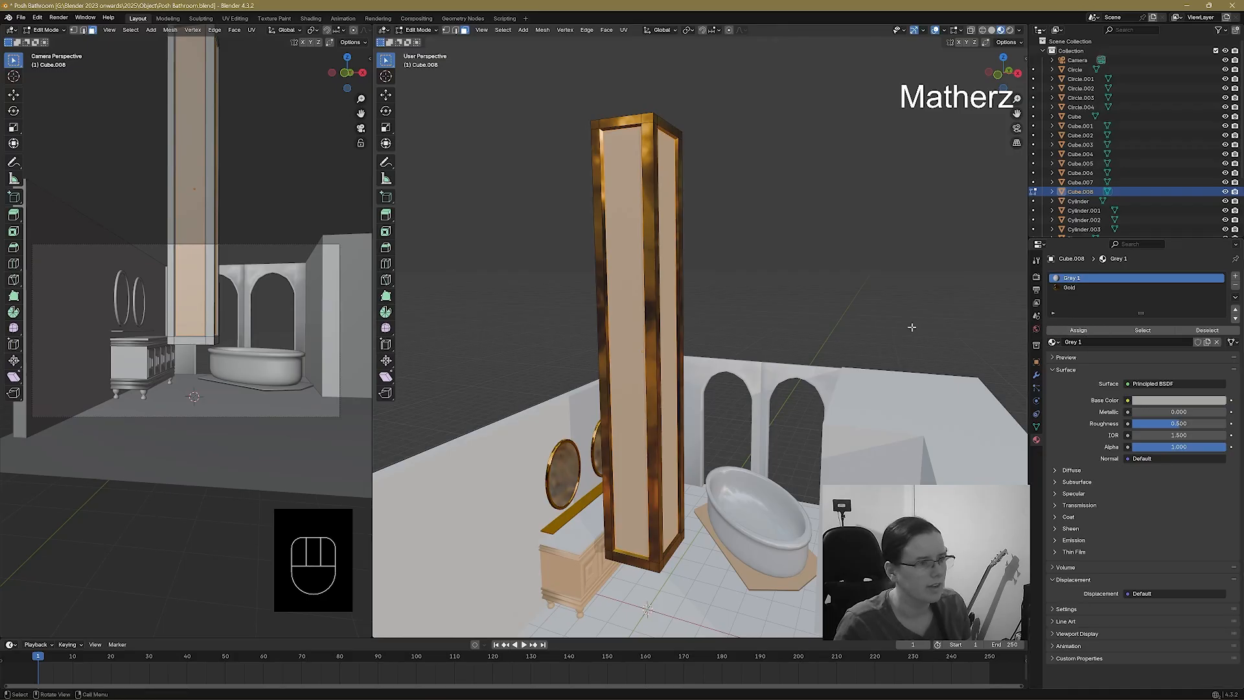
# Return to Object Mode, scale the whole column down uniformly and move it towards the back wall.
pyautogui.click(419, 30)
pyautogui.click(420, 41)
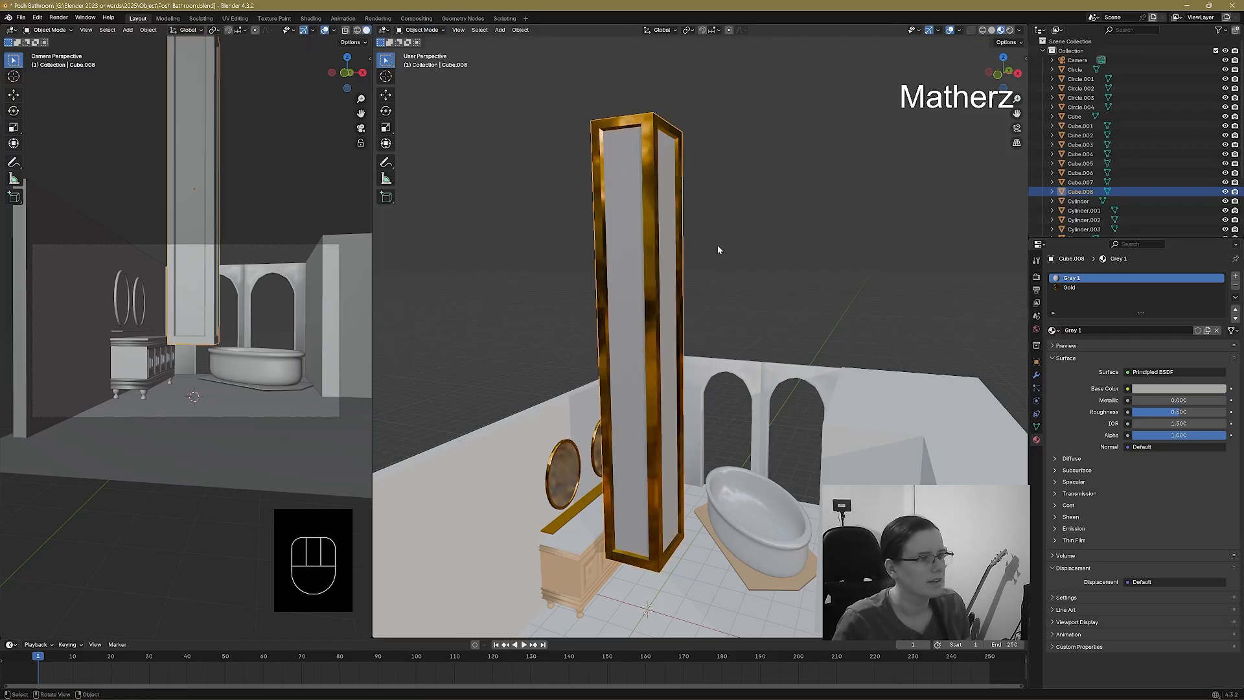
pyautogui.moveTo(680, 439); pyautogui.dragTo(615, 440, button='middle')
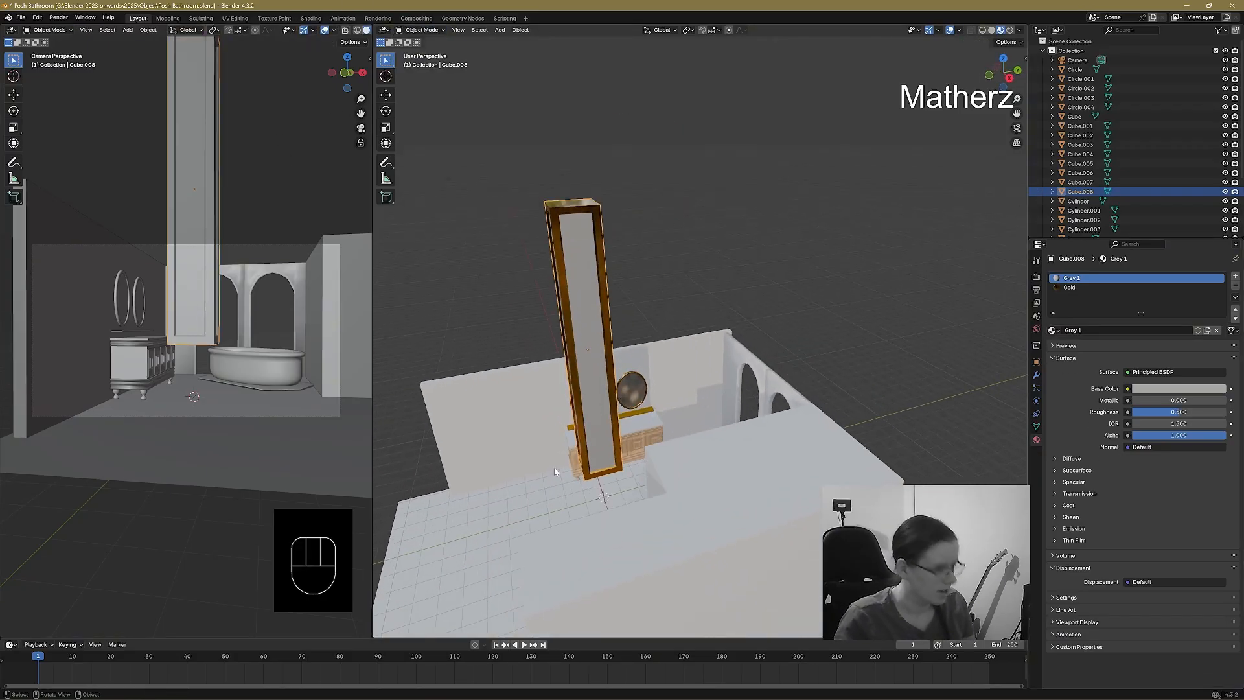
pyautogui.press('s')
pyautogui.click(600, 424)
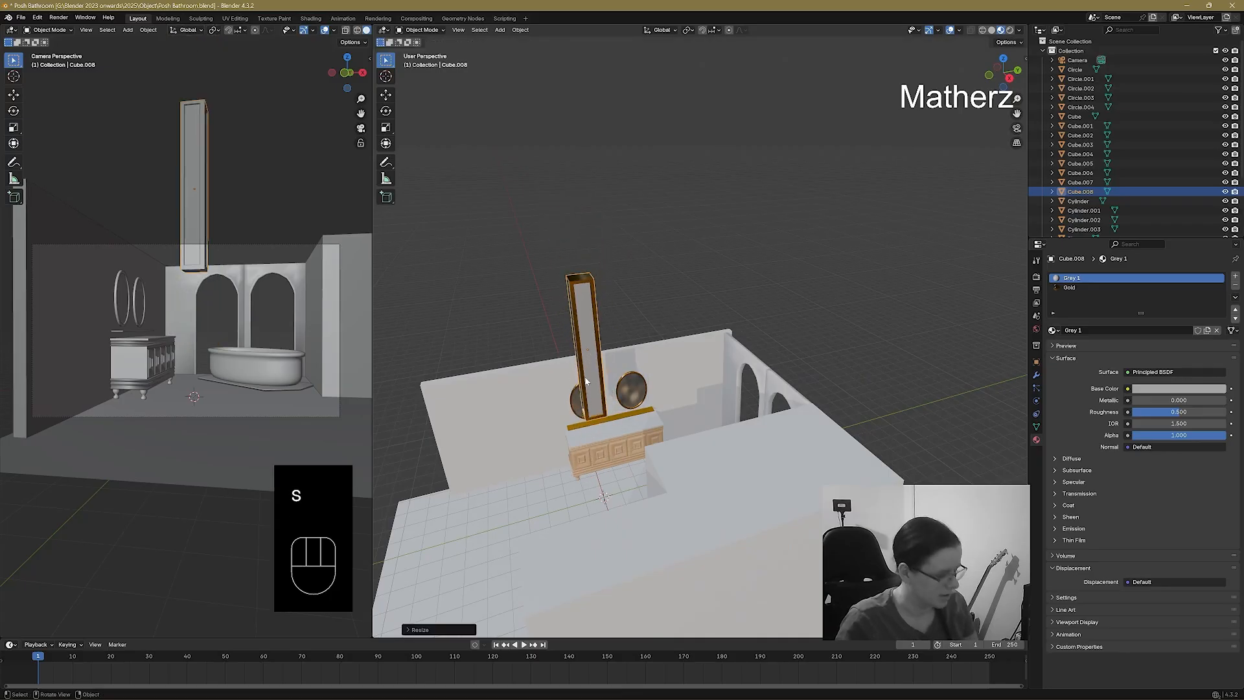
pyautogui.press('g')
pyautogui.click(734, 344)
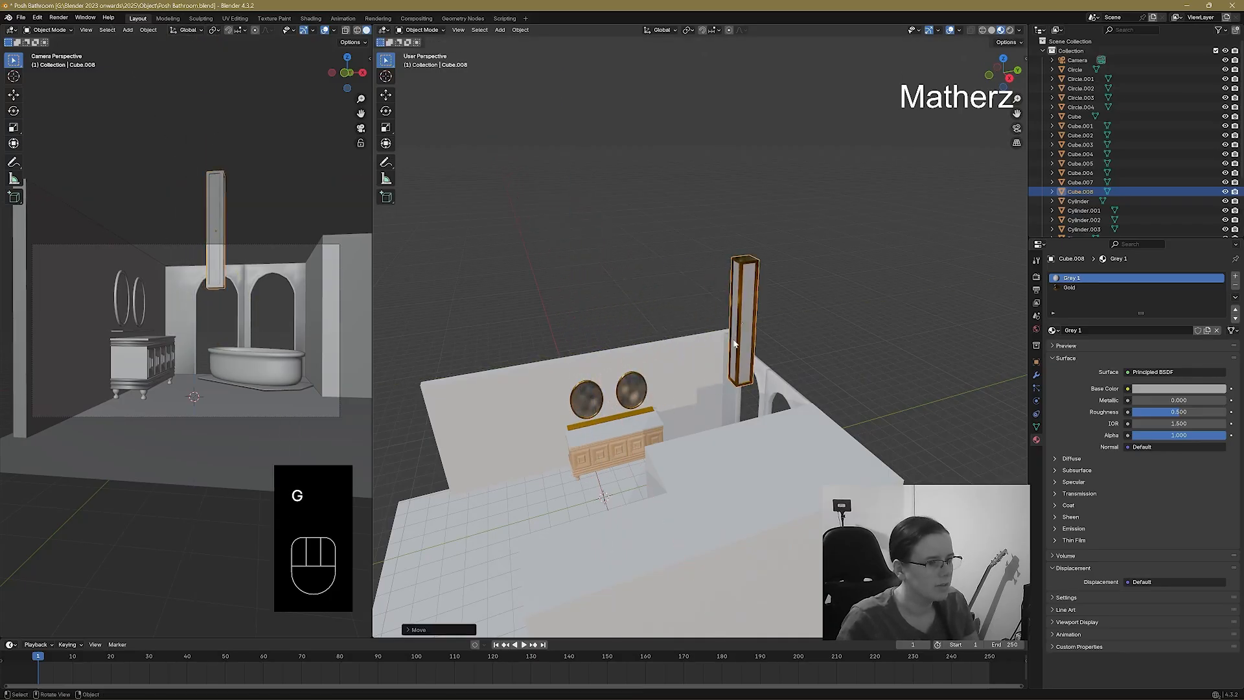
# Move the column along the X axis and lower it along Z into the back corner beside the arches.
pyautogui.moveTo(734, 344); pyautogui.dragTo(795, 375, button='middle')
pyautogui.press('g')
pyautogui.press('x')
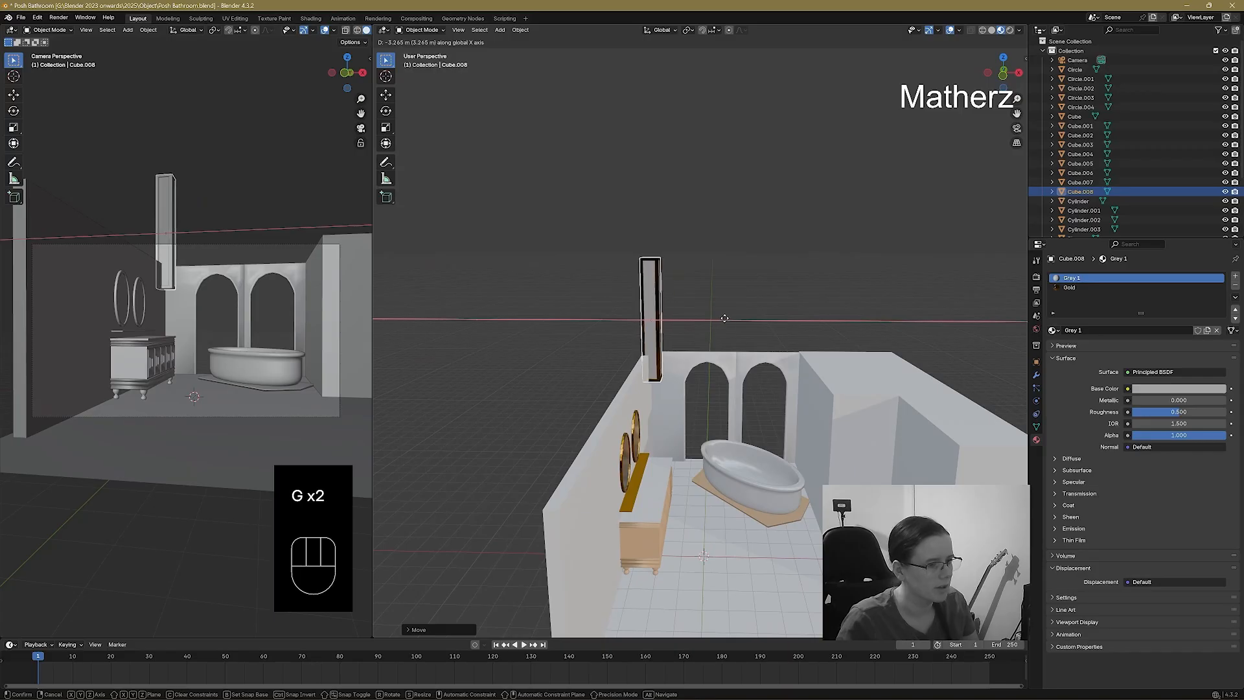
pyautogui.press('g')
pyautogui.press('z')
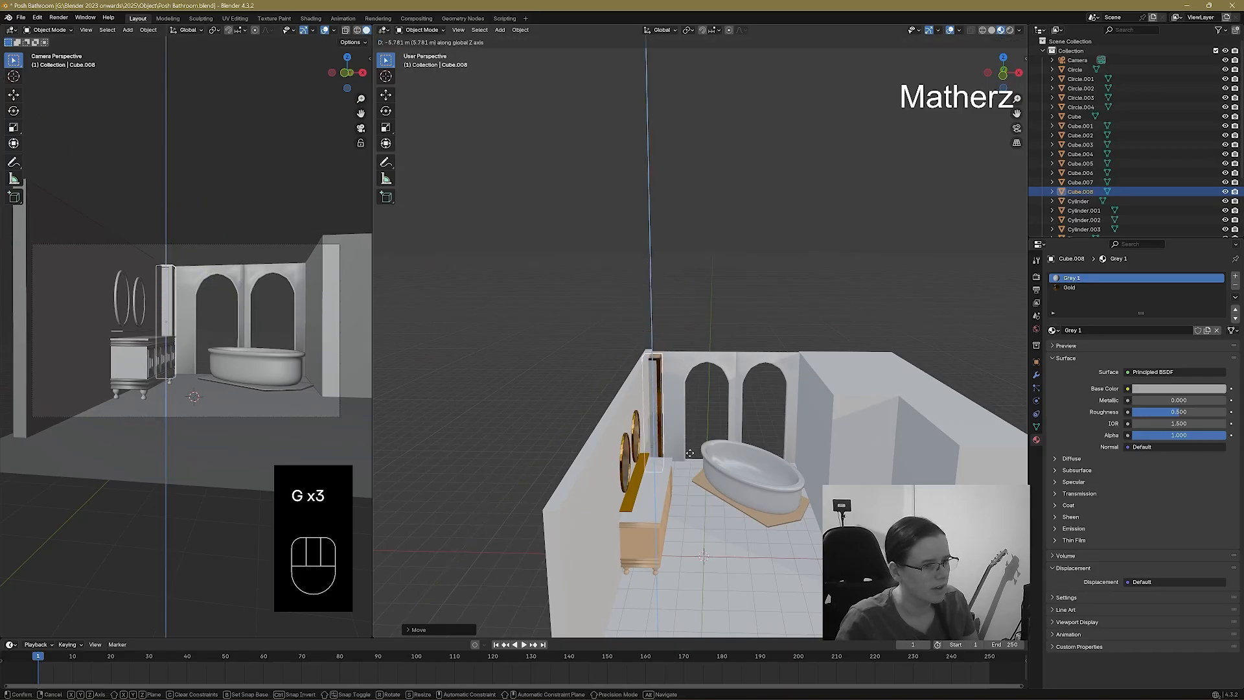
pyautogui.click(690, 453)
# Adjust the corner column's height along Z and shift it vertically to fit between floor and wall top.
pyautogui.scroll(5, 680, 536)
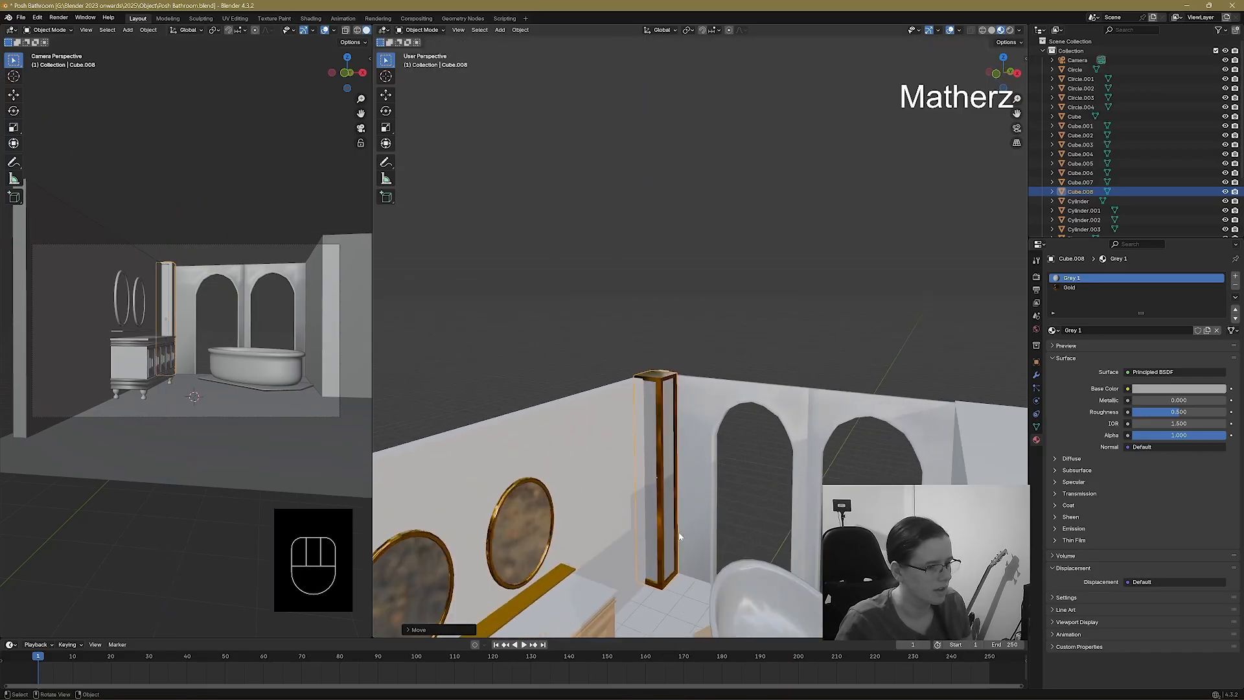
pyautogui.scroll(3, 679, 537)
pyautogui.keyDown('shift'); pyautogui.moveTo(708, 589); pyautogui.dragTo(716, 449, button='middle'); pyautogui.keyUp('shift')
pyautogui.scroll(3, 715, 518)
pyautogui.keyDown('shift'); pyautogui.moveTo(713, 593); pyautogui.dragTo(757, 304, button='middle'); pyautogui.keyUp('shift')
pyautogui.press('s')
pyautogui.press('z')
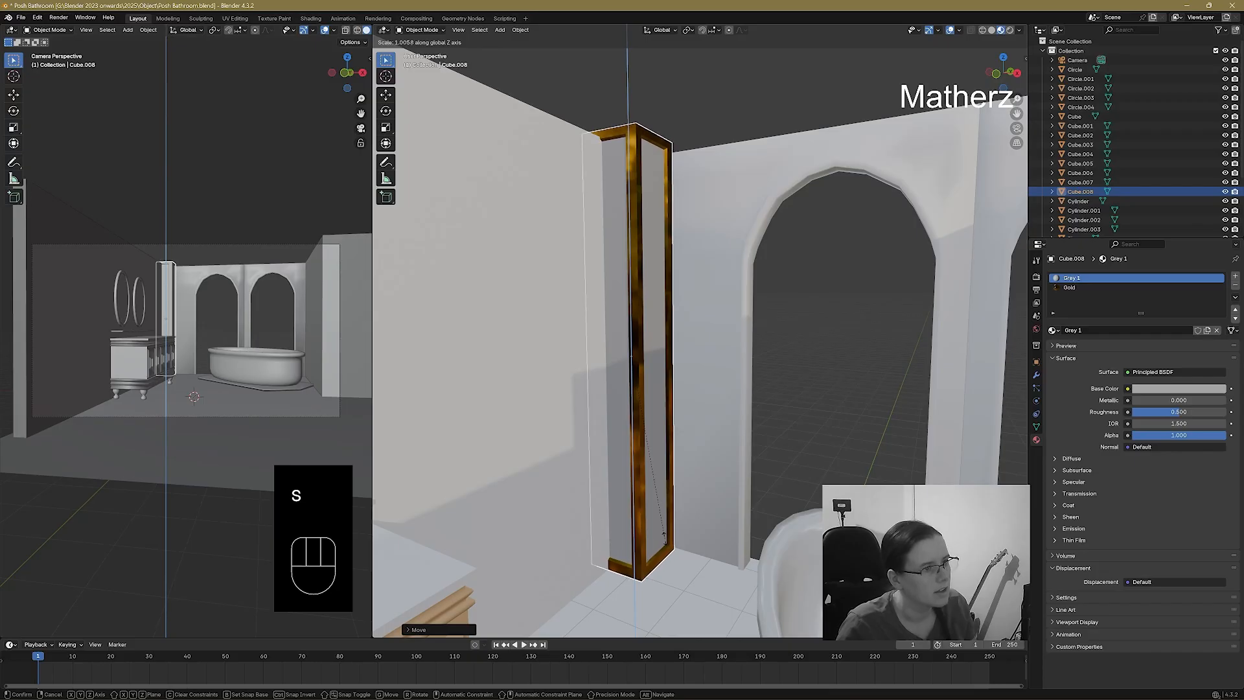
pyautogui.click(661, 532)
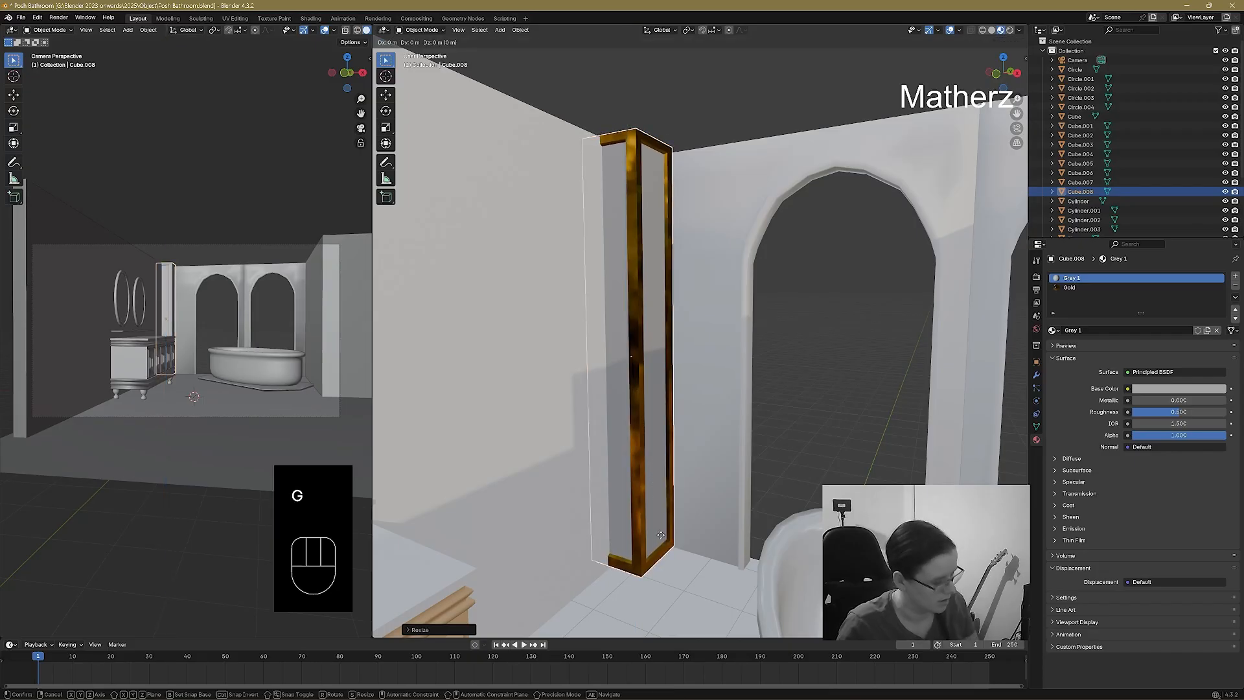
pyautogui.press('g')
pyautogui.press('z')
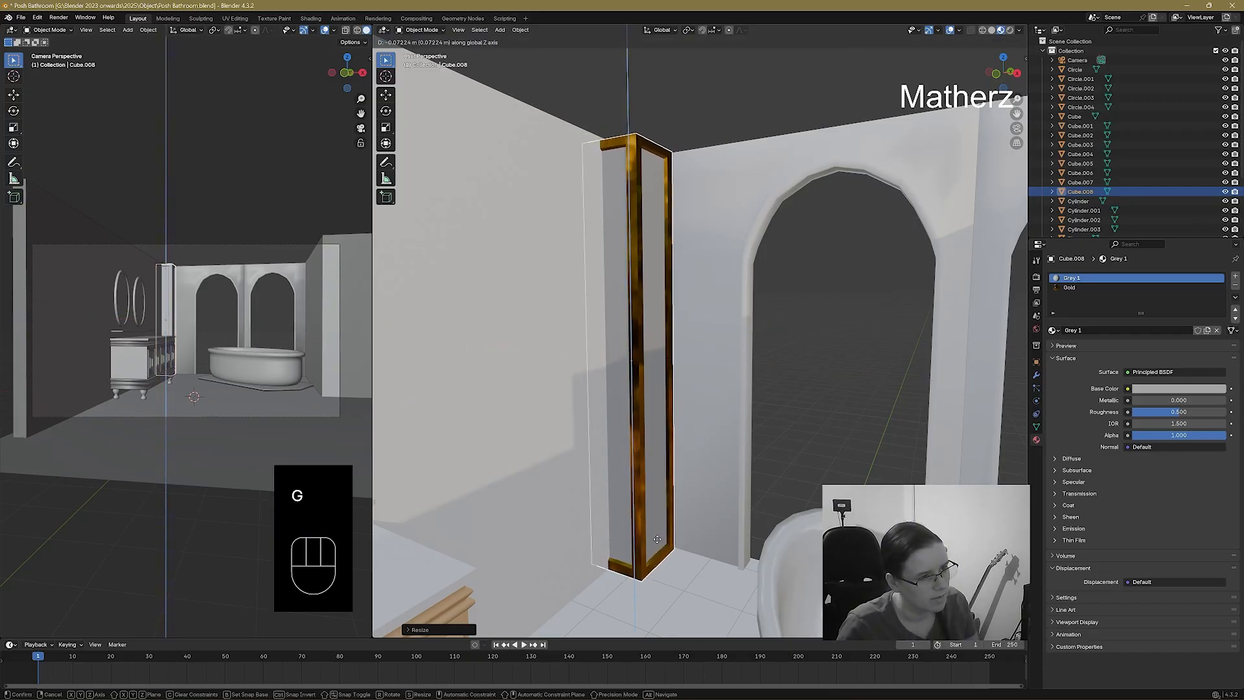
pyautogui.click(658, 537)
# Duplicate the corner column along the X axis and rotate the copy 90 degrees about Y to lie horizontally.
pyautogui.moveTo(659, 536); pyautogui.dragTo(705, 386, button='middle')
pyautogui.hotkey('shift', 'd')
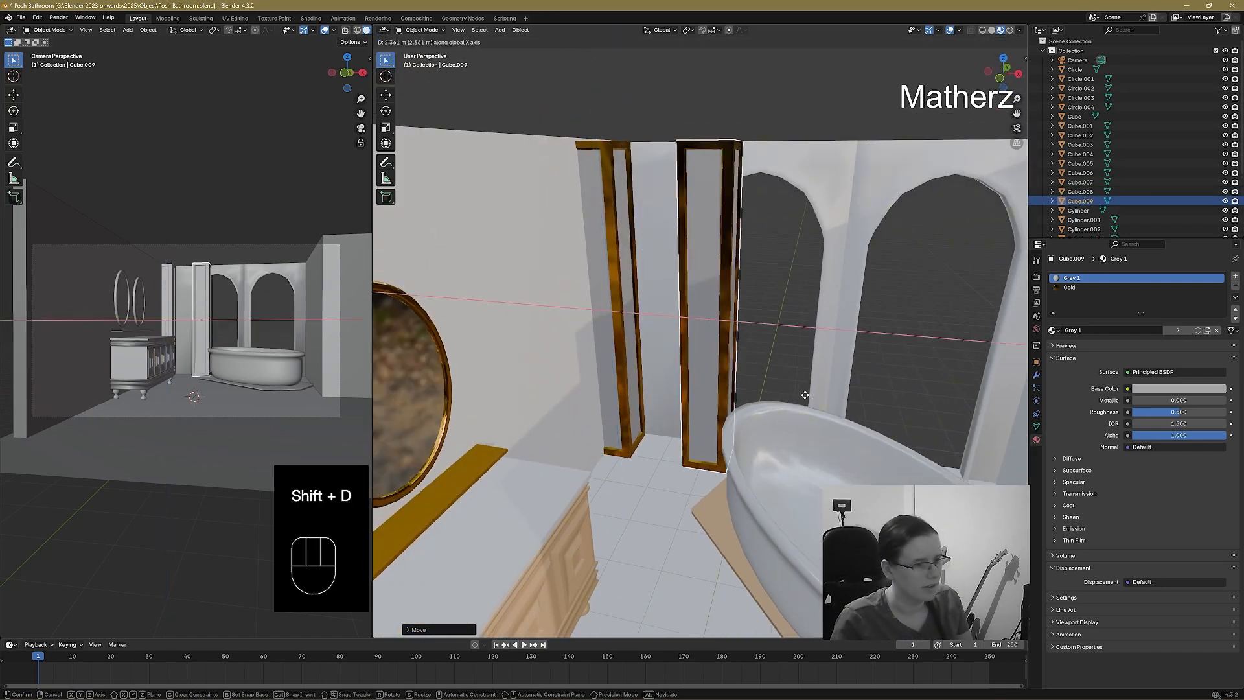
pyautogui.click(784, 341)
pyautogui.press('r')
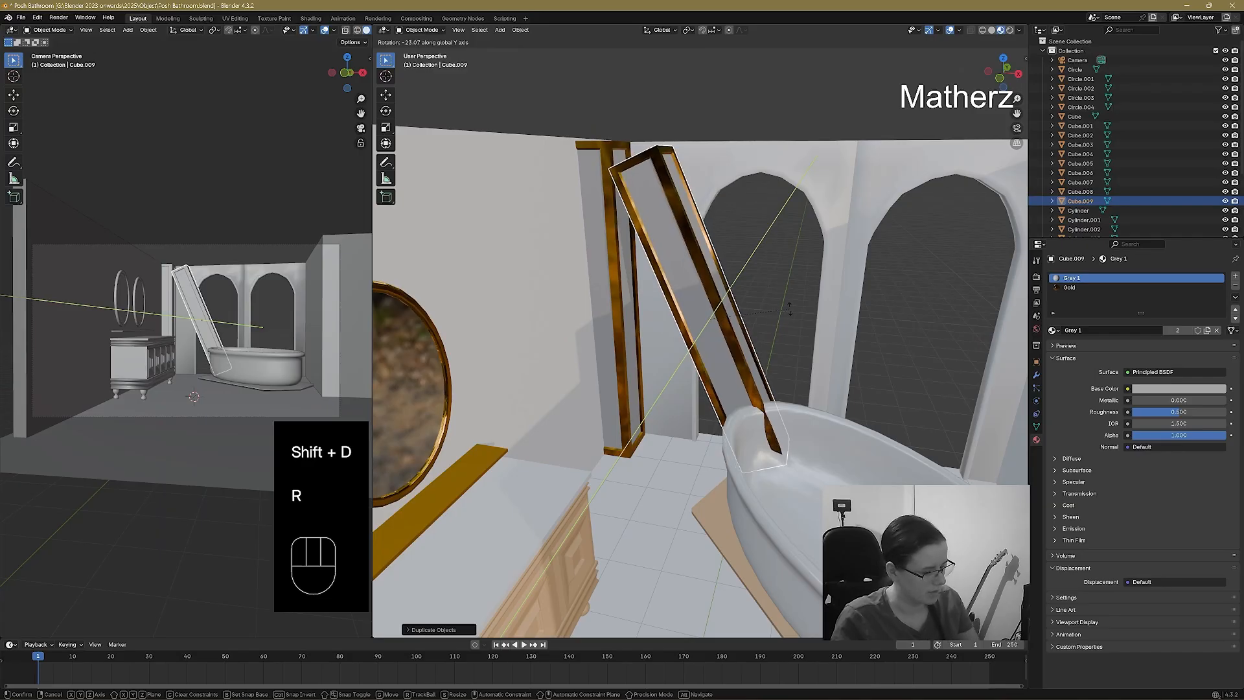
pyautogui.press('9')
pyautogui.press('0')
pyautogui.click(777, 345)
# Lower the horizontal copy to the floor, shrink it into a thin skirting and stretch and shift it along X behind the bathtub.
pyautogui.press('g')
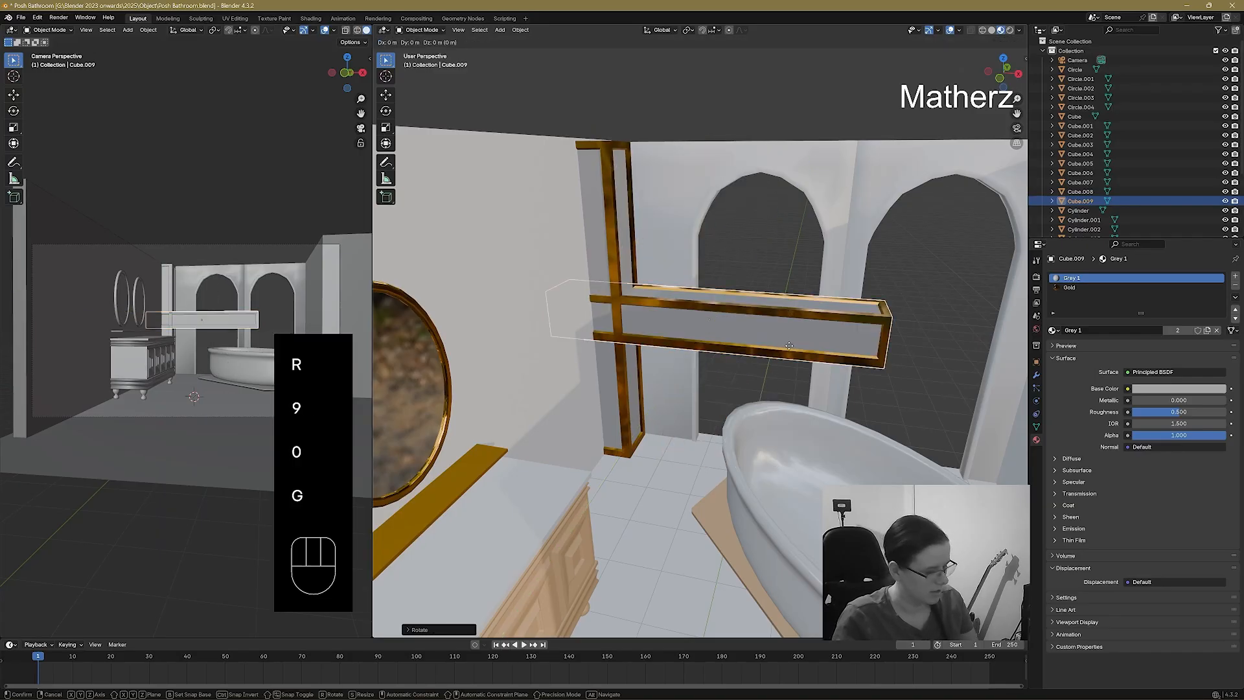
pyautogui.click(789, 478)
pyautogui.press('s')
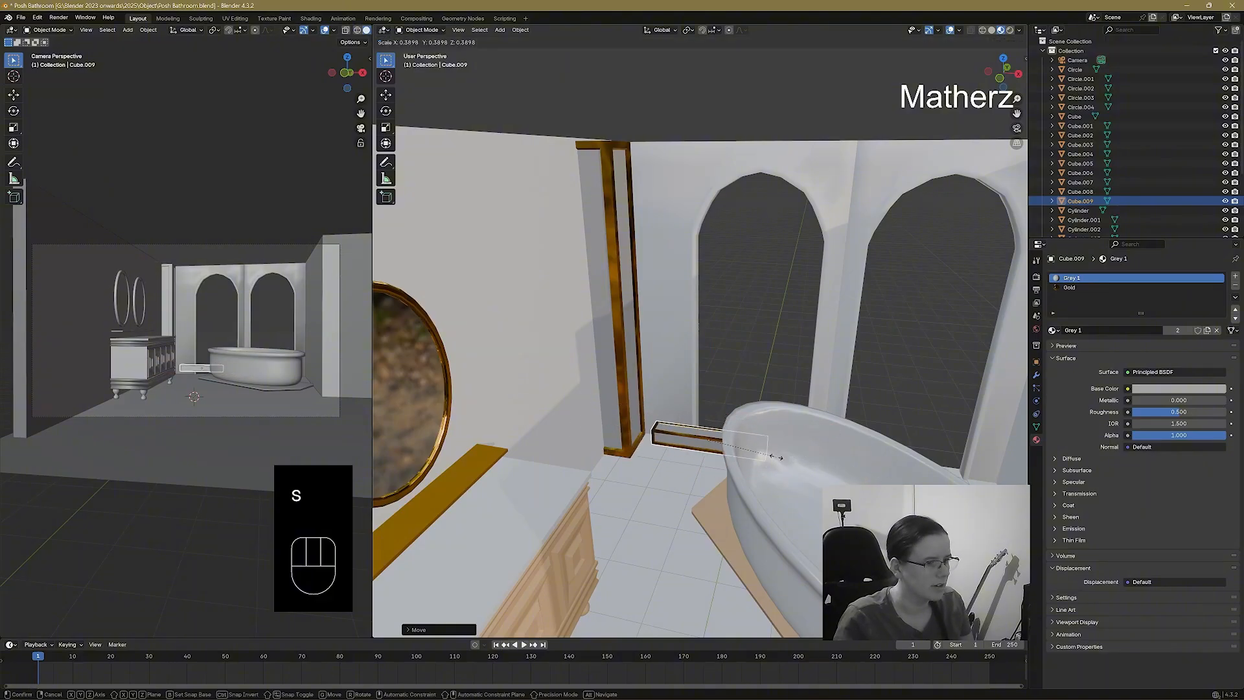
pyautogui.press('x')
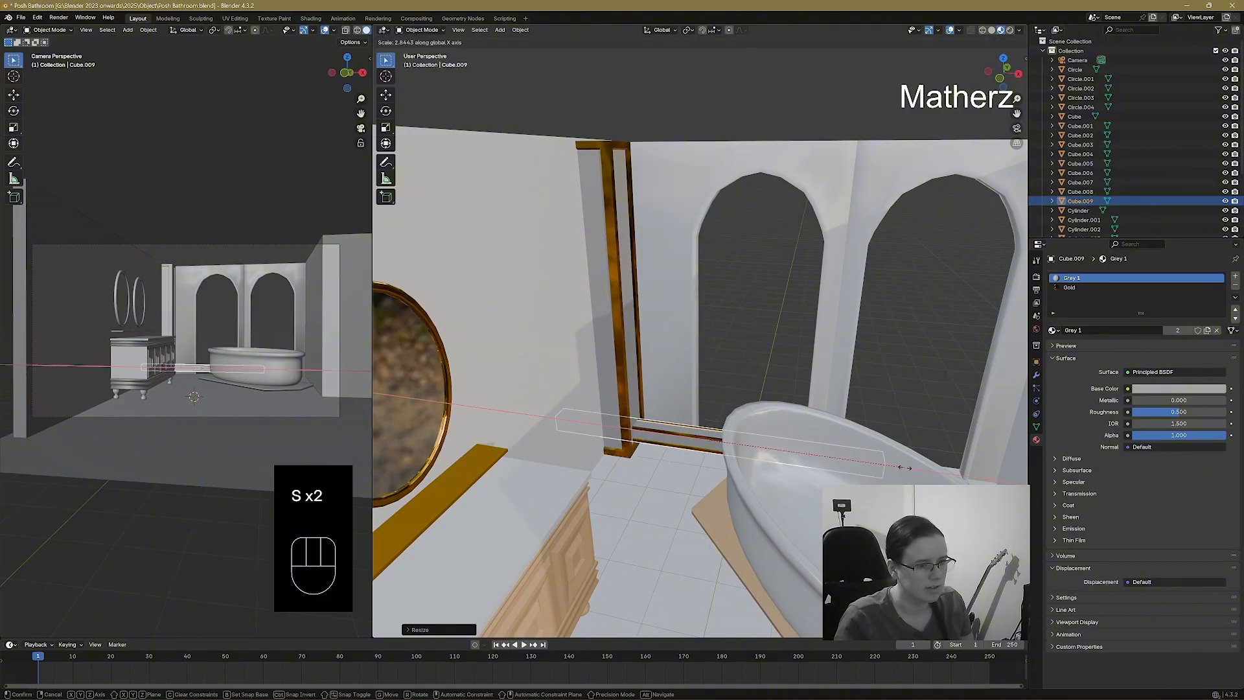
pyautogui.press('g')
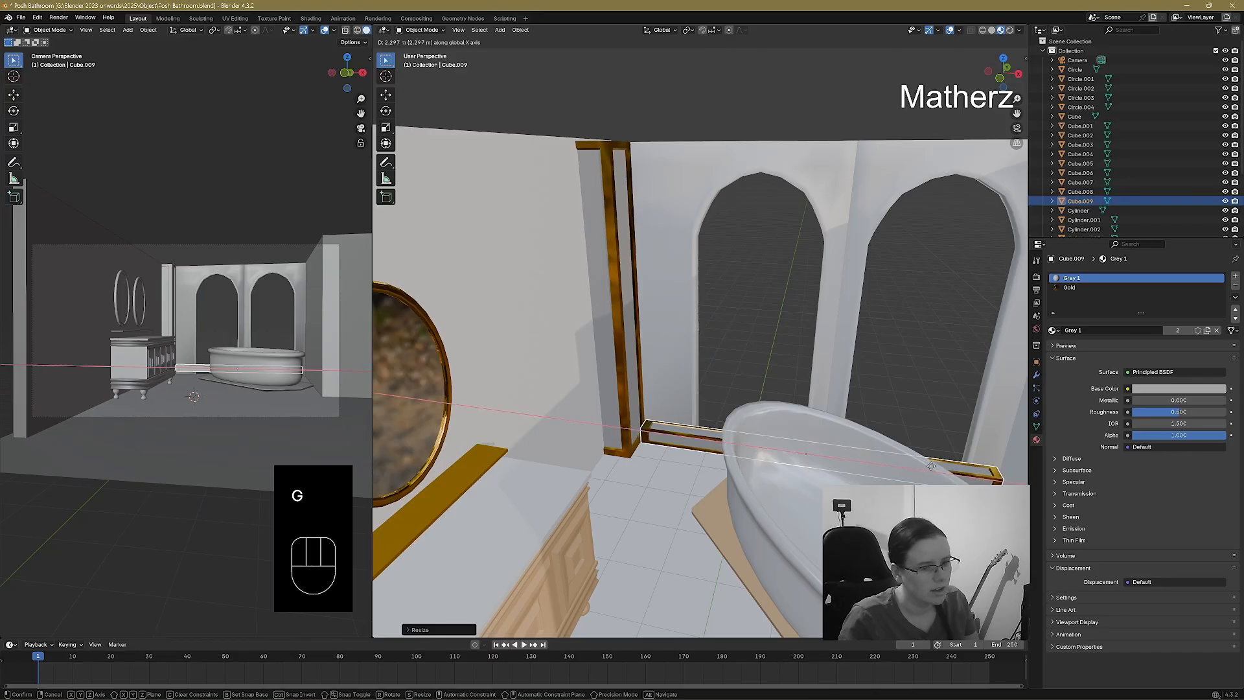
pyautogui.press('x')
pyautogui.click(930, 465)
# Lengthen the skirting slightly along X and lower it along Z onto the floor.
pyautogui.press('s')
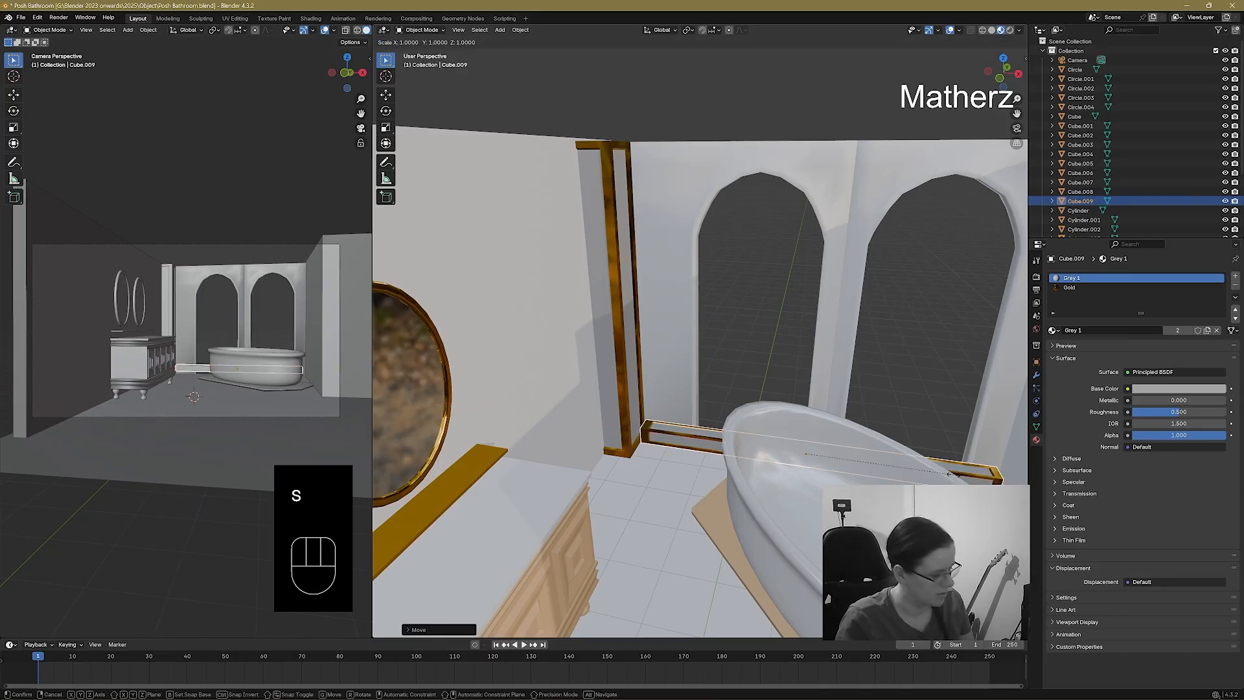
pyautogui.press('x')
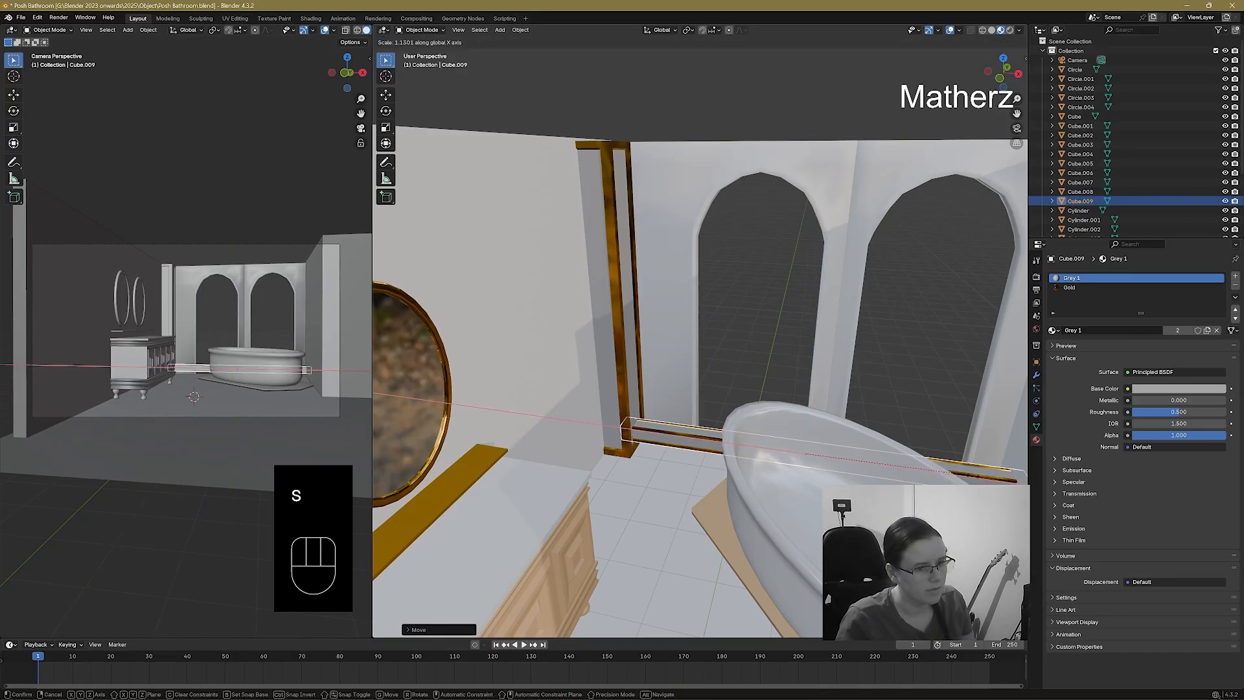
pyautogui.click(920, 458)
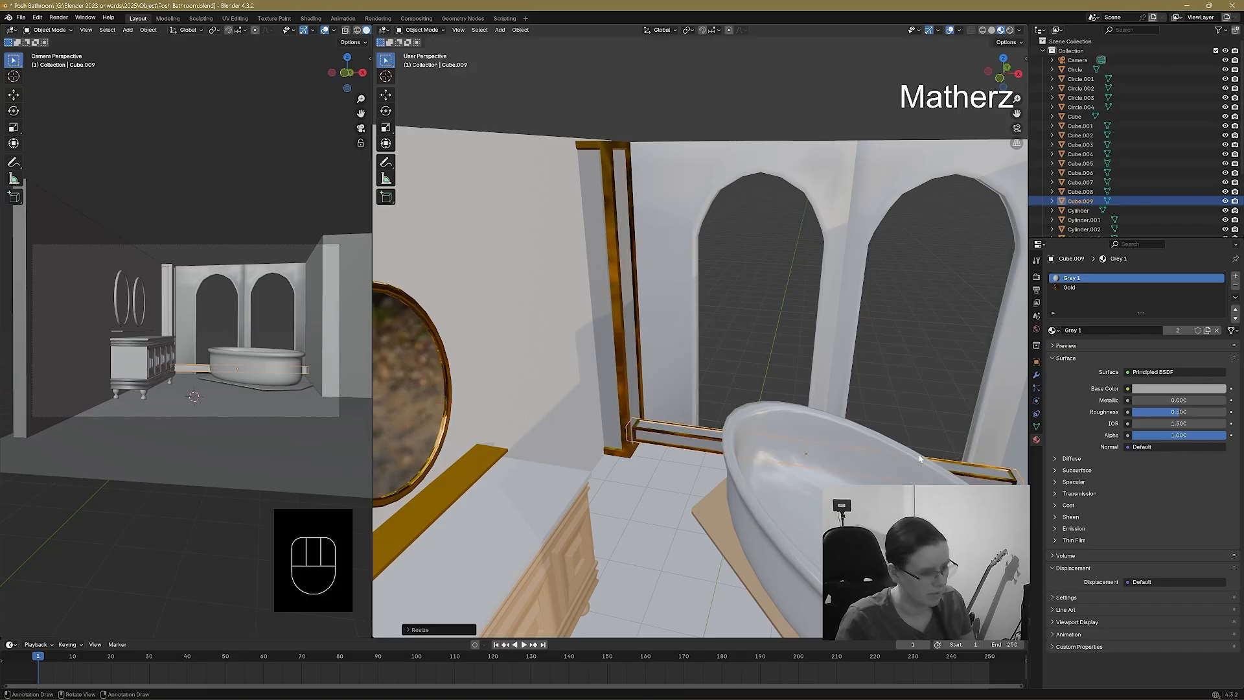
pyautogui.press('g')
pyautogui.press('y')
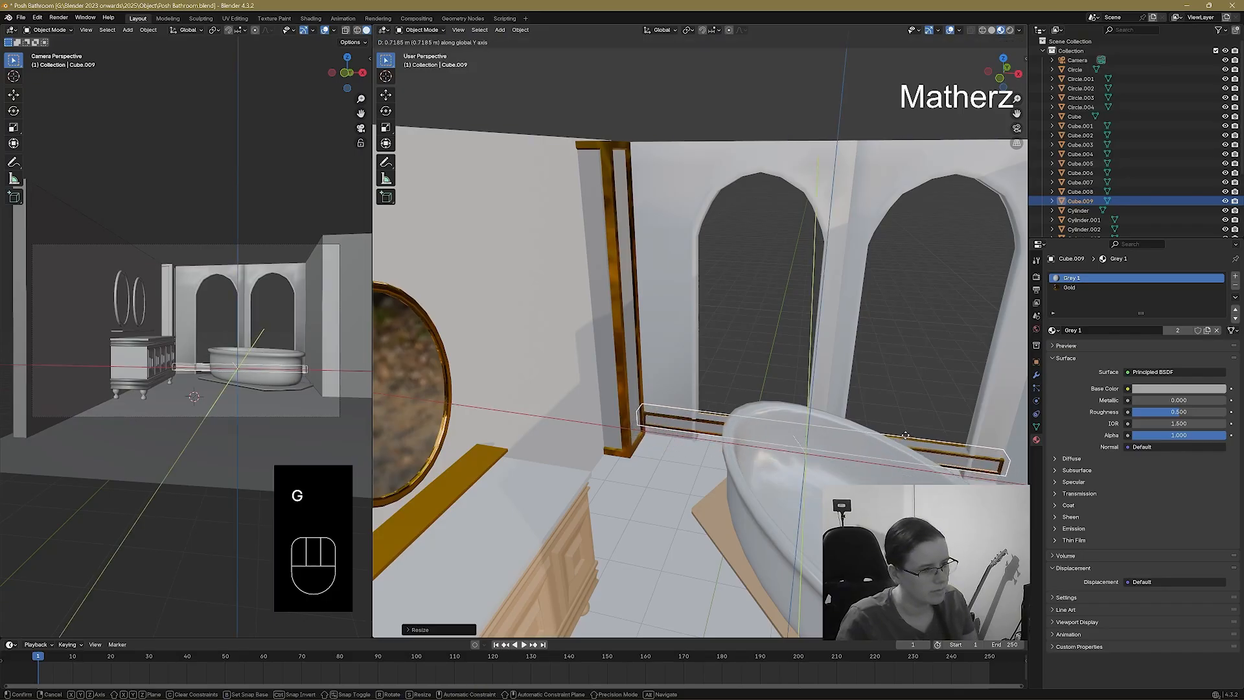
pyautogui.press('z')
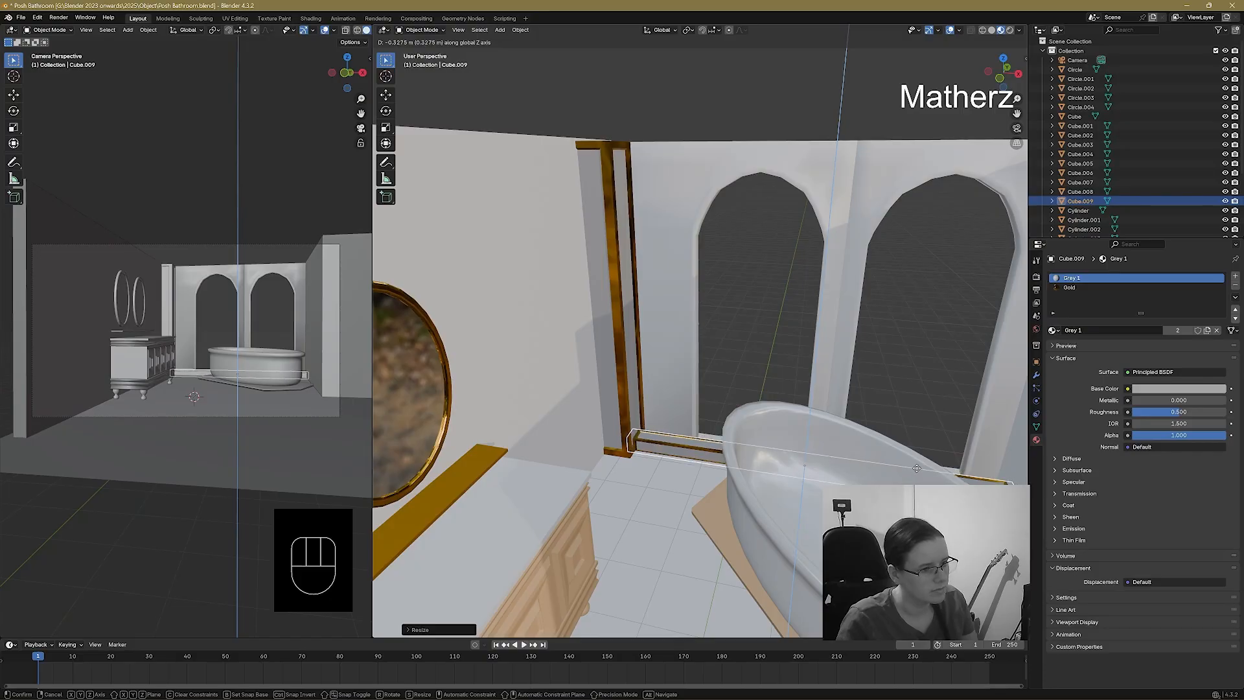
pyautogui.click(912, 466)
# Move the skirting along the Y axis against the arched back wall and deselect it.
pyautogui.moveTo(911, 465); pyautogui.dragTo(810, 498, button='middle')
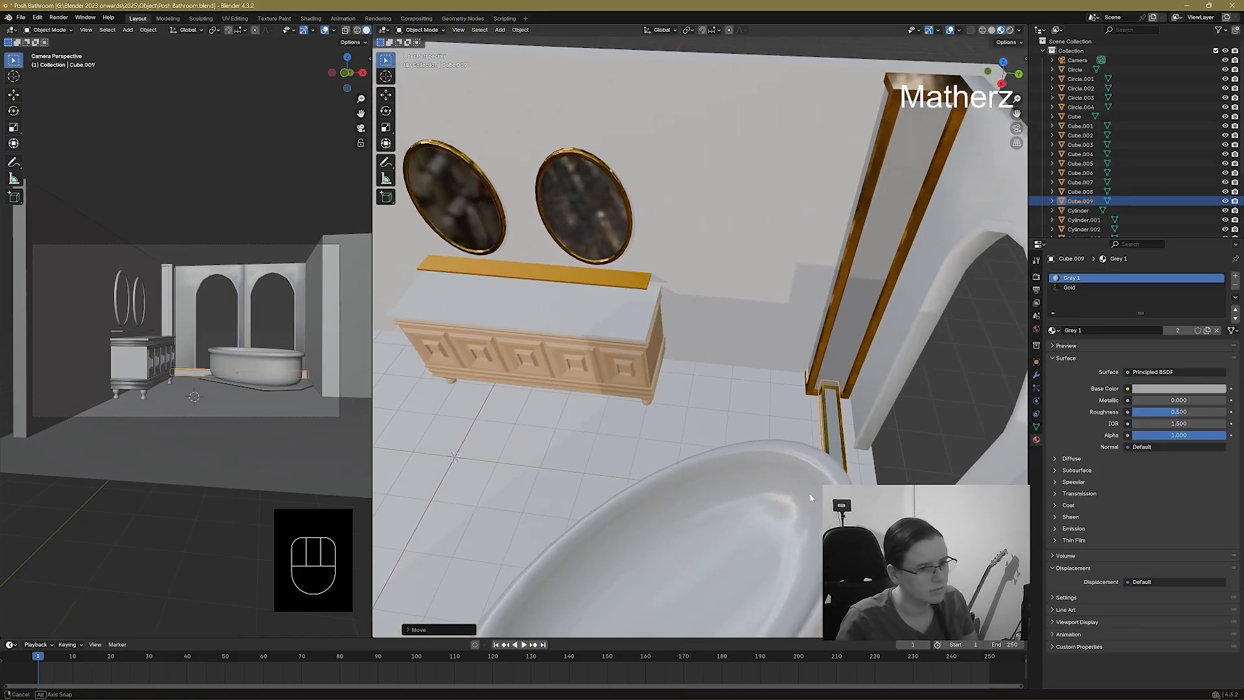
pyautogui.press('g')
pyautogui.press('y')
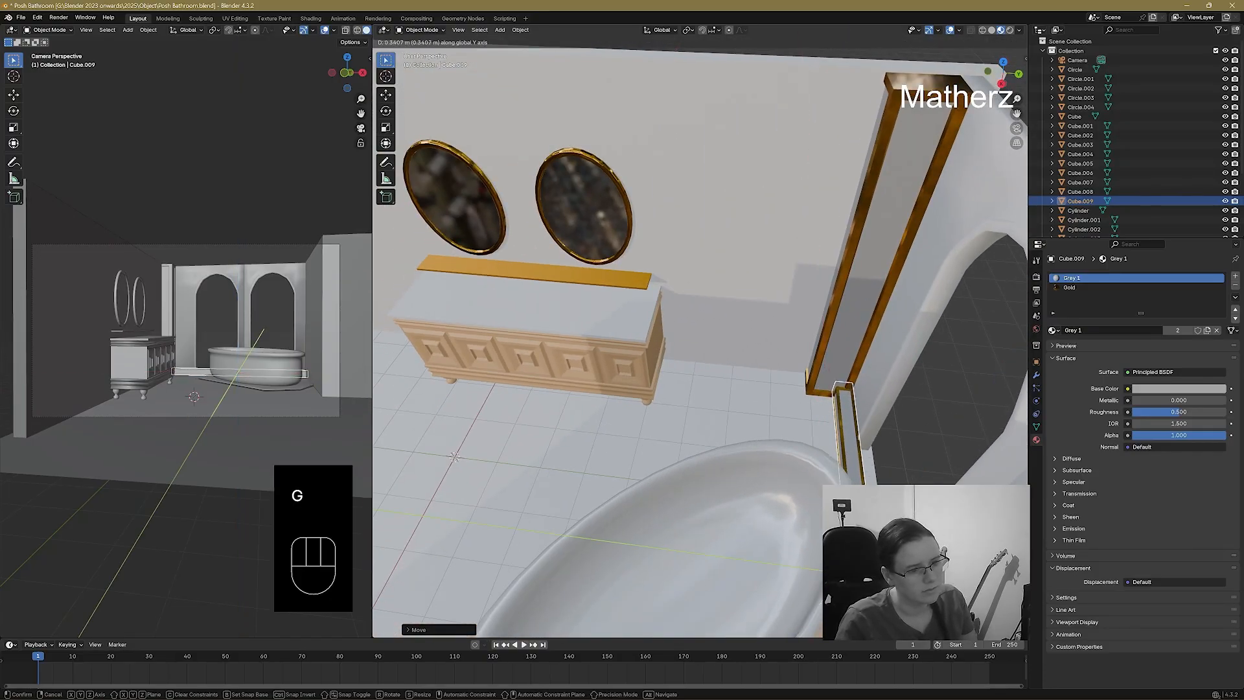
pyautogui.click(829, 427)
pyautogui.moveTo(830, 427); pyautogui.dragTo(692, 562, button='middle')
pyautogui.click(943, 376)
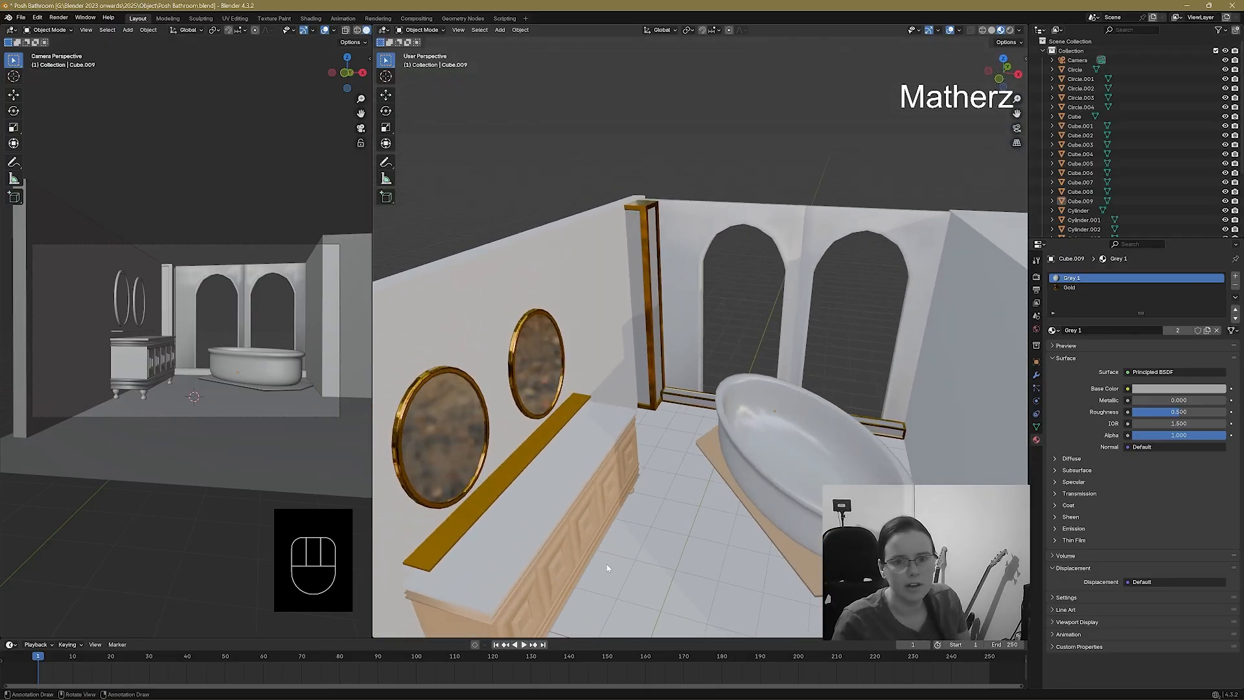
# Assign the existing Grey material to the first arched wall section and Grey 1 to the second.
pyautogui.click(675, 254)
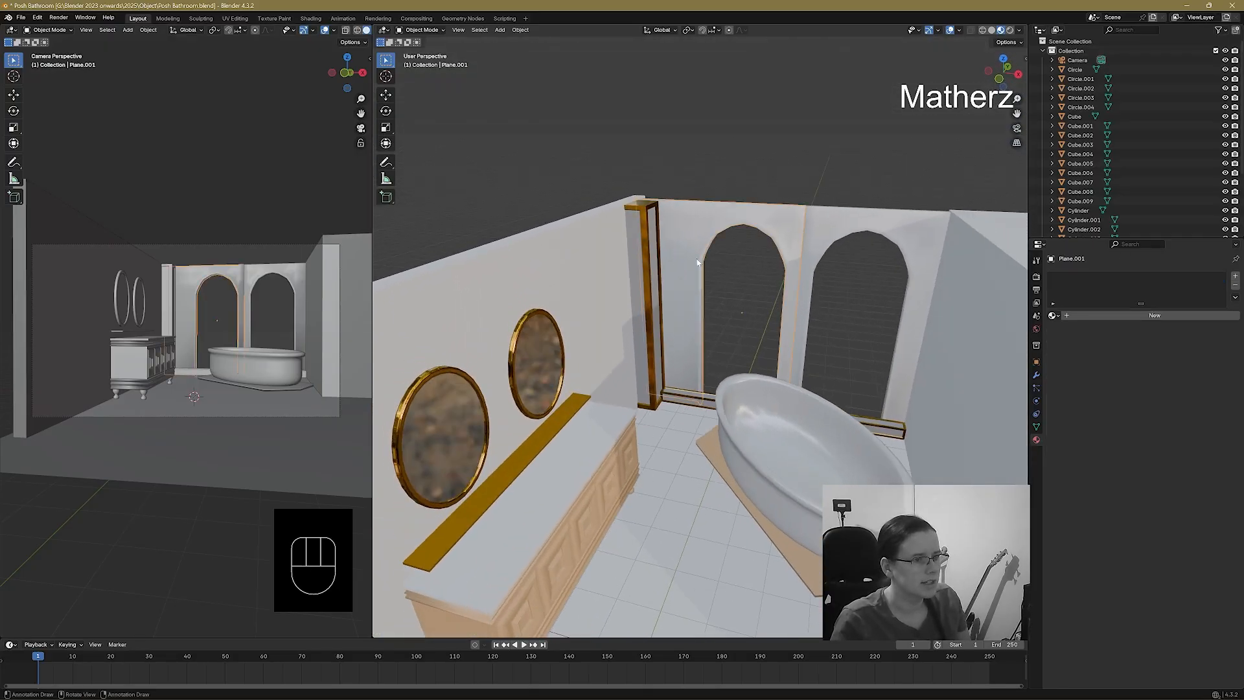
pyautogui.click(1052, 315)
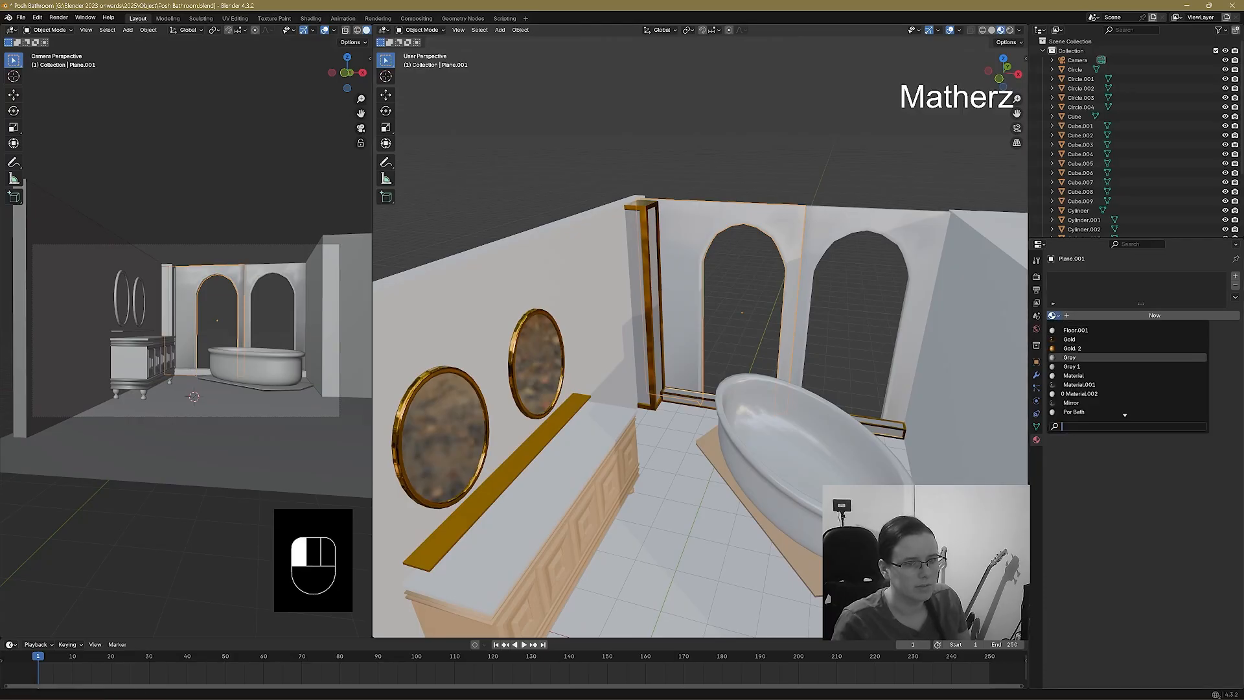
pyautogui.click(1070, 357)
pyautogui.click(833, 230)
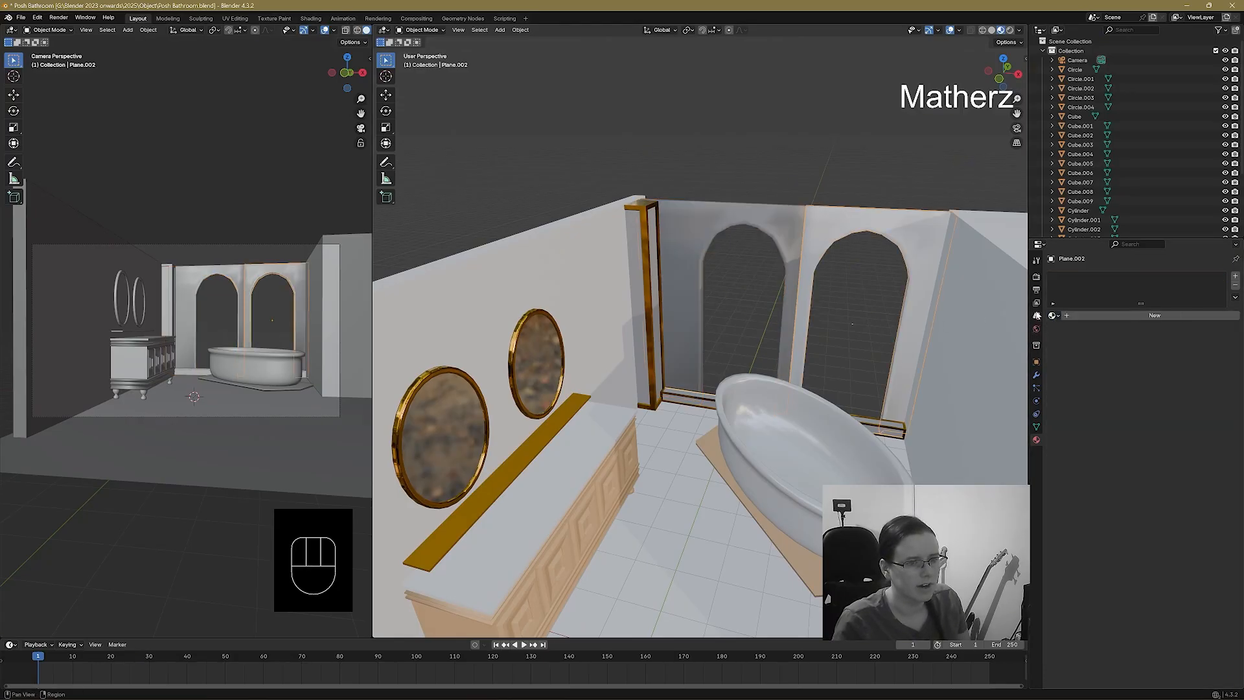
pyautogui.click(1053, 315)
pyautogui.click(1069, 367)
# Assign the existing Grey 1 material to the mirror wall and to the wall on the opposite side of the bathtub.
pyautogui.click(576, 280)
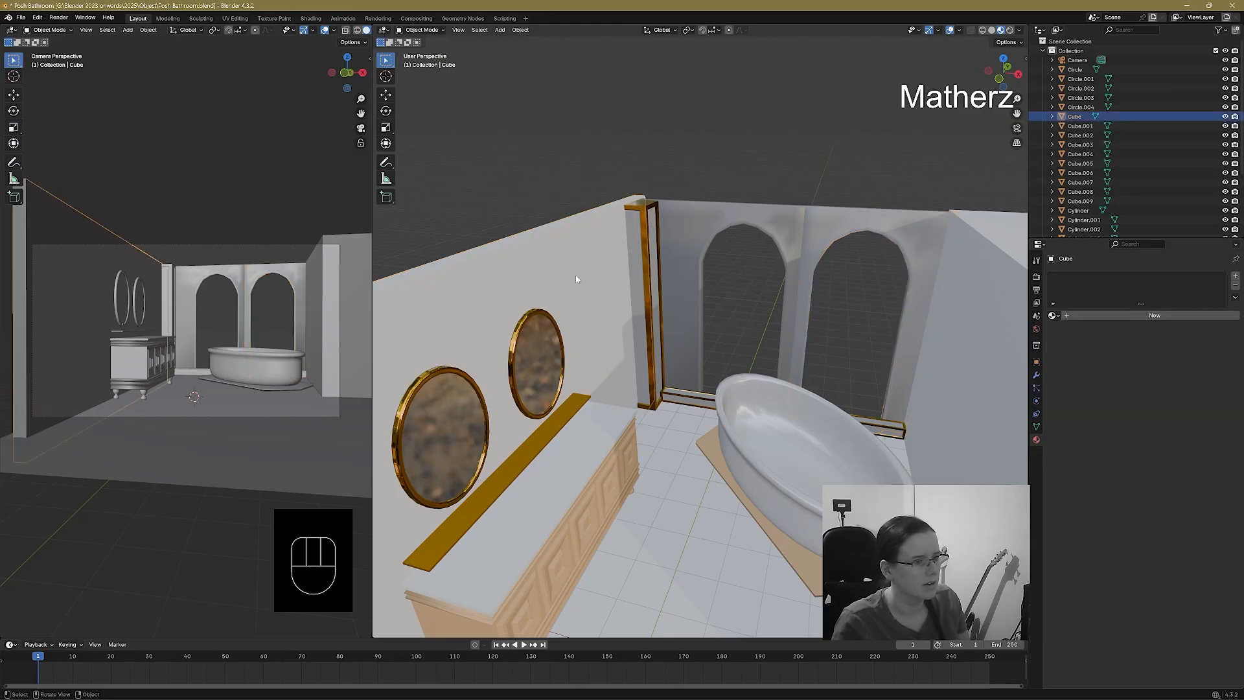
pyautogui.click(1053, 315)
pyautogui.click(1070, 367)
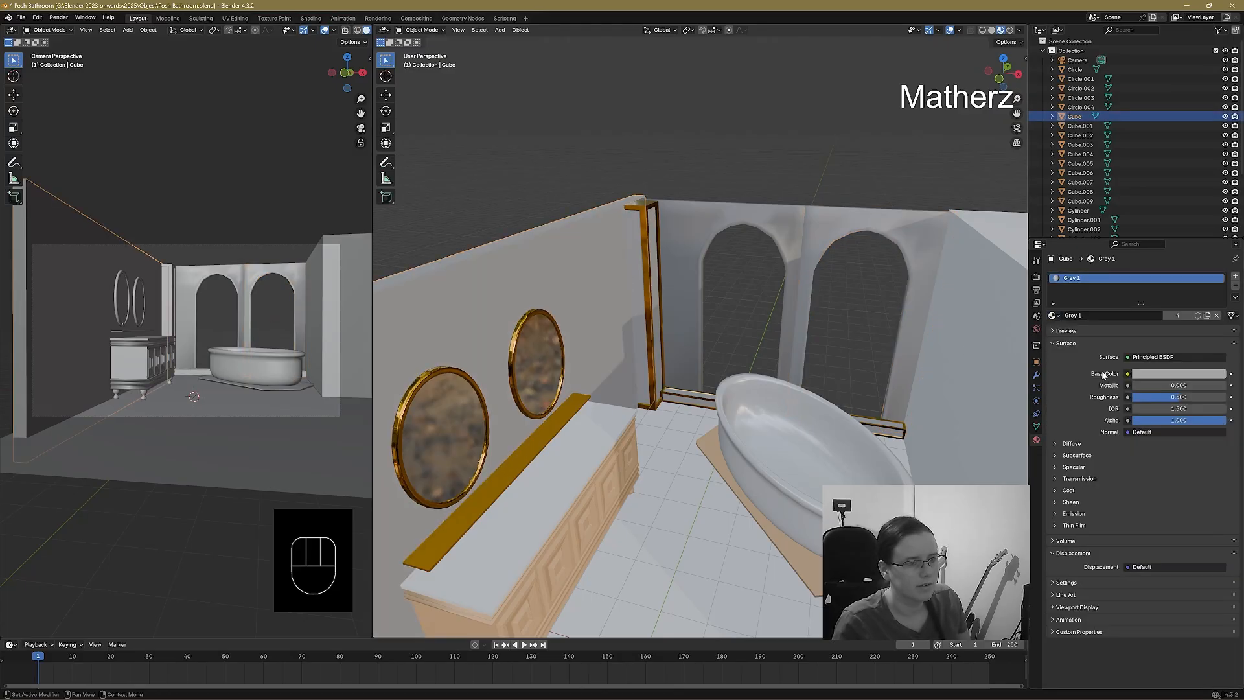
pyautogui.moveTo(901, 415); pyautogui.dragTo(897, 375, button='middle')
pyautogui.click(897, 376)
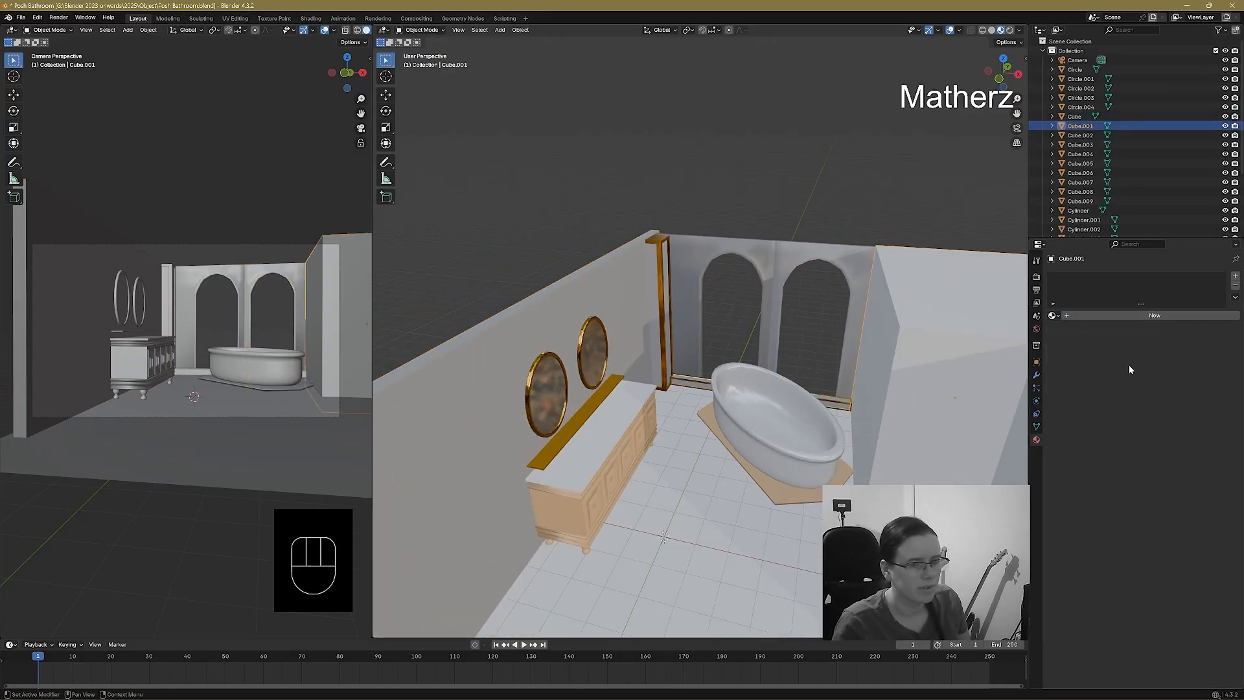
pyautogui.click(1052, 315)
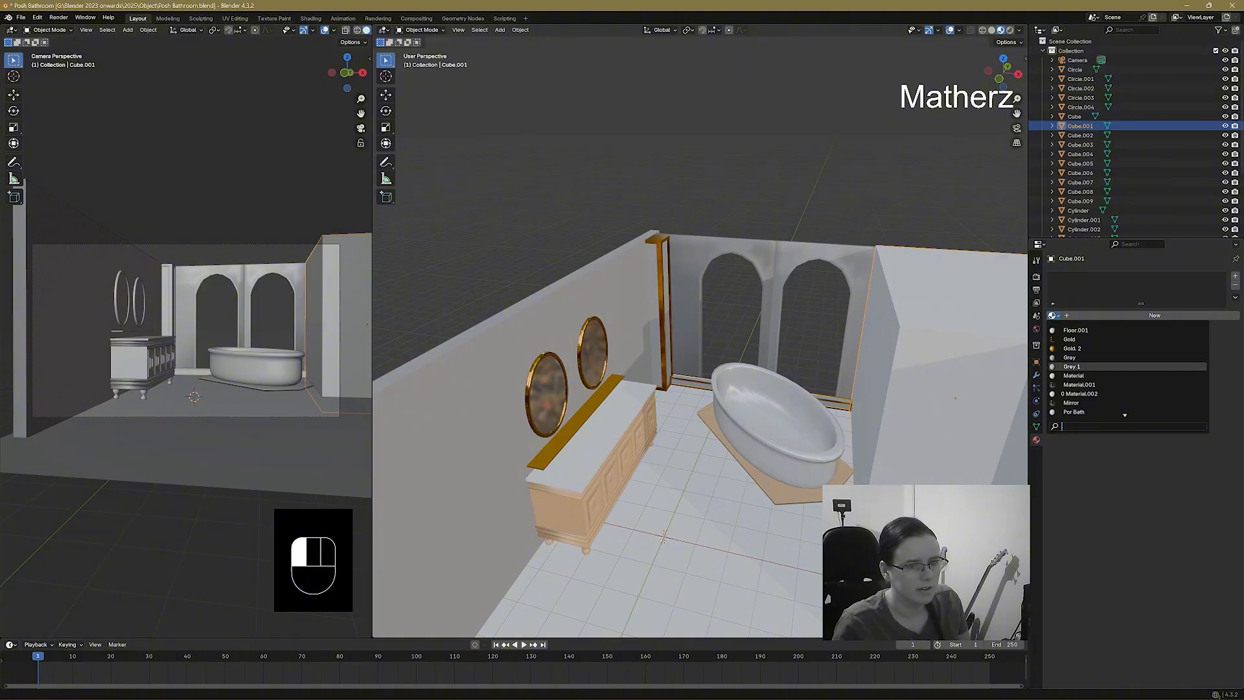
pyautogui.click(1070, 367)
pyautogui.moveTo(802, 465)
pyautogui.mouseDown(button='middle')
pyautogui.moveTo(790, 445)
pyautogui.moveTo(801, 441)
pyautogui.mouseUp(button='middle')
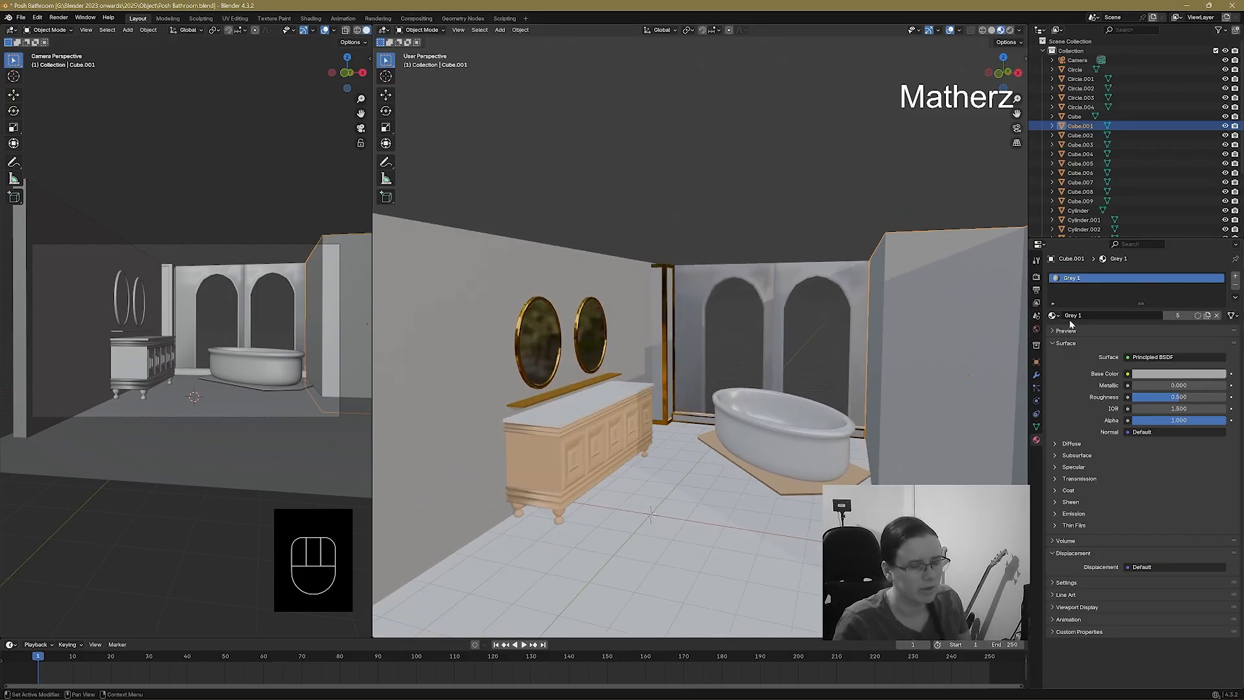
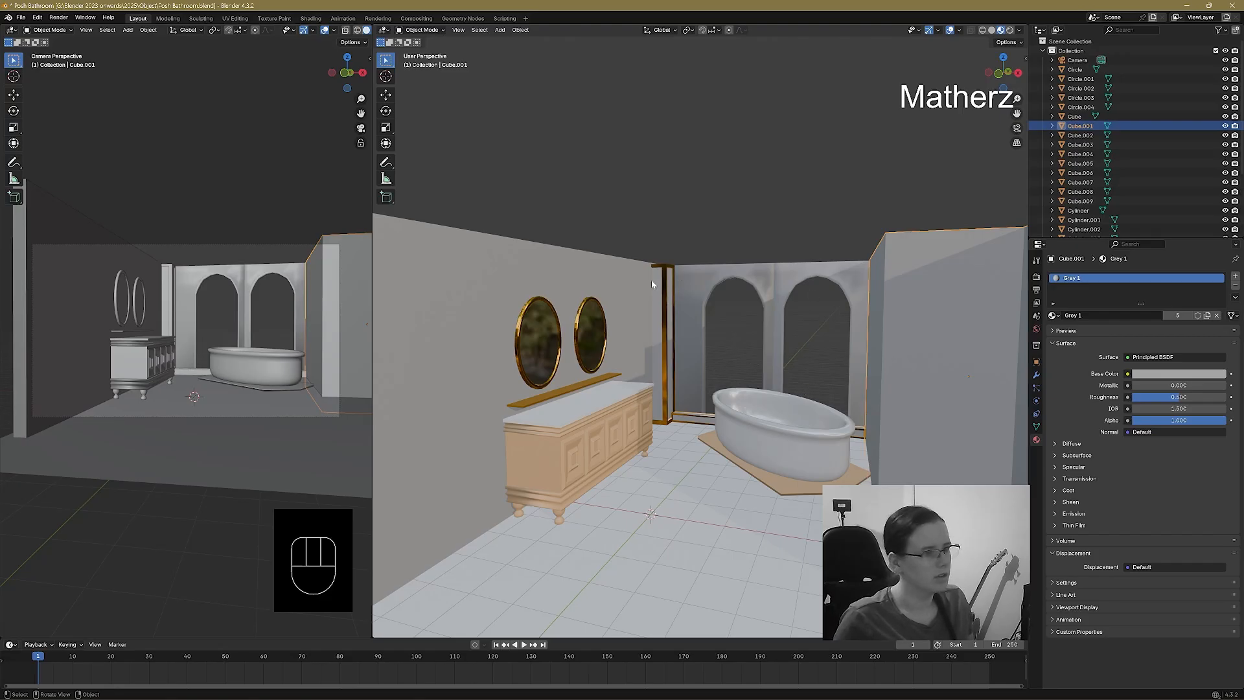
# Select the mirror wall and start adding a new mesh primitive to the scene.
pyautogui.click(617, 274)
pyautogui.moveTo(698, 267); pyautogui.dragTo(703, 383, button='middle')
pyautogui.click(500, 29)
pyautogui.moveTo(509, 41)
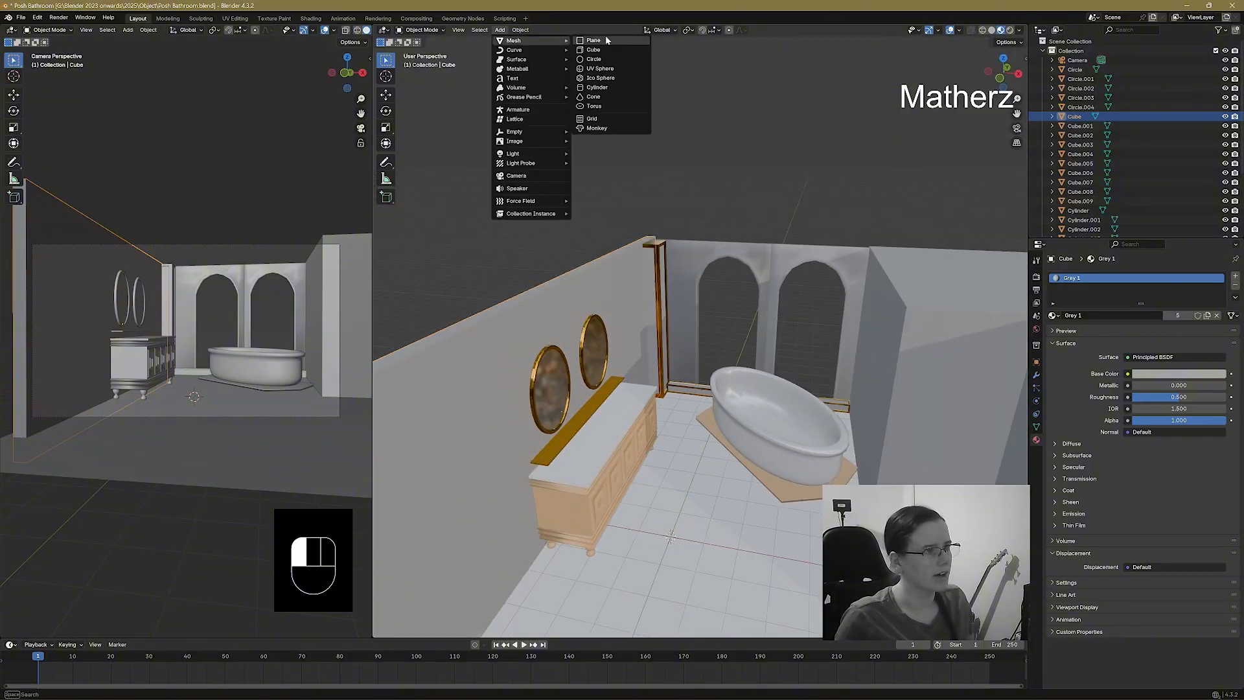
# Add a plane mesh and rotate it 90 degrees about the X axis so it stands upright.
pyautogui.click(603, 40)
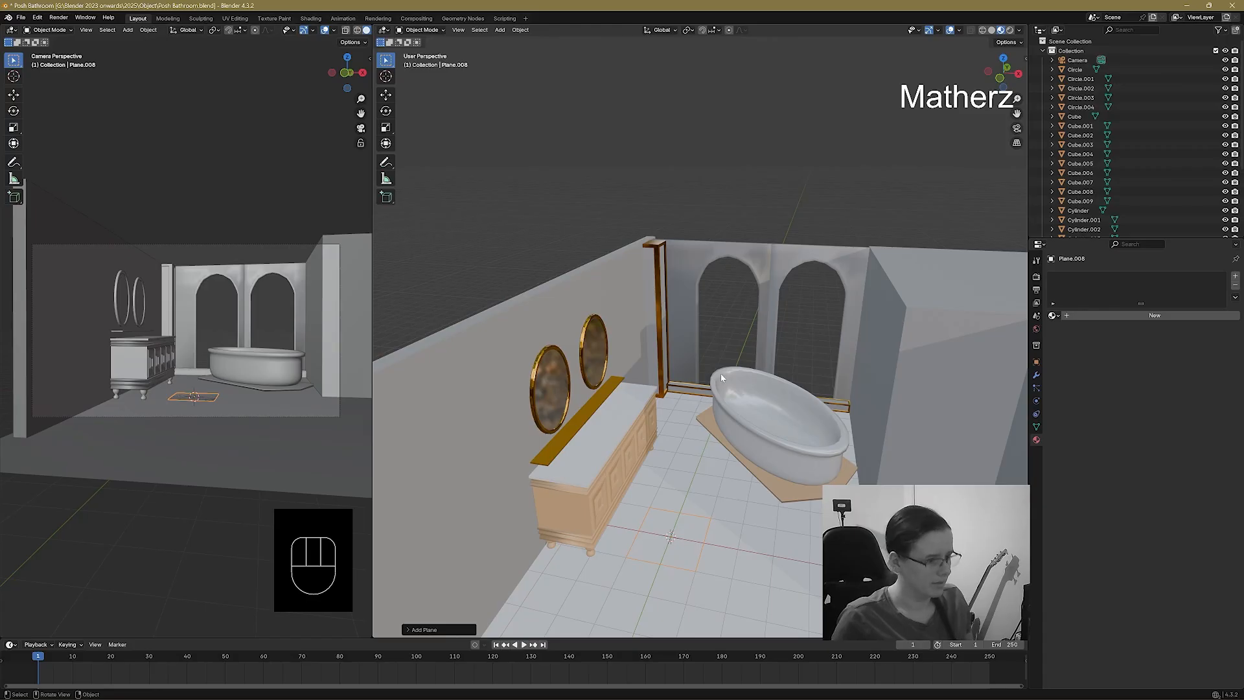
pyautogui.moveTo(721, 378); pyautogui.dragTo(707, 387, button='middle')
pyautogui.press('r')
pyautogui.press('z')
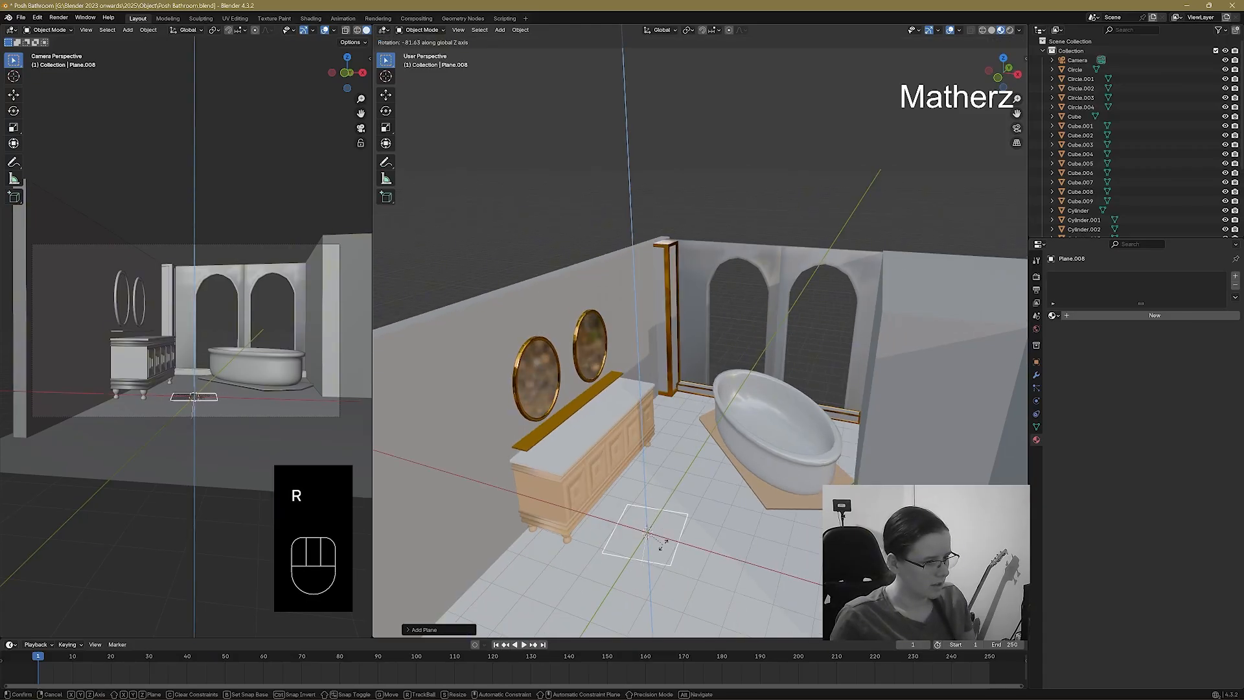
pyautogui.press('x')
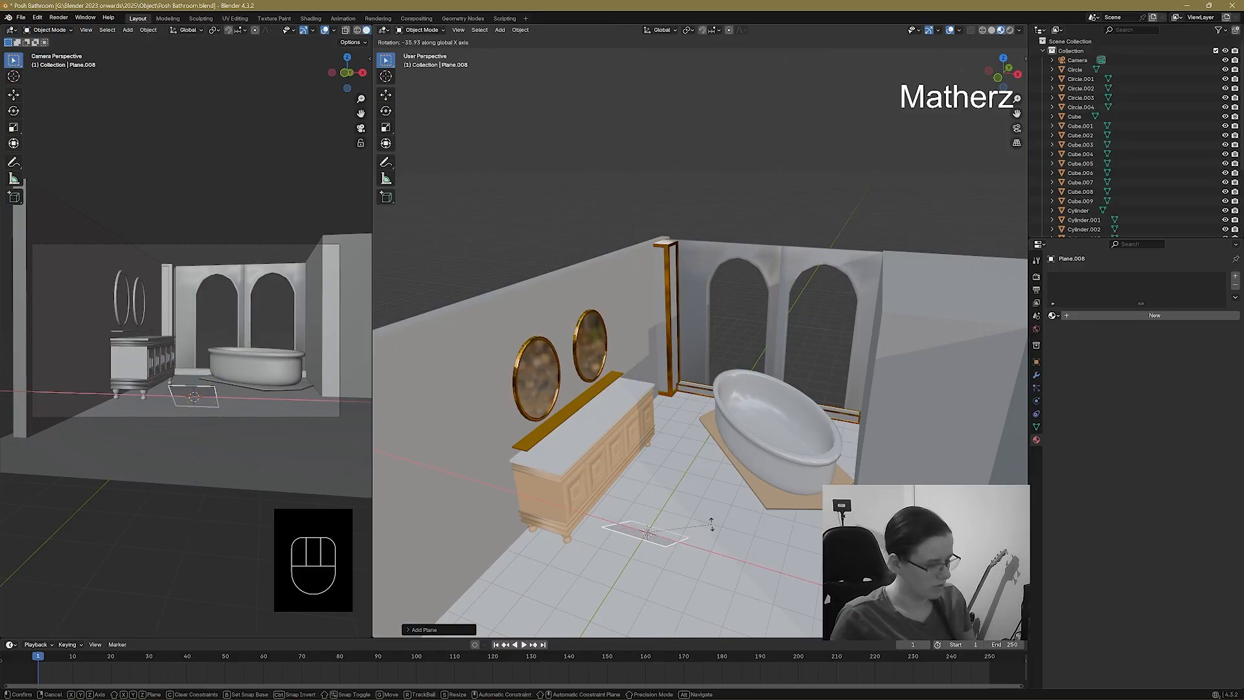
pyautogui.press('9')
pyautogui.press('0')
pyautogui.press('Return')
# Move the upright plane to the arched window wall behind the bath and scale it up to roughly window size.
pyautogui.press('g')
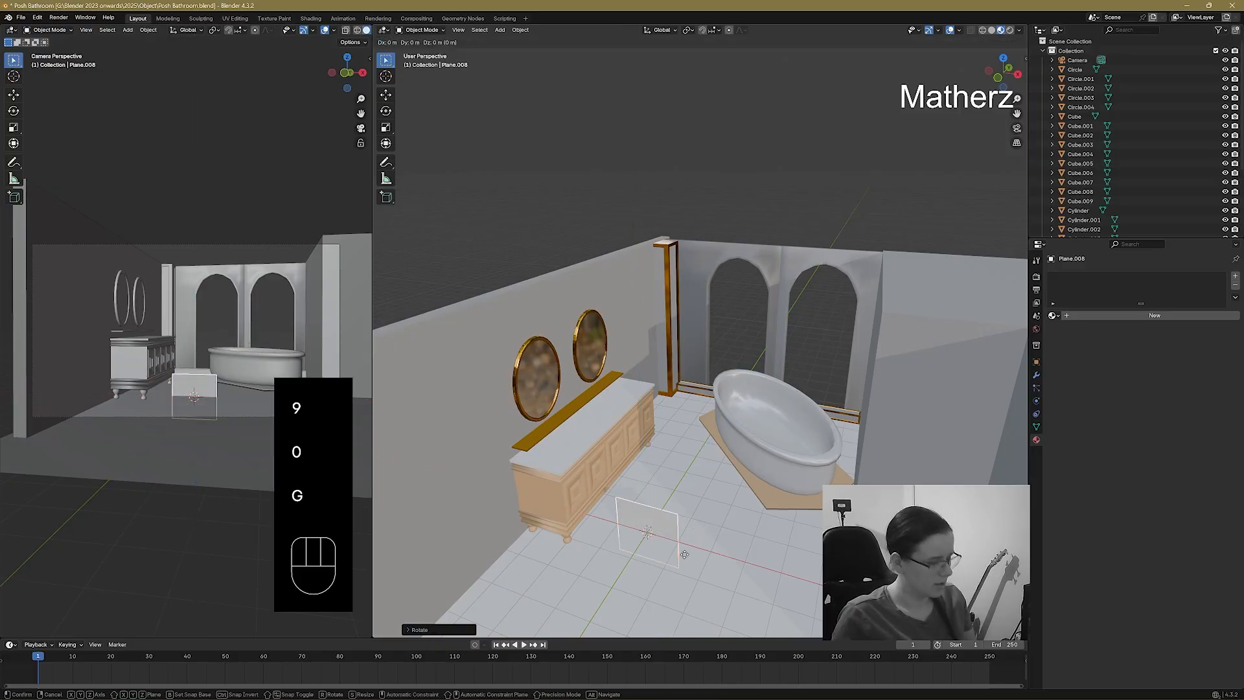
pyautogui.click(798, 402)
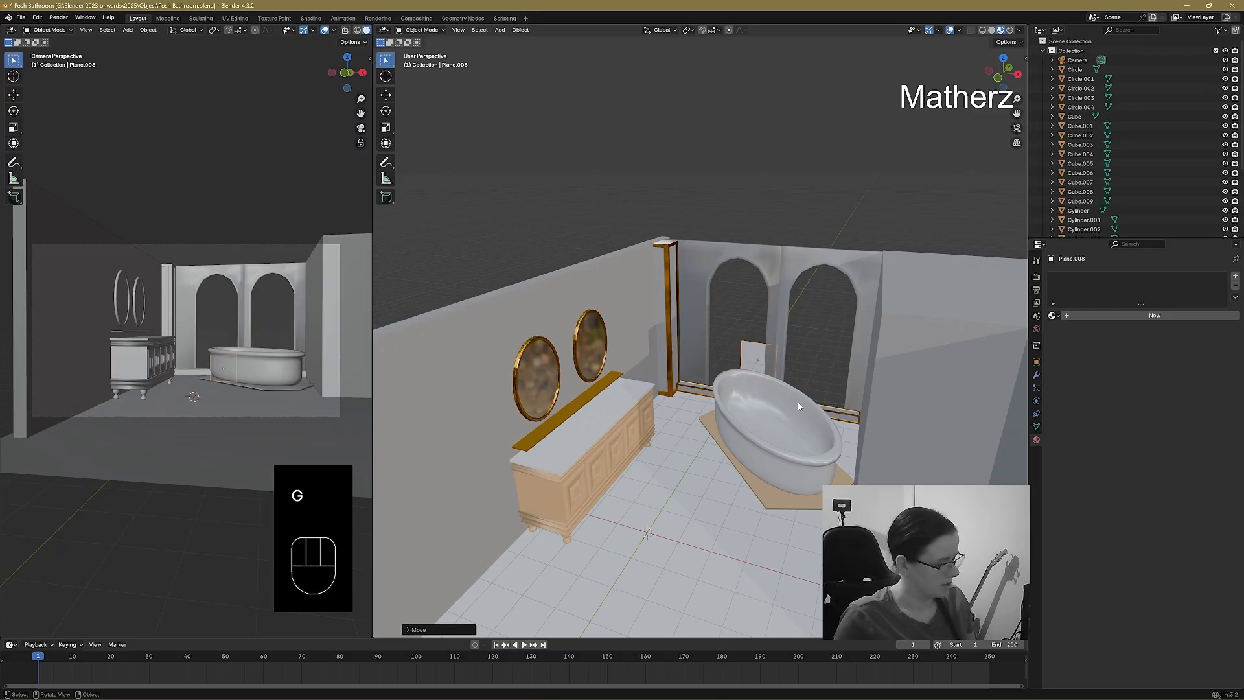
pyautogui.press('s')
pyautogui.click(998, 422)
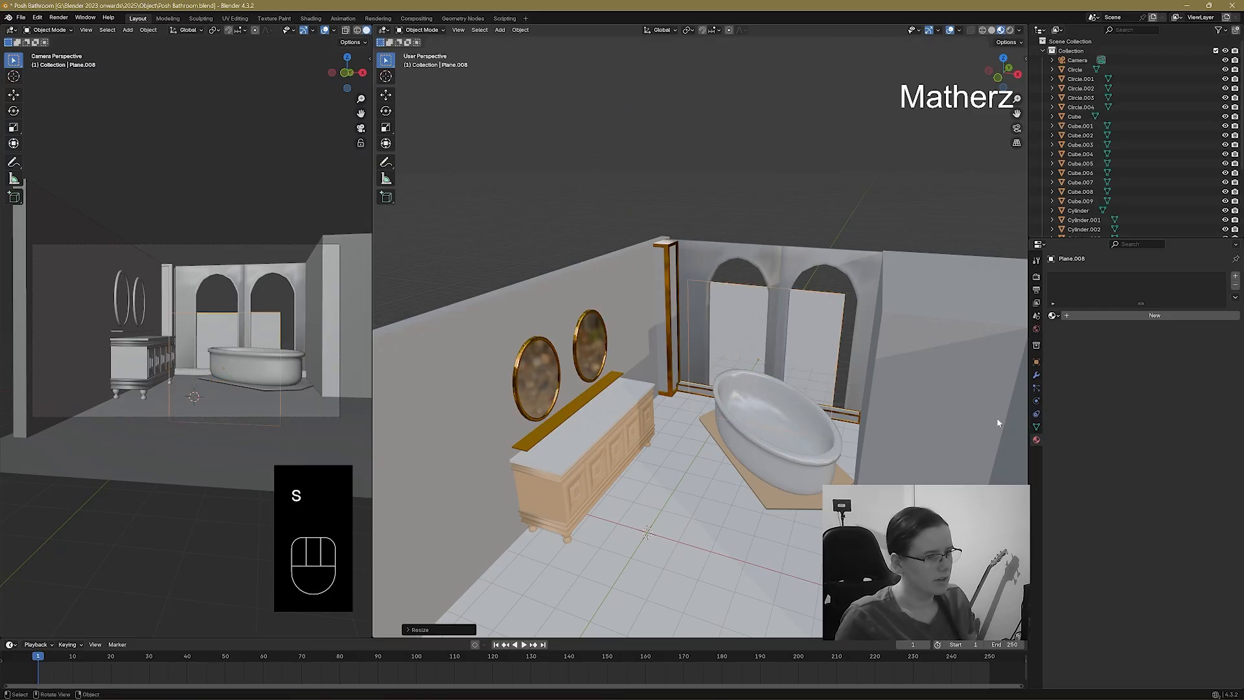
pyautogui.press('s')
pyautogui.middleClick(845, 403)
pyautogui.click(899, 357)
# Reposition the plane along the Y, Z and X axes so it covers both arched openings from outside the wall.
pyautogui.moveTo(899, 357); pyautogui.dragTo(750, 364, button='middle')
pyautogui.scroll(-2, 752, 366)
pyautogui.press('g')
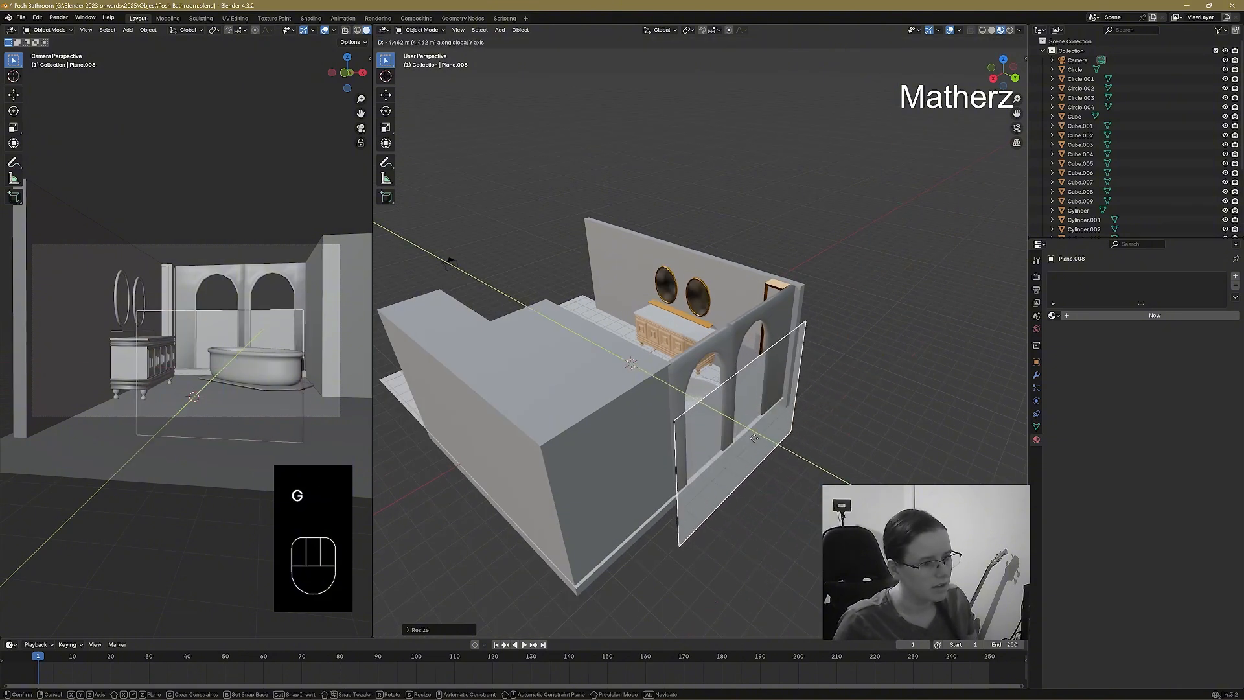
pyautogui.click(752, 438)
pyautogui.press('g')
pyautogui.middleClick(752, 436)
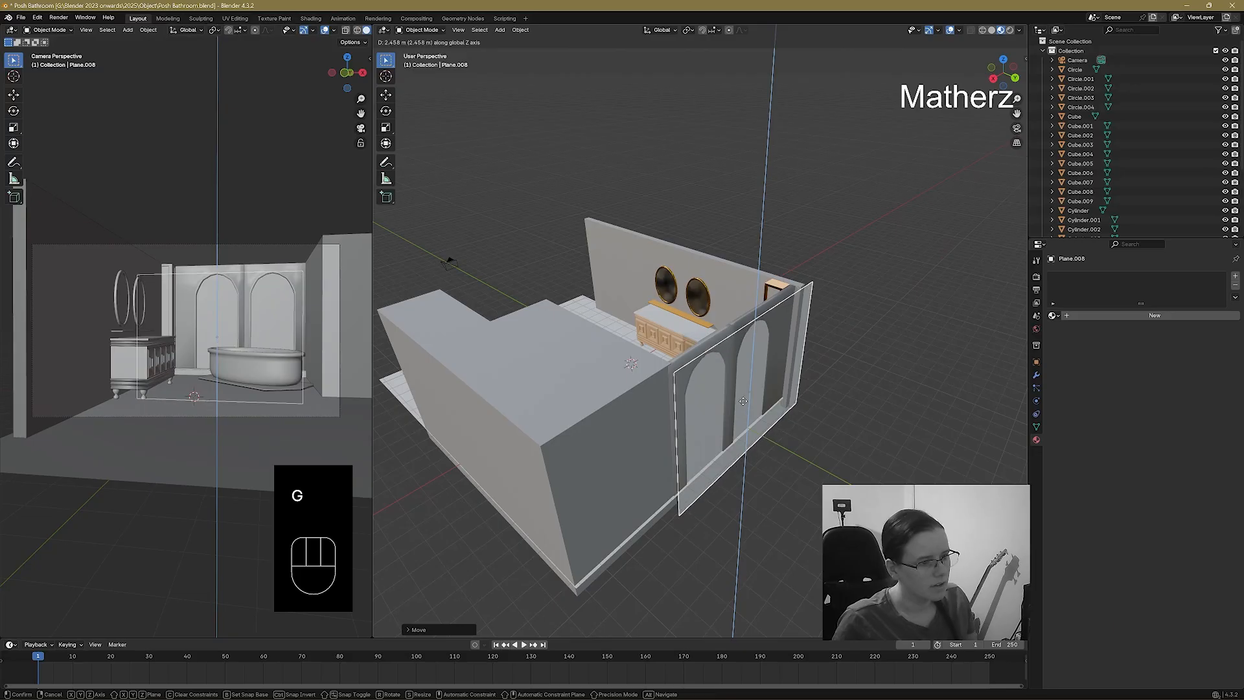
pyautogui.click(788, 372)
pyautogui.press('g')
pyautogui.middleClick(784, 374)
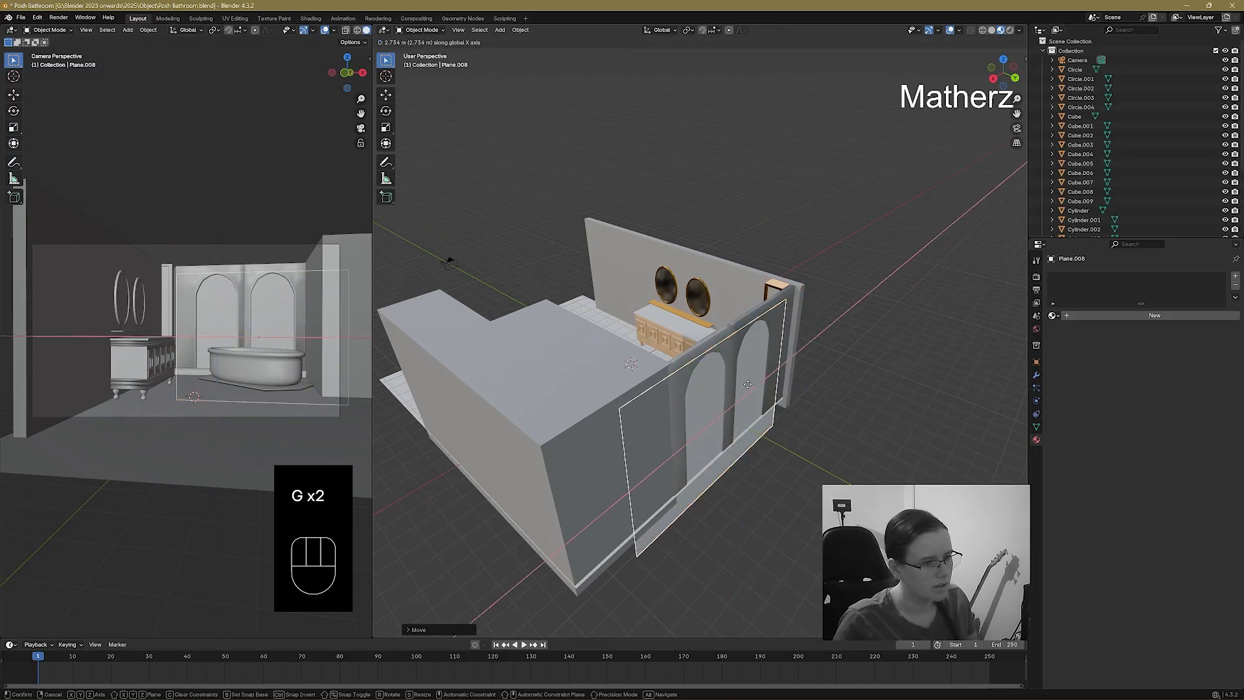
# Adjust the plane's height along Z and its position so it fits behind the wall and fills both arches.
pyautogui.press('s')
pyautogui.middleClick(729, 529)
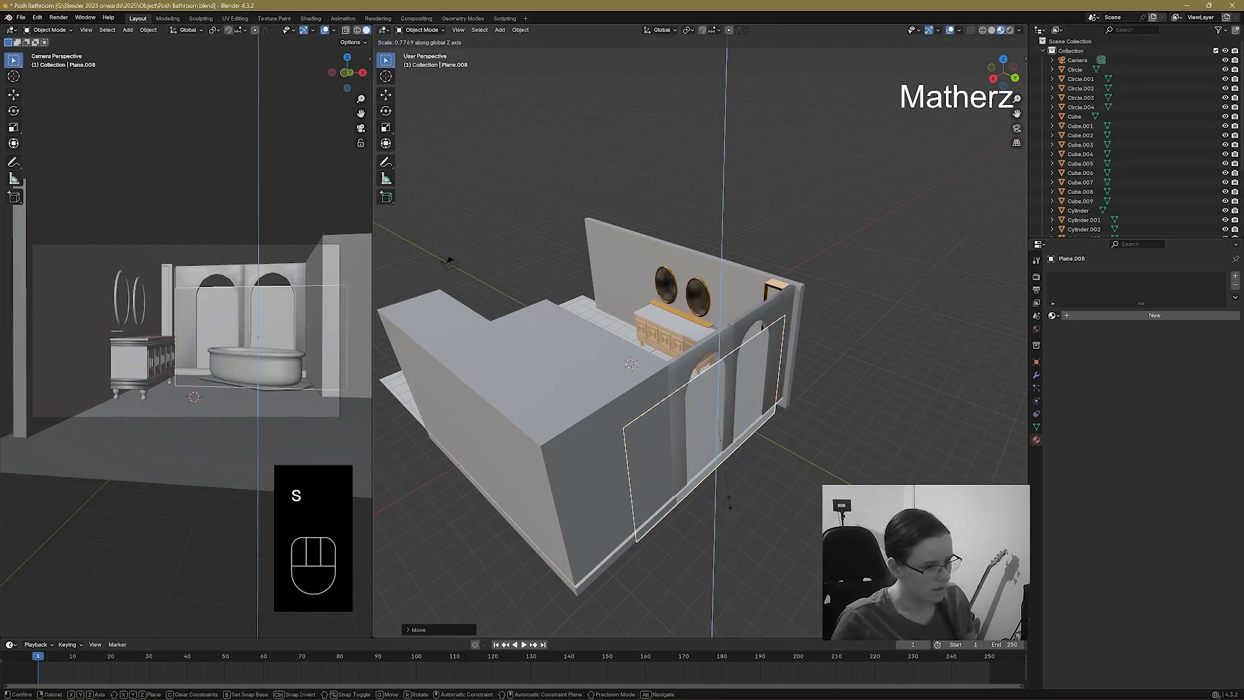
pyautogui.click(732, 496)
pyautogui.press('g')
pyautogui.middleClick(733, 495)
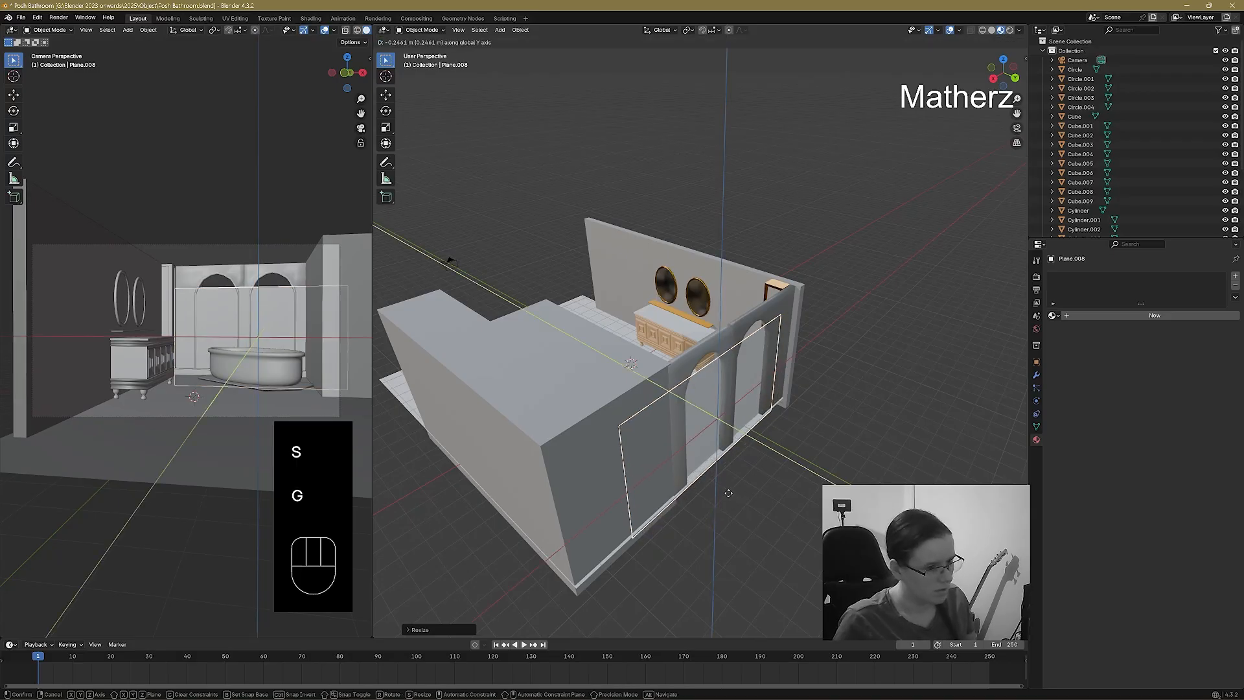
pyautogui.click(737, 485)
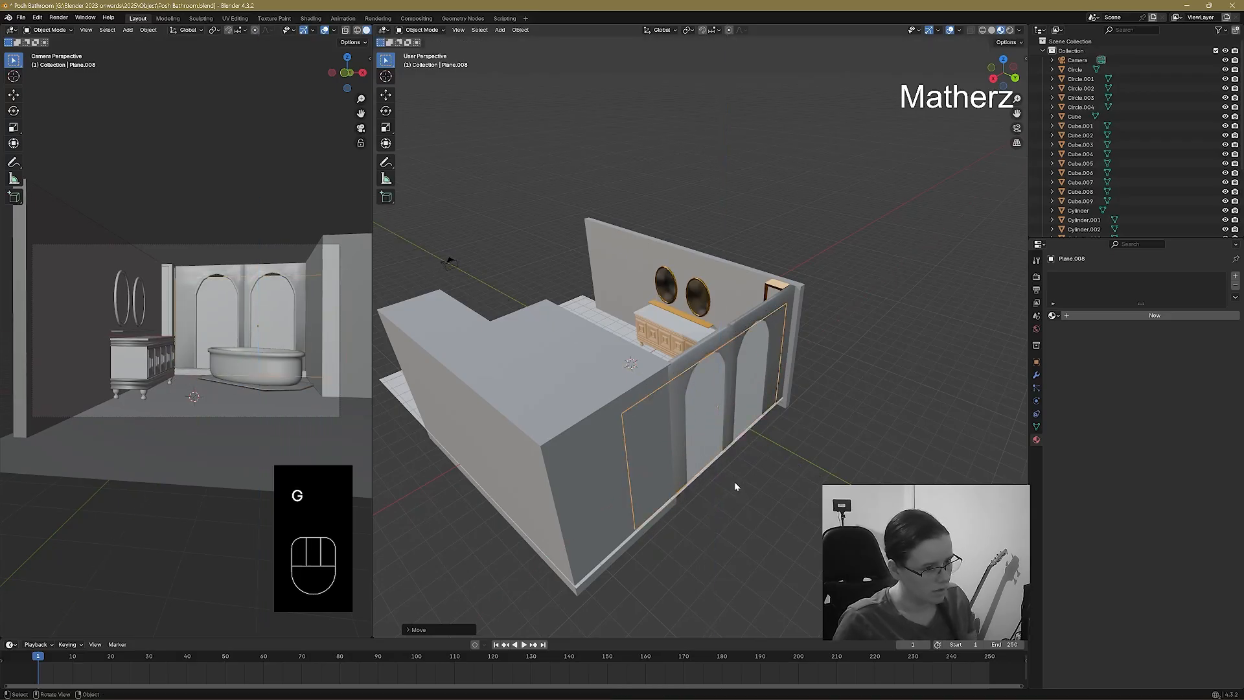
pyautogui.press('s')
pyautogui.middleClick(742, 496)
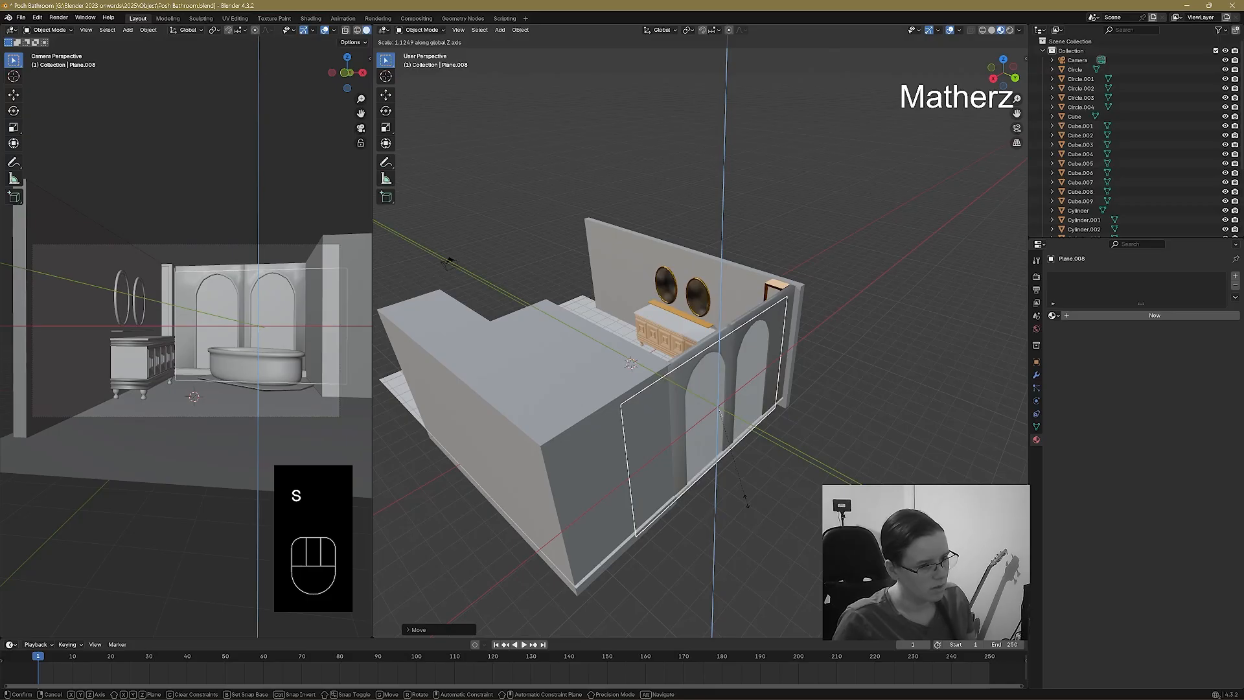
pyautogui.click(746, 505)
# Create a new material for the window plane and set its surface shader to Glass BSDF.
pyautogui.moveTo(746, 505); pyautogui.dragTo(764, 466, button='middle')
pyautogui.scroll(6, 744, 483)
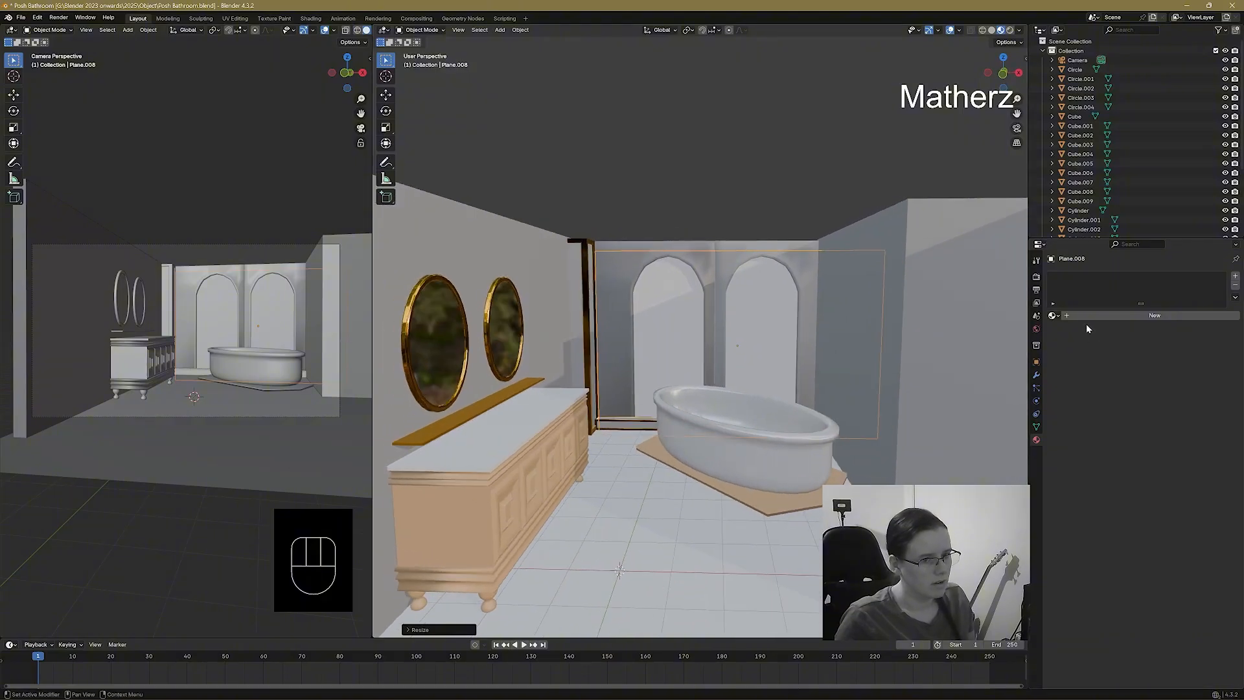
pyautogui.click(1053, 315)
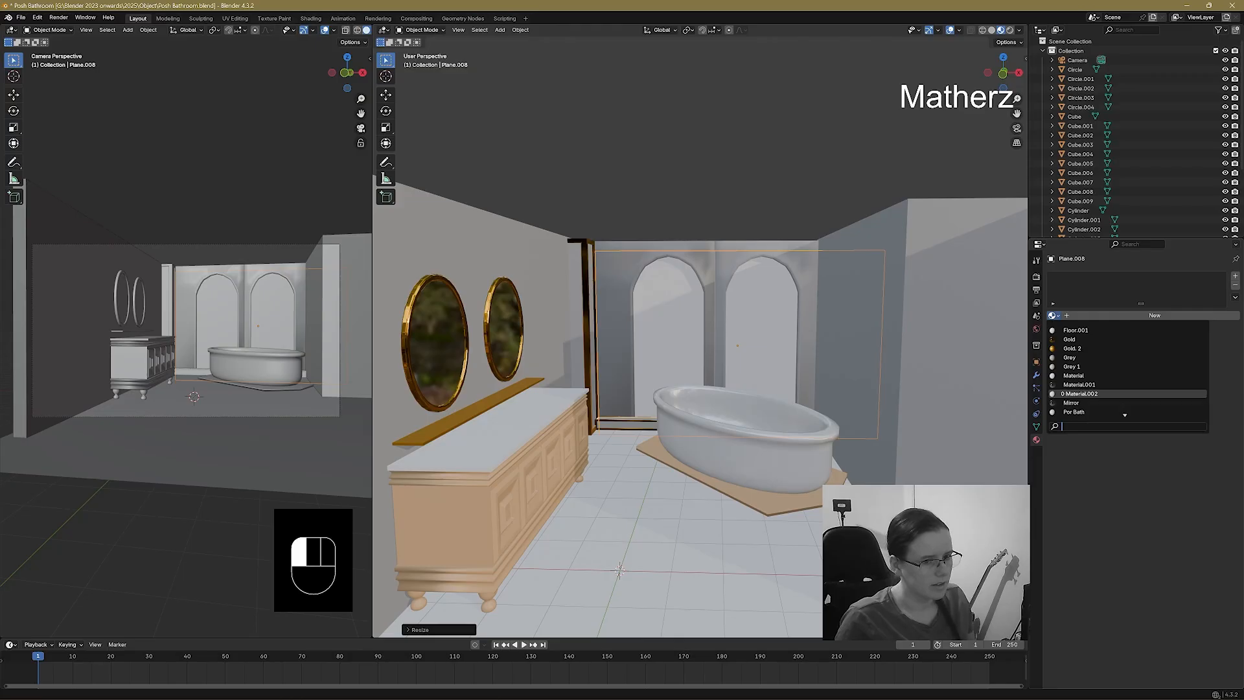
pyautogui.click(1154, 315)
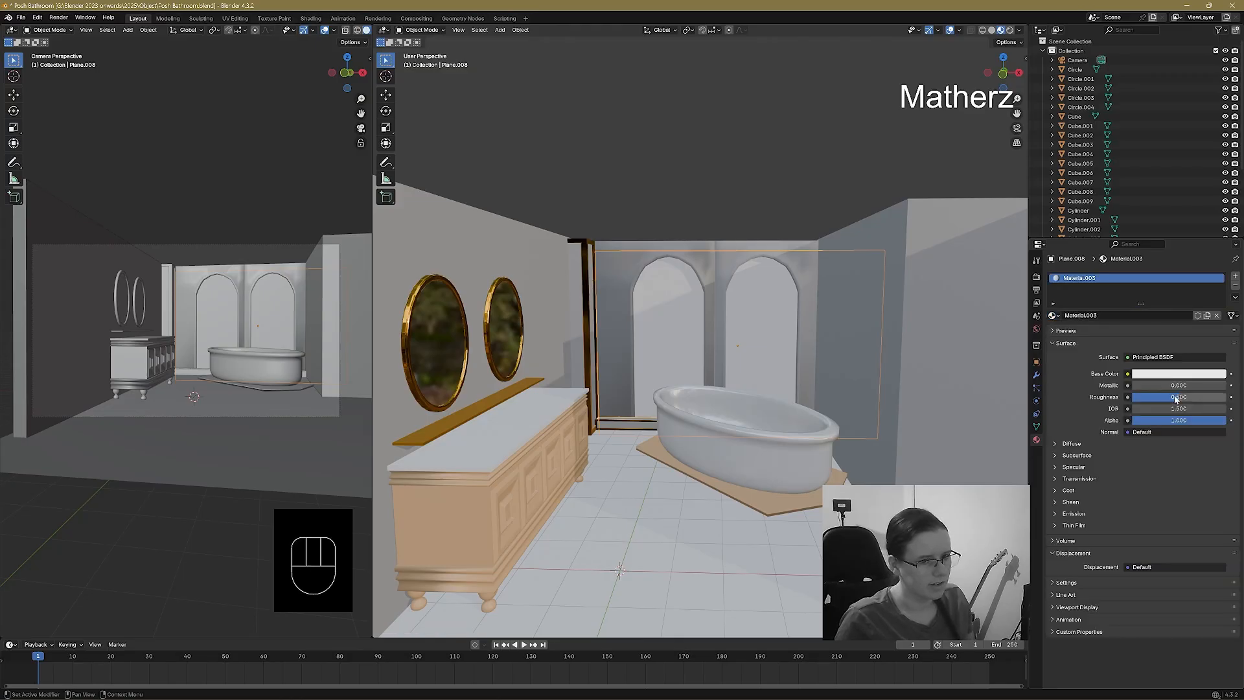
pyautogui.click(1166, 360)
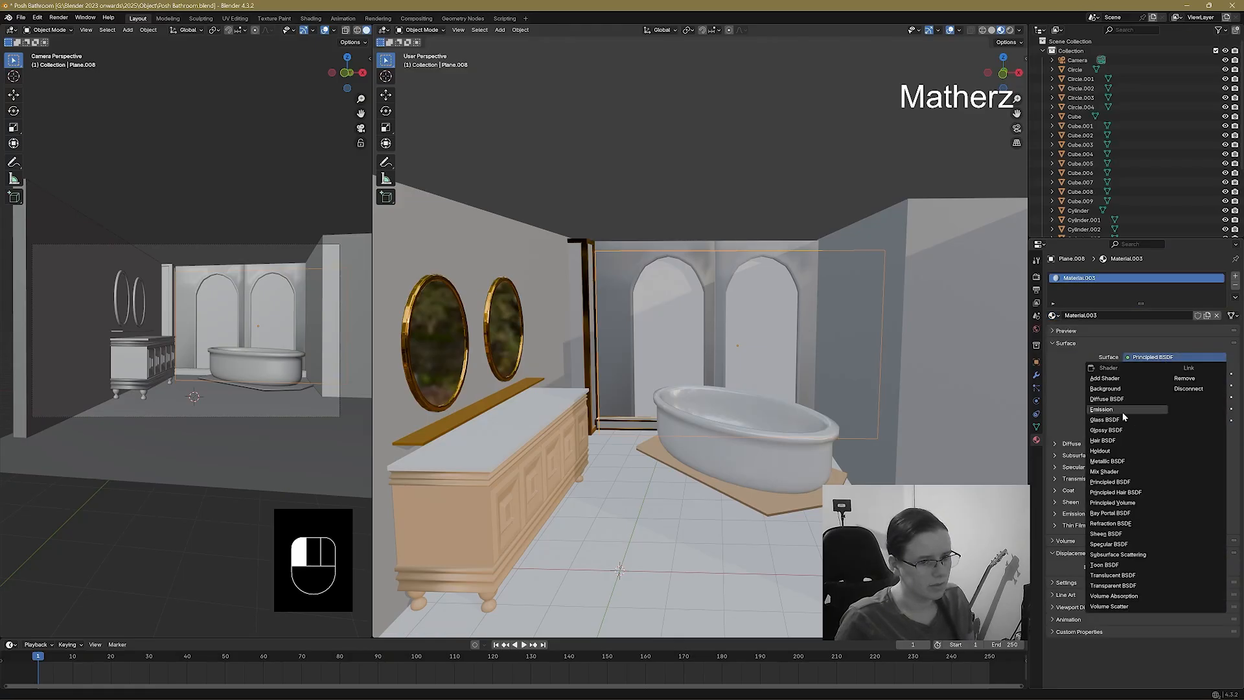
pyautogui.click(1122, 419)
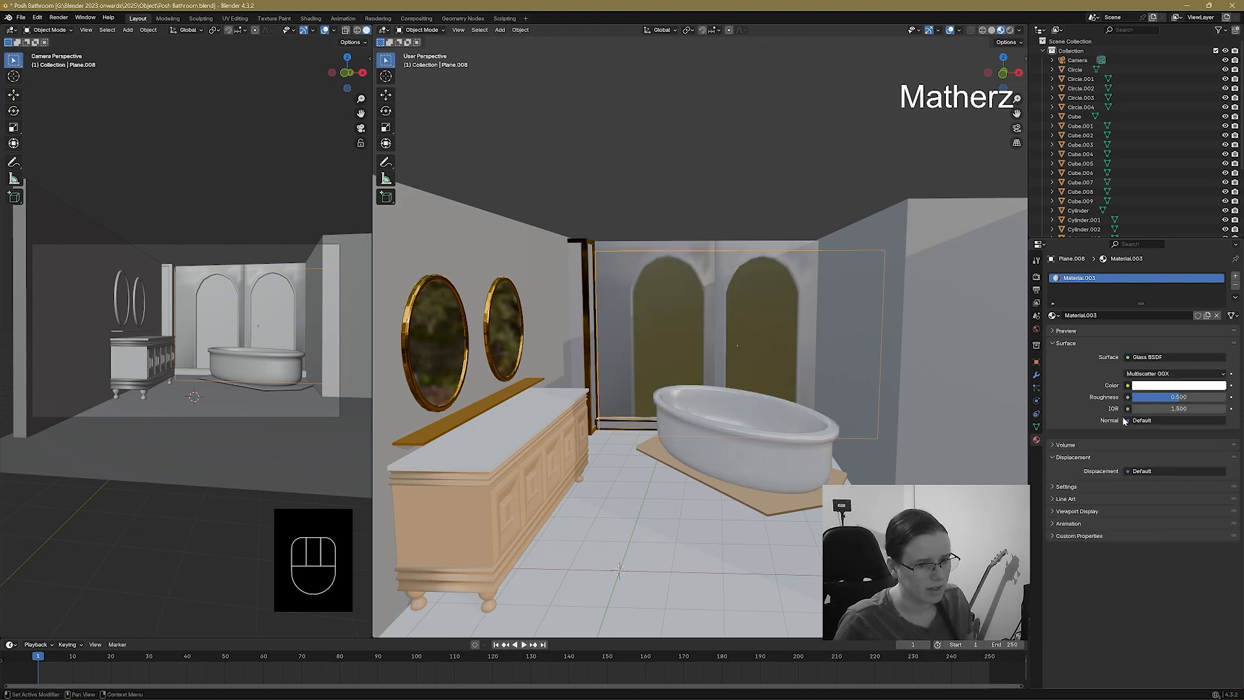
# Set the glass roughness to 0 and preview it in rendered shading before switching to solid shading.
pyautogui.moveTo(1178, 402); pyautogui.dragTo(1148, 398)
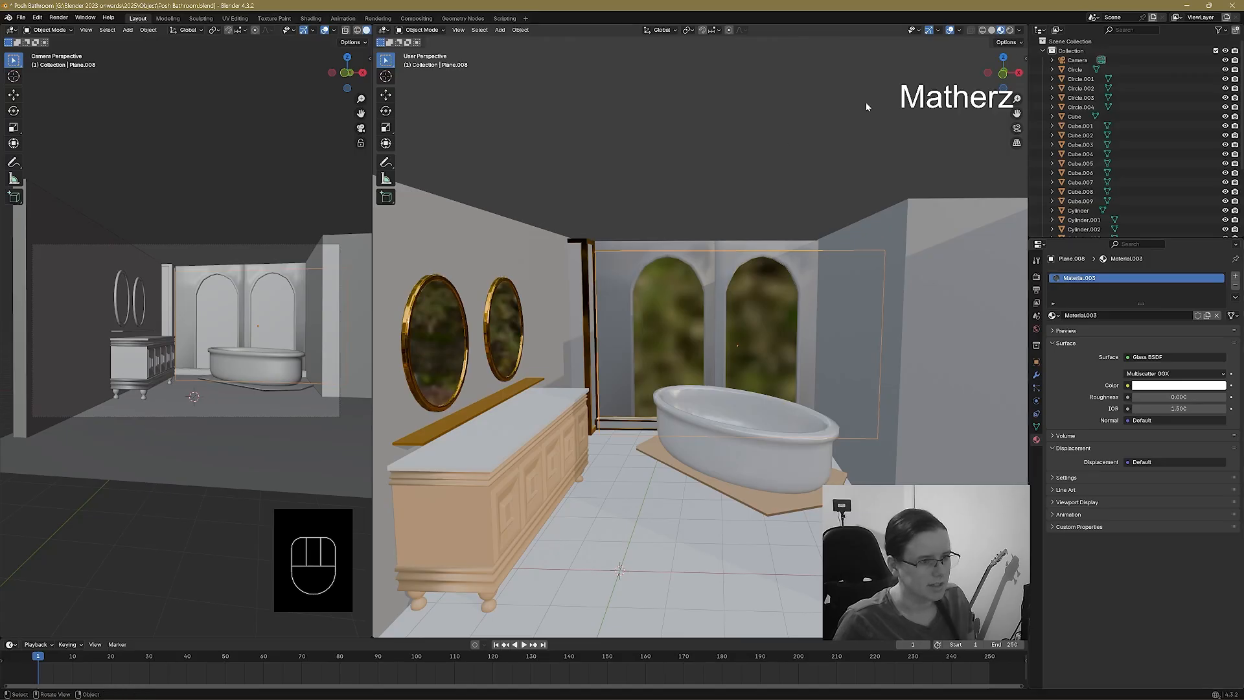
pyautogui.click(1009, 30)
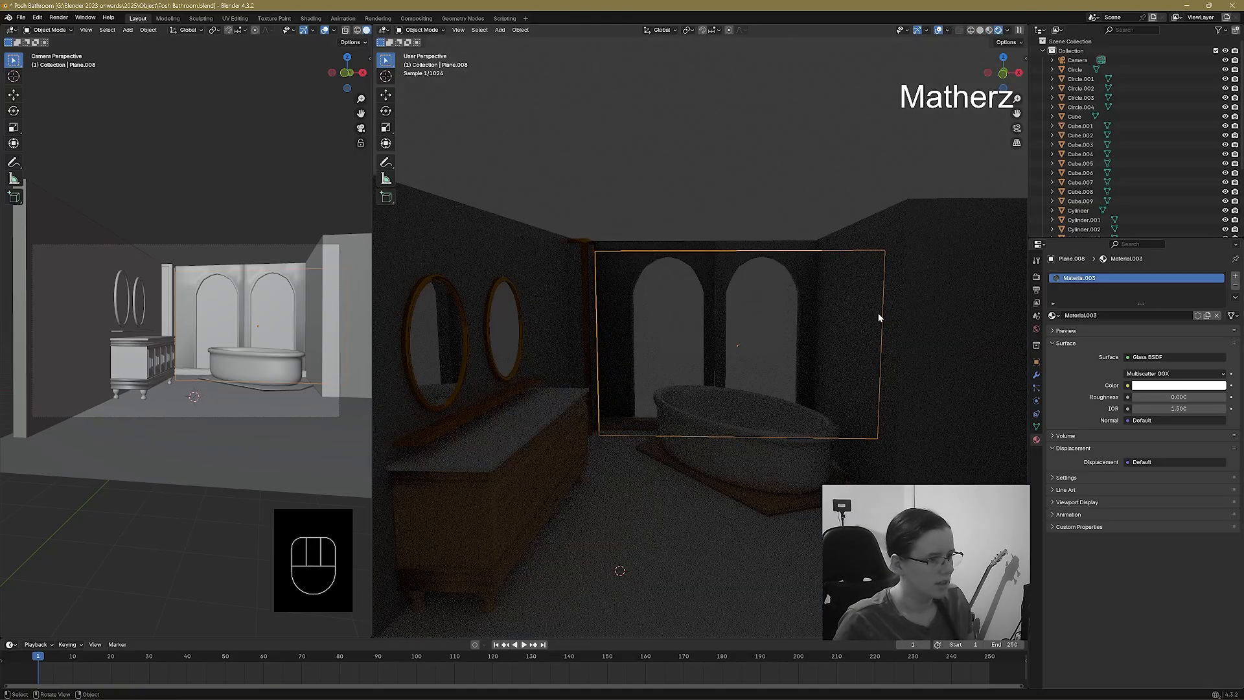
pyautogui.click(980, 31)
# Add another plane mesh and give it an Ocean modifier.
pyautogui.scroll(-6, 795, 294)
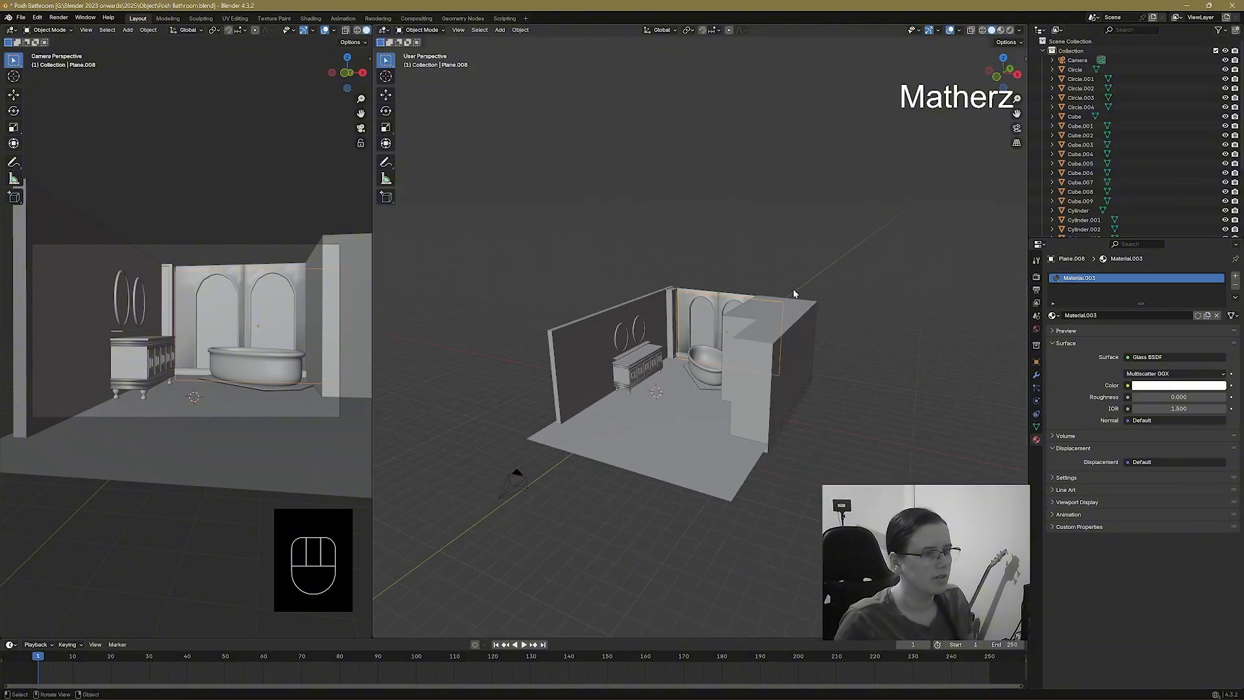
pyautogui.click(499, 34)
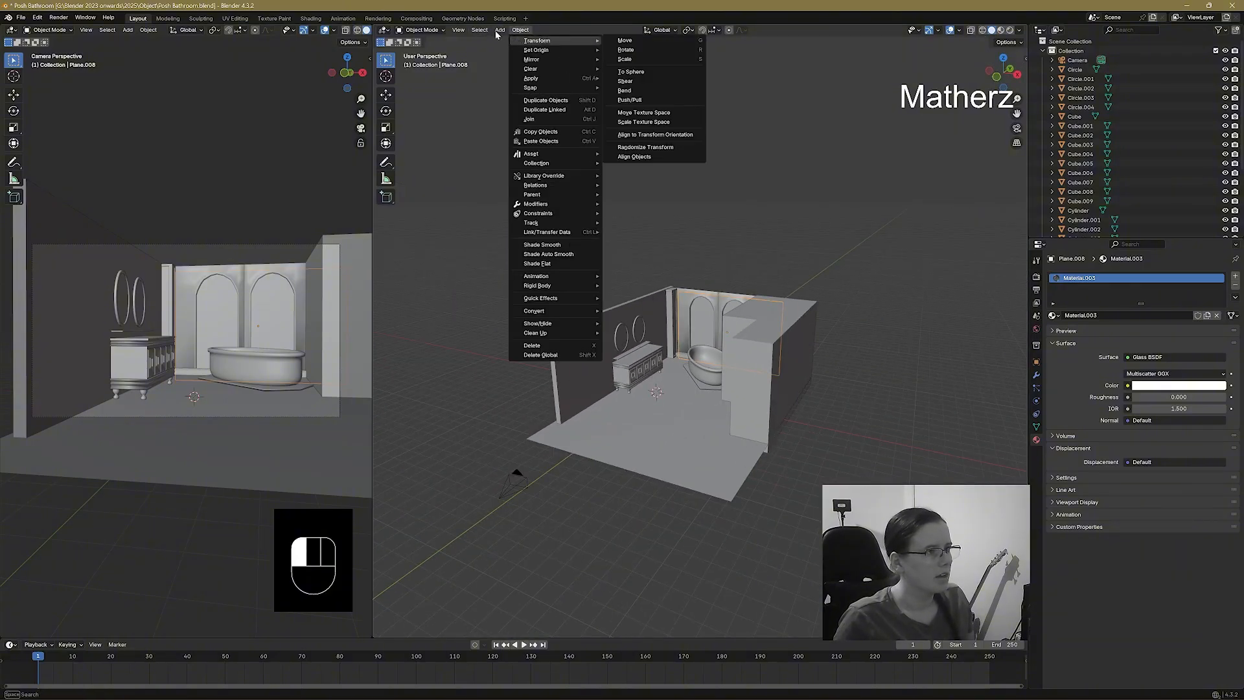
pyautogui.click(591, 40)
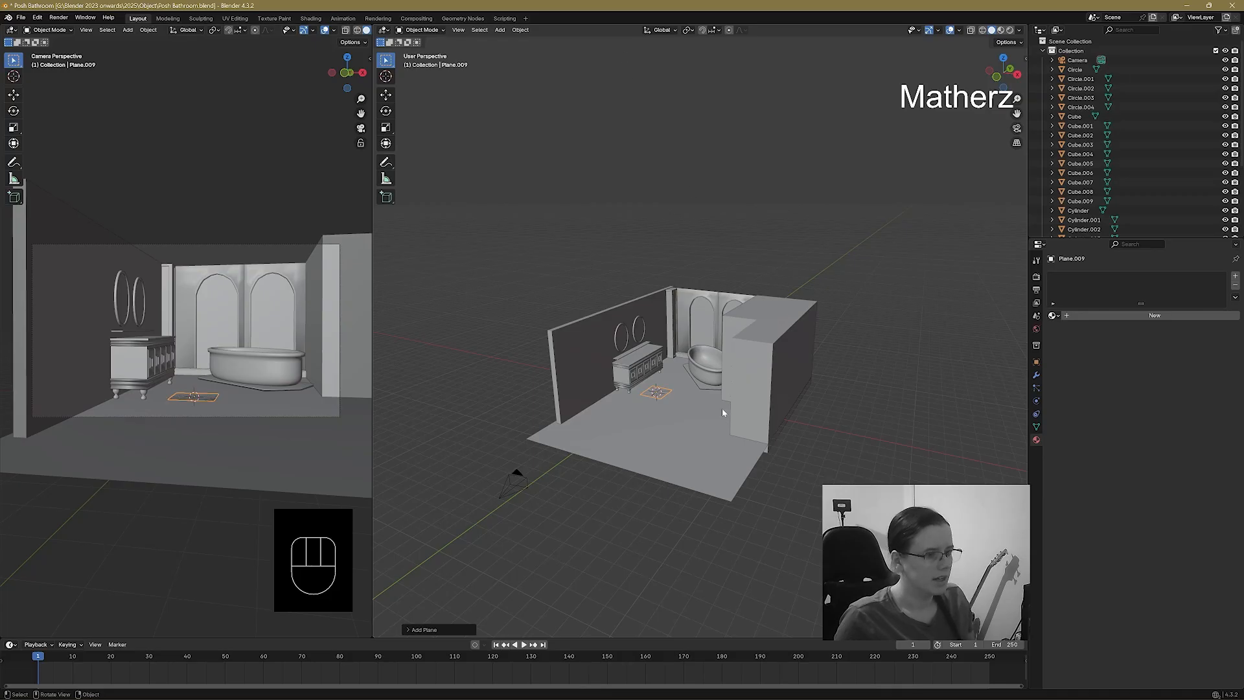
pyautogui.click(1037, 376)
pyautogui.click(1133, 277)
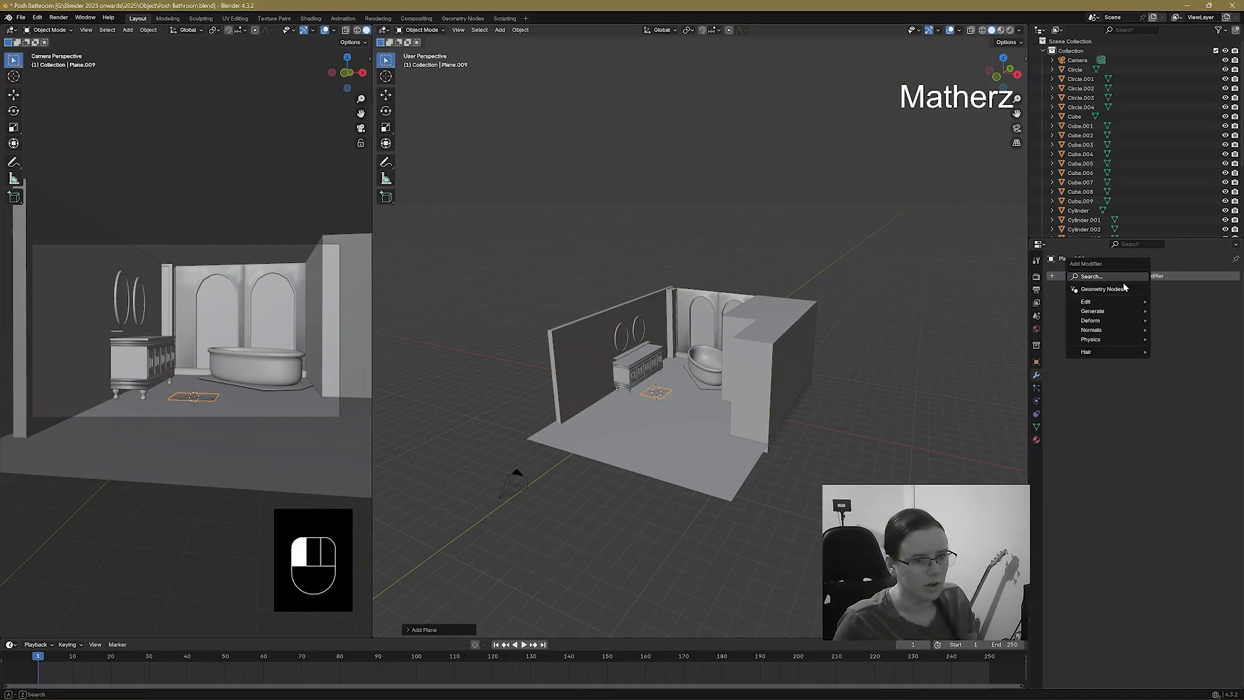
pyautogui.write('ocean')
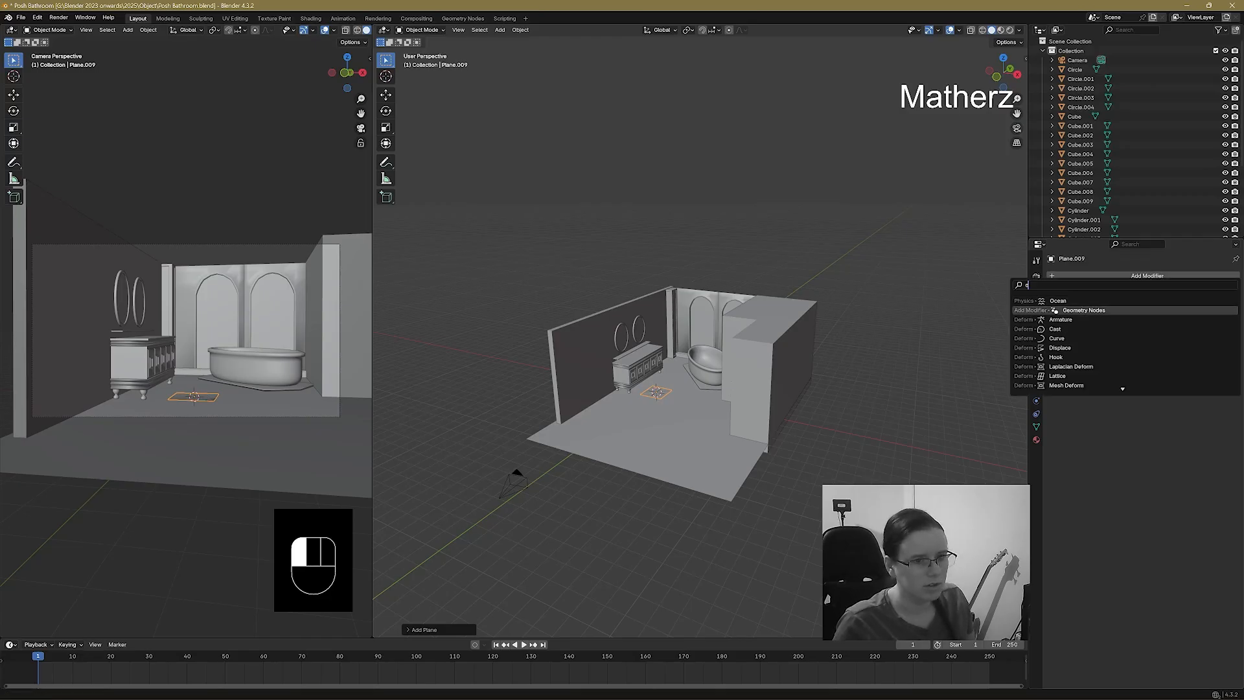
pyautogui.press('Return')
# Set the Ocean modifier's Repeat X to 2 and Repeat Y to 4.
pyautogui.scroll(-5, 911, 426)
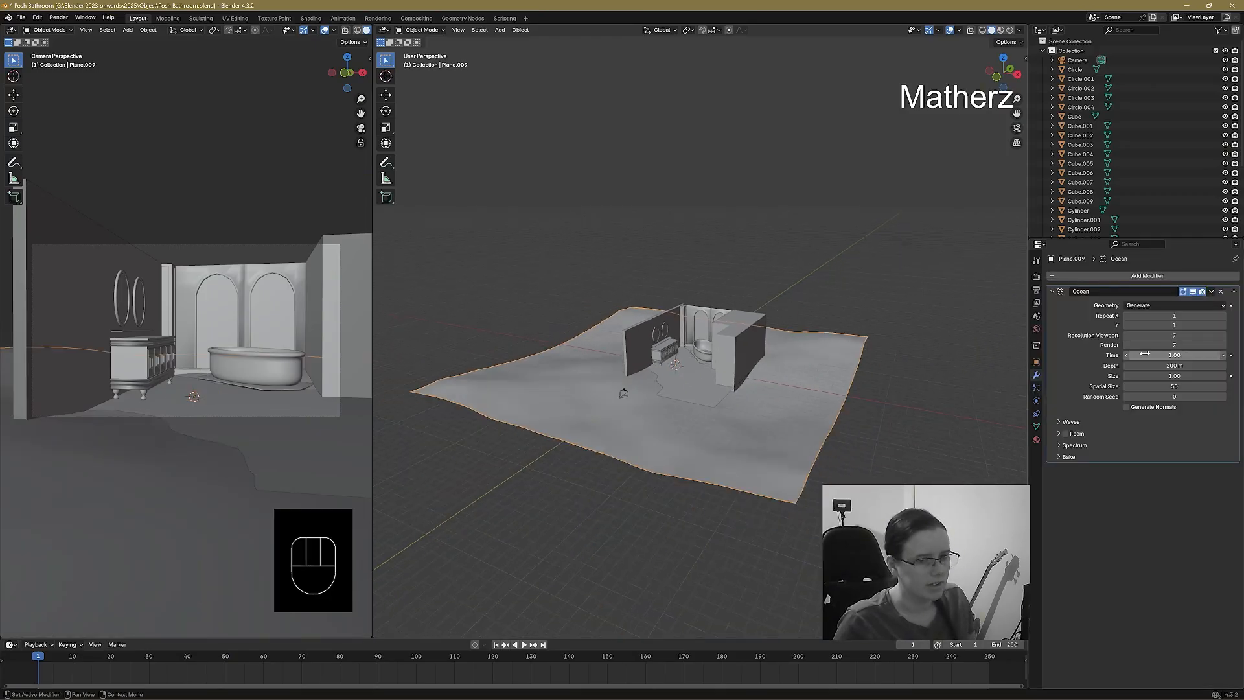
pyautogui.click(1222, 316)
pyautogui.click(1222, 324)
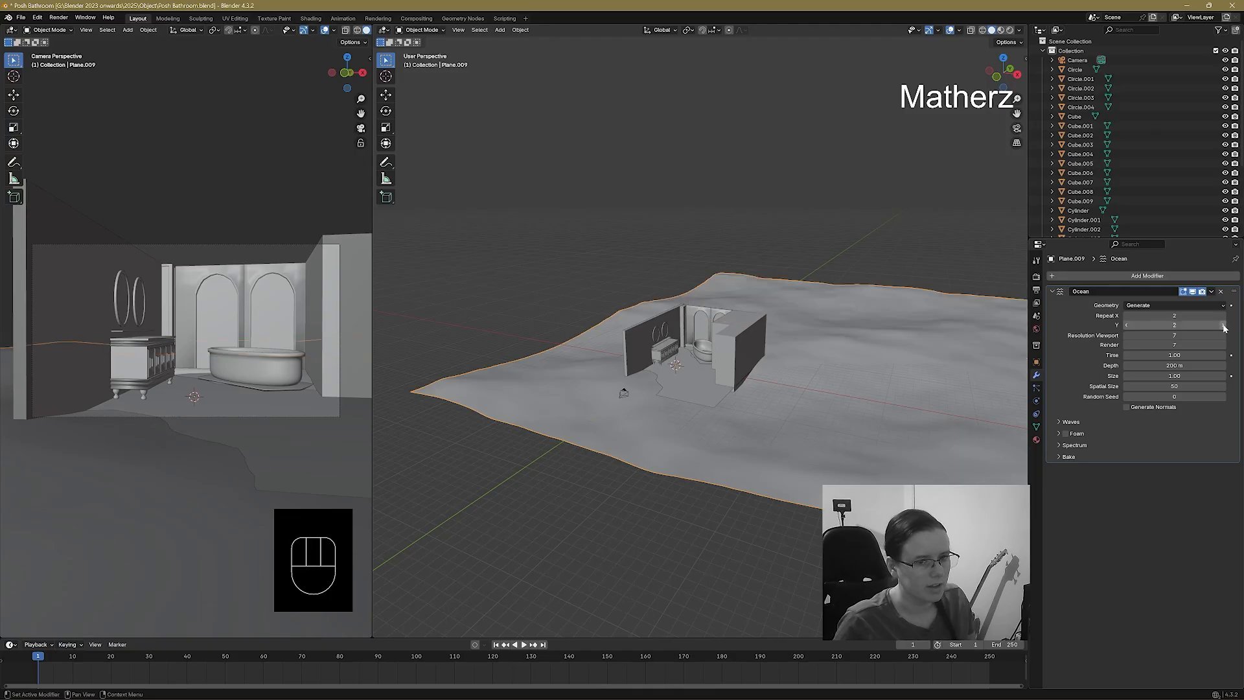
pyautogui.click(1222, 324)
pyautogui.click(1223, 325)
# Stretch the ocean surface along the Z axis for taller peaks, and scale it up overall.
pyautogui.press('s')
pyautogui.press('z')
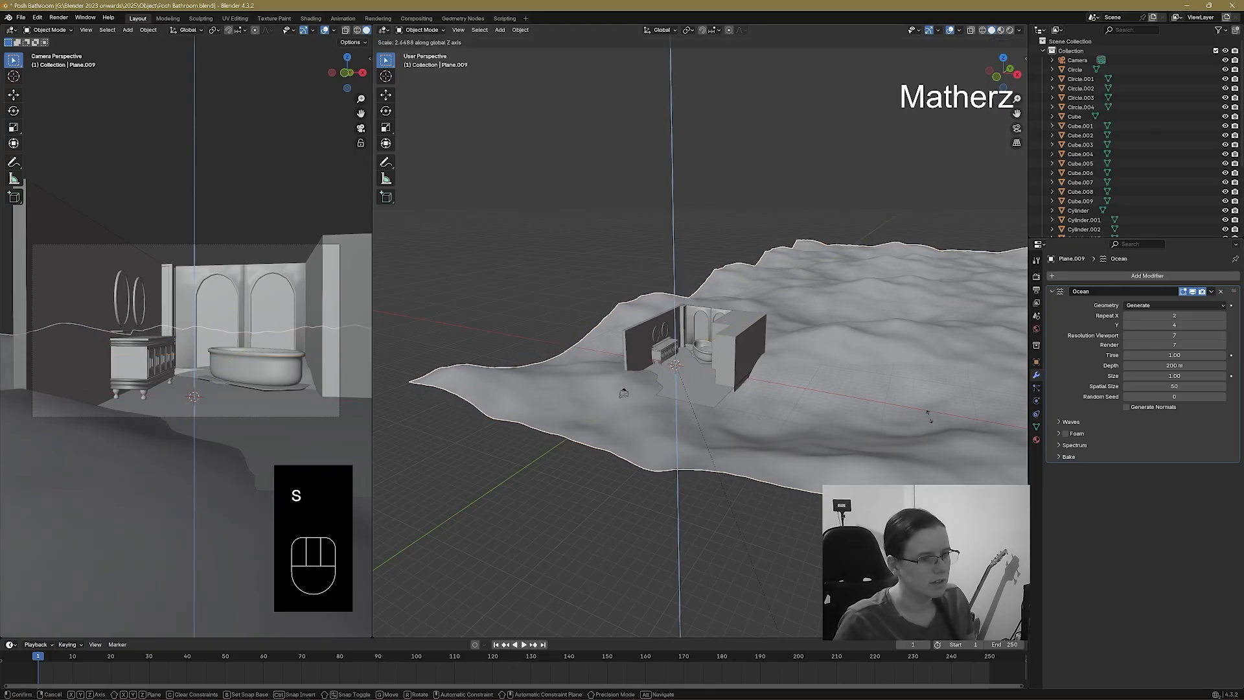
pyautogui.click(836, 493)
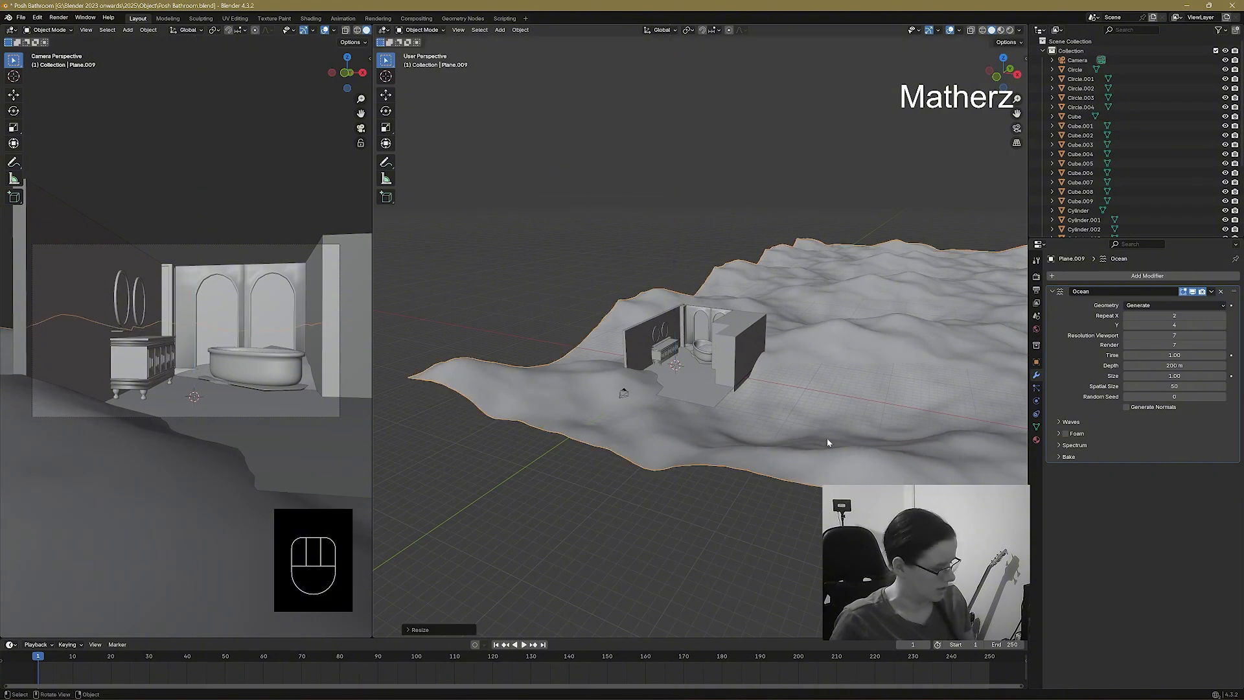
pyautogui.press('s')
pyautogui.click(889, 445)
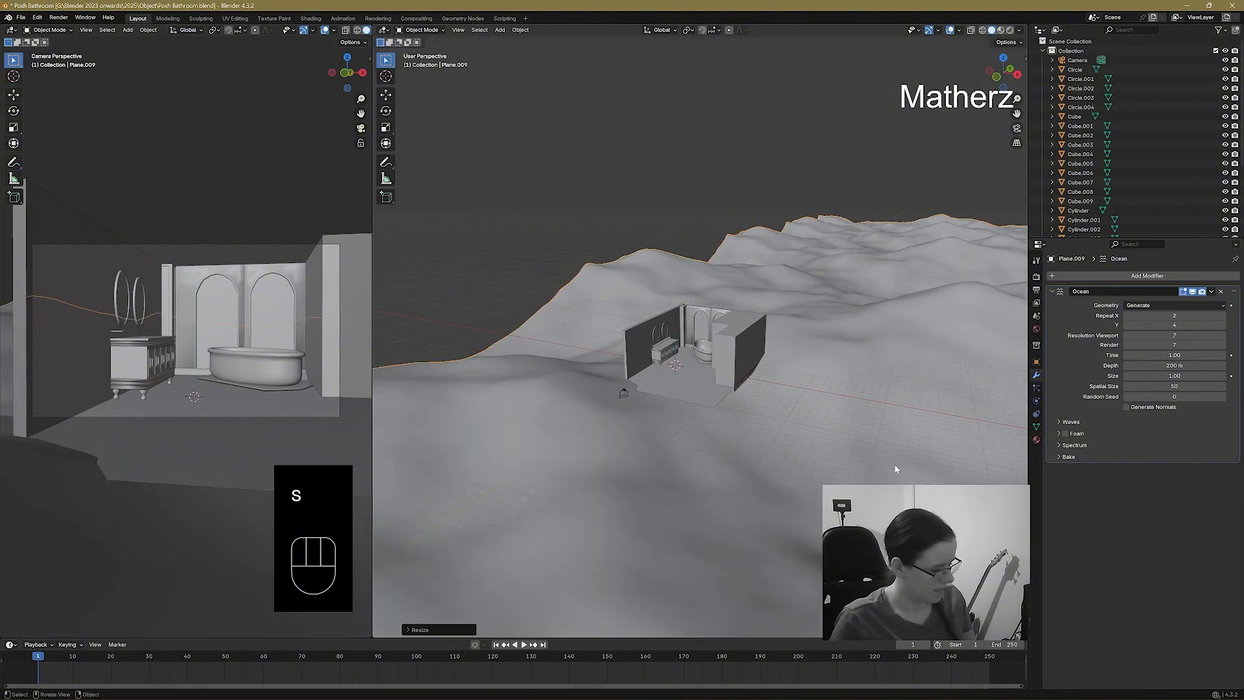
# Shift the ocean surface in the negative X direction around the bathroom and tilt it a few degrees about the X axis.
pyautogui.press('g')
pyautogui.press('x')
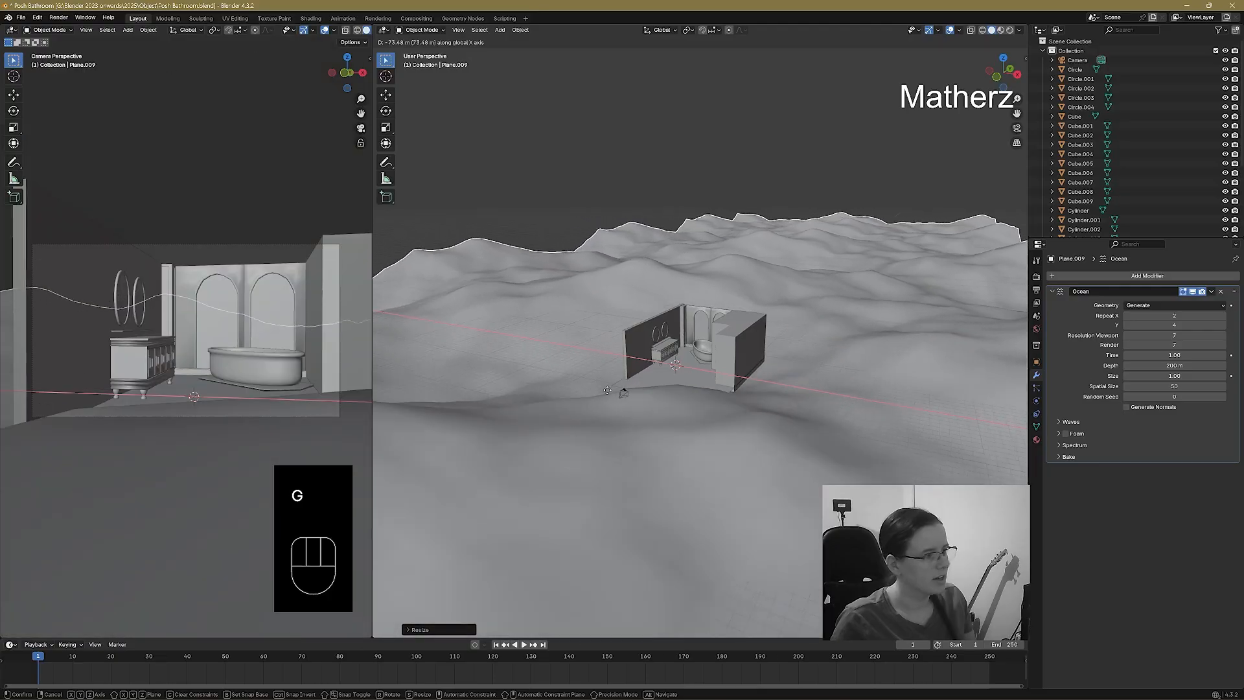
pyautogui.click(600, 395)
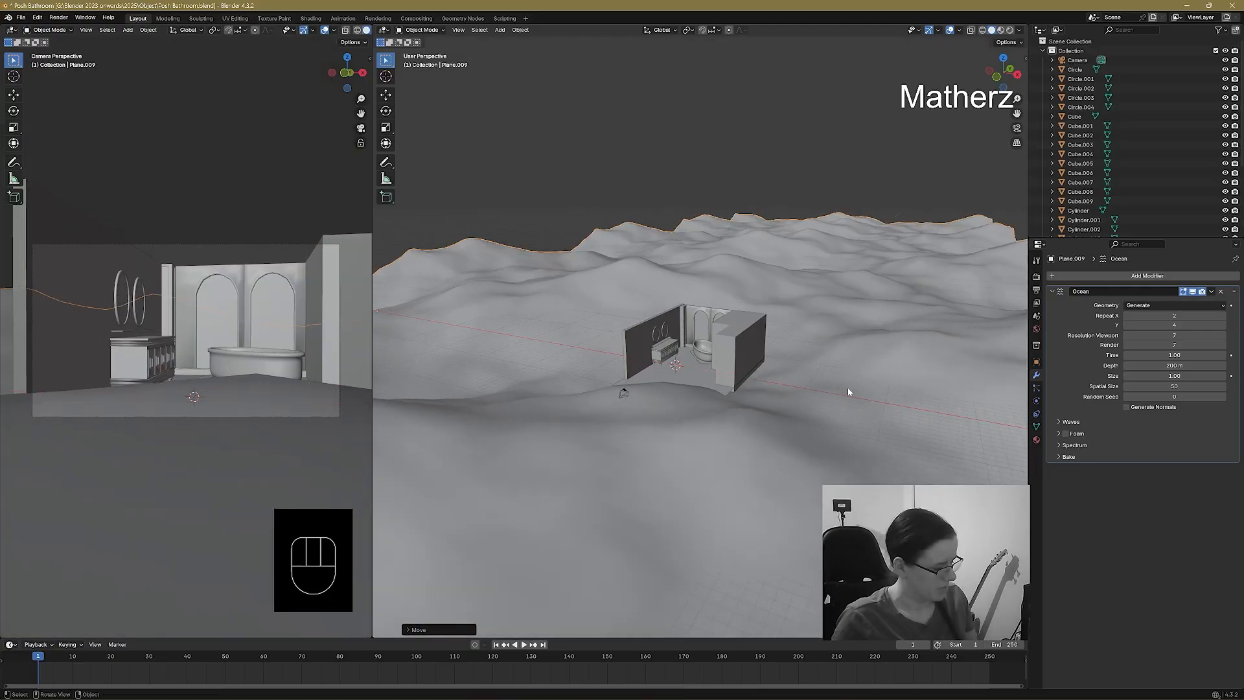
pyautogui.press('r')
pyautogui.press('x')
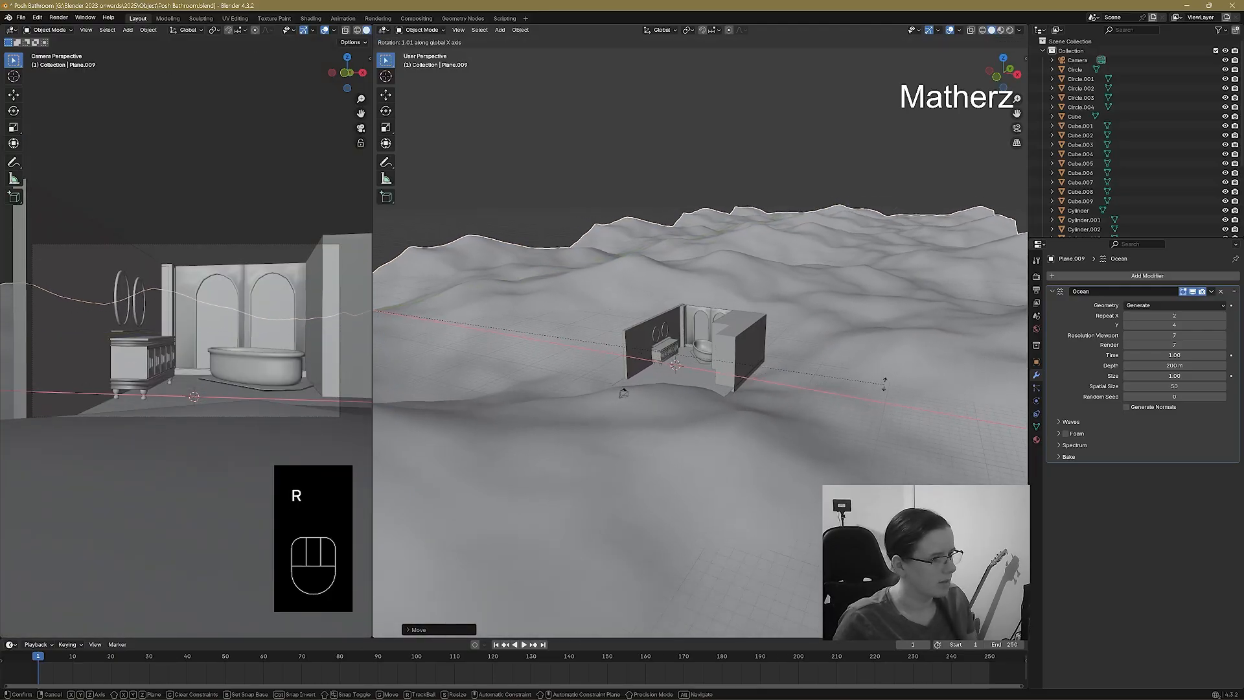
pyautogui.click(900, 359)
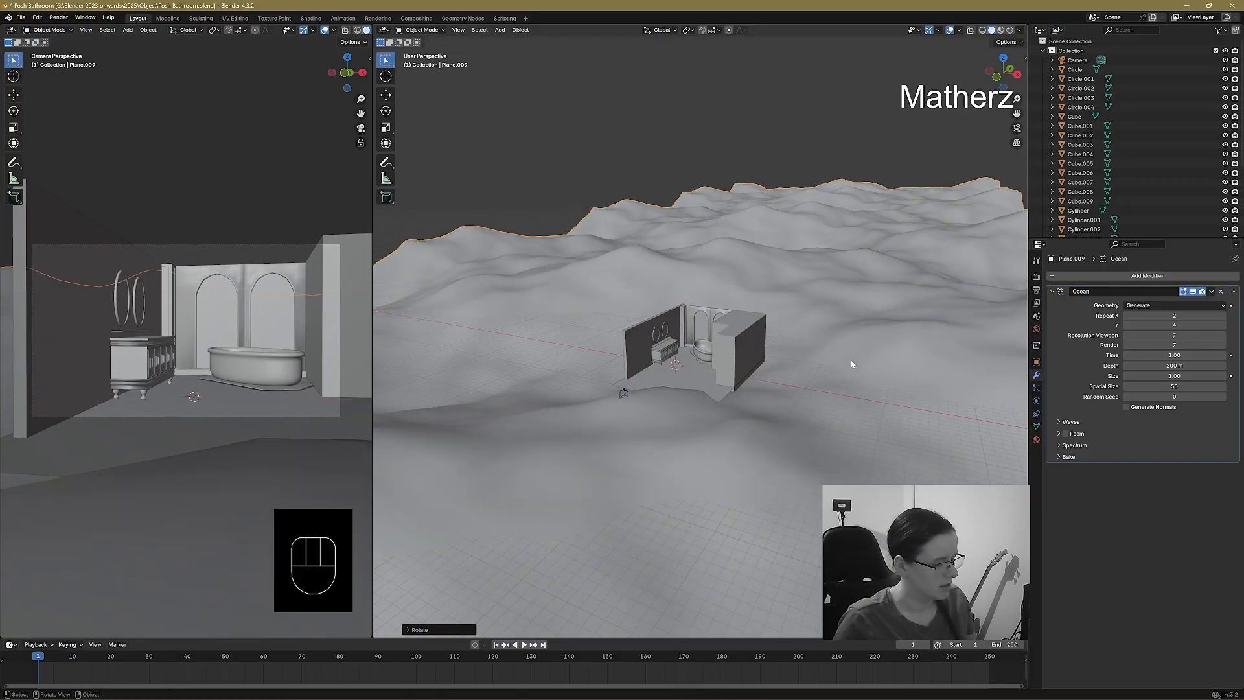
# Try scaling the ocean surface along the X axis.
pyautogui.press('s')
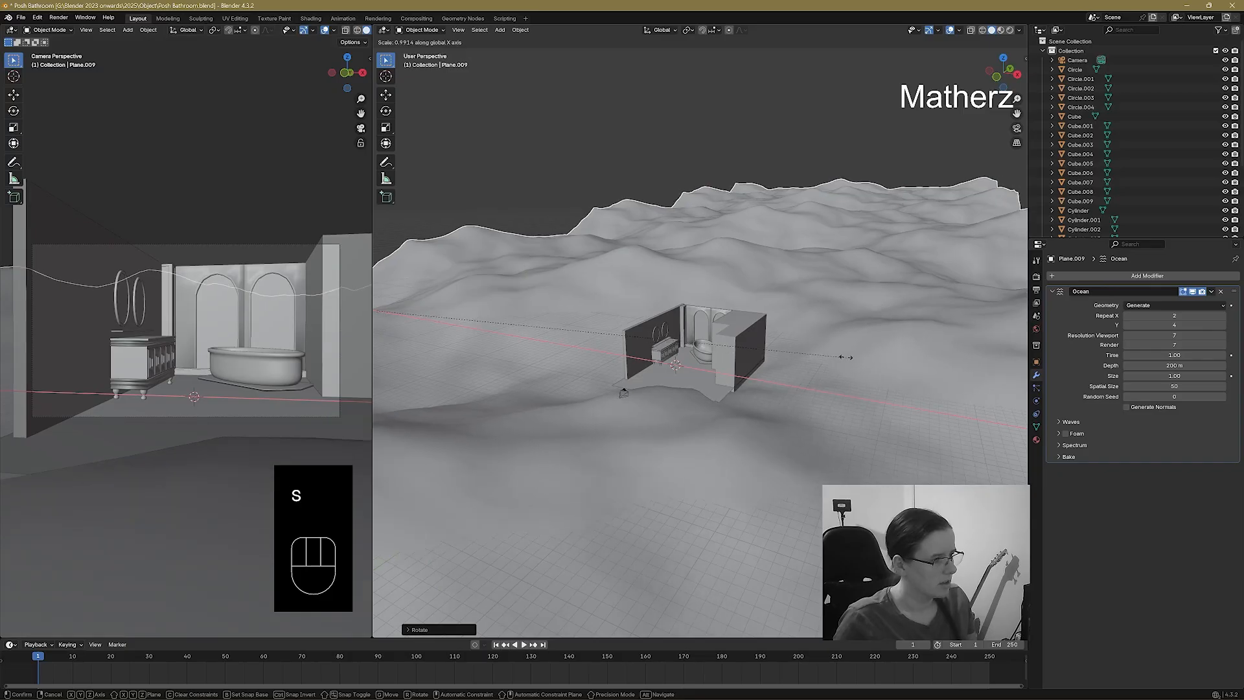
pyautogui.press('x')
pyautogui.click(816, 371)
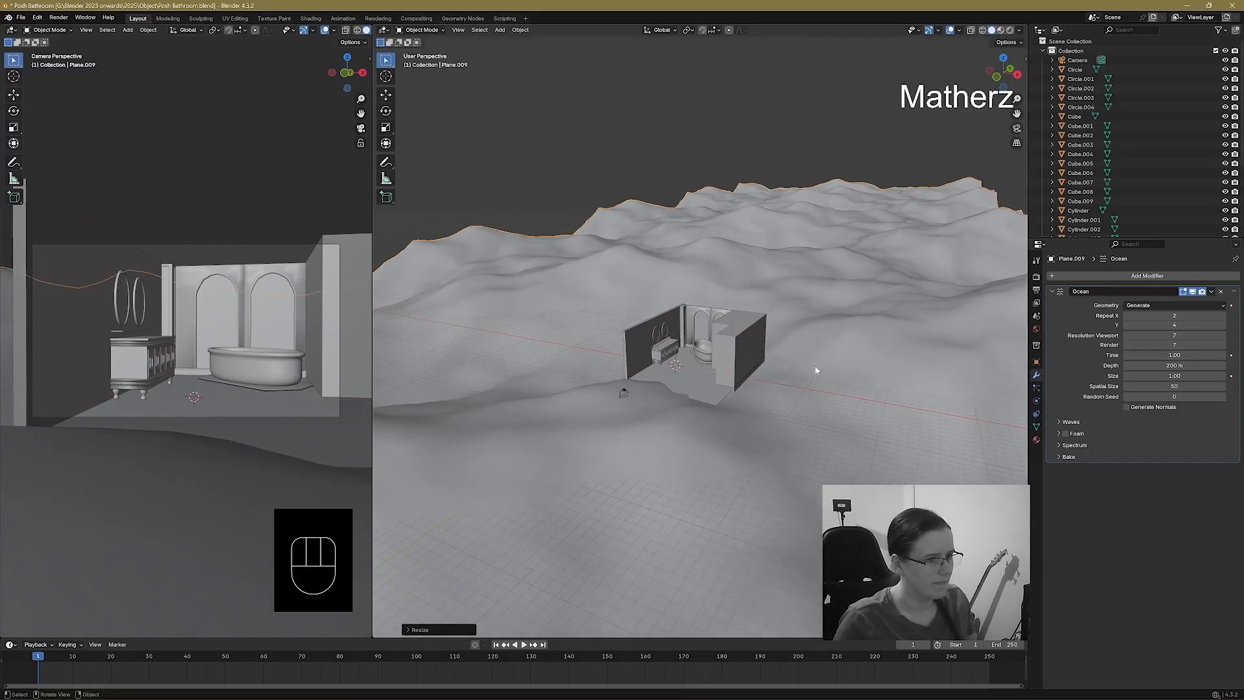
pyautogui.hotkey('ctrl', 'z')
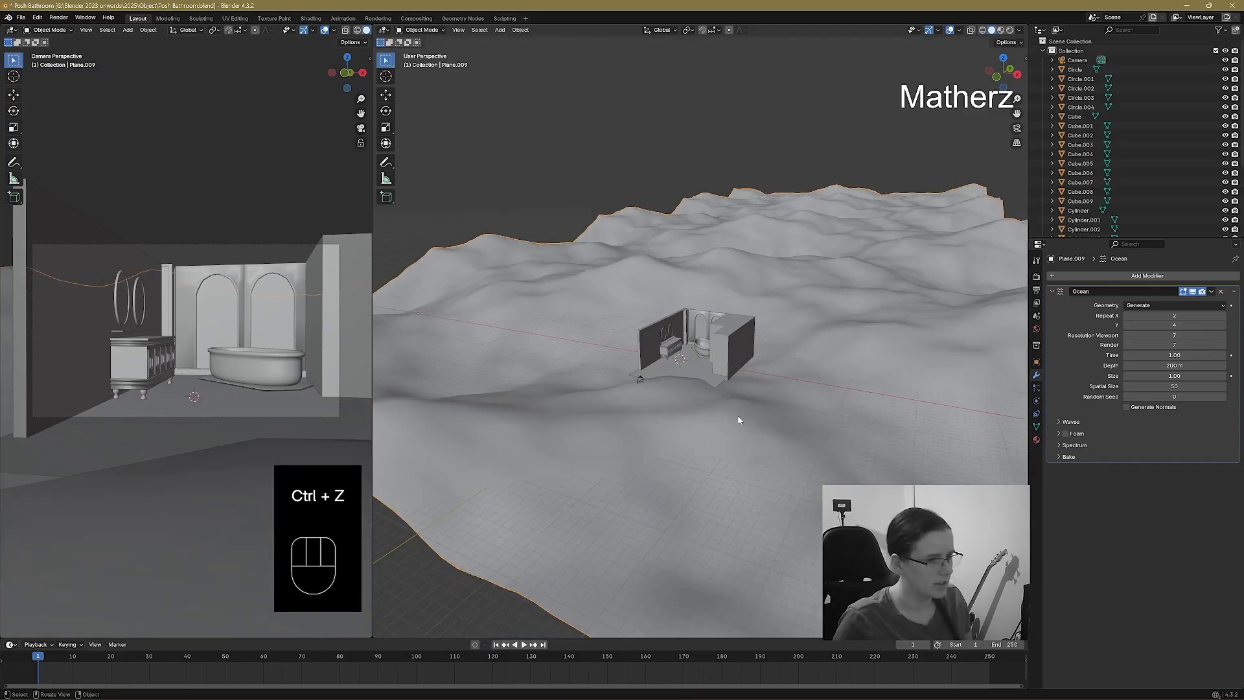
# Switch the camera view to rendered shading.
pyautogui.scroll(-1, 774, 427)
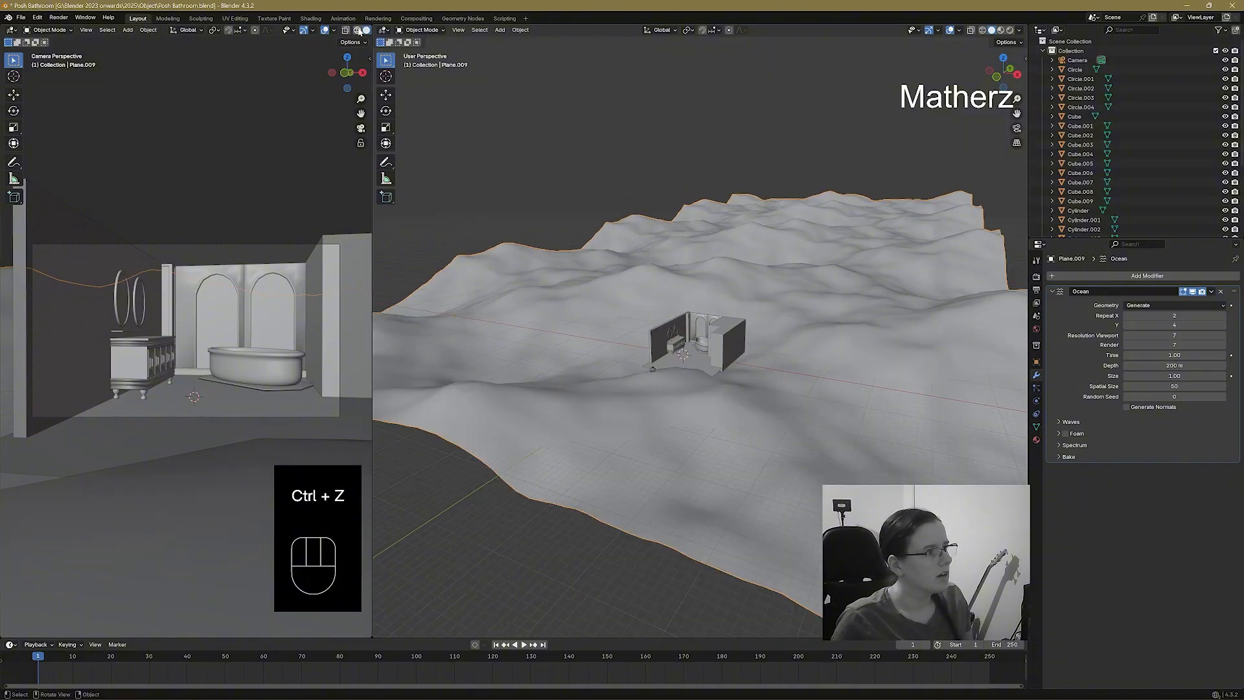
pyautogui.scroll(-2, 361, 32)
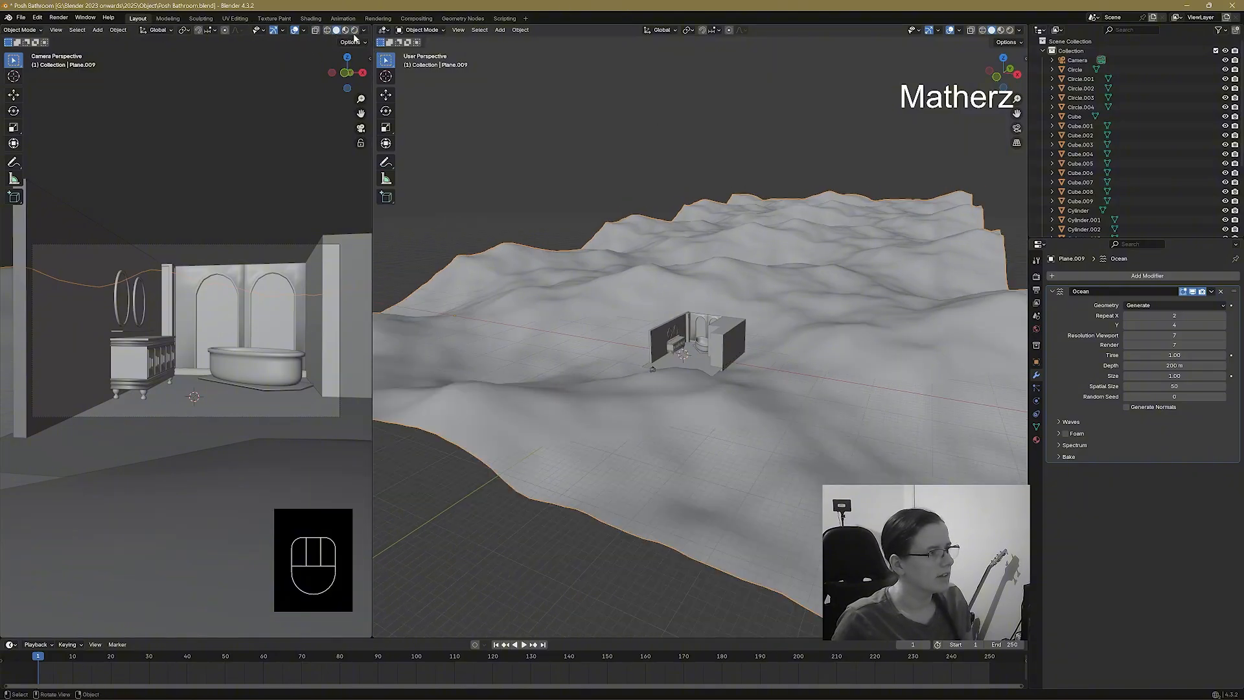
pyautogui.click(355, 30)
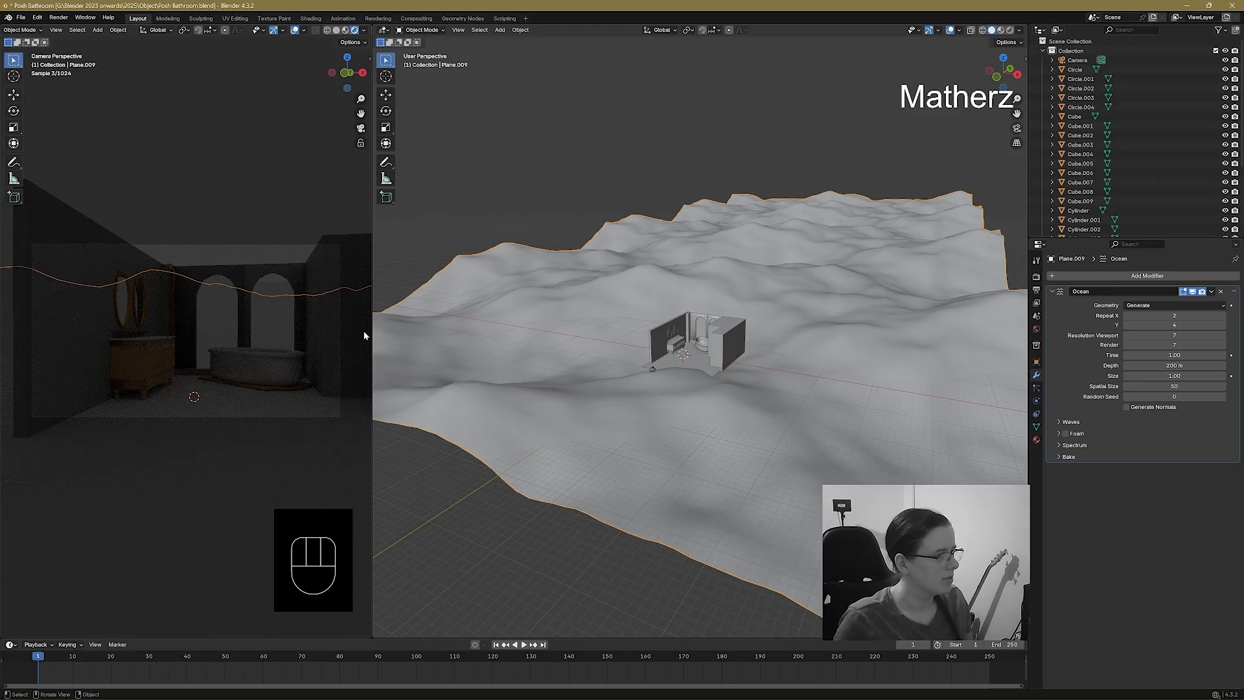
# Lower the ocean surface along the Z axis below the bathroom floor, and scale it down.
pyautogui.press('g')
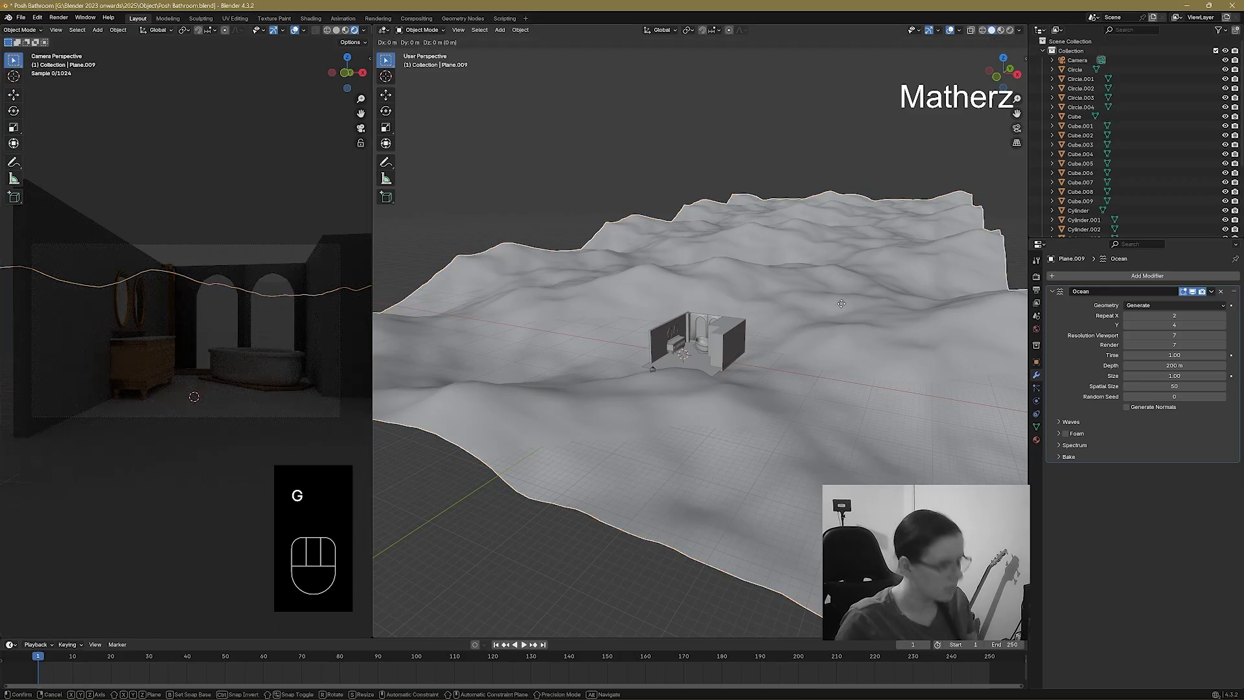
pyautogui.press('z')
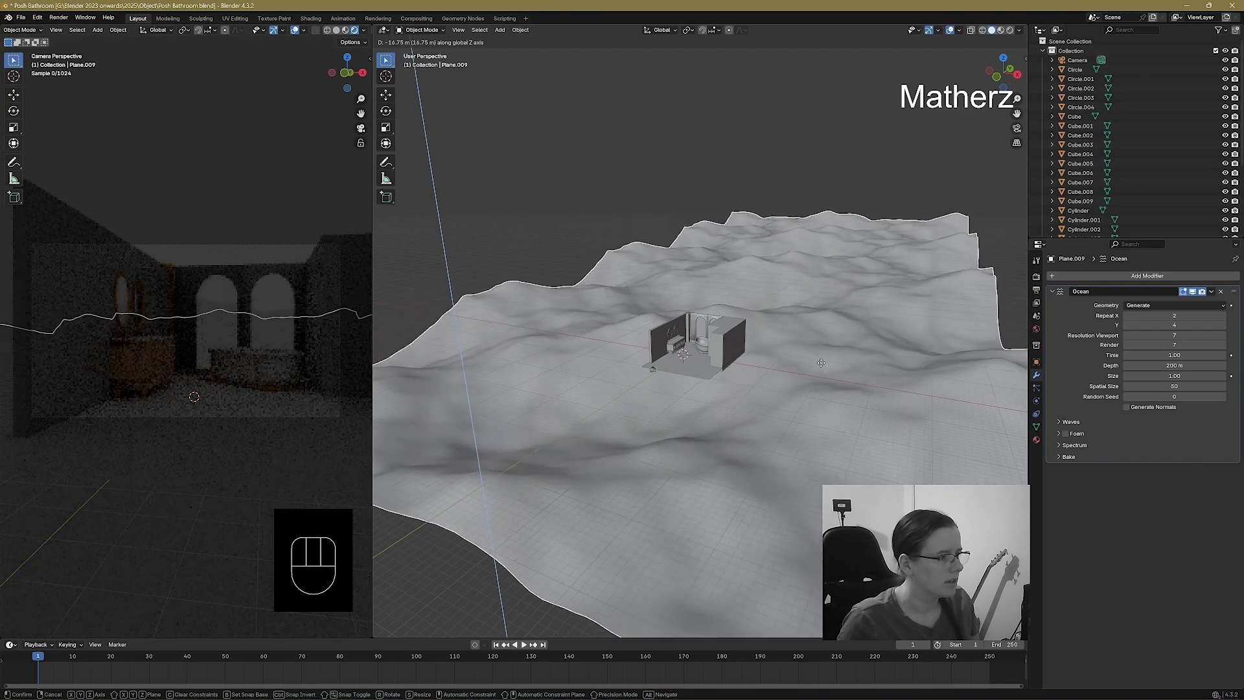
pyautogui.click(840, 356)
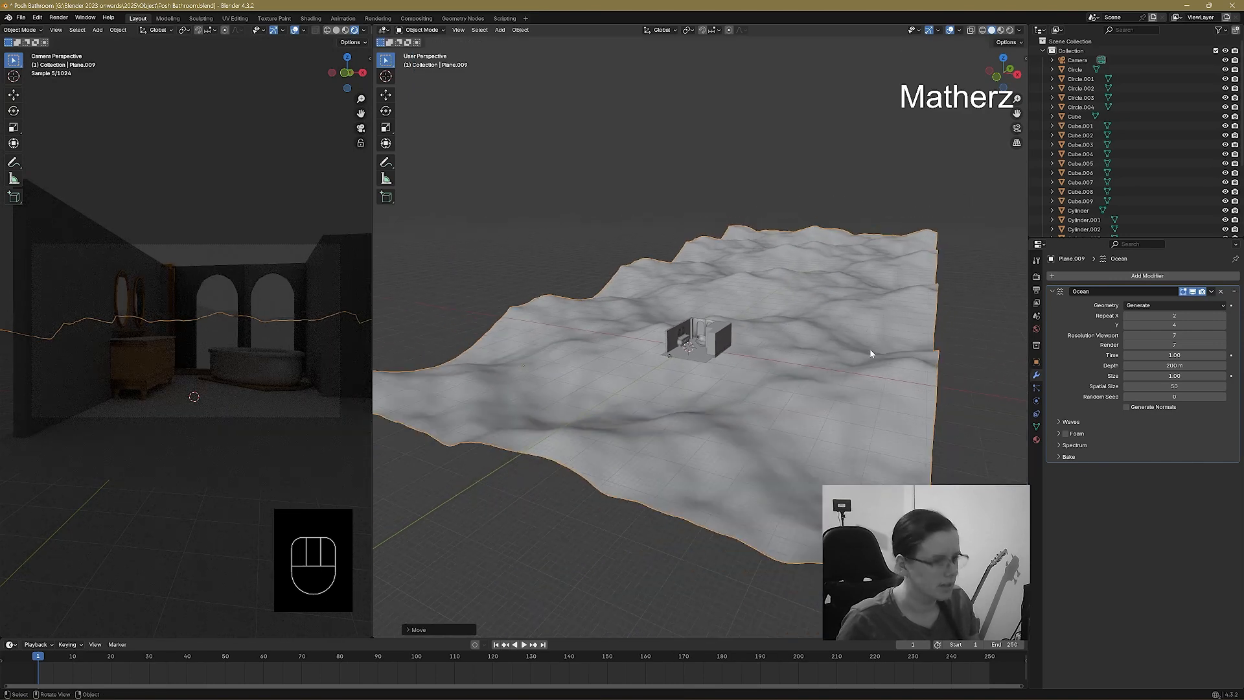
pyautogui.press('s')
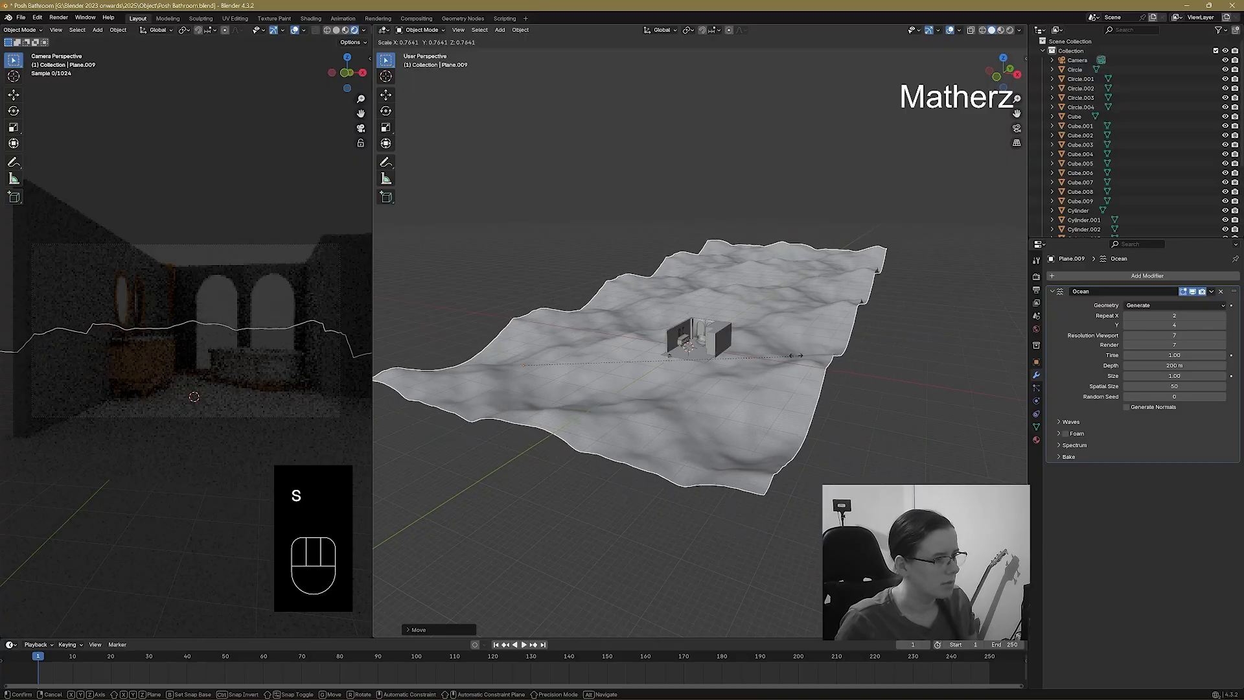
pyautogui.click(745, 333)
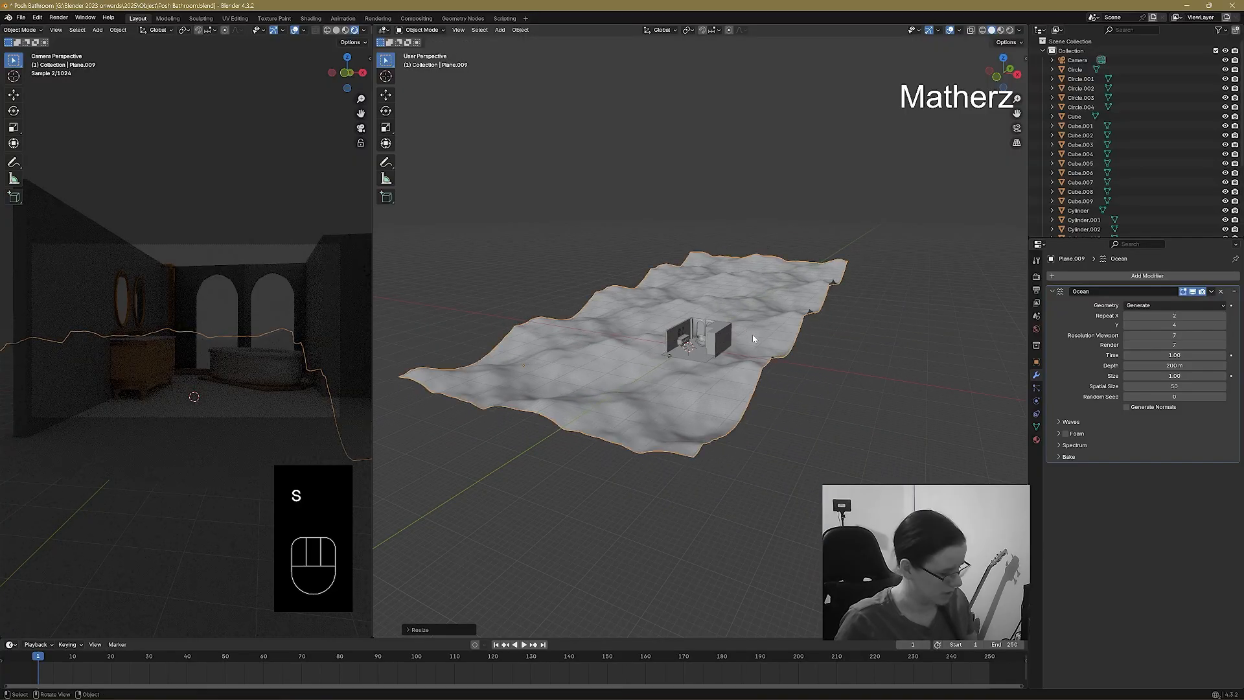
# Shift the scaled-down ocean surface in the positive X direction and raise it slightly along the Z axis.
pyautogui.press('g')
pyautogui.press('x')
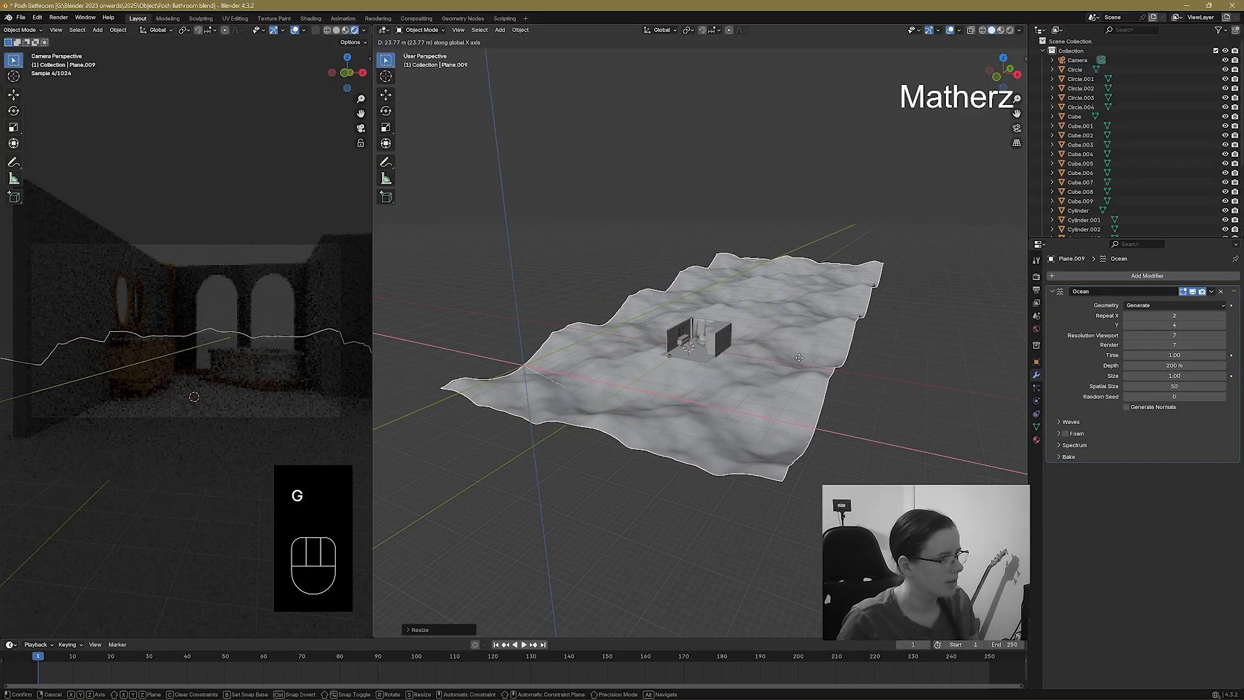
pyautogui.click(799, 357)
pyautogui.press('g')
pyautogui.middleClick(803, 343)
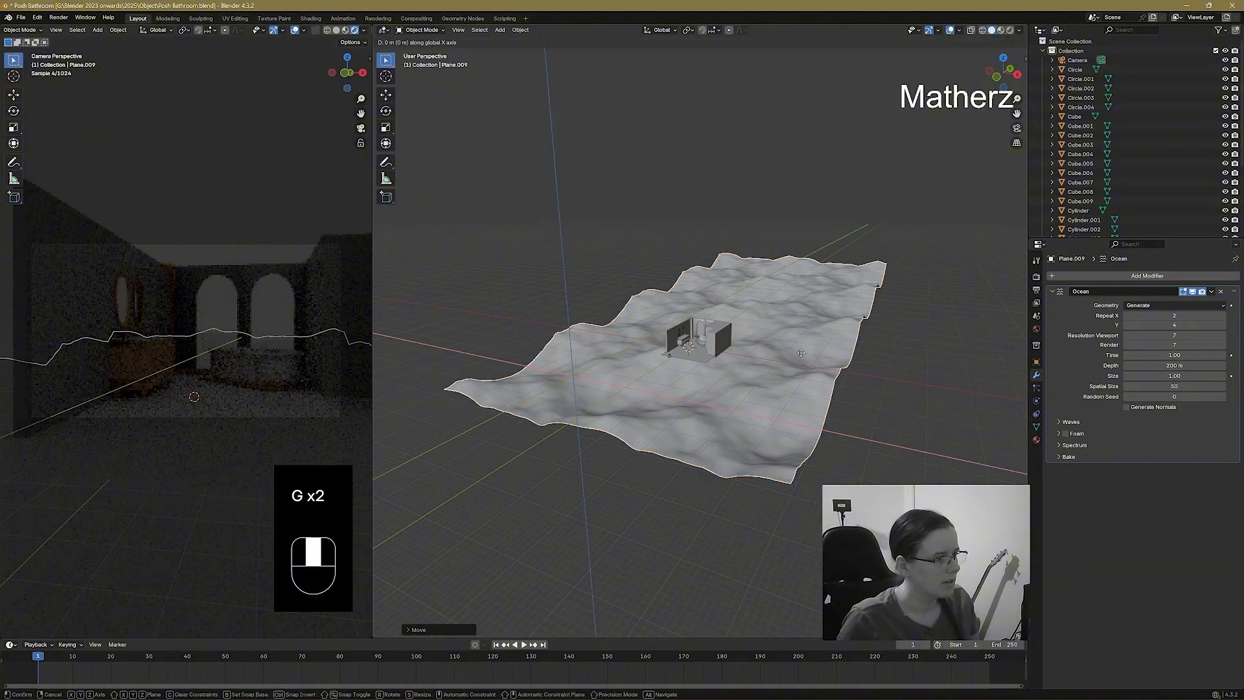
pyautogui.rightClick(814, 326)
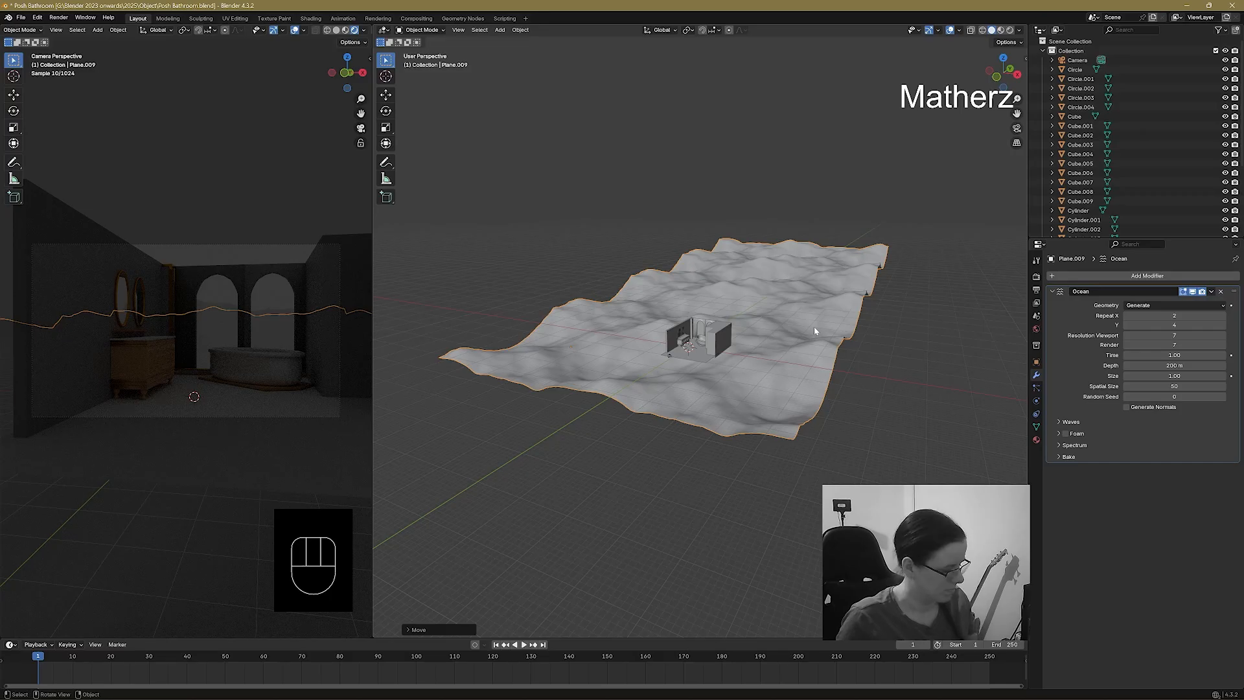
# Scale the ocean surface up slightly around the bathroom and deselect it.
pyautogui.press('s')
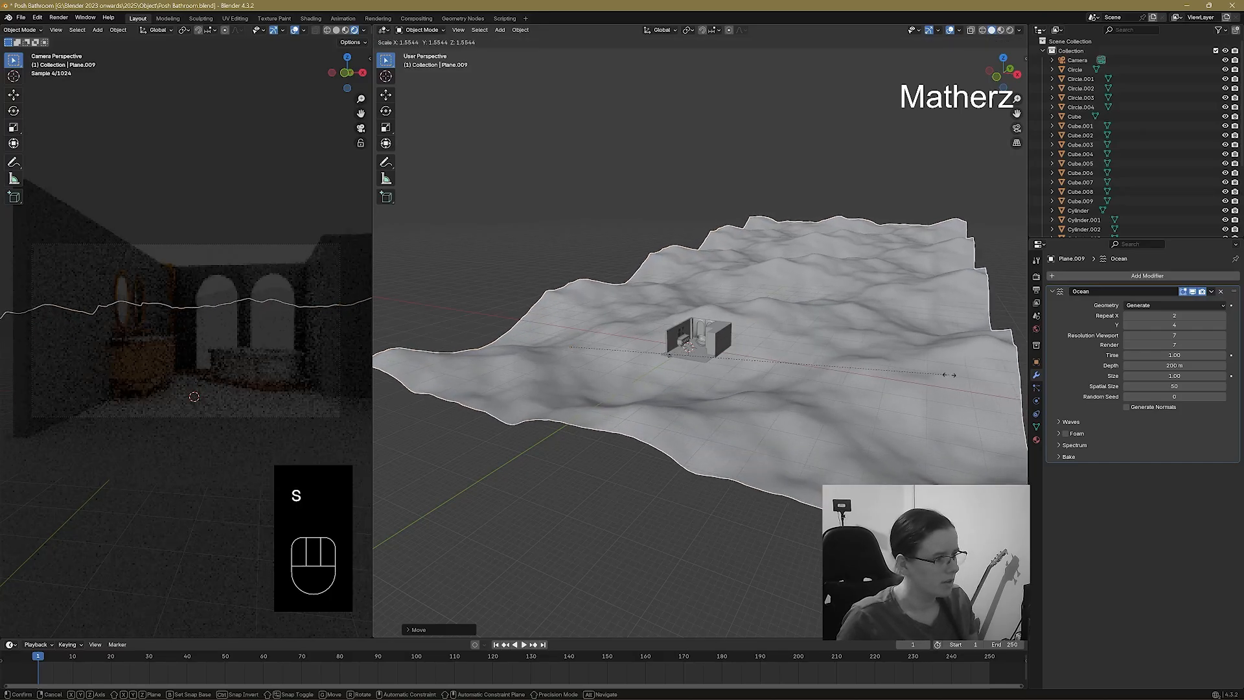
pyautogui.click(854, 347)
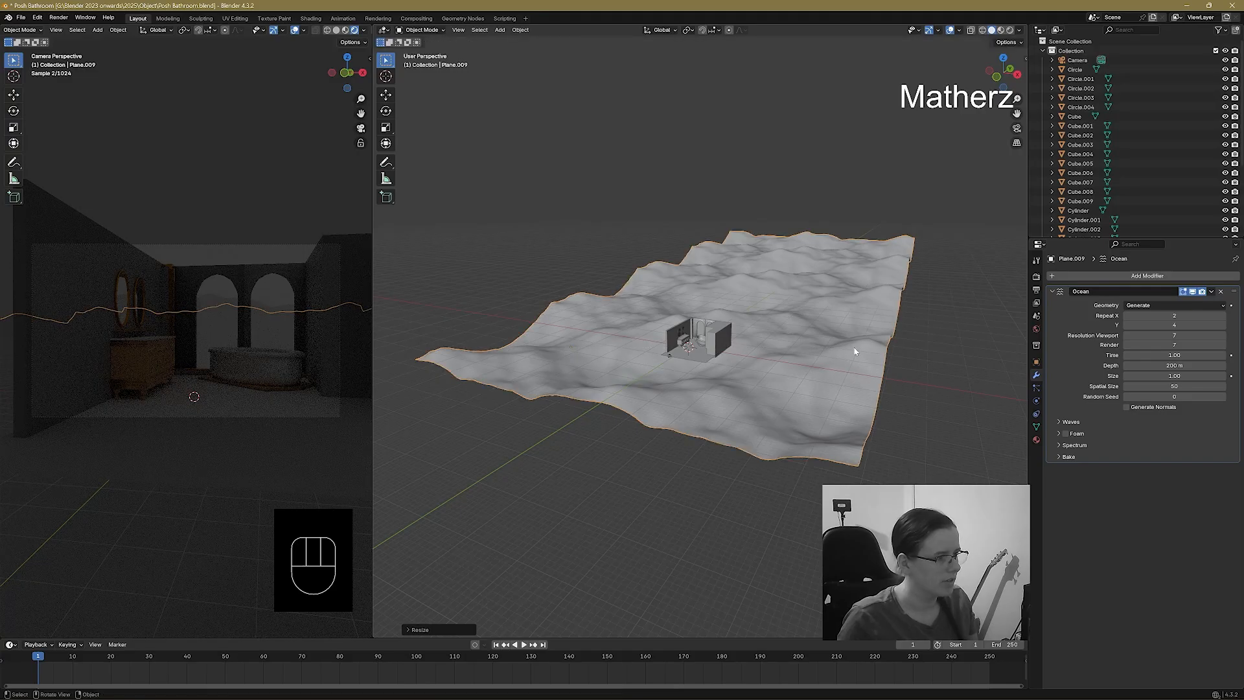
pyautogui.click(611, 395)
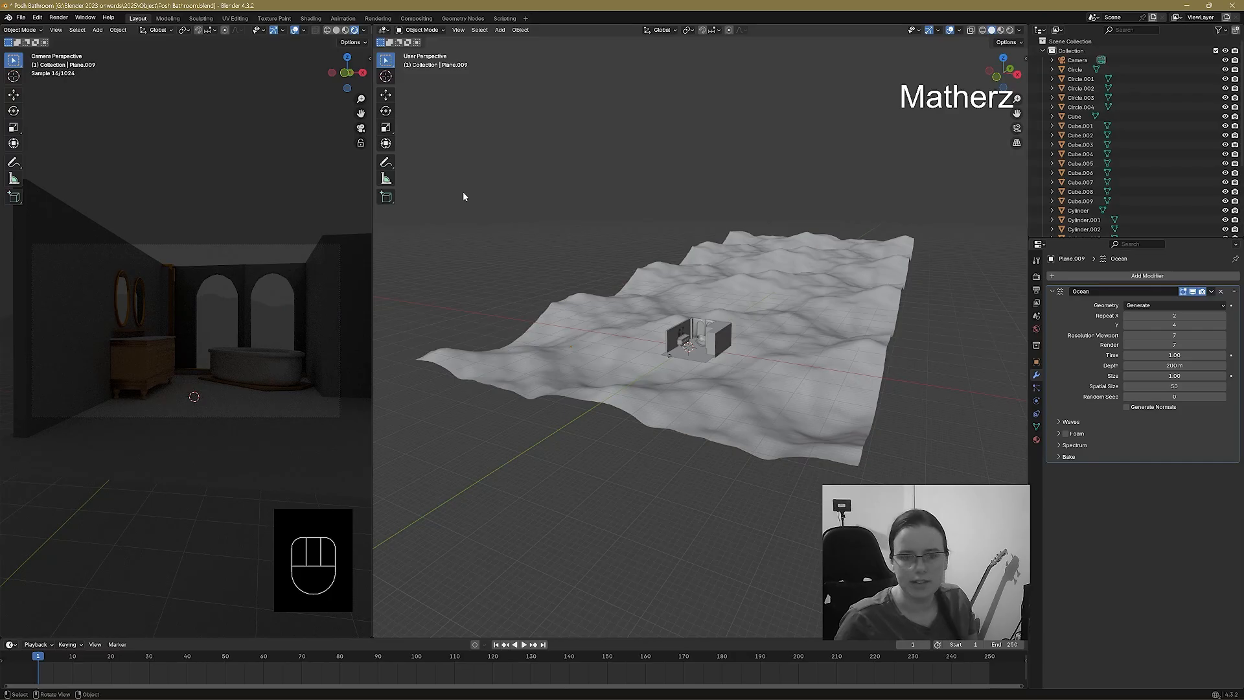
# Add a Sun light to the scene.
pyautogui.click(499, 30)
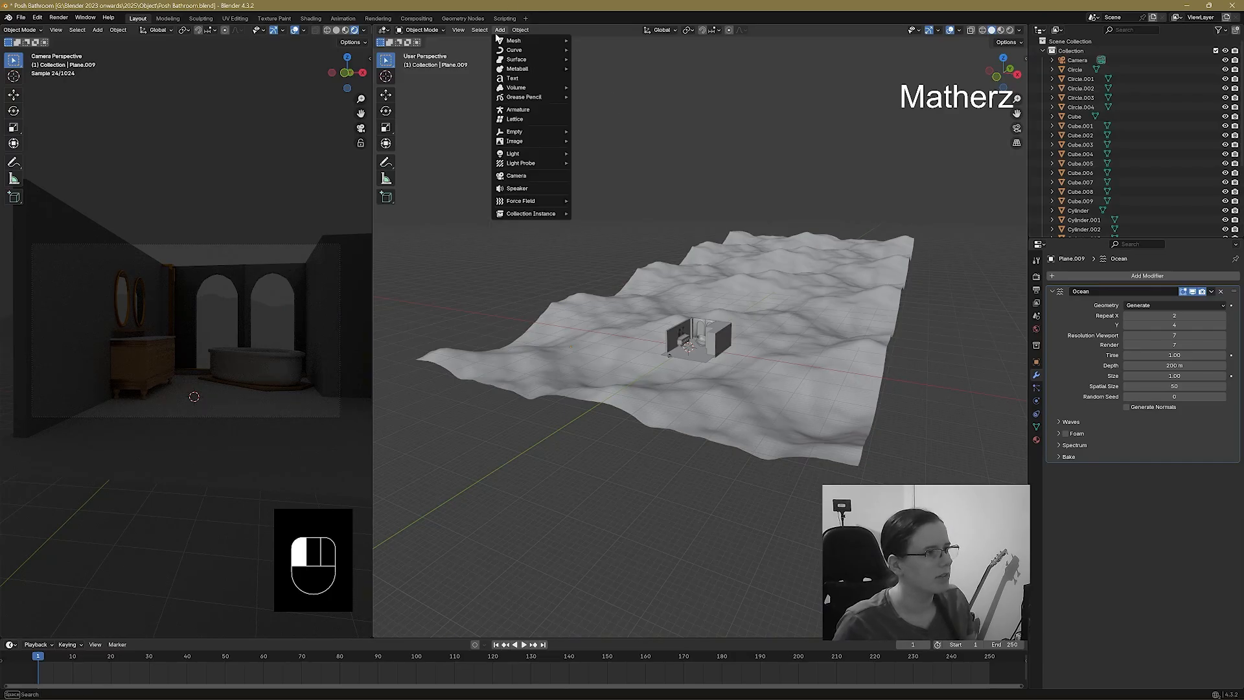
pyautogui.moveTo(523, 158)
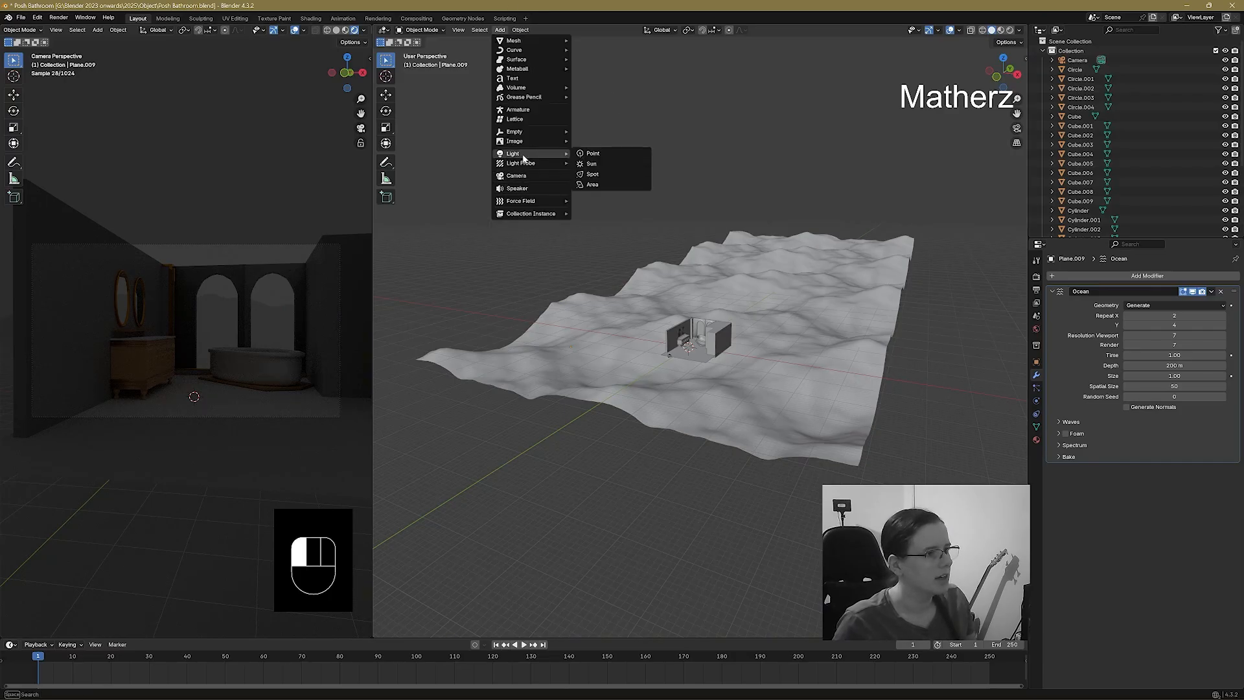
pyautogui.click(611, 164)
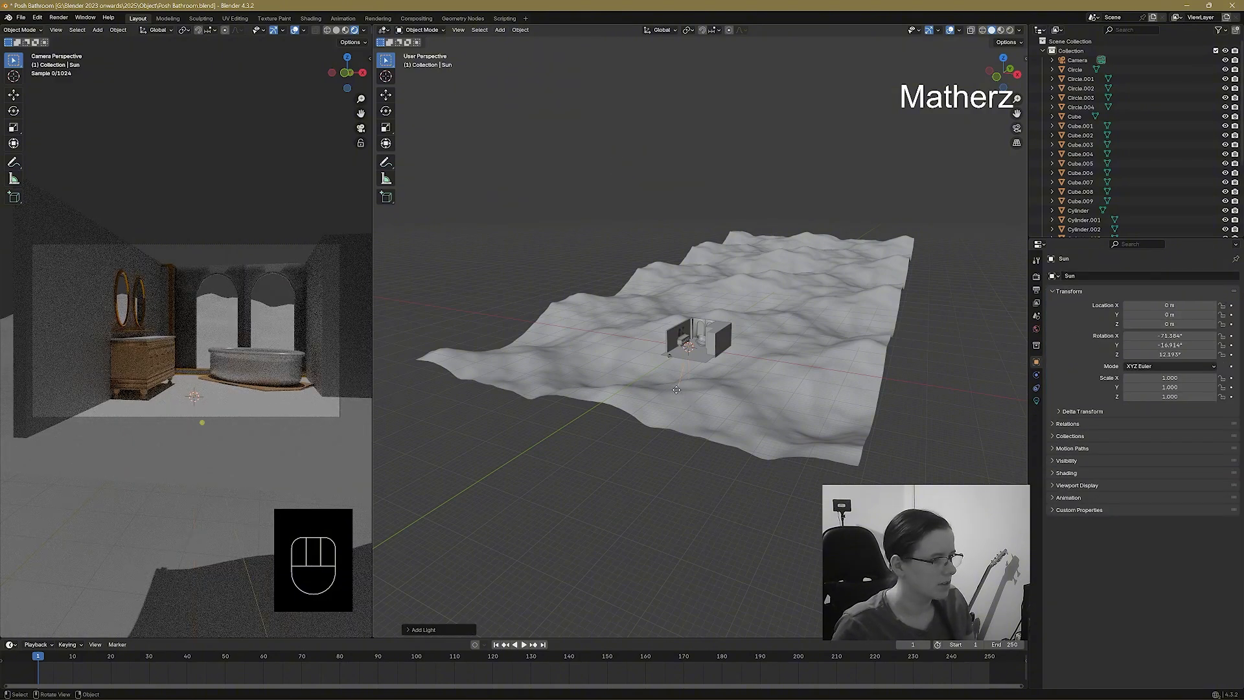
# Aim the sun light with its direction handle to a rotation of about -68.6° X, 4.6° Y and -17.5° Z.
pyautogui.moveTo(676, 389); pyautogui.dragTo(643, 394)
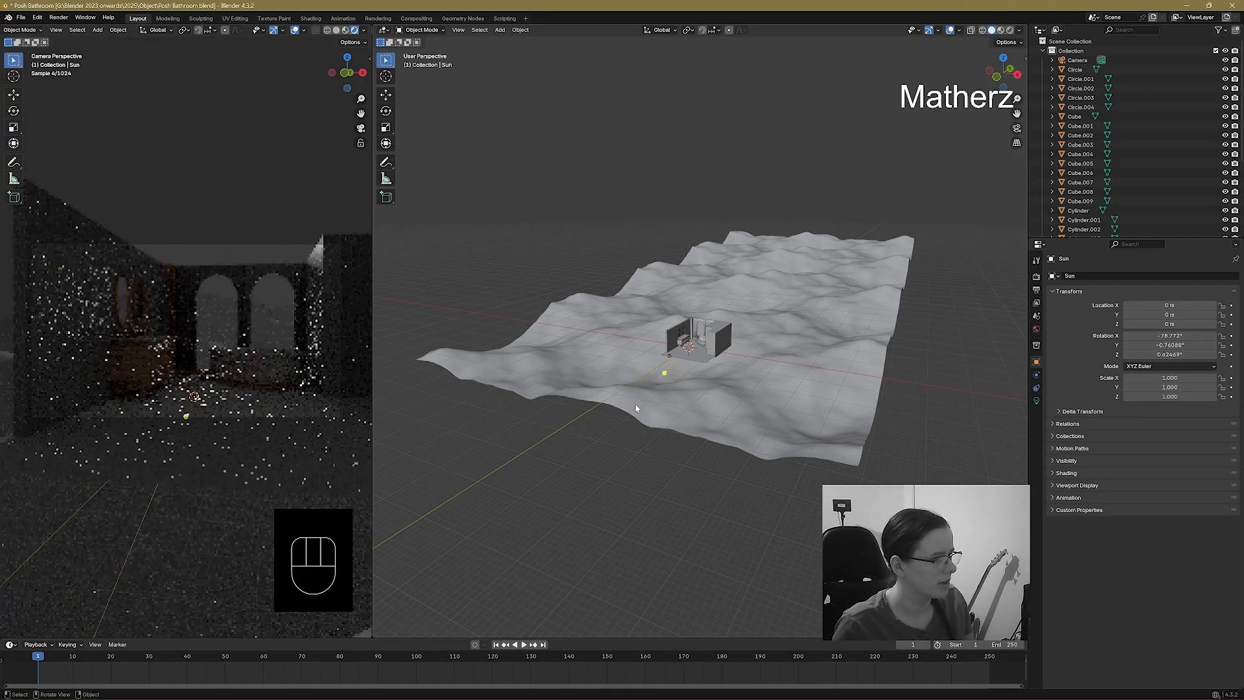
pyautogui.moveTo(635, 403); pyautogui.dragTo(711, 407, button='middle')
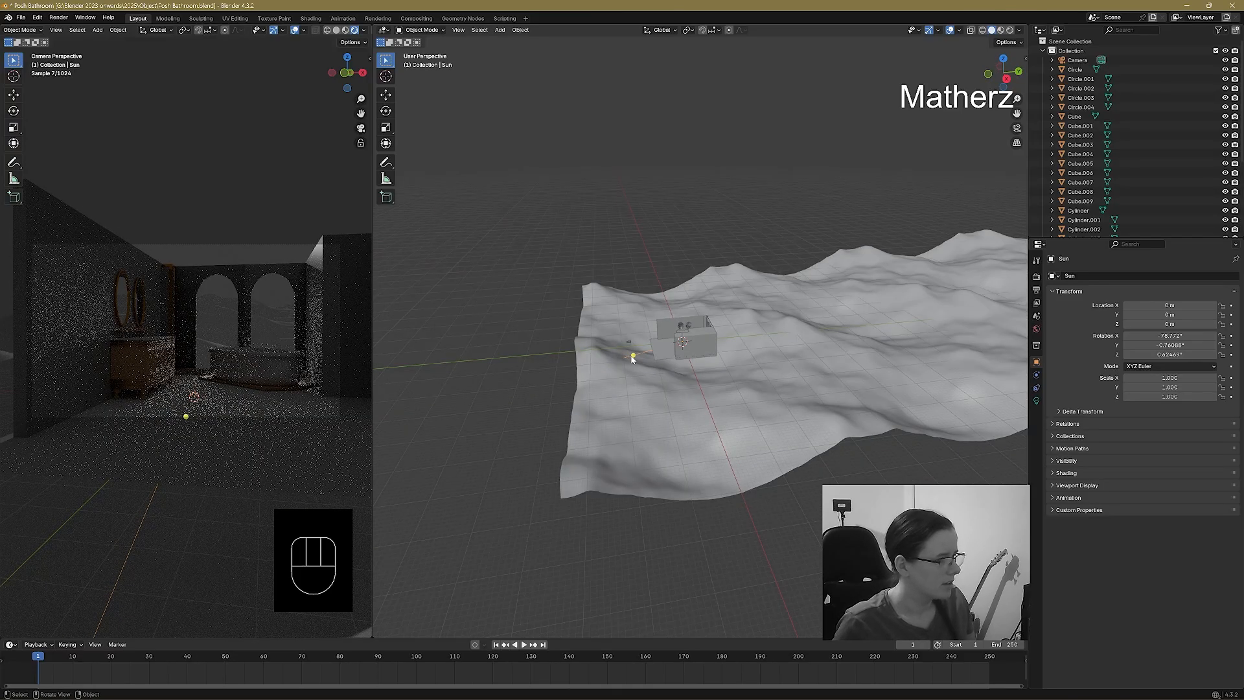
pyautogui.moveTo(624, 352); pyautogui.dragTo(445, 412)
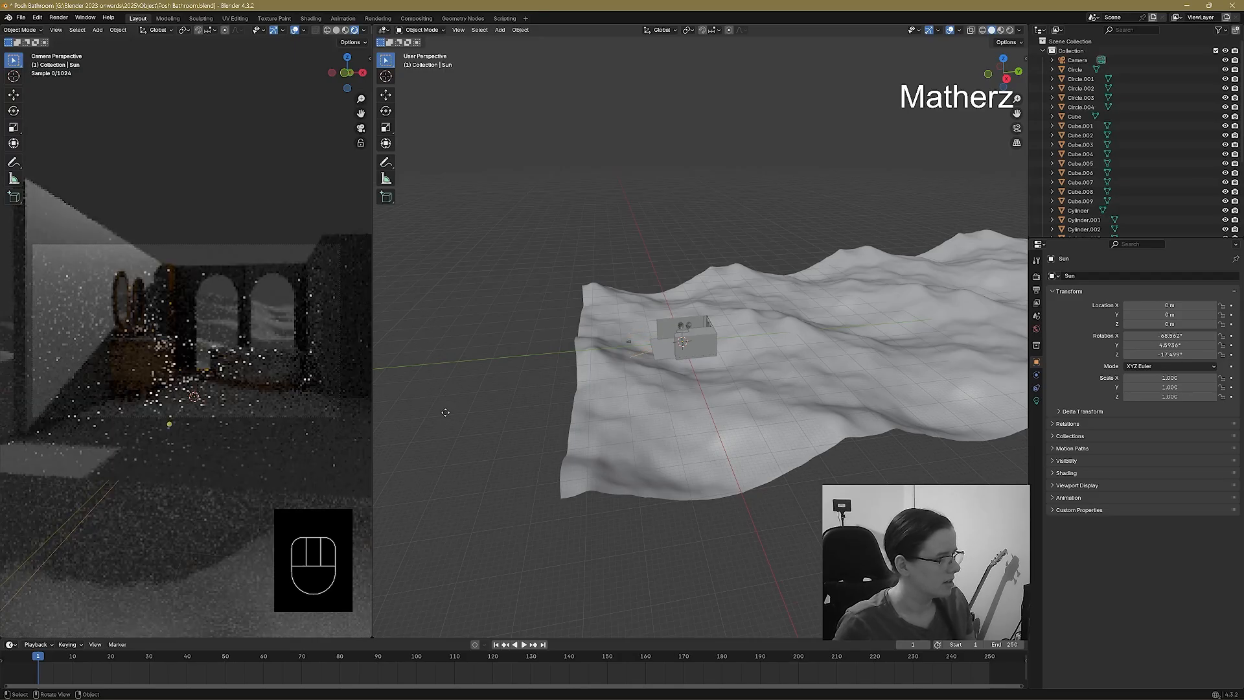
# Move the sun light along the X axis to about -13.5 m.
pyautogui.press('g')
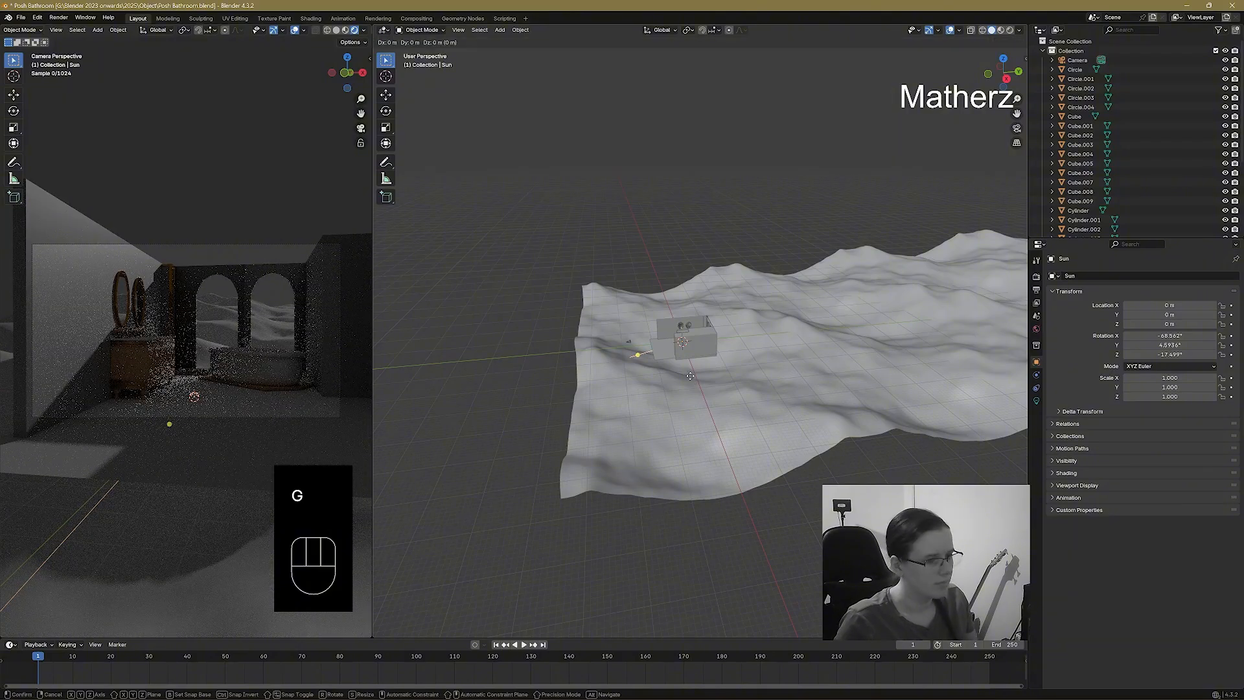
pyautogui.press('x')
pyautogui.click(666, 286)
pyautogui.press('g')
pyautogui.moveTo(667, 289)
pyautogui.mouseDown(button='middle')
pyautogui.moveTo(709, 289)
pyautogui.moveTo(690, 292)
pyautogui.mouseUp(button='middle')
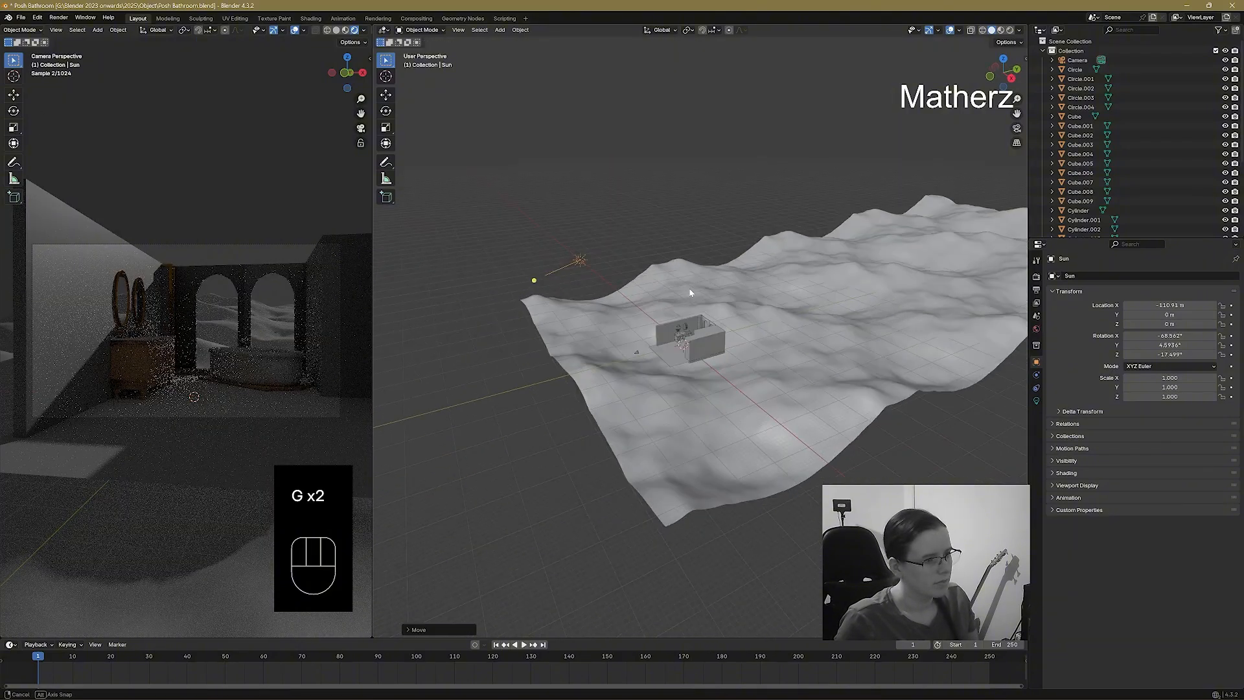
pyautogui.press('g')
pyautogui.middleClick(687, 297)
pyautogui.click(769, 368)
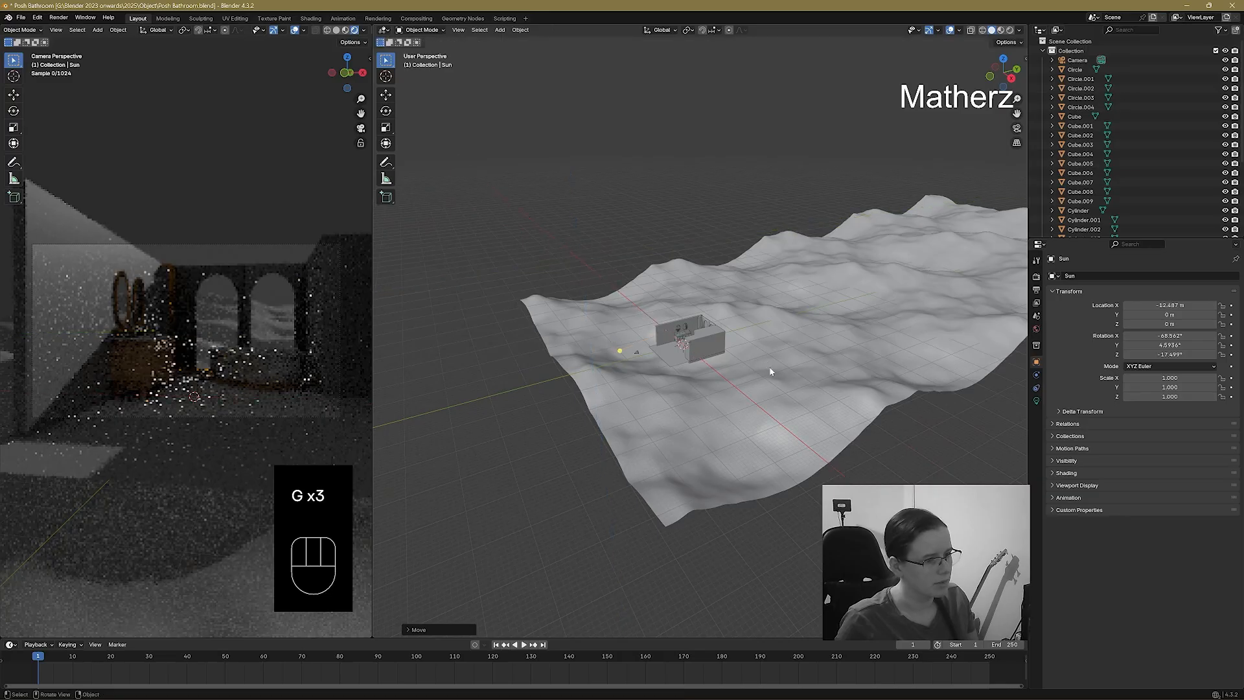
# Move the sun light along the Y axis to about 89 m and raise it to about 25 m on Z.
pyautogui.press('g')
pyautogui.middleClick(770, 367)
pyautogui.moveTo(769, 367); pyautogui.dragTo(850, 340, button='middle')
pyautogui.click(945, 307)
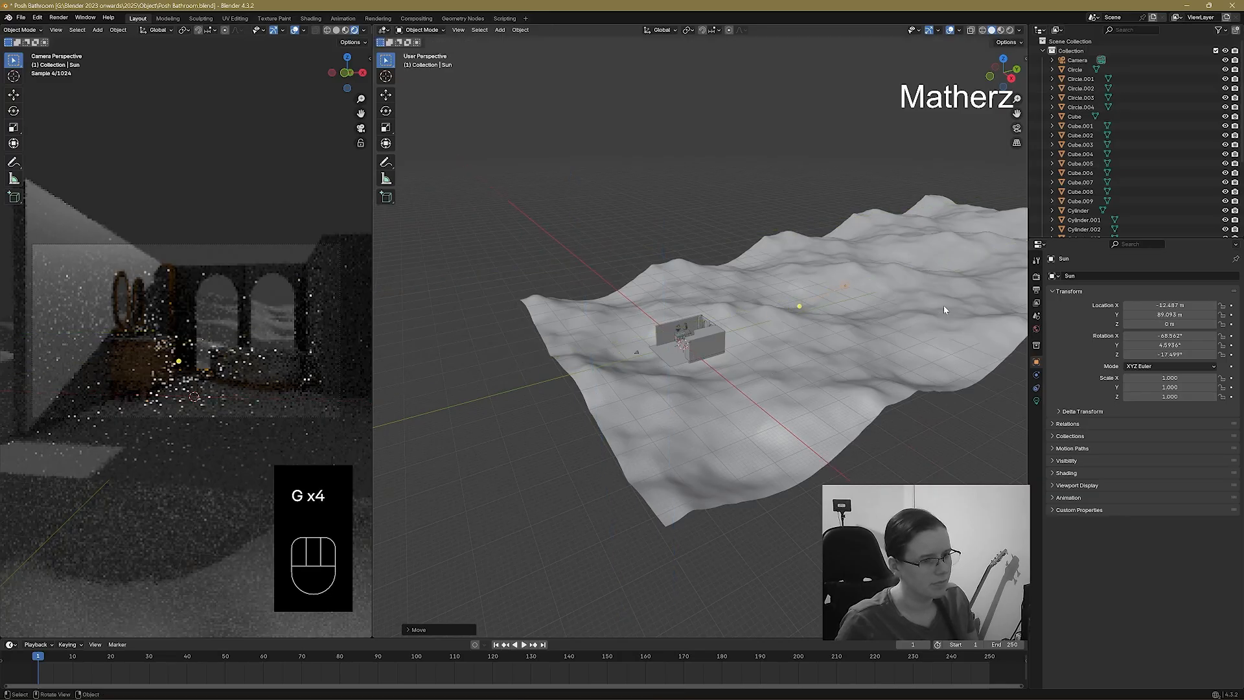
pyautogui.press('g')
pyautogui.middleClick(943, 305)
pyautogui.click(955, 250)
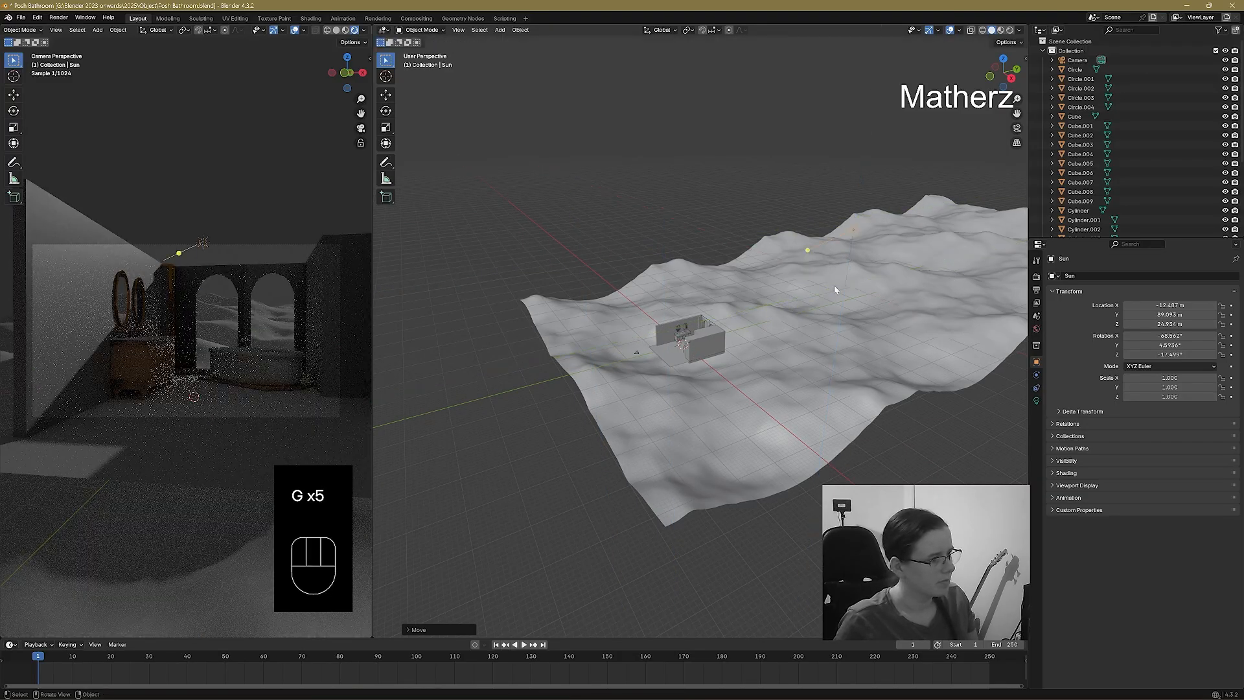
# Shift the sun light along the X axis to about 48 m.
pyautogui.moveTo(836, 267); pyautogui.dragTo(907, 279, button='middle')
pyautogui.press('g')
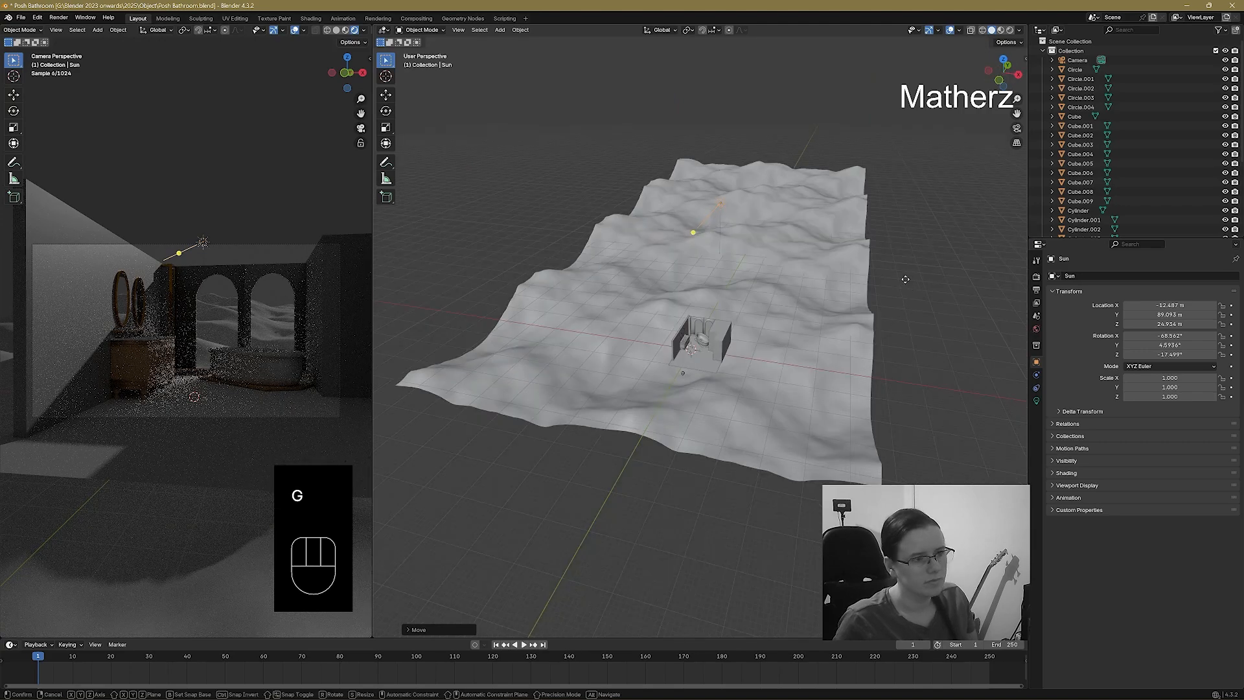
pyautogui.middleClick(943, 279)
pyautogui.click(388, 291)
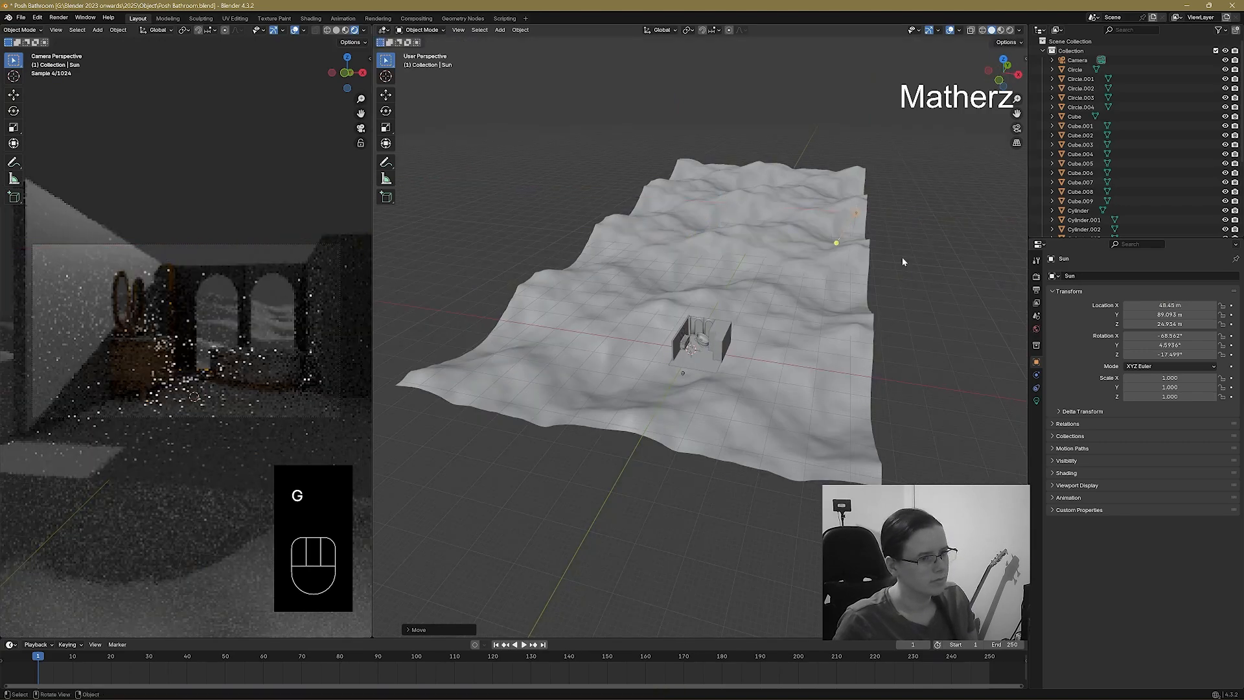
# Rotate the sun light about the Z and X axes to about -79° X and -24° Z.
pyautogui.press('r')
pyautogui.middleClick(870, 238)
pyautogui.moveTo(869, 234); pyautogui.dragTo(884, 215, button='middle')
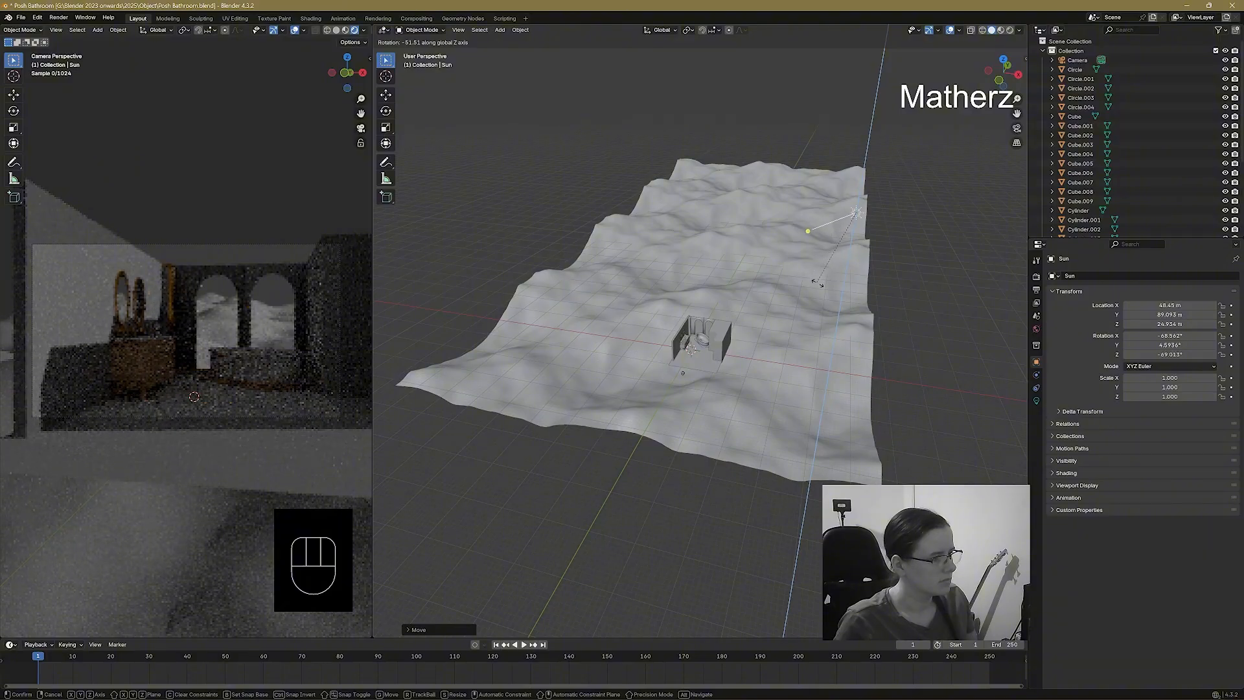
pyautogui.click(874, 282)
pyautogui.press('r')
pyautogui.press('x')
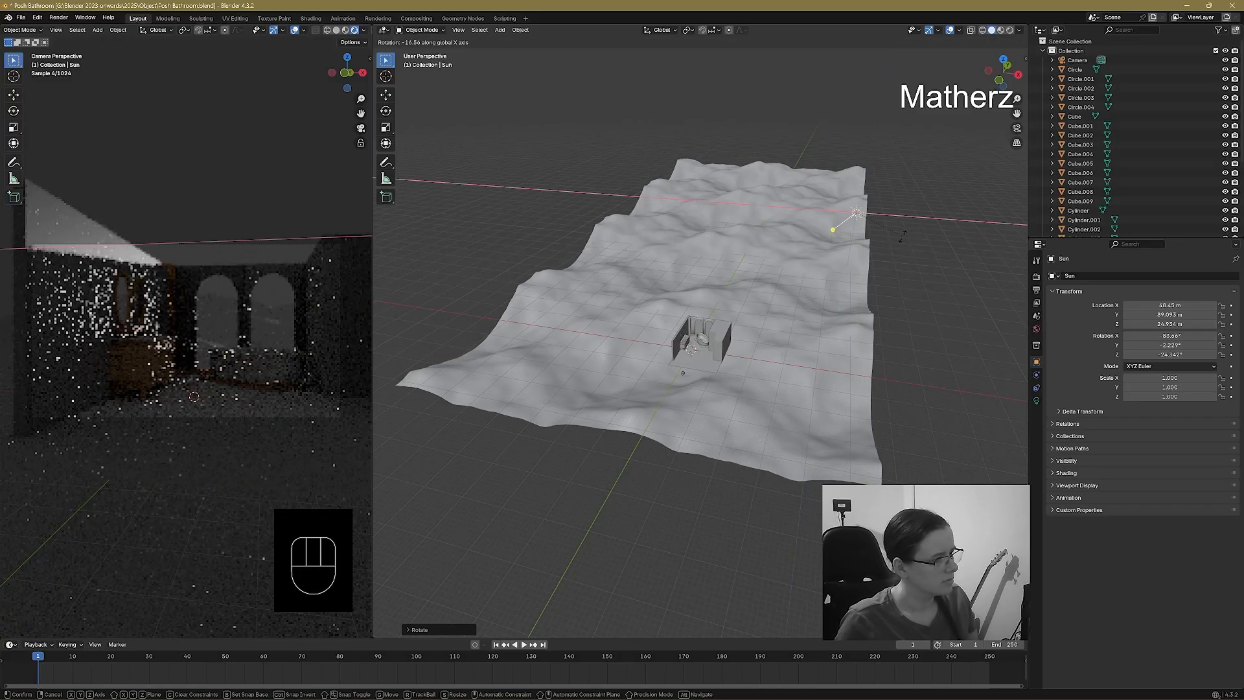
pyautogui.click(909, 228)
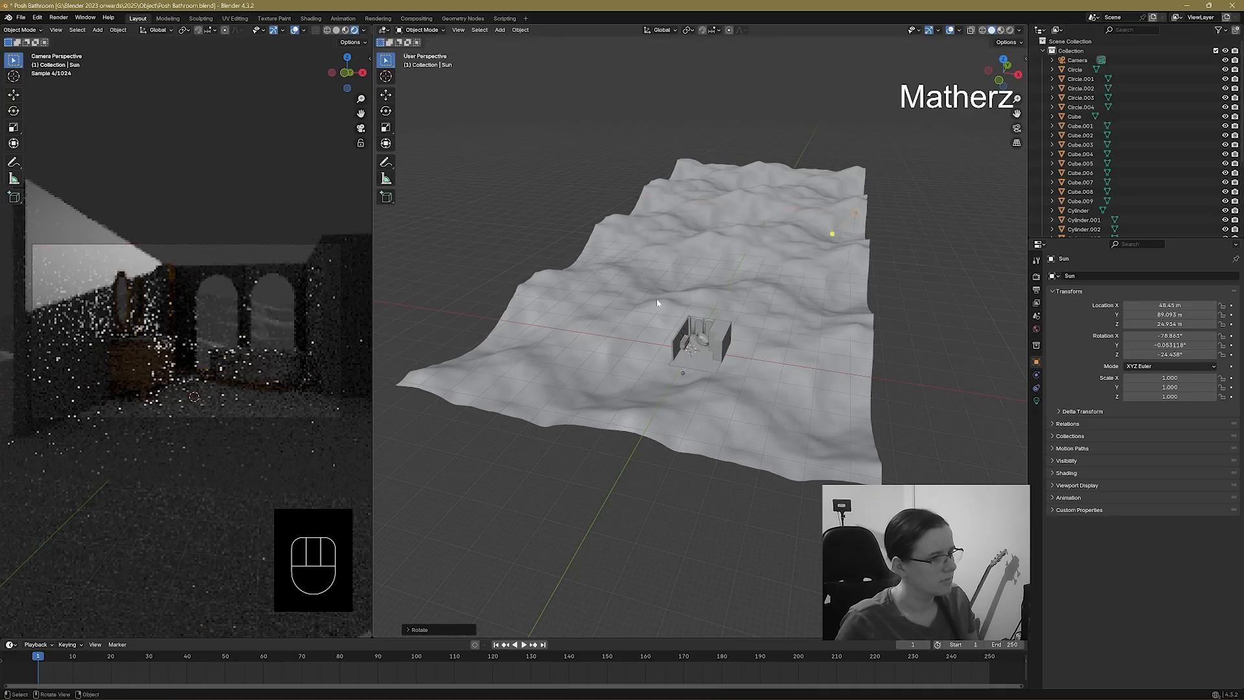
# Move the glass plane behind the arched windows upward along the Z axis, clear of the room.
pyautogui.click(698, 321)
pyautogui.press('g')
pyautogui.press('z')
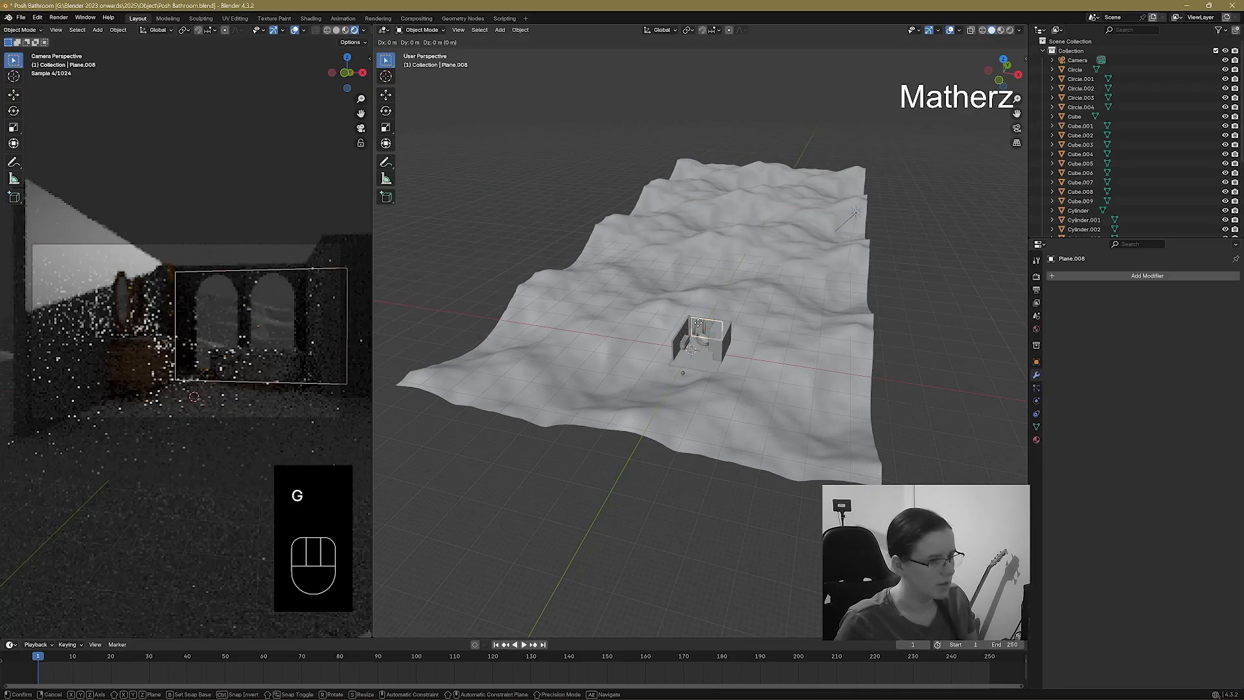
pyautogui.click(698, 262)
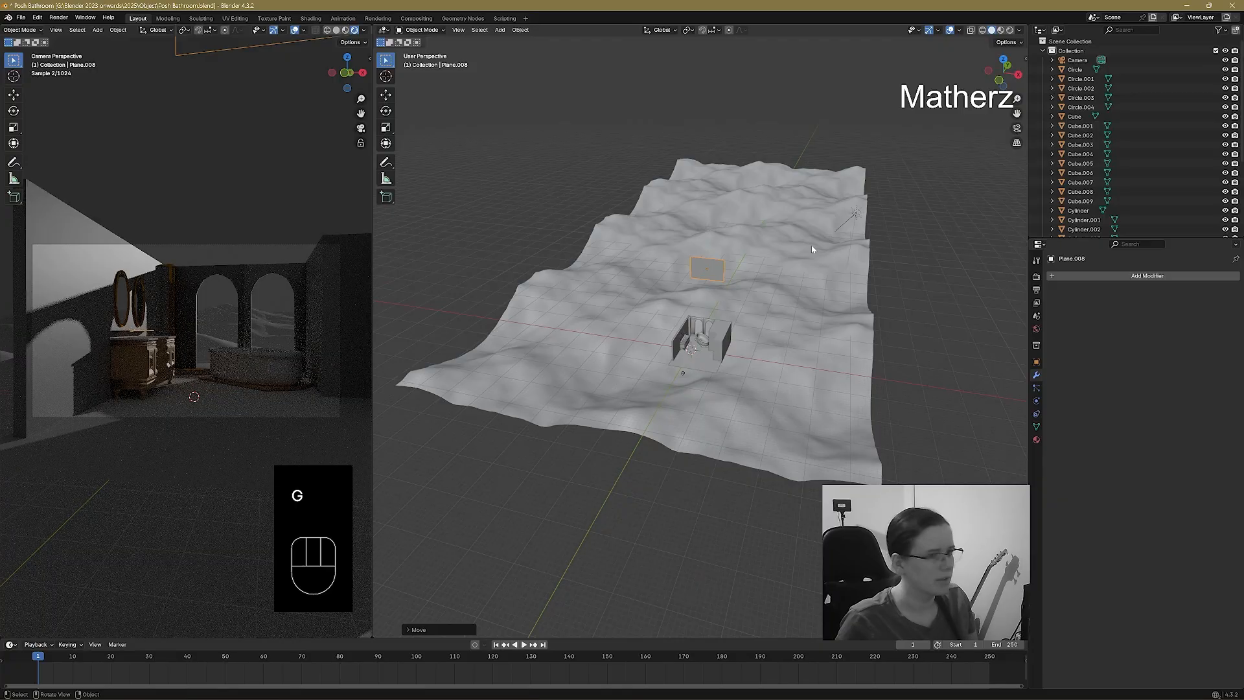
# Rotate the sun light about the global axes to about -60° X, -12° Y and -28° Z.
pyautogui.click(857, 215)
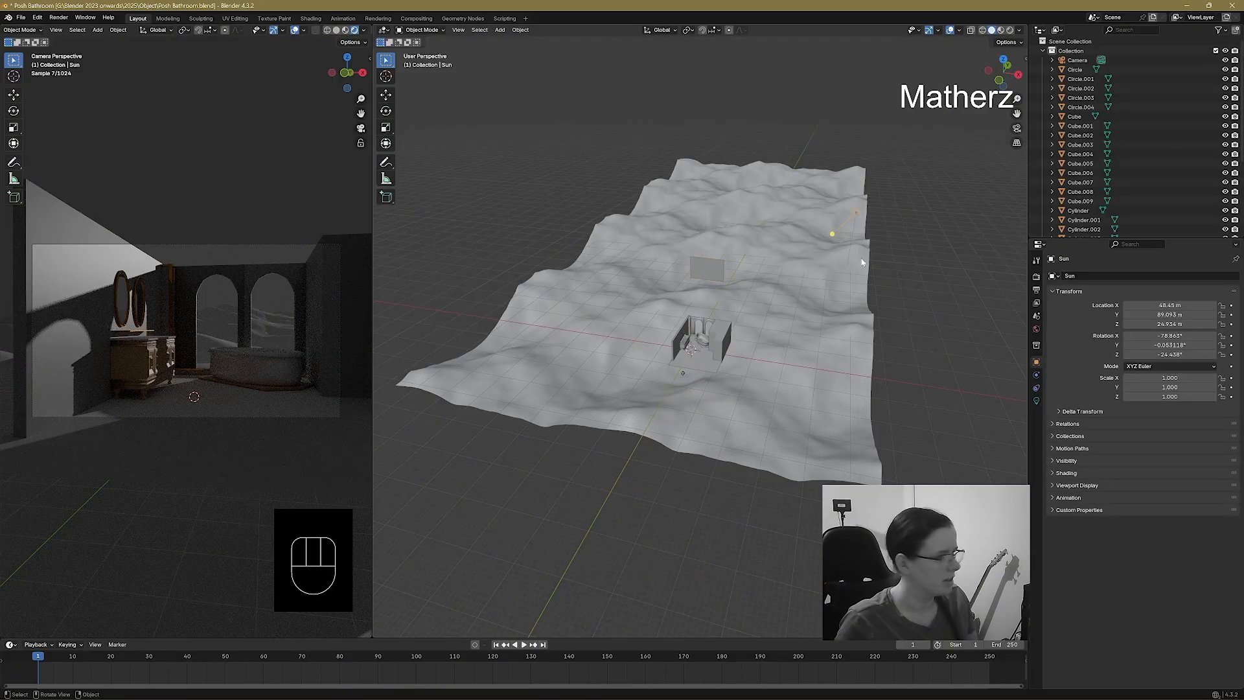
pyautogui.press('r')
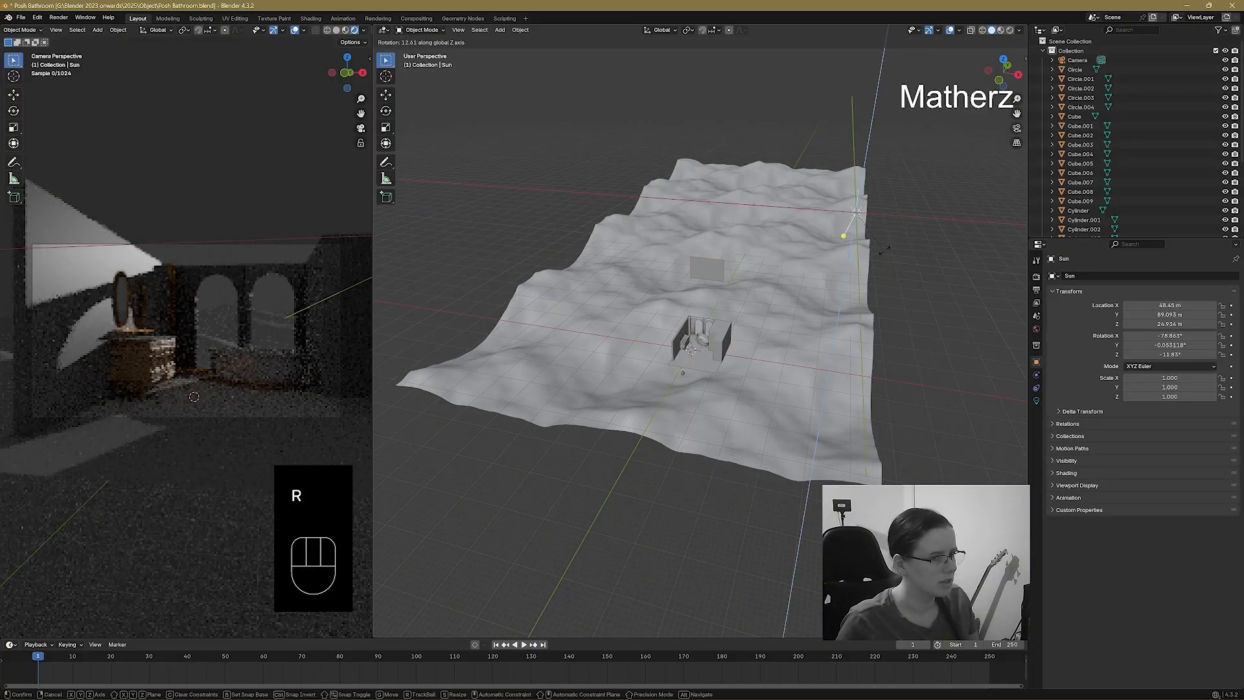
pyautogui.press('y')
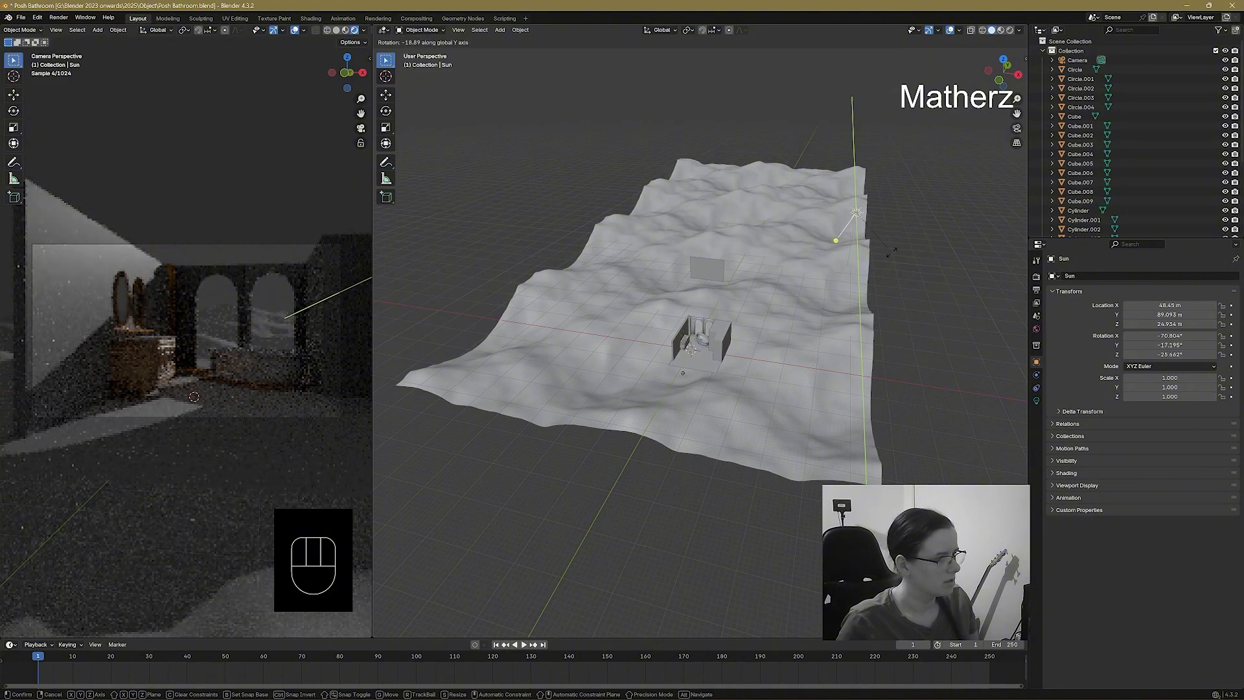
pyautogui.click(872, 245)
pyautogui.moveTo(877, 255); pyautogui.dragTo(899, 228, button='middle')
pyautogui.press('r')
pyautogui.press('x')
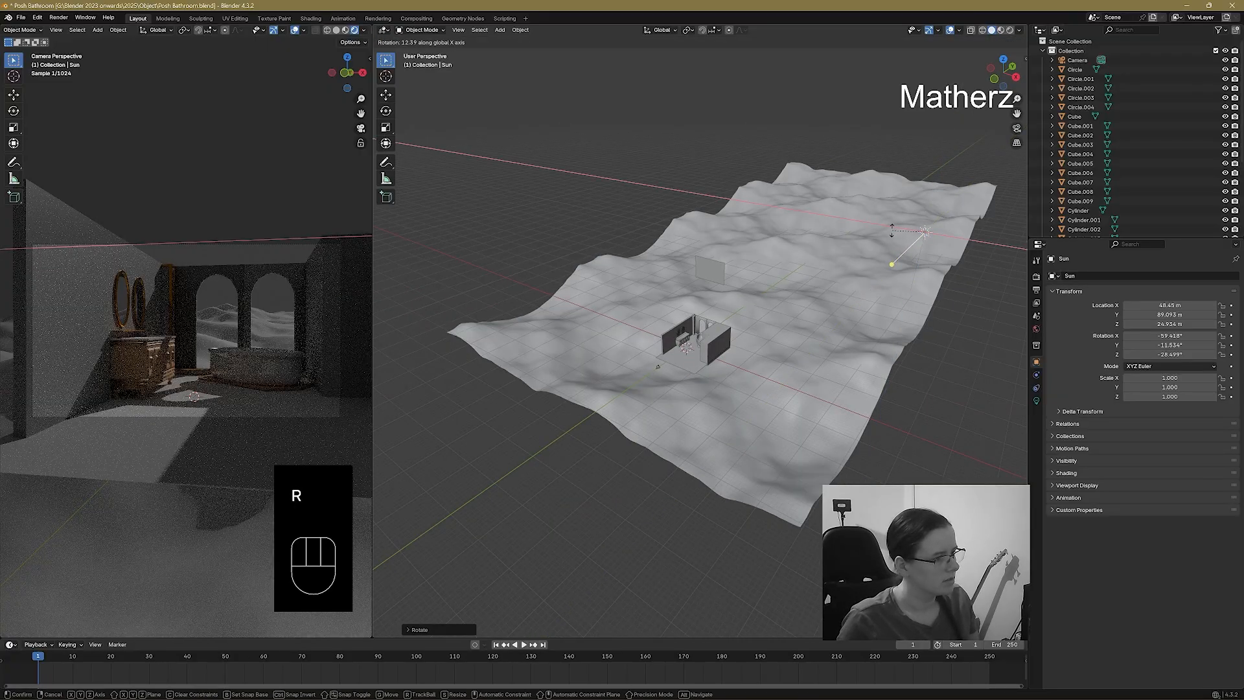
pyautogui.click(888, 230)
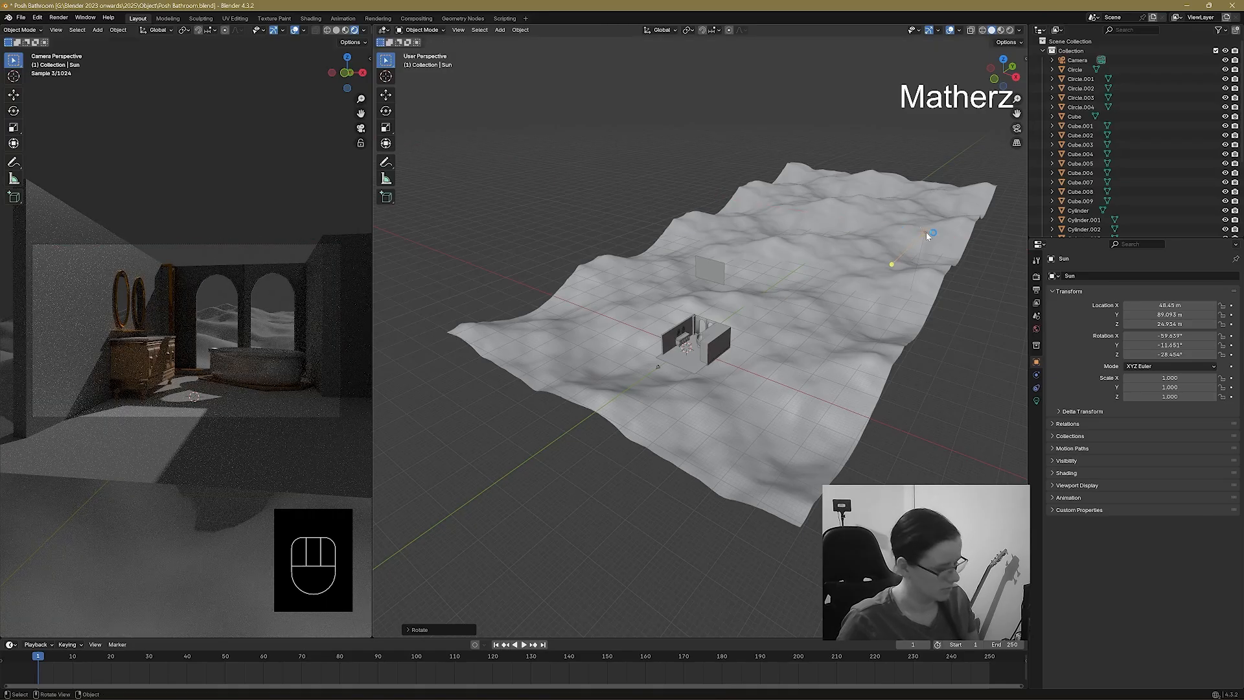
# Fine-tune the sun light's rotation about the global Z axis to about -27.7°.
pyautogui.press('r')
pyautogui.press('z')
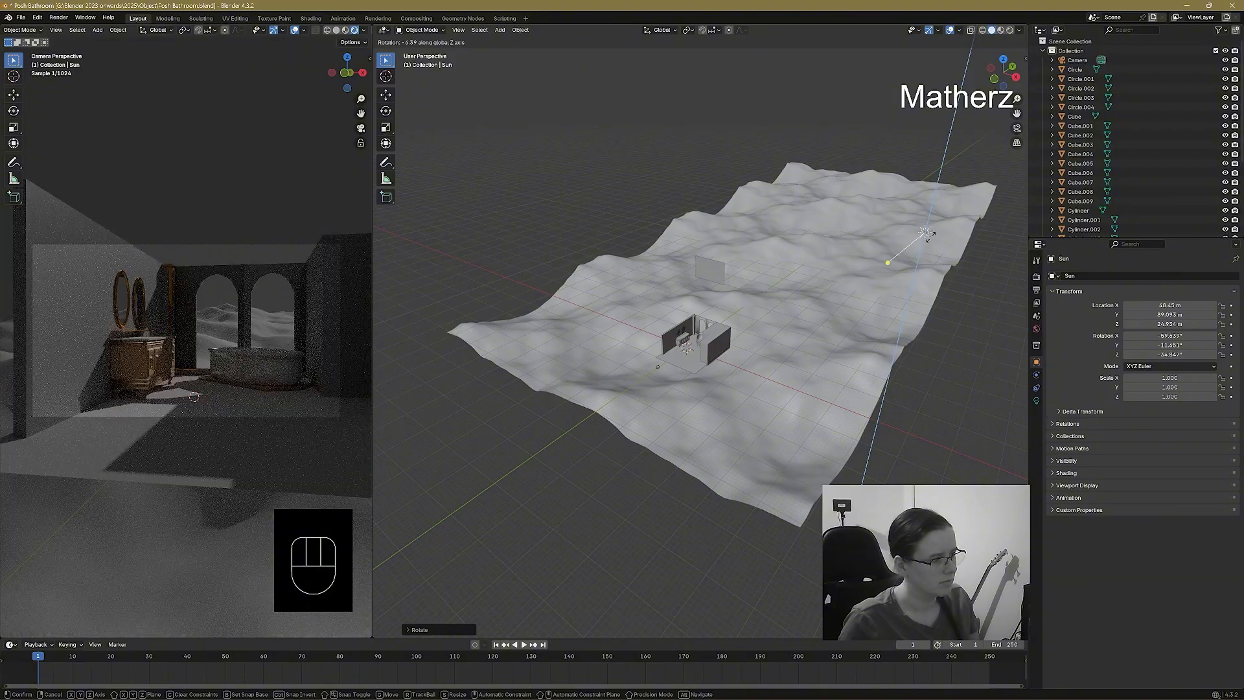
pyautogui.click(932, 241)
pyautogui.press('r')
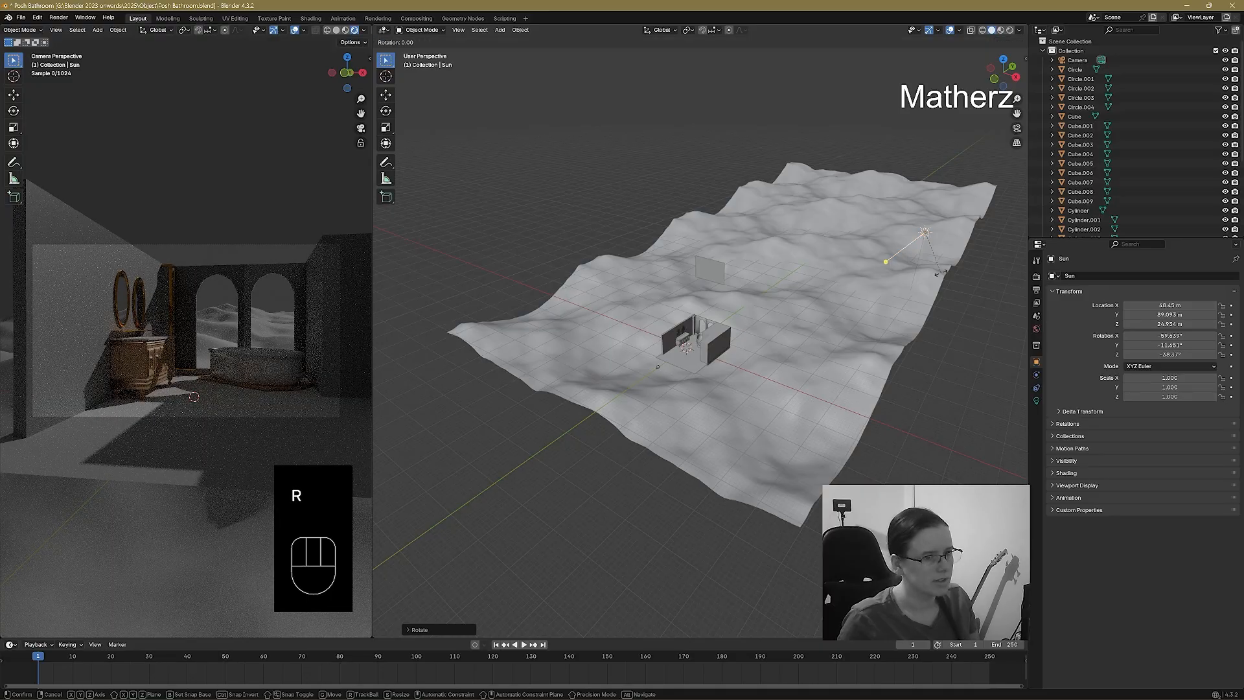
pyautogui.middleClick(939, 273)
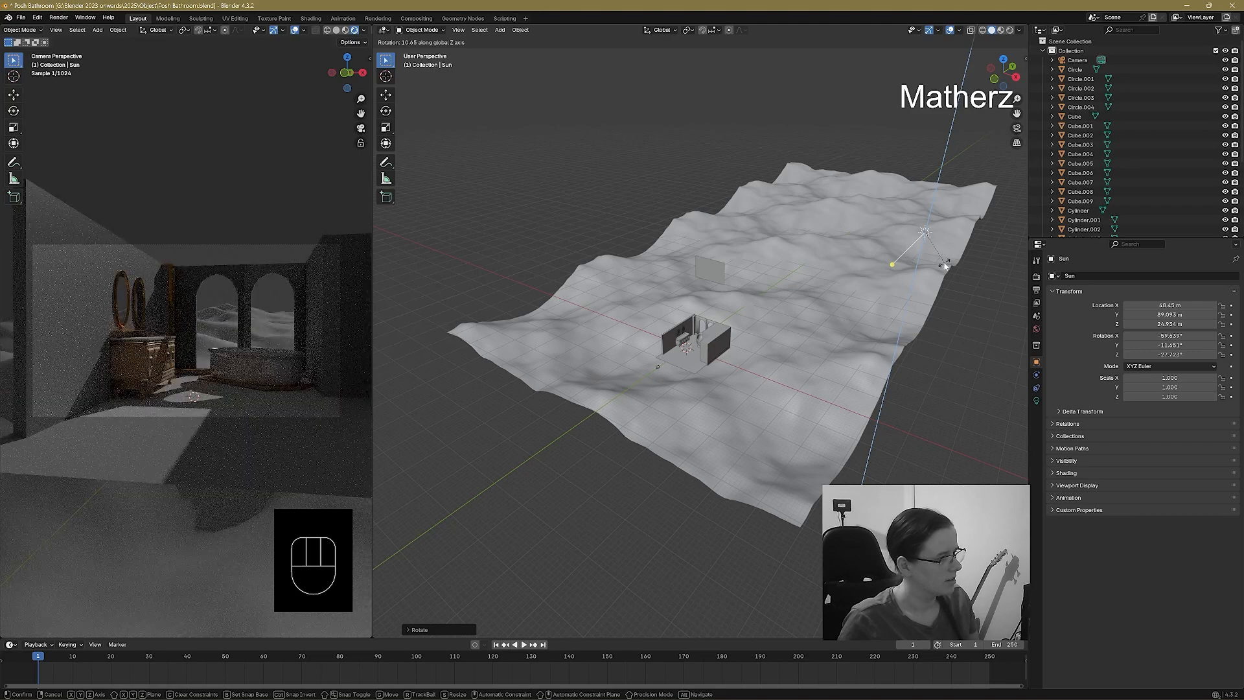
pyautogui.click(945, 266)
# Rotate the sun light about 359° around the global X axis, to an X rotation of about 299.7°.
pyautogui.moveTo(945, 266); pyautogui.dragTo(875, 253, button='middle')
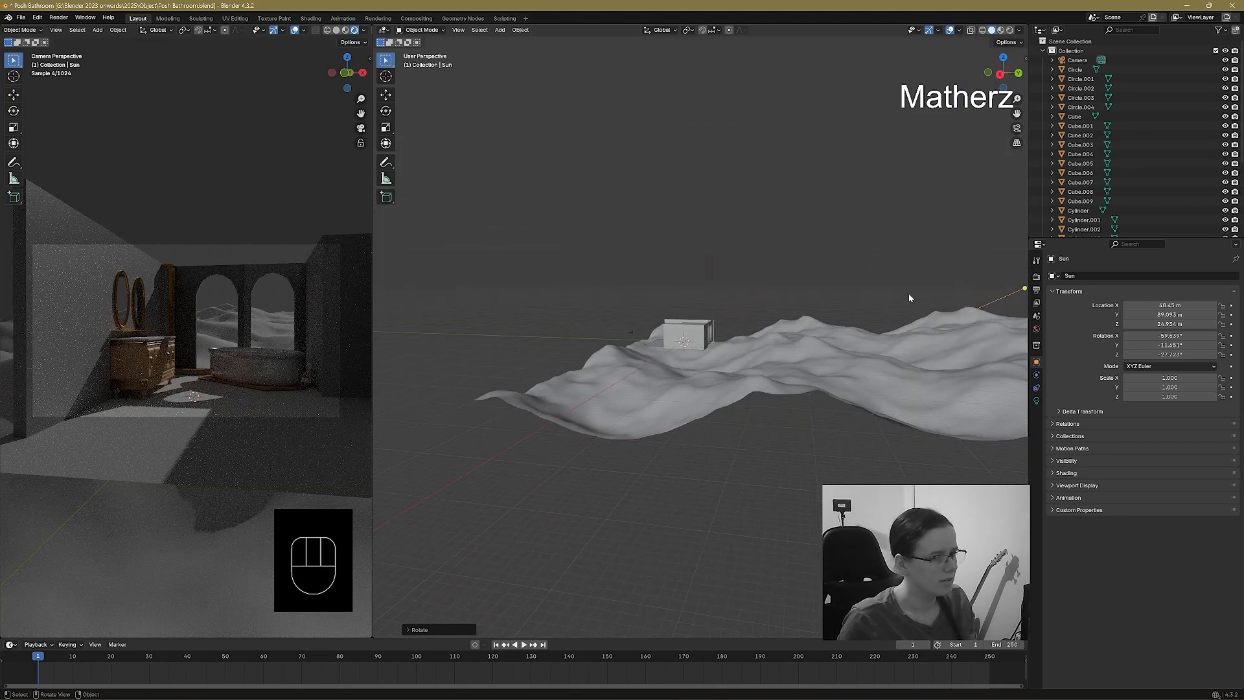
pyautogui.moveTo(907, 298); pyautogui.dragTo(814, 291, button='middle')
pyautogui.moveTo(801, 333); pyautogui.dragTo(708, 406, button='middle')
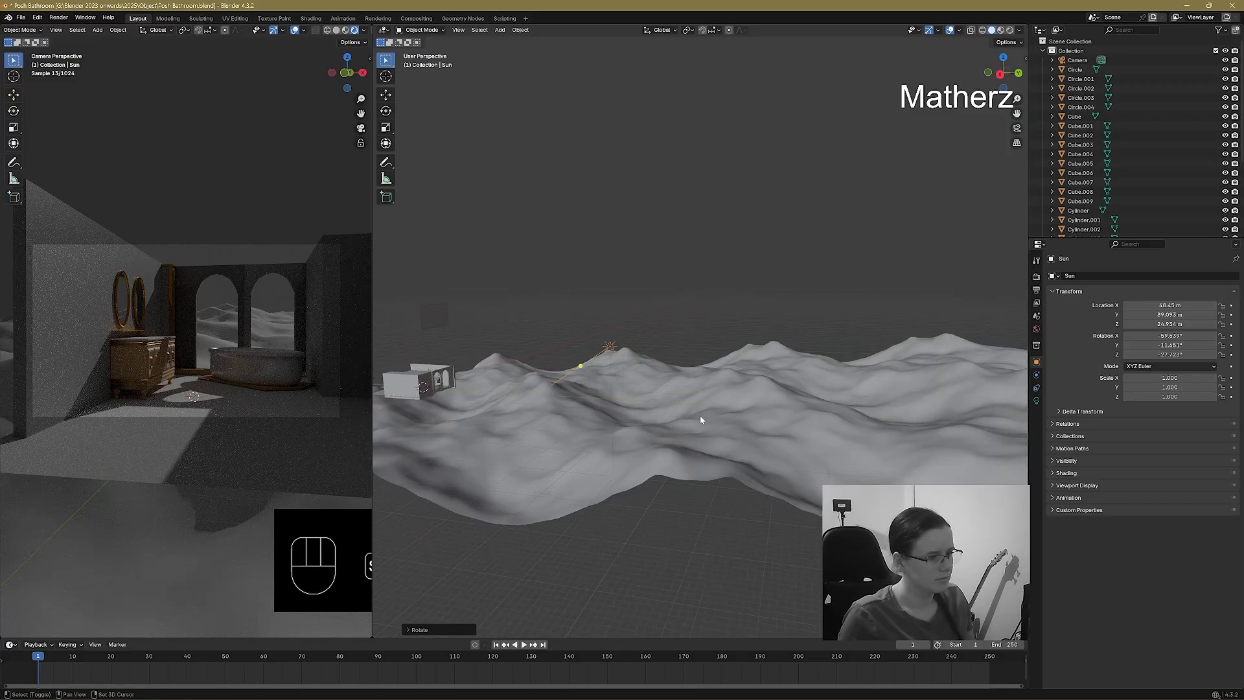
pyautogui.moveTo(611, 371); pyautogui.dragTo(609, 358, button='middle')
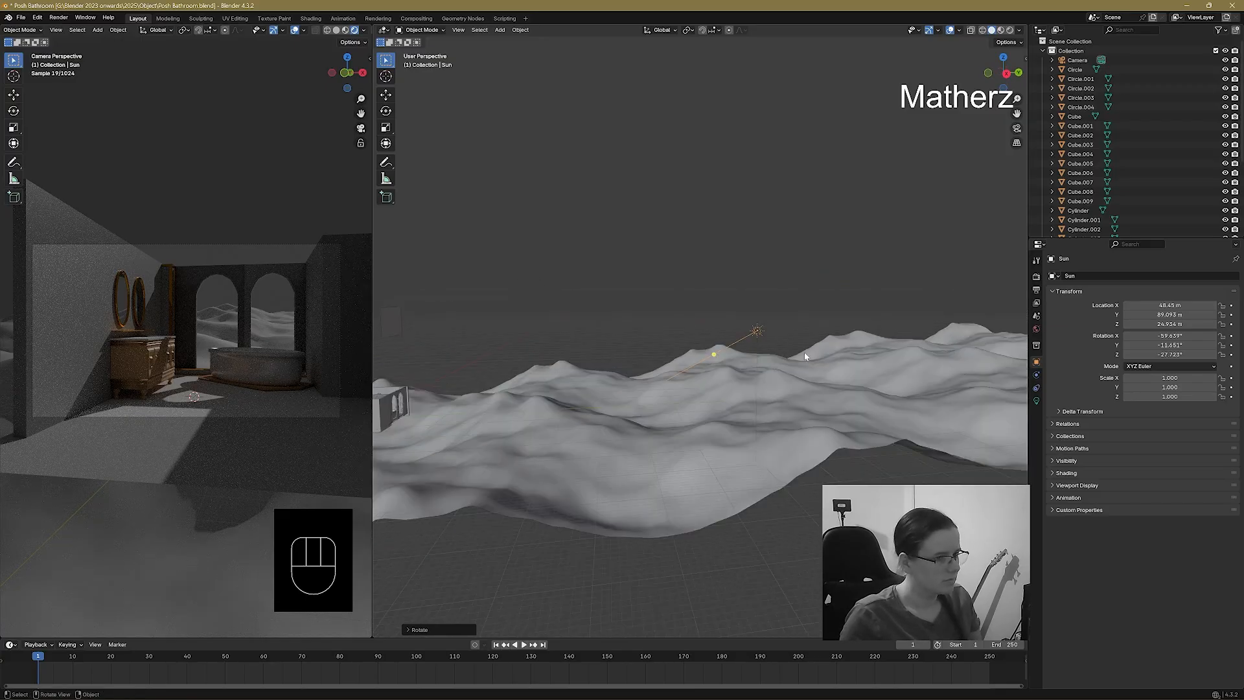
pyautogui.press('r')
pyautogui.press('x')
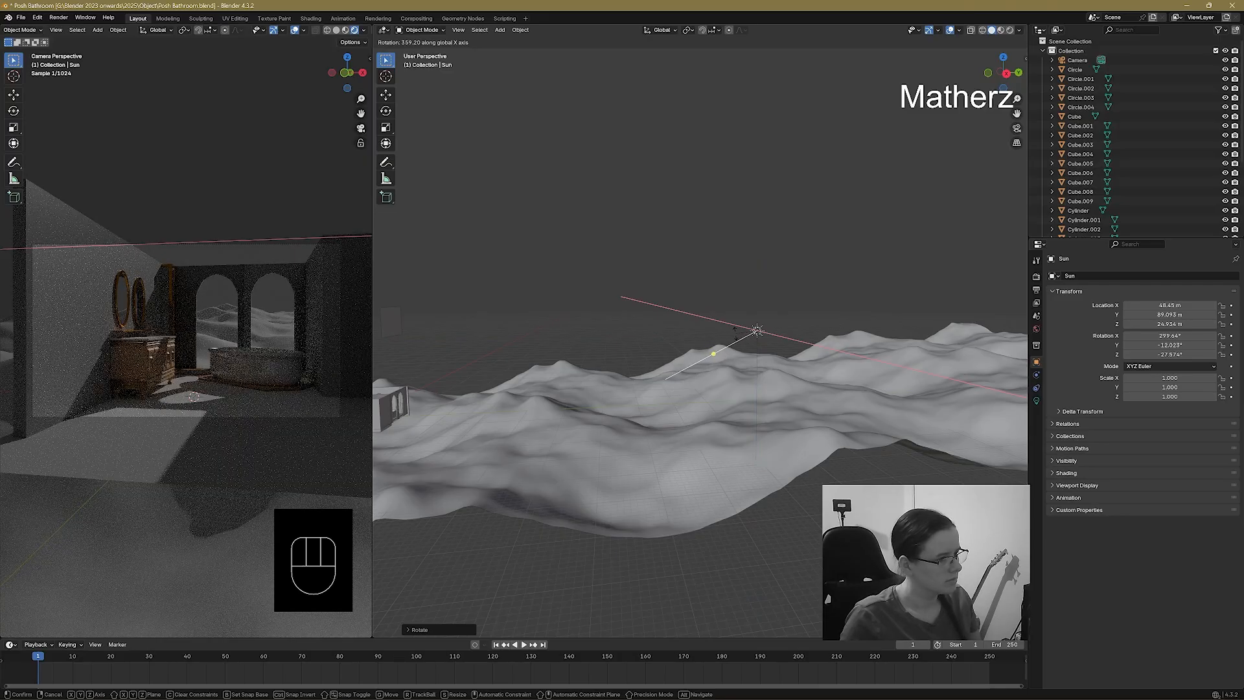
pyautogui.click(734, 328)
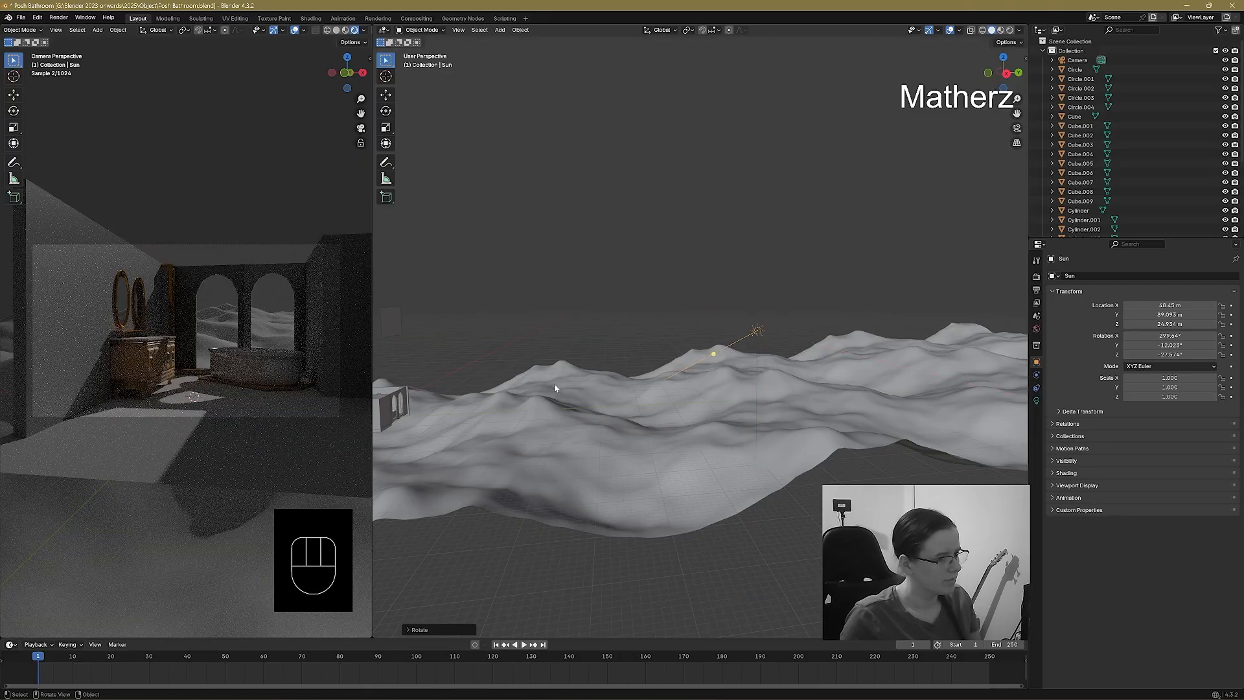
# Move the glass plane about 21 m down along the Z axis so it sits behind the arched windows again.
pyautogui.click(394, 330)
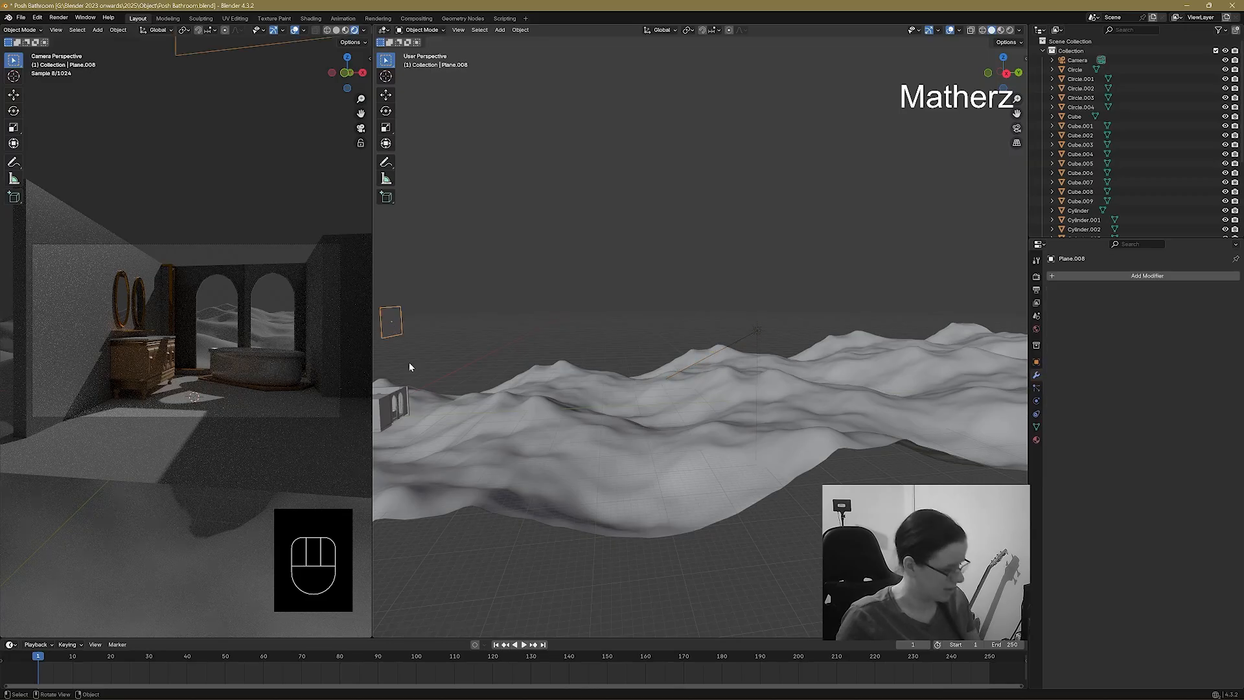
pyautogui.press('g')
pyautogui.press('z')
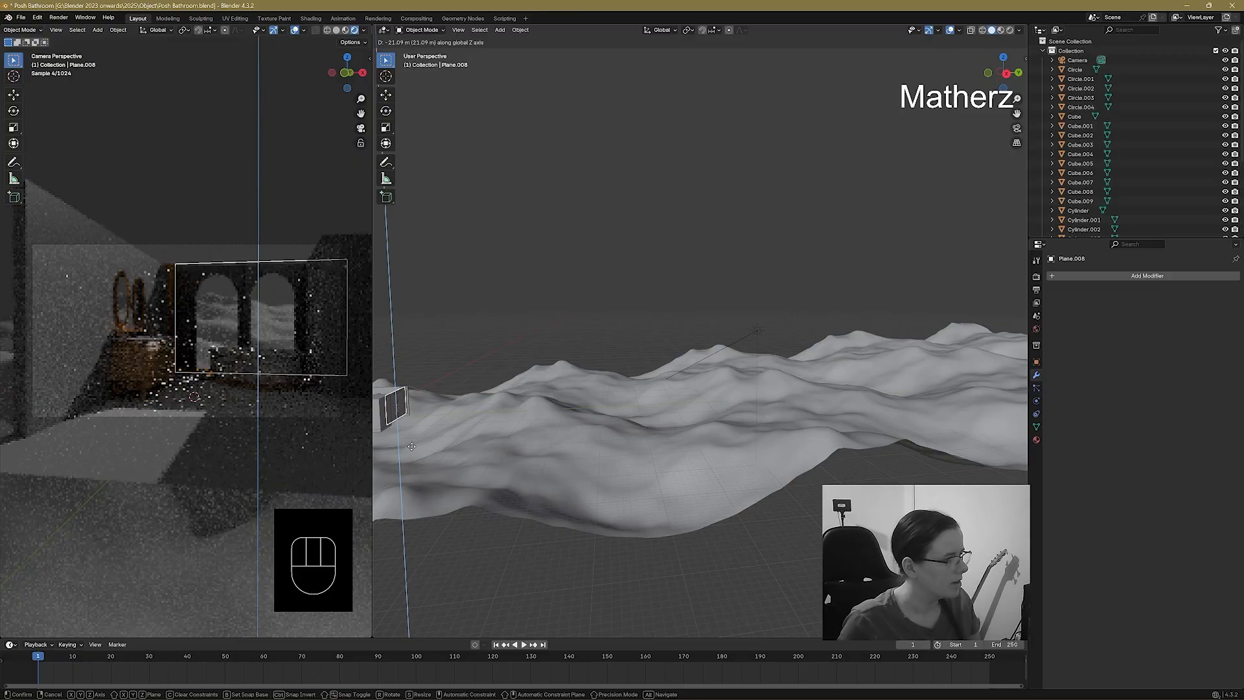
pyautogui.click(414, 447)
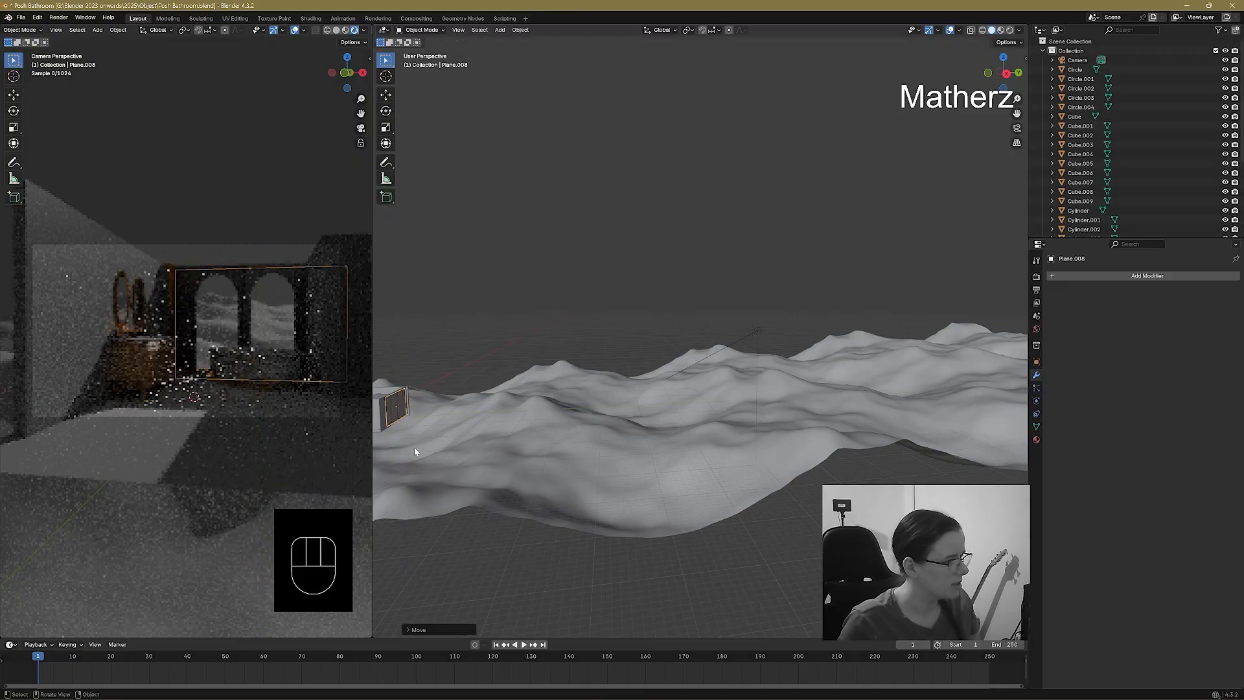
pyautogui.moveTo(414, 448); pyautogui.dragTo(642, 495, button='middle')
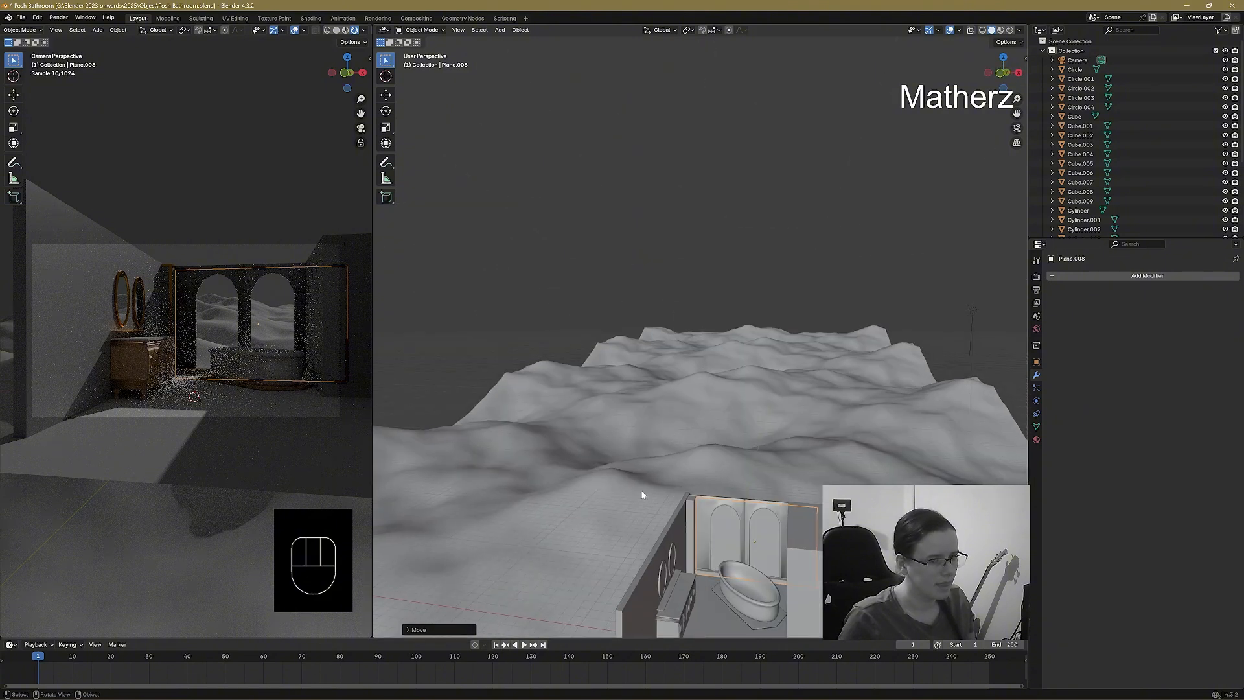
# Lower the IOR of the glass plane's Glass BSDF material to 1.400.
pyautogui.click(1036, 440)
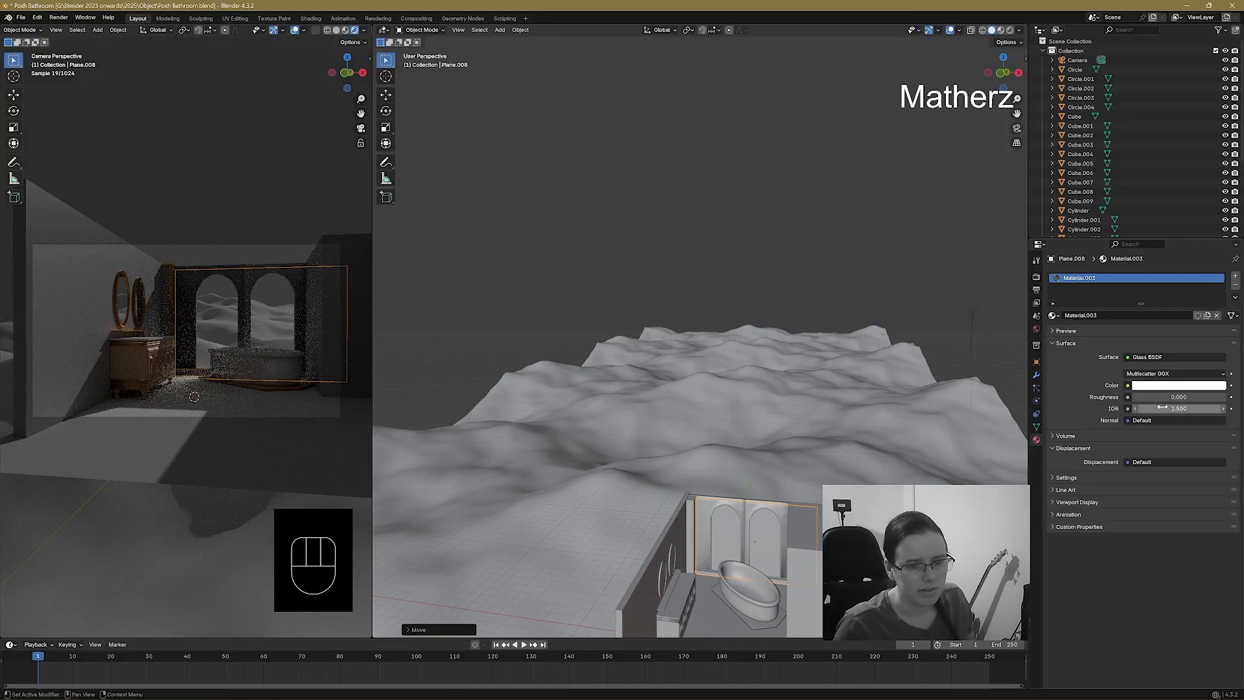
pyautogui.moveTo(1163, 408)
pyautogui.mouseDown()
pyautogui.moveTo(1202, 408)
pyautogui.moveTo(1153, 408)
pyautogui.mouseUp()
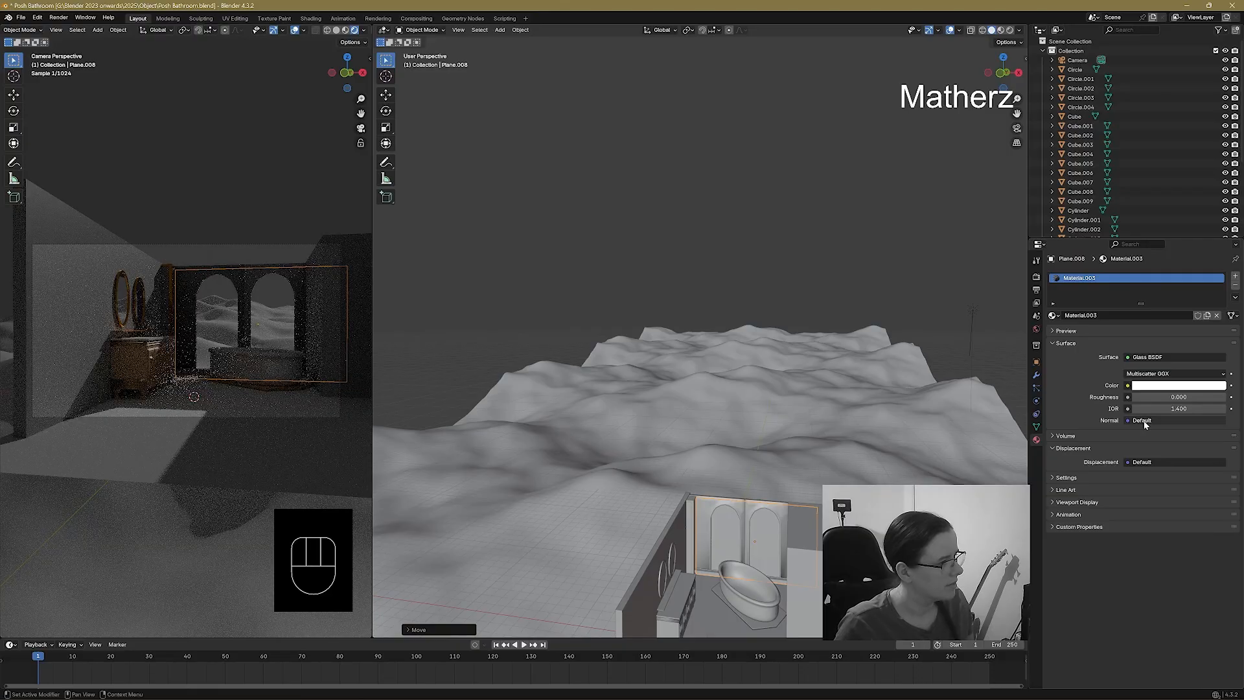
pyautogui.scroll(3, 767, 474)
pyautogui.scroll(-4, 838, 465)
pyautogui.keyDown('shift'); pyautogui.moveTo(841, 465); pyautogui.dragTo(822, 456, button='middle'); pyautogui.keyUp('shift')
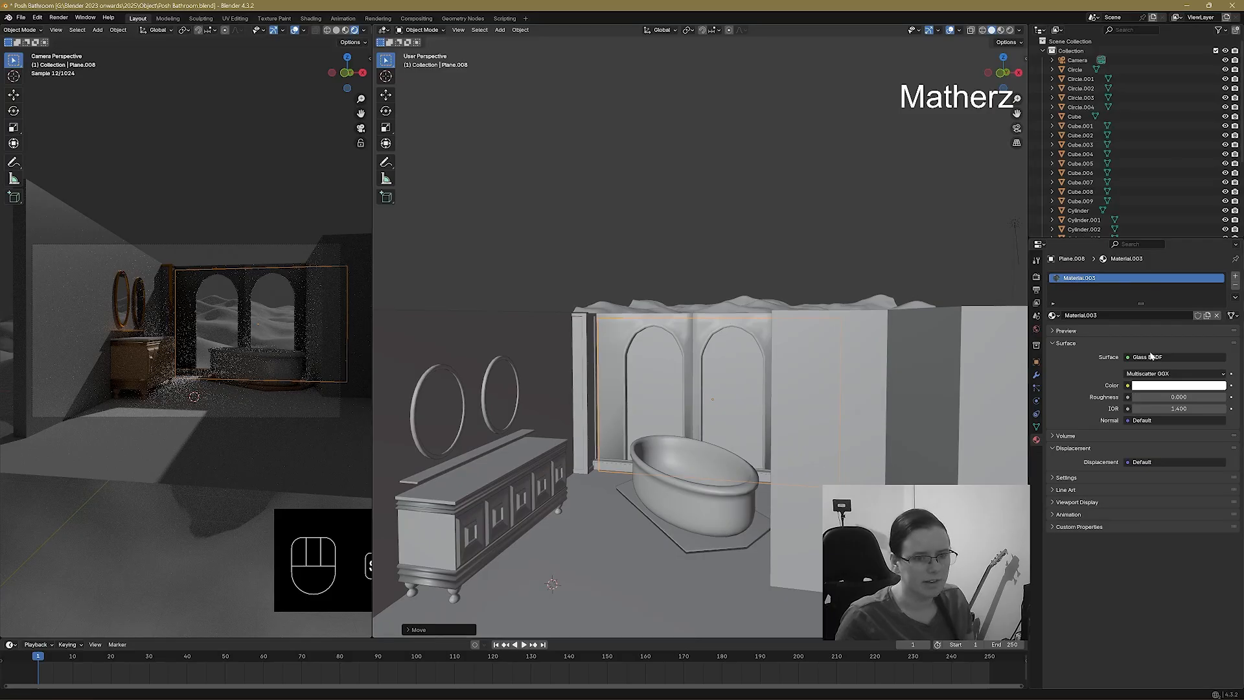
# Change the glass plane's surface to Principled BSDF with metallic 1.000, alpha 0.323 and an IOR of about 26.9.
pyautogui.click(1150, 357)
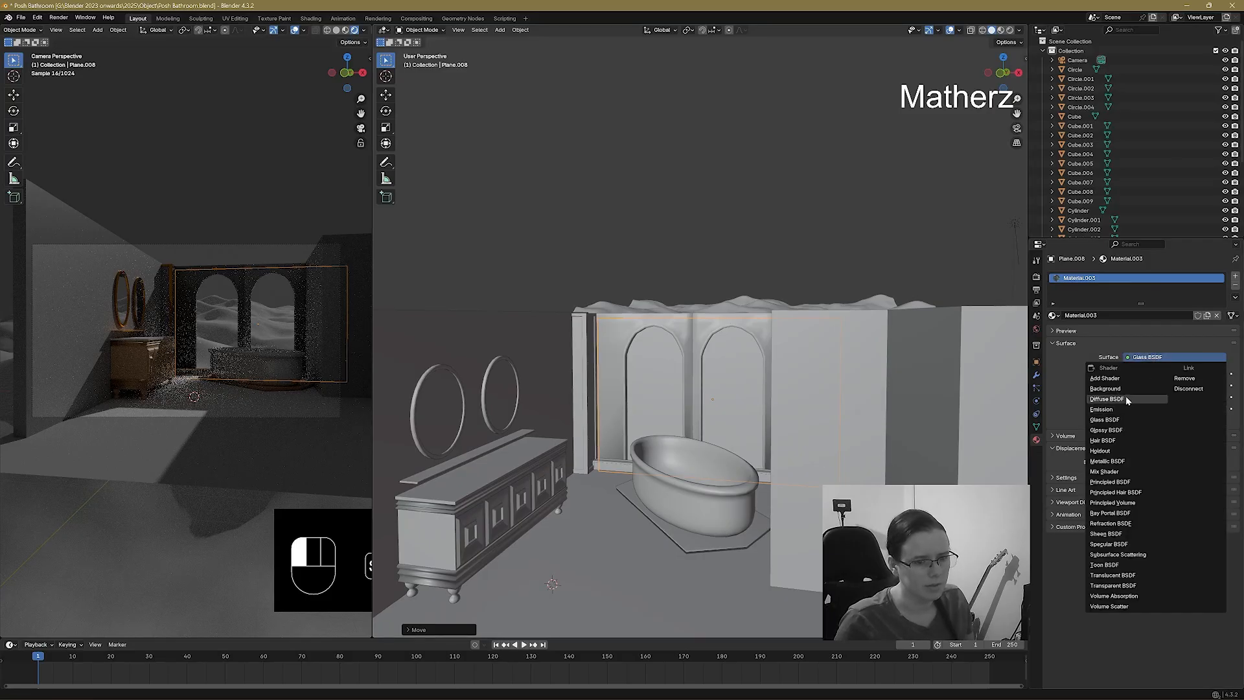
pyautogui.click(1134, 482)
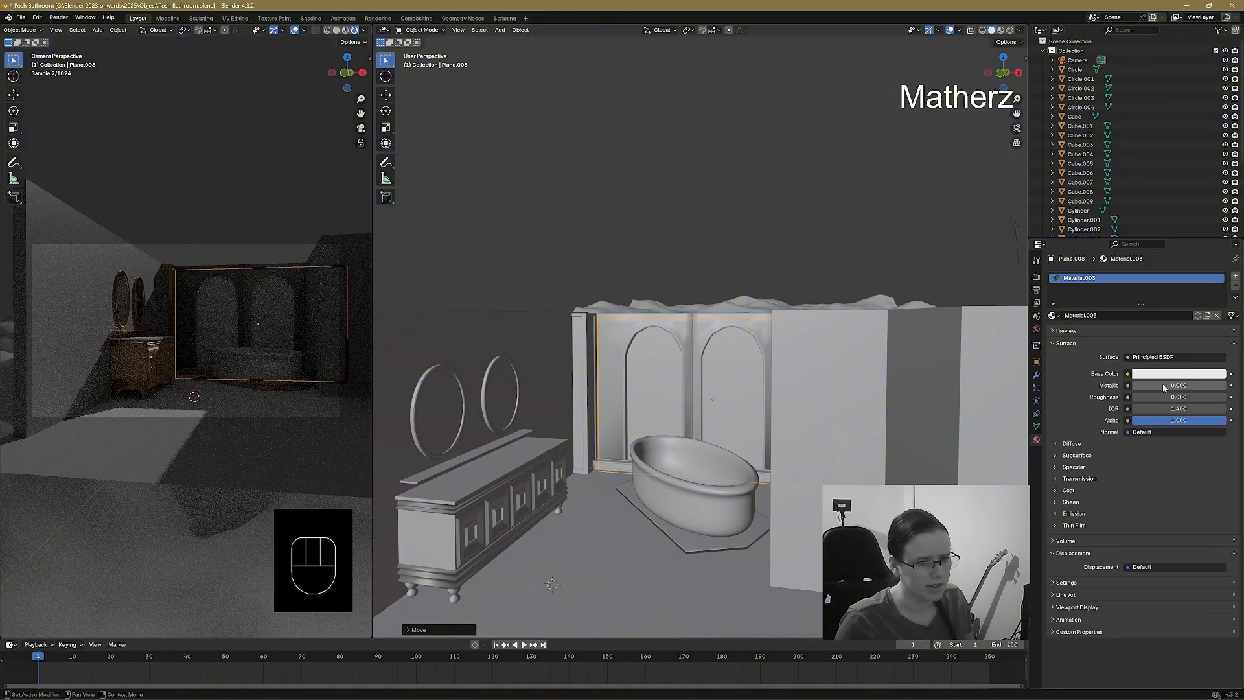
pyautogui.moveTo(1221, 423); pyautogui.dragTo(1185, 420)
pyautogui.moveTo(1144, 385); pyautogui.dragTo(1235, 385)
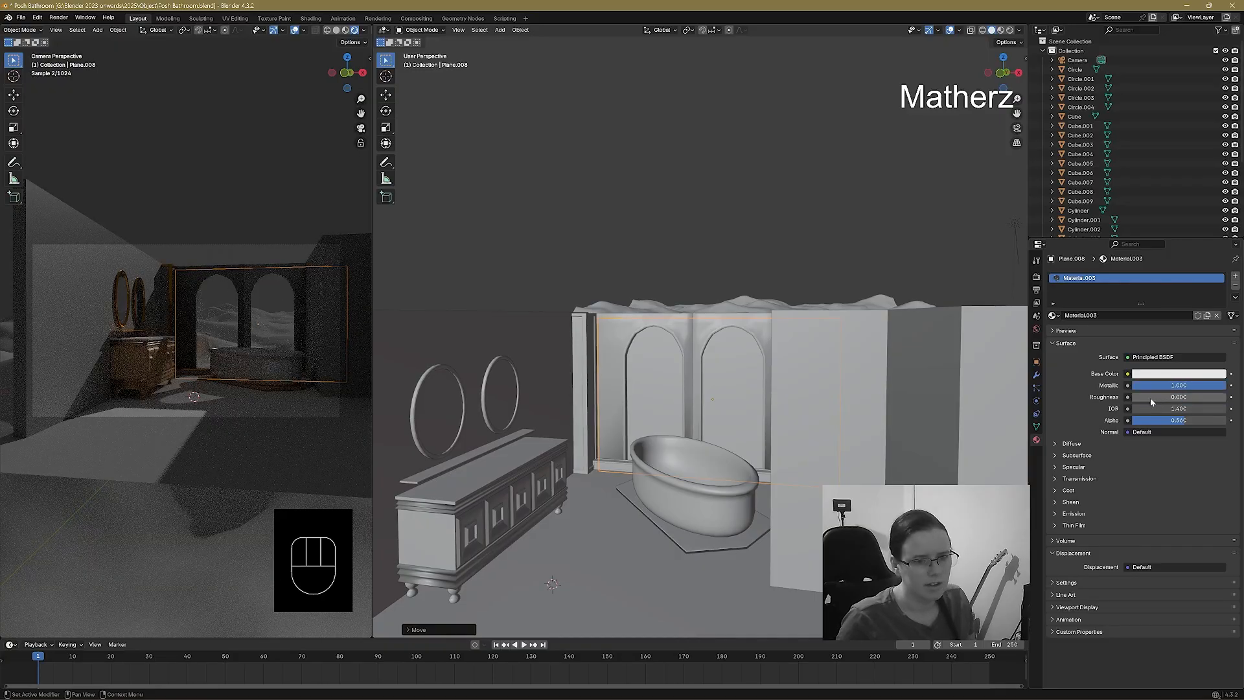
pyautogui.moveTo(1145, 408)
pyautogui.mouseDown()
pyautogui.moveTo(1188, 407)
pyautogui.moveTo(1180, 420)
pyautogui.moveTo(1144, 420)
pyautogui.moveTo(1154, 420)
pyautogui.mouseUp()
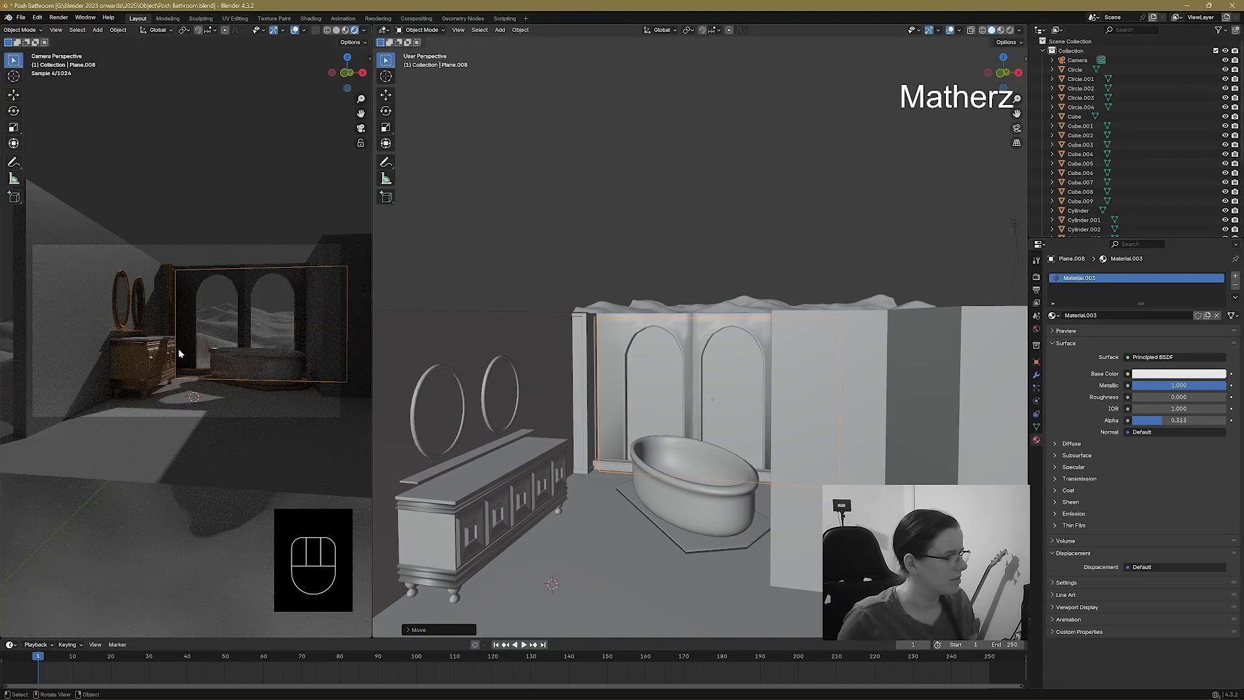
pyautogui.moveTo(1169, 408)
pyautogui.mouseDown()
pyautogui.moveTo(1198, 408)
pyautogui.moveTo(1169, 410)
pyautogui.mouseUp()
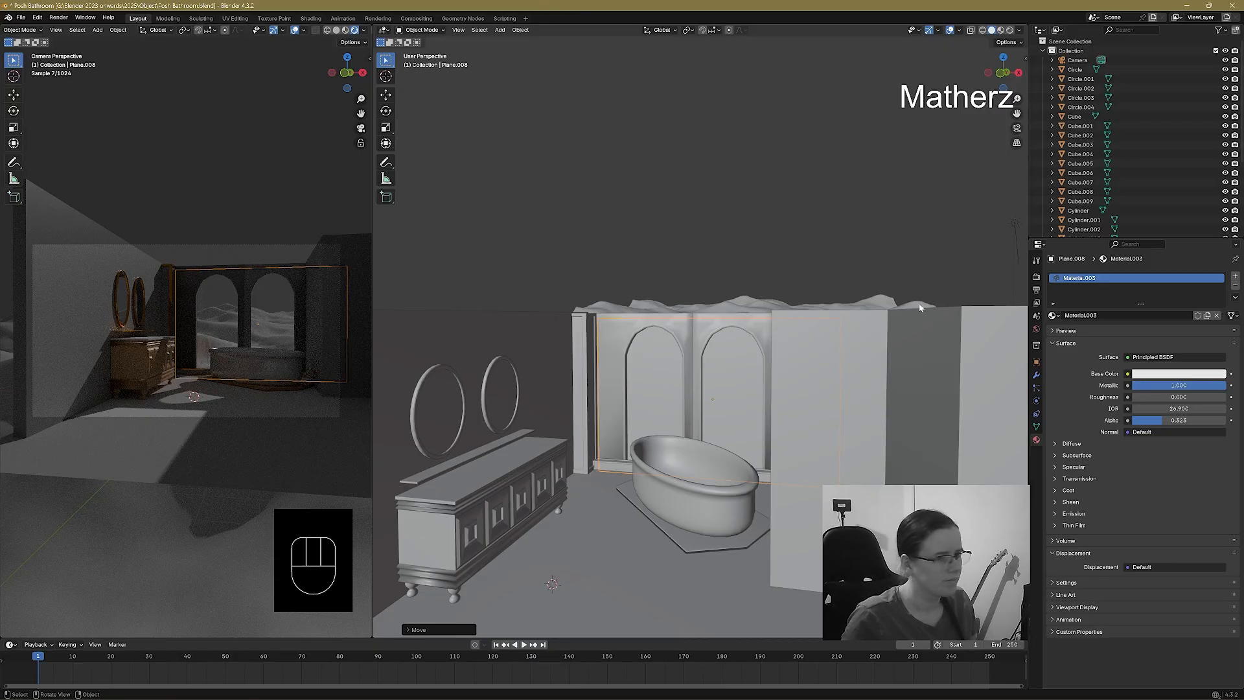
# Give the sun light a warm pale-yellow colour, enable Shadow Caustics and raise its strength to about 8.16.
pyautogui.scroll(-10, 771, 322)
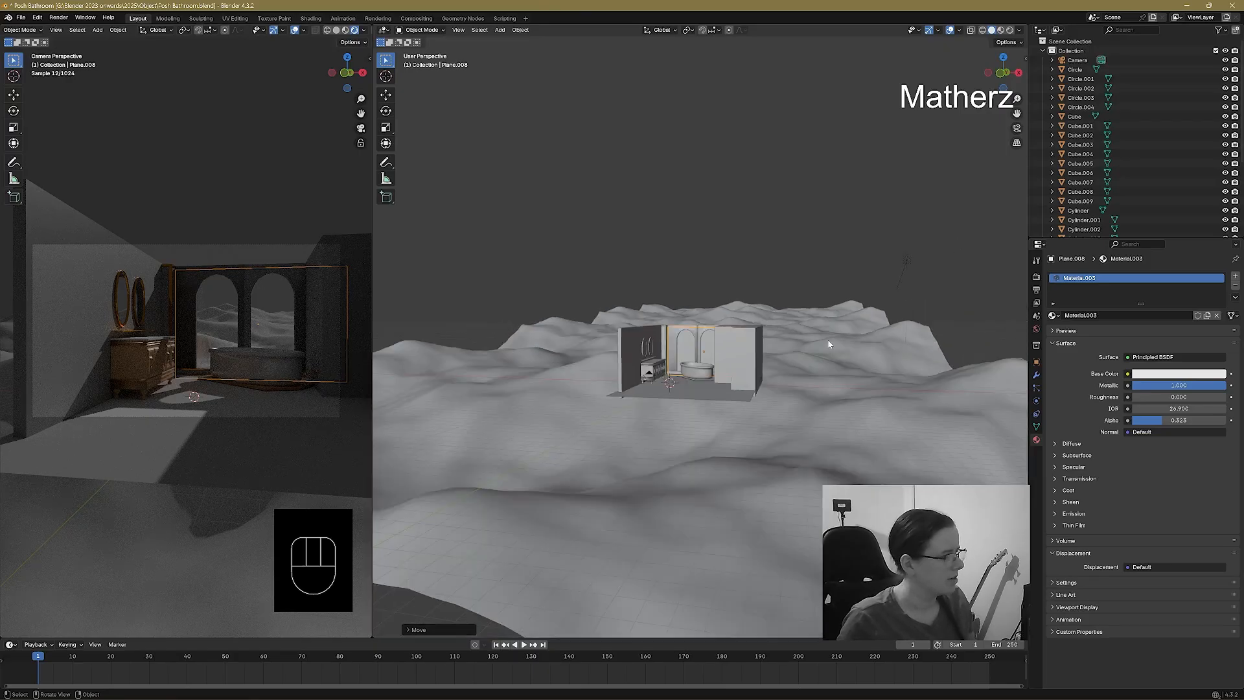
pyautogui.moveTo(771, 322); pyautogui.dragTo(828, 347, button='middle')
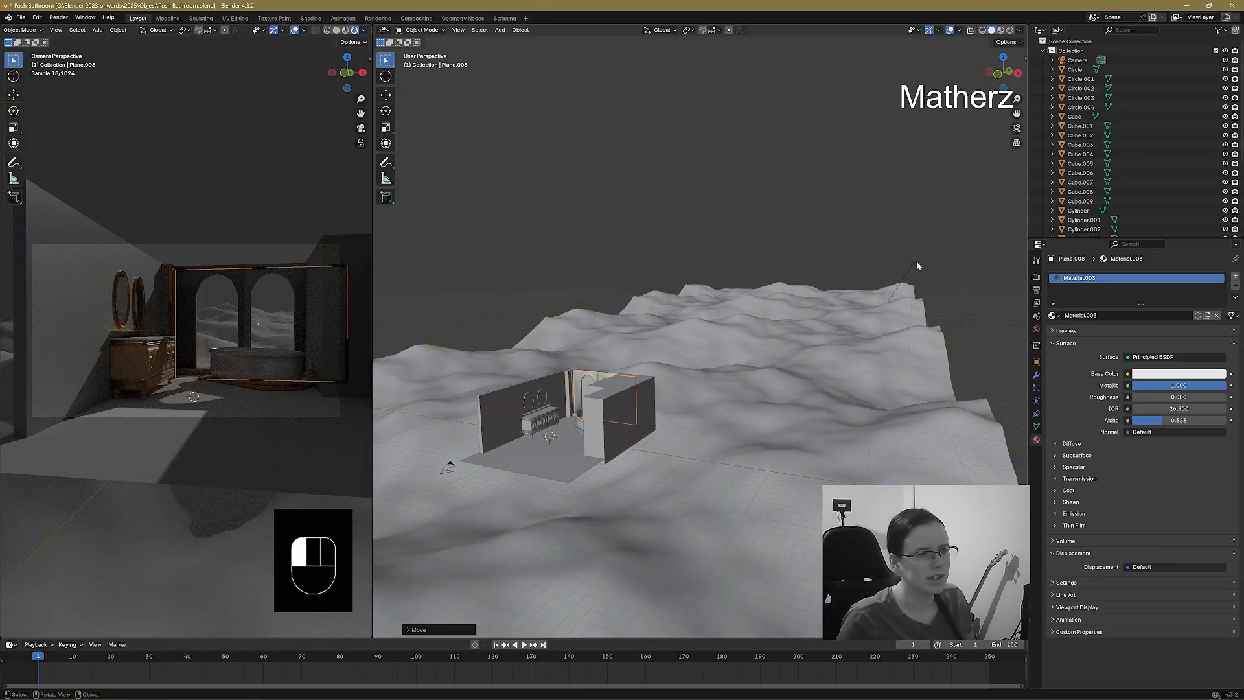
pyautogui.click(946, 280)
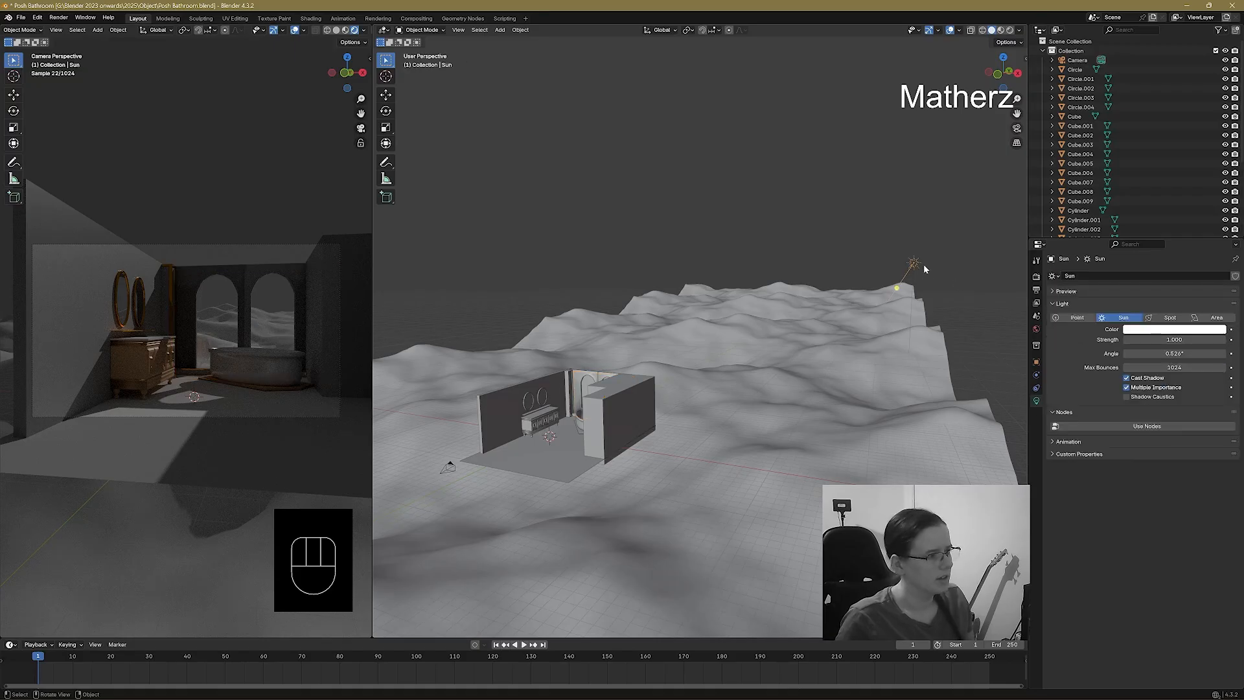
pyautogui.click(1164, 329)
pyautogui.moveTo(1162, 262); pyautogui.dragTo(1163, 232)
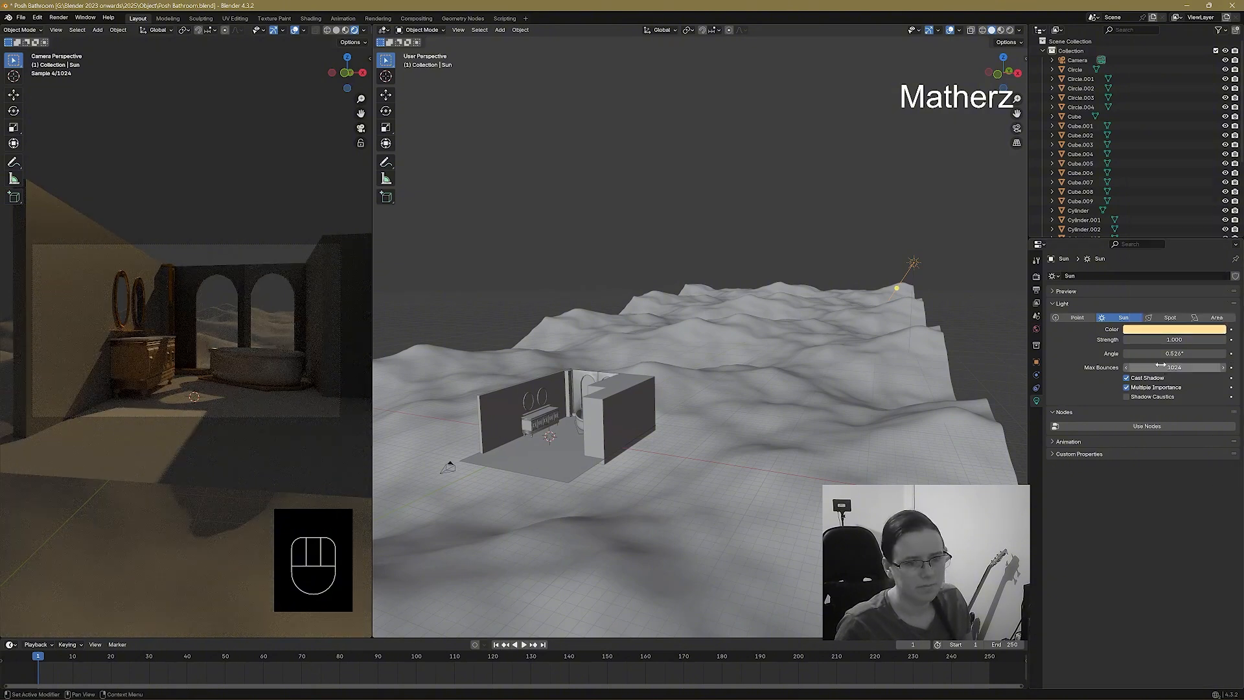
pyautogui.click(1127, 397)
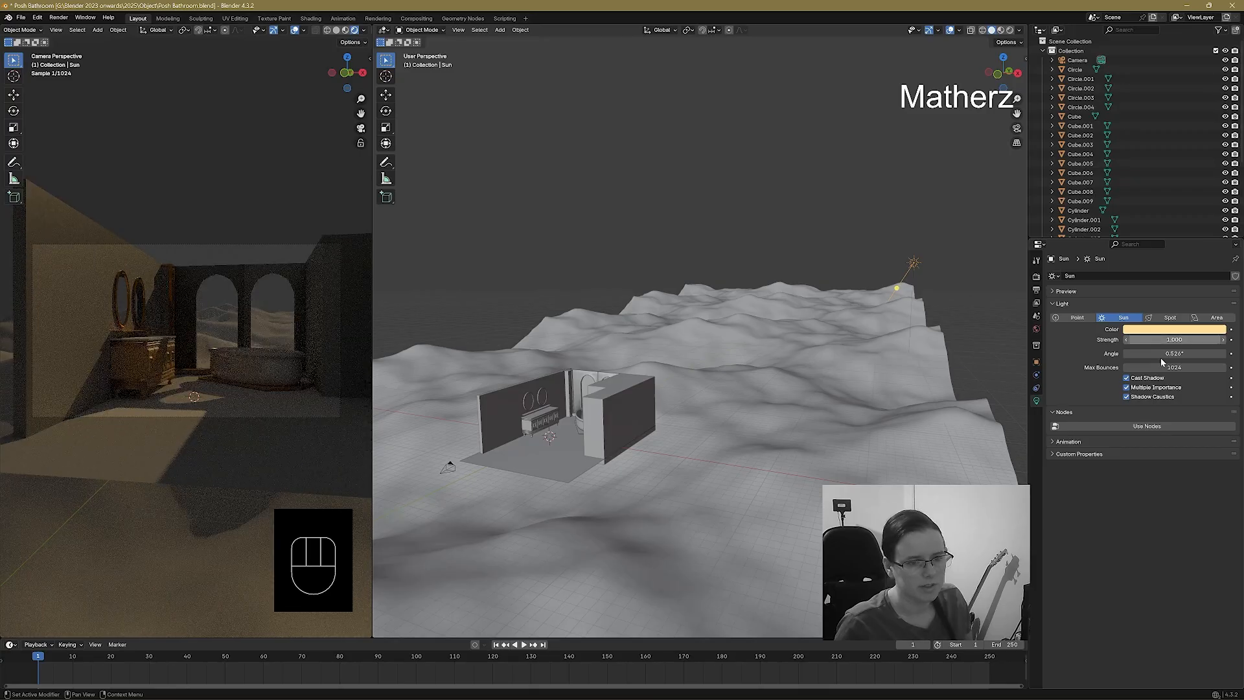
pyautogui.moveTo(1154, 339); pyautogui.dragTo(1205, 339)
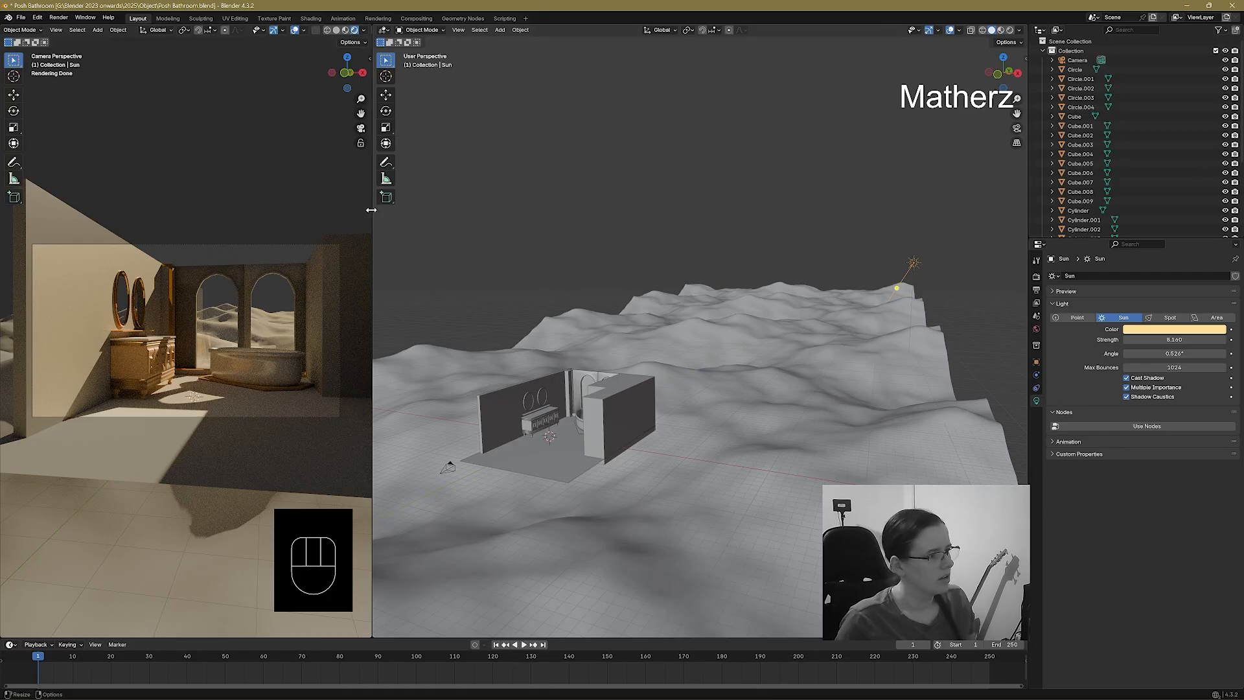
# Widen the camera render view and add a new material to the hilly landscape plane.
pyautogui.moveTo(373, 214); pyautogui.dragTo(596, 349)
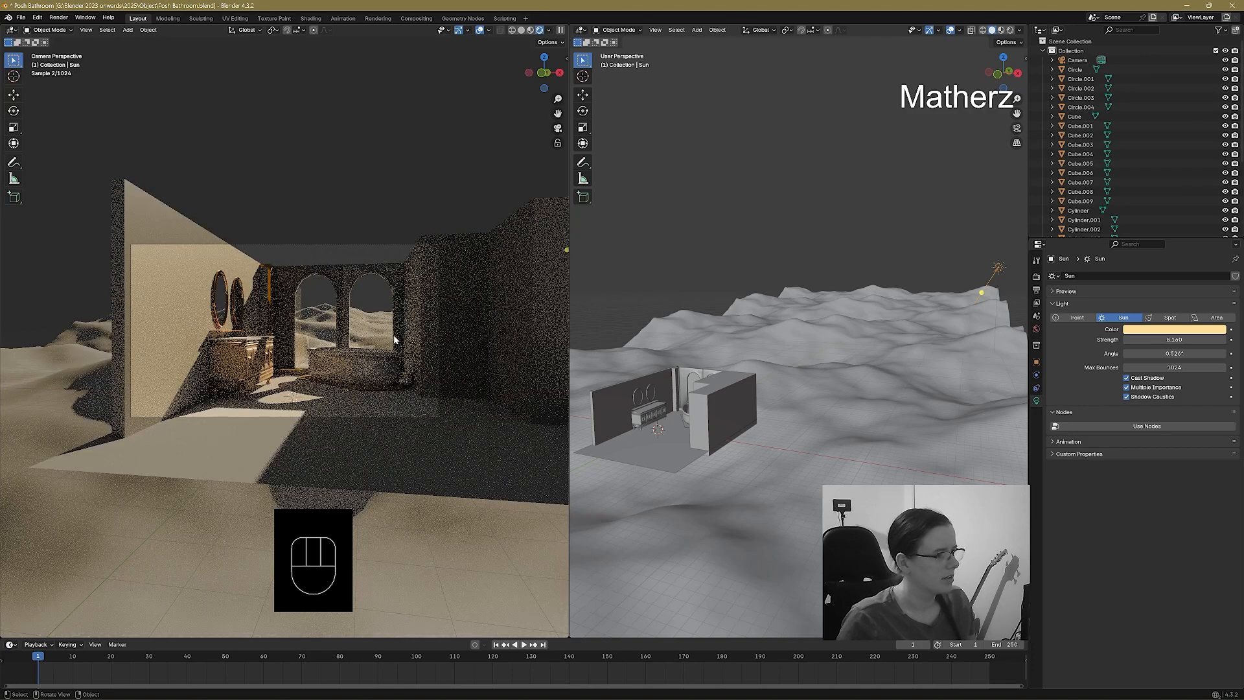
pyautogui.scroll(5, 394, 339)
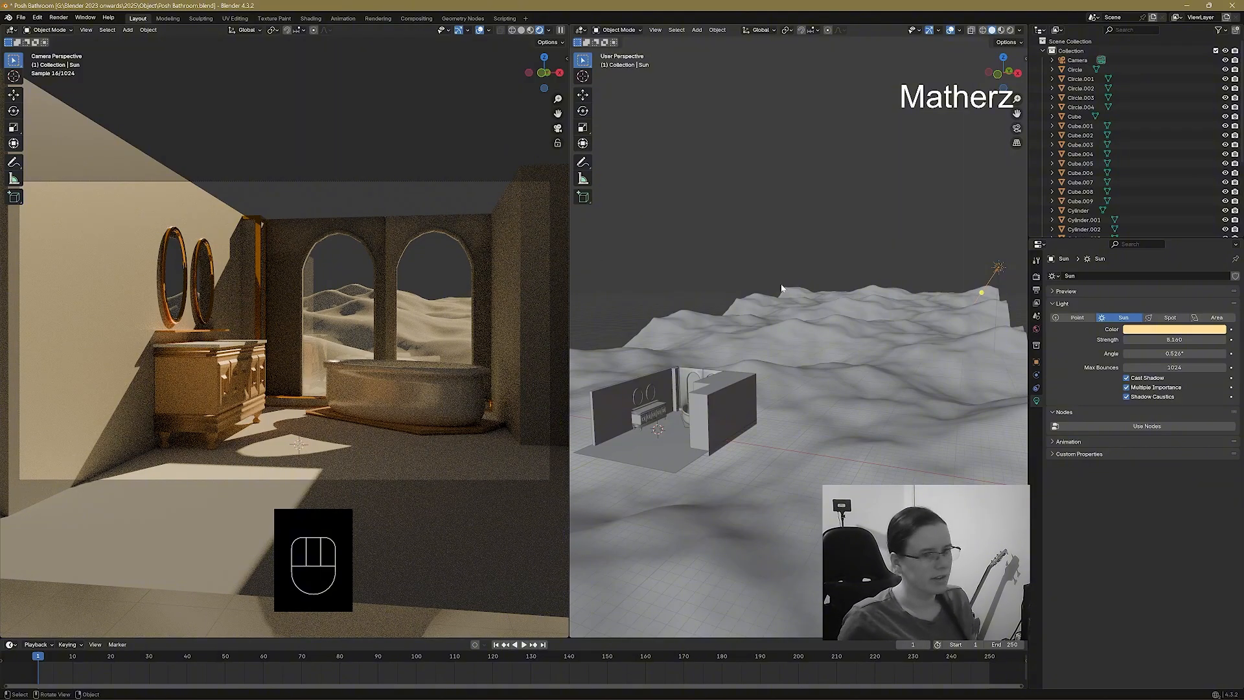
pyautogui.click(792, 350)
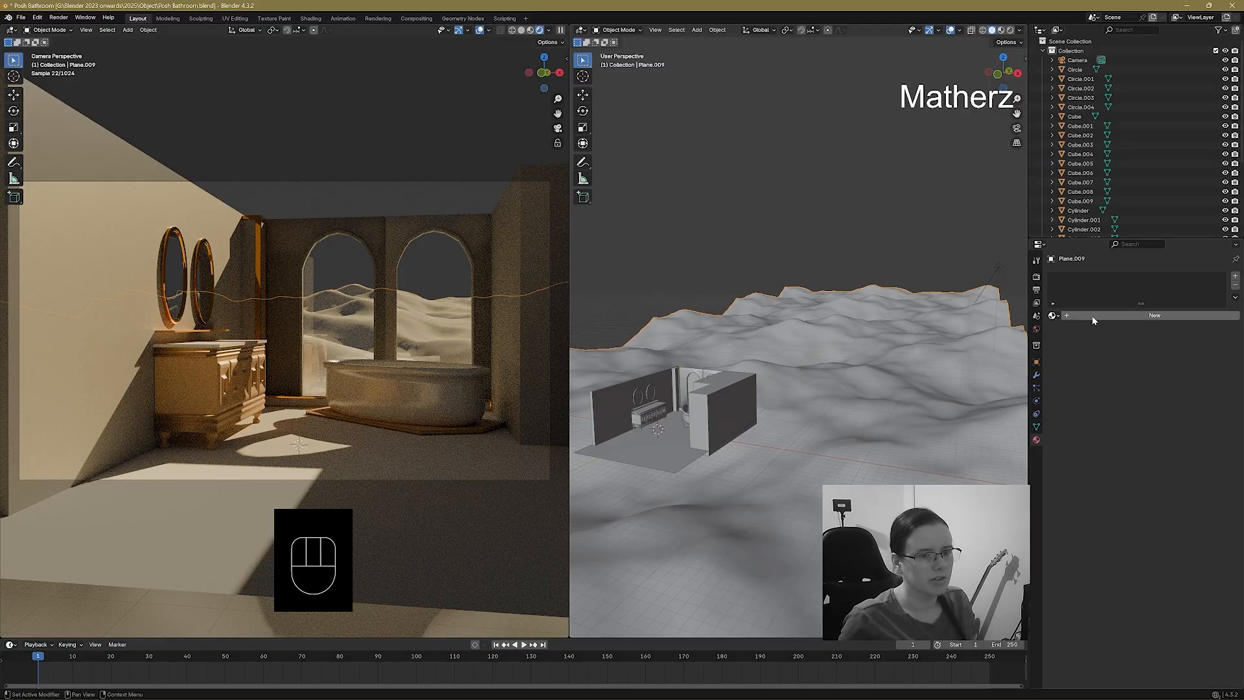
pyautogui.click(1109, 315)
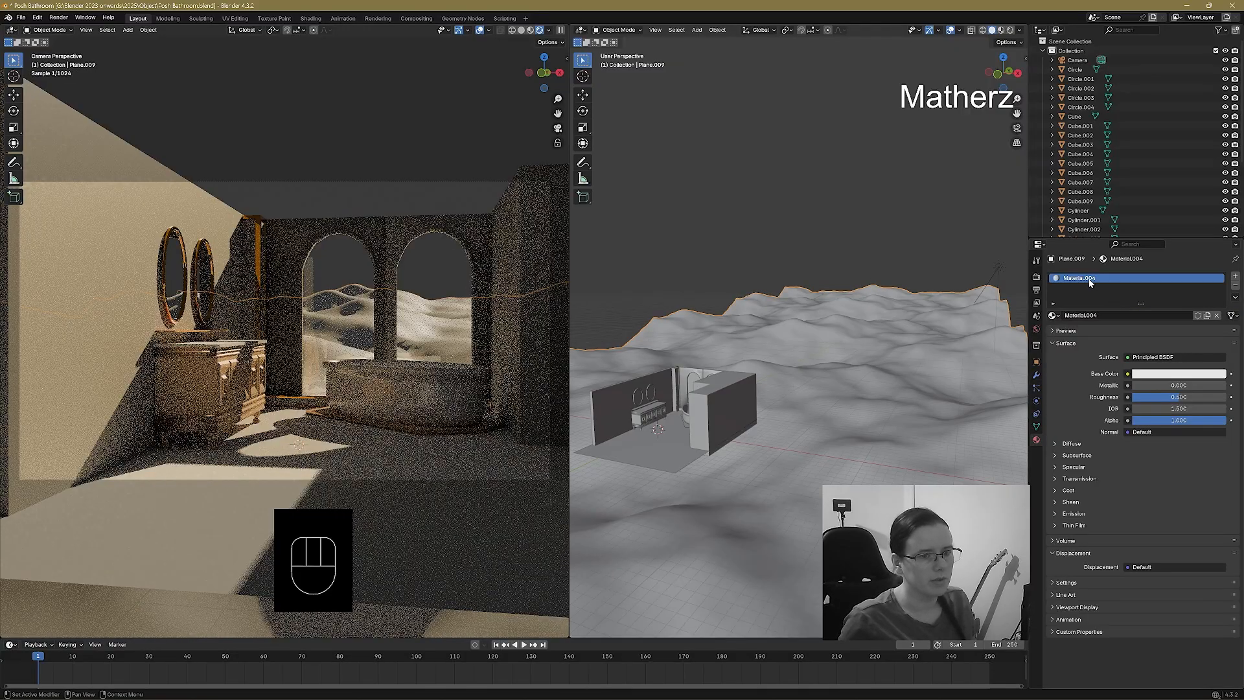
# Rename the landscape plane's material to Grass Hills and give it a bright green base color.
pyautogui.doubleClick(1078, 278)
pyautogui.write('G')
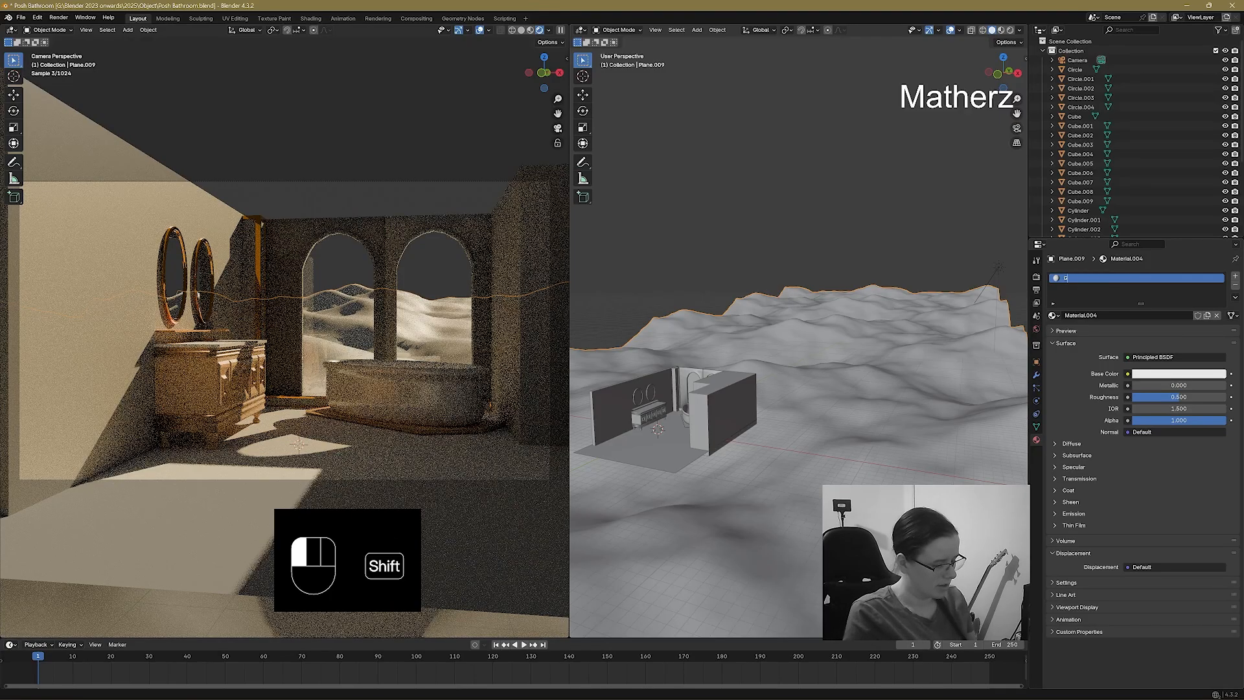
pyautogui.write('rass Hills')
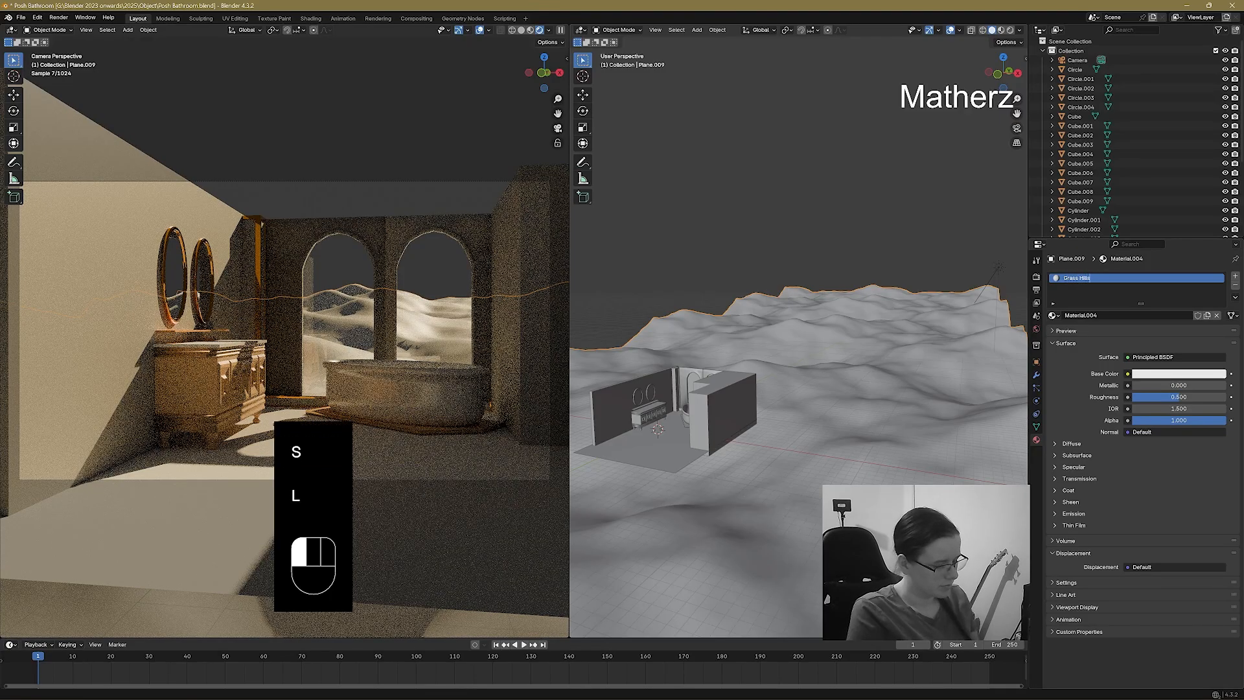
pyautogui.press('Return')
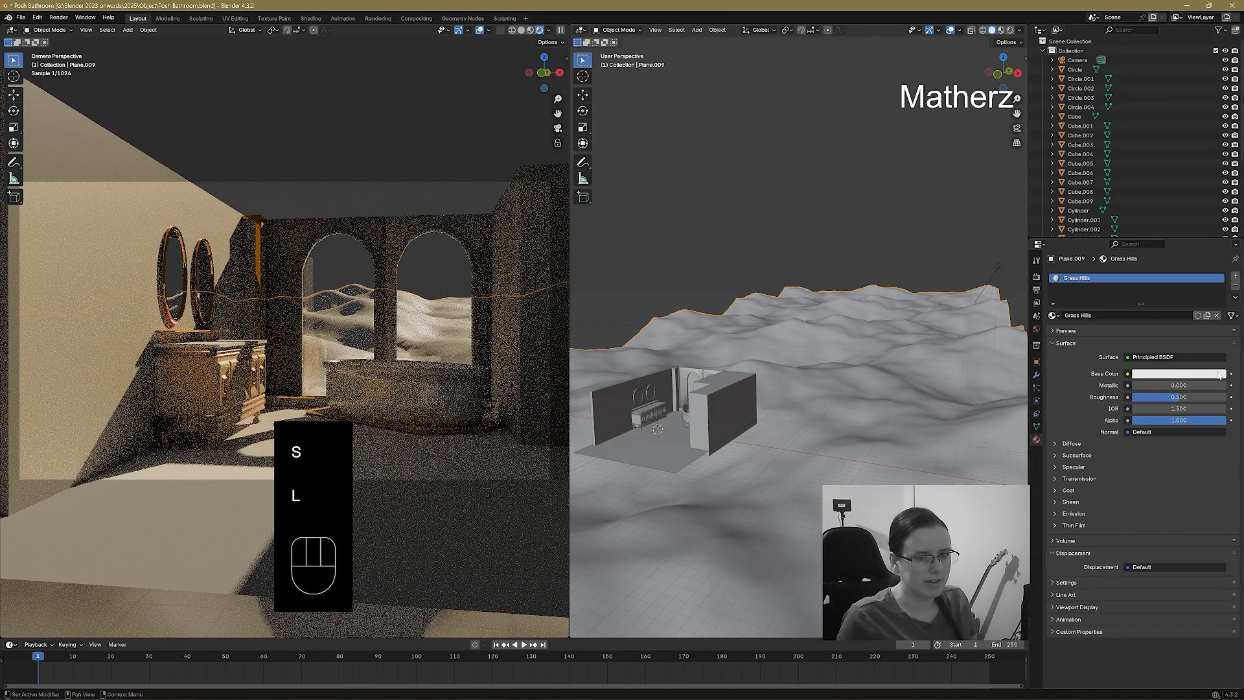
pyautogui.click(1178, 374)
pyautogui.click(1166, 239)
pyautogui.moveTo(1166, 239); pyautogui.dragTo(1151, 256)
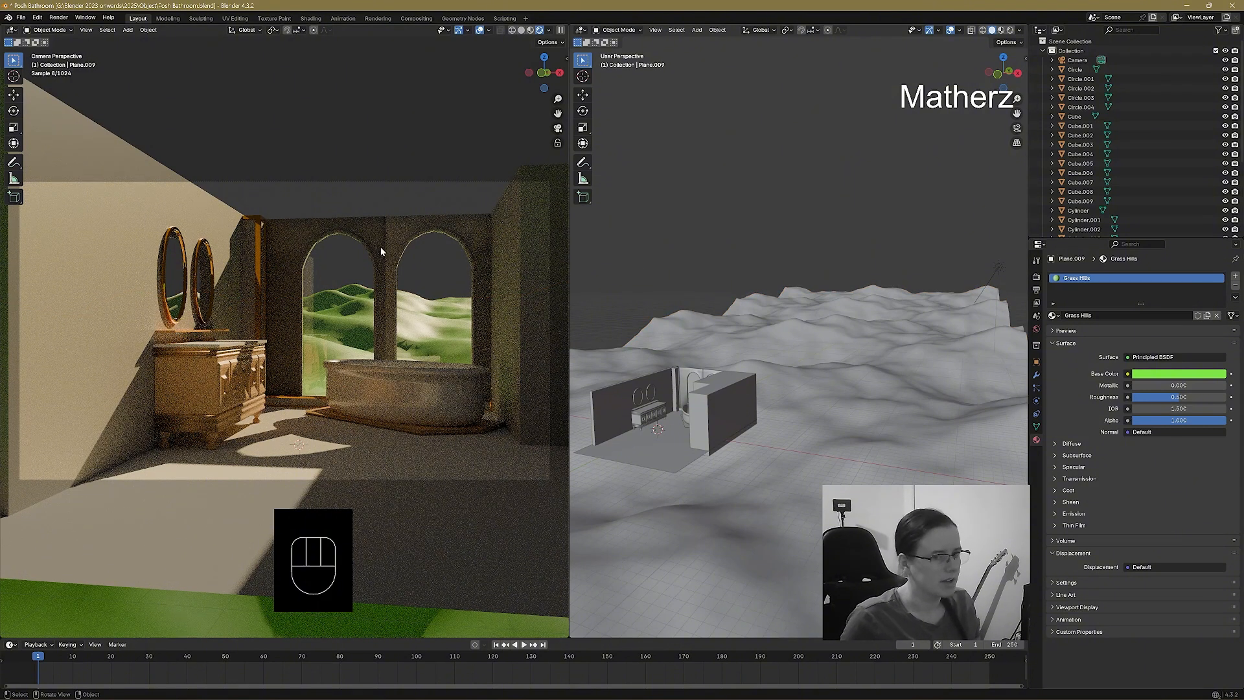
# Duplicate the corner pillar beside the arched windows about 5 m along the X axis, placing the copy between the two windows.
pyautogui.click(258, 251)
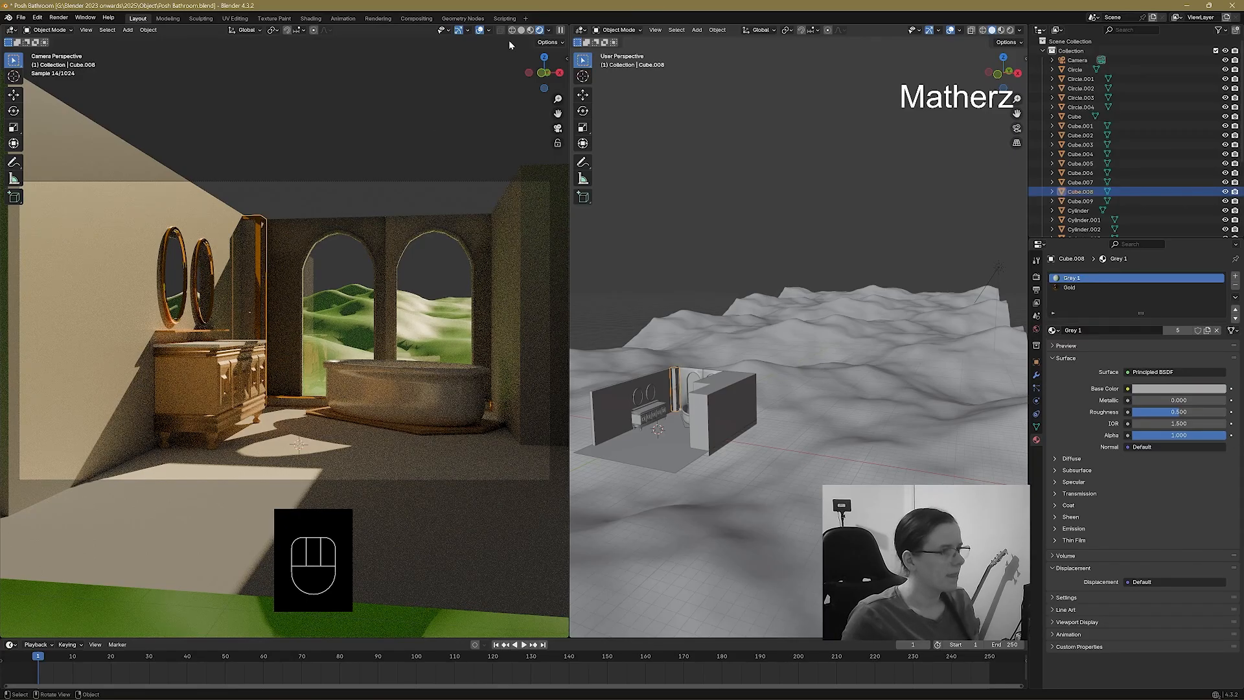
pyautogui.press('z')
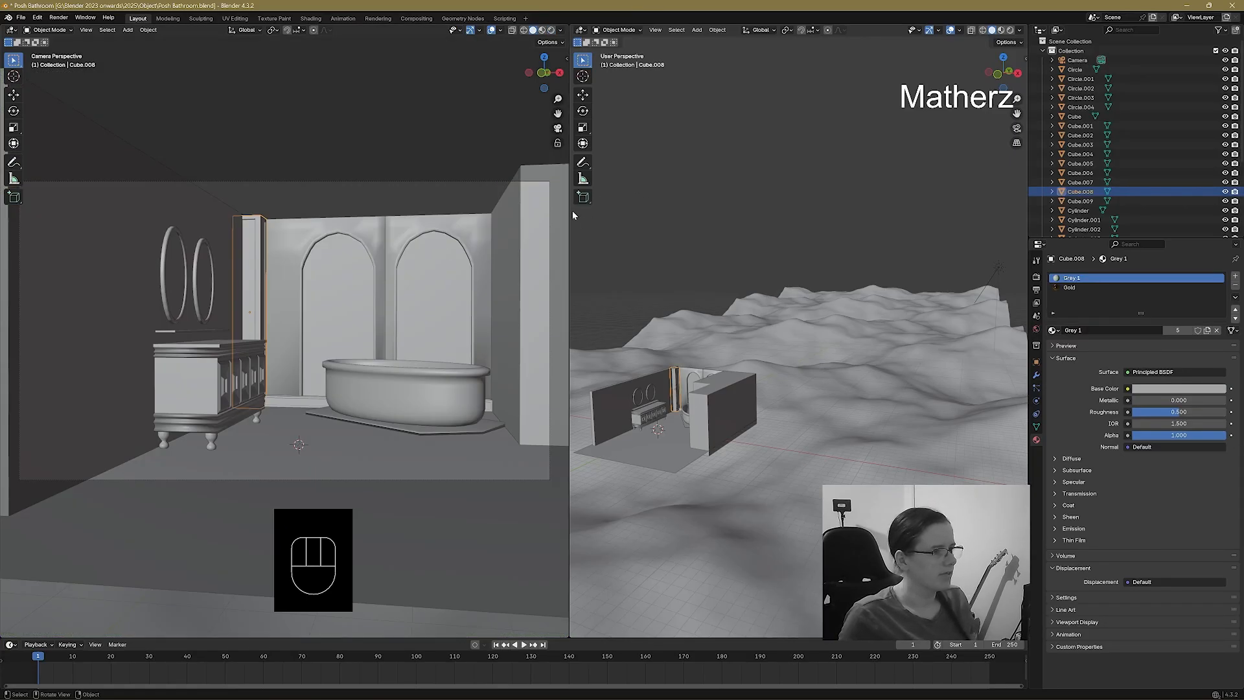
pyautogui.moveTo(570, 214); pyautogui.dragTo(253, 228)
pyautogui.scroll(5, 555, 458)
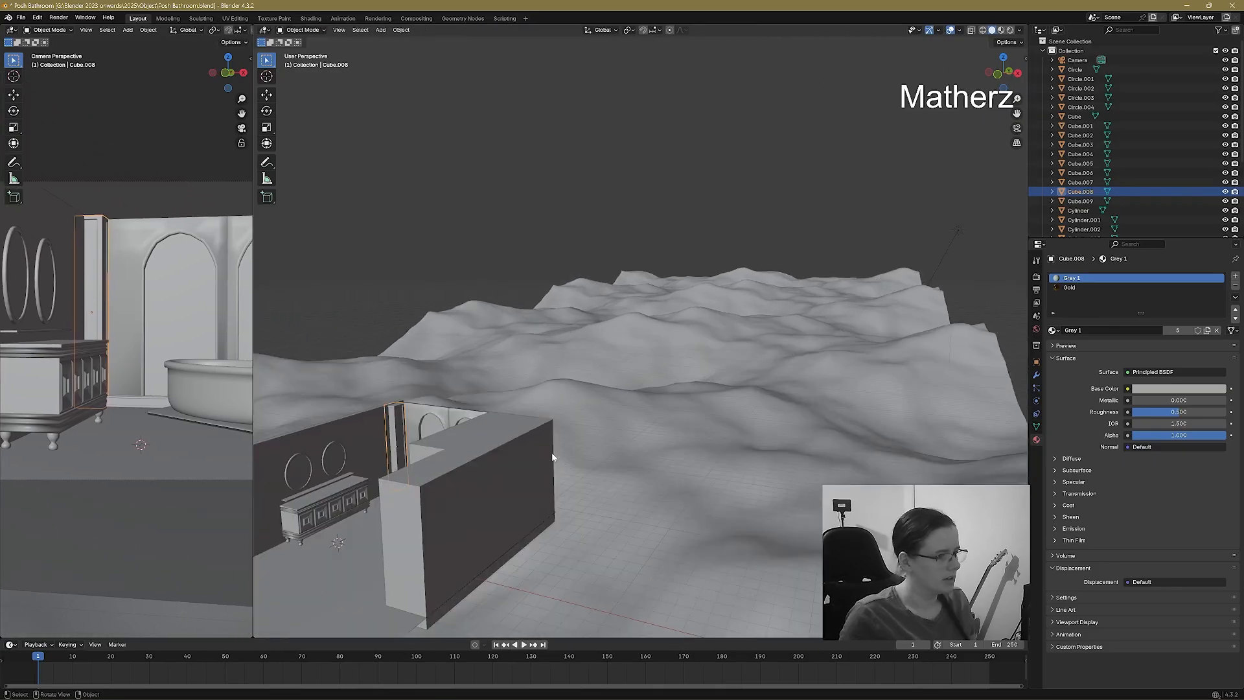
pyautogui.scroll(-3, 494, 521)
pyautogui.keyDown('shift'); pyautogui.moveTo(494, 521); pyautogui.dragTo(745, 477, button='middle'); pyautogui.keyUp('shift')
pyautogui.scroll(2, 763, 479)
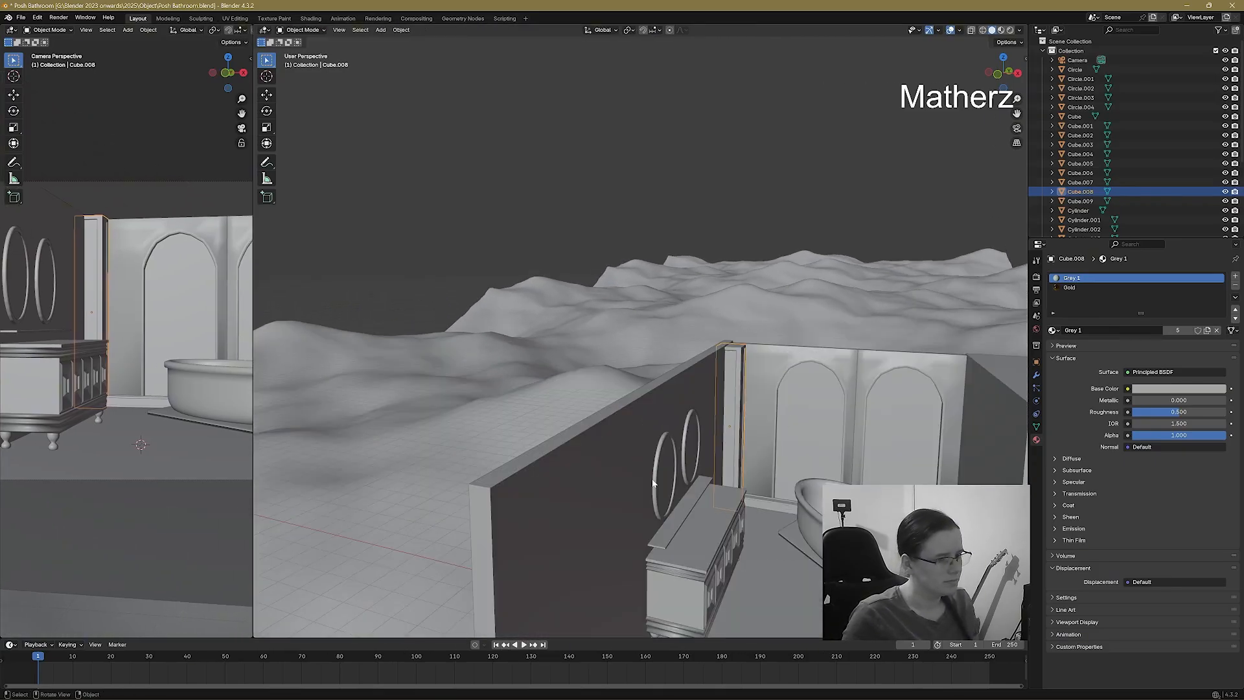
pyautogui.keyDown('shift'); pyautogui.moveTo(992, 494); pyautogui.dragTo(788, 432, button='middle'); pyautogui.keyUp('shift')
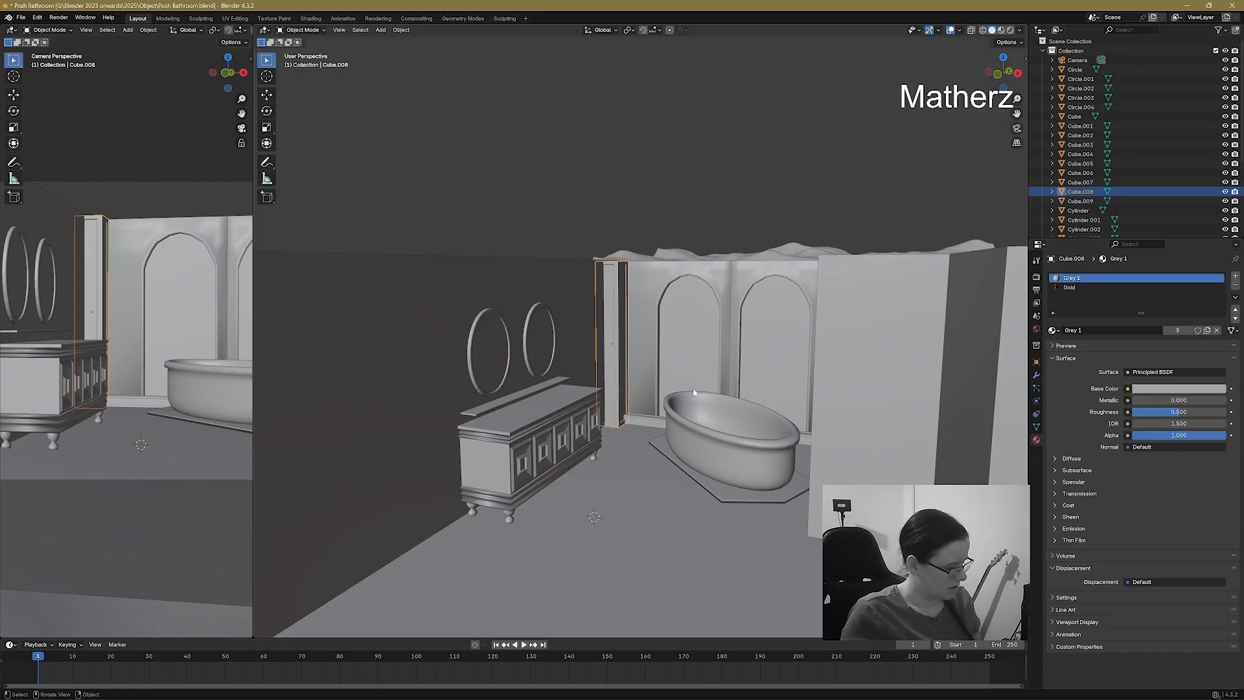
pyautogui.hotkey('shift', 'd')
pyautogui.press('x')
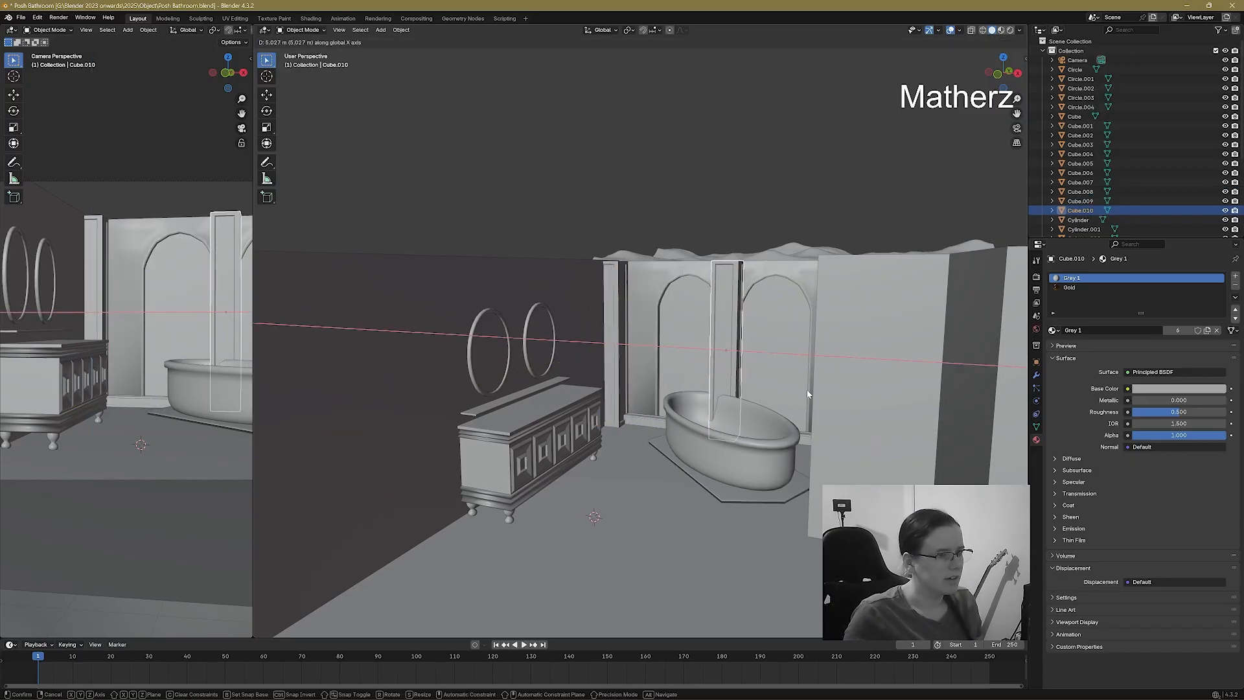
pyautogui.click(806, 390)
# Stretch the copied pillar to about 2.5 times its height, and scale it uniformly to about 0.37 to make it slimmer.
pyautogui.press('s')
pyautogui.press('z')
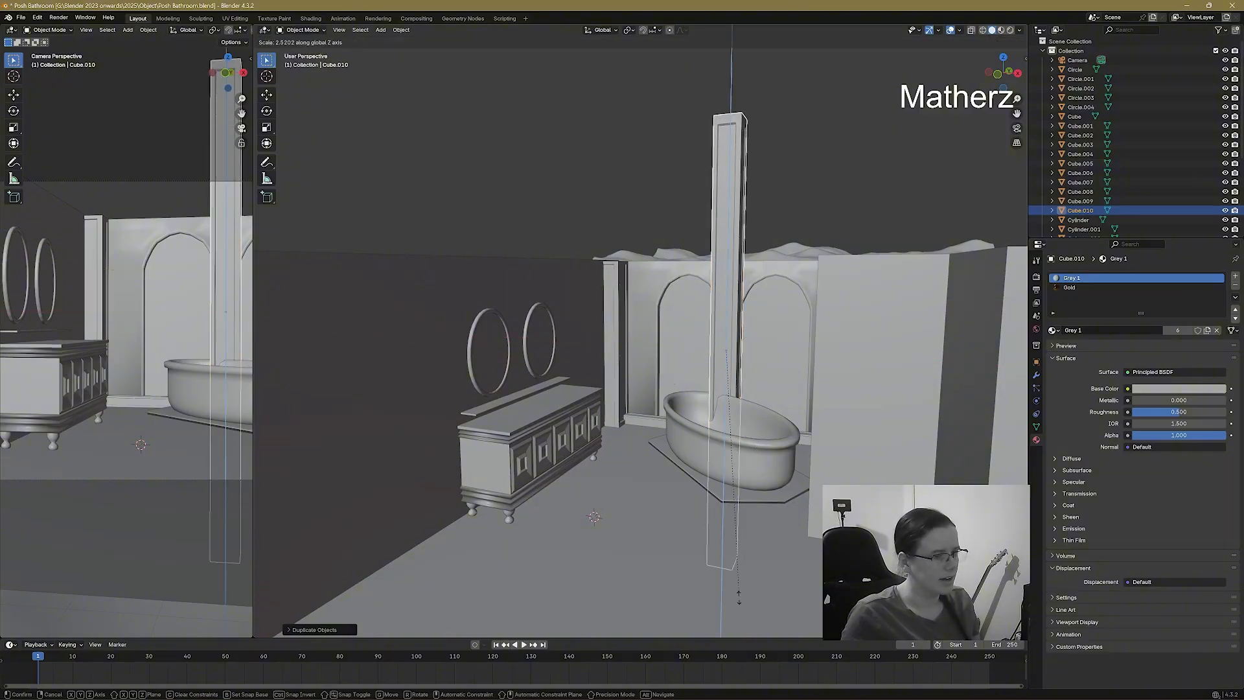
pyautogui.click(739, 596)
pyautogui.press('s')
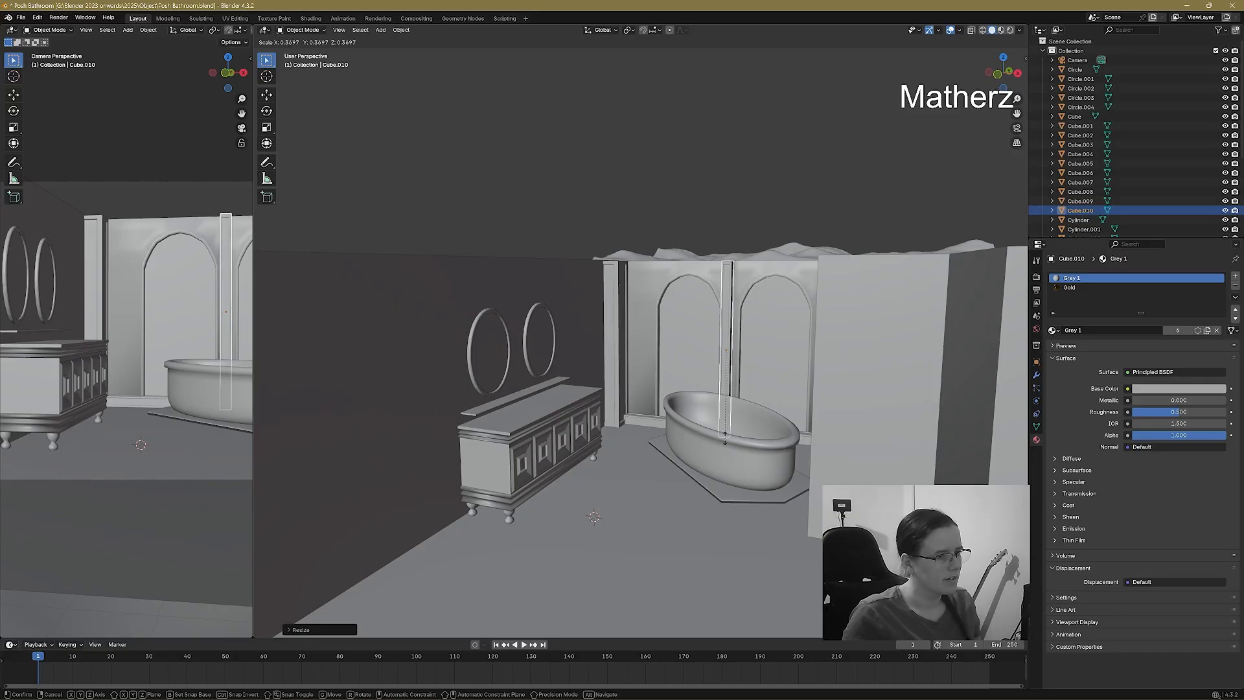
pyautogui.click(725, 439)
# Move the slim pillar about 0.05 m along the X axis to centre it between the two arched windows.
pyautogui.keyDown('shift'); pyautogui.moveTo(725, 473); pyautogui.dragTo(755, 438, button='middle'); pyautogui.keyUp('shift')
pyautogui.keyDown('shift'); pyautogui.moveTo(859, 436); pyautogui.dragTo(781, 434, button='middle'); pyautogui.keyUp('shift')
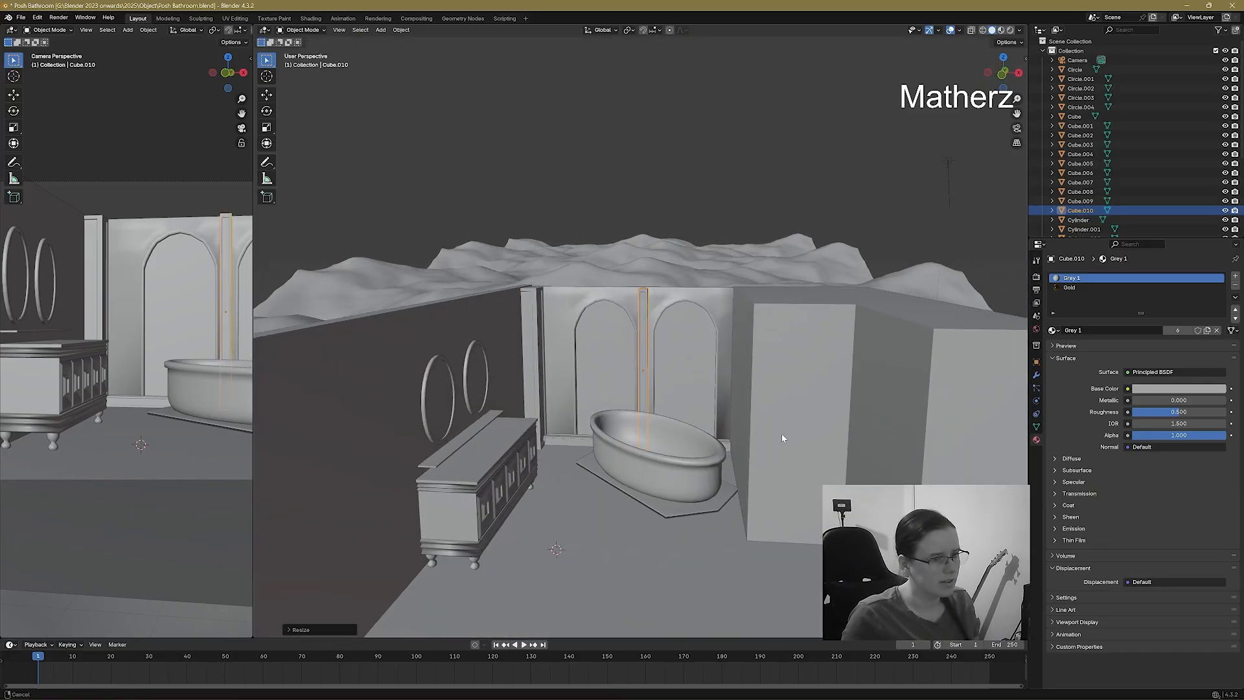
pyautogui.scroll(2, 787, 433)
pyautogui.scroll(-1, 788, 433)
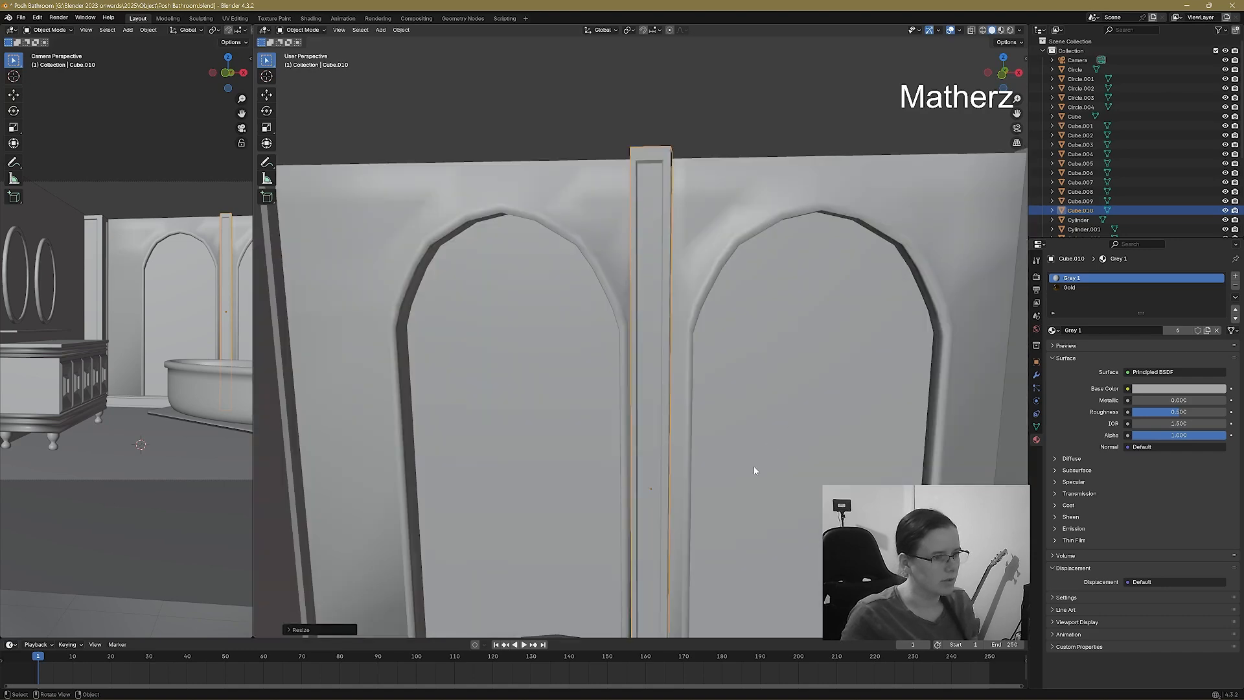
pyautogui.press('g')
pyautogui.press('x')
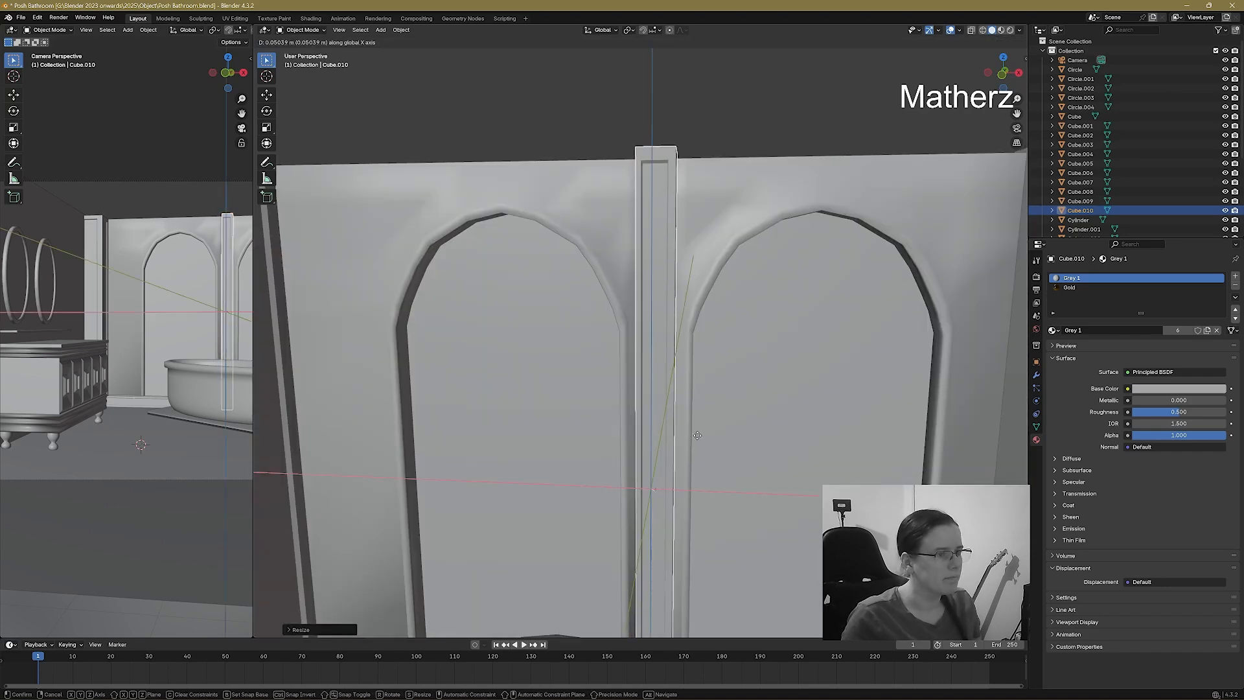
pyautogui.click(697, 436)
pyautogui.scroll(-4, 698, 435)
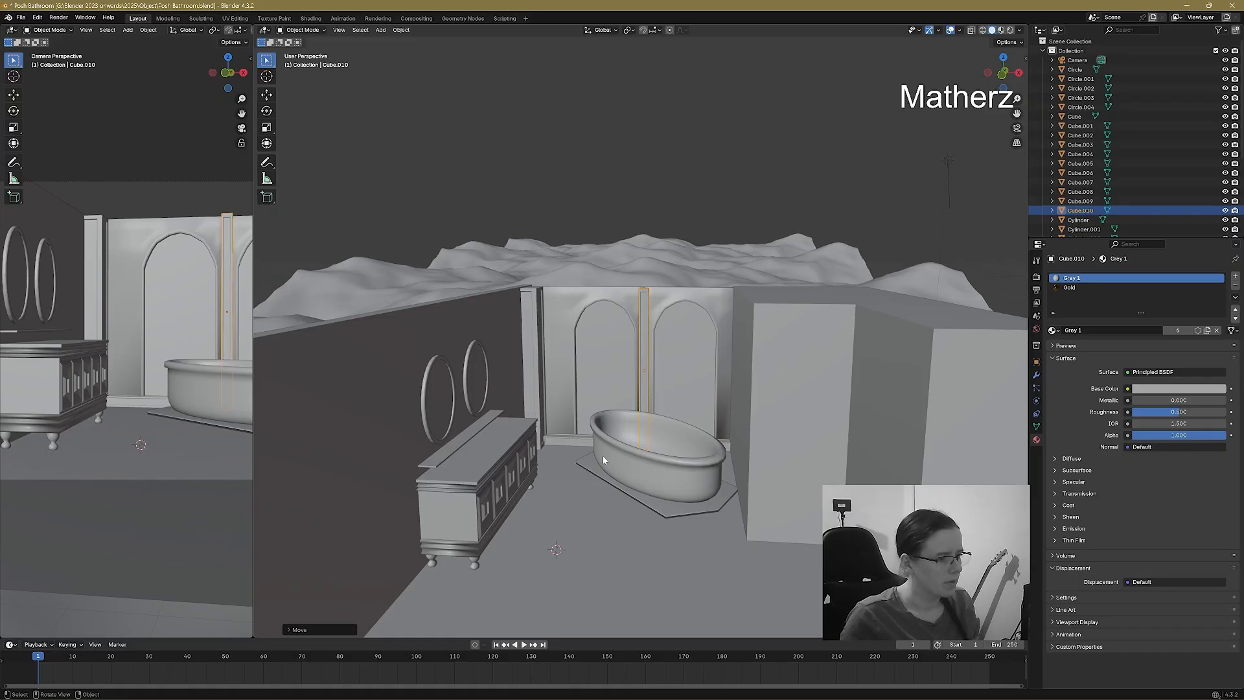
# Duplicate the skirting trim below the windows and raise the copy about 6.7 m along Z to the top of the wall.
pyautogui.click(585, 444)
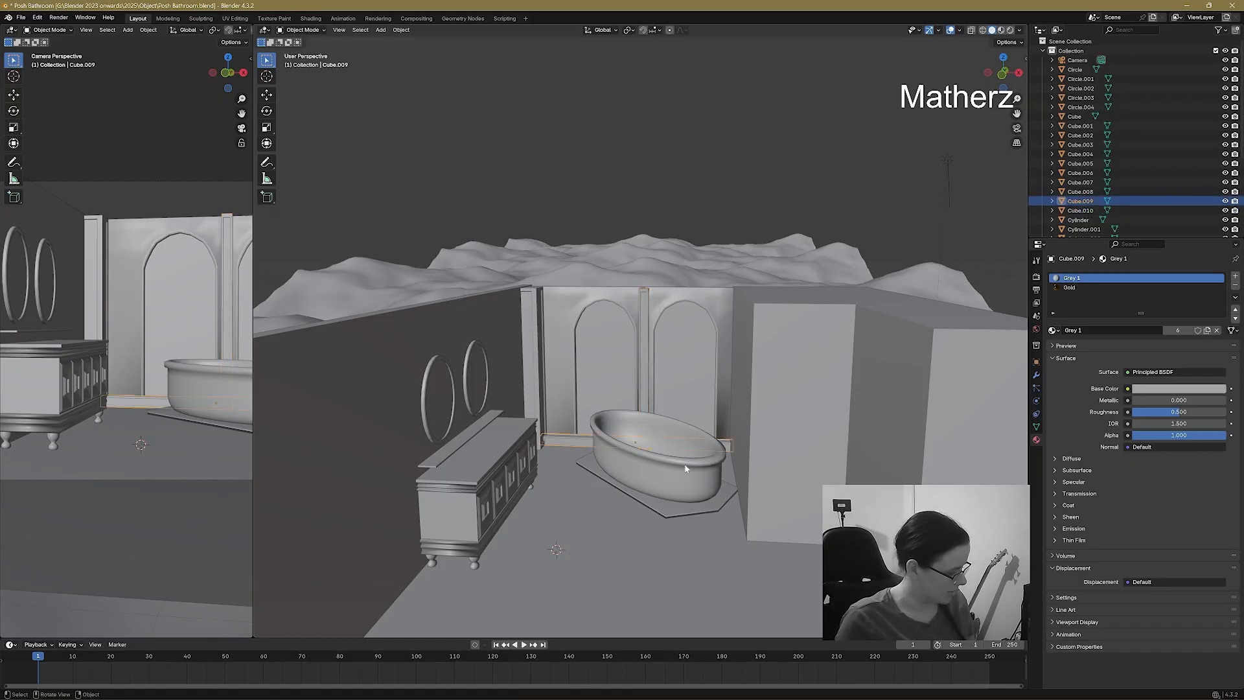
pyautogui.hotkey('shift', 'd')
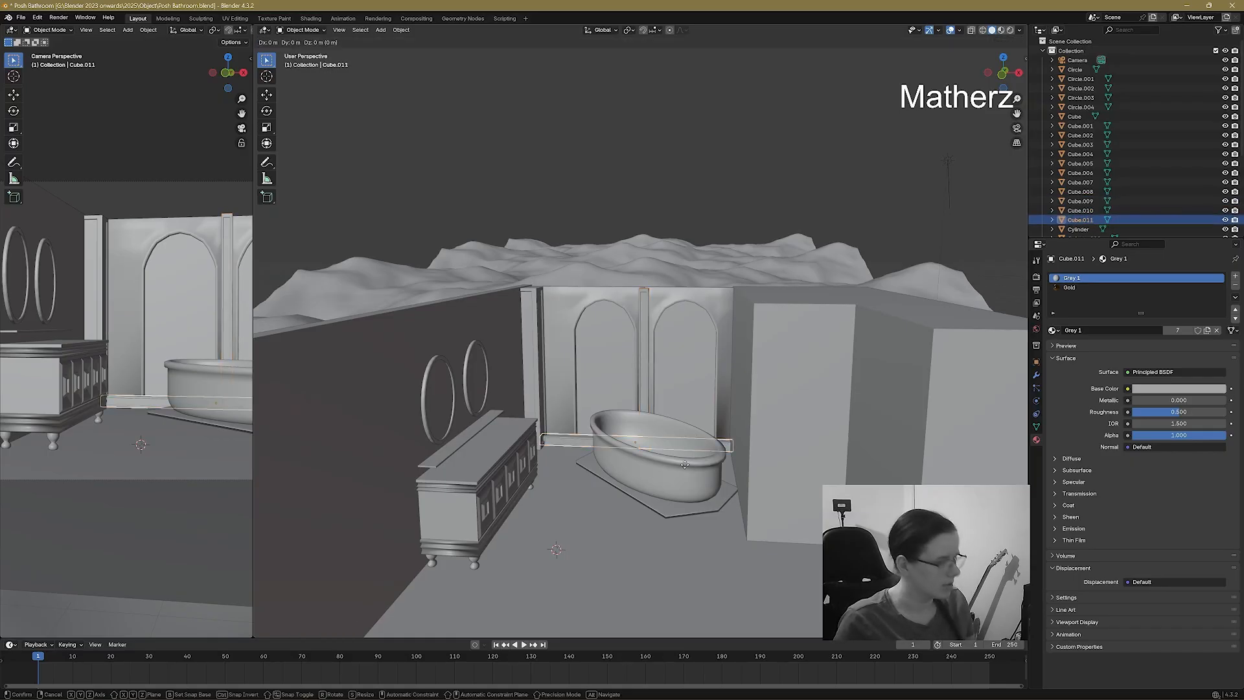
pyautogui.press('z')
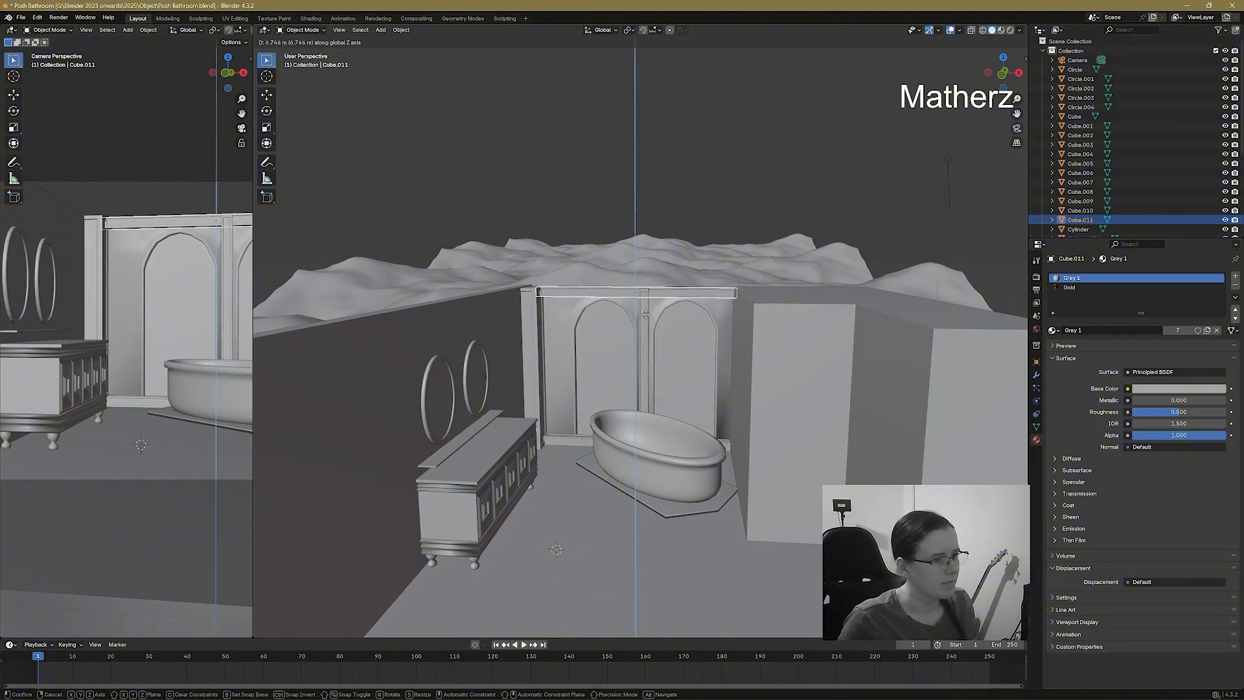
pyautogui.click(650, 333)
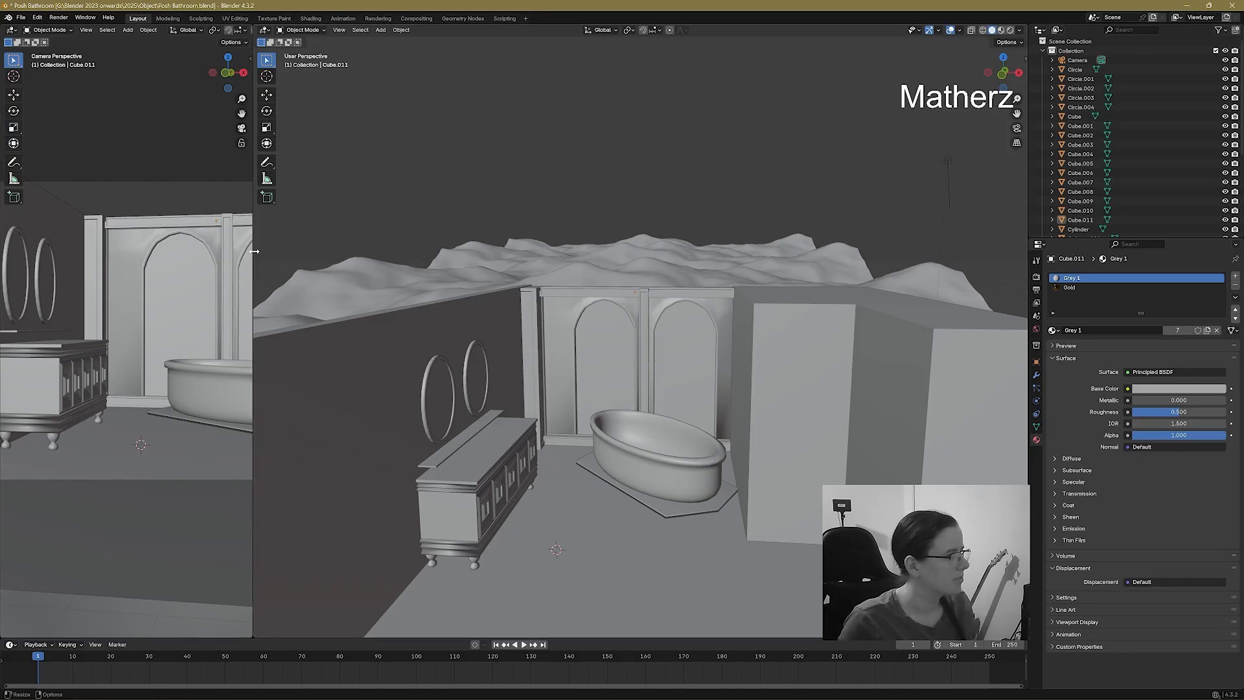
# Enlarge the camera view and examine the new pillar and upper trim in rendered shading, comparing it with solid shading.
pyautogui.moveTo(252, 251); pyautogui.dragTo(783, 251)
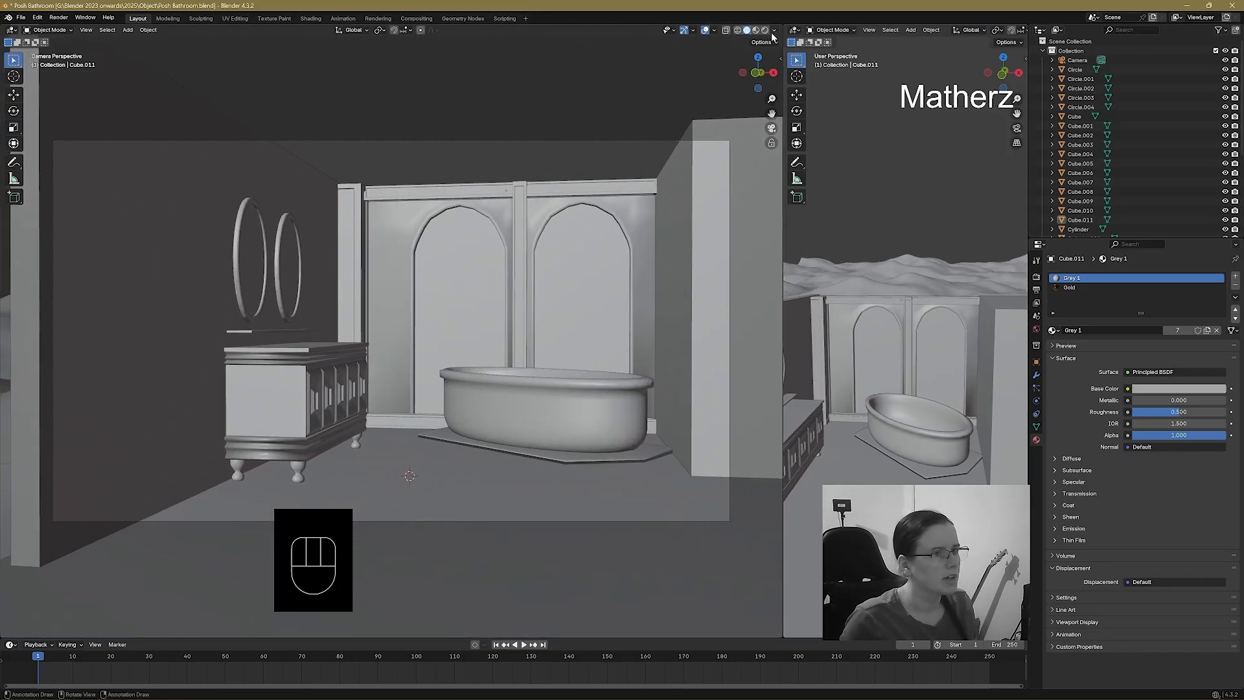
pyautogui.click(753, 30)
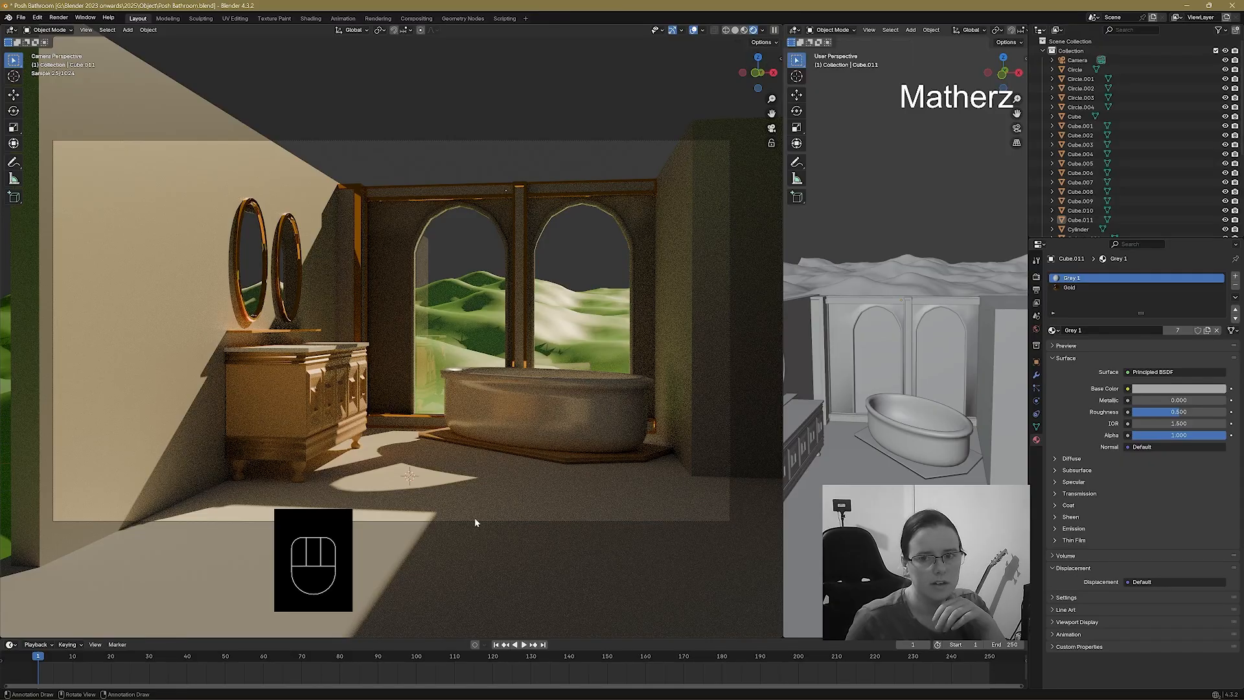
pyautogui.click(735, 30)
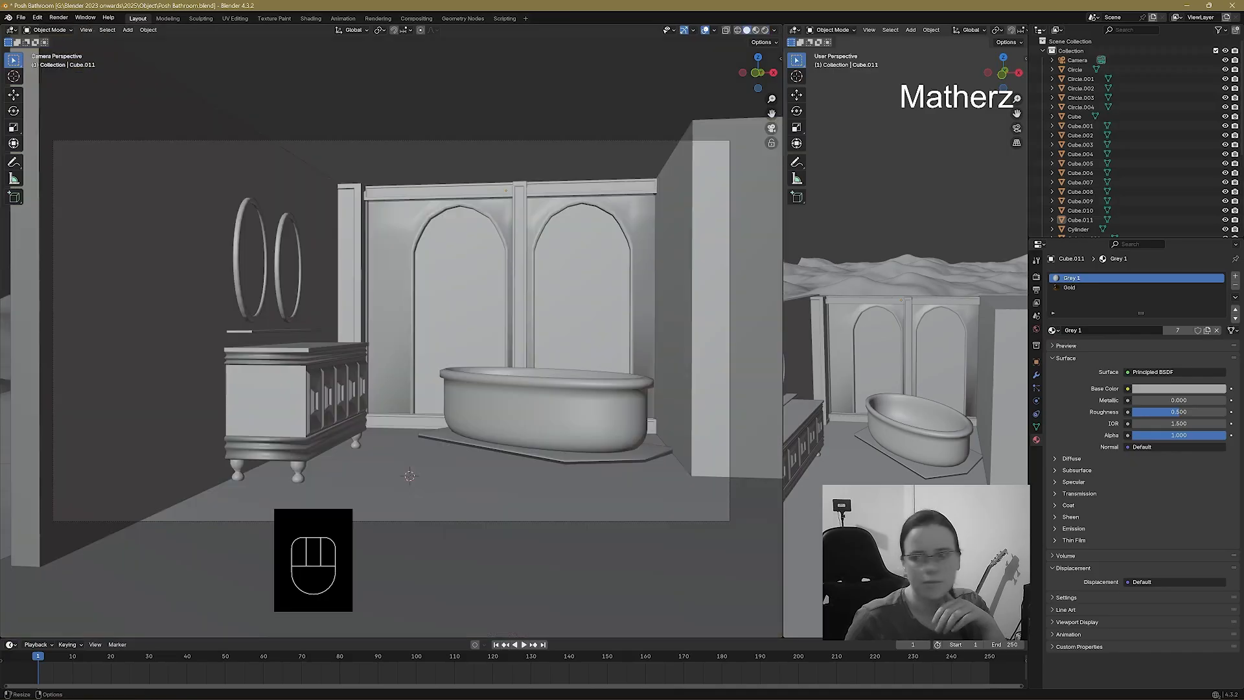
pyautogui.click(764, 30)
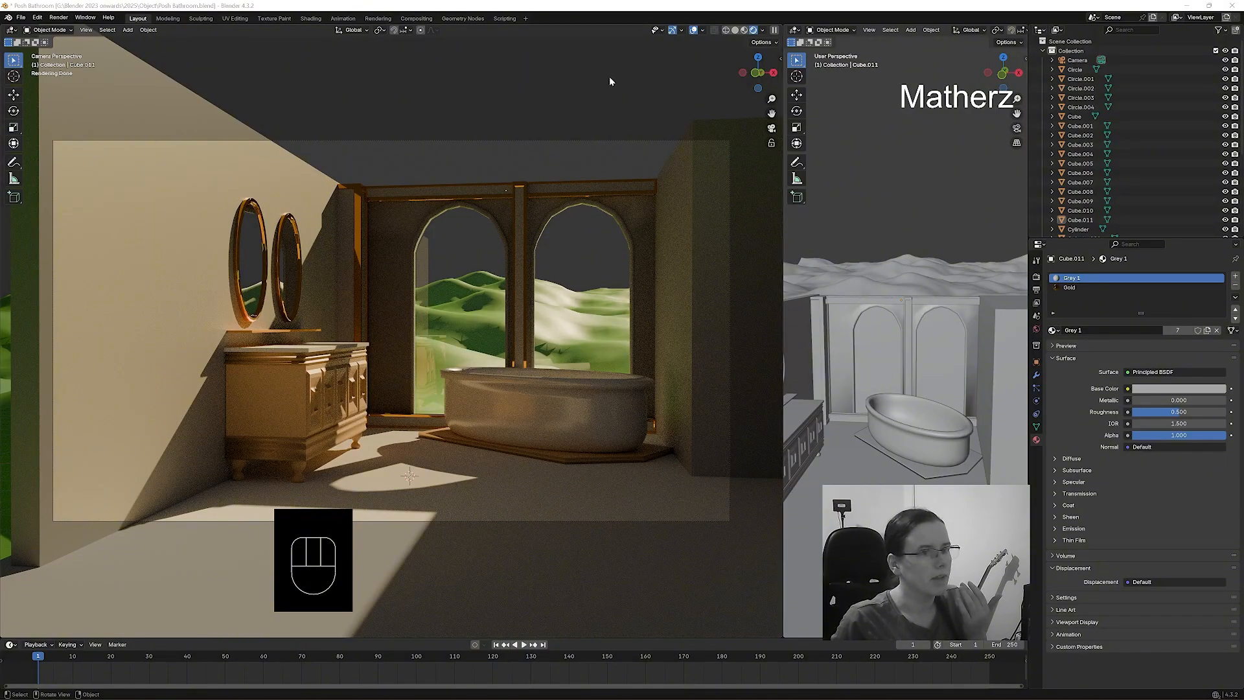
# Show the camera view in Material Preview, enlarge the modelling view and put the left arched window's wall panel into Edit Mode.
pyautogui.click(744, 30)
pyautogui.moveTo(783, 195); pyautogui.dragTo(202, 207)
pyautogui.scroll(5, 670, 403)
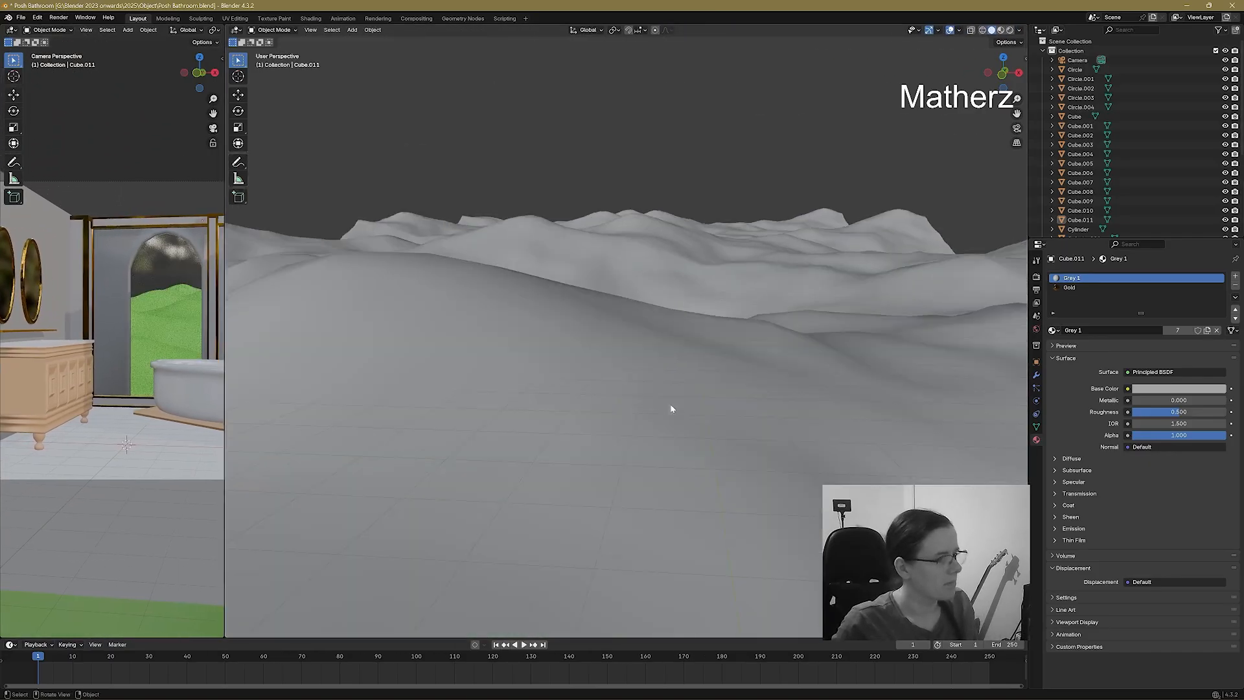
pyautogui.scroll(-5, 670, 403)
pyautogui.moveTo(680, 433); pyautogui.dragTo(637, 272, button='middle')
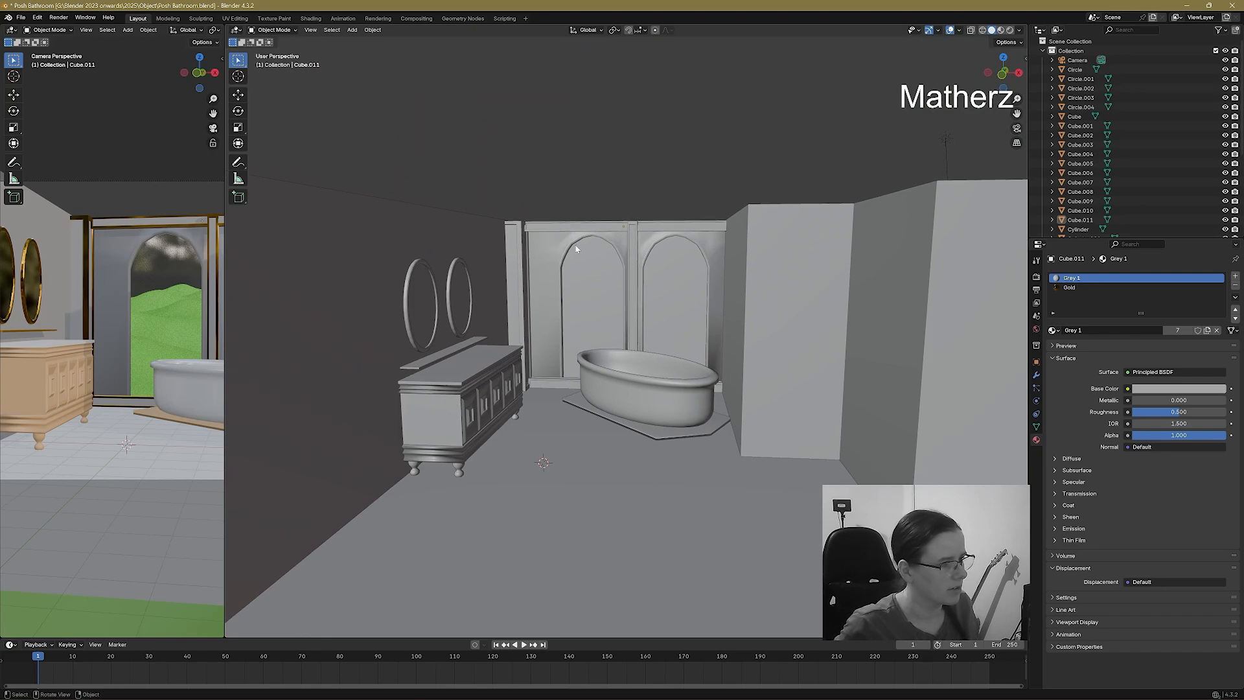
pyautogui.scroll(6, 610, 266)
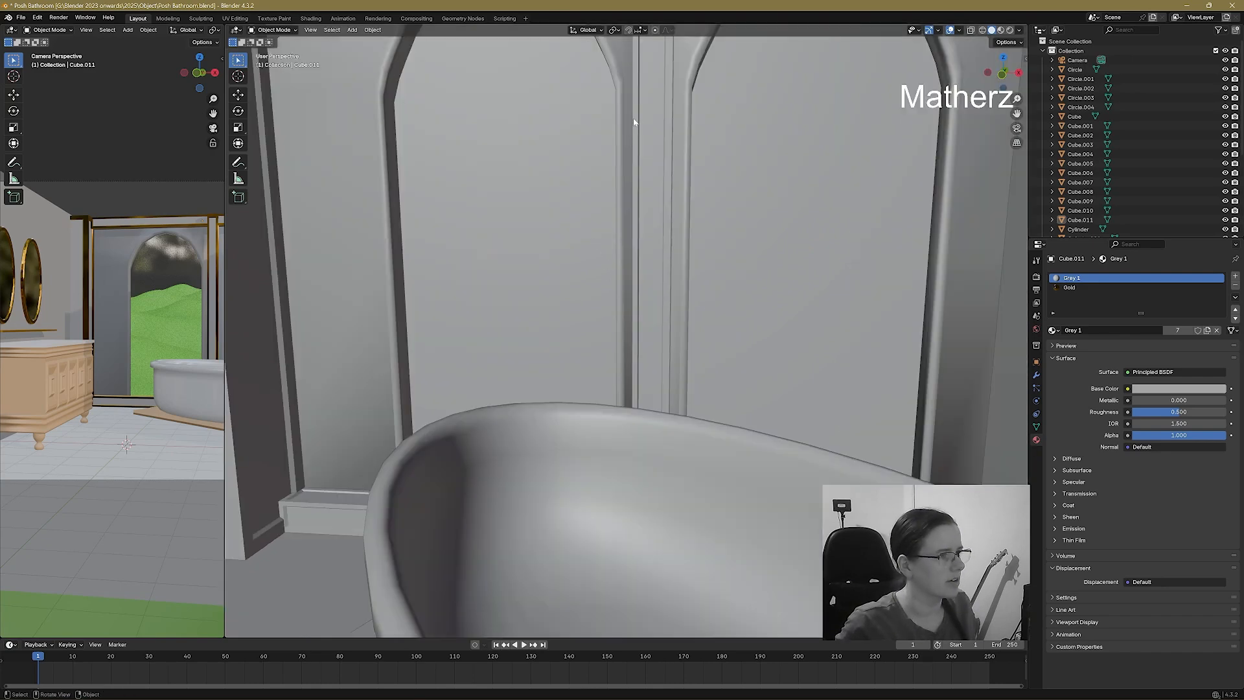
pyautogui.click(605, 208)
pyautogui.moveTo(605, 208)
pyautogui.mouseDown(button='middle')
pyautogui.moveTo(636, 251)
pyautogui.moveTo(597, 200)
pyautogui.mouseUp(button='middle')
pyautogui.click(273, 29)
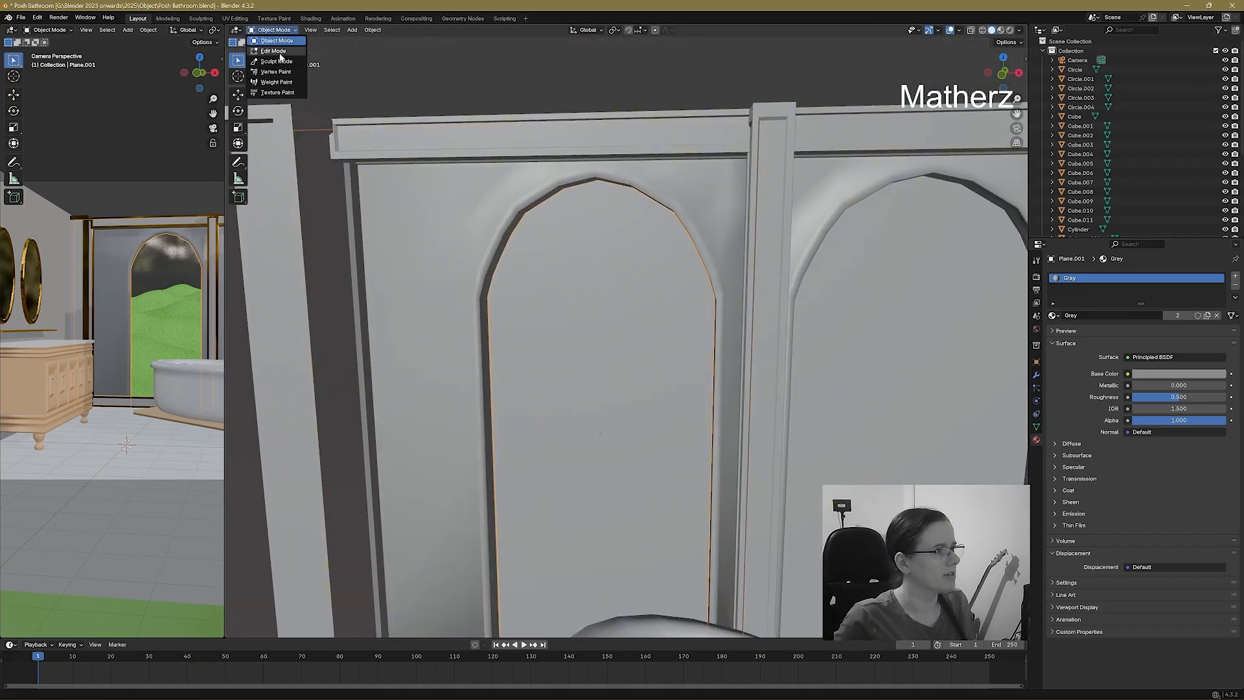
pyautogui.click(273, 51)
# Select the front faces all around the left arched window's frame, plus the inner-edge faces along its straight sides.
pyautogui.click(510, 212)
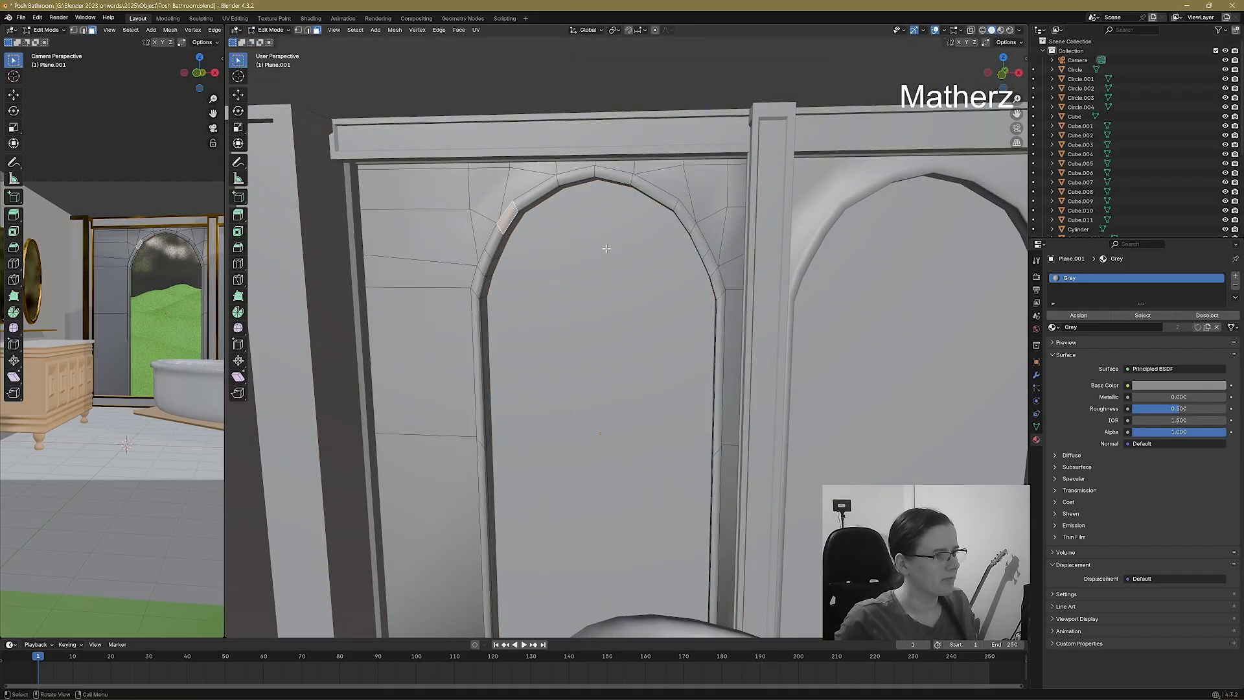
pyautogui.keyDown('ctrl'); pyautogui.click(716, 285); pyautogui.keyUp('ctrl')
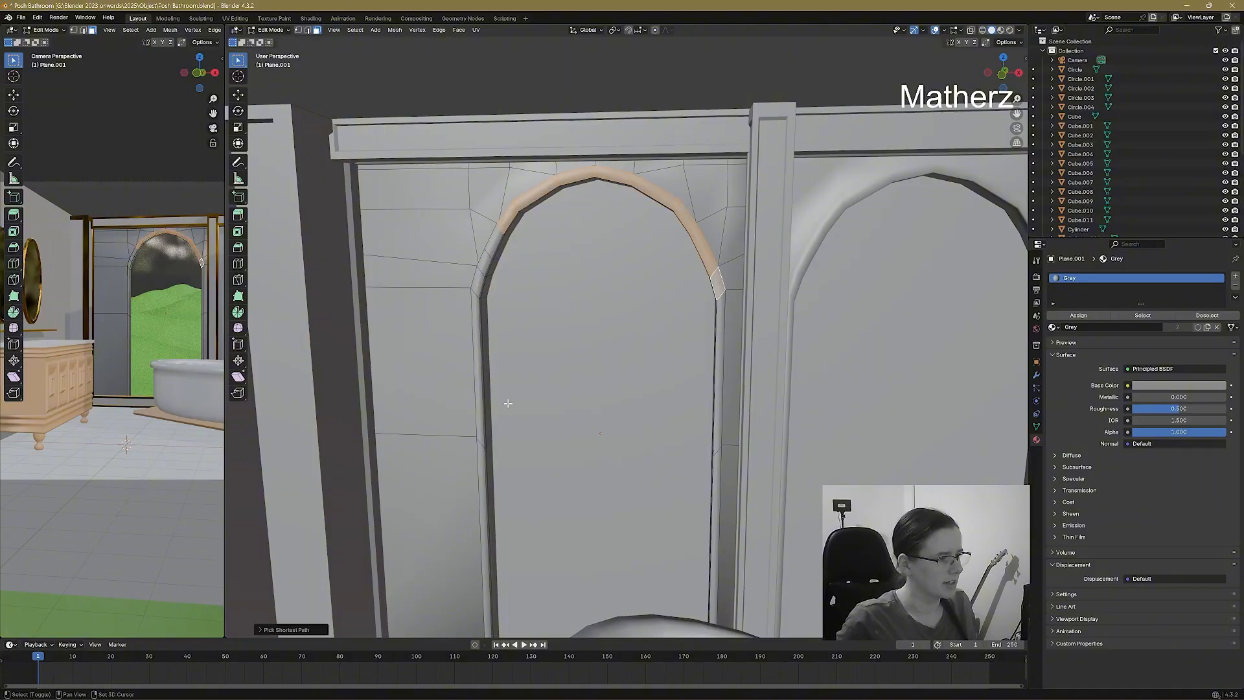
pyautogui.keyDown('ctrl'); pyautogui.click(713, 487); pyautogui.keyUp('ctrl')
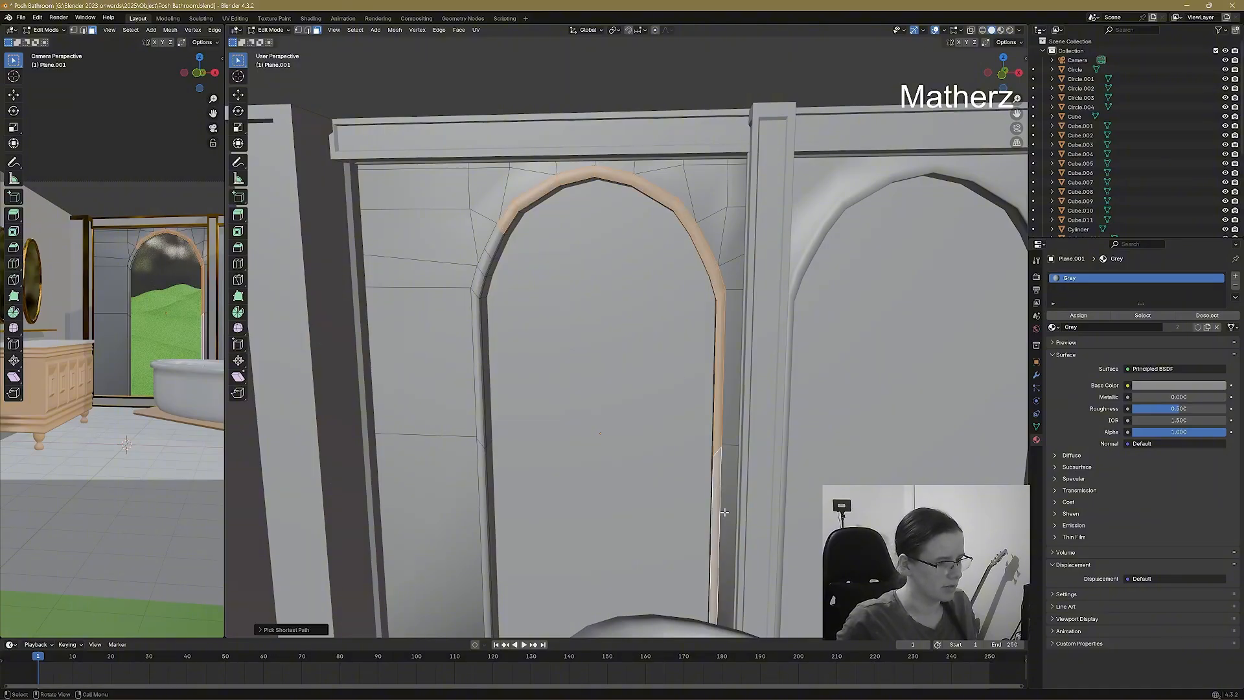
pyautogui.moveTo(712, 487); pyautogui.dragTo(830, 334, button='middle')
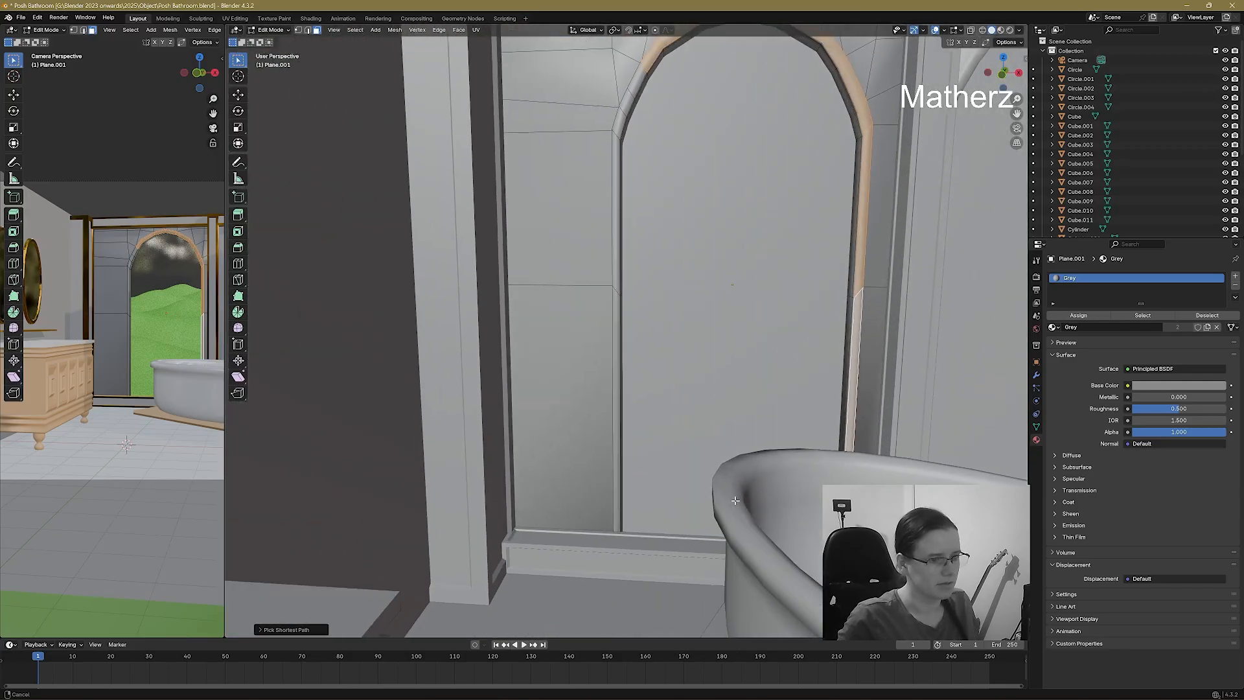
pyautogui.keyDown('ctrl'); pyautogui.click(849, 345); pyautogui.keyUp('ctrl')
pyautogui.keyDown('ctrl'); pyautogui.click(620, 358); pyautogui.keyUp('ctrl')
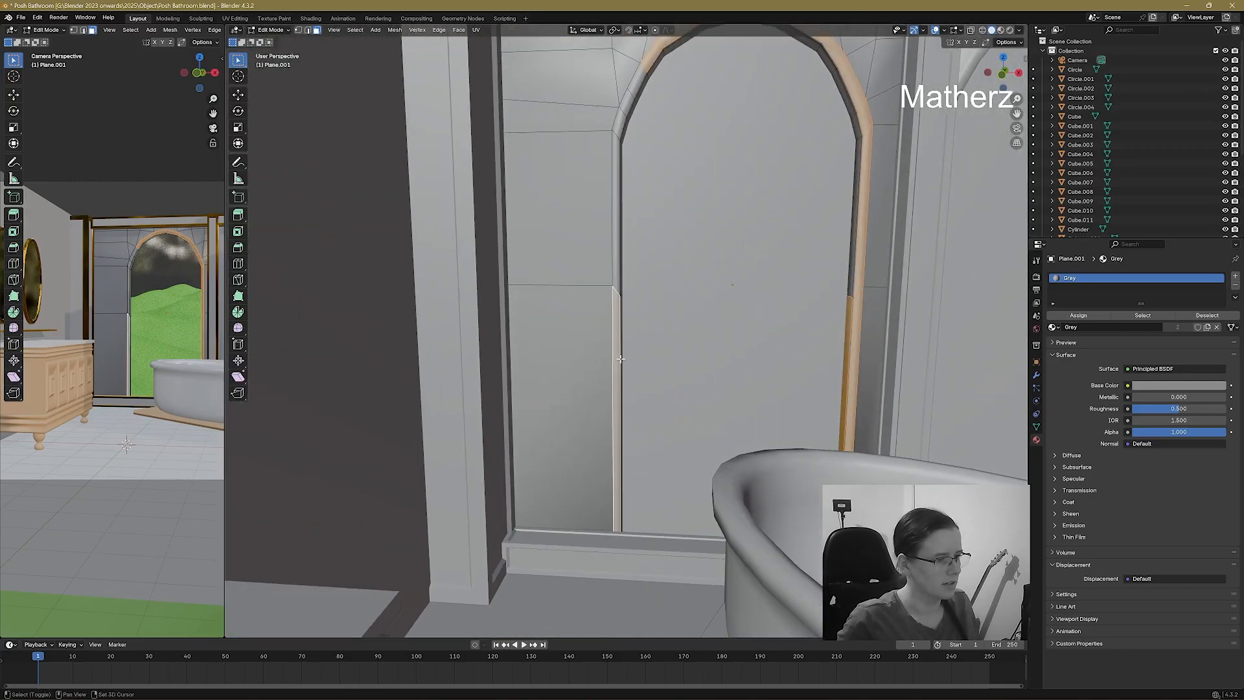
pyautogui.keyDown('ctrl'); pyautogui.click(622, 356); pyautogui.keyUp('ctrl')
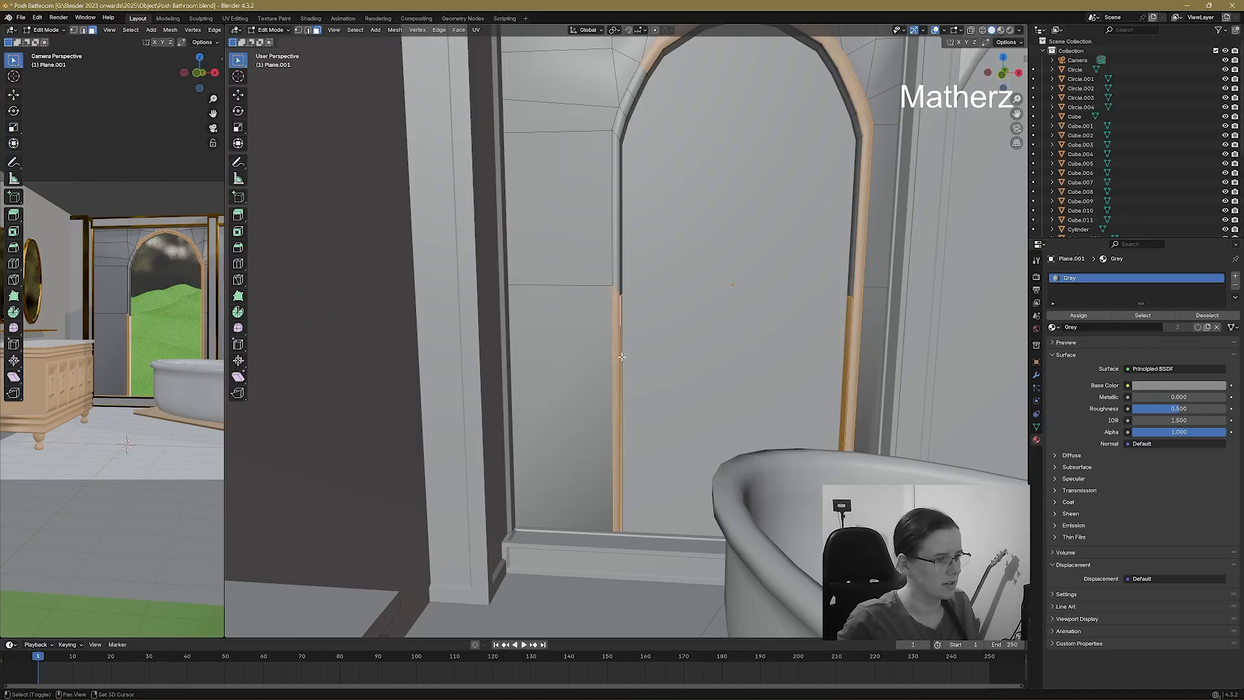
pyautogui.keyDown('ctrl'); pyautogui.click(645, 86); pyautogui.keyUp('ctrl')
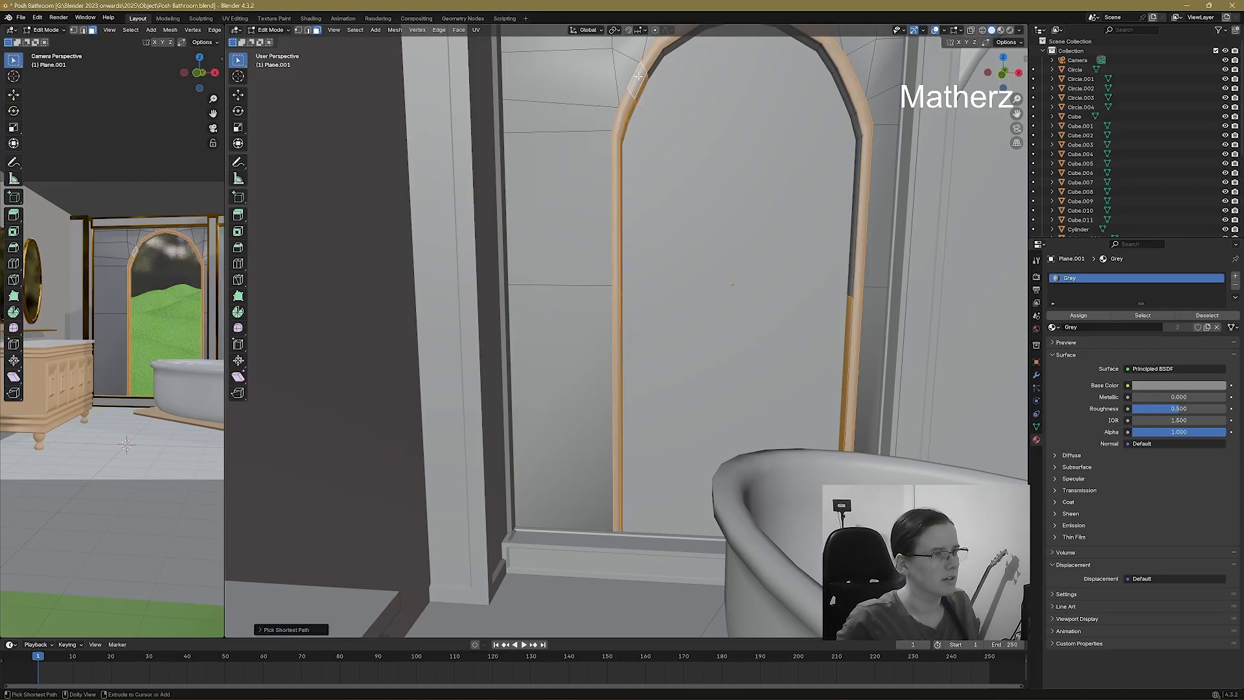
# Extend the selection with the remaining inner-edge faces around the left window's arch and down its right side.
pyautogui.keyDown('ctrl'); pyautogui.click(839, 88); pyautogui.keyUp('ctrl')
pyautogui.keyDown('ctrl'); pyautogui.click(656, 64); pyautogui.keyUp('ctrl')
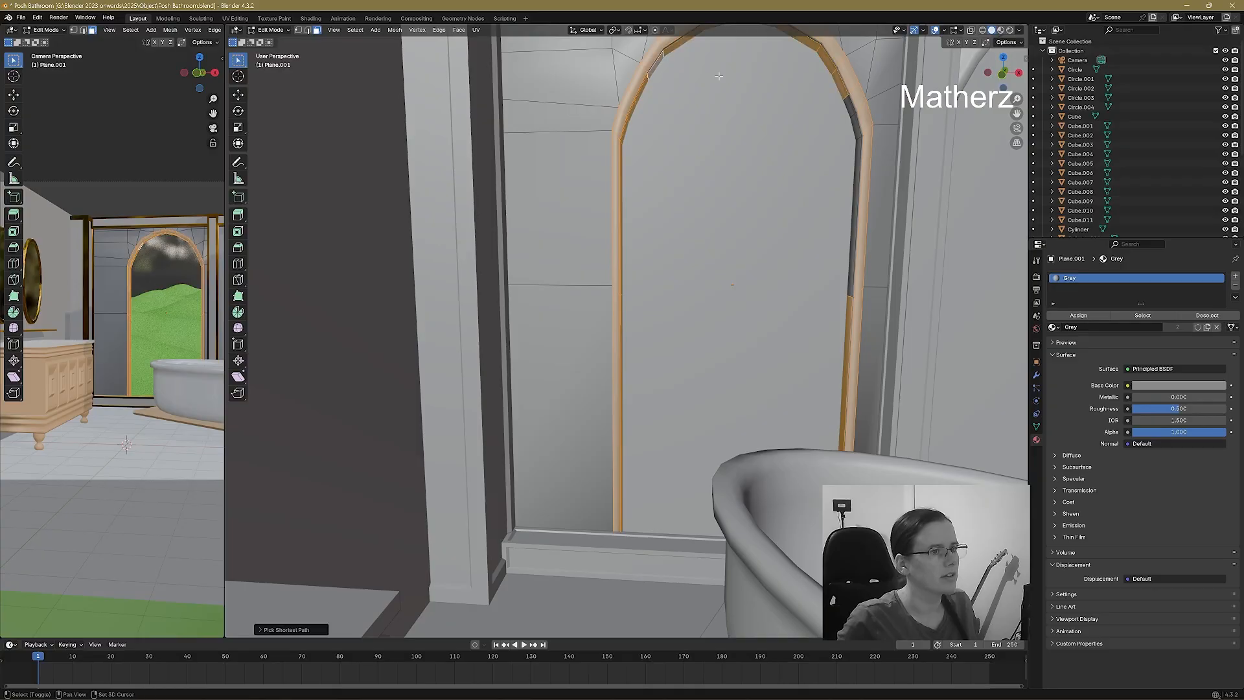
pyautogui.keyDown('shift'); pyautogui.moveTo(655, 63); pyautogui.dragTo(791, 176, button='middle'); pyautogui.keyUp('shift')
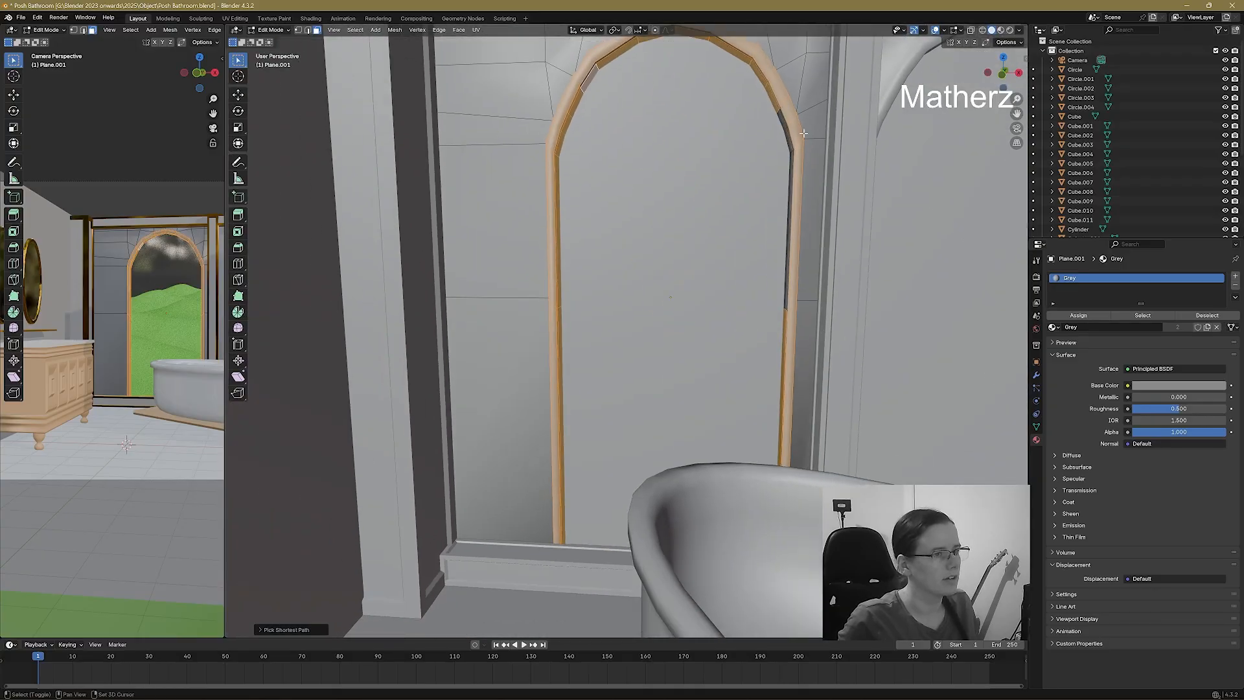
pyautogui.keyDown('ctrl'); pyautogui.click(790, 176); pyautogui.keyUp('ctrl')
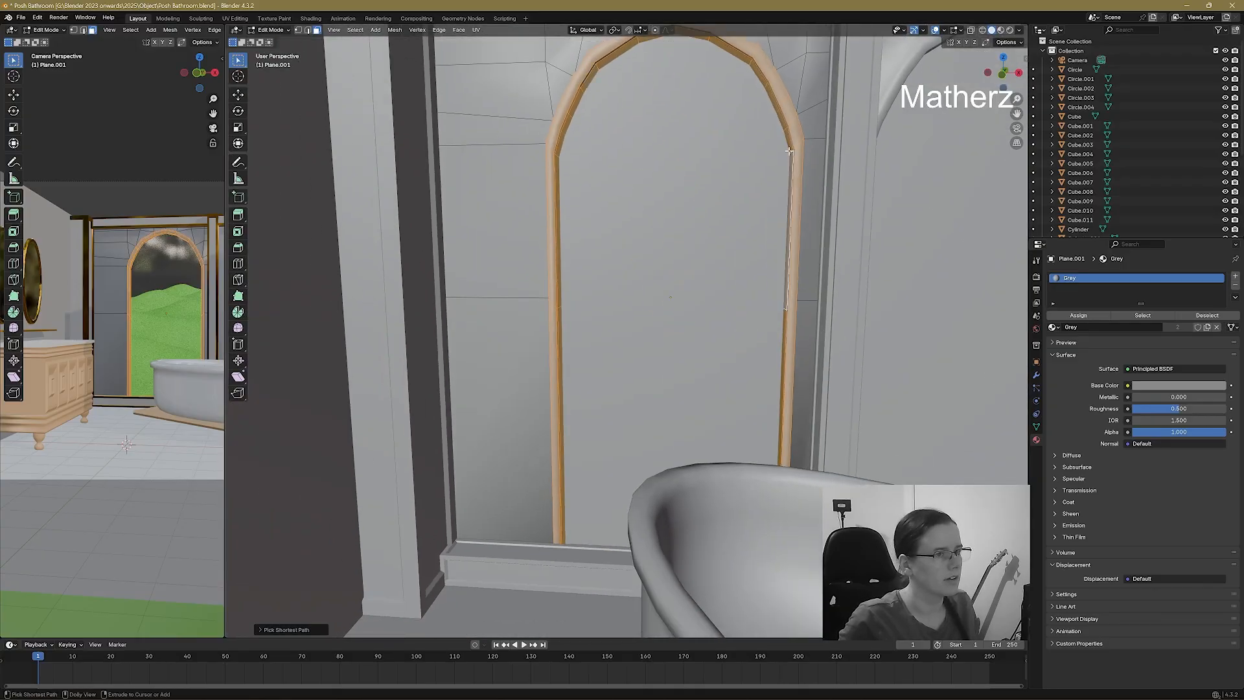
pyautogui.keyDown('shift'); pyautogui.click(741, 56); pyautogui.keyUp('shift')
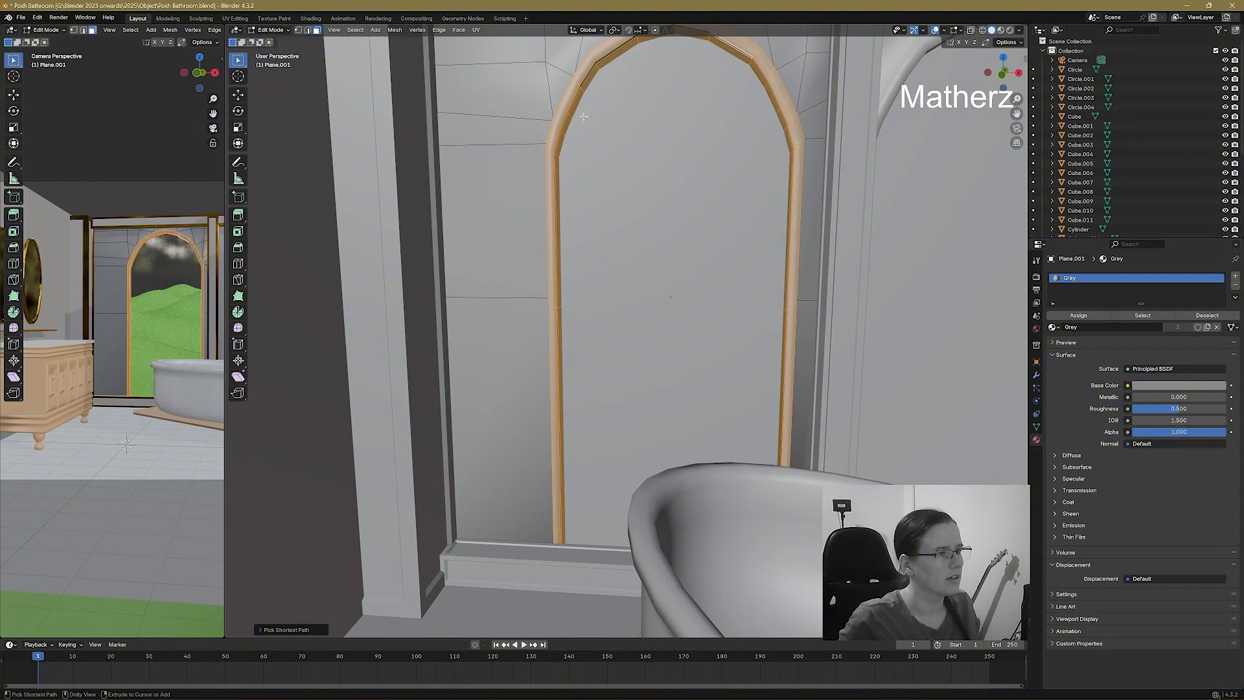
pyautogui.keyDown('ctrl'); pyautogui.click(589, 71); pyautogui.keyUp('ctrl')
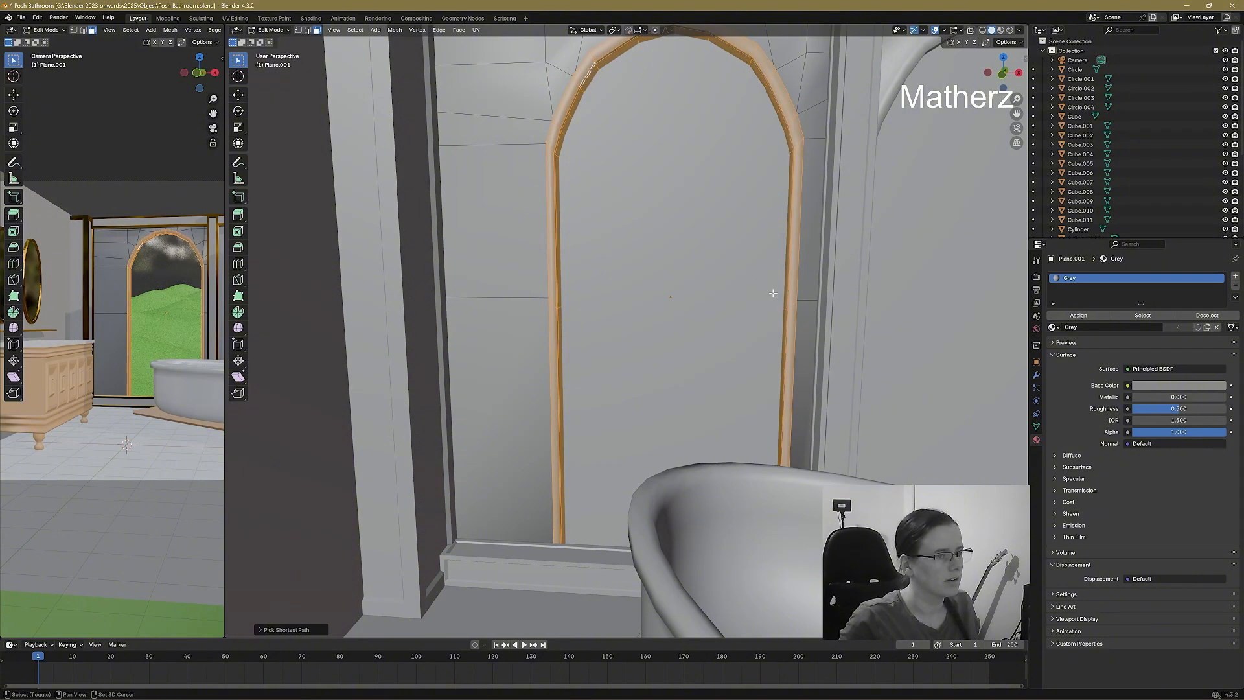
pyautogui.keyDown('ctrl'); pyautogui.click(786, 331); pyautogui.keyUp('ctrl')
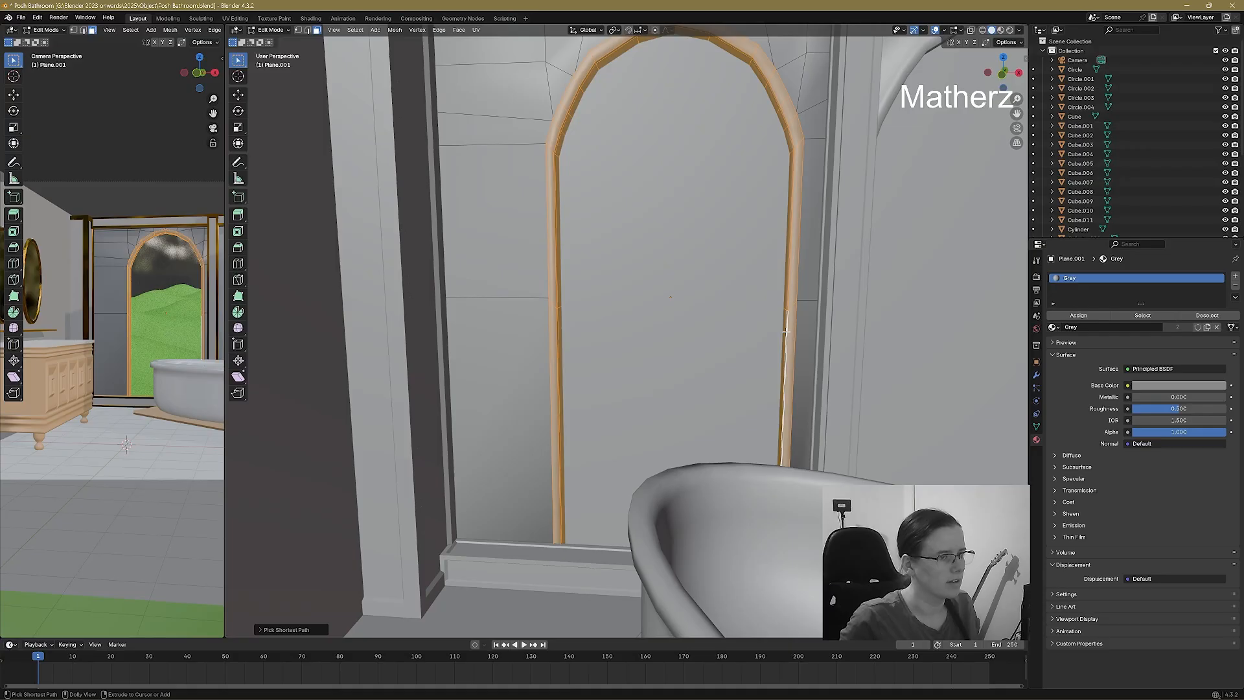
# Toggle the faces low on the left side of the frame until both the front and inner faces are selected.
pyautogui.keyDown('shift'); pyautogui.click(557, 330); pyautogui.keyUp('shift')
pyautogui.keyDown('shift'); pyautogui.click(558, 331); pyautogui.keyUp('shift')
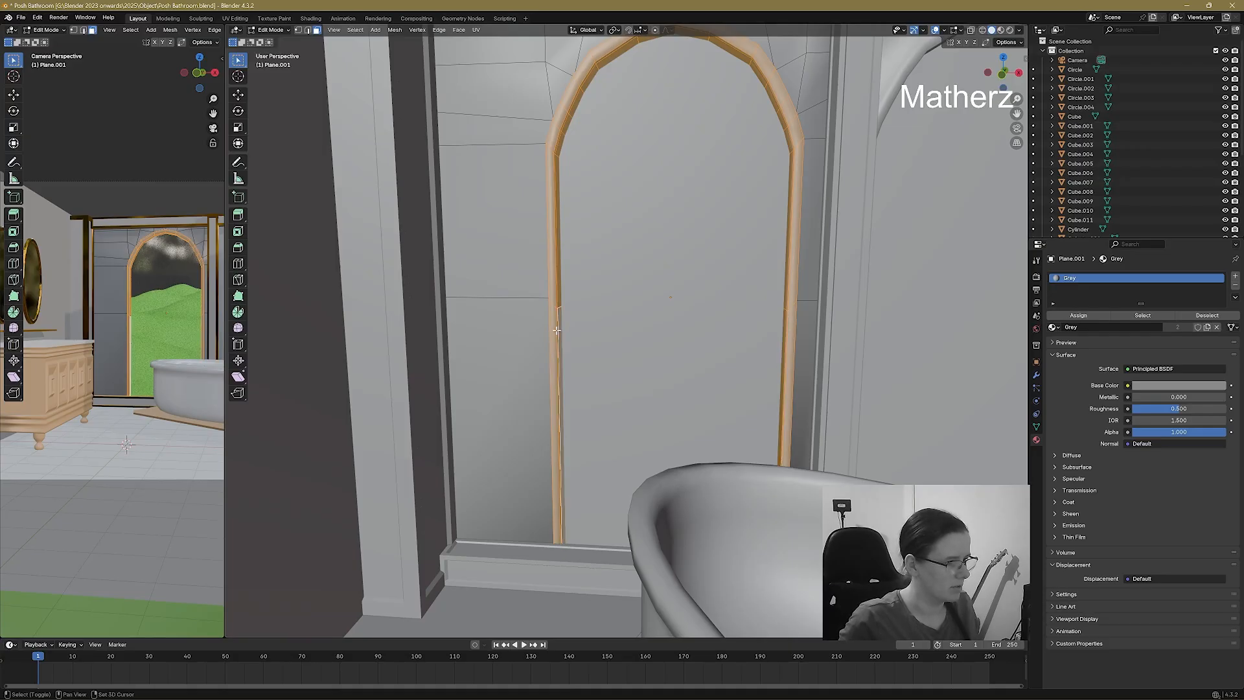
pyautogui.keyDown('shift'); pyautogui.click(557, 331); pyautogui.keyUp('shift')
pyautogui.keyDown('shift'); pyautogui.click(556, 330); pyautogui.keyUp('shift')
pyautogui.keyDown('shift'); pyautogui.click(557, 331); pyautogui.keyUp('shift')
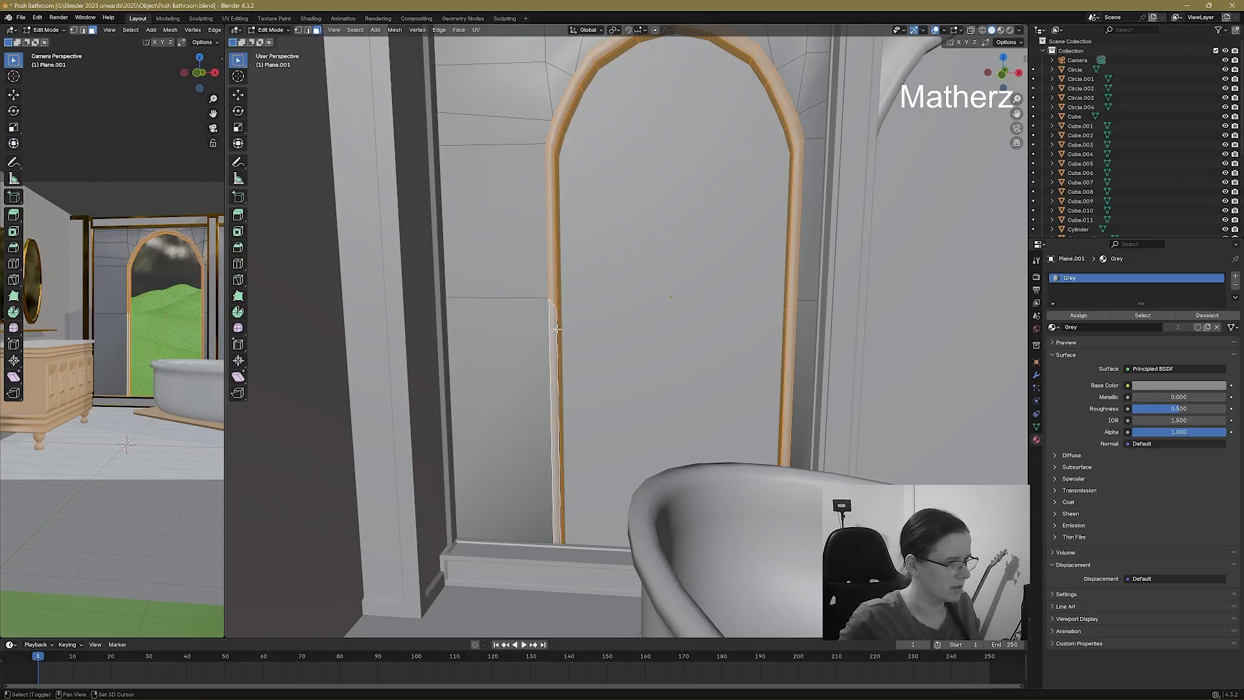
pyautogui.keyDown('shift'); pyautogui.click(557, 330); pyautogui.keyUp('shift')
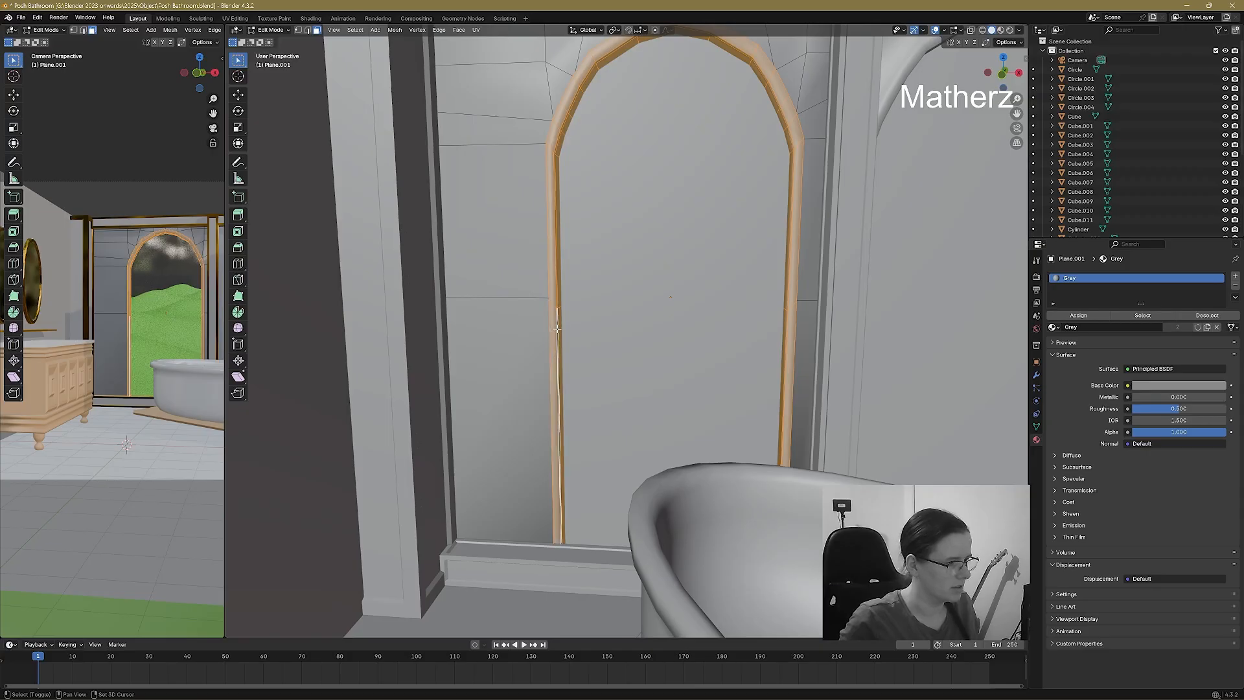
# Add a second material slot with Gold, assign it to the selected frame faces and return to Object Mode.
pyautogui.click(1235, 276)
pyautogui.click(1054, 341)
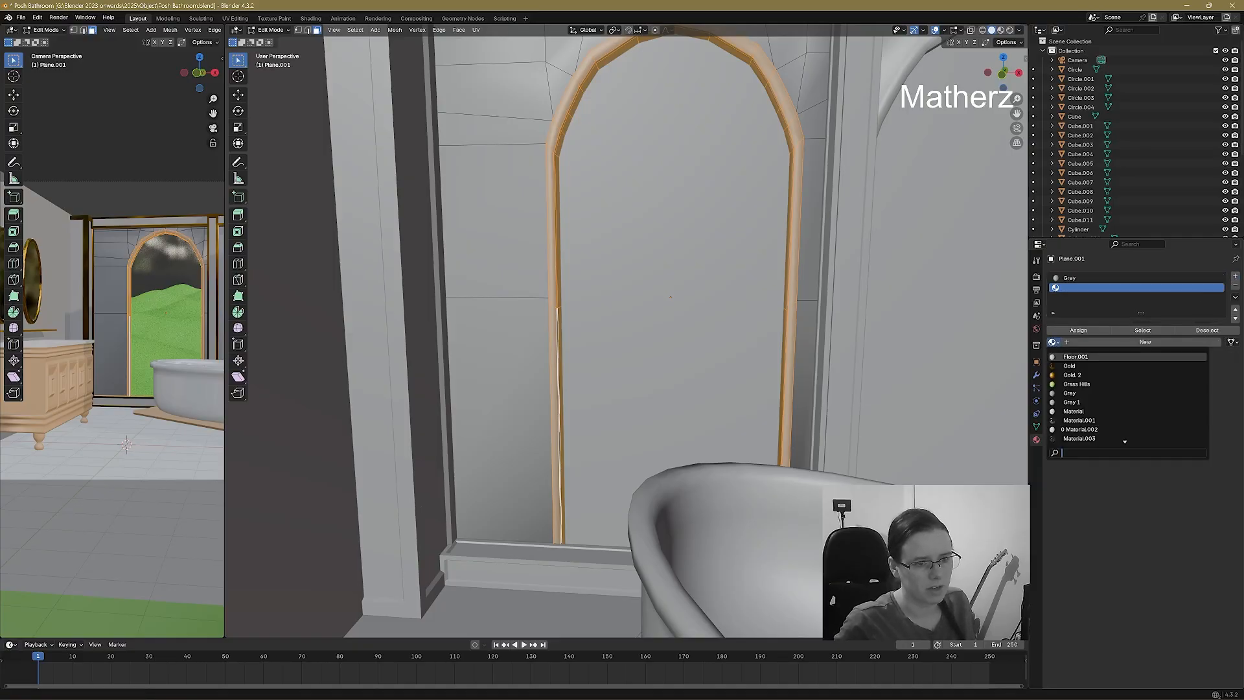
pyautogui.click(1099, 367)
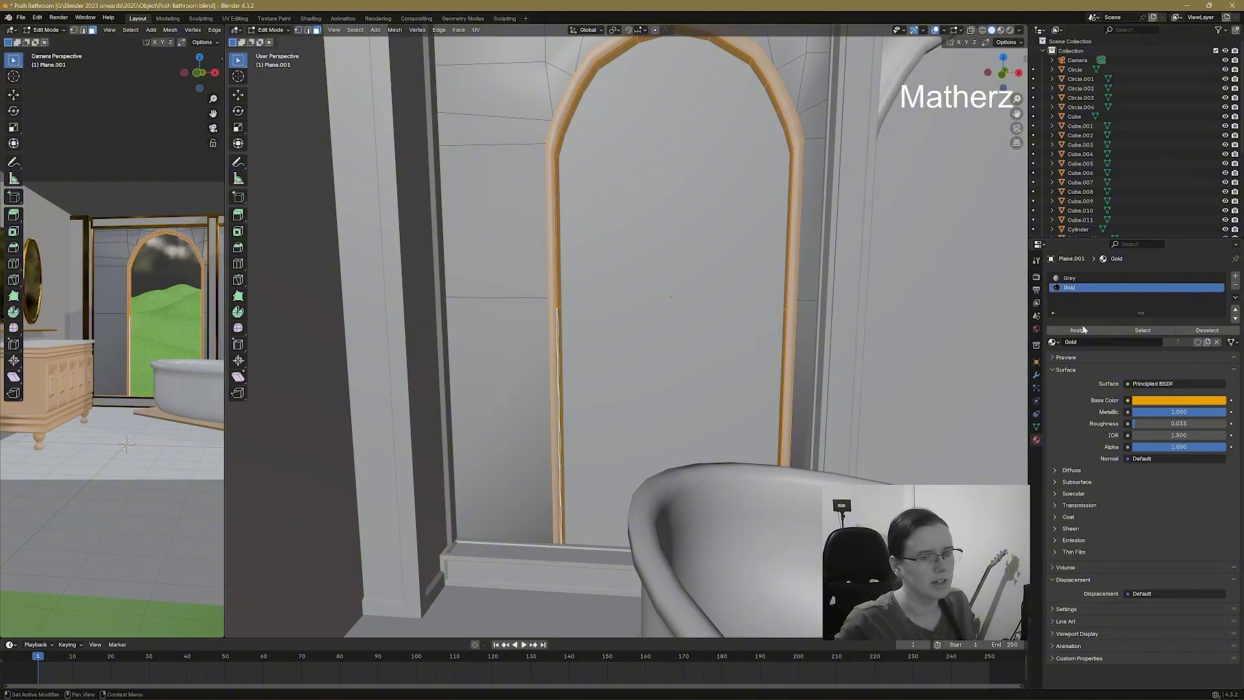
pyautogui.click(272, 30)
pyautogui.click(282, 42)
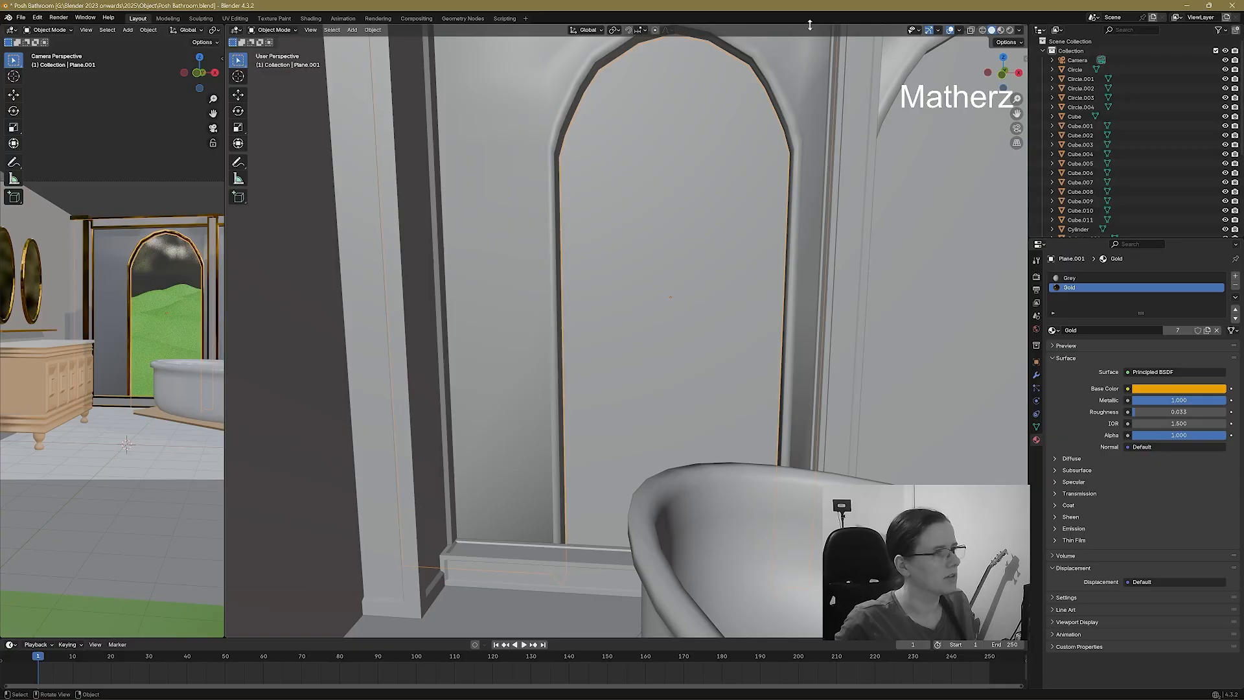
# Show the modelling view in Material Preview and put the right arched window's wall panel into Edit Mode.
pyautogui.click(1001, 30)
pyautogui.moveTo(924, 204)
pyautogui.mouseDown(button='middle')
pyautogui.moveTo(863, 203)
pyautogui.moveTo(886, 205)
pyautogui.mouseUp(button='middle')
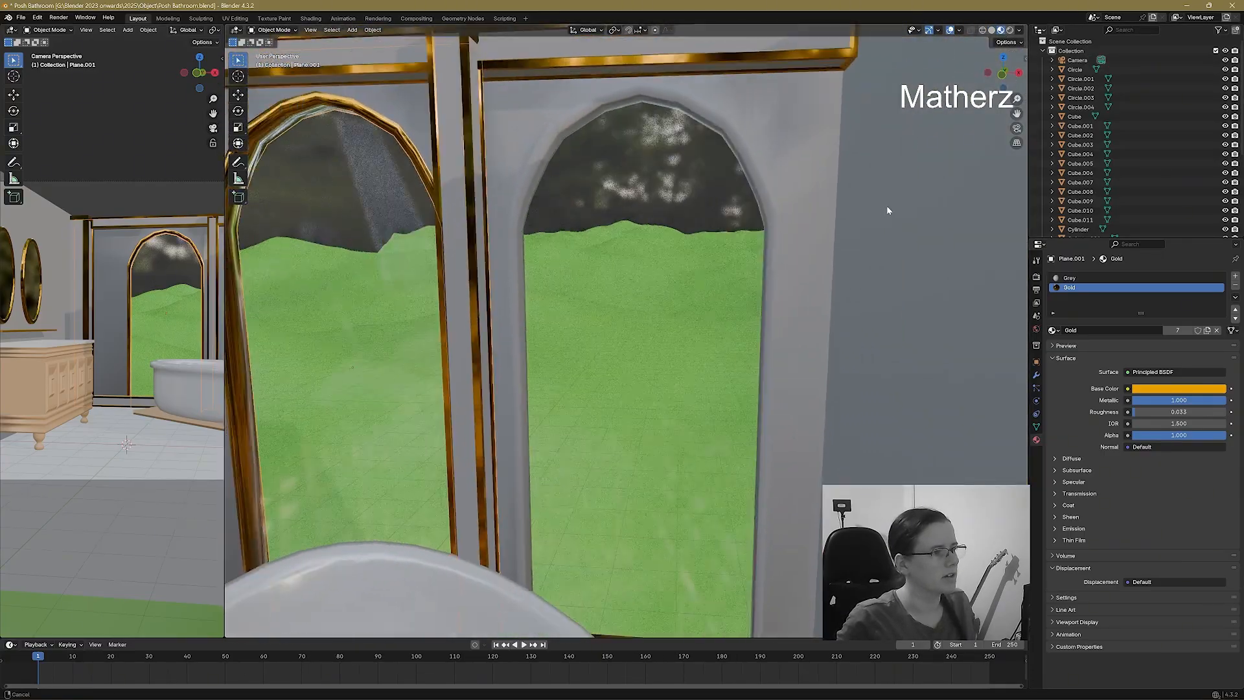
pyautogui.click(887, 210)
pyautogui.click(275, 30)
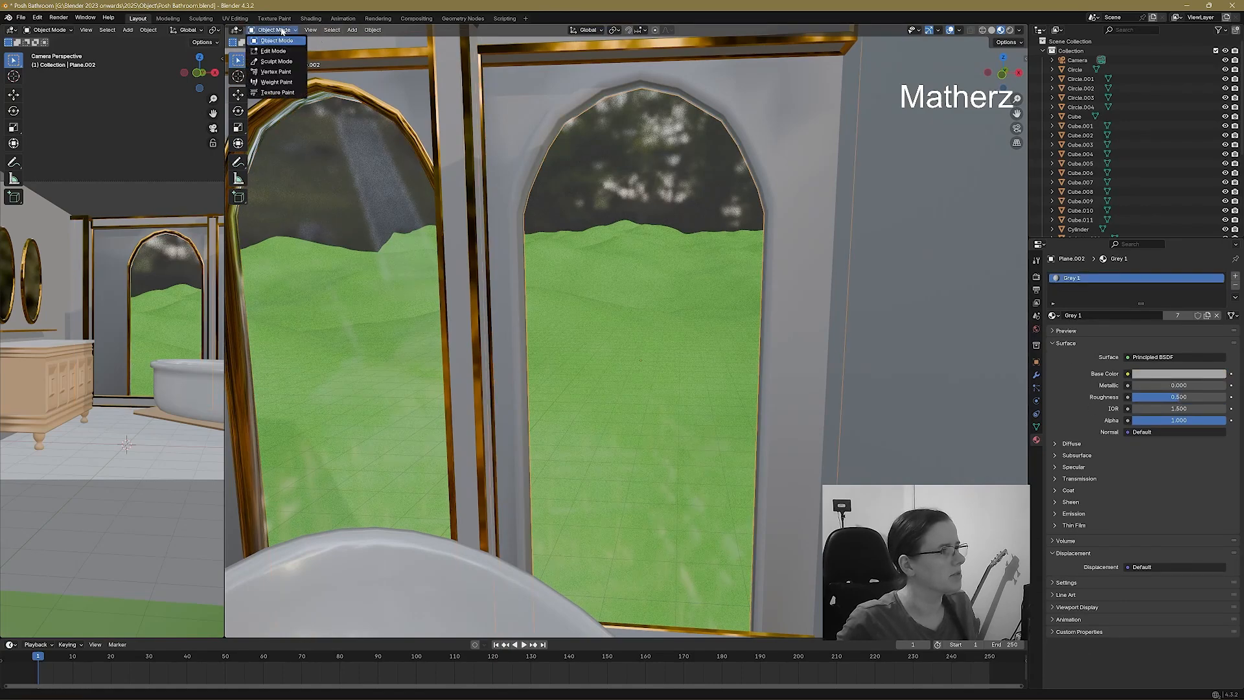
pyautogui.click(273, 50)
# Select the frame faces around the curved part of the right window's arch, continuing partway down its left side.
pyautogui.click(525, 172)
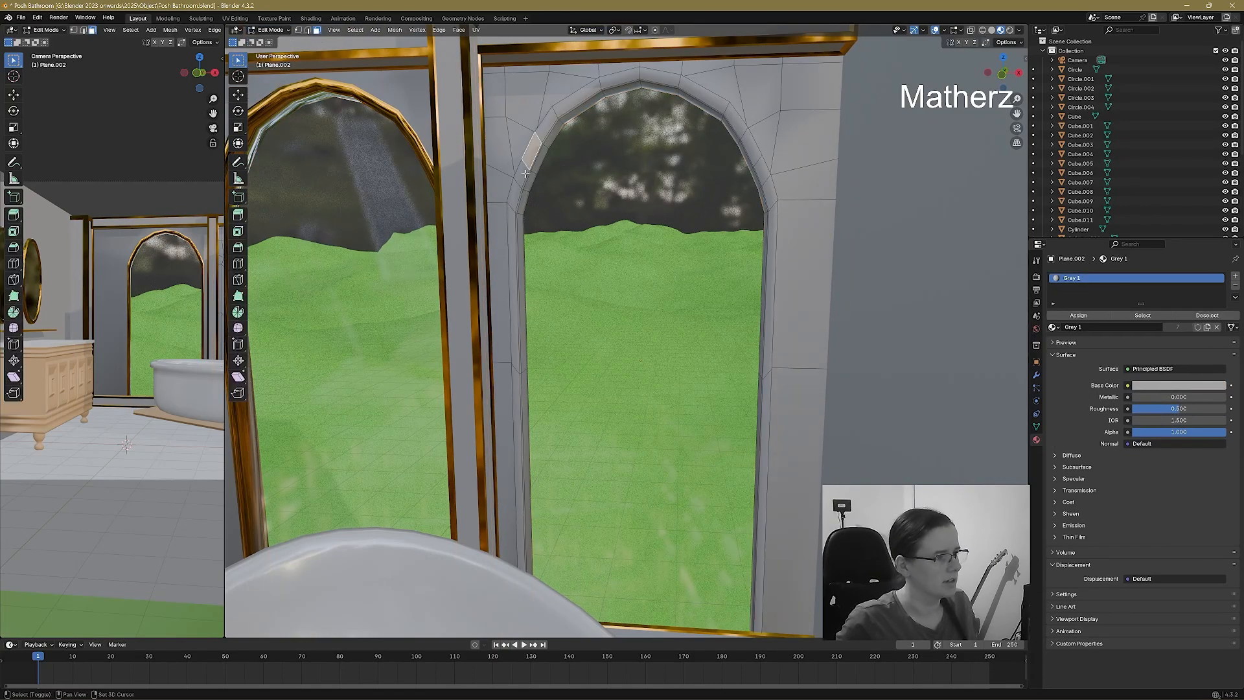
pyautogui.keyDown('ctrl'); pyautogui.click(518, 242); pyautogui.keyUp('ctrl')
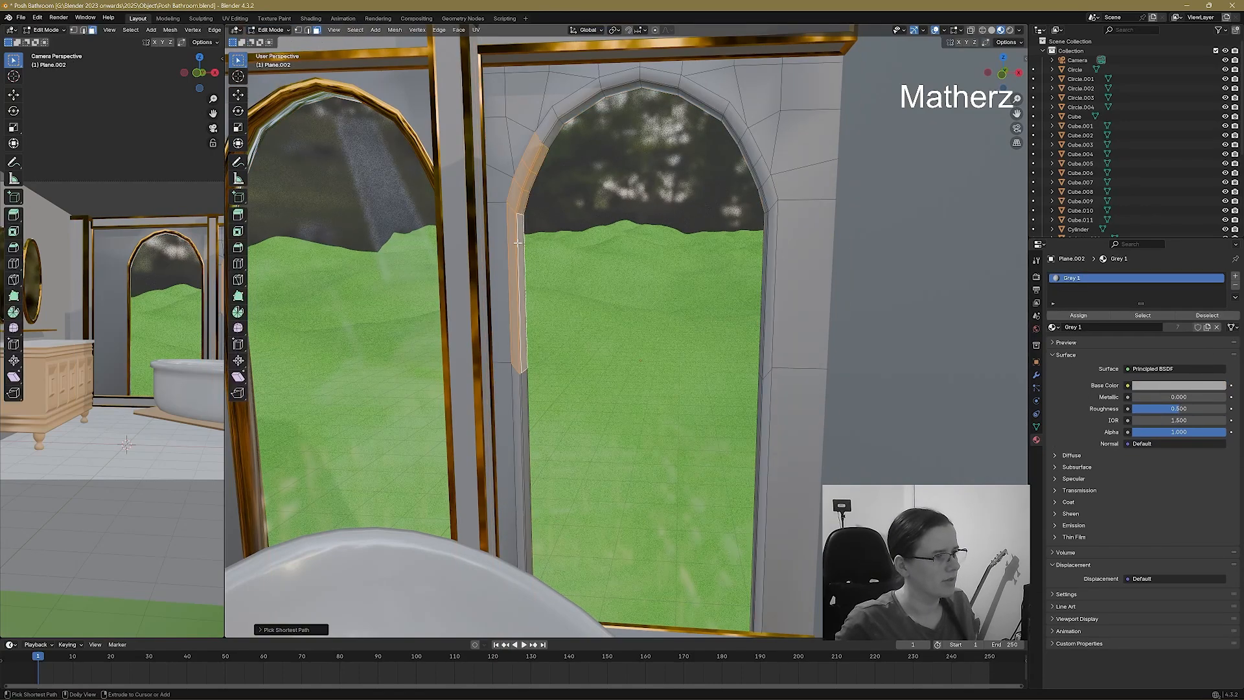
pyautogui.keyDown('shift'); pyautogui.click(649, 82); pyautogui.keyUp('shift')
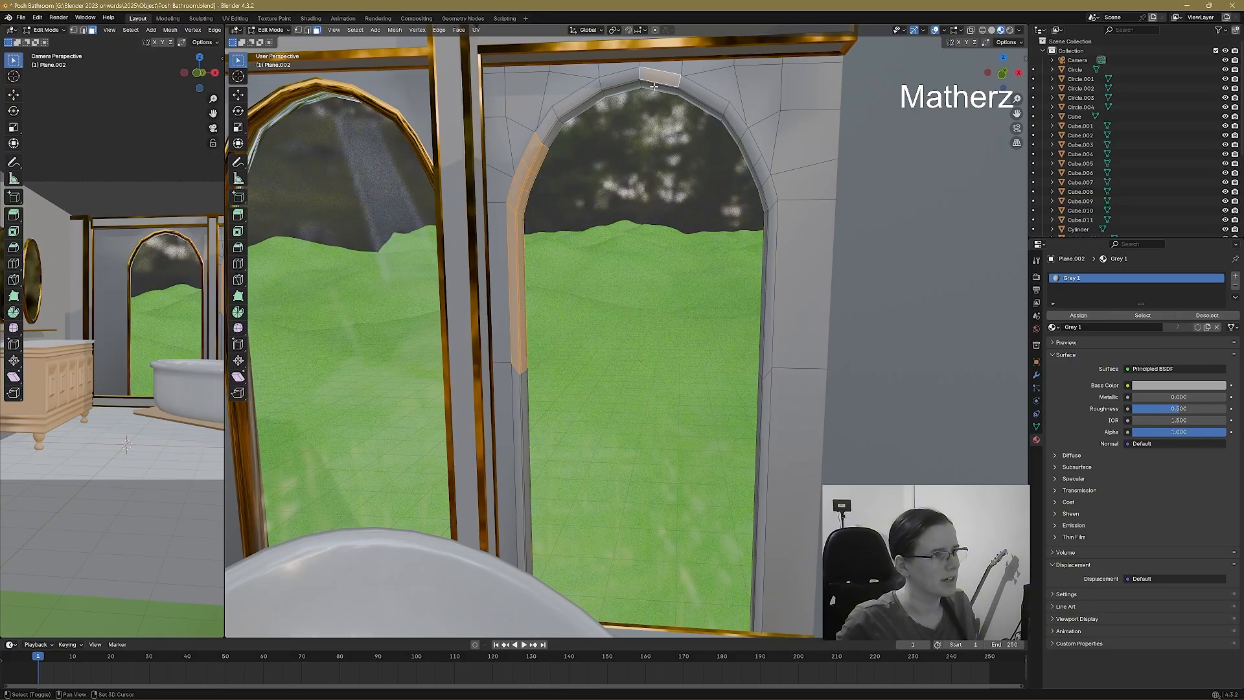
pyautogui.keyDown('ctrl'); pyautogui.click(551, 135); pyautogui.keyUp('ctrl')
pyautogui.keyDown('shift'); pyautogui.click(763, 173); pyautogui.keyUp('shift')
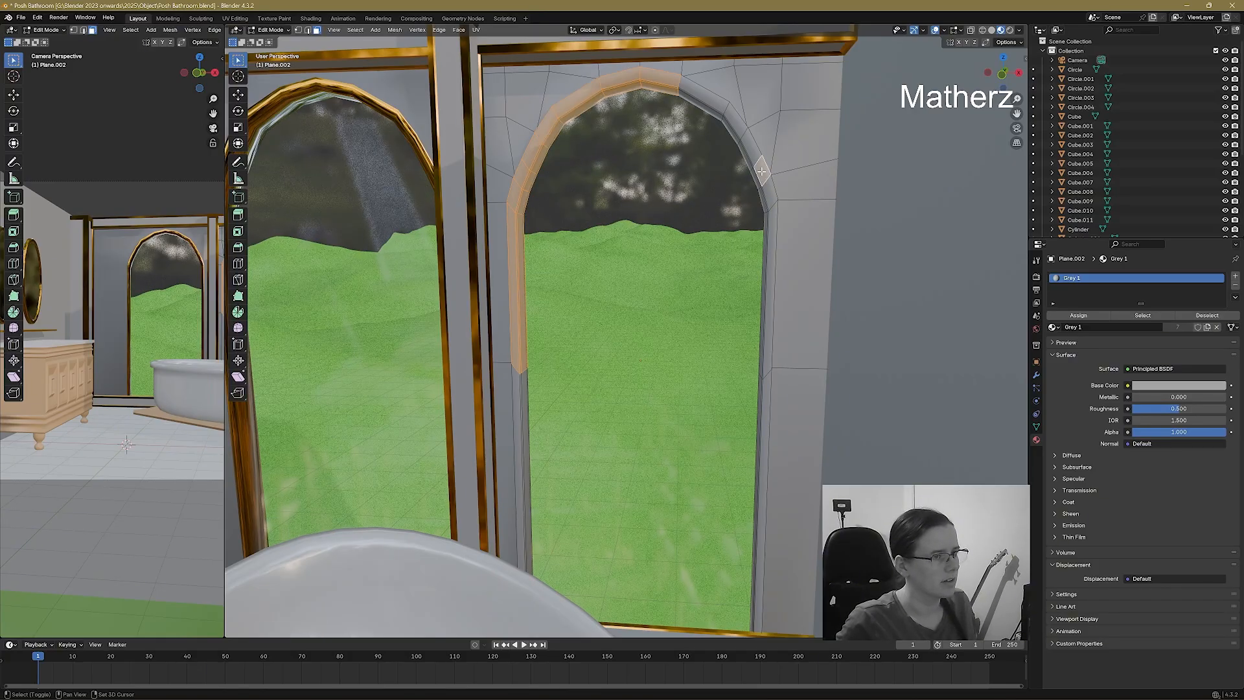
pyautogui.keyDown('ctrl'); pyautogui.click(762, 204); pyautogui.keyUp('ctrl')
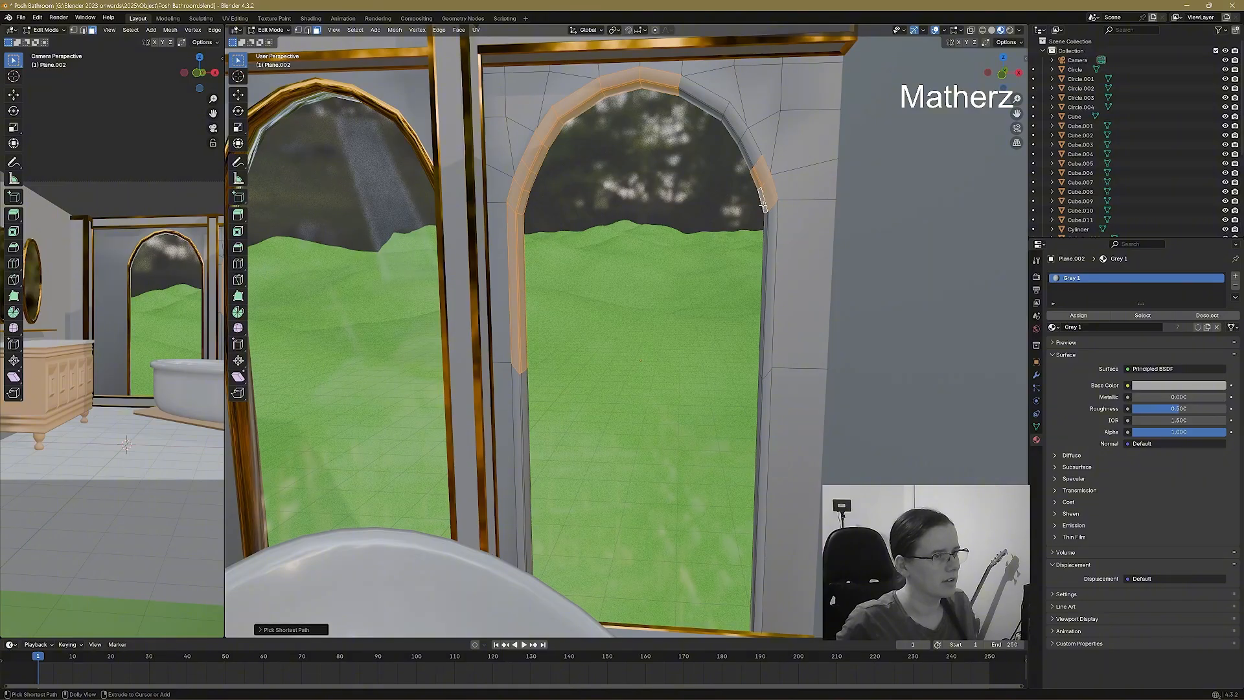
pyautogui.keyDown('ctrl'); pyautogui.click(693, 92); pyautogui.keyUp('ctrl')
# Add the front and inner-edge faces along both straight sides of the right window's frame to the selection.
pyautogui.keyDown('ctrl'); pyautogui.click(769, 330); pyautogui.keyUp('ctrl')
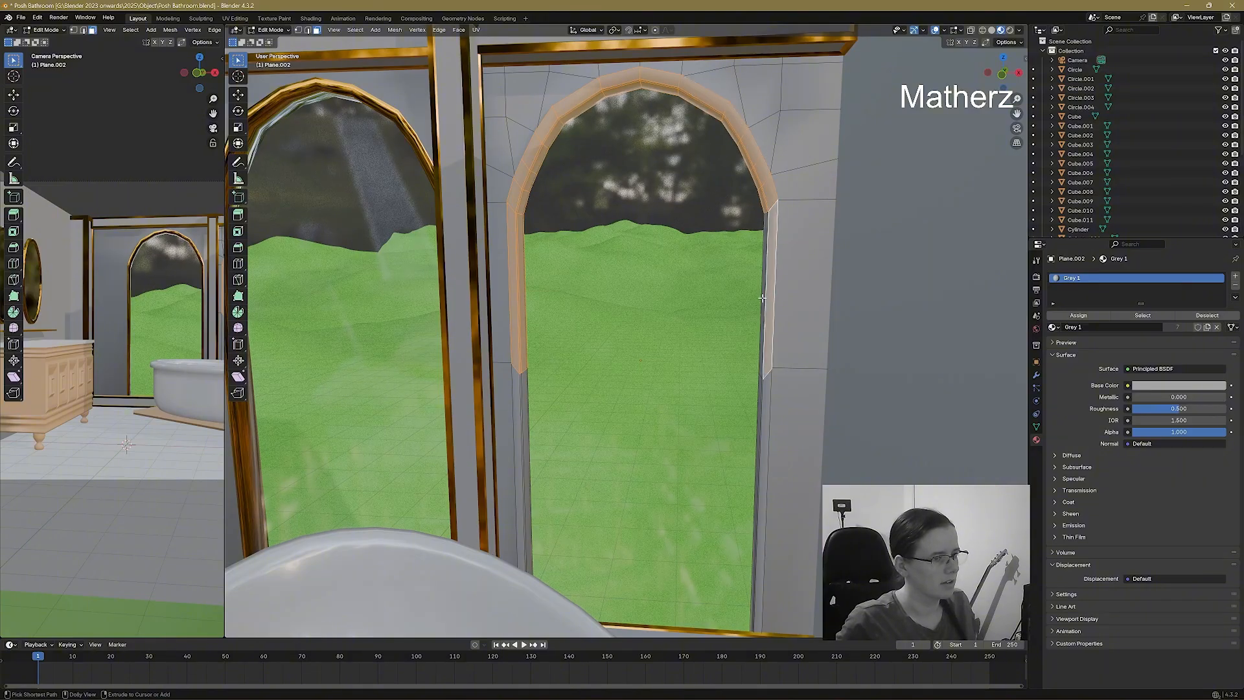
pyautogui.keyDown('shift'); pyautogui.click(766, 396); pyautogui.keyUp('shift')
pyautogui.keyDown('ctrl'); pyautogui.click(758, 398); pyautogui.keyUp('ctrl')
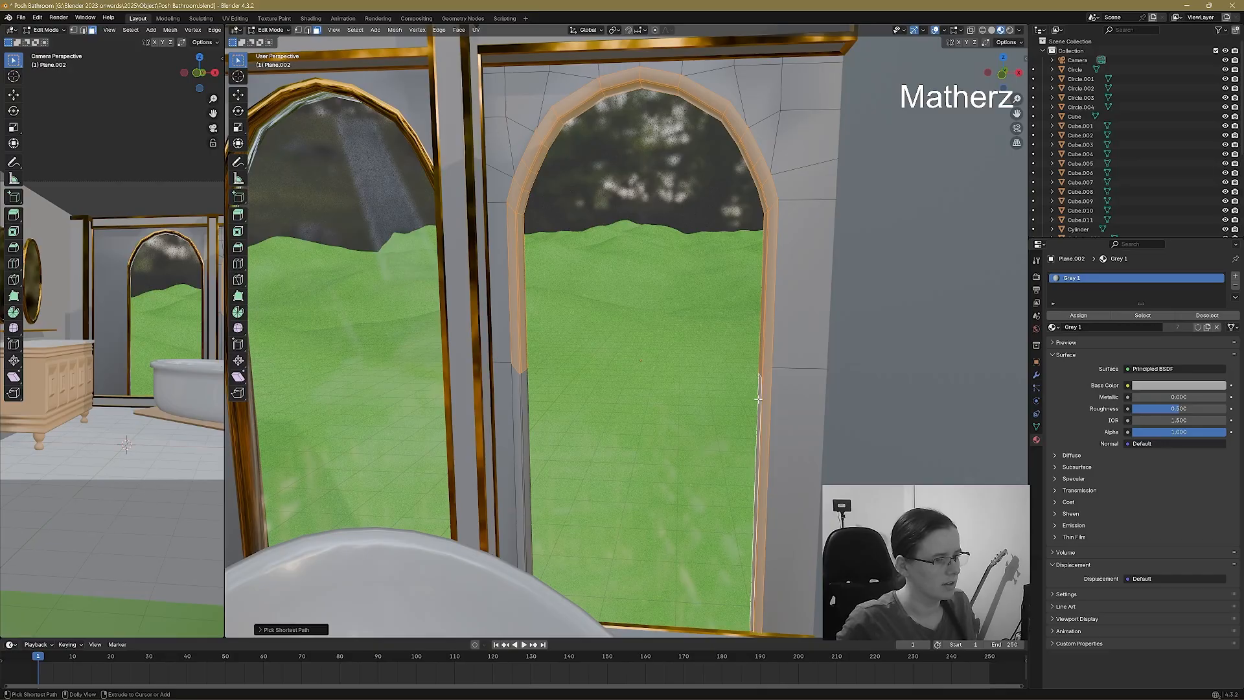
pyautogui.keyDown('shift'); pyautogui.click(515, 396); pyautogui.keyUp('shift')
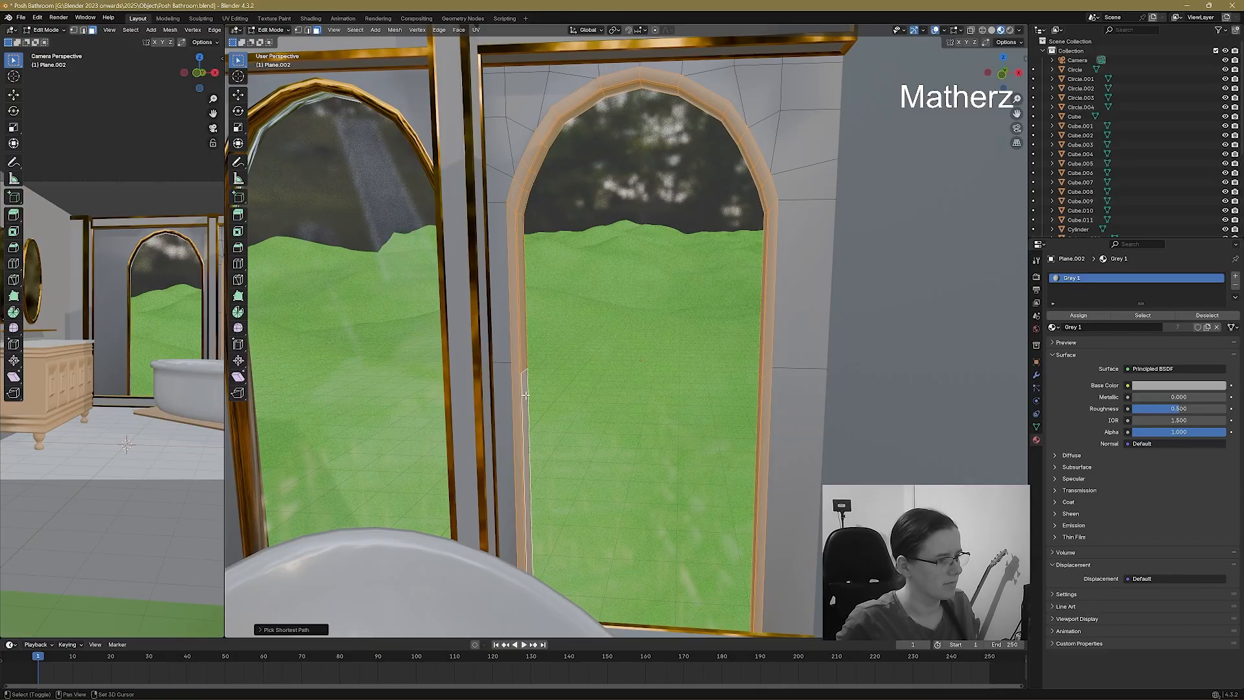
pyautogui.keyDown('ctrl'); pyautogui.click(524, 402); pyautogui.keyUp('ctrl')
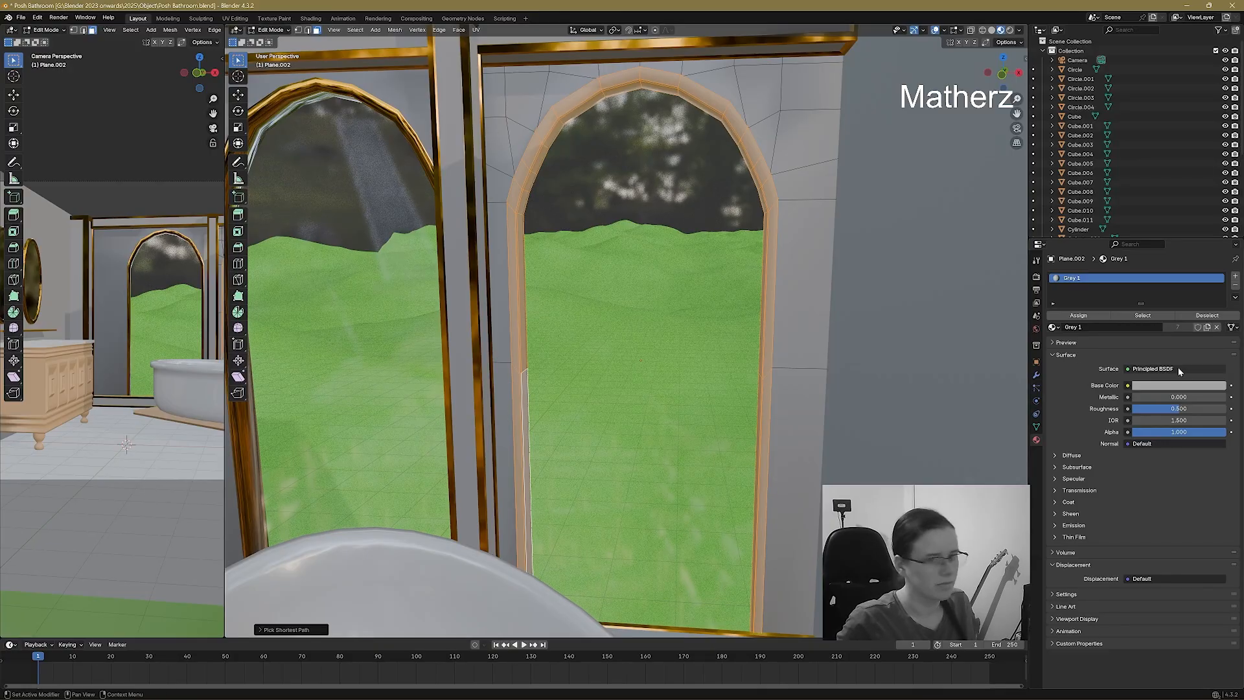
# Add a Gold material slot to the right window panel, assign it to the selected frame faces and return to Object Mode.
pyautogui.click(1235, 277)
pyautogui.click(1054, 342)
pyautogui.click(1062, 367)
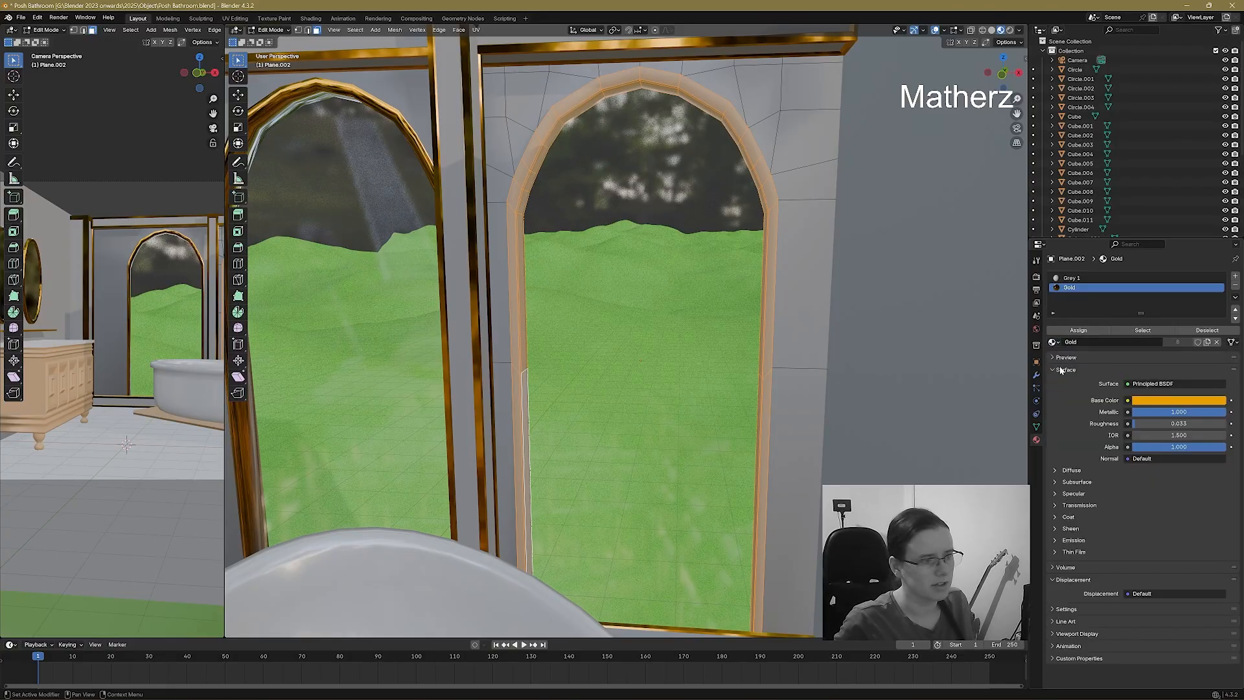
pyautogui.click(1079, 330)
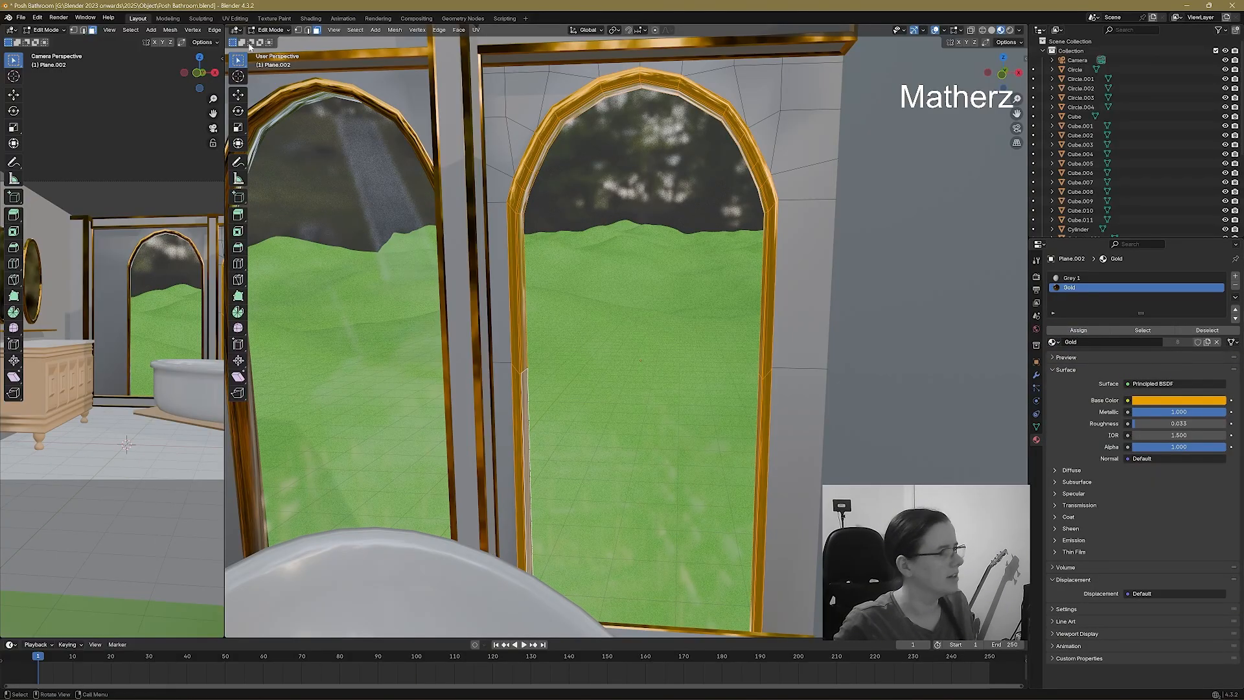
pyautogui.click(265, 30)
pyautogui.click(275, 46)
# Add a mesh circle to the room and move it in front of the bathtub.
pyautogui.scroll(-12, 660, 251)
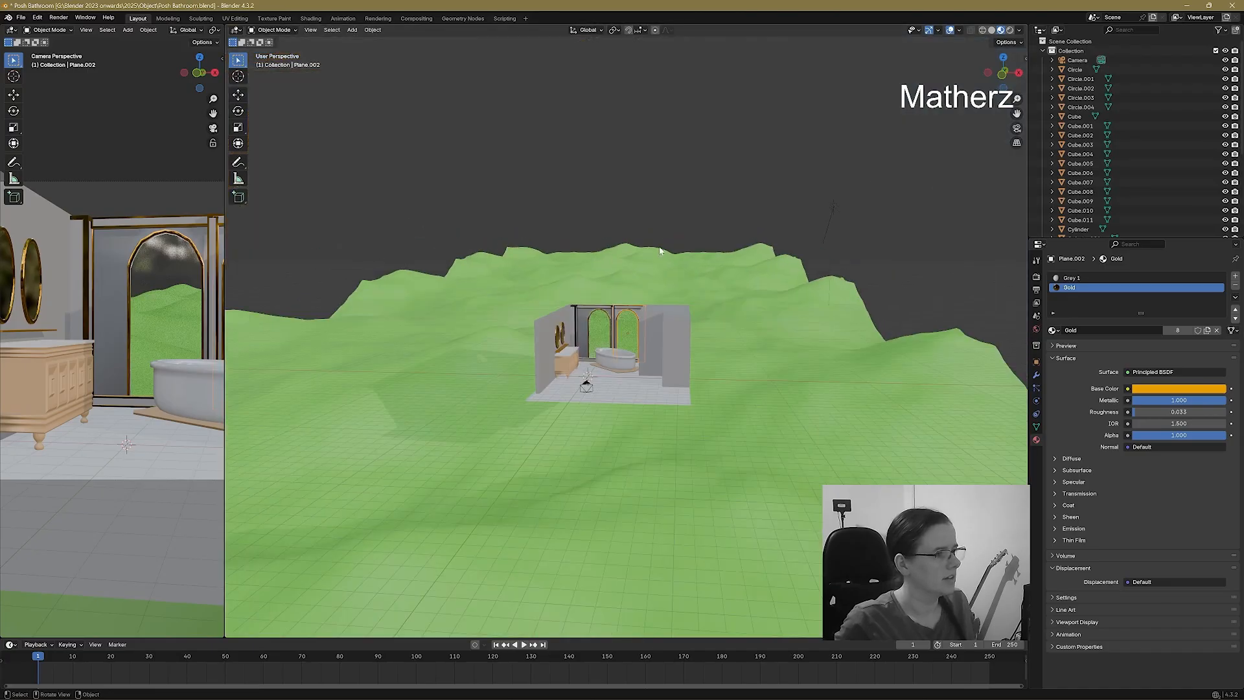
pyautogui.scroll(8, 655, 305)
pyautogui.scroll(-2, 654, 305)
pyautogui.moveTo(660, 355); pyautogui.dragTo(607, 287, button='middle')
pyautogui.click(352, 30)
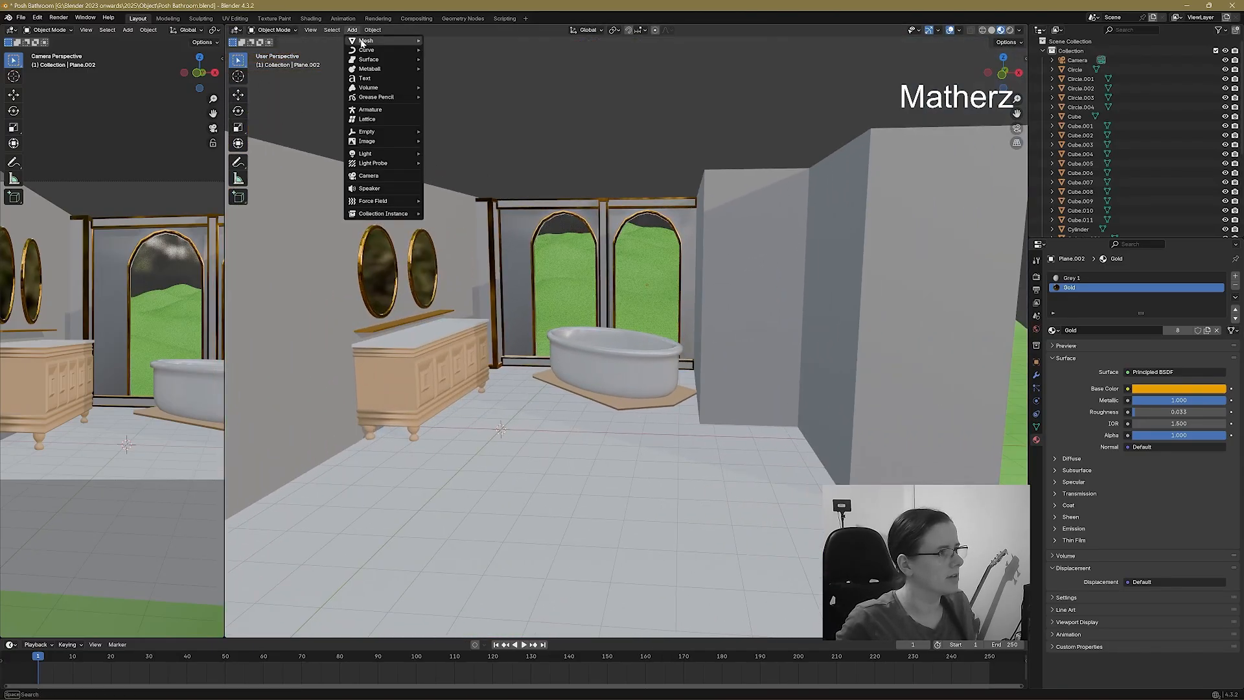
pyautogui.moveTo(389, 40)
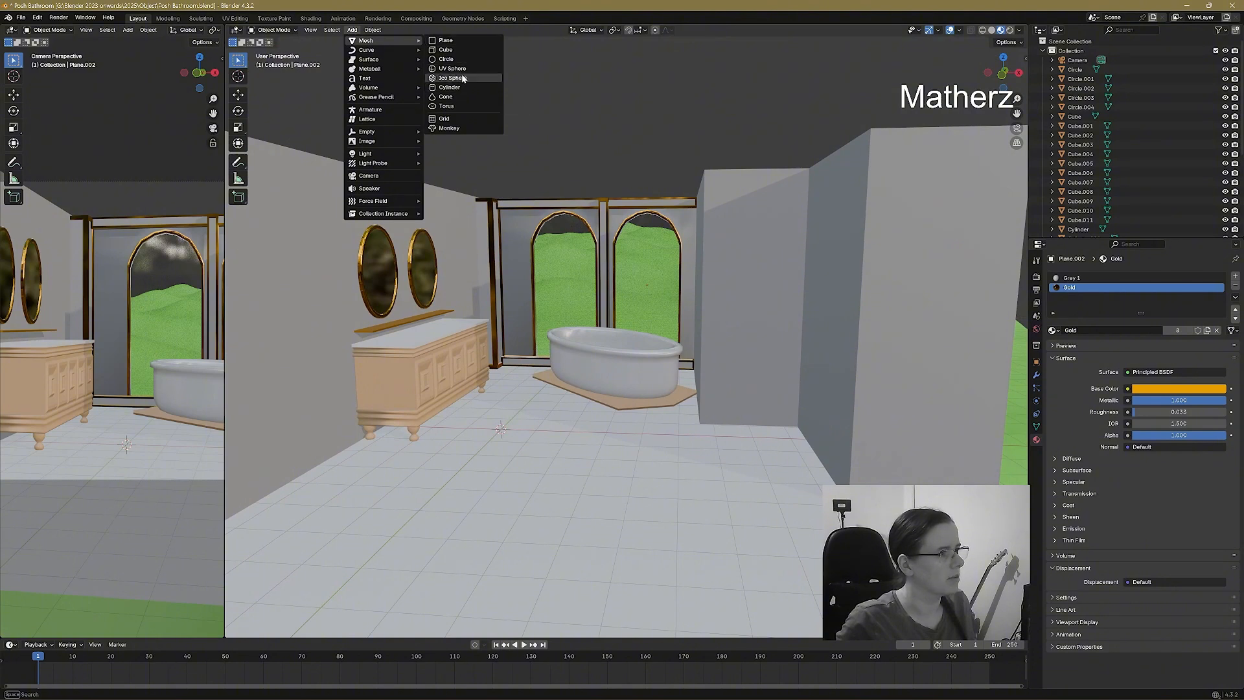
pyautogui.click(447, 59)
pyautogui.press('g')
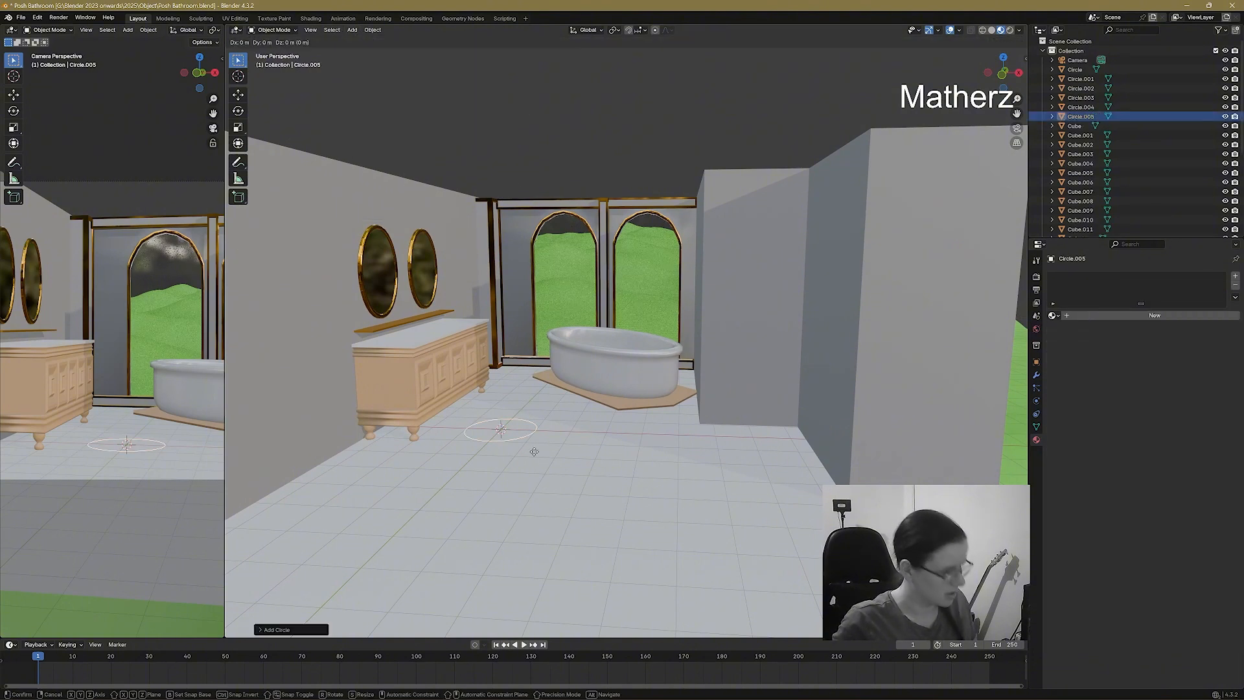
pyautogui.press('z')
pyautogui.click(609, 413)
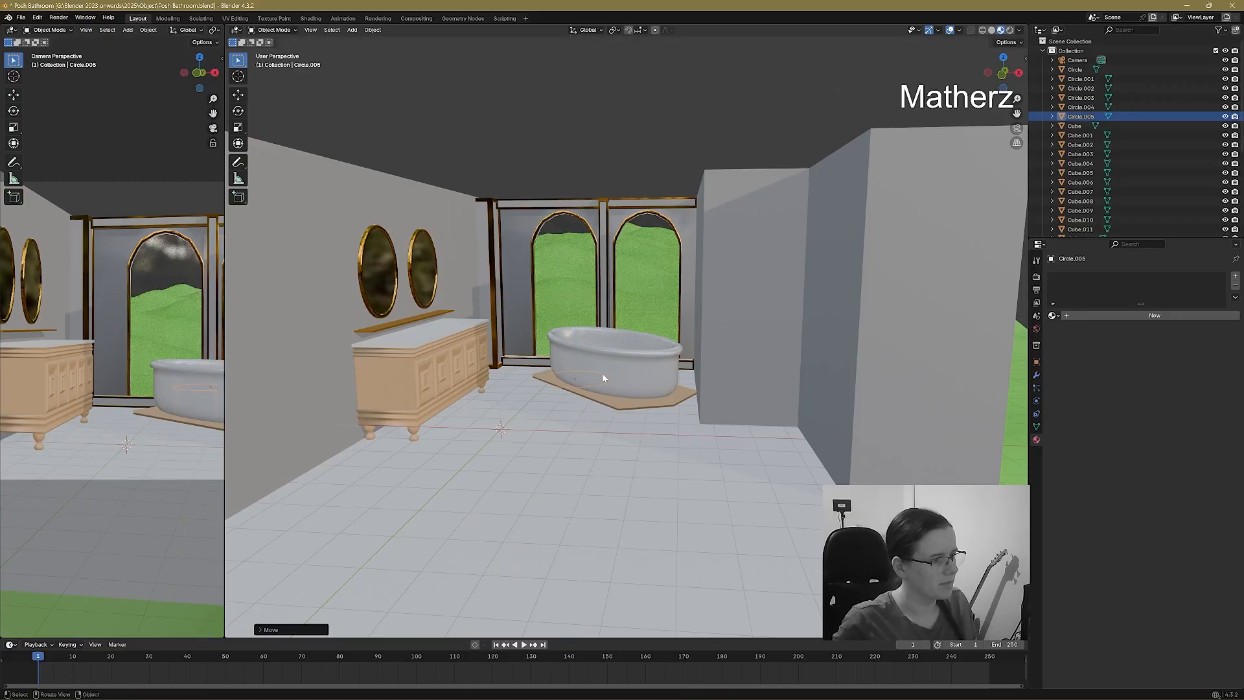
# Put the new circle in Edit Mode, fill it with a face, then extrude and very slightly scale that face.
pyautogui.click(272, 30)
pyautogui.click(287, 51)
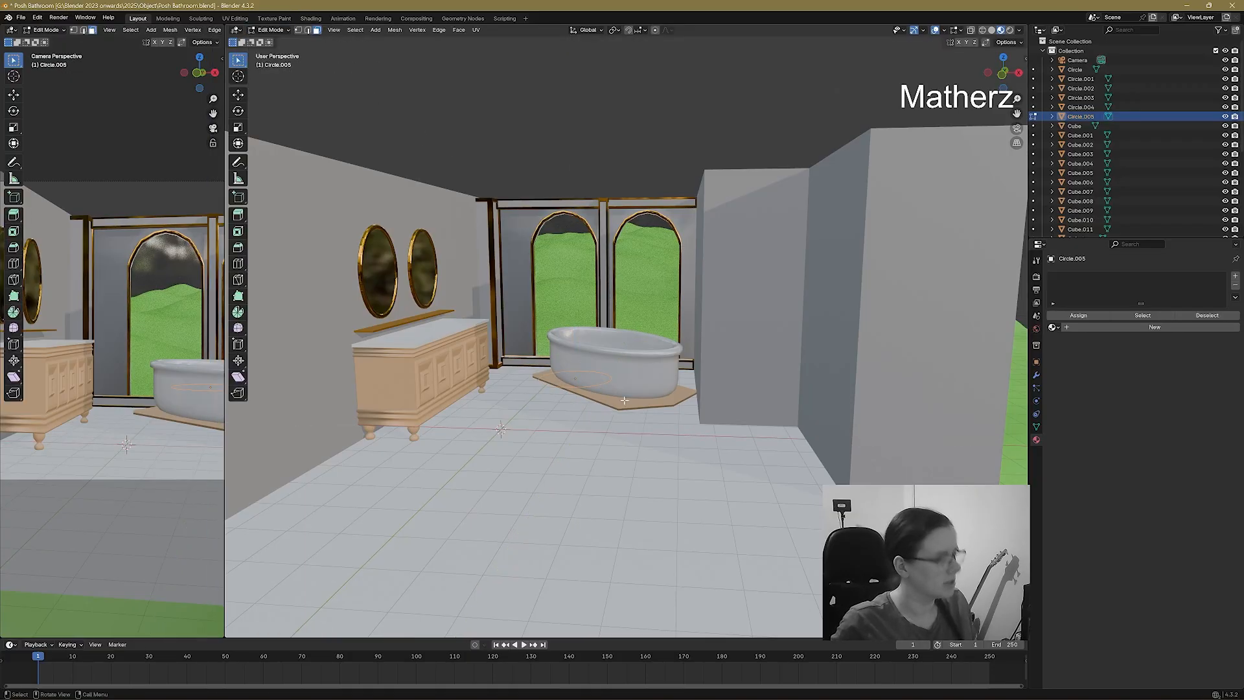
pyautogui.press('f')
pyautogui.press('e')
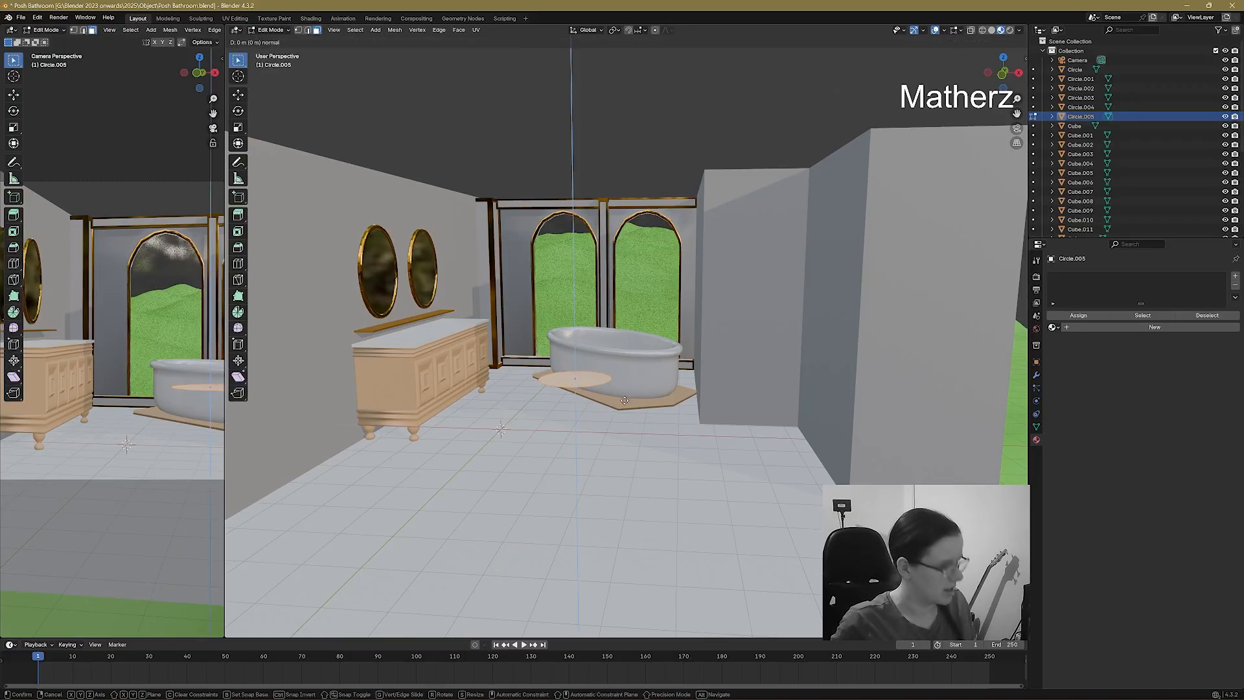
pyautogui.click(622, 399)
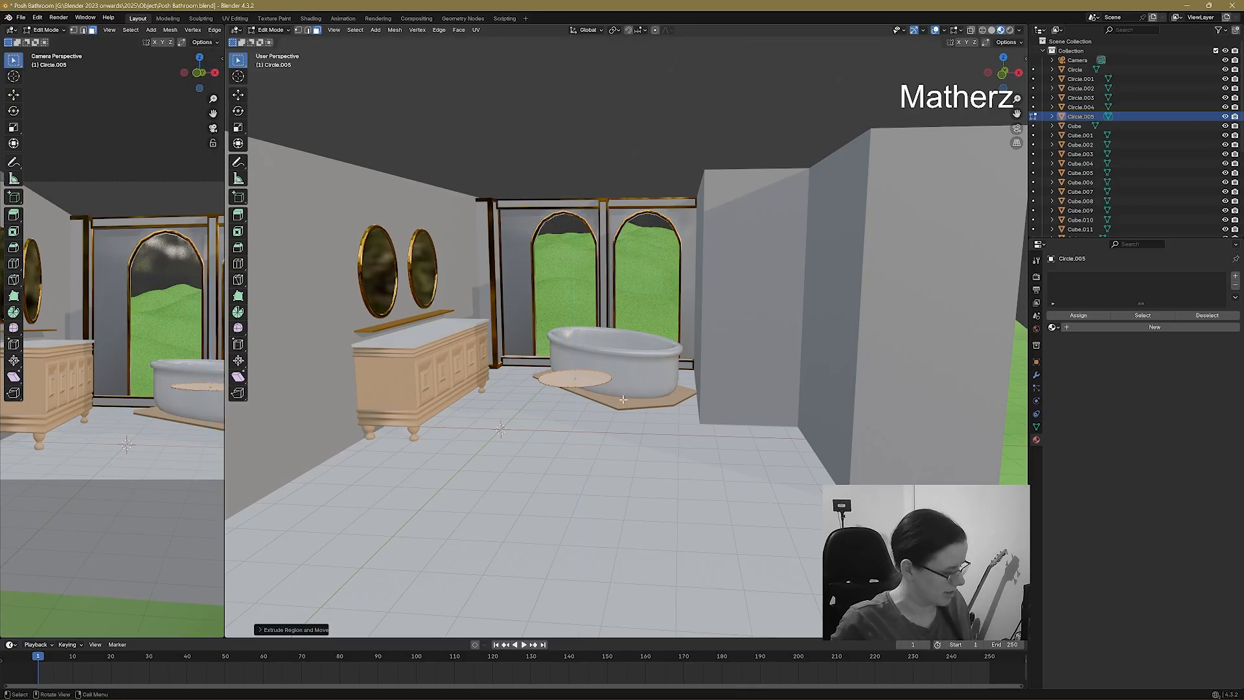
pyautogui.press('s')
pyautogui.click(623, 399)
pyautogui.scroll(2, 623, 399)
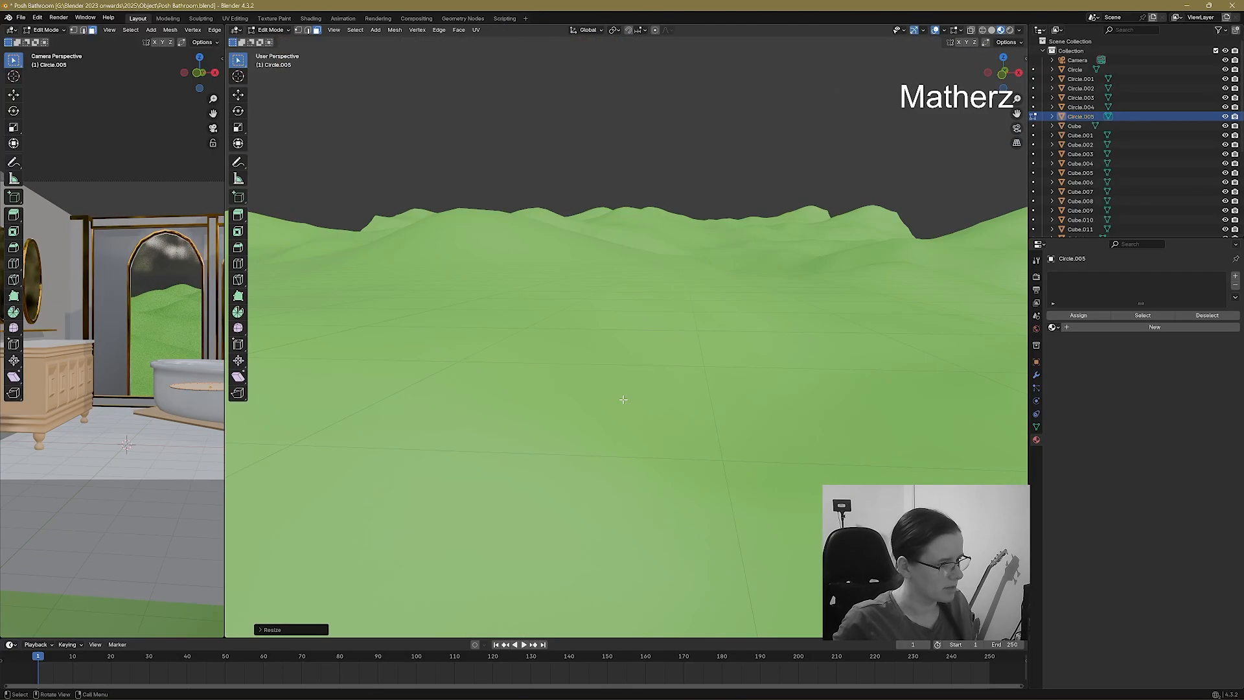
pyautogui.scroll(-3, 623, 399)
pyautogui.scroll(2, 623, 399)
pyautogui.scroll(-2, 624, 399)
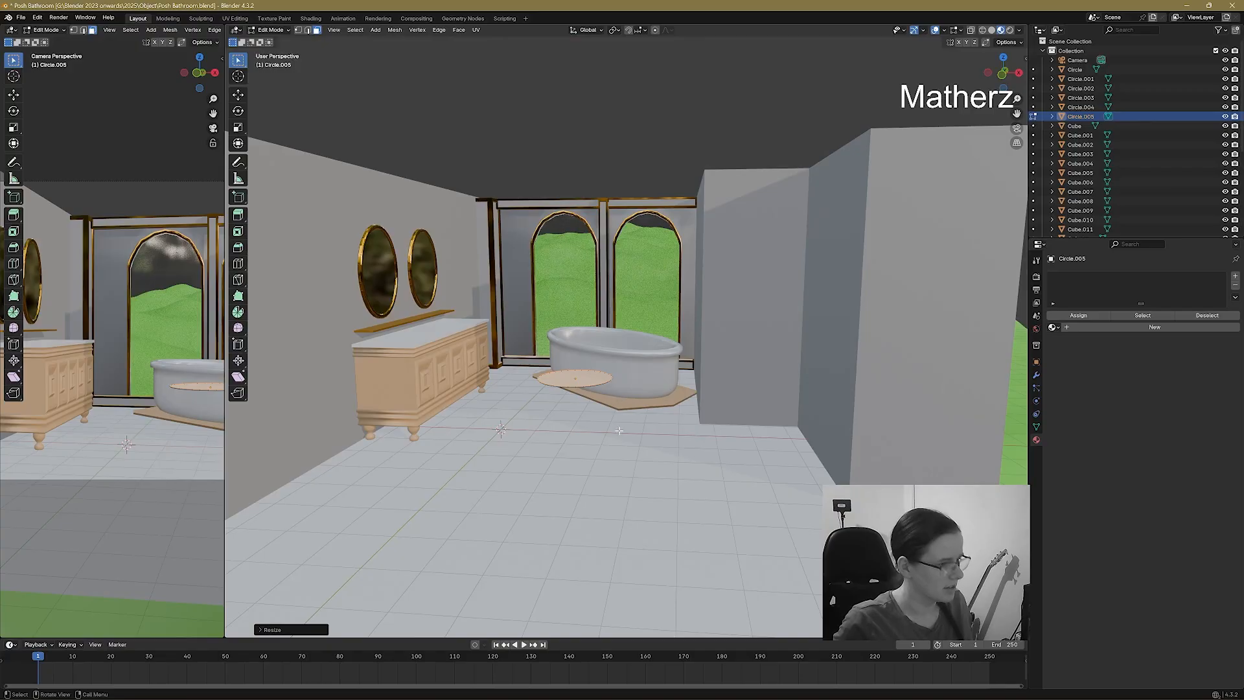
pyautogui.scroll(3, 619, 430)
pyautogui.scroll(-1, 603, 459)
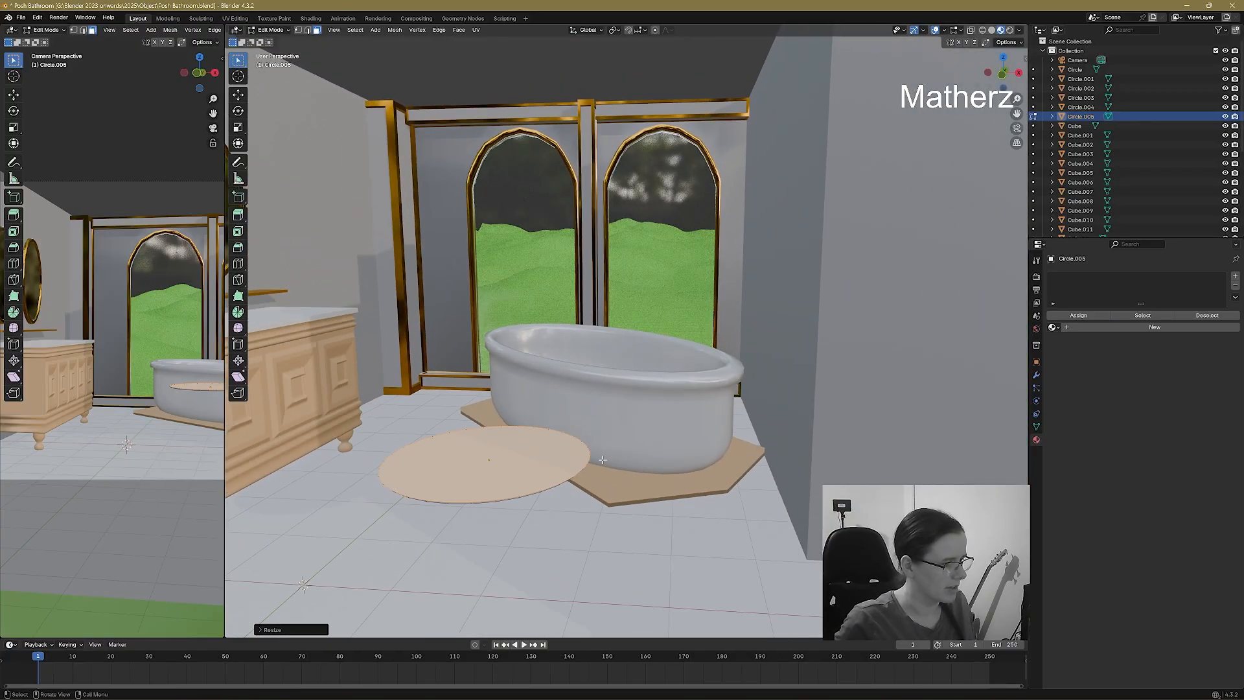
pyautogui.moveTo(603, 459)
pyautogui.keyDown('shift'); pyautogui.mouseDown(button='middle')
pyautogui.moveTo(626, 437)
pyautogui.moveTo(611, 454)
pyautogui.mouseUp(button='middle'); pyautogui.keyUp('shift')
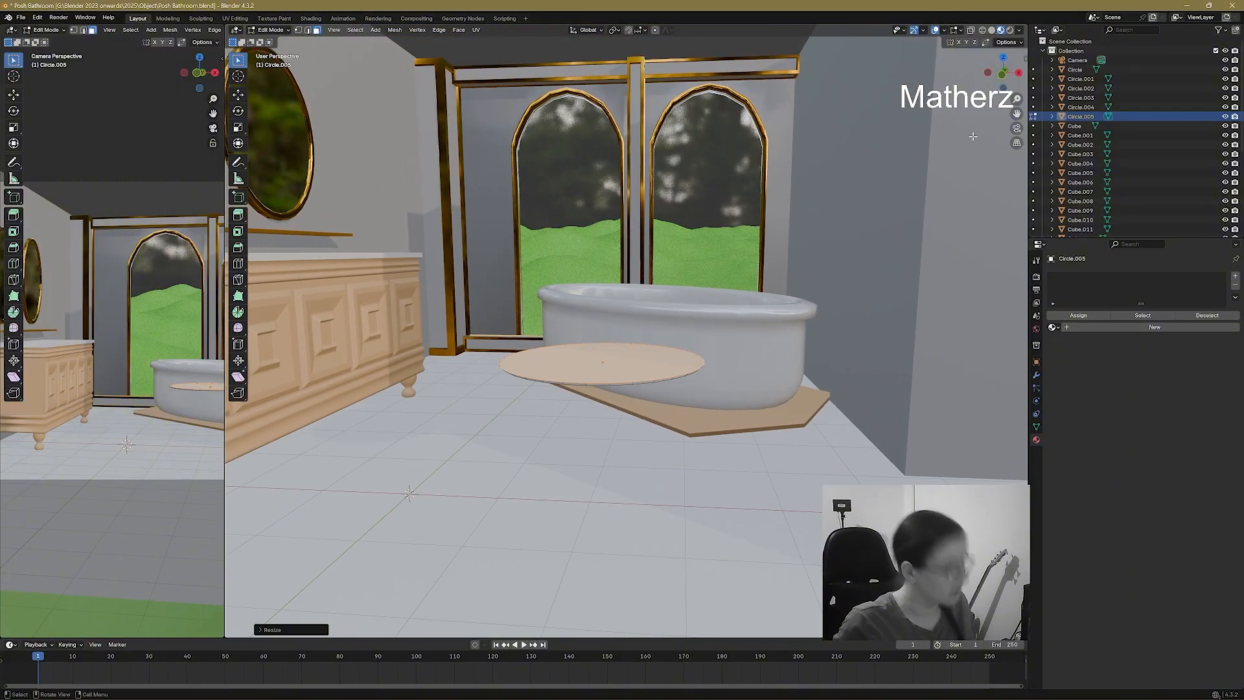
# Enable the Screencast Keys overlay in the viewport and hide its settings again.
pyautogui.press('n')
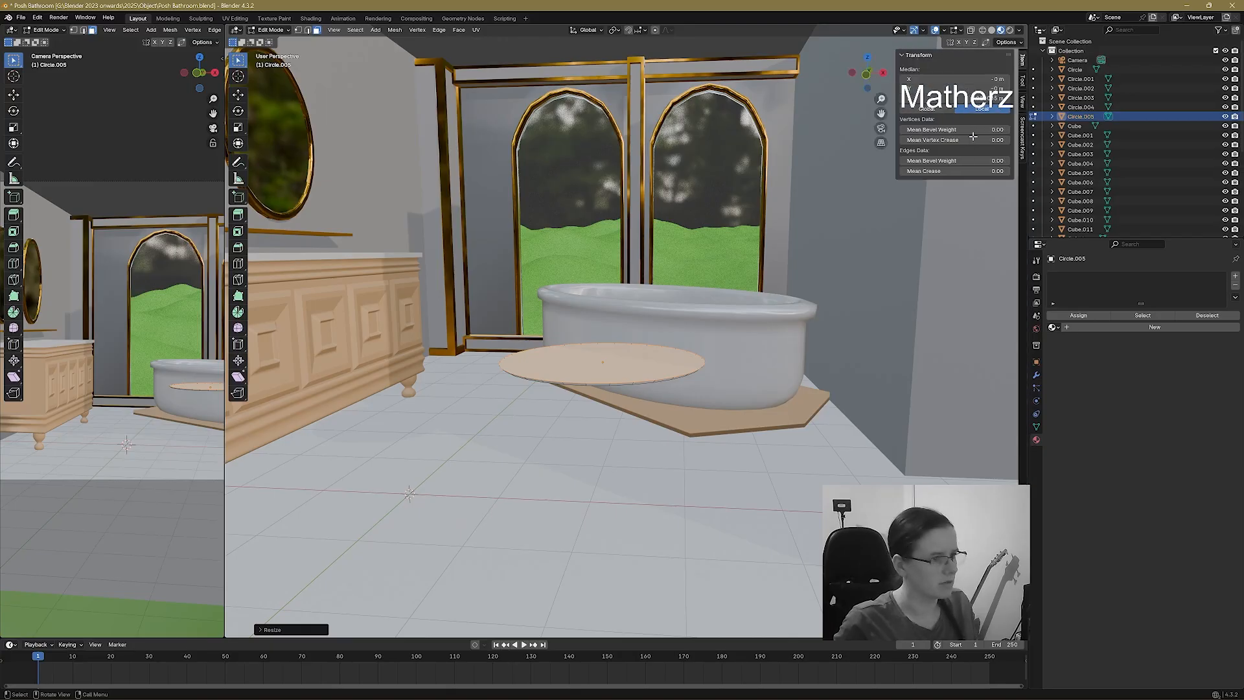
pyautogui.click(1024, 153)
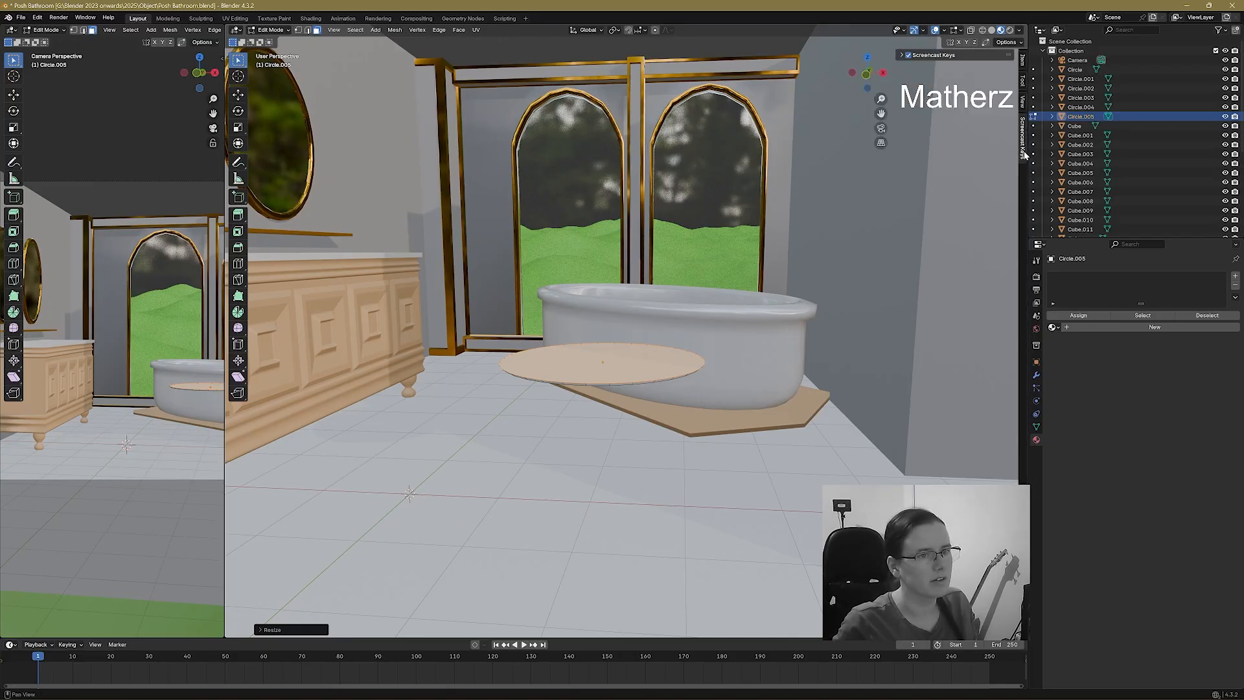
pyautogui.click(909, 59)
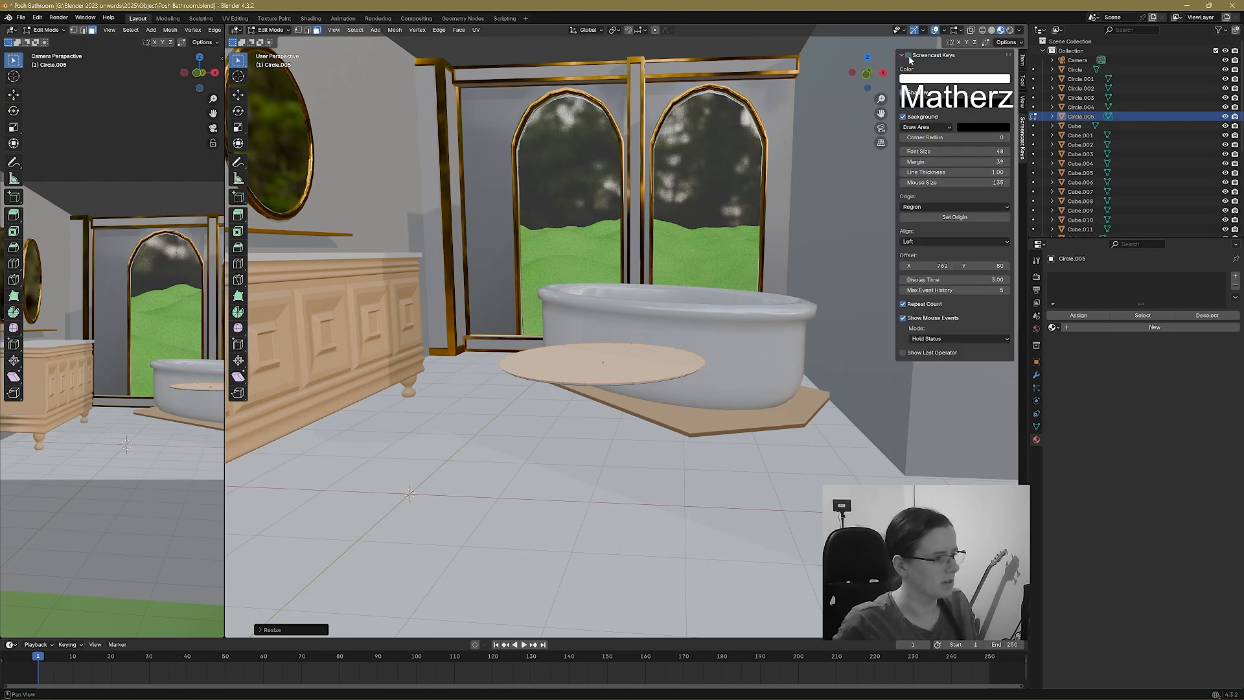
pyautogui.click(908, 56)
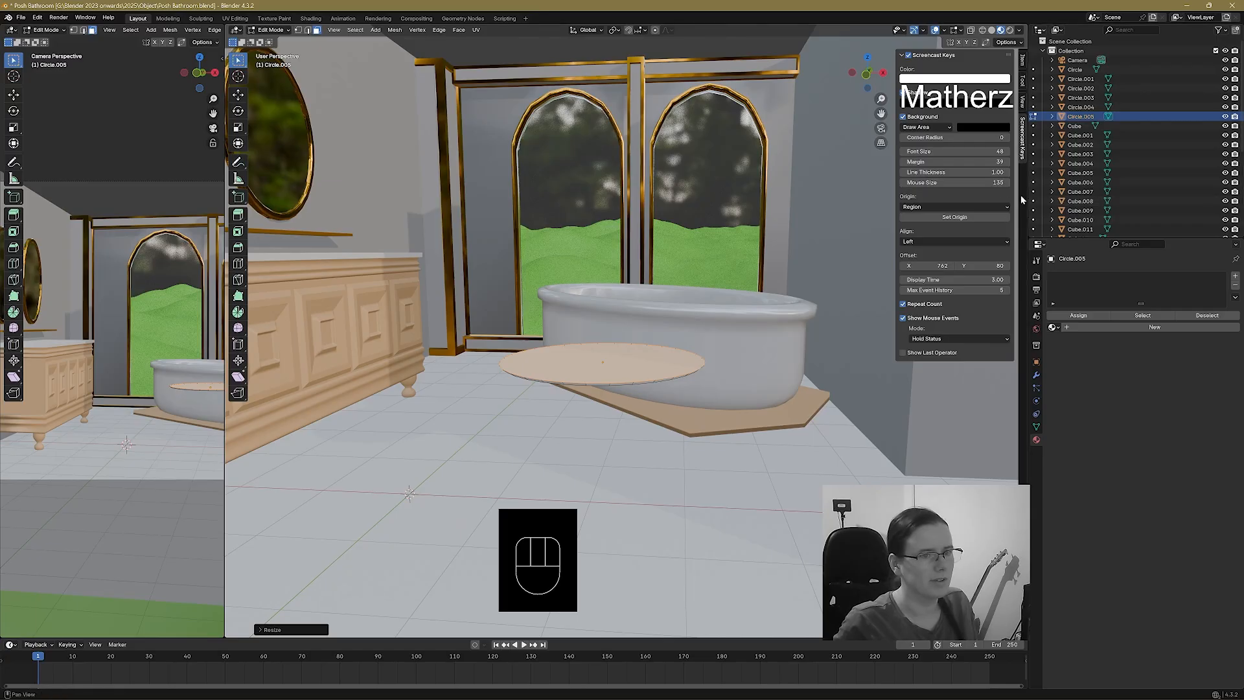
pyautogui.click(901, 56)
pyautogui.press('n')
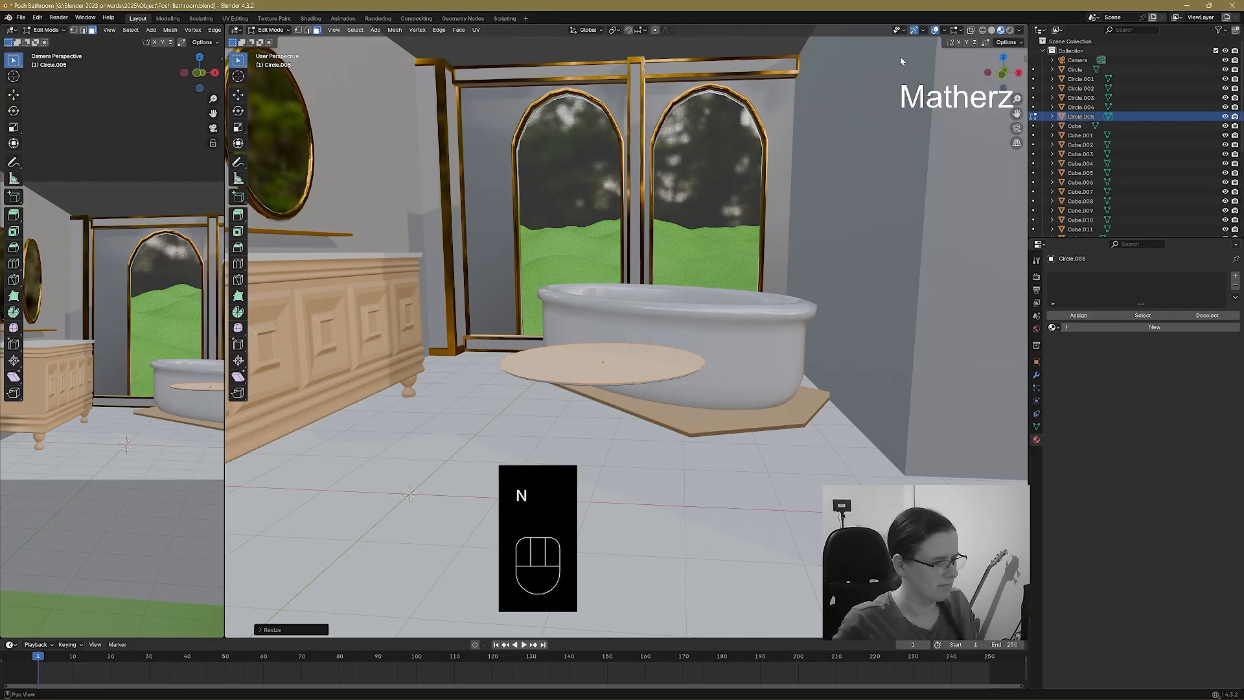
# Extrude the disc's top face upward in short stages and widen it to form the vase's rounded base.
pyautogui.click(636, 372)
pyautogui.press('e')
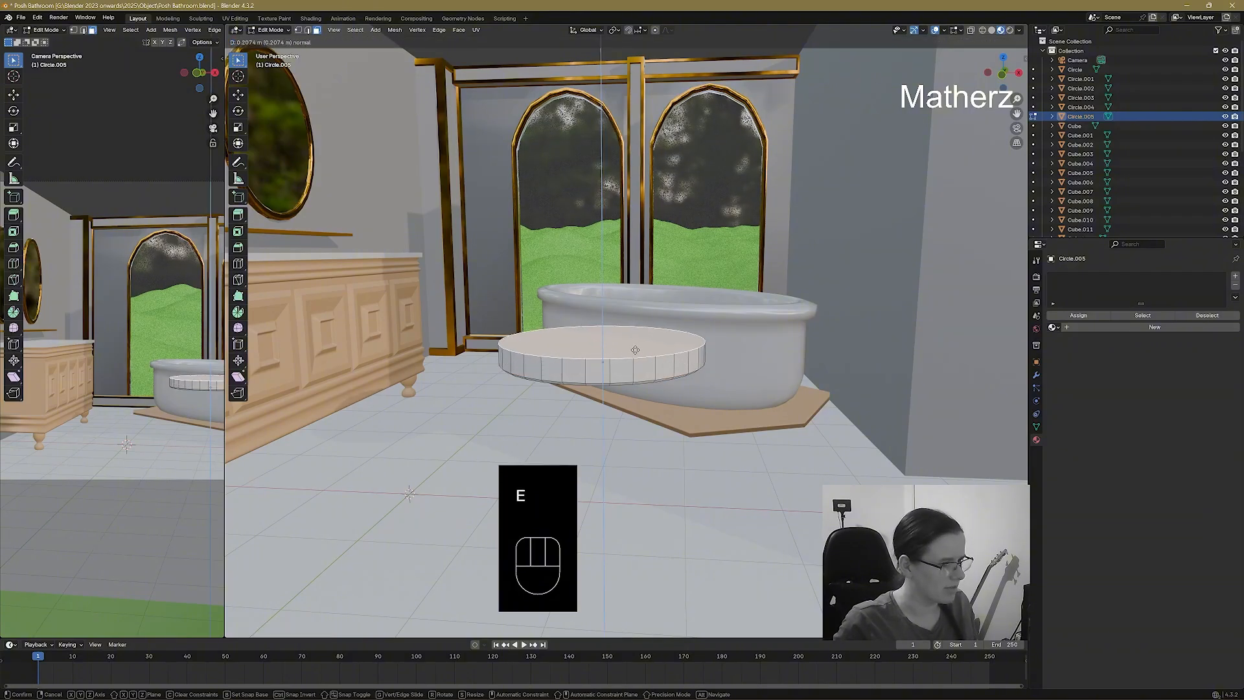
pyautogui.click(639, 362)
pyautogui.press('s')
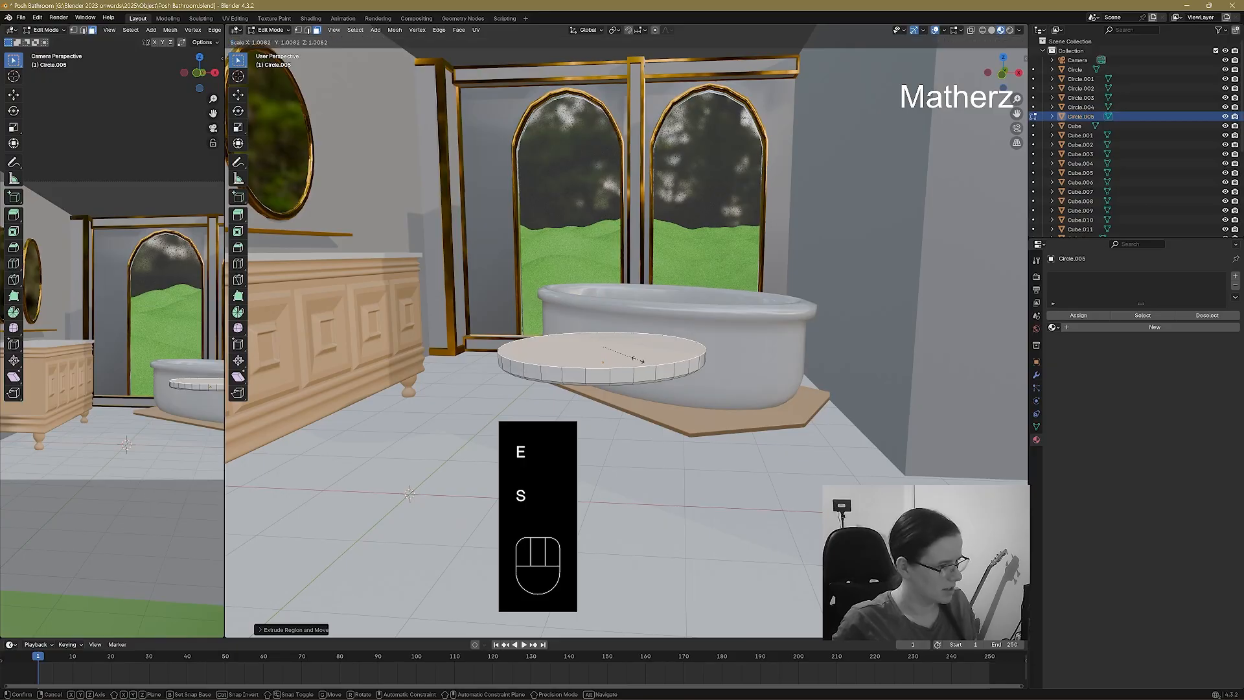
pyautogui.click(640, 353)
pyautogui.press('e')
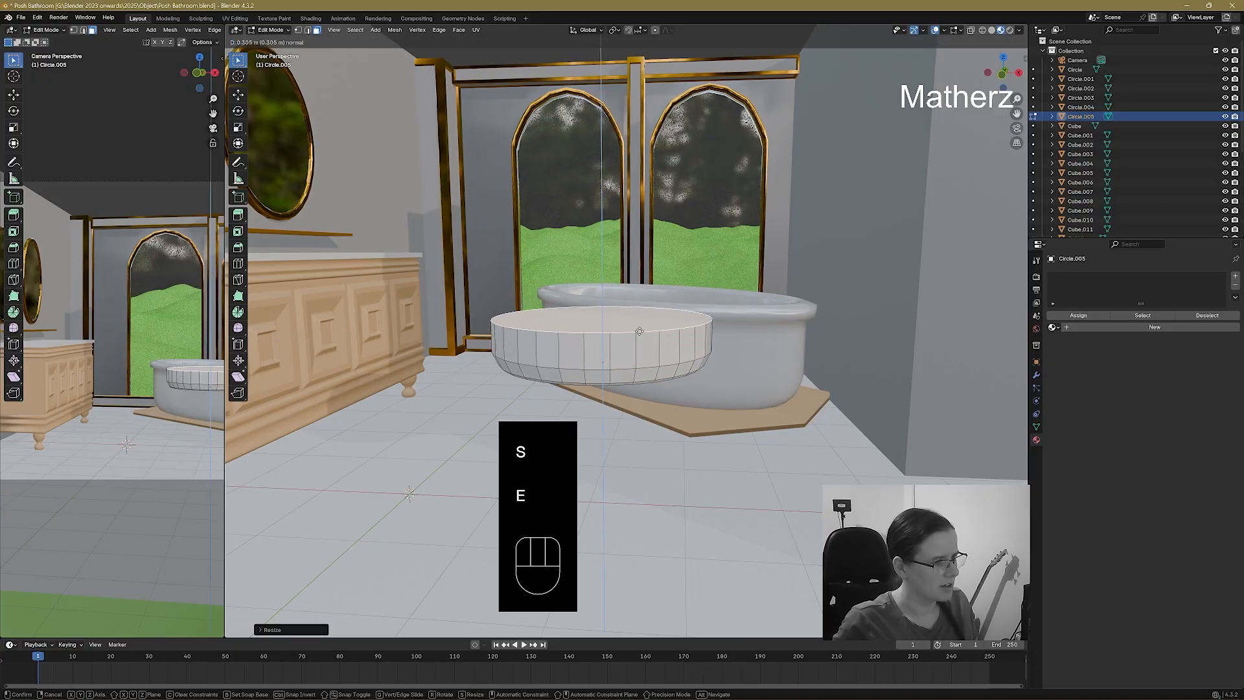
pyautogui.click(640, 342)
# Extrude the top face into a tall vase body with a shorter section above it, and slightly narrow the top.
pyautogui.press('e')
pyautogui.click(639, 219)
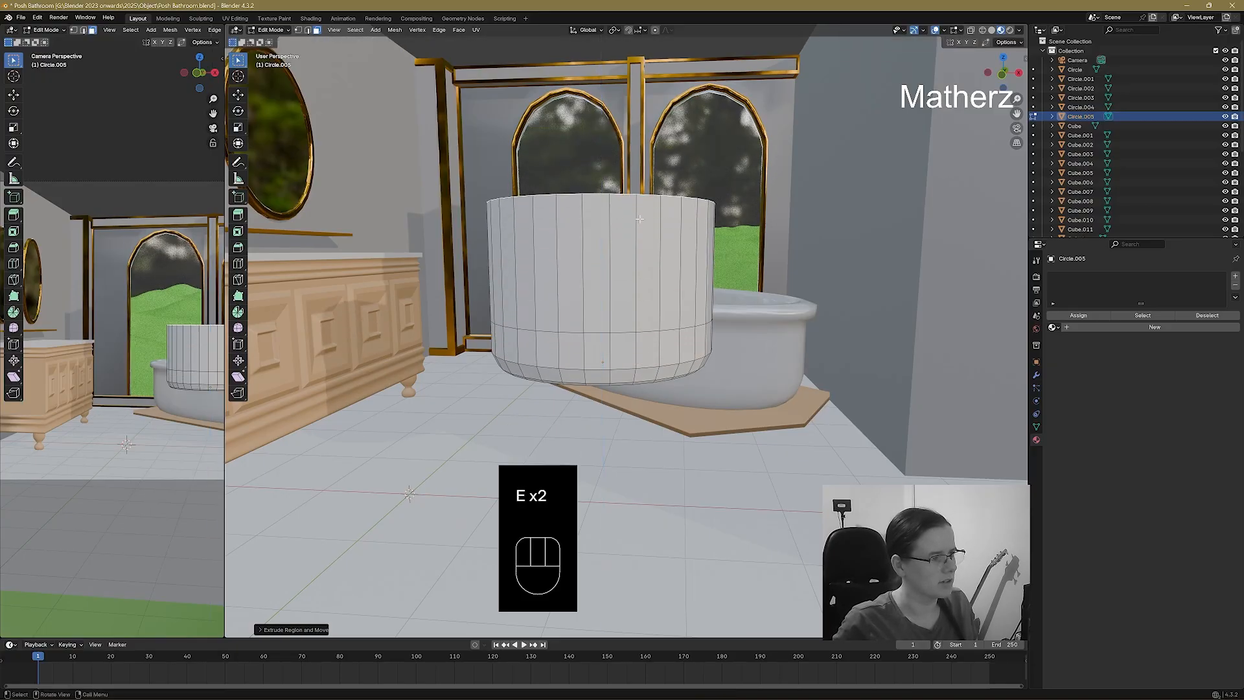
pyautogui.press('e')
pyautogui.click(640, 176)
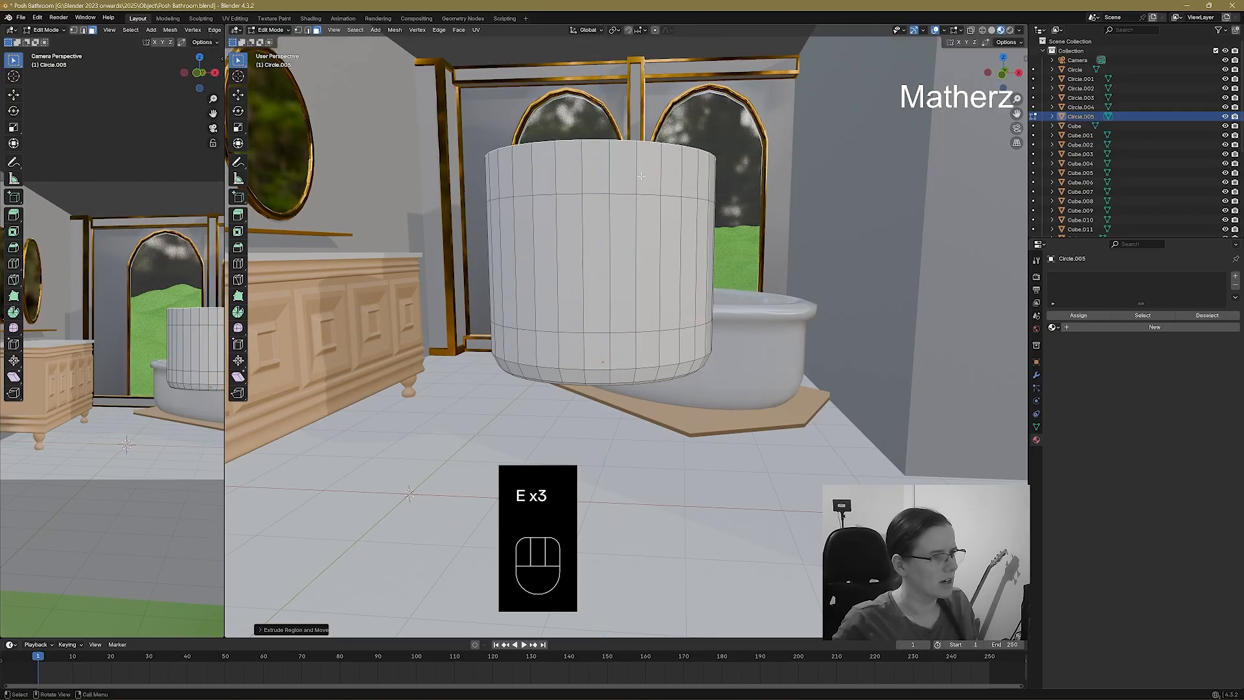
pyautogui.press('s')
pyautogui.click(739, 200)
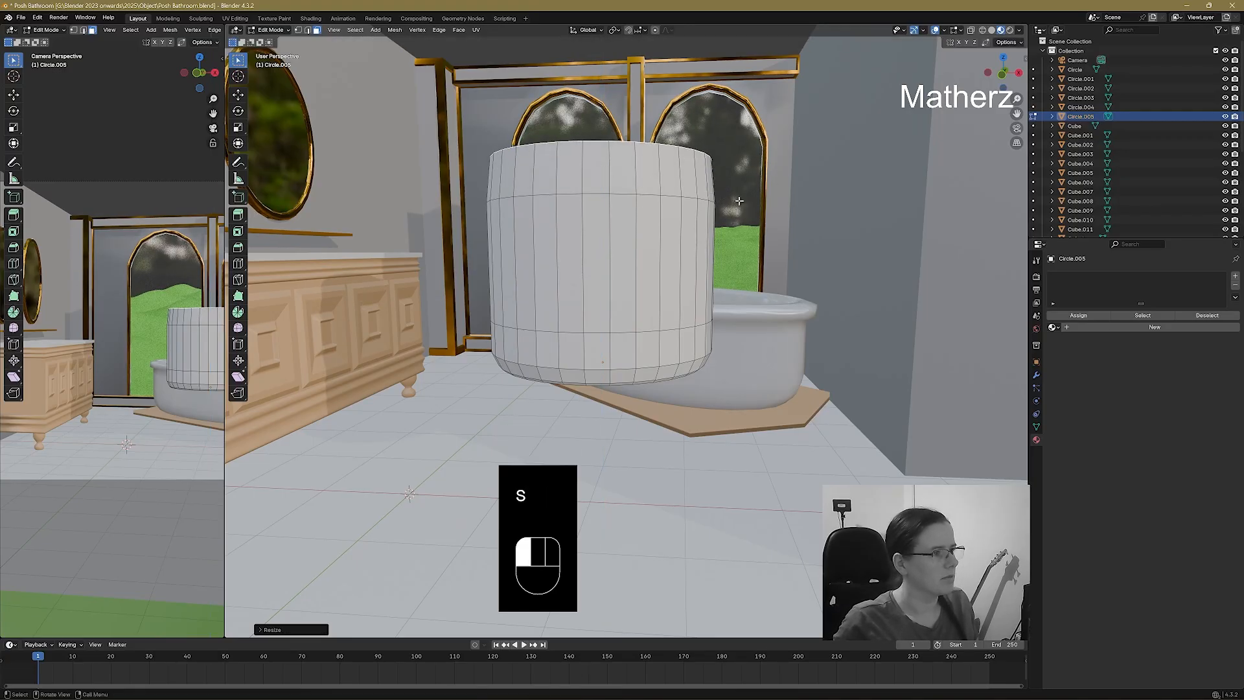
# Extrude two more sections above the vase body, scaling each one inward to form tapering shoulders.
pyautogui.press('e')
pyautogui.press('s')
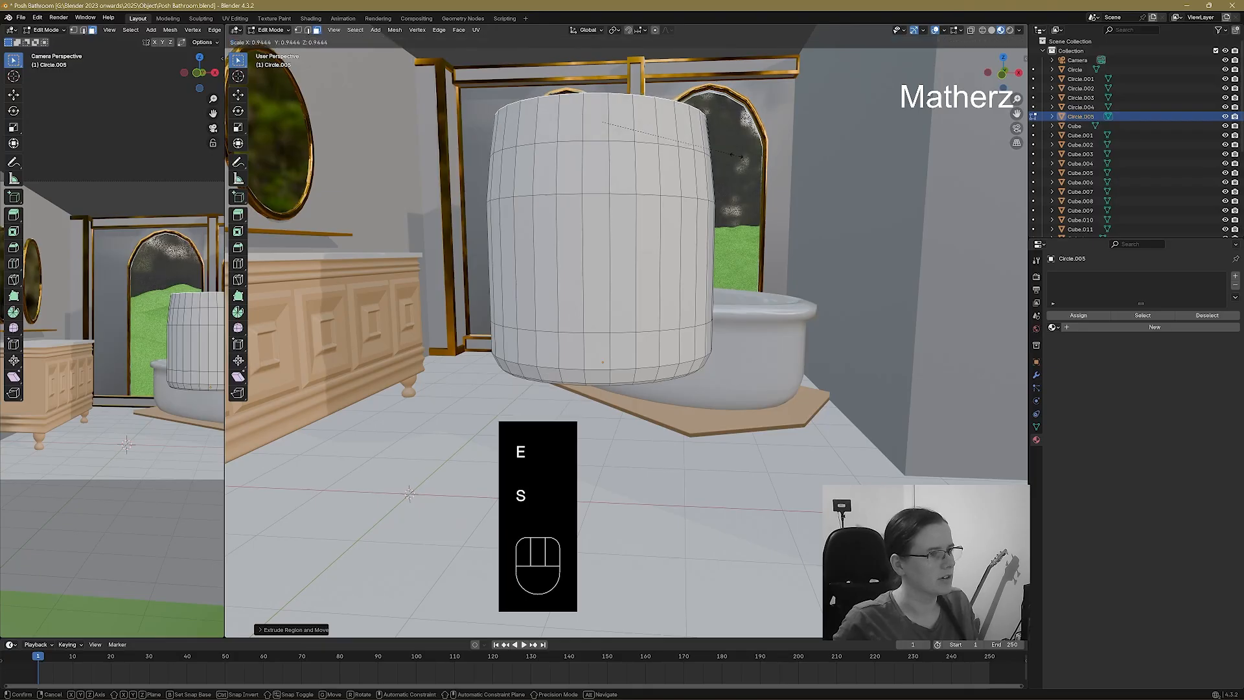
pyautogui.click(736, 155)
pyautogui.press('e')
pyautogui.press('s')
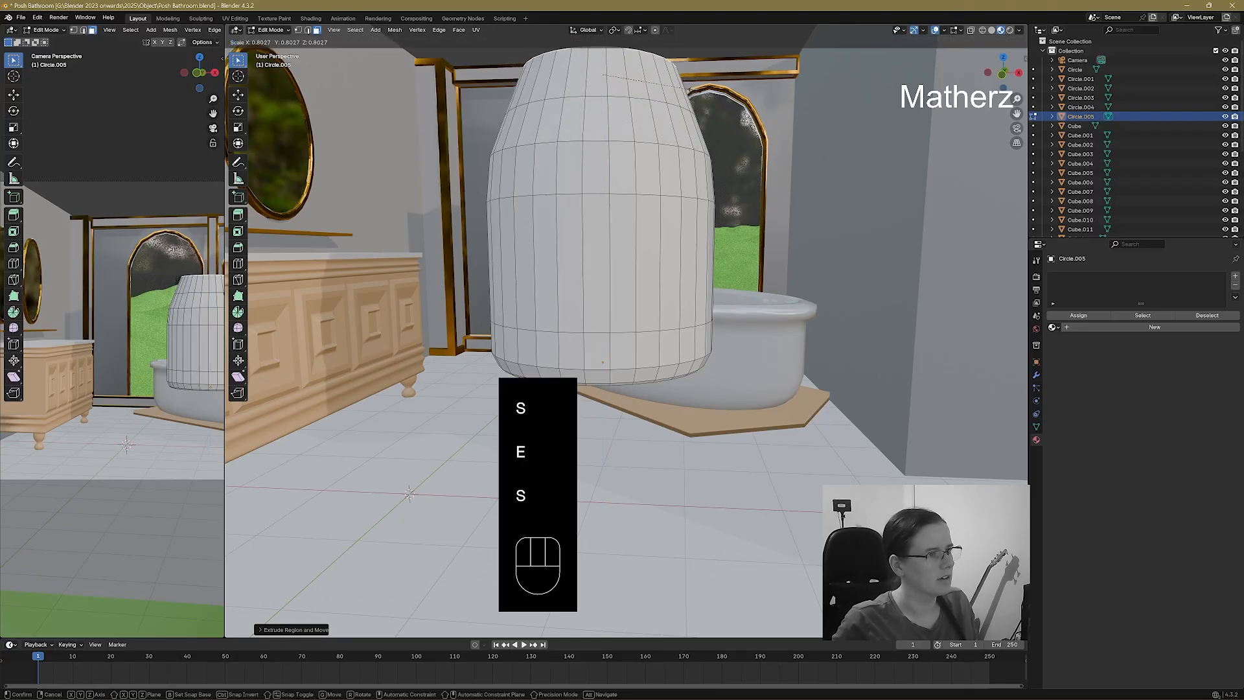
pyautogui.click(688, 89)
# Extrude another section above the shoulders, narrow its top face, lower it to shorten the section and widen it slightly.
pyautogui.keyDown('shift'); pyautogui.moveTo(621, 153); pyautogui.dragTo(700, 403, button='middle'); pyautogui.keyUp('shift')
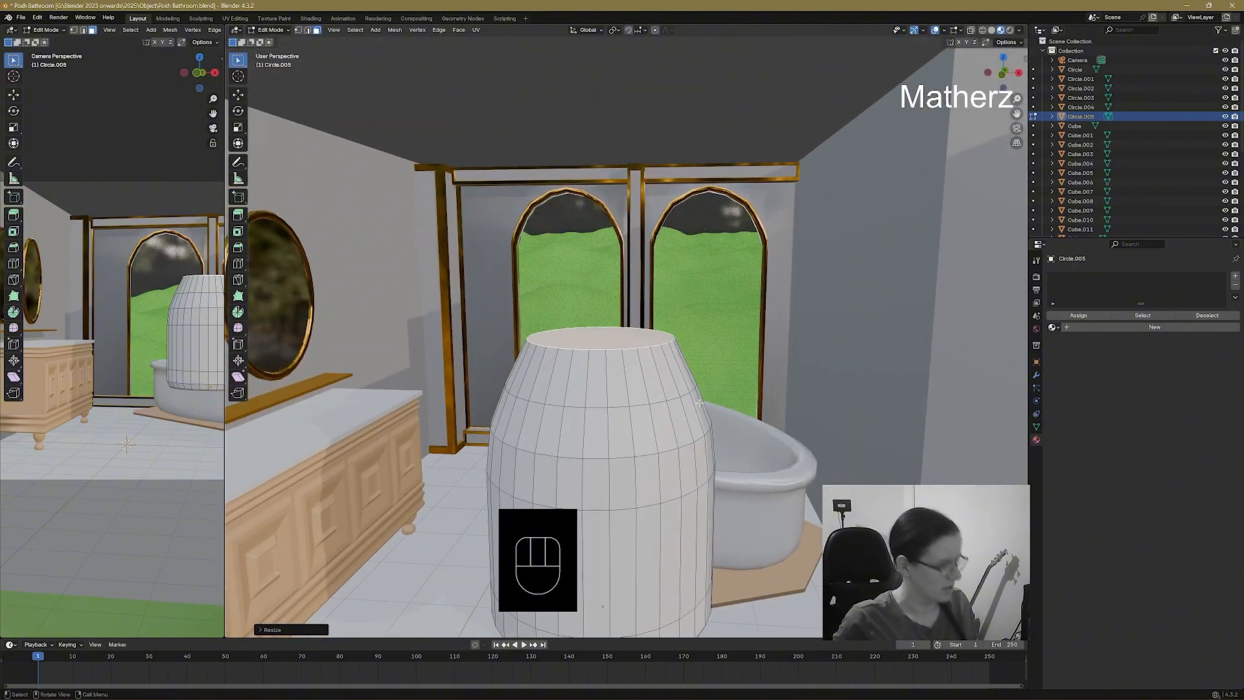
pyautogui.press('e')
pyautogui.click(699, 357)
pyautogui.press('s')
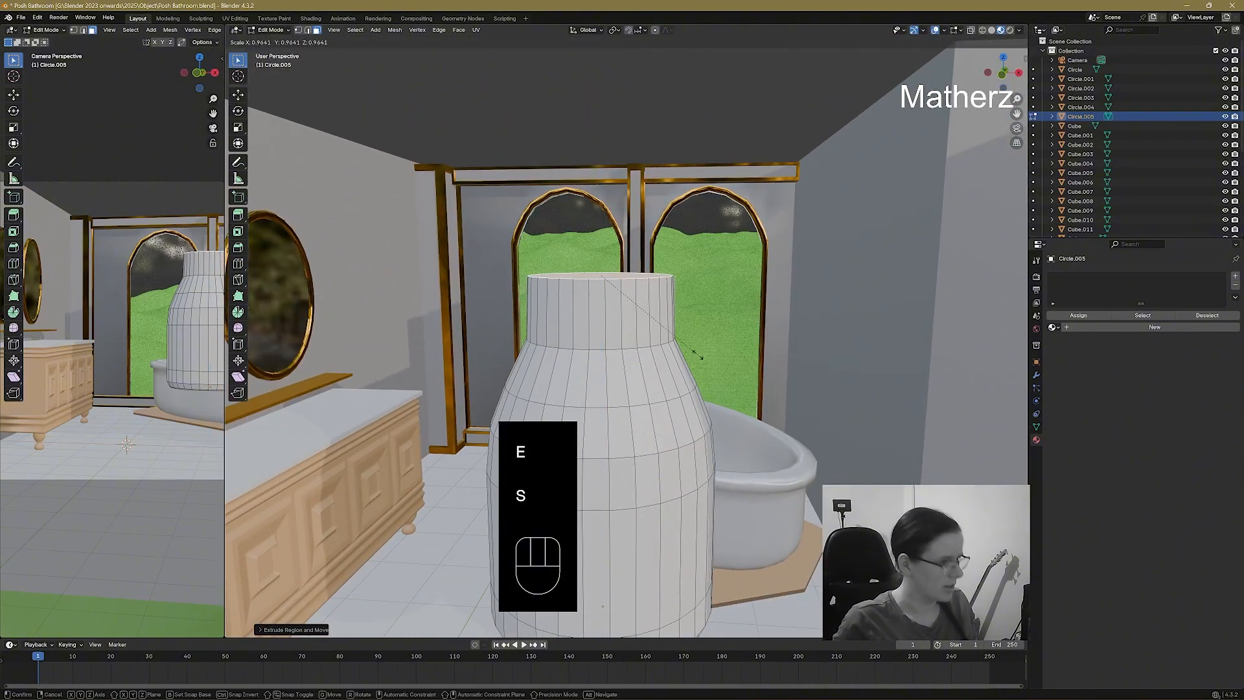
pyautogui.click(670, 338)
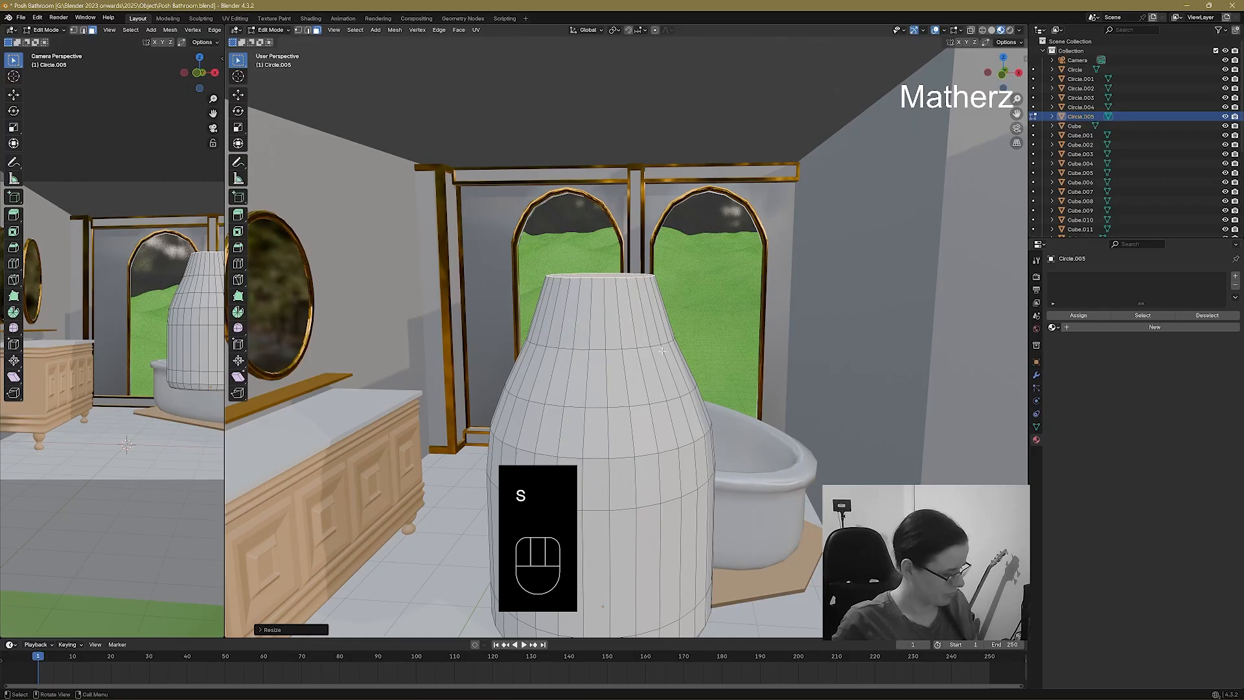
pyautogui.press('g')
pyautogui.click(683, 363)
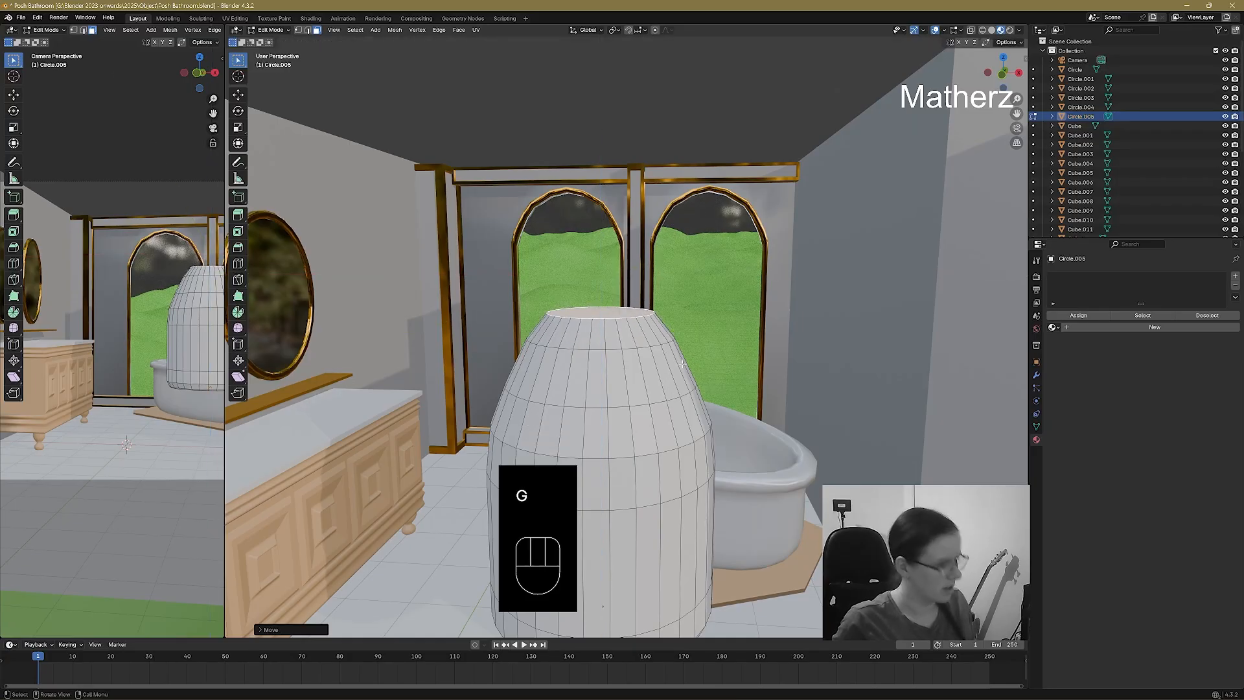
pyautogui.press('s')
pyautogui.click(693, 377)
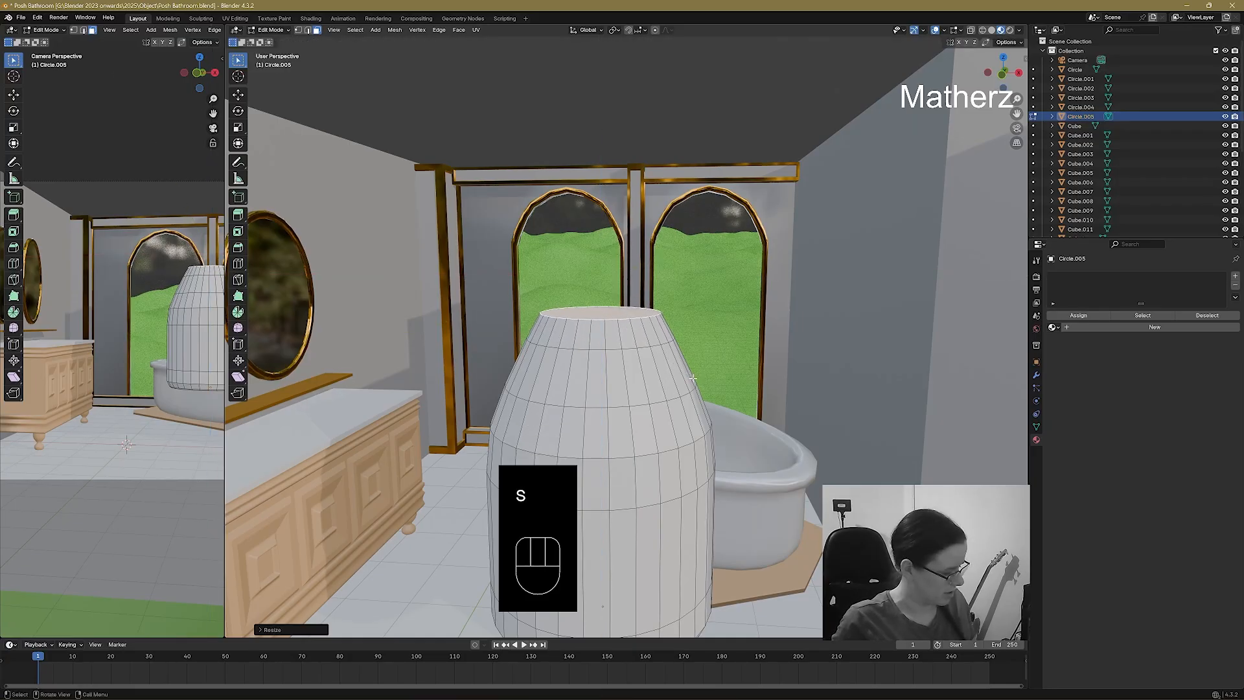
# Extrude the vase's top face outward into a slightly wider lip and raise the lip by a thin band.
pyautogui.press('e')
pyautogui.press('s')
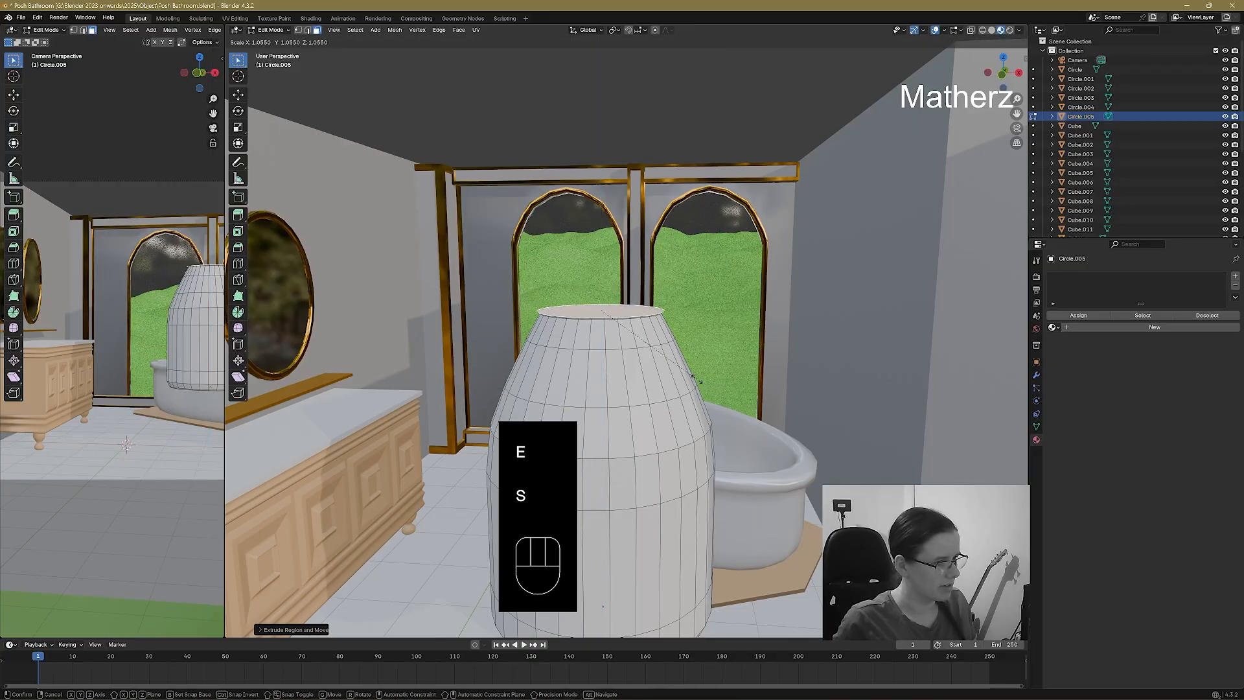
pyautogui.click(696, 379)
pyautogui.press('e')
pyautogui.click(698, 376)
# Build up the vase's rim with more thin extruded bands, scaling the top face inward to round off the lip.
pyautogui.press('e')
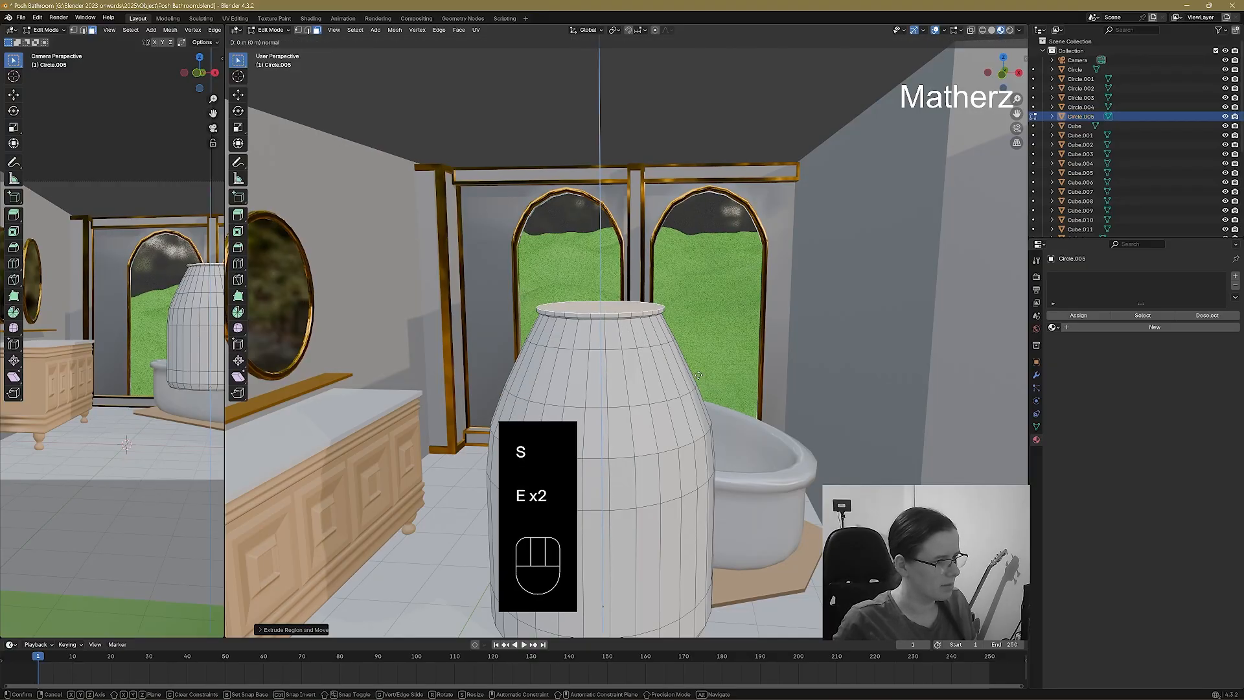
pyautogui.press('s')
pyautogui.press('e')
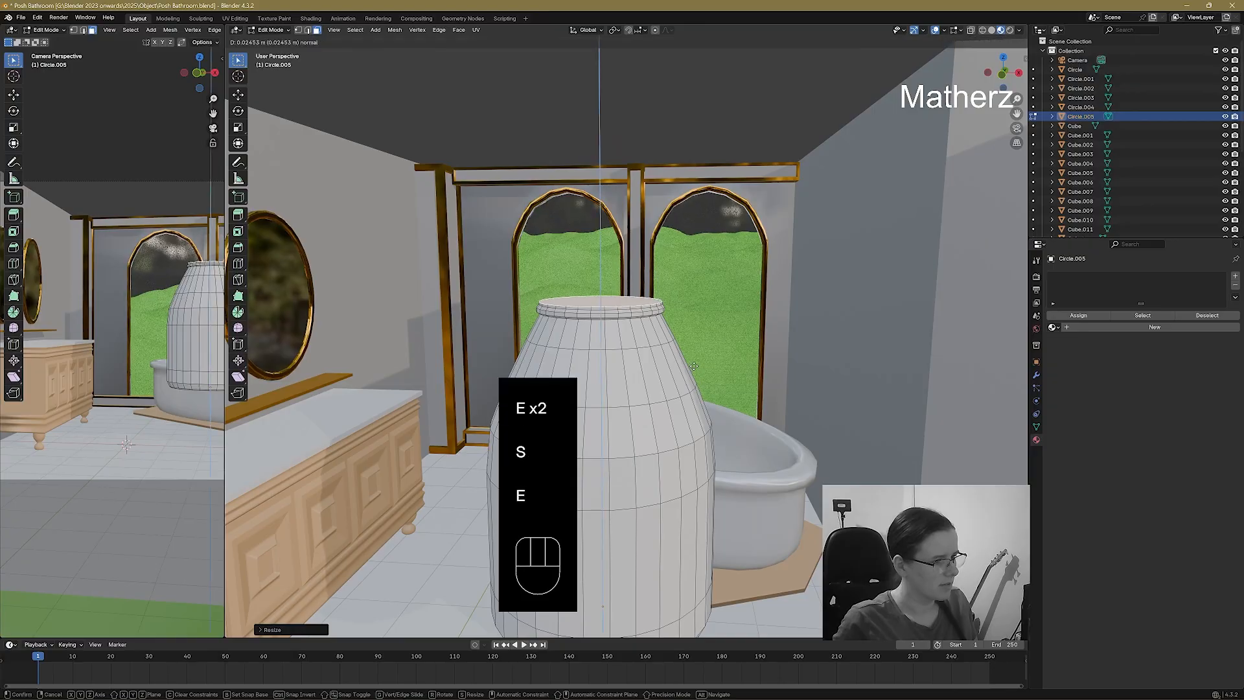
pyautogui.click(692, 367)
pyautogui.press('s')
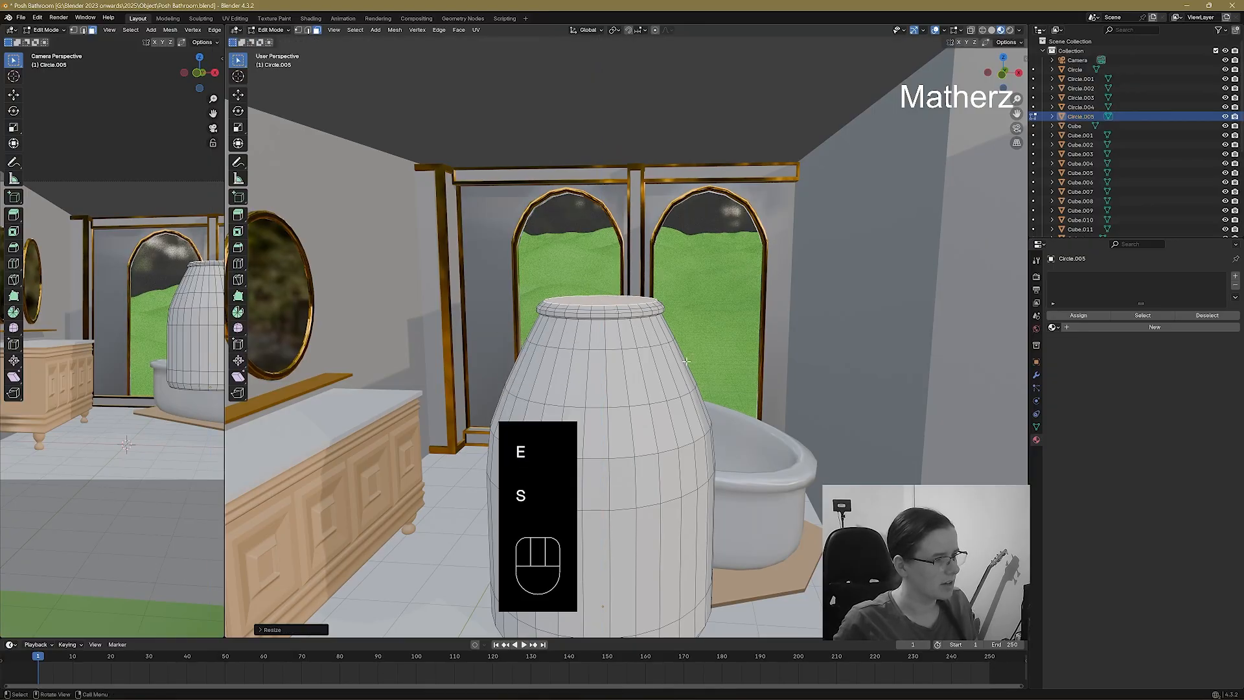
pyautogui.press('e')
pyautogui.click(686, 361)
pyautogui.press('s')
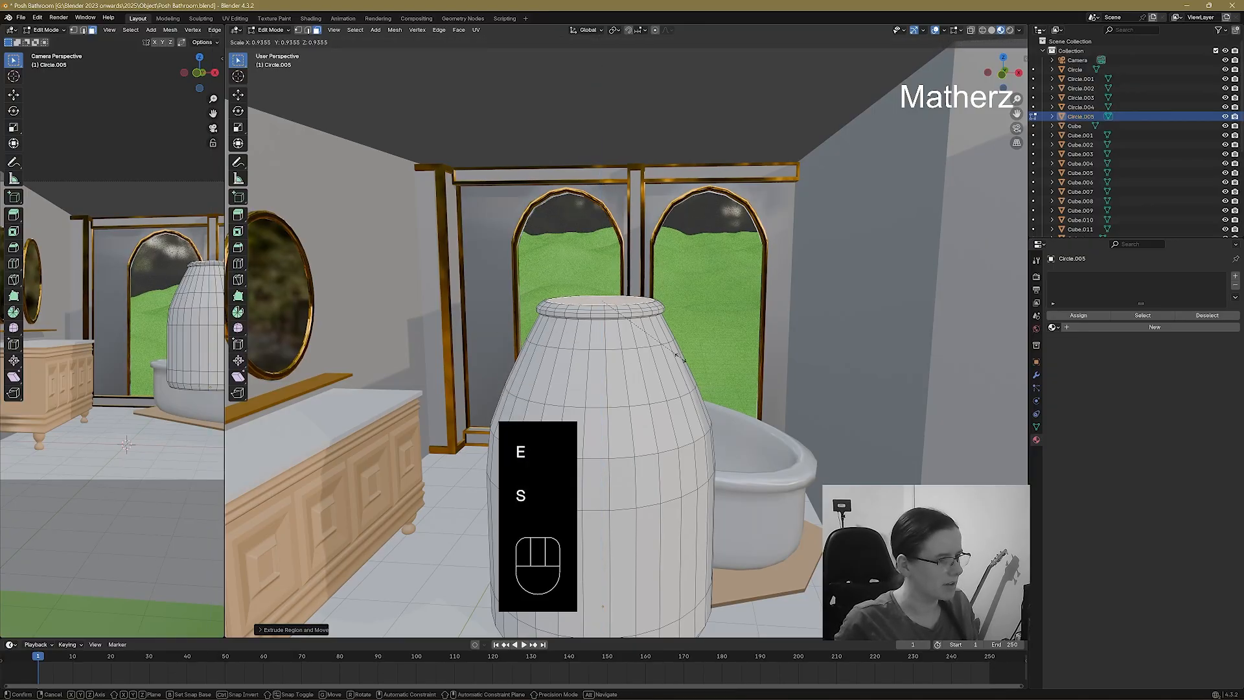
pyautogui.click(642, 350)
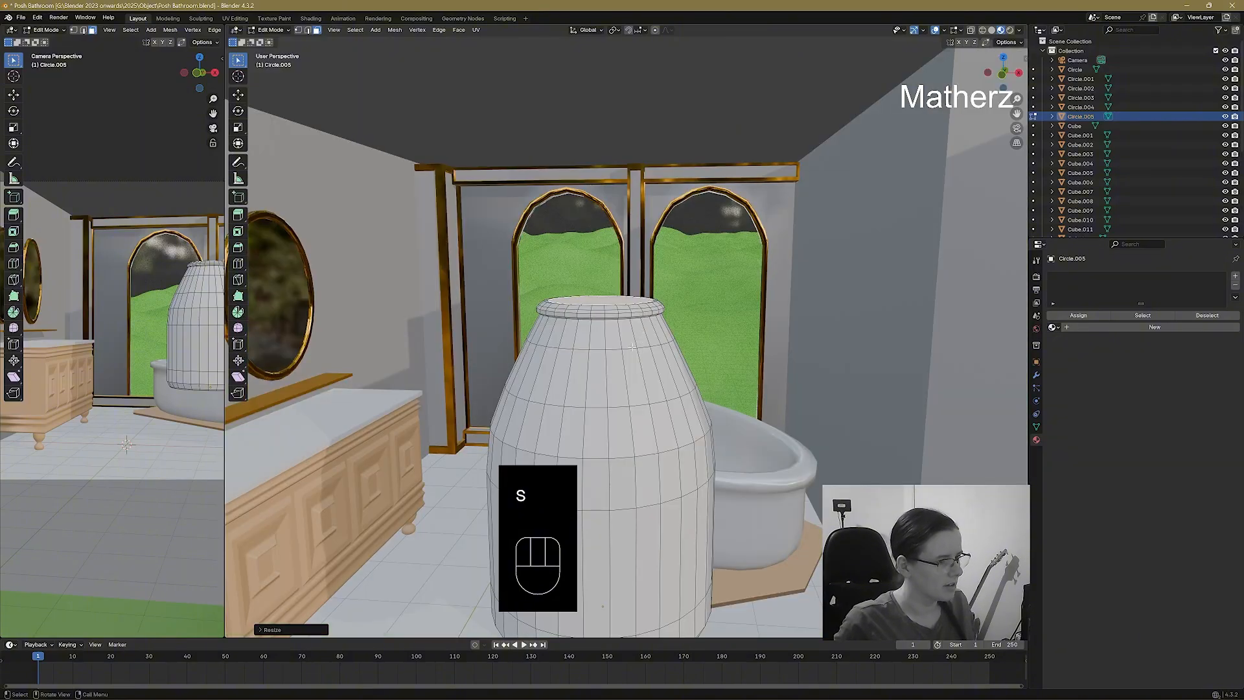
# Extrude the vase's top face again, narrow it into an inner rim, and extrude the inner face down into the vase.
pyautogui.keyDown('ctrl'); pyautogui.moveTo(632, 347); pyautogui.dragTo(643, 382, button='middle'); pyautogui.keyUp('ctrl')
pyautogui.scroll(-3, 629, 329)
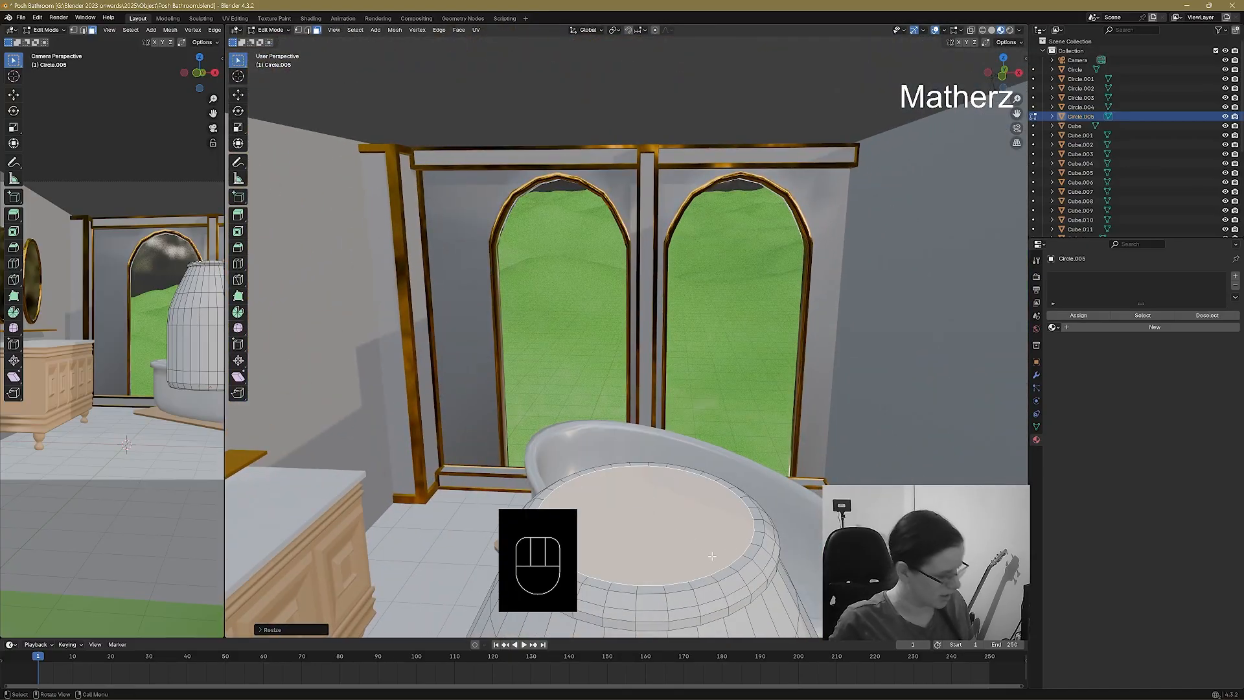
pyautogui.press('e')
pyautogui.click(713, 559)
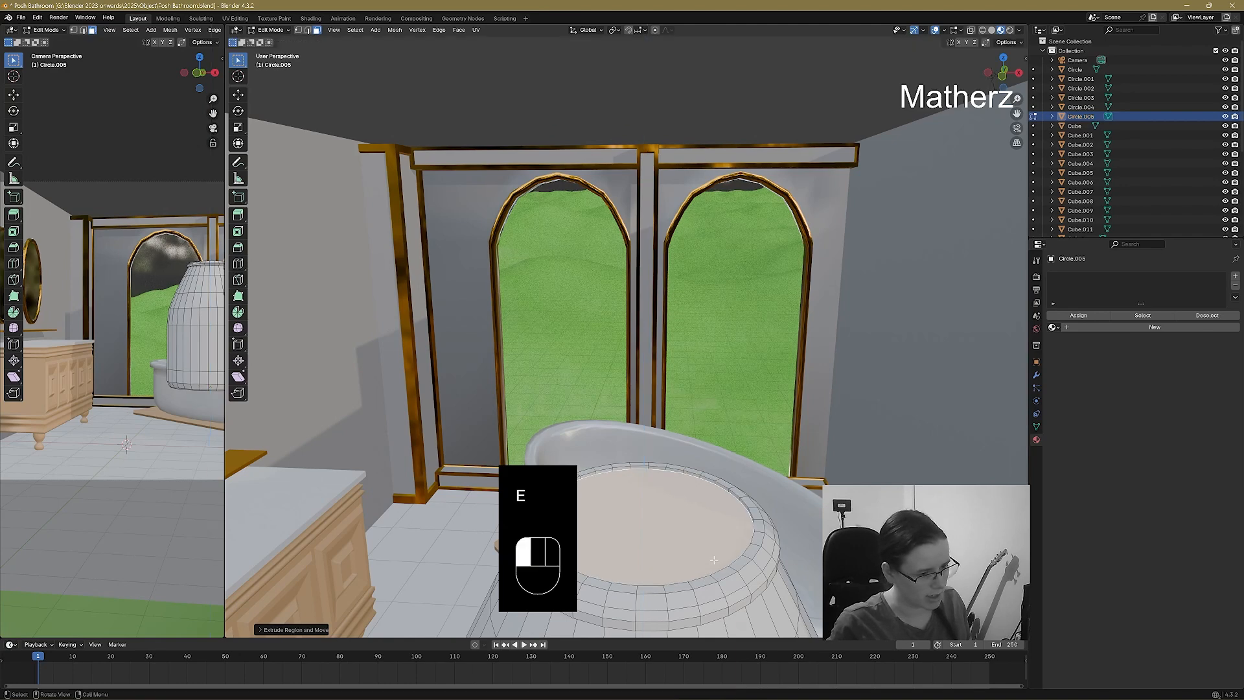
pyautogui.press('s')
pyautogui.click(707, 565)
pyautogui.press('e')
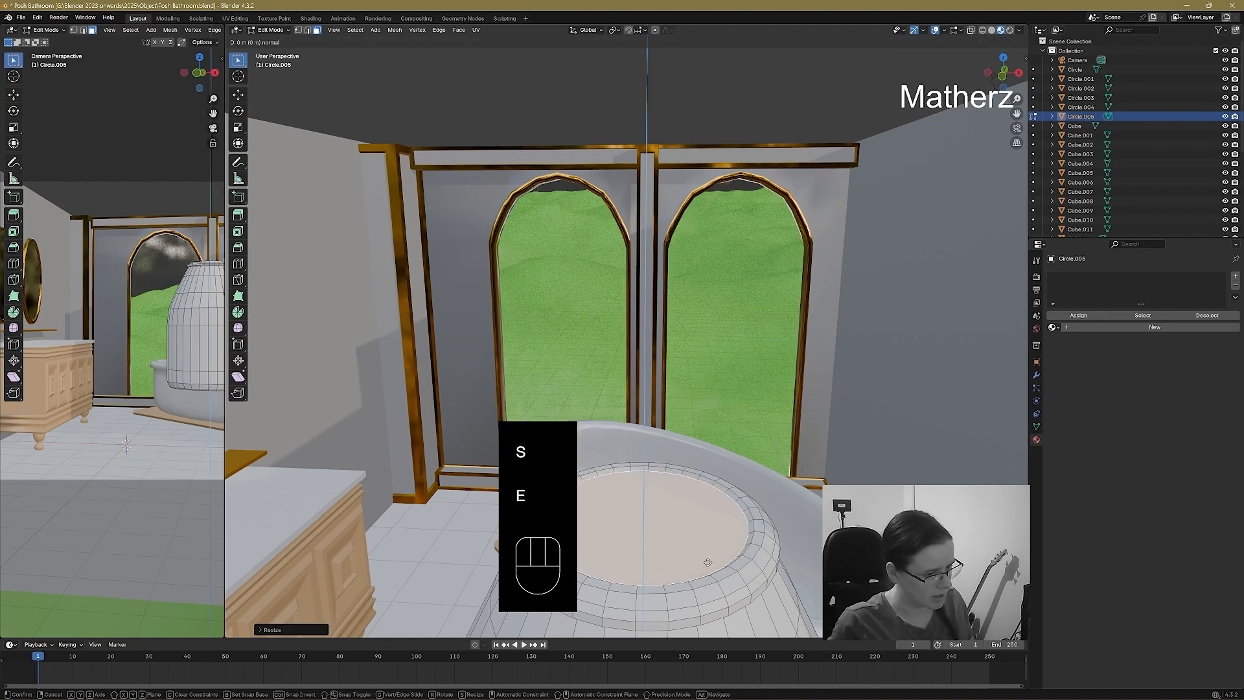
pyautogui.click(710, 544)
# Scale the vase's inner face slightly and extrude it further down inside the body.
pyautogui.scroll(-8, 711, 541)
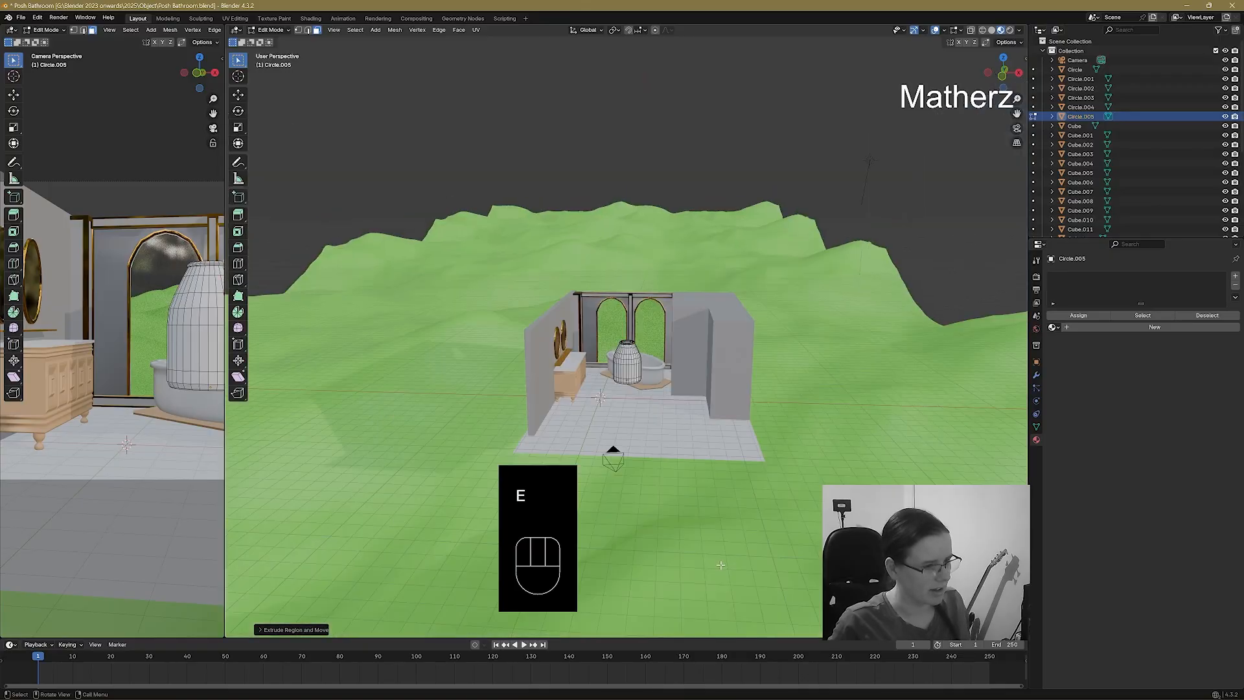
pyautogui.scroll(6, 712, 541)
pyautogui.keyDown('shift'); pyautogui.scroll(-4, 712, 540); pyautogui.keyUp('shift')
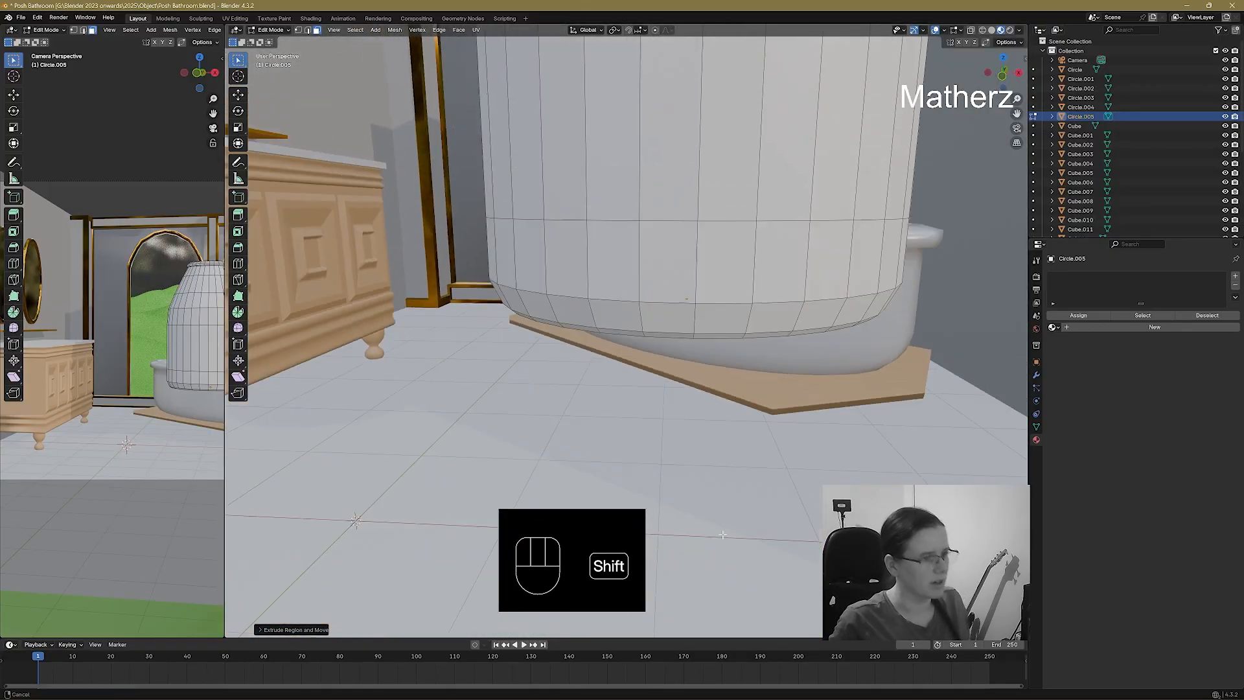
pyautogui.scroll(4, 719, 540)
pyautogui.scroll(-8, 720, 540)
pyautogui.press('s')
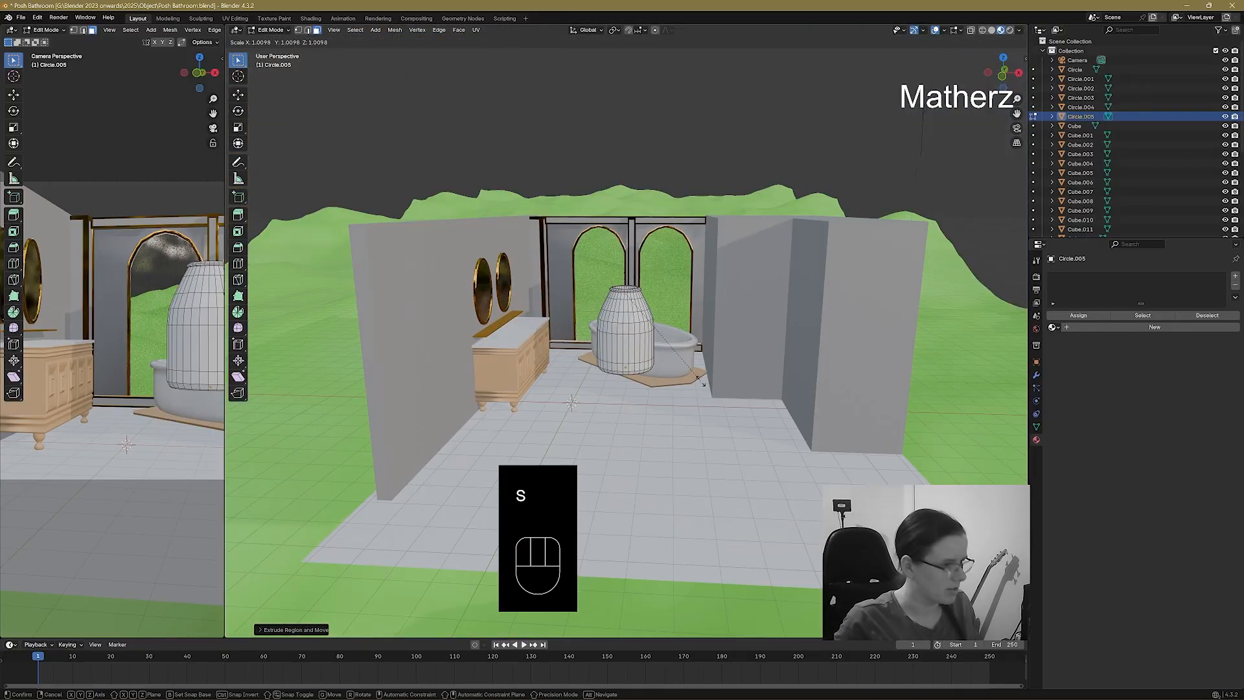
pyautogui.click(704, 383)
pyautogui.press('e')
pyautogui.click(710, 423)
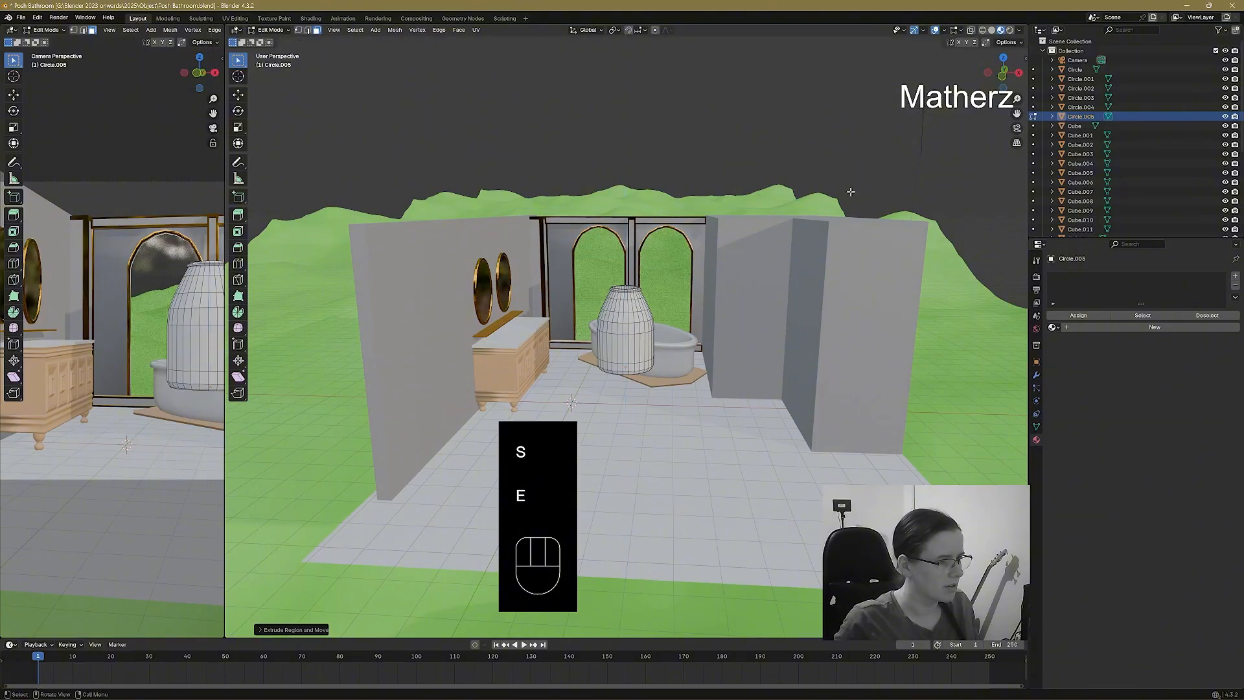
# Turn on X-ray display and widen the vase's inner floor face to about 1.6 times its size.
pyautogui.click(971, 30)
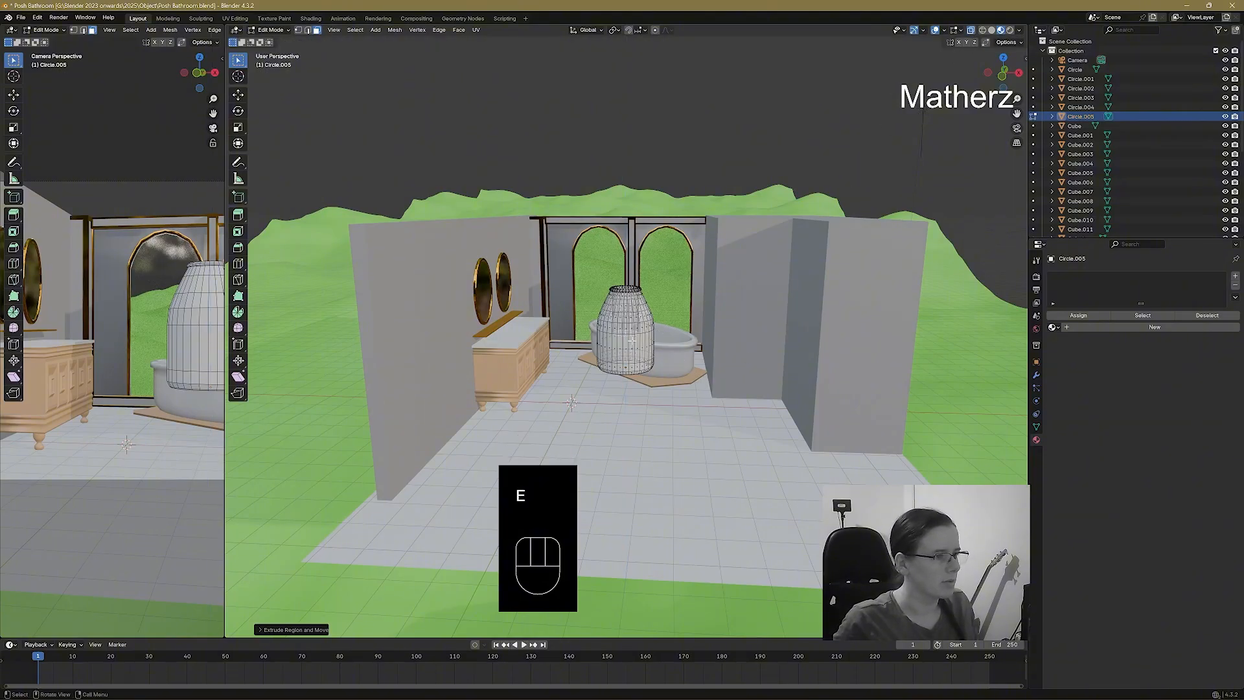
pyautogui.press('s')
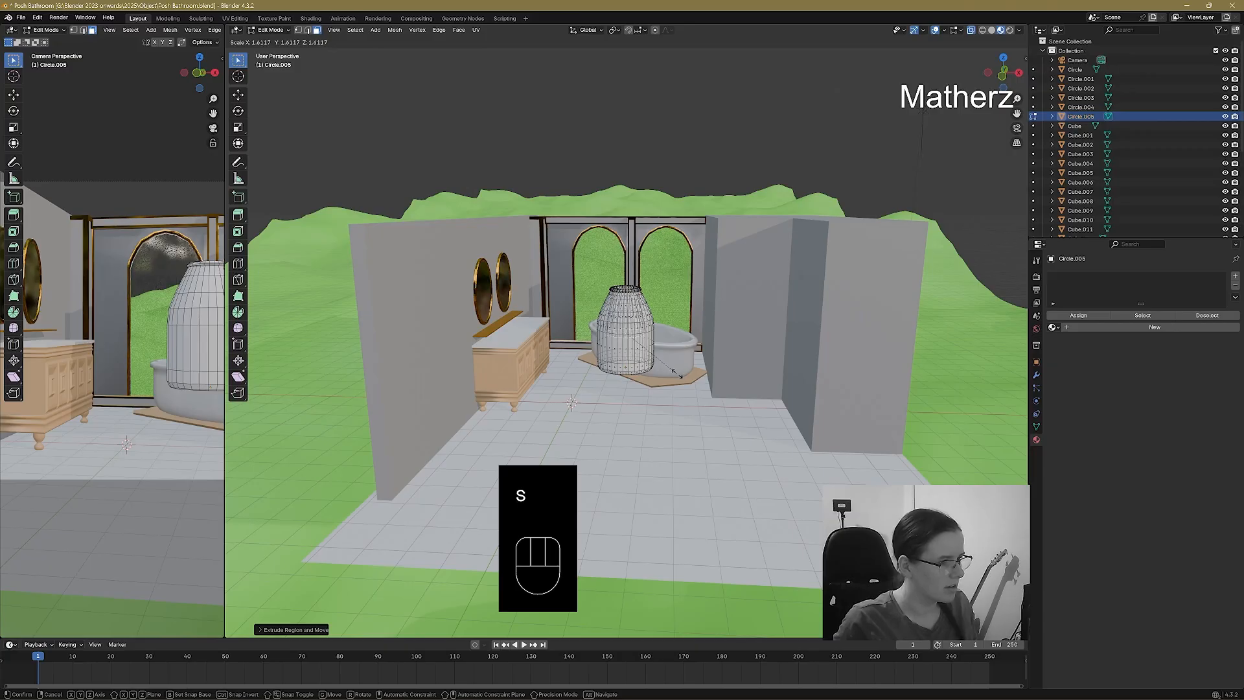
pyautogui.click(679, 375)
pyautogui.press('e')
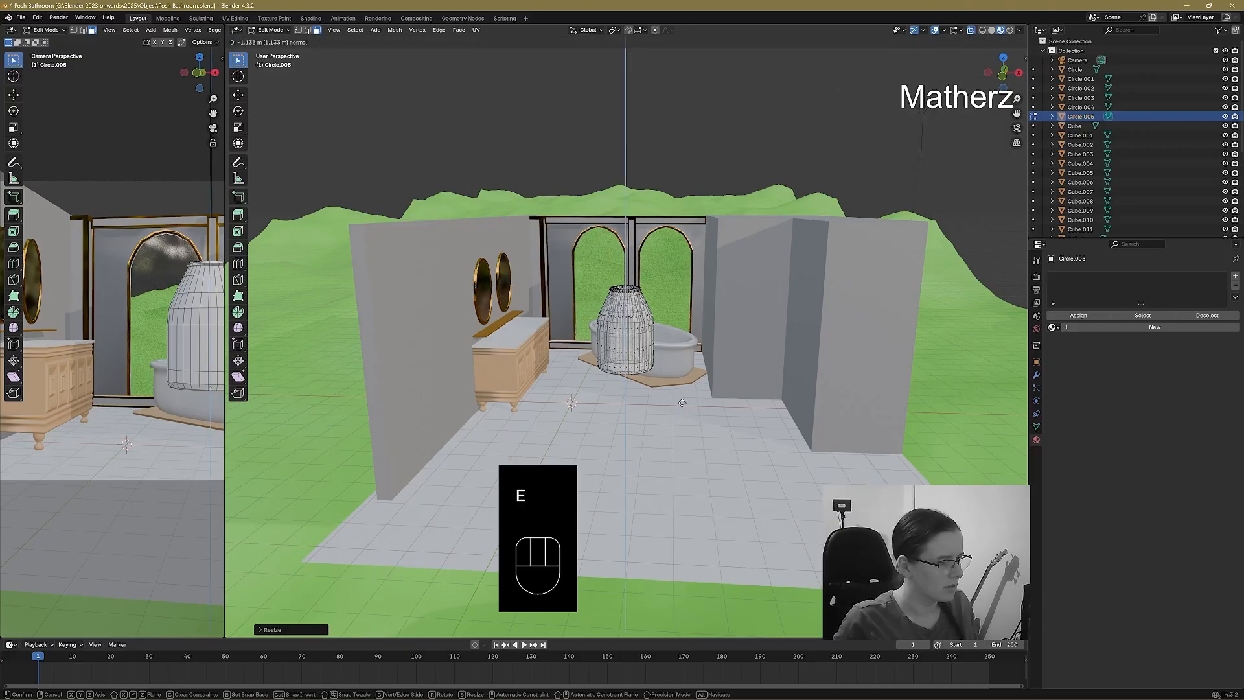
pyautogui.rightClick(682, 403)
# Return to Object Mode, shade the vase smooth and assign it the existing Gold material.
pyautogui.click(271, 30)
pyautogui.click(271, 40)
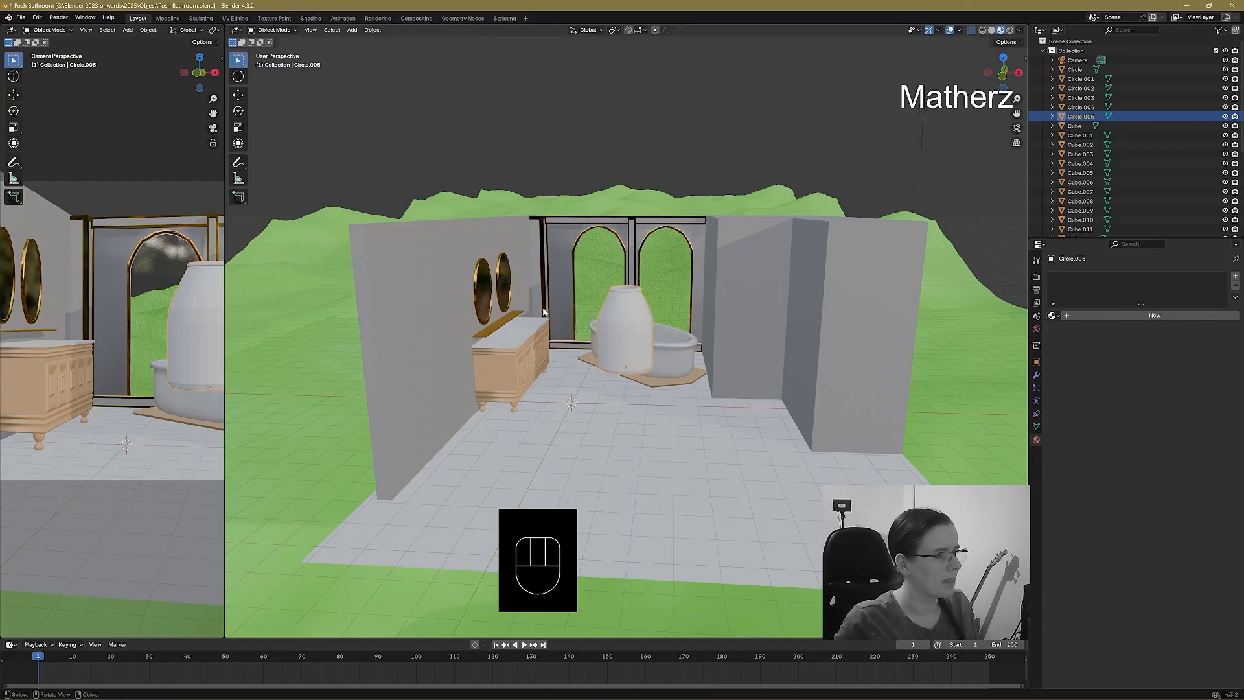
pyautogui.rightClick(542, 311)
pyautogui.click(551, 311)
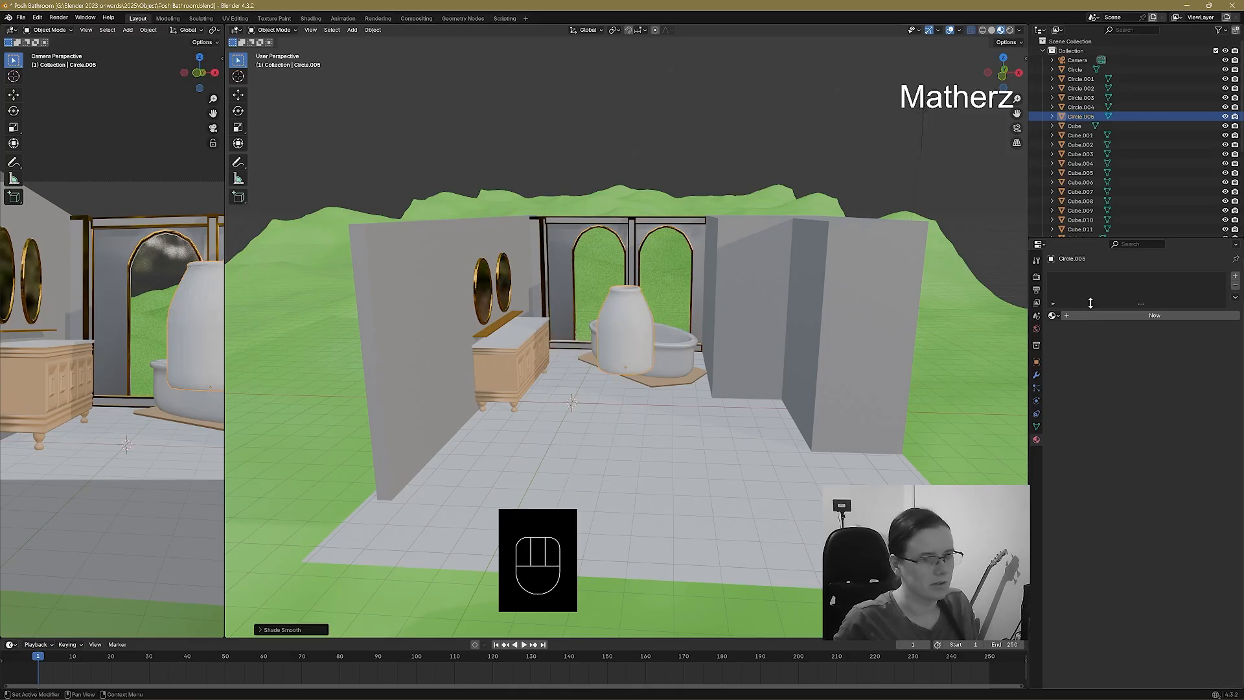
pyautogui.click(1054, 316)
pyautogui.click(1095, 347)
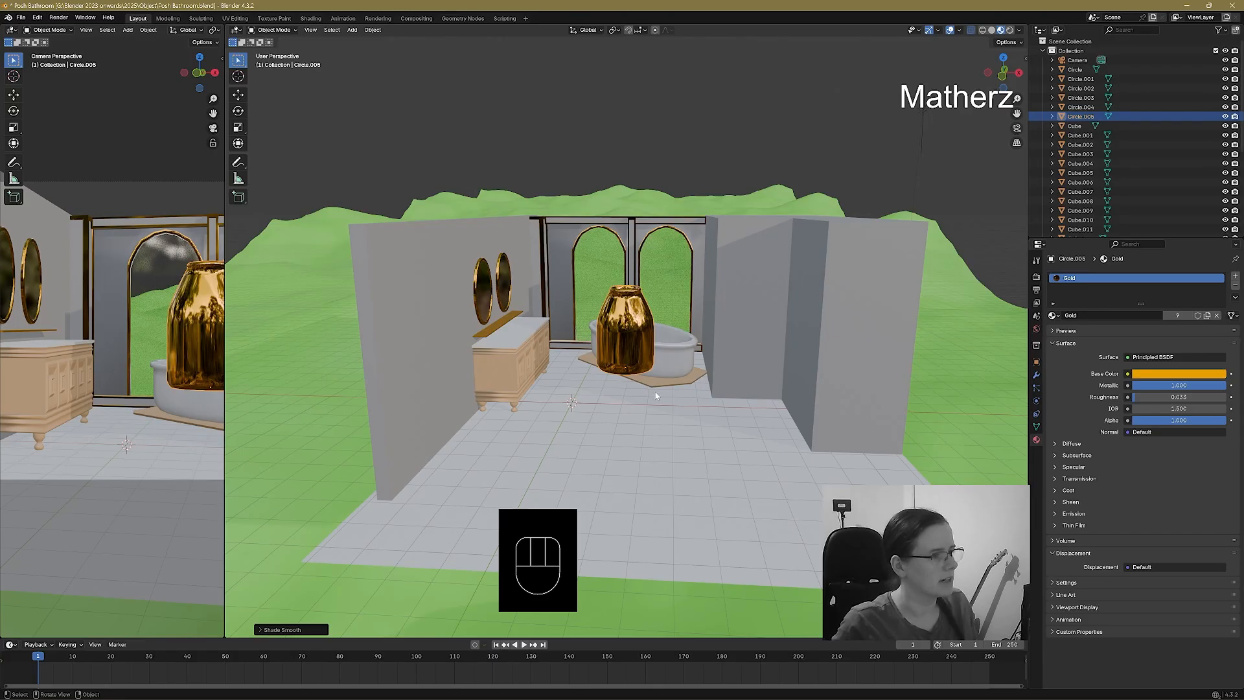
# Scale the gold vase down and move it about 5.8 m along the X axis, away from the bathtub.
pyautogui.press('s')
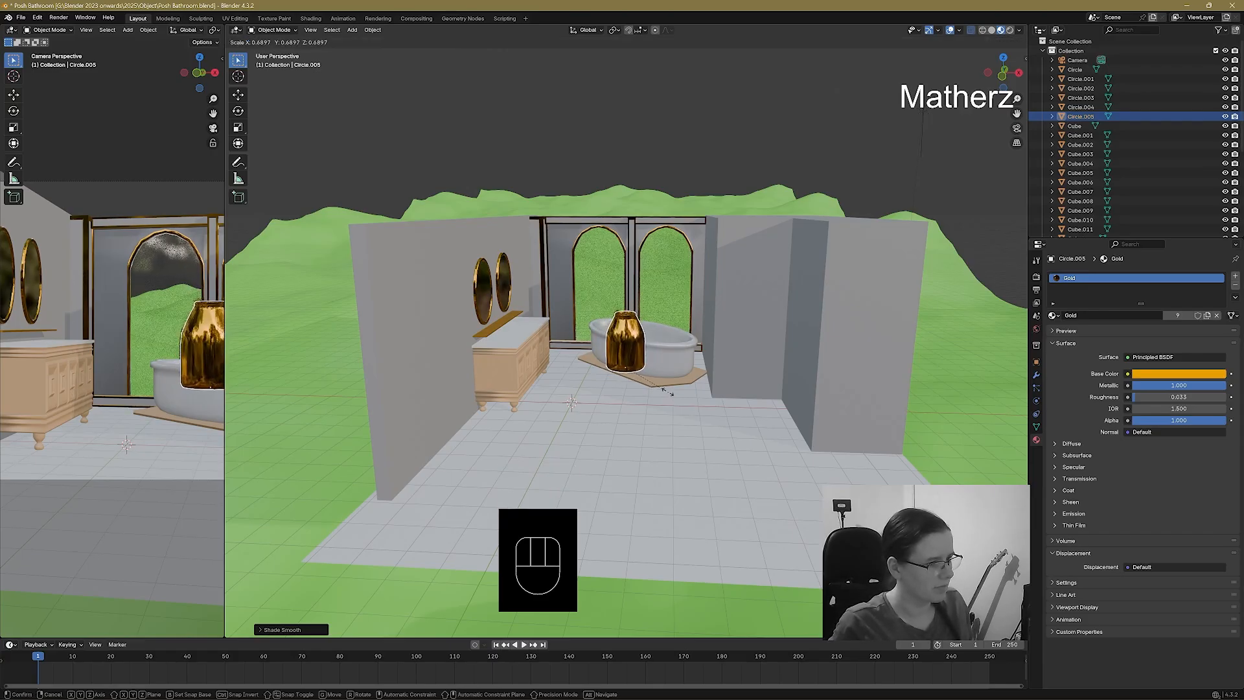
pyautogui.click(661, 389)
pyautogui.press('g')
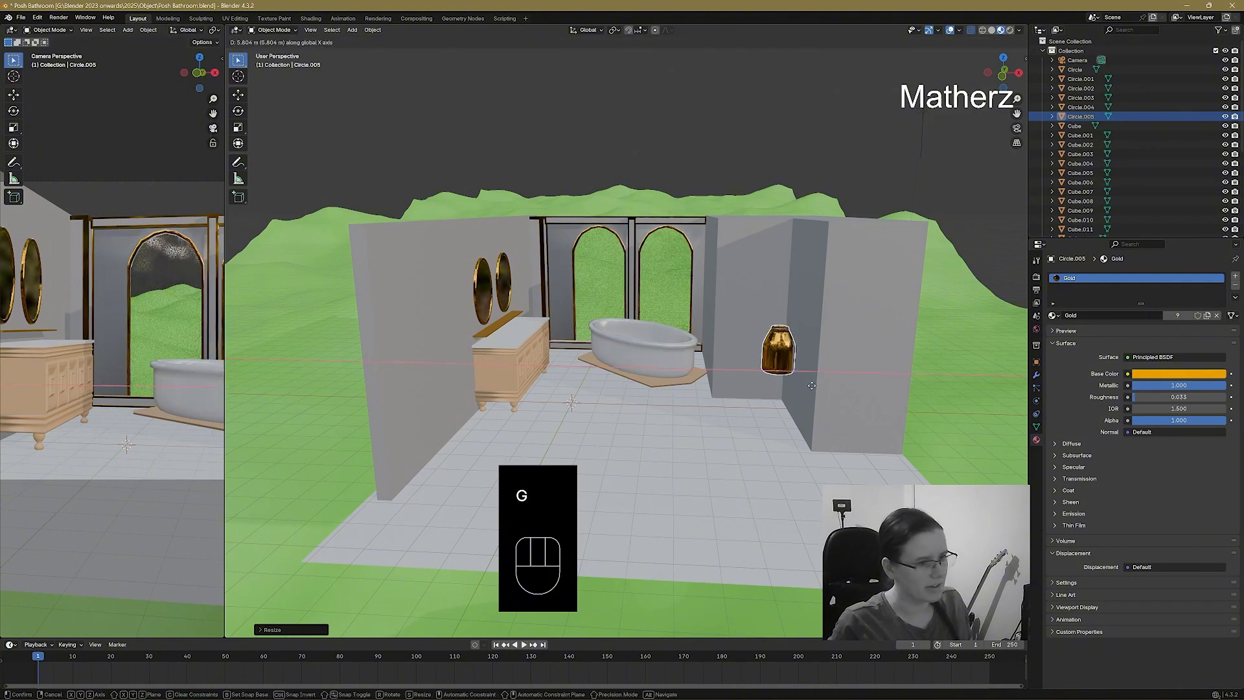
pyautogui.click(813, 393)
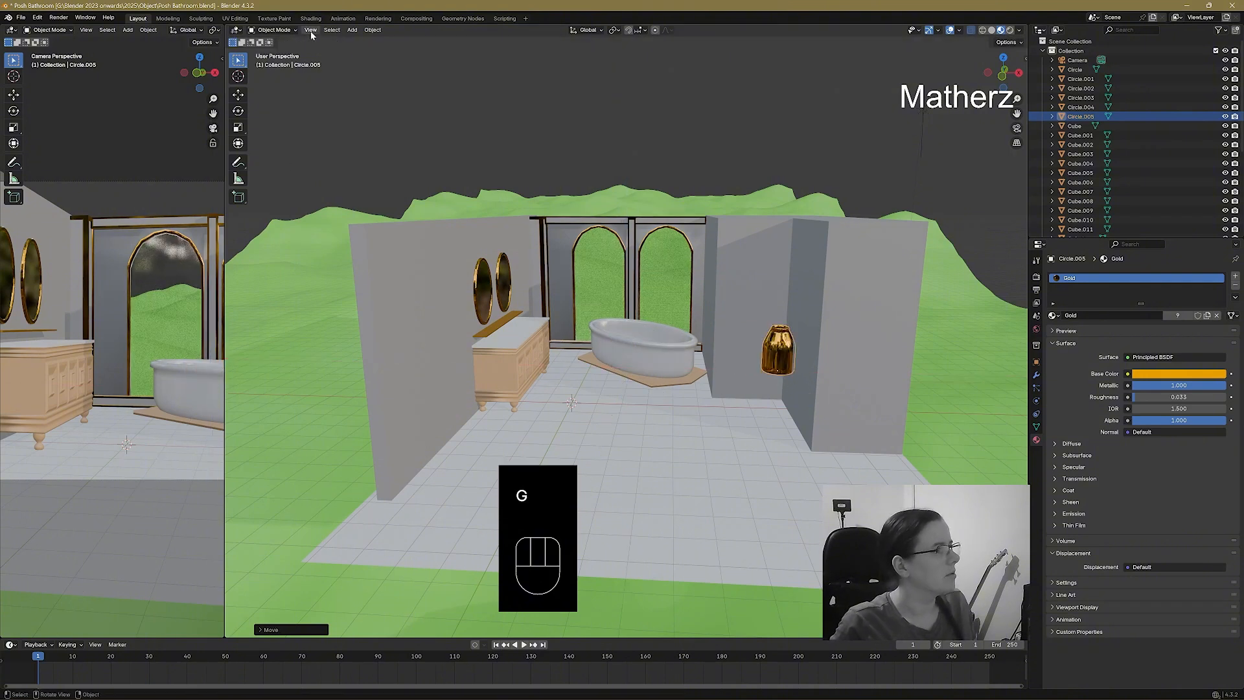
# Add a Sapling Tree Gen tree, load the japanese_maple preset and enable Show Leaves.
pyautogui.click(352, 30)
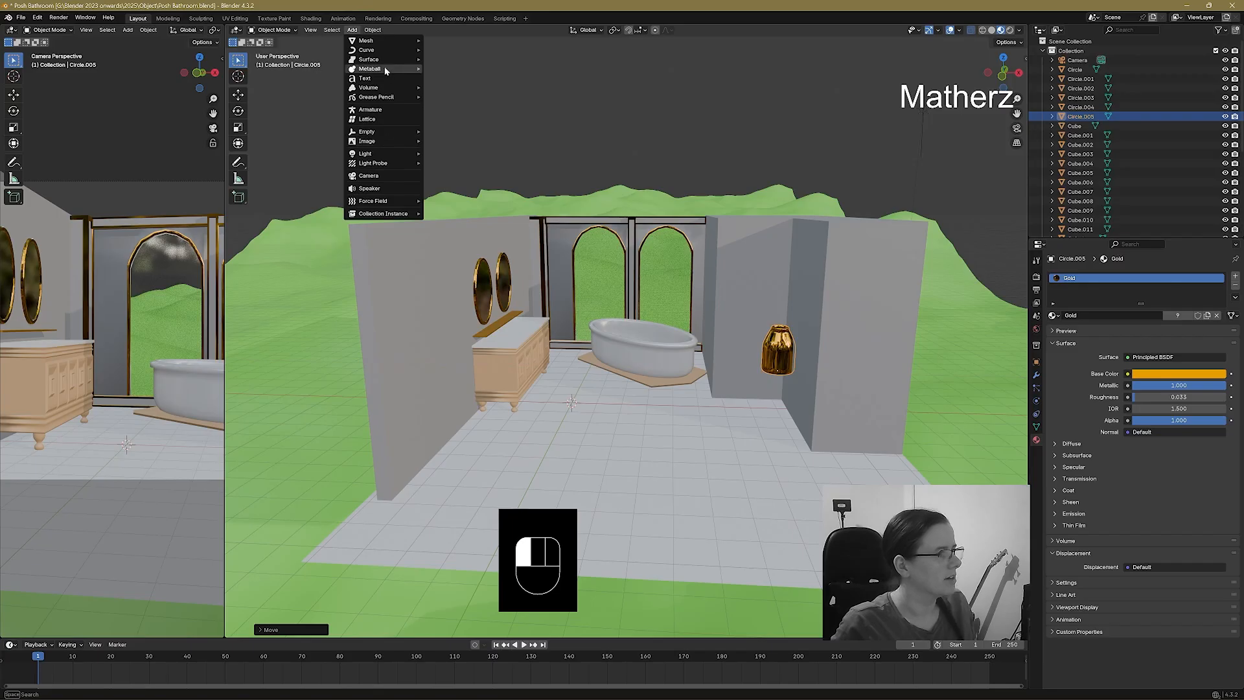
pyautogui.moveTo(369, 50)
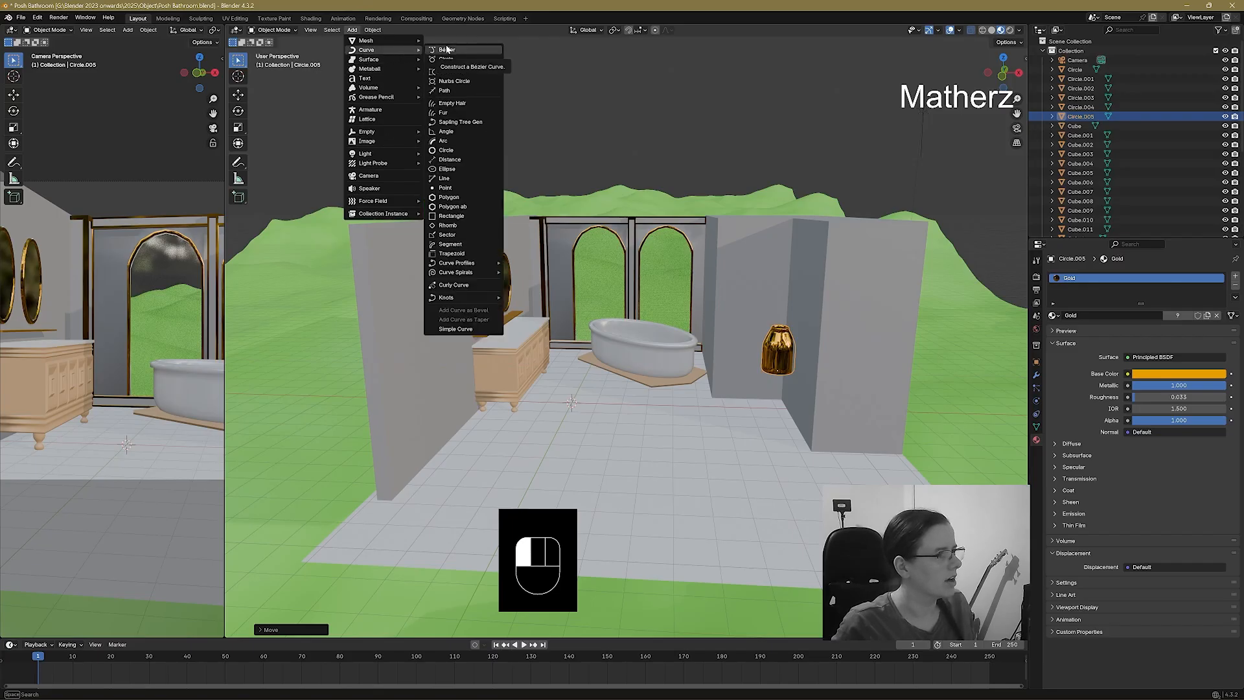
pyautogui.click(483, 122)
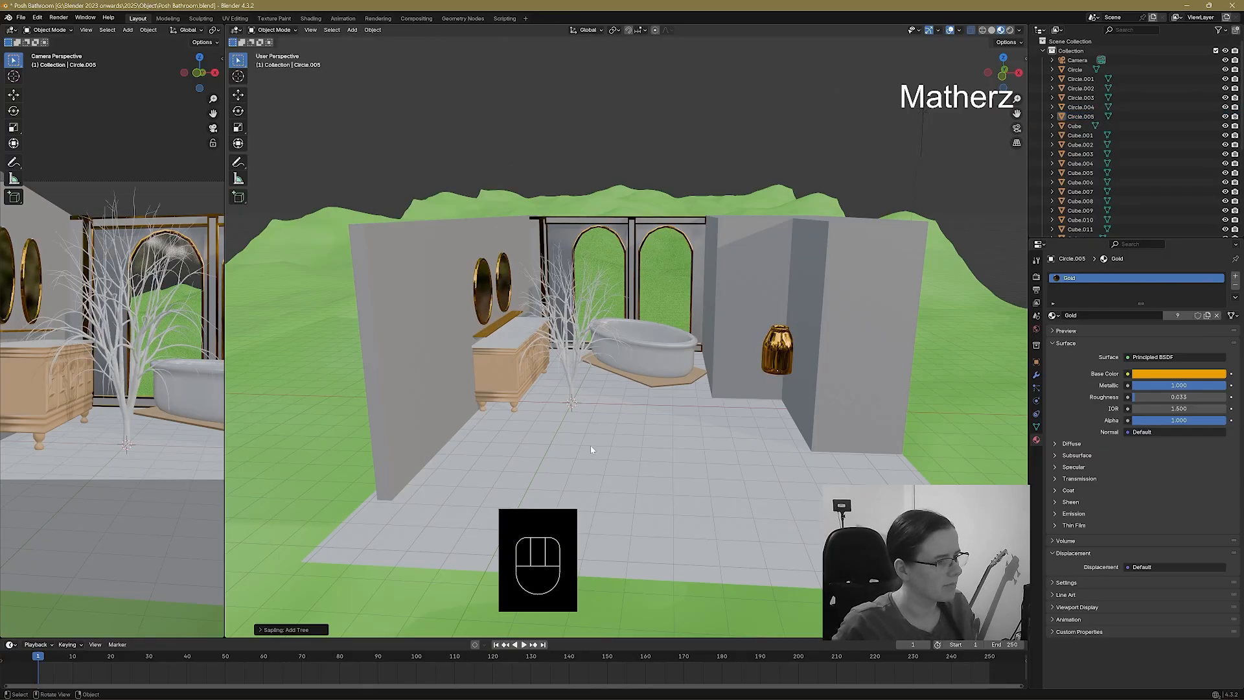
pyautogui.click(262, 629)
pyautogui.click(311, 626)
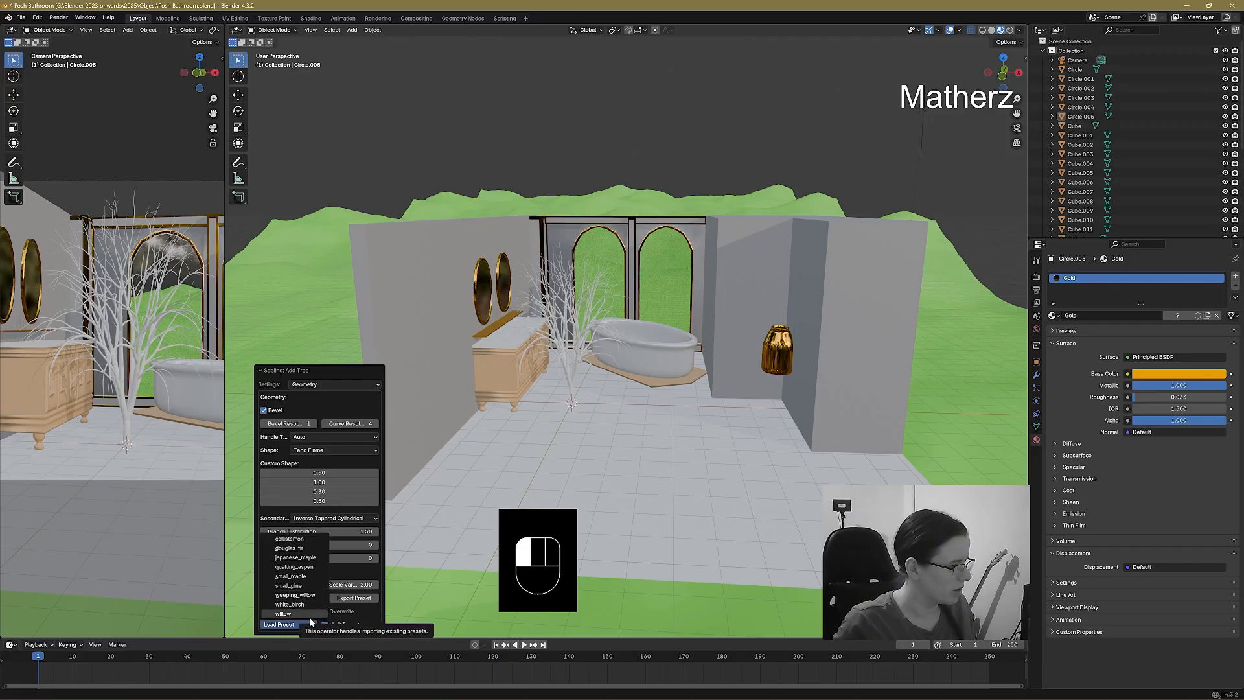
pyautogui.click(318, 559)
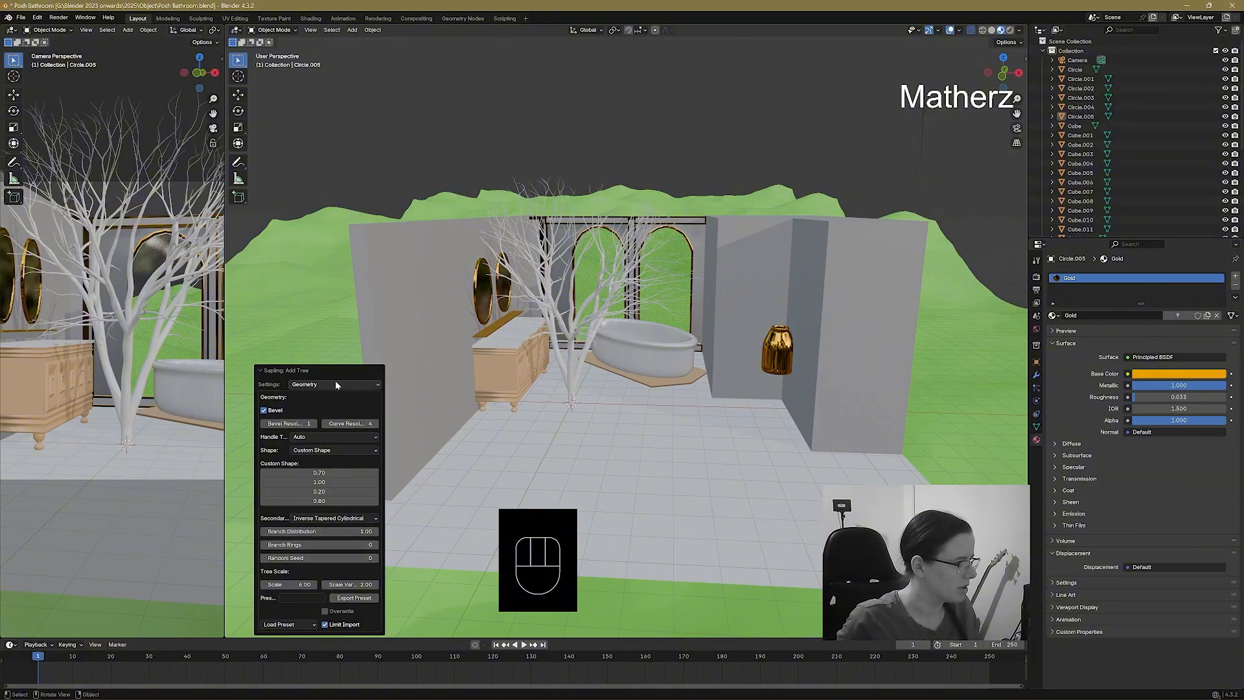
pyautogui.moveTo(337, 382); pyautogui.dragTo(323, 452)
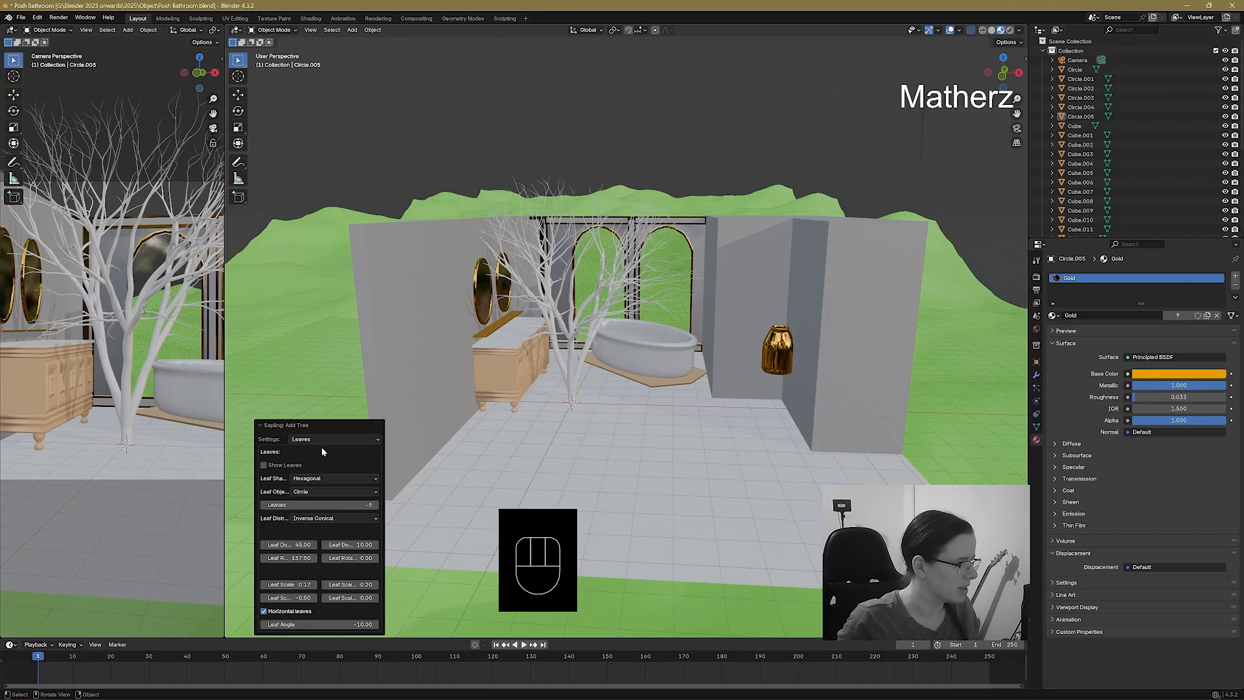
pyautogui.click(263, 465)
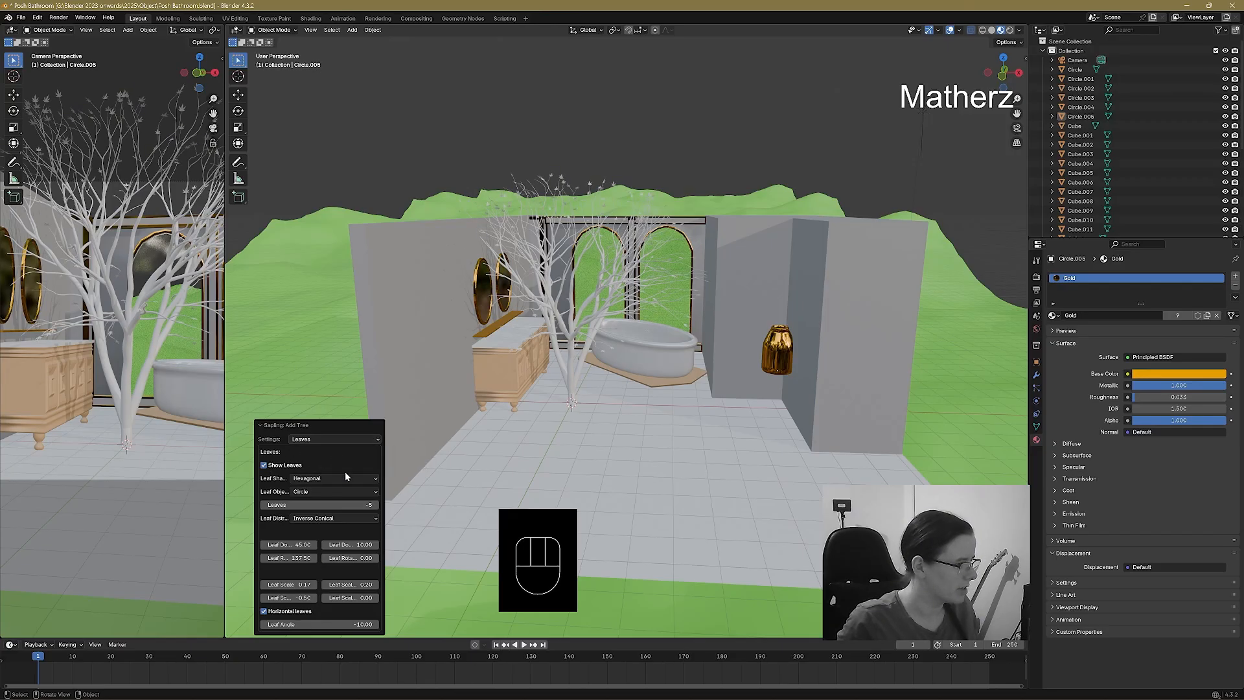
# In the tree's Branch Growth settings, reduce the first Length value to 0.28.
pyautogui.click(329, 439)
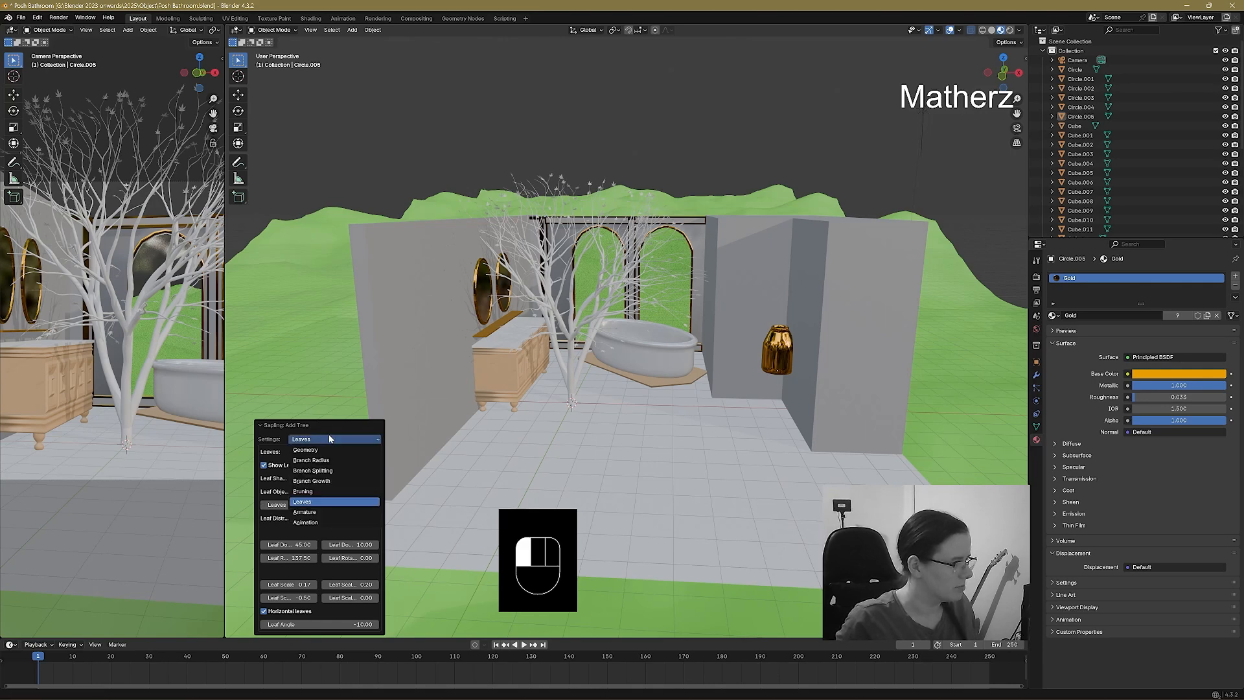
pyautogui.click(336, 480)
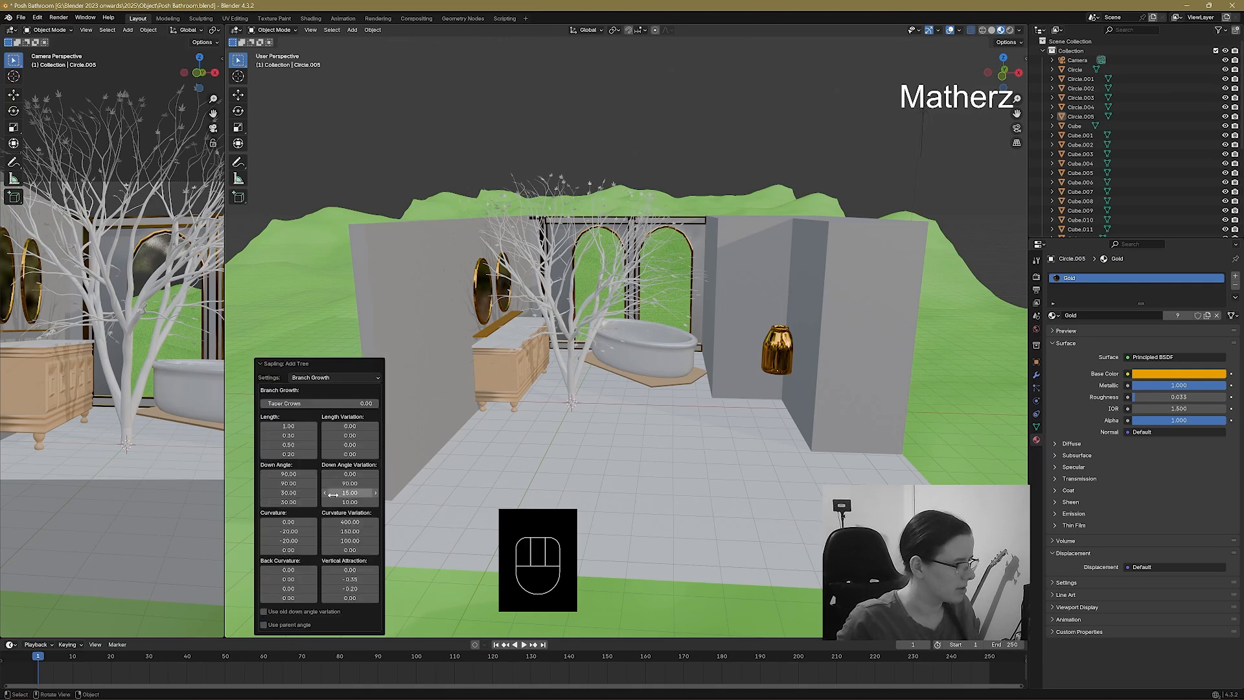
pyautogui.moveTo(282, 426); pyautogui.dragTo(260, 426)
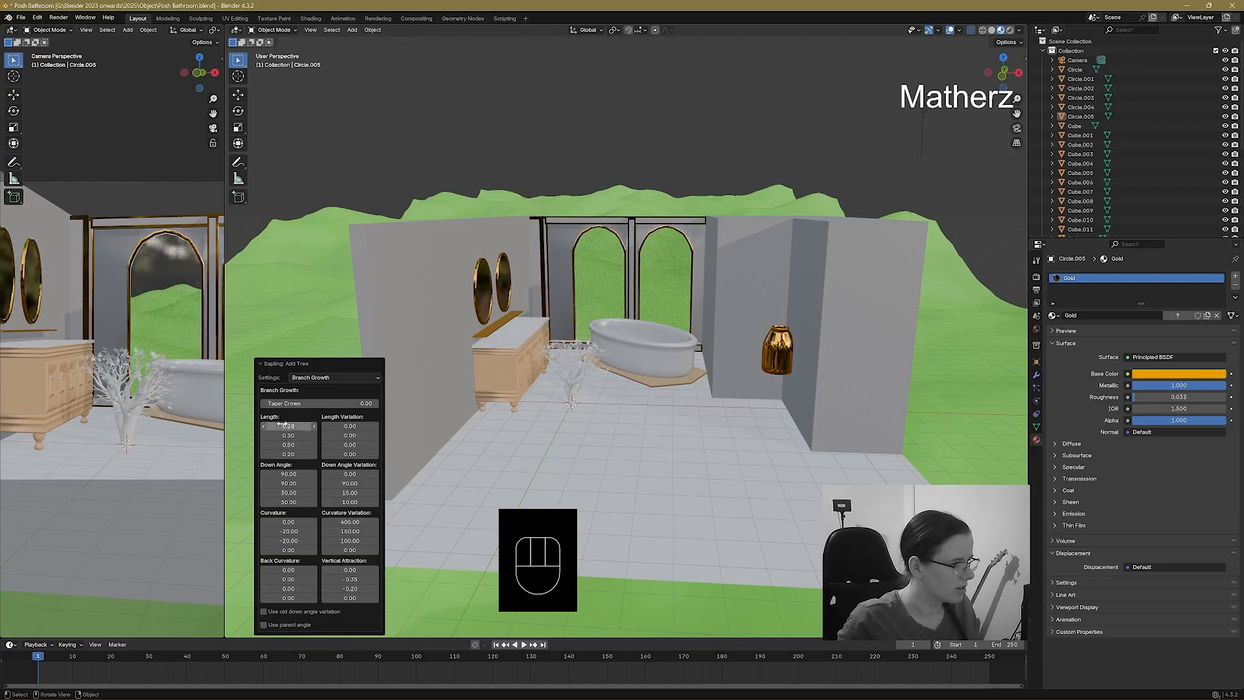
# Raise the tree's first branch Length value to 0.88.
pyautogui.scroll(6, 522, 389)
pyautogui.keyDown('shift'); pyautogui.moveTo(522, 394); pyautogui.dragTo(577, 413, button='middle'); pyautogui.keyUp('shift')
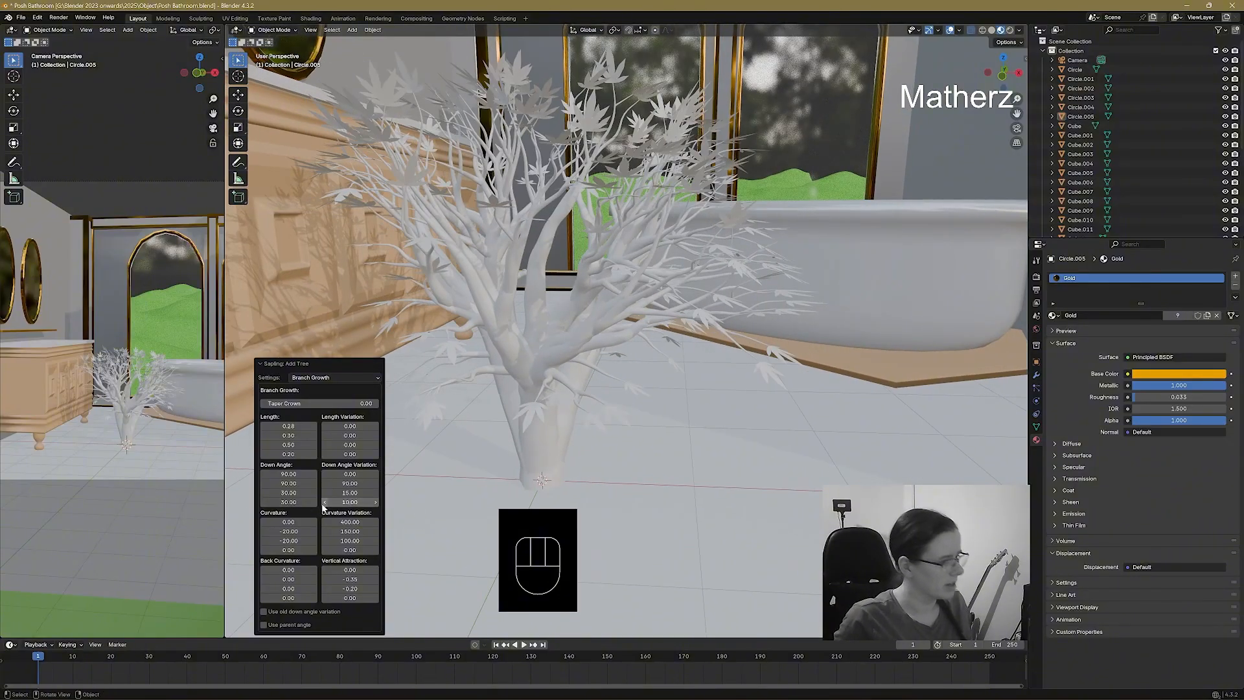
pyautogui.click(316, 428)
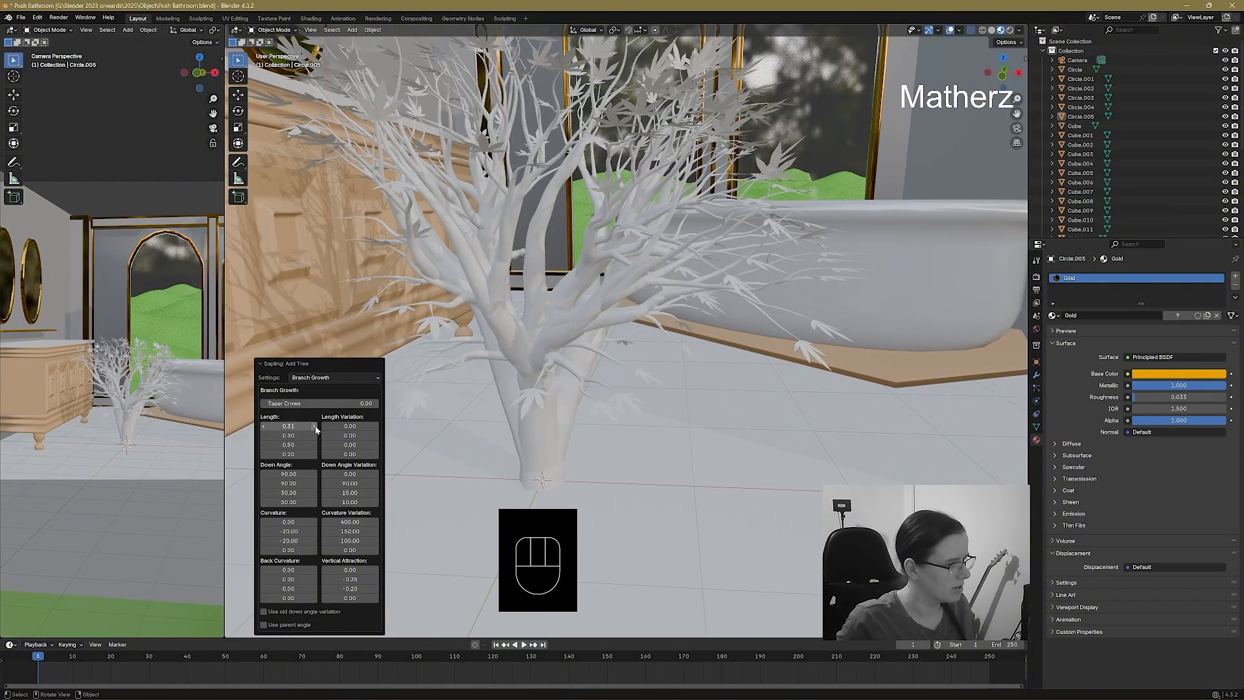
pyautogui.click(315, 427)
pyautogui.click(315, 427)
pyautogui.click(315, 428)
pyautogui.click(316, 428)
pyautogui.click(315, 428)
pyautogui.click(316, 428)
pyautogui.click(315, 427)
pyautogui.click(316, 427)
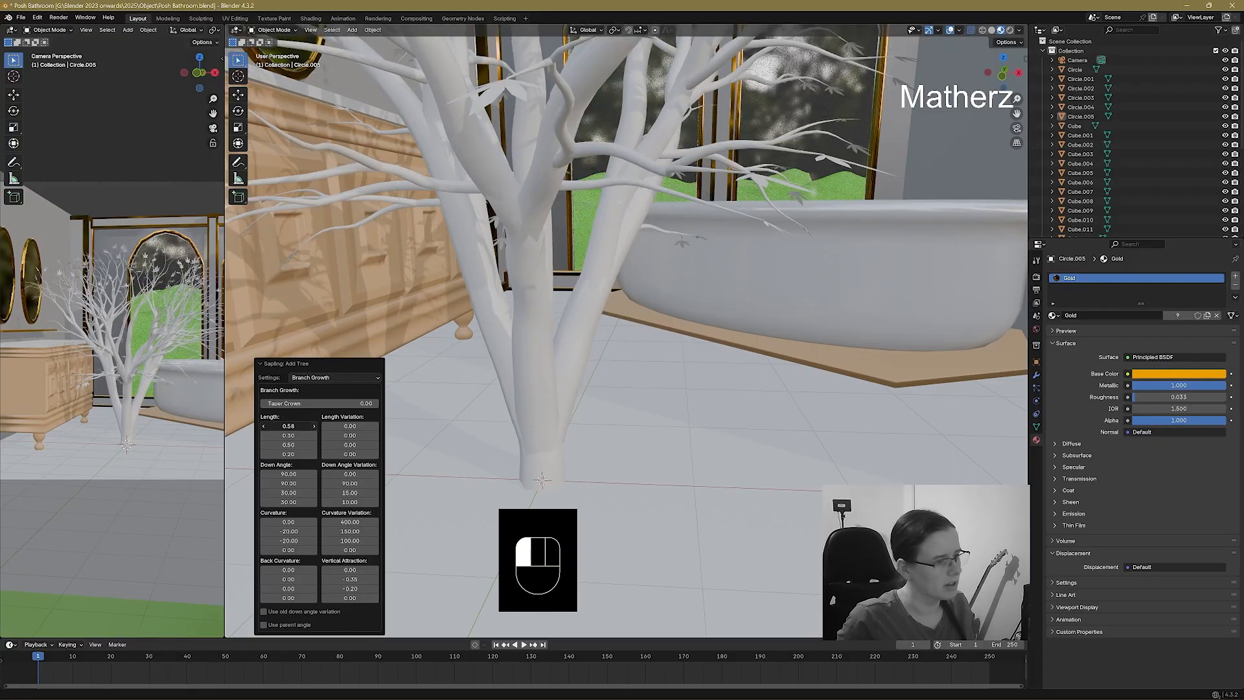
pyautogui.click(315, 428)
pyautogui.click(315, 427)
pyautogui.click(316, 427)
pyautogui.click(316, 428)
pyautogui.click(315, 428)
pyautogui.click(315, 427)
pyautogui.click(315, 428)
pyautogui.click(315, 428)
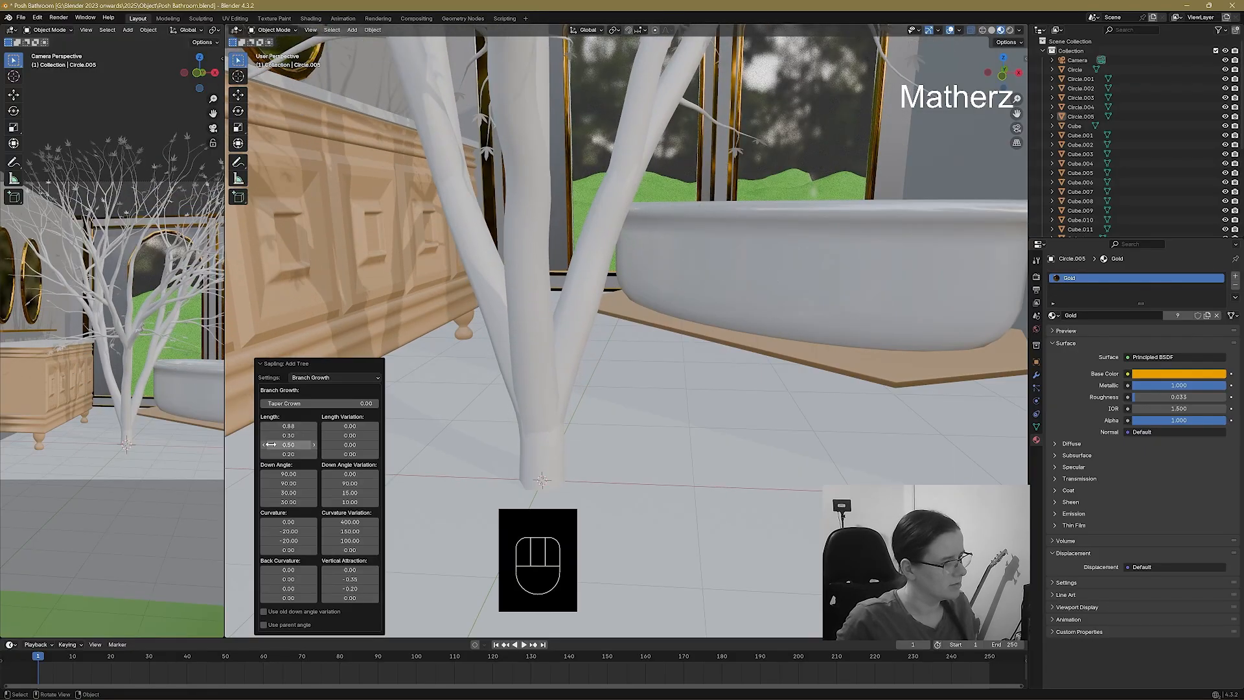
# Reduce the tree's third branch Length value to 0.35.
pyautogui.click(263, 446)
pyautogui.click(263, 445)
pyautogui.click(264, 445)
pyautogui.scroll(-8, 535, 345)
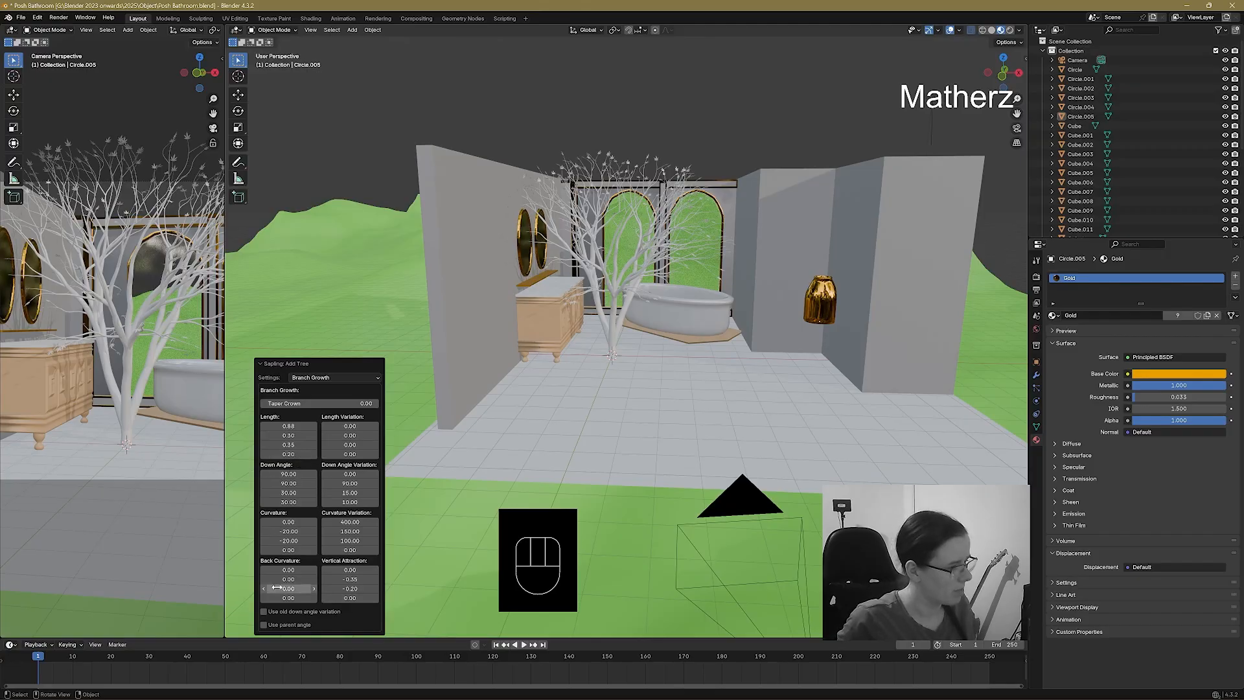
# In the tree's Branch Splitting settings, raise the first Segment Splits value to 0.46.
pyautogui.click(329, 379)
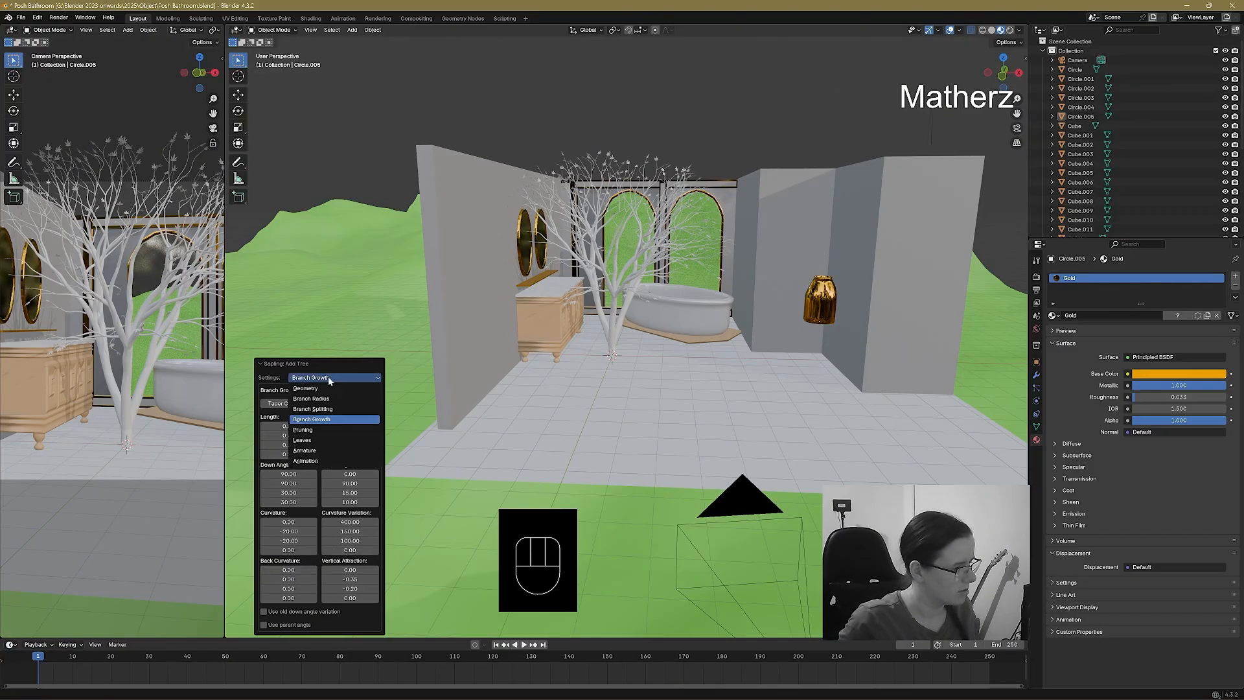
pyautogui.click(333, 409)
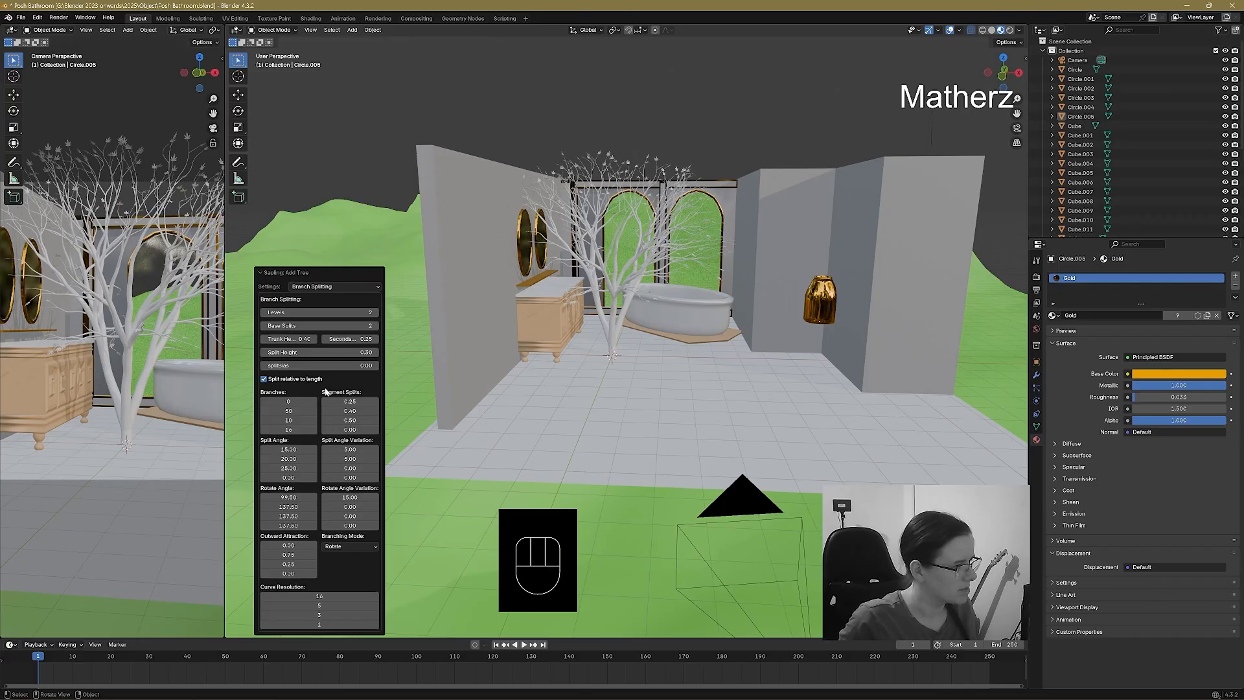
pyautogui.click(326, 402)
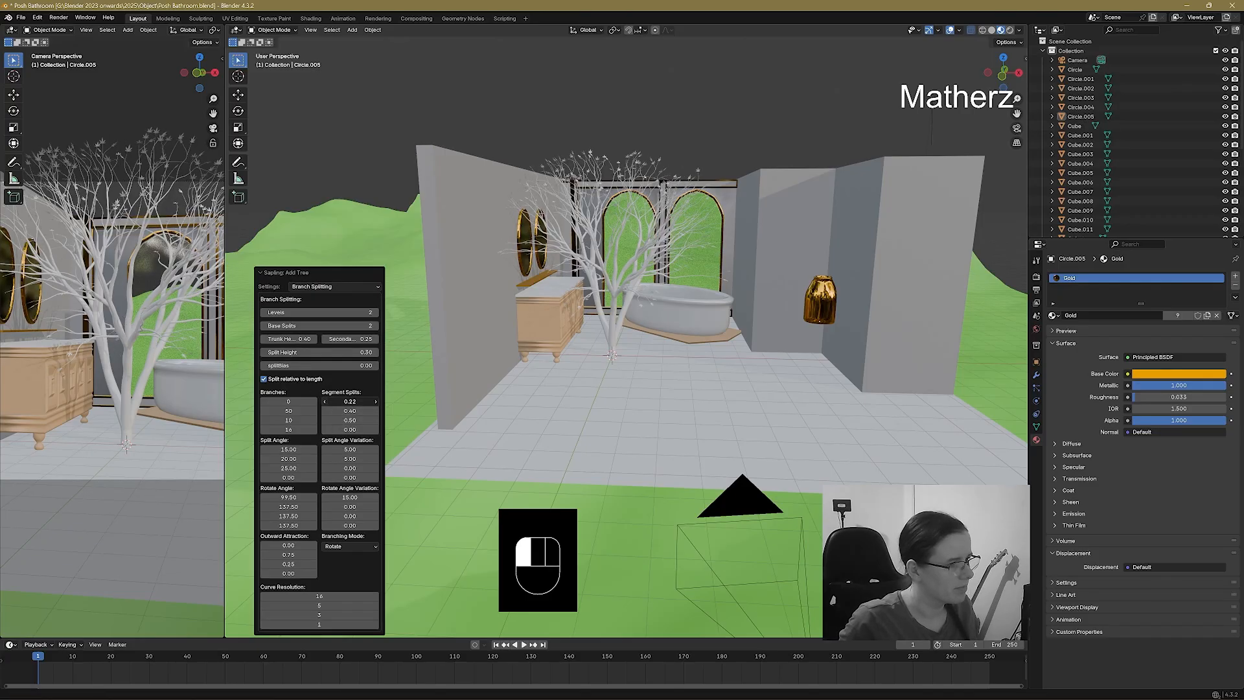
pyautogui.click(326, 402)
pyautogui.click(376, 403)
pyautogui.click(376, 403)
pyautogui.click(376, 403)
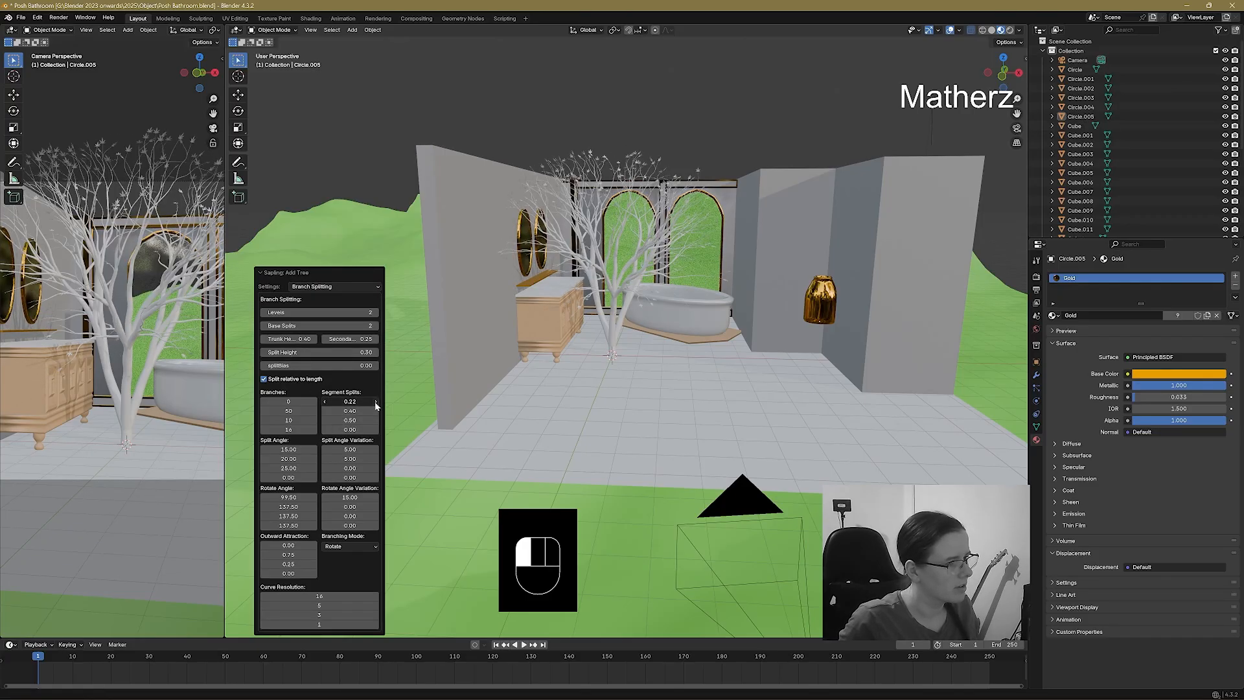
pyautogui.click(376, 403)
pyautogui.click(376, 403)
pyautogui.click(376, 403)
pyautogui.click(375, 403)
pyautogui.click(376, 403)
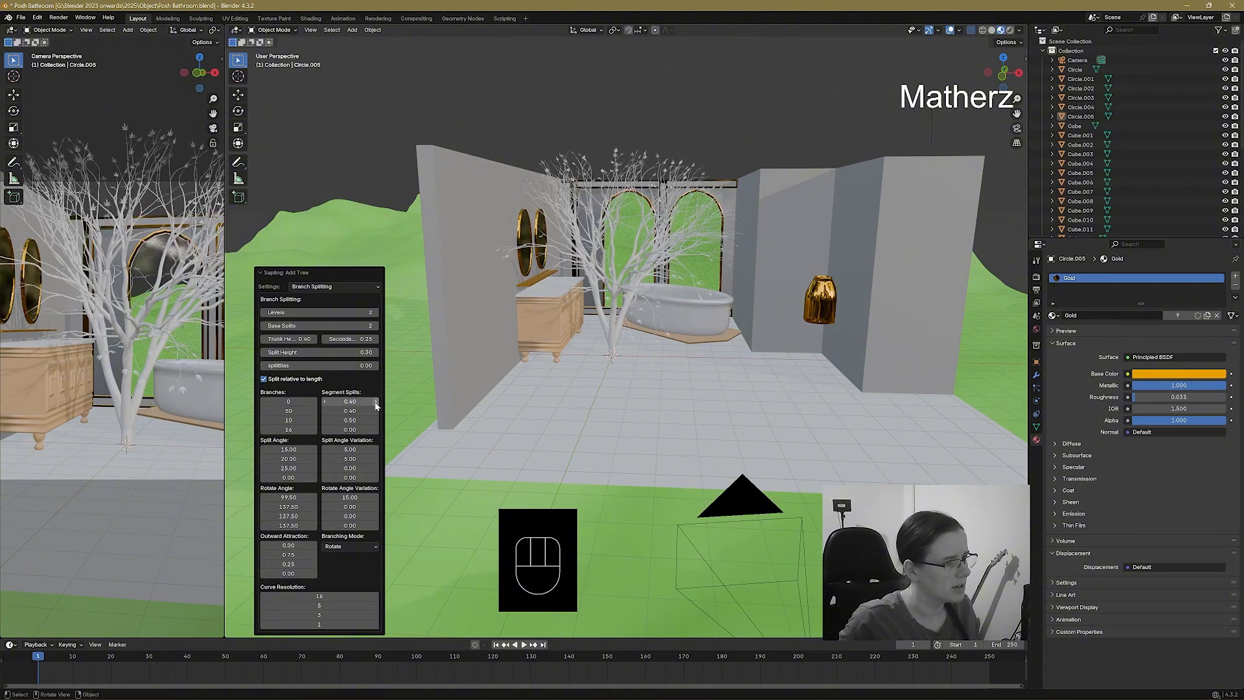
pyautogui.click(376, 403)
pyautogui.click(376, 403)
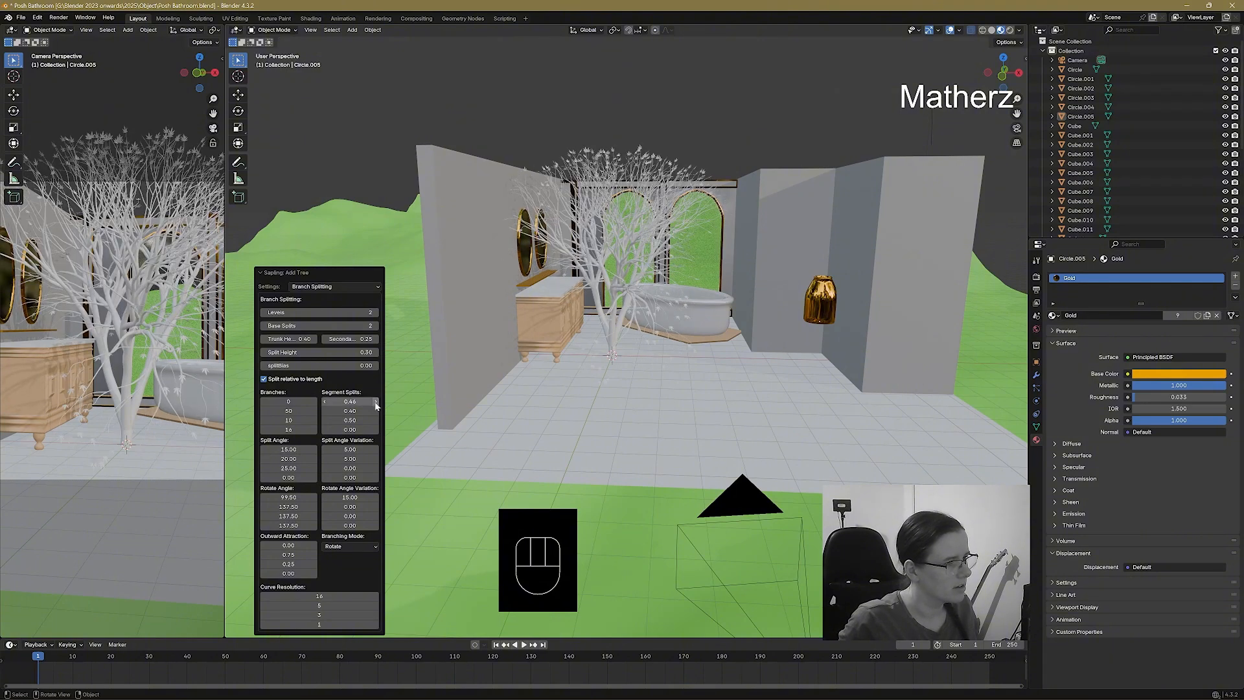
# Reduce the tree's first Rotate Angle Variation value to 14.94 and its first Rotate Angle value to 99.44.
pyautogui.click(325, 498)
pyautogui.click(325, 498)
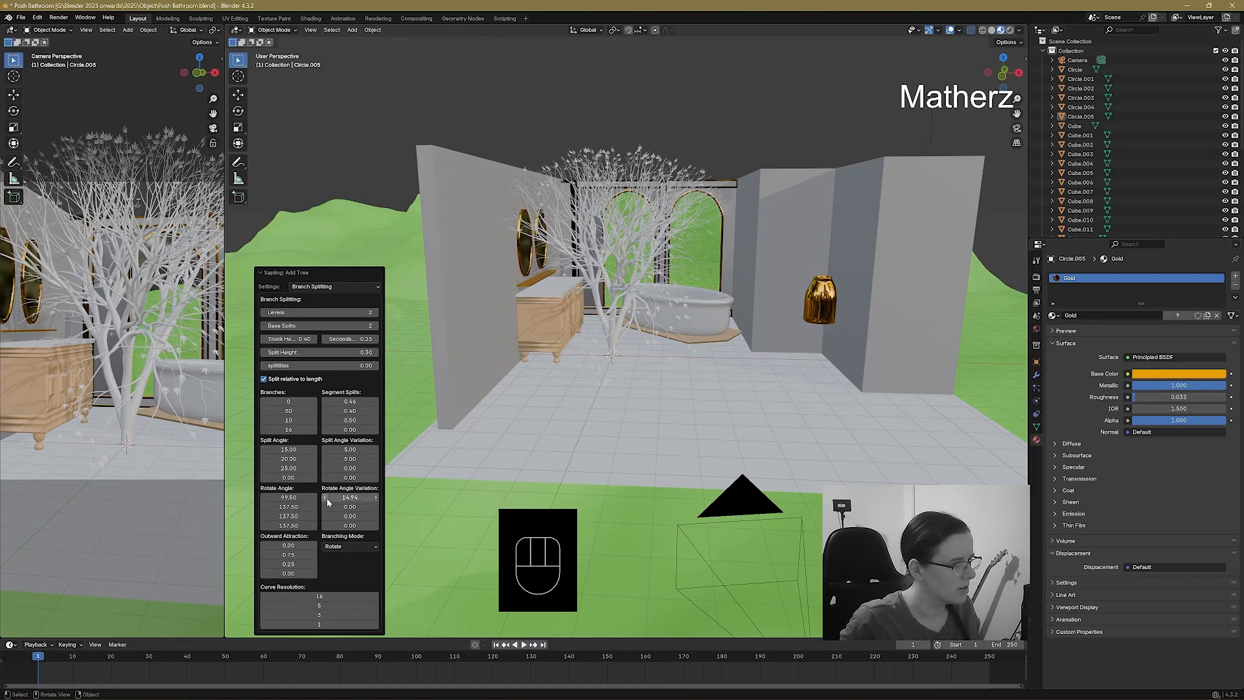
pyautogui.click(264, 498)
pyautogui.click(265, 498)
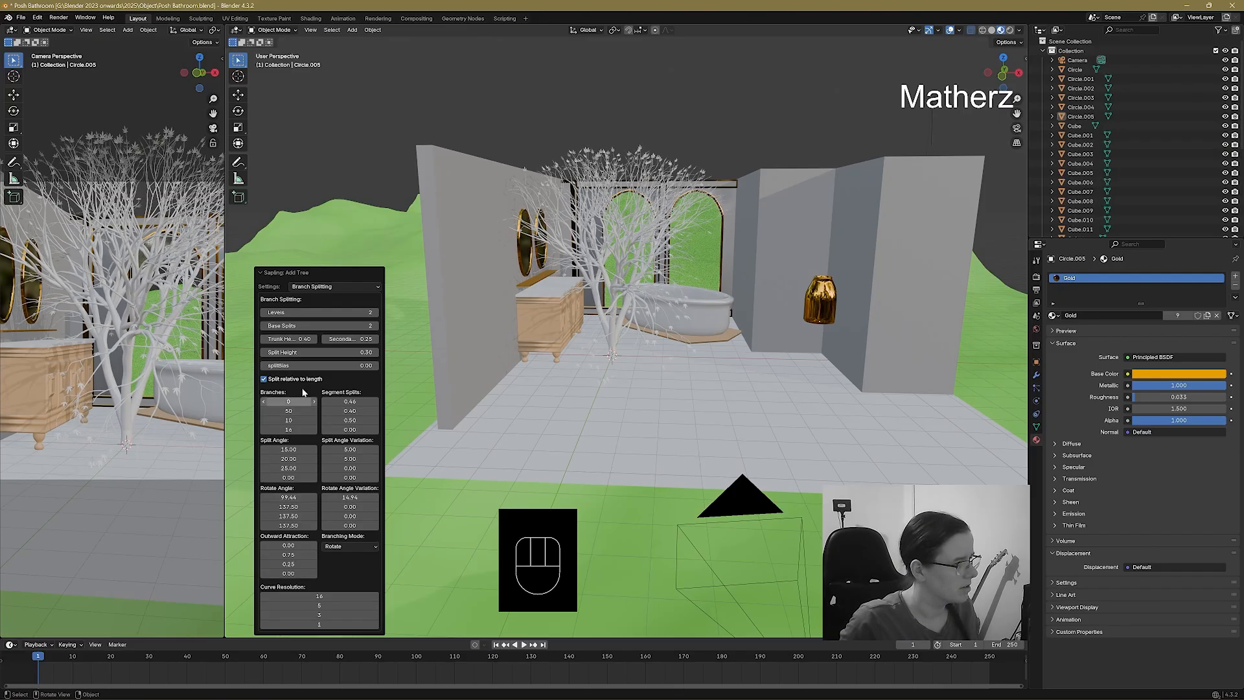
# Set the tree's Base Splits to 0 and its branch Levels to 4.
pyautogui.moveTo(350, 324); pyautogui.dragTo(264, 328)
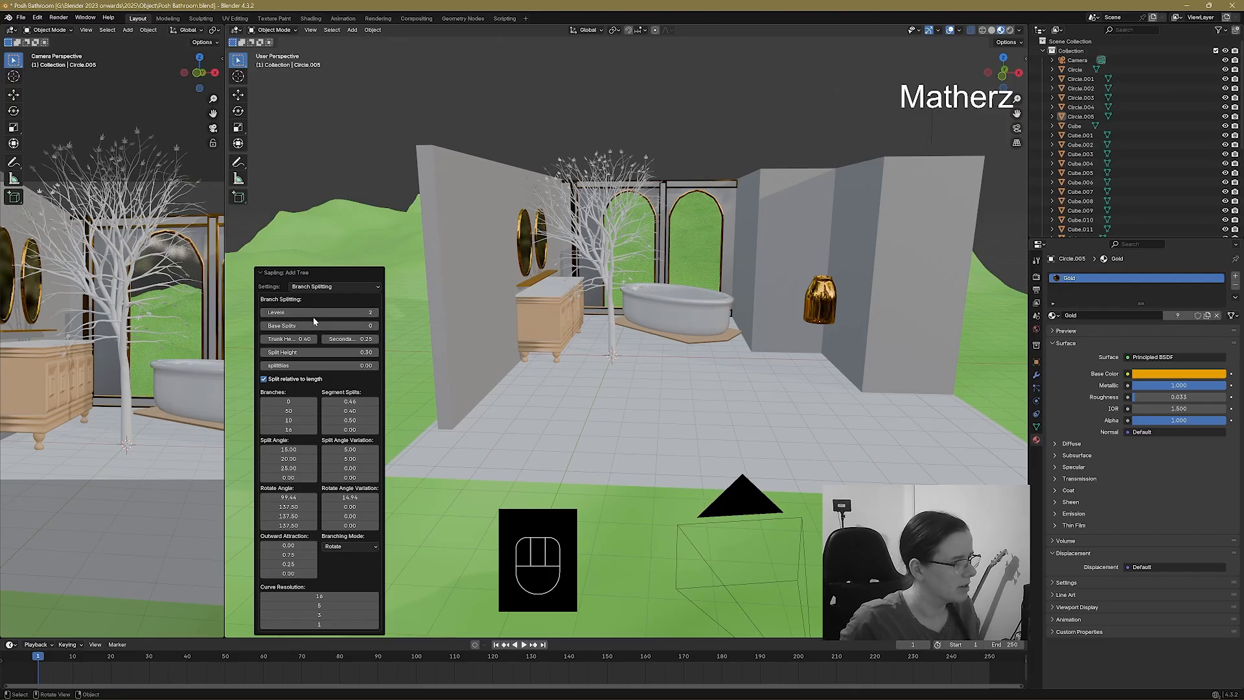
pyautogui.click(264, 313)
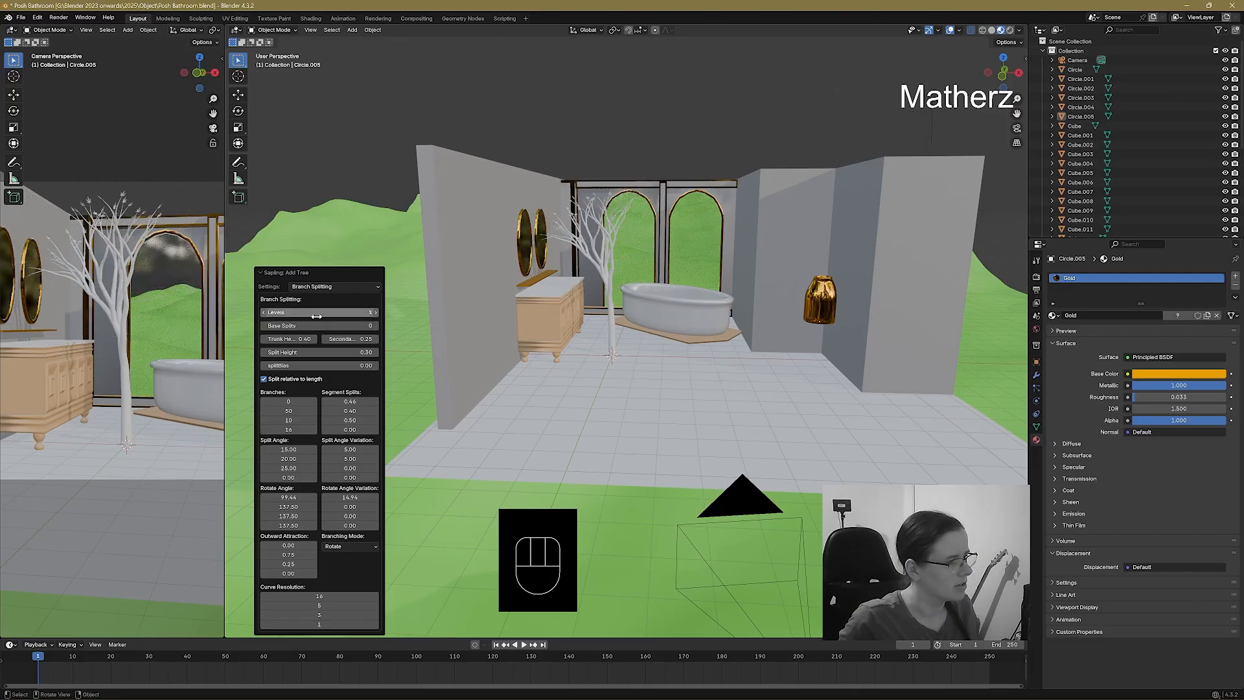
pyautogui.moveTo(263, 313); pyautogui.dragTo(377, 317)
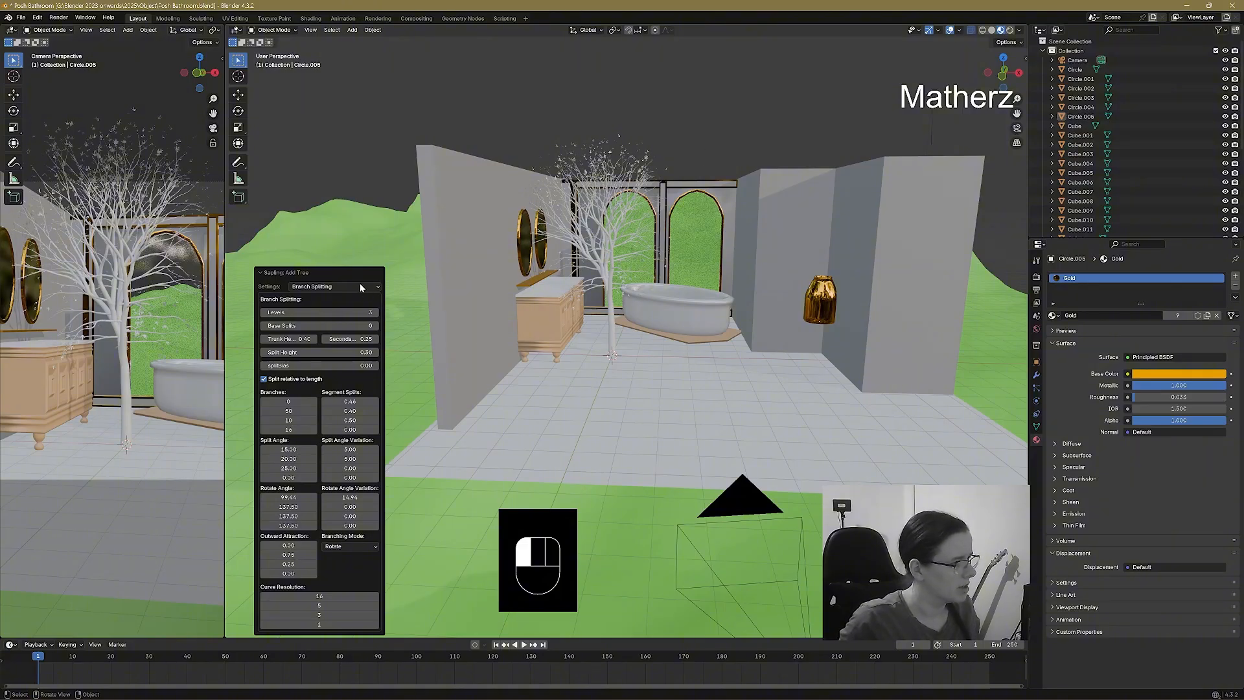
pyautogui.click(377, 313)
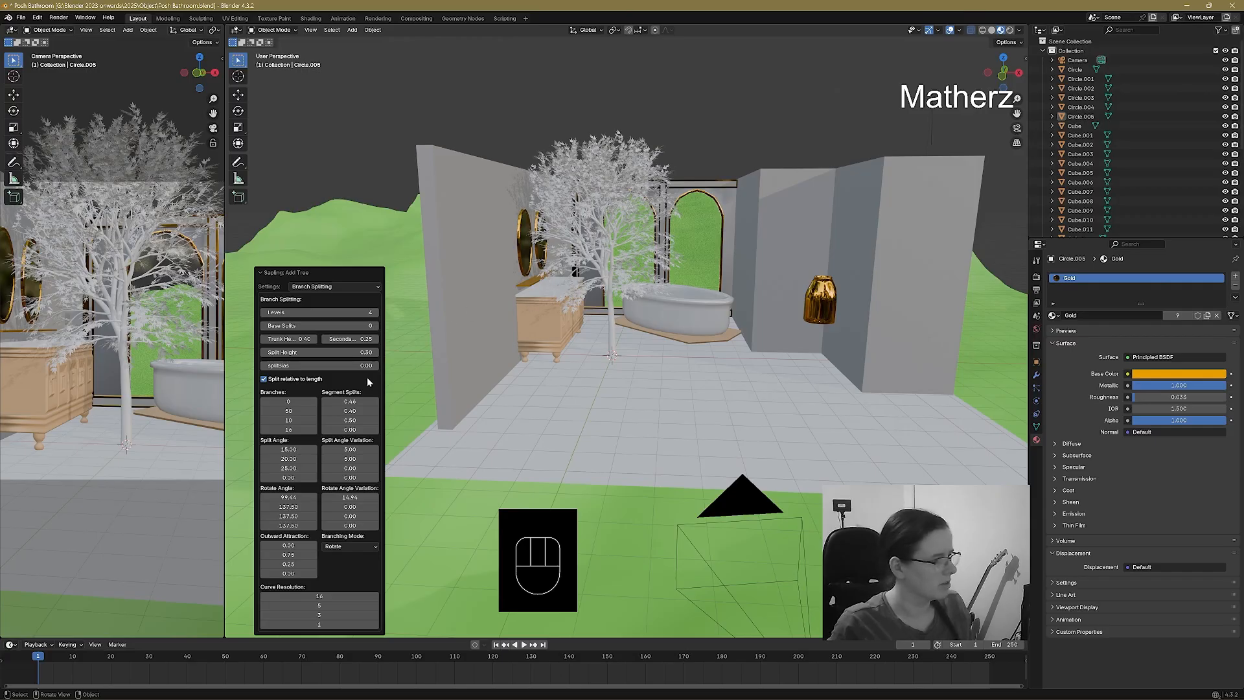
# Give the leaves a new material with a pink base color.
pyautogui.click(611, 259)
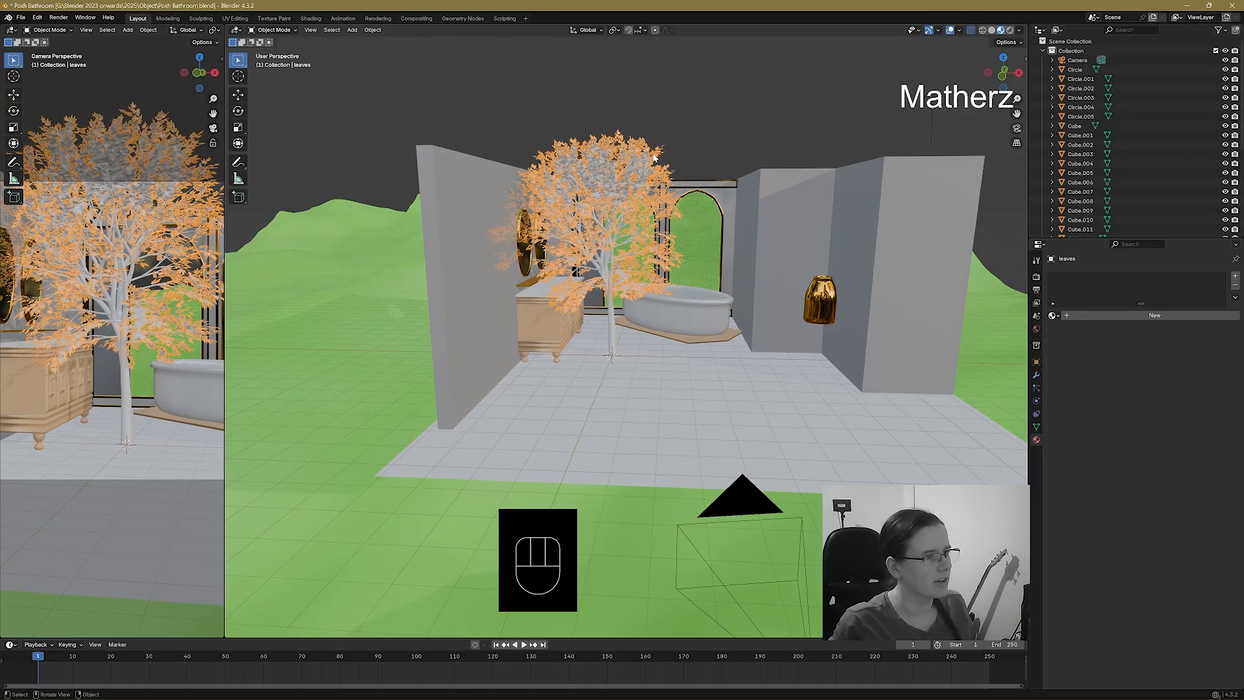
pyautogui.click(1094, 315)
pyautogui.click(1178, 373)
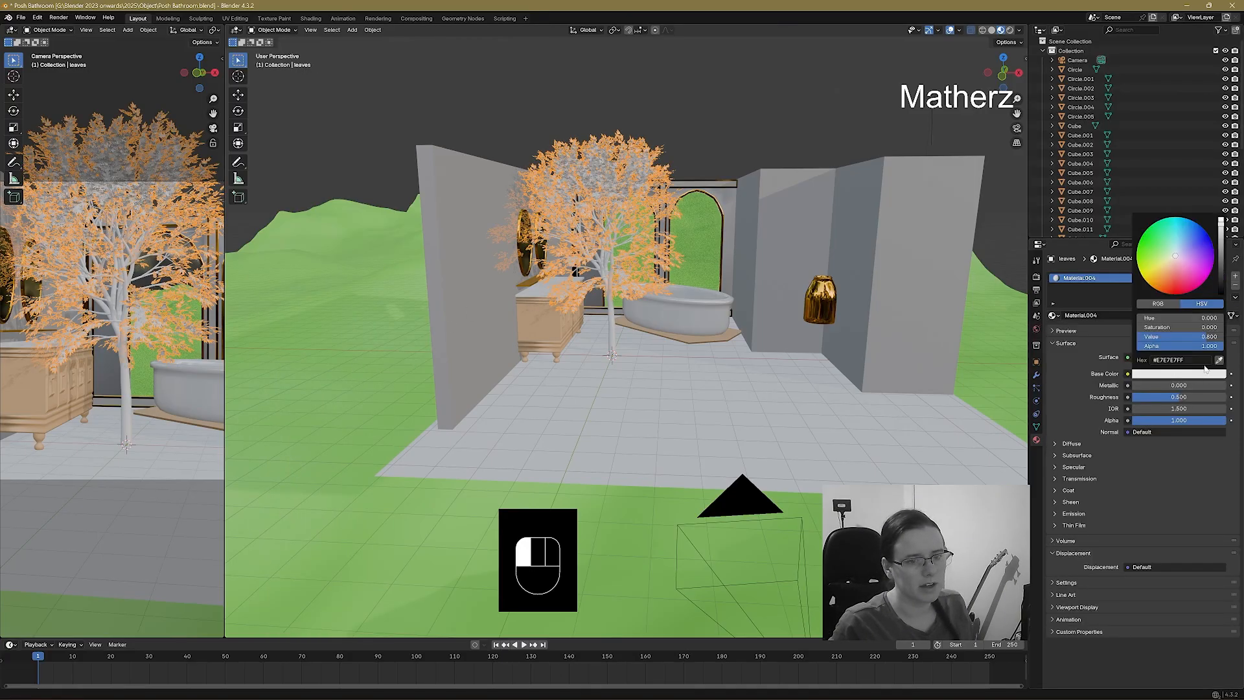
pyautogui.click(1197, 277)
pyautogui.moveTo(1198, 279); pyautogui.dragTo(1191, 271)
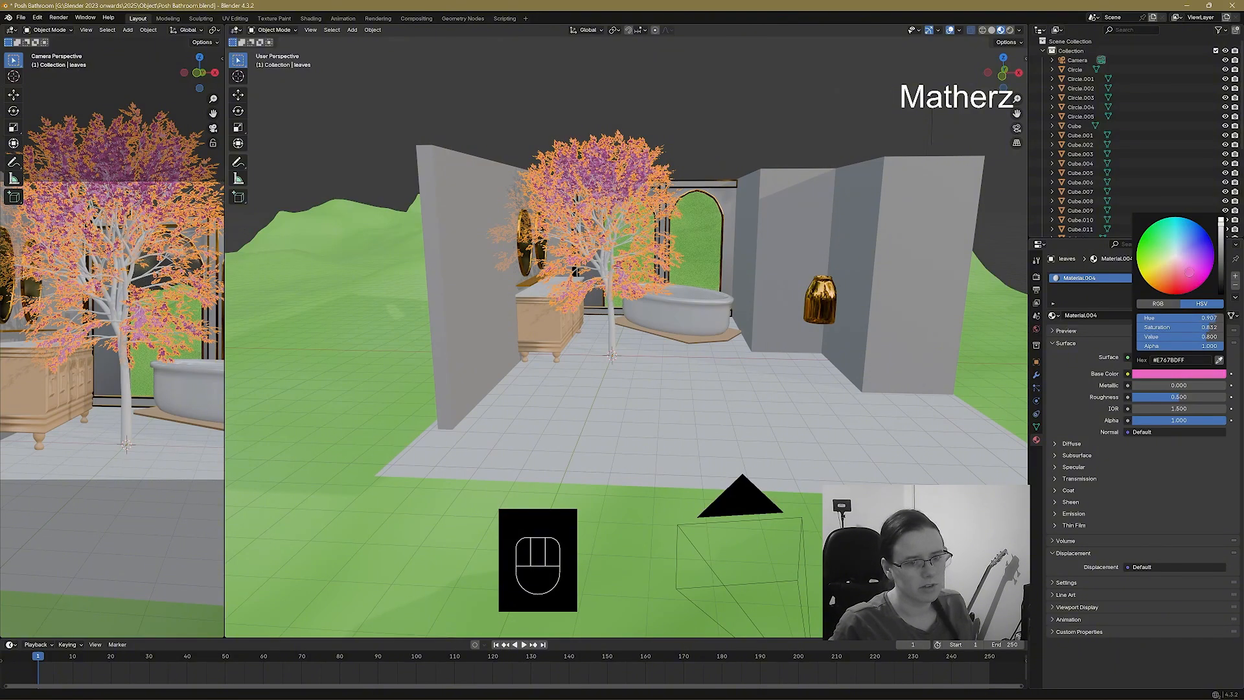
# Give the tree's trunk and branches a new material with a dark brown base color, hex 875332.
pyautogui.click(600, 273)
pyautogui.click(1097, 315)
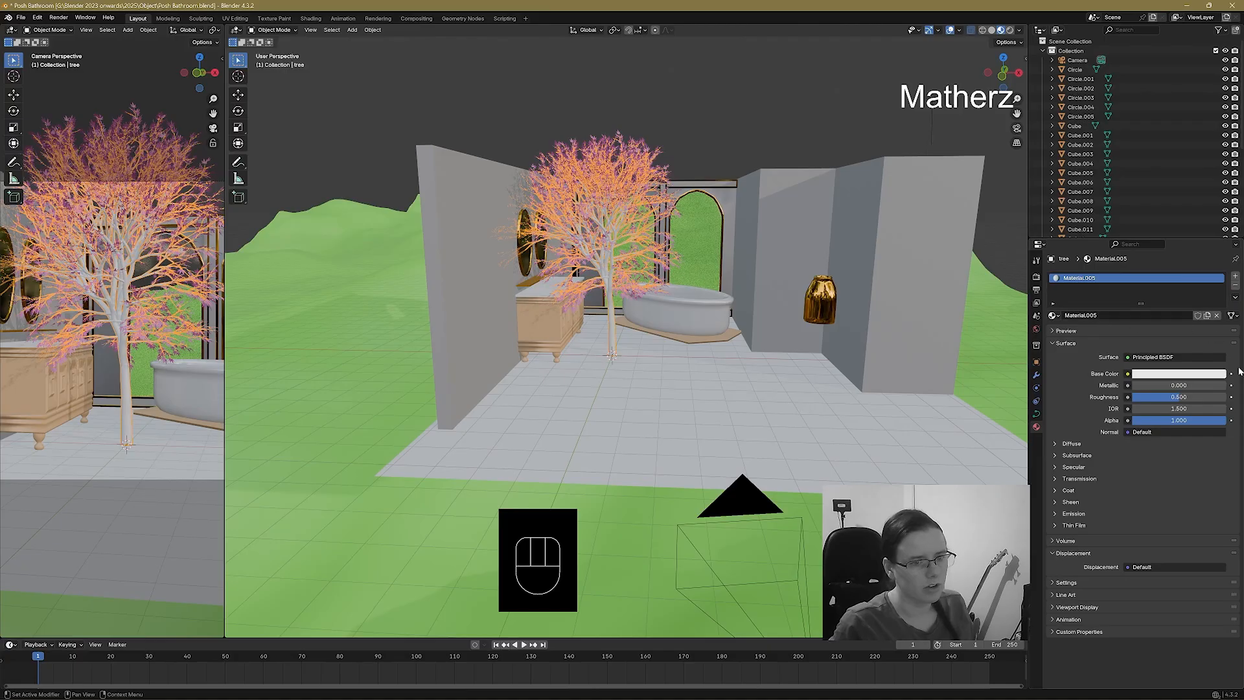
pyautogui.click(1200, 376)
pyautogui.moveTo(1162, 276); pyautogui.dragTo(1166, 277)
pyautogui.moveTo(1220, 222); pyautogui.dragTo(1220, 253)
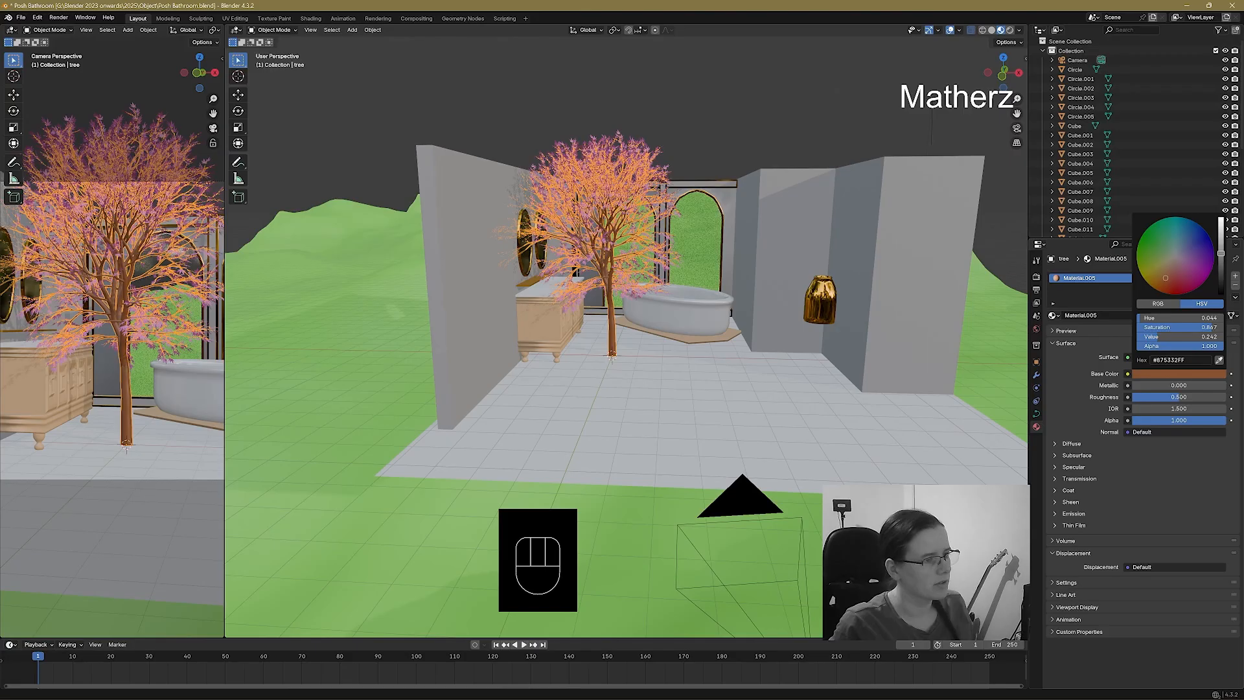
pyautogui.click(700, 120)
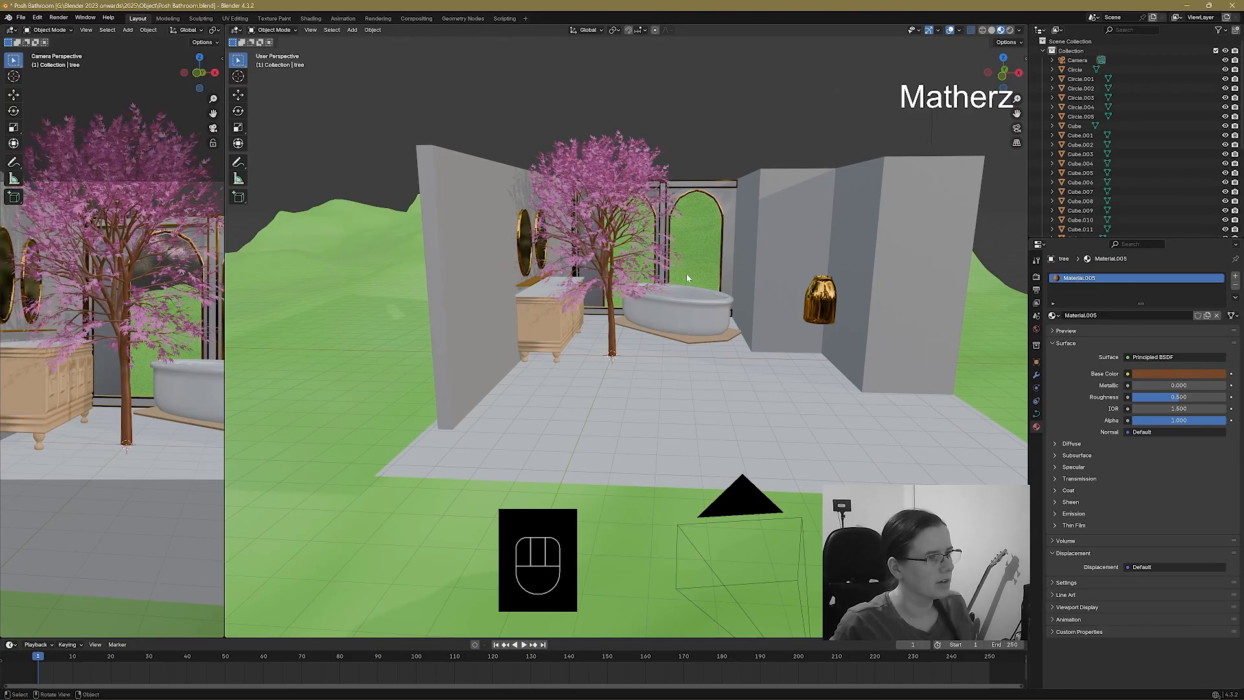
# Scale the trunk and leaves down together to roughly half their size.
pyautogui.click(614, 263)
pyautogui.keyDown('shift'); pyautogui.click(616, 259); pyautogui.keyUp('shift')
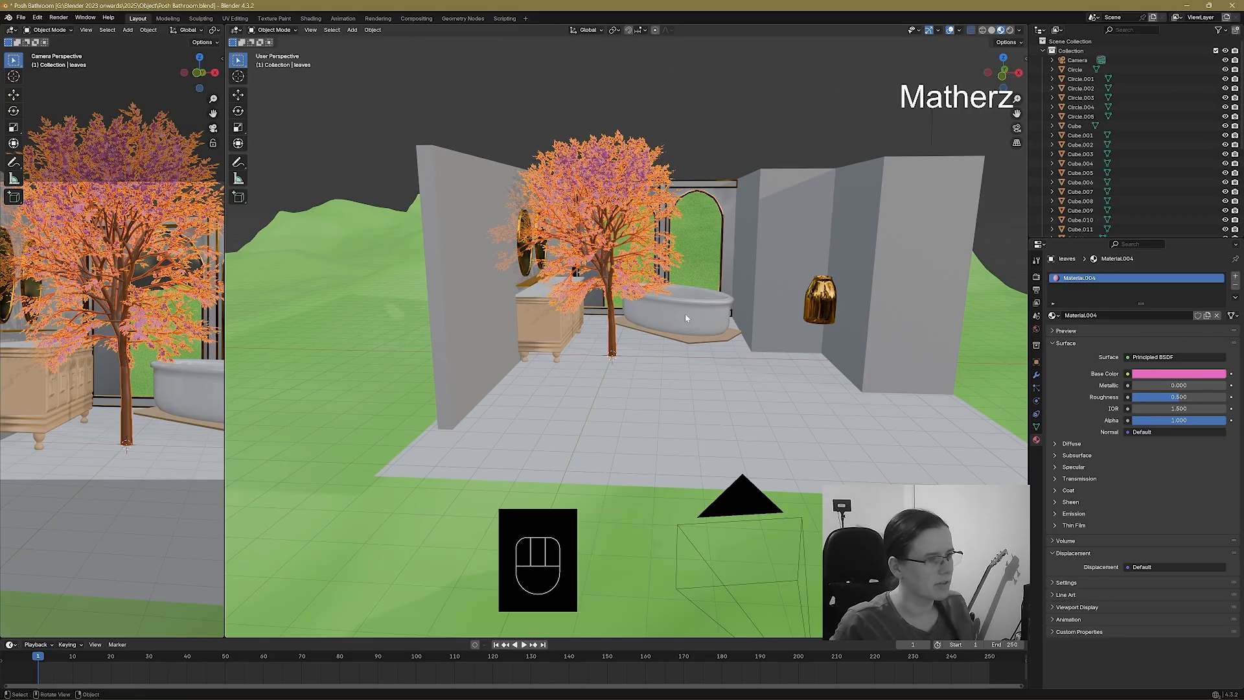
pyautogui.press('s')
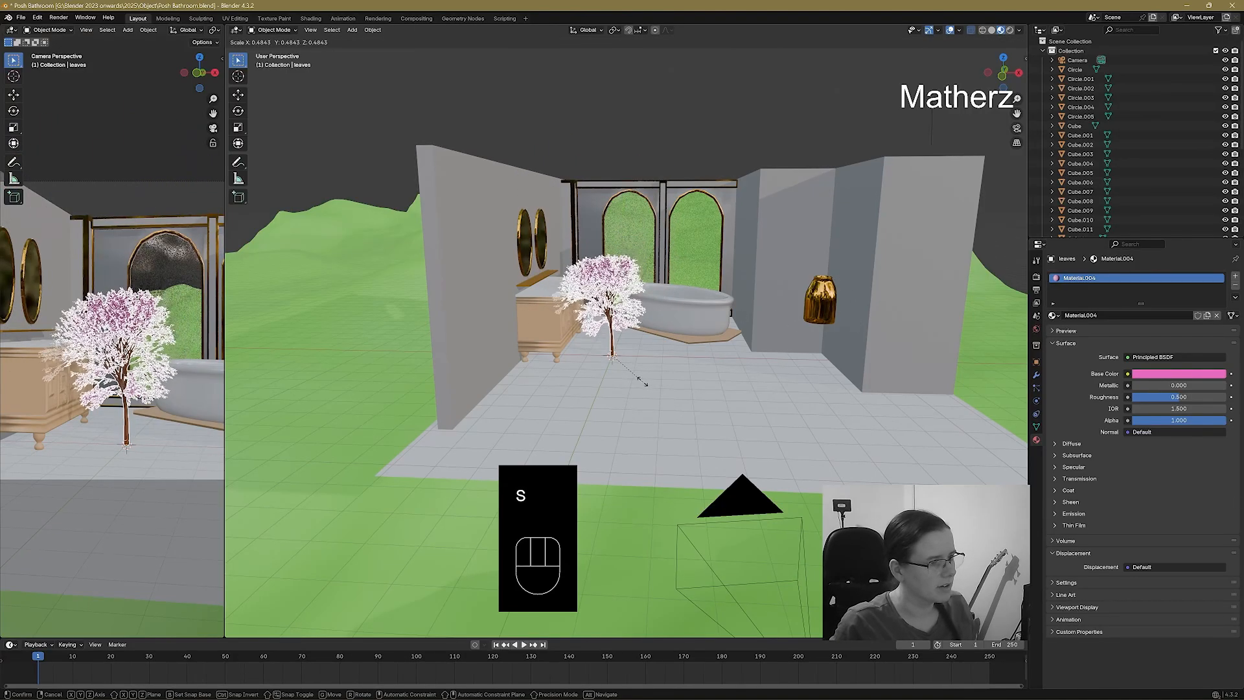
pyautogui.click(688, 363)
# Move the gold vase along the X axis to beside the tree and lower it about 1.48 m onto the floor.
pyautogui.click(826, 297)
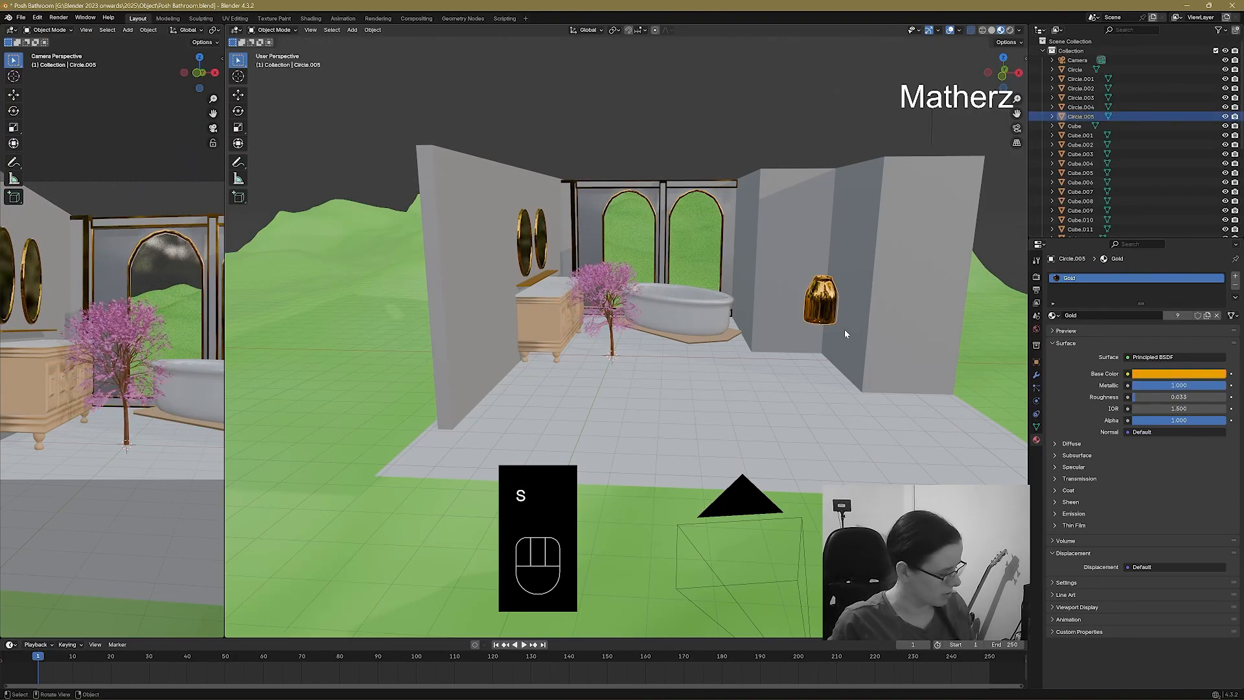
pyautogui.press('g')
pyautogui.press('x')
pyautogui.click(674, 312)
pyautogui.press('g')
pyautogui.press('z')
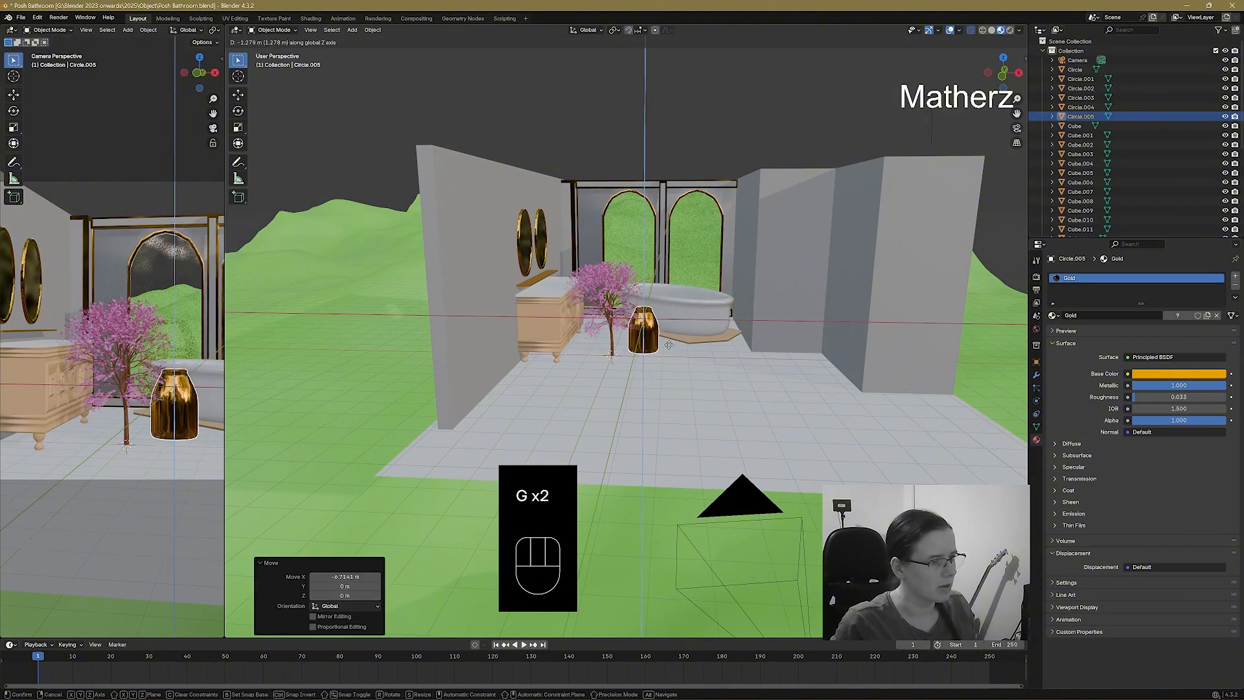
pyautogui.click(663, 346)
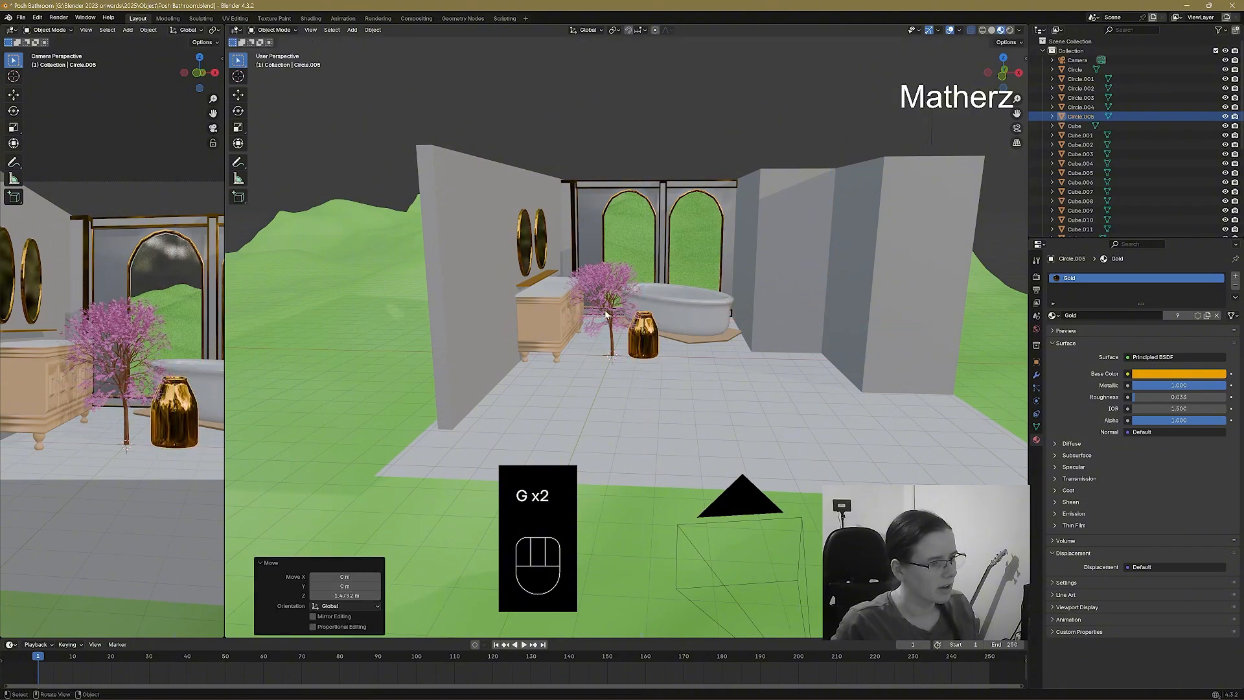
# Move the trunk and leaves together about 1.25 m along X and raise them about 0.7 m into the gold vase.
pyautogui.click(609, 319)
pyautogui.scroll(10, 609, 320)
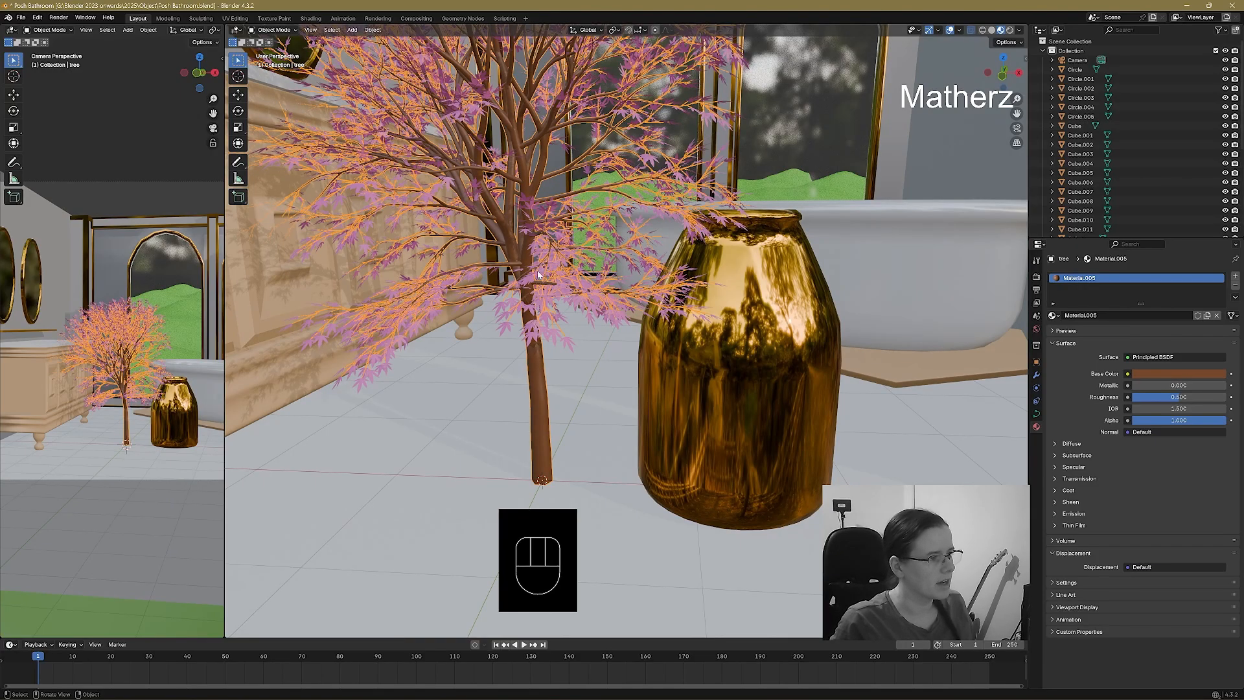
pyautogui.click(557, 313)
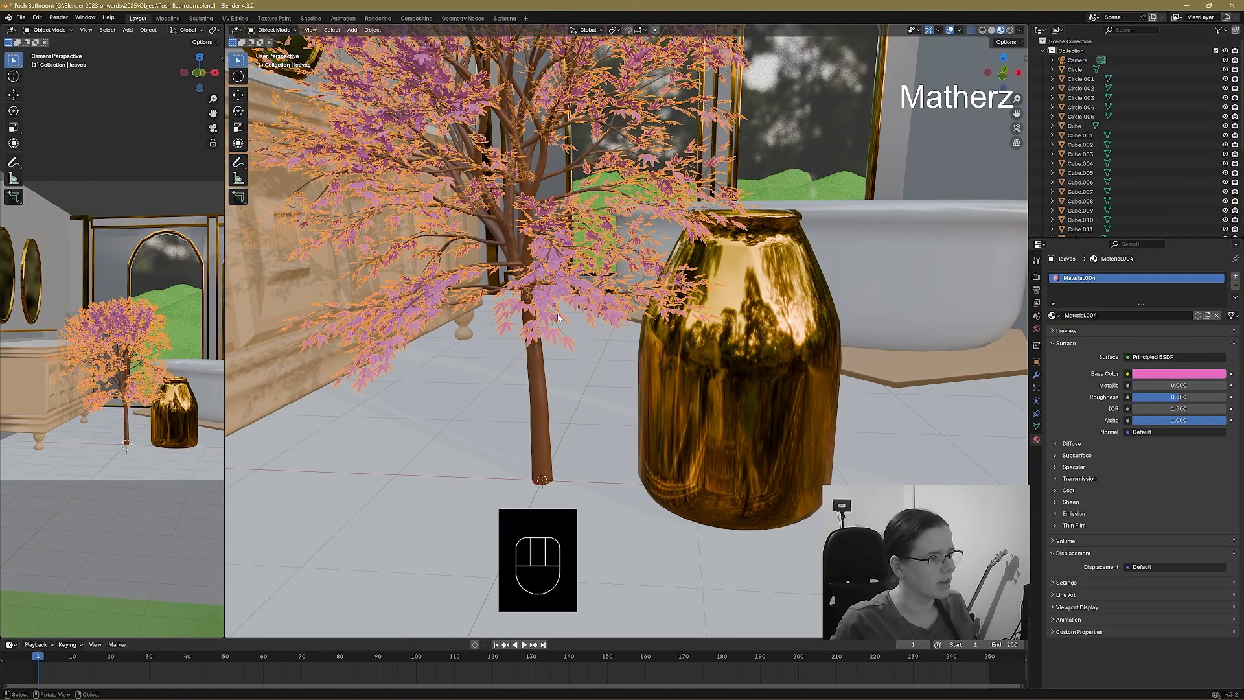
pyautogui.keyDown('shift'); pyautogui.click(524, 248); pyautogui.keyUp('shift')
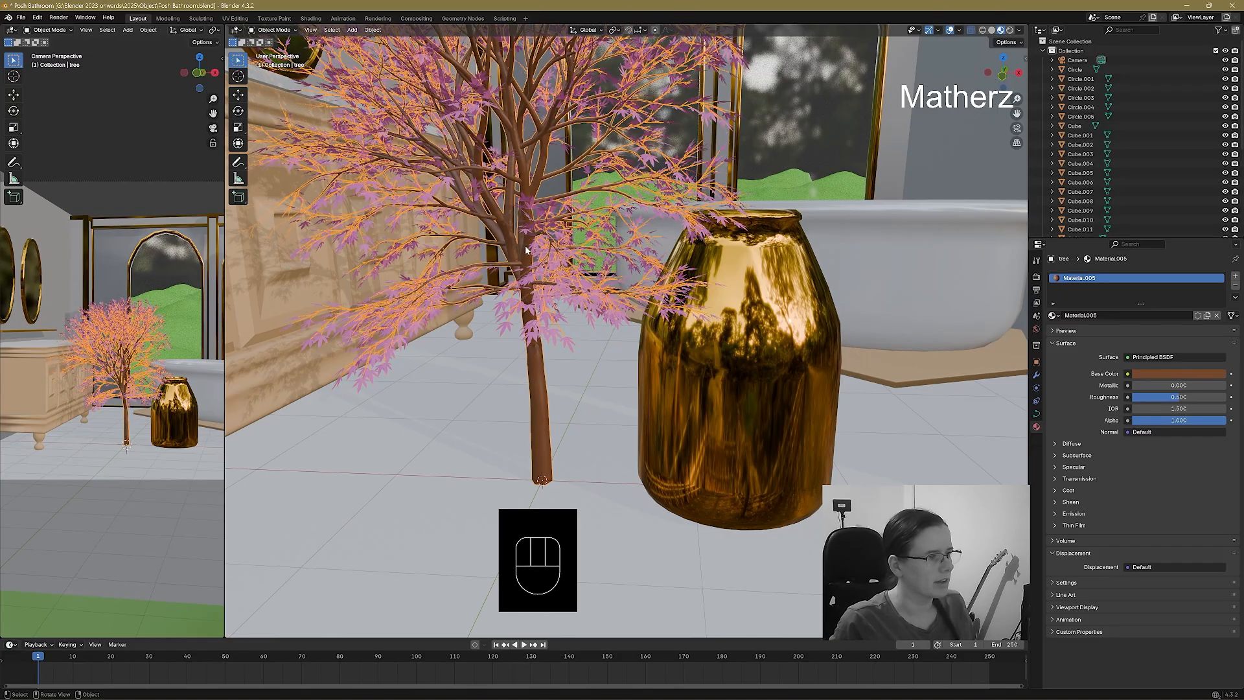
pyautogui.click(555, 263)
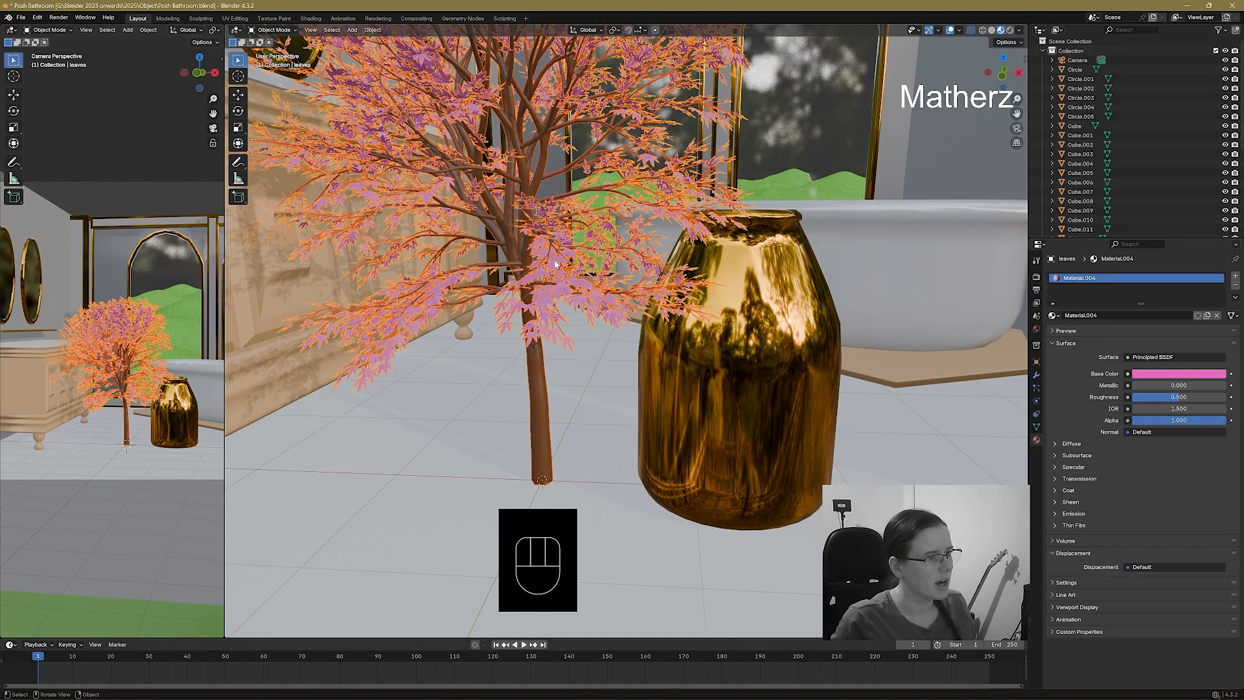
pyautogui.scroll(-10, 546, 258)
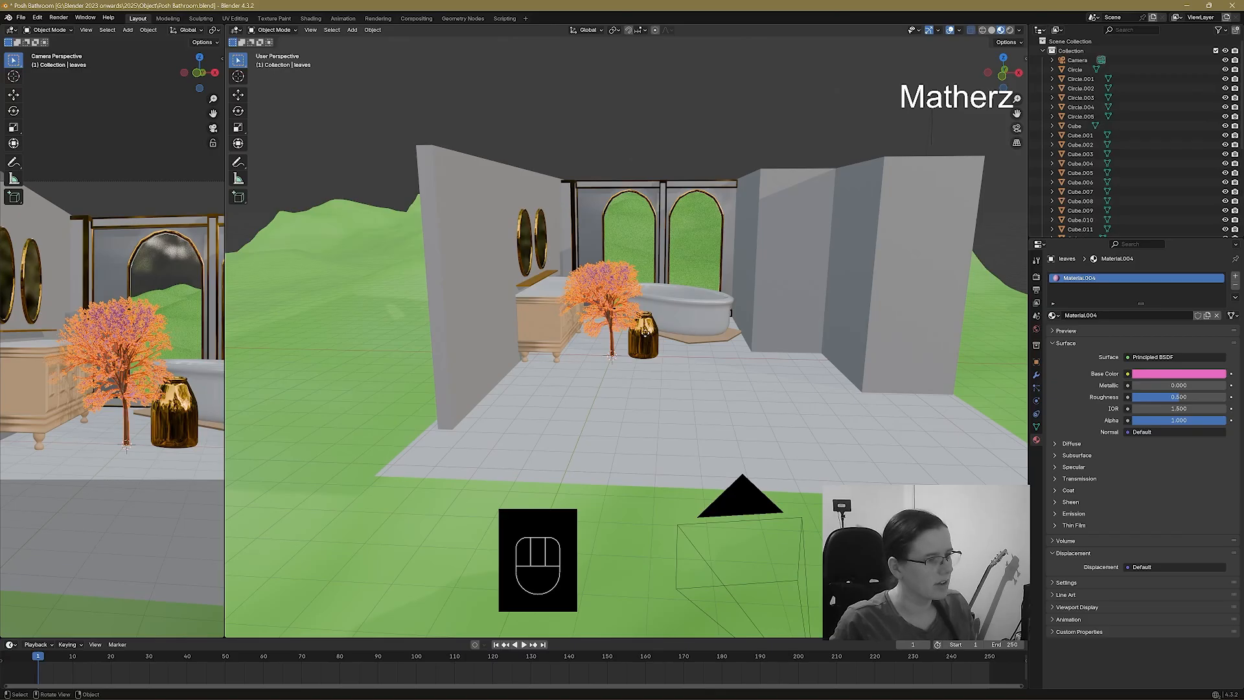
pyautogui.press('g')
pyautogui.click(677, 333)
pyautogui.press('g')
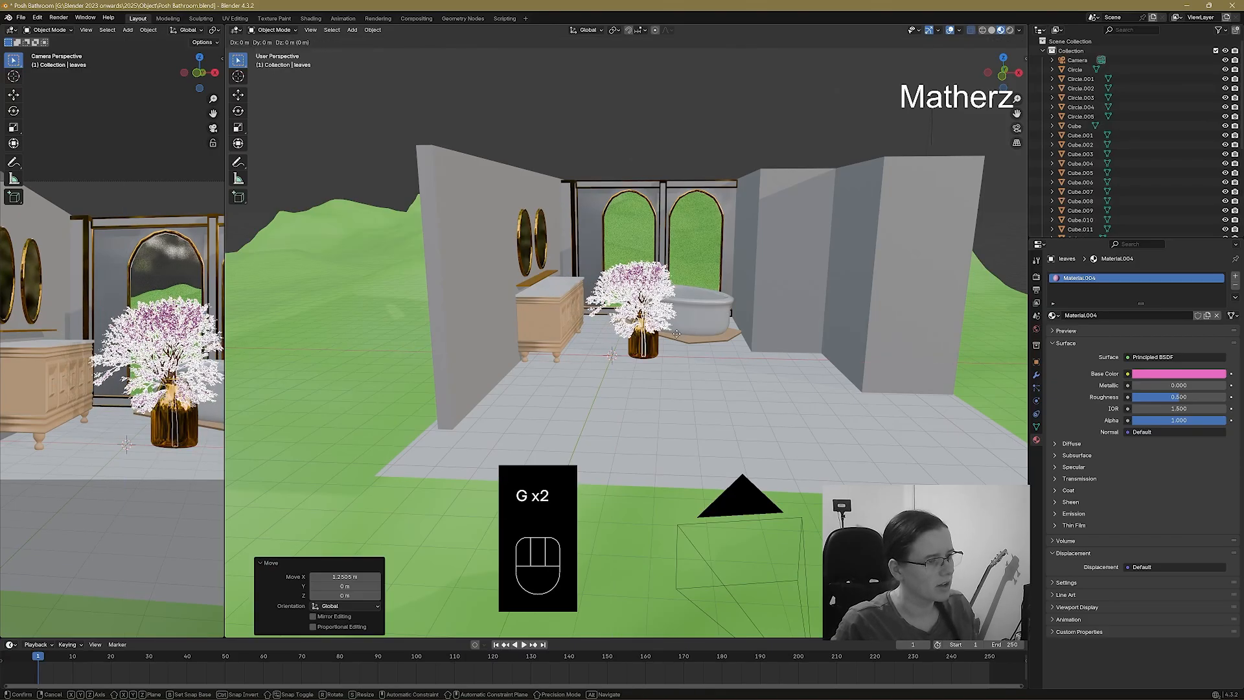
pyautogui.press('z')
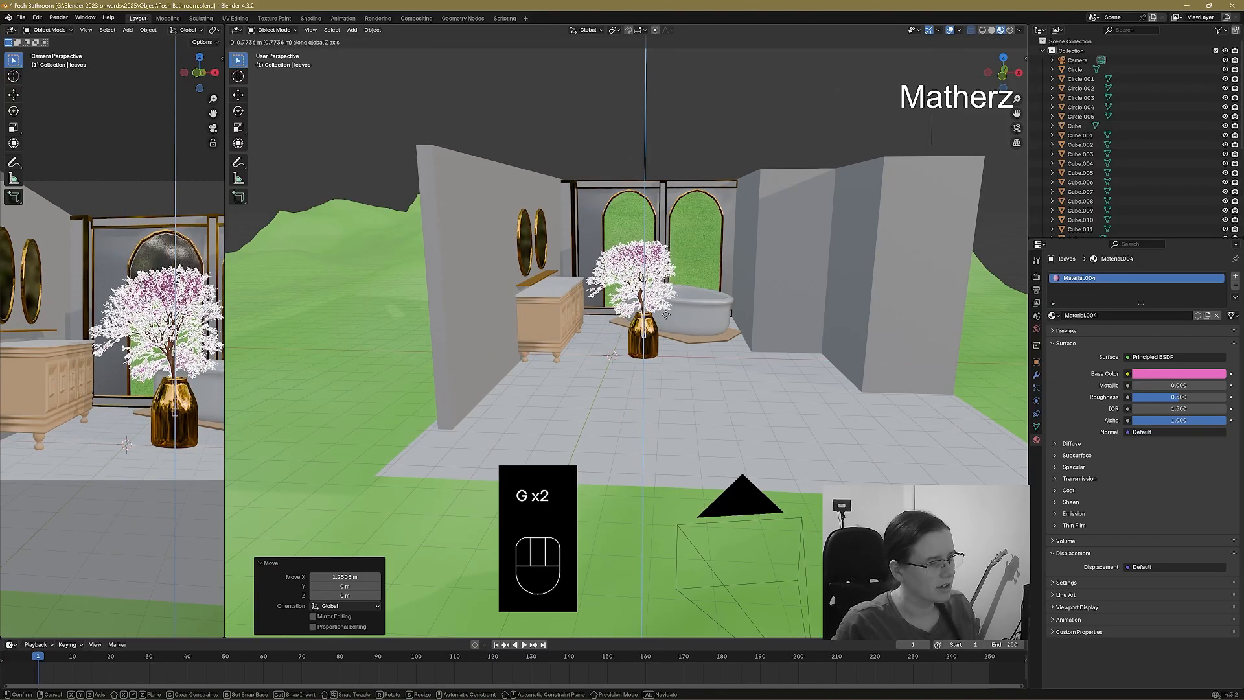
pyautogui.click(664, 319)
# Tilt the trunk and leaves in the vase by about 7.25° around the Y axis.
pyautogui.scroll(10, 664, 319)
pyautogui.scroll(-10, 664, 319)
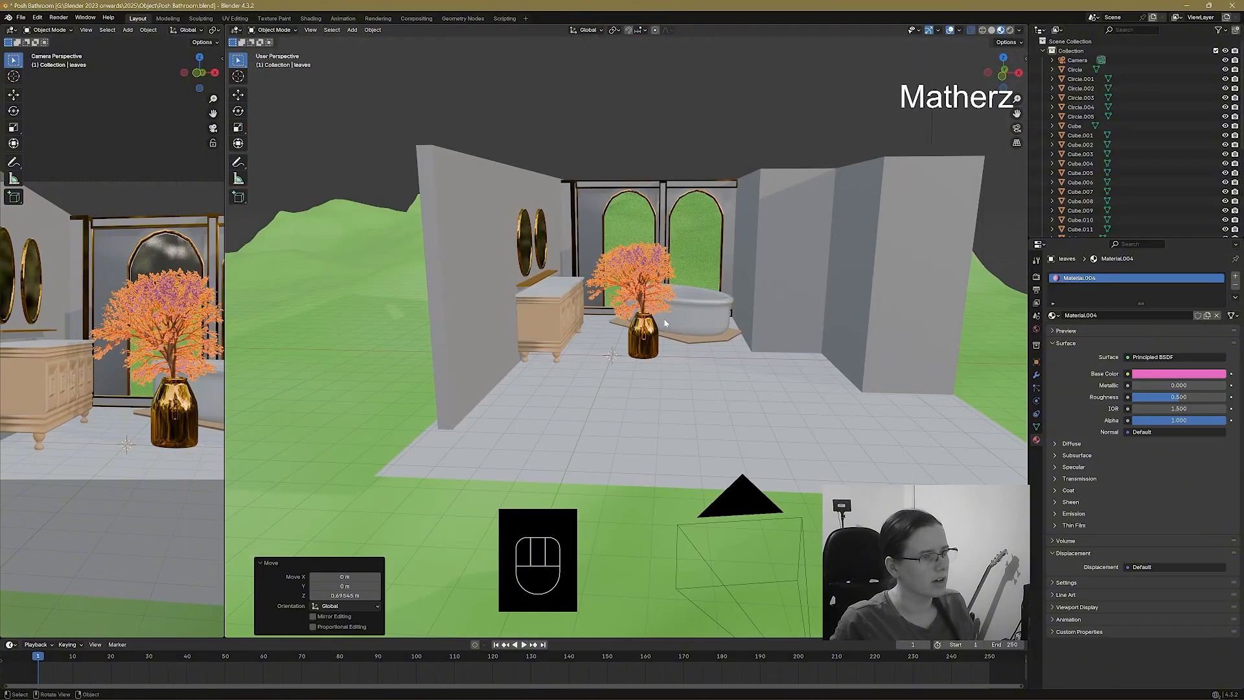
pyautogui.scroll(8, 656, 317)
pyautogui.scroll(-8, 693, 315)
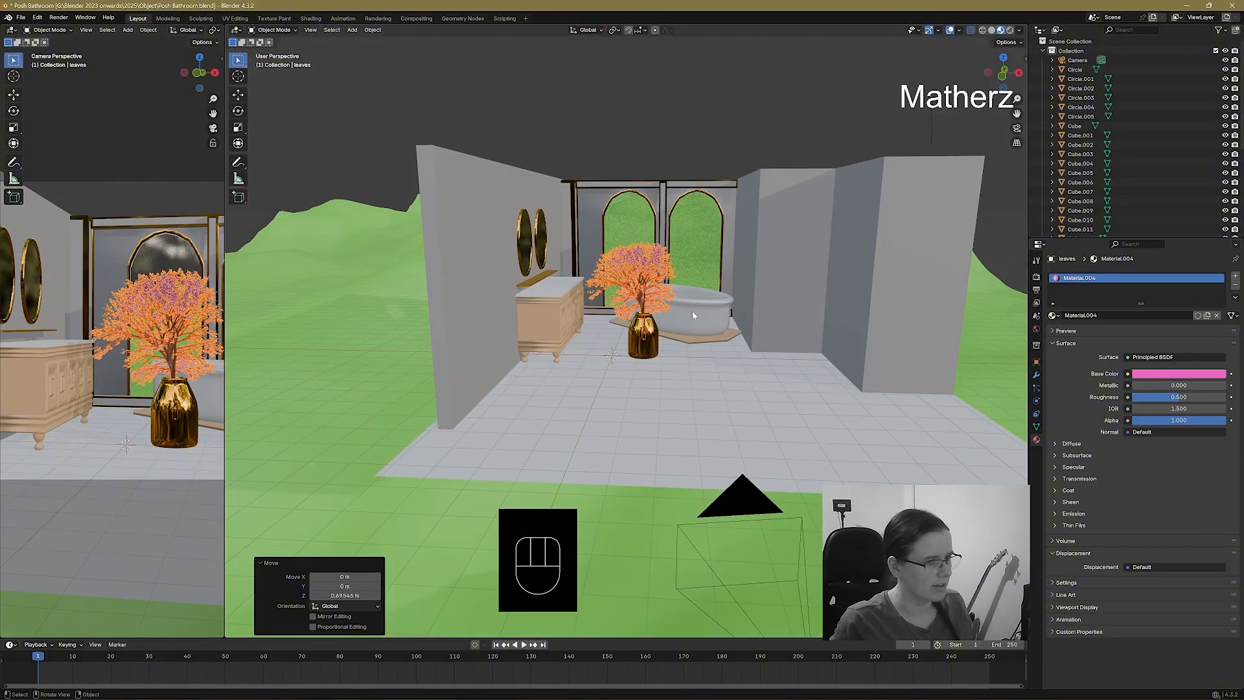
pyautogui.press('r')
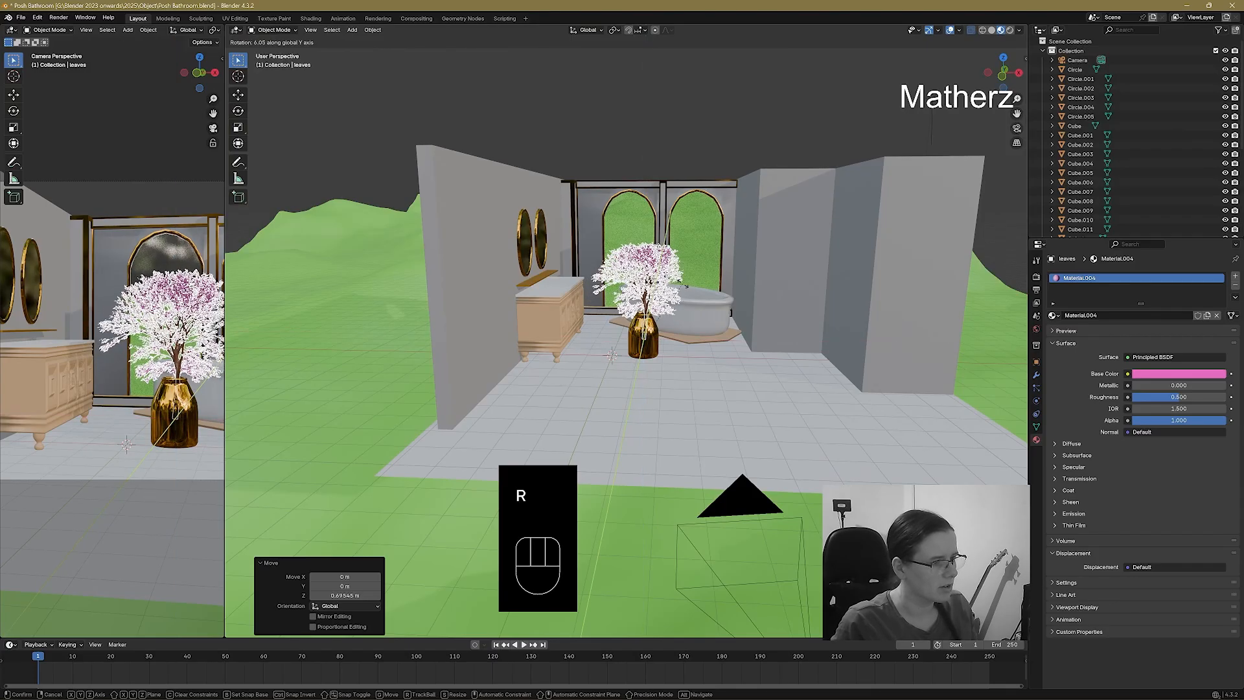
pyautogui.click(690, 310)
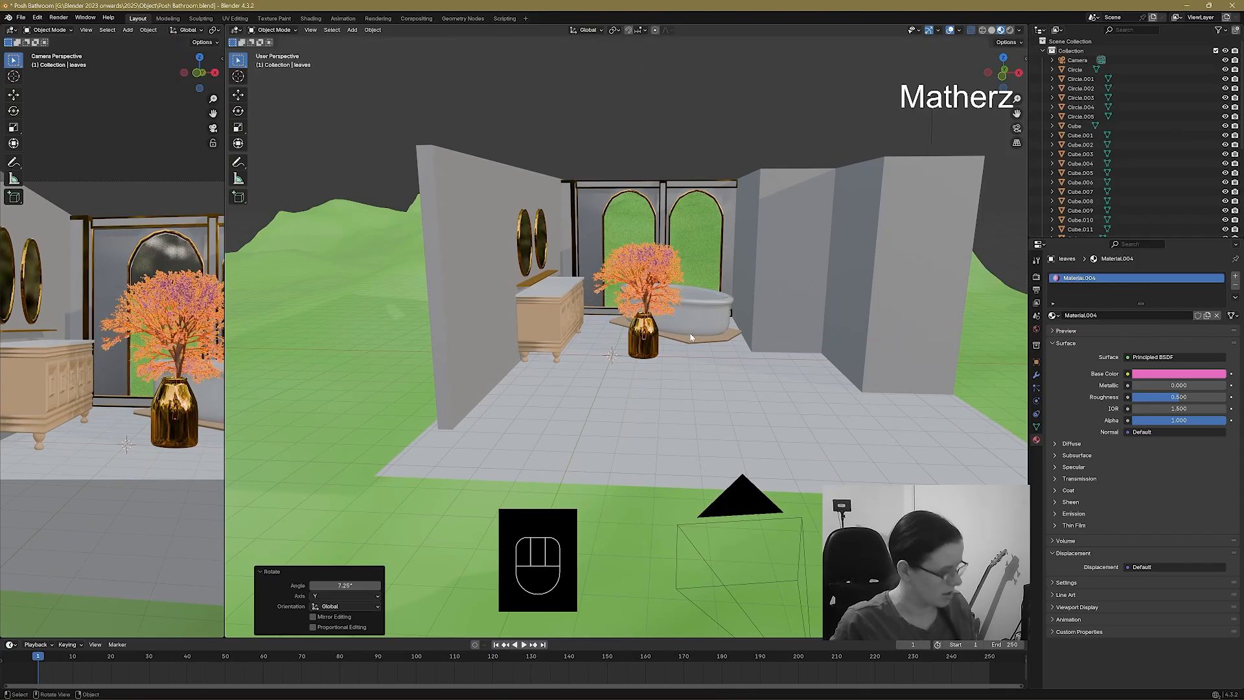
# Nudge the trunk and leaves about 0.06 m along negative X and 0.08 m down in the vase, and scale them by 1.072.
pyautogui.press('g')
pyautogui.click(689, 337)
pyautogui.press('g')
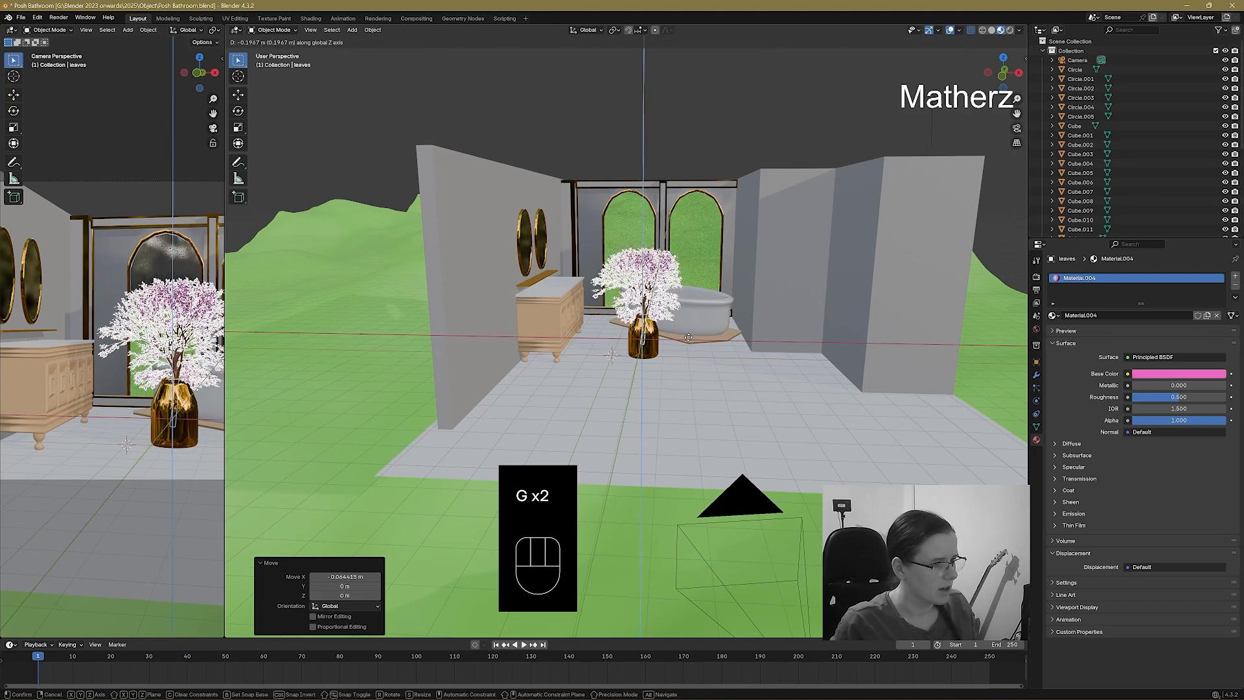
pyautogui.click(686, 337)
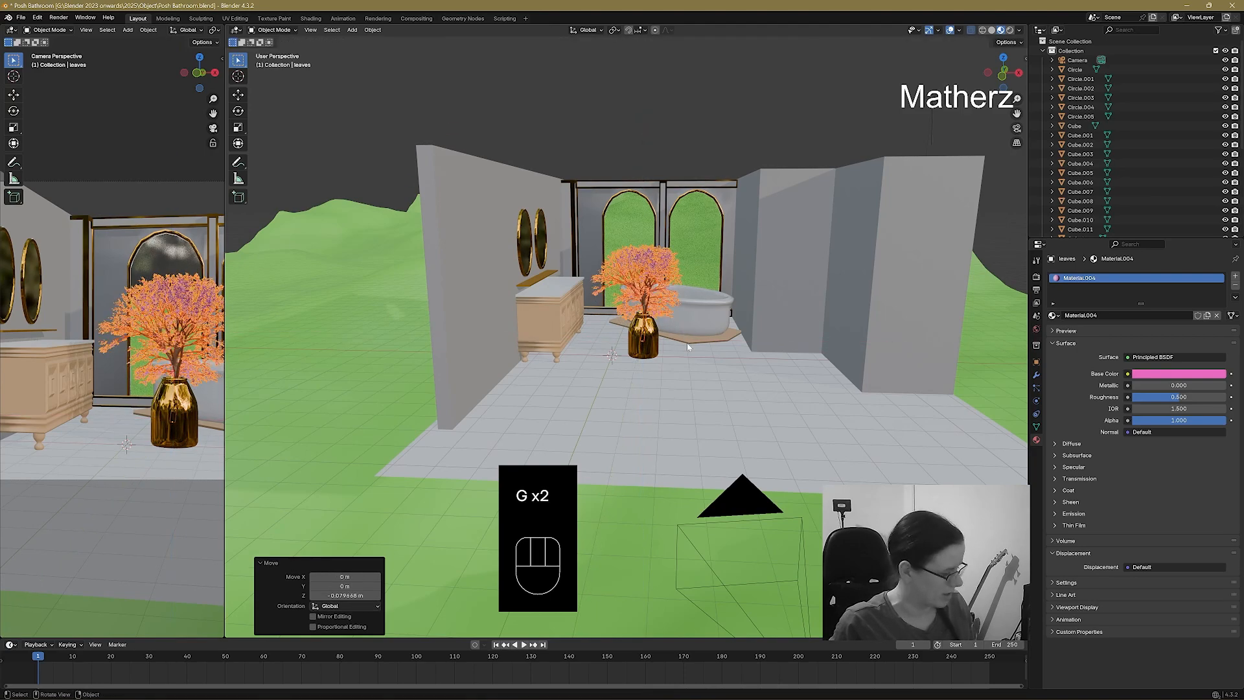
pyautogui.press('s')
pyautogui.click(690, 339)
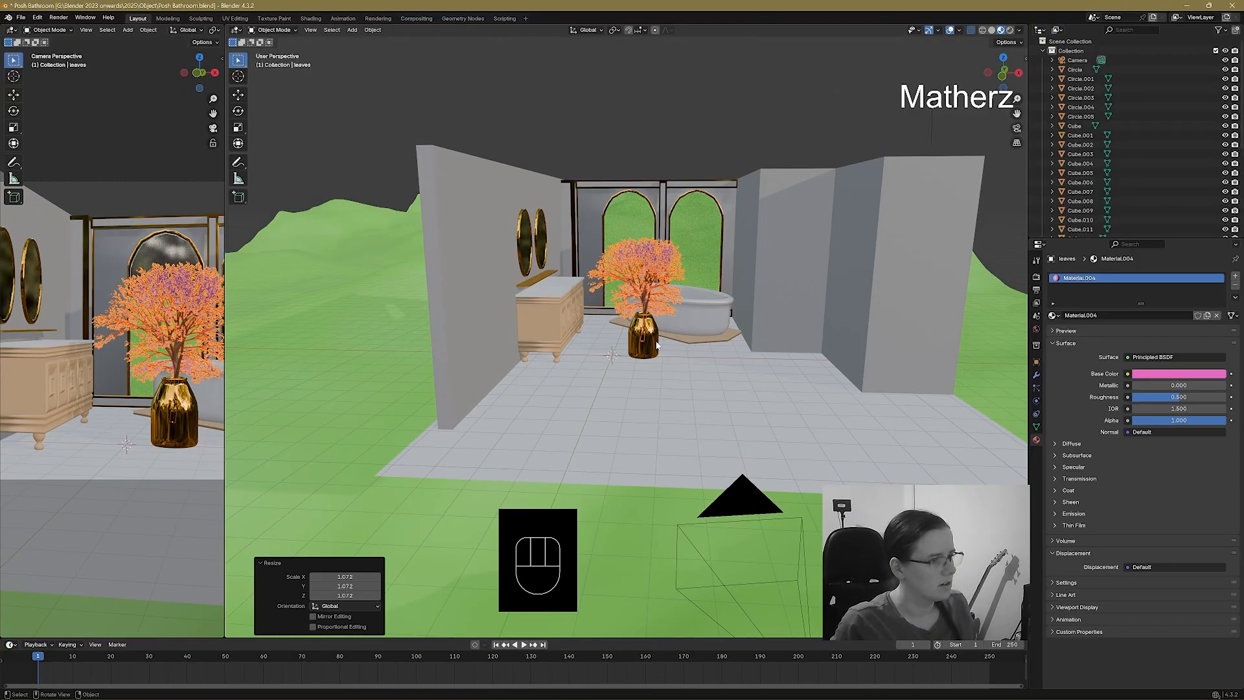
# Move the gold vase, trunk and leaves together along X to the open floor near the right-hand wall.
pyautogui.click(634, 341)
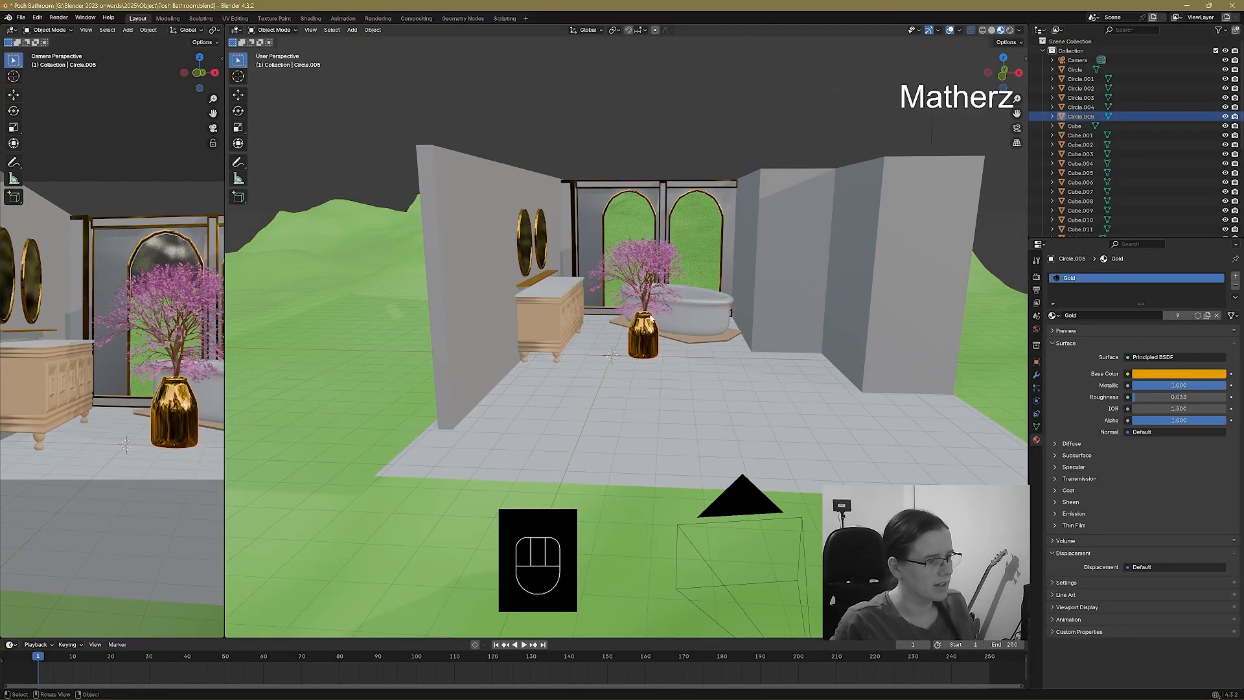
pyautogui.keyDown('shift'); pyautogui.click(646, 294); pyautogui.keyUp('shift')
pyautogui.keyDown('shift'); pyautogui.click(646, 295); pyautogui.keyUp('shift')
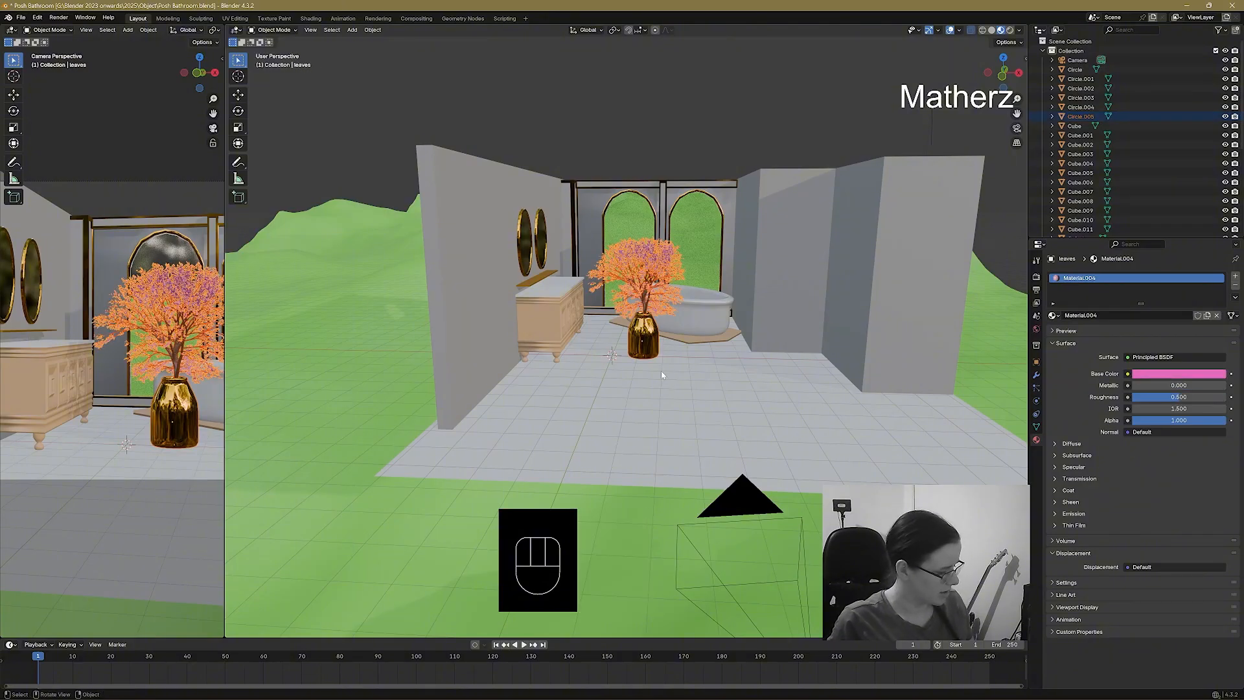
pyautogui.press('g')
pyautogui.click(808, 363)
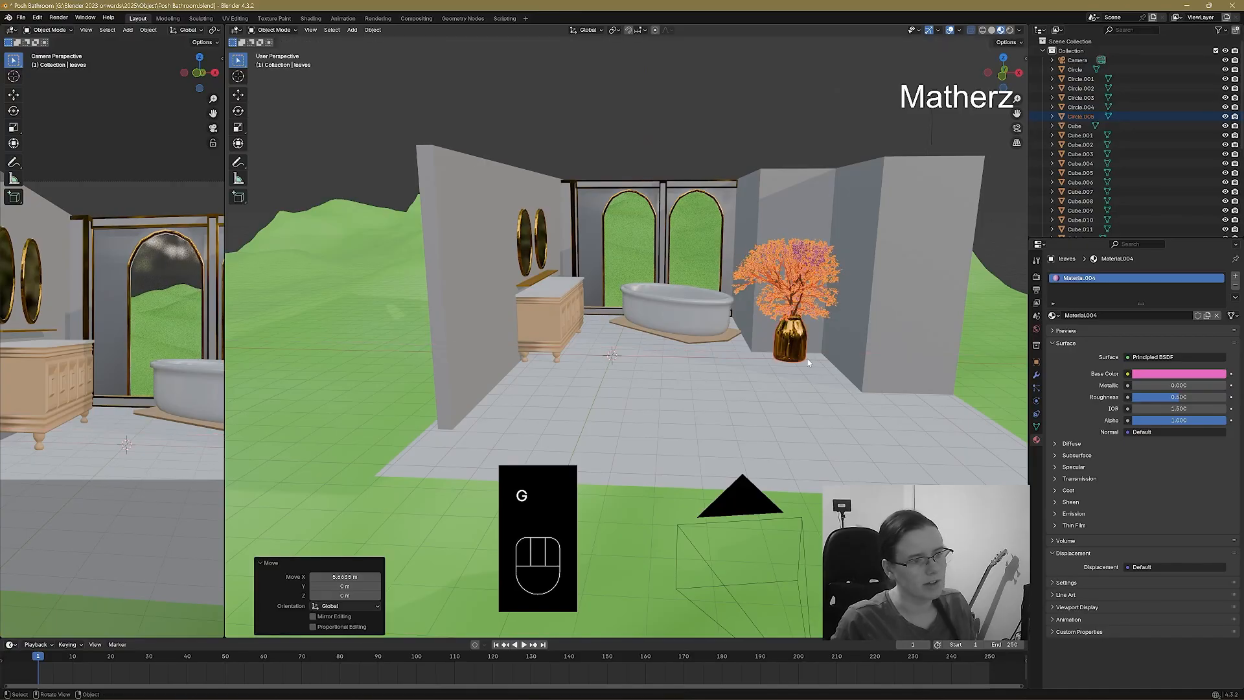
# Widen the camera view and move the potted tree about 0.94 m along negative X so more of it fits the frame.
pyautogui.moveTo(226, 198); pyautogui.dragTo(646, 197)
pyautogui.press('g')
pyautogui.press('x')
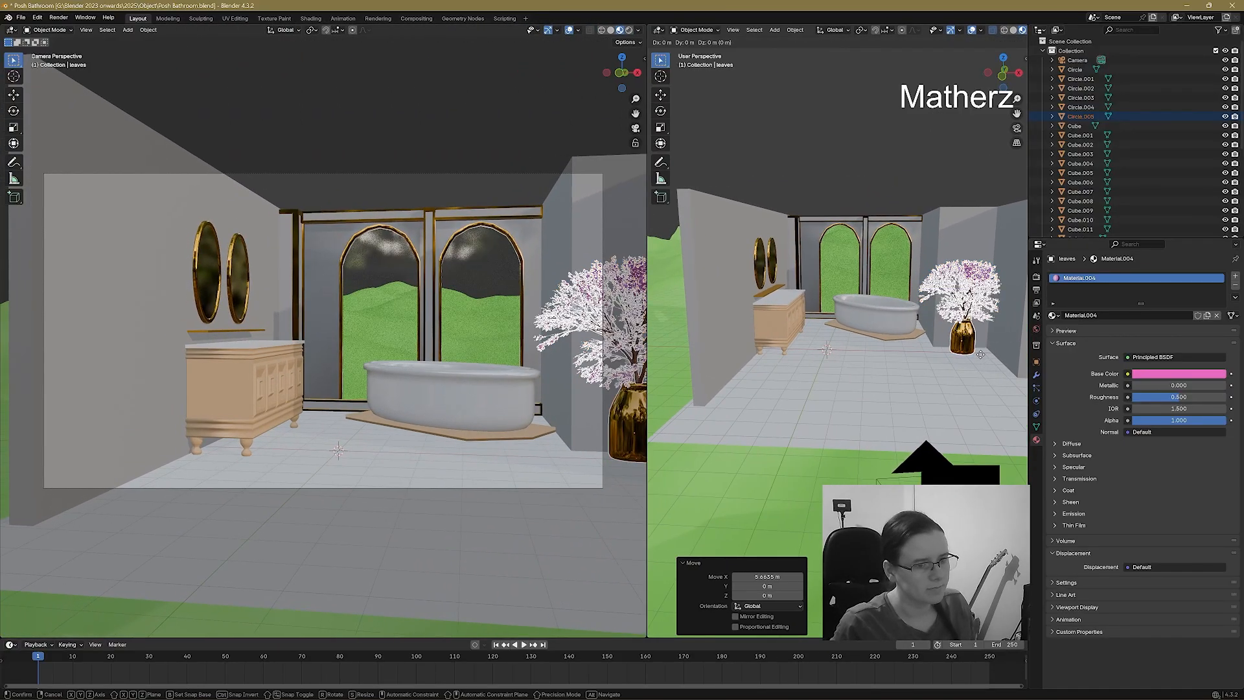
pyautogui.click(962, 349)
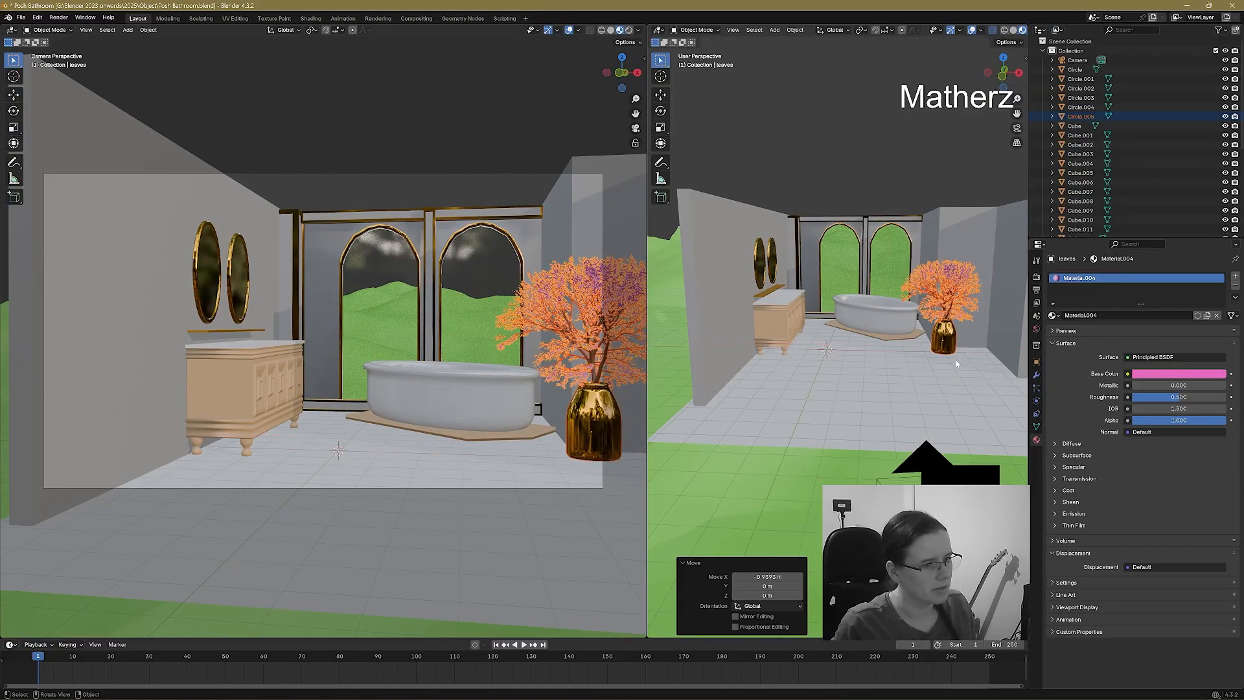
# Examine the gold vase up close and its placement within the whole bathroom.
pyautogui.scroll(-5, 950, 356)
pyautogui.scroll(5, 951, 355)
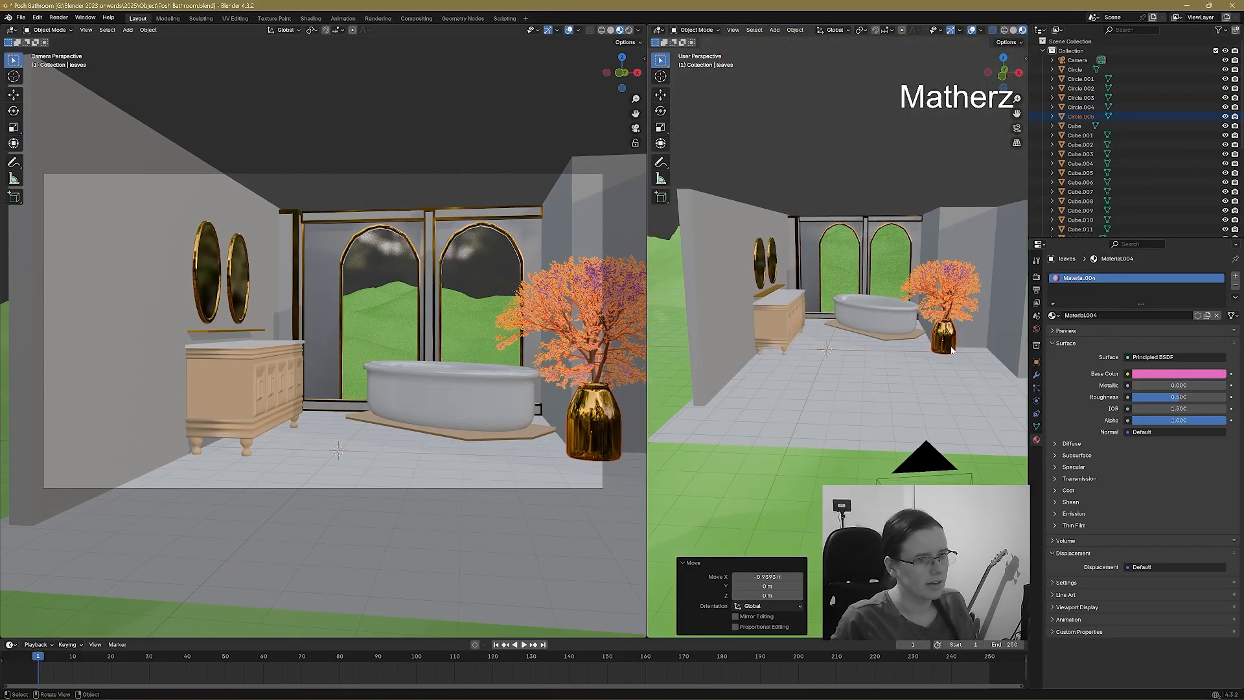
pyautogui.moveTo(950, 355); pyautogui.dragTo(930, 336, button='middle')
pyautogui.scroll(8, 904, 328)
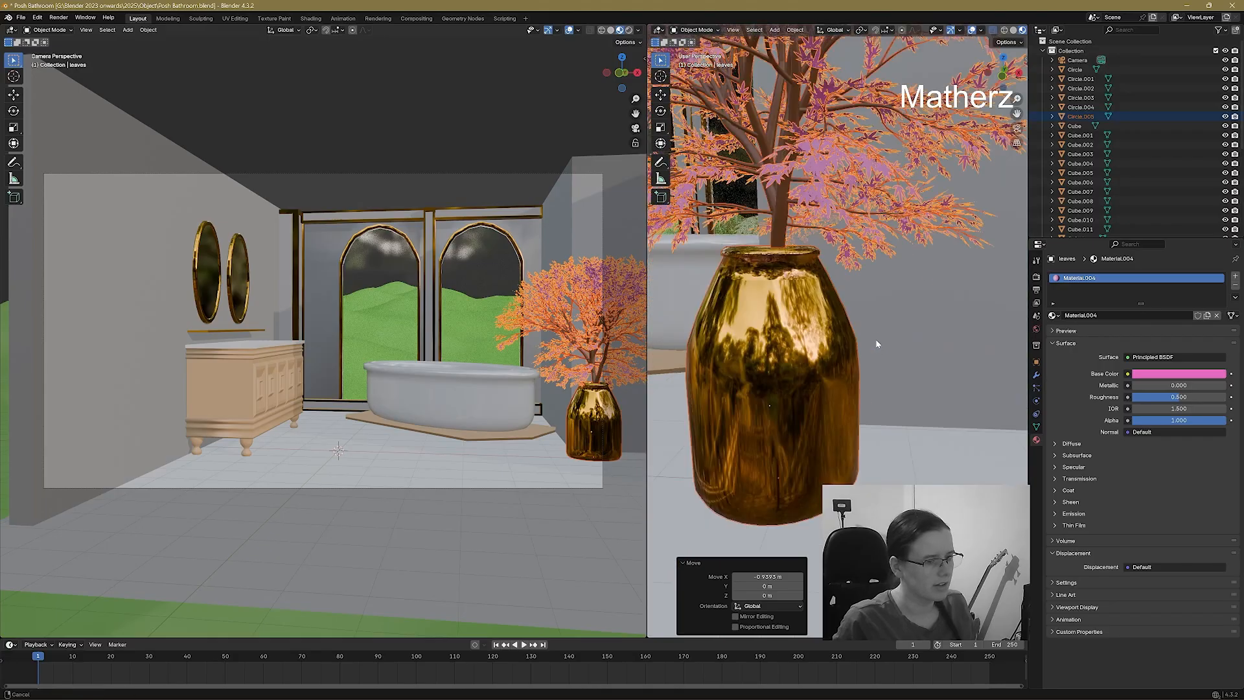
pyautogui.scroll(-4, 868, 334)
pyautogui.scroll(5, 872, 340)
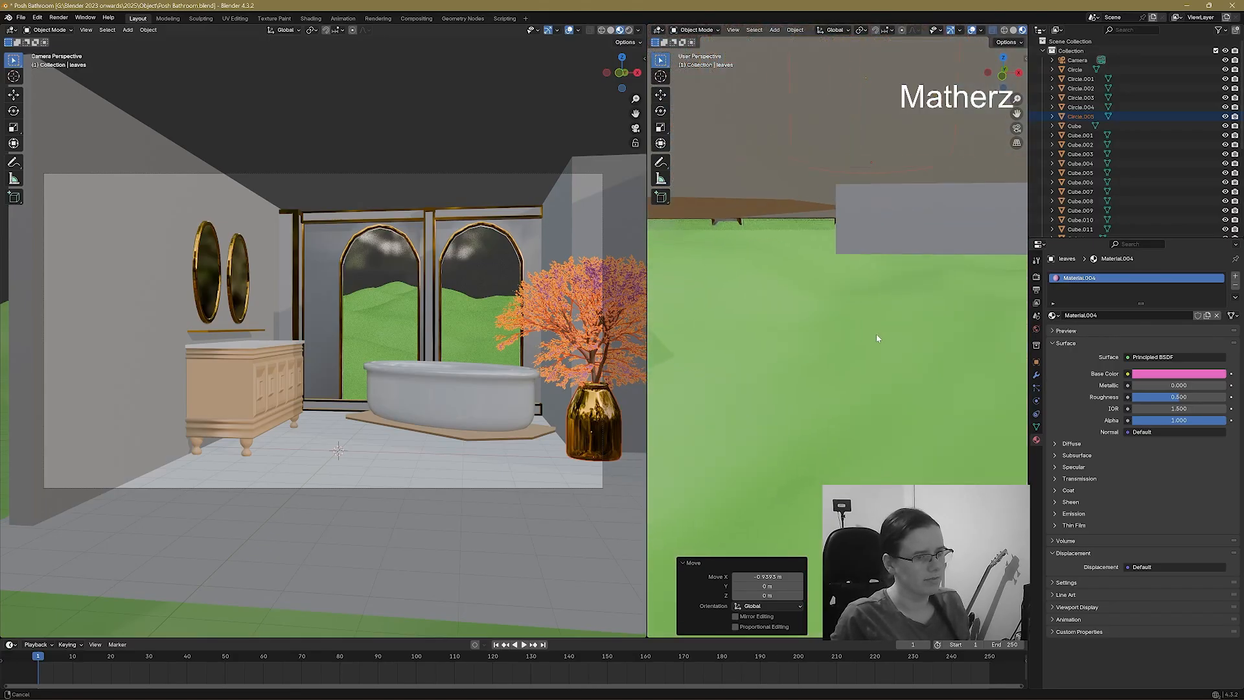
pyautogui.scroll(-3, 876, 333)
pyautogui.scroll(-6, 876, 342)
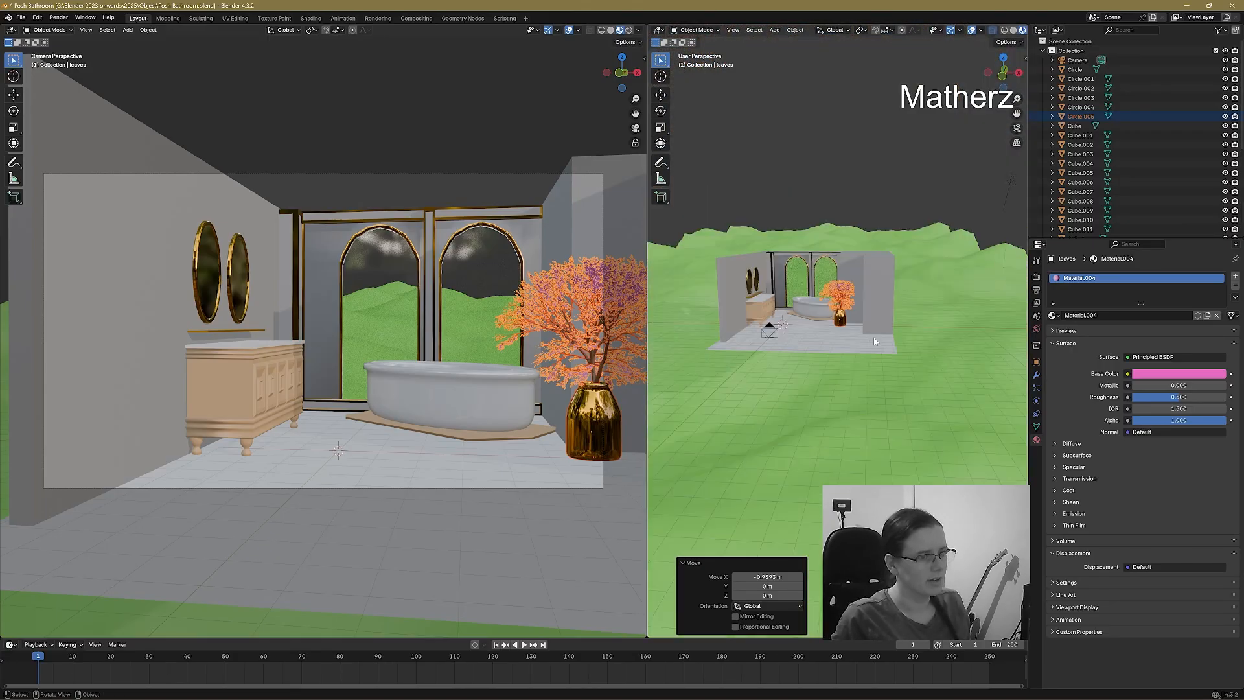
pyautogui.scroll(4, 874, 342)
pyautogui.scroll(-6, 874, 342)
pyautogui.moveTo(787, 355)
pyautogui.mouseDown(button='middle')
pyautogui.moveTo(781, 364)
pyautogui.moveTo(815, 376)
pyautogui.moveTo(800, 374)
pyautogui.mouseUp(button='middle')
pyautogui.scroll(6, 780, 368)
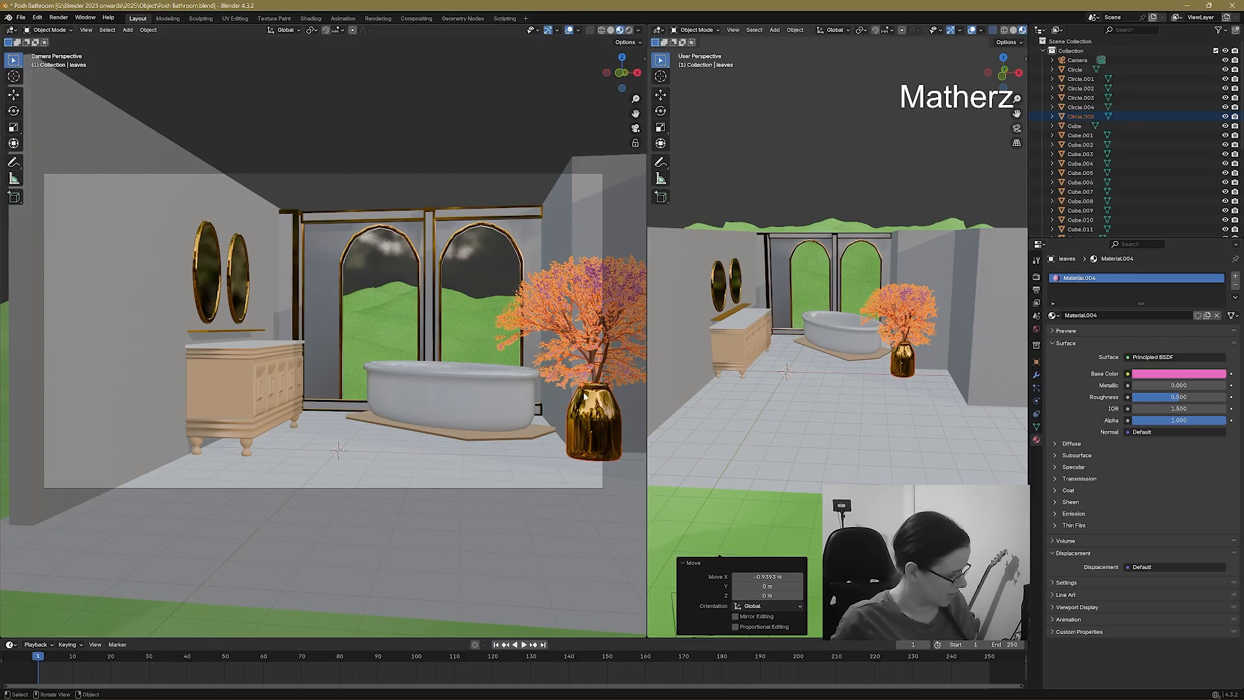
# Duplicate the vase, trunk and leaves along negative X to in front of the vanity cabinet.
pyautogui.hotkey('shift', 'd')
pyautogui.press('x')
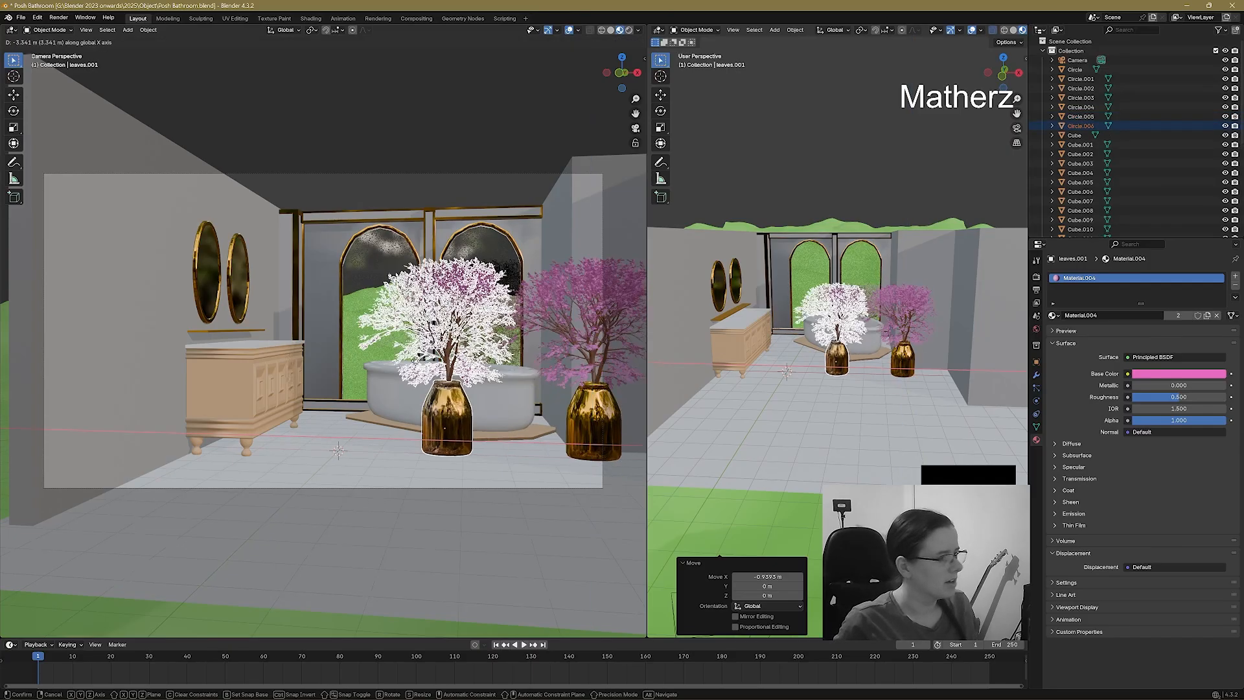
pyautogui.click(305, 390)
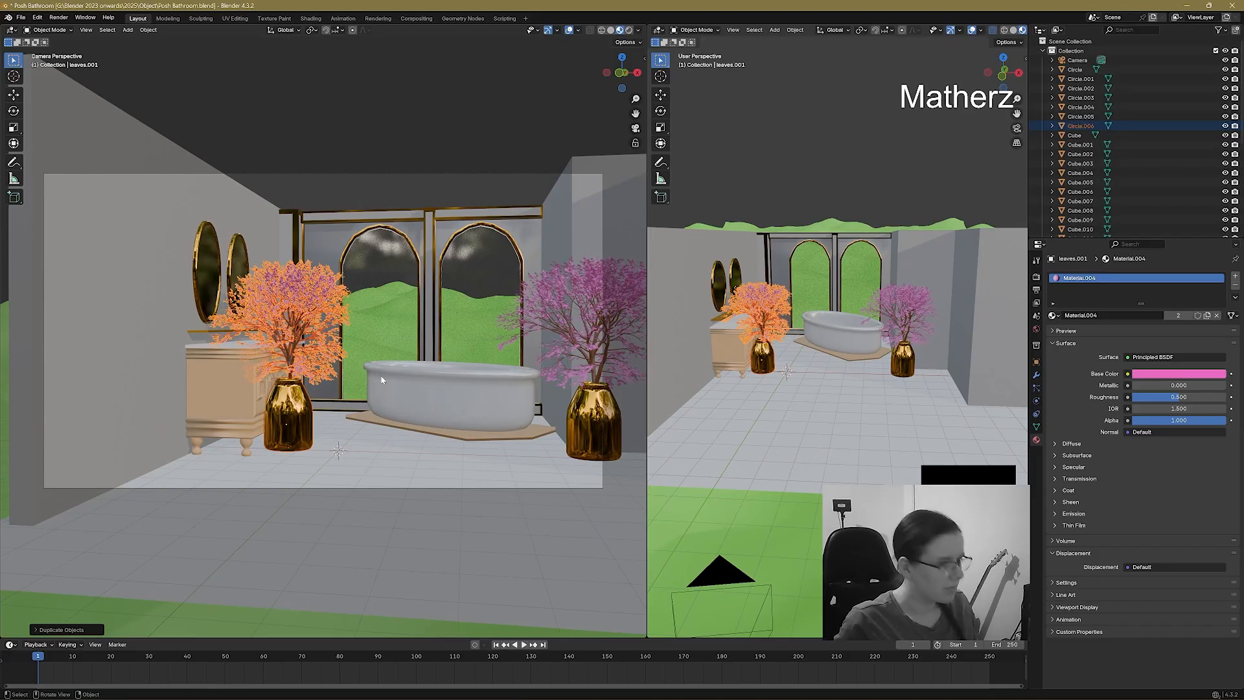
# Move the duplicated potted tree about 7.07 m along Y and 1.22 m along negative X into the corner behind the vanity.
pyautogui.moveTo(799, 359); pyautogui.dragTo(739, 449, button='middle')
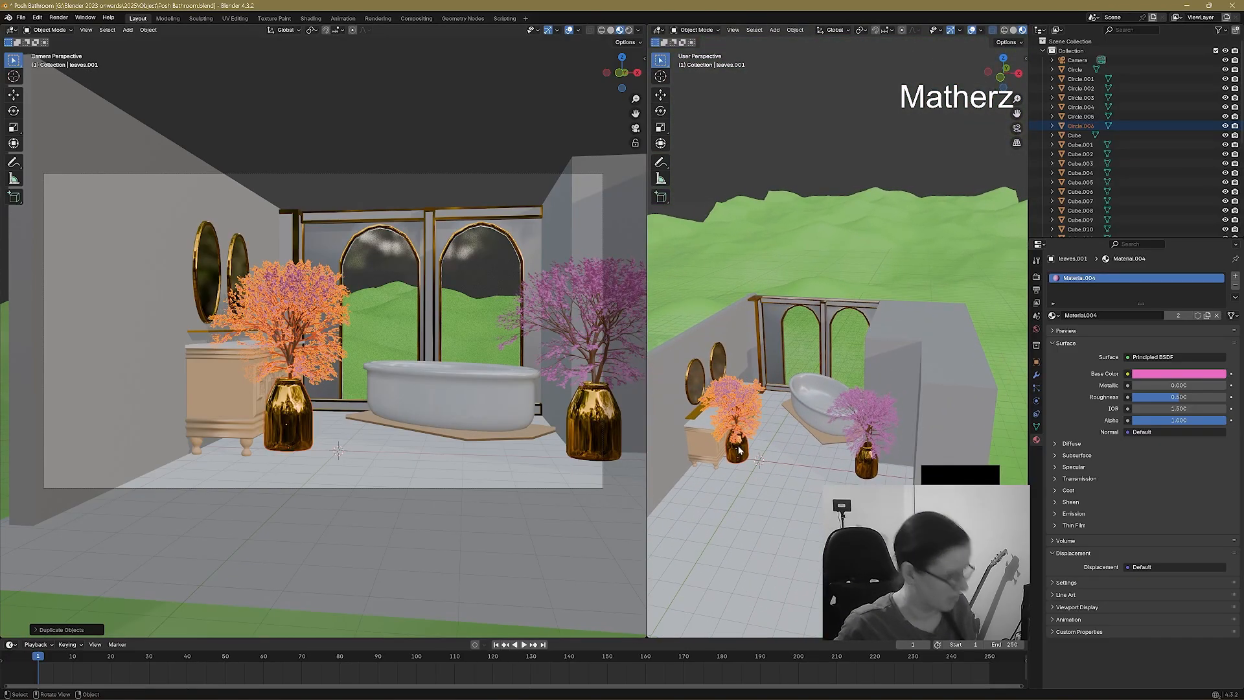
pyautogui.press('g')
pyautogui.press('y')
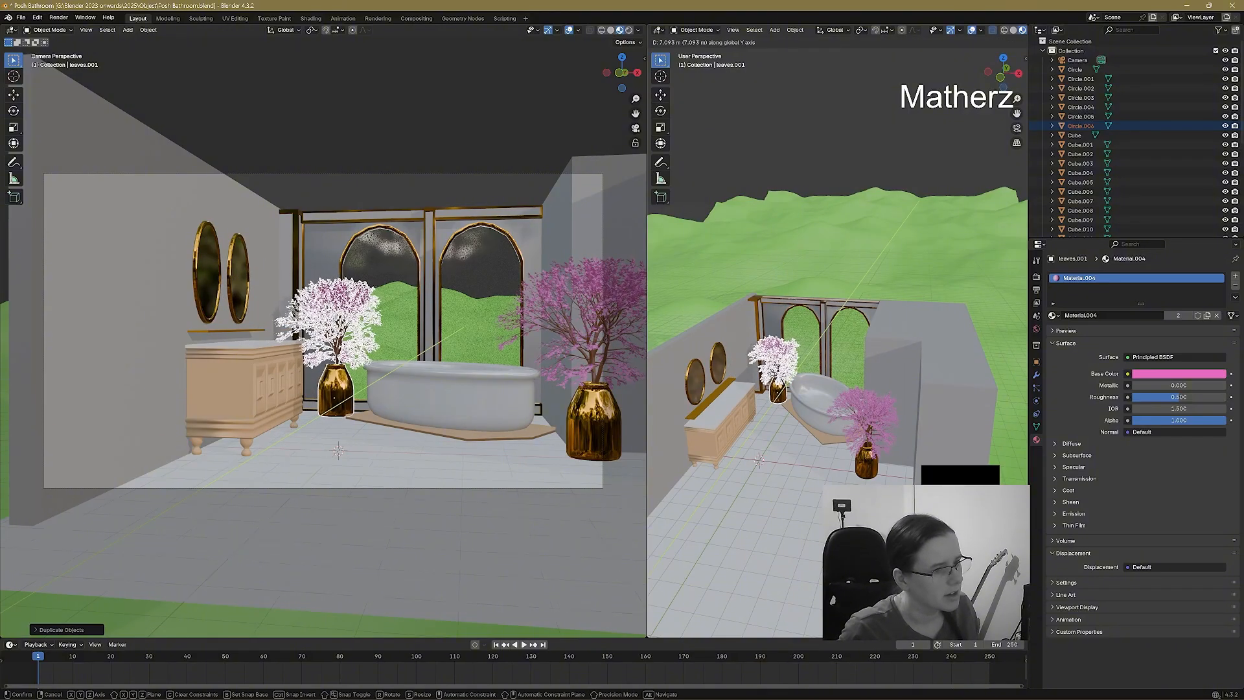
pyautogui.press('Return')
pyautogui.press('x')
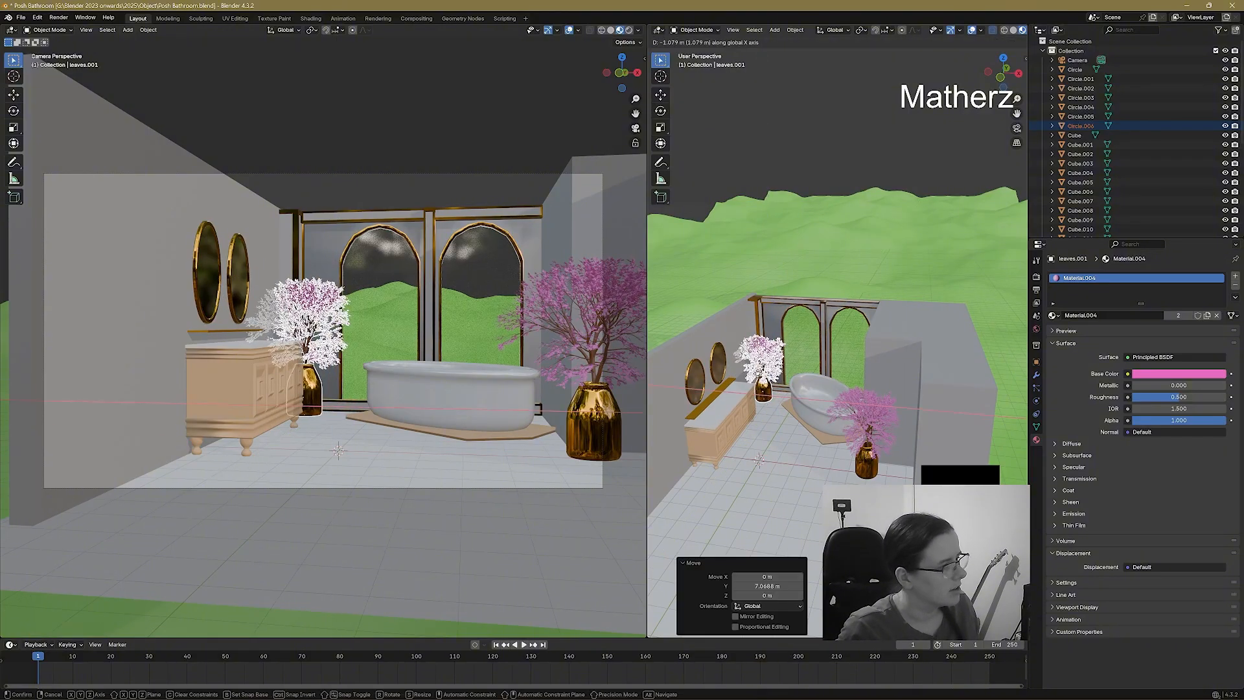
pyautogui.click(767, 400)
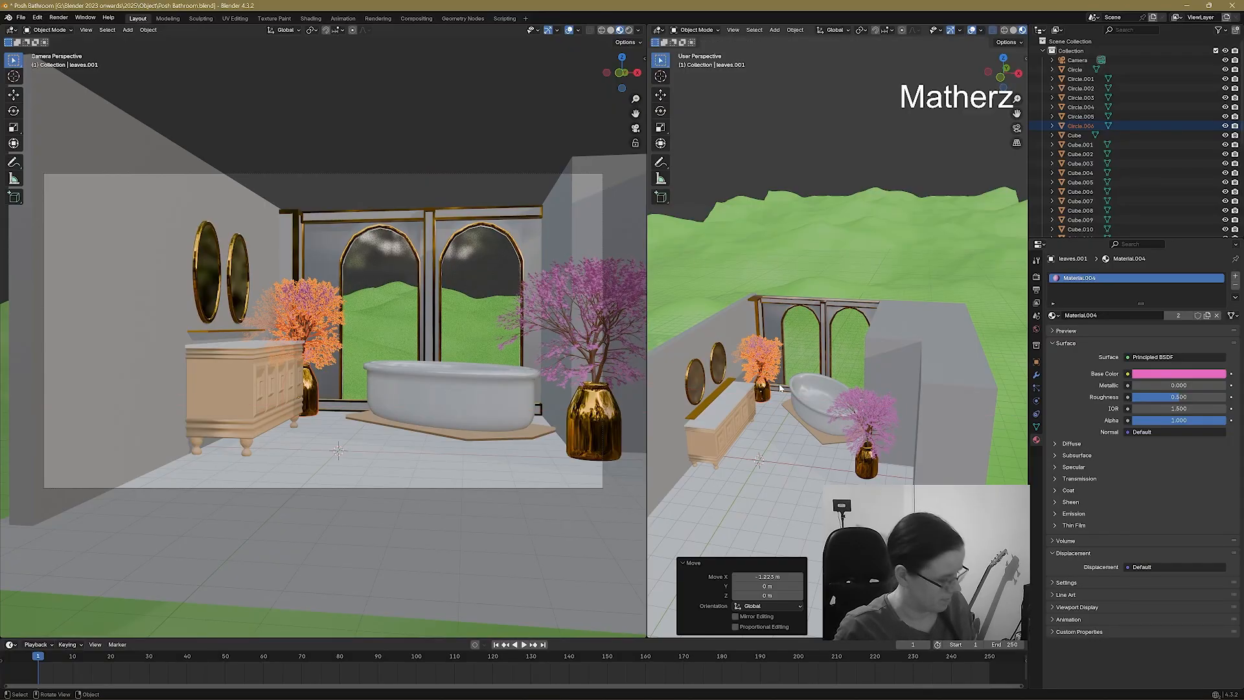
# Rotate the duplicated potted tree 108° around Z, move it about 0.74 m along X toward the bathtub, and deselect it.
pyautogui.press('r')
pyautogui.press('z')
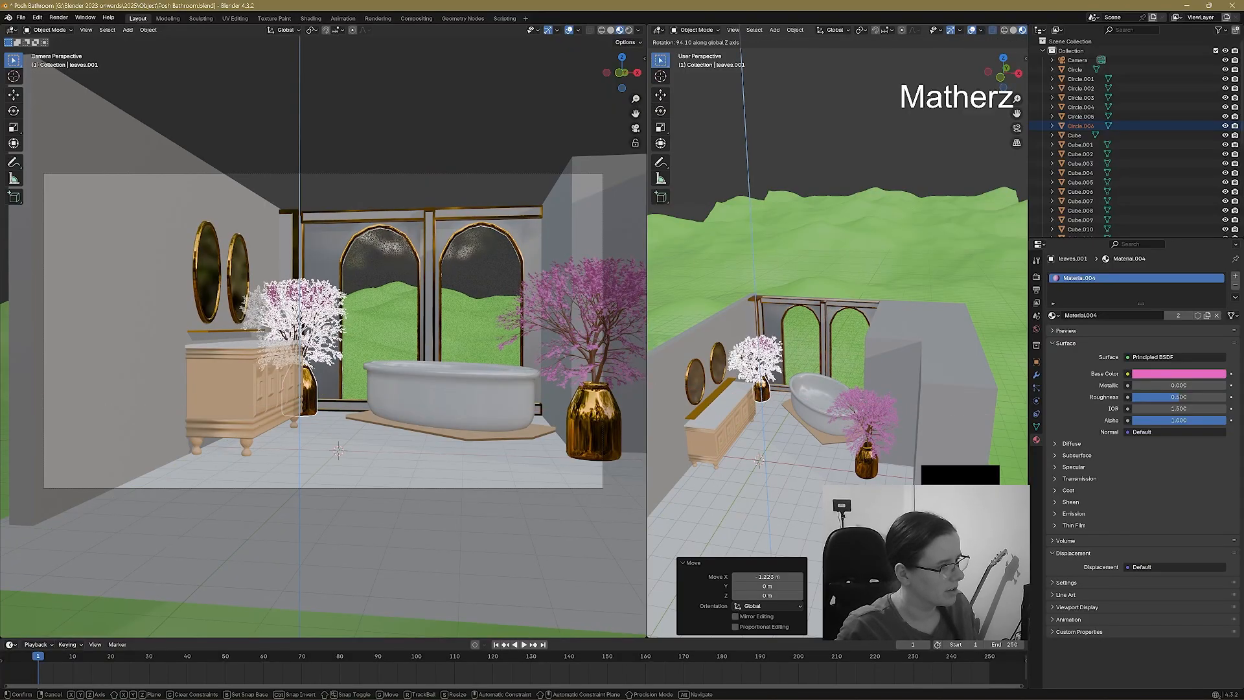
pyautogui.click(755, 392)
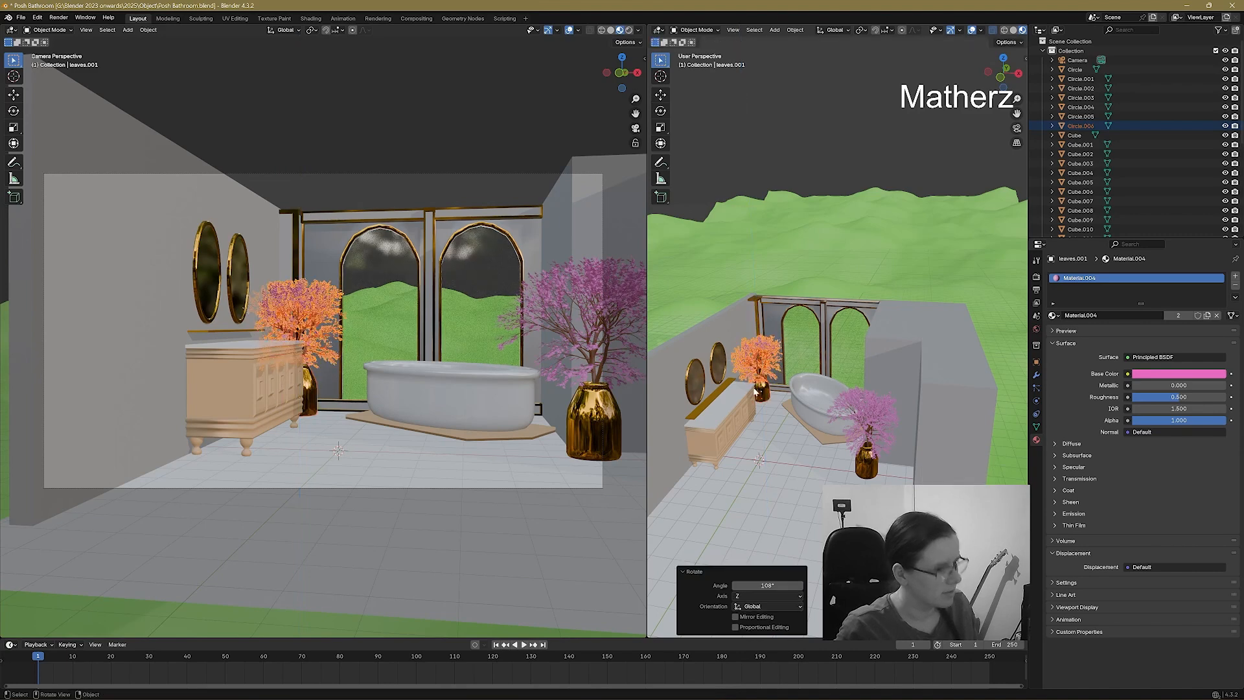
pyautogui.press('g')
pyautogui.press('x')
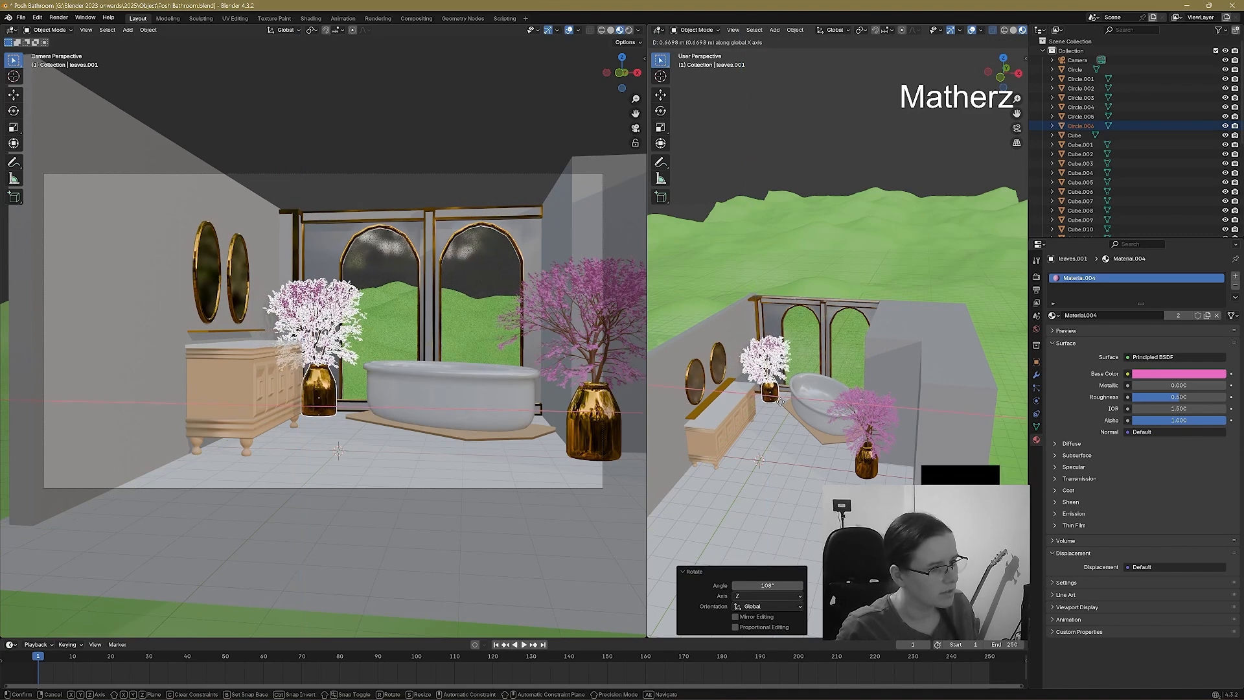
pyautogui.click(781, 403)
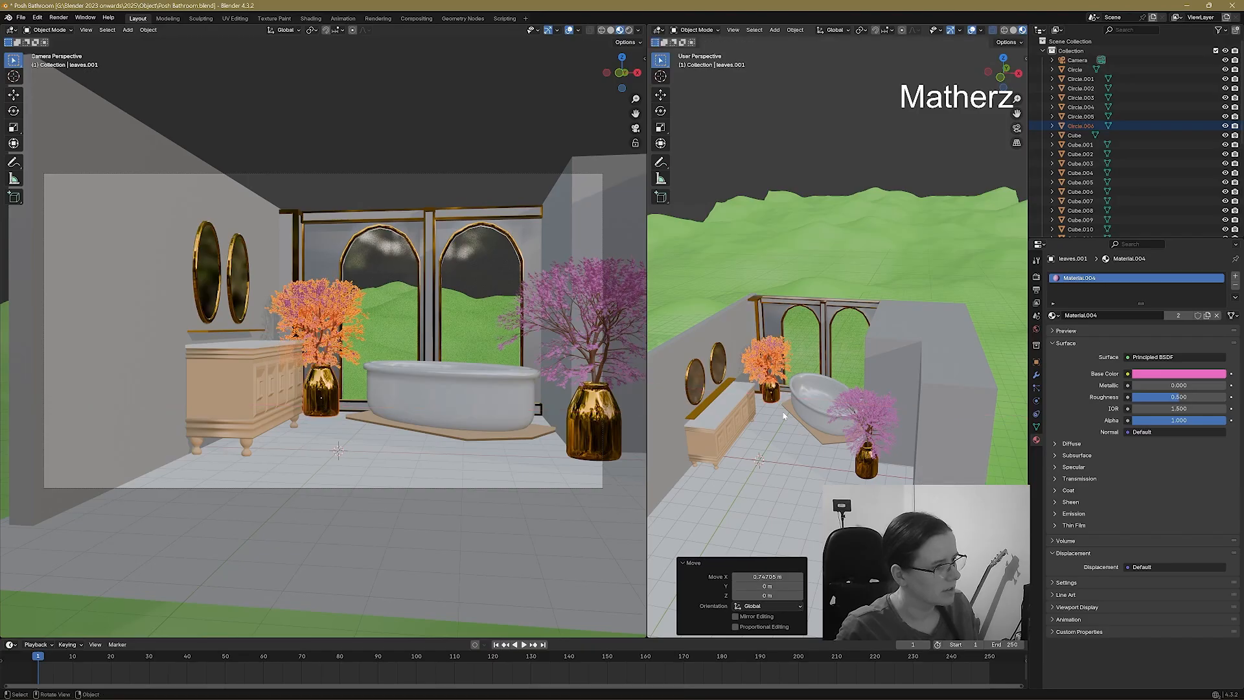
pyautogui.click(845, 153)
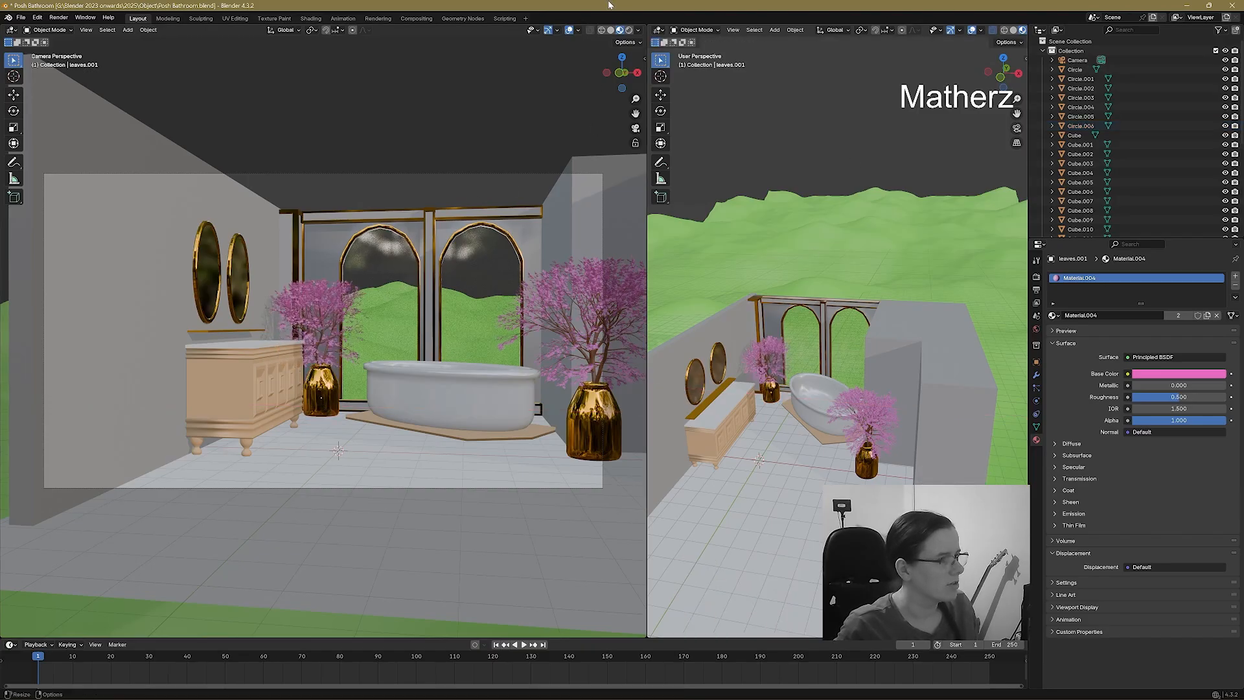
# Check the camera view in rendered shading, and return it to a narrower view with solid shading.
pyautogui.click(630, 30)
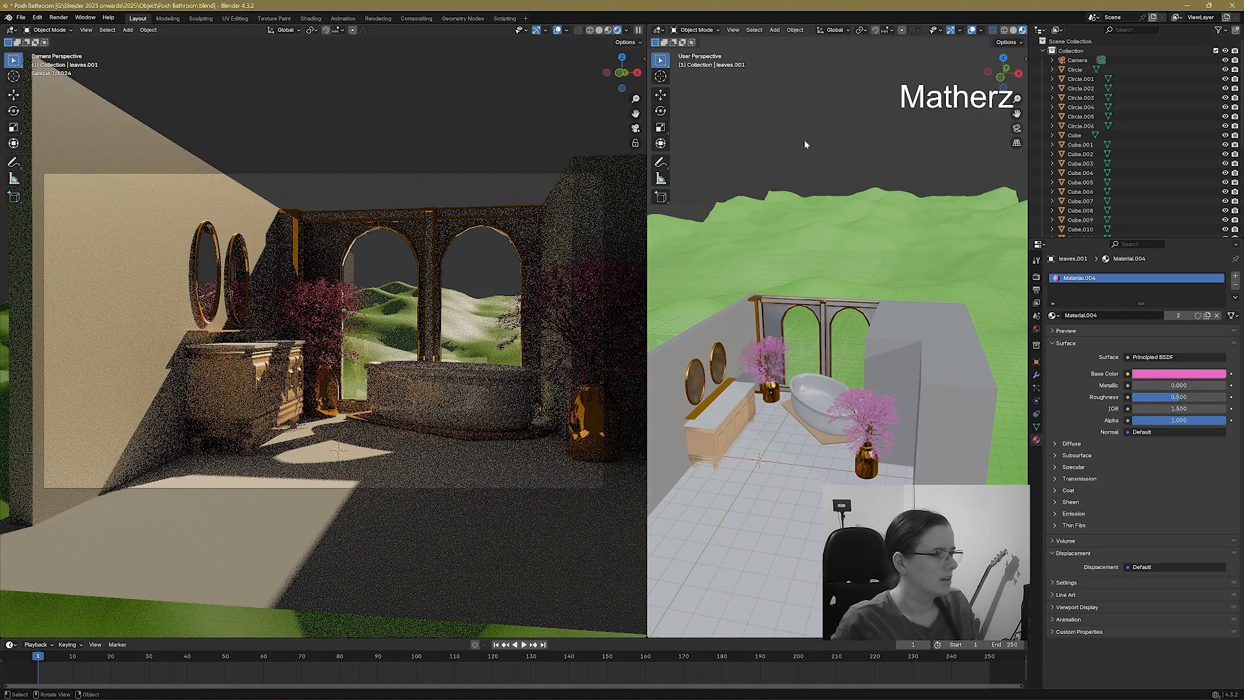
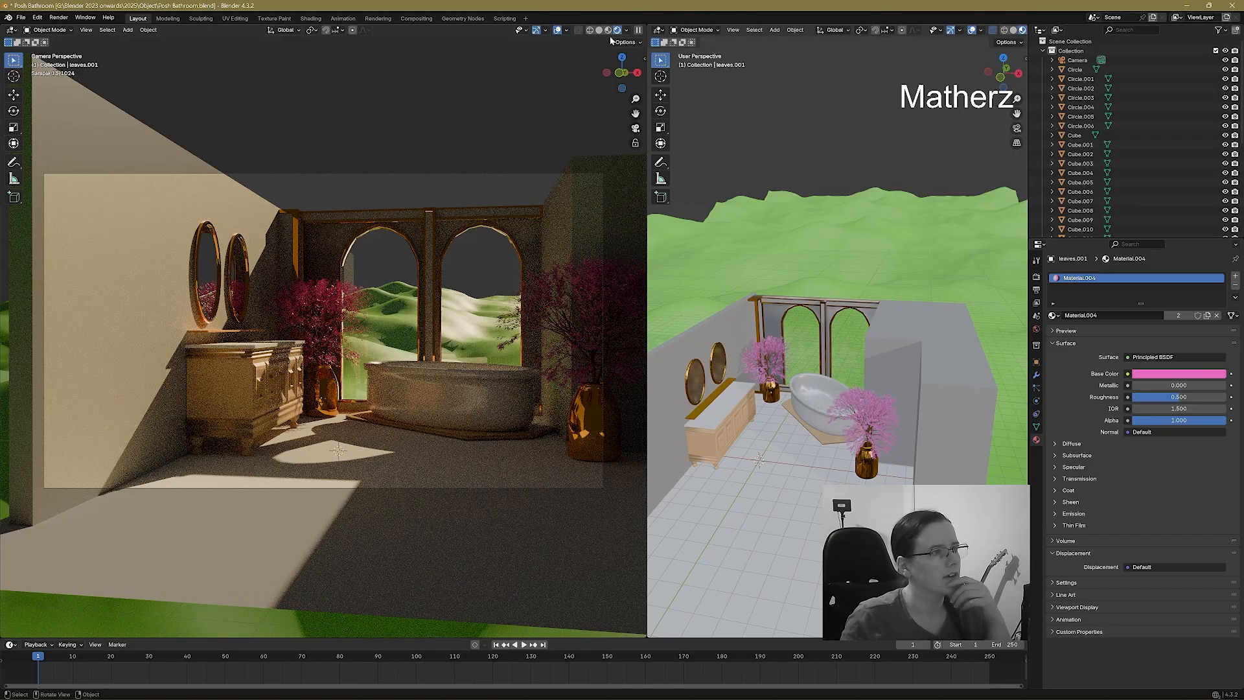
pyautogui.press('z')
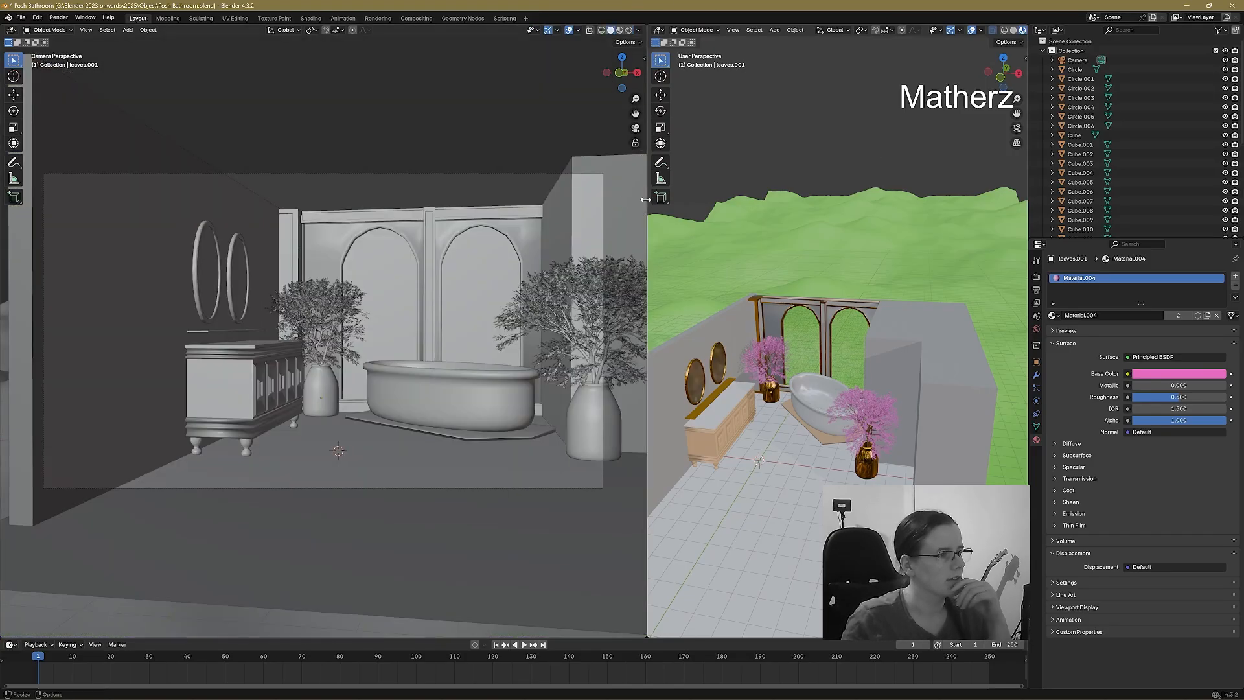
pyautogui.moveTo(646, 199); pyautogui.dragTo(451, 206)
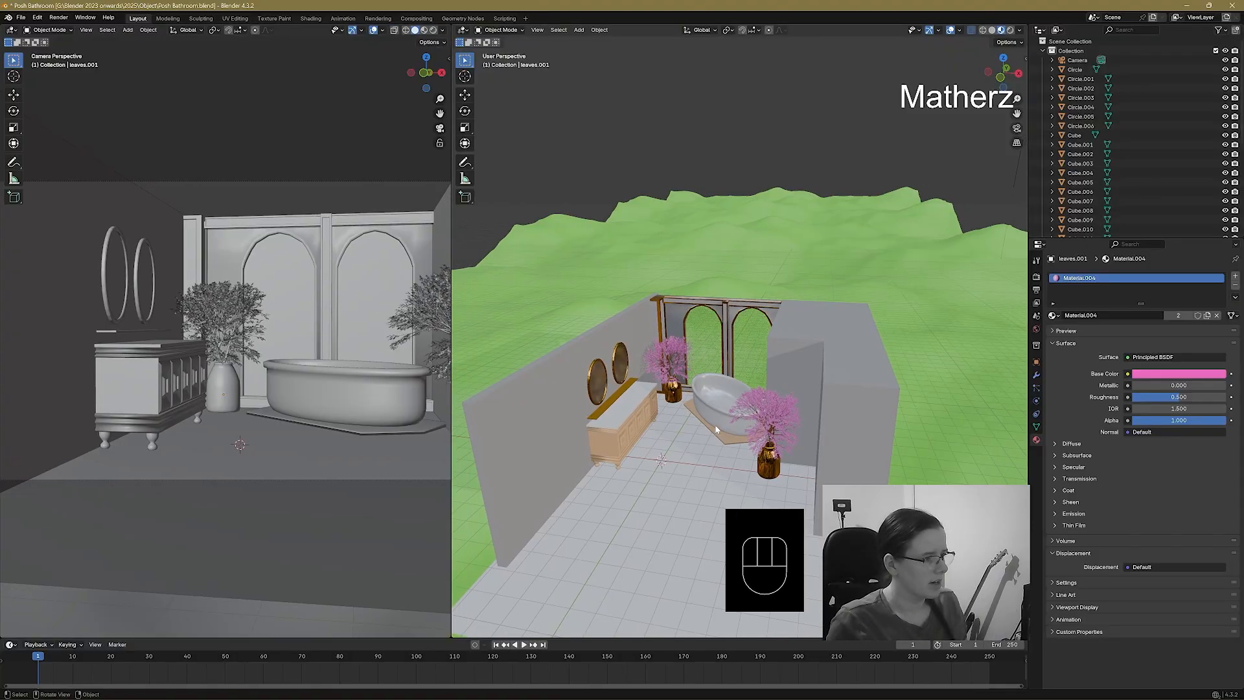
# Add a 32-vertex cylinder at the world origin and stretch it by about 17.7 along Z into a tall column.
pyautogui.click(578, 29)
pyautogui.click(589, 41)
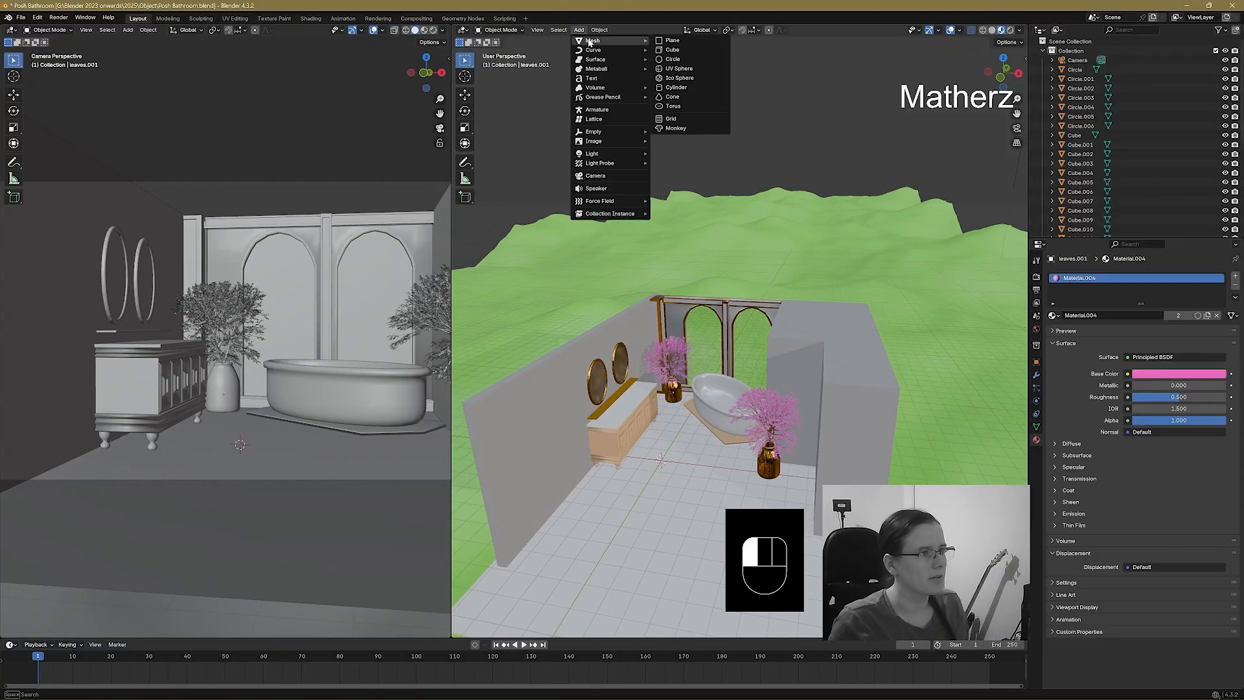
pyautogui.click(694, 87)
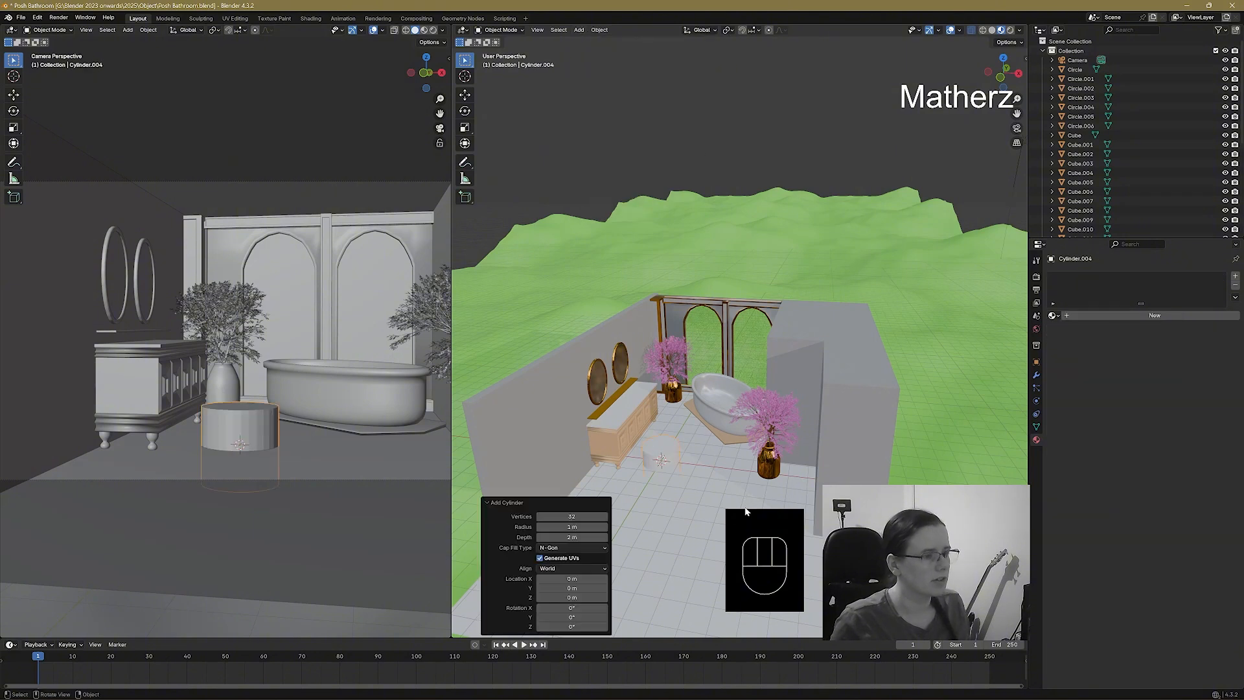
pyautogui.press('s')
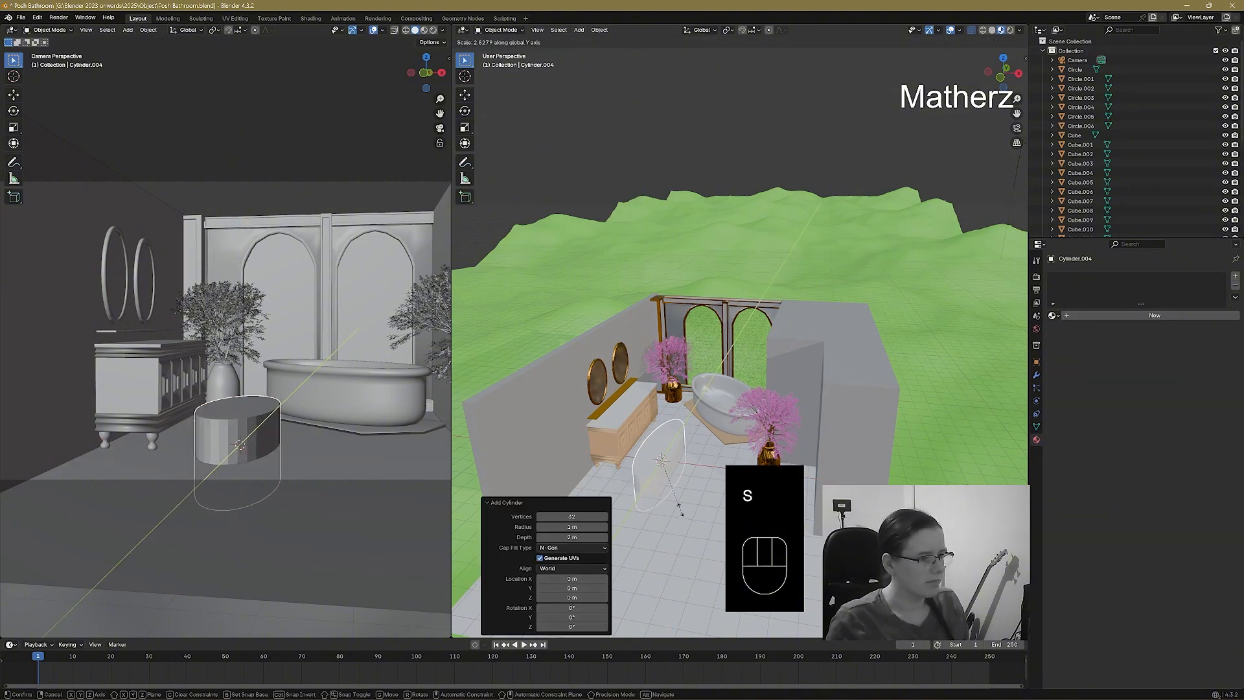
pyautogui.press('z')
pyautogui.click(663, 84)
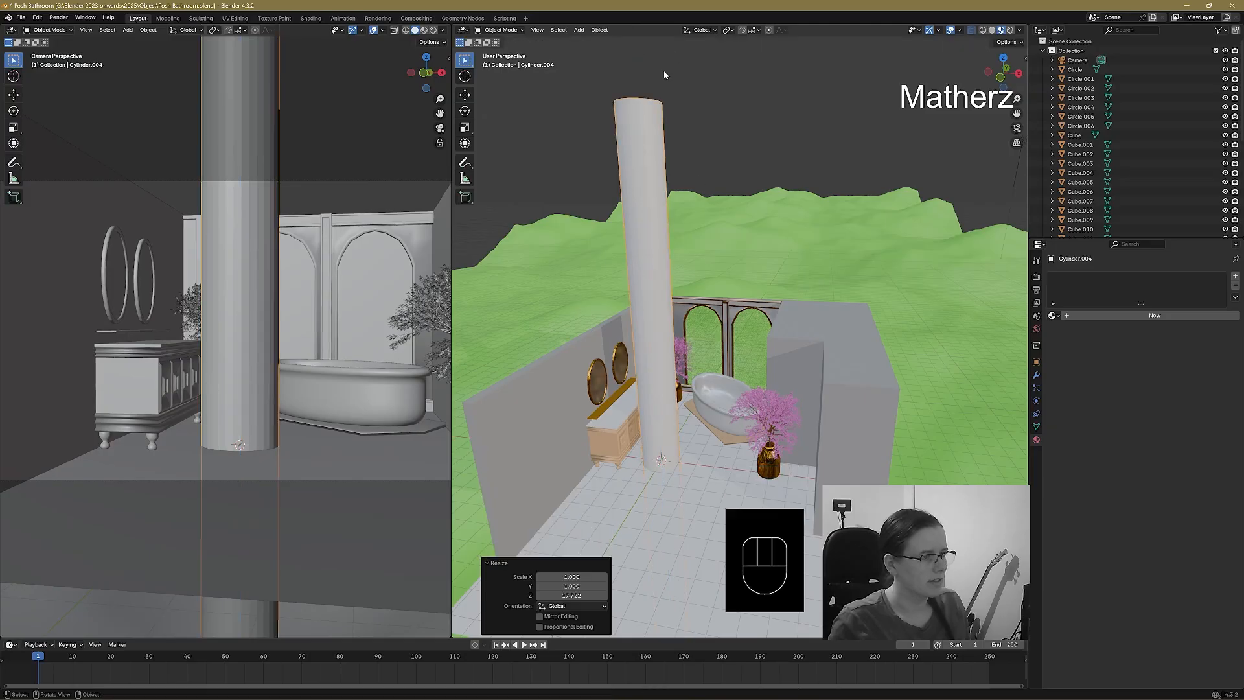
# Scale the column uniformly to 0.226 and raise it about 17.5 m along Z above the bathroom.
pyautogui.scroll(-6, 664, 75)
pyautogui.press('s')
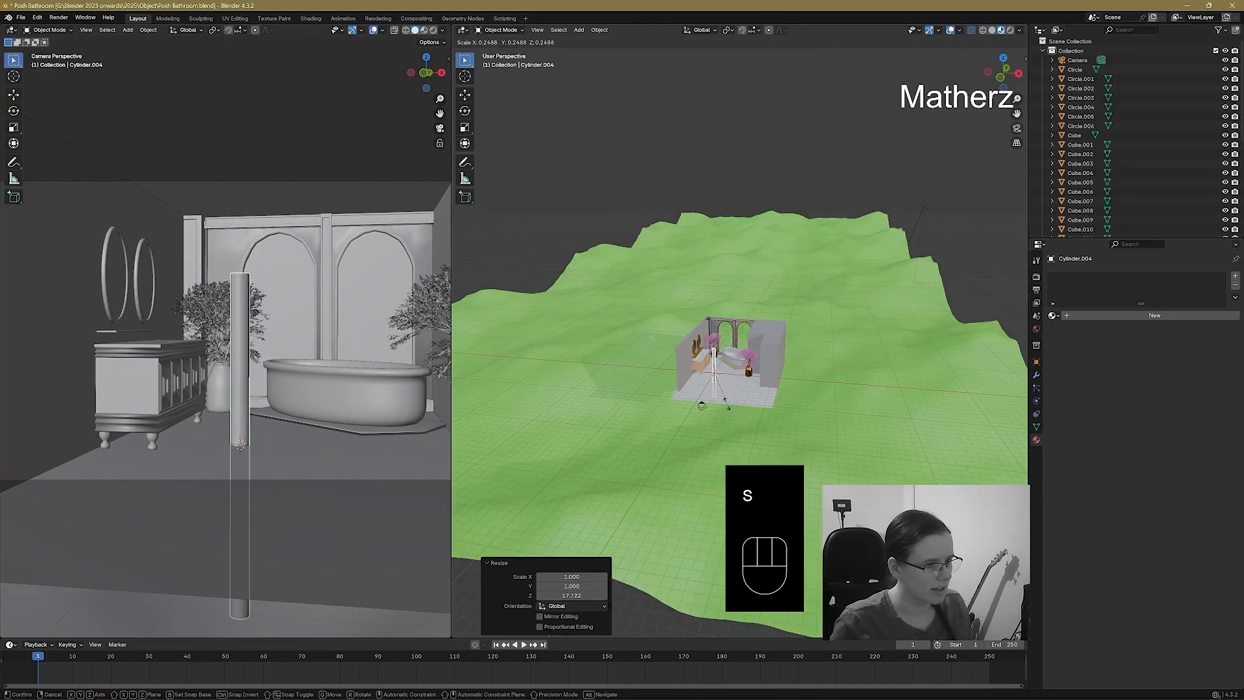
pyautogui.click(725, 406)
pyautogui.press('g')
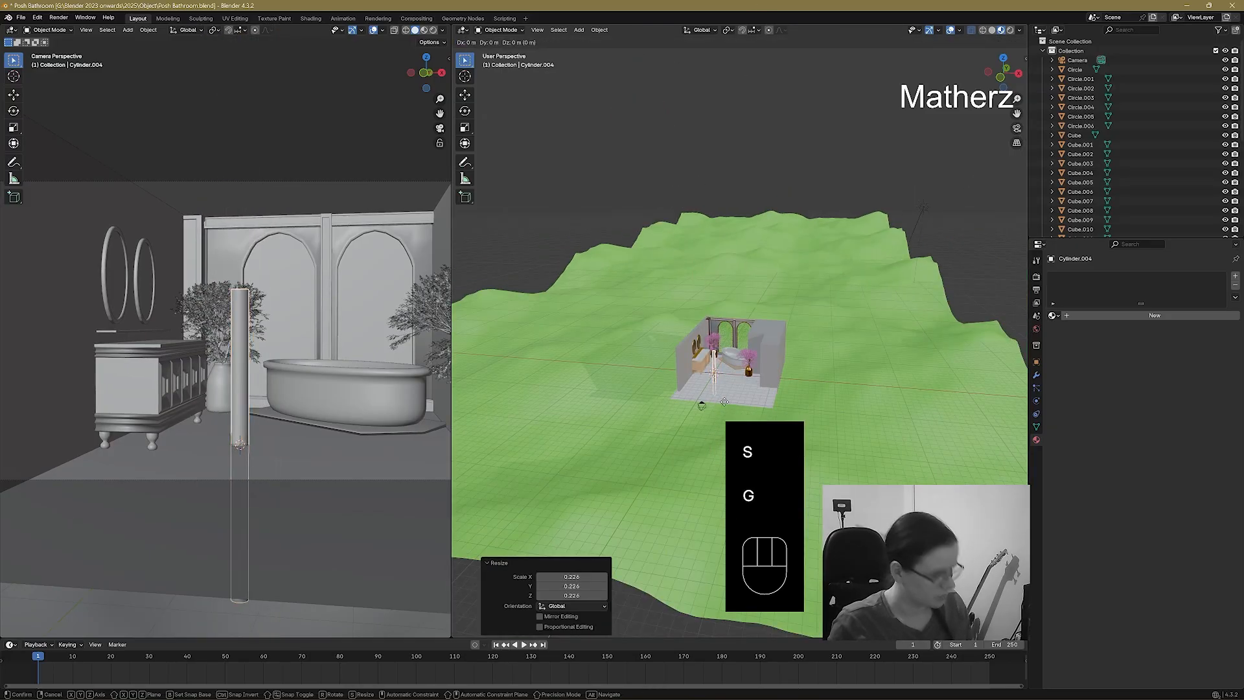
pyautogui.click(719, 272)
pyautogui.scroll(8, 716, 269)
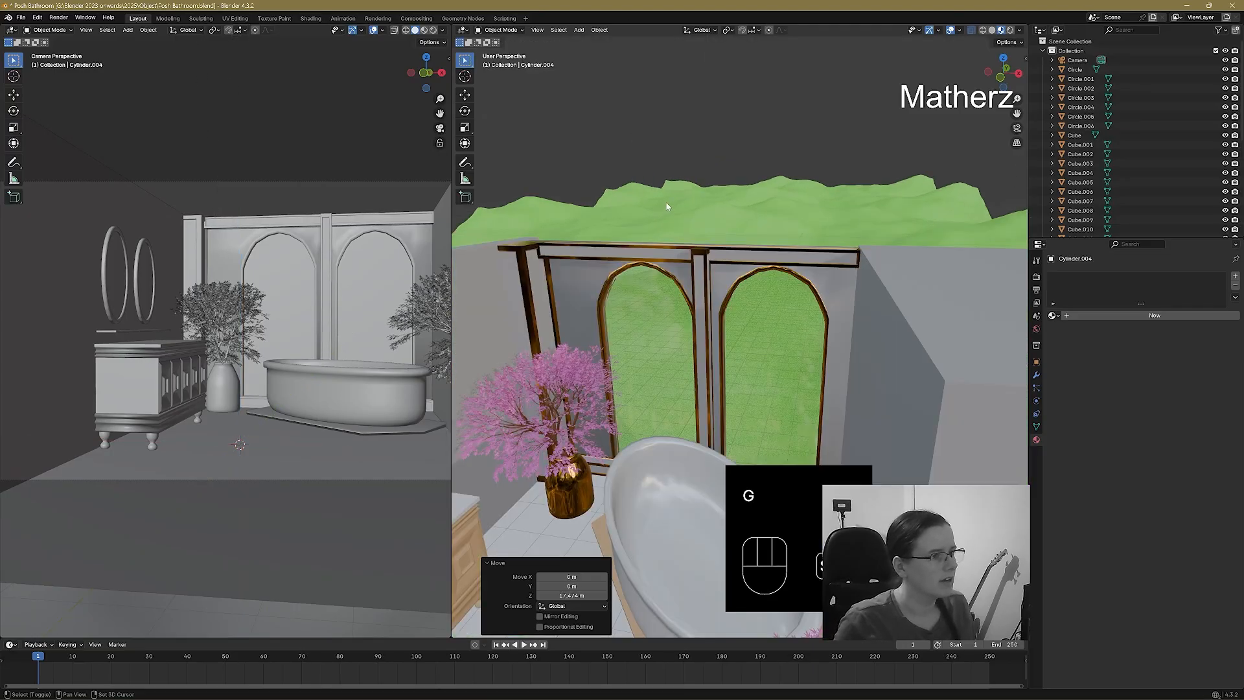
# Delete the green grass hills terrain behind the bathroom.
pyautogui.scroll(-8, 709, 256)
pyautogui.keyDown('shift'); pyautogui.moveTo(702, 235); pyautogui.dragTo(701, 344, button='middle'); pyautogui.keyUp('shift')
pyautogui.click(503, 29)
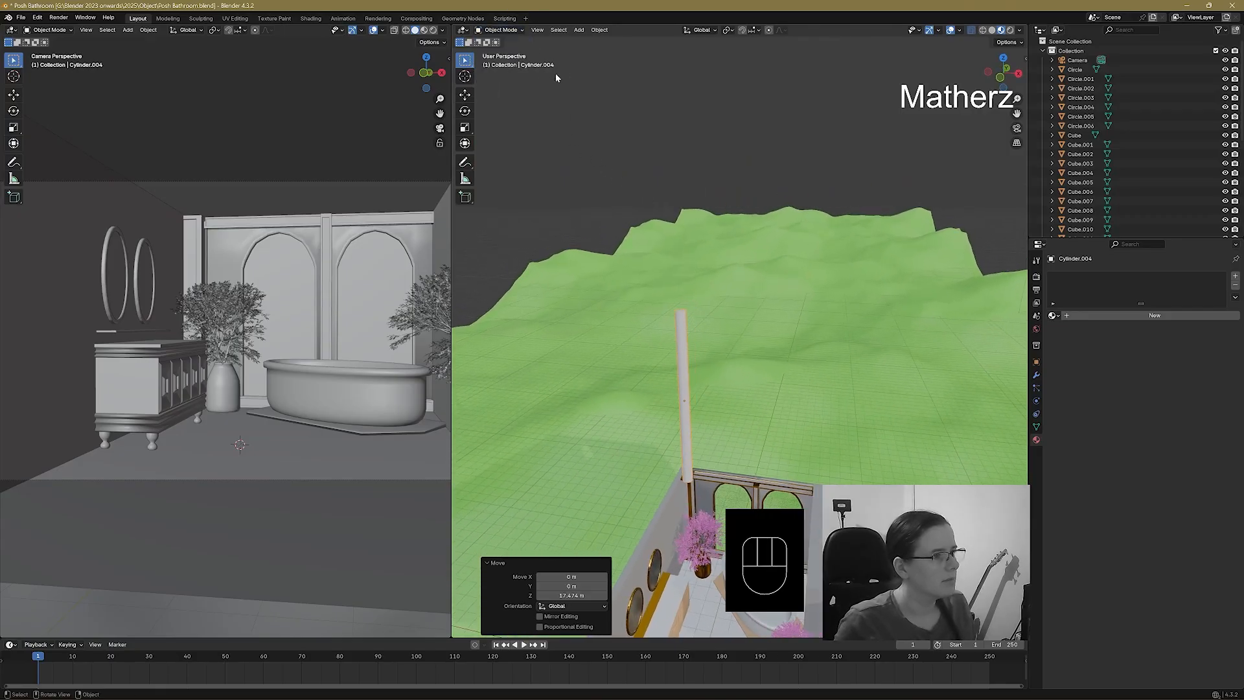
pyautogui.click(866, 296)
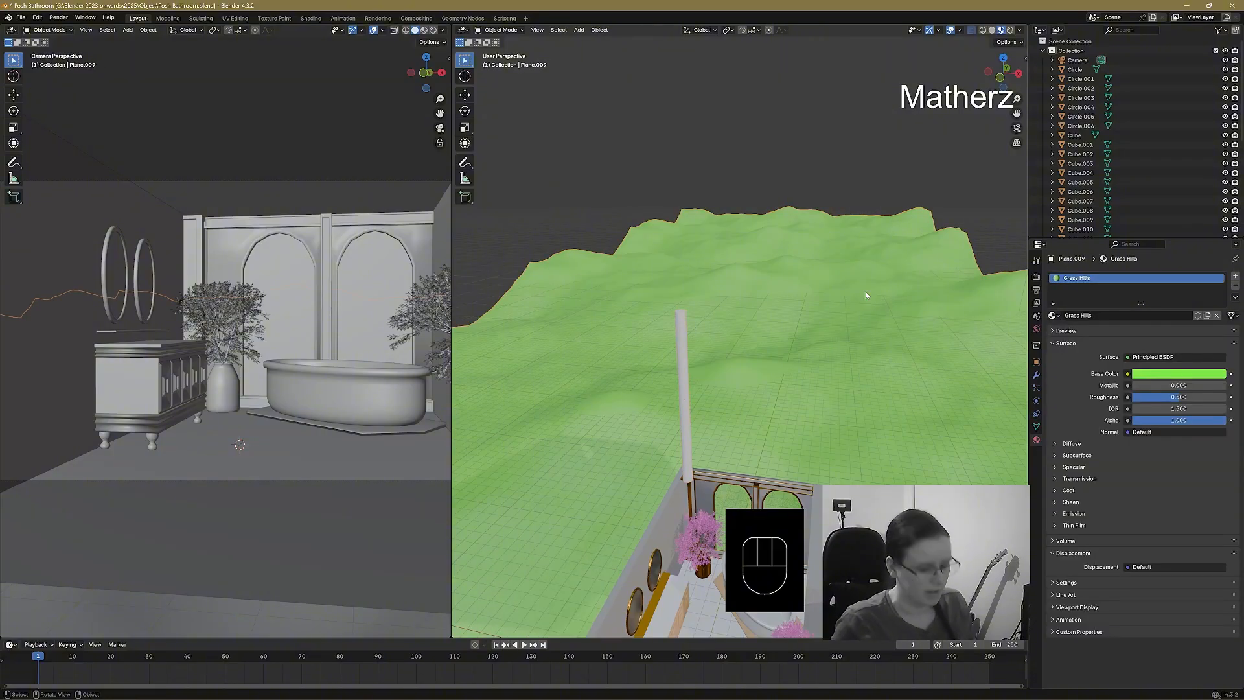
pyautogui.press('Delete')
# Select the tall column, enter Edit Mode, and extrude its top face upward by about 0.12 m.
pyautogui.moveTo(763, 387); pyautogui.dragTo(648, 336, button='middle')
pyautogui.click(629, 286)
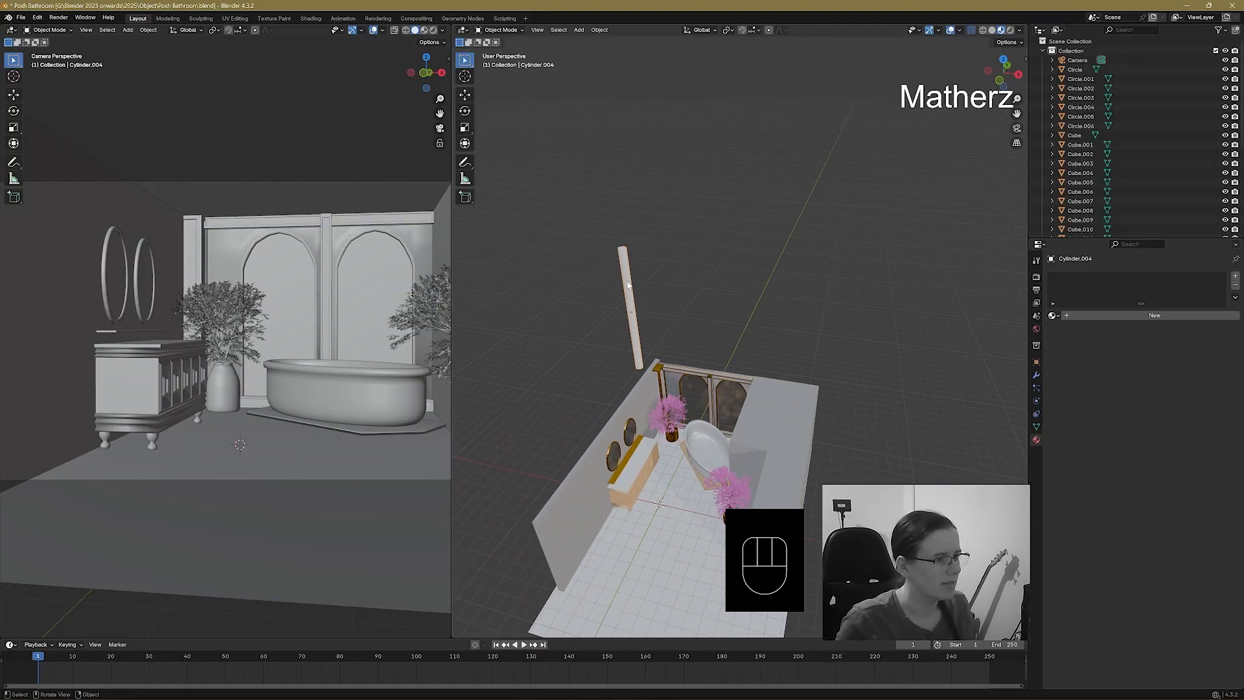
pyautogui.scroll(4, 629, 286)
pyautogui.scroll(-1, 629, 286)
pyautogui.keyDown('shift'); pyautogui.moveTo(629, 286); pyautogui.dragTo(641, 316, button='middle'); pyautogui.keyUp('shift')
pyautogui.keyDown('shift'); pyautogui.scroll(6, 642, 336); pyautogui.keyUp('shift')
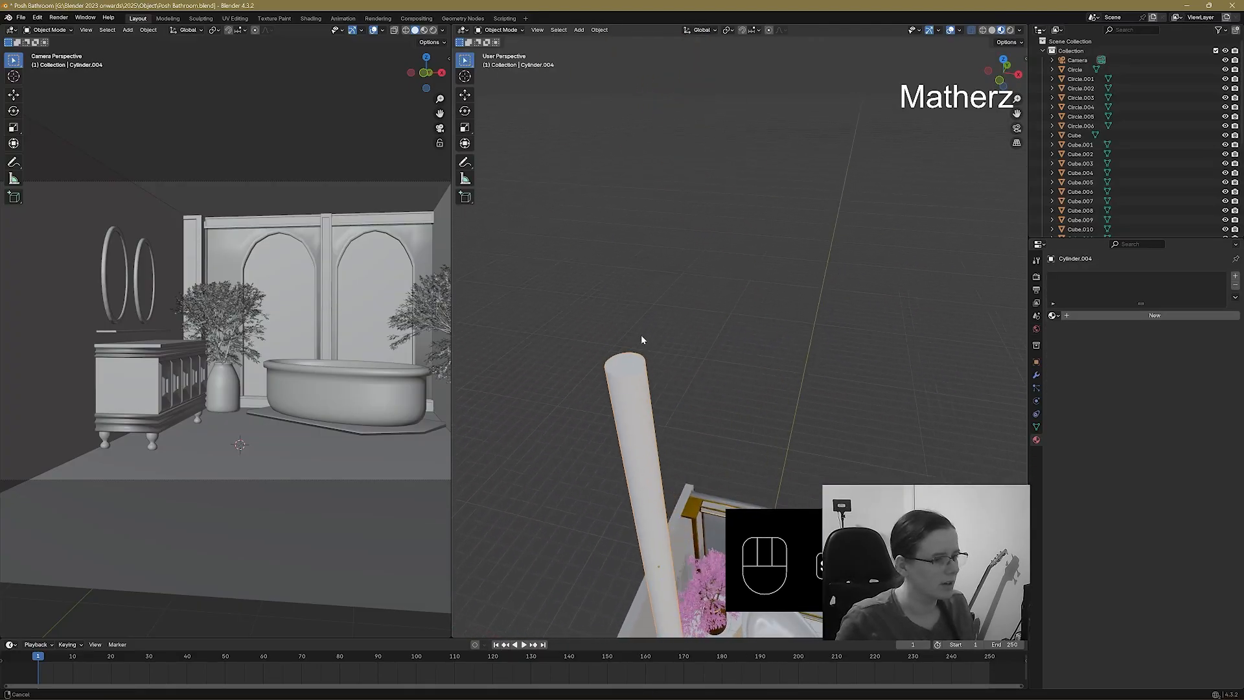
pyautogui.keyDown('ctrl'); pyautogui.scroll(-1, 642, 330); pyautogui.keyUp('ctrl')
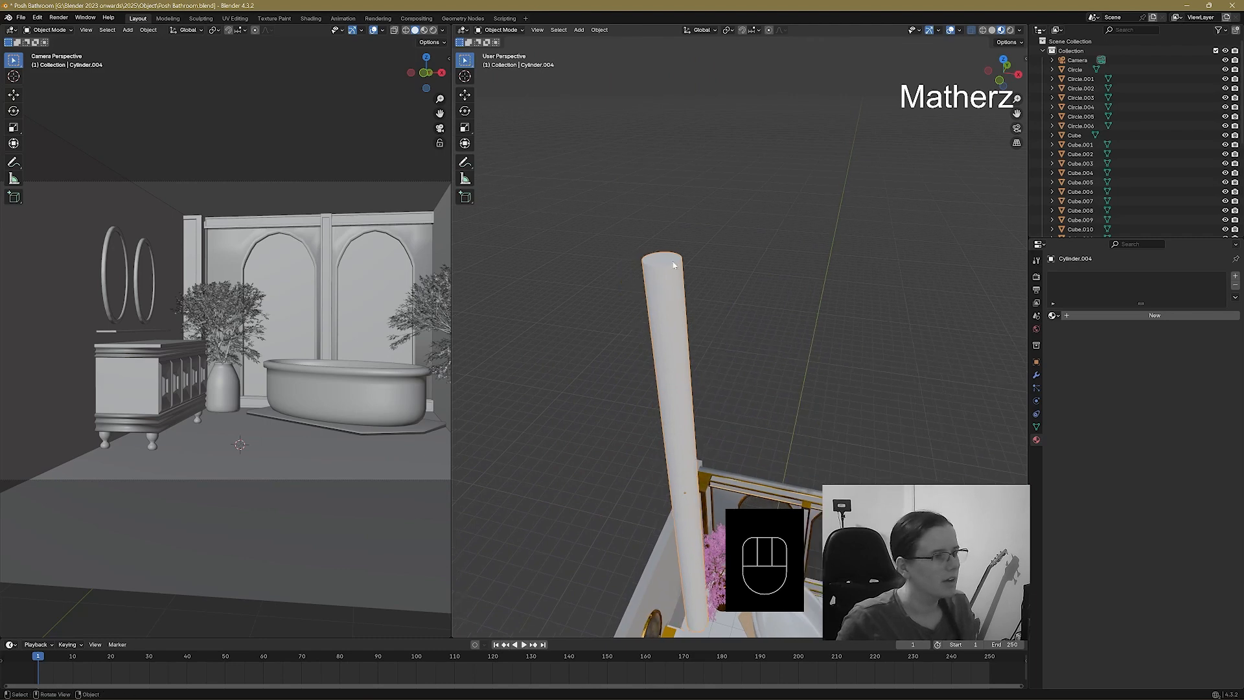
pyautogui.click(505, 31)
pyautogui.click(505, 52)
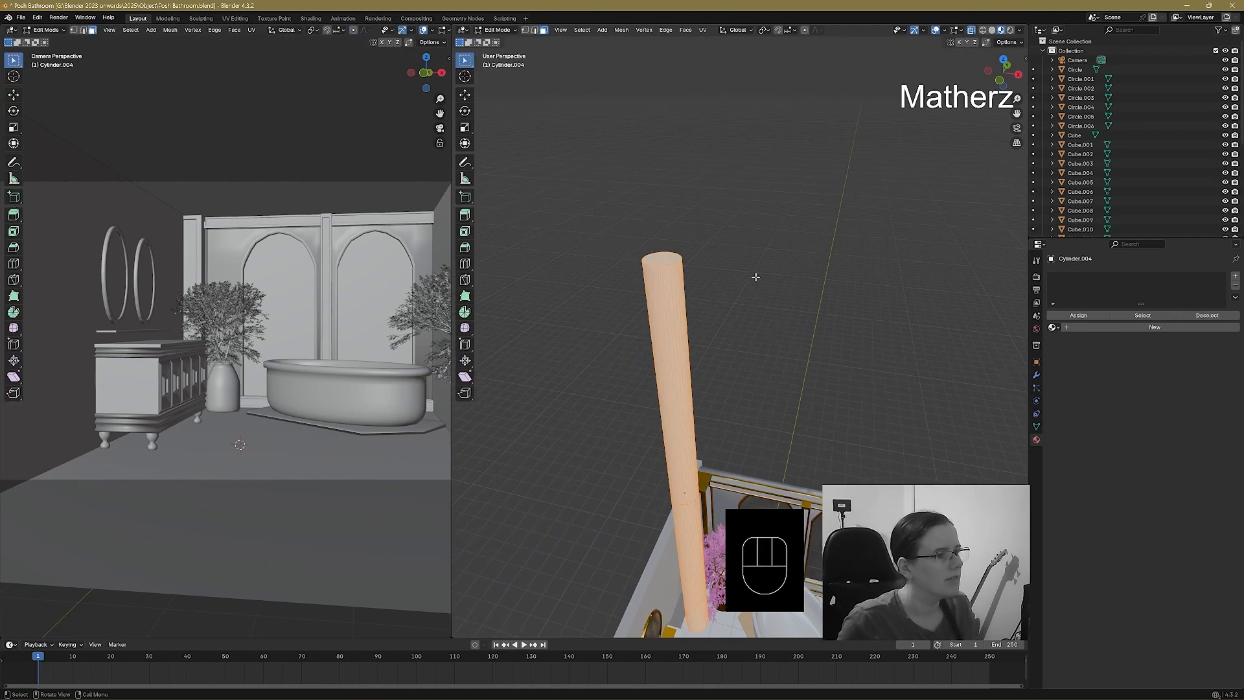
pyautogui.click(664, 257)
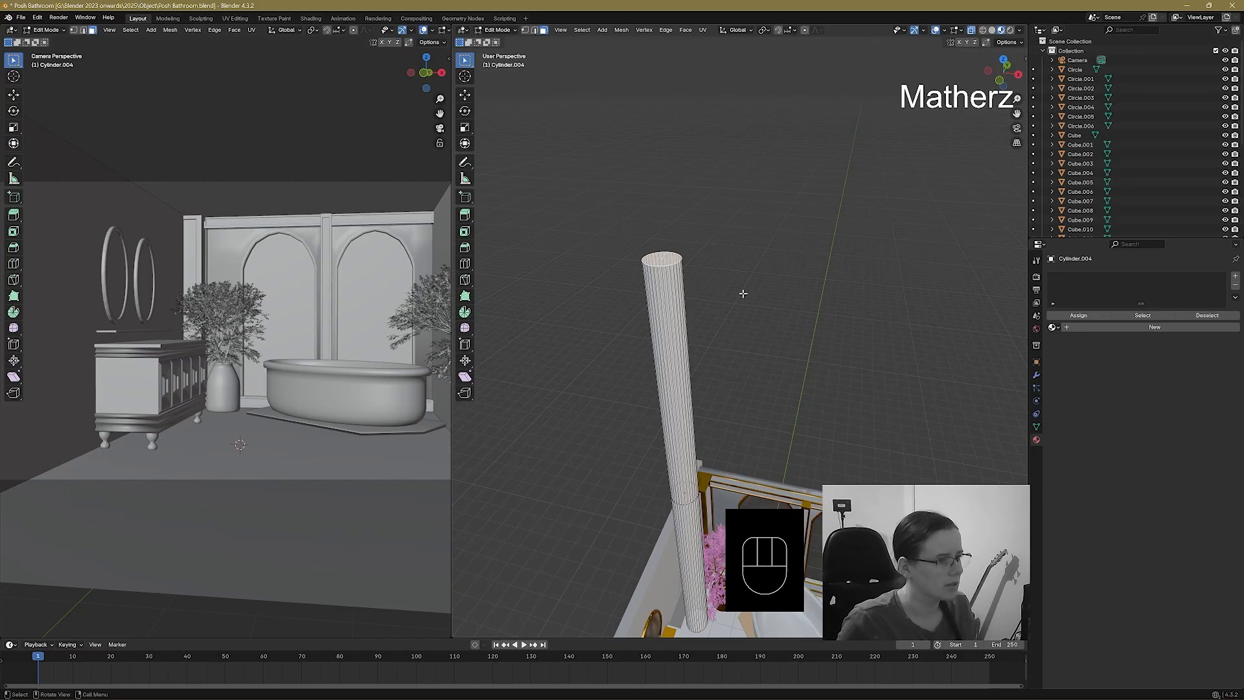
pyautogui.press('e')
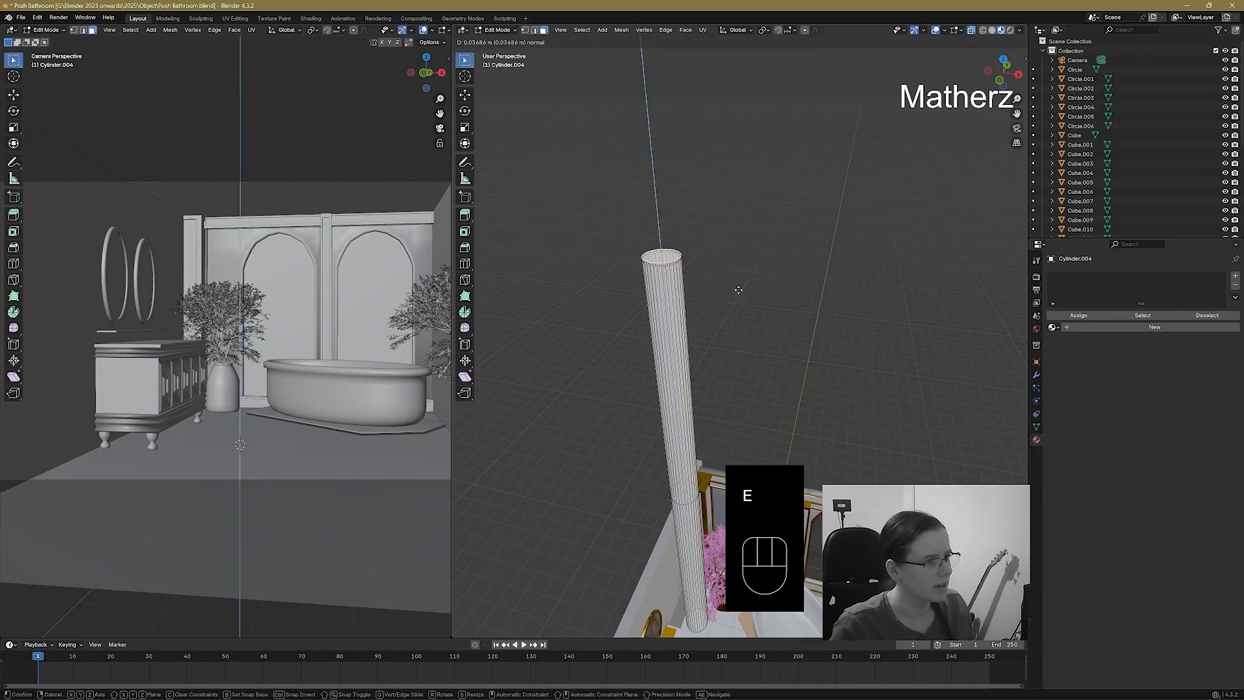
pyautogui.click(738, 283)
# Try to rotate the column's extruded top face 13.8° around X.
pyautogui.press('r')
pyautogui.press('x')
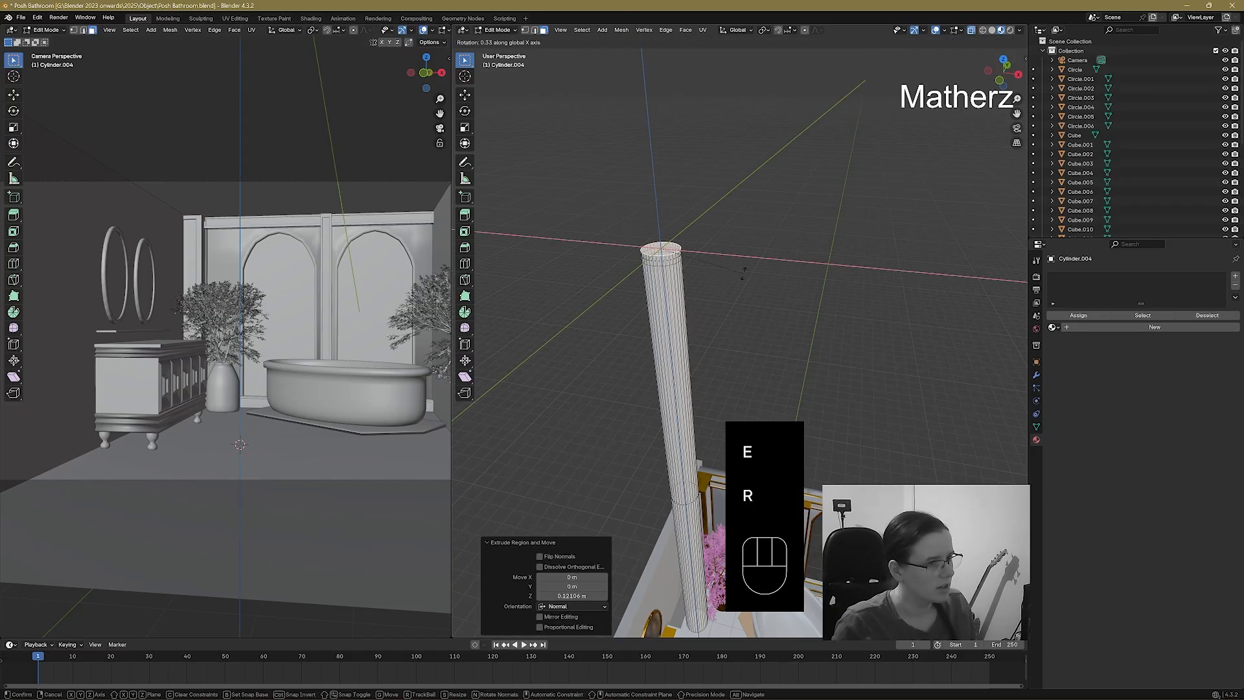
pyautogui.click(753, 254)
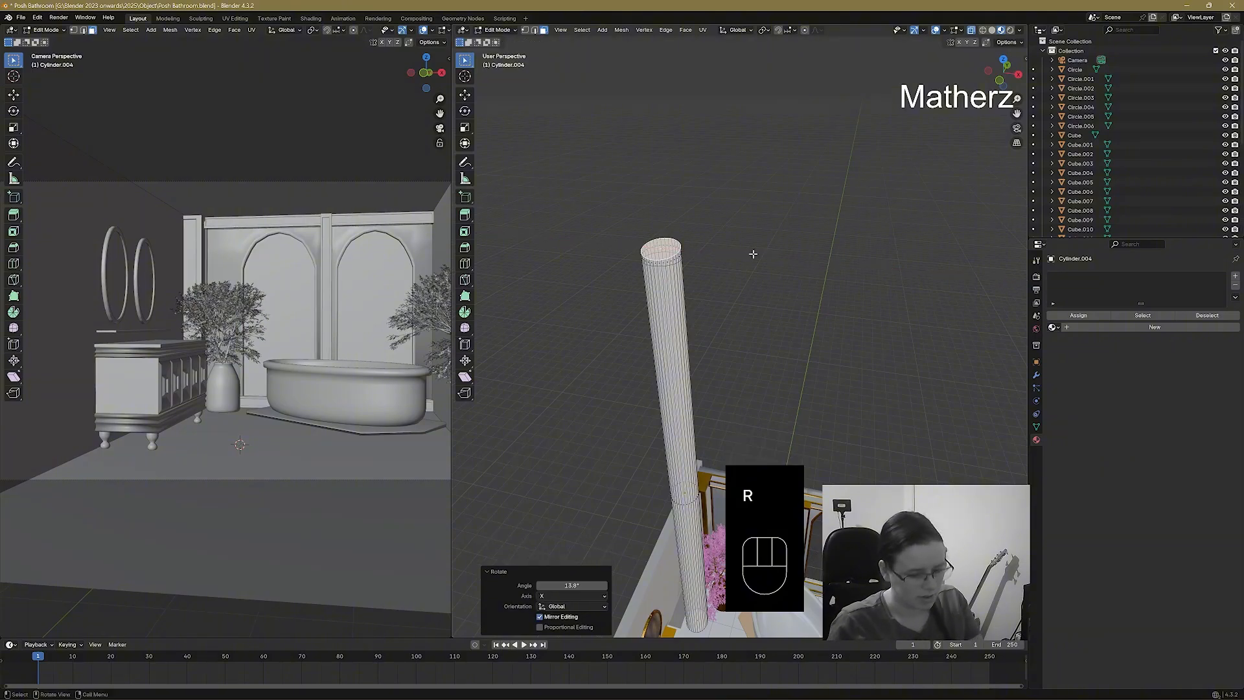
# Switch to the front orthographic view of the column and undo the top face's rotation.
pyautogui.press('KP_1')
pyautogui.scroll(8, 815, 103)
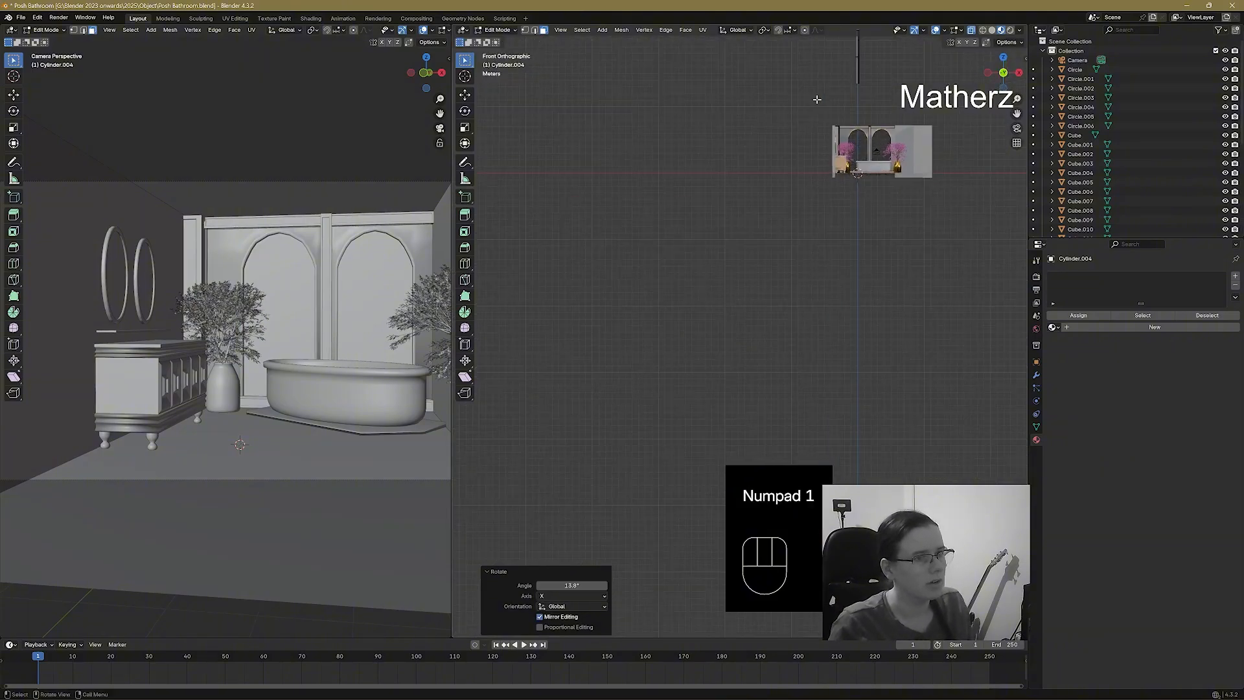
pyautogui.keyDown('shift'); pyautogui.moveTo(815, 104); pyautogui.dragTo(468, 538, button='middle'); pyautogui.keyUp('shift')
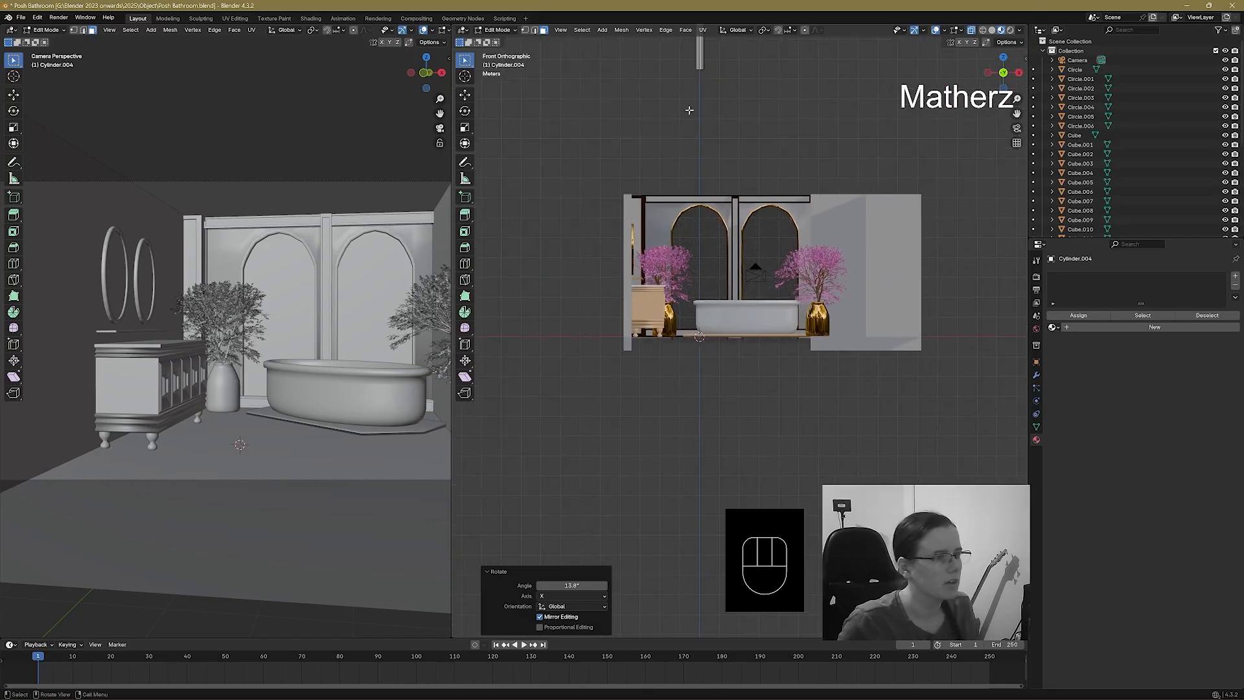
pyautogui.scroll(3, 688, 111)
pyautogui.keyDown('shift'); pyautogui.moveTo(703, 86); pyautogui.dragTo(659, 460, button='middle'); pyautogui.keyUp('shift')
pyautogui.keyDown('shift'); pyautogui.moveTo(655, 81); pyautogui.dragTo(721, 324, button='middle'); pyautogui.keyUp('shift')
pyautogui.hotkey('ctrl', 'z')
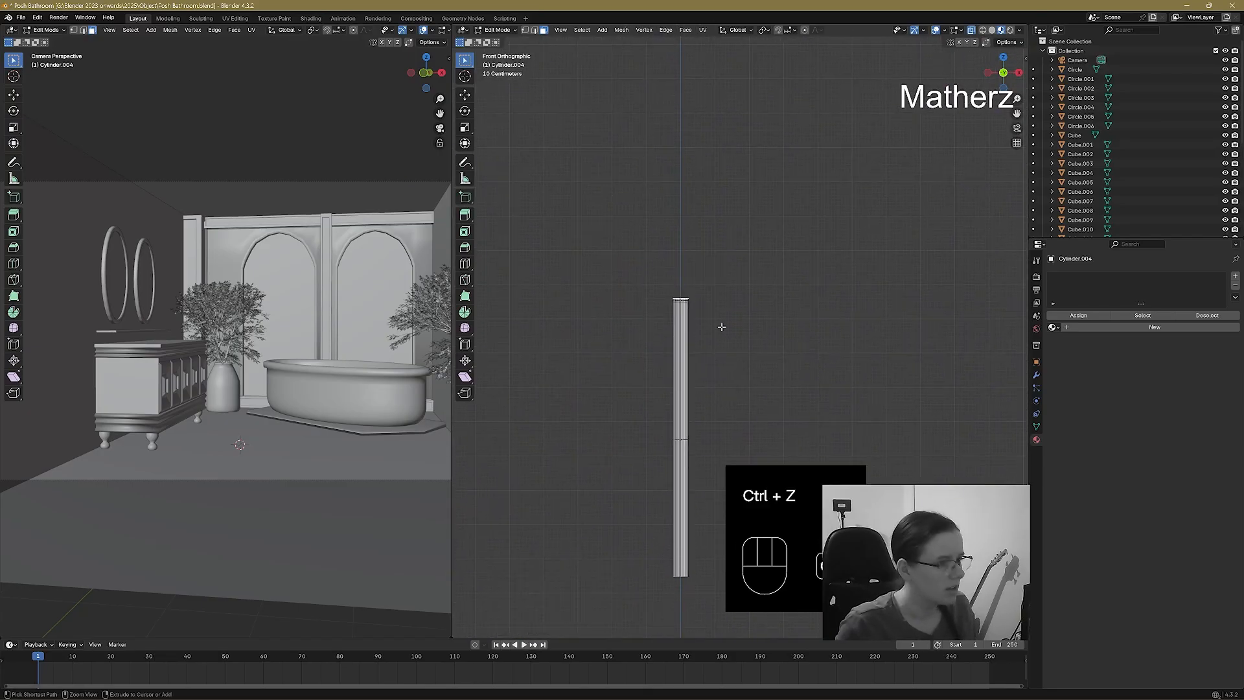
# Start a bend at the column's top: extrude the top face about 0.24 m, rotate it 22°, and shift it along positive X.
pyautogui.scroll(9, 709, 300)
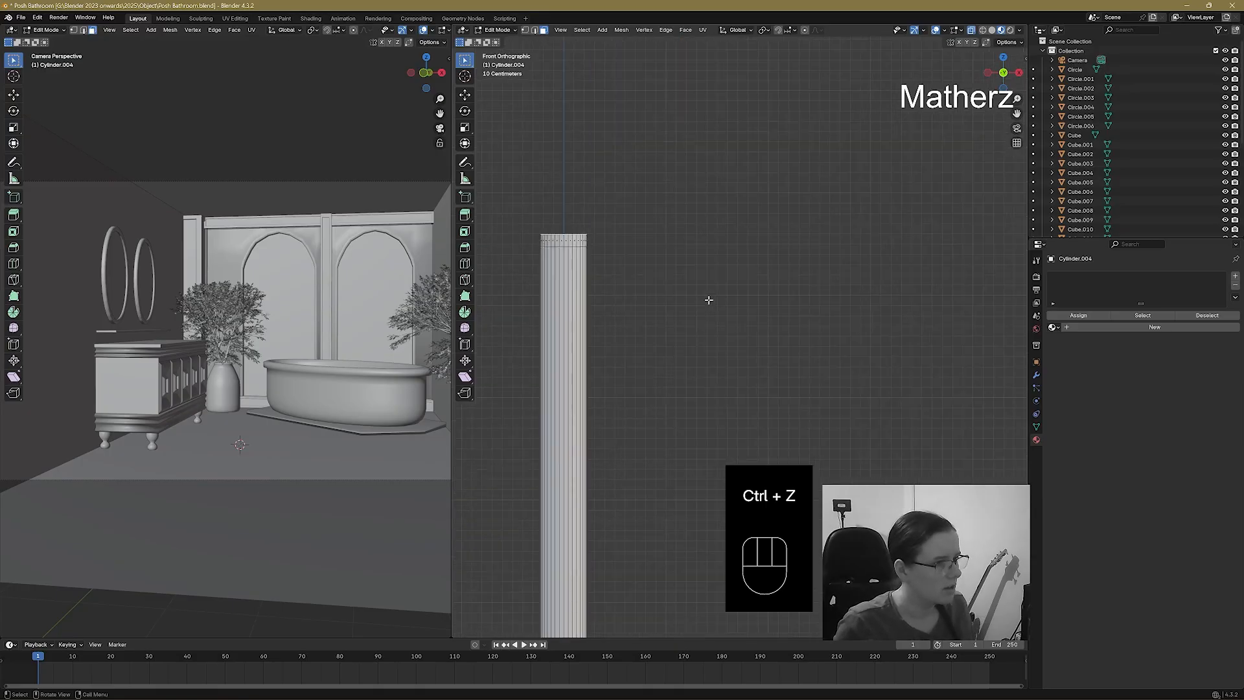
pyautogui.keyDown('shift'); pyautogui.moveTo(616, 204); pyautogui.dragTo(851, 345, button='middle'); pyautogui.keyUp('shift')
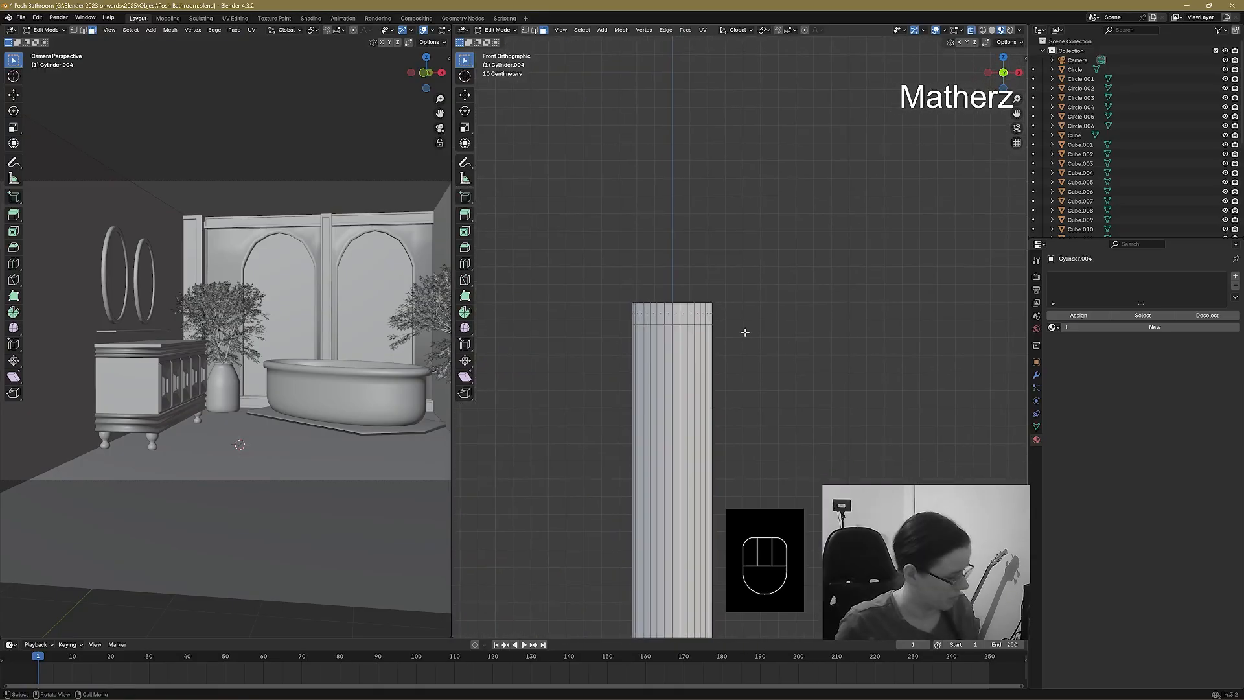
pyautogui.press('e')
pyautogui.click(748, 289)
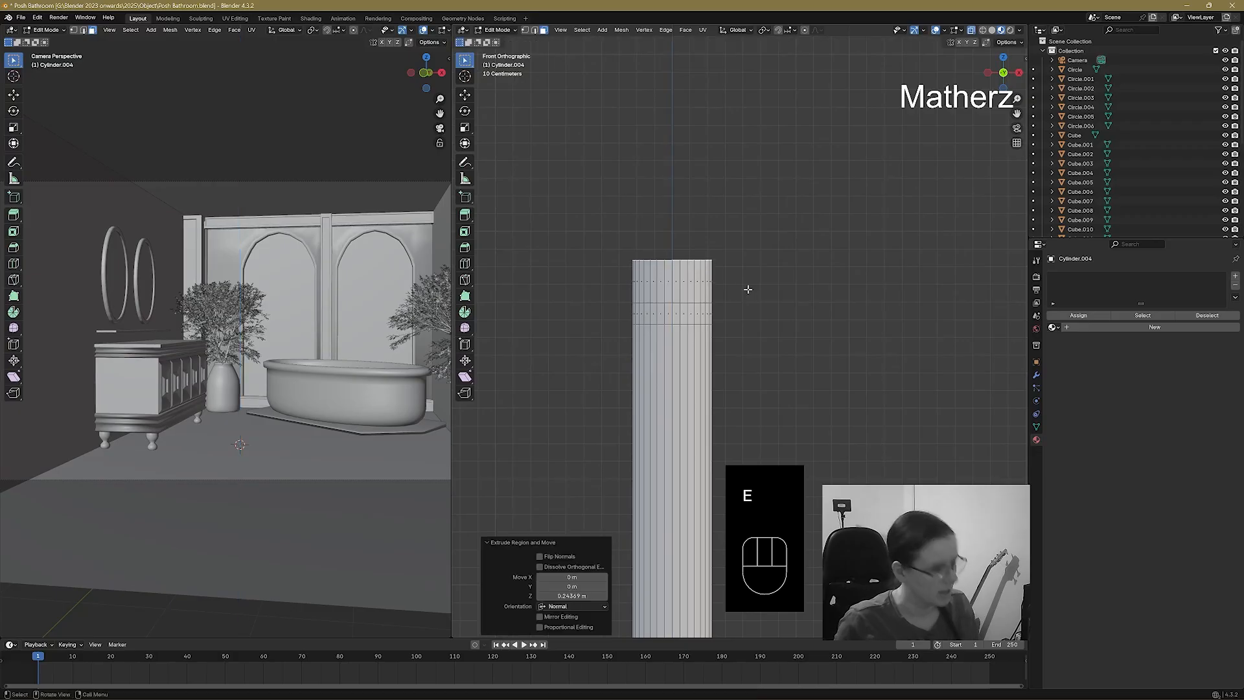
pyautogui.press('r')
pyautogui.click(728, 325)
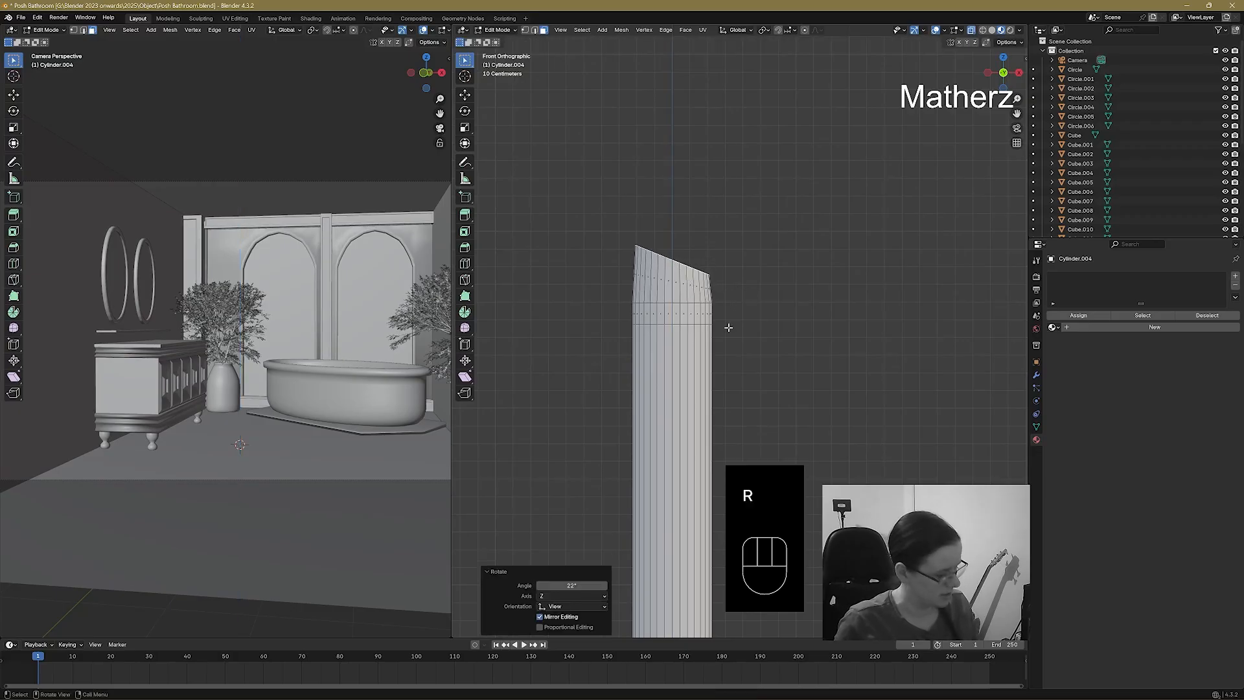
pyautogui.press('g')
pyautogui.press('x')
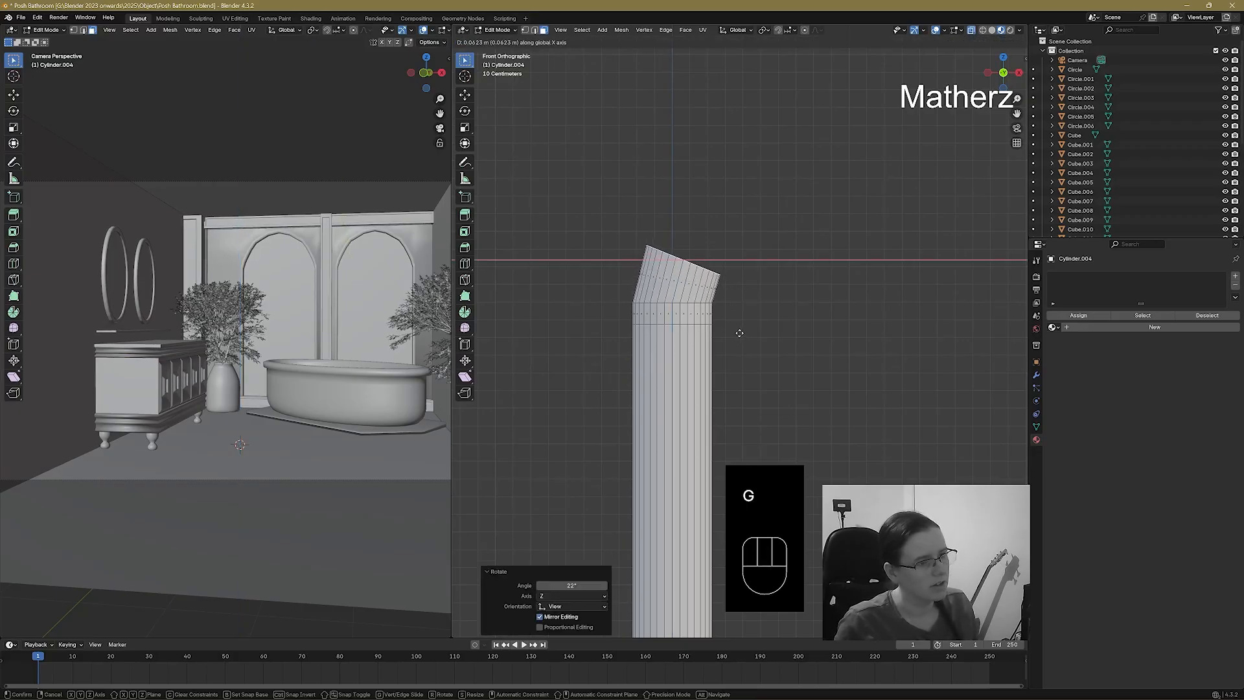
pyautogui.click(756, 306)
# Add a second bend segment by extruding the end face about 0.17 m, rotating it 25.5°, and moving it about 0.09 m along X.
pyautogui.press('e')
pyautogui.click(776, 285)
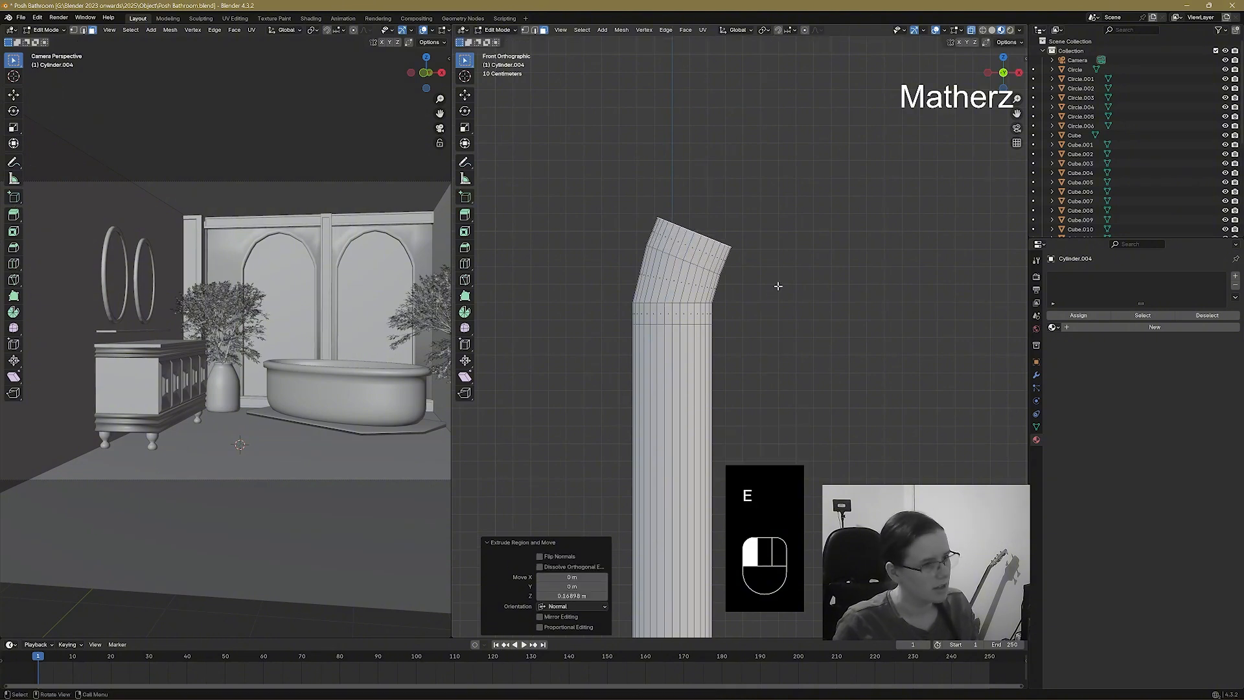
pyautogui.press('r')
pyautogui.click(756, 340)
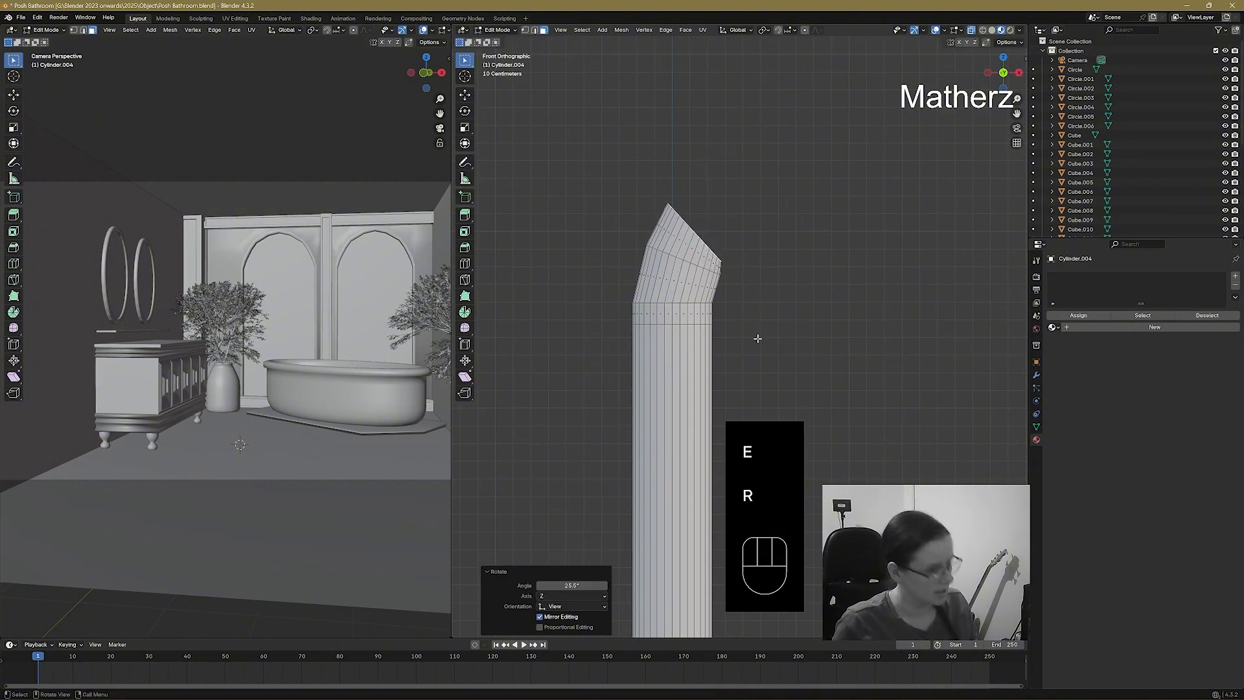
pyautogui.press('g')
pyautogui.press('x')
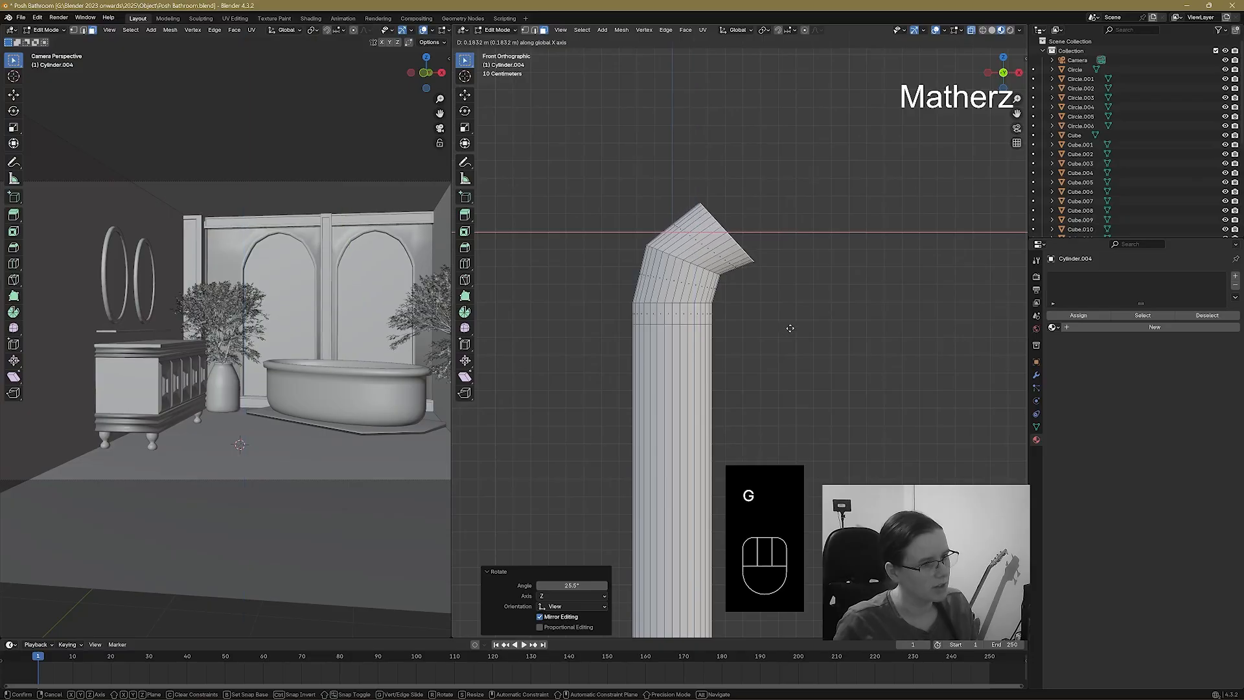
pyautogui.click(774, 326)
# Extrude a third bend segment about 0.15 m, rotate its end face 30.2°, and shift it about -0.04 m in Z and 0.05 m in X.
pyautogui.press('e')
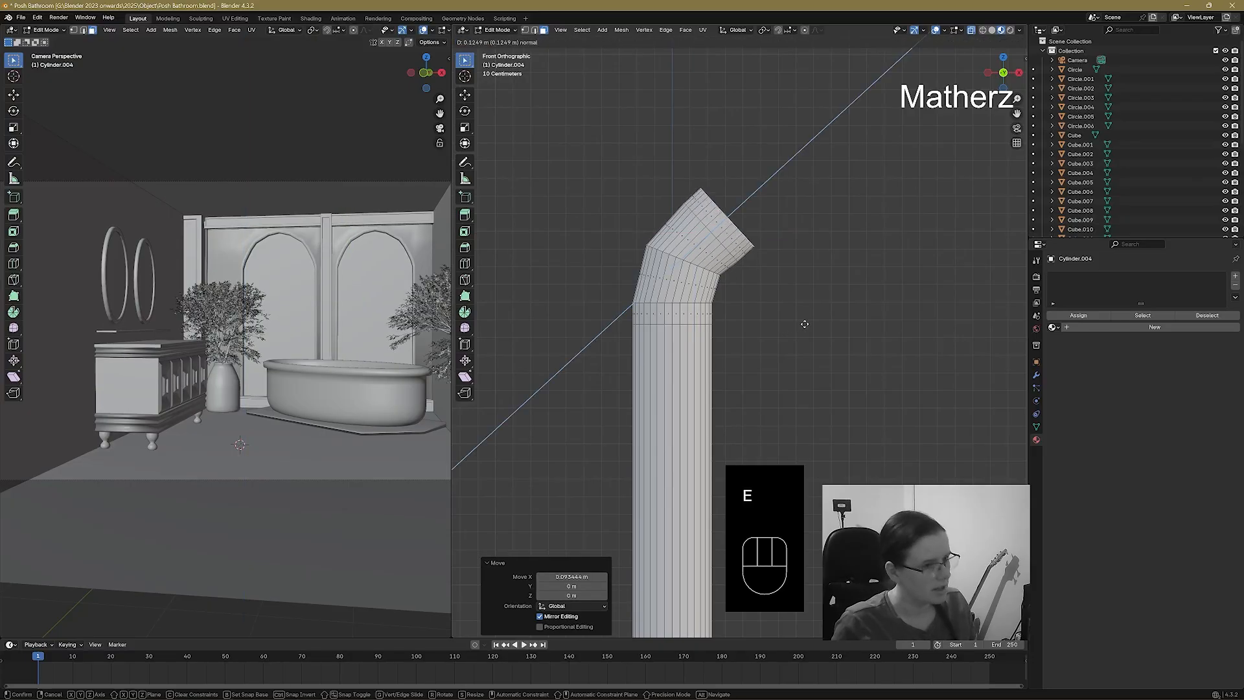
pyautogui.click(805, 322)
pyautogui.press('r')
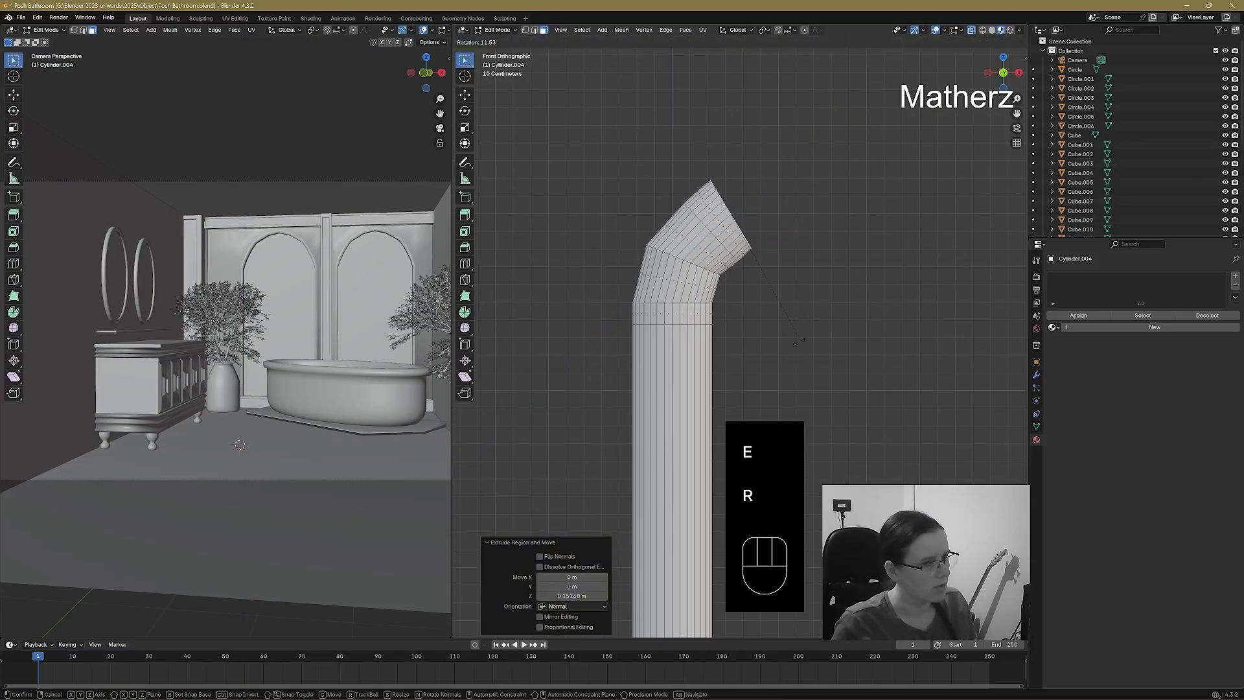
pyautogui.click(767, 335)
pyautogui.press('g')
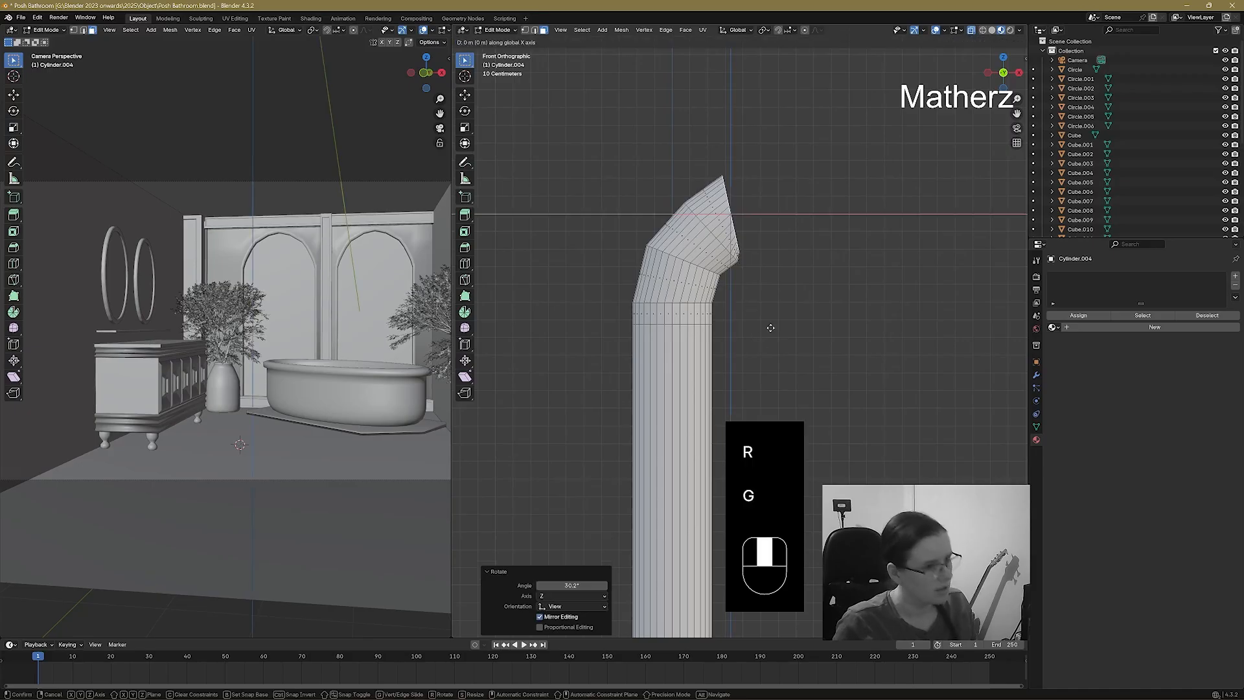
pyautogui.click(771, 336)
pyautogui.press('g')
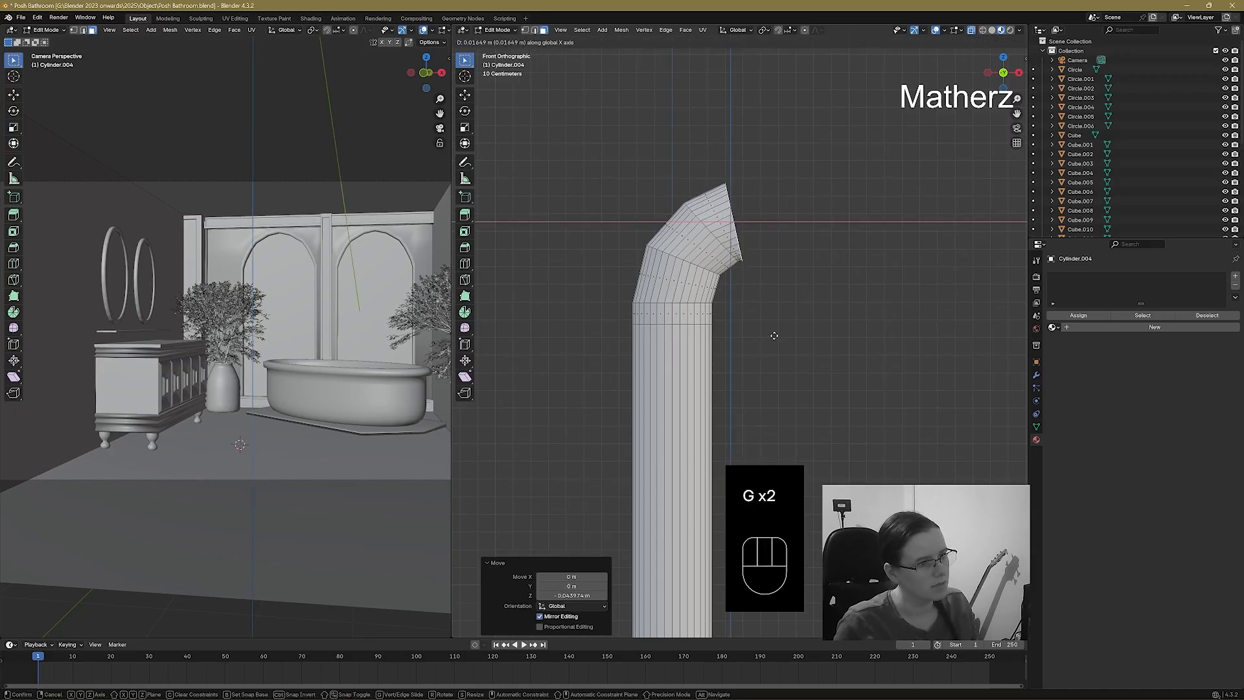
pyautogui.click(780, 329)
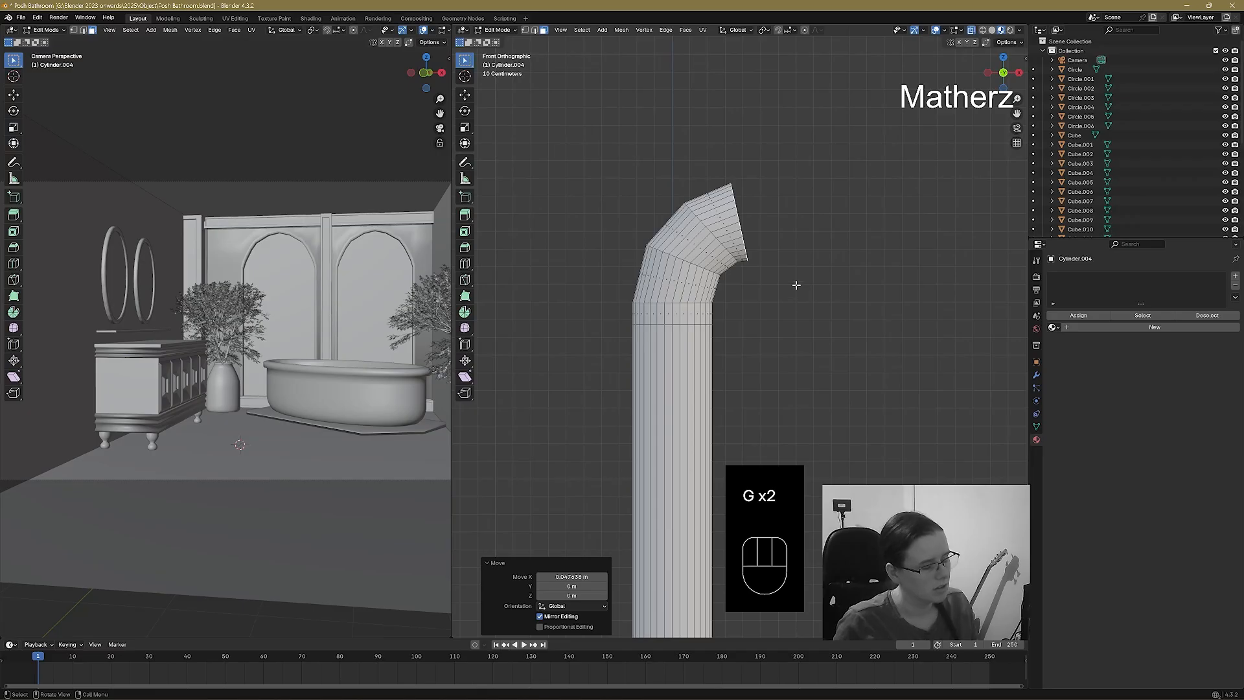
# Extrude the pipe's end about 0.10 m, rotate it 12.6° so the face stands vertical, and lower it slightly along Z.
pyautogui.press('e')
pyautogui.click(815, 289)
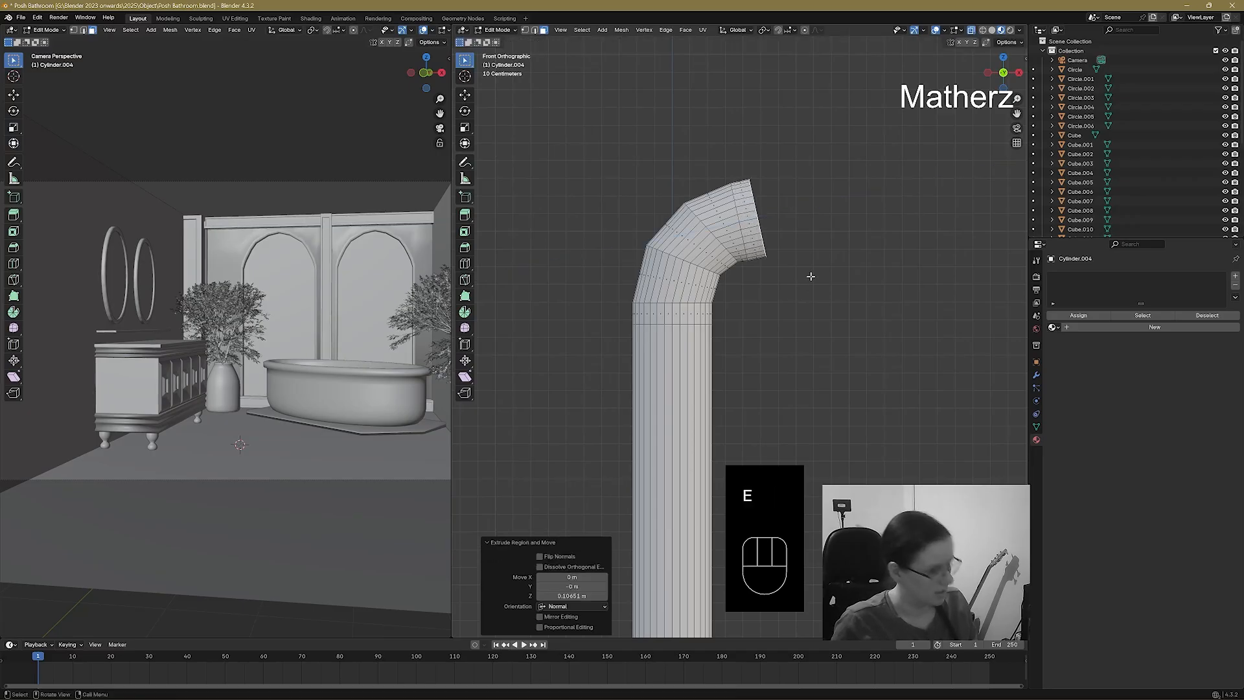
pyautogui.press('r')
pyautogui.click(805, 303)
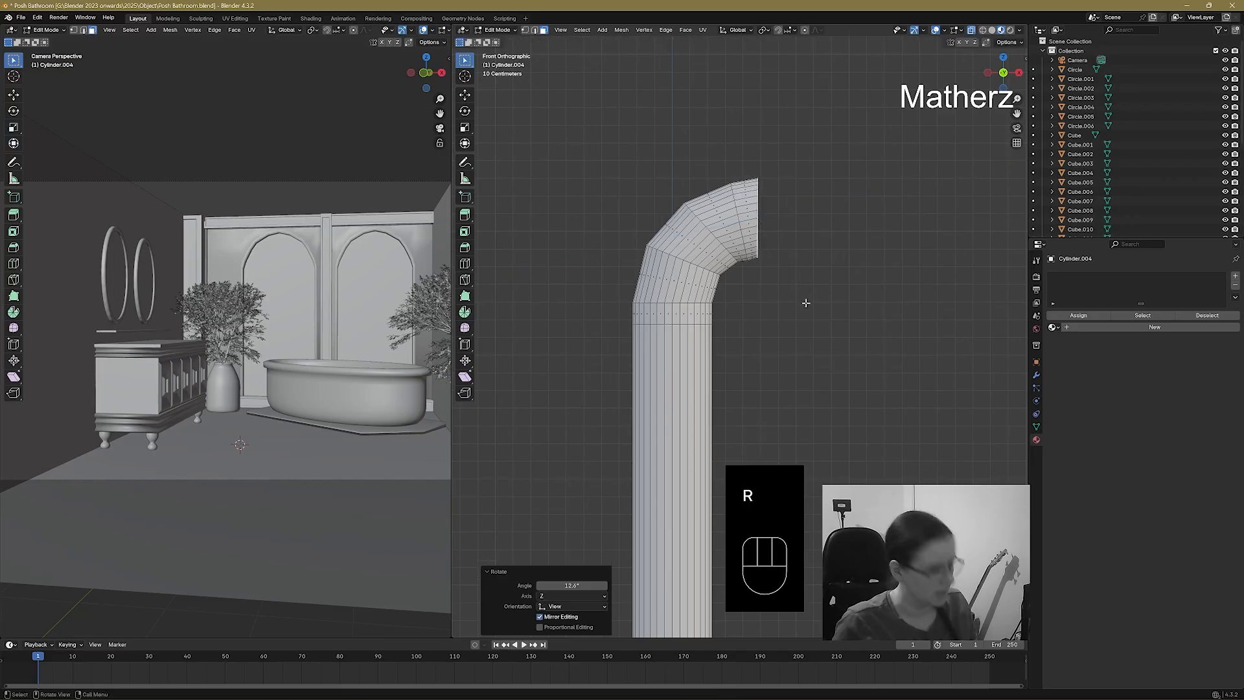
pyautogui.press('g')
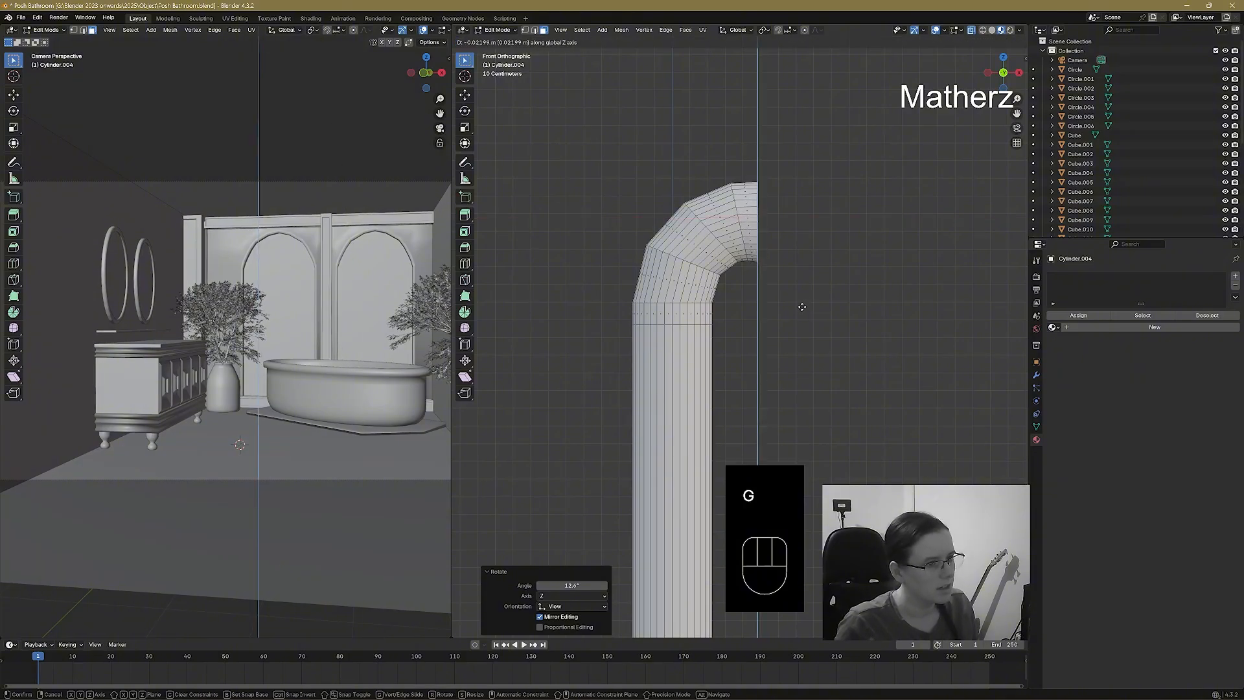
pyautogui.click(806, 304)
# Extrude the vertical end face about 0.15 m, rotate it 24.7° downward, and lower it about 0.04 m along Z.
pyautogui.press('e')
pyautogui.click(835, 299)
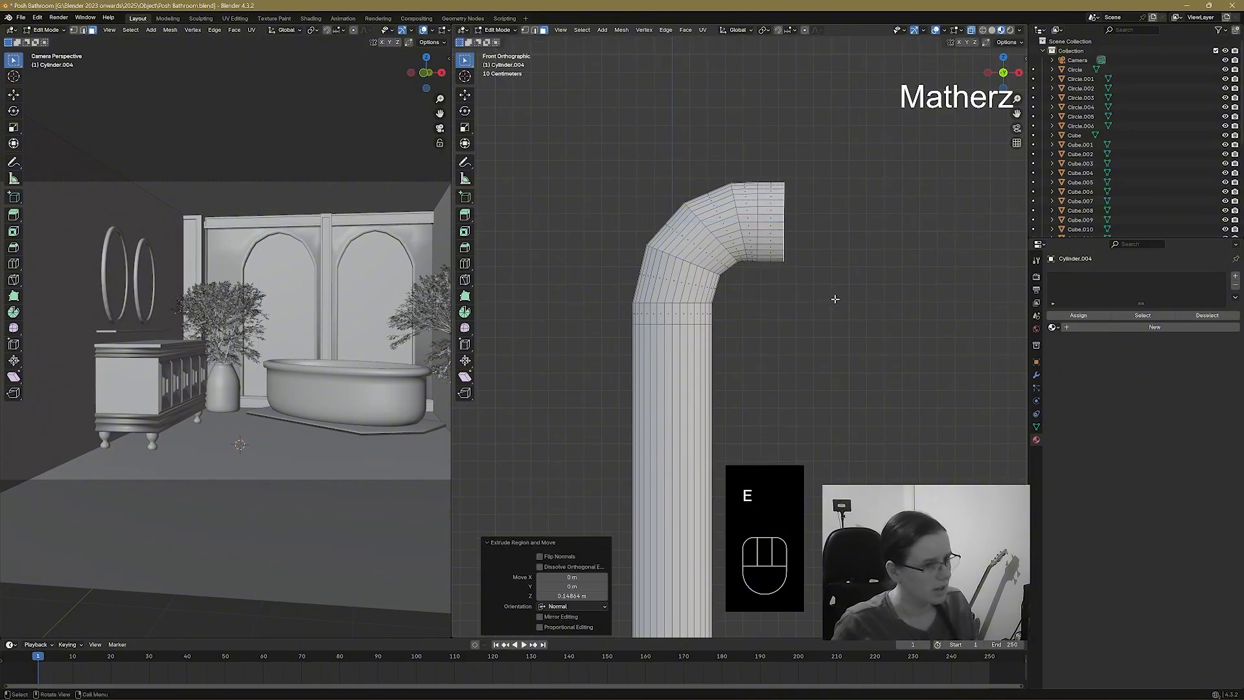
pyautogui.press('r')
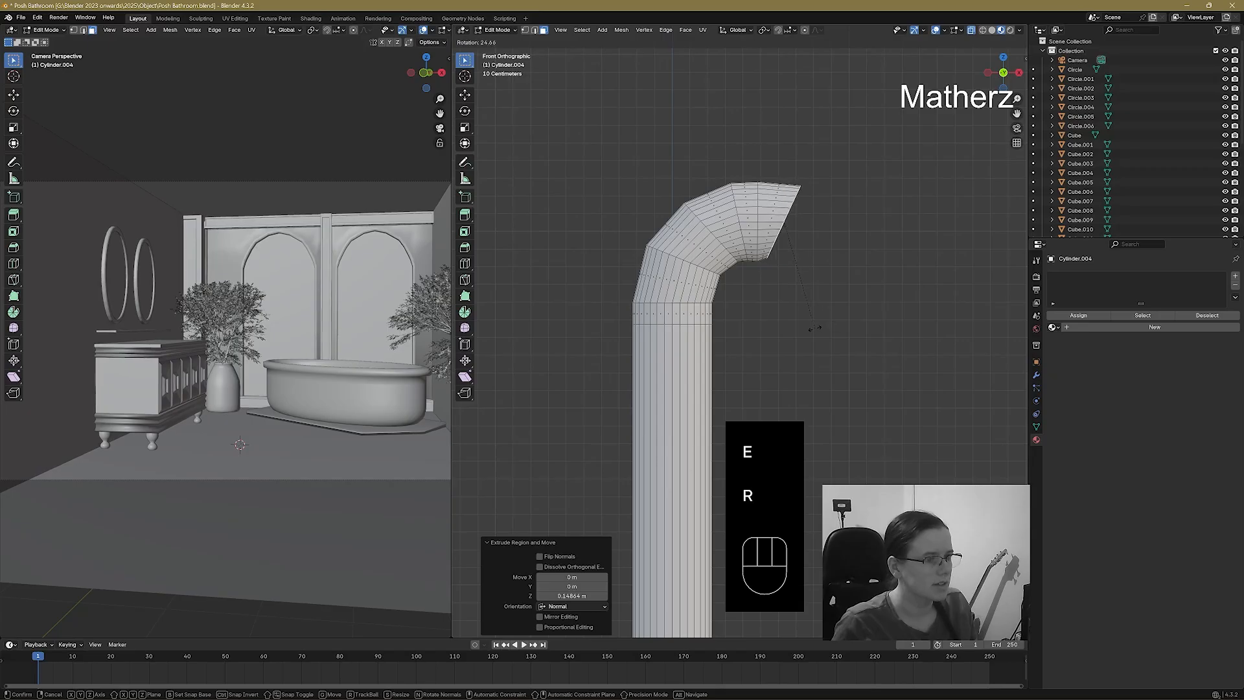
pyautogui.click(811, 303)
pyautogui.press('g')
pyautogui.press('z')
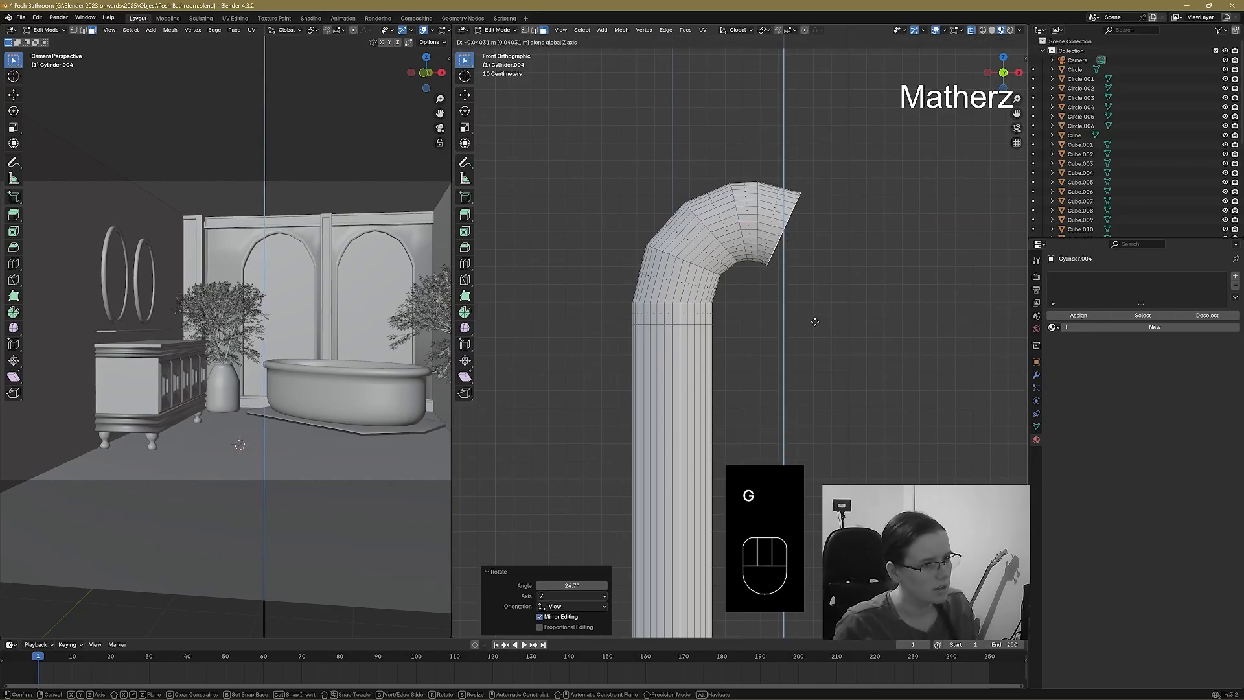
pyautogui.click(813, 320)
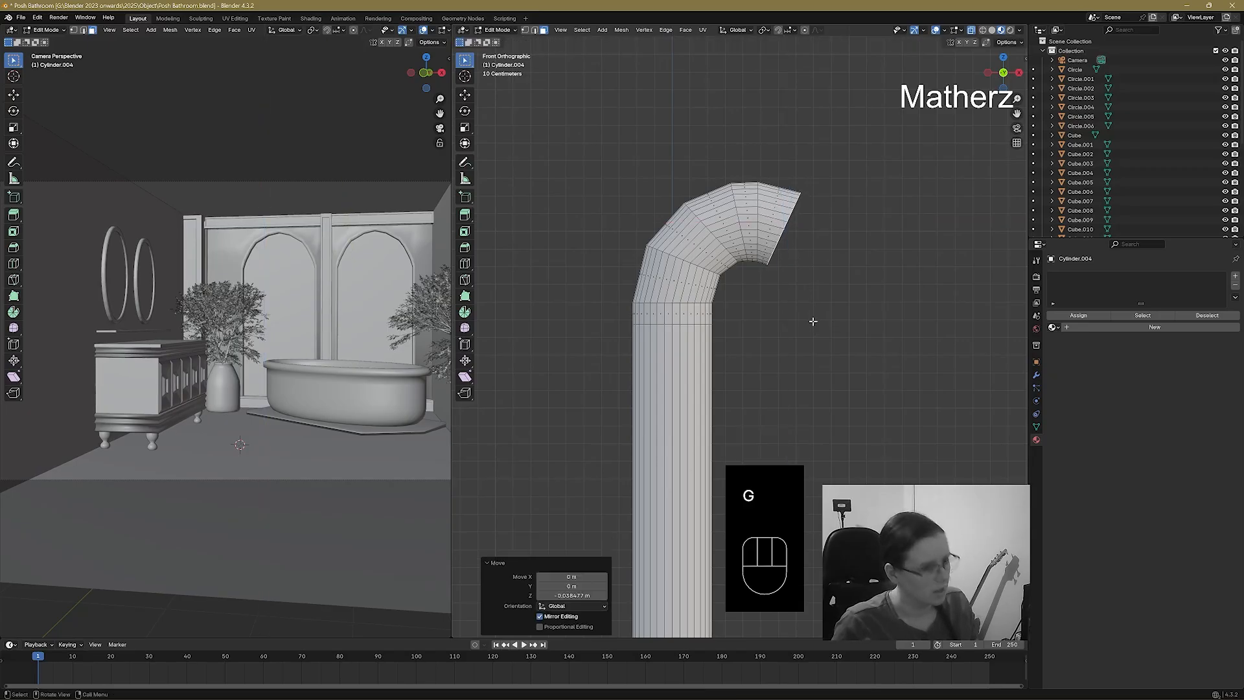
# Extrude the pipe's end face about 0.14 m, rotate it 27.1° downward, and lower it about 0.06 m along Z.
pyautogui.press('e')
pyautogui.click(834, 338)
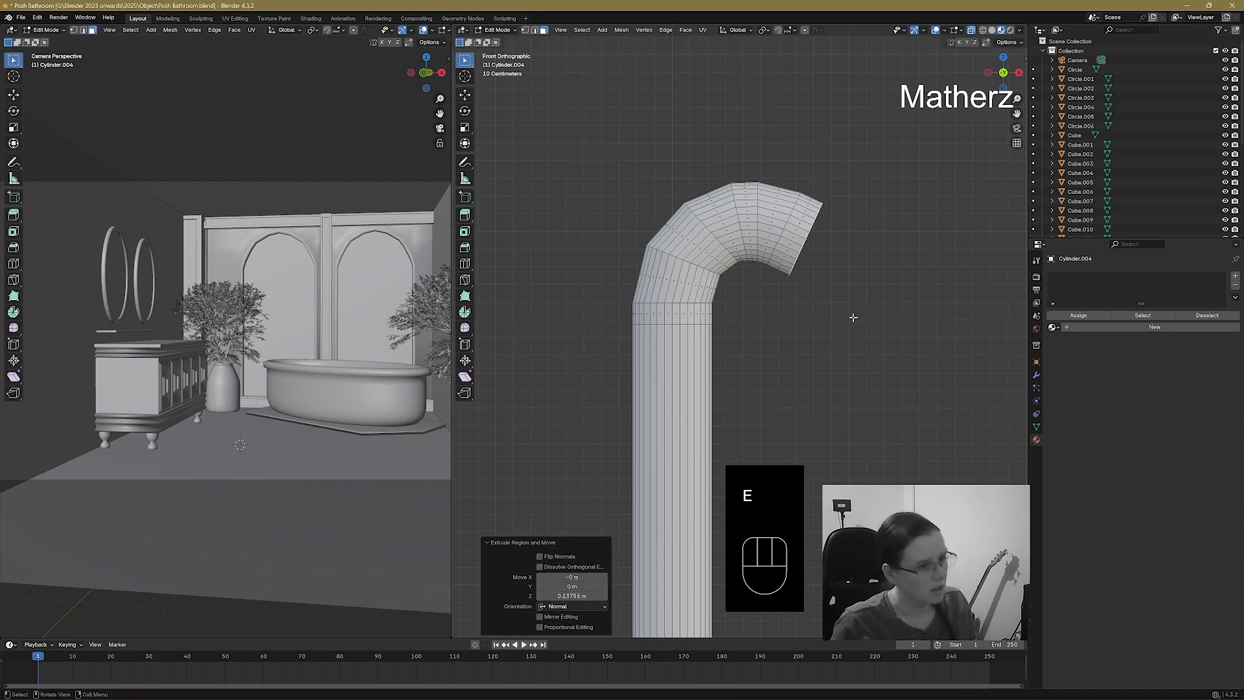
pyautogui.press('r')
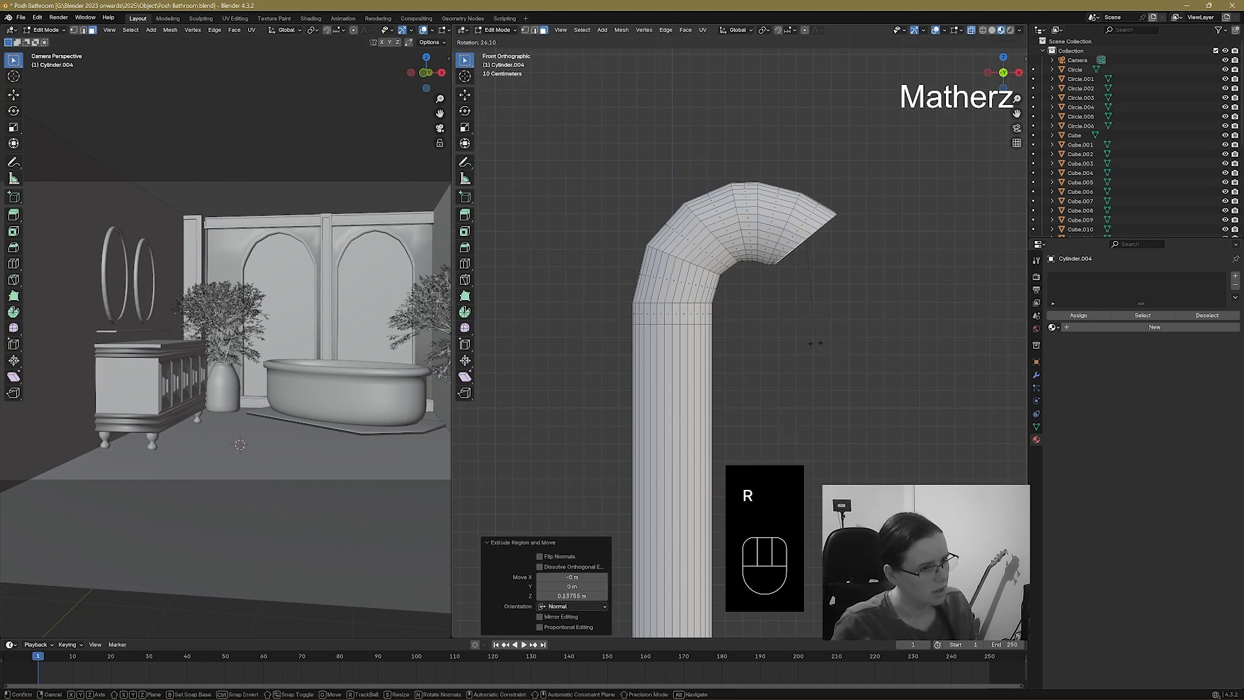
pyautogui.click(817, 339)
pyautogui.press('g')
pyautogui.press('z')
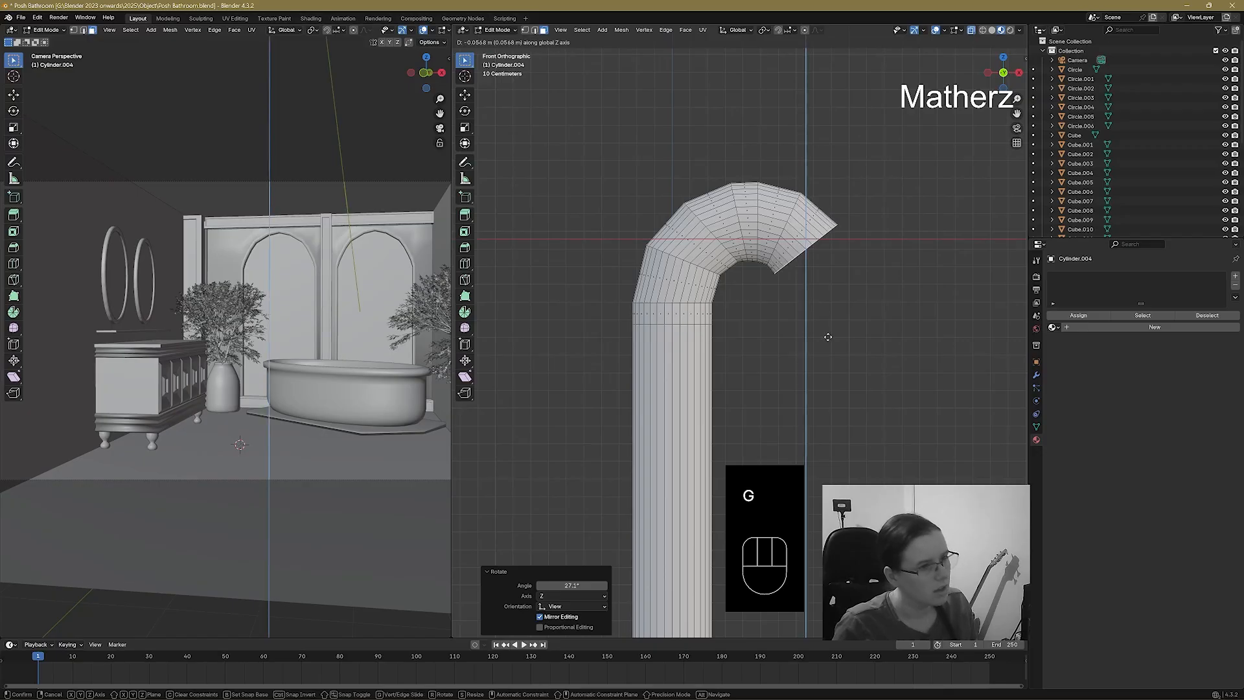
pyautogui.click(830, 333)
# Extrude another bend segment about 0.12 m, rotate its end face 25.3°, and shift it about -0.04 m along X.
pyautogui.press('e')
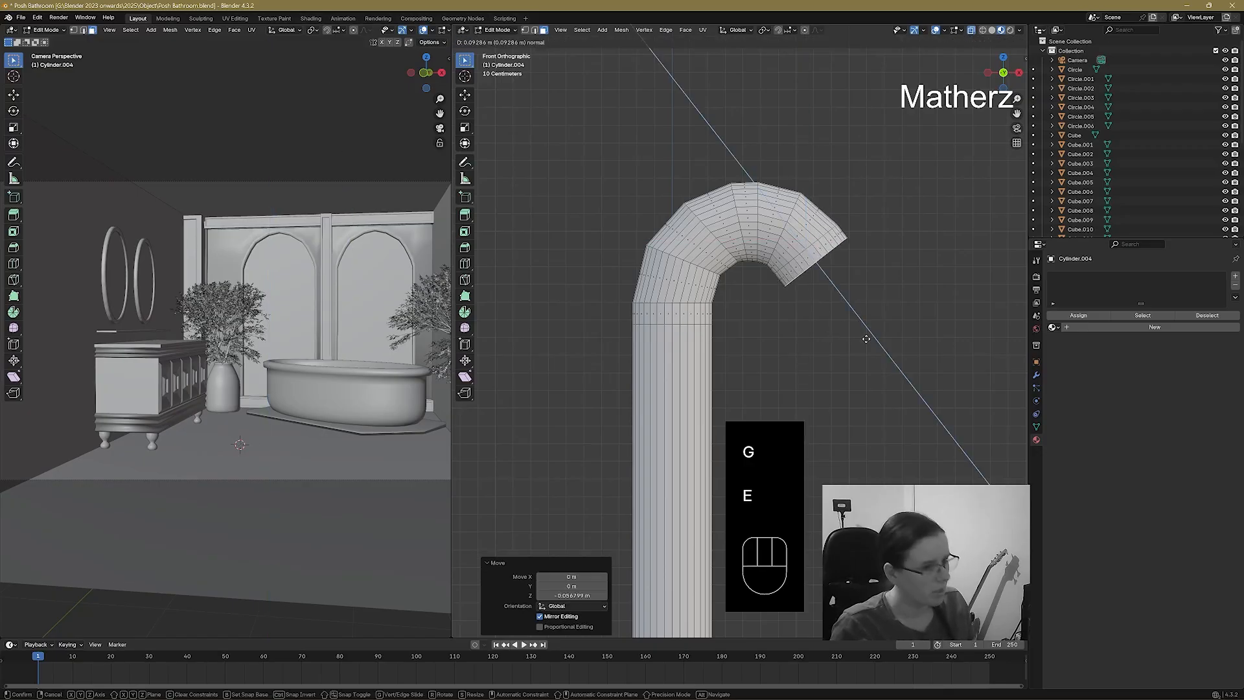
pyautogui.click(868, 343)
pyautogui.press('r')
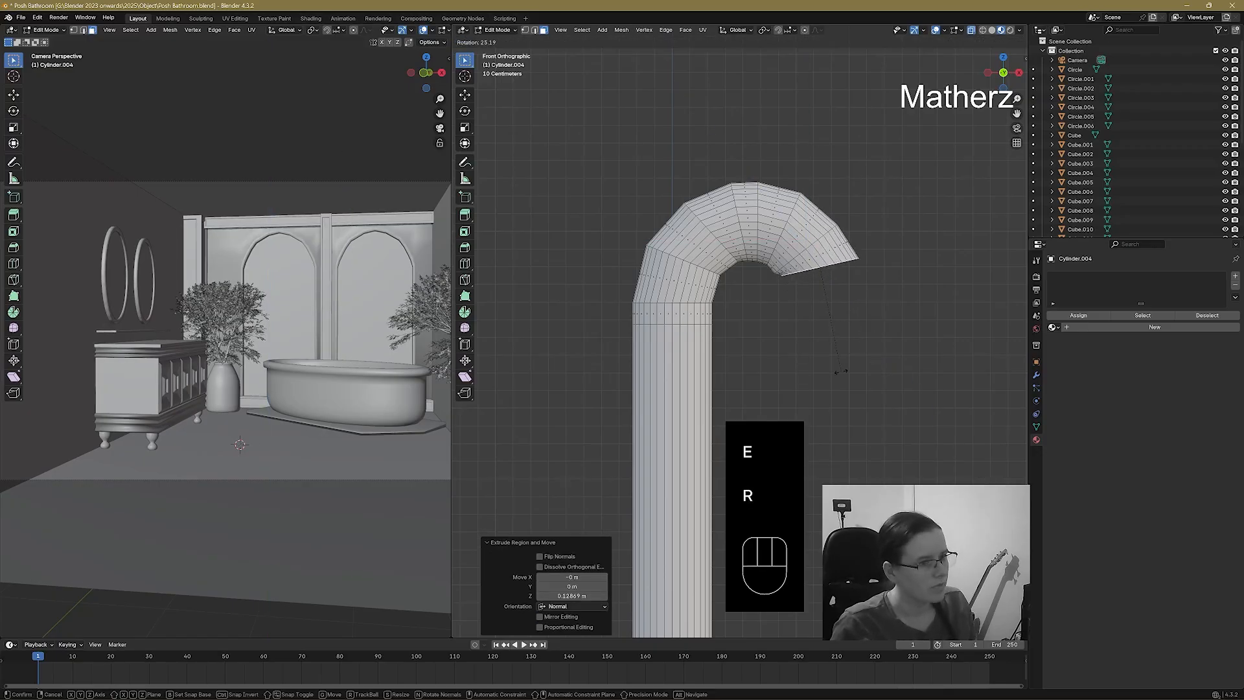
pyautogui.click(839, 371)
pyautogui.press('g')
pyautogui.press('x')
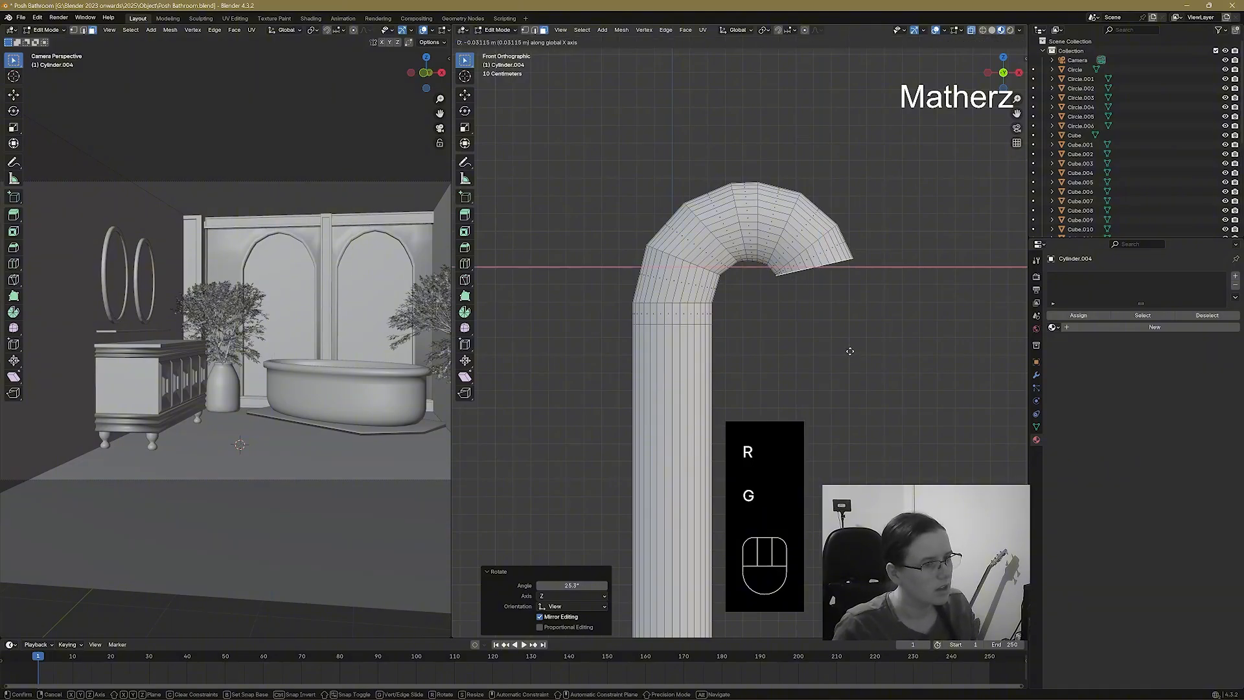
pyautogui.click(848, 351)
# Extrude the spout end about 0.38 m, taper its end face to a scale of about 0.605, and rotate it 12.6° to level it.
pyautogui.press('e')
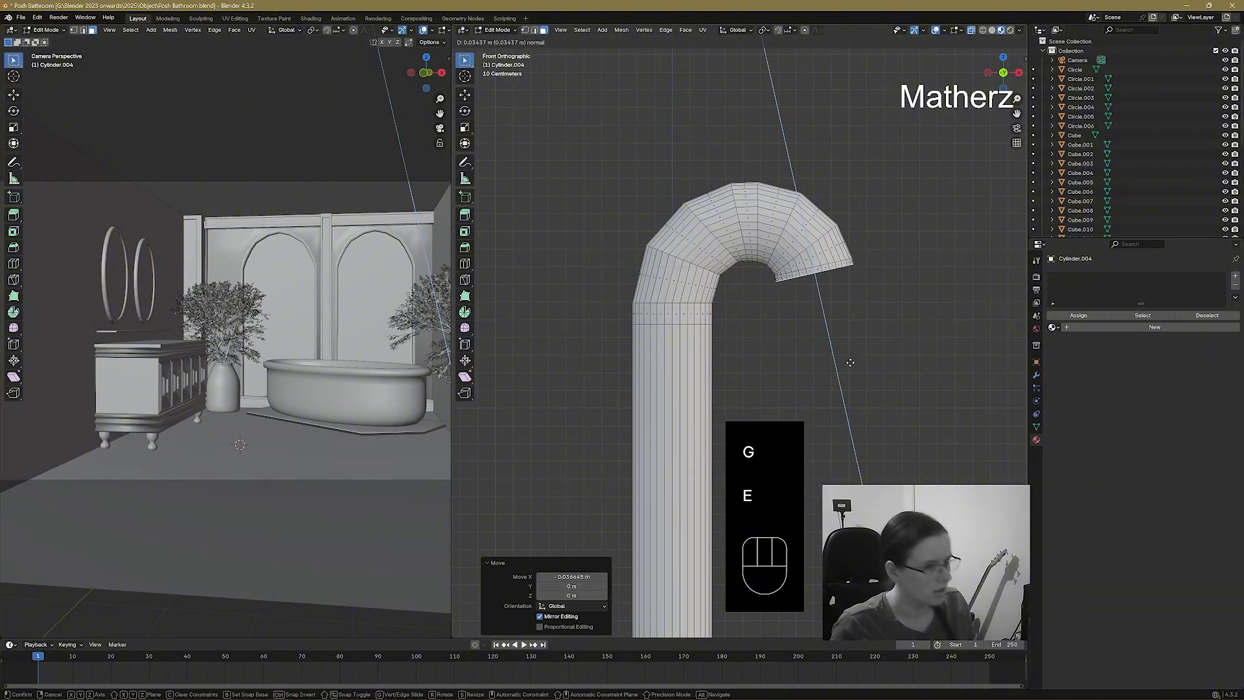
pyautogui.click(860, 417)
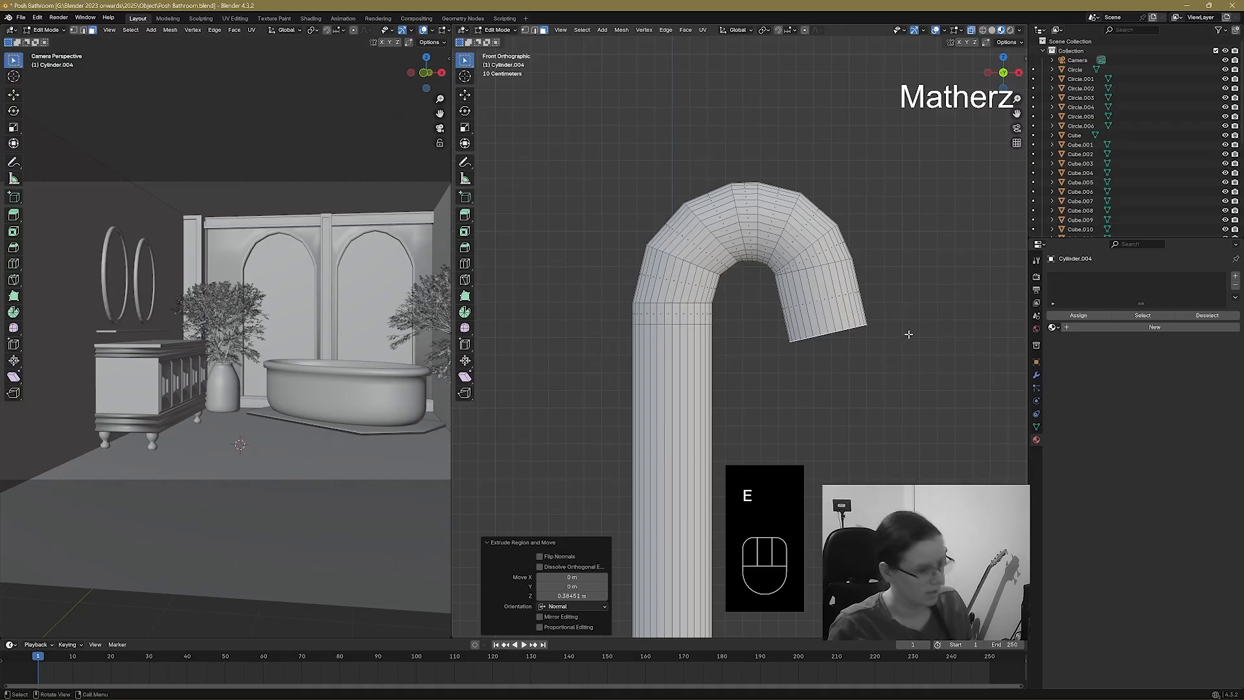
pyautogui.press('s')
pyautogui.click(867, 340)
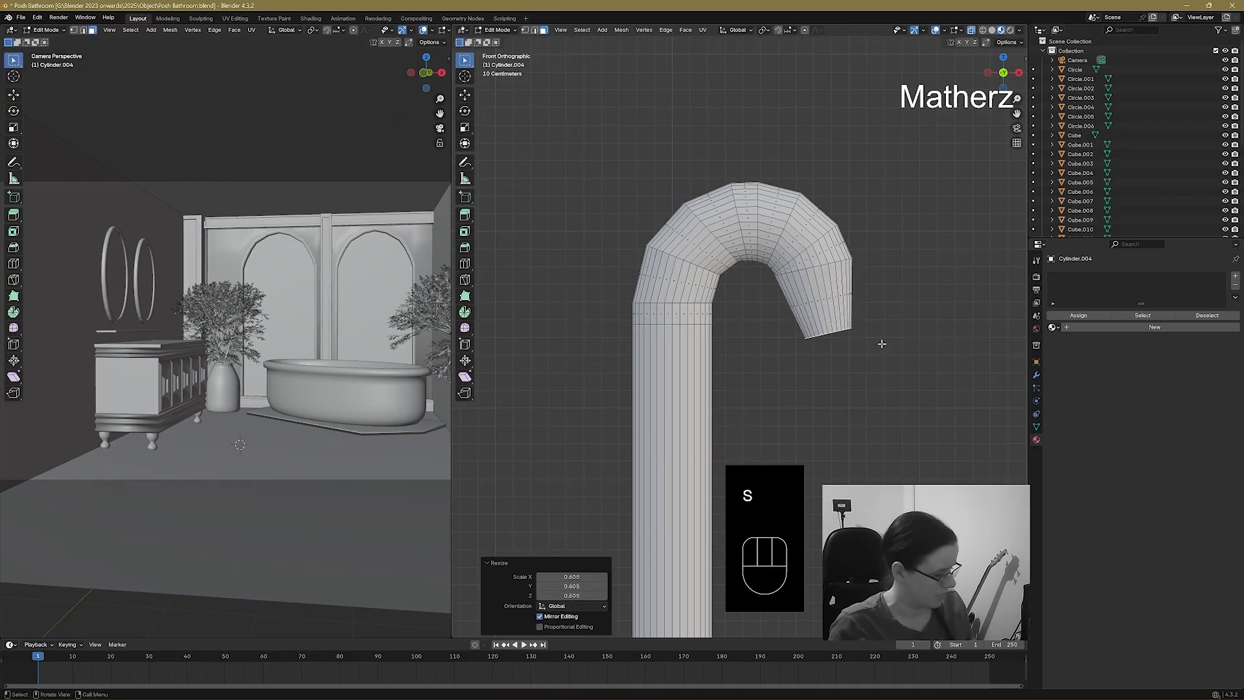
pyautogui.press('r')
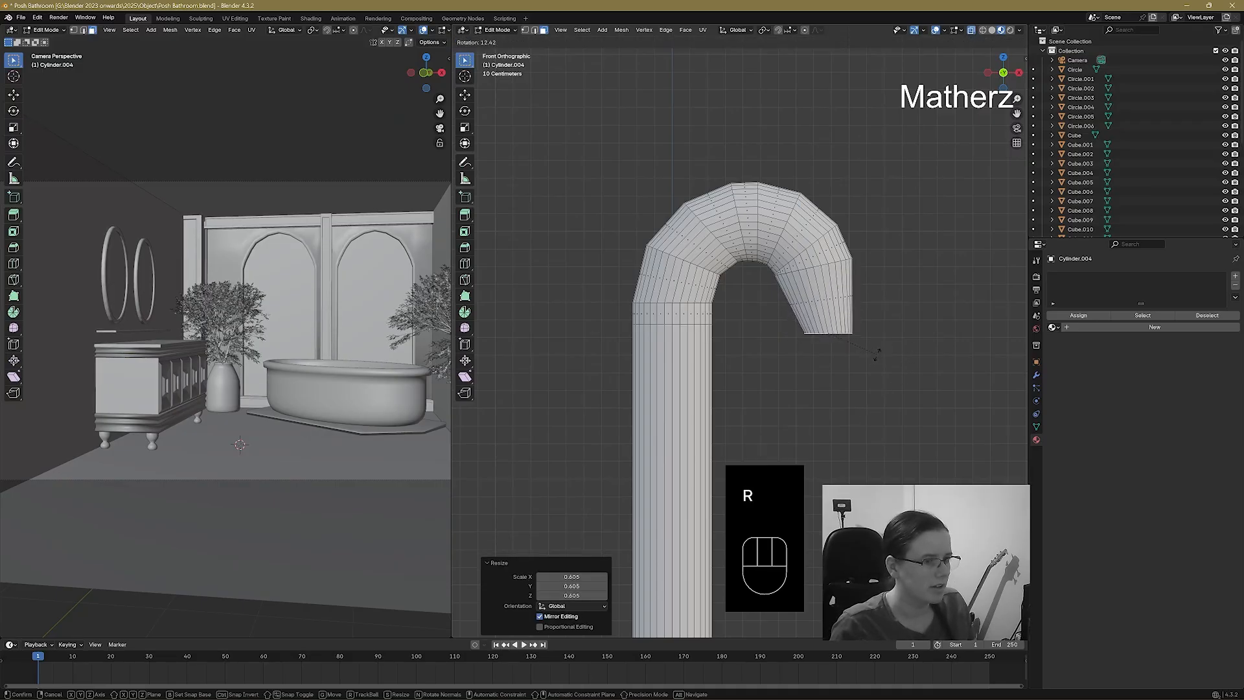
pyautogui.click(876, 354)
# Return to Object Mode and apply smooth shading to the hooked pipe.
pyautogui.moveTo(876, 355); pyautogui.dragTo(767, 387, button='middle')
pyautogui.scroll(-3, 807, 339)
pyautogui.scroll(2, 806, 339)
pyautogui.keyDown('shift'); pyautogui.moveTo(698, 421); pyautogui.dragTo(494, 417, button='middle'); pyautogui.keyUp('shift')
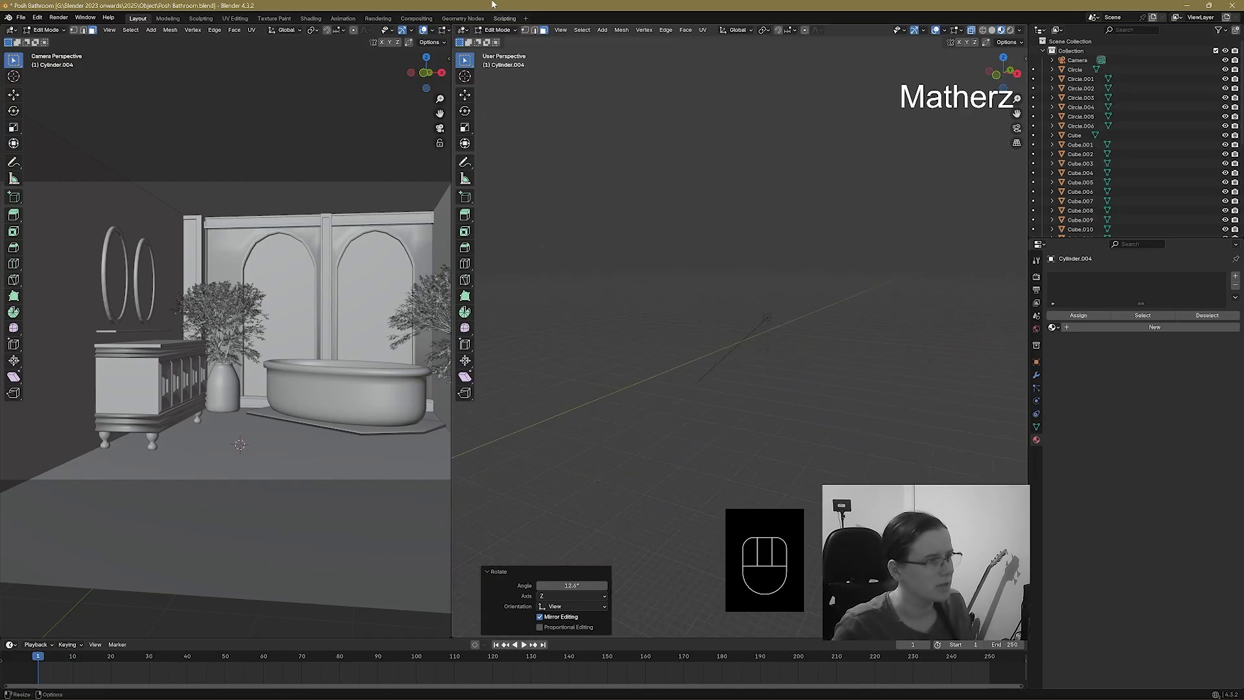
pyautogui.moveTo(632, 352); pyautogui.dragTo(774, 219, button='middle')
pyautogui.click(497, 30)
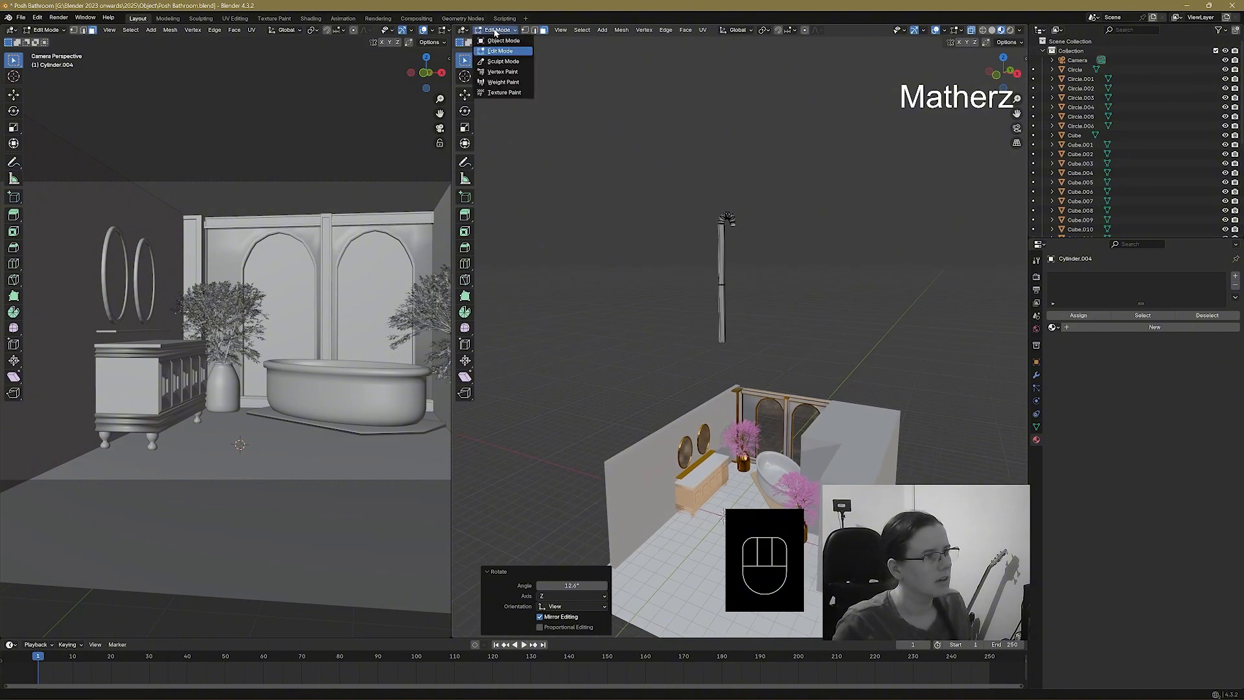
pyautogui.click(495, 45)
pyautogui.rightClick(721, 230)
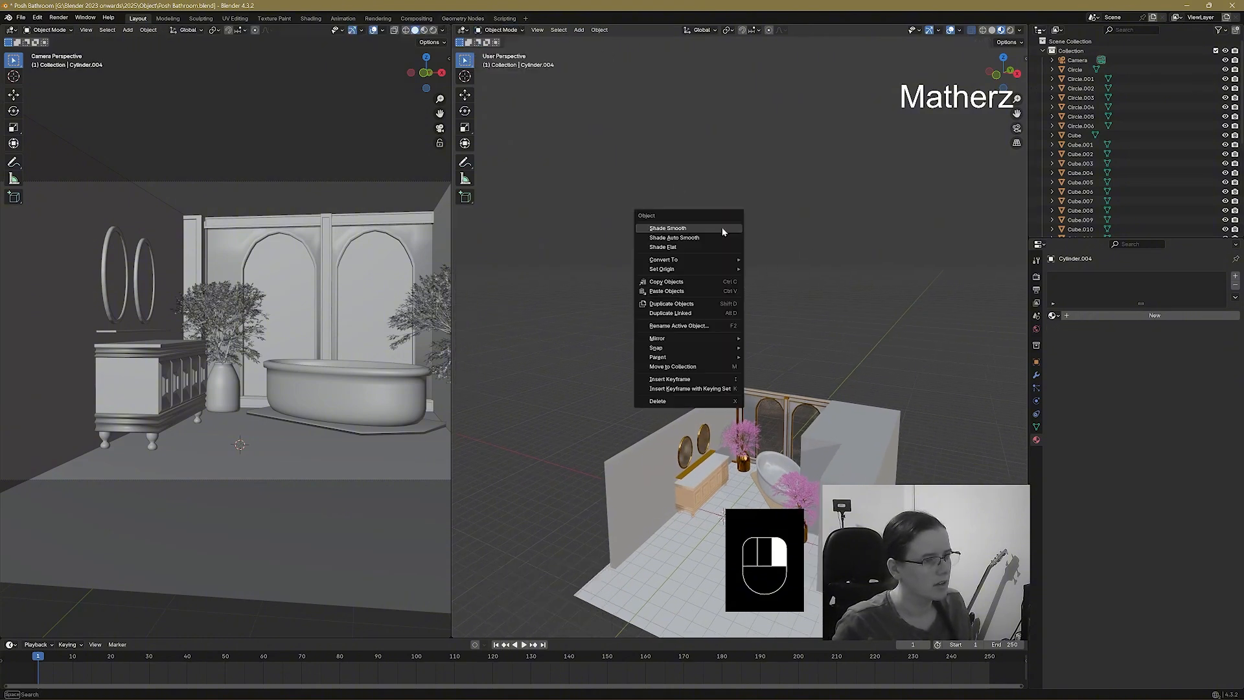
pyautogui.click(668, 228)
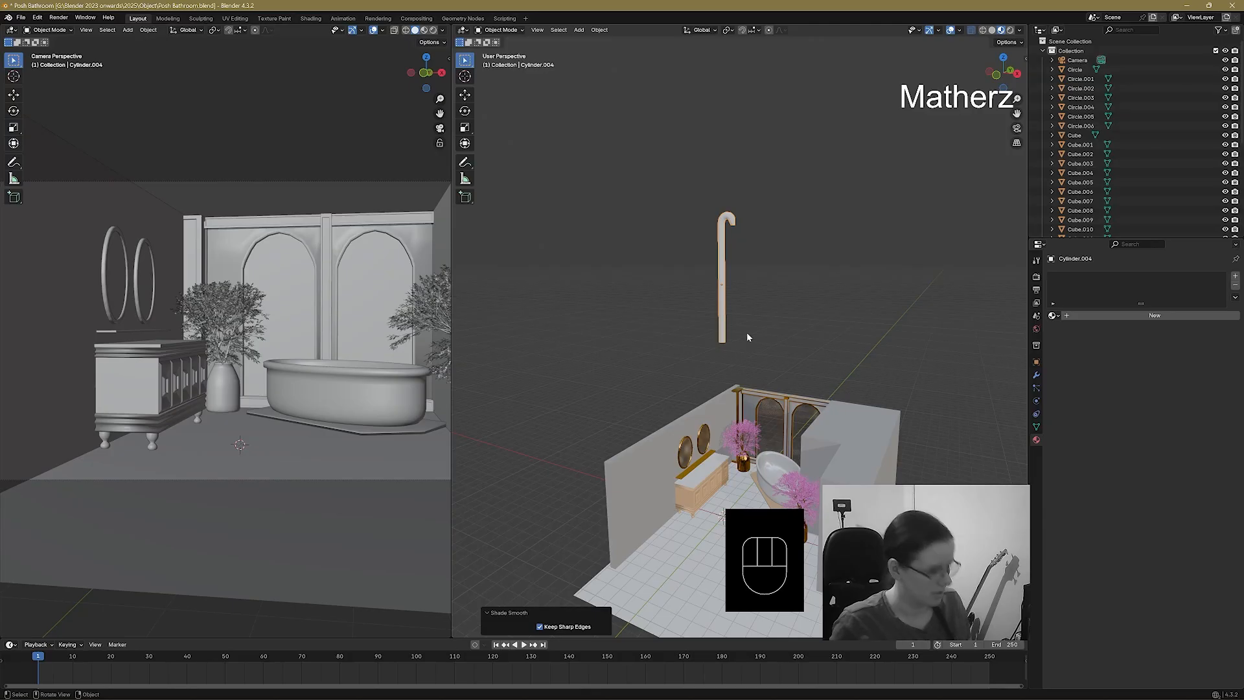
# Scale the hooked pipe down to about 0.394 and lower it about 15.5 m along Z into the room.
pyautogui.press('s')
pyautogui.click(729, 318)
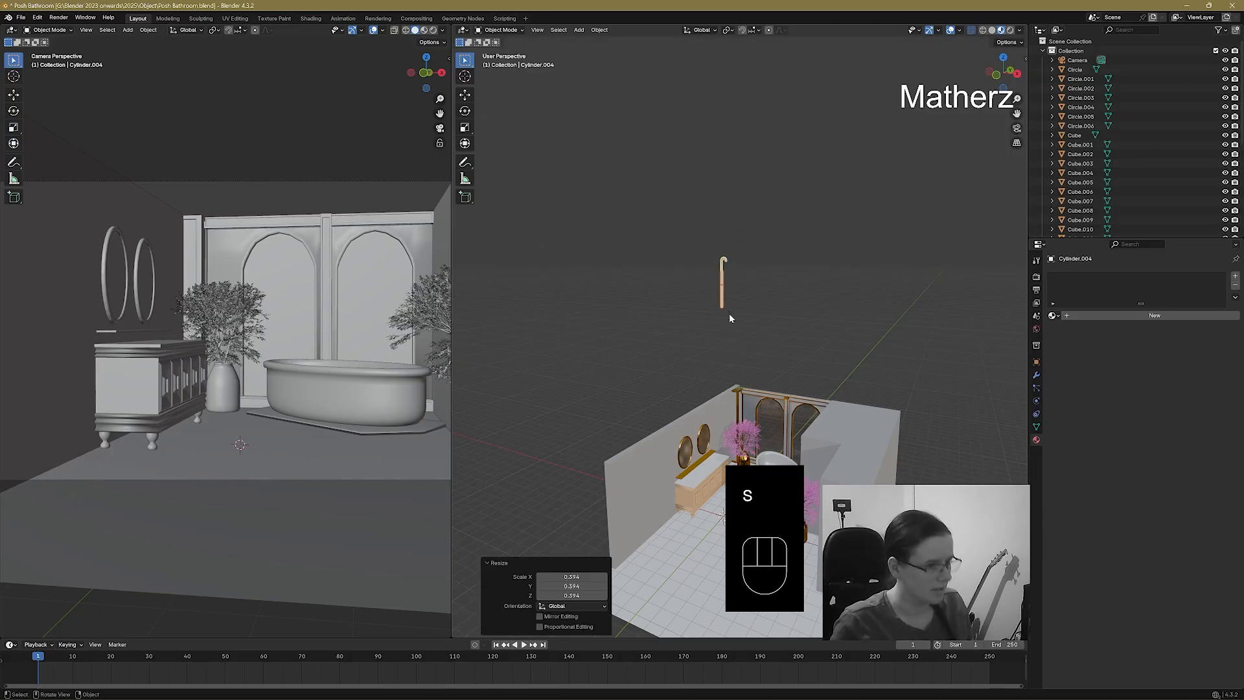
pyautogui.moveTo(745, 343); pyautogui.dragTo(748, 383, button='middle')
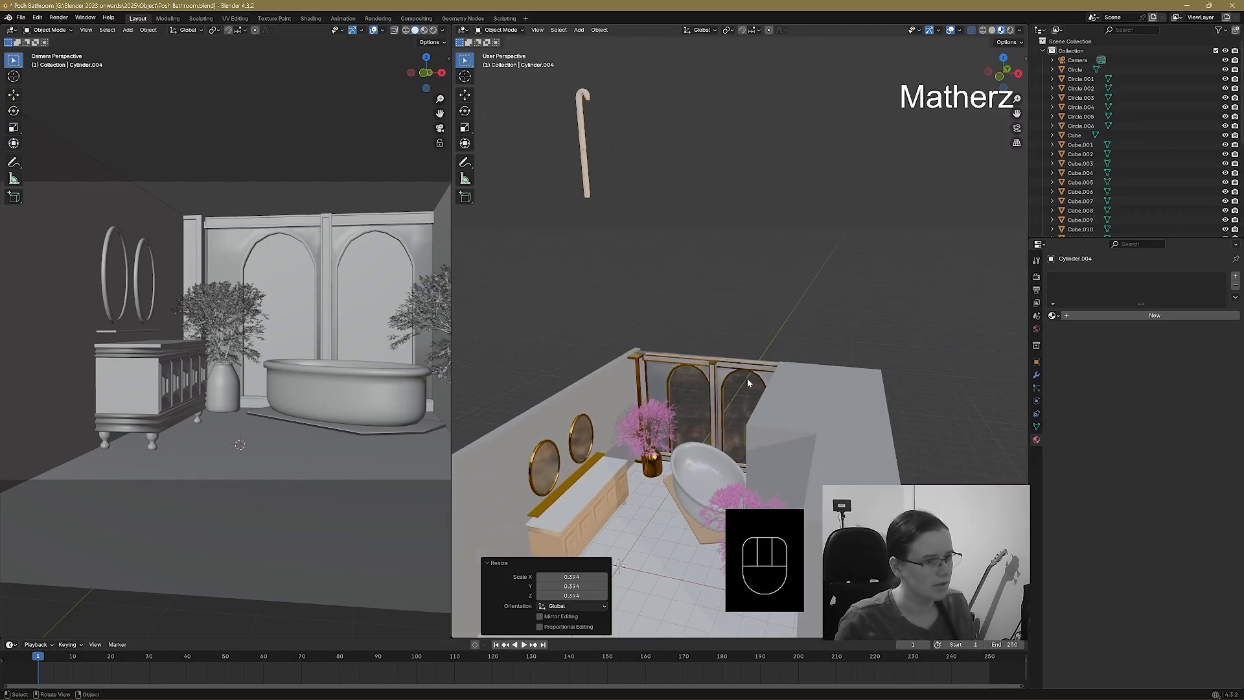
pyautogui.press('g')
pyautogui.press('z')
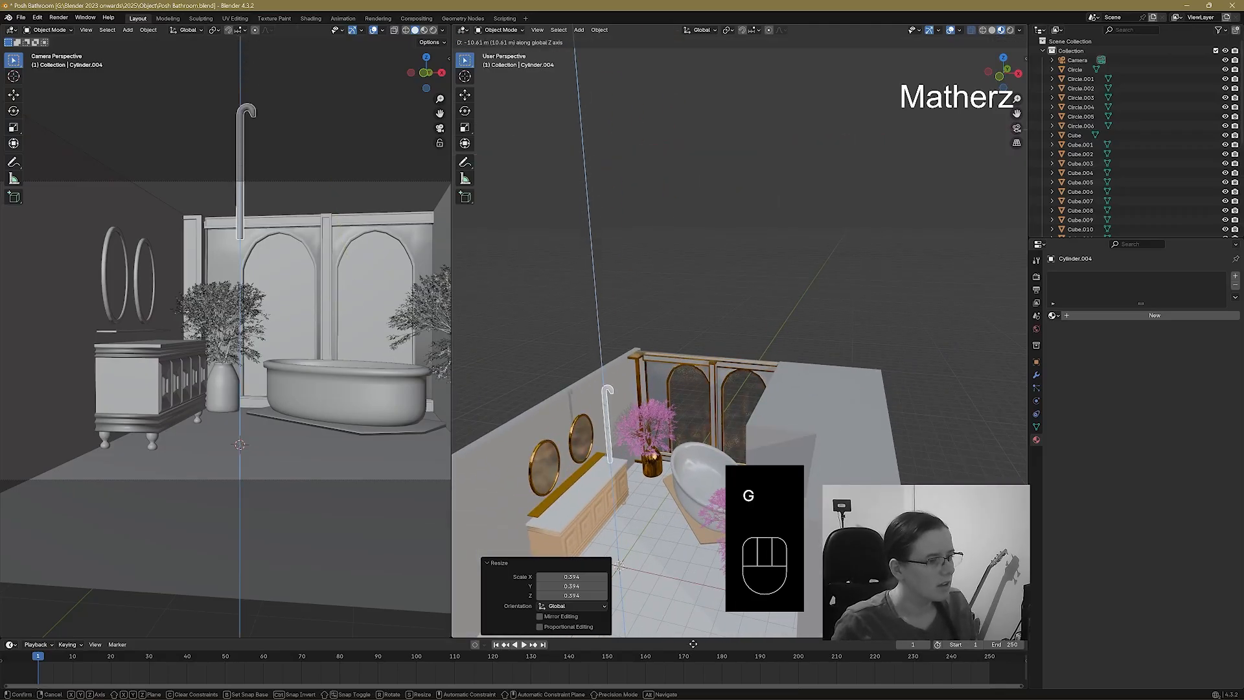
pyautogui.click(709, 54)
# Move the pipe about 8.5 m along Y and about 3.4 m along X to the bathtub.
pyautogui.press('g')
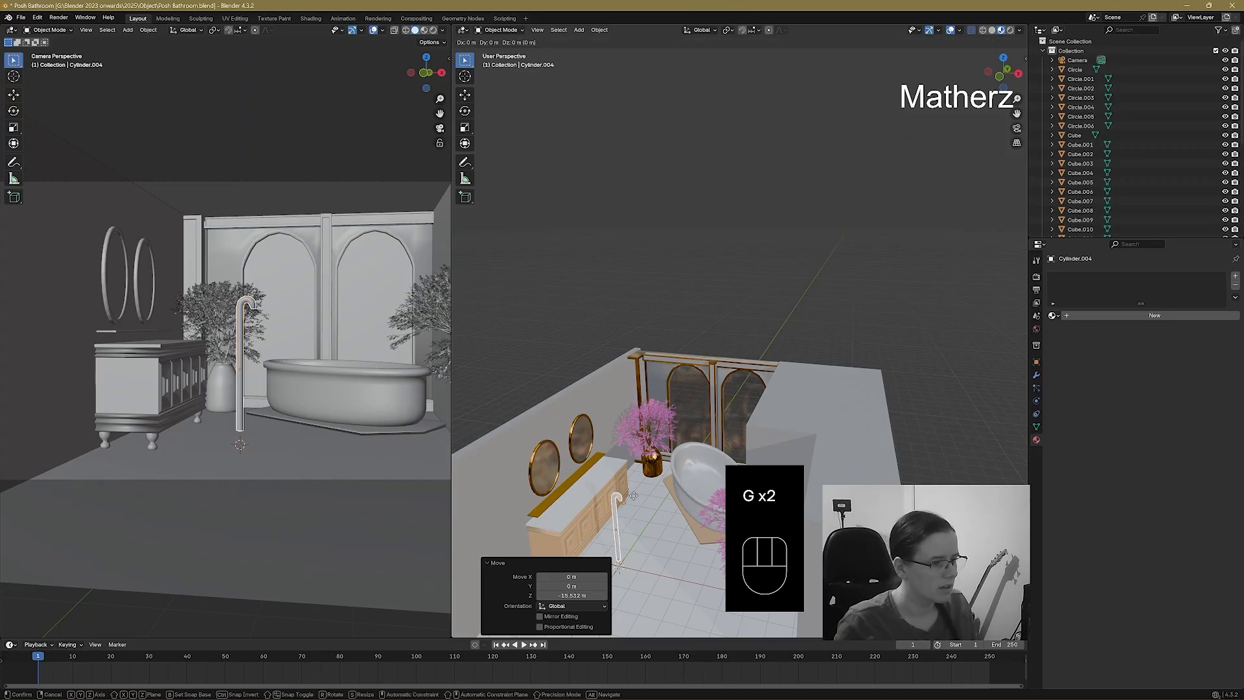
pyautogui.press('y')
pyautogui.click(749, 438)
pyautogui.press('g')
pyautogui.press('x')
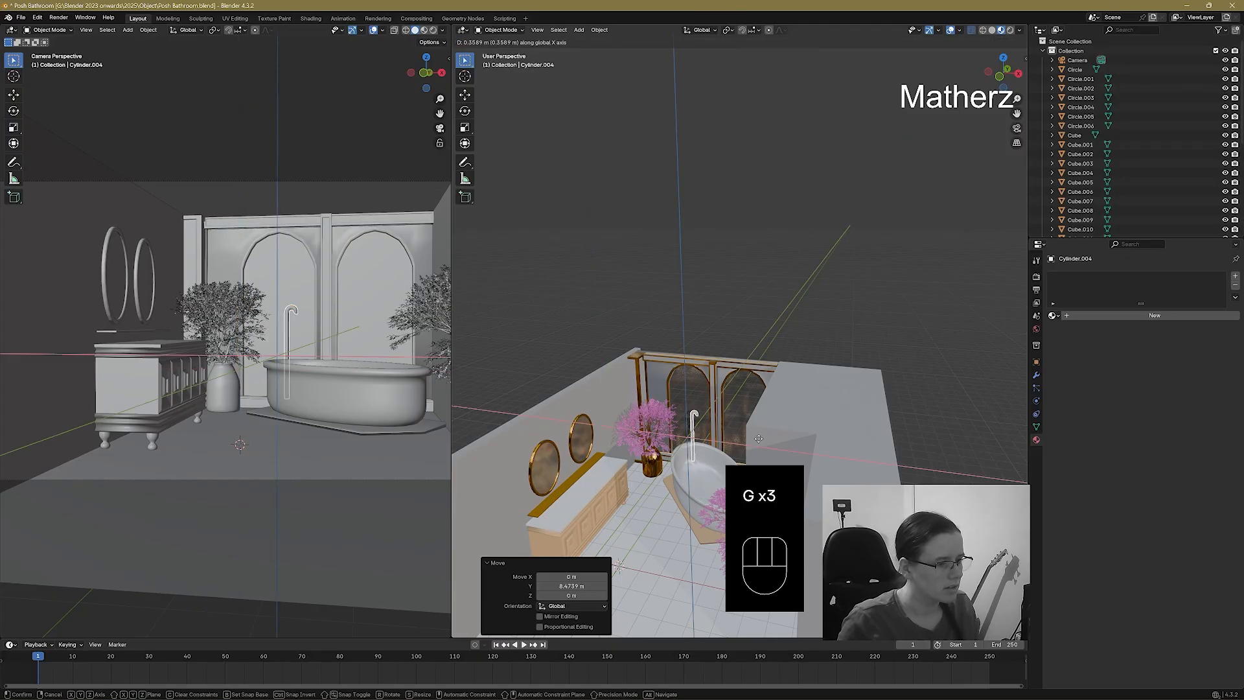
pyautogui.click(800, 453)
# Rotate the pipe about -151° around the Z axis so its spout points over the bathtub.
pyautogui.moveTo(755, 484); pyautogui.dragTo(706, 387, button='middle')
pyautogui.scroll(5, 731, 389)
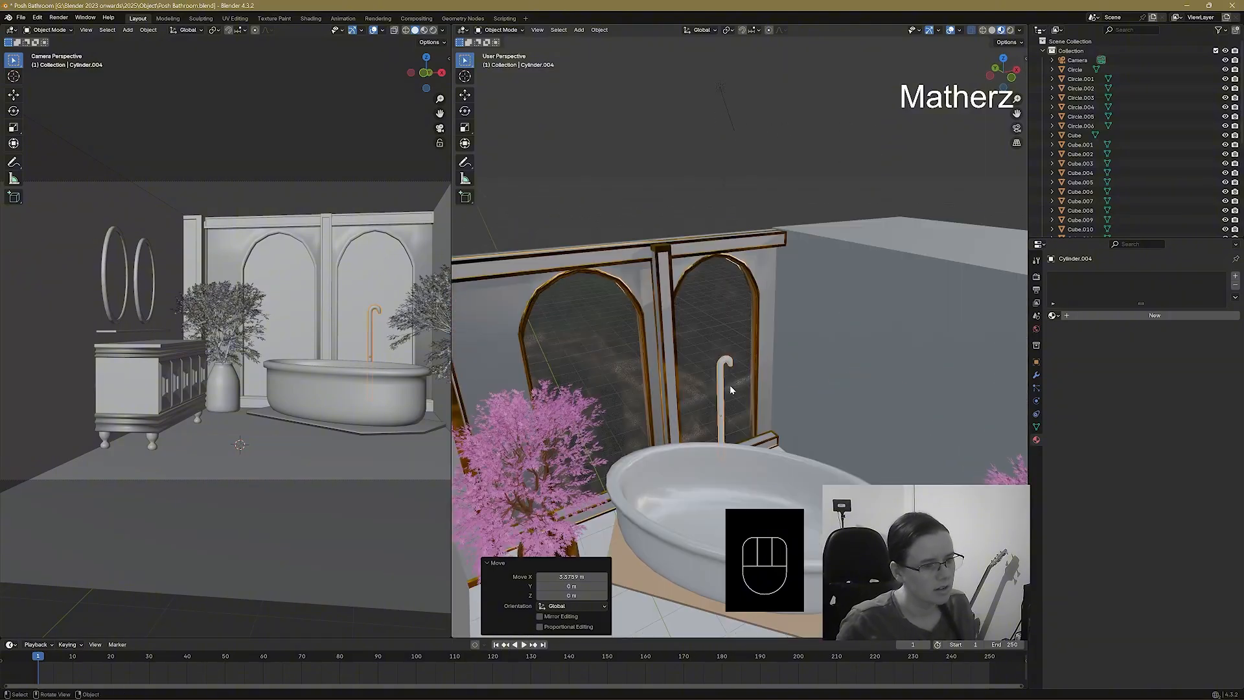
pyautogui.press('r')
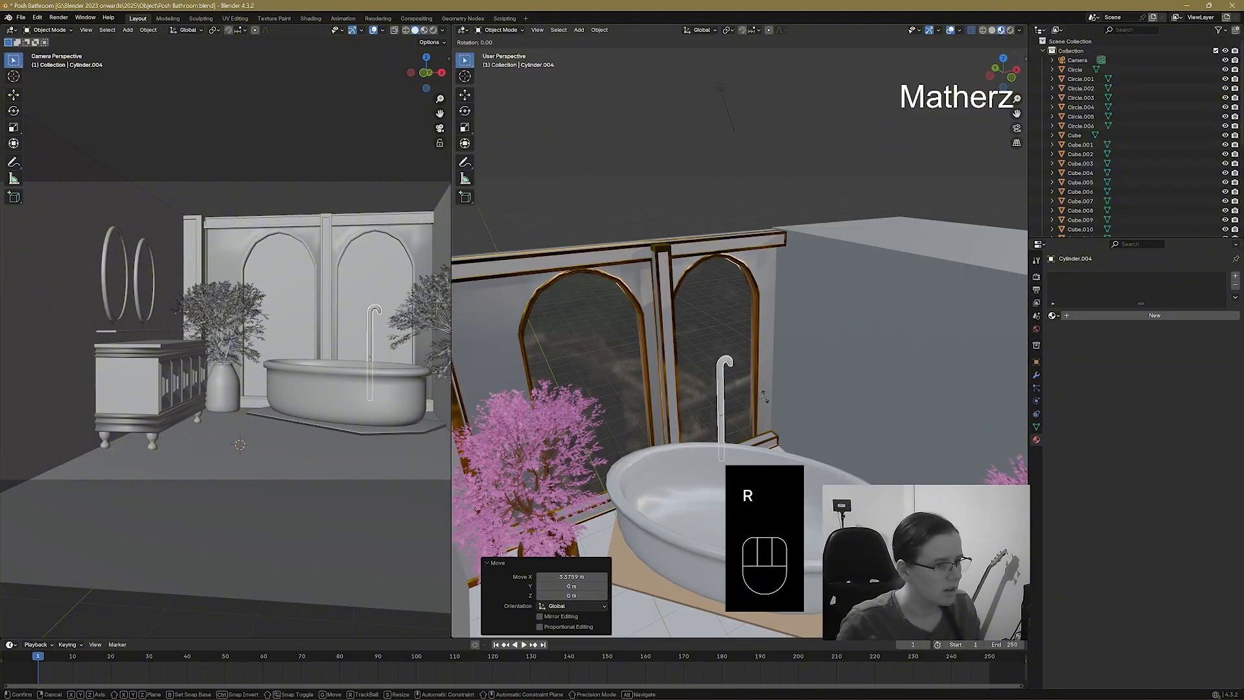
pyautogui.middleClick(758, 402)
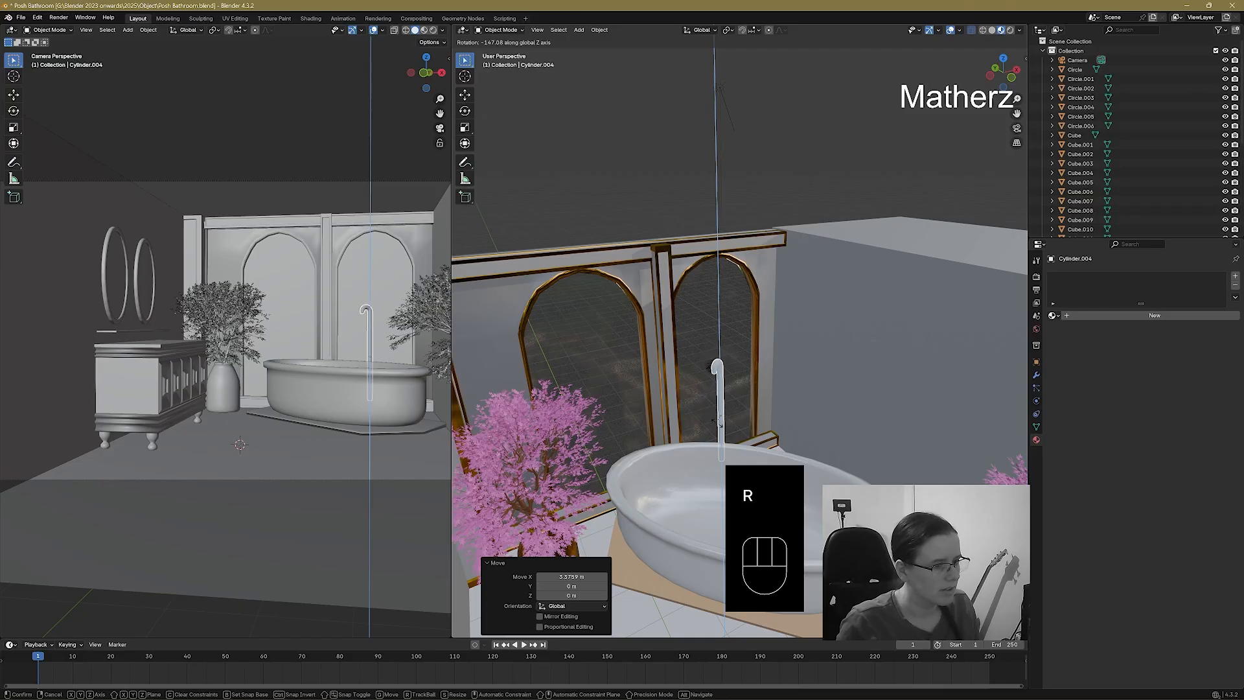
pyautogui.click(734, 421)
# Shift the pipe about 1.36 m along X and lower it about 1.22 m along Z beside the bathtub.
pyautogui.press('g')
pyautogui.middleClick(743, 442)
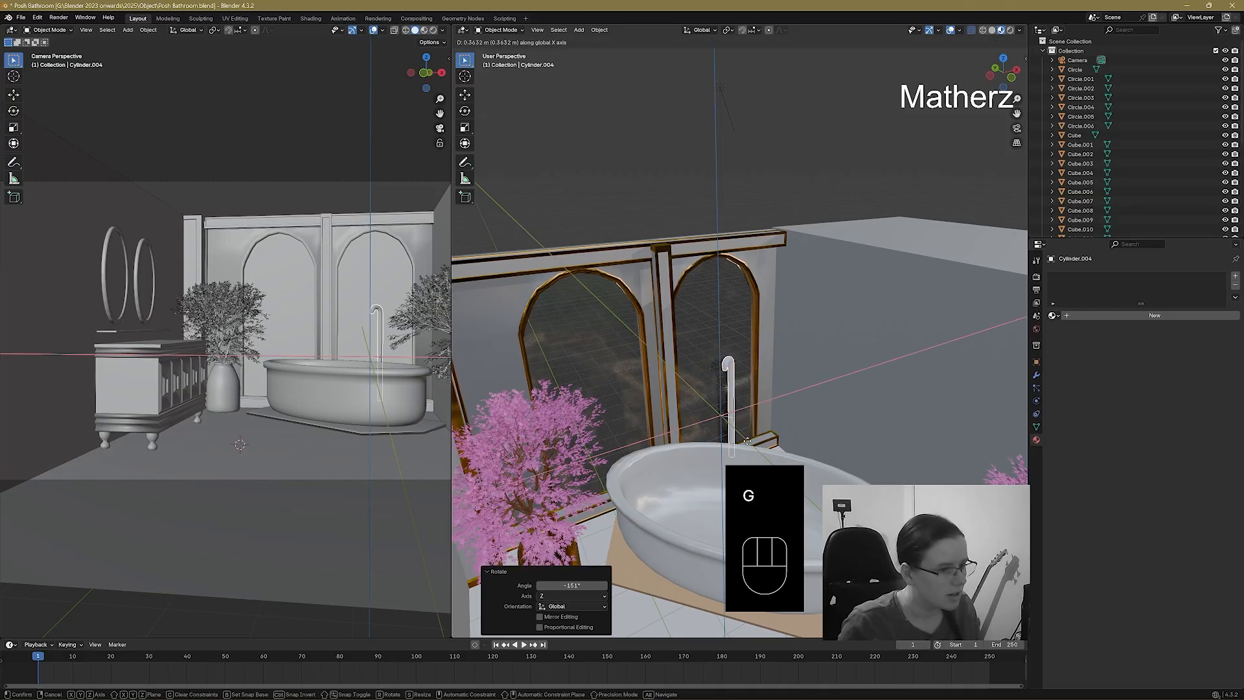
pyautogui.click(773, 442)
pyautogui.press('g')
pyautogui.middleClick(774, 464)
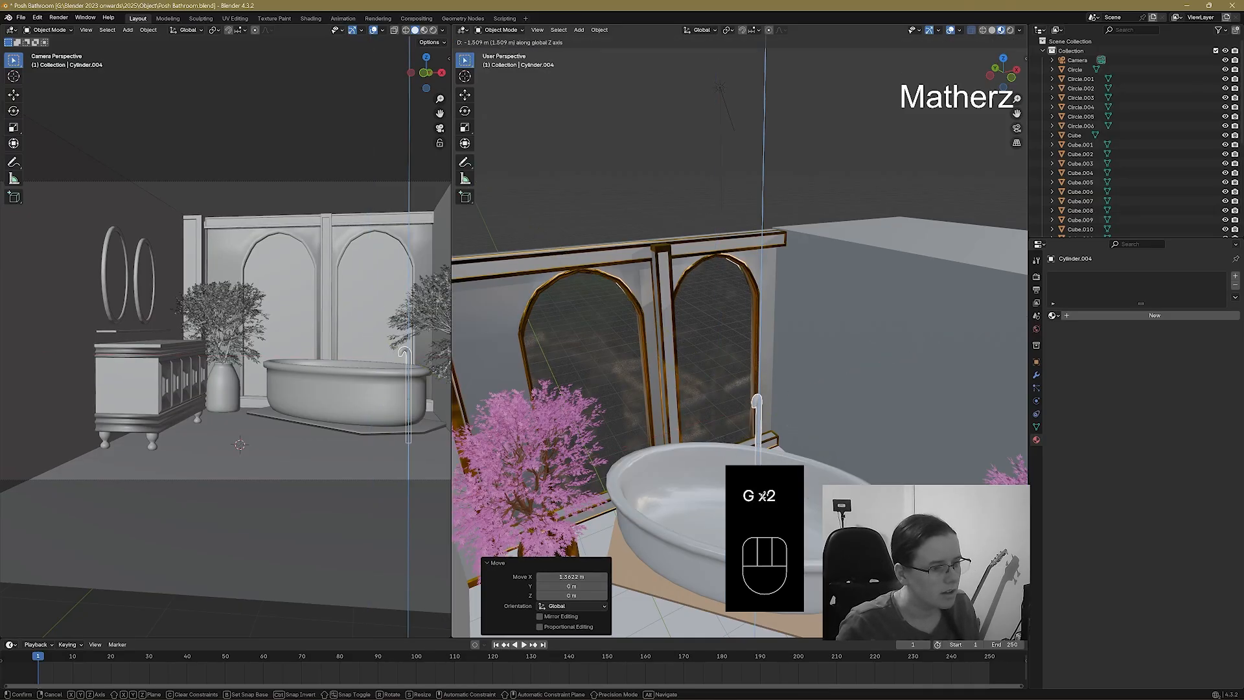
pyautogui.click(774, 481)
# Move the pipe about -1.0 m along Y beside the bathtub.
pyautogui.moveTo(774, 481); pyautogui.dragTo(758, 475, button='middle')
pyautogui.moveTo(684, 436); pyautogui.dragTo(707, 361, button='middle')
pyautogui.press('g')
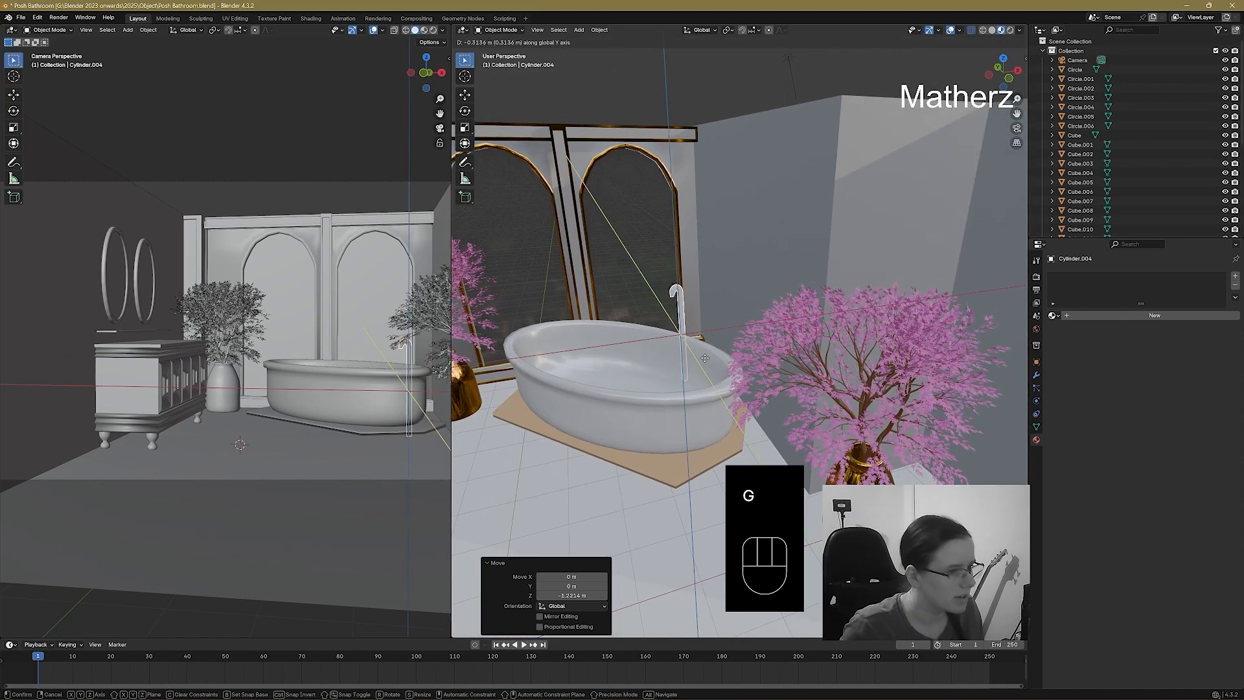
pyautogui.middleClick(711, 366)
pyautogui.click(711, 370)
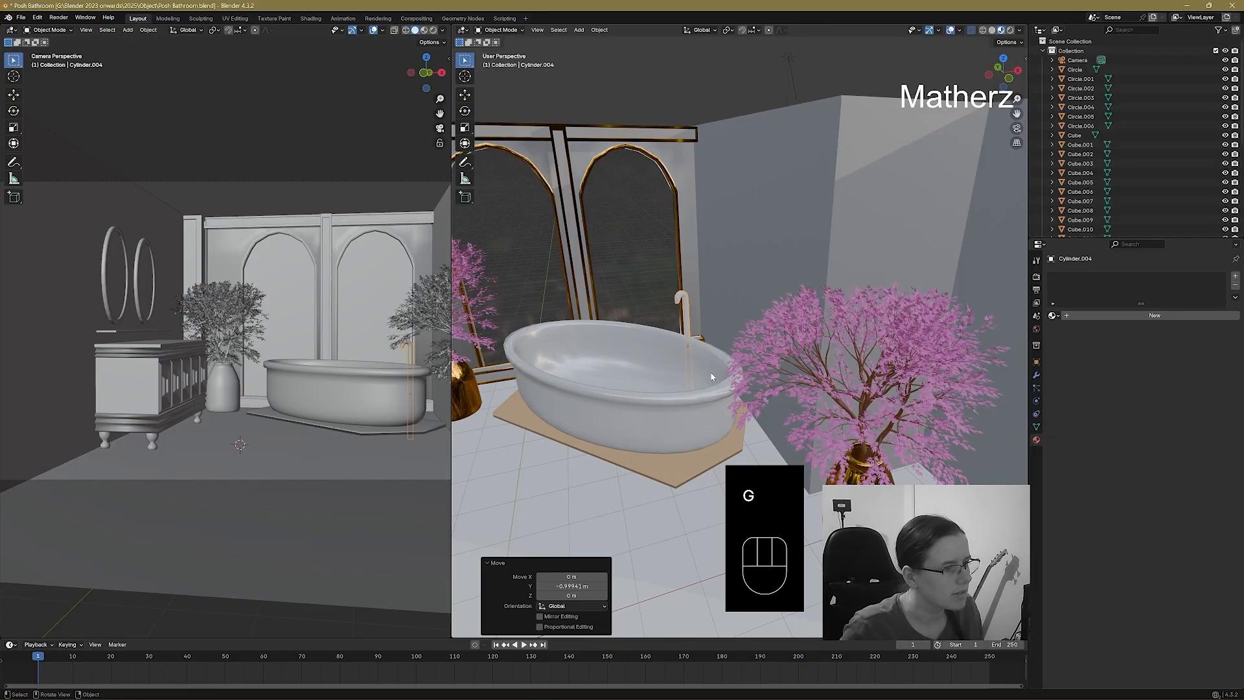
# Duplicate the pipe with an offset of about 1.06 m along Y, and shift the copy about -0.82 m along X.
pyautogui.hotkey('shift', 'd')
pyautogui.middleClick(705, 350)
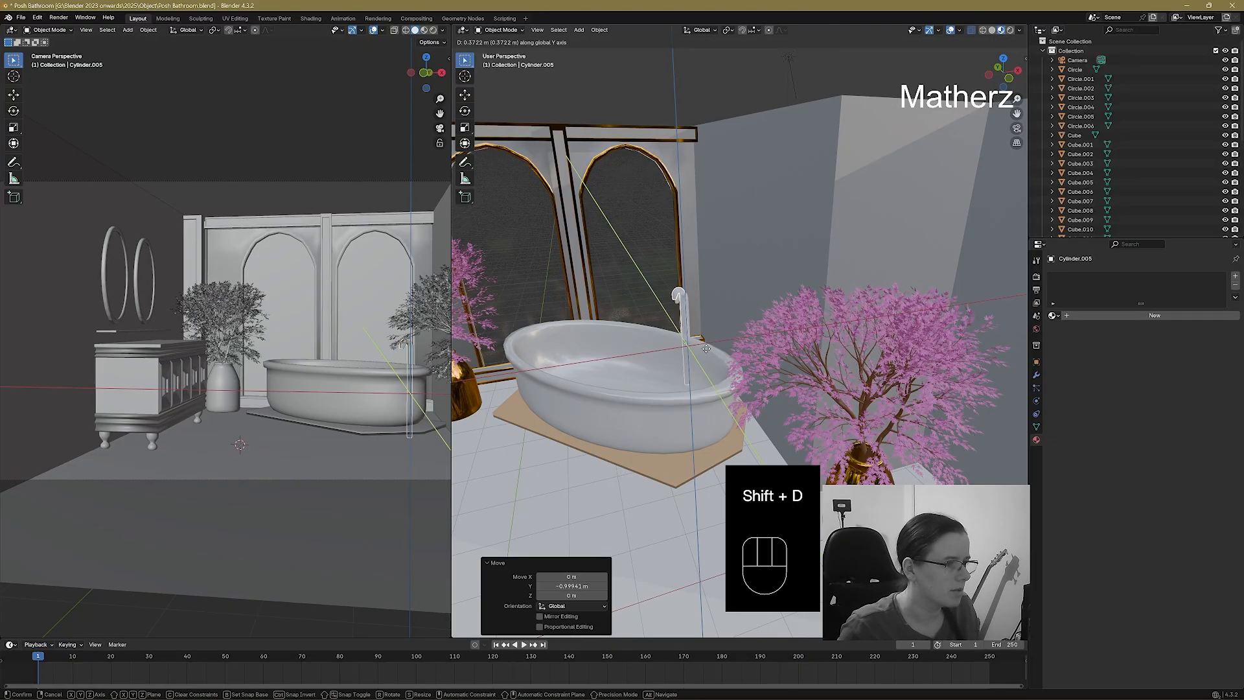
pyautogui.click(700, 346)
pyautogui.press('g')
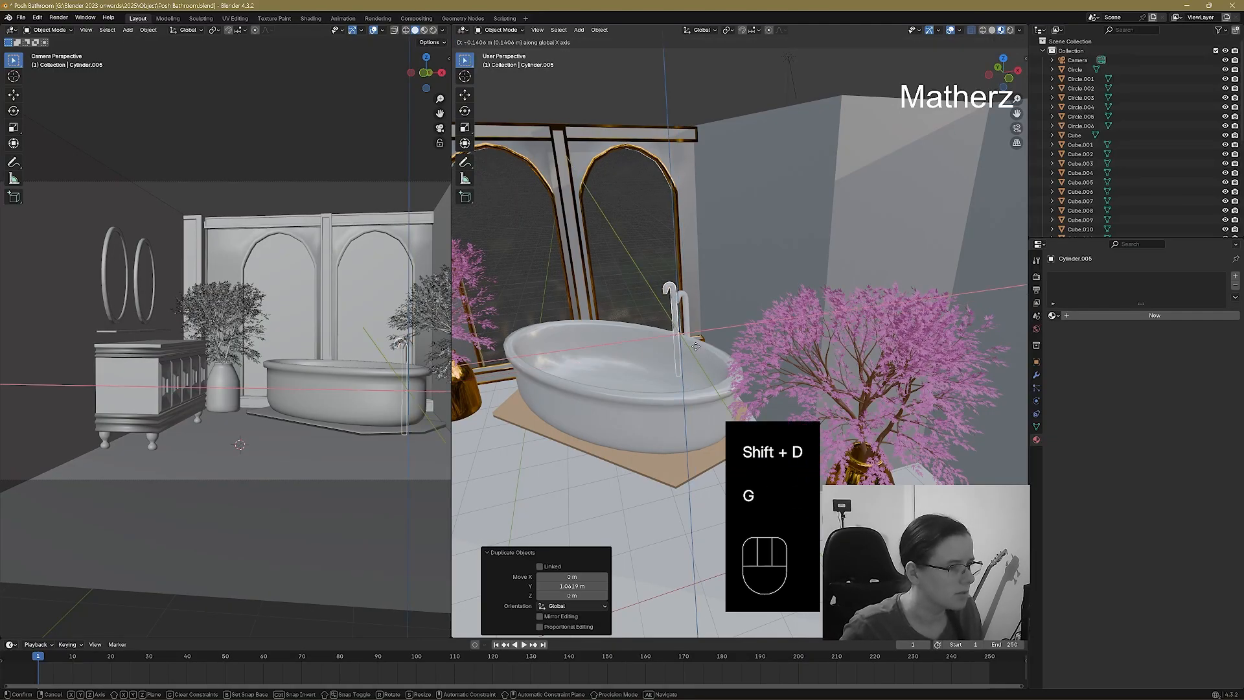
pyautogui.middleClick(670, 350)
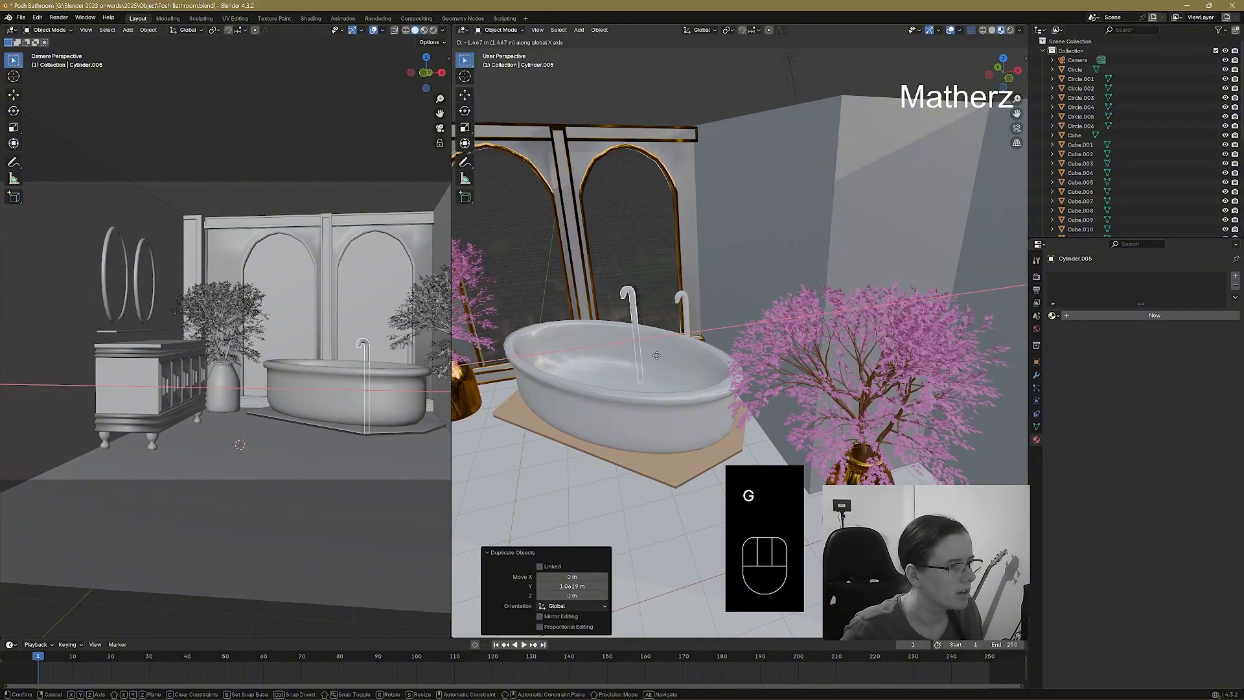
pyautogui.click(668, 384)
# From the top view, select both pipes, move them about -1.42 m along Y, and slide them along X toward the bathtub's rim.
pyautogui.moveTo(668, 385); pyautogui.dragTo(663, 383, button='middle')
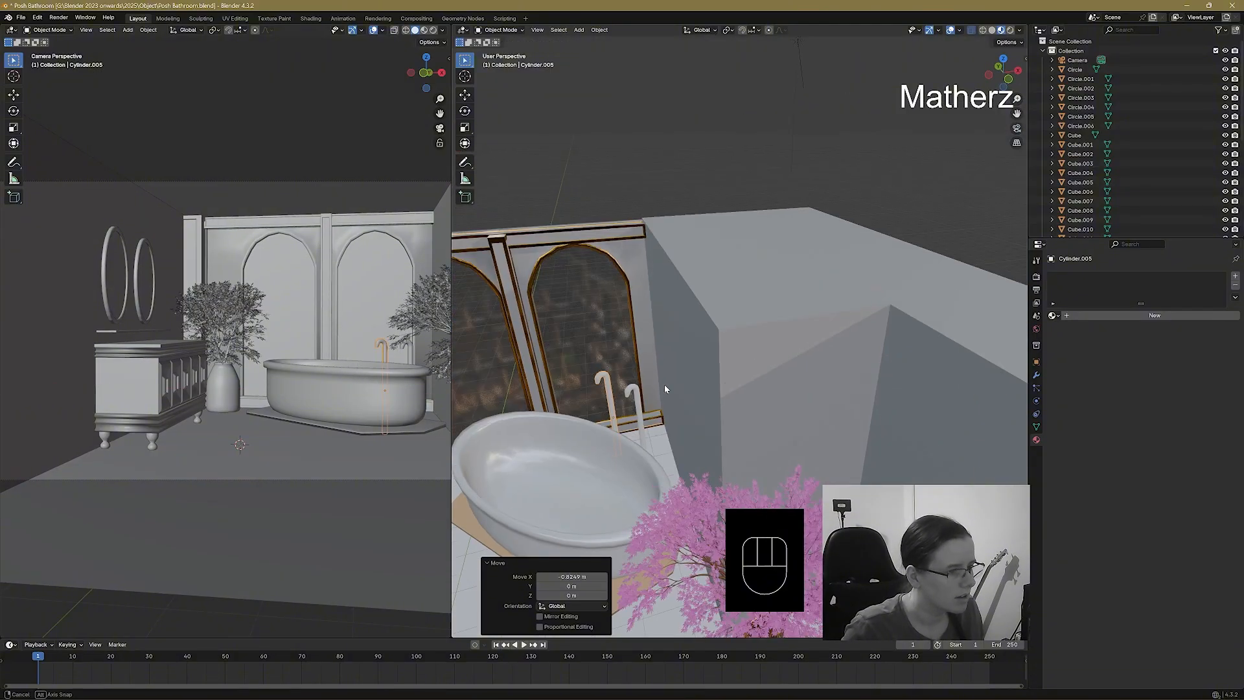
pyautogui.press('KP_7')
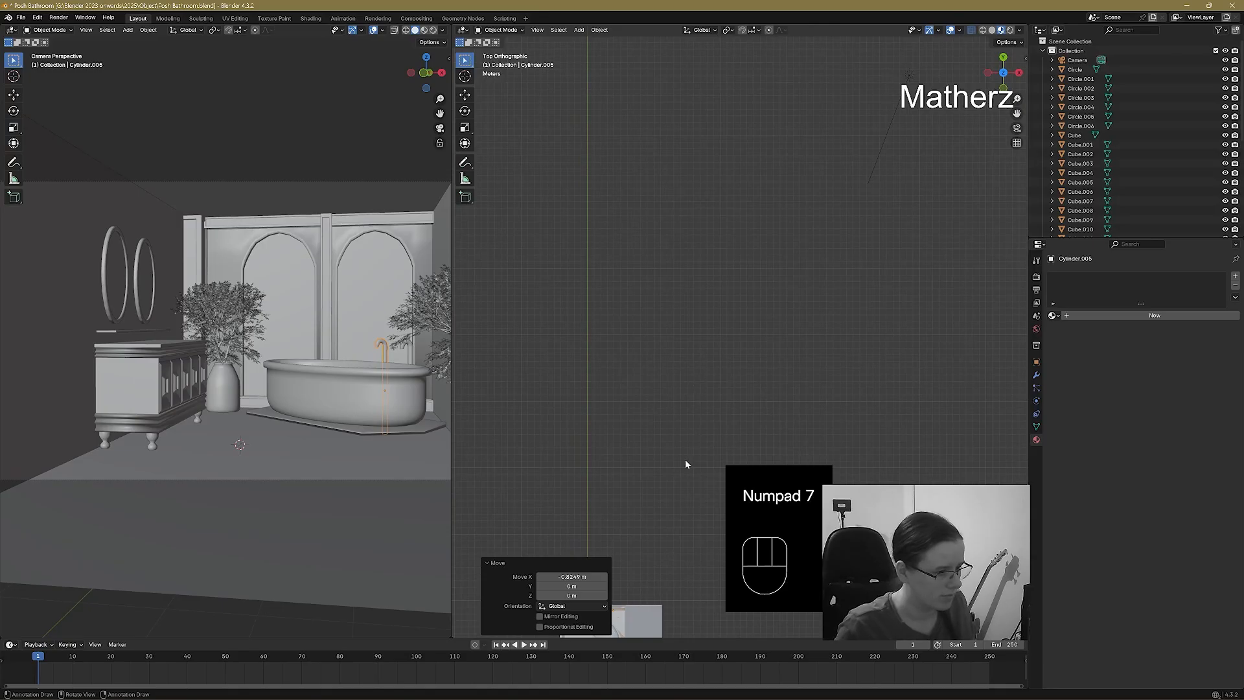
pyautogui.keyDown('shift'); pyautogui.moveTo(667, 453); pyautogui.dragTo(686, 198, button='middle'); pyautogui.keyUp('shift')
pyautogui.scroll(4, 655, 400)
pyautogui.scroll(6, 656, 400)
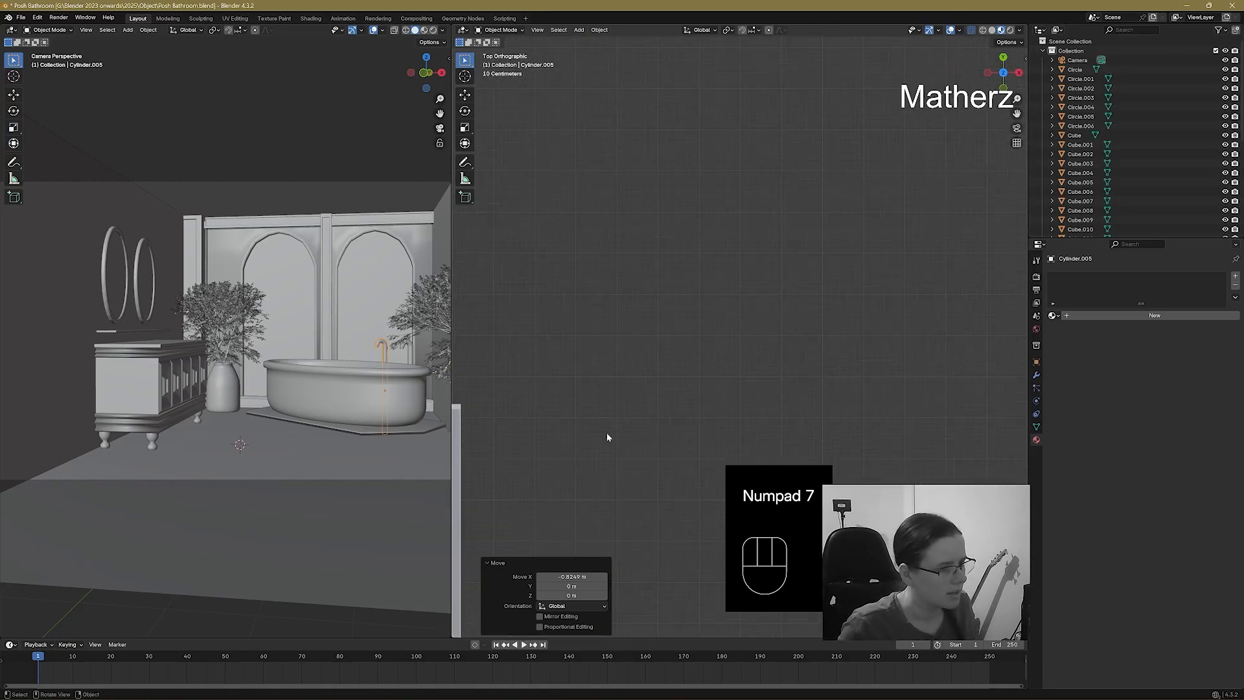
pyautogui.keyDown('shift'); pyautogui.moveTo(608, 434); pyautogui.dragTo(697, 174, button='middle'); pyautogui.keyUp('shift')
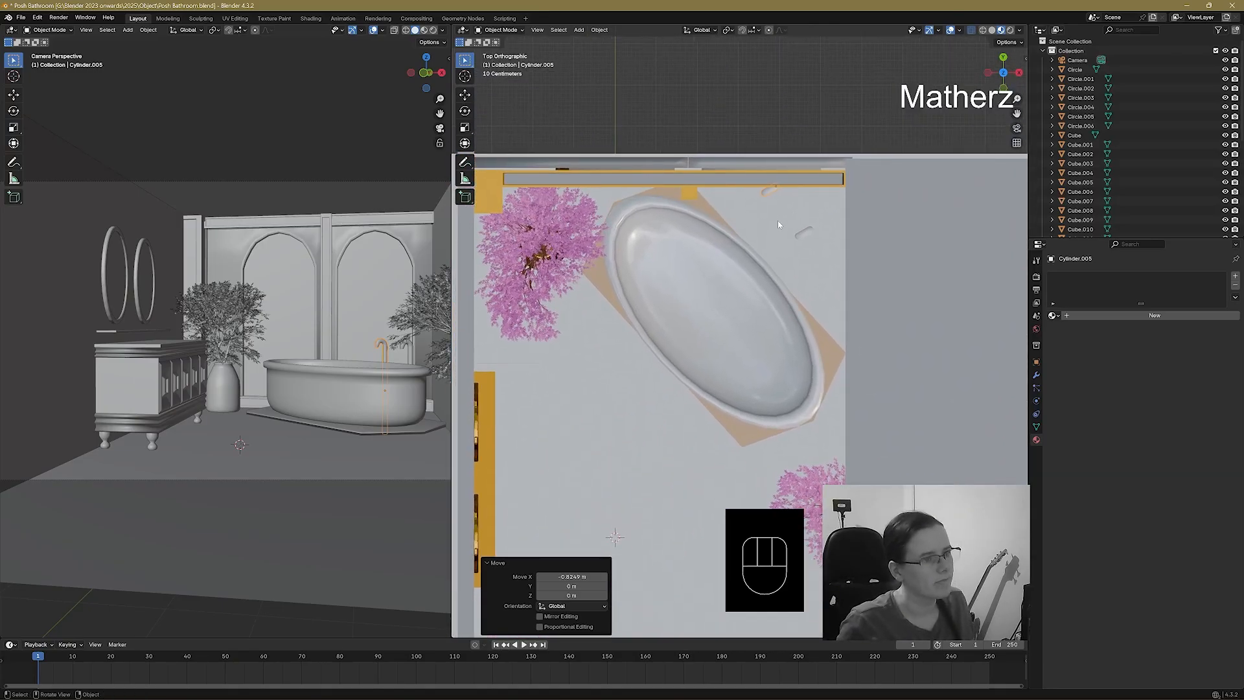
pyautogui.keyDown('shift'); pyautogui.click(795, 240); pyautogui.keyUp('shift')
pyautogui.press('g')
pyautogui.middleClick(792, 240)
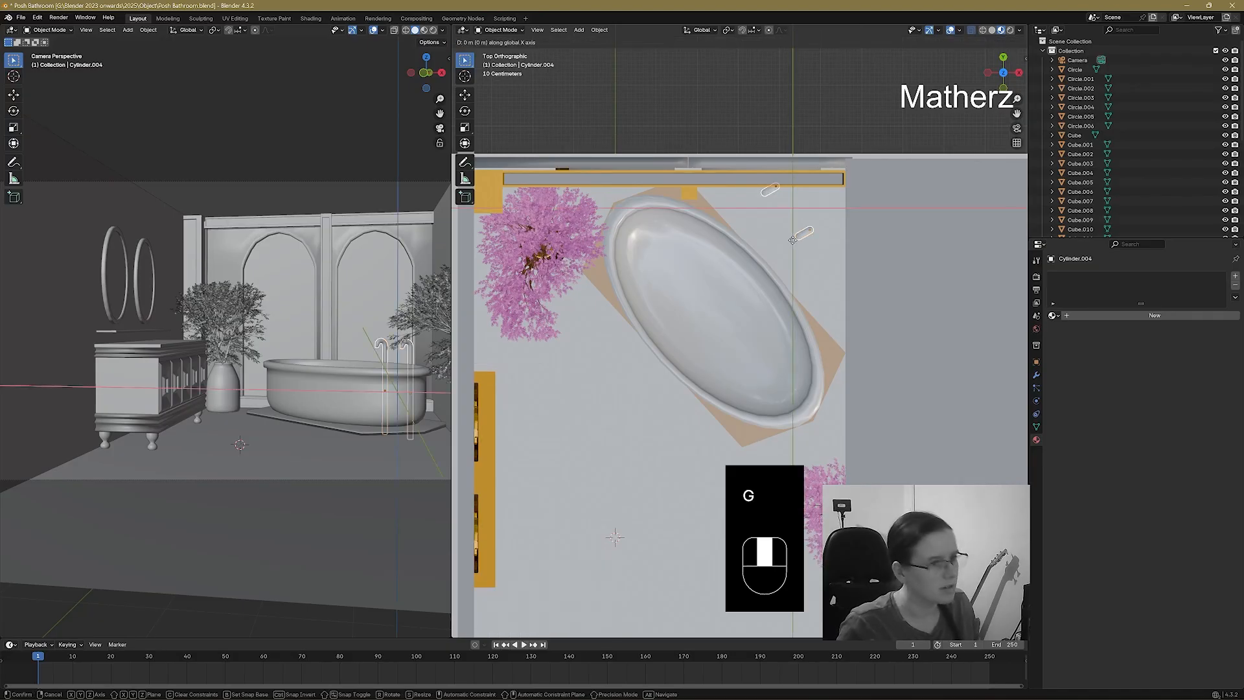
pyautogui.moveTo(792, 240); pyautogui.dragTo(794, 267, button='middle')
pyautogui.click(822, 299)
pyautogui.press('g')
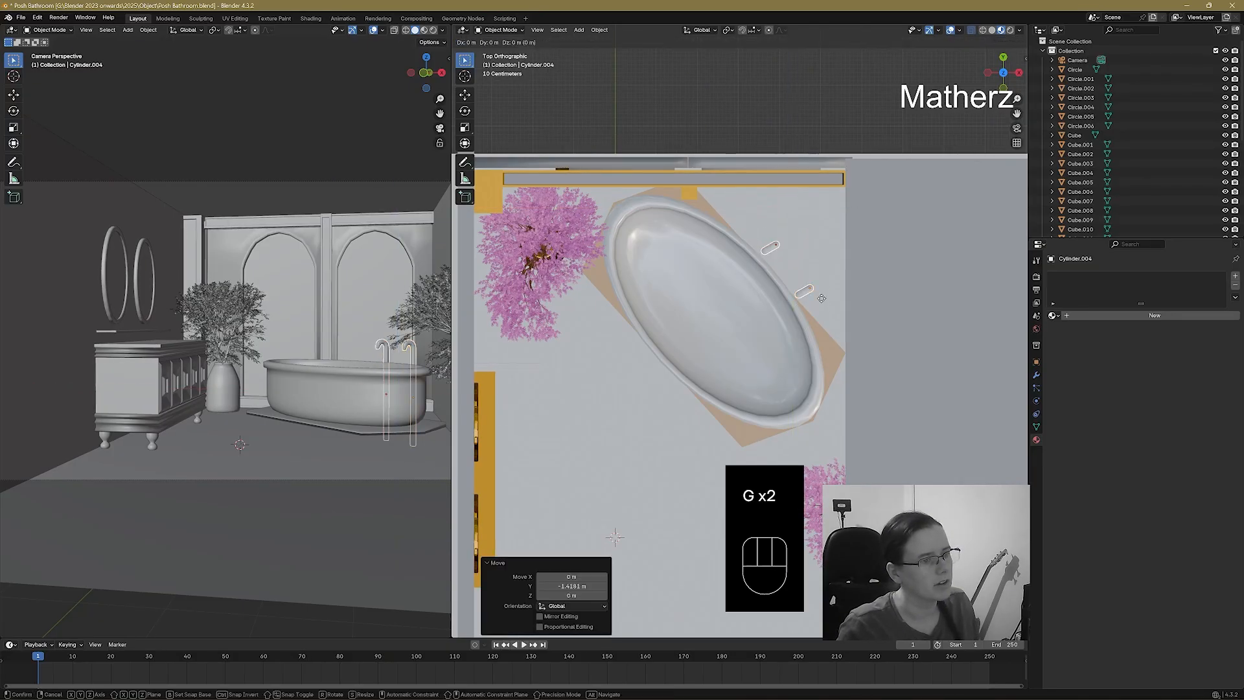
pyautogui.middleClick(818, 298)
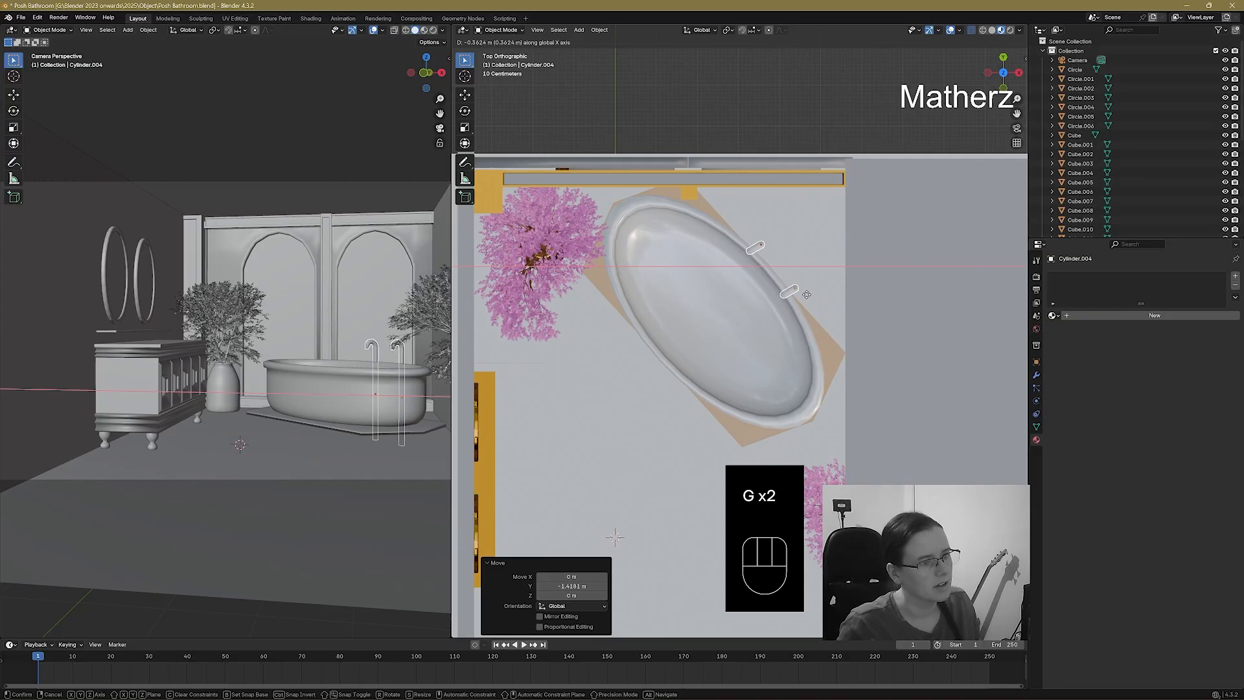
# Place the two bath taps against the tub's edge by moving them about -0.36 m along X, and assign the Gold material to each.
pyautogui.click(808, 298)
pyautogui.click(881, 319)
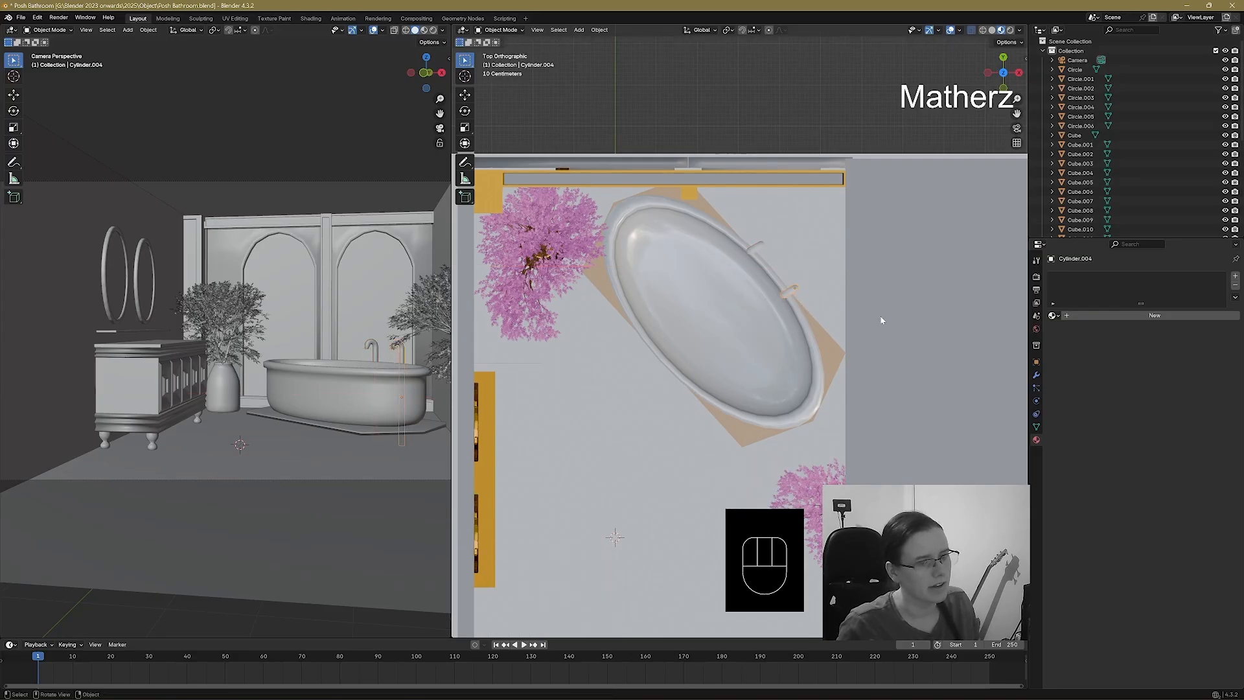
pyautogui.click(1053, 315)
pyautogui.click(1069, 339)
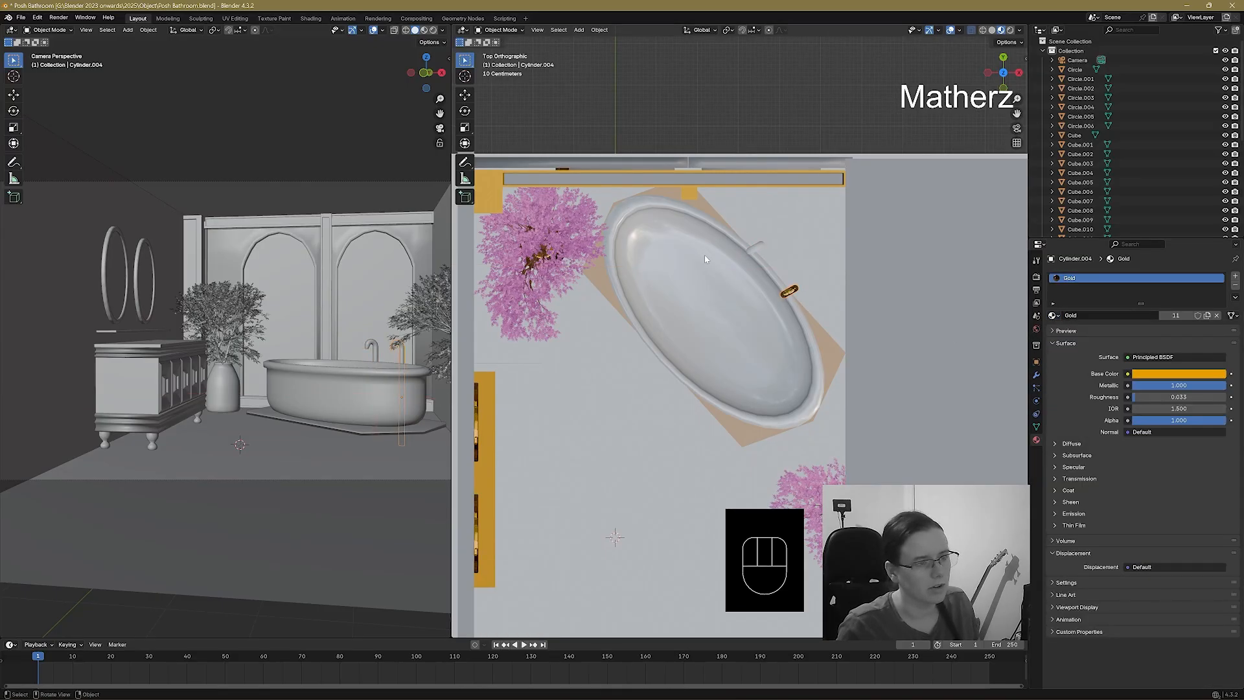
pyautogui.click(764, 247)
pyautogui.click(1055, 316)
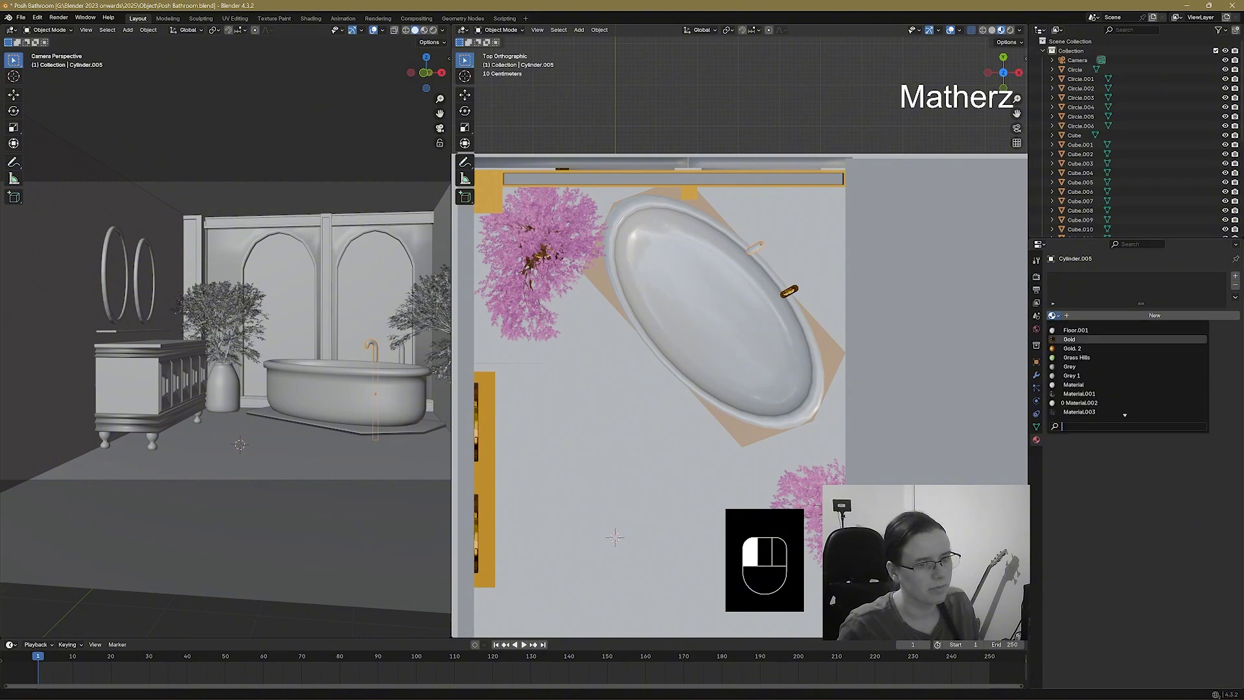
pyautogui.click(1069, 339)
# Join the two 3D viewports into a single camera view and split that view again into two side-by-side viewports.
pyautogui.moveTo(803, 485); pyautogui.dragTo(803, 428, button='middle')
pyautogui.scroll(4, 802, 429)
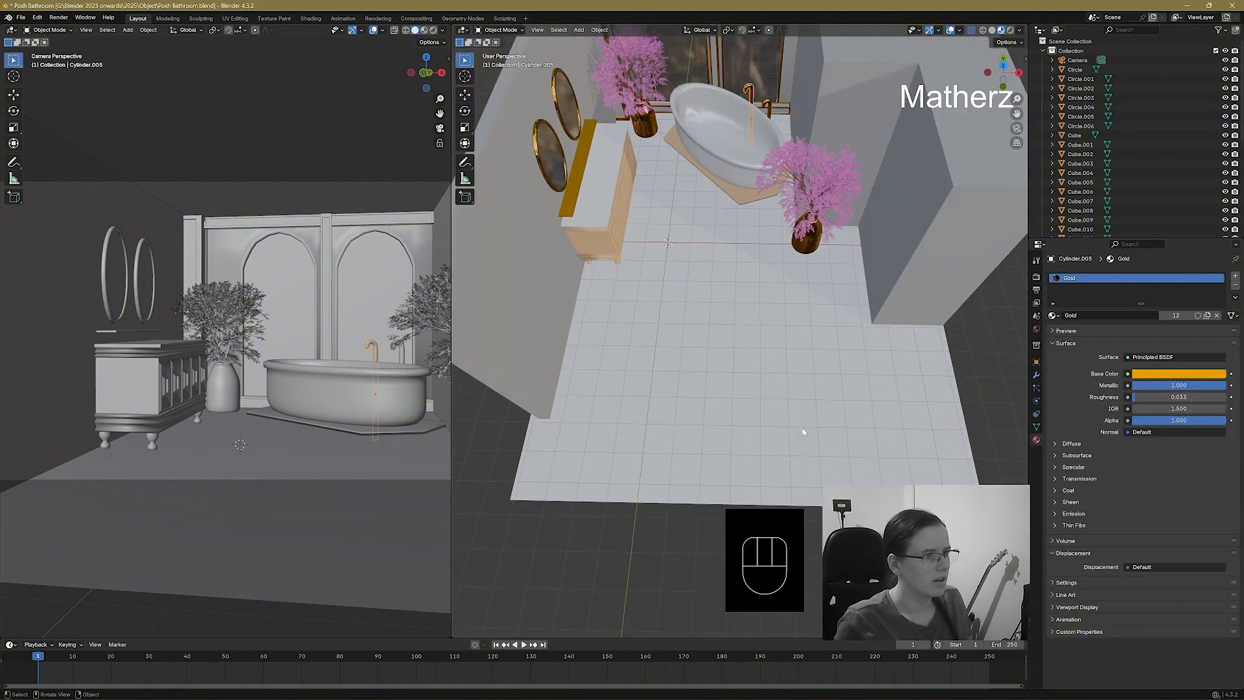
pyautogui.rightClick(451, 21)
pyautogui.click(468, 35)
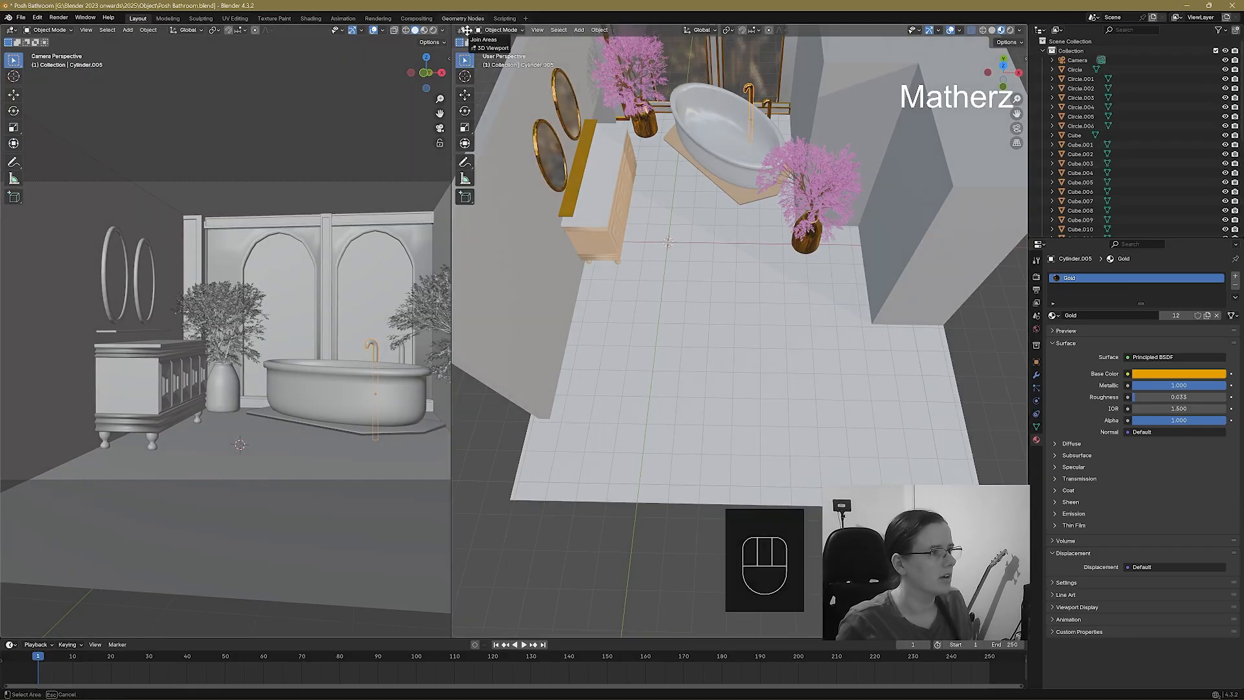
pyautogui.click(465, 30)
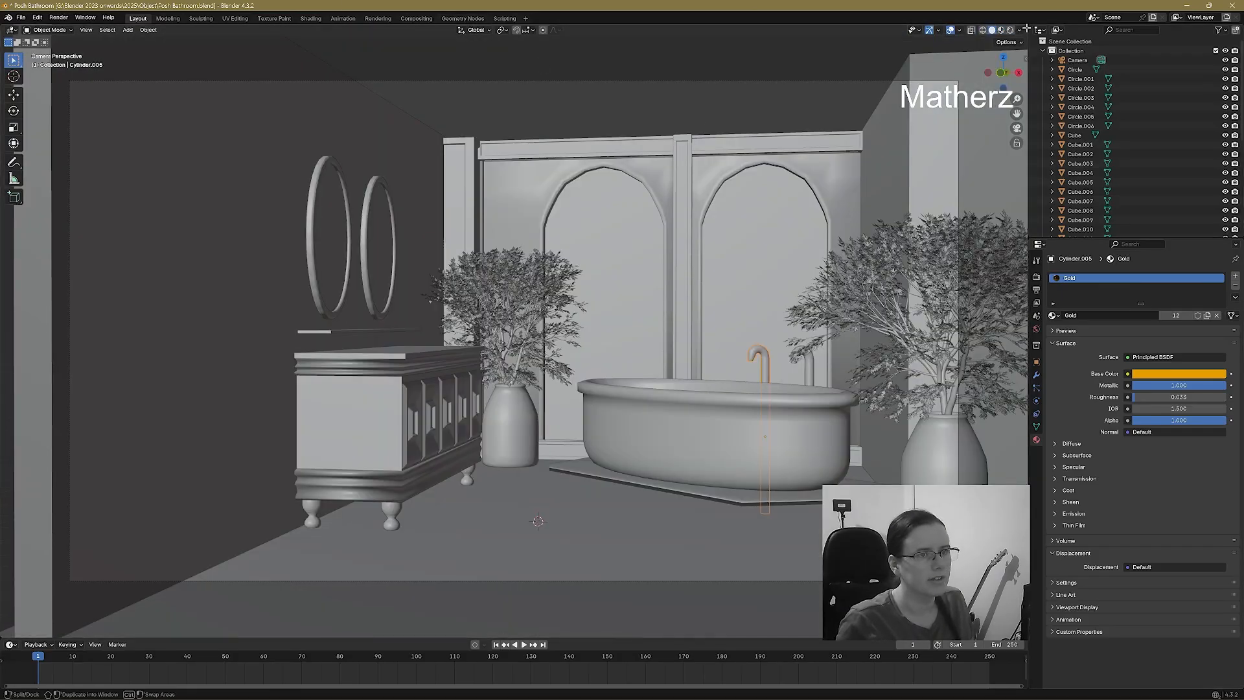
pyautogui.moveTo(1028, 24); pyautogui.dragTo(564, 194)
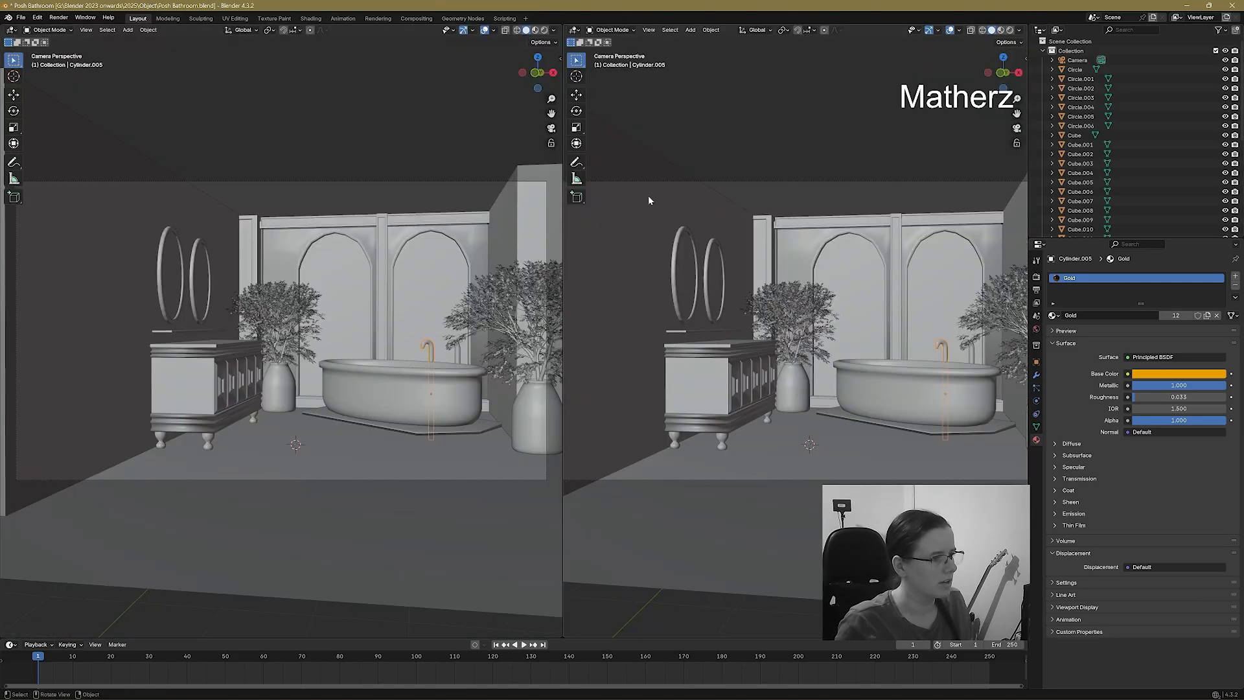
# Preview the bathtub and its taps in rendered shading from a closer angle, and return to solid shading.
pyautogui.moveTo(648, 196); pyautogui.dragTo(771, 412, button='middle')
pyautogui.scroll(5, 863, 383)
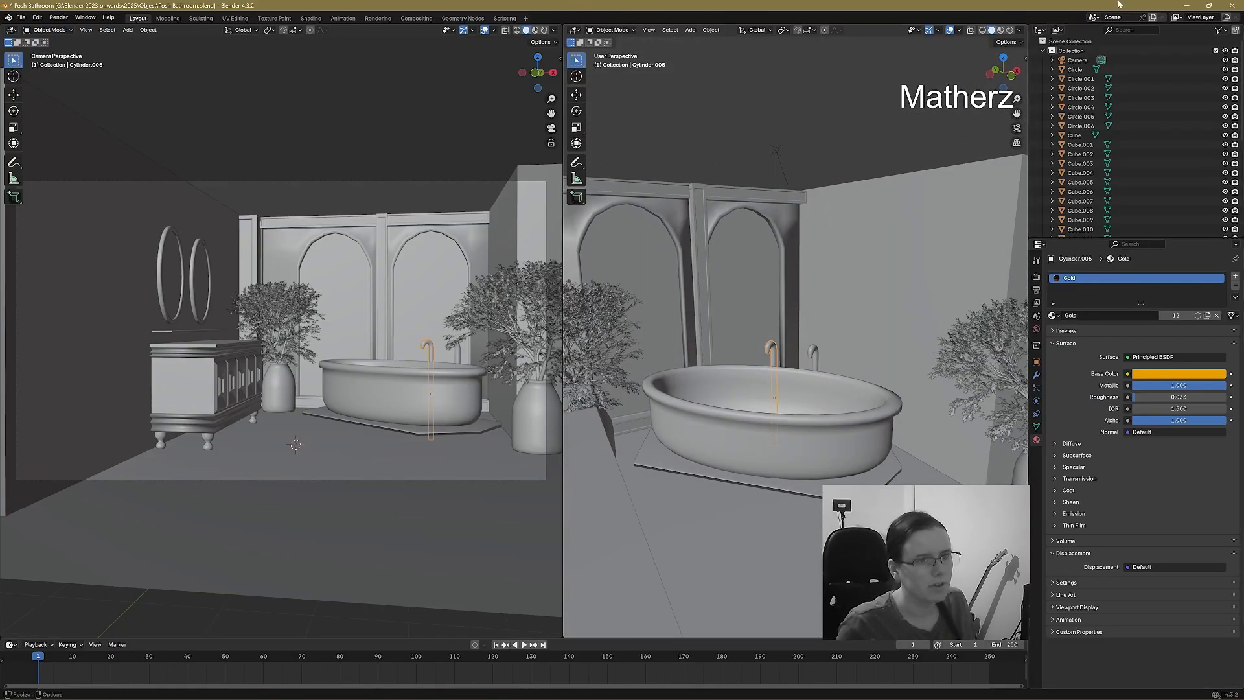
pyautogui.click(1009, 32)
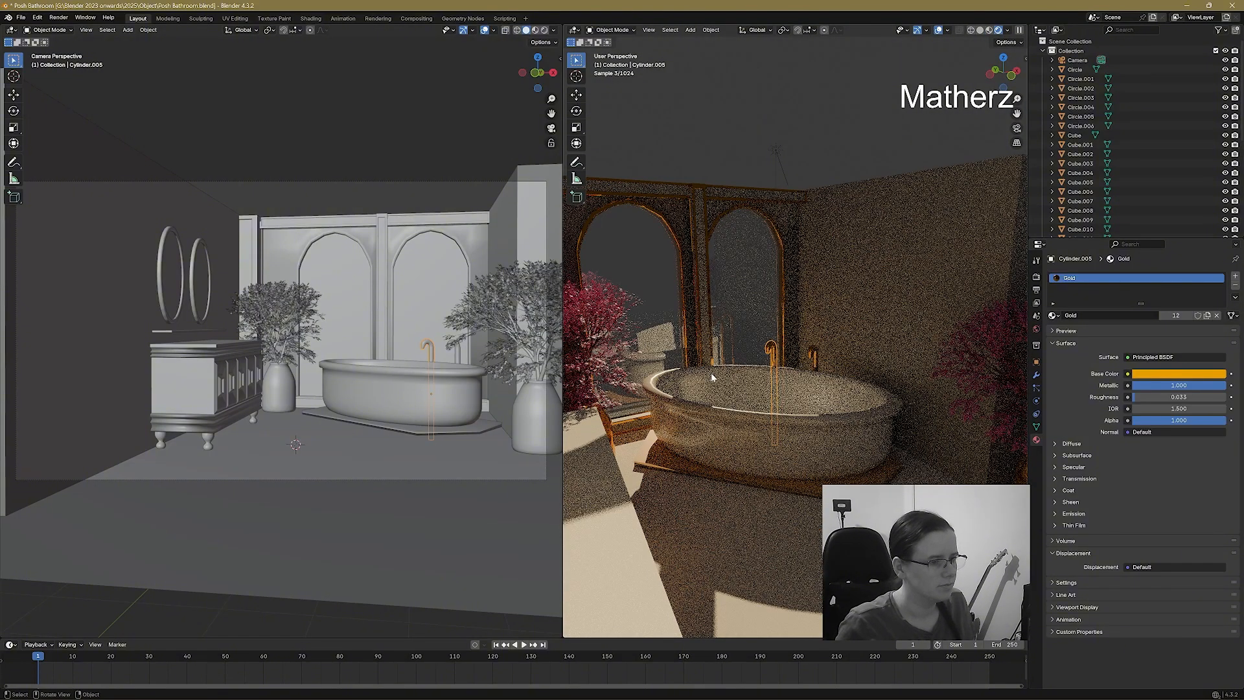
pyautogui.click(981, 31)
# Duplicate the bathtub together with one tap and place the copy along Y on the open floor in front.
pyautogui.moveTo(779, 459); pyautogui.dragTo(760, 491, button='middle')
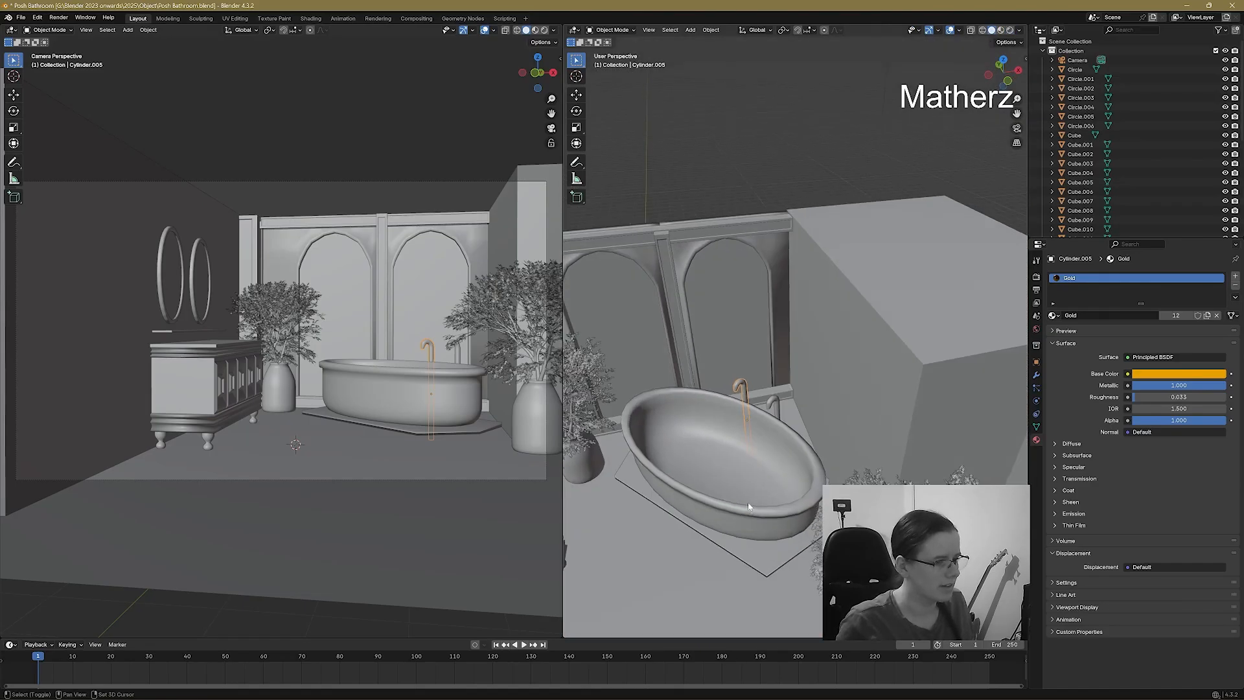
pyautogui.click(748, 506)
pyautogui.scroll(-5, 725, 464)
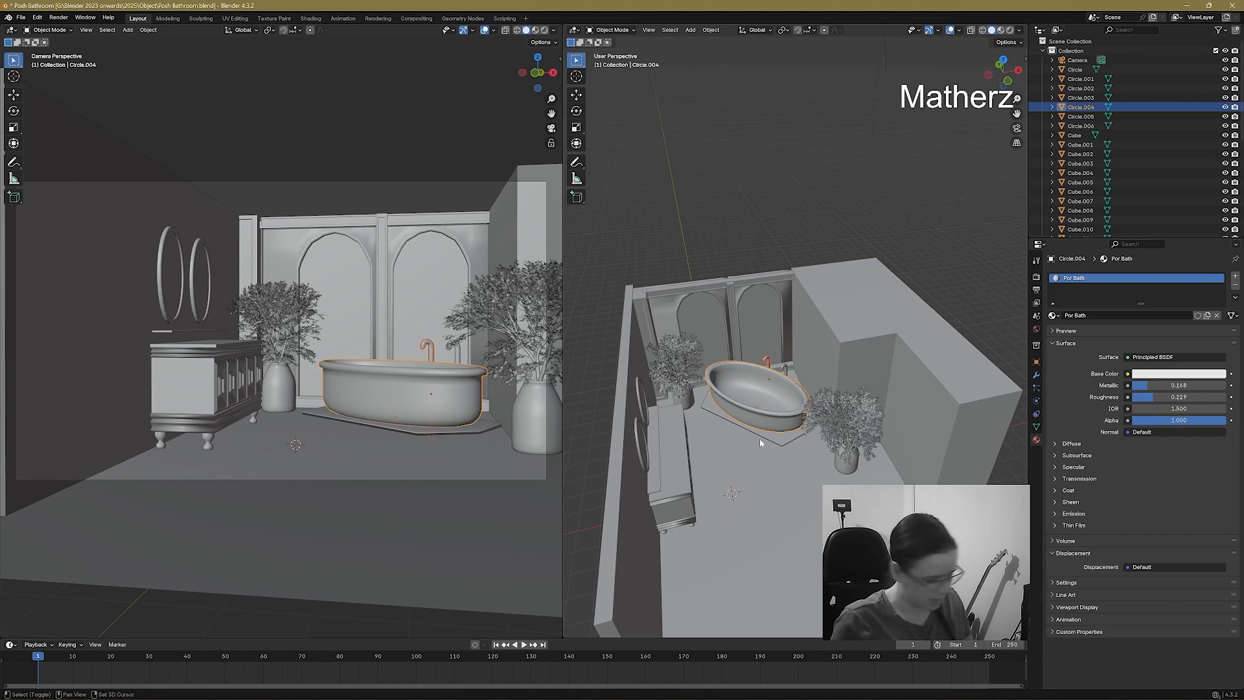
pyautogui.hotkey('shift', 'd')
pyautogui.press('y')
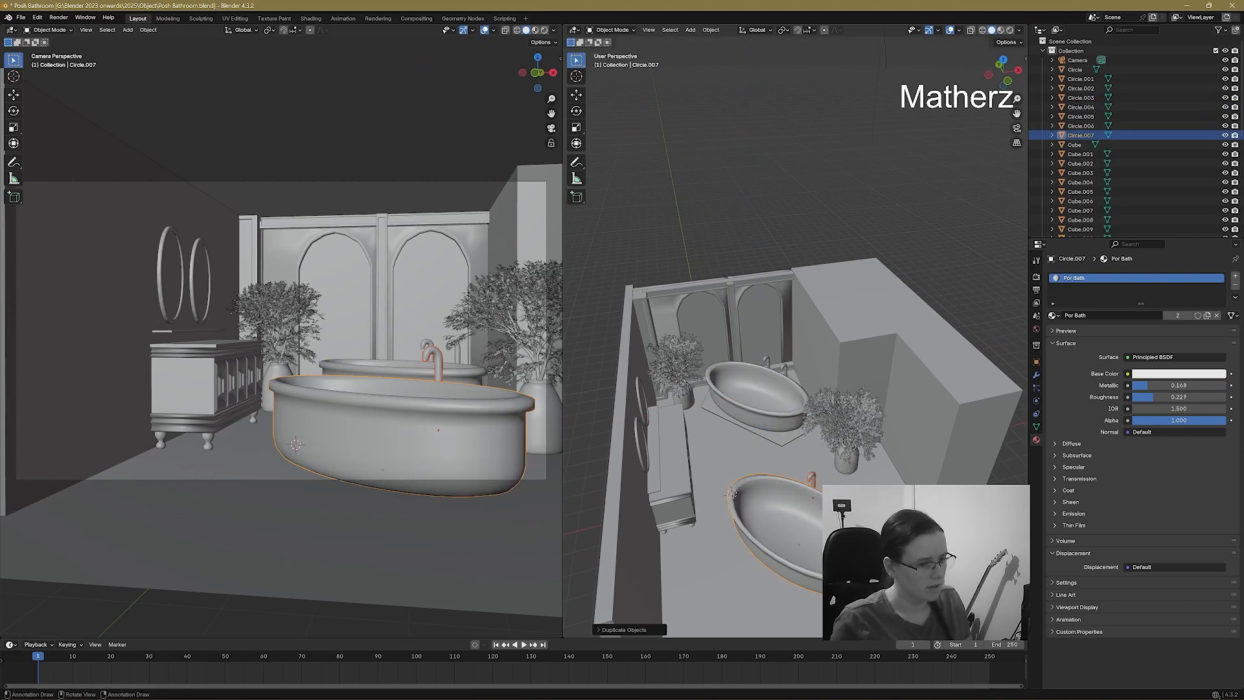
pyautogui.click(806, 561)
# Rotate the copied bath and tap about Z so the bath lies crosswise, and turn the copied tap further about Z to face the bath.
pyautogui.press('r')
pyautogui.press('z')
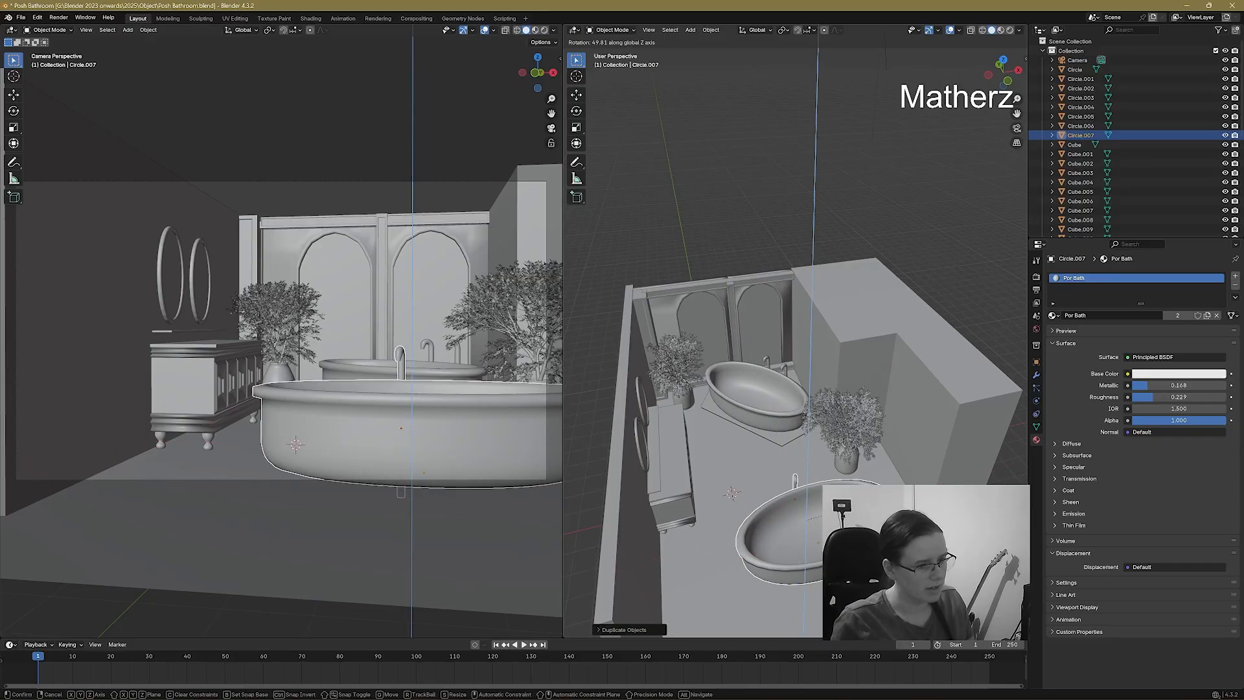
pyautogui.click(815, 543)
pyautogui.click(797, 478)
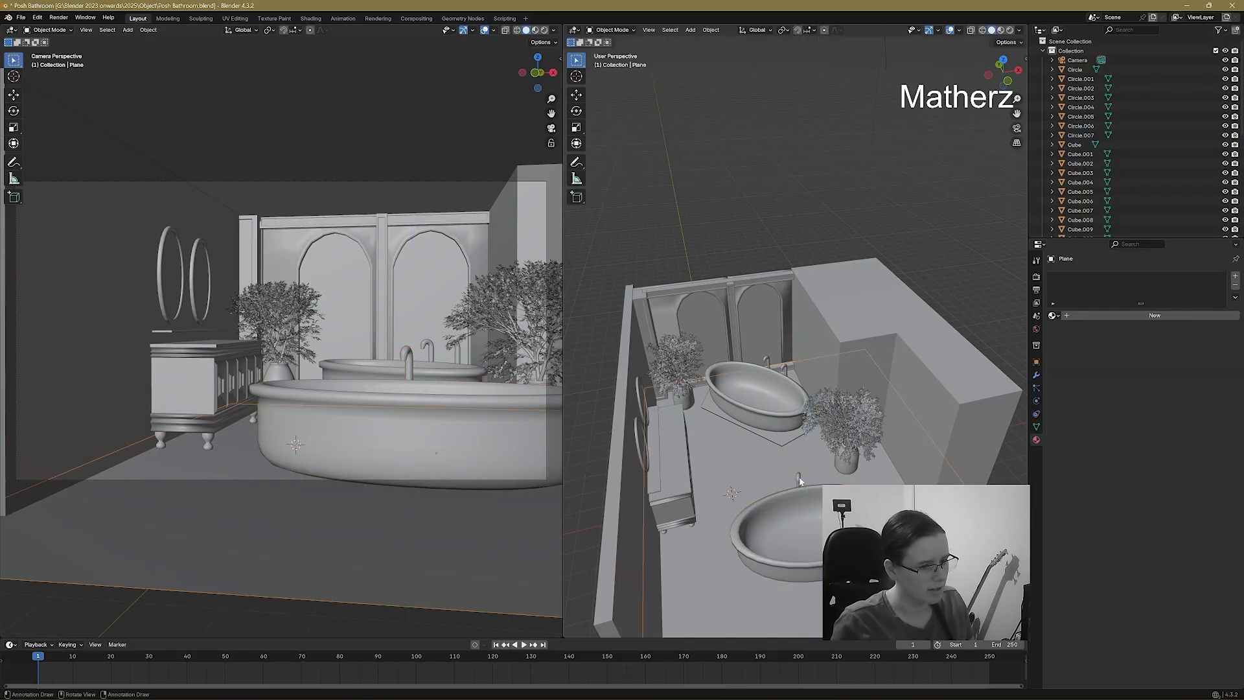
pyautogui.press('r')
pyautogui.press('x')
pyautogui.press('z')
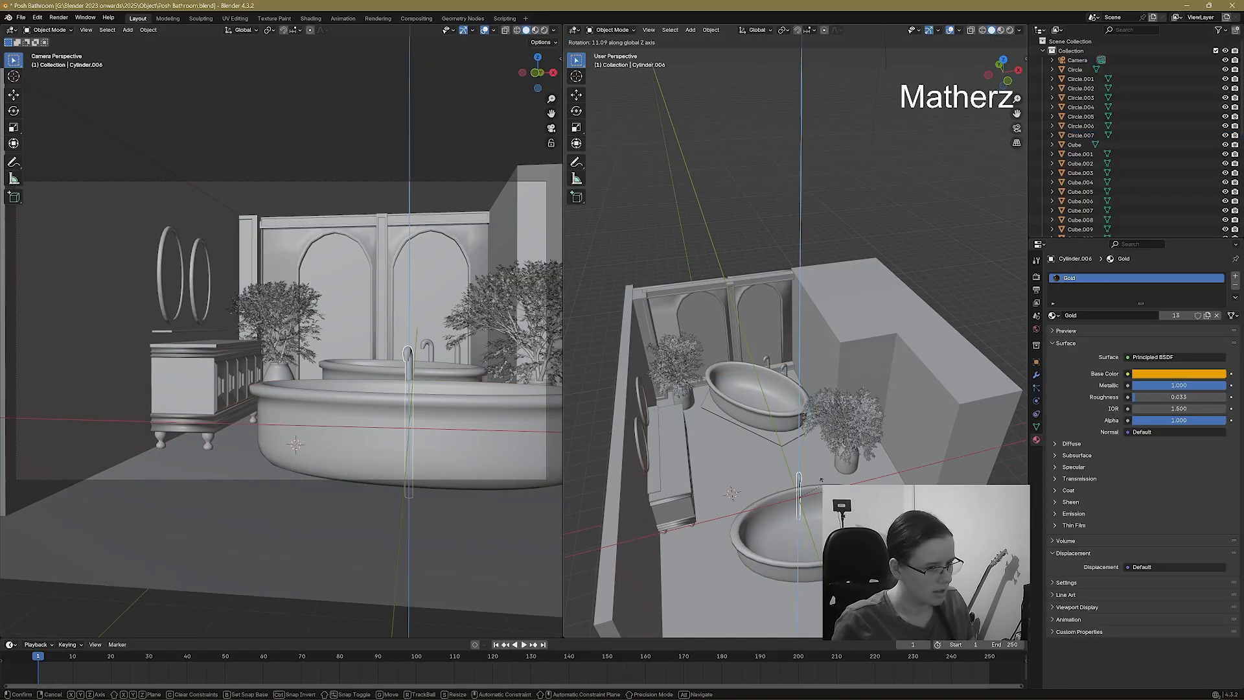
pyautogui.click(823, 477)
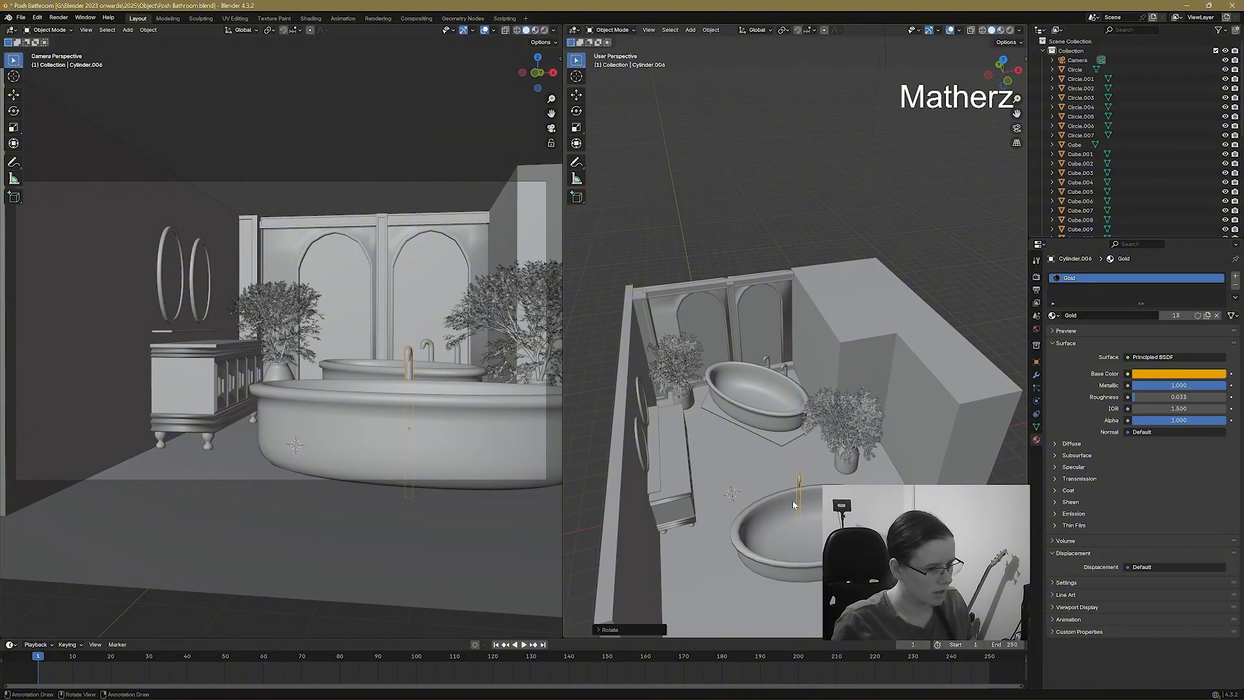
# Scale the copied bath down along X to shape it into a shorter, rounder basin.
pyautogui.click(811, 508)
pyautogui.moveTo(811, 508); pyautogui.dragTo(749, 524, button='middle')
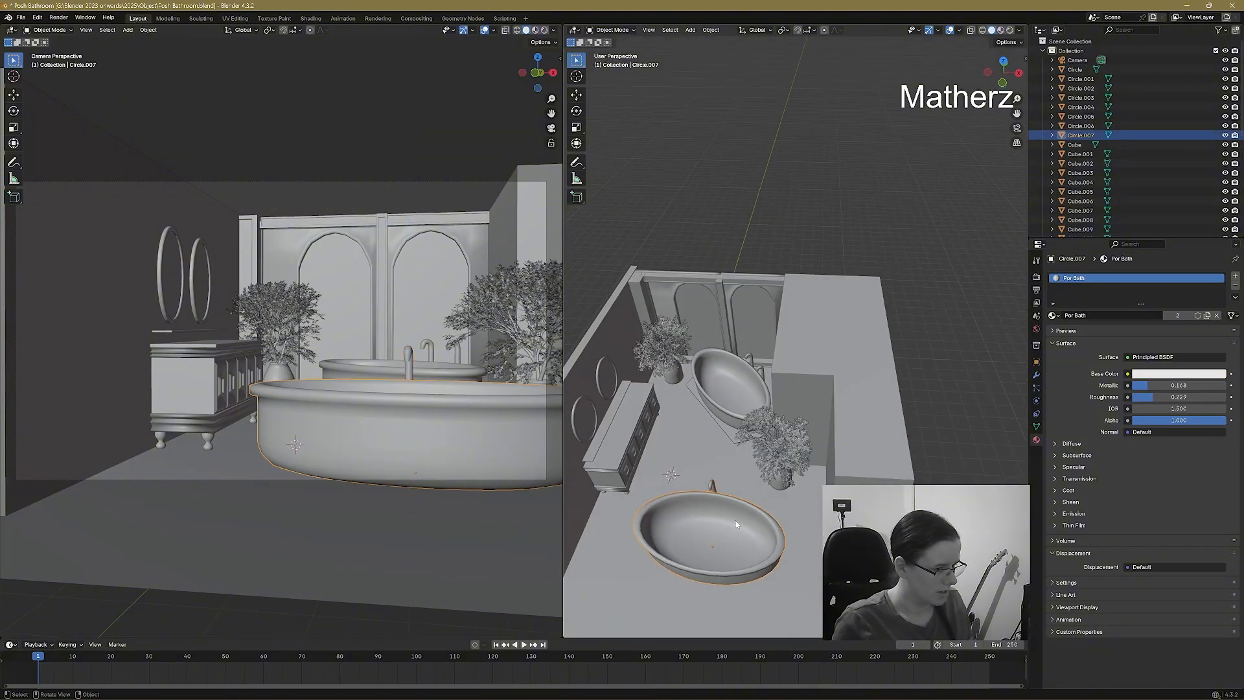
pyautogui.press('s')
pyautogui.press('x')
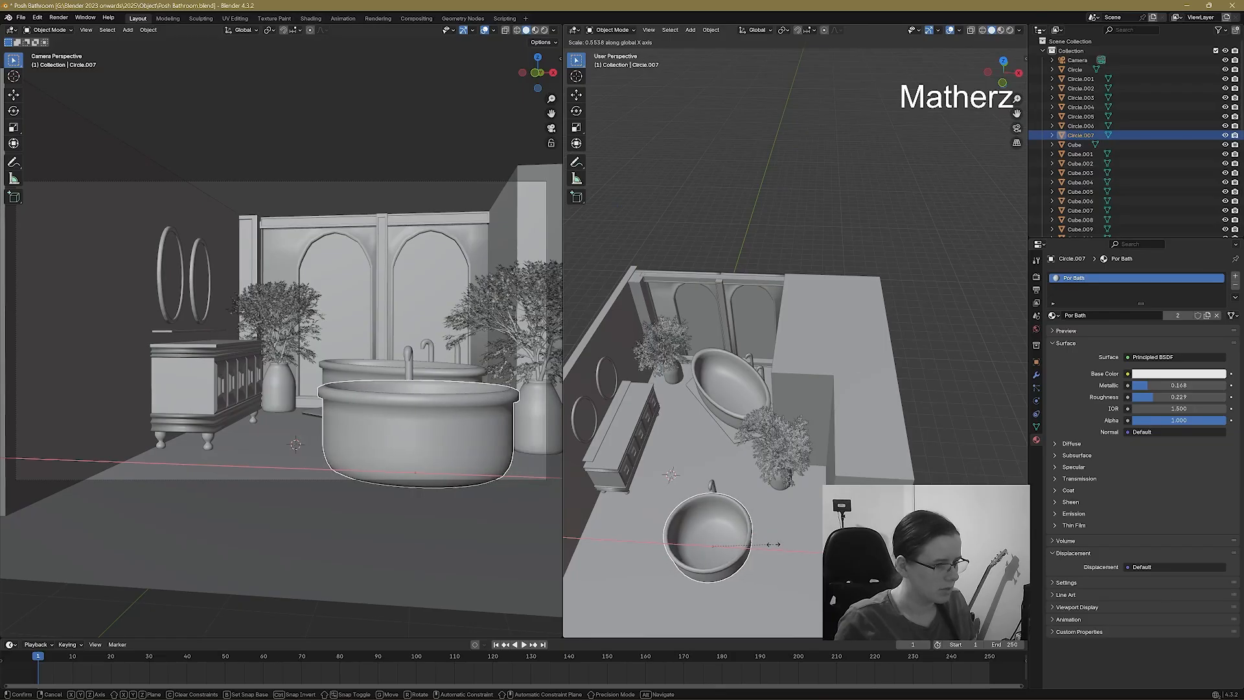
pyautogui.click(787, 543)
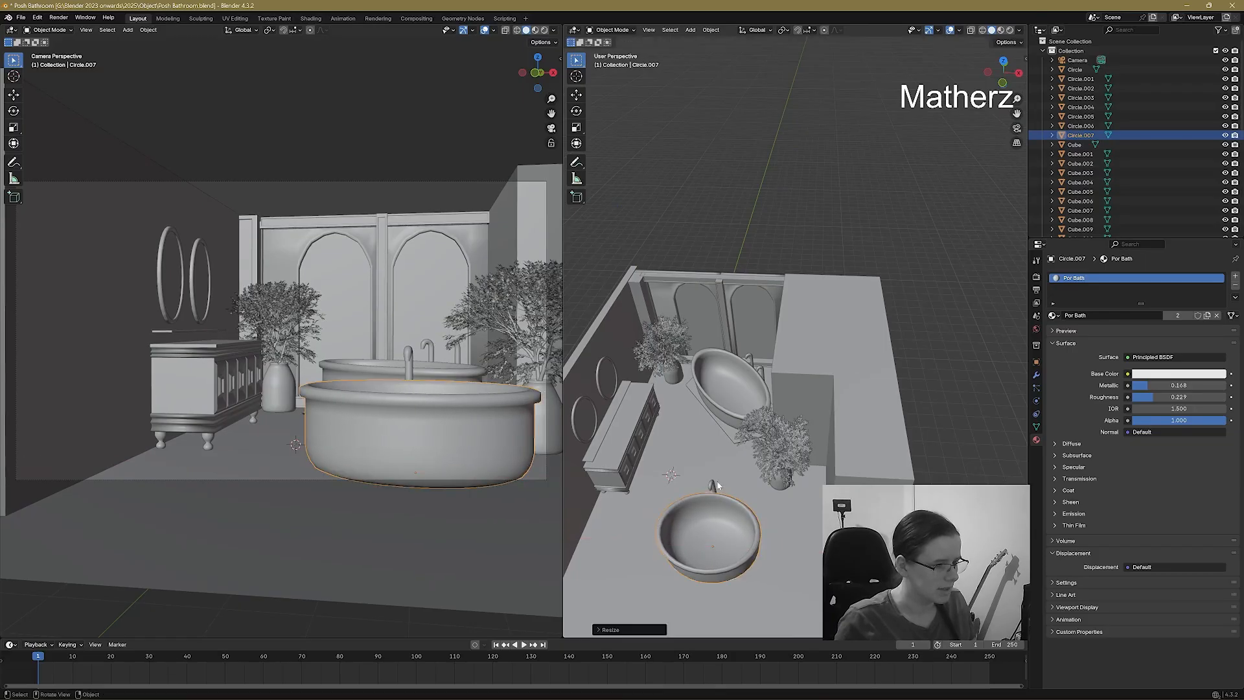
# Widen the copied tap along X and scale it up uniformly by about 1.4.
pyautogui.click(713, 489)
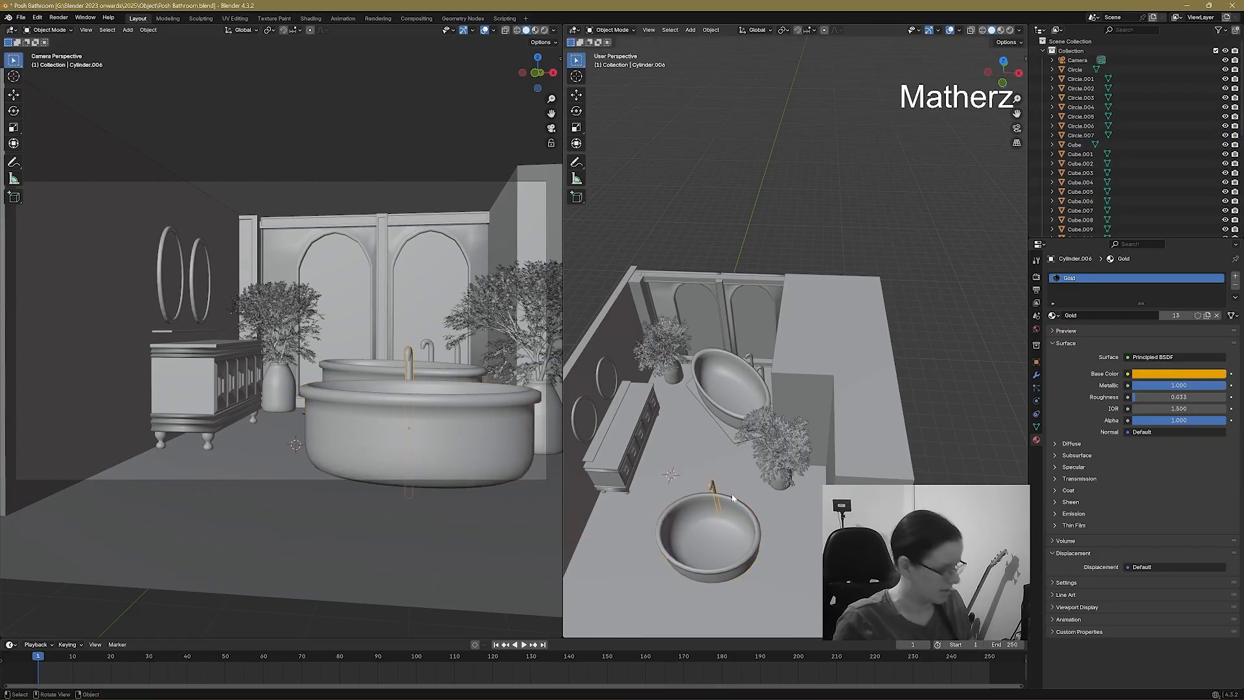
pyautogui.press('s')
pyautogui.press('x')
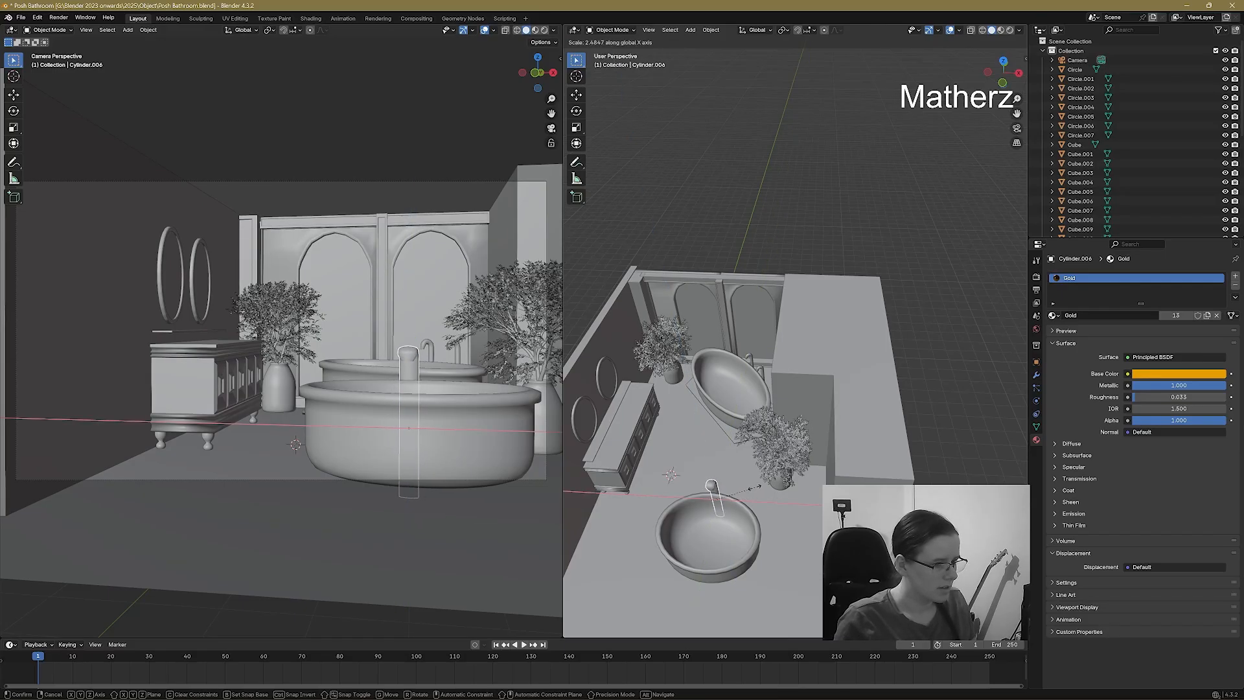
pyautogui.click(745, 492)
pyautogui.press('s')
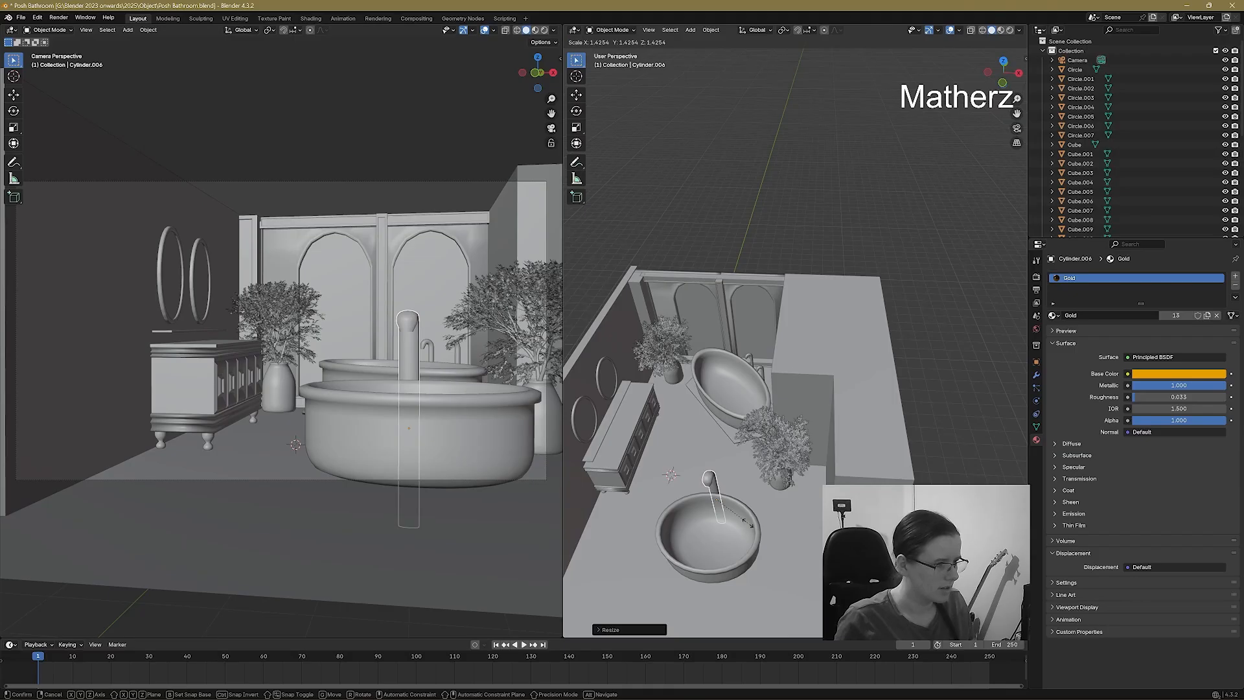
pyautogui.click(728, 545)
# Shift the enlarged tap about 0.17 m along X to centre it behind the basin.
pyautogui.press('g')
pyautogui.press('x')
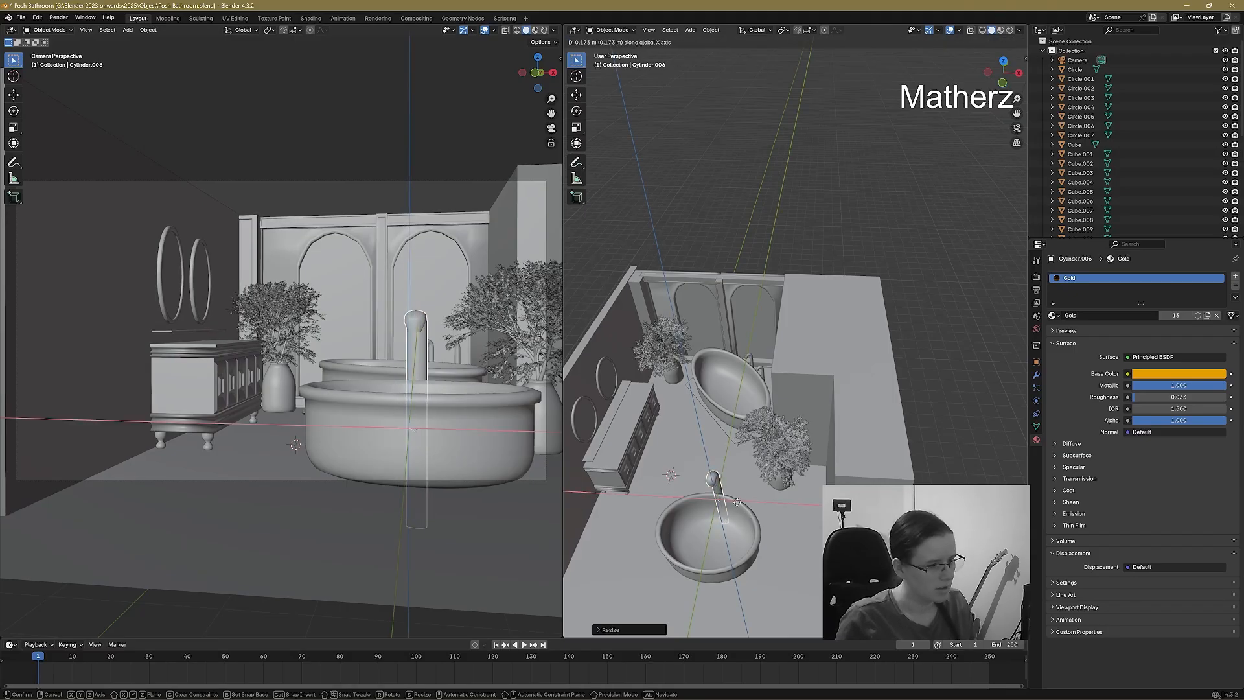
pyautogui.click(739, 515)
# Rotate the basin and its tap together 90 degrees about Z.
pyautogui.click(727, 535)
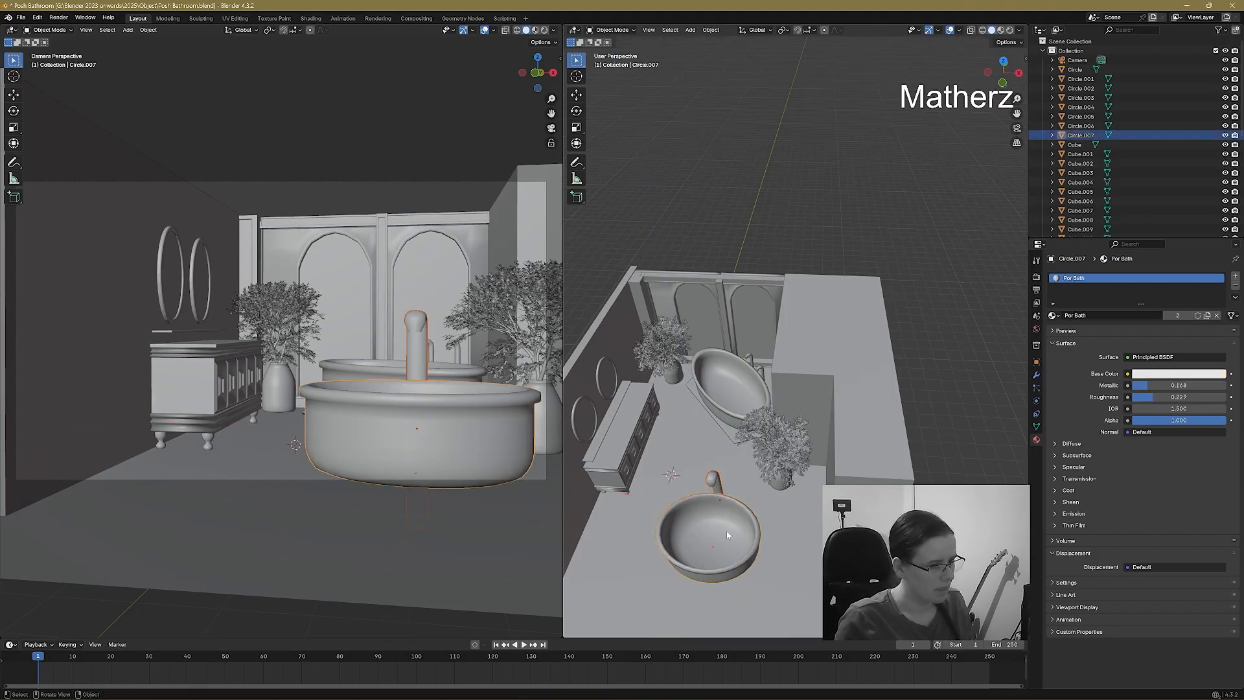
pyautogui.press('r')
pyautogui.press('z')
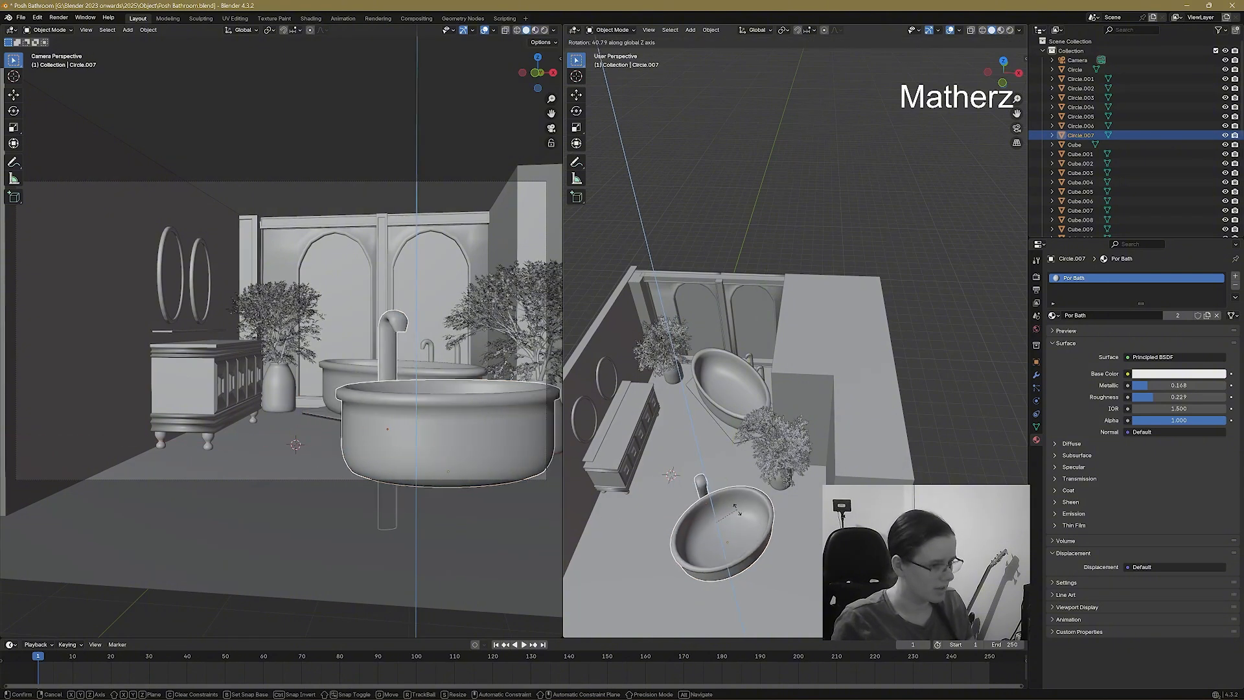
pyautogui.press('9')
pyautogui.press('Return')
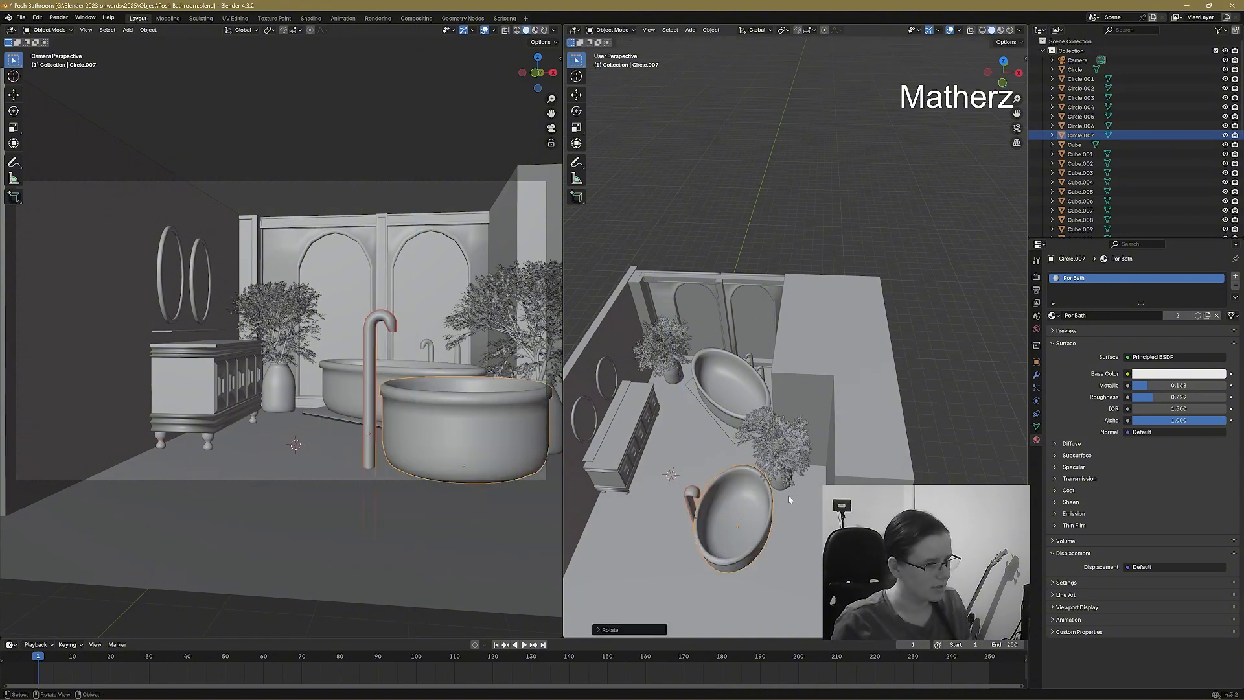
# Reduce the basin and tap slightly and move them across to the vanity cabinet, about 4.84 m along Y.
pyautogui.moveTo(738, 515); pyautogui.dragTo(732, 363, button='middle')
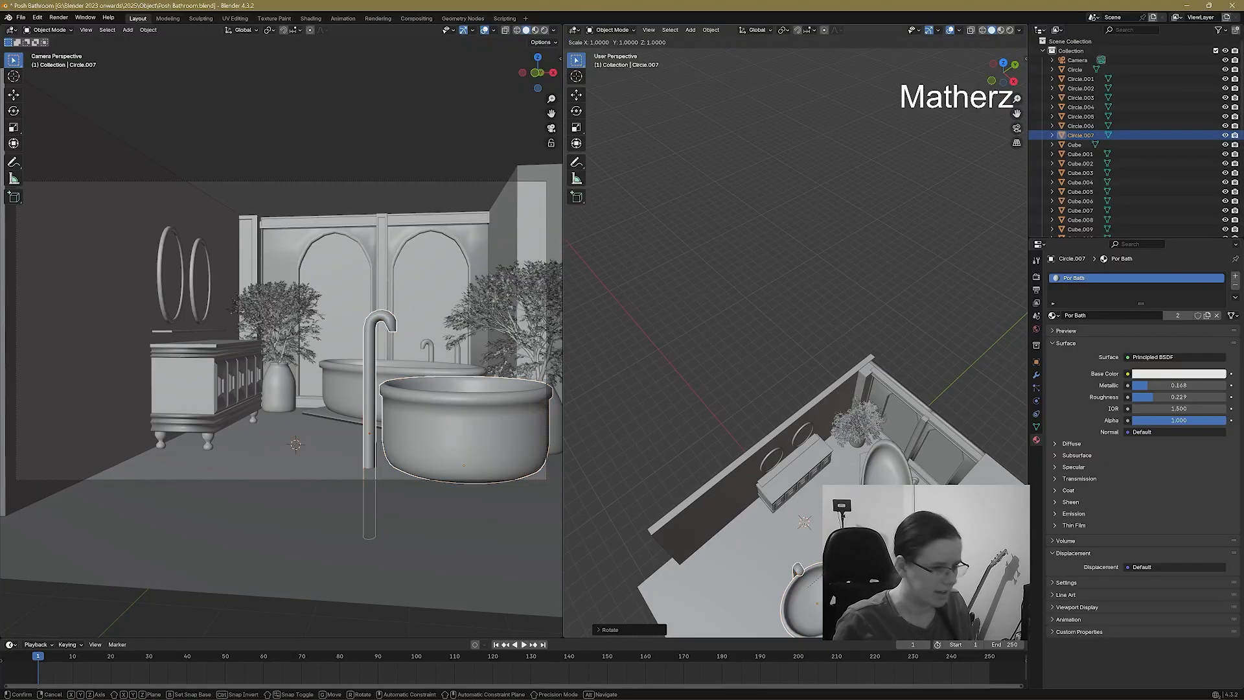
pyautogui.press('s')
pyautogui.press('Return')
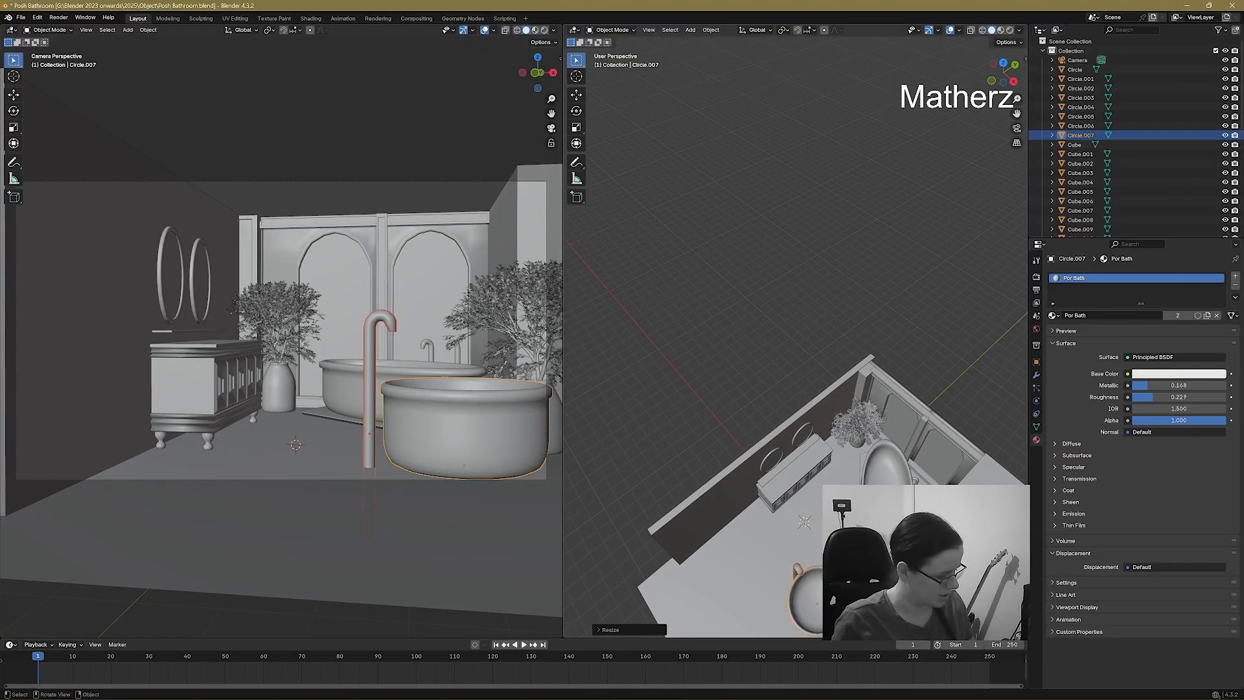
pyautogui.press('g')
pyautogui.press('y')
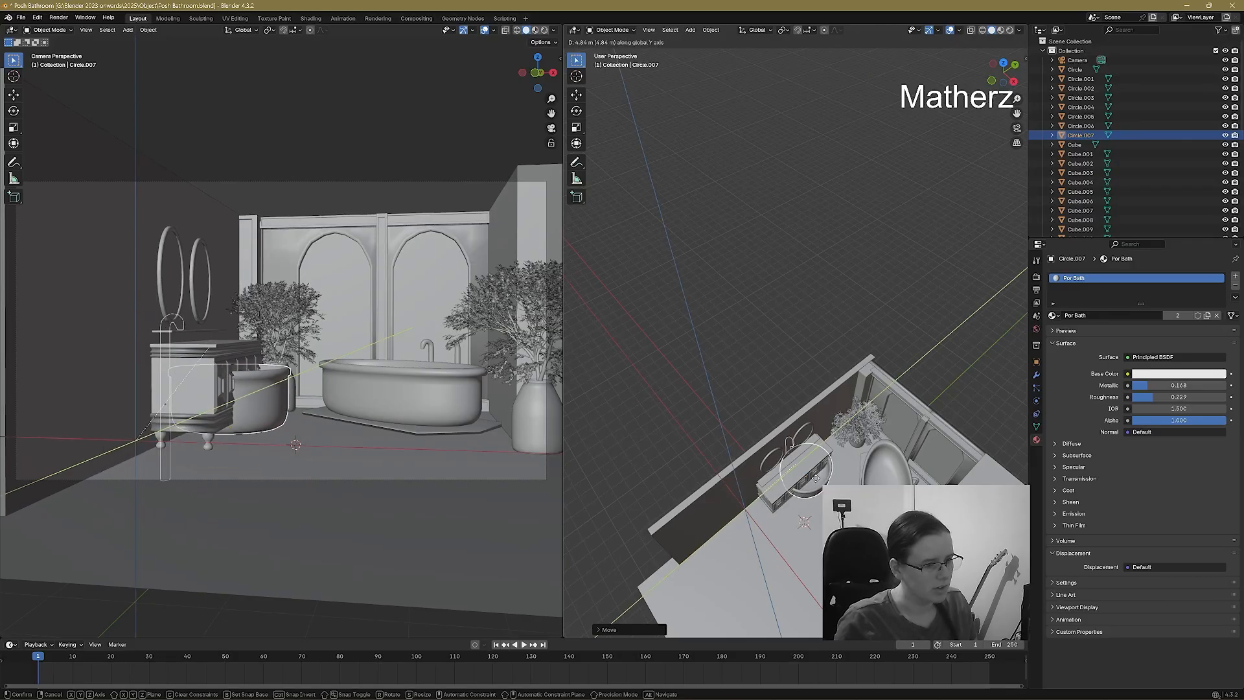
pyautogui.click(816, 479)
# Scale the basin and tap down to sink size and raise them about 2.07 m along Z onto the vanity top.
pyautogui.scroll(4, 818, 473)
pyautogui.keyDown('shift'); pyautogui.moveTo(833, 476); pyautogui.dragTo(838, 278, button='middle'); pyautogui.keyUp('shift')
pyautogui.keyDown('shift'); pyautogui.moveTo(869, 429); pyautogui.dragTo(850, 402, button='middle'); pyautogui.keyUp('shift')
pyautogui.press('s')
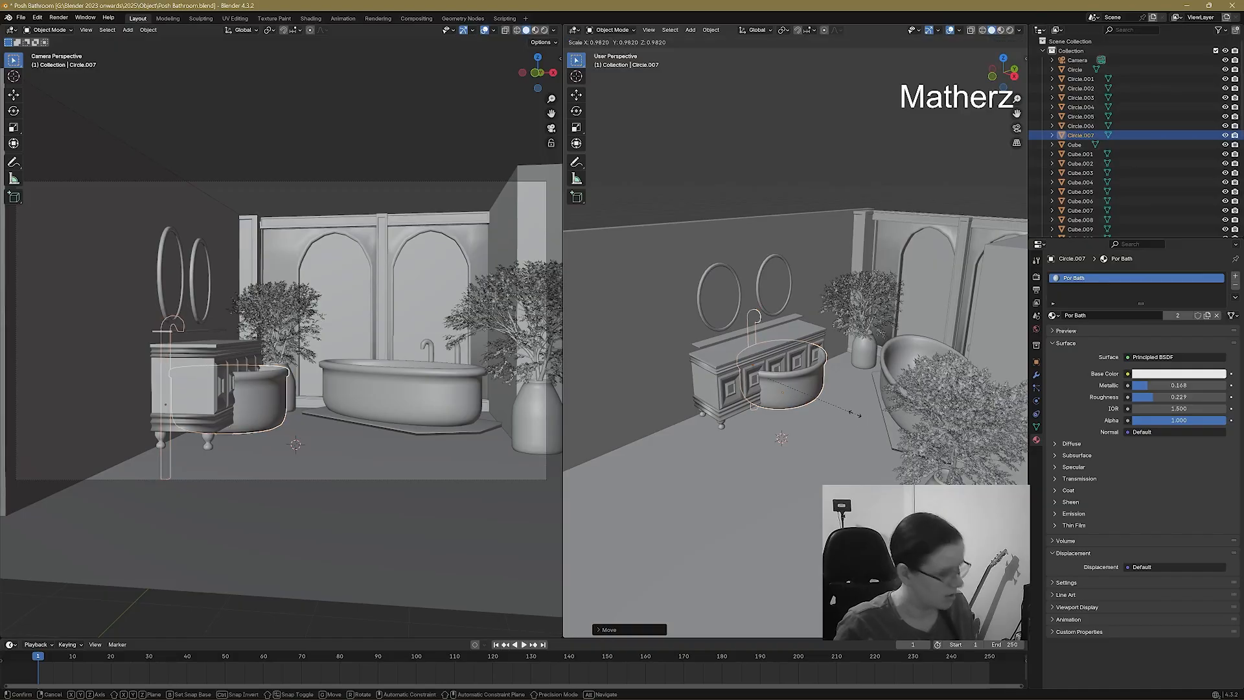
pyautogui.click(818, 387)
pyautogui.press('g')
pyautogui.press('z')
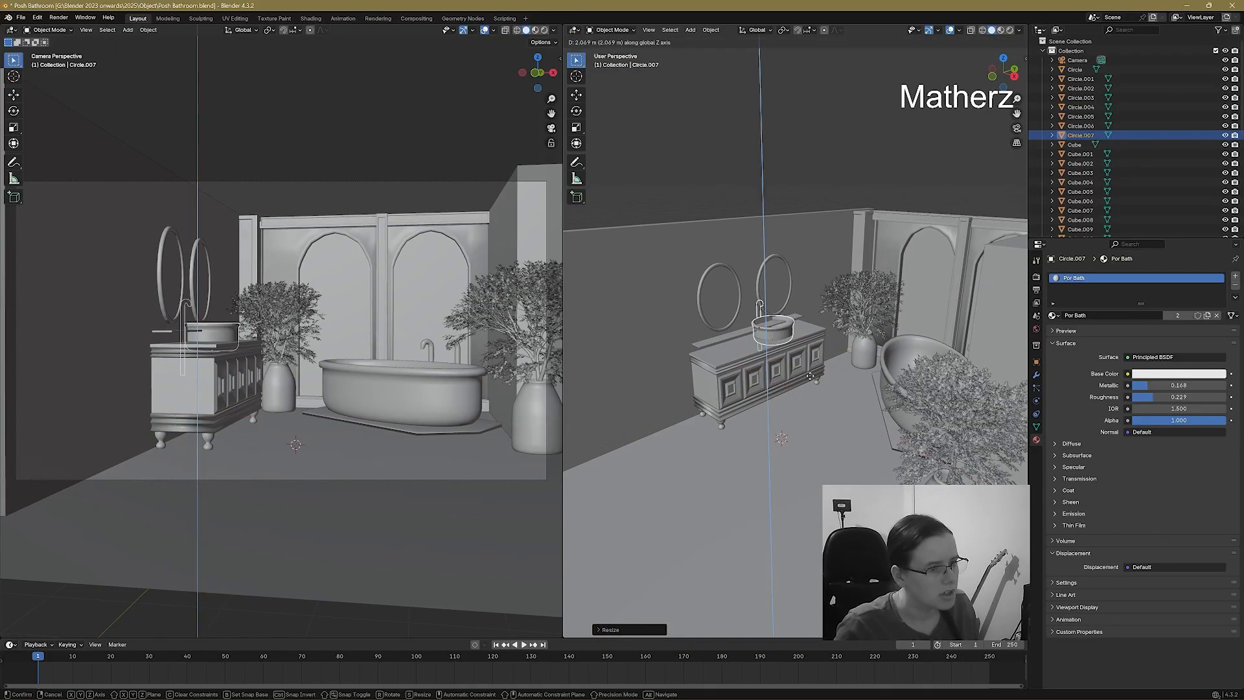
pyautogui.click(810, 376)
# Scale the sink and tap to about 0.65 and shift them about 0.55 m along X on the vanity top.
pyautogui.press('s')
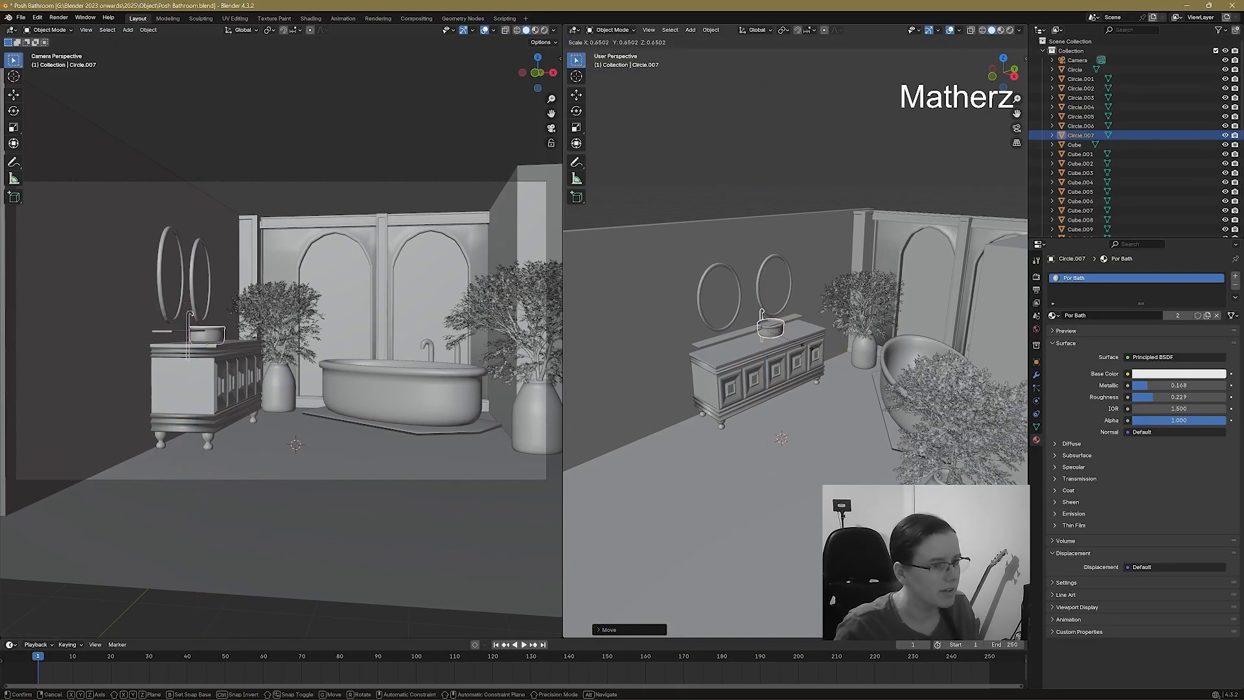
pyautogui.click(790, 343)
pyautogui.press('g')
pyautogui.press('x')
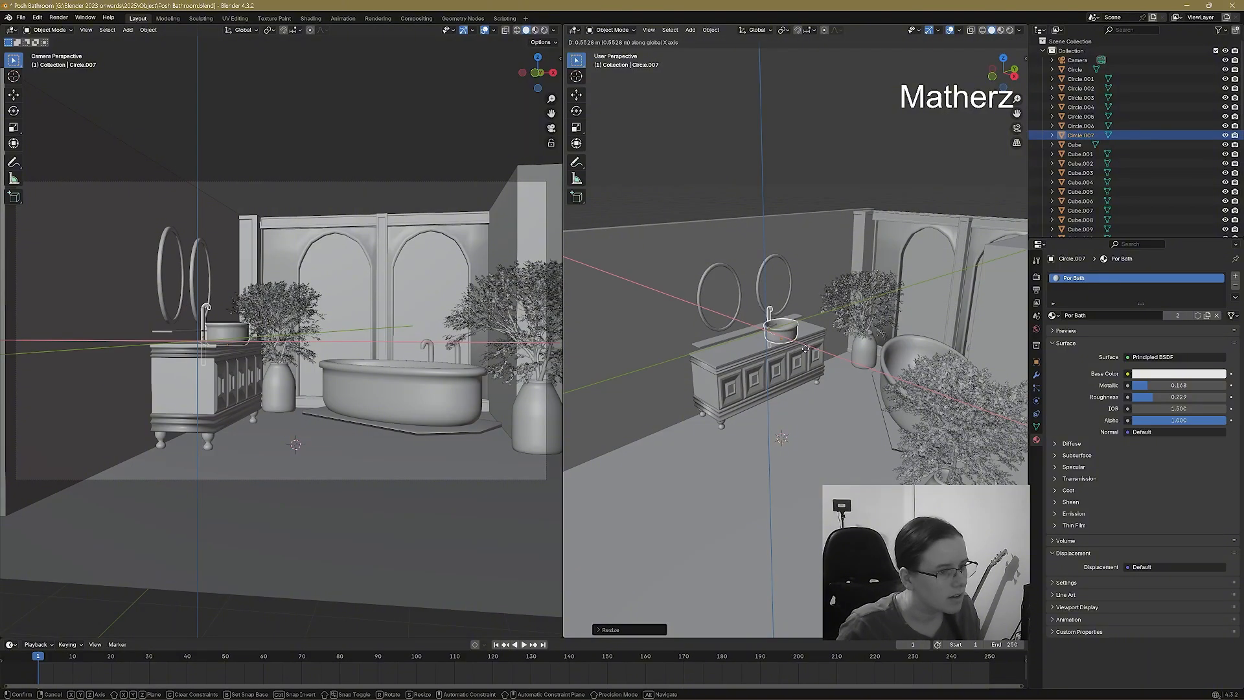
pyautogui.click(808, 351)
# Shrink the sink and tap to about 0.9 and move them about 0.52 m along Y beneath the mirror nearest the plant.
pyautogui.moveTo(807, 351)
pyautogui.mouseDown(button='middle')
pyautogui.moveTo(865, 372)
pyautogui.moveTo(825, 355)
pyautogui.mouseUp(button='middle')
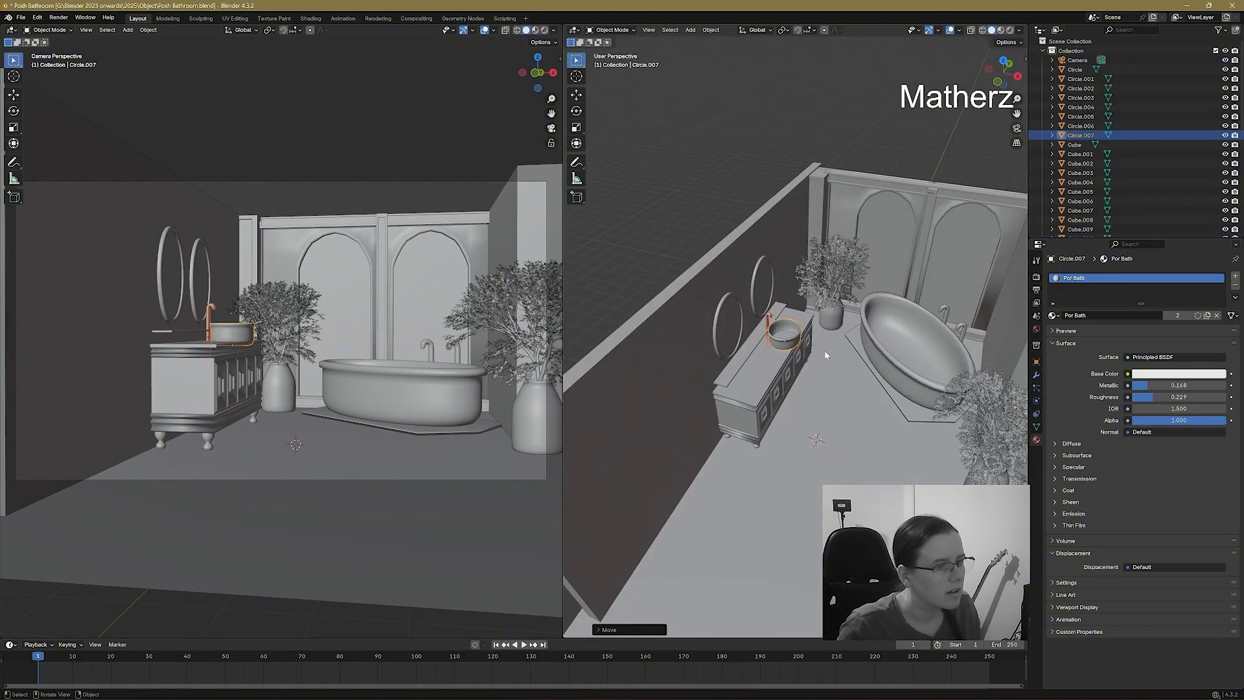
pyautogui.press('s')
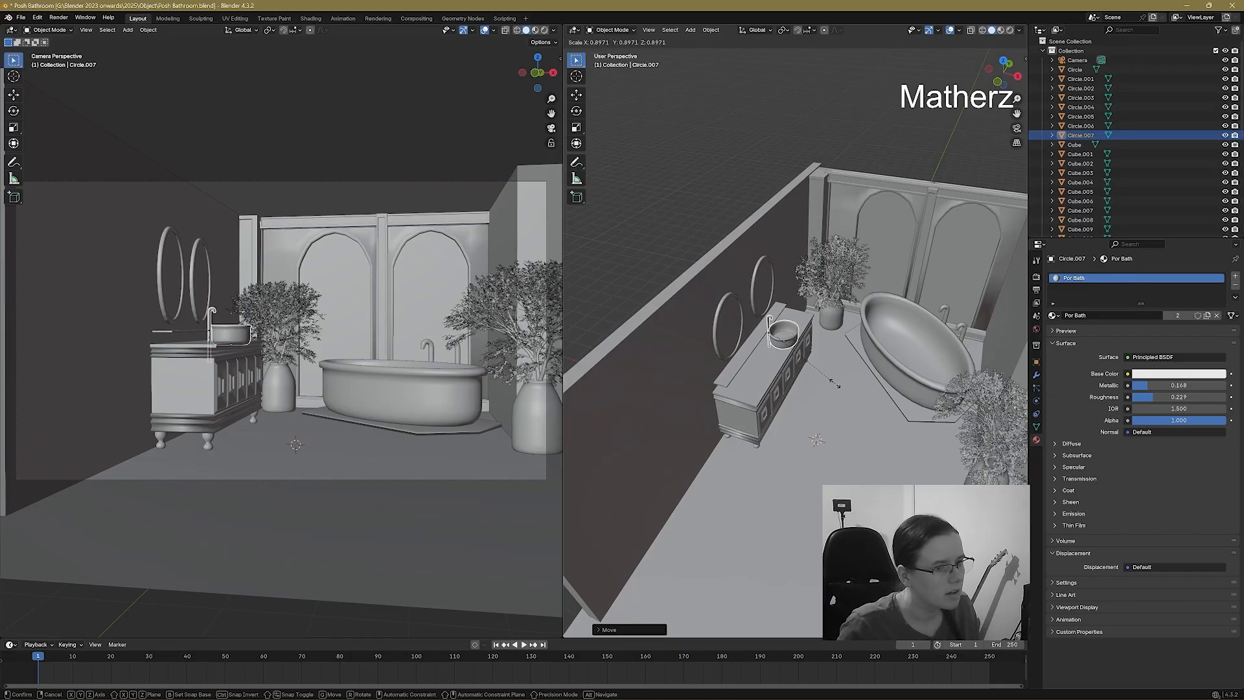
pyautogui.click(829, 379)
pyautogui.moveTo(830, 379); pyautogui.dragTo(803, 394, button='middle')
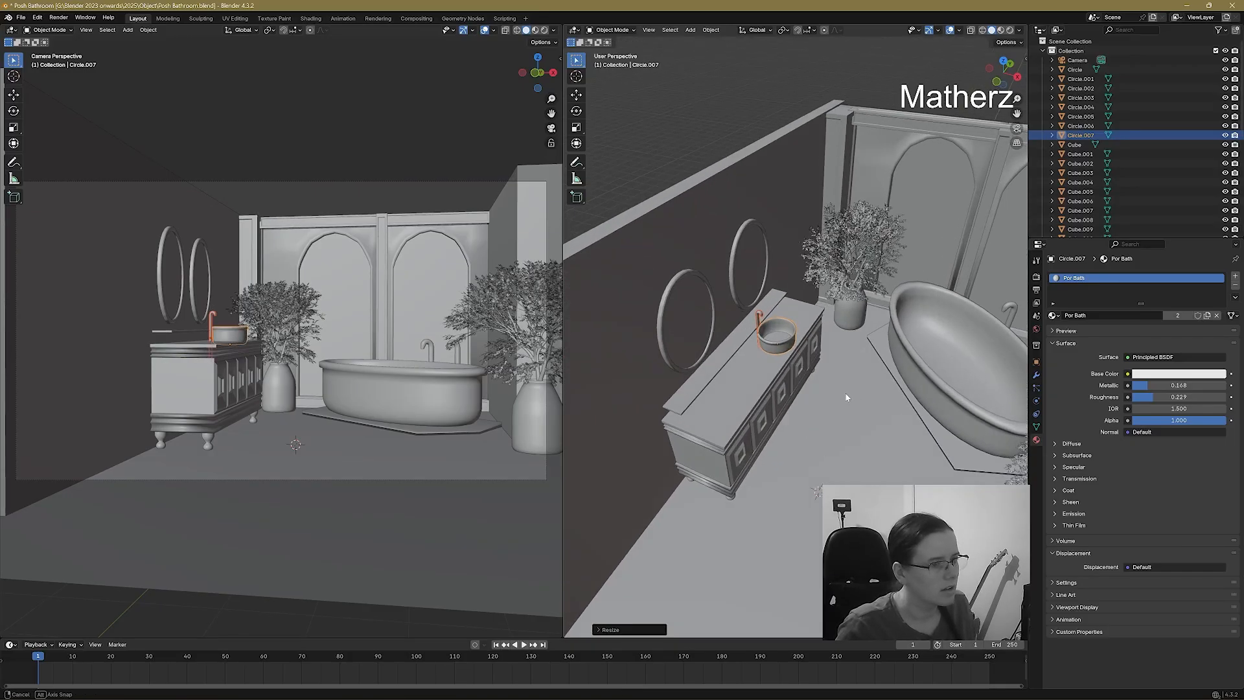
pyautogui.scroll(3, 800, 396)
pyautogui.press('g')
pyautogui.press('y')
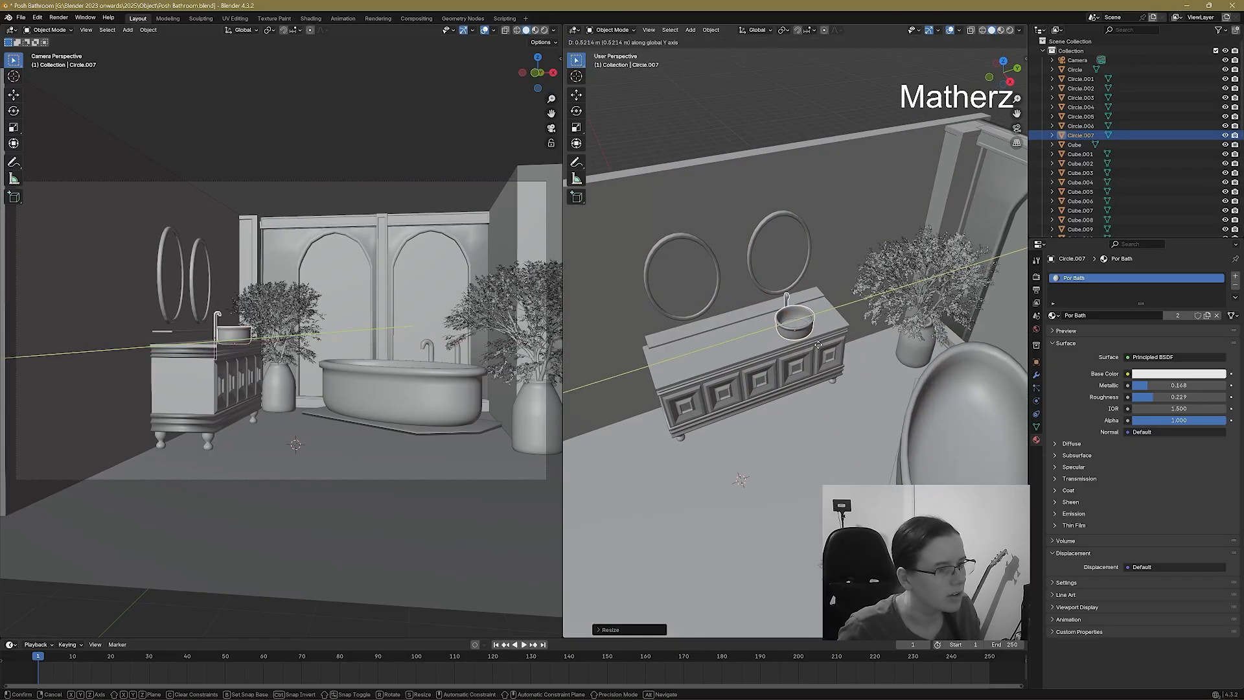
pyautogui.click(818, 345)
# Nudge the sink and tap slightly along Z to seat them on the vanity top.
pyautogui.moveTo(818, 345); pyautogui.dragTo(817, 338, button='middle')
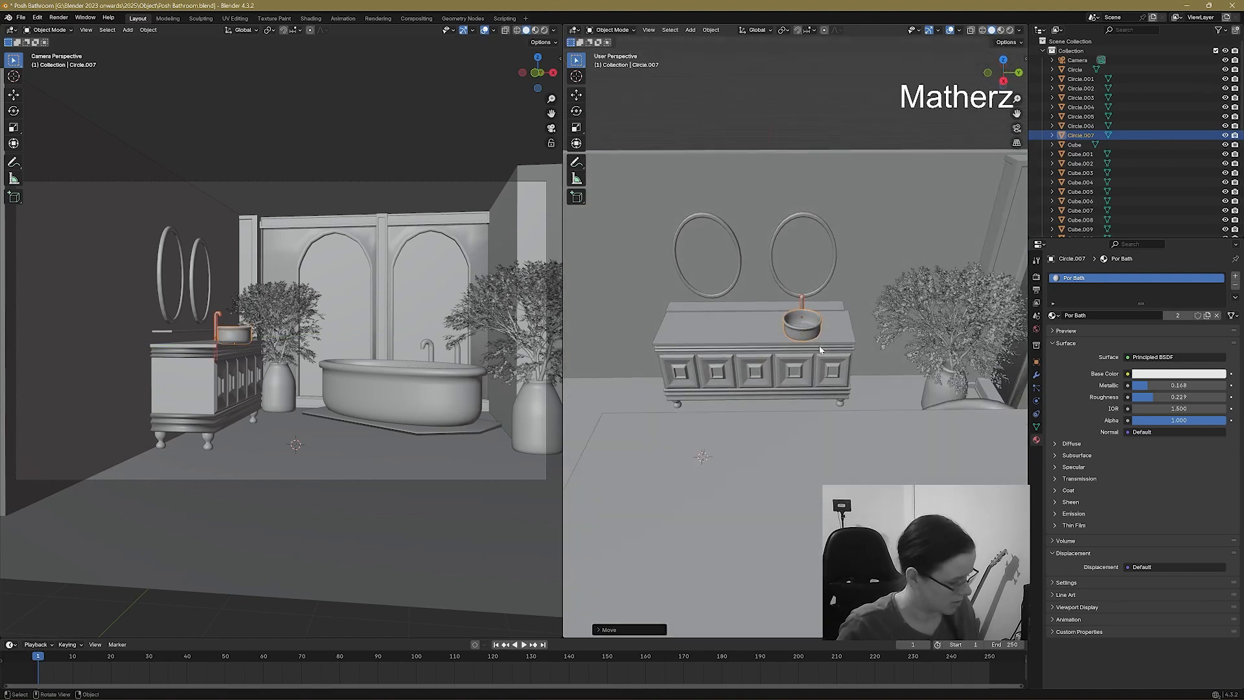
pyautogui.press('g')
pyautogui.press('x')
pyautogui.press('z')
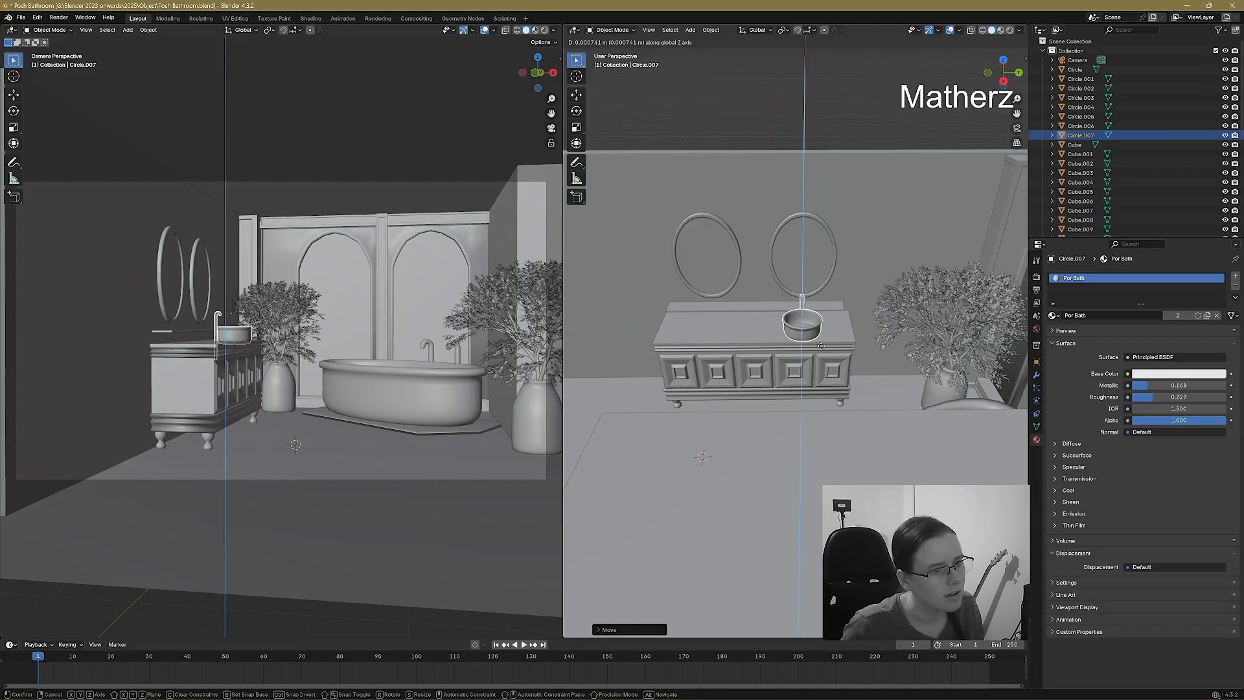
pyautogui.click(817, 343)
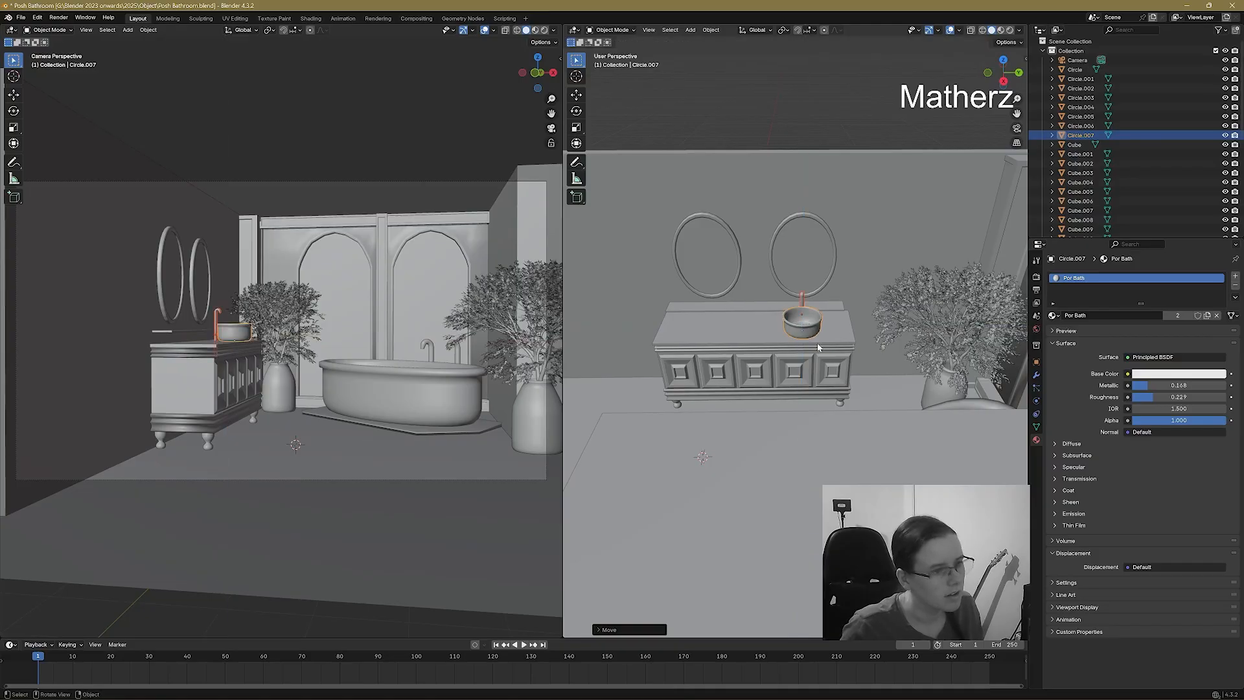
# Duplicate the sink and tap and place the copy about 2.75 m along negative Y, beneath the other mirror.
pyautogui.hotkey('shift', 'd')
pyautogui.press('x')
pyautogui.press('y')
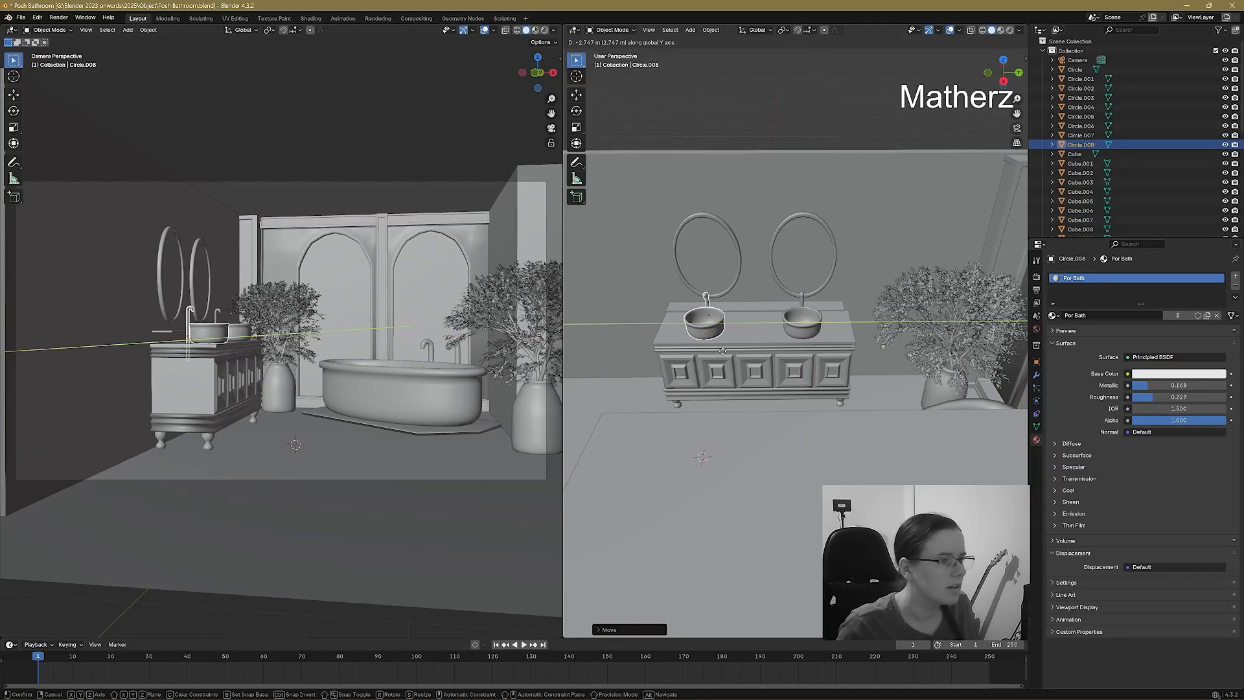
pyautogui.click(724, 351)
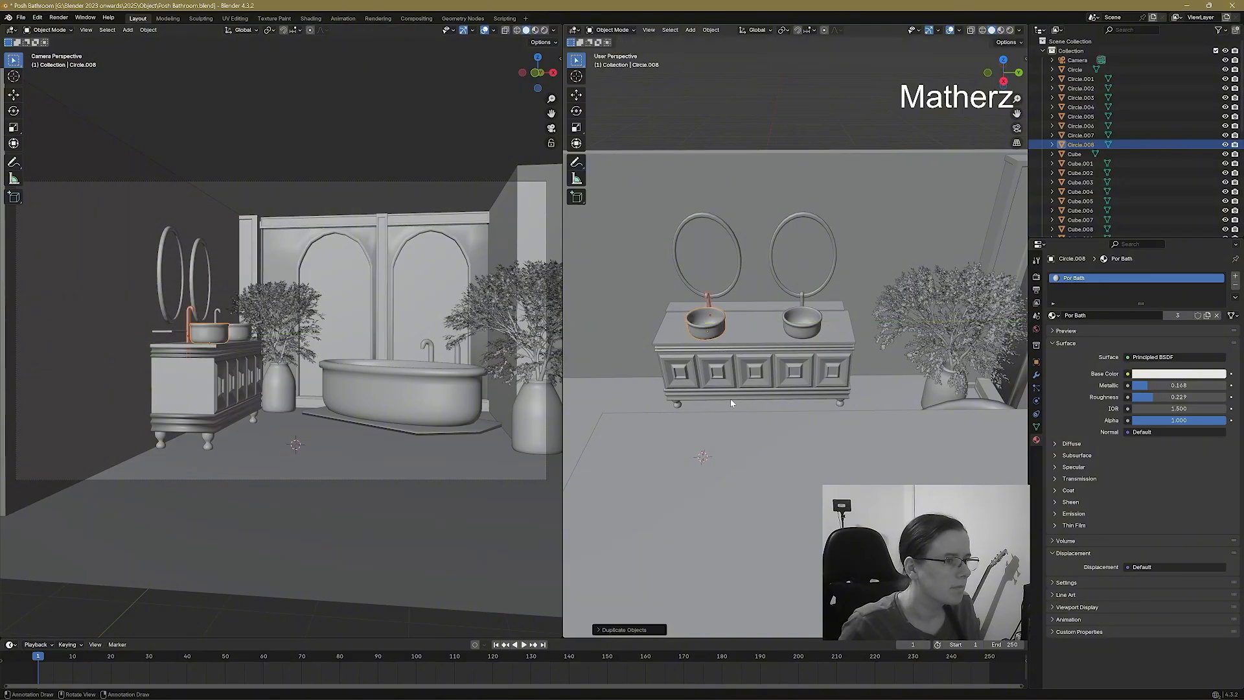
# Enlarge the camera view, preview it with rendered shading and deselect everything to examine the bathroom.
pyautogui.moveTo(729, 399); pyautogui.dragTo(854, 390, button='middle')
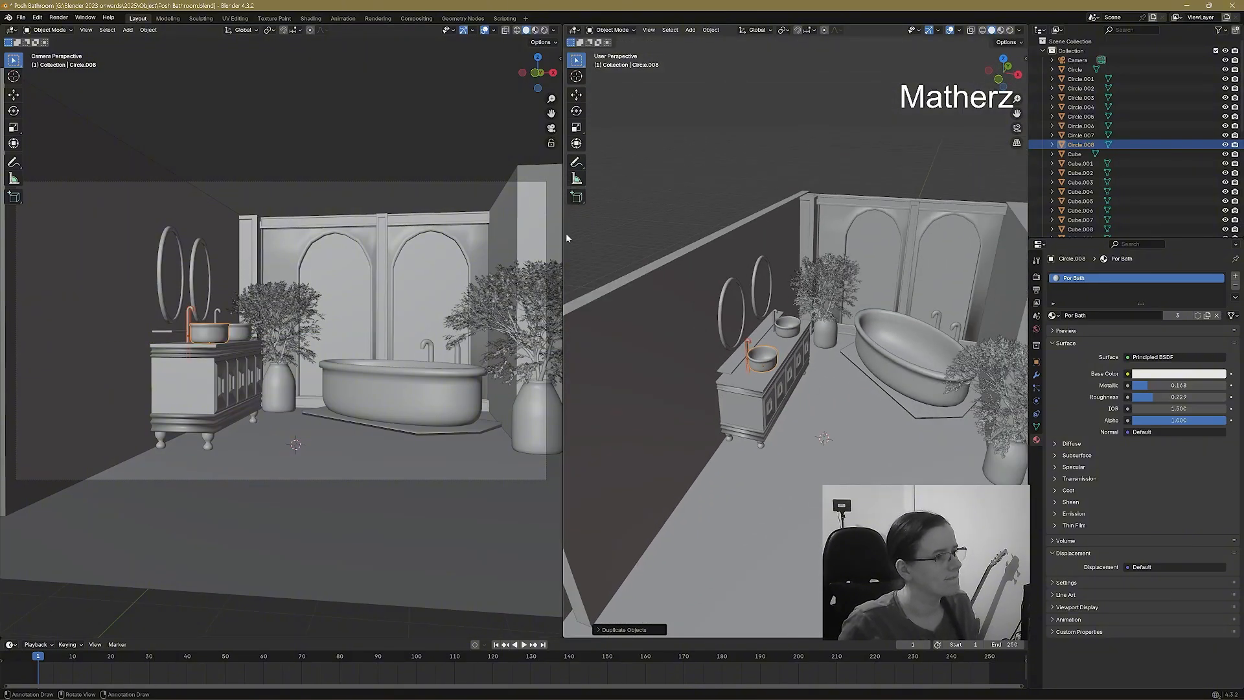
pyautogui.moveTo(566, 231); pyautogui.dragTo(608, 232)
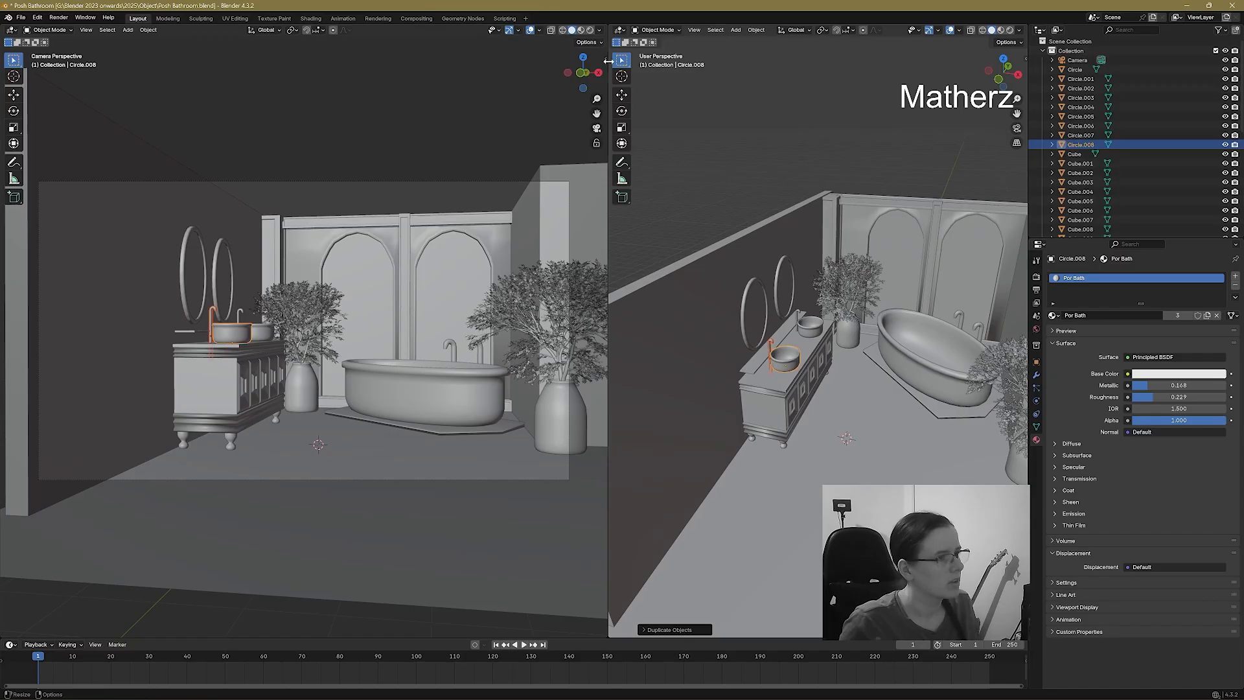
pyautogui.click(590, 33)
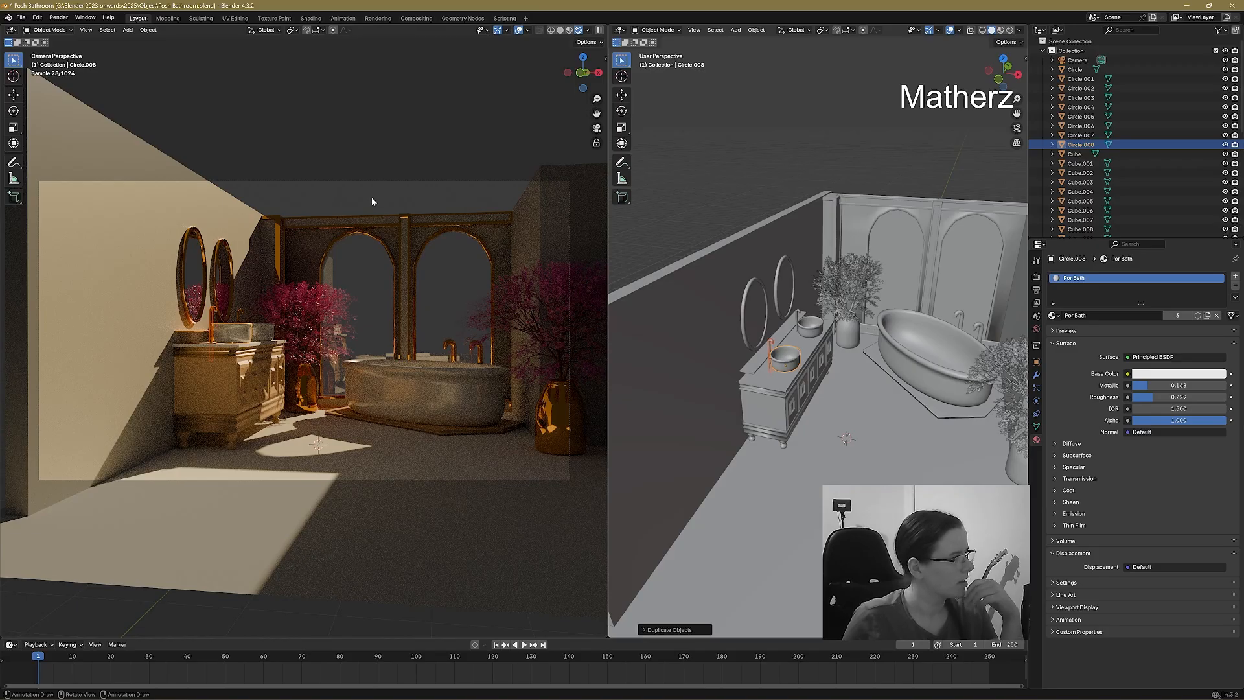
pyautogui.hotkey('alt', 'a')
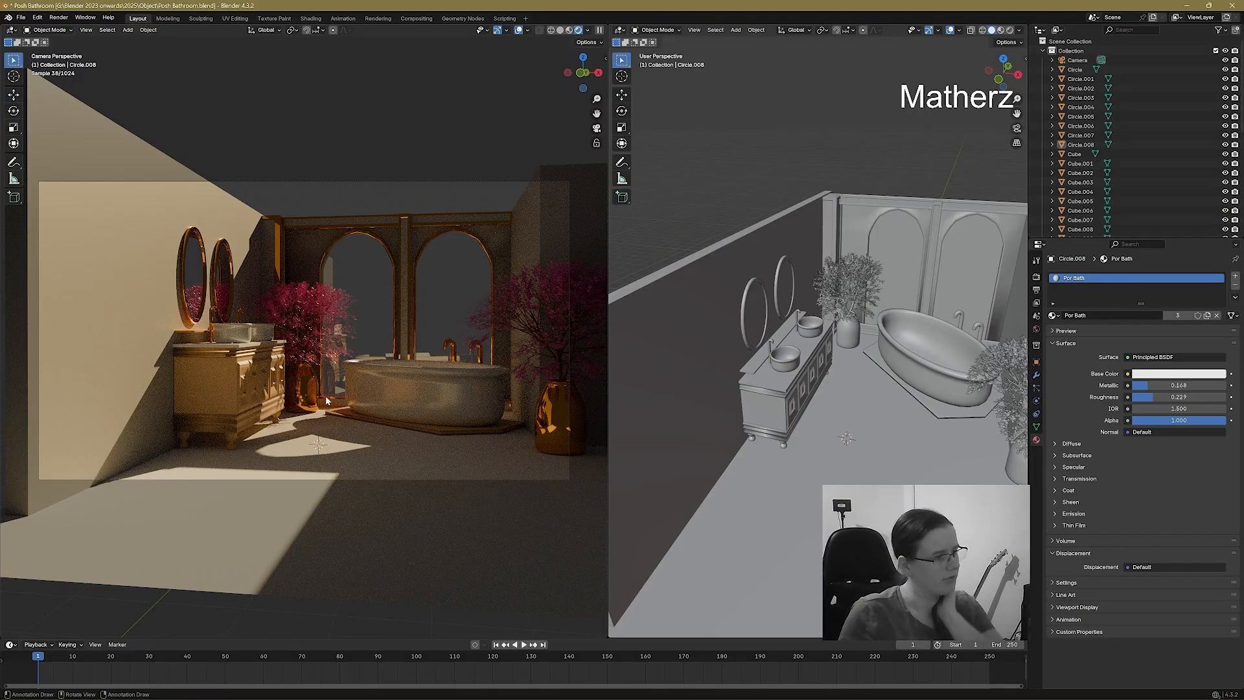
# Enable depth of field on the camera and set the bathtub (Circle.004) as its focus object.
pyautogui.click(490, 182)
pyautogui.click(1060, 444)
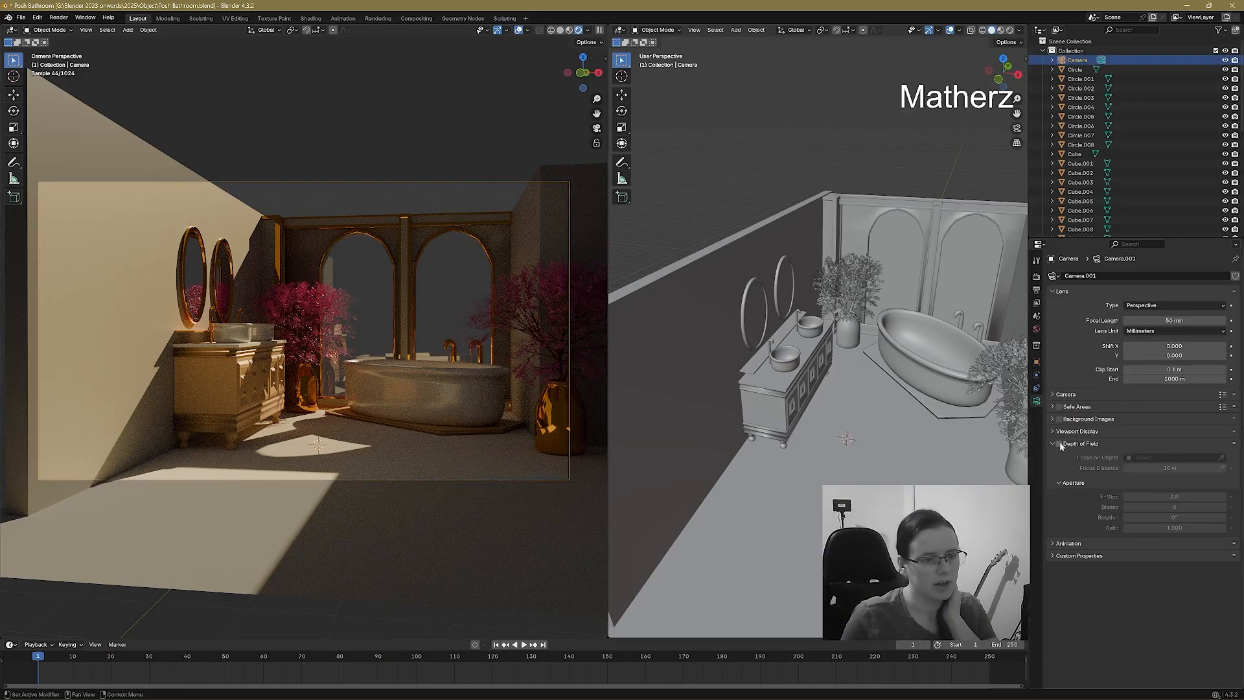
pyautogui.click(1221, 457)
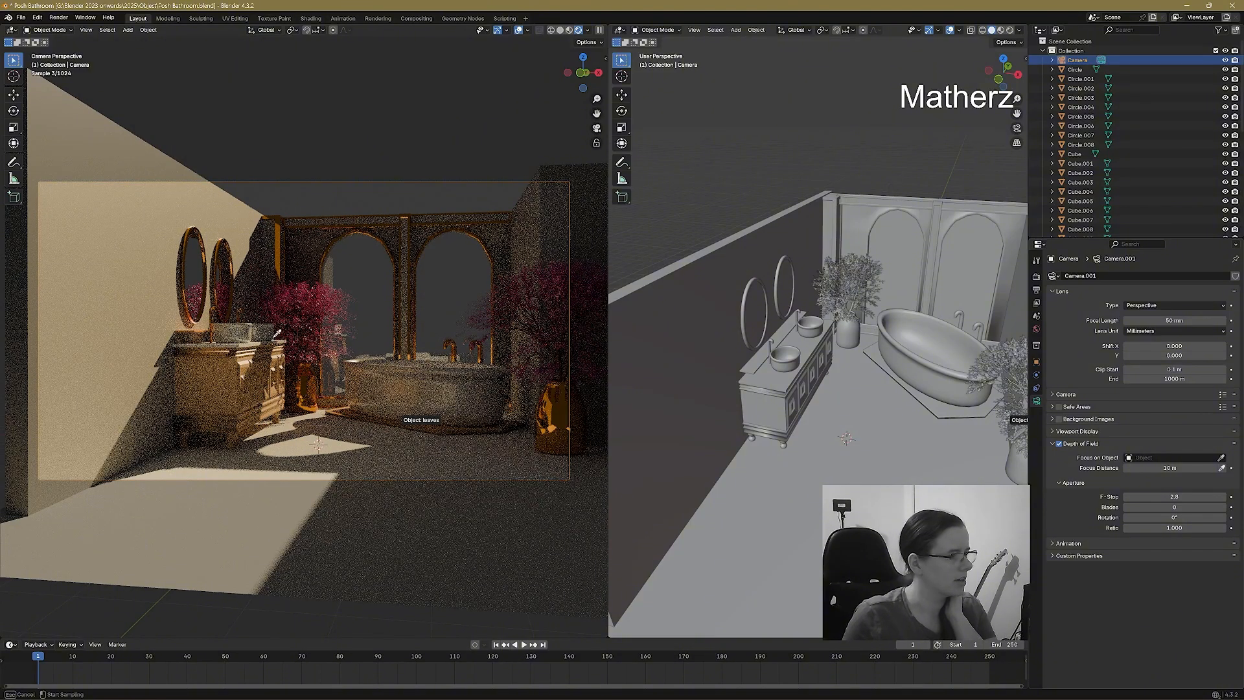
pyautogui.click(404, 373)
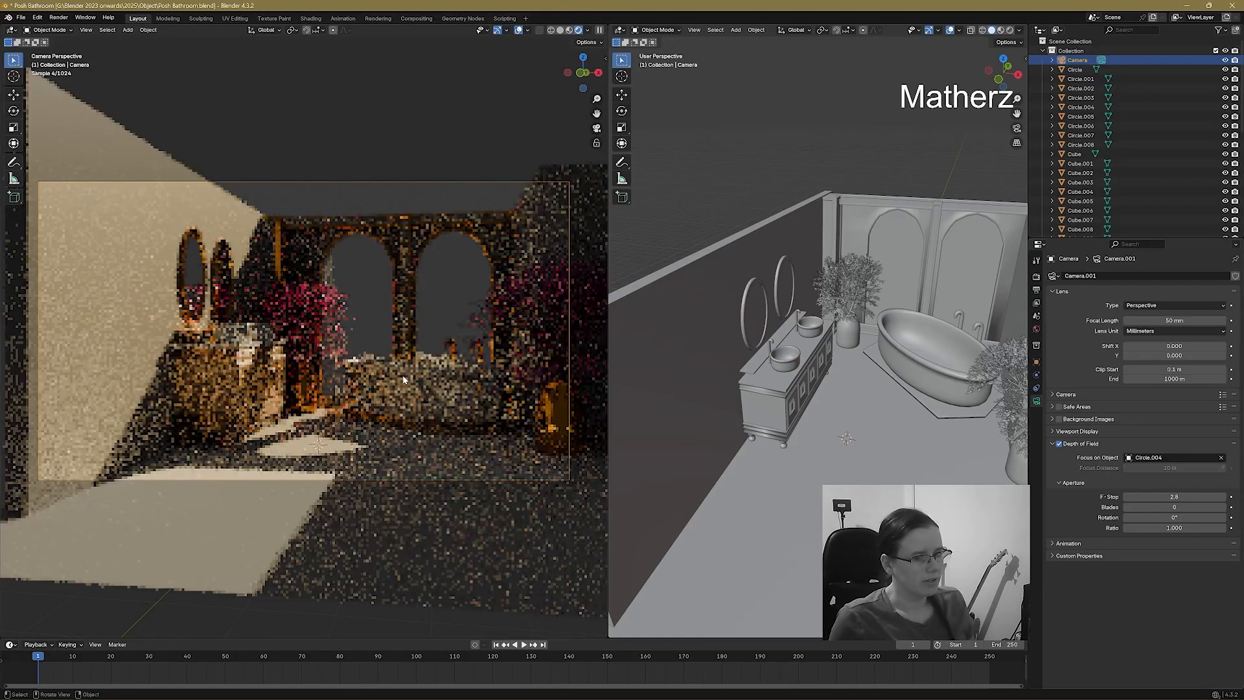
# Set the camera's depth of field F-Stop to 0.2.
pyautogui.click(1174, 496)
pyautogui.write('1.5')
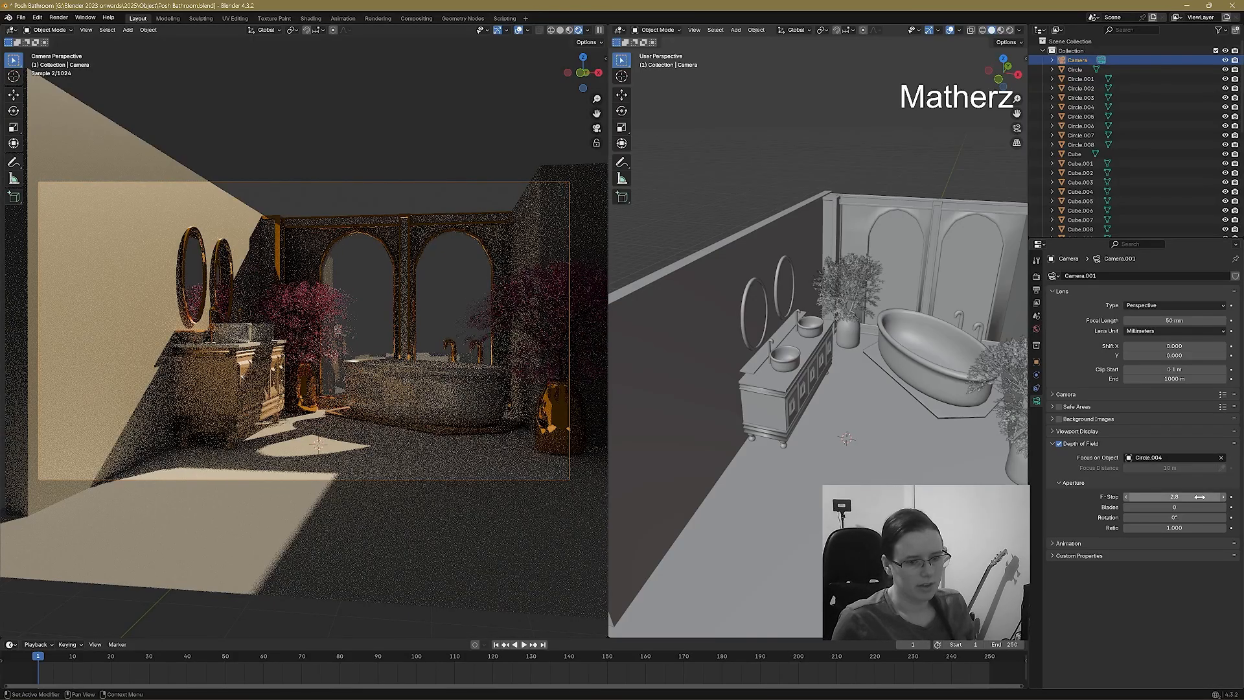
pyautogui.press('Return')
pyautogui.moveTo(1199, 497); pyautogui.dragTo(1141, 497)
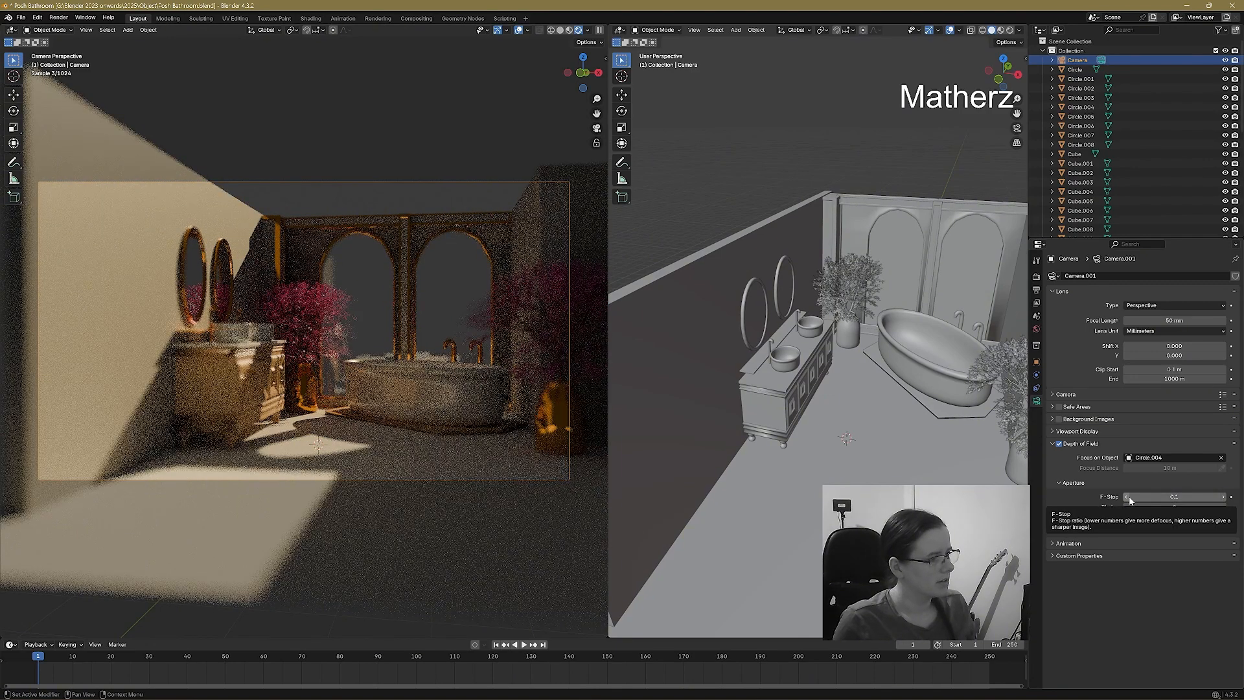
pyautogui.click(1224, 497)
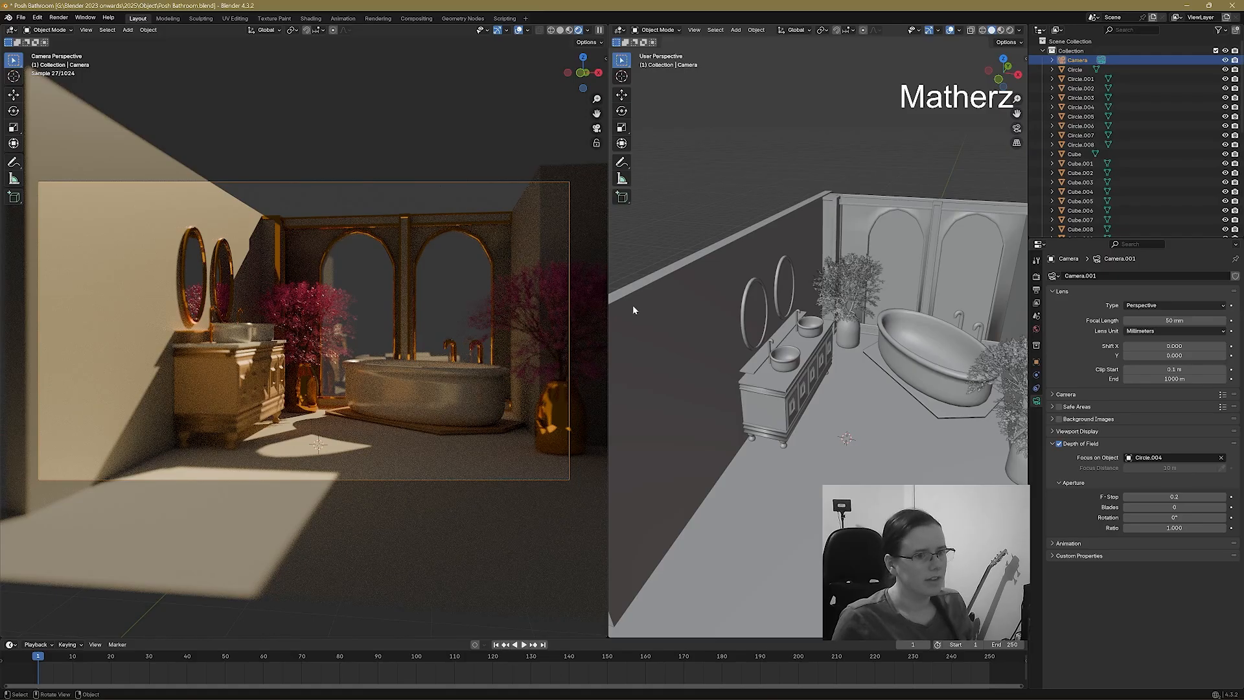
# Return the camera view to solid shading, widen the modelling view and duplicate the back wall's upper trim out into the room.
pyautogui.click(560, 31)
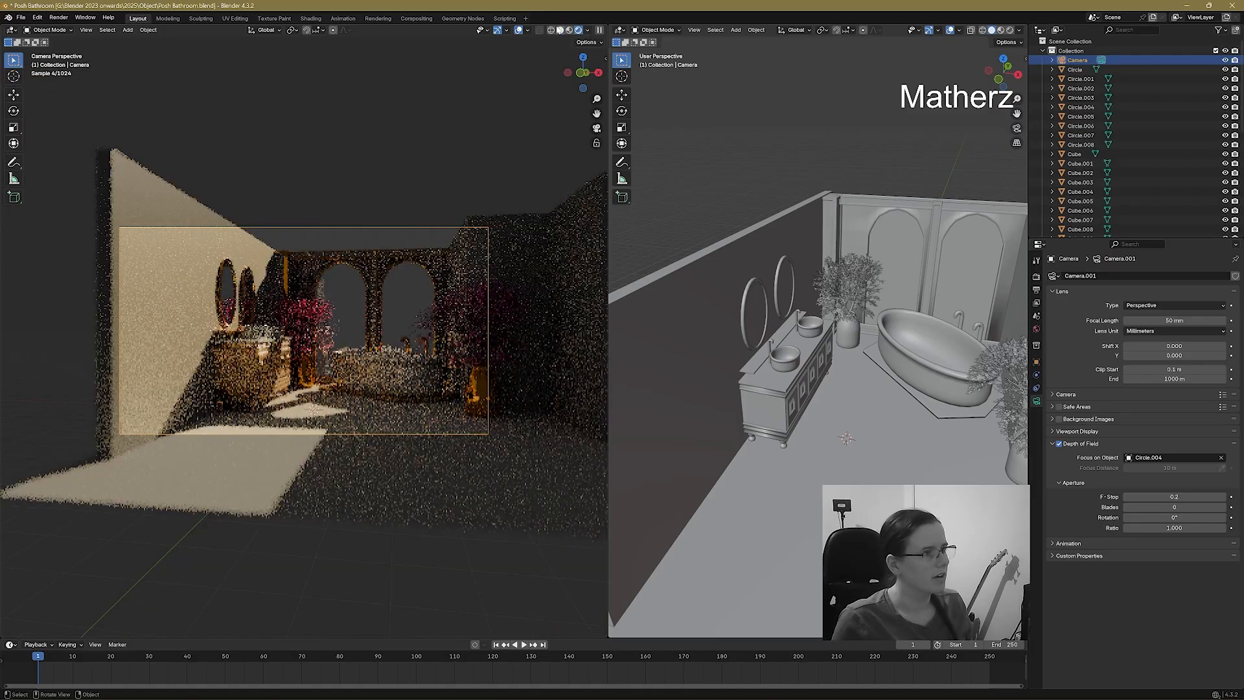
pyautogui.moveTo(608, 270); pyautogui.dragTo(243, 244)
pyautogui.scroll(-5, 727, 249)
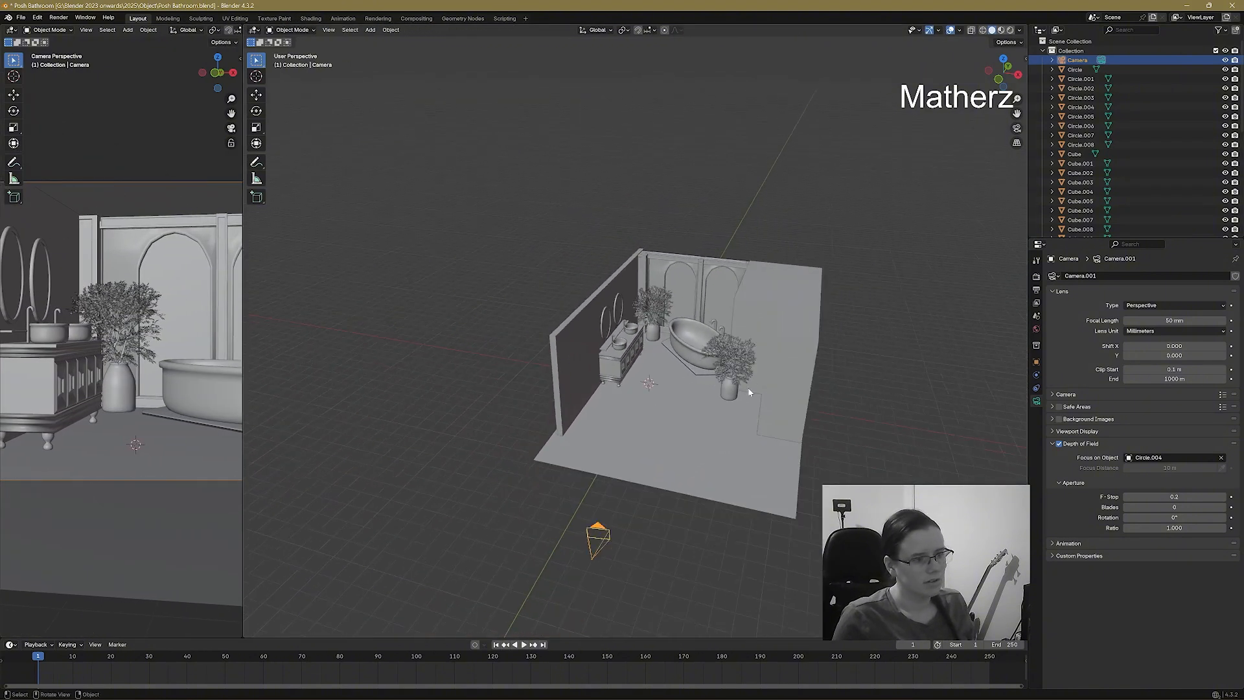
pyautogui.scroll(4, 728, 248)
pyautogui.click(731, 193)
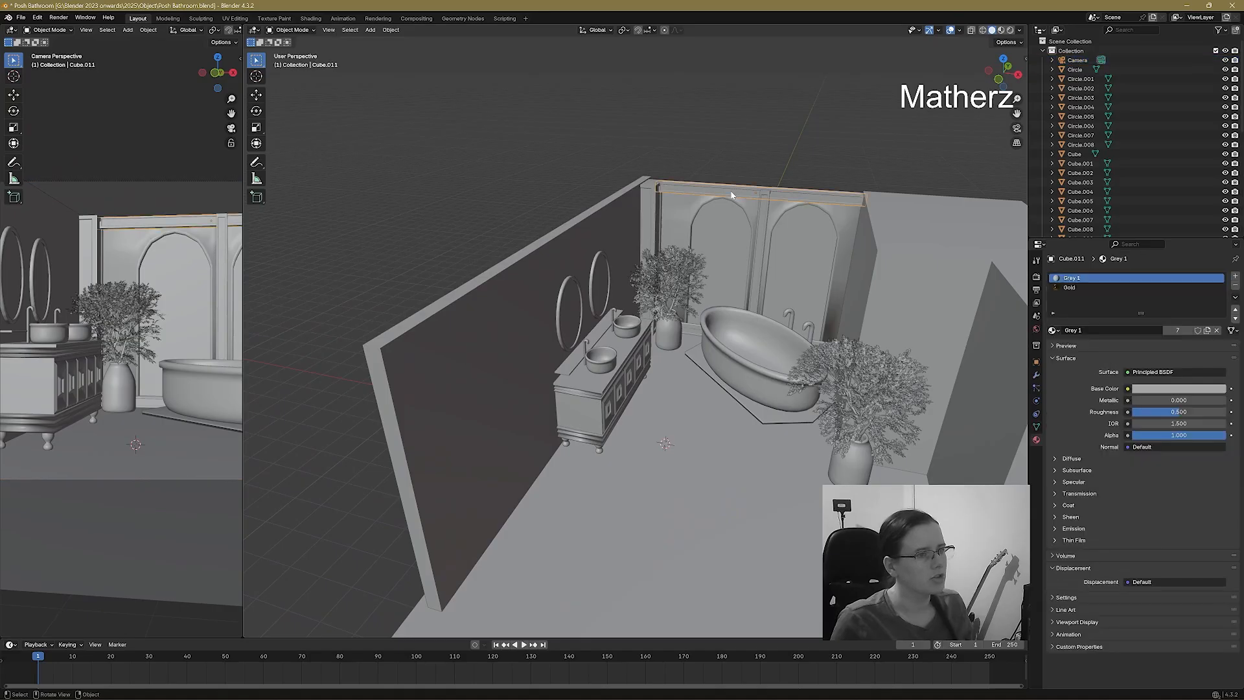
pyautogui.hotkey('shift', 'd')
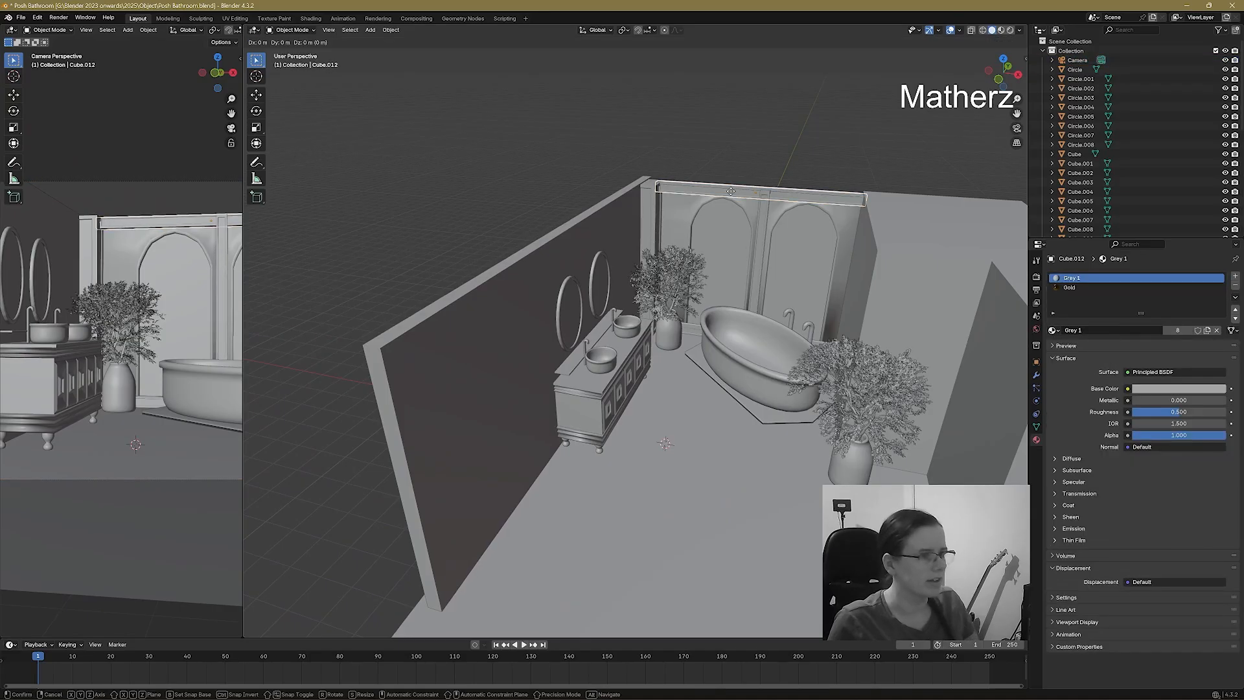
pyautogui.click(657, 297)
# Rotate the copied trim 90 degrees about Z and lengthen it along Y to suit the side wall.
pyautogui.press('r')
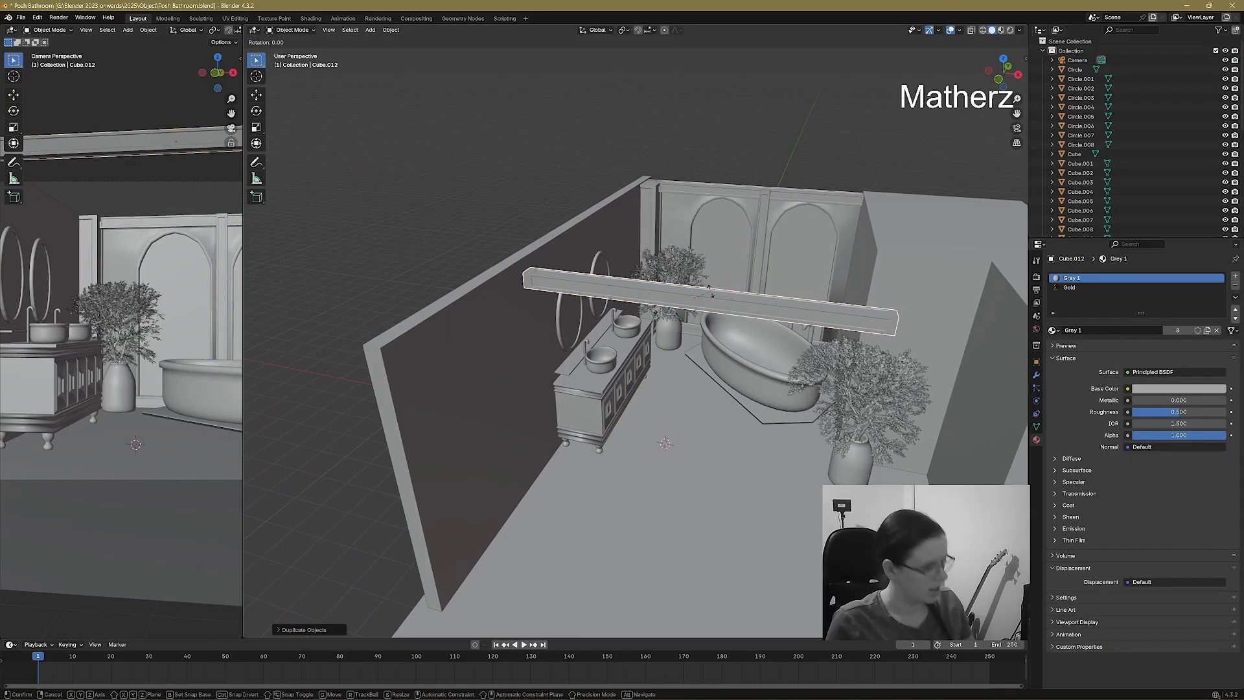
pyautogui.press('z')
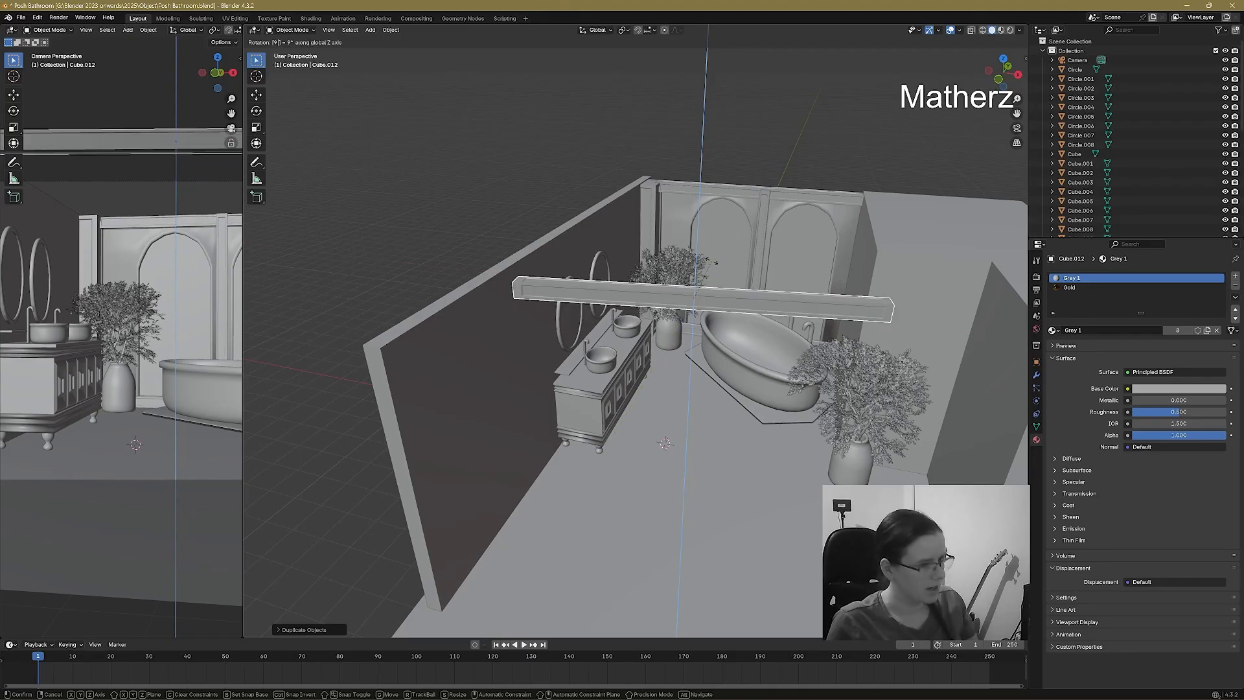
pyautogui.write('90')
pyautogui.press('Return')
pyautogui.press('s')
pyautogui.press('y')
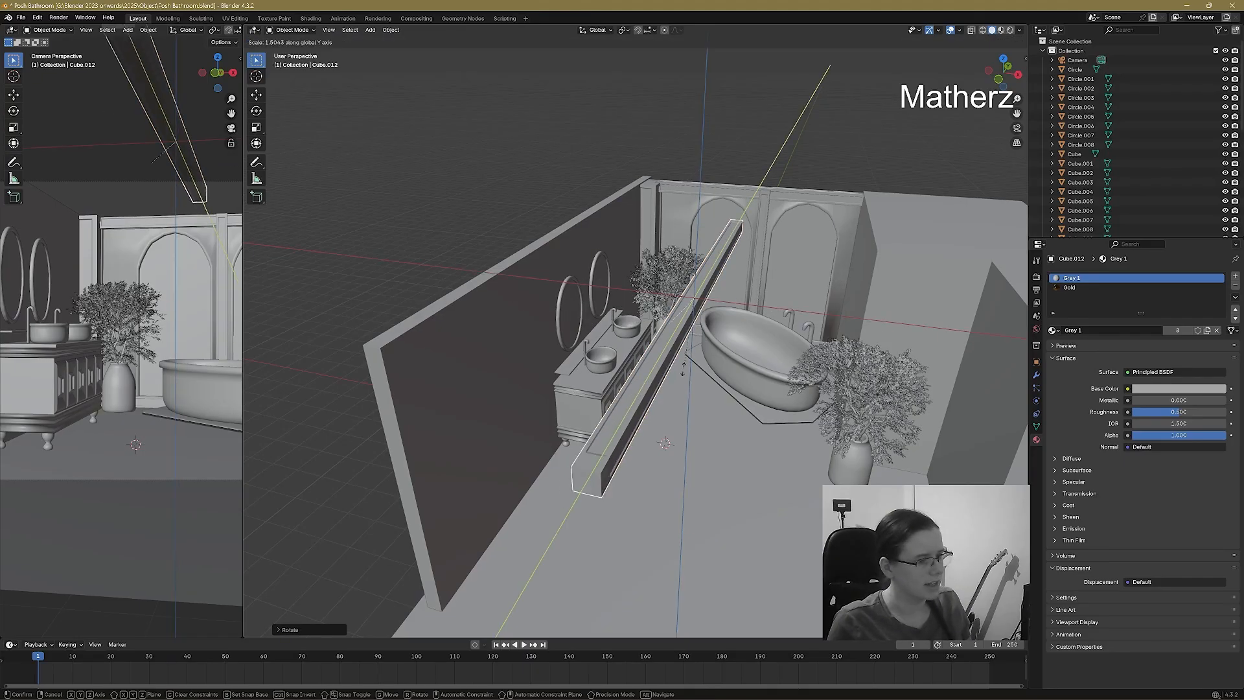
pyautogui.click(674, 381)
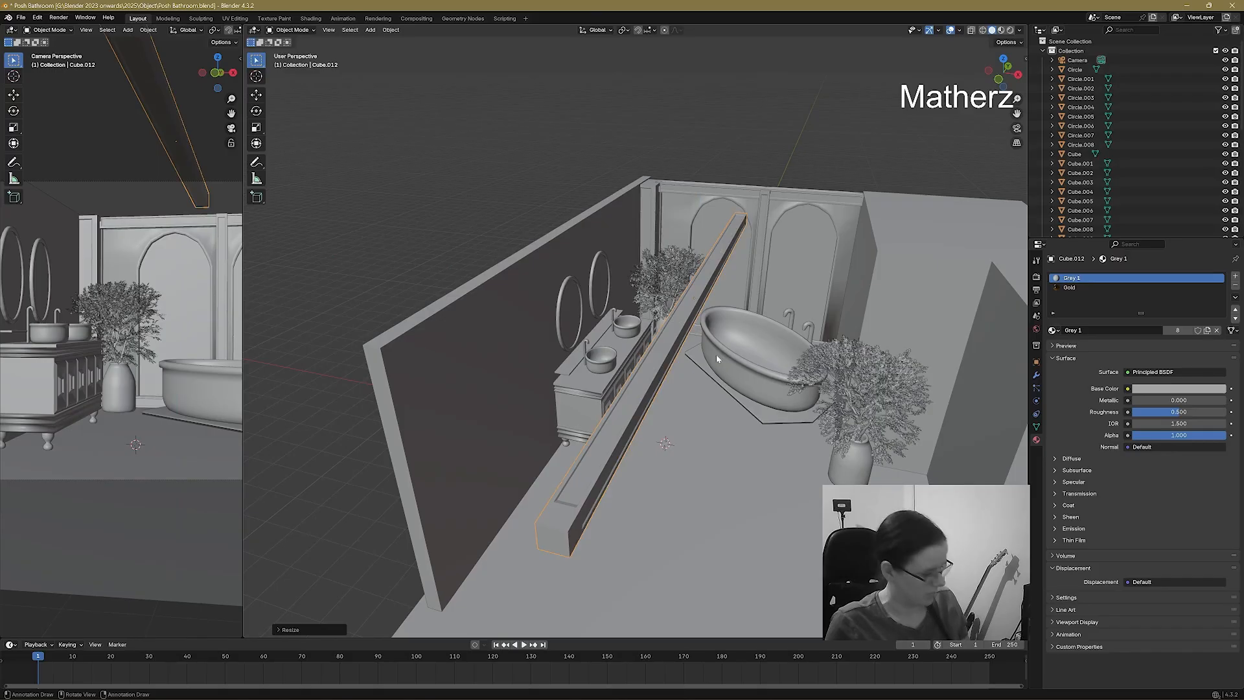
# Move the copied trim about 5 m along negative X to the side wall and along Y to the back corner.
pyautogui.press('g')
pyautogui.press('x')
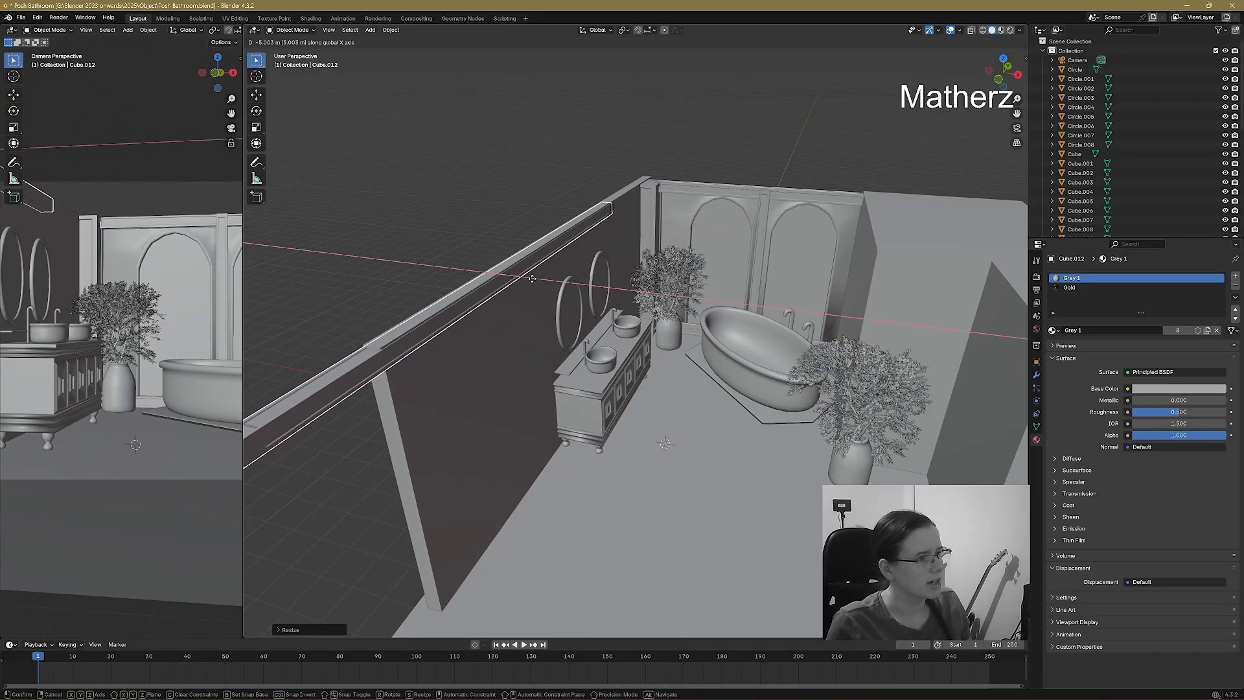
pyautogui.click(541, 275)
pyautogui.press('g')
pyautogui.press('y')
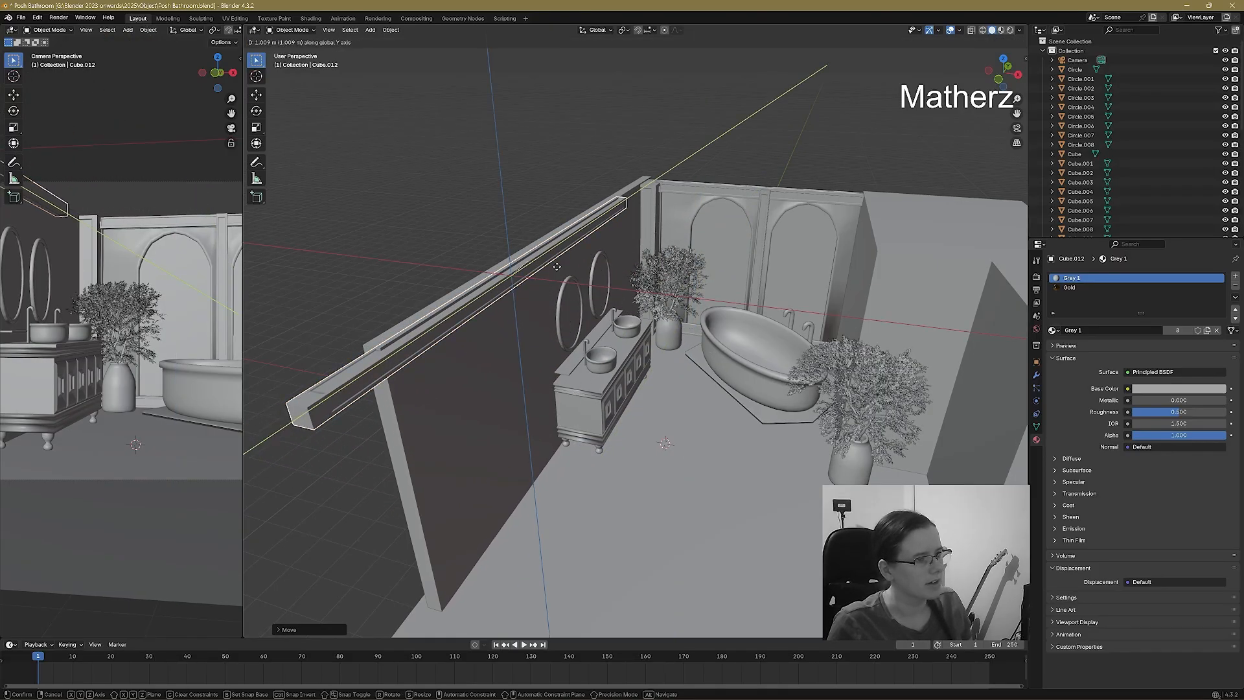
pyautogui.click(599, 232)
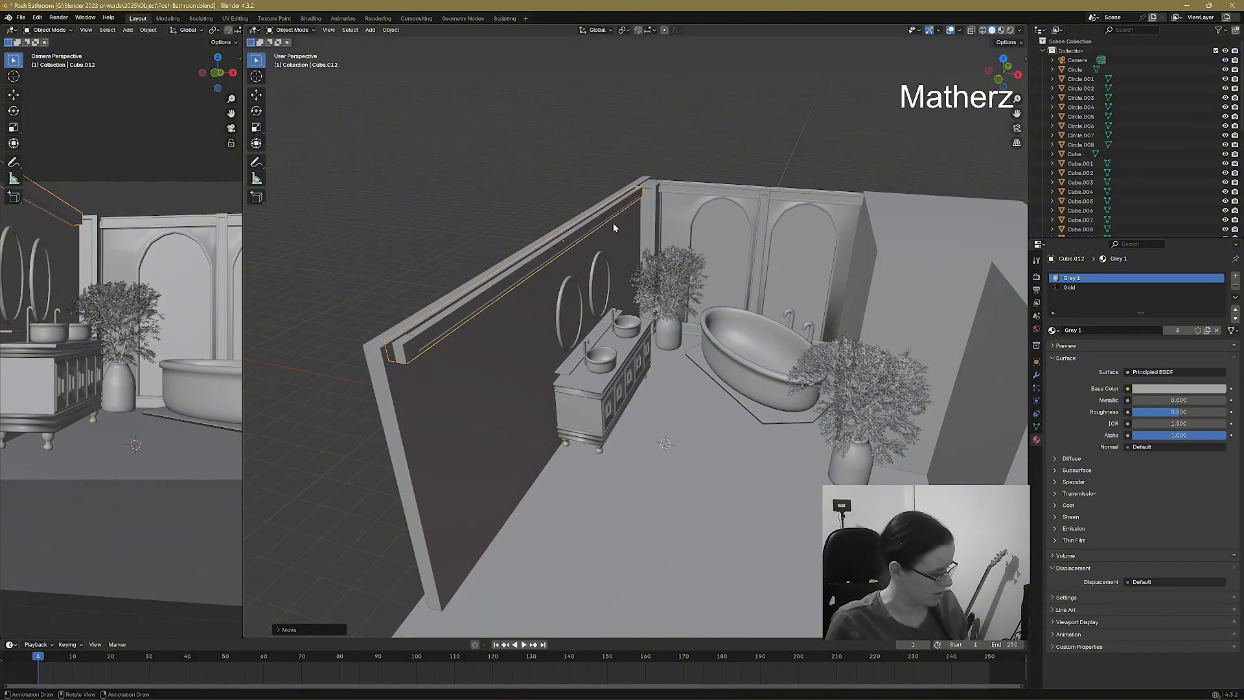
# Lengthen the side wall's trim slightly more along Y so it spans the wall's full upper edge.
pyautogui.press('s')
pyautogui.press('y')
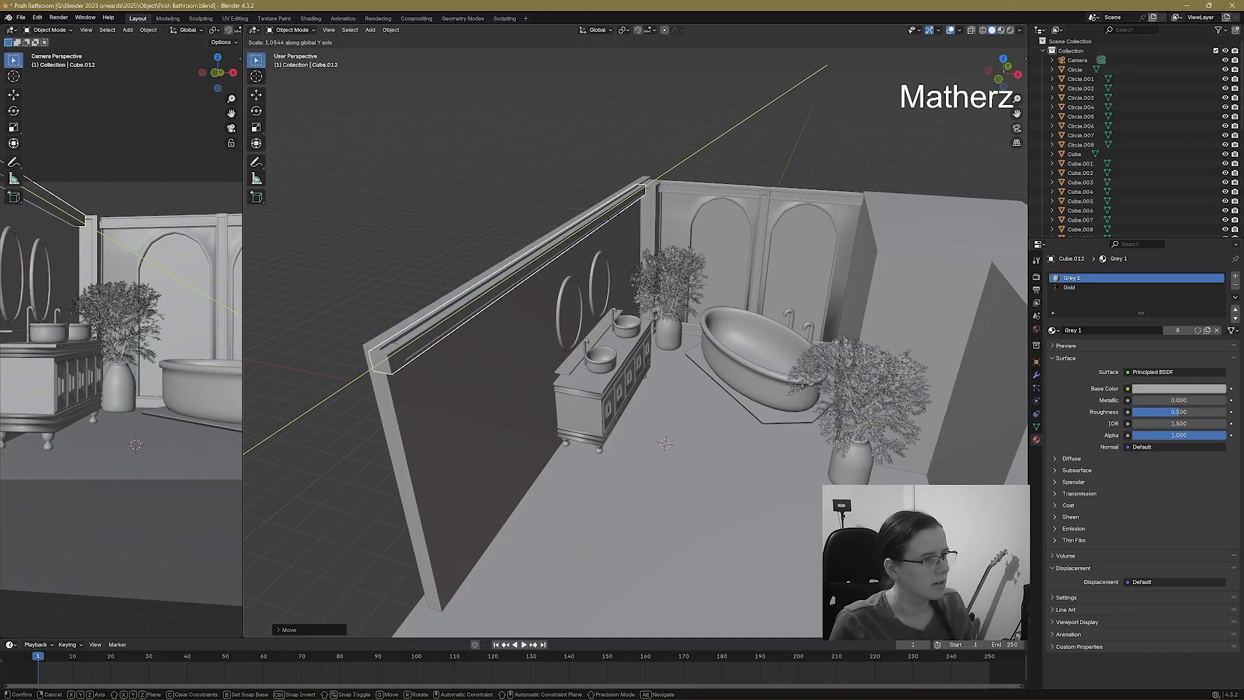
pyautogui.click(627, 219)
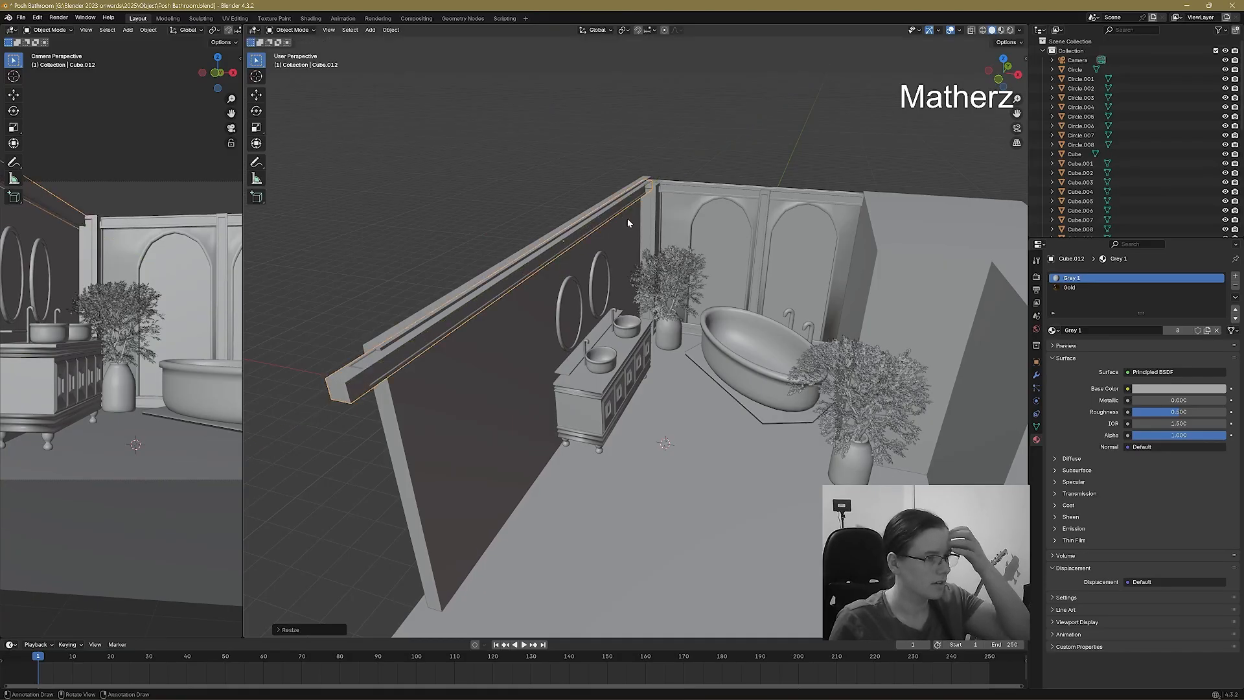
pyautogui.scroll(3, 651, 134)
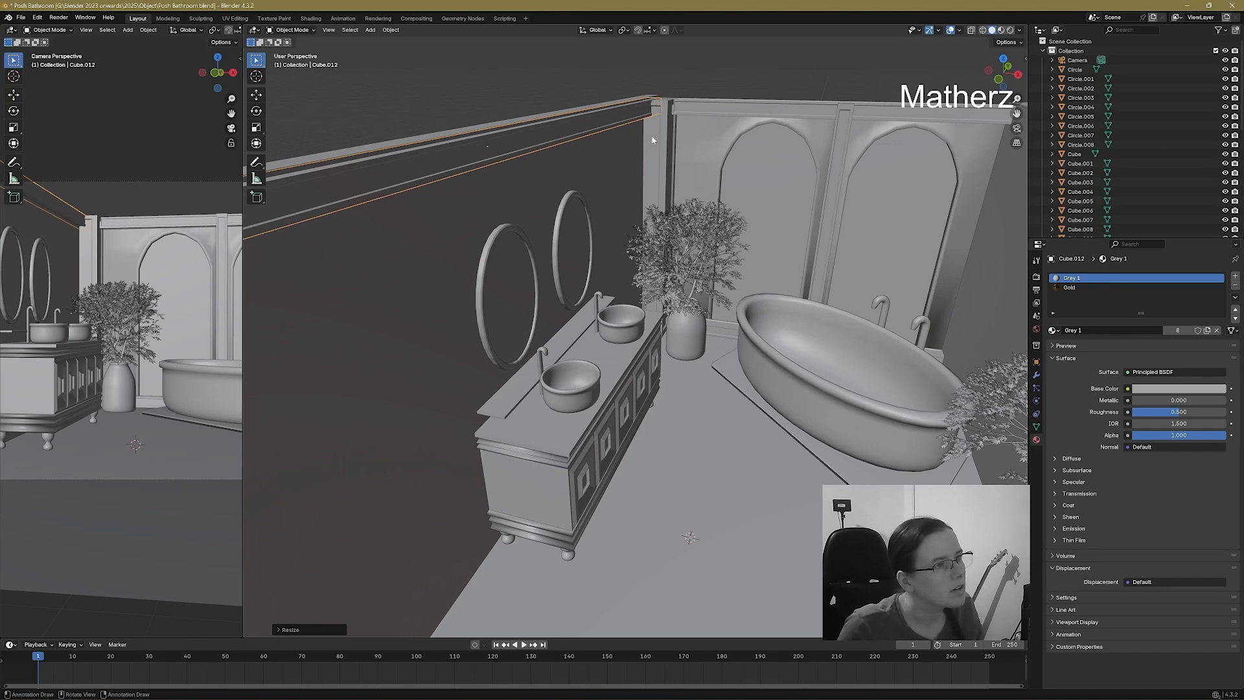
# Duplicate the side wall's upper trim about 6.8 m straight down along Z to the floor as a skirting board.
pyautogui.scroll(-5, 653, 139)
pyautogui.scroll(3, 645, 145)
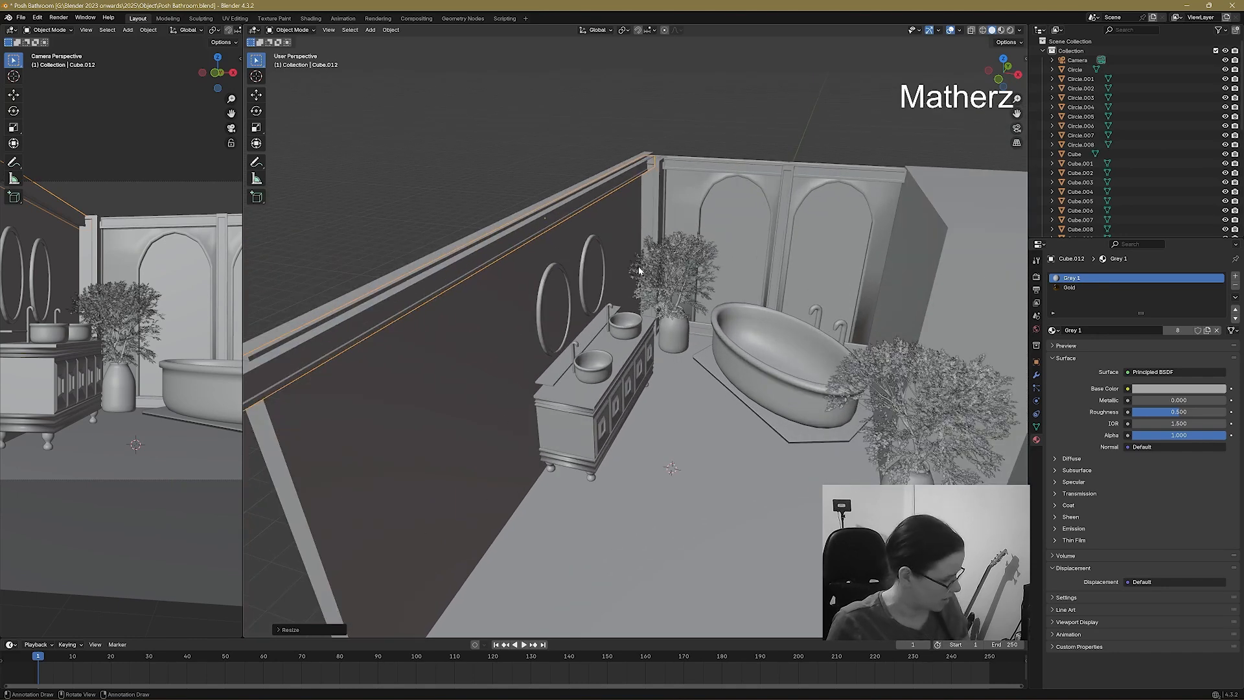
pyautogui.hotkey('shift', 'd')
pyautogui.press('z')
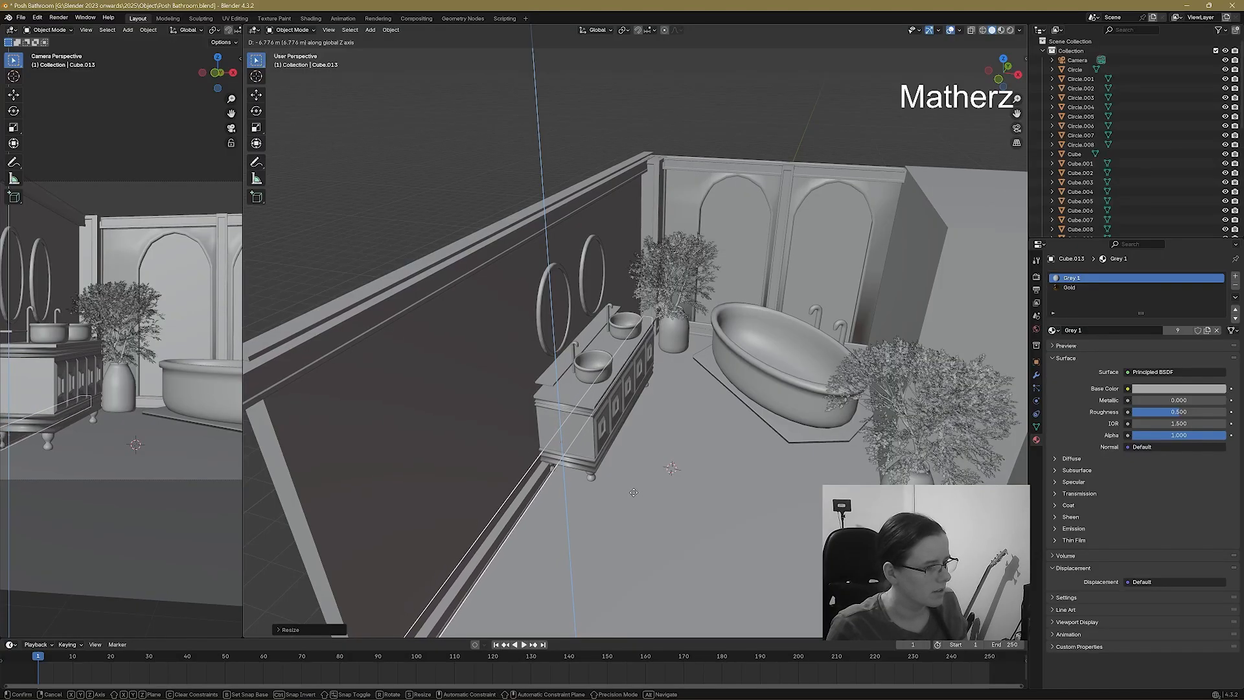
pyautogui.click(634, 492)
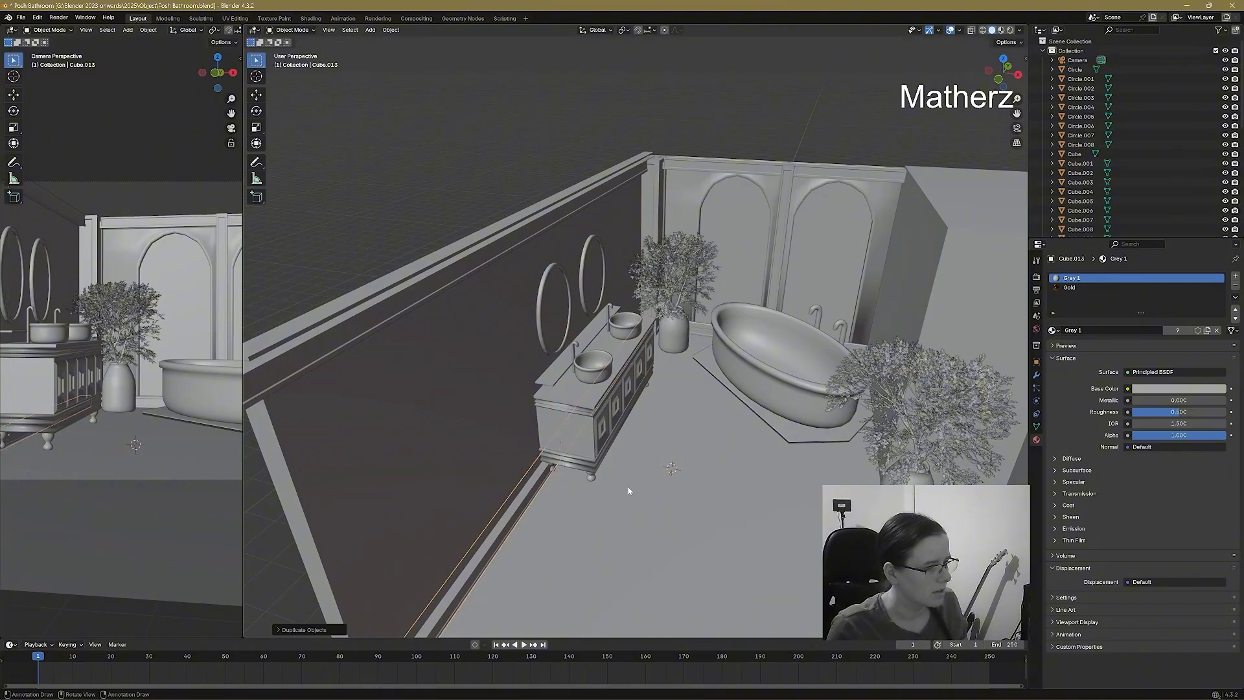
# Enlarge the camera view and move the side wall's skirting board about 0.14 m along negative X, into the wall.
pyautogui.click(744, 133)
pyautogui.moveTo(239, 225)
pyautogui.mouseDown()
pyautogui.moveTo(328, 208)
pyautogui.moveTo(865, 192)
pyautogui.moveTo(762, 199)
pyautogui.mouseUp()
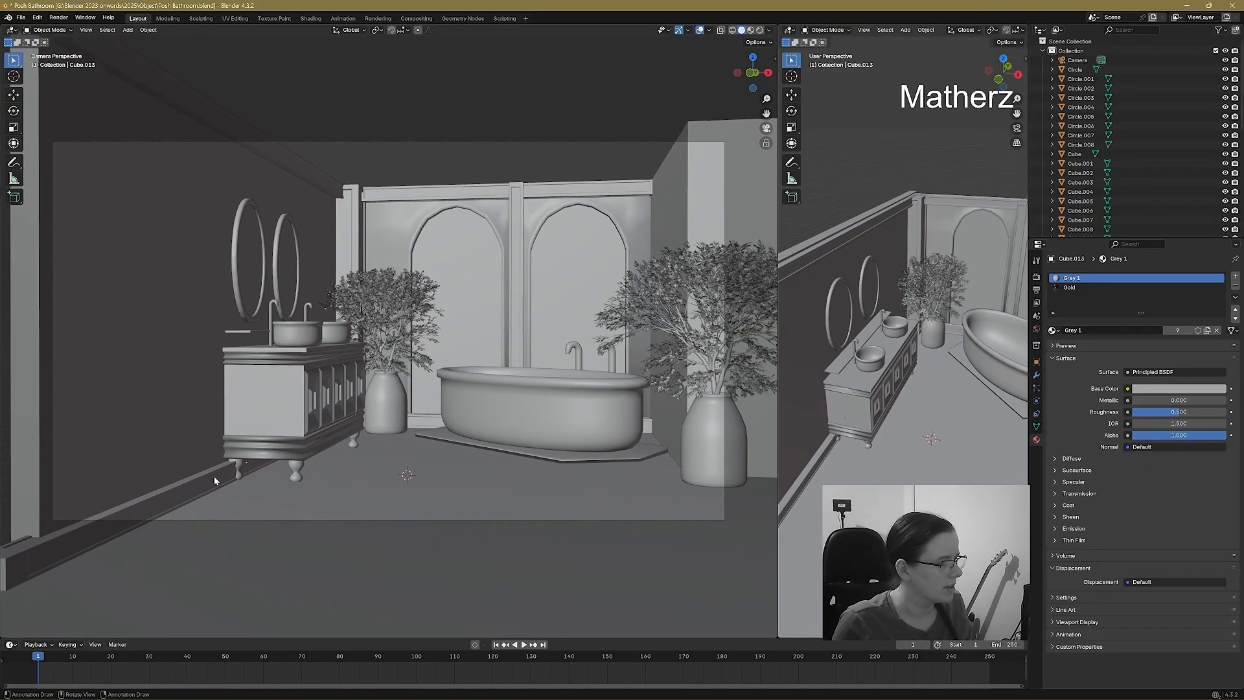
pyautogui.click(218, 480)
pyautogui.press('g')
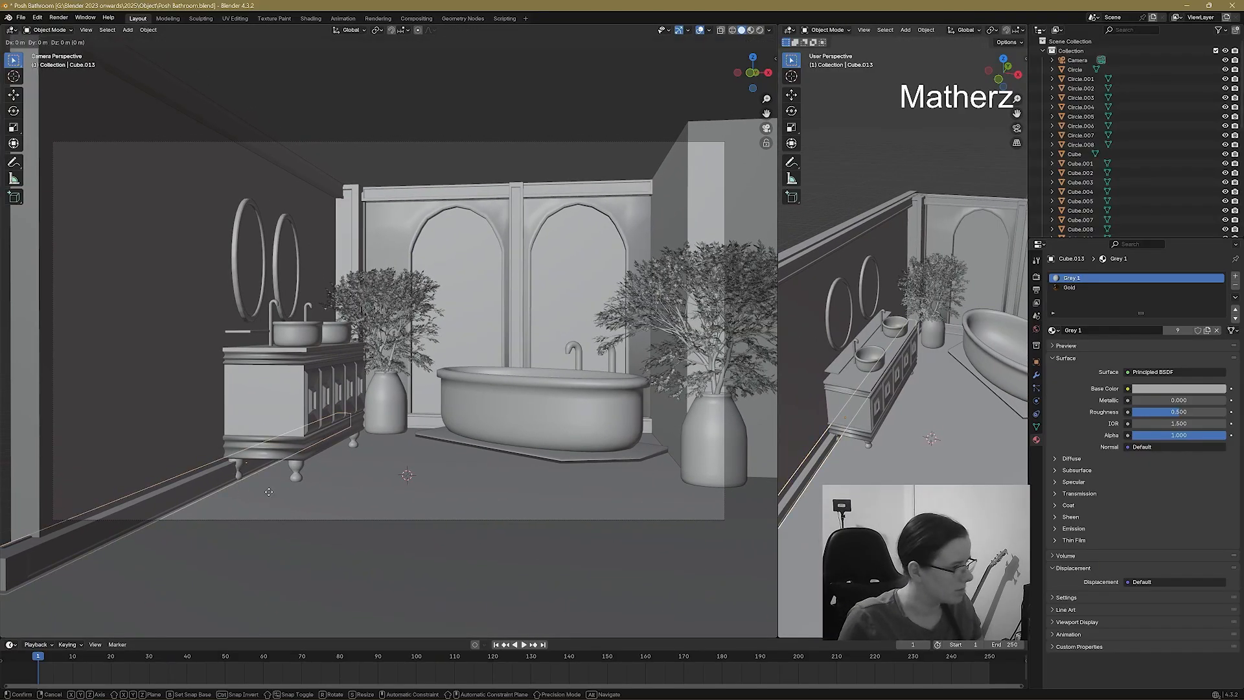
pyautogui.press('x')
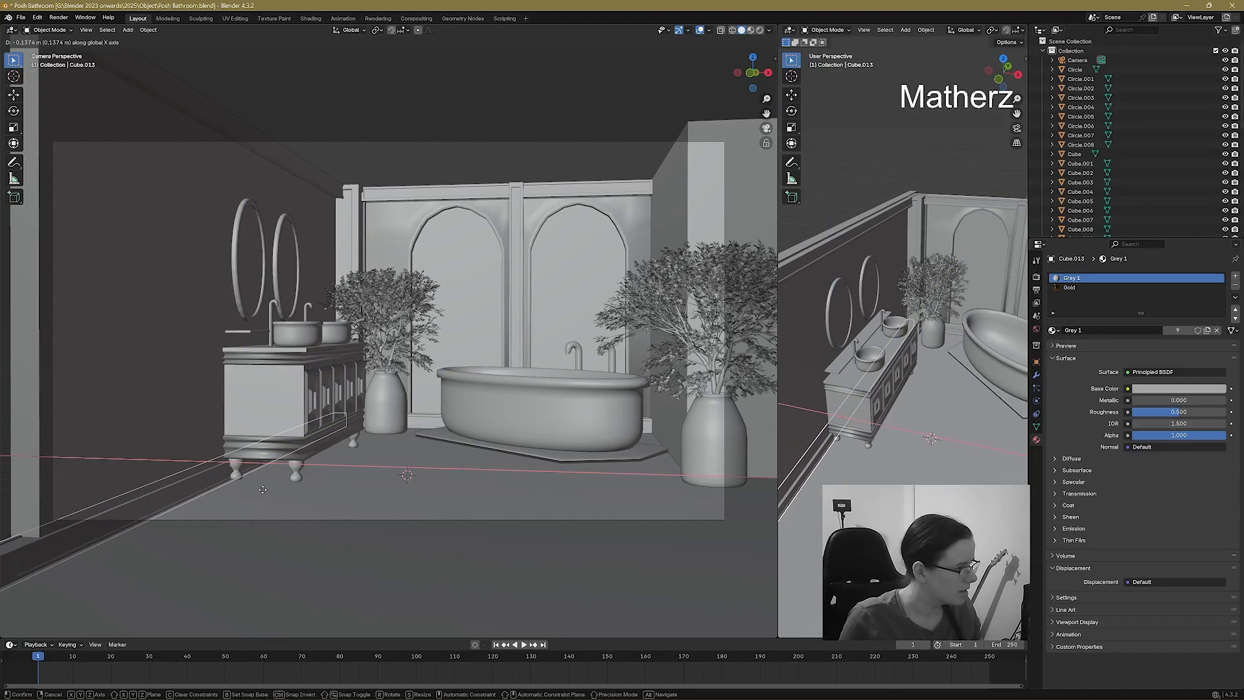
pyautogui.click(262, 490)
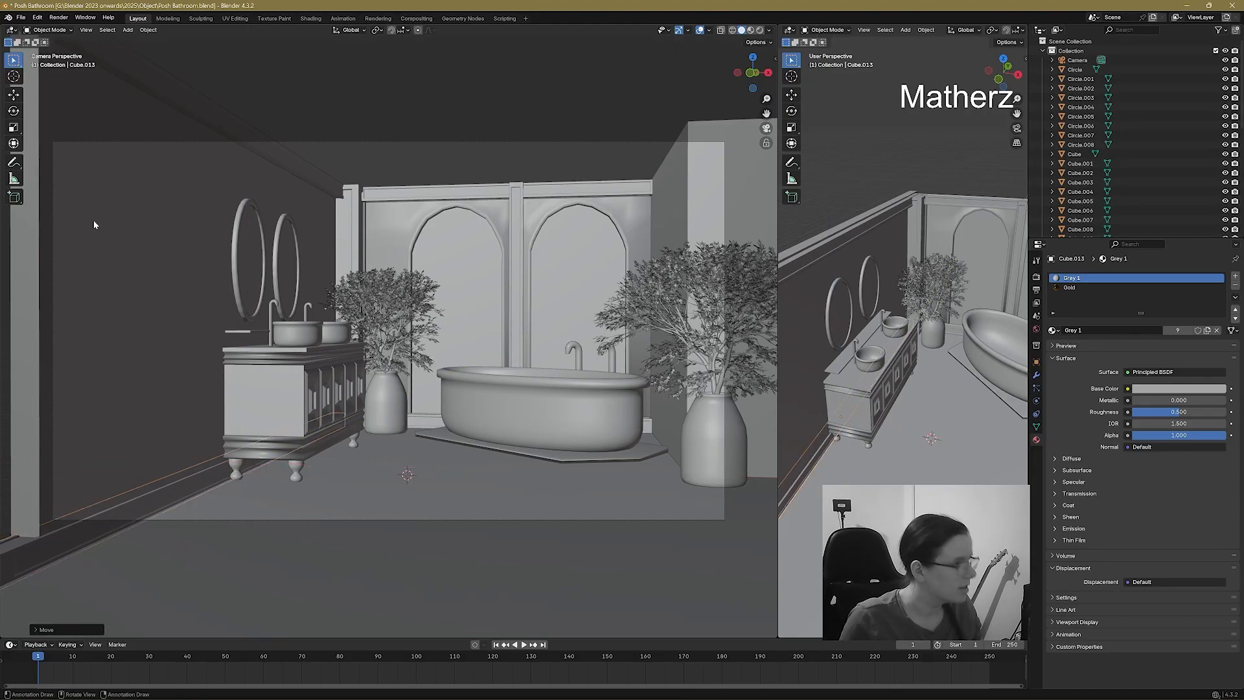
# Preview the camera view in rendered shading, switch it to Material Preview and widen the modelling view again.
pyautogui.click(760, 30)
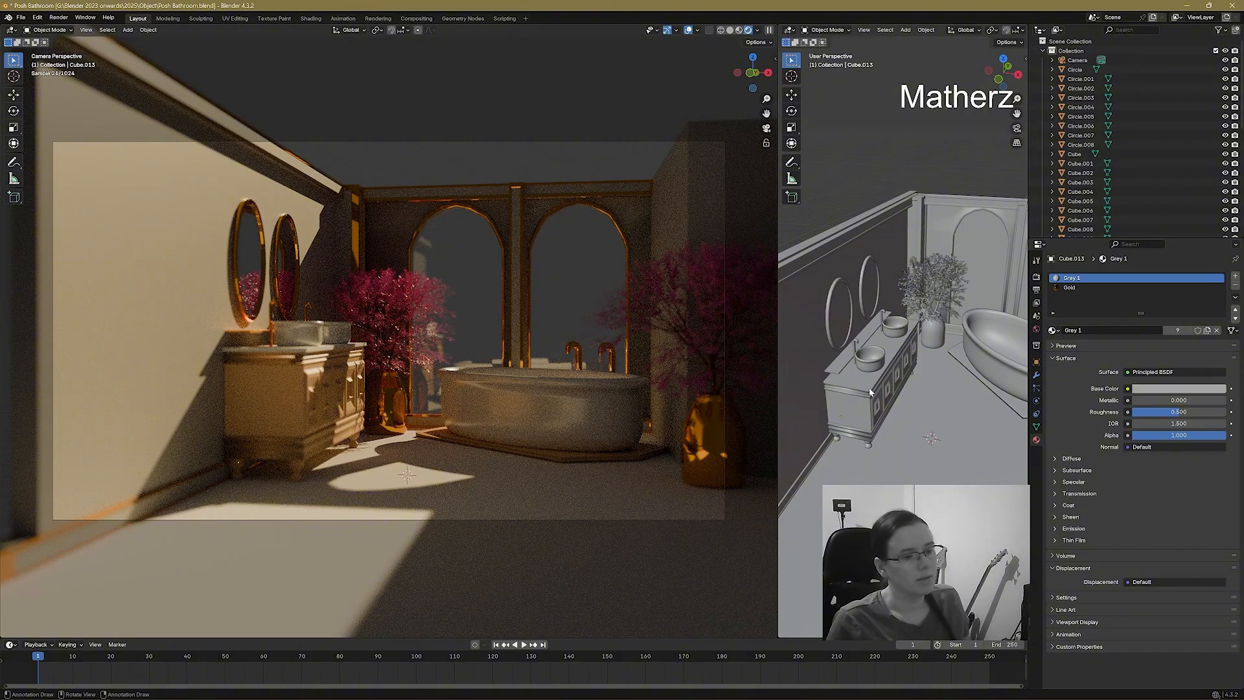
pyautogui.click(739, 30)
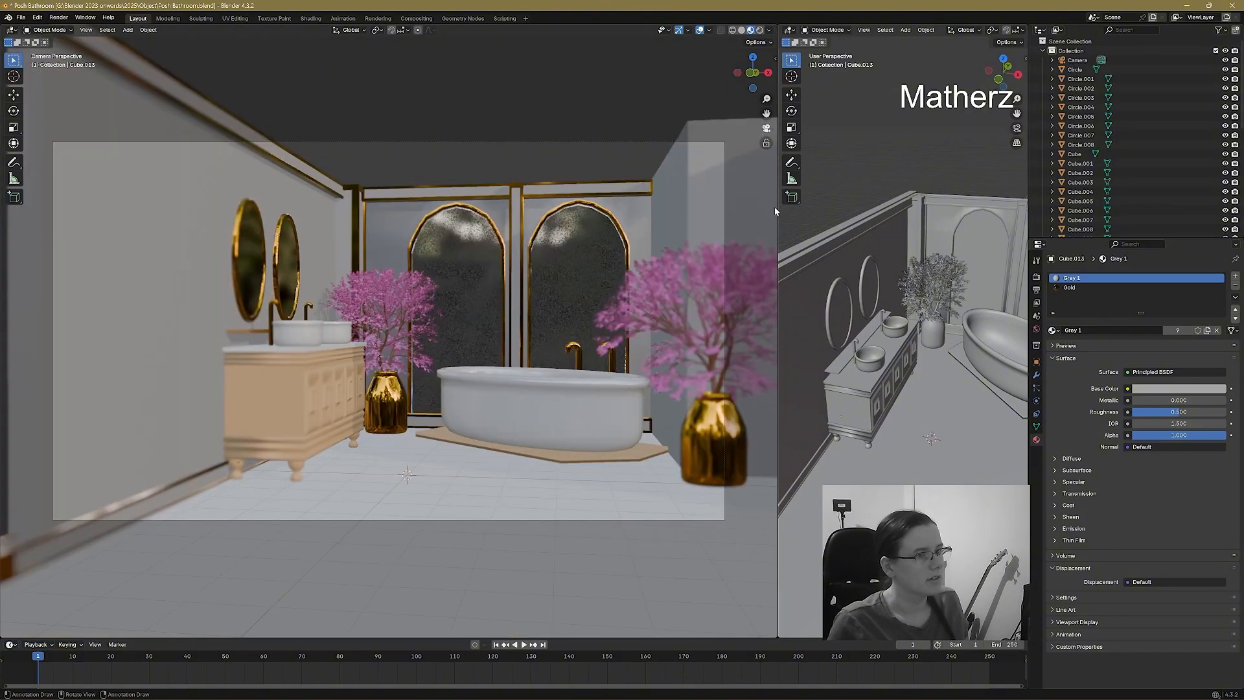
pyautogui.moveTo(776, 214)
pyautogui.mouseDown()
pyautogui.moveTo(777, 227)
pyautogui.moveTo(241, 237)
pyautogui.mouseUp()
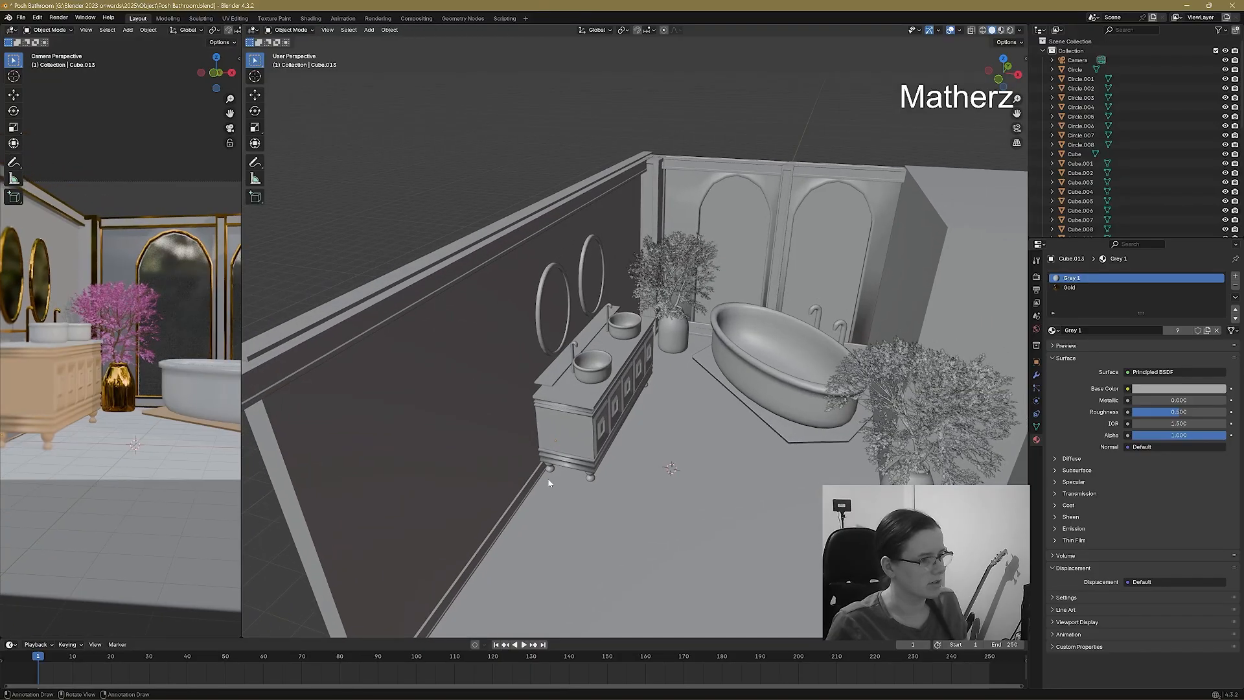
# Select the vanity's body, mouldings, countertop, feet and door panels, without the sinks, and duplicate them about 5.6 m along negative Y.
pyautogui.click(577, 427)
pyautogui.moveTo(694, 467); pyautogui.dragTo(566, 236, button='middle')
pyautogui.scroll(2, 578, 445)
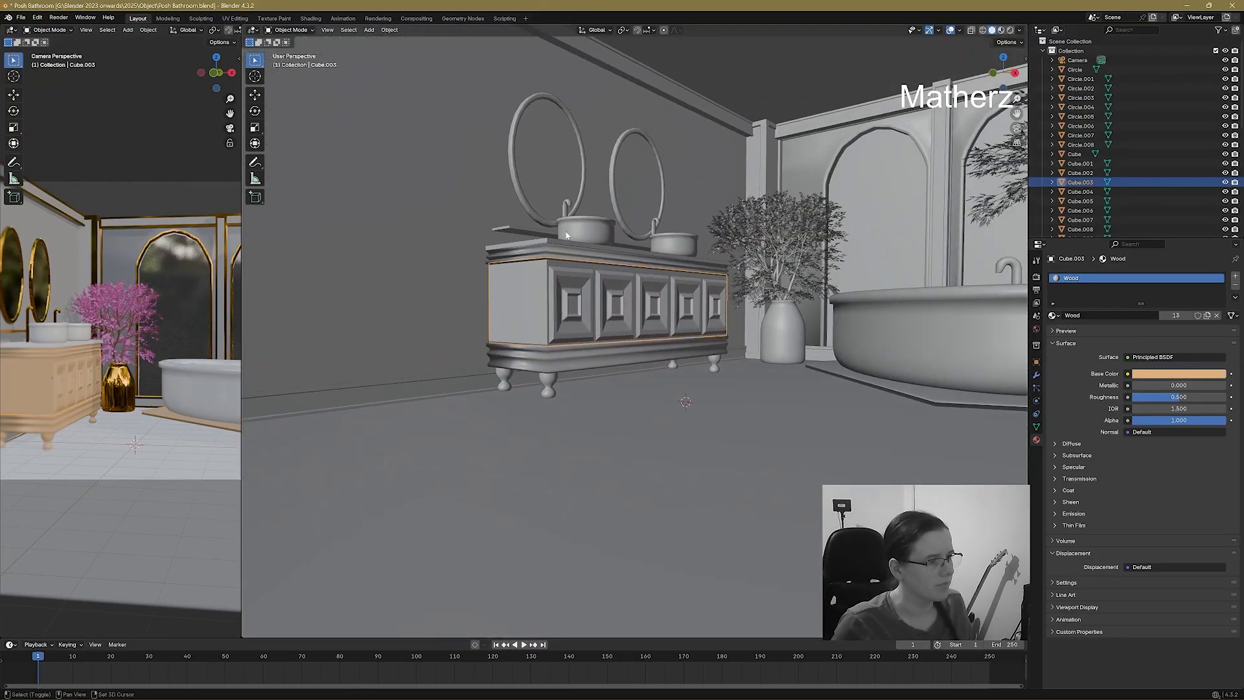
pyautogui.keyDown('shift'); pyautogui.click(570, 259); pyautogui.keyUp('shift')
pyautogui.keyDown('shift'); pyautogui.click(566, 243); pyautogui.keyUp('shift')
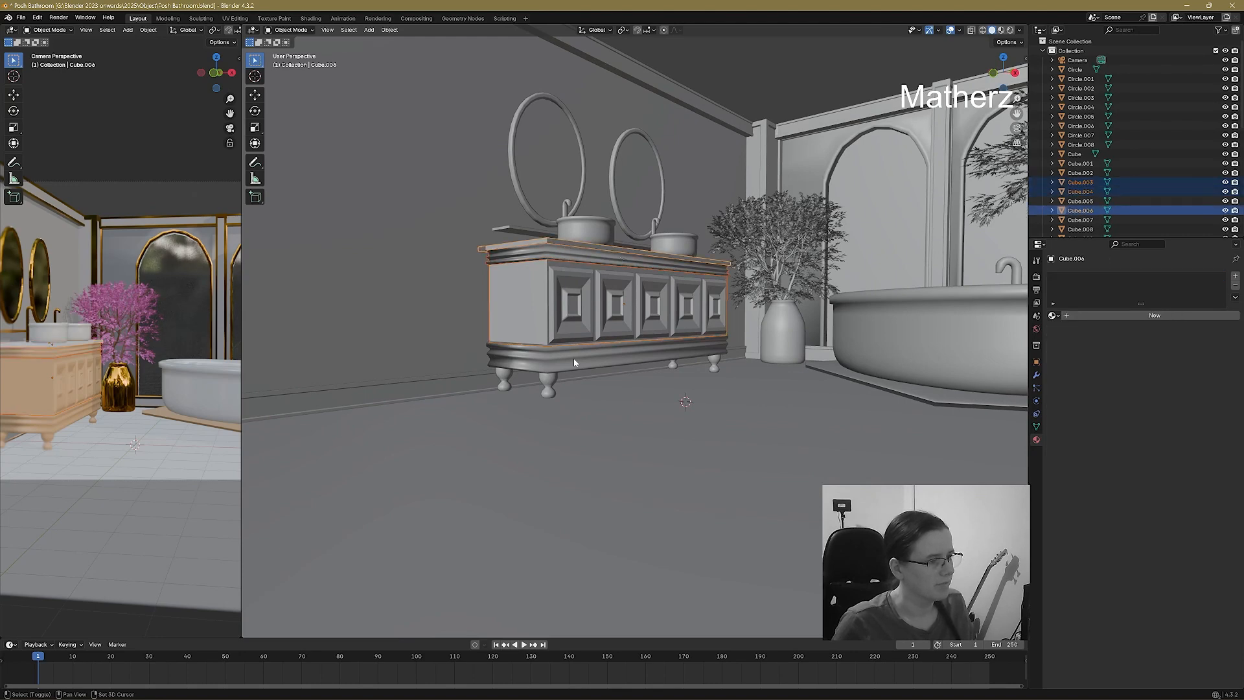
pyautogui.keyDown('shift'); pyautogui.click(570, 361); pyautogui.keyUp('shift')
pyautogui.keyDown('shift'); pyautogui.click(549, 384); pyautogui.keyUp('shift')
pyautogui.keyDown('shift'); pyautogui.click(504, 379); pyautogui.keyUp('shift')
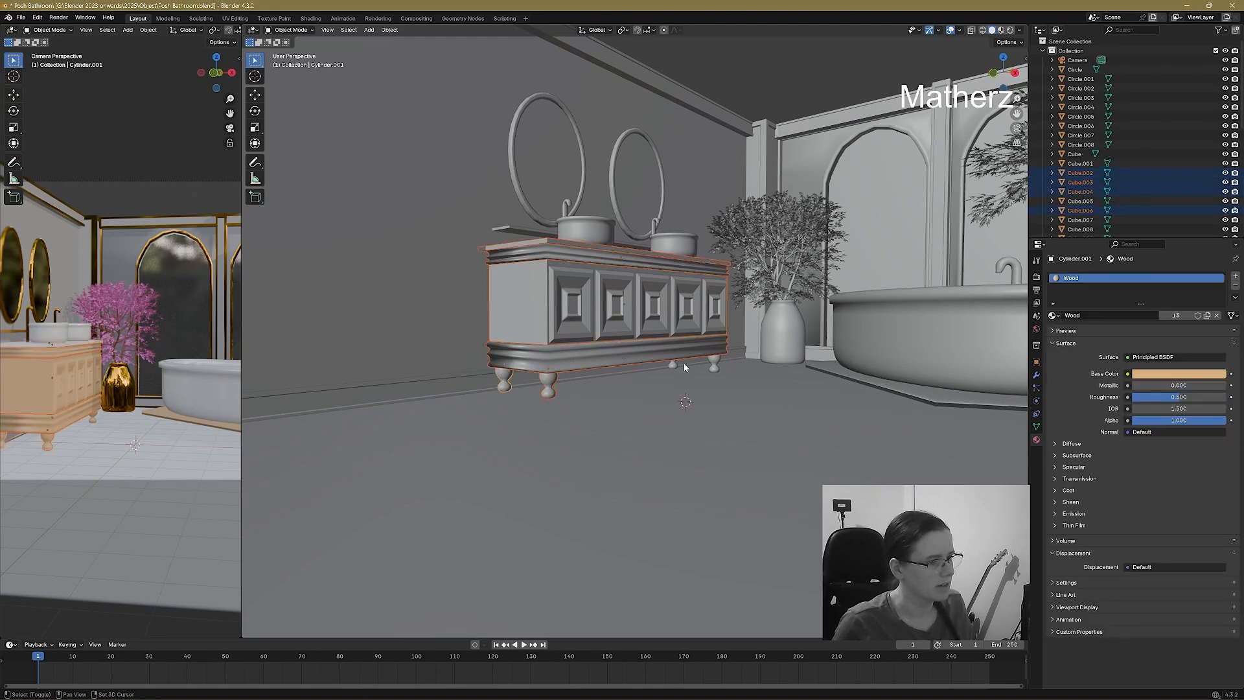
pyautogui.keyDown('shift'); pyautogui.click(673, 365); pyautogui.keyUp('shift')
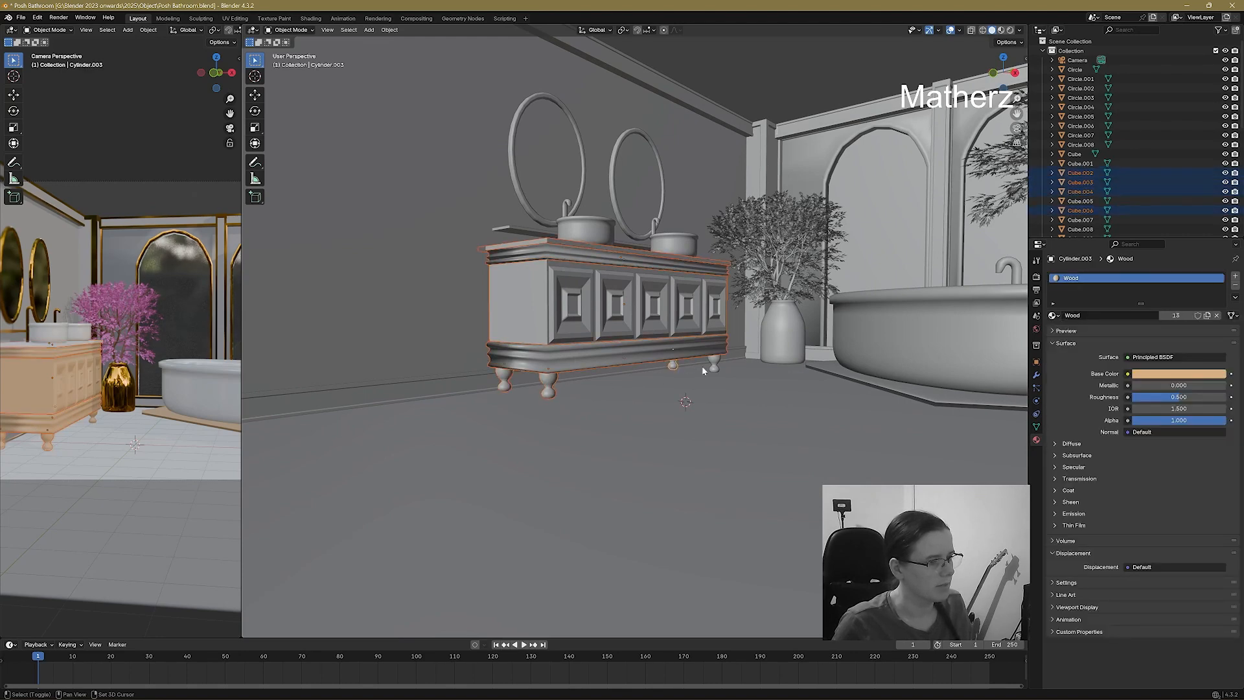
pyautogui.keyDown('shift'); pyautogui.click(575, 303); pyautogui.keyUp('shift')
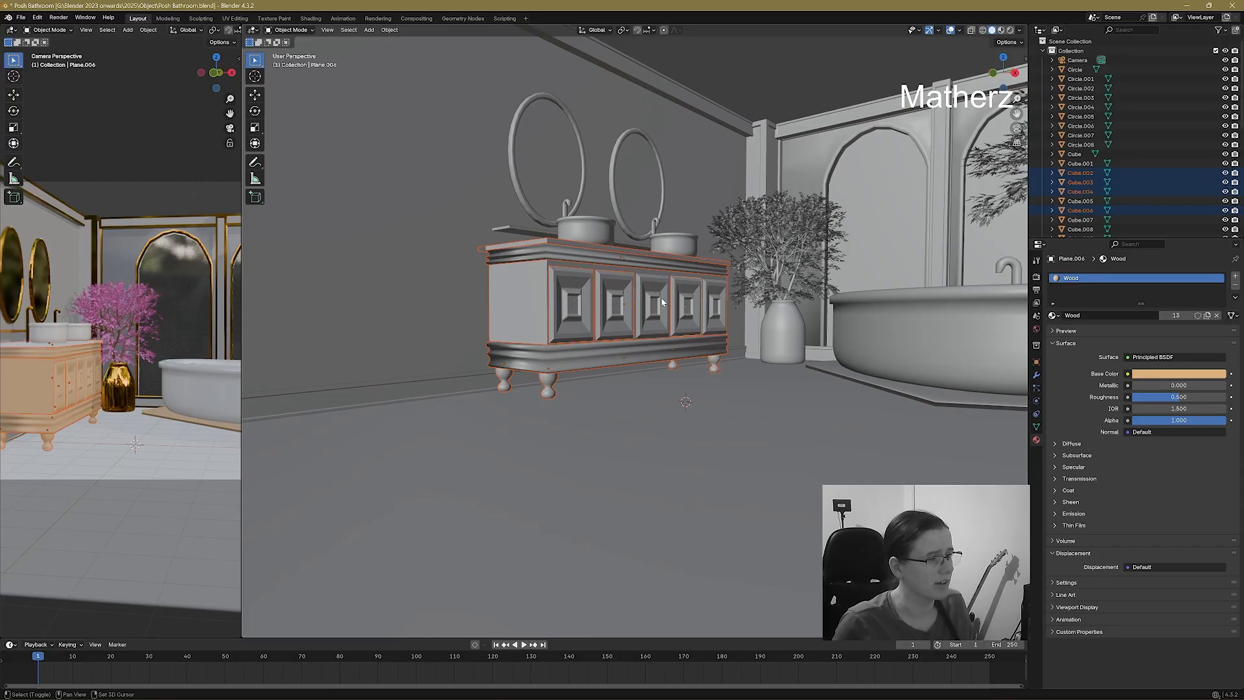
pyautogui.keyDown('shift'); pyautogui.click(716, 303); pyautogui.keyUp('shift')
pyautogui.moveTo(753, 377); pyautogui.dragTo(753, 399, button='middle')
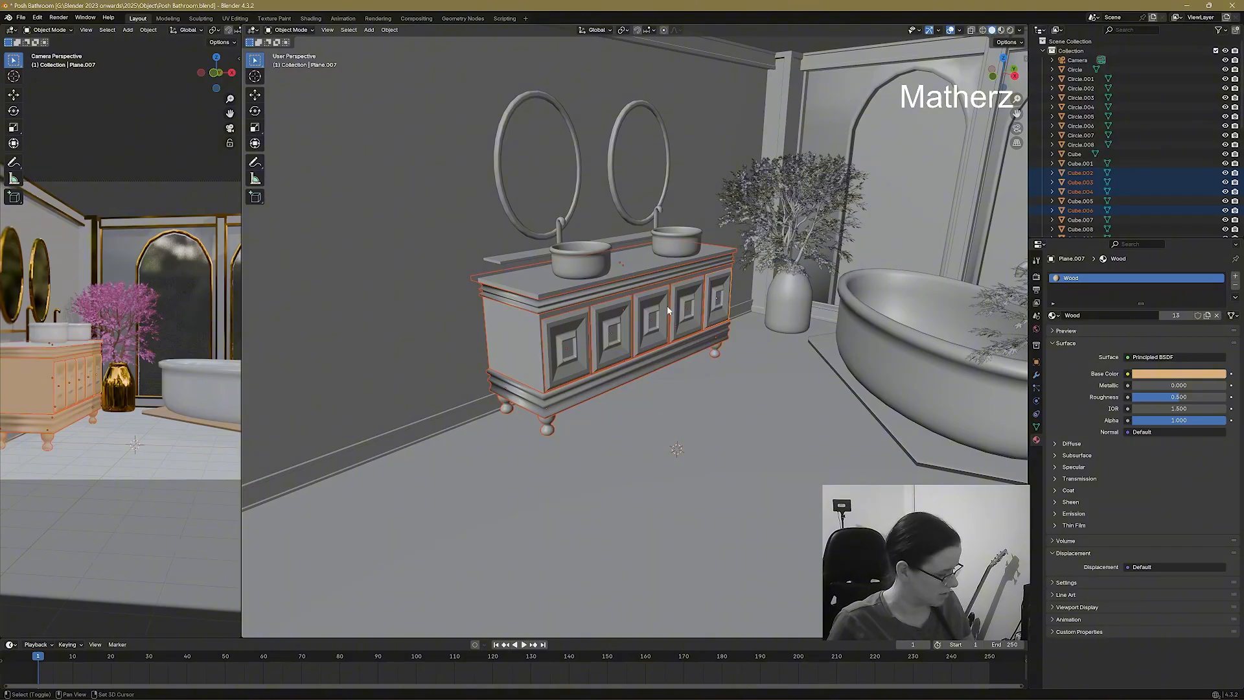
pyautogui.hotkey('shift', 'd')
pyautogui.press('y')
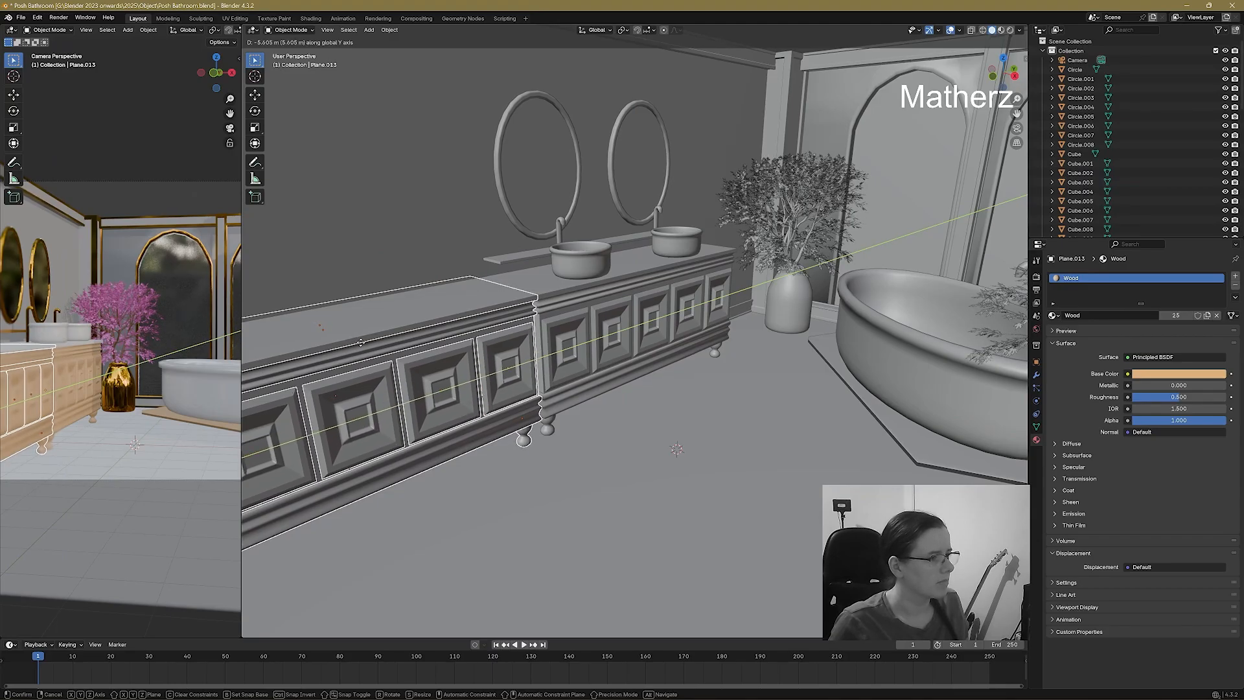
pyautogui.click(361, 342)
pyautogui.scroll(-5, 381, 352)
pyautogui.scroll(3, 408, 352)
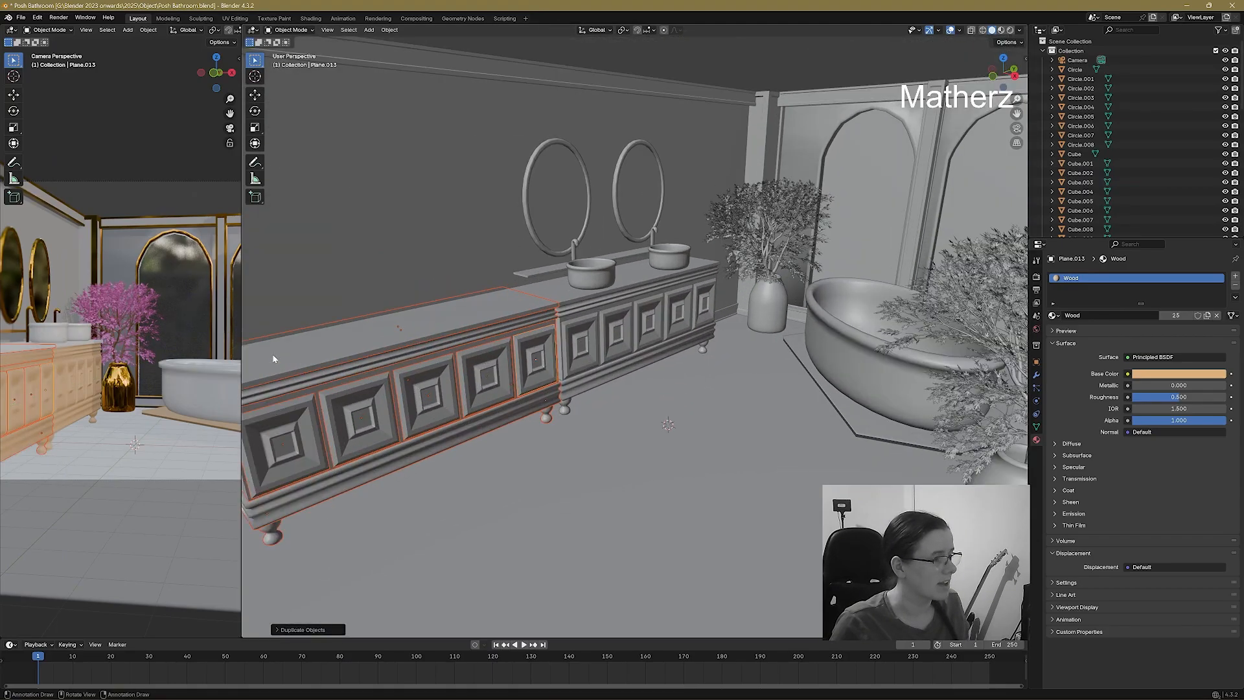
# Widen the camera view and move the duplicated vanity about 0.4 m further along negative Y, leaving a gap between the cabinets.
pyautogui.moveTo(247, 301); pyautogui.dragTo(510, 310)
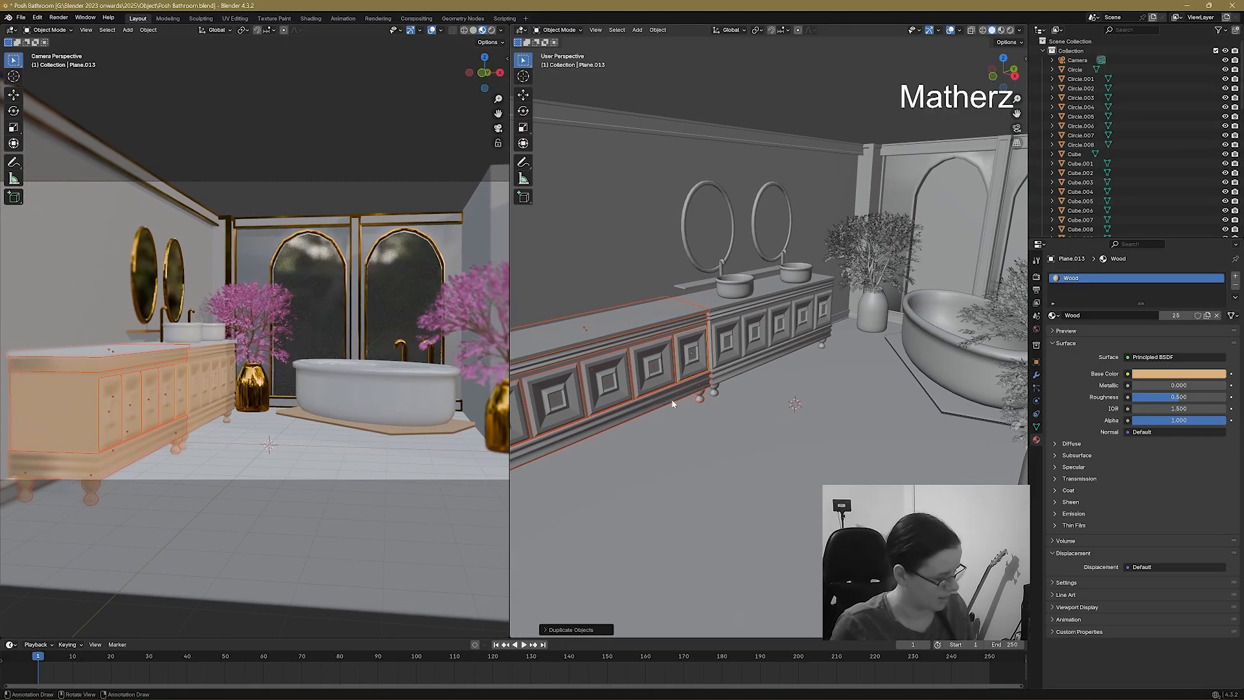
pyautogui.hotkey('ctrl', 'z')
pyautogui.hotkey('ctrl', 'shift', 'z')
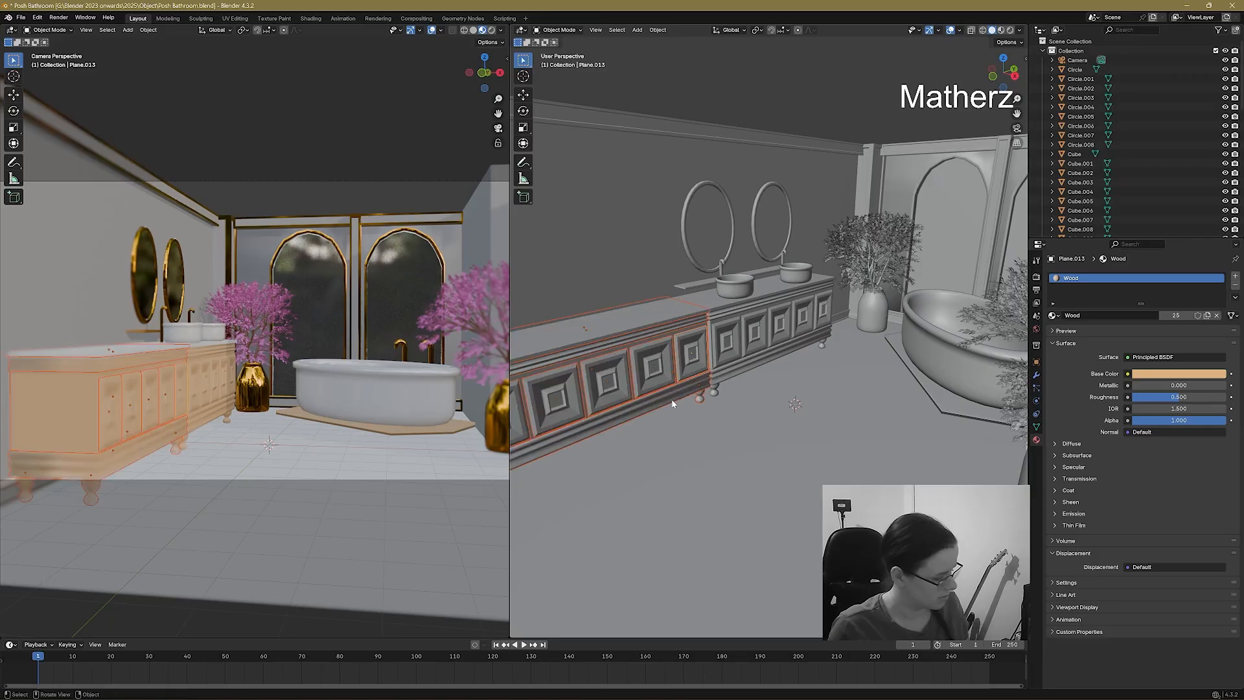
pyautogui.press('g')
pyautogui.press('y')
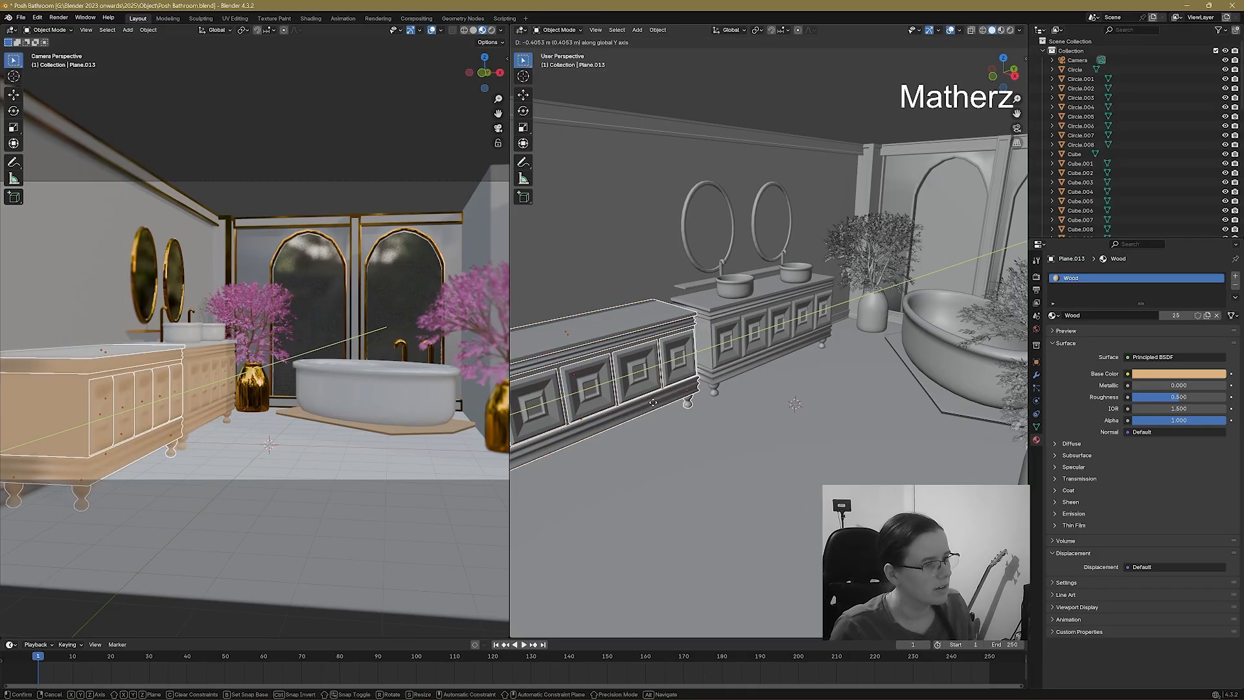
pyautogui.click(656, 406)
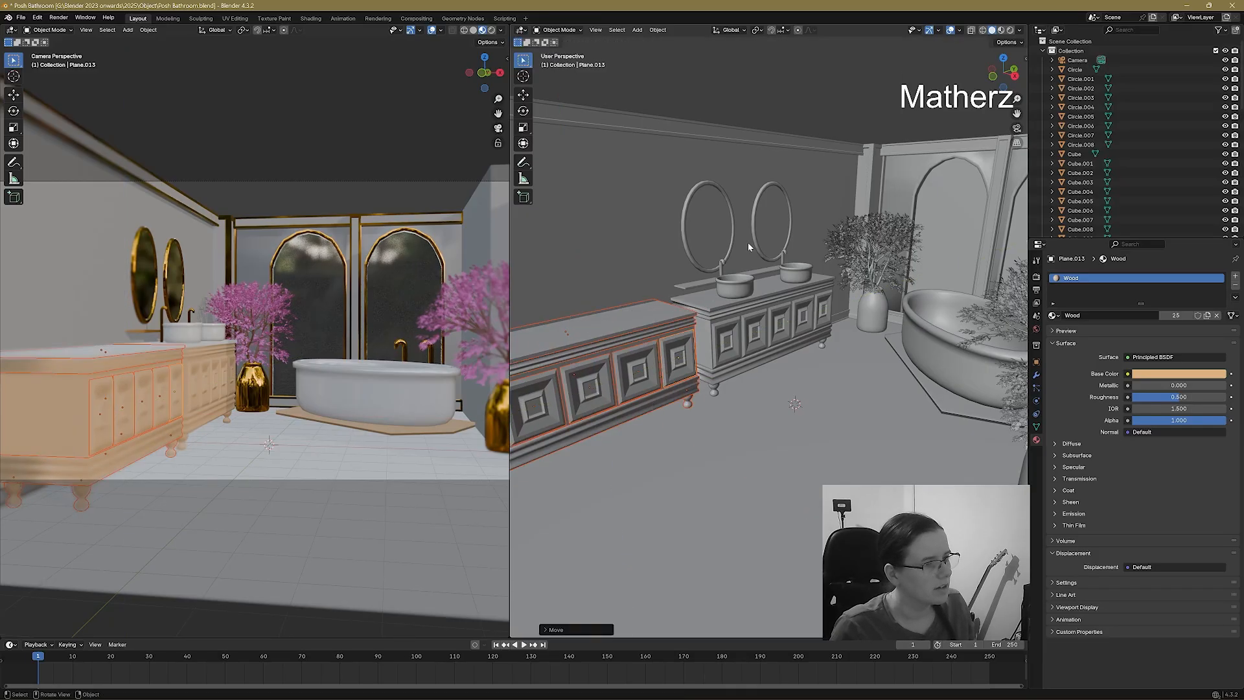
# Duplicate the front mirror above the sinks about 3.3 m along negative Y so it hangs over the second vanity.
pyautogui.click(712, 229)
pyautogui.hotkey('shift', 'd')
pyautogui.press('y')
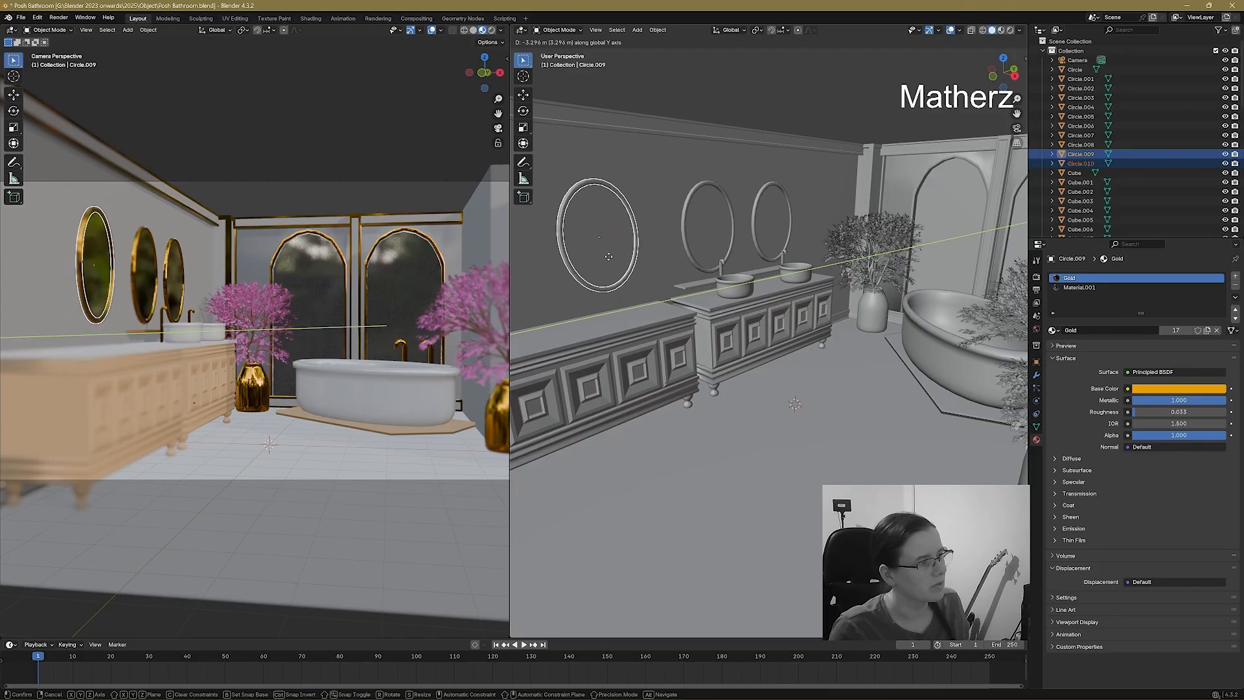
pyautogui.click(604, 258)
pyautogui.moveTo(604, 258); pyautogui.dragTo(726, 298, button='middle')
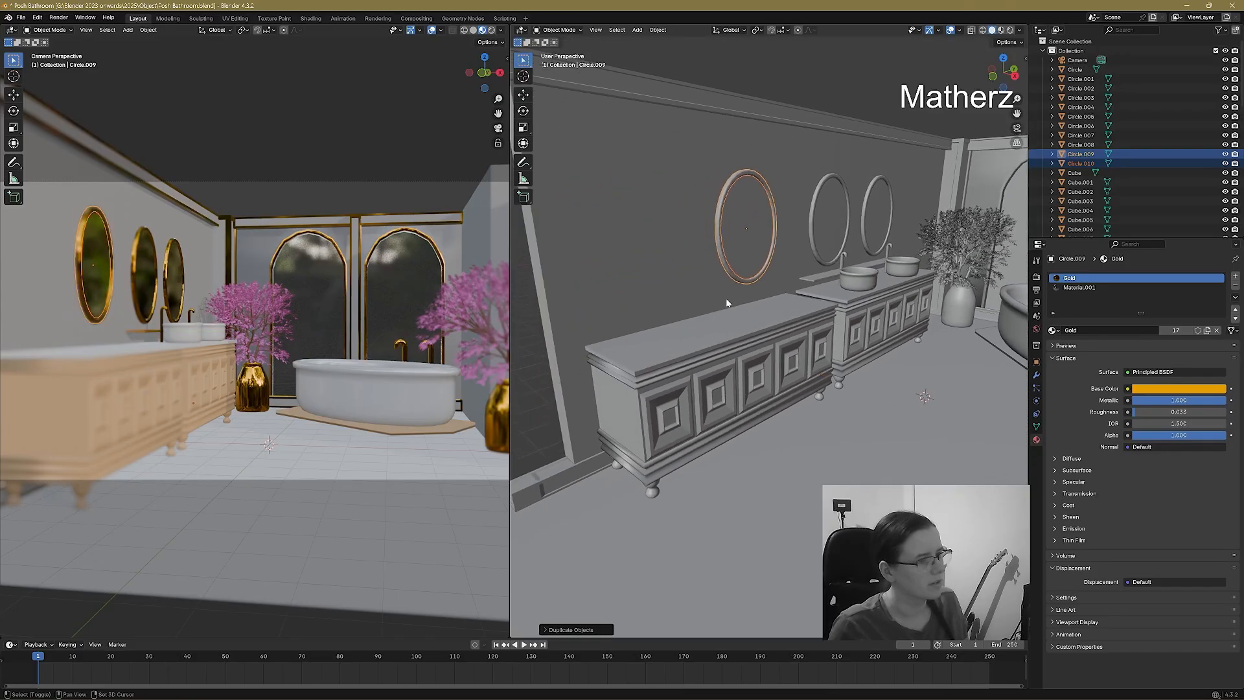
# Duplicate the new mirror about 2.7 m along negative Y for a second one over the copied vanity, and deselect everything.
pyautogui.hotkey('shift', 'd')
pyautogui.press('y')
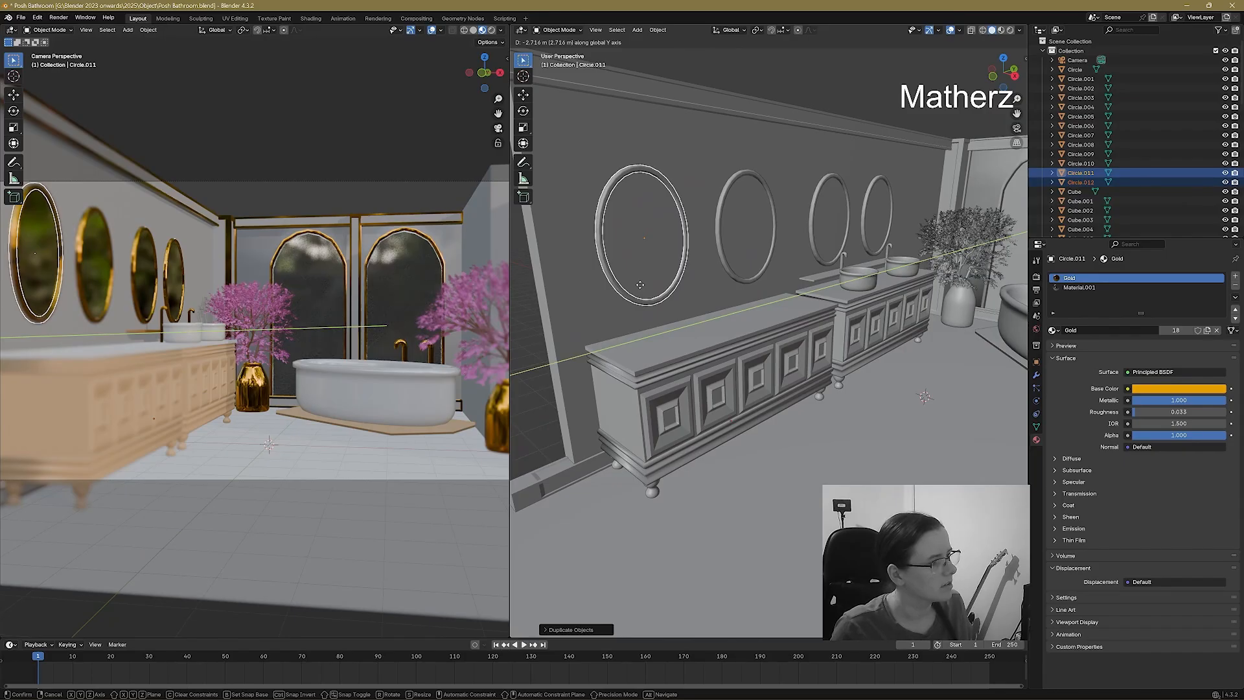
pyautogui.click(640, 285)
pyautogui.hotkey('alt', 'a')
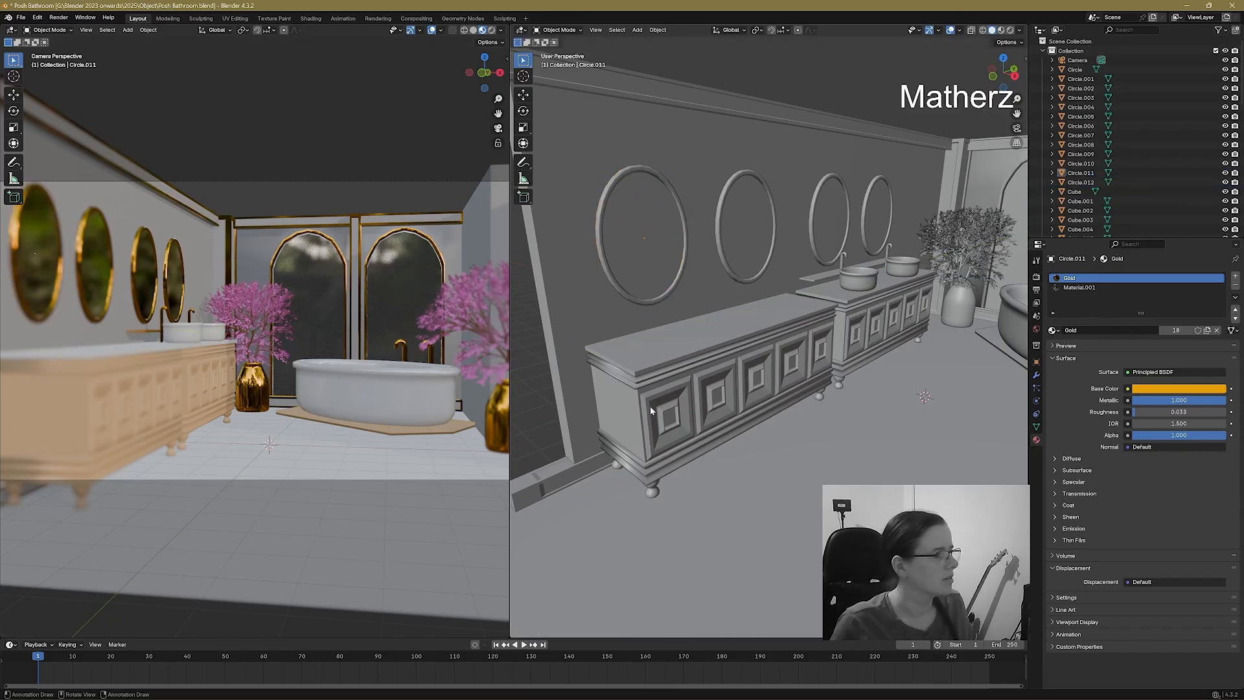
# Enlarge the camera view to check the added vanity and mirrors in rendered shading, and return to Material Preview.
pyautogui.moveTo(509, 162); pyautogui.dragTo(796, 162)
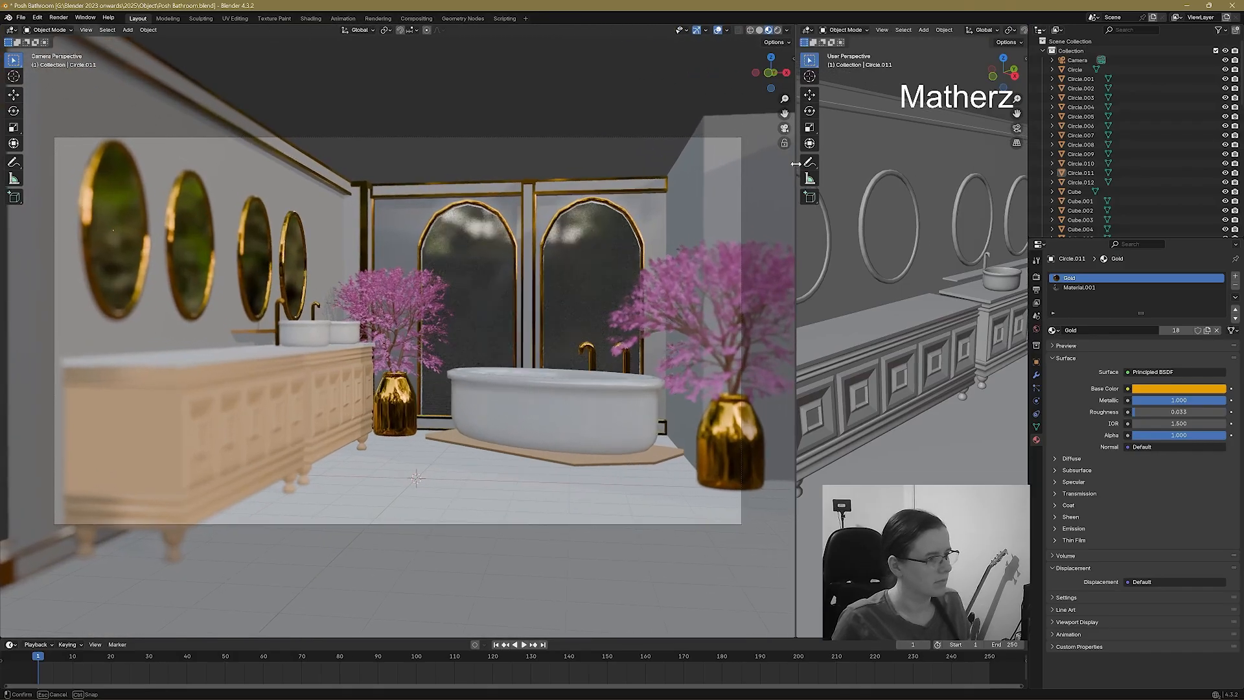
pyautogui.click(780, 30)
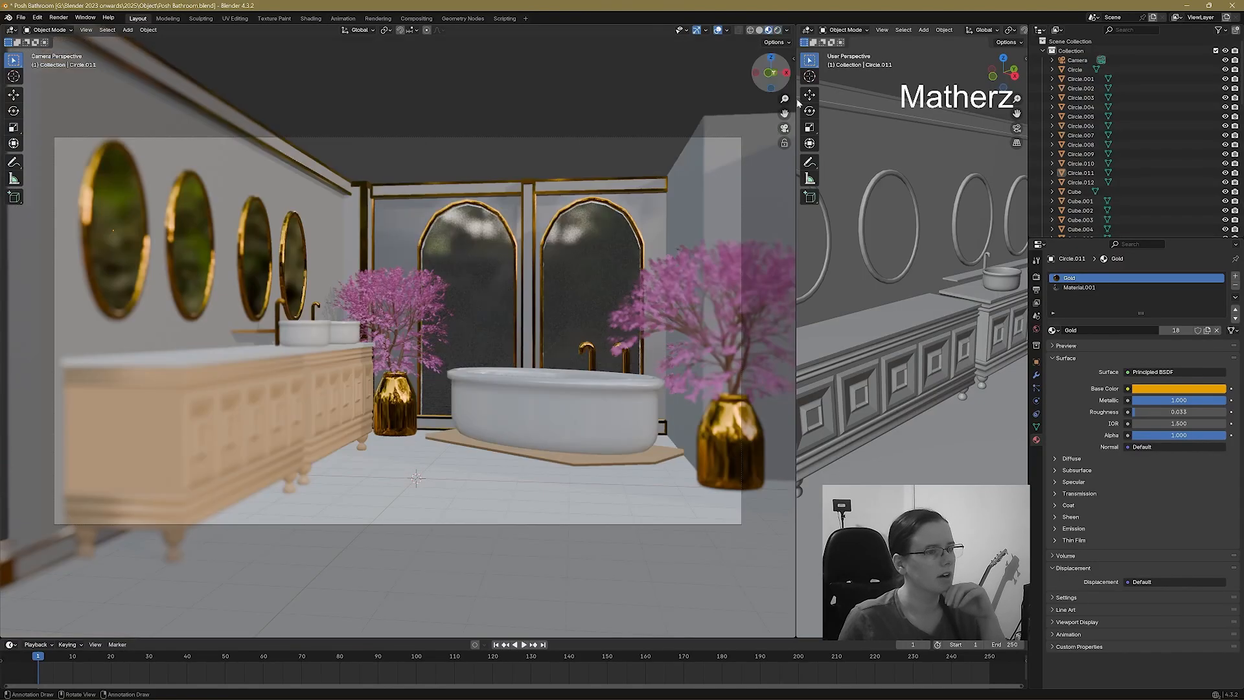
pyautogui.click(757, 30)
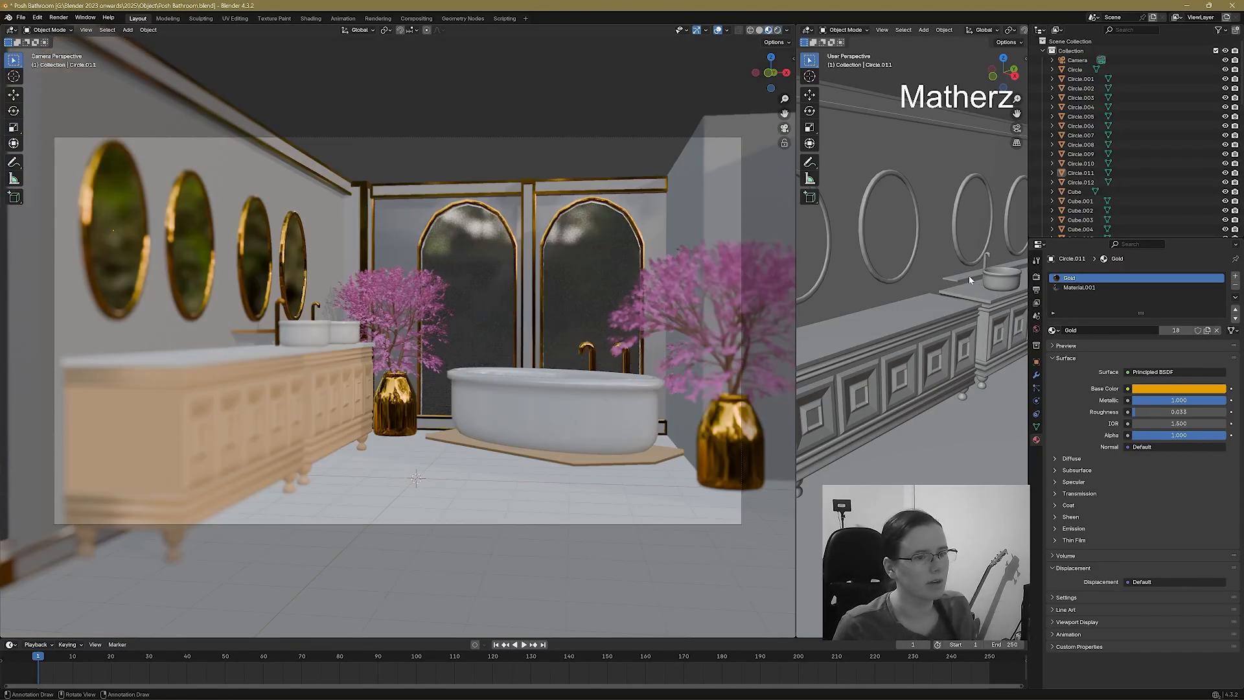
# Move the thin gold shelf from behind the sinks along negative Y to sit beneath the two new mirrors.
pyautogui.click(969, 279)
pyautogui.press('g')
pyautogui.press('y')
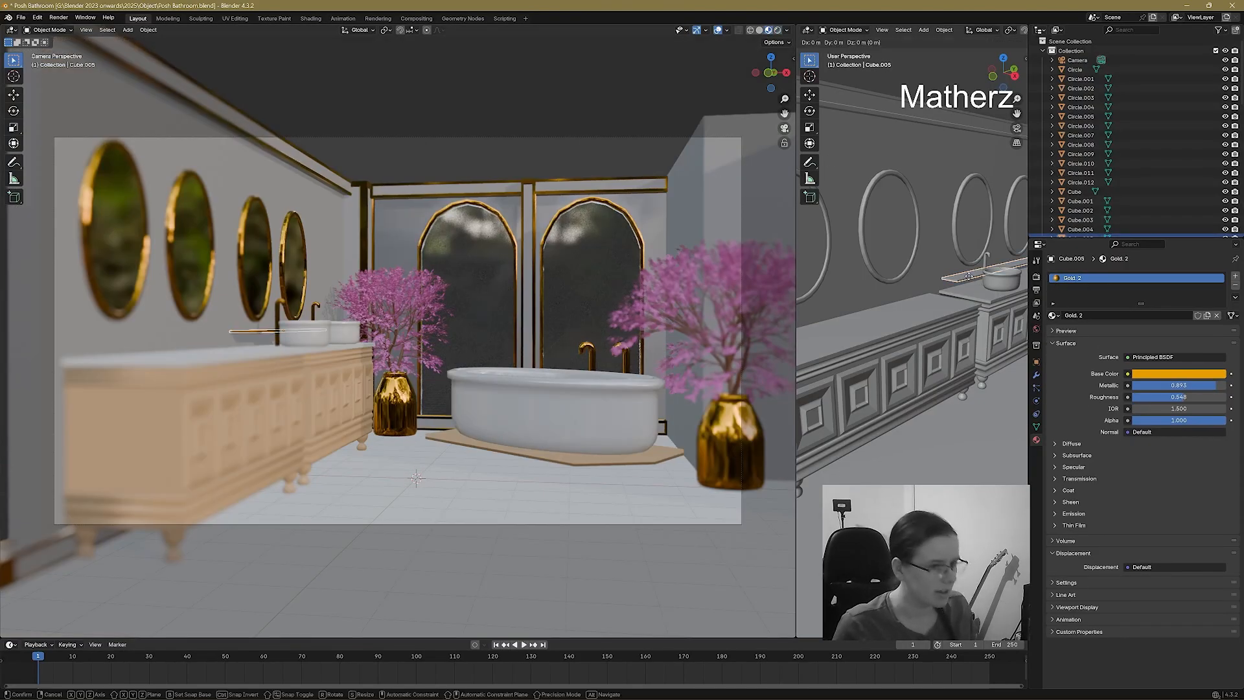
pyautogui.click(815, 321)
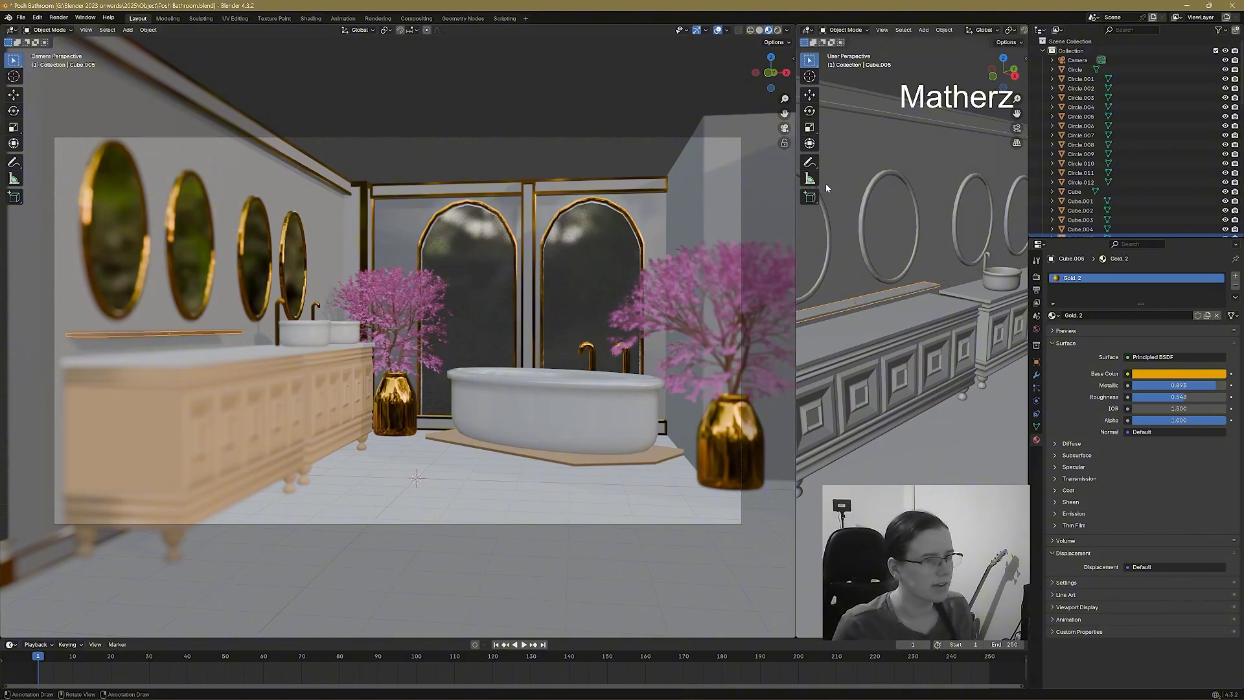
# Widen the modelling view and scale the gold shelf along X by a factor of about 1.4 to deepen it.
pyautogui.moveTo(796, 213); pyautogui.dragTo(451, 247)
pyautogui.moveTo(729, 359); pyautogui.dragTo(756, 355, button='middle')
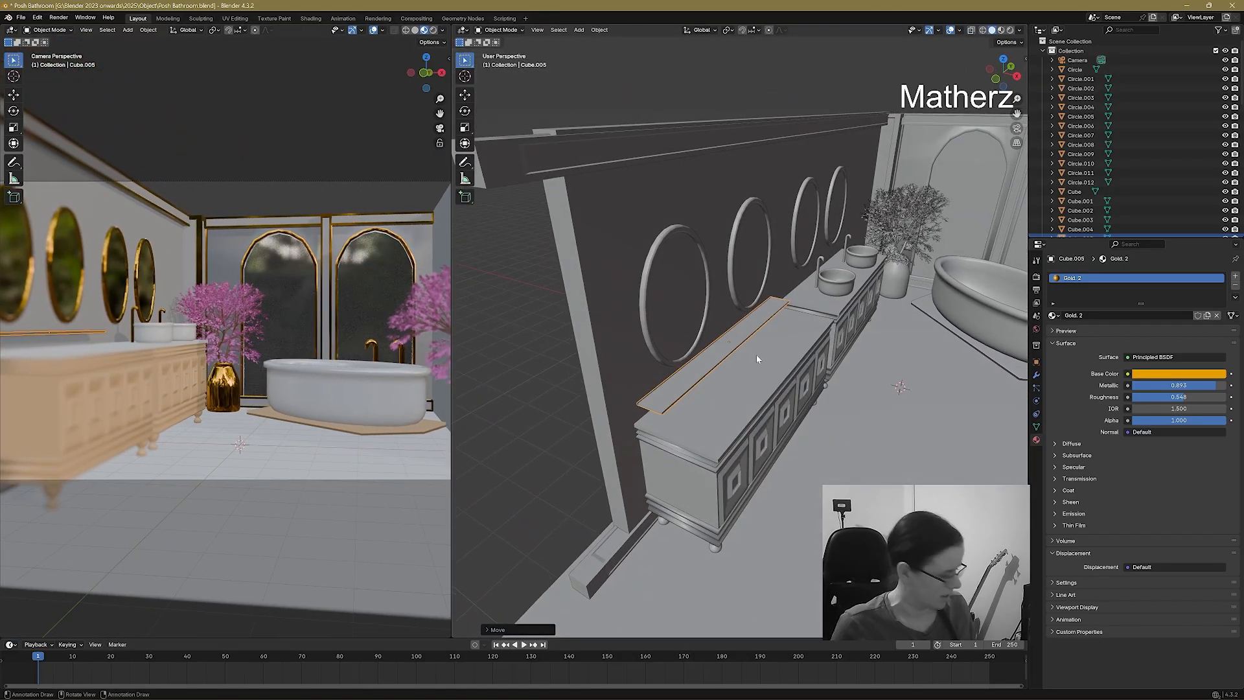
pyautogui.press('s')
pyautogui.press('x')
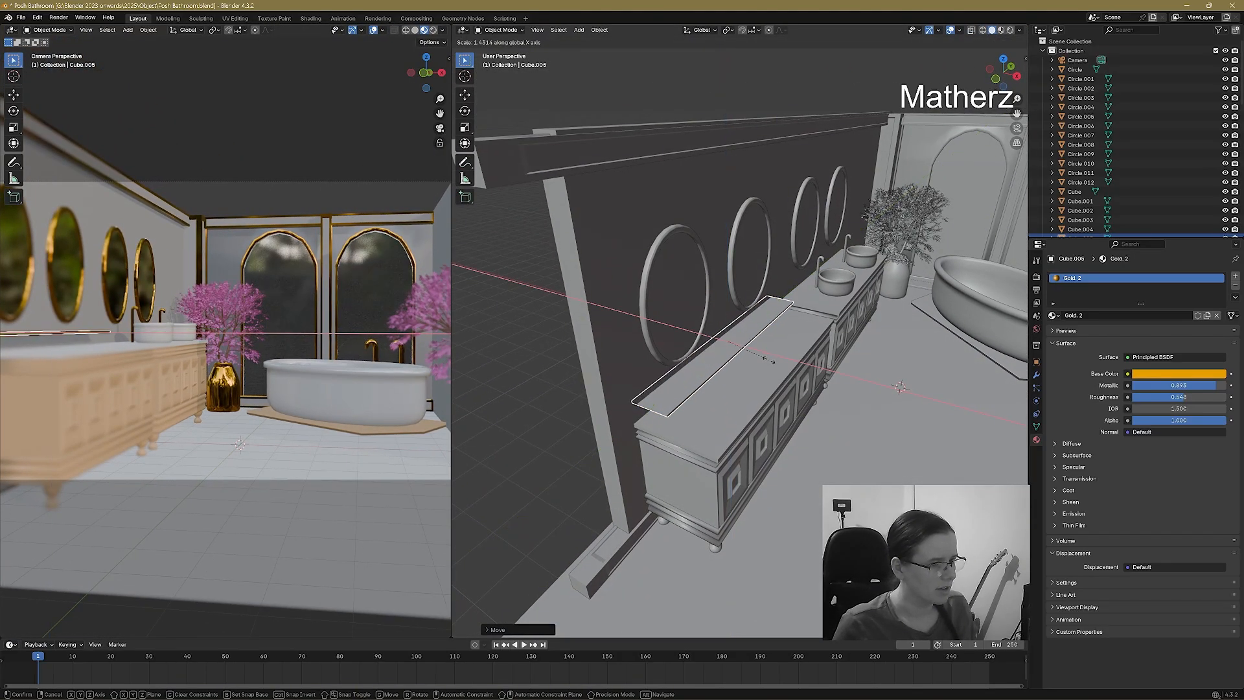
pyautogui.click(775, 364)
pyautogui.moveTo(854, 383); pyautogui.dragTo(810, 374, button='middle')
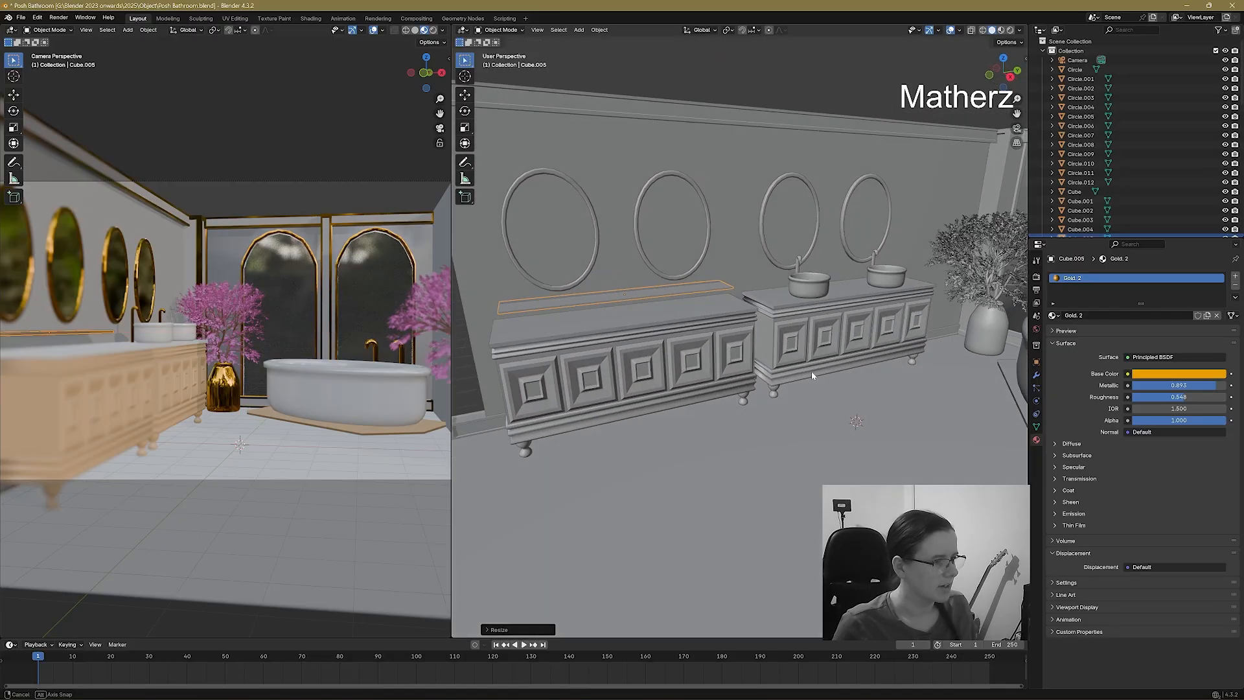
pyautogui.scroll(2, 688, 302)
pyautogui.moveTo(688, 302); pyautogui.dragTo(814, 297, button='middle')
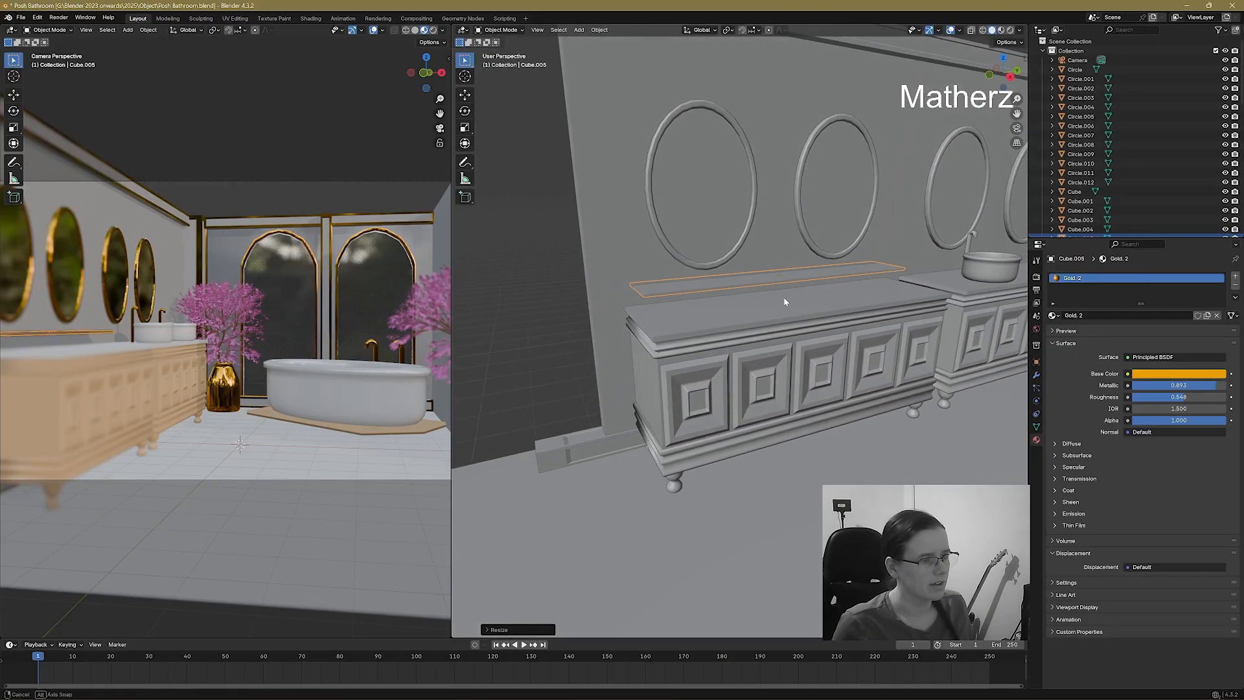
# Scale the gold shelf beneath the two added mirrors along Z by a factor of about 2 to thicken it.
pyautogui.scroll(1, 784, 296)
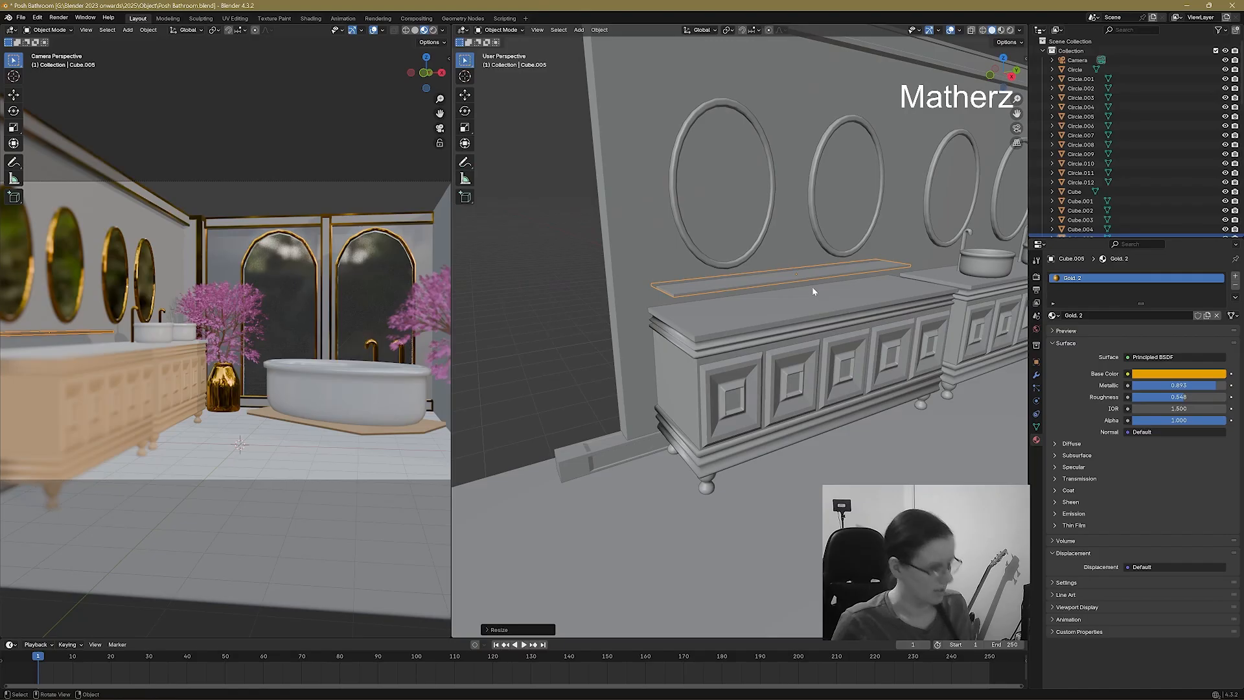
pyautogui.press('s')
pyautogui.press('z')
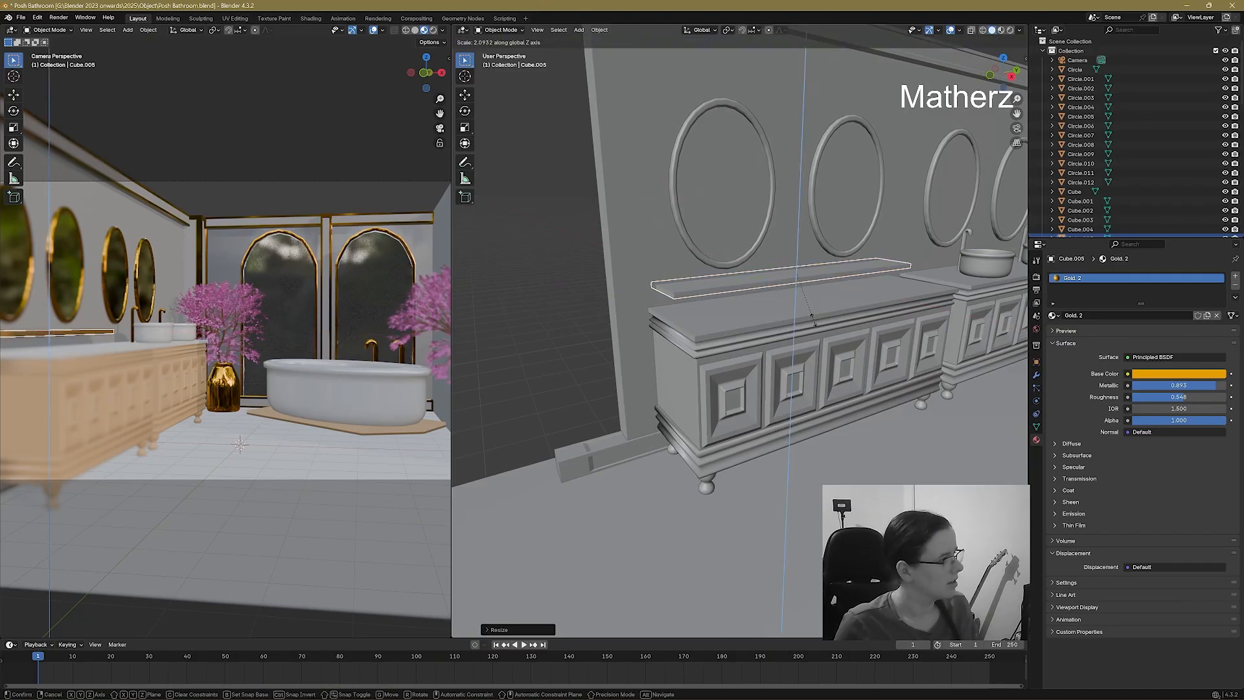
pyautogui.click(814, 322)
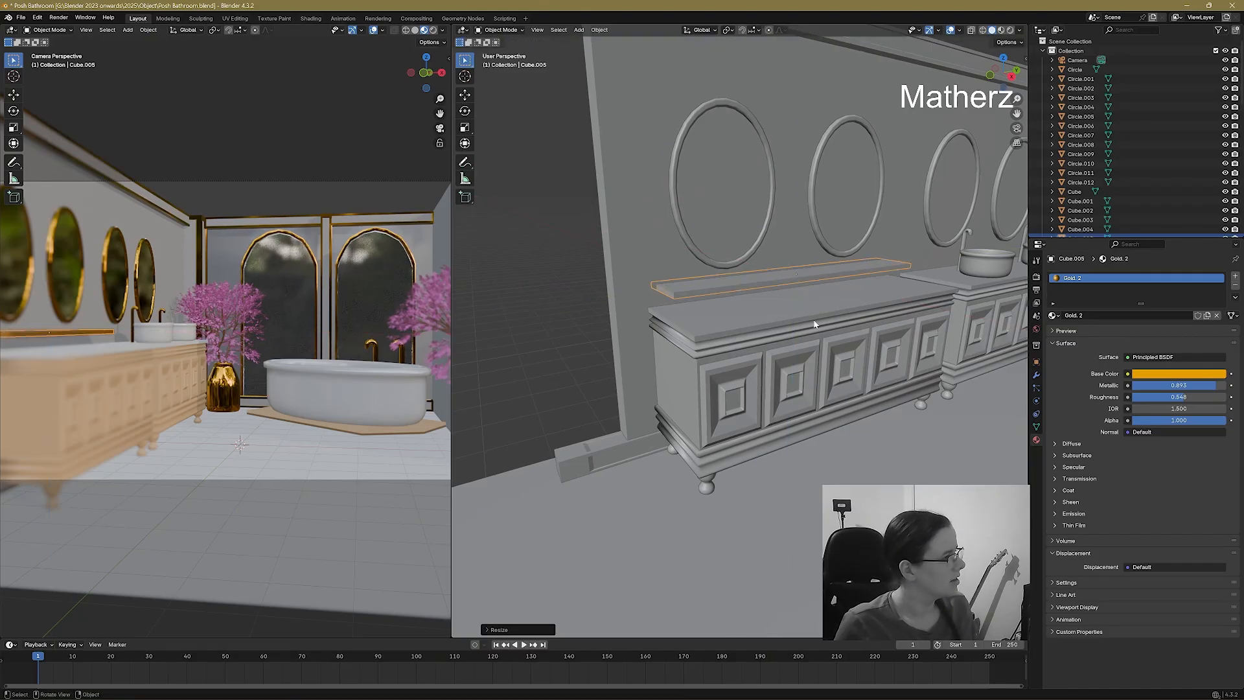
# Deselect the shelf and check the camera view in rendered shading, returning to Material Preview.
pyautogui.click(433, 30)
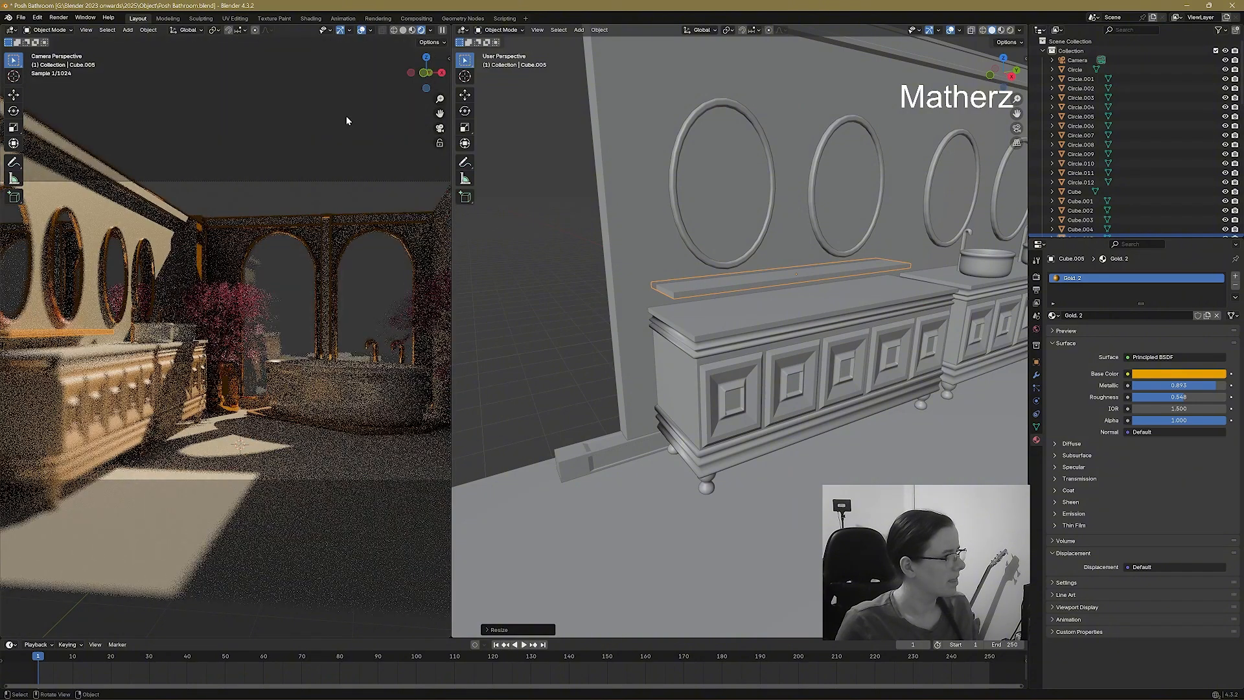
pyautogui.click(346, 120)
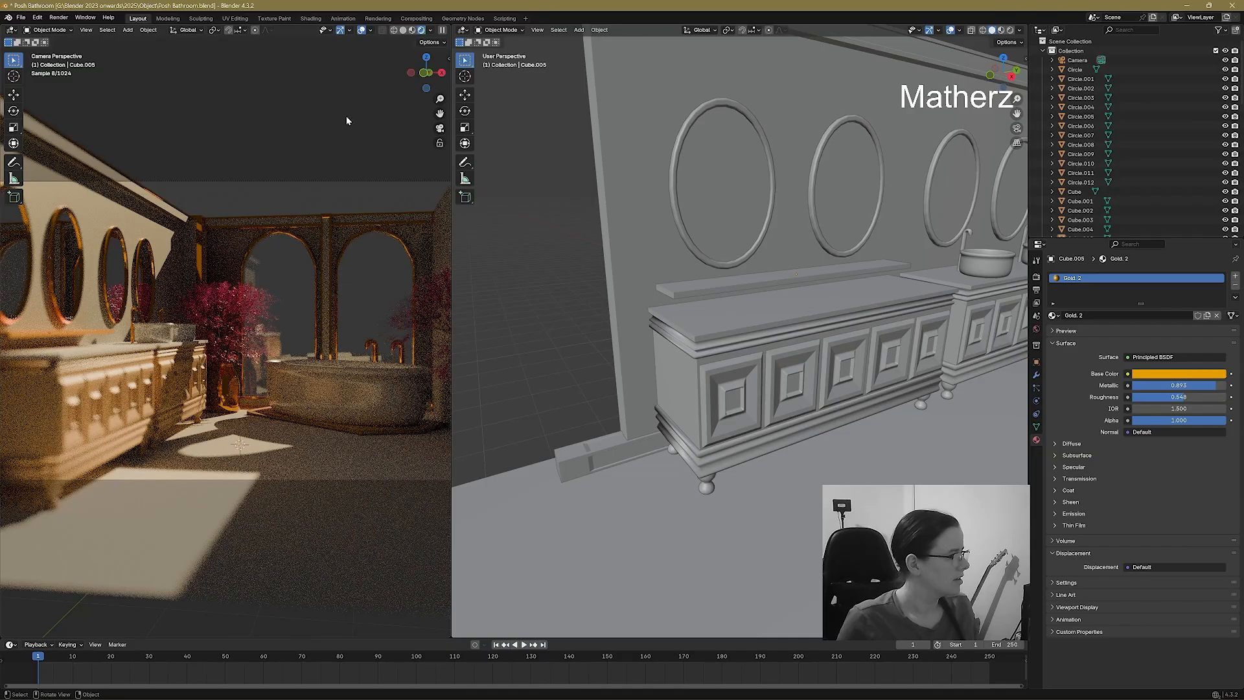
pyautogui.click(412, 30)
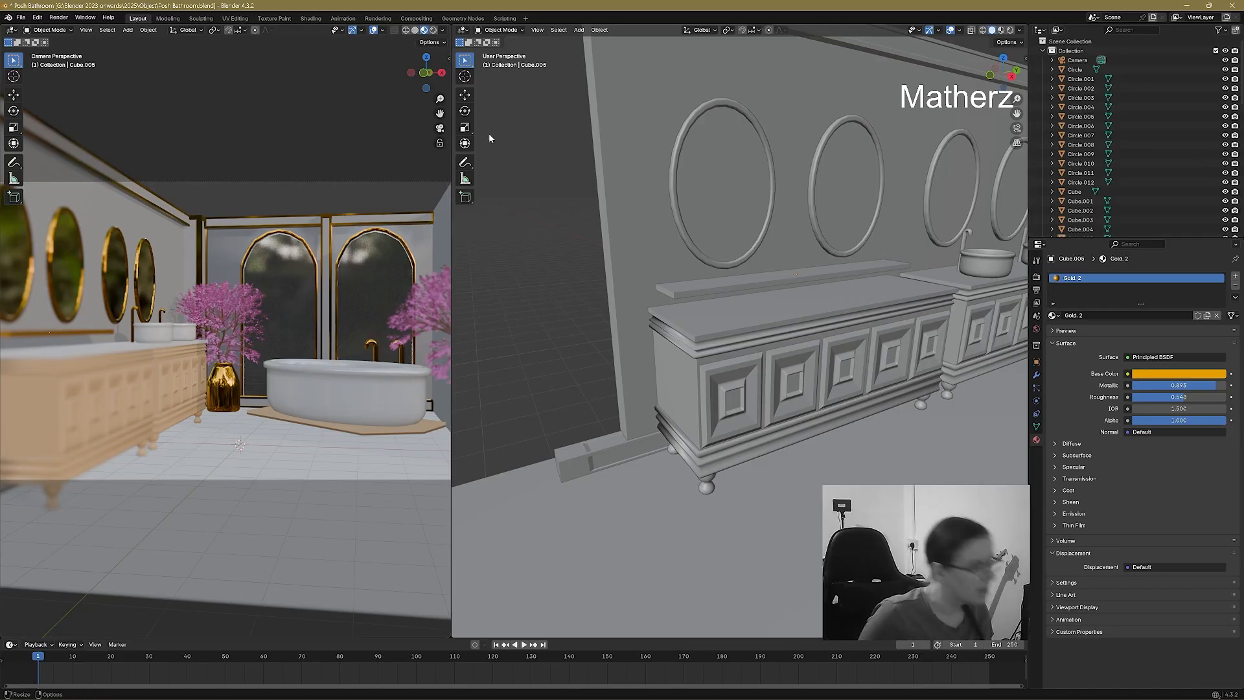
# Select the potted tree nearest the stepped wall block, including its leaves and vase, and move it slightly forward across the floor.
pyautogui.scroll(-5, 683, 361)
pyautogui.moveTo(683, 360); pyautogui.dragTo(892, 140, button='middle')
pyautogui.click(519, 95)
pyautogui.scroll(-8, 864, 283)
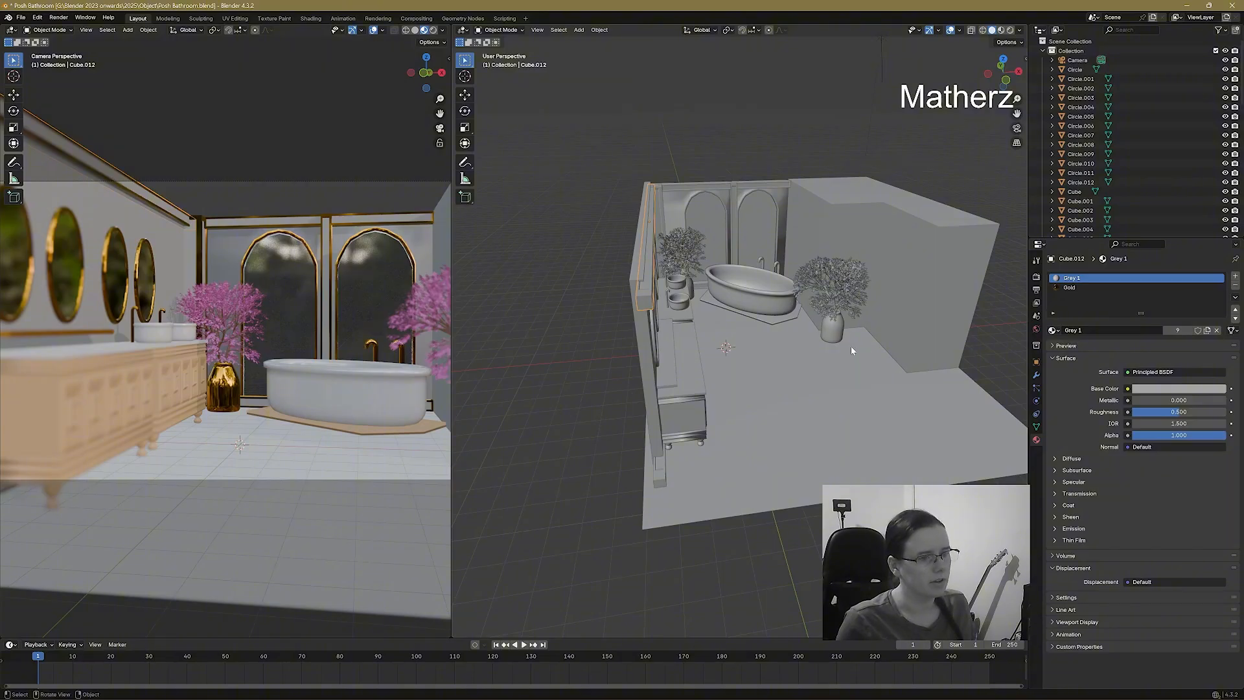
pyautogui.moveTo(852, 350); pyautogui.dragTo(816, 333, button='middle')
pyautogui.click(830, 320)
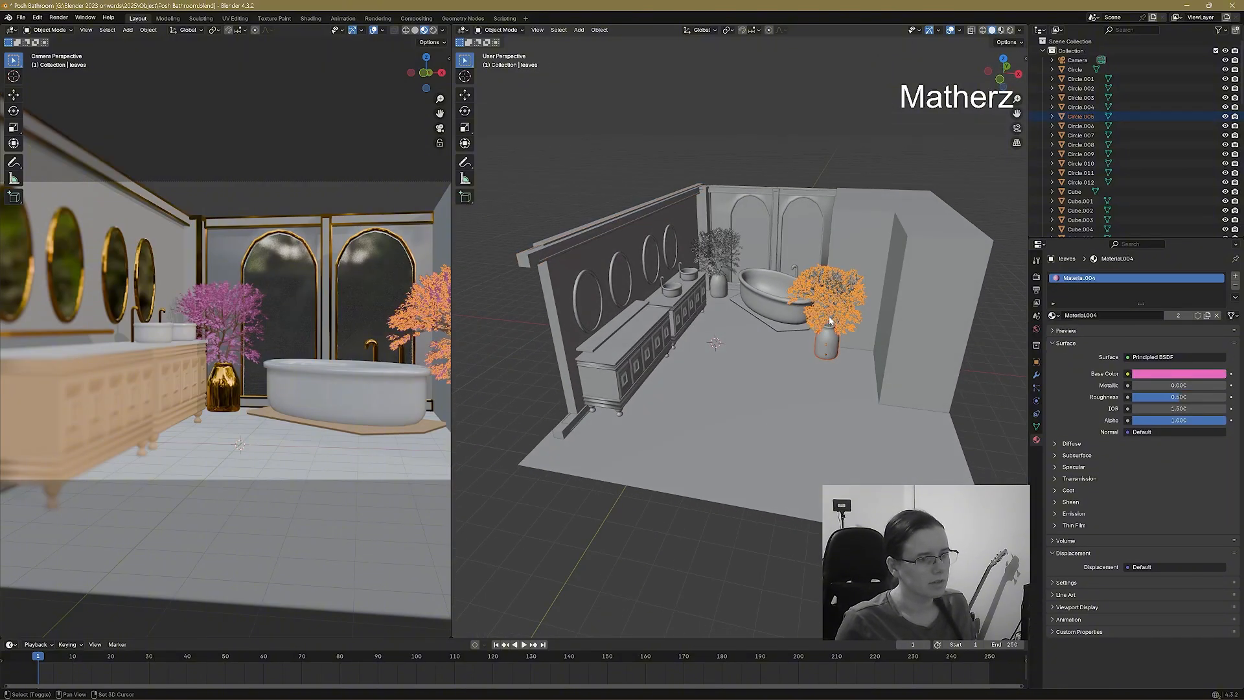
pyautogui.click(830, 320)
pyautogui.scroll(4, 868, 322)
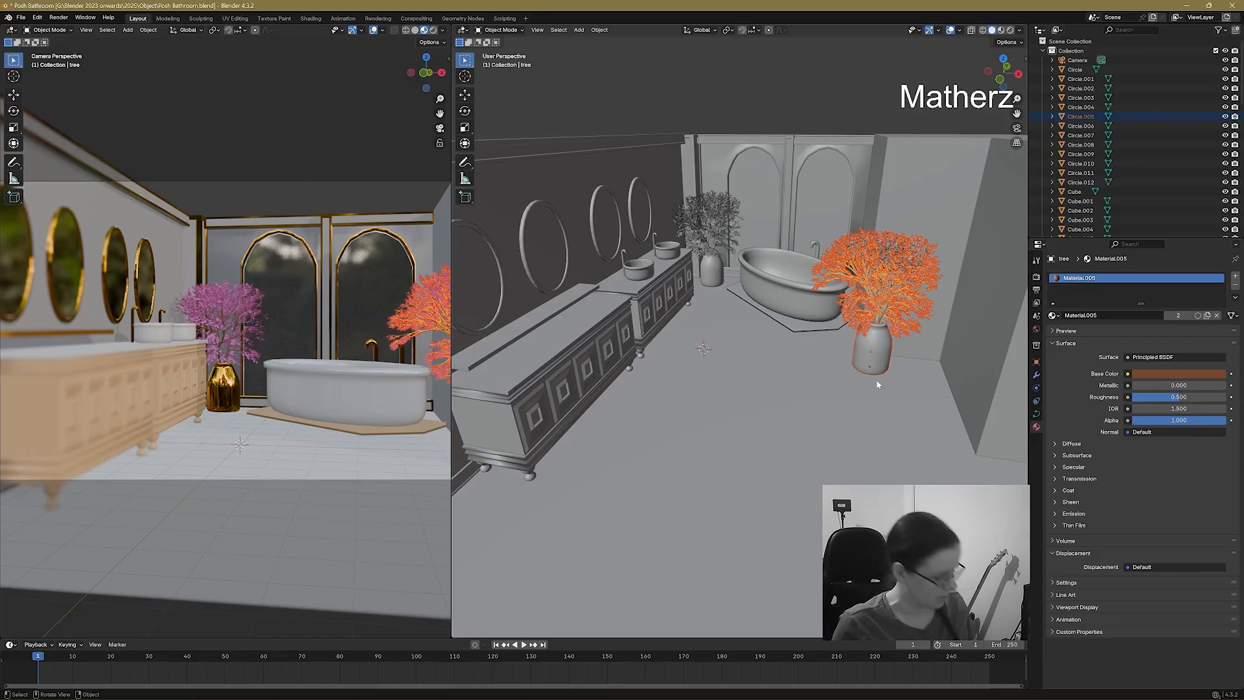
pyautogui.press('g')
pyautogui.click(875, 405)
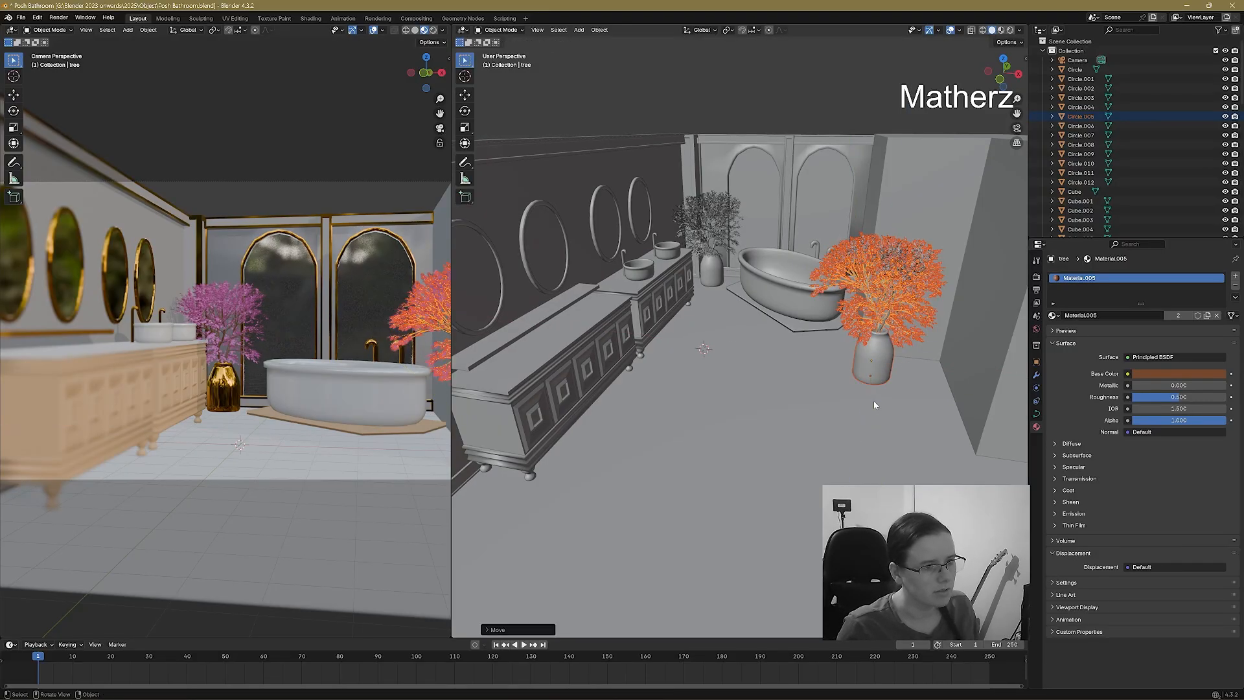
# Duplicate the upper trim of the arched window wall and move the copy along negative Y and positive X toward the stepped wall block.
pyautogui.click(821, 139)
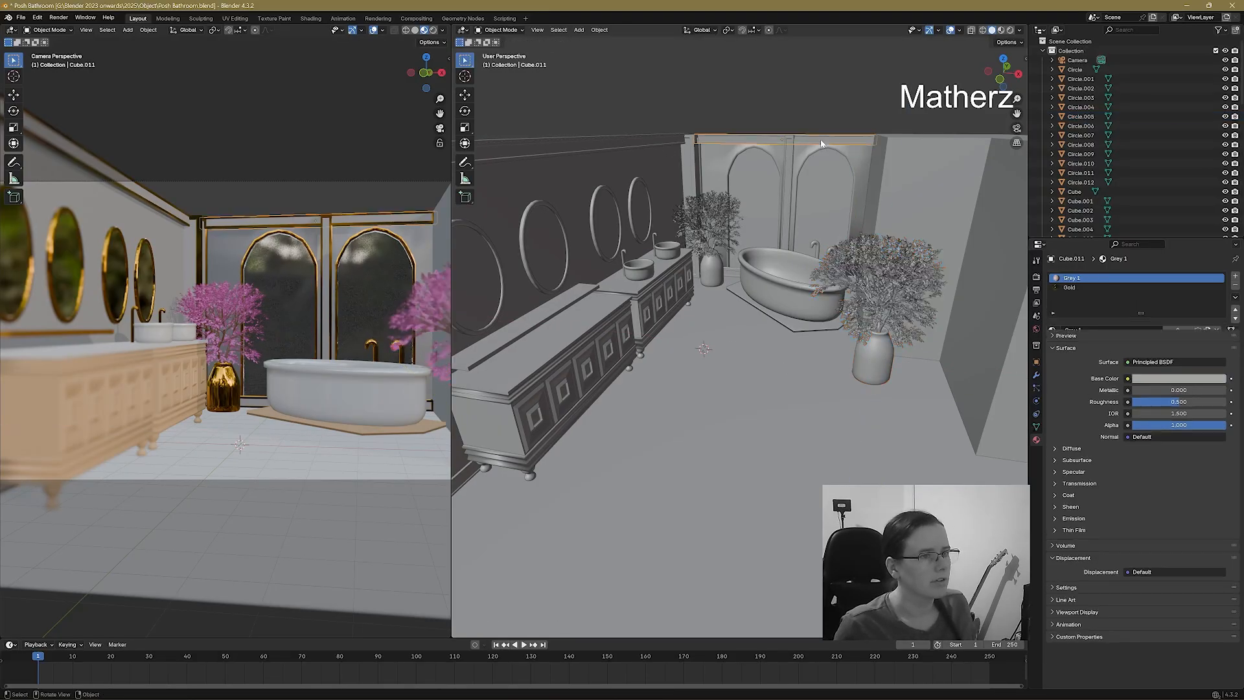
pyautogui.press('g')
pyautogui.press('x')
pyautogui.press('y')
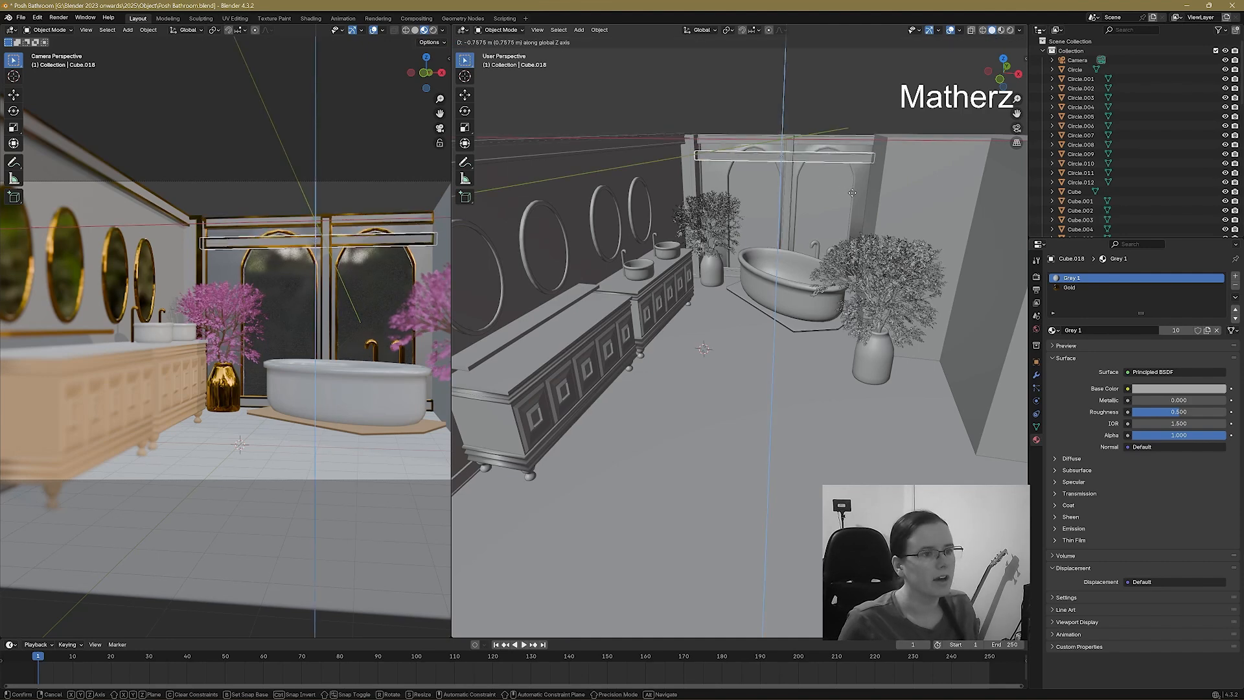
pyautogui.rightClick(801, 182)
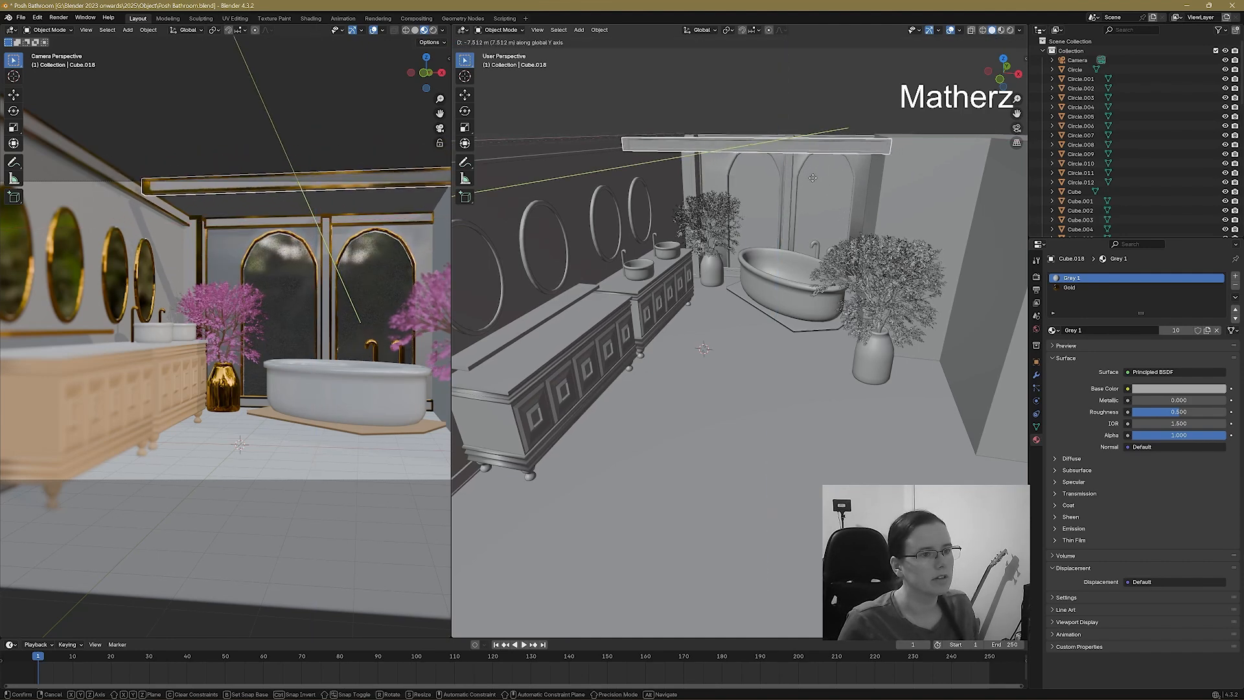
pyautogui.press('g')
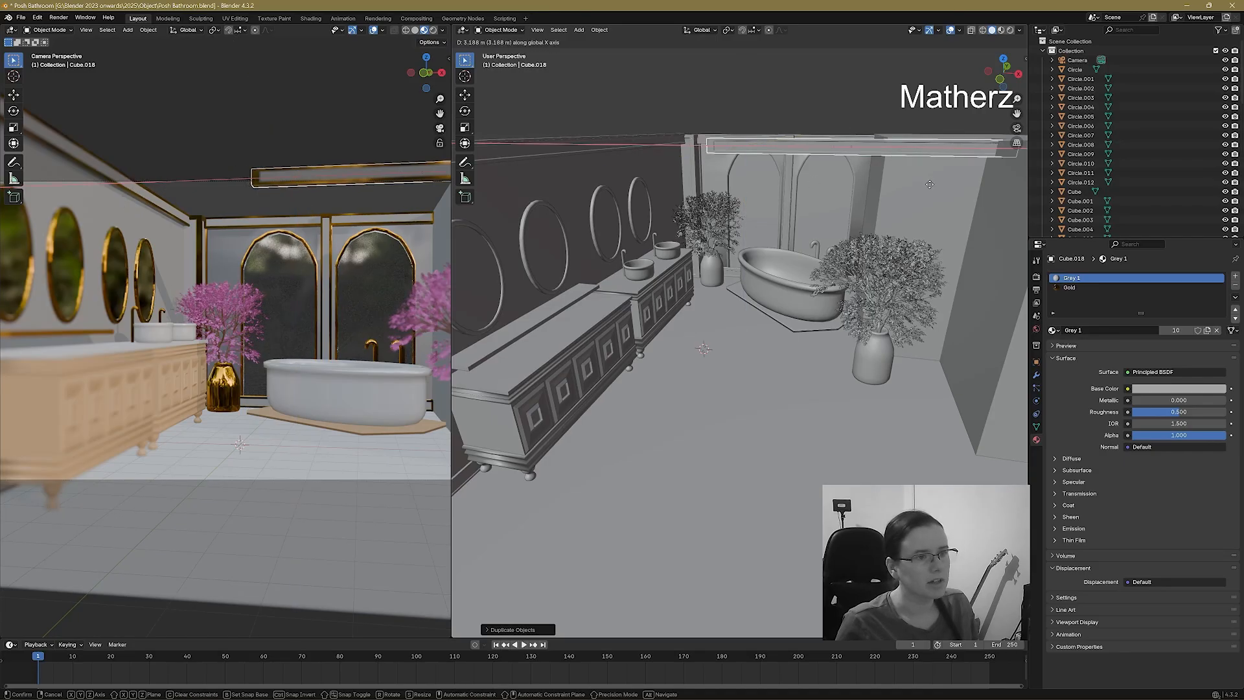
pyautogui.click(1009, 185)
pyautogui.scroll(-5, 972, 186)
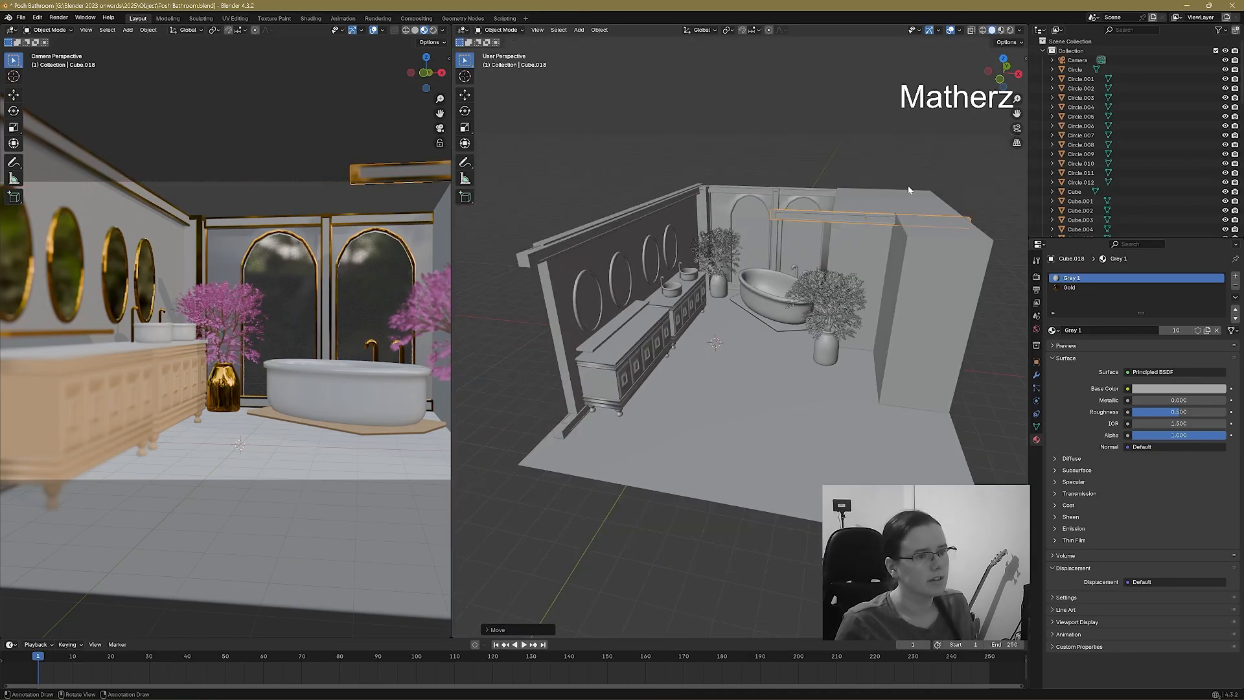
# Scale the copied trim down along X to match the width of the wall block's recessed front face.
pyautogui.moveTo(909, 190); pyautogui.dragTo(904, 251, button='middle')
pyautogui.press('s')
pyautogui.press('x')
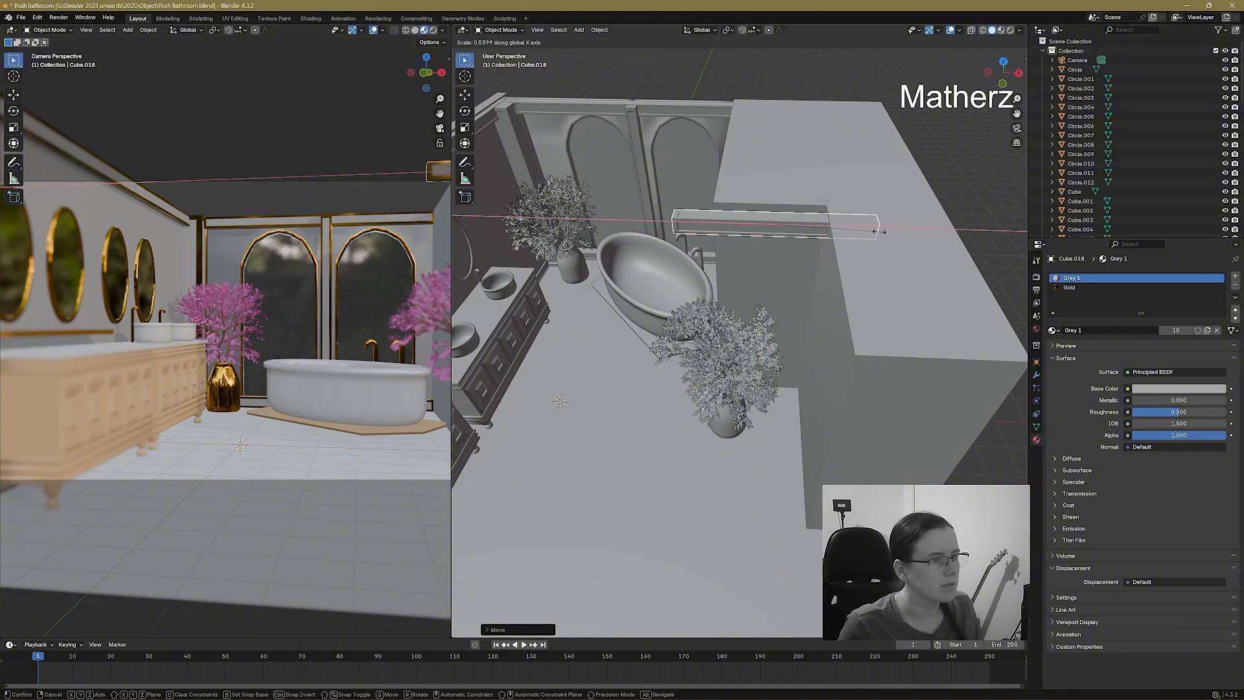
pyautogui.click(836, 236)
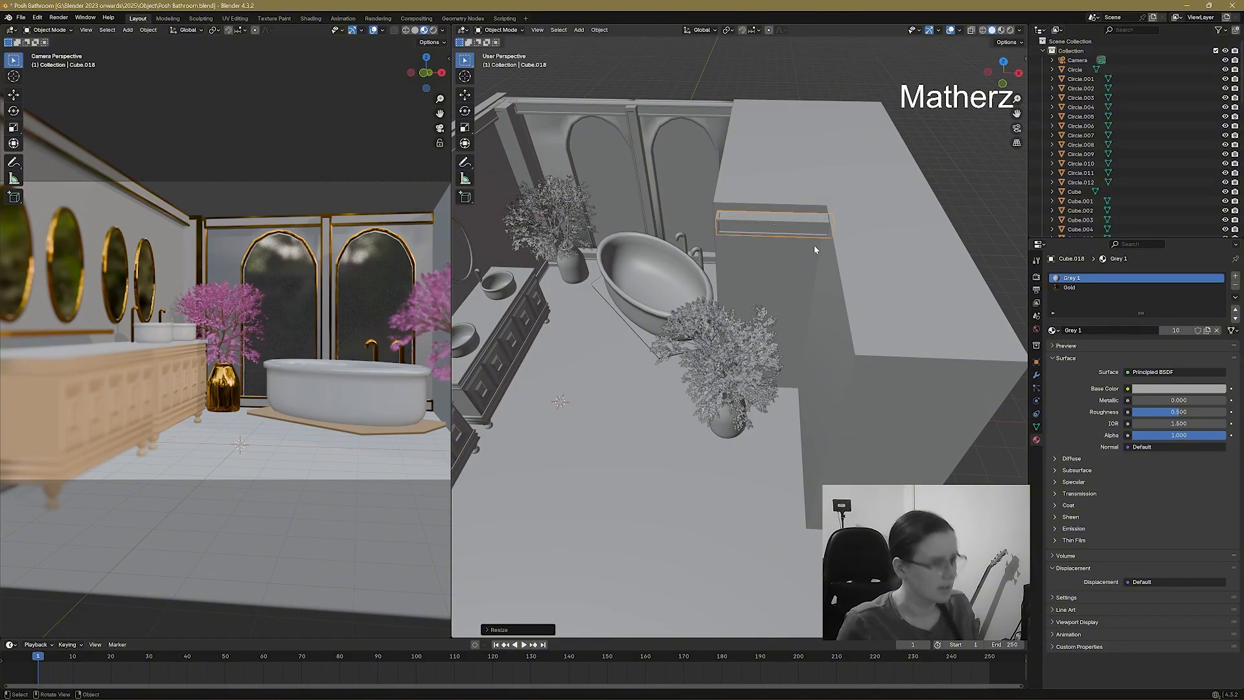
# Move the shortened trim about 0.4 m along Y against the recessed face and scale it along X by about 1.11.
pyautogui.press('g')
pyautogui.press('y')
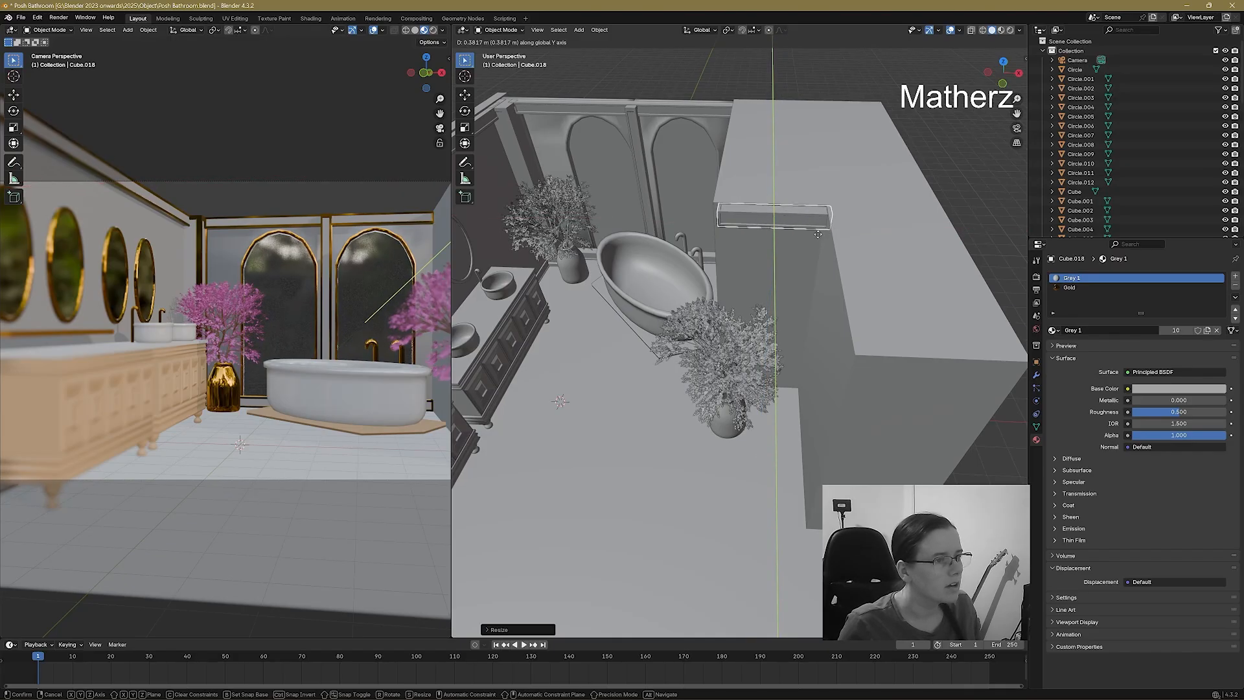
pyautogui.click(815, 236)
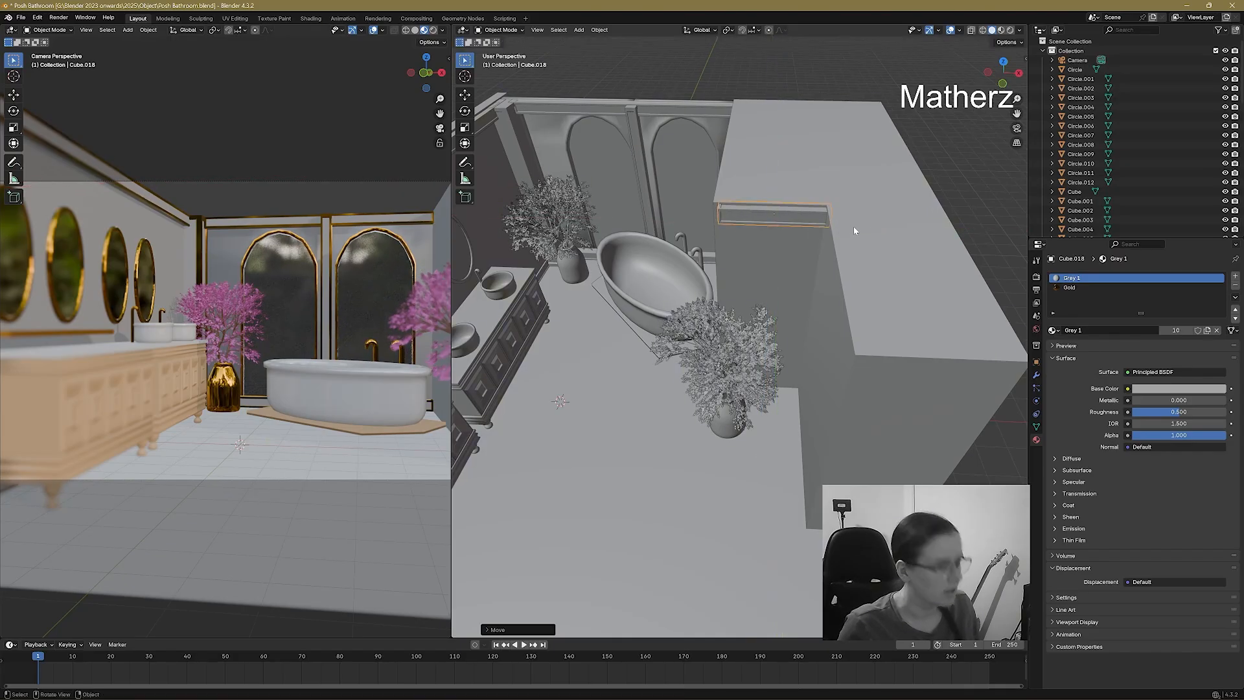
pyautogui.press('s')
pyautogui.press('x')
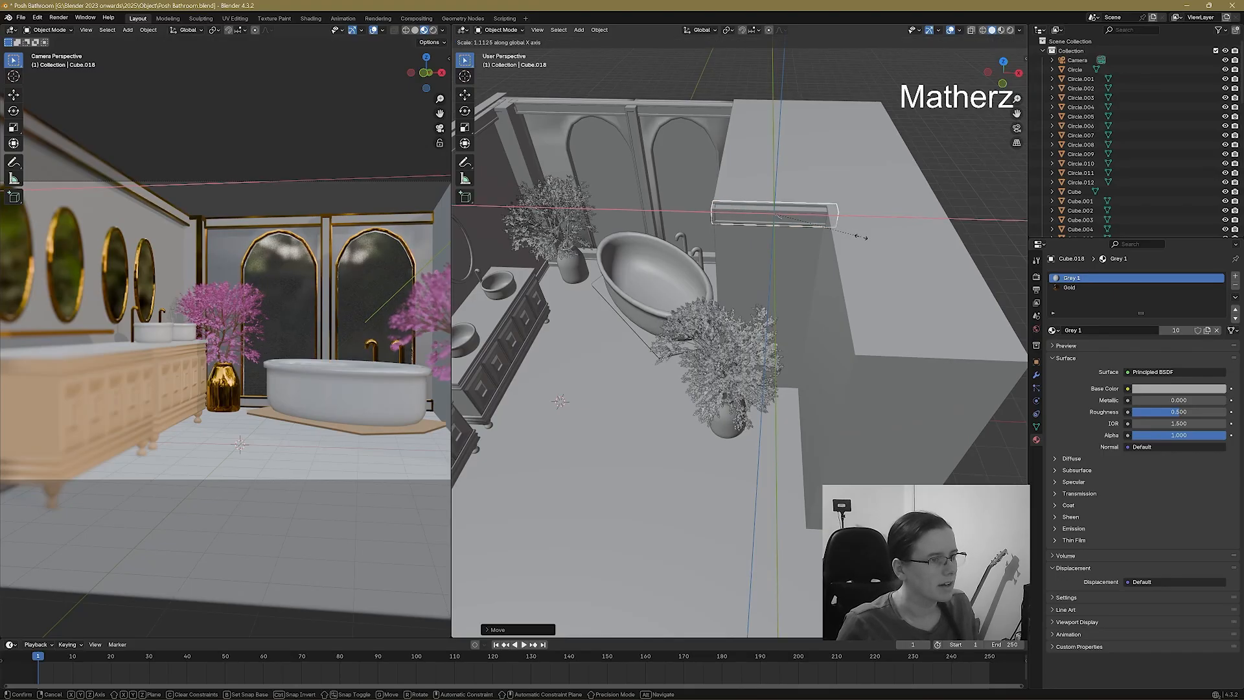
pyautogui.click(862, 237)
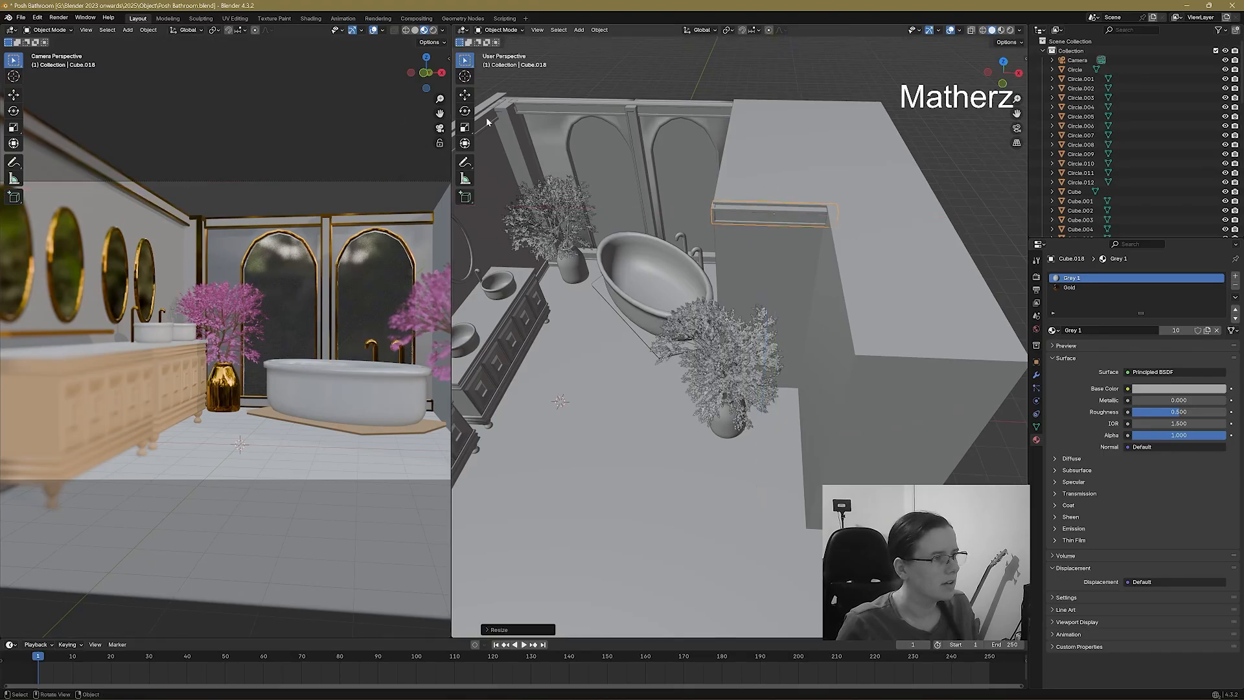
# Duplicate the long upper trim above the mirrors and move the copy along X to the wall block's forward side face.
pyautogui.hotkey('shift', 'd')
pyautogui.press('x')
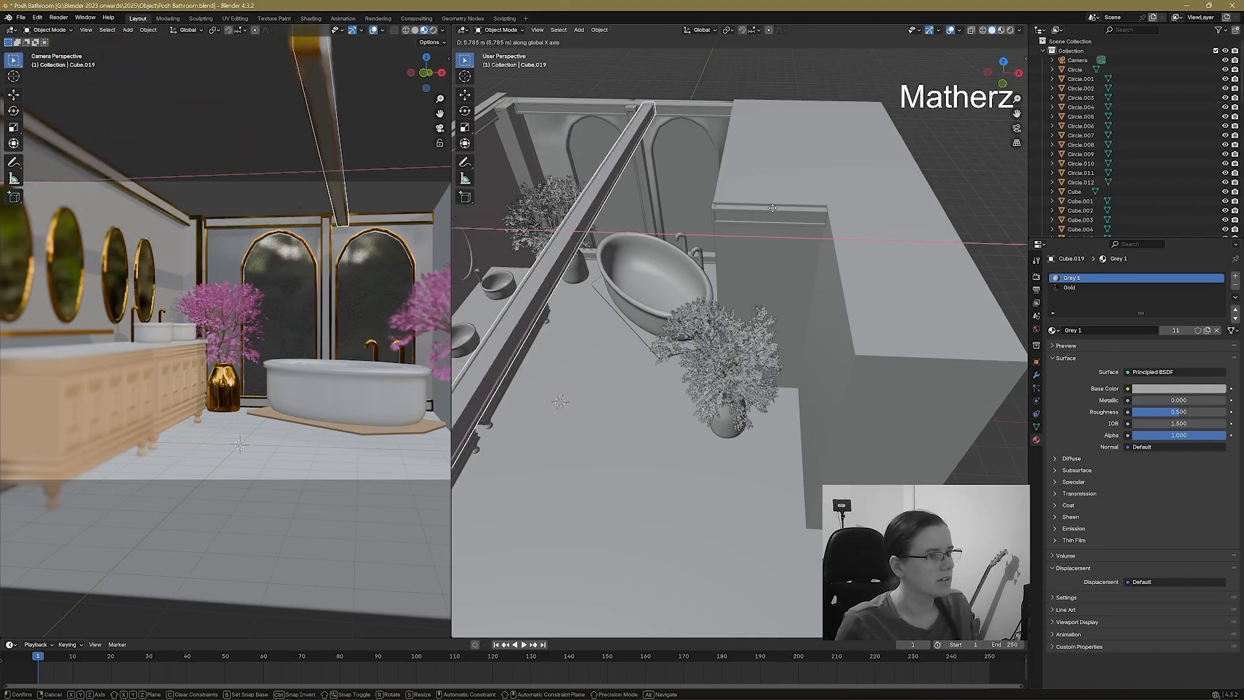
pyautogui.click(922, 480)
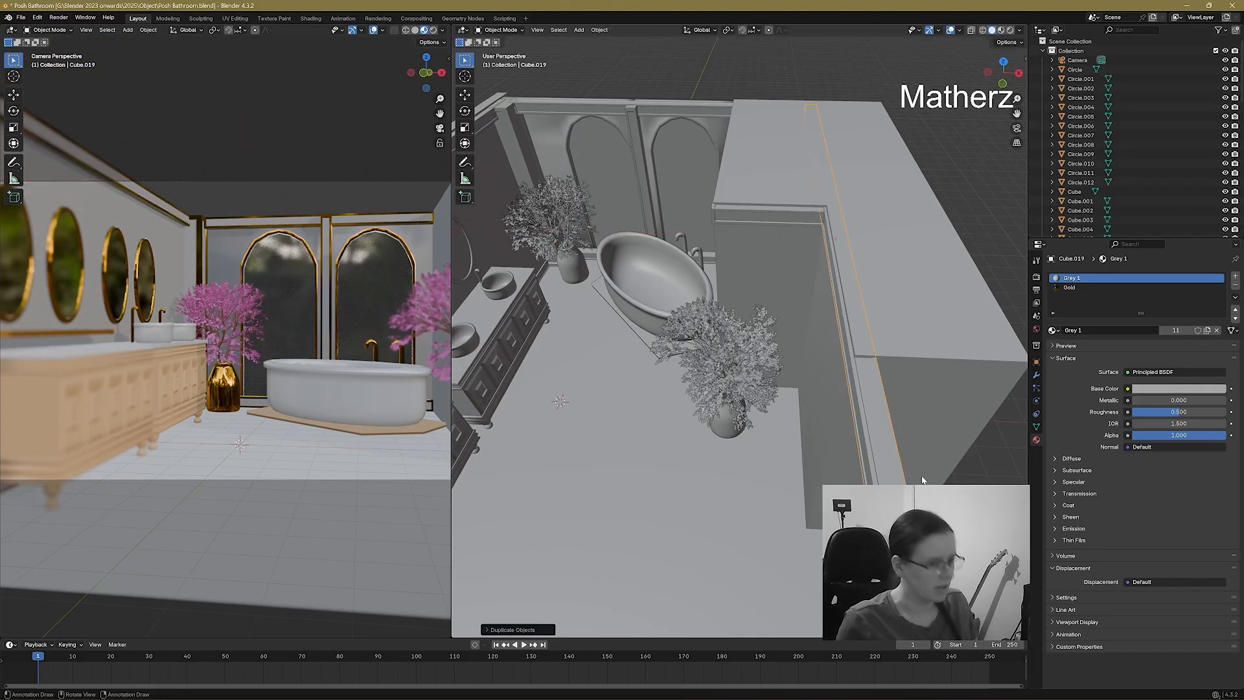
# Shorten the copied side trim along Y and shift it along Y to fit the length of the block's forward side face.
pyautogui.press('s')
pyautogui.press('y')
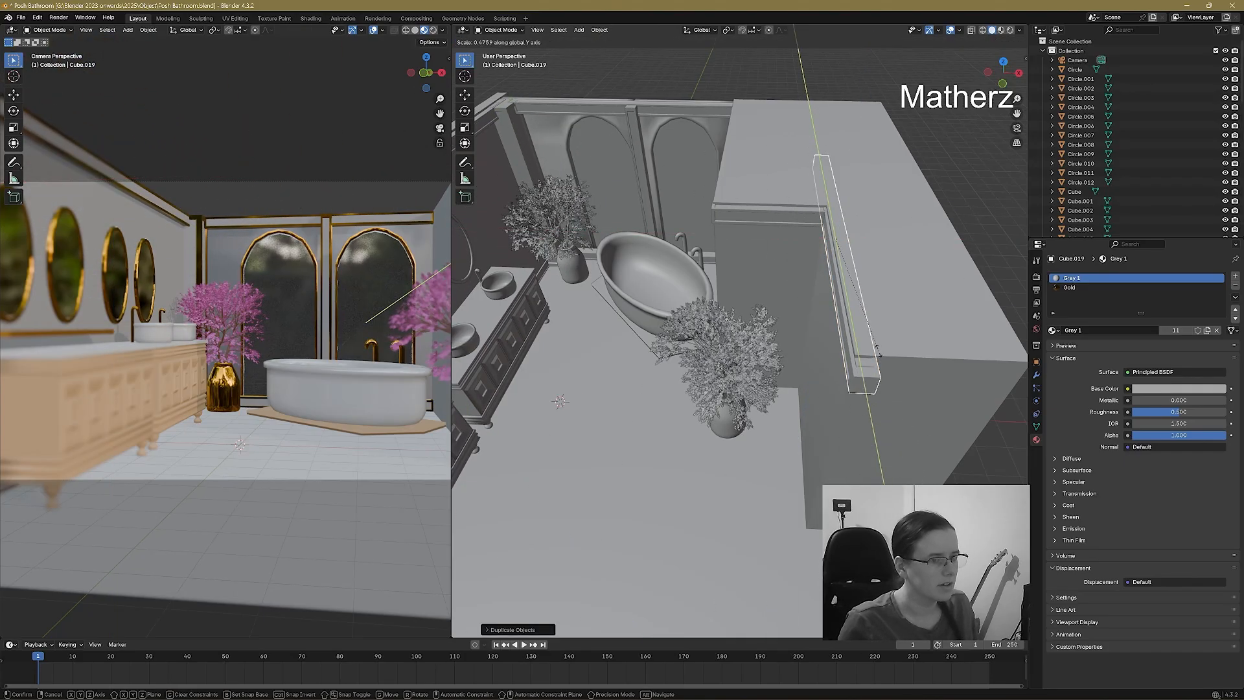
pyautogui.click(863, 314)
pyautogui.press('g')
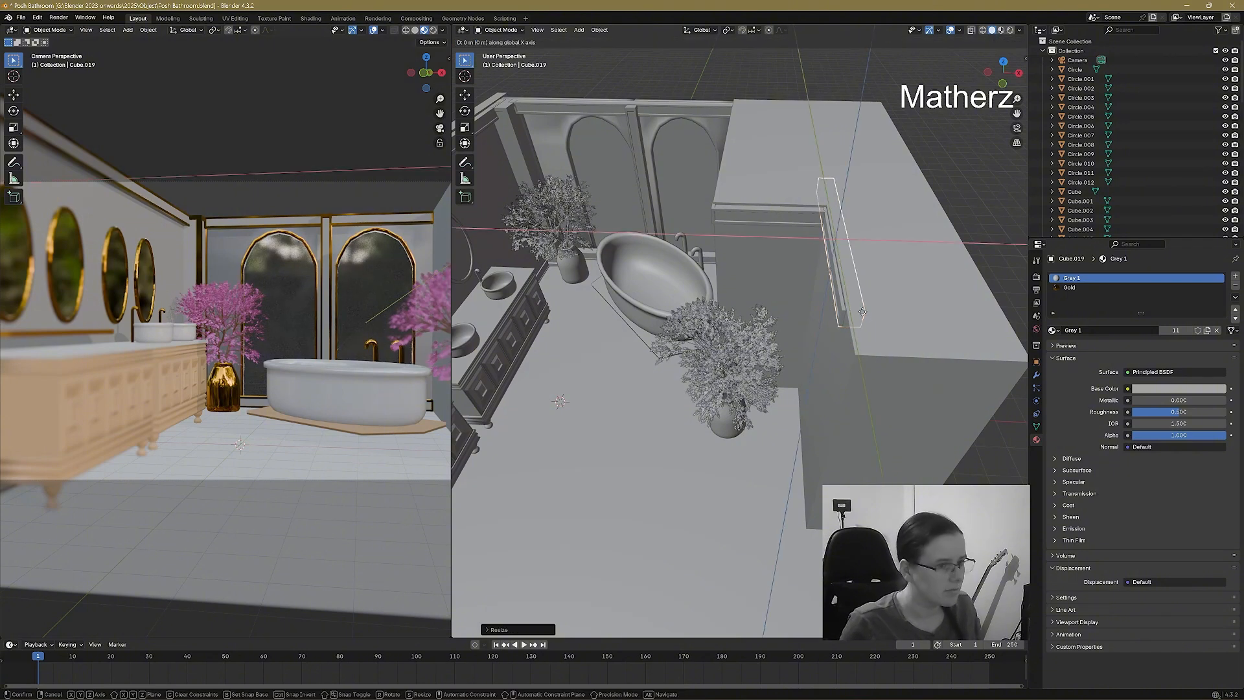
pyautogui.click(876, 352)
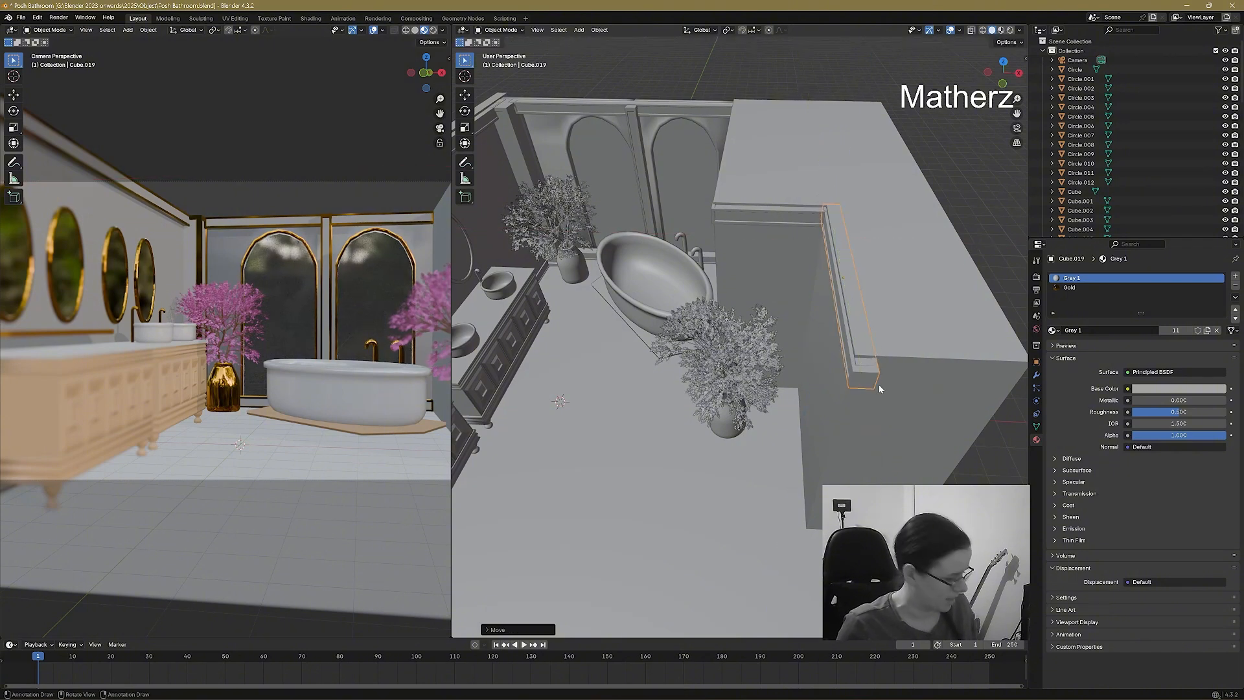
pyautogui.press('s')
pyautogui.press('y')
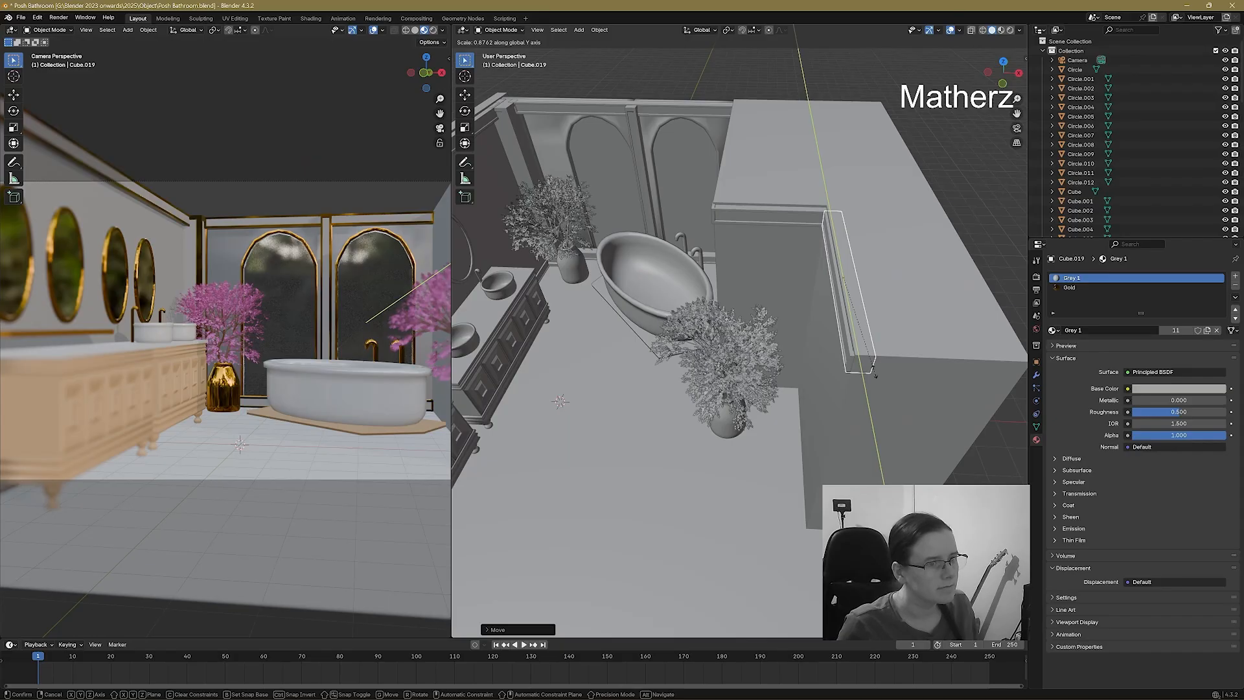
pyautogui.click(876, 375)
# Duplicate the fitted side trim along negative X and move the copy about 5.3 m along Y to the wall beside the bath.
pyautogui.hotkey('shift', 'd')
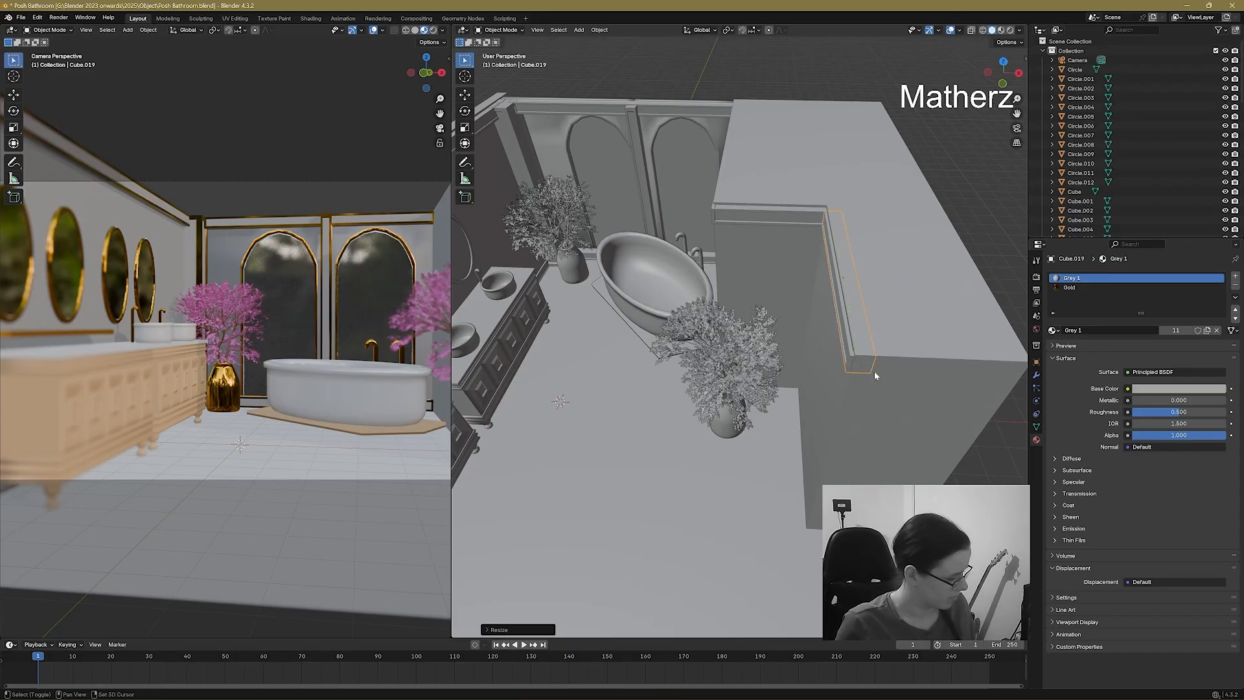
pyautogui.press('x')
pyautogui.click(738, 332)
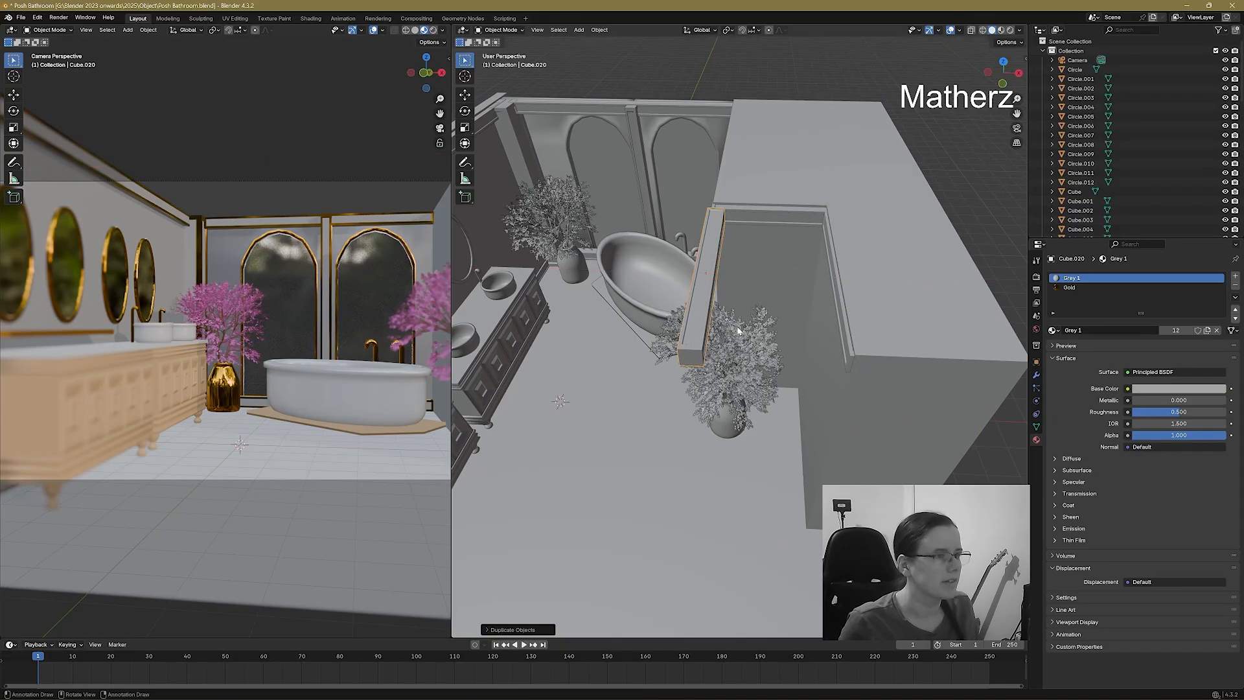
pyautogui.press('g')
pyautogui.press('y')
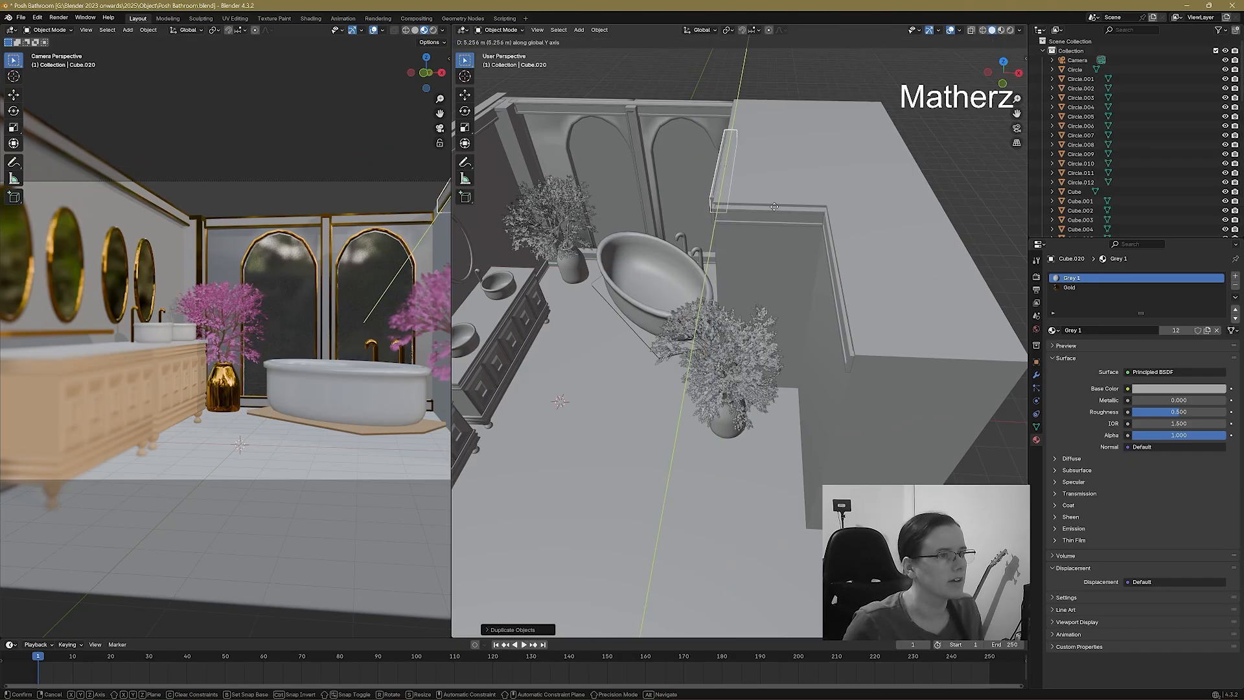
pyautogui.click(777, 206)
# Lengthen the trim beside the bath along Y, move it about 0.3 m along Y to meet the window wall, and deselect it.
pyautogui.moveTo(777, 206)
pyautogui.mouseDown(button='middle')
pyautogui.moveTo(826, 270)
pyautogui.moveTo(783, 216)
pyautogui.mouseUp(button='middle')
pyautogui.press('s')
pyautogui.press('y')
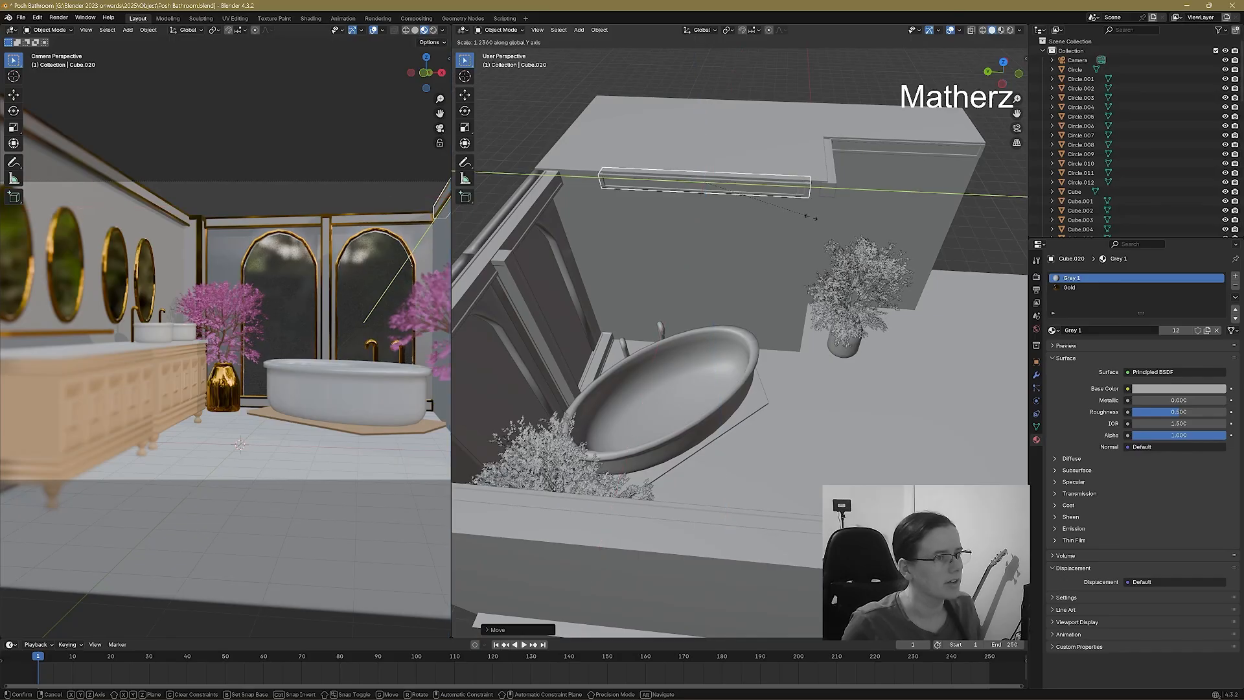
pyautogui.click(836, 221)
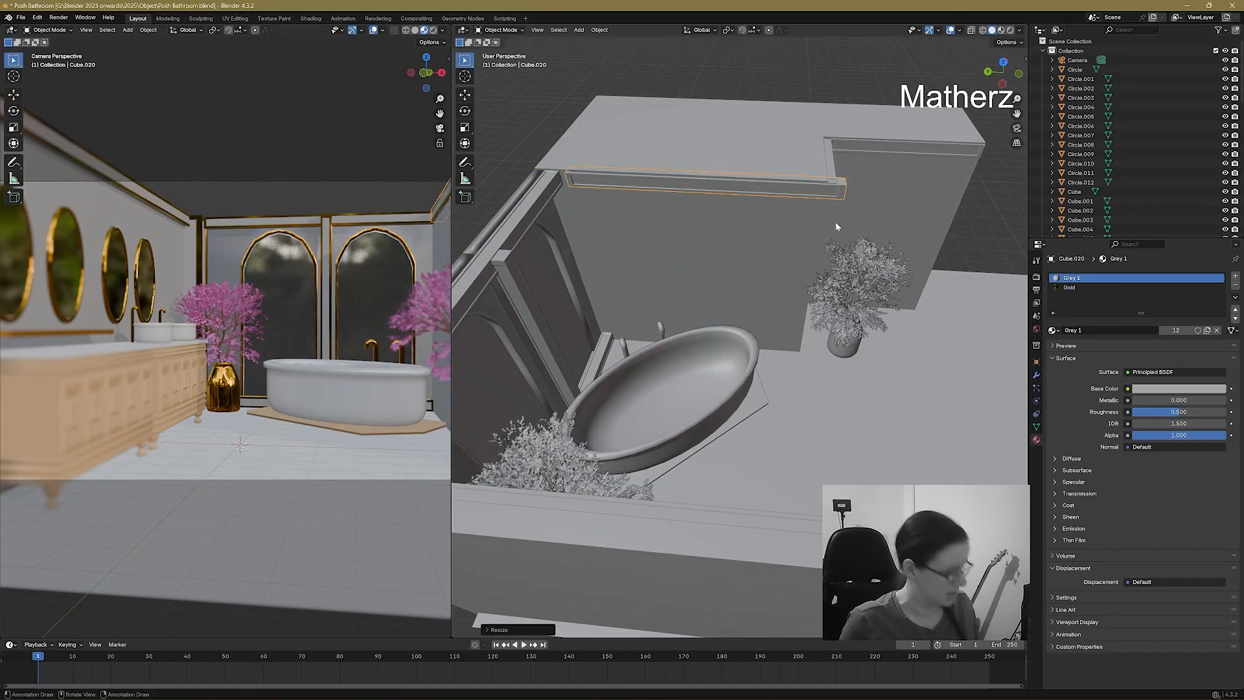
pyautogui.press('g')
pyautogui.press('y')
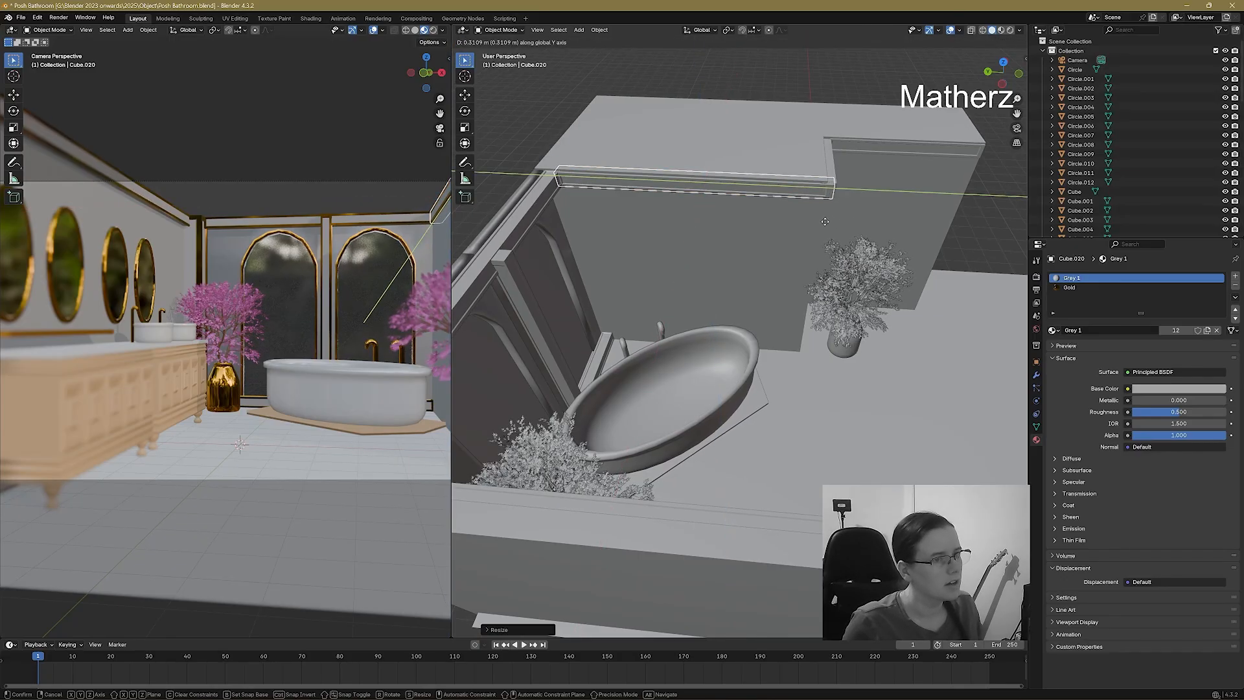
pyautogui.click(826, 223)
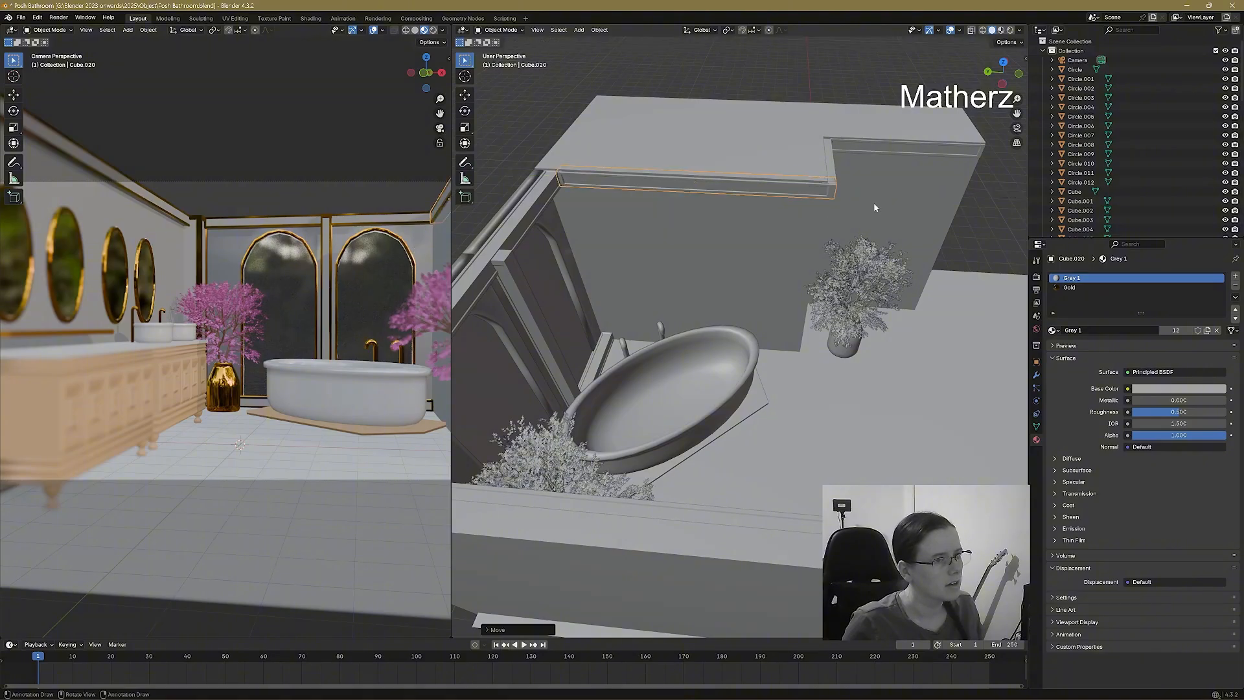
pyautogui.click(971, 211)
pyautogui.moveTo(966, 318); pyautogui.dragTo(816, 340, button='middle')
pyautogui.scroll(-3, 834, 321)
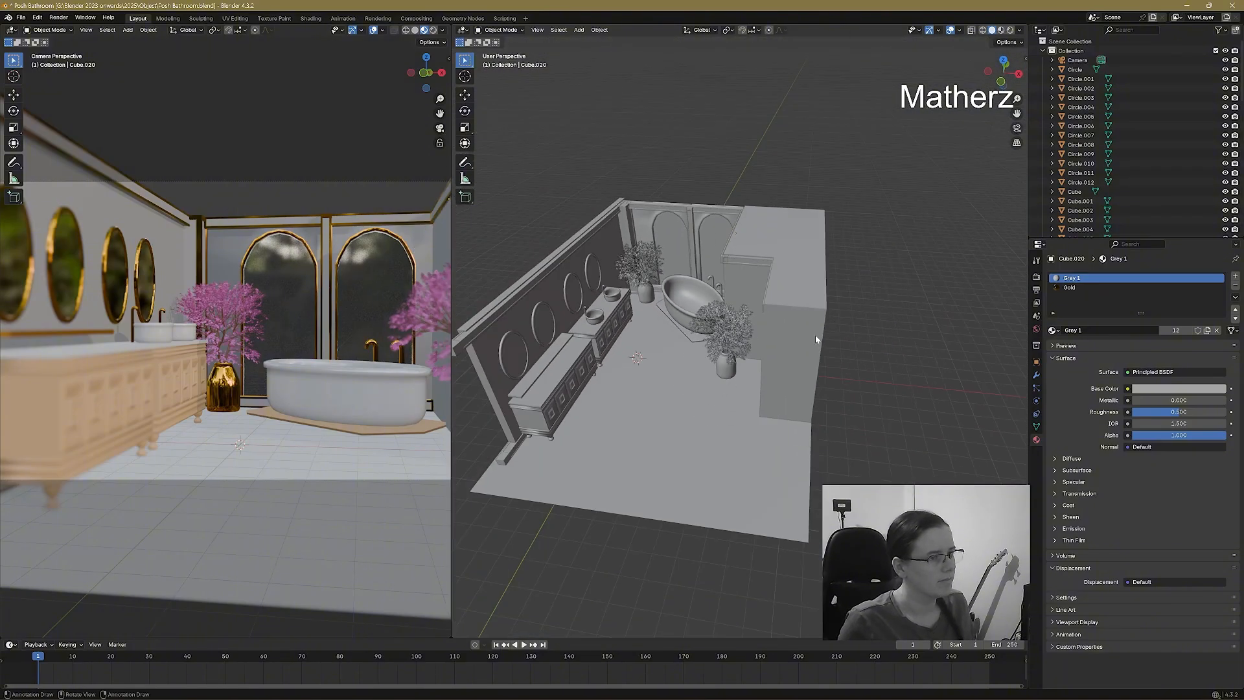
pyautogui.click(578, 30)
pyautogui.moveTo(606, 41)
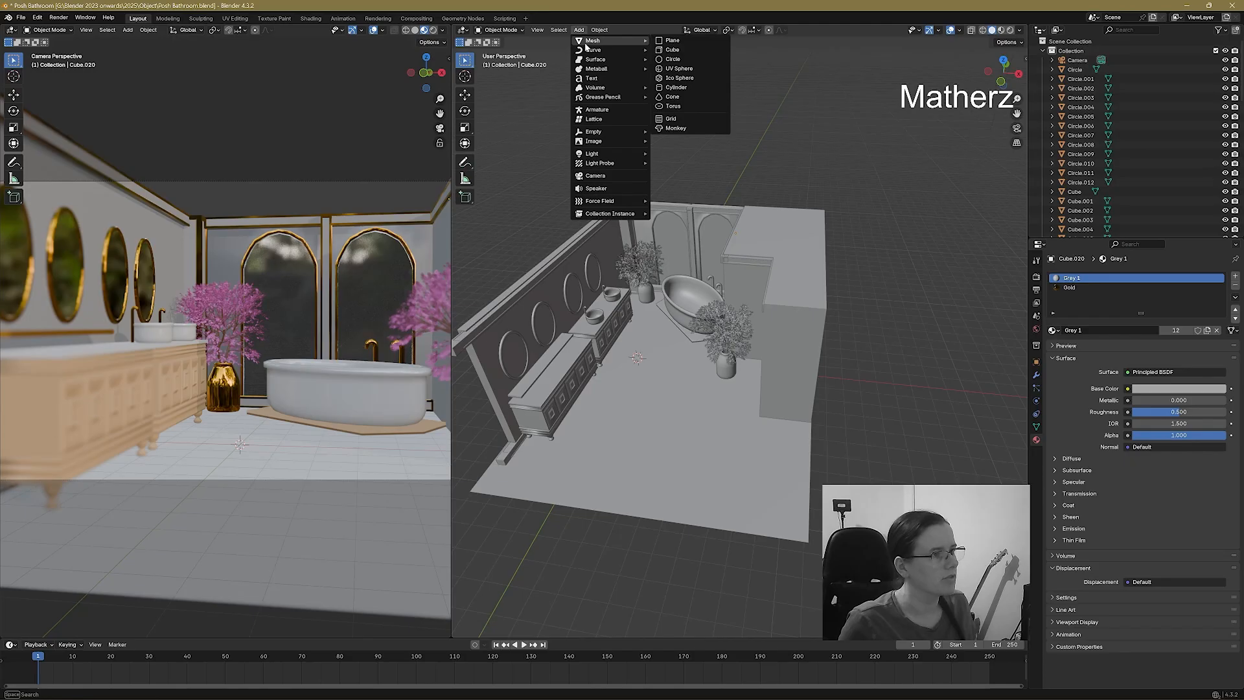
pyautogui.click(693, 43)
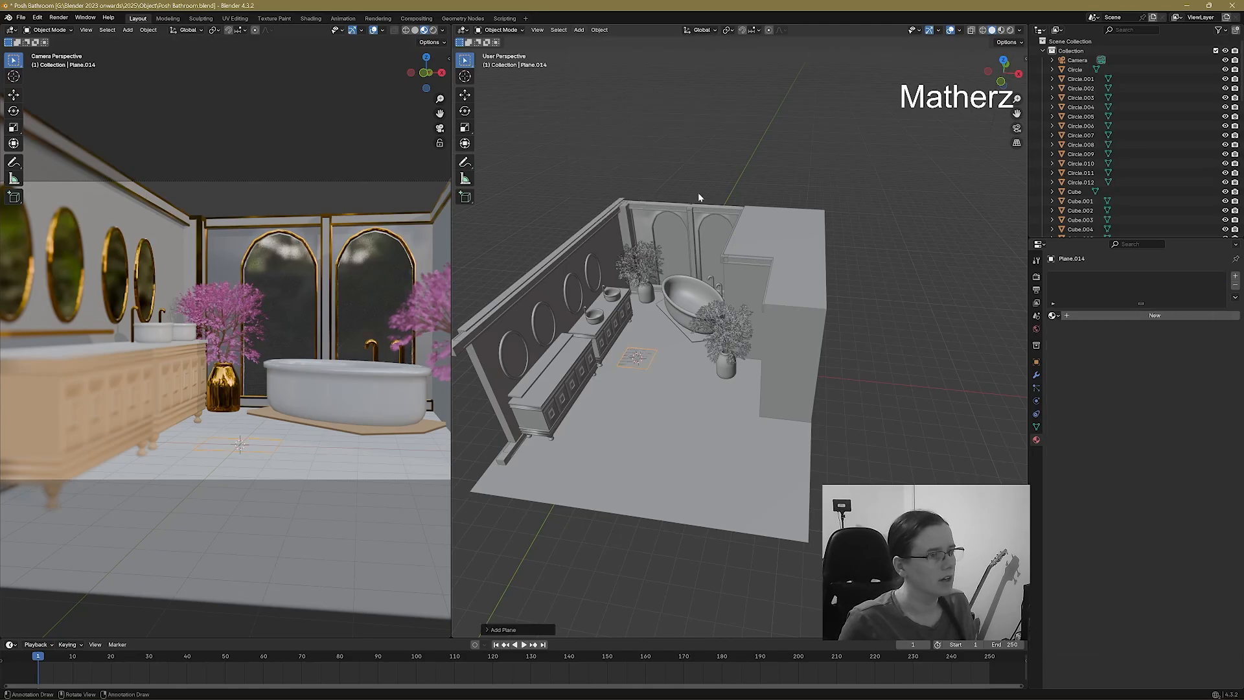
pyautogui.press('g')
pyautogui.click(681, 385)
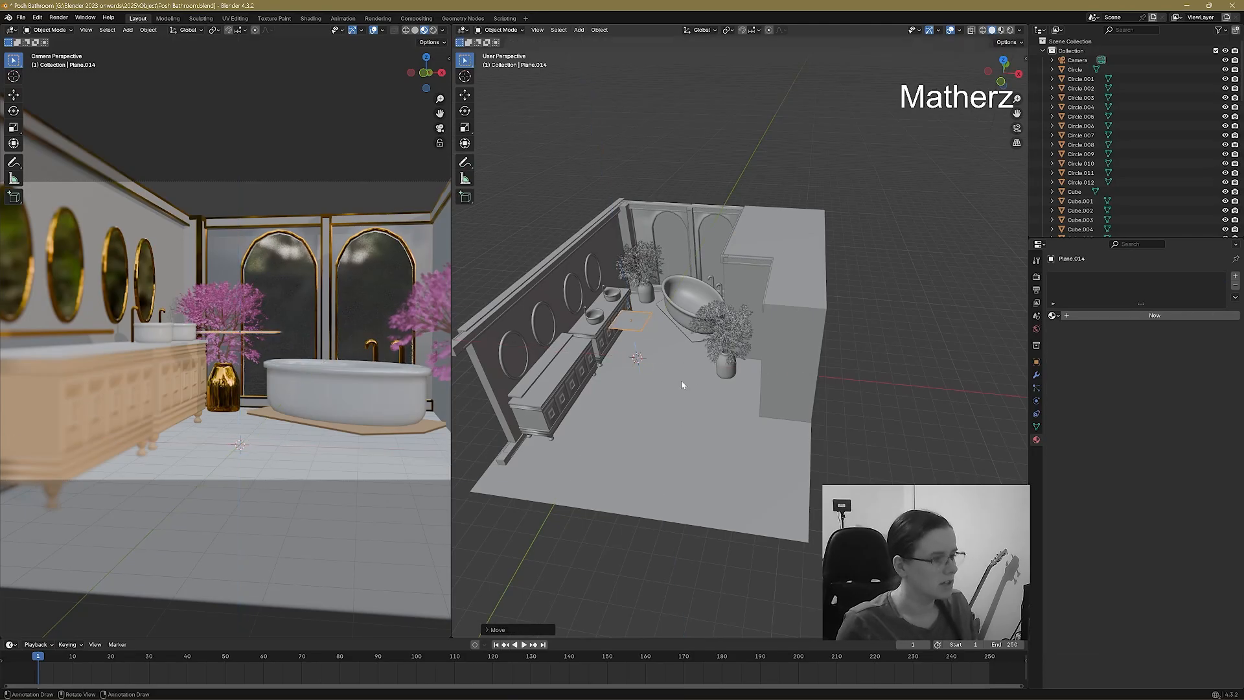
pyautogui.press('Delete')
# Duplicate the floor plane and raise the copy about 7 m along Z to form the ceiling.
pyautogui.click(682, 460)
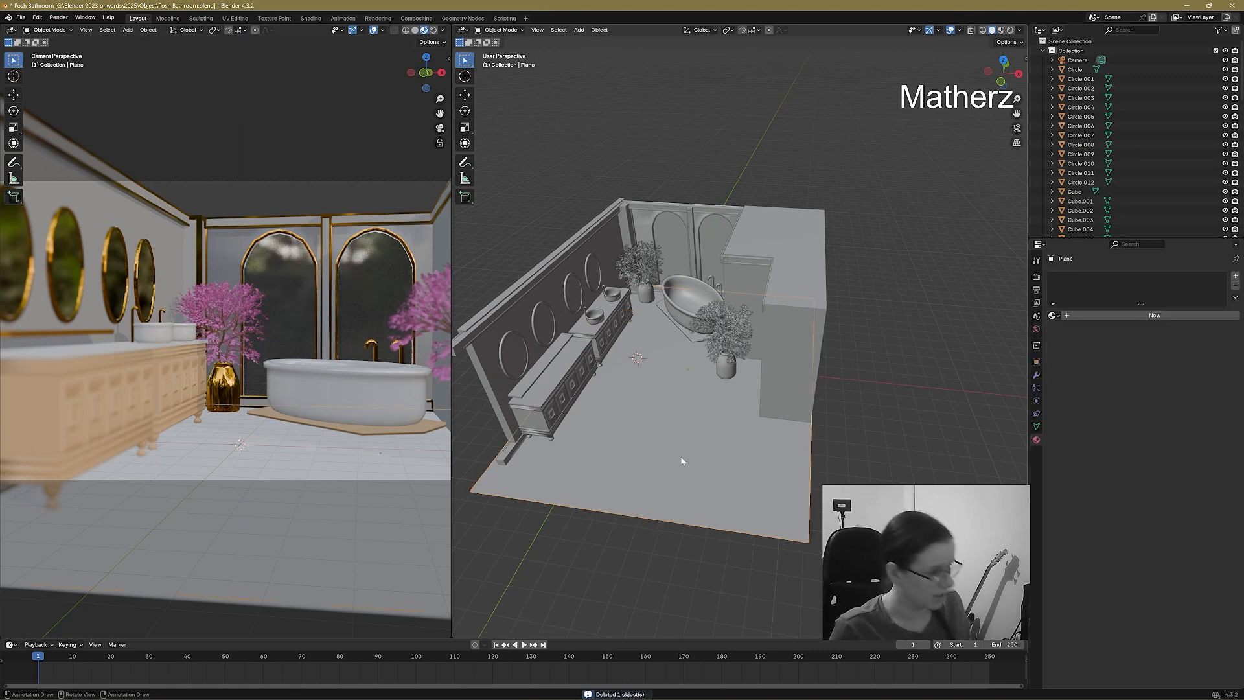
pyautogui.hotkey('shift', 'd')
pyautogui.press('z')
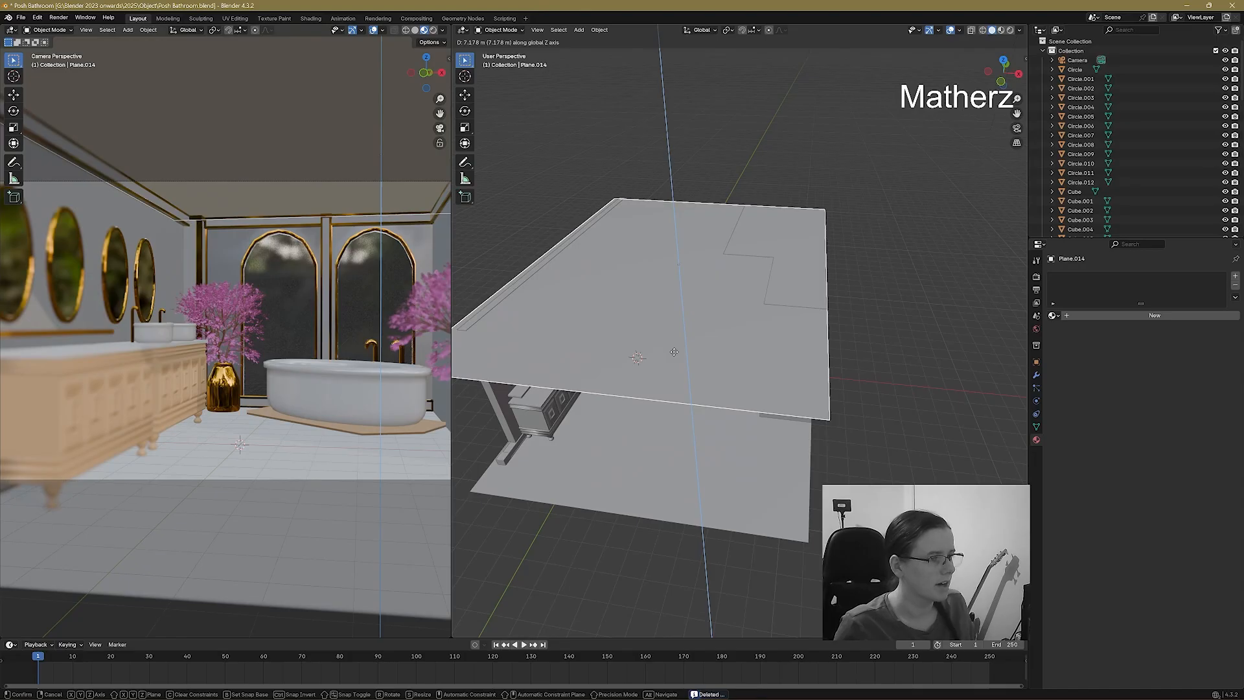
pyautogui.click(670, 378)
# Enlarge the camera view to preview the room in rendered shading, and return to material preview with the modelling view widened again.
pyautogui.moveTo(452, 197); pyautogui.dragTo(904, 202)
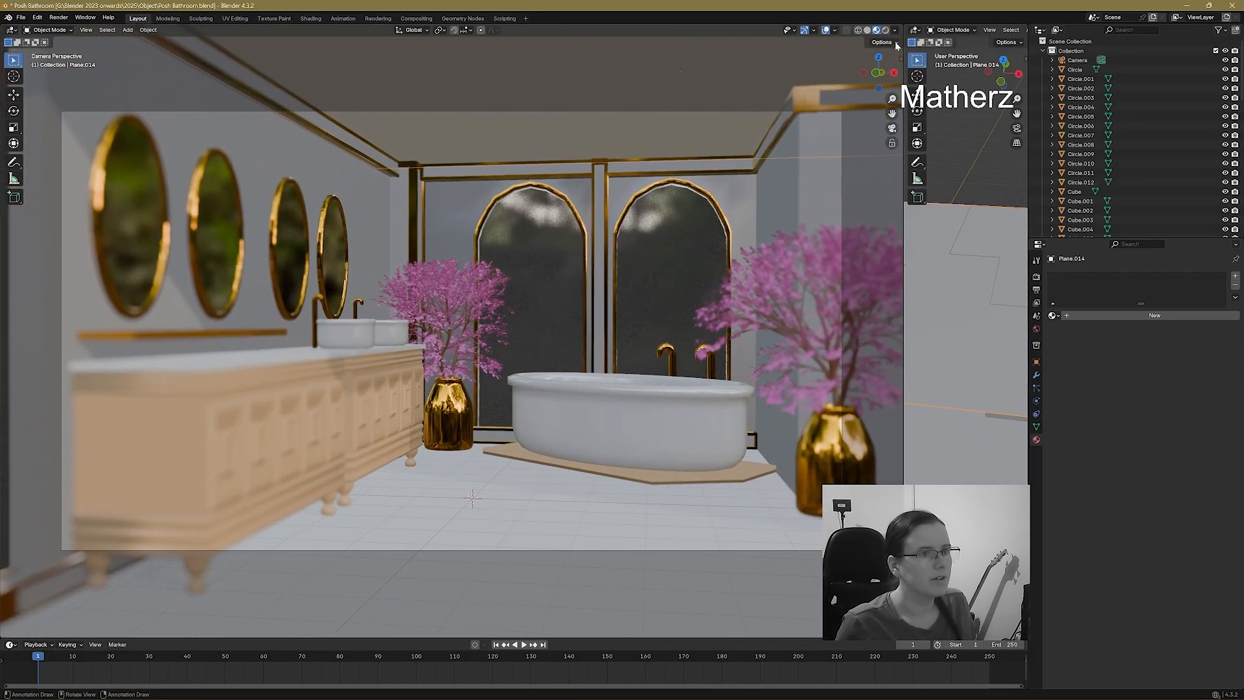
pyautogui.click(874, 30)
pyautogui.click(962, 153)
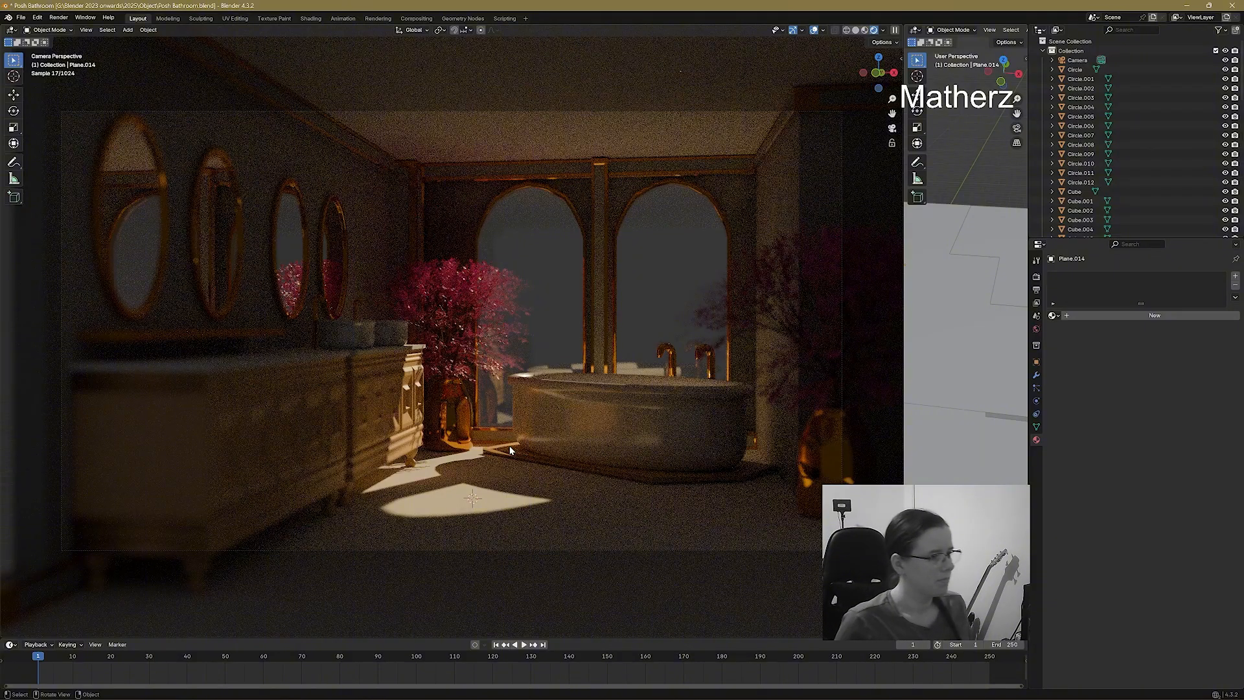
pyautogui.click(864, 30)
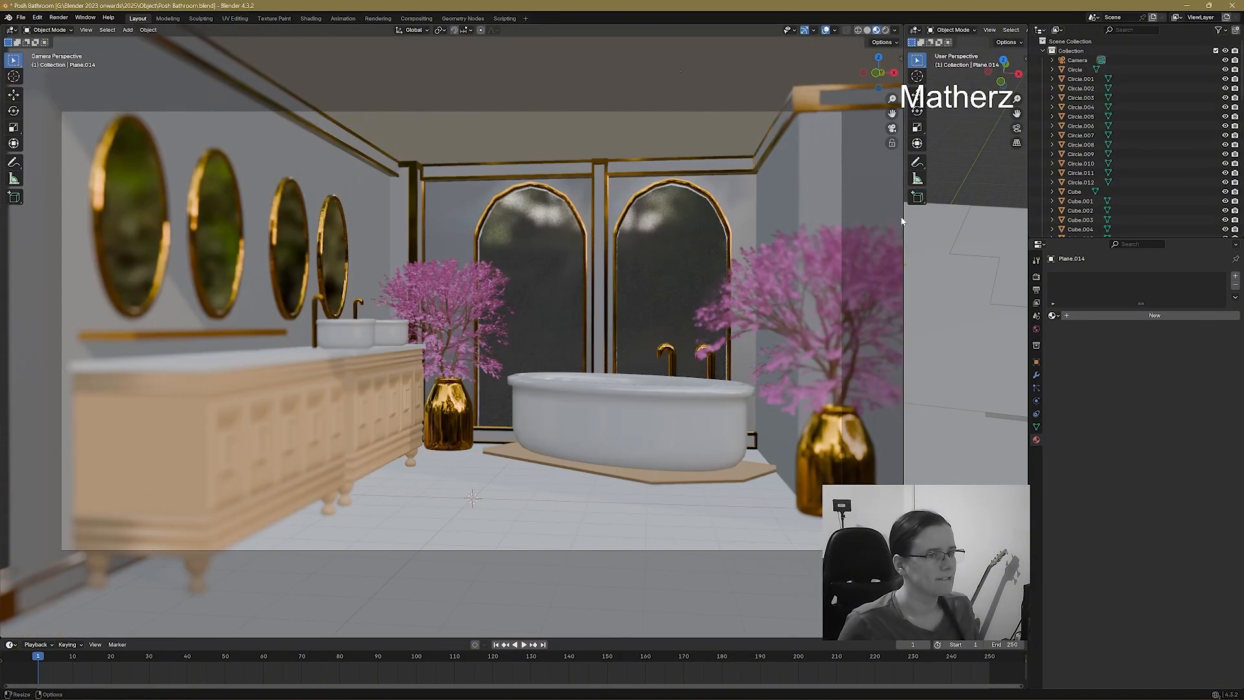
pyautogui.moveTo(903, 219); pyautogui.dragTo(390, 272)
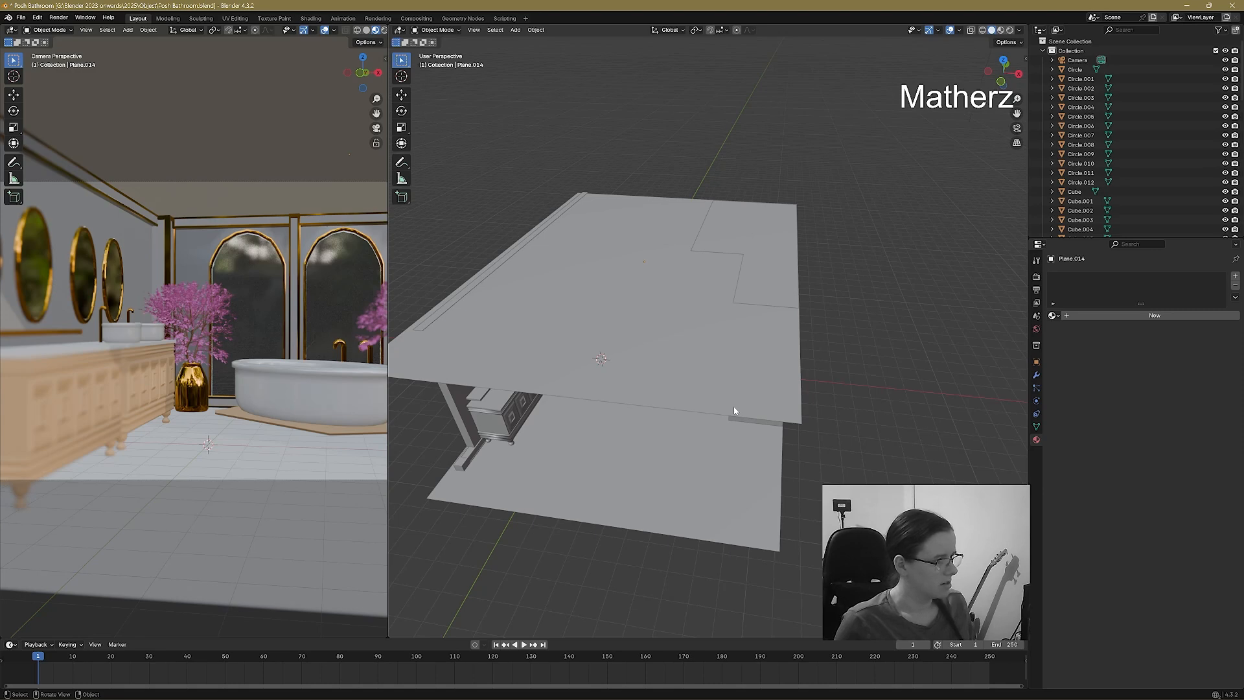
# Duplicate the vase and tree near the stepped wall block and move the copies about 13 m along negative Y.
pyautogui.moveTo(791, 434); pyautogui.dragTo(779, 382, button='middle')
pyautogui.click(710, 341)
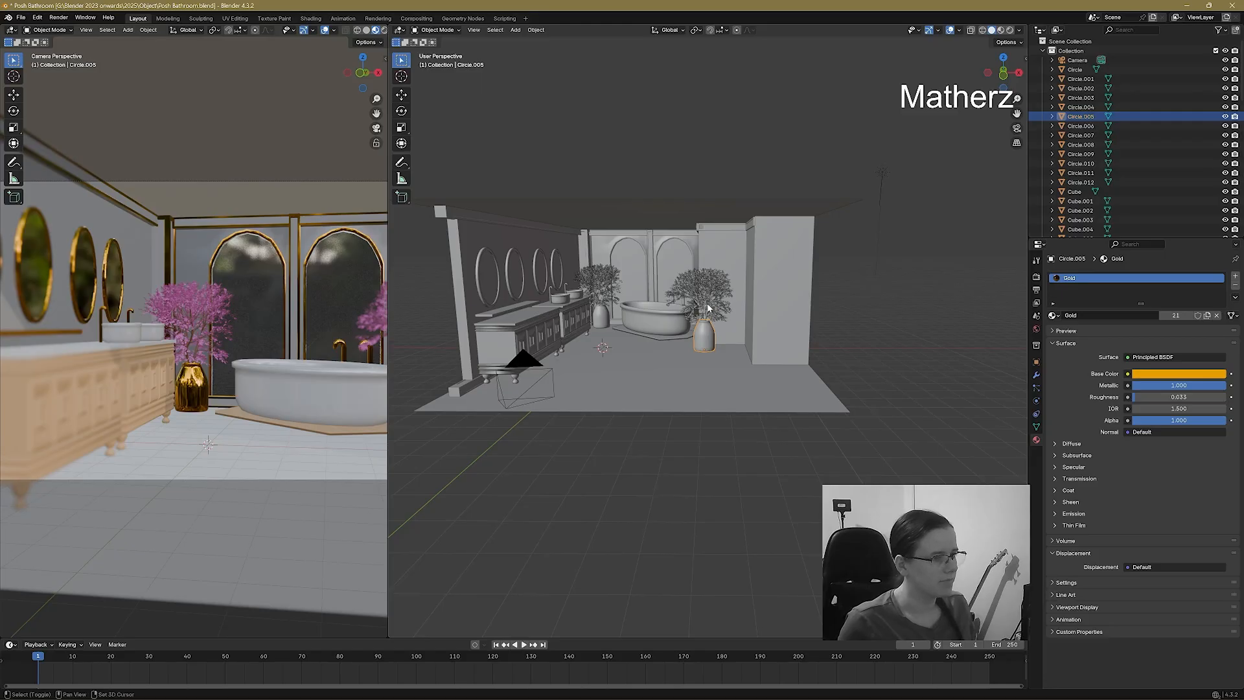
pyautogui.click(708, 308)
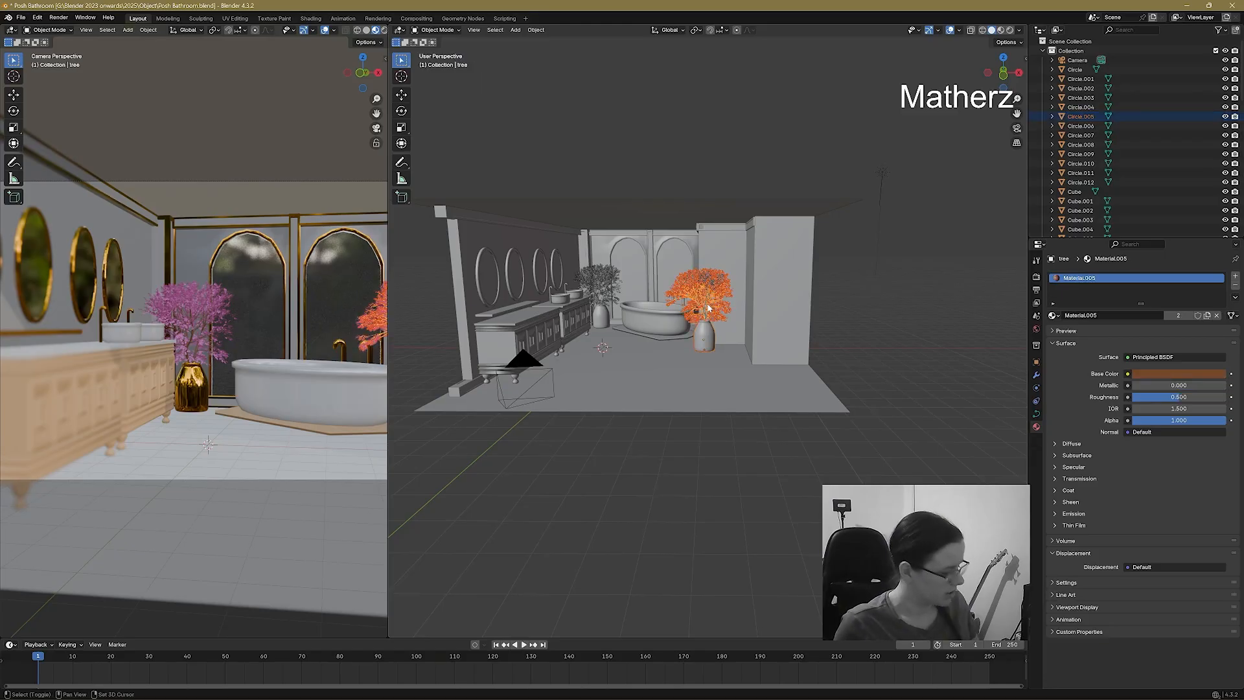
pyautogui.hotkey('shift', 'd')
pyautogui.press('y')
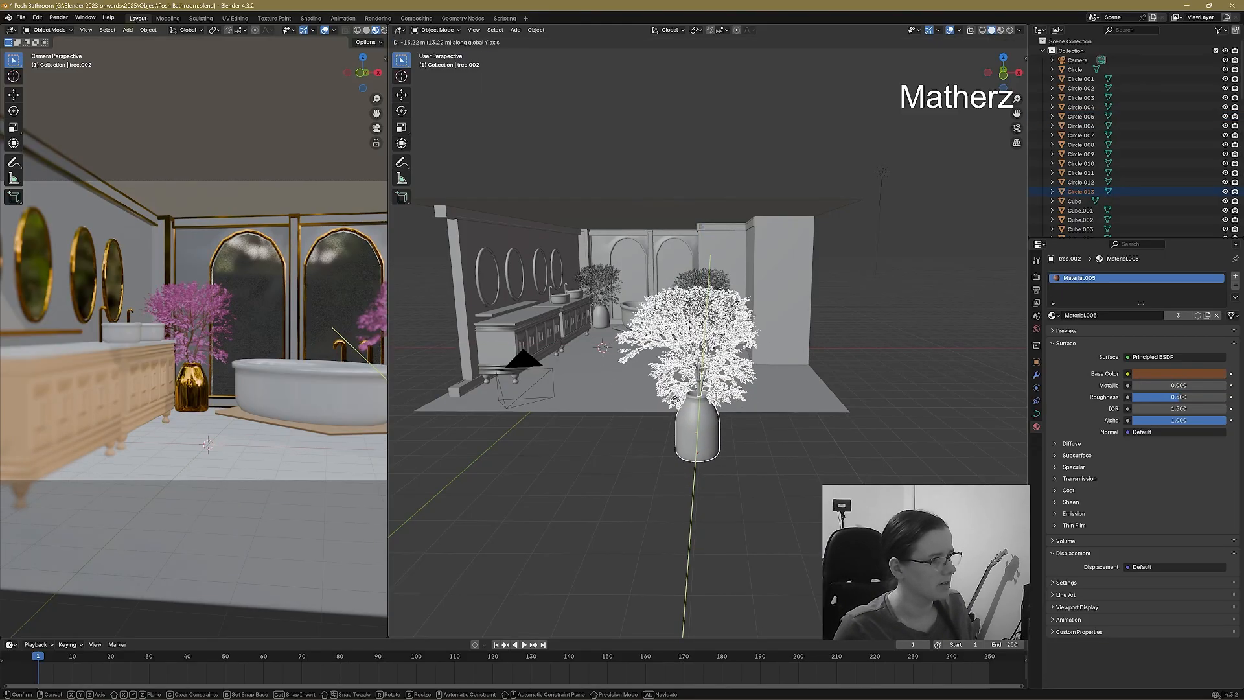
pyautogui.click(687, 393)
# Widen the camera view and preview the bath and arched windows close up in rendered shading.
pyautogui.moveTo(389, 216); pyautogui.dragTo(531, 217)
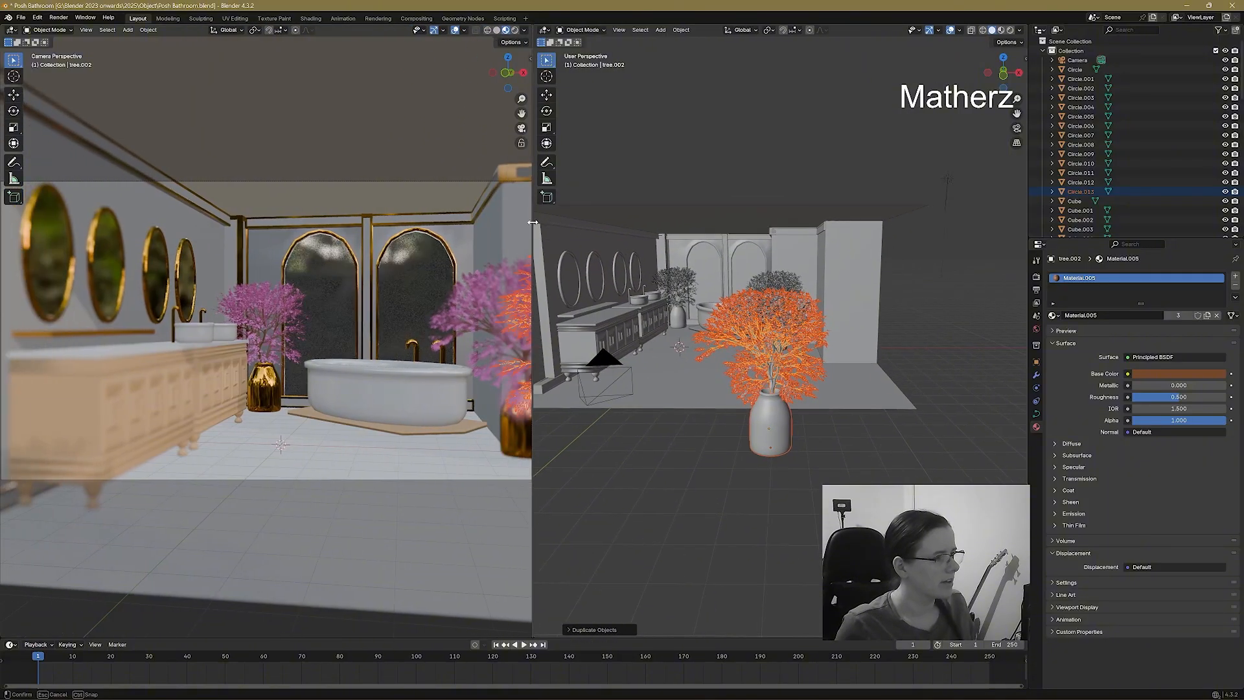
pyautogui.scroll(6, 398, 292)
pyautogui.keyDown('shift'); pyautogui.moveTo(459, 267); pyautogui.dragTo(215, 303, button='middle'); pyautogui.keyUp('shift')
pyautogui.click(514, 30)
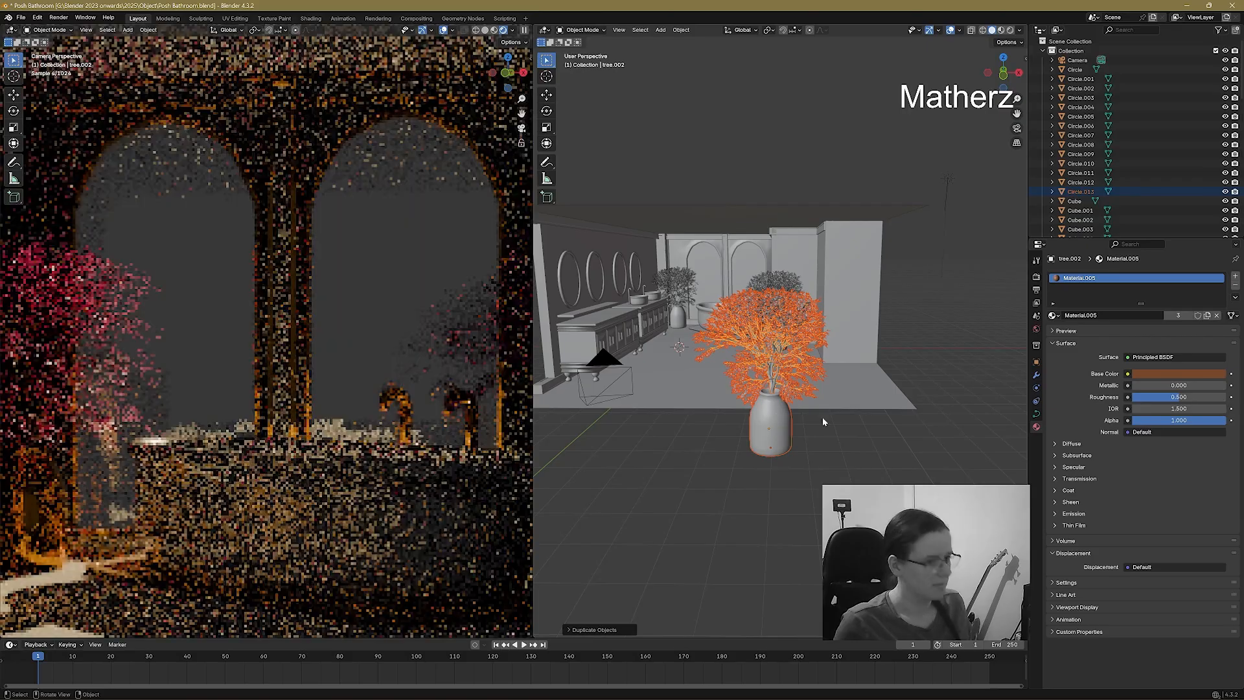
# Move the copied vase and tree about 2.7 m along negative X and farther away from the room along negative Y.
pyautogui.hotkey('shift', 'd')
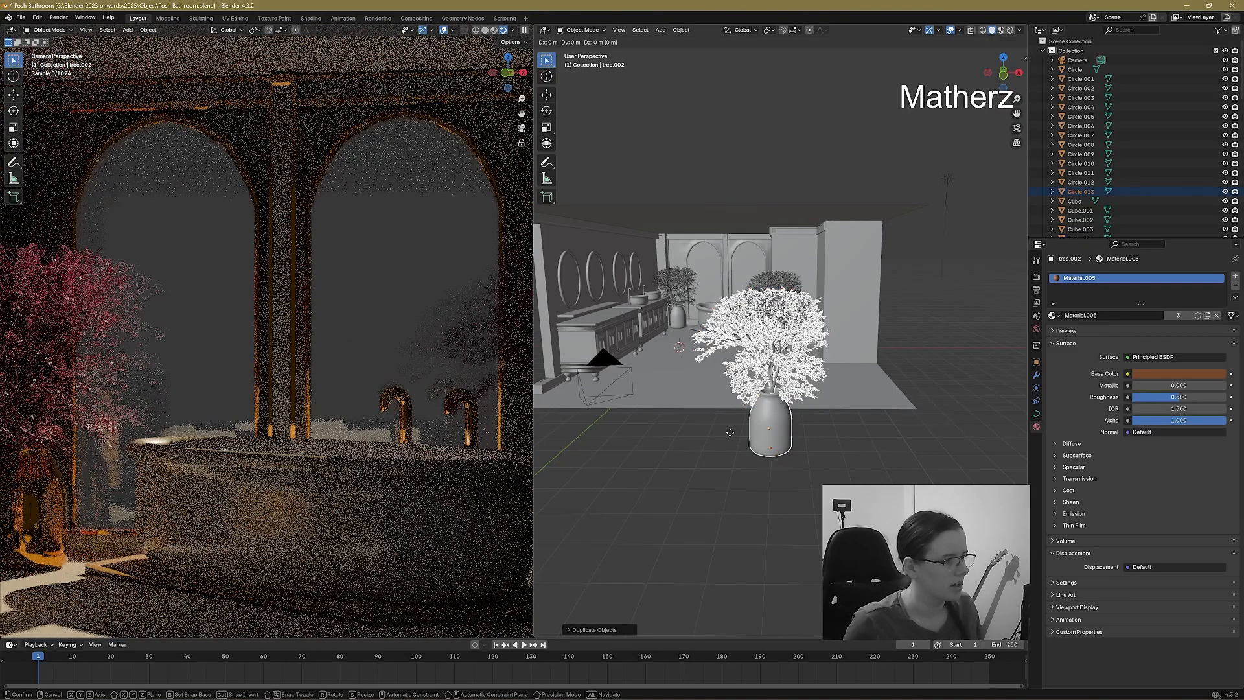
pyautogui.press('x')
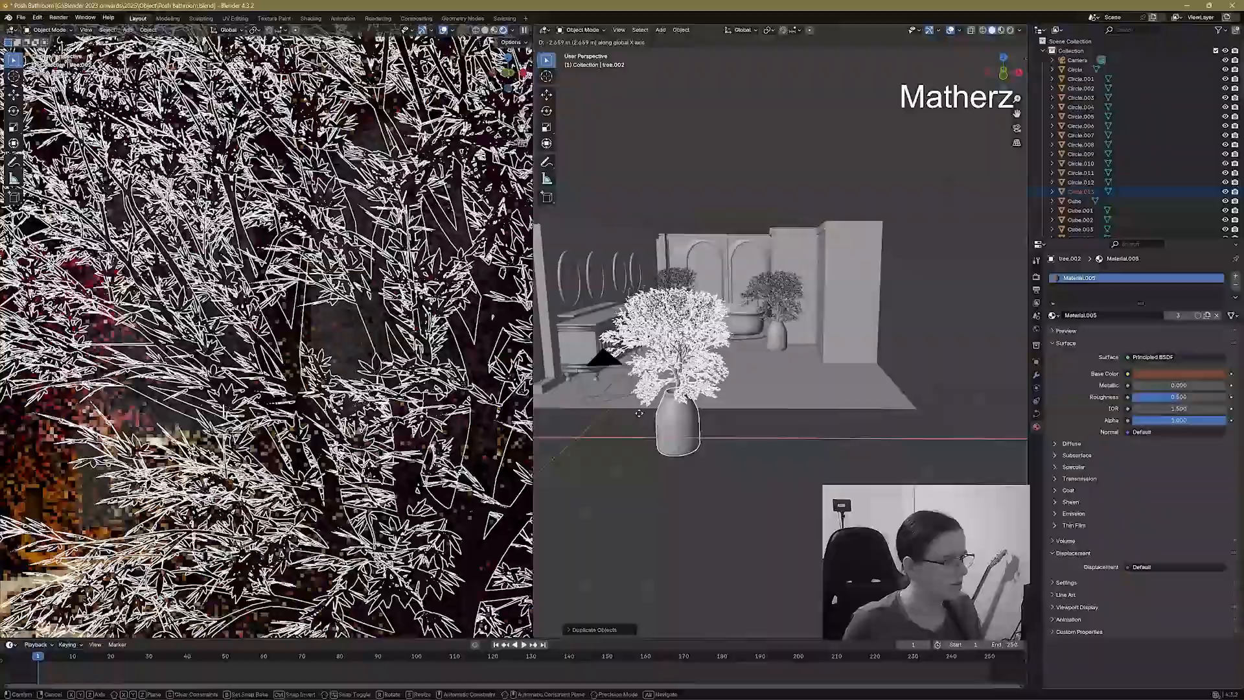
pyautogui.click(648, 417)
pyautogui.moveTo(648, 413)
pyautogui.mouseDown(button='middle')
pyautogui.moveTo(638, 433)
pyautogui.moveTo(662, 406)
pyautogui.mouseUp(button='middle')
pyautogui.press('g')
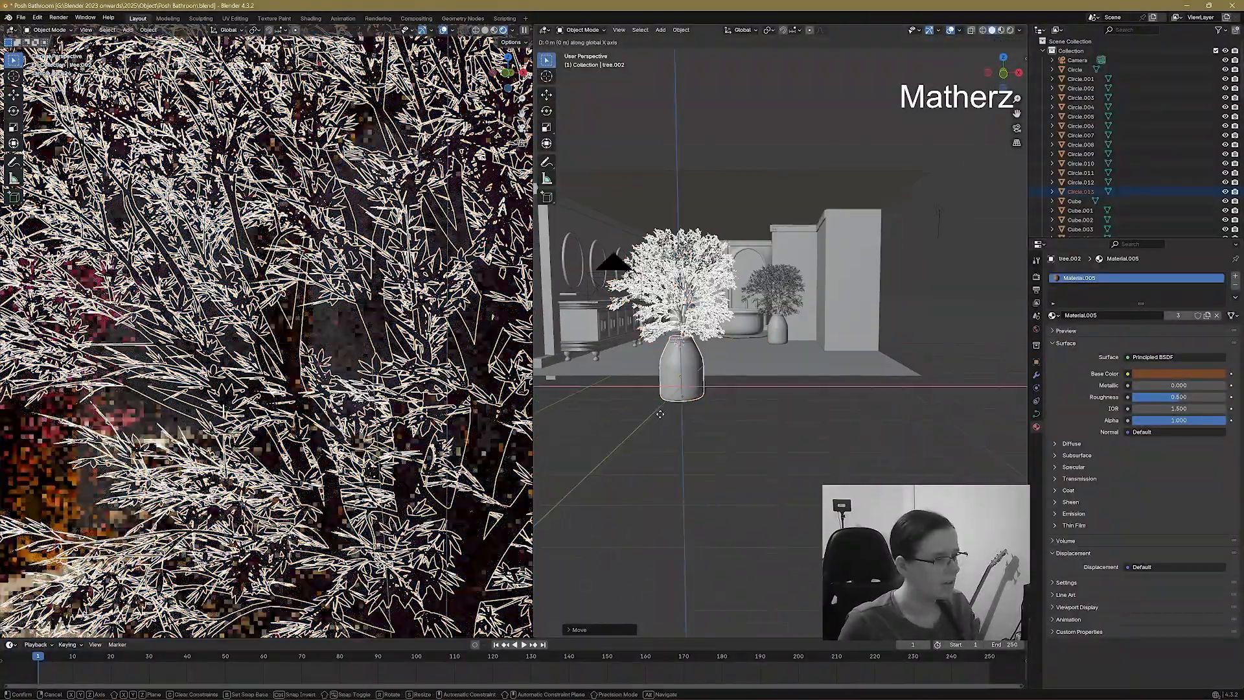
pyautogui.press('y')
pyautogui.rightClick(728, 359)
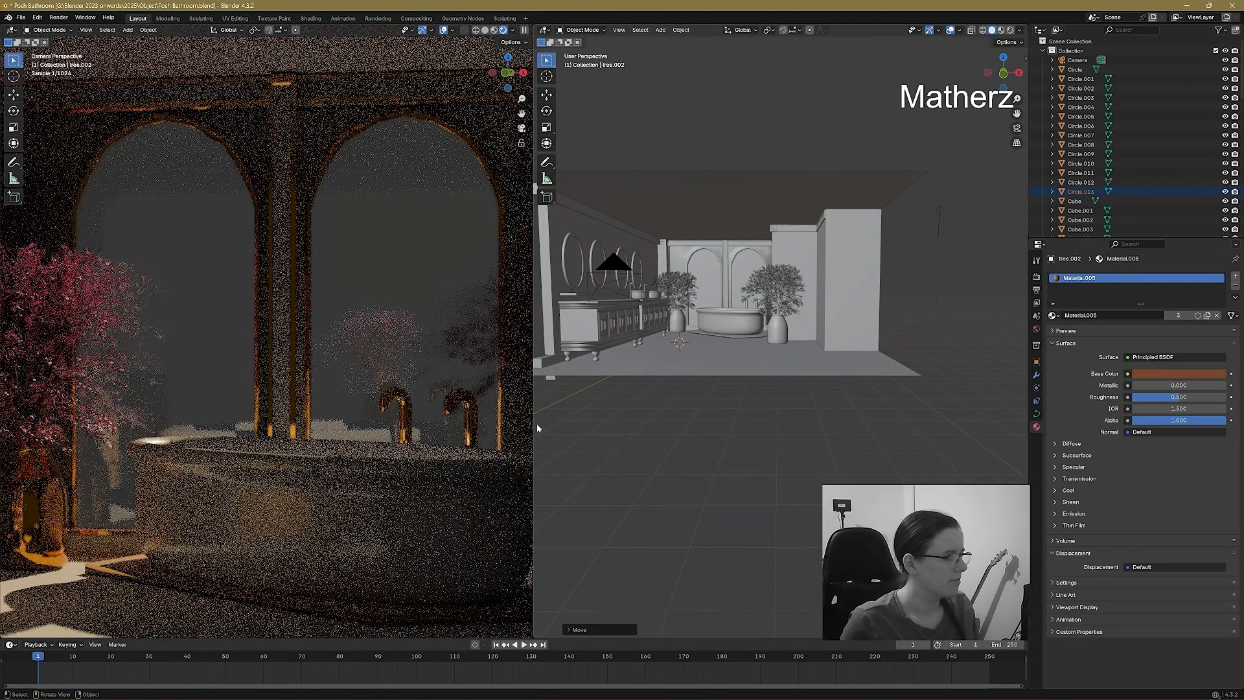
# Shift the copied vase and tree about 6.1 m along negative X behind the camera.
pyautogui.press('KP_Decimal')
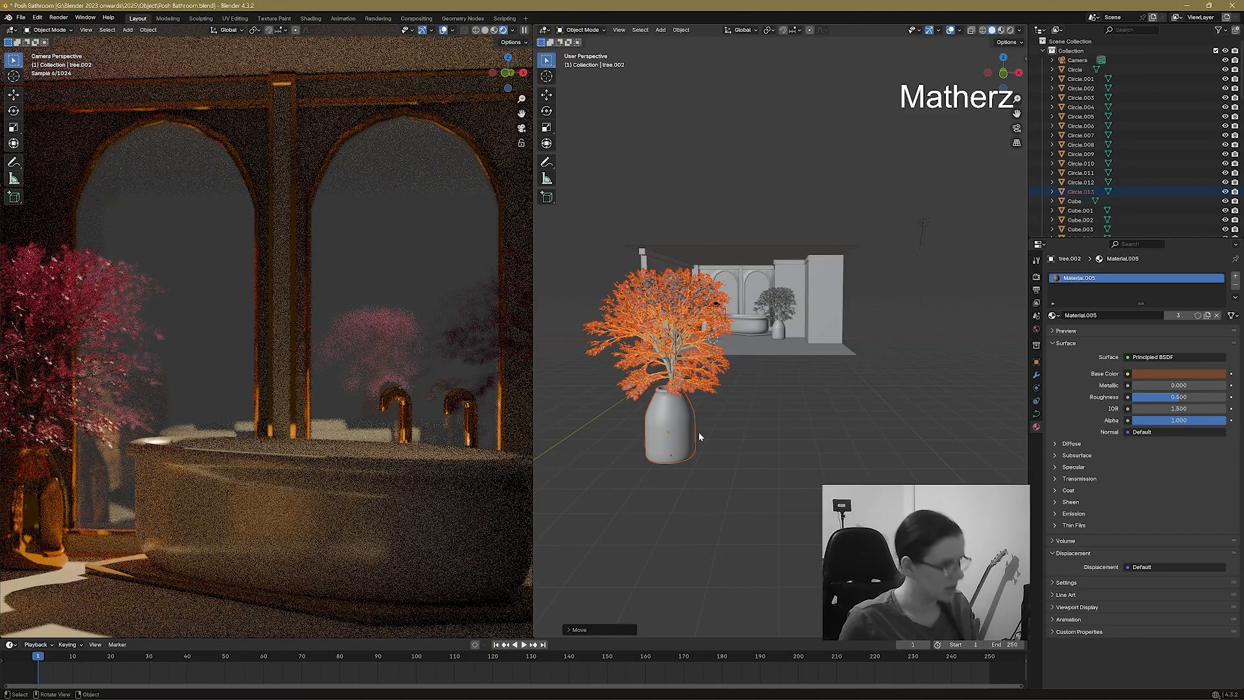
pyautogui.press('g')
pyautogui.press('x')
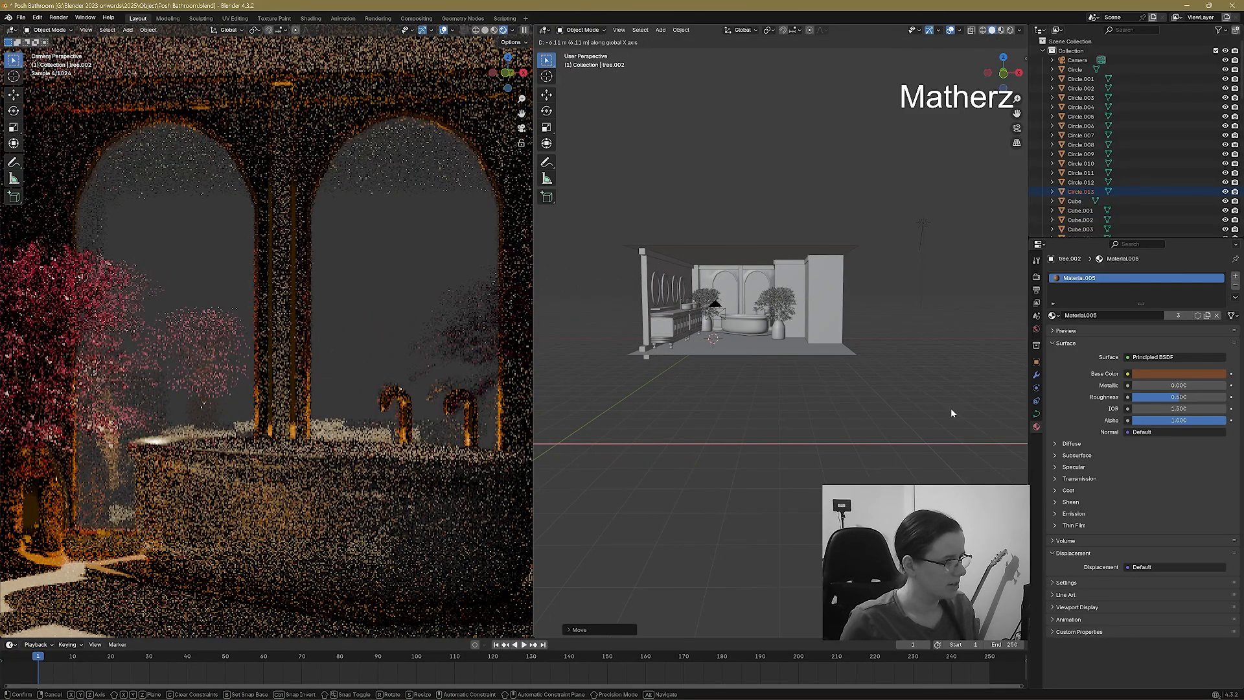
pyautogui.click(951, 413)
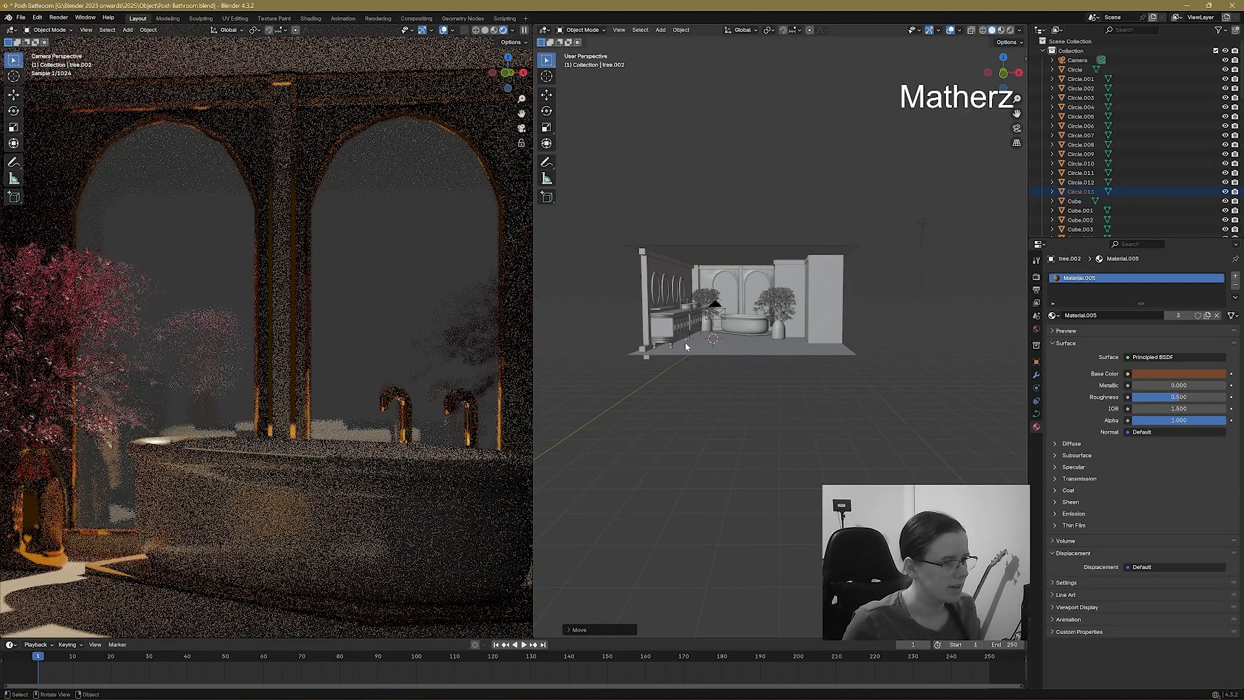
# Set the camera view to solid shading and select the front vanity's doors, body, top, base and feet.
pyautogui.scroll(10, 686, 342)
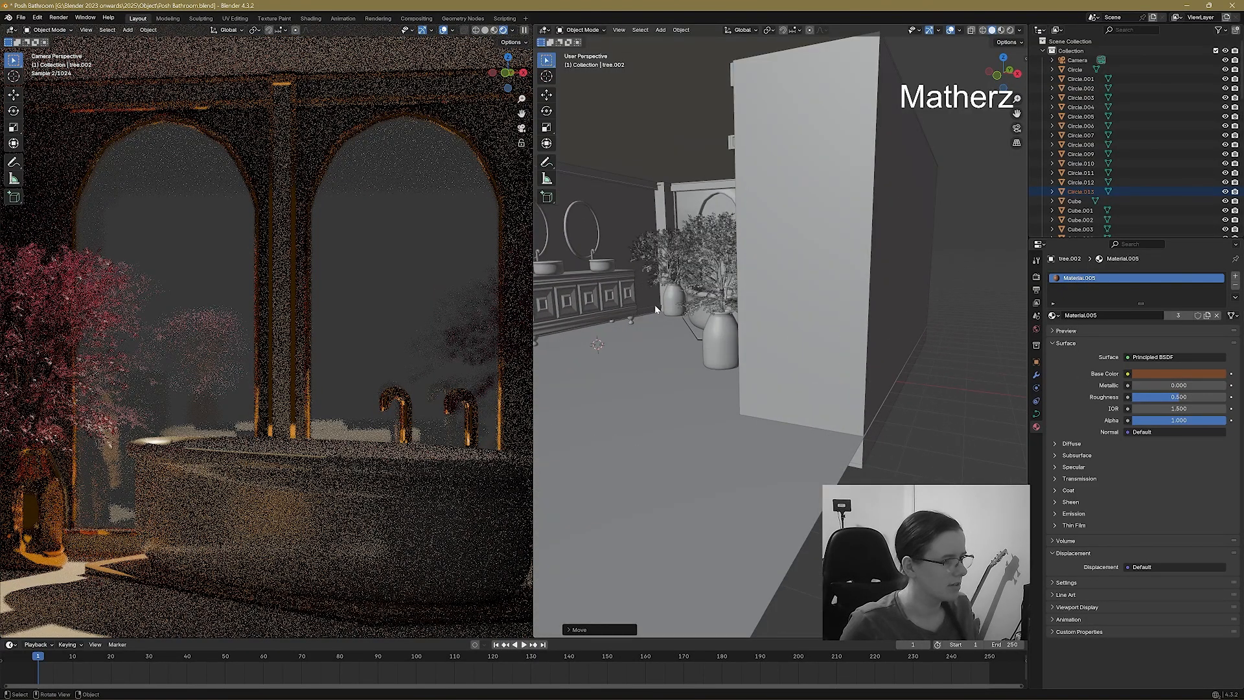
pyautogui.moveTo(655, 304); pyautogui.dragTo(633, 359, button='middle')
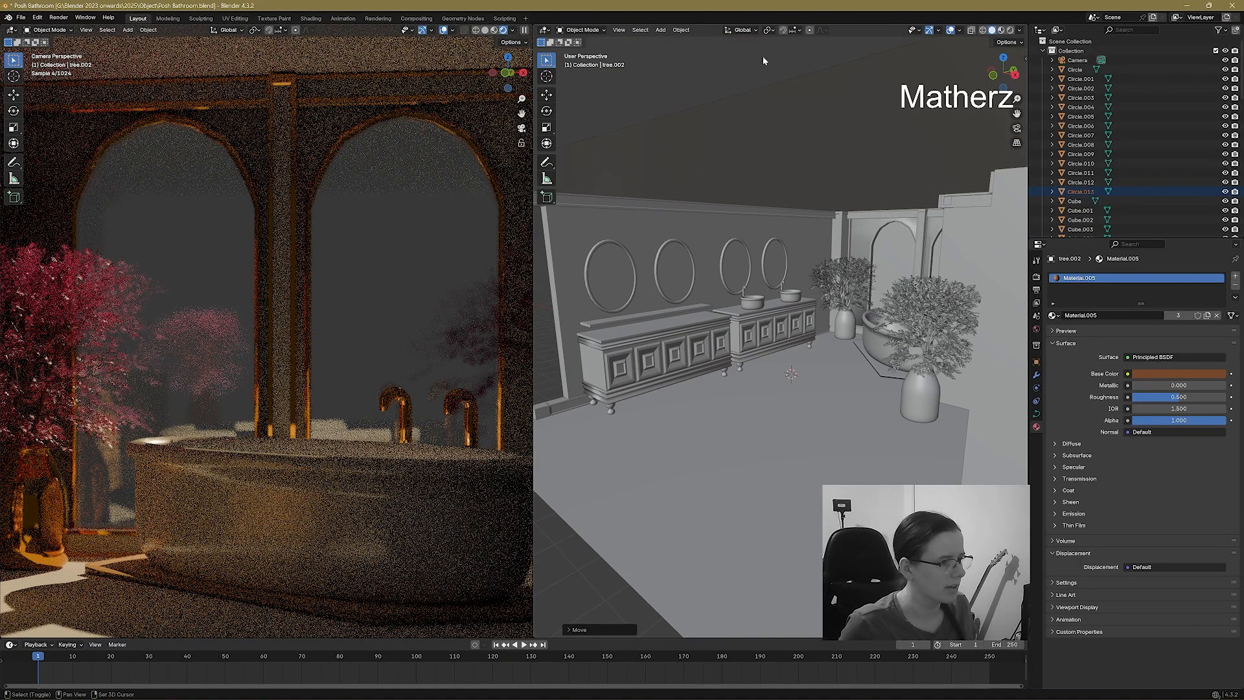
pyautogui.click(484, 30)
pyautogui.click(620, 367)
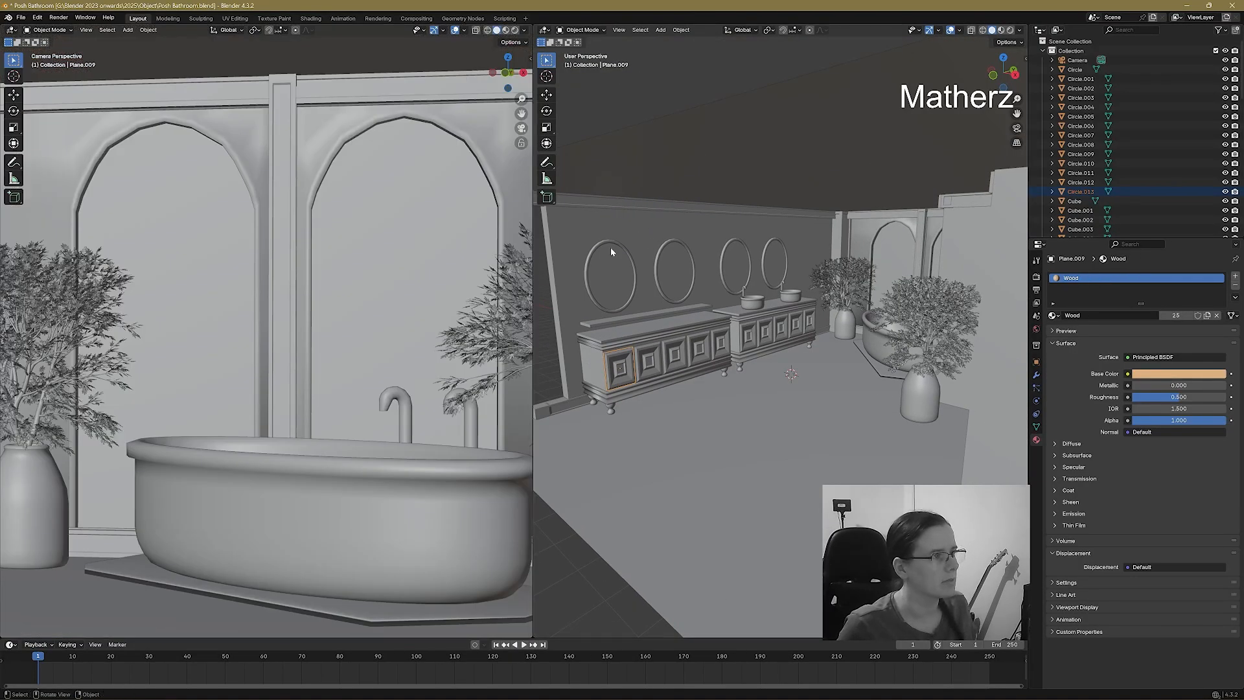
pyautogui.keyDown('shift'); pyautogui.click(671, 365); pyautogui.keyUp('shift')
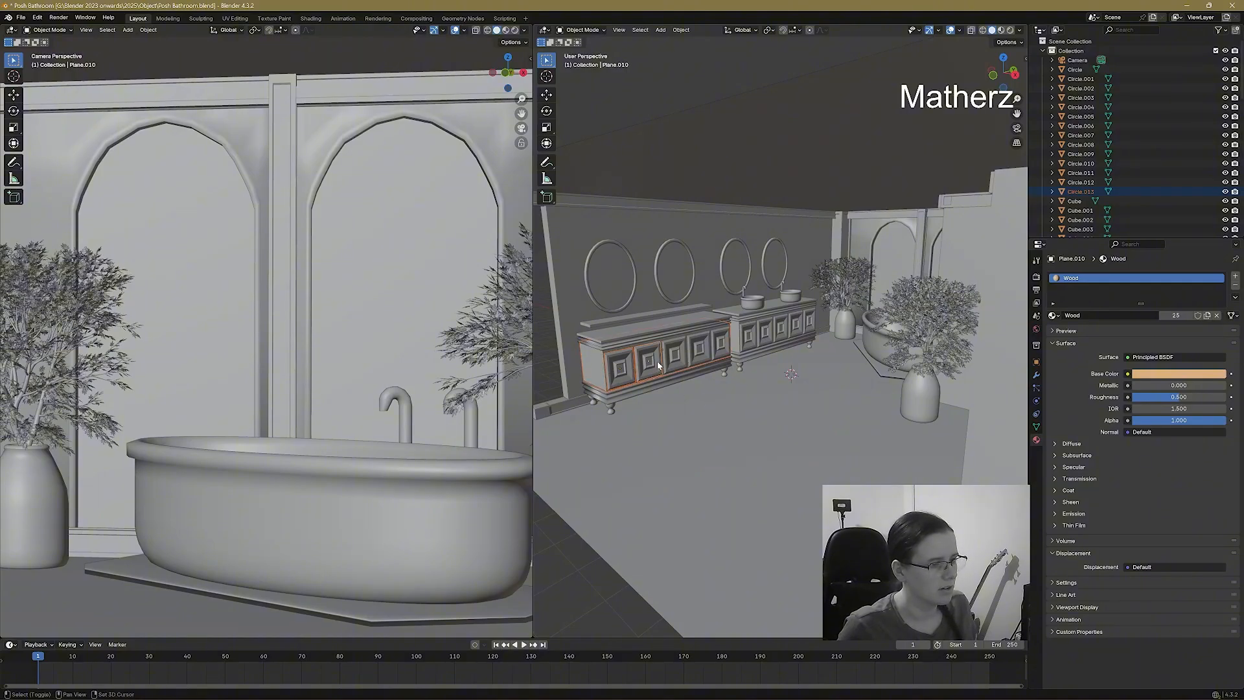
pyautogui.keyDown('shift'); pyautogui.click(701, 326); pyautogui.keyUp('shift')
pyautogui.keyDown('shift'); pyautogui.click(691, 379); pyautogui.keyUp('shift')
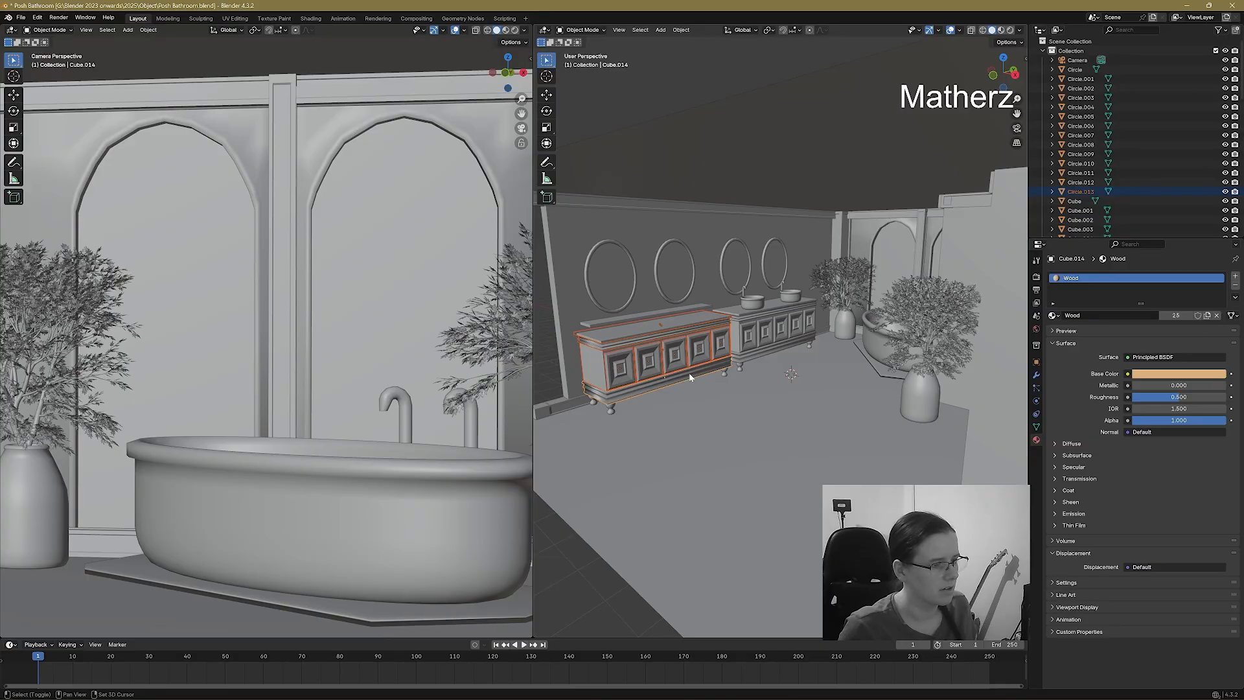
pyautogui.keyDown('shift'); pyautogui.click(609, 410); pyautogui.keyUp('shift')
pyautogui.keyDown('shift'); pyautogui.click(724, 374); pyautogui.keyUp('shift')
pyautogui.keyDown('shift'); pyautogui.click(594, 402); pyautogui.keyUp('shift')
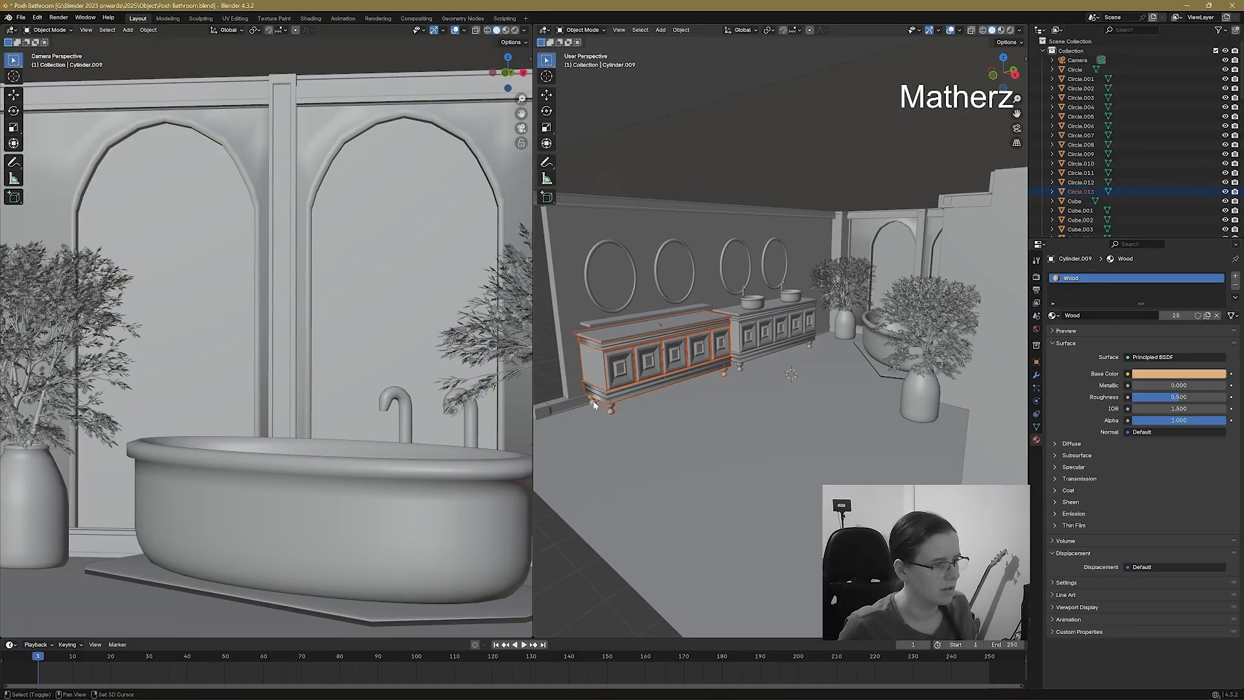
# Duplicate the selected vanity to a spot outside the room's open end and shift the copy along negative Y toward the copied tree.
pyautogui.scroll(-8, 669, 433)
pyautogui.moveTo(669, 434); pyautogui.dragTo(724, 378, button='middle')
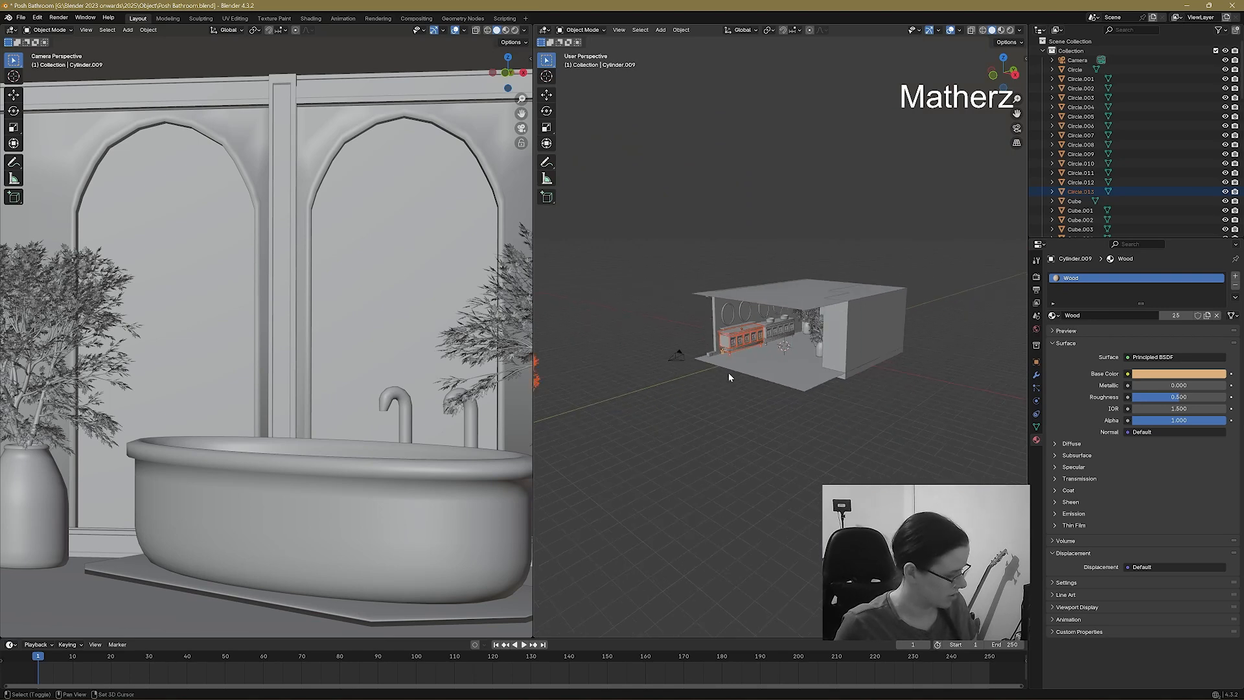
pyautogui.hotkey('shift', 'd')
pyautogui.click(600, 418)
pyautogui.keyDown('shift'); pyautogui.moveTo(600, 418); pyautogui.dragTo(733, 385, button='middle'); pyautogui.keyUp('shift')
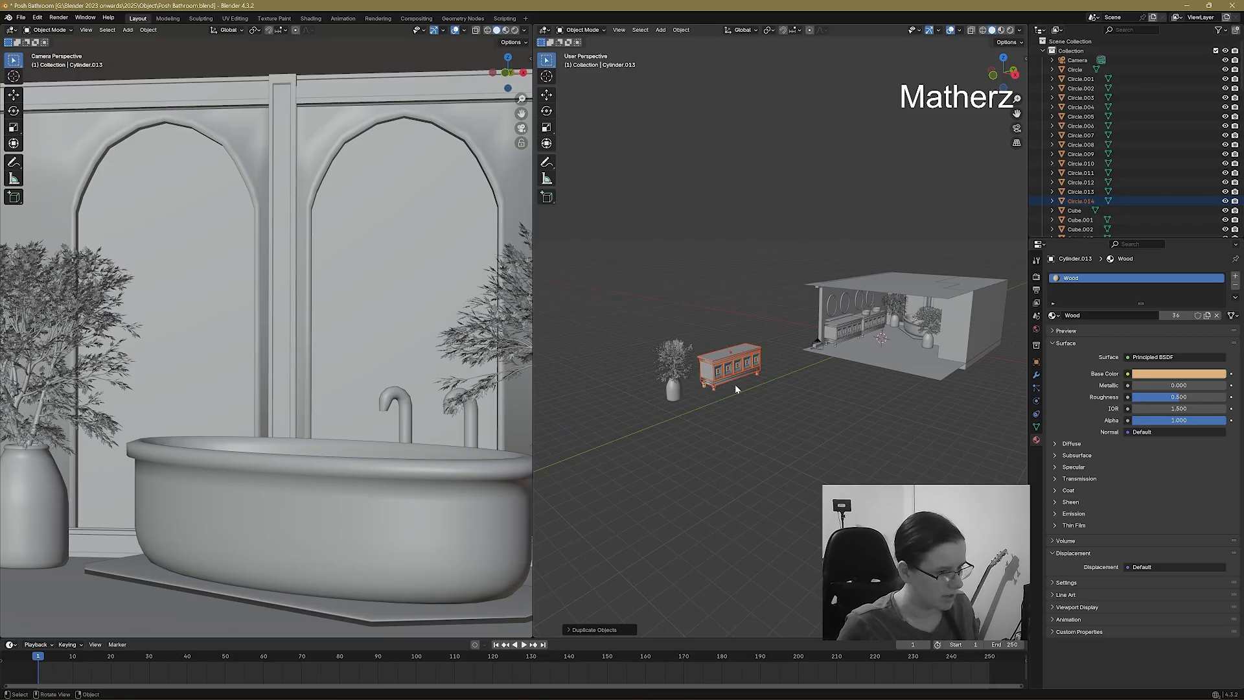
pyautogui.press('g')
pyautogui.press('y')
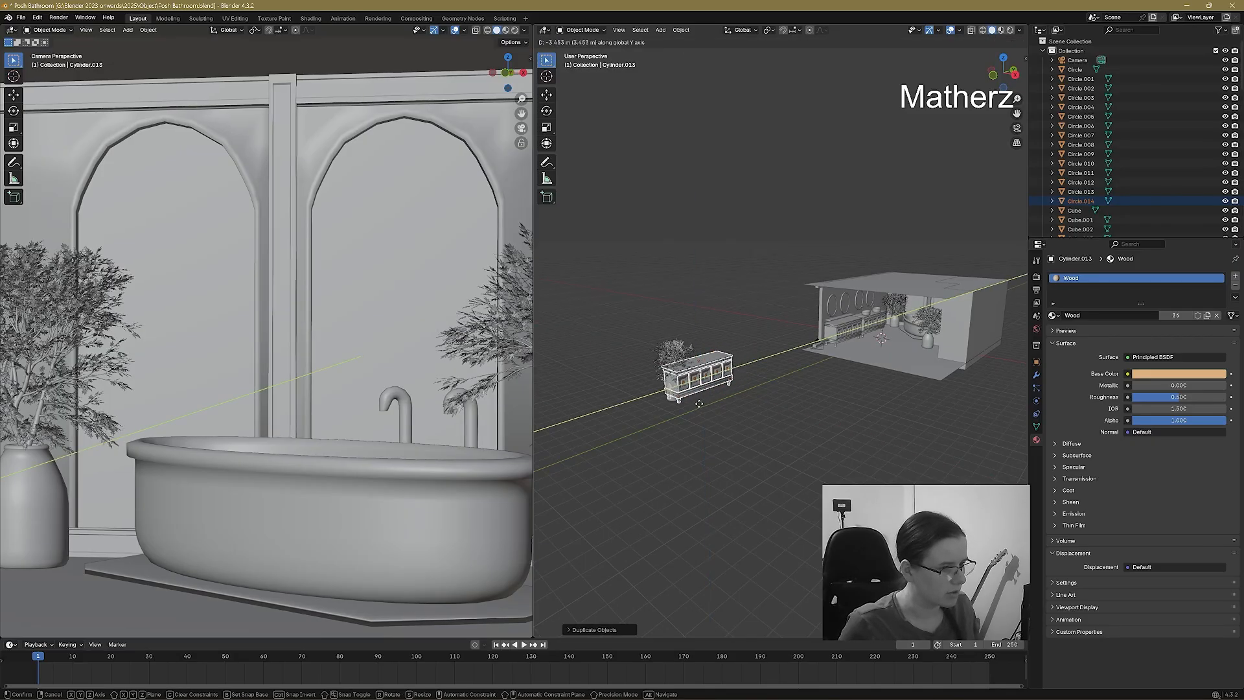
pyautogui.click(707, 378)
# Rotate the copied vanity about 92° around Z and move it in front of the copied tree, adjusting it along Y.
pyautogui.press('z')
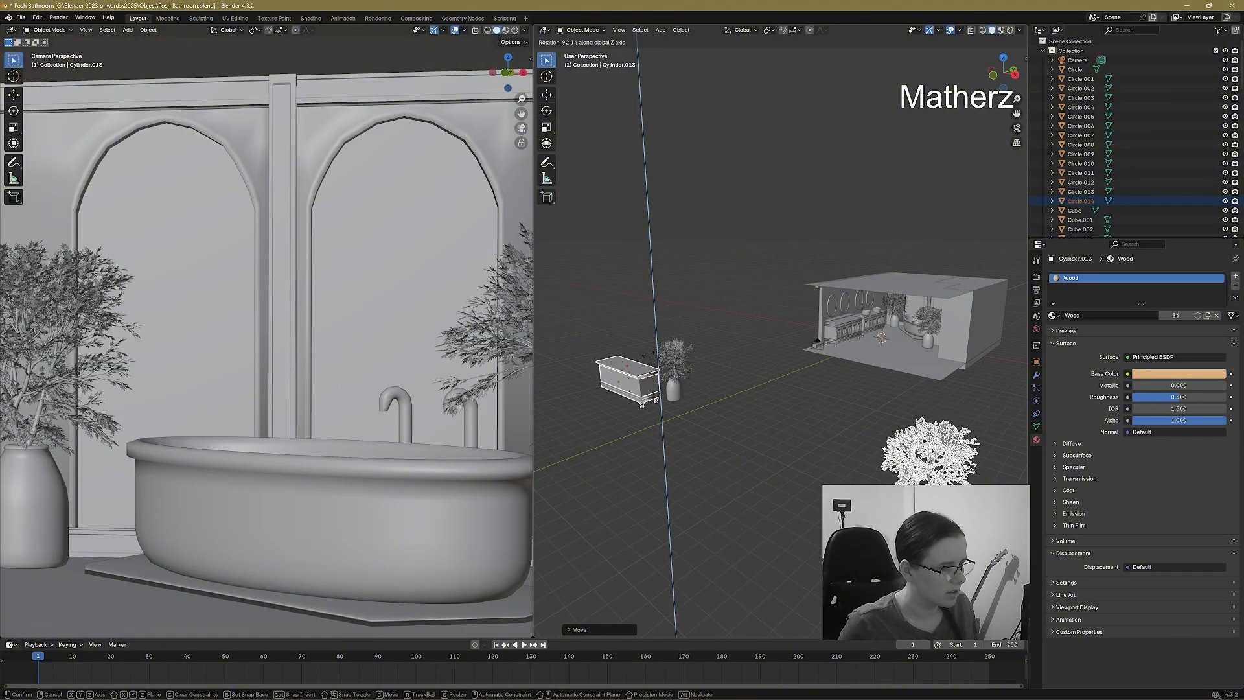
pyautogui.click(685, 426)
pyautogui.press('g')
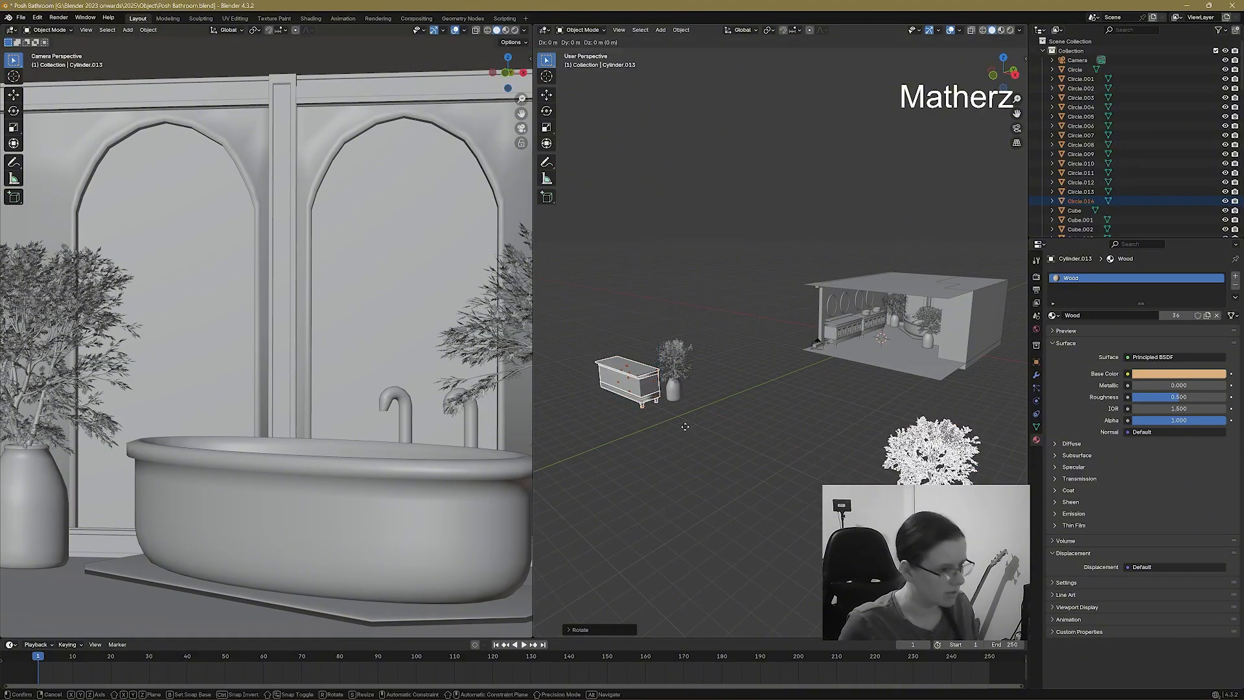
pyautogui.click(761, 449)
pyautogui.press('g')
pyautogui.press('y')
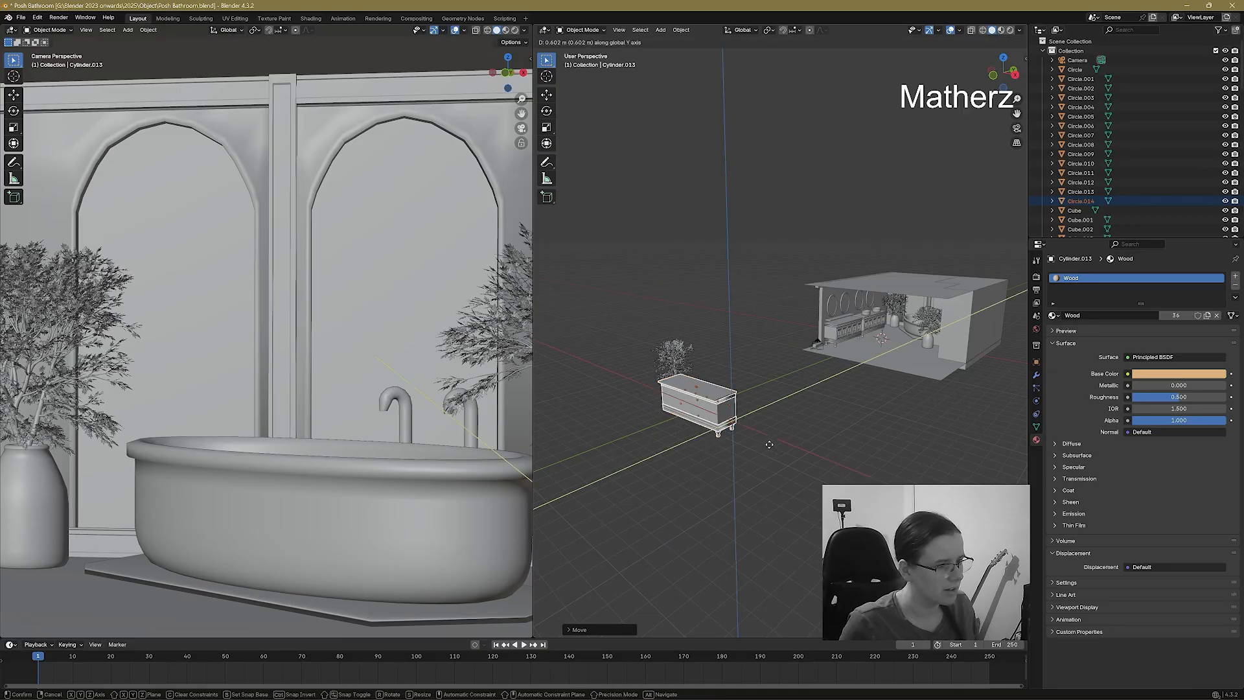
pyautogui.click(782, 438)
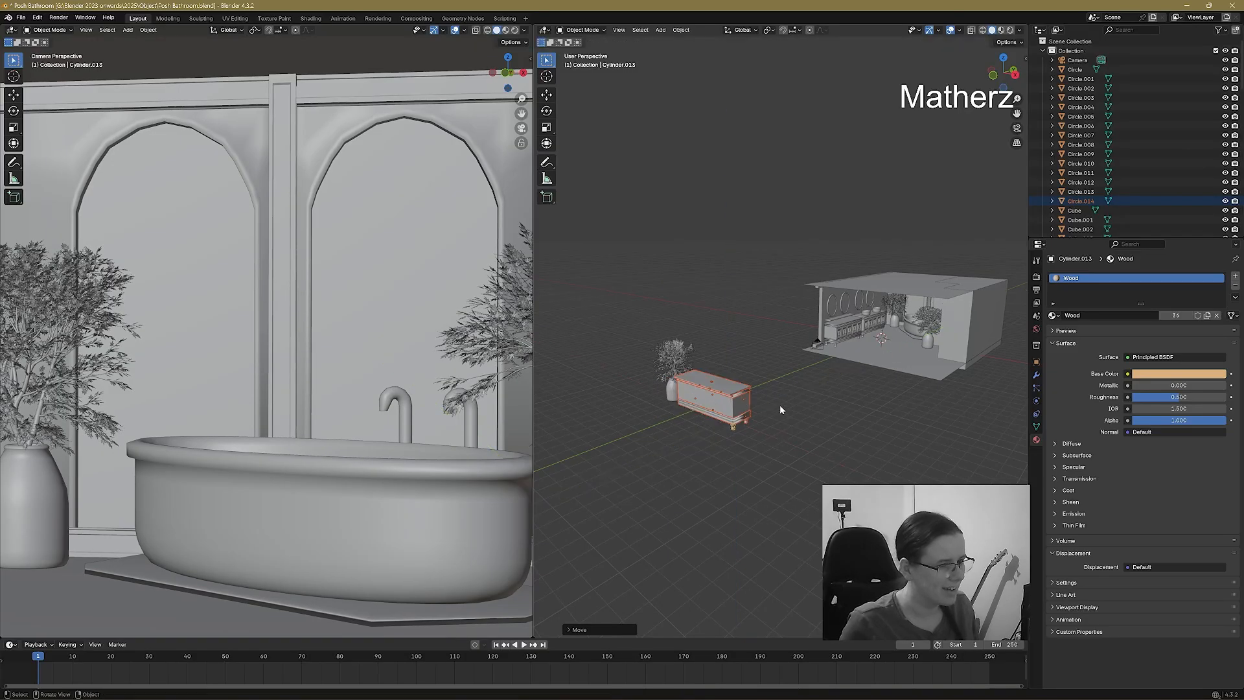
# Duplicate the vanity copy and place the duplicate beside it along the X axis.
pyautogui.hotkey('shift', 'd')
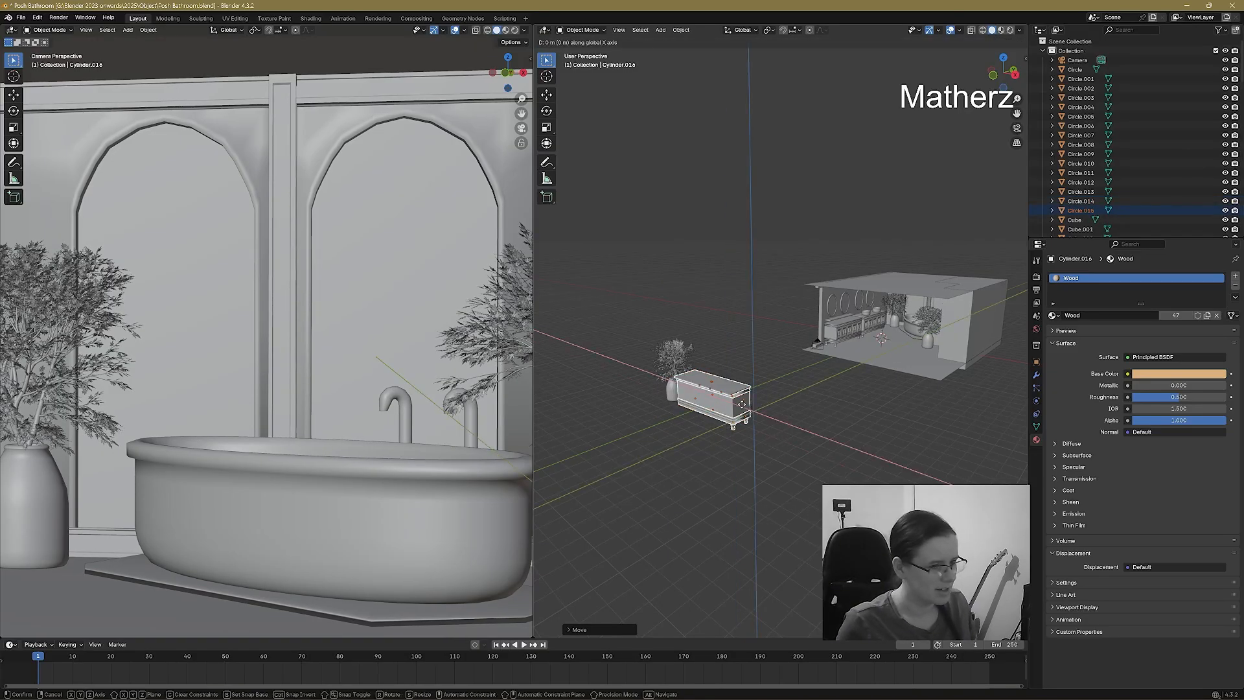
pyautogui.click(806, 483)
# Select the two stray potted trees outside the room and move them about 13 m along negative X toward the vanity copies.
pyautogui.moveTo(805, 485); pyautogui.dragTo(859, 447, button='middle')
pyautogui.keyDown('shift'); pyautogui.moveTo(858, 447); pyautogui.dragTo(654, 398, button='middle'); pyautogui.keyUp('shift')
pyautogui.moveTo(789, 287); pyautogui.dragTo(804, 368)
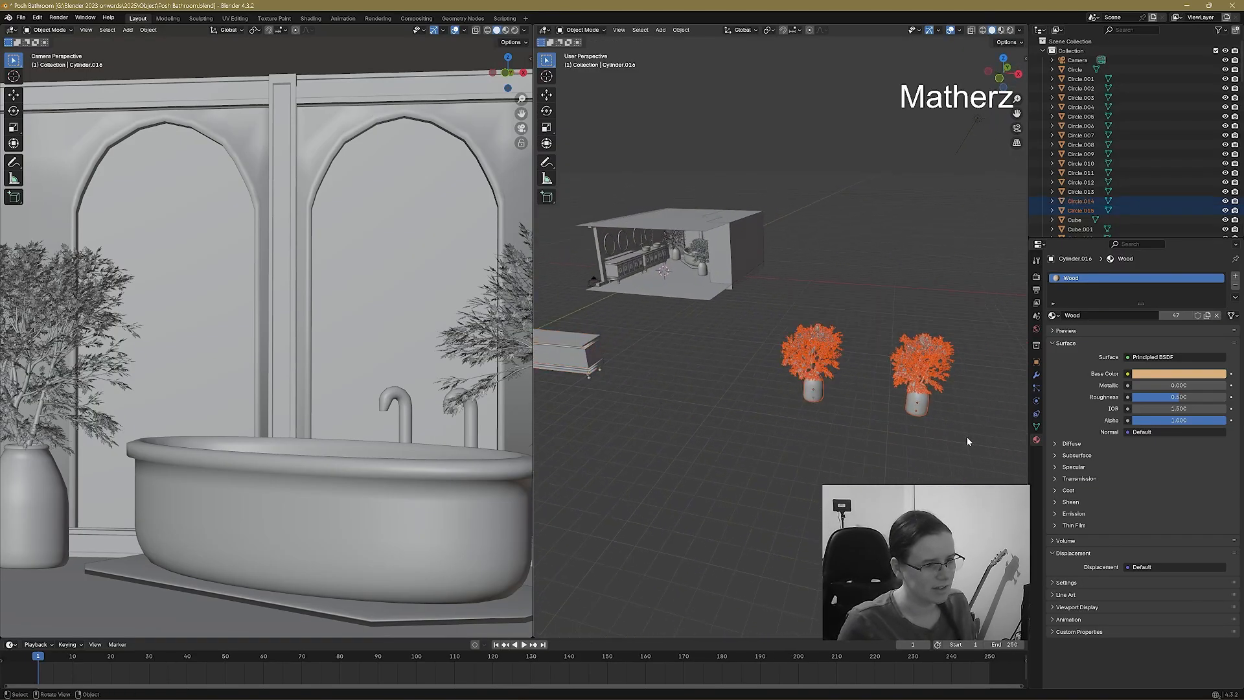
pyautogui.press('g')
pyautogui.press('x')
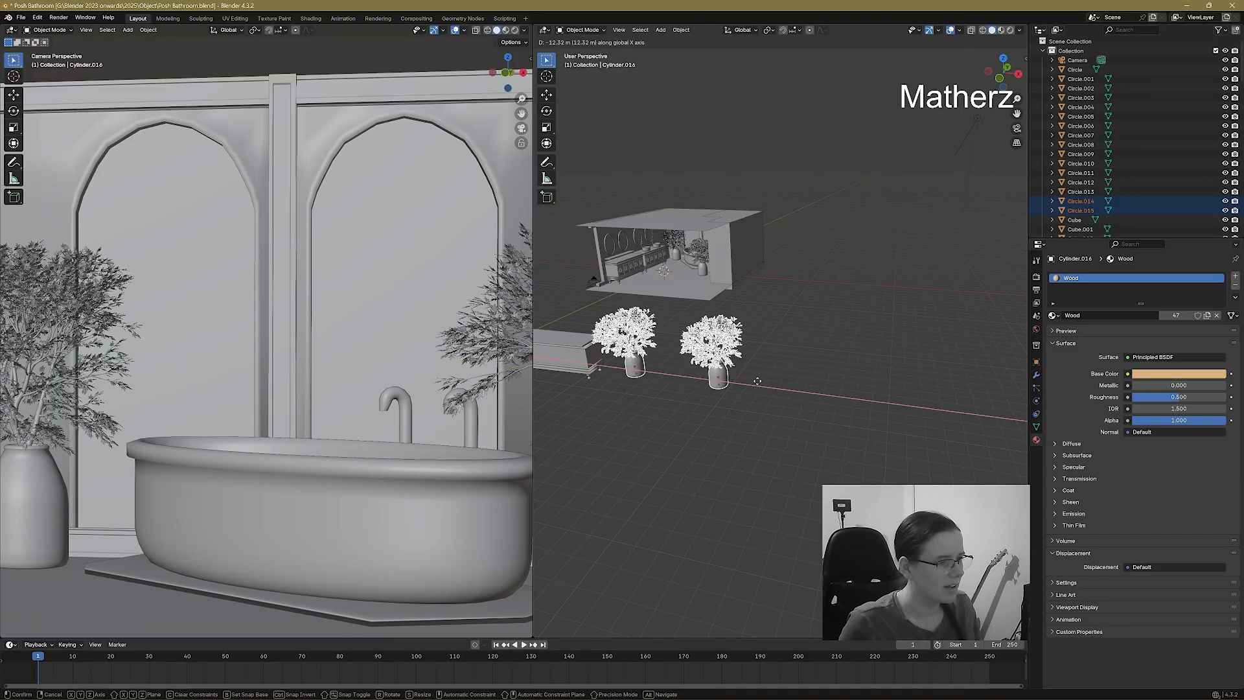
pyautogui.click(738, 376)
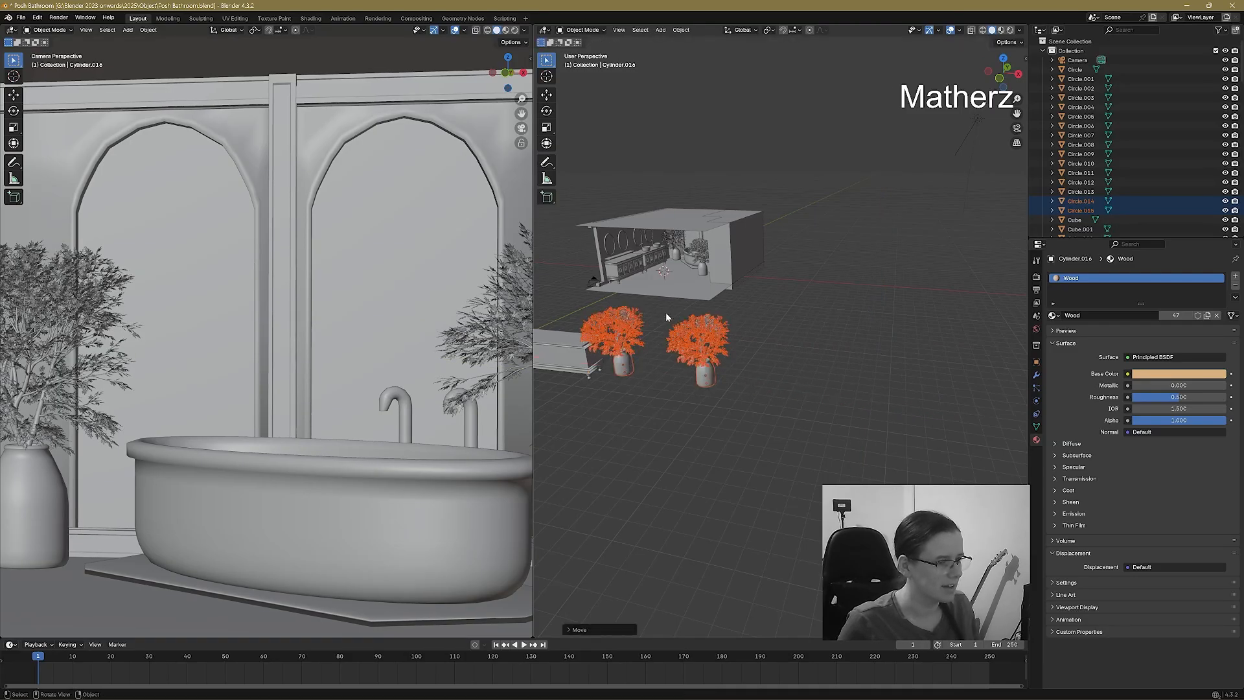
# Select the potted tree farther from the vanity copies and reposition it along Y and negative X, nearer the room than the other tree.
pyautogui.click(686, 332)
pyautogui.press('g')
pyautogui.press('y')
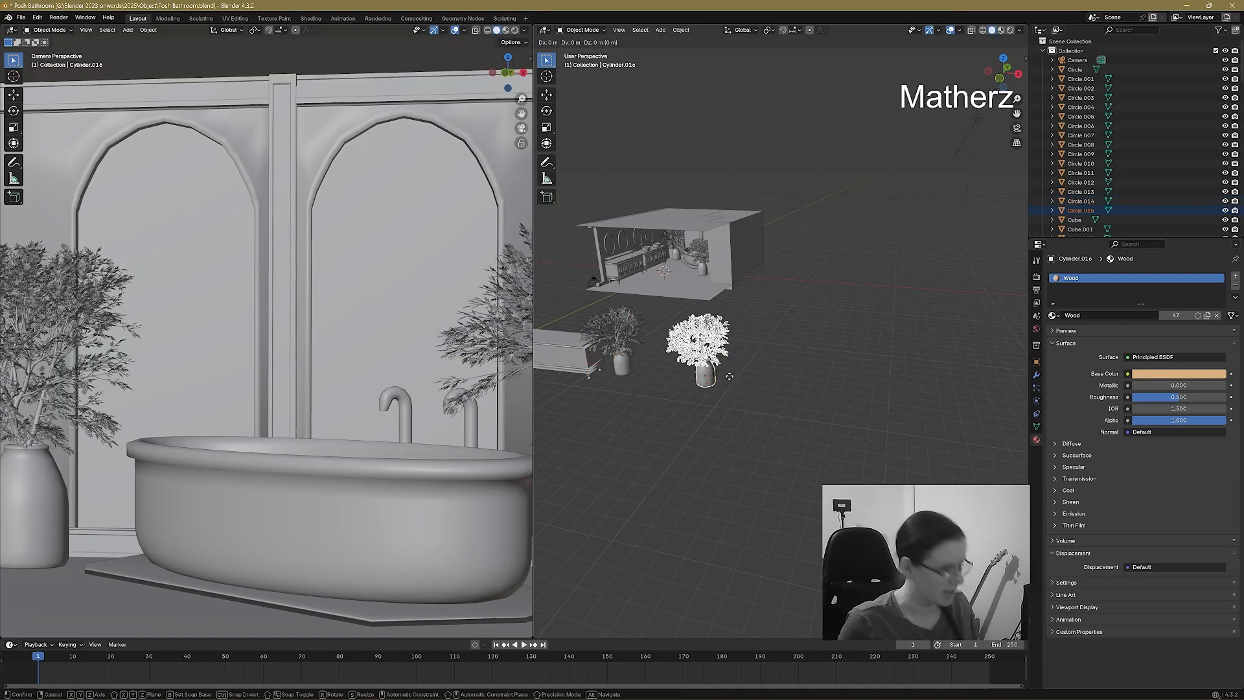
pyautogui.click(758, 337)
pyautogui.press('g')
pyautogui.press('x')
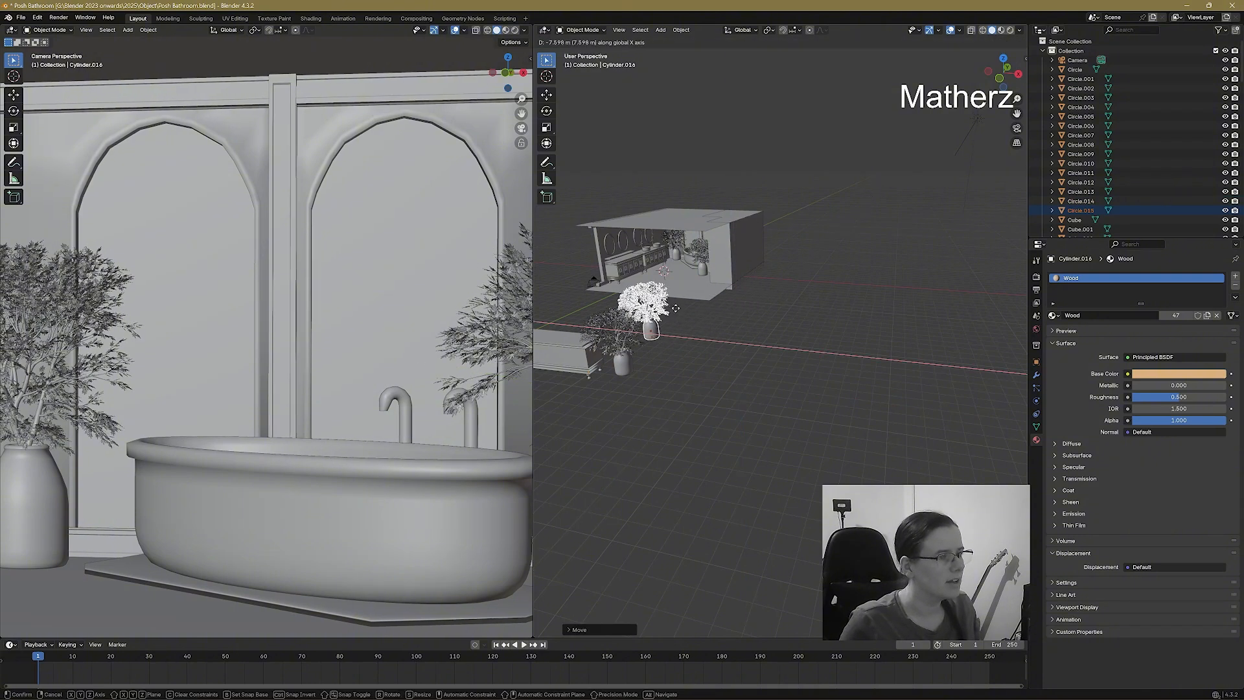
pyautogui.click(682, 311)
# Add a plane mesh to the scene.
pyautogui.moveTo(710, 355); pyautogui.dragTo(738, 350, button='middle')
pyautogui.click(660, 30)
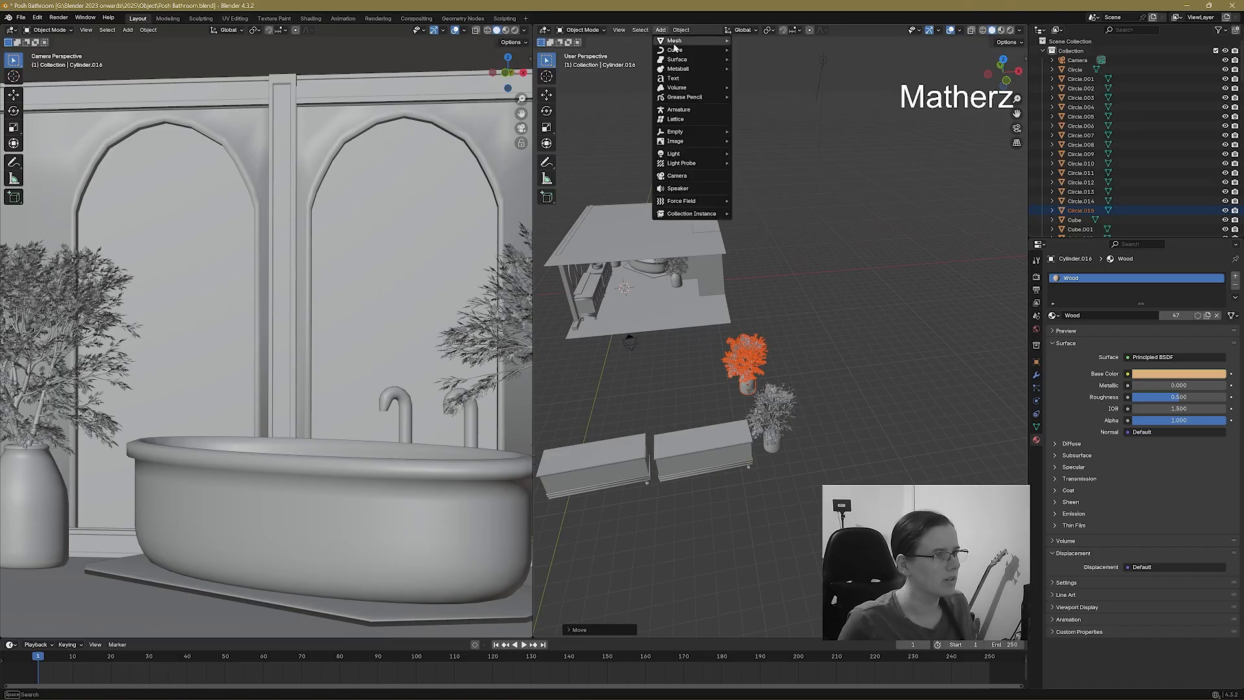
pyautogui.moveTo(677, 40)
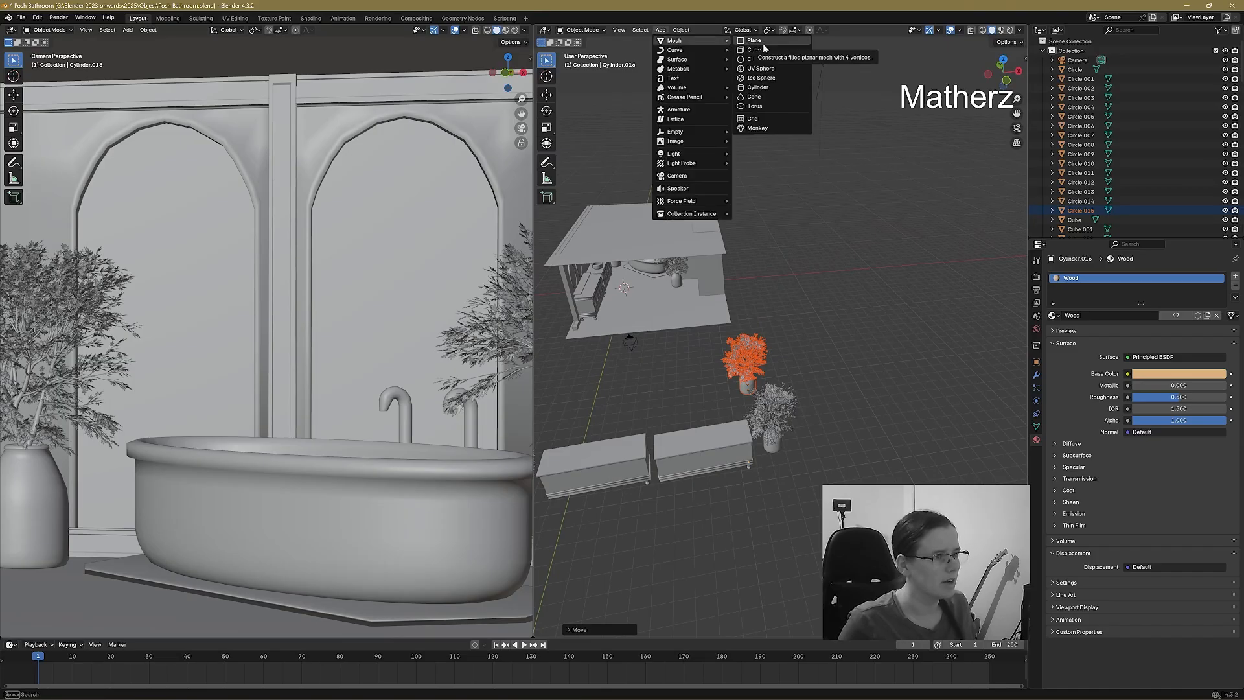
pyautogui.click(763, 42)
pyautogui.scroll(-3, 744, 342)
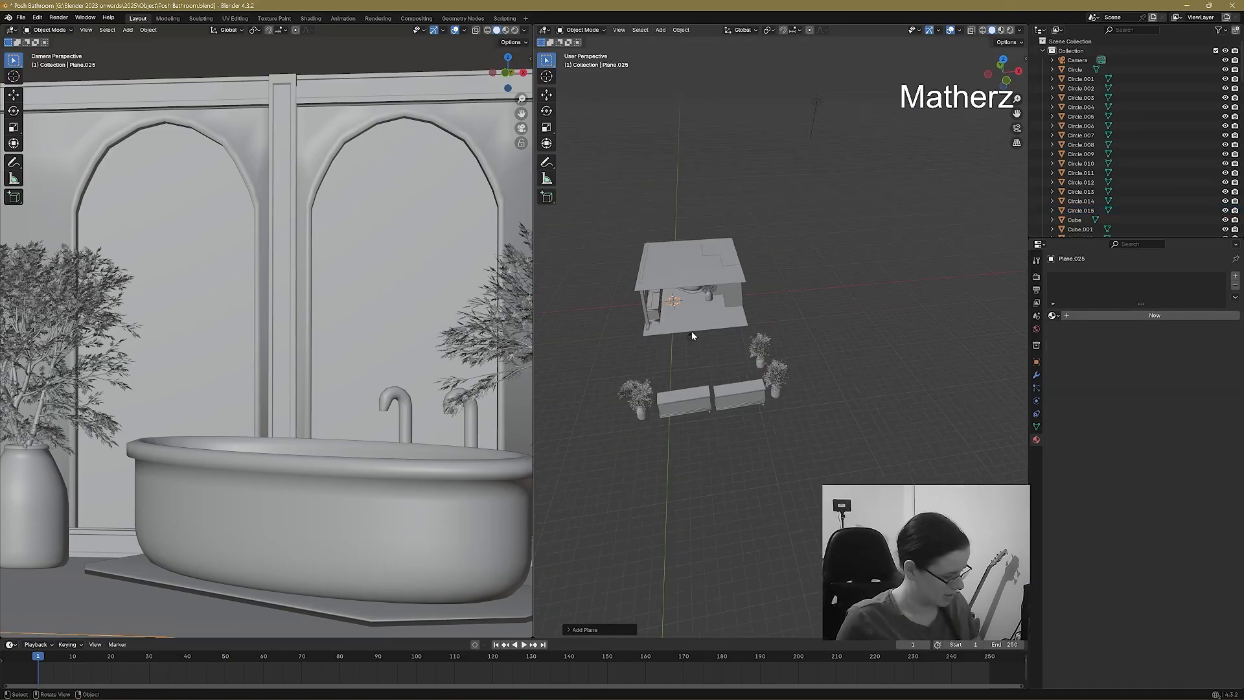
pyautogui.press('g')
pyautogui.press('z')
pyautogui.click(719, 481)
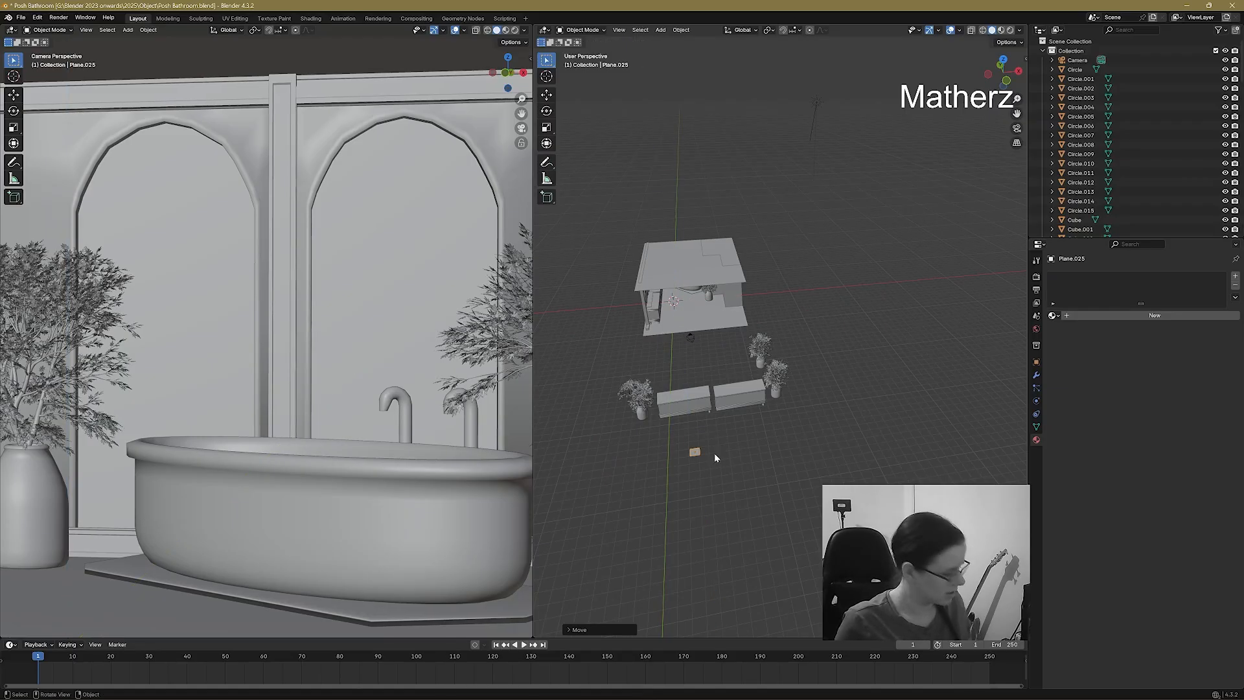
pyautogui.hotkey('ctrl', 'z')
# Move the plane along negative Y to behind the vanity copies and rotate it 90° around X.
pyautogui.press('g')
pyautogui.press('z')
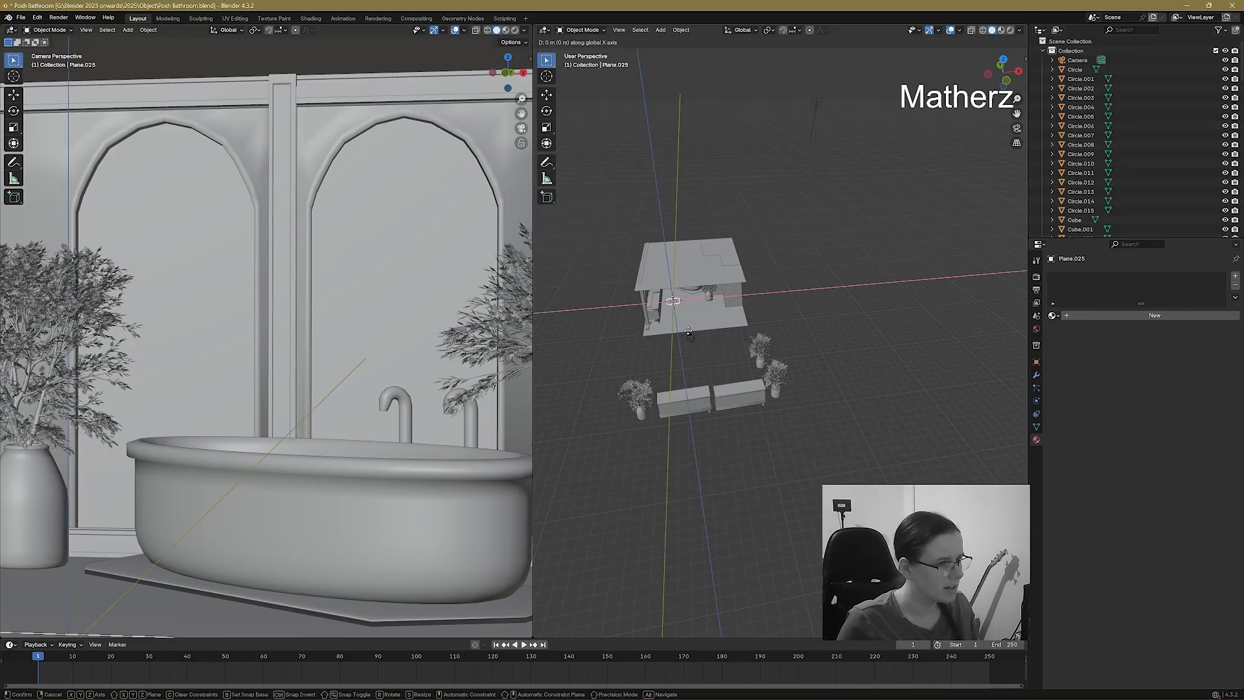
pyautogui.click(671, 512)
pyautogui.press('r')
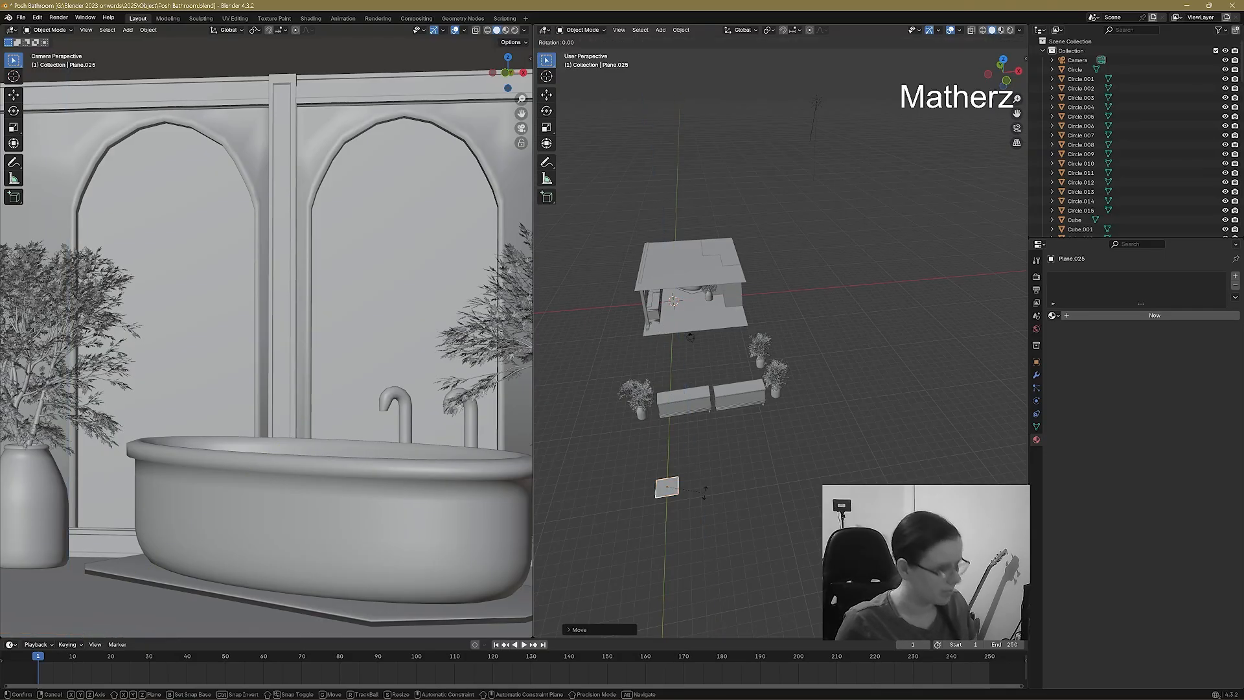
pyautogui.press('x')
pyautogui.press('9')
pyautogui.press('0')
pyautogui.press('Return')
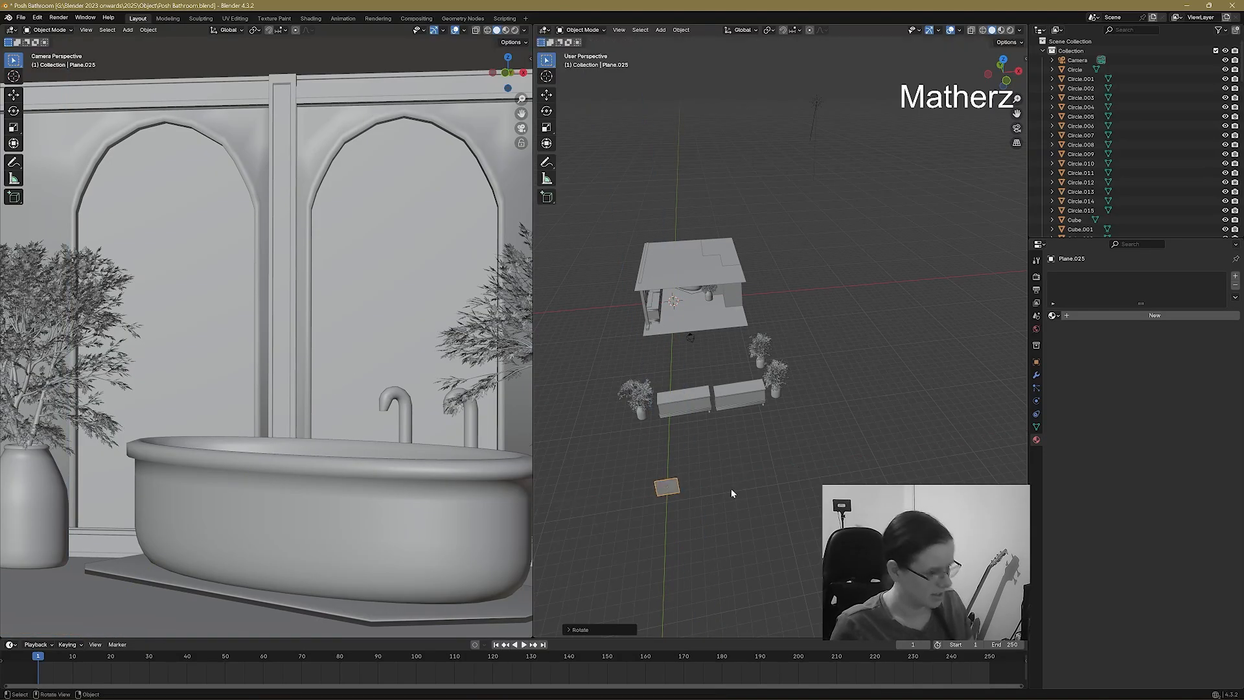
# Scale the upright plane up to wall size and move it along Y until it stands close behind the vanity copies.
pyautogui.press('s')
pyautogui.click(743, 525)
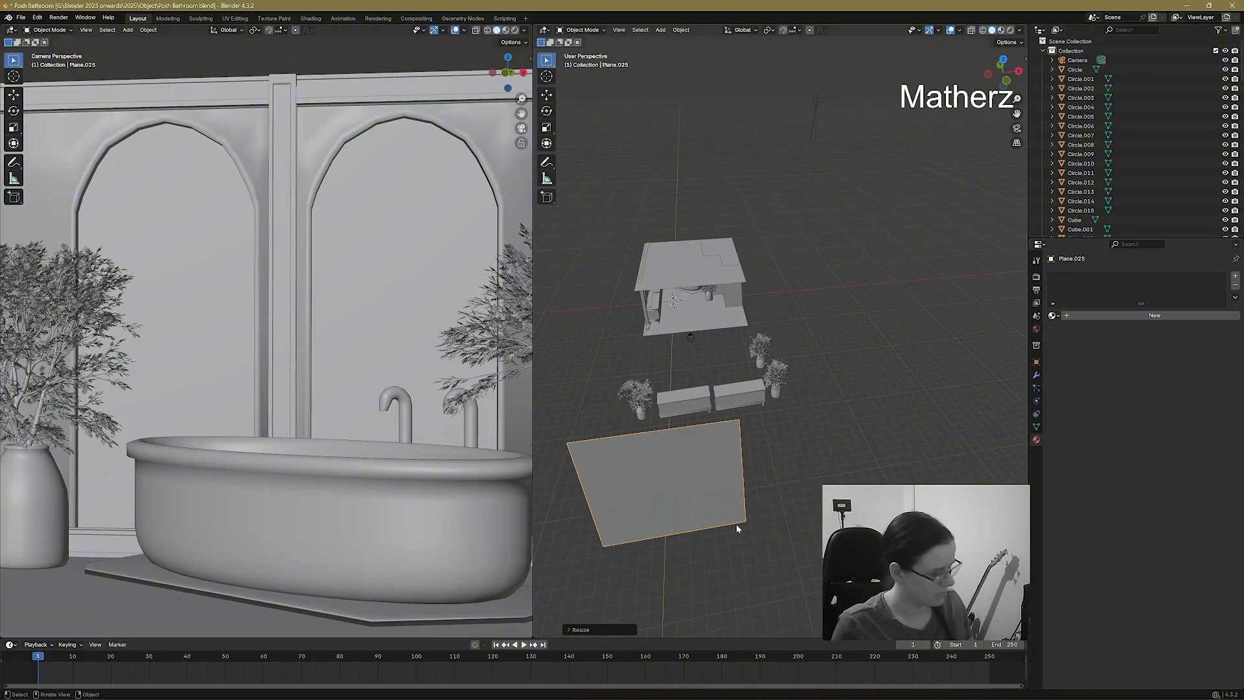
pyautogui.press('g')
pyautogui.press('z')
pyautogui.moveTo(717, 489)
pyautogui.mouseDown(button='middle')
pyautogui.moveTo(710, 509)
pyautogui.moveTo(718, 486)
pyautogui.moveTo(722, 497)
pyautogui.mouseUp(button='middle')
pyautogui.click(710, 465)
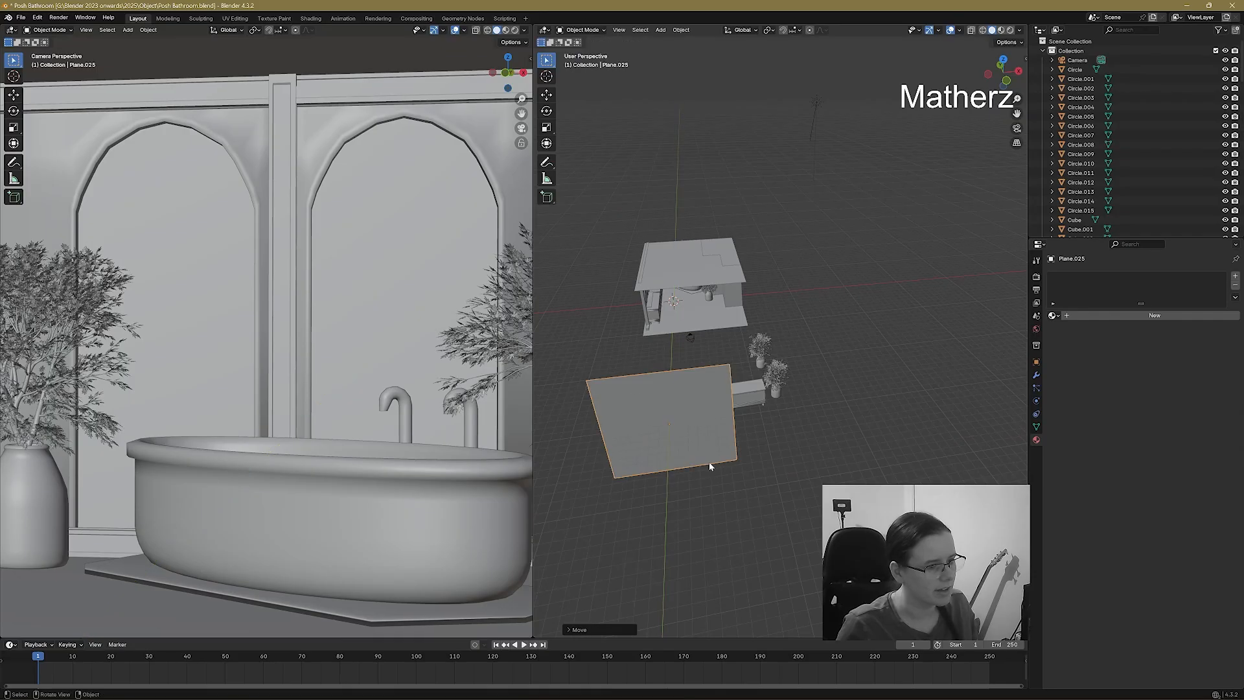
# Stretch the wall plane to about twice its width along X and shift it about 3.1 m along X behind the vanities and trees.
pyautogui.press('s')
pyautogui.press('x')
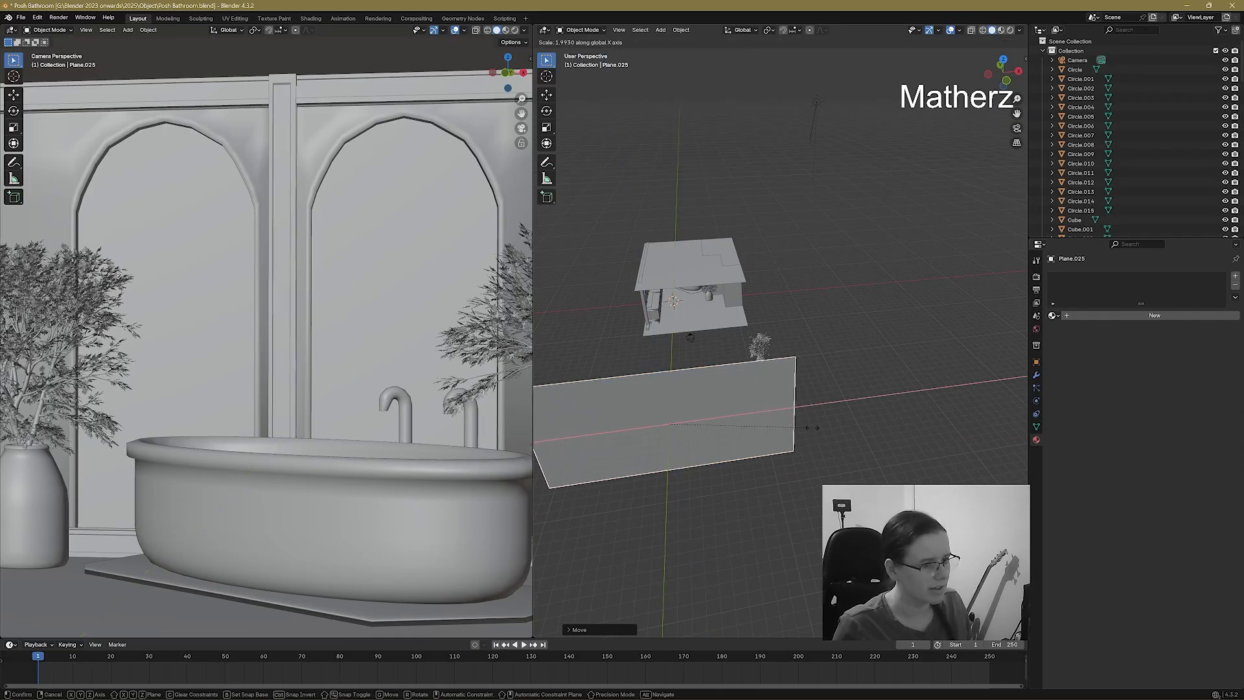
pyautogui.click(742, 444)
pyautogui.press('g')
pyautogui.press('x')
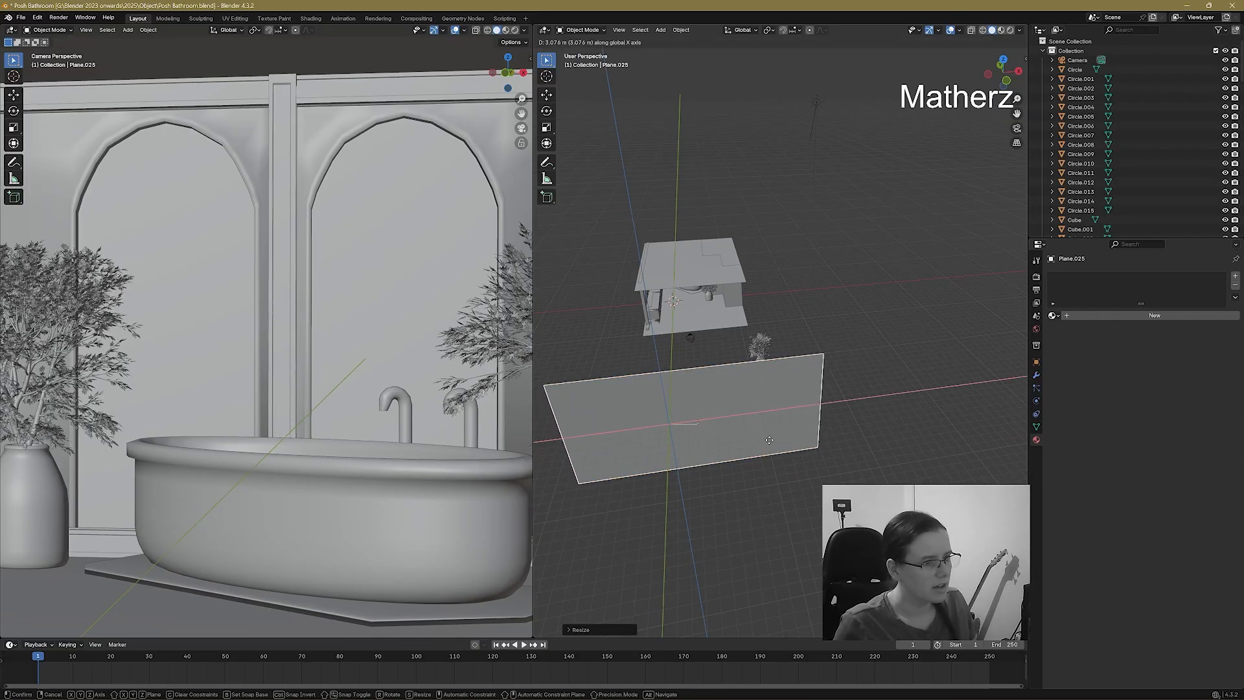
pyautogui.click(772, 438)
# Switch the camera view to rendered shading and examine the reflections in the arched windows.
pyautogui.scroll(4, 723, 372)
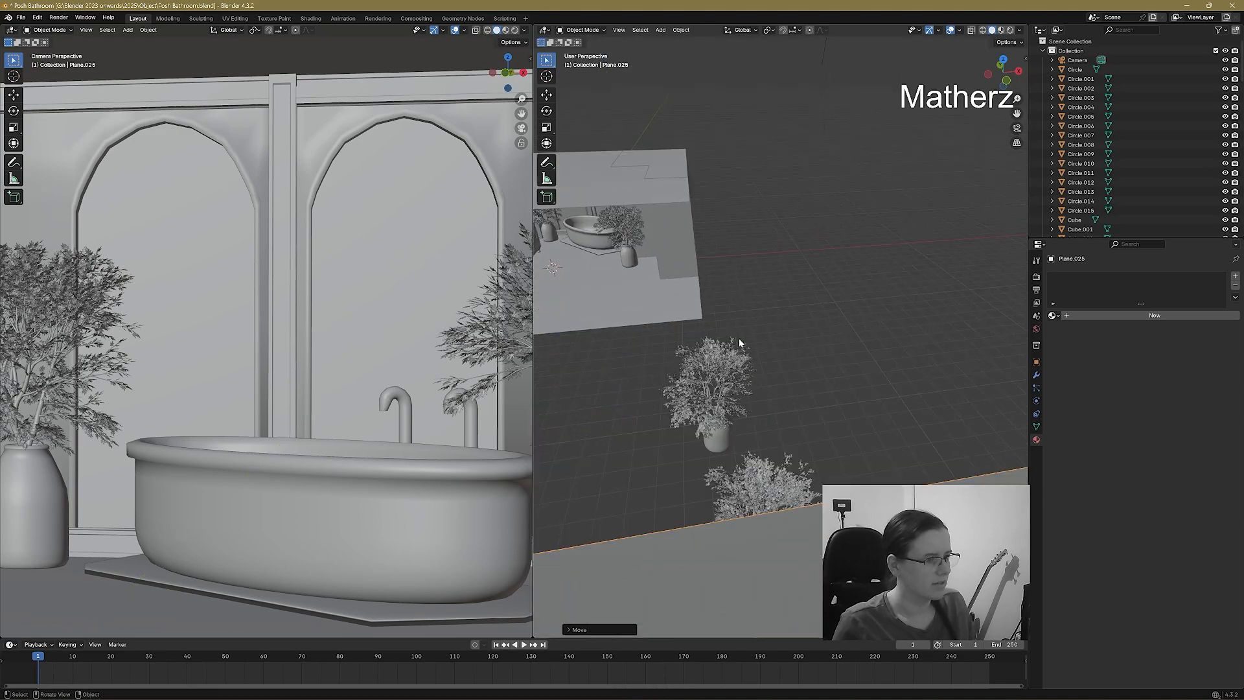
pyautogui.click(515, 30)
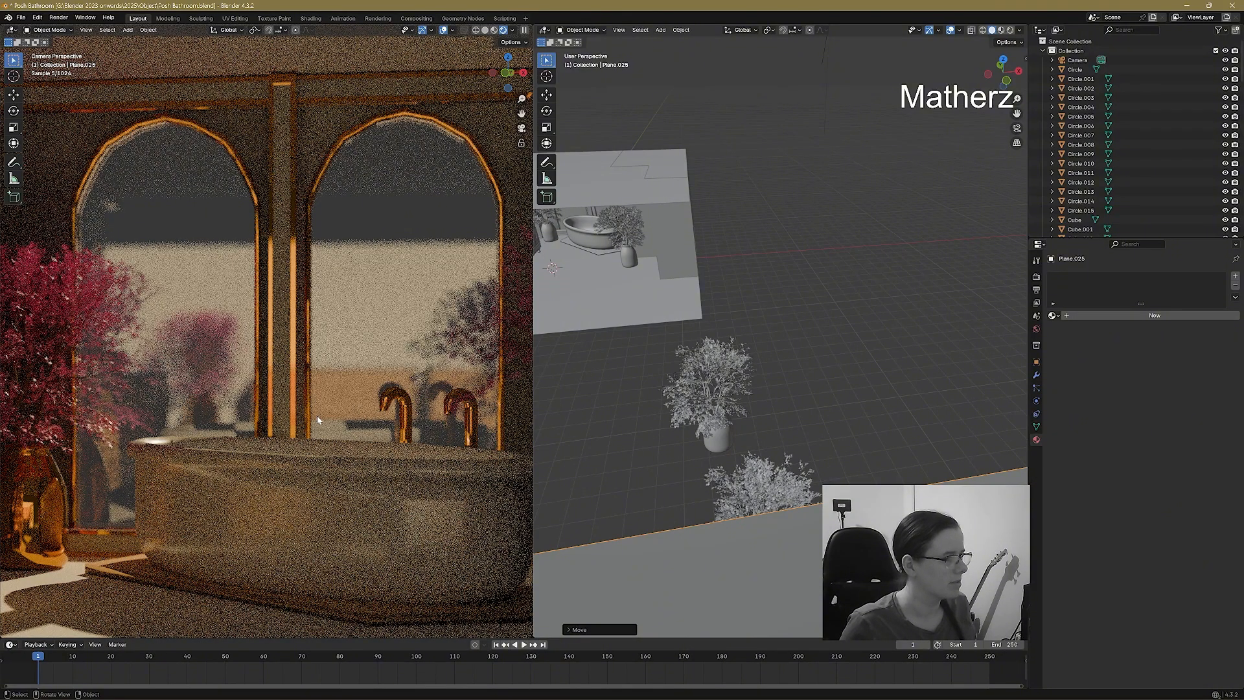
pyautogui.scroll(-5, 317, 420)
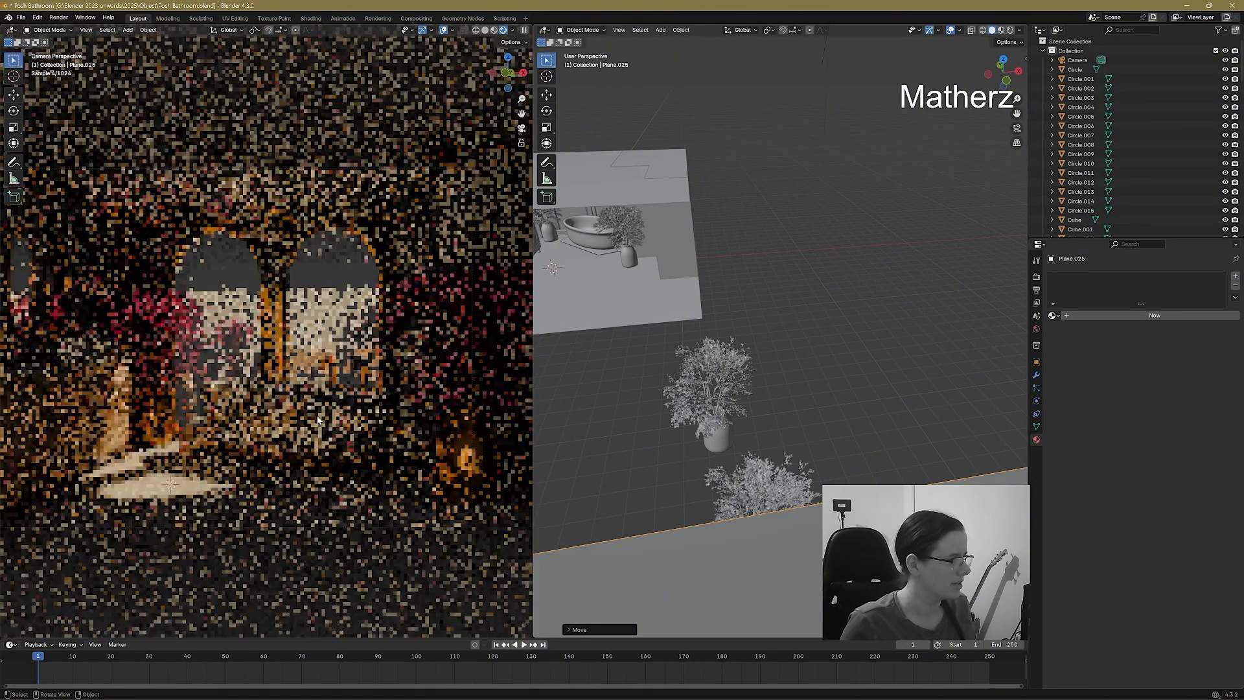
pyautogui.scroll(-2, 317, 420)
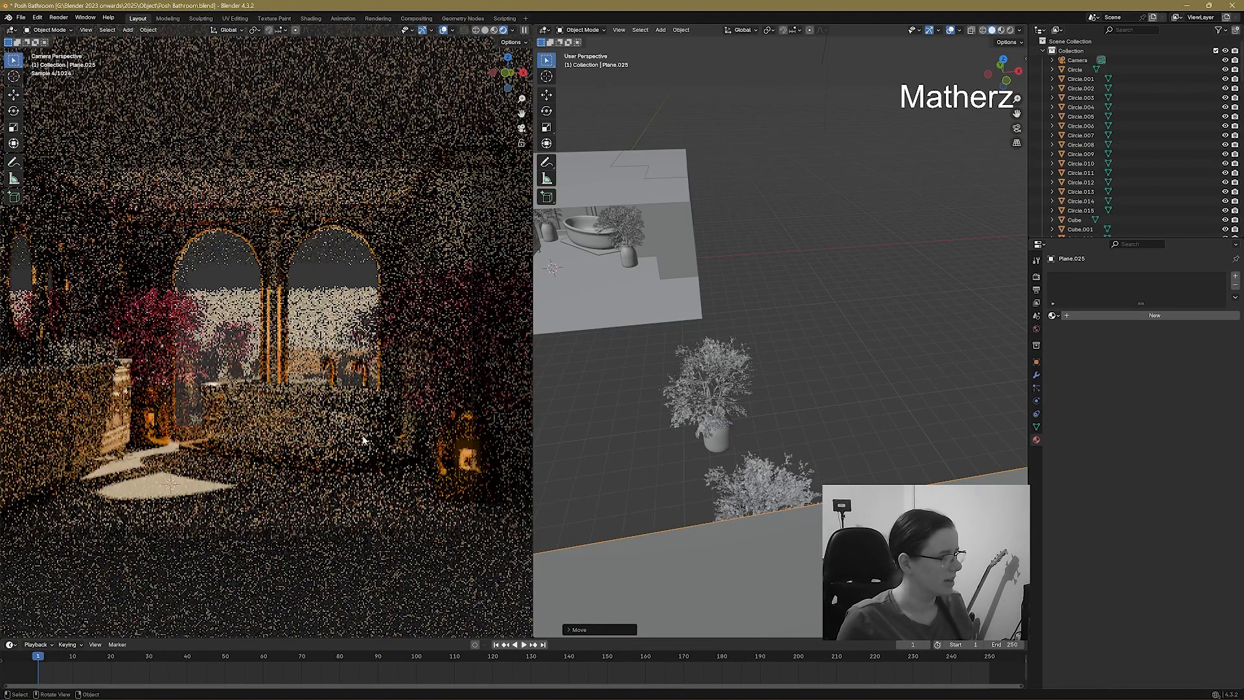
# Examine the rendered room from outside the camera view and return to the camera viewpoint.
pyautogui.moveTo(276, 426); pyautogui.dragTo(265, 424, button='middle')
pyautogui.click(86, 30)
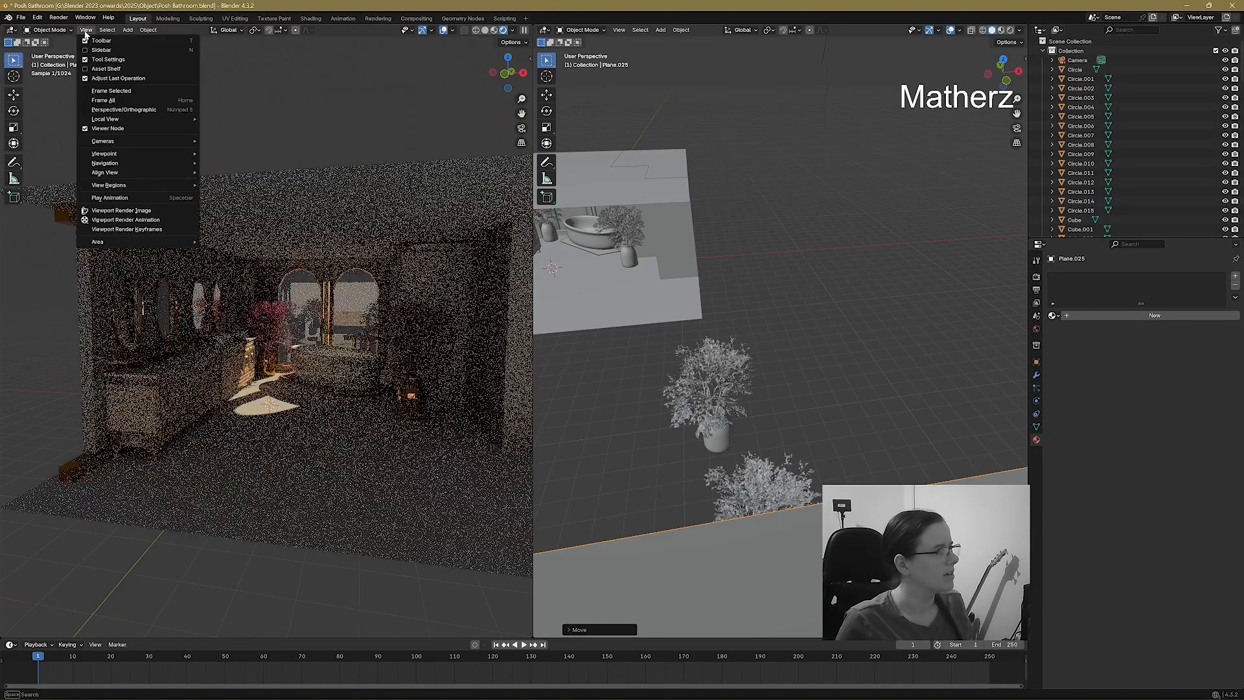
pyautogui.moveTo(134, 141)
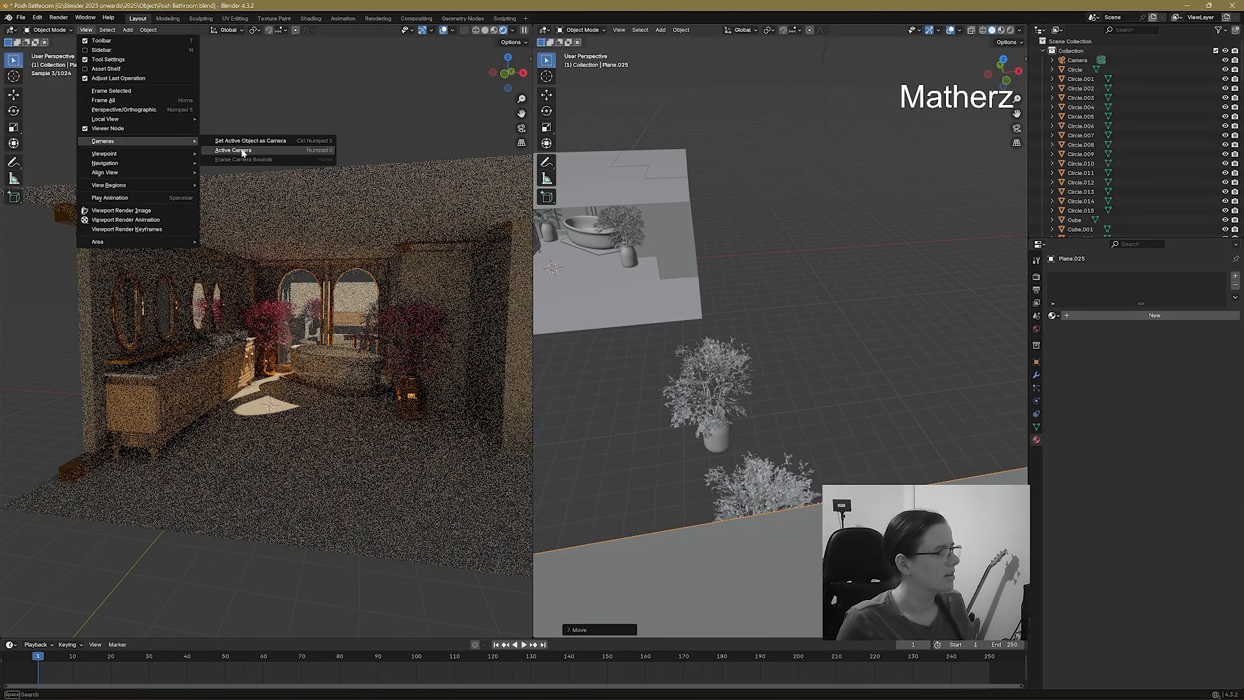
pyautogui.click(243, 153)
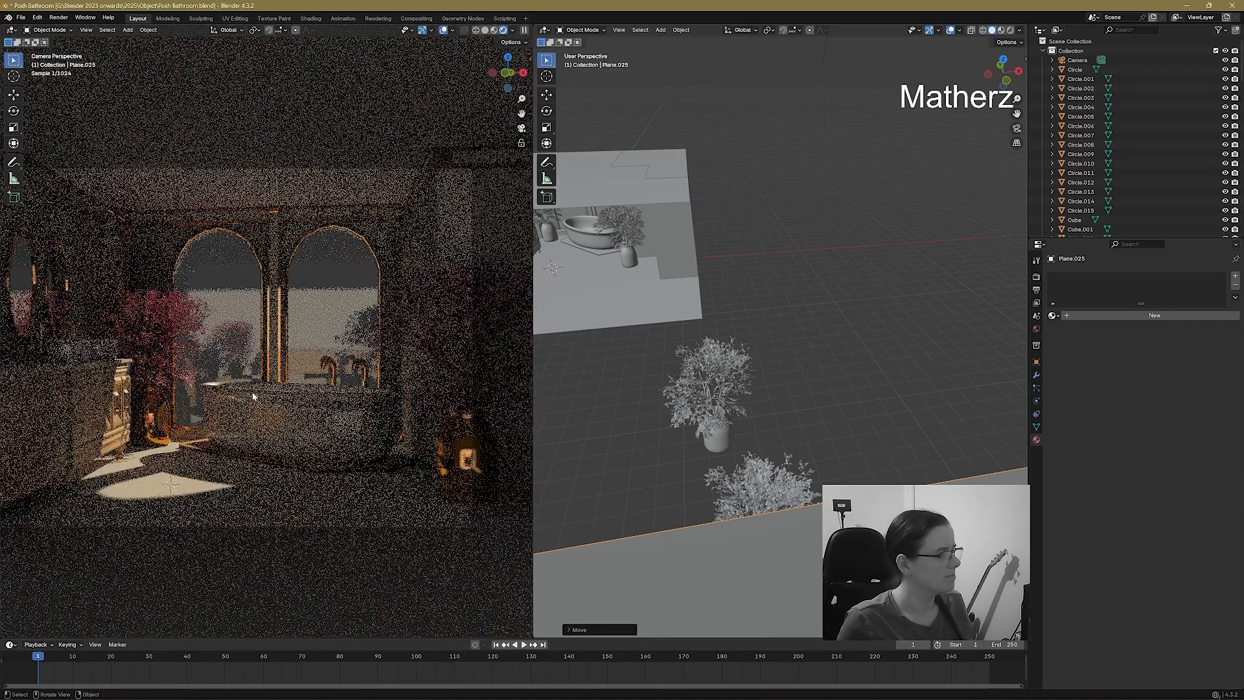
pyautogui.scroll(-1, 251, 395)
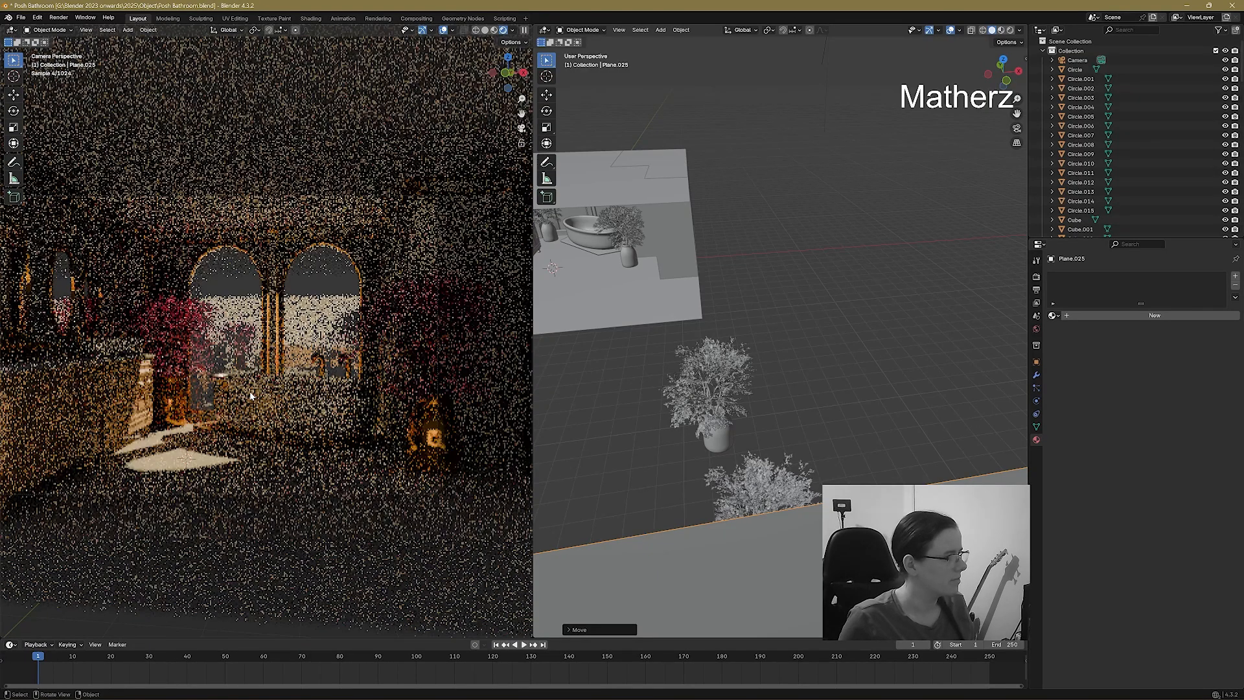
pyautogui.moveTo(250, 320); pyautogui.dragTo(194, 324, button='middle')
pyautogui.click(83, 29)
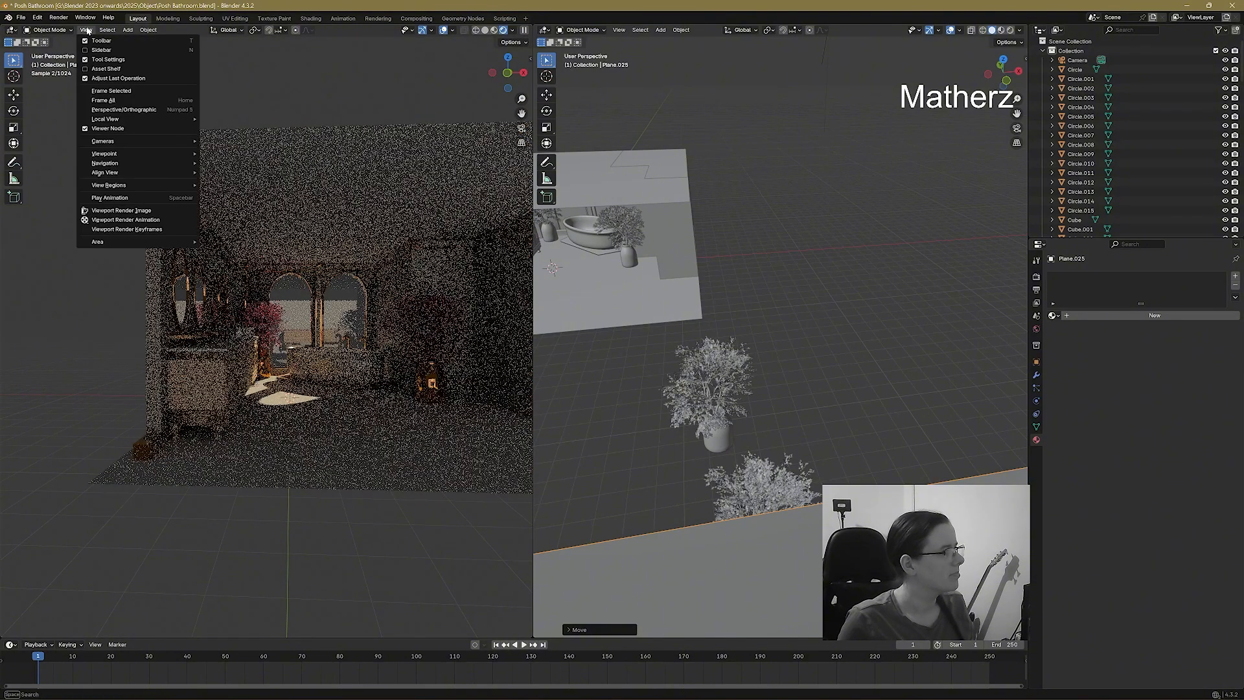
pyautogui.moveTo(154, 175)
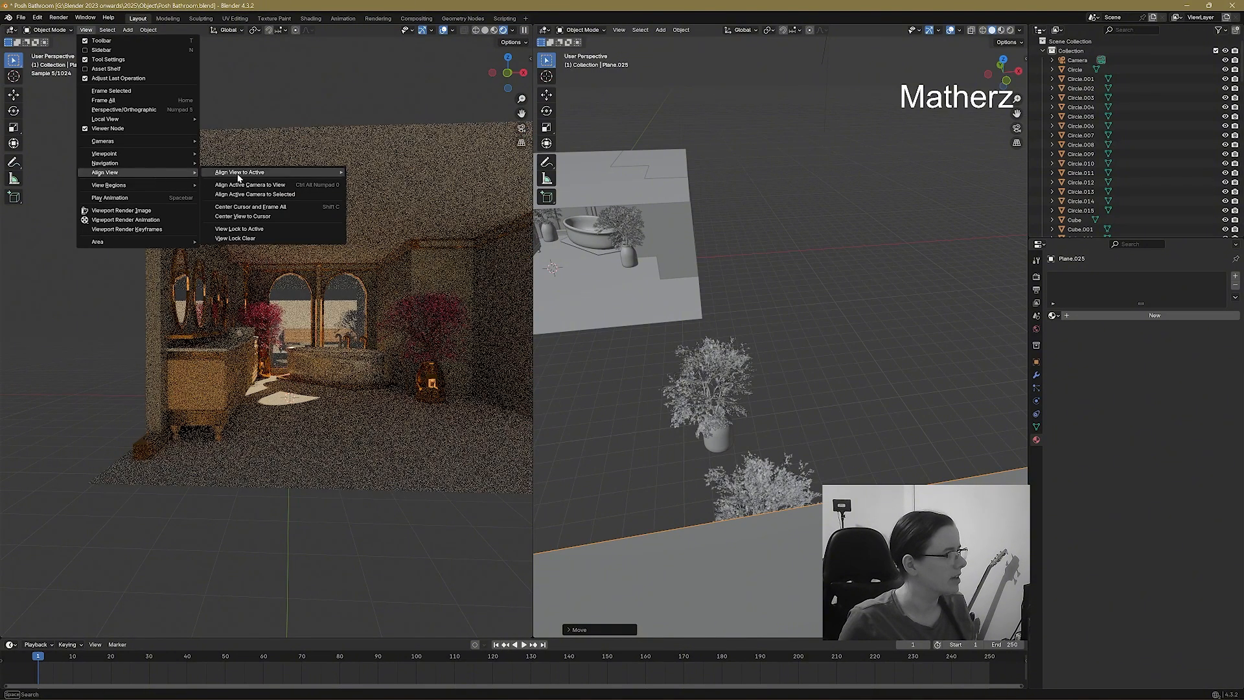
pyautogui.moveTo(138, 155)
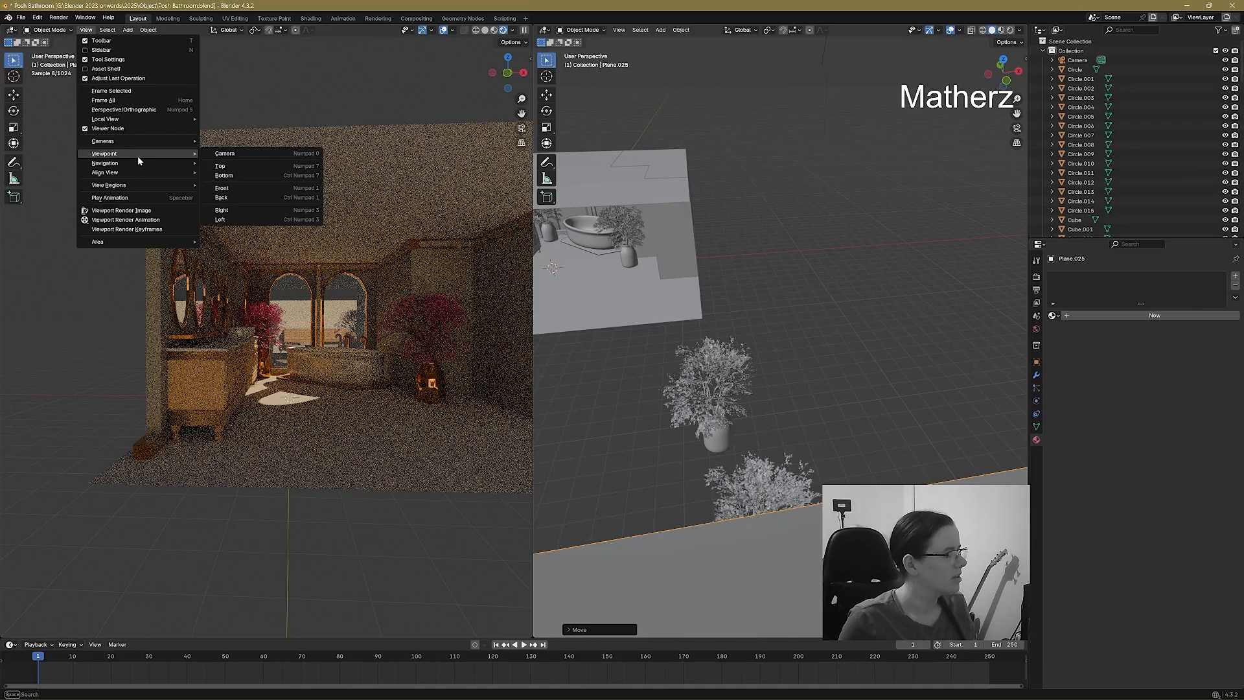
pyautogui.click(226, 154)
# Reframe the whole camera border in solid shading and set the camera view back to rendered shading to examine the full composition.
pyautogui.click(485, 31)
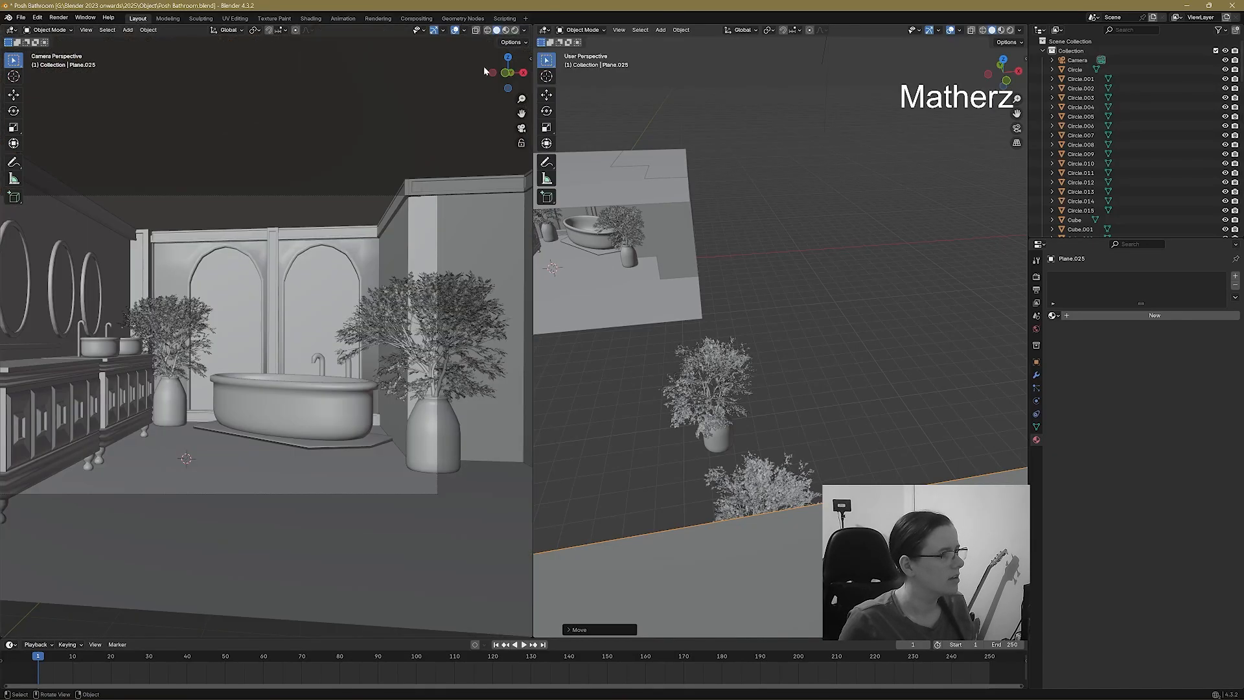
pyautogui.keyDown('shift'); pyautogui.moveTo(348, 348); pyautogui.dragTo(441, 361, button='middle'); pyautogui.keyUp('shift')
pyautogui.scroll(-1, 425, 358)
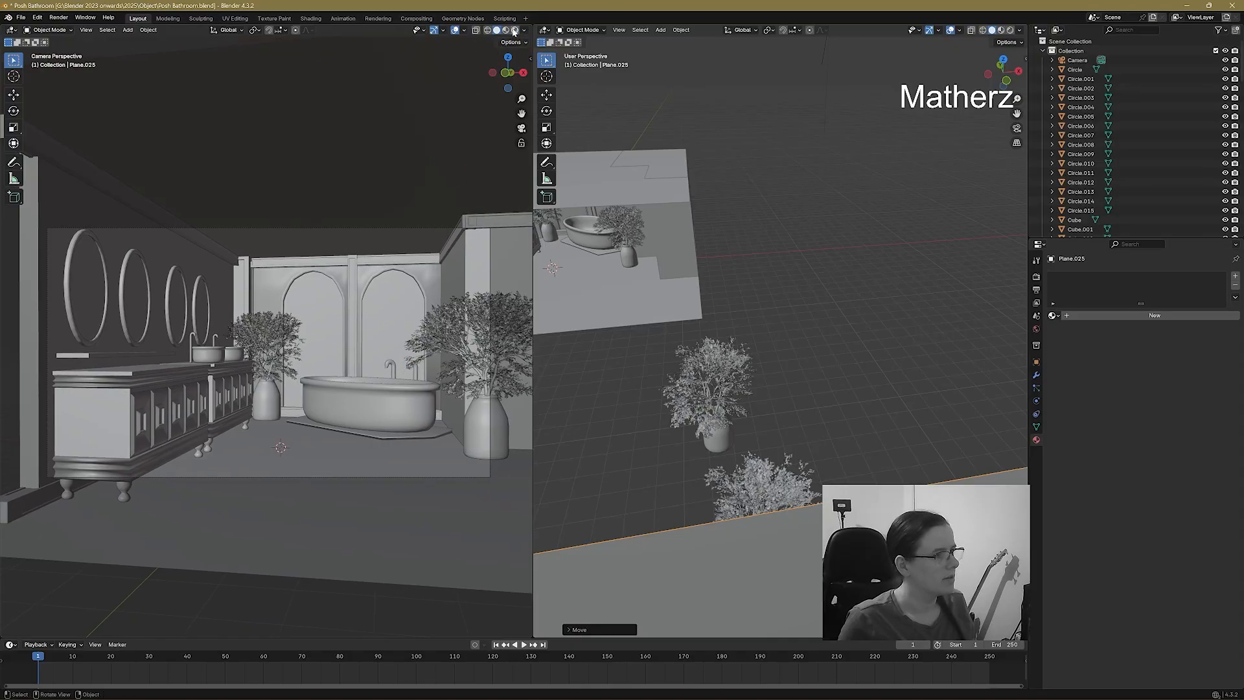
pyautogui.click(514, 30)
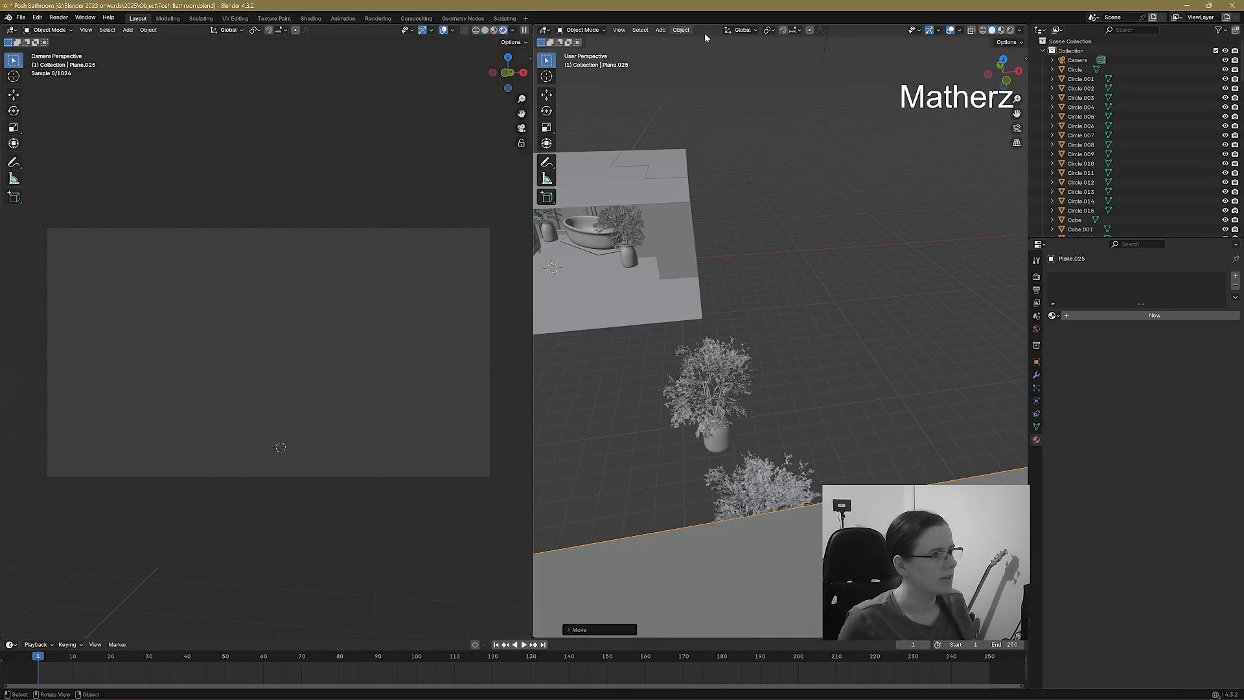
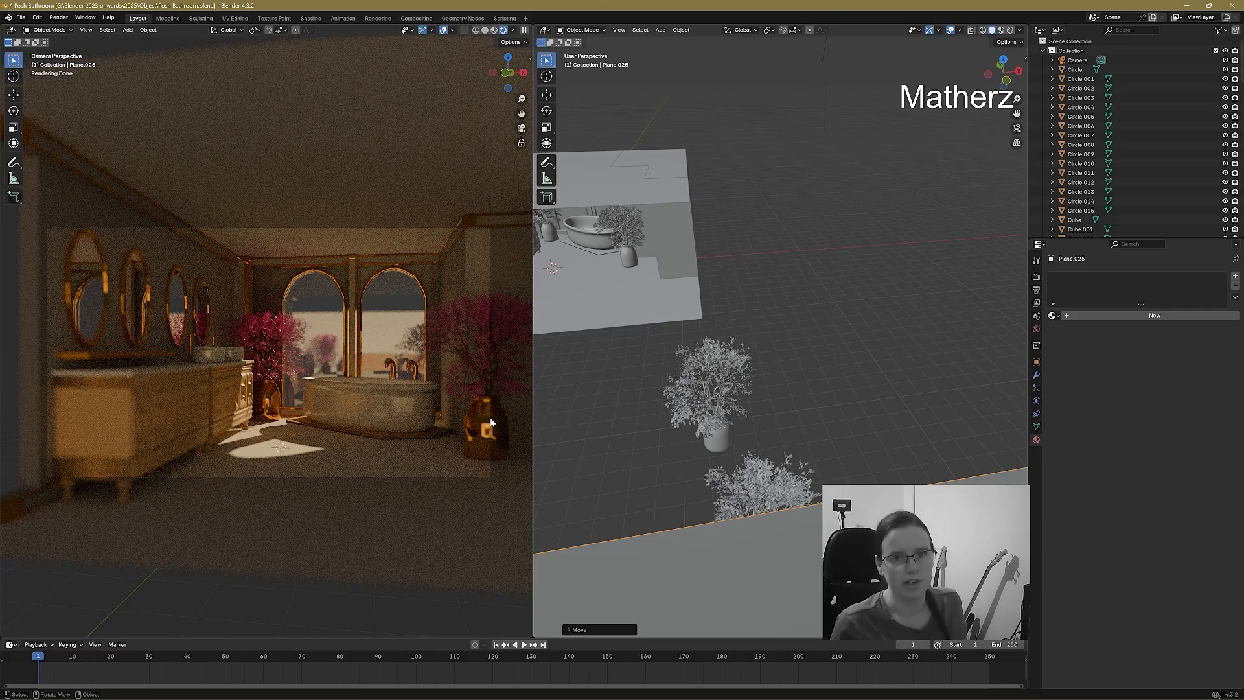
# Set the camera view to material preview shading and bring the room's open front into view in the other viewport.
pyautogui.click(494, 30)
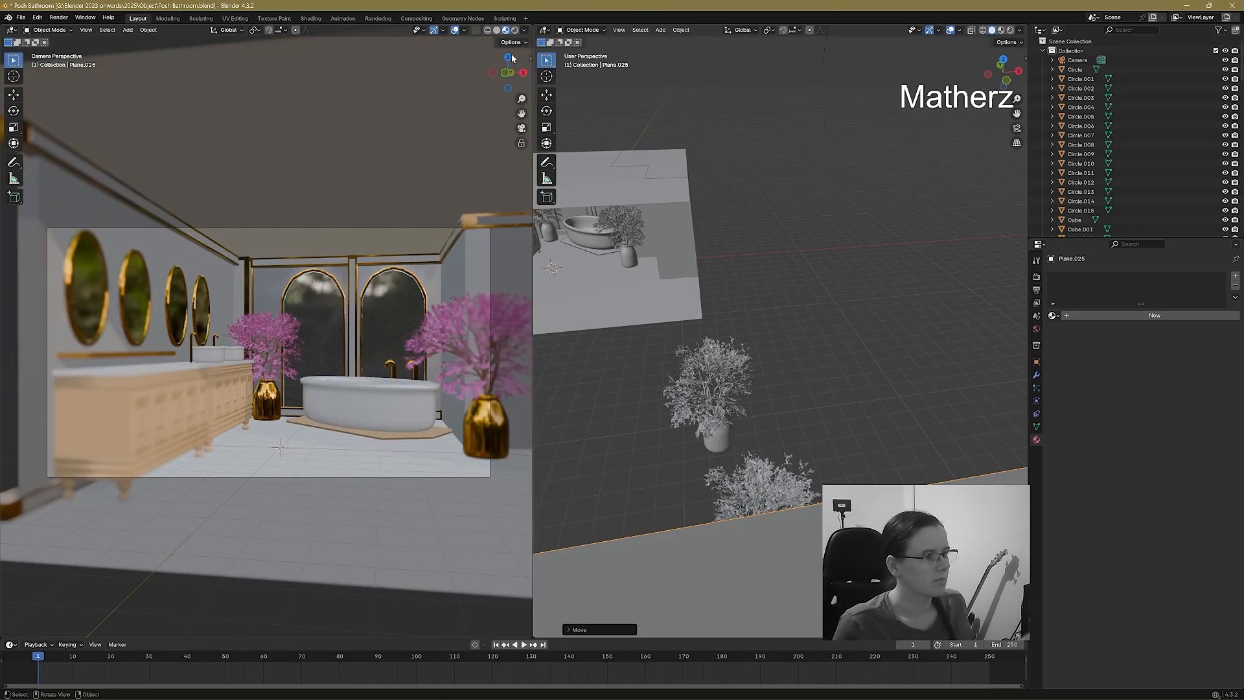
pyautogui.moveTo(802, 303); pyautogui.dragTo(757, 303, button='middle')
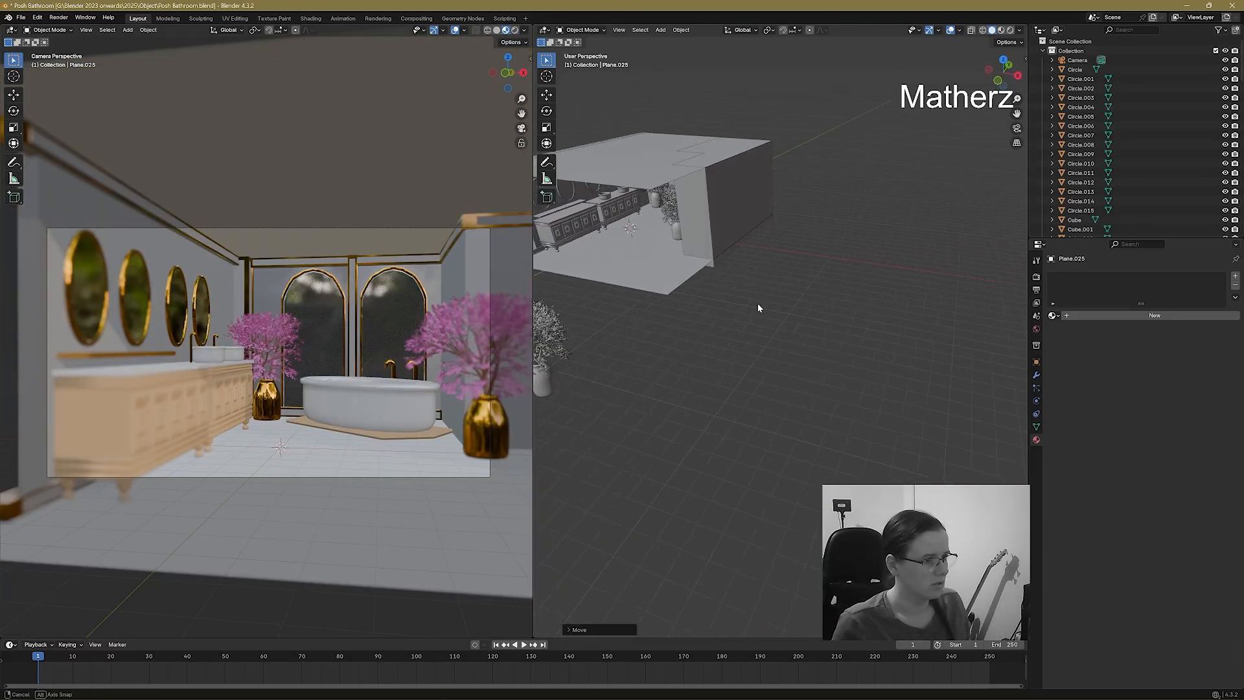
pyautogui.keyDown('shift'); pyautogui.moveTo(696, 240); pyautogui.dragTo(869, 344, button='middle'); pyautogui.keyUp('shift')
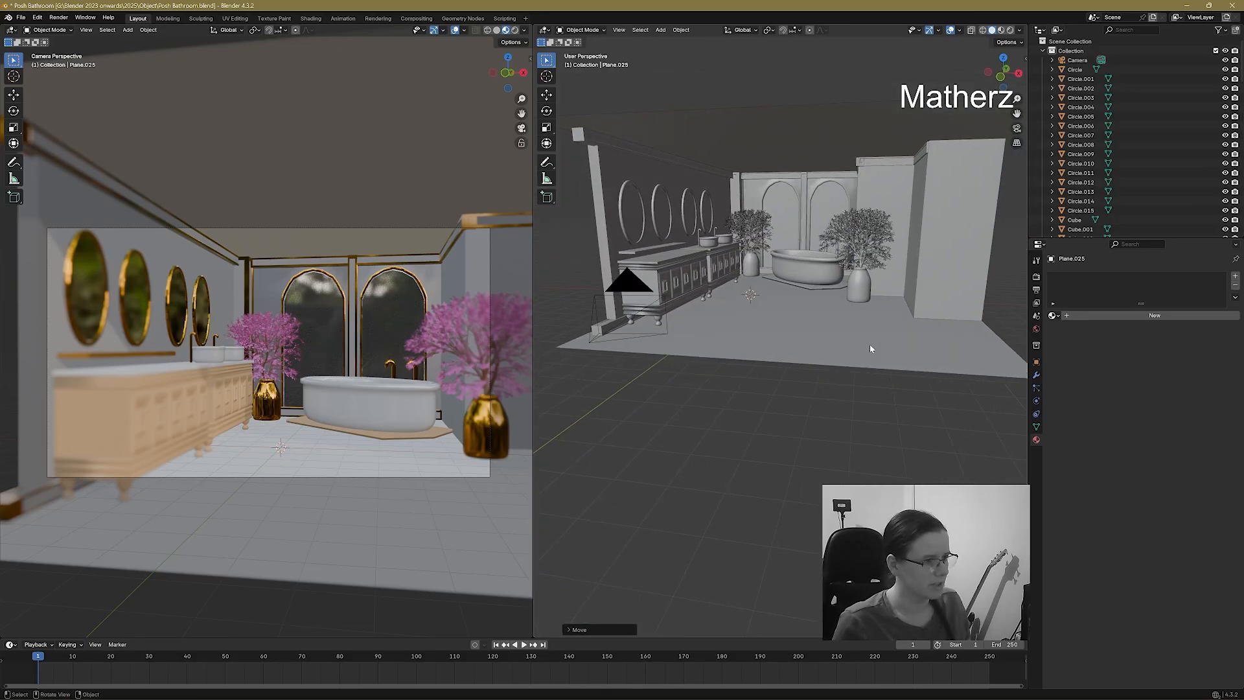
# Duplicate the upper trim pieces of the wall beside the bathtub and move the copies down about 6.8 m along Z as skirting.
pyautogui.click(859, 163)
pyautogui.moveTo(859, 163); pyautogui.dragTo(752, 150, button='middle')
pyautogui.keyDown('shift'); pyautogui.click(749, 148); pyautogui.keyUp('shift')
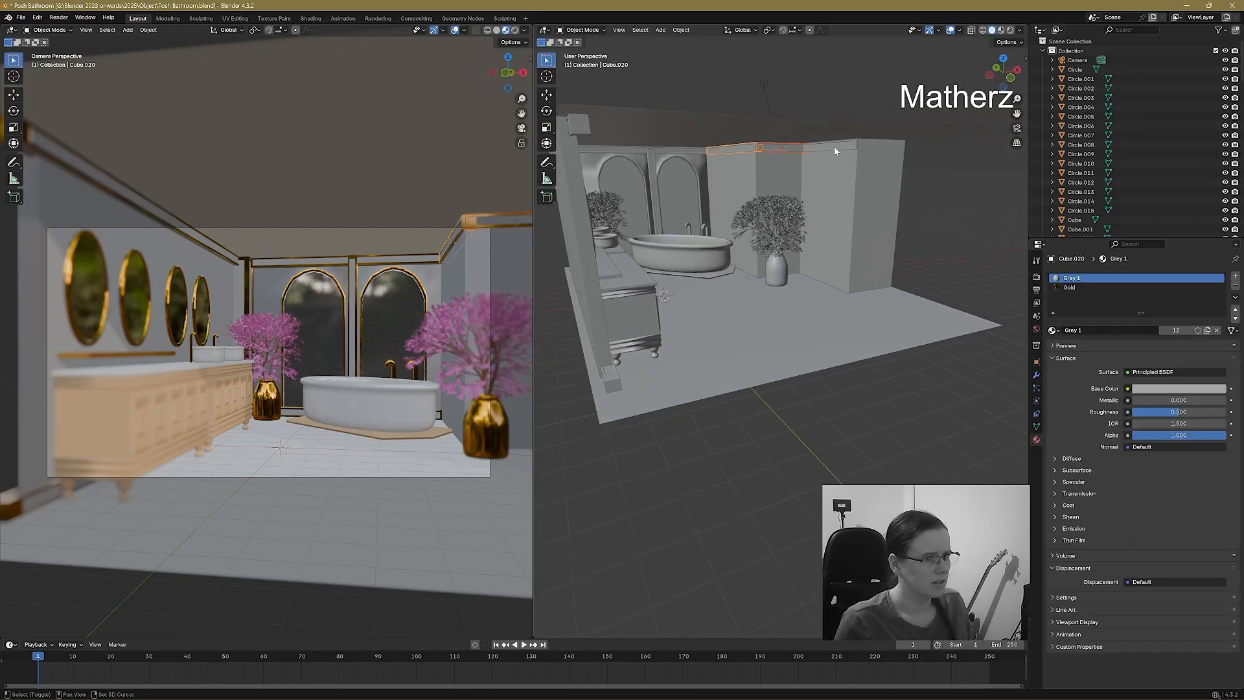
pyautogui.hotkey('shift', 'd')
pyautogui.press('z')
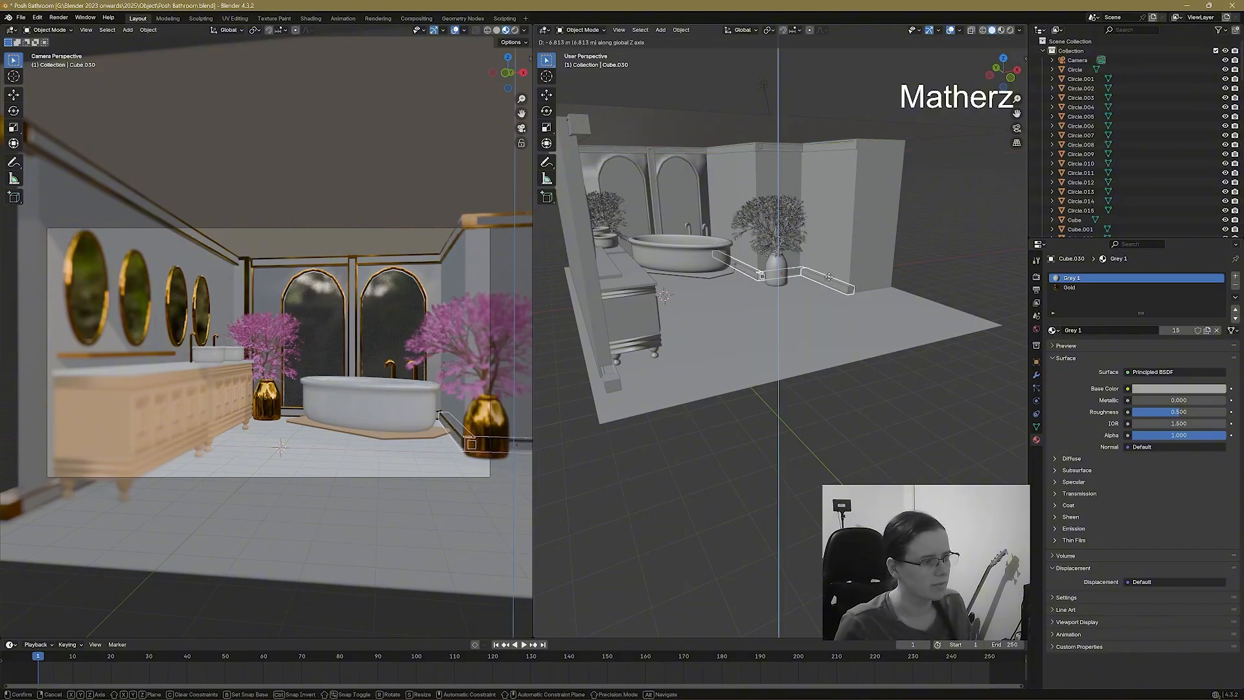
pyautogui.click(829, 279)
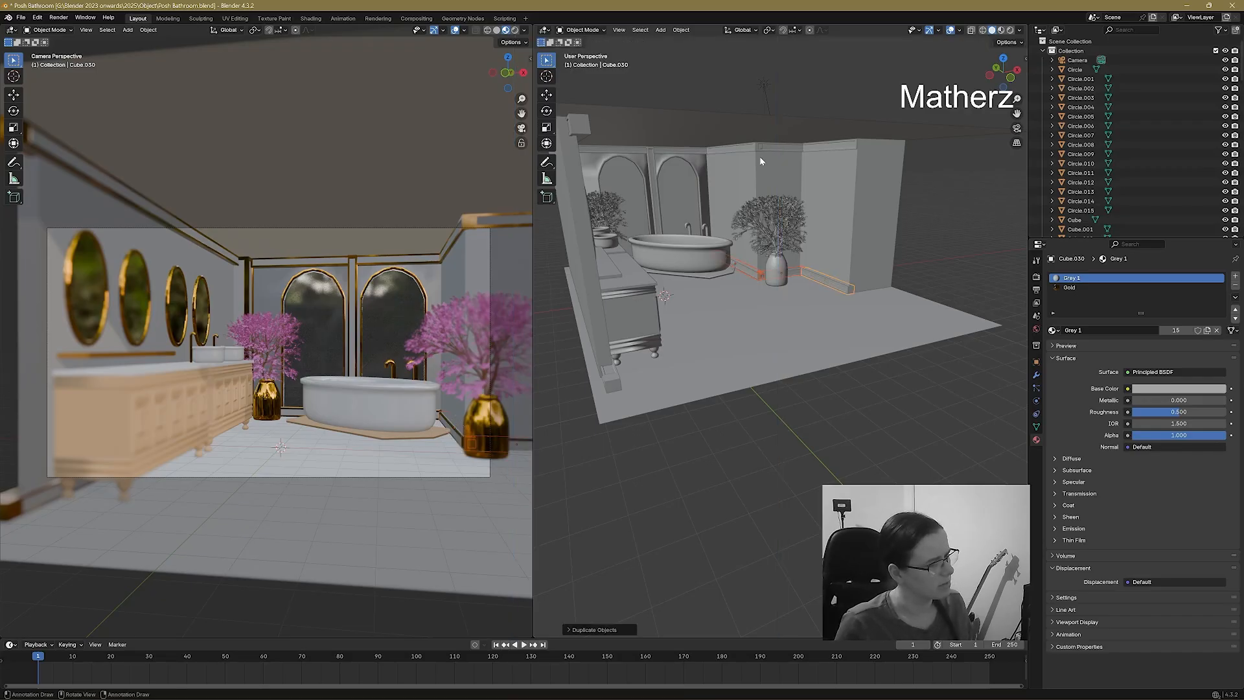
pyautogui.click(941, 233)
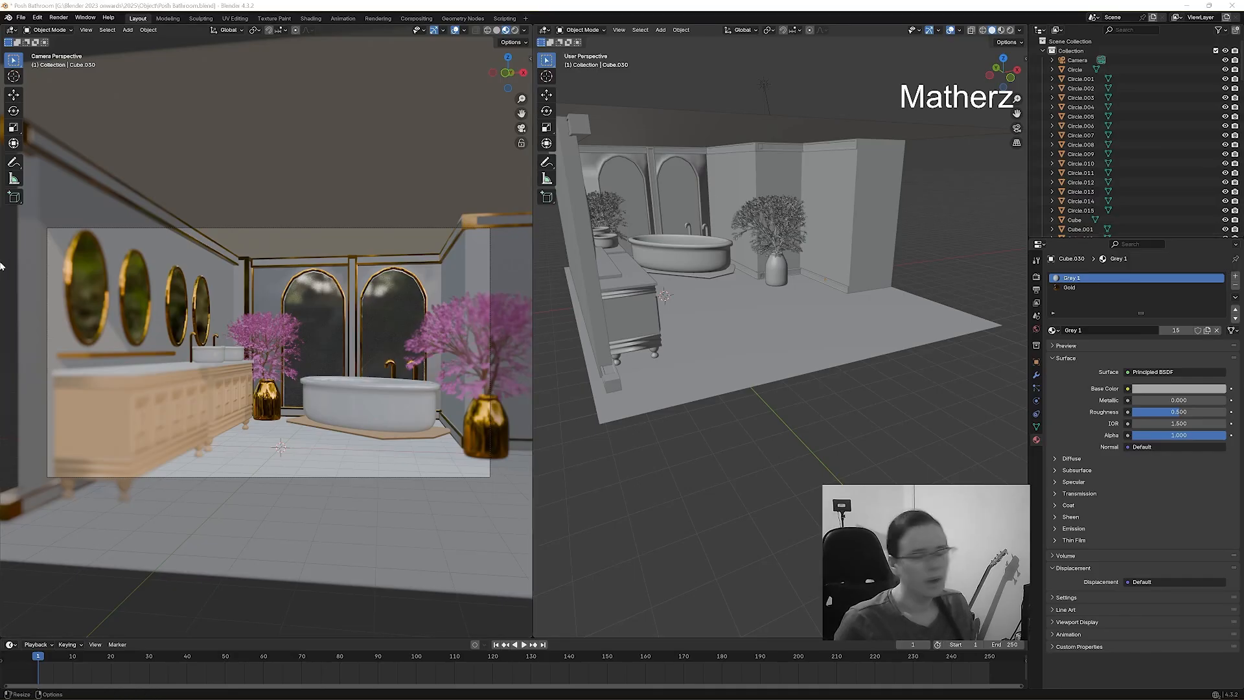
# Switch to the Shading workspace, enlarge the 3D viewport above the node editor and frame the bathroom interior in it.
pyautogui.click(311, 18)
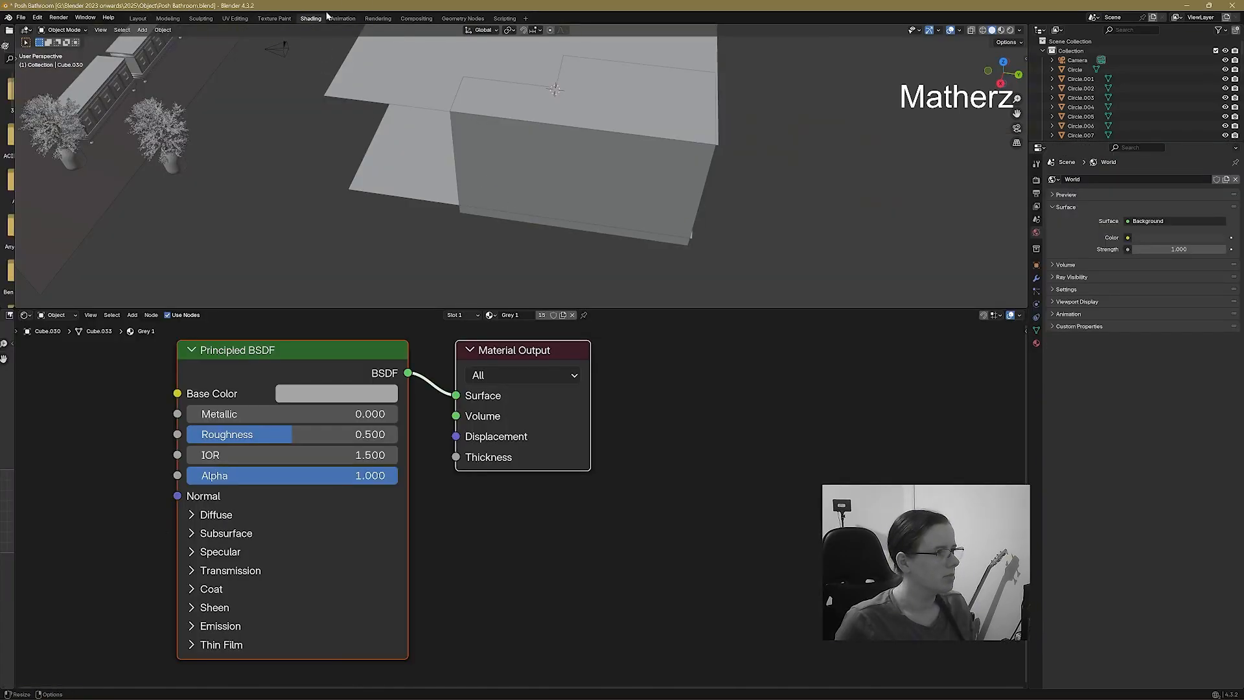
pyautogui.moveTo(319, 71); pyautogui.dragTo(593, 150, button='middle')
pyautogui.scroll(-2, 581, 454)
pyautogui.scroll(-1, 583, 456)
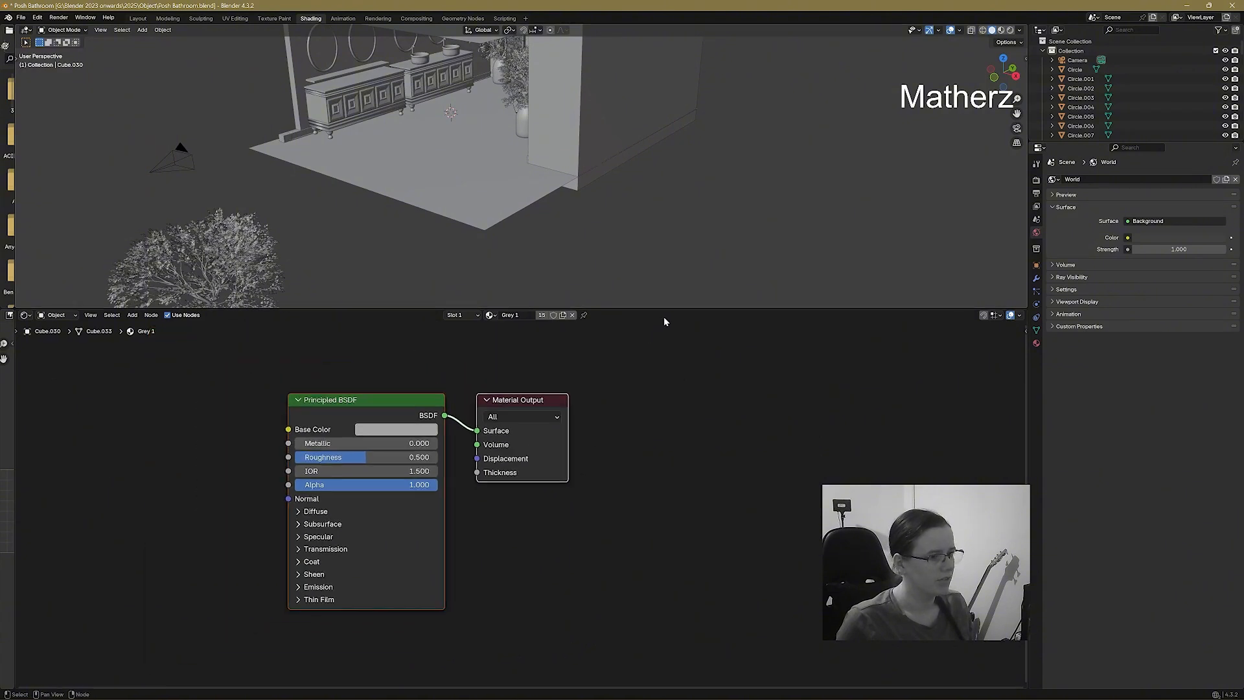
pyautogui.moveTo(664, 316); pyautogui.dragTo(651, 452)
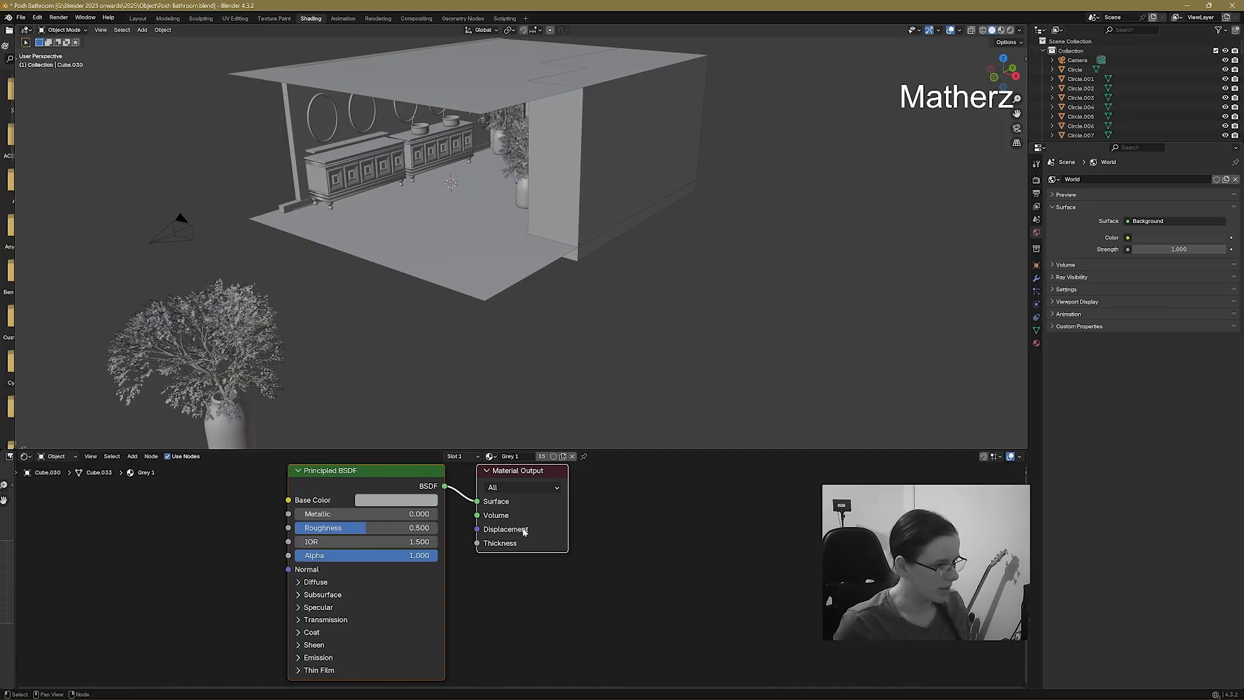
pyautogui.moveTo(520, 533); pyautogui.dragTo(773, 538, button='middle')
pyautogui.scroll(3, 455, 157)
pyautogui.scroll(-5, 454, 157)
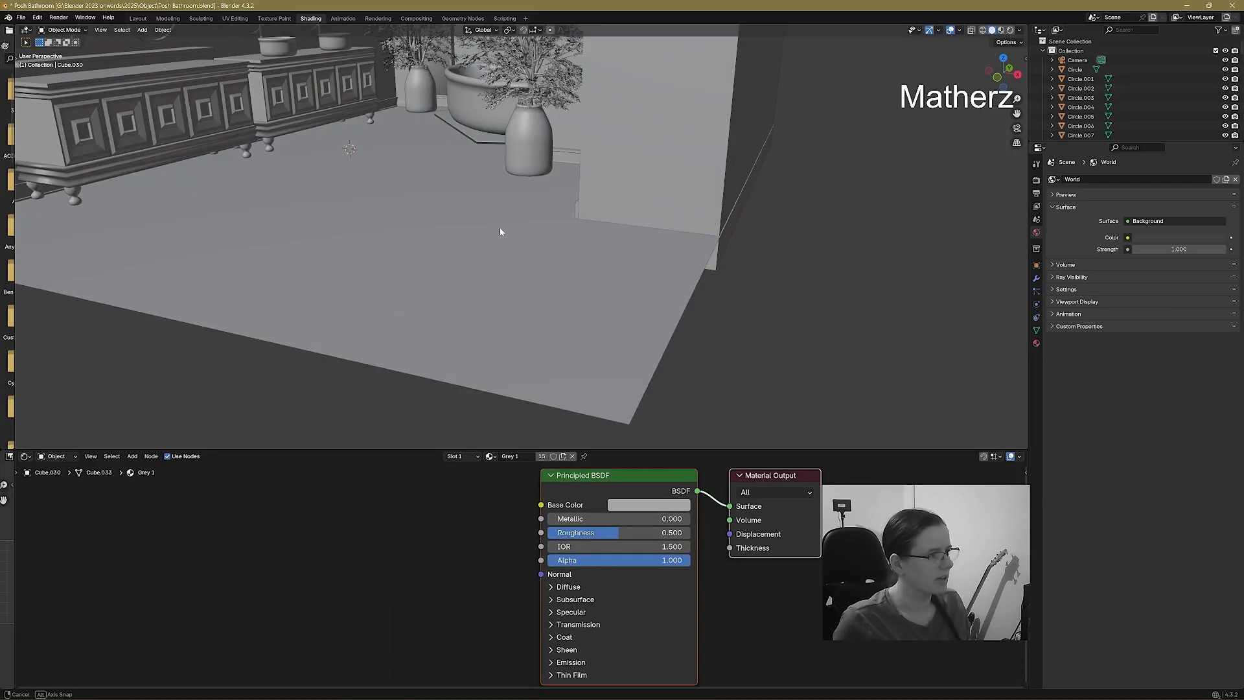
pyautogui.moveTo(440, 99); pyautogui.dragTo(583, 322, button='middle')
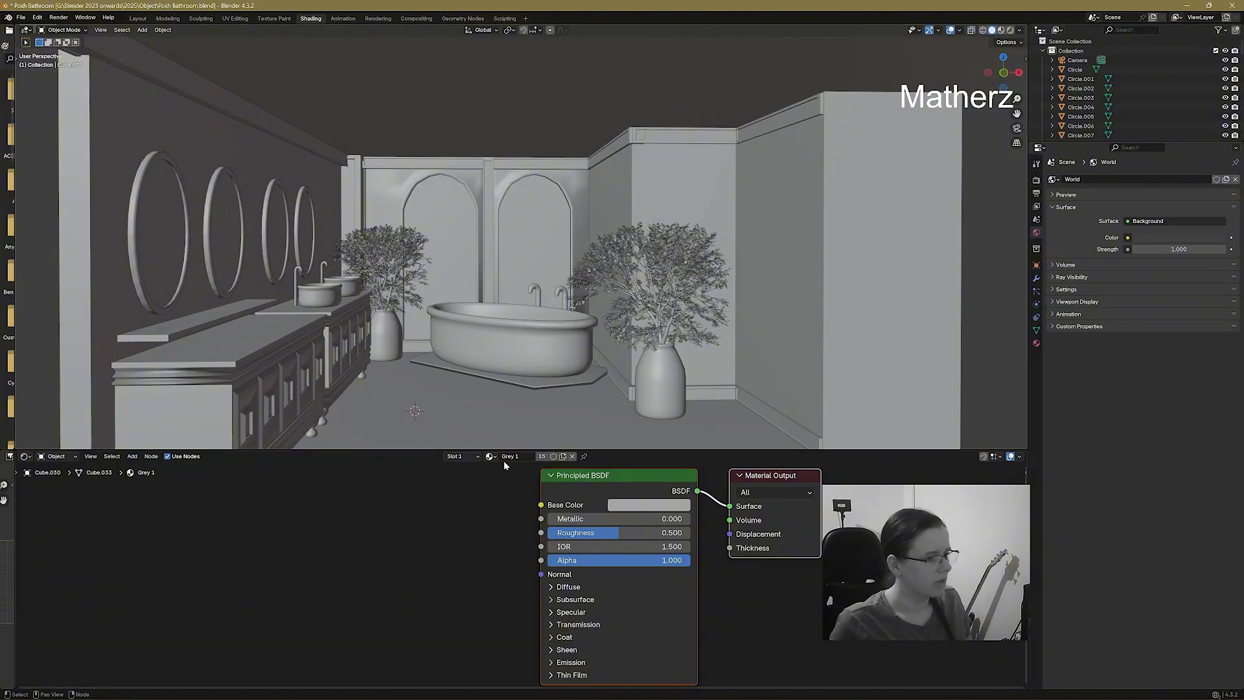
# Add a Noise Texture to the Grey 1 material in material preview, feed its Color into Base Color and set its scale to 318.4.
pyautogui.click(1010, 30)
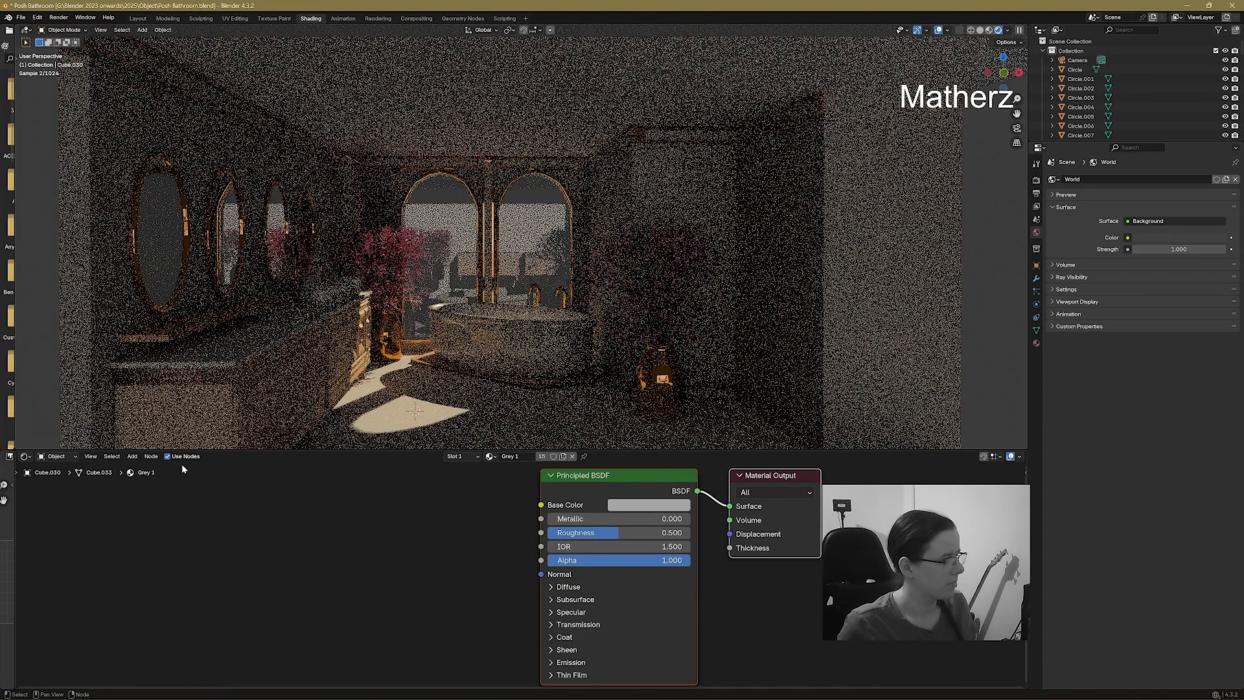
pyautogui.click(136, 457)
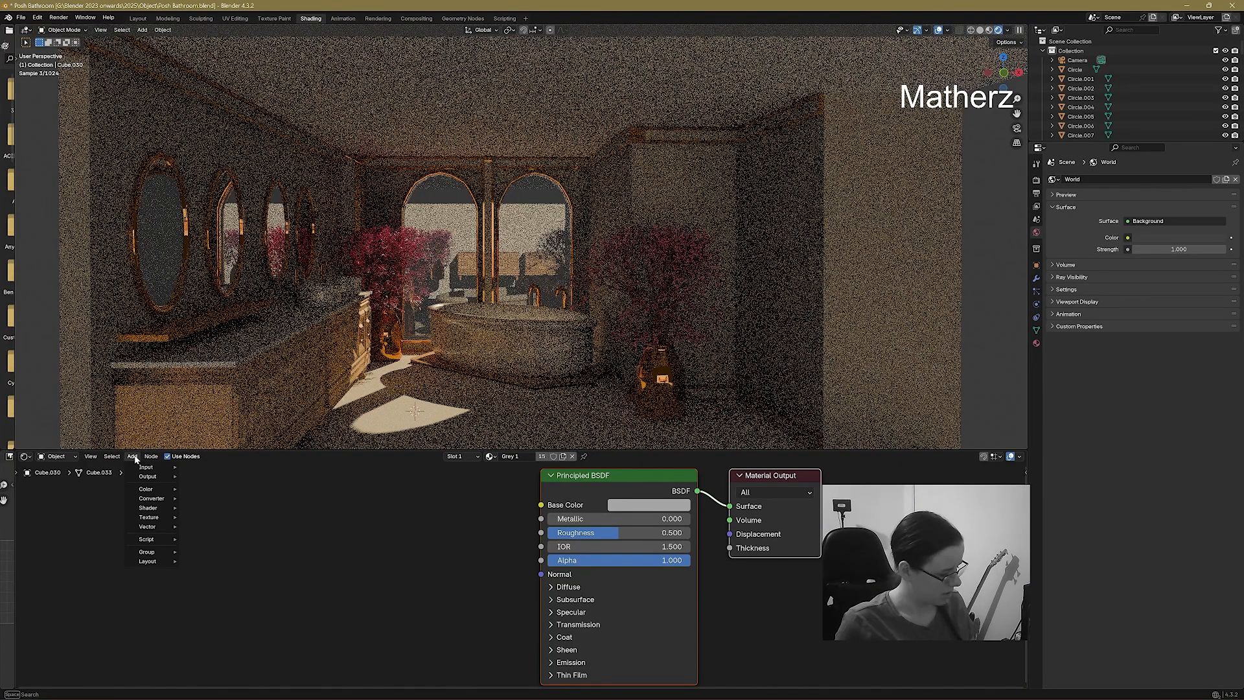
pyautogui.write('n')
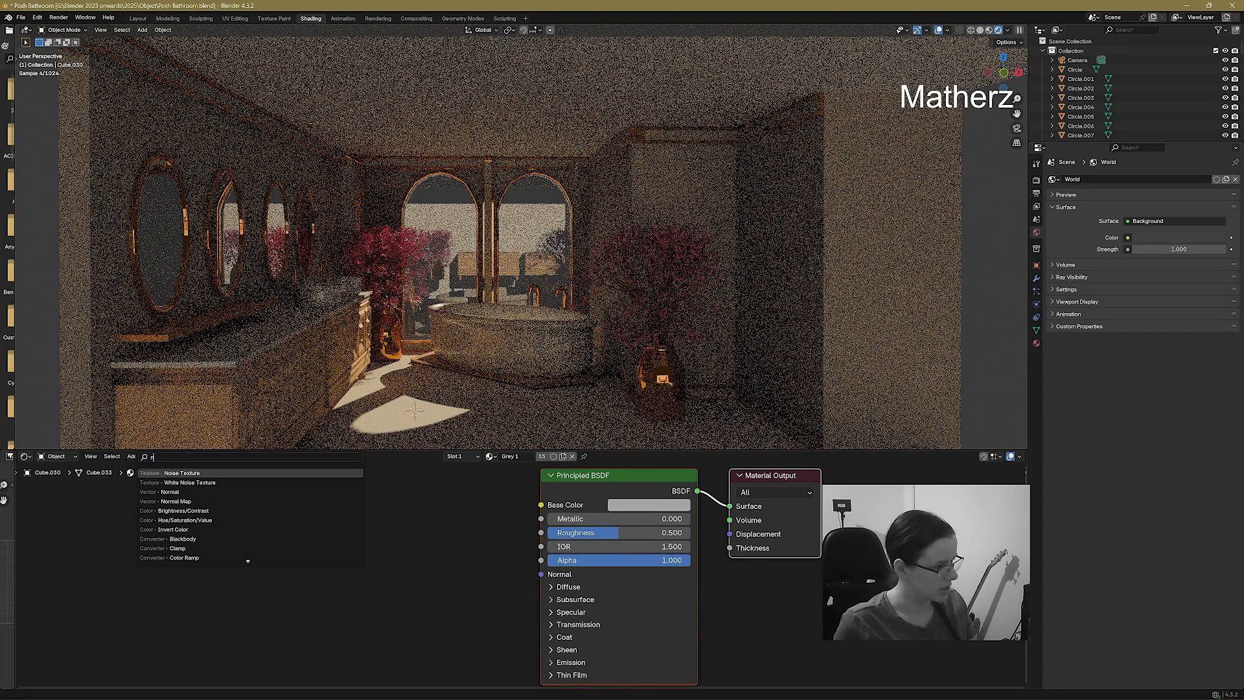
pyautogui.press('Return')
pyautogui.click(296, 486)
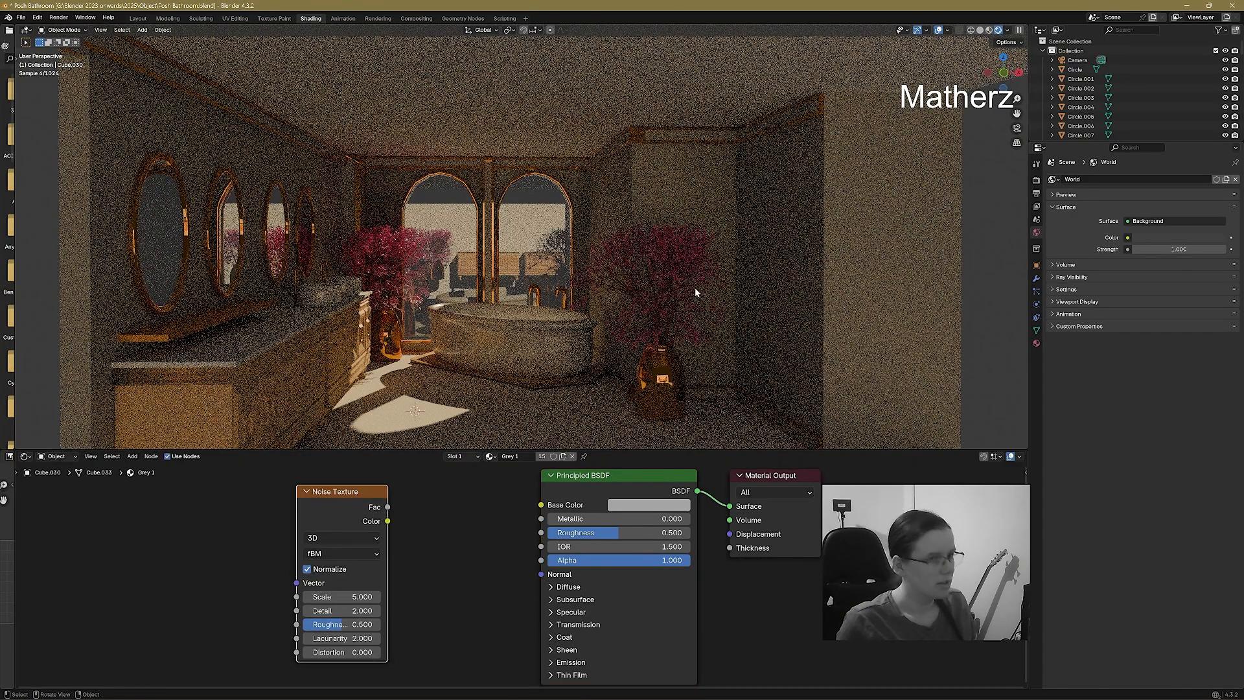
pyautogui.click(989, 29)
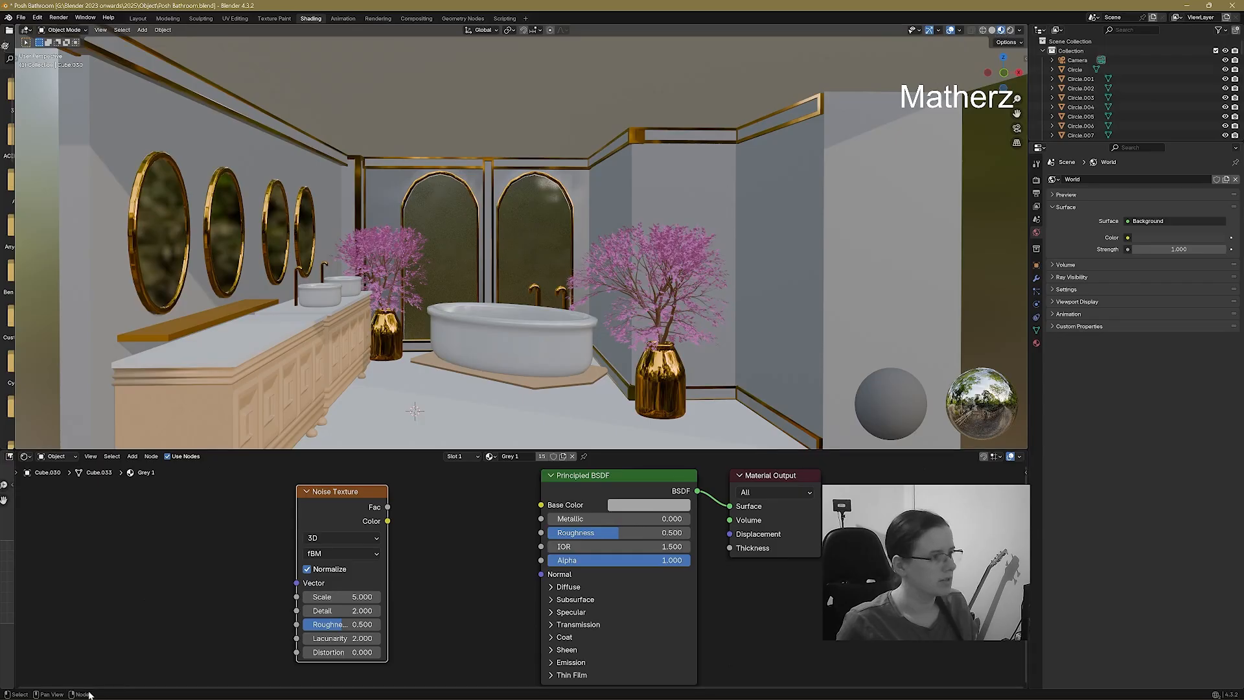
pyautogui.moveTo(387, 520); pyautogui.dragTo(541, 504)
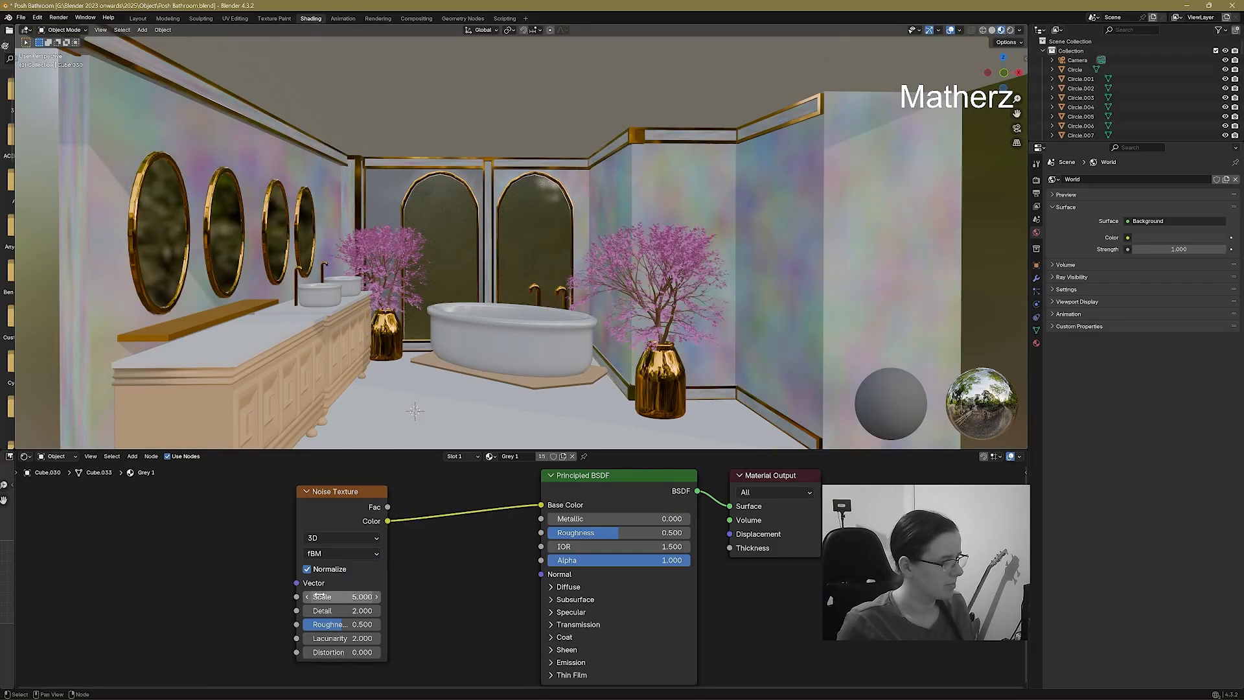
pyautogui.moveTo(348, 596); pyautogui.dragTo(603, 596)
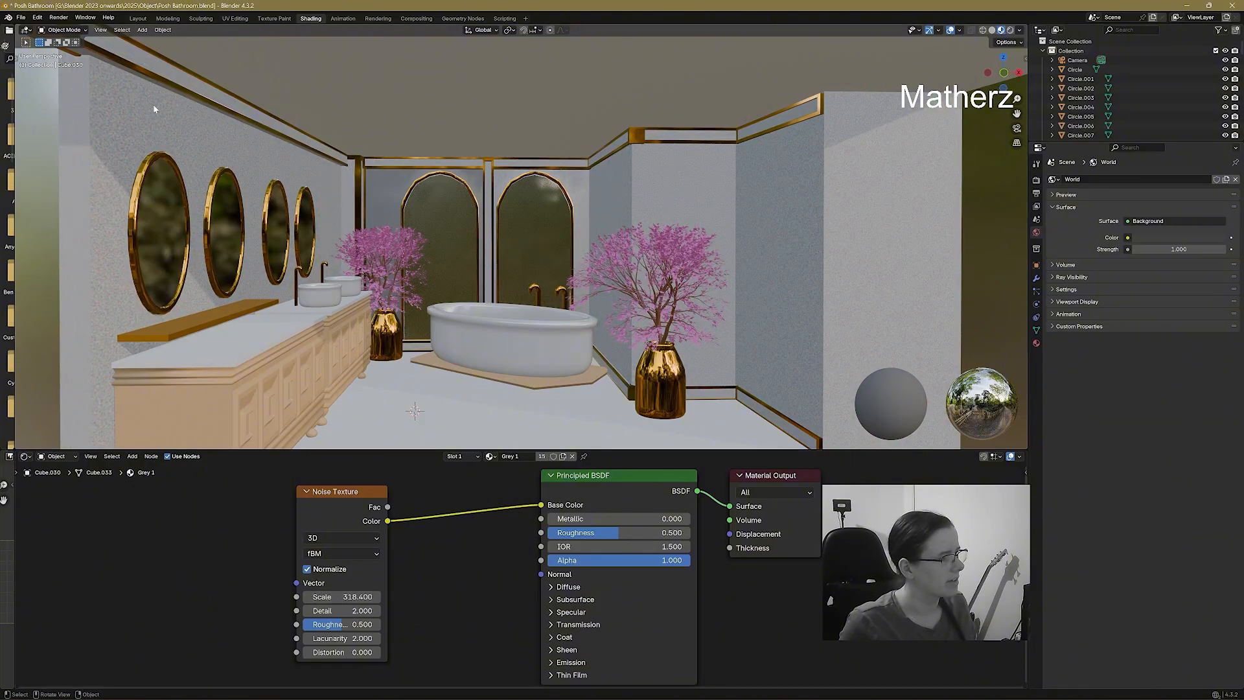
# Insert a Bump node between the Noise Texture and the Principled BSDF of Grey 1, with the noise Color feeding its Height.
pyautogui.moveTo(369, 491); pyautogui.dragTo(231, 497)
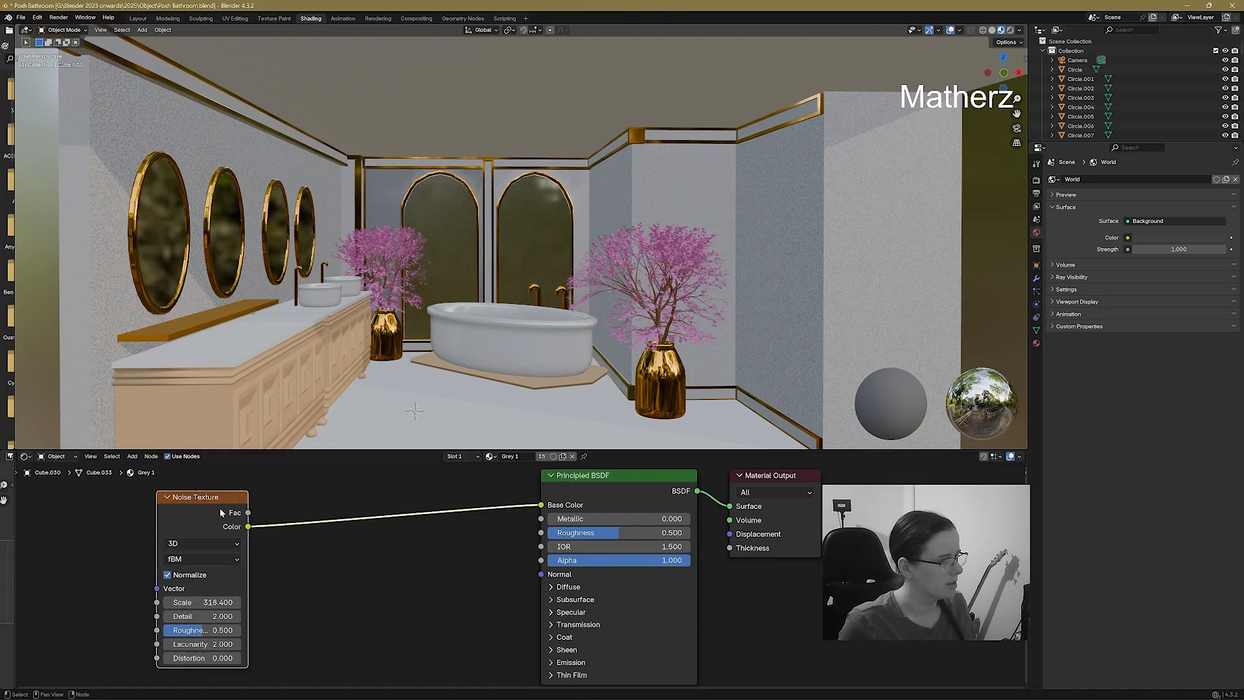
pyautogui.click(130, 457)
pyautogui.write('bump')
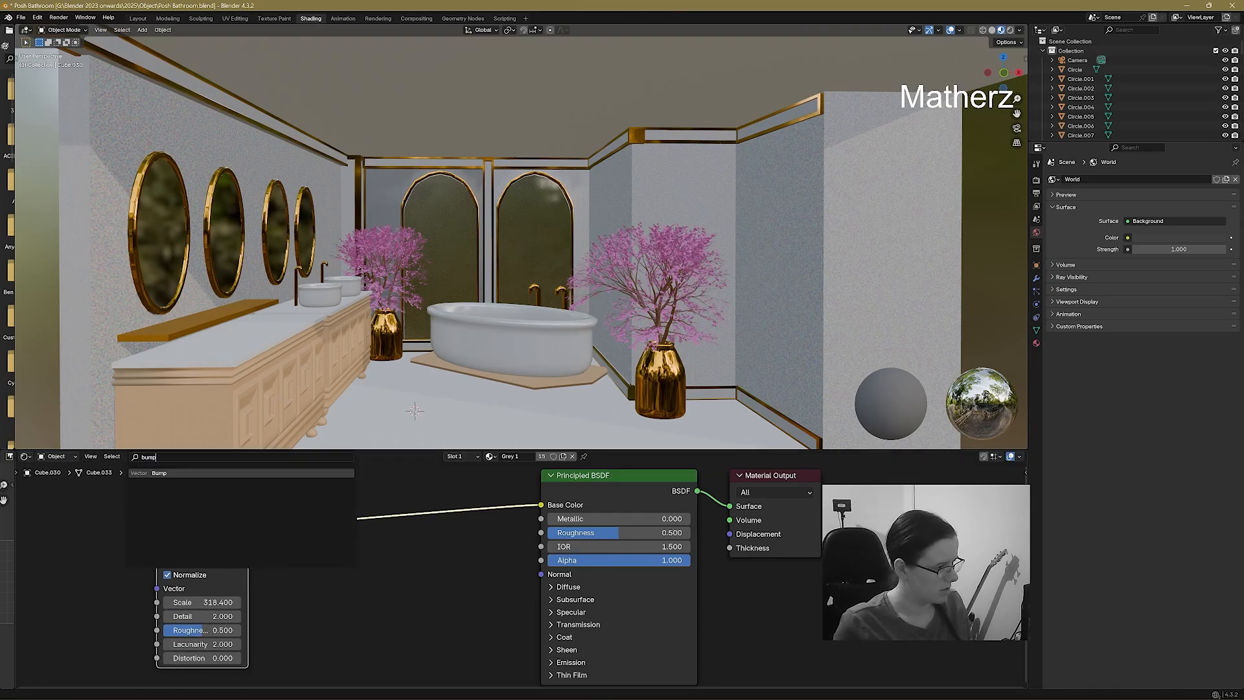
pyautogui.press('Return')
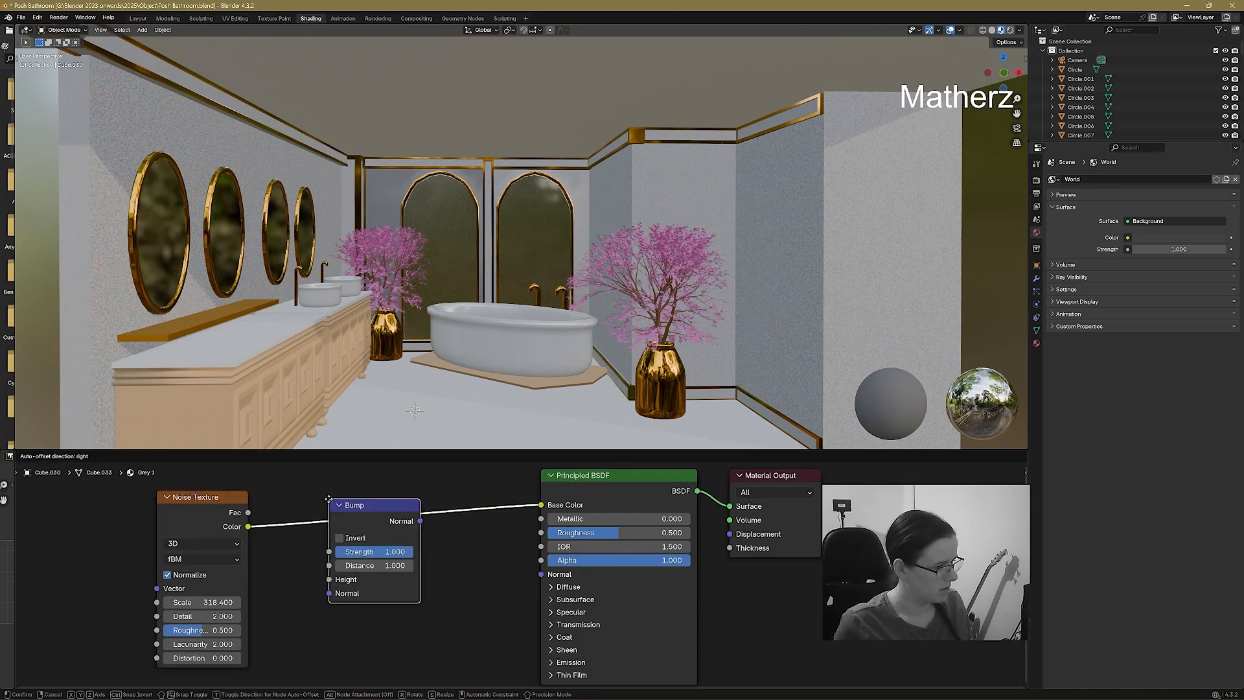
pyautogui.click(329, 500)
pyautogui.moveTo(329, 593); pyautogui.dragTo(345, 571)
pyautogui.moveTo(392, 505); pyautogui.dragTo(322, 503)
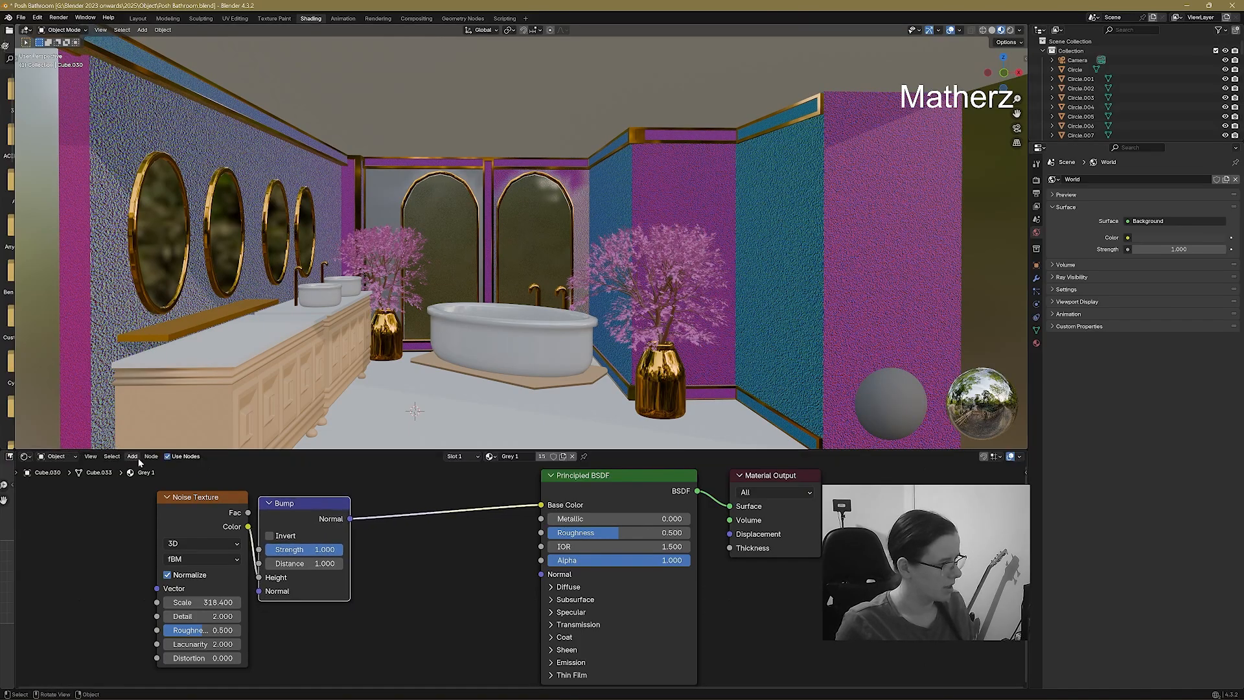
# Insert a Color Ramp between the Bump node and the Base Color of the Grey 1 material.
pyautogui.click(132, 457)
pyautogui.write('co')
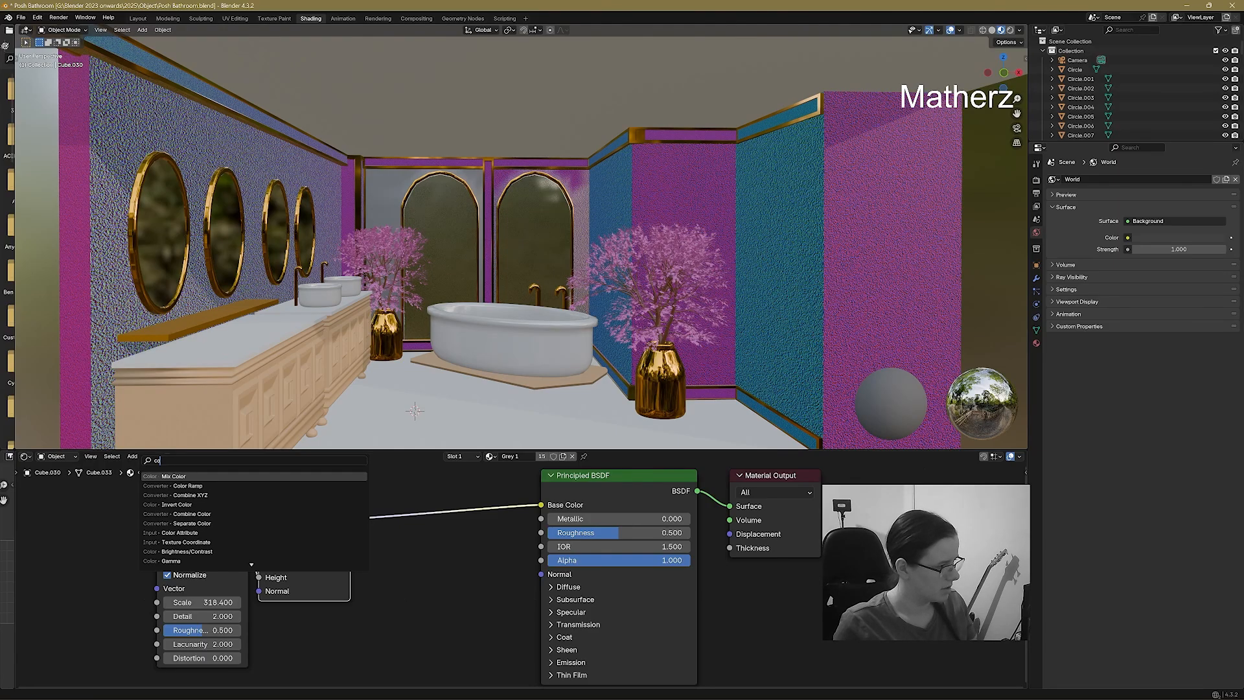
pyautogui.click(245, 486)
pyautogui.click(396, 488)
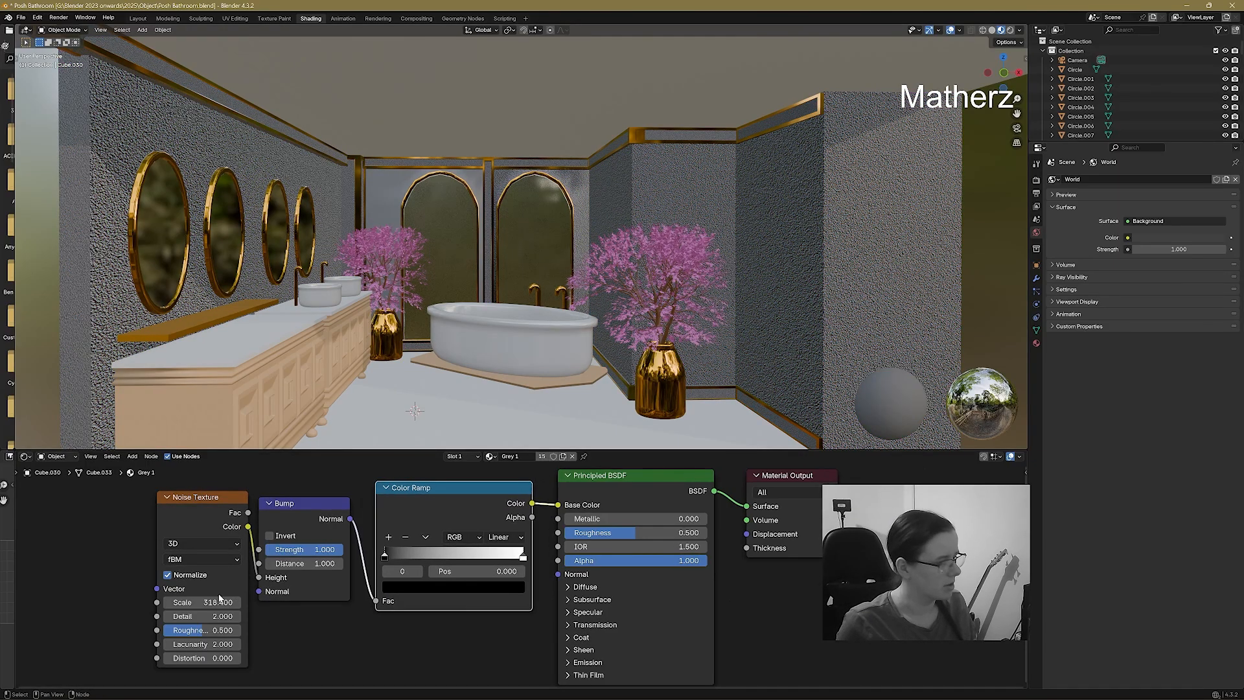
# Set the Grey 1 noise scale to 781.6, check the walls in rendered shading and return to material preview.
pyautogui.moveTo(219, 602); pyautogui.dragTo(247, 602)
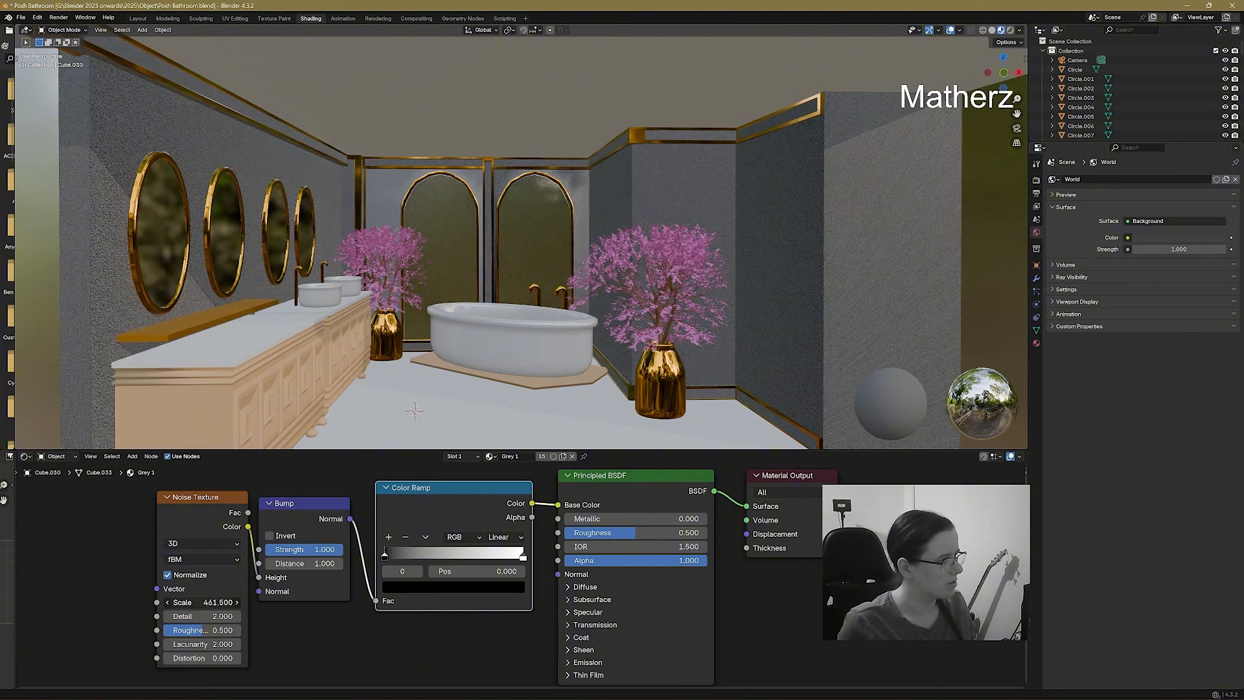
pyautogui.moveTo(247, 602); pyautogui.dragTo(294, 602)
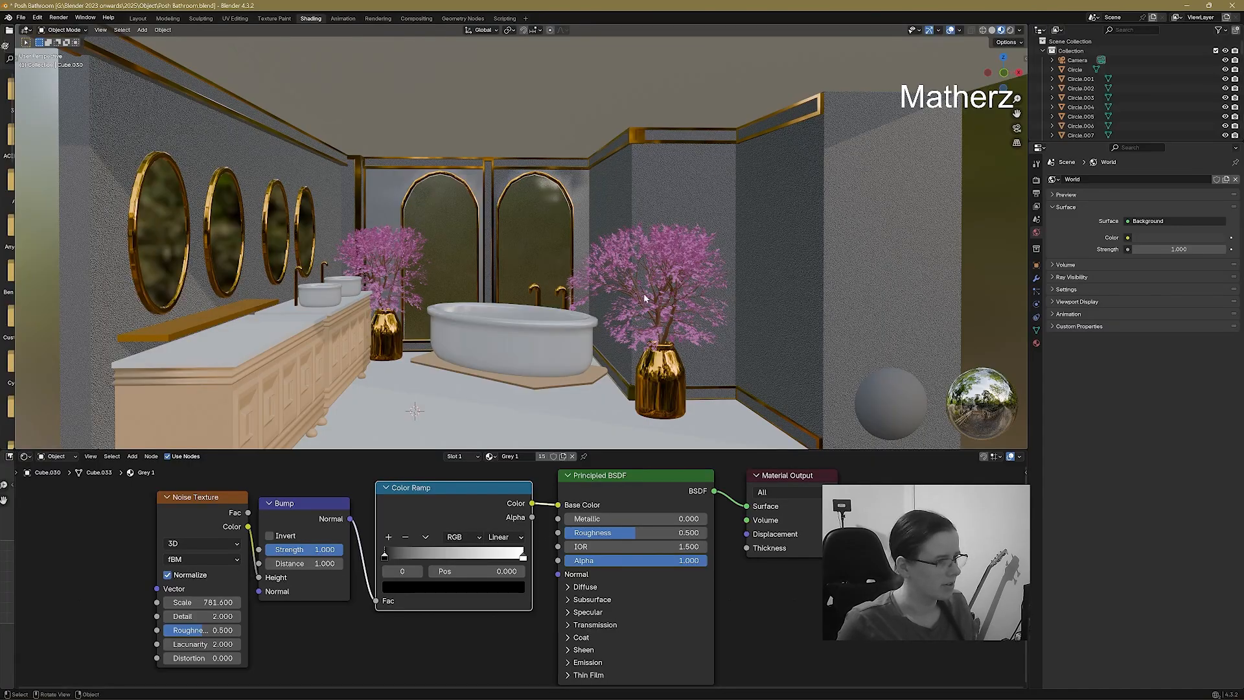
pyautogui.click(1010, 29)
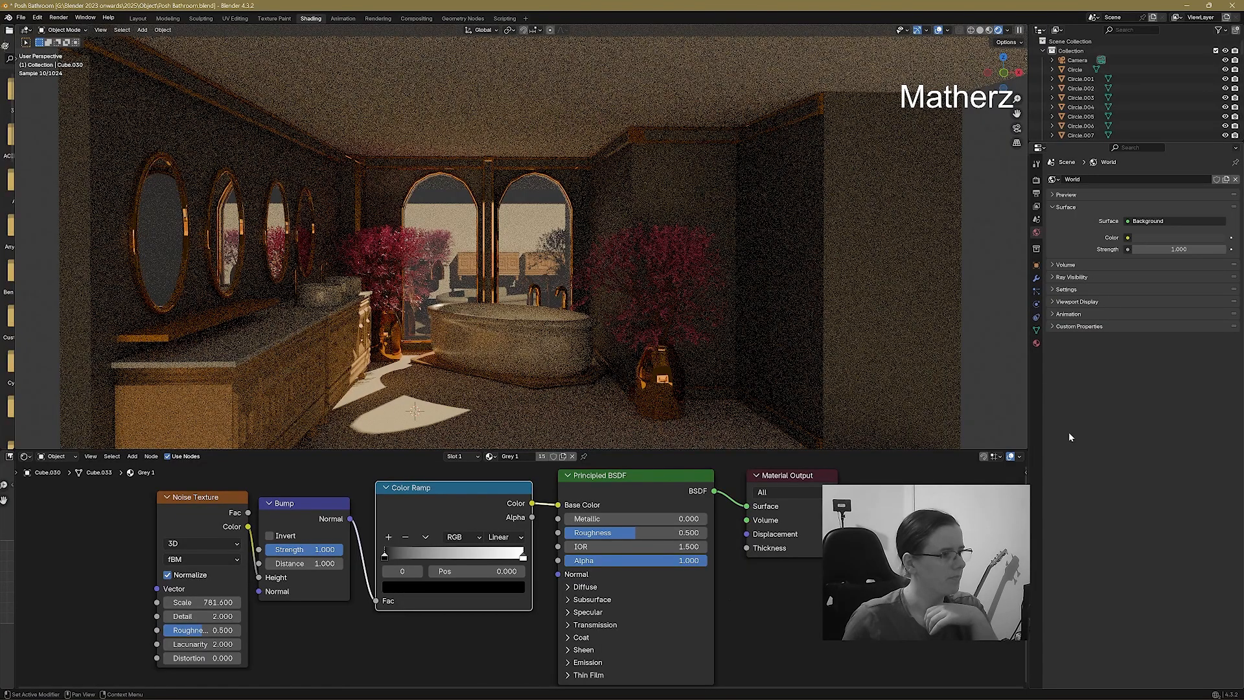
pyautogui.click(989, 30)
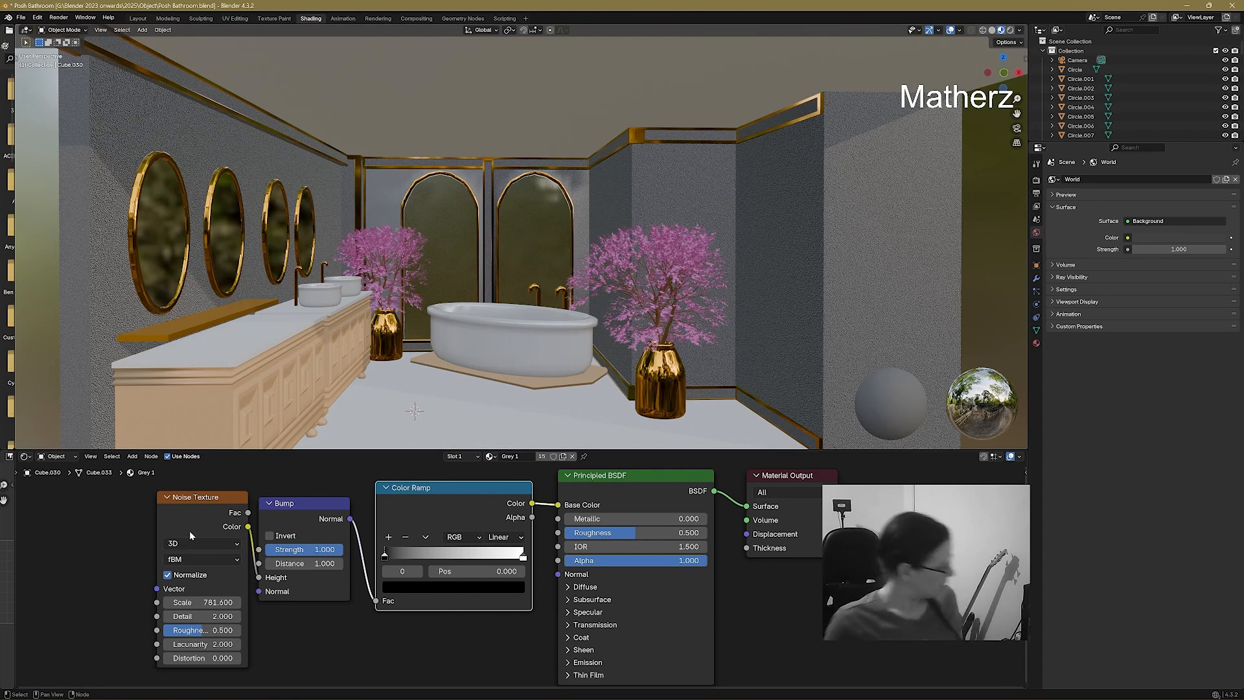
# Add a Noise Texture to the vanity cabinet's Wood material and connect its Color to Base Color.
pyautogui.click(511, 403)
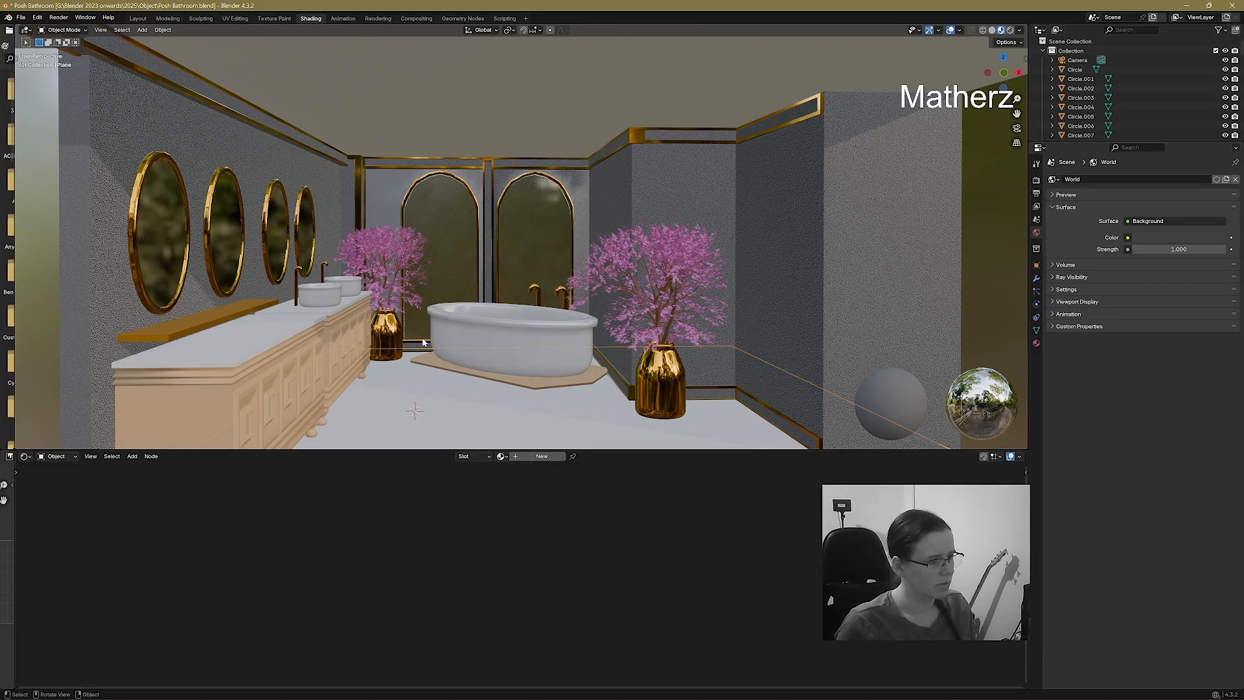
pyautogui.click(279, 356)
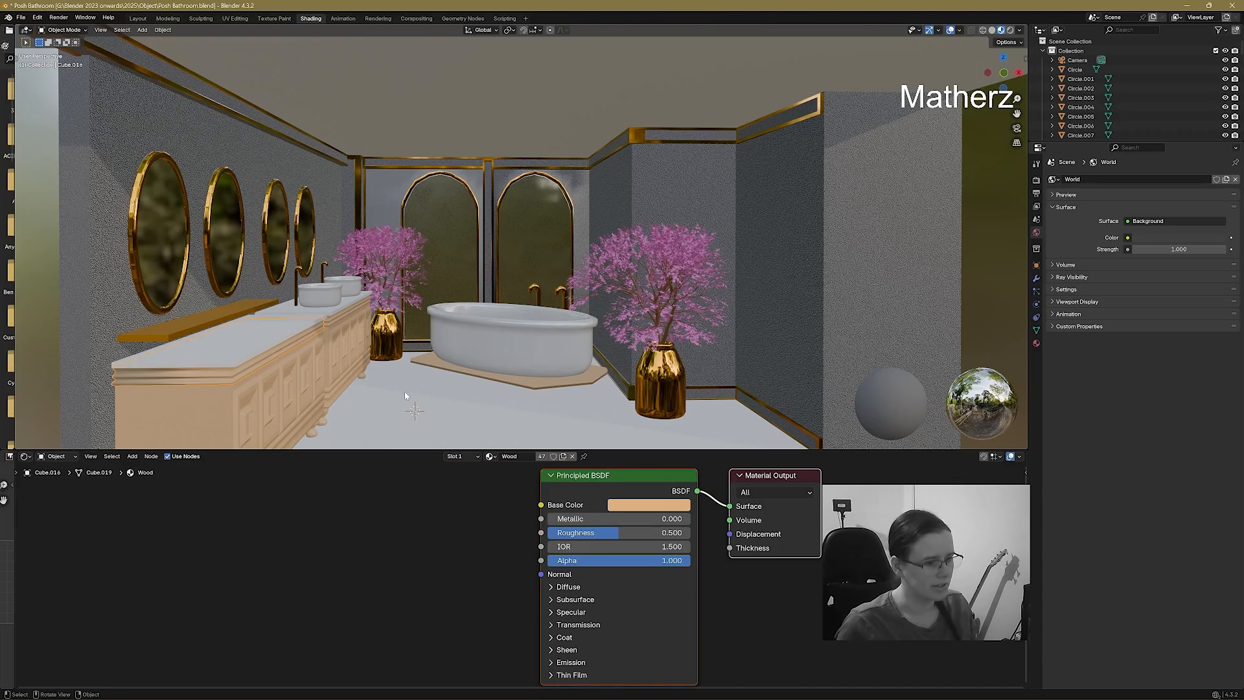
pyautogui.click(133, 457)
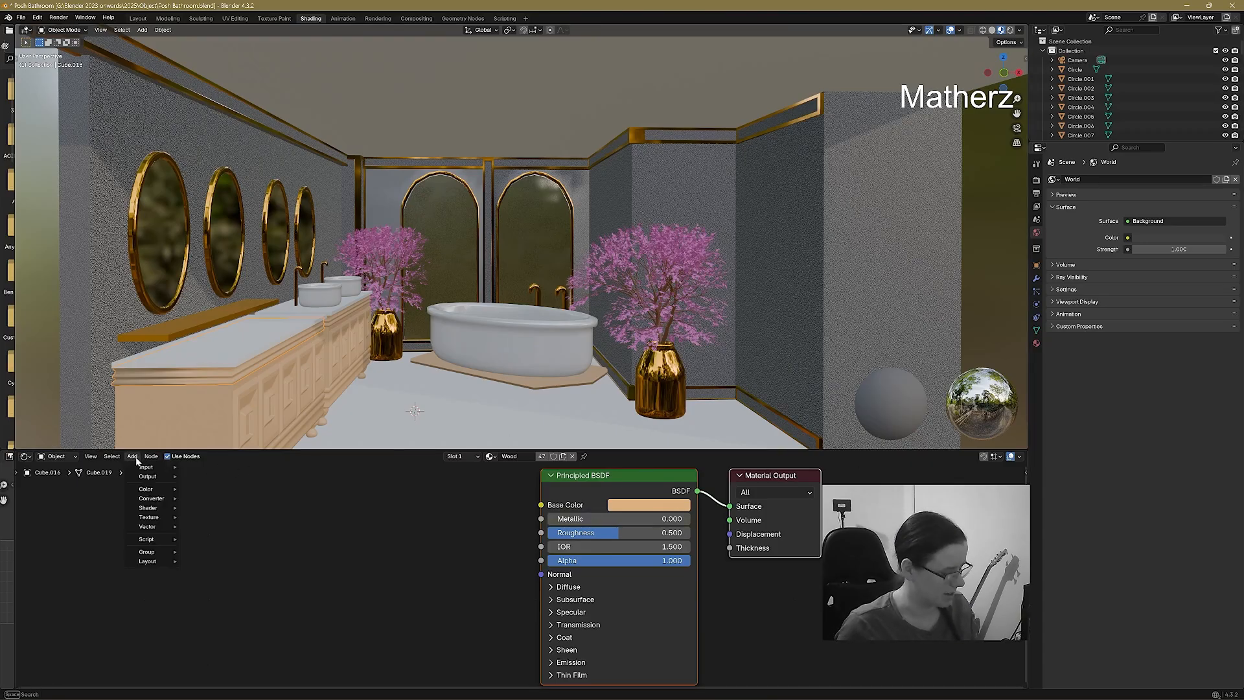
pyautogui.write('noi')
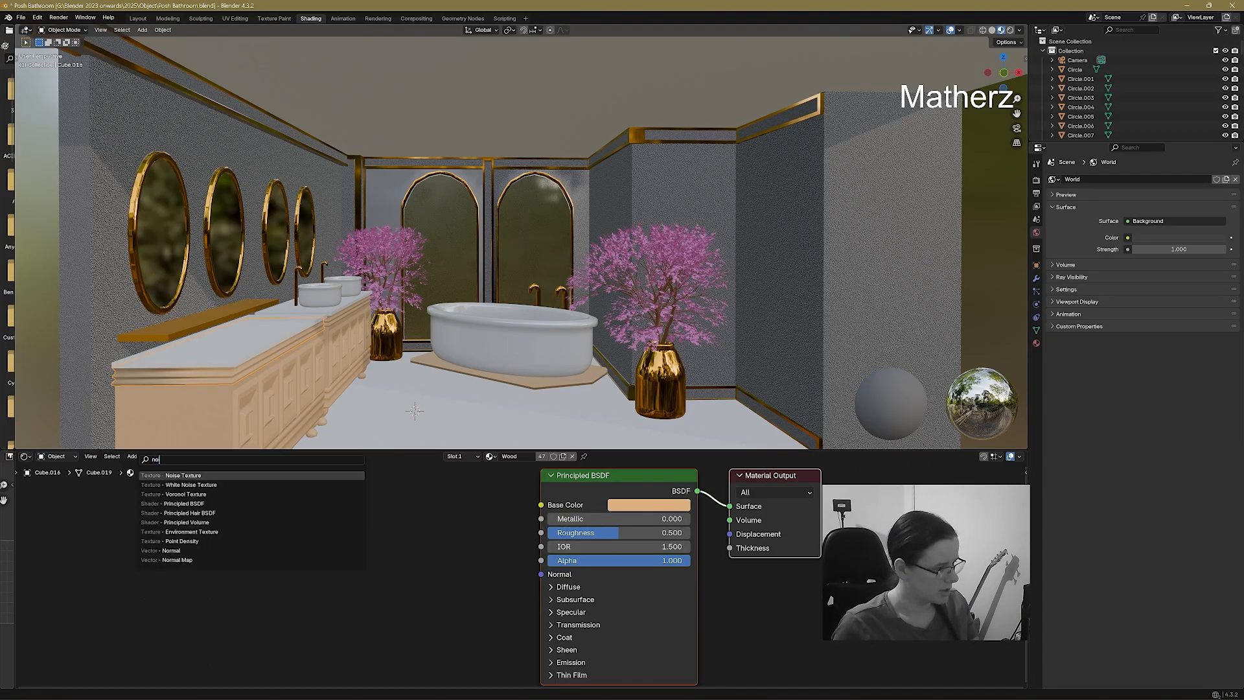
pyautogui.click(183, 475)
pyautogui.click(311, 511)
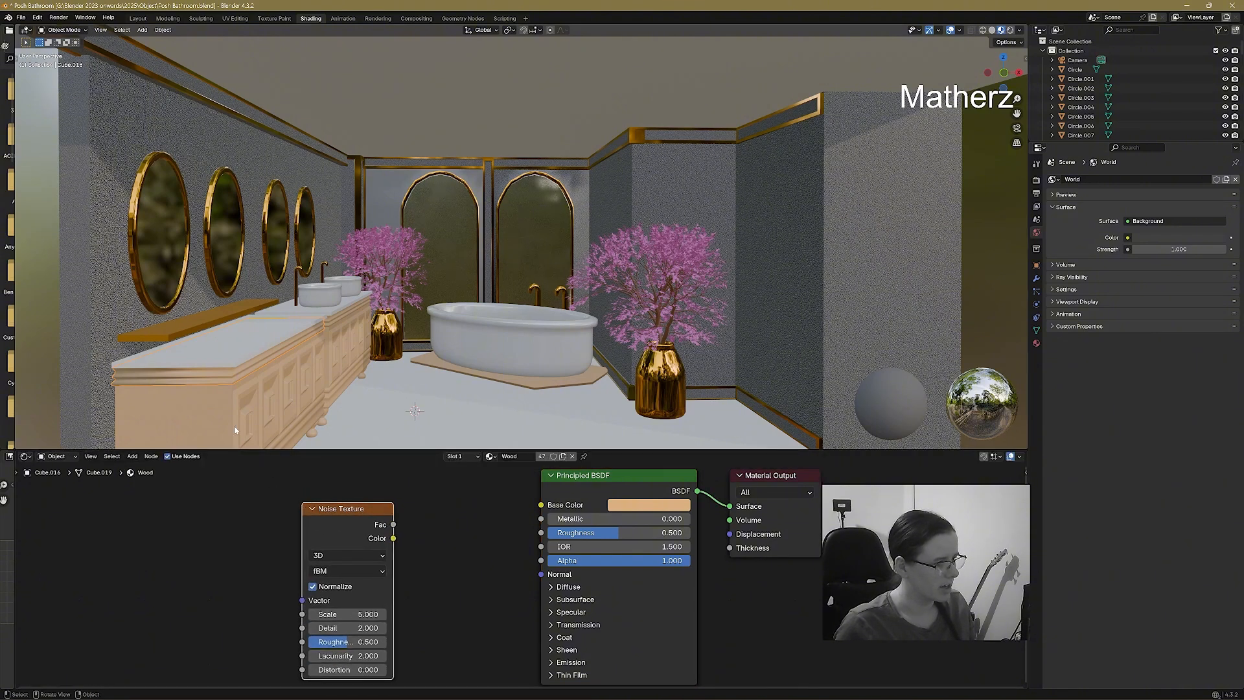
pyautogui.moveTo(386, 519); pyautogui.dragTo(541, 504)
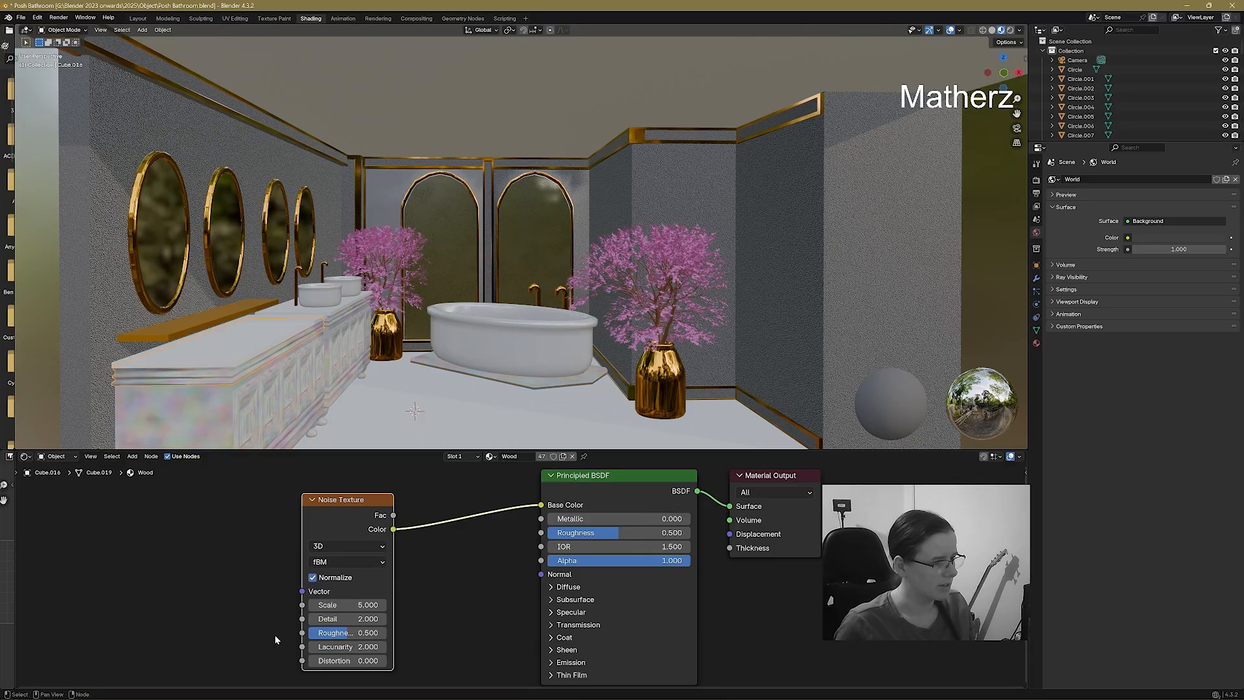
# Set the Wood noise to scale 0.6, detail 6, lacunarity 3.7 and distortion 1.9, and move the node farther from the shader.
pyautogui.moveTo(332, 604); pyautogui.dragTo(420, 604)
pyautogui.moveTo(335, 660); pyautogui.dragTo(400, 660)
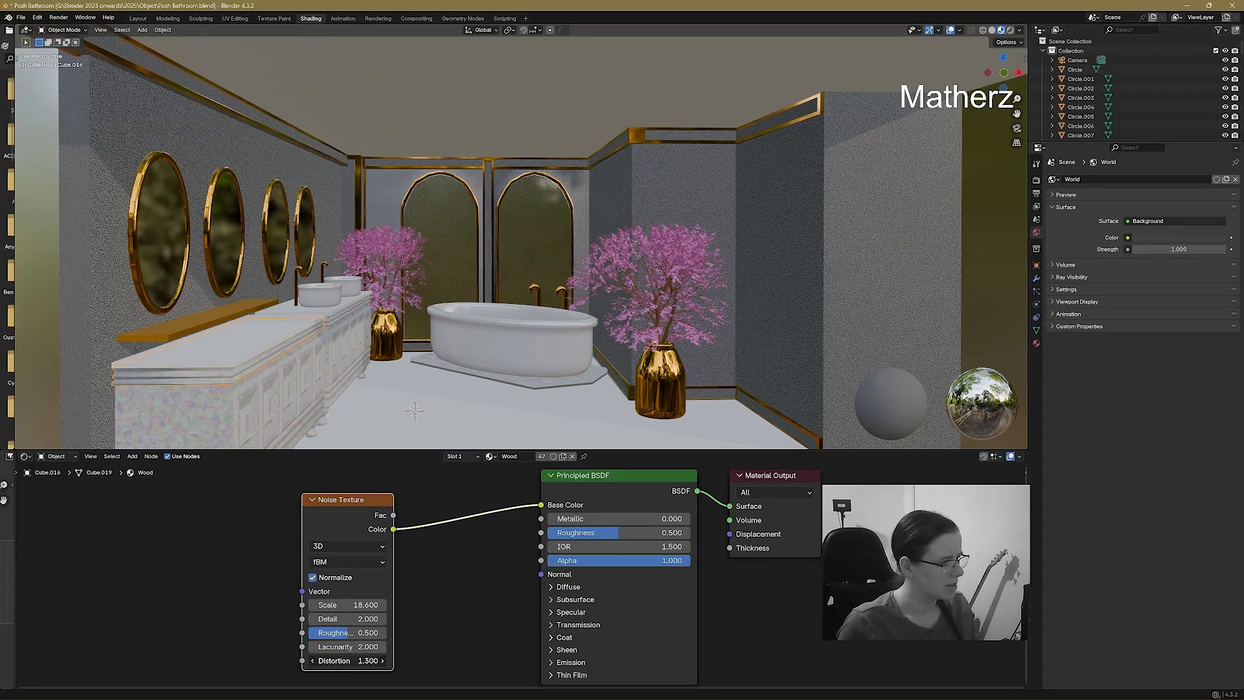
pyautogui.moveTo(347, 605); pyautogui.dragTo(217, 605)
pyautogui.moveTo(341, 647); pyautogui.dragTo(308, 606)
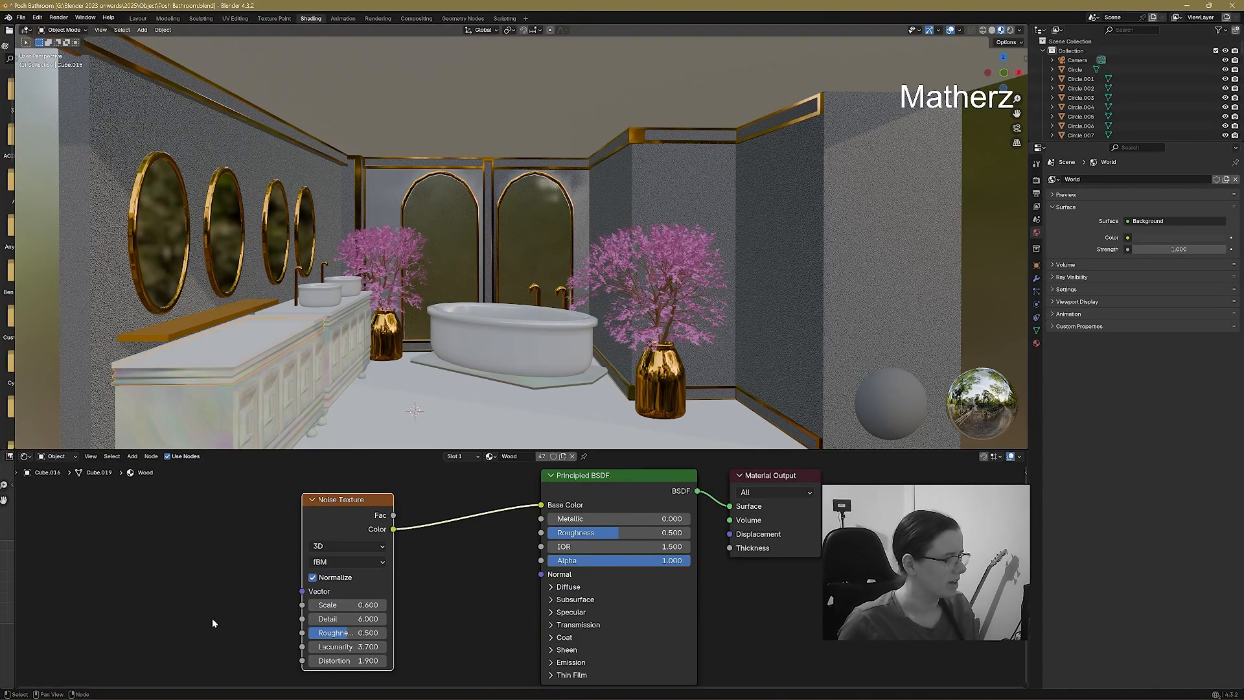
pyautogui.moveTo(313, 504); pyautogui.dragTo(176, 508)
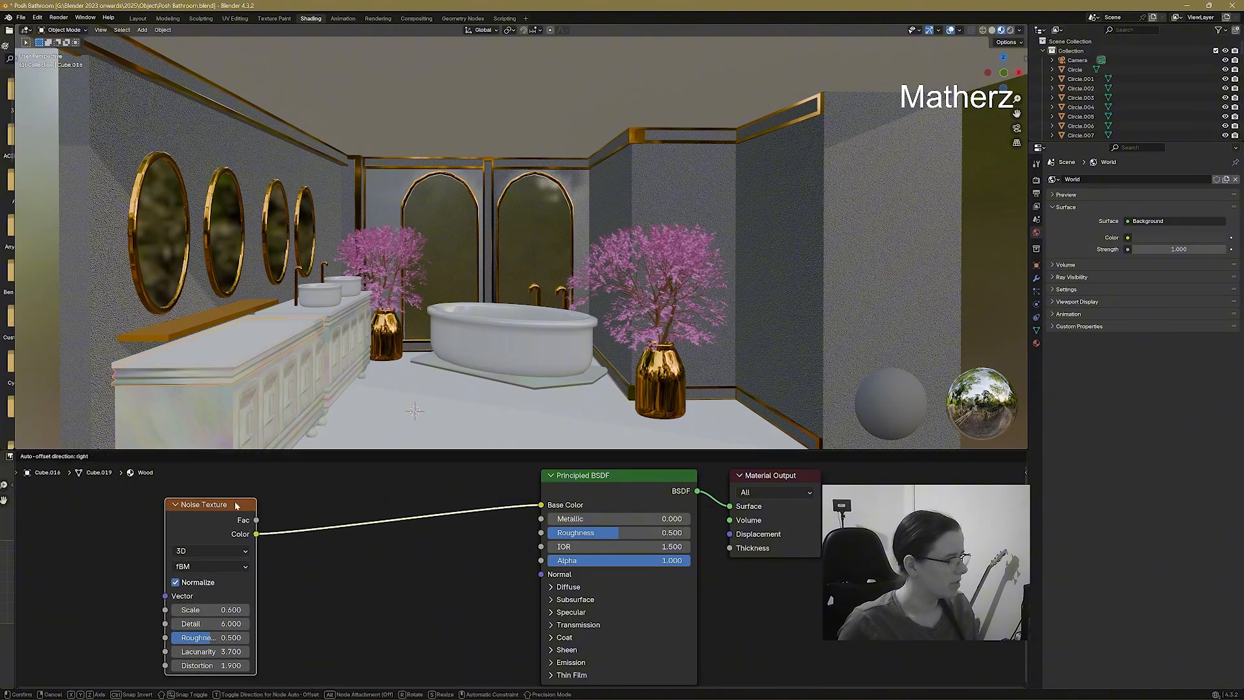
# Insert a Bump node between the Wood noise and Base Color, with the noise Color feeding the bump's Height.
pyautogui.click(131, 456)
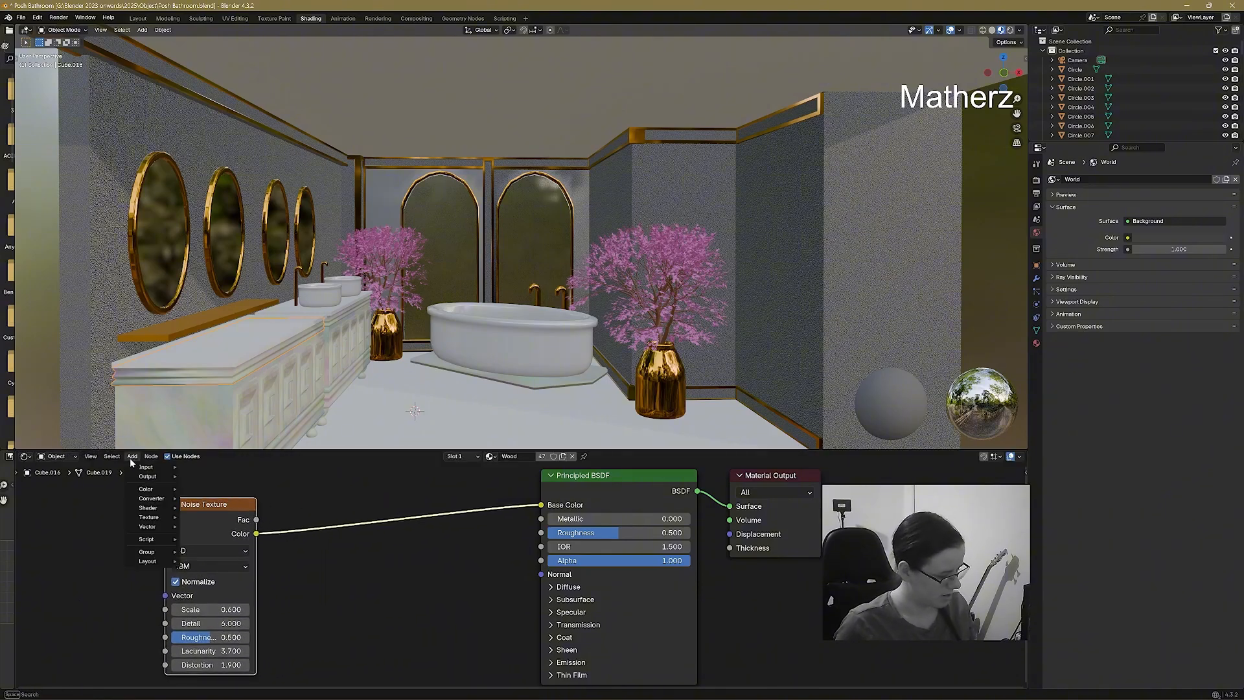
pyautogui.write('bump')
pyautogui.press('Return')
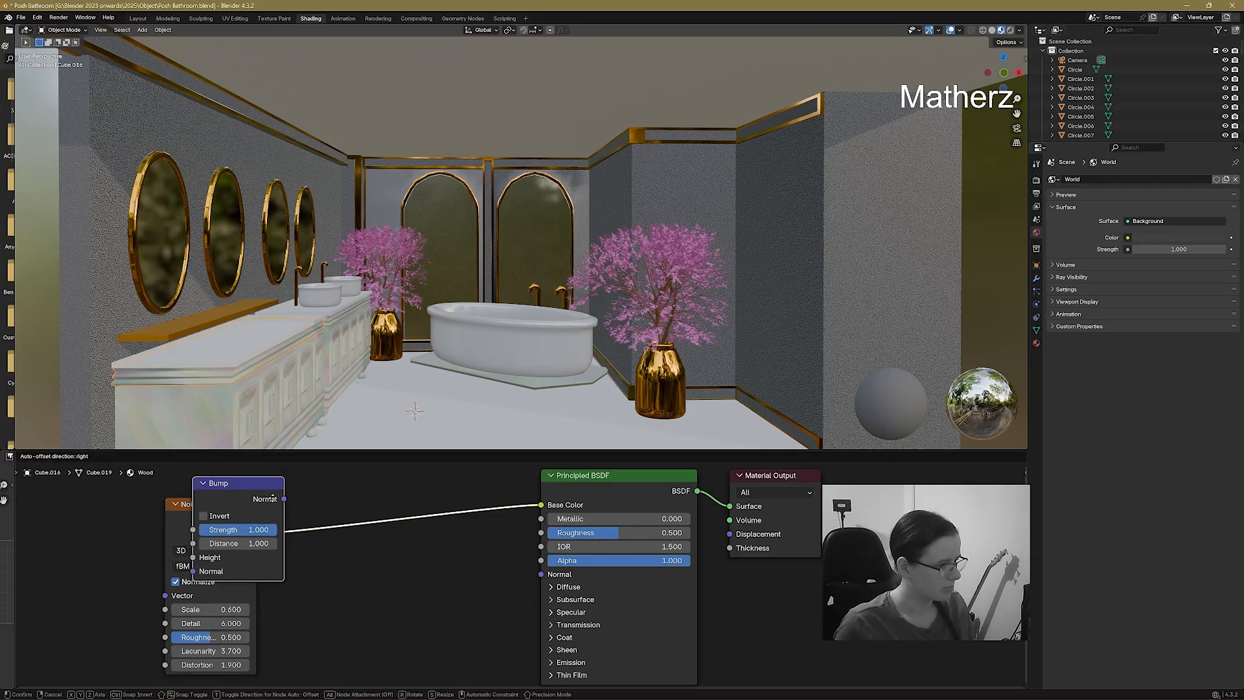
pyautogui.click(273, 498)
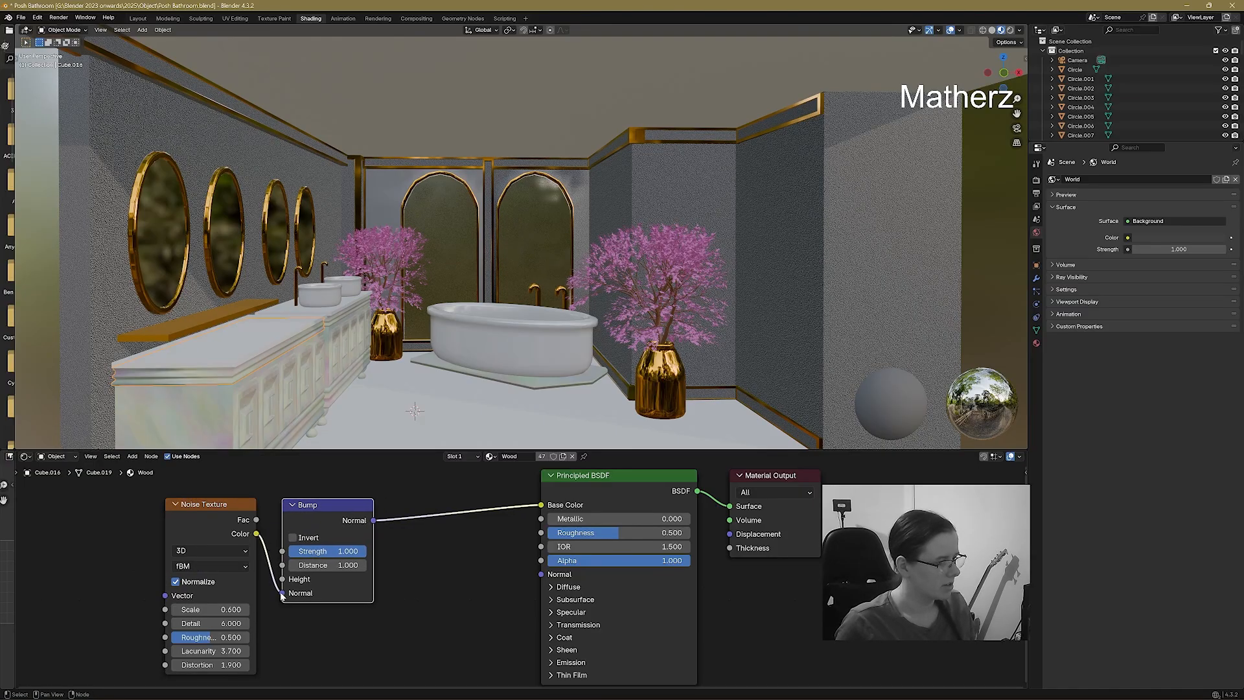
pyautogui.moveTo(283, 594); pyautogui.dragTo(283, 579)
# Insert a Color Ramp between the Bump node and the Base Color of the Wood material.
pyautogui.click(151, 456)
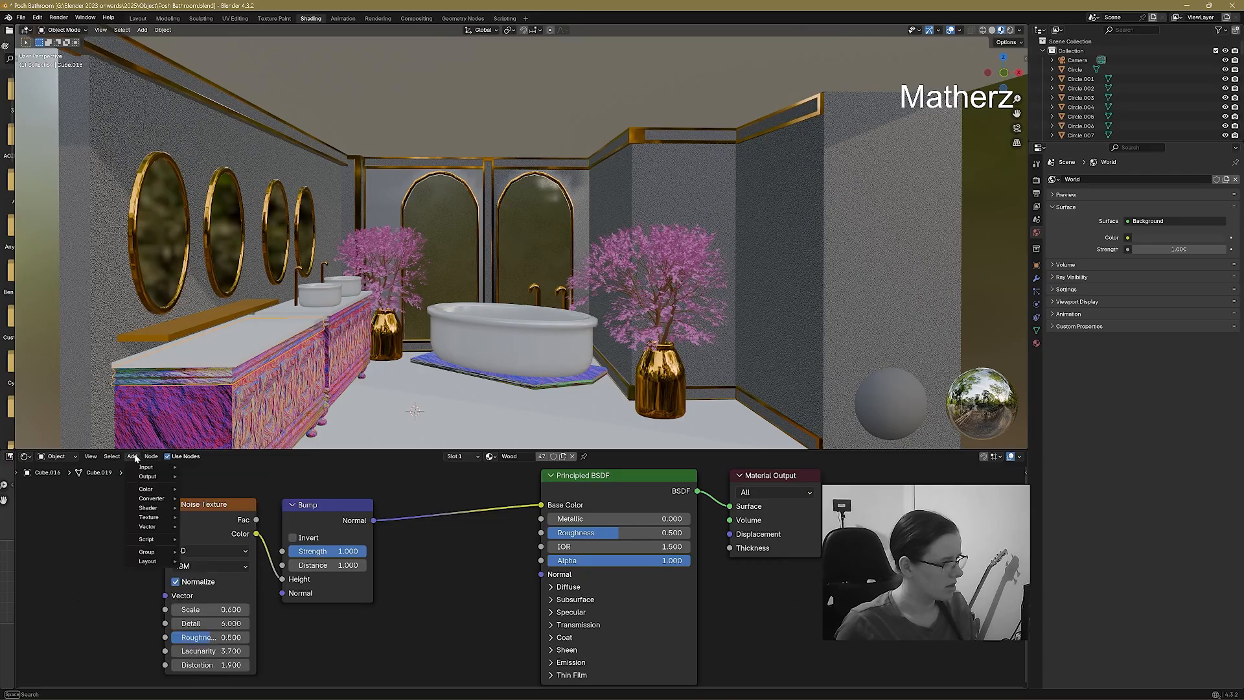
pyautogui.click(132, 456)
pyautogui.write('color ramp')
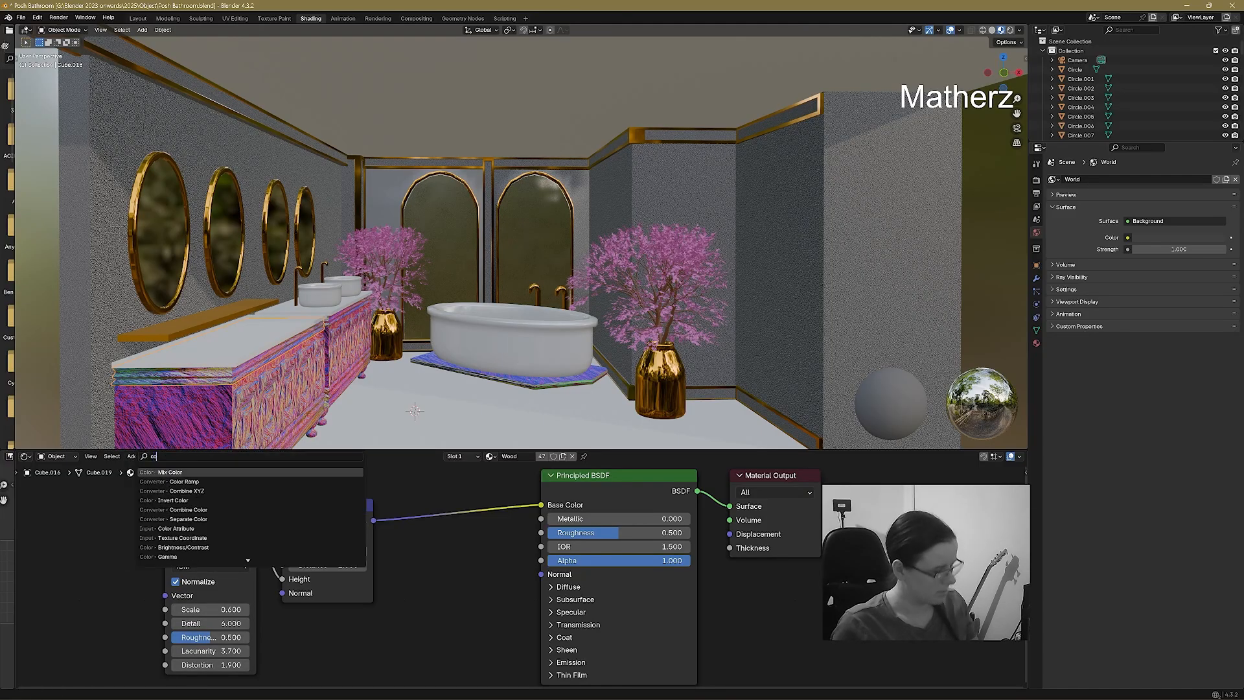
pyautogui.press('Return')
pyautogui.click(398, 478)
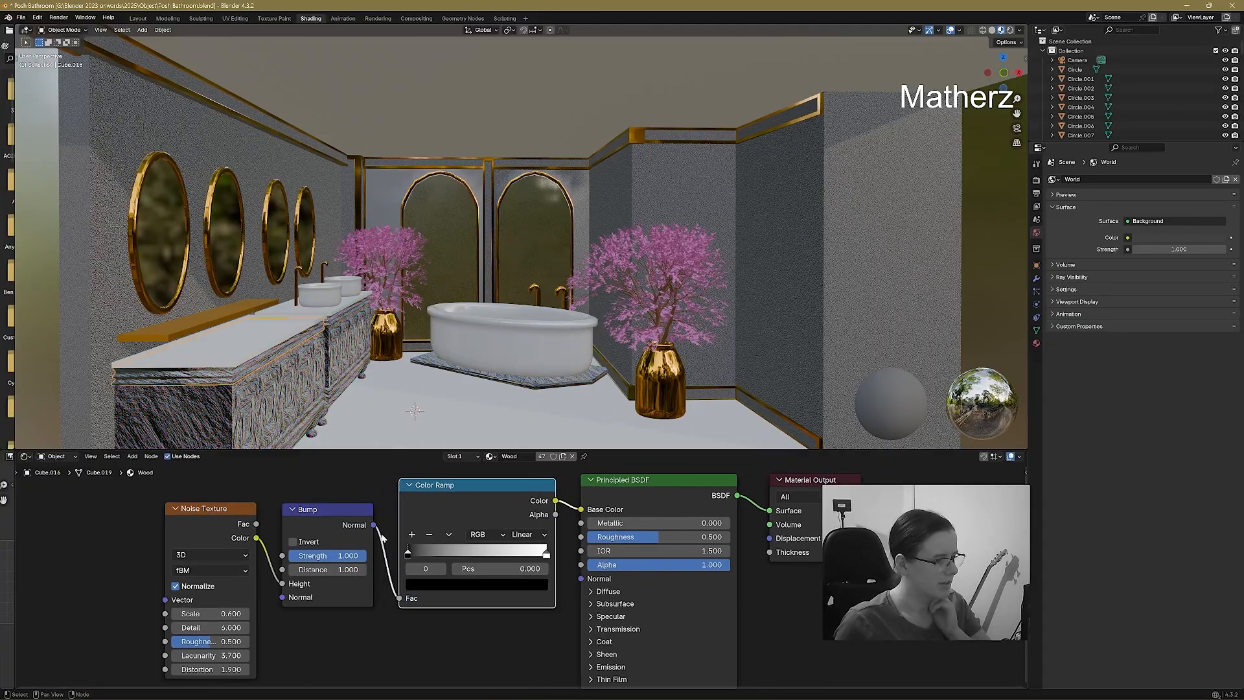
# Add a color stop at position 0.5 on the Wood Color Ramp and give it a pinkish-brown color.
pyautogui.click(412, 534)
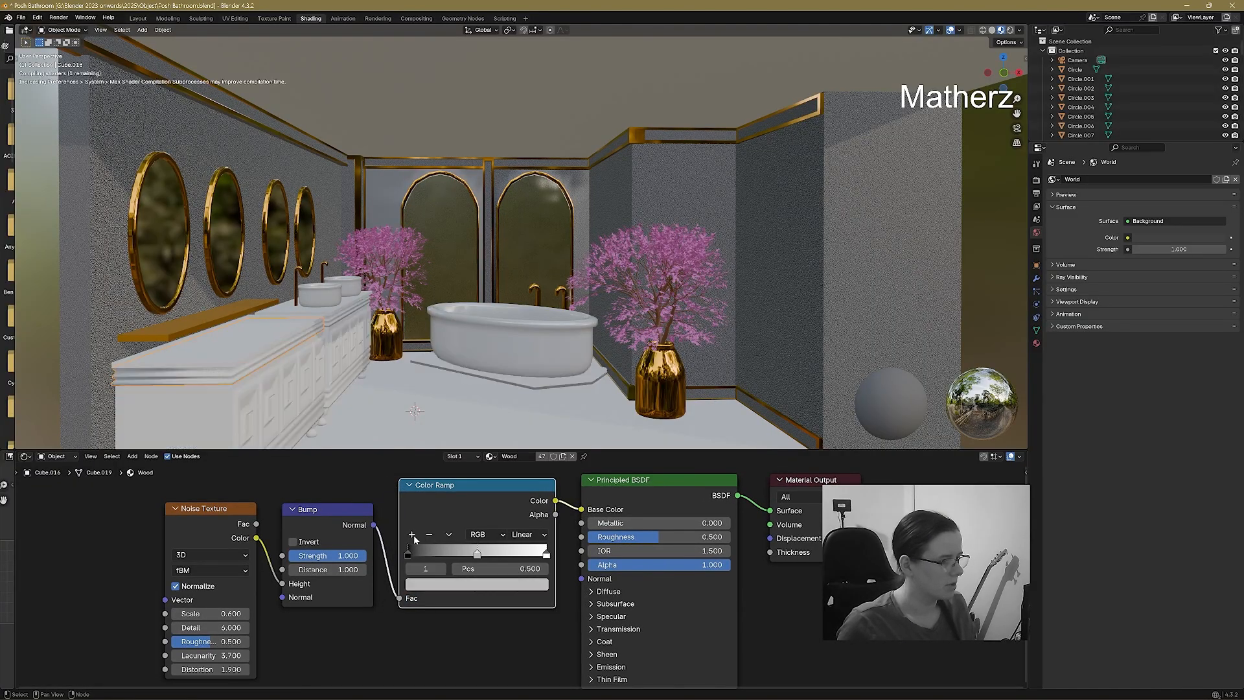
pyautogui.click(457, 584)
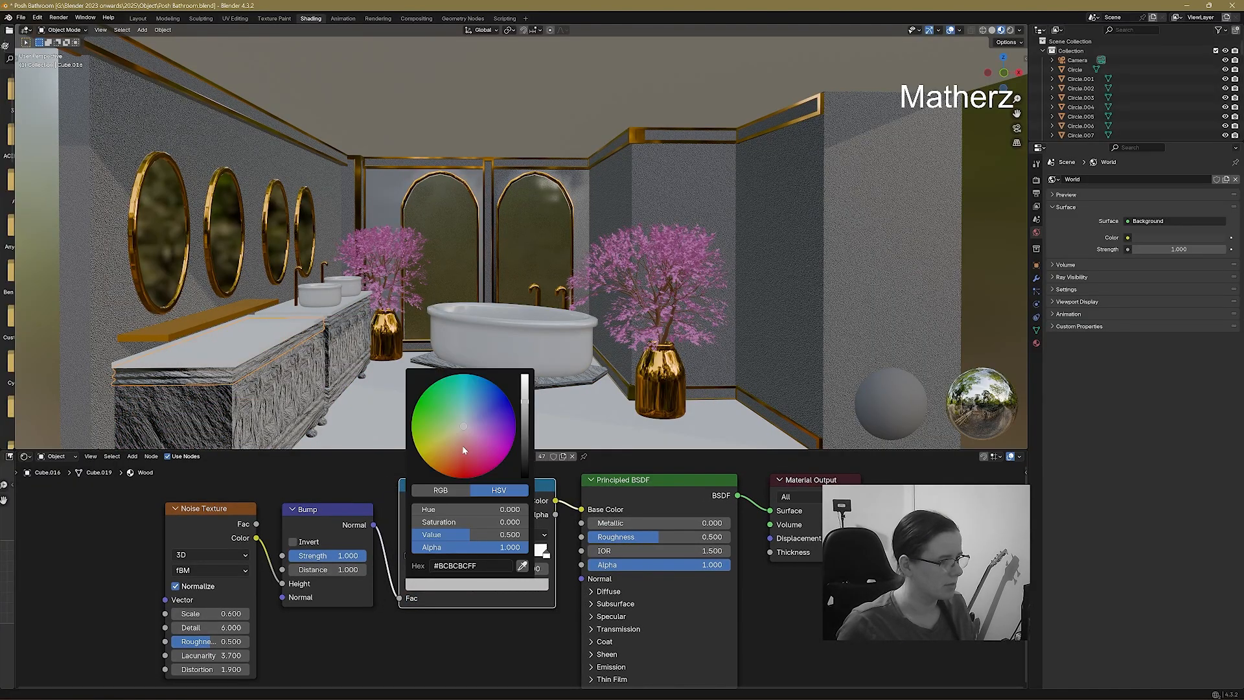
pyautogui.moveTo(462, 446)
pyautogui.mouseDown()
pyautogui.moveTo(454, 428)
pyautogui.moveTo(505, 396)
pyautogui.moveTo(457, 372)
pyautogui.moveTo(438, 379)
pyautogui.moveTo(458, 443)
pyautogui.mouseUp()
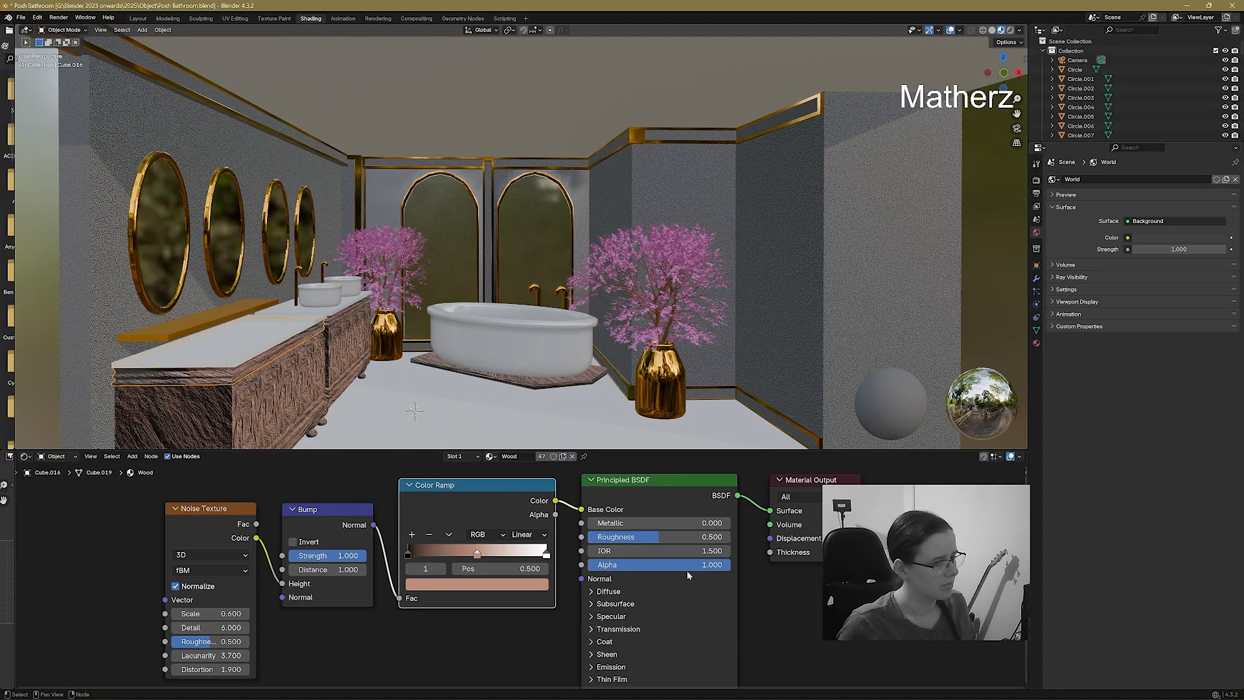
# Set the Wood material's Metallic to 0.477 and its bump strength to 0.564.
pyautogui.moveTo(603, 523); pyautogui.dragTo(655, 523)
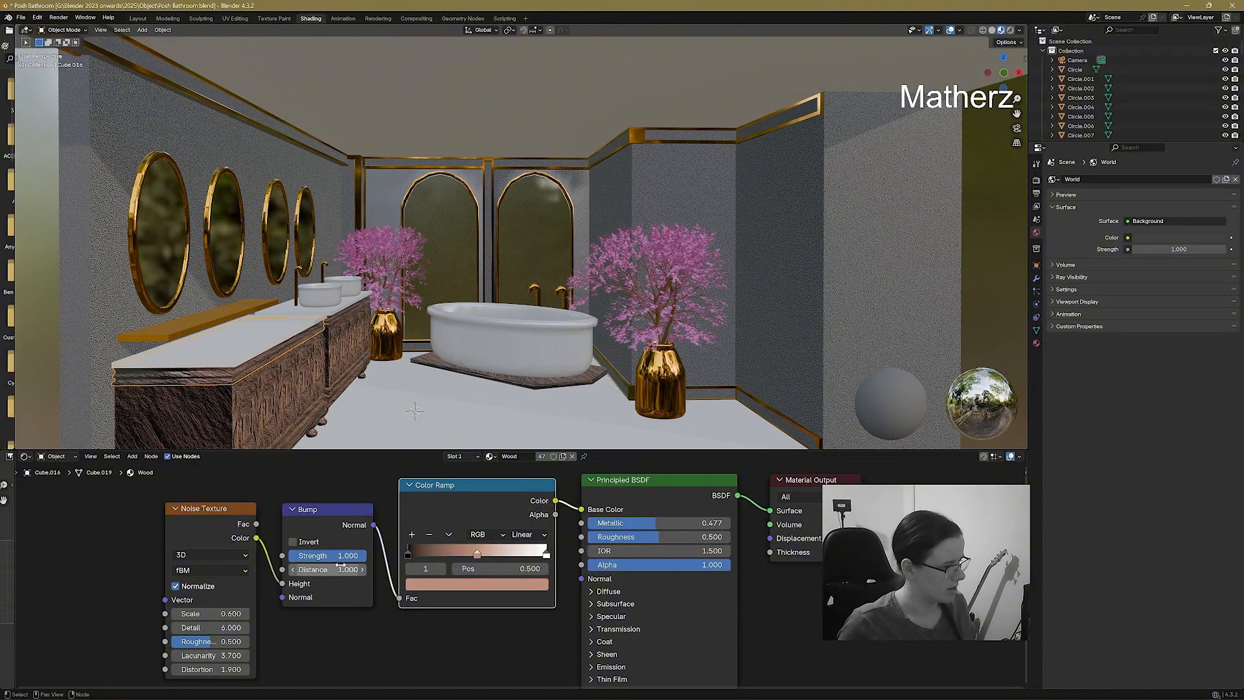
pyautogui.moveTo(348, 555); pyautogui.dragTo(343, 555)
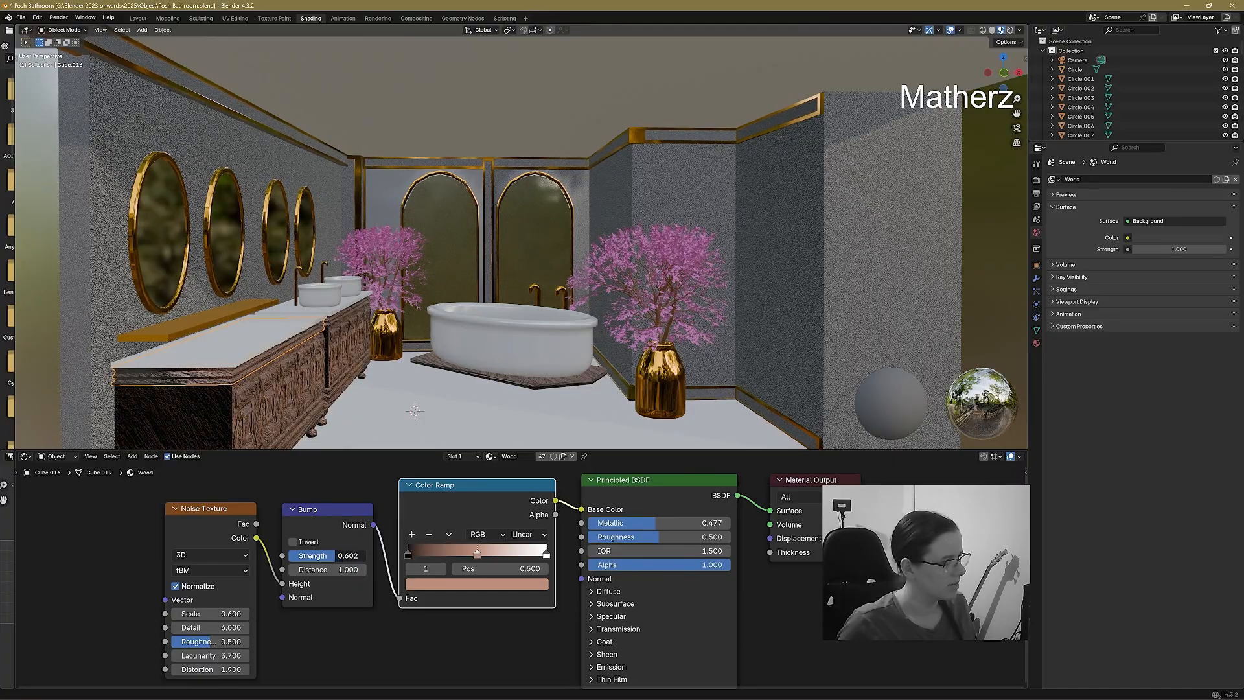
pyautogui.moveTo(343, 555); pyautogui.dragTo(340, 555)
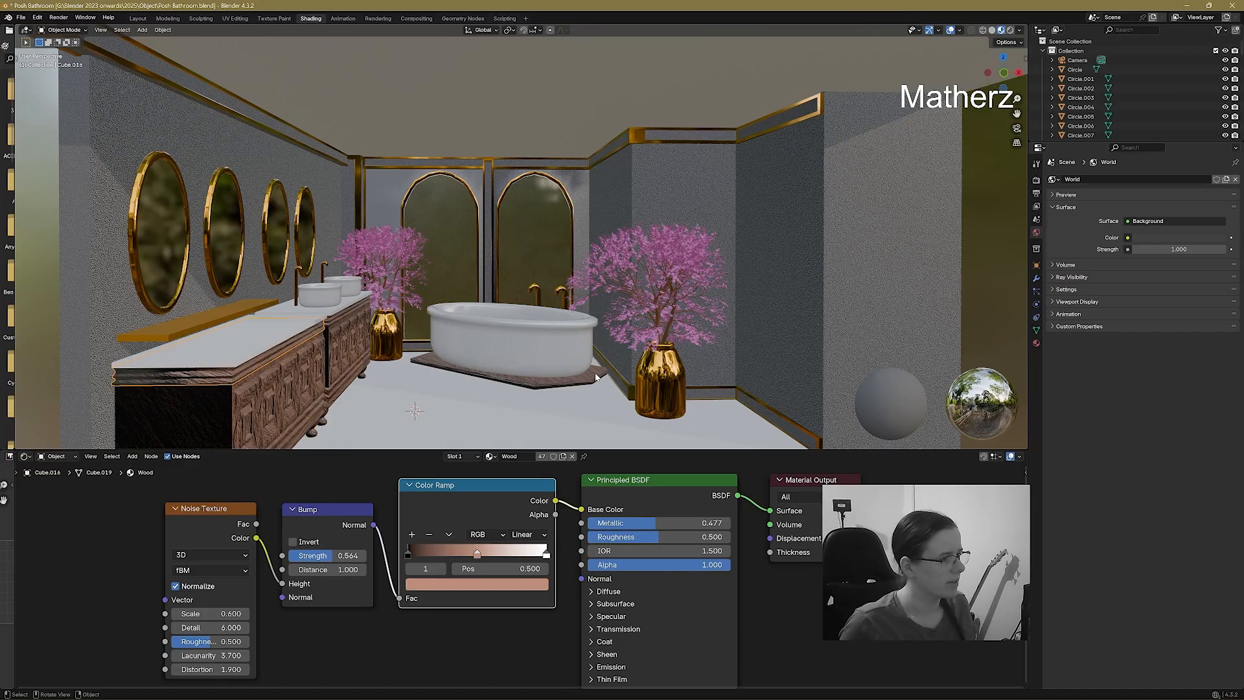
# Select the vanity countertop and rename its material to cabine.006.
pyautogui.click(246, 348)
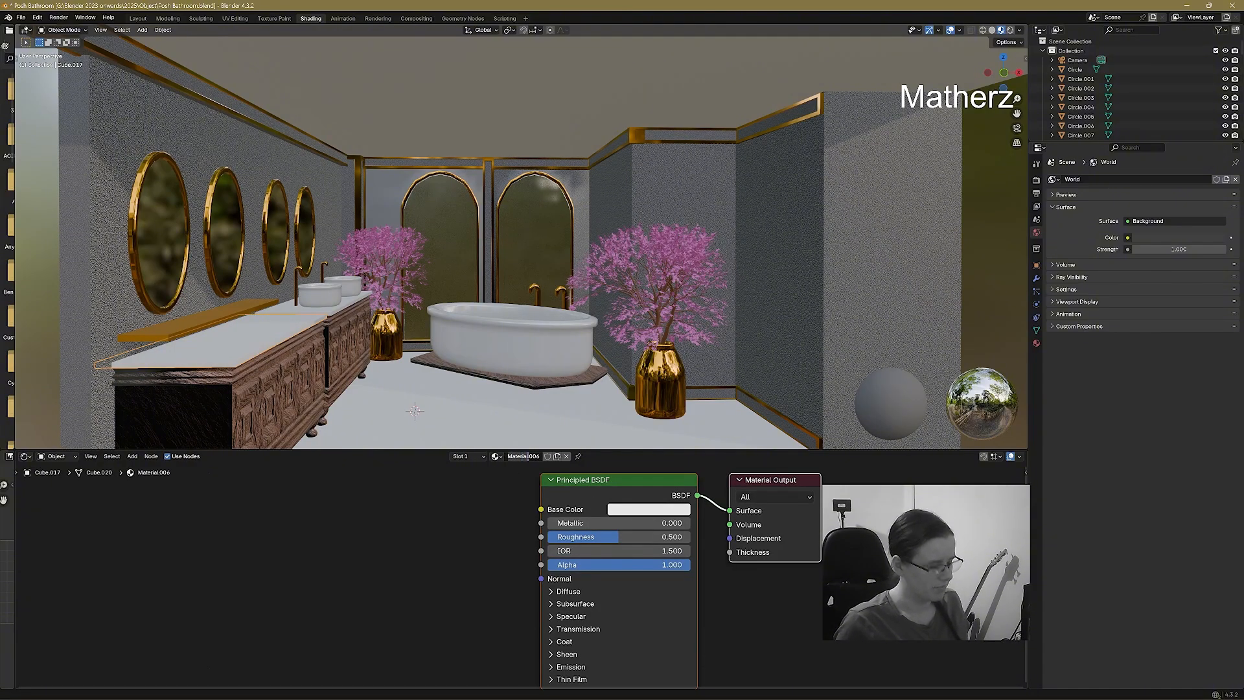
pyautogui.doubleClick(524, 456)
pyautogui.write('cabin')
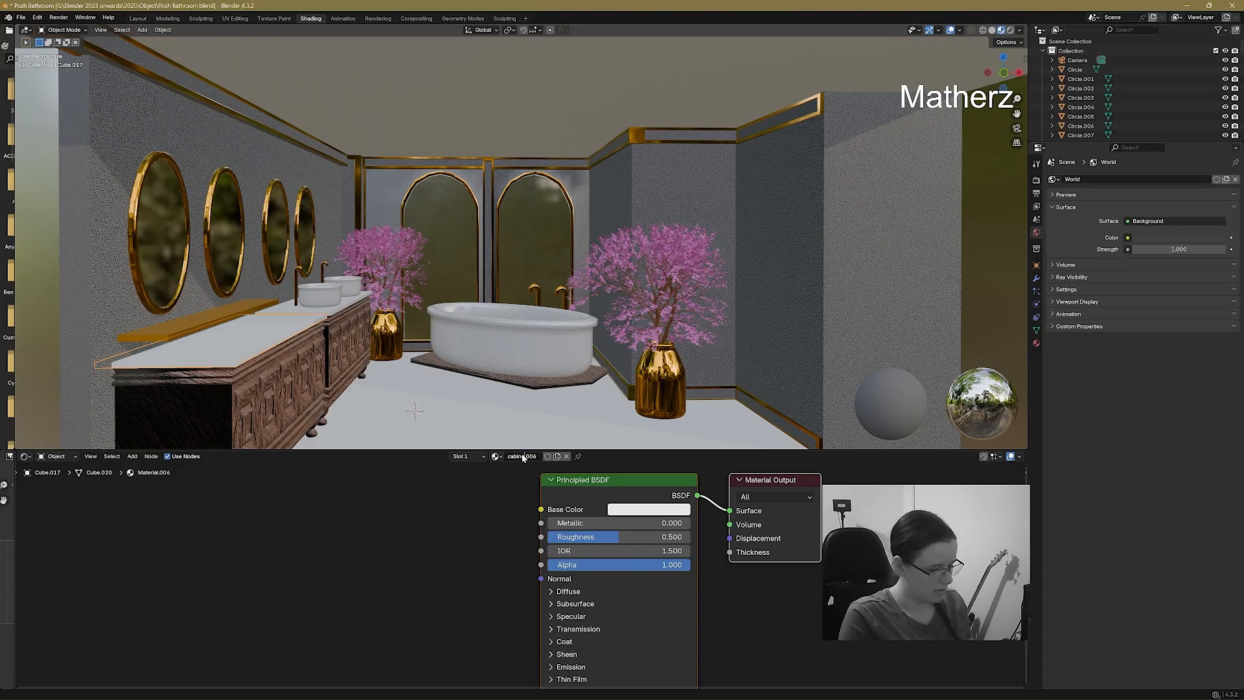
pyautogui.press('Return')
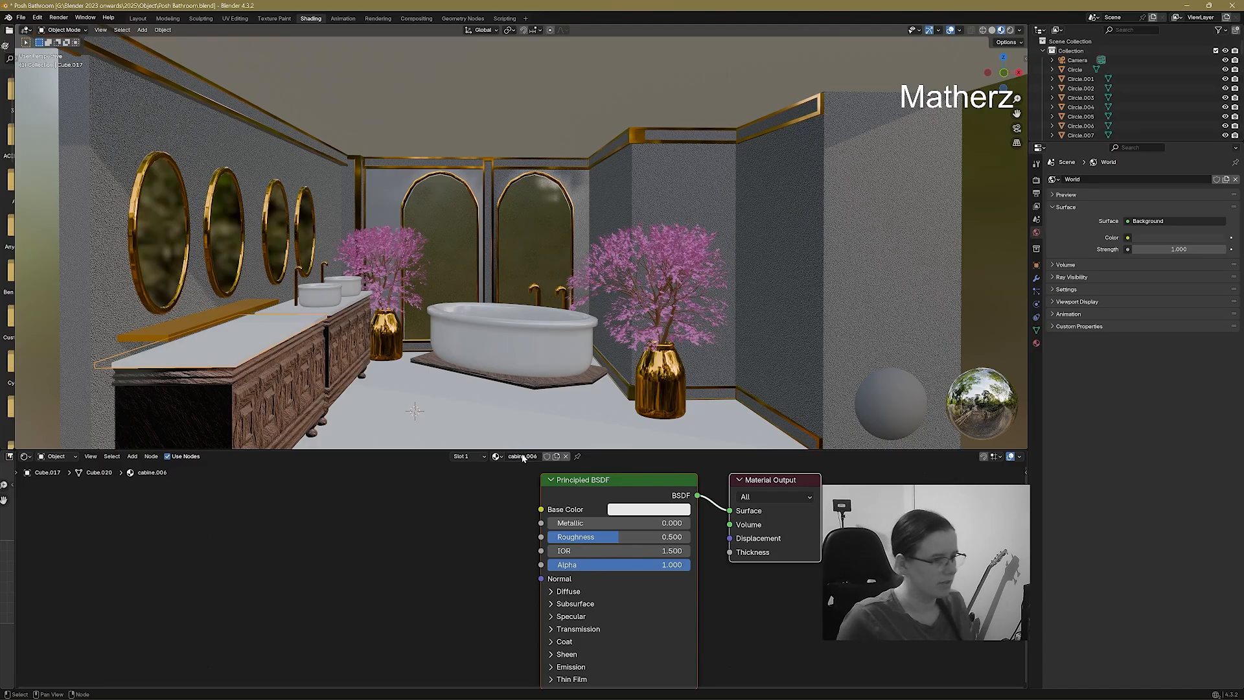
# Try a Sky Texture with a 4.24° sun size as the countertop's Base Color, and delete it.
pyautogui.click(132, 457)
pyautogui.moveTo(174, 519)
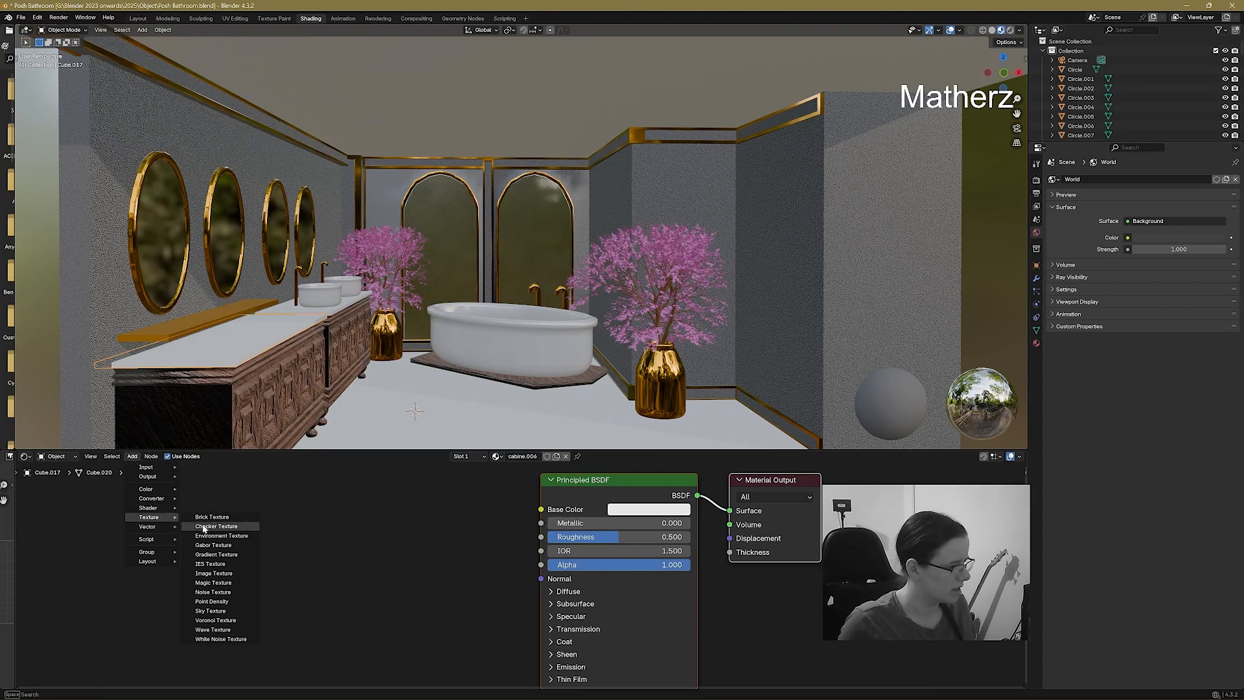
pyautogui.click(234, 611)
pyautogui.click(344, 493)
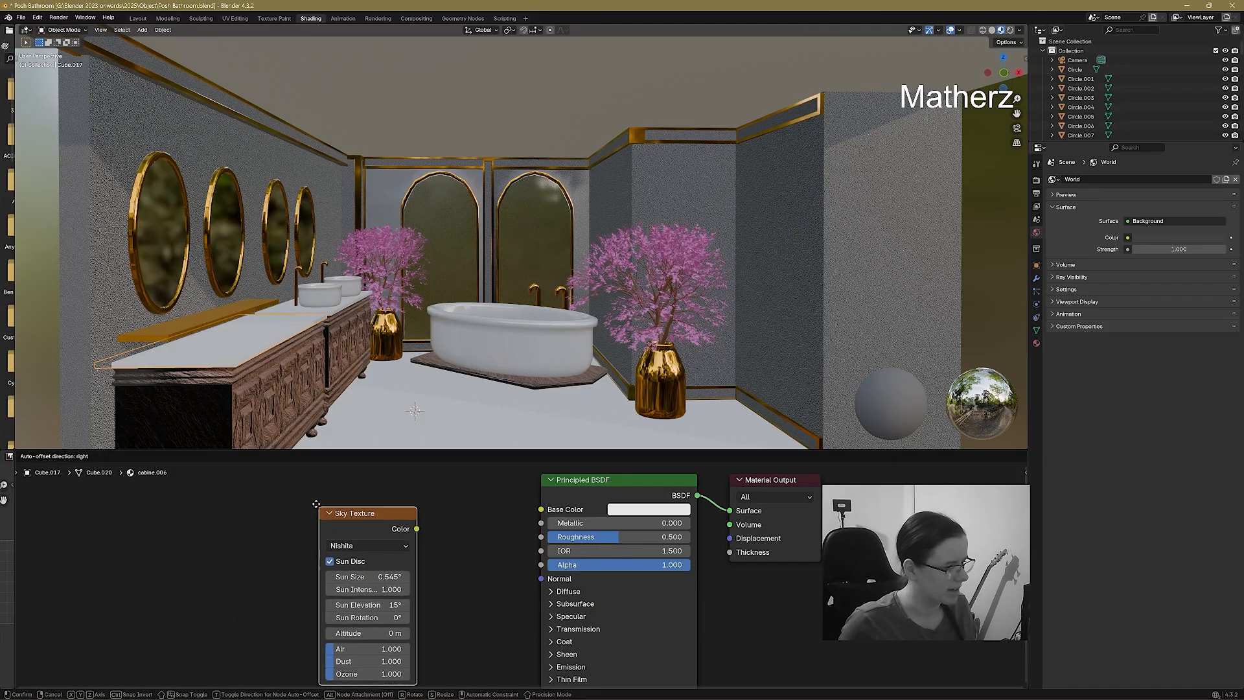
pyautogui.moveTo(411, 521); pyautogui.dragTo(541, 510)
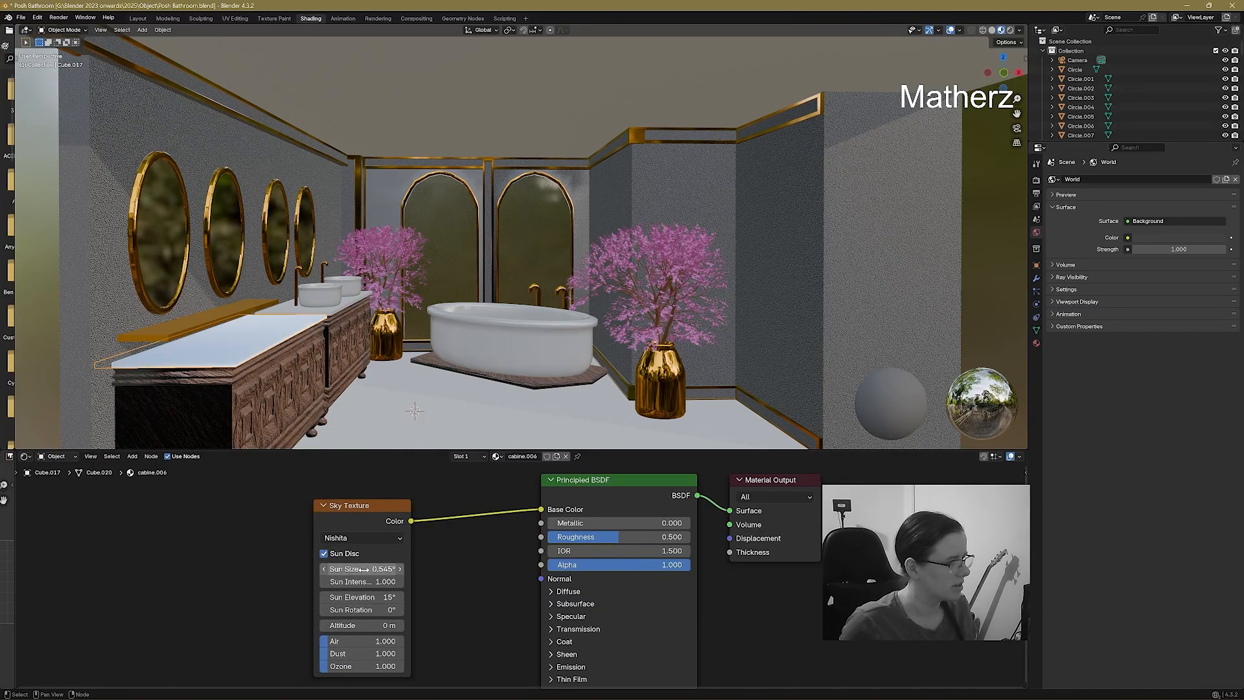
pyautogui.moveTo(363, 569); pyautogui.dragTo(363, 569)
pyautogui.click(381, 509)
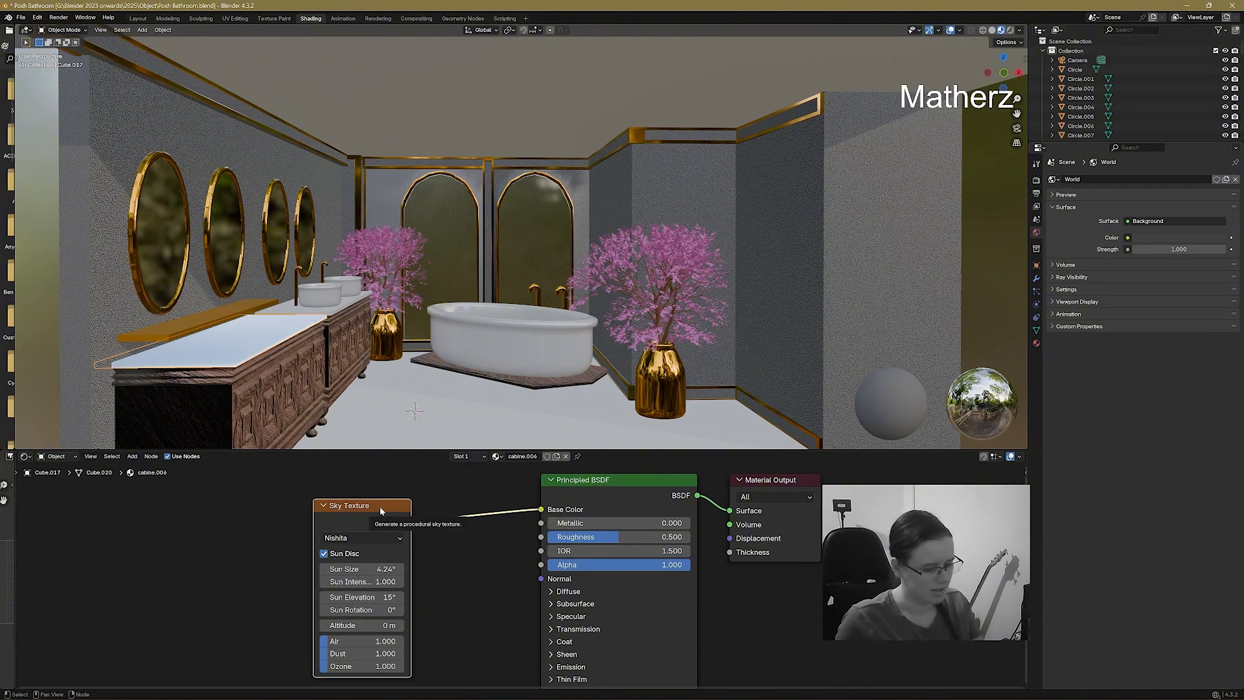
pyautogui.press('x')
# Add a Gabor Texture to the countertop material, connect its Value to Base Color and set its scale to 1.2.
pyautogui.click(132, 458)
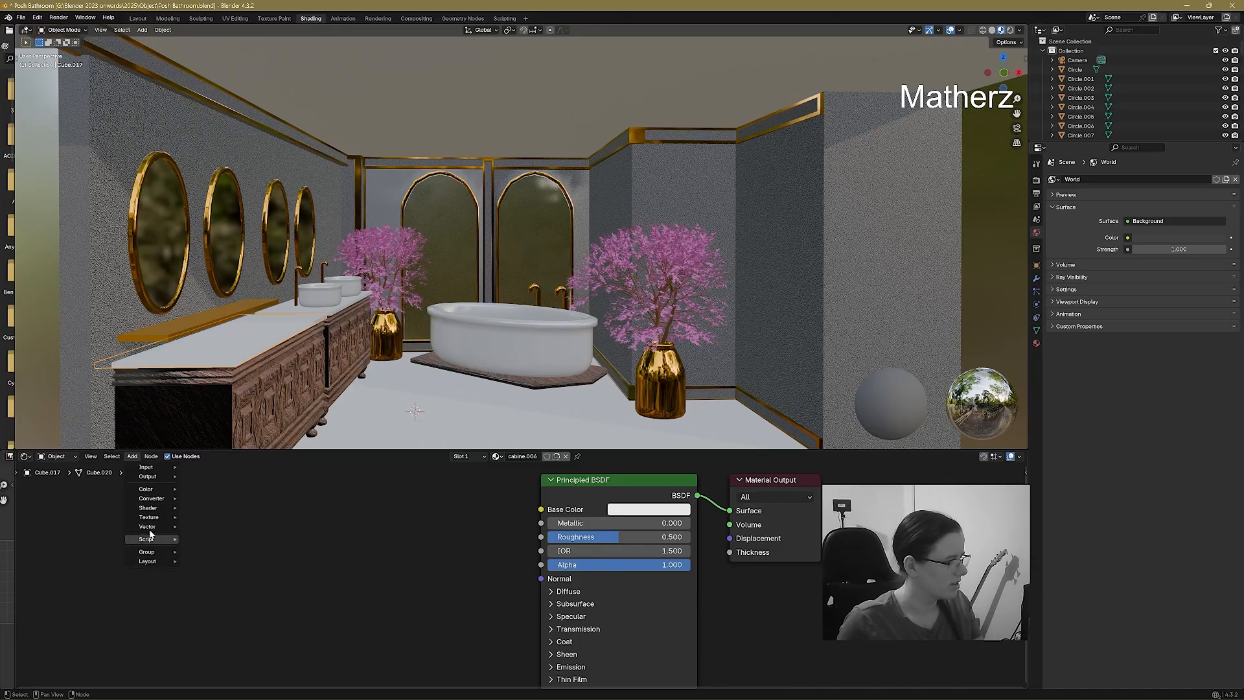
pyautogui.moveTo(161, 522)
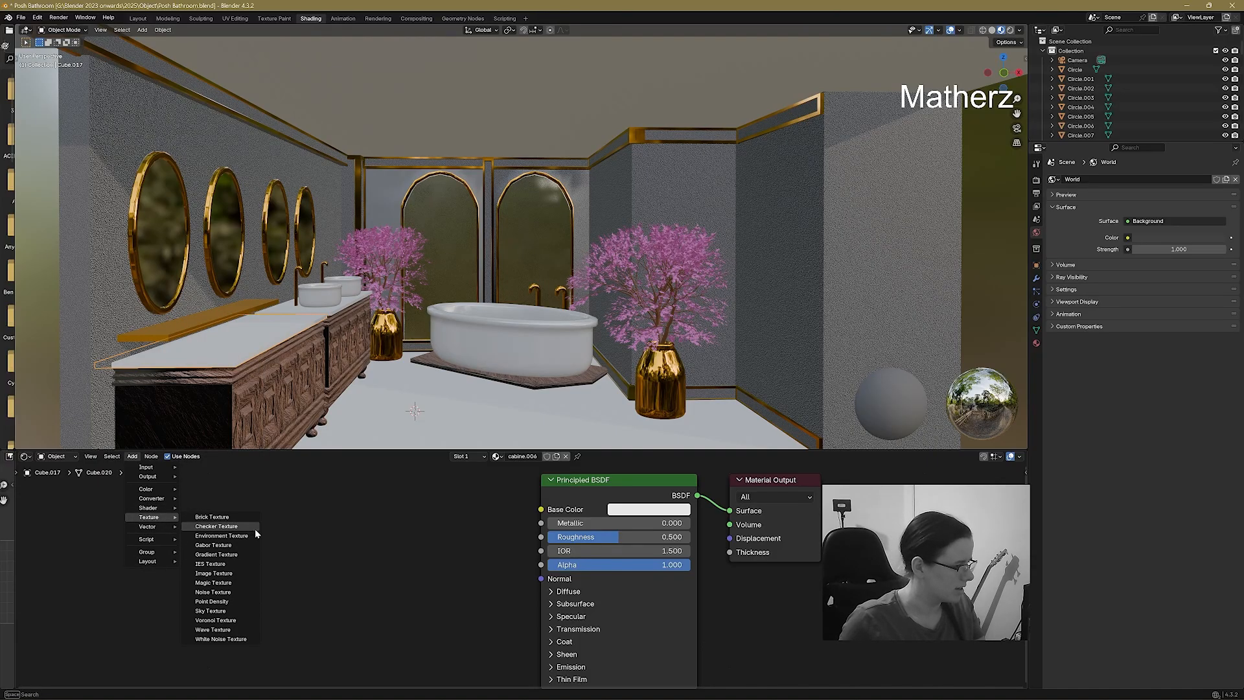
pyautogui.click(254, 547)
pyautogui.click(429, 554)
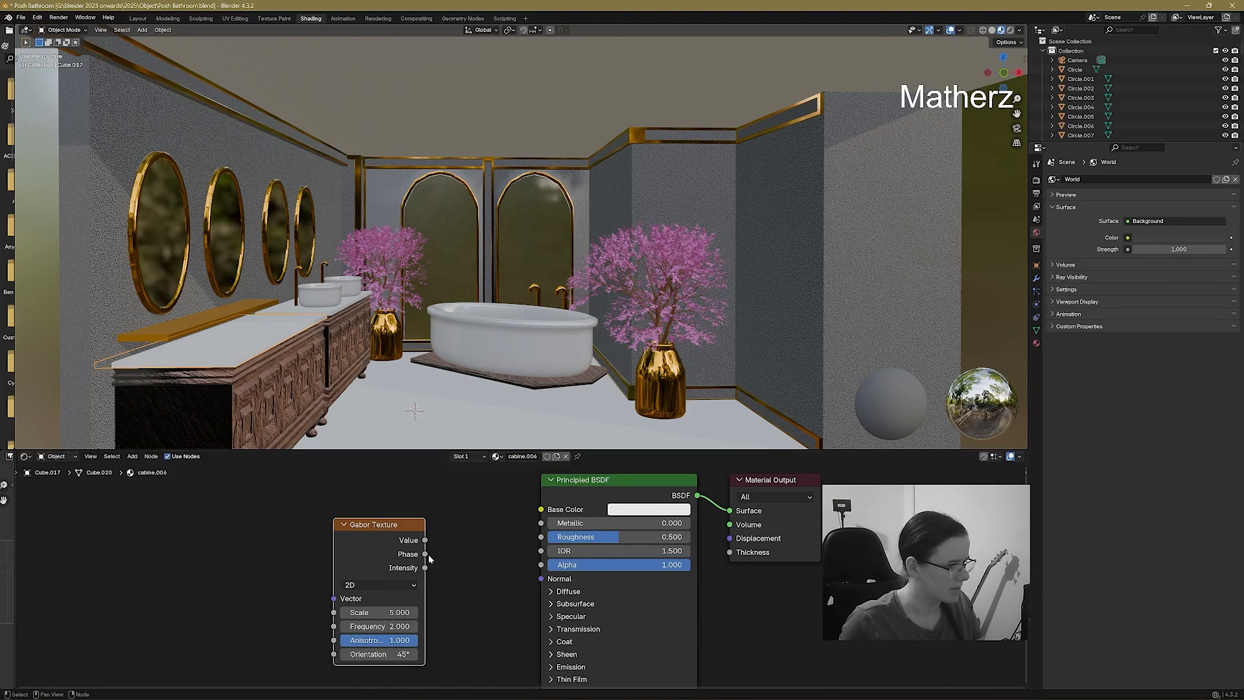
pyautogui.moveTo(424, 540); pyautogui.dragTo(541, 509)
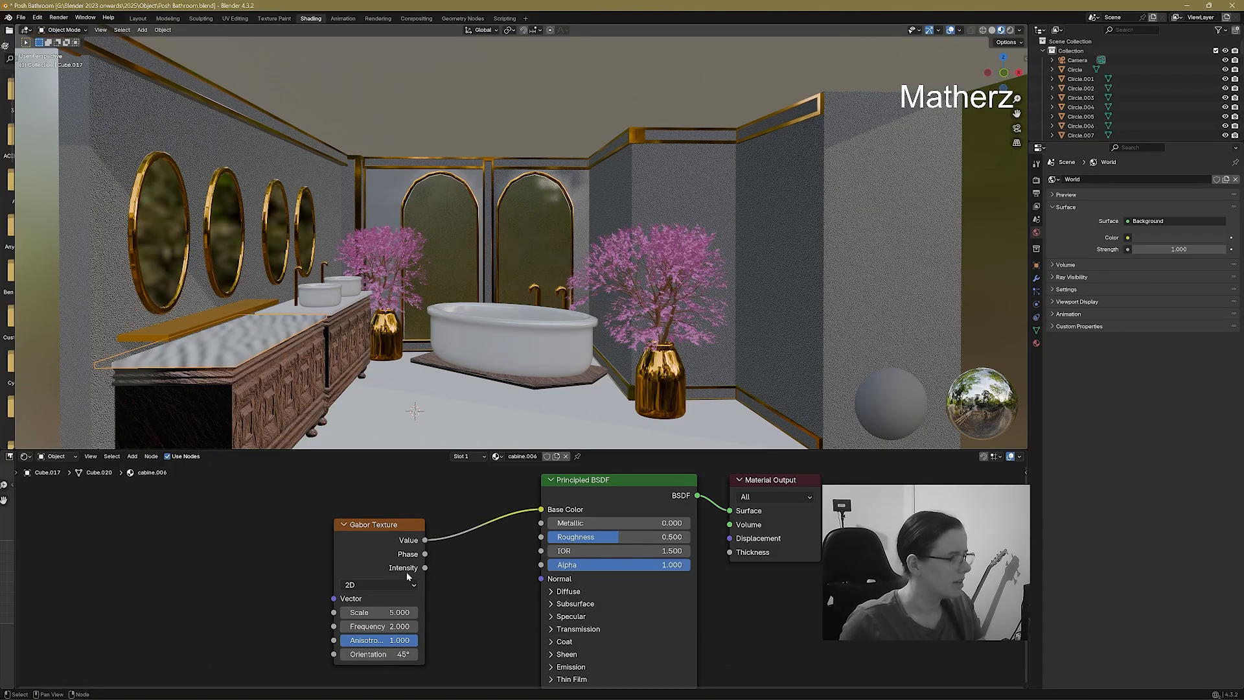
pyautogui.click(413, 613)
pyautogui.moveTo(382, 612)
pyautogui.mouseDown()
pyautogui.moveTo(421, 612)
pyautogui.moveTo(364, 612)
pyautogui.mouseUp()
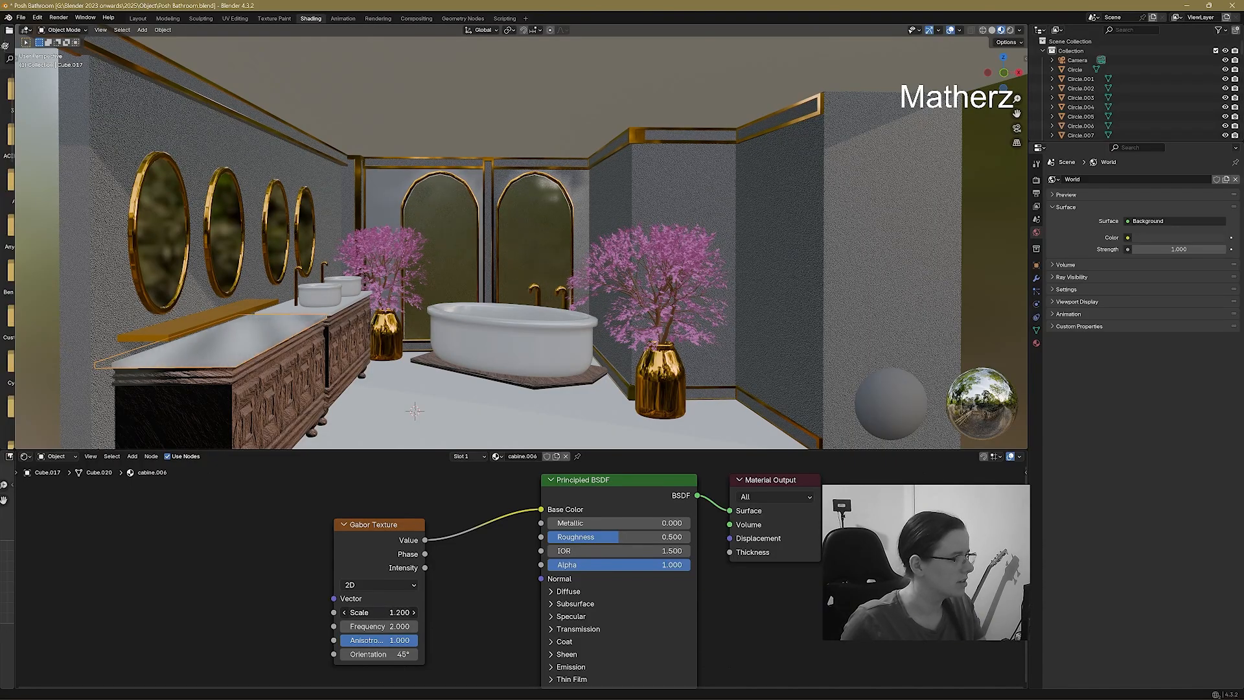
# Insert a Color Ramp between the Gabor Texture and Base Color, and set Metallic to 0.628 and Roughness to 0.174.
pyautogui.moveTo(427, 528); pyautogui.dragTo(258, 518)
pyautogui.click(132, 456)
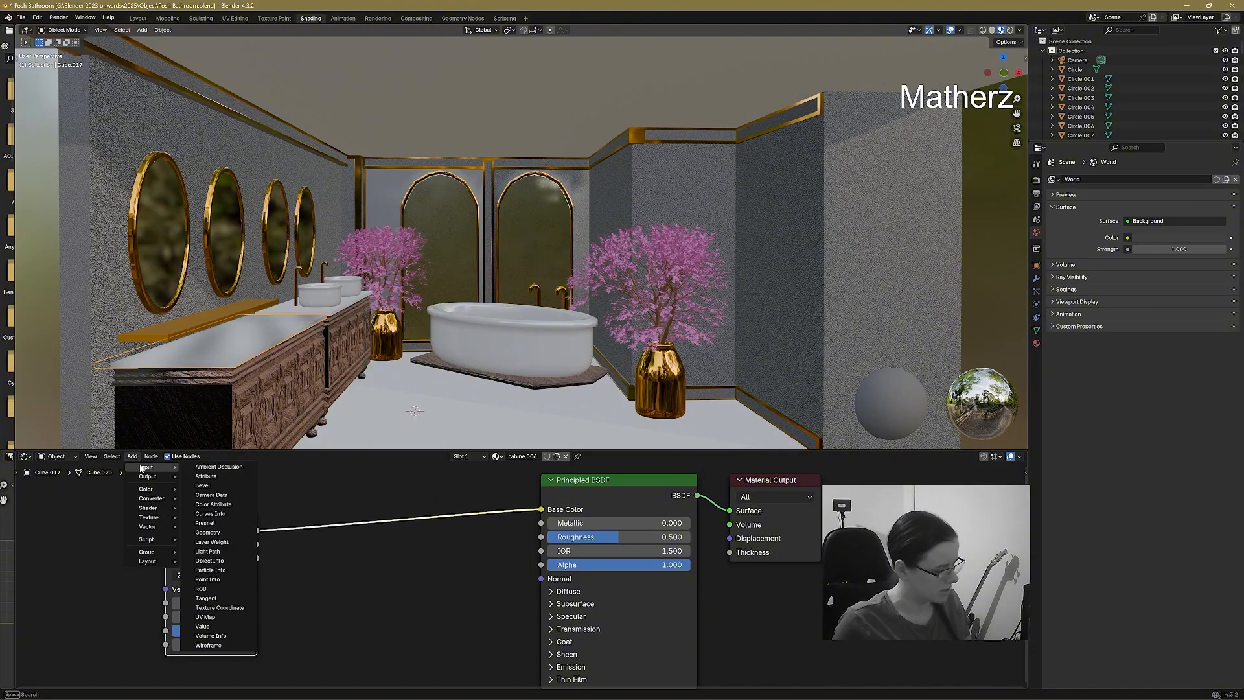
pyautogui.write('col')
pyautogui.press('Down')
pyautogui.press('Return')
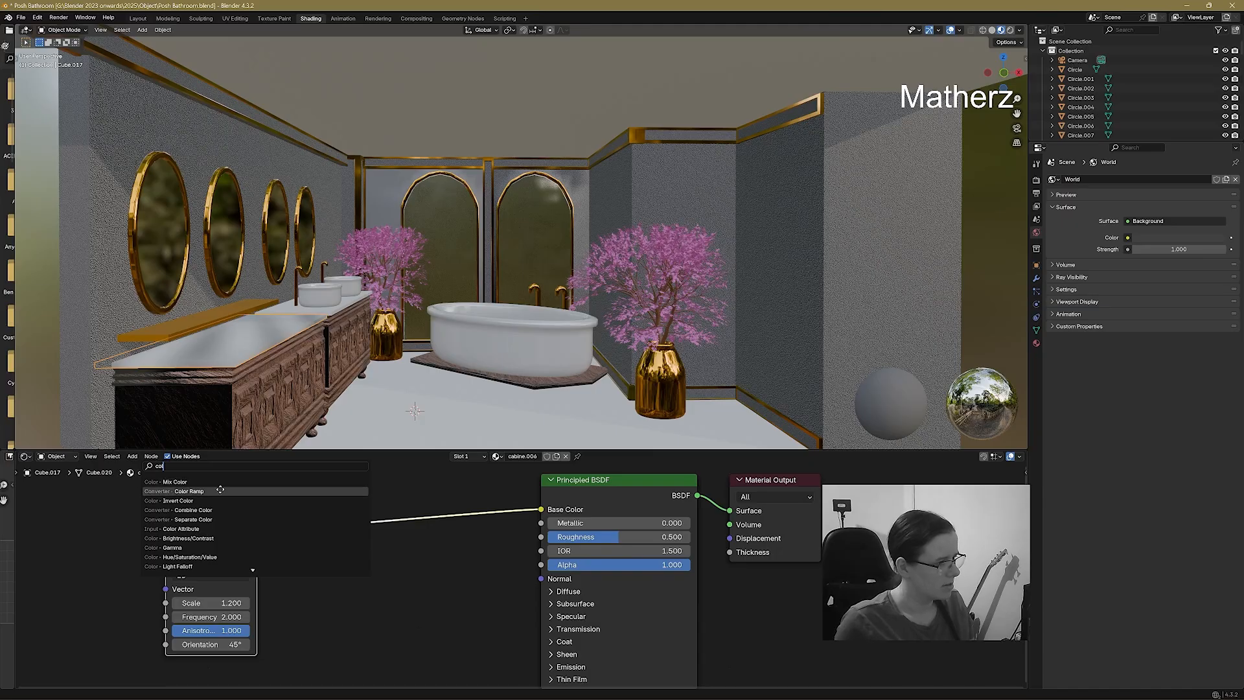
pyautogui.click(340, 525)
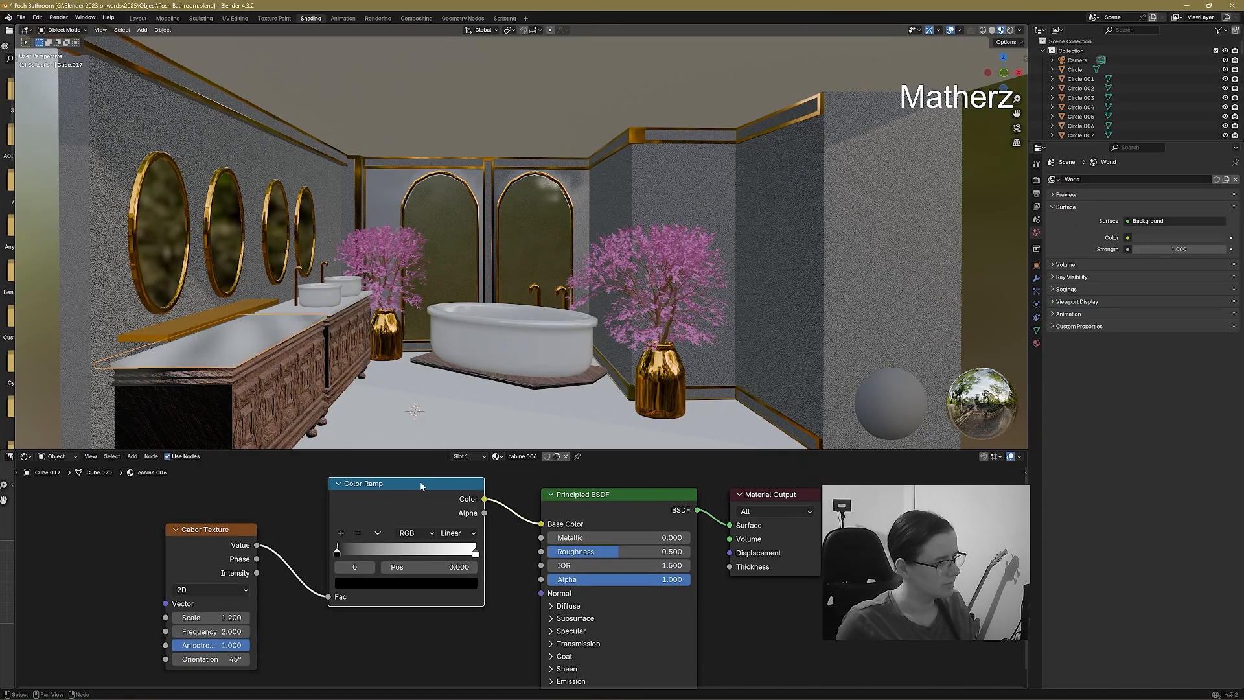
pyautogui.moveTo(421, 486); pyautogui.dragTo(410, 508)
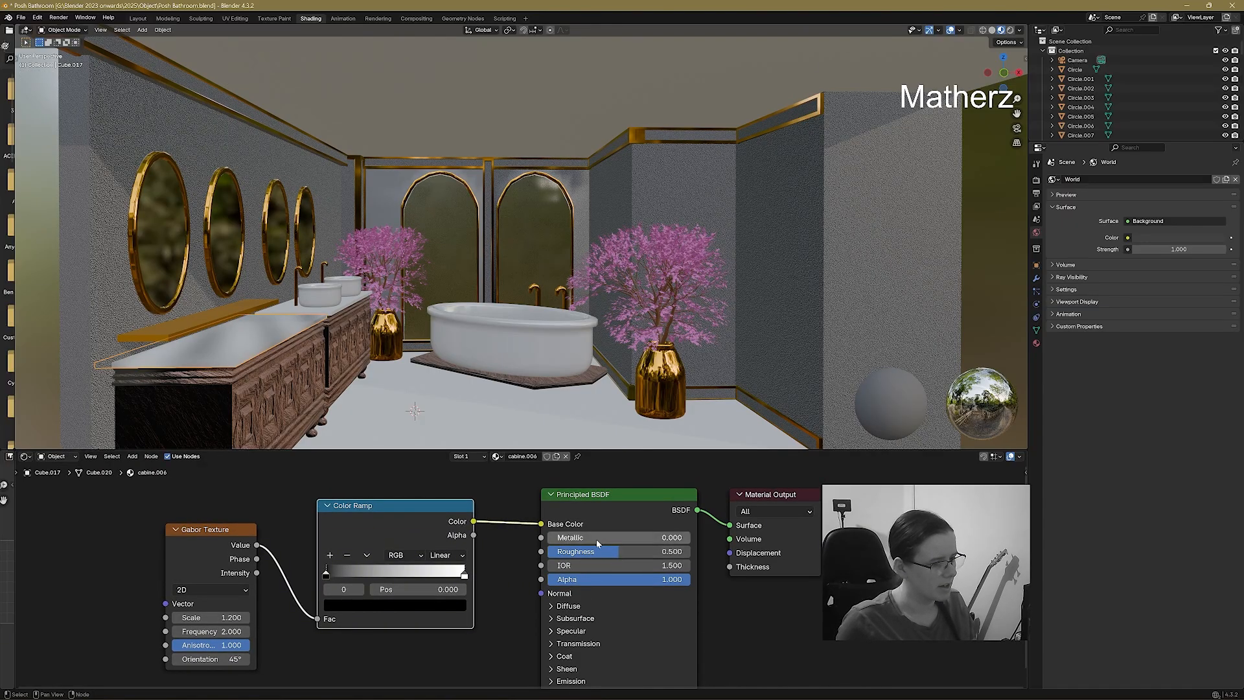
pyautogui.moveTo(596, 539); pyautogui.dragTo(552, 553)
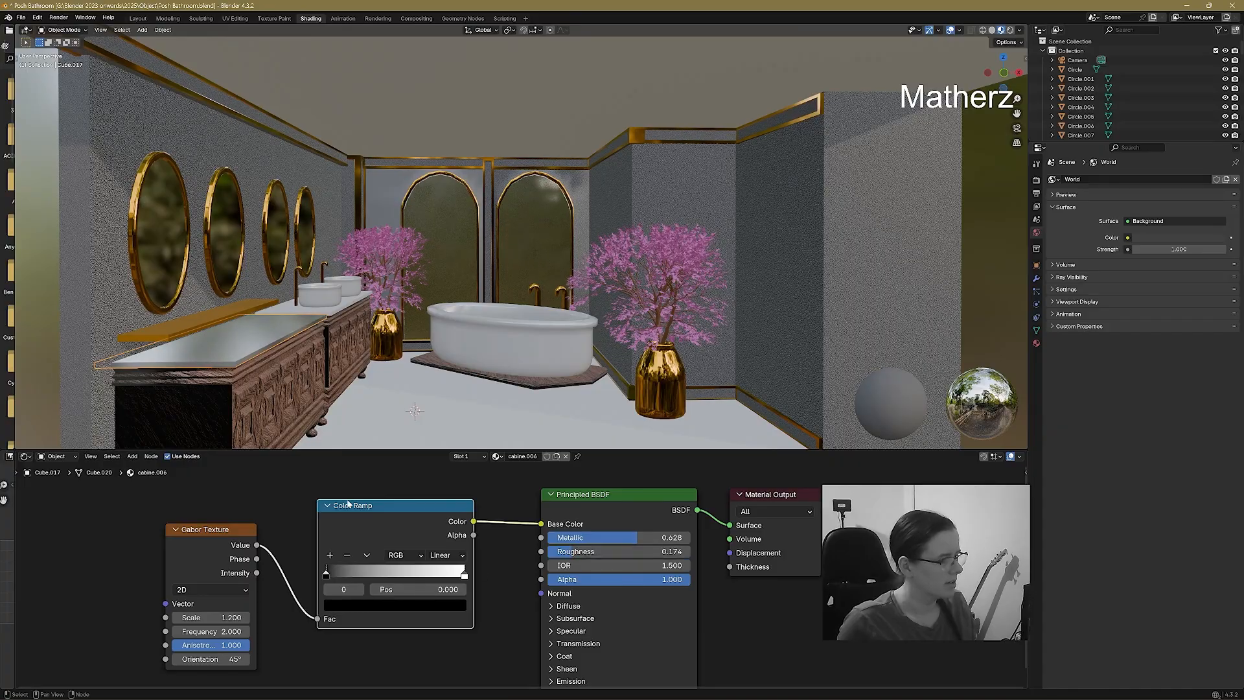
pyautogui.moveTo(217, 530); pyautogui.dragTo(188, 513)
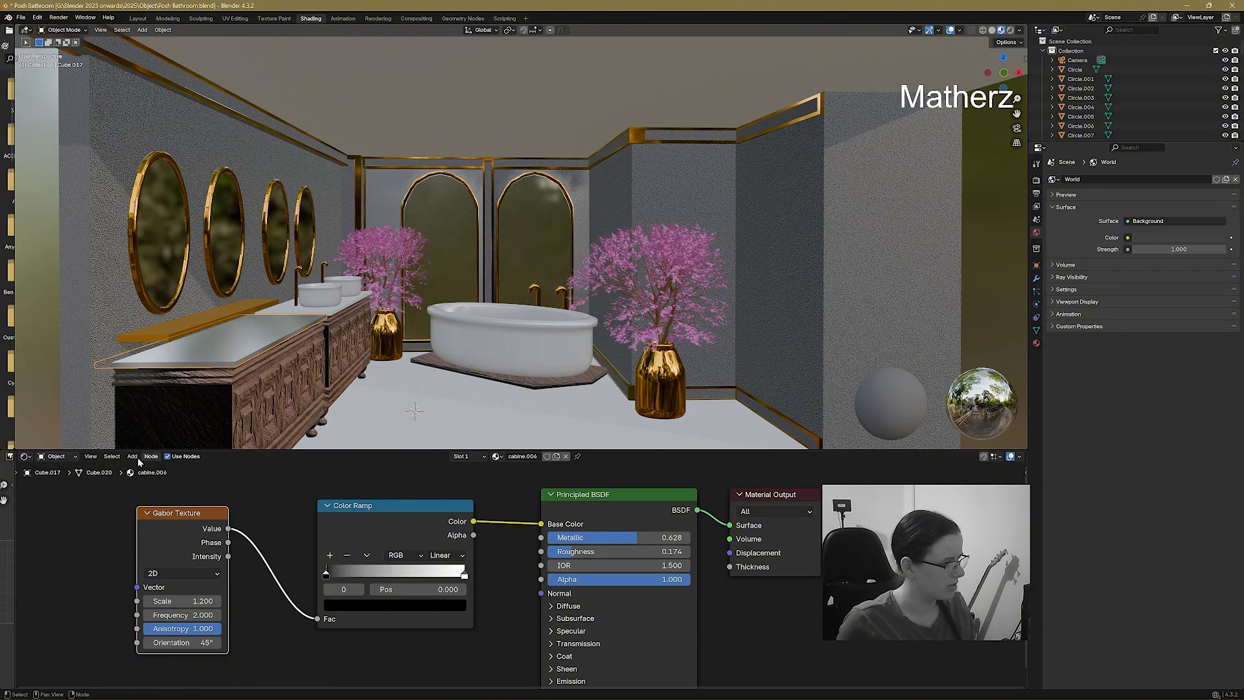
# Add a Noise Texture below the Color Ramp and connect its Color to the countertop shader's Roughness.
pyautogui.click(132, 457)
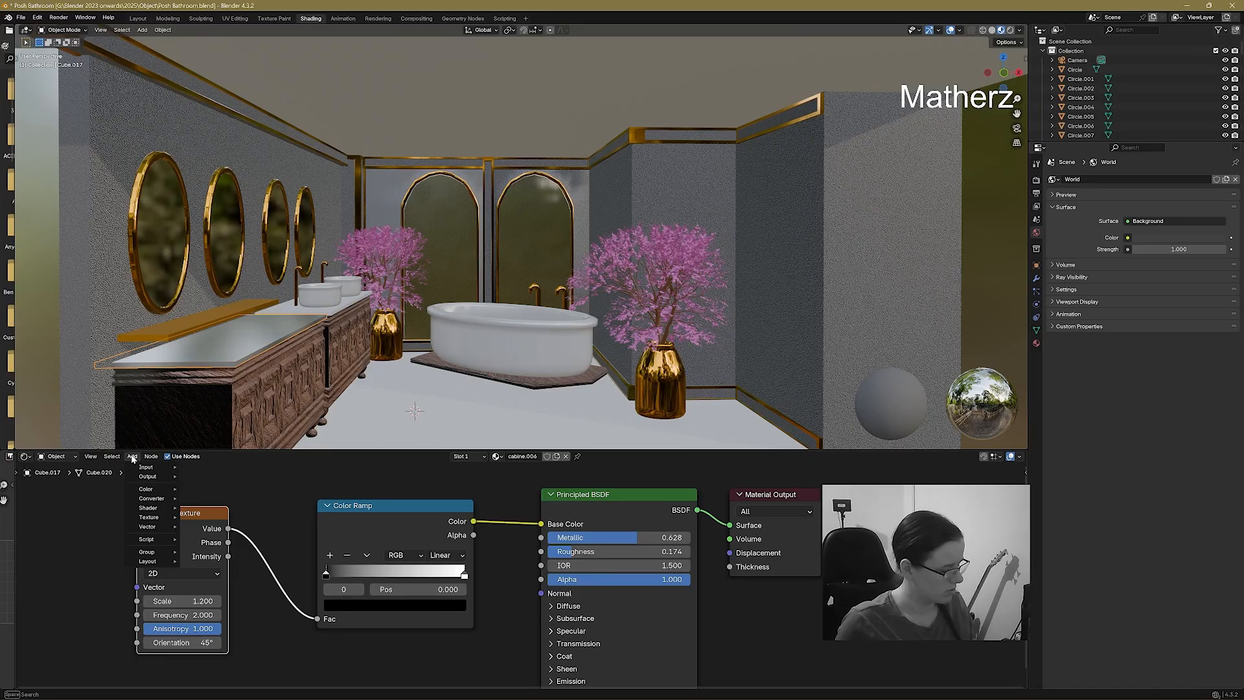
pyautogui.write('noi')
pyautogui.click(193, 473)
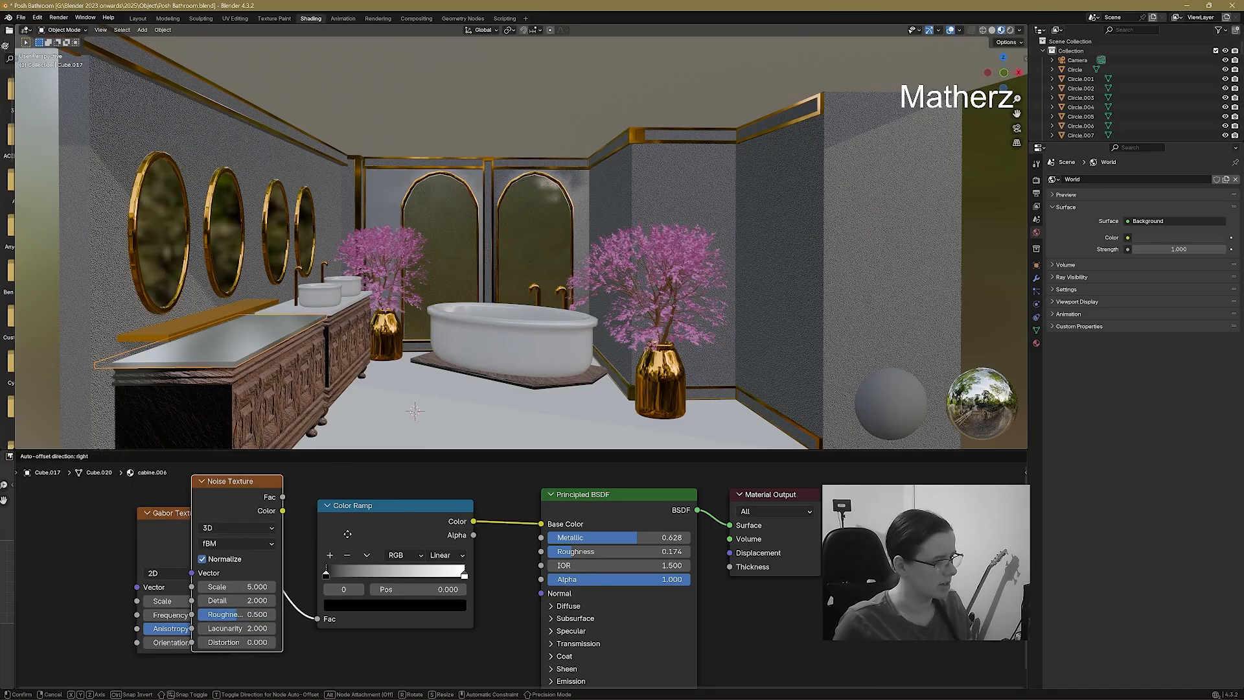
pyautogui.click(532, 684)
pyautogui.moveTo(475, 678); pyautogui.dragTo(541, 551)
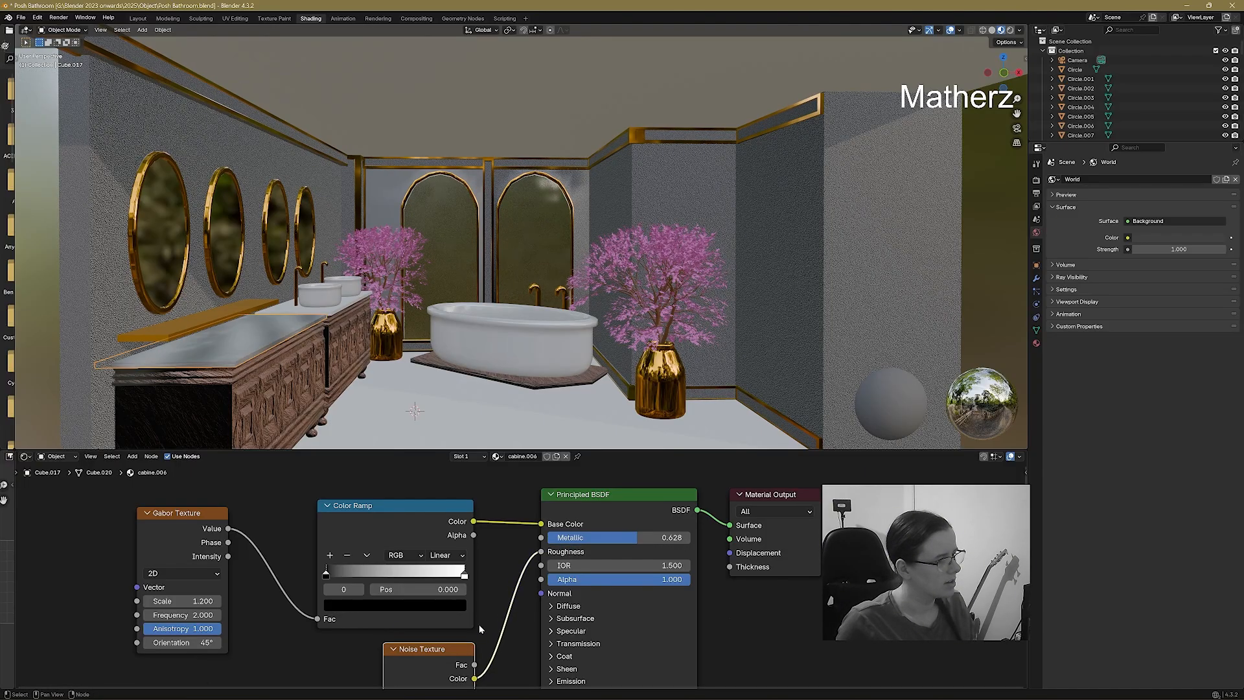
# Set the scale of the countertop's Noise Texture to about 73.6.
pyautogui.scroll(-3, 480, 656)
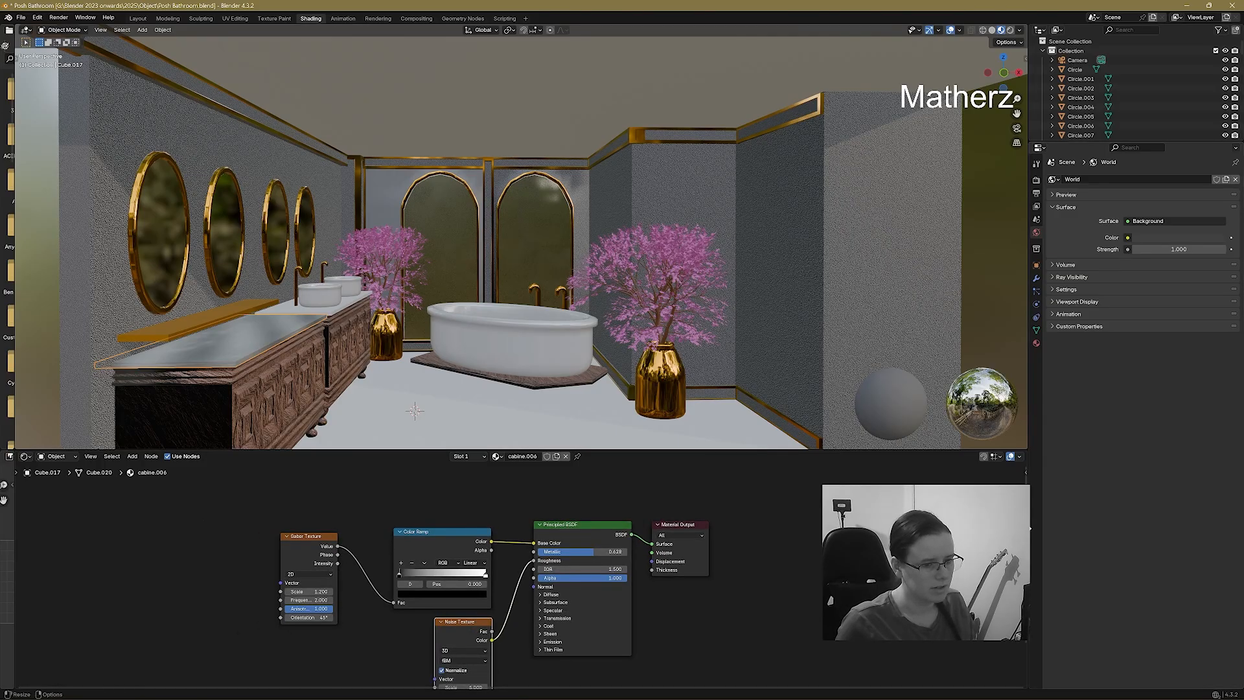
pyautogui.moveTo(1025, 531); pyautogui.dragTo(1023, 588)
pyautogui.moveTo(461, 620); pyautogui.dragTo(906, 620)
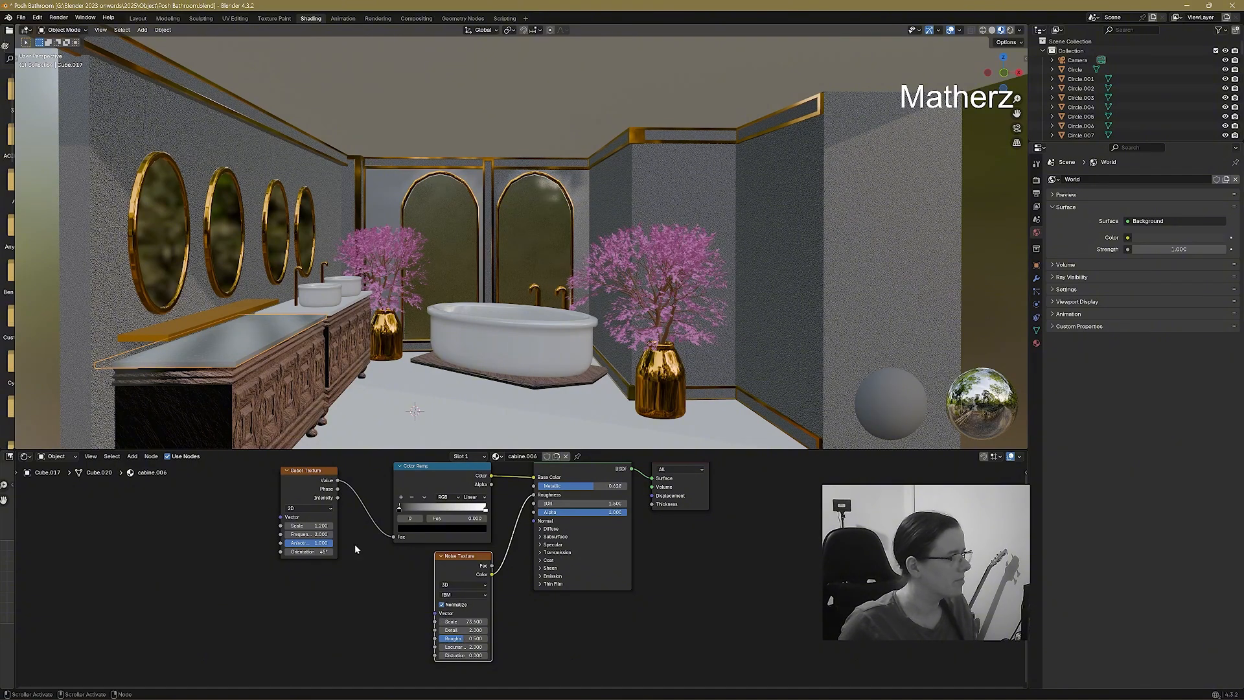
# Raise the scale of the countertop's Noise Texture to about 175.
pyautogui.scroll(3, 275, 374)
pyautogui.keyDown('shift'); pyautogui.moveTo(251, 393); pyautogui.dragTo(551, 296, button='middle'); pyautogui.keyUp('shift')
pyautogui.moveTo(471, 621); pyautogui.dragTo(504, 621)
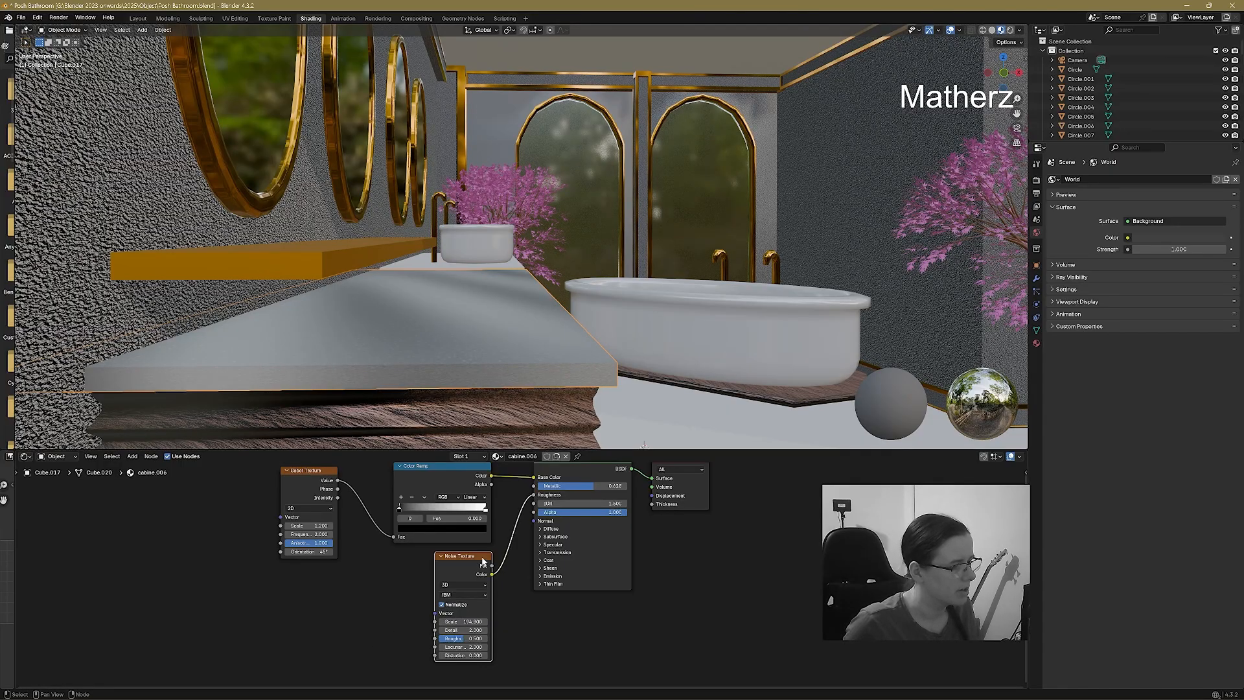
# Insert a Bump node between the Noise Texture and the countertop shader's Roughness, with the noise Color feeding the Bump's Height.
pyautogui.moveTo(471, 556); pyautogui.dragTo(381, 564)
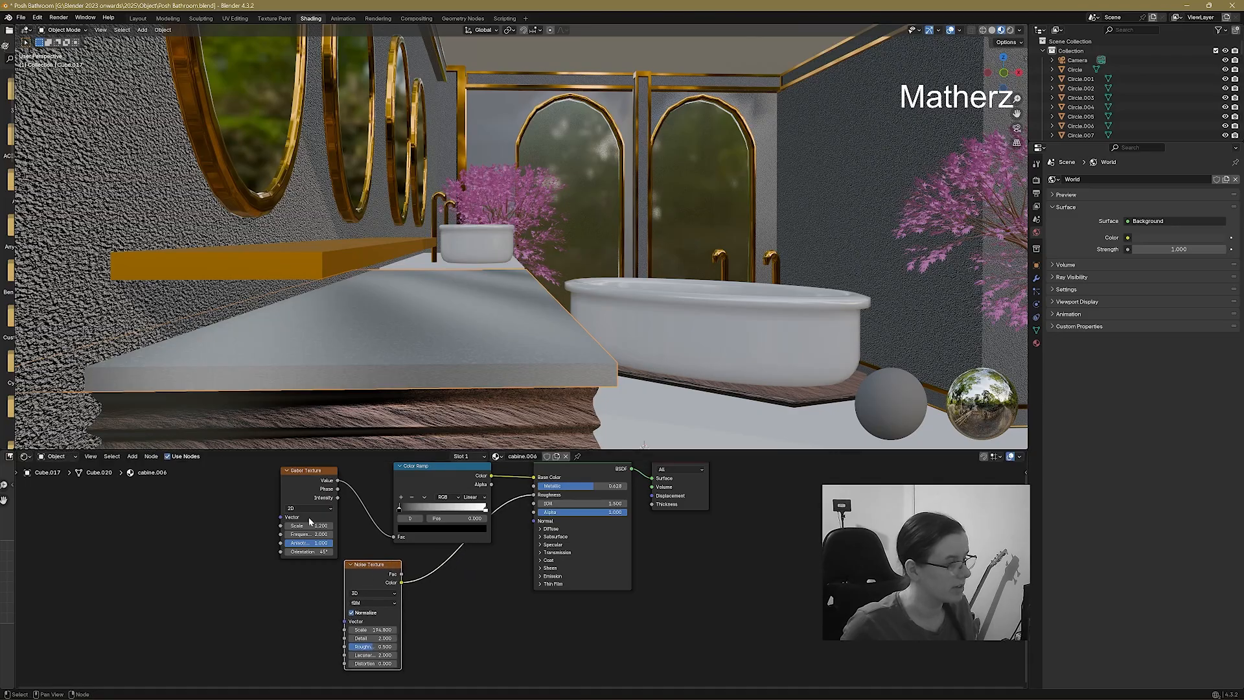
pyautogui.click(133, 456)
pyautogui.write('bump')
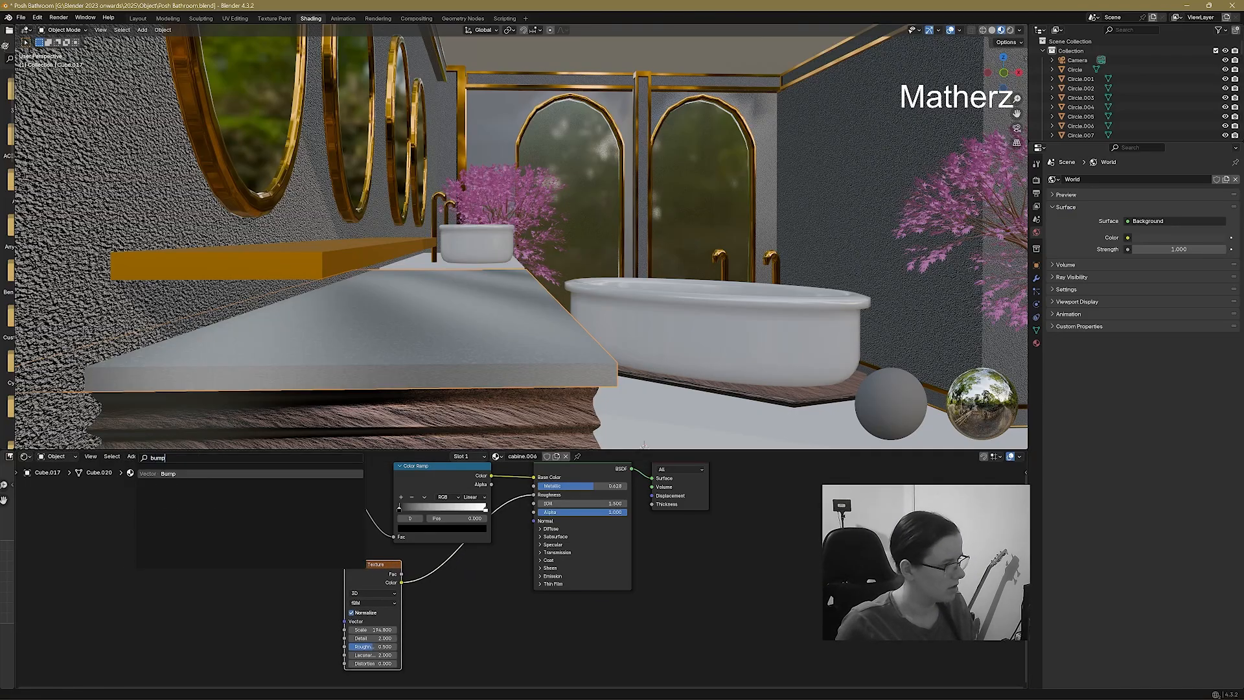
pyautogui.press('Return')
pyautogui.click(463, 598)
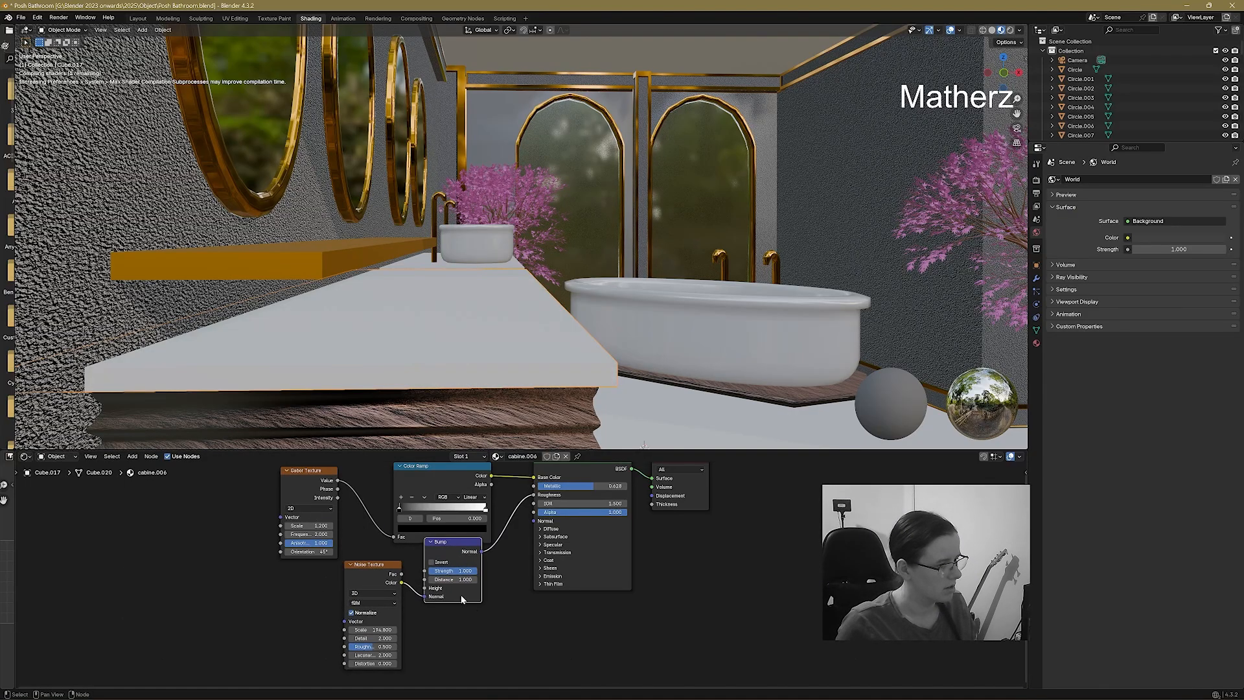
pyautogui.moveTo(425, 596); pyautogui.dragTo(425, 588)
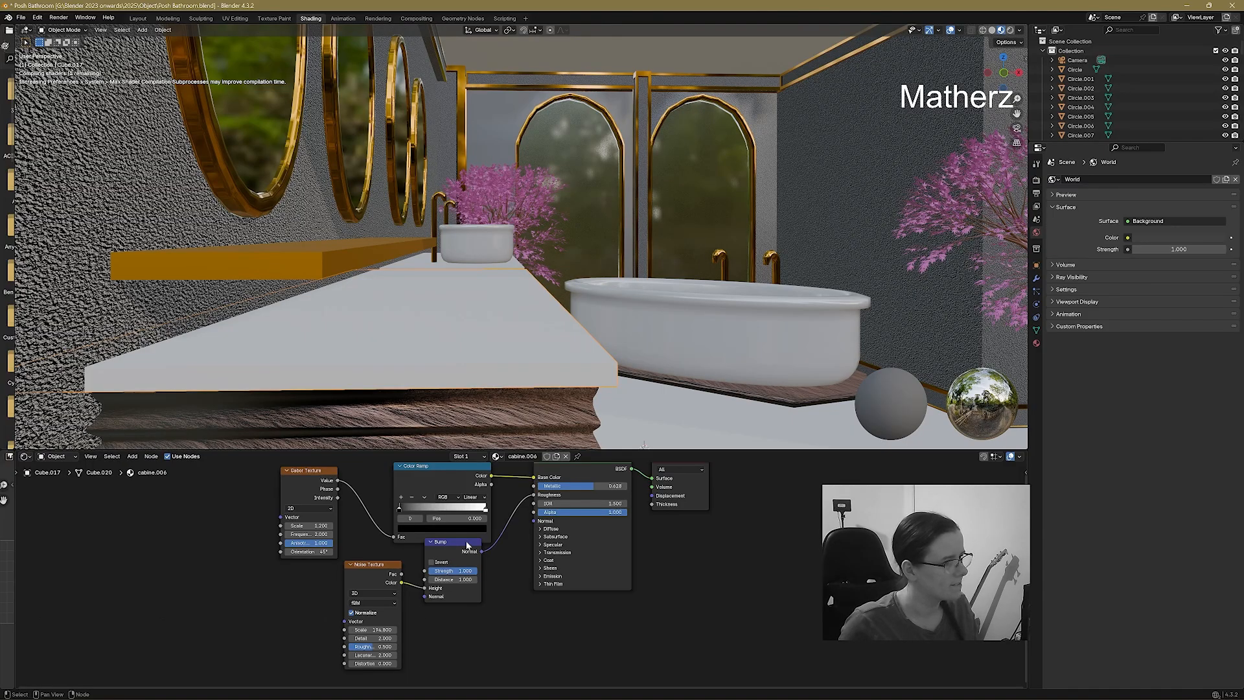
pyautogui.moveTo(468, 546); pyautogui.dragTo(490, 558)
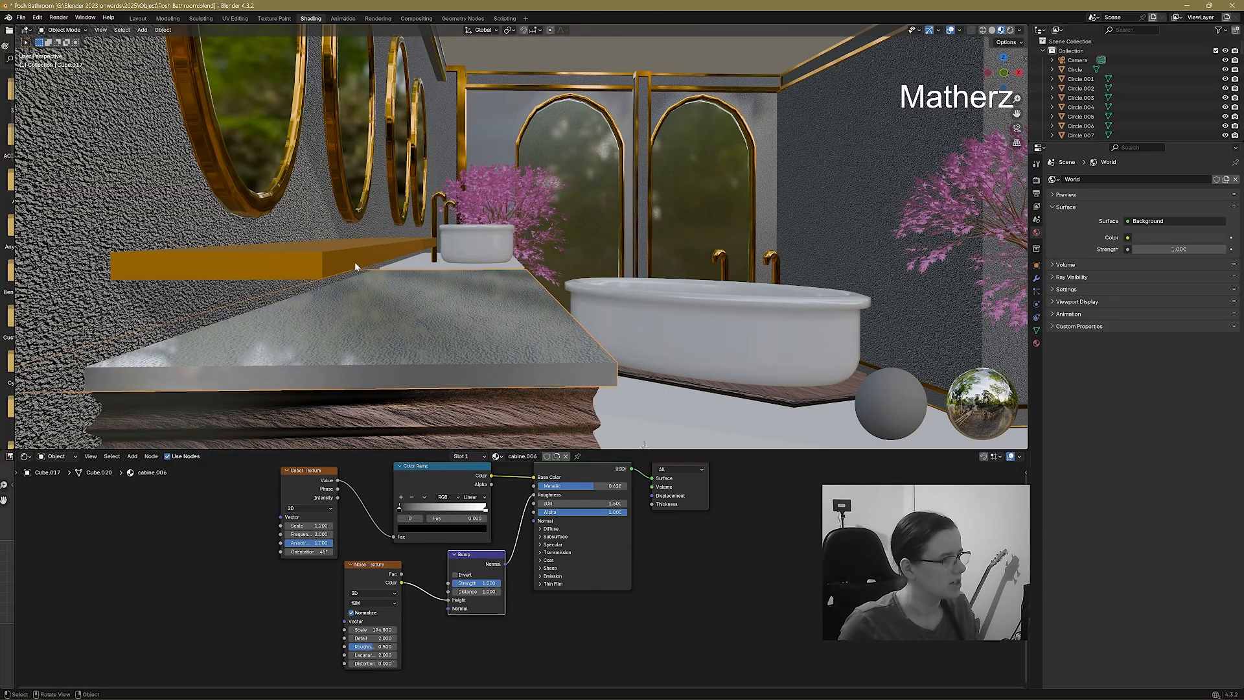
# Assign the existing material cabine.006 to the countertop under the two basins.
pyautogui.scroll(2, 506, 346)
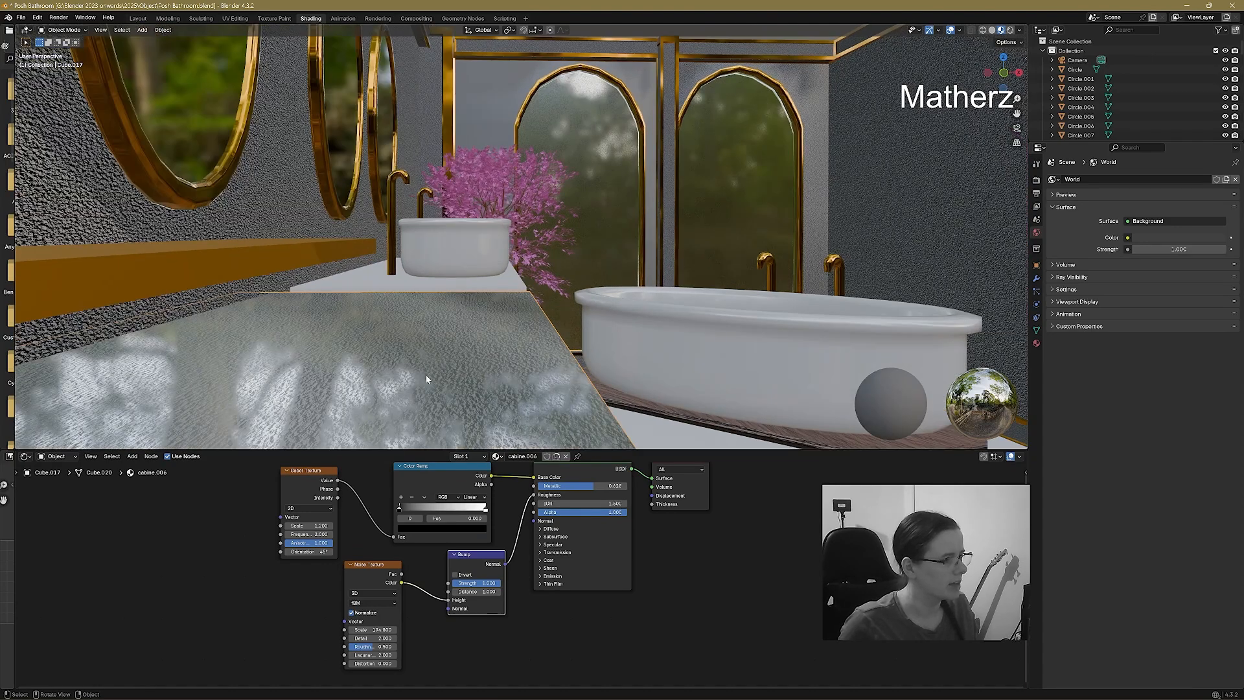
pyautogui.scroll(-4, 586, 355)
pyautogui.moveTo(741, 346); pyautogui.dragTo(711, 362, button='middle')
pyautogui.scroll(-1, 680, 352)
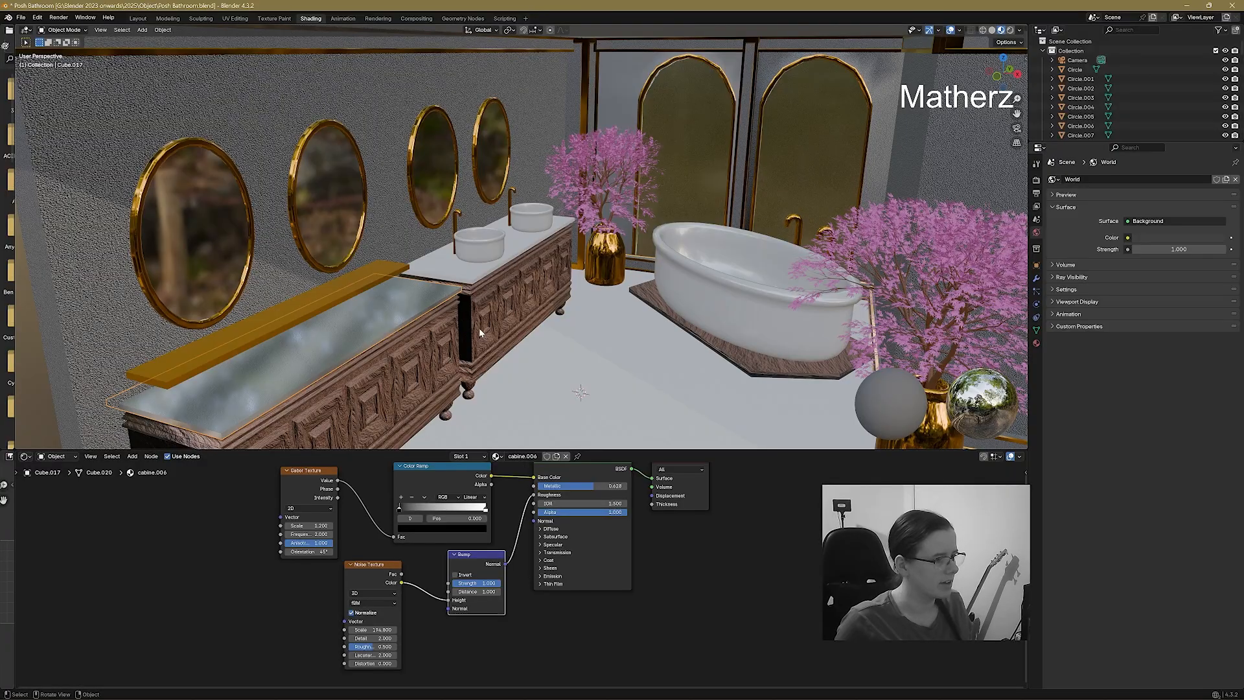
pyautogui.click(487, 275)
pyautogui.click(501, 456)
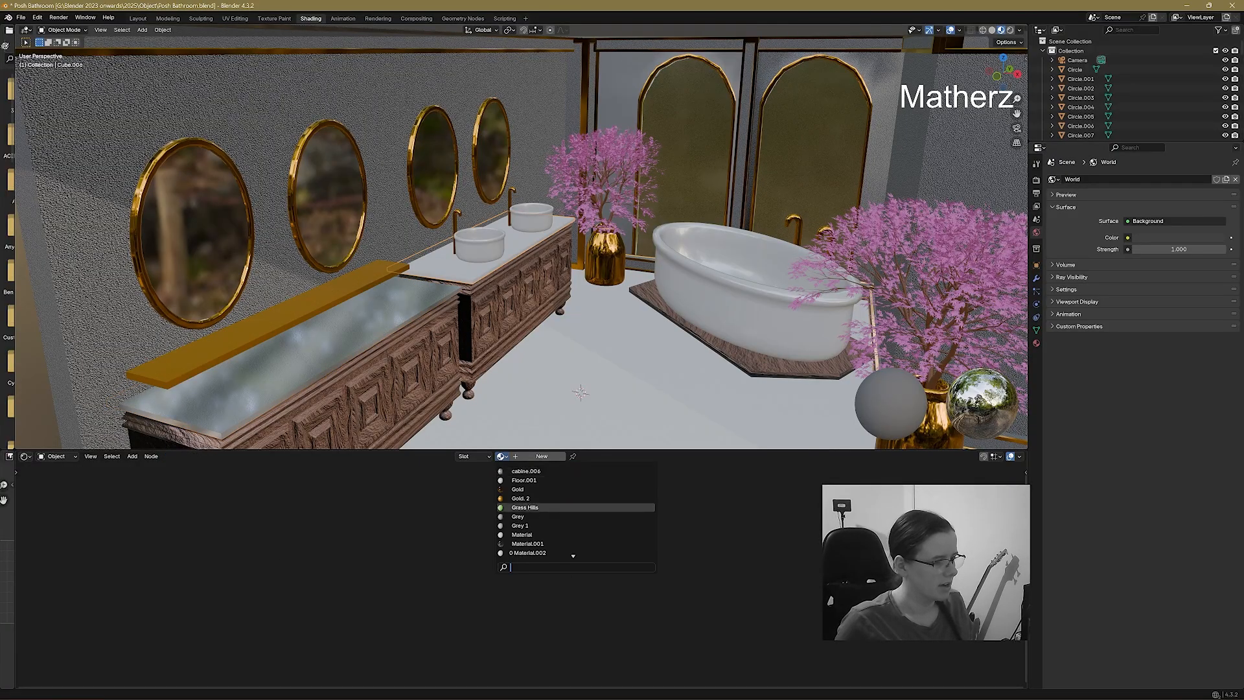
pyautogui.click(525, 471)
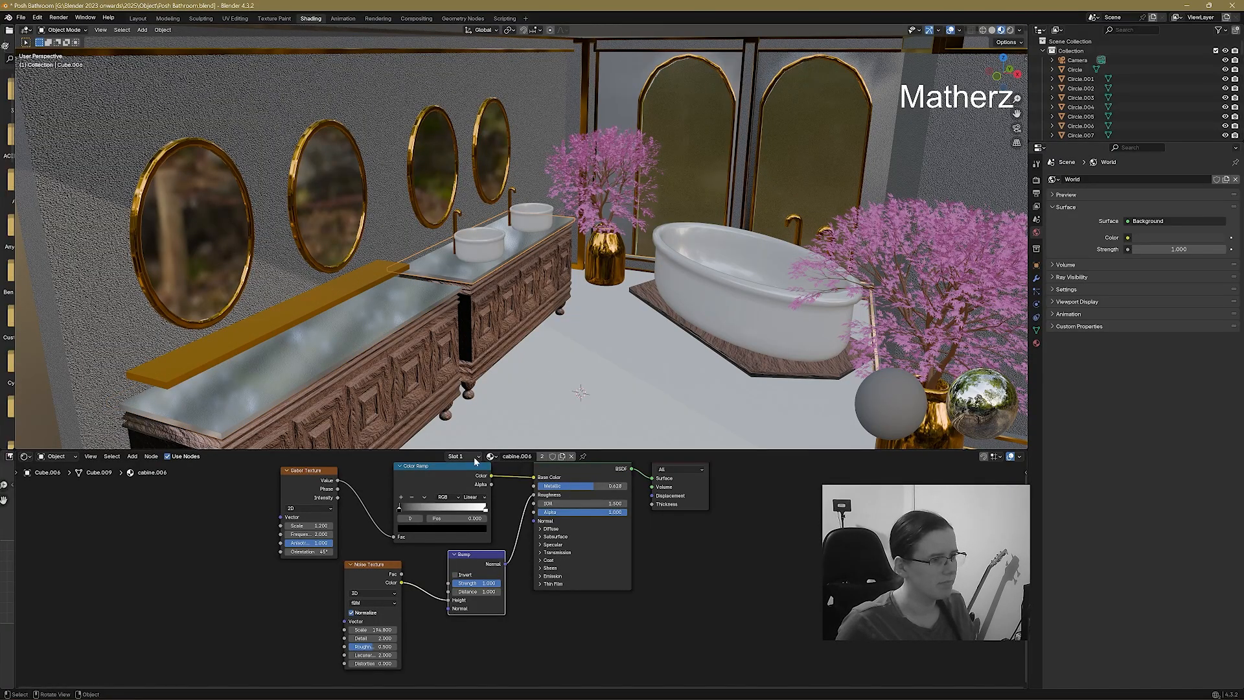
# View the bathroom through the active camera and preview it in rendered shading.
pyautogui.scroll(-4, 325, 329)
pyautogui.moveTo(641, 378); pyautogui.dragTo(657, 365, button='middle')
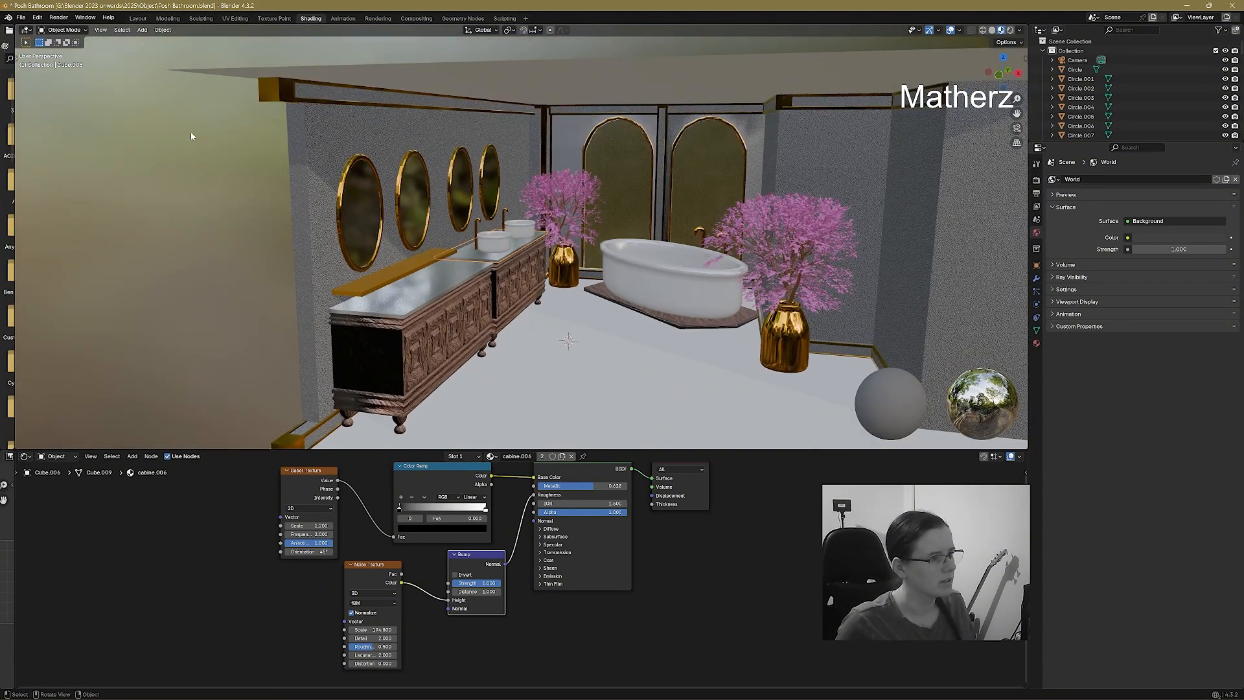
pyautogui.click(101, 29)
pyautogui.moveTo(194, 141)
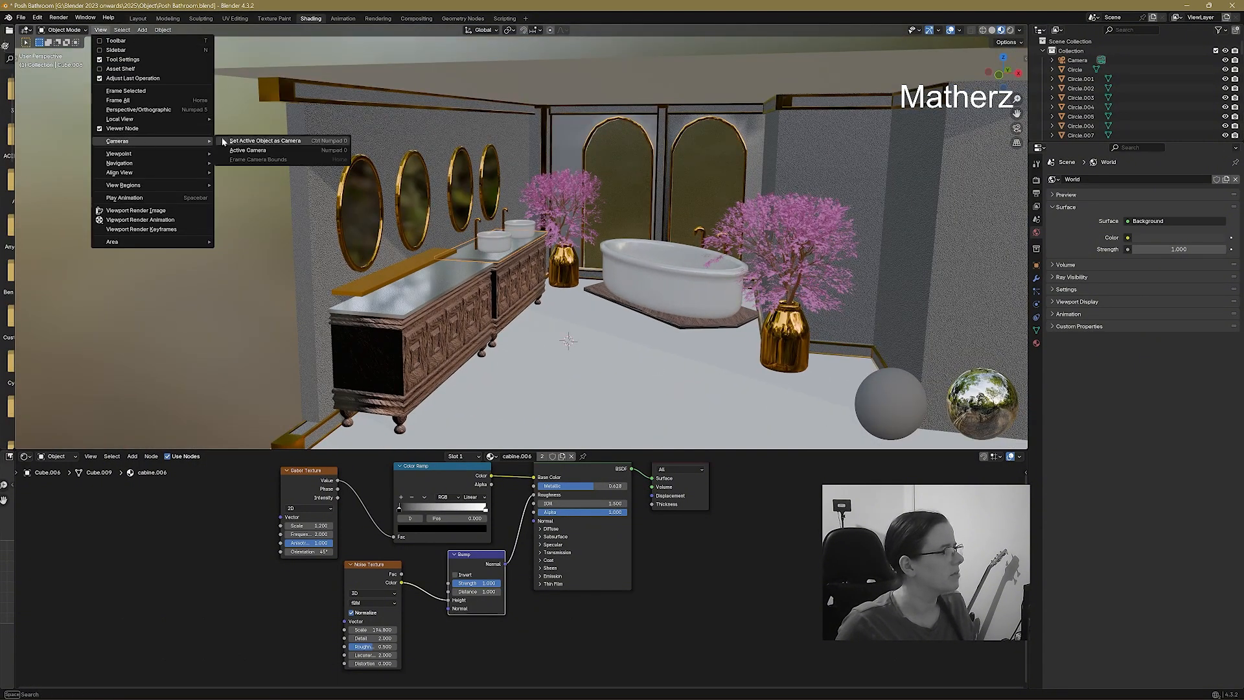
pyautogui.click(254, 150)
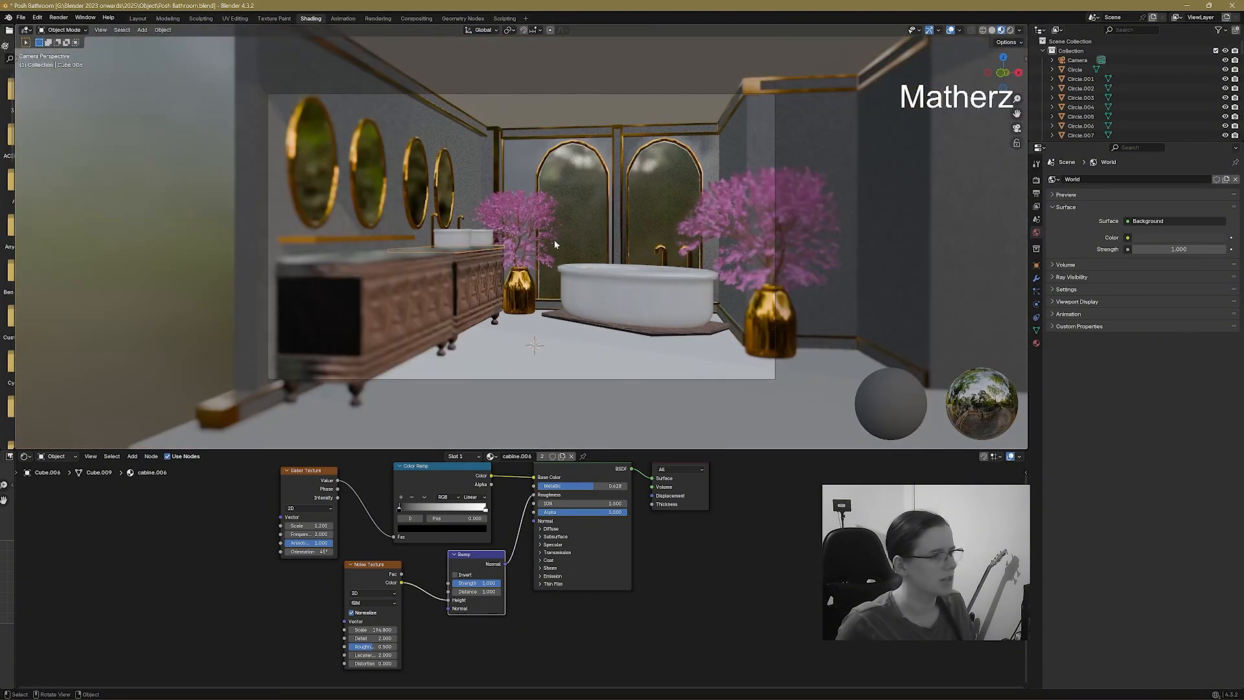
pyautogui.click(1008, 31)
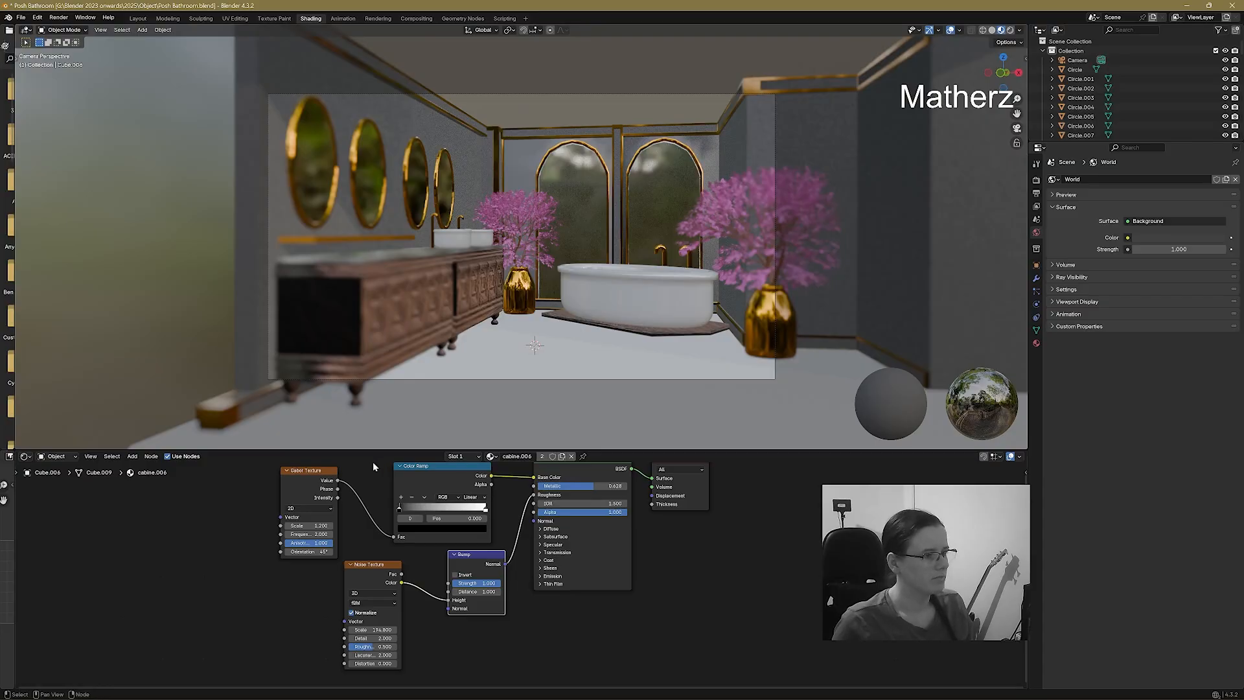
# Create a new material for the floor plane and expand its shader's Subsurface settings.
pyautogui.click(560, 366)
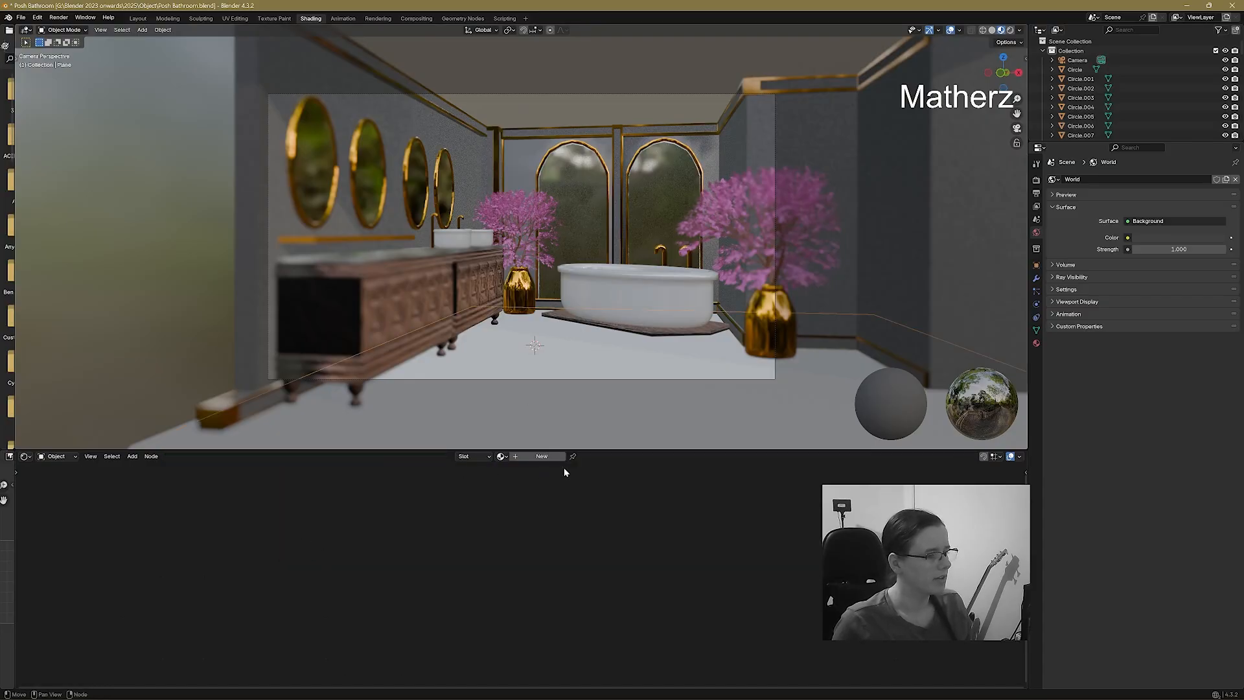
pyautogui.click(522, 459)
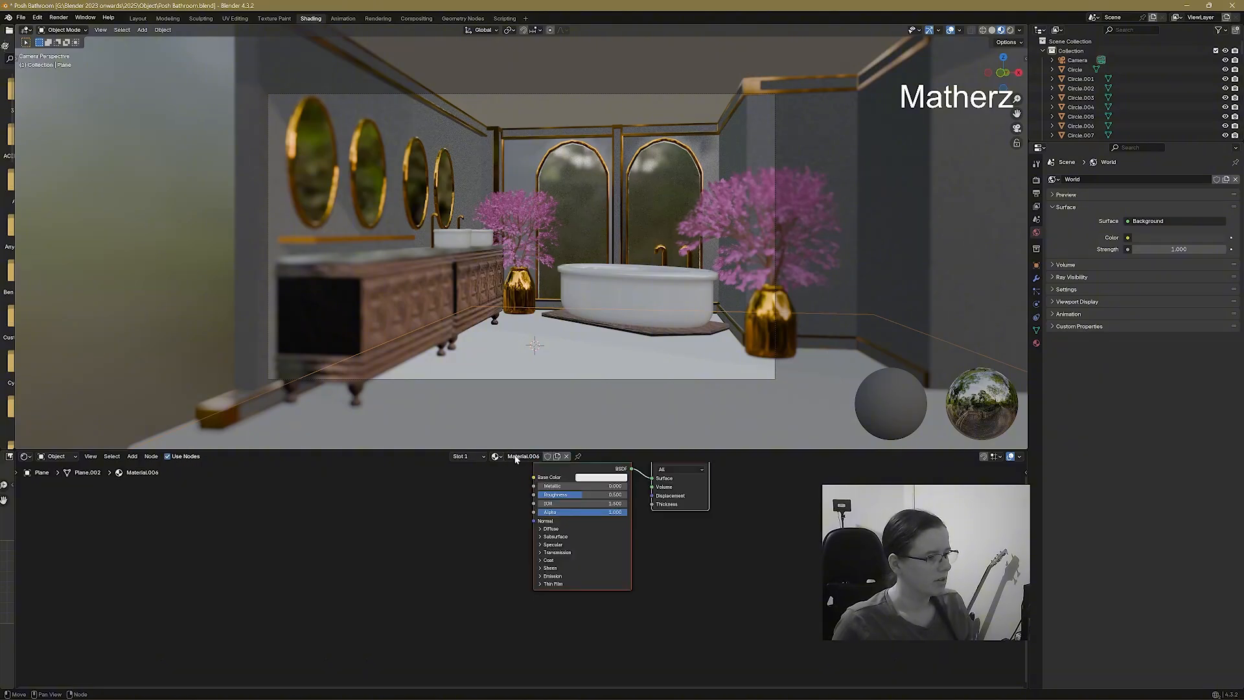
pyautogui.click(620, 537)
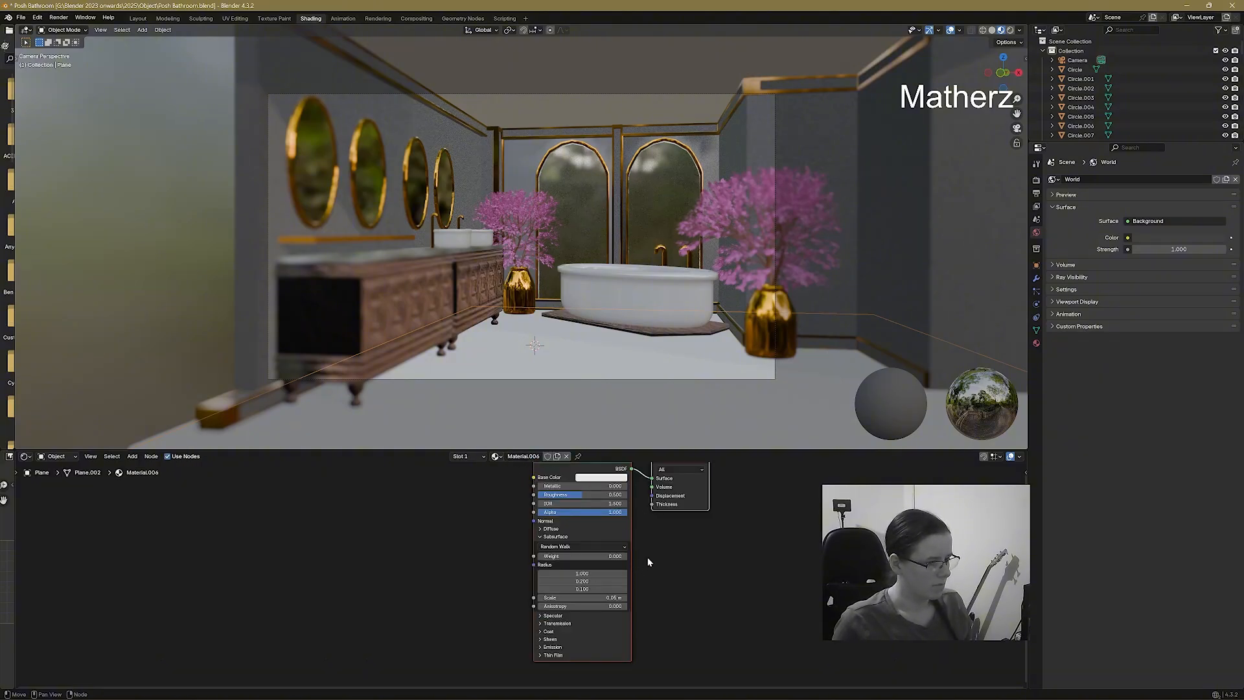
pyautogui.scroll(-1, 633, 509)
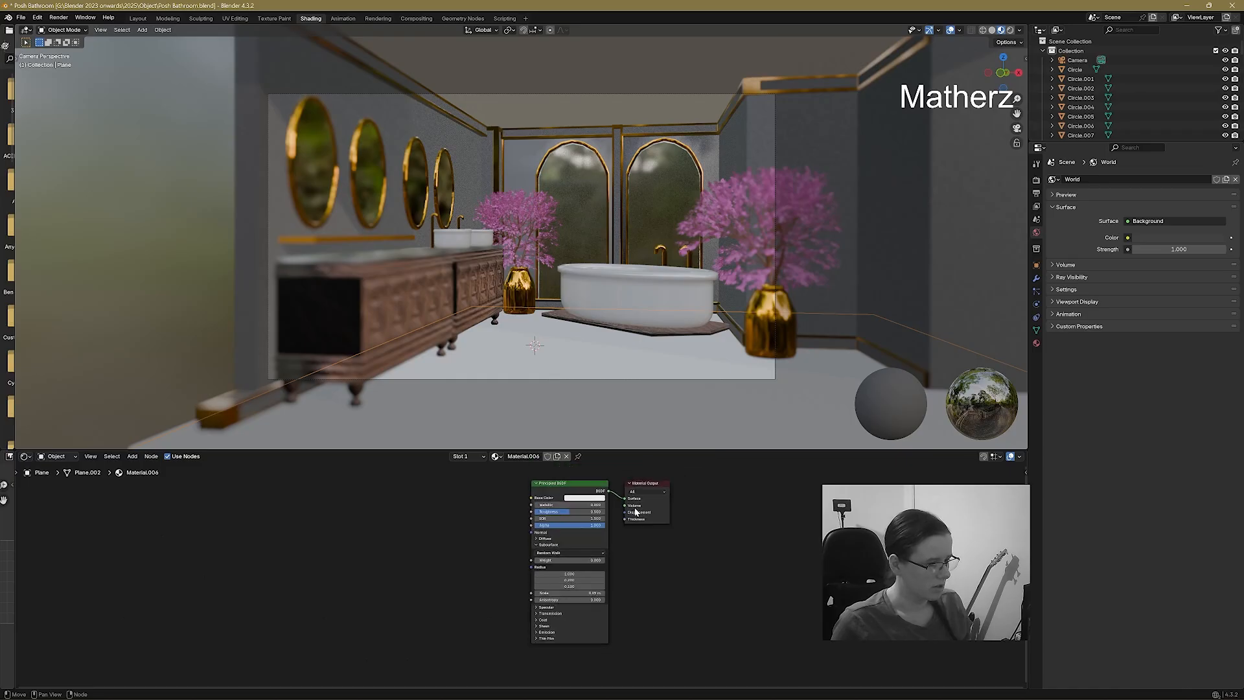
# Add a Brick Texture to the floor material and connect its Color to Base Color.
pyautogui.click(131, 456)
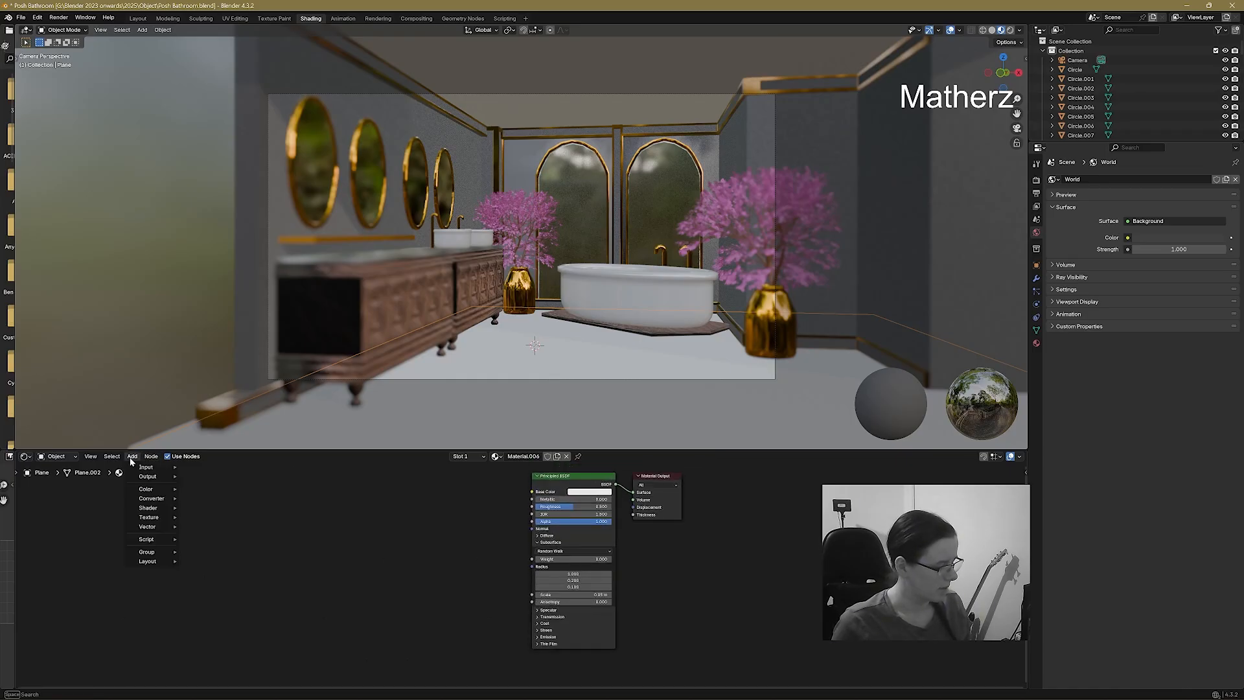
pyautogui.write('brick')
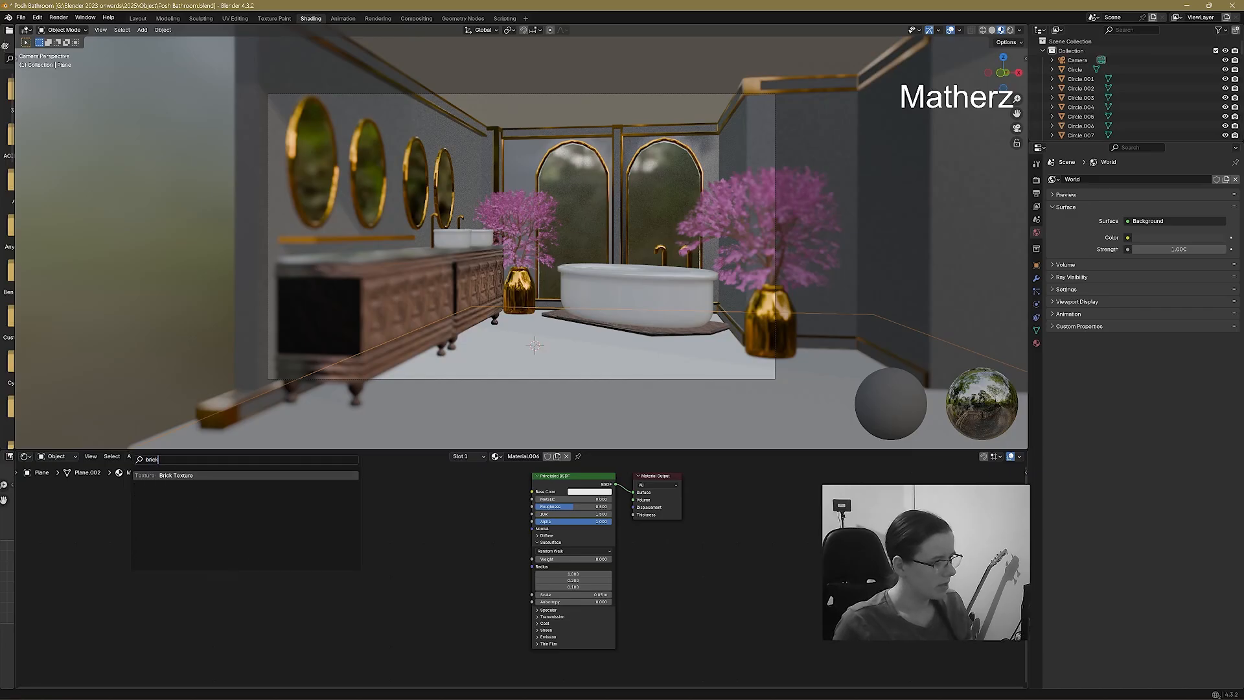
pyautogui.press('Return')
pyautogui.click(461, 509)
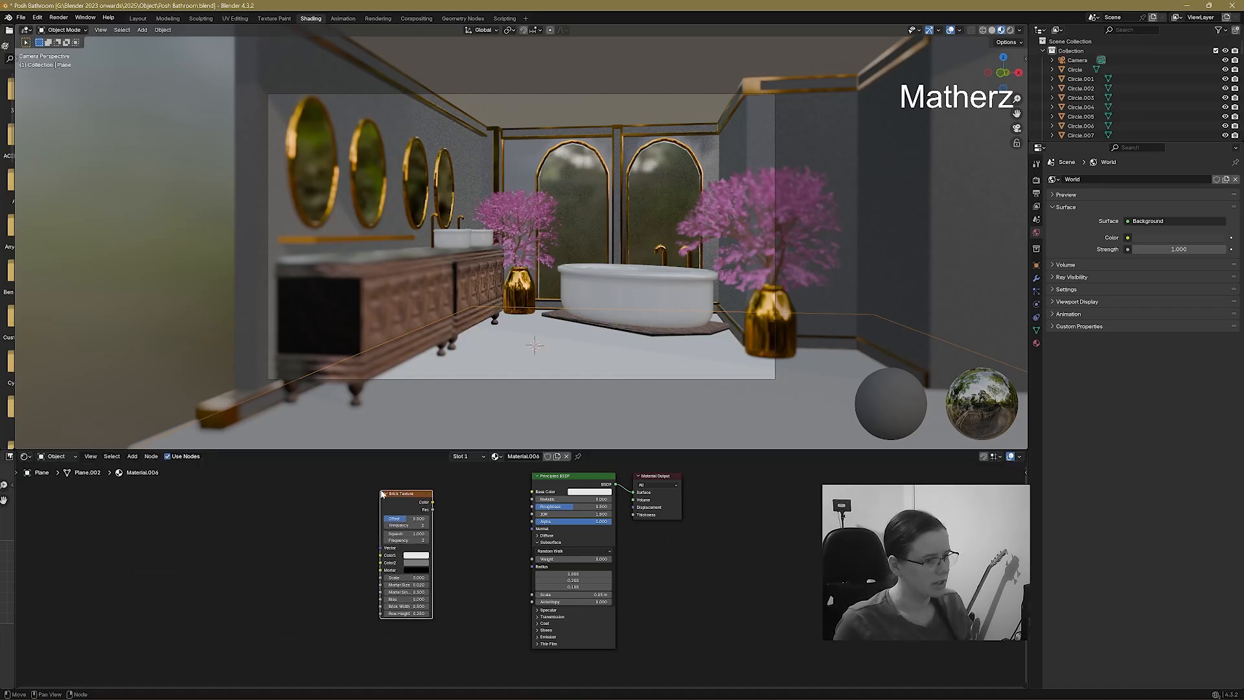
pyautogui.moveTo(432, 502); pyautogui.dragTo(532, 492)
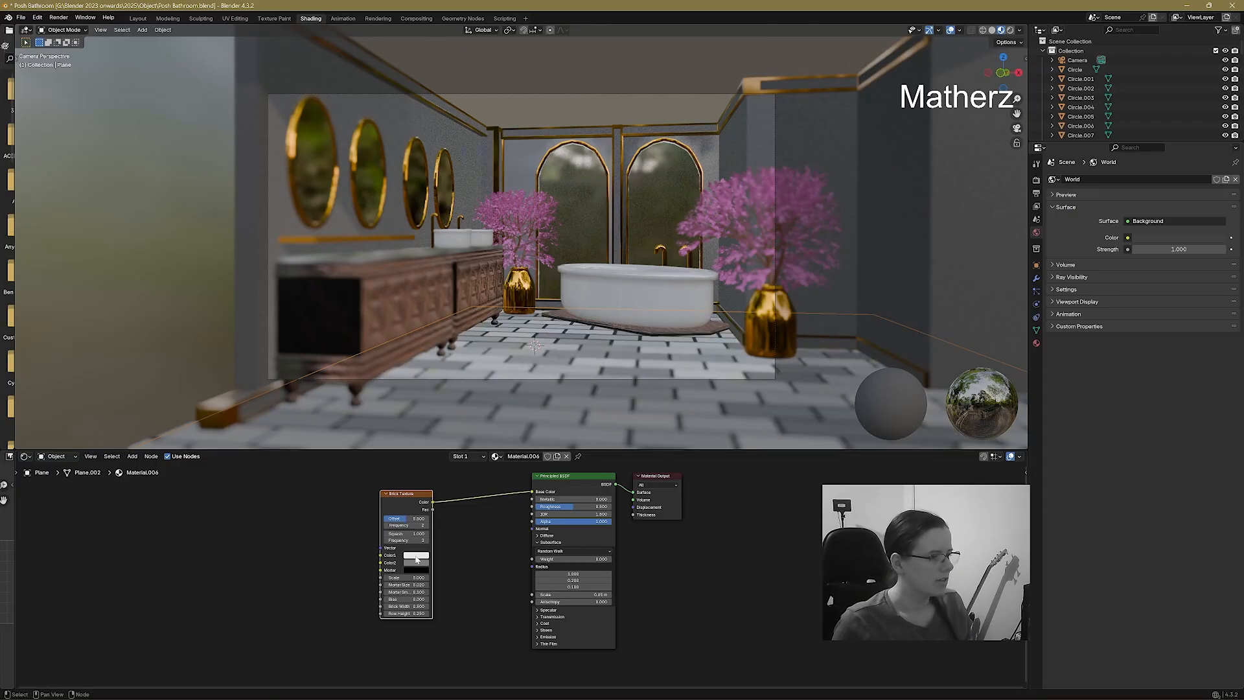
# Enlarge the node editor and set the floor's Brick Texture to scale 9.2 and offset 0.
pyautogui.scroll(2, 404, 553)
pyautogui.scroll(2, 405, 553)
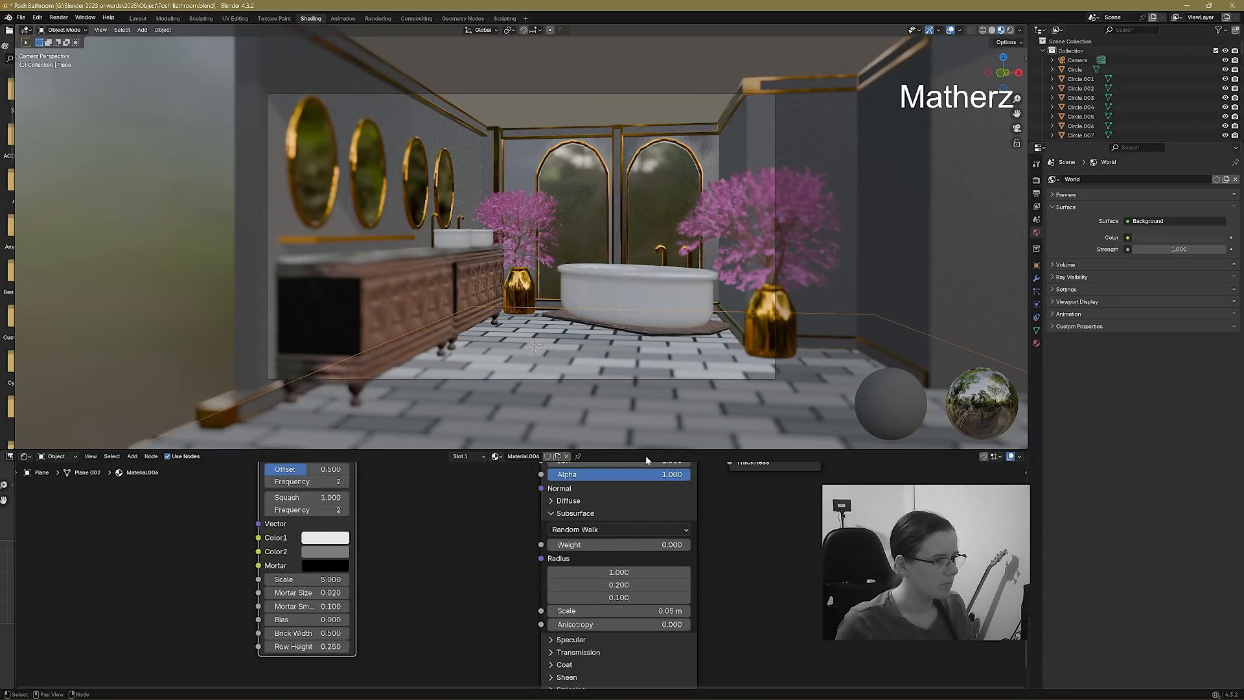
pyautogui.moveTo(647, 451); pyautogui.dragTo(656, 357)
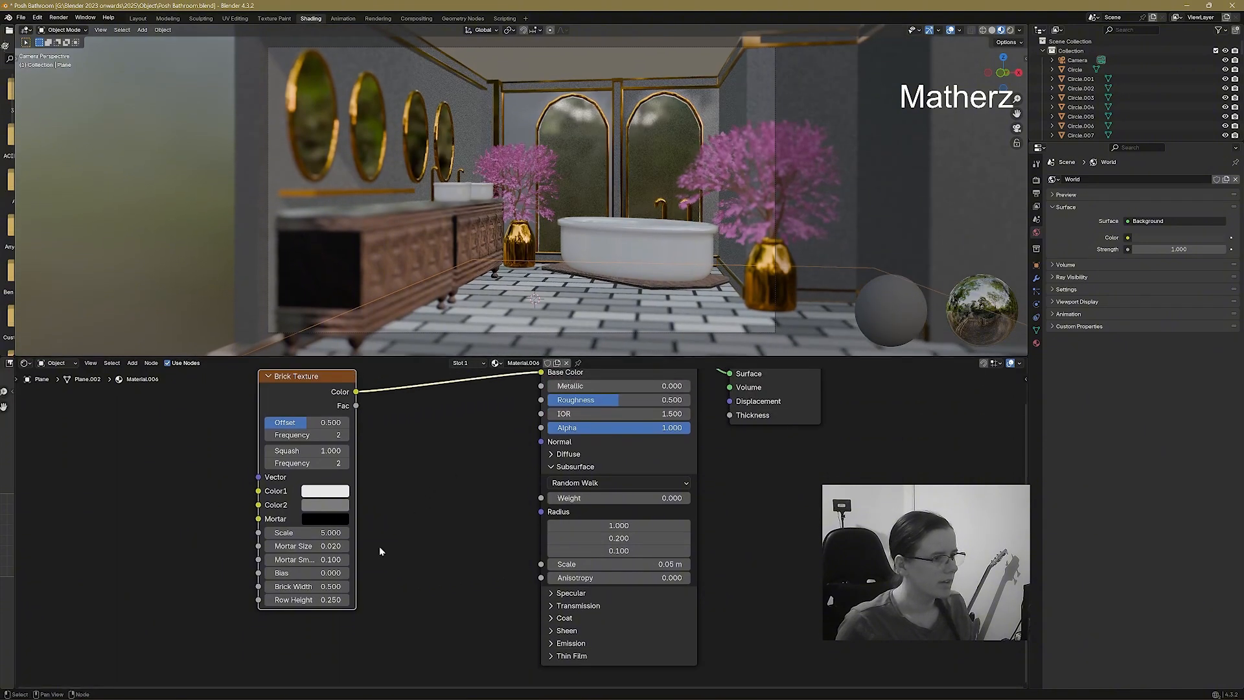
pyautogui.moveTo(379, 546); pyautogui.dragTo(449, 533, button='middle')
pyautogui.moveTo(374, 592)
pyautogui.mouseDown()
pyautogui.moveTo(415, 593)
pyautogui.moveTo(395, 593)
pyautogui.mouseUp()
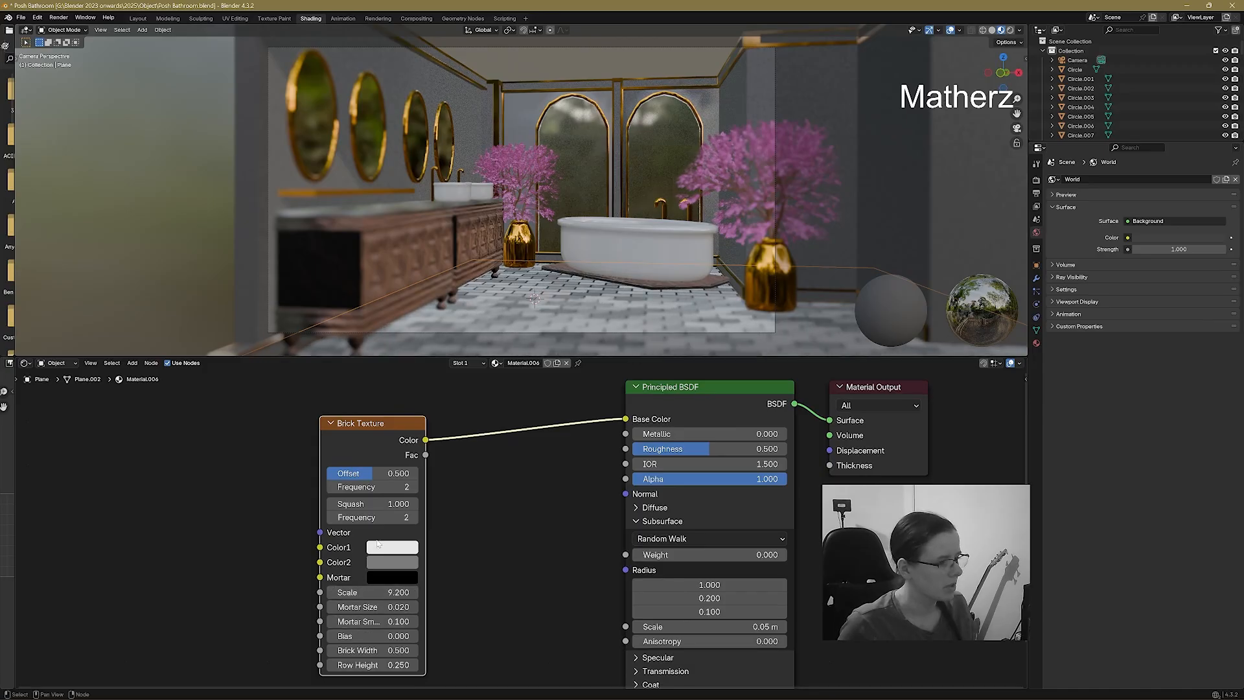
pyautogui.moveTo(373, 473); pyautogui.dragTo(328, 473)
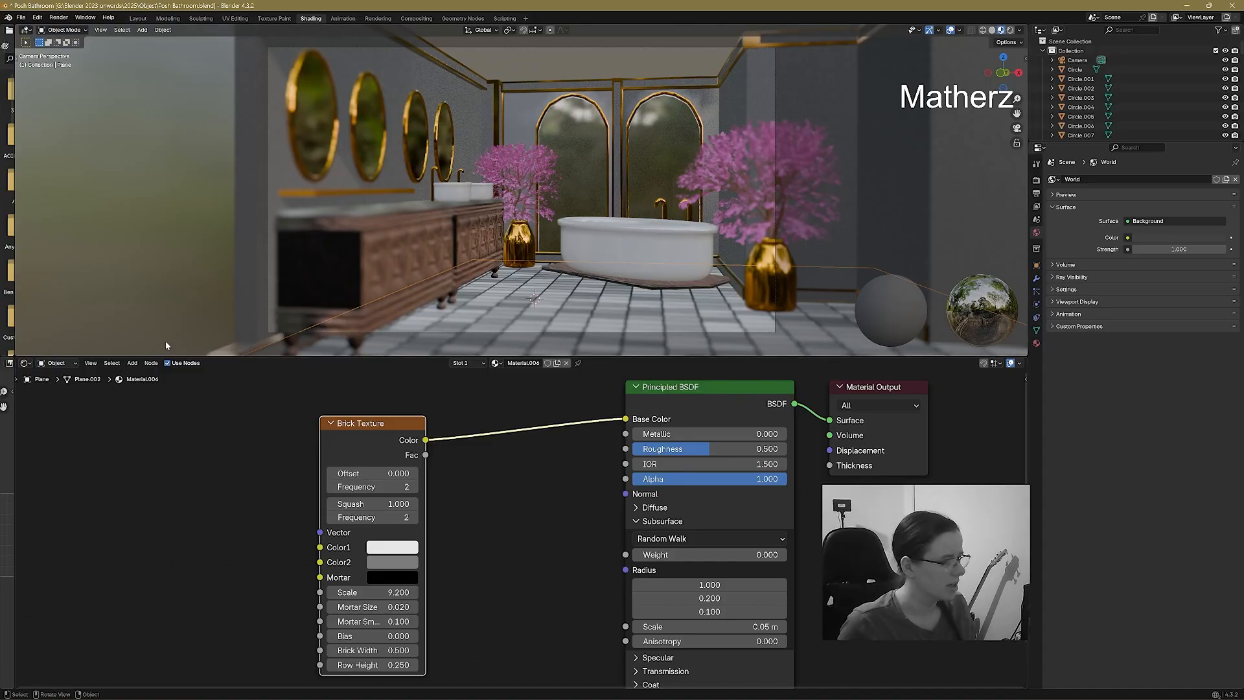
# Insert a Bump node between the Brick Texture and Base Color, feed the brick Color into Height and enable Invert.
pyautogui.click(134, 364)
pyautogui.write('bump')
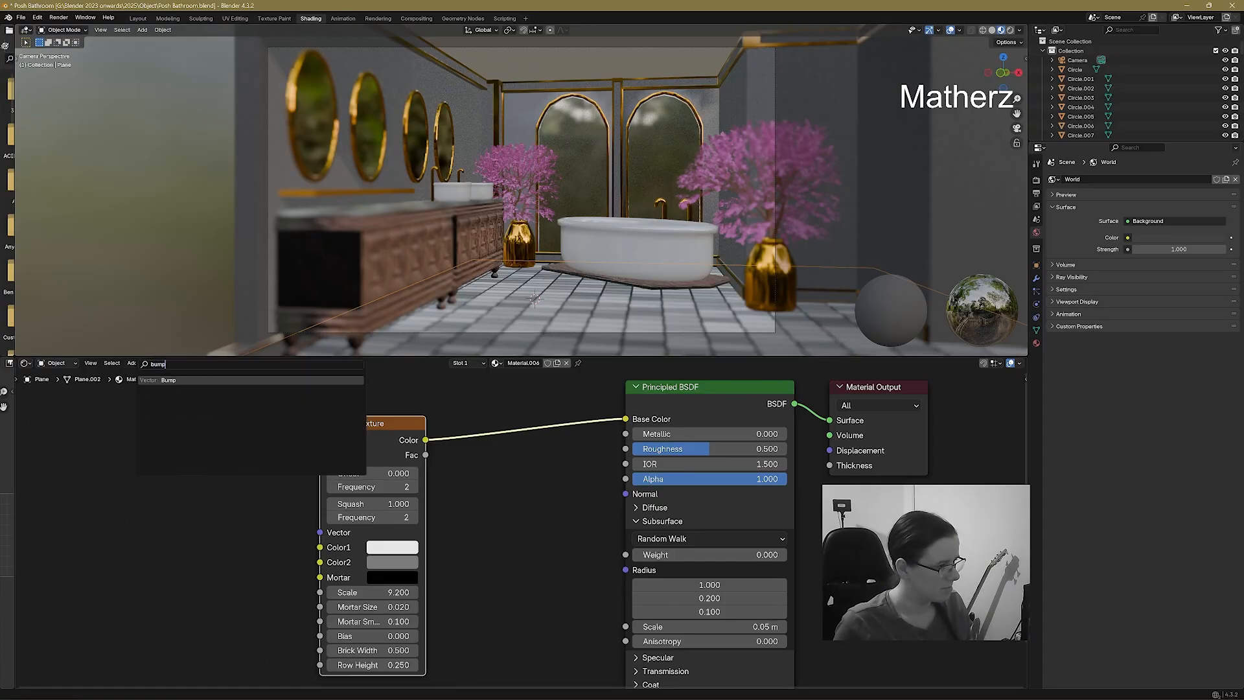
pyautogui.press('Return')
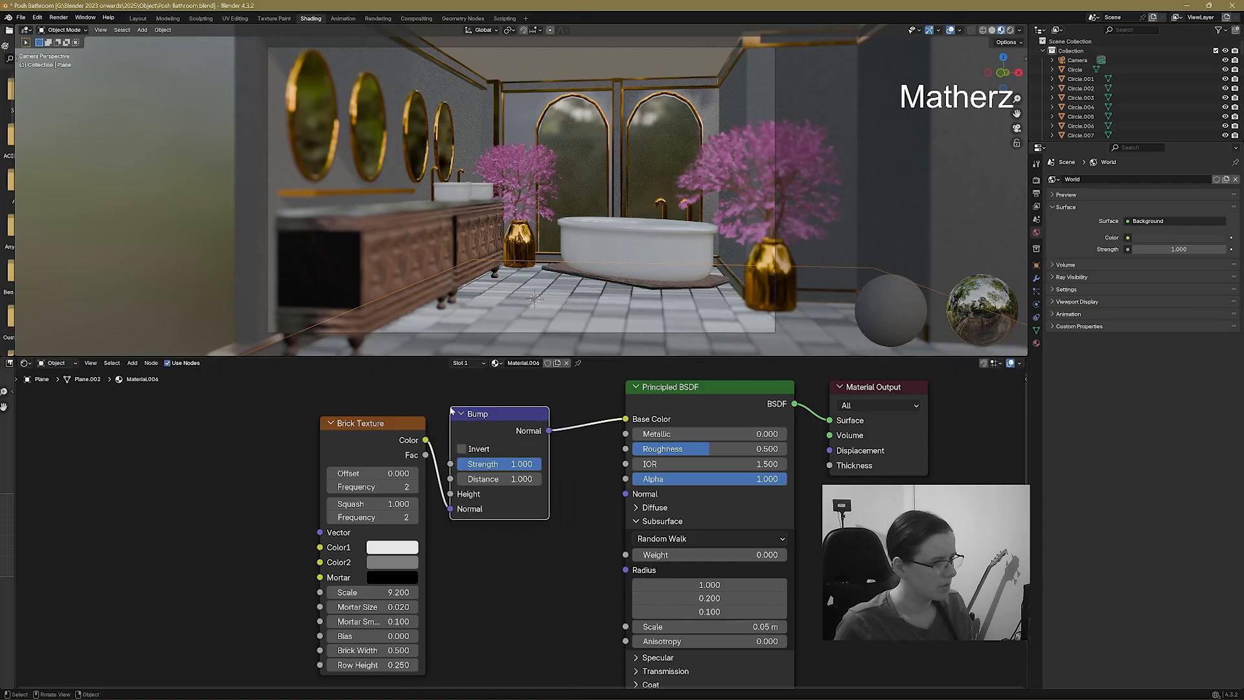
pyautogui.click(453, 499)
pyautogui.moveTo(452, 509); pyautogui.dragTo(452, 495)
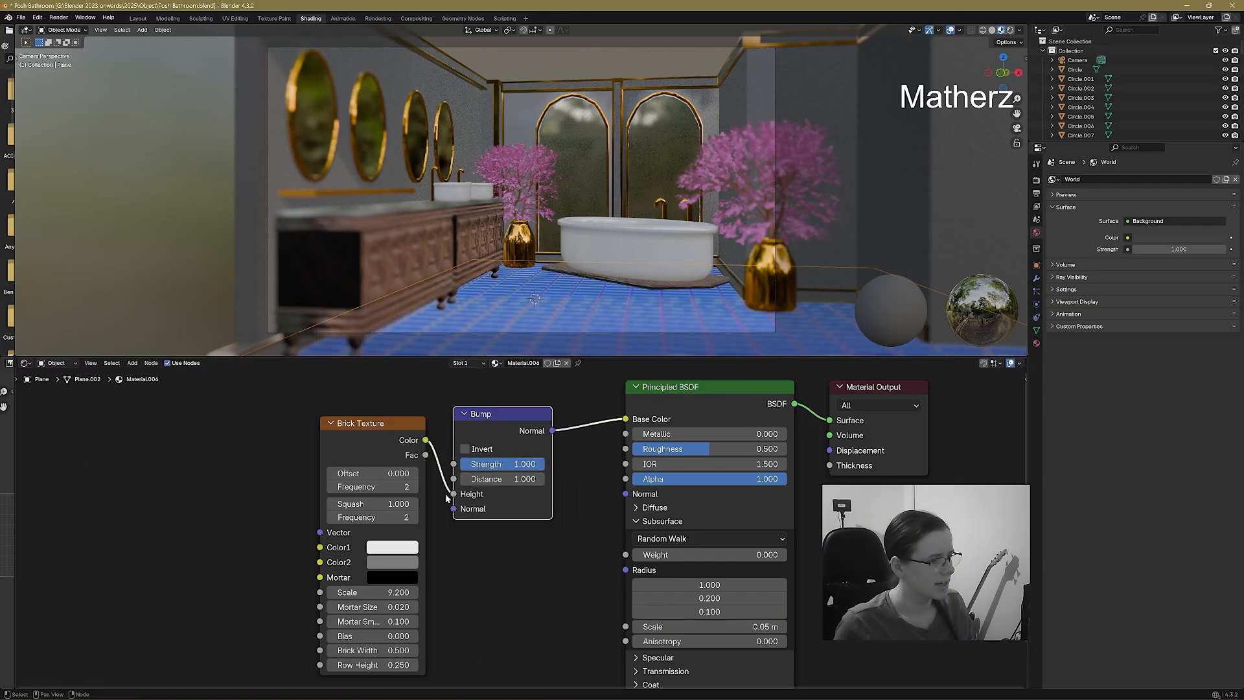
pyautogui.click(465, 450)
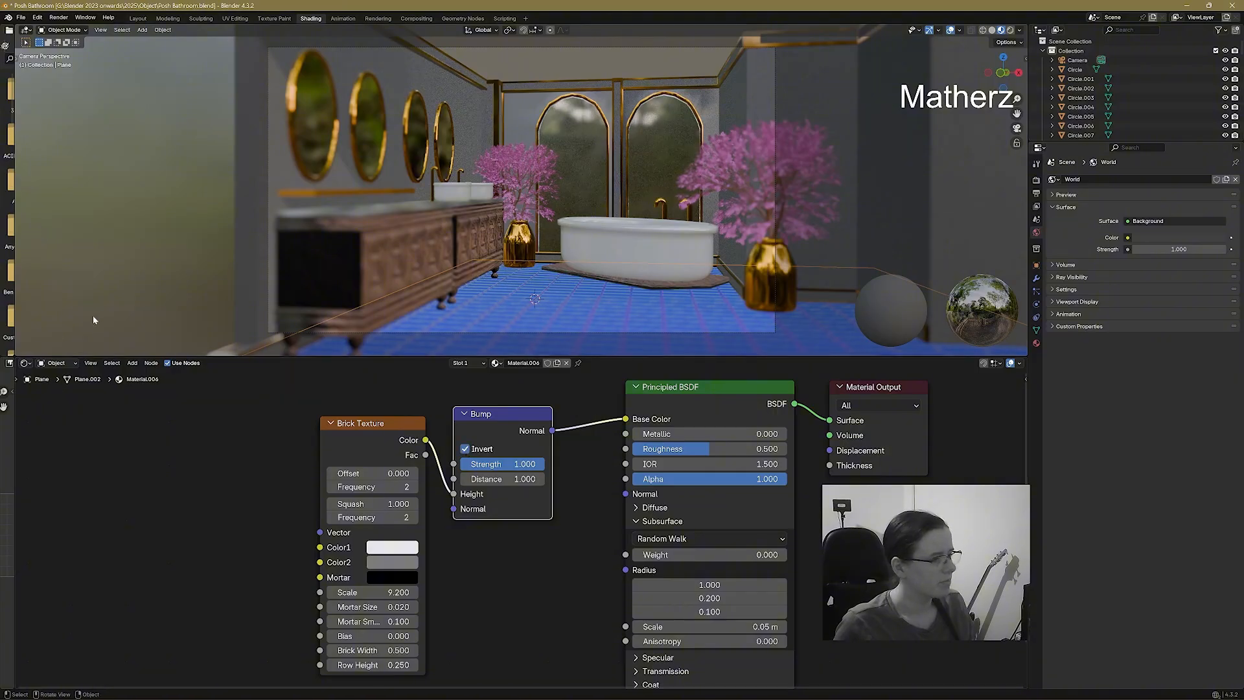
# Insert a Color Ramp between the Bump node and Base Color, and move its white stop to position 0.810.
pyautogui.click(132, 363)
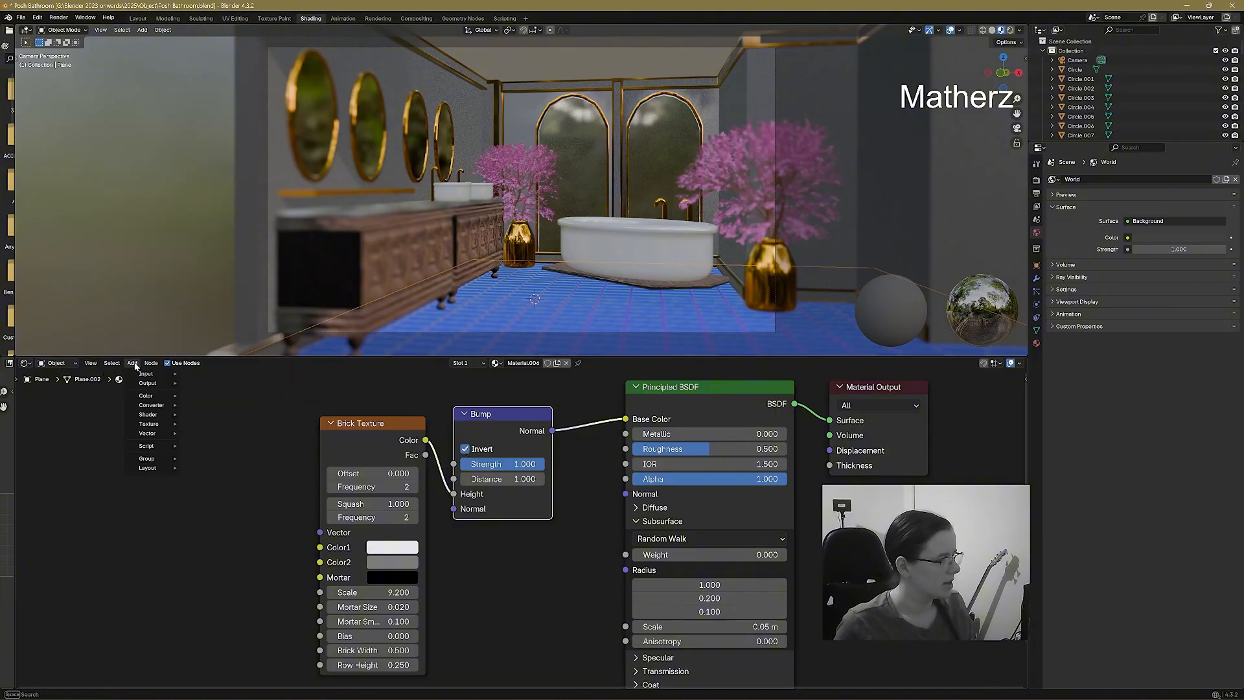
pyautogui.write('colo')
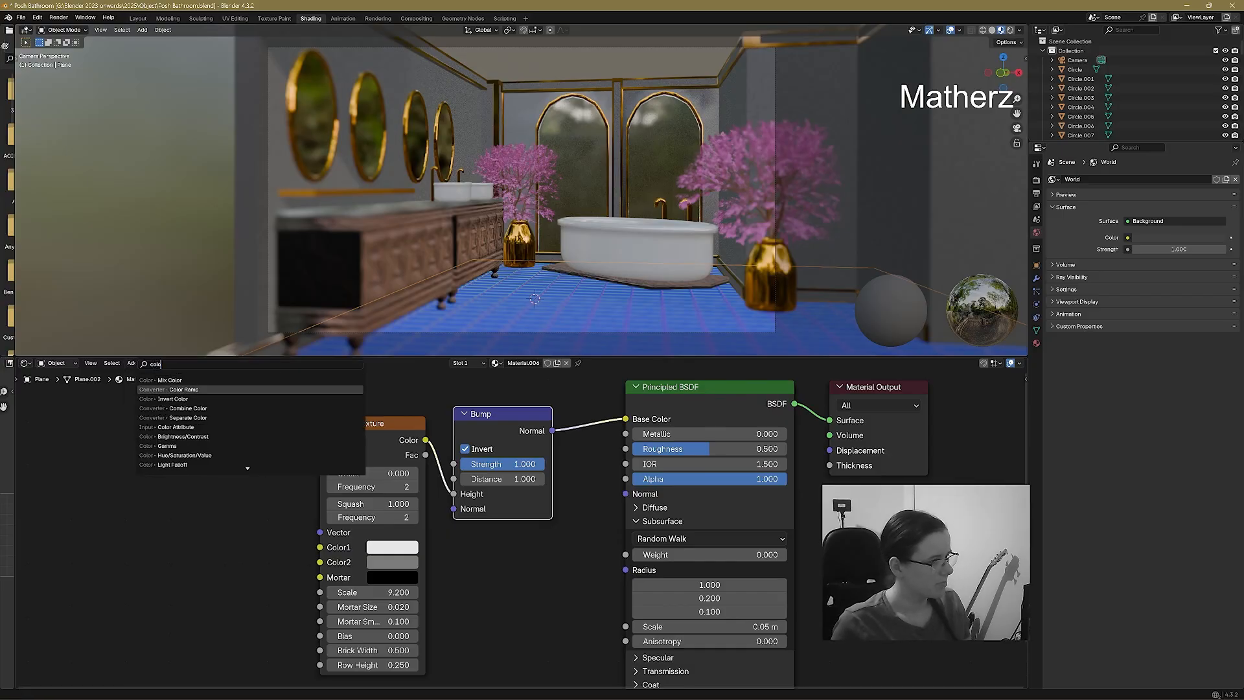
pyautogui.press('Return')
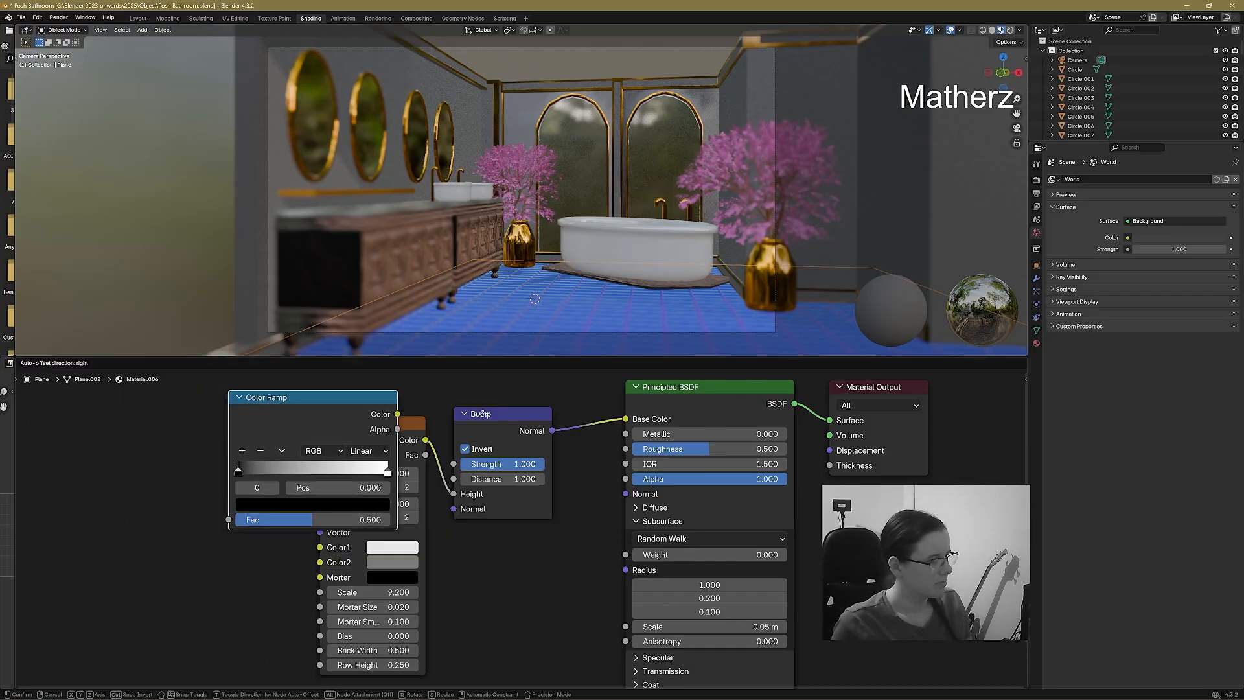
pyautogui.click(680, 503)
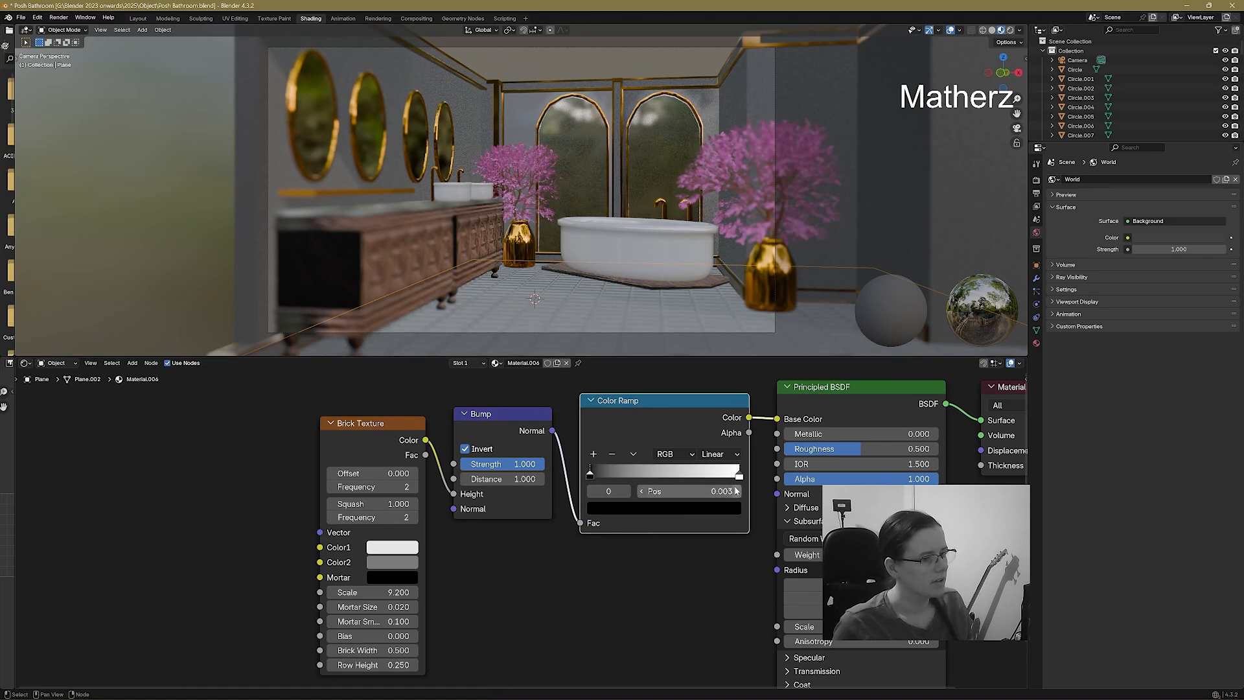
pyautogui.moveTo(739, 476); pyautogui.dragTo(711, 476)
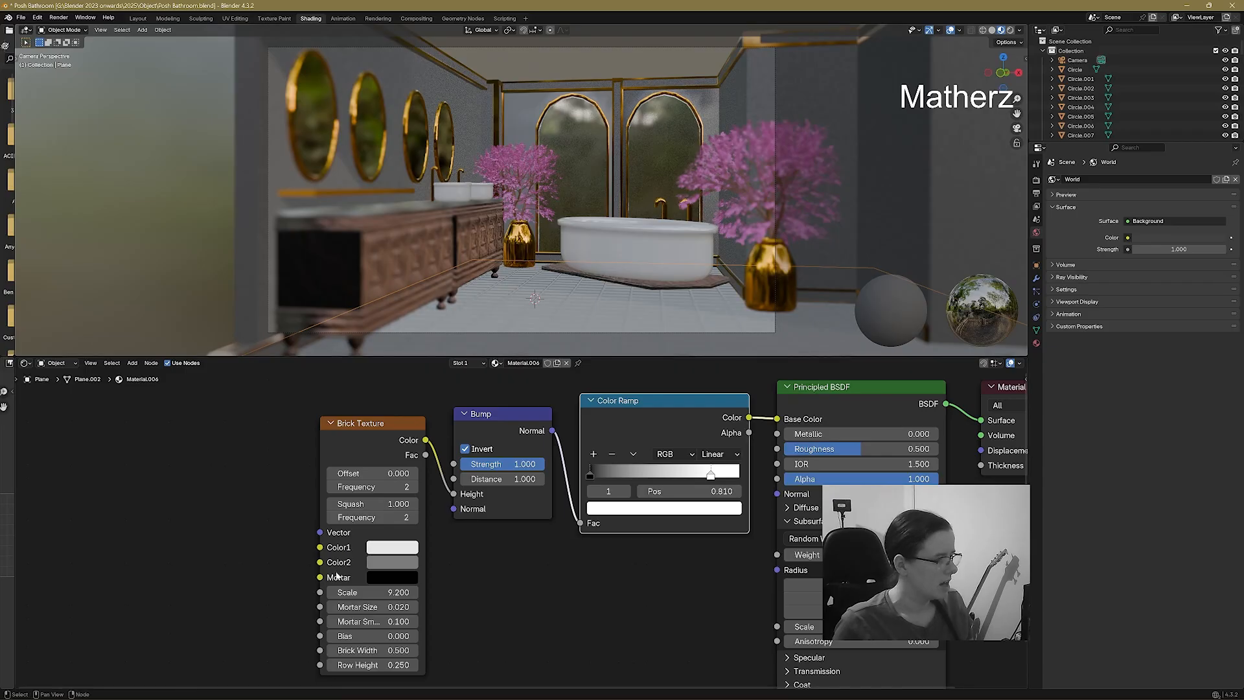
# Set the Brick Texture's Mortar to white, add a Voronoi Texture and connect its Color to the Brick Texture's Color1.
pyautogui.click(386, 581)
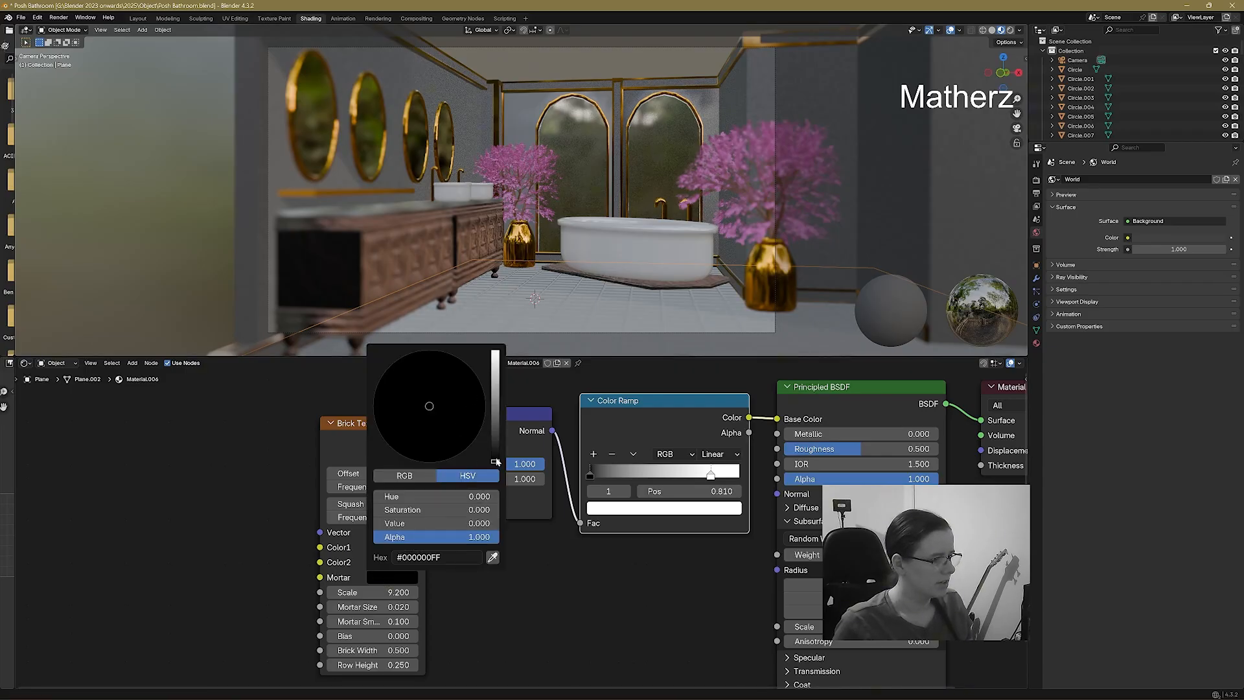
pyautogui.moveTo(495, 461); pyautogui.dragTo(495, 355)
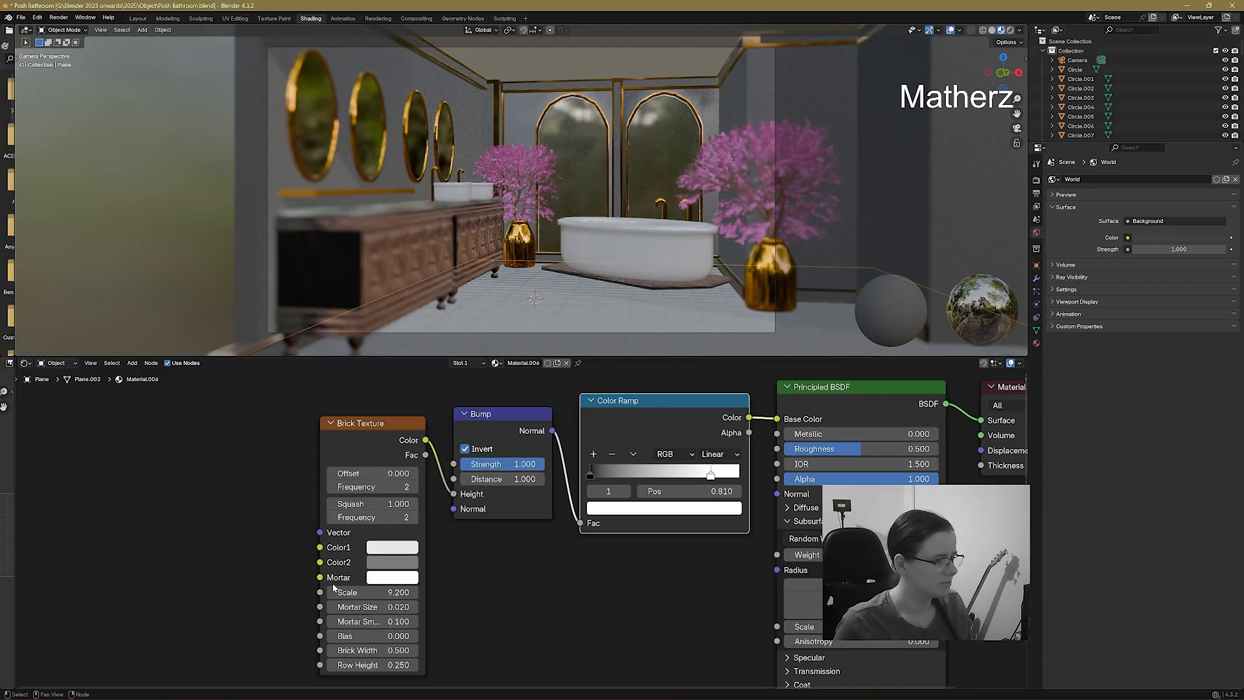
pyautogui.click(132, 363)
pyautogui.moveTo(156, 407)
pyautogui.write('vo')
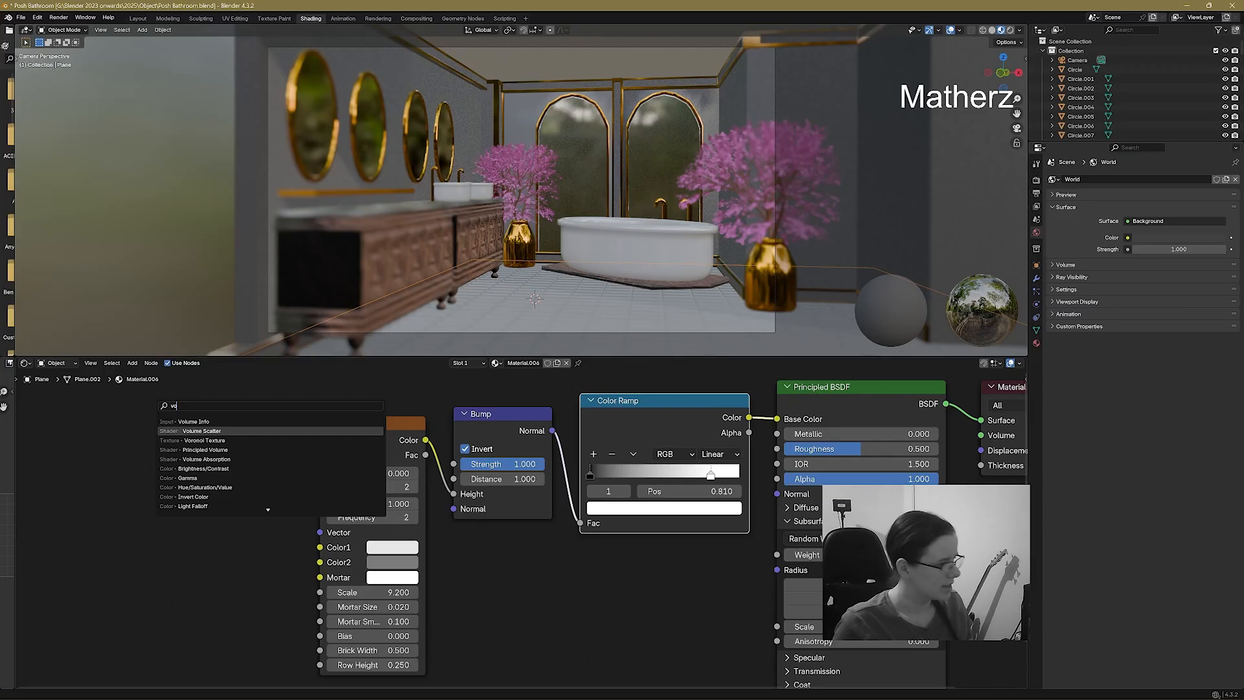
pyautogui.click(243, 440)
pyautogui.click(237, 471)
pyautogui.moveTo(234, 468); pyautogui.dragTo(320, 548)
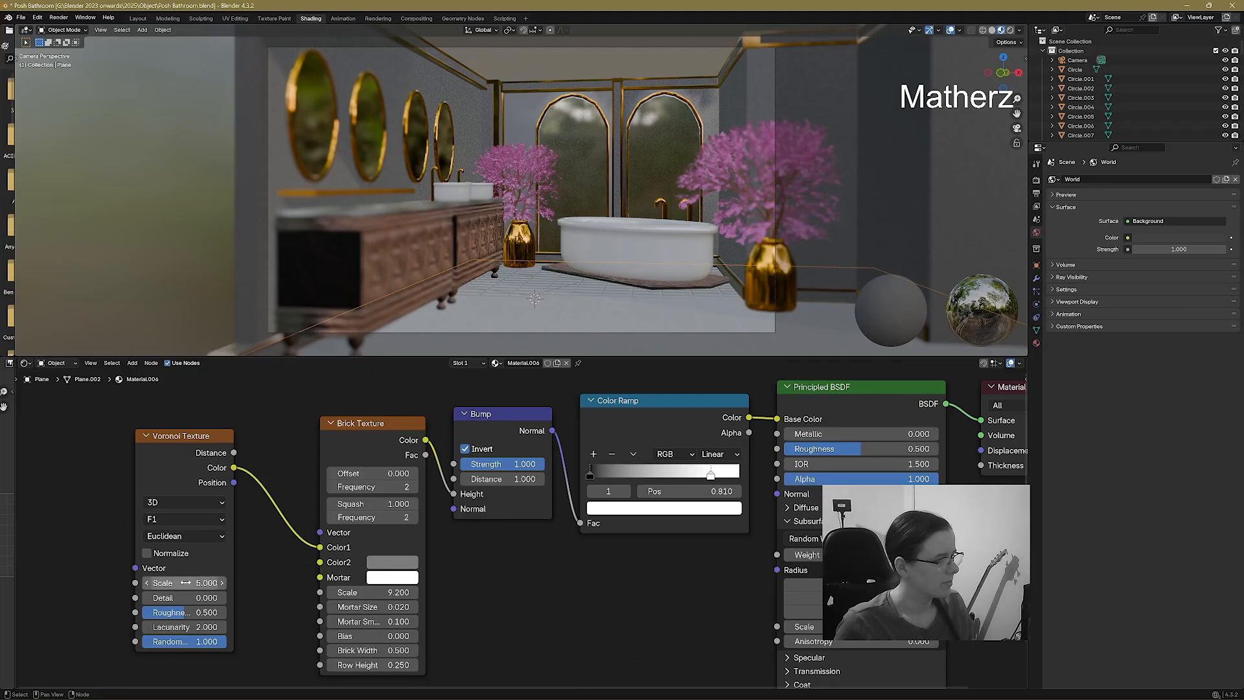
# Set the Voronoi Texture's scale to 24 and insert a Color Ramp between it and the Brick Texture.
pyautogui.moveTo(185, 583); pyautogui.dragTo(226, 582)
pyautogui.moveTo(662, 255); pyautogui.dragTo(621, 178, button='middle')
pyautogui.scroll(2, 667, 321)
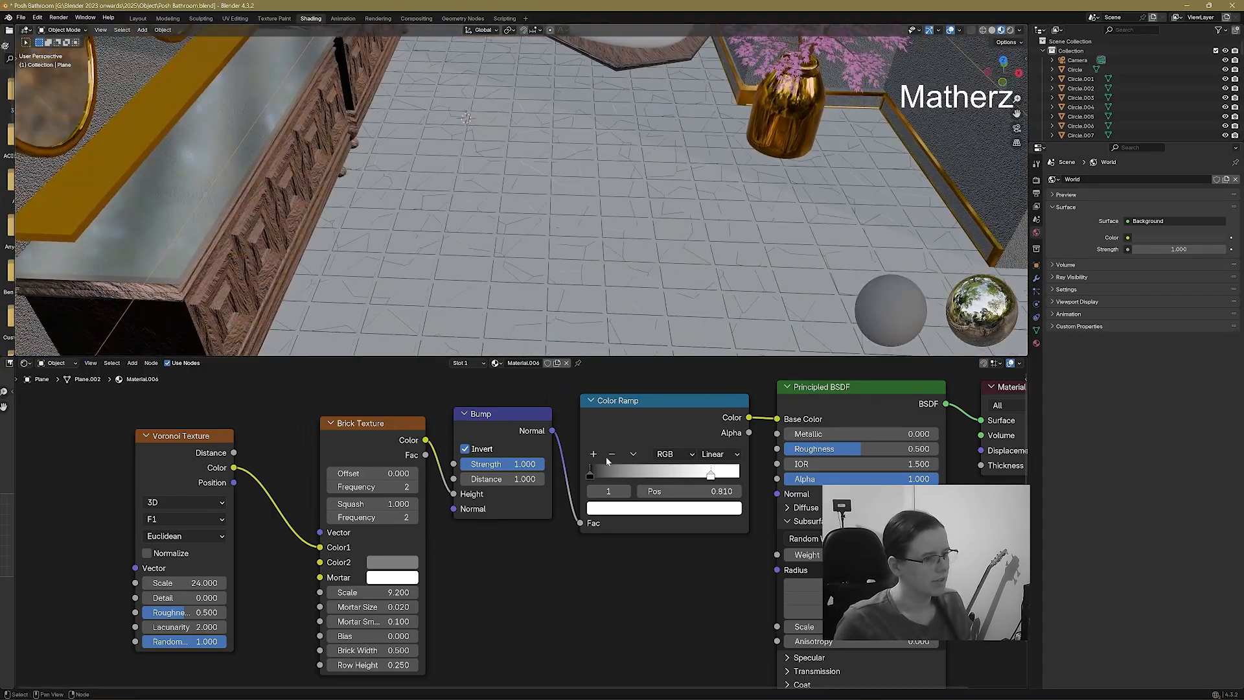
pyautogui.scroll(-3, 607, 460)
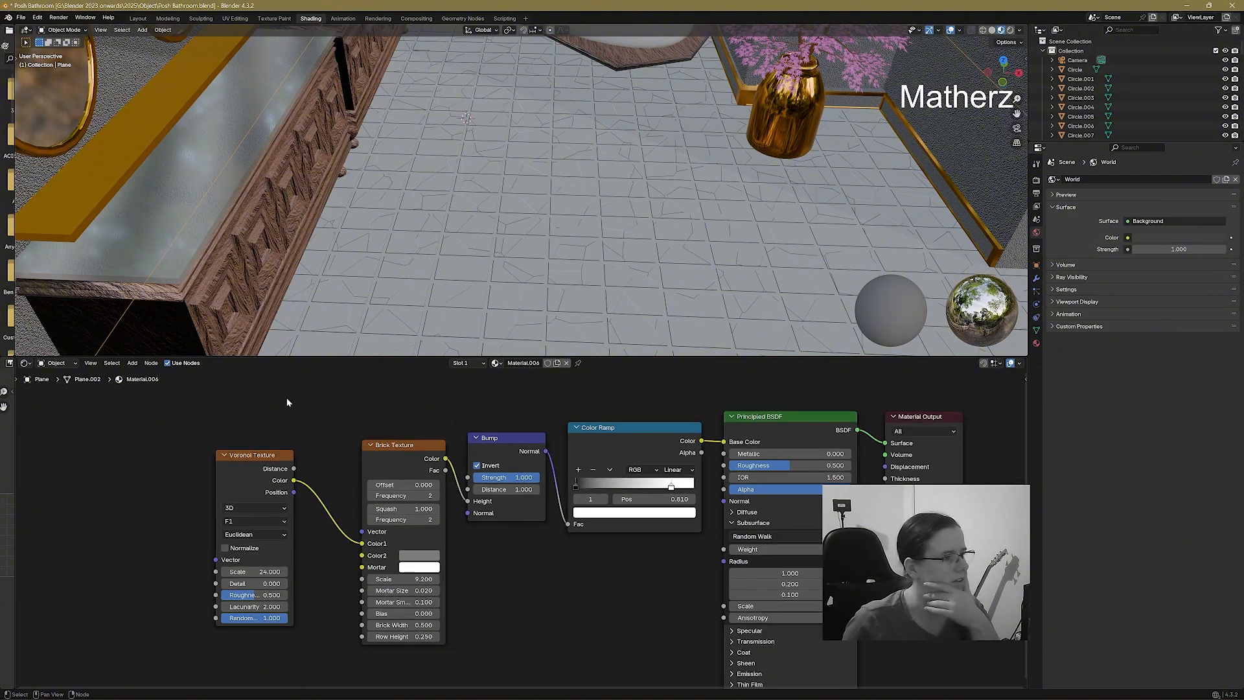
pyautogui.moveTo(280, 460); pyautogui.dragTo(136, 434)
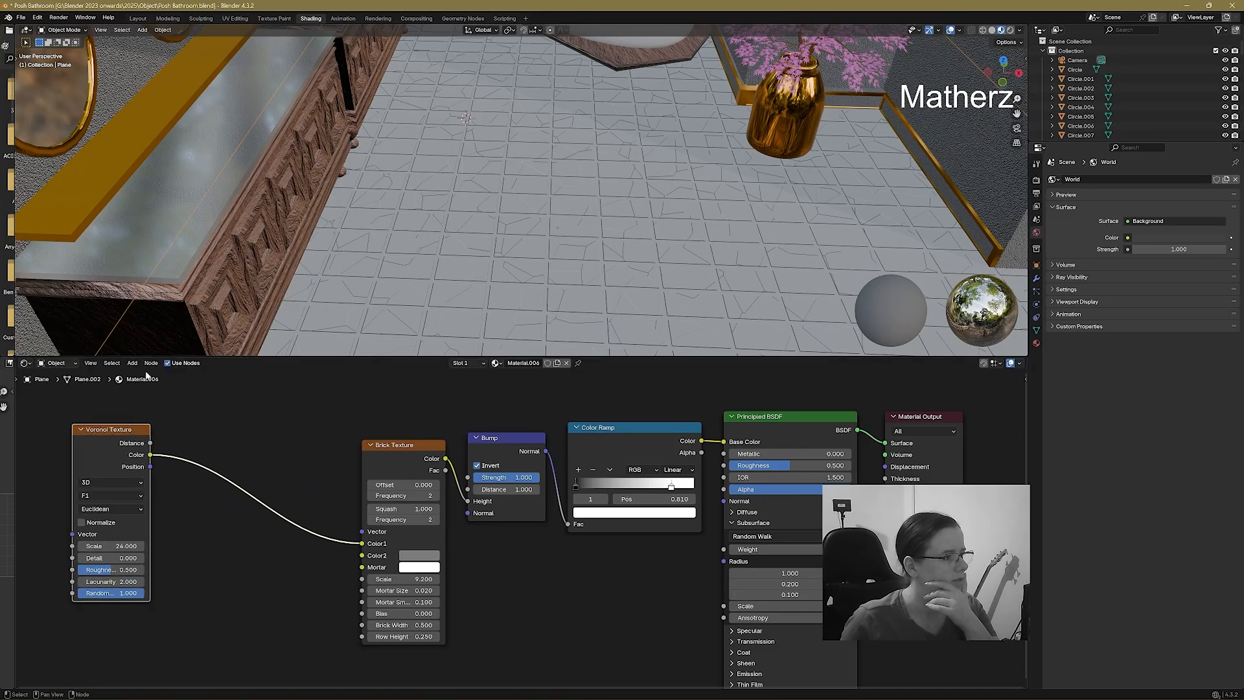
pyautogui.click(132, 364)
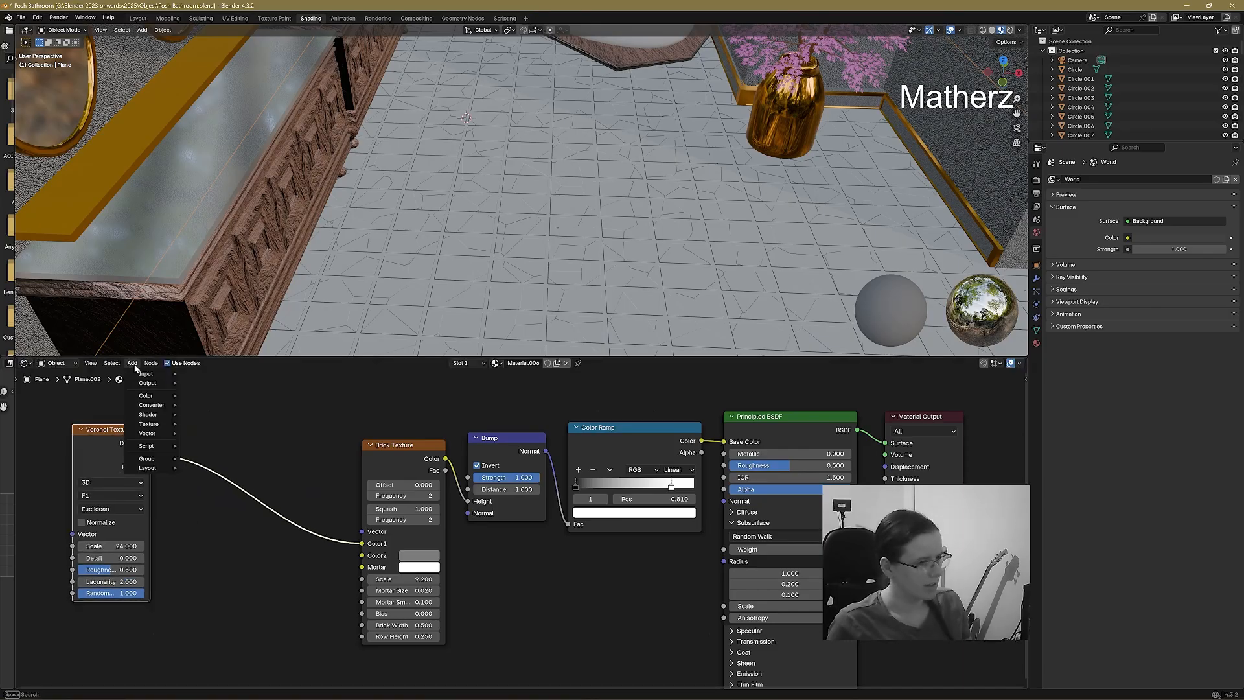
pyautogui.write('c')
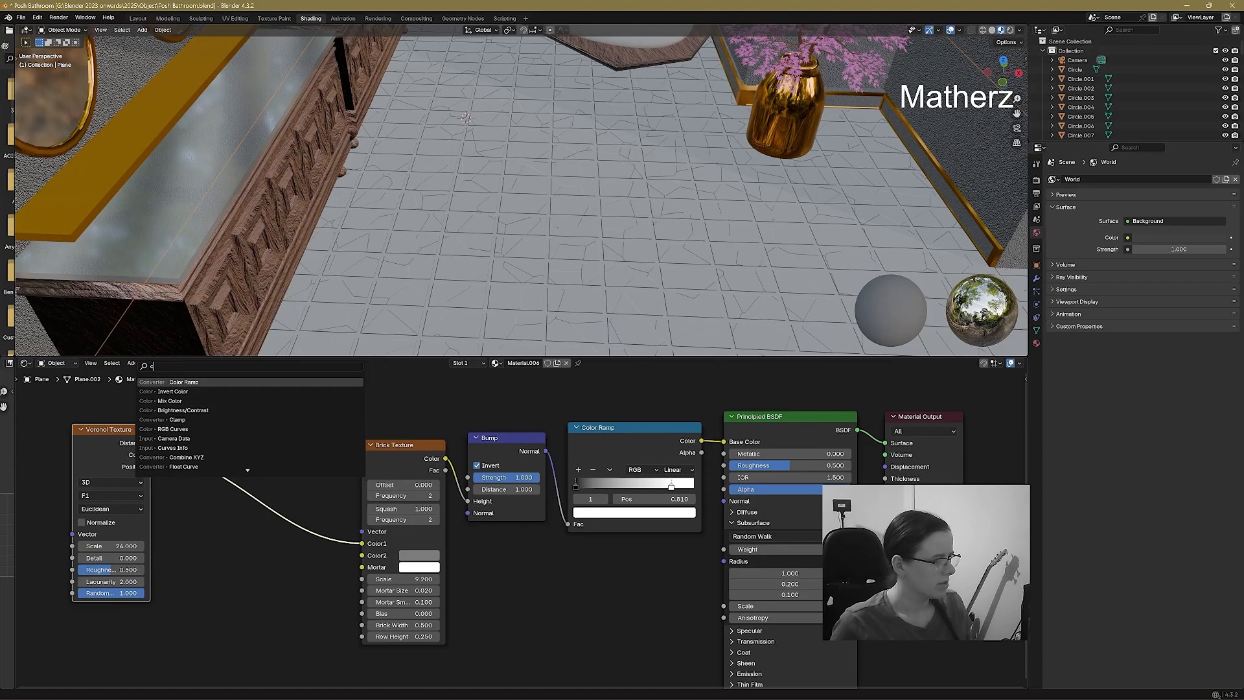
pyautogui.click(179, 382)
pyautogui.click(199, 430)
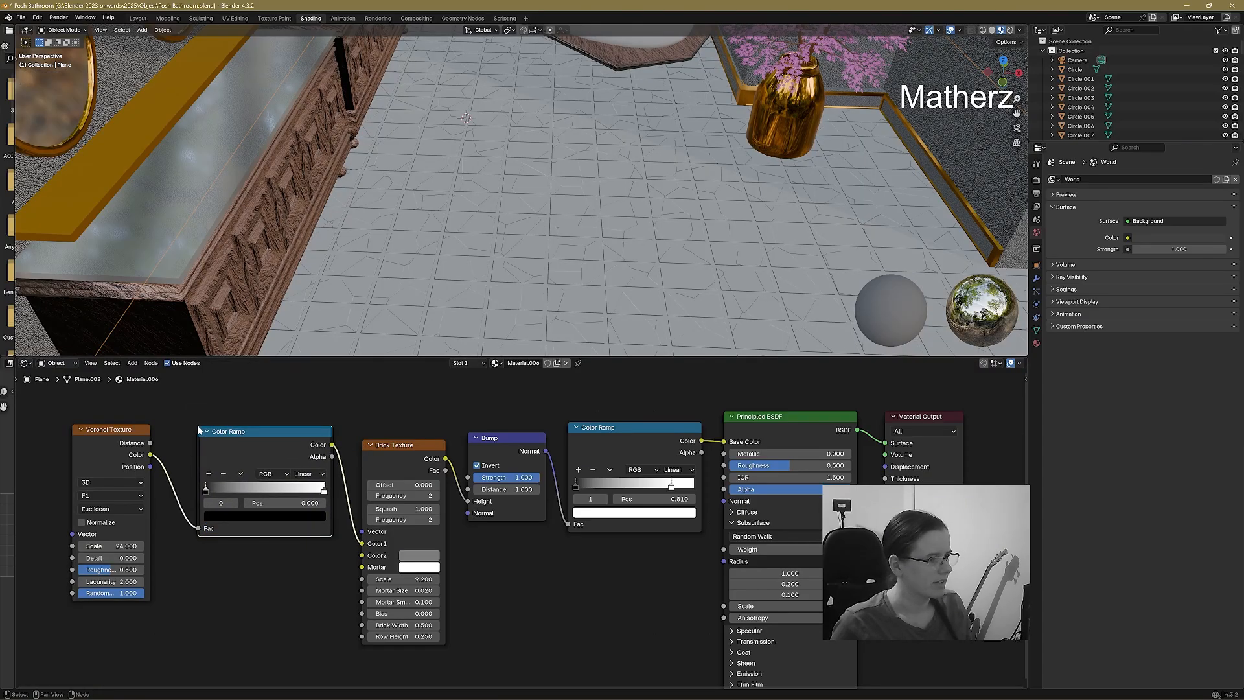
# Add a middle stop at position 0.405 to the Color Ramp feeding Base Color, and color it lavender blue.
pyautogui.moveTo(577, 485)
pyautogui.mouseDown()
pyautogui.moveTo(661, 485)
pyautogui.moveTo(575, 490)
pyautogui.mouseUp()
pyautogui.click(578, 469)
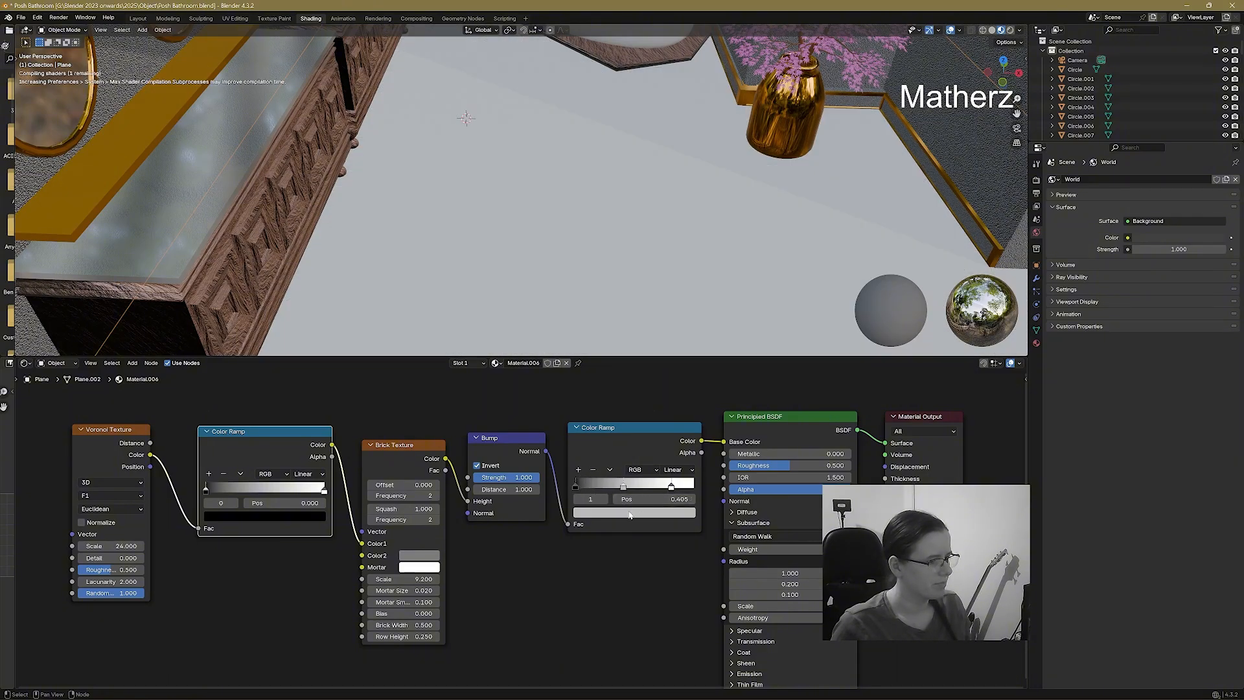
pyautogui.click(629, 512)
pyautogui.moveTo(629, 406); pyautogui.dragTo(632, 369)
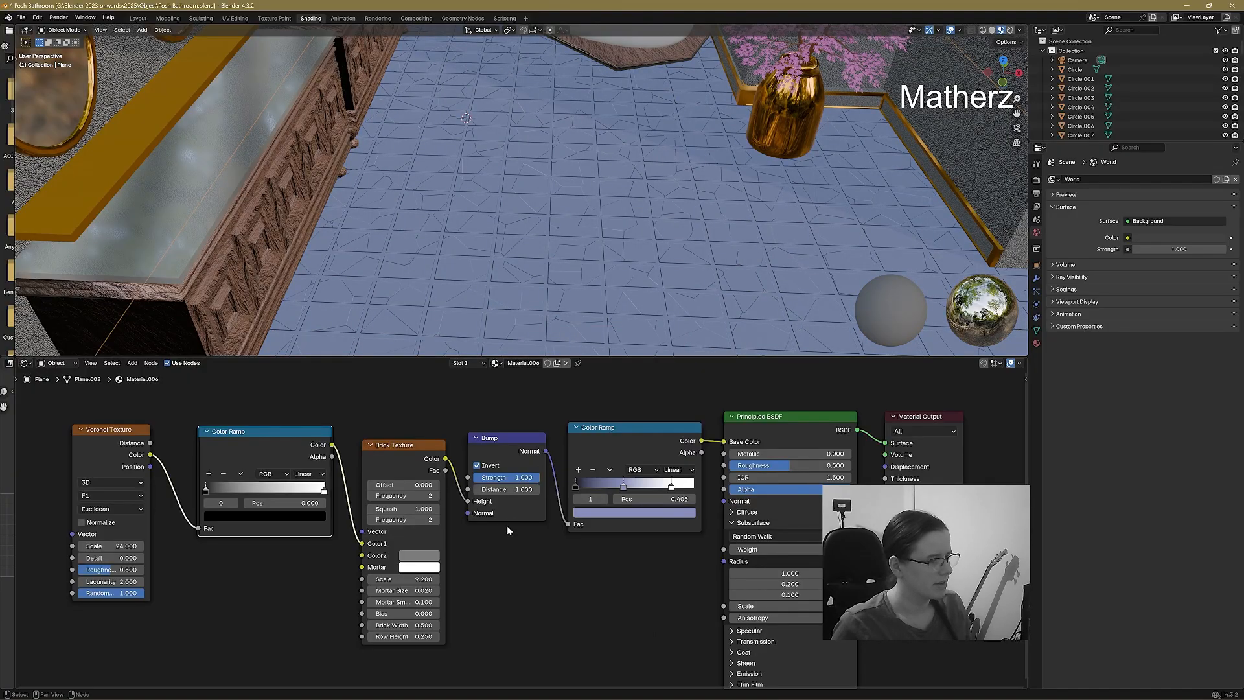
pyautogui.scroll(-1, 507, 526)
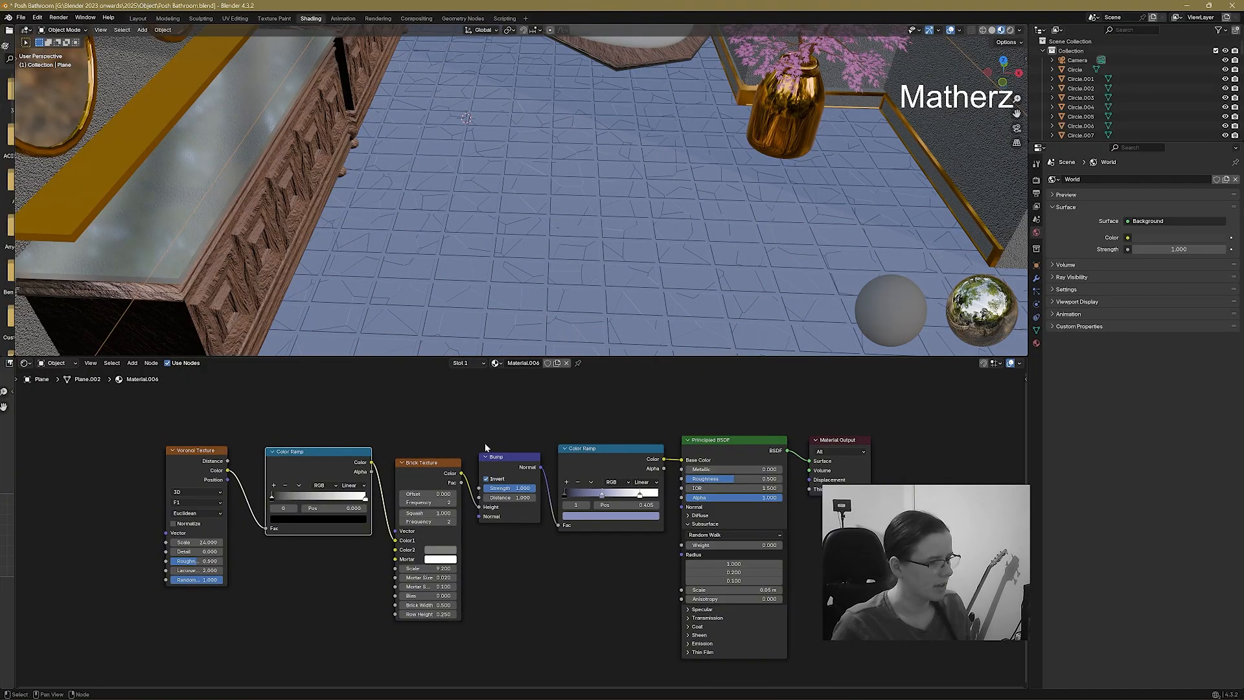
# Delete the Bump node, connect the Brick Texture's Color to the final Color Ramp's Fac, and place that ramp closer.
pyautogui.click(509, 455)
pyautogui.press('x')
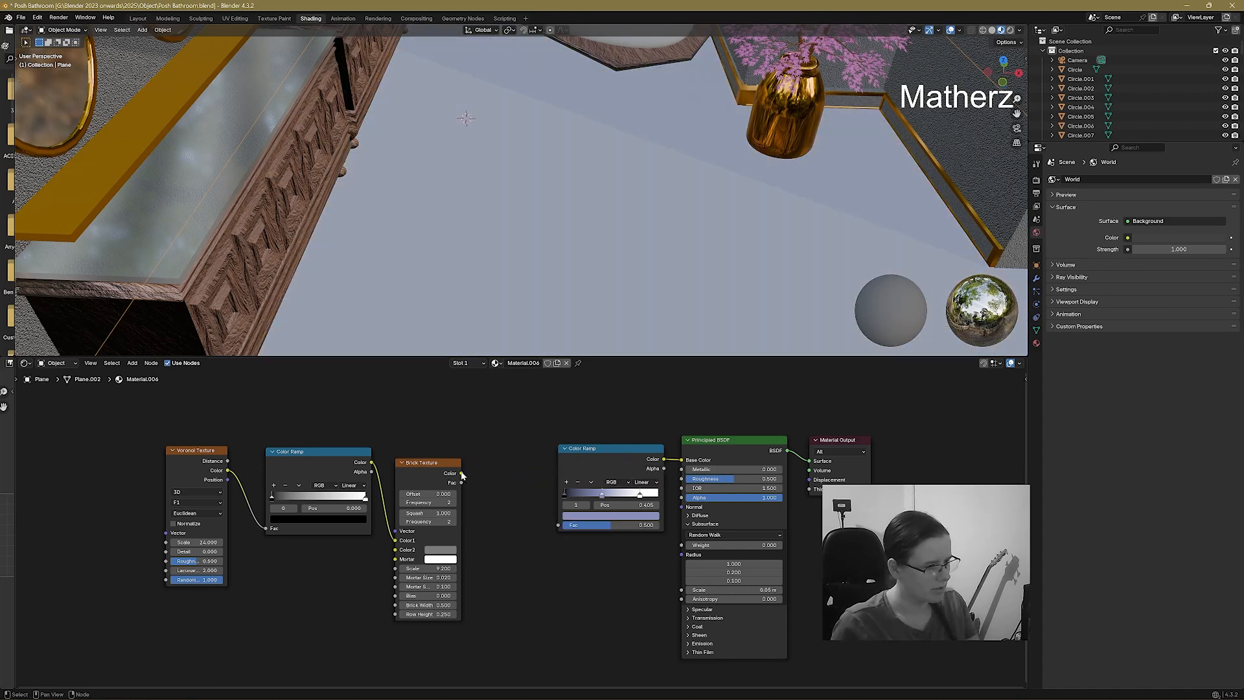
pyautogui.moveTo(461, 473); pyautogui.dragTo(559, 525)
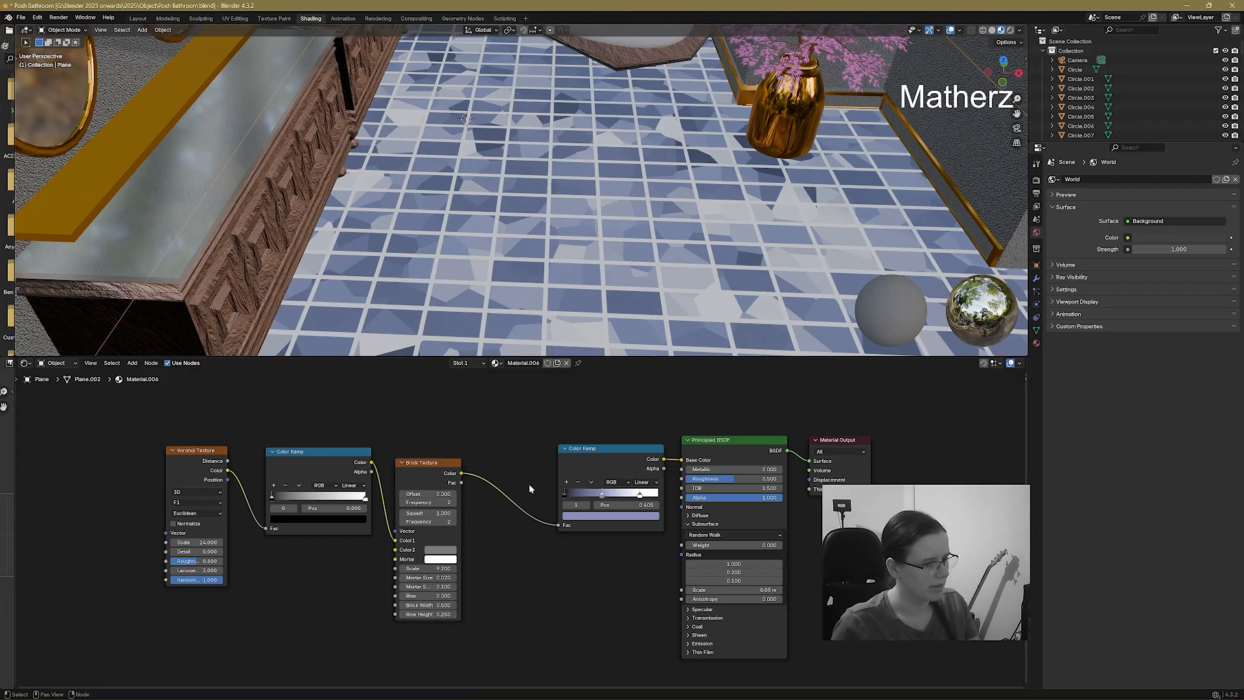
pyautogui.moveTo(639, 449); pyautogui.dragTo(558, 433)
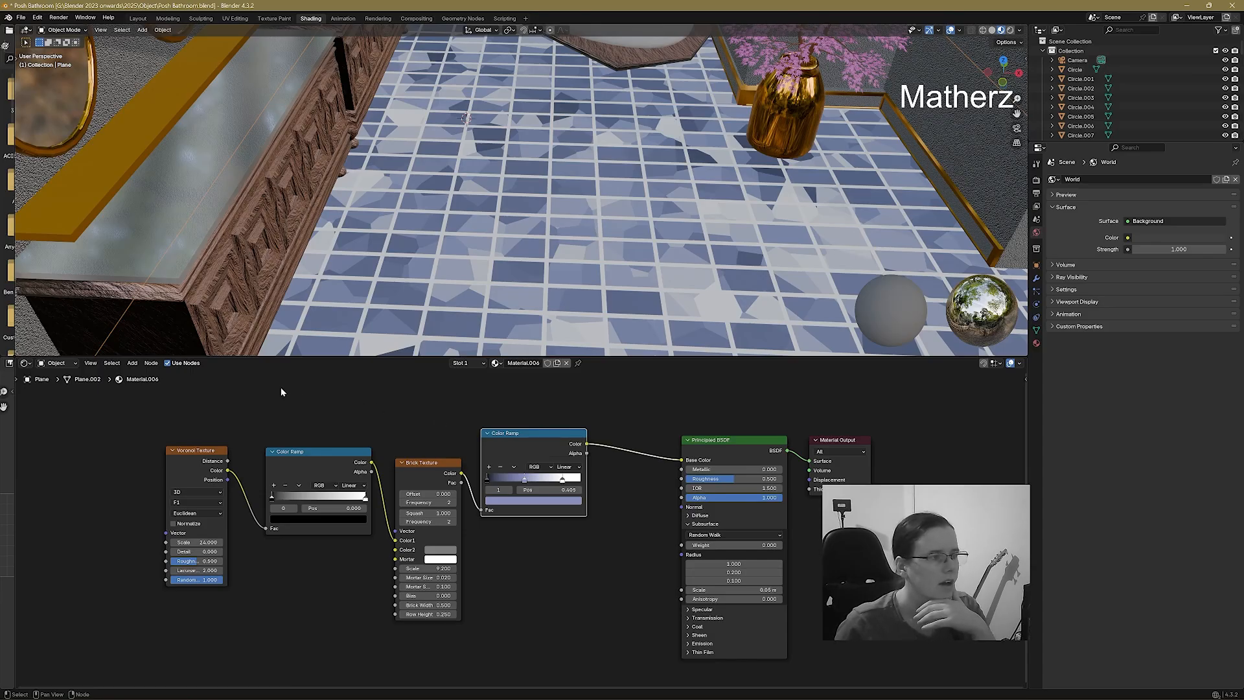
# Delete the Voronoi Texture, Brick Texture and both Color Ramp nodes from the floor material.
pyautogui.moveTo(572, 255)
pyautogui.mouseDown(button='middle')
pyautogui.moveTo(545, 246)
pyautogui.moveTo(571, 255)
pyautogui.mouseUp(button='middle')
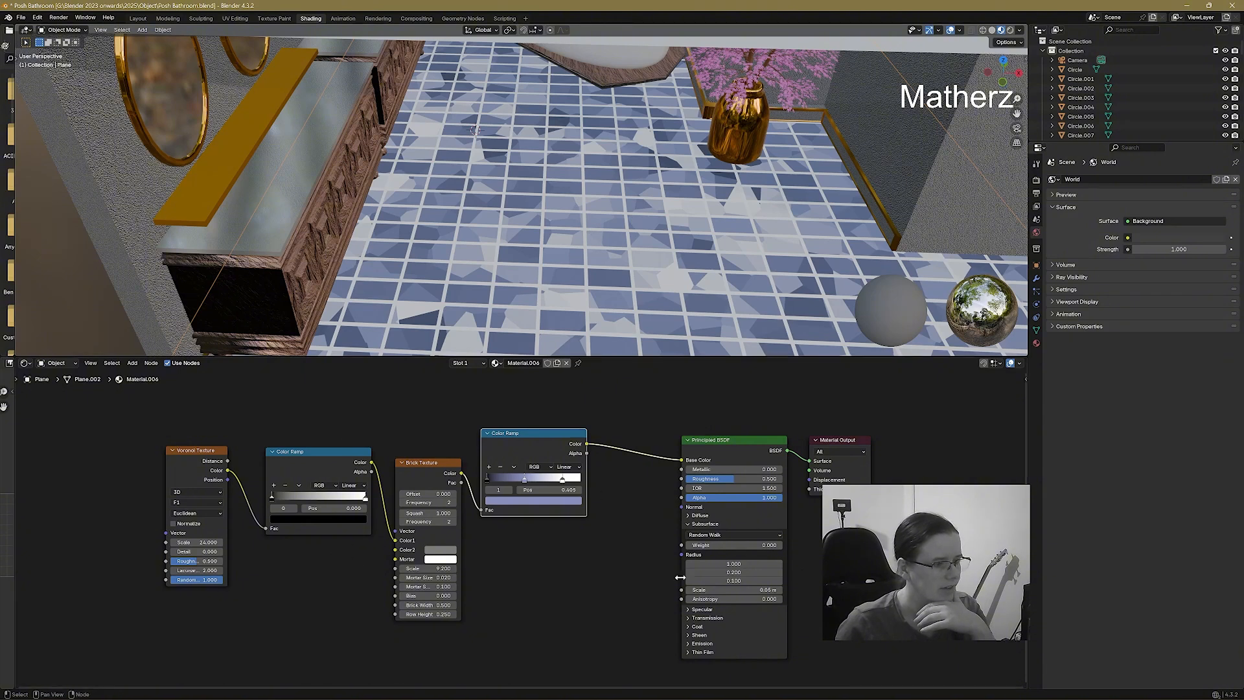
pyautogui.scroll(1, 394, 549)
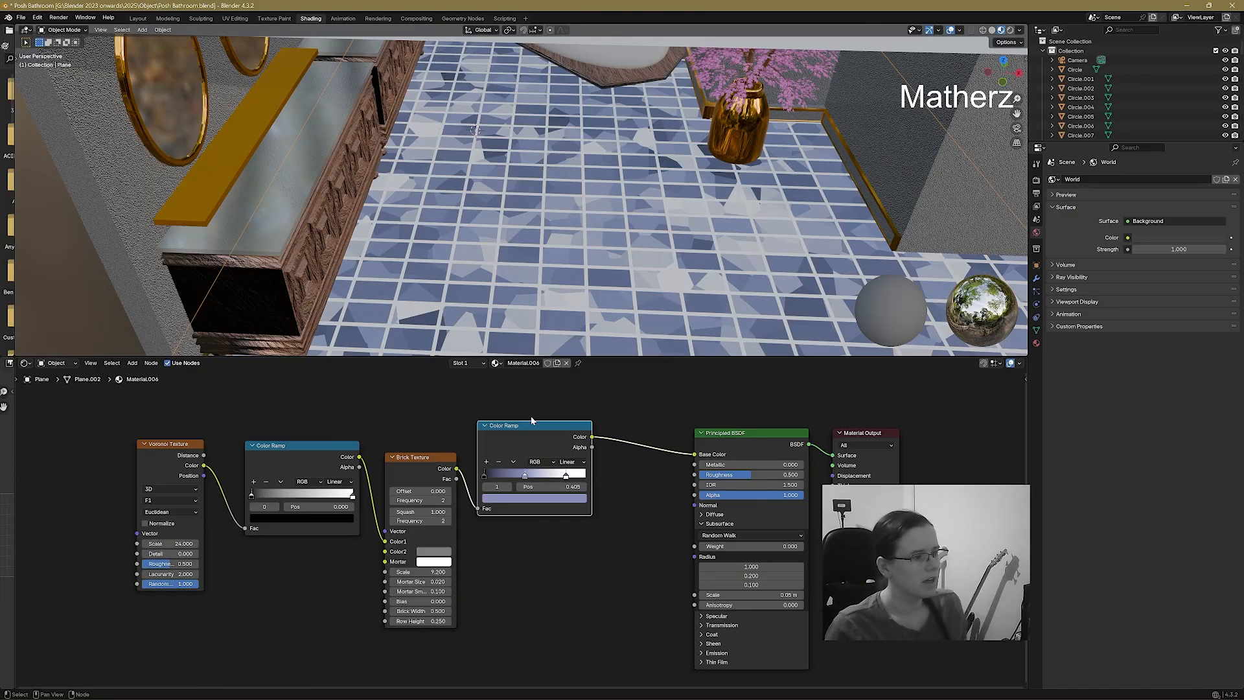
pyautogui.moveTo(111, 395); pyautogui.dragTo(604, 618)
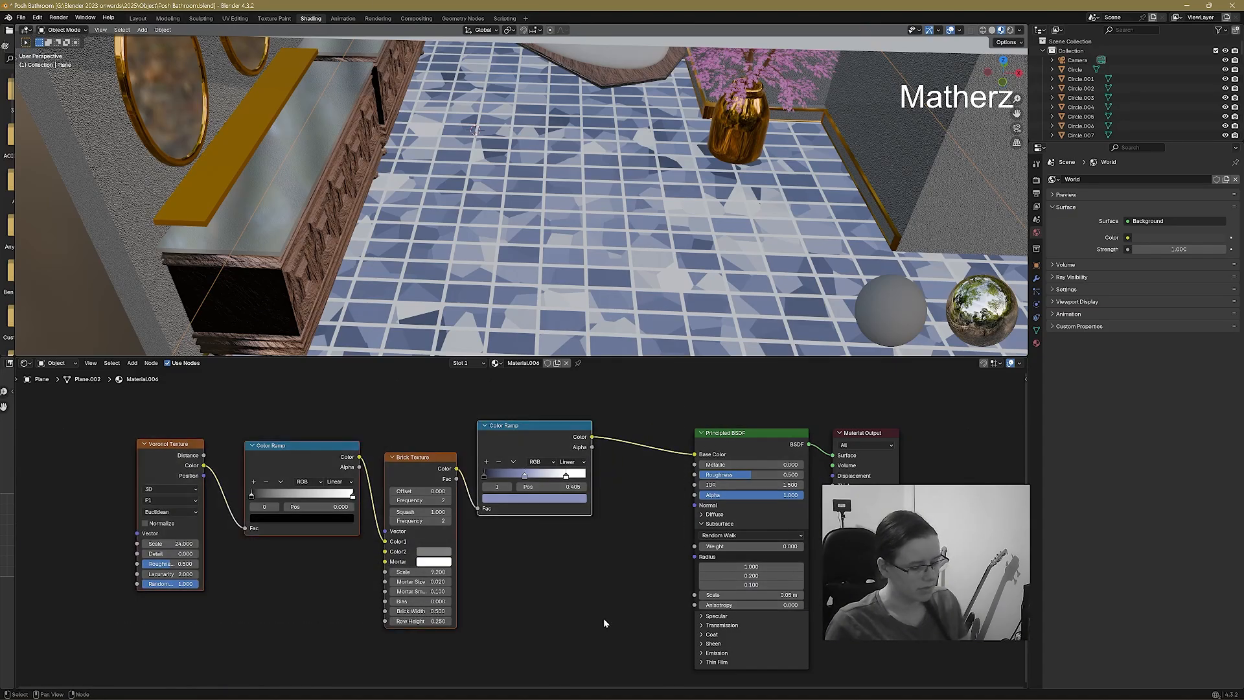
pyautogui.press('Delete')
pyautogui.scroll(-5, 566, 288)
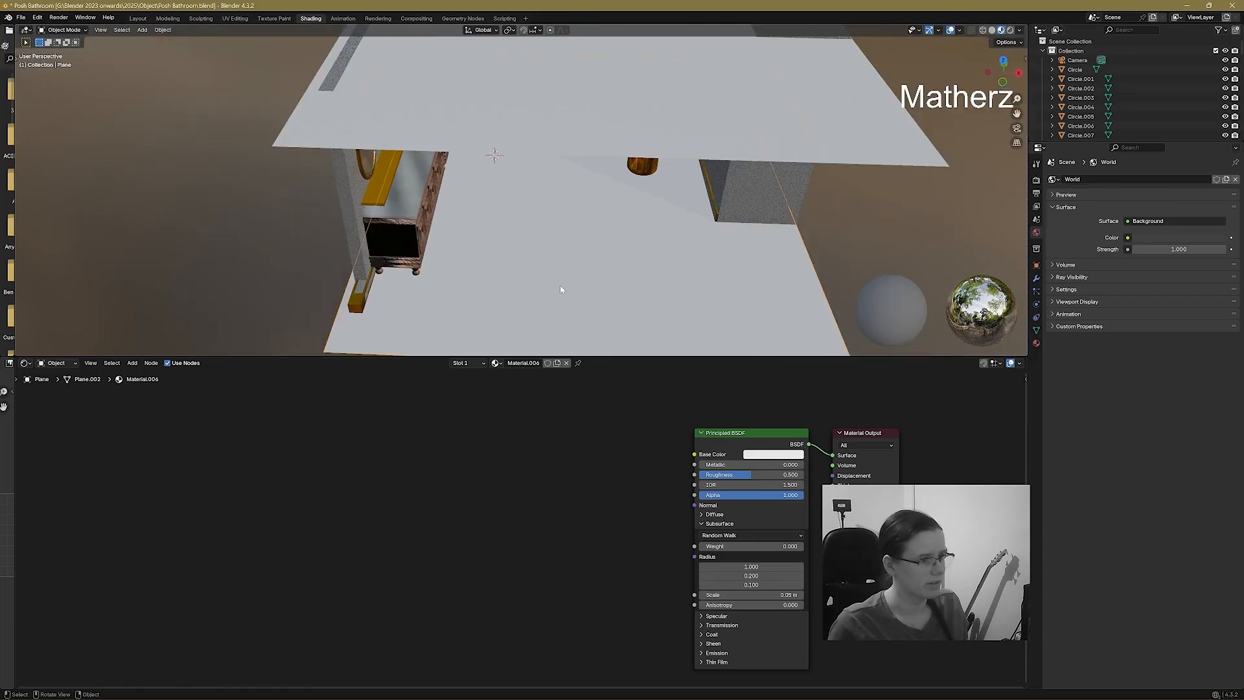
# Add a cube and move it along the Y axis out beyond the front edge of the bathroom floor.
pyautogui.click(142, 30)
pyautogui.moveTo(160, 41)
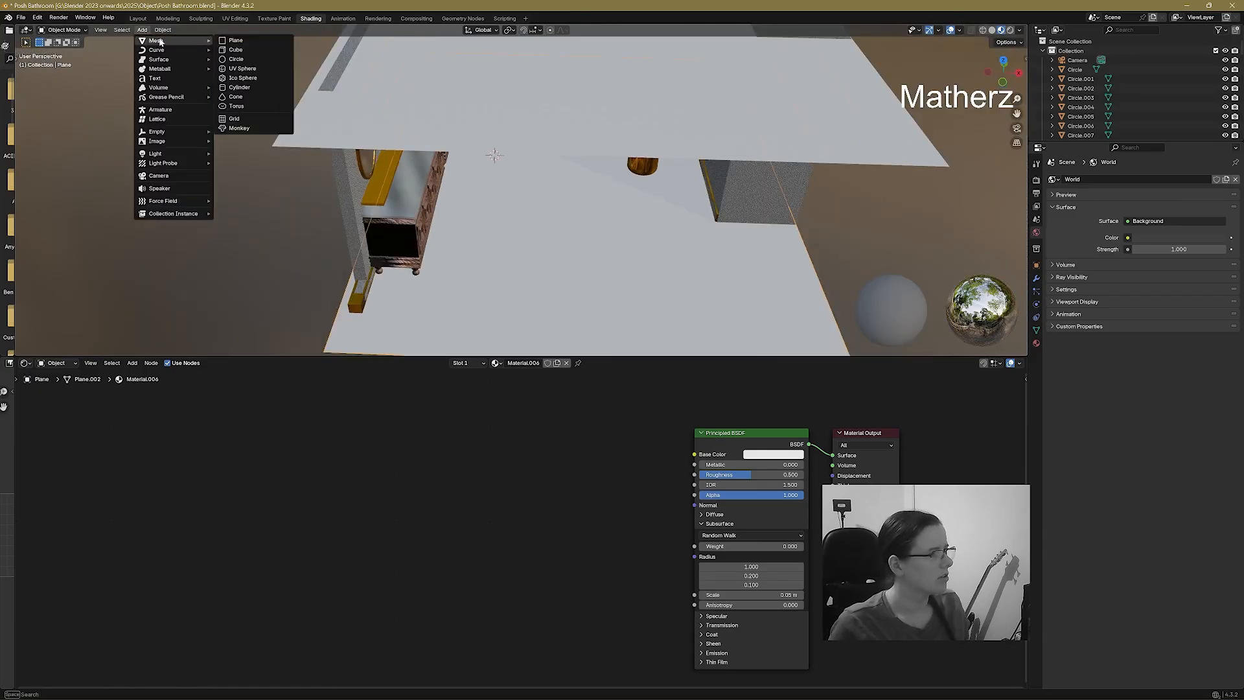
pyautogui.click(252, 48)
pyautogui.moveTo(671, 280); pyautogui.dragTo(652, 254, button='middle')
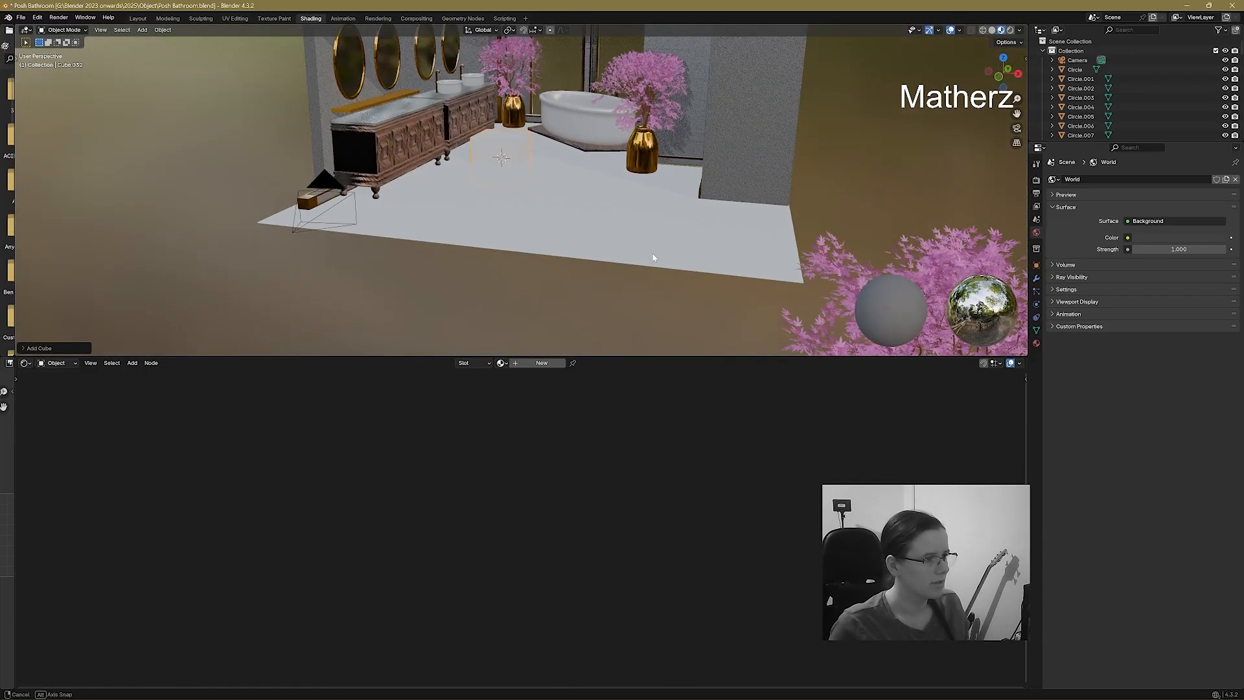
pyautogui.press('g')
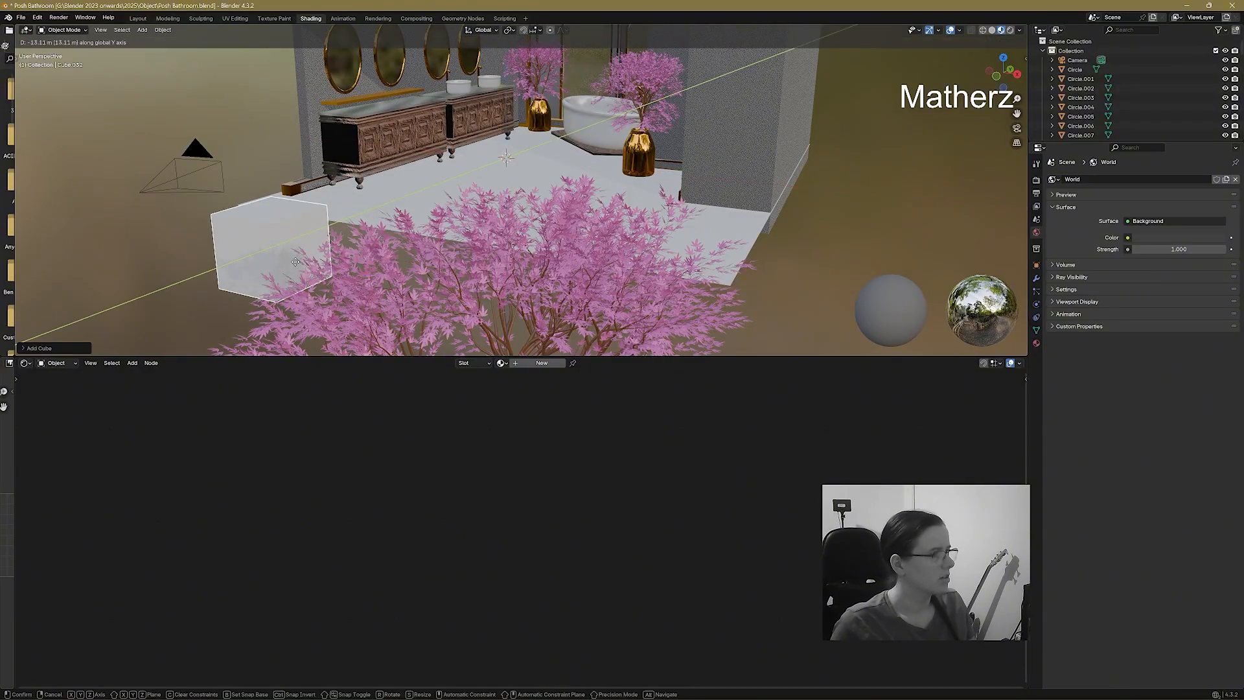
pyautogui.scroll(-3, 297, 265)
pyautogui.click(297, 265)
# Raise the cube along the Z axis to above the bathroom's ceiling.
pyautogui.moveTo(298, 264); pyautogui.dragTo(359, 268, button='middle')
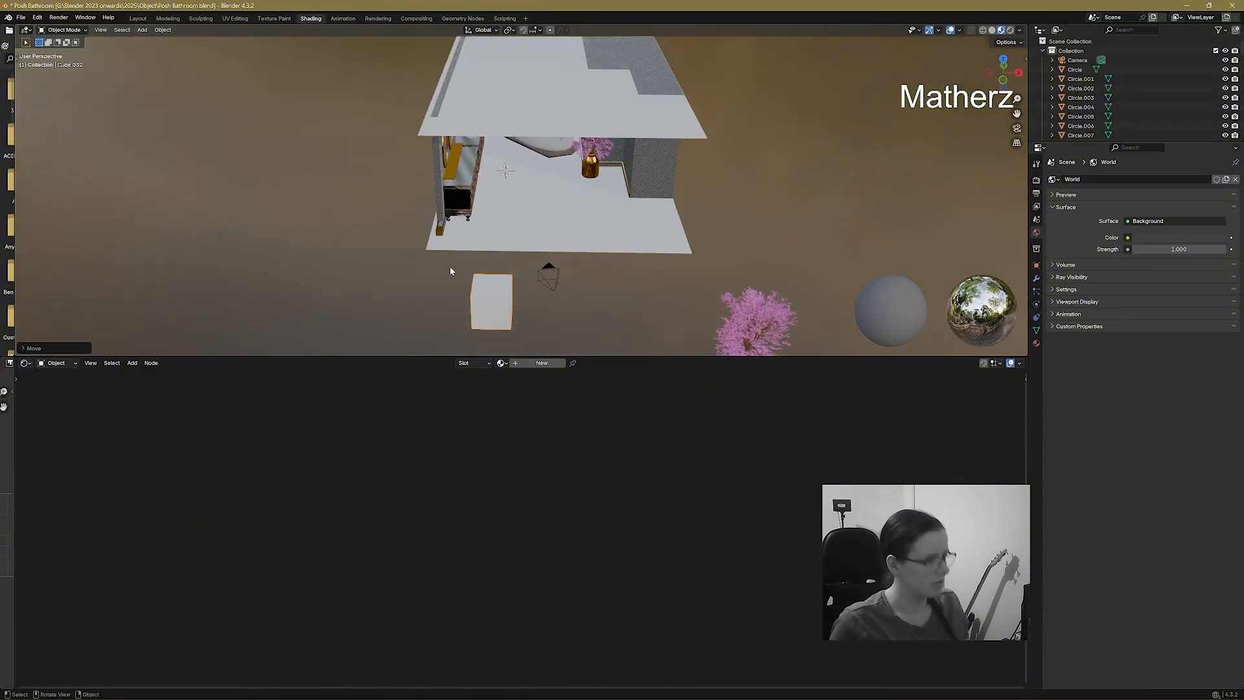
pyautogui.press('g')
pyautogui.press('z')
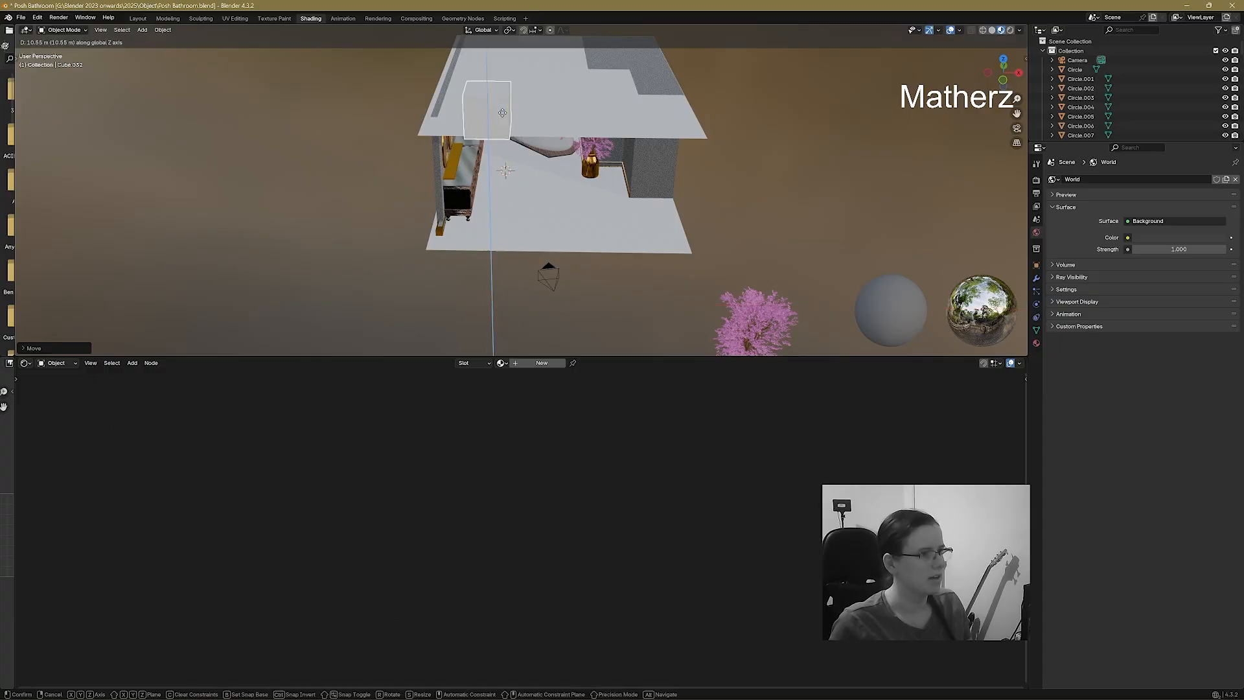
pyautogui.click(473, 99)
pyautogui.moveTo(473, 99); pyautogui.dragTo(510, 116, button='middle')
# Switch to the Layout workspace, widen the solid-view viewport, and flatten the cube along the Z axis into a slab.
pyautogui.click(138, 18)
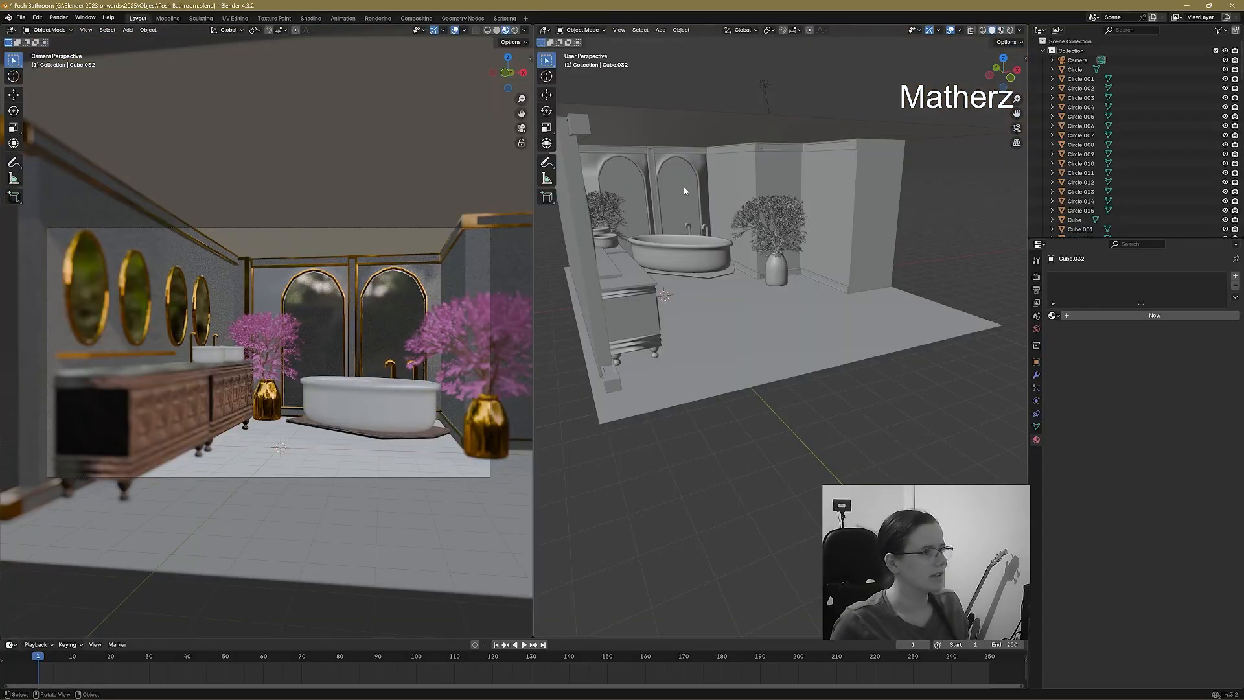
pyautogui.moveTo(532, 101); pyautogui.dragTo(190, 144)
pyautogui.scroll(-5, 583, 260)
pyautogui.moveTo(584, 259); pyautogui.dragTo(604, 210, button='middle')
pyautogui.press('s')
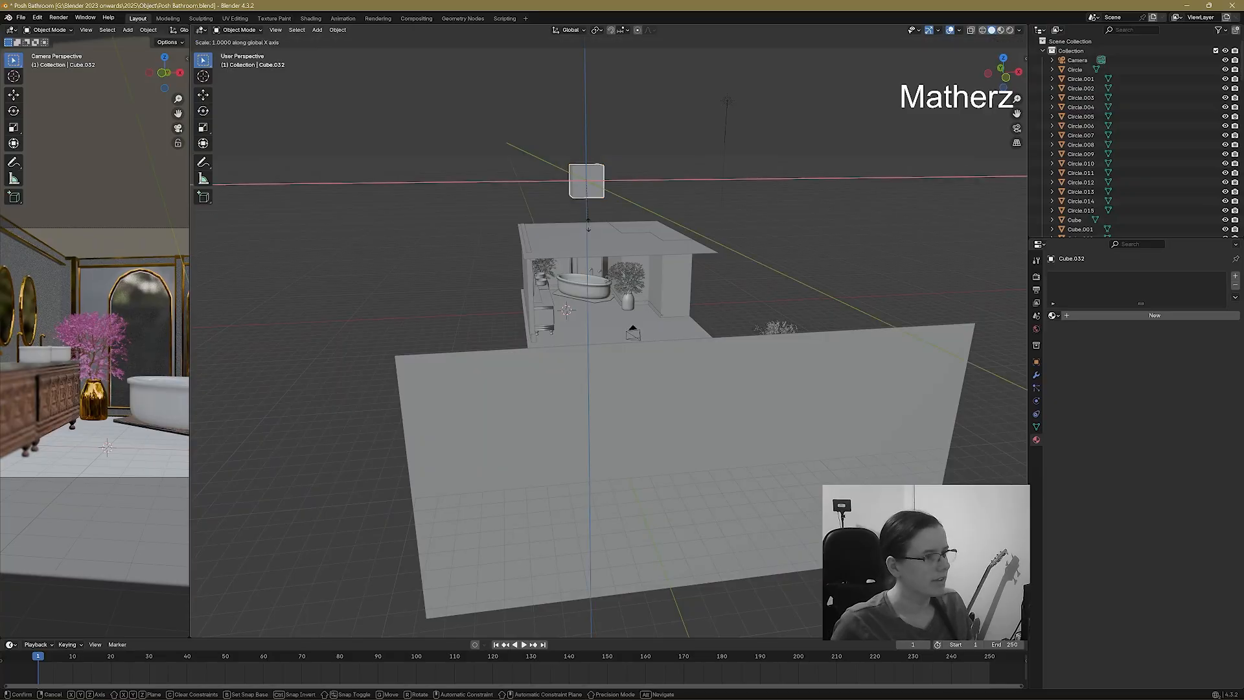
pyautogui.press('z')
pyautogui.click(588, 185)
pyautogui.scroll(3, 588, 185)
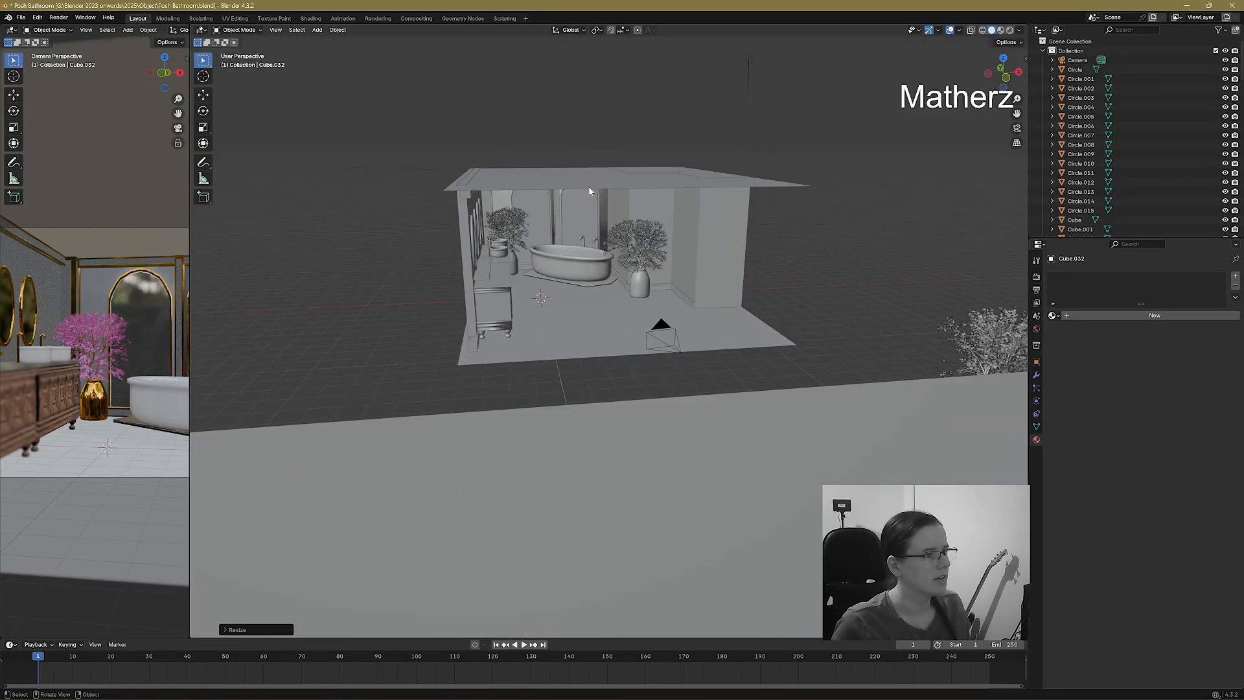
# In Edit Mode, extrude the slab's top face slightly upward and scale it inward to form beveled sides.
pyautogui.moveTo(588, 195); pyautogui.dragTo(464, 320, button='middle')
pyautogui.scroll(4, 581, 326)
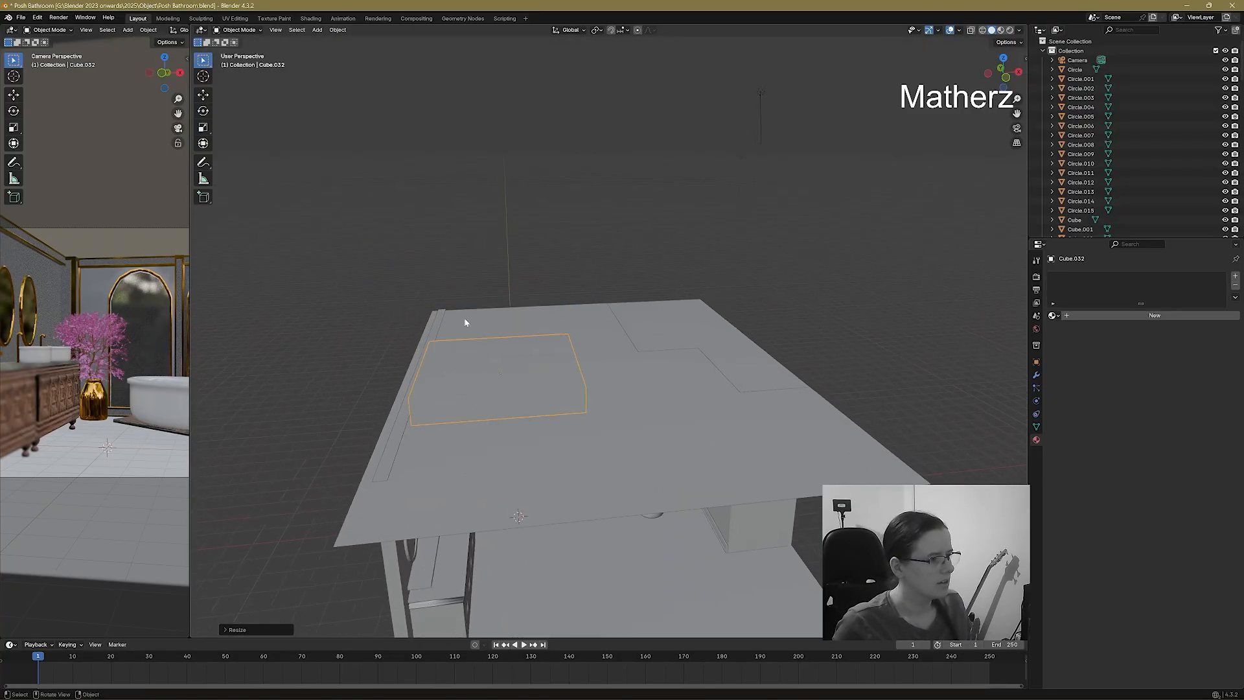
pyautogui.click(257, 33)
pyautogui.click(240, 52)
pyautogui.click(499, 349)
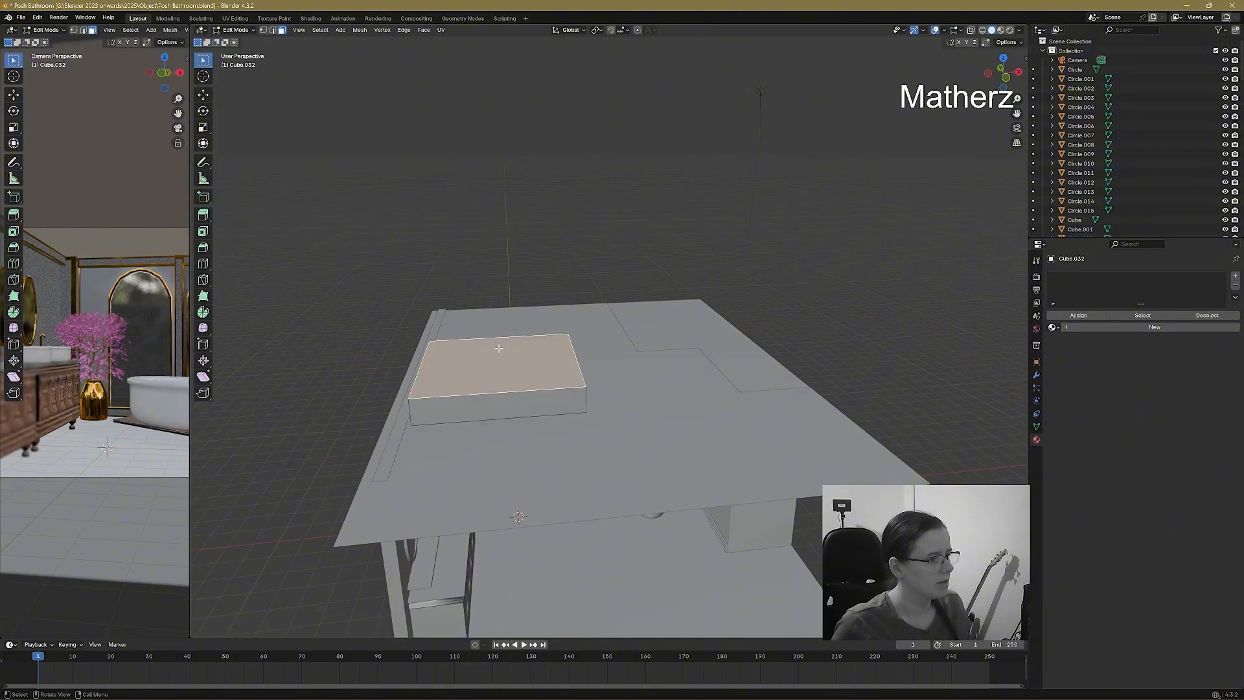
pyautogui.press('e')
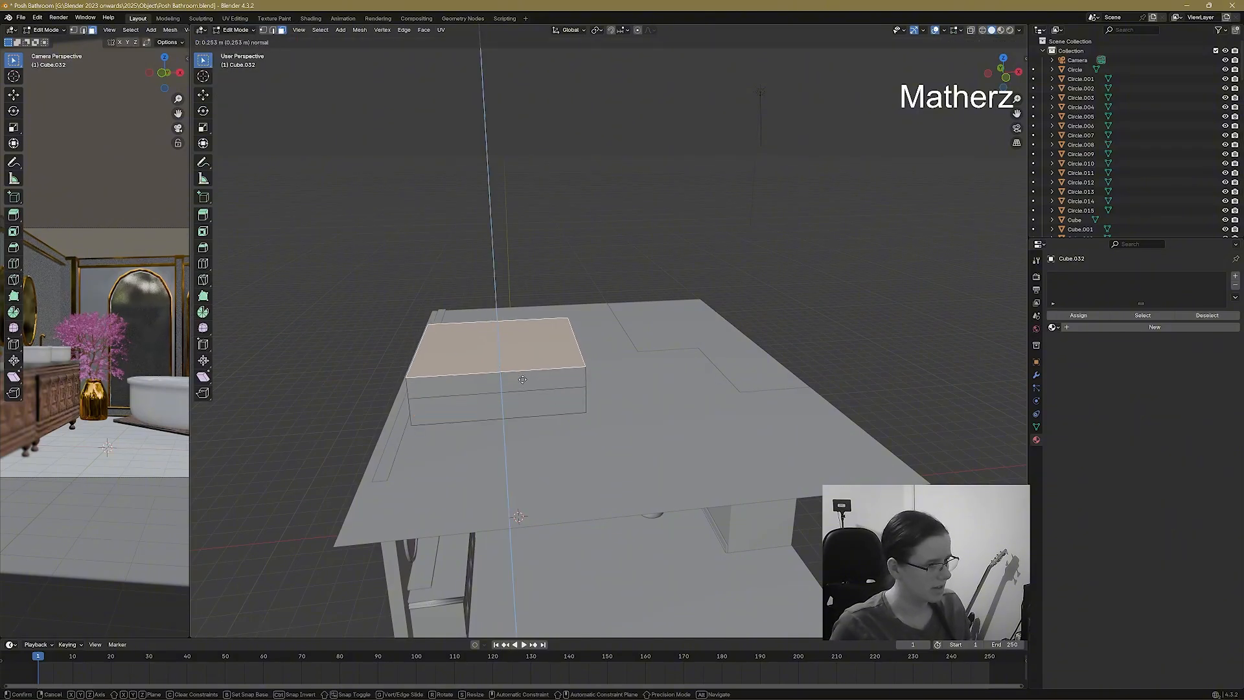
pyautogui.click(528, 377)
pyautogui.press('s')
pyautogui.click(559, 382)
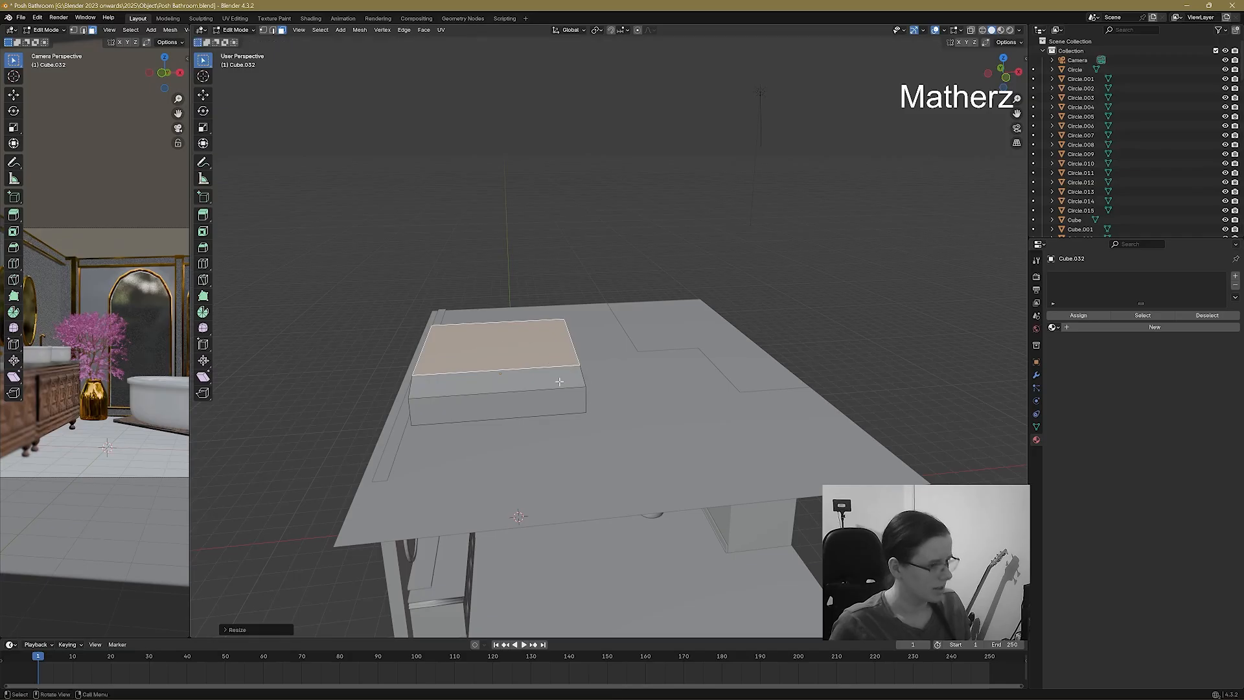
# Lower the slab's top face slightly along the Z axis and return to Object Mode.
pyautogui.press('g')
pyautogui.press('z')
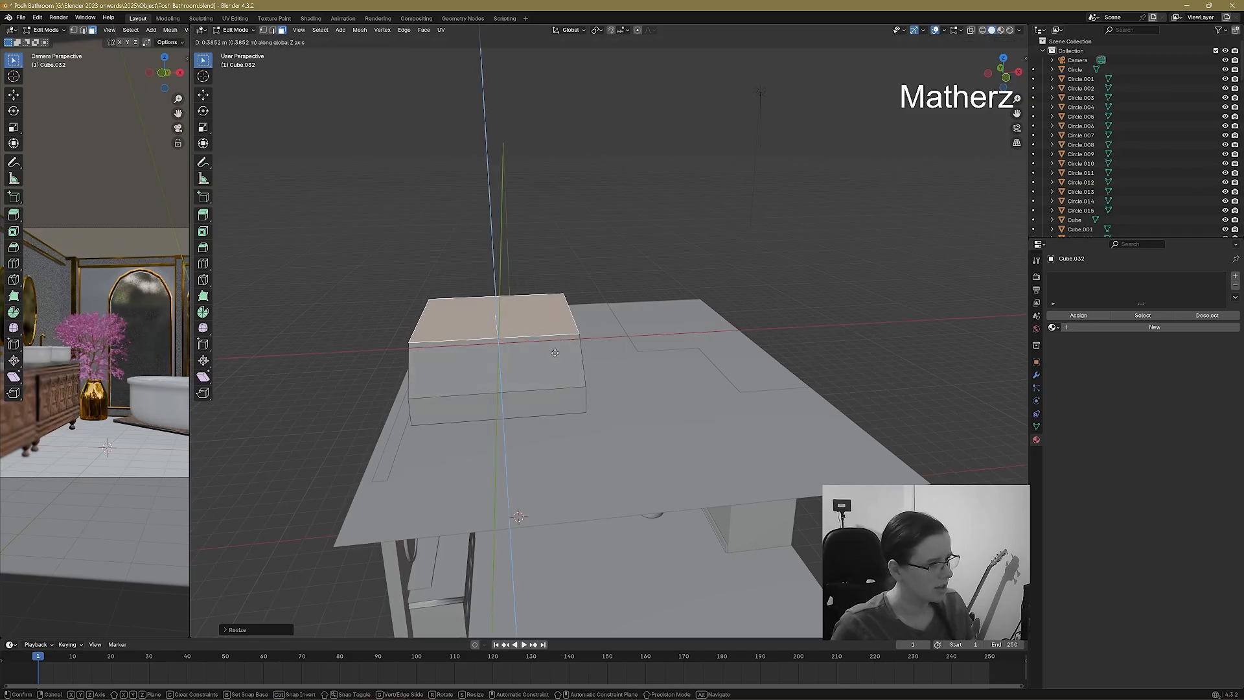
pyautogui.click(543, 367)
pyautogui.click(235, 30)
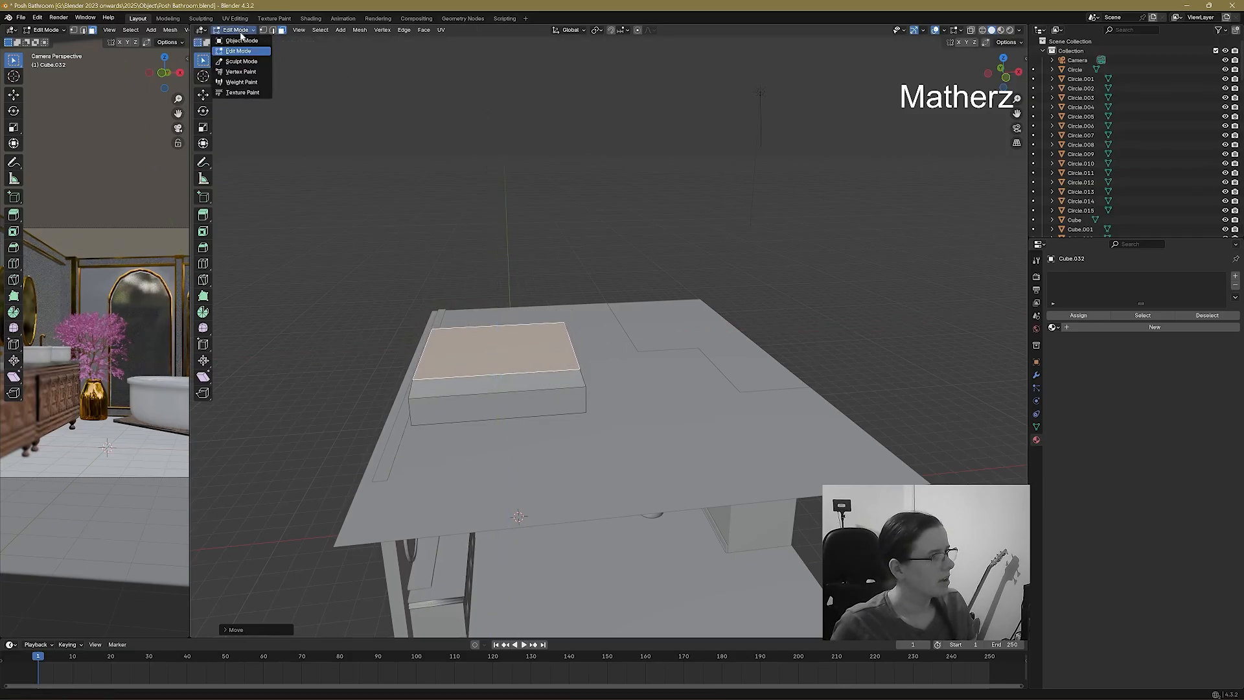
pyautogui.click(239, 40)
# Flatten the slab along the Z axis into a thin tile and shade it smooth.
pyautogui.press('s')
pyautogui.press('z')
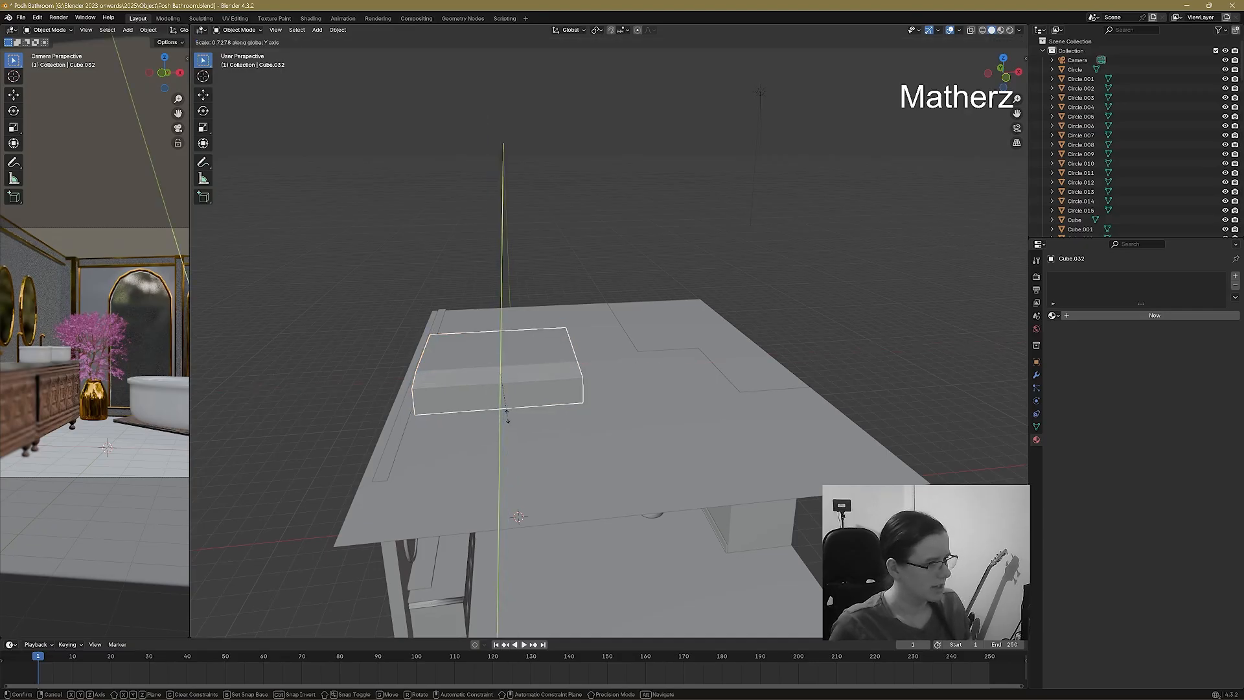
pyautogui.click(501, 383)
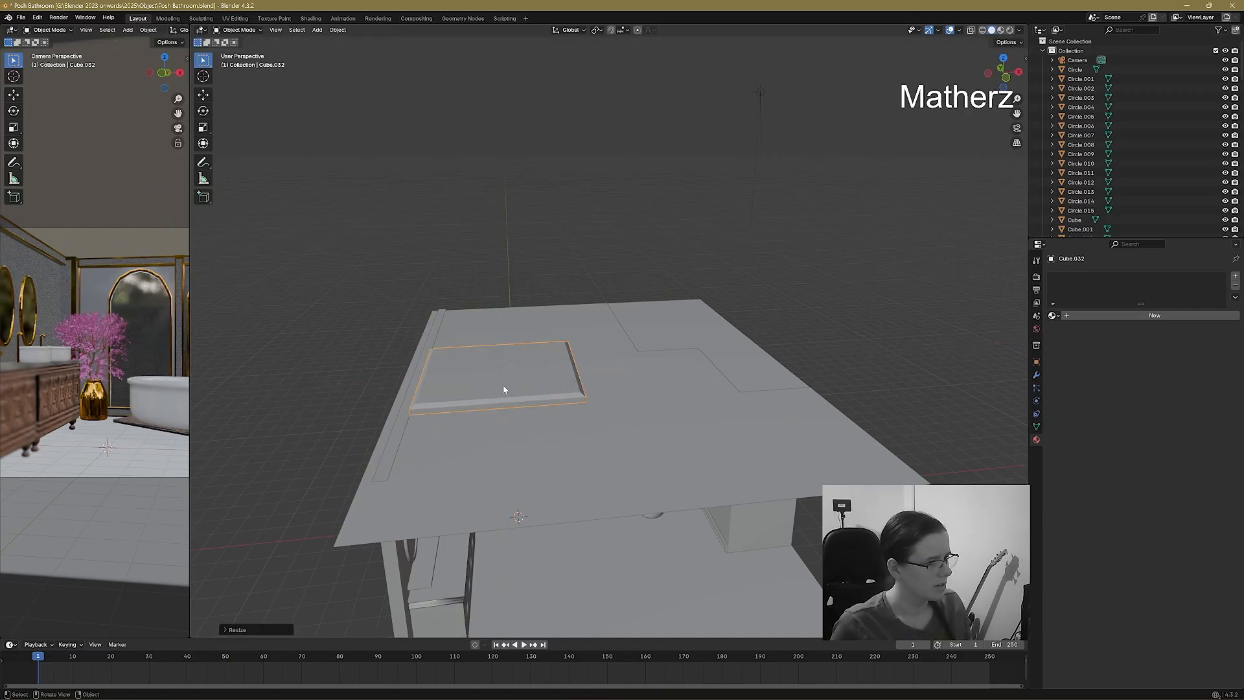
pyautogui.rightClick(515, 385)
pyautogui.click(515, 385)
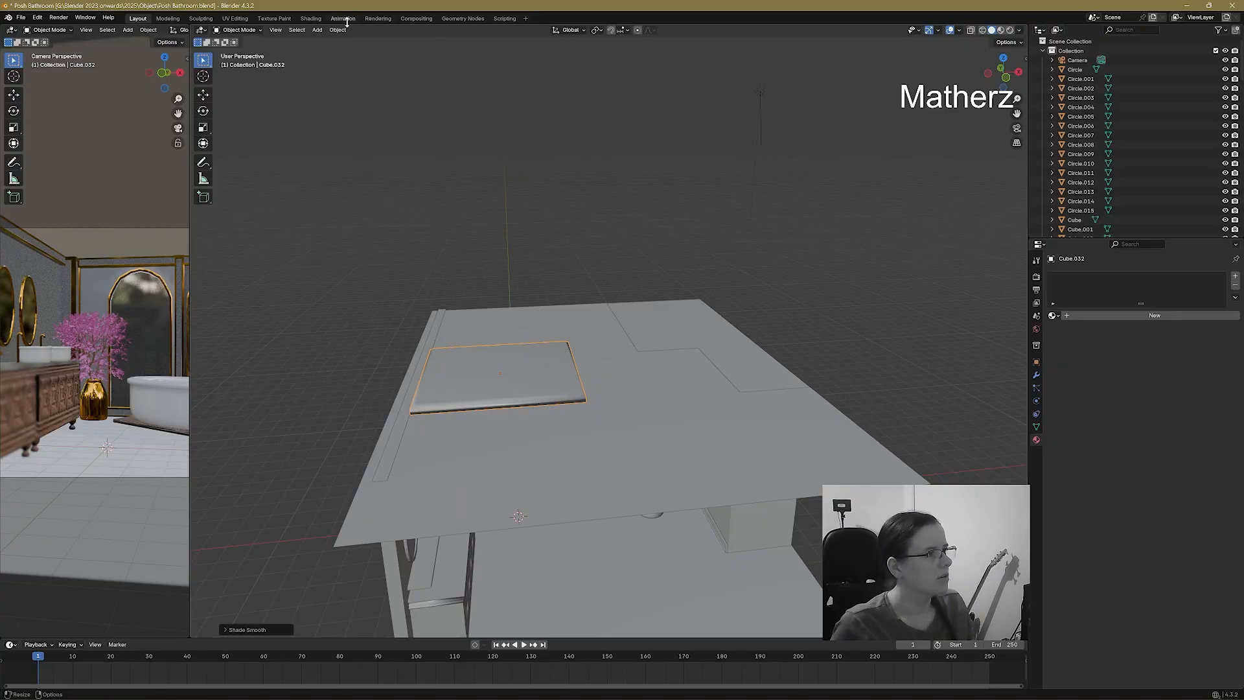
# Switch to the Shading workspace and create a new material for the tile.
pyautogui.click(311, 19)
pyautogui.scroll(2, 730, 151)
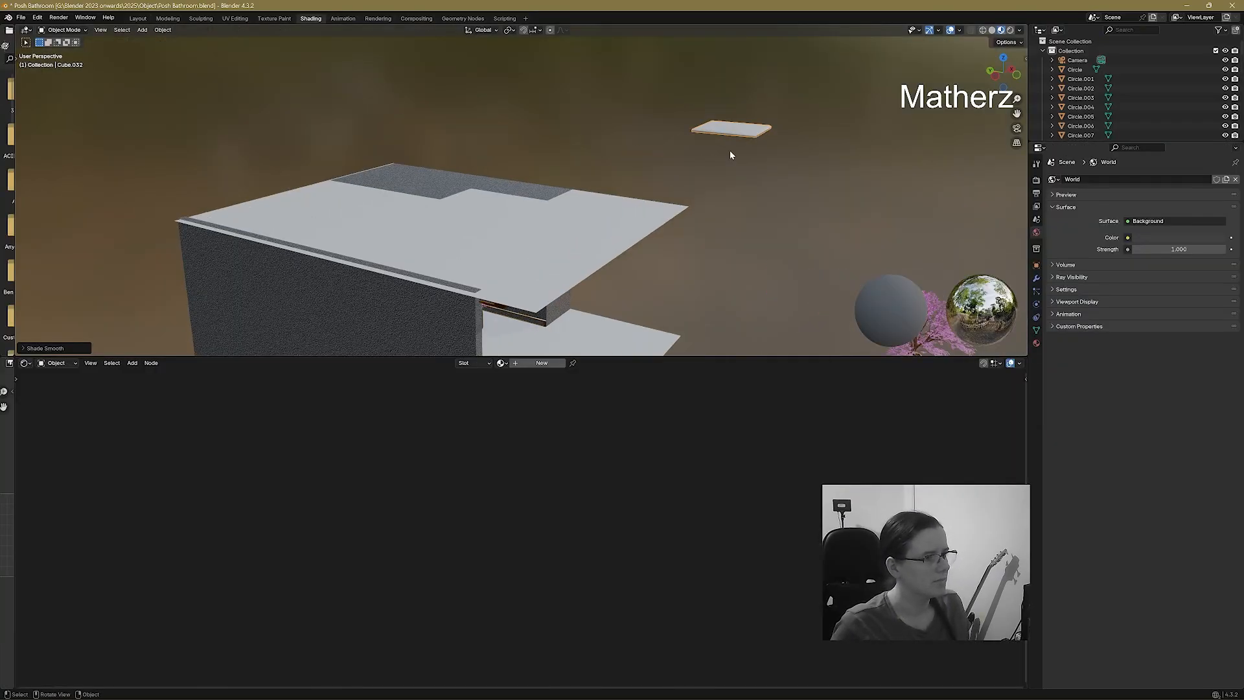
pyautogui.moveTo(730, 150); pyautogui.dragTo(452, 217, button='middle')
pyautogui.scroll(2, 452, 217)
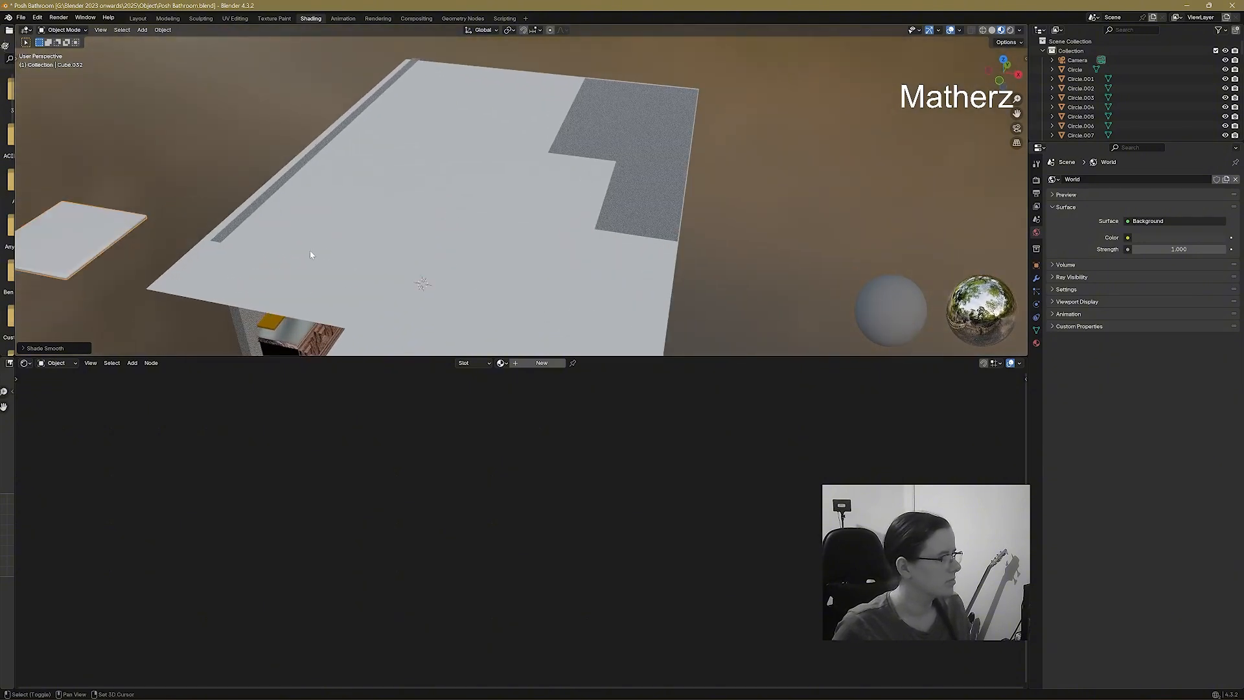
pyautogui.keyDown('shift'); pyautogui.moveTo(310, 250); pyautogui.dragTo(606, 255, button='middle'); pyautogui.keyUp('shift')
pyautogui.scroll(1, 615, 285)
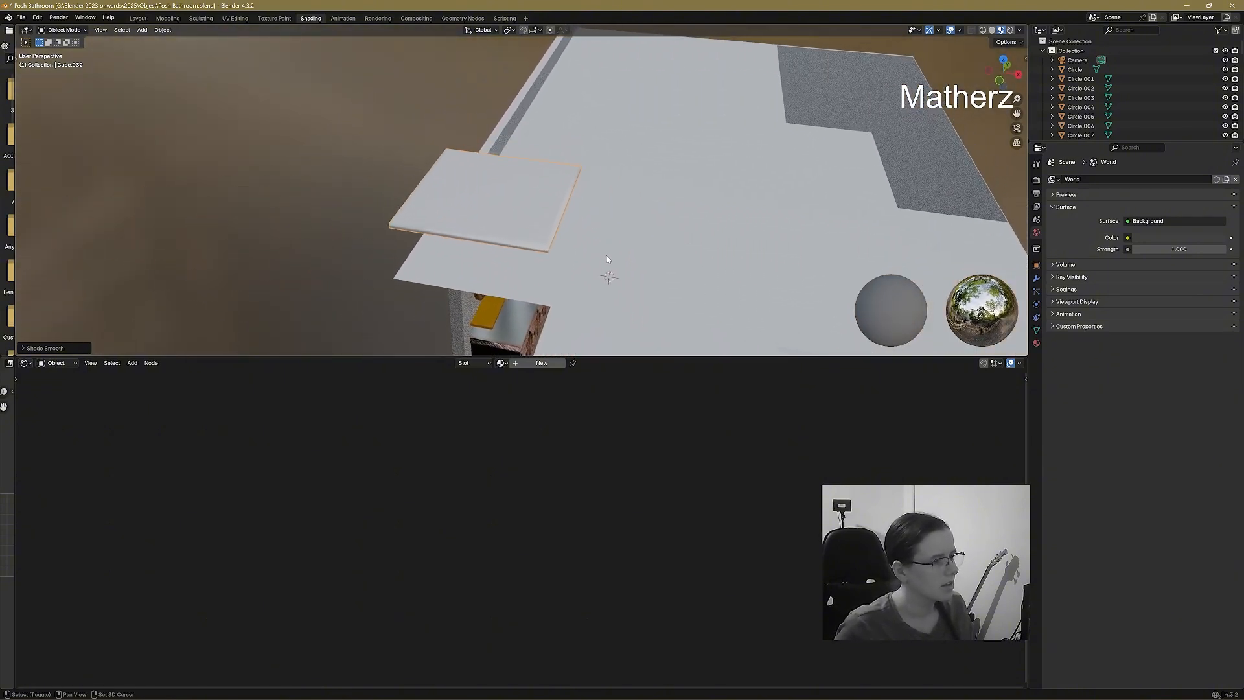
pyautogui.click(537, 362)
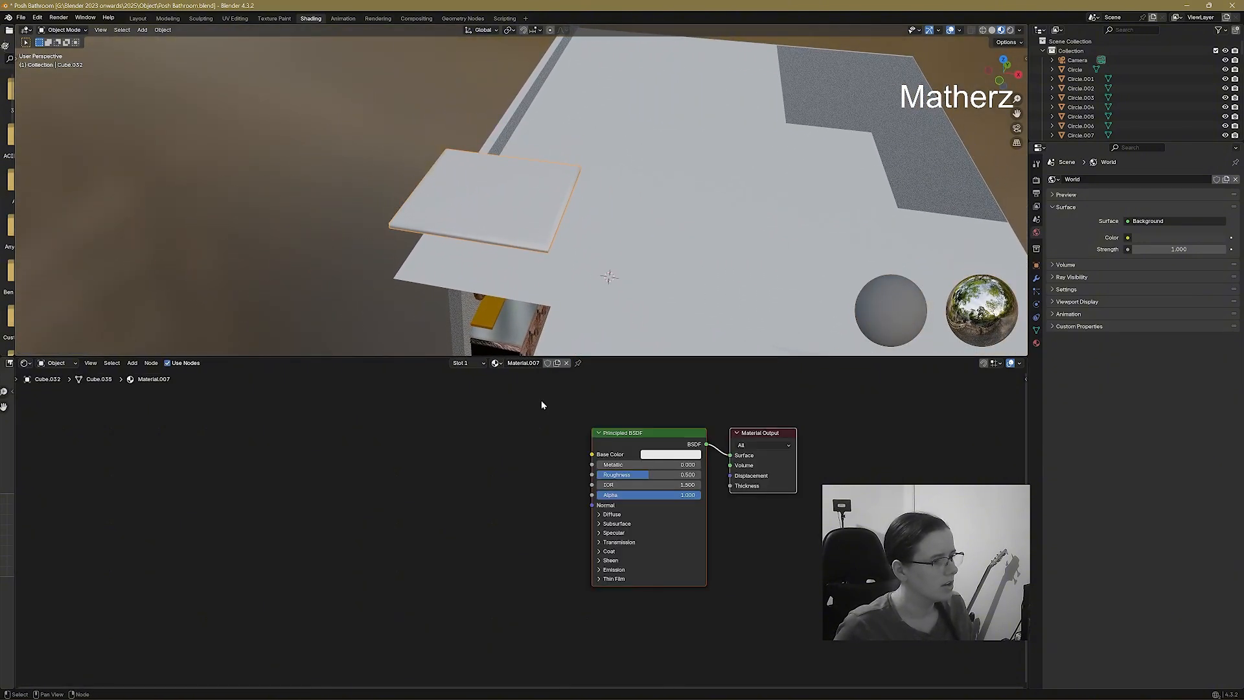
# Add a Voronoi Texture, connect its Color to the Principled BSDF's Base Color, and set its Scale to 1.700.
pyautogui.click(131, 363)
pyautogui.write('vo')
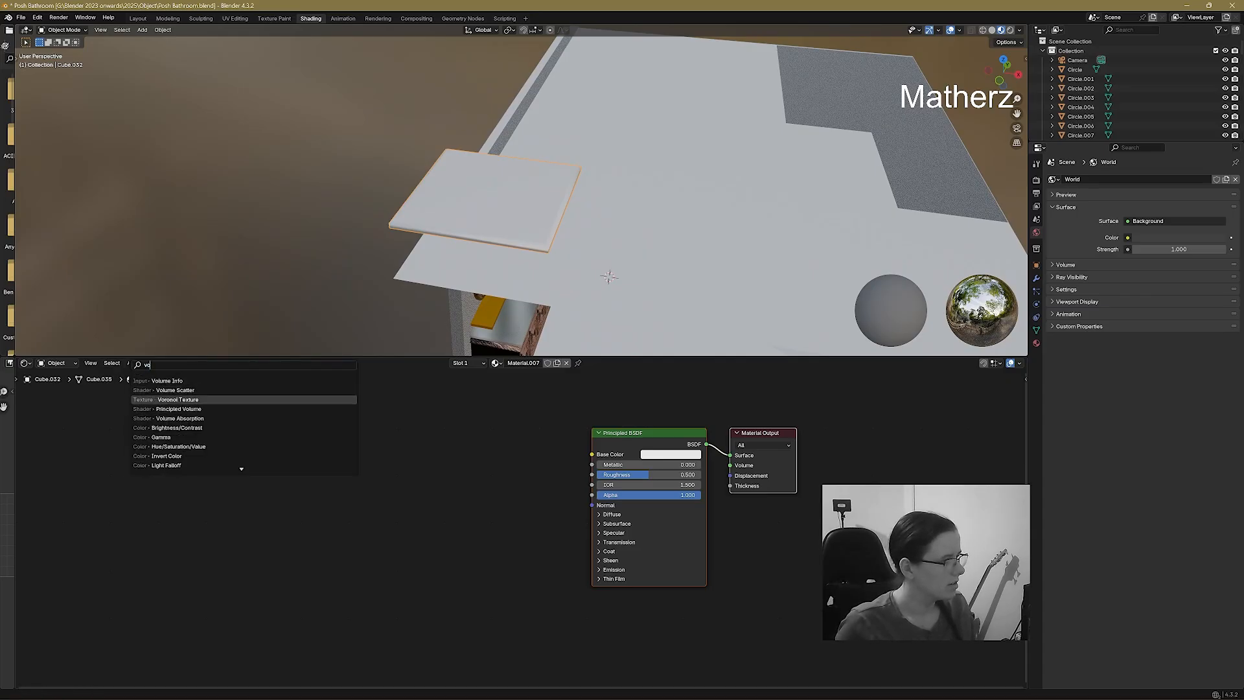
pyautogui.press('Return')
pyautogui.click(498, 462)
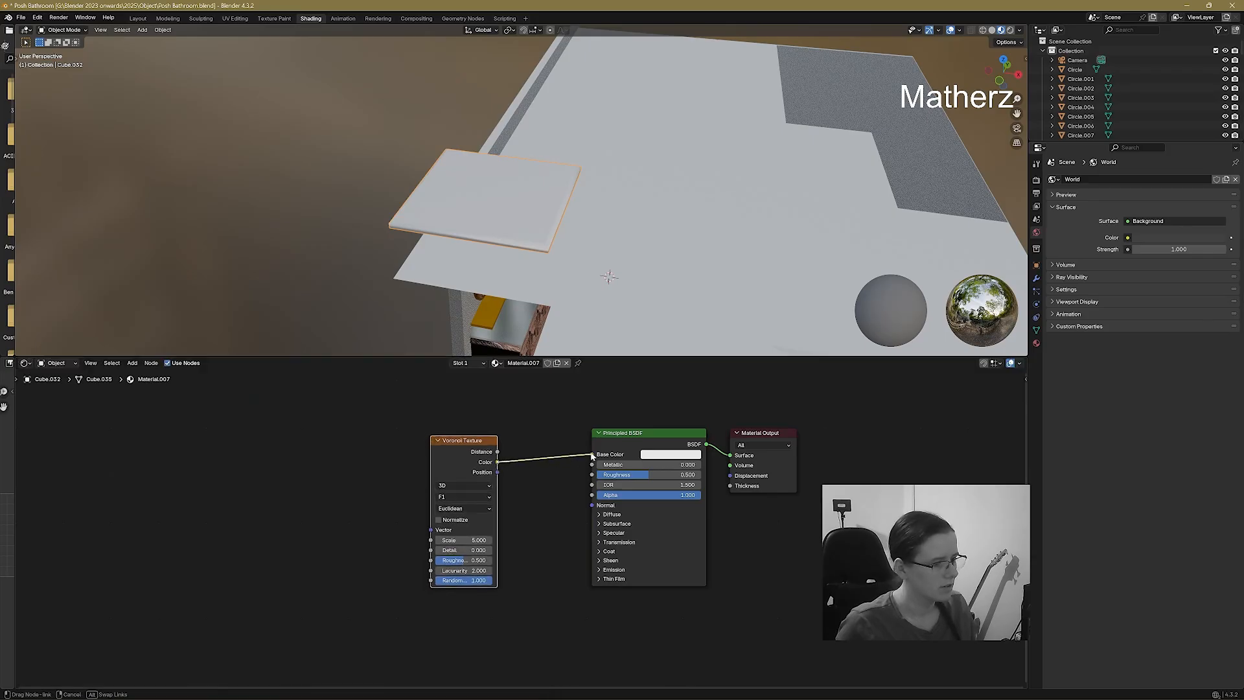
pyautogui.moveTo(592, 455); pyautogui.dragTo(592, 454)
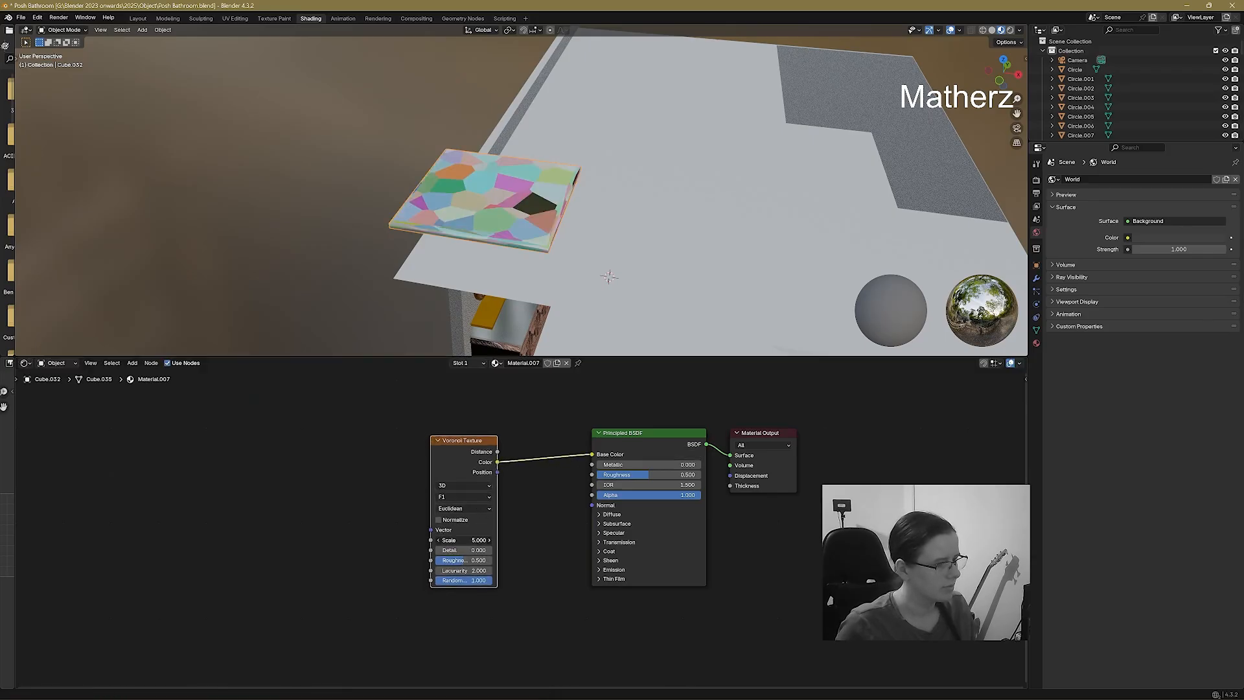
pyautogui.moveTo(463, 540); pyautogui.dragTo(442, 540)
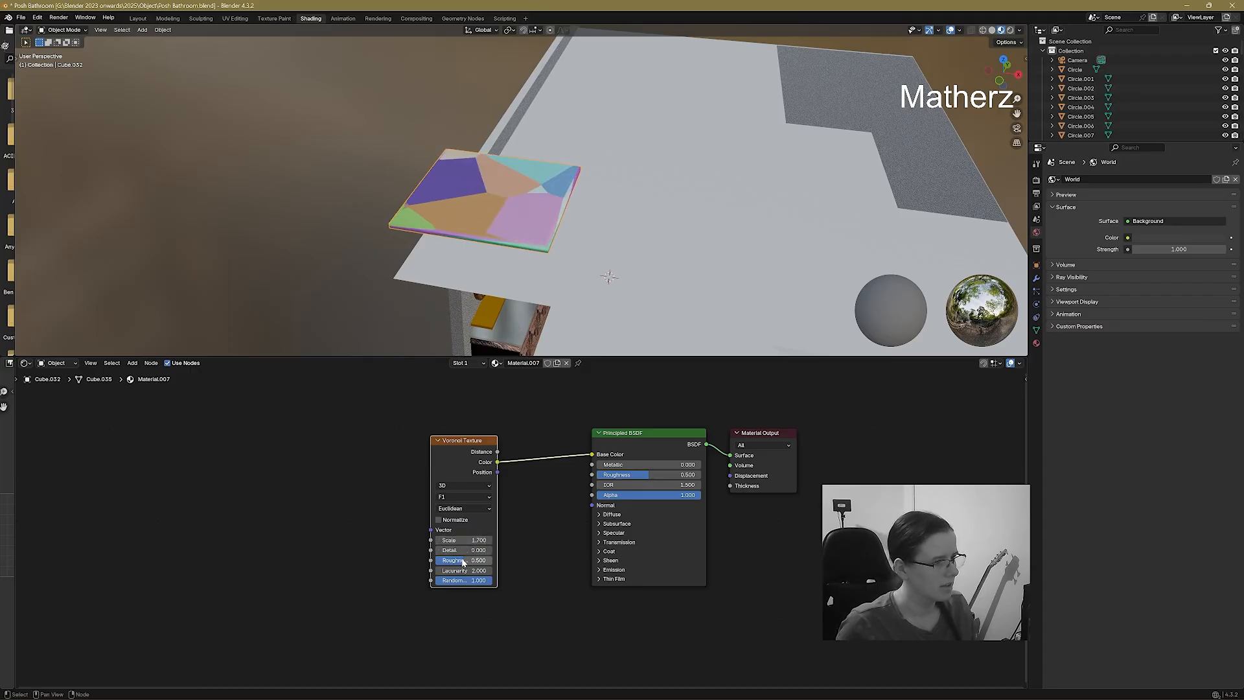
# Move the Voronoi Texture away from the shader and insert a Color Ramp into its link to the Principled BSDF.
pyautogui.moveTo(480, 442); pyautogui.dragTo(261, 453)
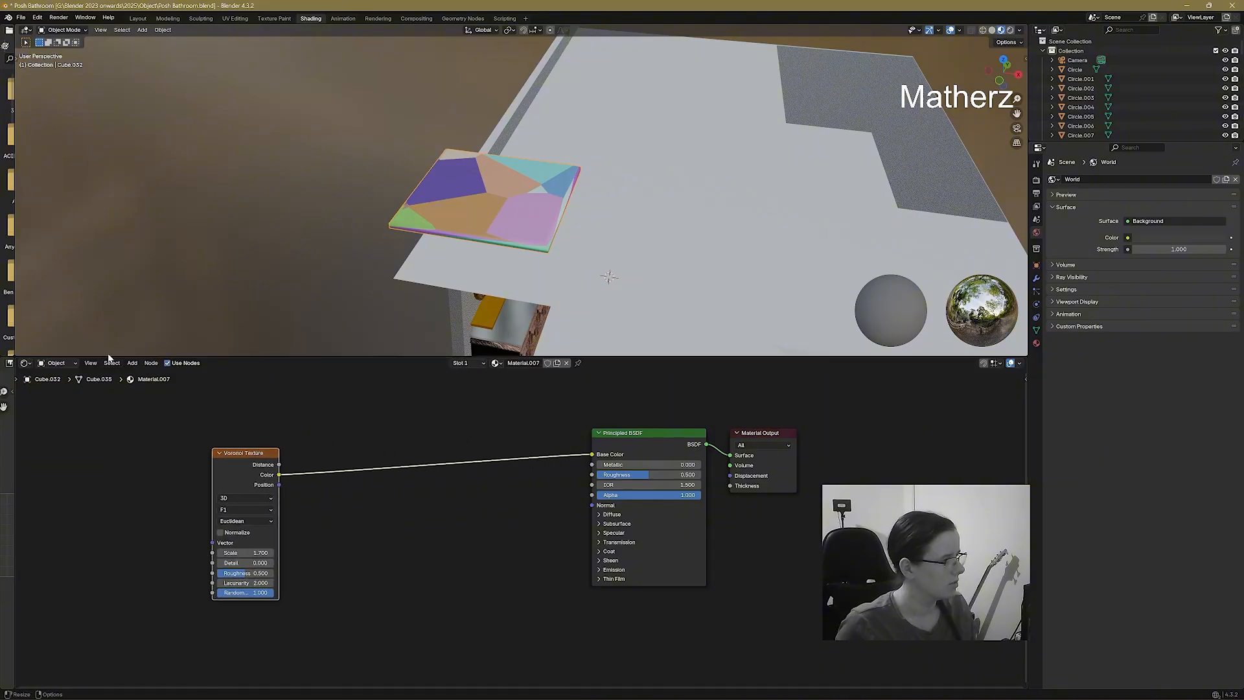
pyautogui.click(132, 363)
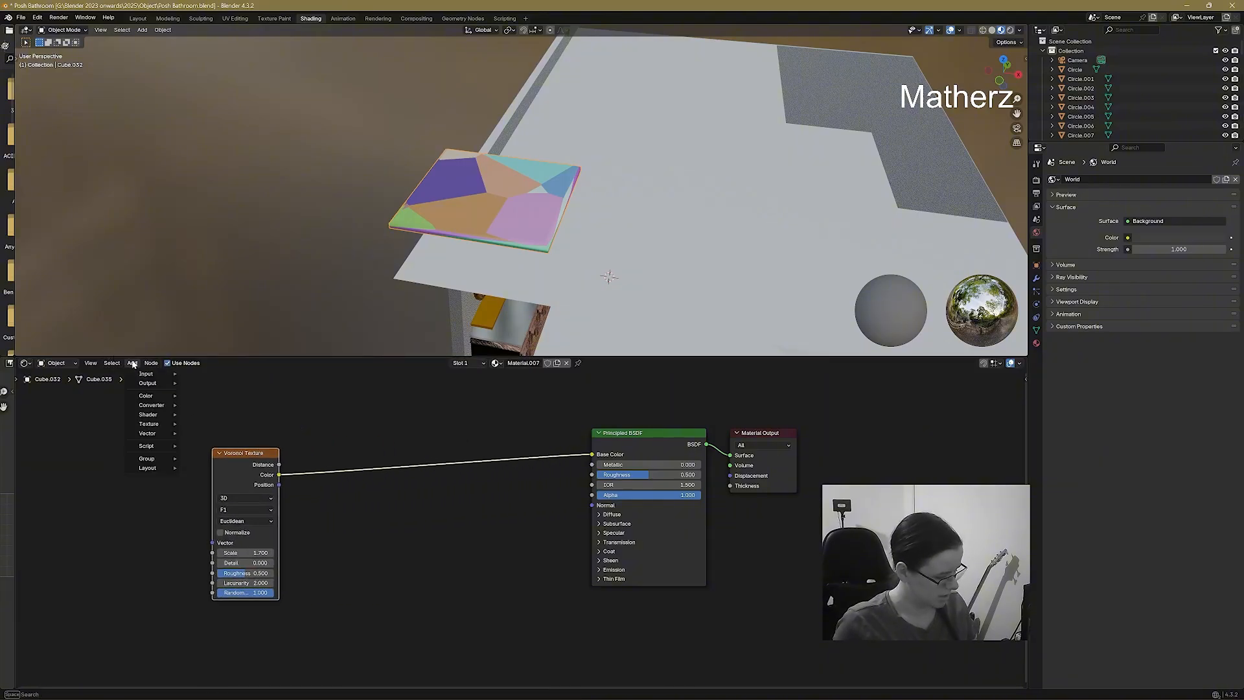
pyautogui.write('col')
pyautogui.click(214, 387)
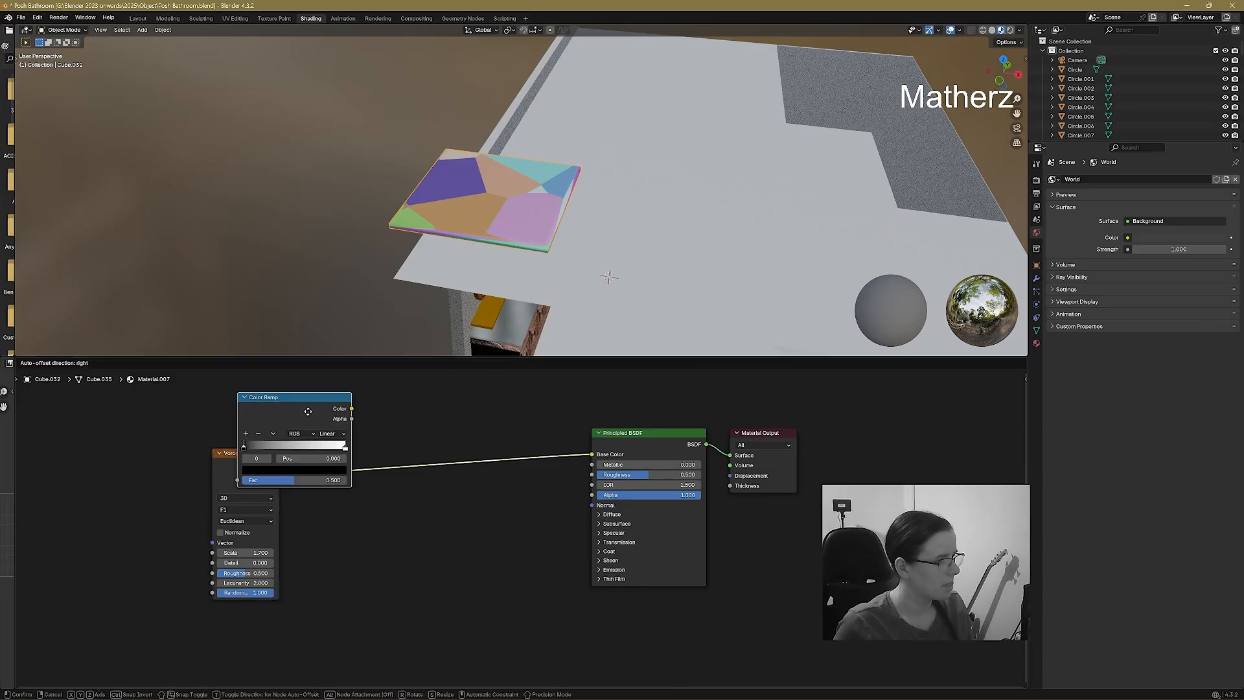
pyautogui.click(366, 441)
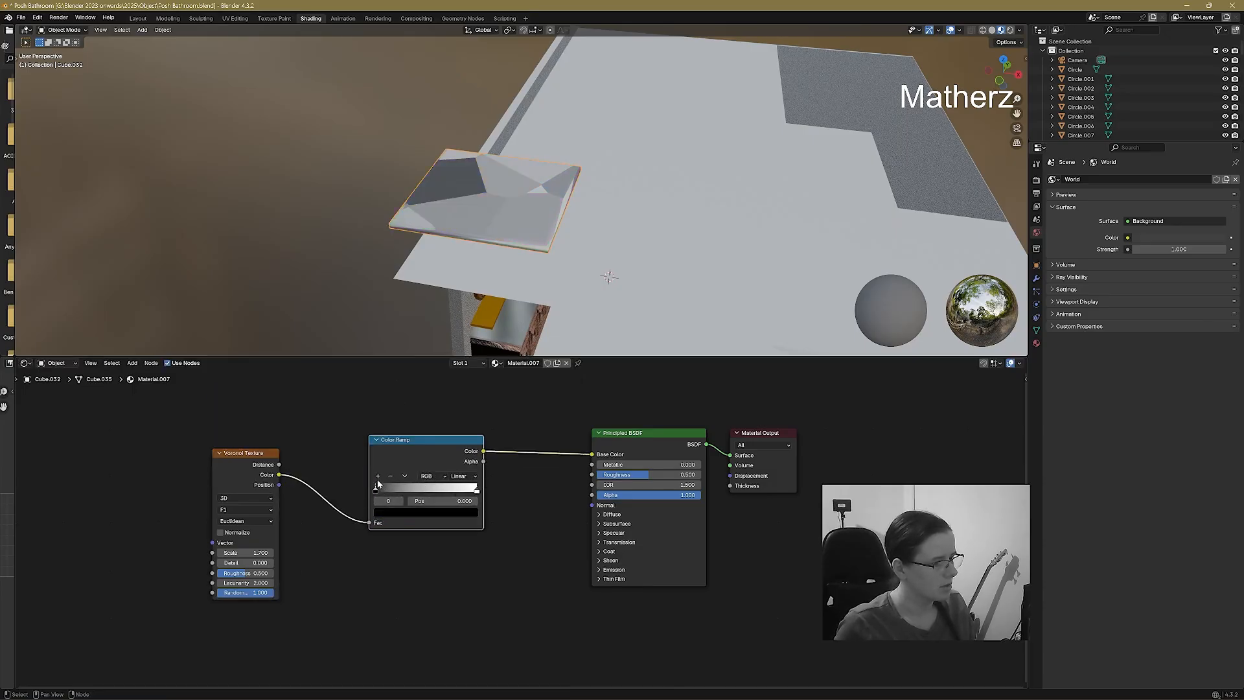
# Add stops to the Color Ramp, coloring the middle one pale gold and the one at position 0.250 dark teal.
pyautogui.click(379, 478)
pyautogui.click(426, 512)
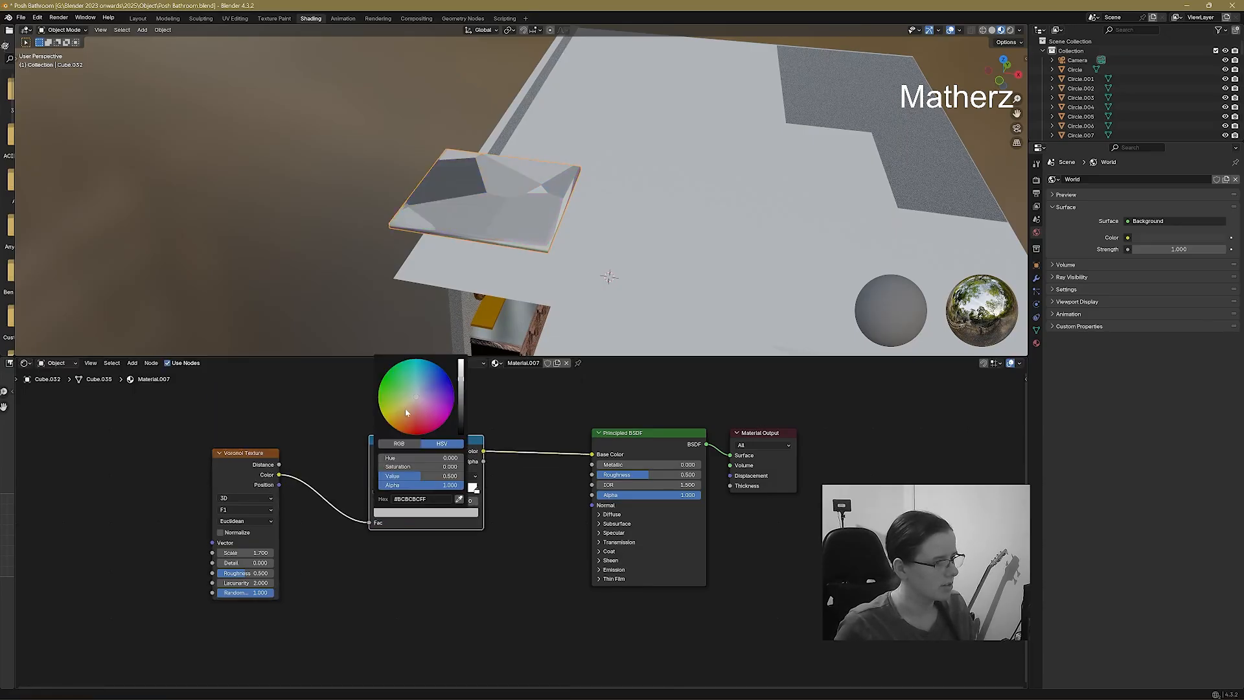
pyautogui.click(405, 412)
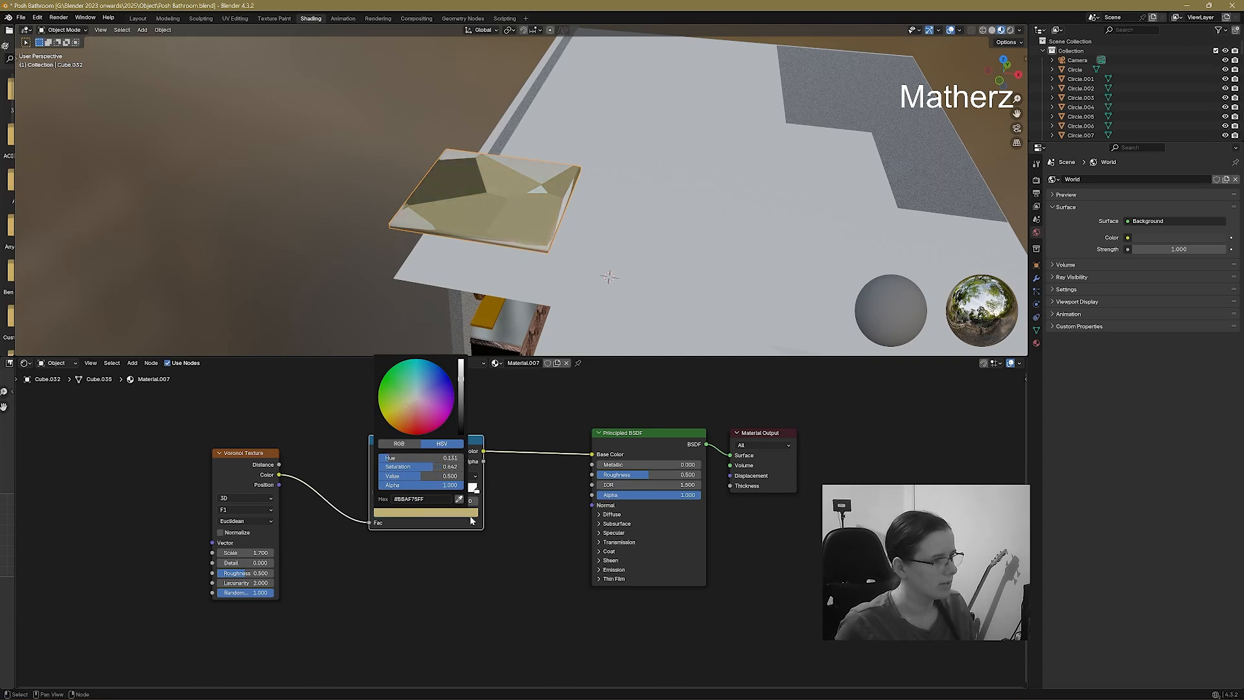
pyautogui.click(406, 513)
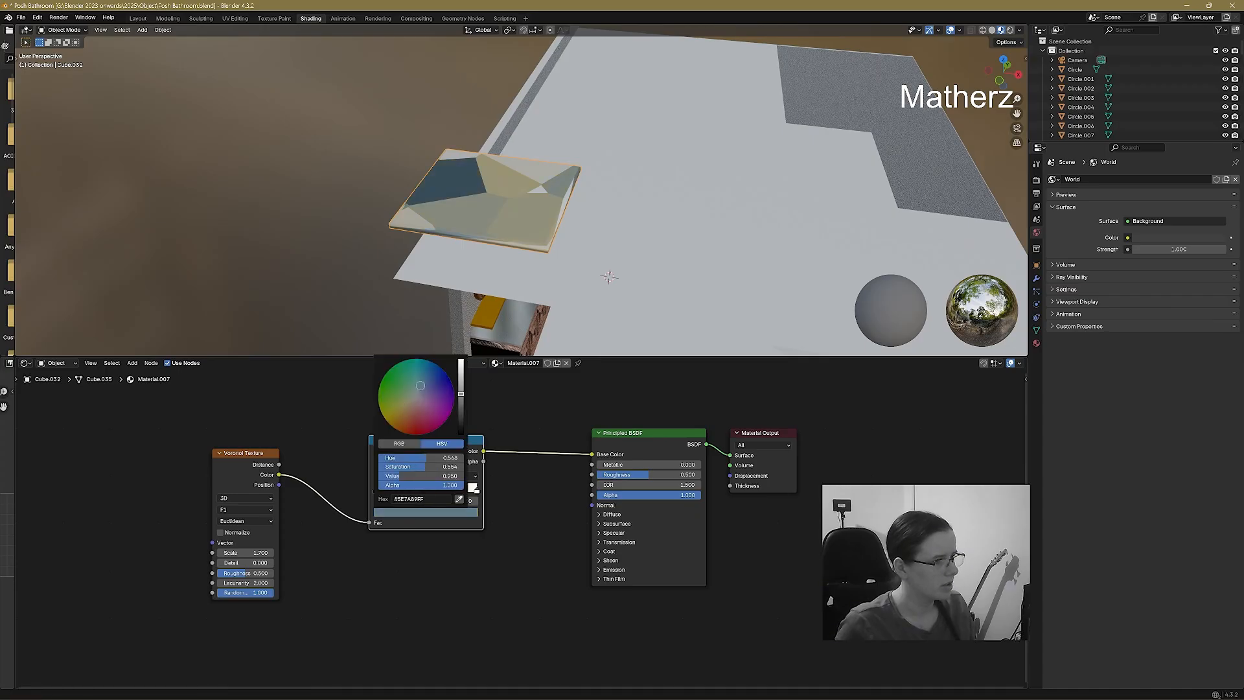
pyautogui.moveTo(423, 382); pyautogui.dragTo(416, 386)
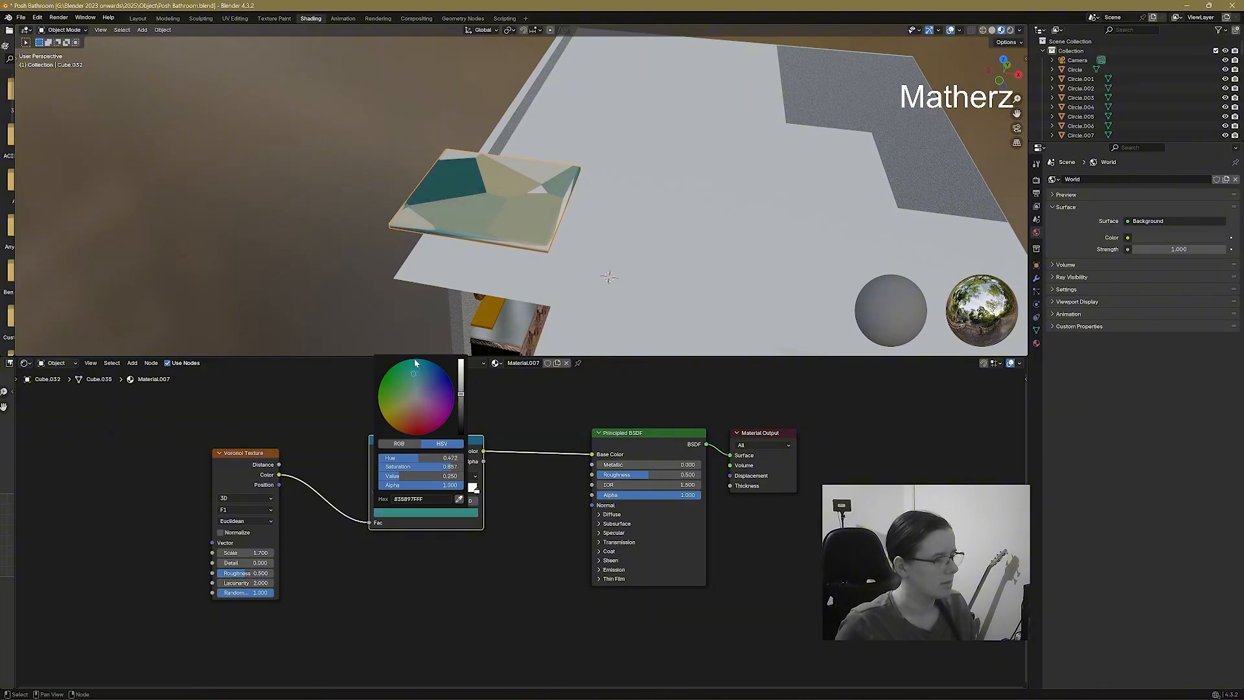
# Return to the Layout workspace and duplicate the tile along the X axis, leaving a narrow gap between the two tiles.
pyautogui.scroll(-3, 581, 266)
pyautogui.moveTo(581, 265); pyautogui.dragTo(539, 240, button='middle')
pyautogui.scroll(3, 533, 240)
pyautogui.scroll(5, 621, 295)
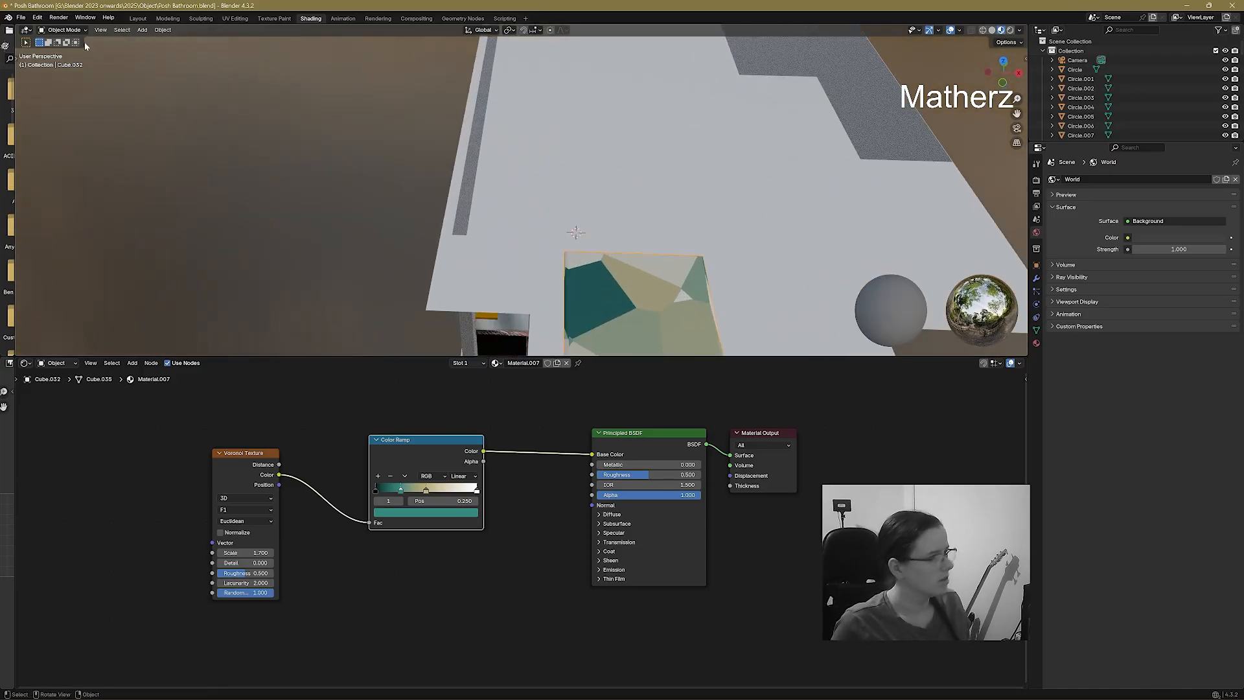
pyautogui.click(137, 19)
pyautogui.moveTo(586, 372)
pyautogui.mouseDown(button='middle')
pyautogui.moveTo(583, 454)
pyautogui.moveTo(578, 379)
pyautogui.mouseUp(button='middle')
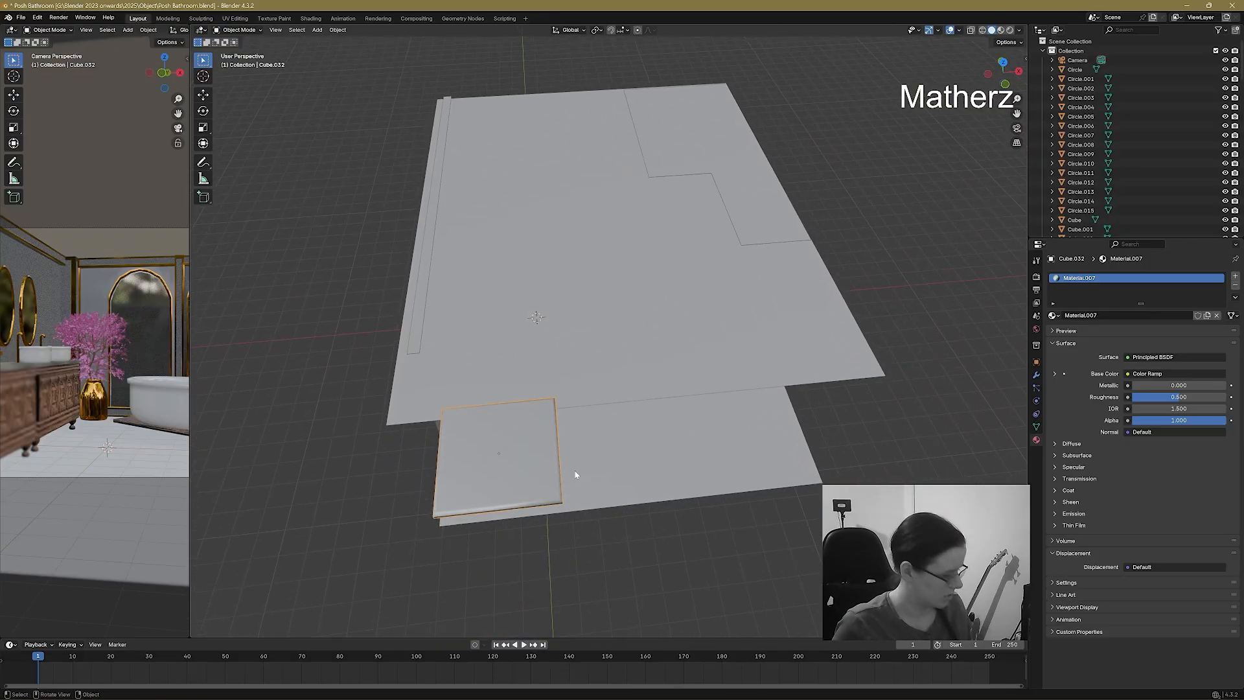
pyautogui.hotkey('shift', 'd')
pyautogui.press('x')
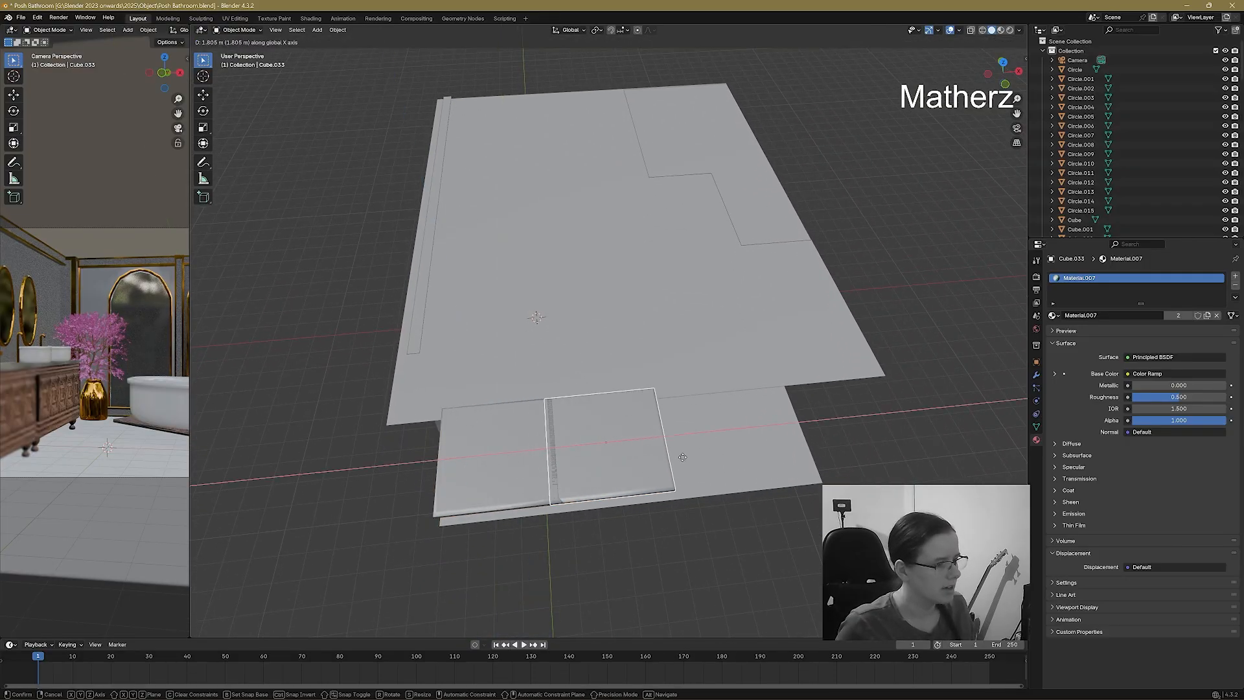
pyautogui.click(698, 449)
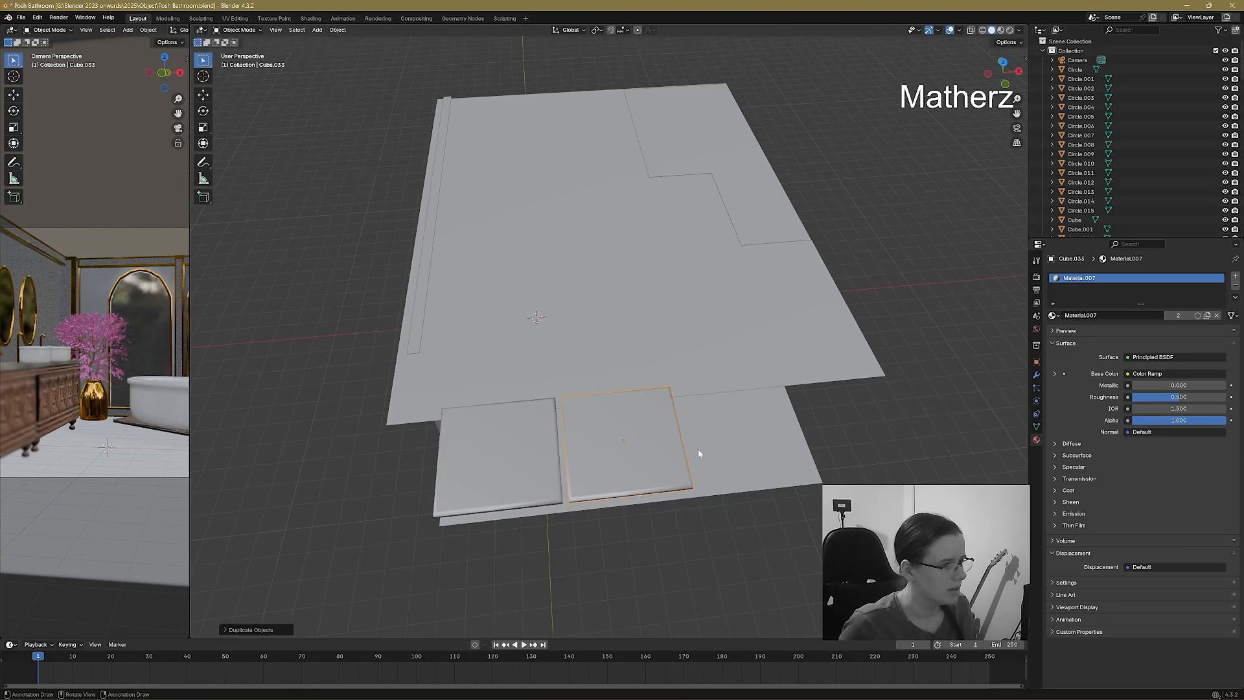
# Select both tiles and duplicate the pair along the X axis to make a row of four.
pyautogui.keyDown('shift'); pyautogui.click(535, 450); pyautogui.keyUp('shift')
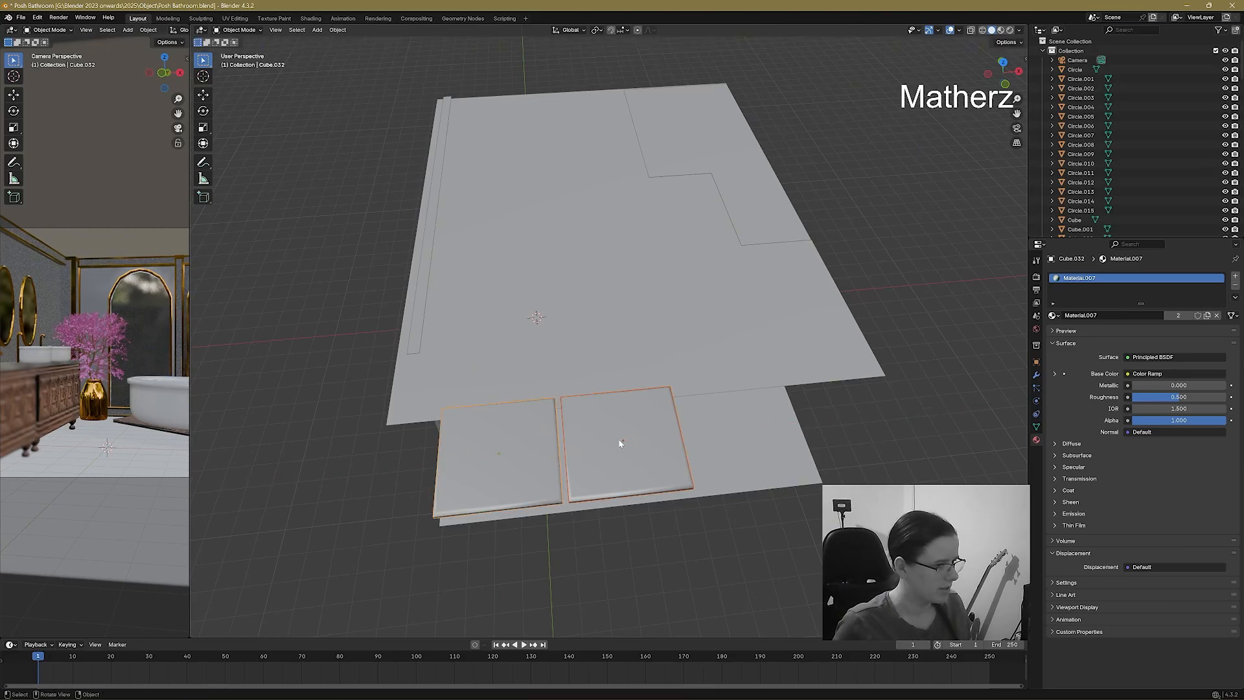
pyautogui.hotkey('shift', 'd')
pyautogui.press('x')
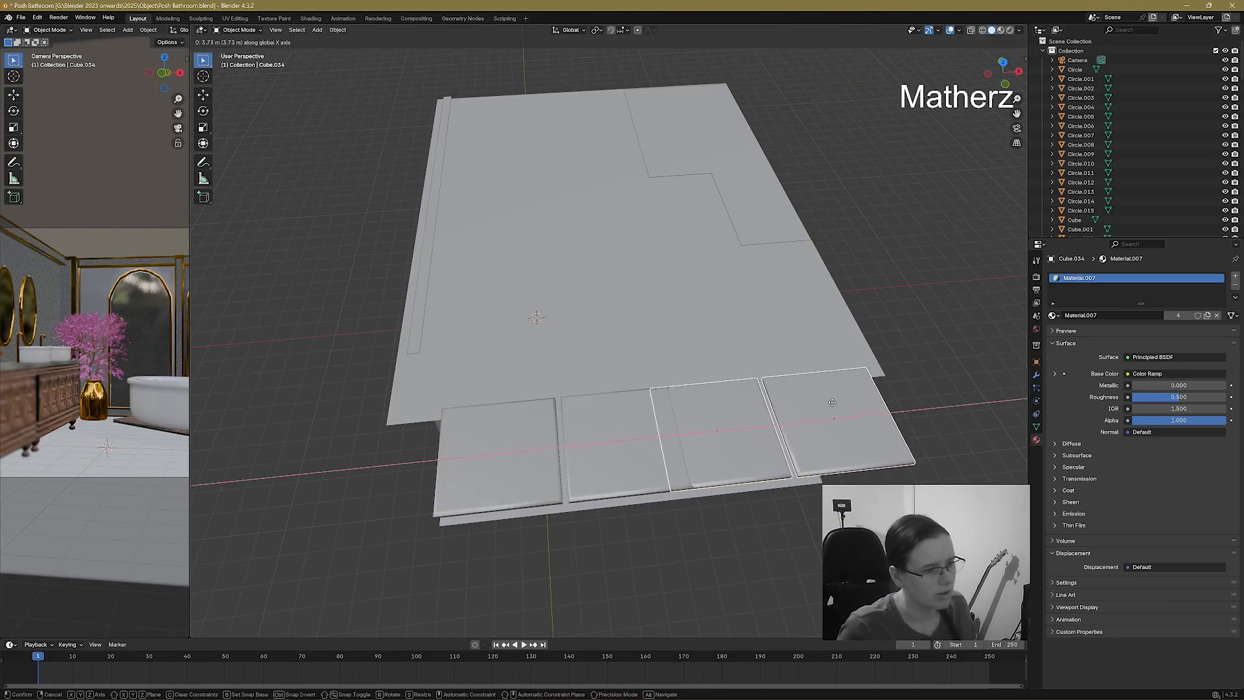
pyautogui.click(854, 390)
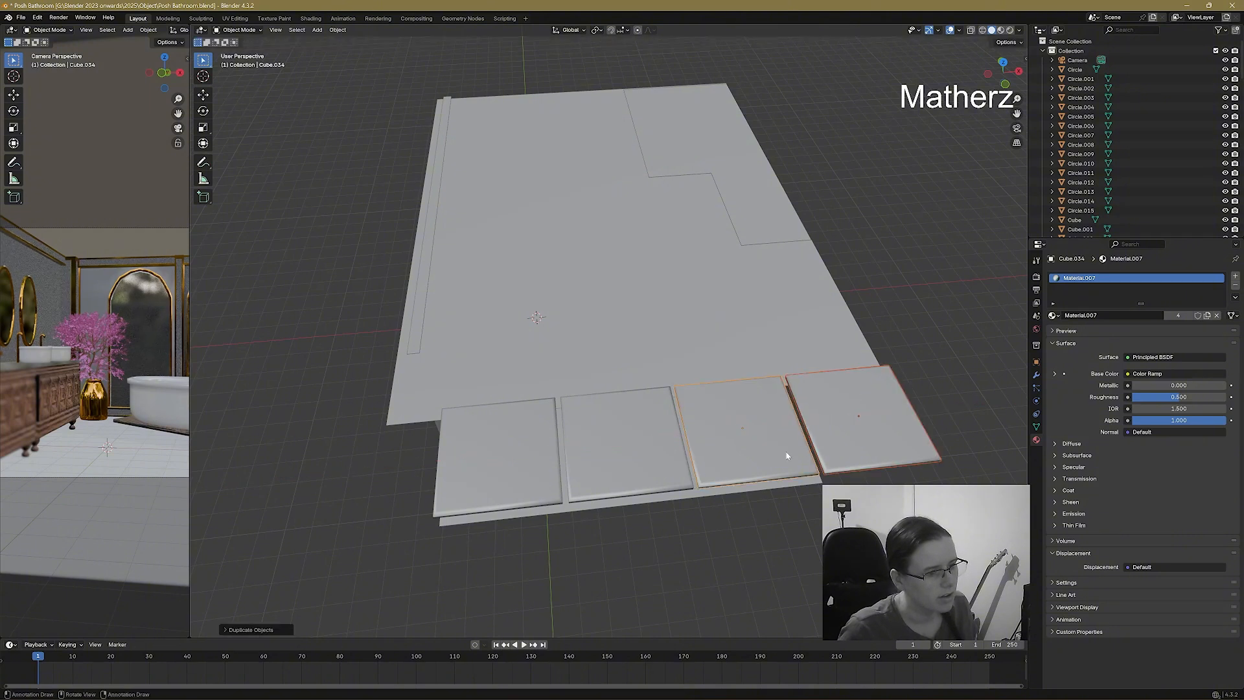
# Duplicate the two selected tiles along the X axis to extend the row to six tiles.
pyautogui.hotkey('shift', 'd')
pyautogui.press('x')
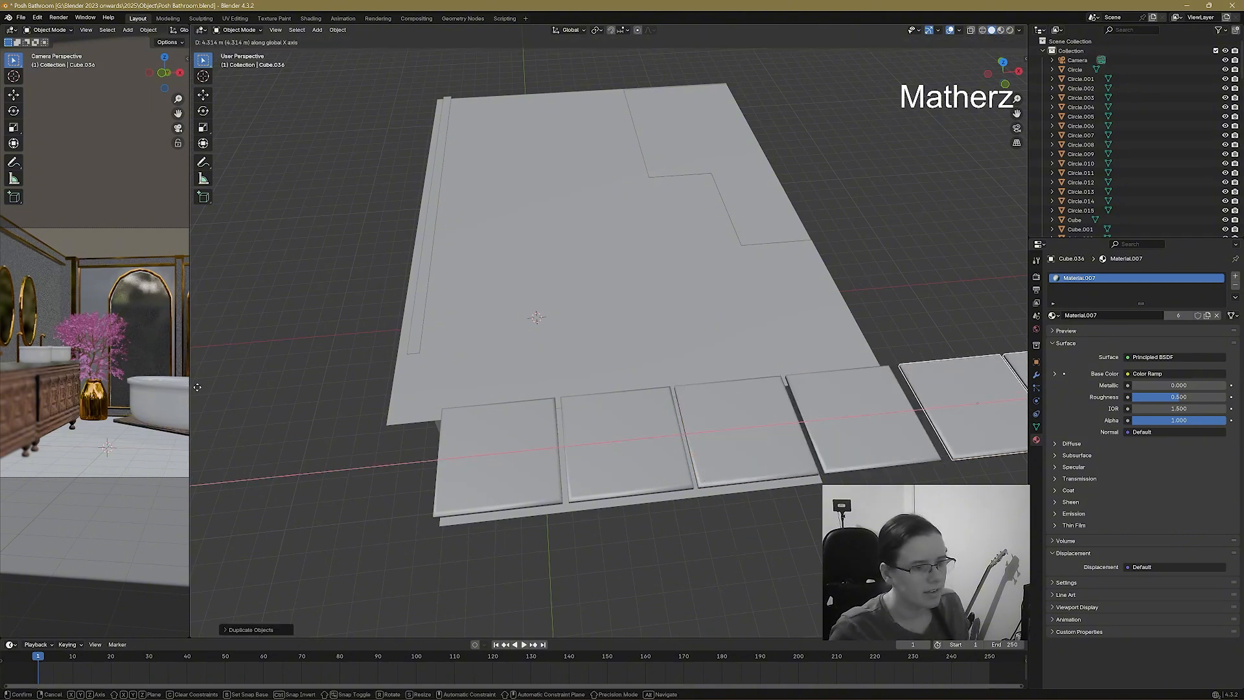
pyautogui.click(1023, 382)
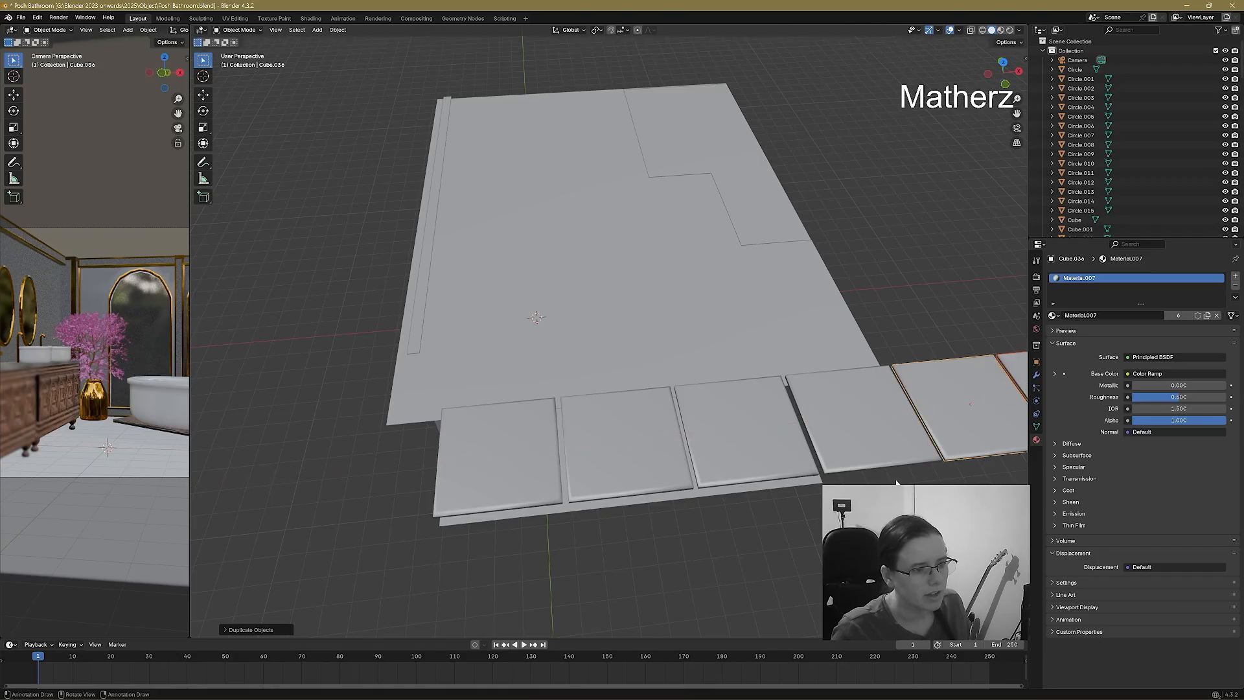
# Select all six tiles and duplicate the row about 2 m along the Y axis, beside the first row.
pyautogui.moveTo(1022, 383); pyautogui.dragTo(556, 370, button='middle')
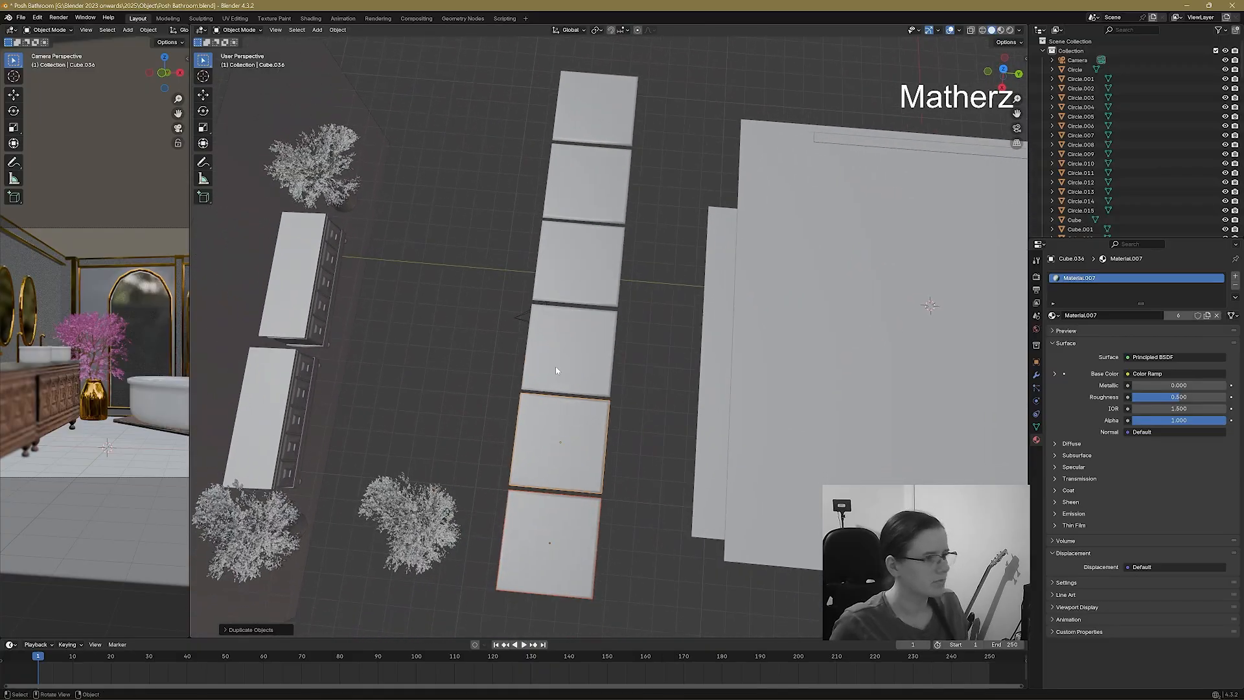
pyautogui.keyDown('shift'); pyautogui.click(564, 336); pyautogui.keyUp('shift')
pyautogui.keyDown('shift'); pyautogui.click(583, 266); pyautogui.keyUp('shift')
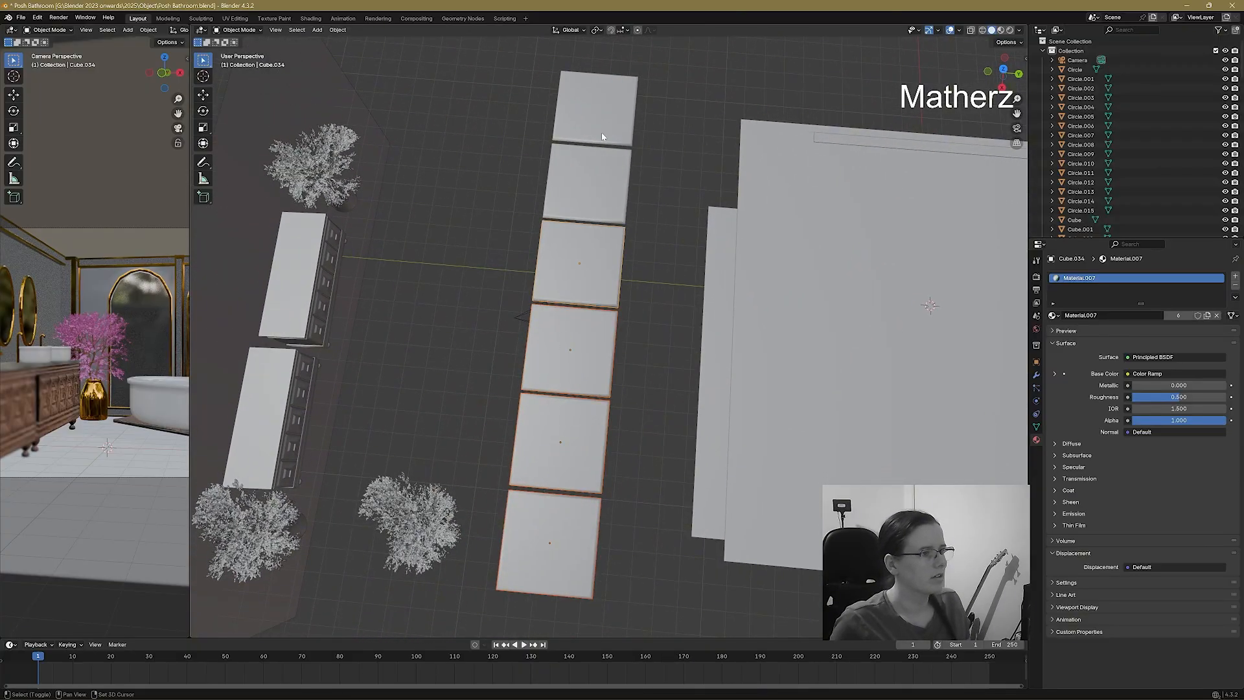
pyautogui.hotkey('shift', 'd')
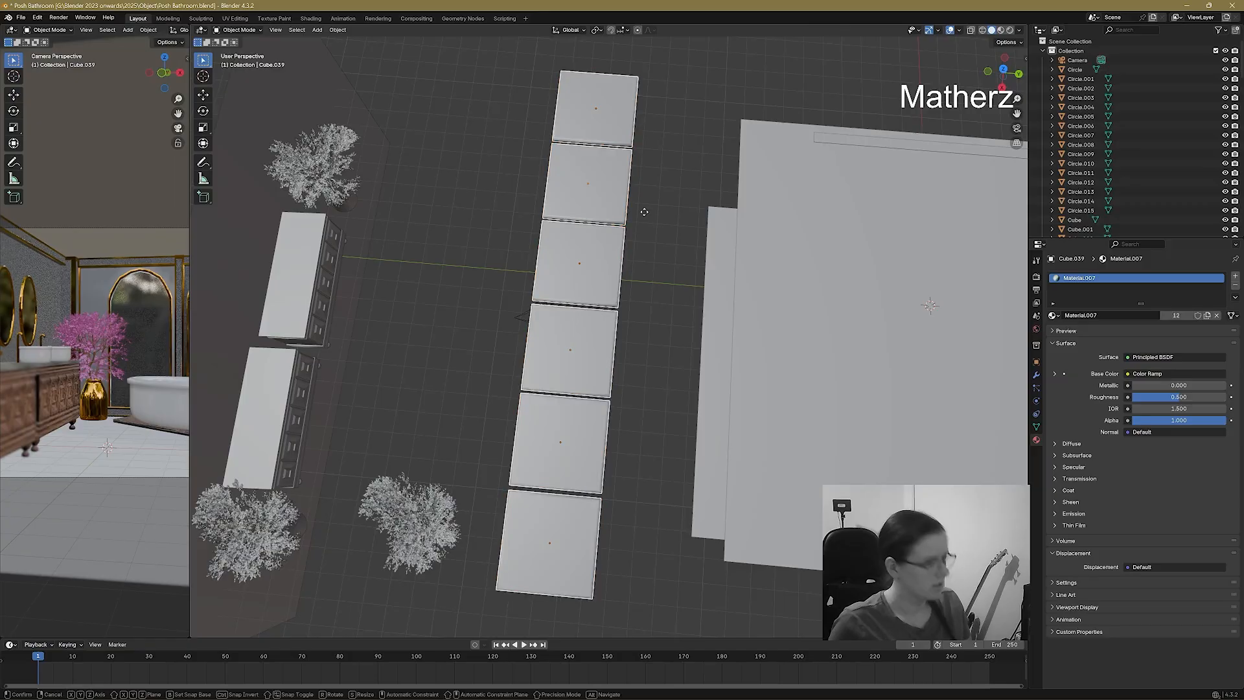
pyautogui.press('y')
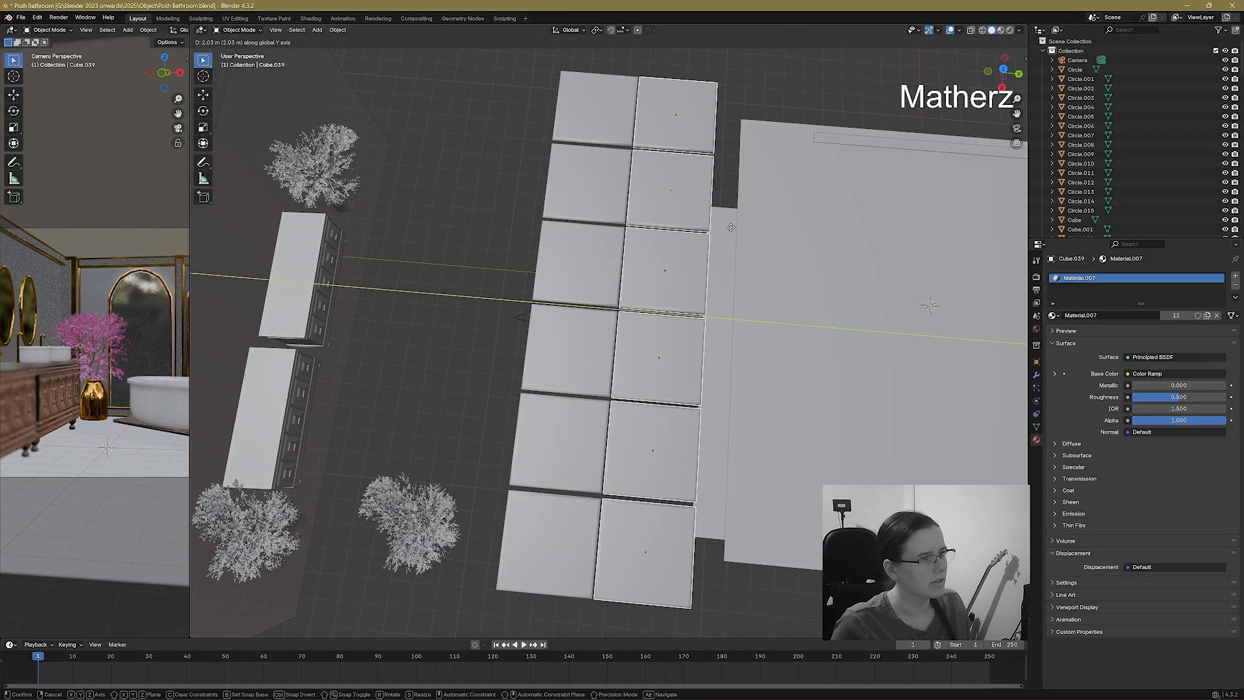
pyautogui.click(732, 231)
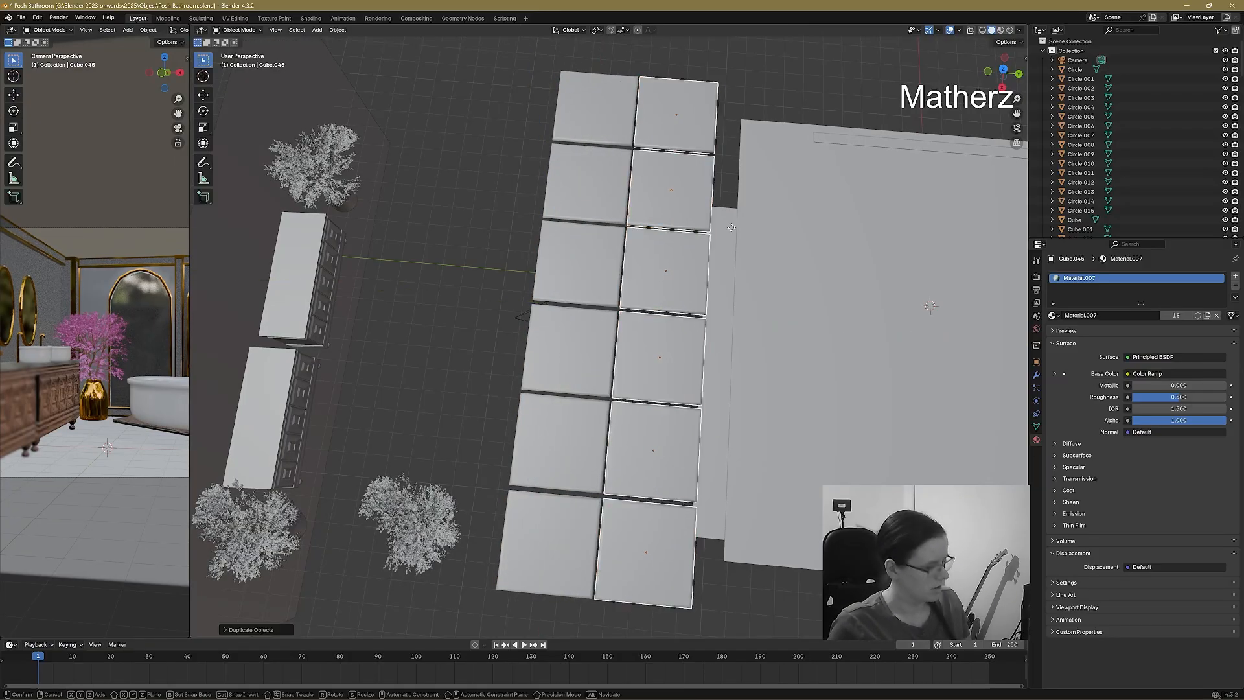
# Duplicate the row of six tiles twice more in the negative Y direction, making four adjoining rows.
pyautogui.hotkey('shift', 'd')
pyautogui.press('y')
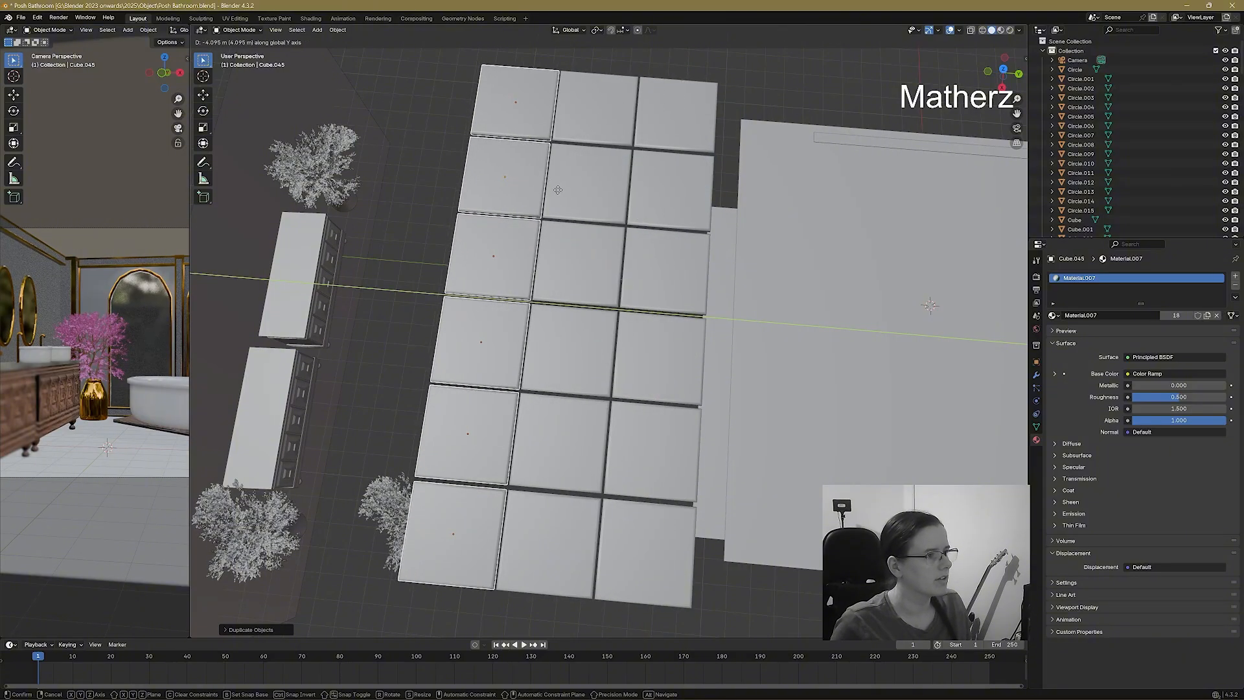
pyautogui.click(558, 193)
pyautogui.hotkey('shift', 'd')
pyautogui.press('y')
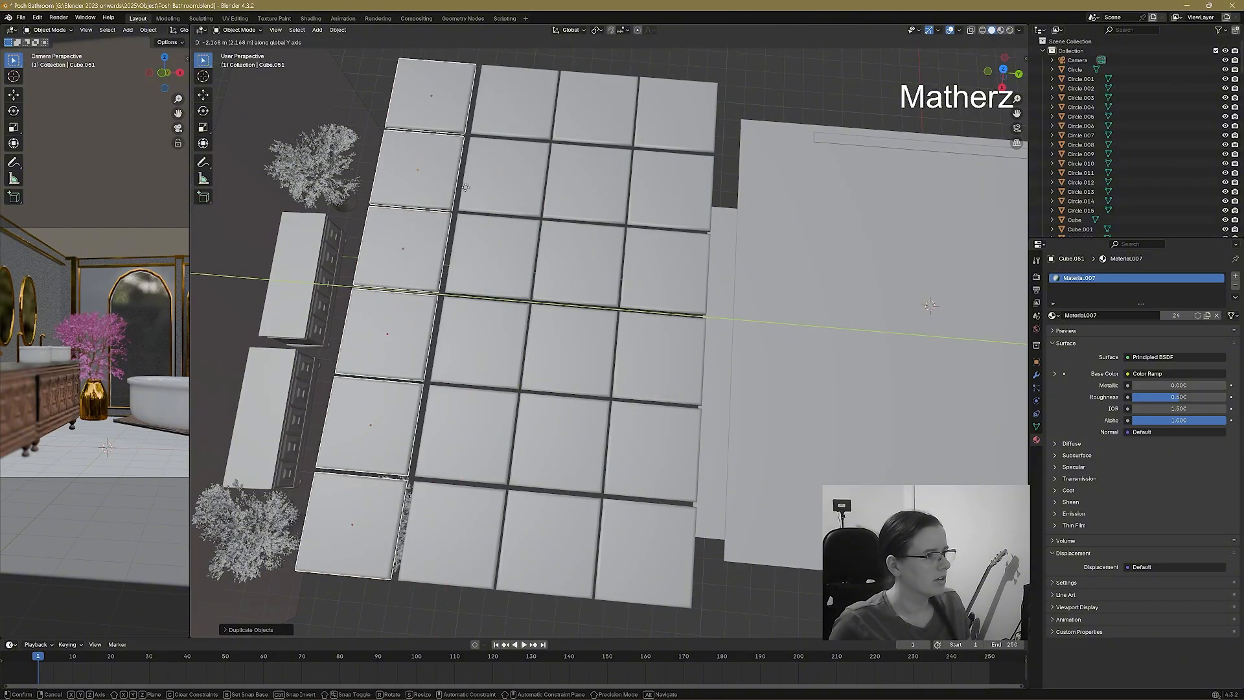
pyautogui.click(470, 188)
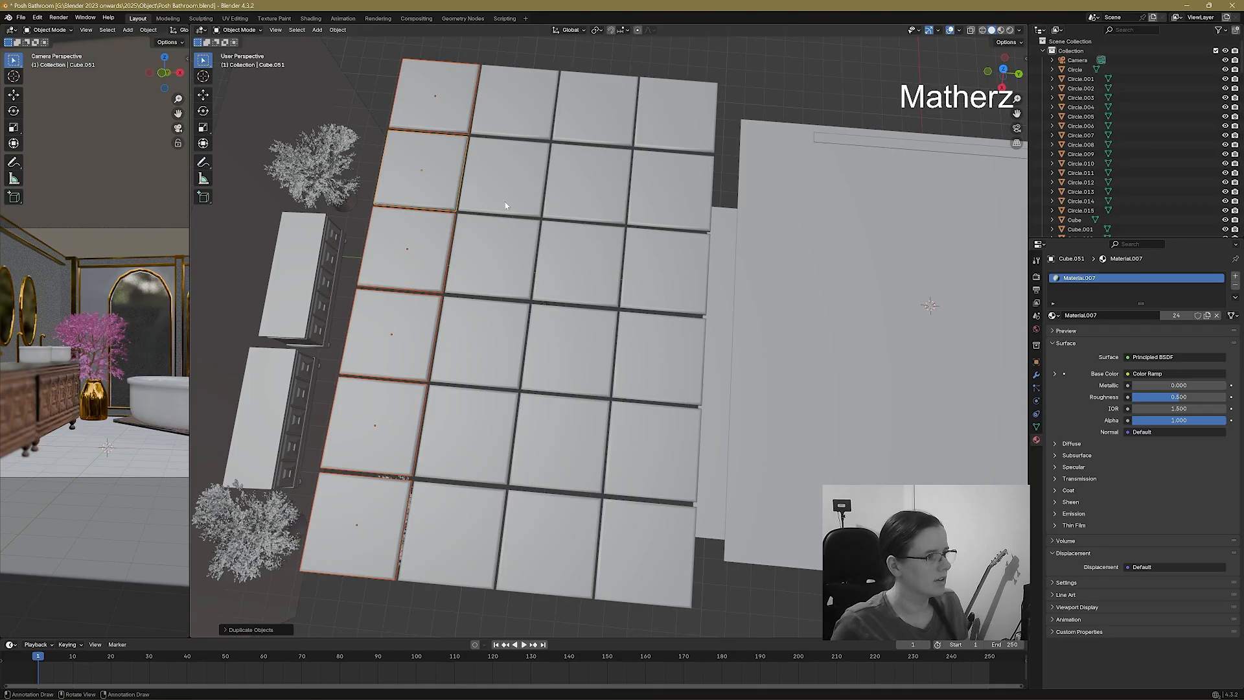
# Select the whole four-by-six block of tiles and duplicate it about 8.2 m in the negative Y direction.
pyautogui.scroll(-4, 506, 205)
pyautogui.moveTo(549, 341); pyautogui.dragTo(546, 285, button='middle')
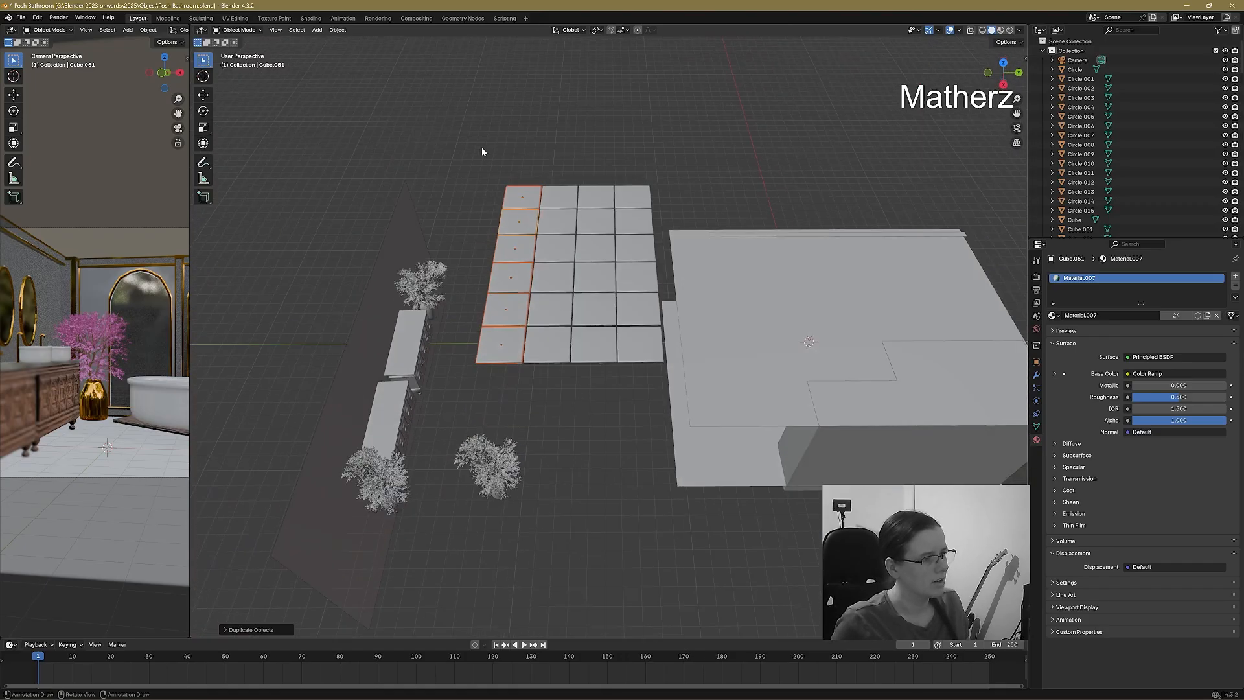
pyautogui.moveTo(482, 152); pyautogui.dragTo(652, 376)
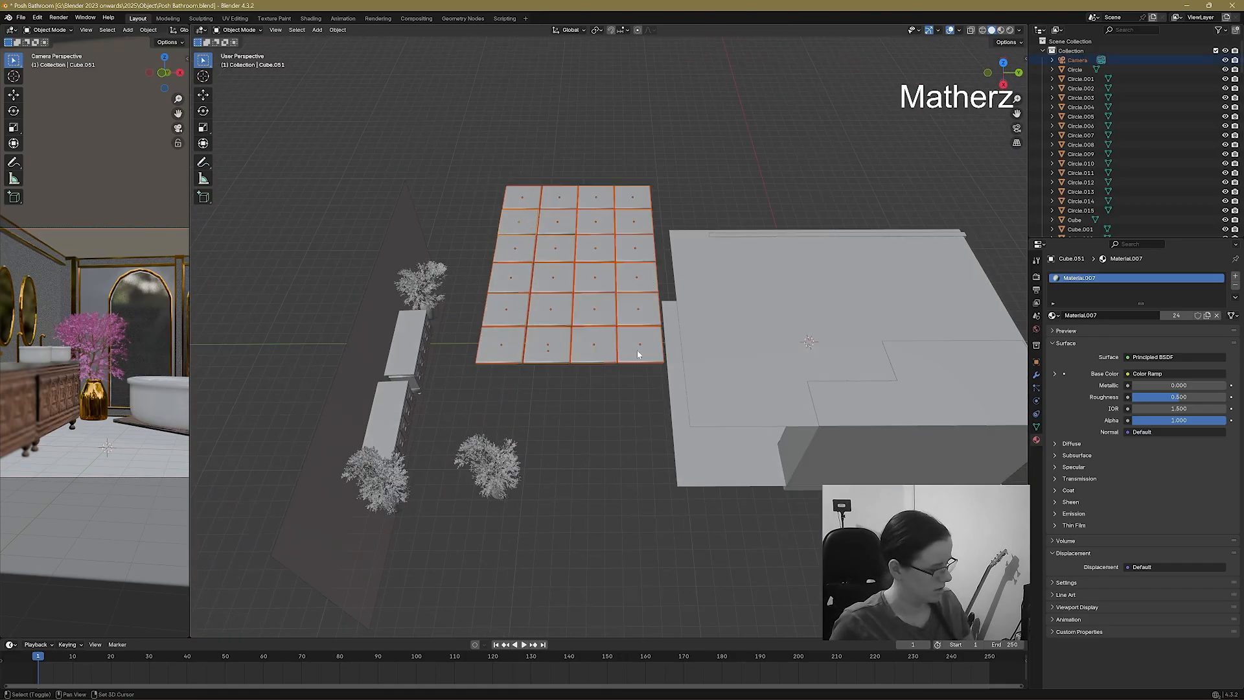
pyautogui.hotkey('shift', 'd')
pyautogui.press('y')
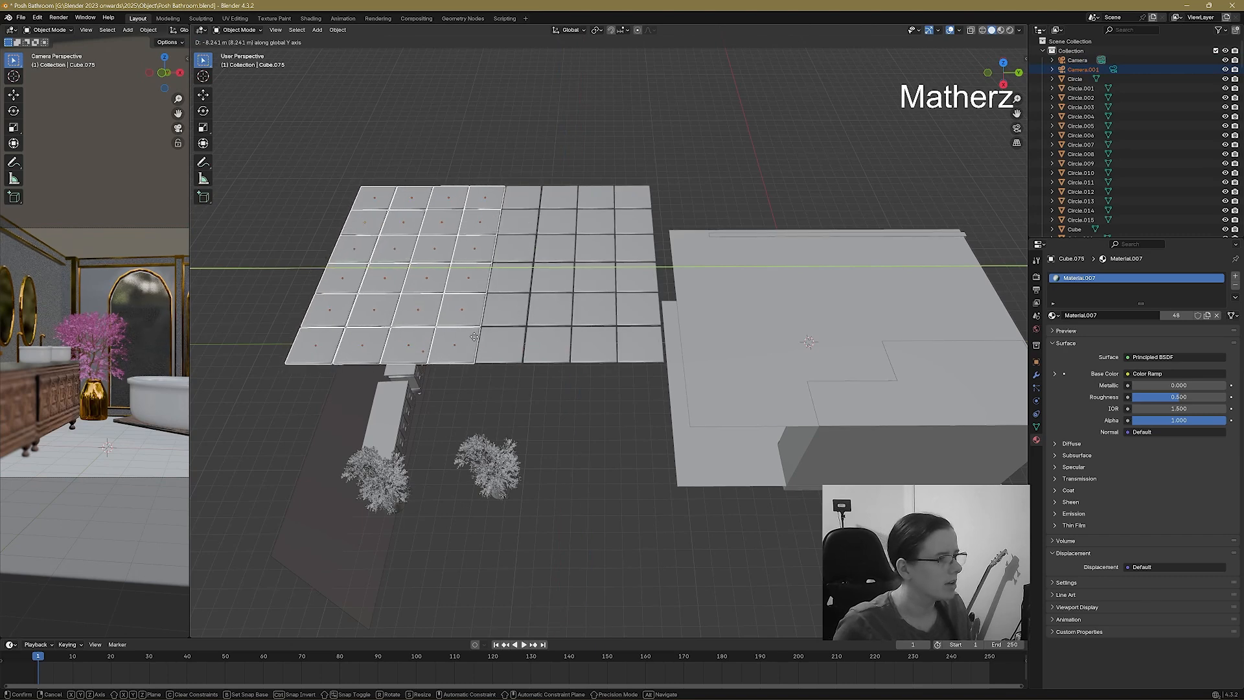
pyautogui.click(475, 339)
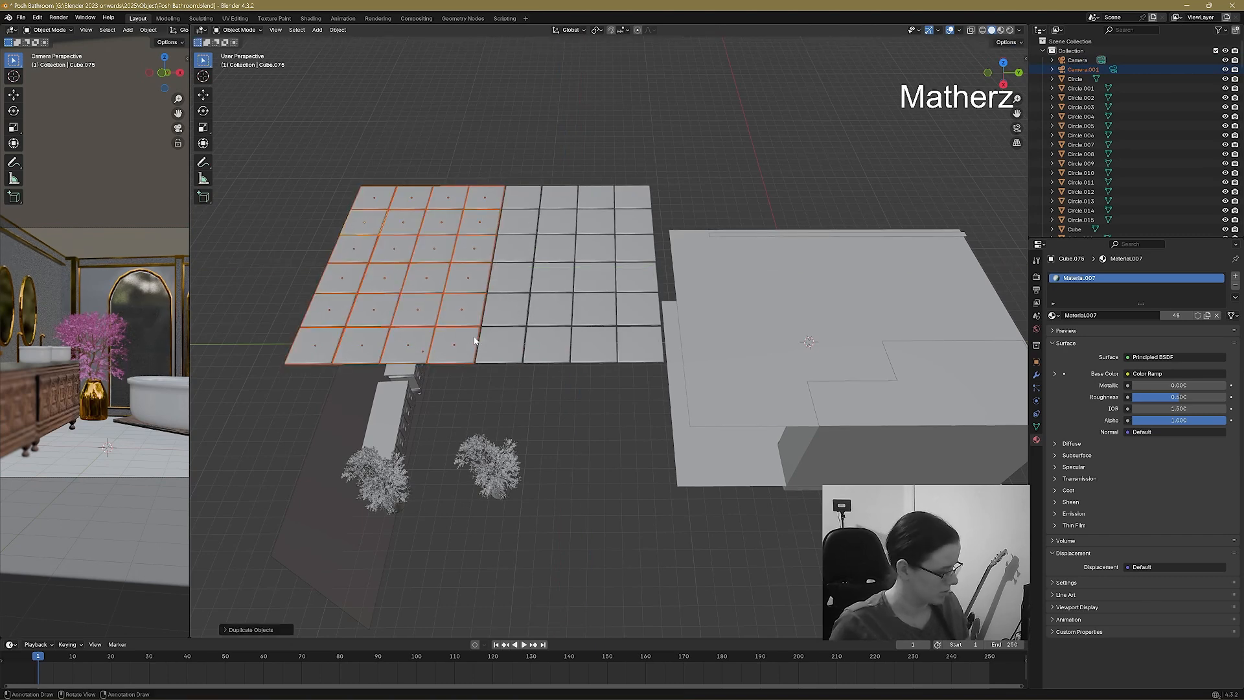
# Select both tile blocks and duplicate them about 12.6 m in the negative X direction, doubling the grid.
pyautogui.click(555, 147)
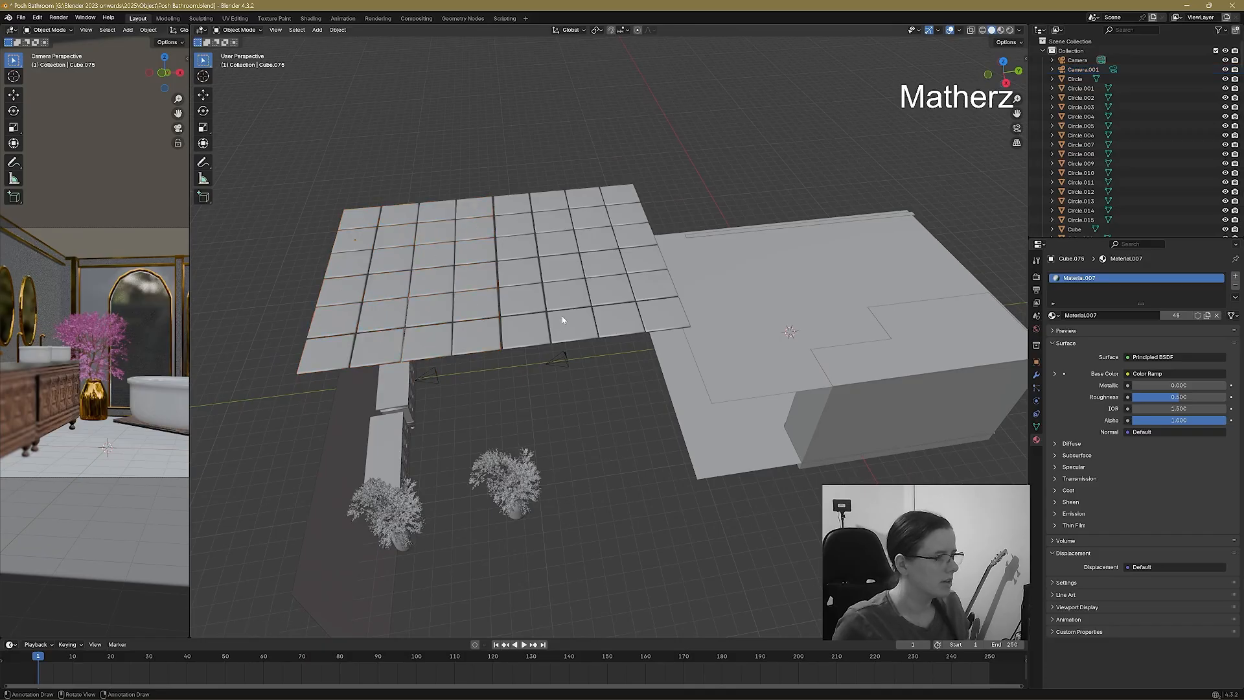
pyautogui.moveTo(566, 322); pyautogui.dragTo(492, 272, button='middle')
pyautogui.moveTo(344, 206); pyautogui.dragTo(685, 253)
pyautogui.moveTo(666, 248); pyautogui.dragTo(616, 316, button='middle')
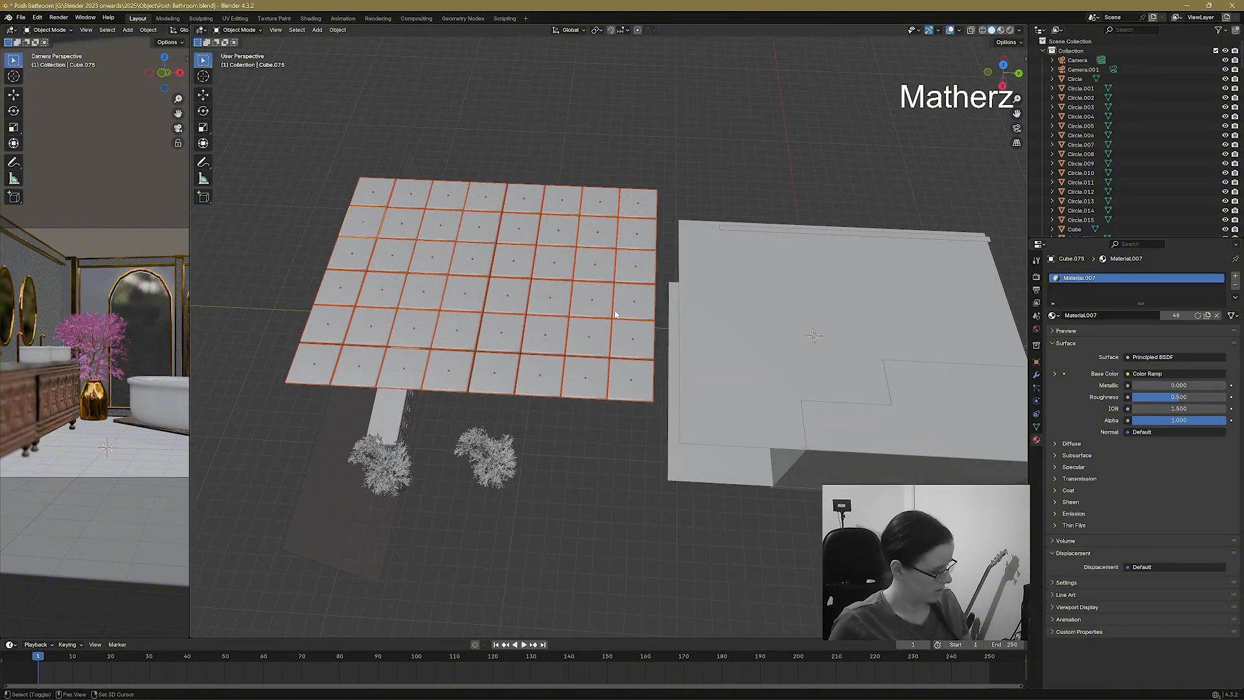
pyautogui.hotkey('shift', 'd')
pyautogui.press('x')
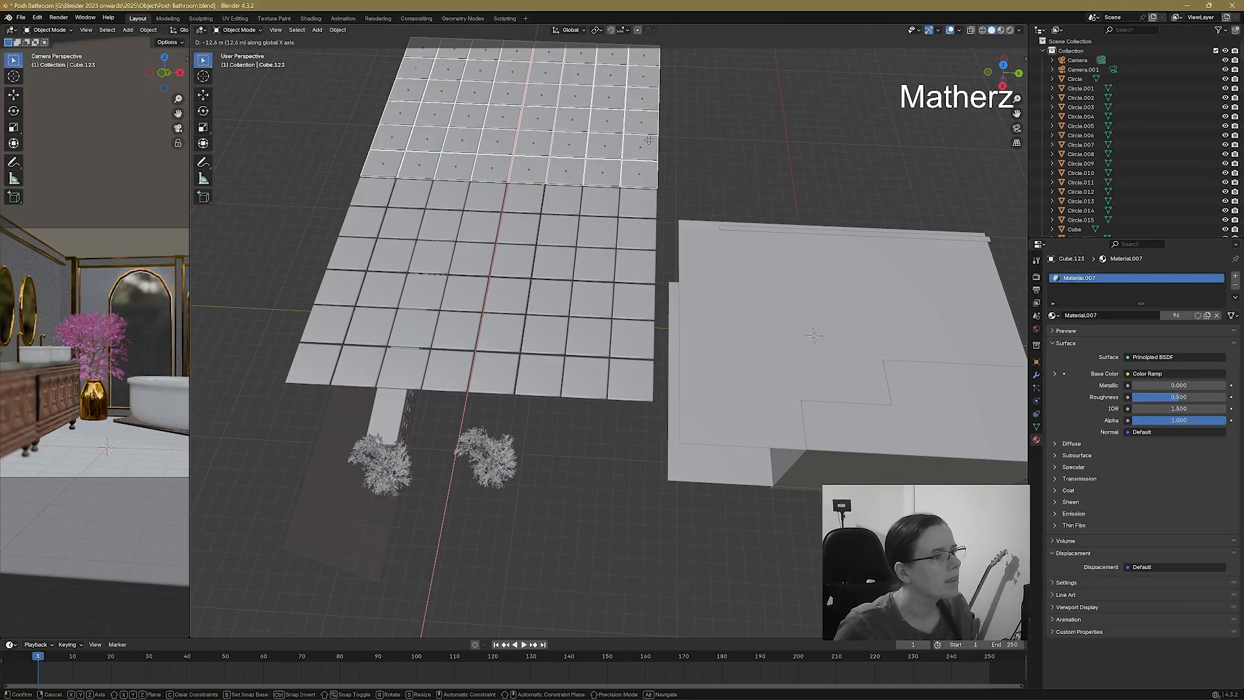
pyautogui.click(649, 139)
# Select the entire tile grid and scale it down to roughly half its size.
pyautogui.moveTo(700, 189); pyautogui.dragTo(385, 151, button='middle')
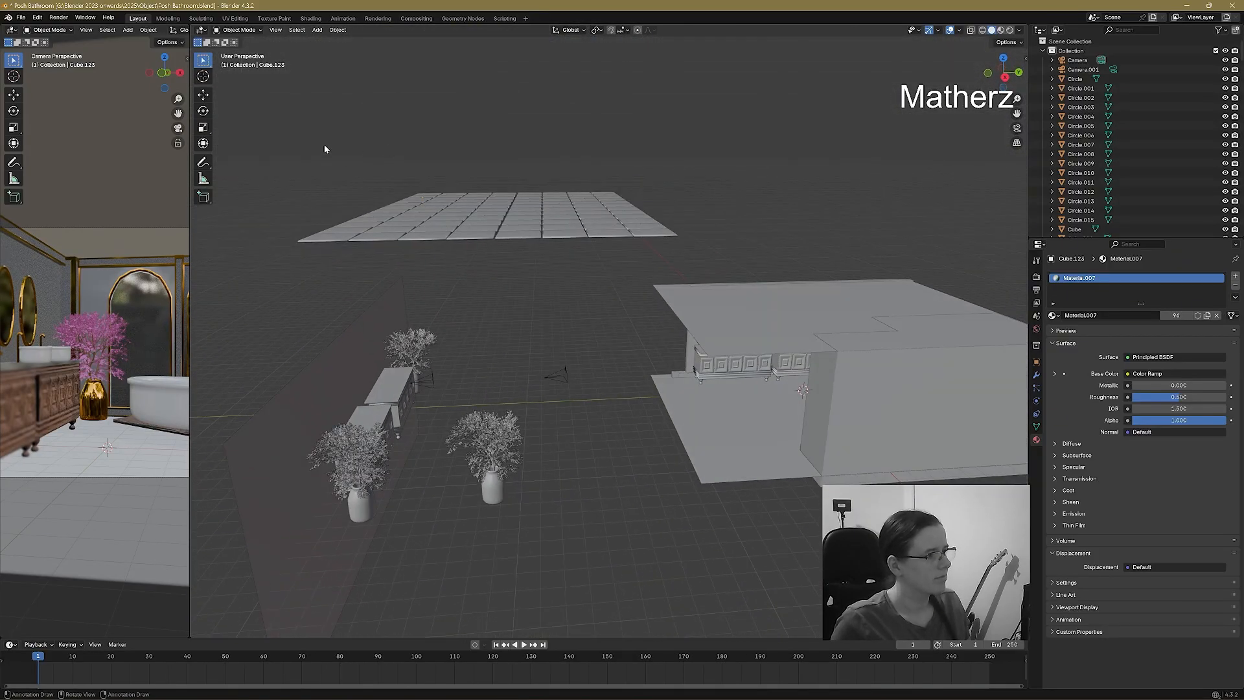
pyautogui.moveTo(324, 149); pyautogui.dragTo(674, 247)
pyautogui.moveTo(501, 289); pyautogui.dragTo(613, 308, button='middle')
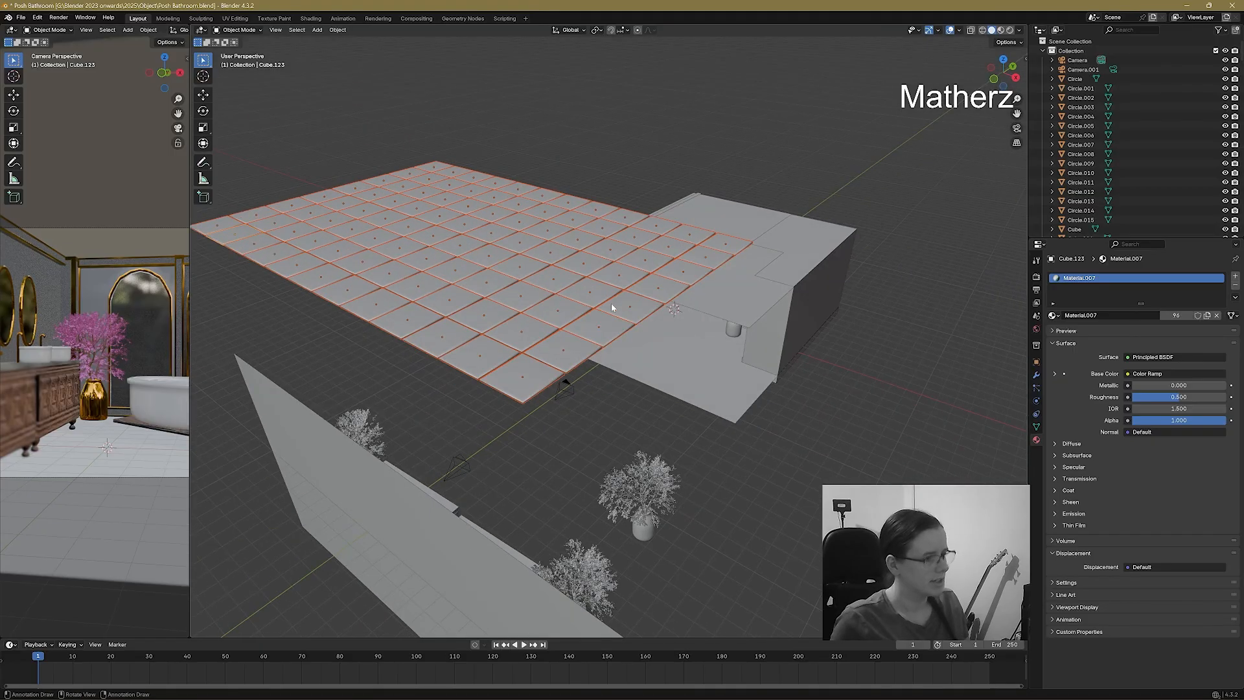
pyautogui.press('s')
pyautogui.click(617, 332)
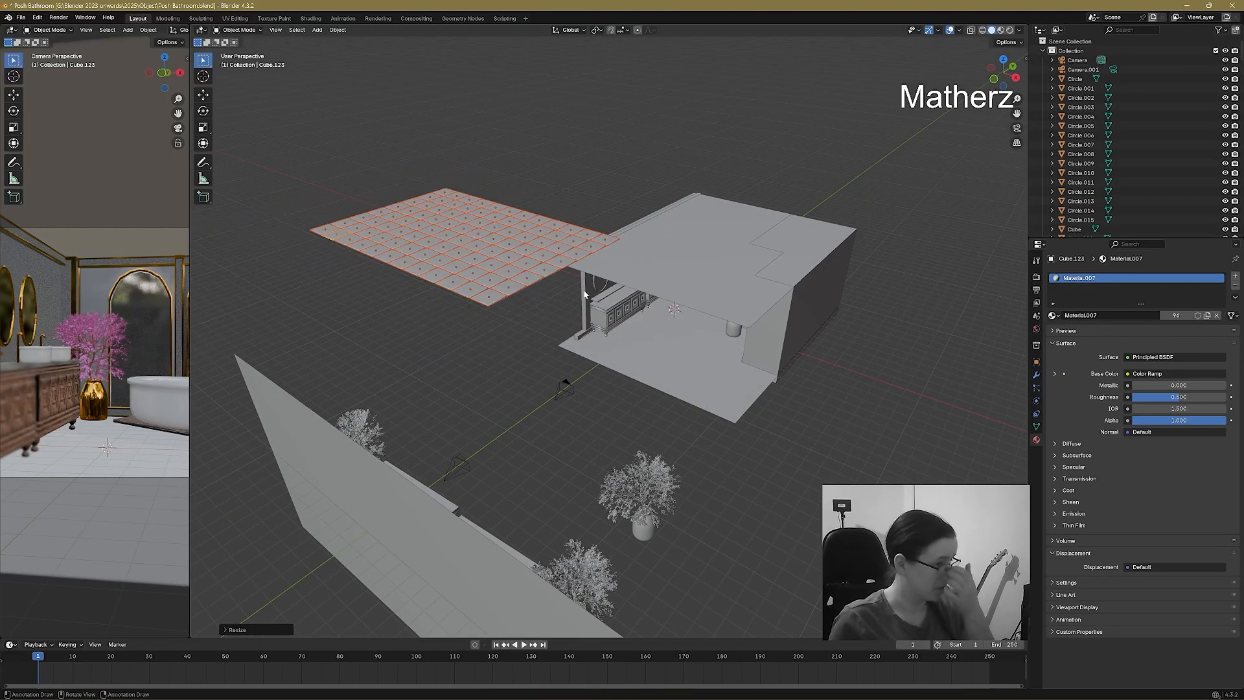
# Lower the tile grid by about 11 m along Z and position it over the bathroom floor.
pyautogui.press('g')
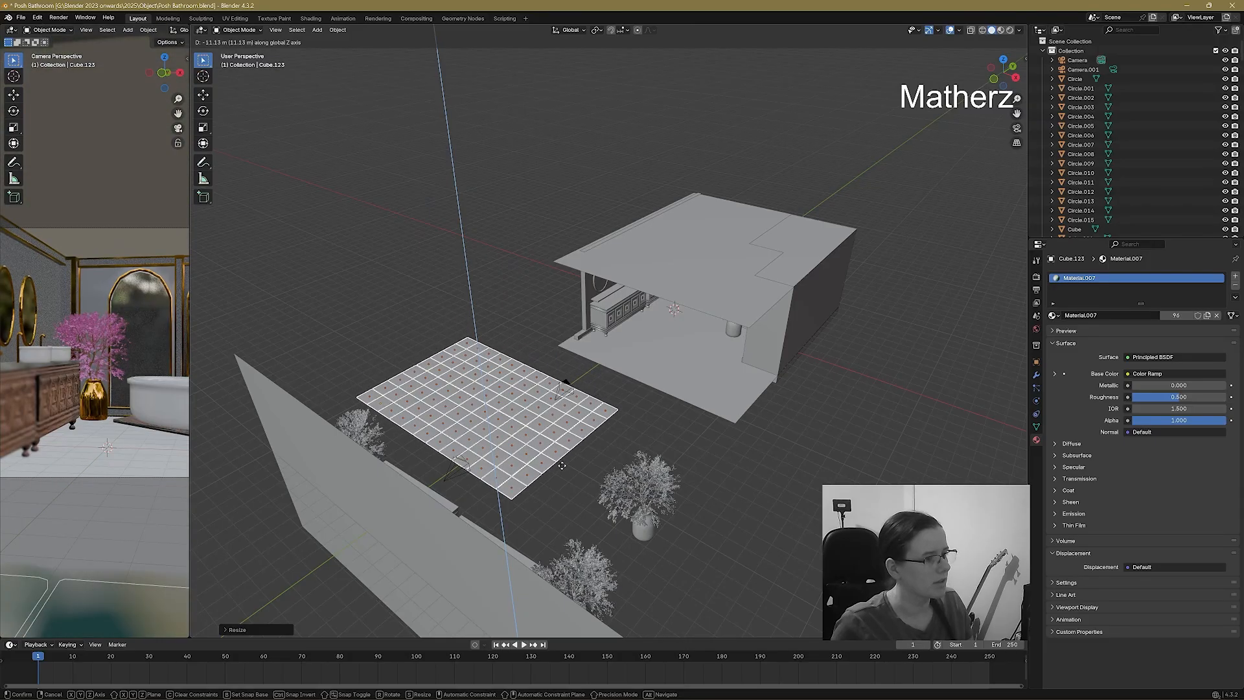
pyautogui.click(564, 462)
pyautogui.press('g')
pyautogui.press('z')
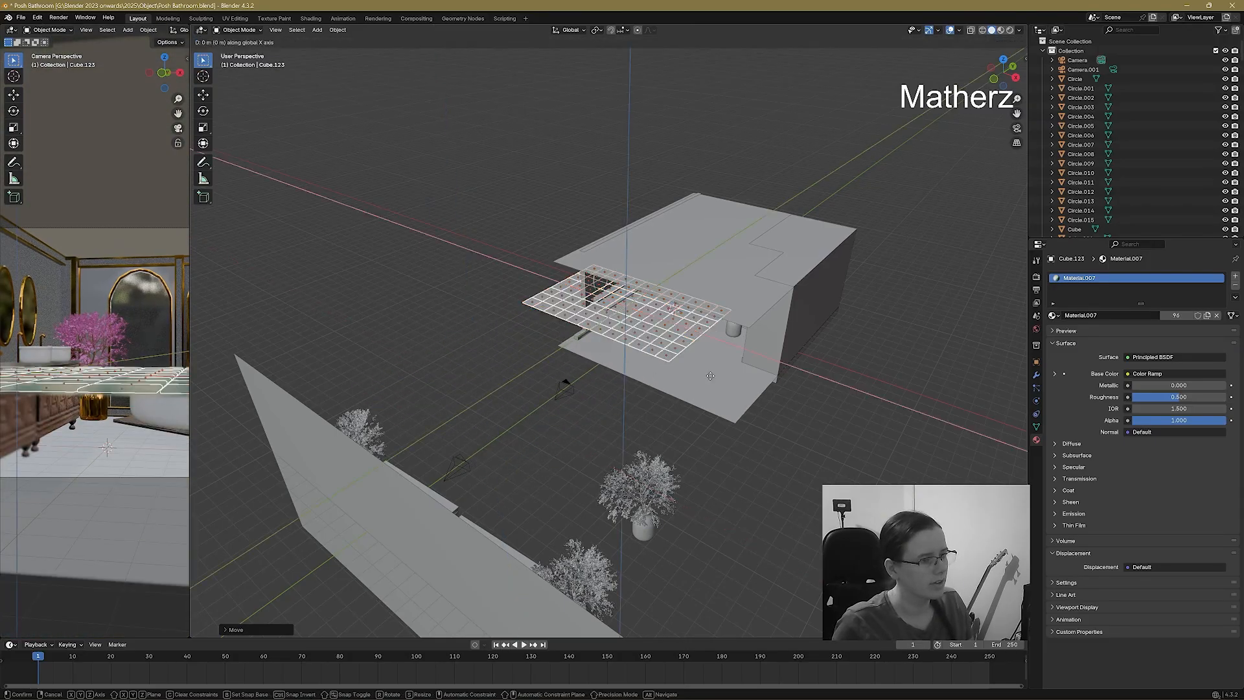
pyautogui.click(713, 412)
pyautogui.scroll(8, 719, 405)
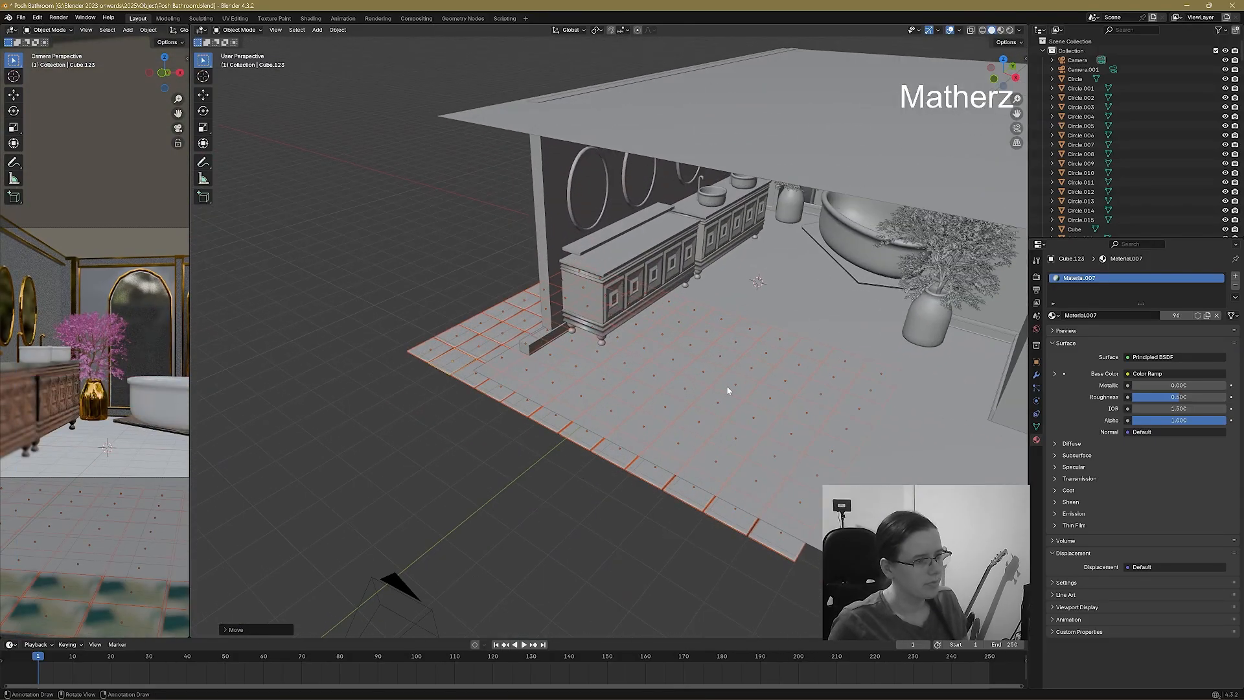
# Adjust the tile grid's height along the Z axis against the bathroom floor surface.
pyautogui.moveTo(719, 406); pyautogui.dragTo(493, 291, button='middle')
pyautogui.press('g')
pyautogui.press('z')
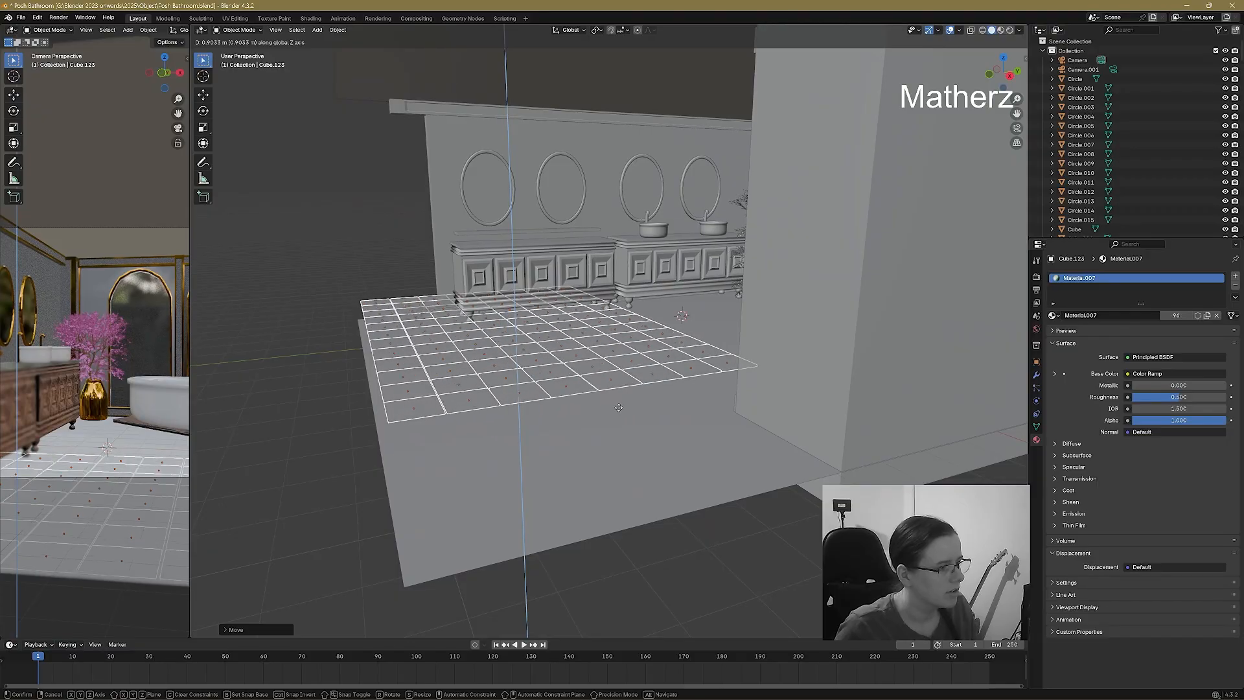
pyautogui.rightClick(617, 407)
# Move the tile grid about 4.1 m along X and back along Y to the bathtub end of the room.
pyautogui.moveTo(577, 436); pyautogui.dragTo(603, 305, button='middle')
pyautogui.press('g')
pyautogui.press('x')
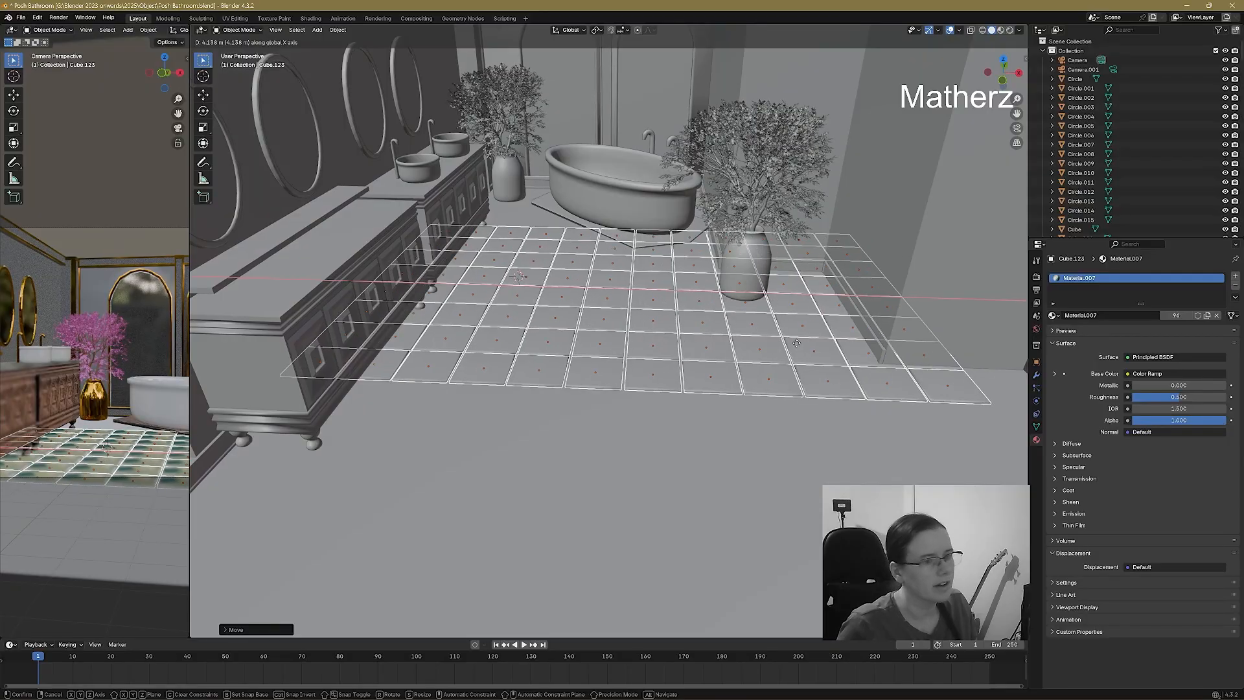
pyautogui.press('y')
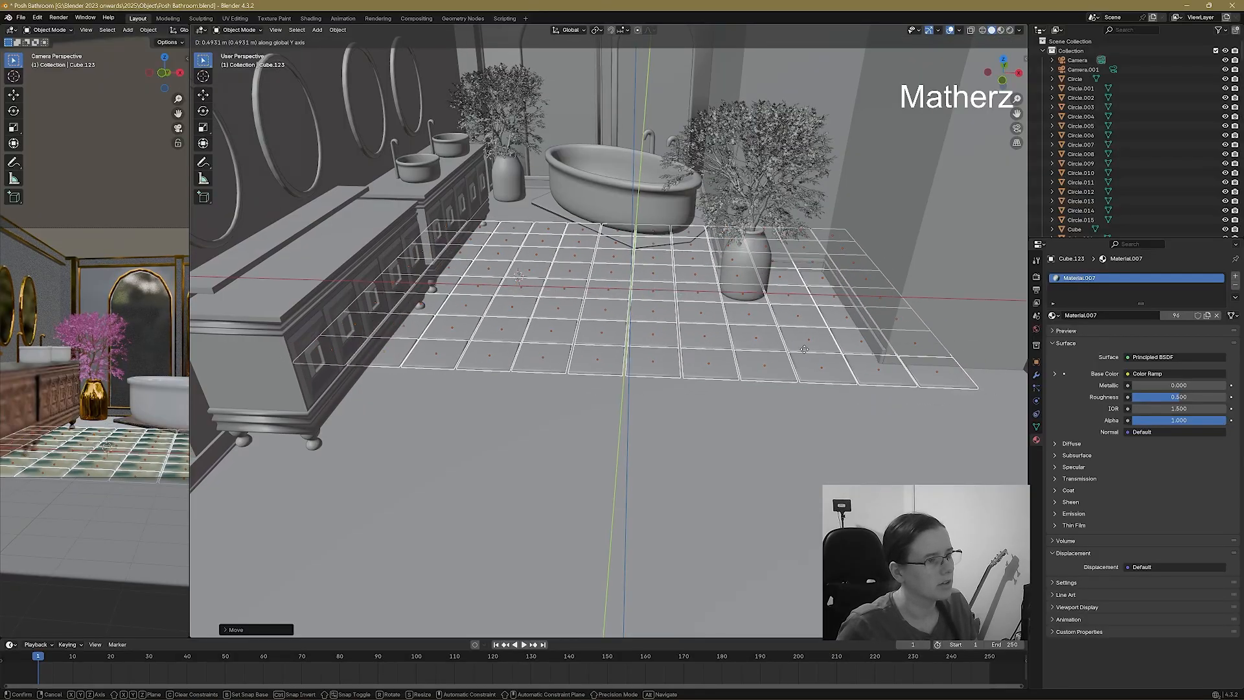
pyautogui.click(768, 291)
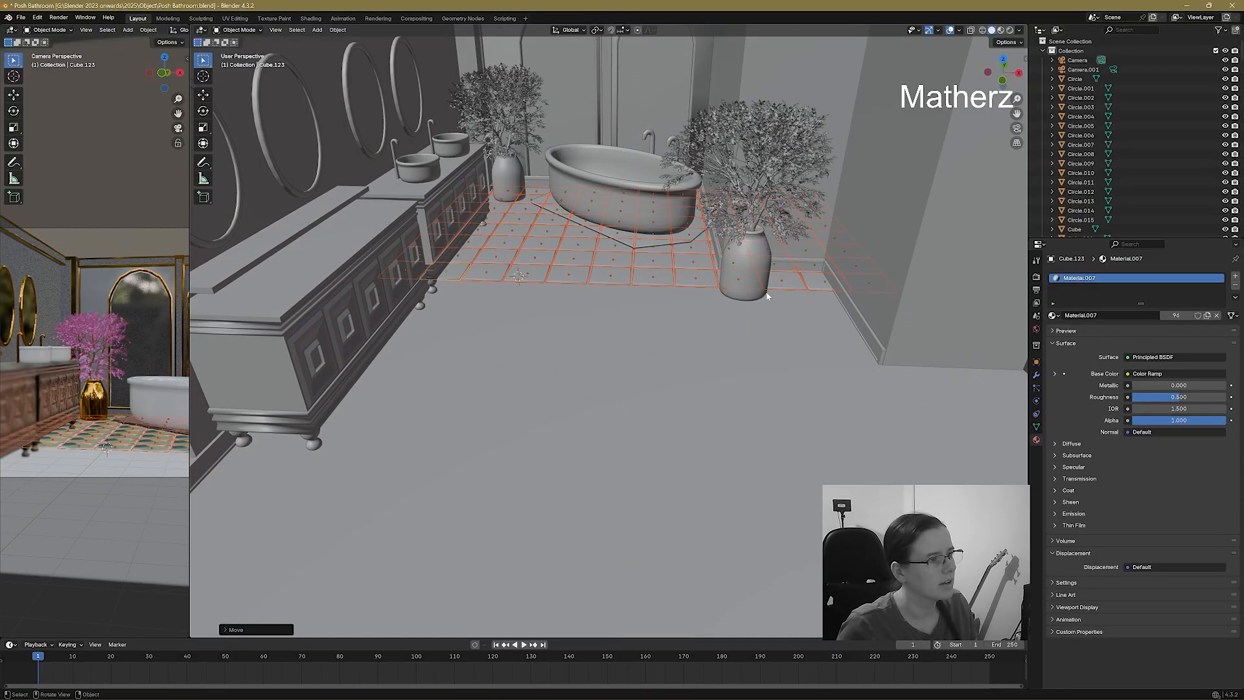
# Duplicate the tile grid in the negative Y direction to cover the front part of the bathroom floor.
pyautogui.moveTo(493, 254); pyautogui.dragTo(736, 182, button='middle')
pyautogui.moveTo(482, 360); pyautogui.dragTo(628, 375, button='middle')
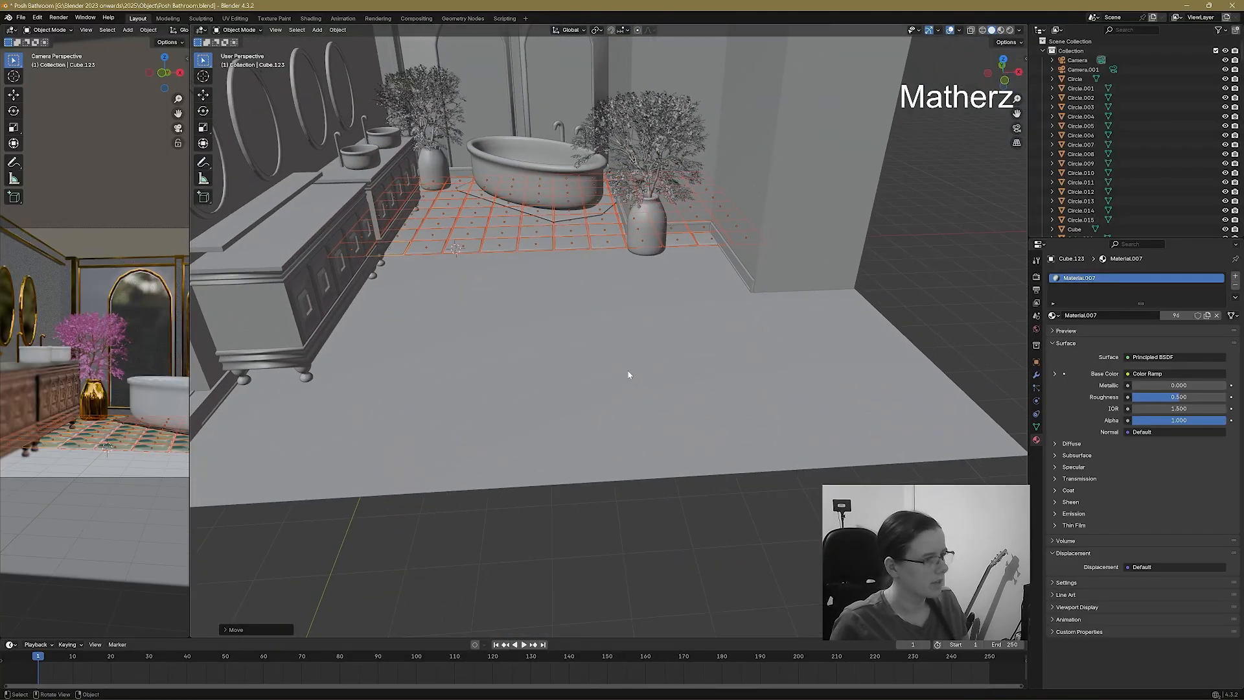
pyautogui.hotkey('shift', 'd')
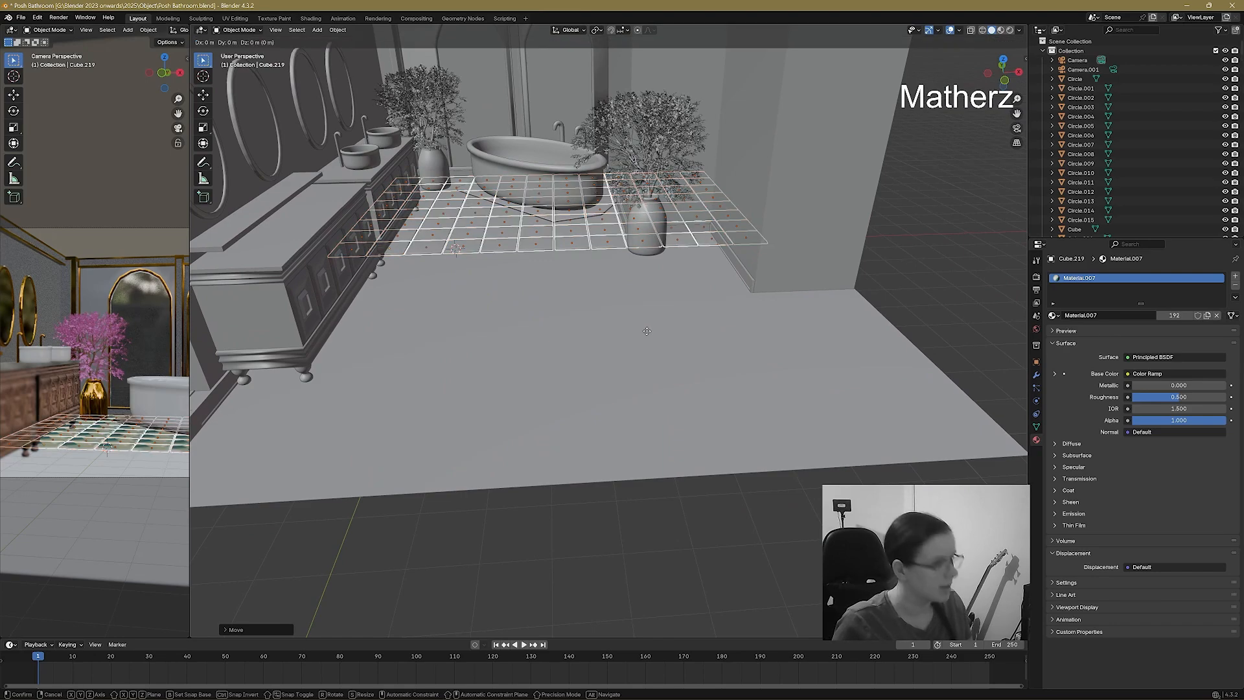
pyautogui.press('z')
pyautogui.press('y')
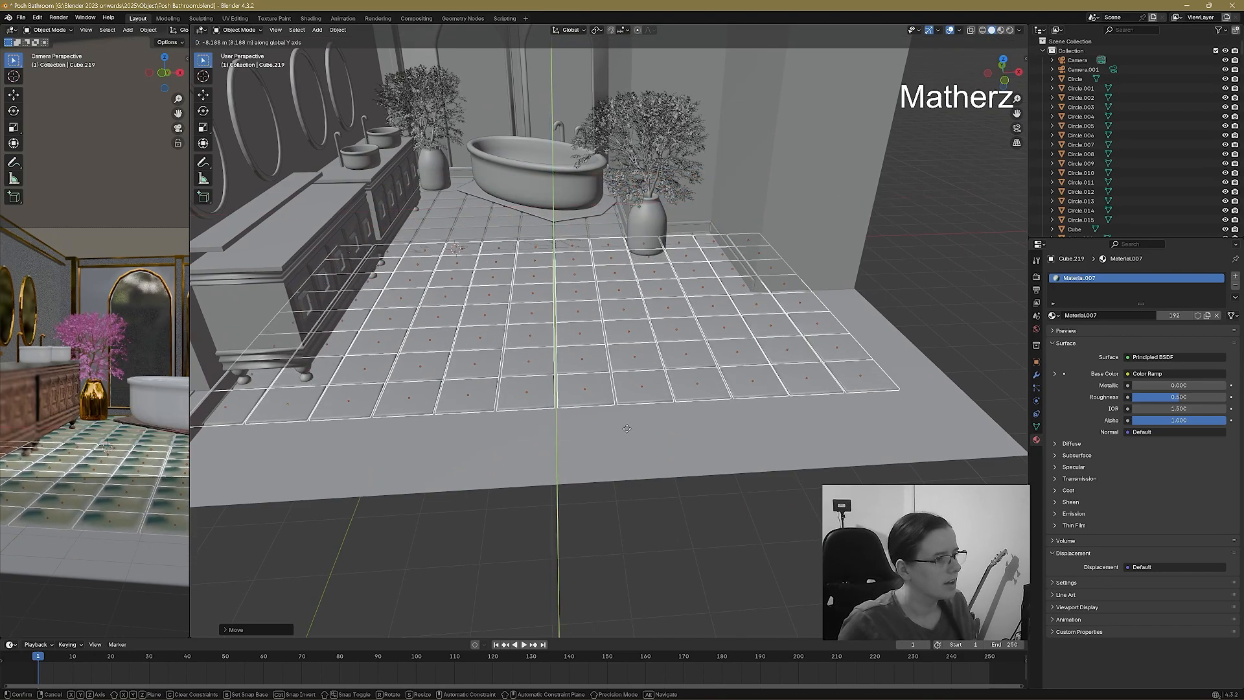
pyautogui.click(574, 309)
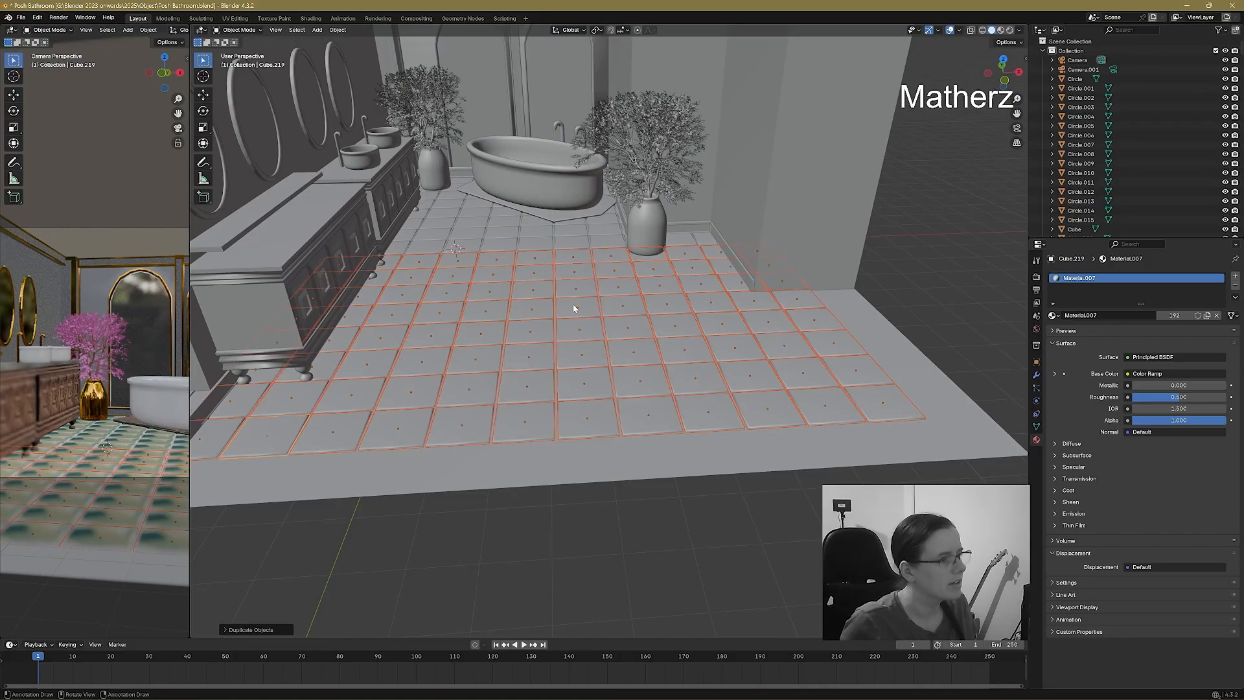
# Nudge the duplicated tile grid about 0.05 m along Y in see-through top view so it meets the first grid's spacing.
pyautogui.press('KP_7')
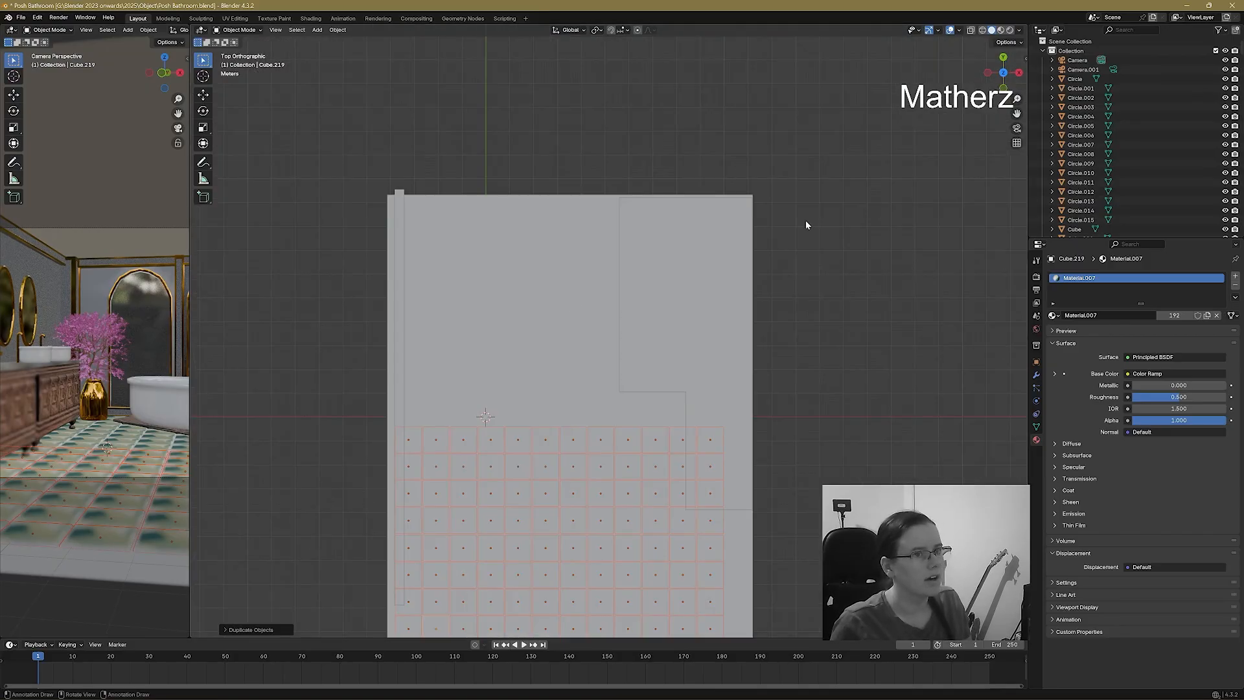
pyautogui.scroll(2, 655, 411)
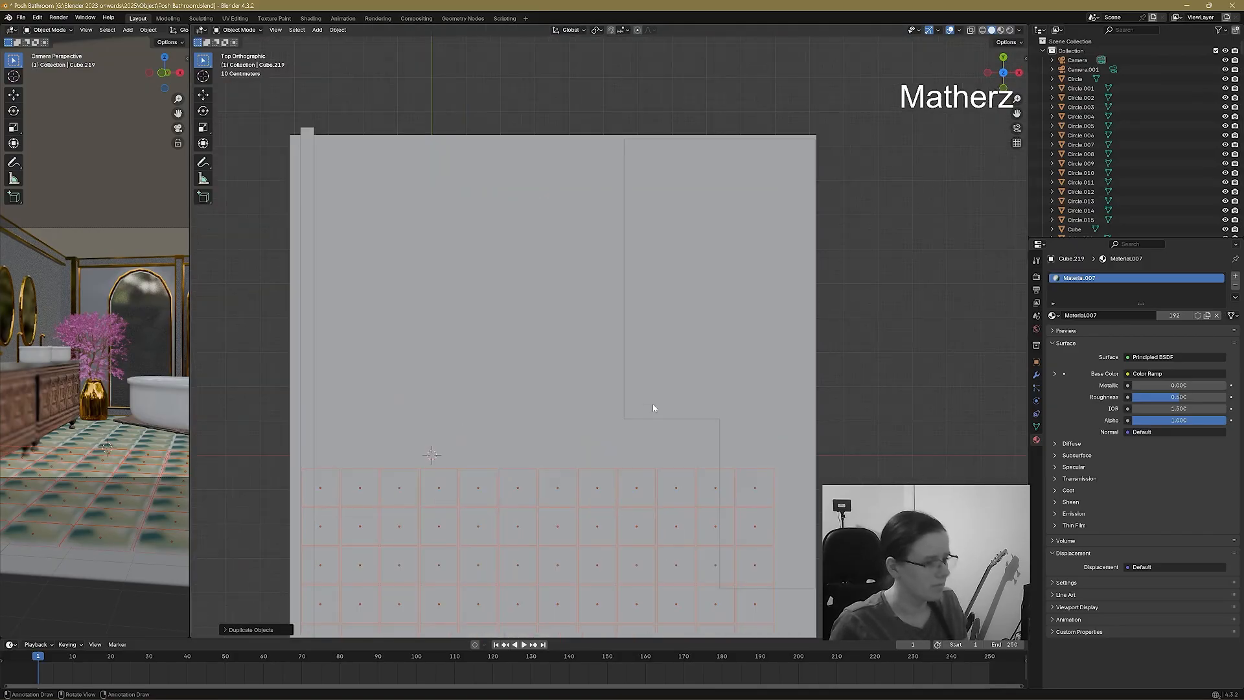
pyautogui.click(970, 30)
pyautogui.scroll(1, 599, 486)
pyautogui.keyDown('shift'); pyautogui.moveTo(601, 491); pyautogui.dragTo(714, 321, button='middle'); pyautogui.keyUp('shift')
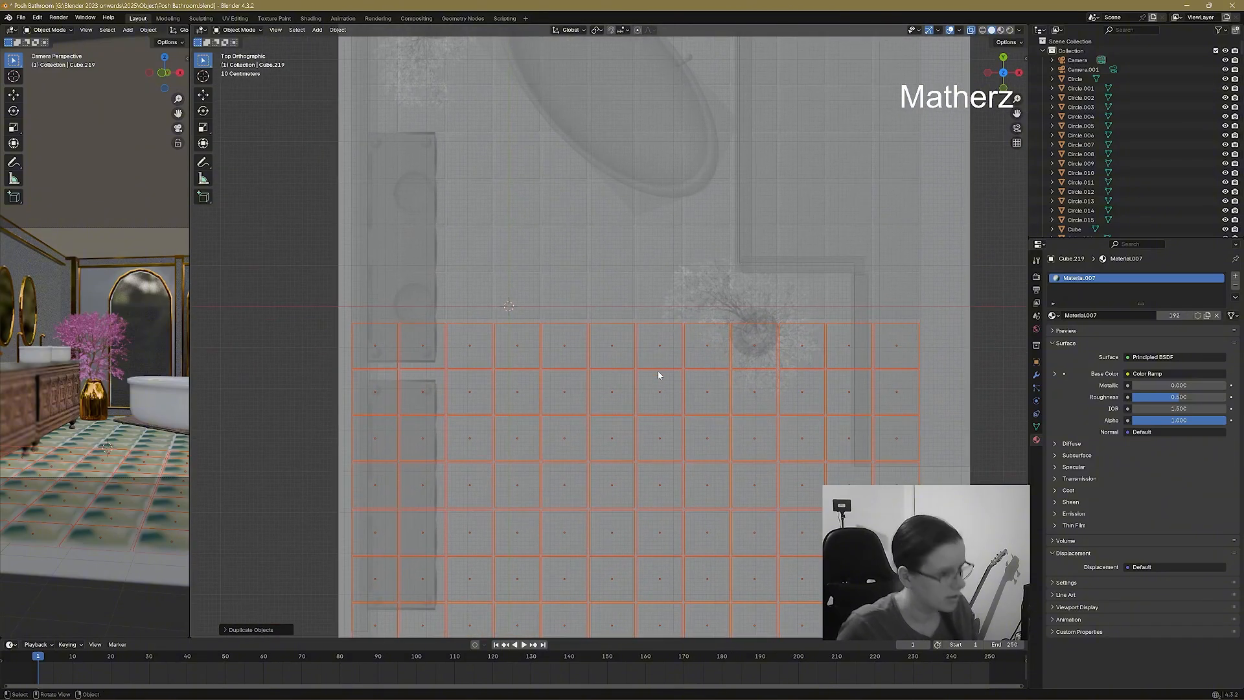
pyautogui.press('g')
pyautogui.press('y')
pyautogui.scroll(-2, 657, 369)
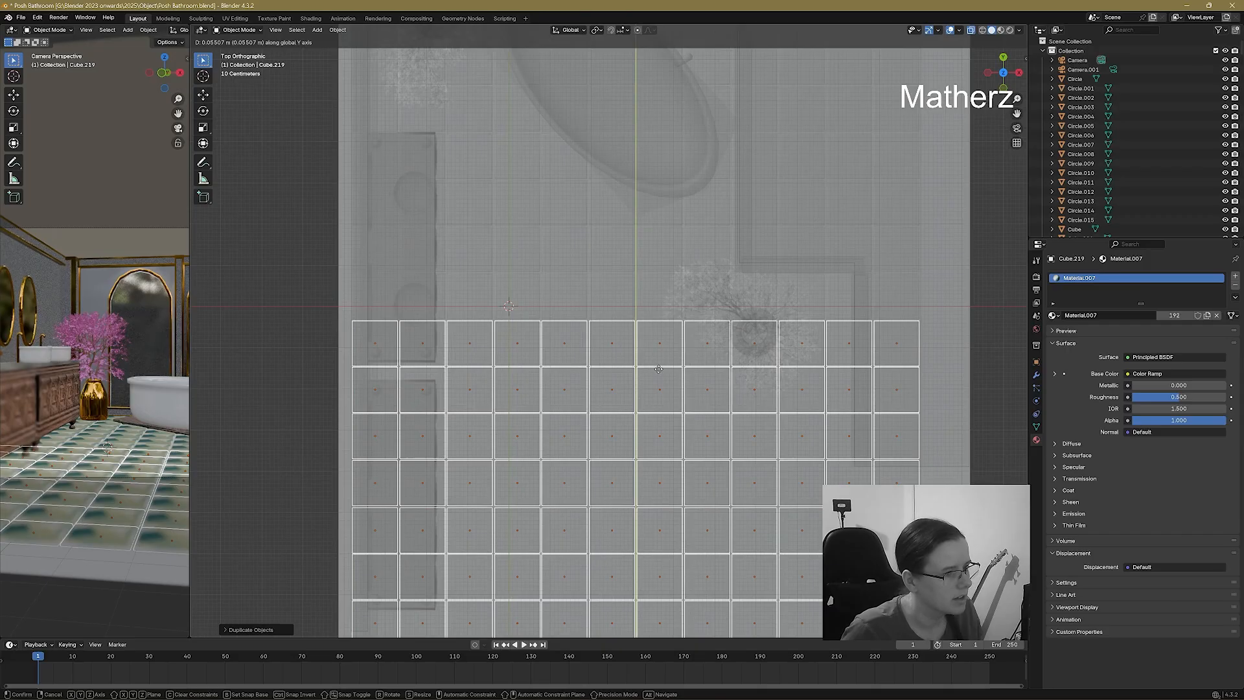
pyautogui.click(659, 371)
# Duplicate the tile grid about 9 m in the negative Y direction to cover the rest of the bathroom floor.
pyautogui.keyDown('shift'); pyautogui.moveTo(654, 410); pyautogui.dragTo(627, 186, button='middle'); pyautogui.keyUp('shift')
pyautogui.hotkey('shift', 'd')
pyautogui.press('y')
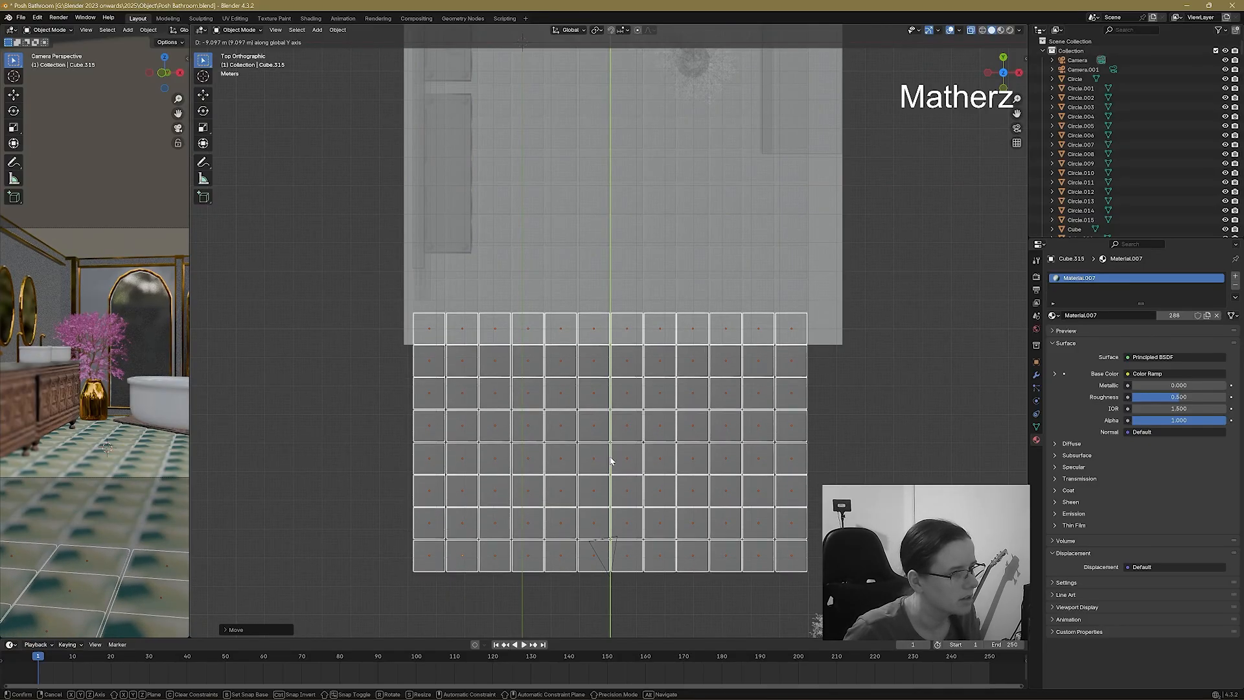
pyautogui.click(612, 457)
pyautogui.click(888, 442)
# Enlarge the camera view and check the tiled floor in rendered shading before returning to solid shading.
pyautogui.moveTo(863, 467); pyautogui.dragTo(653, 355, button='middle')
pyautogui.moveTo(189, 266); pyautogui.dragTo(818, 276)
pyautogui.click(799, 31)
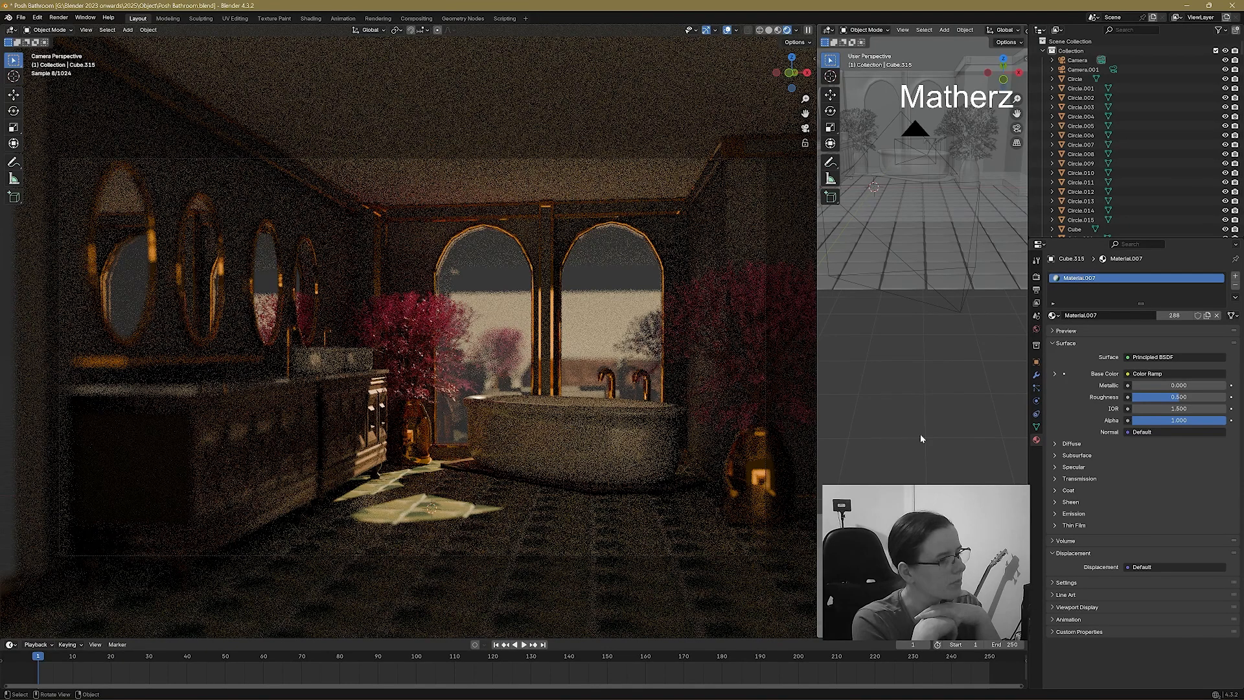
pyautogui.click(769, 30)
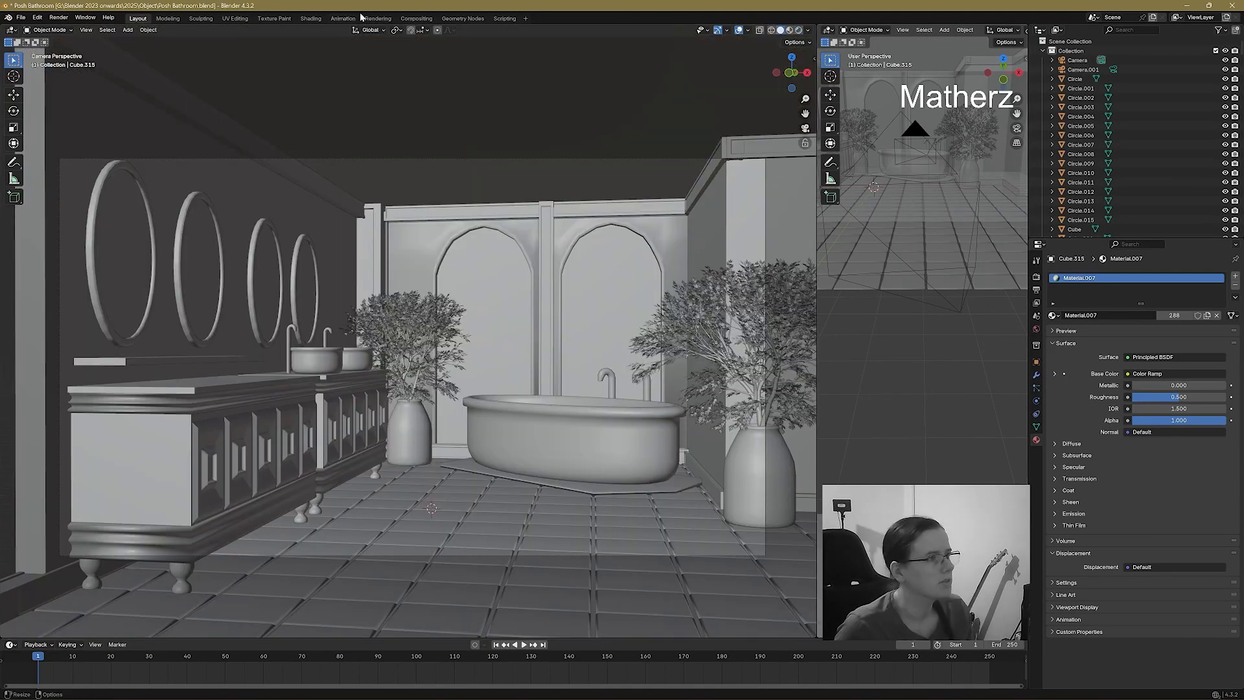
# Open the Shading workspace and brighten the teal stop of the tile material's Color Ramp to a light turquoise.
pyautogui.click(310, 18)
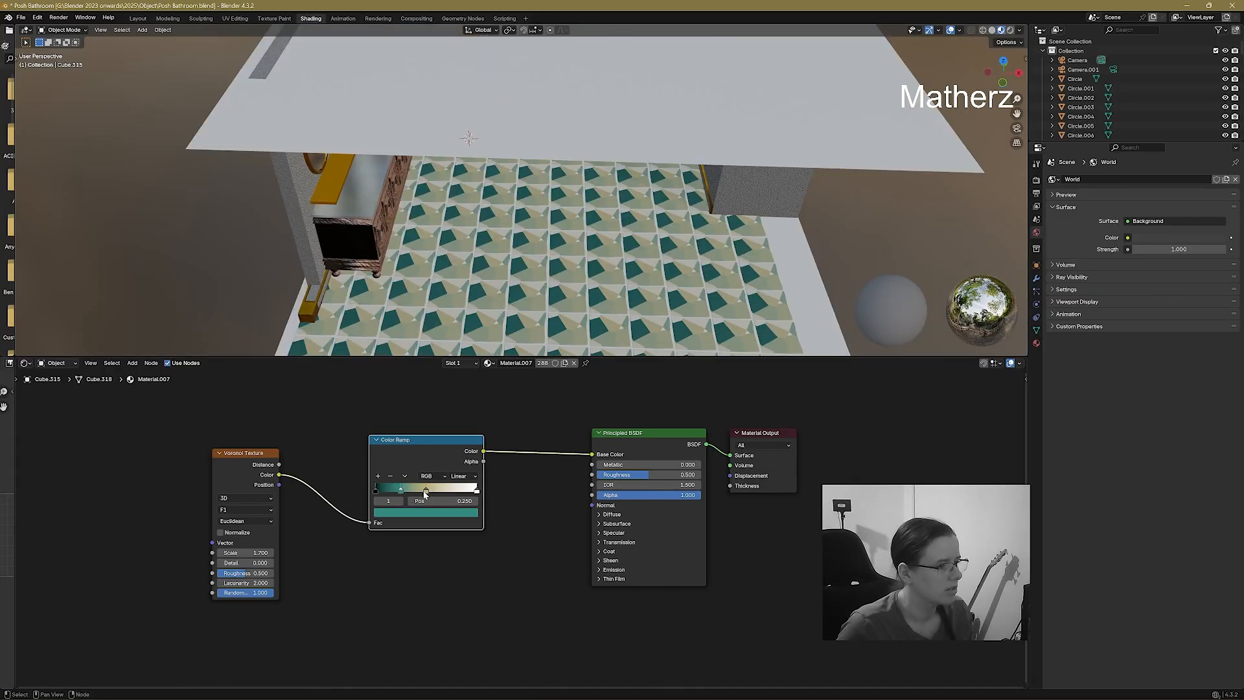
pyautogui.click(477, 491)
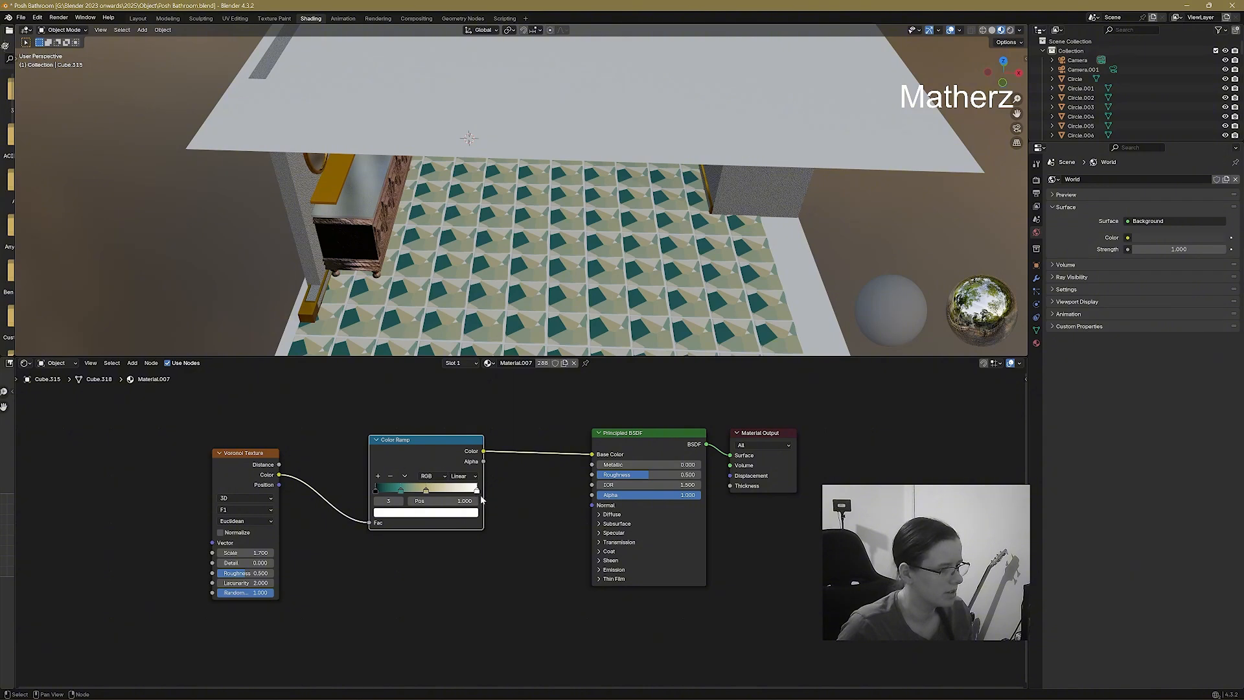
pyautogui.click(402, 490)
pyautogui.click(410, 515)
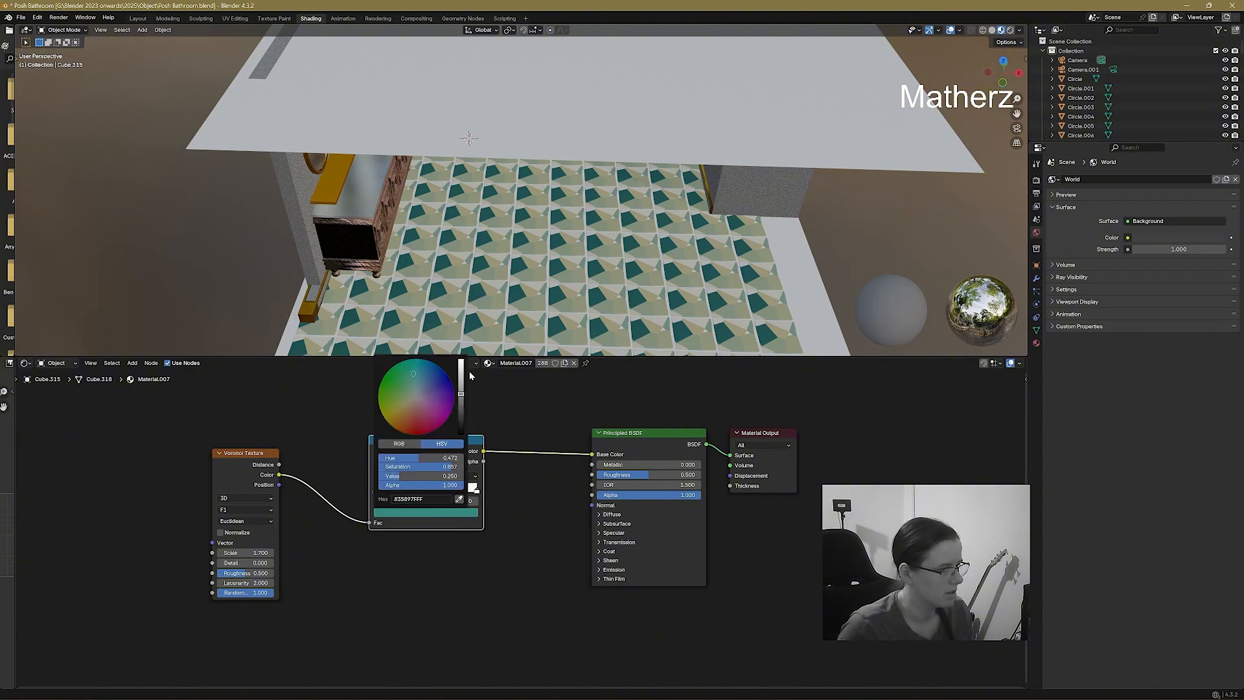
pyautogui.moveTo(461, 399); pyautogui.dragTo(462, 363)
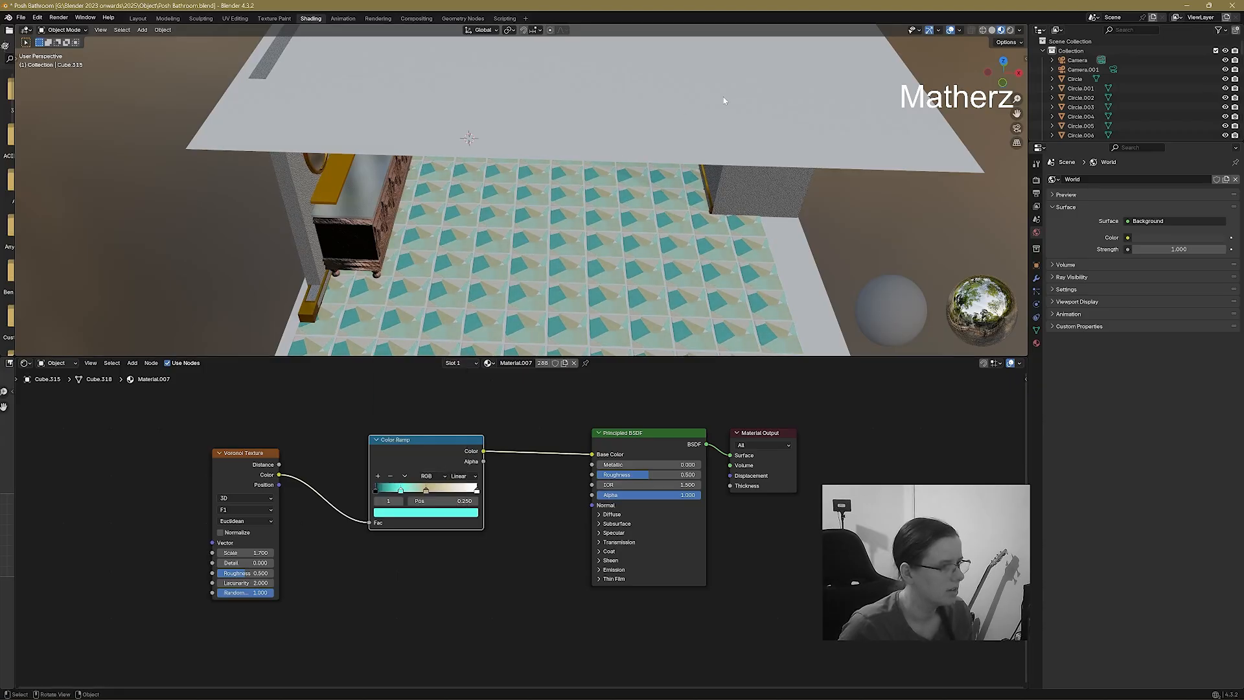
# Switch to rendered shading and brighten the Color Ramp's beige stop to a pale yellow.
pyautogui.click(1011, 29)
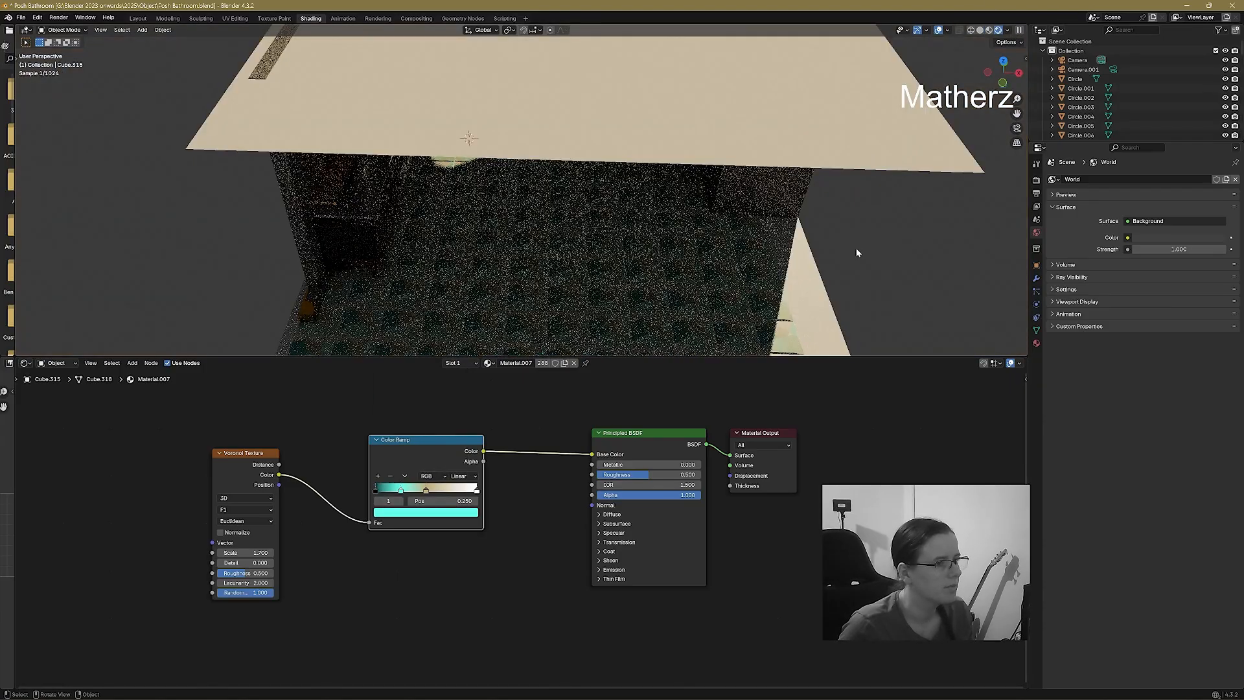
pyautogui.click(426, 491)
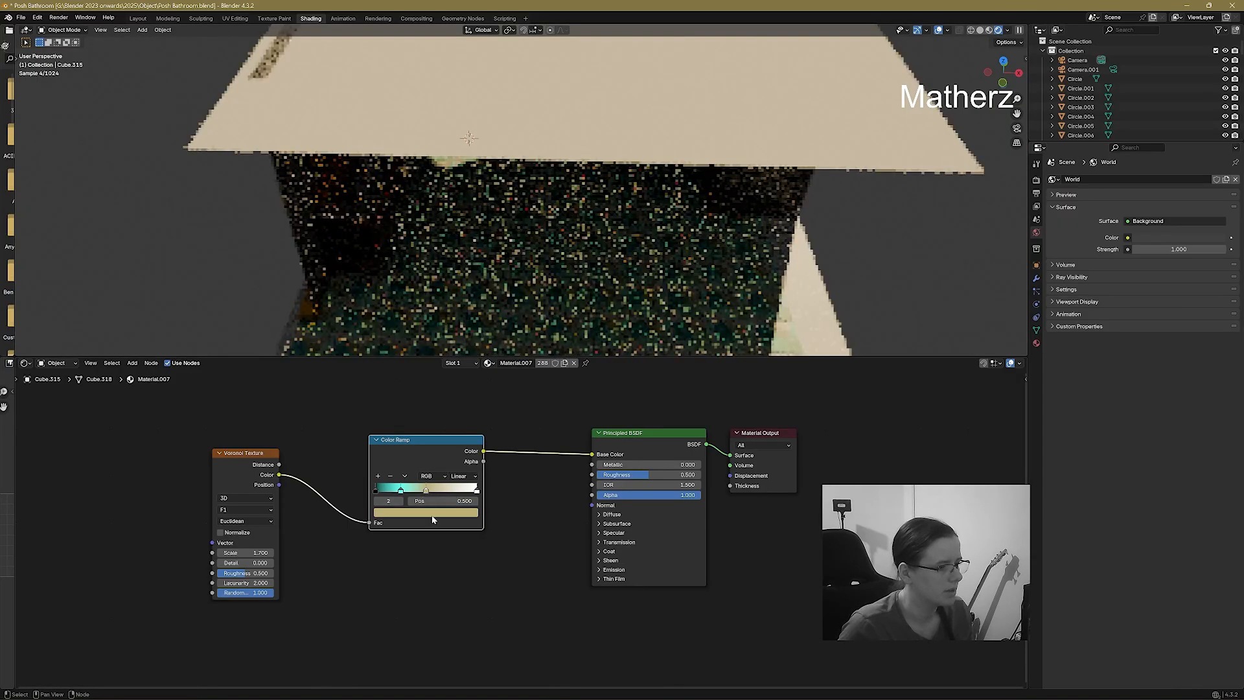
pyautogui.click(432, 515)
pyautogui.moveTo(460, 379); pyautogui.dragTo(461, 355)
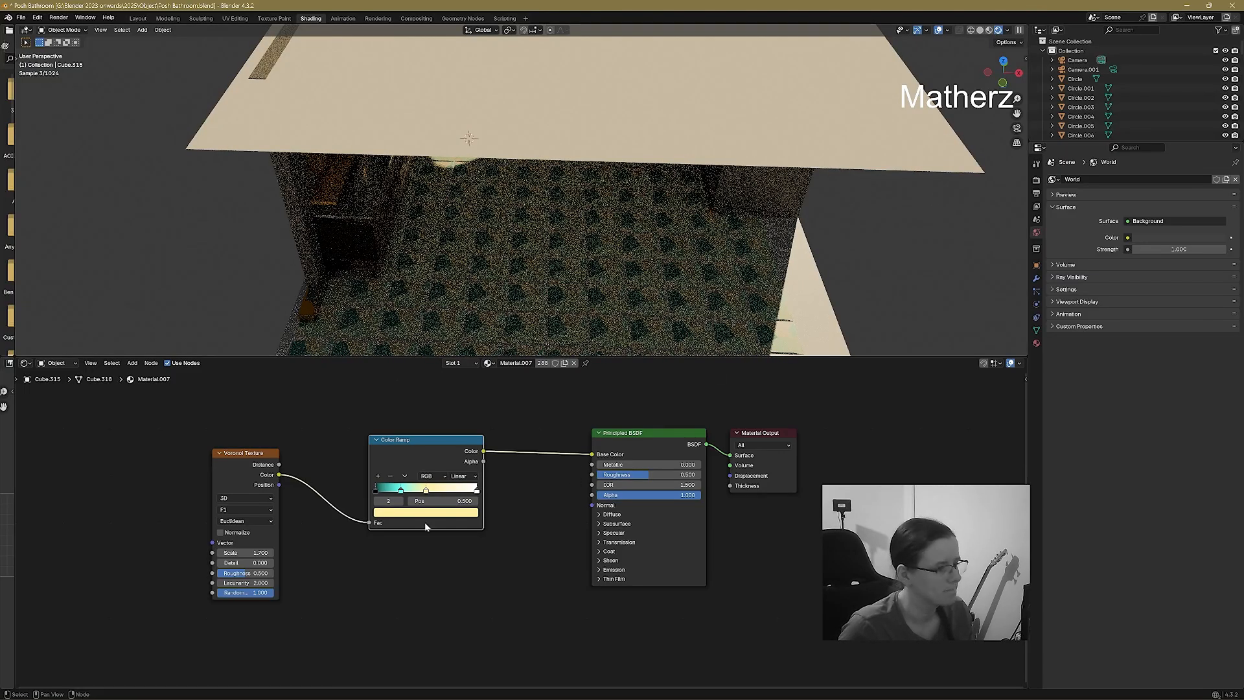
# Try shifting the Color Ramp stops closer together and removing the teal and yellow stops.
pyautogui.moveTo(426, 490)
pyautogui.mouseDown()
pyautogui.moveTo(443, 492)
pyautogui.moveTo(386, 491)
pyautogui.moveTo(487, 500)
pyautogui.moveTo(413, 495)
pyautogui.mouseUp()
pyautogui.click(484, 499)
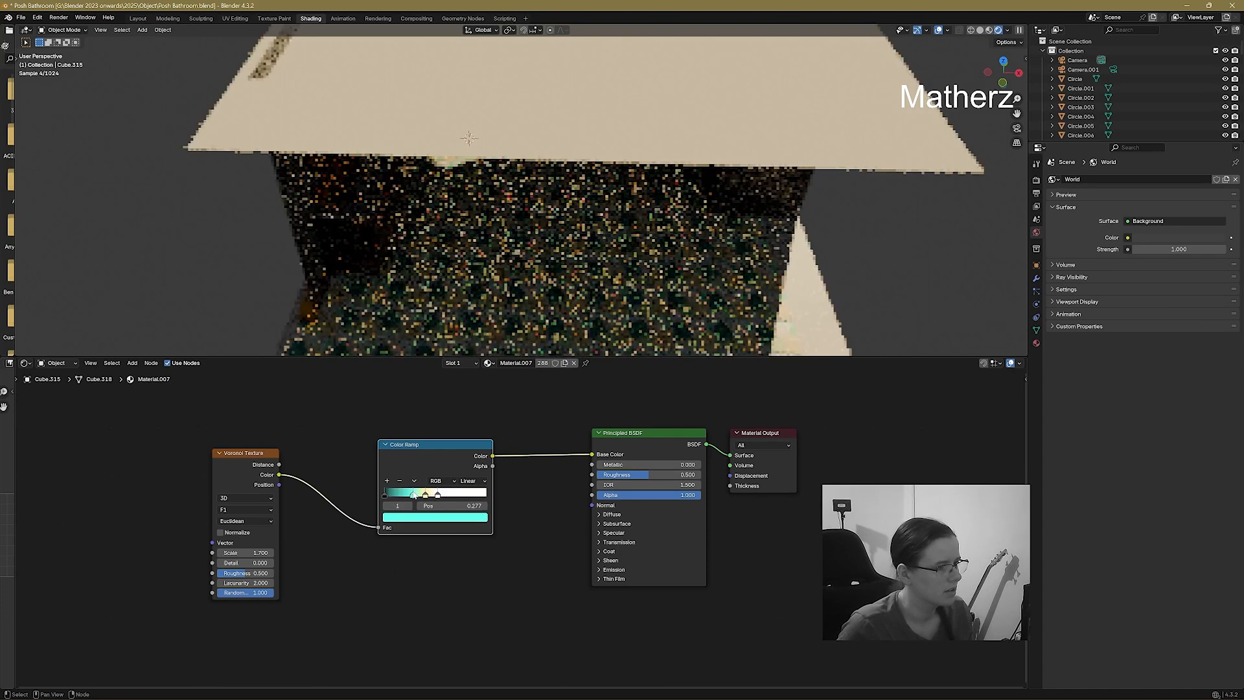
pyautogui.click(399, 480)
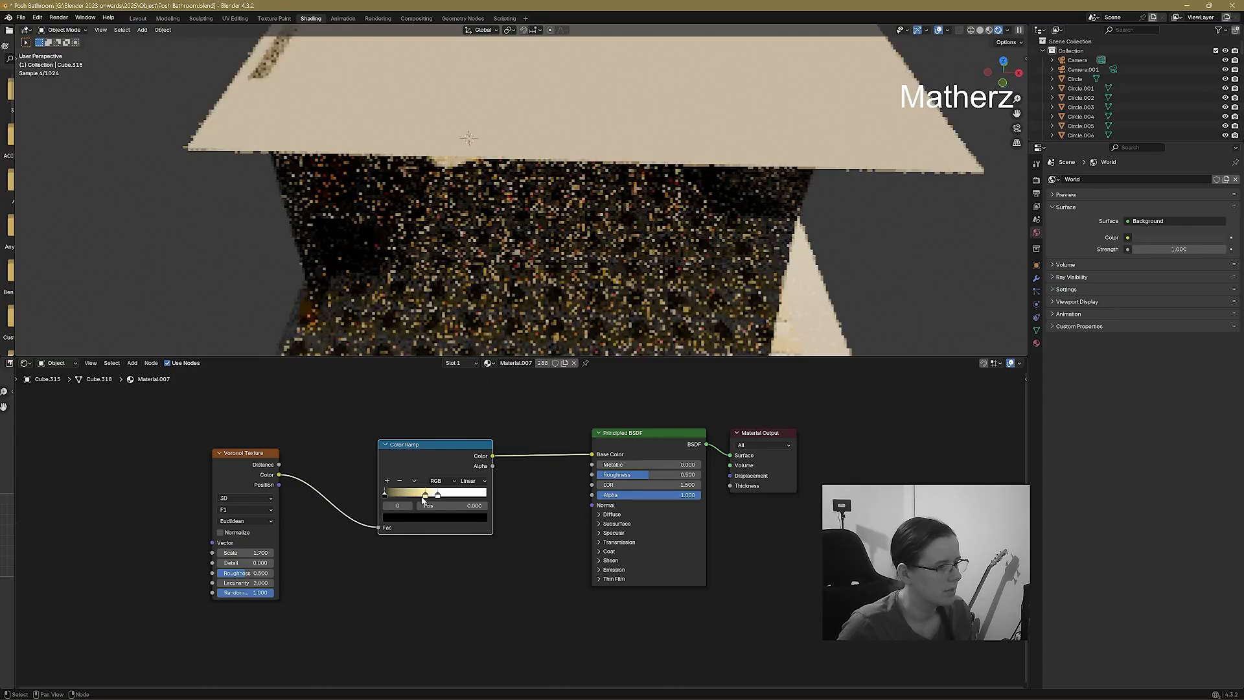
pyautogui.moveTo(423, 497); pyautogui.dragTo(426, 493)
pyautogui.click(399, 480)
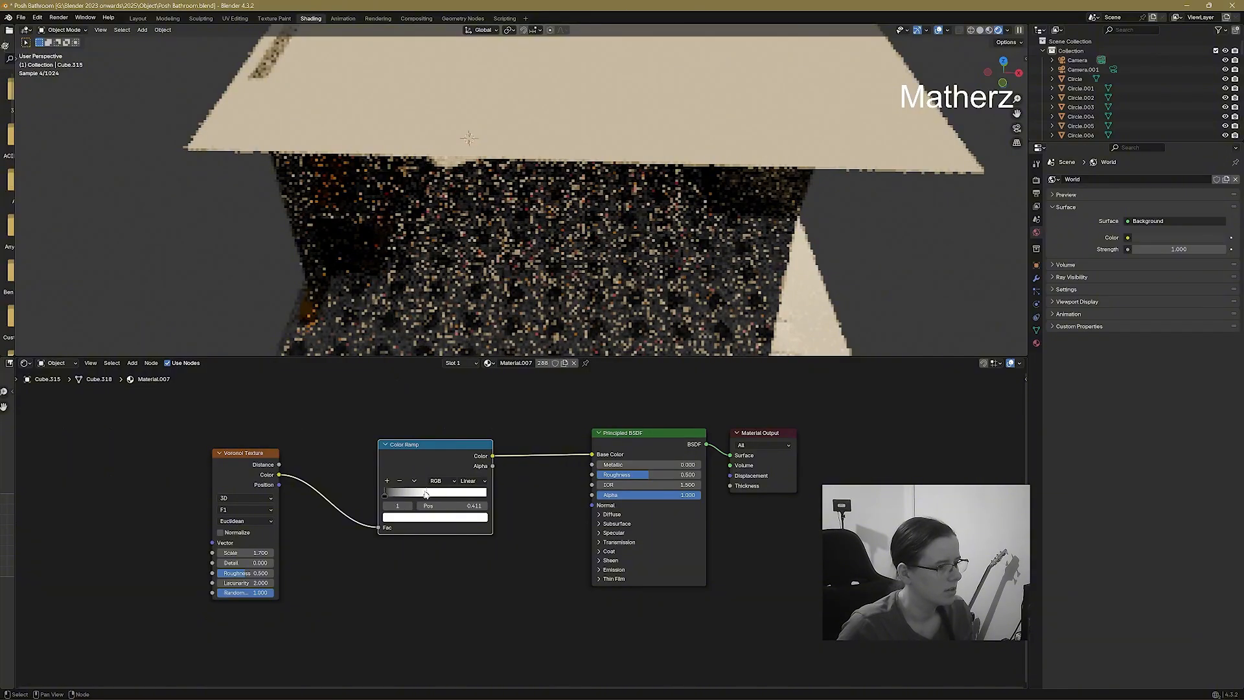
# Undo the Color Ramp stop removals, the latest stop repositioning and the node's shift.
pyautogui.hotkey('ctrl', 'z')
pyautogui.hotkey('ctrl', 'z')
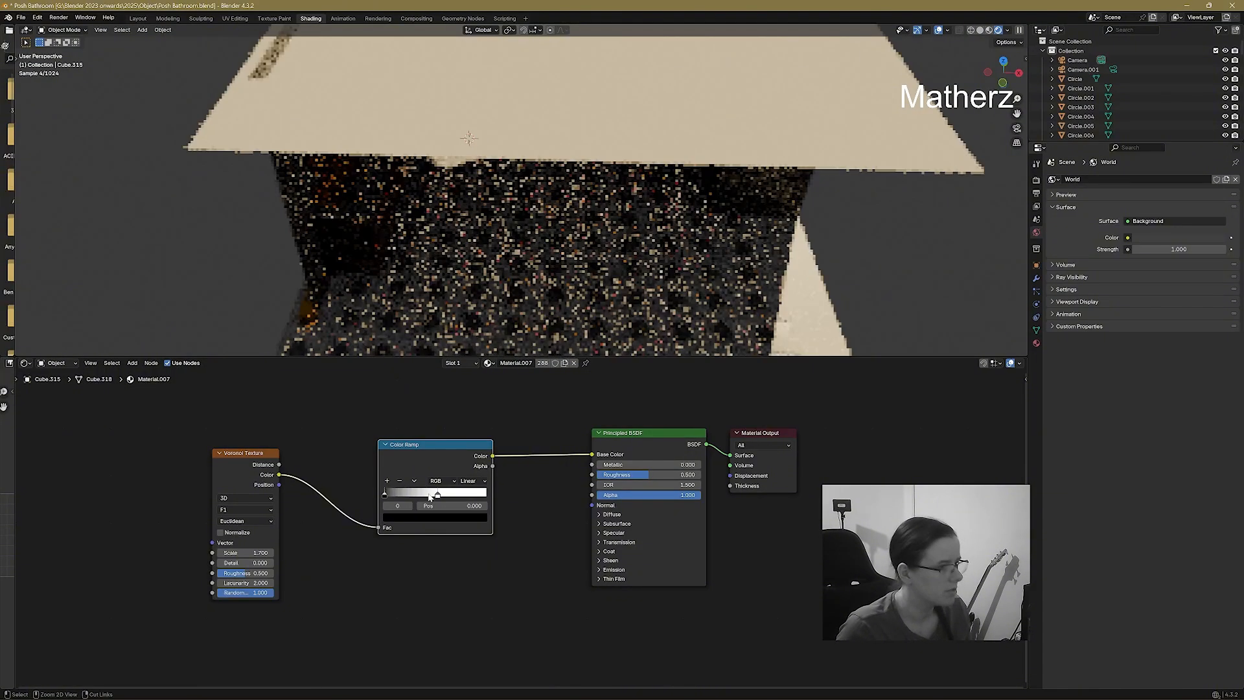
pyautogui.hotkey('ctrl', 'z')
pyautogui.hotkey('ctrl', 'z')
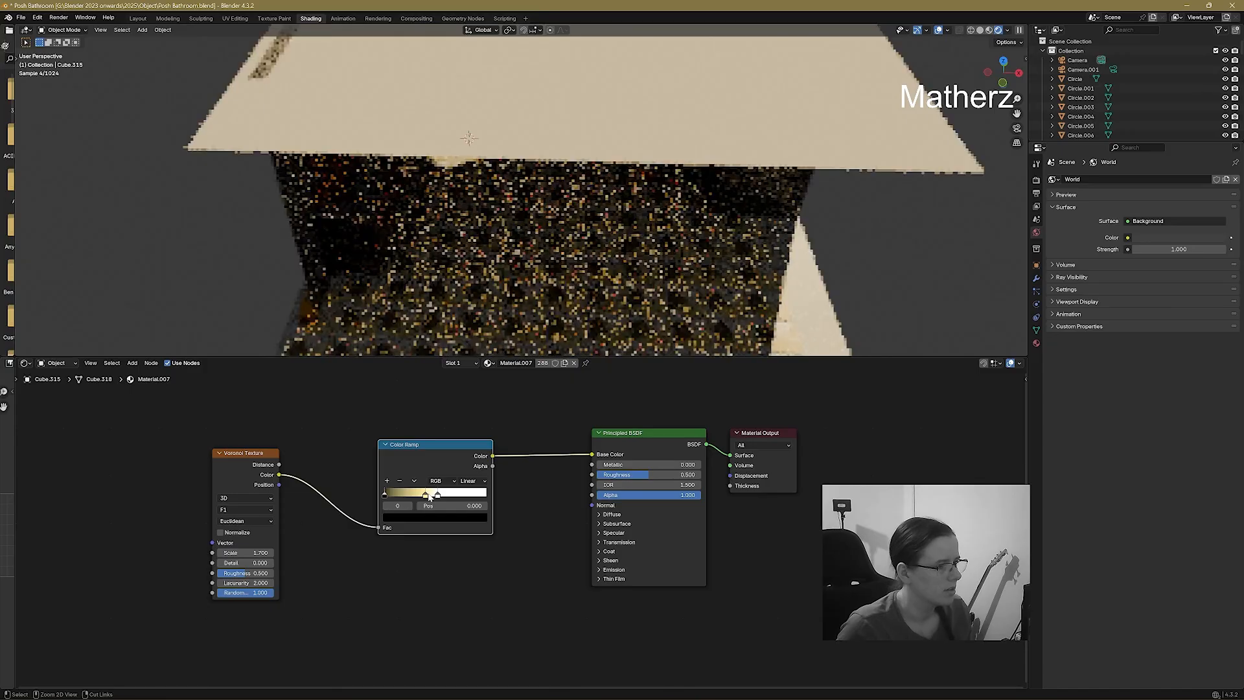
pyautogui.hotkey('ctrl', 'z')
pyautogui.hotkey('ctrl', 'z')
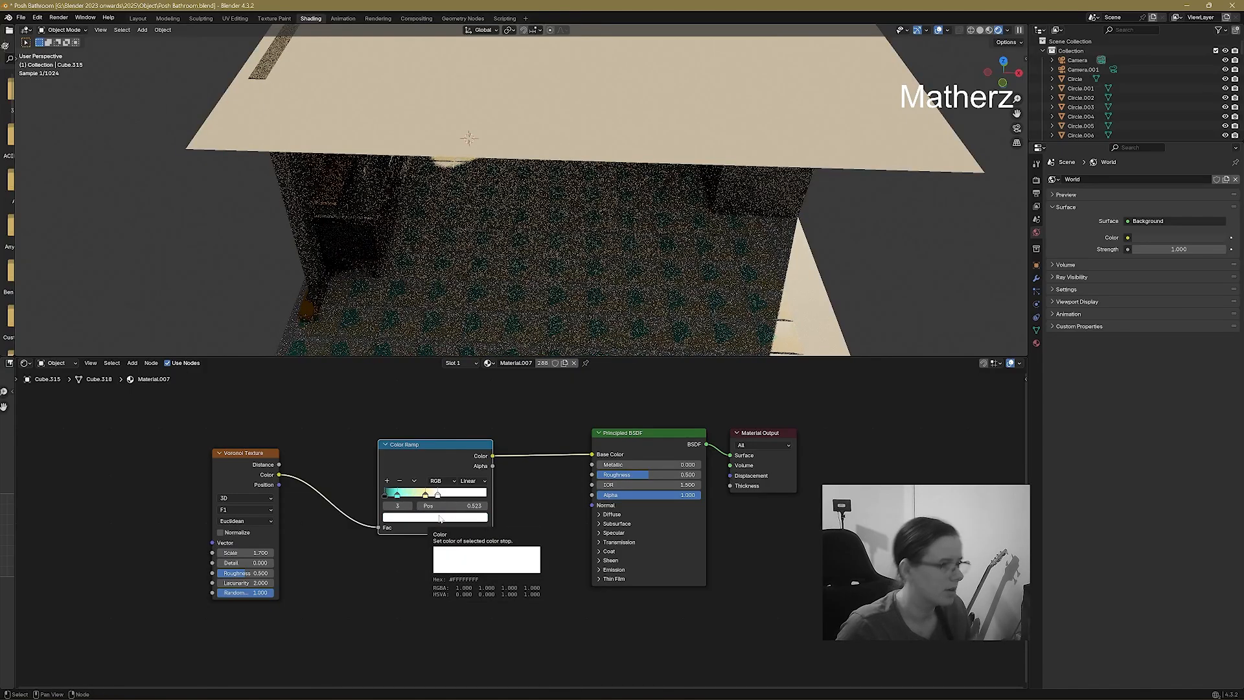
pyautogui.hotkey('ctrl', 'z')
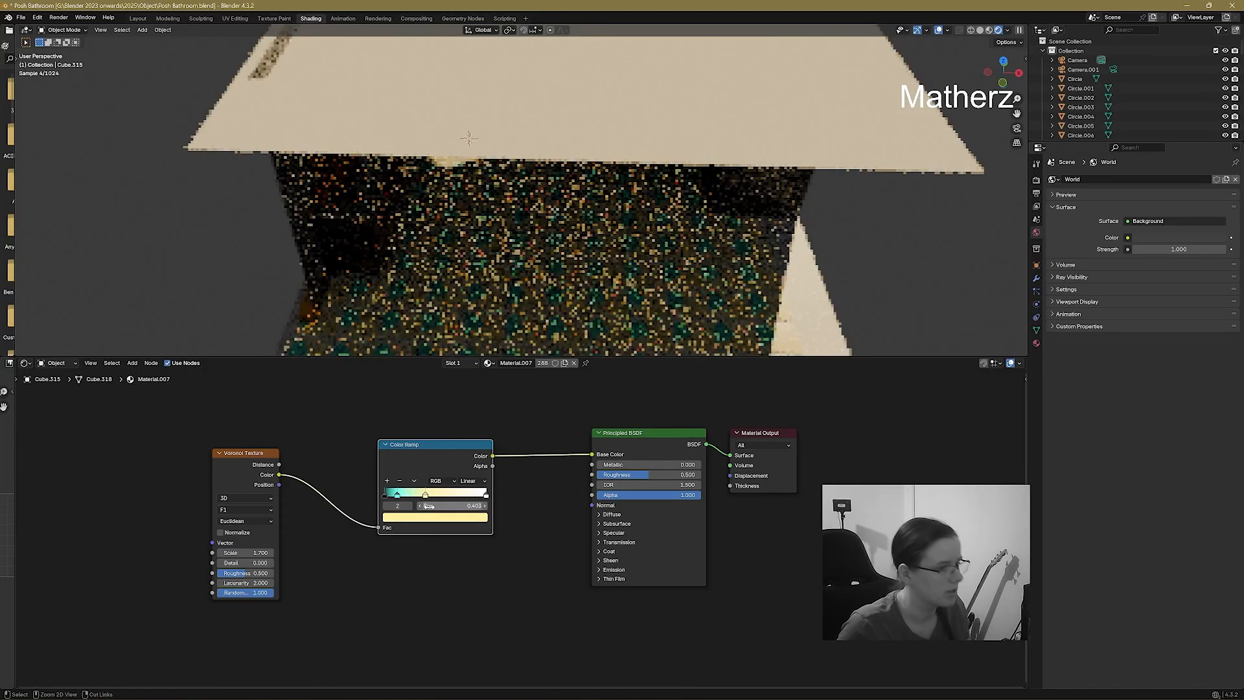
pyautogui.hotkey('ctrl', 'z')
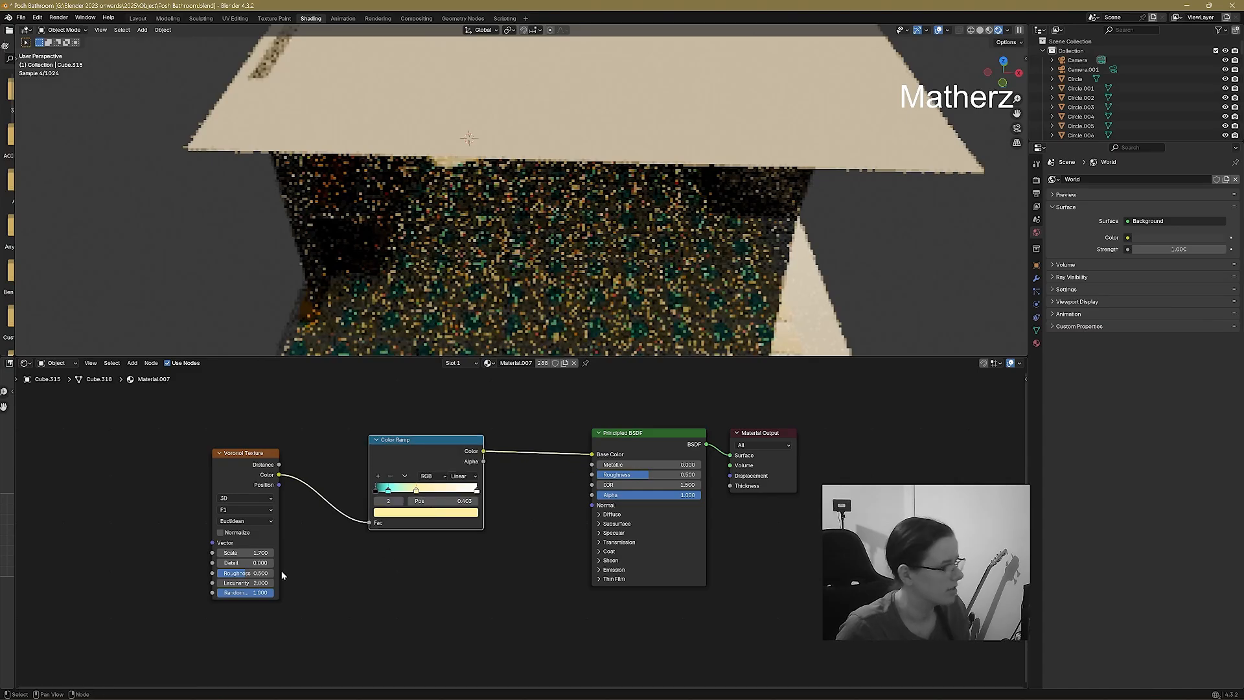
# Set the Voronoi Texture's lacunarity to 9.4 and randomness to 0.138.
pyautogui.moveTo(237, 582); pyautogui.dragTo(276, 582)
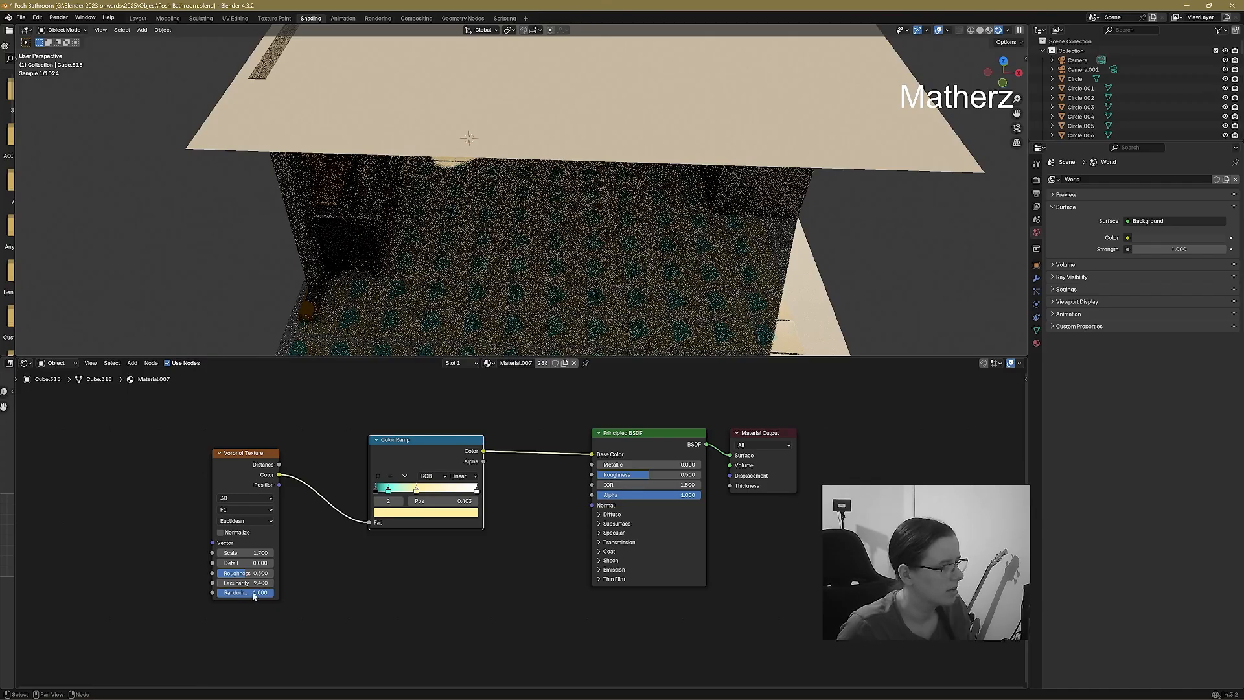
pyautogui.moveTo(264, 592); pyautogui.dragTo(224, 592)
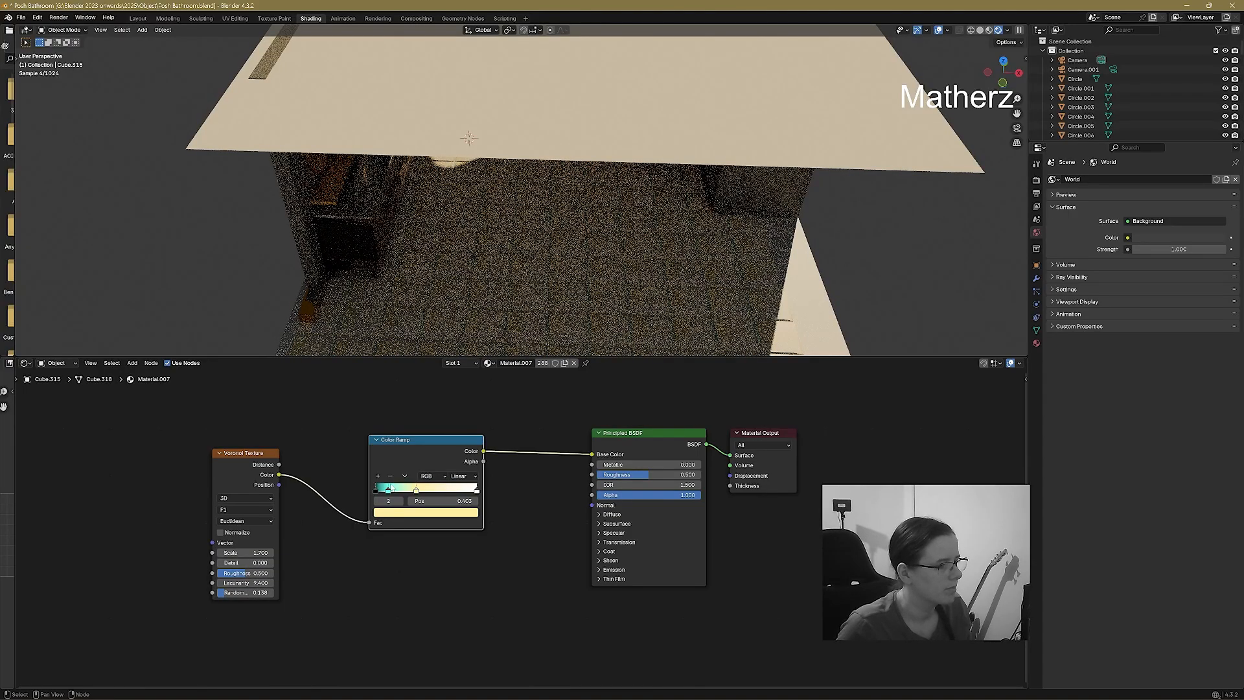
# Remove the yellow and teal stops from the tile material's Color Ramp and delete the Voronoi Texture node.
pyautogui.click(391, 477)
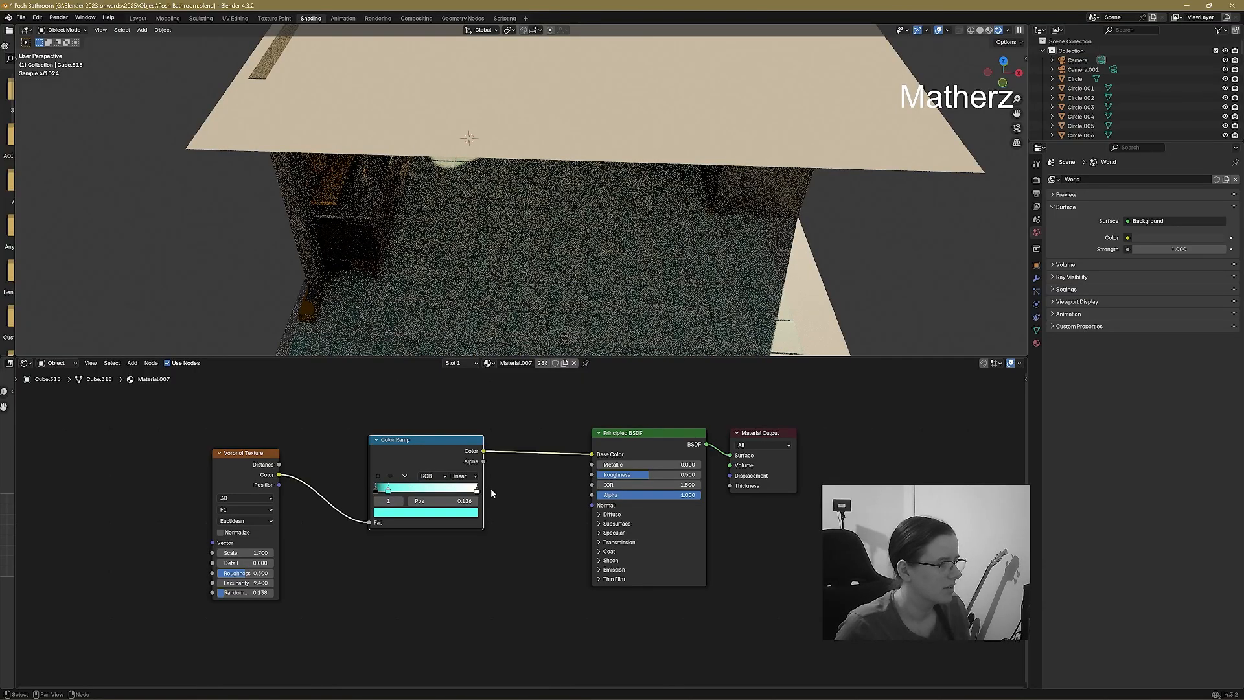
pyautogui.click(390, 477)
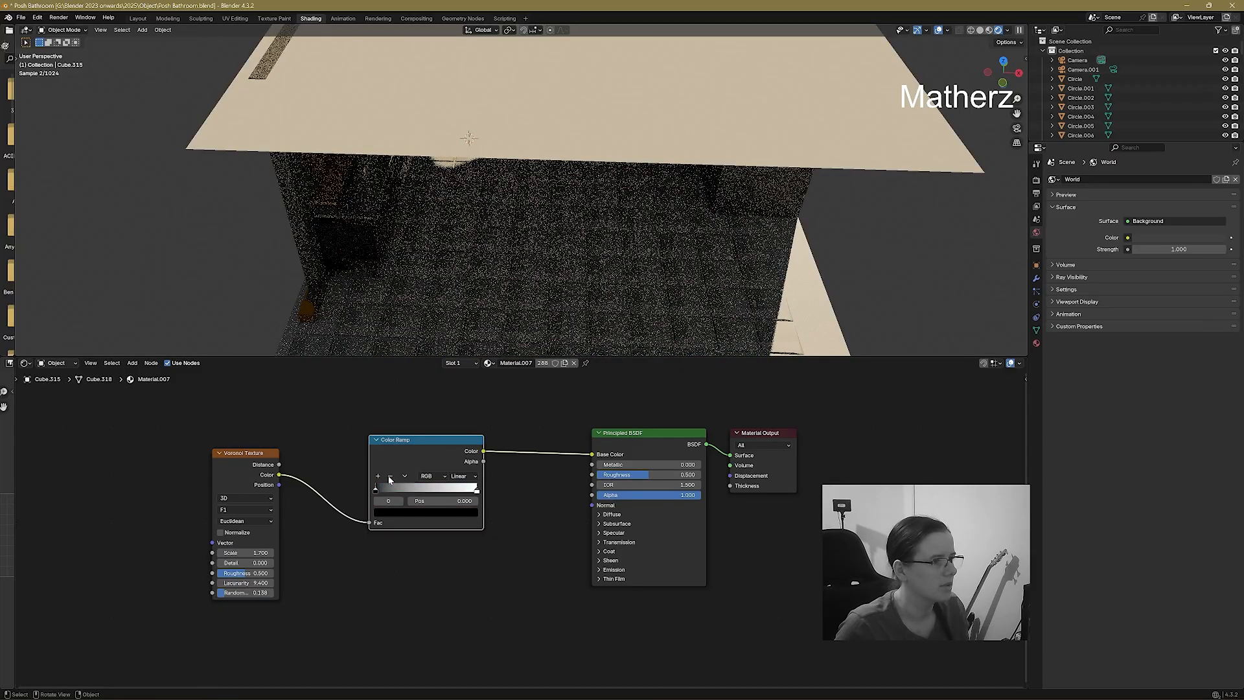
pyautogui.moveTo(597, 252); pyautogui.dragTo(597, 238, button='middle')
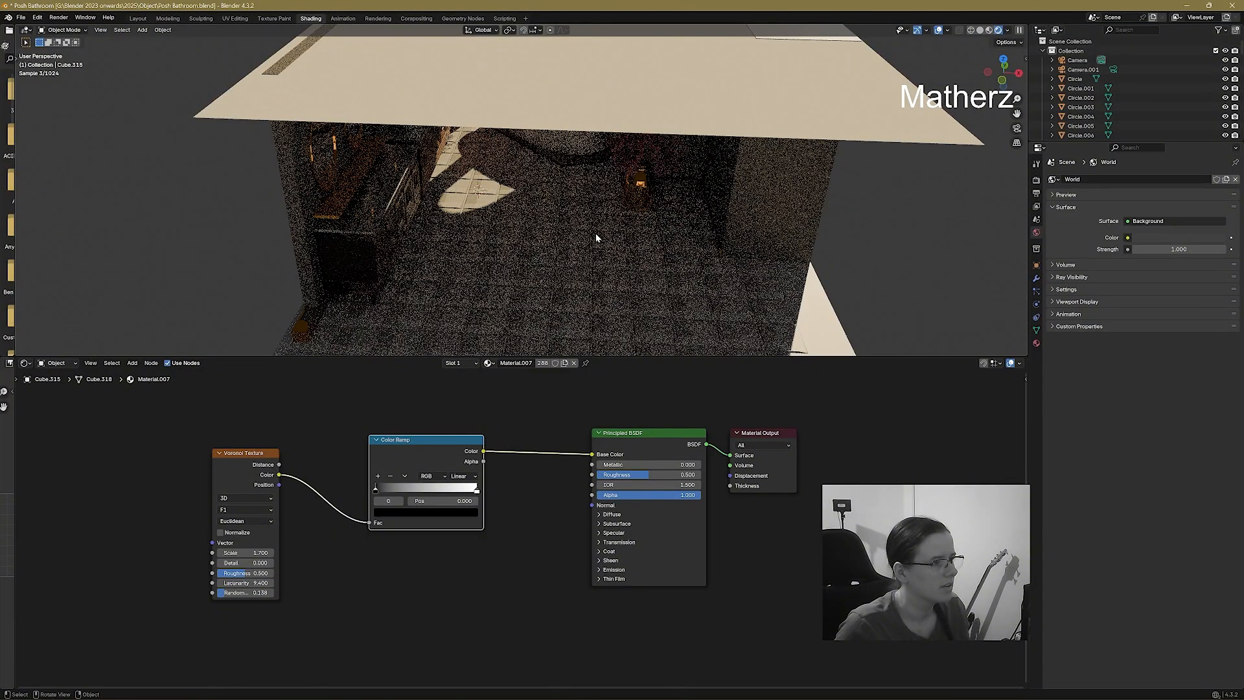
pyautogui.moveTo(596, 238); pyautogui.dragTo(582, 225, button='middle')
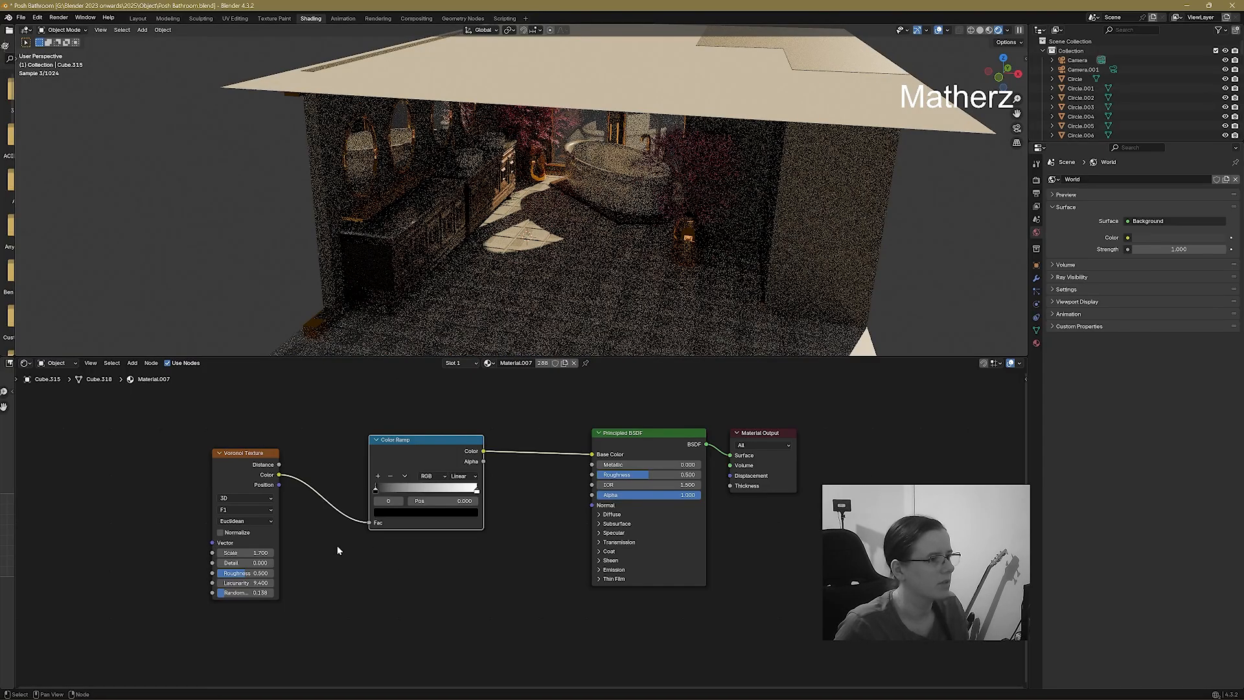
pyautogui.click(261, 454)
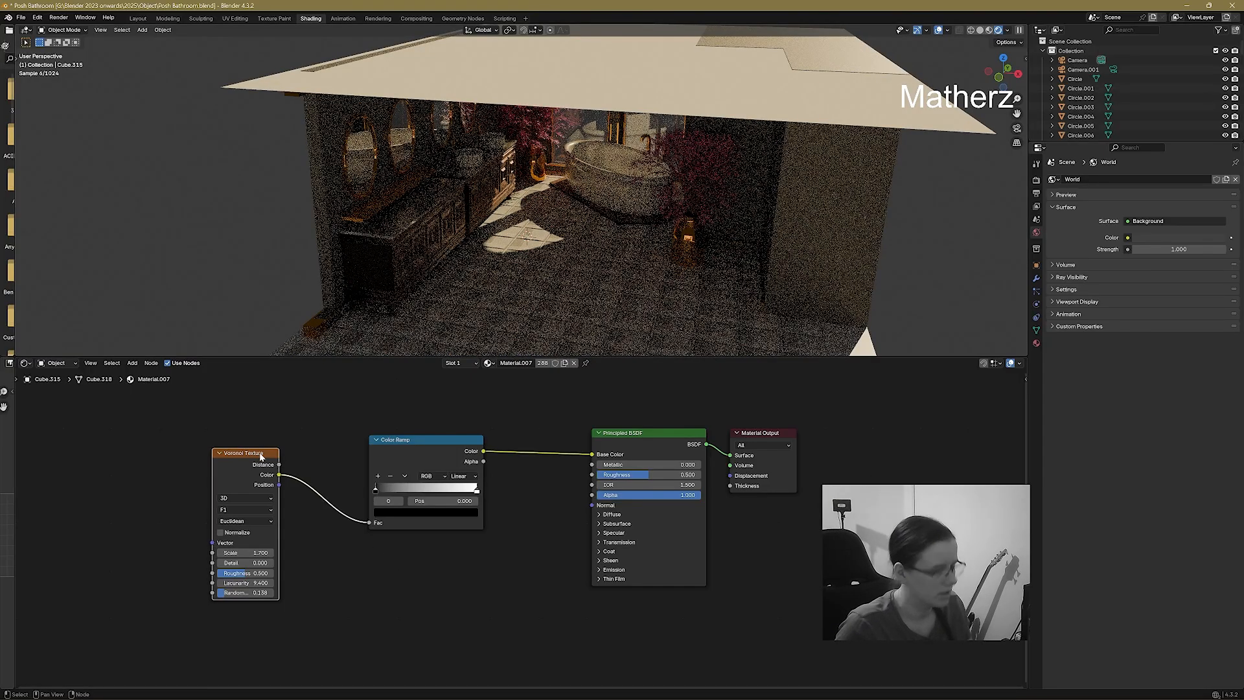
pyautogui.press('x')
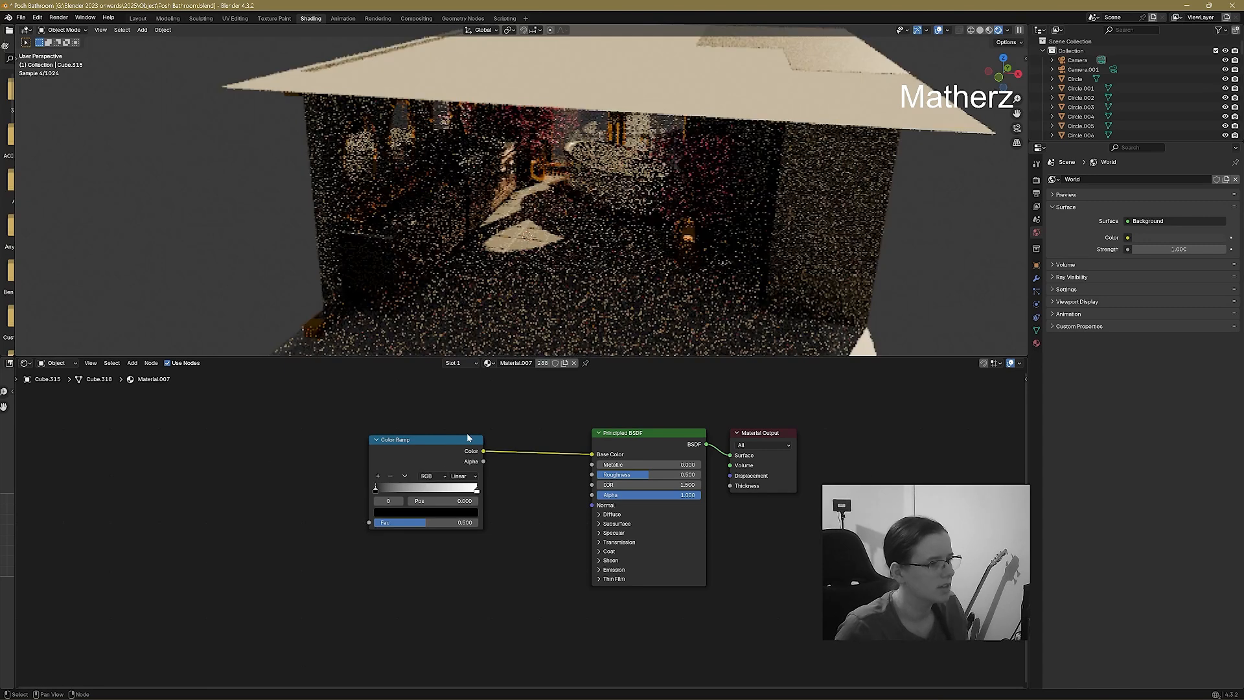
# Move the Color Ramp's white stop to 0.323 and set the Principled BSDF's metallic to 0.378 and roughness to 0.264.
pyautogui.moveTo(477, 492); pyautogui.dragTo(407, 493)
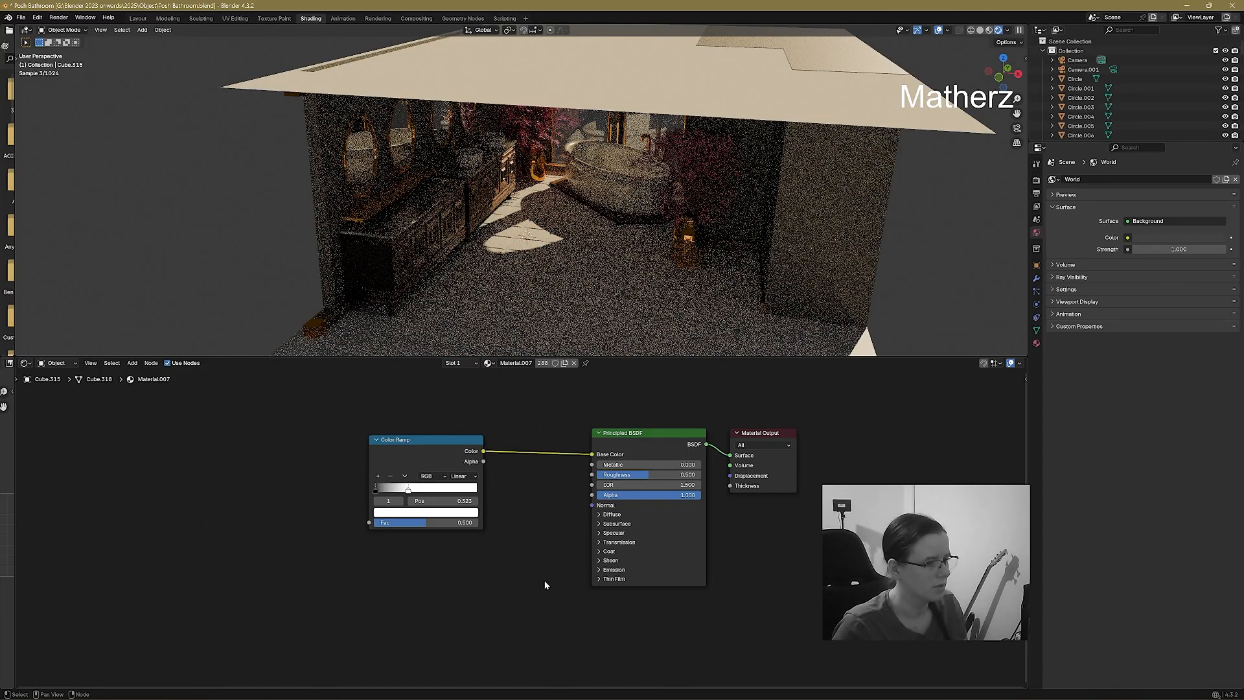
pyautogui.moveTo(645, 464); pyautogui.dragTo(684, 465)
pyautogui.moveTo(638, 475); pyautogui.dragTo(613, 475)
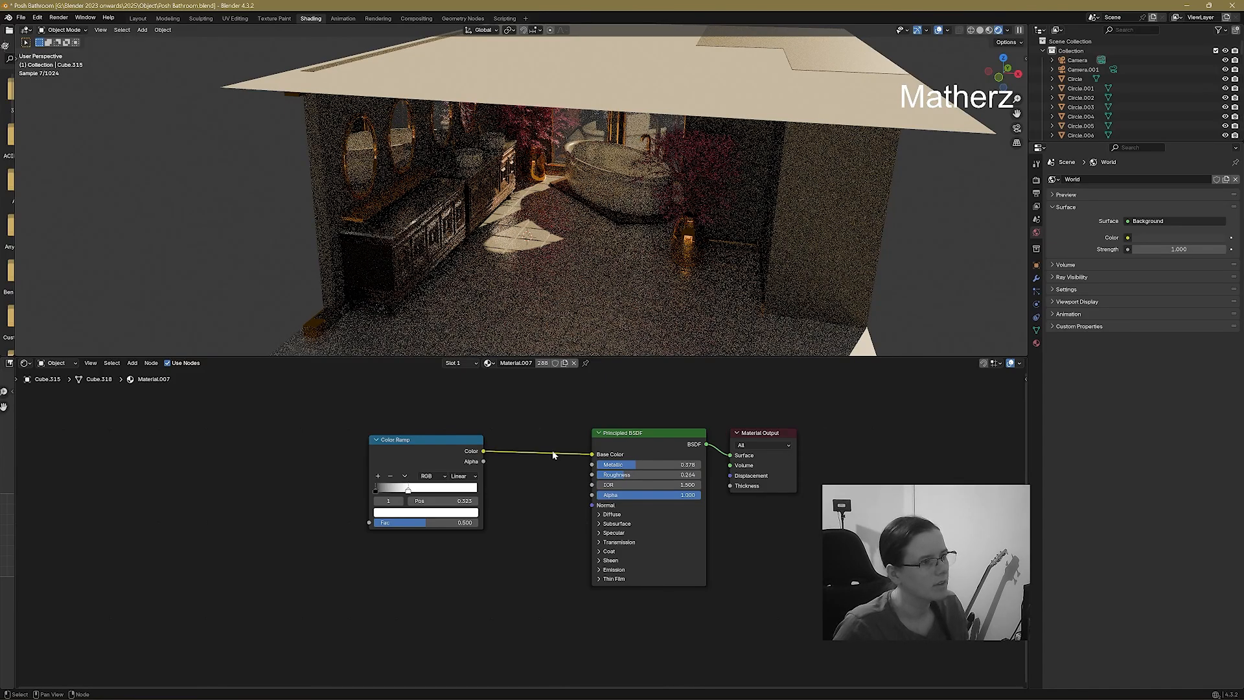
# Show the viewport in Material Preview and pull the mirror wall's front end face outward along Y.
pyautogui.click(989, 30)
pyautogui.moveTo(745, 211)
pyautogui.mouseDown(button='middle')
pyautogui.moveTo(763, 194)
pyautogui.moveTo(732, 202)
pyautogui.moveTo(636, 117)
pyautogui.mouseUp(button='middle')
pyautogui.moveTo(651, 158); pyautogui.dragTo(666, 170, button='middle')
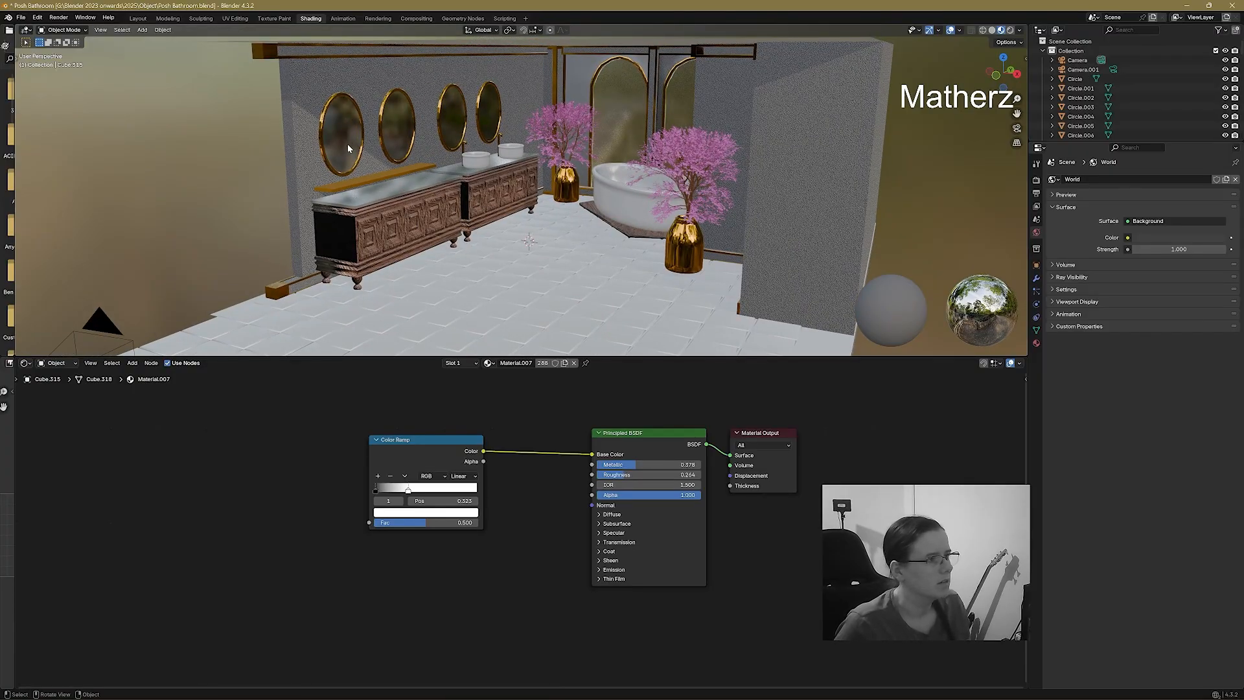
pyautogui.click(289, 137)
pyautogui.click(65, 30)
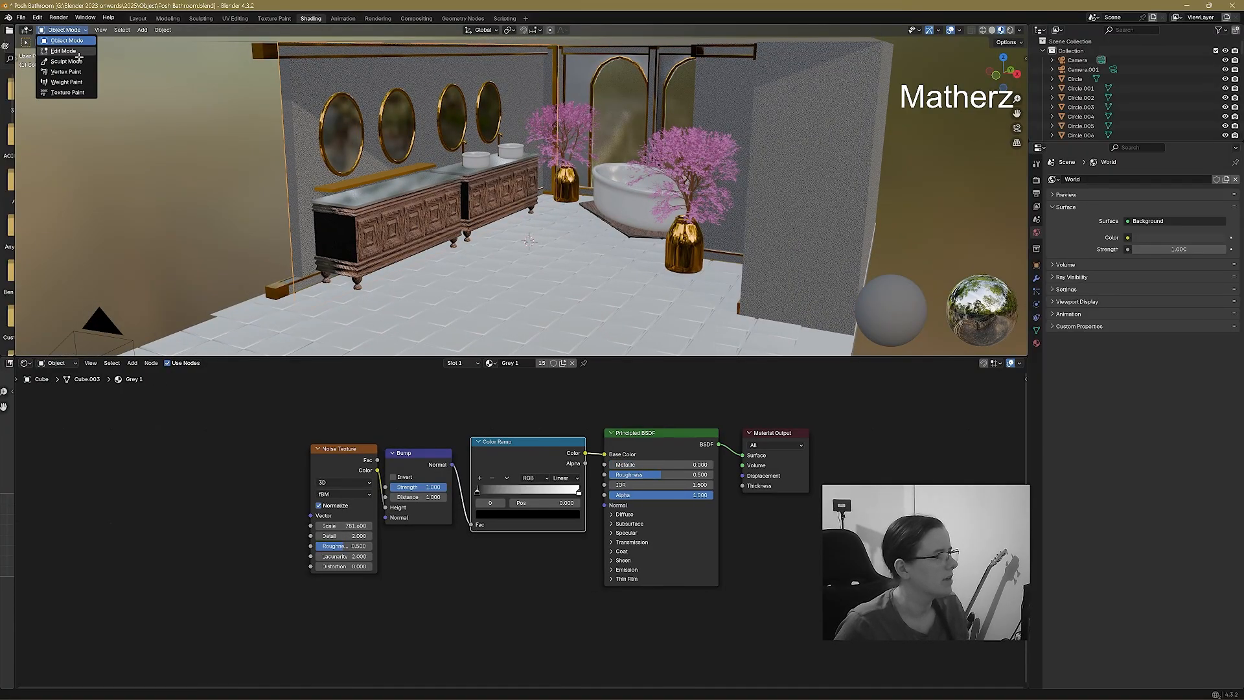
pyautogui.click(77, 52)
pyautogui.press('g')
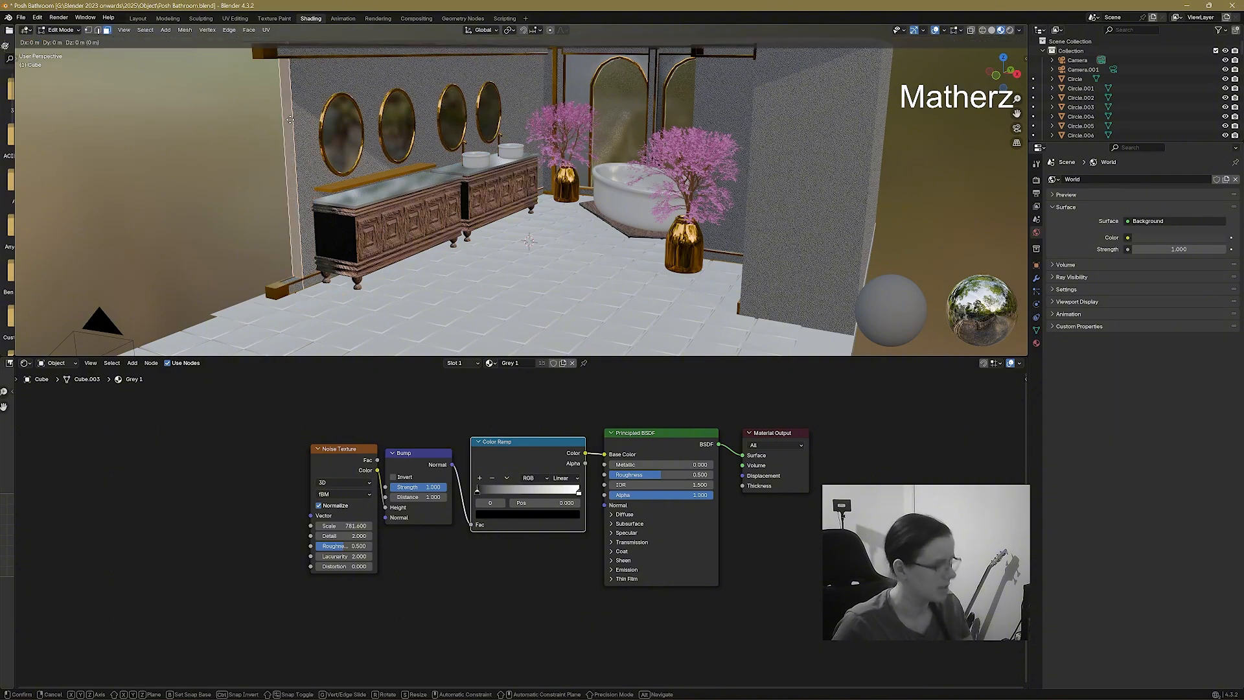
pyautogui.press('y')
pyautogui.click(1002, 179)
# Move the mirror wall's end face about 14 m in negative Y to reach the wall behind the camera.
pyautogui.scroll(-5, 369, 269)
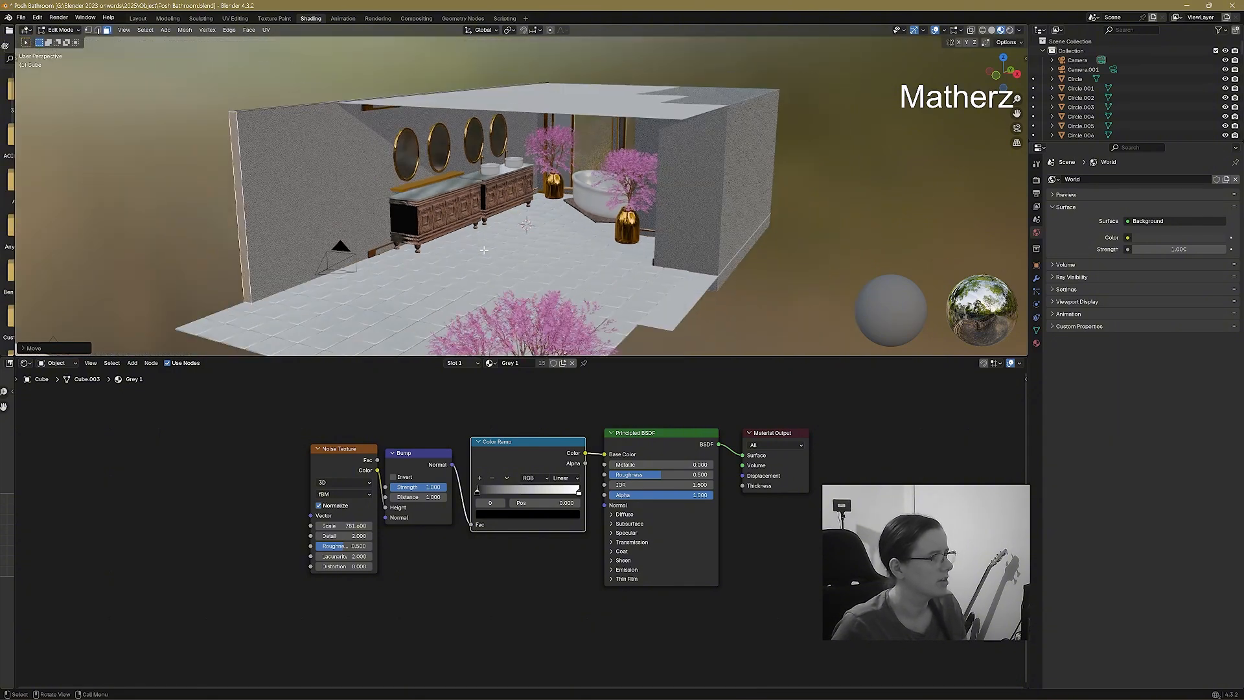
pyautogui.moveTo(463, 274); pyautogui.dragTo(426, 273, button='middle')
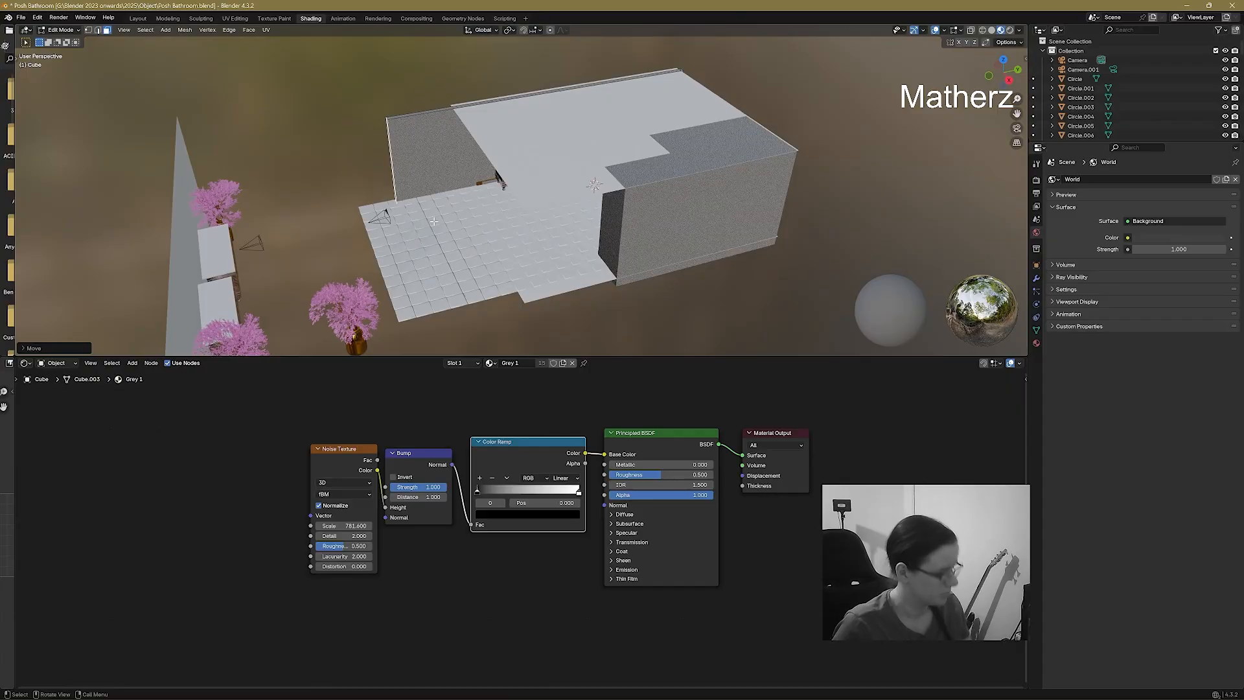
pyautogui.press('g')
pyautogui.press('y')
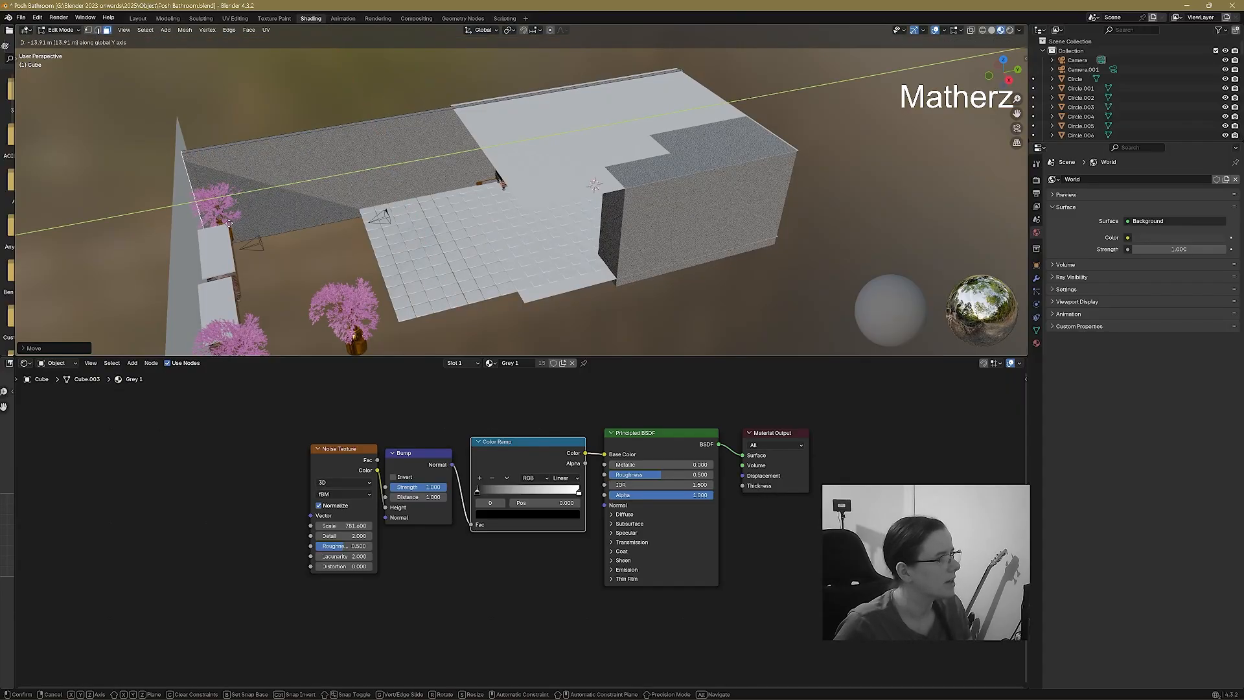
pyautogui.click(219, 222)
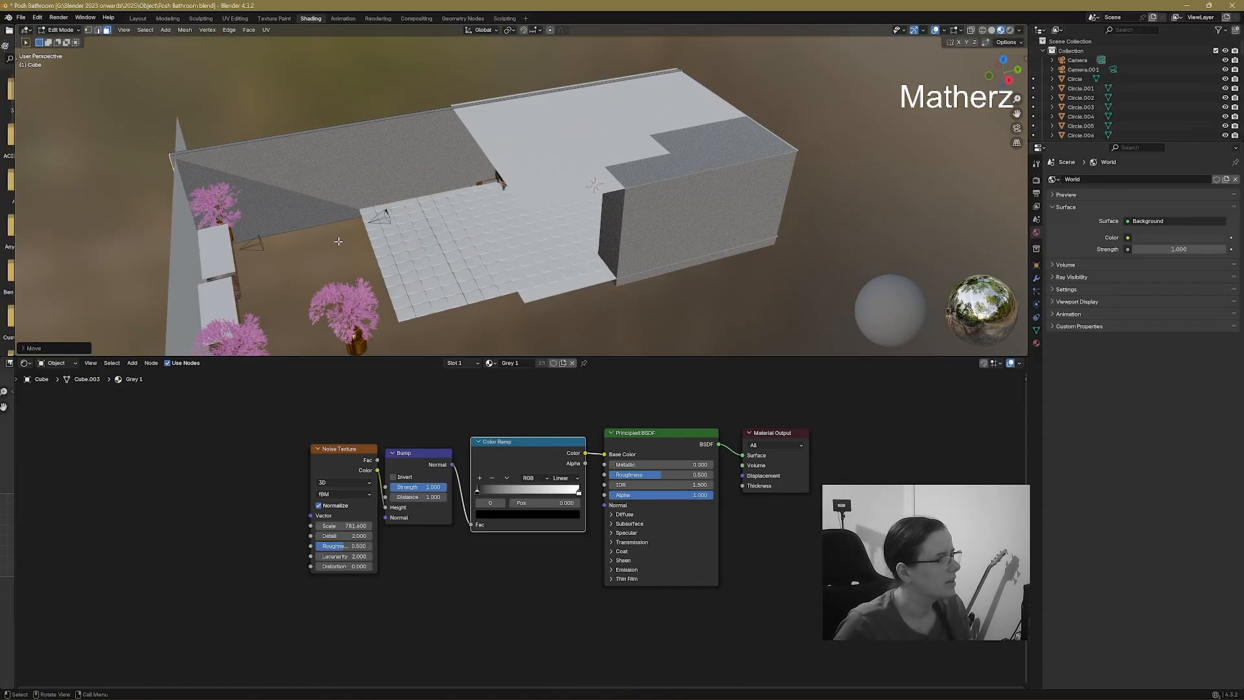
# Switch to the Layout workspace and widen the user-perspective viewport to work on the whole room.
pyautogui.moveTo(338, 241); pyautogui.dragTo(574, 204, button='middle')
pyautogui.scroll(4, 574, 204)
pyautogui.scroll(-2, 564, 206)
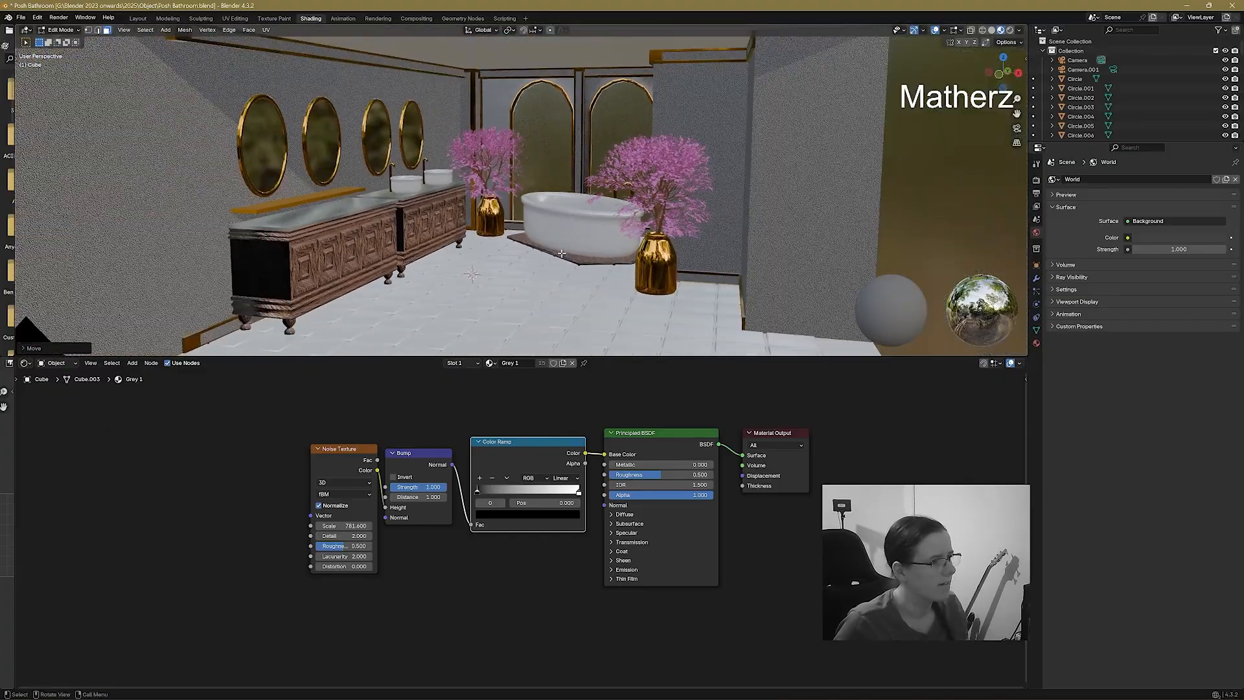
pyautogui.moveTo(561, 254); pyautogui.dragTo(559, 289, button='middle')
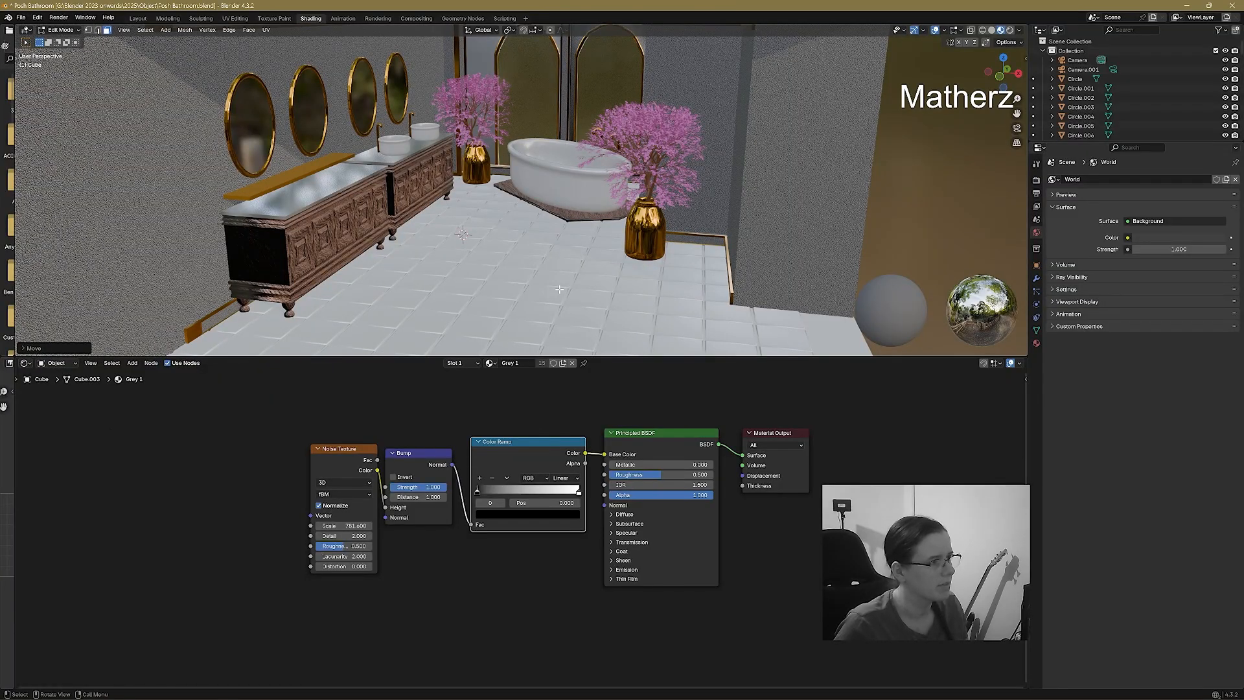
pyautogui.scroll(-3, 494, 187)
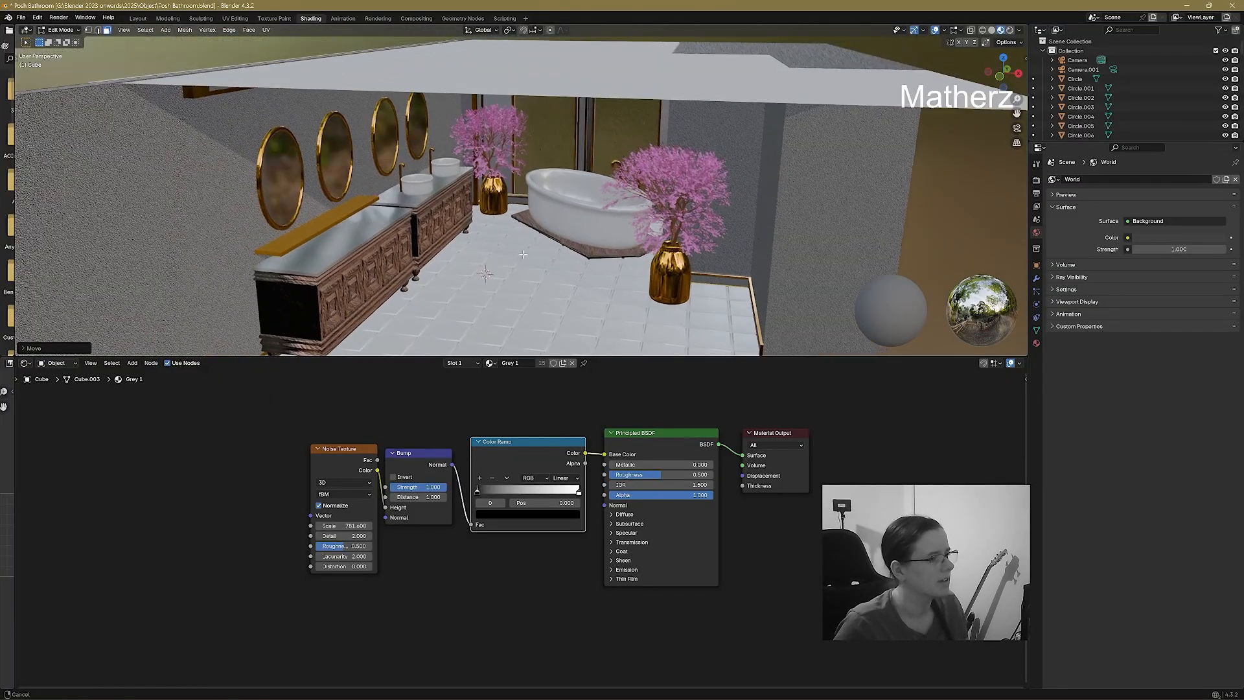
pyautogui.click(138, 18)
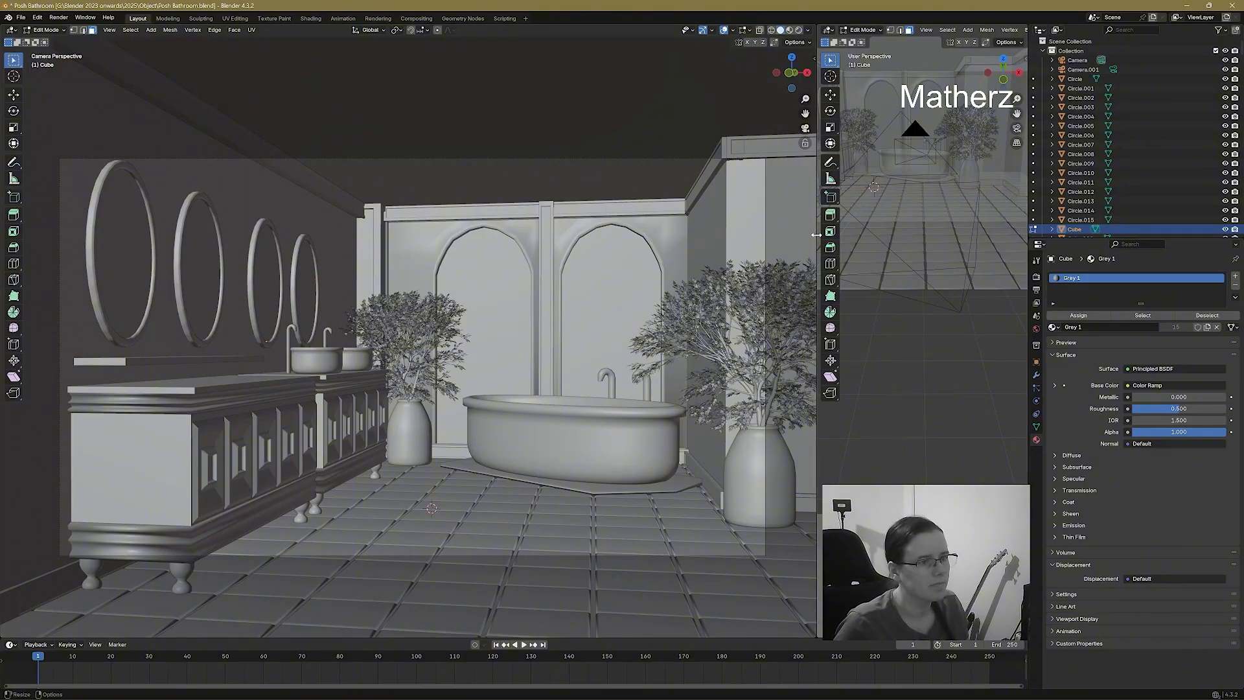
pyautogui.moveTo(820, 243); pyautogui.dragTo(282, 243)
pyautogui.moveTo(698, 222); pyautogui.dragTo(686, 407, button='middle')
pyautogui.scroll(-3, 737, 200)
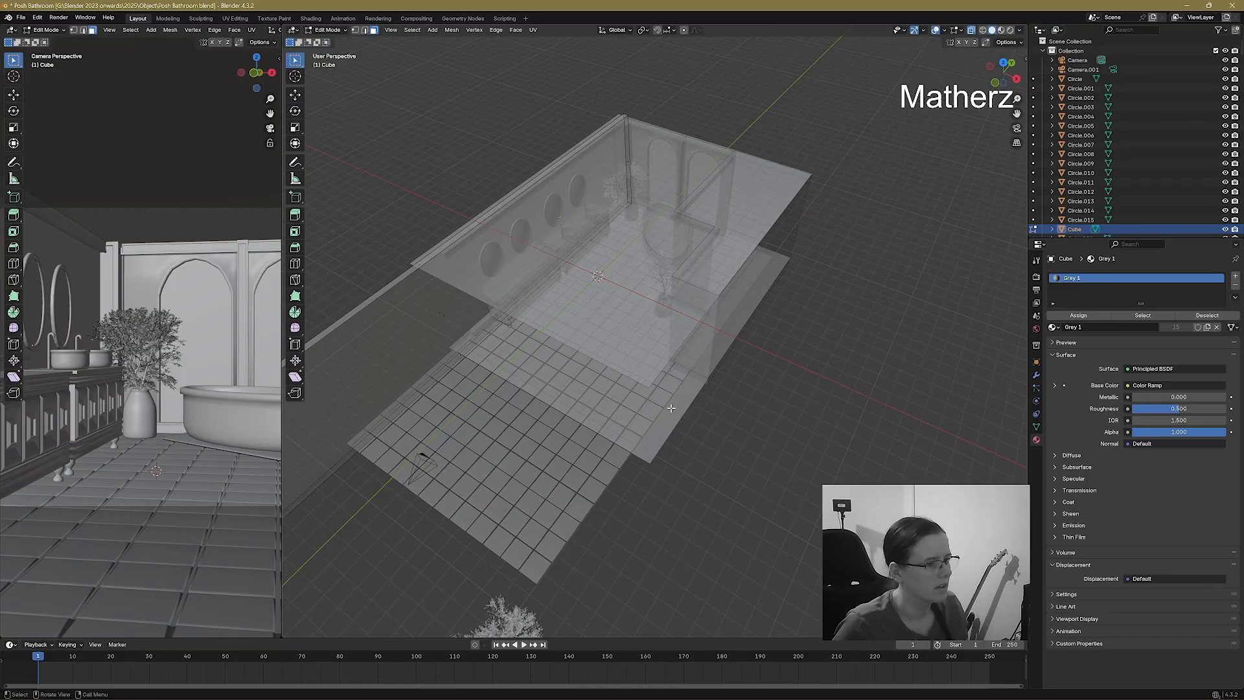
# Return to Object Mode and stretch the plain floor plane beneath the tiles to about twice its length along Y.
pyautogui.click(329, 30)
pyautogui.click(329, 41)
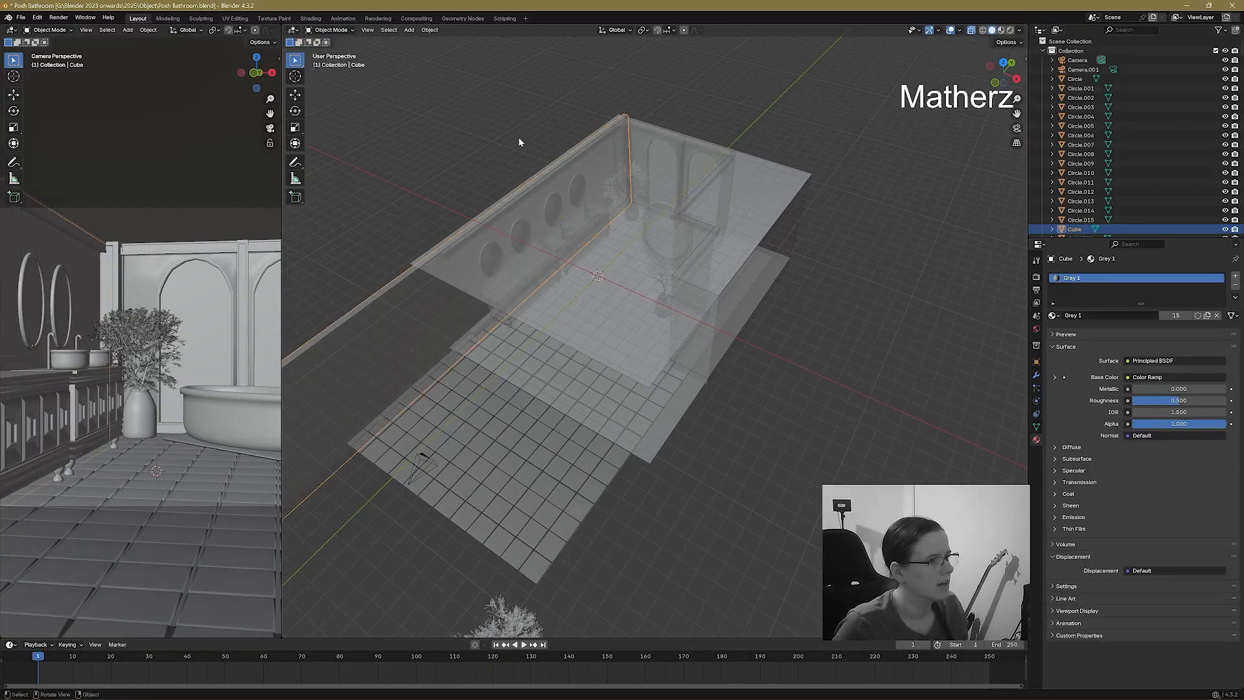
pyautogui.click(674, 423)
pyautogui.moveTo(766, 422); pyautogui.dragTo(724, 400, button='middle')
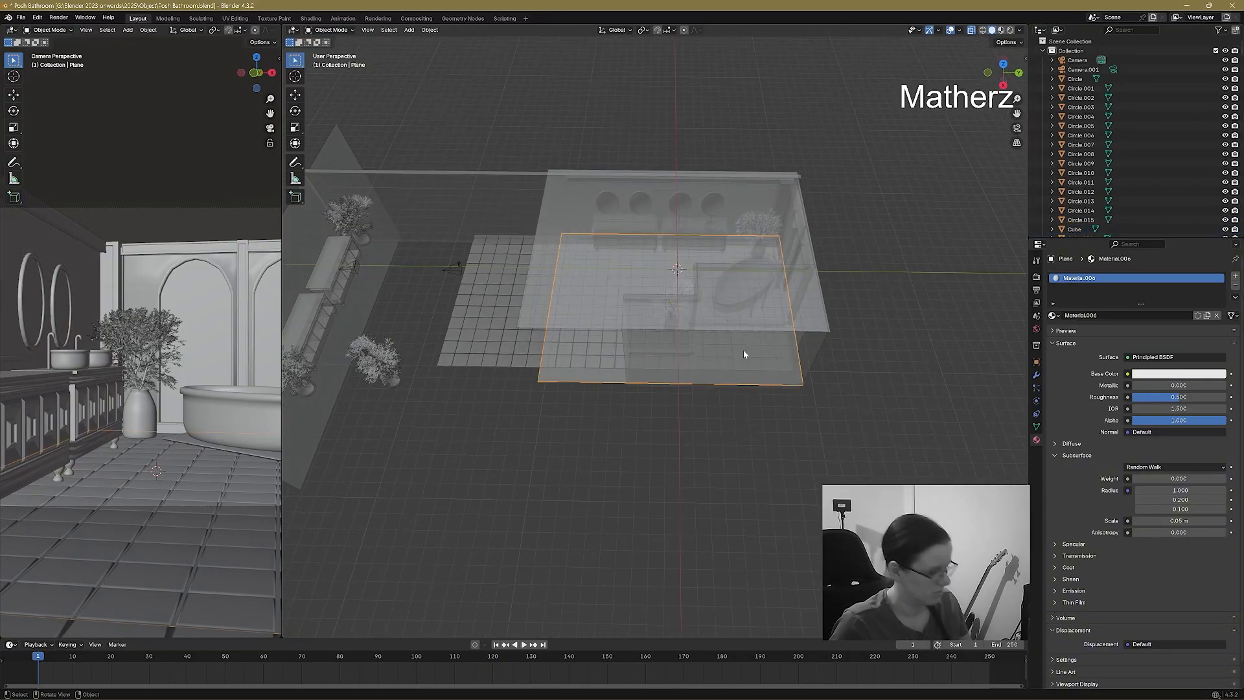
pyautogui.press('s')
pyautogui.press('y')
pyautogui.click(843, 355)
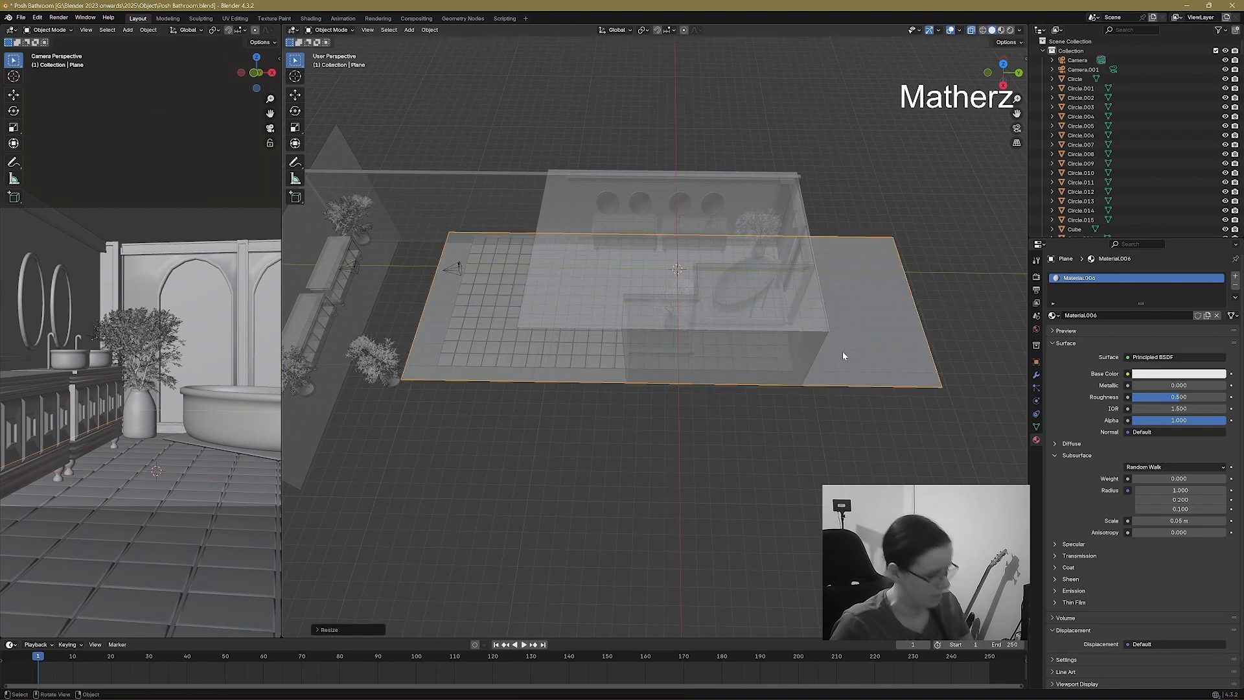
# Move the floor plane about -10.6 m along Y and turn off X-ray display.
pyautogui.press('g')
pyautogui.press('y')
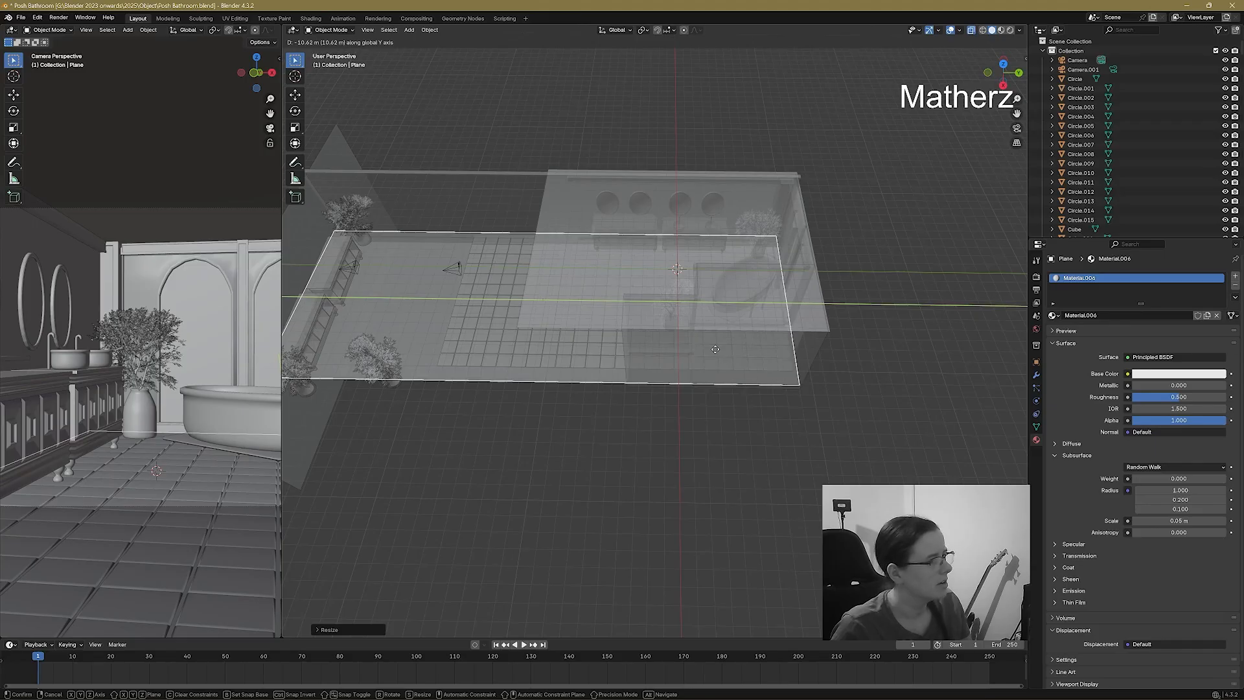
pyautogui.click(715, 350)
pyautogui.moveTo(714, 350); pyautogui.dragTo(691, 249, button='middle')
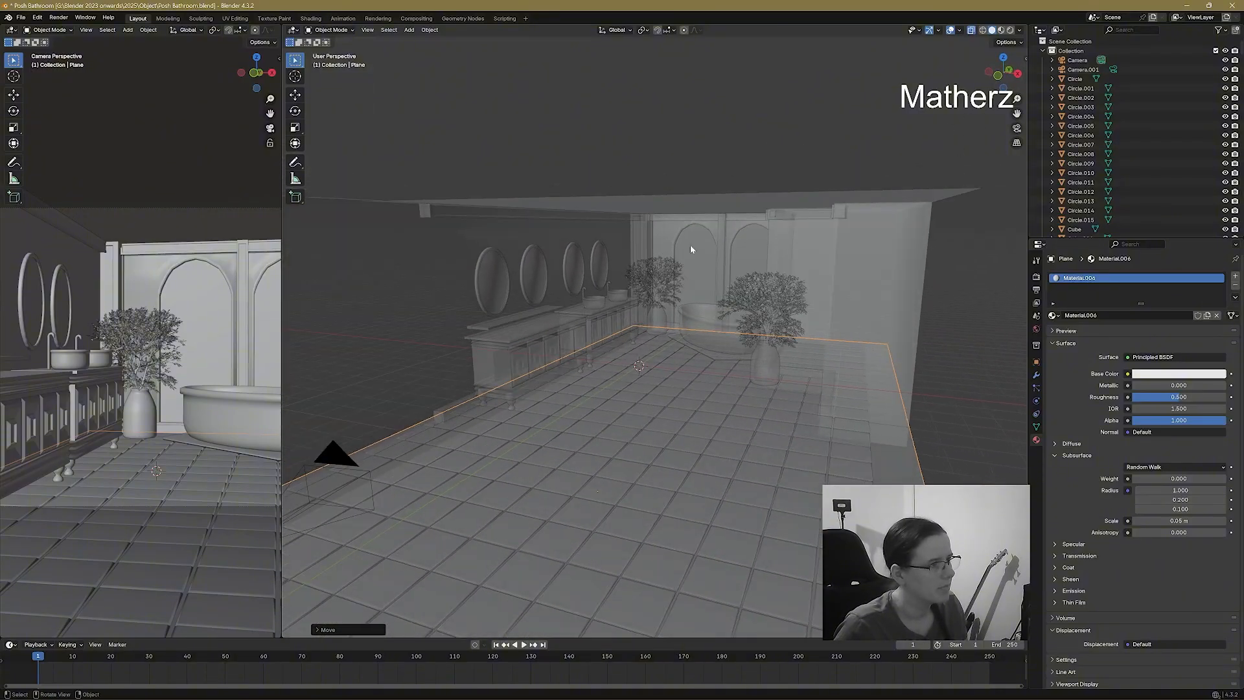
pyautogui.click(971, 30)
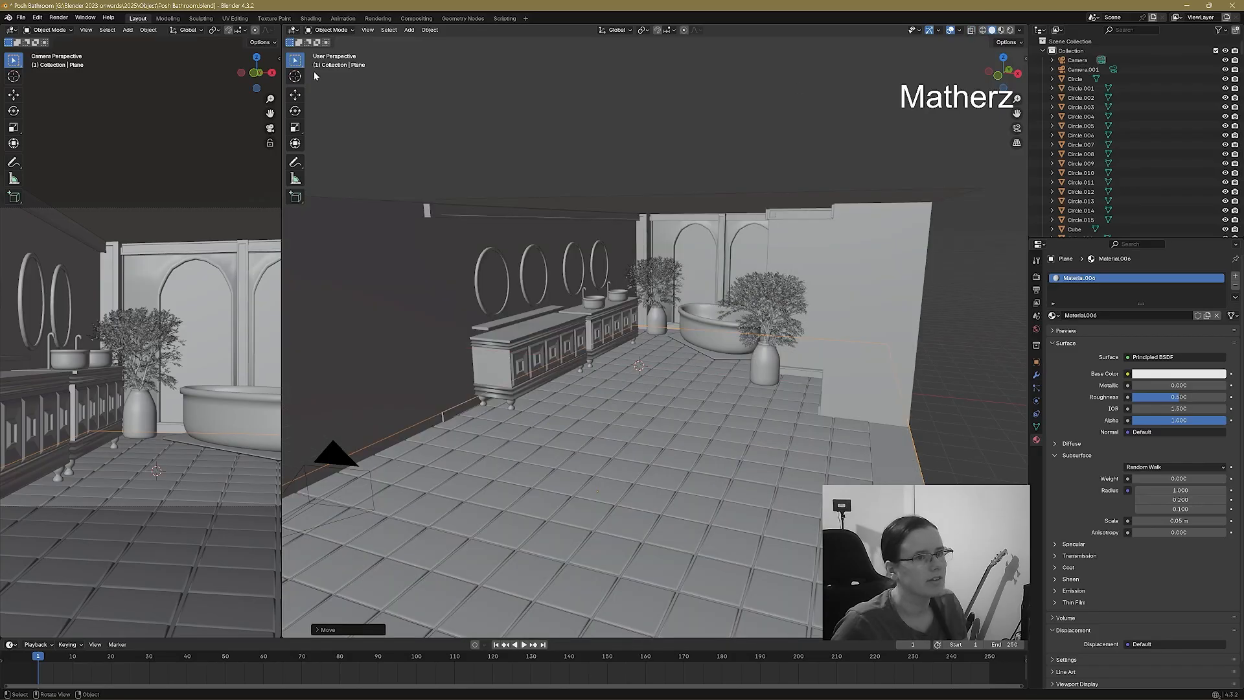
# Add a cylinder mesh, stretch it along Z and shrink it into a slim rod with smooth shading.
pyautogui.click(409, 30)
pyautogui.moveTo(431, 40)
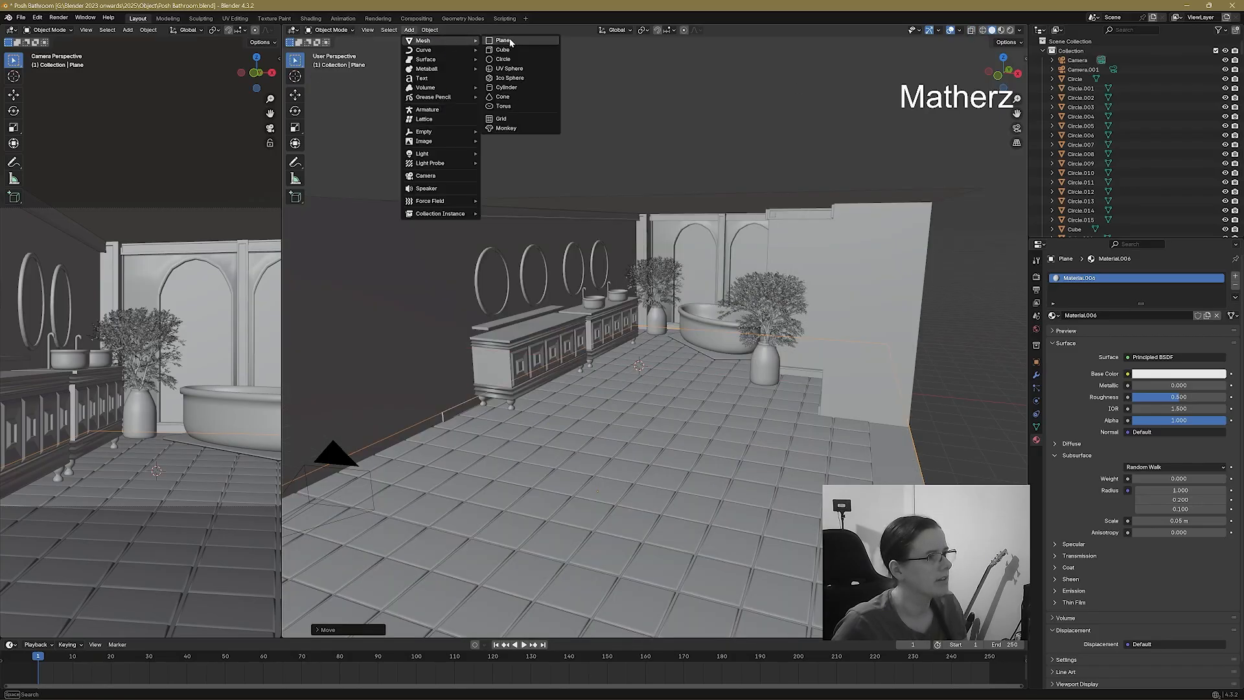
pyautogui.click(521, 87)
pyautogui.press('s')
pyautogui.press('z')
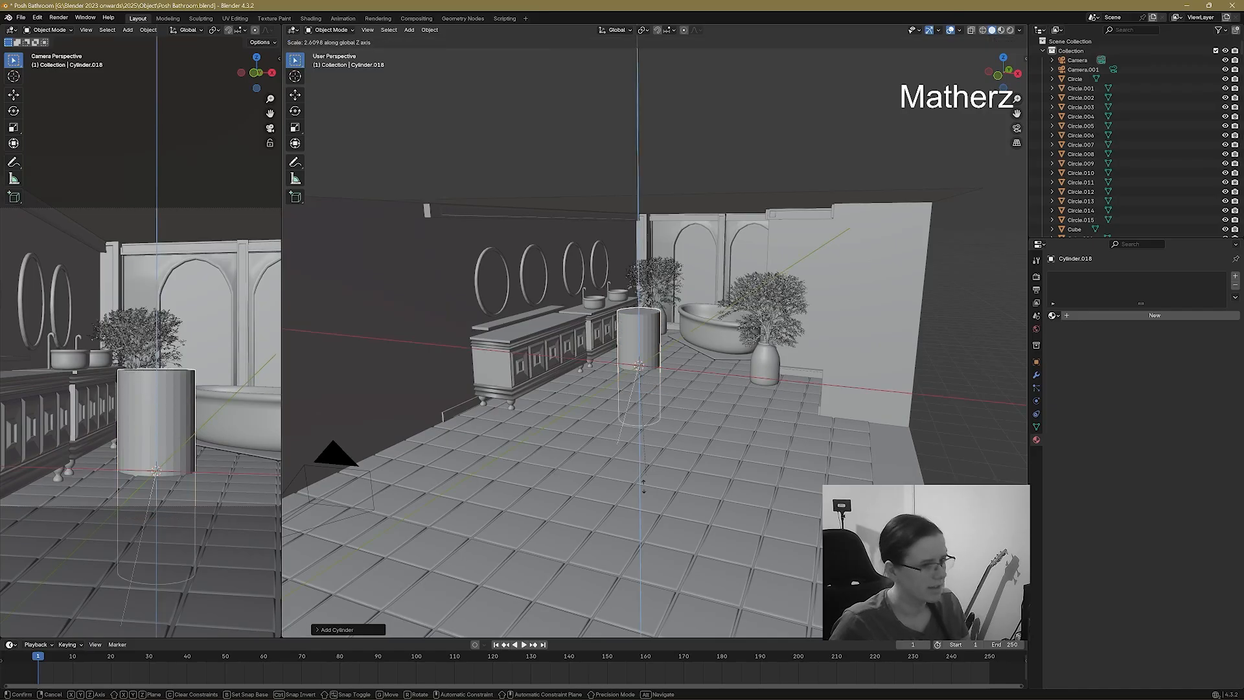
pyautogui.click(686, 335)
pyautogui.press('s')
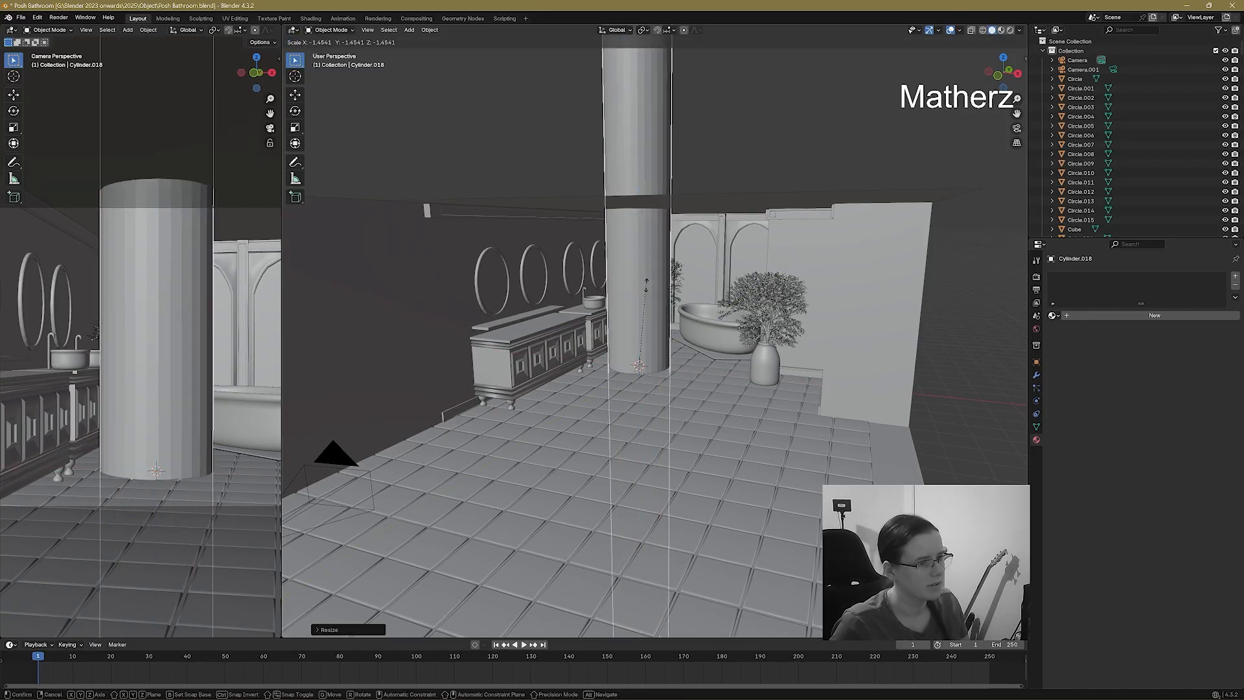
pyautogui.click(648, 370)
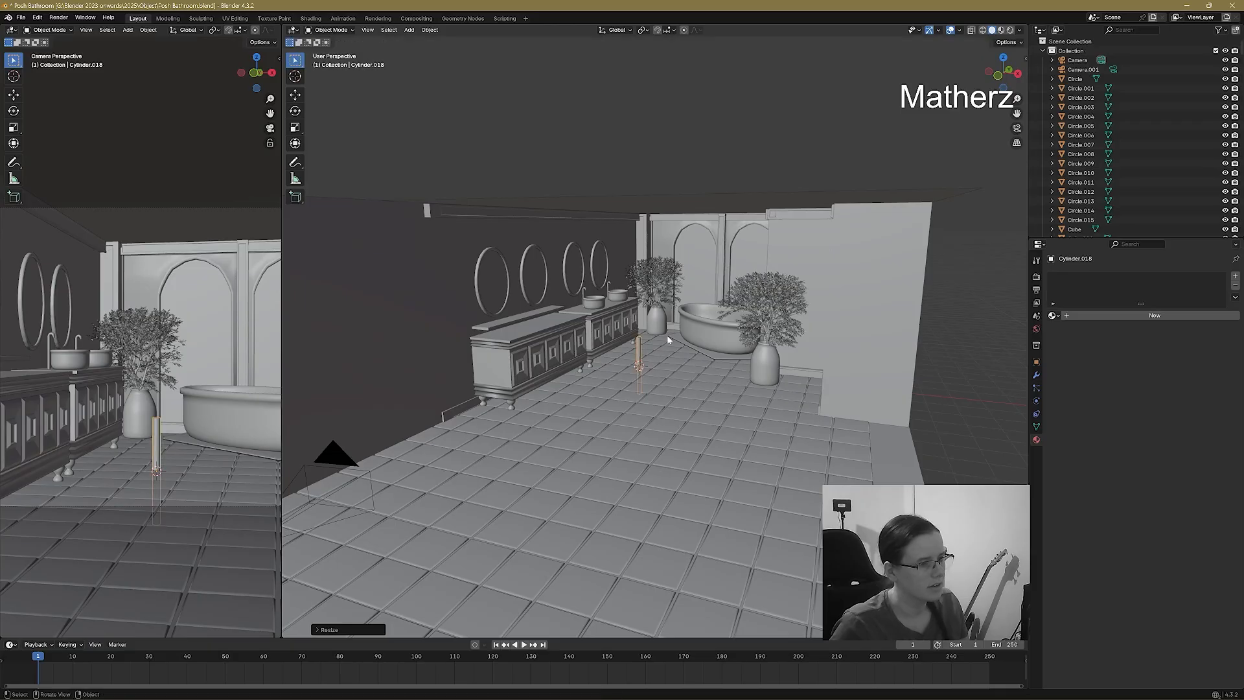
pyautogui.rightClick(639, 345)
pyautogui.click(639, 341)
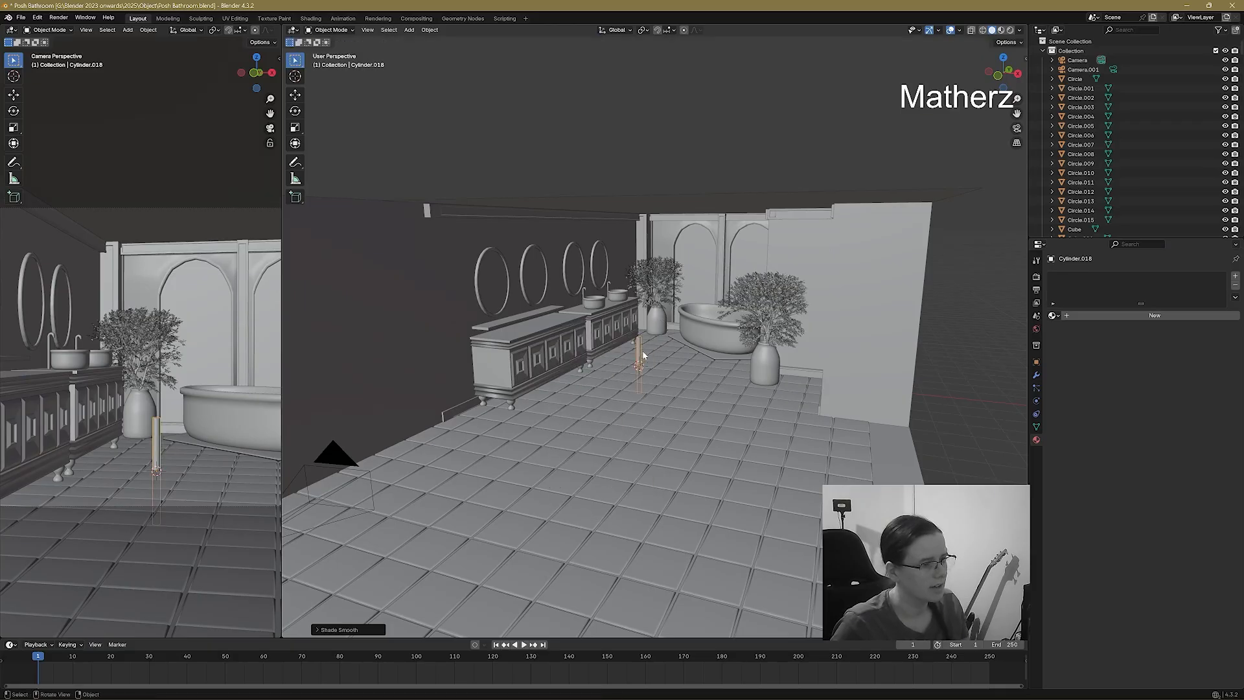
# Lengthen the rod along Z and rotate it 90 degrees about the X axis.
pyautogui.press('s')
pyautogui.press('z')
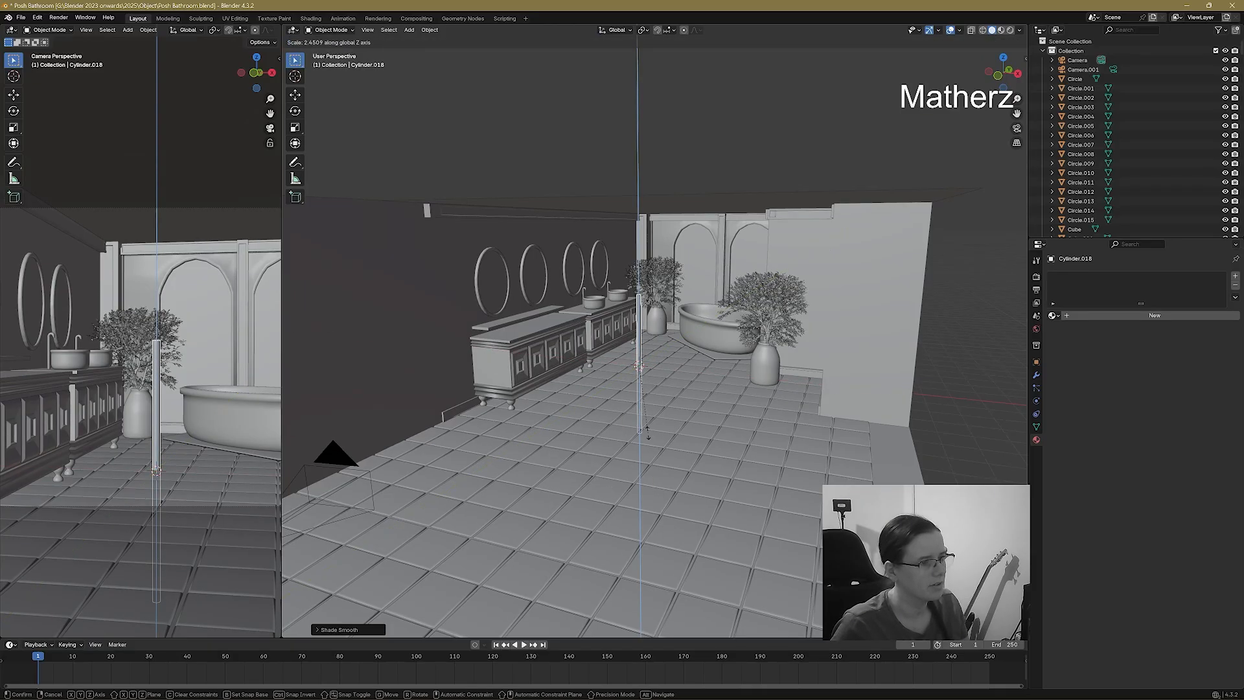
pyautogui.click(644, 368)
pyautogui.write('rx')
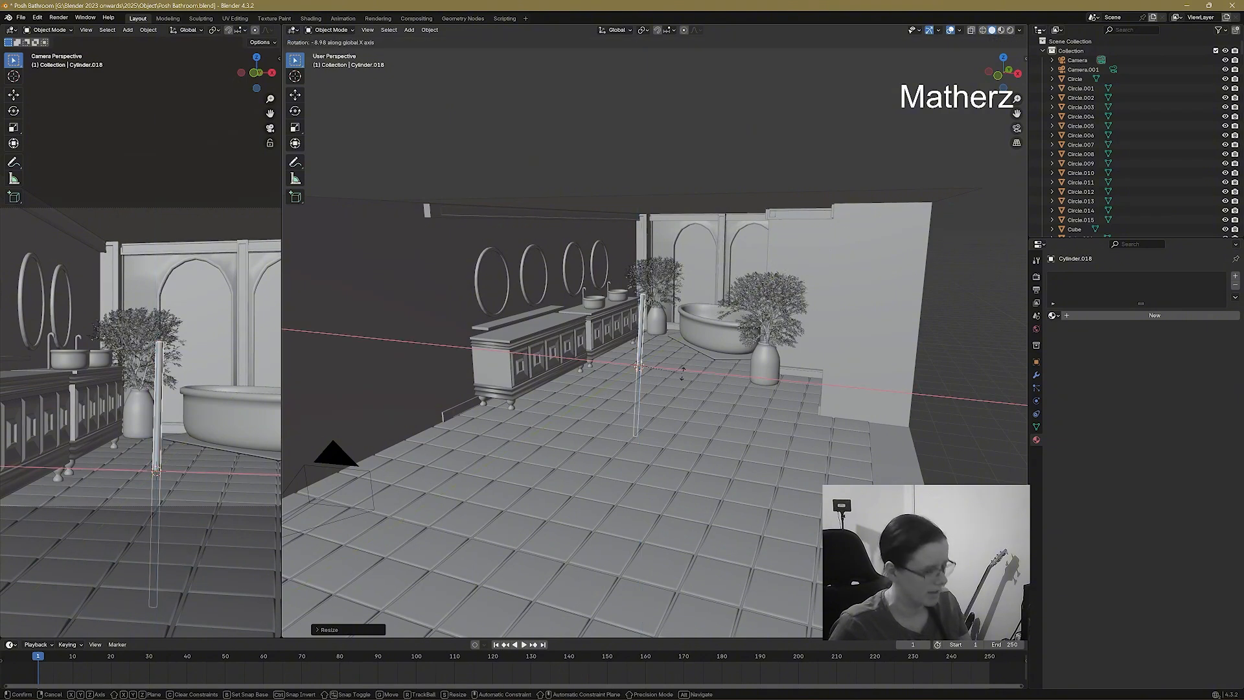
pyautogui.write('90')
pyautogui.press('Return')
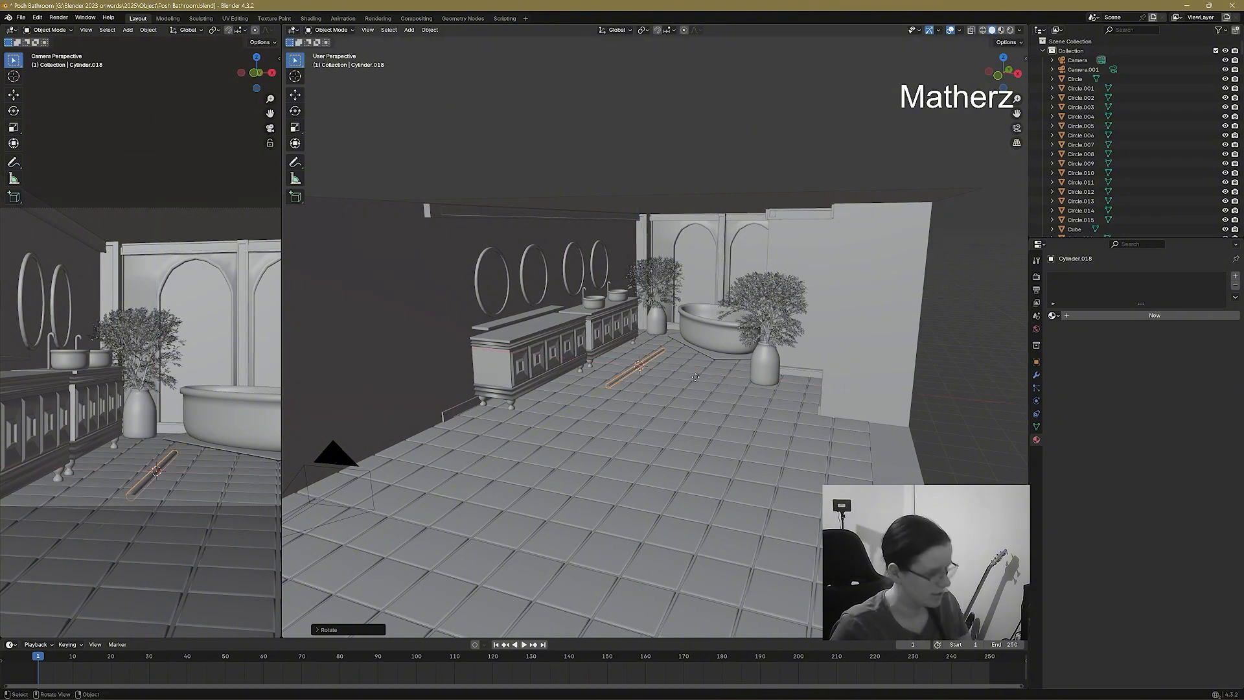
# Raise the rod about 6 m along Z and shift it along X to sit against the wall above the mirrors.
pyautogui.press('g')
pyautogui.press('z')
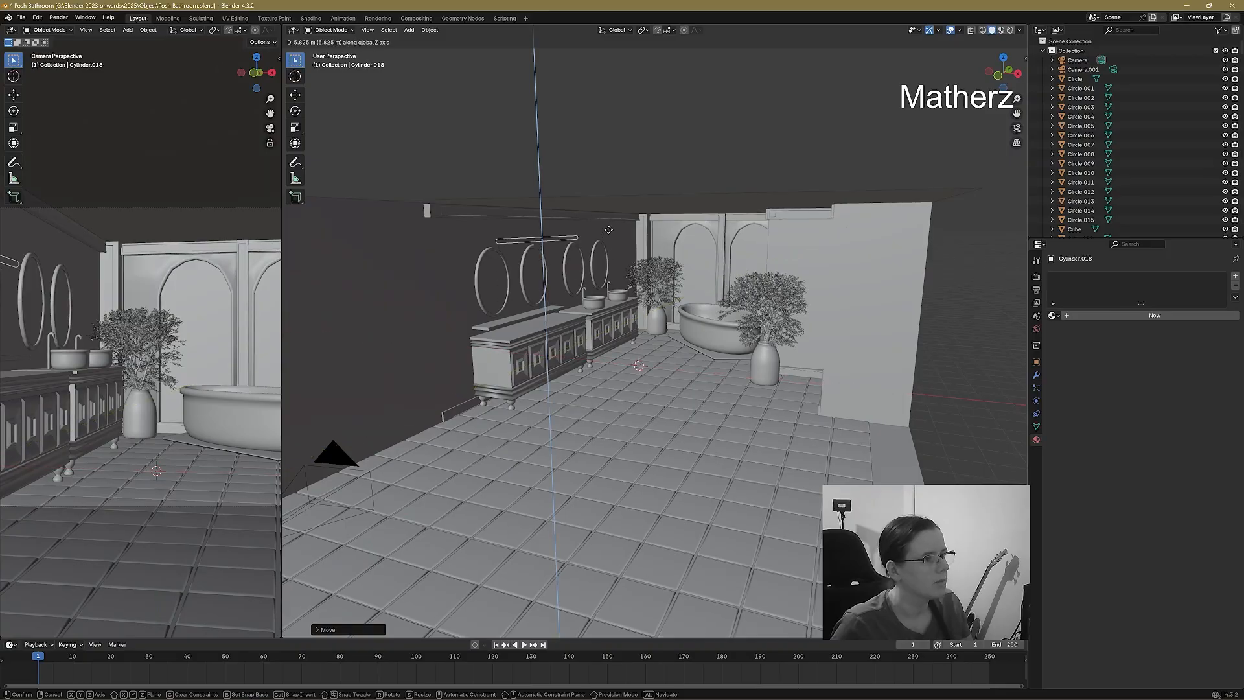
pyautogui.click(613, 221)
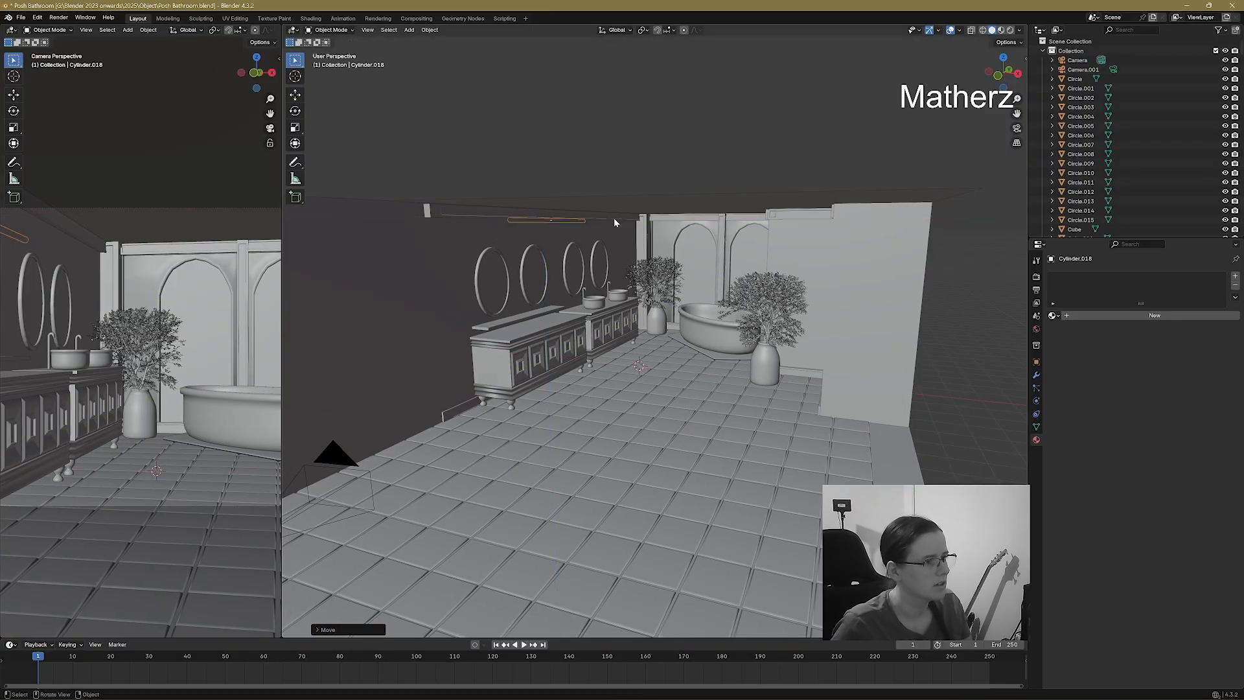
pyautogui.moveTo(619, 242); pyautogui.dragTo(631, 298, button='middle')
pyautogui.press('g')
pyautogui.press('x')
pyautogui.click(655, 278)
# Nudge the rod about 0.2 m along X and lift it slightly along Z to meet the wall's cornice.
pyautogui.press('g')
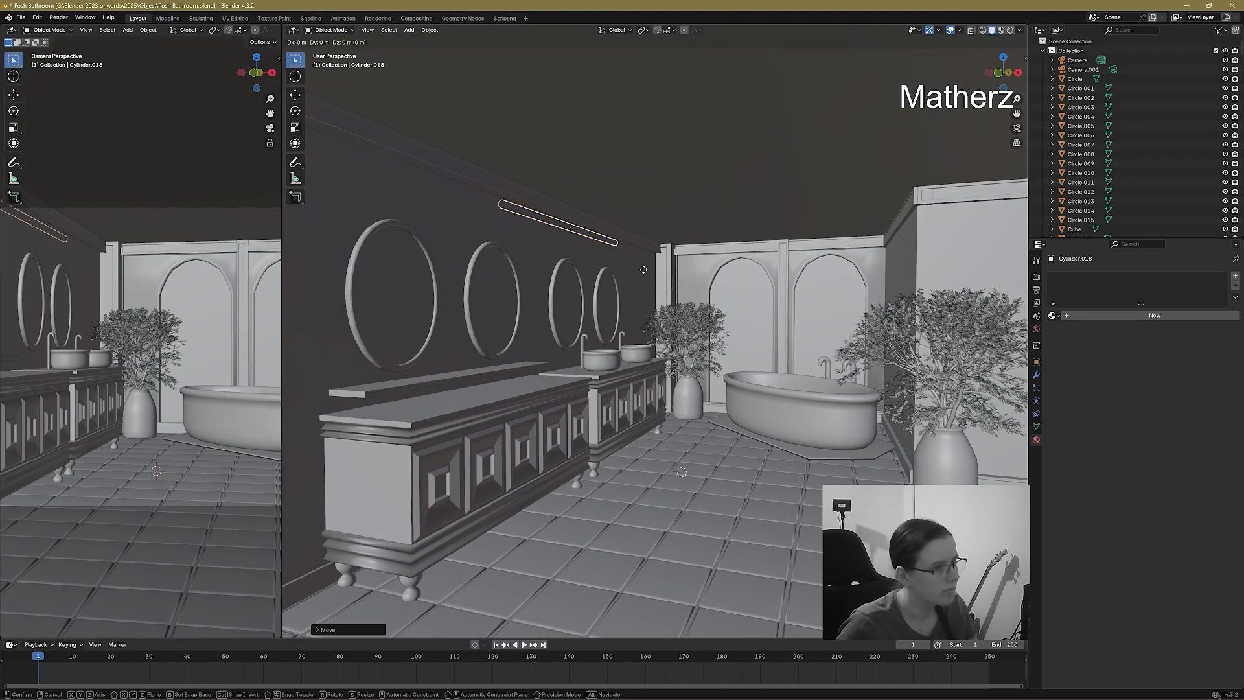
pyautogui.press('x')
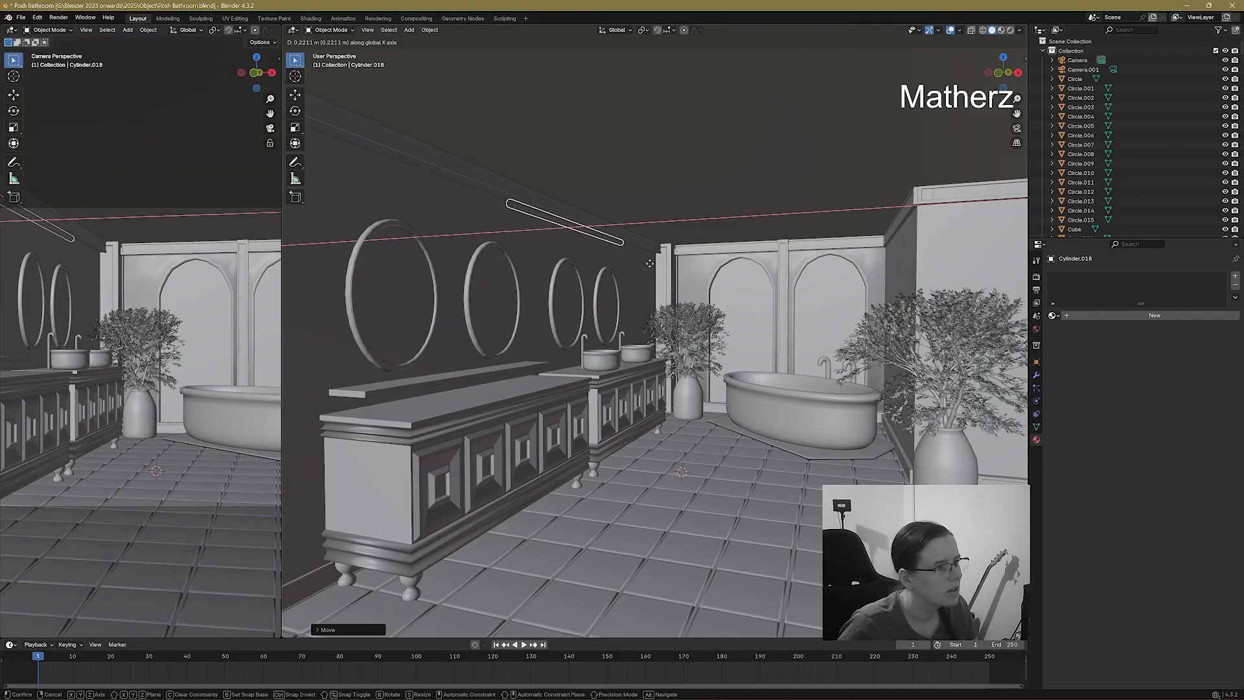
pyautogui.moveTo(653, 265); pyautogui.dragTo(604, 268, button='middle')
pyautogui.rightClick(643, 265)
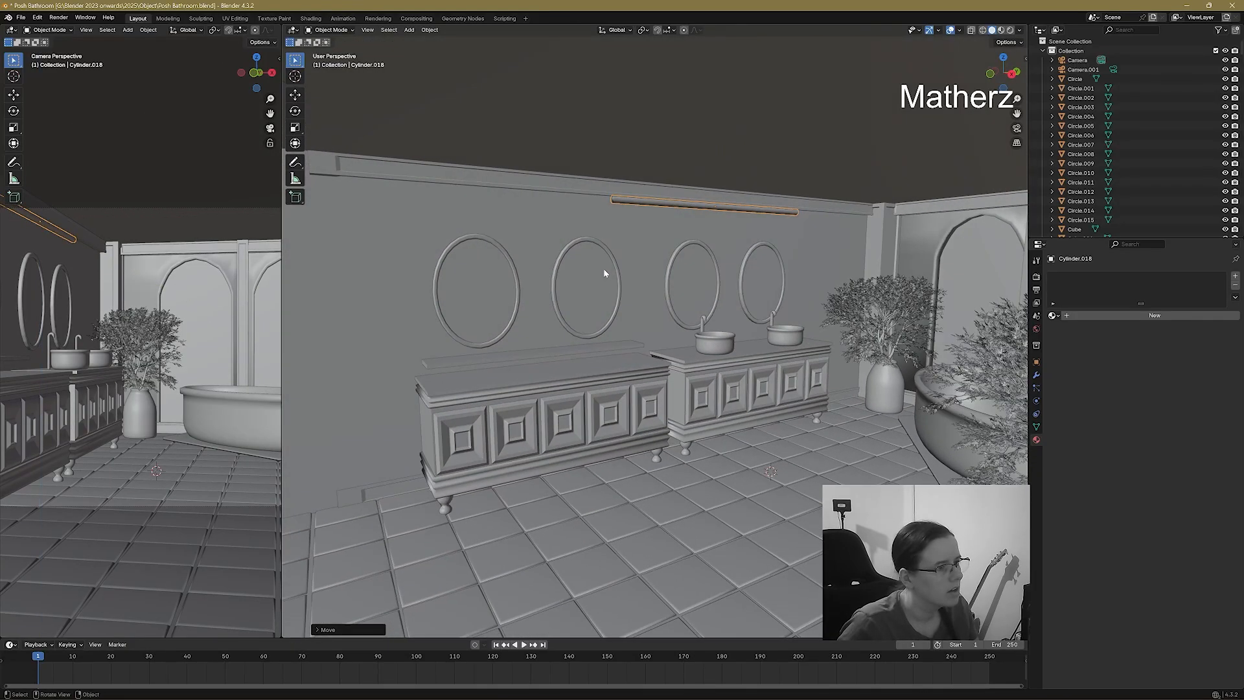
pyautogui.scroll(4, 622, 266)
pyautogui.press('g')
pyautogui.moveTo(727, 216); pyautogui.dragTo(723, 212, button='middle')
pyautogui.press('z')
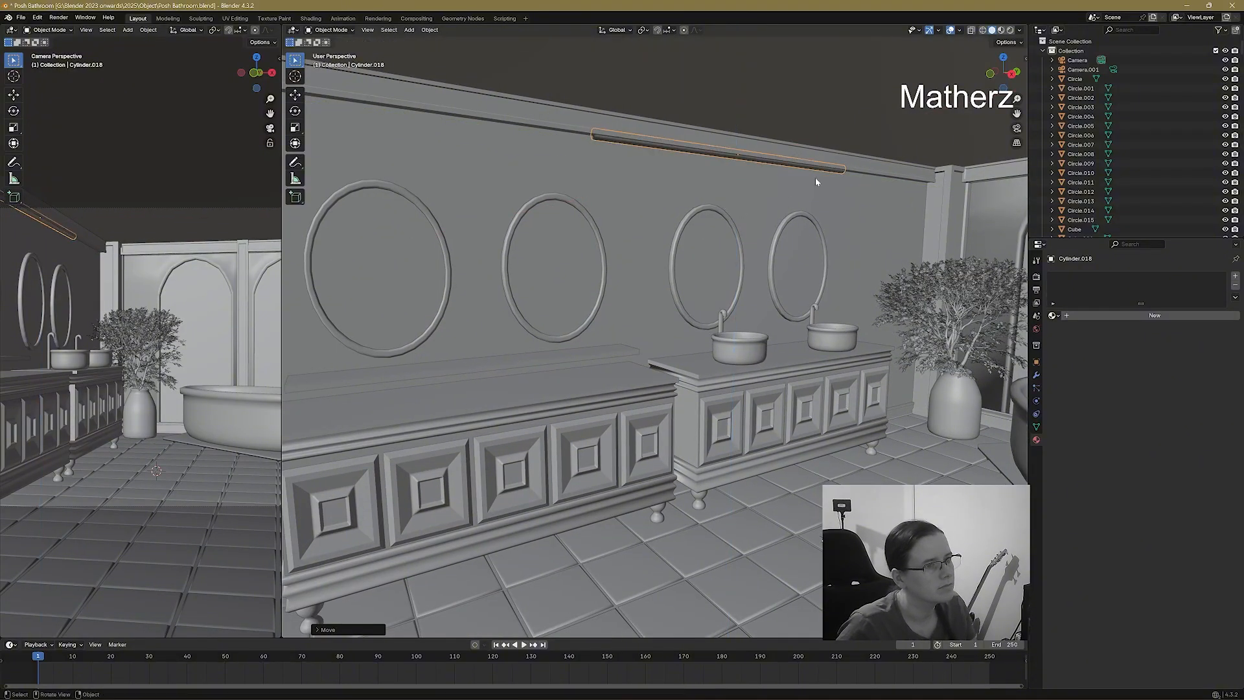
# Stretch the rod along Y and slide it about 1 m along Y so it spans the mirror wall beneath the cornice.
pyautogui.scroll(2, 815, 177)
pyautogui.press('s')
pyautogui.press('y')
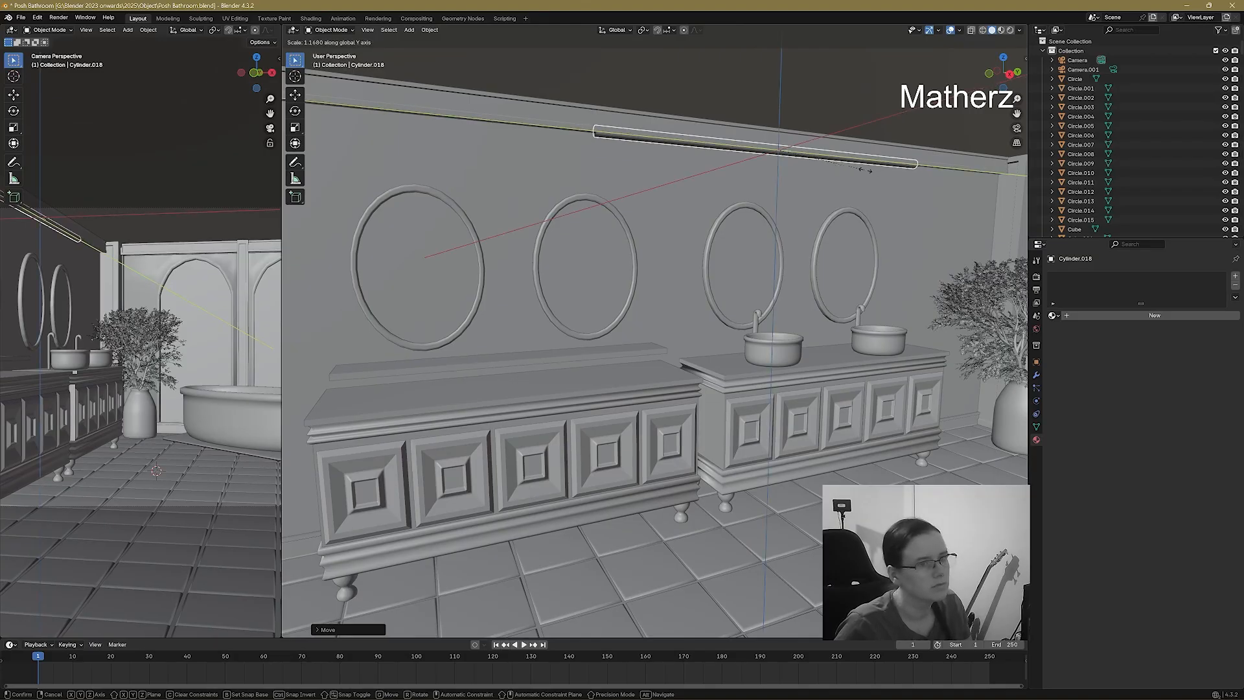
pyautogui.click(908, 178)
pyautogui.press('g')
pyautogui.press('y')
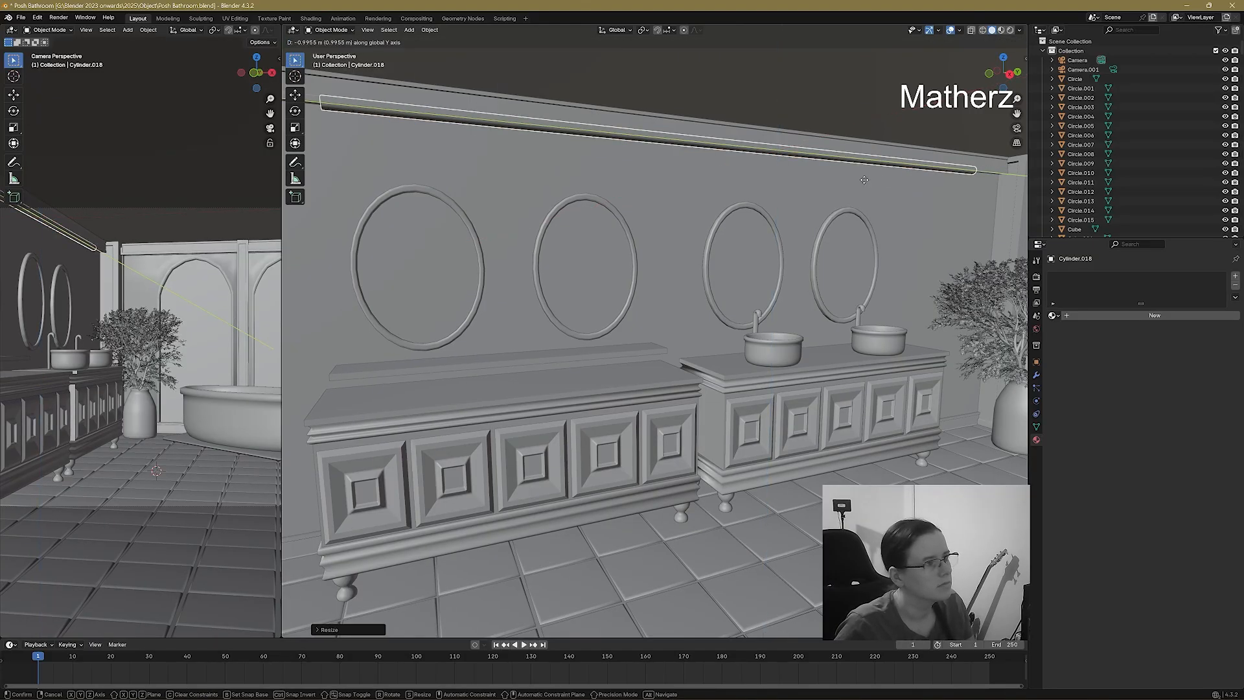
pyautogui.click(865, 176)
pyautogui.press('s')
pyautogui.press('y')
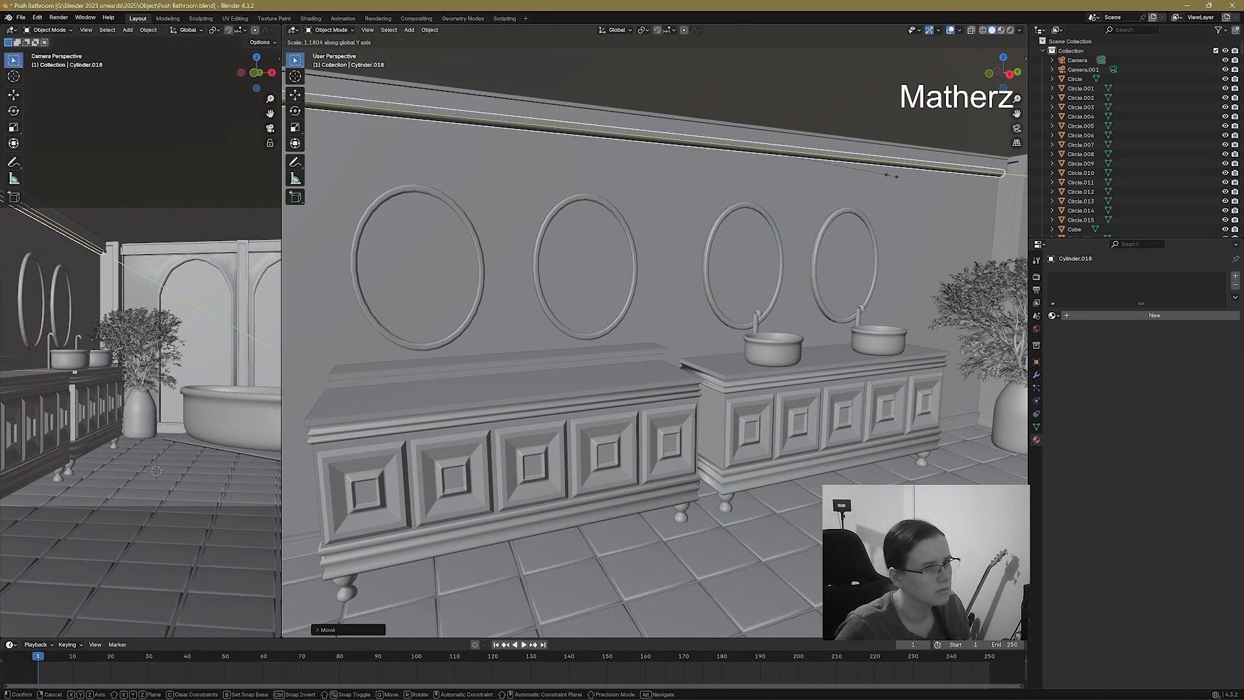
pyautogui.click(891, 176)
pyautogui.scroll(-6, 746, 317)
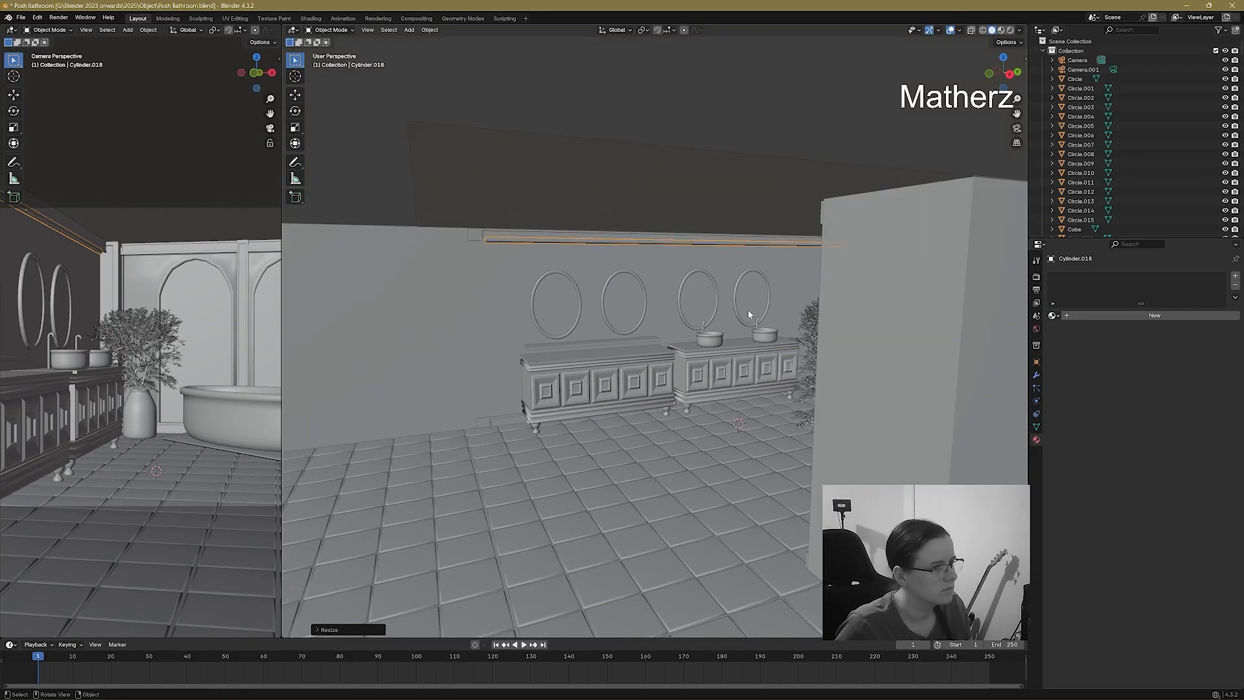
# Give the rod beneath the cornice a new material with an Emission surface.
pyautogui.click(390, 170)
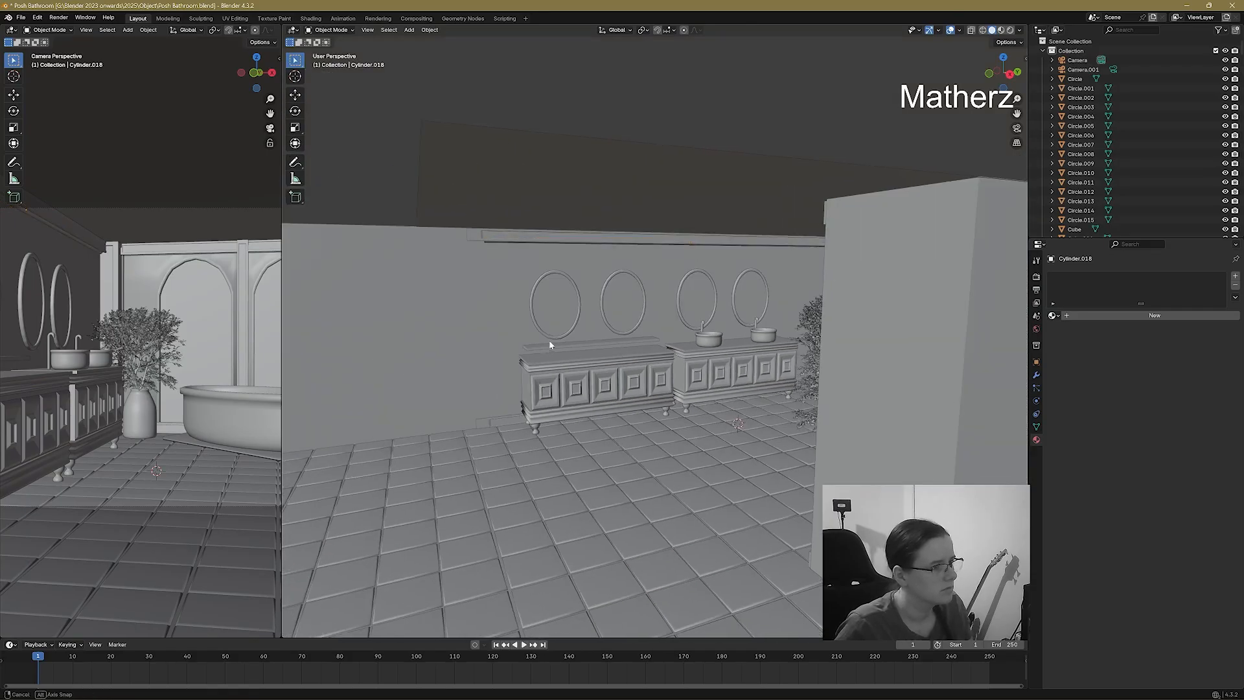
pyautogui.moveTo(551, 341); pyautogui.dragTo(614, 337, button='middle')
pyautogui.click(507, 240)
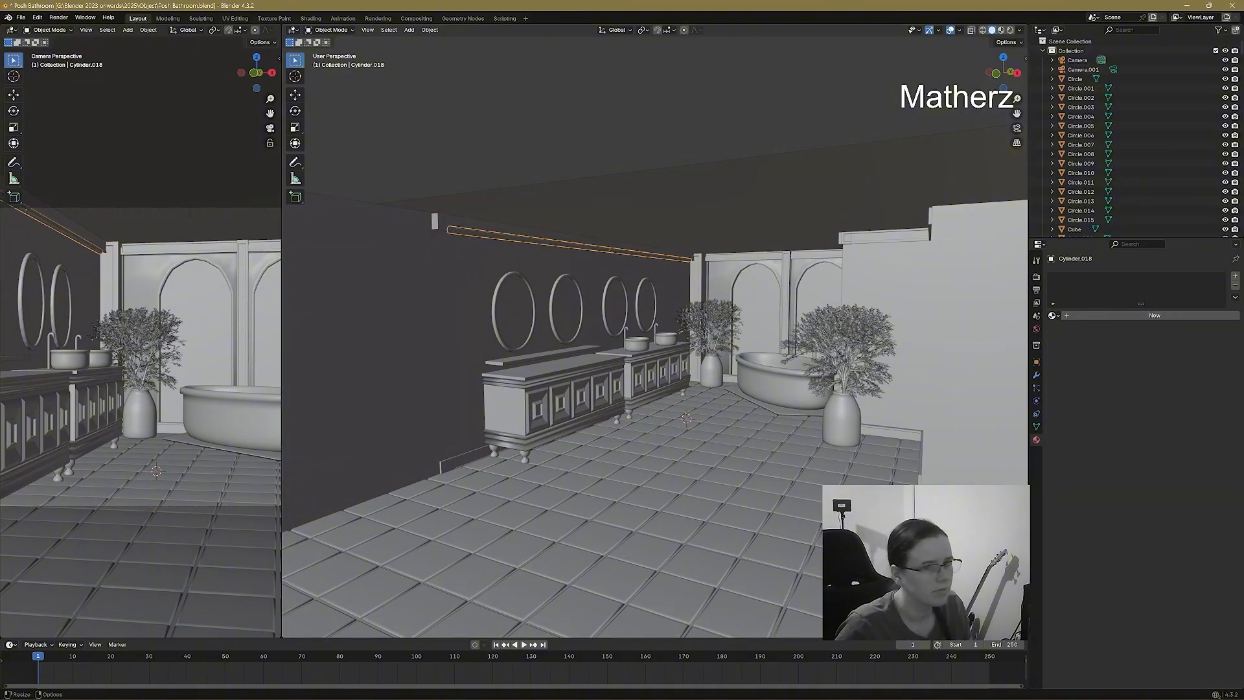
pyautogui.click(1100, 316)
pyautogui.click(1151, 358)
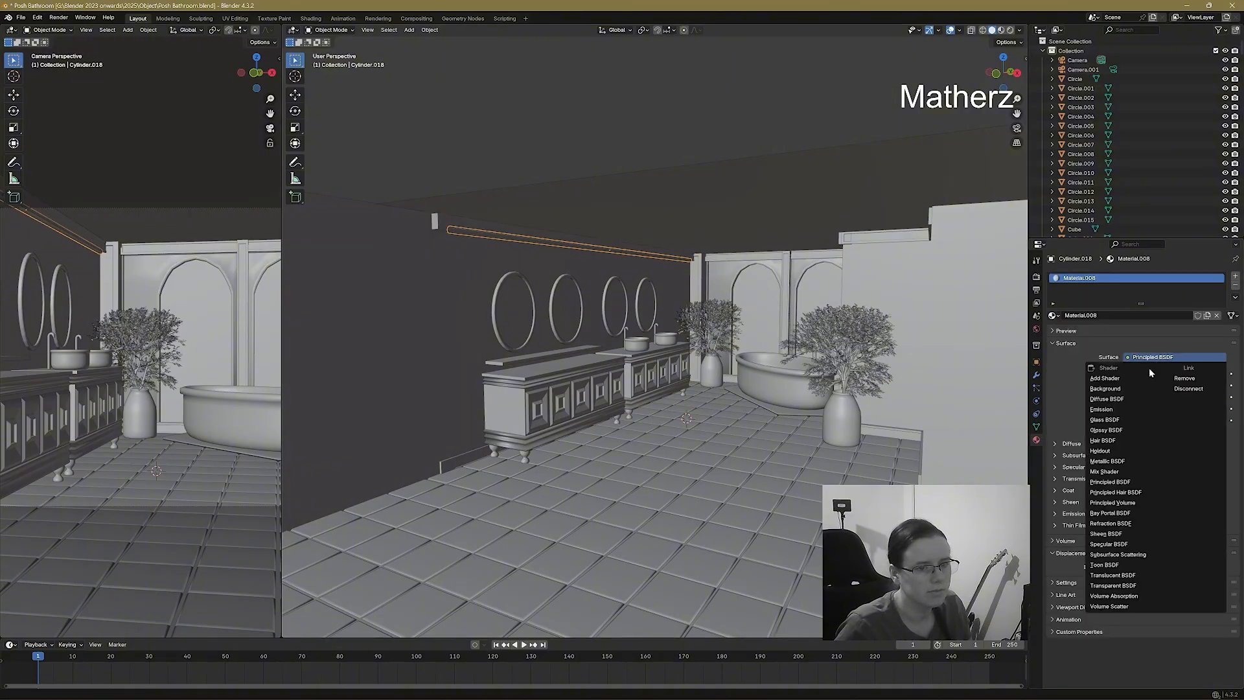
pyautogui.click(1124, 408)
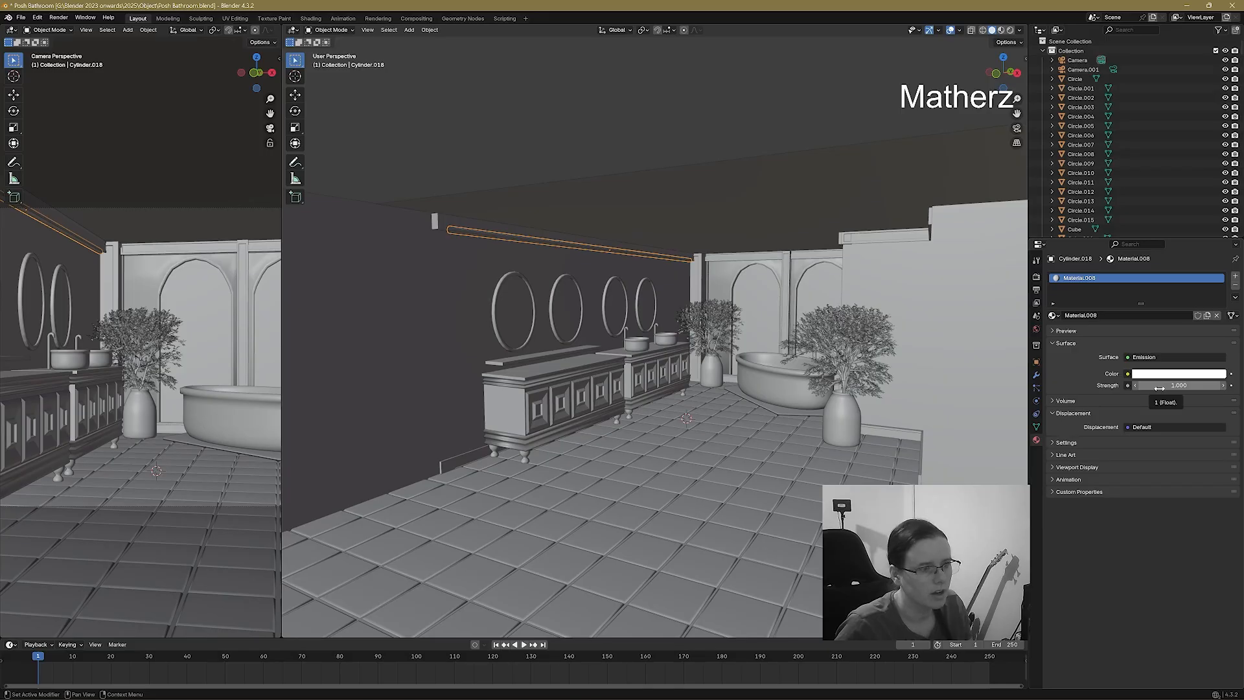
# Preview the enlarged camera view in rendered shading and set the rod's emission to blue #0020FF with a strength of about 60.
pyautogui.moveTo(280, 193); pyautogui.dragTo(721, 214)
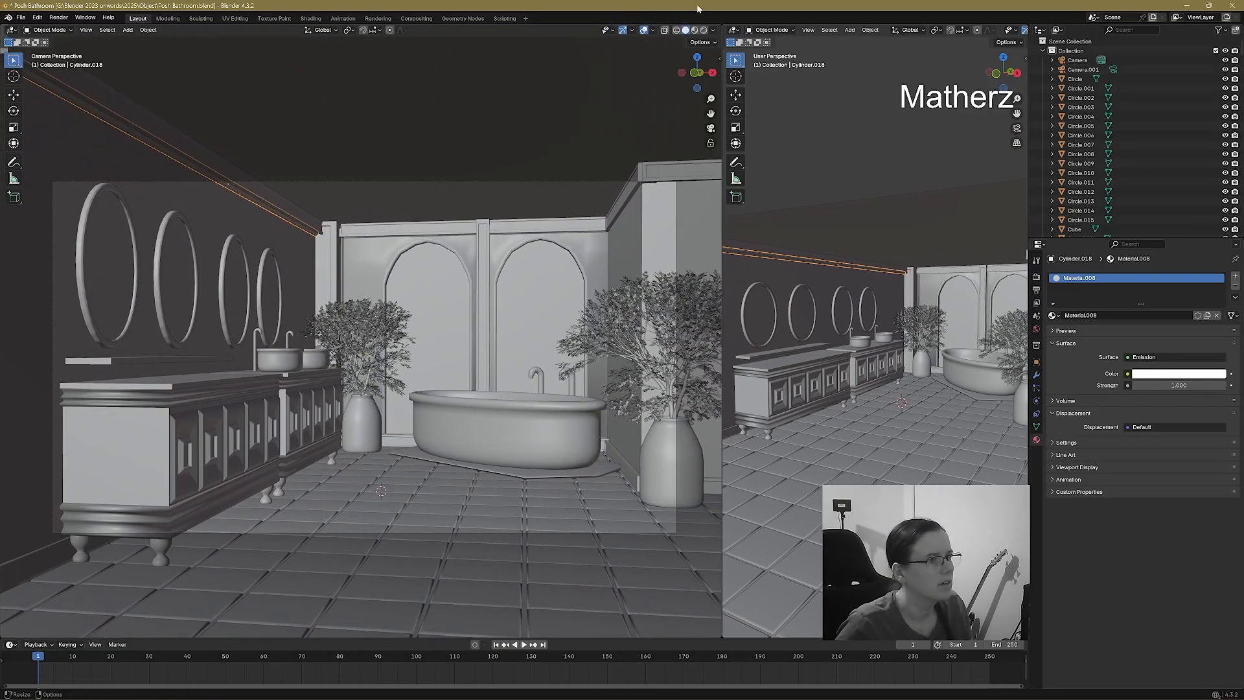
pyautogui.click(703, 30)
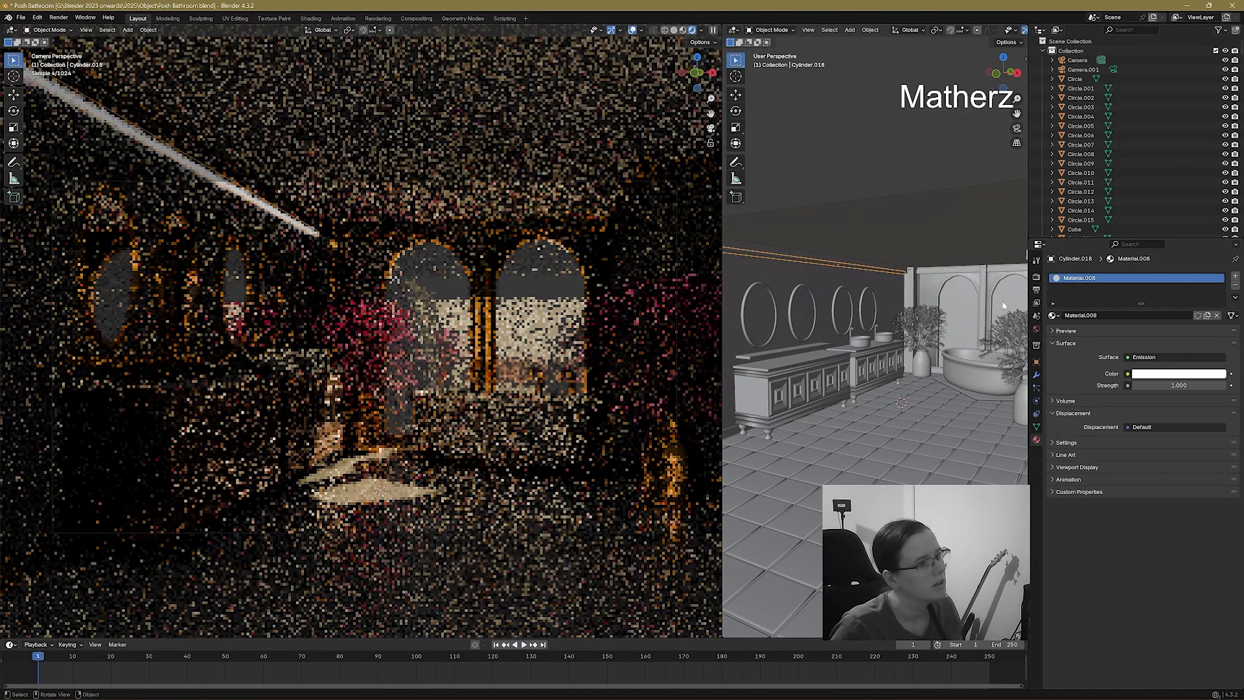
pyautogui.click(1179, 374)
pyautogui.click(1203, 235)
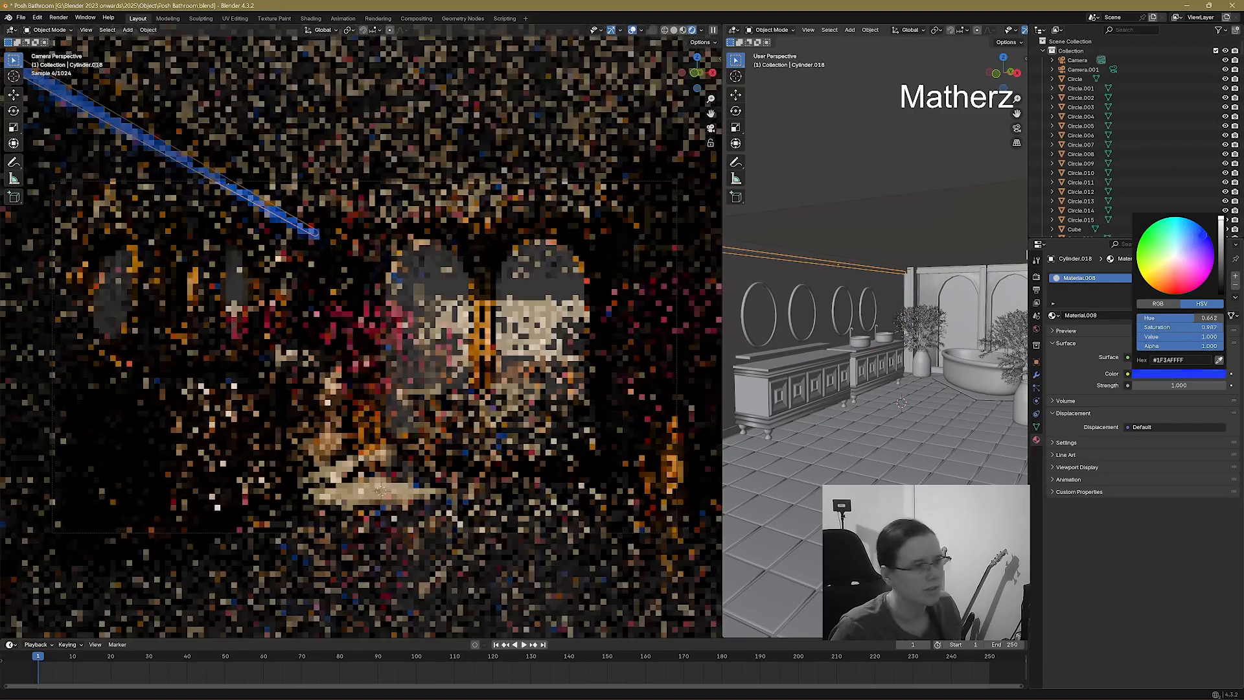
pyautogui.click(1205, 232)
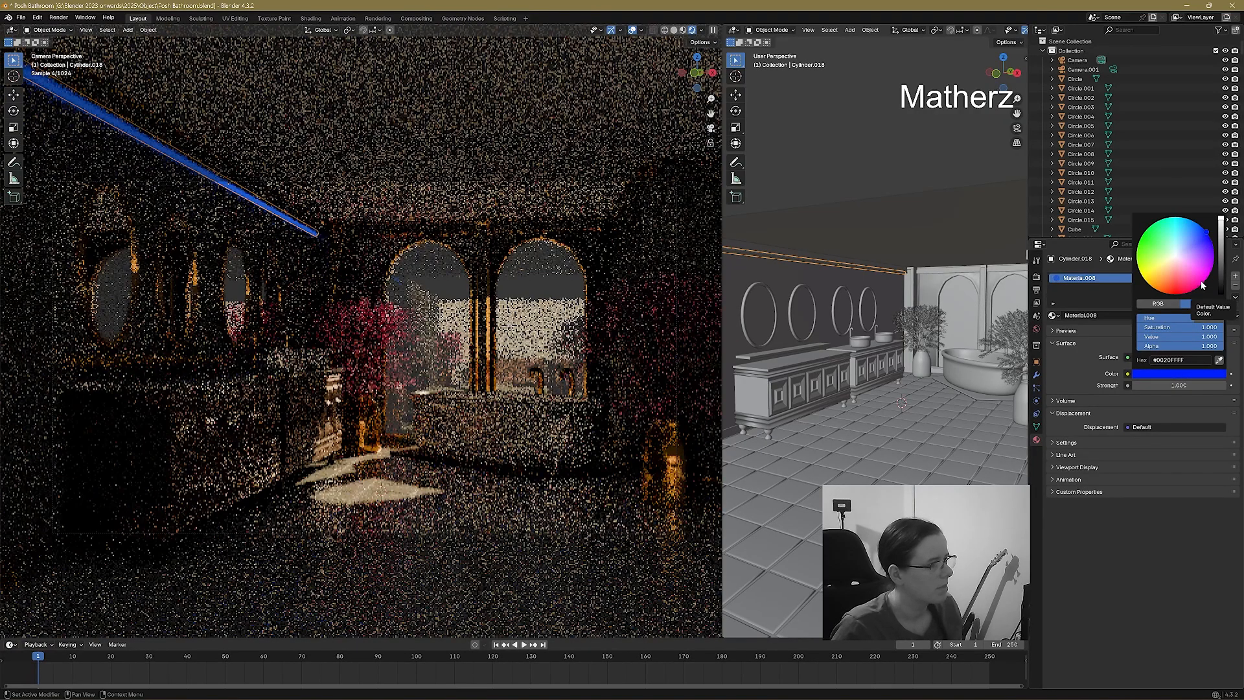
pyautogui.click(1202, 301)
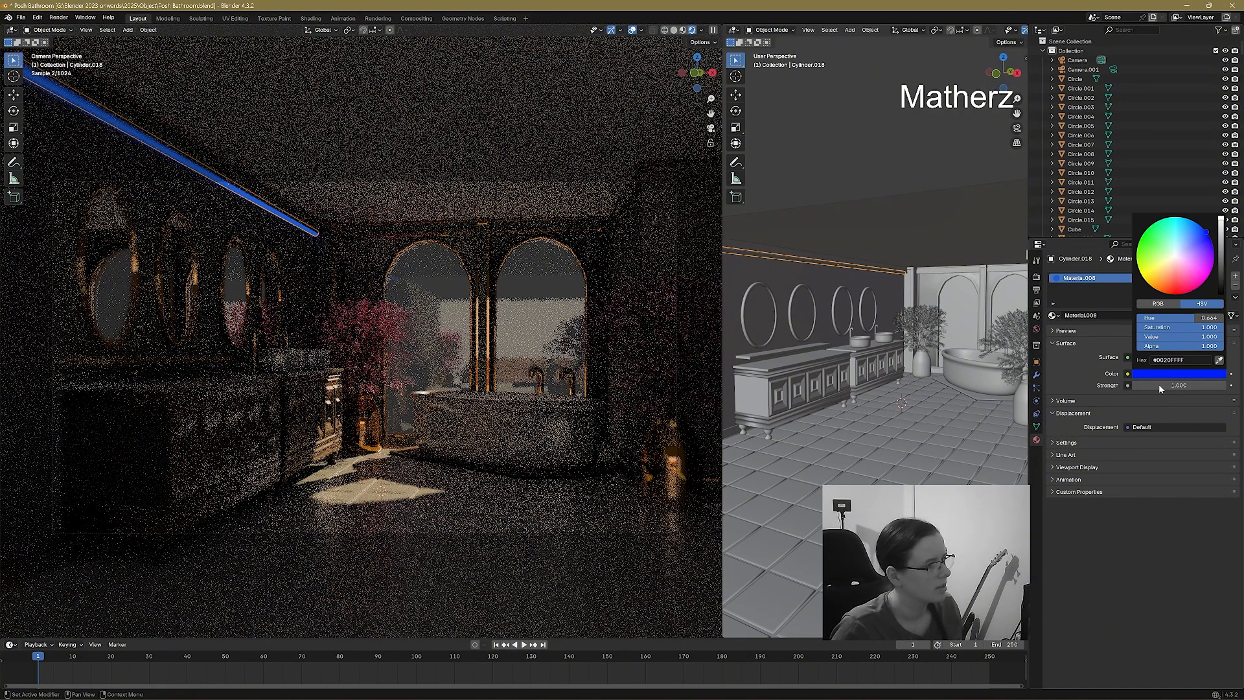
pyautogui.moveTo(1160, 388); pyautogui.dragTo(1138, 386)
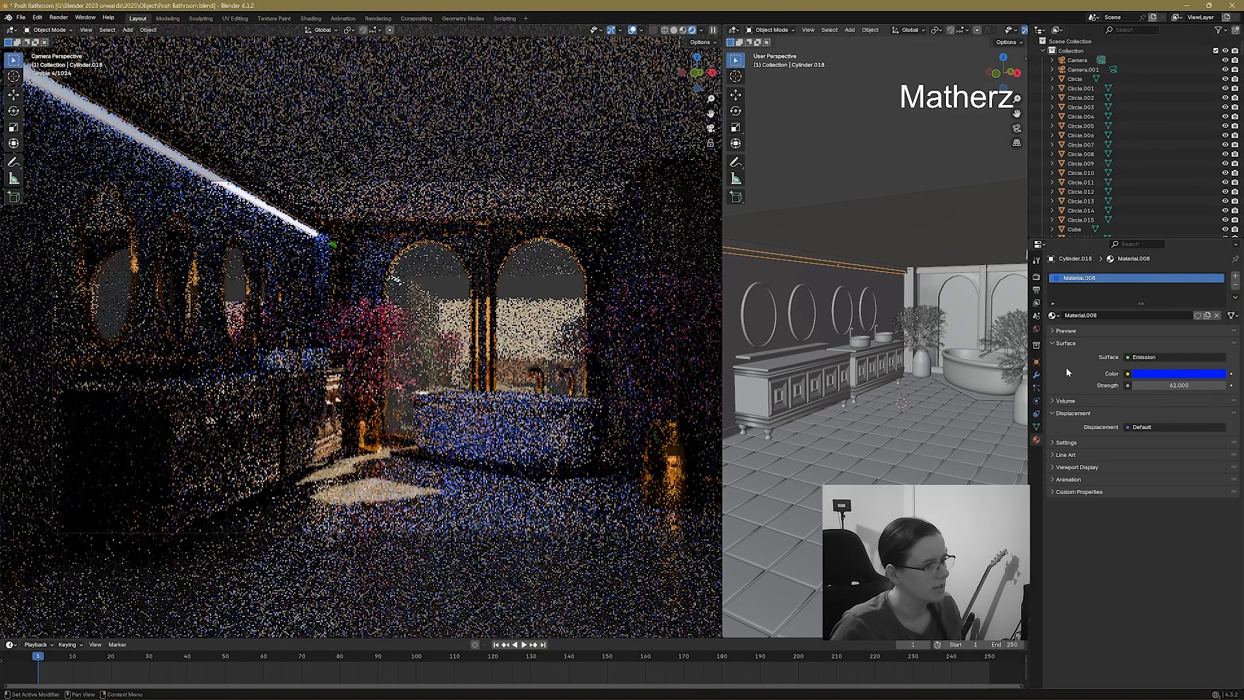
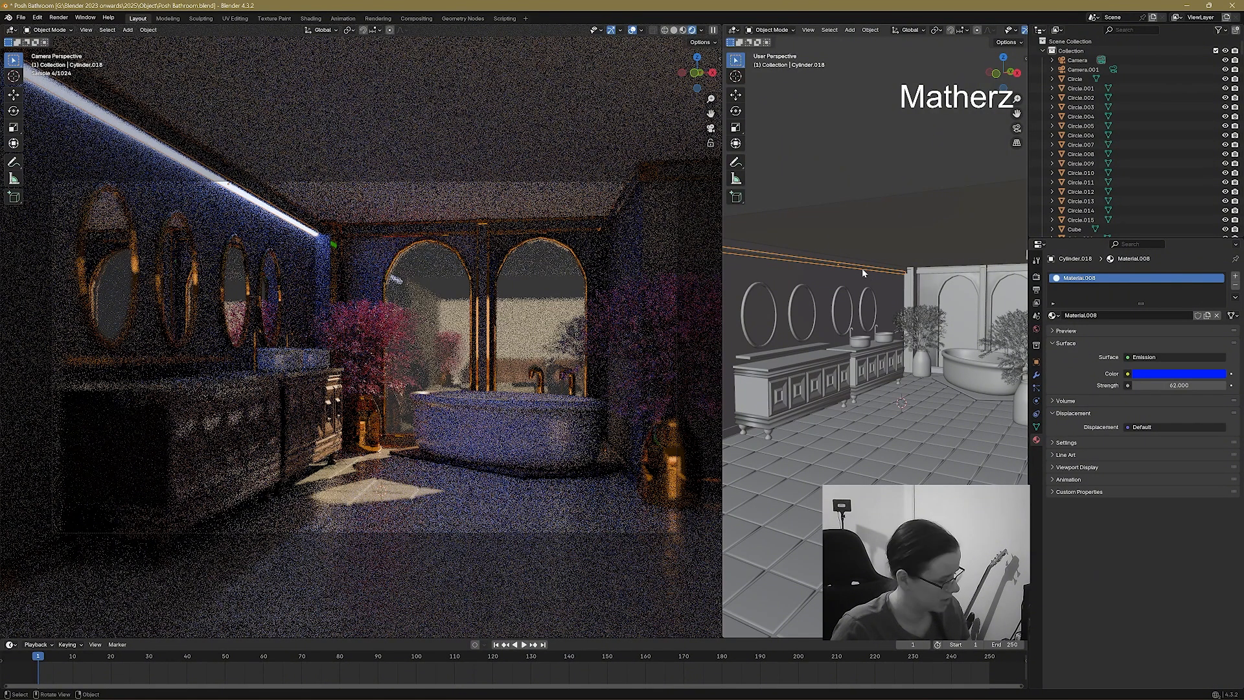
# Duplicate the glowing rod and lower the copy about 6.4 m along Z to the foot of the vanity wall.
pyautogui.hotkey('shift', 'd')
pyautogui.press('z')
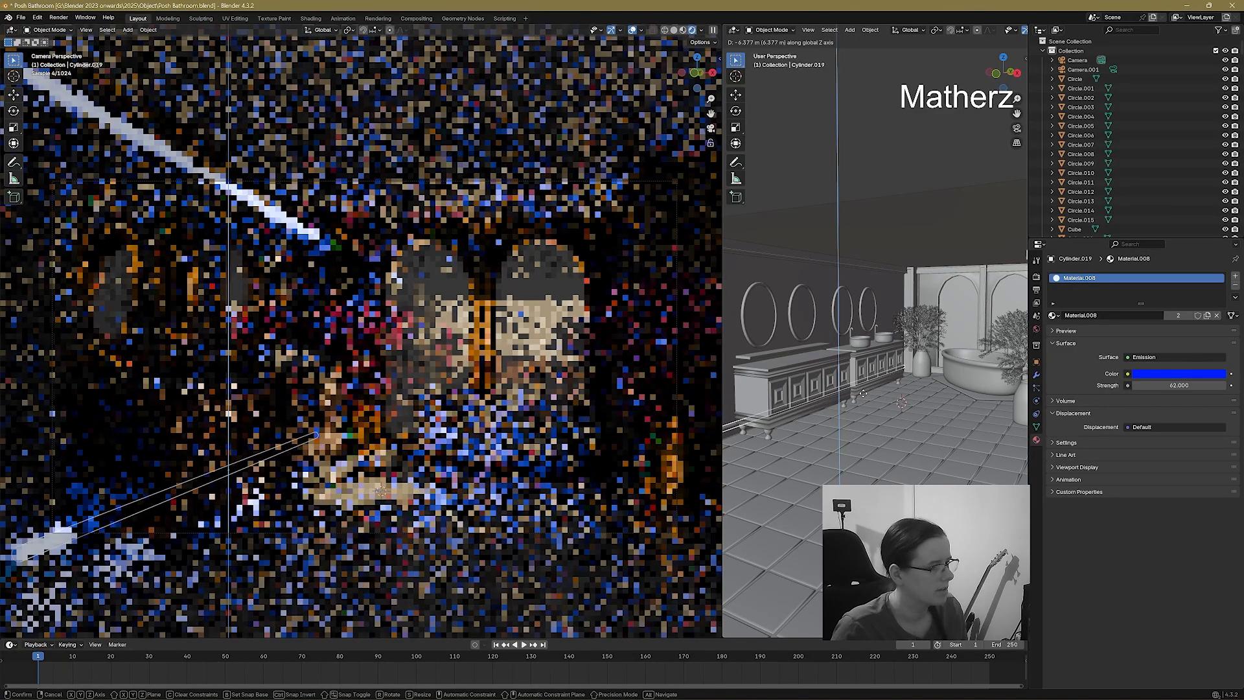
pyautogui.click(863, 396)
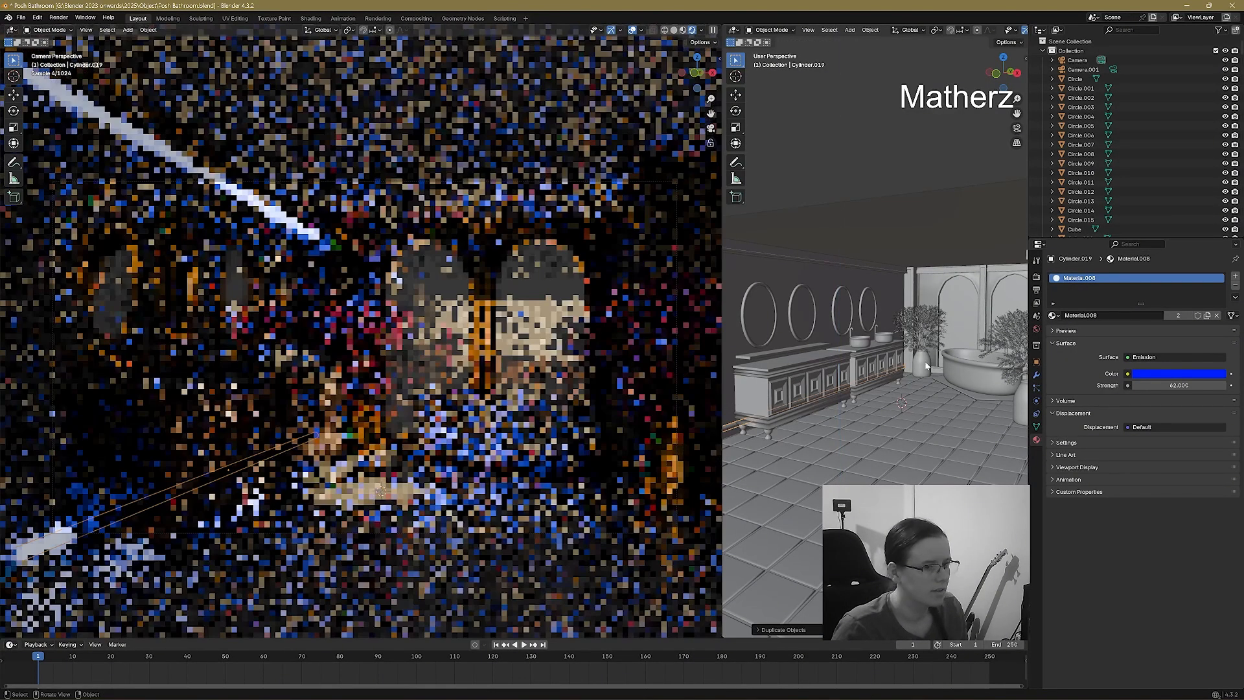
pyautogui.press('KP_Decimal')
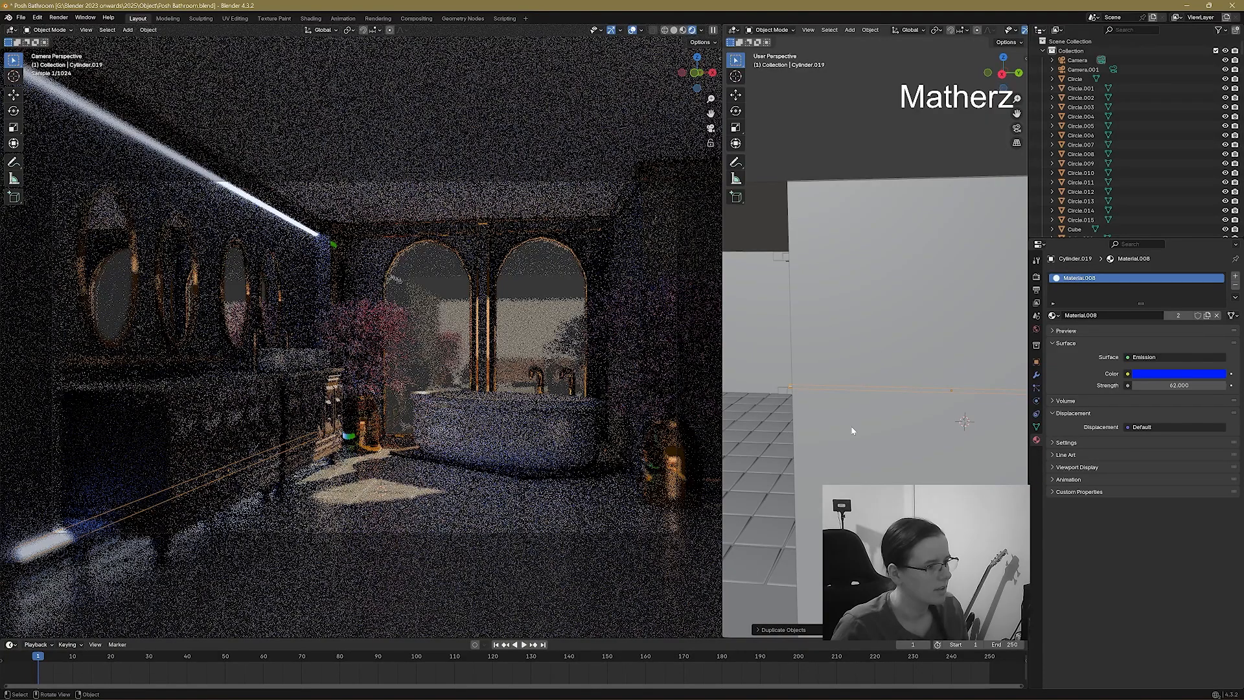
pyautogui.moveTo(852, 430); pyautogui.dragTo(959, 407, button='middle')
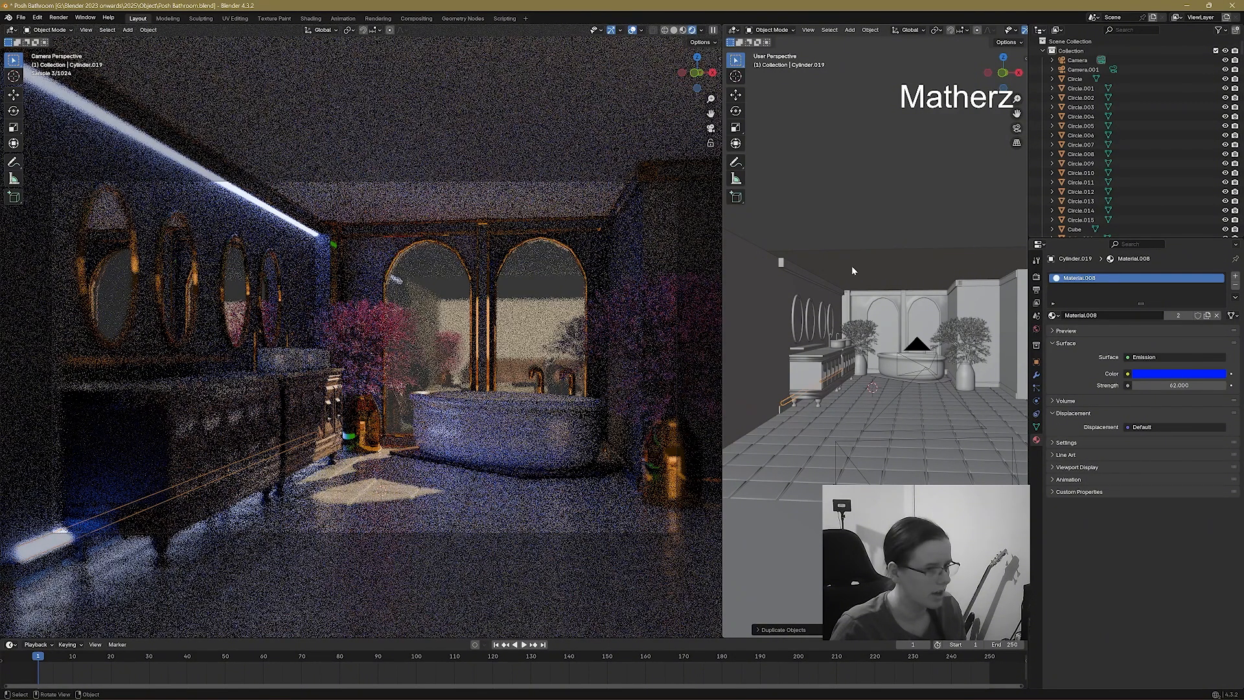
# Return the camera view to solid shading and shorten the lower rod along Y to hide it behind the vanities.
pyautogui.click(674, 30)
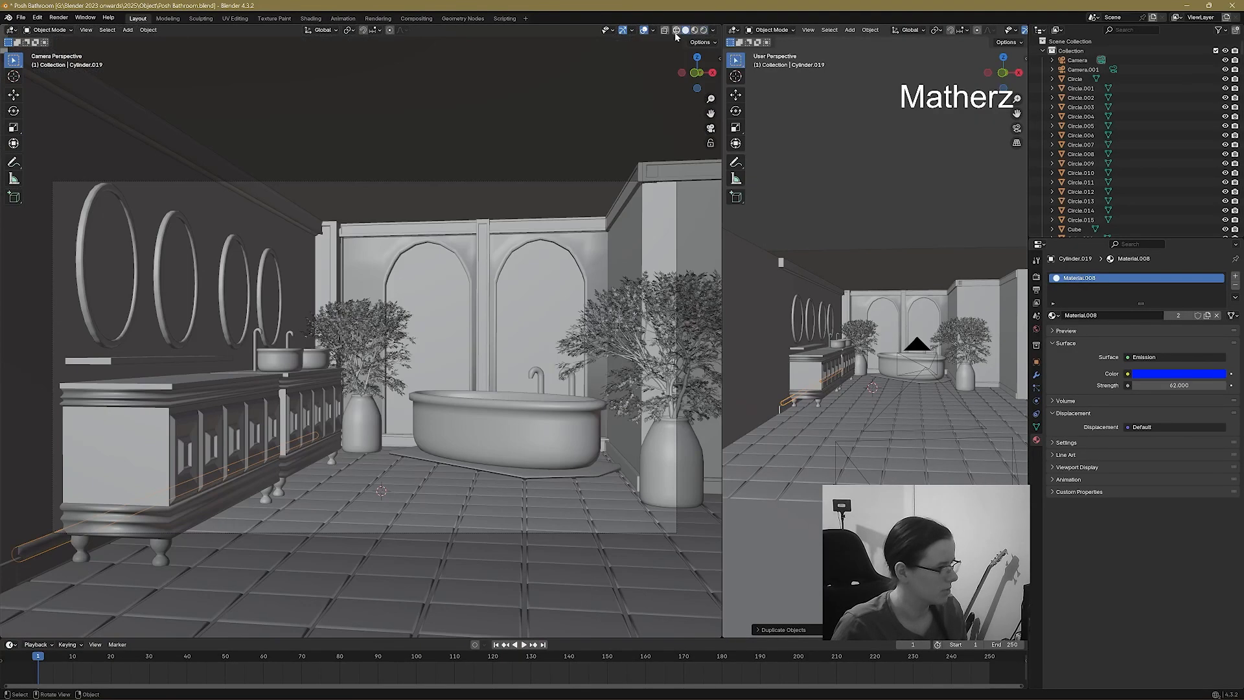
pyautogui.moveTo(868, 421)
pyautogui.mouseDown(button='middle')
pyautogui.moveTo(851, 403)
pyautogui.moveTo(966, 332)
pyautogui.moveTo(993, 367)
pyautogui.mouseUp(button='middle')
pyautogui.press('s')
pyautogui.press('y')
pyautogui.click(971, 361)
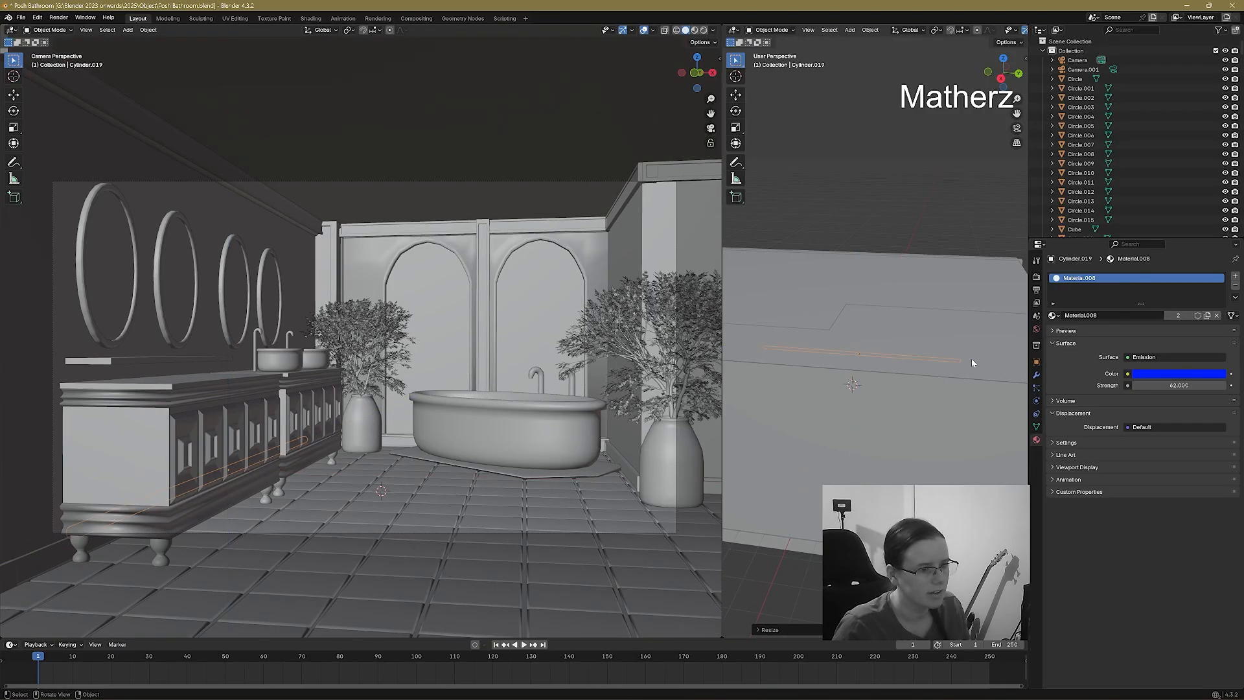
# Duplicate the lower rod and move the copy about 11.4 m along X to the opposite side of the room.
pyautogui.moveTo(872, 395); pyautogui.dragTo(987, 369, button='middle')
pyautogui.moveTo(811, 407); pyautogui.dragTo(883, 258, button='middle')
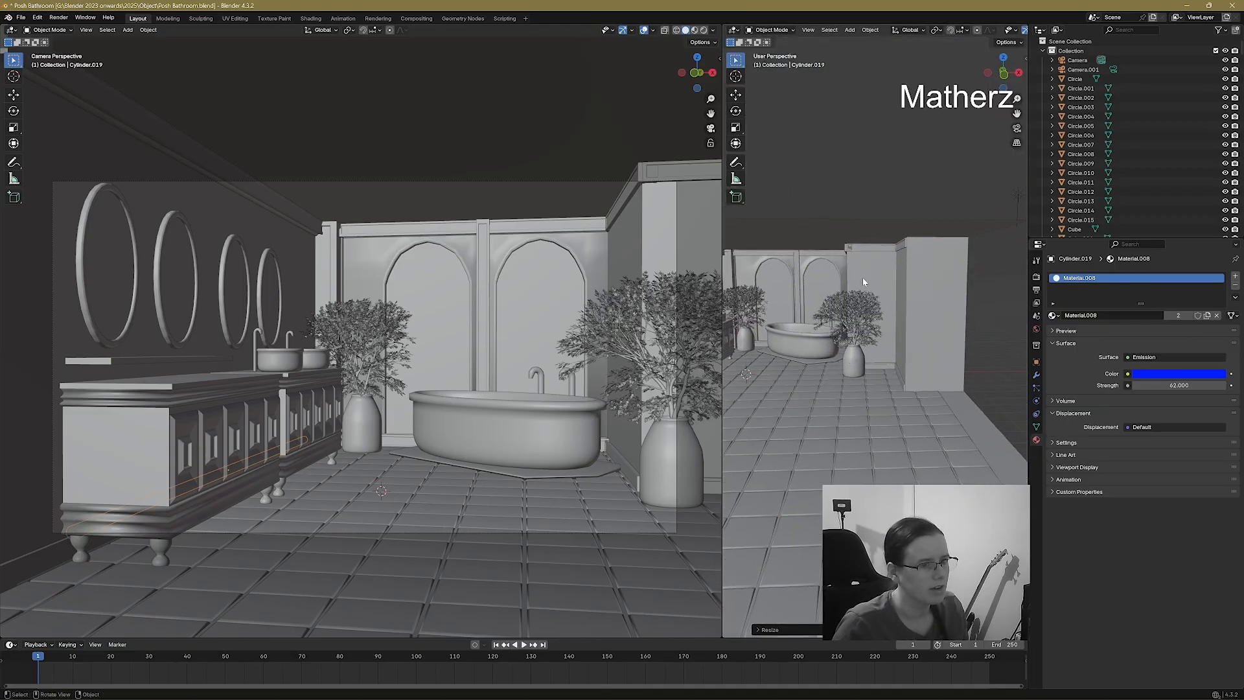
pyautogui.moveTo(787, 380); pyautogui.dragTo(764, 389, button='middle')
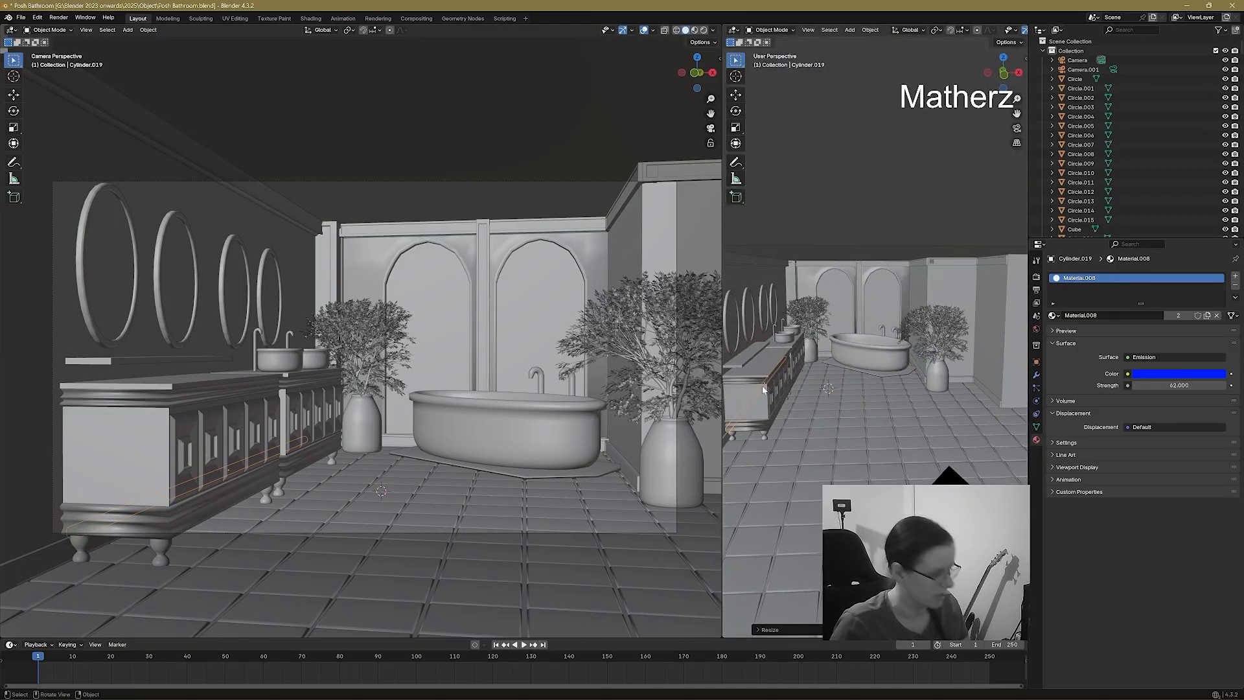
pyautogui.hotkey('shift', 'd')
pyautogui.press('x')
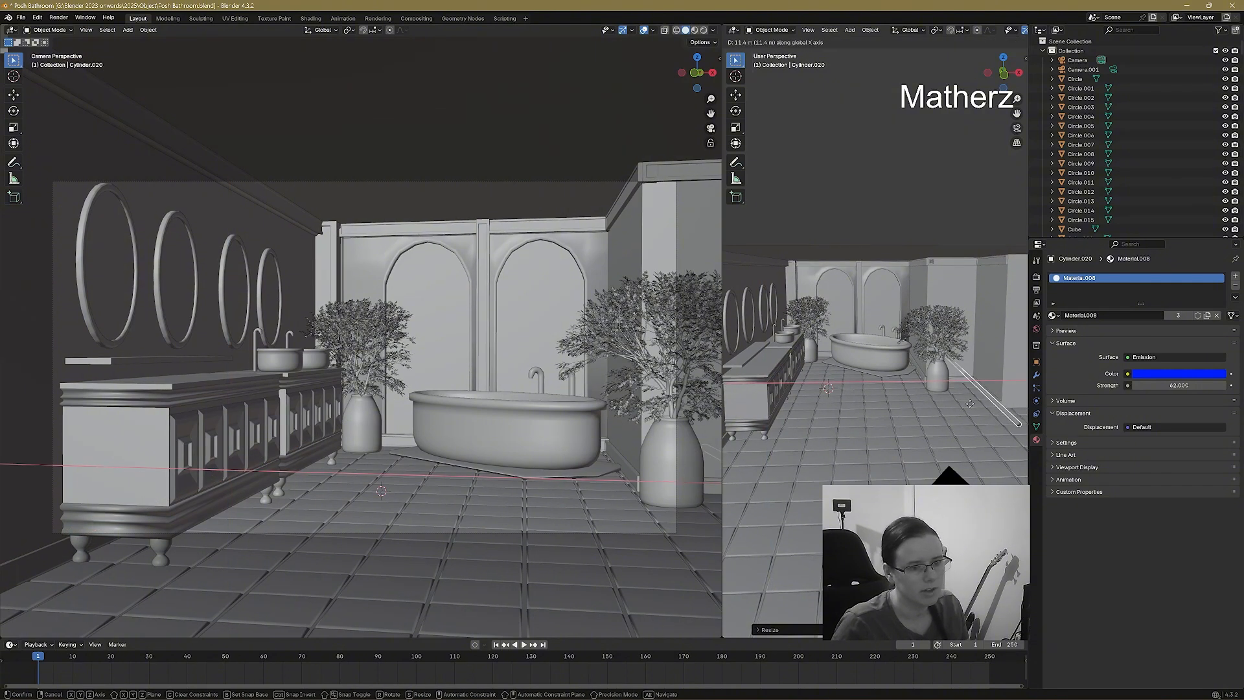
pyautogui.click(968, 404)
# Raise the copied rod along Z above the floor and shorten it along Y.
pyautogui.scroll(2, 982, 406)
pyautogui.keyDown('shift'); pyautogui.moveTo(984, 405); pyautogui.dragTo(858, 412, button='middle'); pyautogui.keyUp('shift')
pyautogui.press('g')
pyautogui.press('y')
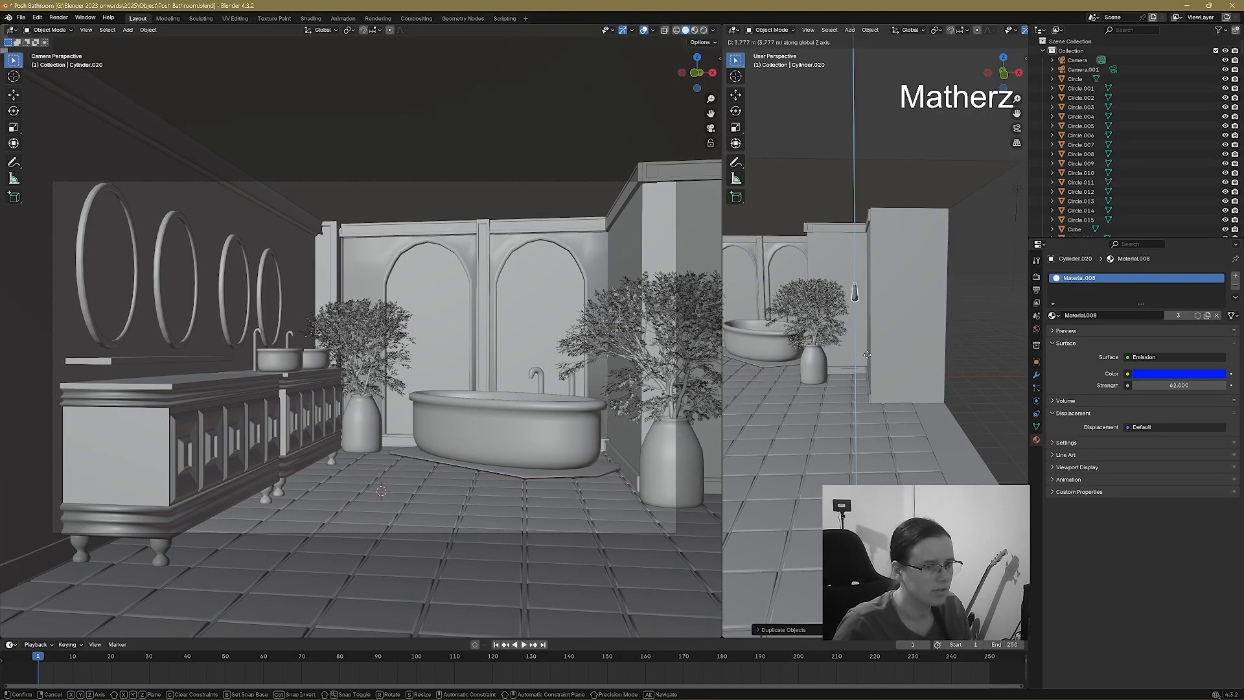
pyautogui.click(858, 483)
pyautogui.moveTo(859, 482); pyautogui.dragTo(934, 476, button='middle')
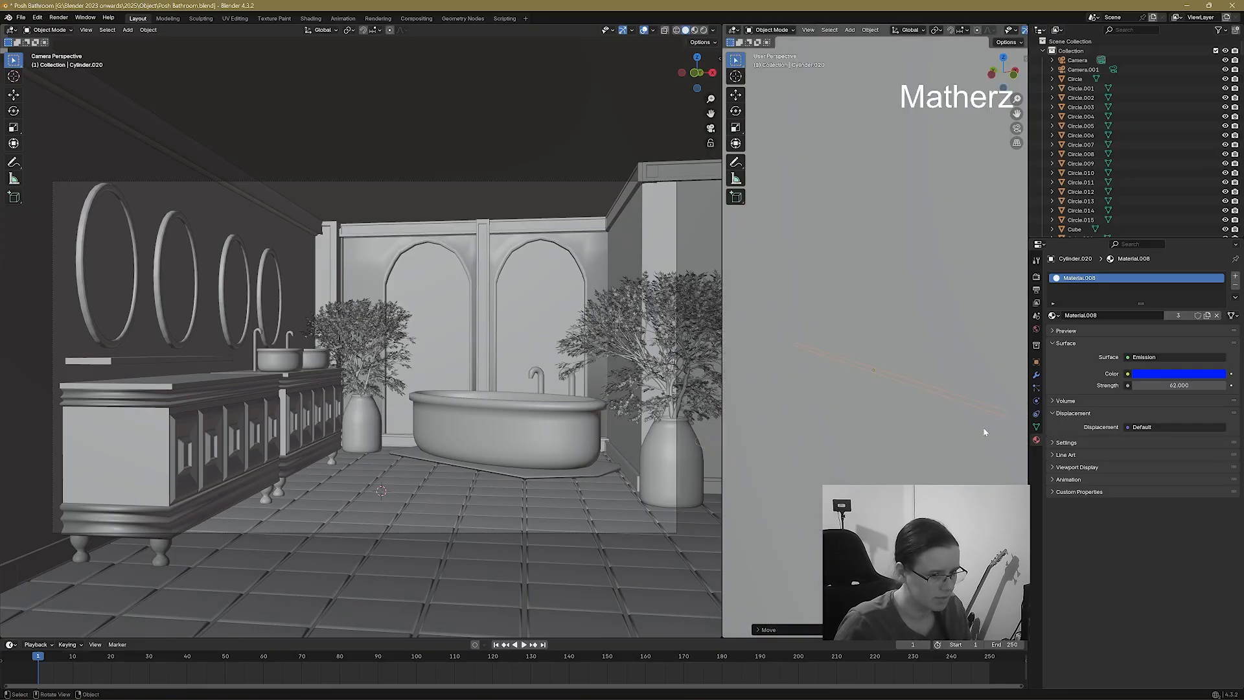
pyautogui.moveTo(984, 431); pyautogui.dragTo(939, 364, button='middle')
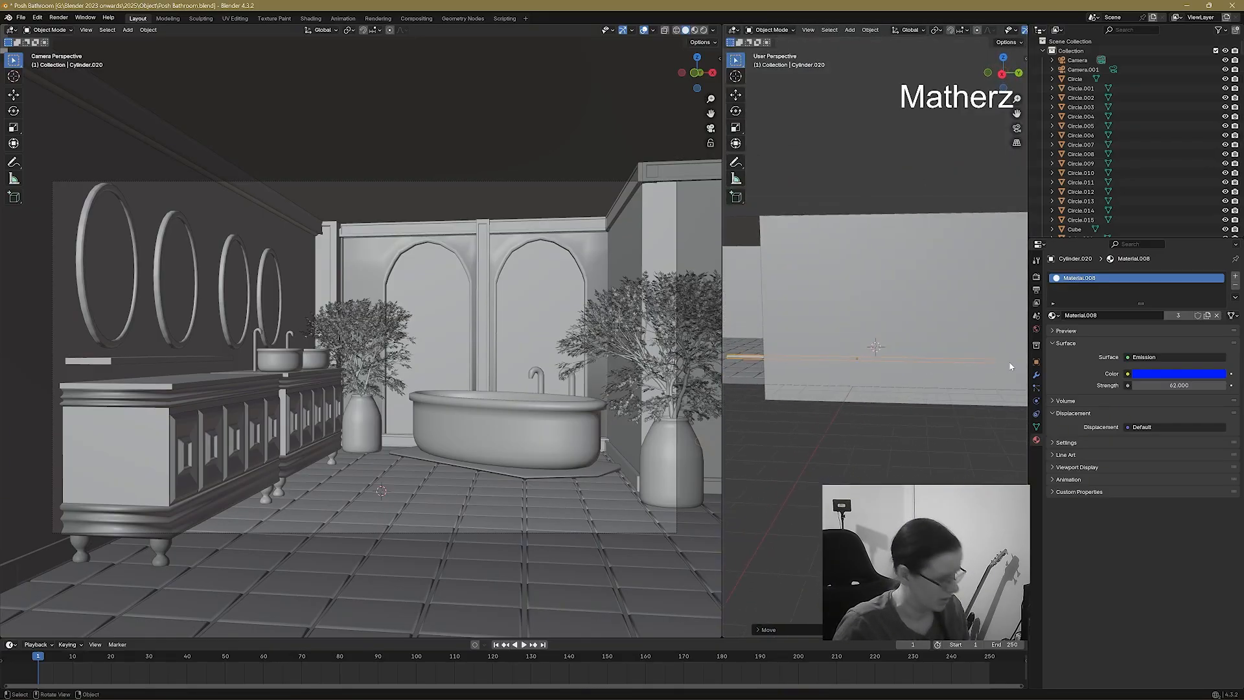
pyautogui.press('s')
pyautogui.press('y')
# Shift the short rod about 0.5 m along X toward the wall and raise it along Z to the wall's upper part.
pyautogui.moveTo(848, 400); pyautogui.dragTo(900, 402, button='middle')
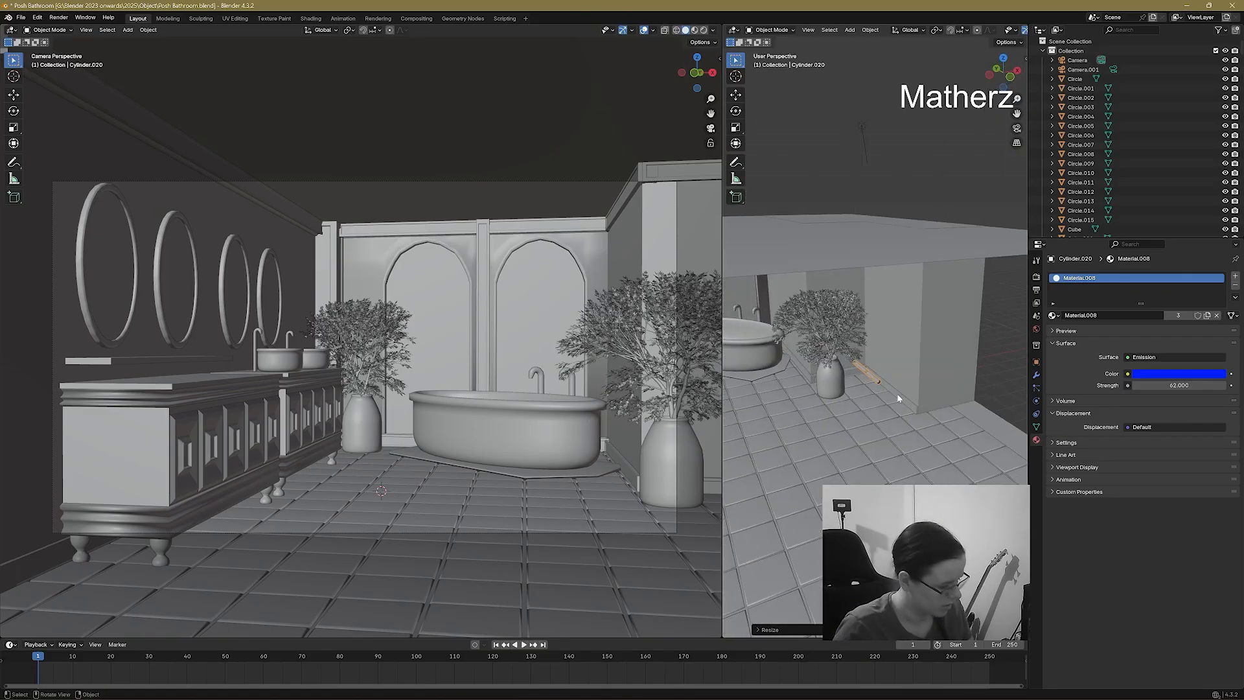
pyautogui.press('g')
pyautogui.press('x')
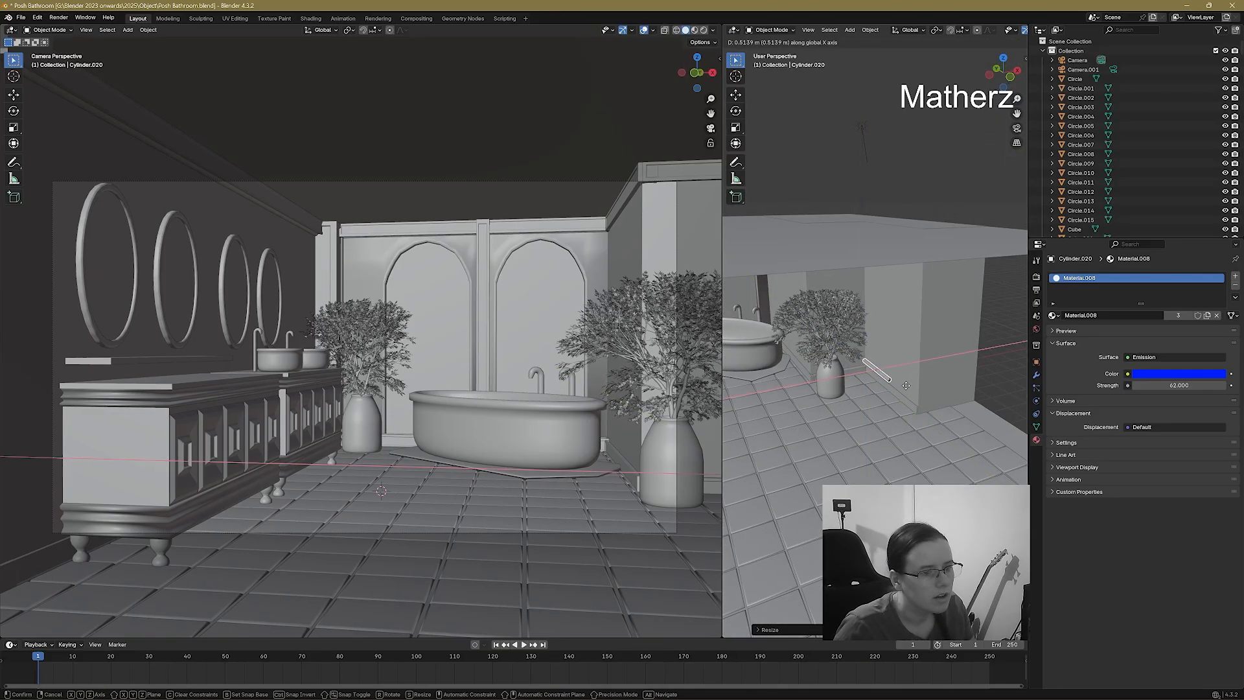
pyautogui.press('z')
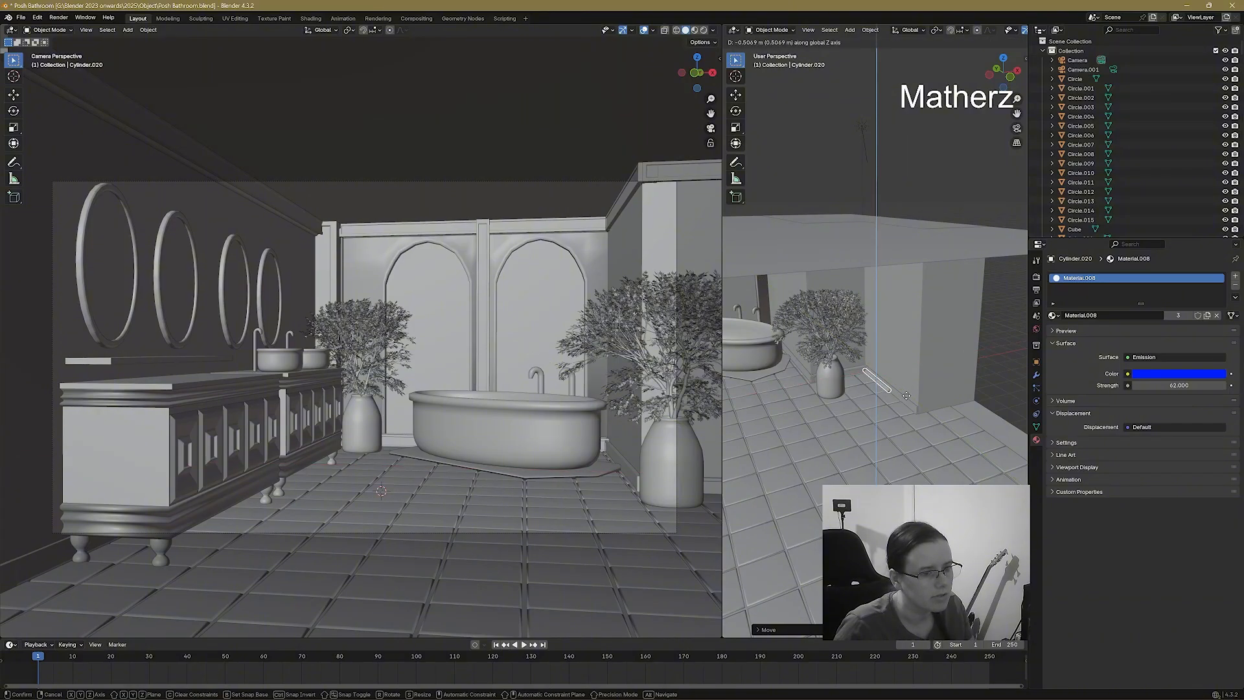
pyautogui.click(917, 326)
# Lengthen the rod along Y and lift it about 1 m along Z to sit beneath the cornice.
pyautogui.scroll(4, 918, 326)
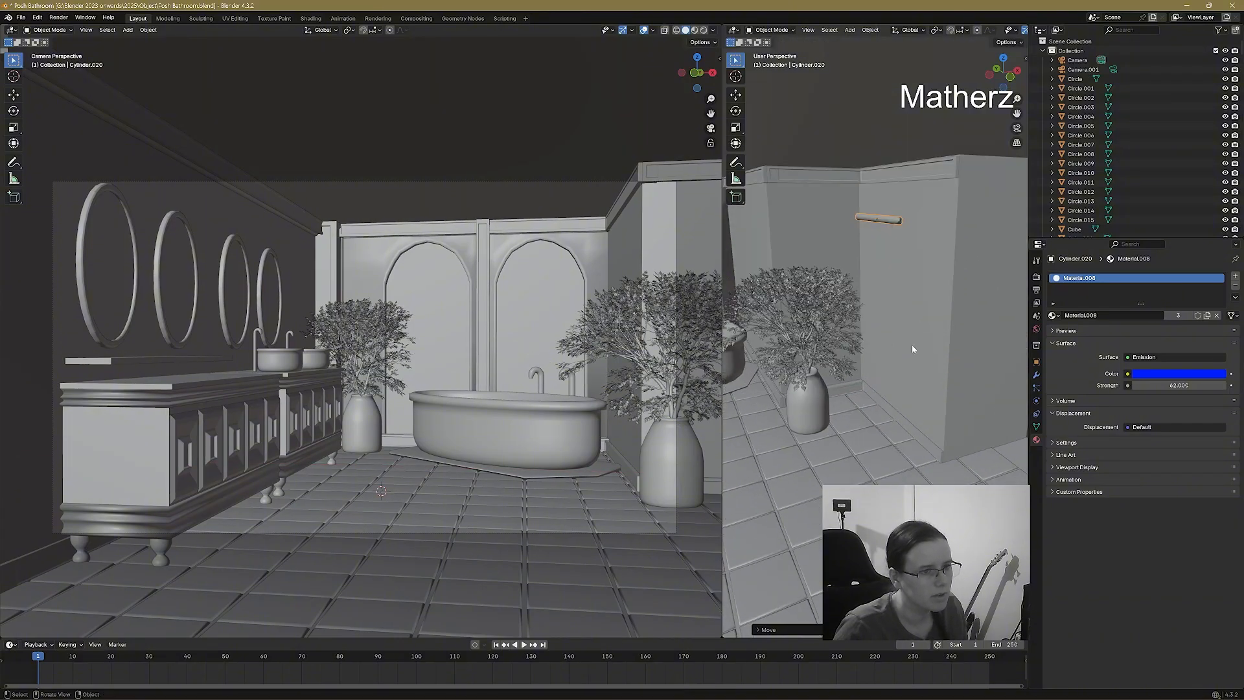
pyautogui.moveTo(917, 326); pyautogui.dragTo(916, 297, button='middle')
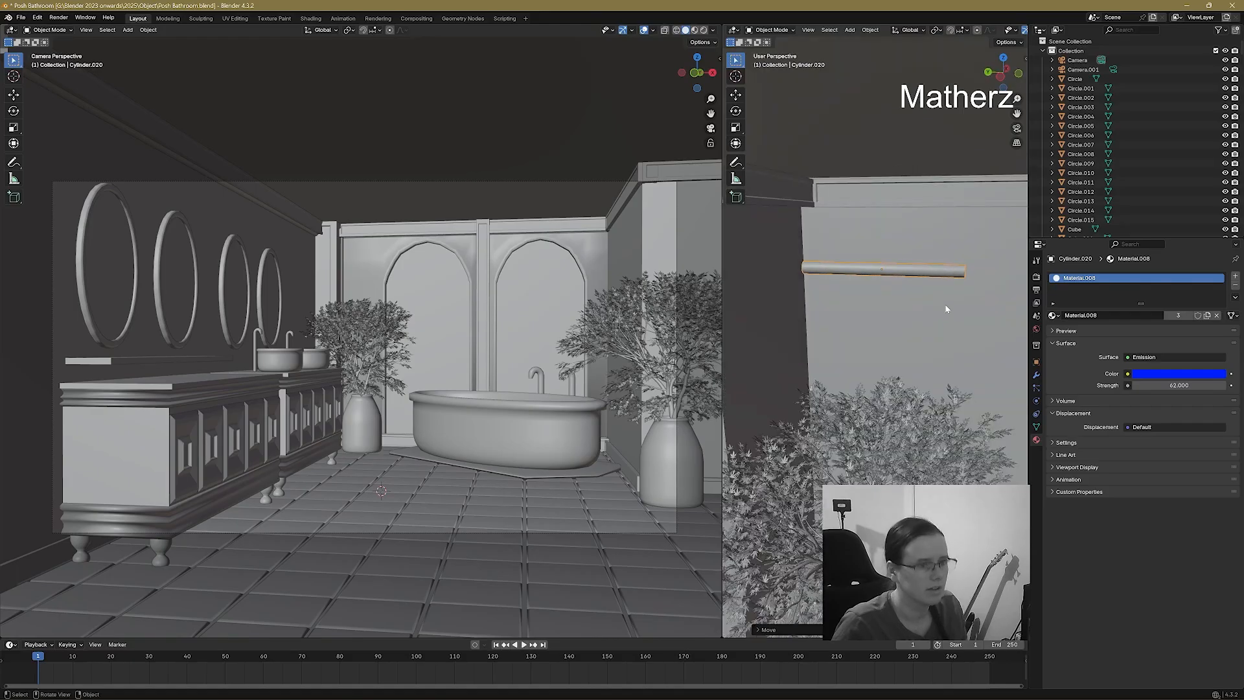
pyautogui.press('s')
pyautogui.press('y')
pyautogui.click(949, 322)
pyautogui.press('g')
pyautogui.press('z')
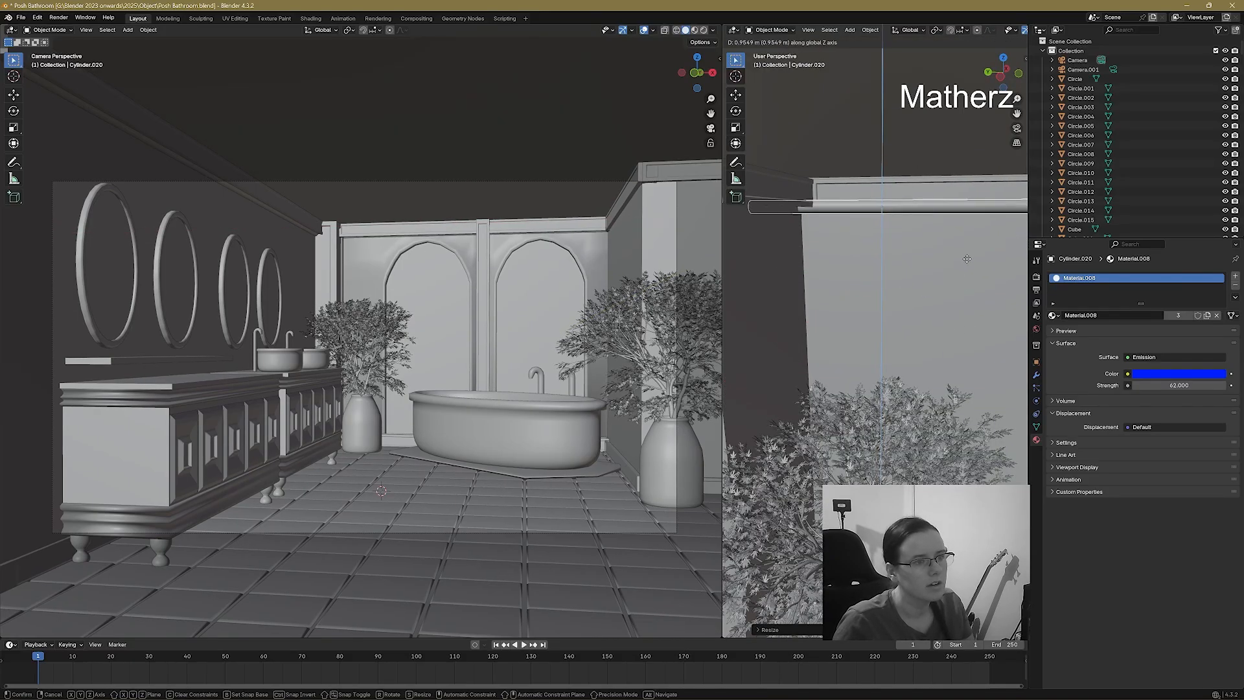
pyautogui.click(927, 272)
# Nudge the rod slightly along X against the wall and adjust its position along Y.
pyautogui.moveTo(927, 272); pyautogui.dragTo(884, 283, button='middle')
pyautogui.press('g')
pyautogui.press('x')
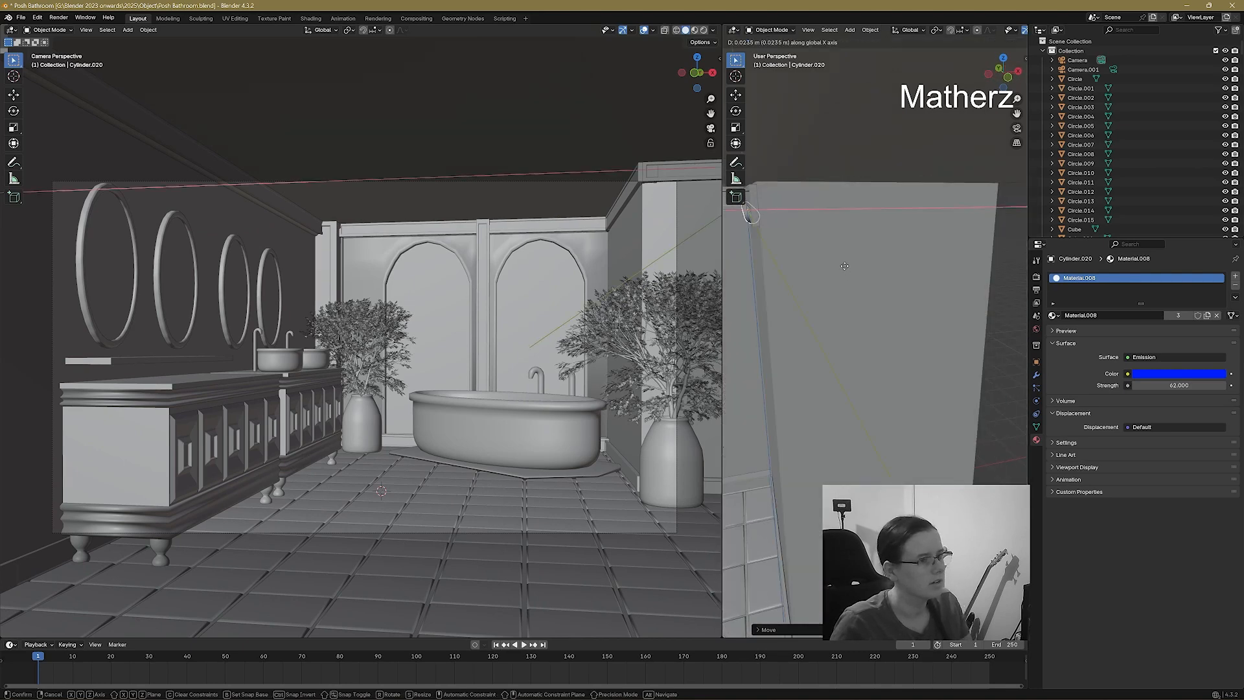
pyautogui.press('y')
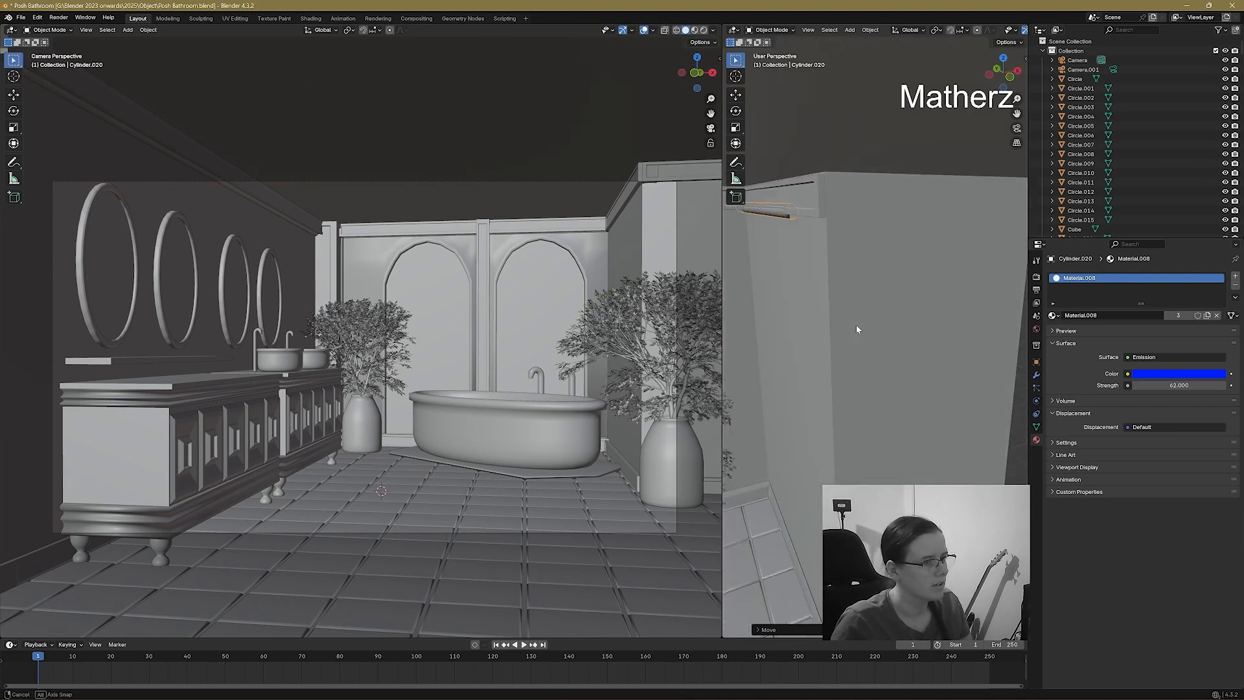
# Scale the rod up slightly along X and lower it a little along Z beneath the cornice.
pyautogui.click(728, 279)
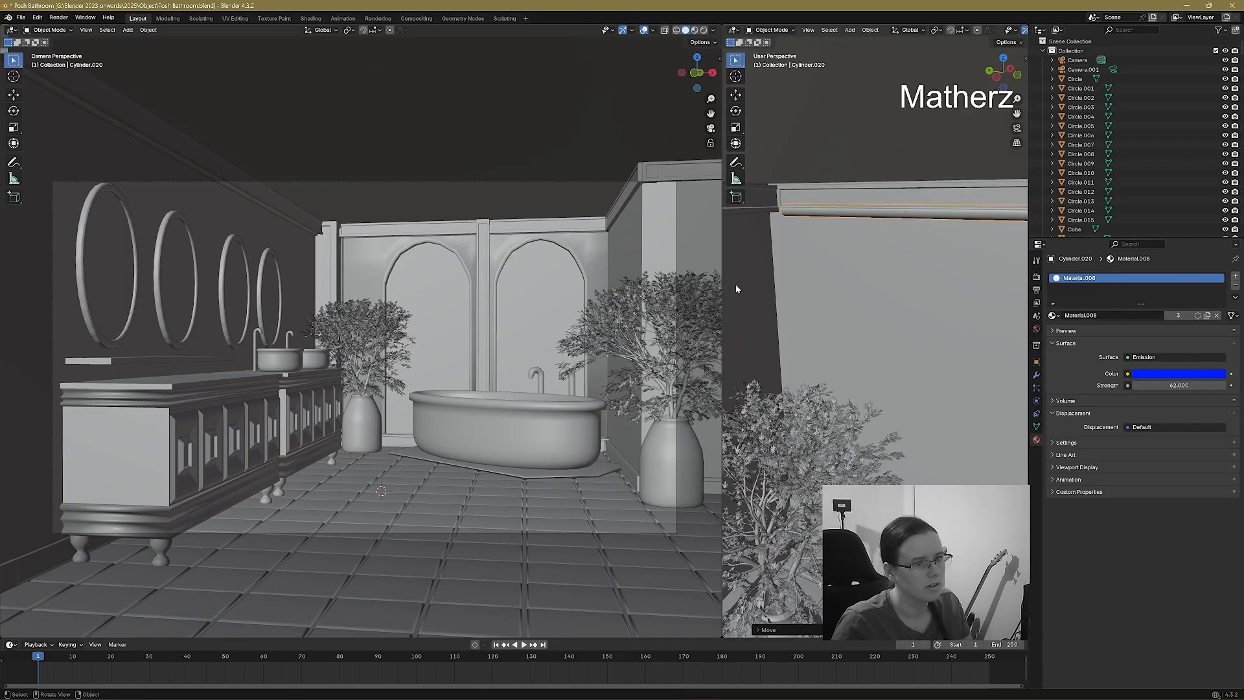
pyautogui.moveTo(926, 259)
pyautogui.mouseDown(button='middle')
pyautogui.moveTo(838, 255)
pyautogui.moveTo(814, 269)
pyautogui.moveTo(933, 266)
pyautogui.mouseUp(button='middle')
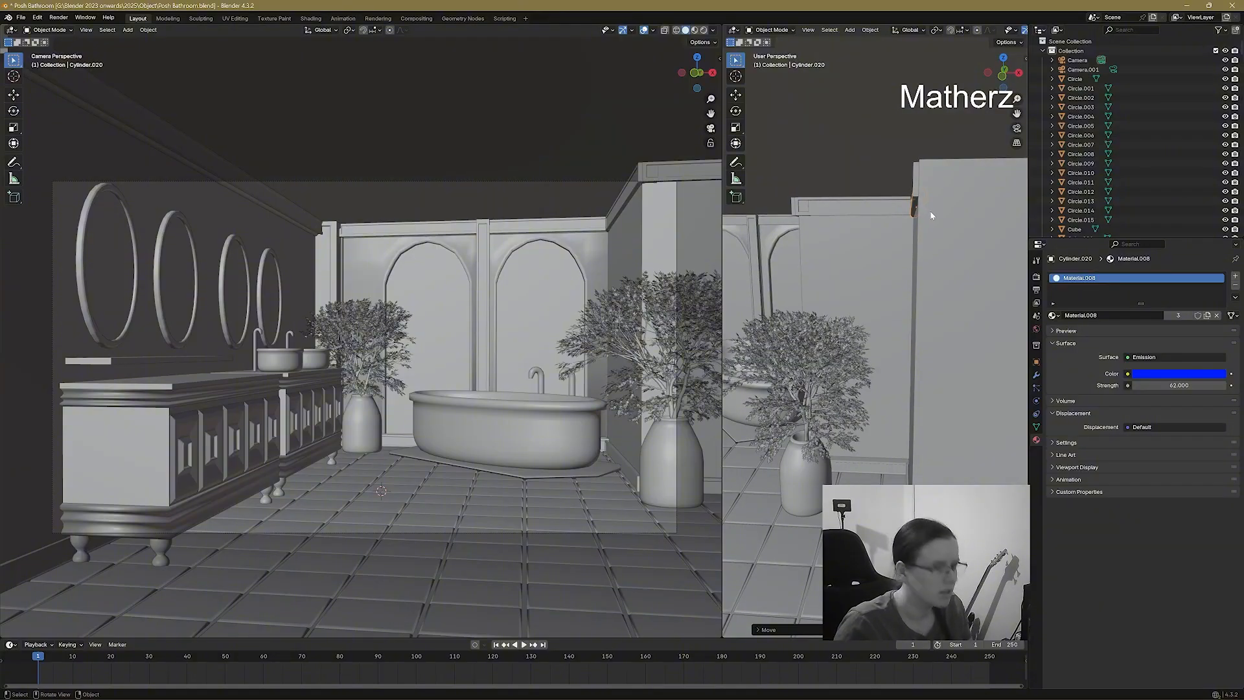
pyautogui.press('s')
pyautogui.press('x')
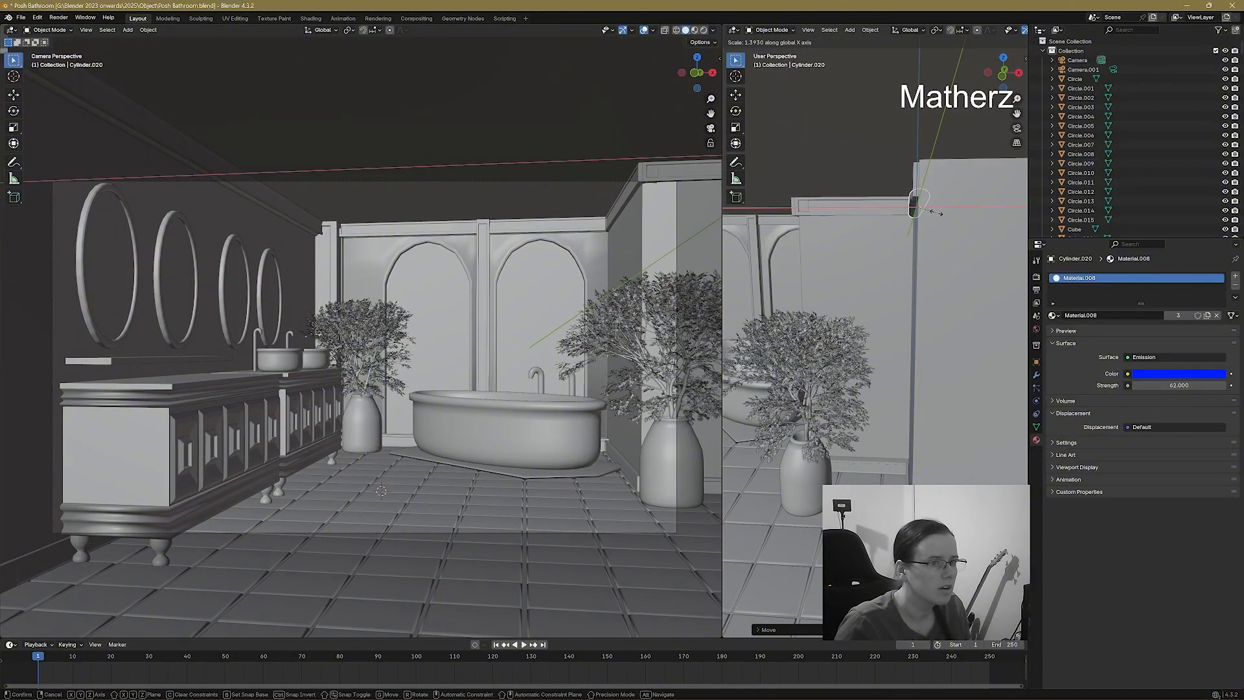
pyautogui.click(935, 212)
pyautogui.moveTo(937, 212); pyautogui.dragTo(918, 238, button='middle')
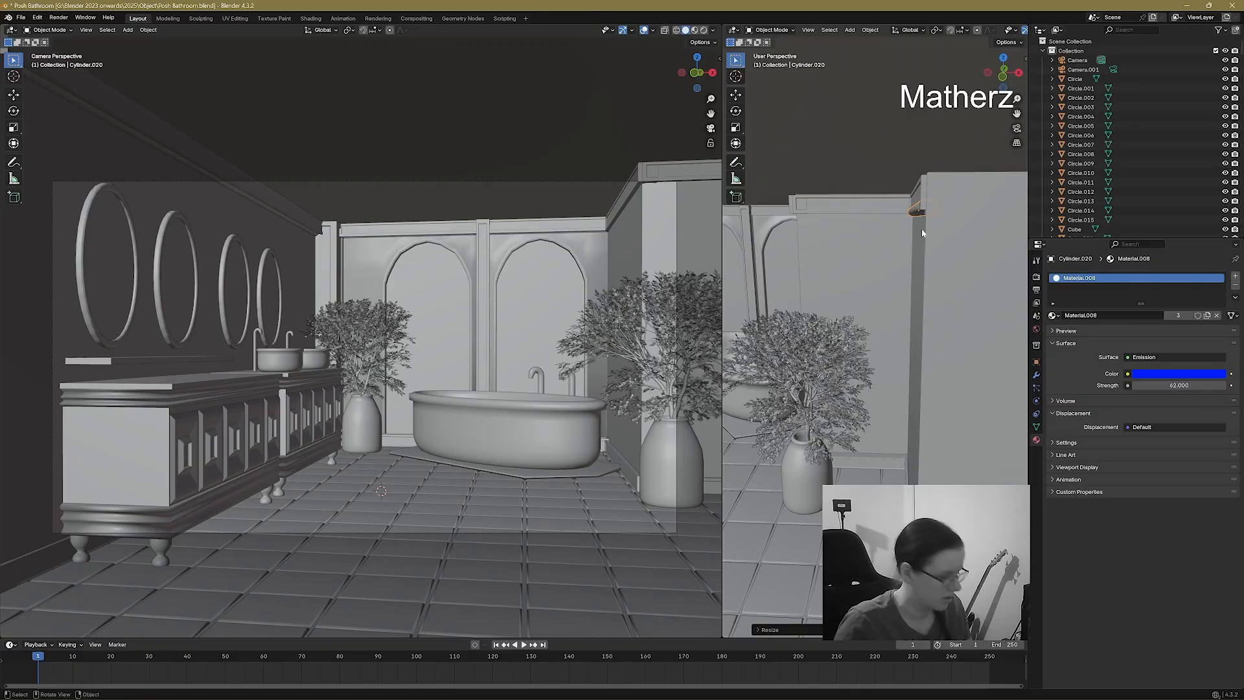
pyautogui.press('g')
pyautogui.press('z')
pyautogui.click(920, 240)
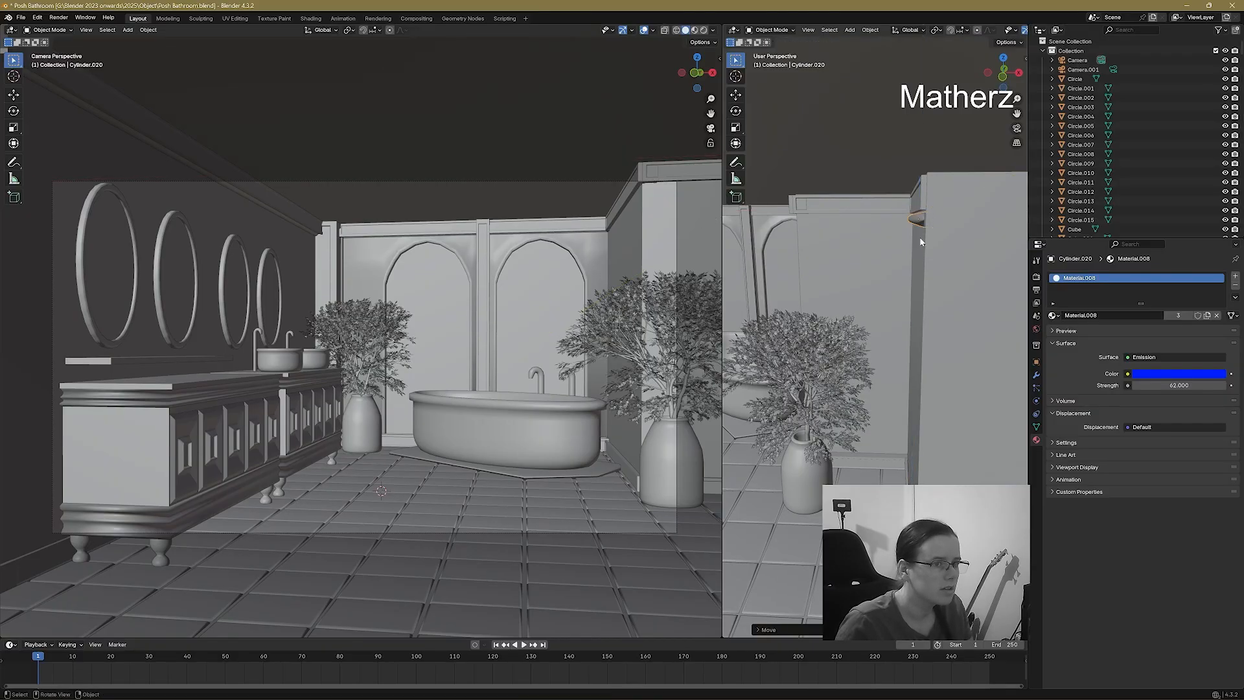
# In Edit Mode, add a second material slot to the rod with a new material using the Emission surface.
pyautogui.click(770, 30)
pyautogui.click(772, 50)
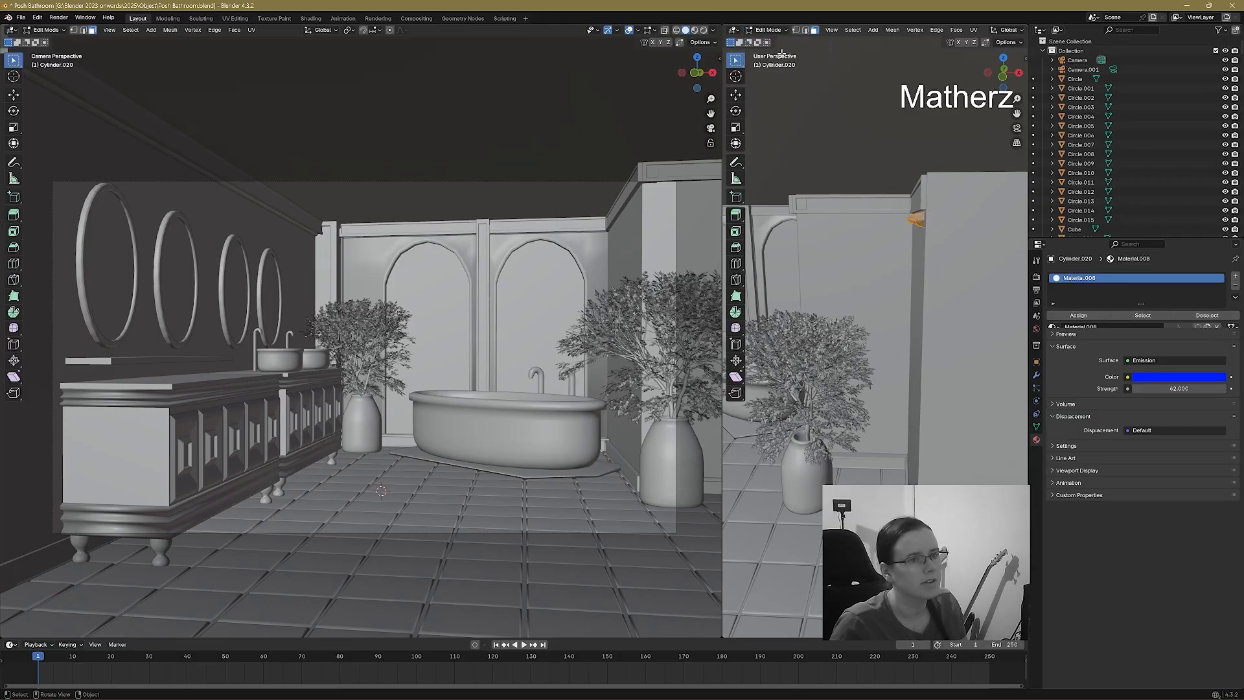
pyautogui.click(1235, 276)
pyautogui.click(1125, 342)
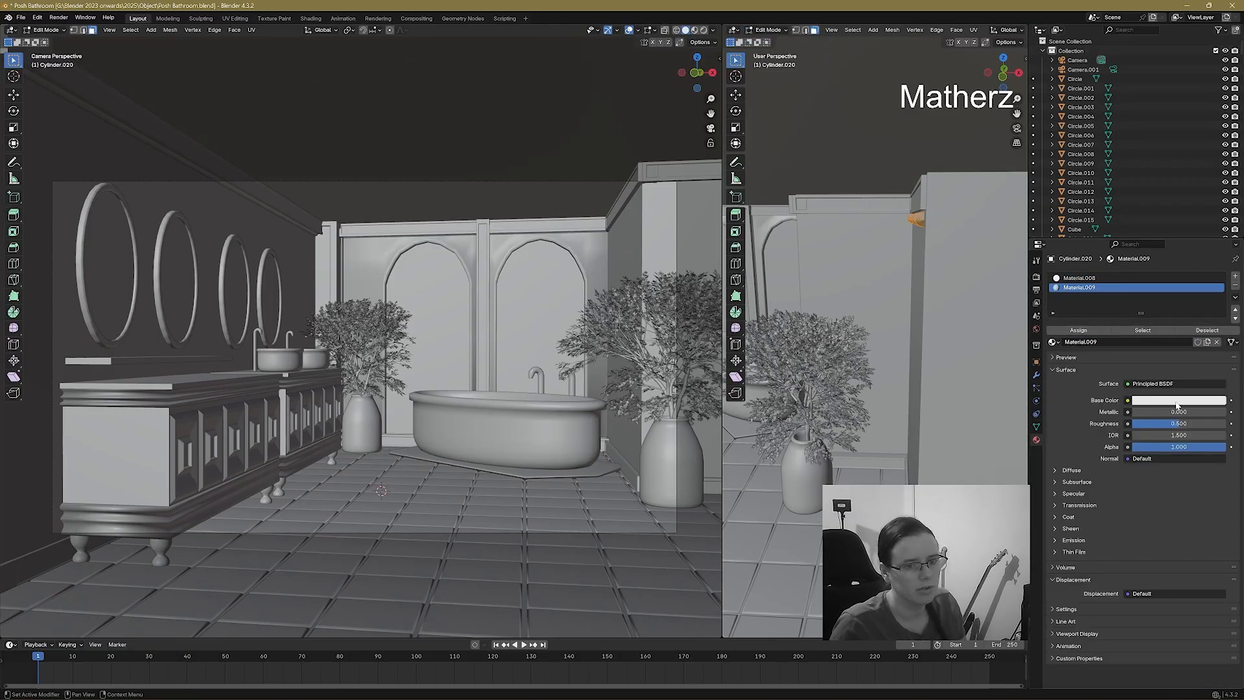
pyautogui.click(1153, 383)
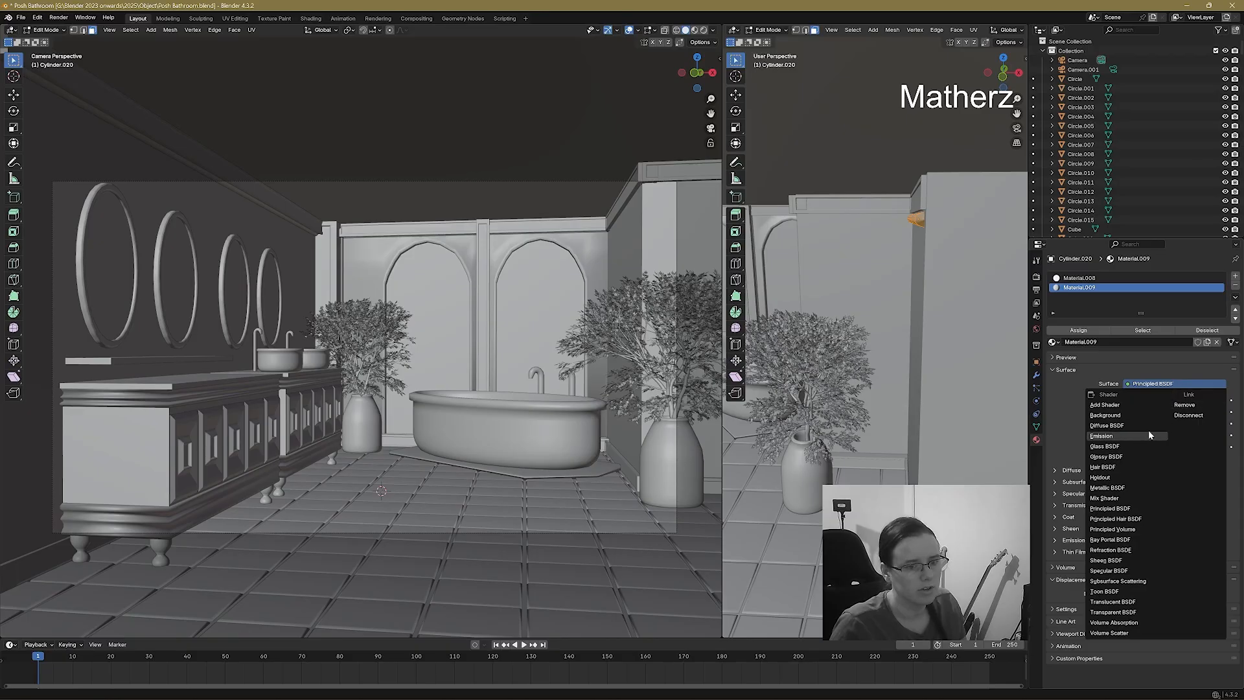
pyautogui.click(1142, 434)
# Set the new material's emission colour to pure red, assign it to the rod's faces and preview the camera view rendered.
pyautogui.click(1179, 400)
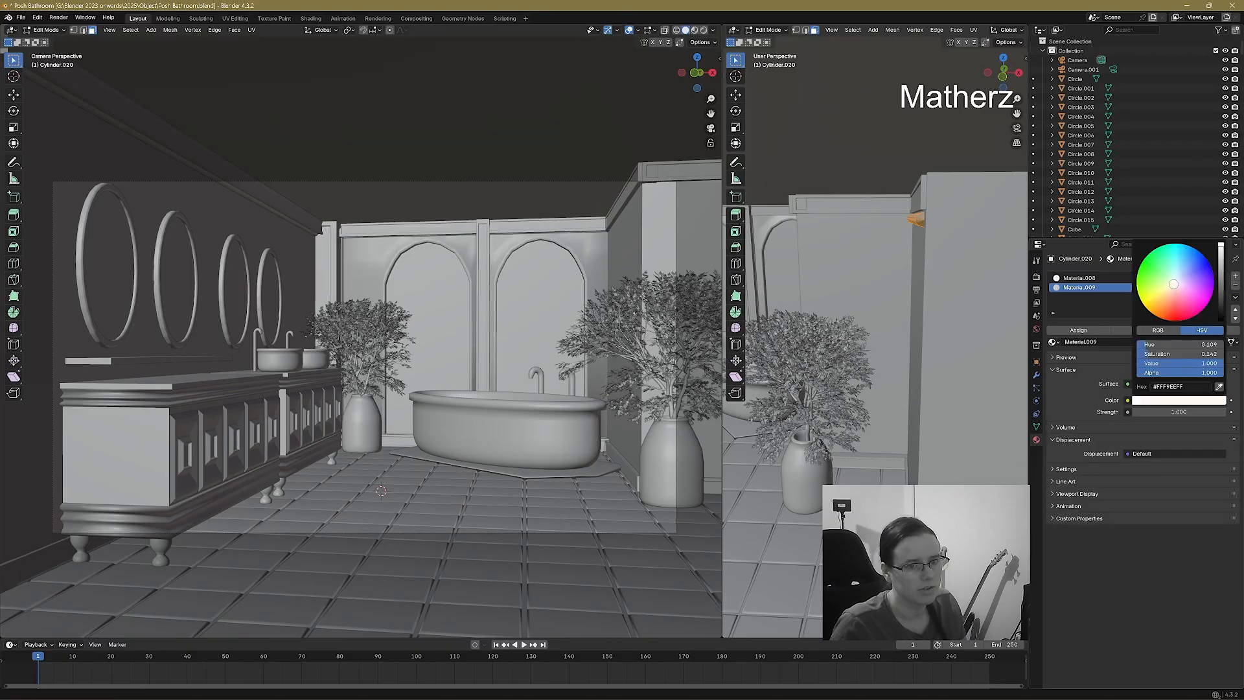
pyautogui.click(1174, 320)
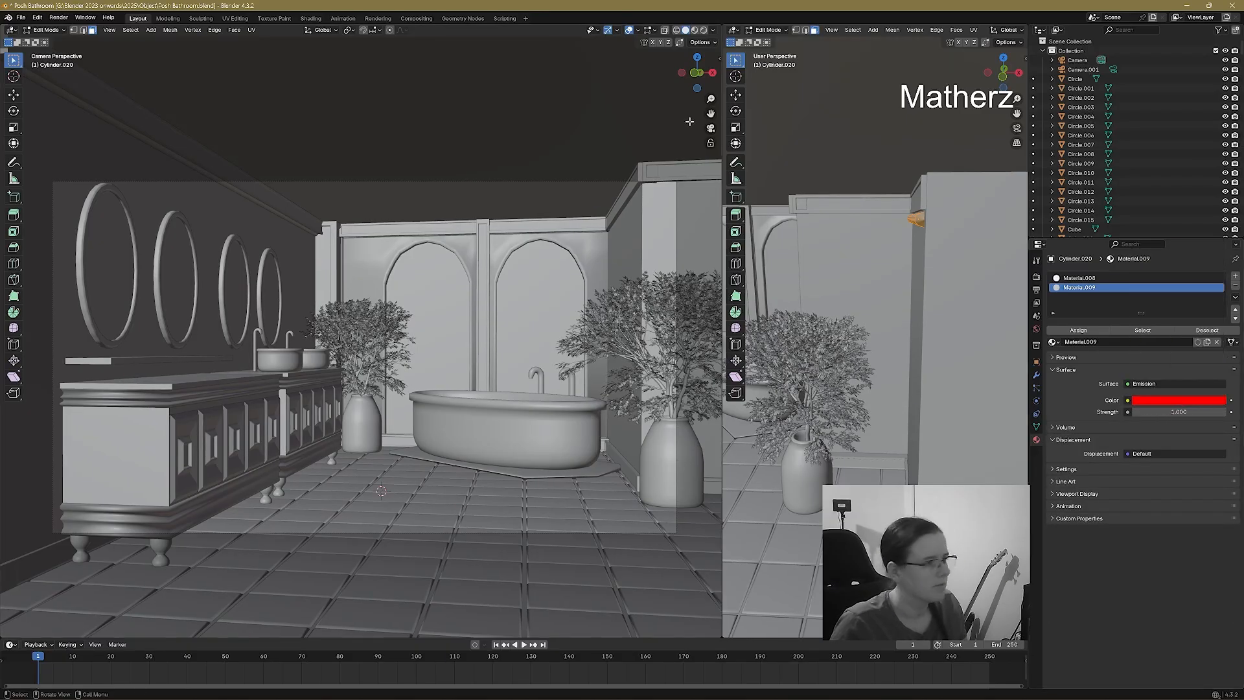
pyautogui.click(704, 30)
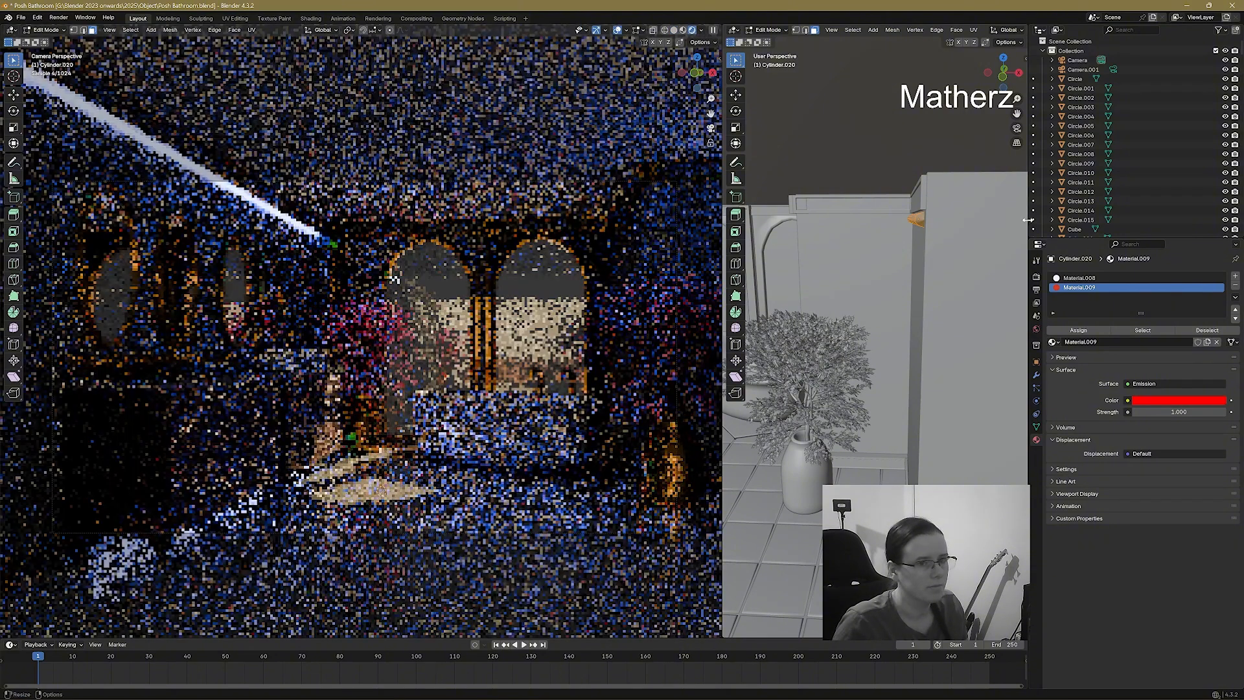
pyautogui.click(1080, 330)
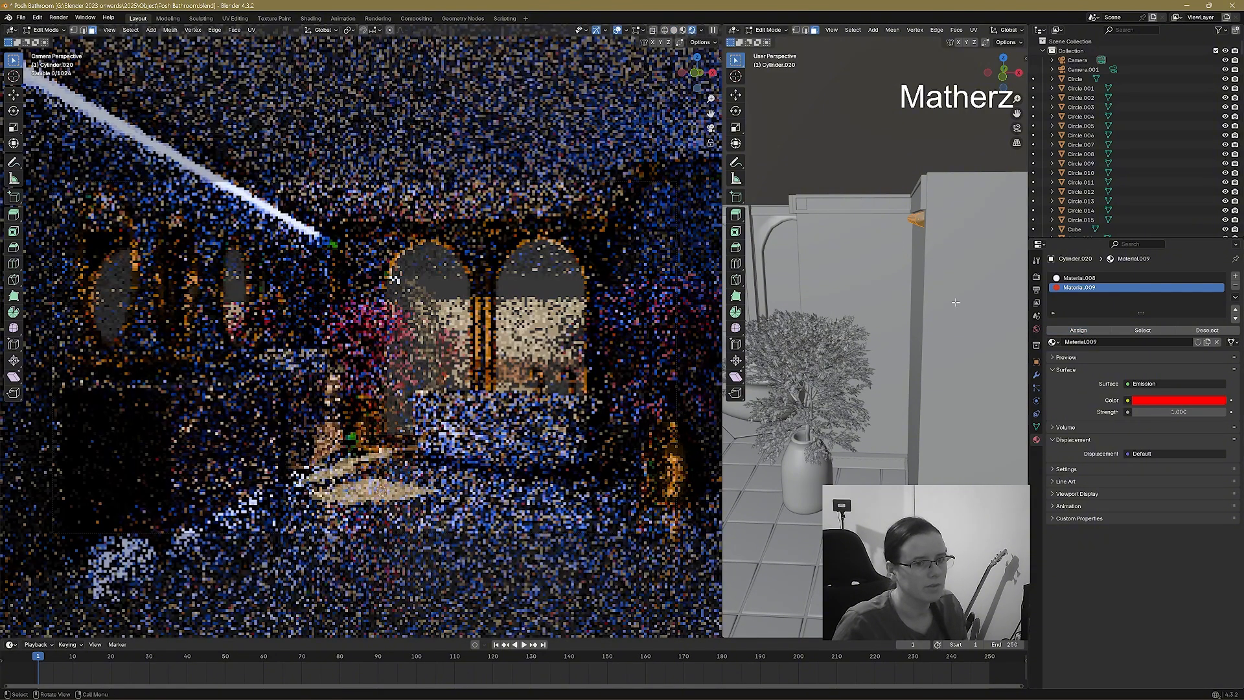
# Return to Object Mode and set the red material's emission strength to 78.9.
pyautogui.click(768, 30)
pyautogui.click(775, 41)
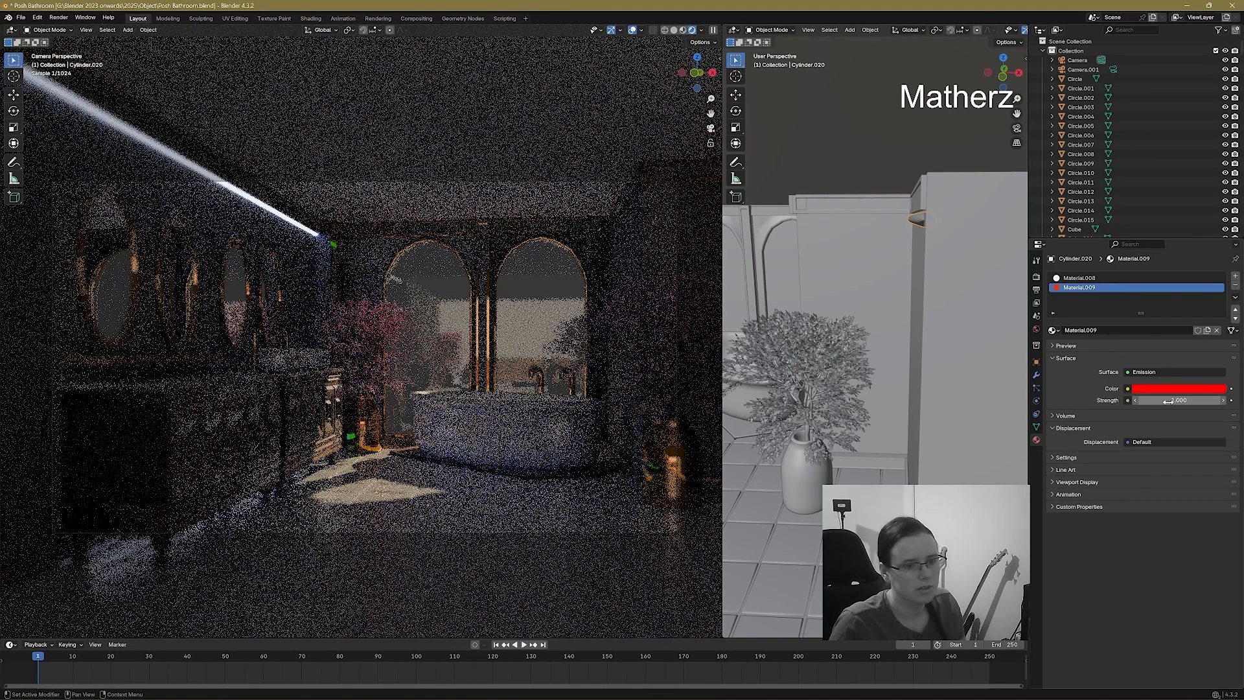
pyautogui.moveTo(1168, 402); pyautogui.dragTo(1243, 401)
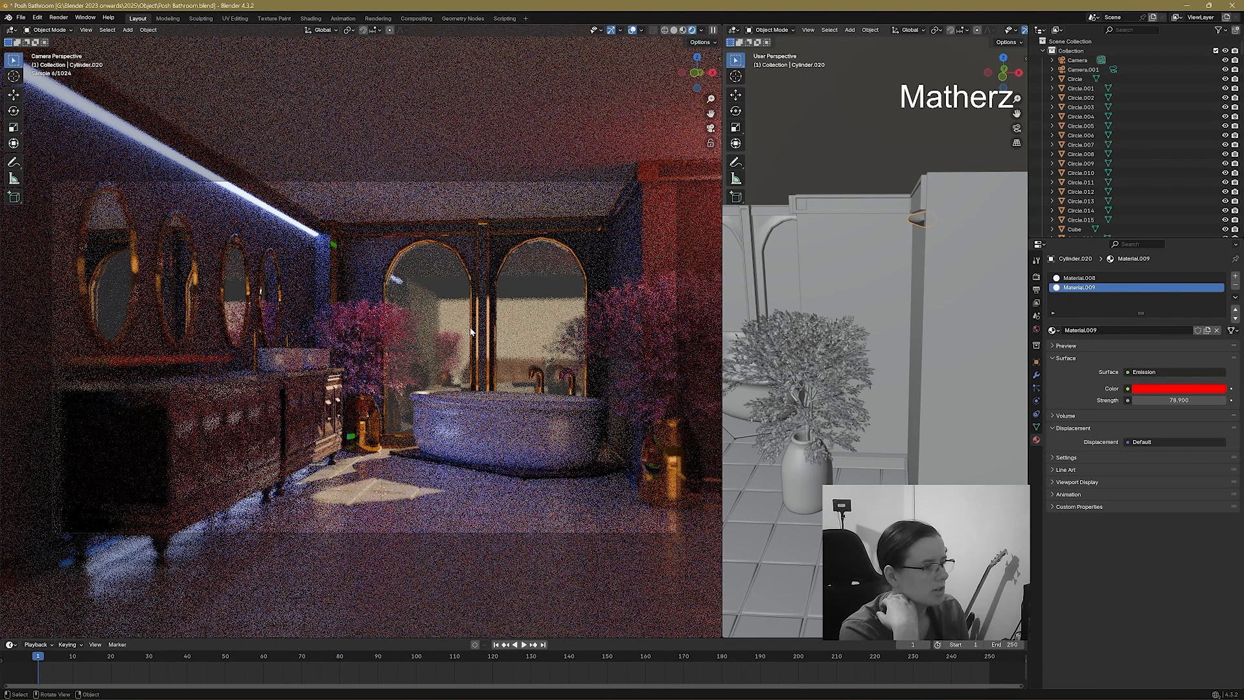
# Delete the plane that covers only part of the bathroom as its ceiling.
pyautogui.scroll(-10, 960, 324)
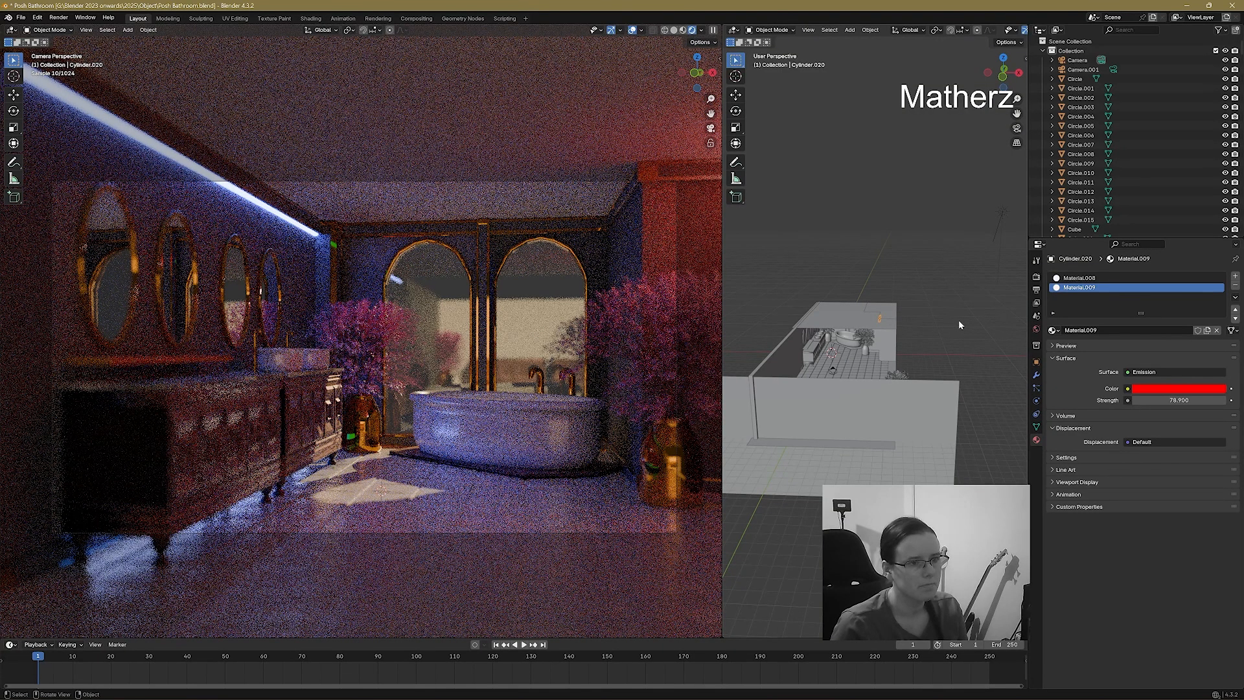
pyautogui.click(1001, 213)
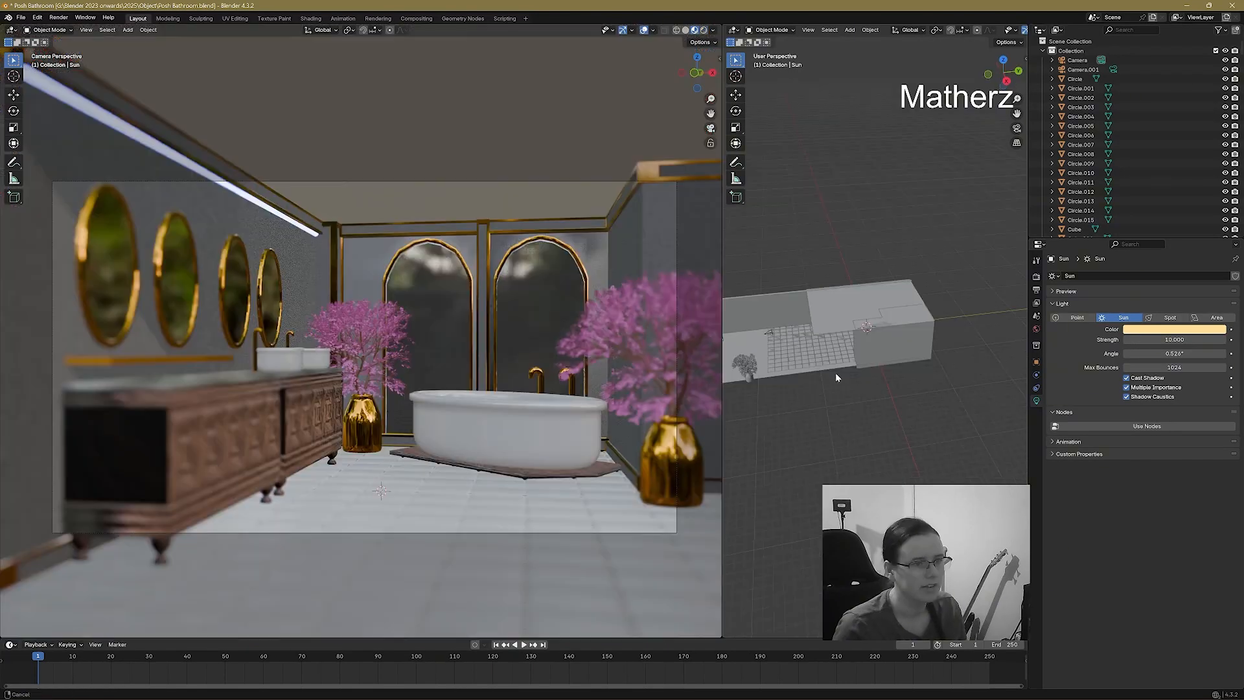
pyautogui.moveTo(835, 376); pyautogui.dragTo(846, 377, button='middle')
pyautogui.click(922, 315)
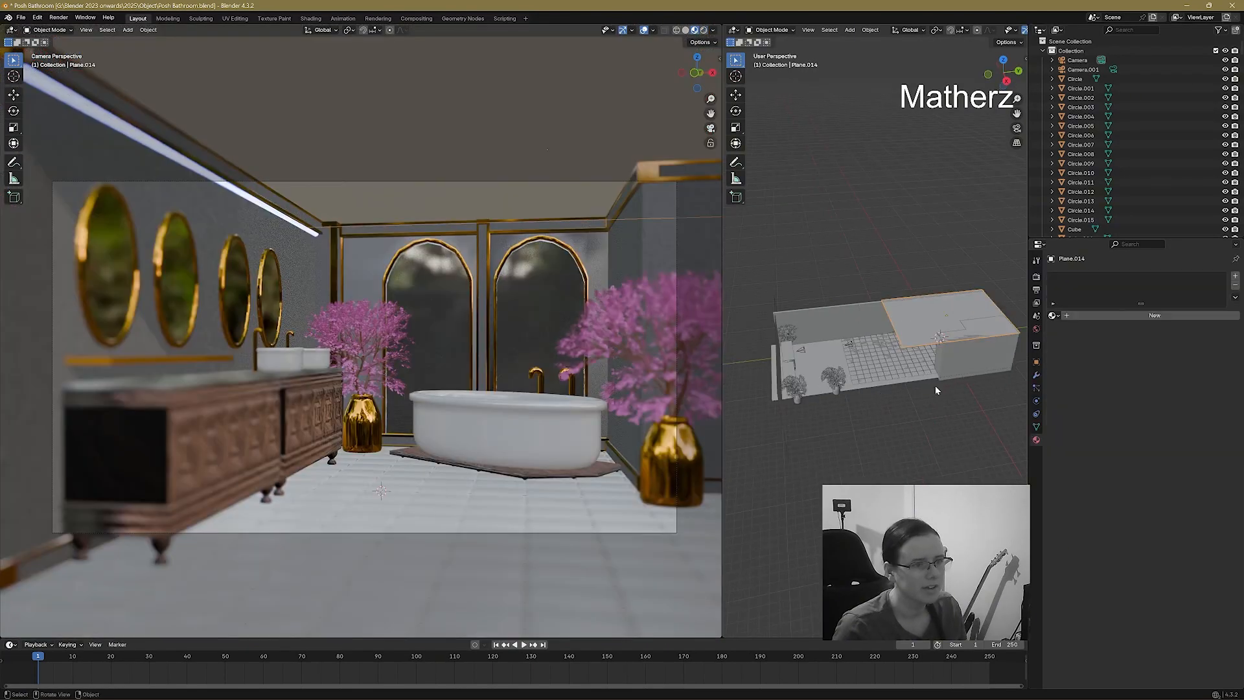
pyautogui.moveTo(935, 387); pyautogui.dragTo(917, 371, button='middle')
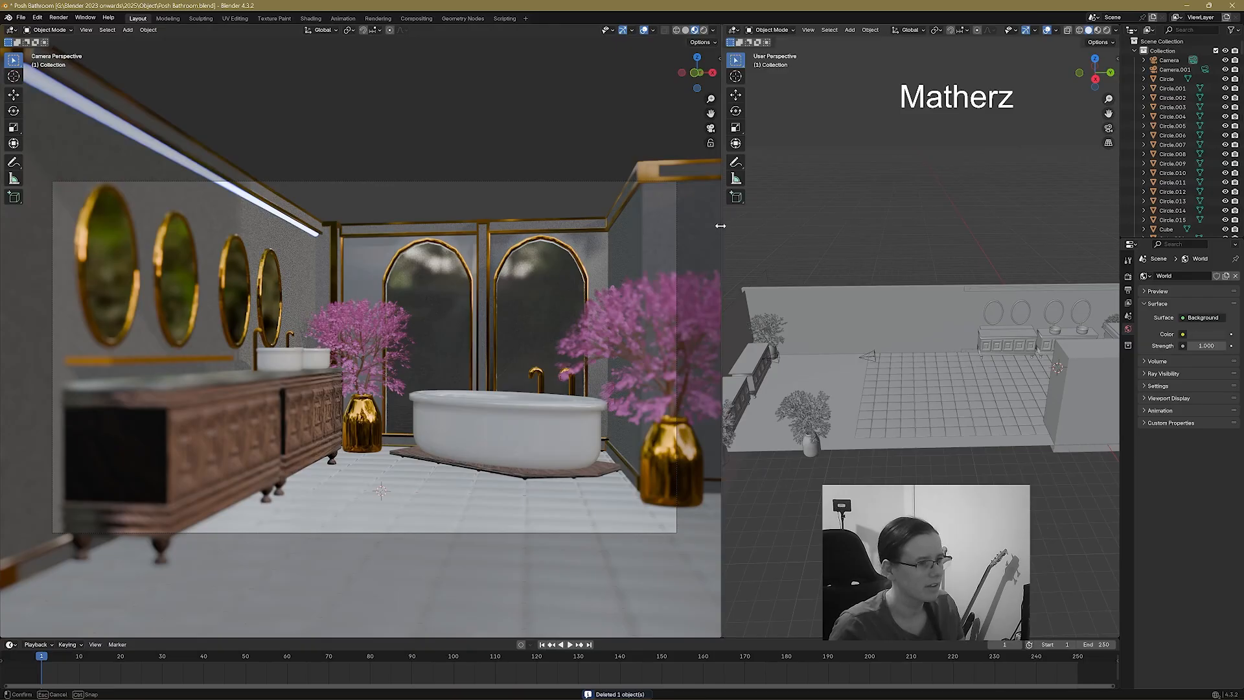
# Widen the user-perspective view, duplicate the floor plane and raise the copy about 7.13 m along Z as a full ceiling.
pyautogui.moveTo(723, 230); pyautogui.dragTo(431, 363)
pyautogui.click(672, 391)
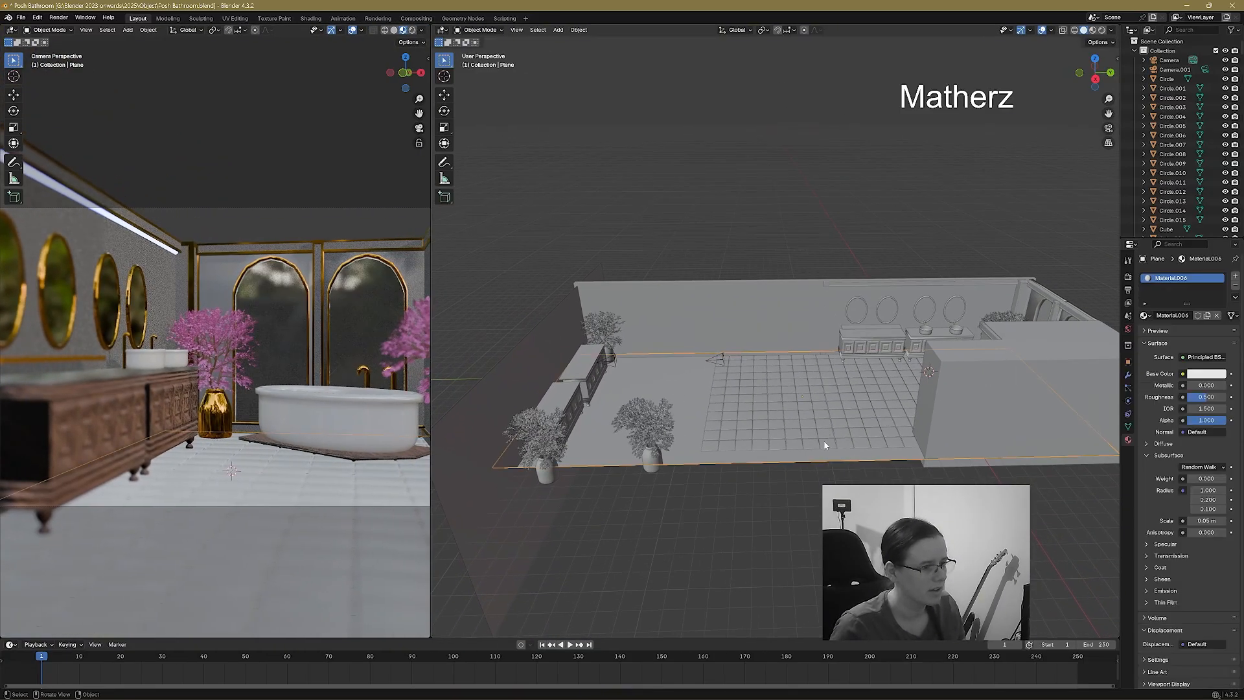
pyautogui.press('g')
pyautogui.press('x')
pyautogui.press('z')
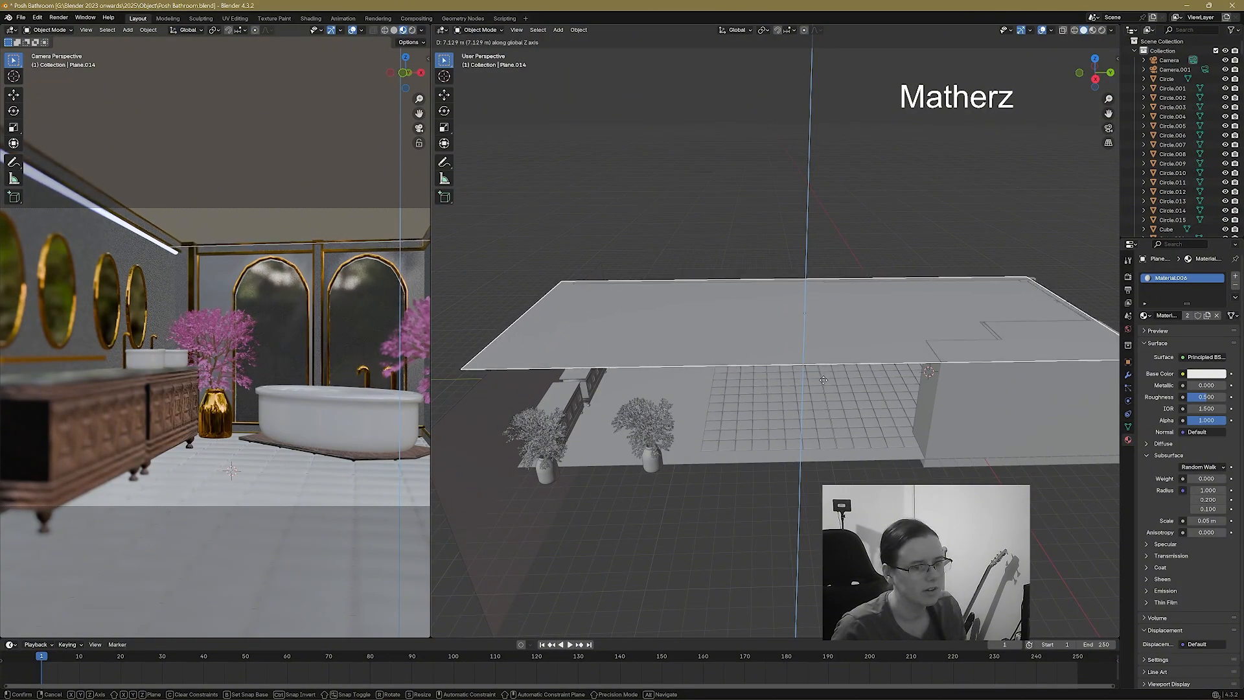
pyautogui.click(822, 379)
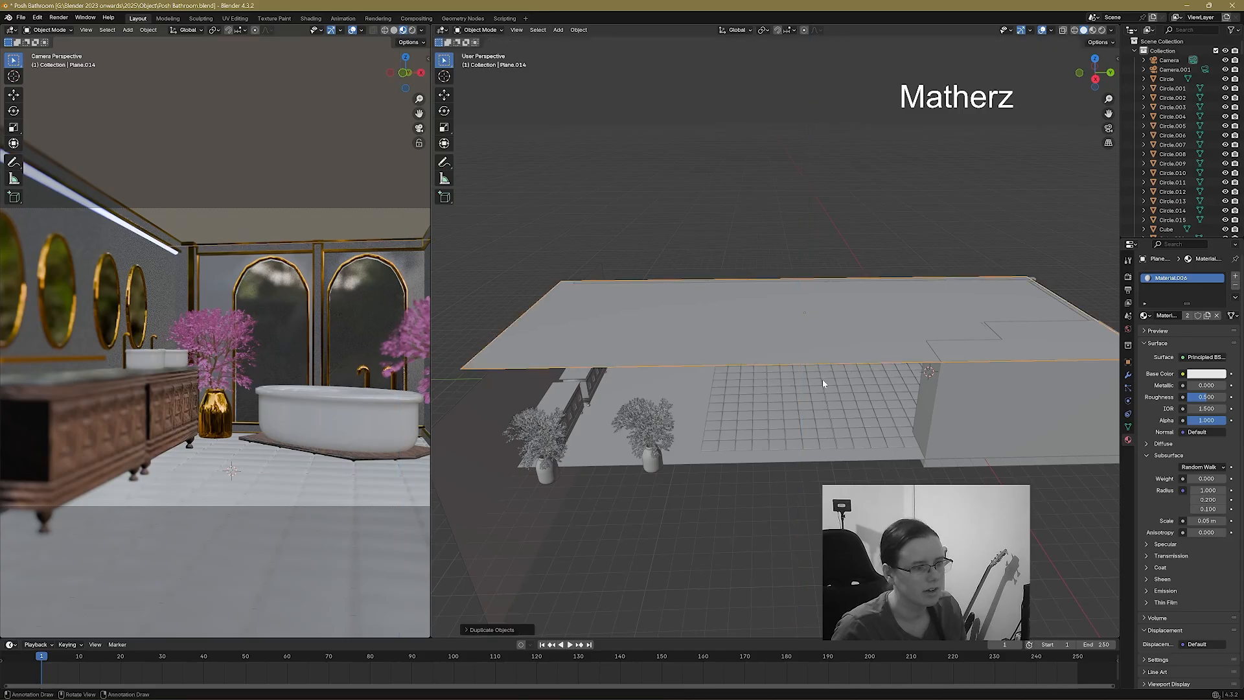
# Move the end face of the block-shaped side wall about -26.3 m along Y to close the room's open side, then return to Object Mode.
pyautogui.moveTo(751, 448); pyautogui.dragTo(978, 375, button='middle')
pyautogui.click(980, 377)
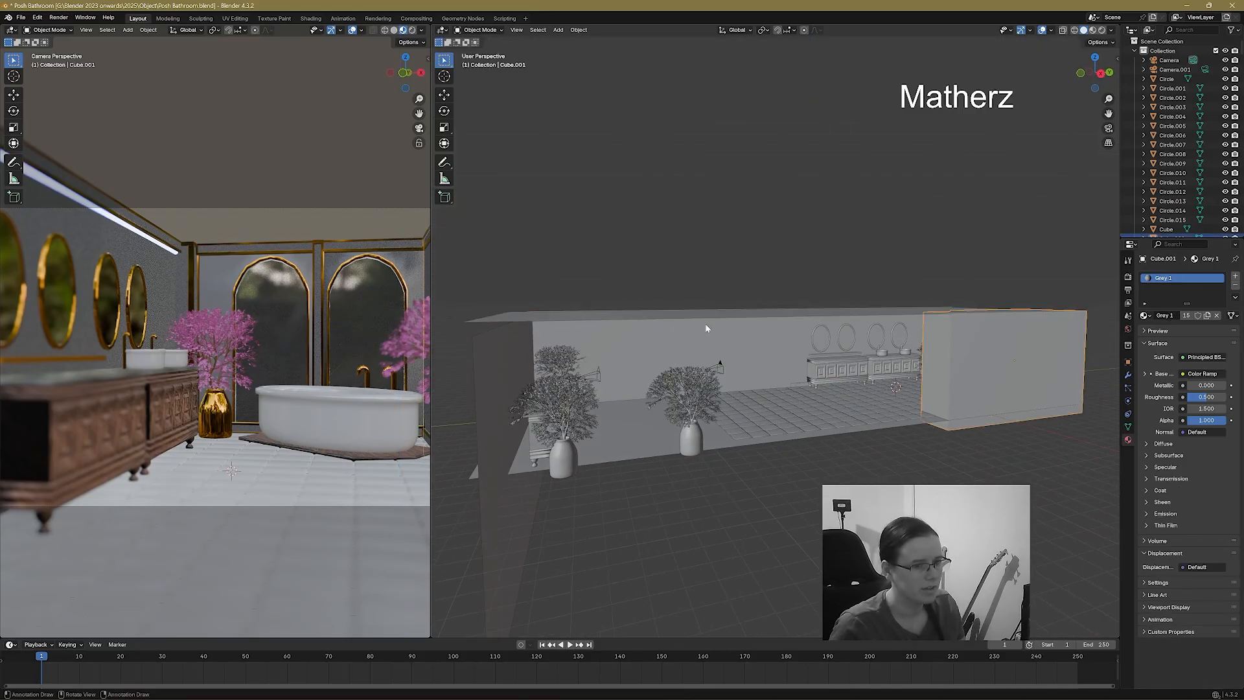
pyautogui.click(480, 30)
pyautogui.click(485, 52)
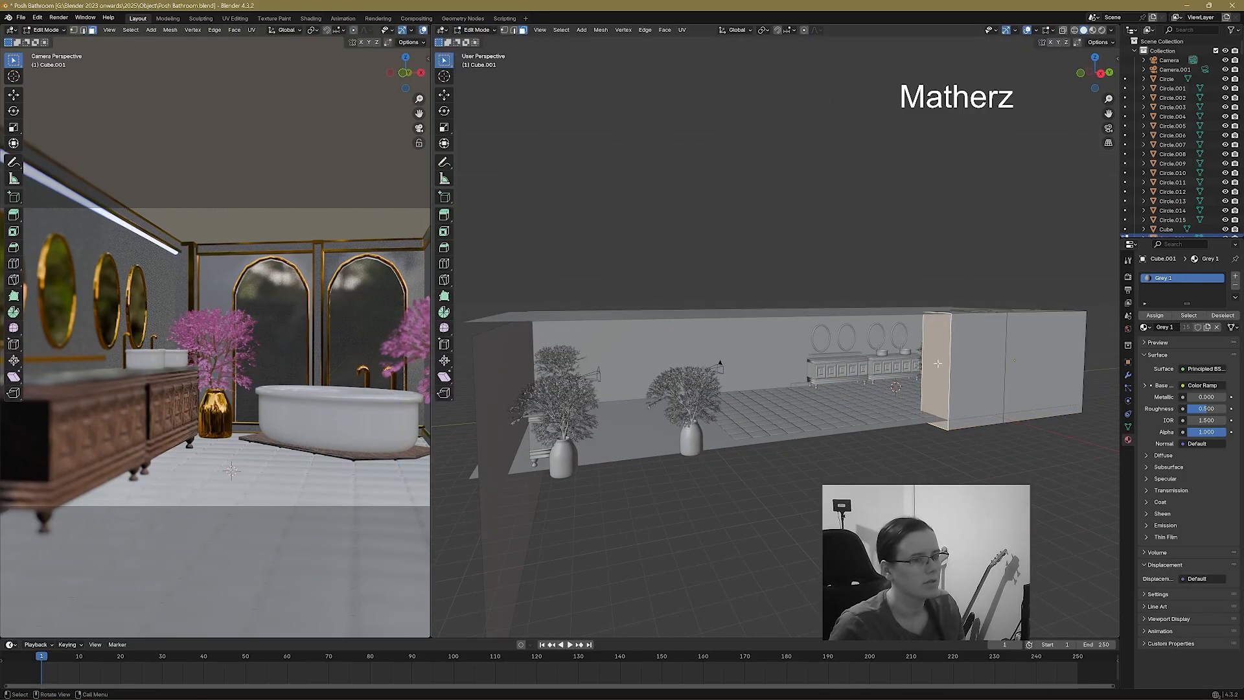
pyautogui.press('g')
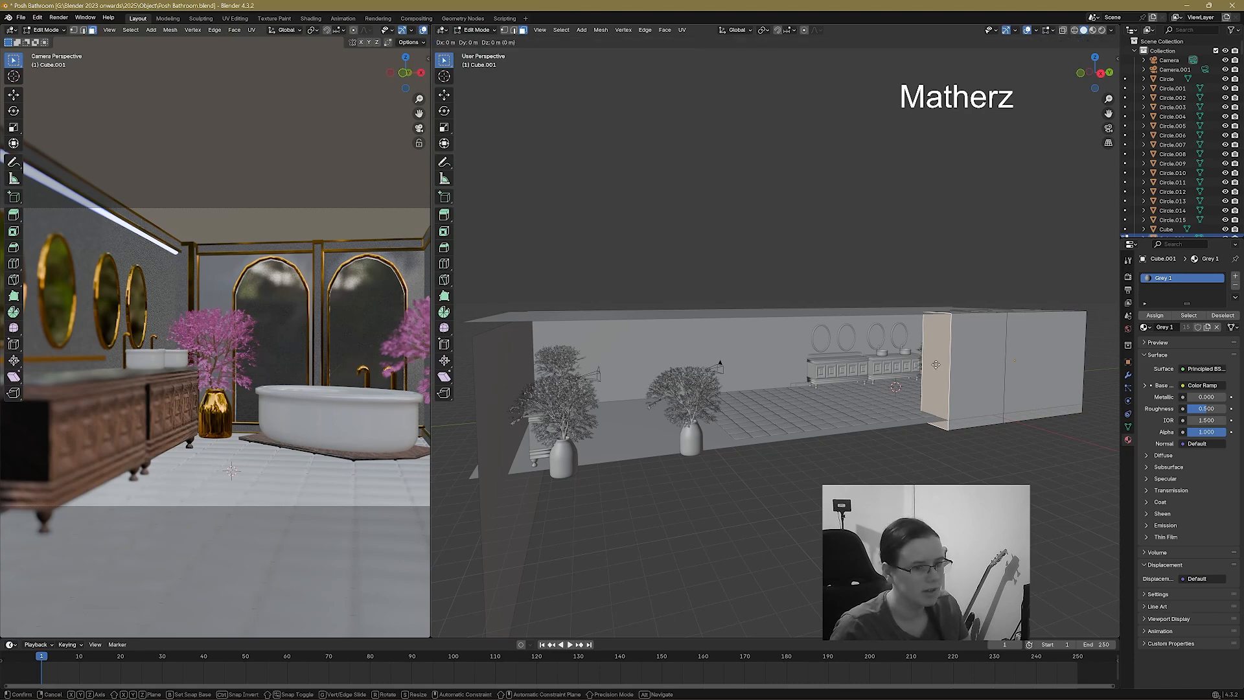
pyautogui.press('y')
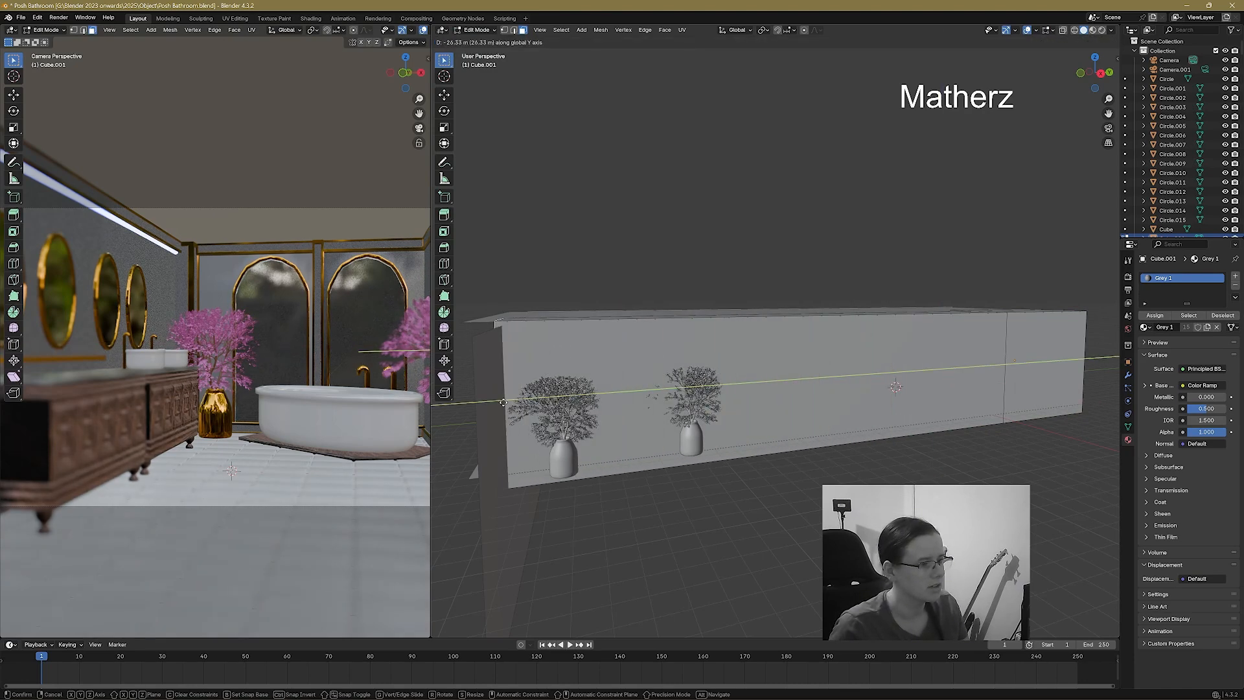
pyautogui.click(509, 406)
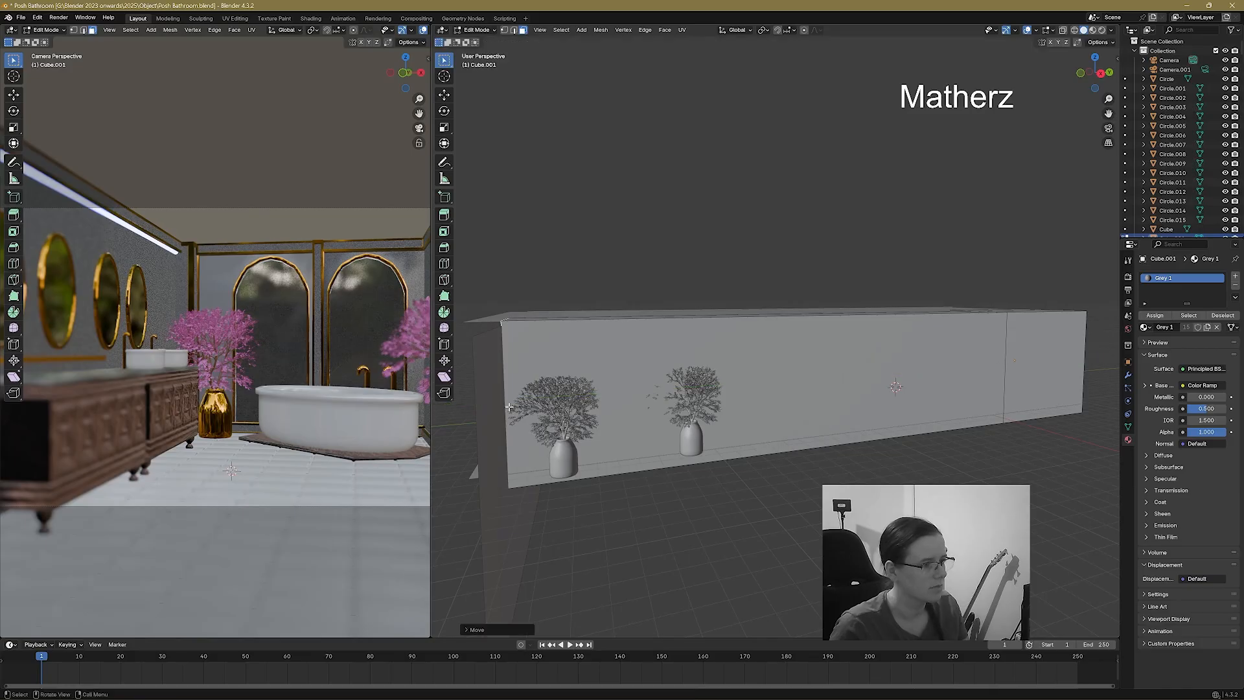
pyautogui.moveTo(510, 407); pyautogui.dragTo(699, 380, button='middle')
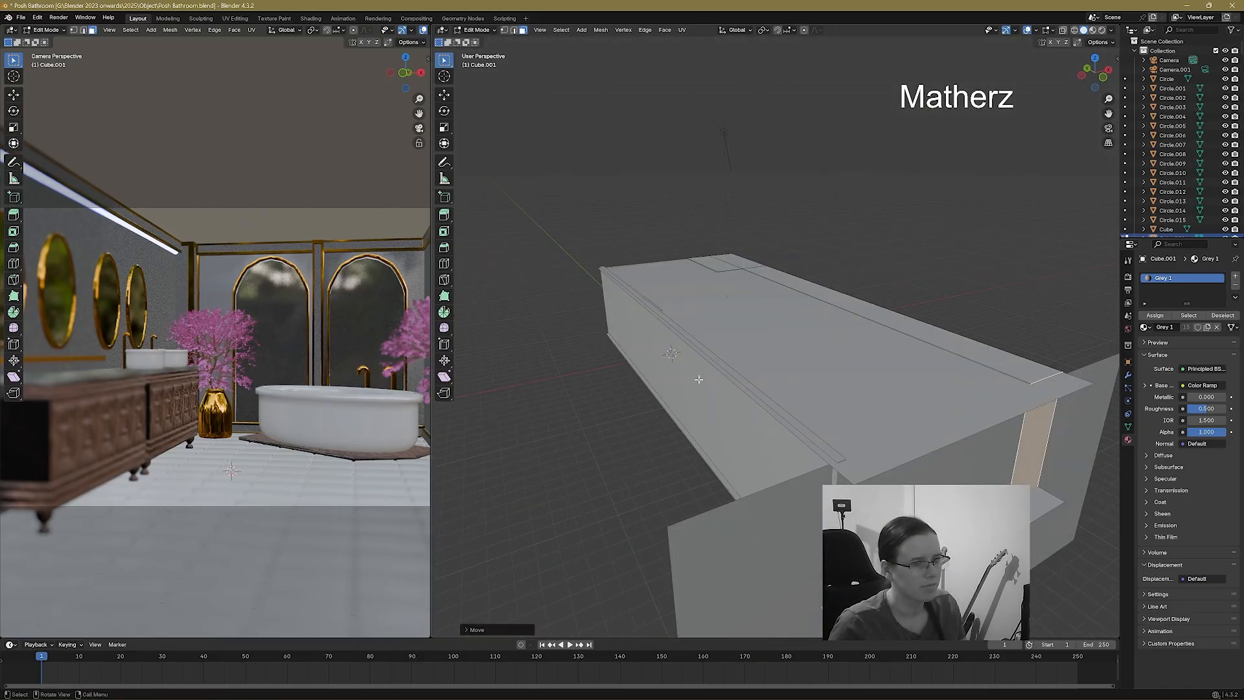
pyautogui.moveTo(835, 366); pyautogui.dragTo(751, 396, button='middle')
pyautogui.scroll(-4, 762, 406)
pyautogui.scroll(-1, 781, 413)
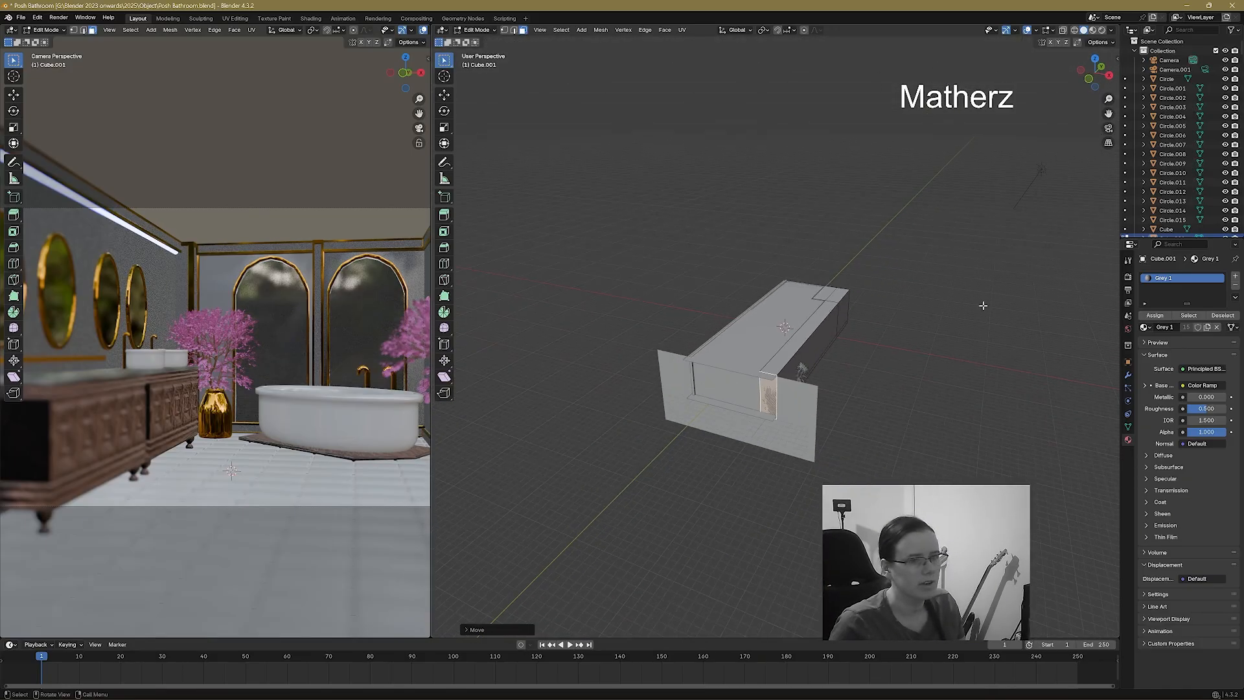
pyautogui.click(478, 29)
pyautogui.click(483, 40)
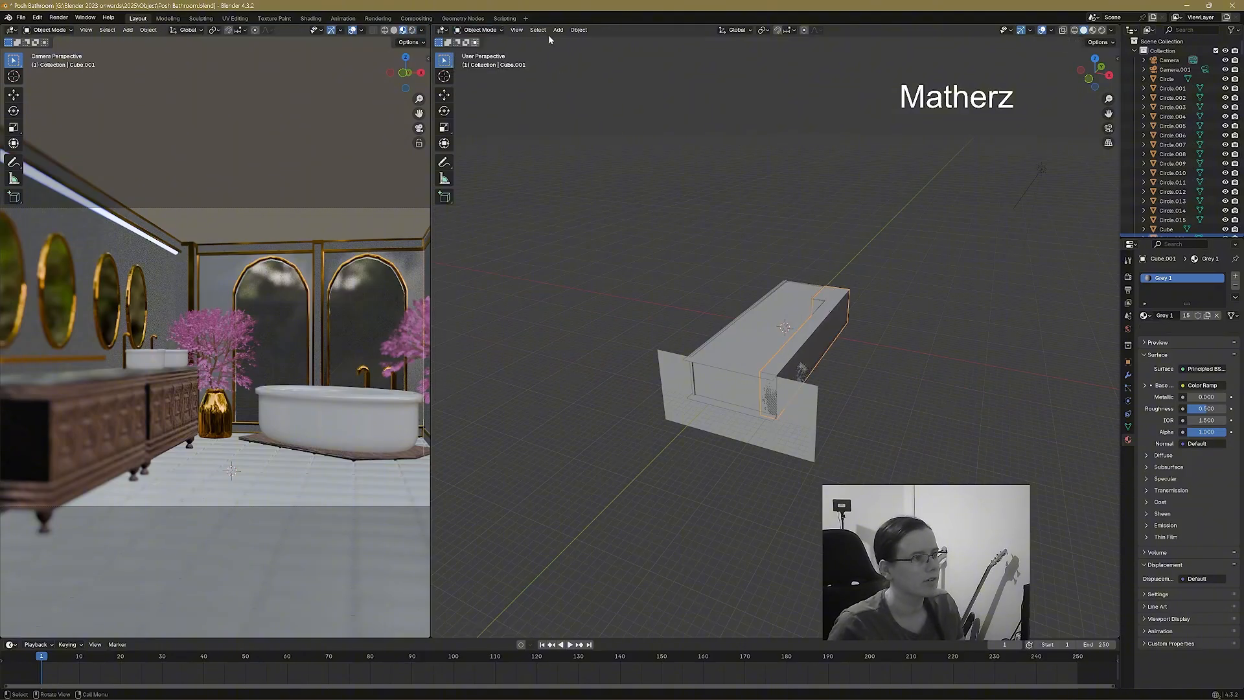
# Add a mesh plane at the 3D cursor and give it an Ocean modifier.
pyautogui.click(557, 30)
pyautogui.moveTo(577, 40)
pyautogui.click(653, 40)
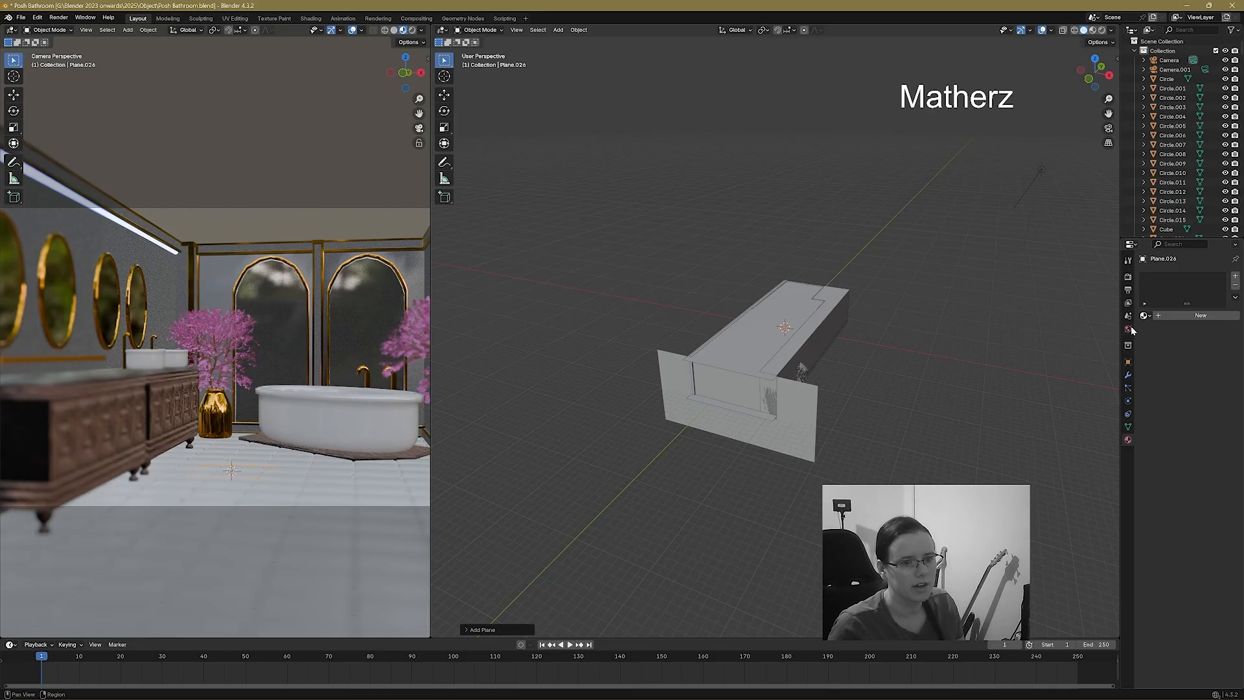
pyautogui.click(1128, 374)
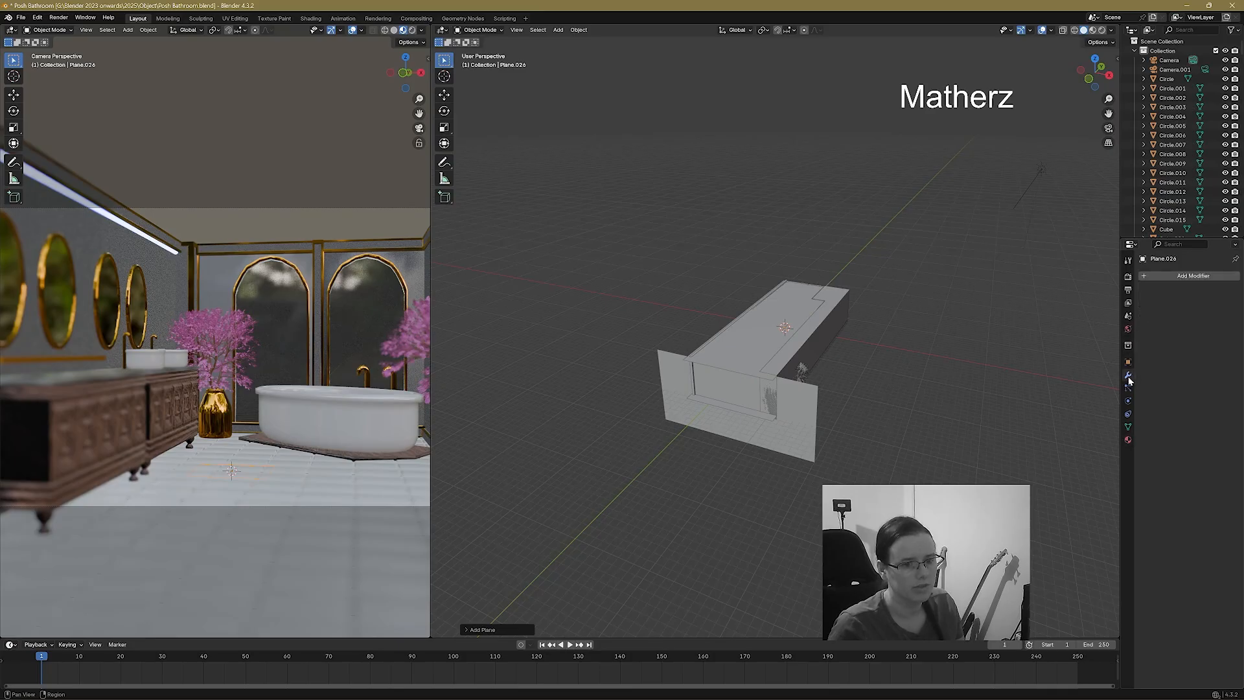
pyautogui.click(1196, 277)
pyautogui.click(1169, 273)
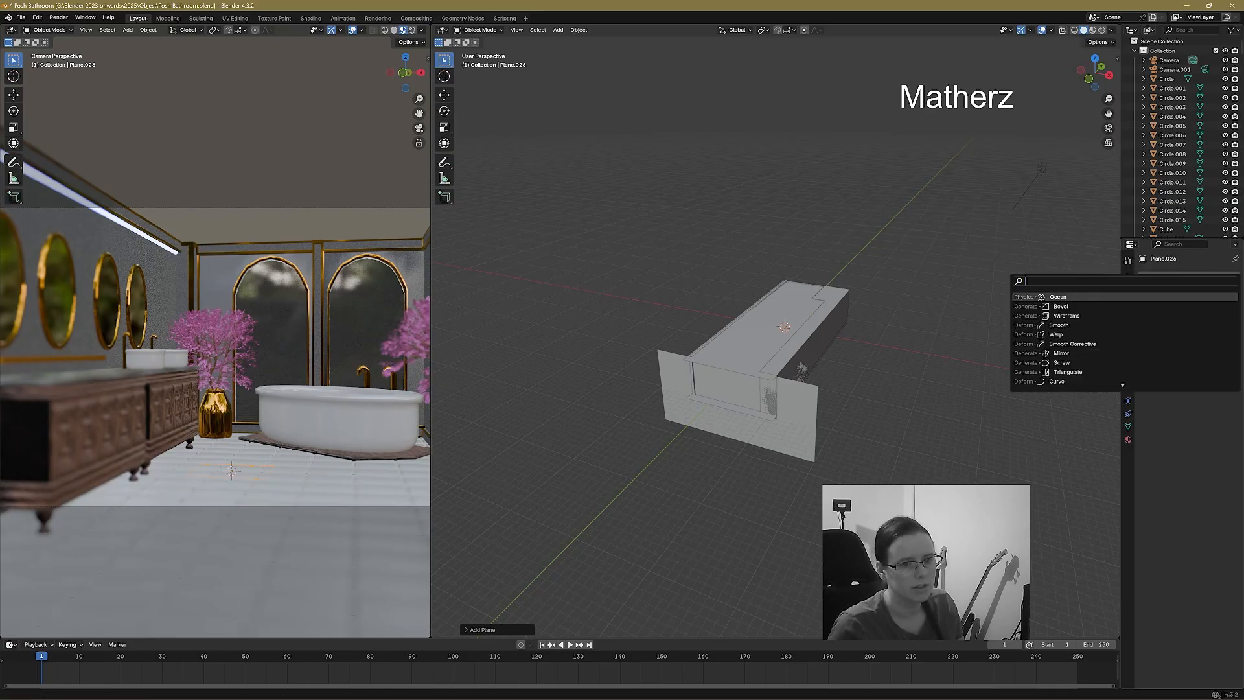
pyautogui.click(1089, 296)
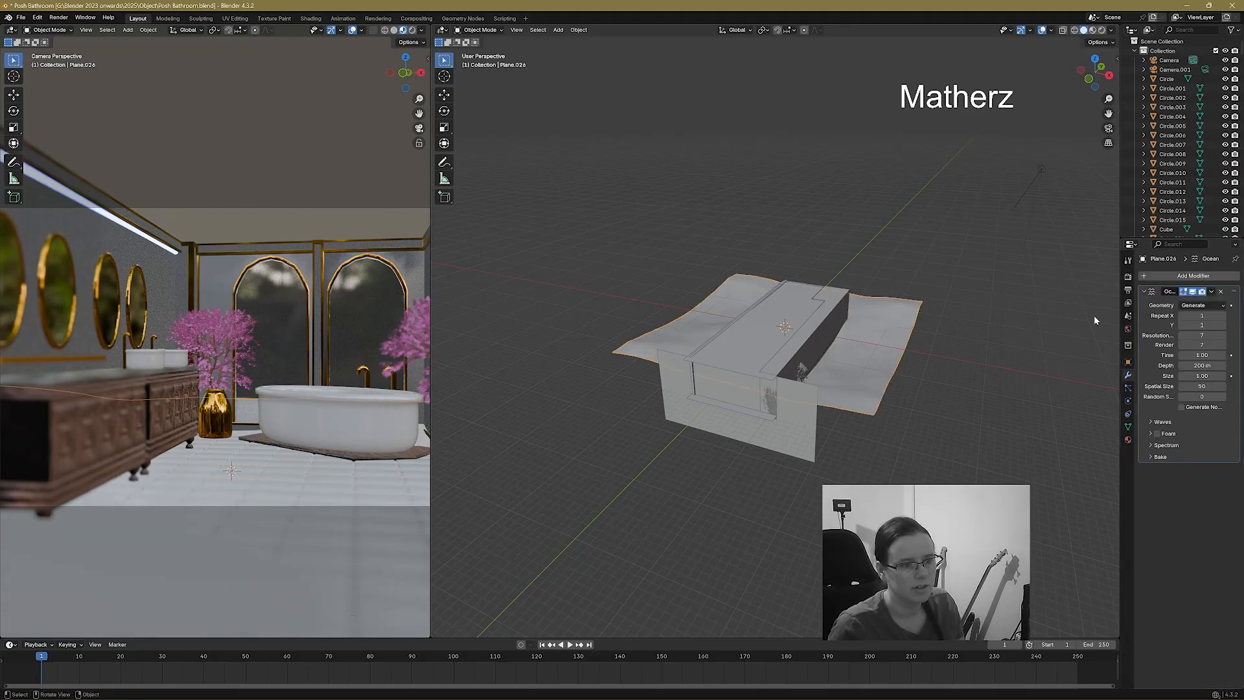
# Set the Ocean modifier's Repeat X to 4 and Repeat Y to 5.
pyautogui.click(1224, 316)
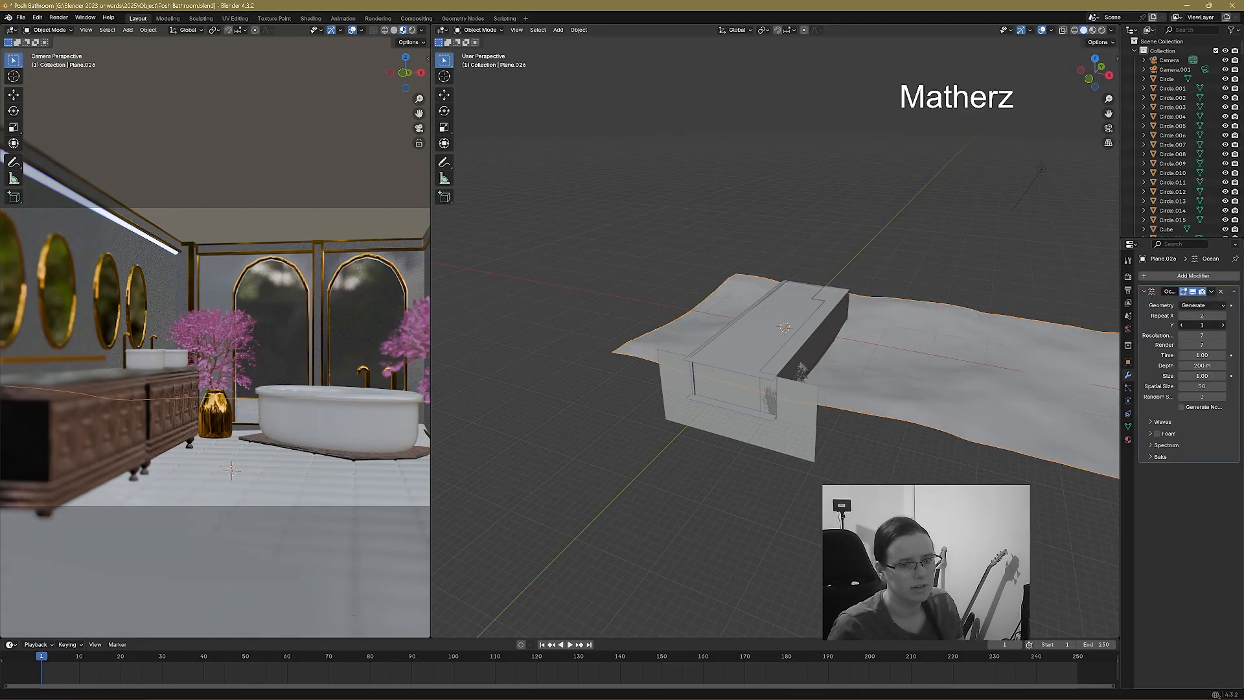
pyautogui.click(1223, 326)
pyautogui.click(1223, 325)
pyautogui.click(1224, 325)
pyautogui.click(1223, 326)
pyautogui.click(1224, 316)
pyautogui.click(1224, 315)
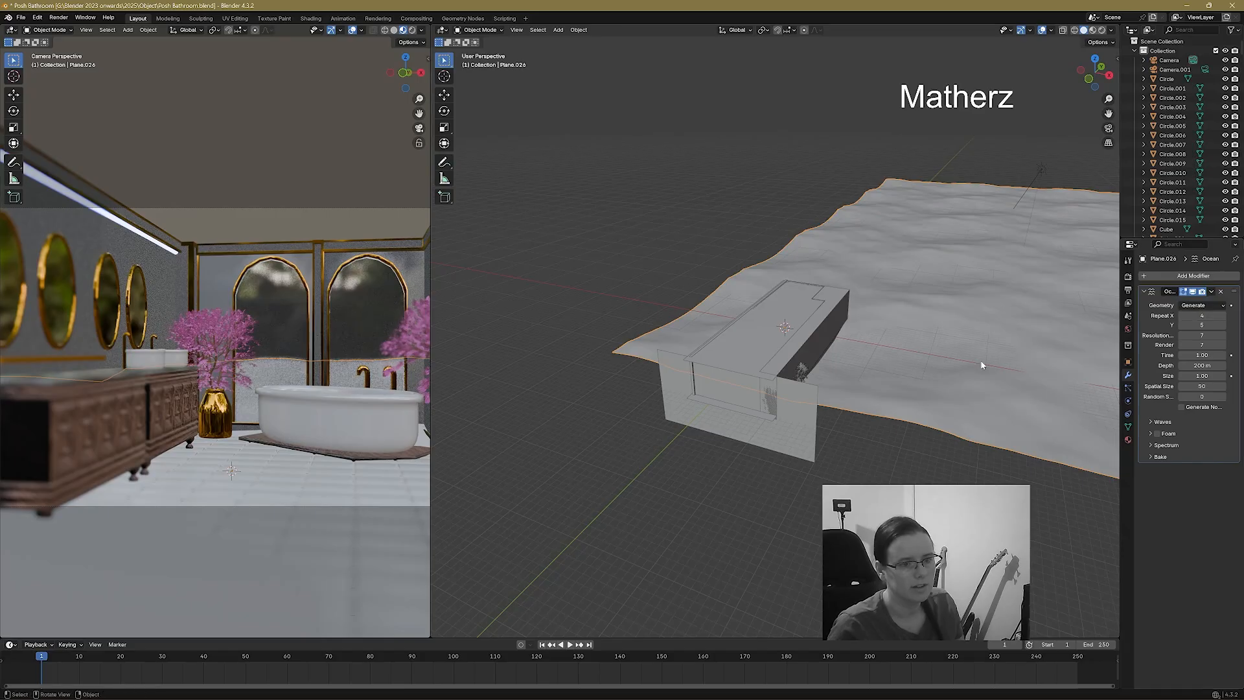
# Scale the ocean surface up along Z for higher waves, and tilt it slightly around X.
pyautogui.press('s')
pyautogui.press('z')
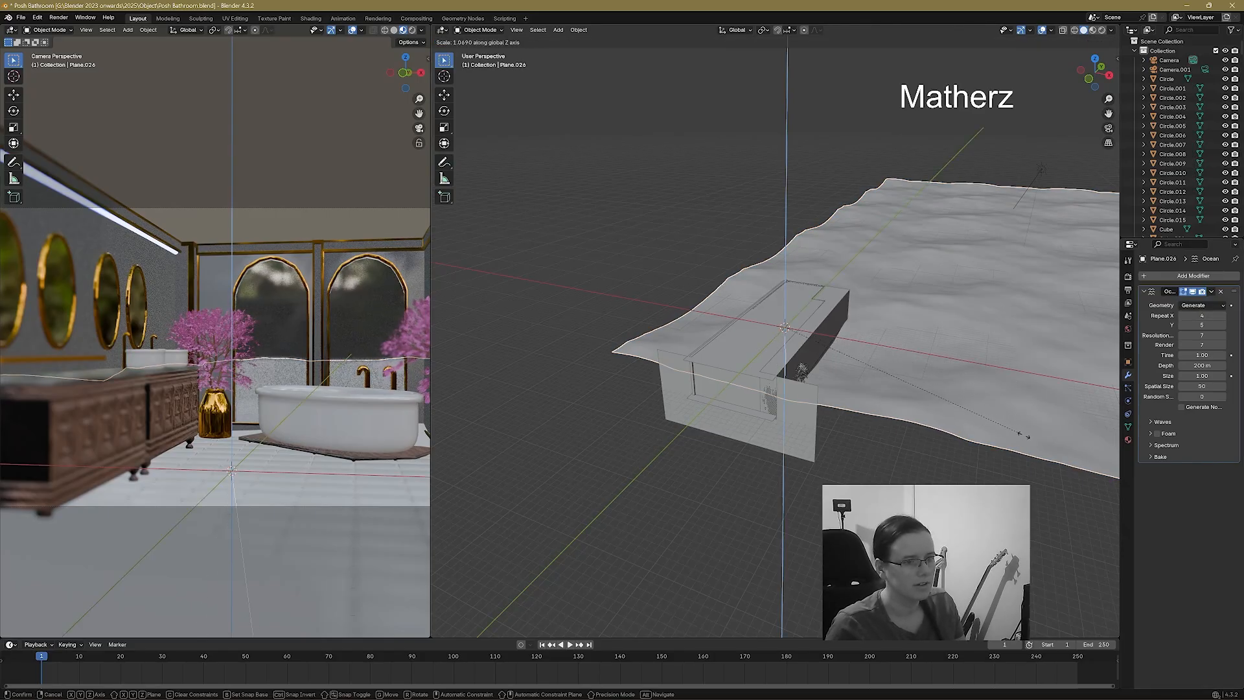
pyautogui.click(924, 361)
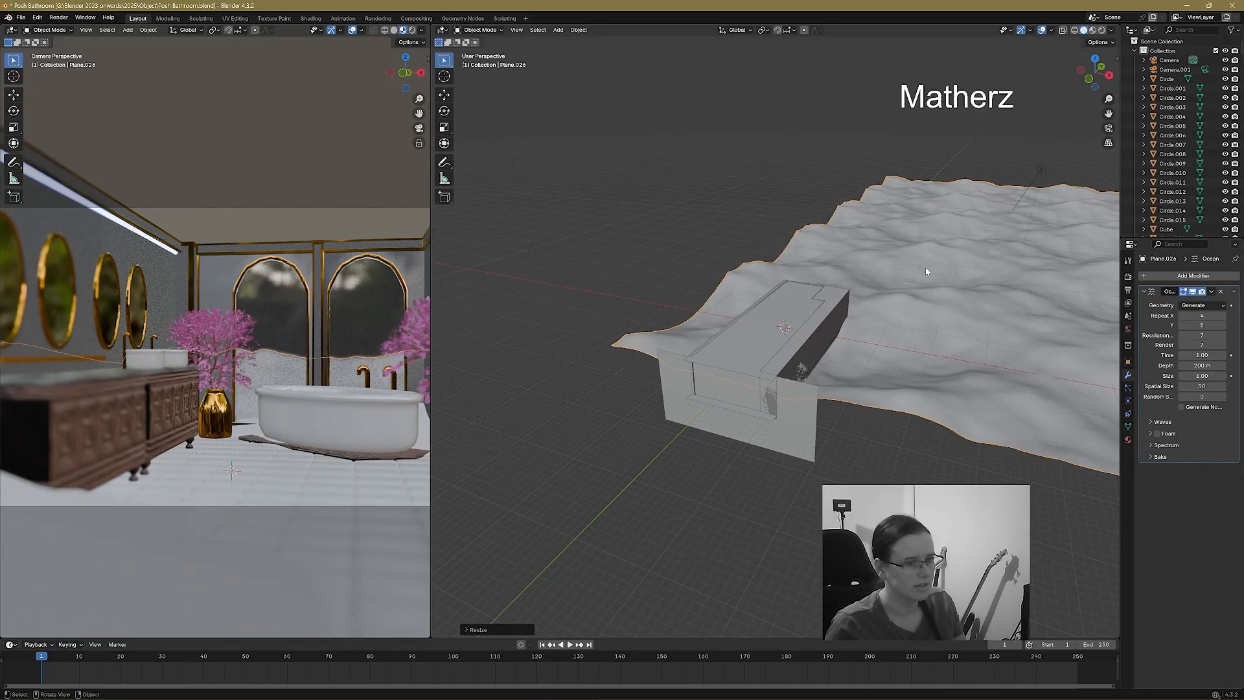
pyautogui.scroll(-2, 933, 352)
pyautogui.press('r')
pyautogui.press('x')
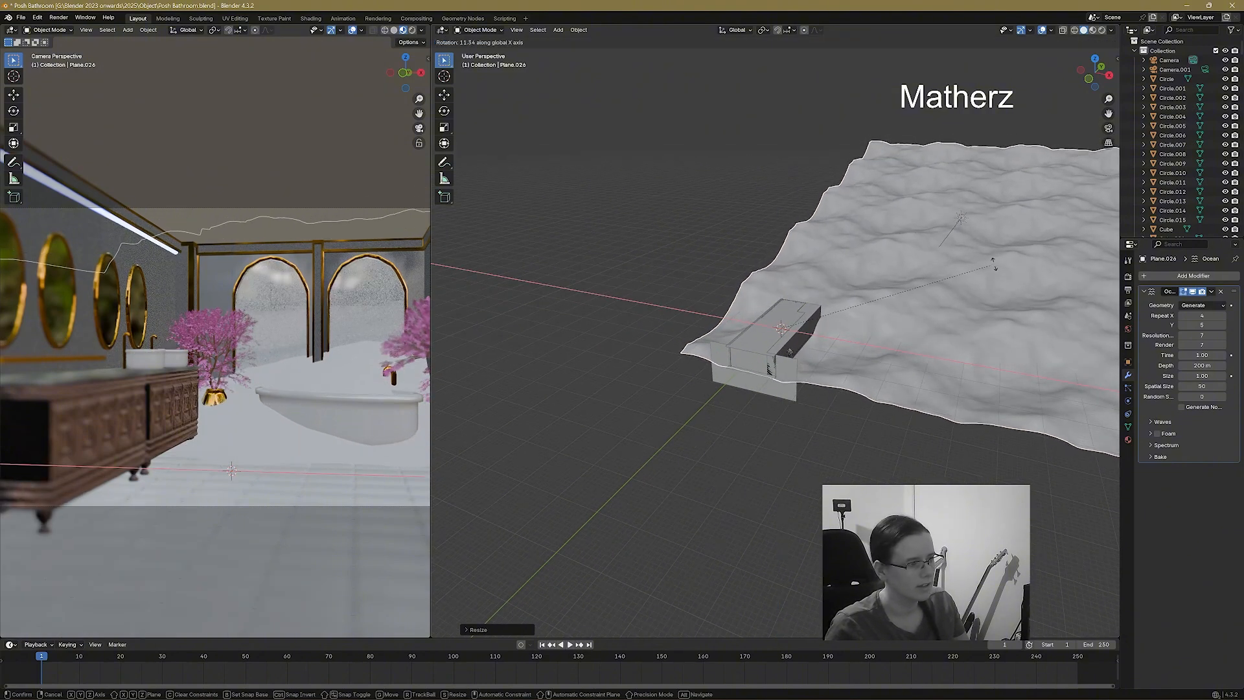
pyautogui.click(1027, 295)
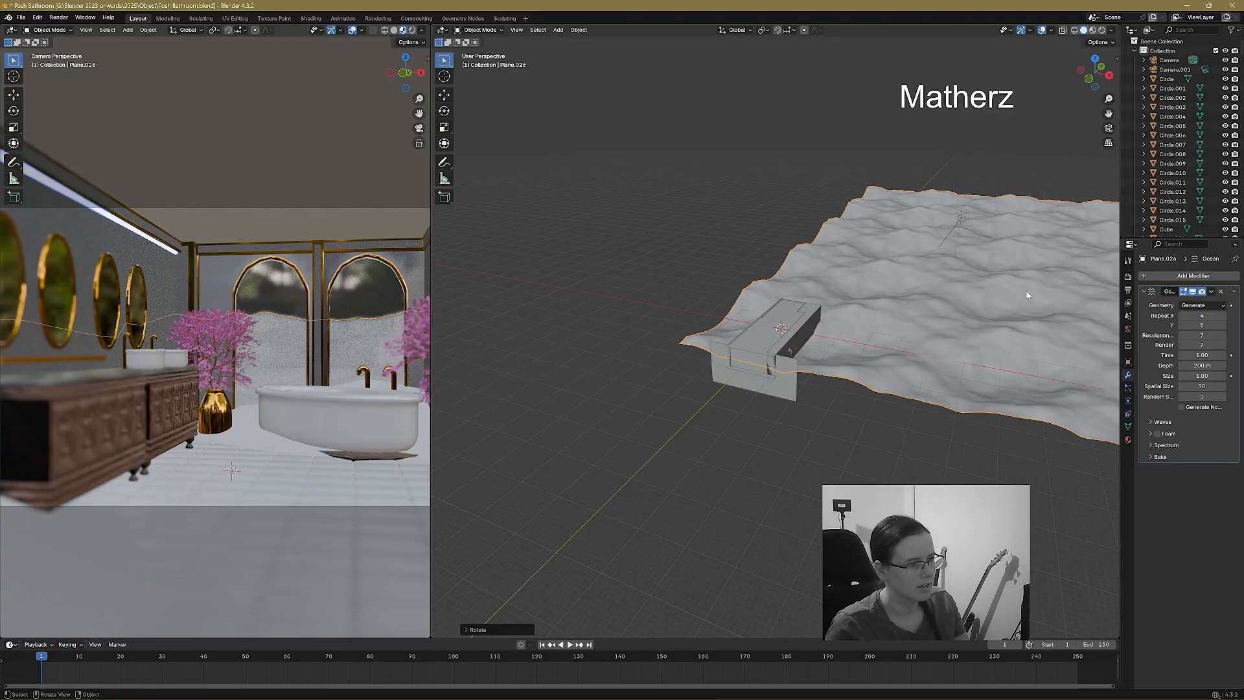
# Move the ocean surface about -70.7 m along X so it extends on both sides of the room, and readjust its X tilt.
pyautogui.press('g')
pyautogui.press('x')
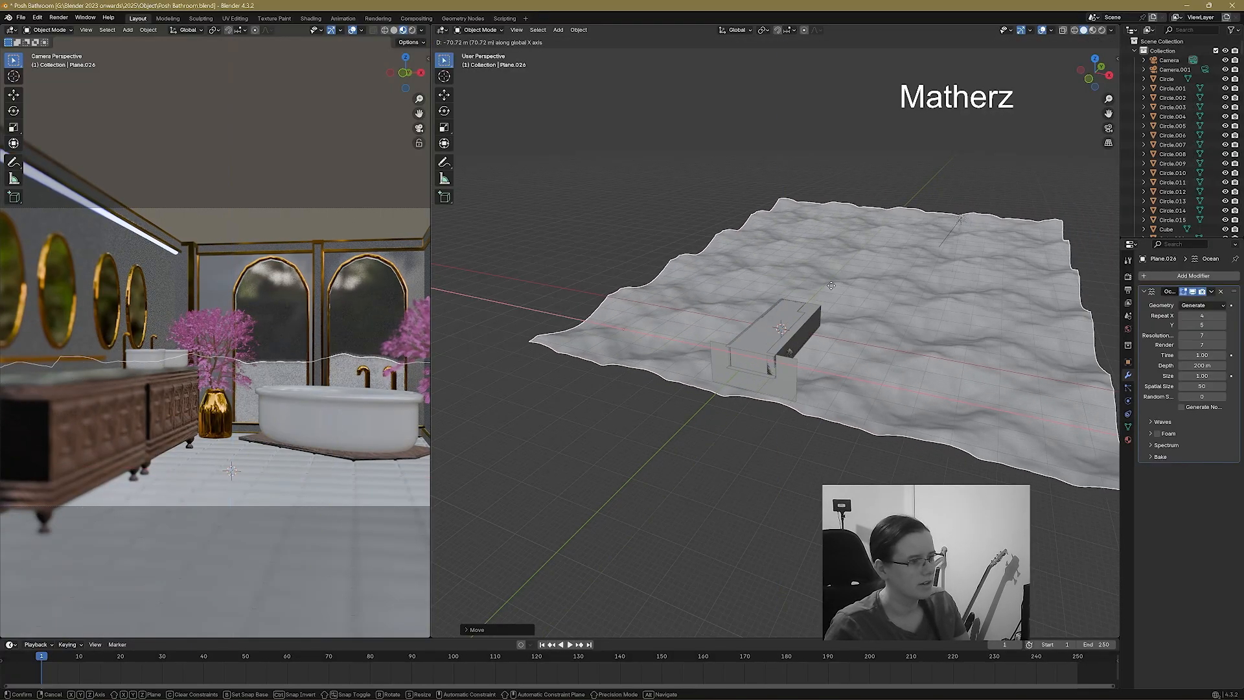
pyautogui.click(883, 304)
pyautogui.press('r')
pyautogui.press('x')
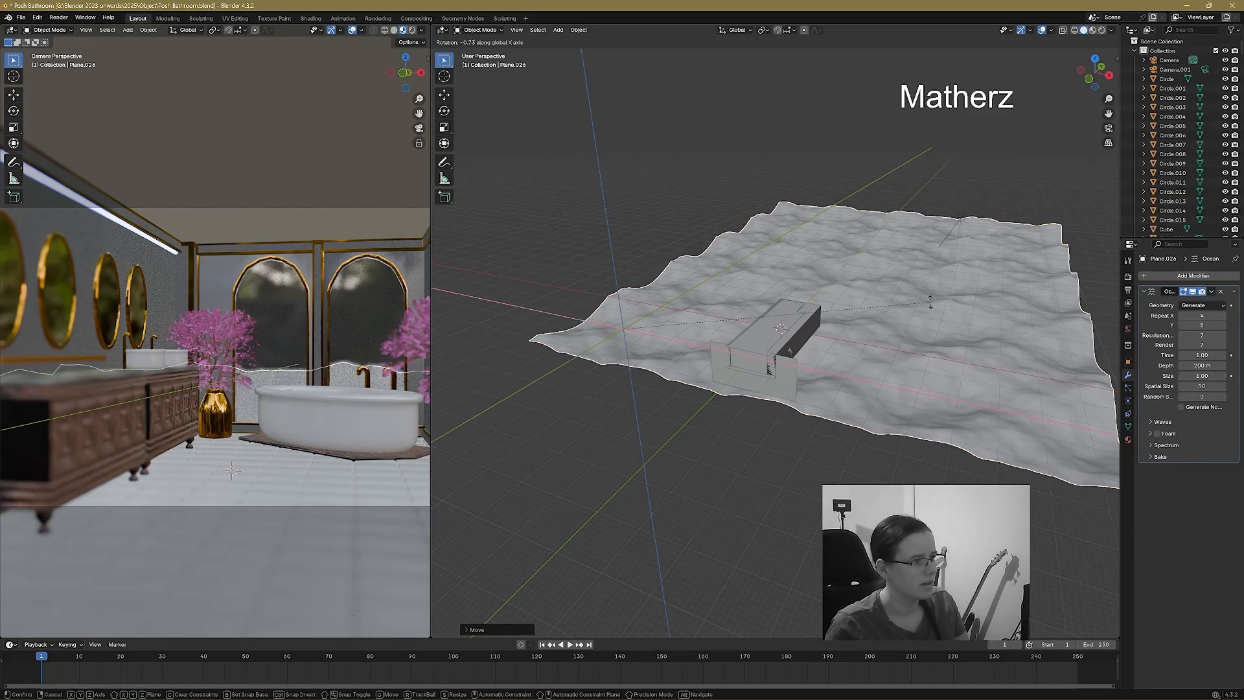
pyautogui.click(869, 290)
# Fine-tune the ocean surface's tilt around X and lower it several metres along Z.
pyautogui.press('g')
pyautogui.press('x')
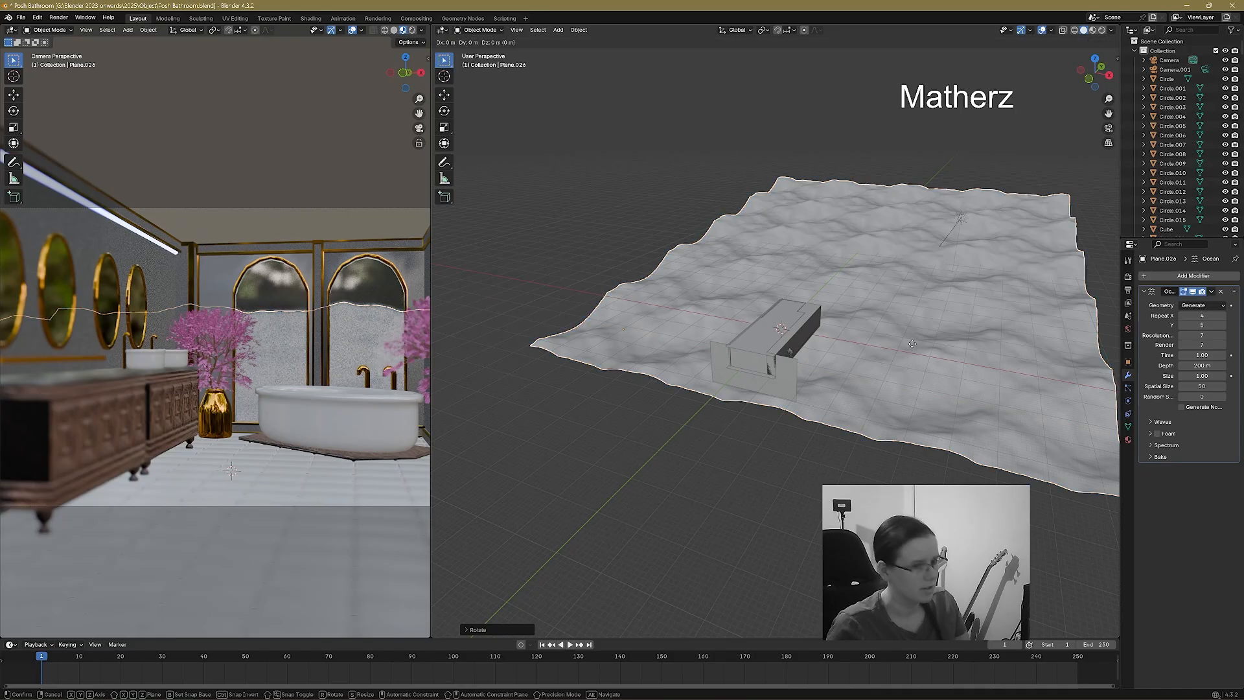
pyautogui.click(912, 343)
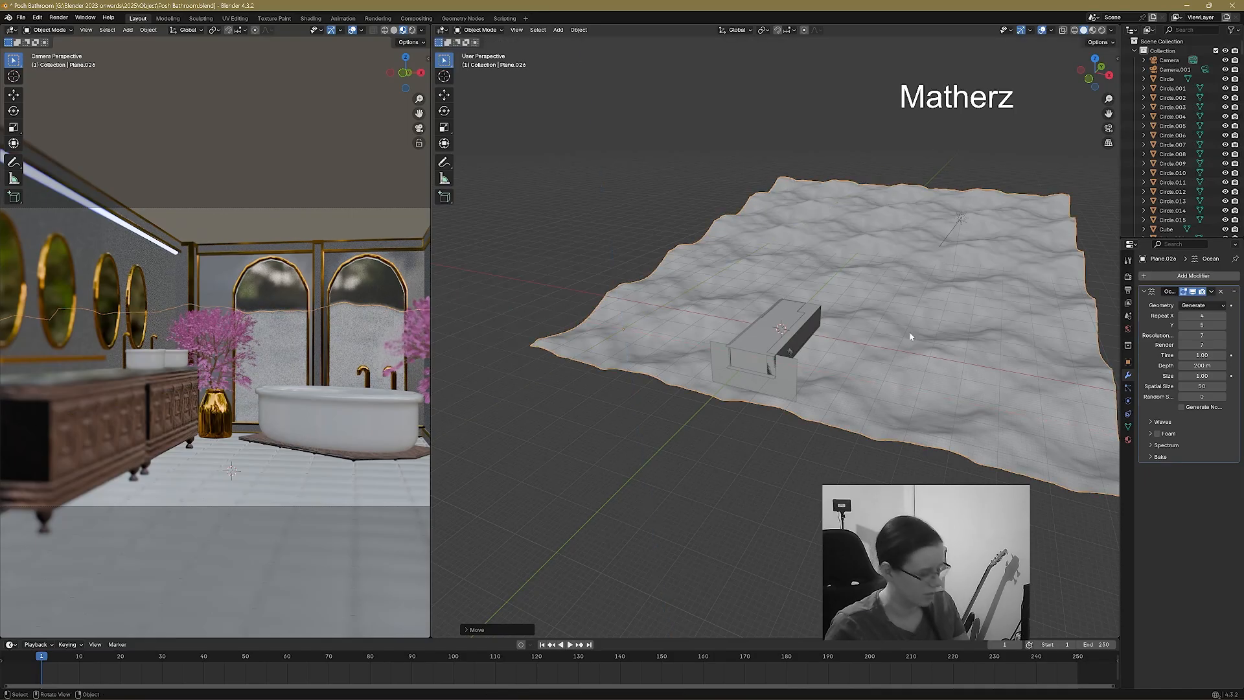
pyautogui.press('r')
pyautogui.press('x')
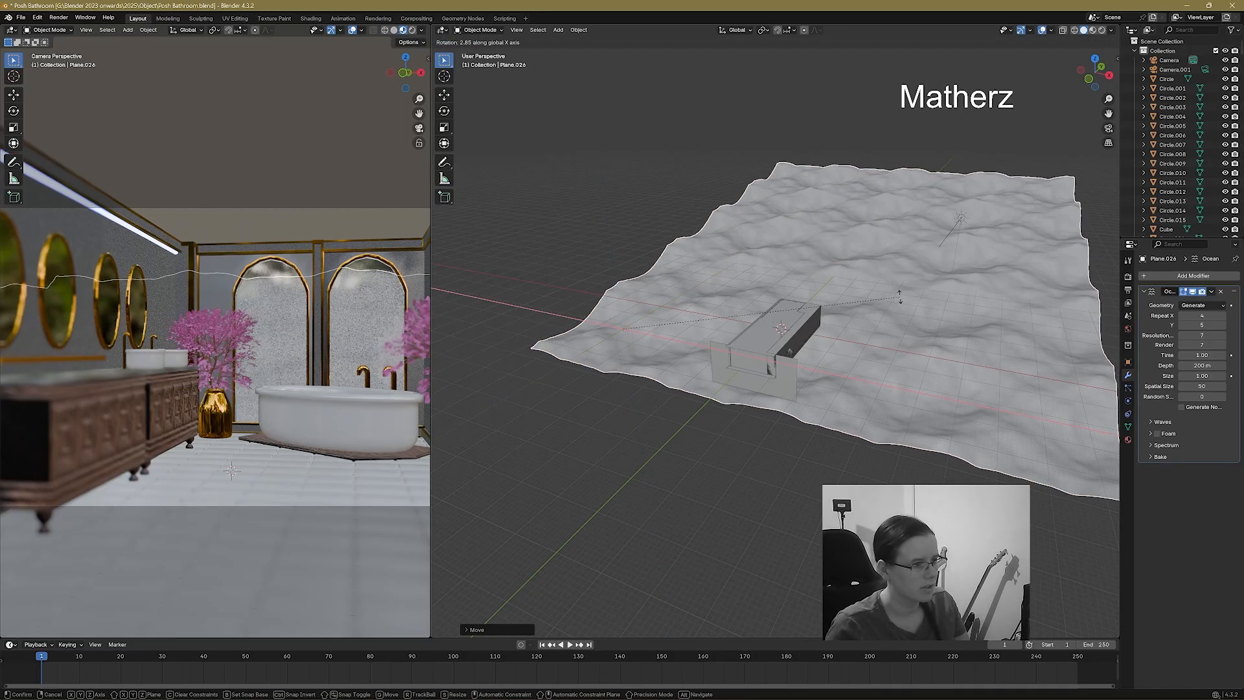
pyautogui.click(907, 310)
pyautogui.press('g')
pyautogui.press('x')
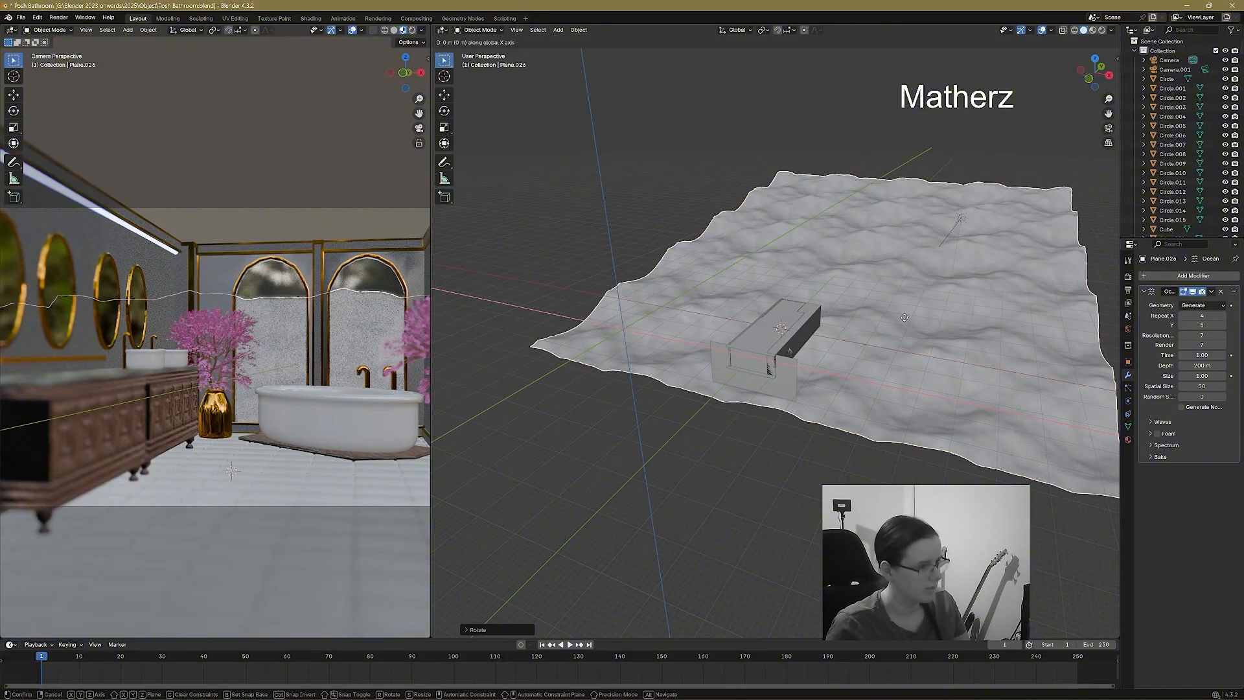
pyautogui.press('z')
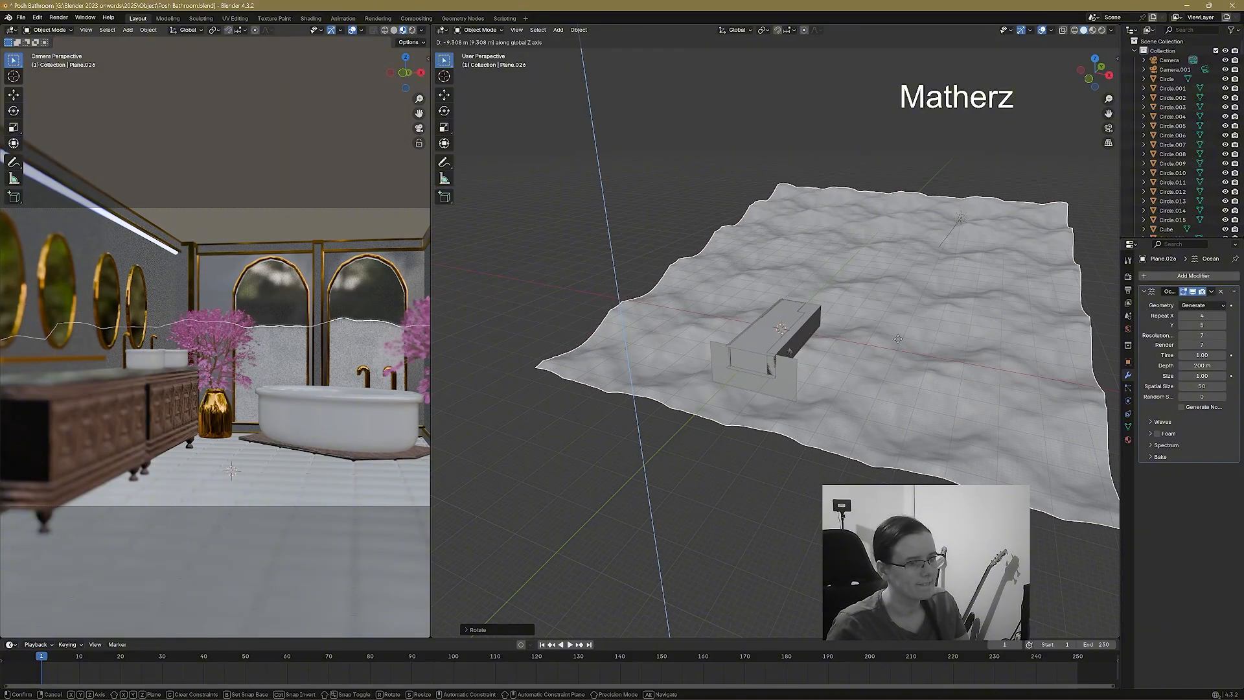
pyautogui.click(894, 335)
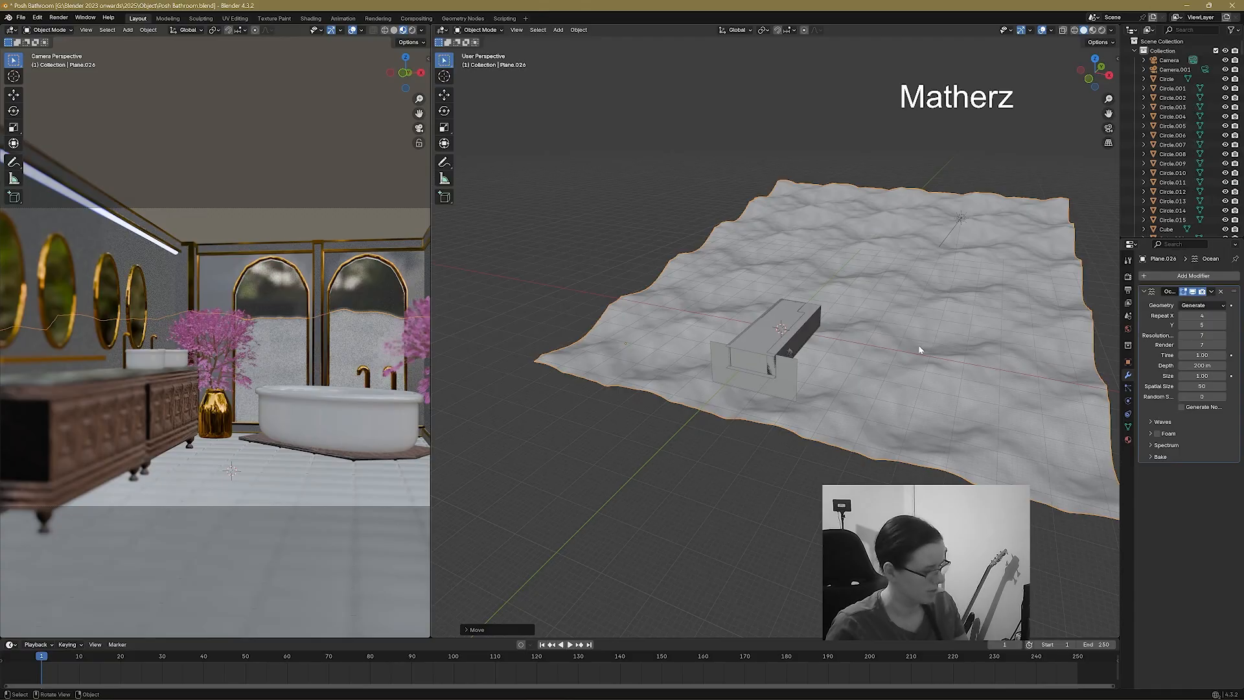
# Scale the ocean surface about three times along Z so its waves show through the arched windows.
pyautogui.press('s')
pyautogui.press('z')
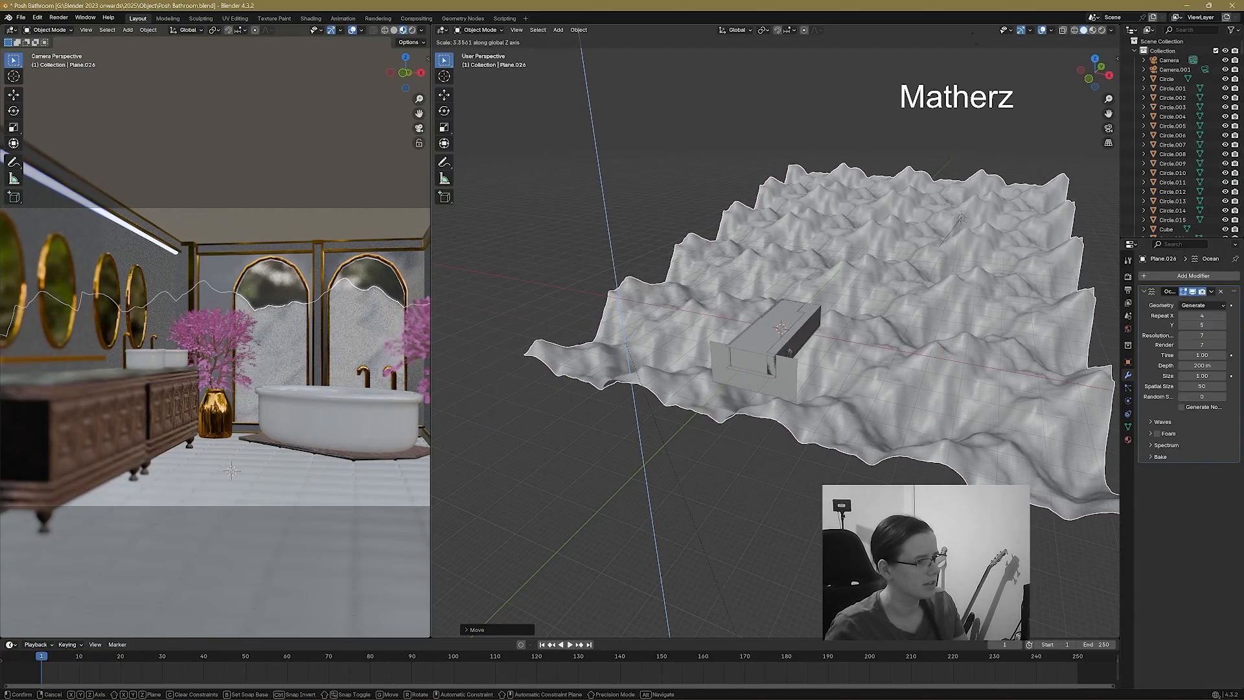
pyautogui.click(799, 157)
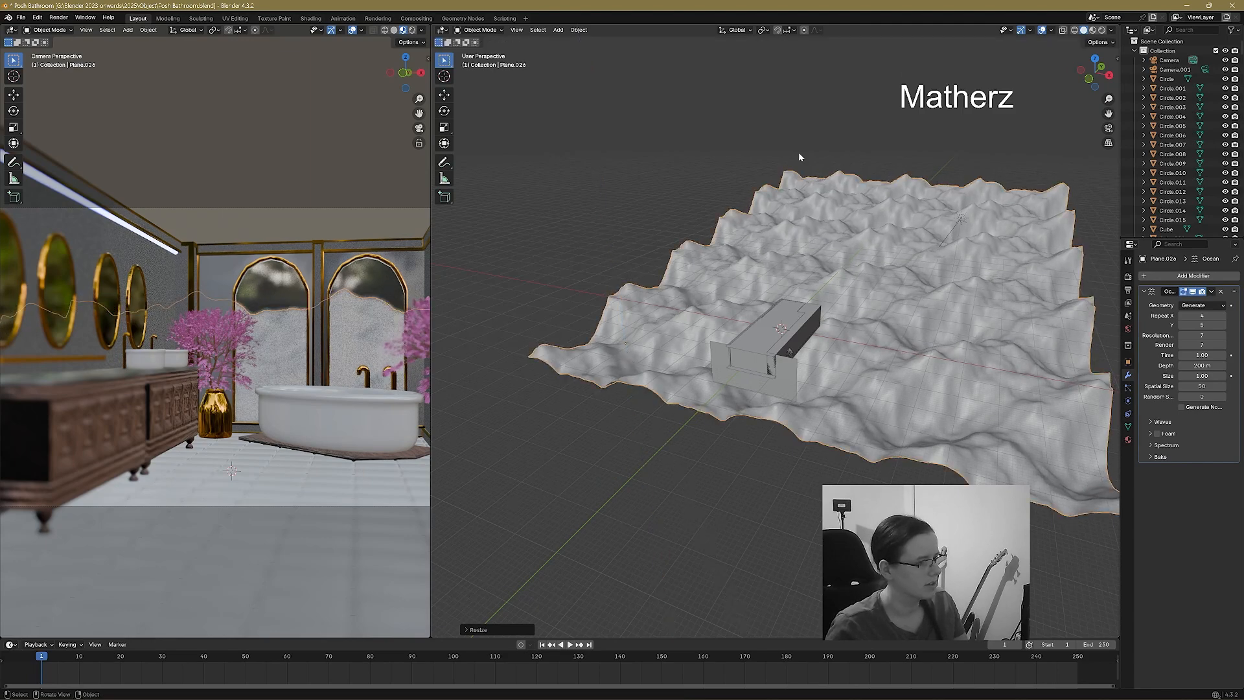
pyautogui.scroll(-4, 259, 302)
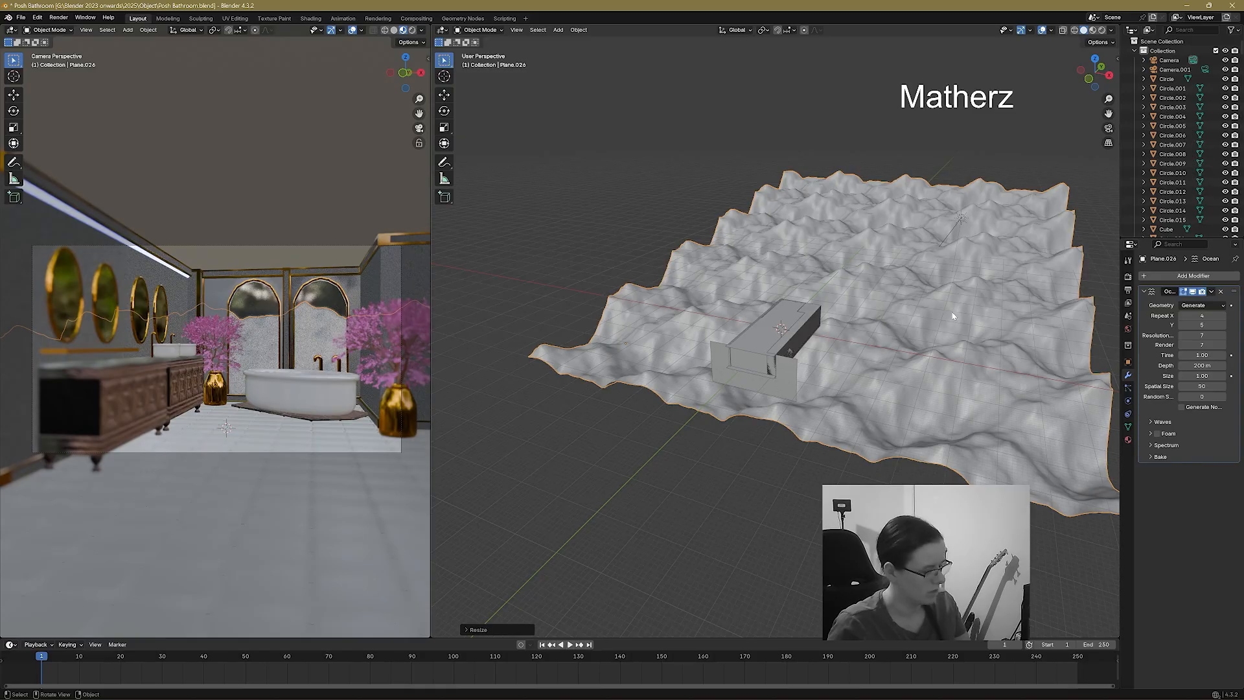
# Rotate the ocean surface about -1.7° around Z and about -4.2° around Y.
pyautogui.press('r')
pyautogui.press('z')
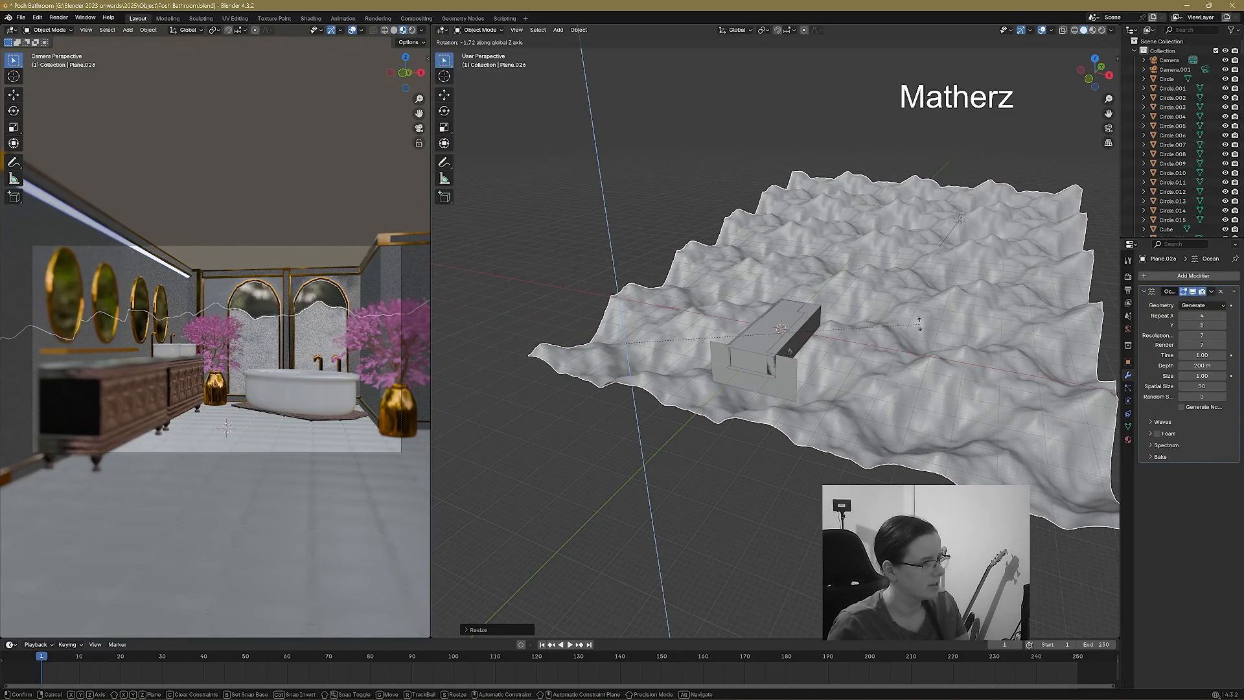
pyautogui.click(971, 305)
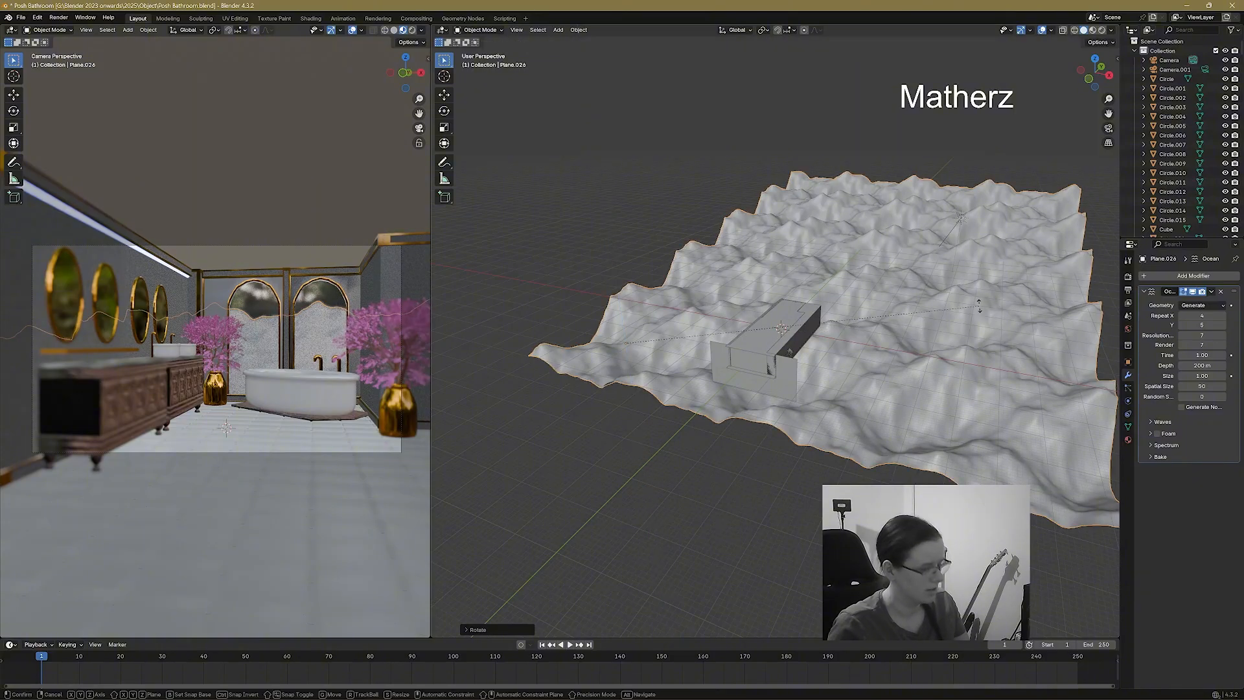
pyautogui.press('r')
pyautogui.press('z')
pyautogui.press('y')
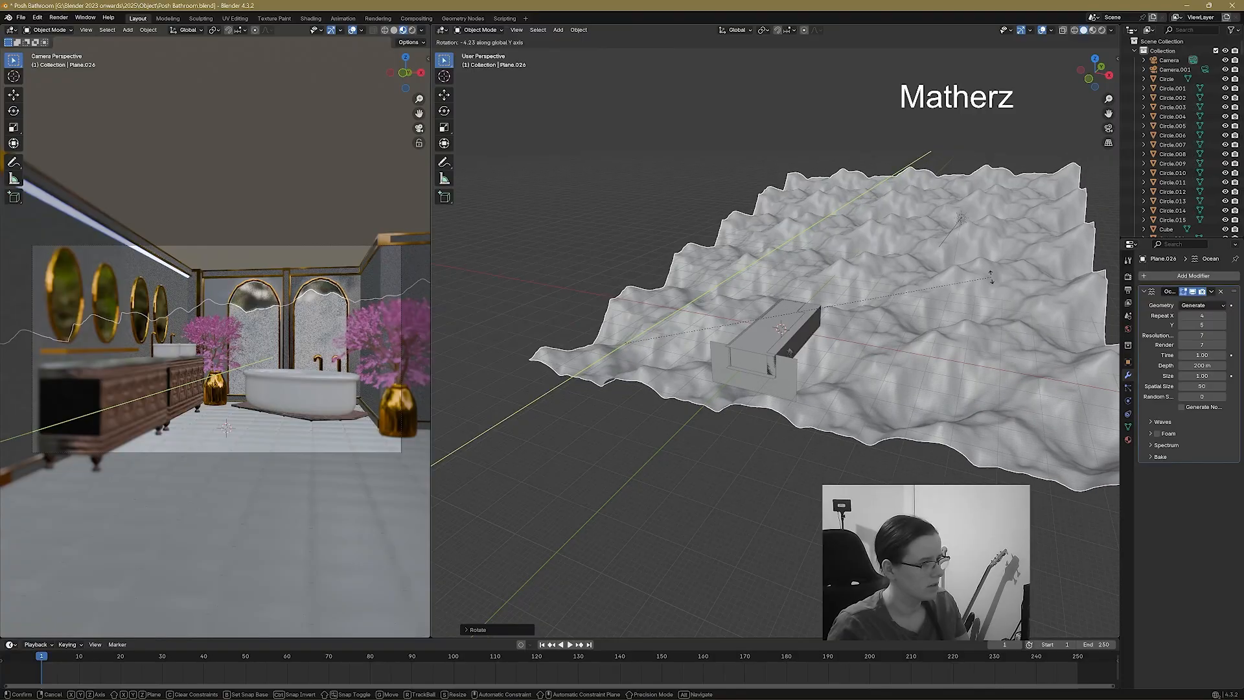
pyautogui.click(942, 303)
# Lower the ocean surface along Z and move it about 4.7 m along X.
pyautogui.press('g')
pyautogui.press('z')
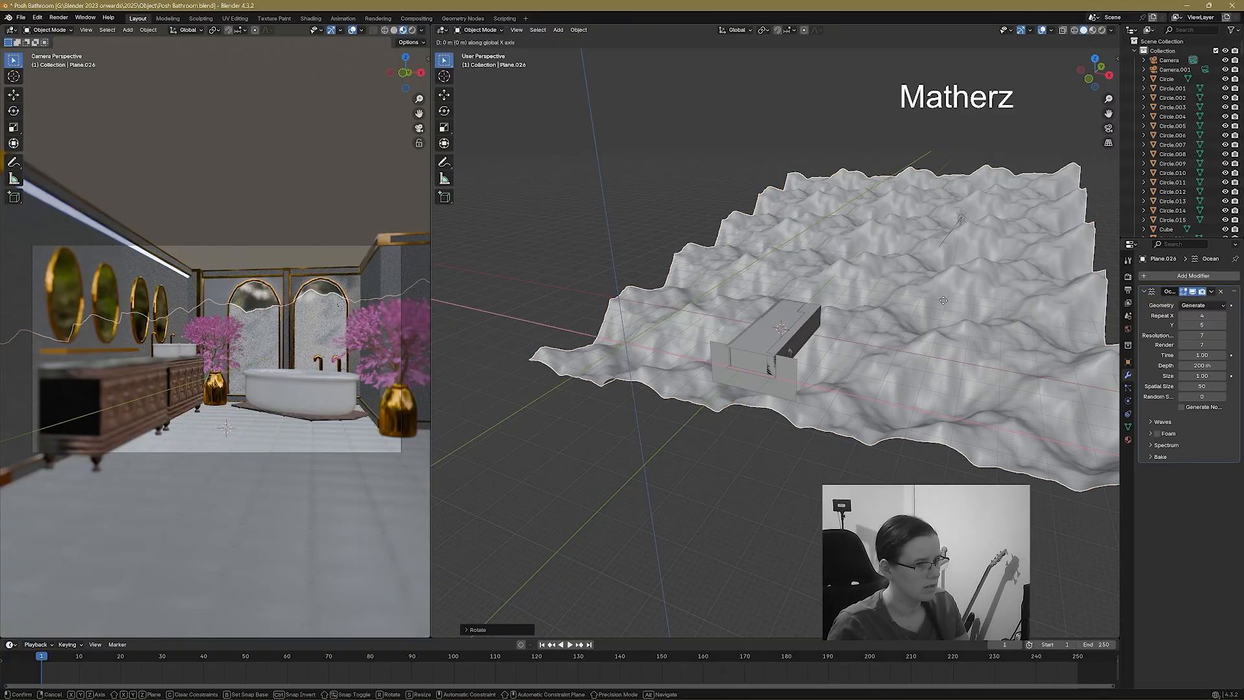
pyautogui.click(941, 314)
pyautogui.press('g')
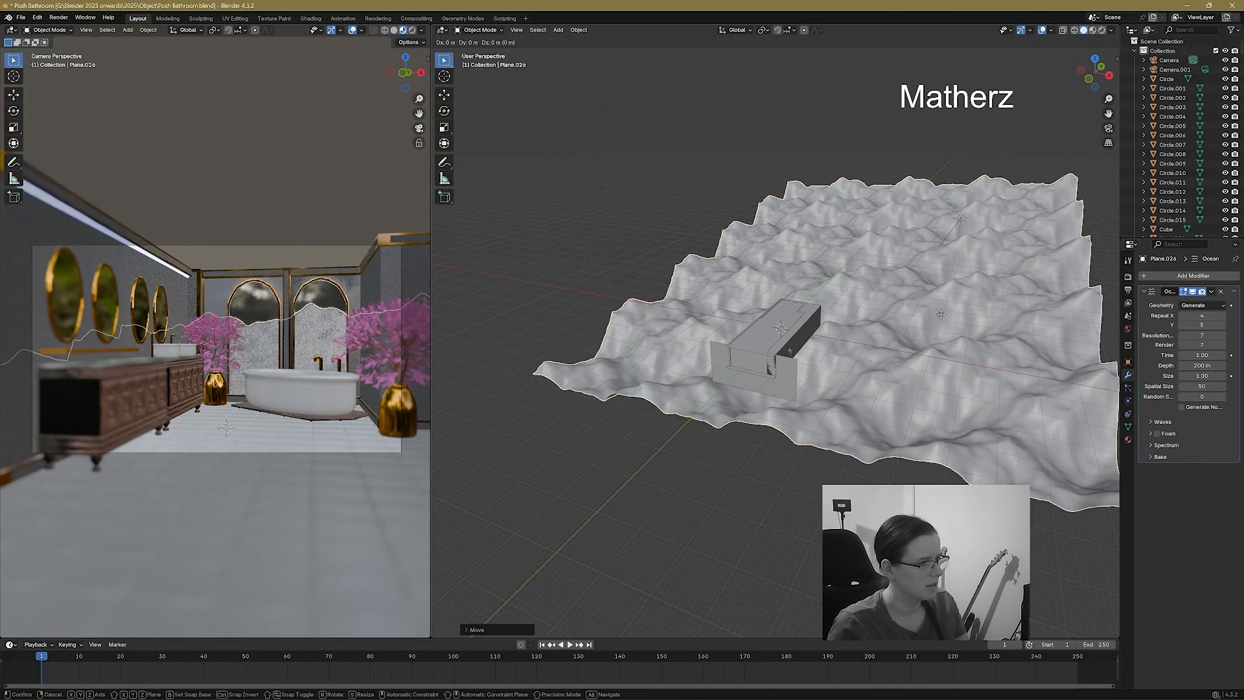
pyautogui.press('x')
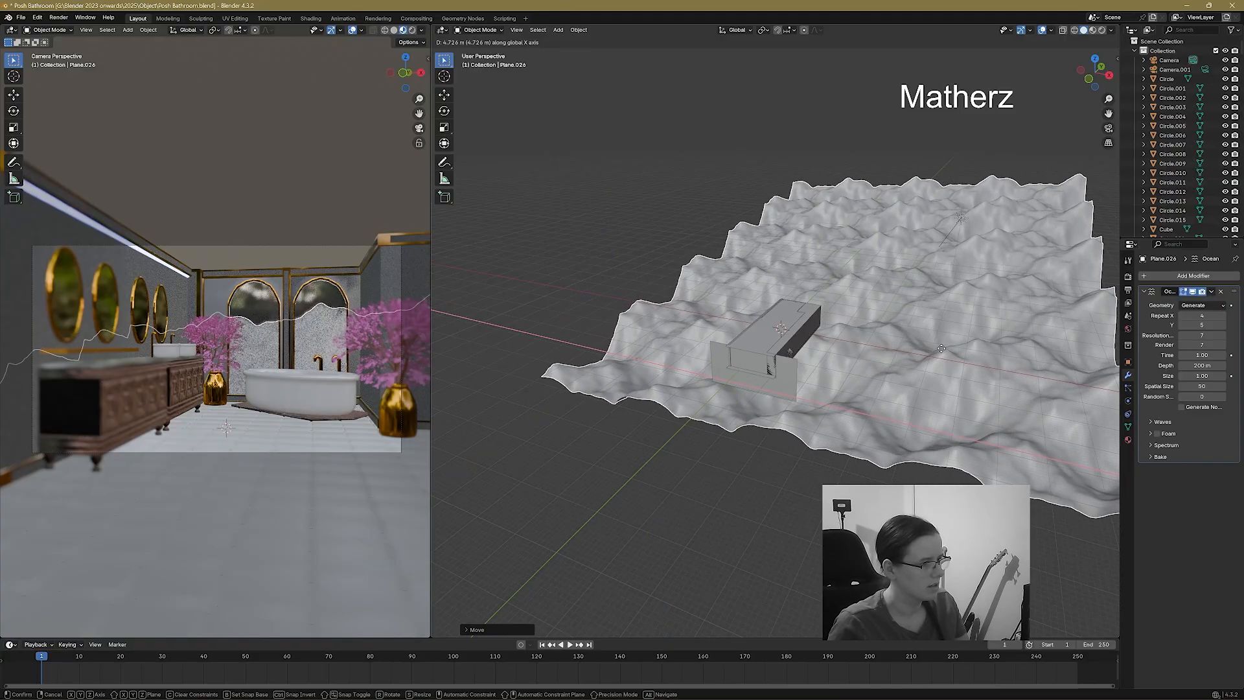
pyautogui.click(942, 351)
# Turn the ocean surface around Z relative to the room and raise it several metres along Z.
pyautogui.press('r')
pyautogui.press('y')
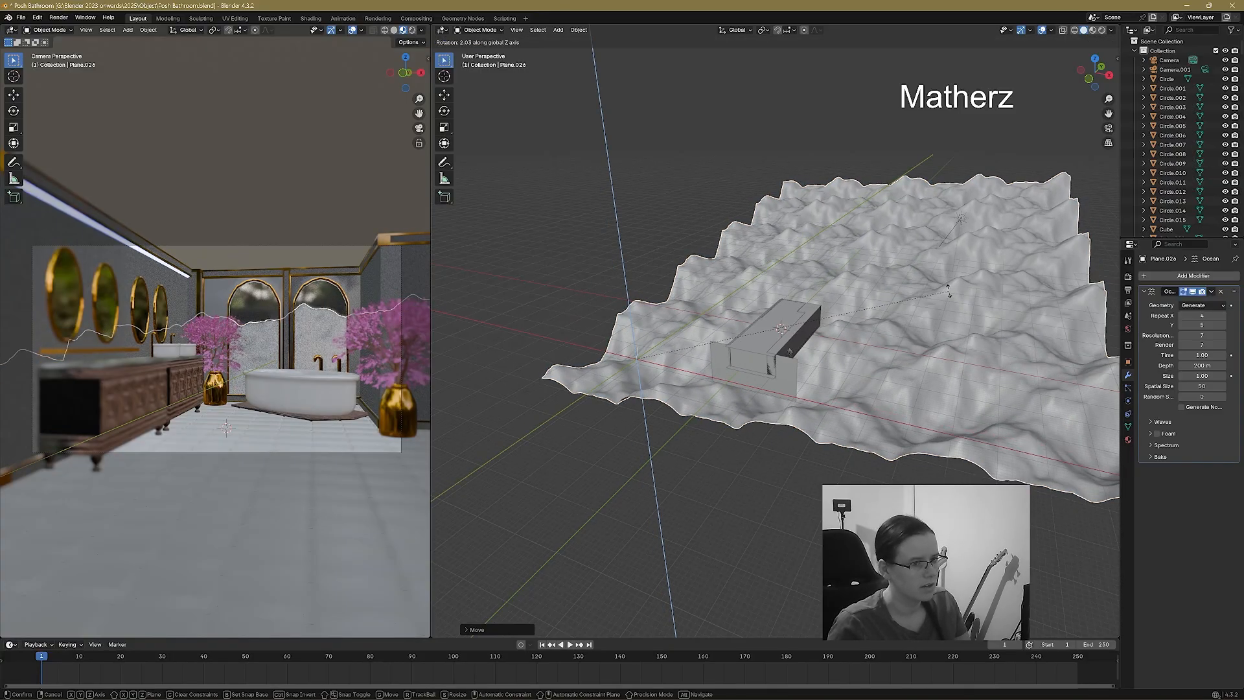
pyautogui.click(955, 388)
pyautogui.press('g')
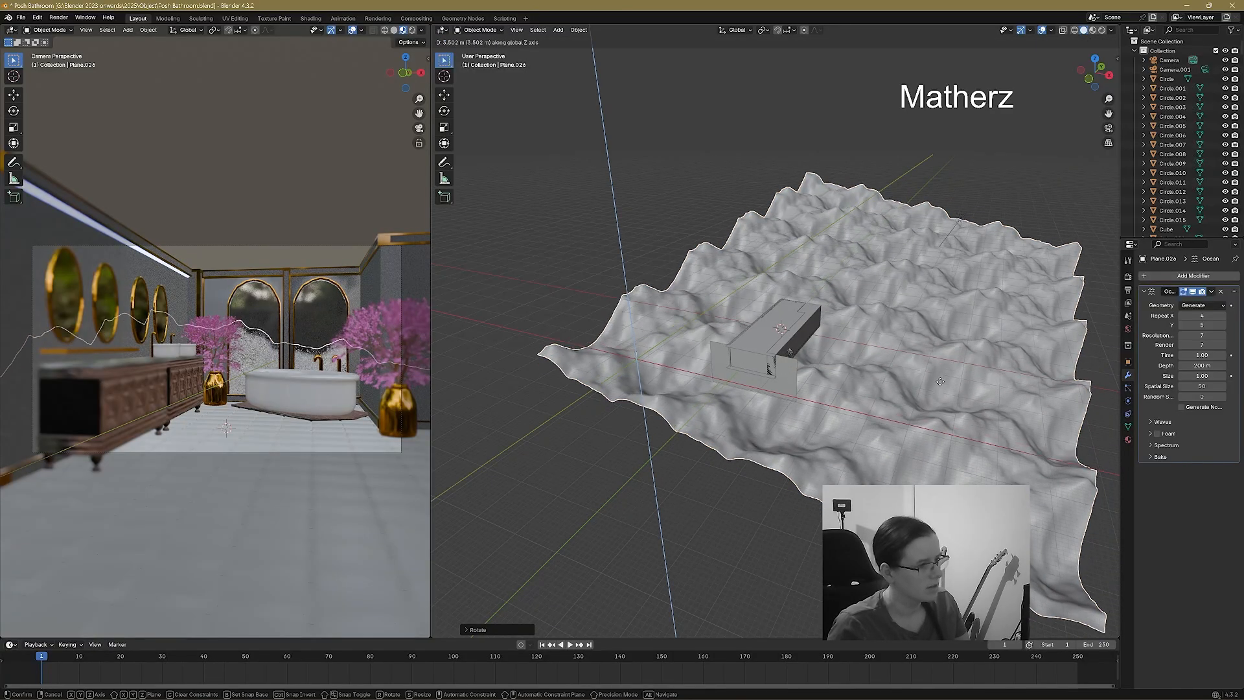
pyautogui.click(942, 368)
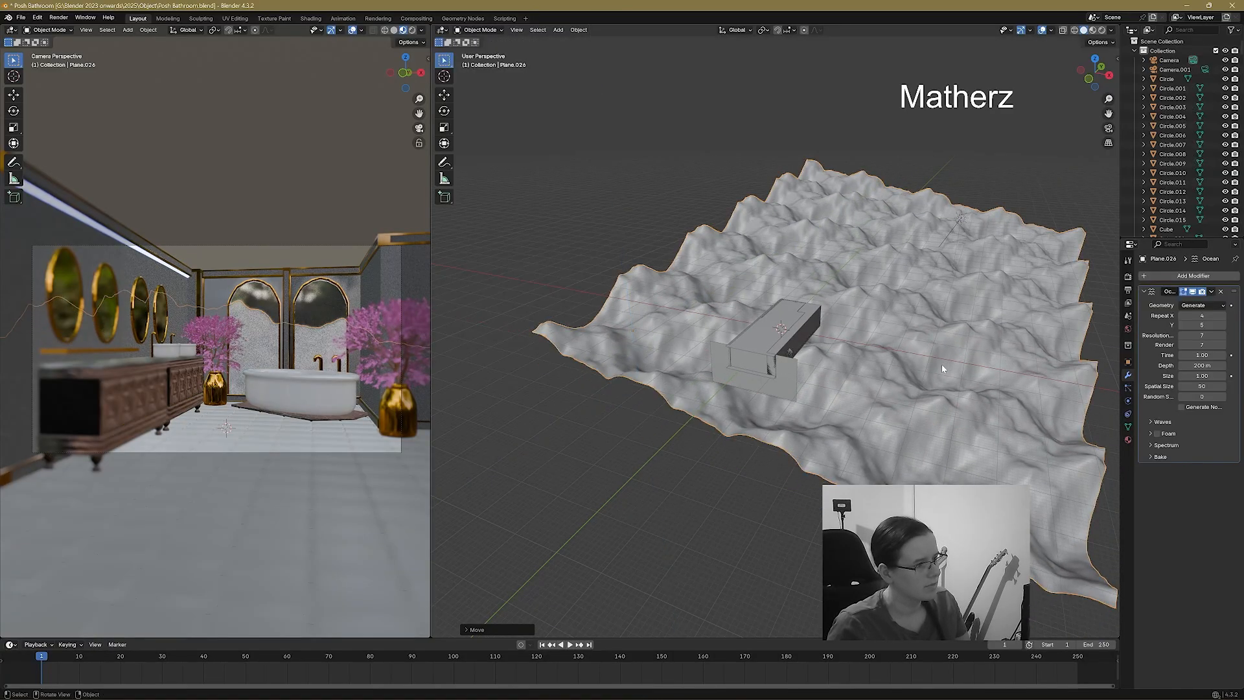
# Reselect the ocean surface and create a new material for it in the Shading workspace.
pyautogui.click(715, 176)
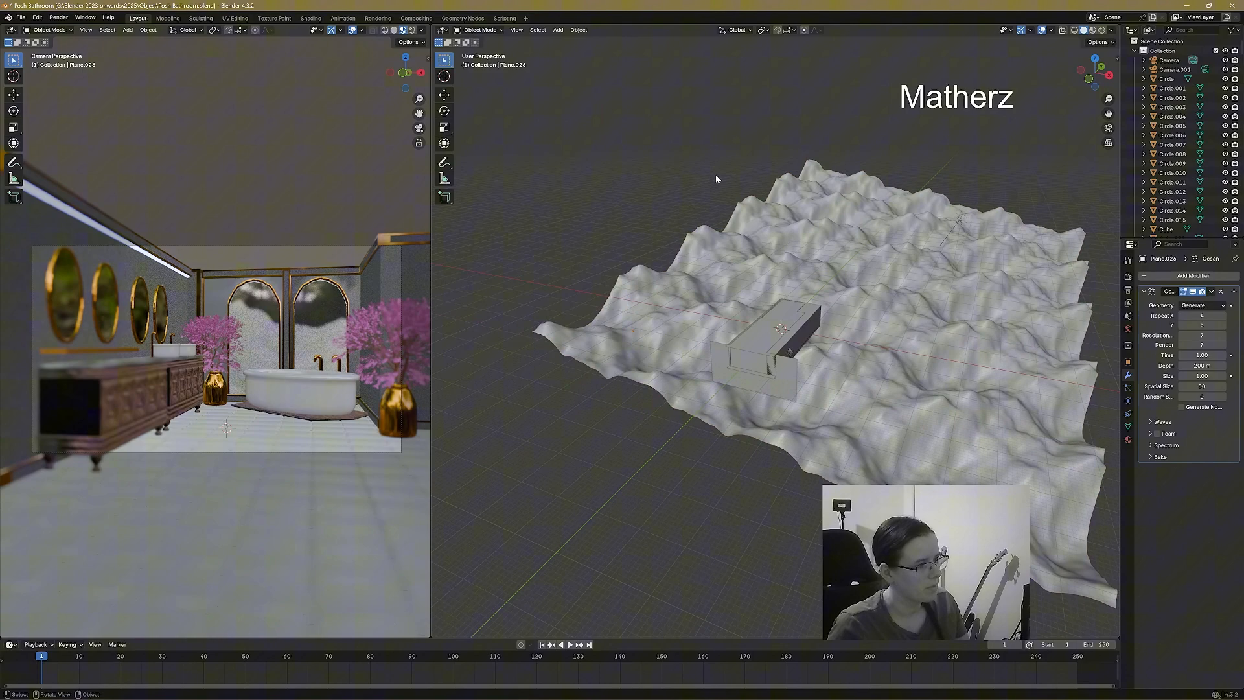
pyautogui.click(855, 283)
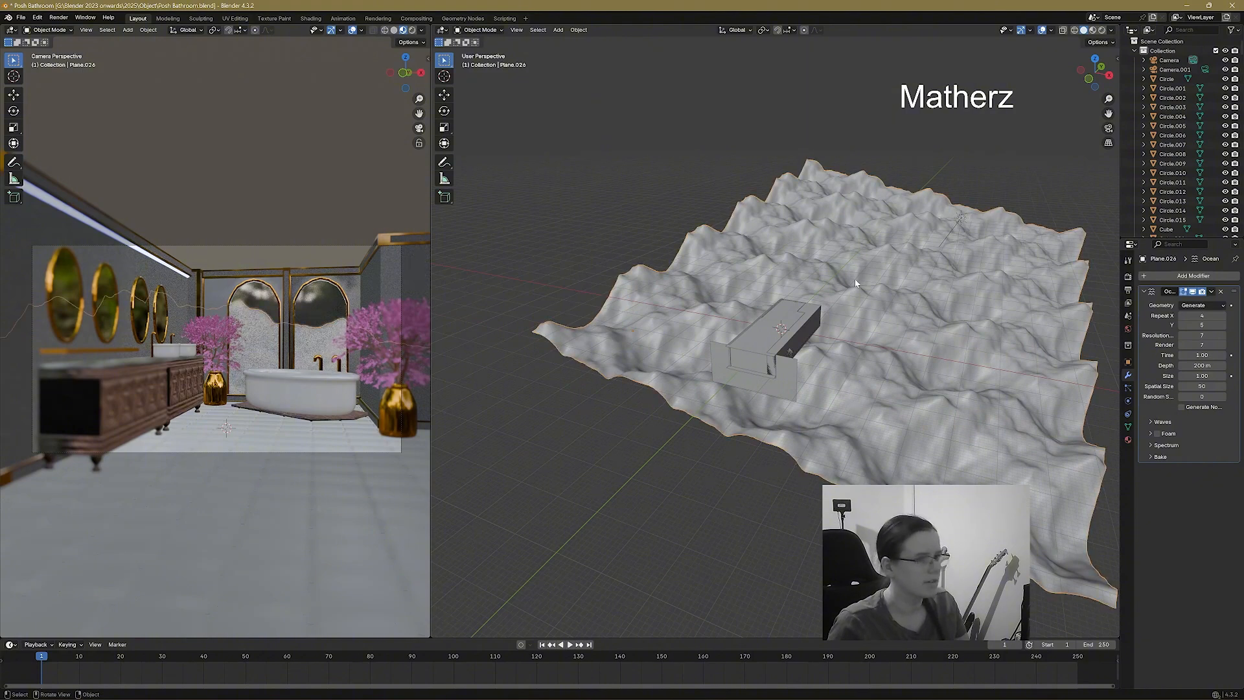
pyautogui.click(310, 19)
pyautogui.scroll(-10, 652, 298)
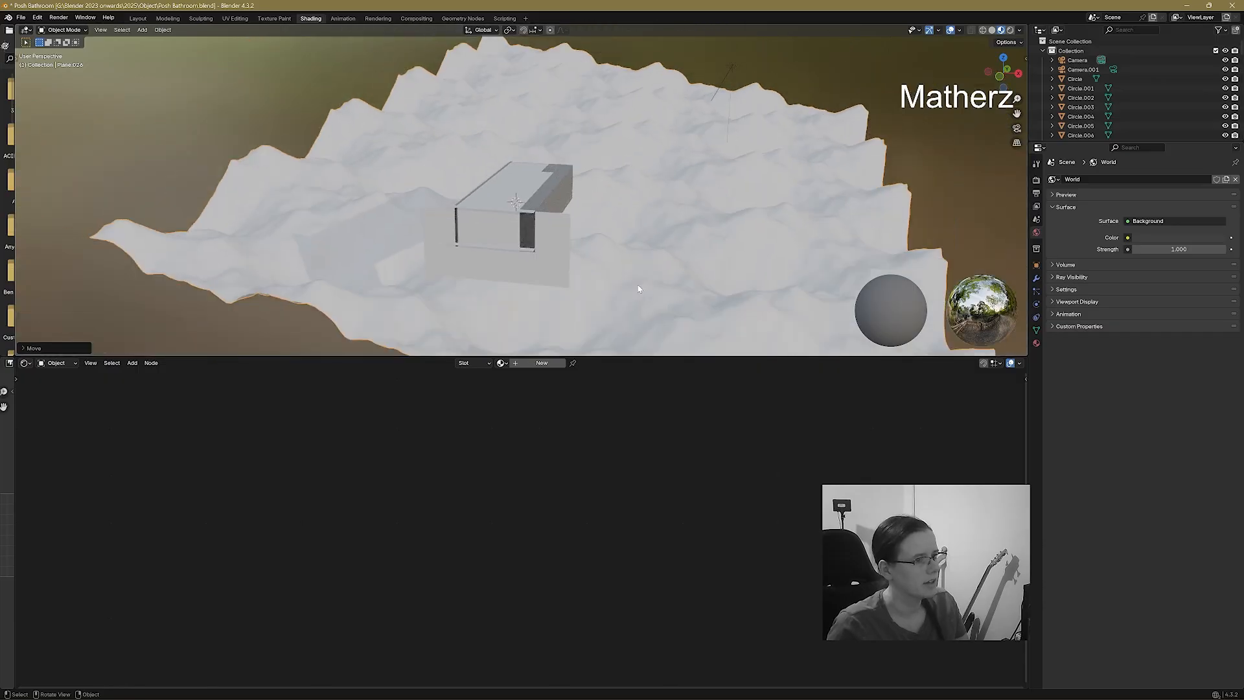
pyautogui.click(528, 365)
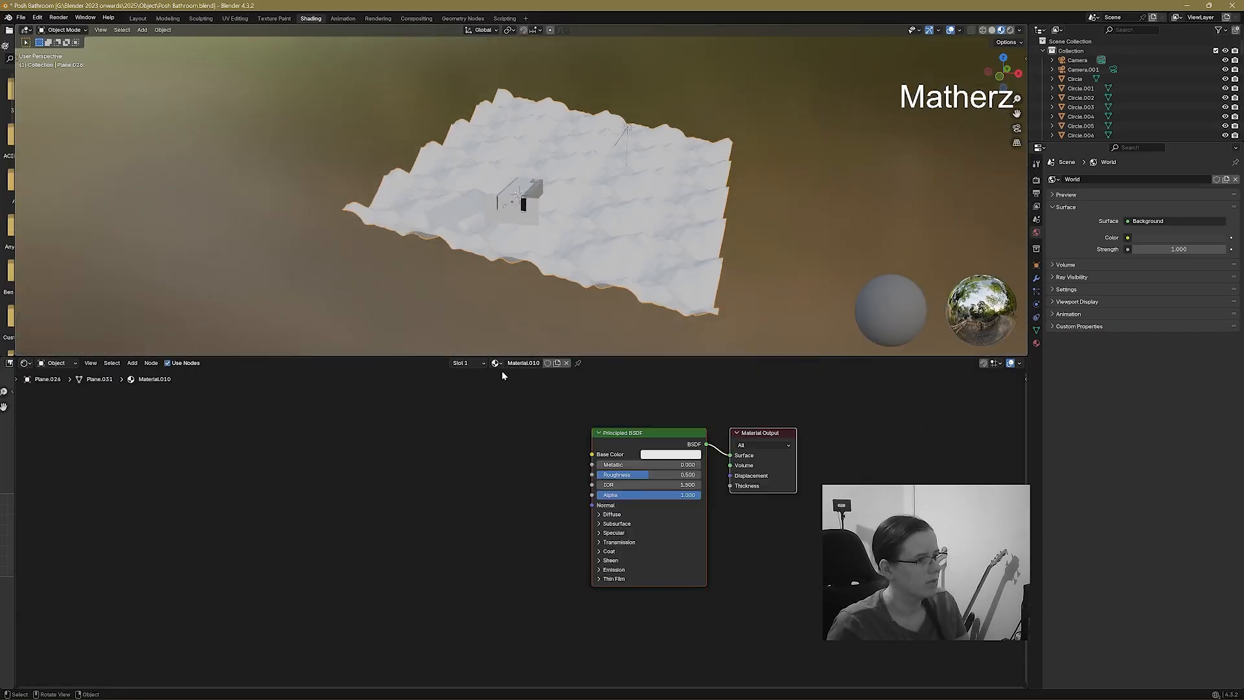
# Add a Noise Texture node and connect its Color output to the Principled BSDF's Base Color.
pyautogui.click(133, 365)
pyautogui.write('noi')
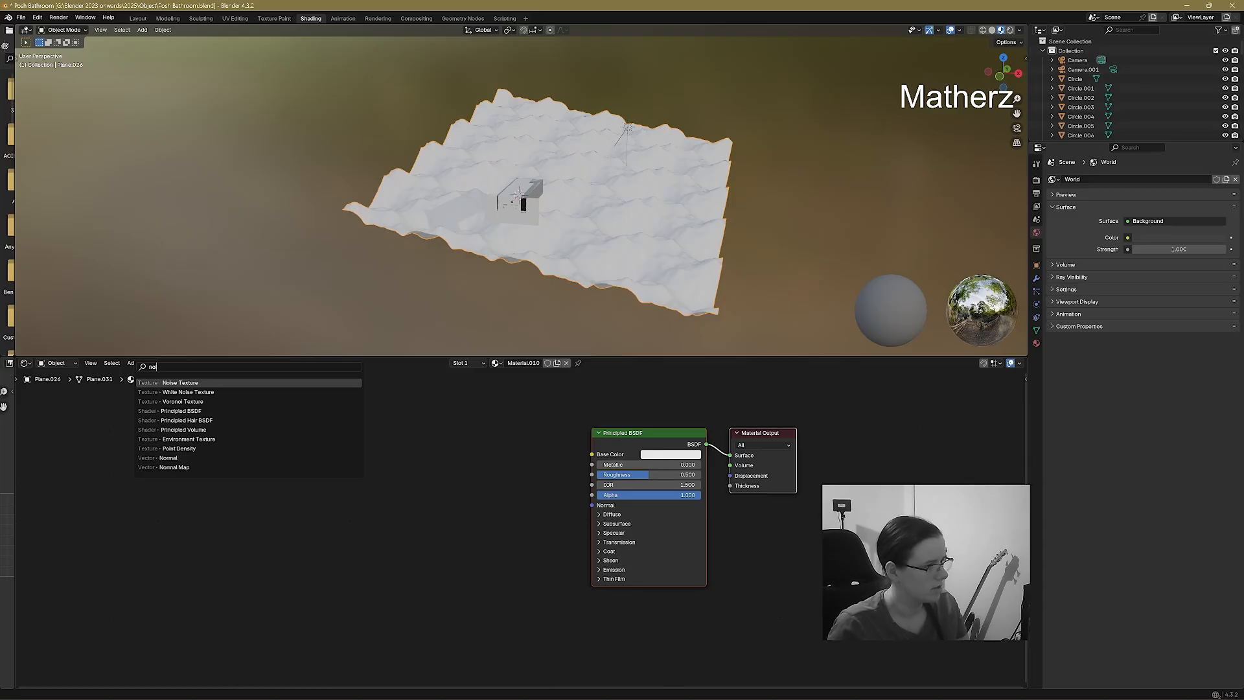
pyautogui.press('Return')
pyautogui.click(459, 446)
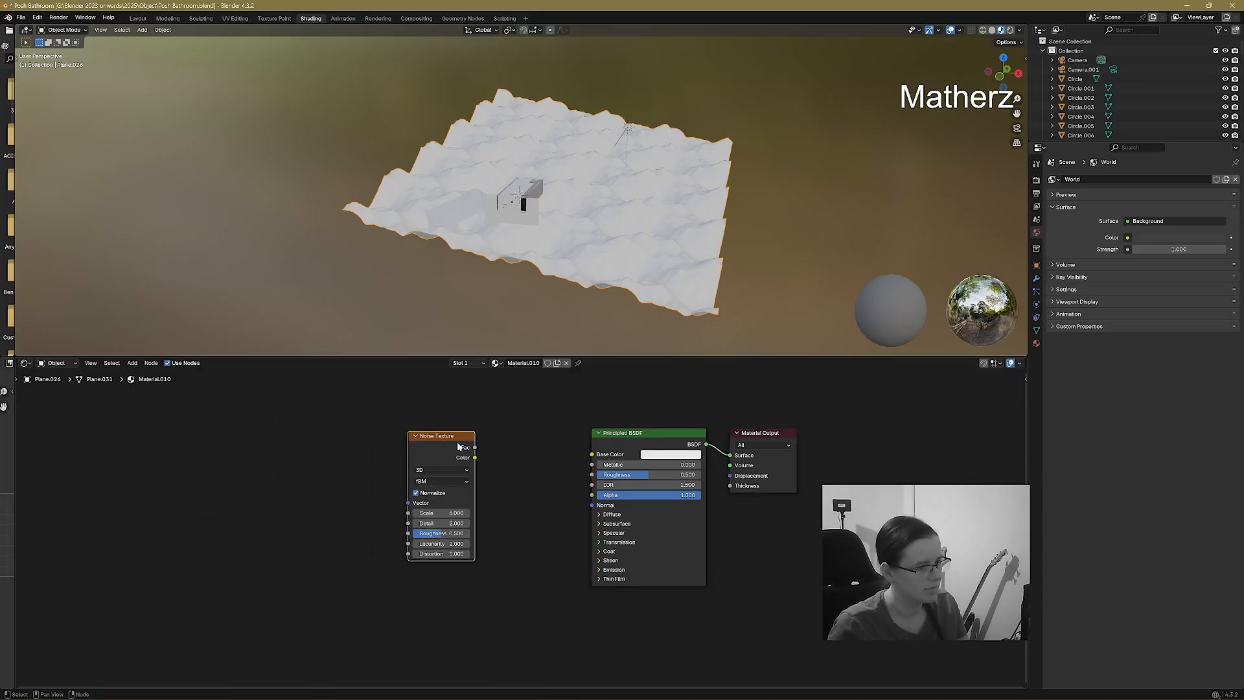
pyautogui.moveTo(475, 457); pyautogui.dragTo(591, 454)
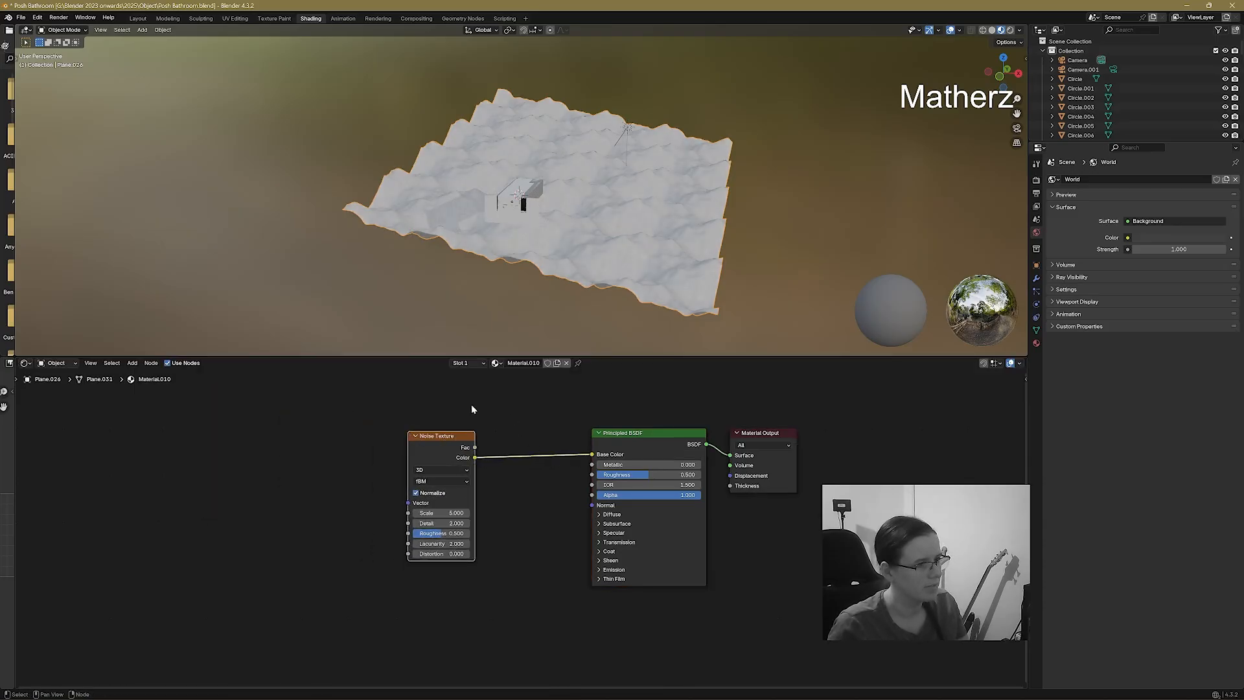
# Adjust the Noise Texture's Scale to 1.3 while checking the pattern on the waves.
pyautogui.moveTo(446, 513); pyautogui.dragTo(461, 512)
pyautogui.click(464, 512)
pyautogui.scroll(8, 636, 198)
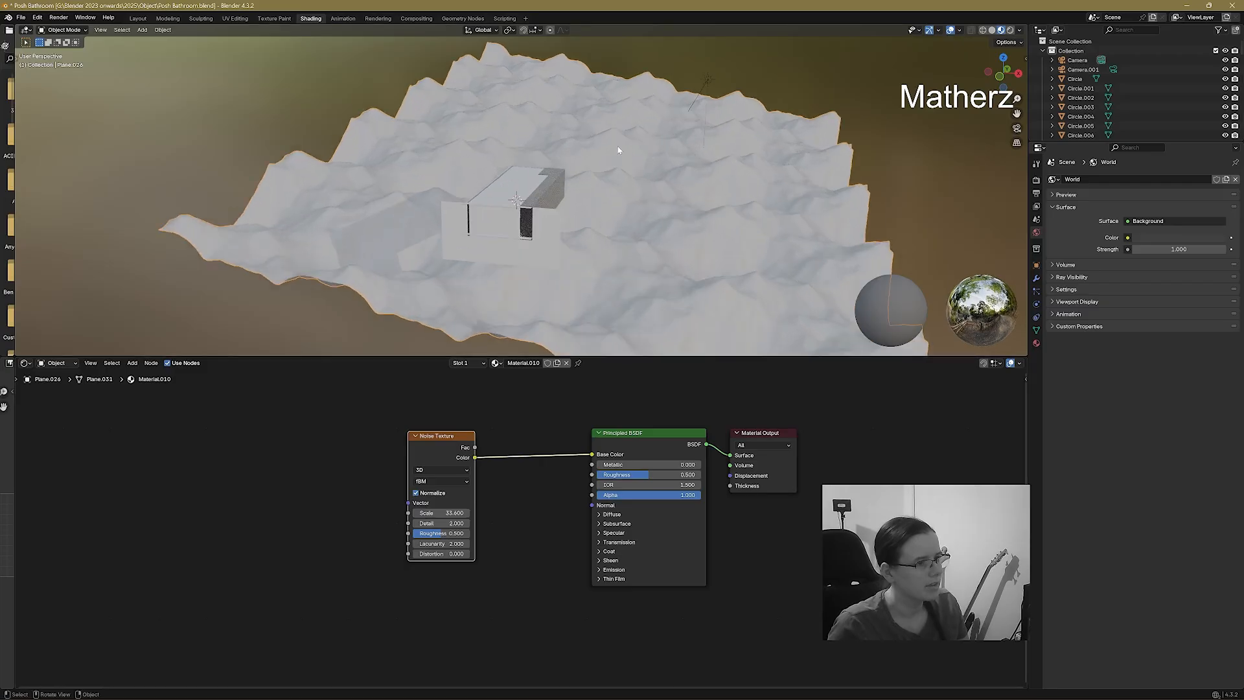
pyautogui.scroll(-2, 636, 199)
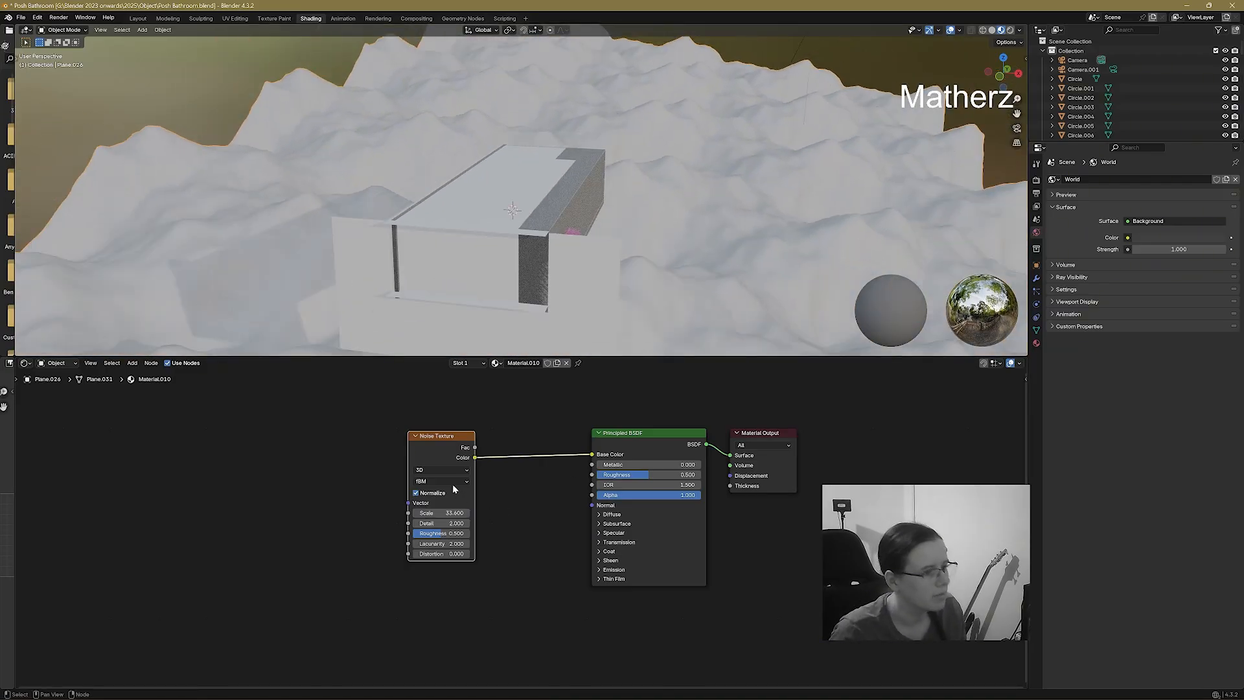
pyautogui.moveTo(446, 513); pyautogui.dragTo(434, 512)
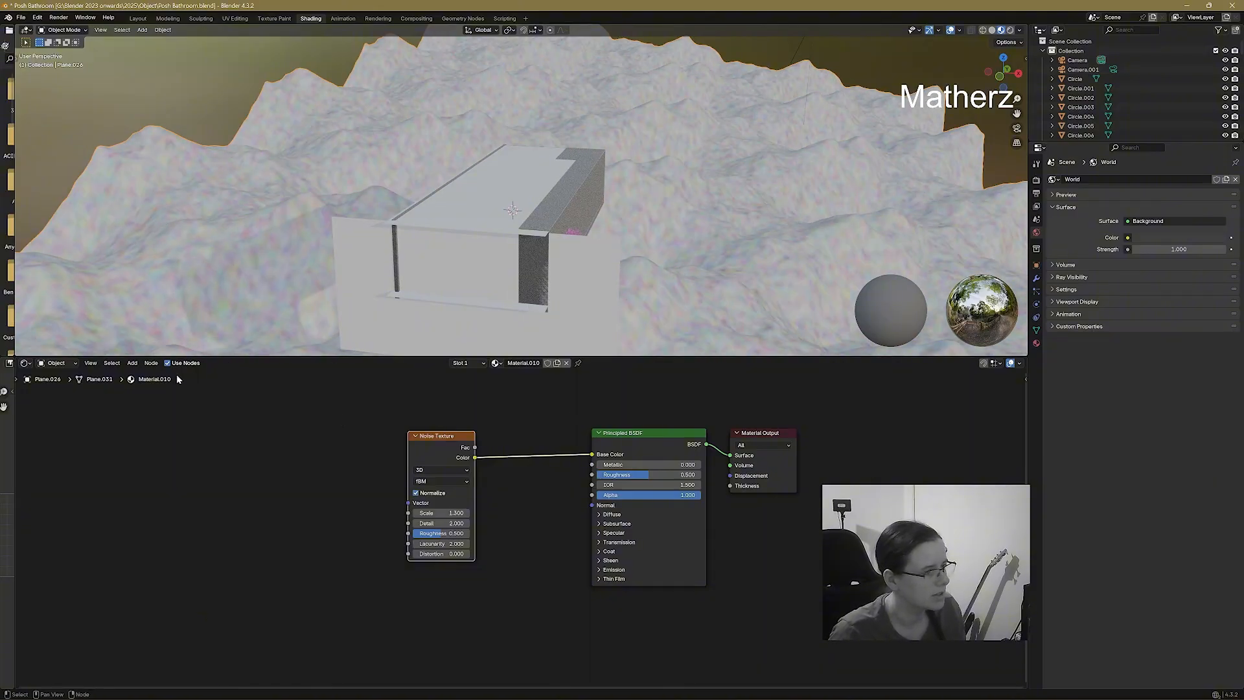
# Insert a Color Ramp node between the Noise Texture and the Principled BSDF's Base Color.
pyautogui.click(134, 364)
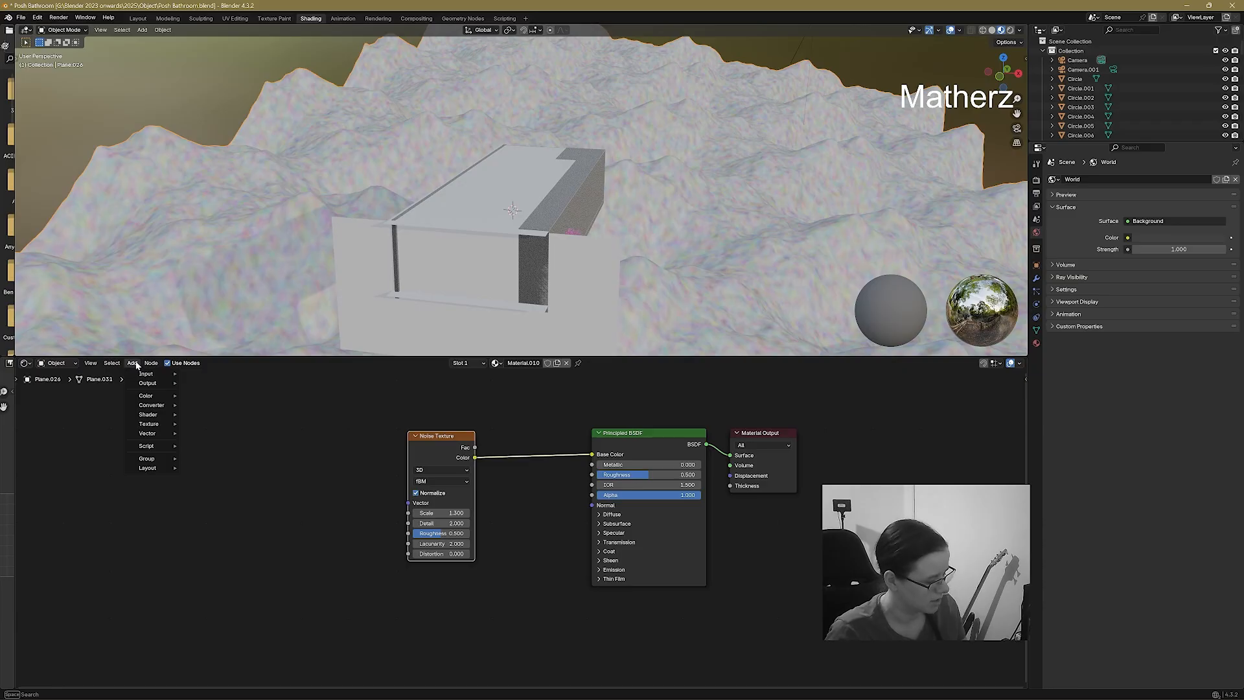
pyautogui.write('col')
pyautogui.click(199, 390)
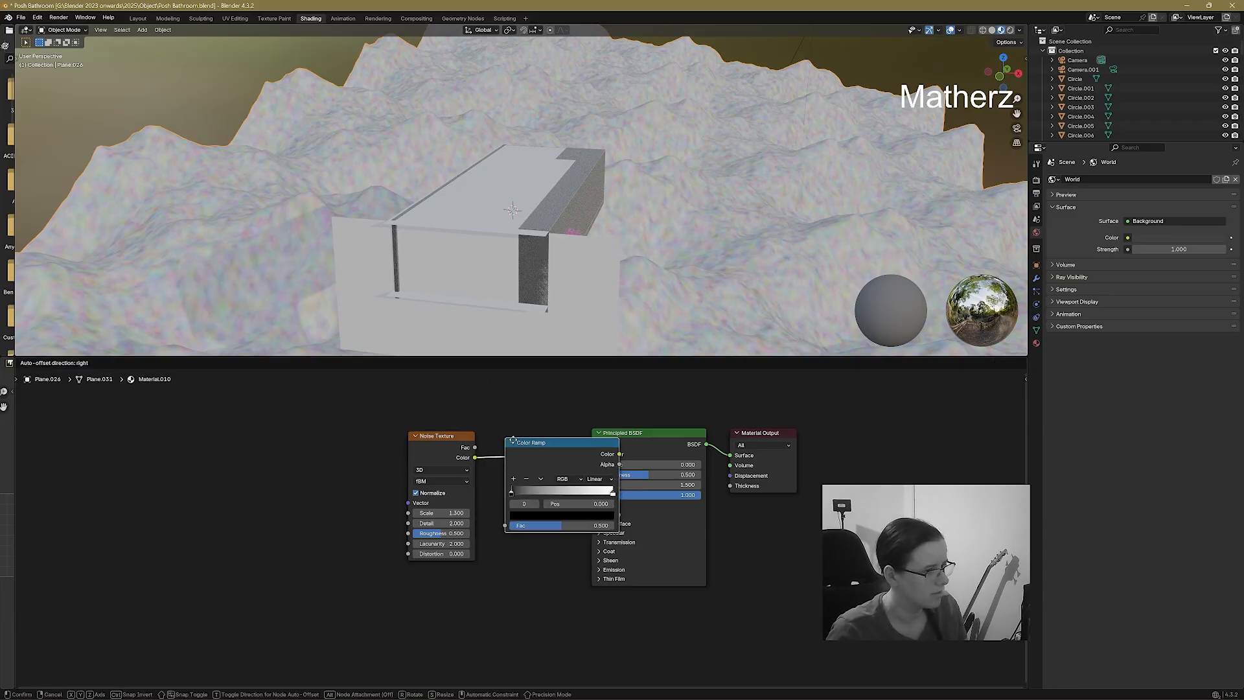
pyautogui.click(502, 435)
# Add a green stop at 0.5 and a muted teal stop at 0.25 on the Color Ramp.
pyautogui.click(502, 472)
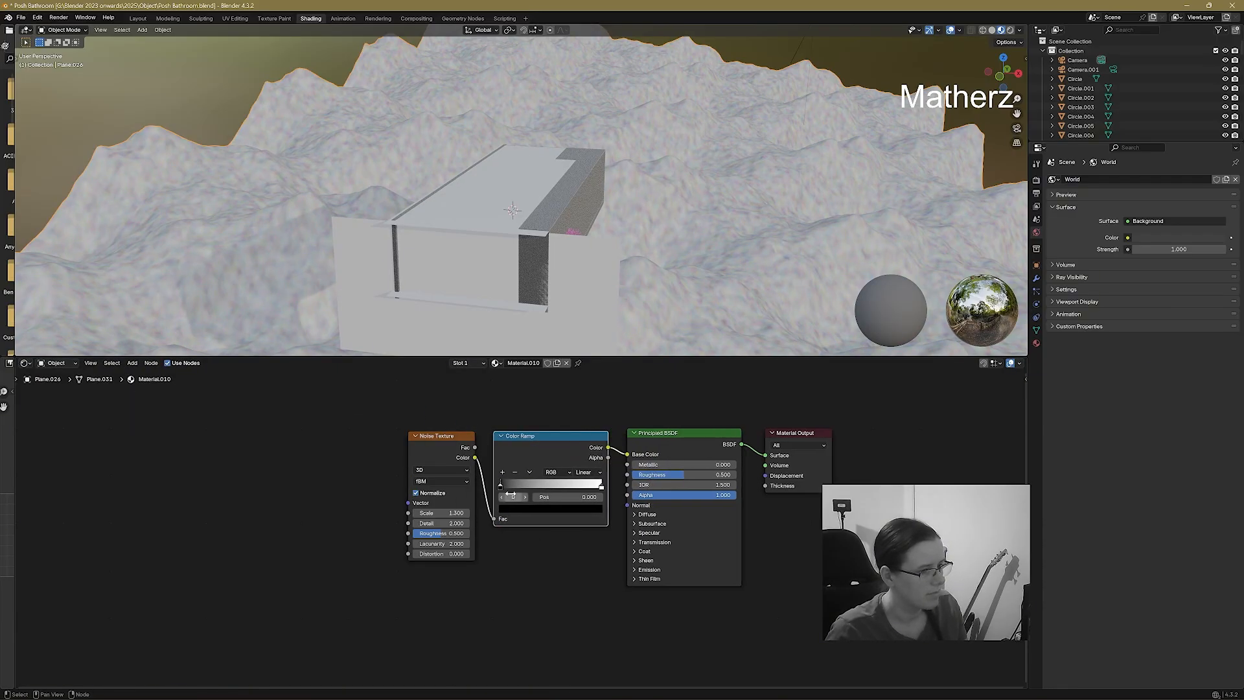
pyautogui.click(550, 509)
pyautogui.moveTo(533, 405); pyautogui.dragTo(527, 391)
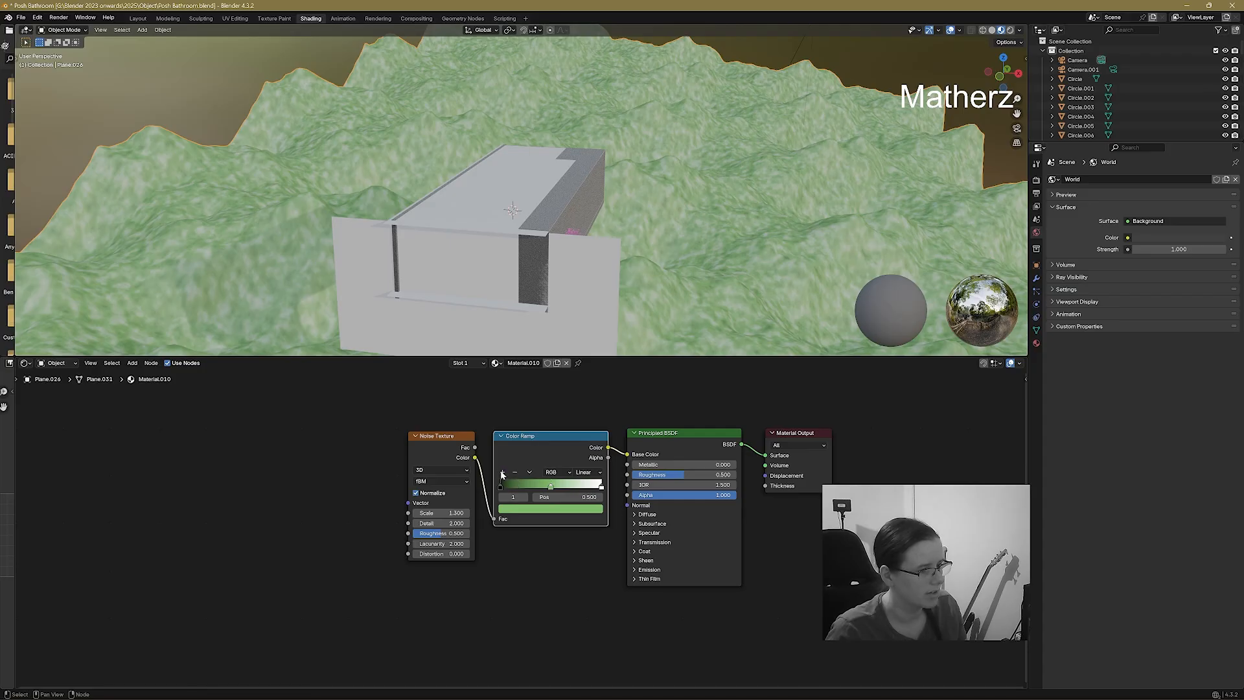
pyautogui.click(502, 473)
pyautogui.click(548, 509)
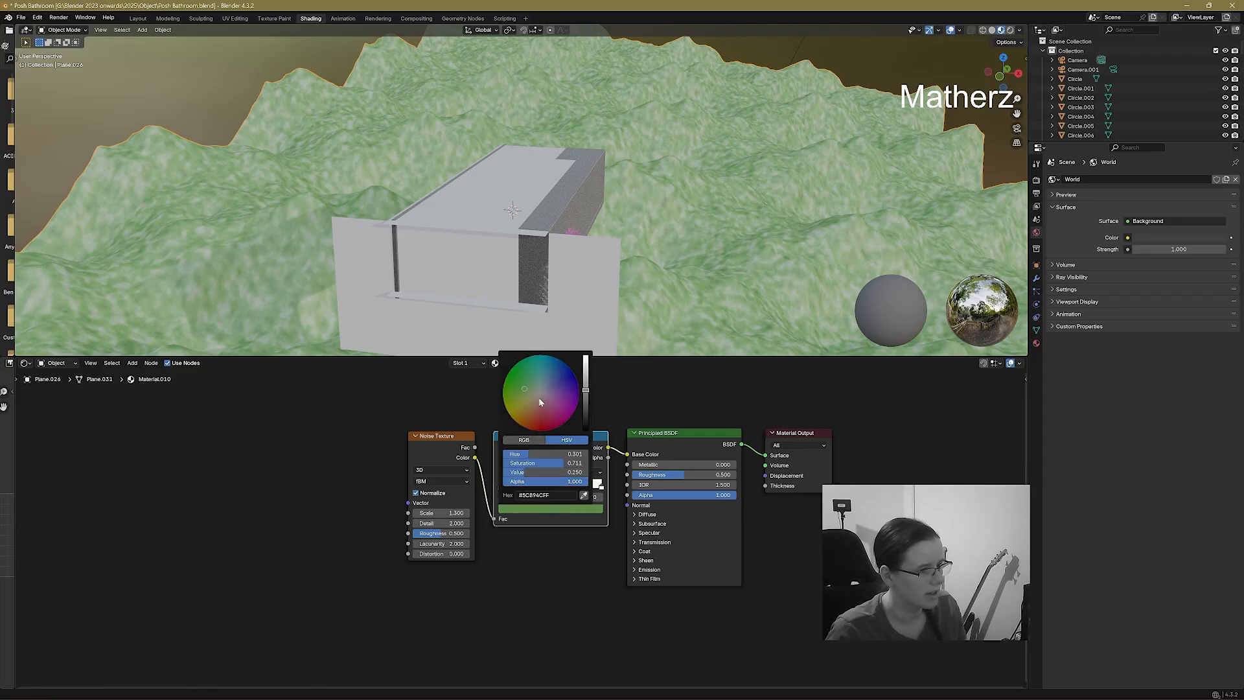
pyautogui.moveTo(540, 402); pyautogui.dragTo(534, 379)
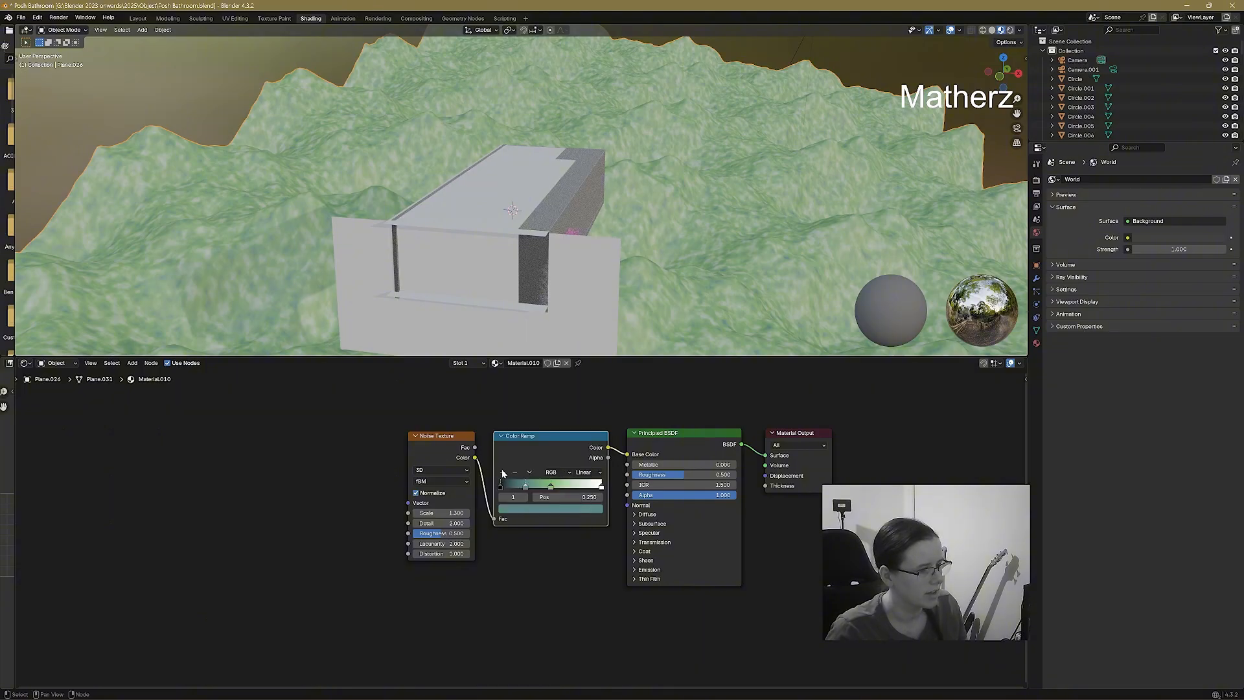
# Add another Color Ramp stop, colour it dark brown, and place it near the white end.
pyautogui.click(503, 472)
pyautogui.moveTo(534, 488); pyautogui.dragTo(573, 486)
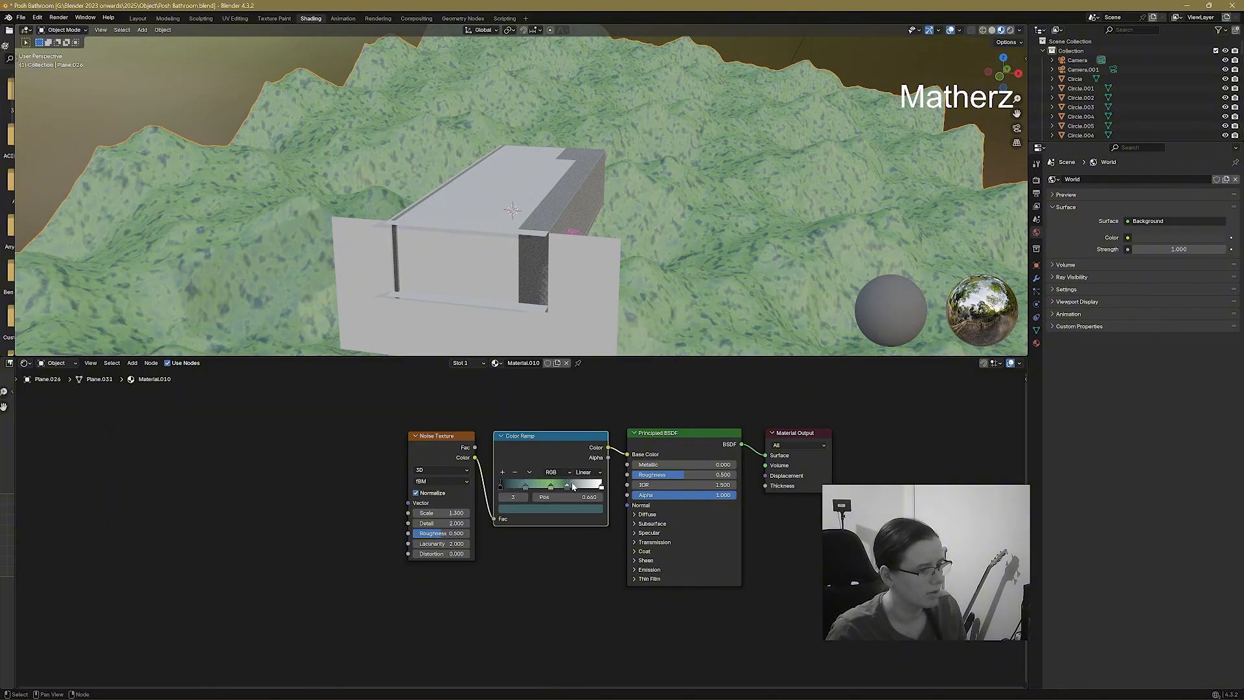
pyautogui.click(541, 509)
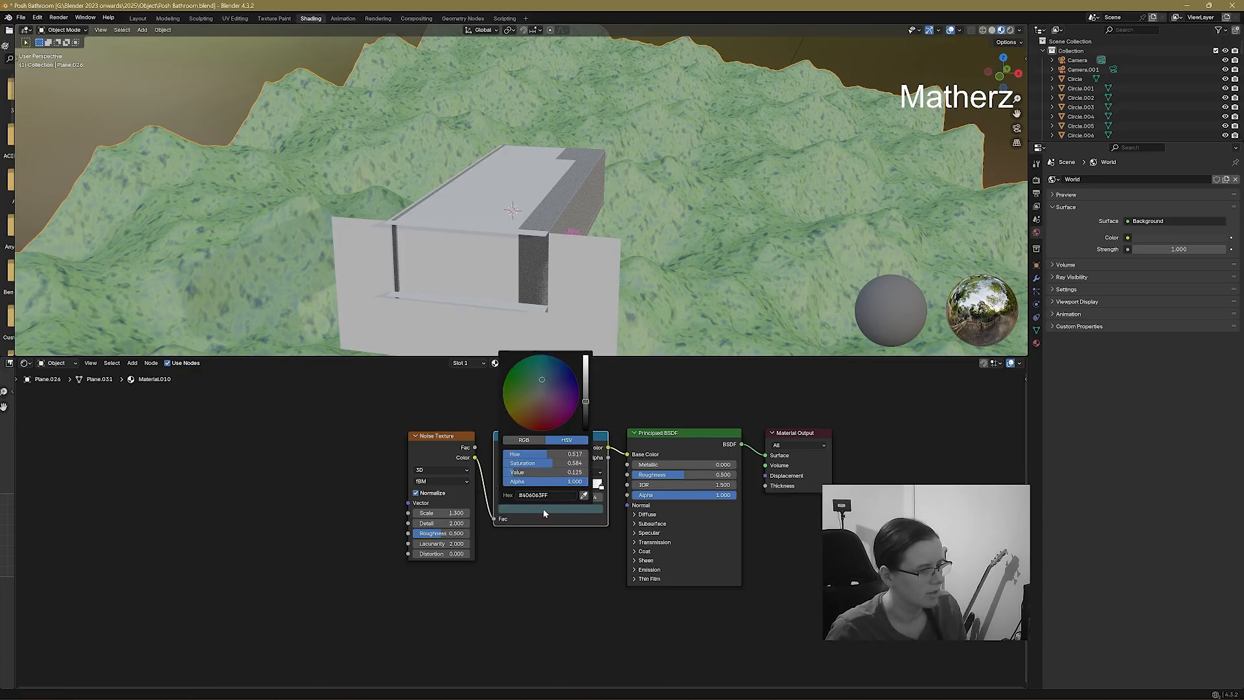
pyautogui.moveTo(551, 407); pyautogui.dragTo(524, 418)
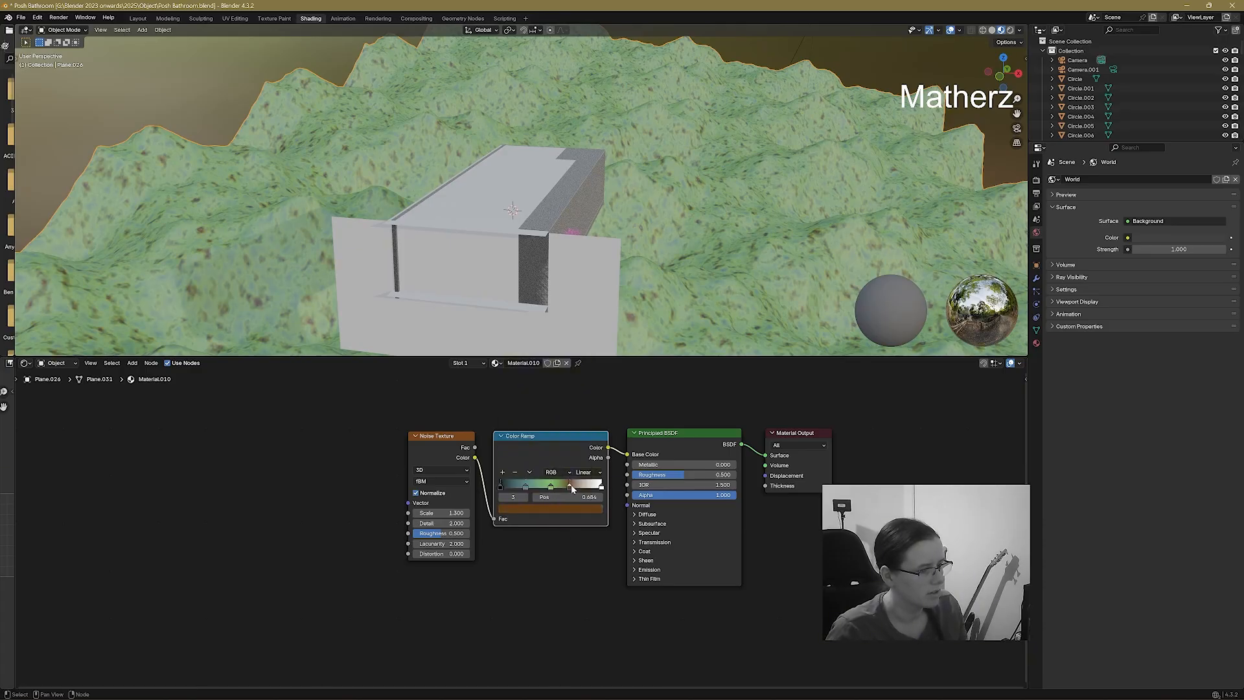
pyautogui.moveTo(570, 490); pyautogui.dragTo(588, 491)
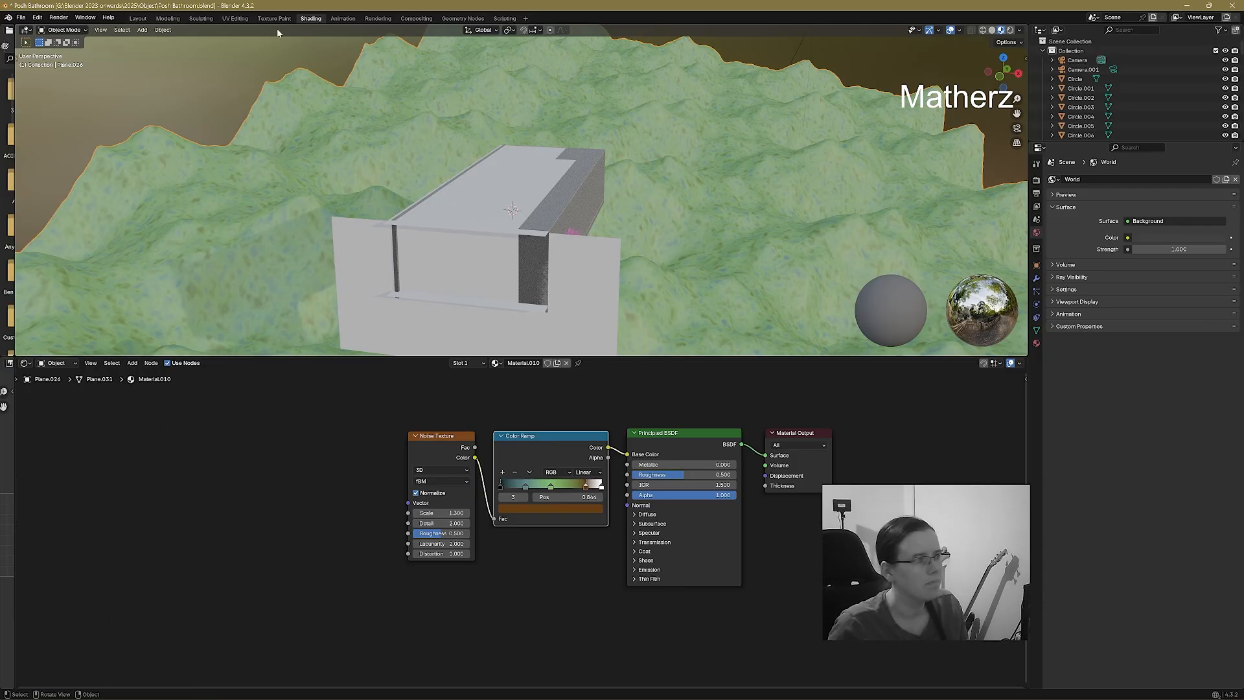
# Add a tree with Sapling Tree Gen, show the viewport in wireframe, and bring up the tree's Geometry settings.
pyautogui.moveTo(671, 229); pyautogui.dragTo(633, 240, button='middle')
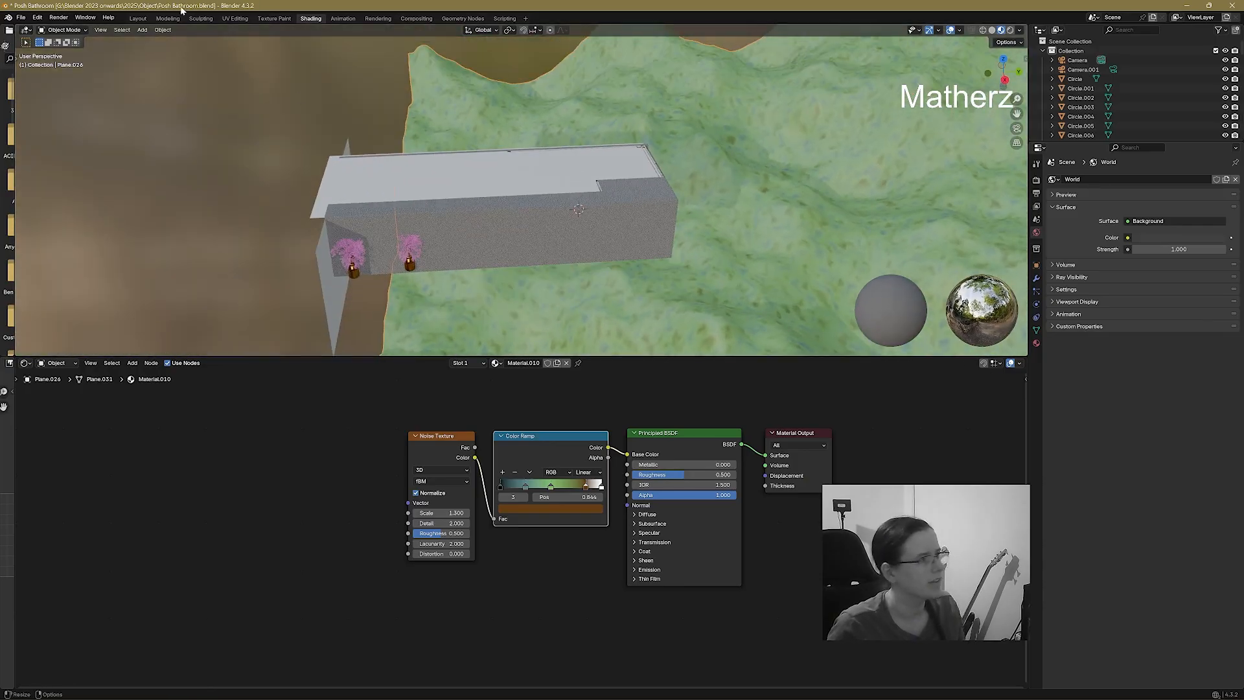
pyautogui.click(142, 30)
pyautogui.moveTo(183, 42)
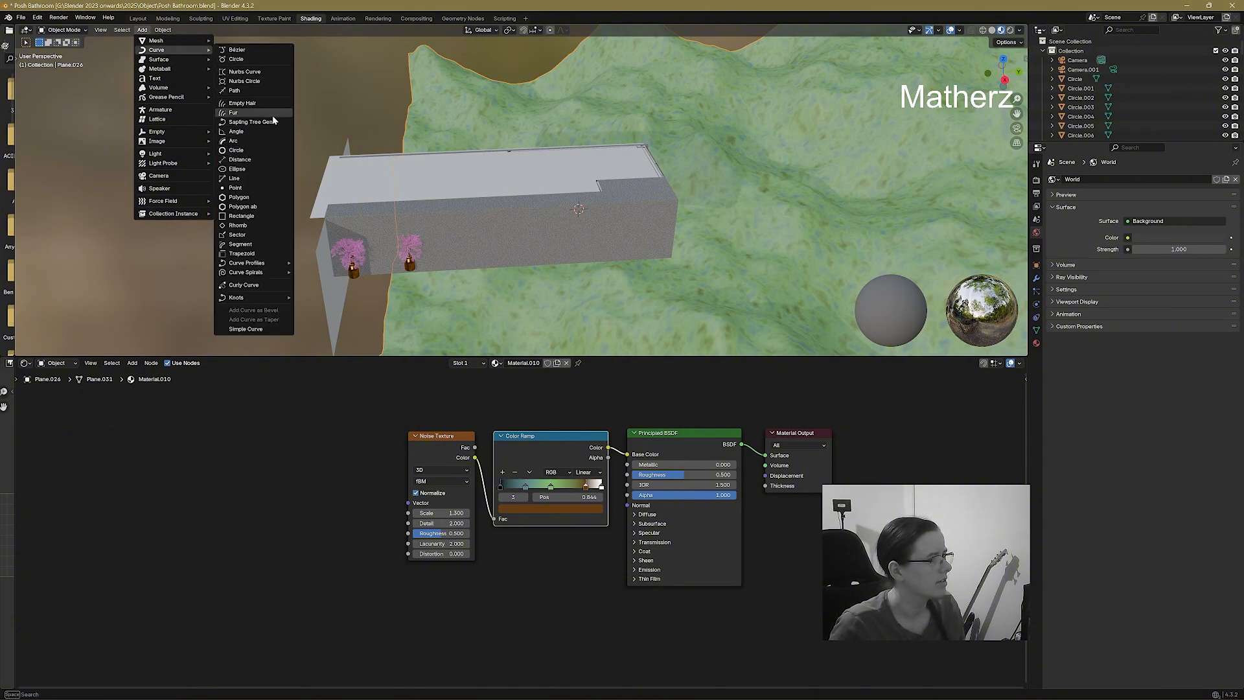
pyautogui.click(274, 120)
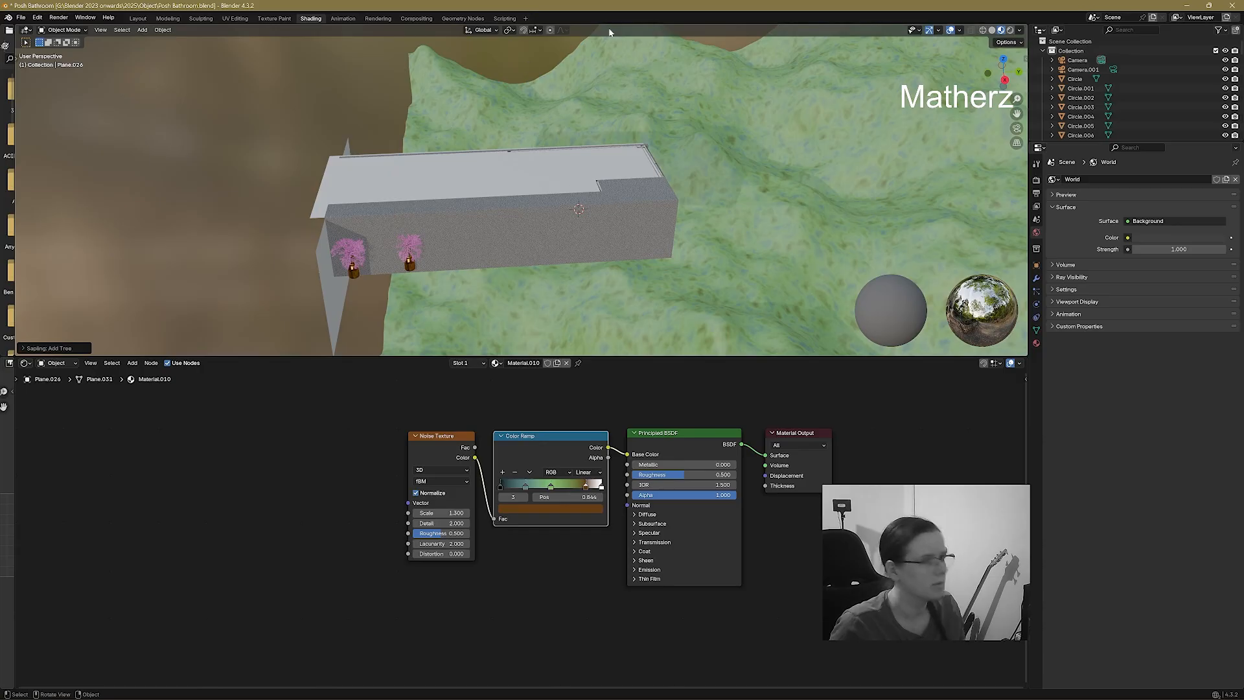
pyautogui.click(982, 29)
pyautogui.moveTo(613, 176)
pyautogui.mouseDown(button='middle')
pyautogui.moveTo(630, 266)
pyautogui.moveTo(692, 269)
pyautogui.moveTo(540, 153)
pyautogui.mouseUp(button='middle')
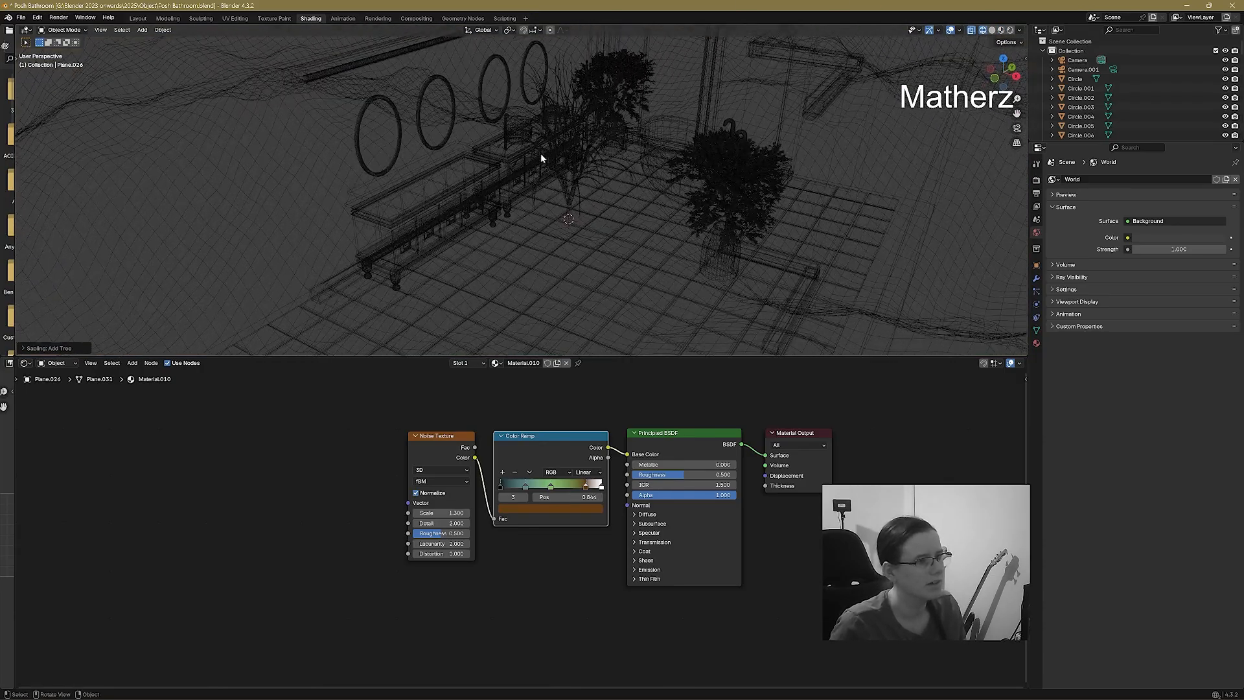
pyautogui.click(27, 348)
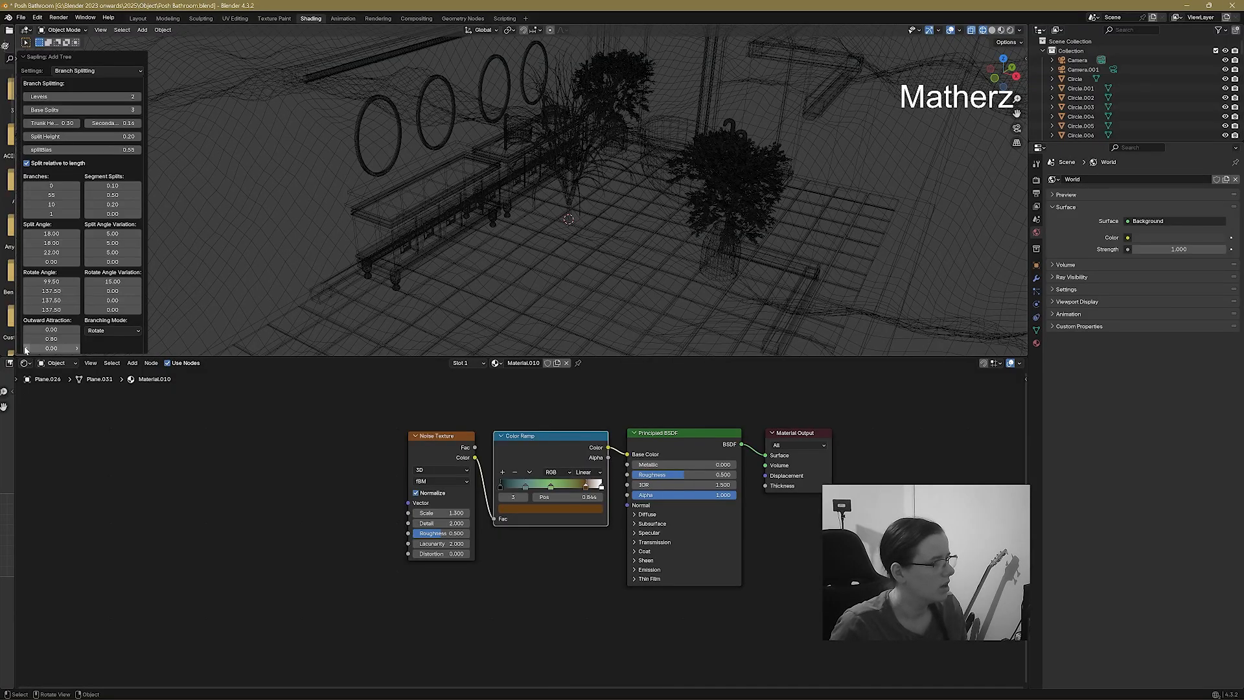
pyautogui.click(96, 71)
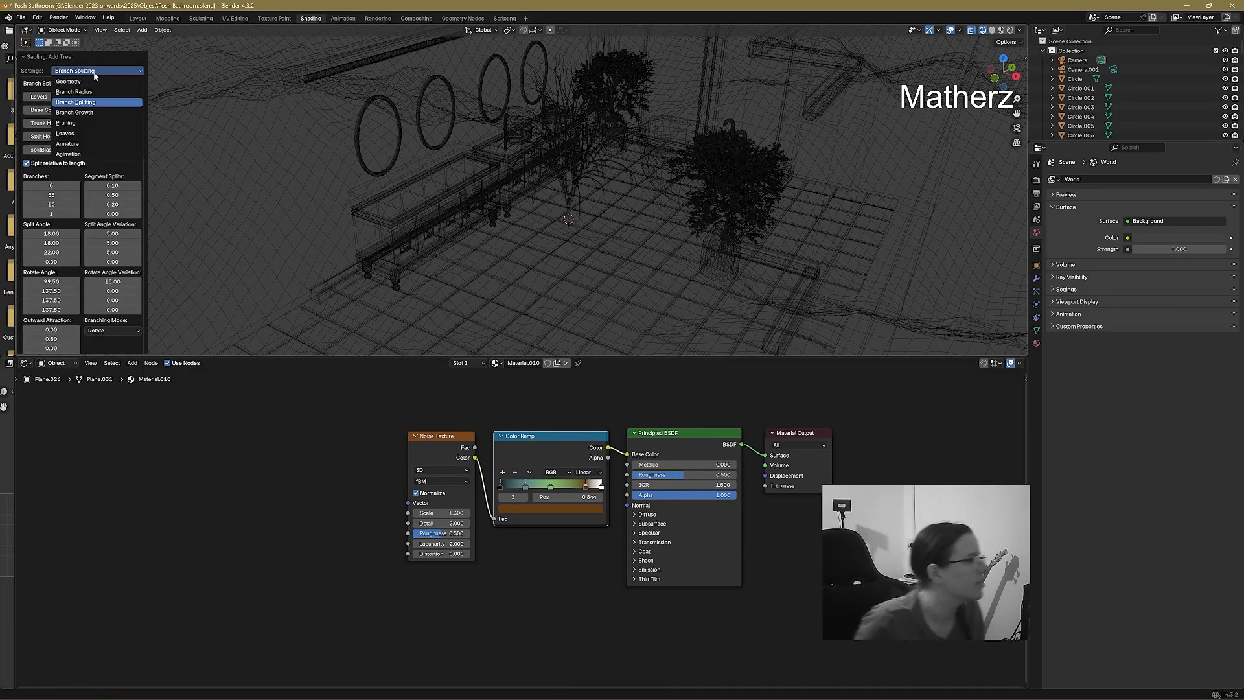
pyautogui.click(77, 82)
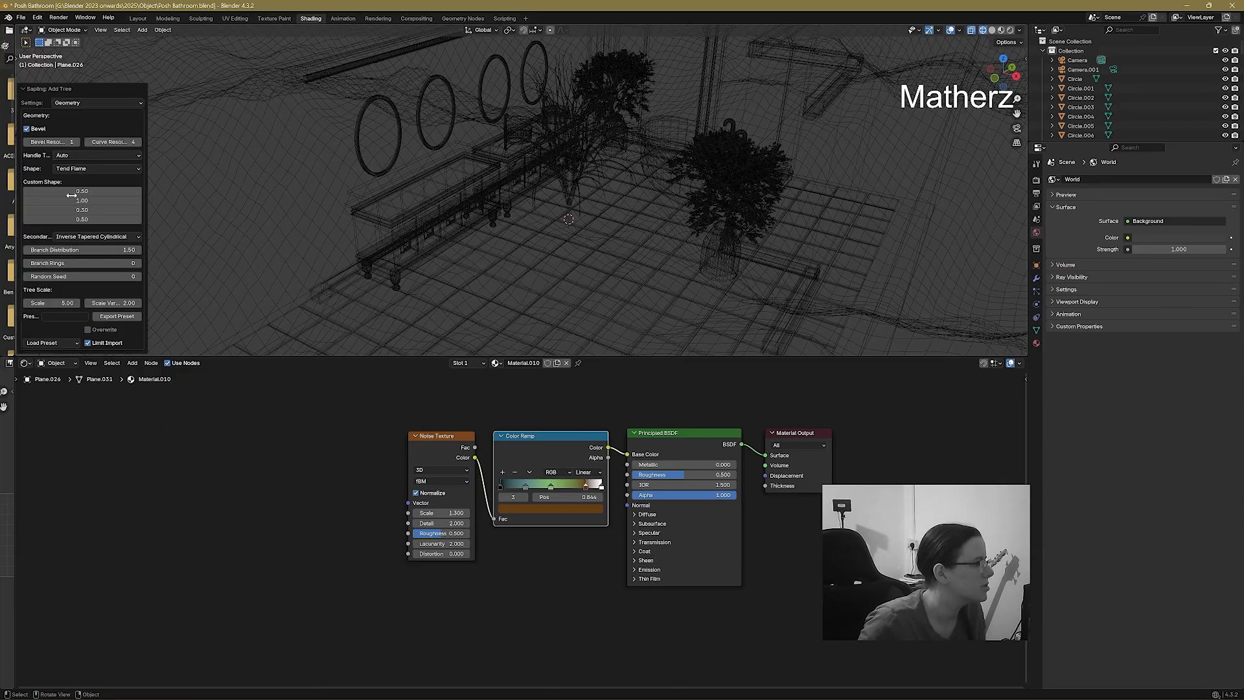
# Load the douglas_fir preset for the tree and inspect it in solid shading above the room.
pyautogui.click(71, 344)
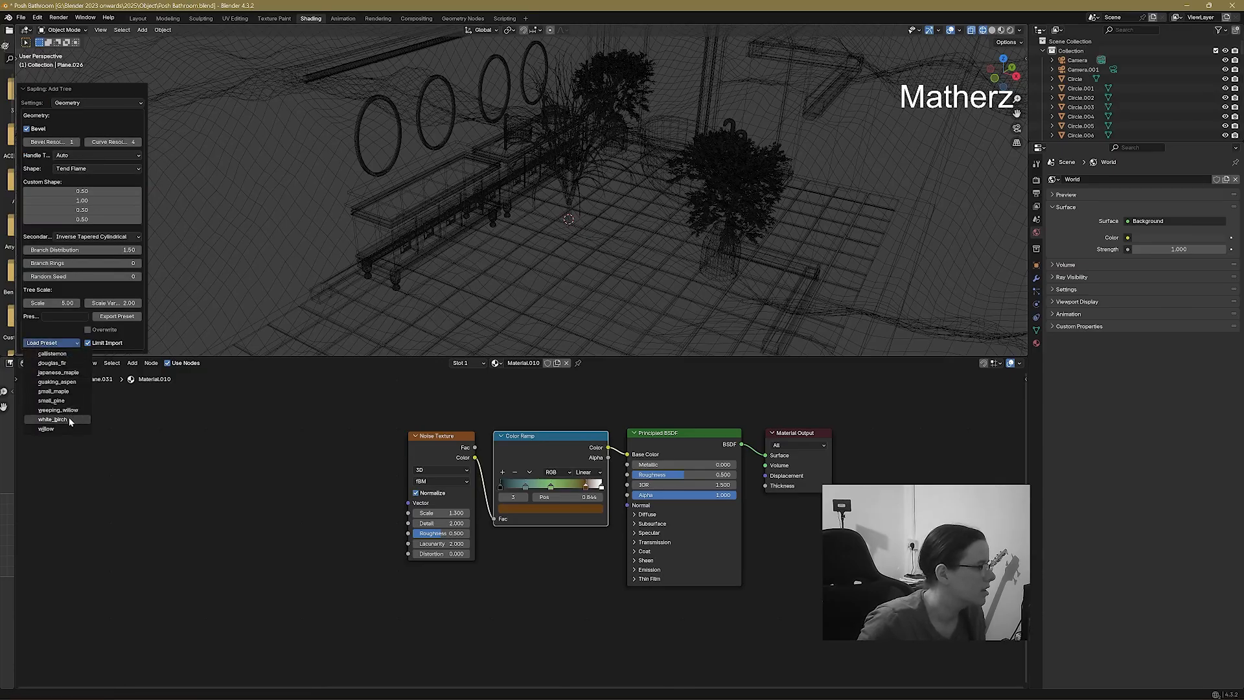
pyautogui.click(74, 363)
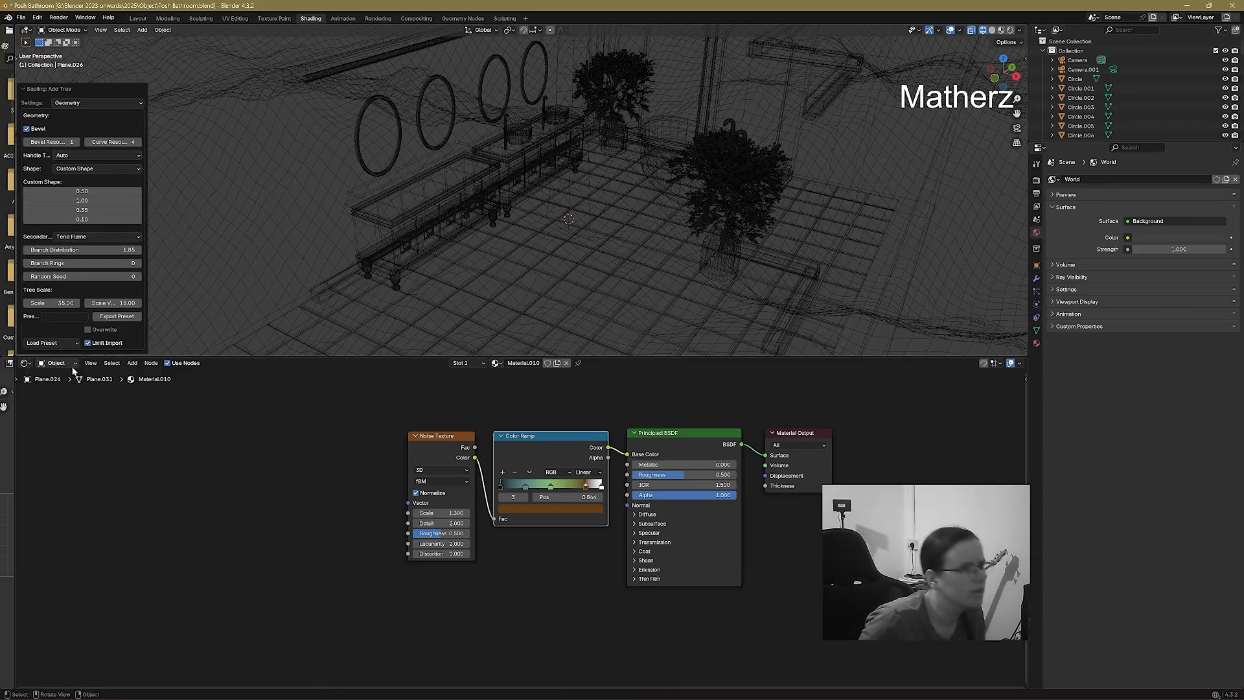
pyautogui.scroll(-3, 634, 129)
pyautogui.scroll(-5, 634, 128)
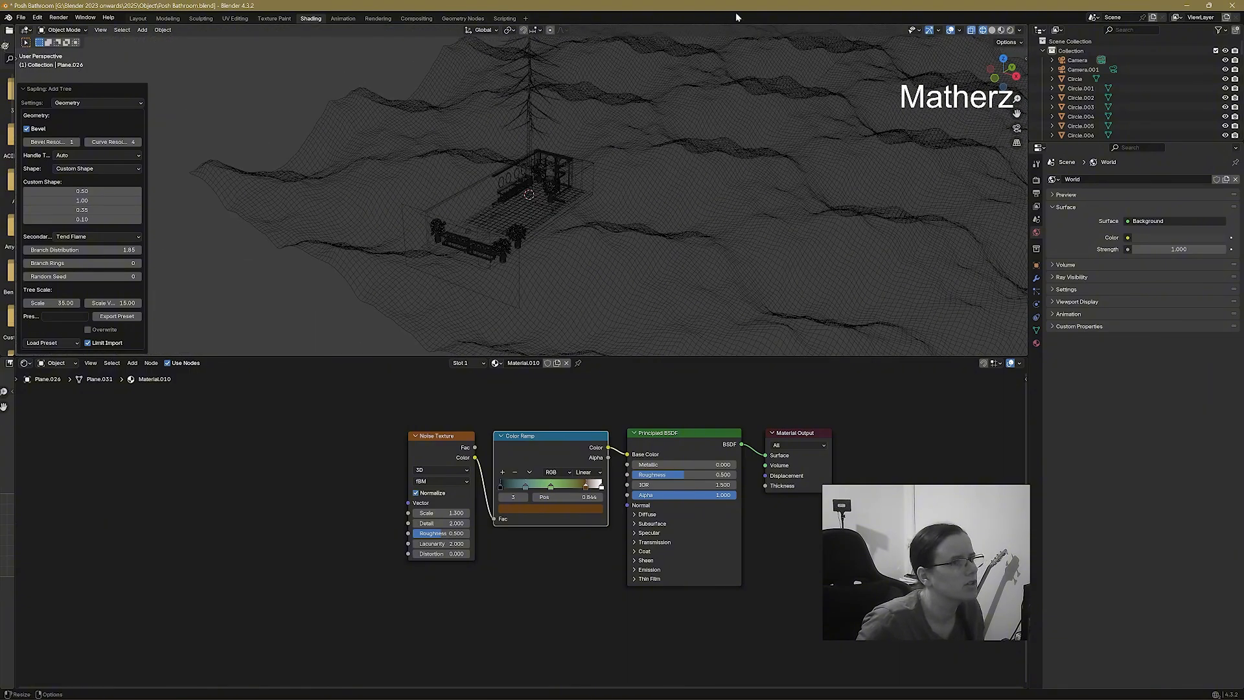
pyautogui.click(992, 30)
pyautogui.scroll(3, 666, 112)
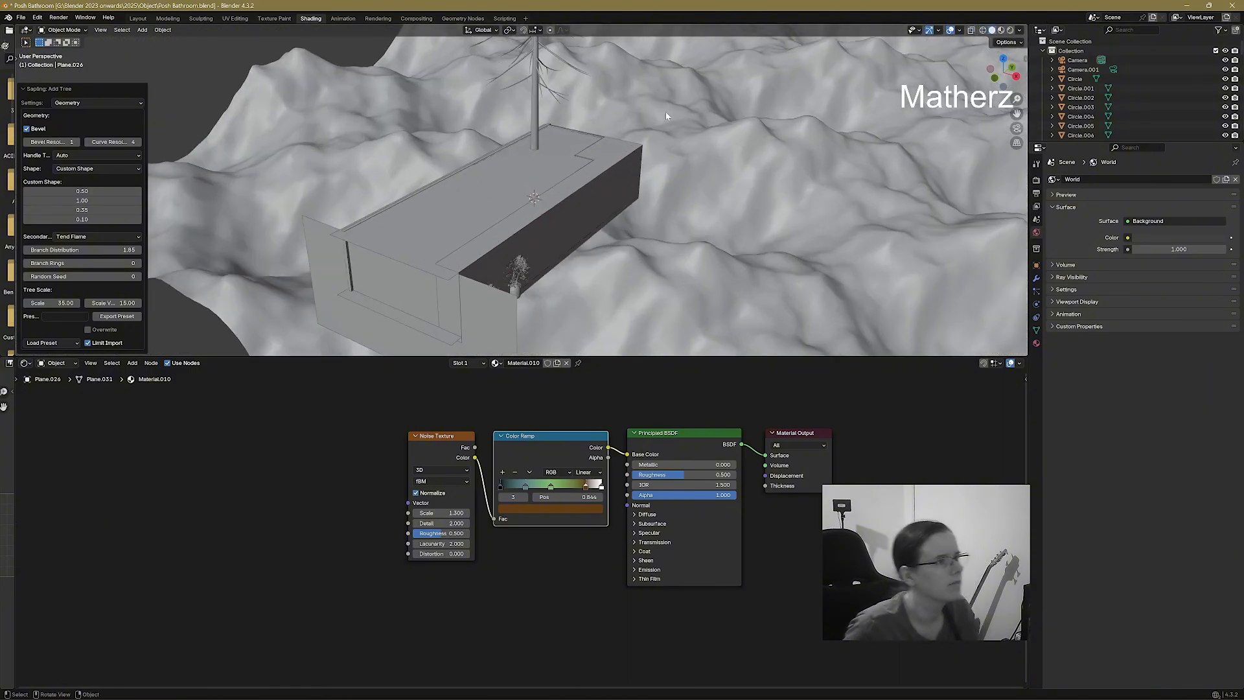
pyautogui.scroll(2, 614, 160)
pyautogui.keyDown('shift'); pyautogui.moveTo(633, 133); pyautogui.dragTo(566, 63, button='middle'); pyautogui.keyUp('shift')
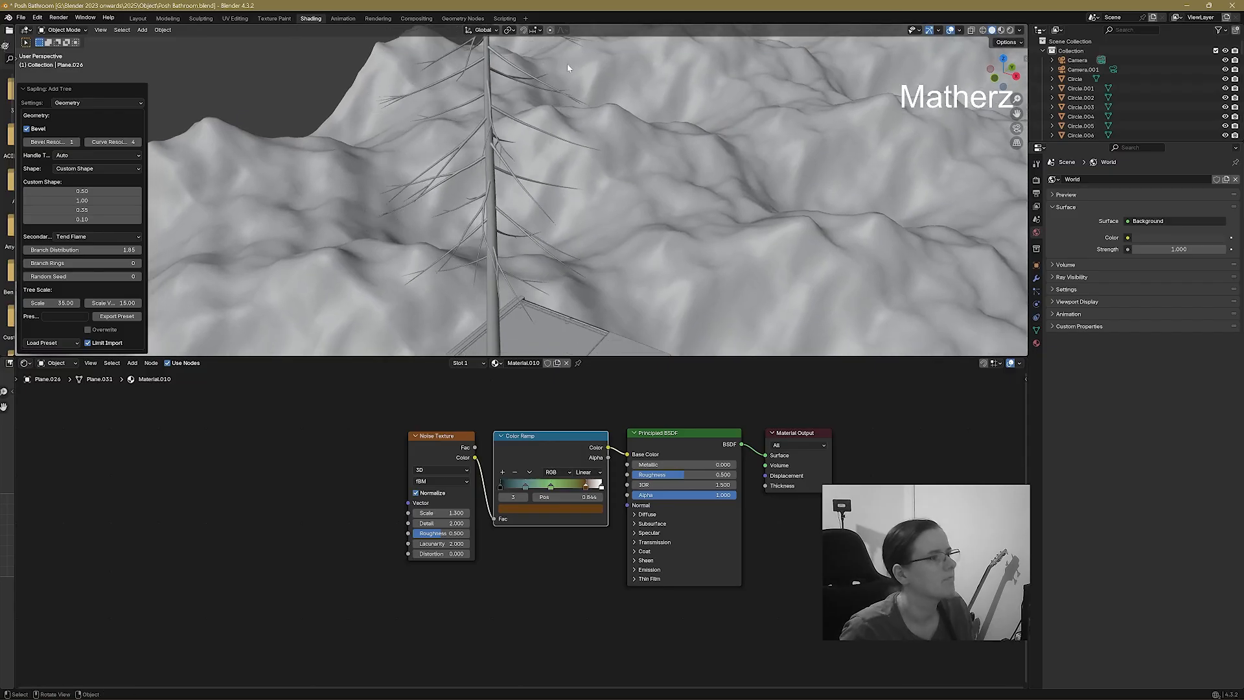
pyautogui.scroll(-2, 567, 90)
# Turn on Show Leaves in the fir tree's Leaves settings.
pyautogui.click(98, 102)
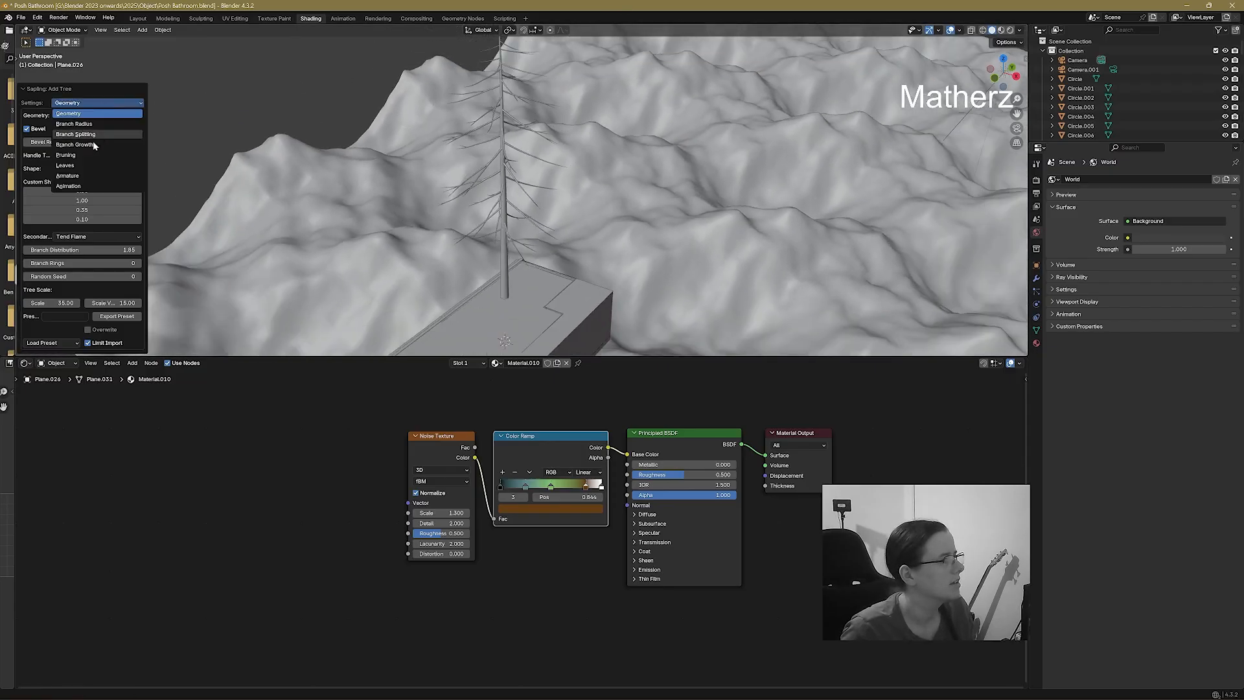
pyautogui.click(86, 166)
pyautogui.moveTo(103, 219); pyautogui.dragTo(91, 219)
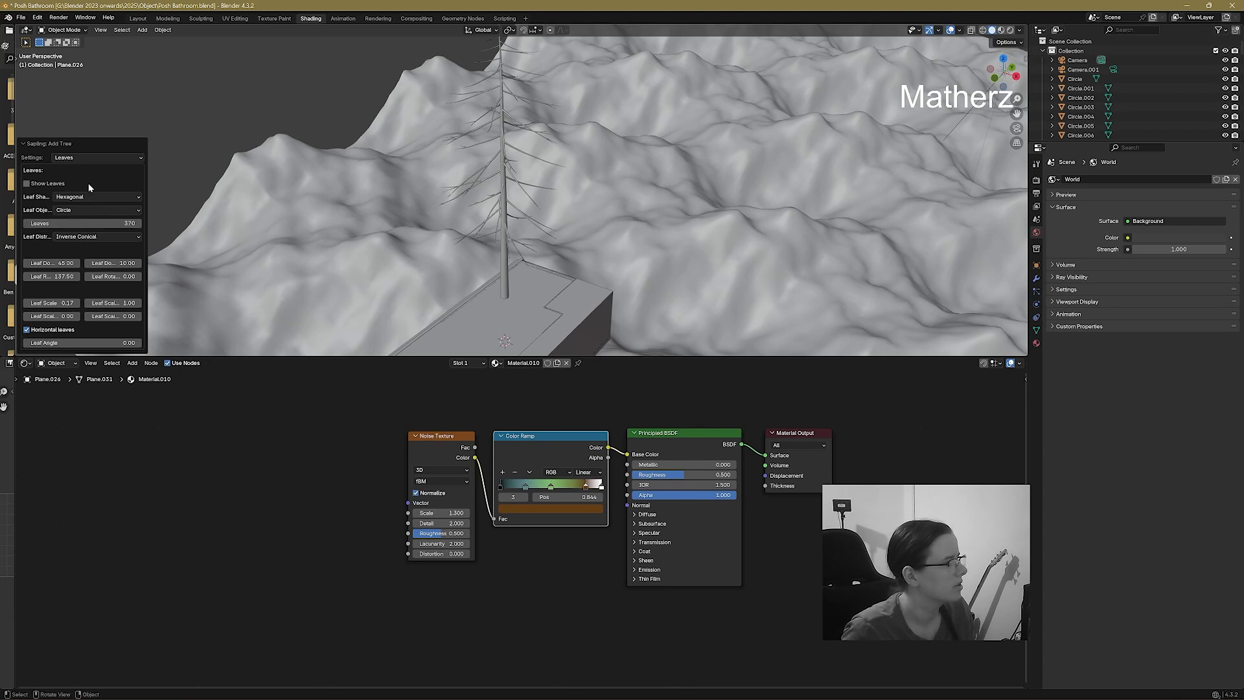
pyautogui.click(27, 185)
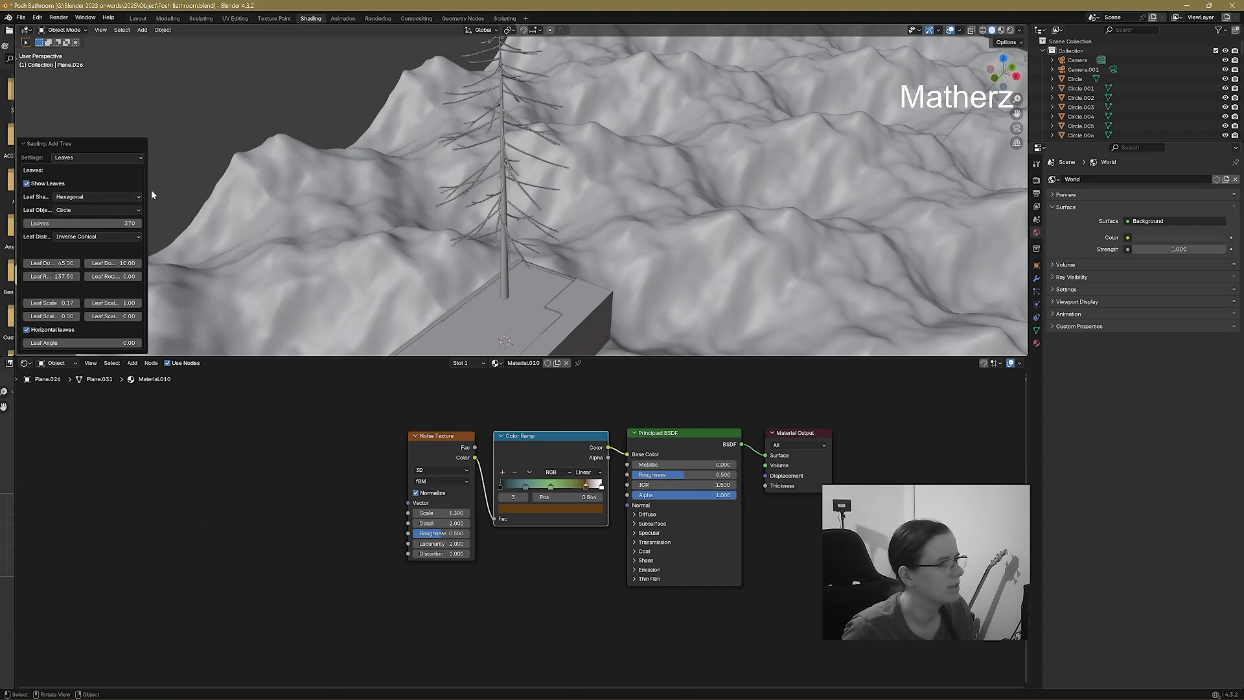
# Try the white_birch, quaking_aspen and douglas_fir presets on the tree from its Geometry settings.
pyautogui.click(83, 158)
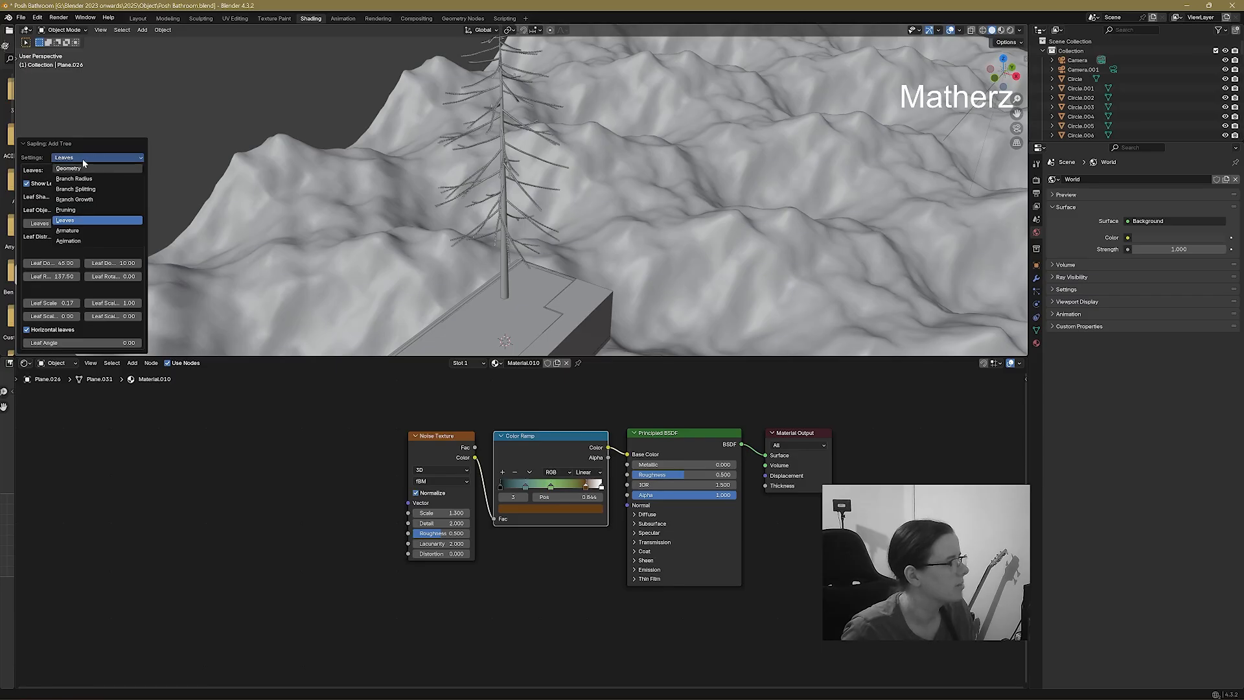
pyautogui.click(71, 169)
pyautogui.click(63, 345)
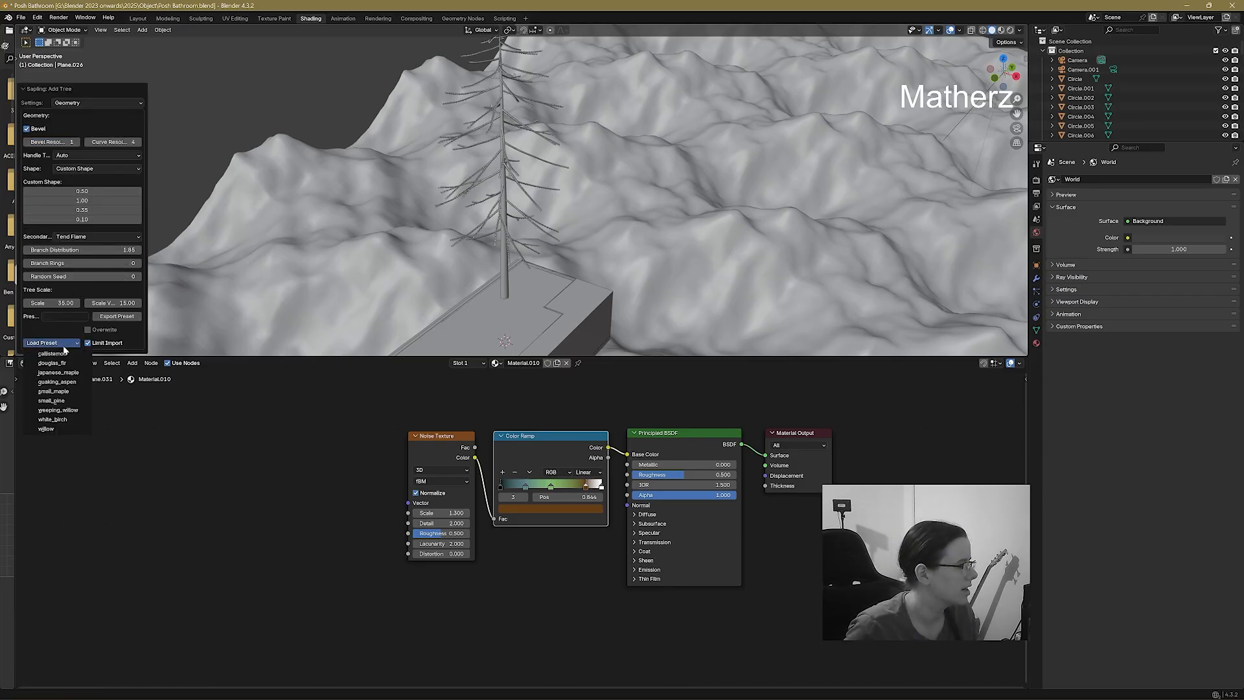
pyautogui.click(53, 419)
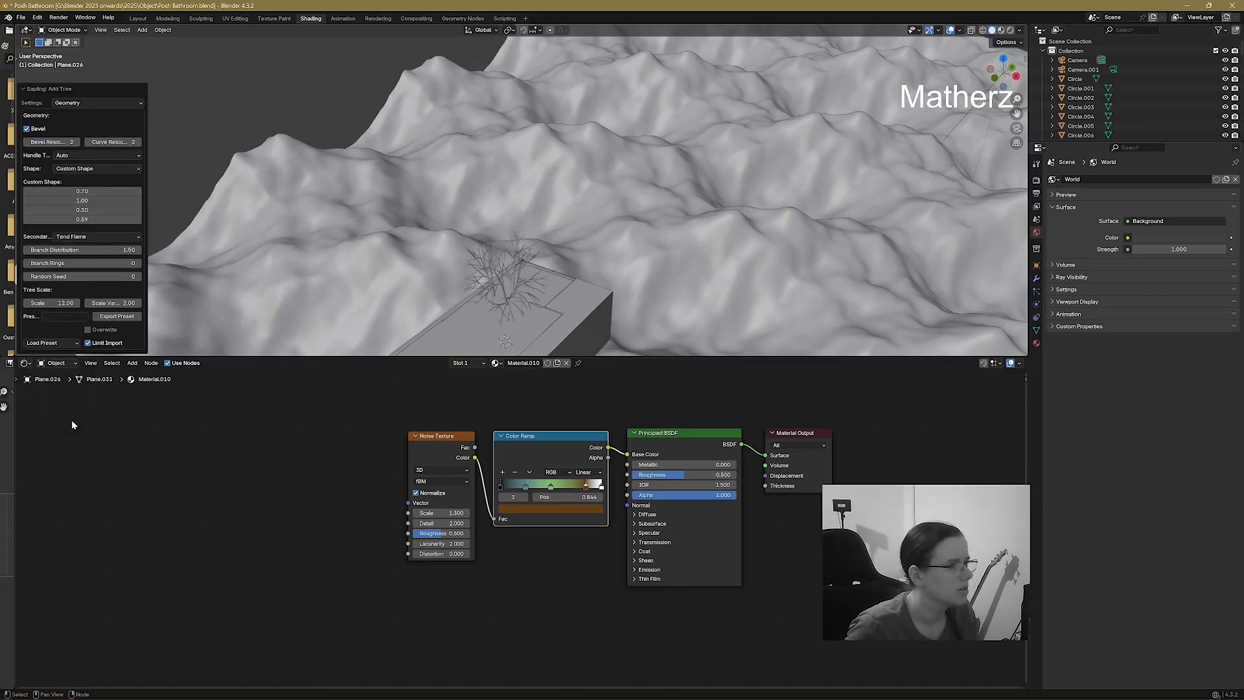
pyautogui.click(62, 344)
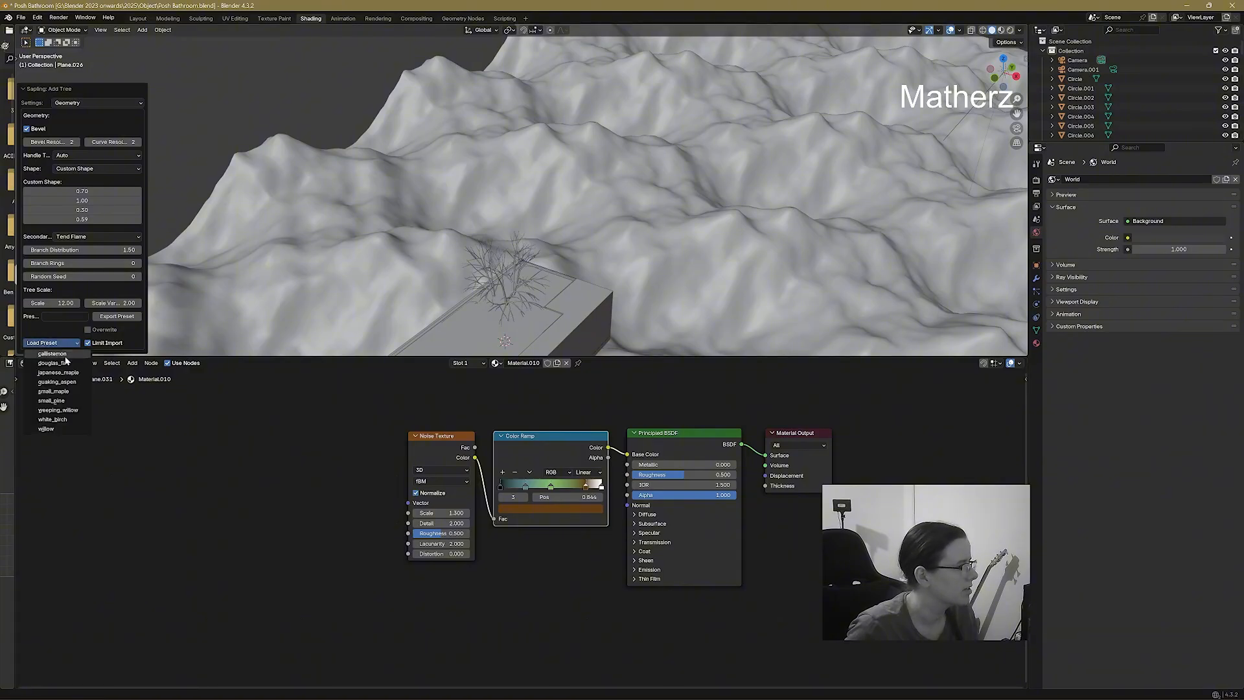
pyautogui.click(71, 384)
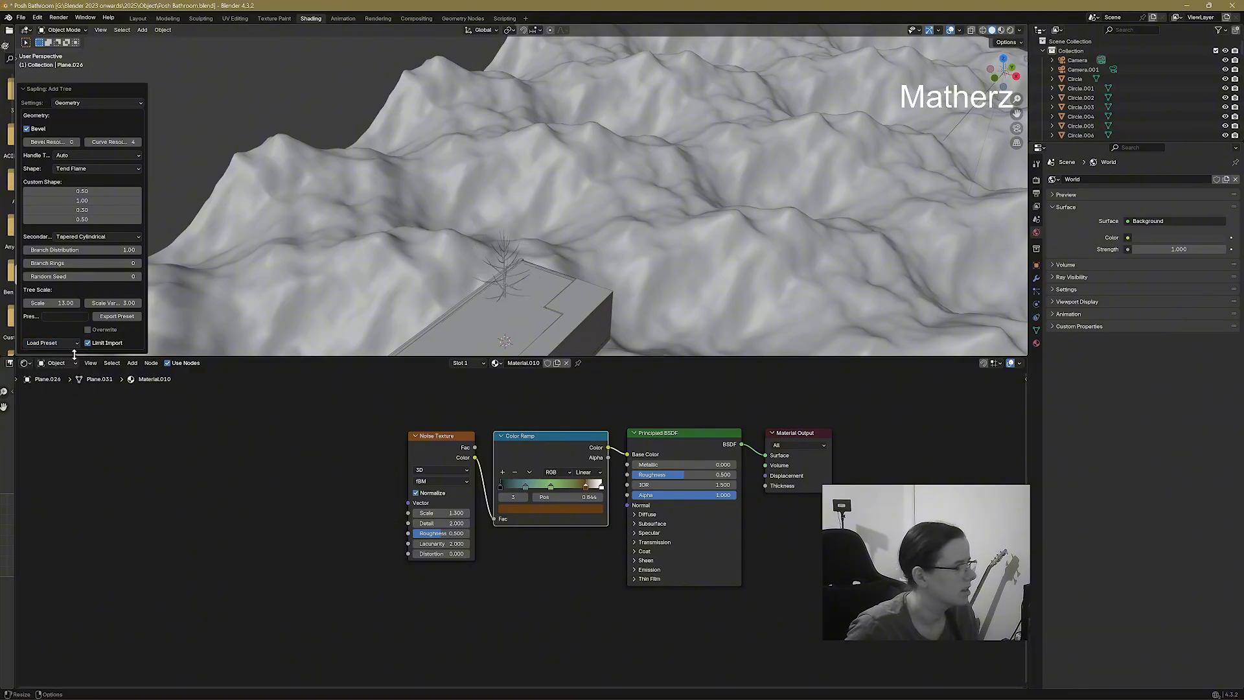
pyautogui.click(71, 345)
pyautogui.click(76, 363)
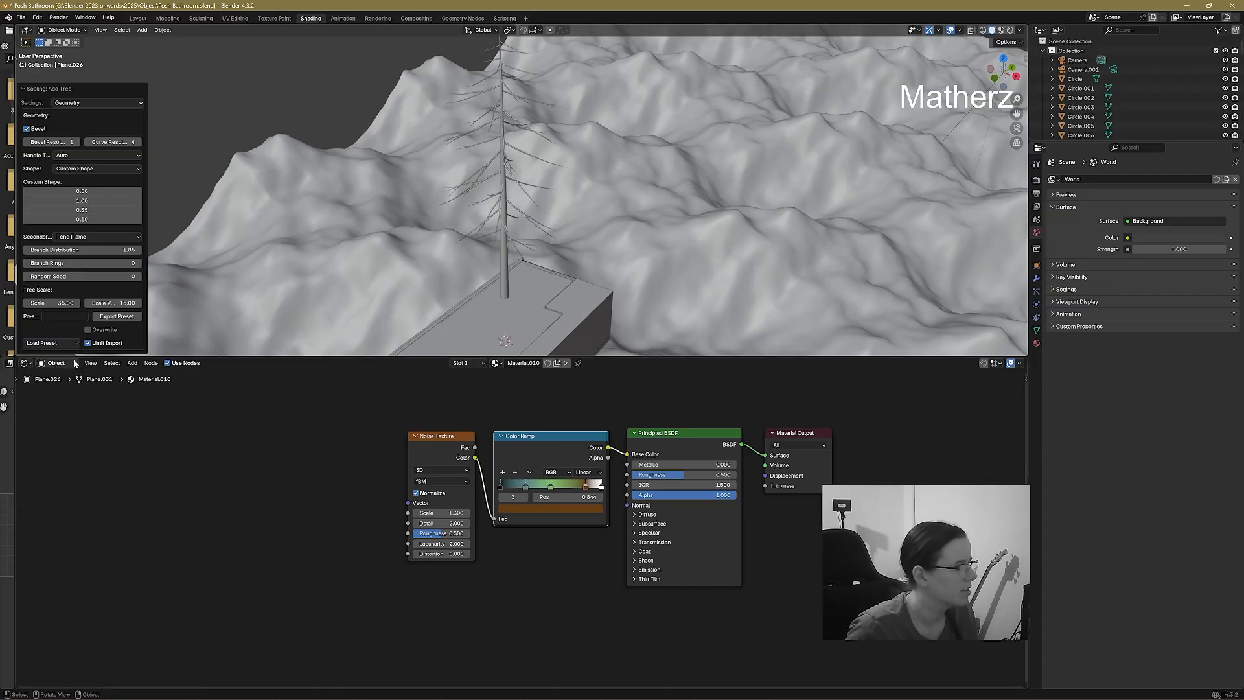
# Load the callistemon preset for the sapling tree and inspect it in wireframe inside the room.
pyautogui.click(62, 344)
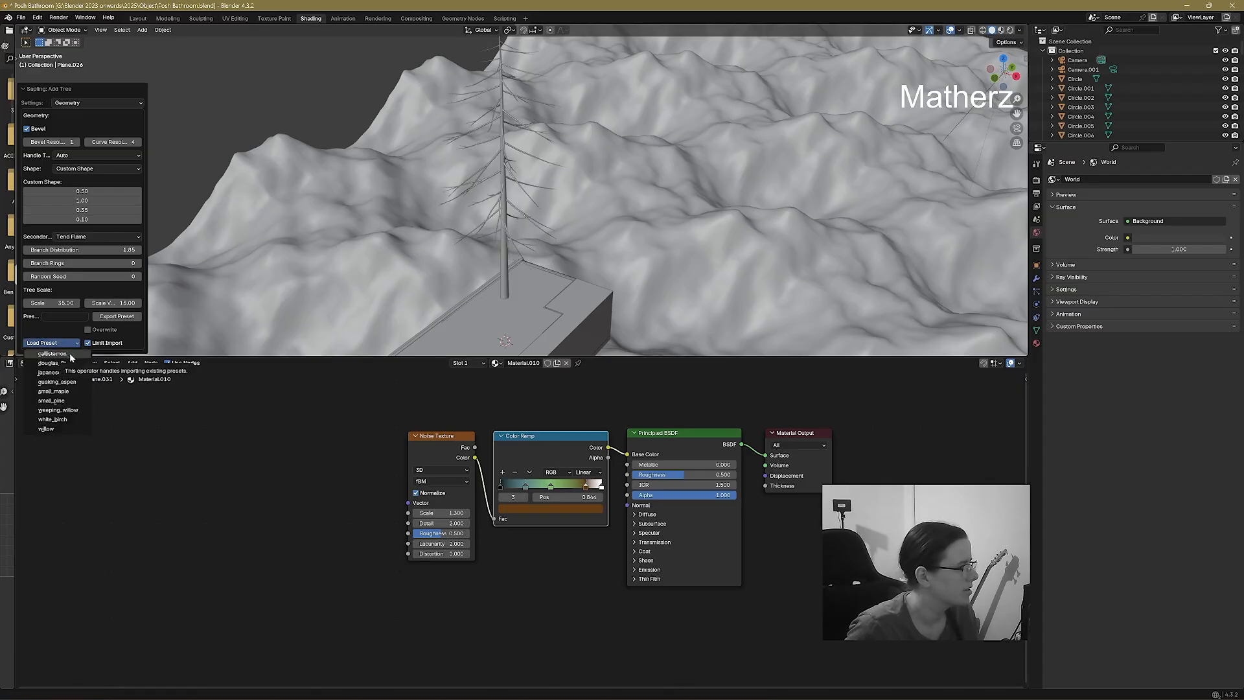
pyautogui.click(72, 356)
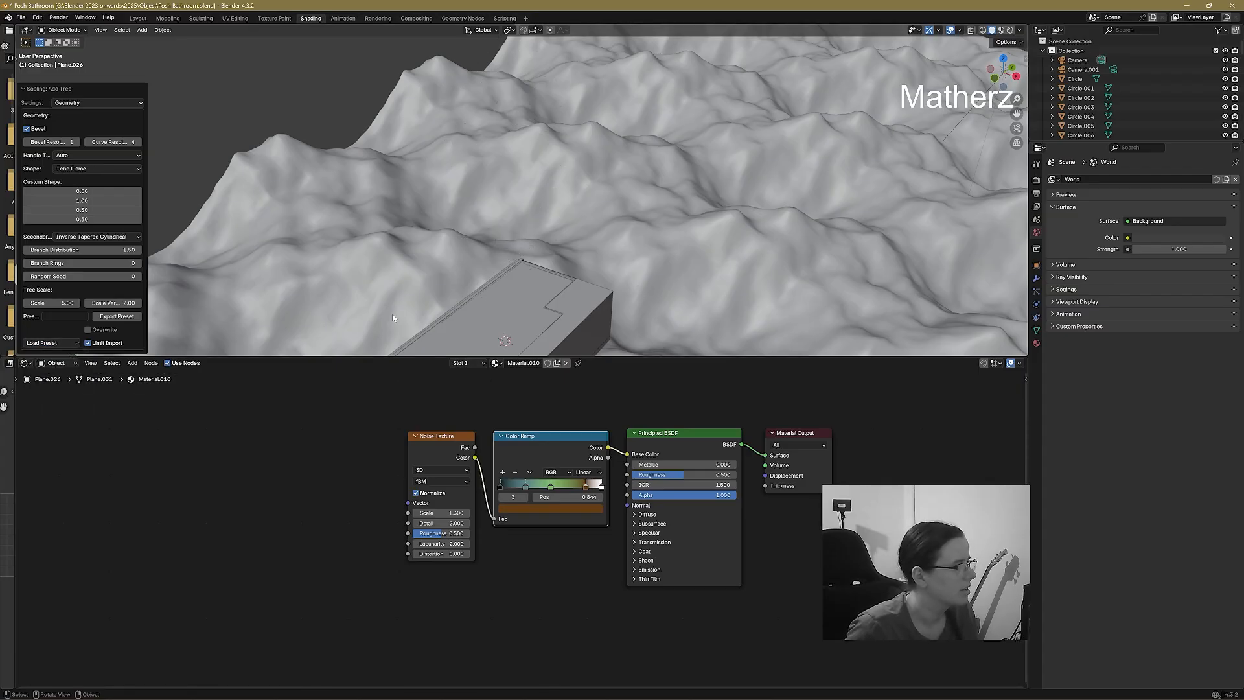
pyautogui.click(982, 29)
pyautogui.moveTo(857, 96)
pyautogui.mouseDown(button='middle')
pyautogui.moveTo(756, 114)
pyautogui.moveTo(634, 252)
pyautogui.moveTo(756, 313)
pyautogui.moveTo(768, 43)
pyautogui.moveTo(764, 329)
pyautogui.moveTo(706, 357)
pyautogui.moveTo(511, 181)
pyautogui.mouseUp(button='middle')
pyautogui.scroll(4, 634, 252)
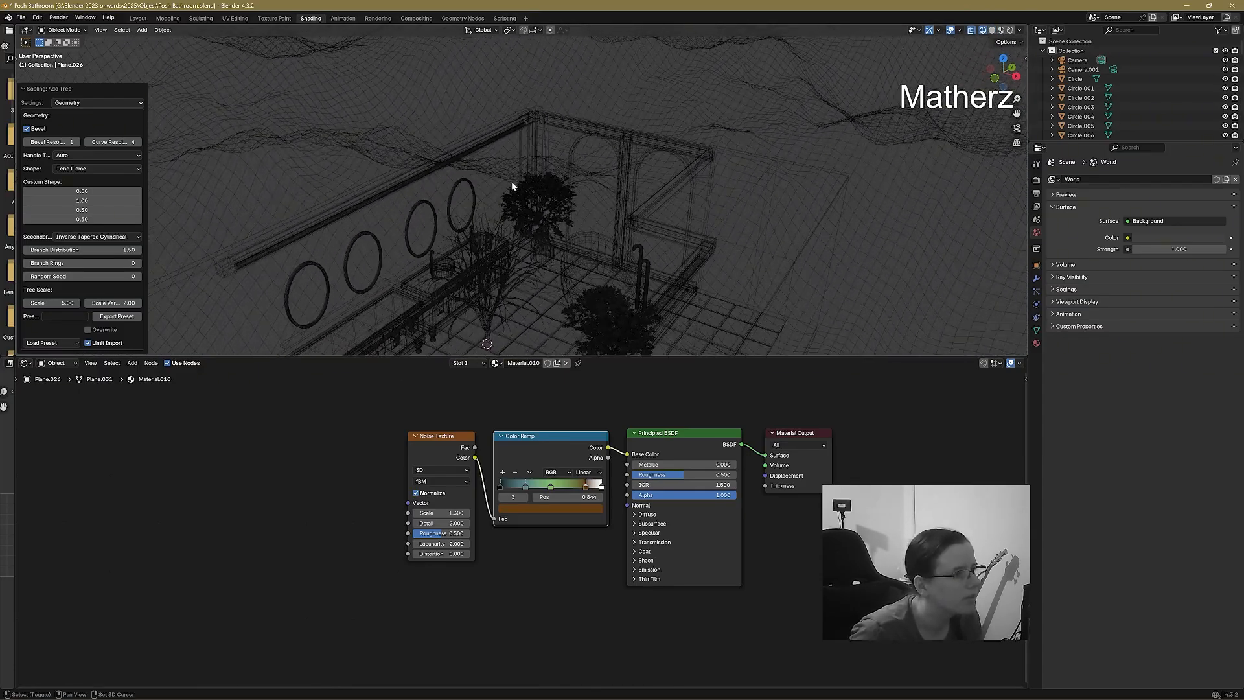
# Turn on Show Leaves in the callistemon tree's Leaves settings.
pyautogui.click(110, 101)
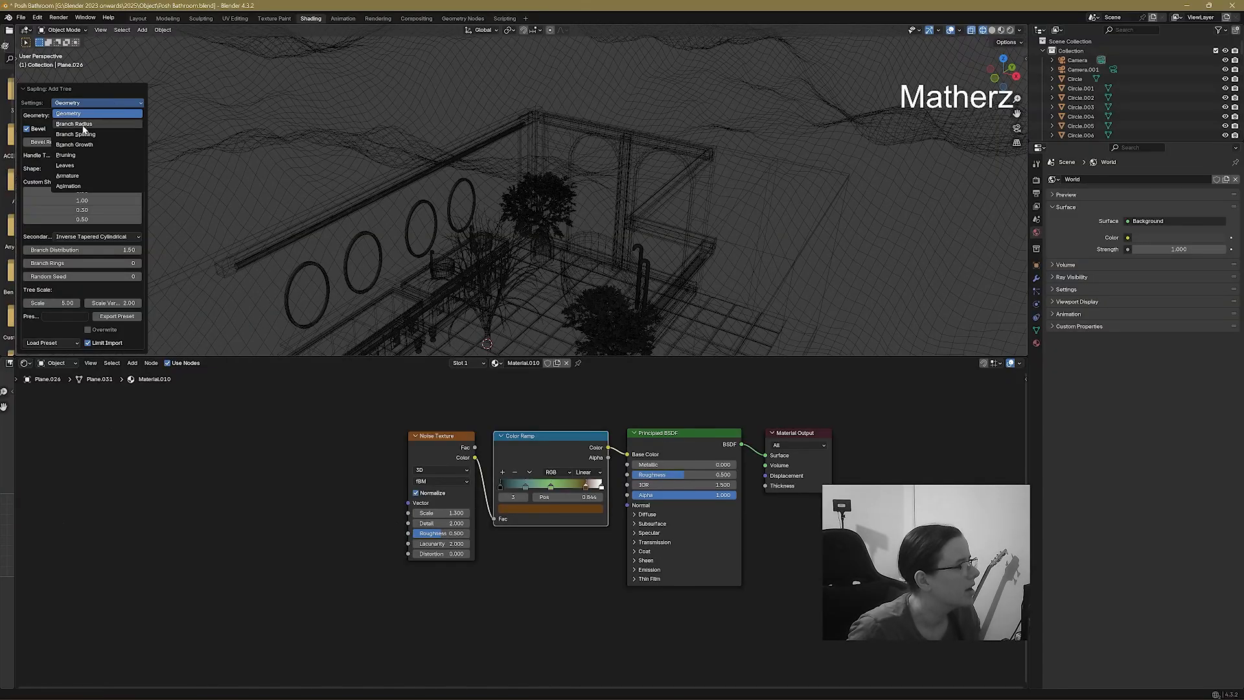
pyautogui.click(79, 165)
pyautogui.click(26, 184)
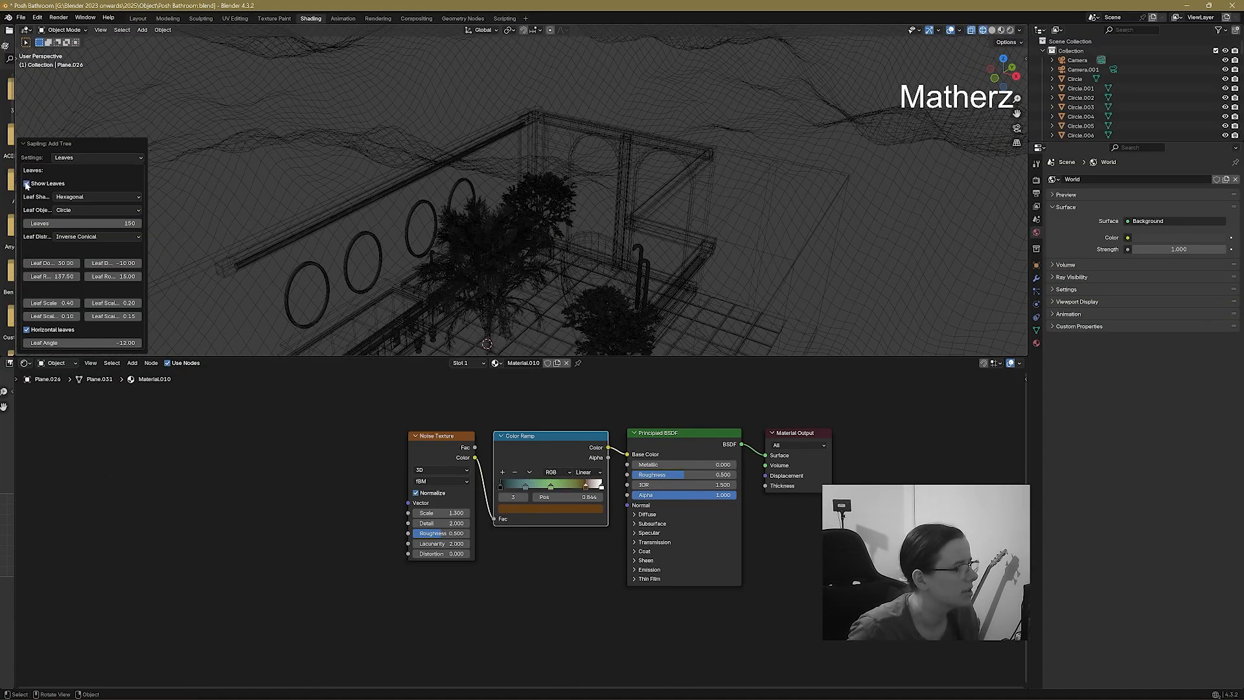
pyautogui.moveTo(541, 273); pyautogui.dragTo(445, 301, button='middle')
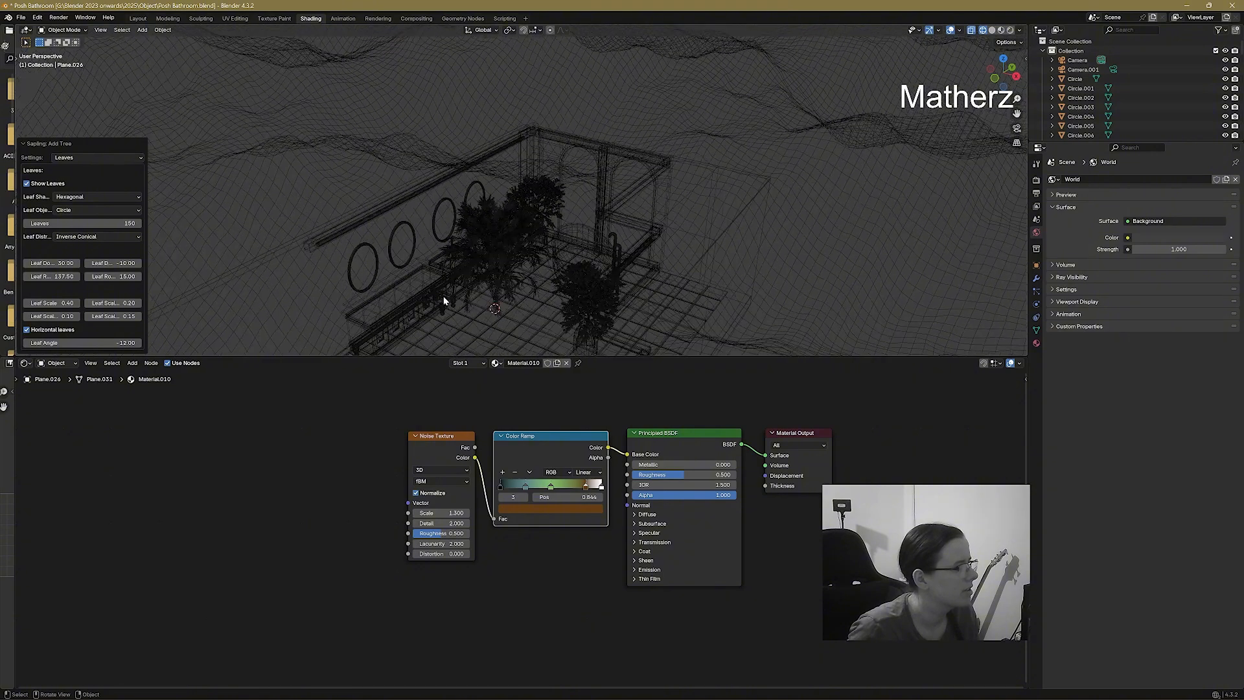
# Move the new tree and its leaves along Y beyond the room's arched windows and scale both up about 2 times.
pyautogui.click(497, 291)
pyautogui.scroll(-1, 501, 279)
pyautogui.keyDown('shift'); pyautogui.click(500, 277); pyautogui.keyUp('shift')
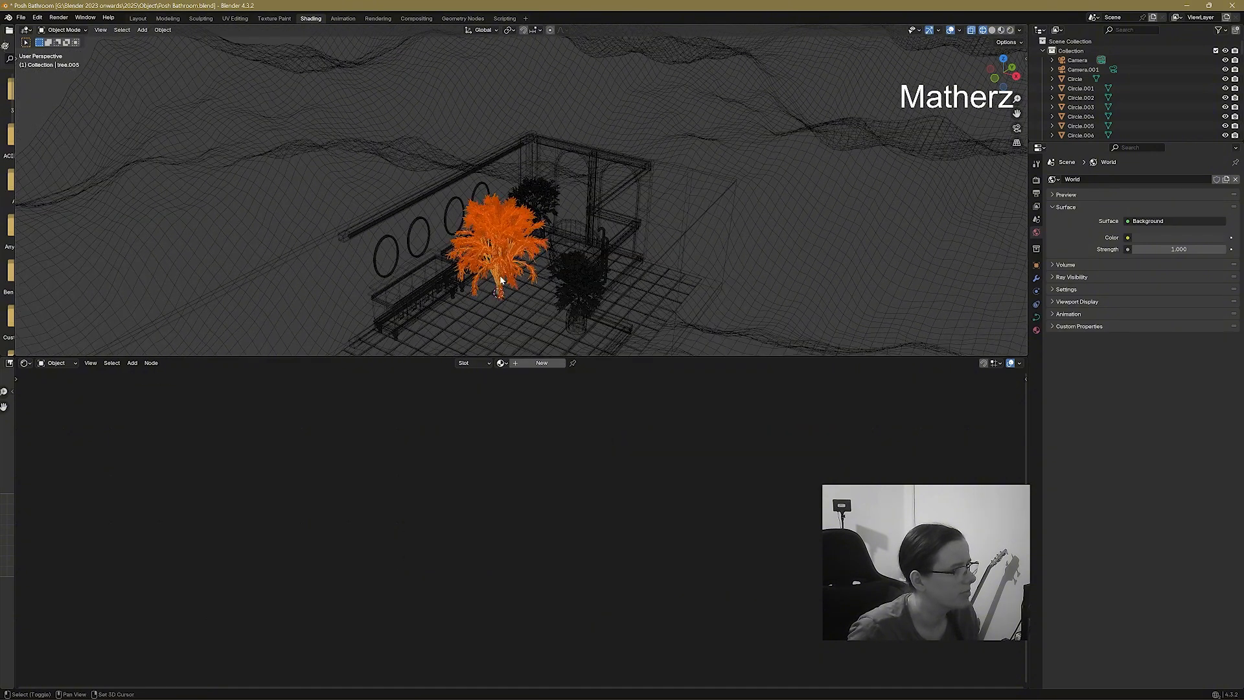
pyautogui.press('g')
pyautogui.press('y')
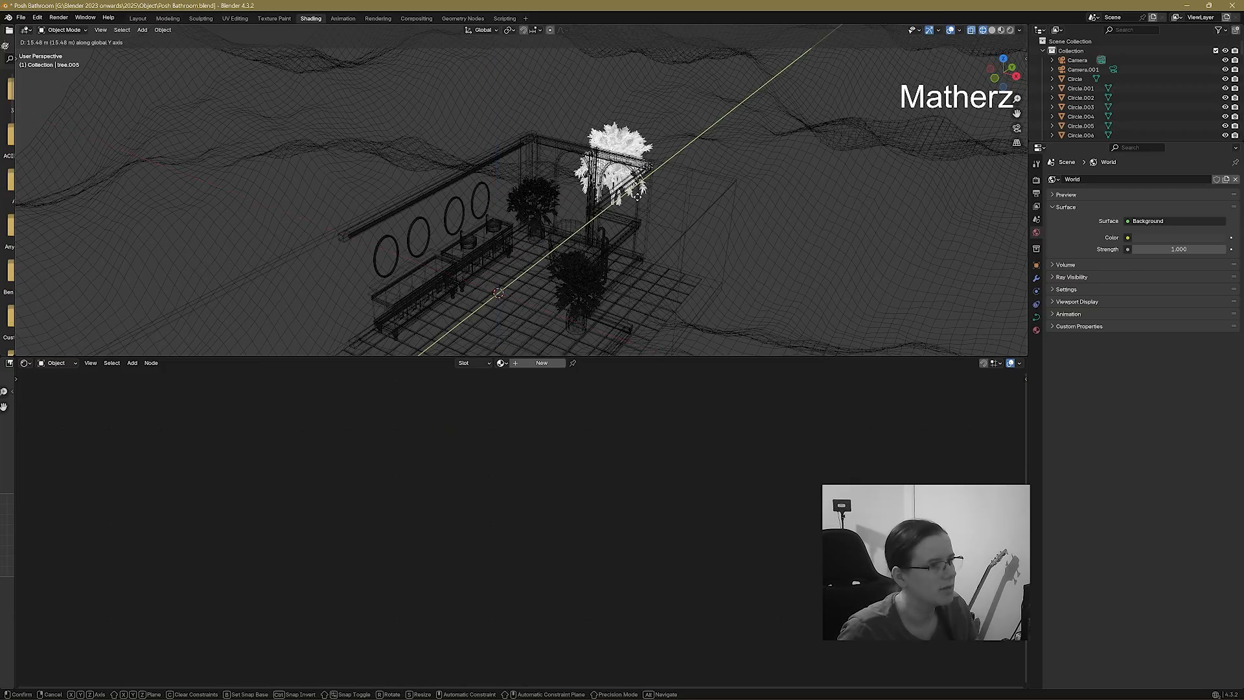
pyautogui.click(697, 167)
pyautogui.press('s')
pyautogui.click(710, 184)
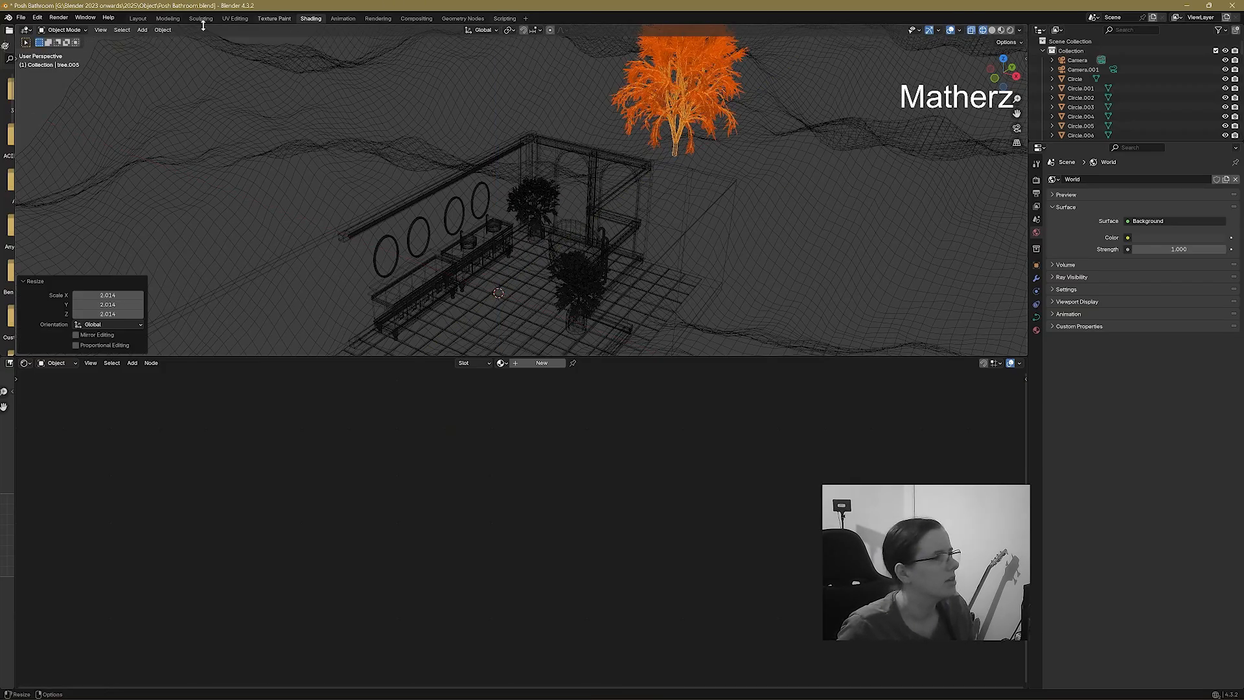
# Lower the tree and its leaves onto the hillside and shift them along negative X behind one arched window, using the Layout workspace's camera view.
pyautogui.click(141, 20)
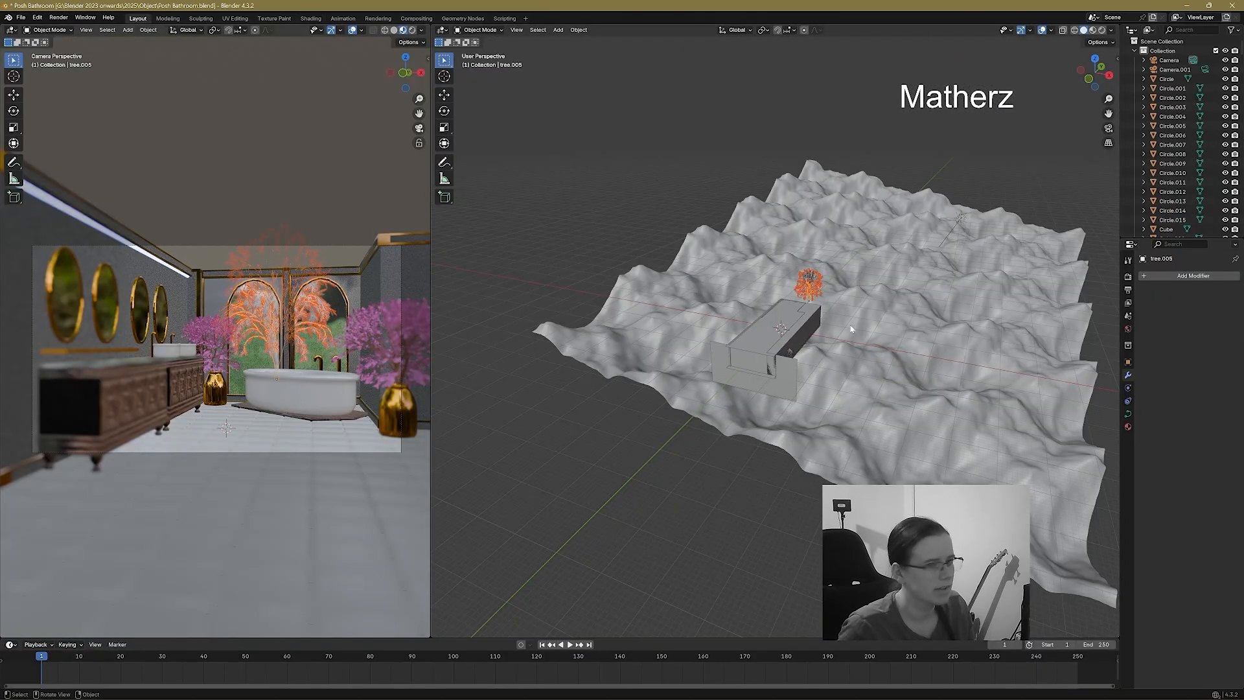
pyautogui.scroll(6, 842, 317)
pyautogui.moveTo(833, 336); pyautogui.dragTo(697, 291, button='middle')
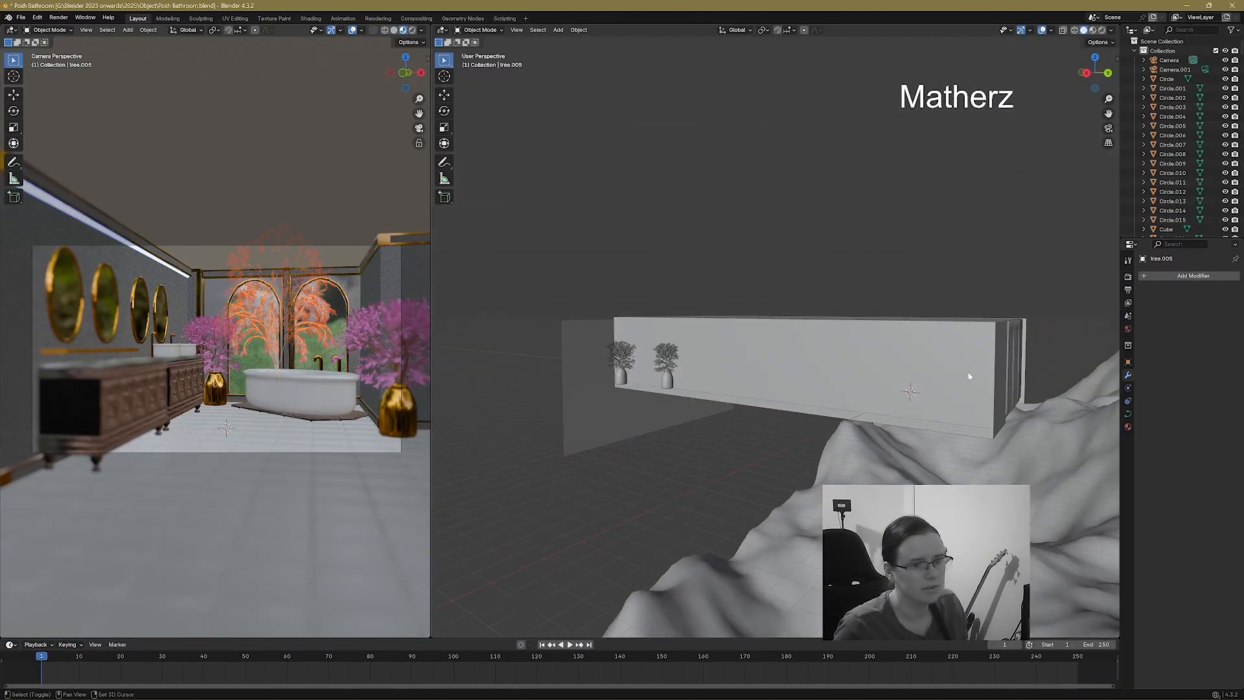
pyautogui.keyDown('shift'); pyautogui.moveTo(970, 377); pyautogui.dragTo(642, 340, button='middle'); pyautogui.keyUp('shift')
pyautogui.press('g')
pyautogui.middleClick(835, 334)
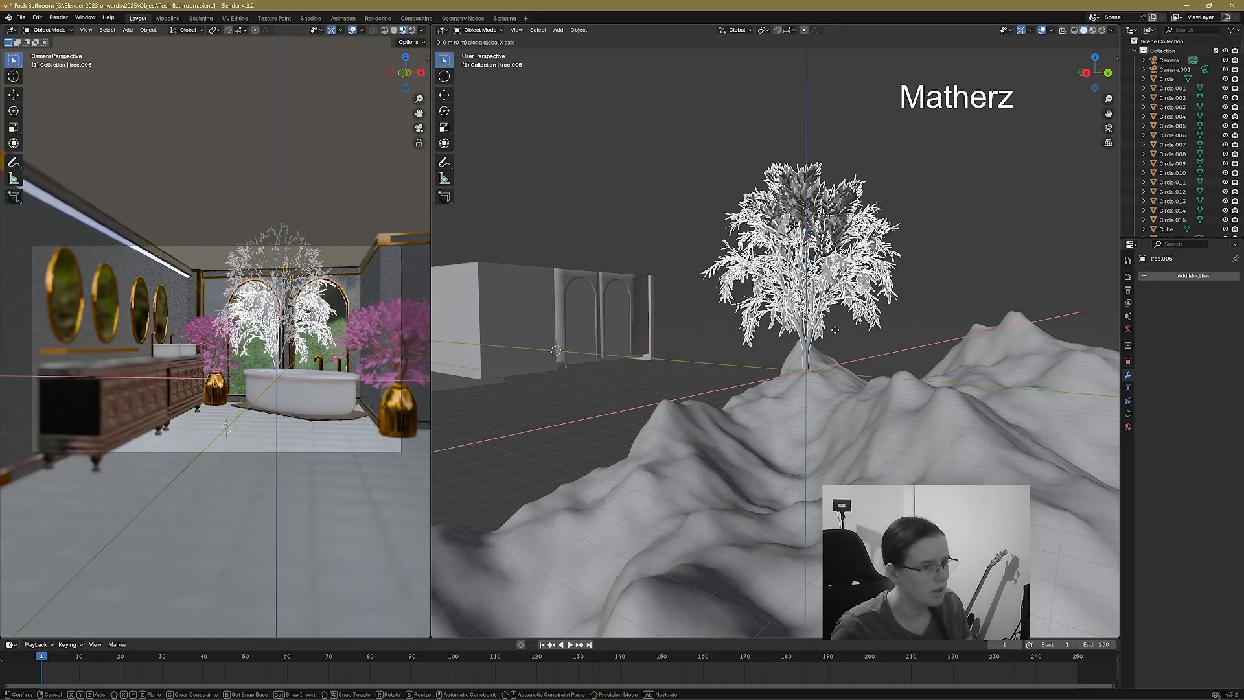
pyautogui.click(837, 412)
pyautogui.press('g')
pyautogui.press('x')
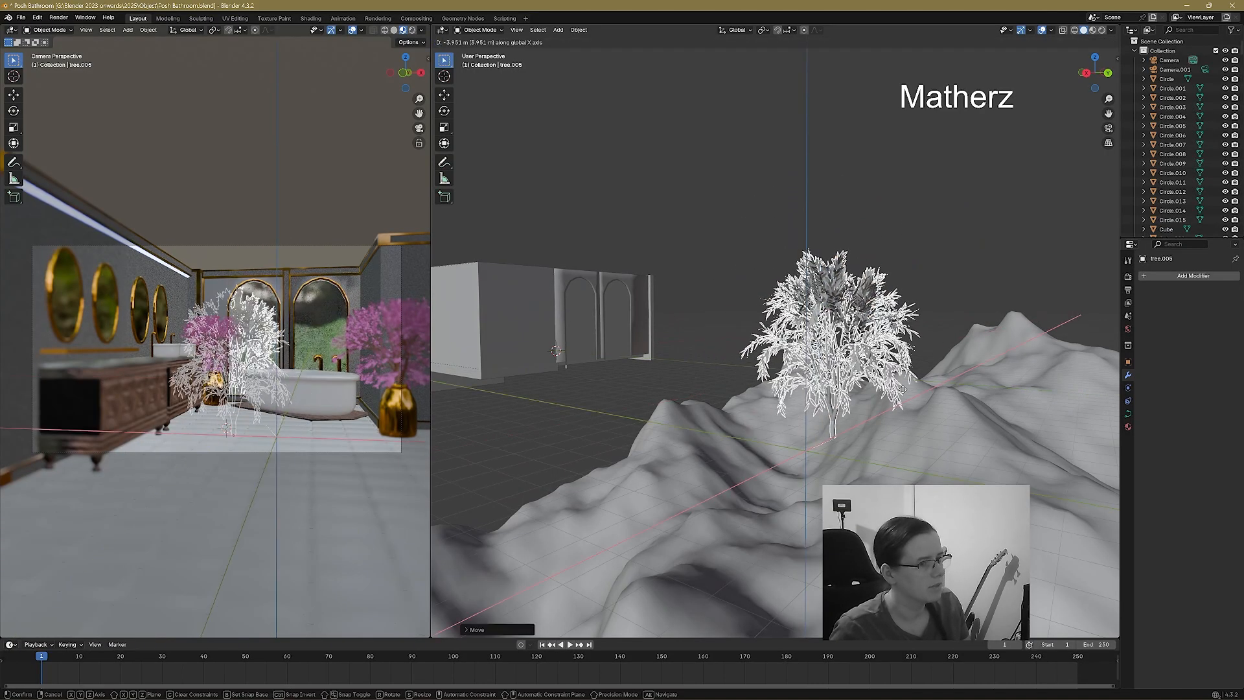
pyautogui.click(915, 384)
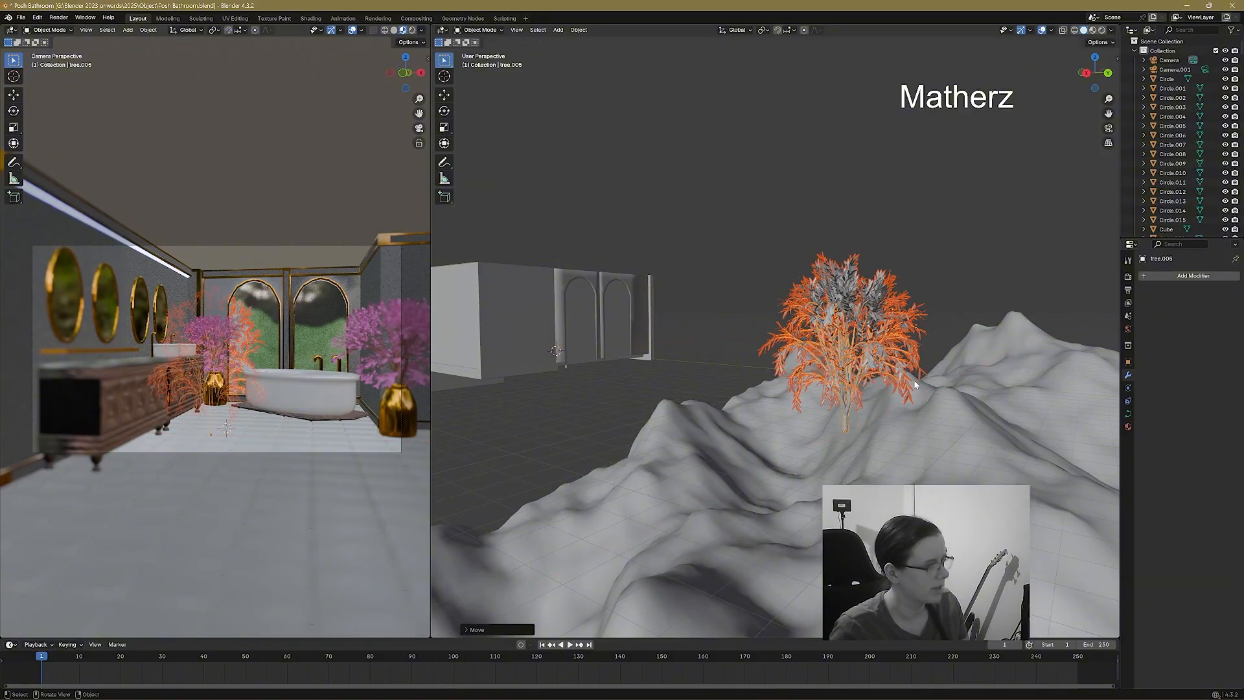
# Assign the existing Grass Hills material to the outdoor tree's leaves.
pyautogui.click(864, 295)
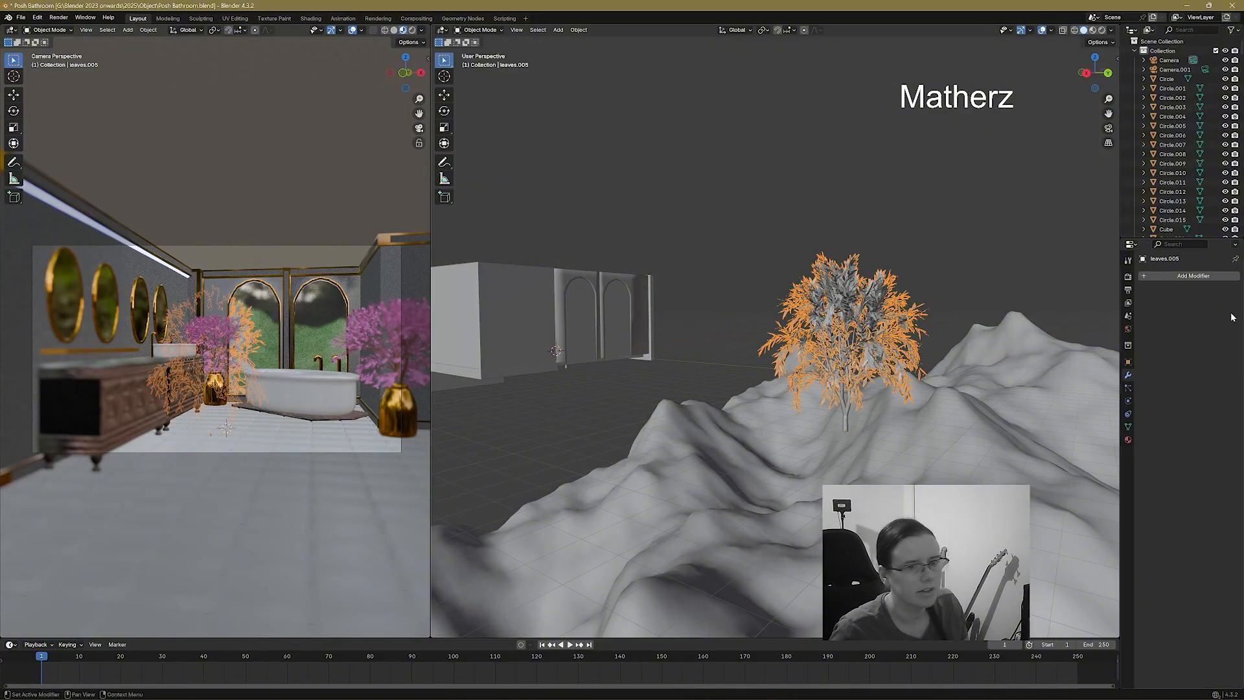
pyautogui.click(1128, 439)
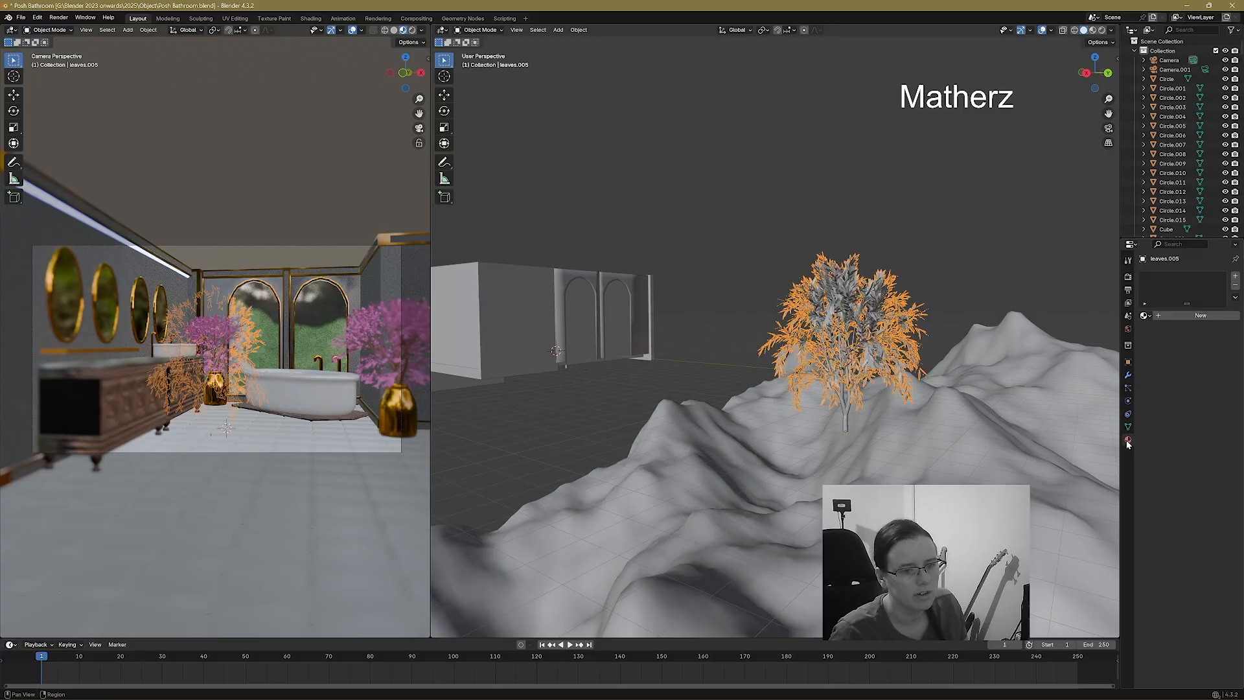
pyautogui.click(1145, 315)
pyautogui.click(1082, 366)
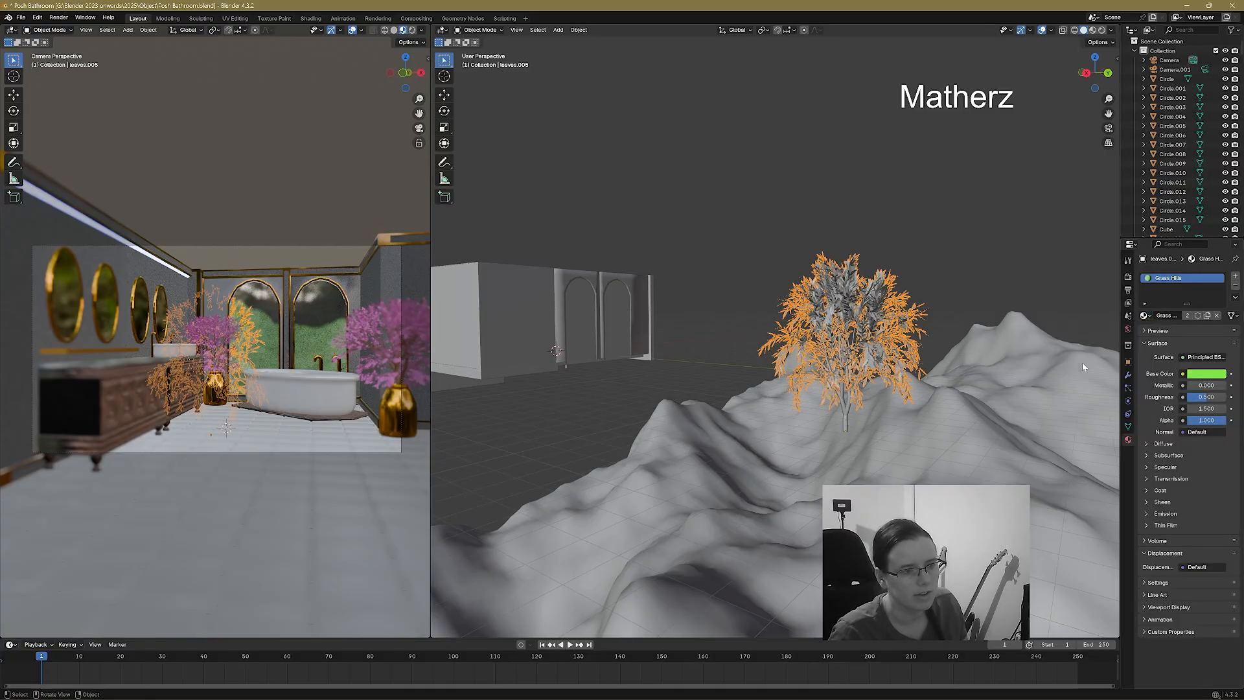
# Assign the existing brown Material.005 to the outdoor tree's trunk and branches.
pyautogui.click(843, 415)
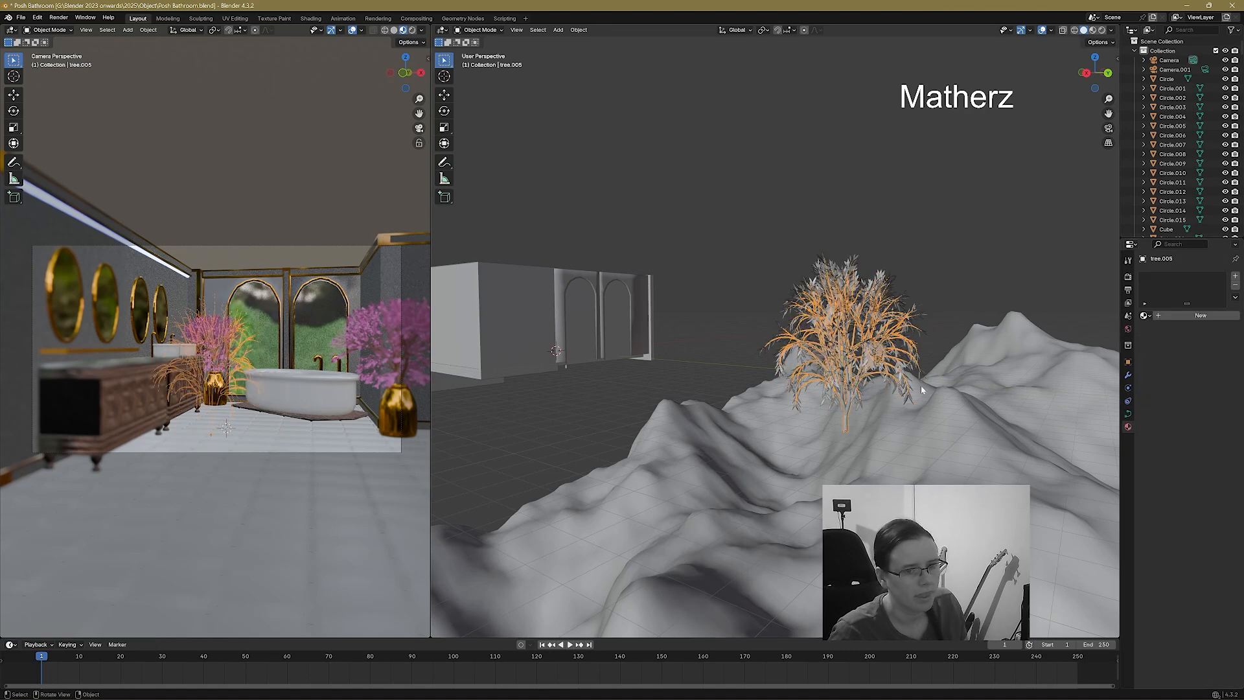
pyautogui.click(1145, 315)
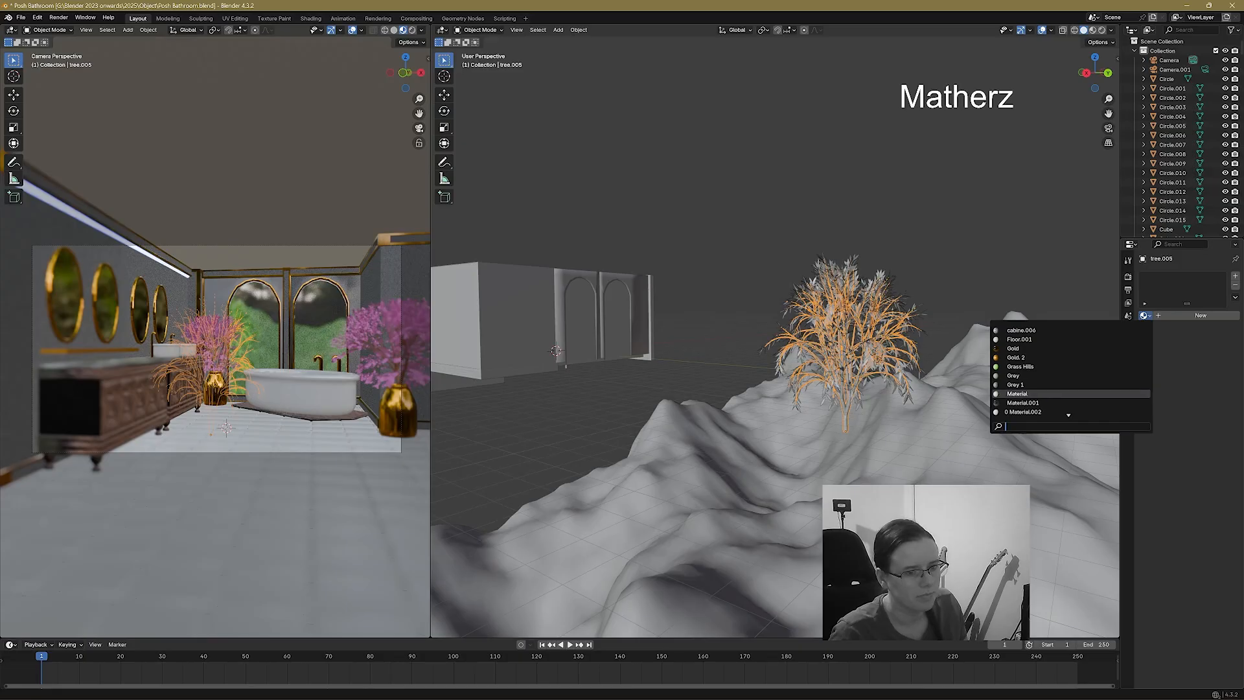
pyautogui.scroll(-5, 1069, 393)
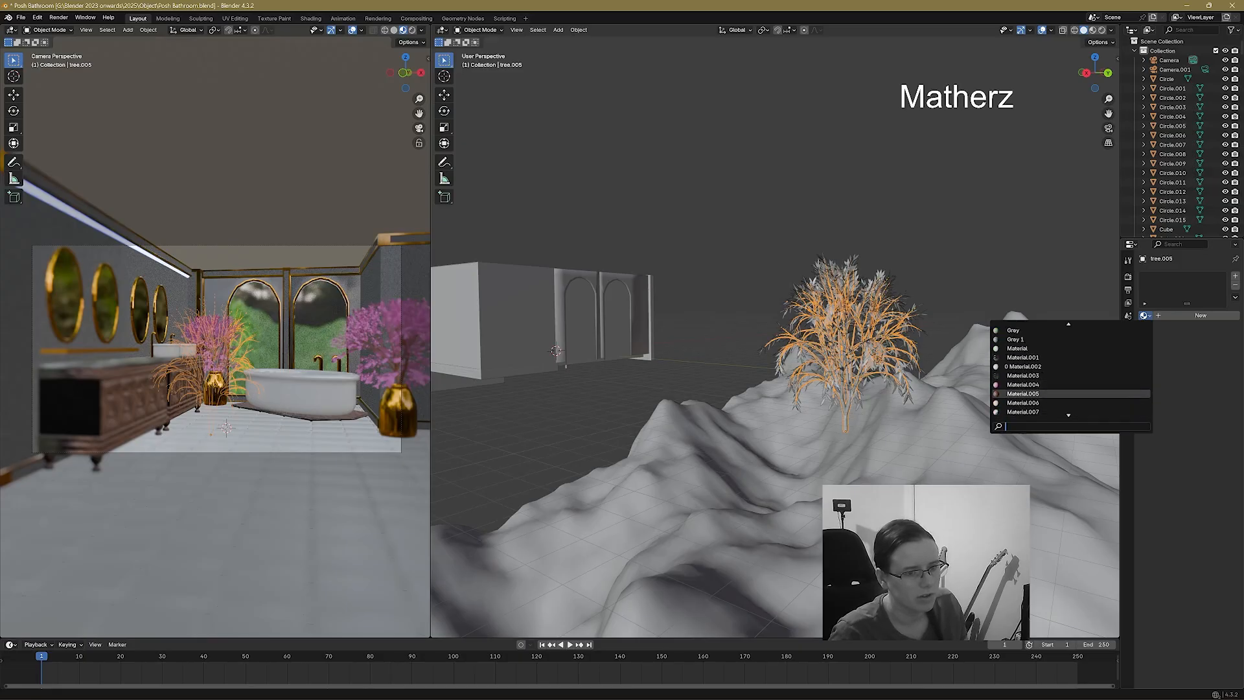
pyautogui.click(1069, 393)
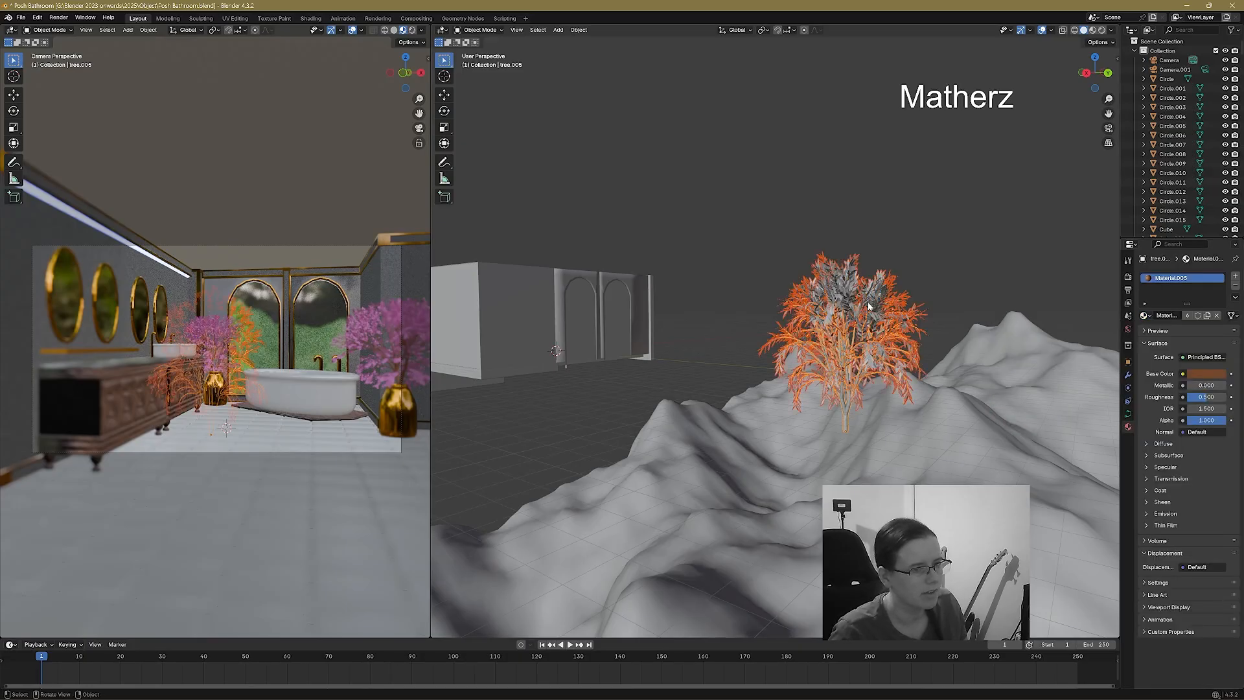
# Duplicate the outdoor tree with its leaves about 15 m along X so the copy stands behind the other arched window.
pyautogui.hotkey('shift', 'd')
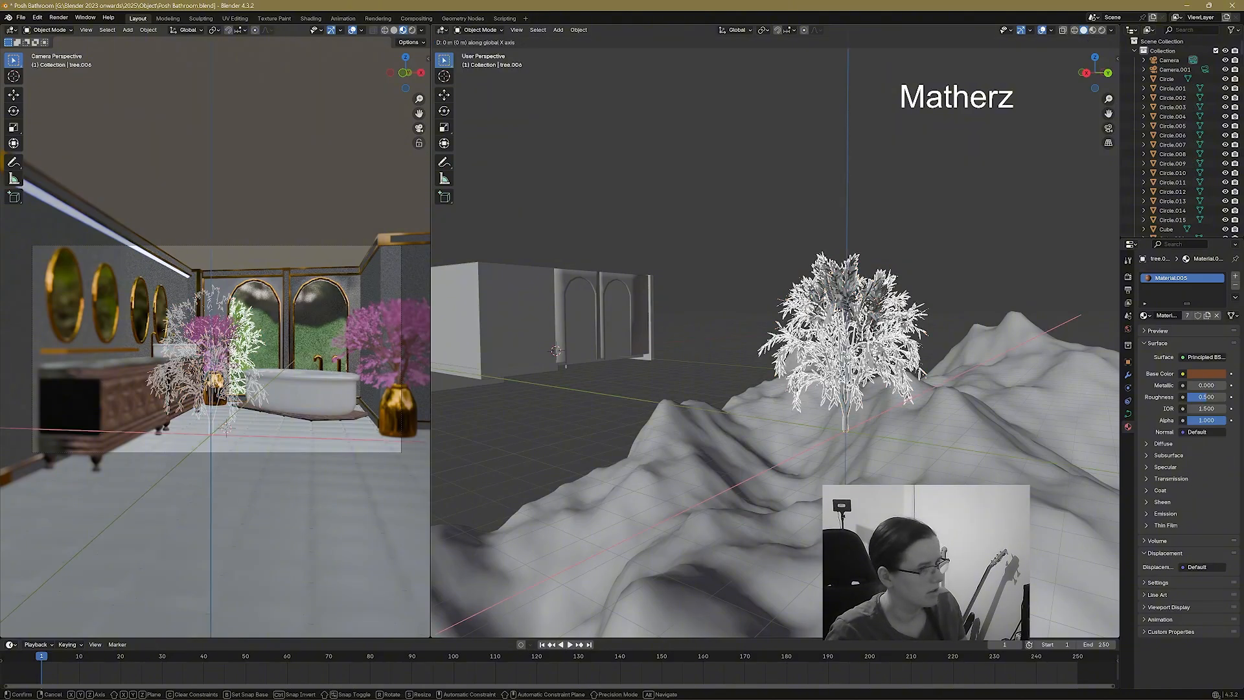
pyautogui.press('x')
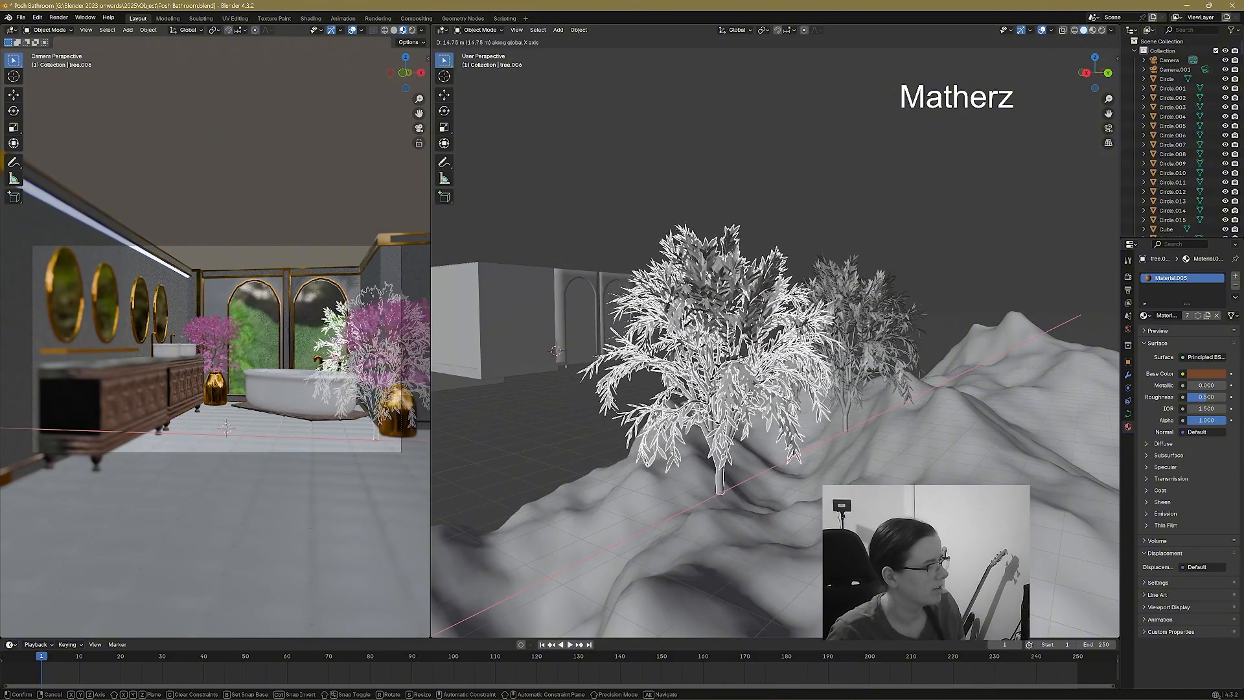
pyautogui.click(520, 239)
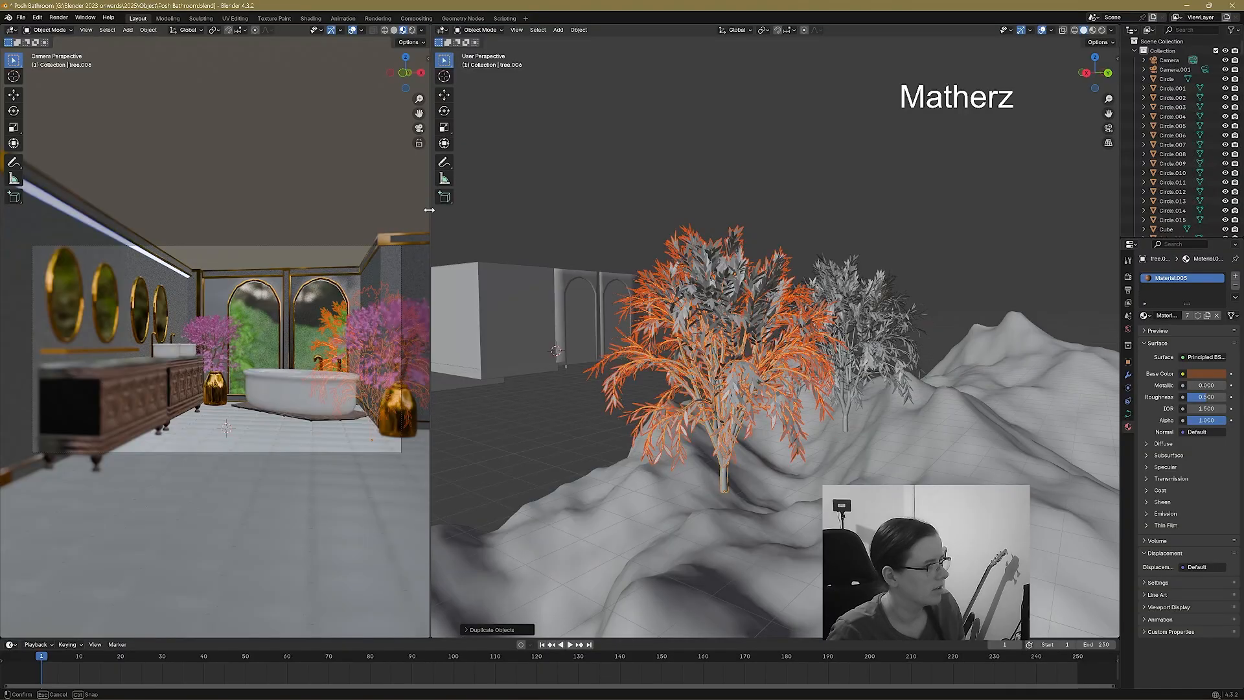
# Widen the camera viewport, deselect everything and preview the bathroom in rendered shading.
pyautogui.moveTo(431, 218); pyautogui.dragTo(864, 222)
pyautogui.click(967, 158)
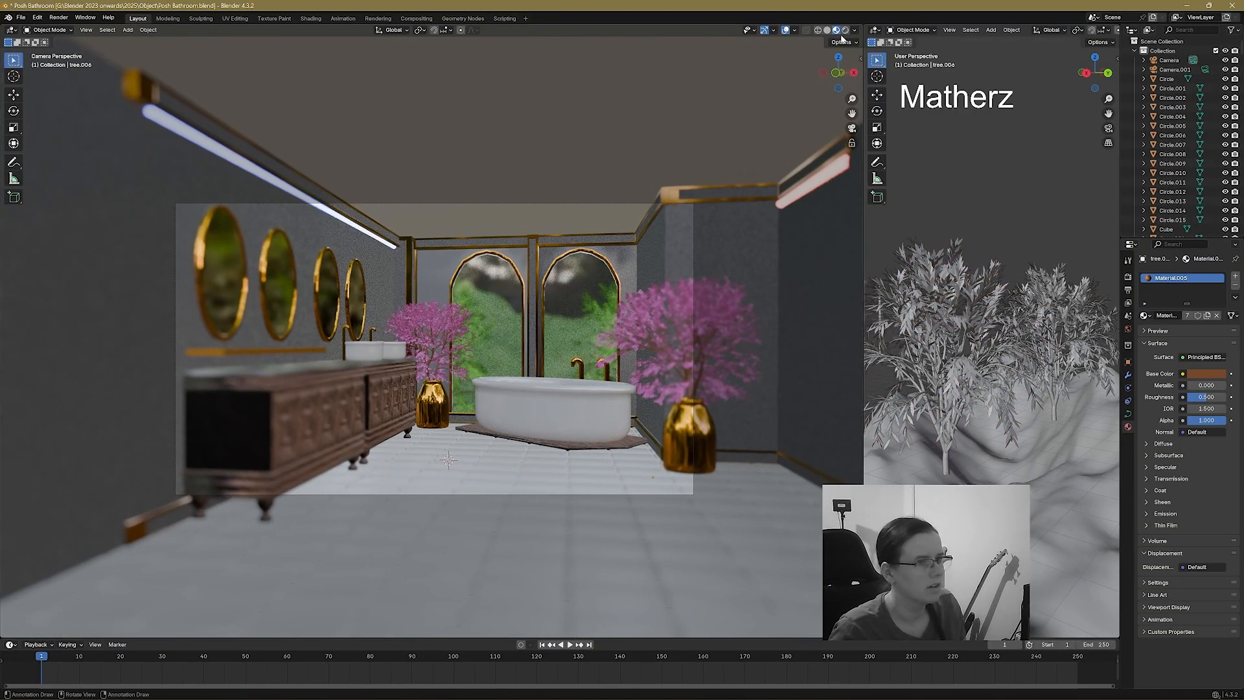
pyautogui.click(844, 31)
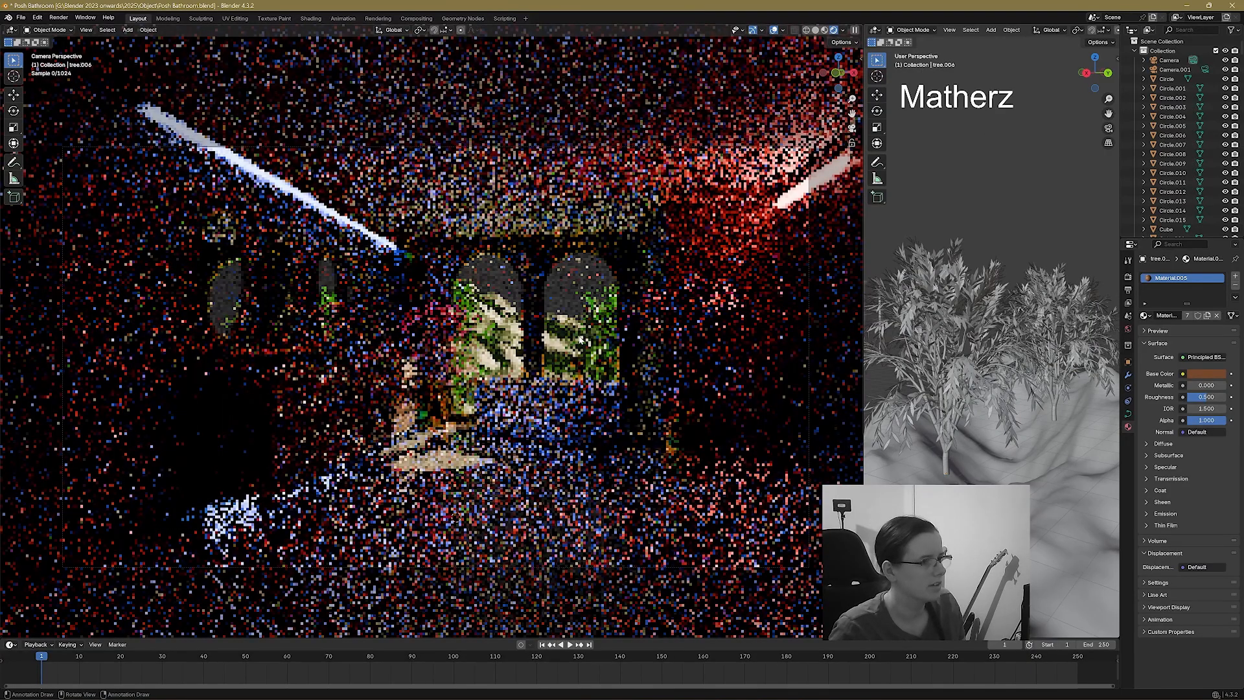
pyautogui.scroll(-2, 978, 204)
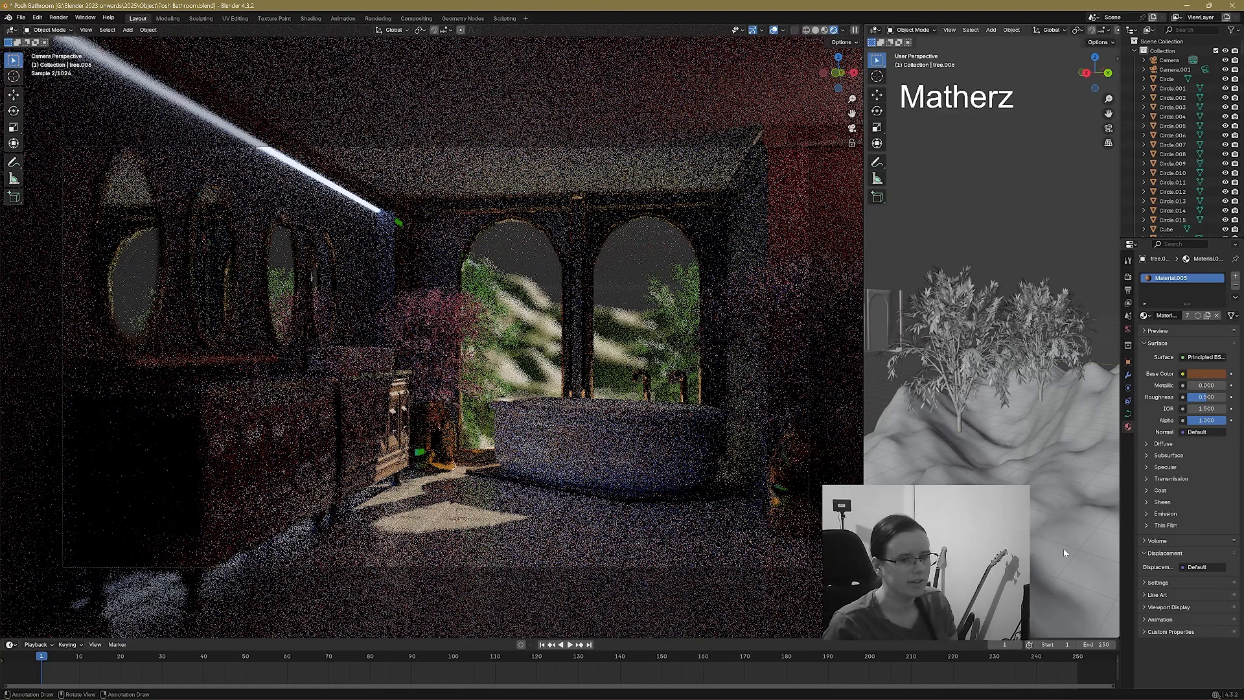
# Set the roughness of the hill landscape's material to 1.
pyautogui.click(1057, 480)
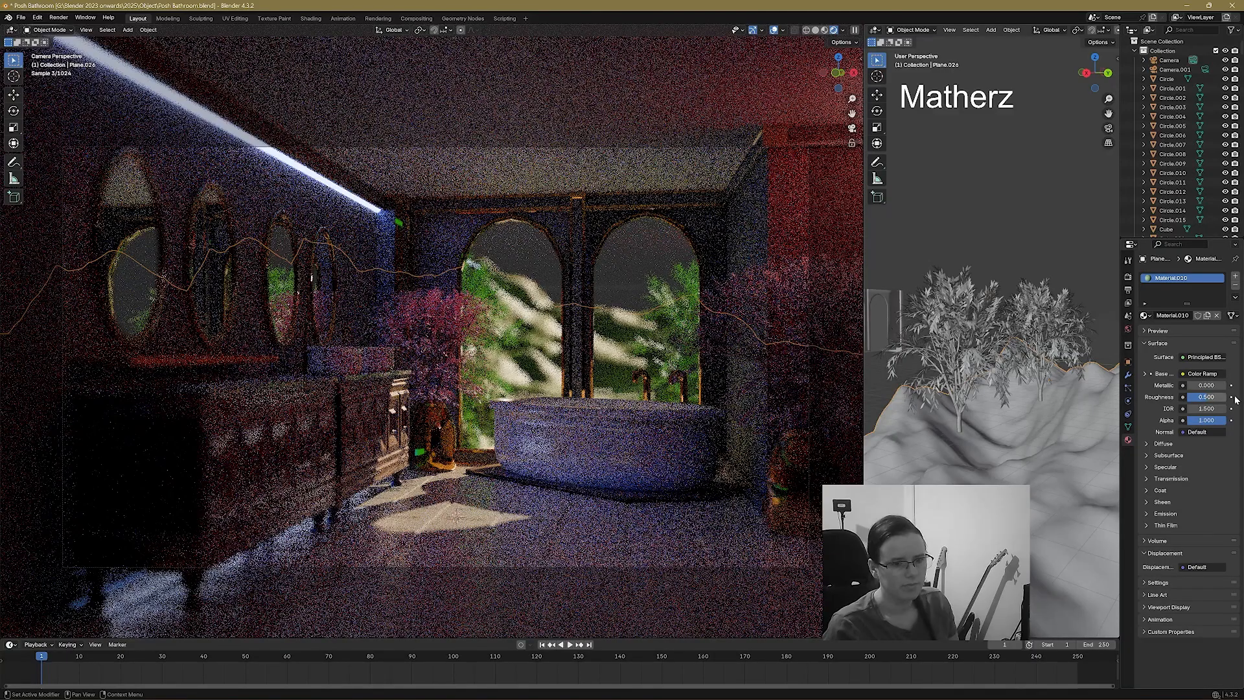
pyautogui.click(1207, 396)
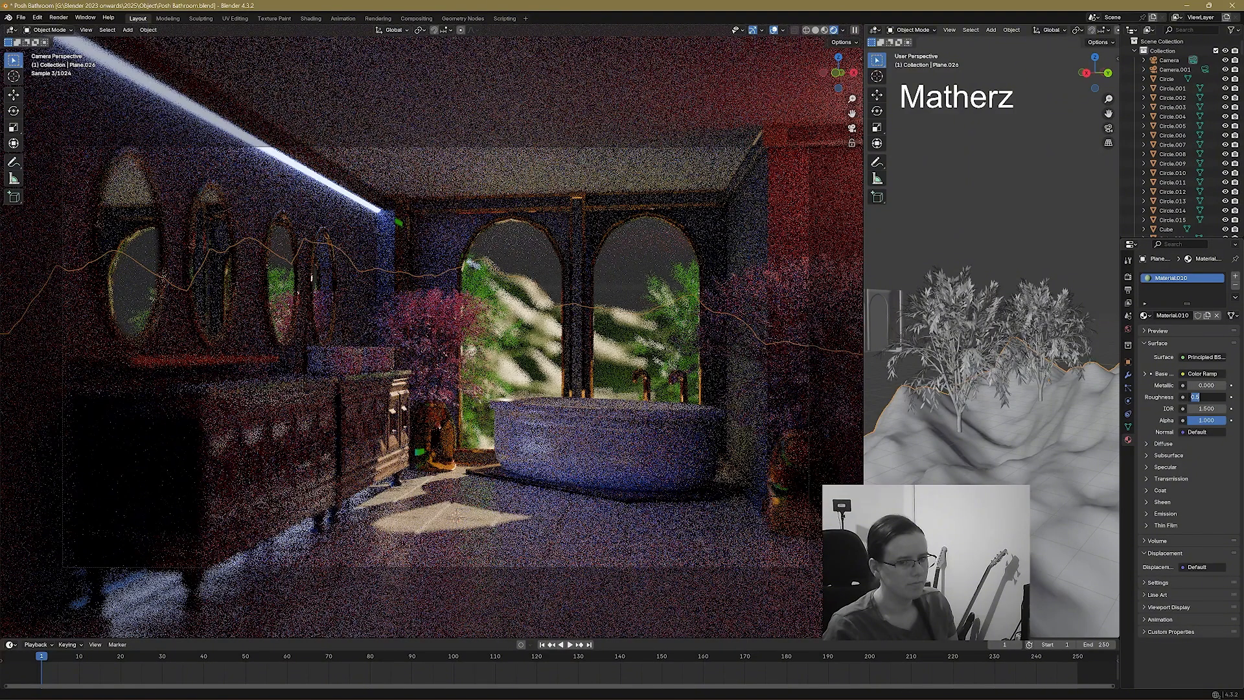
pyautogui.write('1')
pyautogui.press('Return')
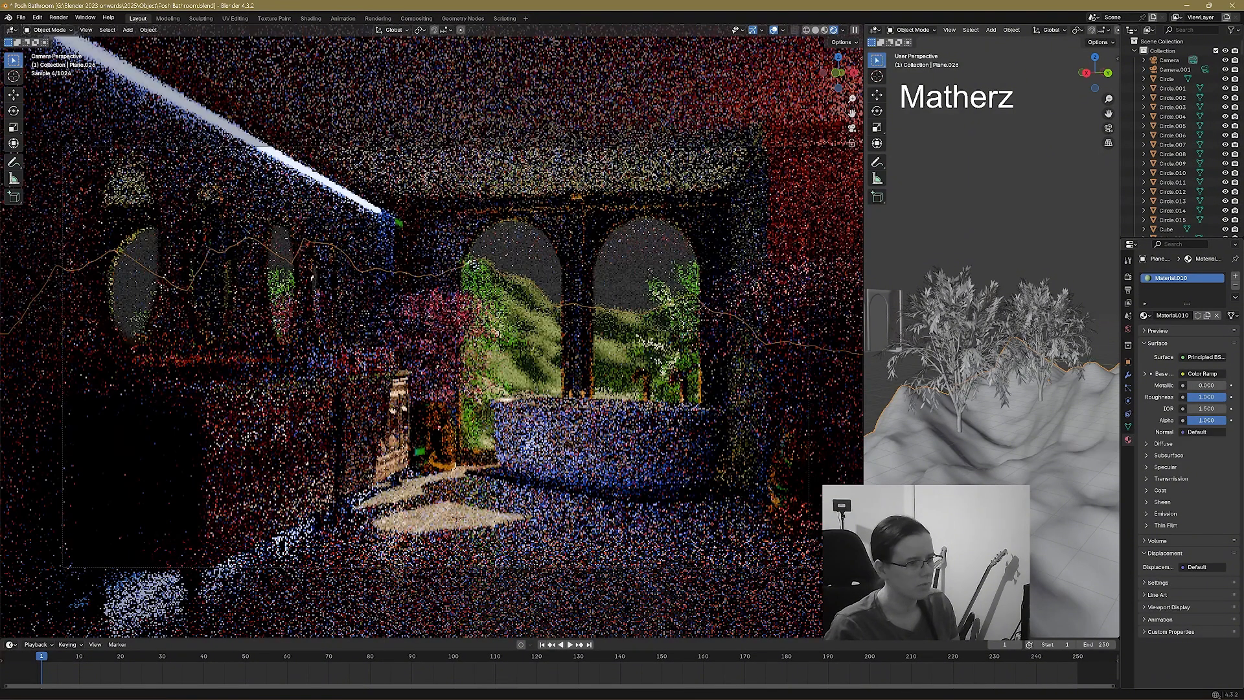
pyautogui.moveTo(1207, 420); pyautogui.dragTo(1190, 420)
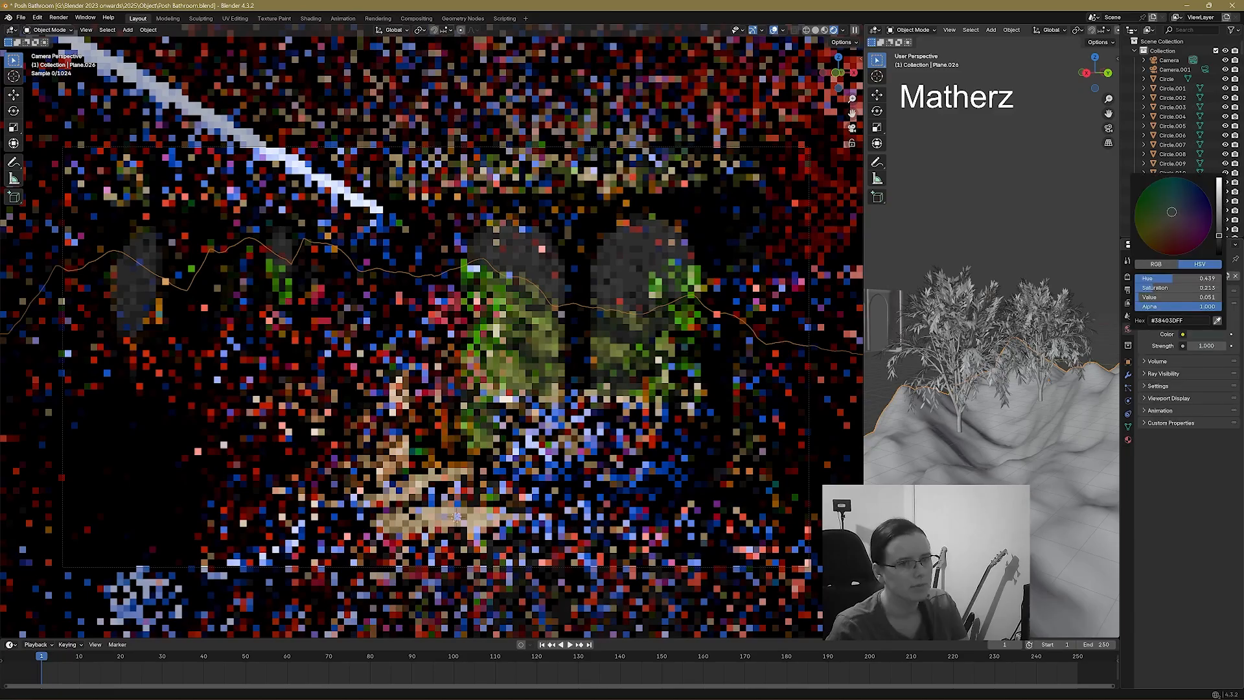
# Shift the world background colour to a warmer, more saturated yellowish tone and raise its brightness.
pyautogui.moveTo(1172, 215); pyautogui.dragTo(1163, 219)
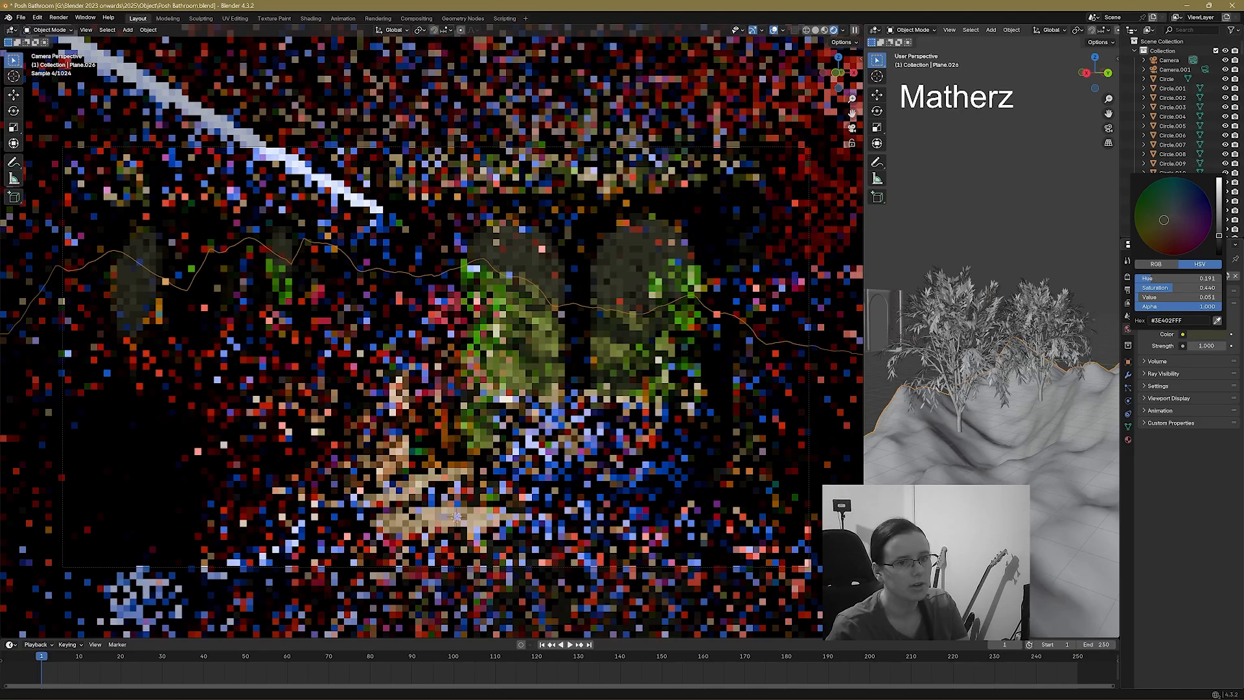
pyautogui.moveTo(1164, 220); pyautogui.dragTo(1155, 233)
pyautogui.moveTo(1219, 227); pyautogui.dragTo(1218, 206)
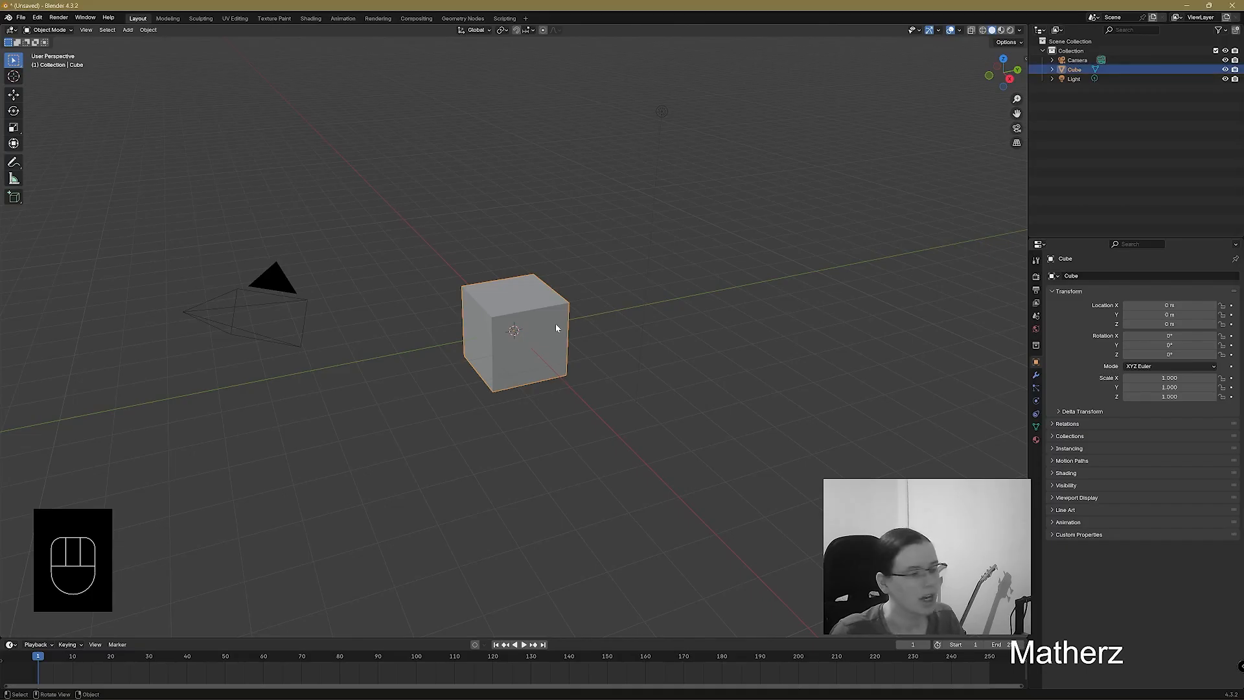
# Delete the default cube and add a mesh circle at the world origin.
pyautogui.press('Delete')
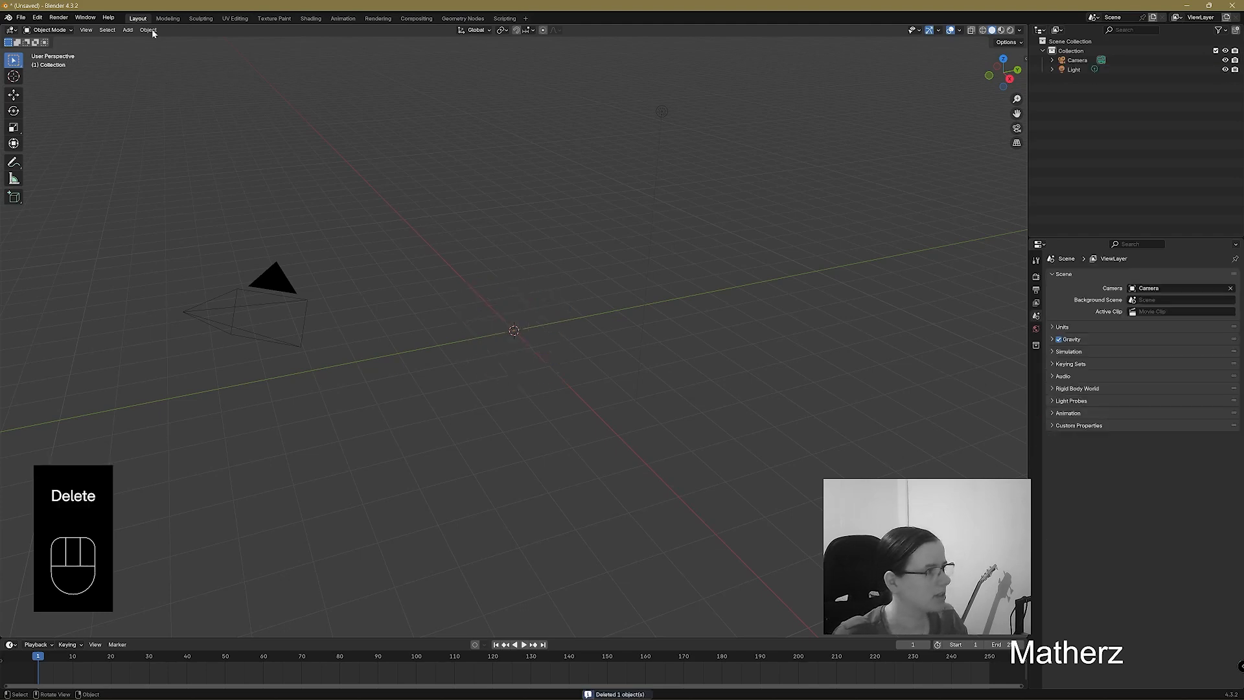
pyautogui.click(130, 32)
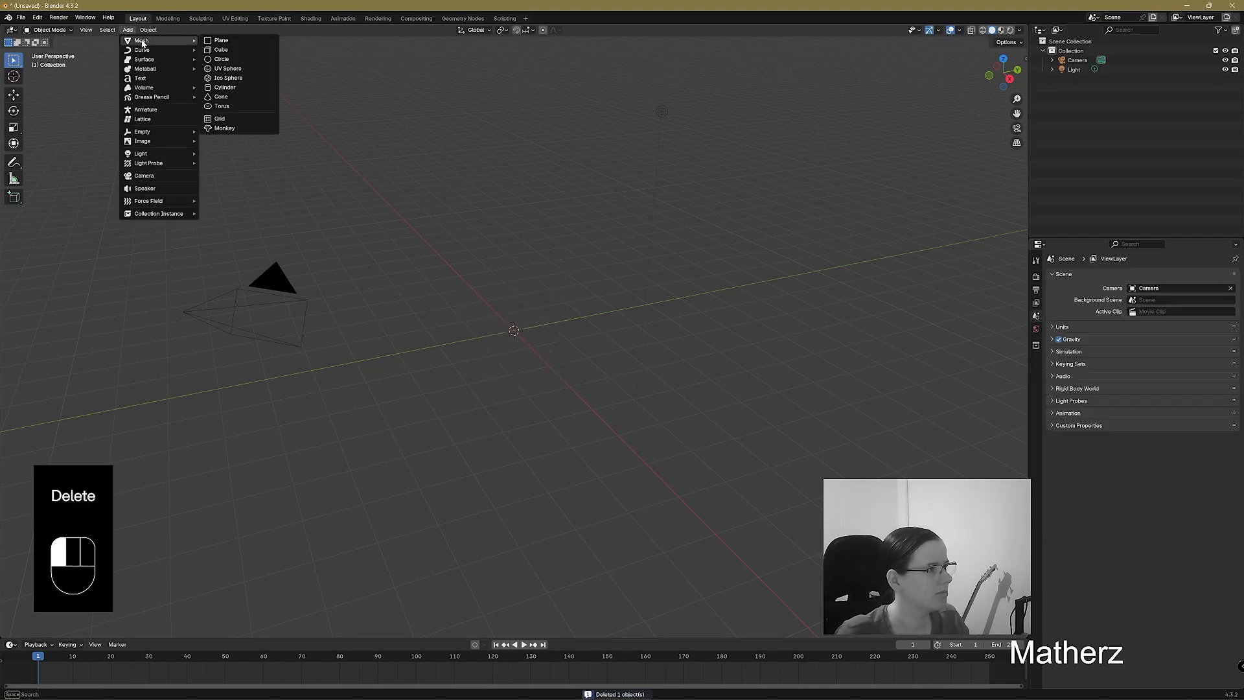
pyautogui.moveTo(162, 40)
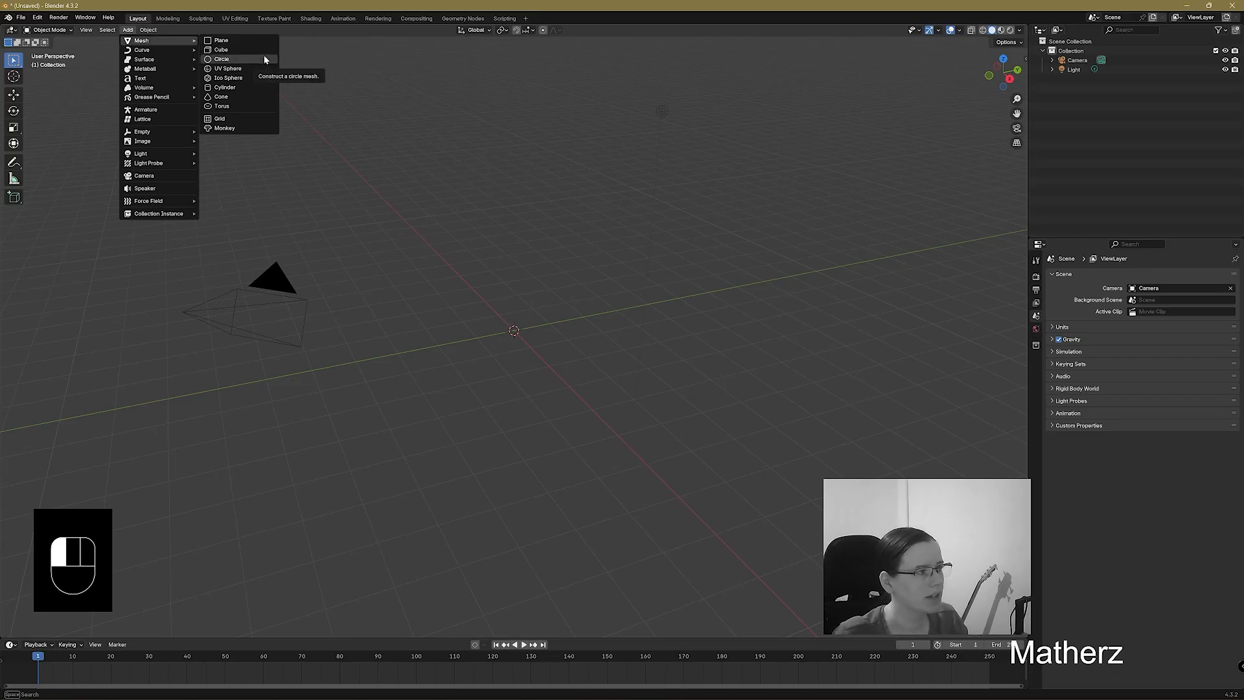
pyautogui.click(264, 59)
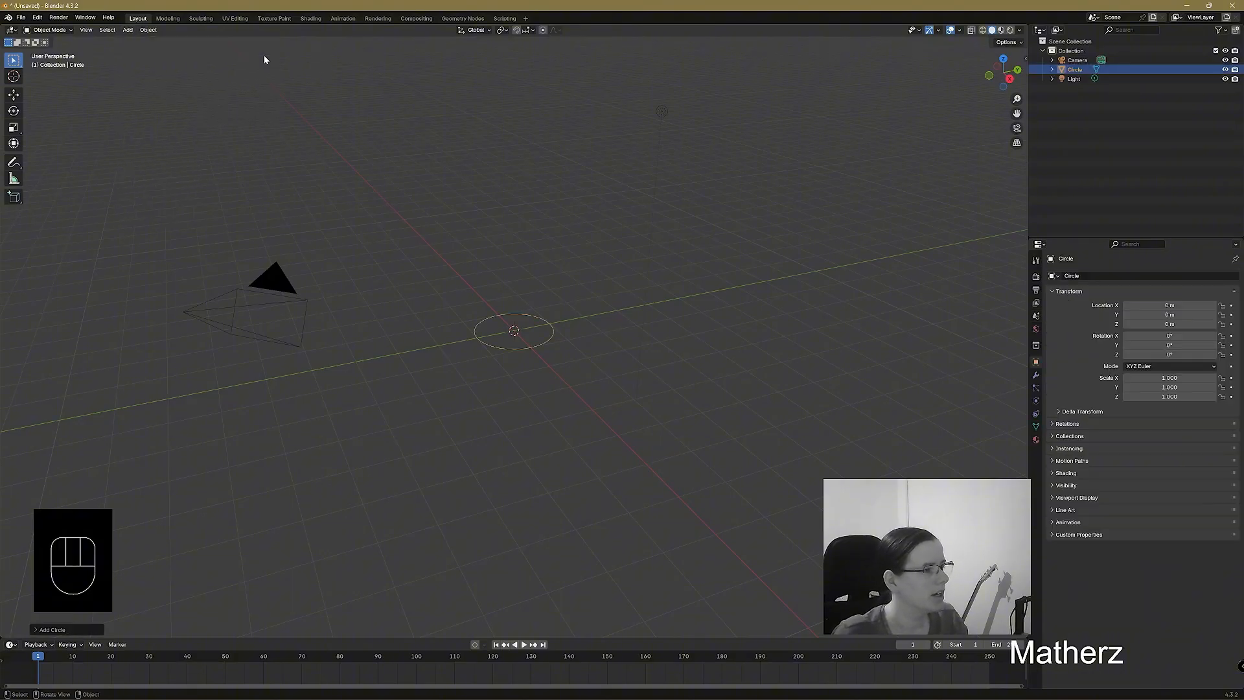
# Scale the circle up uniformly to about 3.97.
pyautogui.scroll(2, 643, 375)
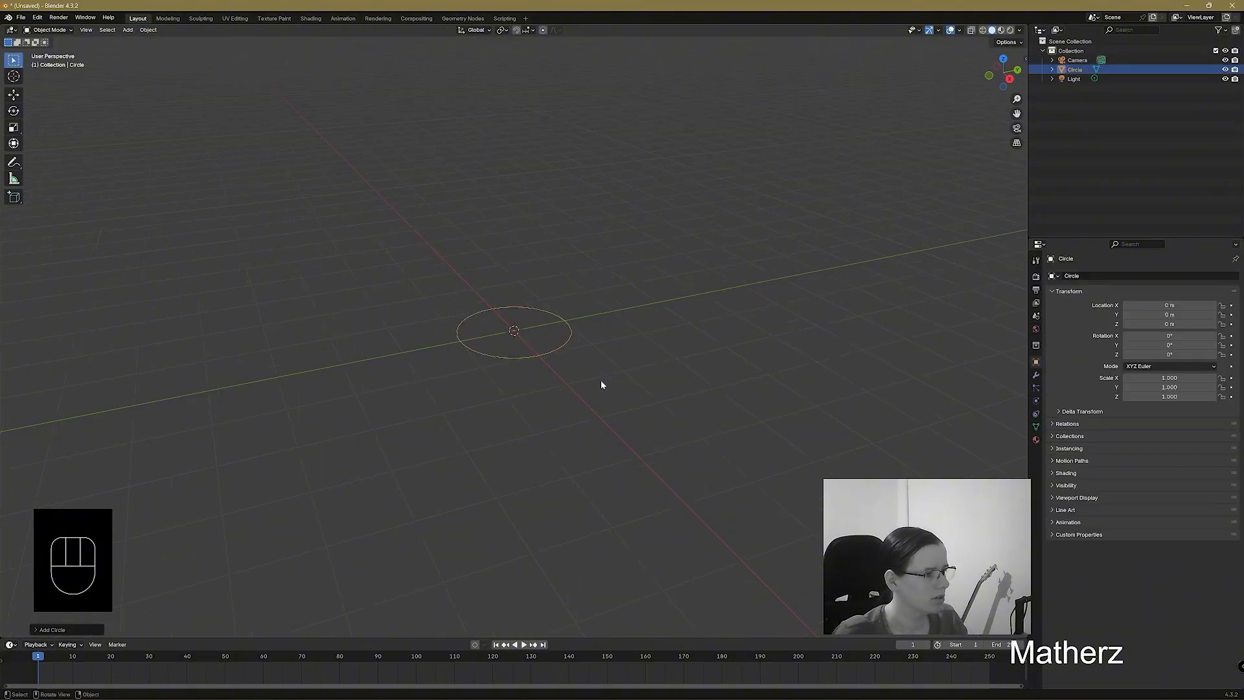
pyautogui.press('s')
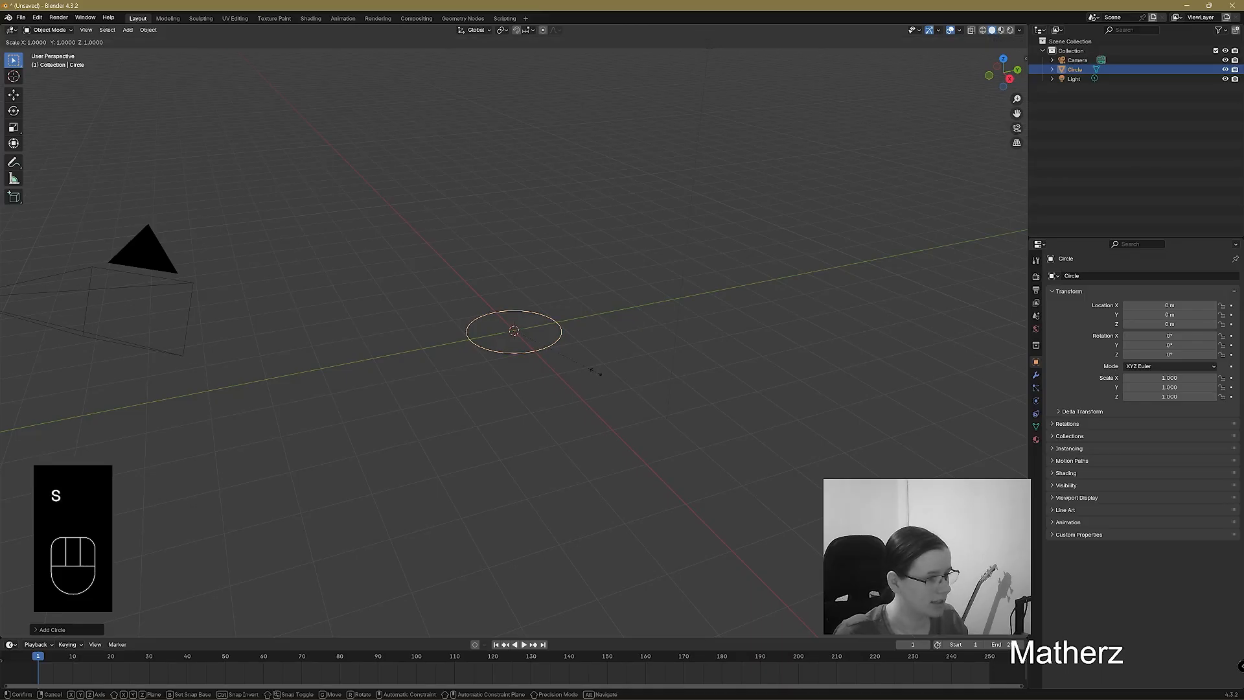
pyautogui.click(865, 437)
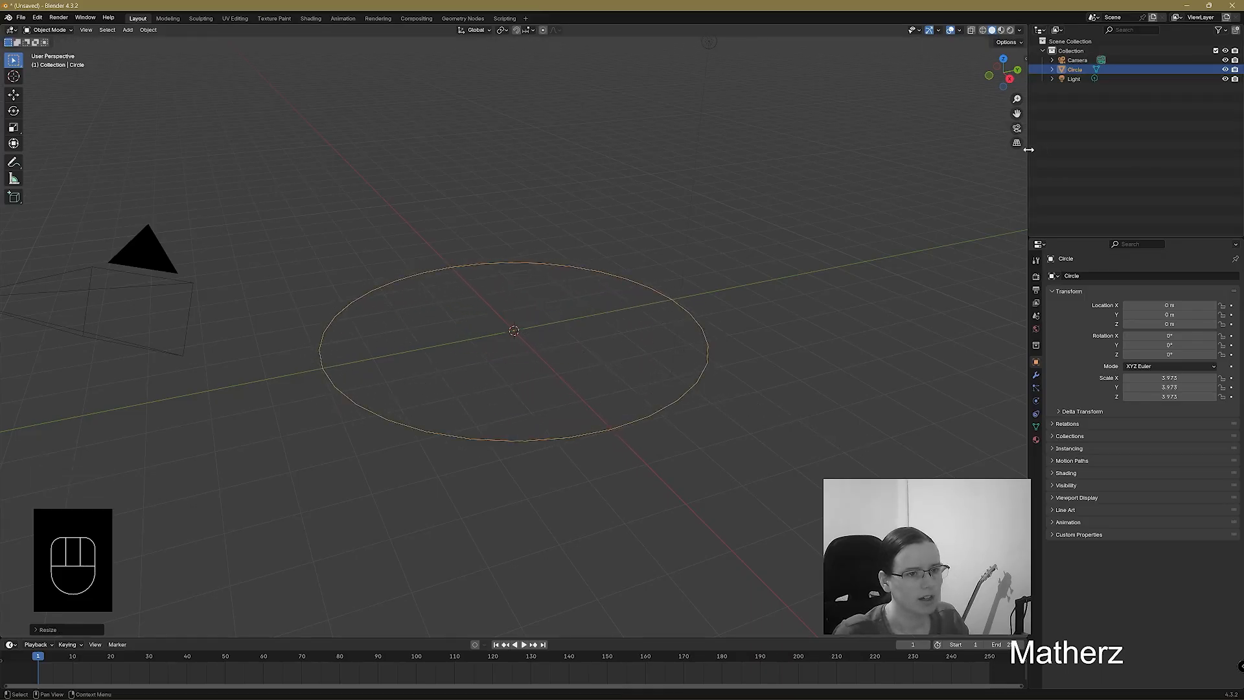
# Widen the 3D viewport, split it vertically into two, and view the circle from above at an angle in both.
pyautogui.moveTo(1029, 153); pyautogui.dragTo(1165, 152)
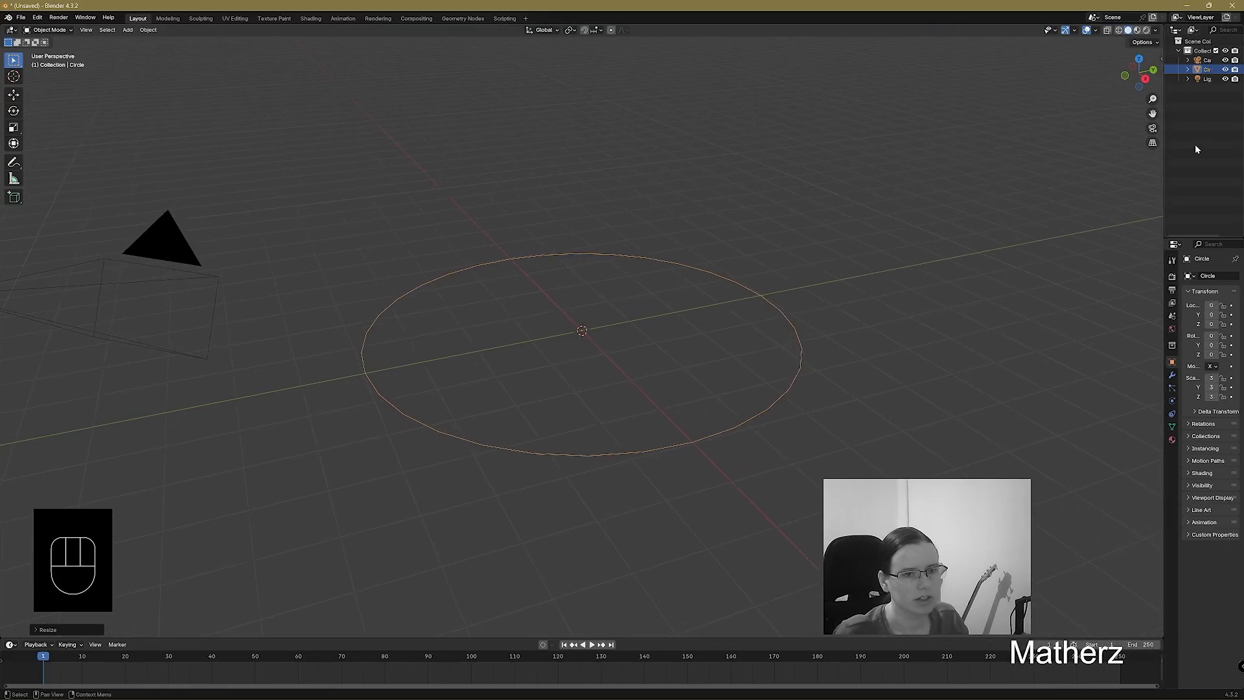
pyautogui.moveTo(1162, 23); pyautogui.dragTo(506, 58)
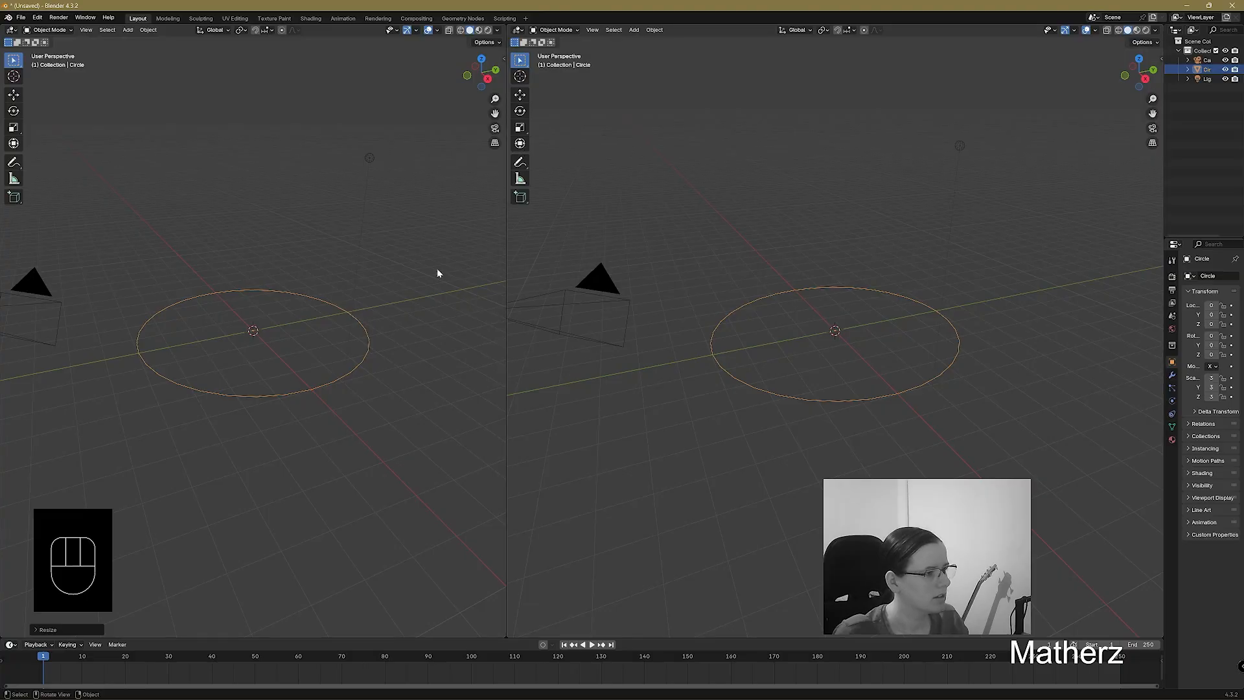
pyautogui.moveTo(437, 269); pyautogui.dragTo(424, 331, button='middle')
pyautogui.moveTo(919, 275); pyautogui.dragTo(915, 314, button='middle')
pyautogui.moveTo(441, 278); pyautogui.dragTo(403, 299, button='middle')
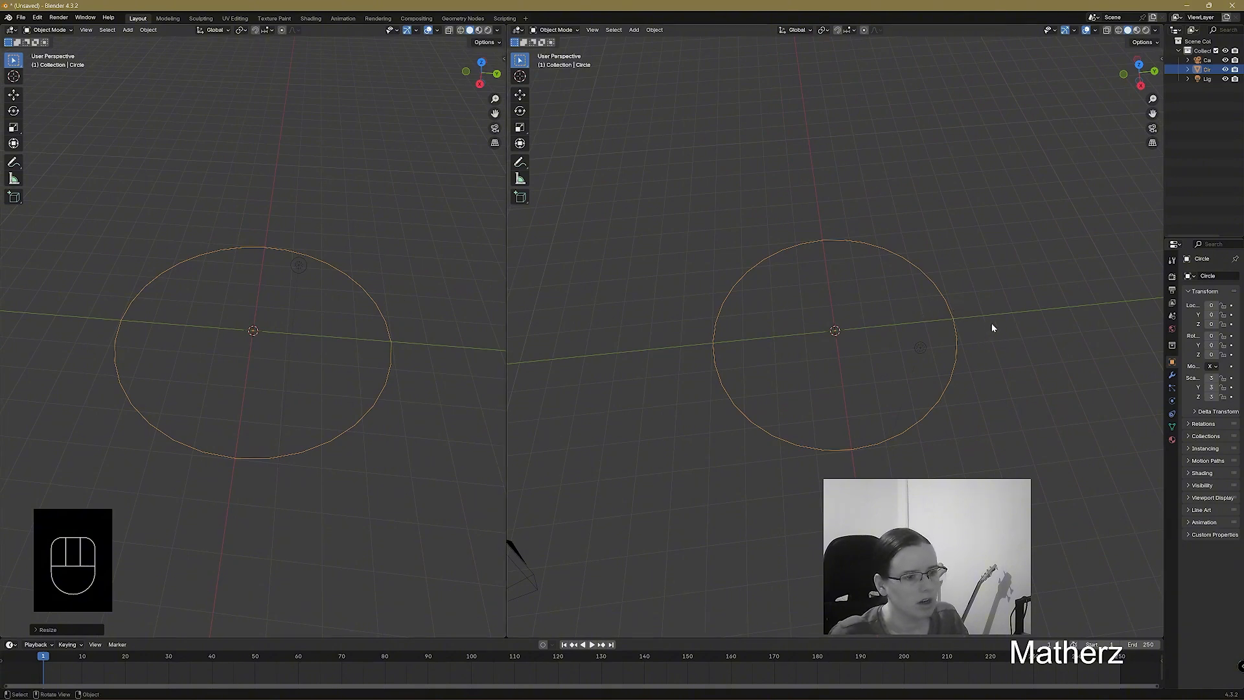
pyautogui.moveTo(992, 328); pyautogui.dragTo(995, 309, button='middle')
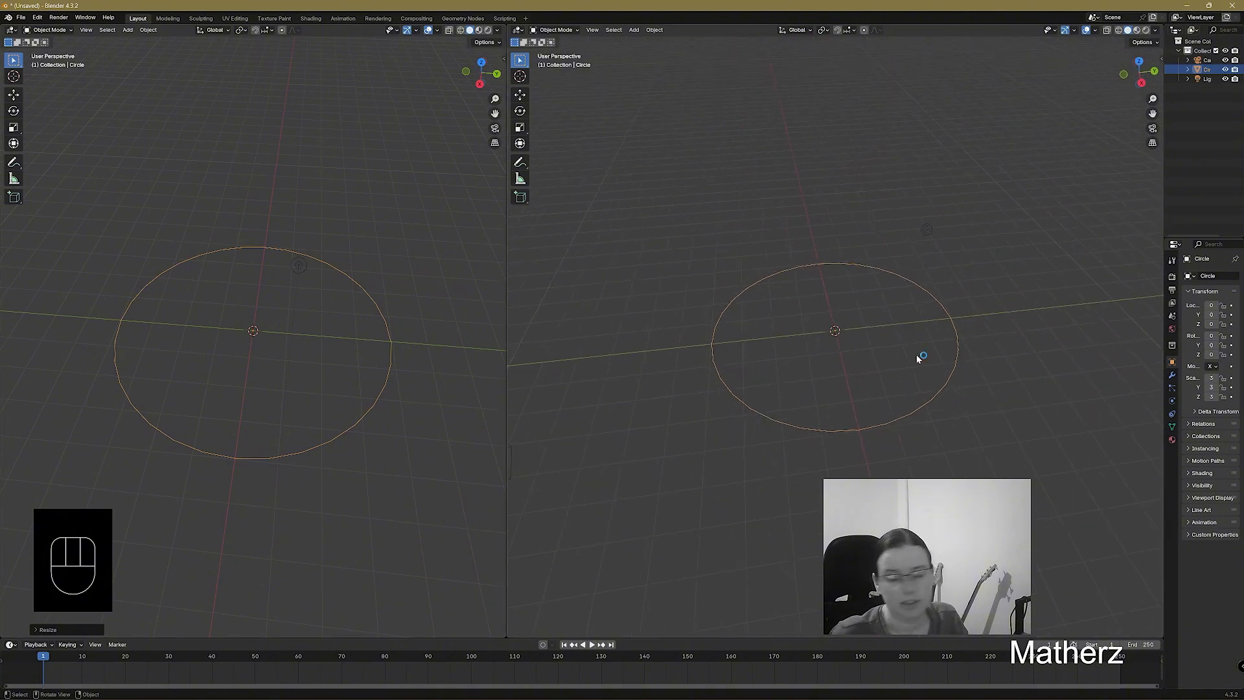
pyautogui.scroll(2, 979, 342)
pyautogui.moveTo(1030, 391); pyautogui.dragTo(1051, 361, button='middle')
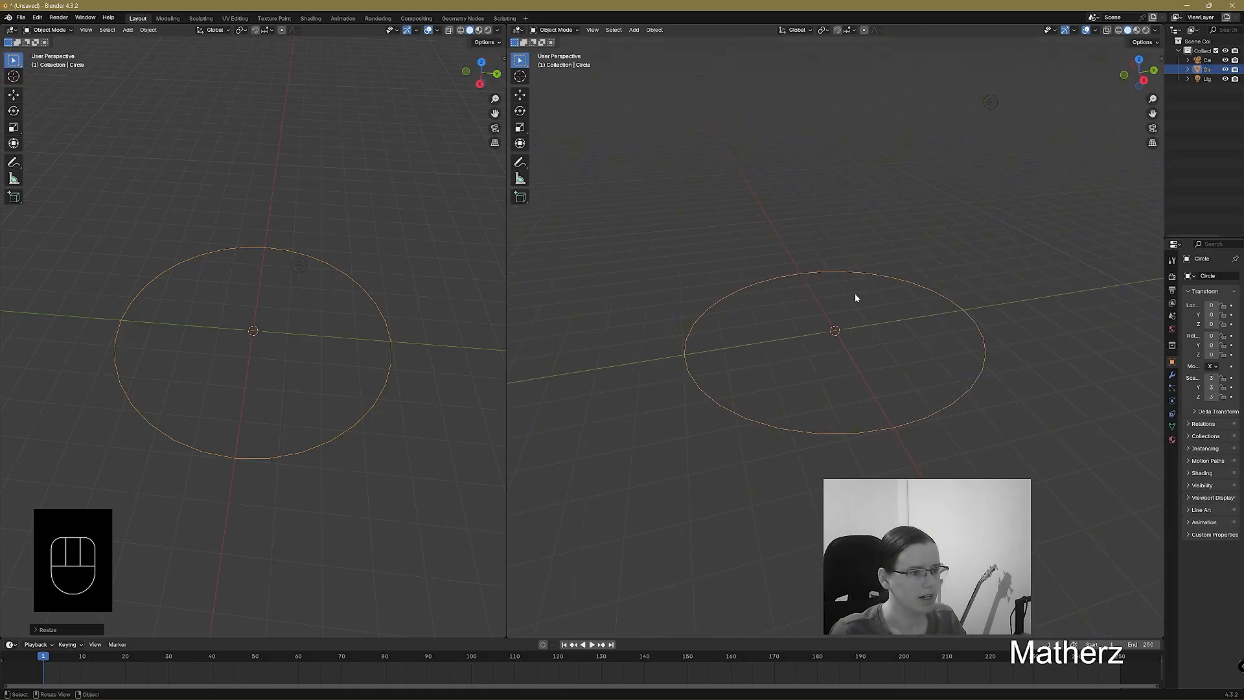
# In Edit Mode, fill the circle with a face and extrude it slightly upward into a thin disc.
pyautogui.click(556, 29)
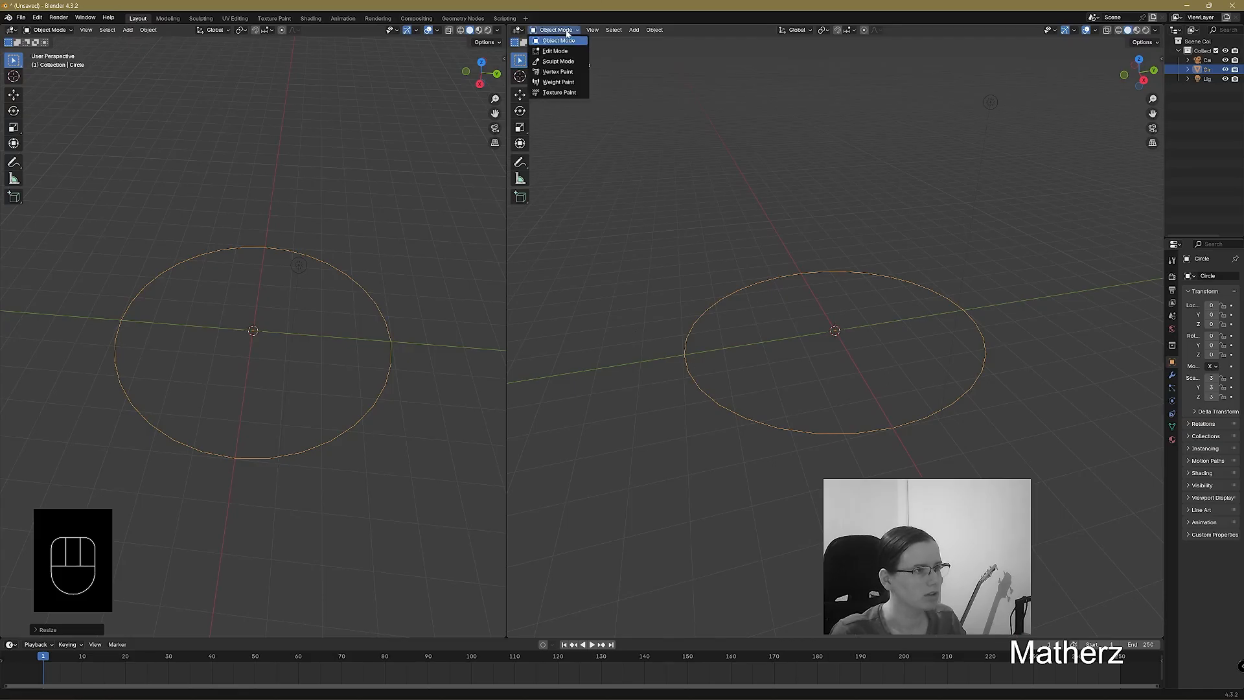
pyautogui.click(556, 52)
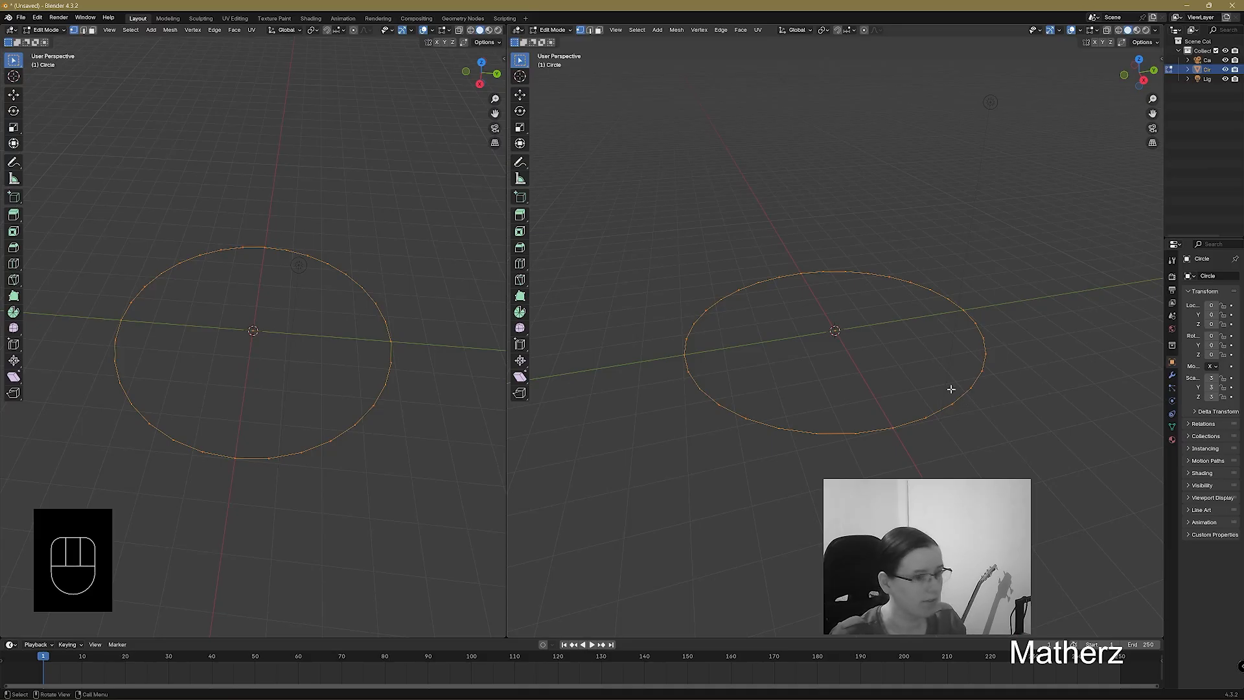
pyautogui.press('f')
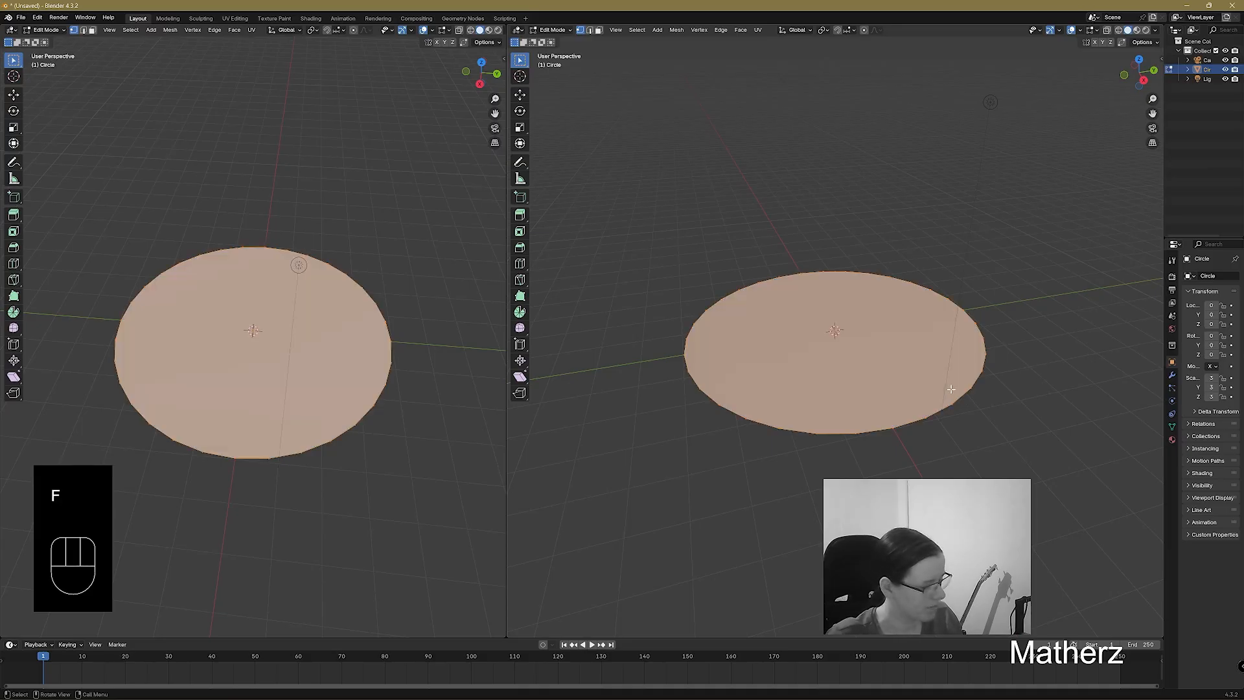
pyautogui.press('e')
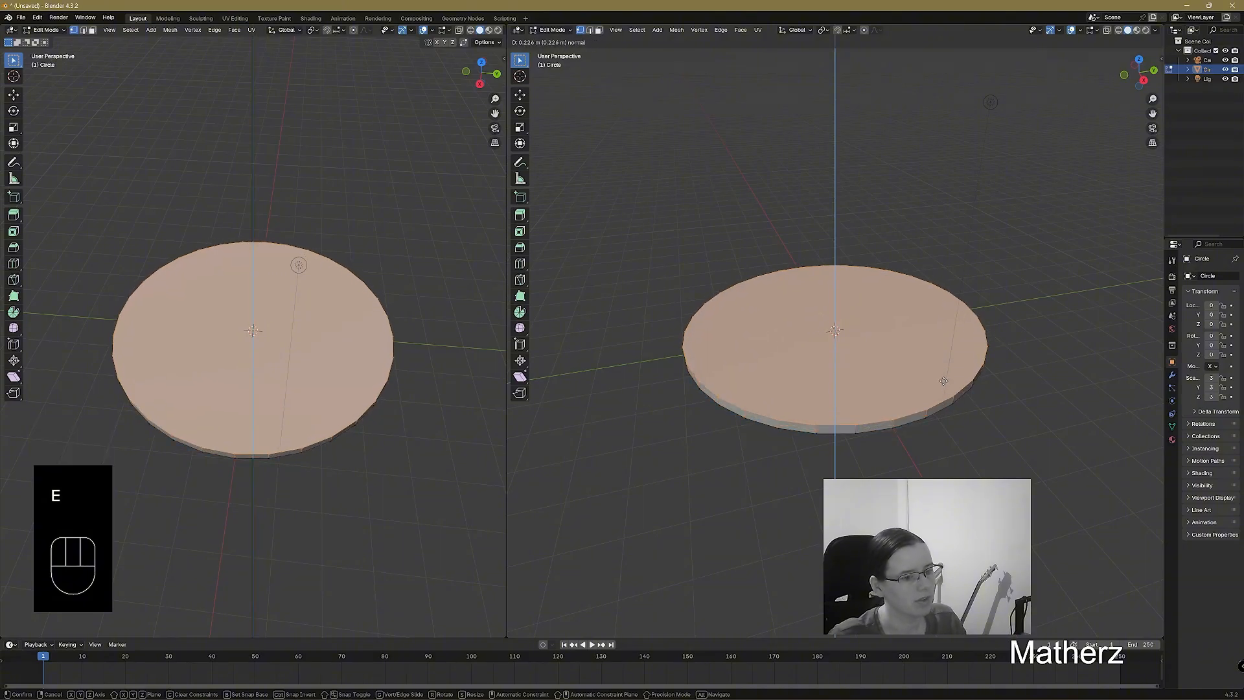
pyautogui.click(956, 385)
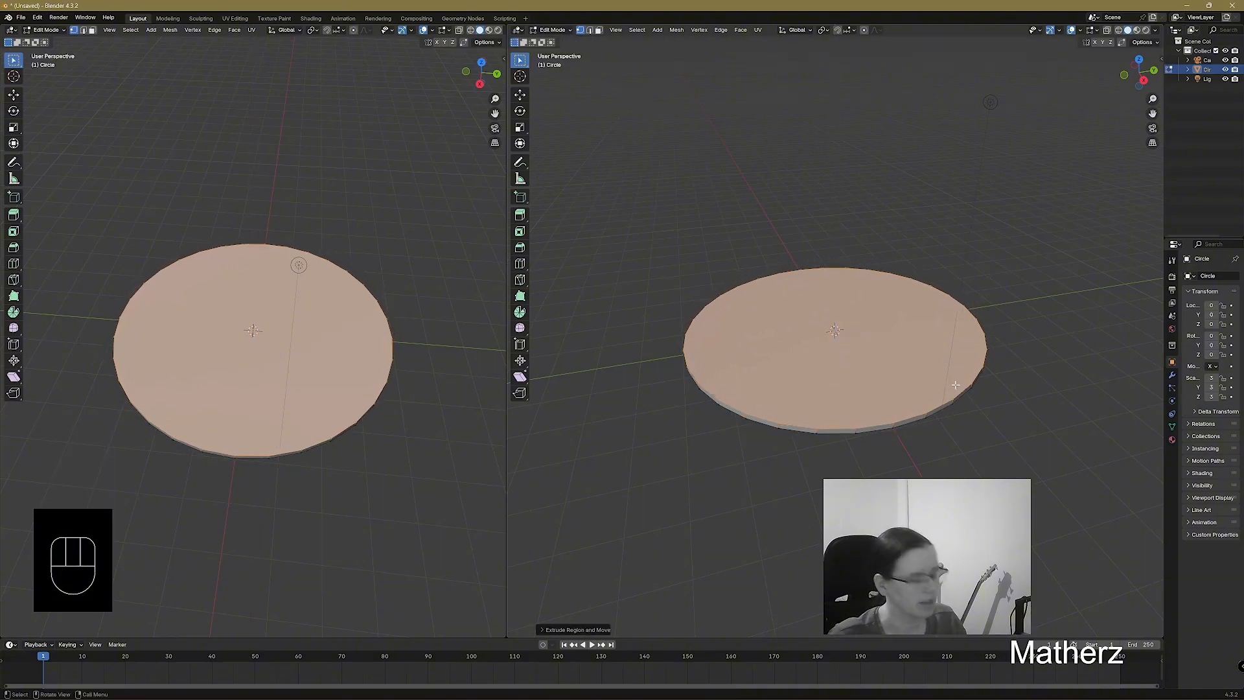
# Extrude the disc's top face up by a second thin layer and fine-tune its height along Z.
pyautogui.press('e')
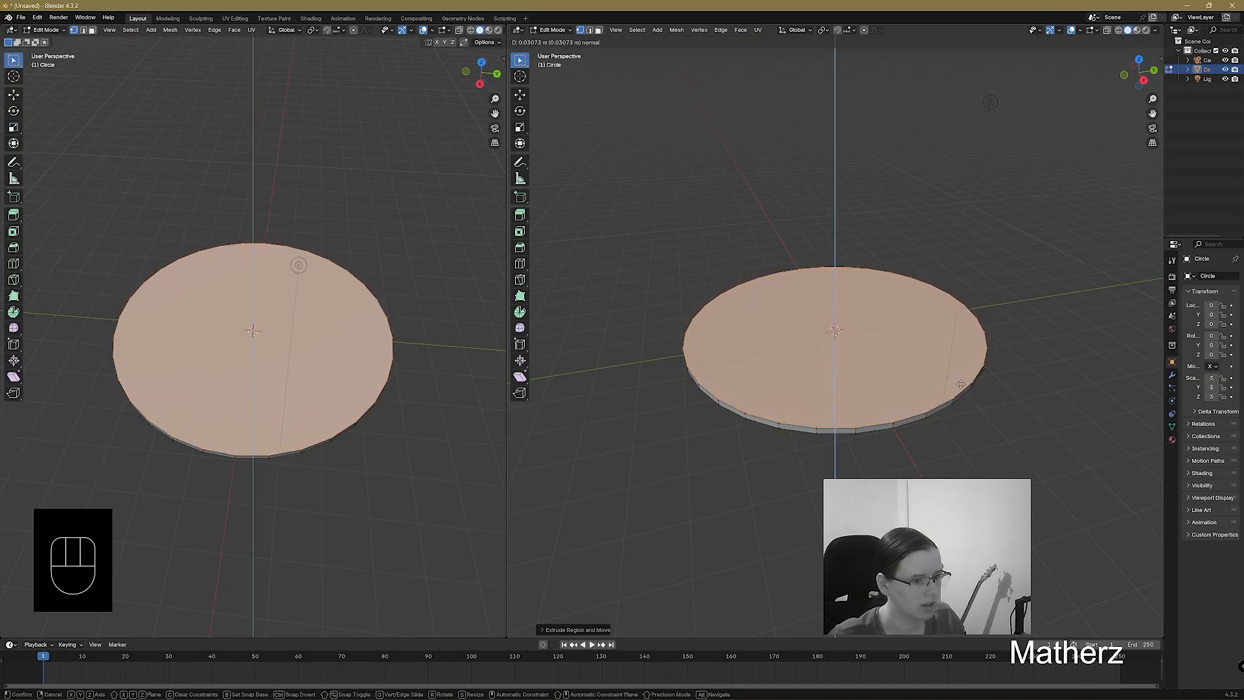
pyautogui.click(959, 383)
pyautogui.scroll(3, 943, 462)
pyautogui.moveTo(943, 463); pyautogui.dragTo(898, 329, button='middle')
pyautogui.moveTo(922, 382)
pyautogui.keyDown('shift'); pyautogui.mouseDown(button='middle')
pyautogui.moveTo(904, 368)
pyautogui.moveTo(941, 390)
pyautogui.moveTo(937, 377)
pyautogui.mouseUp(button='middle'); pyautogui.keyUp('shift')
pyautogui.press('g')
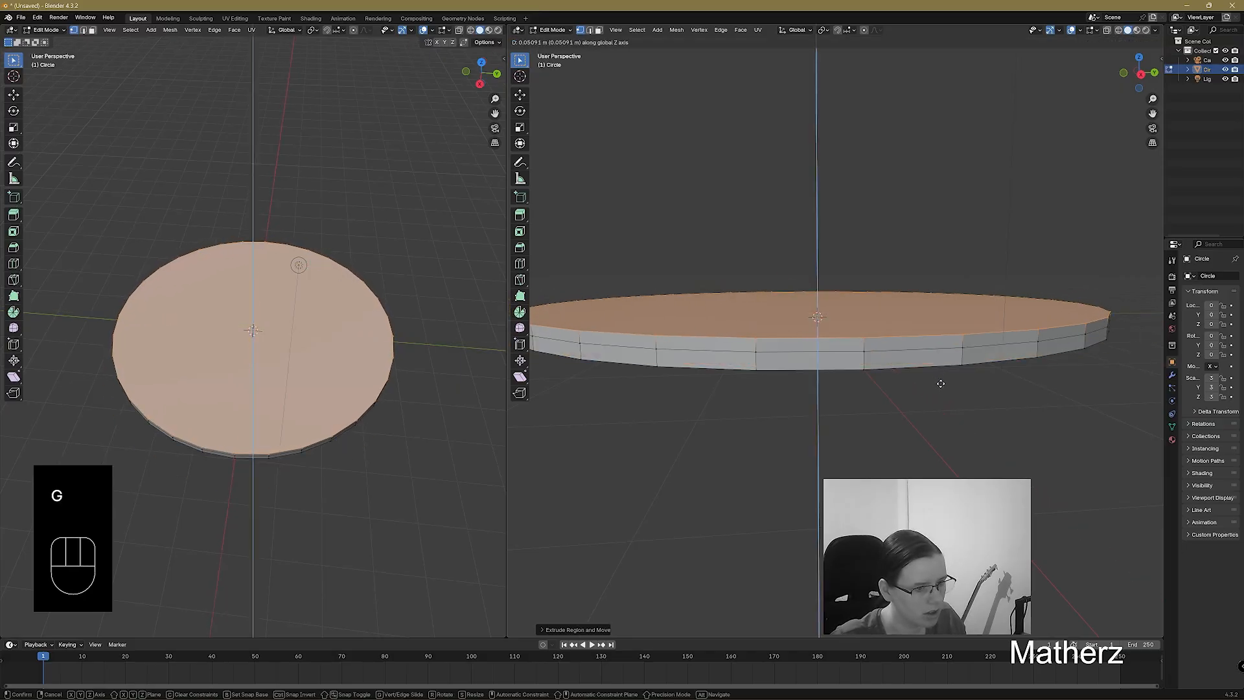
pyautogui.click(933, 387)
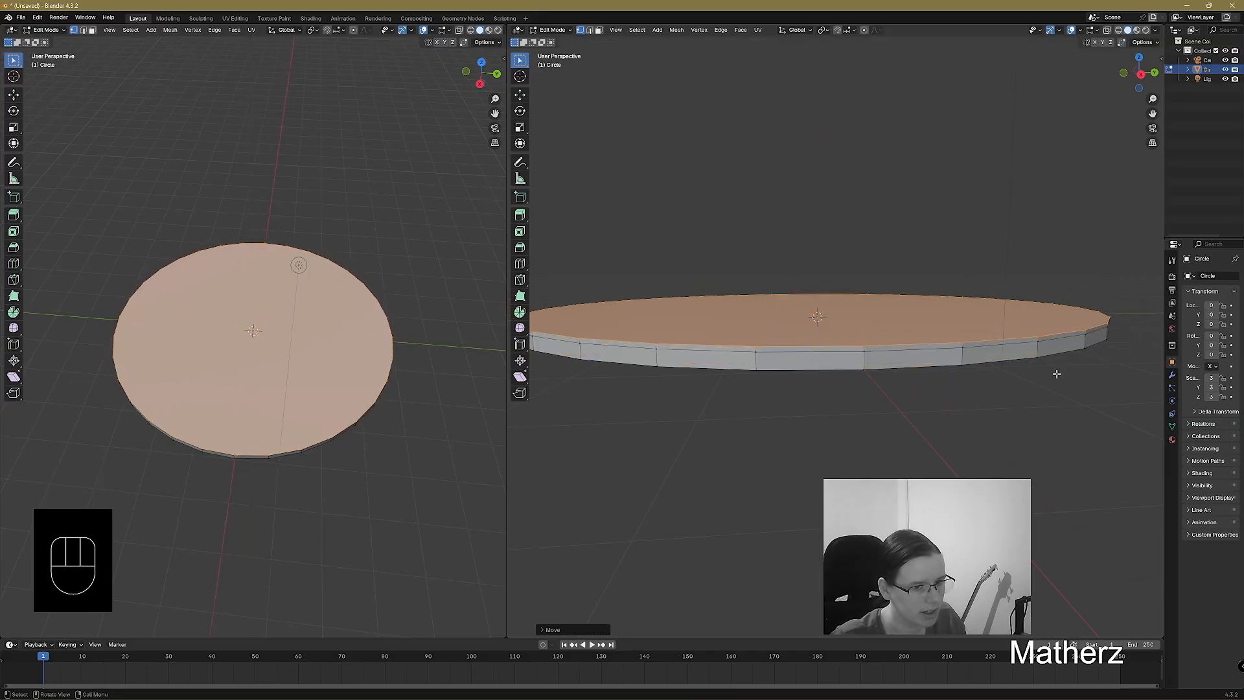
# Shrink the top face slightly, extrude it up a little and shrink it again to round the disc's upper edge.
pyautogui.press('s')
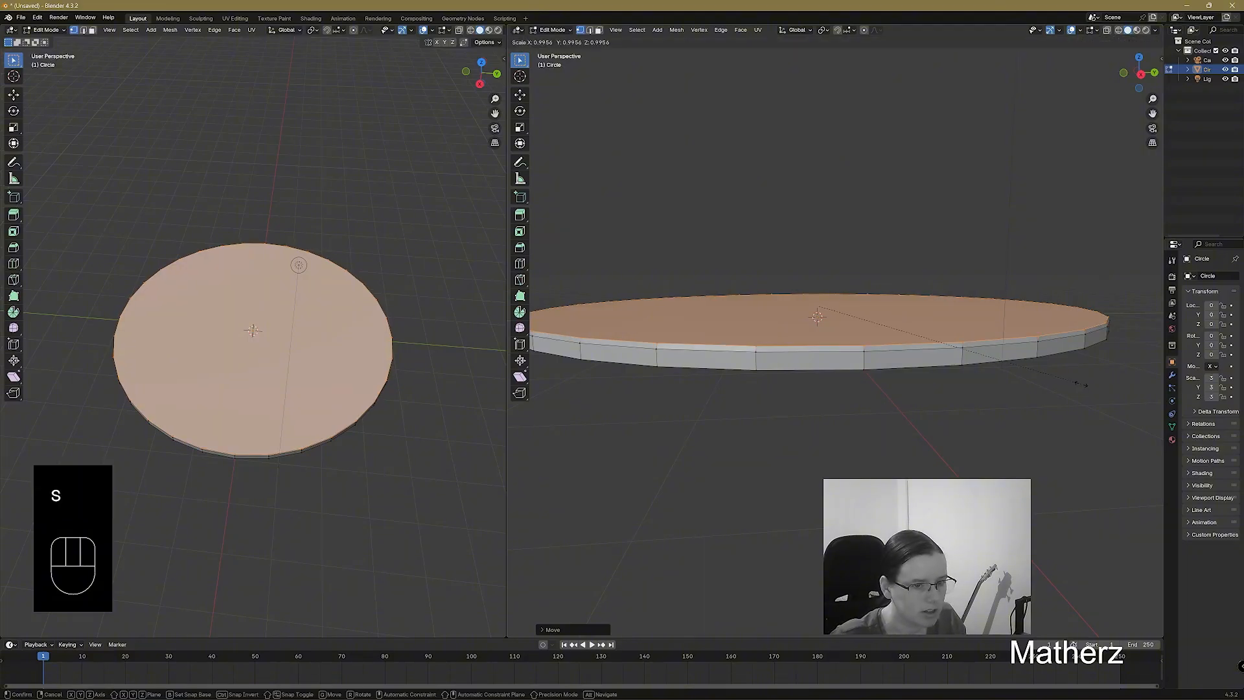
pyautogui.click(1033, 391)
pyautogui.press('e')
pyautogui.click(1033, 392)
pyautogui.press('s')
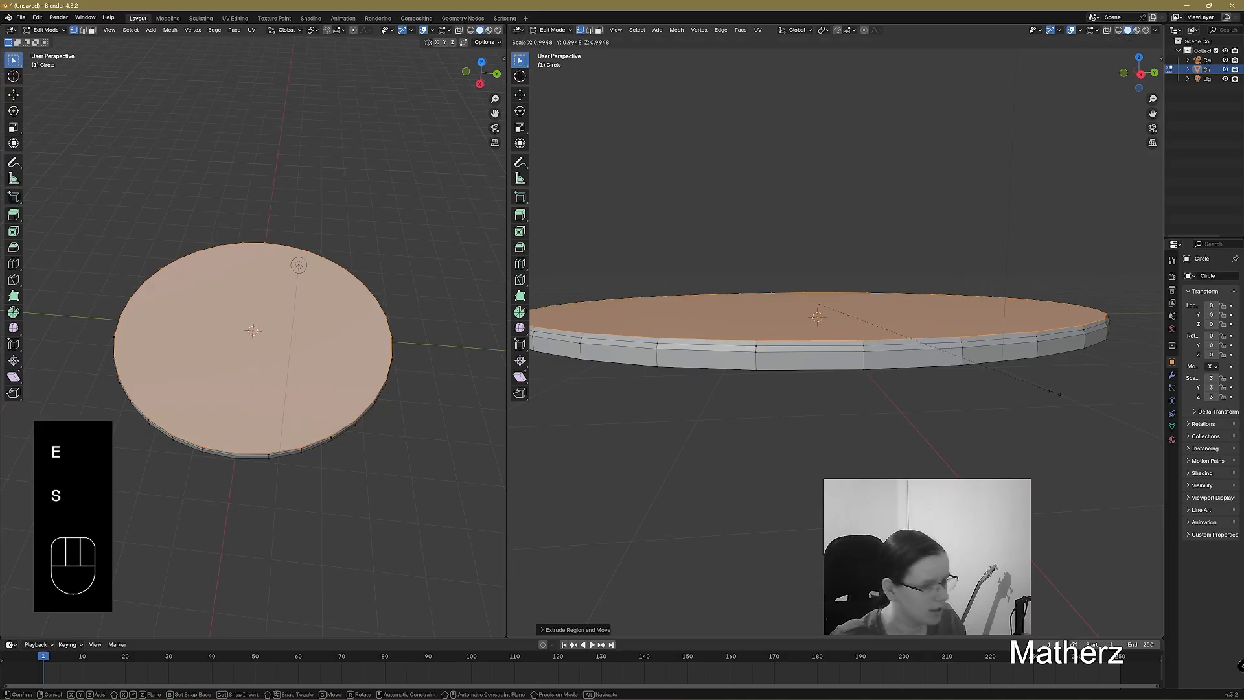
pyautogui.click(1046, 387)
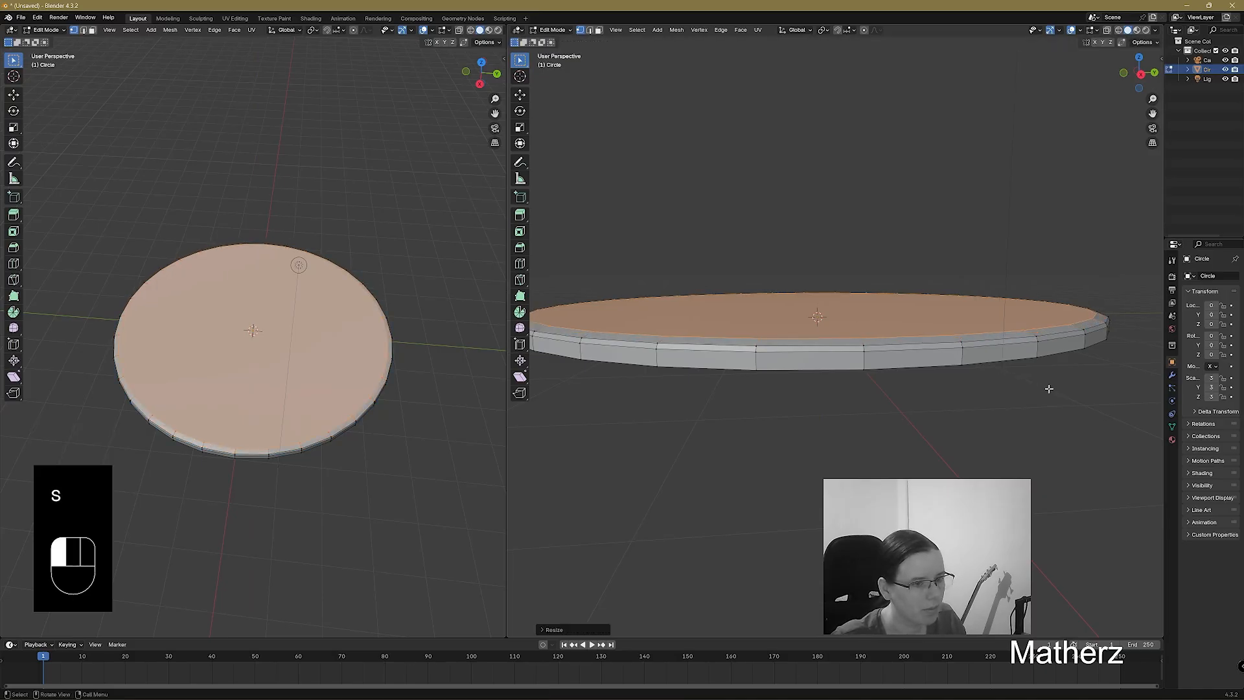
# Extrude the top face slightly upward once more and scale it inward to continue the rounded rim.
pyautogui.scroll(4, 965, 384)
pyautogui.press('e')
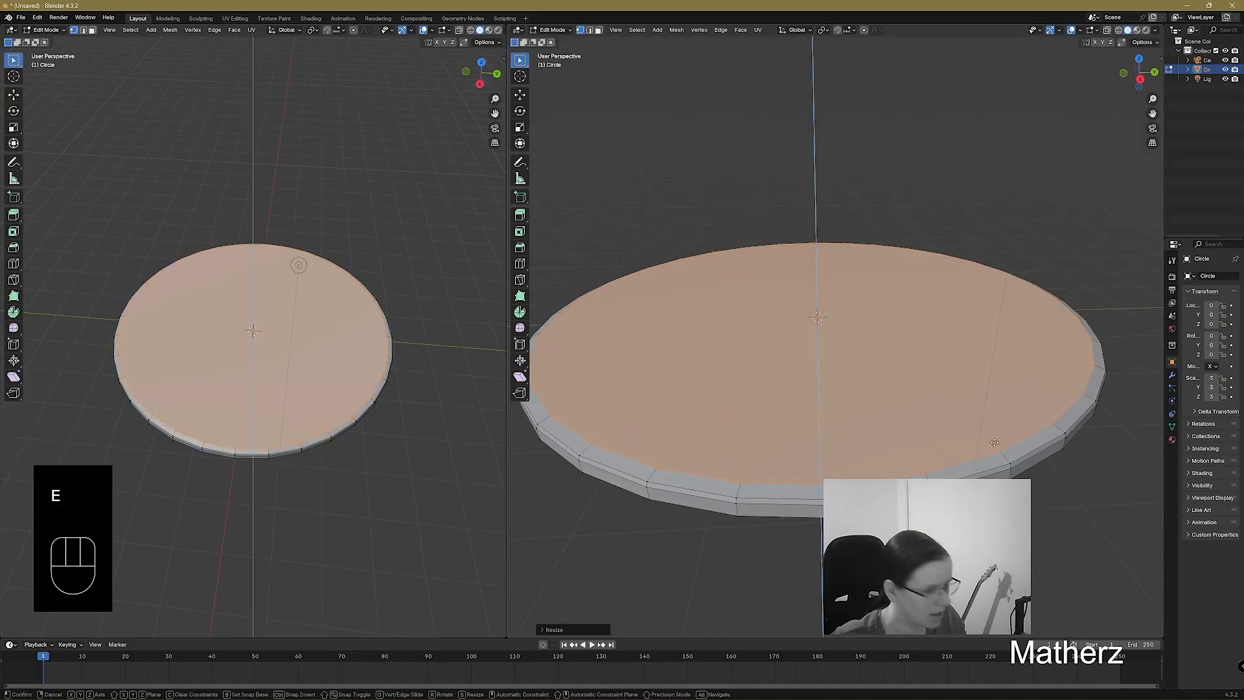
pyautogui.click(996, 439)
pyautogui.press('s')
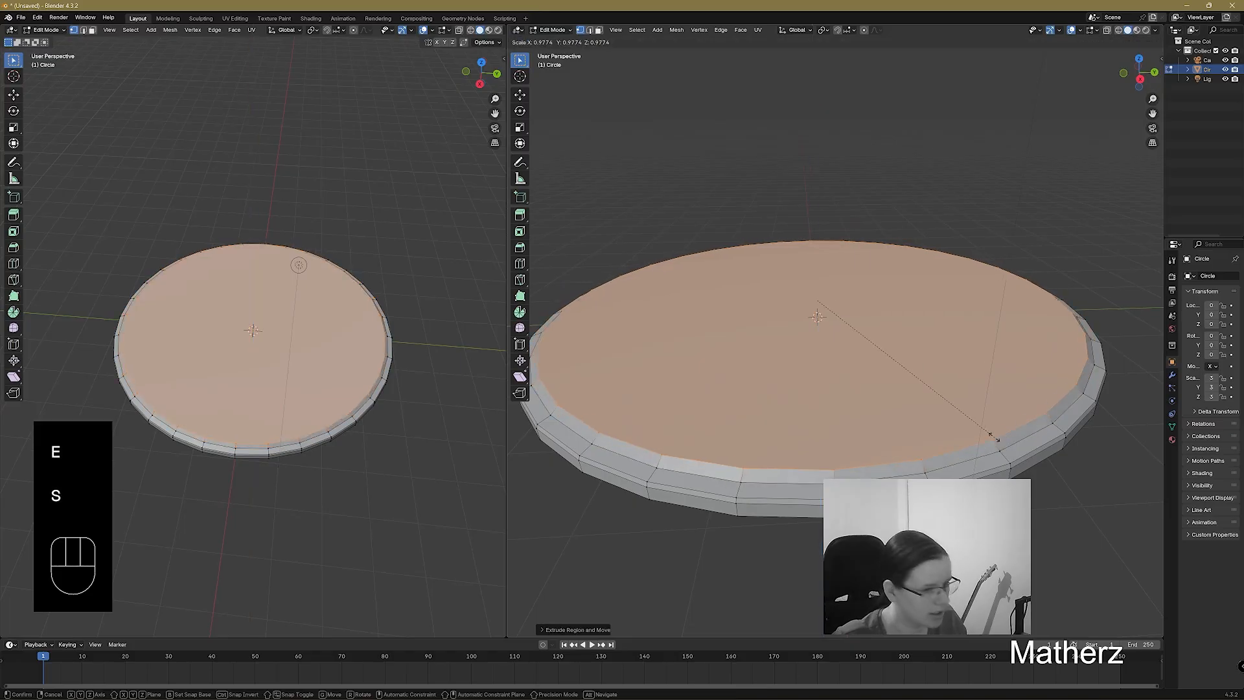
pyautogui.moveTo(982, 448); pyautogui.dragTo(972, 420, button='middle')
pyautogui.click(972, 419)
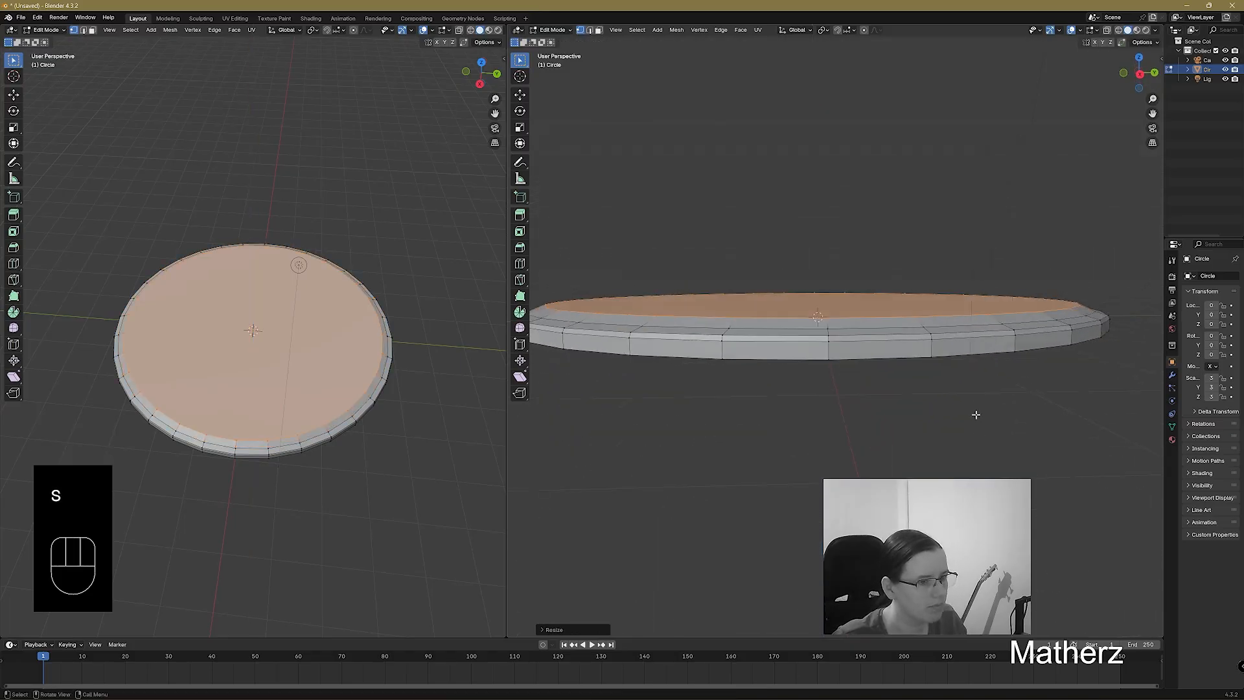
# Lower the top face about 0.07 m along Z and scale it outward slightly to narrow the rim.
pyautogui.press('g')
pyautogui.press('z')
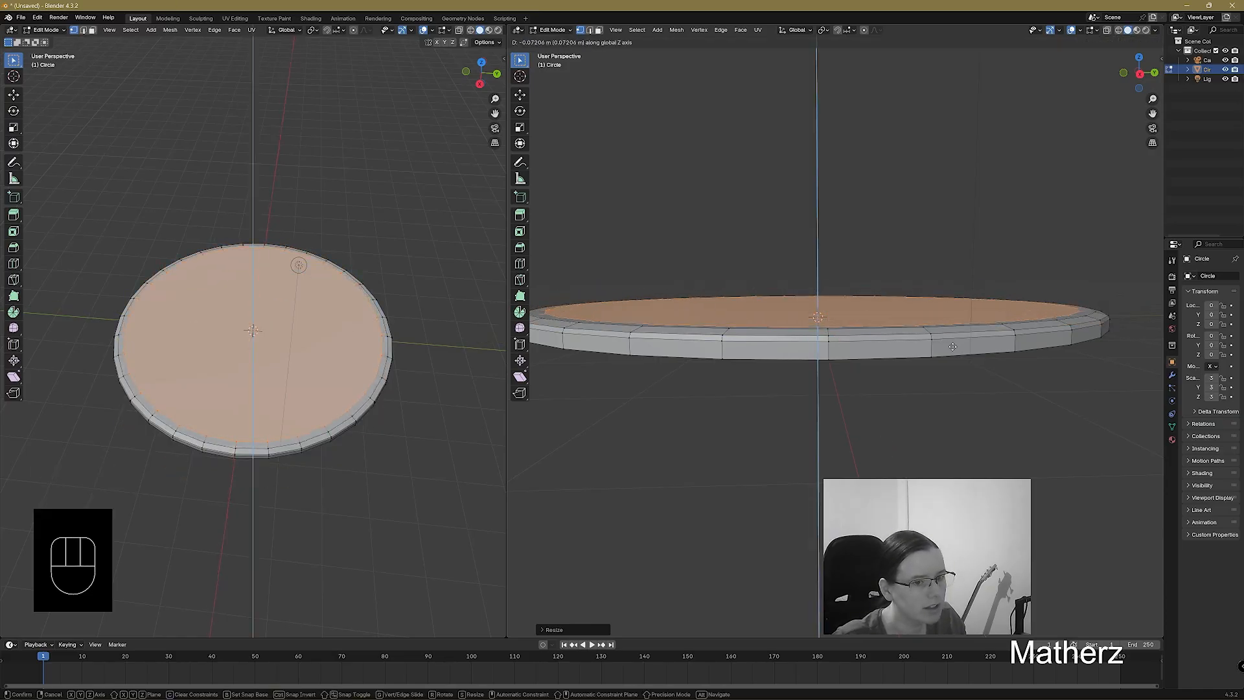
pyautogui.click(953, 347)
pyautogui.moveTo(952, 345); pyautogui.dragTo(943, 374, button='middle')
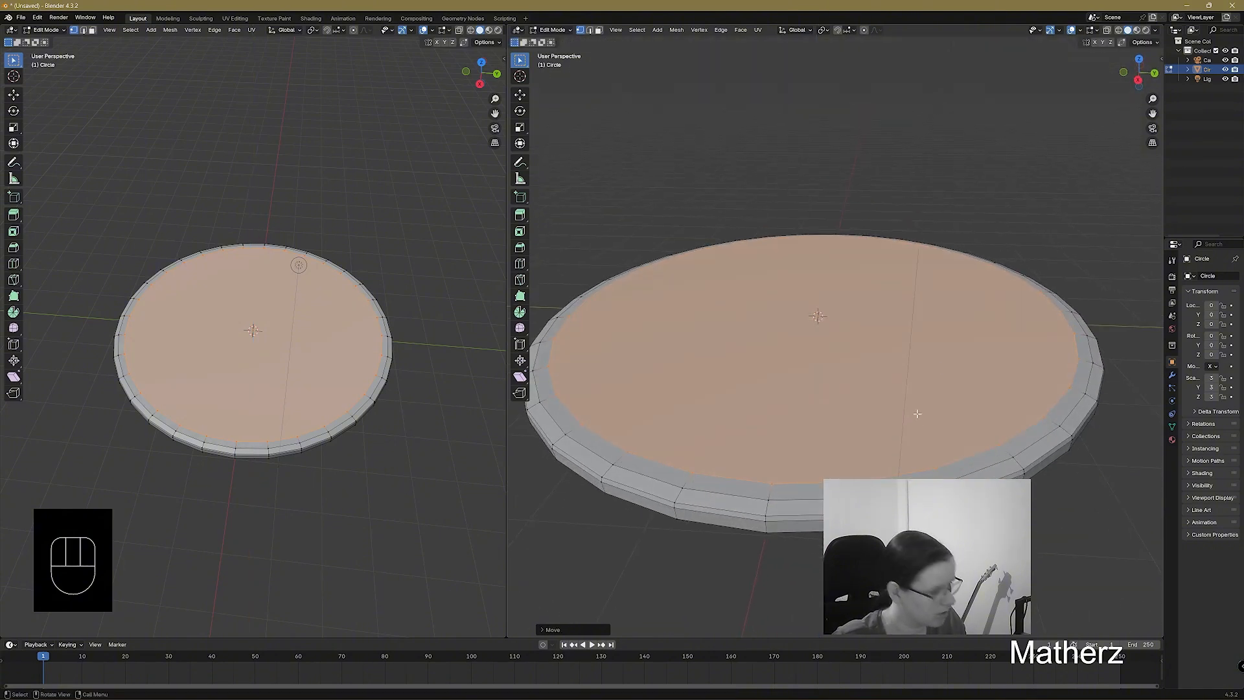
pyautogui.press('s')
pyautogui.click(920, 415)
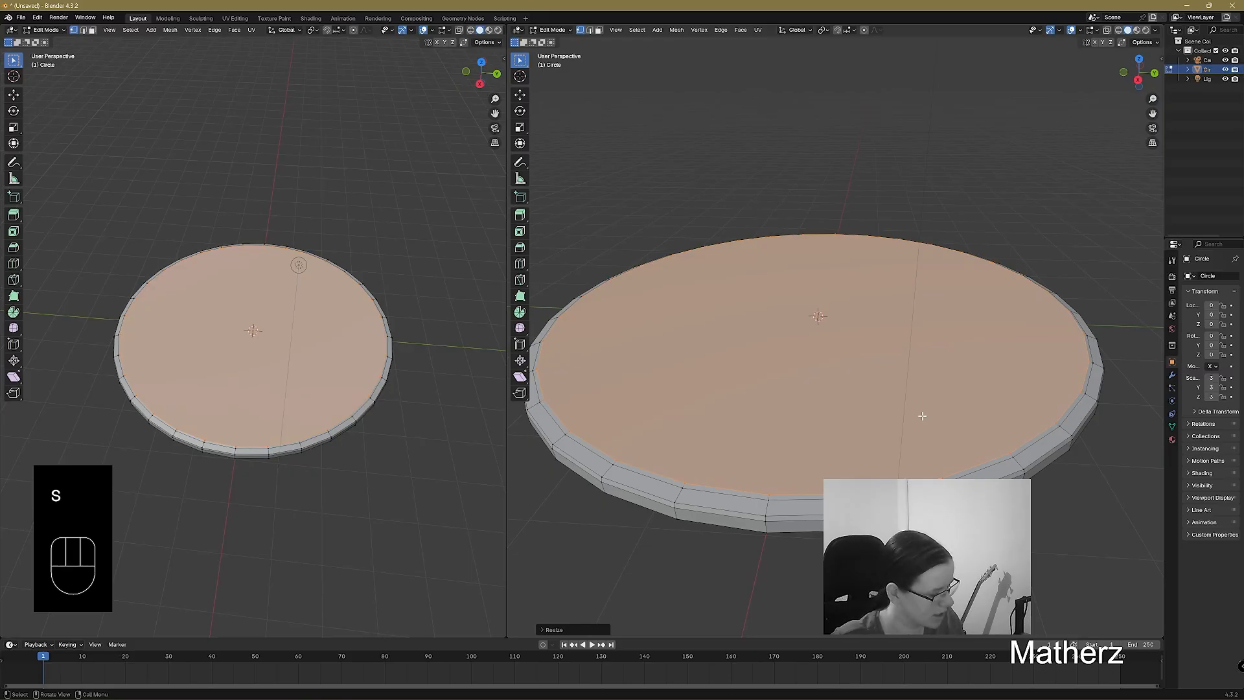
# Extrude the inner face about 0.07 m downward and scale it slightly inward to form a recess inside the rim.
pyautogui.press('e')
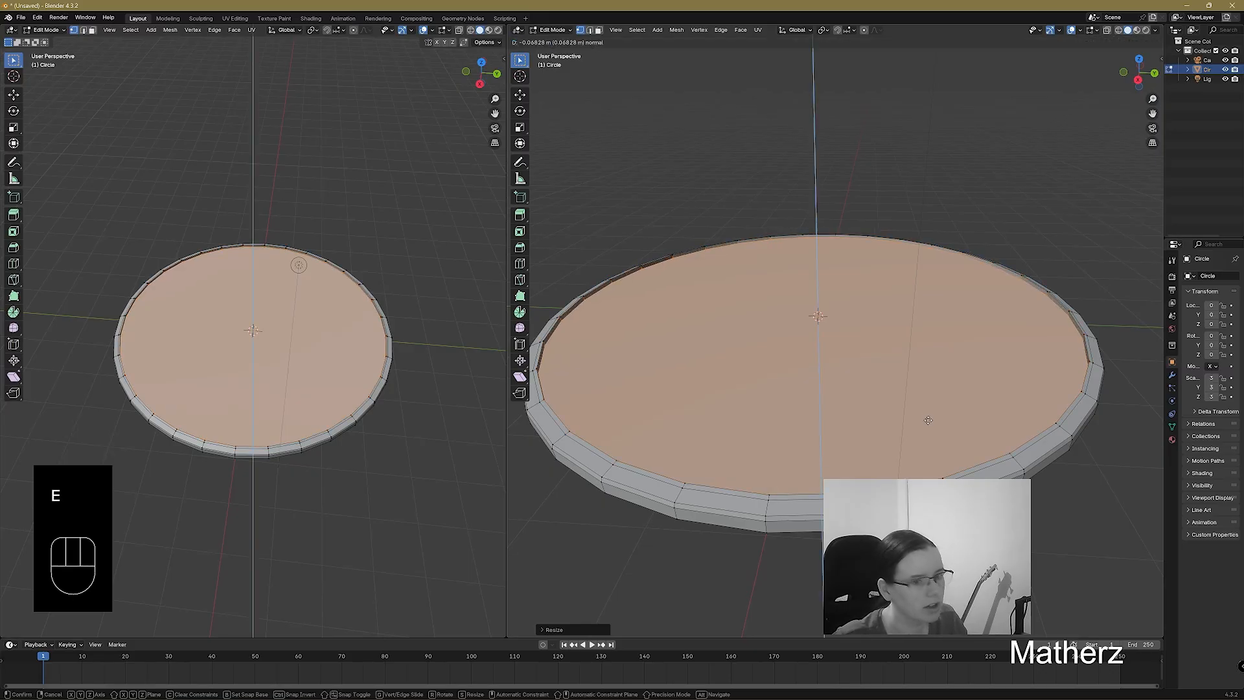
pyautogui.click(929, 422)
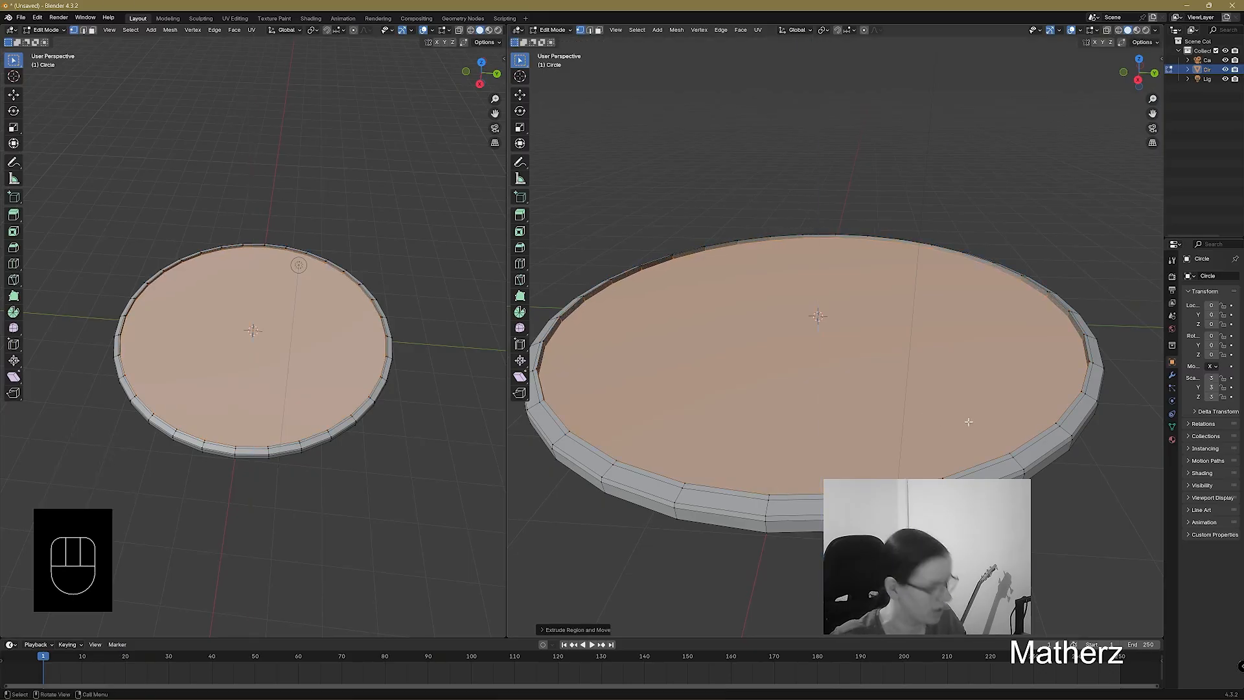
pyautogui.press('s')
pyautogui.click(962, 425)
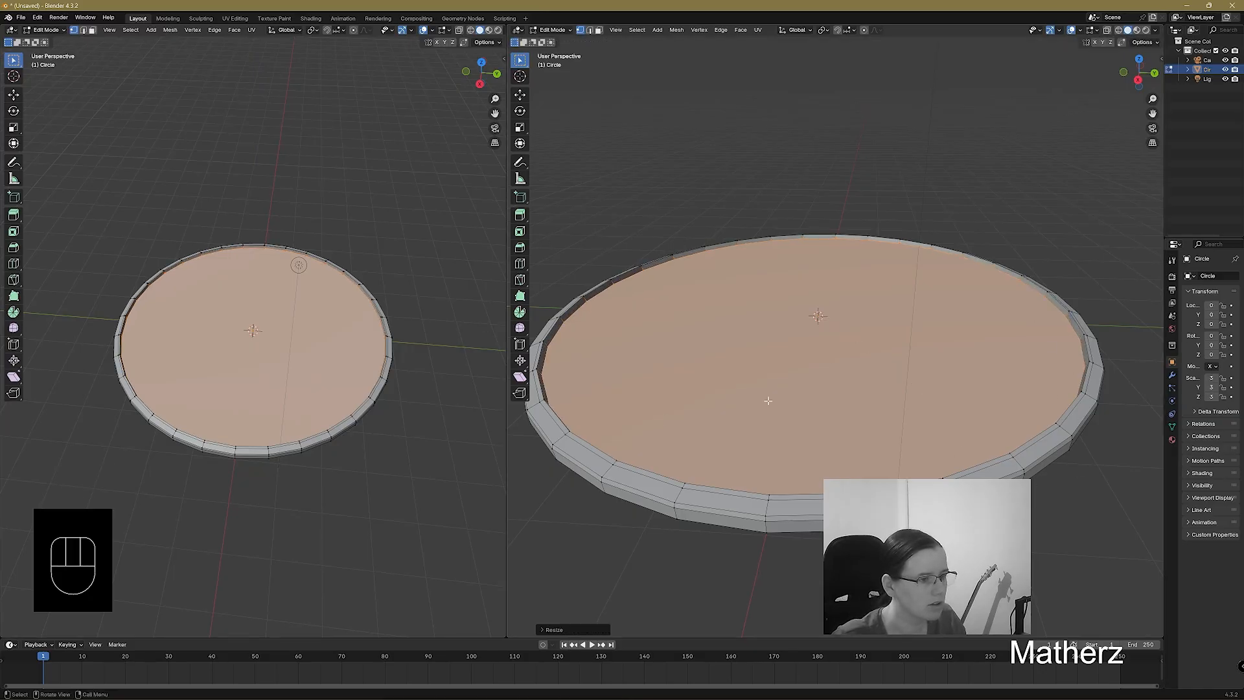
# Extrude the recessed face about 0.07 m further downward and lower it very slightly along Z.
pyautogui.press('e')
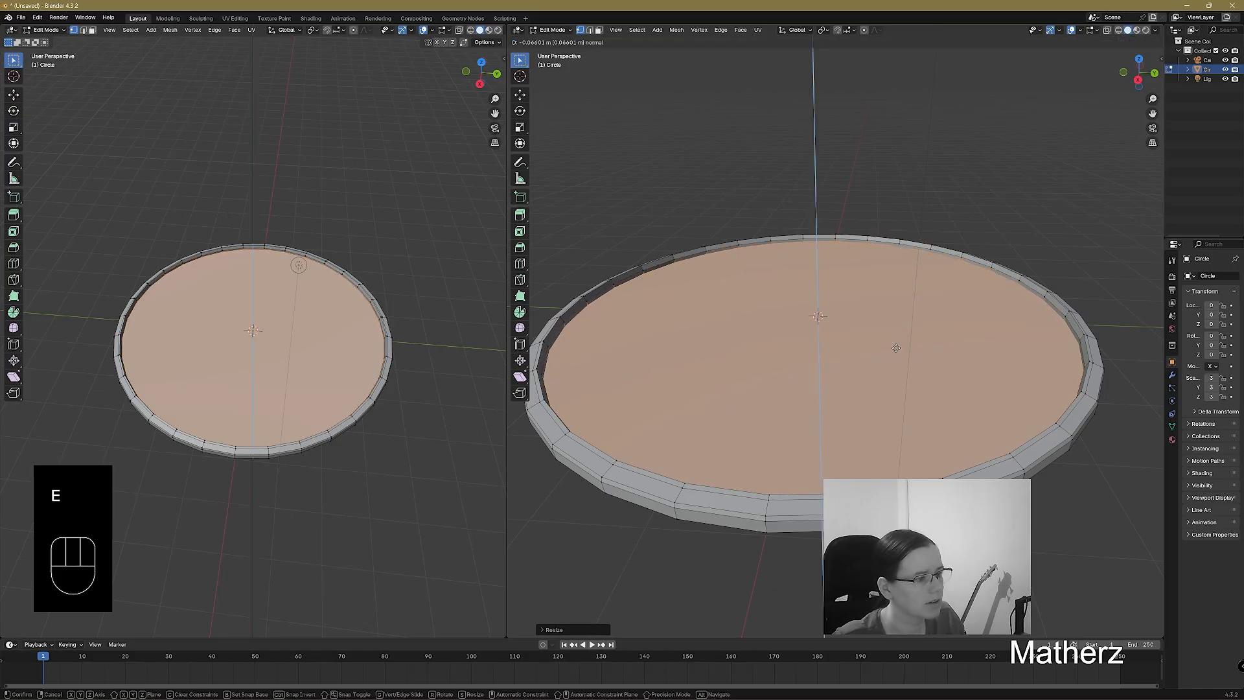
pyautogui.click(901, 350)
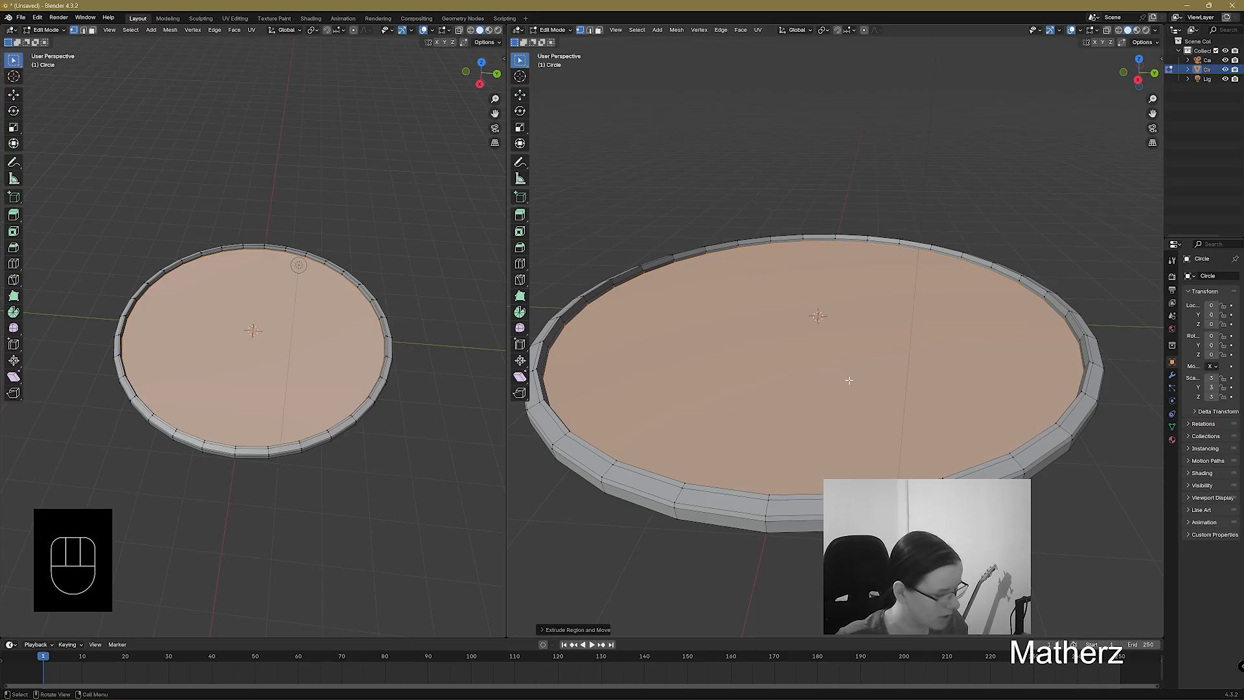
pyautogui.press('g')
pyautogui.press('x')
pyautogui.press('z')
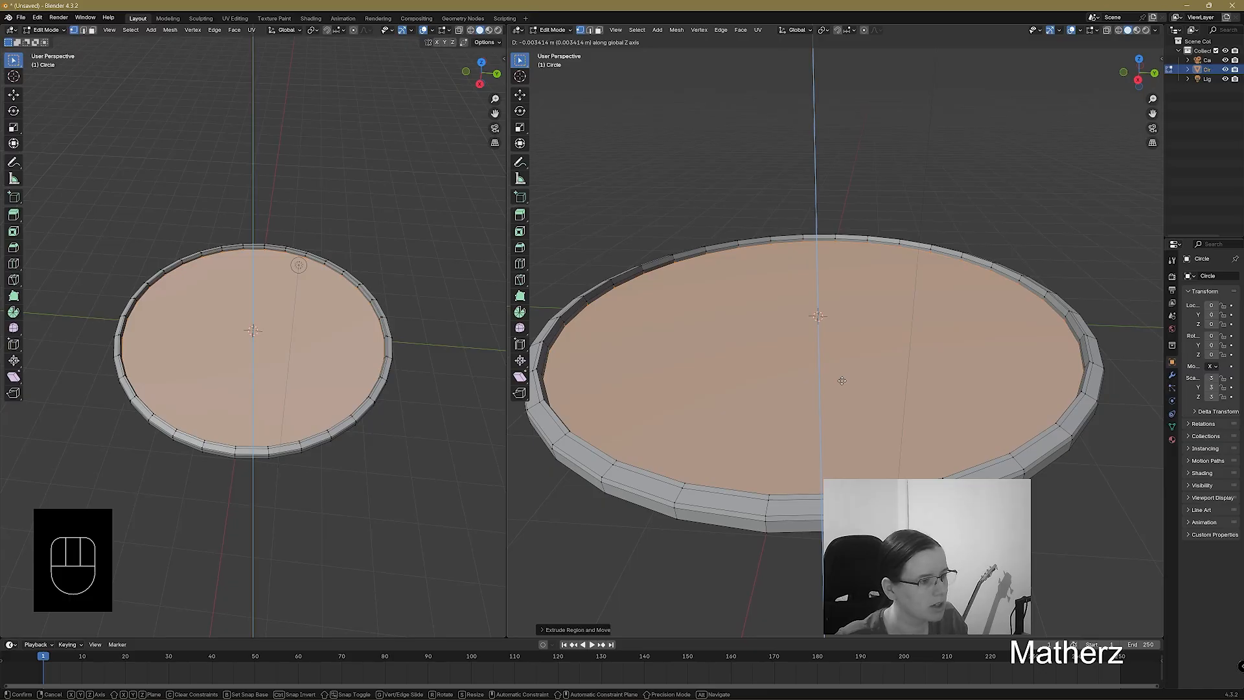
pyautogui.click(842, 380)
pyautogui.moveTo(869, 363); pyautogui.dragTo(877, 415, button='middle')
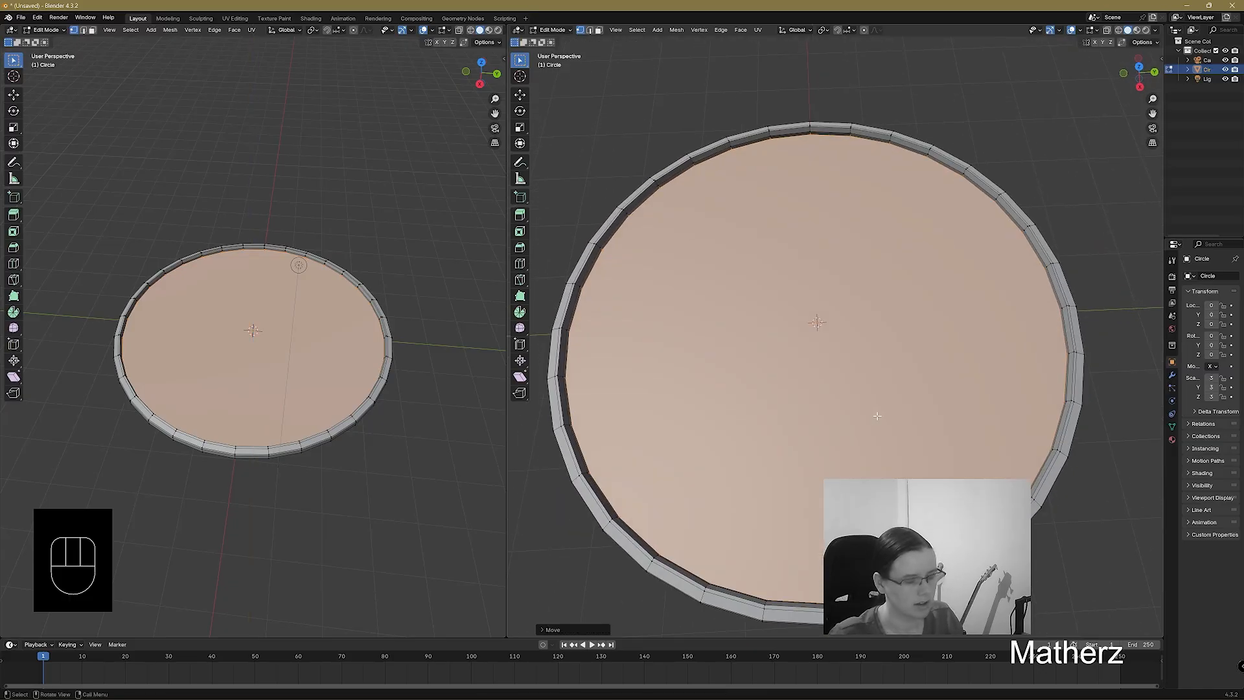
pyautogui.press('KP_8')
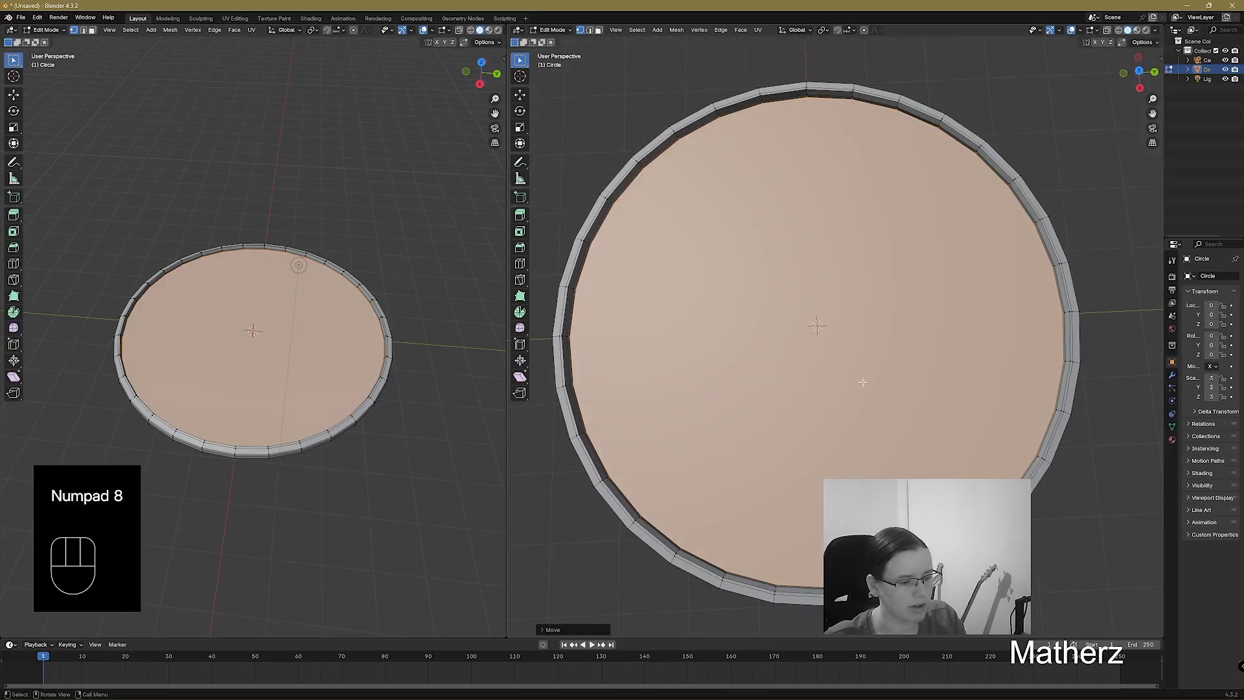
pyautogui.scroll(-4, 863, 383)
pyautogui.scroll(3, 850, 373)
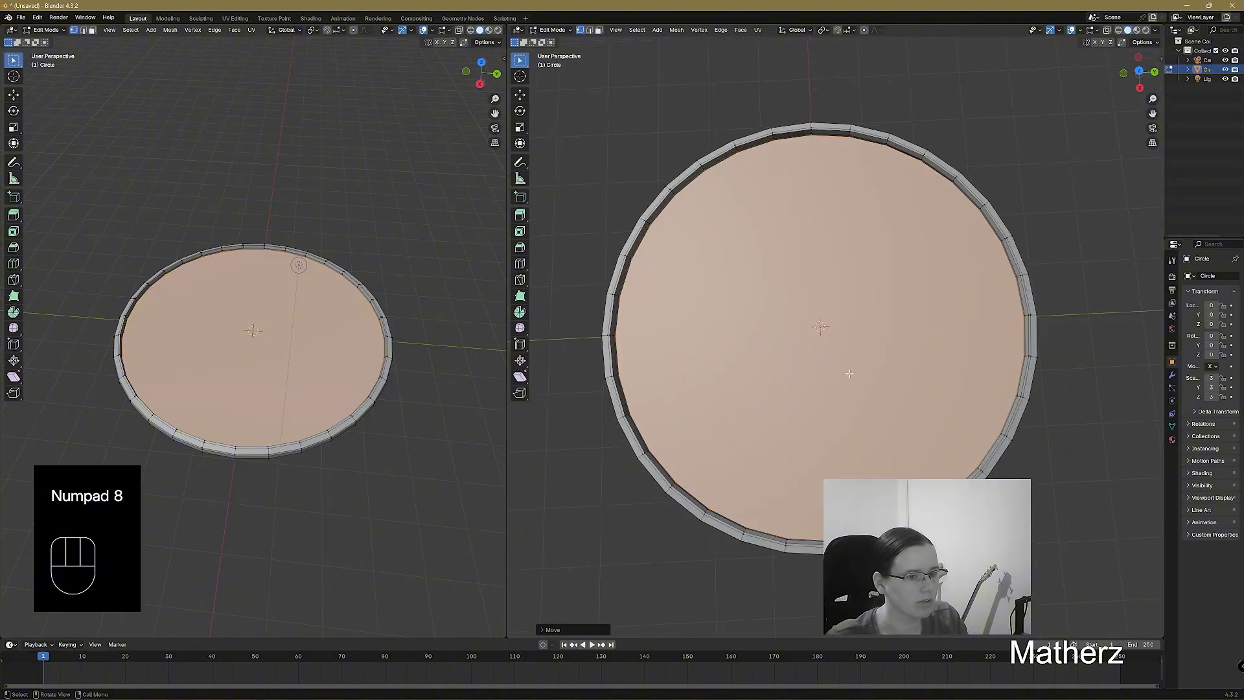
# Return to Object Mode, add a text object at the disc's centre and view it from the top.
pyautogui.click(554, 30)
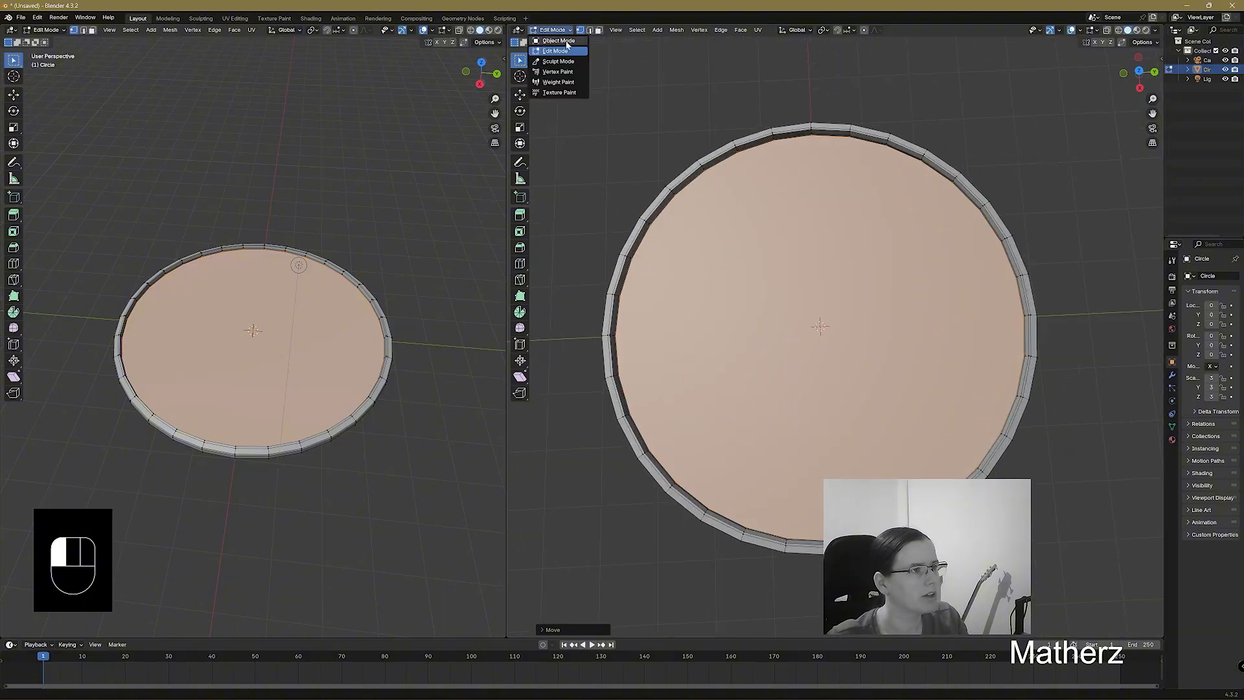
pyautogui.click(559, 41)
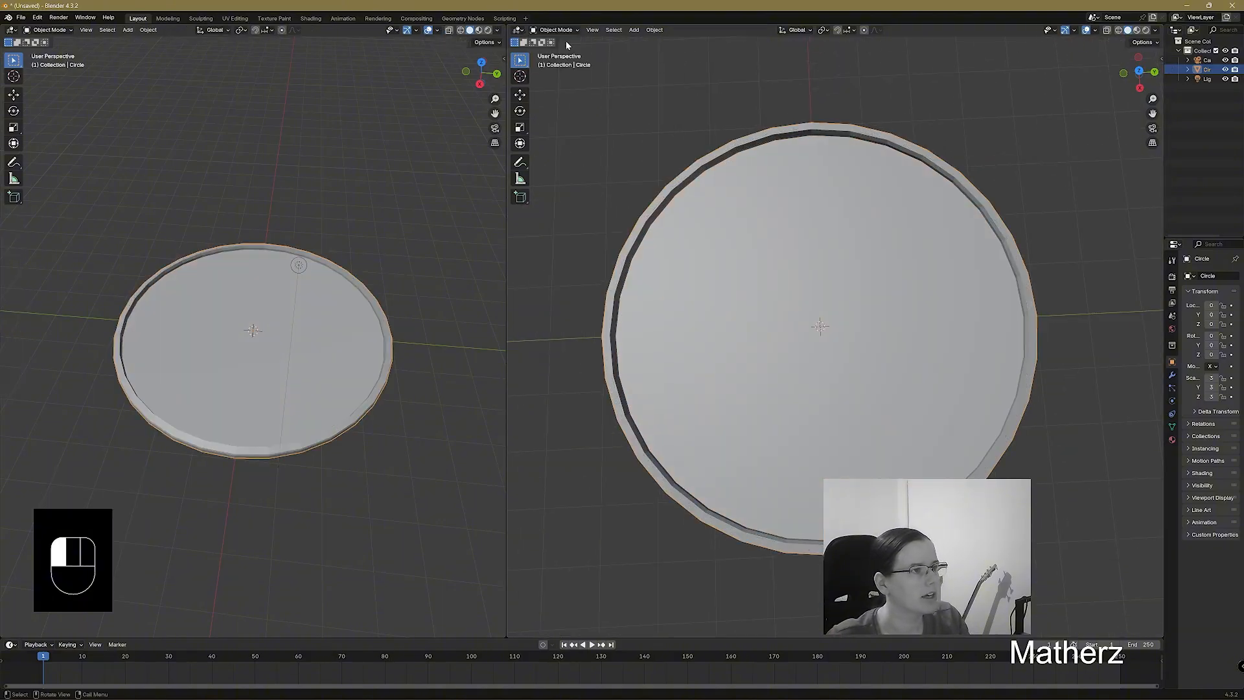
pyautogui.click(633, 30)
pyautogui.moveTo(666, 41)
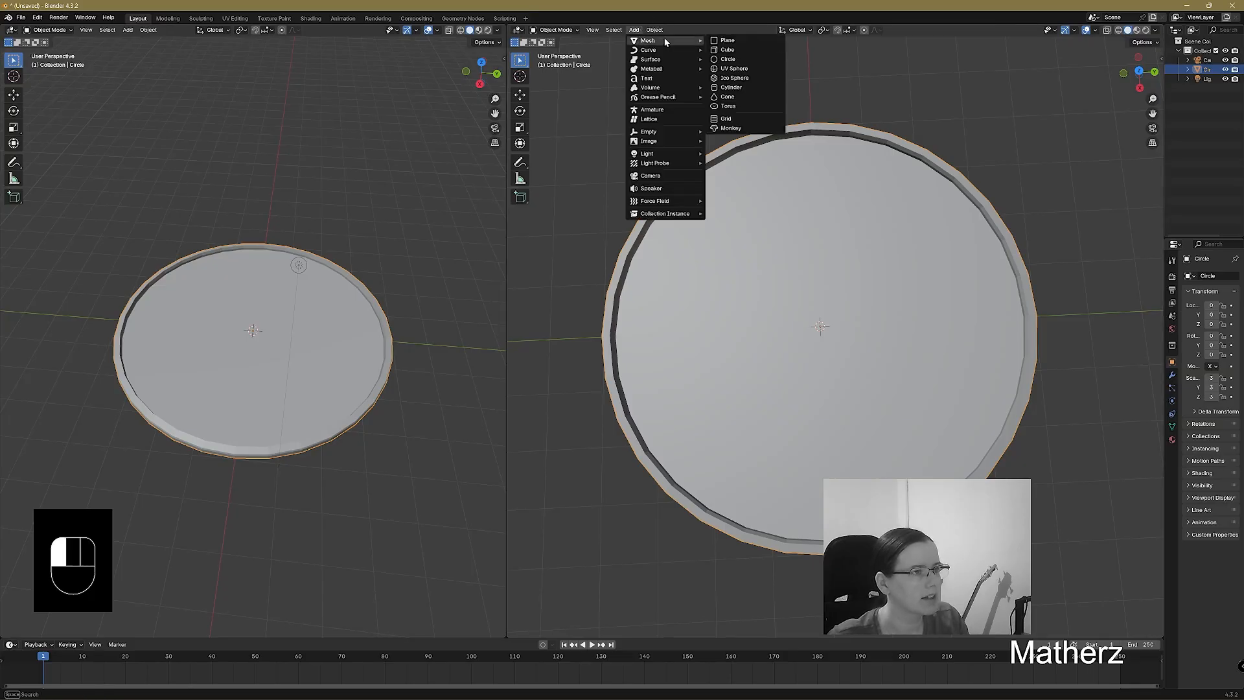
pyautogui.click(682, 77)
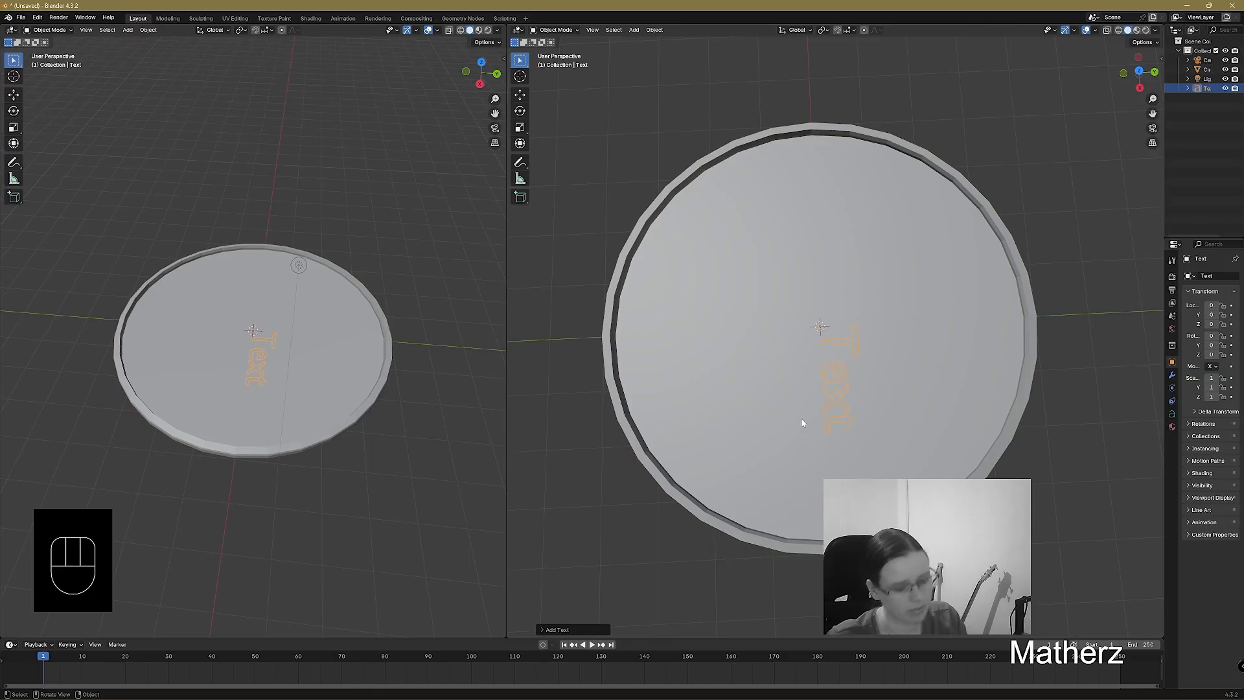
pyautogui.press('KP_7')
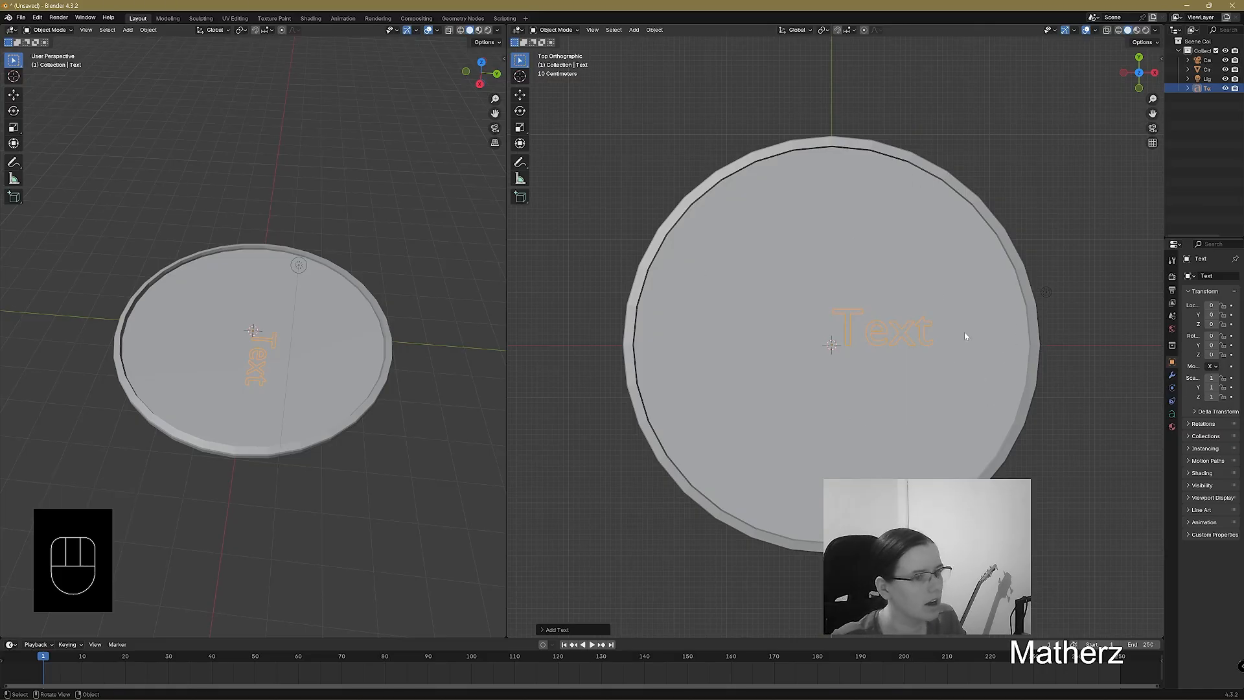
# Replace the text object's default wording with "12" and return to Object Mode.
pyautogui.click(554, 29)
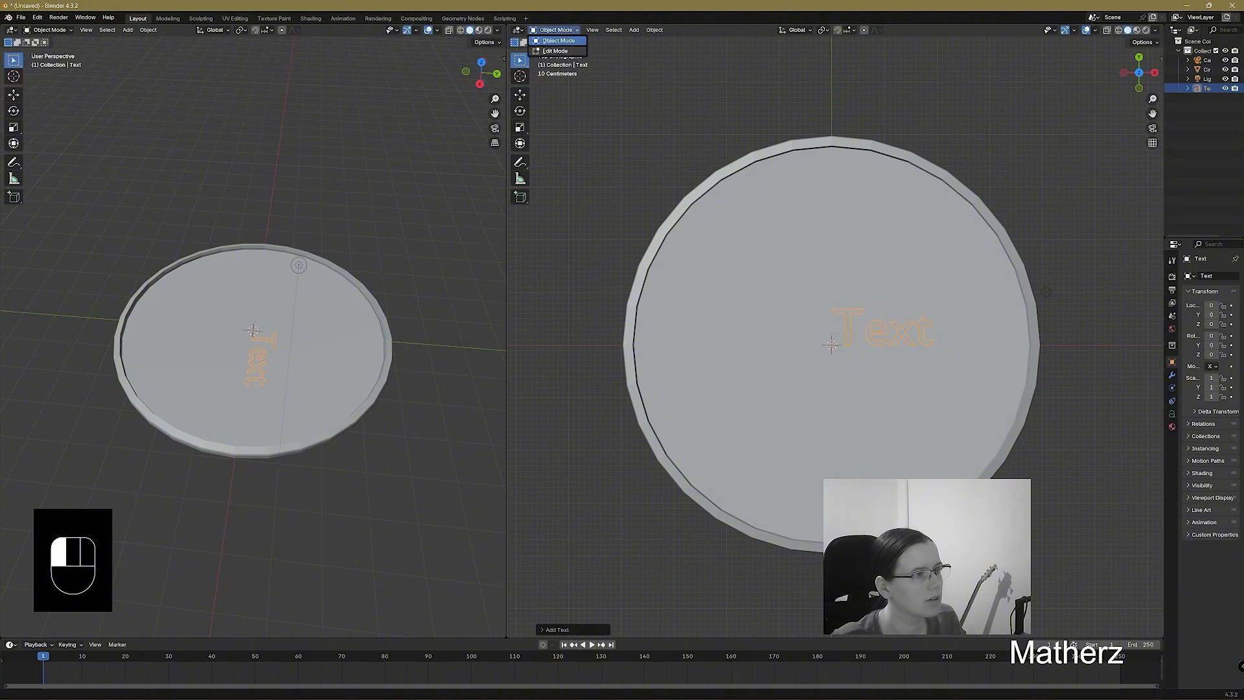
pyautogui.click(556, 53)
pyautogui.press('BackSpace')
pyautogui.press('BackSpace')
pyautogui.press('BackSpace')
pyautogui.press('BackSpace')
pyautogui.press('BackSpace')
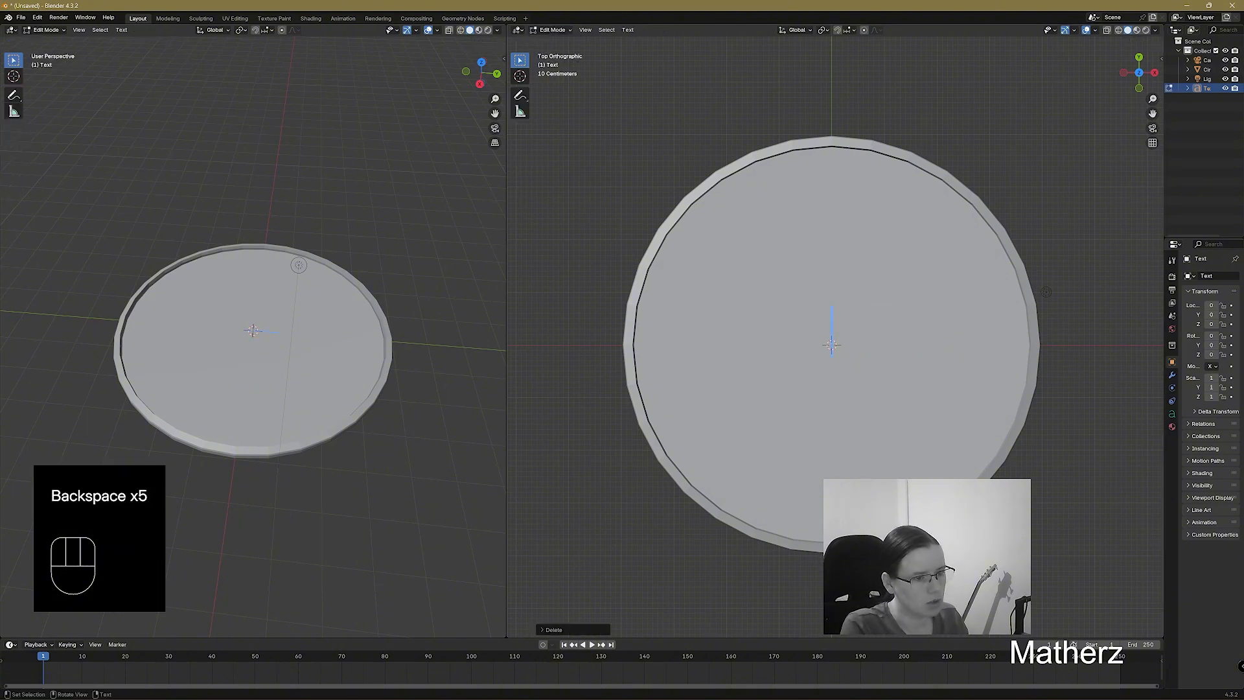
pyautogui.write('12')
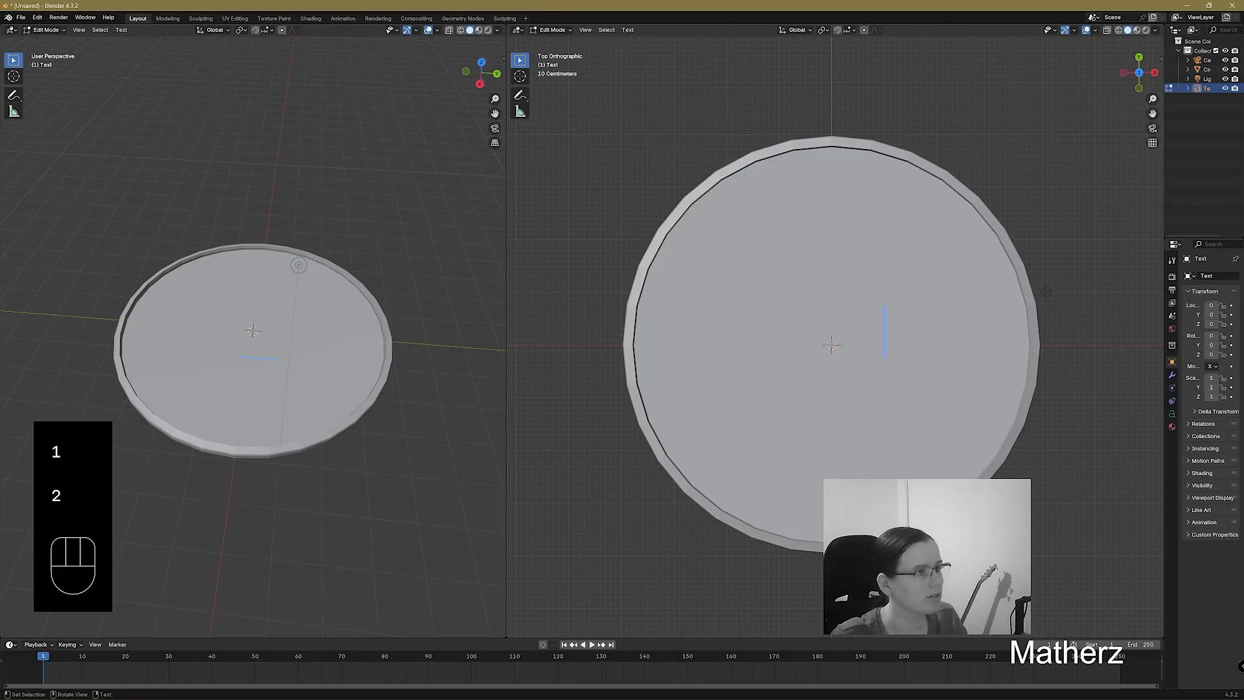
pyautogui.click(552, 30)
pyautogui.click(554, 42)
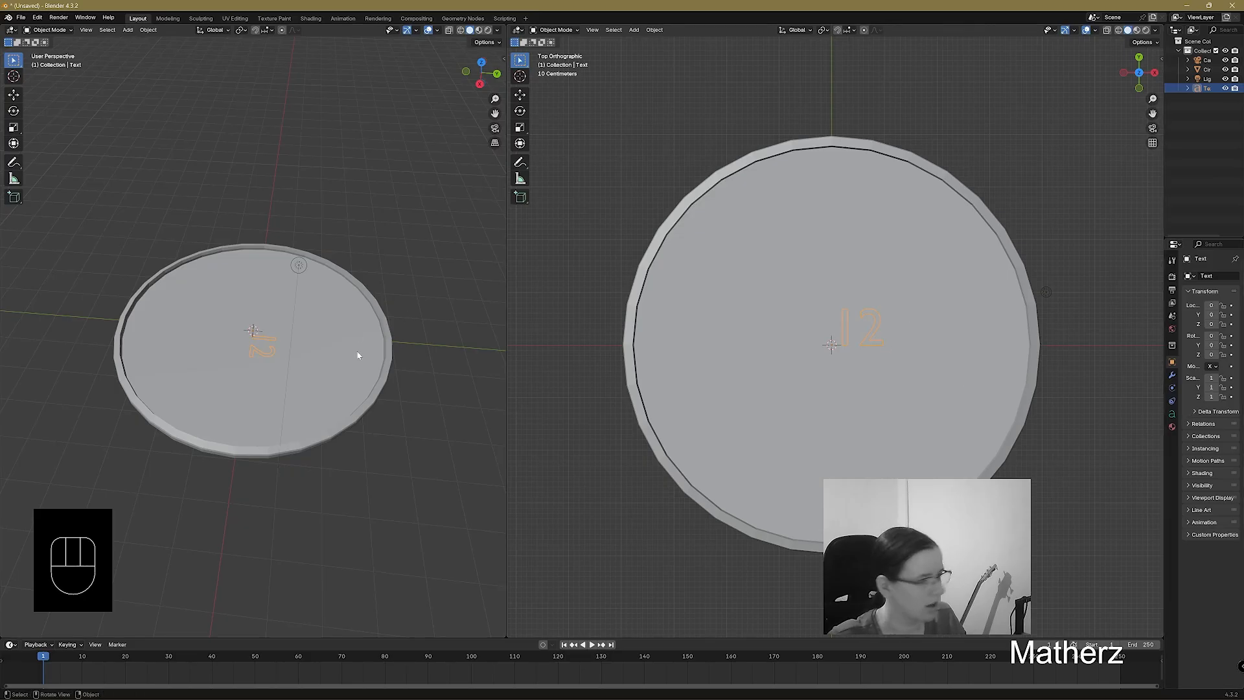
# Raise the "12" text along Z to about 1.58 m above the disc.
pyautogui.moveTo(359, 356); pyautogui.dragTo(491, 315, button='middle')
pyautogui.scroll(5, 361, 359)
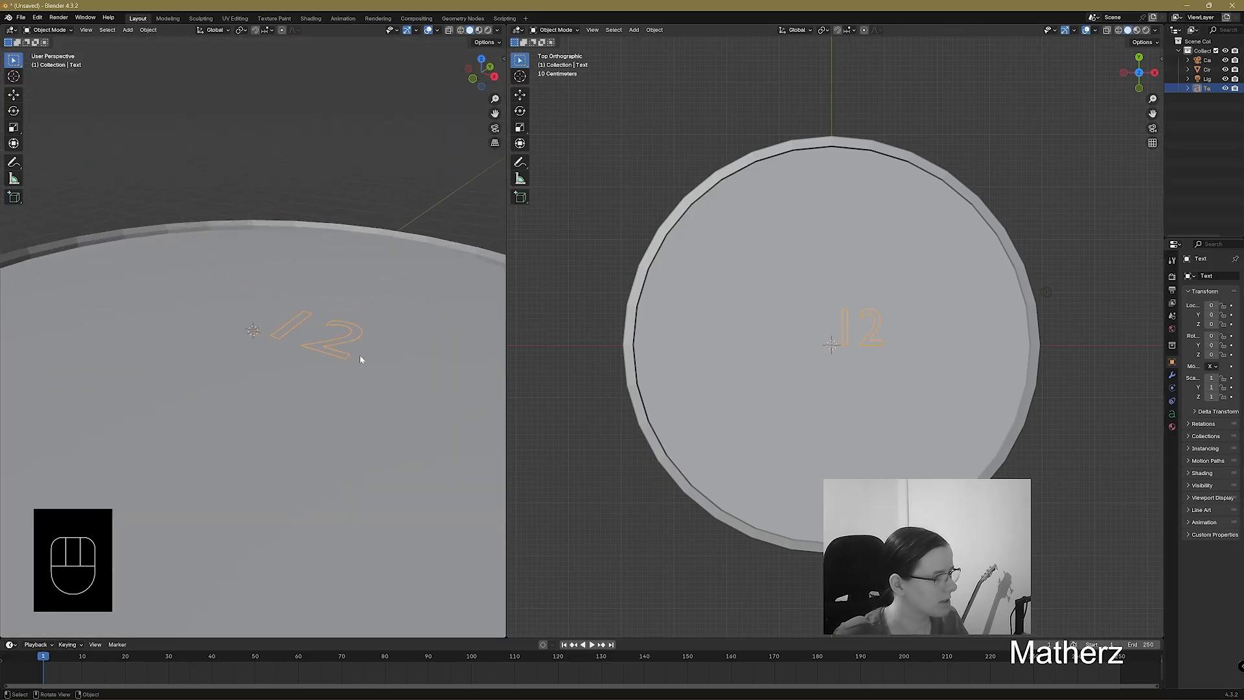
pyautogui.press('g')
pyautogui.press('z')
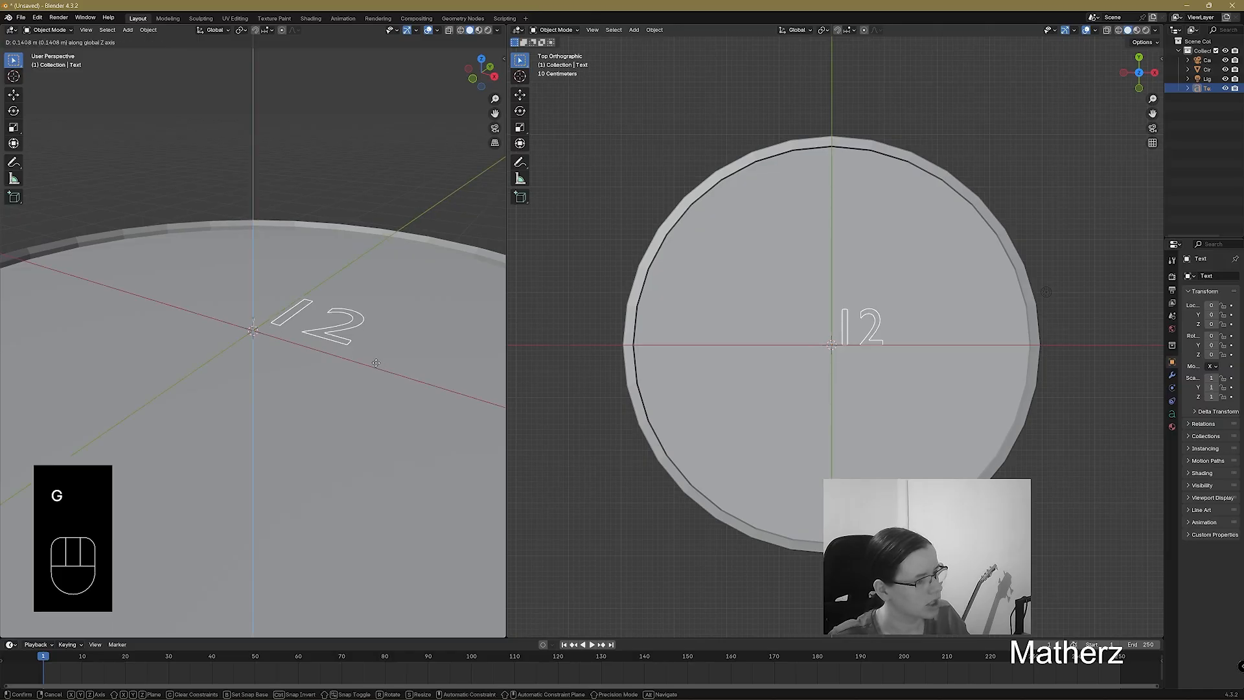
pyautogui.click(392, 299)
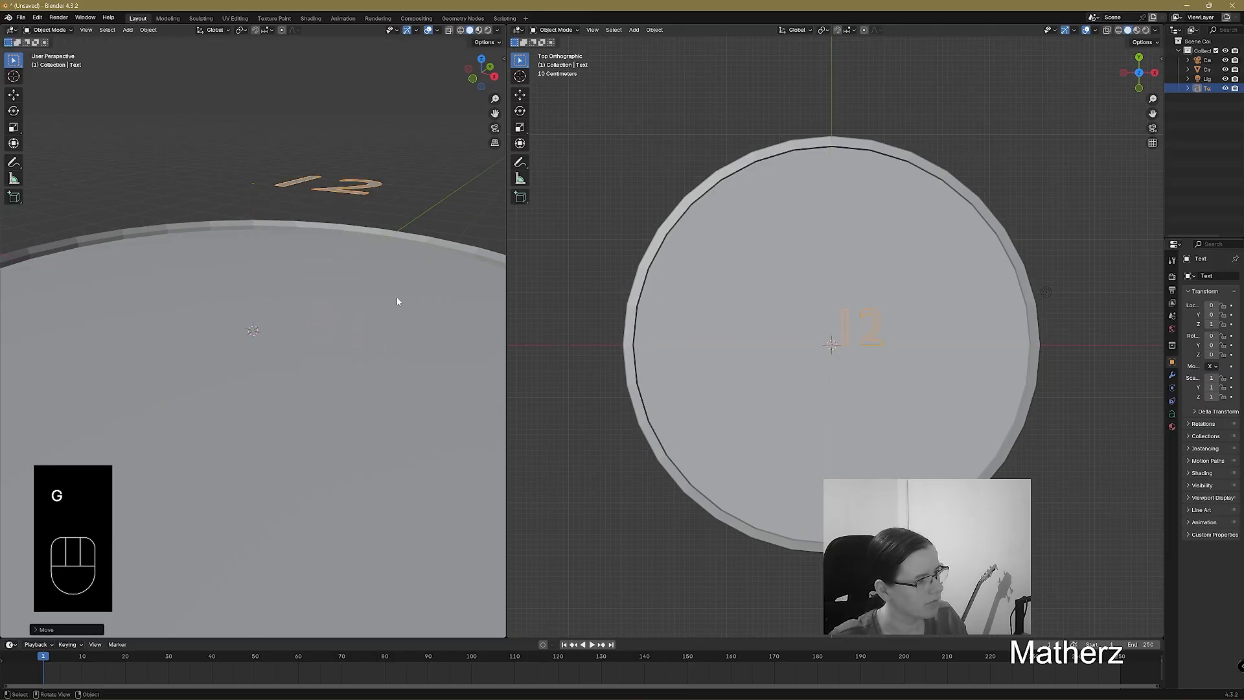
pyautogui.moveTo(360, 222); pyautogui.dragTo(345, 243, button='middle')
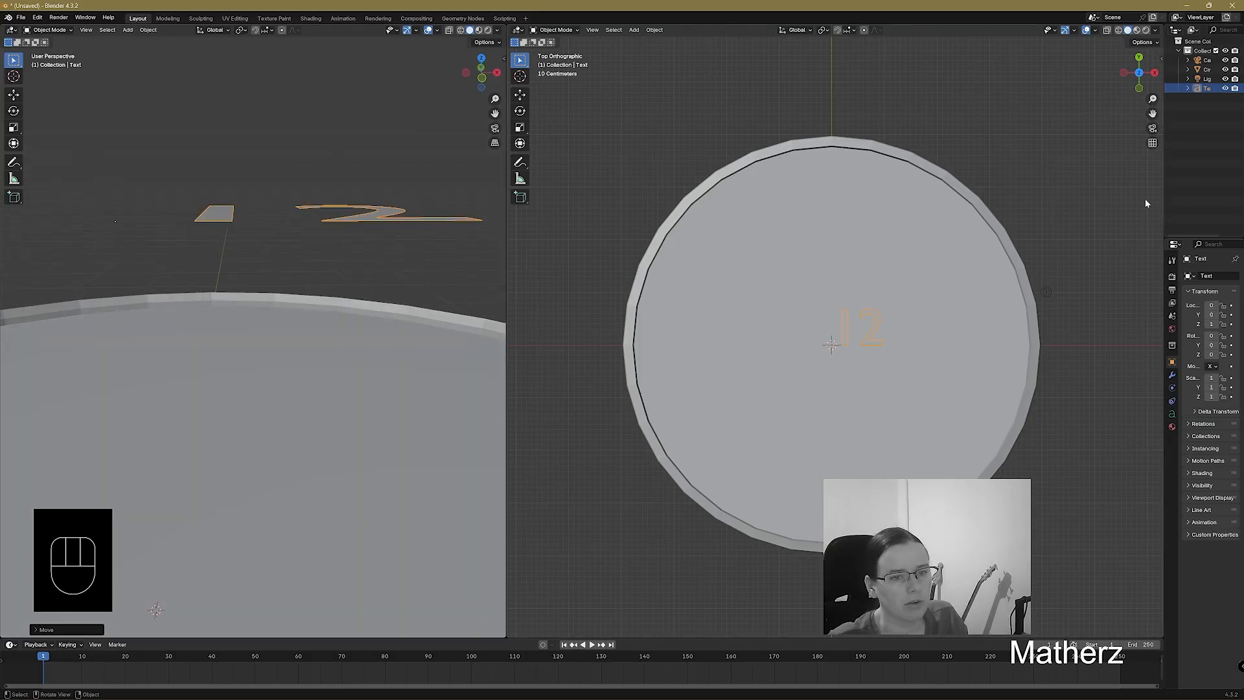
# Widen the properties area and set the font size of the "12" text to about 1.18.
pyautogui.moveTo(1165, 203); pyautogui.dragTo(975, 200)
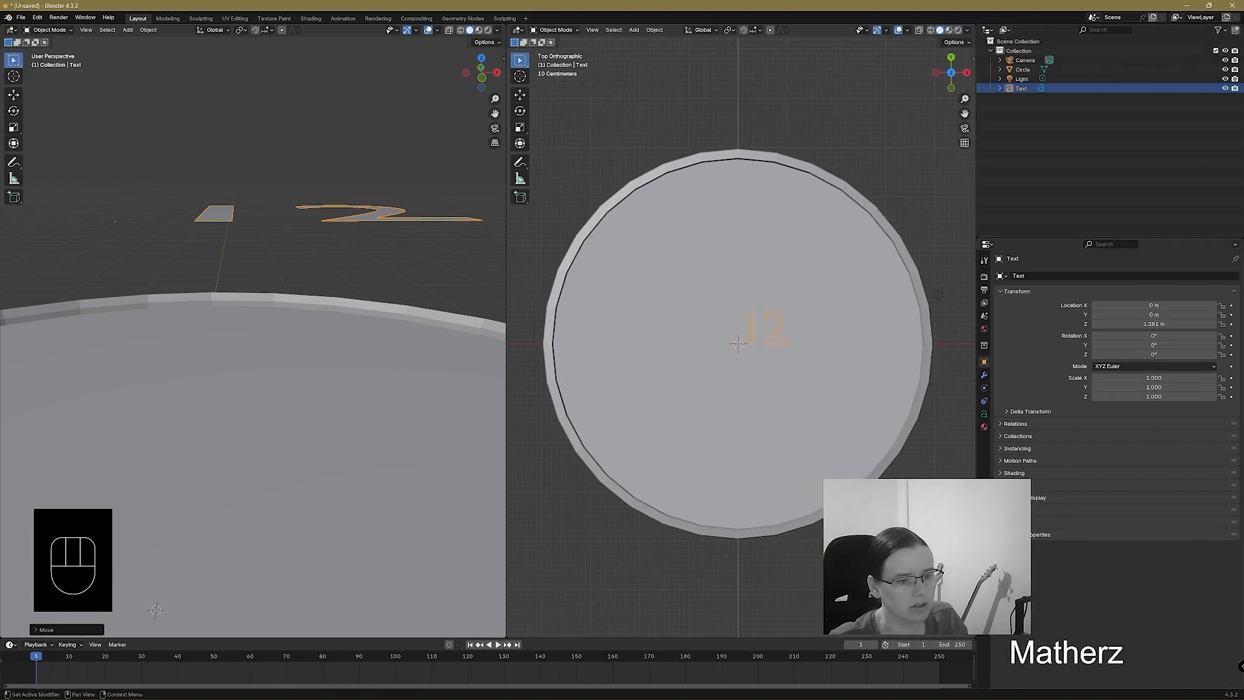
pyautogui.click(985, 415)
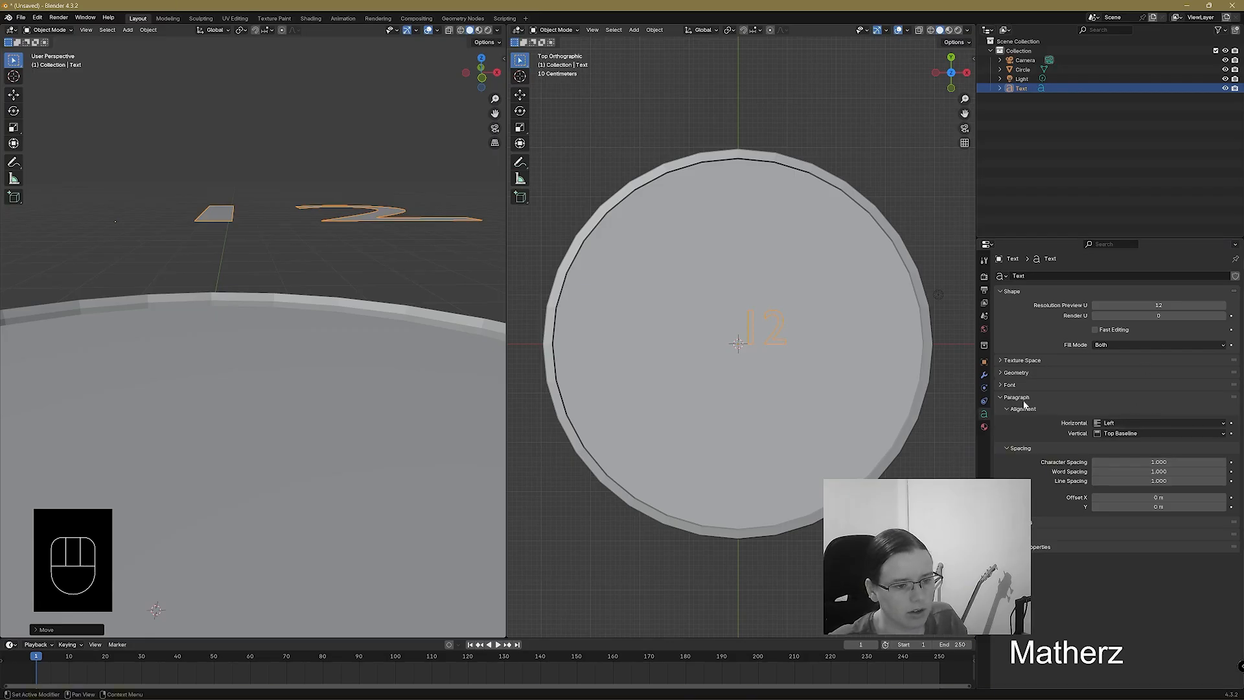
pyautogui.click(1010, 385)
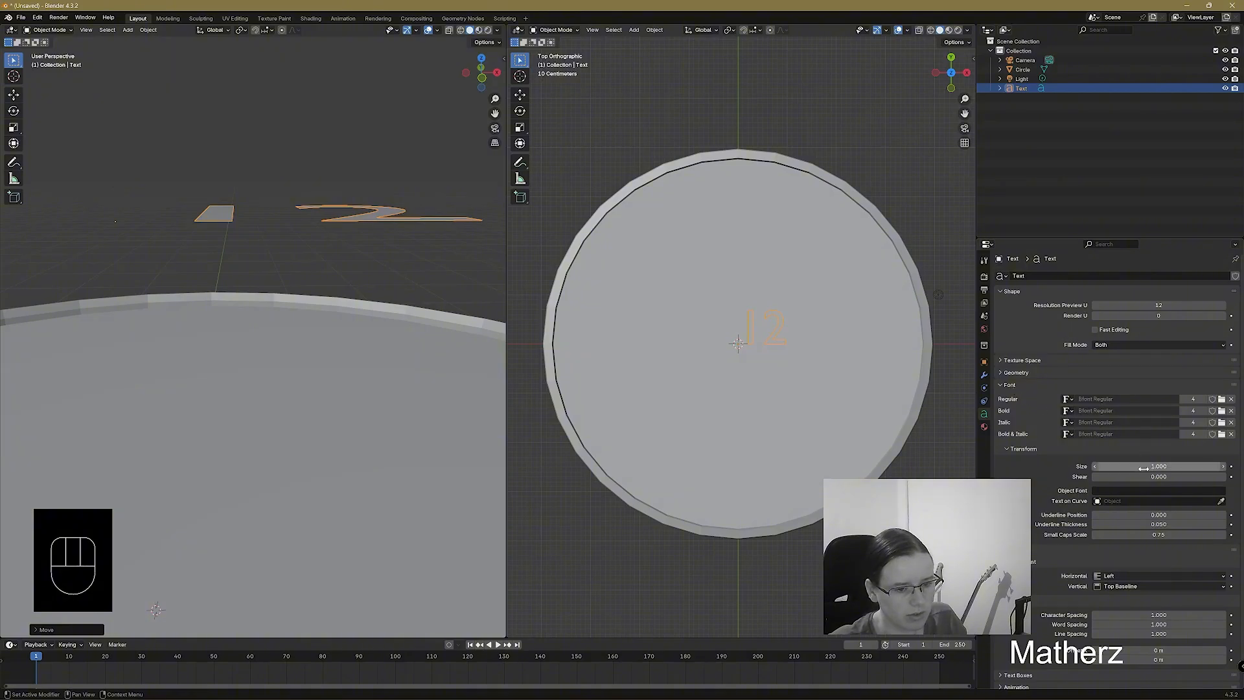
pyautogui.moveTo(1146, 477)
pyautogui.mouseDown()
pyautogui.moveTo(1195, 477)
pyautogui.moveTo(1147, 477)
pyautogui.mouseUp()
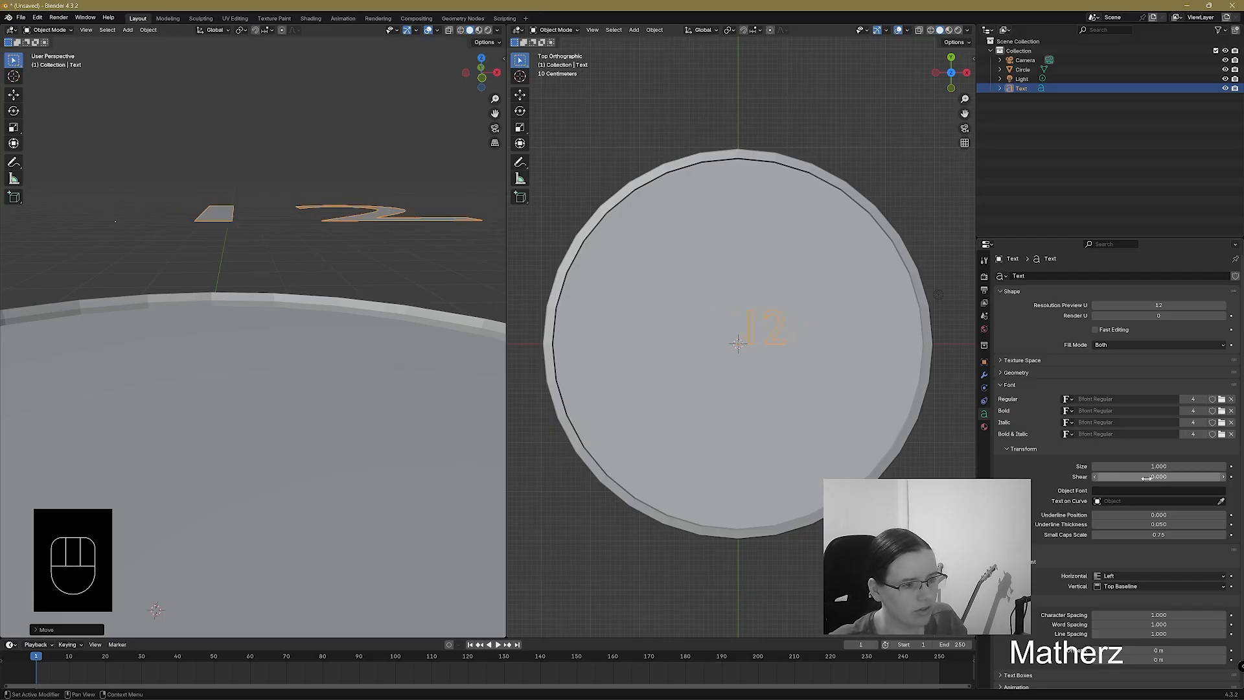
pyautogui.moveTo(1160, 466); pyautogui.dragTo(1173, 466)
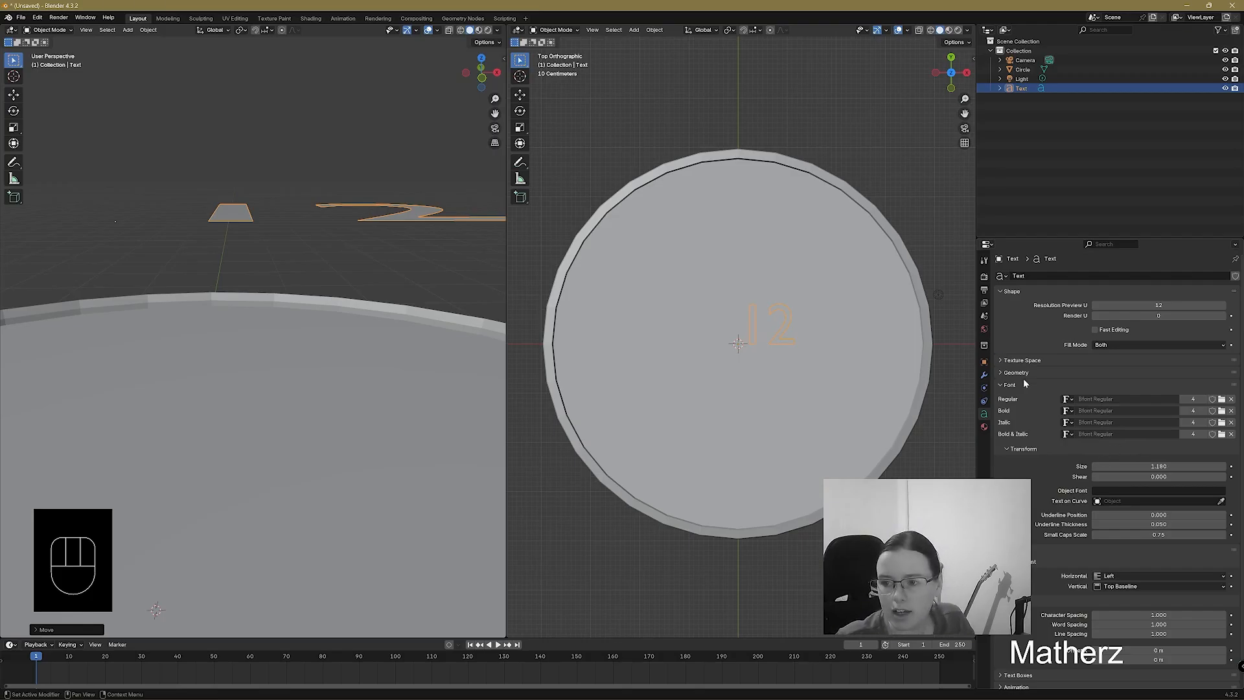
# Try a small positive Y offset on the "12" text and undo it.
pyautogui.scroll(-1, 1068, 471)
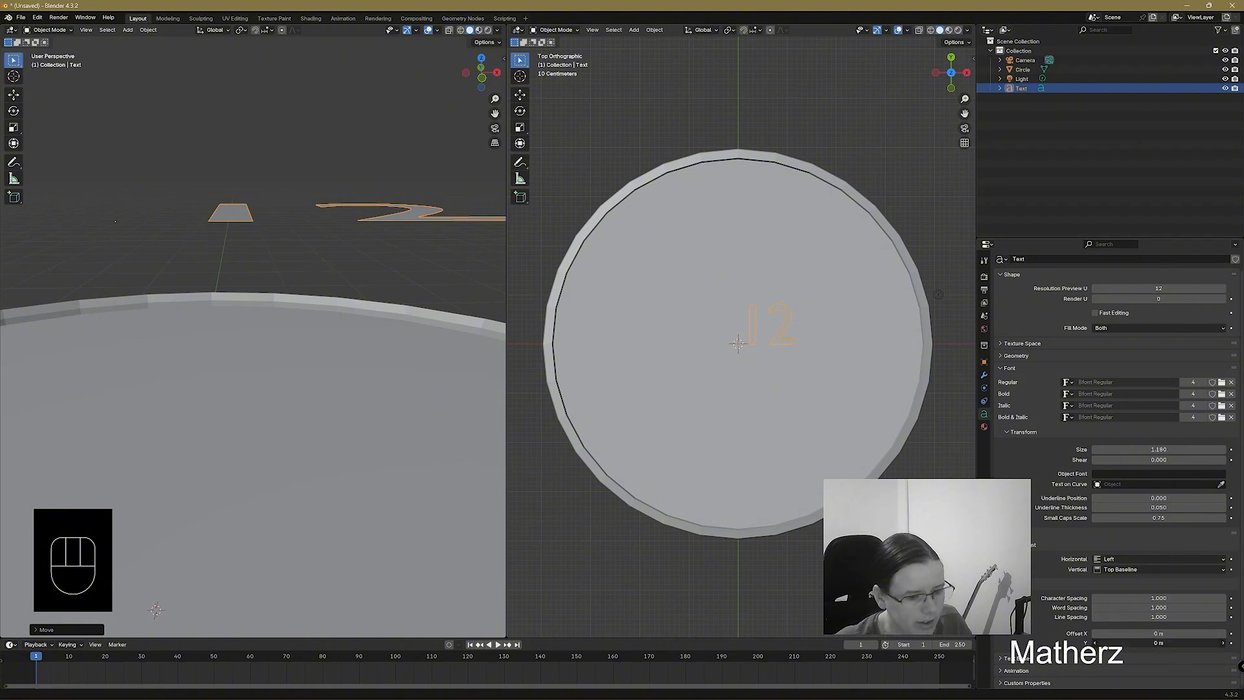
pyautogui.moveTo(1183, 646)
pyautogui.mouseDown()
pyautogui.moveTo(1208, 646)
pyautogui.moveTo(1138, 645)
pyautogui.moveTo(1185, 645)
pyautogui.mouseUp()
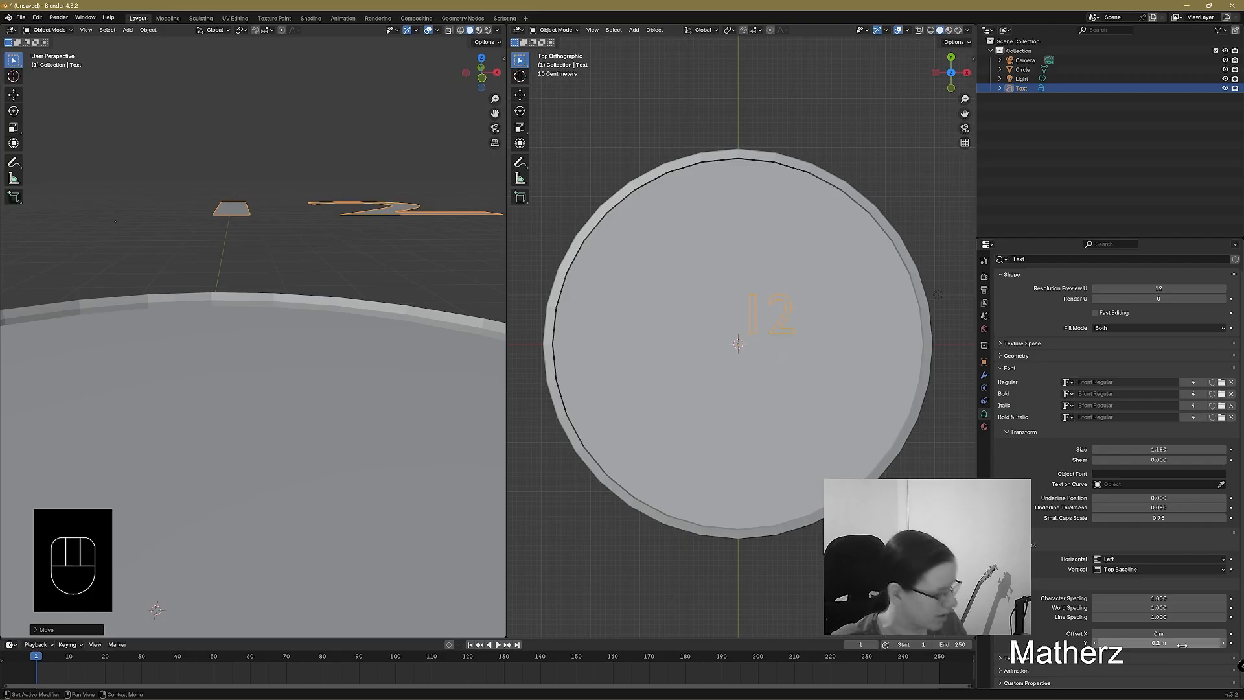
pyautogui.hotkey('ctrl', 'z')
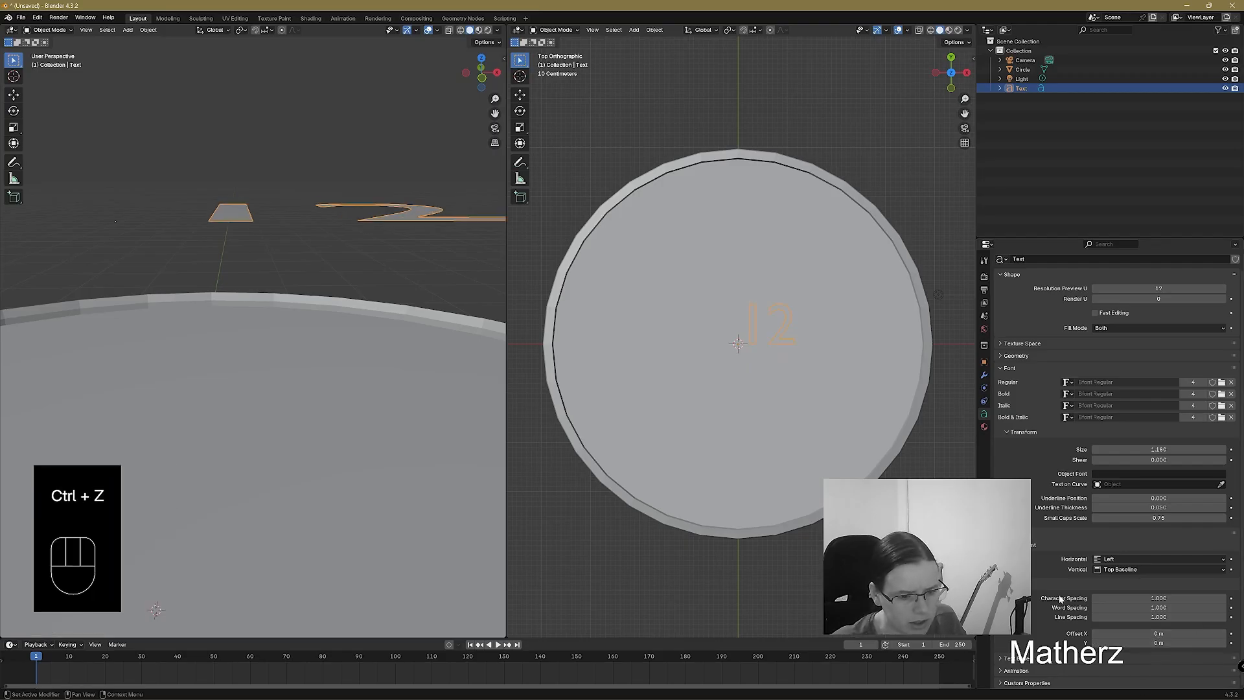
# Give the "12" text an extrusion of 0.05 m and lower it about 1.3 m along Z towards the disc.
pyautogui.click(1007, 356)
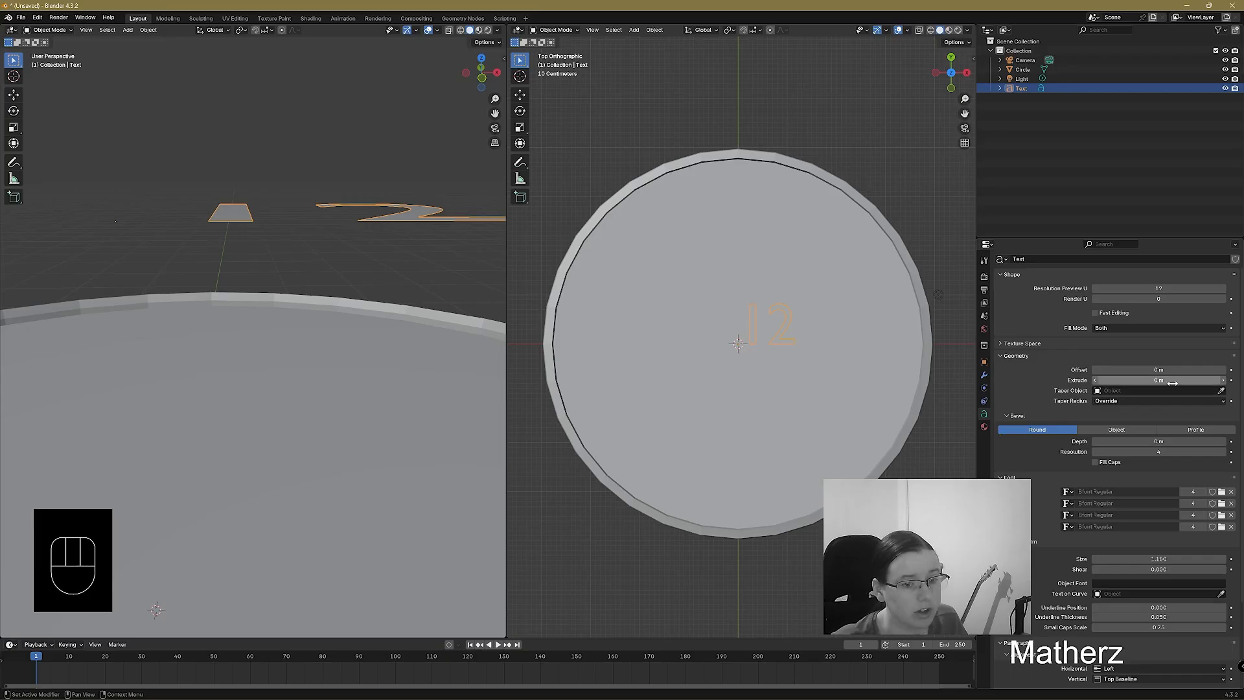
pyautogui.moveTo(1175, 382); pyautogui.dragTo(1192, 381)
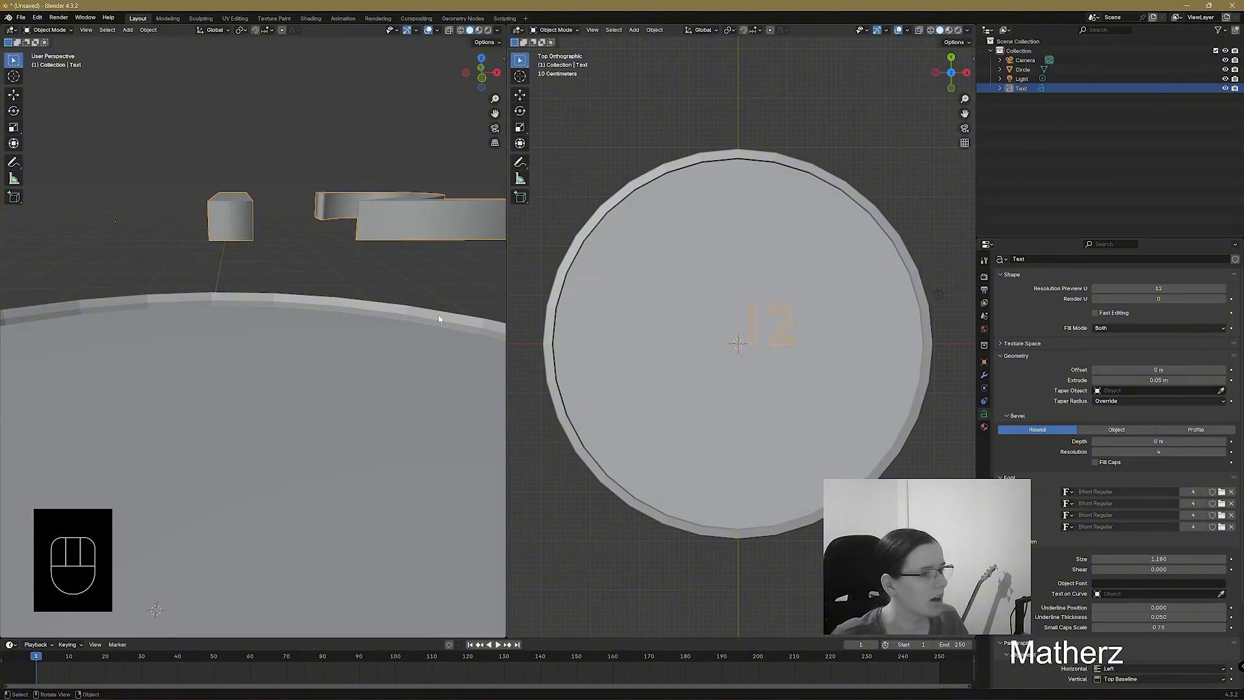
pyautogui.moveTo(434, 255); pyautogui.dragTo(382, 368, button='middle')
pyautogui.scroll(-4, 383, 368)
pyautogui.scroll(3, 305, 391)
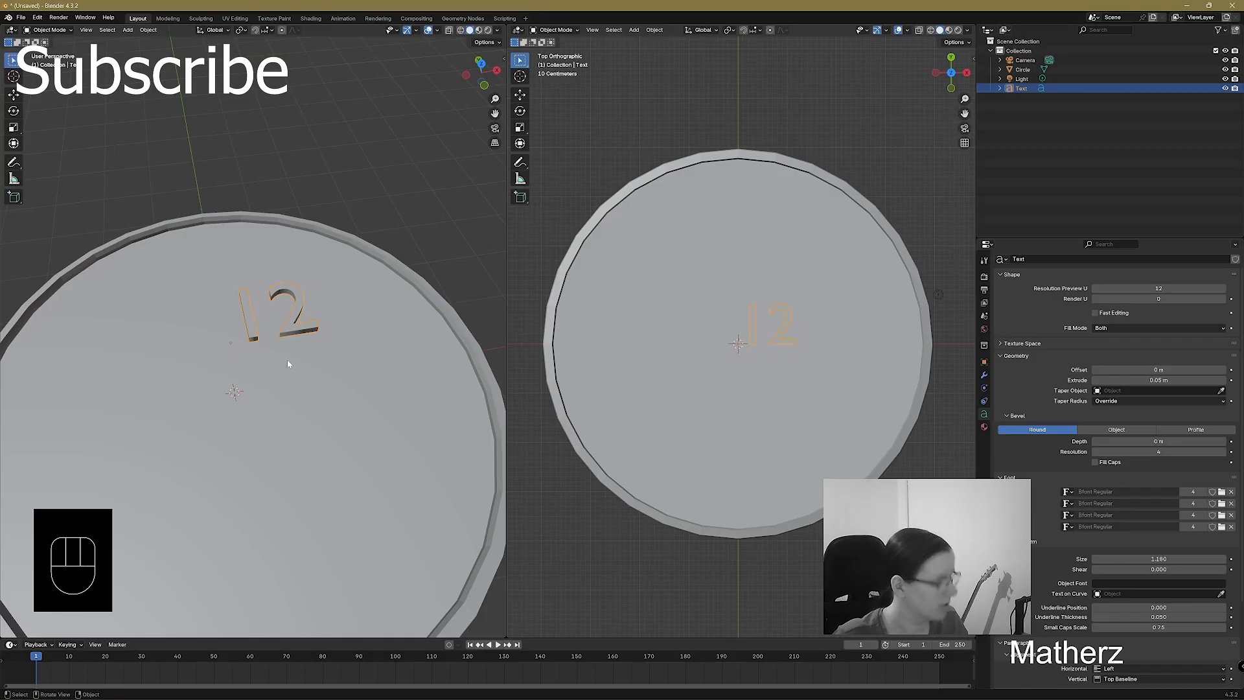
pyautogui.press('g')
pyautogui.press('x')
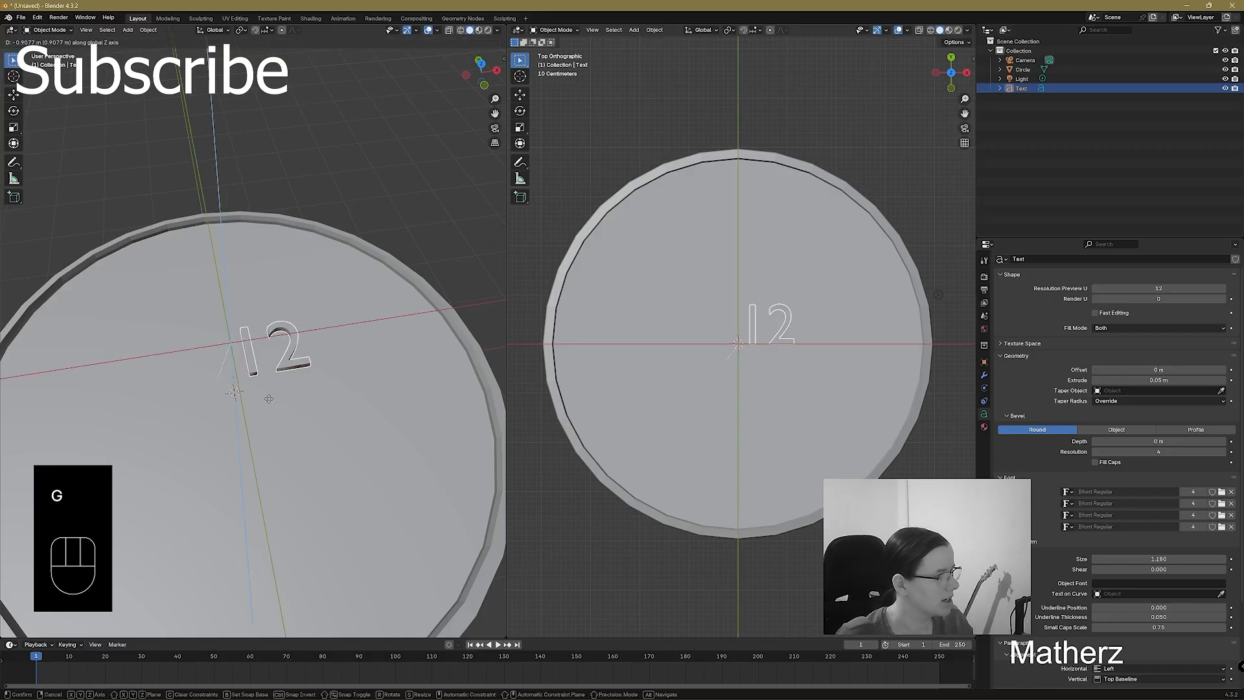
pyautogui.press('z')
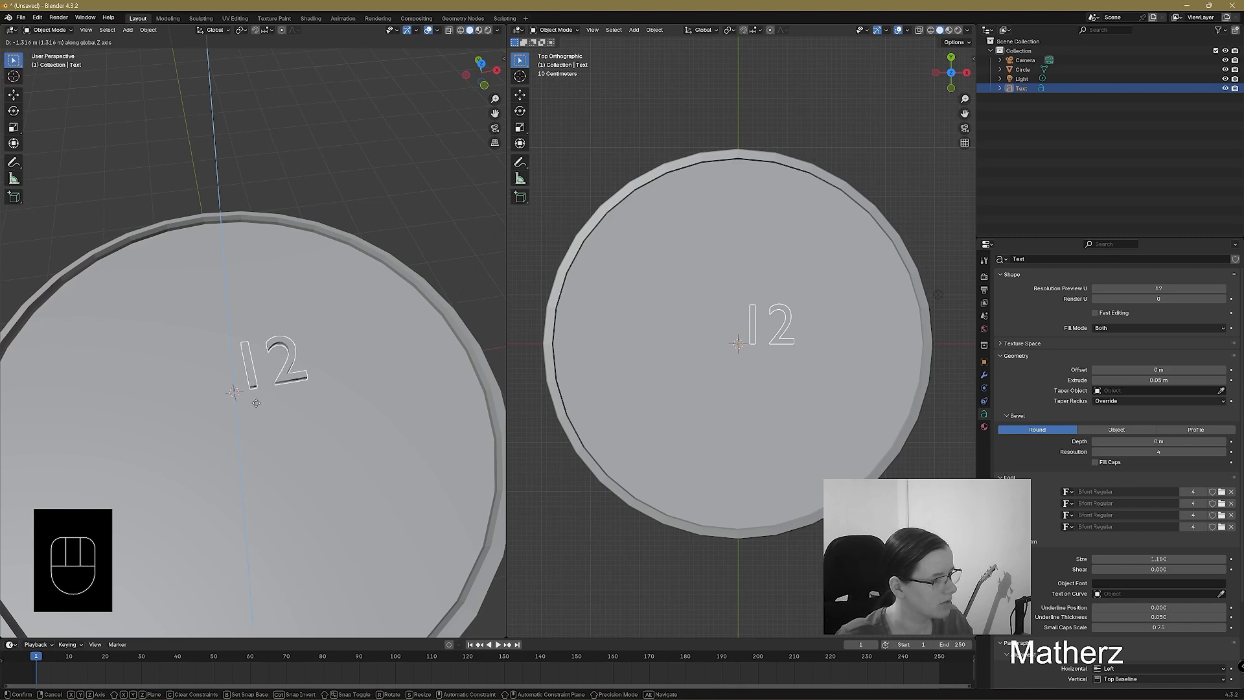
pyautogui.click(254, 402)
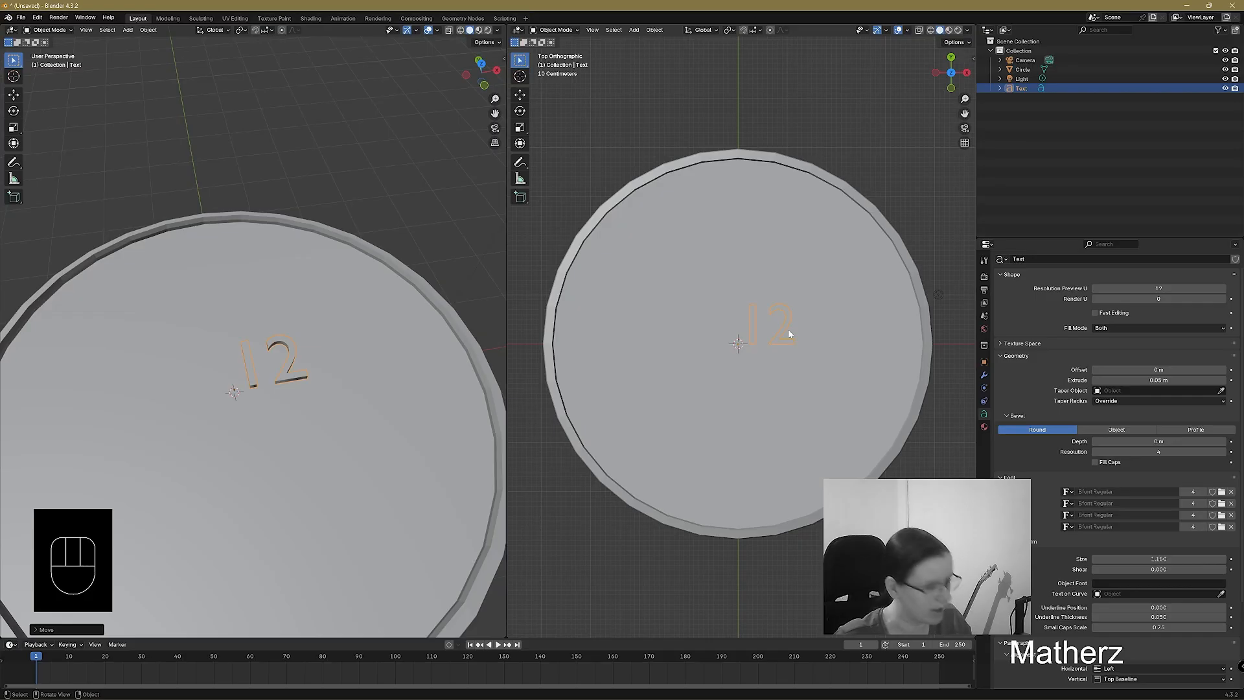
# Move the "12" text about 0.5 m along negative X and 2.75 m along Y to the 12 o'clock position inside the rim.
pyautogui.press('g')
pyautogui.press('x')
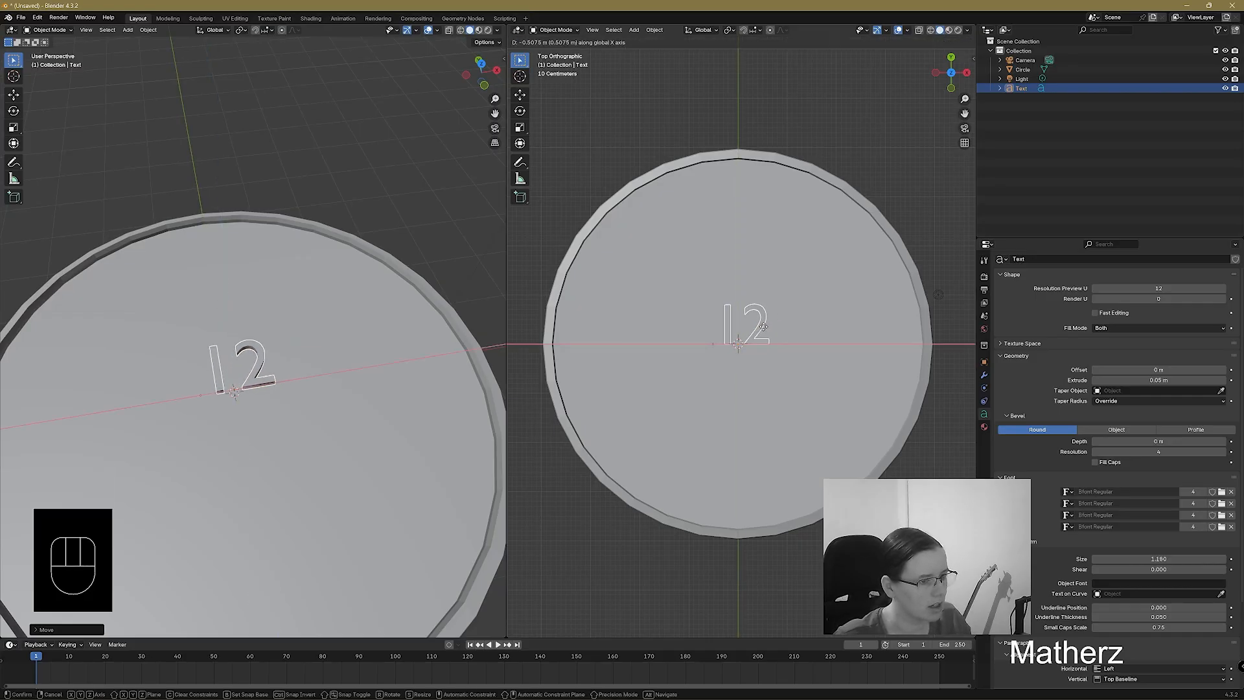
pyautogui.click(763, 325)
pyautogui.press('g')
pyautogui.press('y')
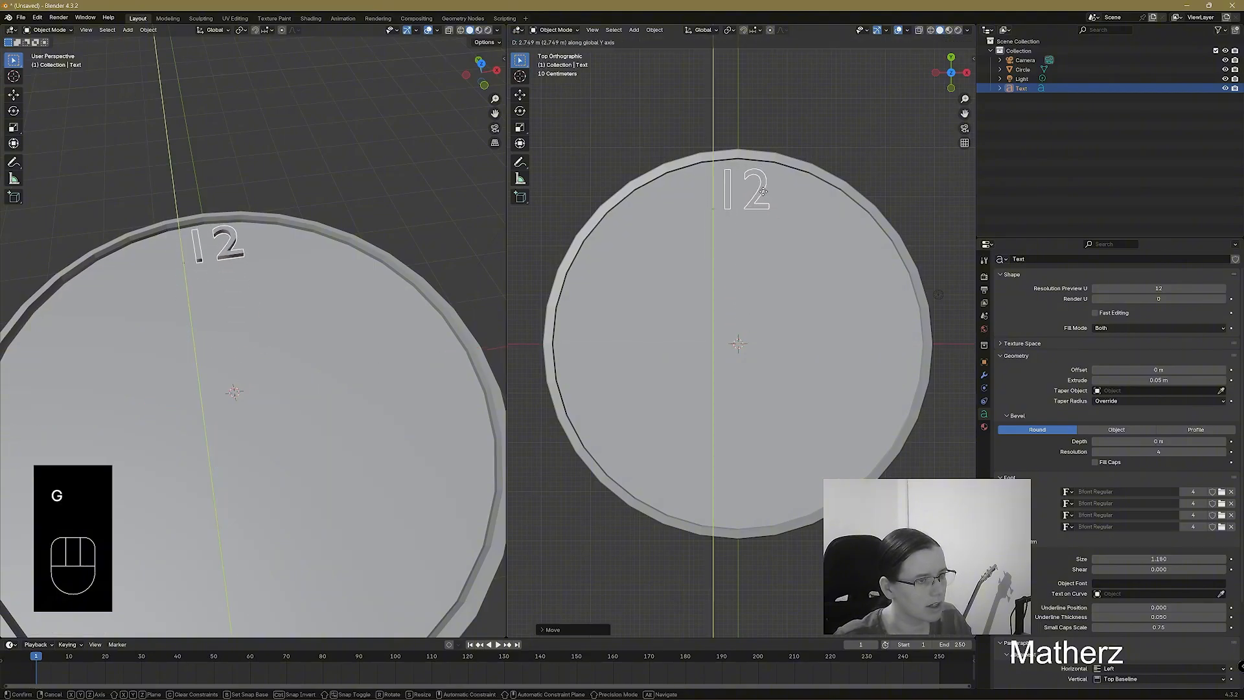
pyautogui.click(759, 188)
pyautogui.press('g')
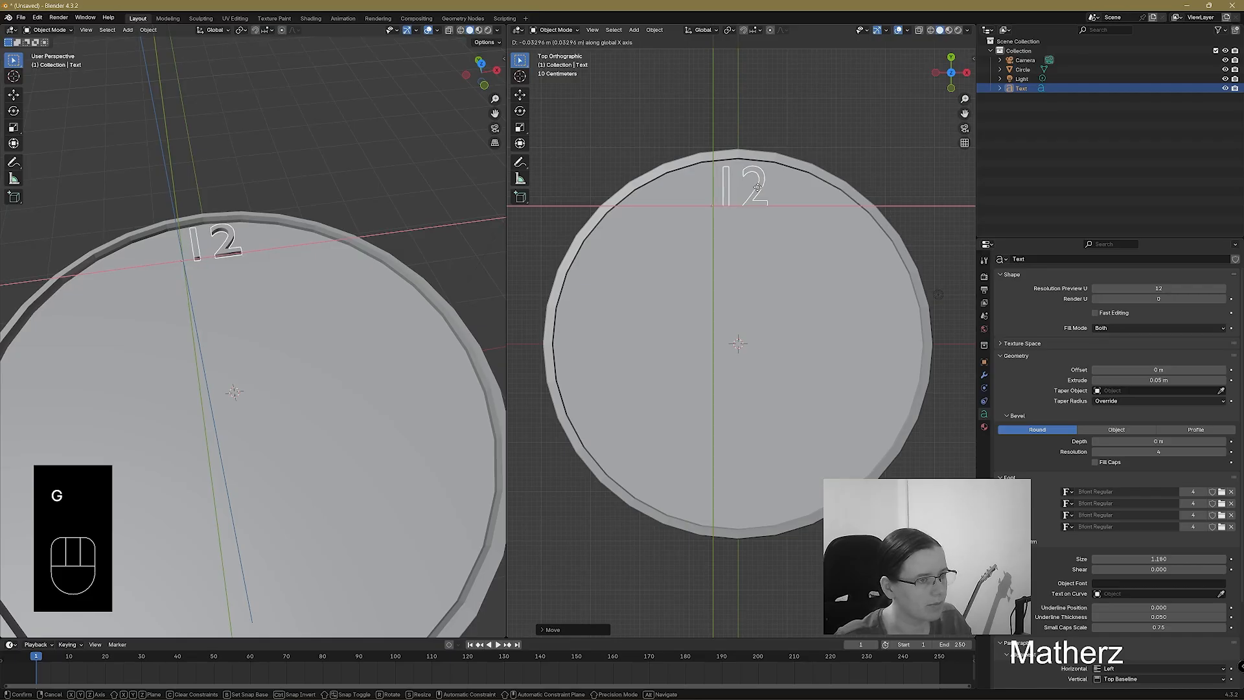
pyautogui.click(760, 191)
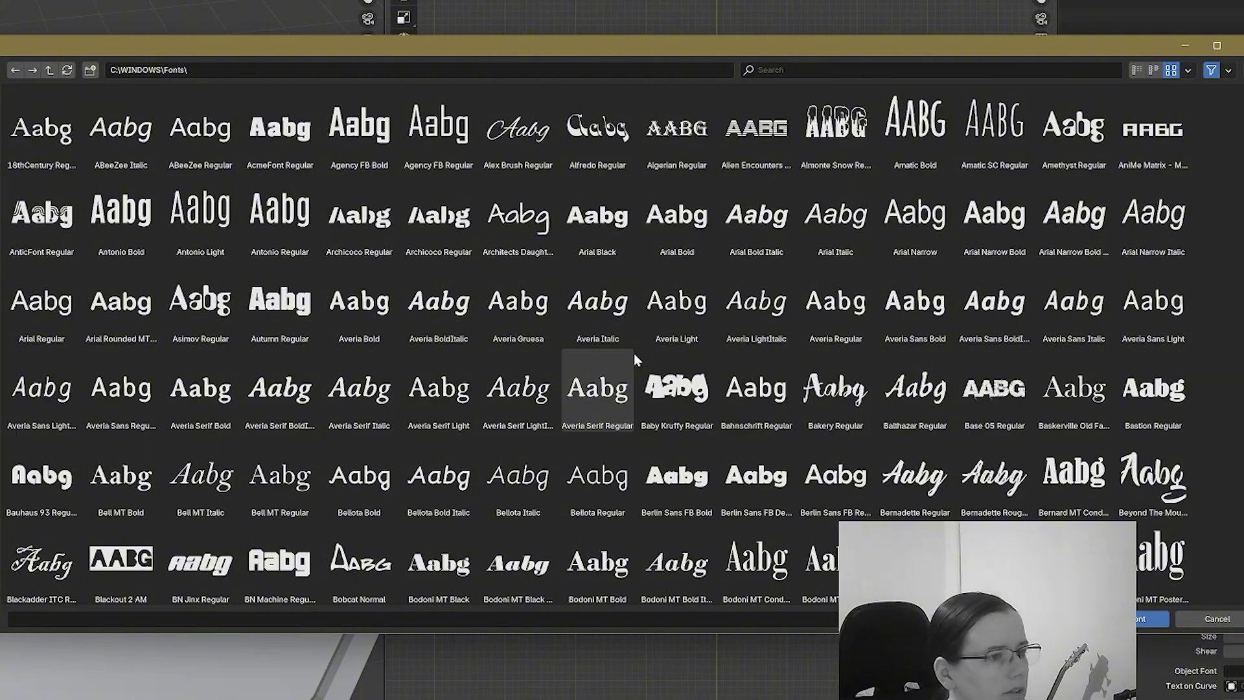
# Browse the Windows fonts folder and apply the Felix Titling Regular font to the "12" text.
pyautogui.scroll(-3, 627, 331)
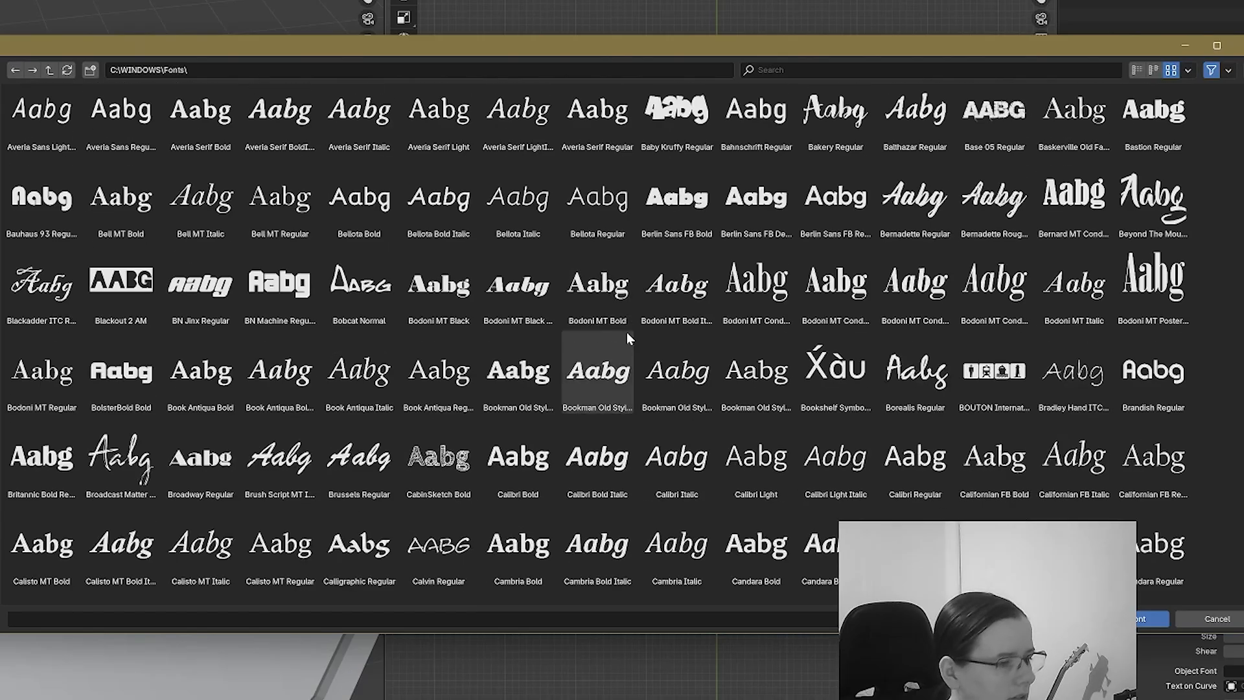
pyautogui.scroll(-8, 628, 332)
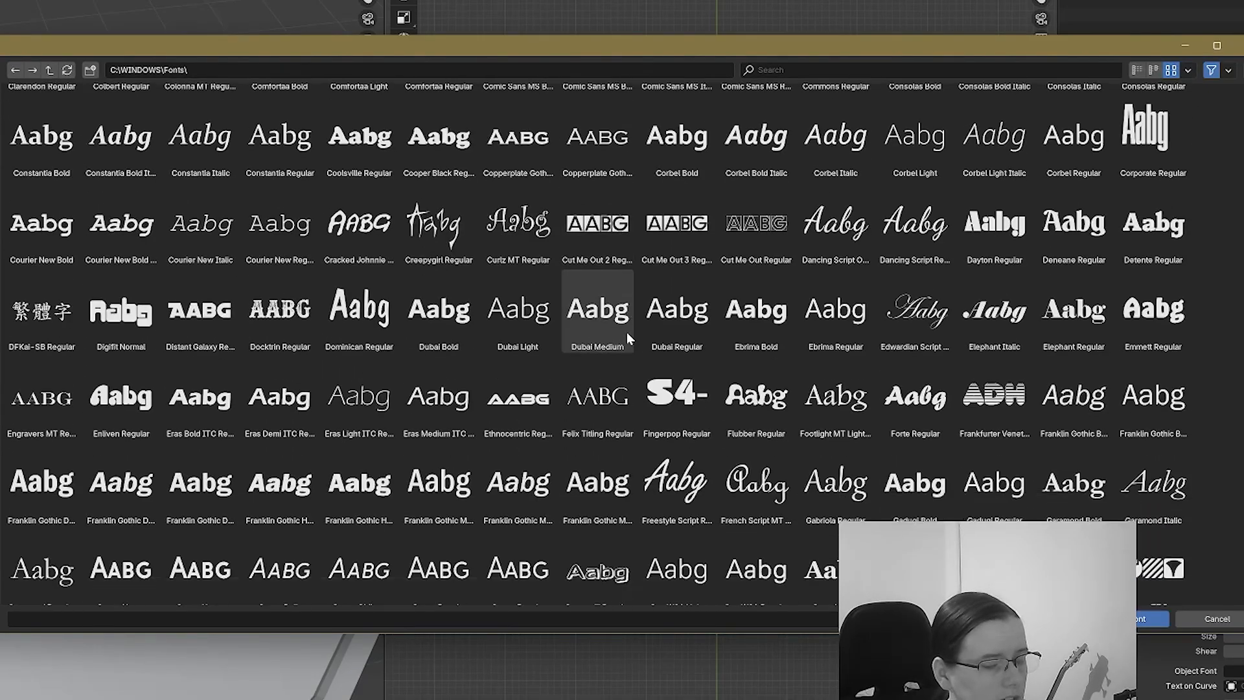
pyautogui.scroll(-3, 627, 332)
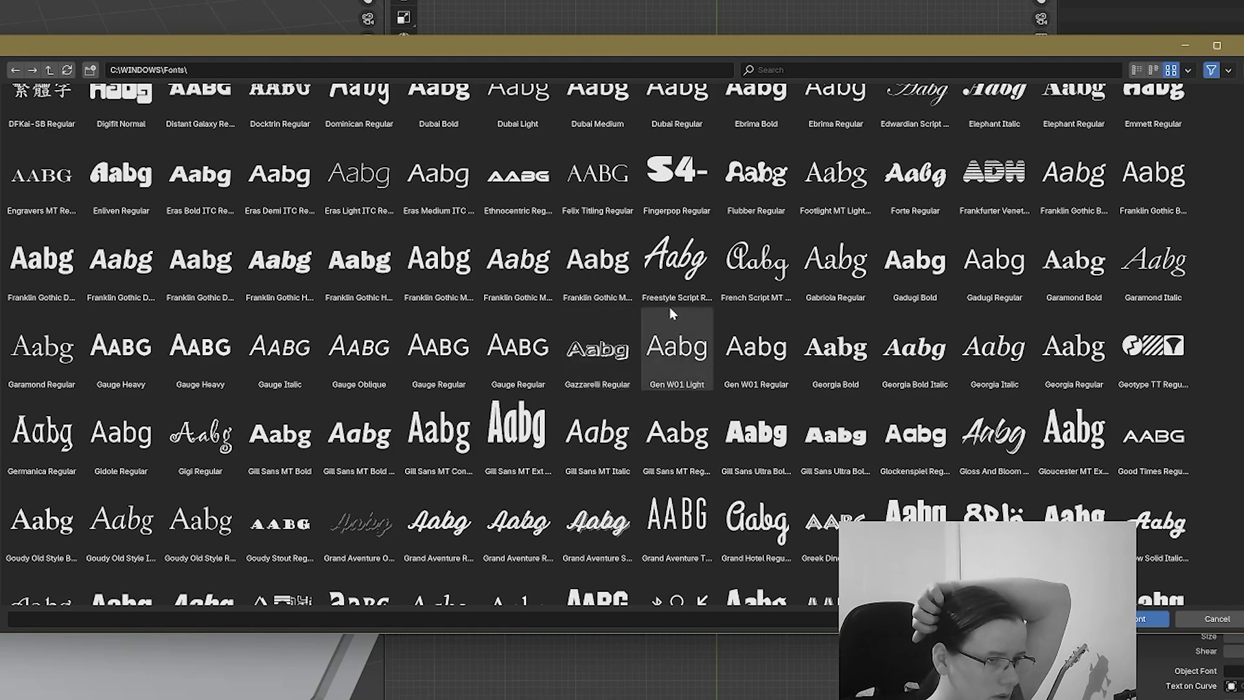
pyautogui.click(611, 179)
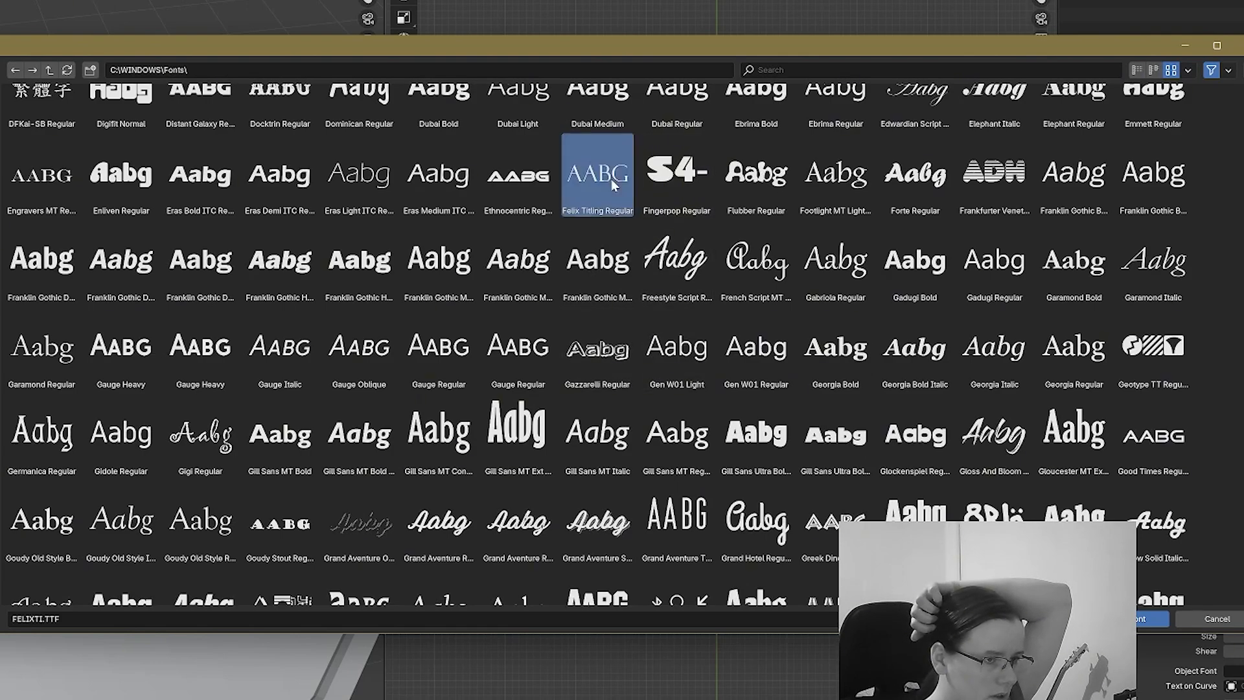
pyautogui.click(1142, 620)
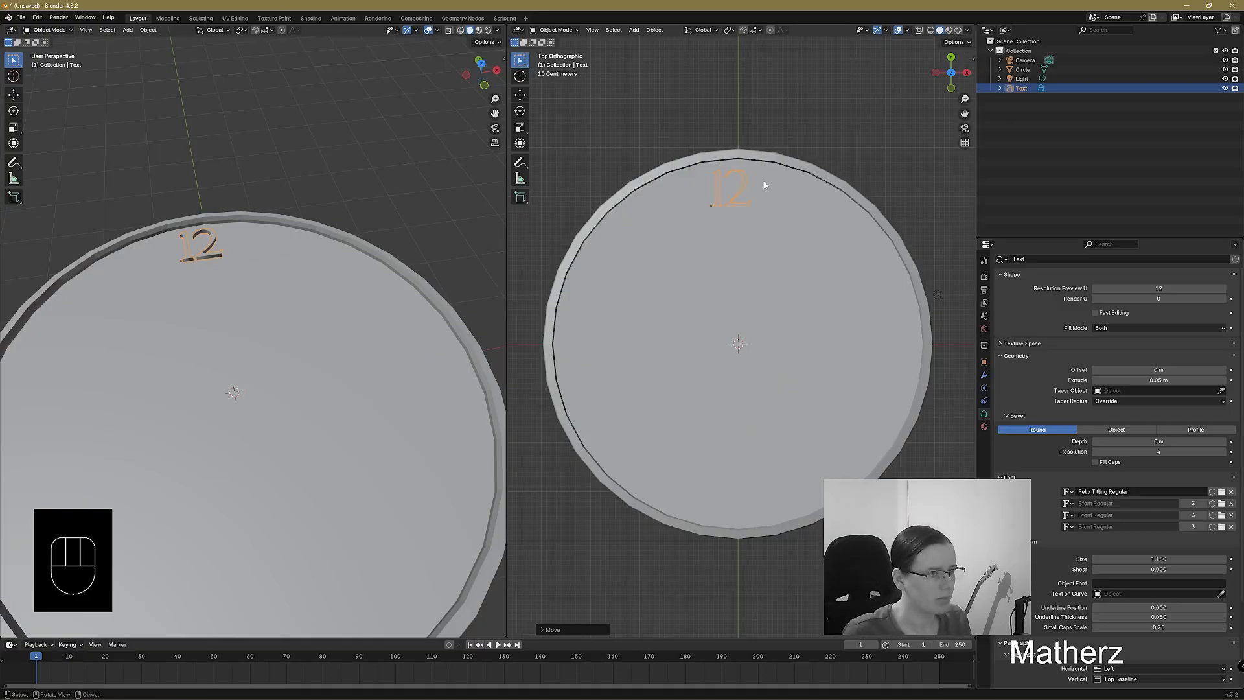
# Recentre the "12" text at the 12 o'clock position by moving it about 0.21 m along X.
pyautogui.press('g')
pyautogui.moveTo(748, 182); pyautogui.dragTo(758, 180, button='middle')
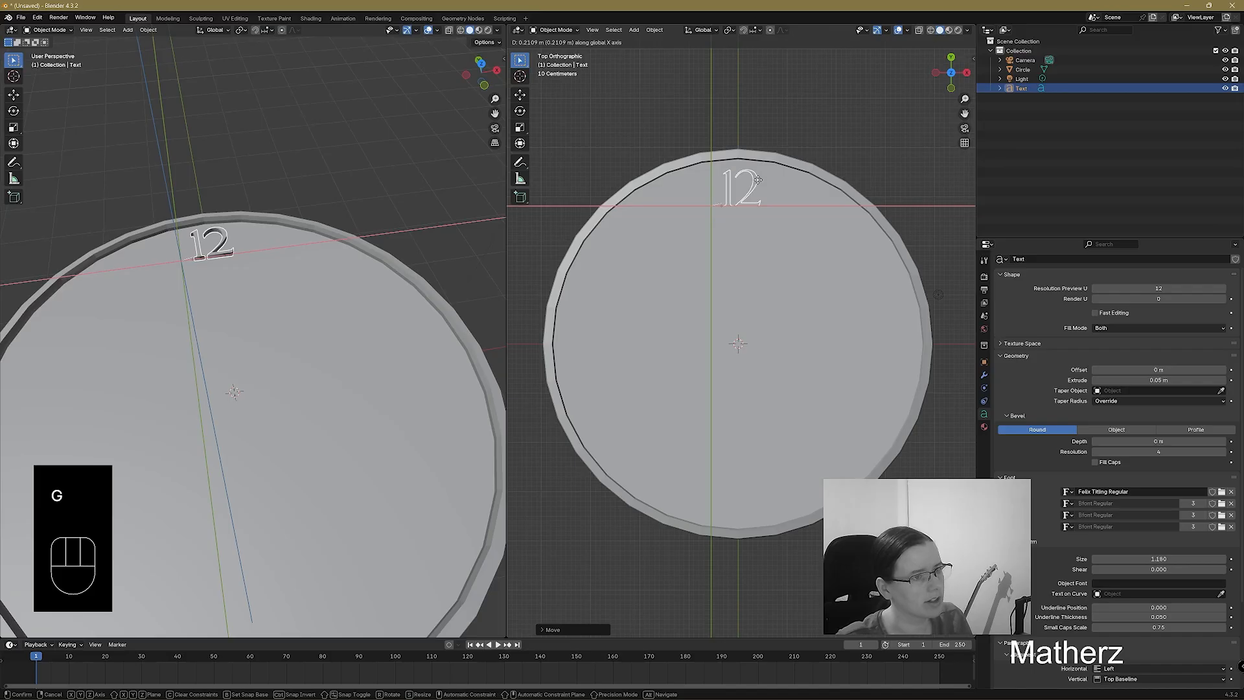
pyautogui.click(758, 180)
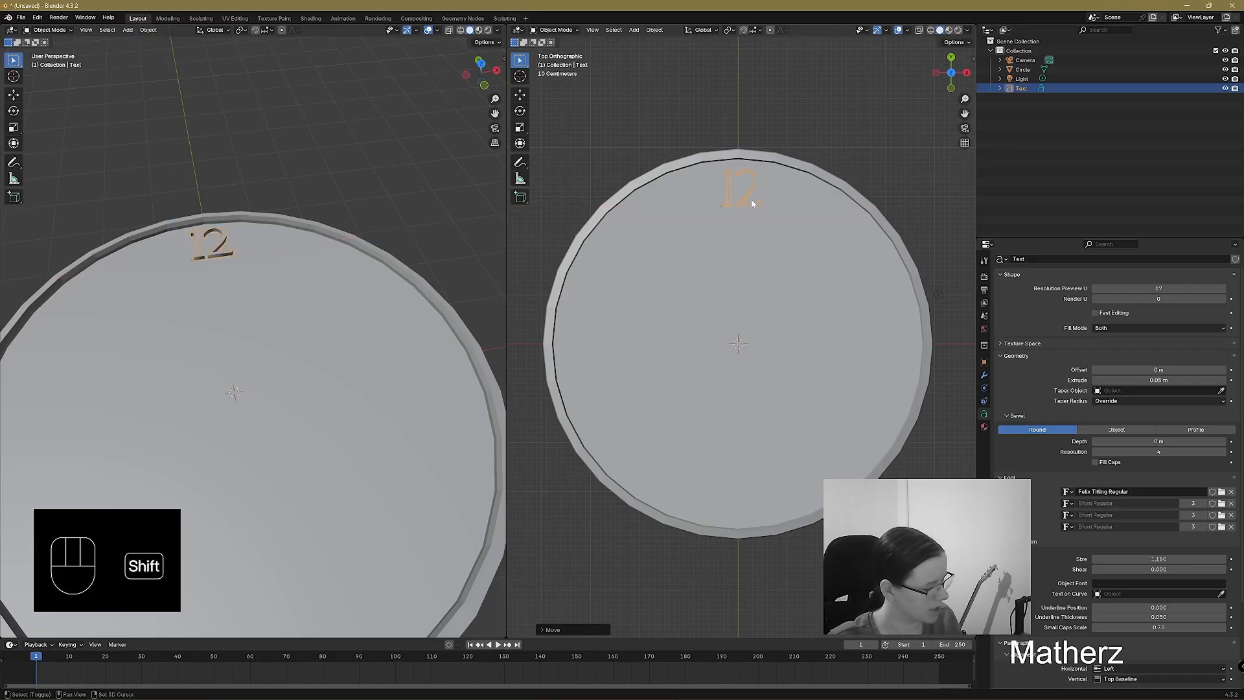
# Duplicate the "12" text straight down along Y to the 6 o'clock position and nudge the copy up off the rim.
pyautogui.hotkey('shift', 'd')
pyautogui.moveTo(752, 203); pyautogui.dragTo(764, 515, button='middle')
pyautogui.click(764, 515)
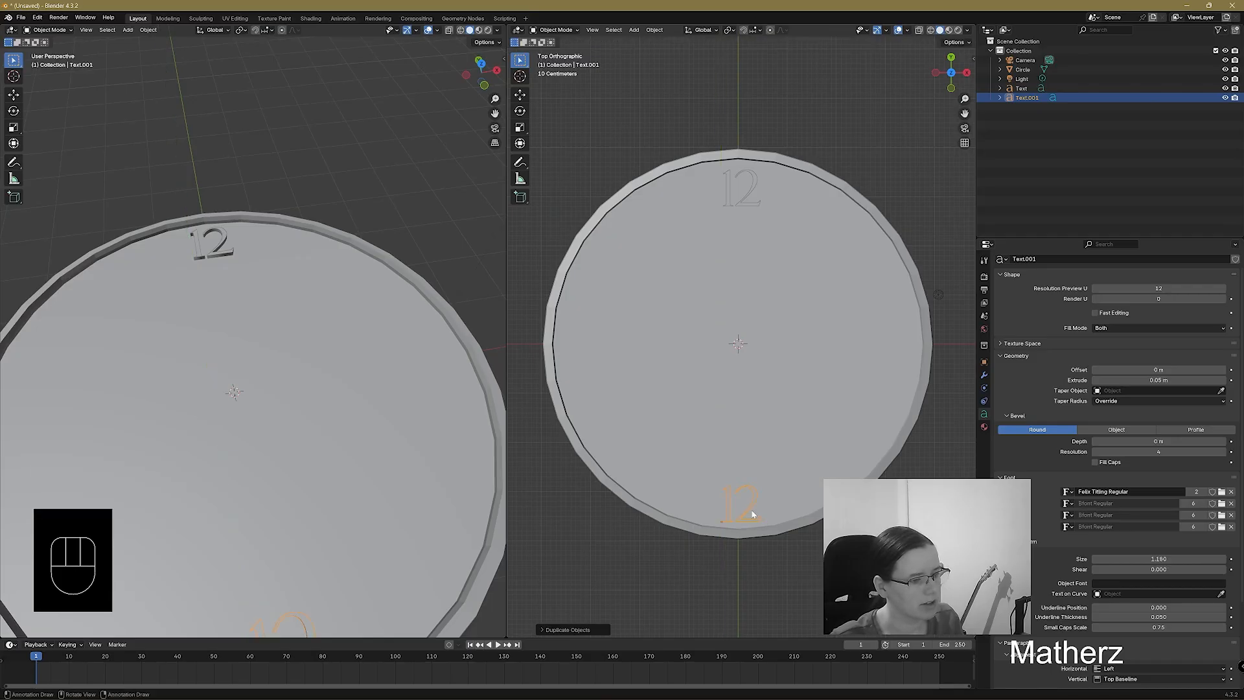
pyautogui.press('g')
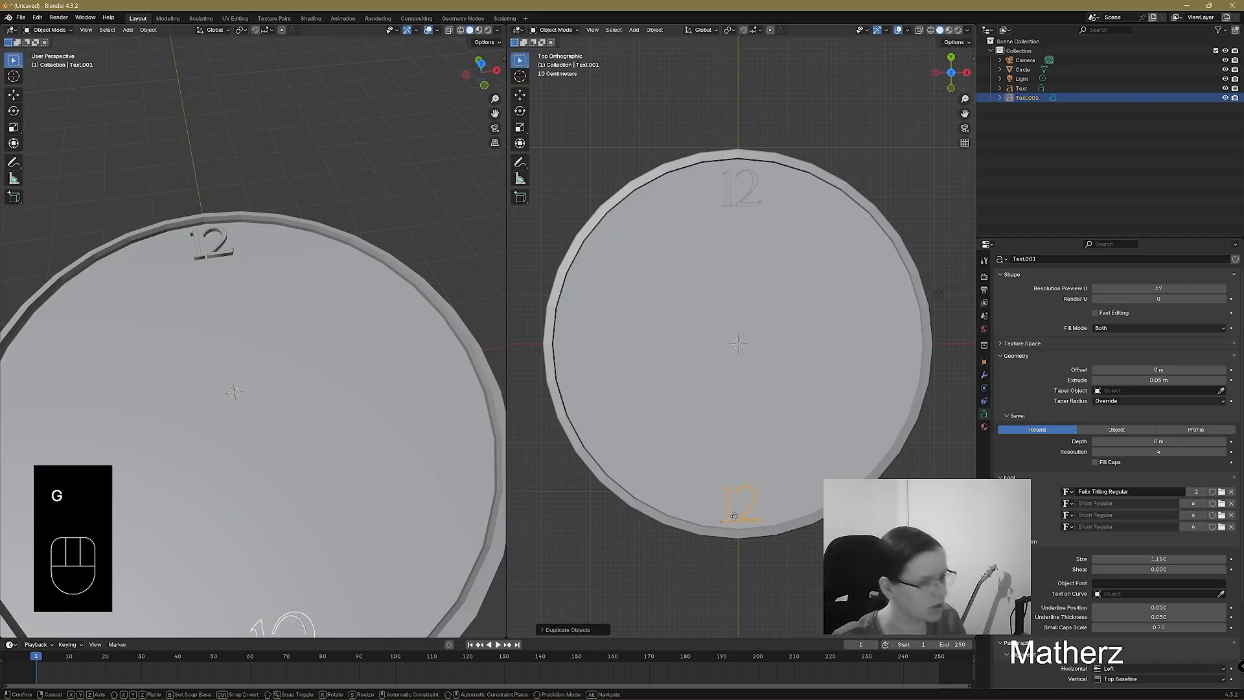
pyautogui.moveTo(733, 516); pyautogui.dragTo(737, 503, button='middle')
pyautogui.click(737, 504)
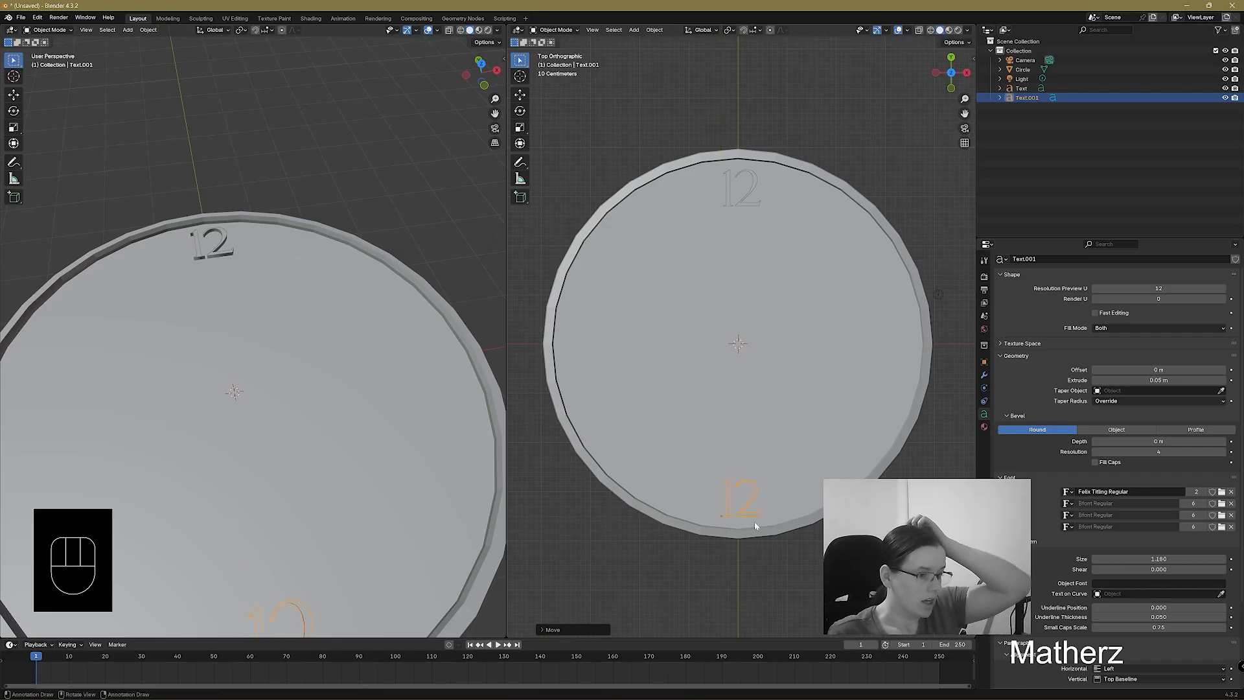
# Change the content of the copied text at the 6 o'clock position to "6" and return to Object Mode.
pyautogui.click(566, 33)
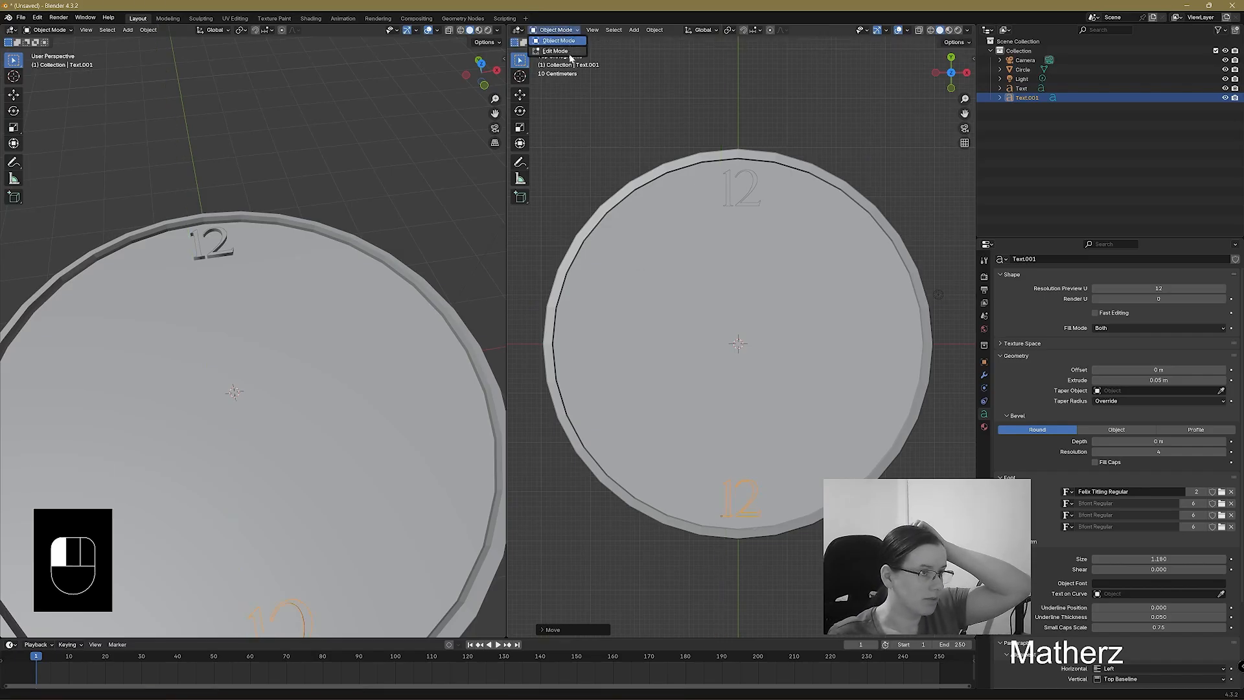
pyautogui.click(557, 54)
pyautogui.press('BackSpace')
pyautogui.press('BackSpace')
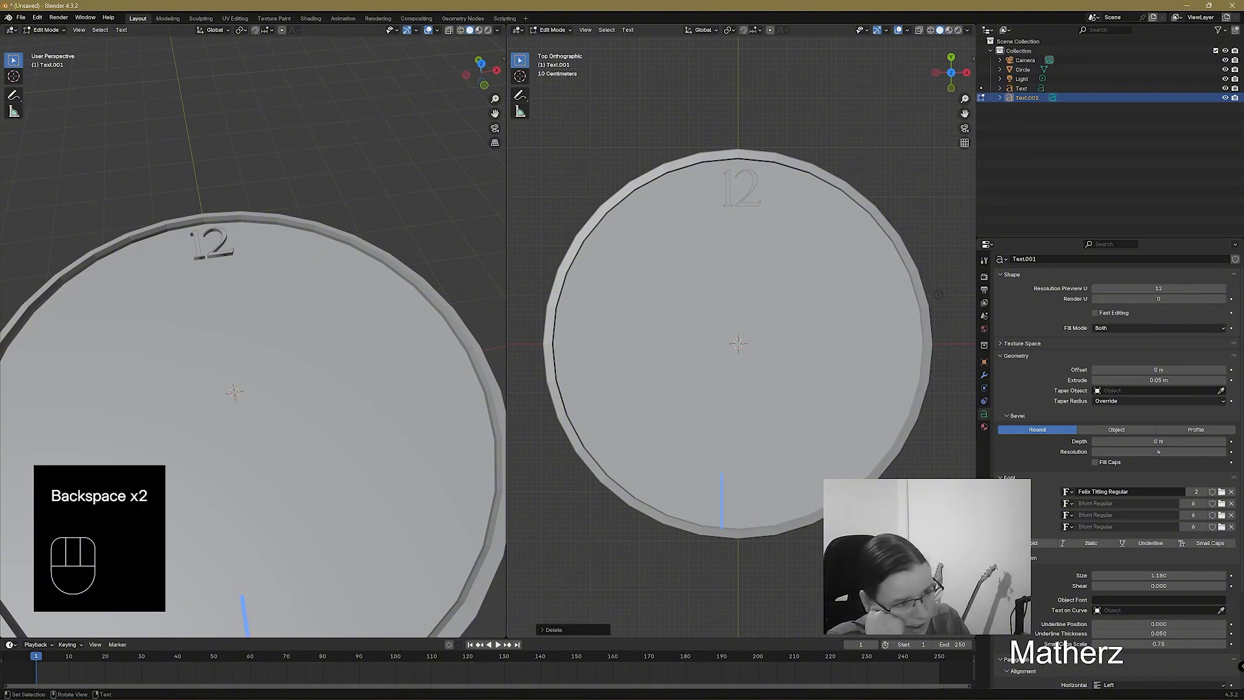
pyautogui.write('6')
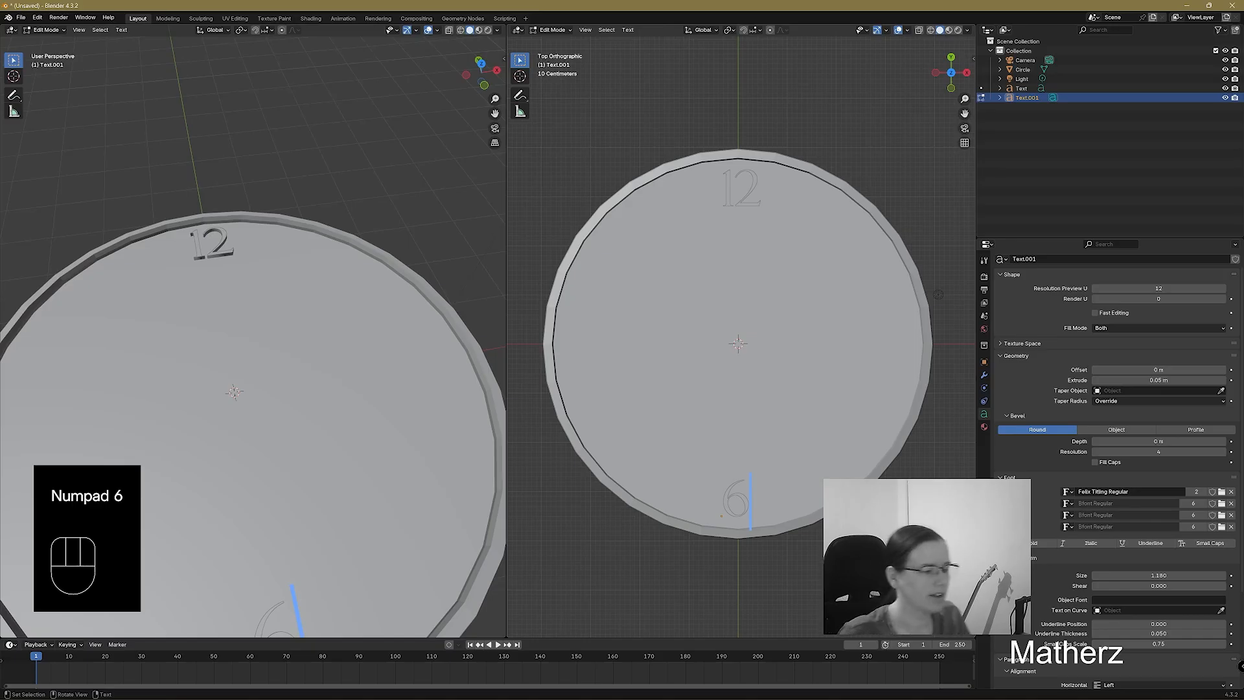
pyautogui.click(561, 30)
pyautogui.click(558, 41)
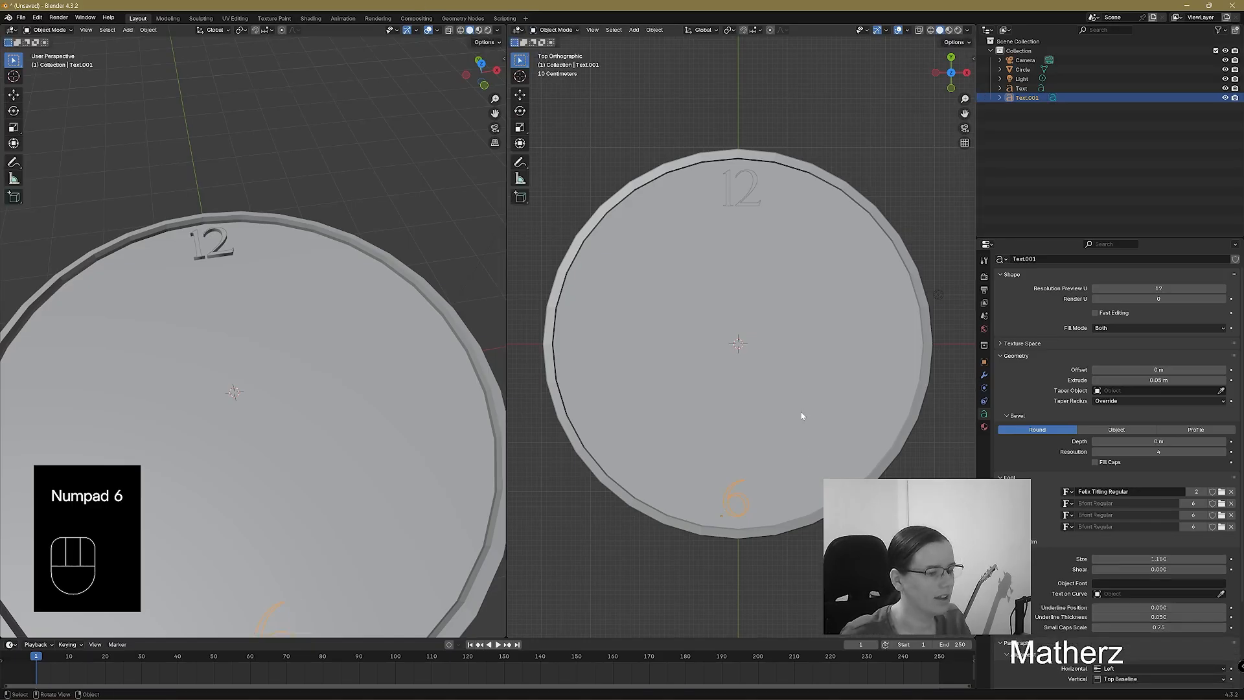
# Centre the "6" text under the "12" by moving it about 0.13 m along X.
pyautogui.press('g')
pyautogui.press('y')
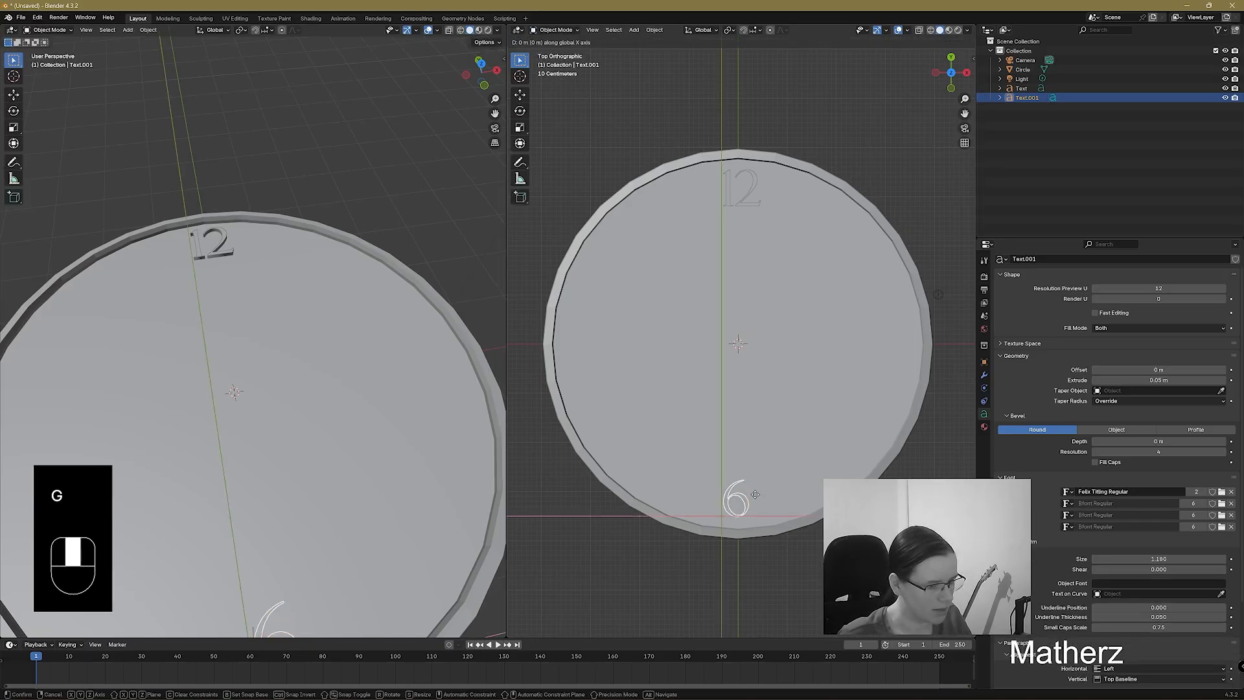
pyautogui.press('x')
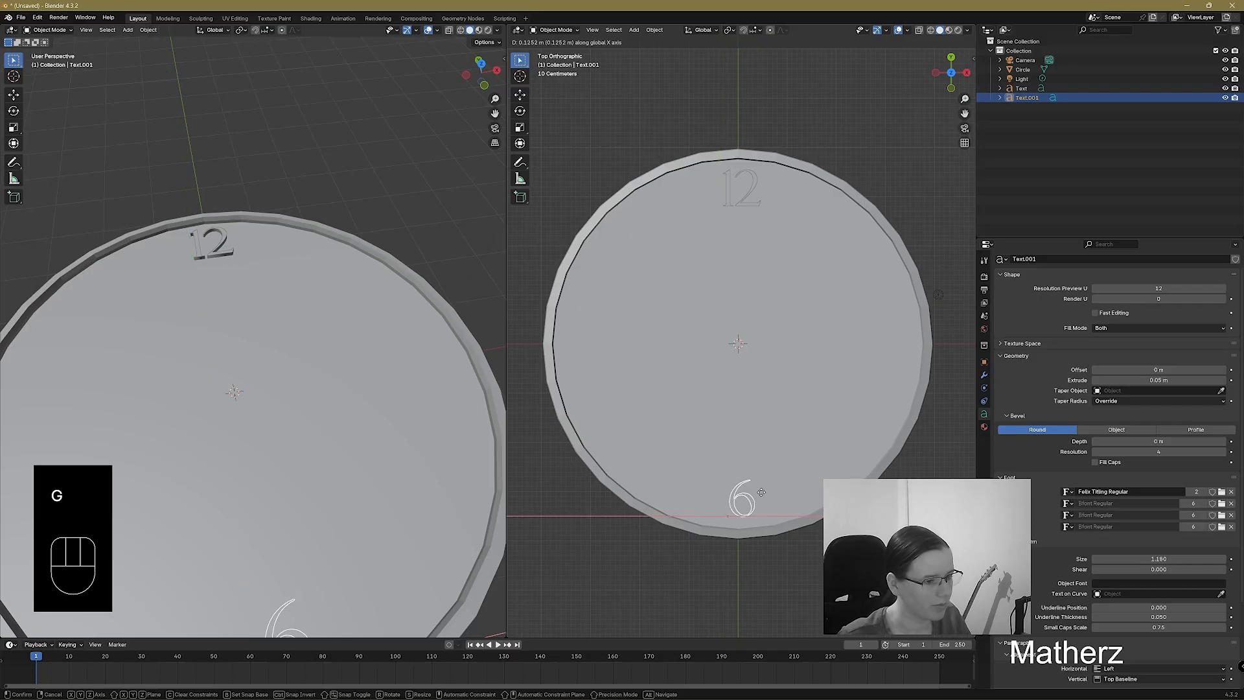
pyautogui.click(763, 496)
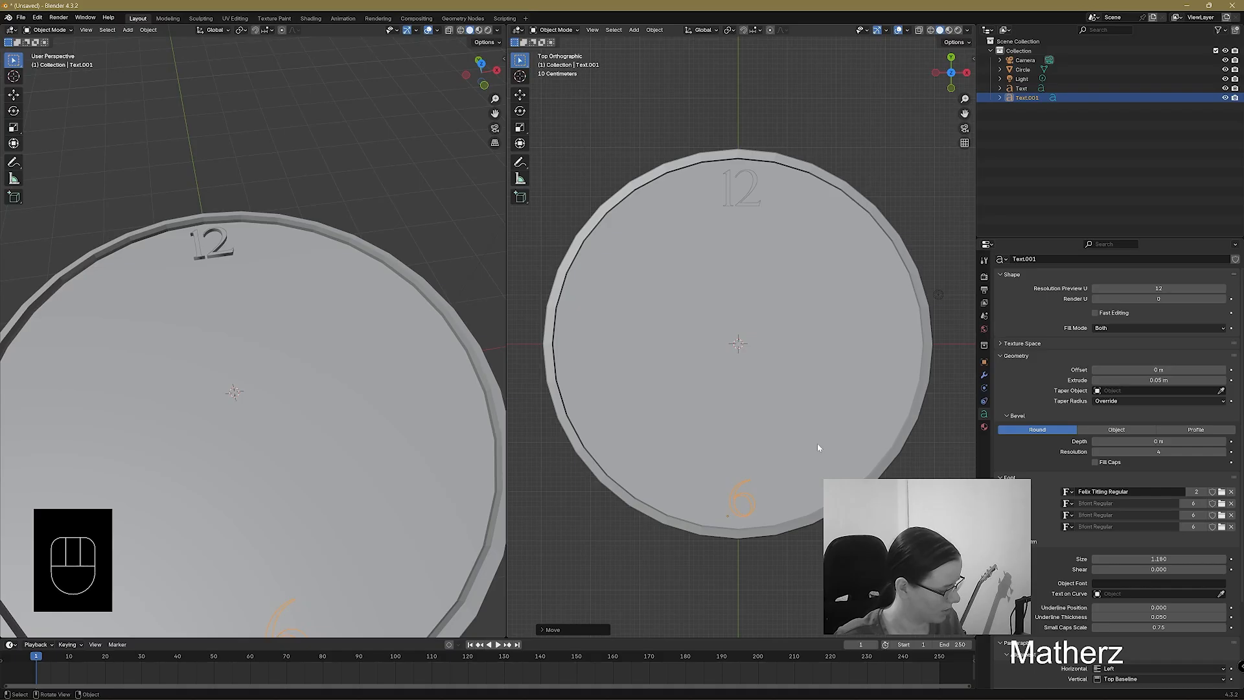
# Duplicate the "6" text up along Y to the dial's centre line and move the copy along X to the 3 o'clock position.
pyautogui.hotkey('shift', 'd')
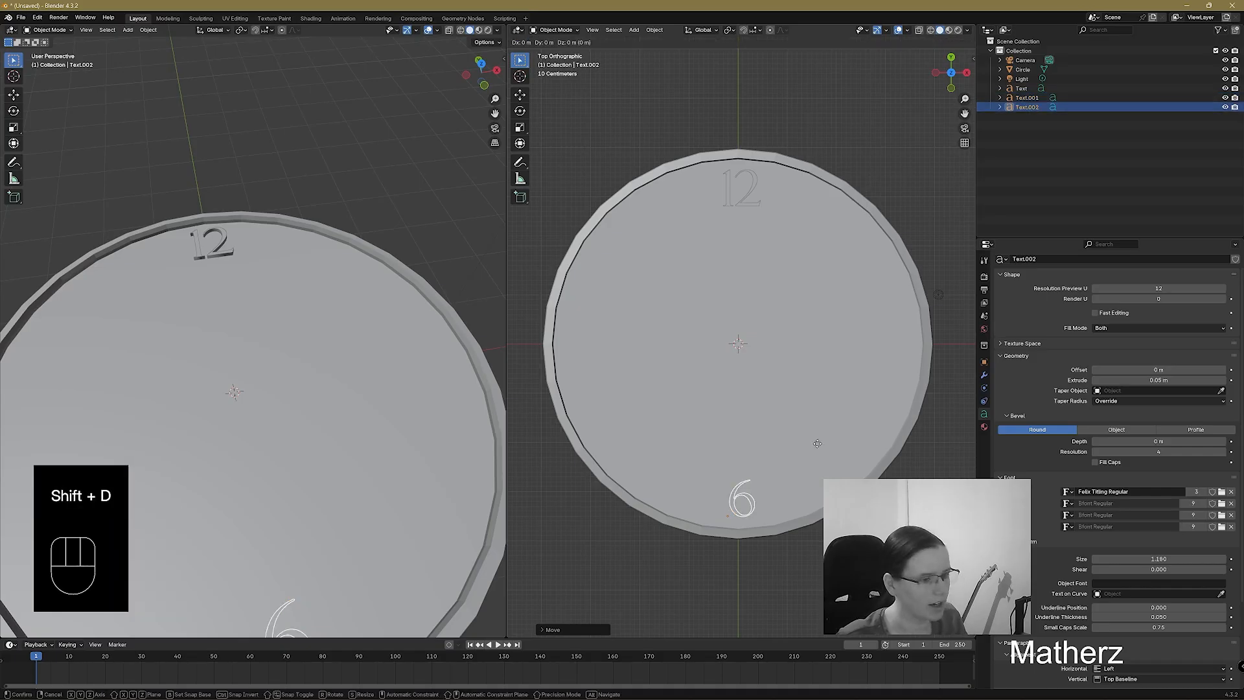
pyautogui.press('y')
pyautogui.click(825, 273)
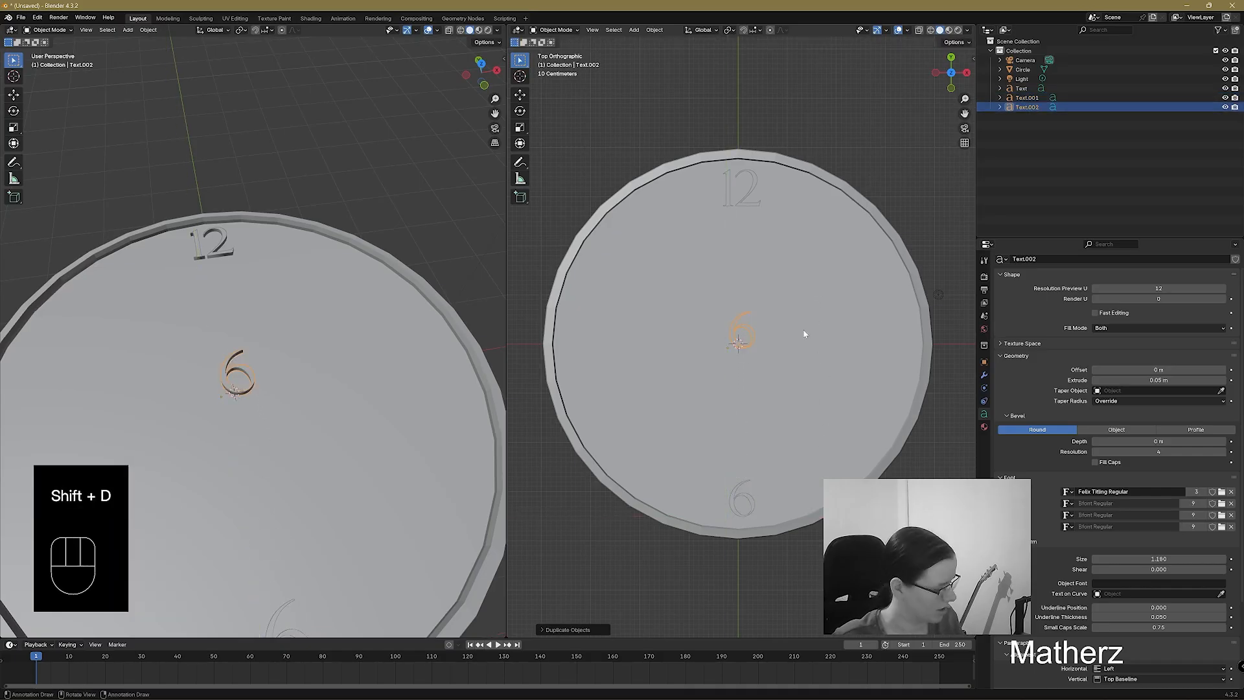
pyautogui.press('g')
pyautogui.press('x')
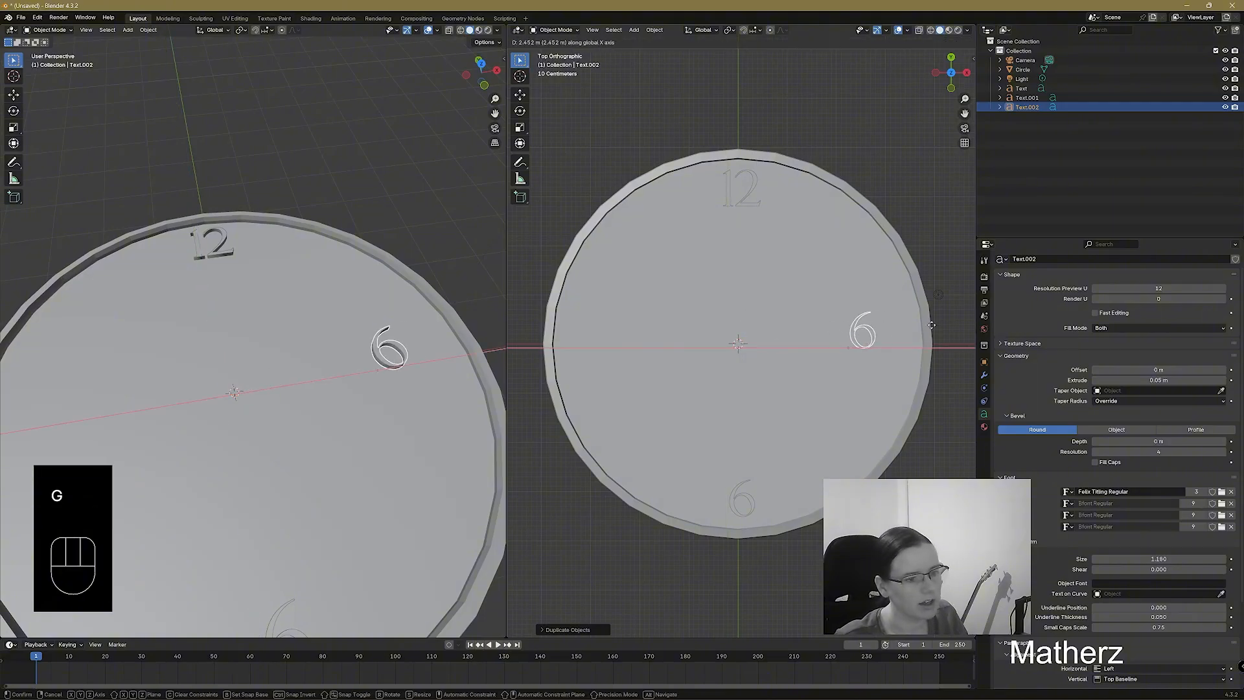
pyautogui.click(946, 340)
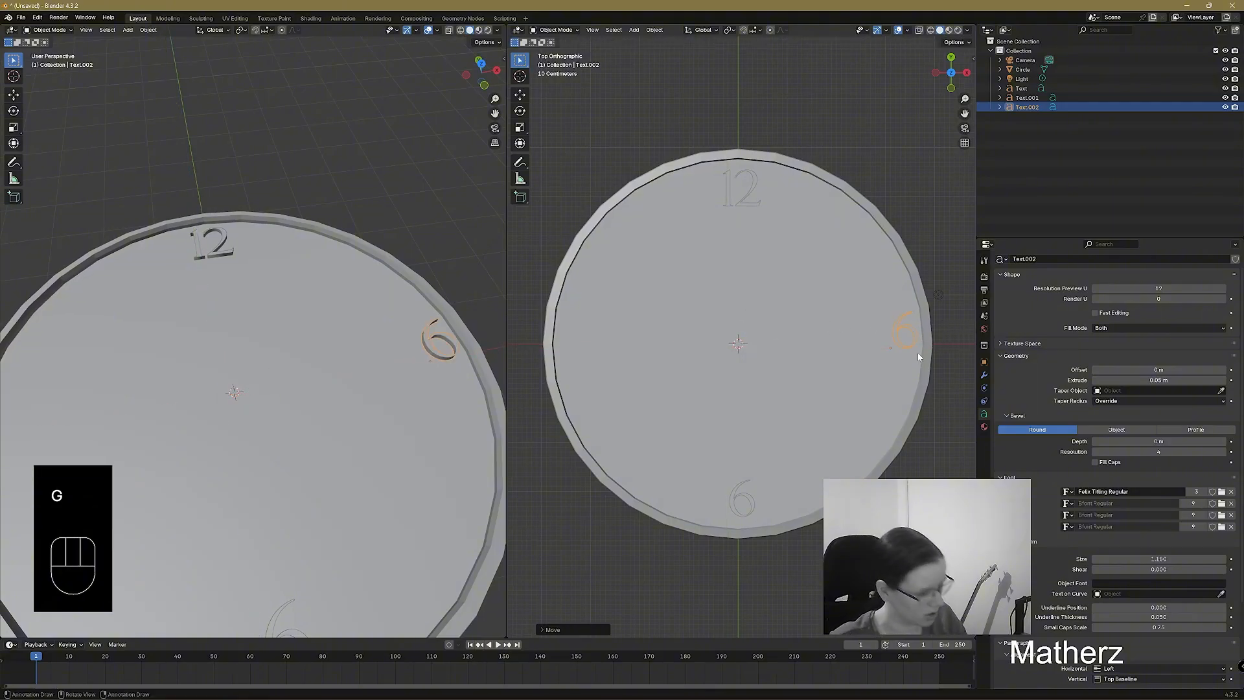
# Lower the copied "6" at the 3 o'clock position slightly along Y and shift it about 0.13 m inward along X.
pyautogui.press('g')
pyautogui.press('y')
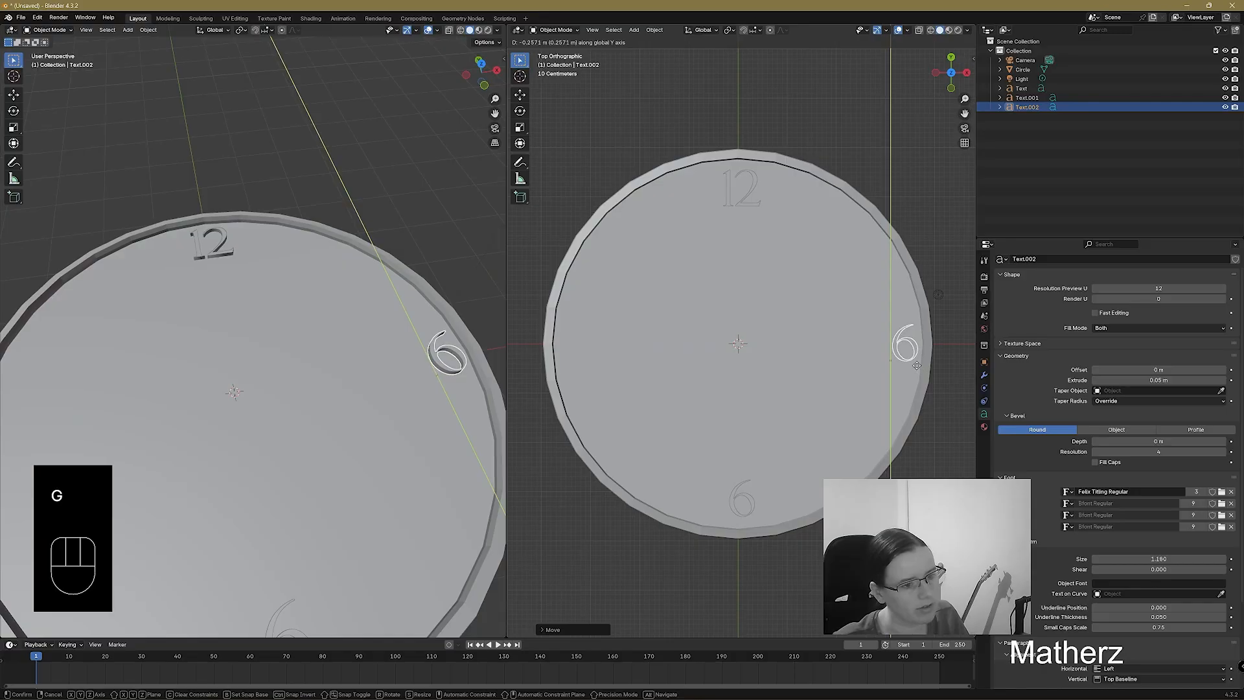
pyautogui.rightClick(916, 364)
pyautogui.press('g')
pyautogui.press('x')
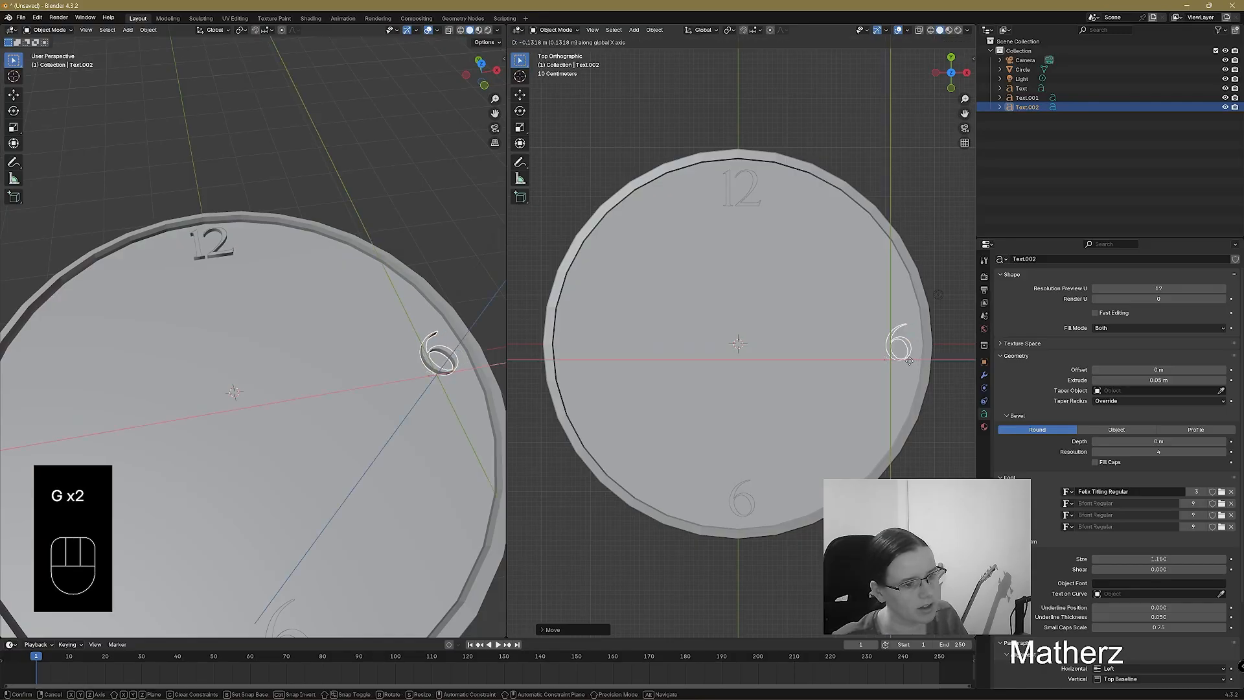
pyautogui.click(908, 360)
# Change the content of the copied text at the 3 o'clock position to "3" and return to Object Mode.
pyautogui.click(553, 29)
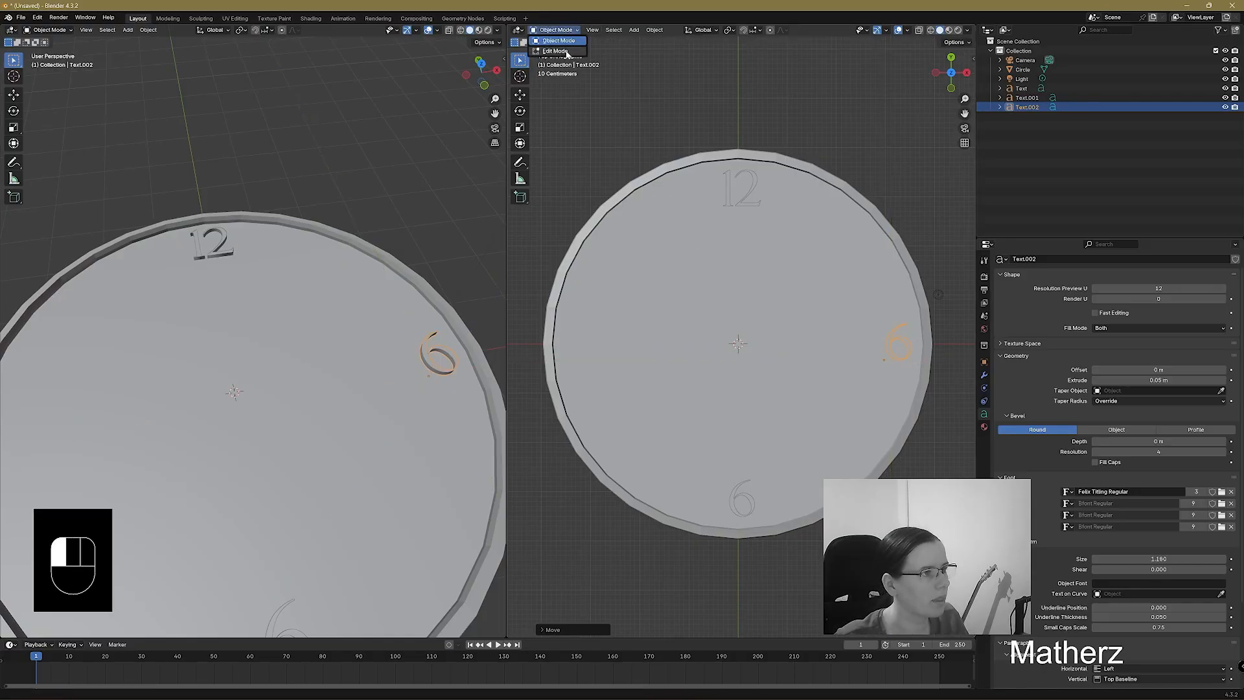
pyautogui.click(552, 53)
pyautogui.press('BackSpace')
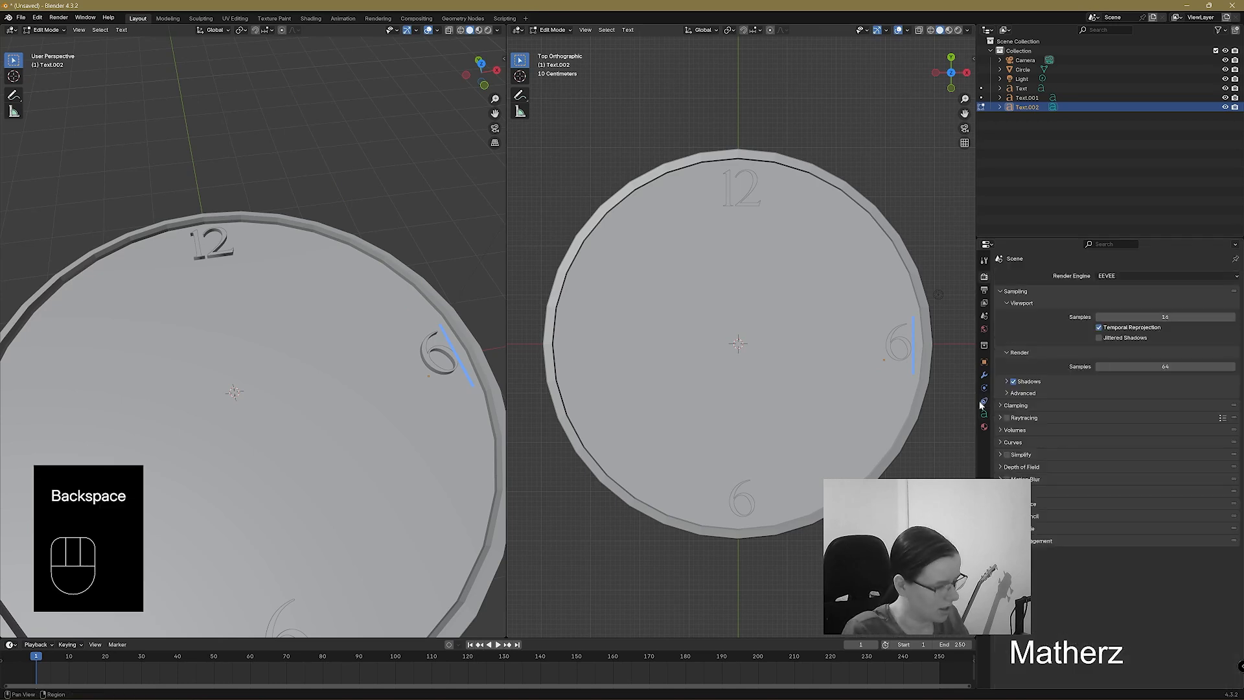
pyautogui.press('3')
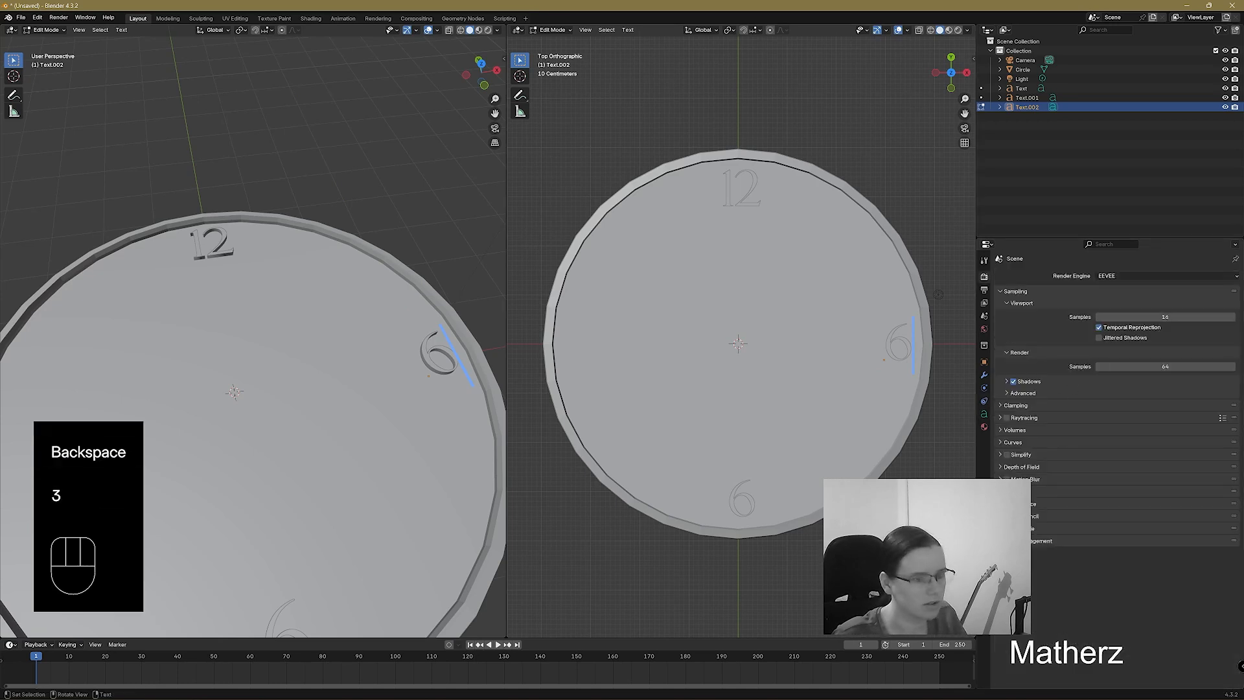
pyautogui.press('BackSpace')
pyautogui.write('2')
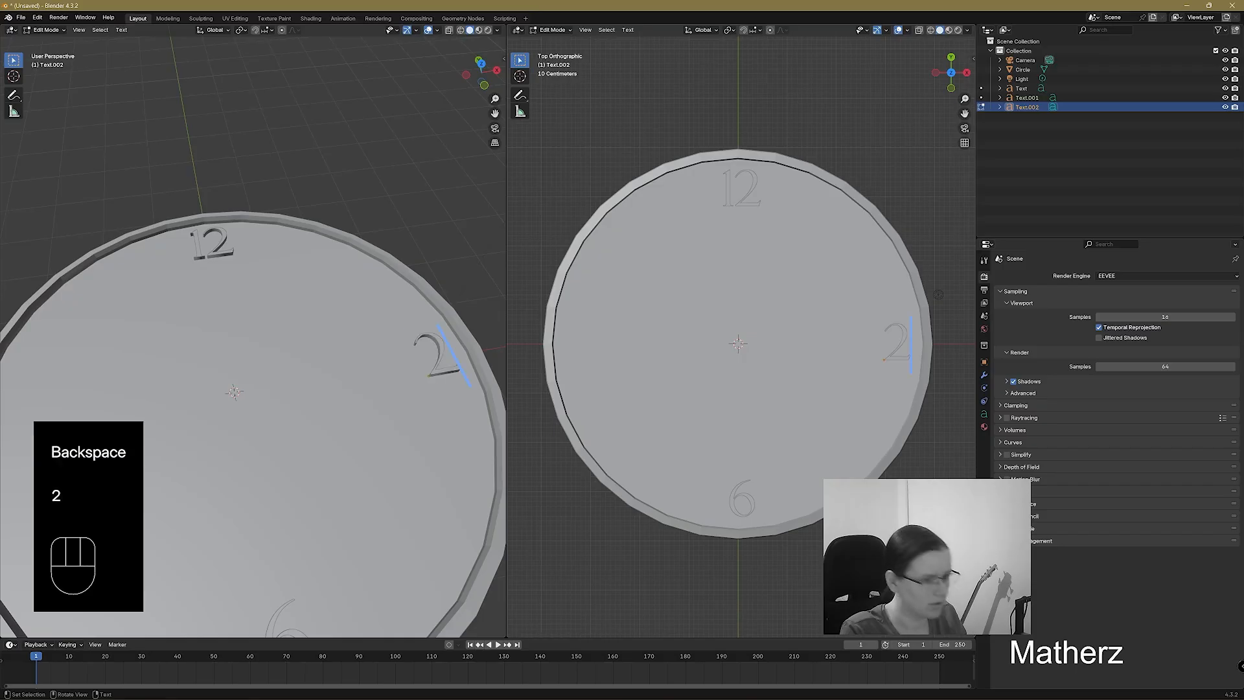
pyautogui.press('BackSpace')
pyautogui.write('3')
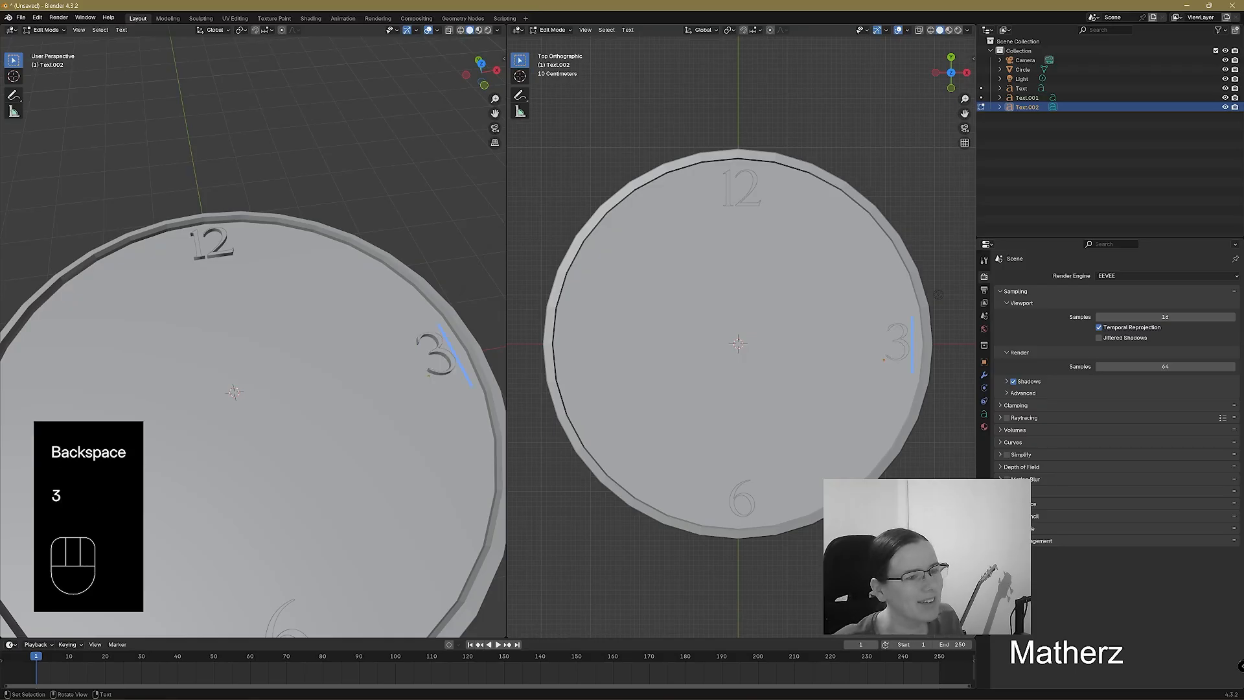
pyautogui.click(553, 29)
pyautogui.click(556, 46)
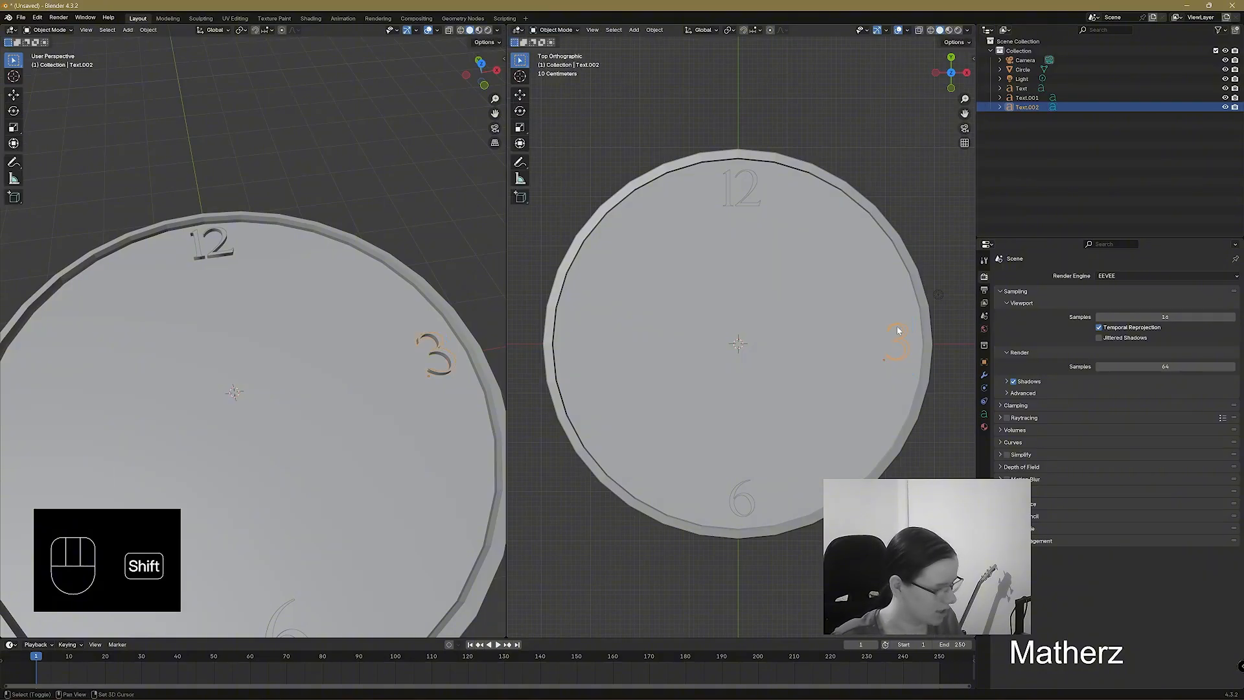
# Duplicate the "3" text and move the copy about 6.56 m along negative X to the 9 o'clock position.
pyautogui.hotkey('shift', 'd')
pyautogui.press('x')
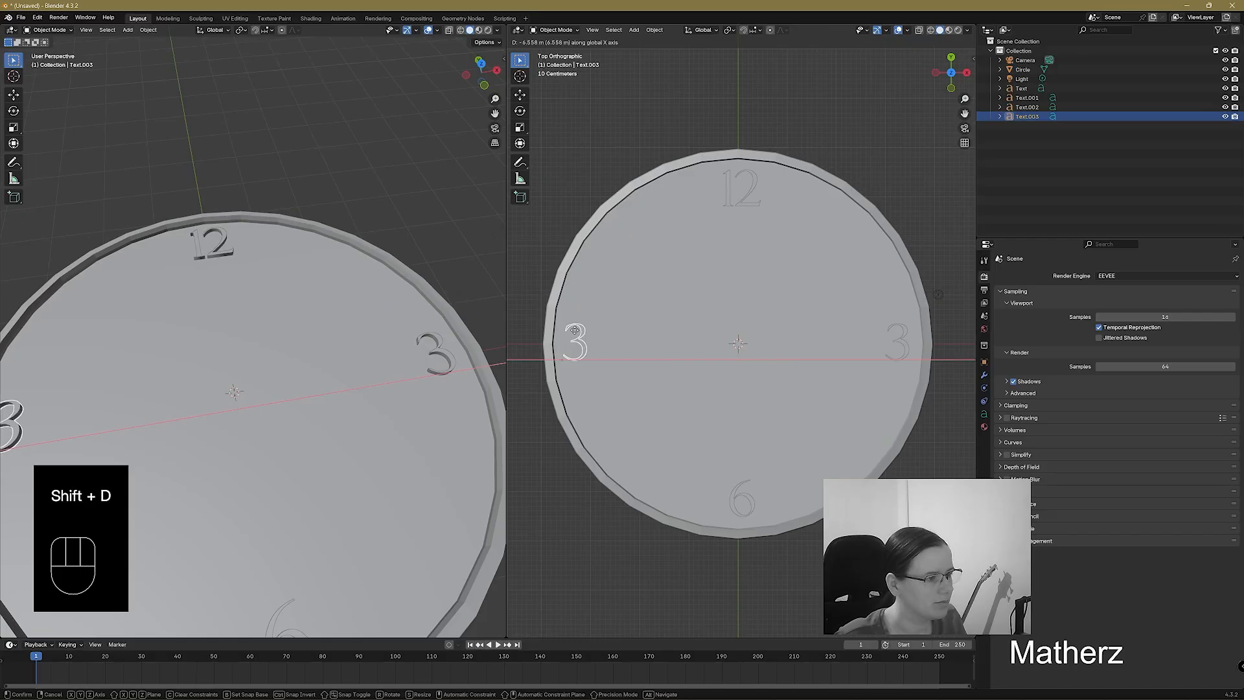
pyautogui.click(574, 331)
# Change the content of the copied text at the 9 o'clock position to "9", return to Object Mode and deselect it.
pyautogui.click(563, 30)
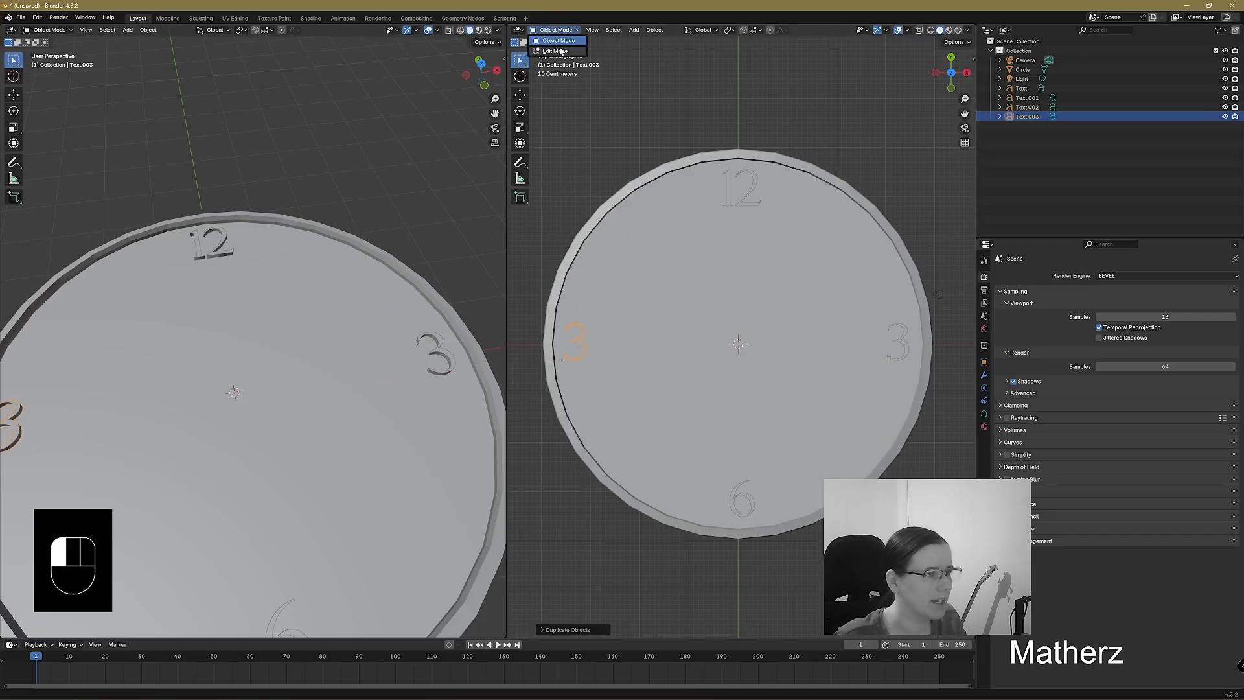
pyautogui.click(562, 52)
pyautogui.press('BackSpace')
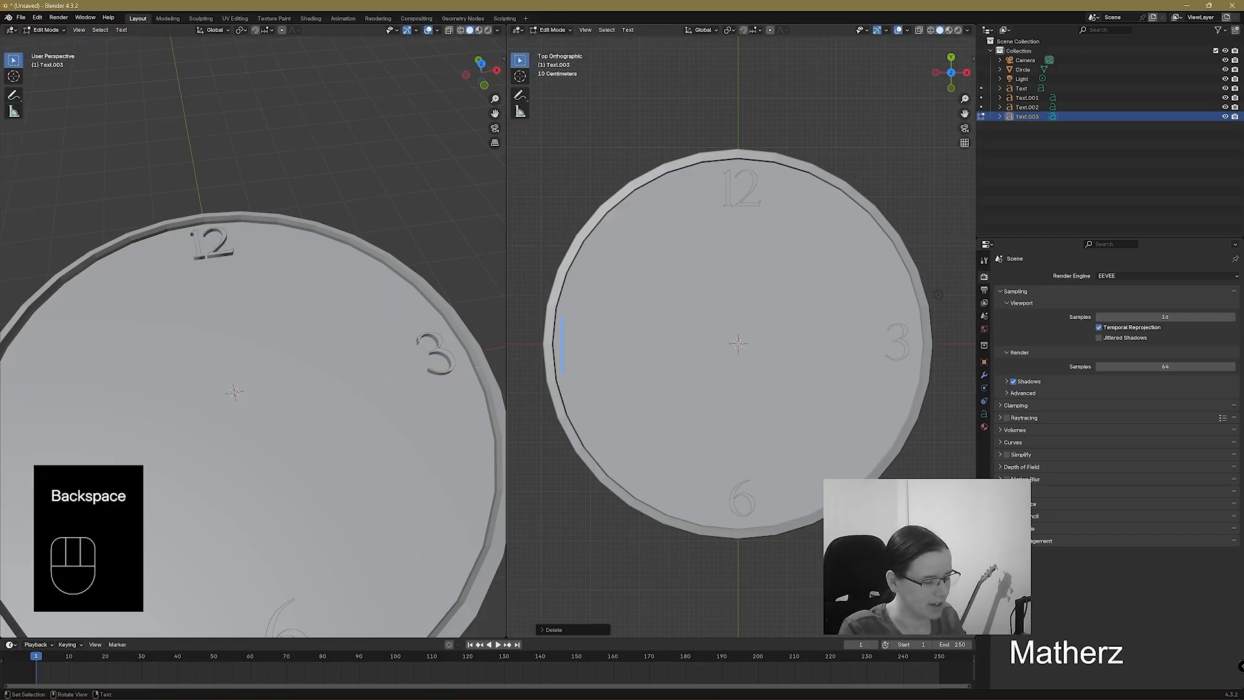
pyautogui.write('9')
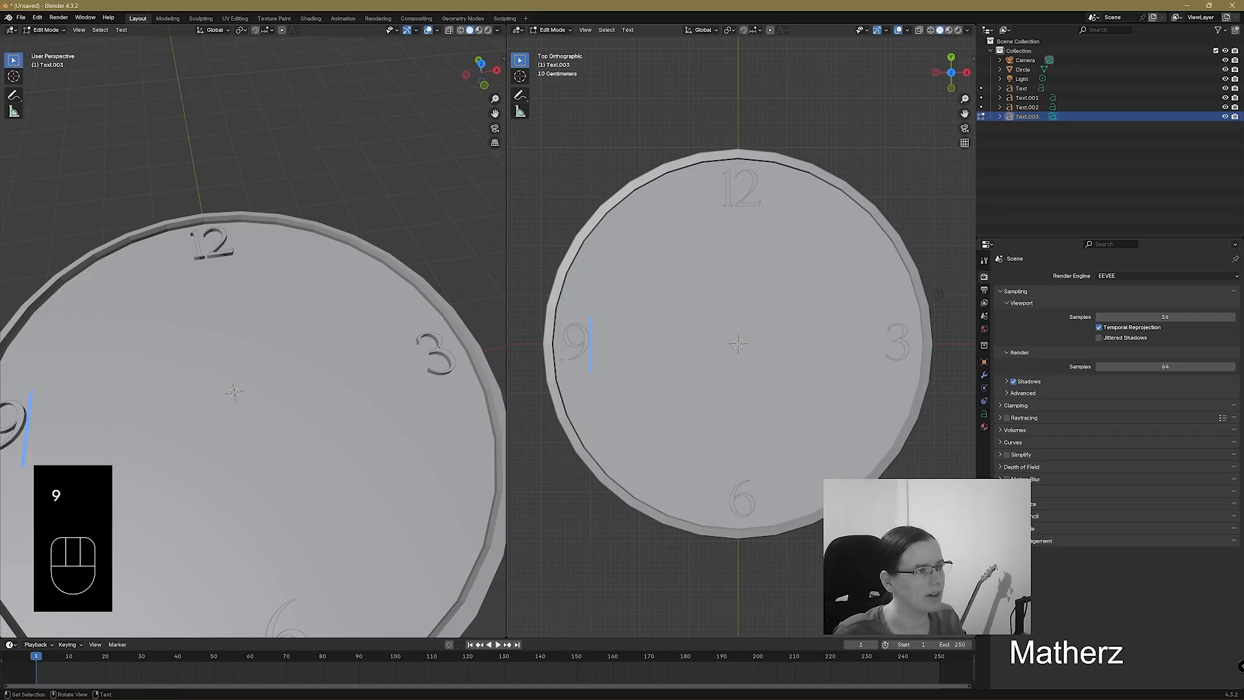
pyautogui.click(552, 30)
pyautogui.click(554, 42)
pyautogui.click(600, 165)
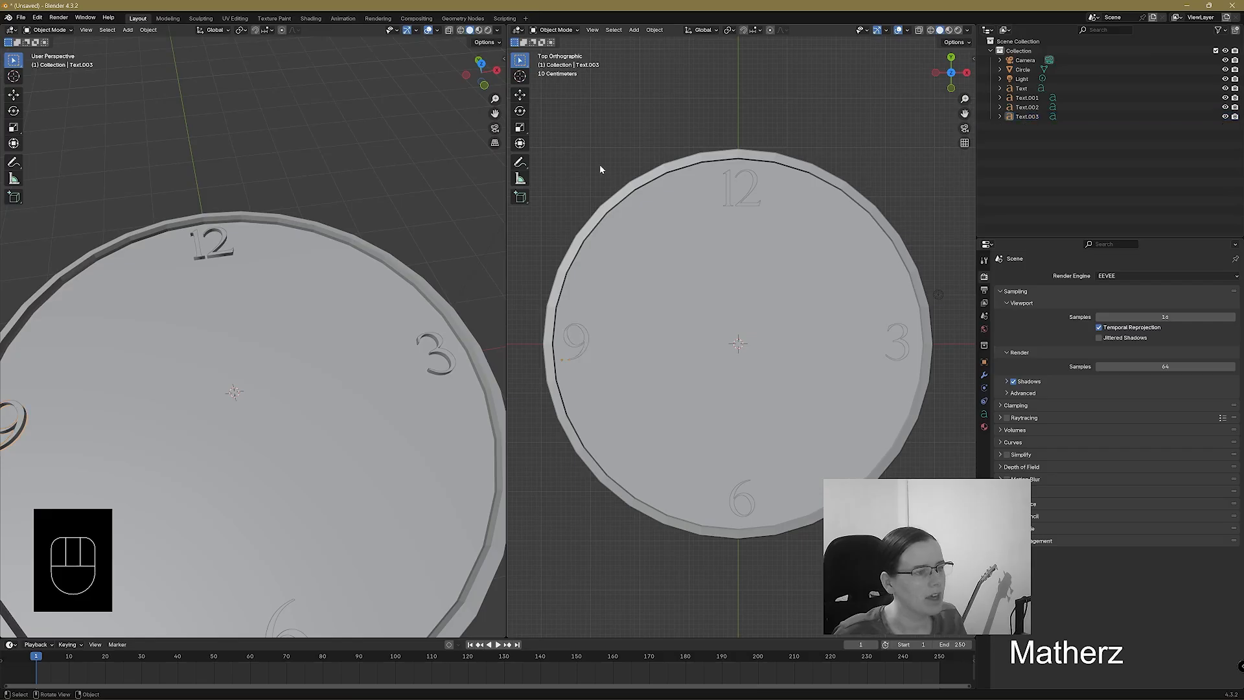
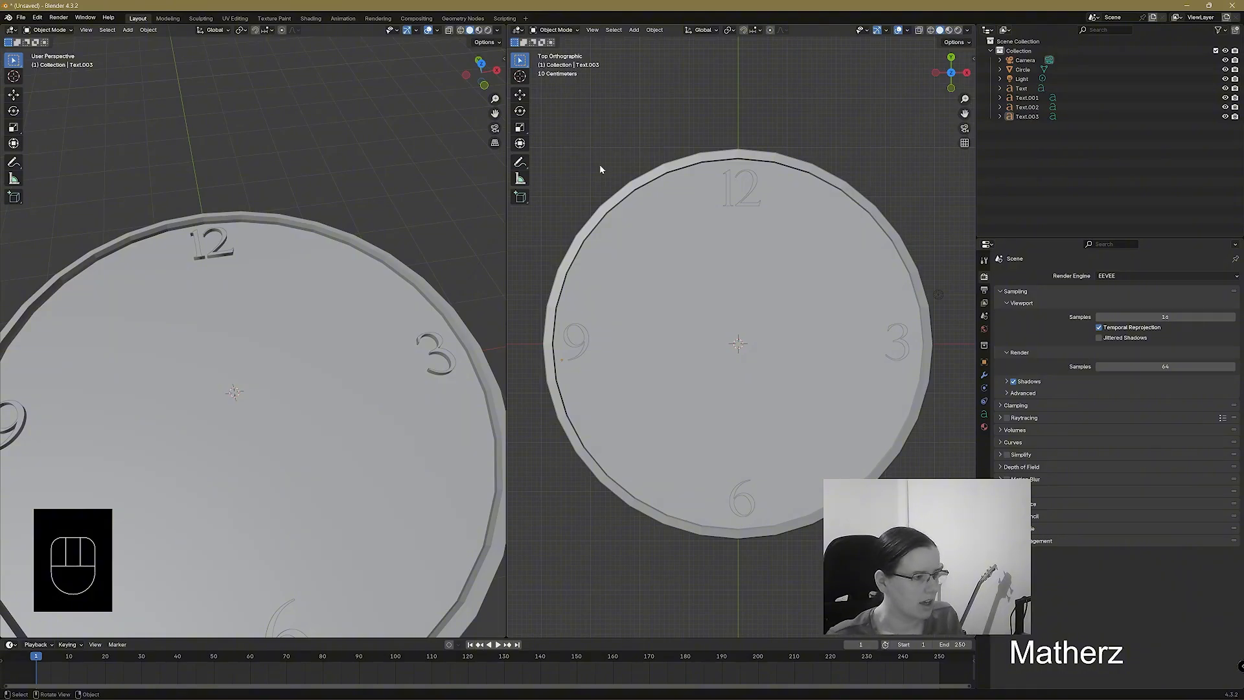
# Duplicate the "3" text at the 3 o'clock position and move the copy inward along X towards the dial's centre.
pyautogui.click(905, 336)
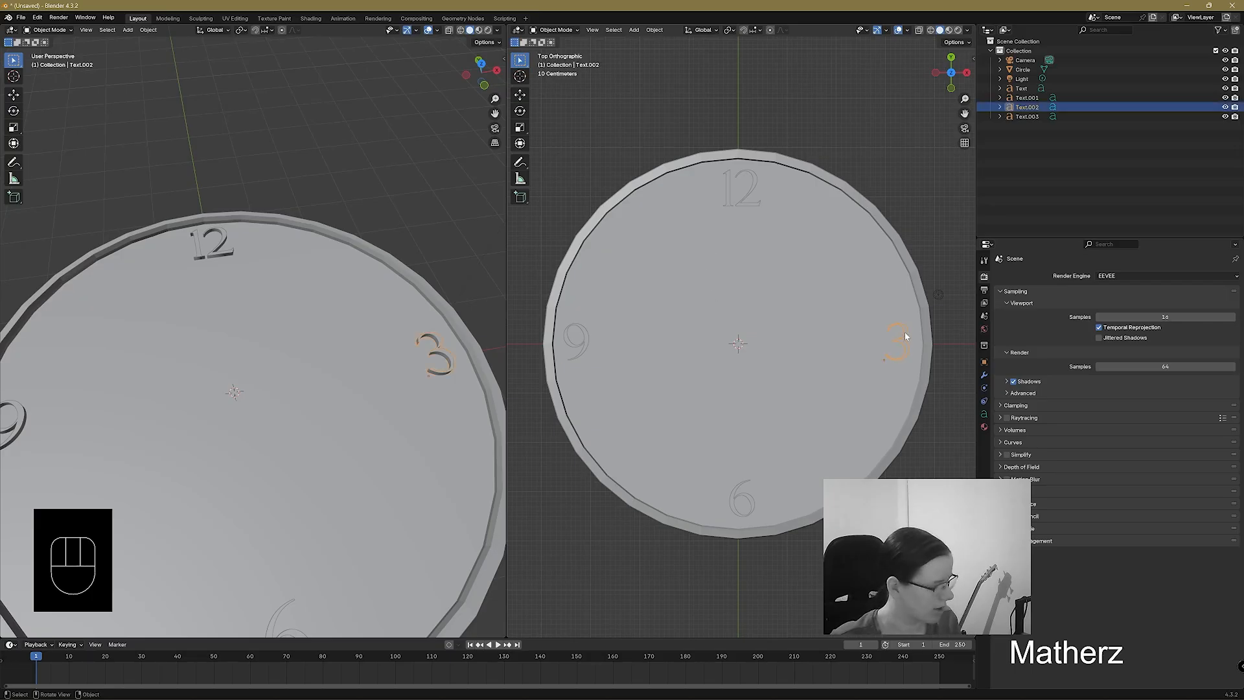
pyautogui.press('shift')
pyautogui.hotkey('shift', 'd')
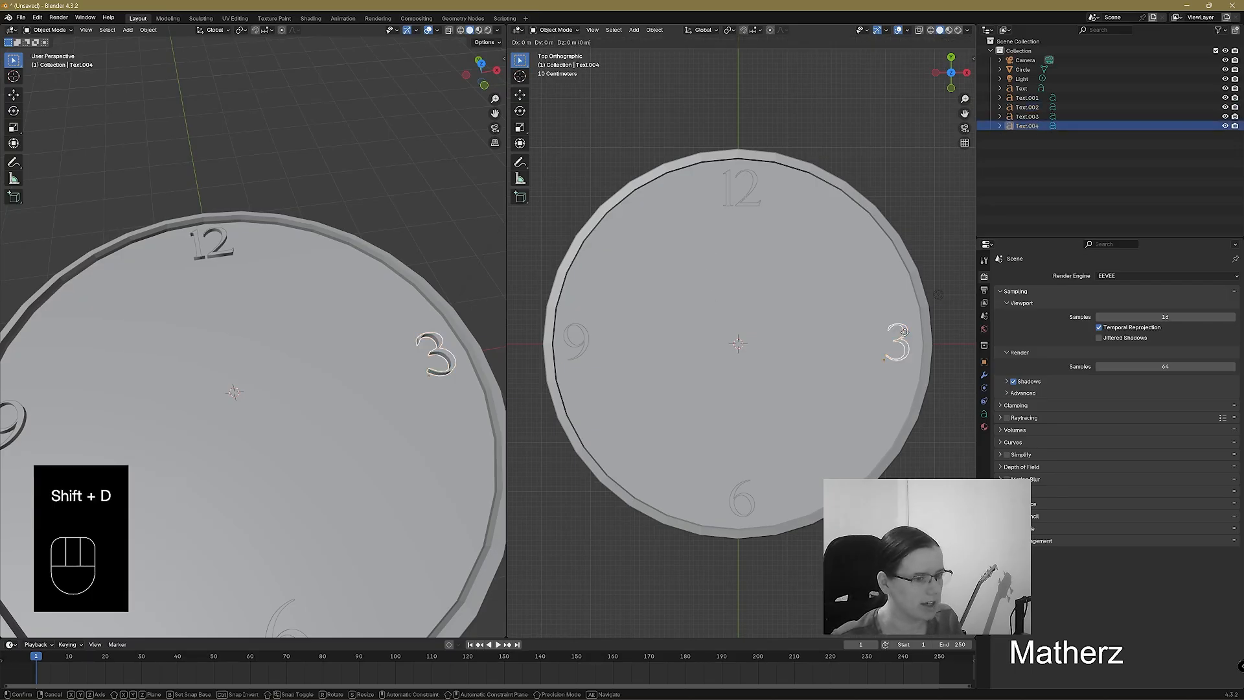
pyautogui.press('x')
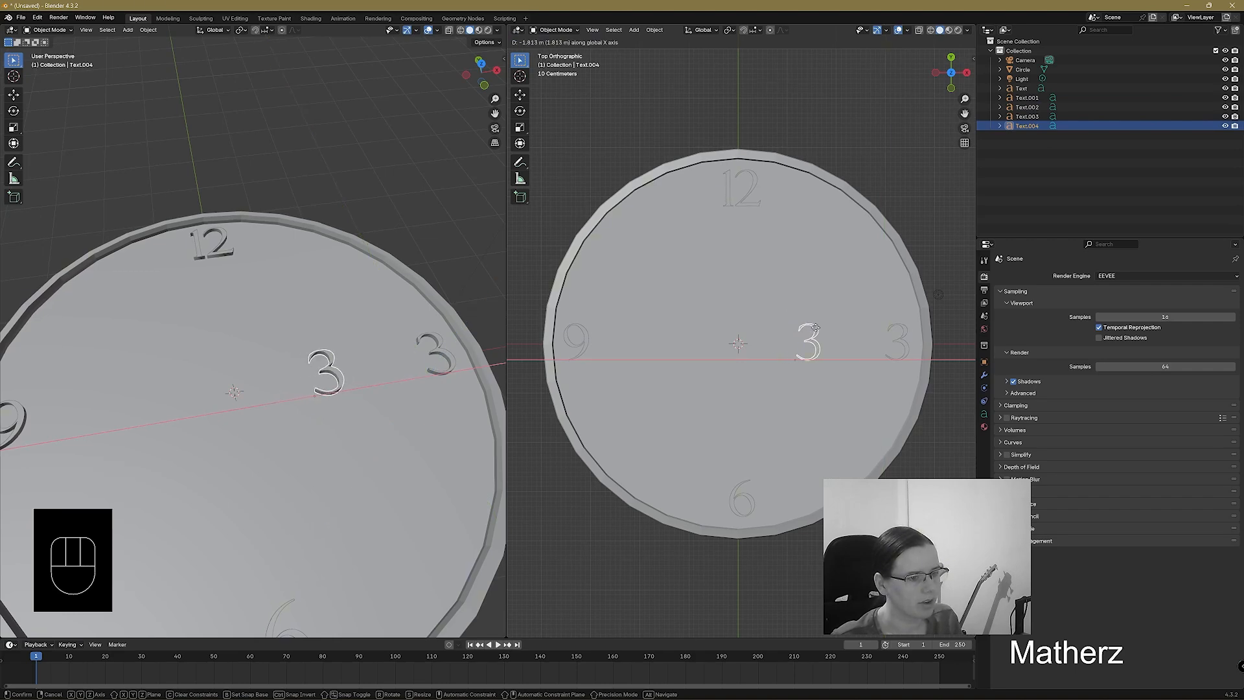
# Place the duplicated 3 beside the 12, about 1.8 m along negative X and 2.76 m up along Y.
pyautogui.click(816, 329)
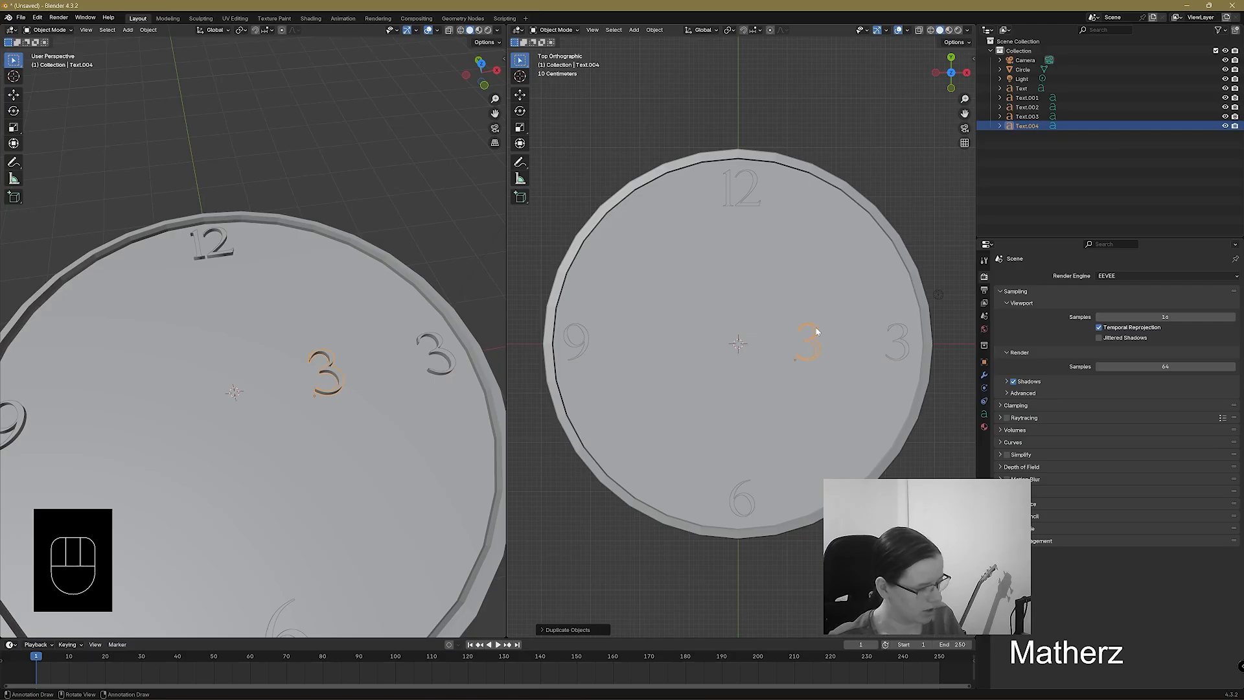
pyautogui.press('g')
pyautogui.press('y')
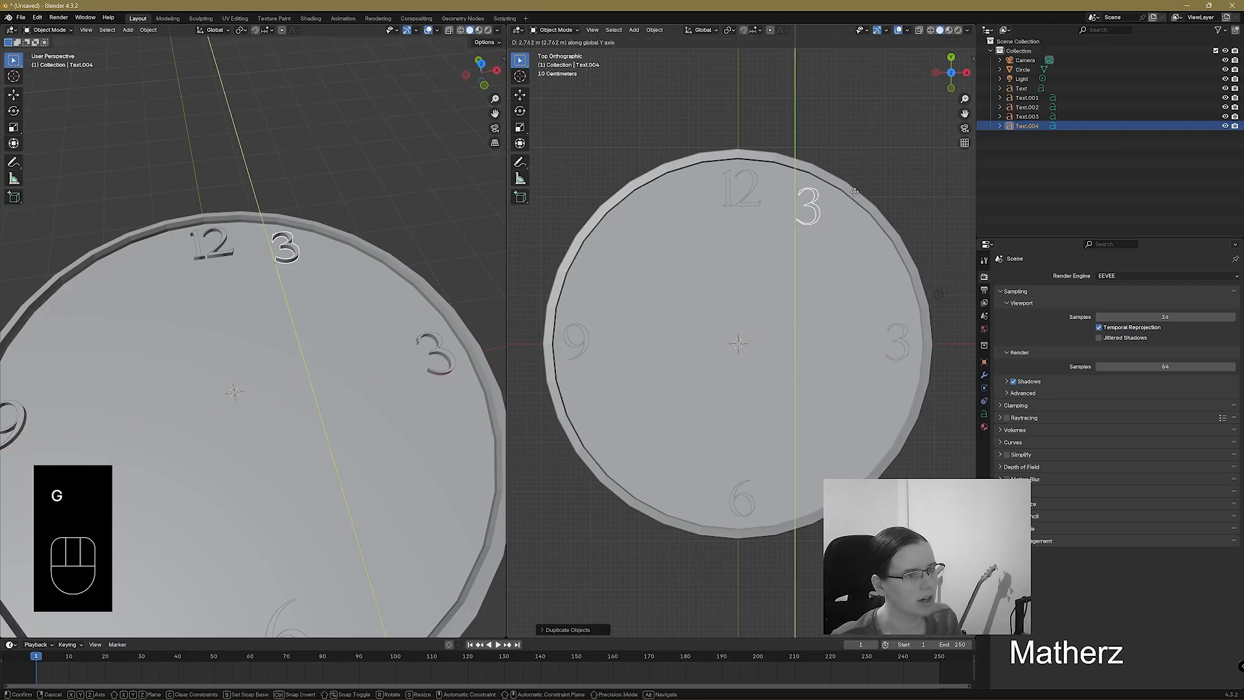
pyautogui.click(855, 191)
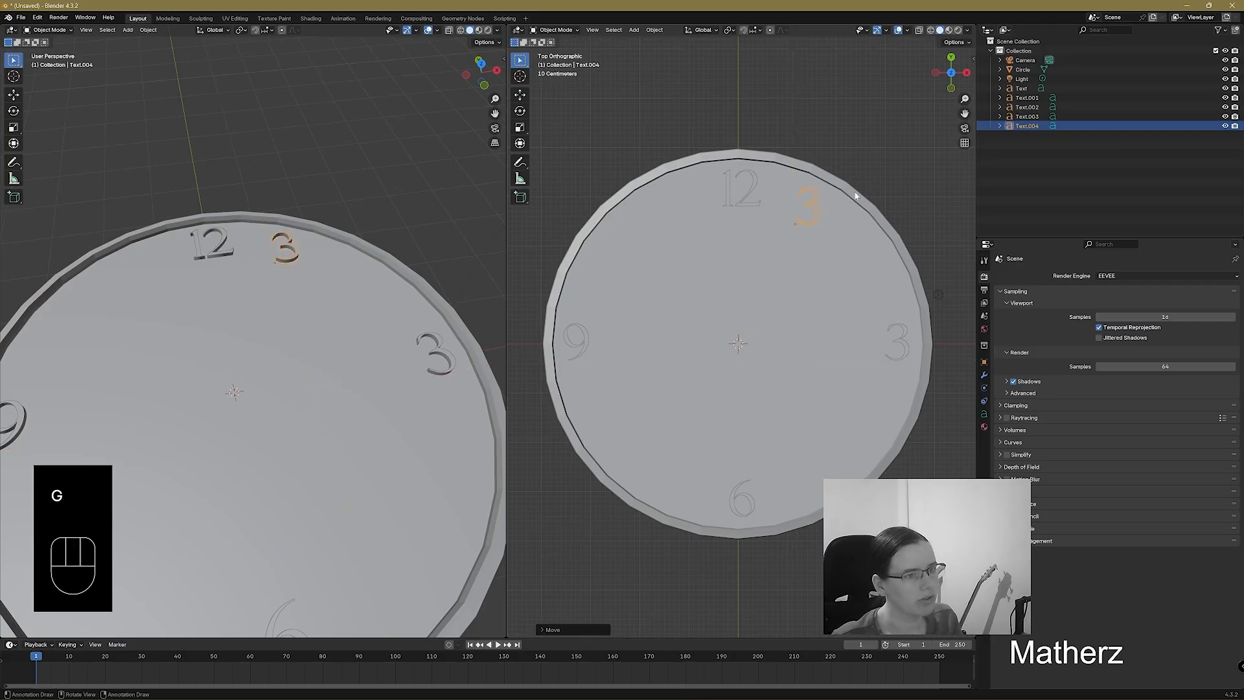
# Change the text of the duplicated 3 beside the 12 to 1 and return to Object Mode.
pyautogui.click(555, 30)
pyautogui.click(556, 50)
pyautogui.press('BackSpace')
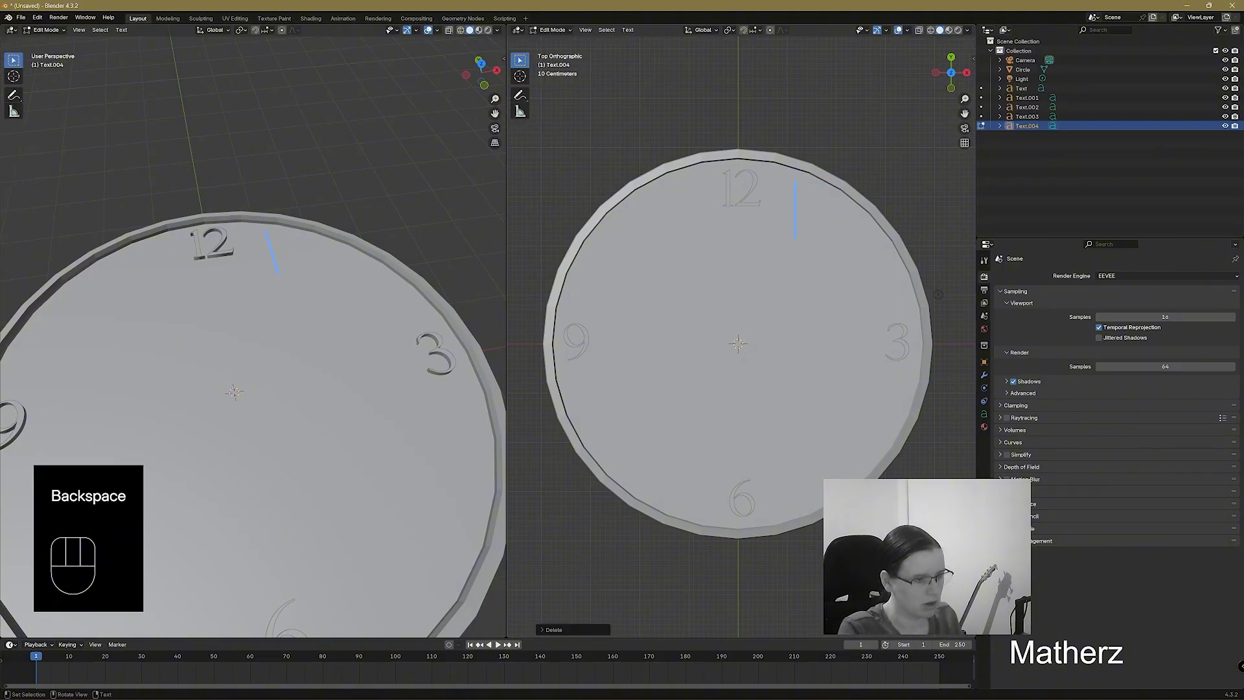
pyautogui.write('1')
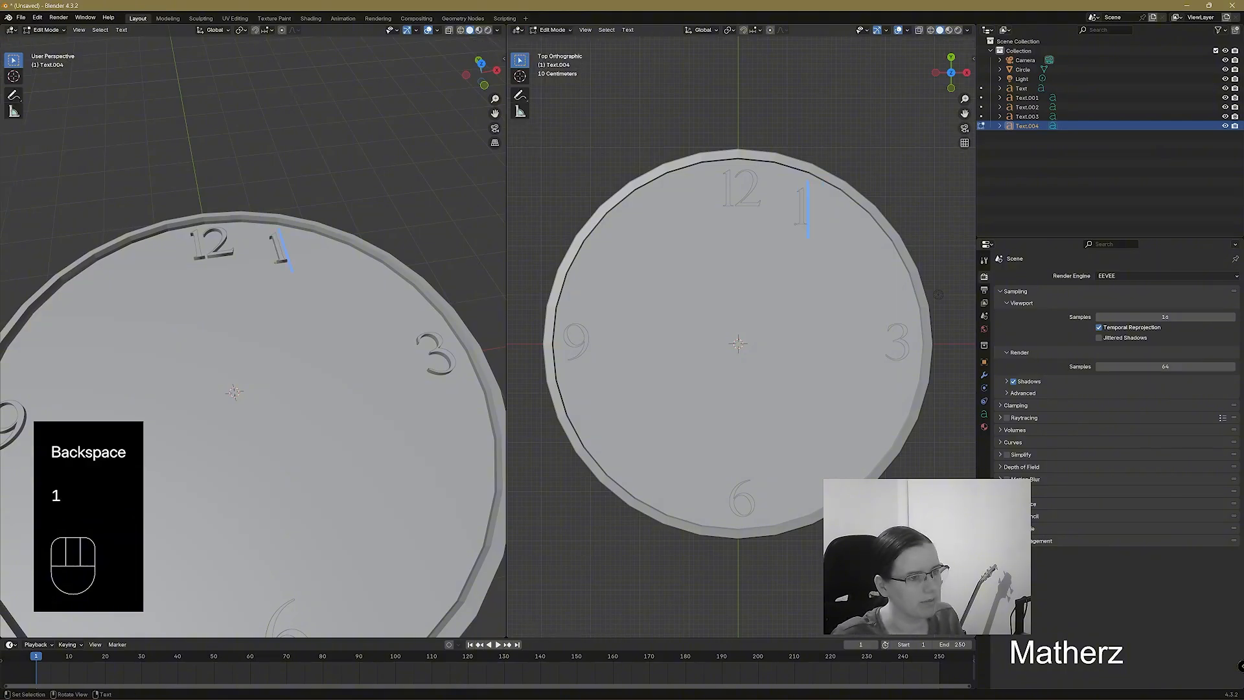
pyautogui.click(552, 29)
pyautogui.click(556, 40)
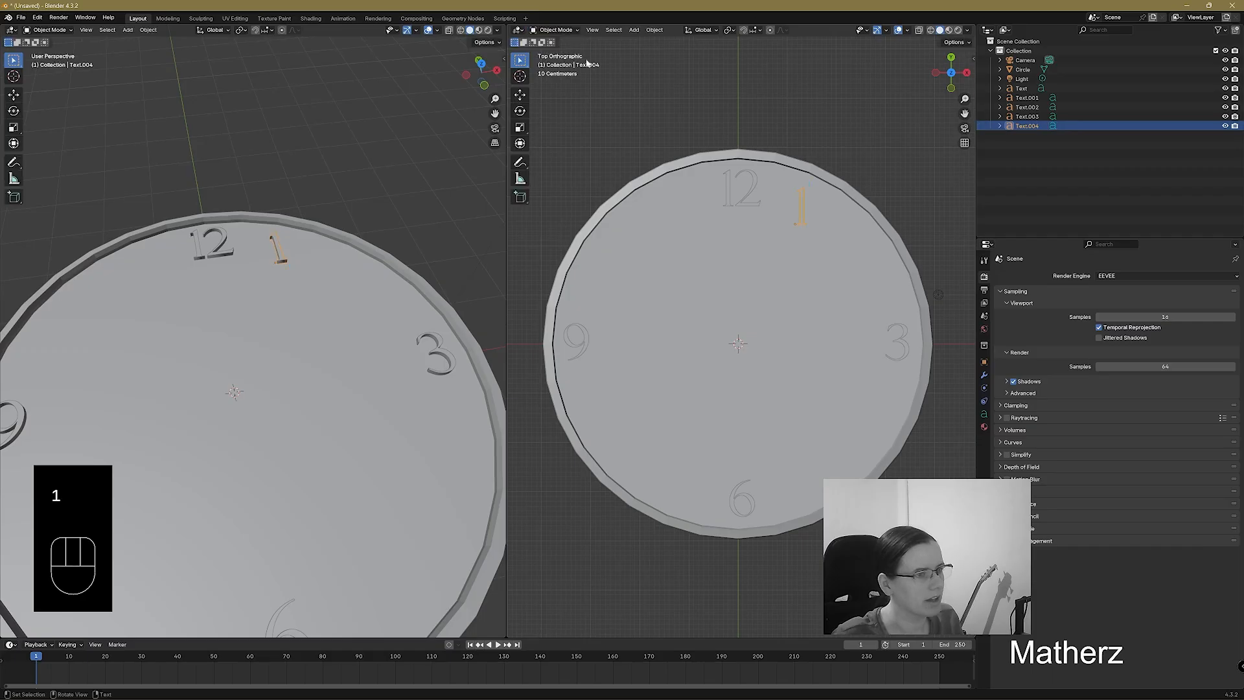
# Adjust the 1 along the X and Y axes until it sits at the one o'clock position near the rim.
pyautogui.press('g')
pyautogui.middleClick(801, 254)
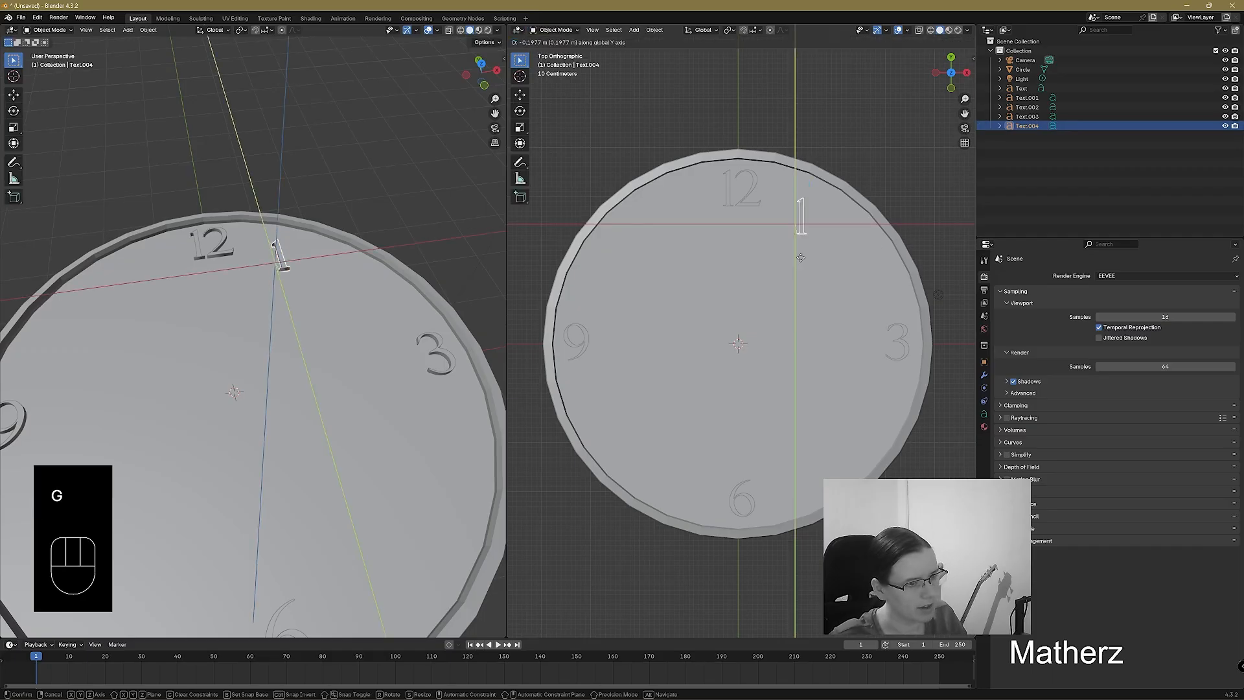
pyautogui.press('g')
pyautogui.middleClick(809, 249)
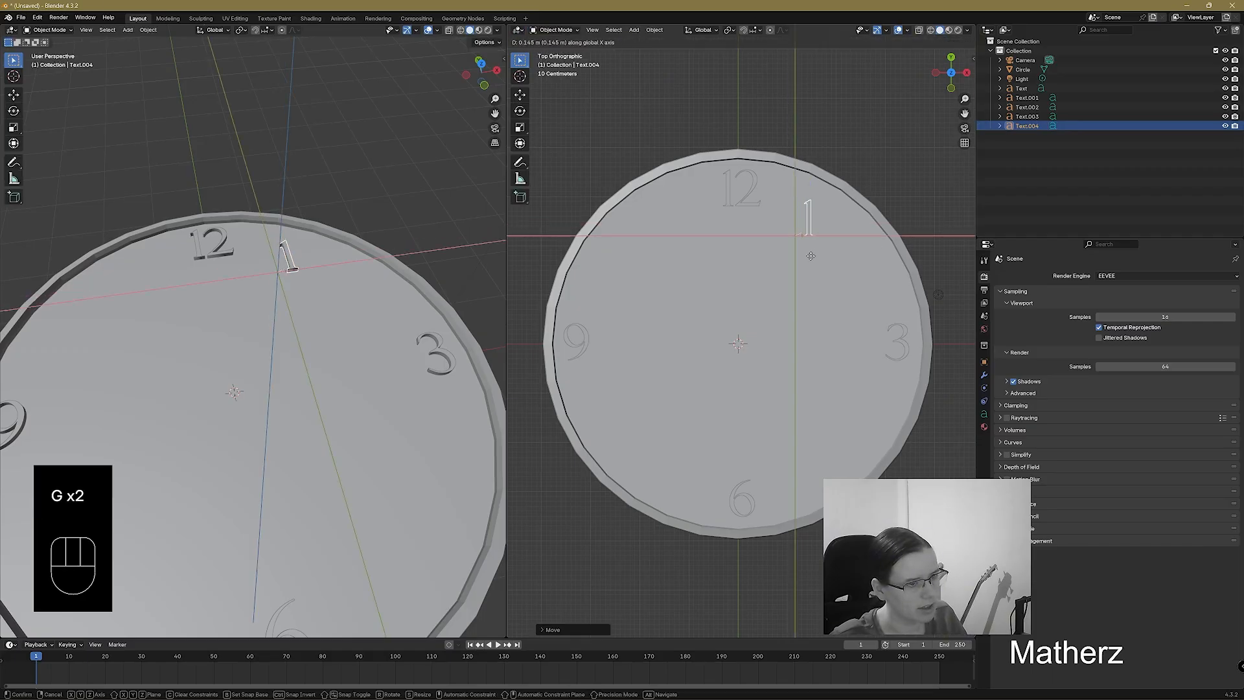
pyautogui.press('g')
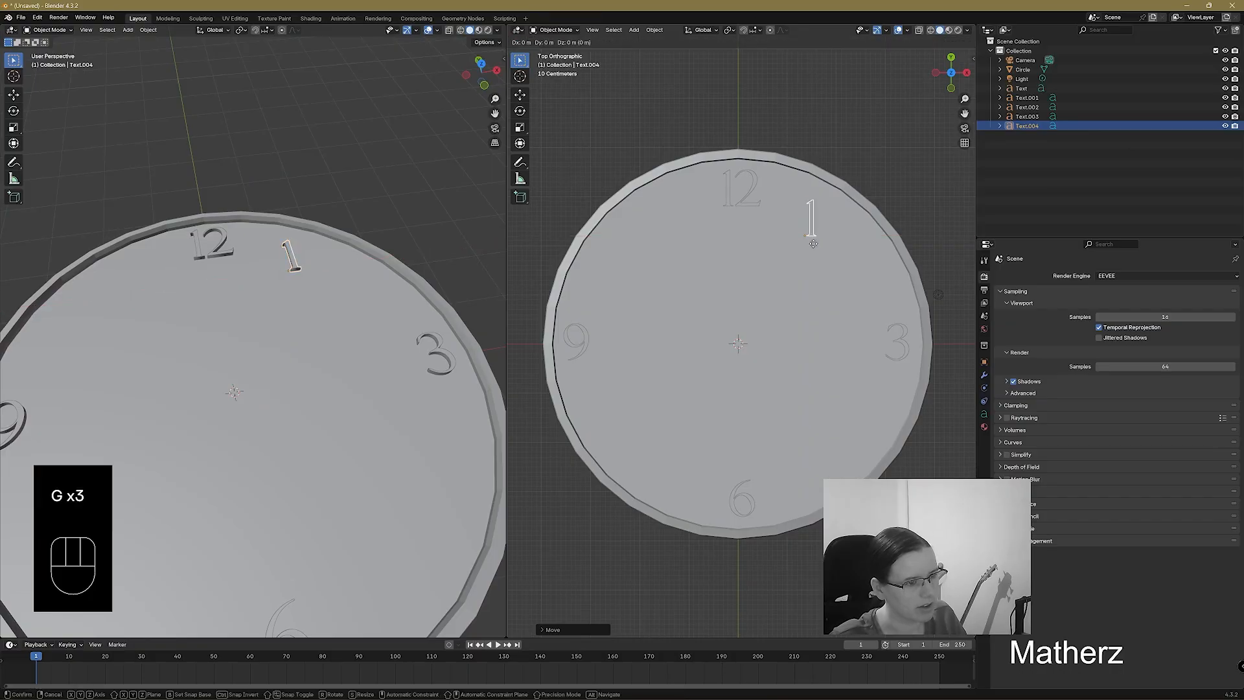
pyautogui.middleClick(817, 237)
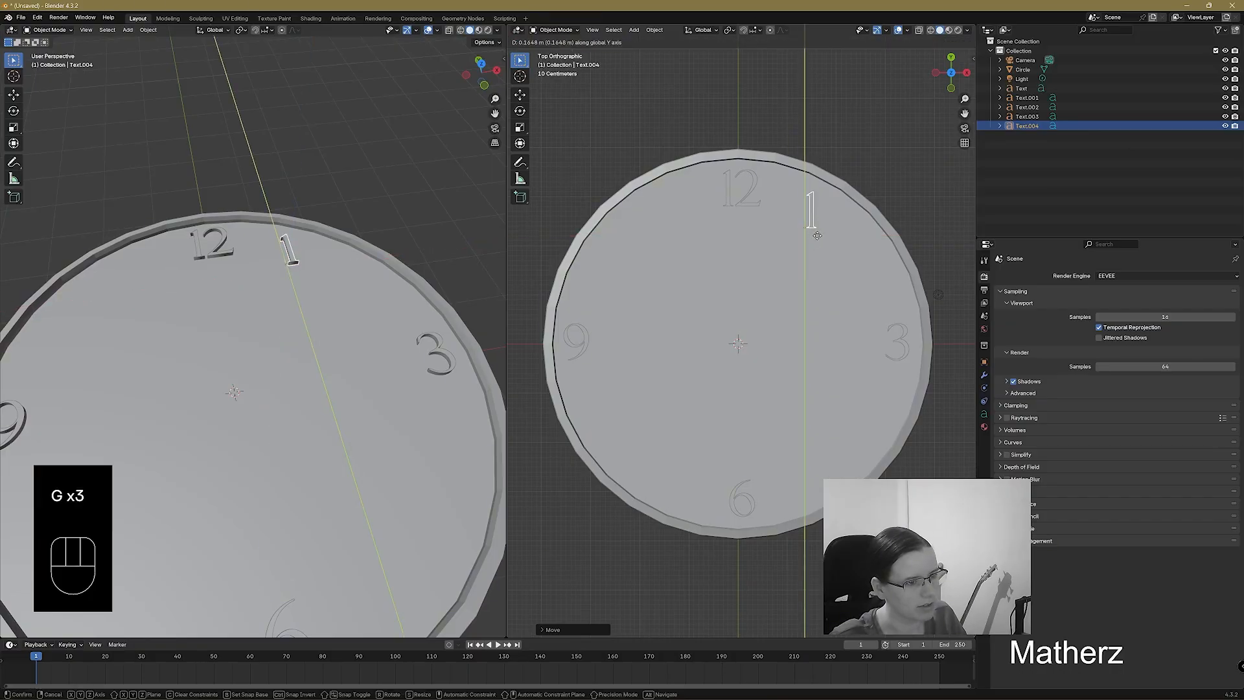
pyautogui.click(817, 236)
pyautogui.press('g')
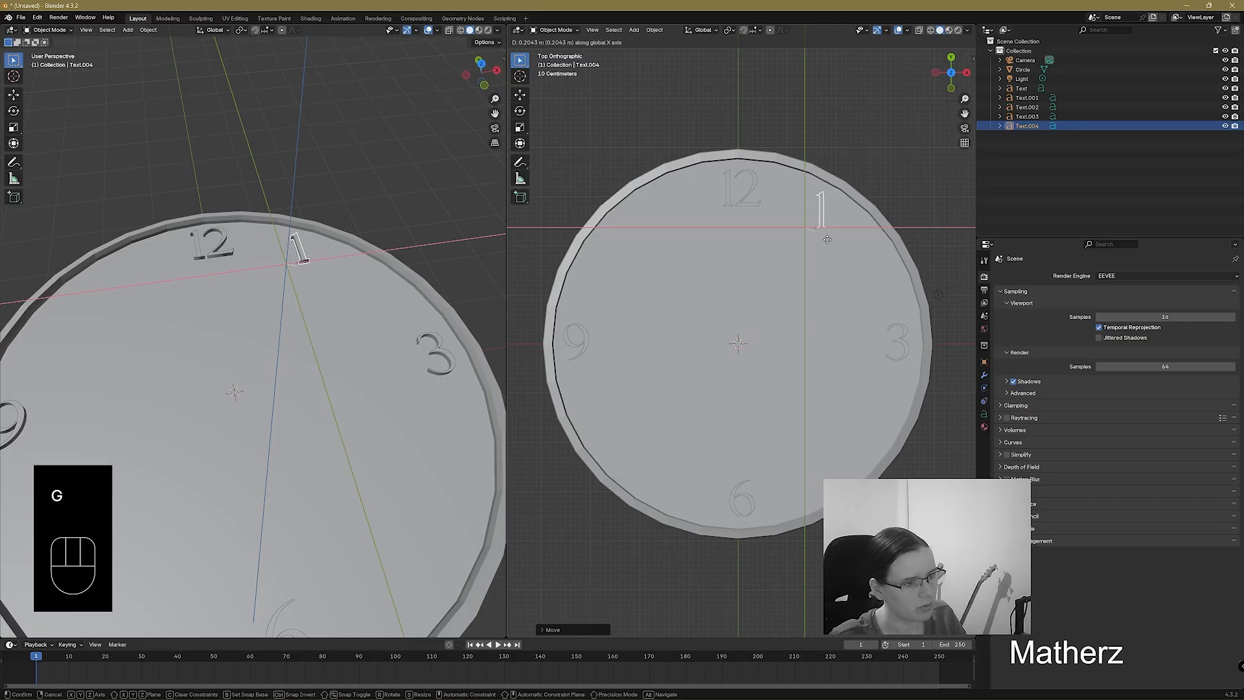
pyautogui.click(828, 243)
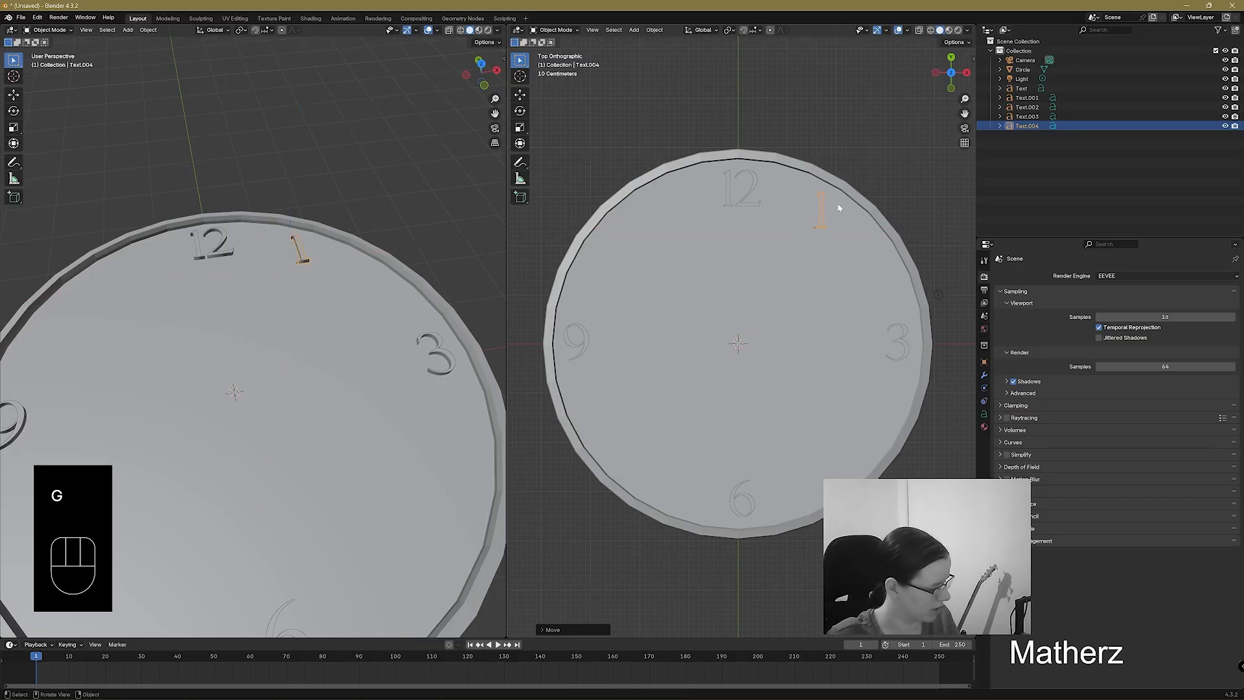
# Duplicate the 1 and move the copy along the Y and X axes to the two o'clock position above the 3.
pyautogui.hotkey('shift', 'd')
pyautogui.middleClick(841, 246)
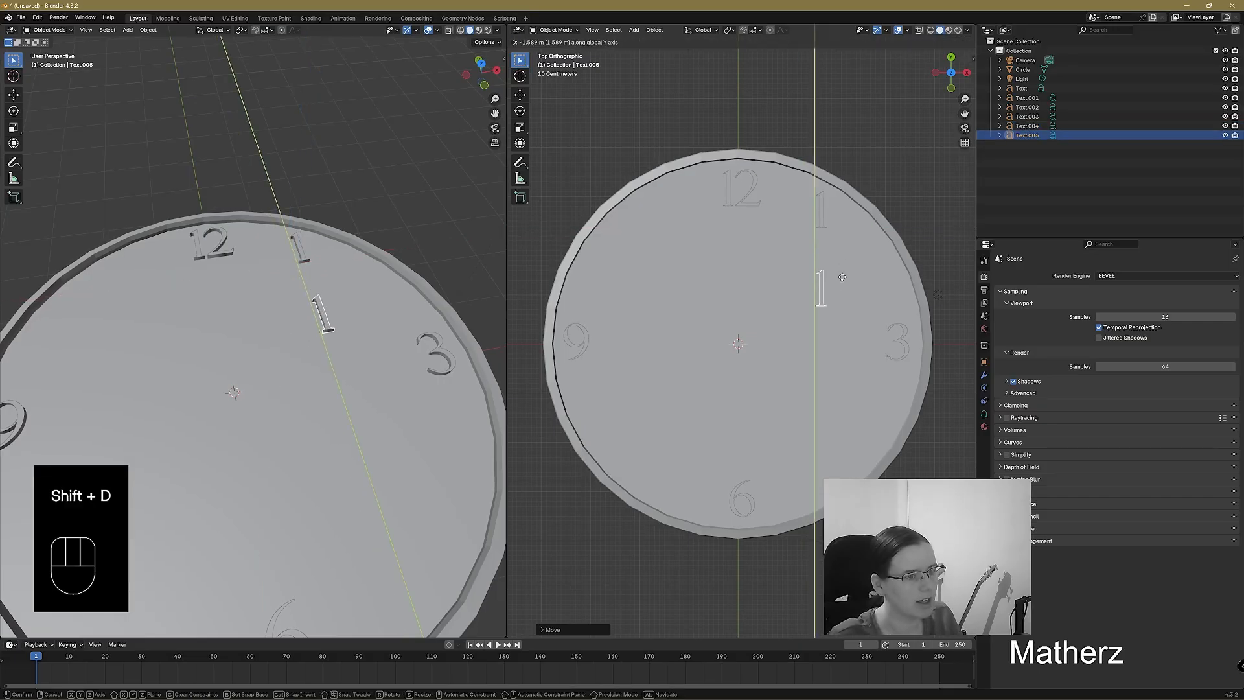
pyautogui.click(843, 268)
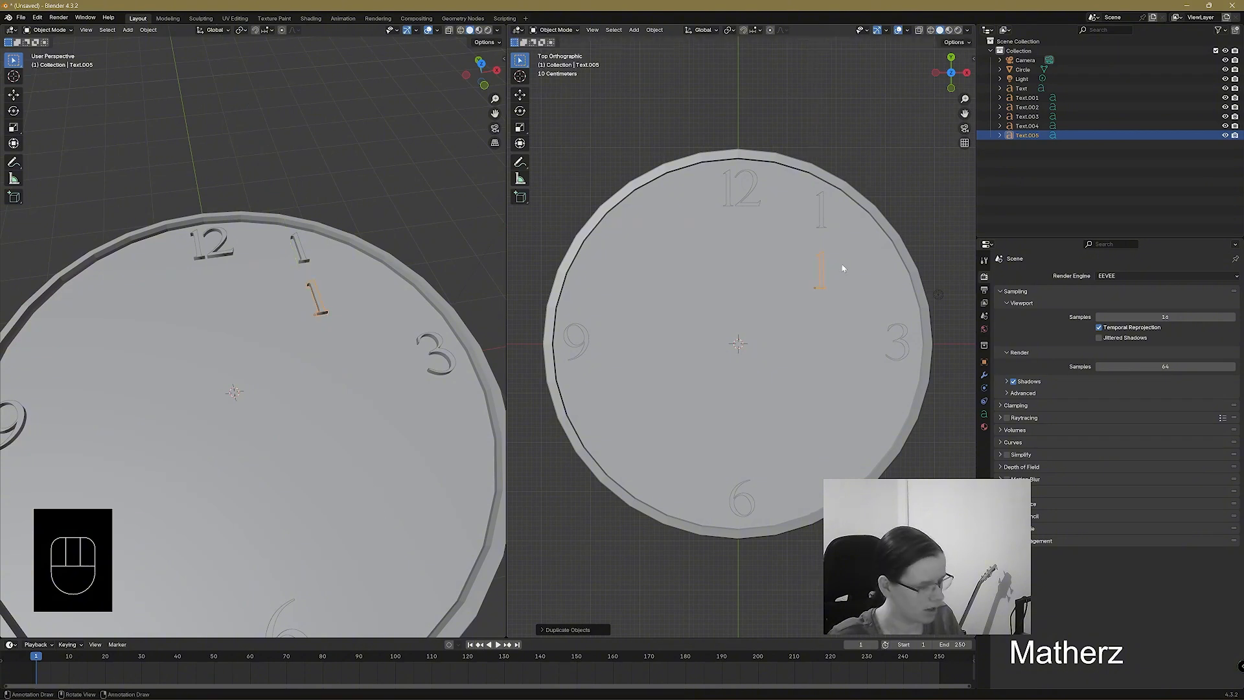
pyautogui.press('g')
pyautogui.middleClick(865, 266)
pyautogui.click(892, 274)
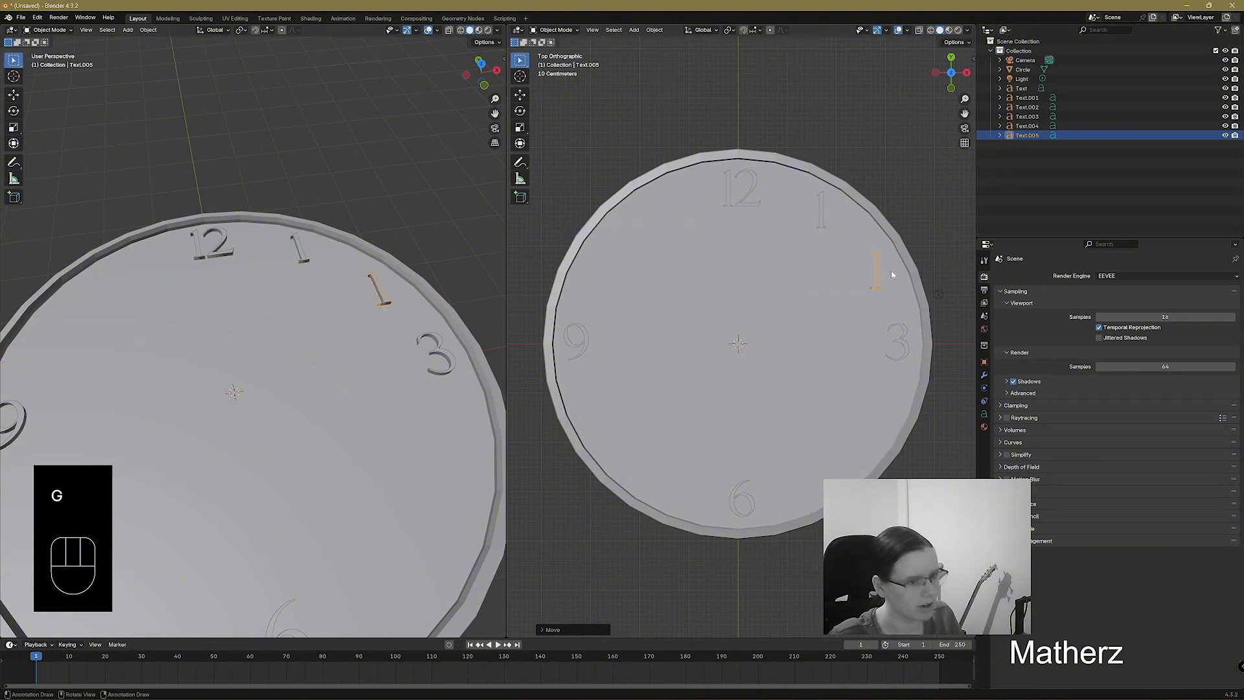
pyautogui.press('g')
pyautogui.middleClick(893, 296)
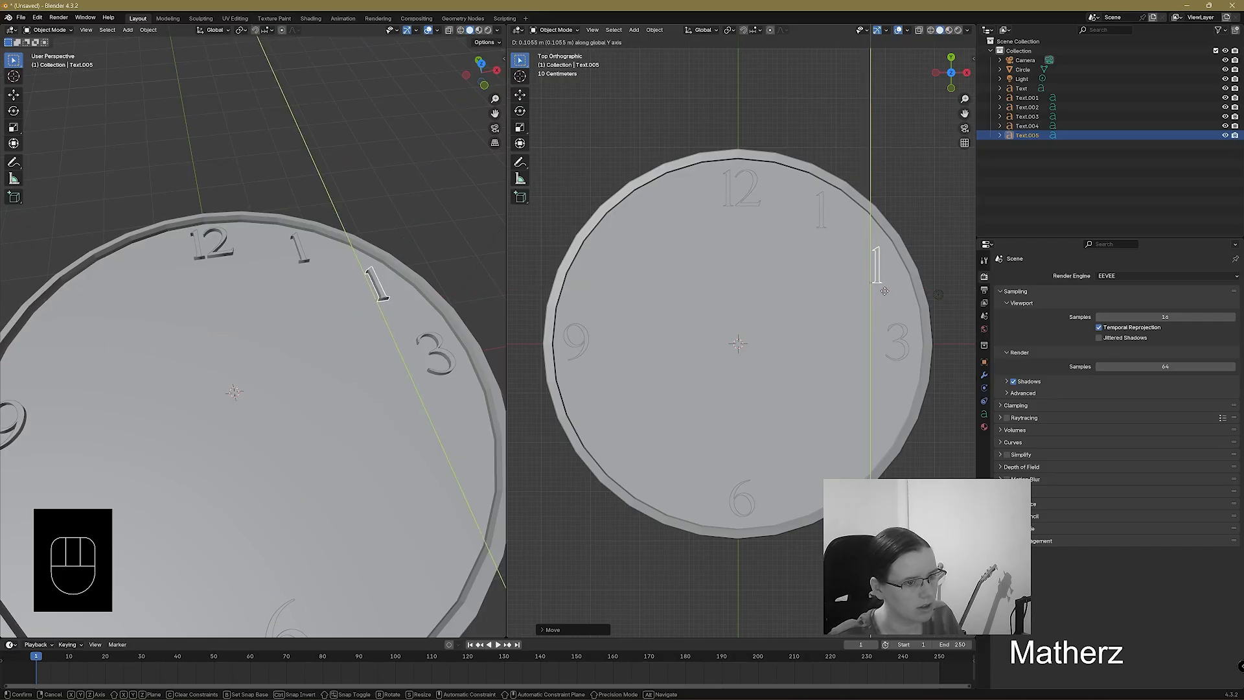
pyautogui.click(886, 294)
pyautogui.press('g')
pyautogui.click(880, 296)
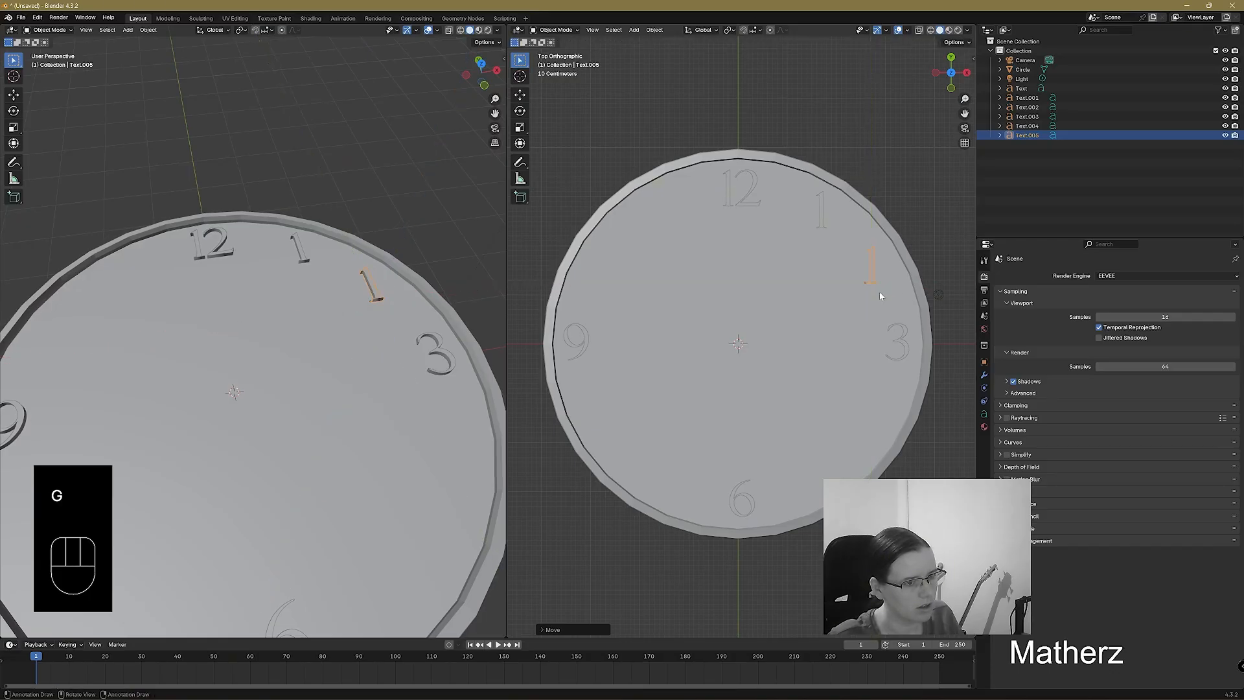
# Change the text of the numeral at two o'clock to 2 and return to Object Mode.
pyautogui.click(554, 30)
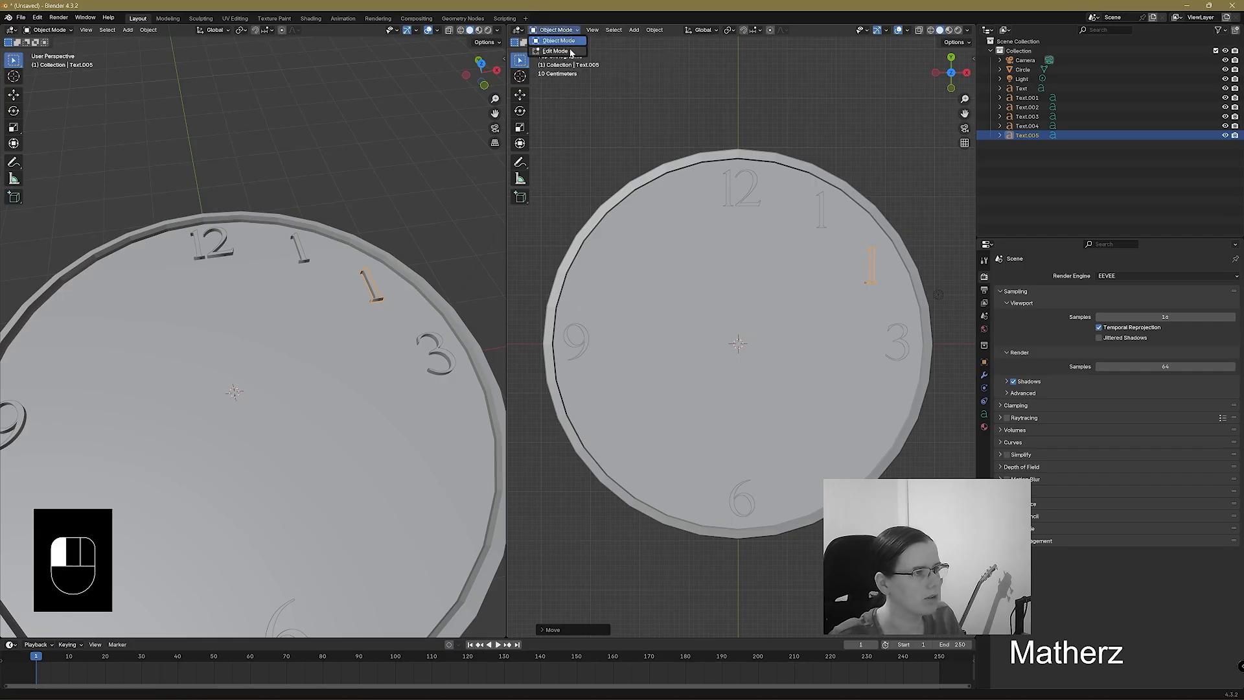
pyautogui.click(552, 52)
pyautogui.press('BackSpace')
pyautogui.write('2')
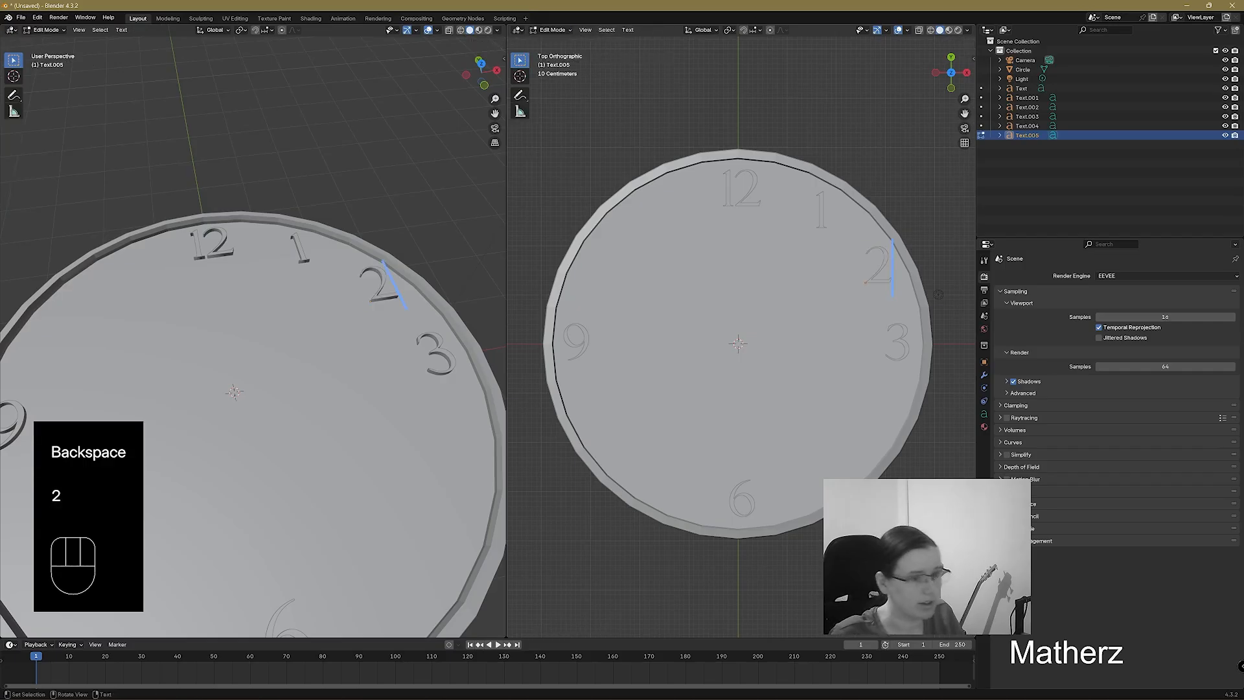
pyautogui.click(546, 31)
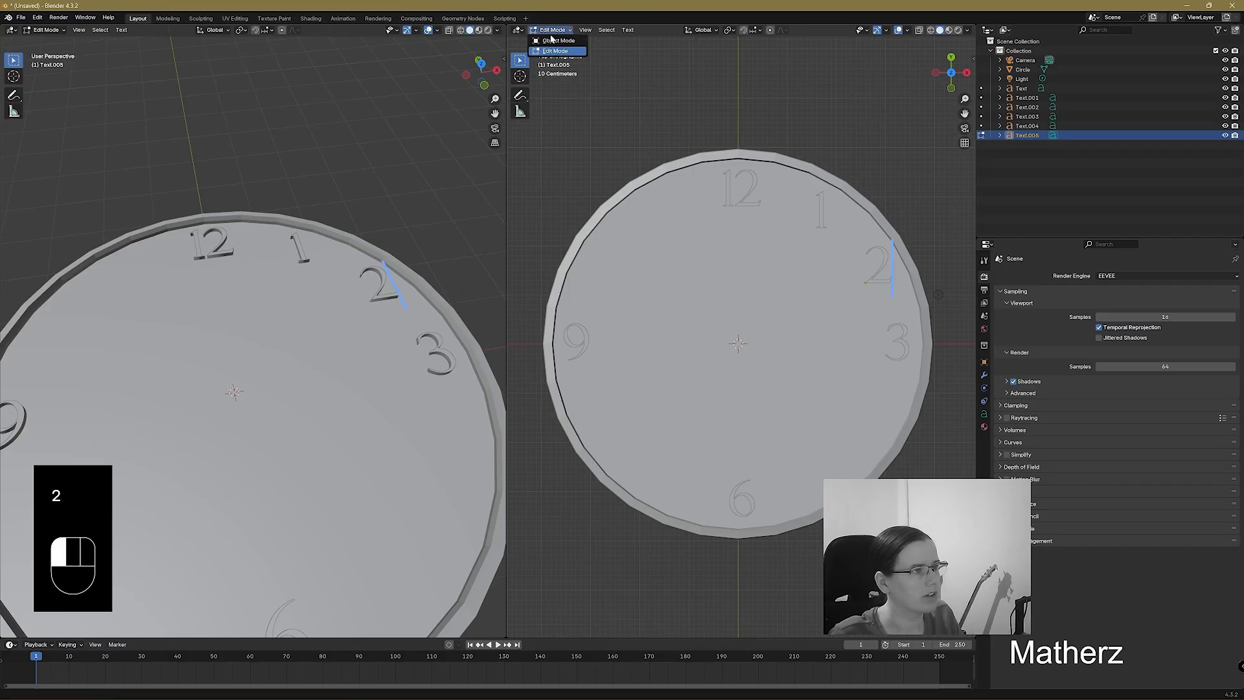
pyautogui.click(548, 50)
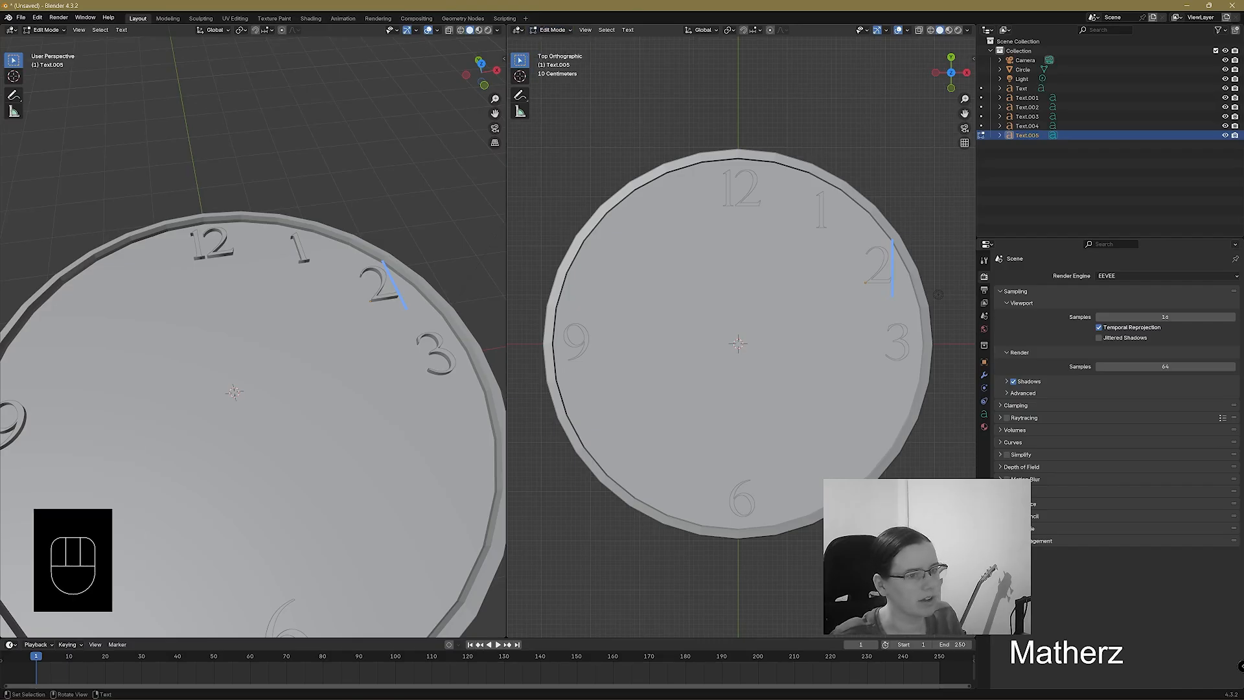
pyautogui.click(552, 29)
pyautogui.click(563, 40)
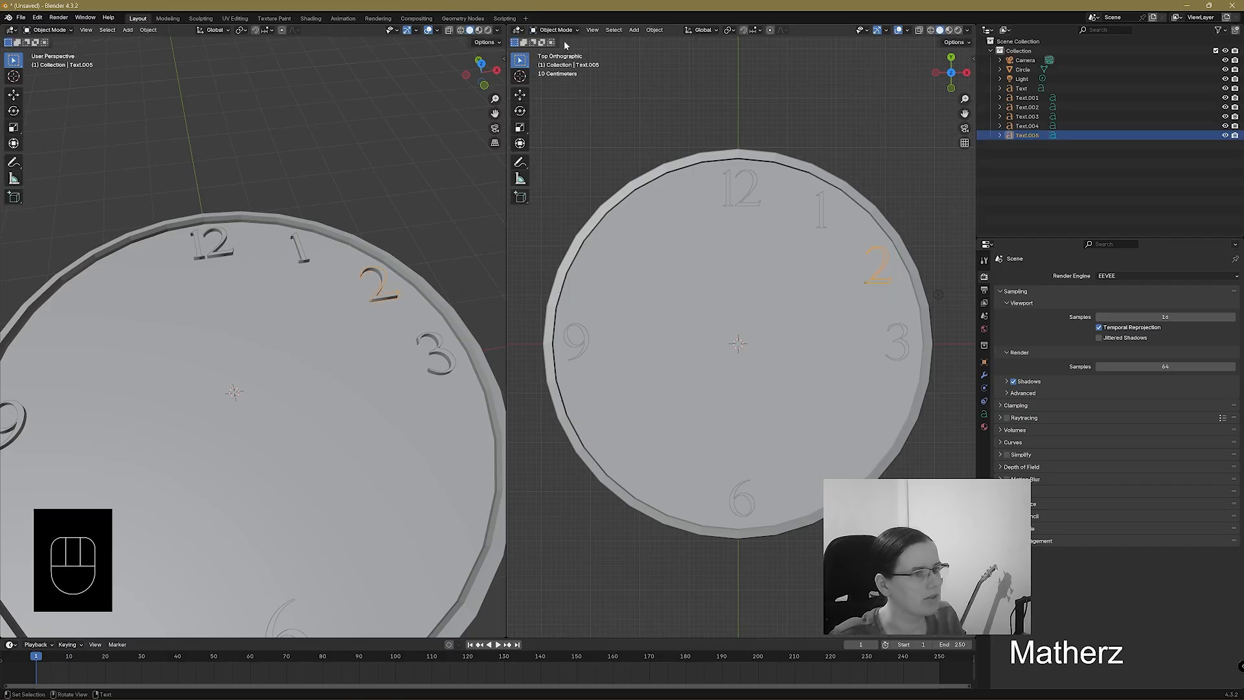
# Shift the 2 slightly inward from the clock rim along the X axis.
pyautogui.press('g')
pyautogui.press('x')
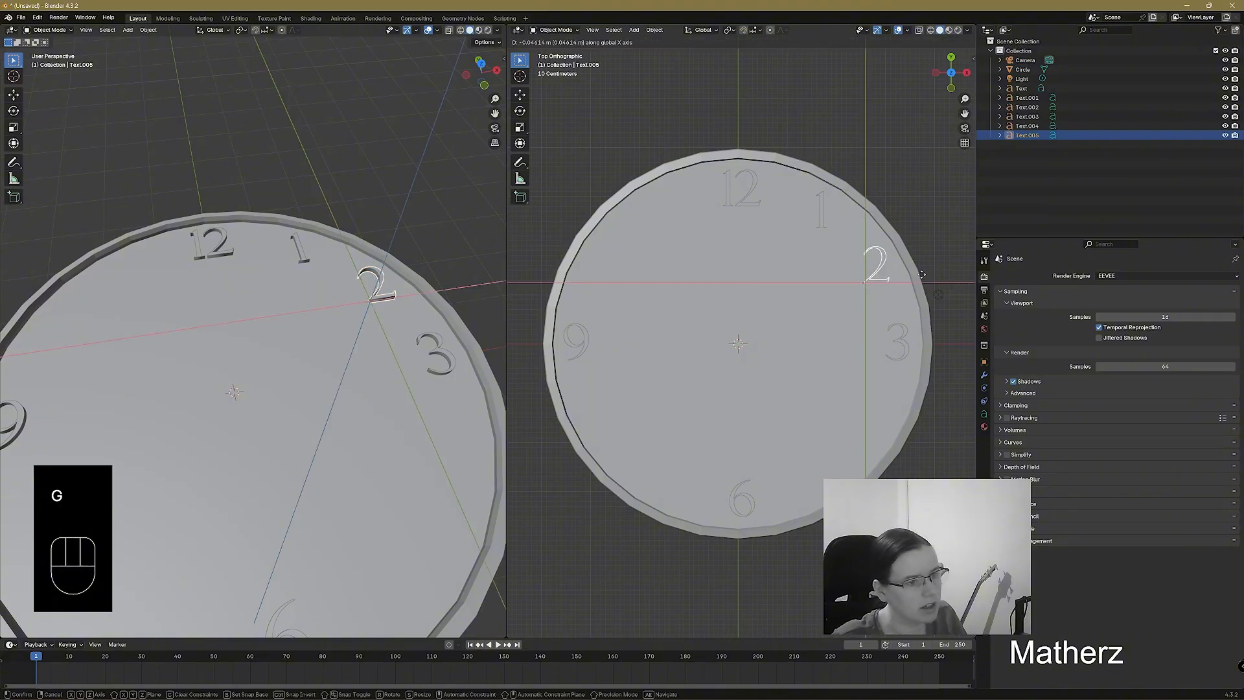
pyautogui.click(912, 272)
# Shift the 1 slightly toward the 12 along X and lower it about 0.06 m along Y.
pyautogui.click(821, 217)
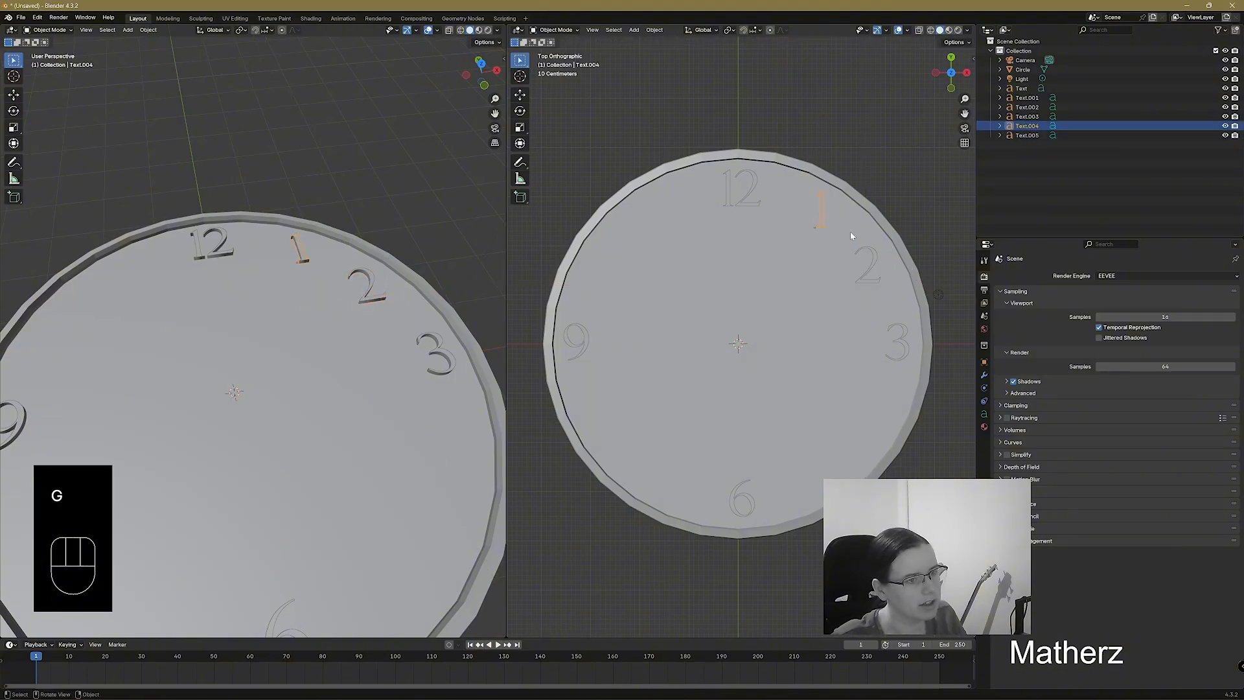
pyautogui.press('g')
pyautogui.press('x')
pyautogui.click(843, 233)
pyautogui.press('g')
pyautogui.moveTo(843, 233); pyautogui.dragTo(841, 238, button='middle')
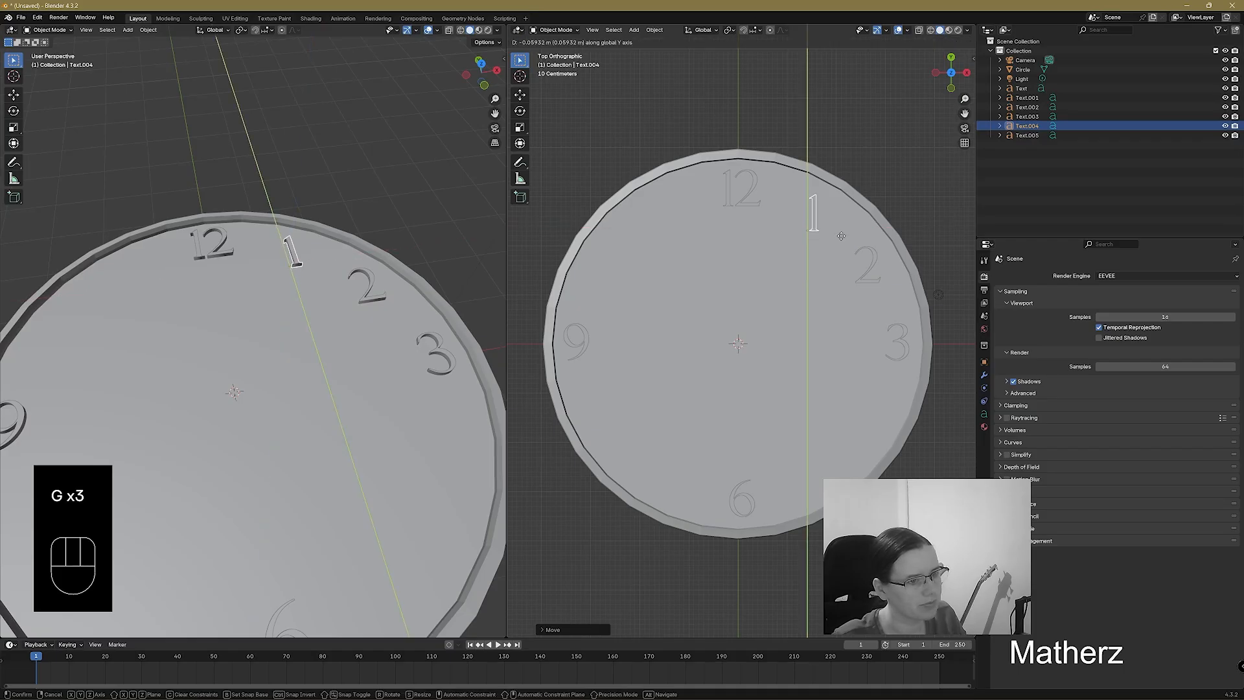
pyautogui.click(841, 236)
# Duplicate the 3 and move the copy down along Y and inward along X to the four o'clock position.
pyautogui.click(907, 351)
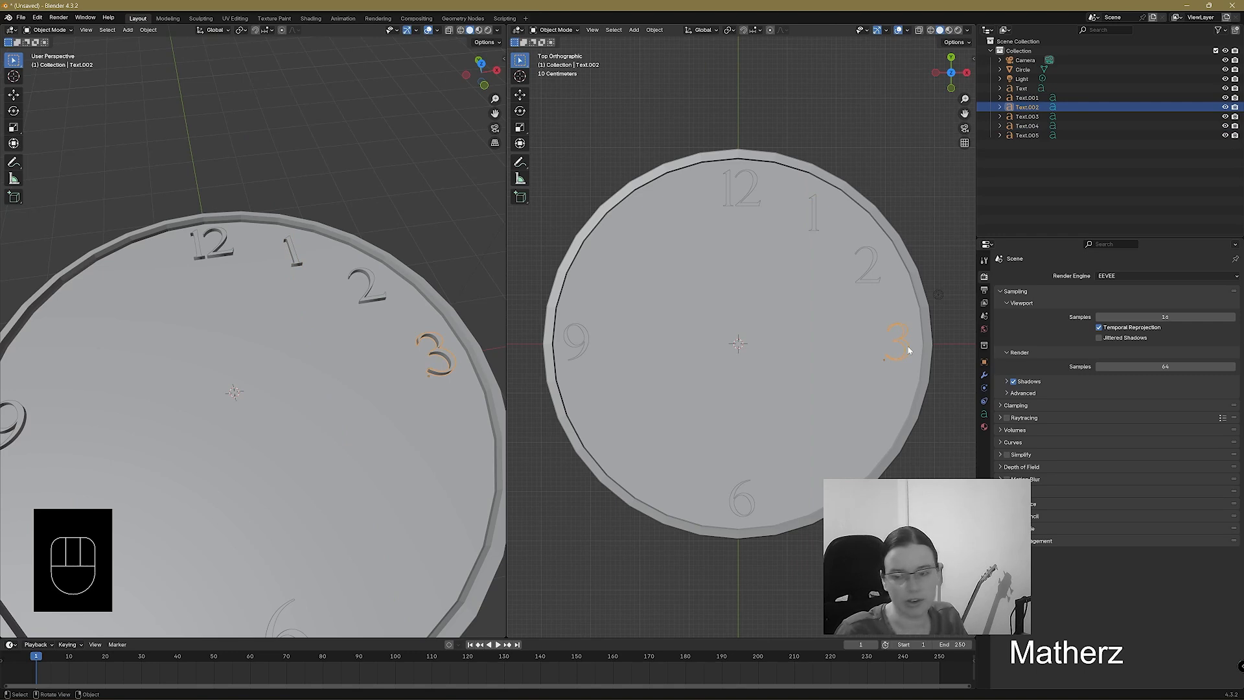
pyautogui.press('shift')
pyautogui.hotkey('shift', 'd')
pyautogui.middleClick(909, 363)
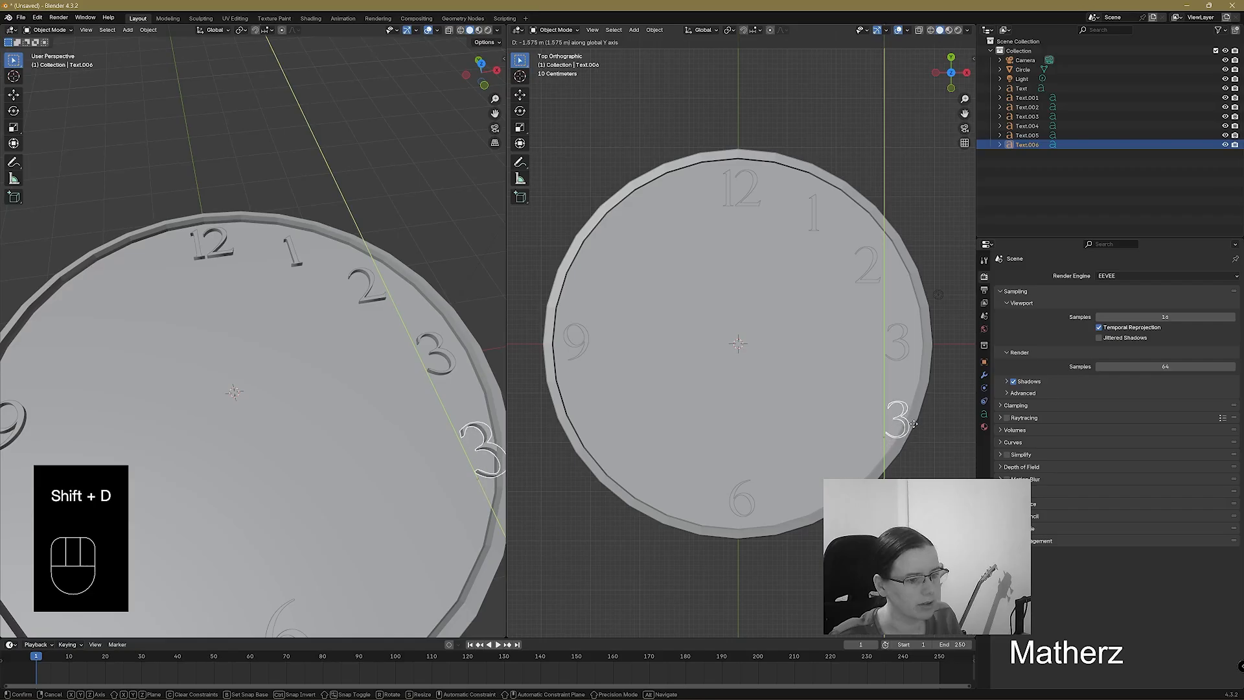
pyautogui.click(923, 431)
pyautogui.press('g')
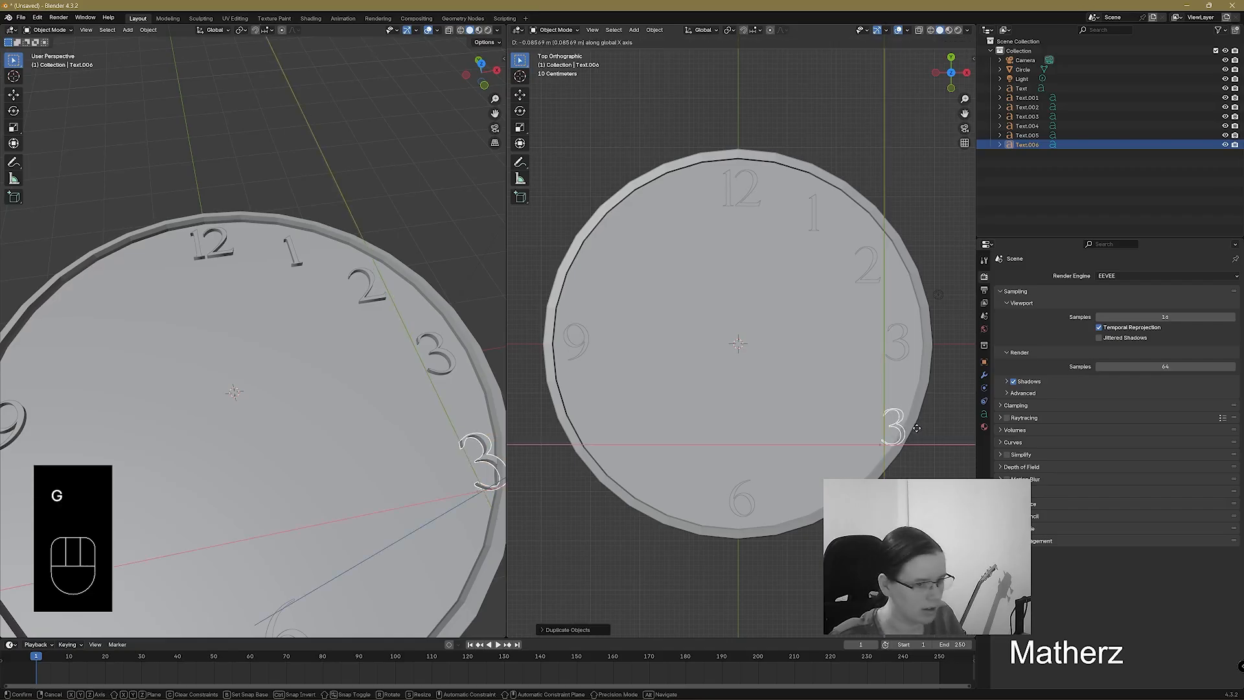
pyautogui.click(890, 410)
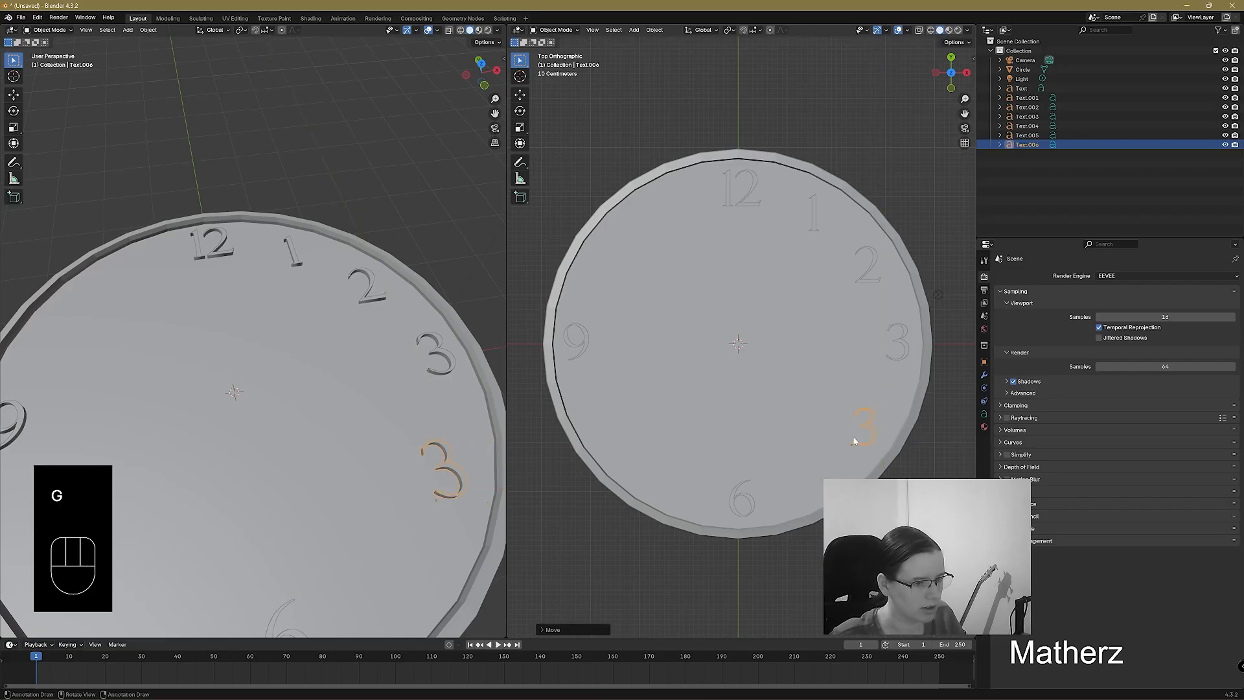
# Change the text of the numeral at four o'clock to 4 and return to Object Mode.
pyautogui.click(555, 30)
pyautogui.click(559, 51)
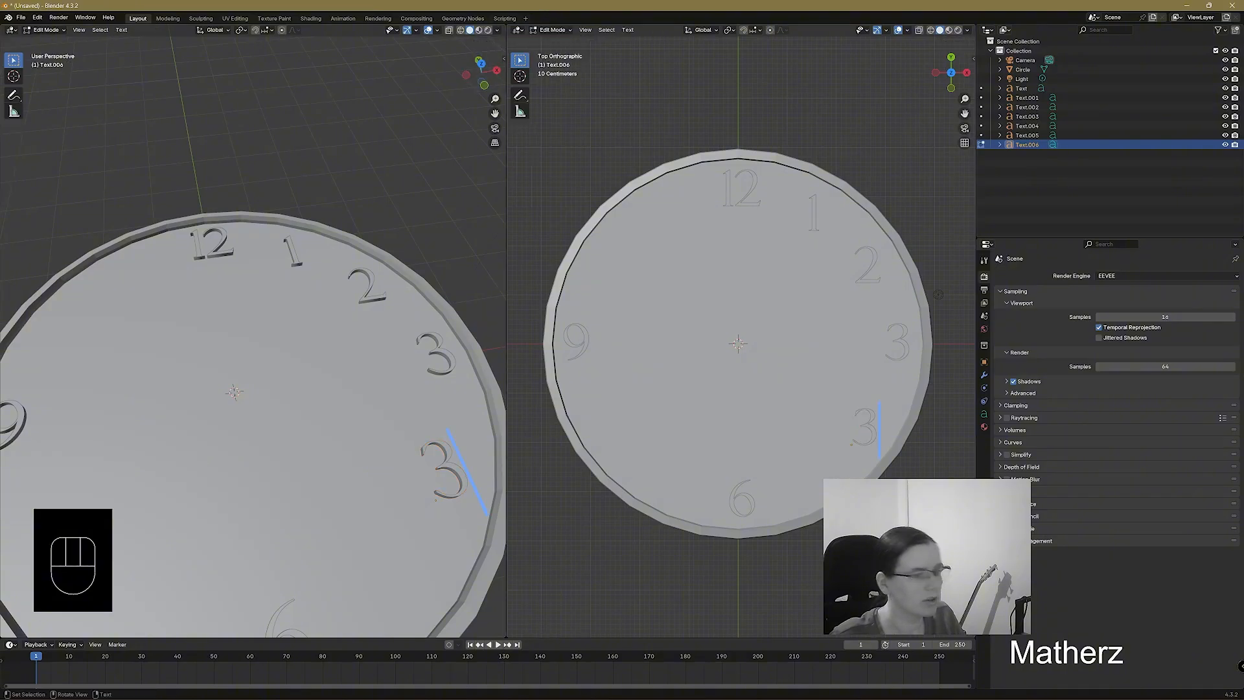
pyautogui.press('BackSpace')
pyautogui.write('4')
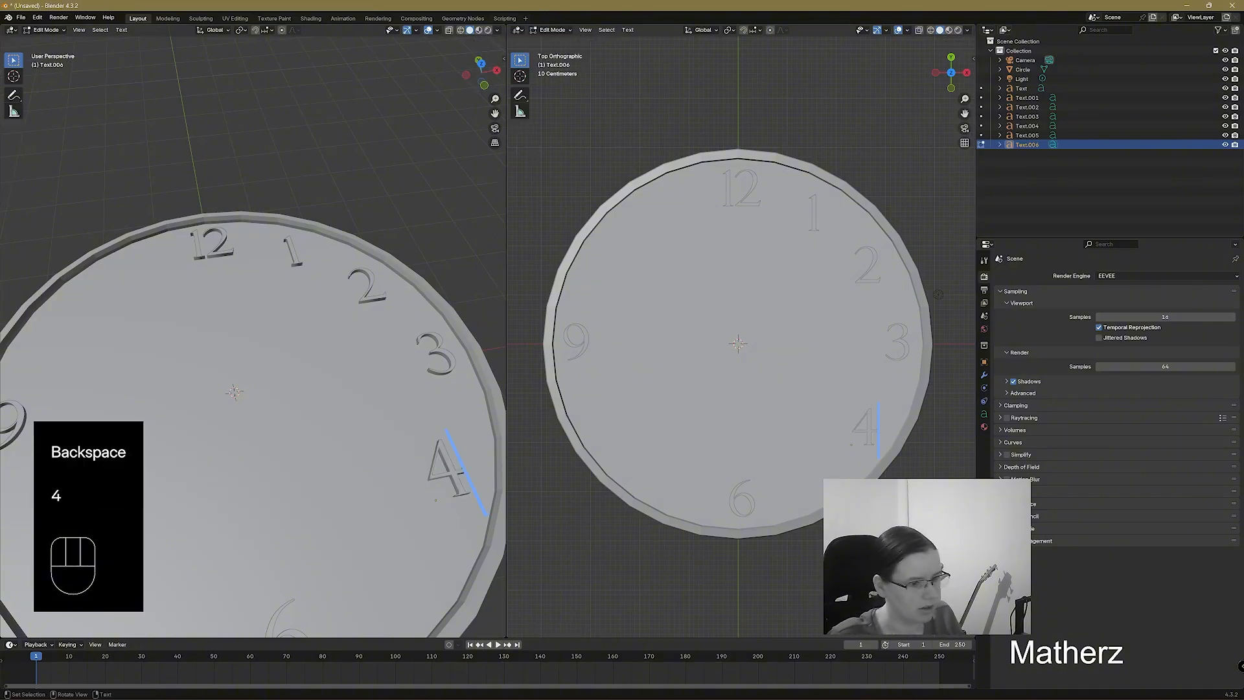
pyautogui.click(568, 34)
pyautogui.click(565, 40)
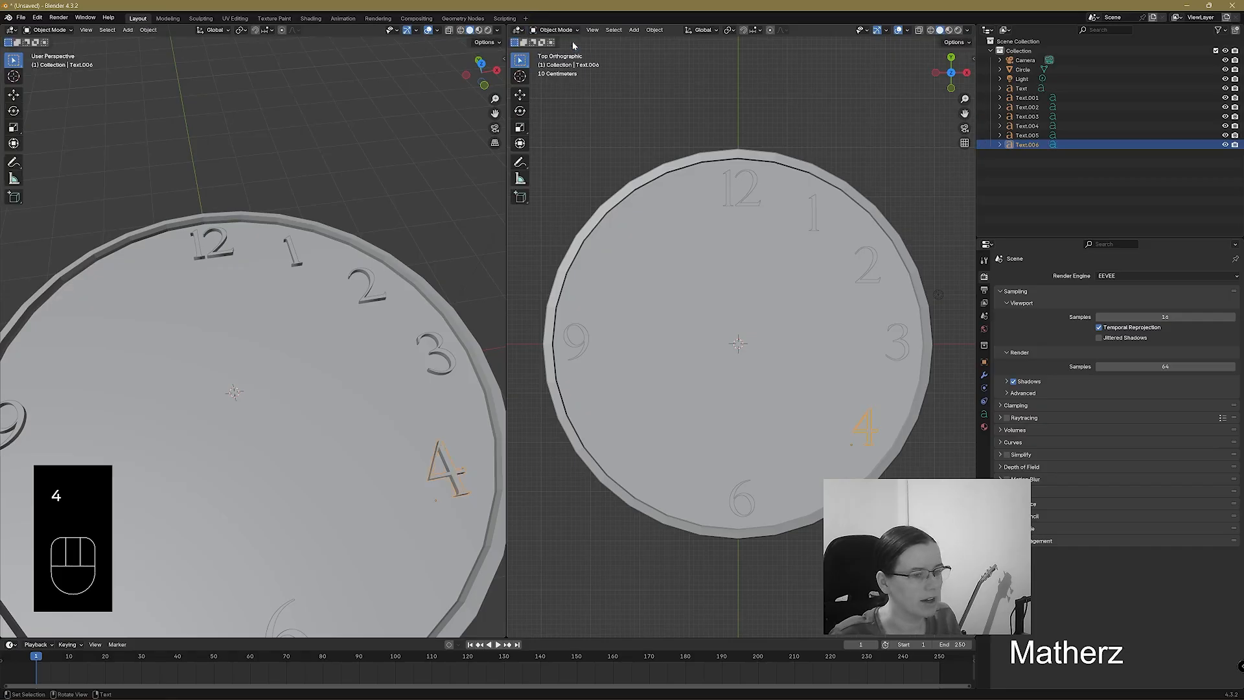
# Duplicate the 4 and move the copy inward along X and down along Y to the five o'clock position.
pyautogui.hotkey('shift', 'd')
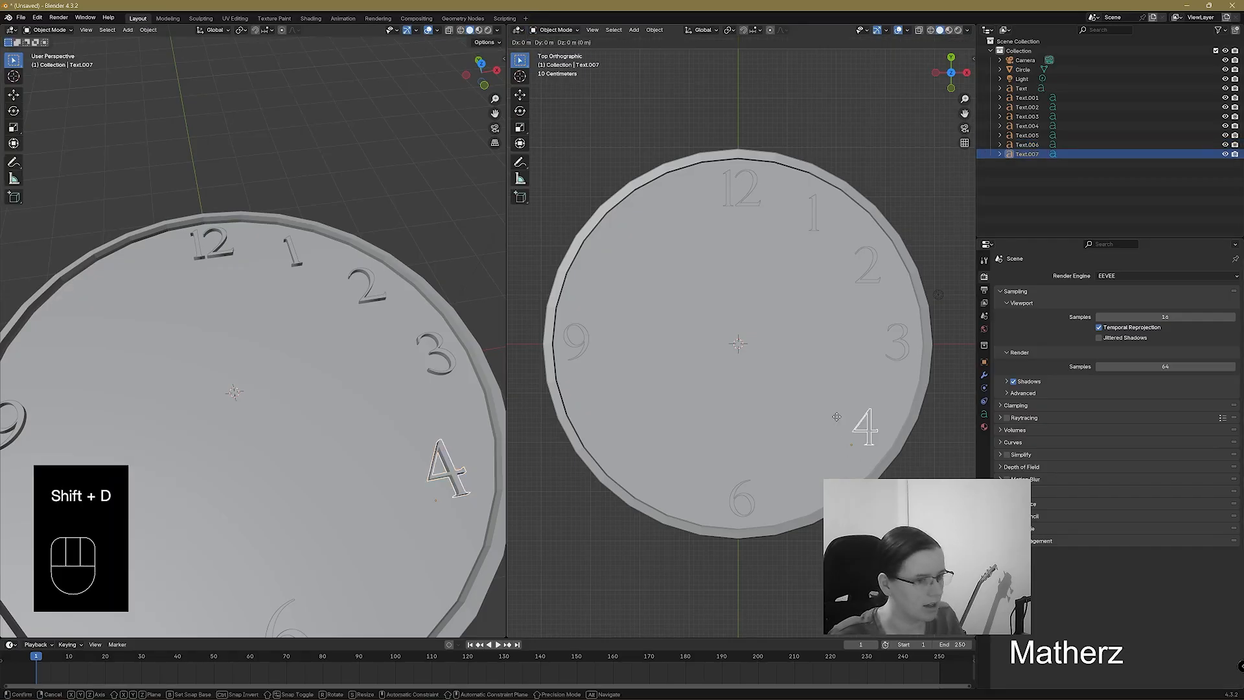
pyautogui.press('x')
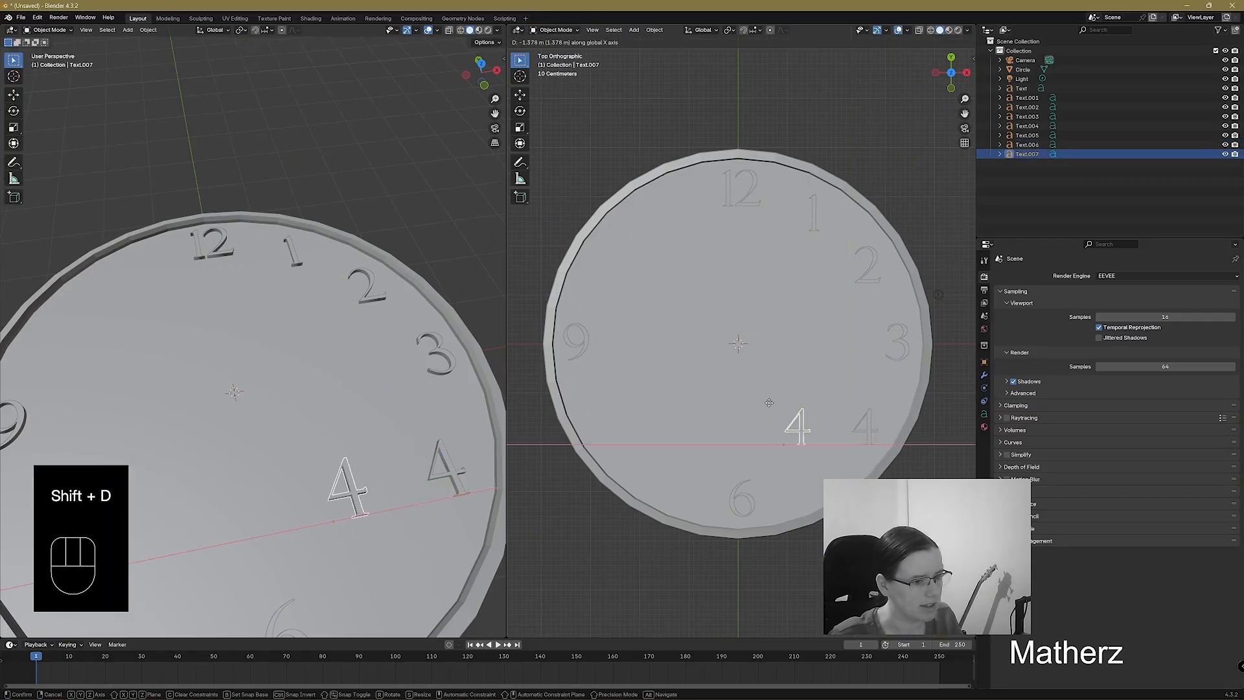
pyautogui.click(771, 403)
pyautogui.press('g')
pyautogui.press('y')
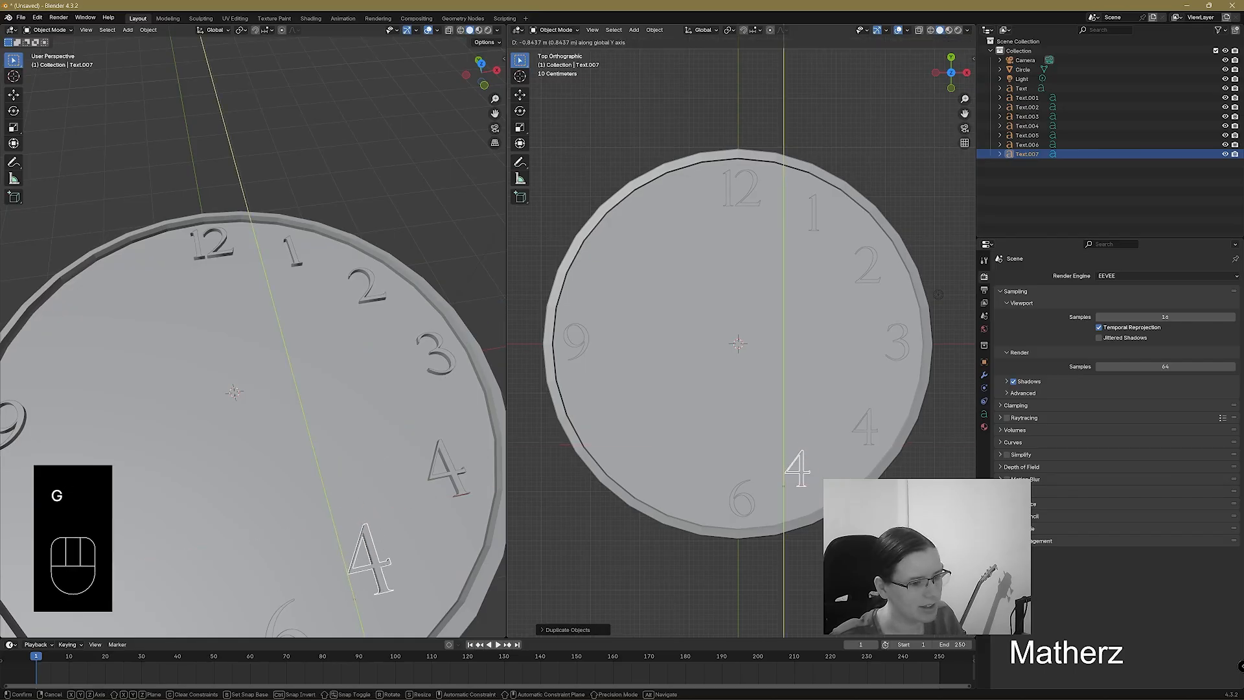
pyautogui.click(771, 445)
pyautogui.press('g')
pyautogui.middleClick(775, 445)
pyautogui.click(787, 446)
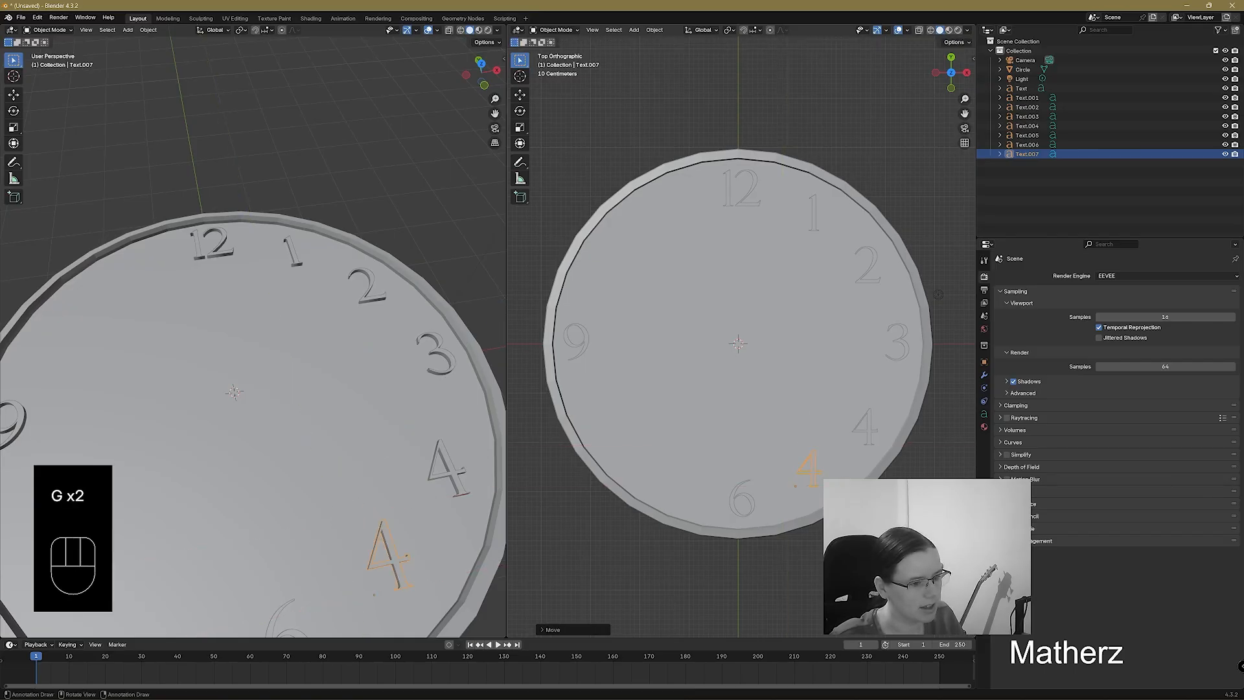
pyautogui.press('g')
pyautogui.middleClick(786, 448)
pyautogui.press('Return')
# Raise the original 4 slightly along Y and shift it about 0.12 m outward along X toward the rim.
pyautogui.click(870, 425)
pyautogui.press('g')
pyautogui.moveTo(871, 425); pyautogui.dragTo(867, 413, button='middle')
pyautogui.rightClick(869, 412)
pyautogui.press('g')
pyautogui.click(871, 412)
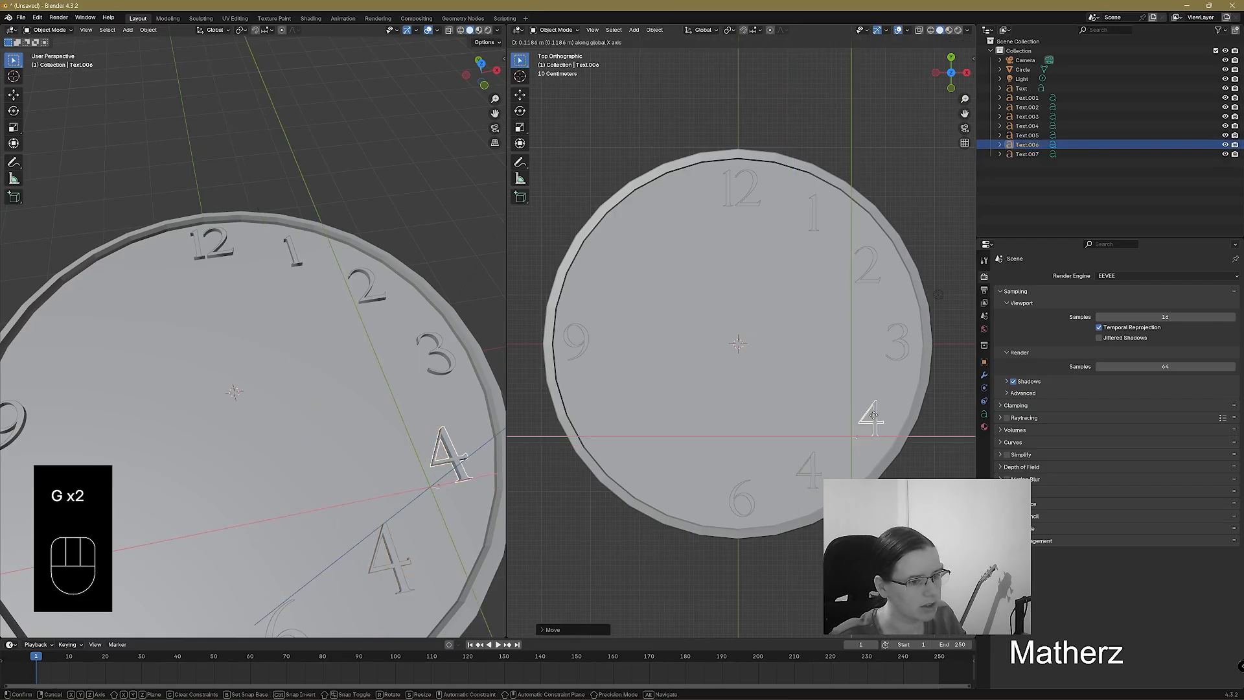
# Shift the copied 4 at five o'clock slightly outward along the X axis.
pyautogui.click(814, 461)
pyautogui.press('g')
pyautogui.moveTo(815, 460); pyautogui.dragTo(818, 456, button='middle')
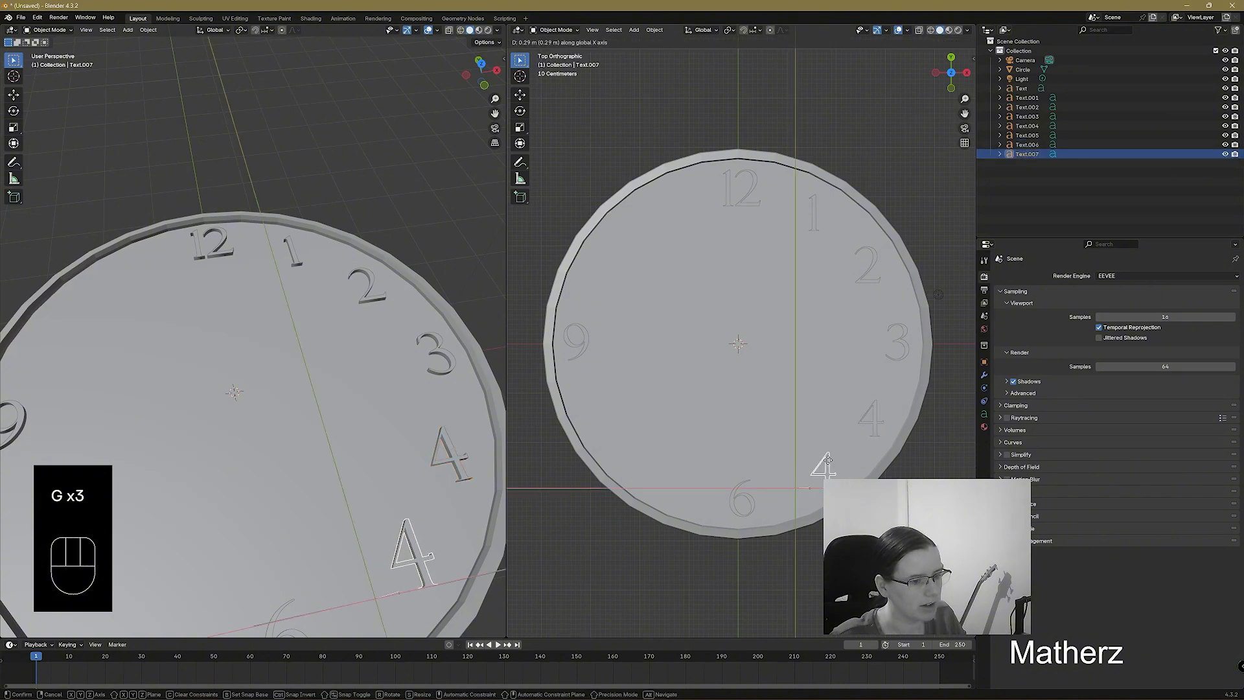
pyautogui.click(820, 460)
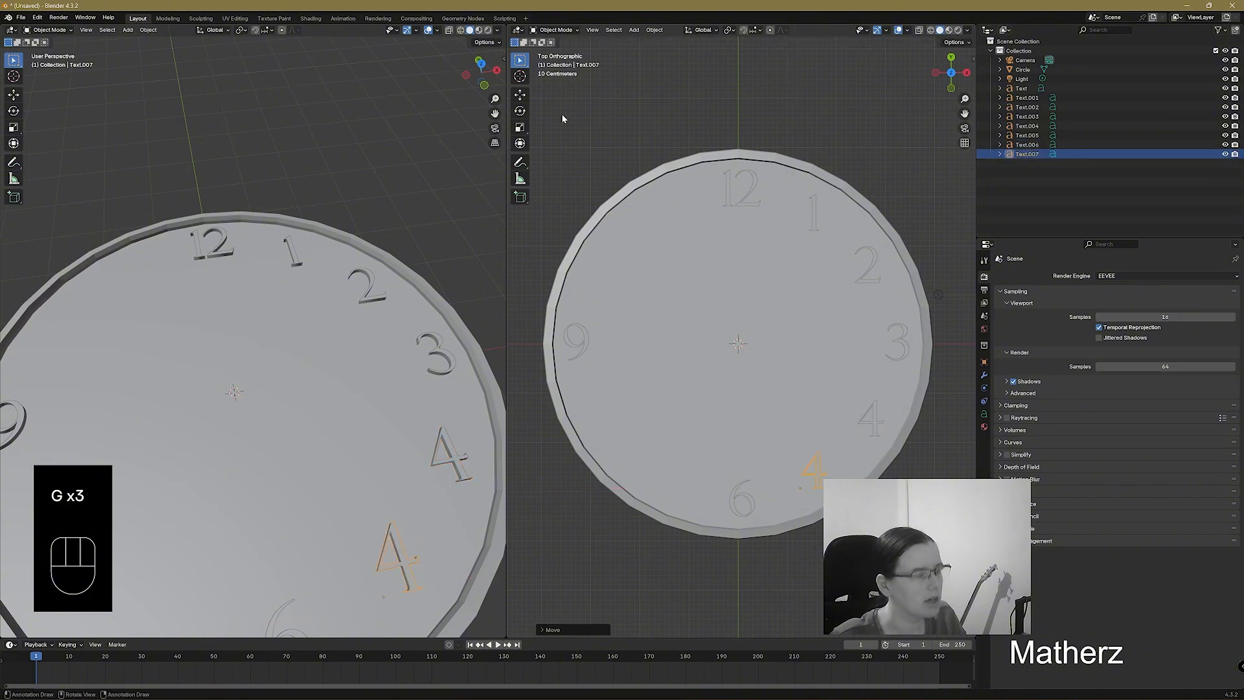
# Change the text of the numeral at five o'clock to 5 and return to Object Mode.
pyautogui.click(558, 30)
pyautogui.click(562, 55)
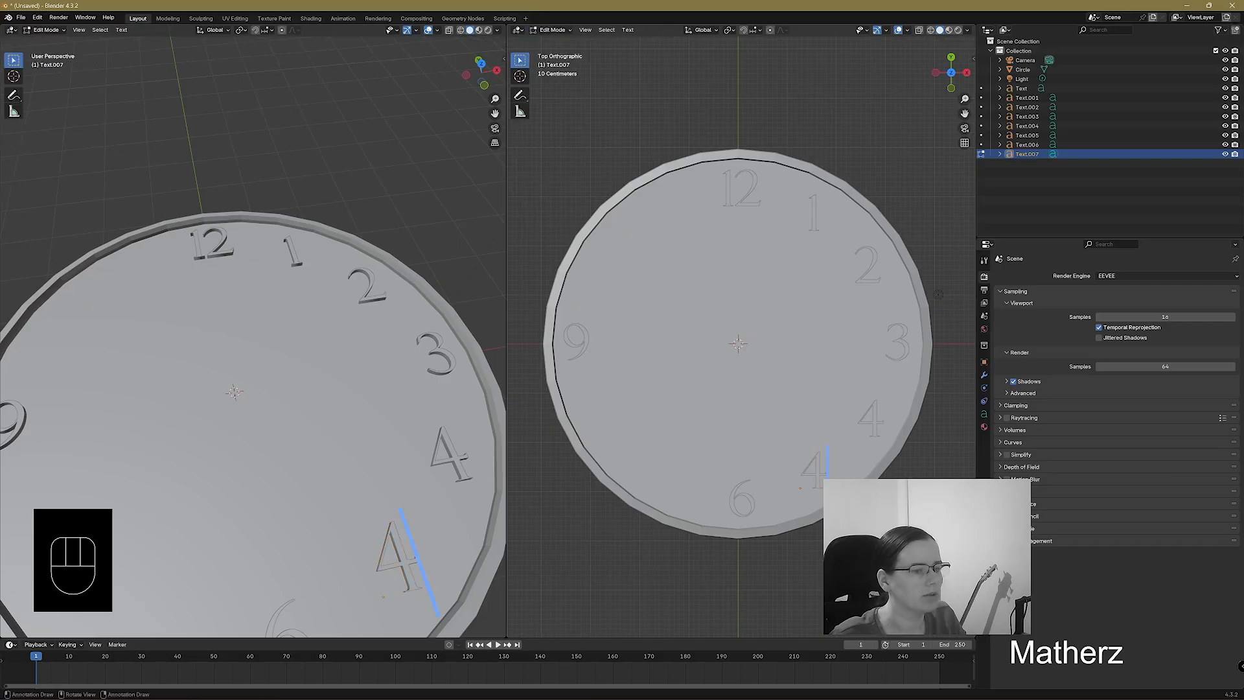
pyautogui.press('BackSpace')
pyautogui.write('5')
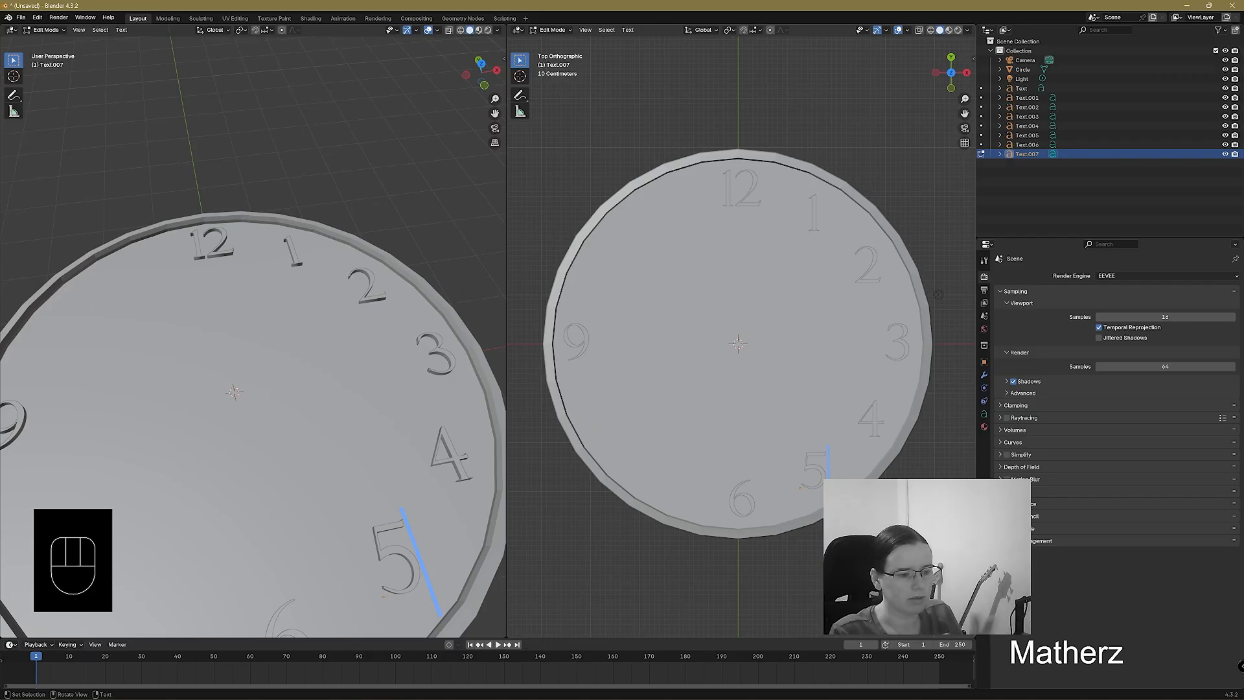
pyautogui.click(562, 30)
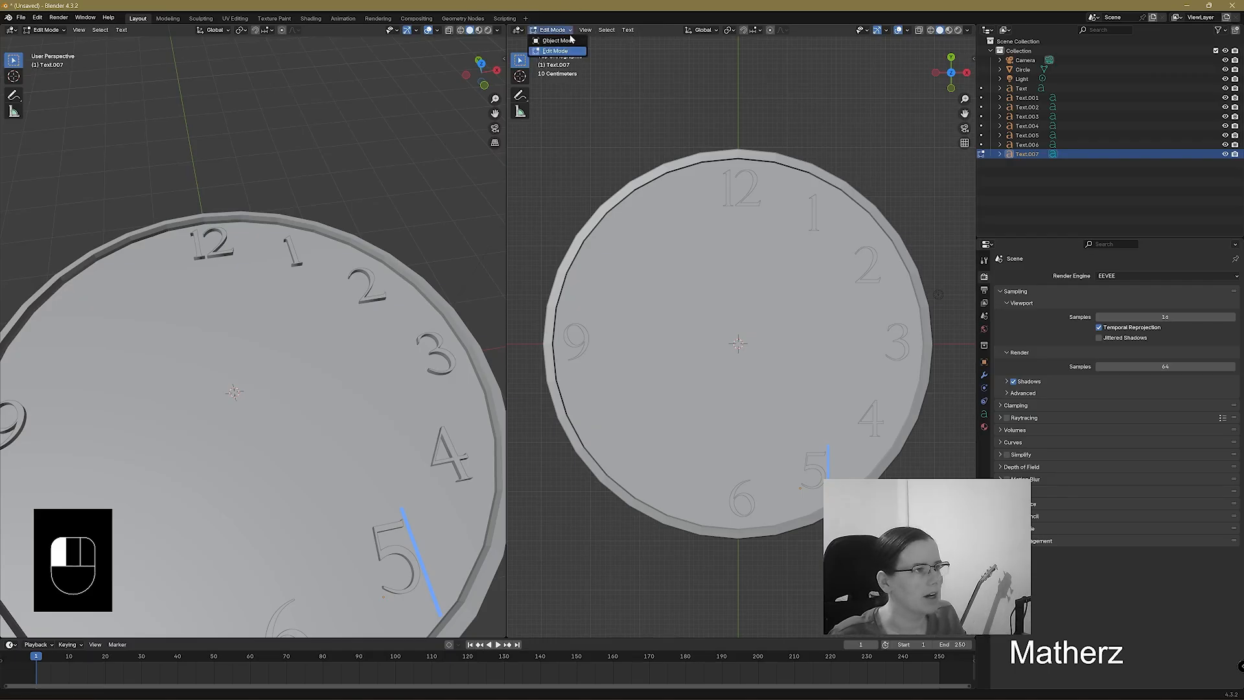
pyautogui.click(561, 41)
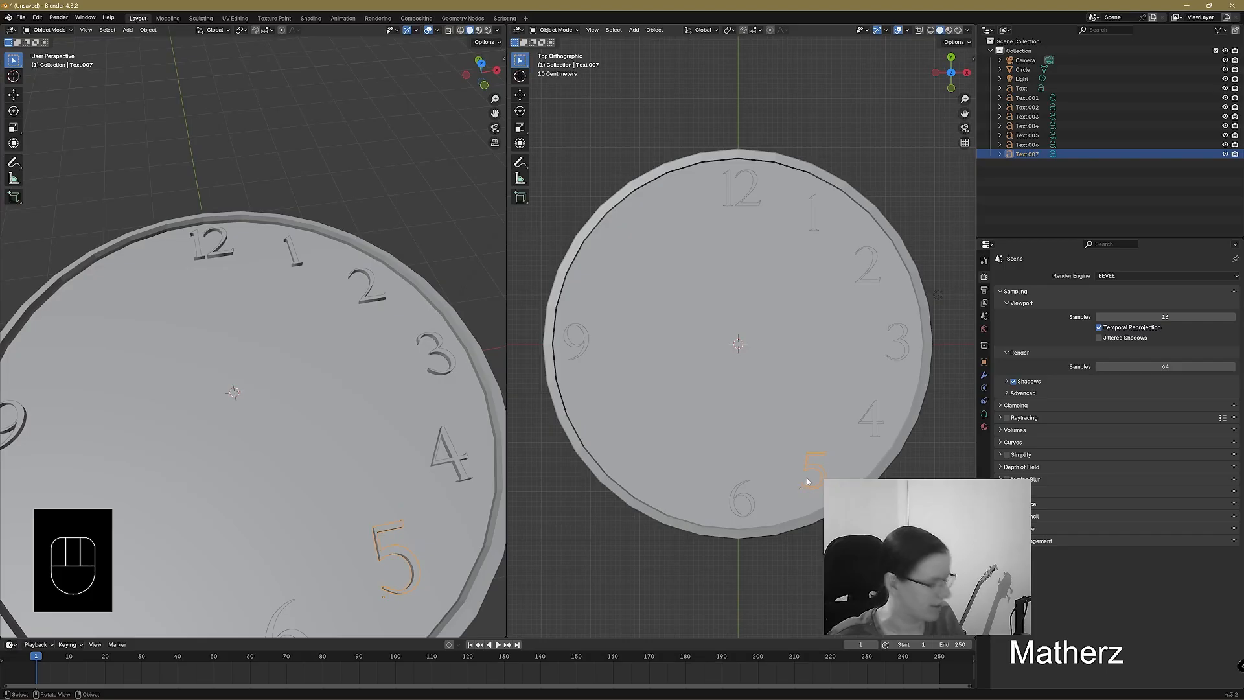
# Duplicate the 5 about 3.1 m along X to the seven o'clock position and change the copy's text to 7, ending in Object Mode.
pyautogui.hotkey('shift', 'd')
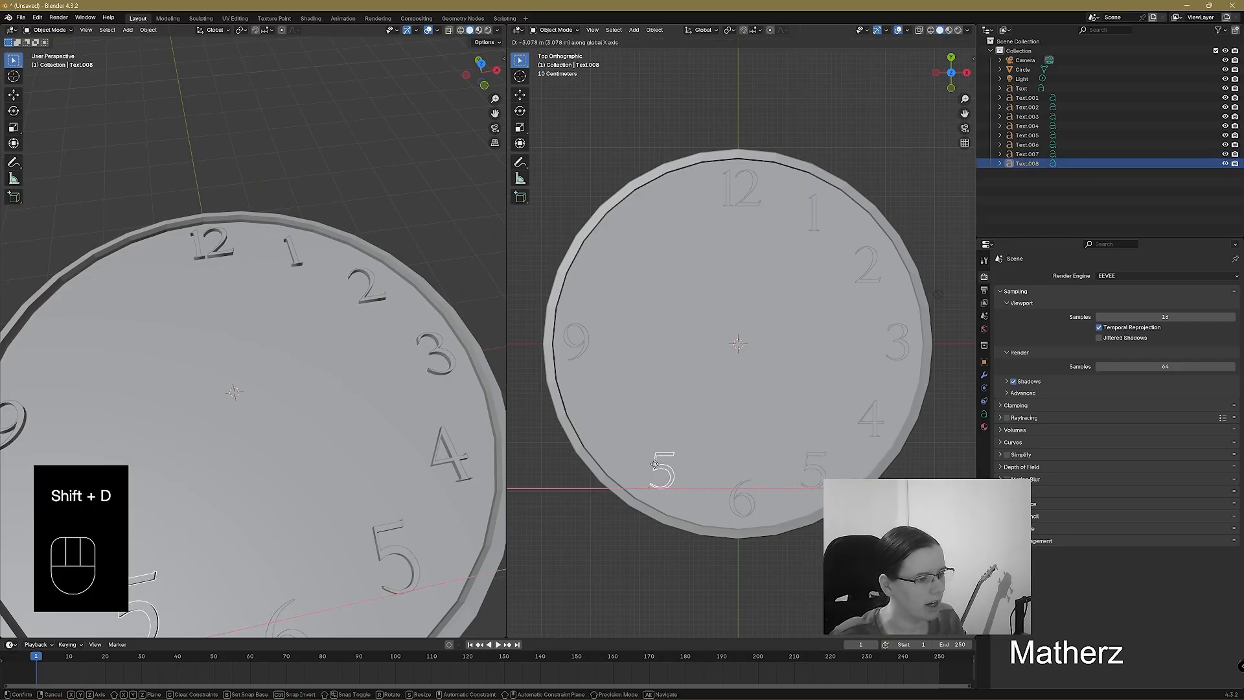
pyautogui.click(654, 464)
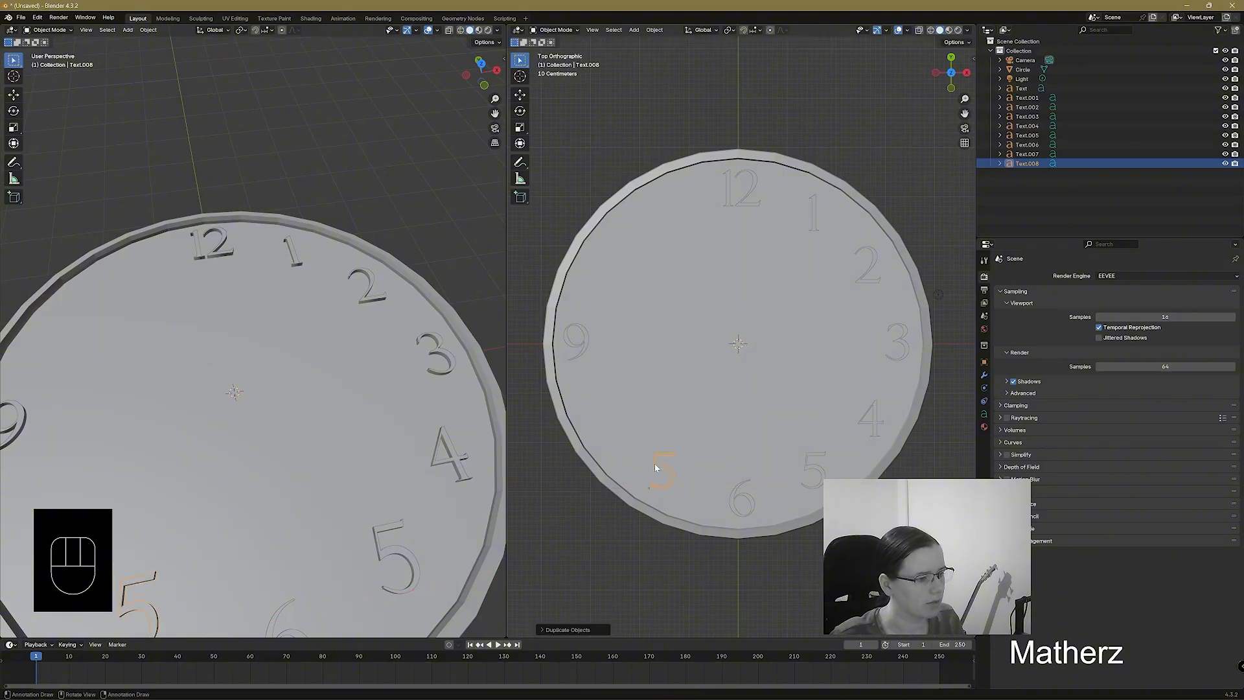
pyautogui.click(556, 29)
pyautogui.click(565, 54)
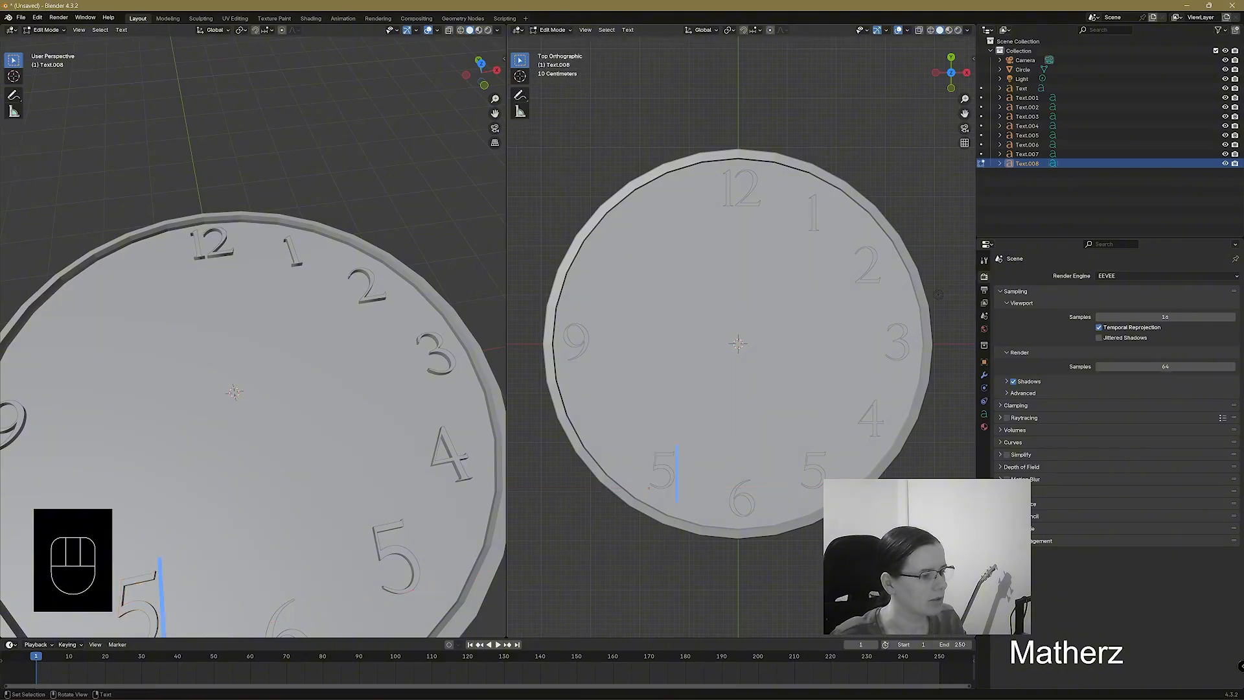
pyautogui.press('BackSpace')
pyautogui.write('7')
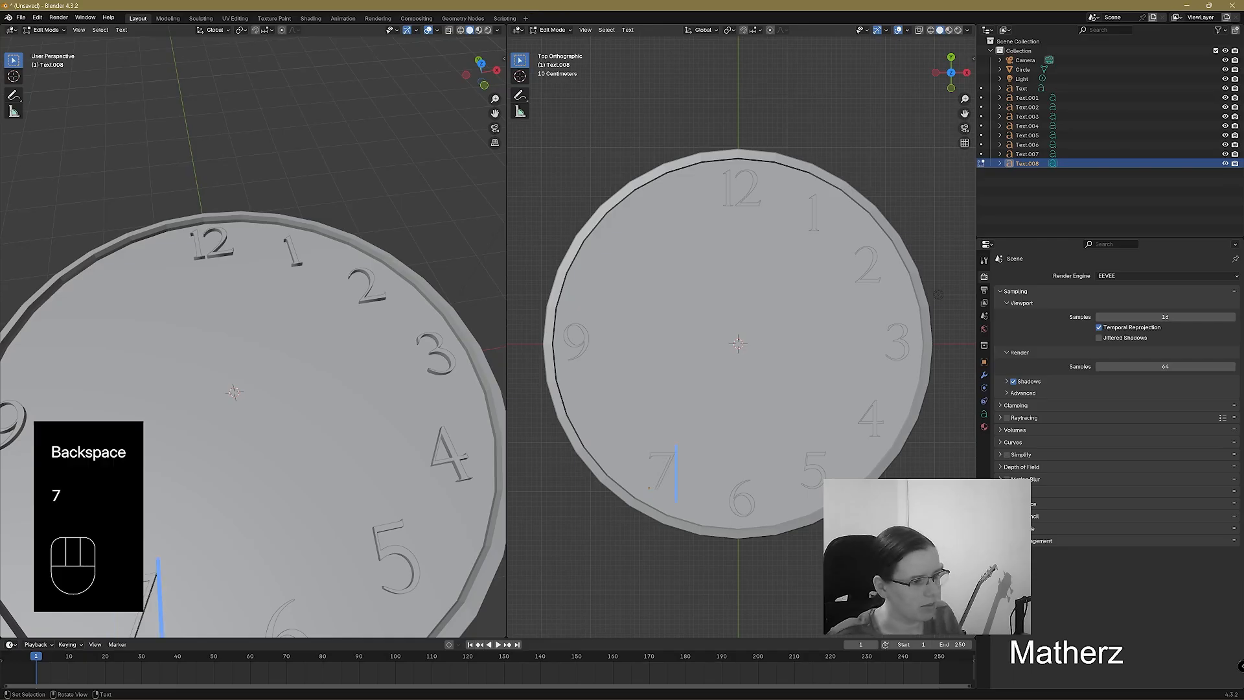
pyautogui.click(556, 29)
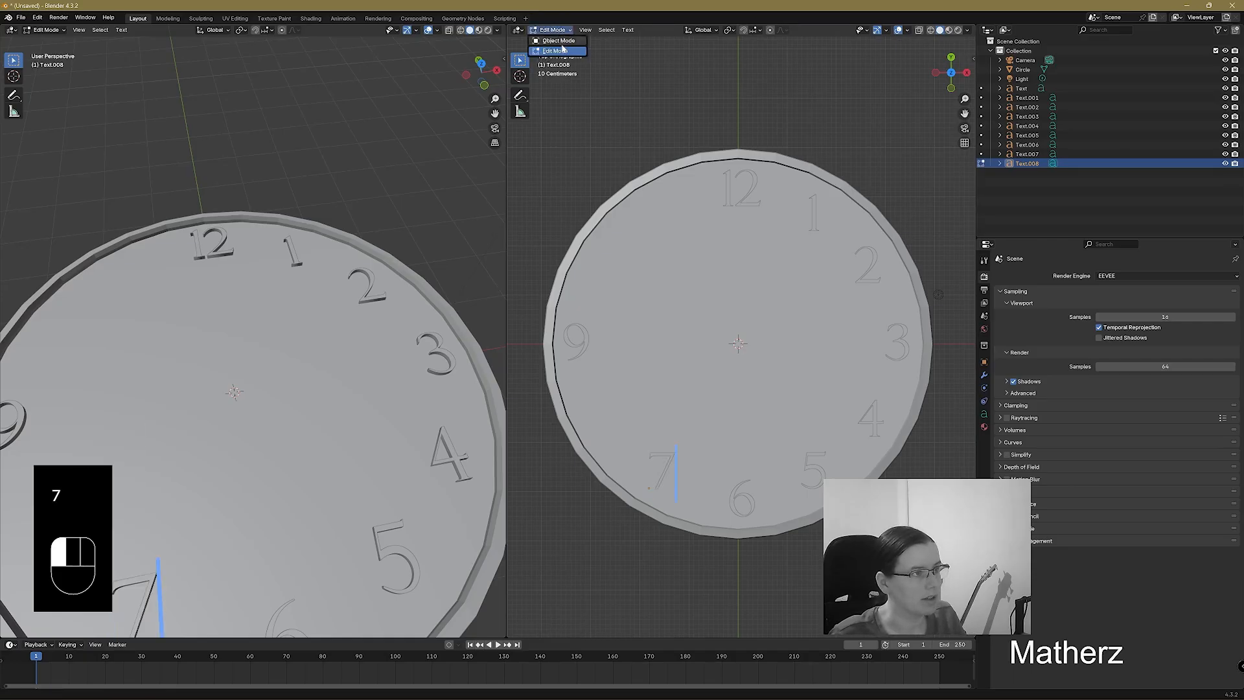
pyautogui.click(559, 42)
# Shift the 7 slightly toward the 6 along X and lower it about 0.09 m along Y.
pyautogui.press('g')
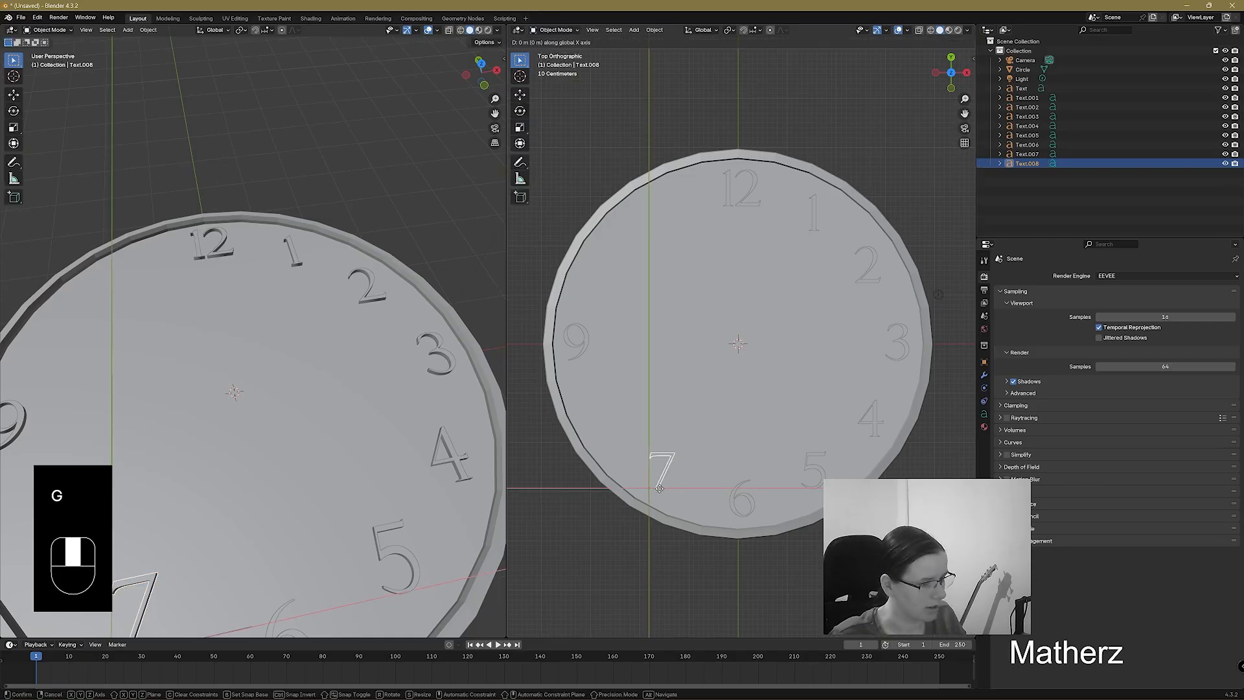
pyautogui.click(669, 494)
pyautogui.press('g')
pyautogui.press('y')
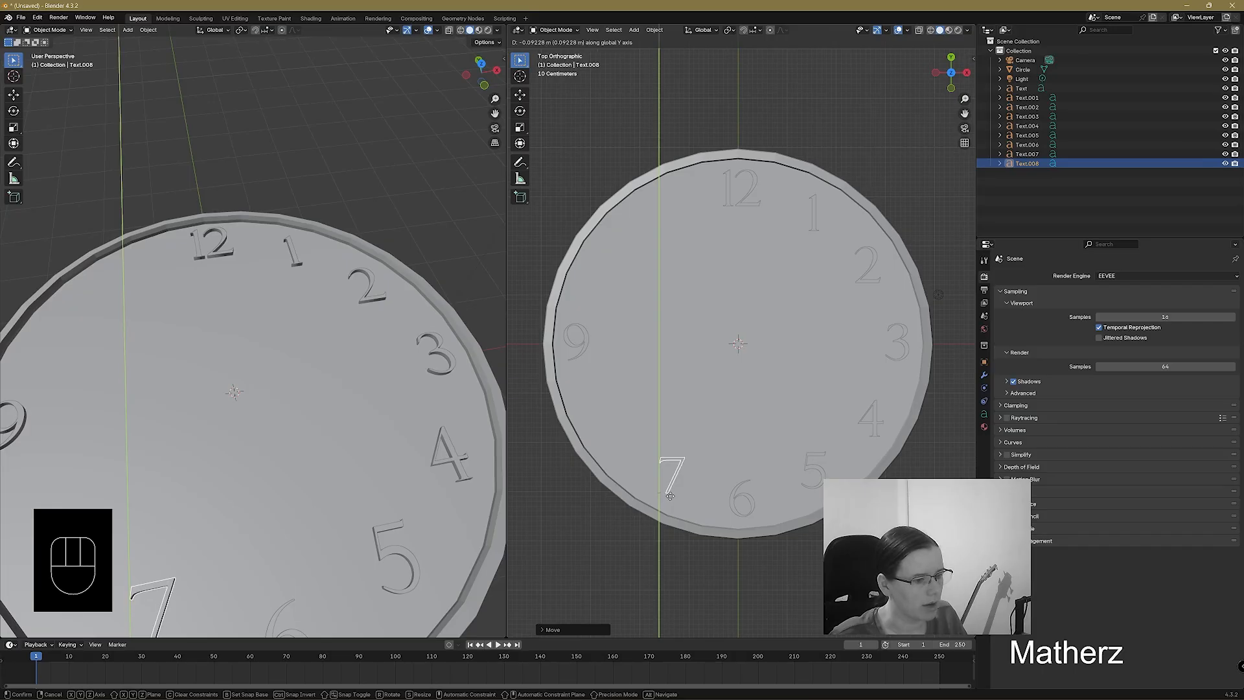
pyautogui.click(668, 499)
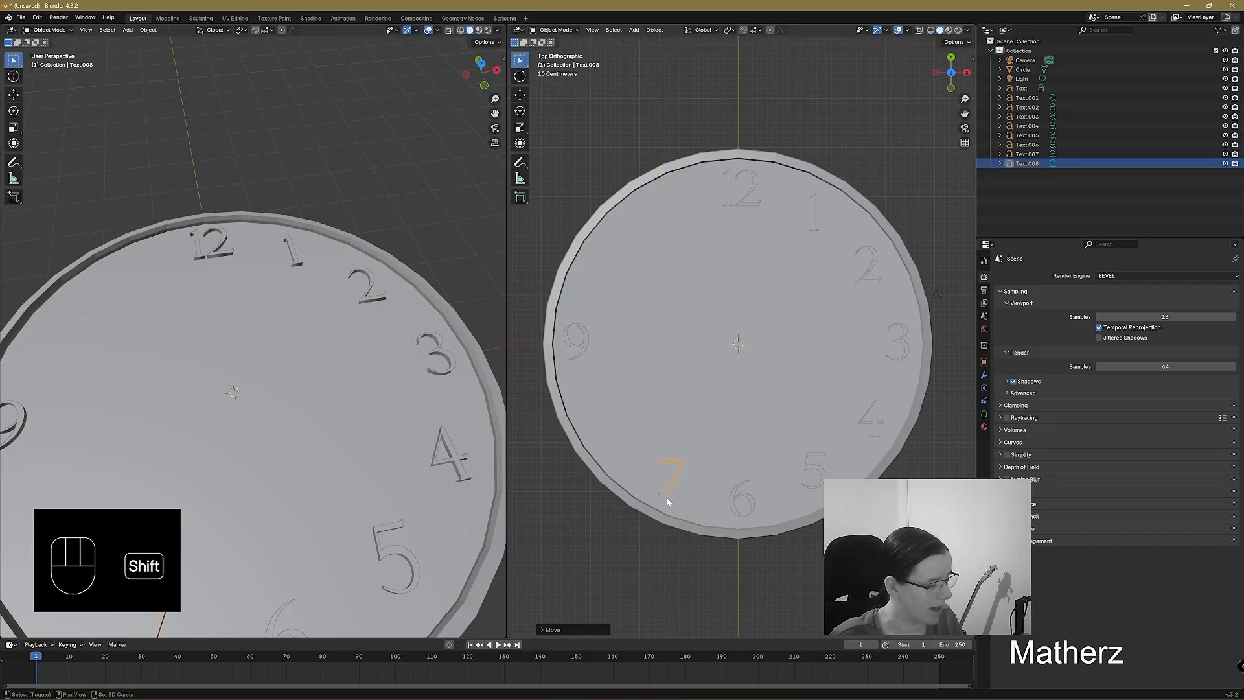
# Duplicate the 7 and move the copy outward along X and about 0.97 m up along Y toward eight o'clock.
pyautogui.hotkey('shift', 'd')
pyautogui.press('x')
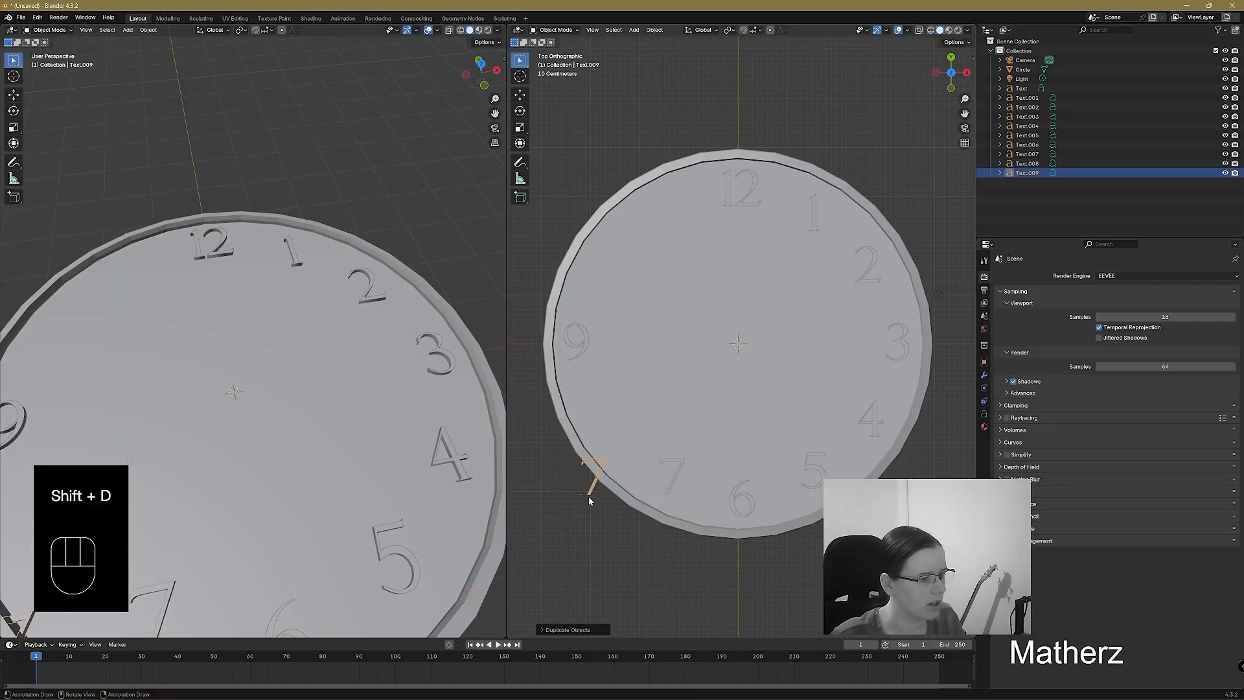
pyautogui.click(590, 497)
pyautogui.press('g')
pyautogui.press('y')
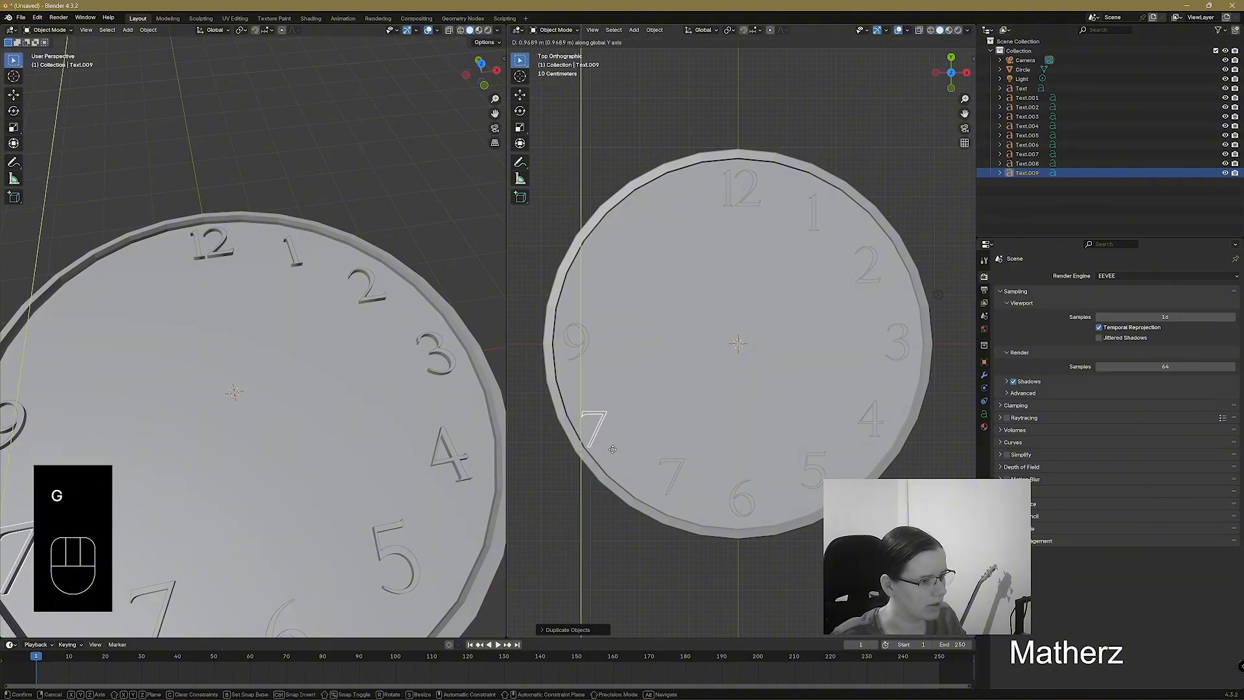
pyautogui.click(613, 453)
# Adjust the copied 7 at eight o'clock inward along X and slightly up along Y so it sits inside the rim.
pyautogui.press('g')
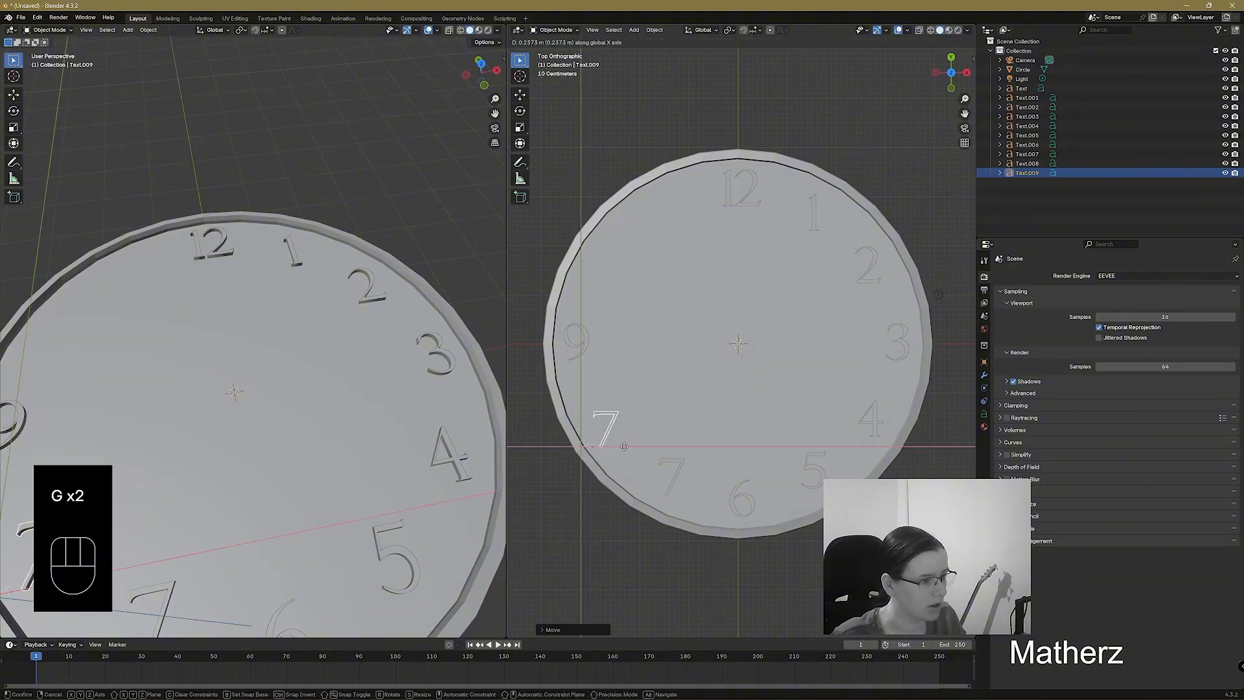
pyautogui.click(617, 447)
pyautogui.press('g')
pyautogui.press('y')
pyautogui.click(622, 443)
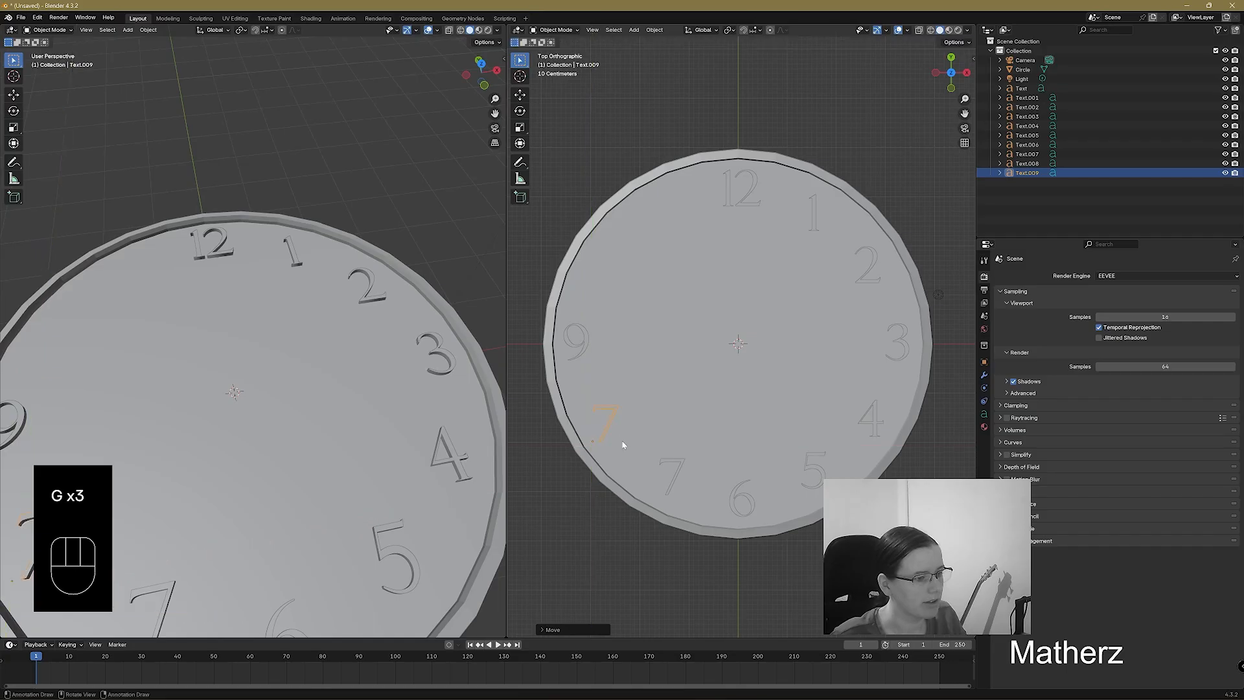
pyautogui.press('g')
pyautogui.press('x')
pyautogui.click(627, 442)
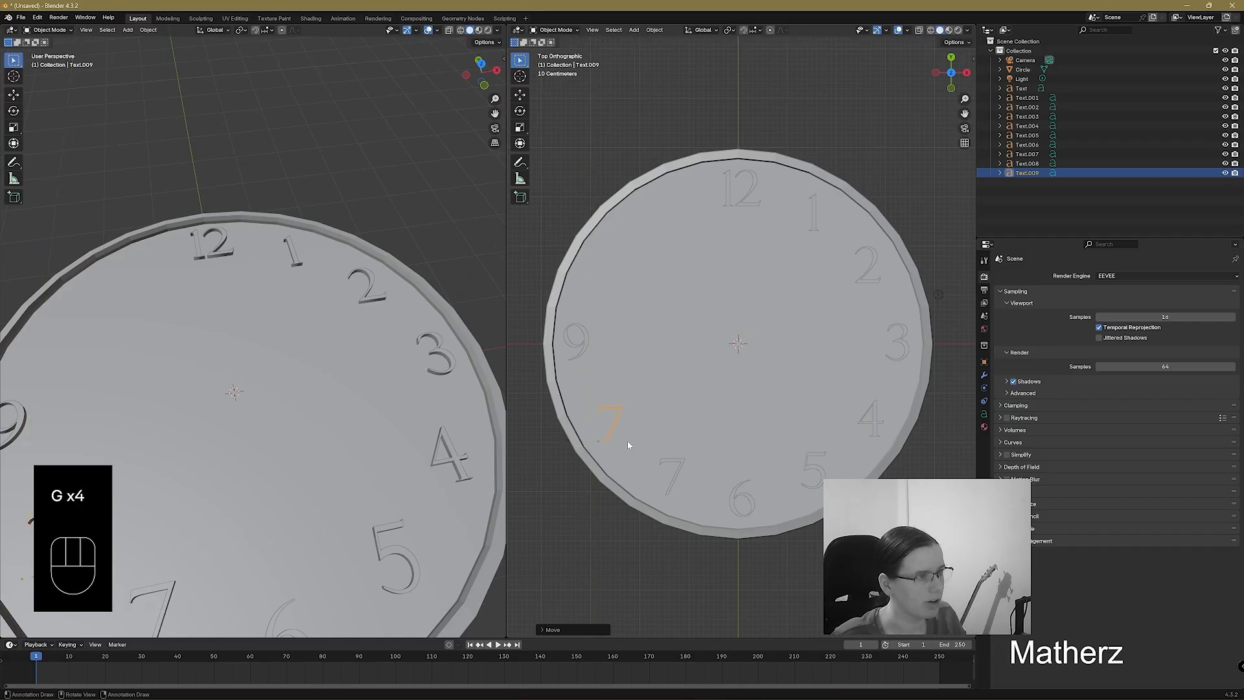
# Change the text of the numeral at eight o'clock to 8 and return to Object Mode.
pyautogui.click(554, 30)
pyautogui.click(556, 50)
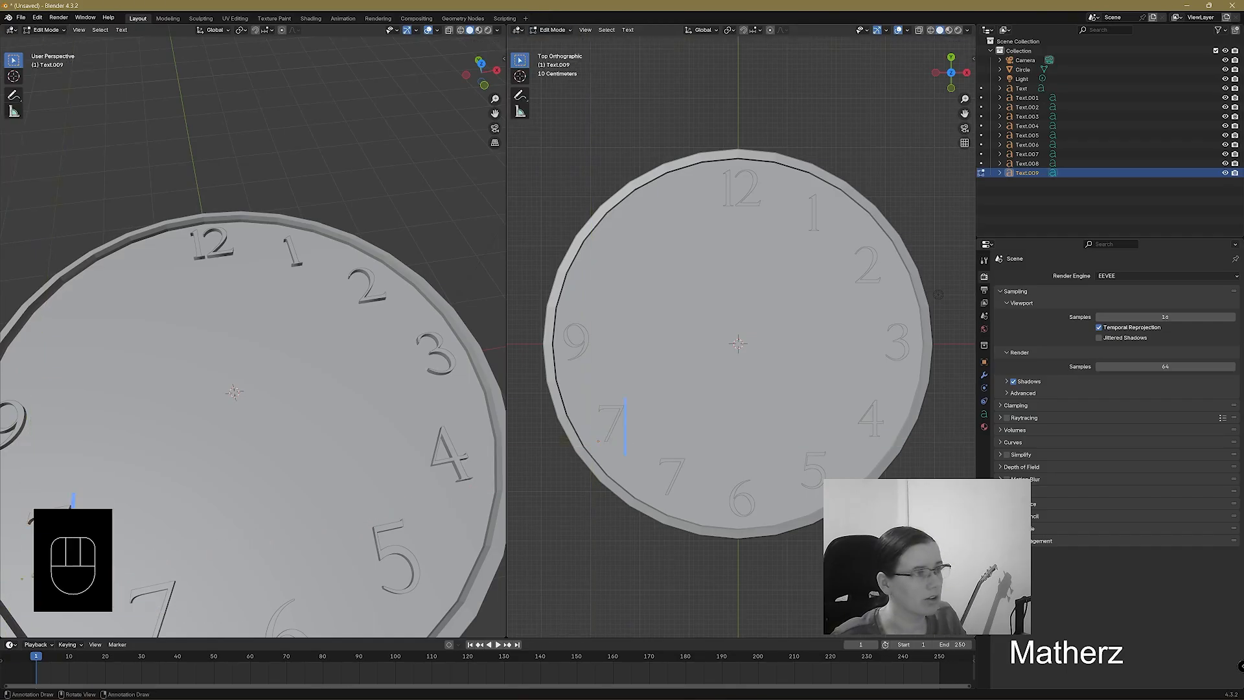
pyautogui.press('BackSpace')
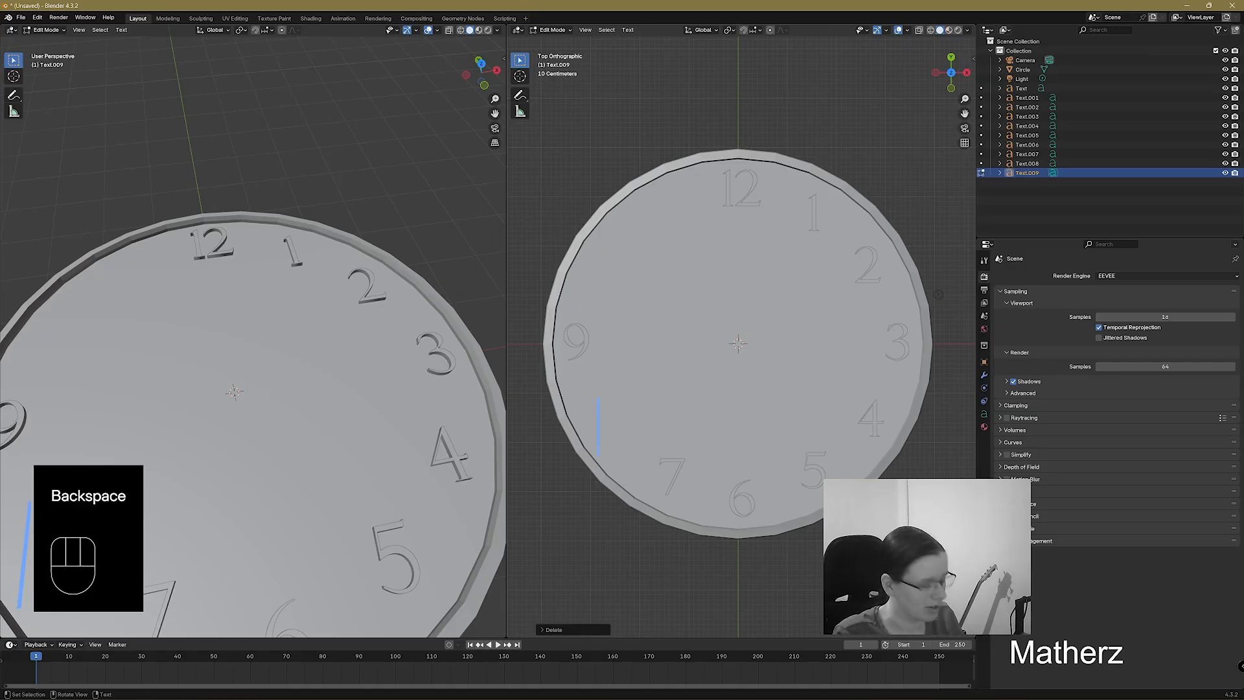
pyautogui.write('8')
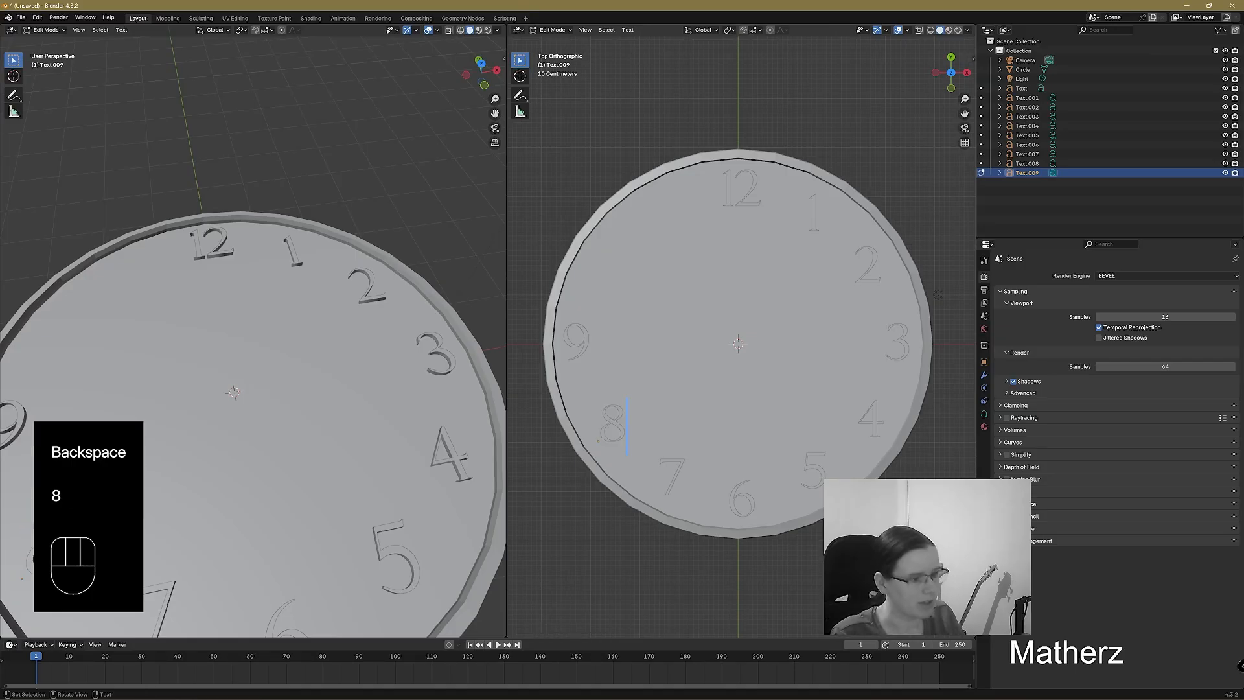
pyautogui.click(554, 30)
pyautogui.click(560, 43)
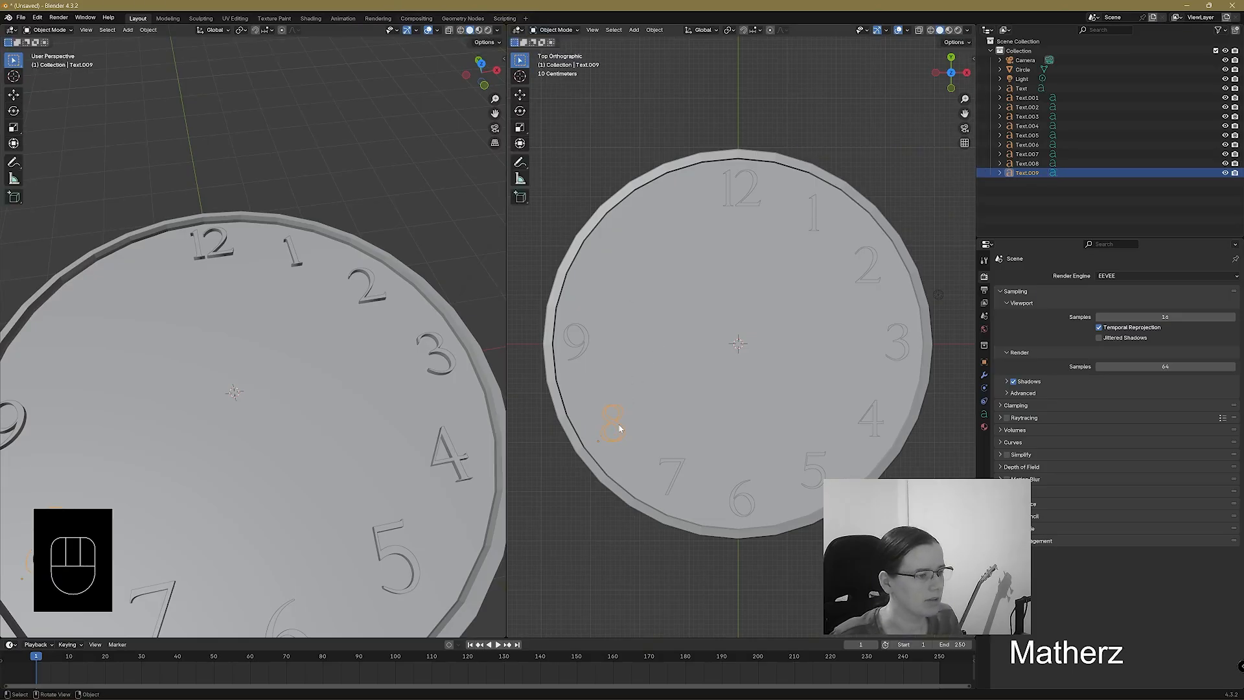
# Duplicate the 8 about 3.2 m up along Y to the ten o'clock position and shift the copy about 0.09 m outward along X.
pyautogui.hotkey('shift', 'd')
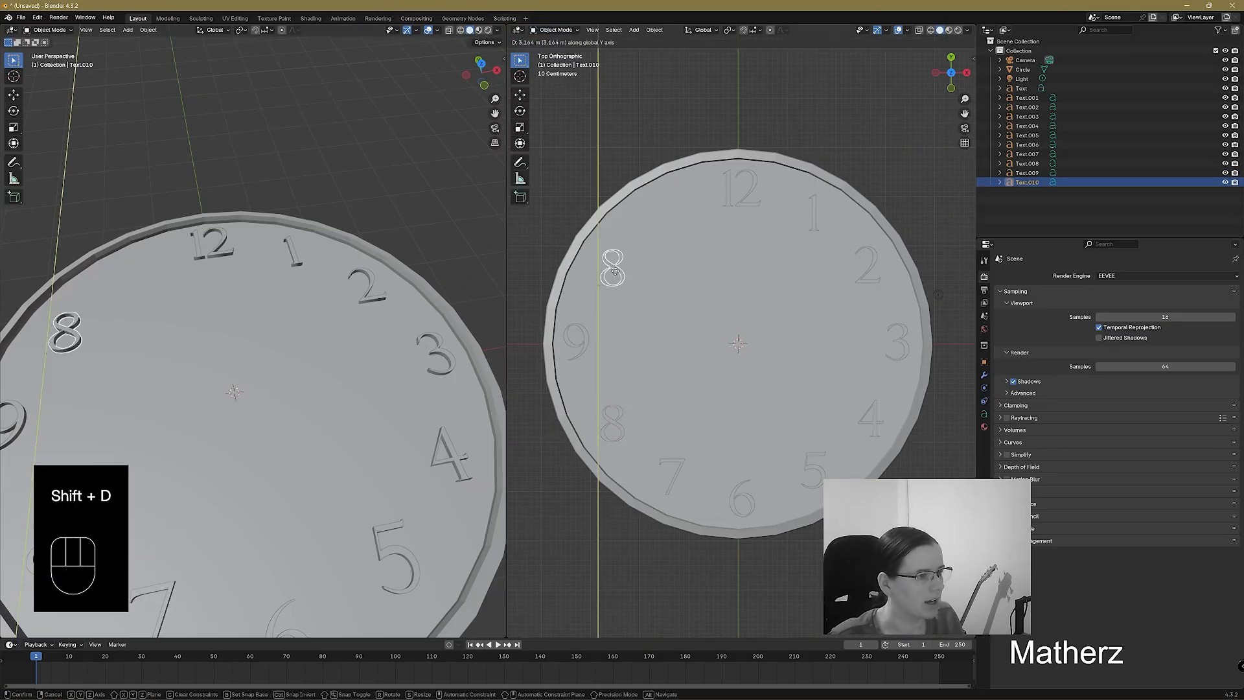
pyautogui.click(618, 265)
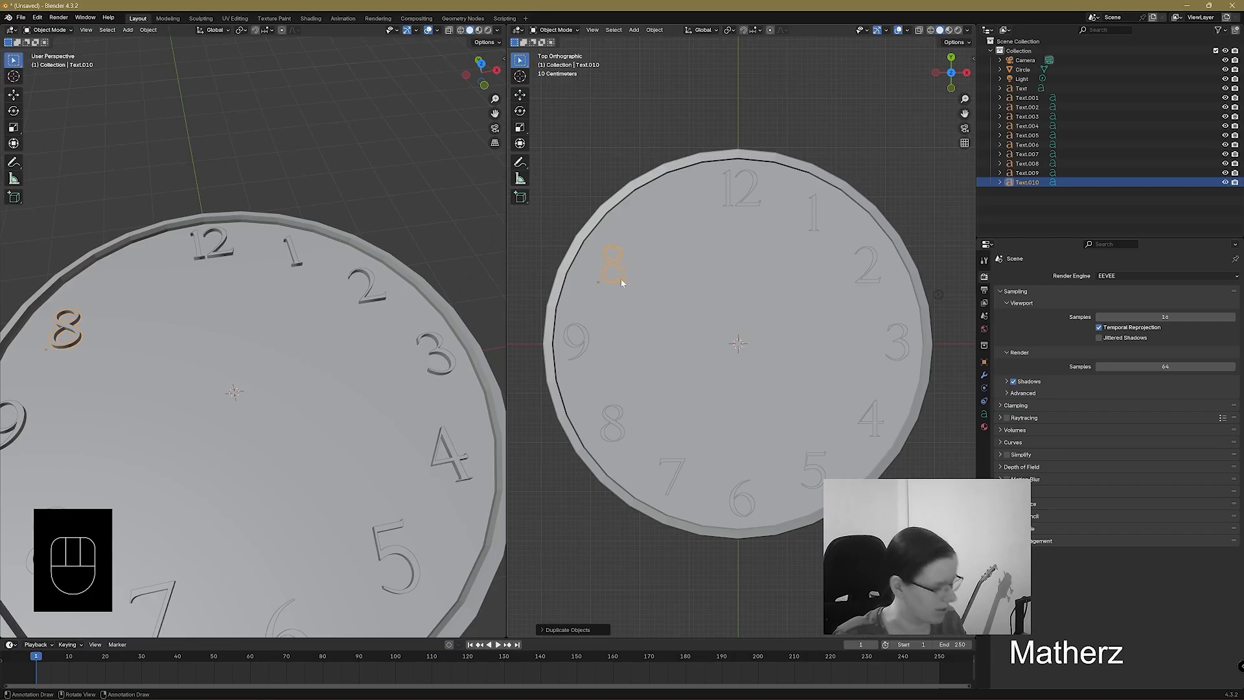
pyautogui.press('g')
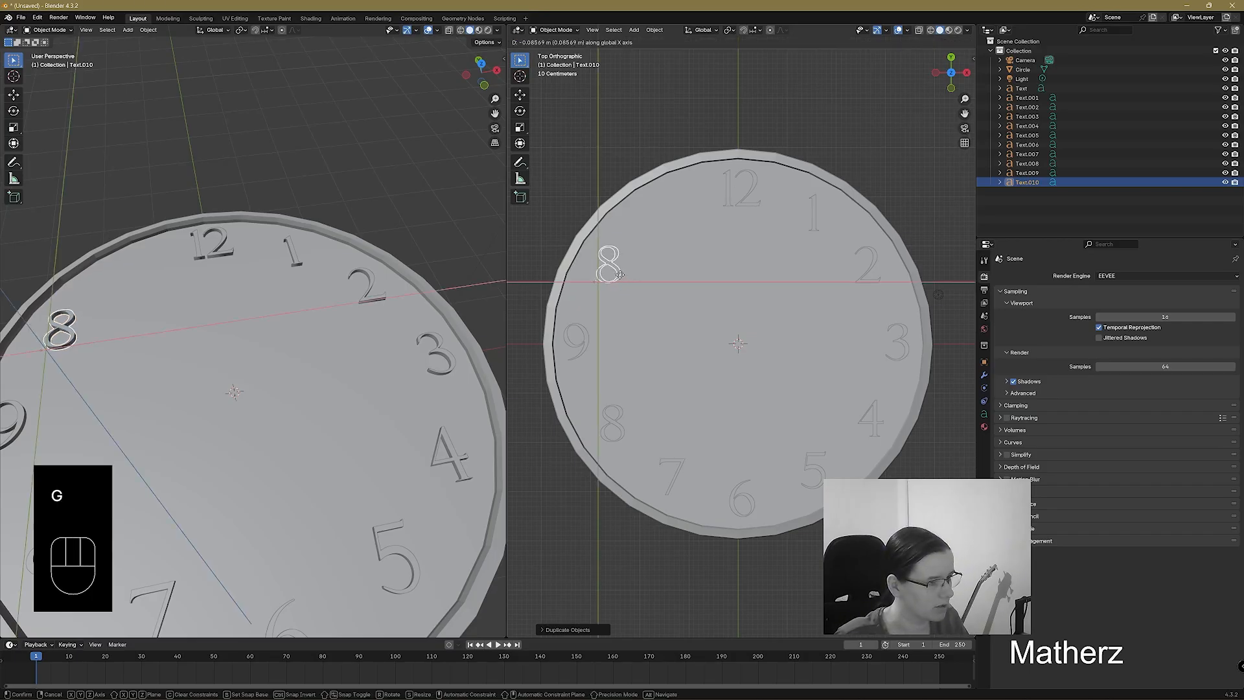
pyautogui.click(621, 282)
# Change the text of the numeral at ten o'clock to 10 and return to Object Mode.
pyautogui.click(556, 30)
pyautogui.click(556, 52)
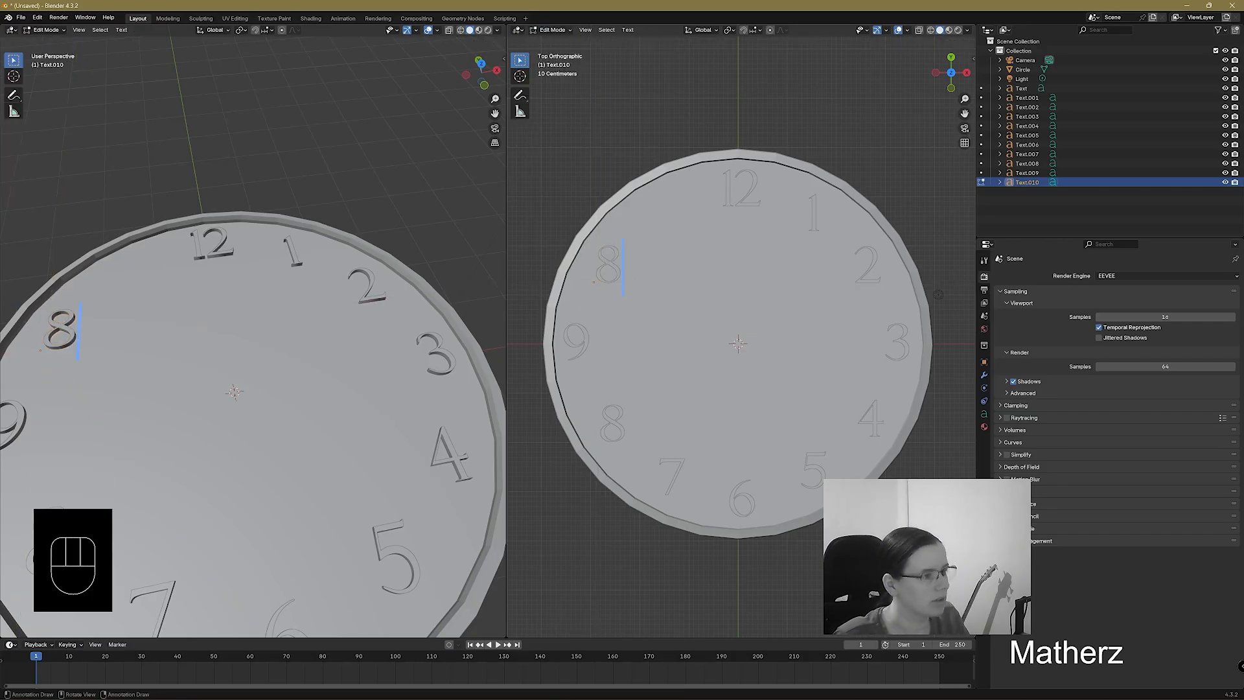
pyautogui.press('BackSpace')
pyautogui.write('10')
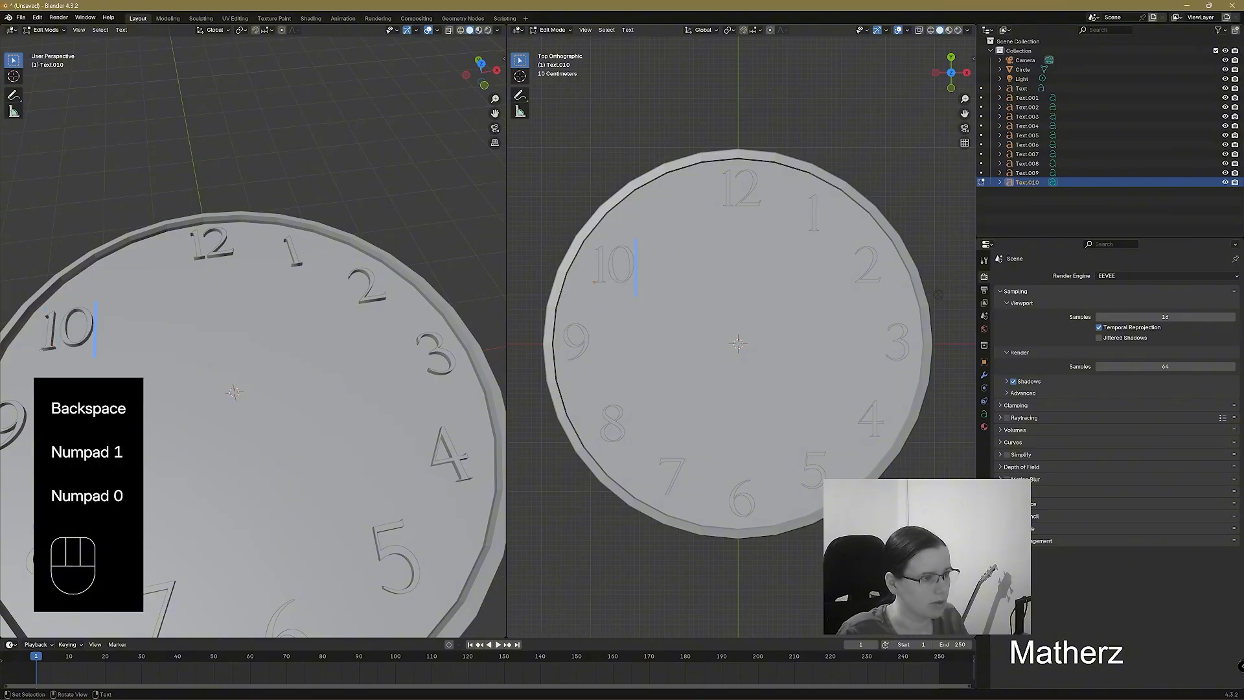
pyautogui.click(553, 30)
pyautogui.click(557, 40)
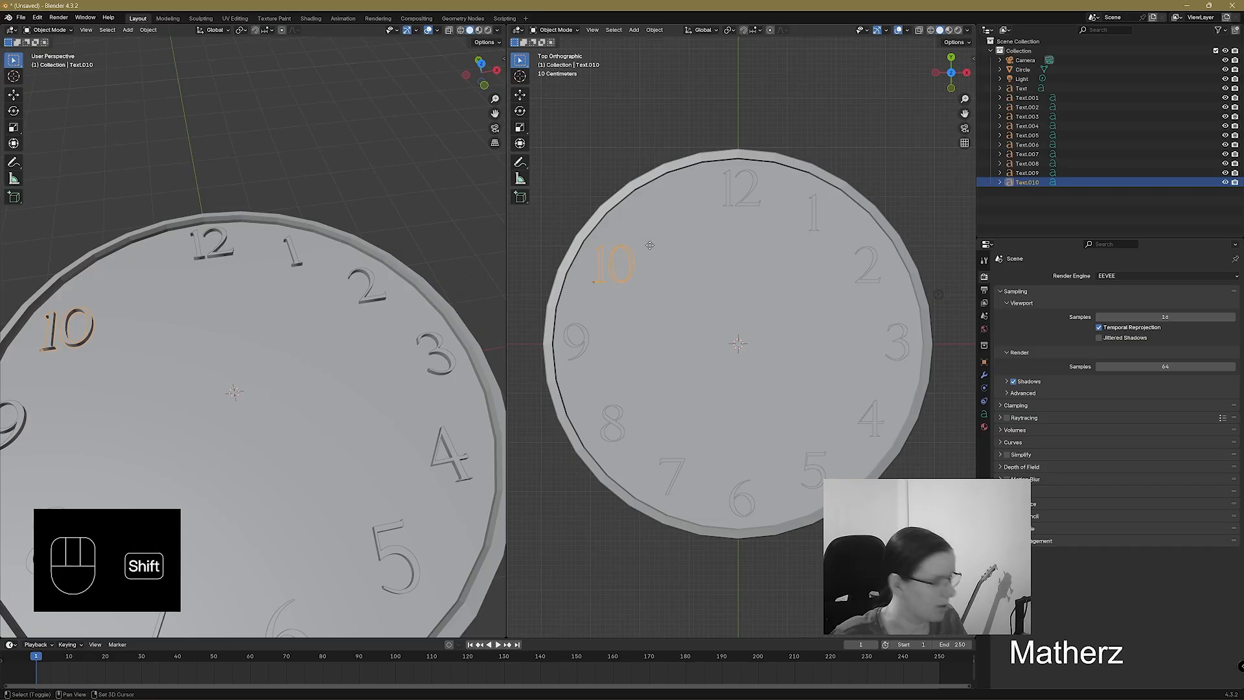
# Duplicate the 10 and move the copy inward along X and up along Y to the eleven o'clock position, then about 0.16 m back along X.
pyautogui.hotkey('shift', 'd')
pyautogui.press('x')
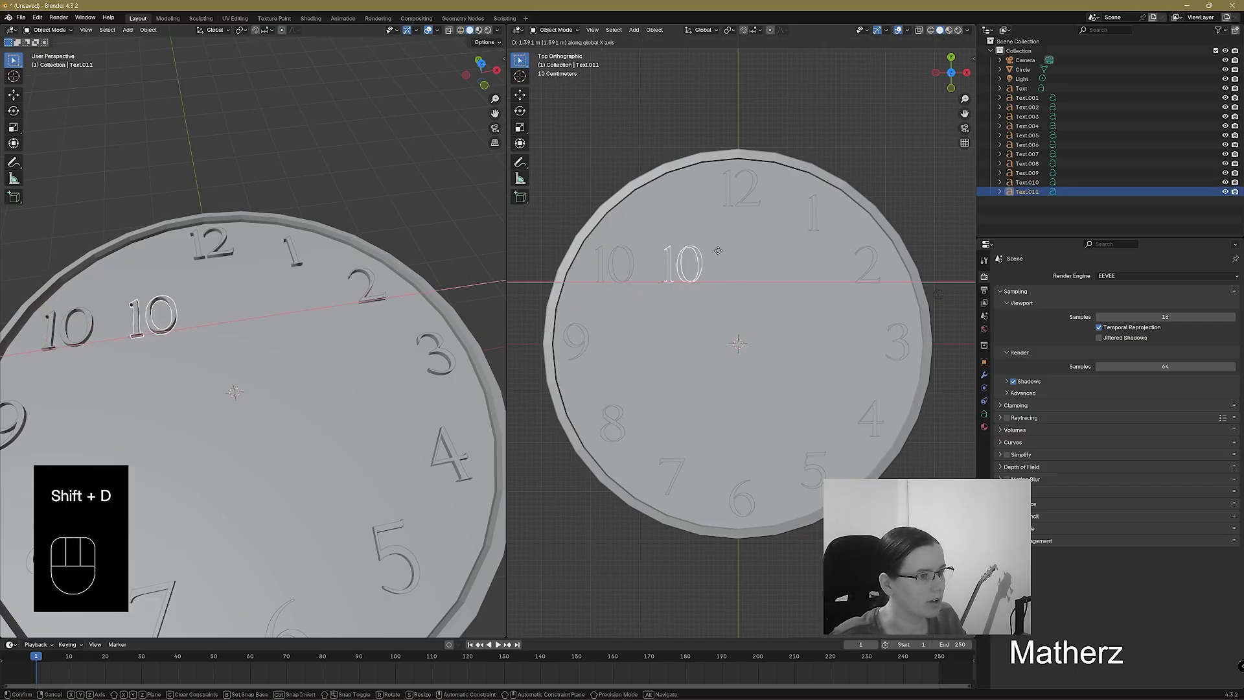
pyautogui.click(714, 252)
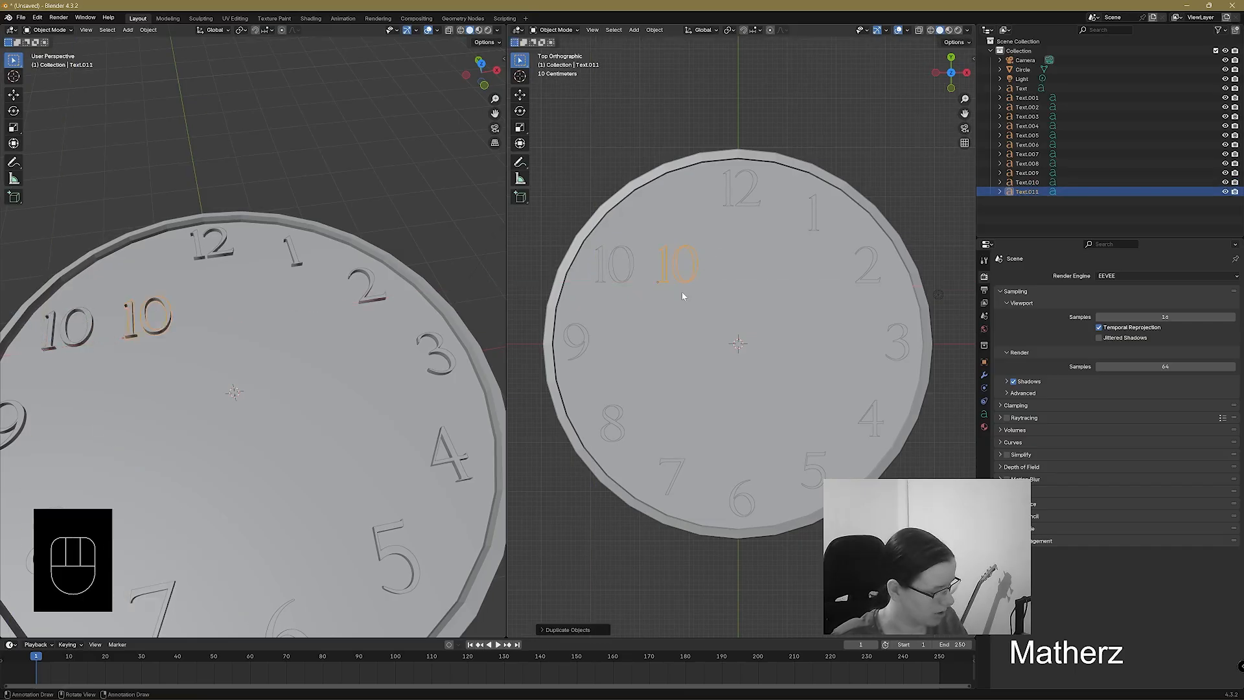
pyautogui.press('g')
pyautogui.press('y')
pyautogui.click(687, 243)
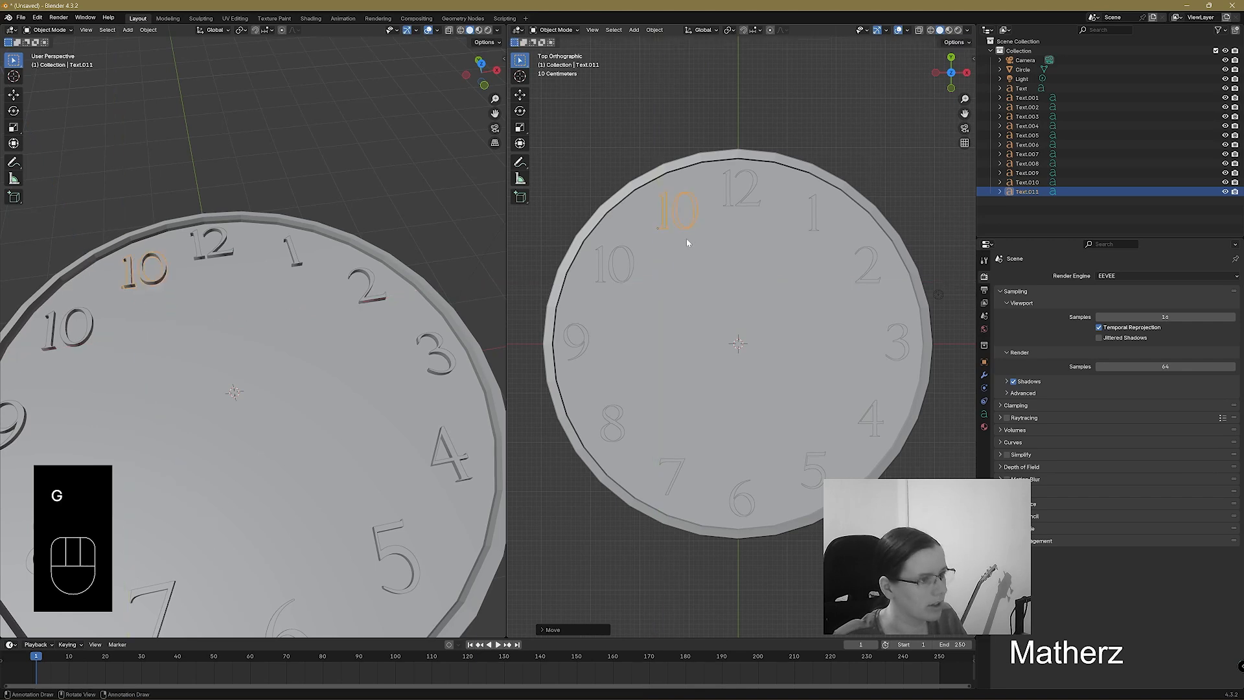
pyautogui.press('g')
pyautogui.press('x')
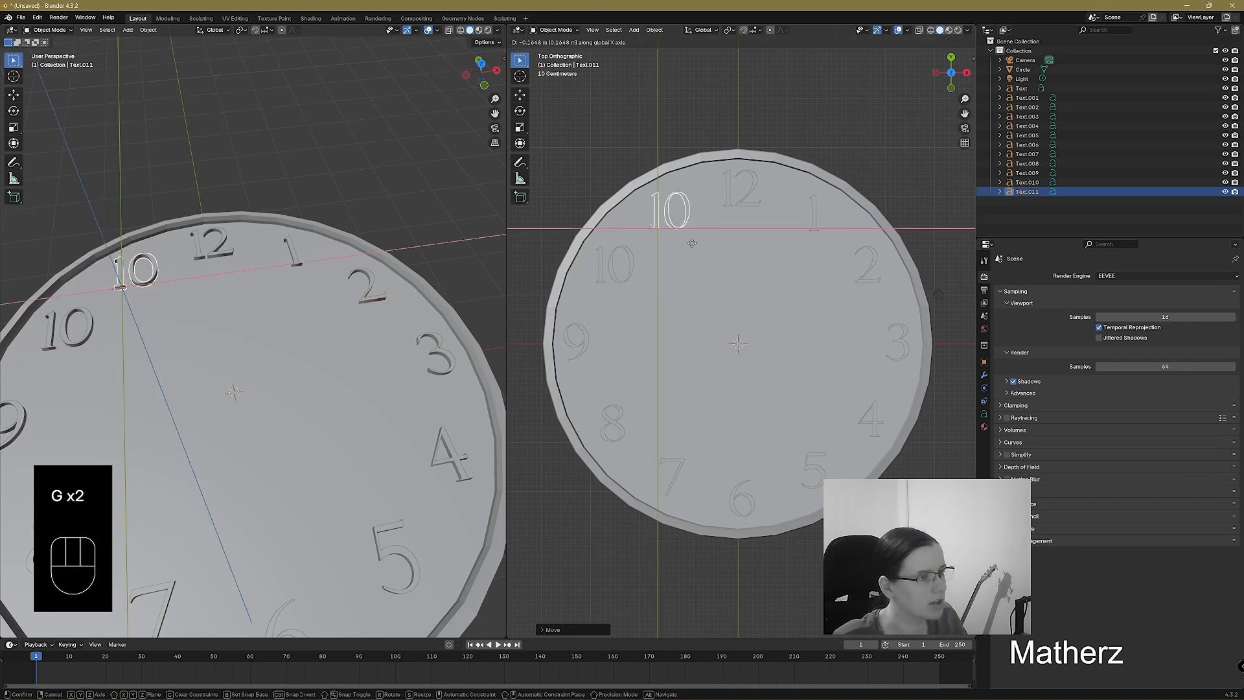
pyautogui.click(692, 243)
# Change the text of the numeral at eleven o'clock to 11 and return to Object Mode.
pyautogui.click(557, 30)
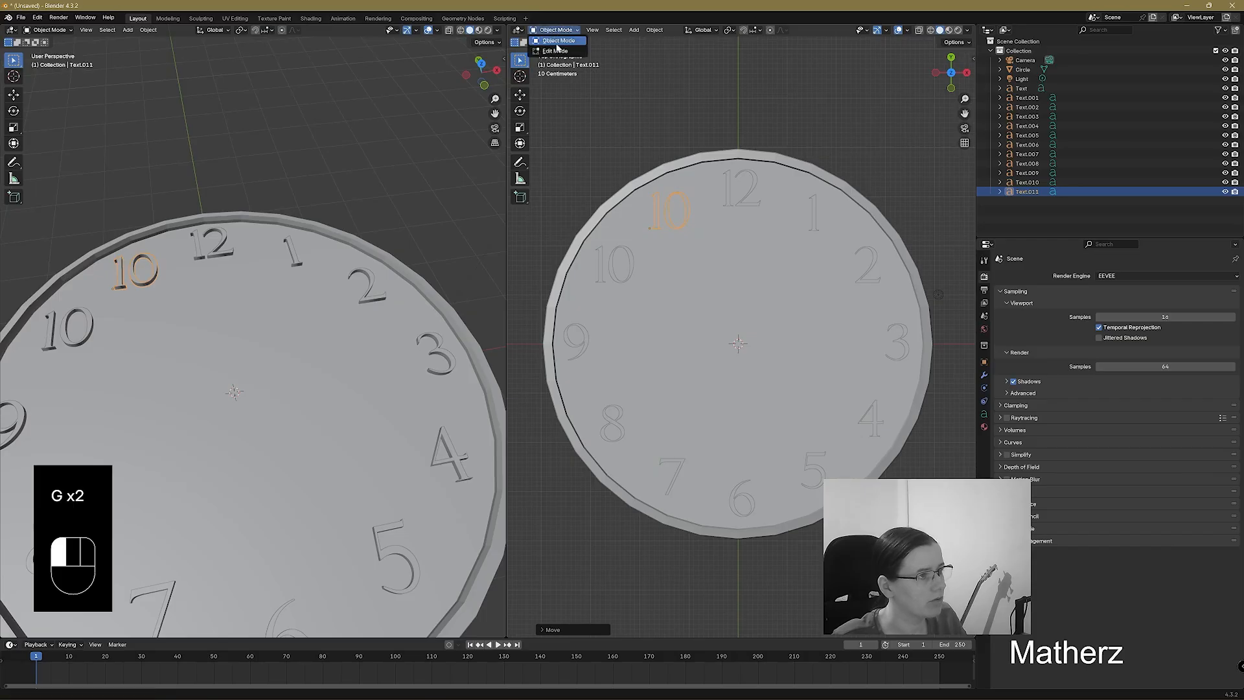
pyautogui.click(557, 53)
pyautogui.press('BackSpace')
pyautogui.write('1')
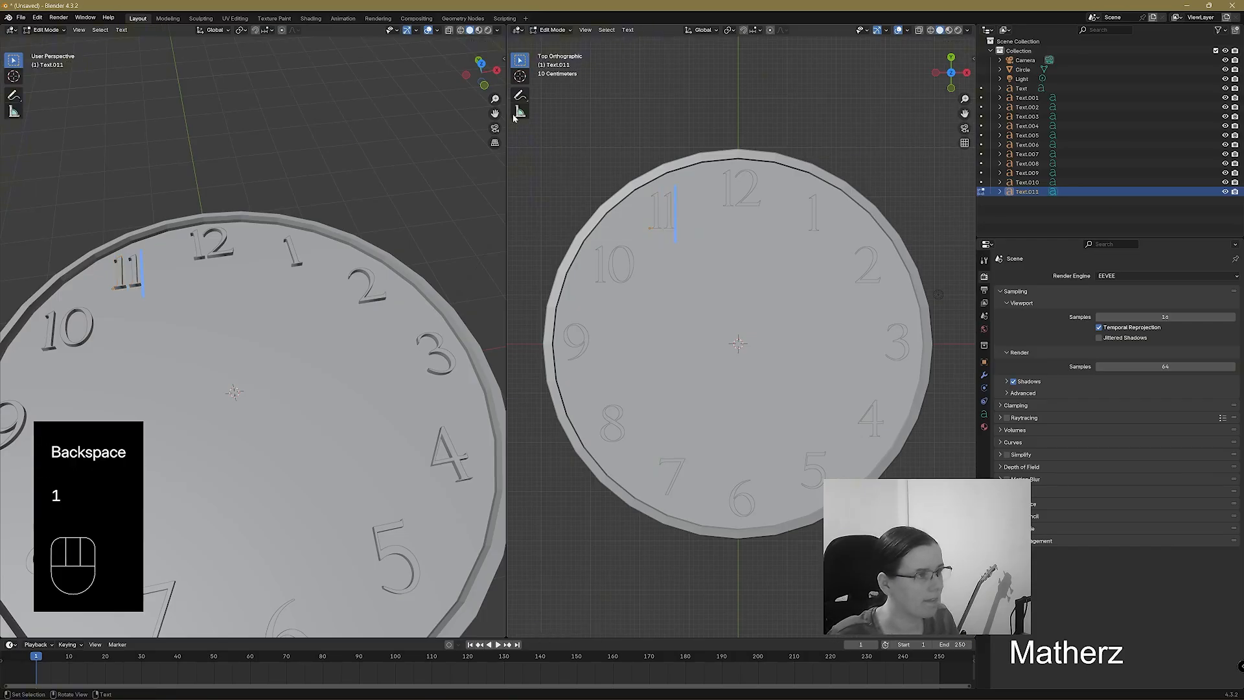
pyautogui.click(556, 30)
pyautogui.click(558, 41)
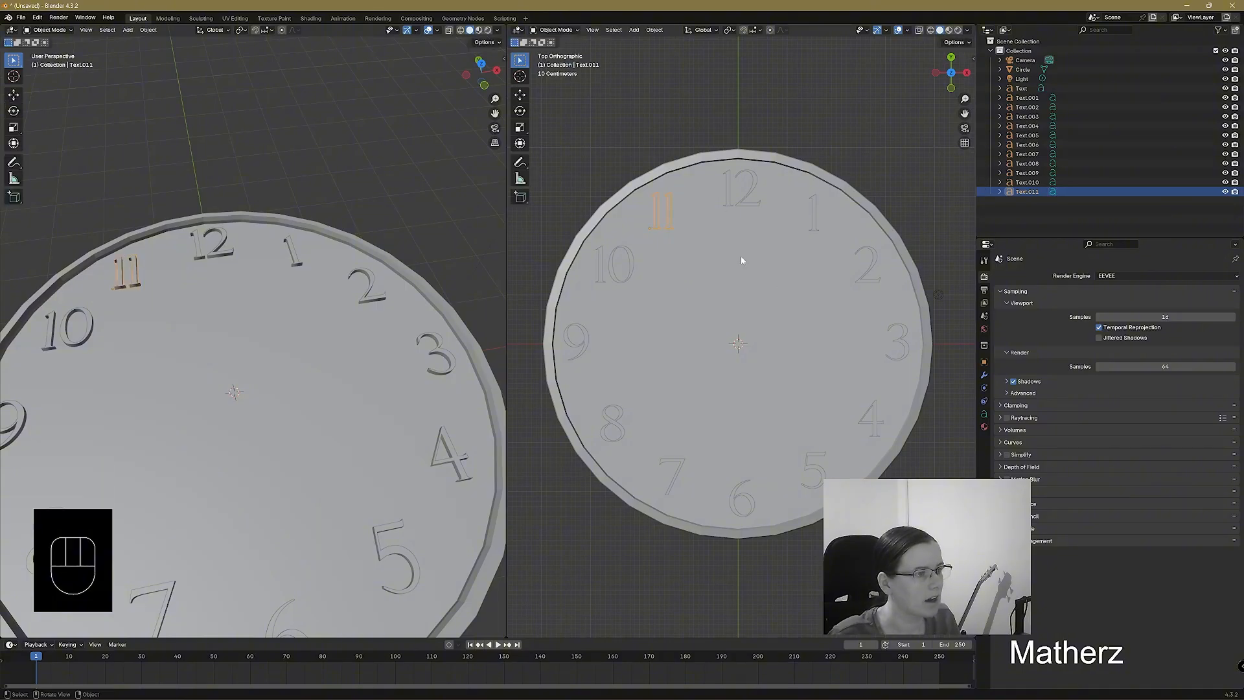
# Shift the 8 about 0.13 m outward along X toward the rim.
pyautogui.click(622, 429)
pyautogui.press('g')
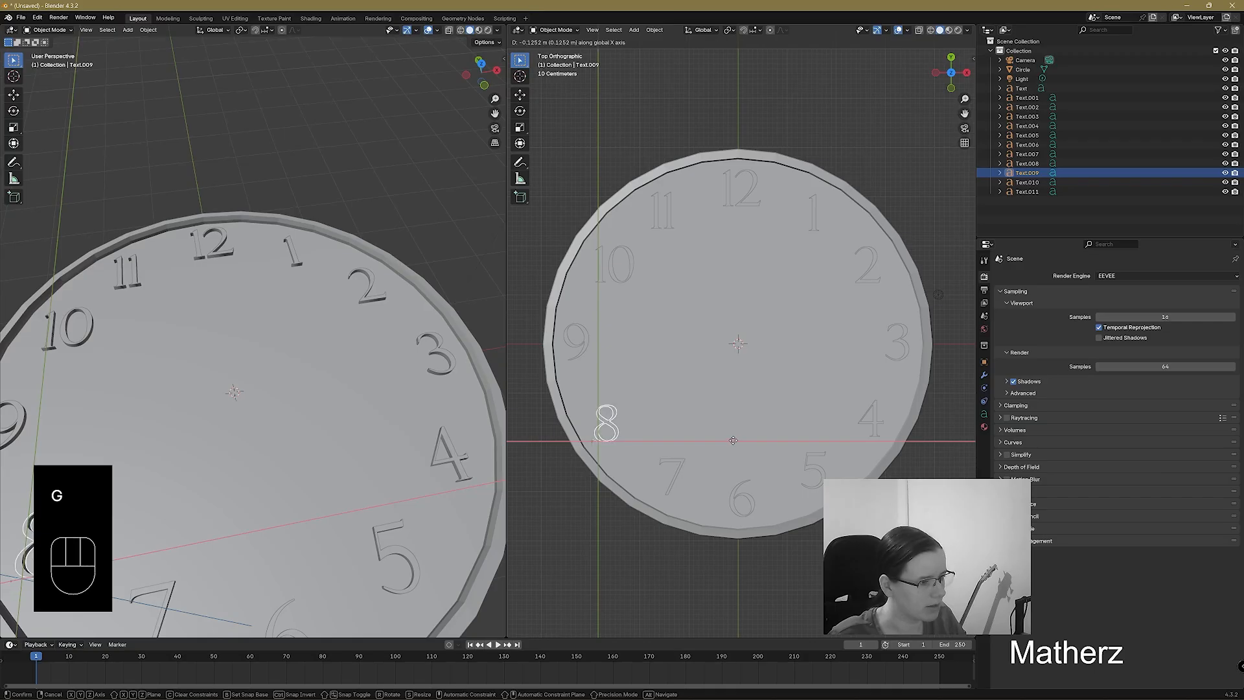
pyautogui.click(734, 444)
# Shift the 7 slightly outward along X and about 0.11 m down along Y, then deselect it.
pyautogui.click(679, 467)
pyautogui.press('g')
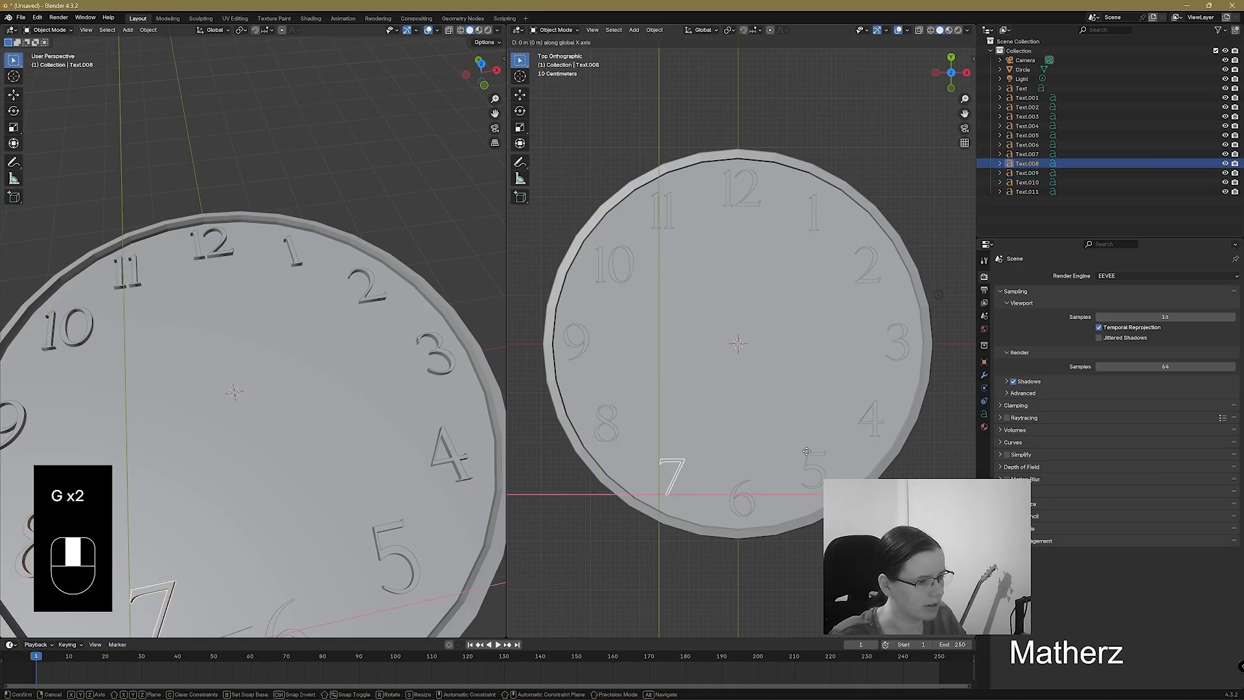
pyautogui.press('g')
pyautogui.click(765, 450)
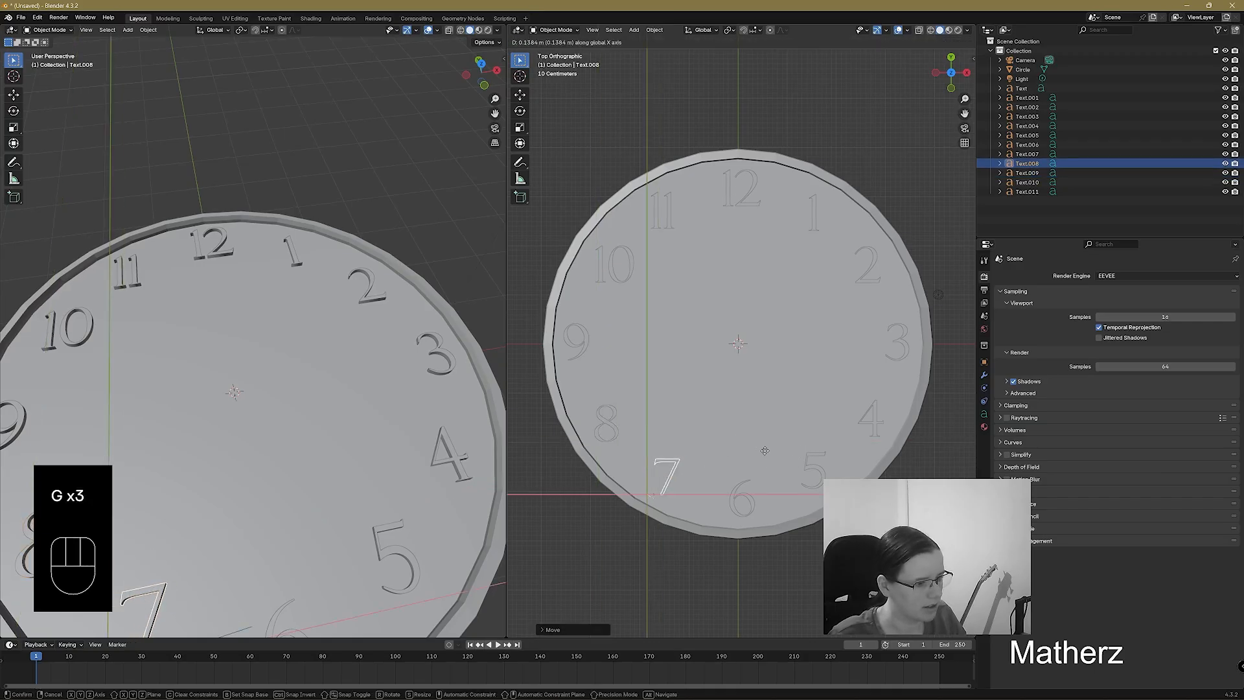
pyautogui.press('g')
pyautogui.press('y')
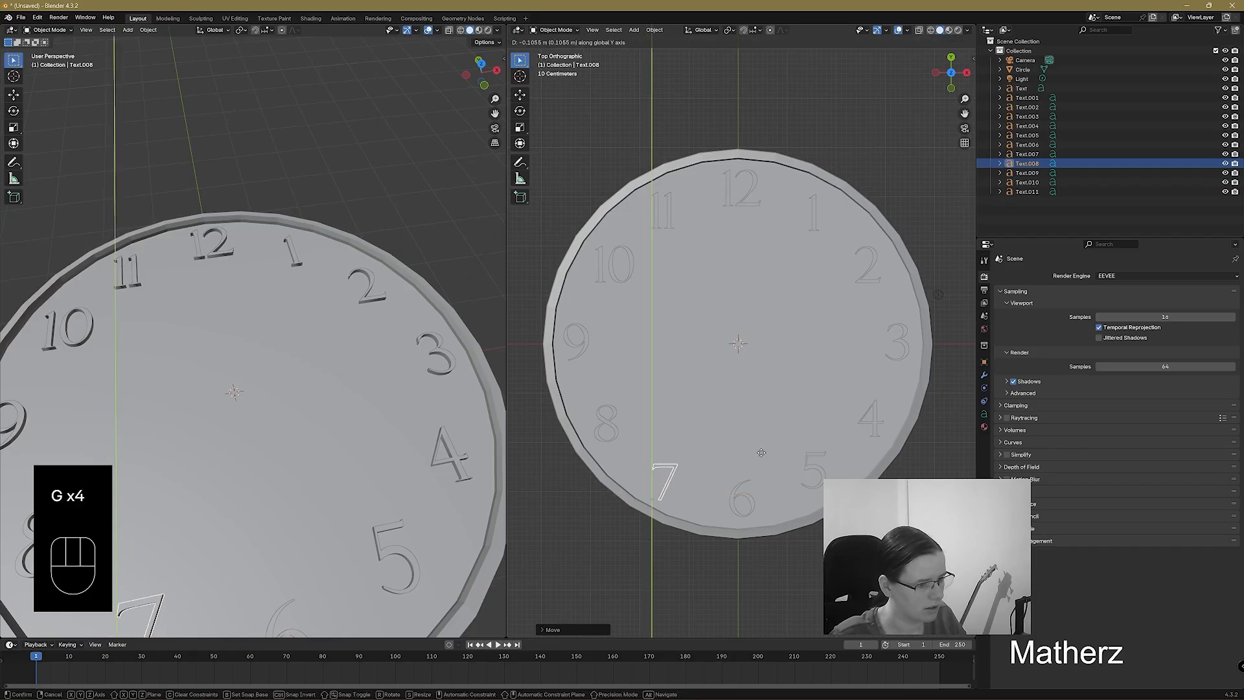
pyautogui.click(761, 456)
pyautogui.scroll(-5, 225, 408)
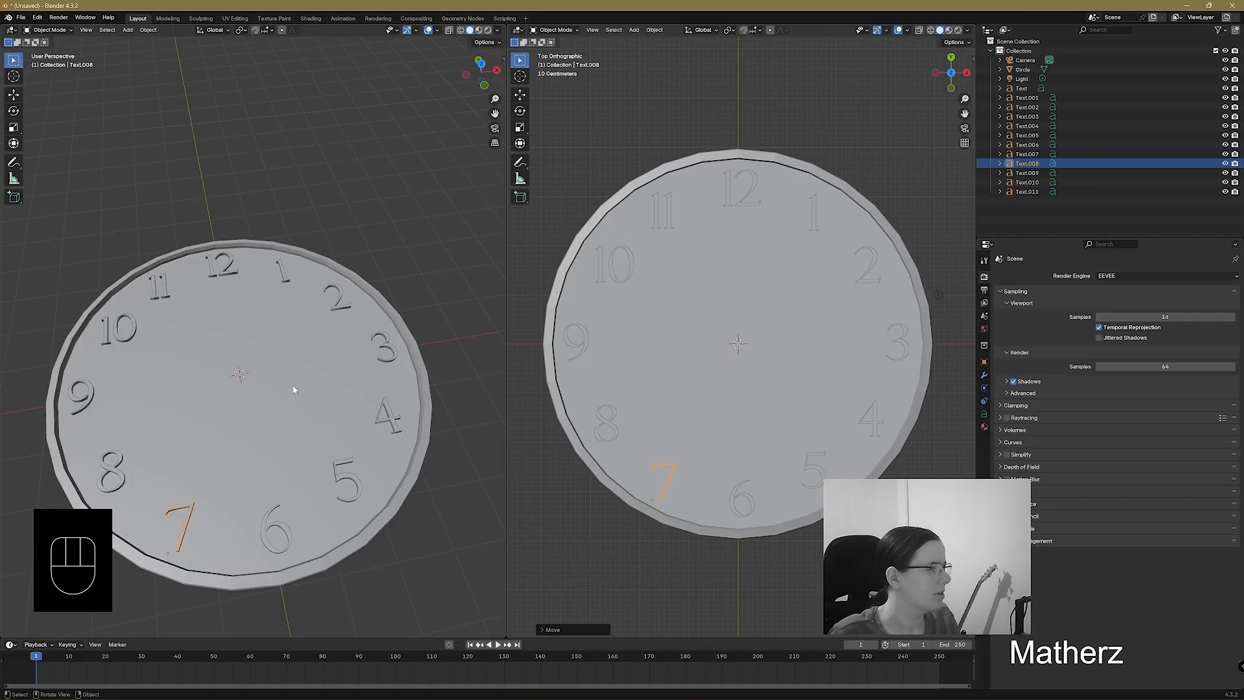
pyautogui.click(402, 304)
pyautogui.moveTo(342, 397); pyautogui.dragTo(312, 387, button='middle')
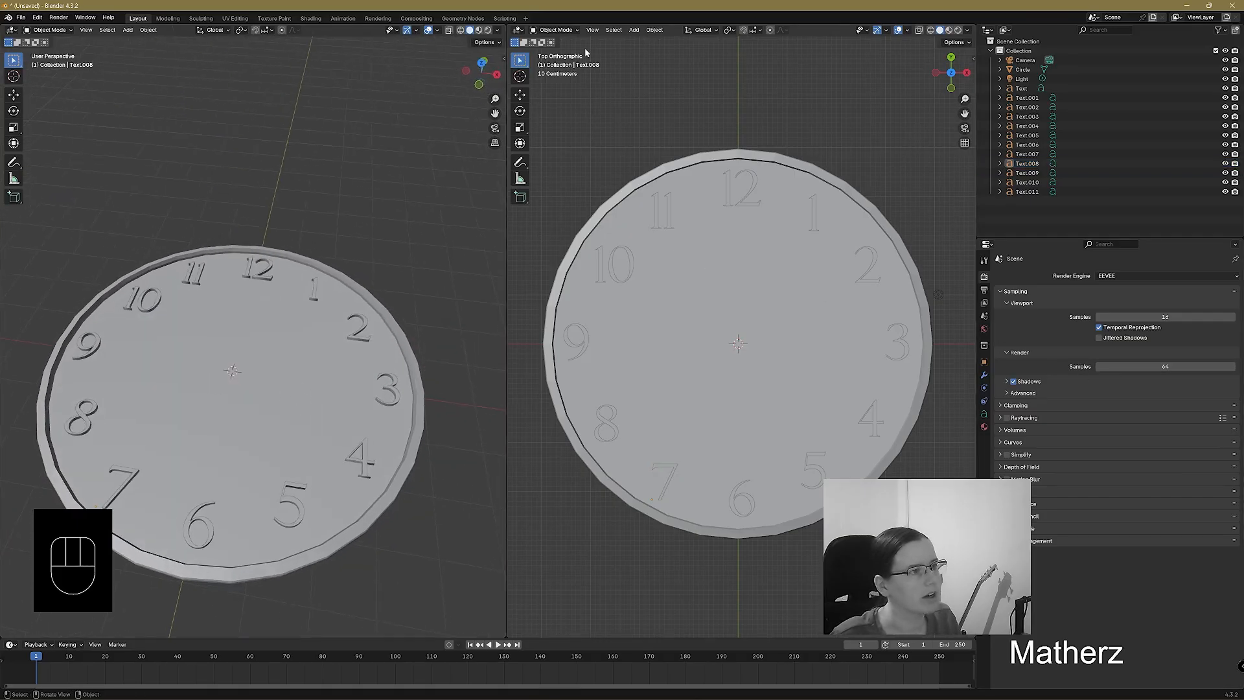
# Add a mesh cylinder at the dial's centre and scale it uniformly to about 0.15 as a small hub.
pyautogui.click(634, 30)
pyautogui.moveTo(654, 40)
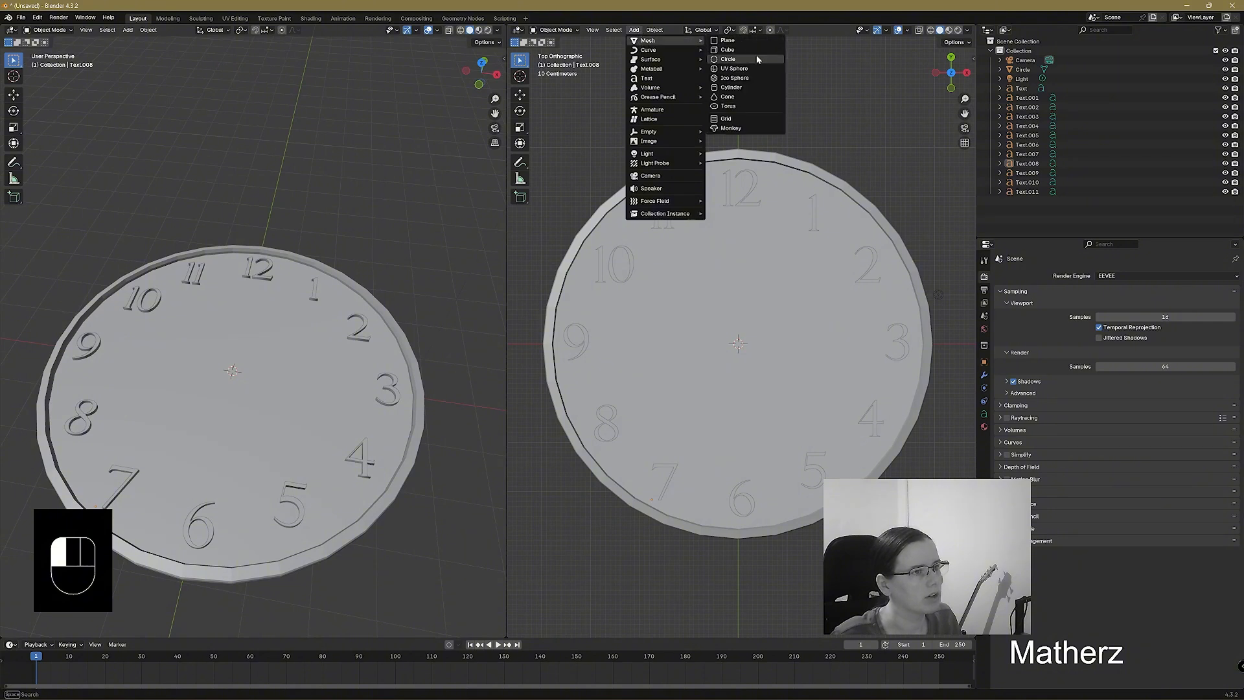
pyautogui.click(762, 86)
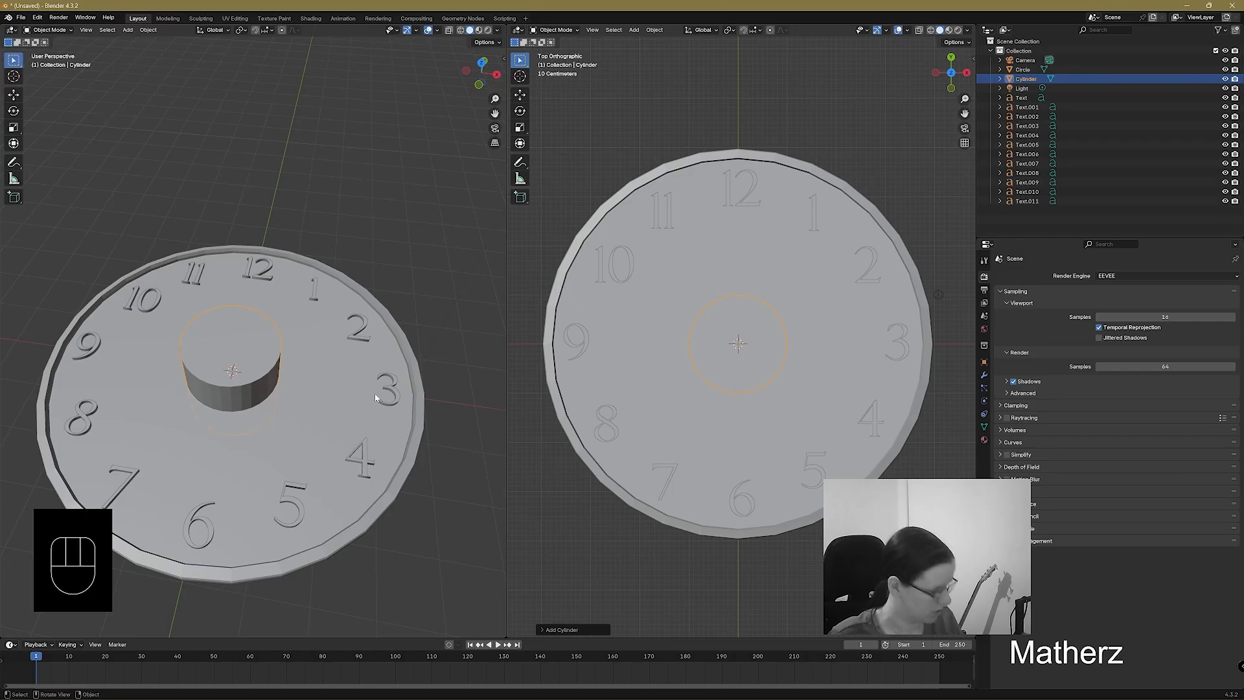
pyautogui.press('s')
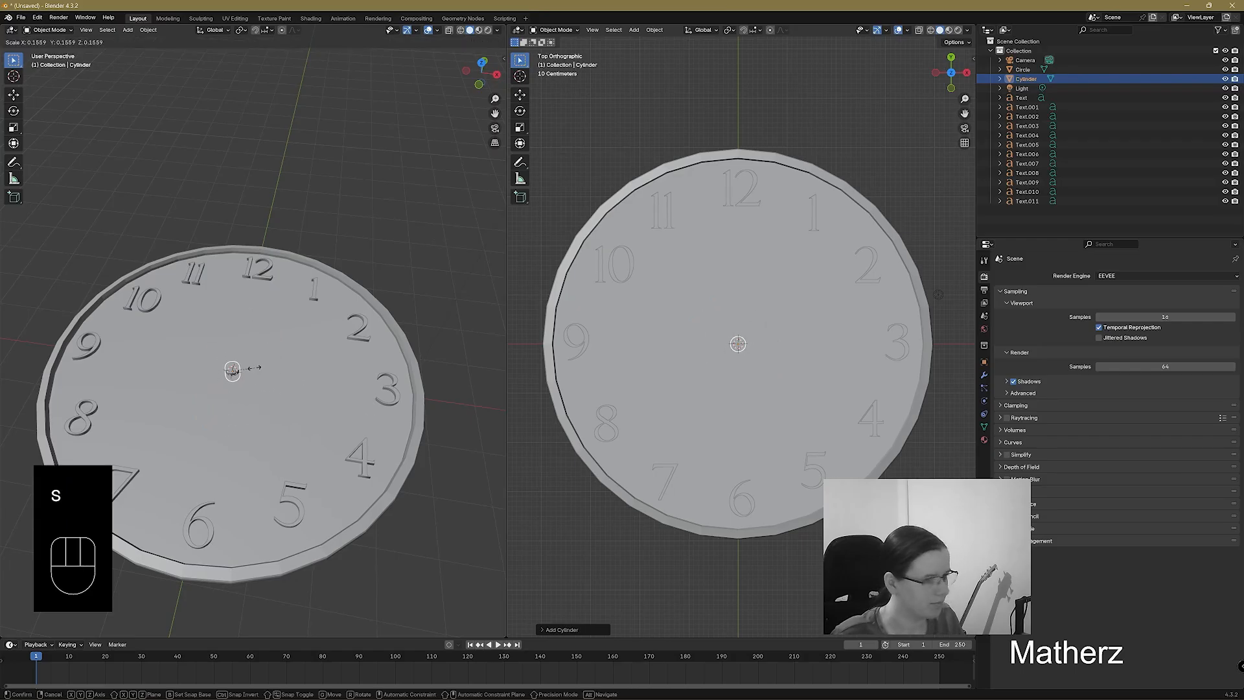
pyautogui.click(233, 370)
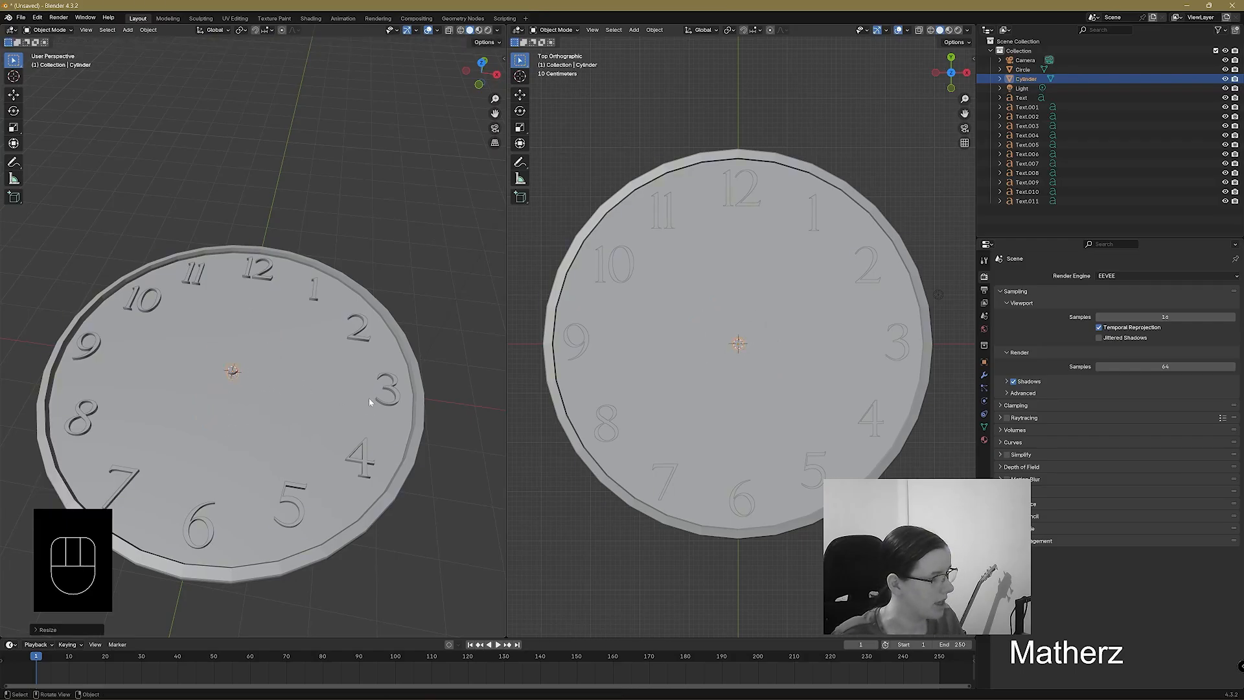
# Raise the small centre cylinder slightly along Z so more of it stands above the dial.
pyautogui.moveTo(370, 403); pyautogui.dragTo(246, 360, button='middle')
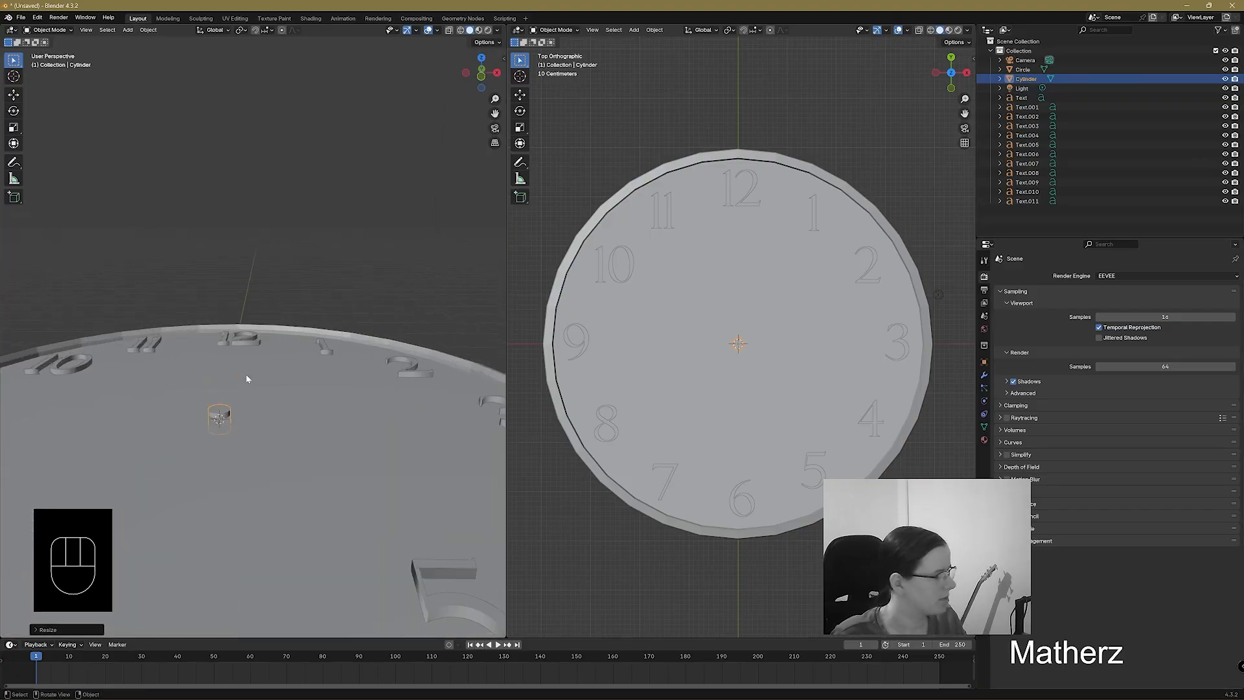
pyautogui.scroll(5, 246, 374)
pyautogui.keyDown('shift'); pyautogui.moveTo(285, 428); pyautogui.dragTo(340, 375, button='middle'); pyautogui.keyUp('shift')
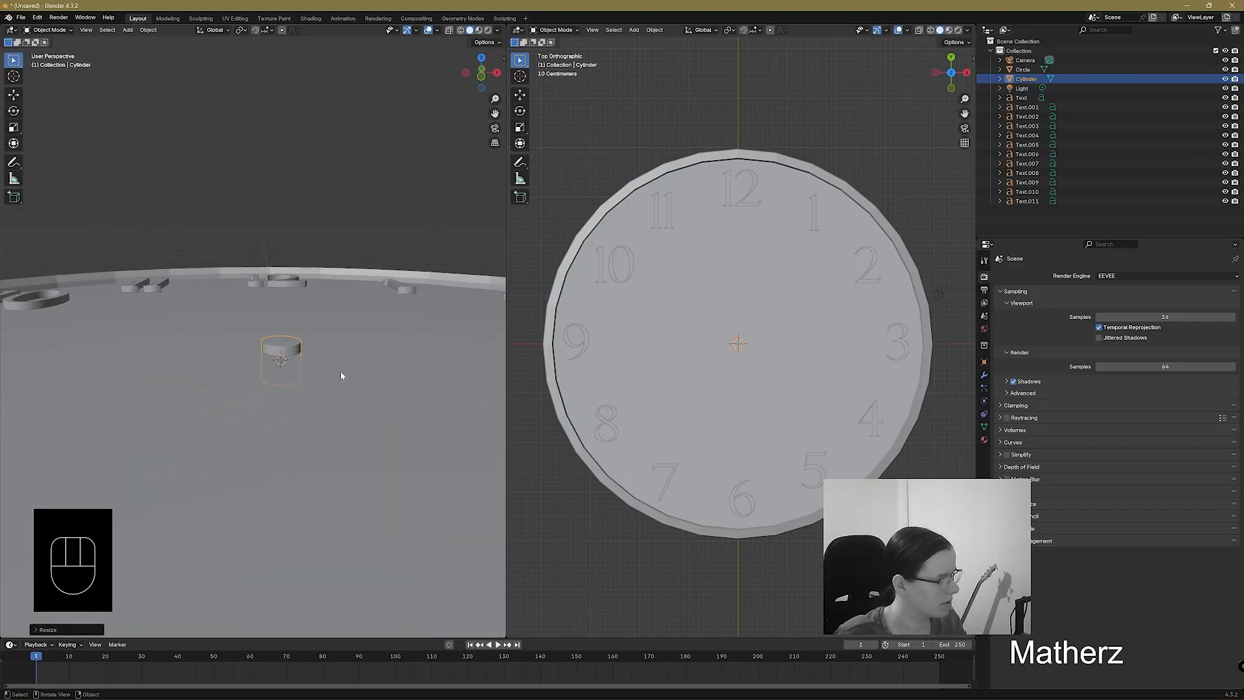
pyautogui.press('g')
pyautogui.click(299, 424)
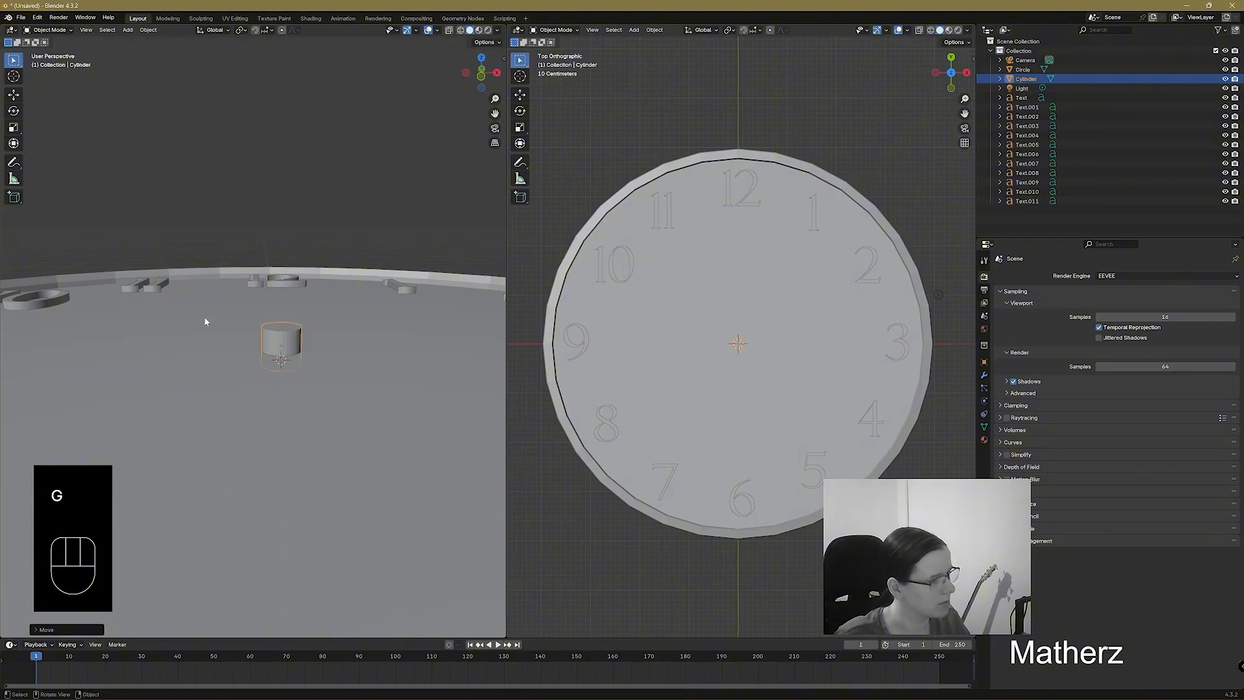
# Apply smooth shading to the centre cylinder and to the clock's dial body.
pyautogui.rightClick(289, 336)
pyautogui.click(289, 336)
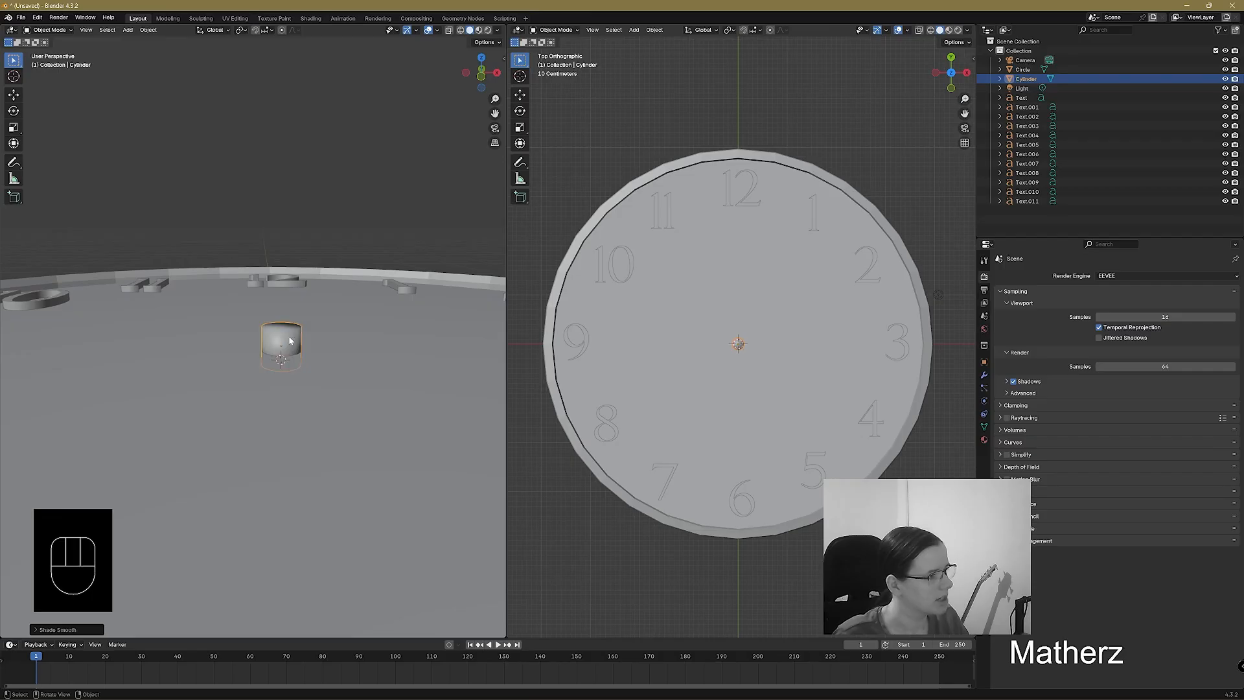
pyautogui.click(687, 166)
pyautogui.rightClick(687, 166)
pyautogui.click(688, 166)
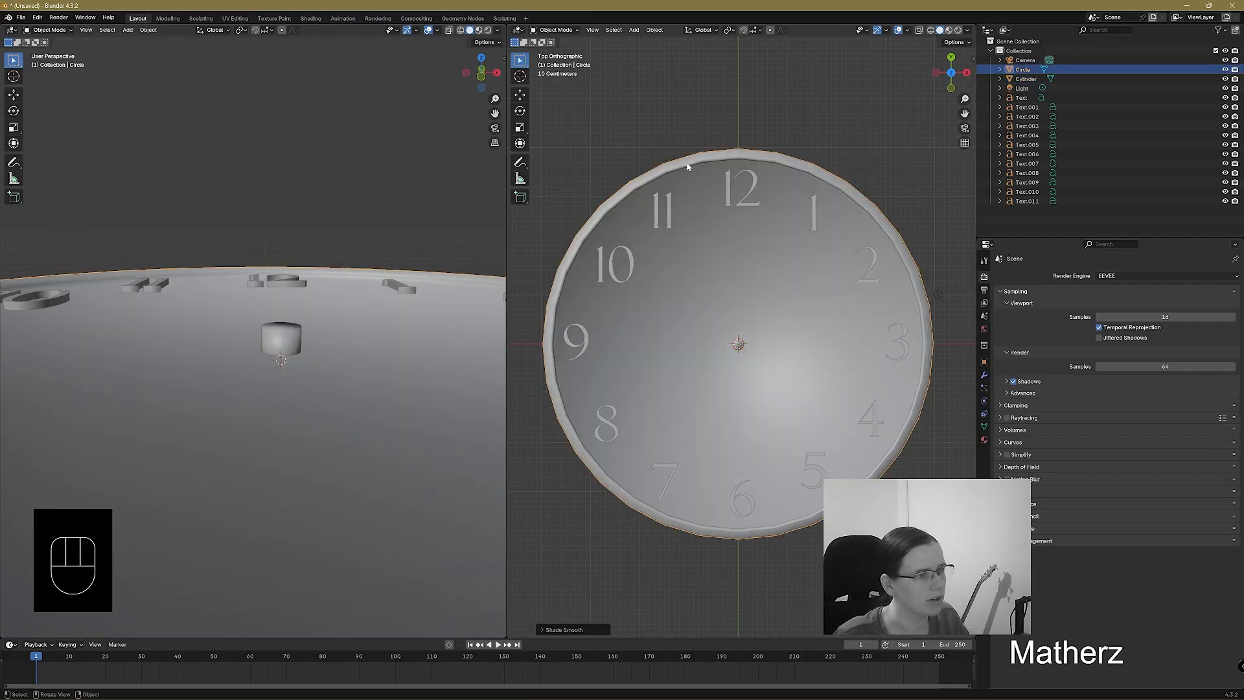
pyautogui.moveTo(855, 381)
pyautogui.mouseDown(button='middle')
pyautogui.moveTo(849, 390)
pyautogui.moveTo(825, 352)
pyautogui.moveTo(745, 313)
pyautogui.moveTo(802, 306)
pyautogui.moveTo(876, 399)
pyautogui.moveTo(843, 349)
pyautogui.moveTo(856, 364)
pyautogui.mouseUp(button='middle')
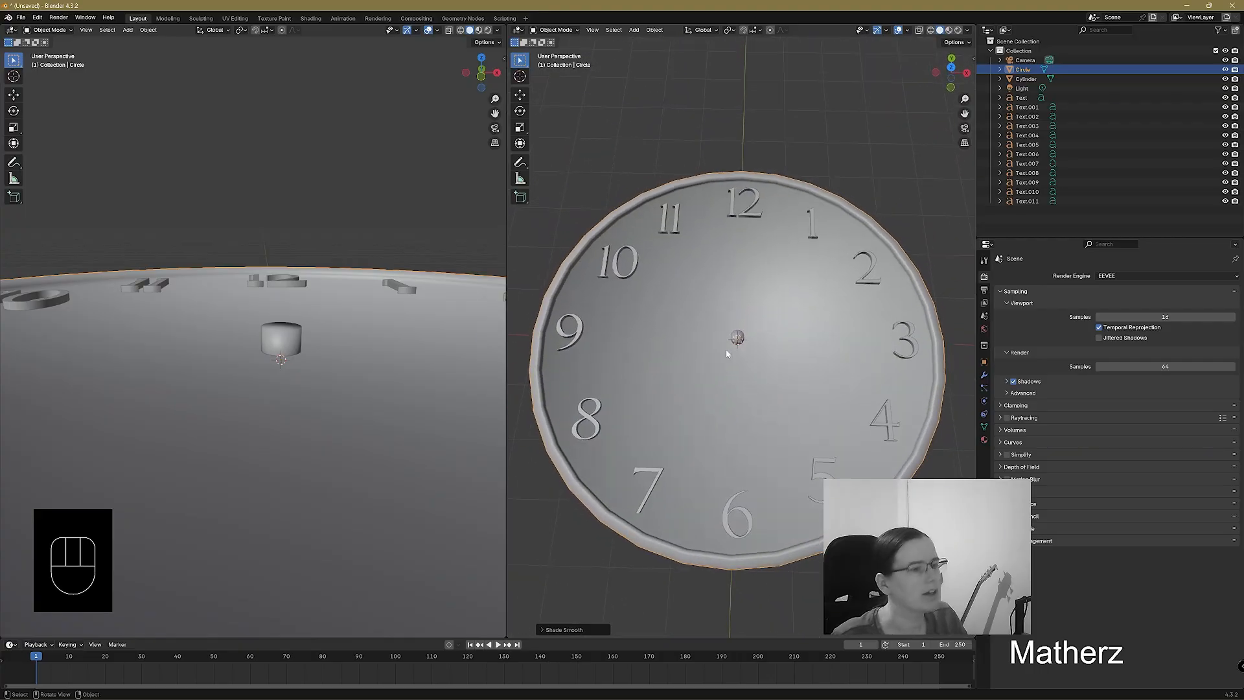
# Show the dial in rendered viewport shading, set the render engine to Cycles and slightly widen that viewport.
pyautogui.click(957, 30)
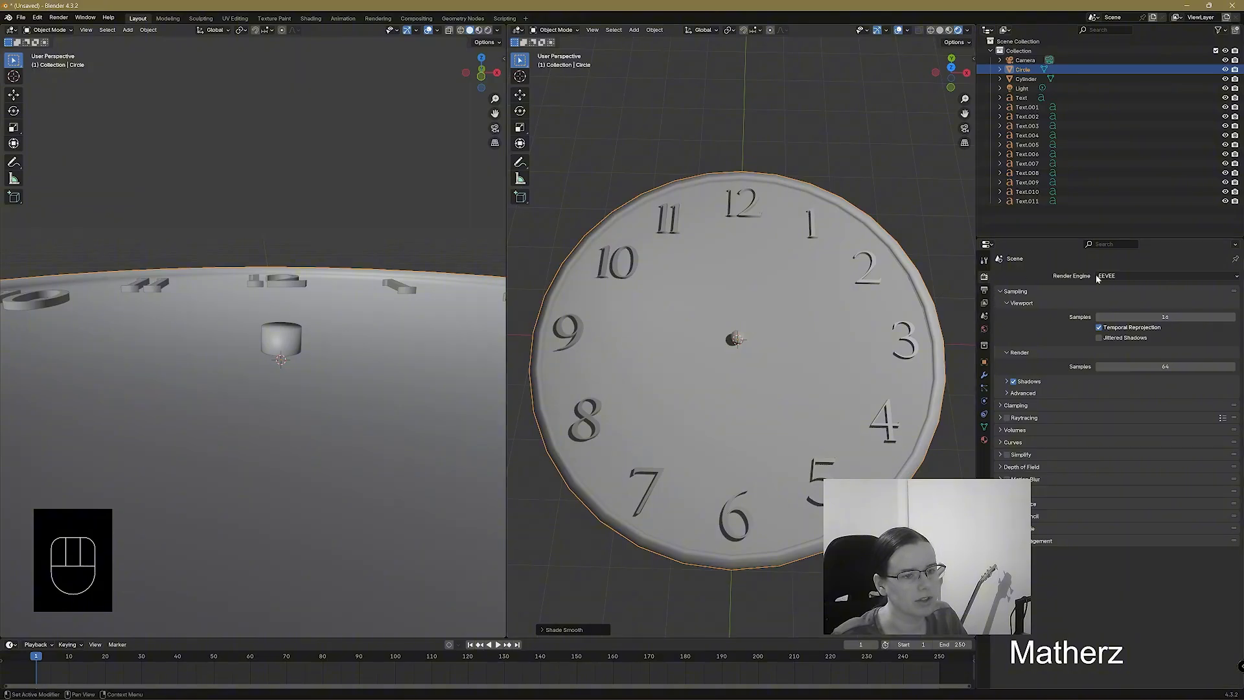
pyautogui.click(1137, 276)
pyautogui.click(1109, 307)
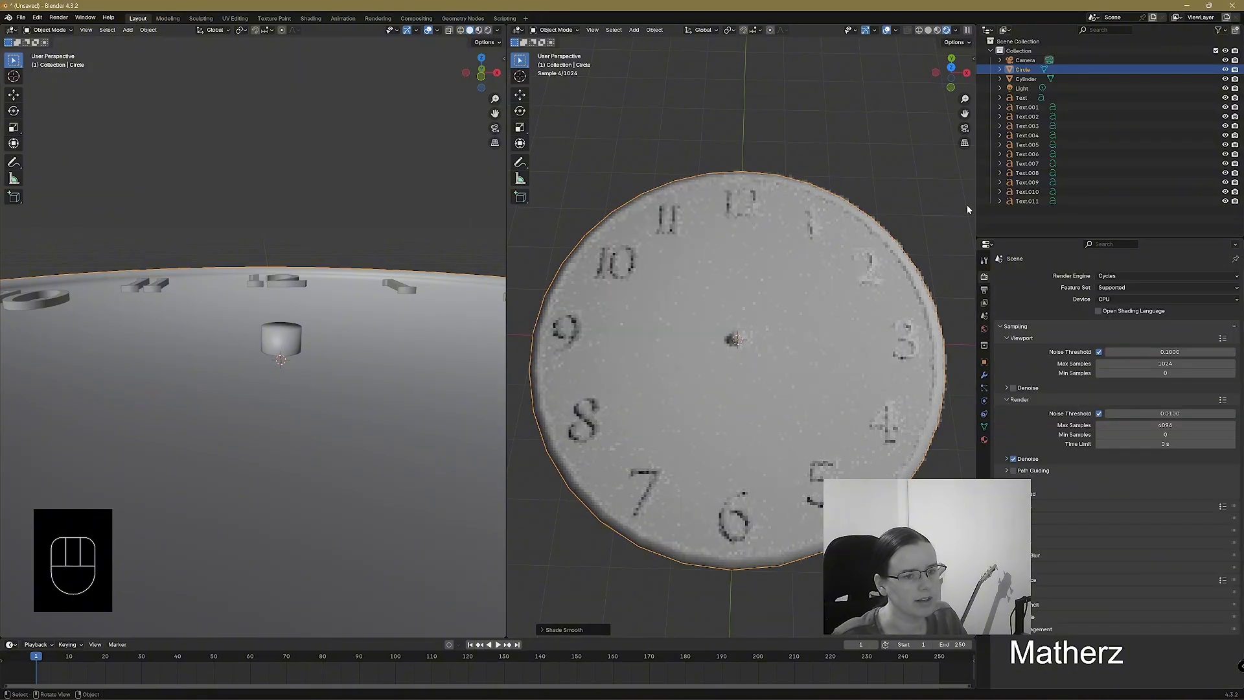
pyautogui.moveTo(975, 196)
pyautogui.mouseDown()
pyautogui.moveTo(1088, 182)
pyautogui.moveTo(1095, 165)
pyautogui.moveTo(996, 208)
pyautogui.mouseUp()
# Create a new material on the numeral 12 and name it "Clock Black".
pyautogui.click(768, 200)
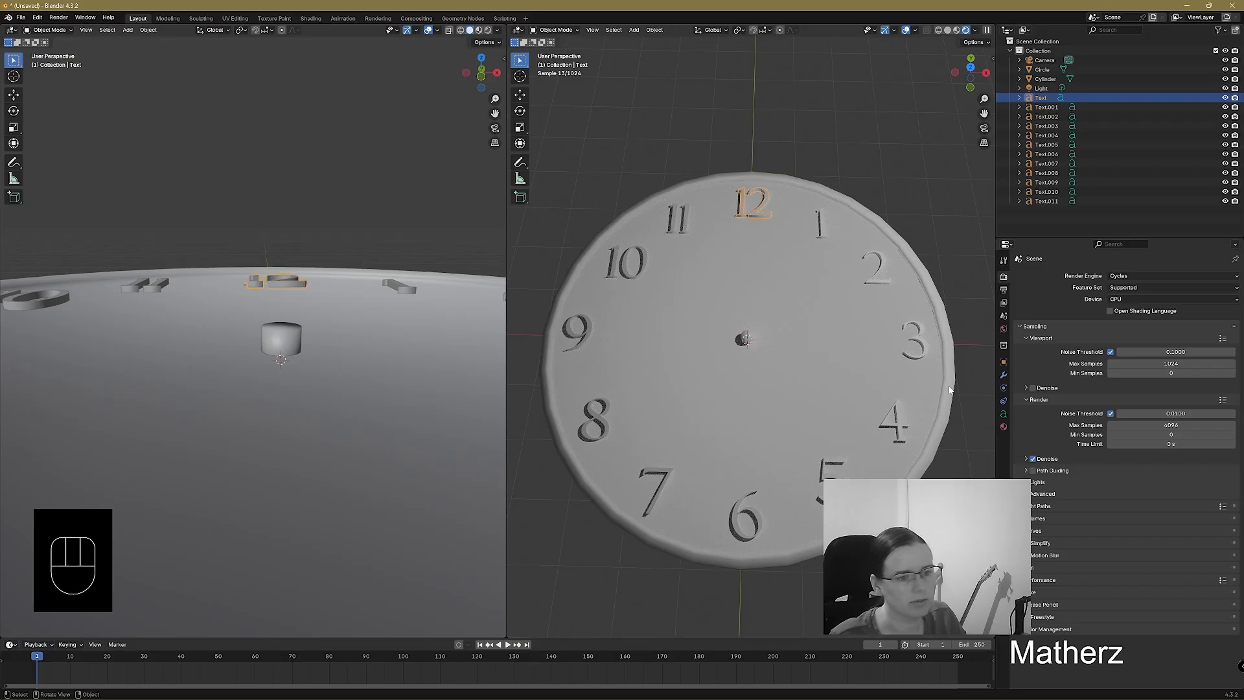
pyautogui.click(1004, 427)
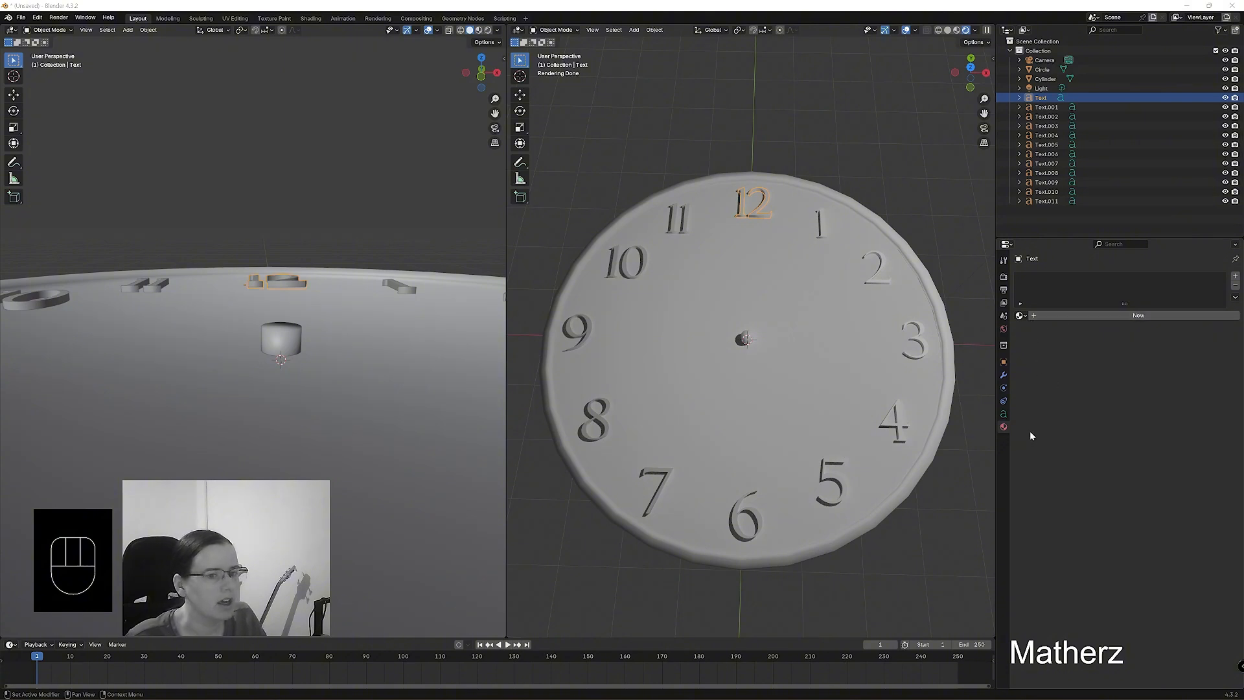
pyautogui.click(1060, 315)
pyautogui.click(1057, 278)
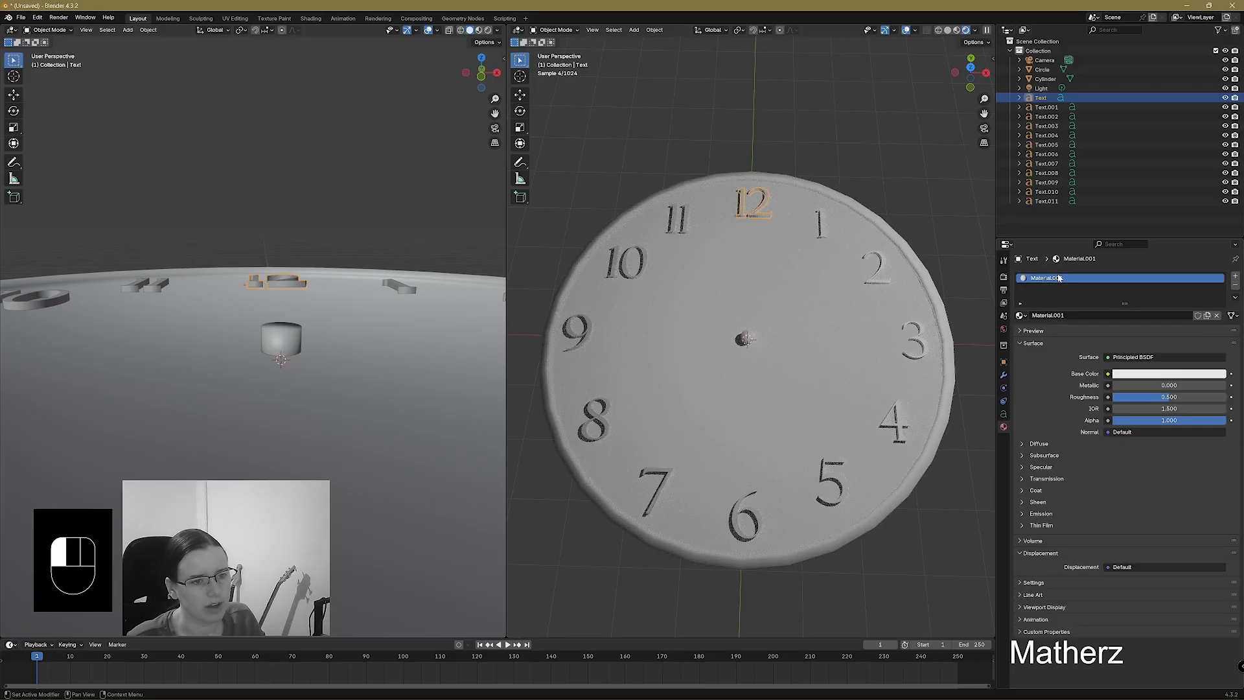
pyautogui.doubleClick(1055, 279)
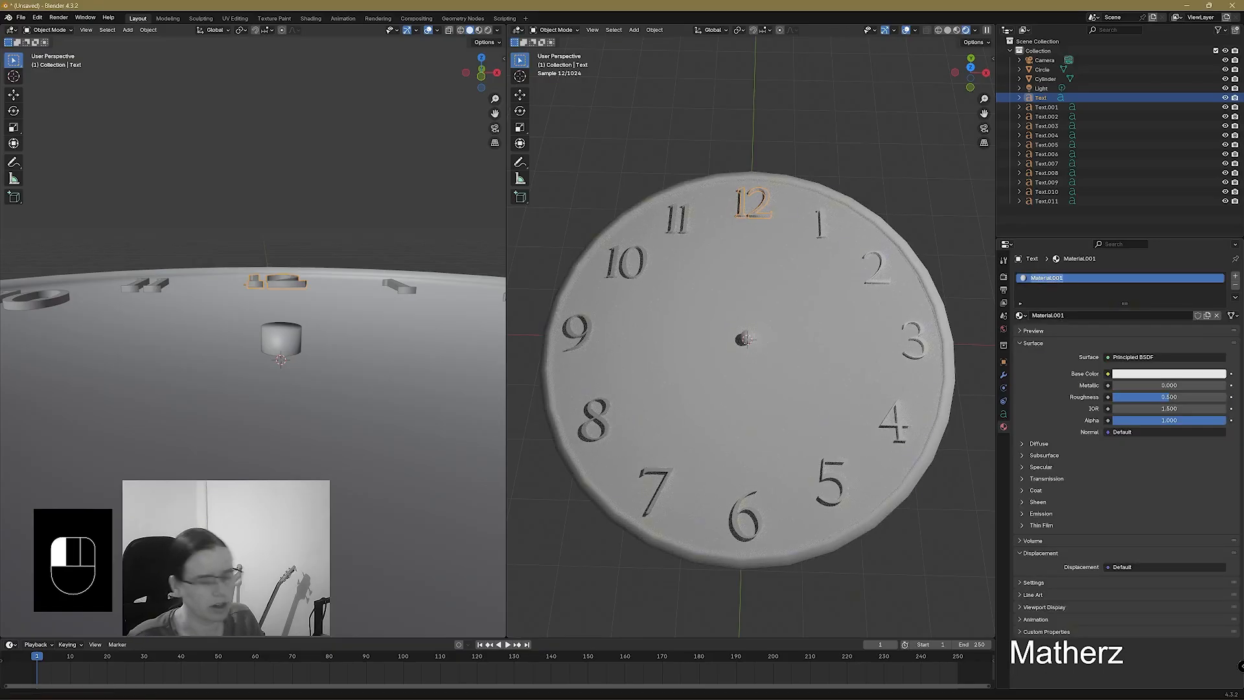
pyautogui.write('Cloc')
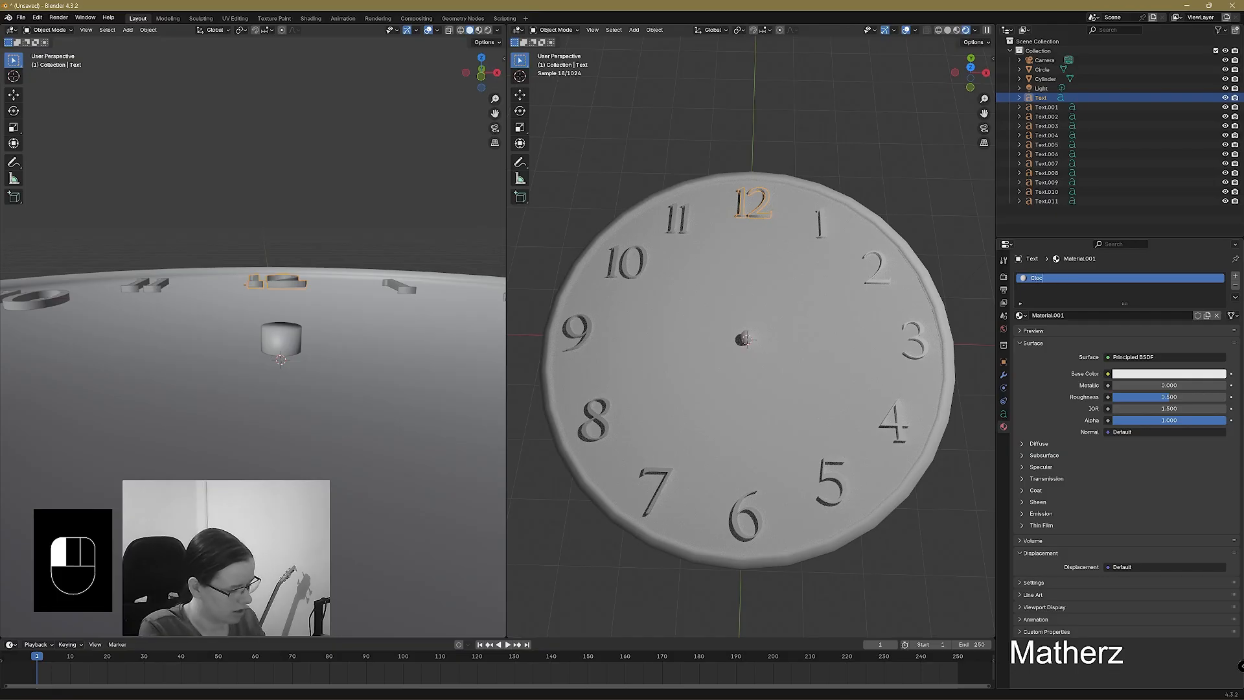
pyautogui.write('k Black')
pyautogui.press('Return')
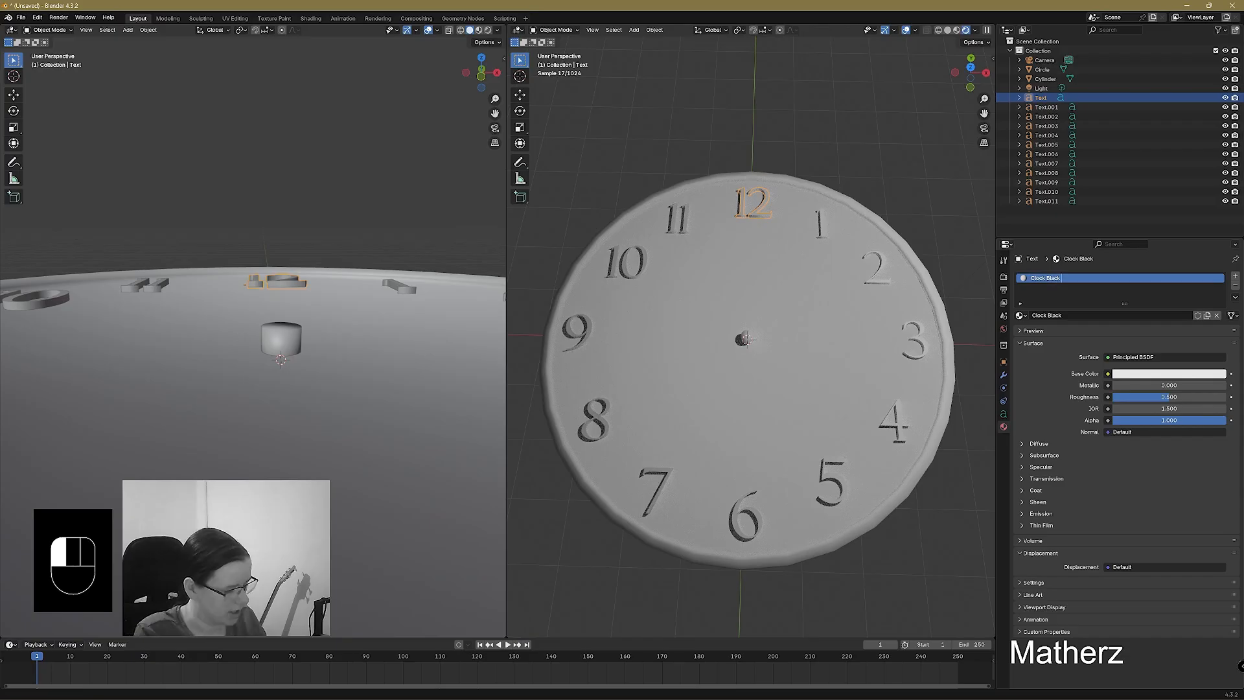
# Extend the name of the 12's material to "Clock Black Numbers" and set its base color to black.
pyautogui.write('Num')
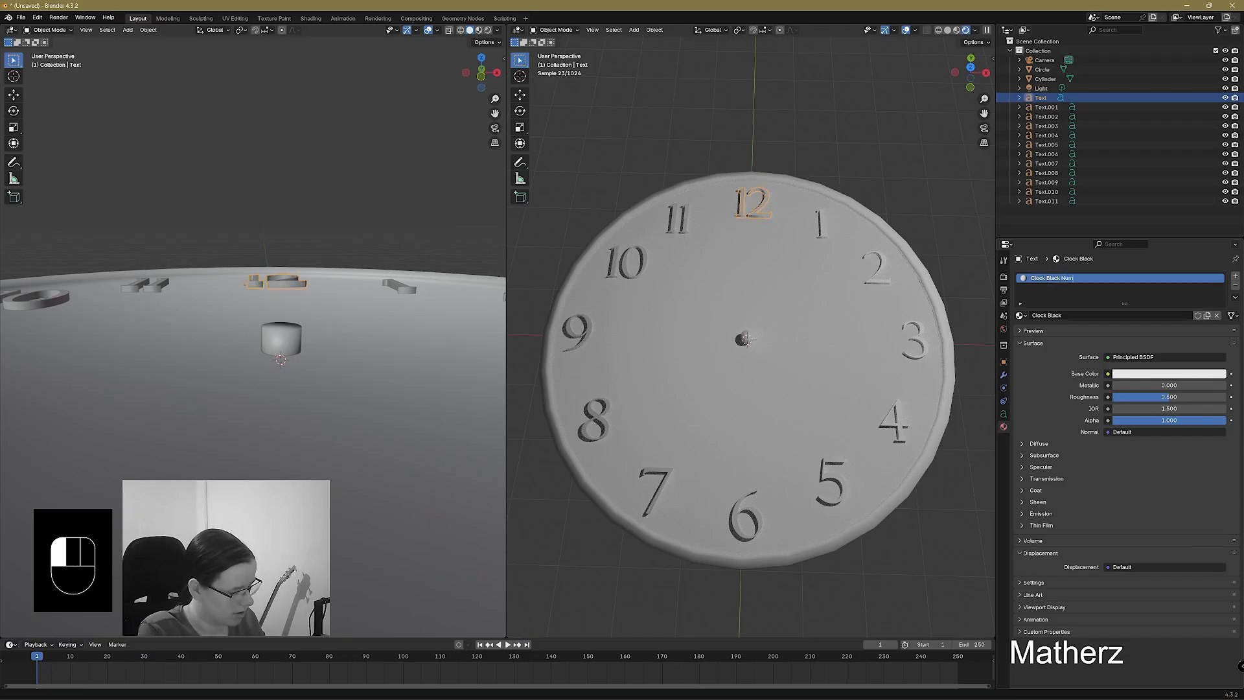
pyautogui.write('bers')
pyautogui.press('Return')
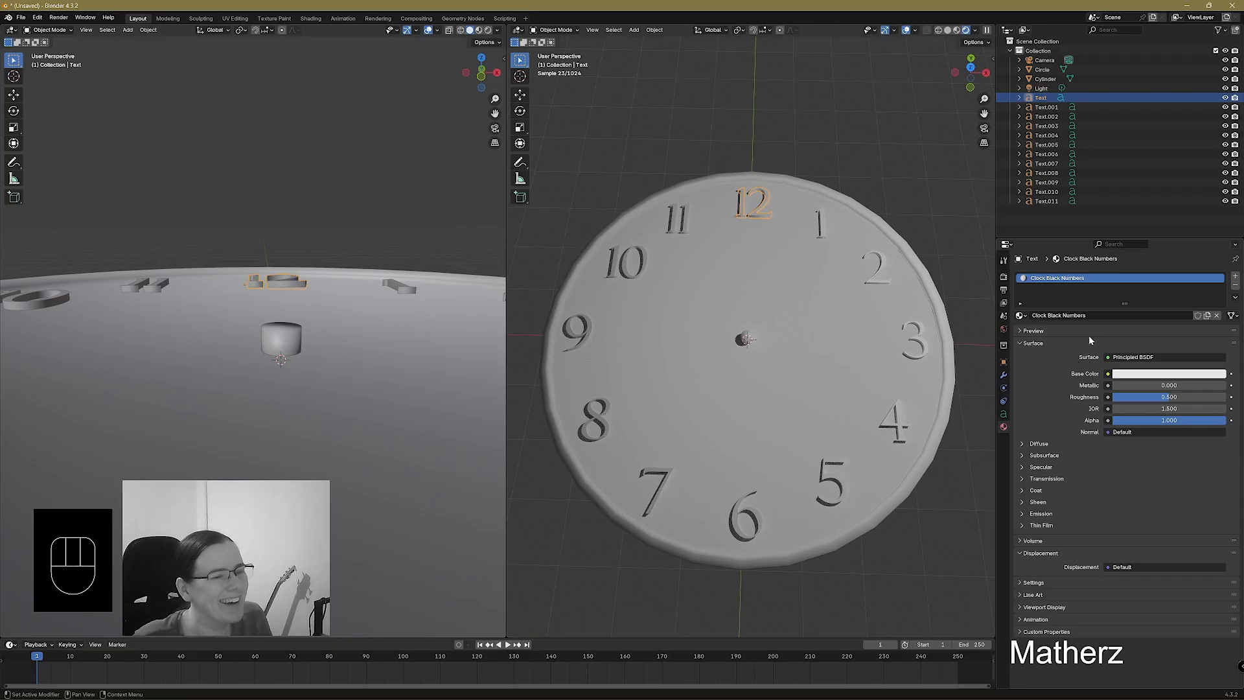
pyautogui.click(1170, 374)
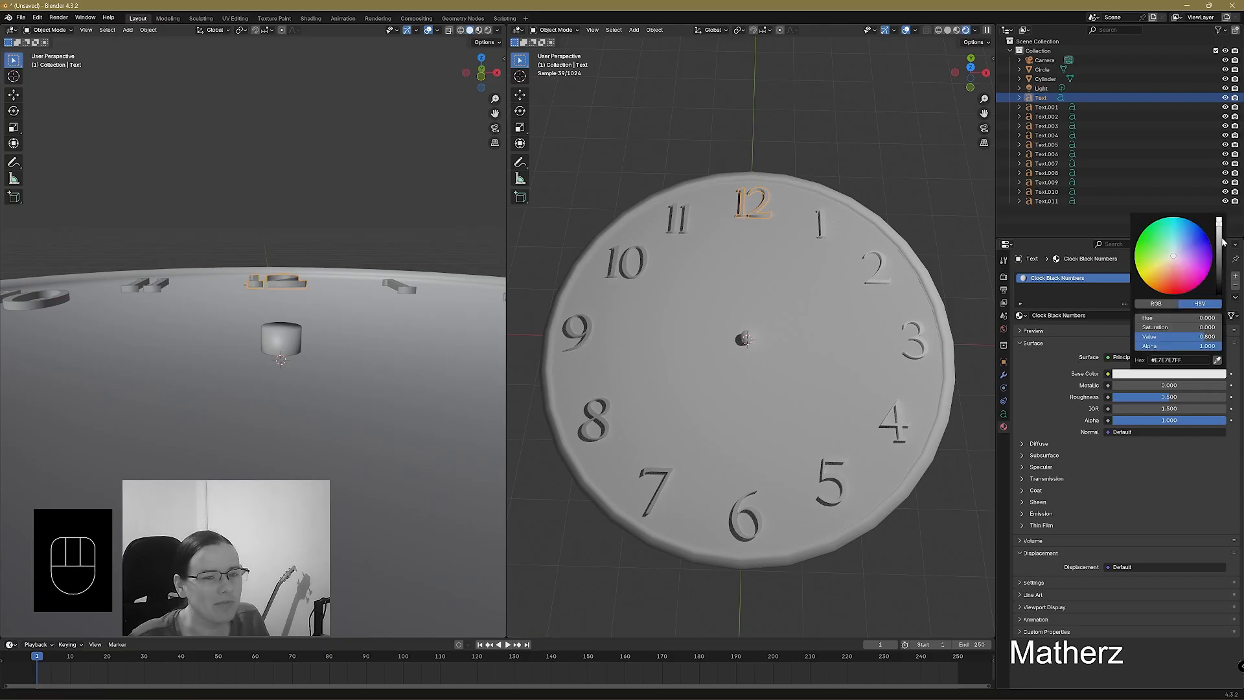
pyautogui.moveTo(1219, 241); pyautogui.dragTo(1218, 294)
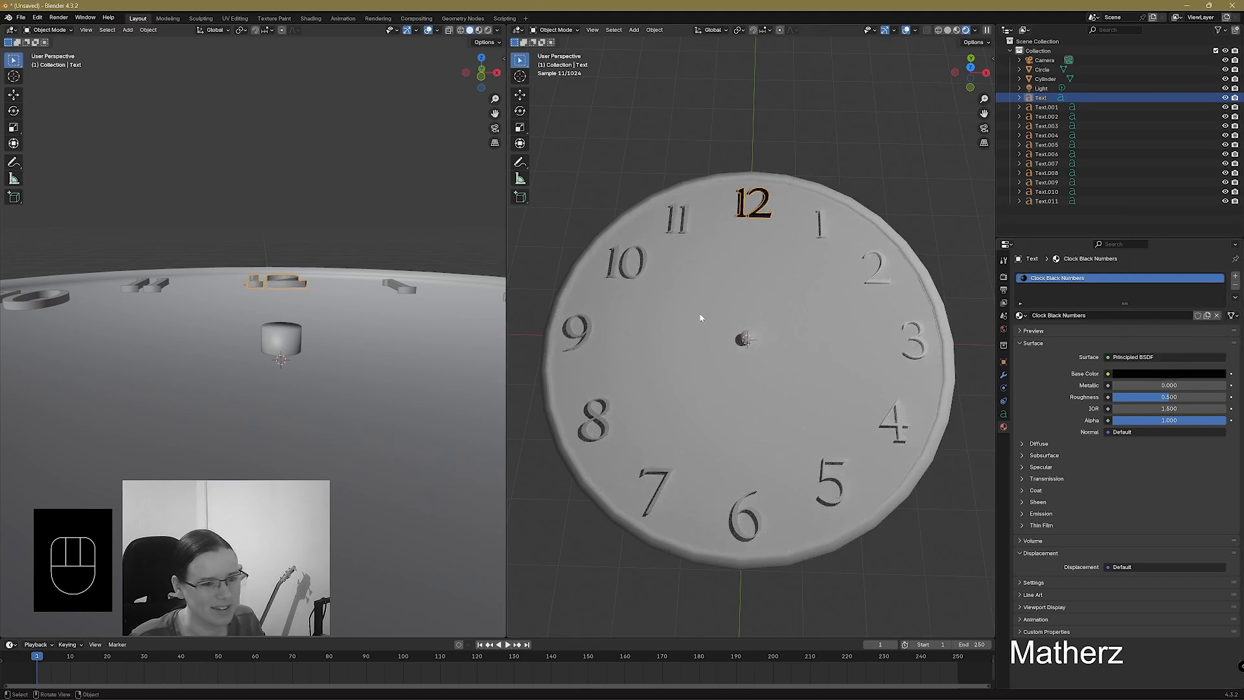
# Assign the existing "Clock Black Numbers" material to the numerals 1 and 2.
pyautogui.moveTo(719, 350); pyautogui.dragTo(718, 357, button='middle')
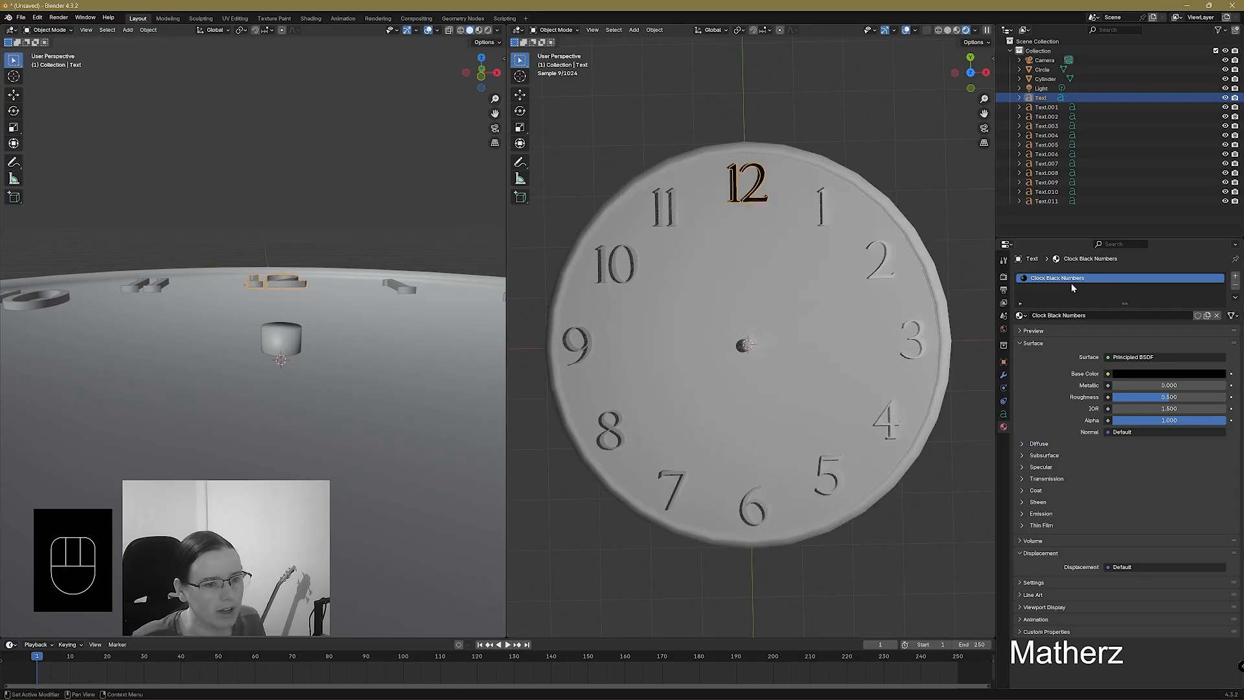
pyautogui.click(820, 210)
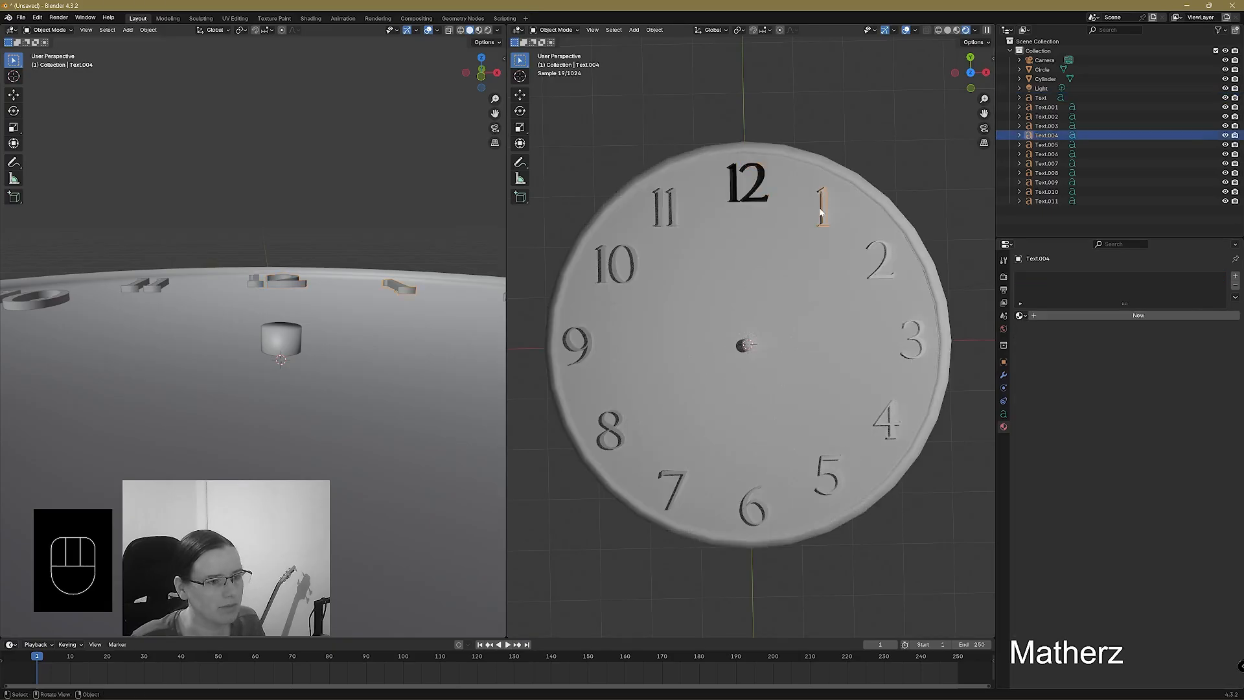
pyautogui.click(1021, 317)
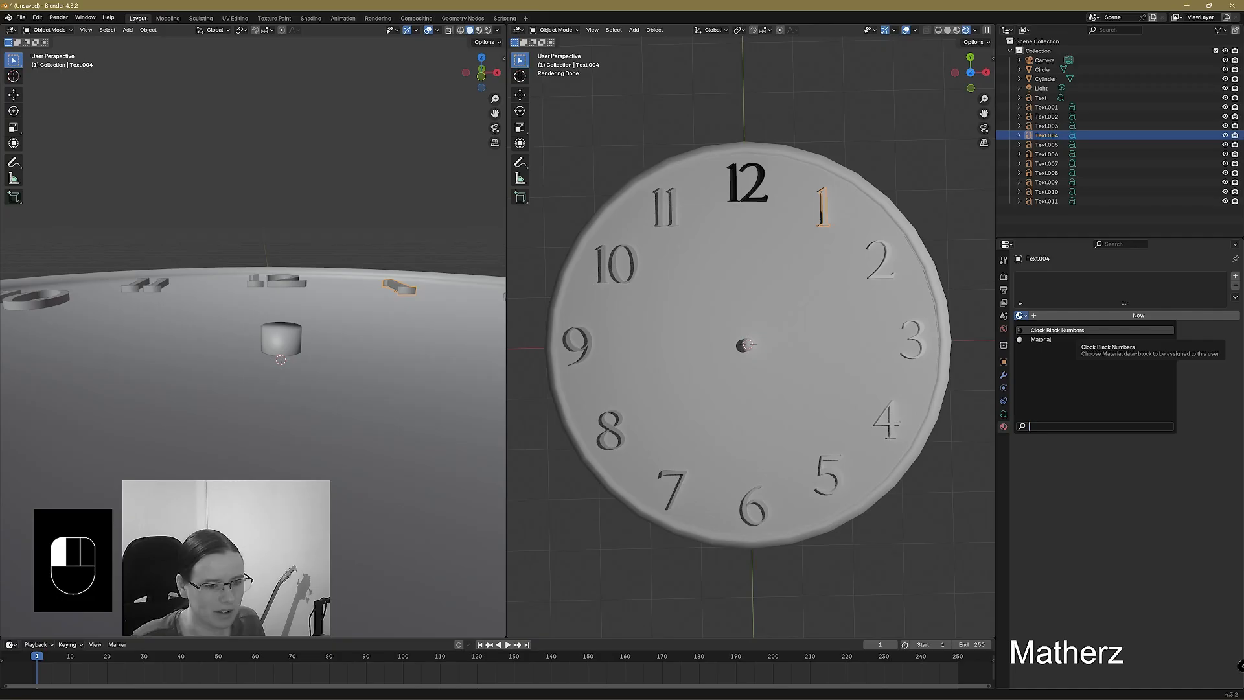
pyautogui.click(1058, 330)
pyautogui.click(1046, 145)
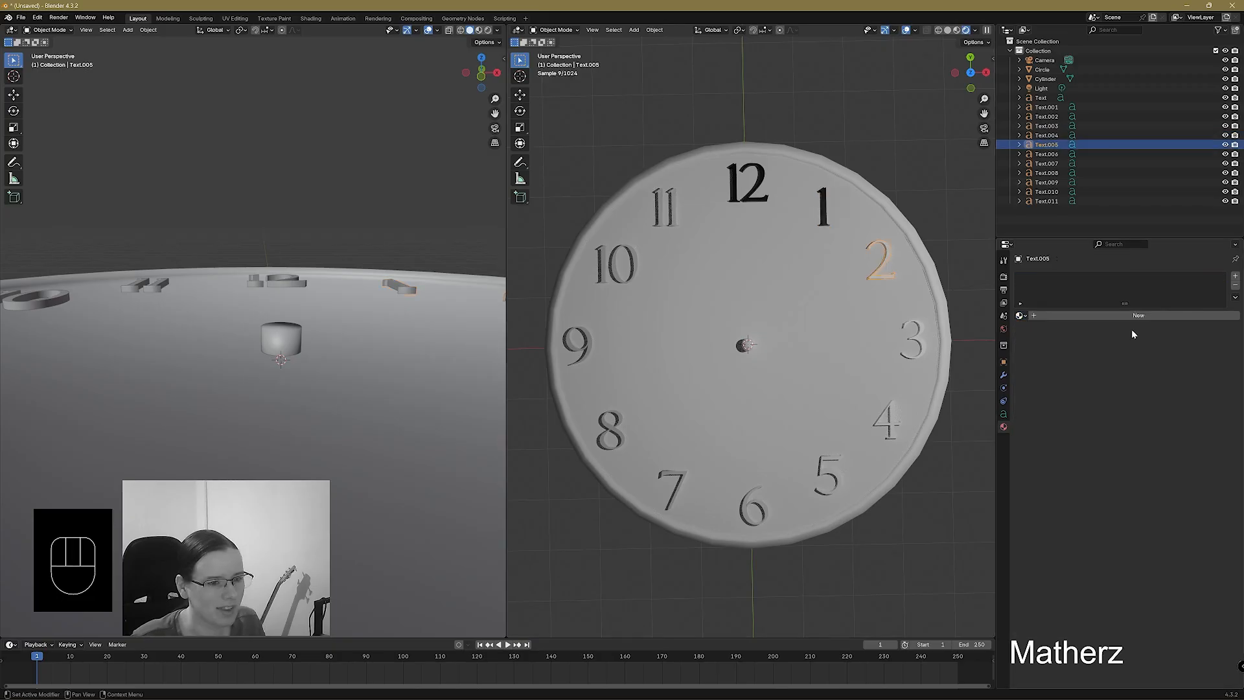
pyautogui.click(1020, 316)
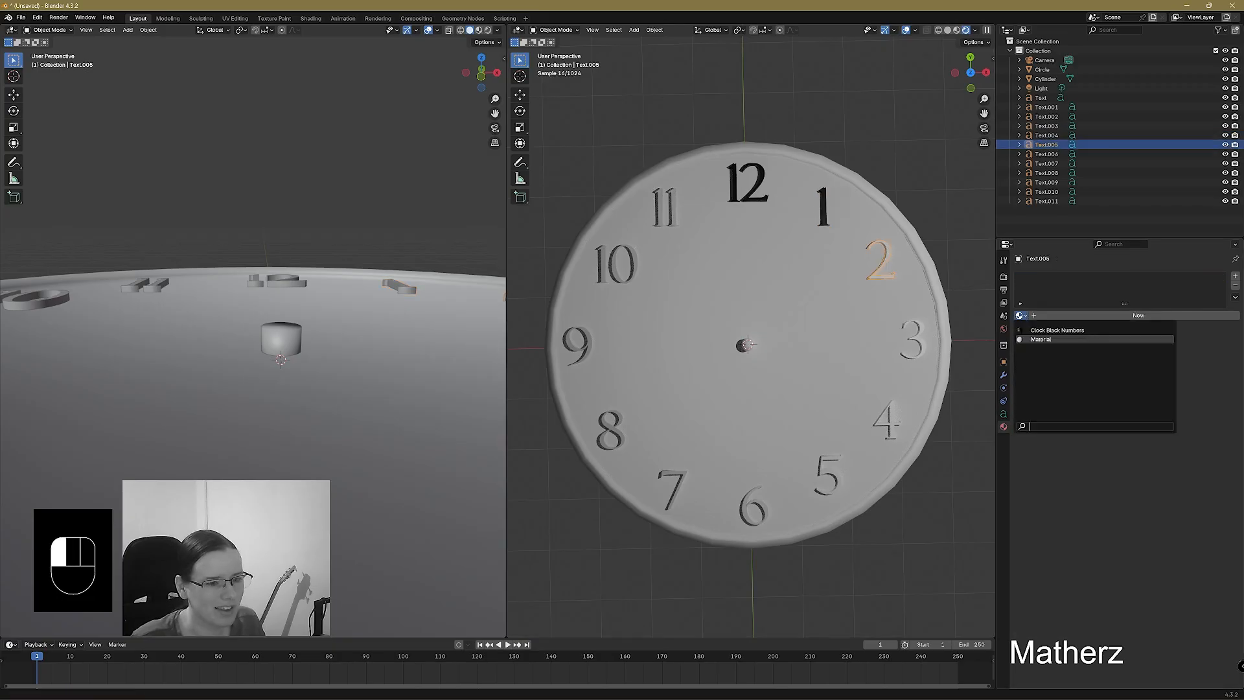
pyautogui.click(1076, 330)
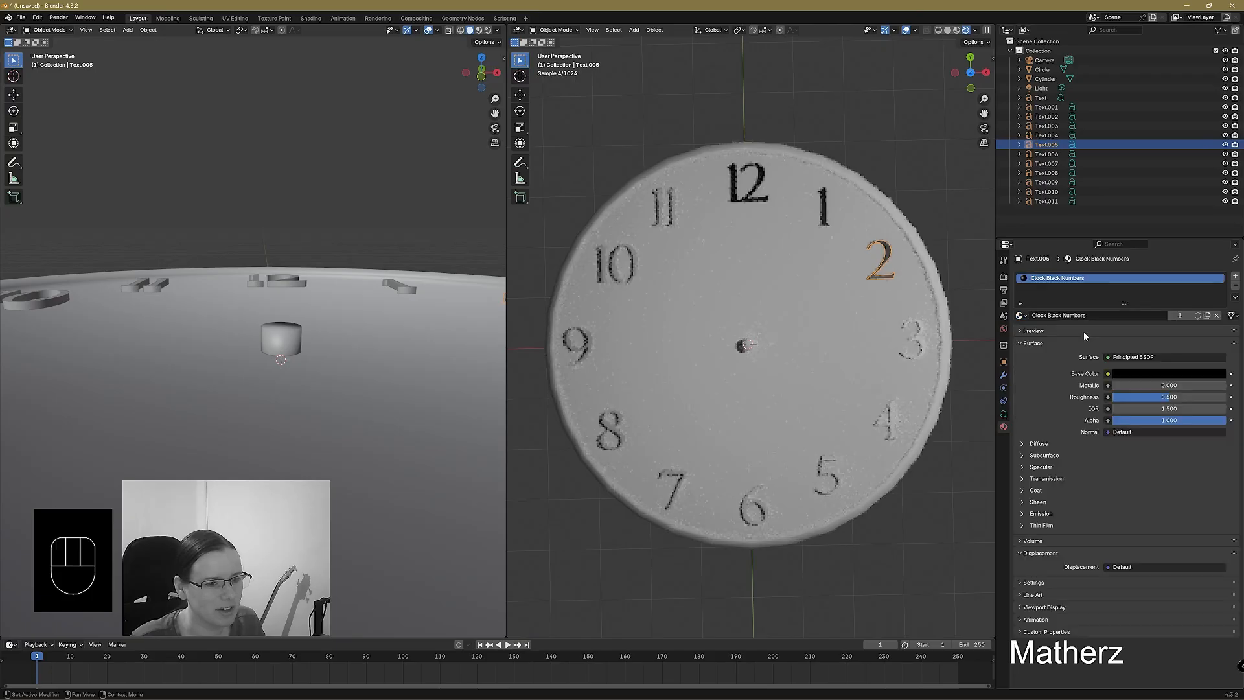
# Assign the existing "Clock Black Numbers" material to the numerals 3 and 4.
pyautogui.click(921, 330)
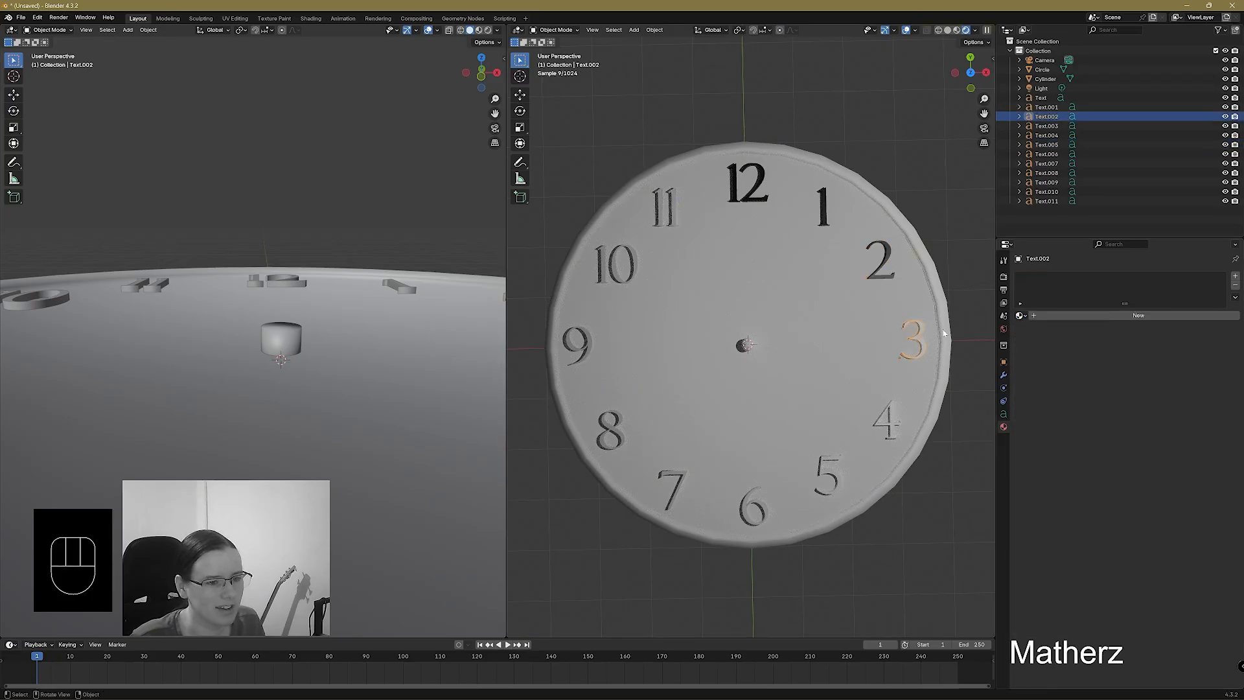
pyautogui.click(1020, 316)
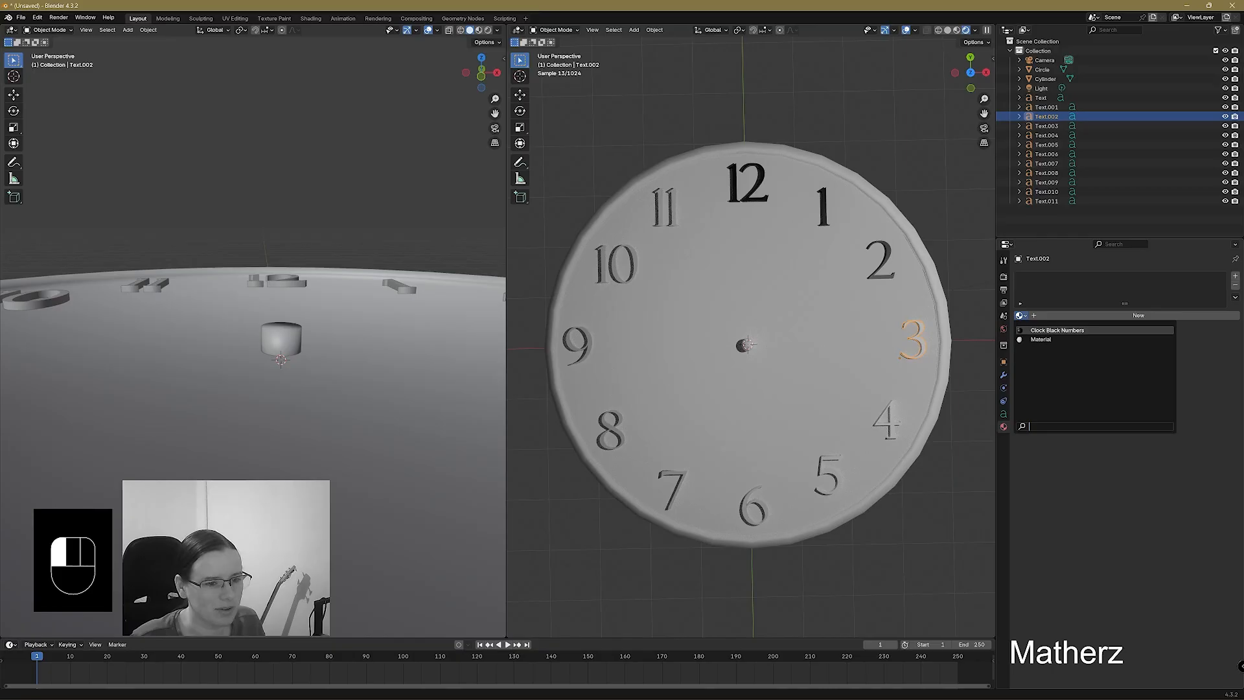
pyautogui.click(1076, 331)
pyautogui.click(886, 422)
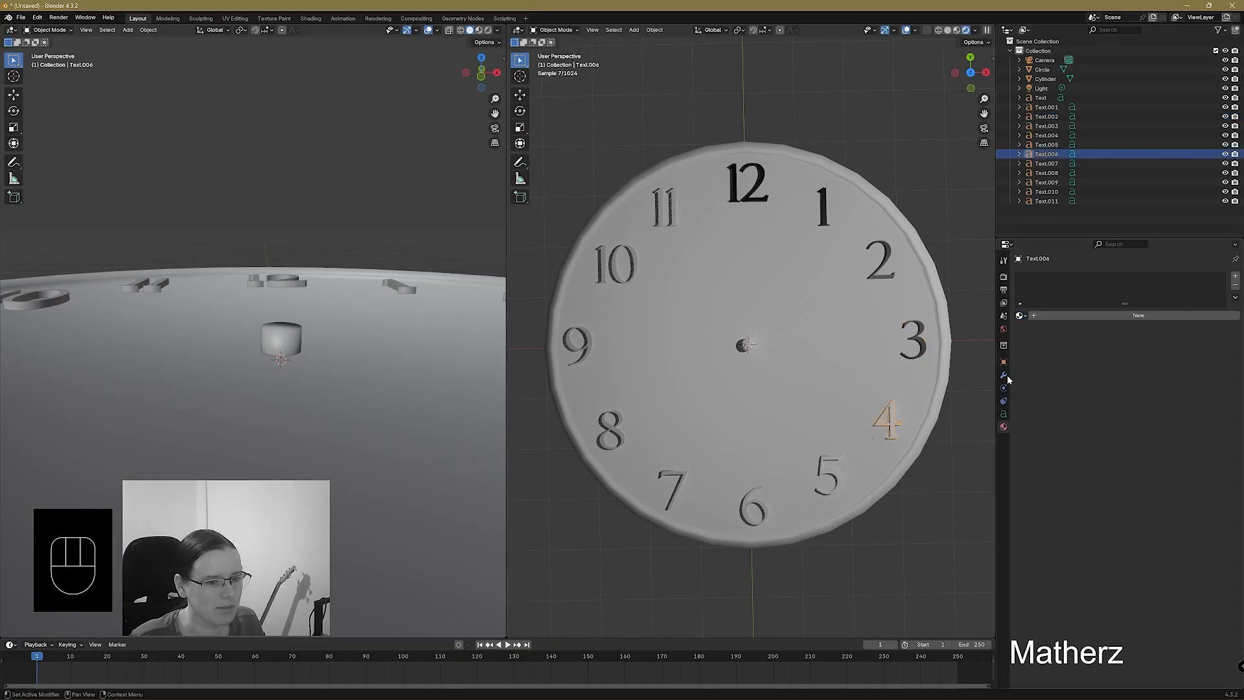
pyautogui.click(1021, 315)
pyautogui.click(1076, 330)
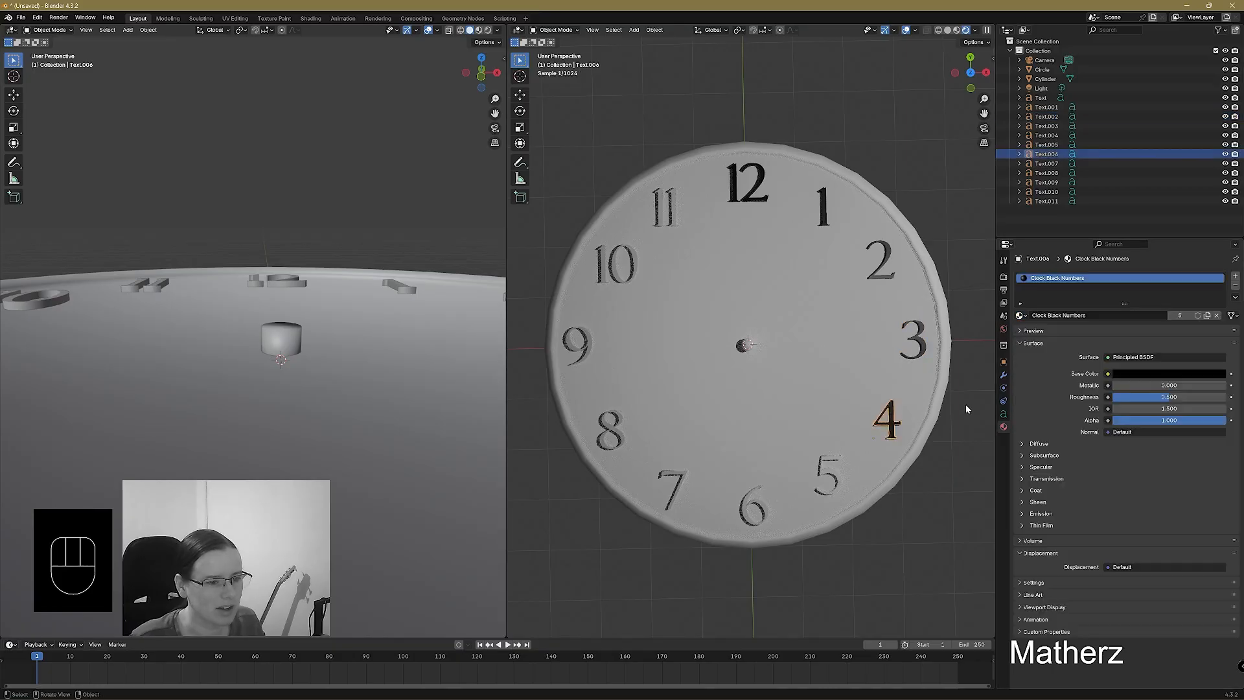
# Assign the existing "Clock Black Numbers" material to the numerals 5 and 6.
pyautogui.click(831, 470)
pyautogui.click(1021, 316)
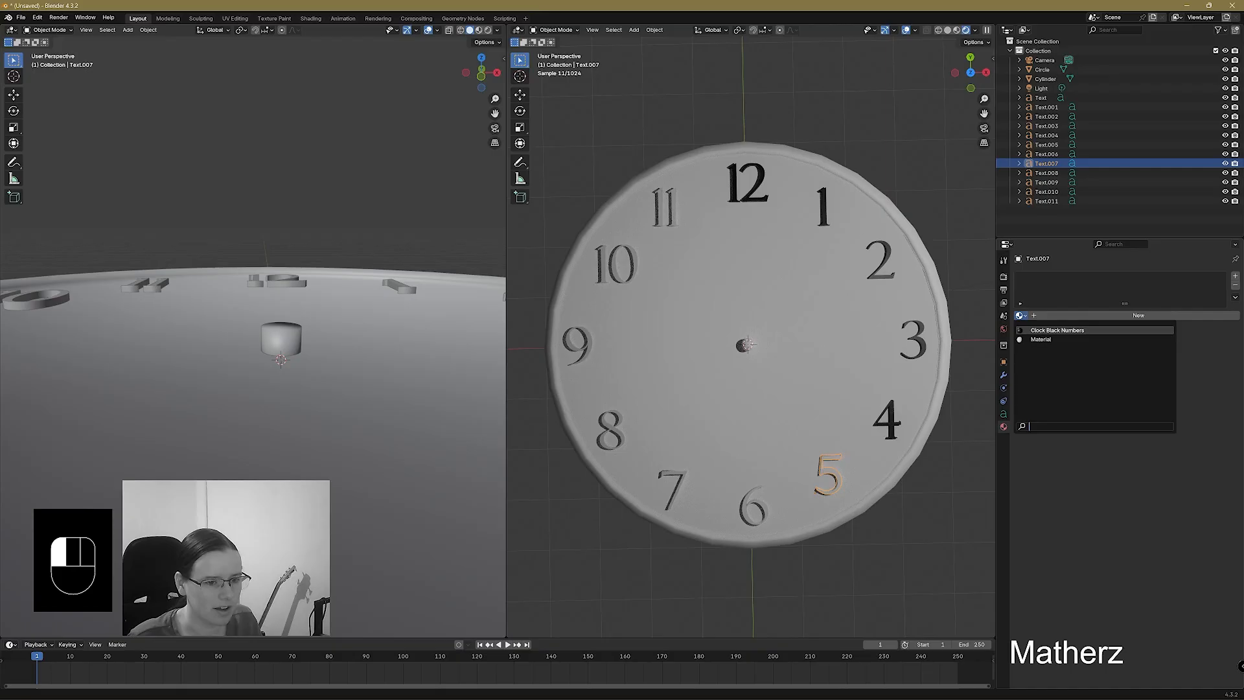
pyautogui.click(1105, 330)
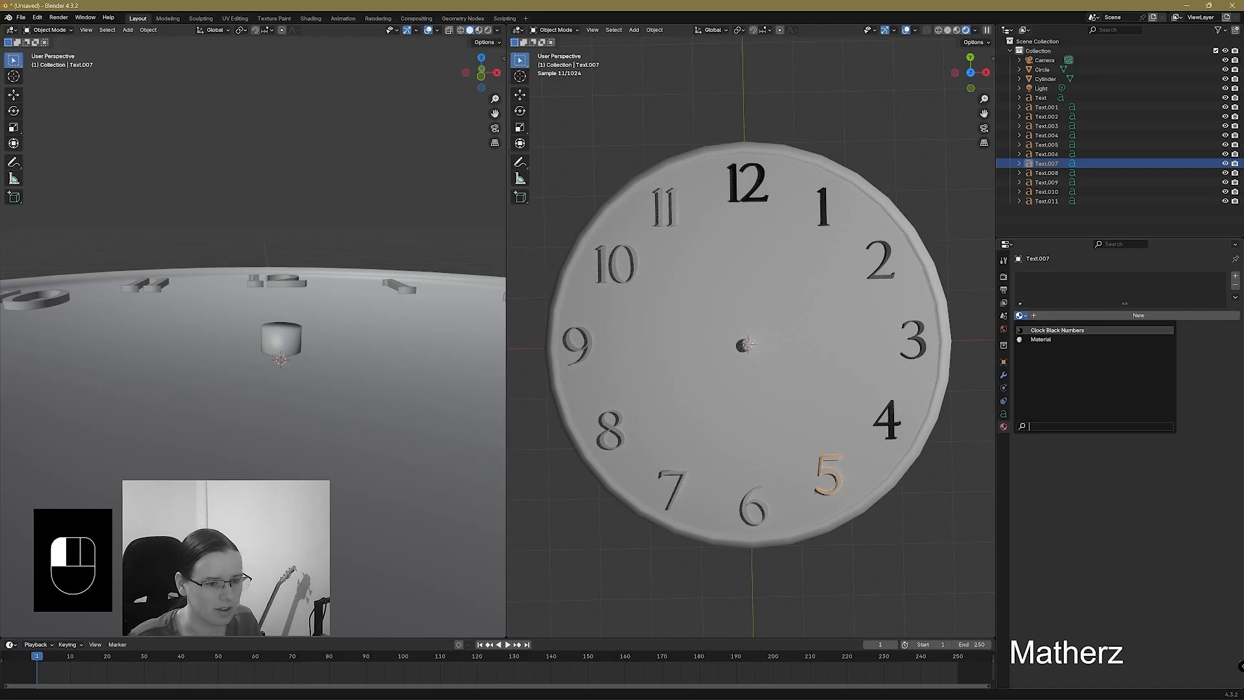
pyautogui.click(753, 508)
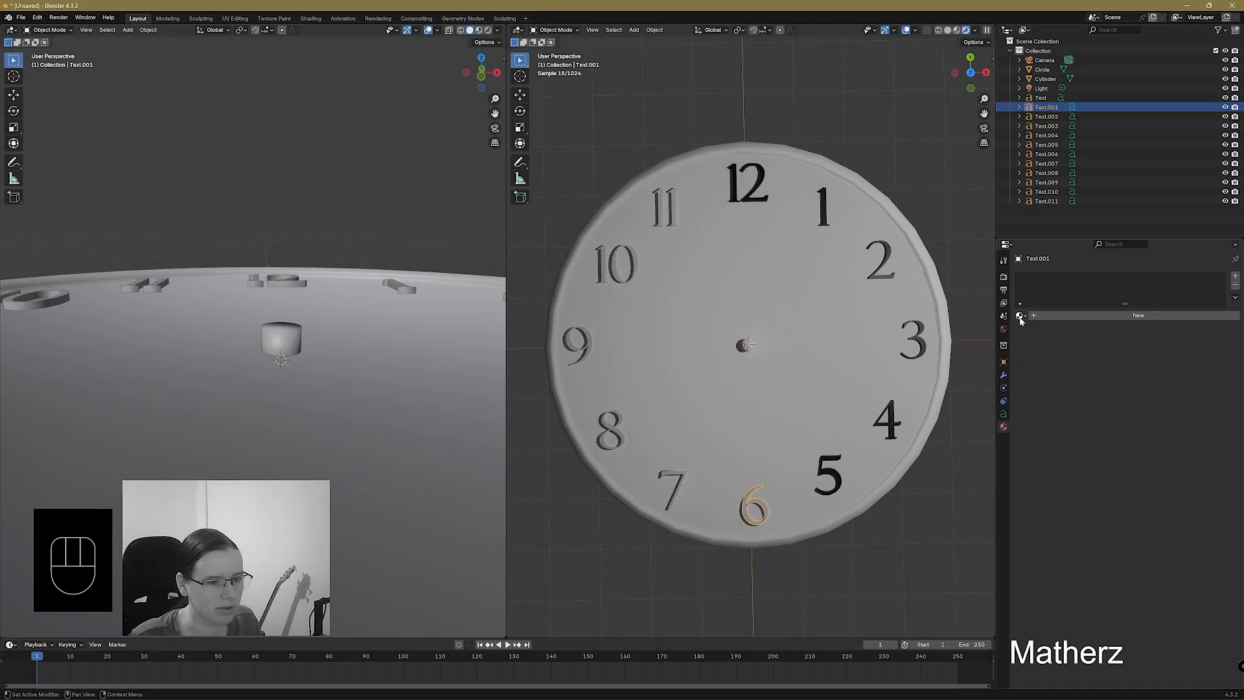
pyautogui.click(1019, 318)
pyautogui.click(1102, 329)
# Assign the existing "Clock Black Numbers" material to the numerals 7 and 8.
pyautogui.click(679, 482)
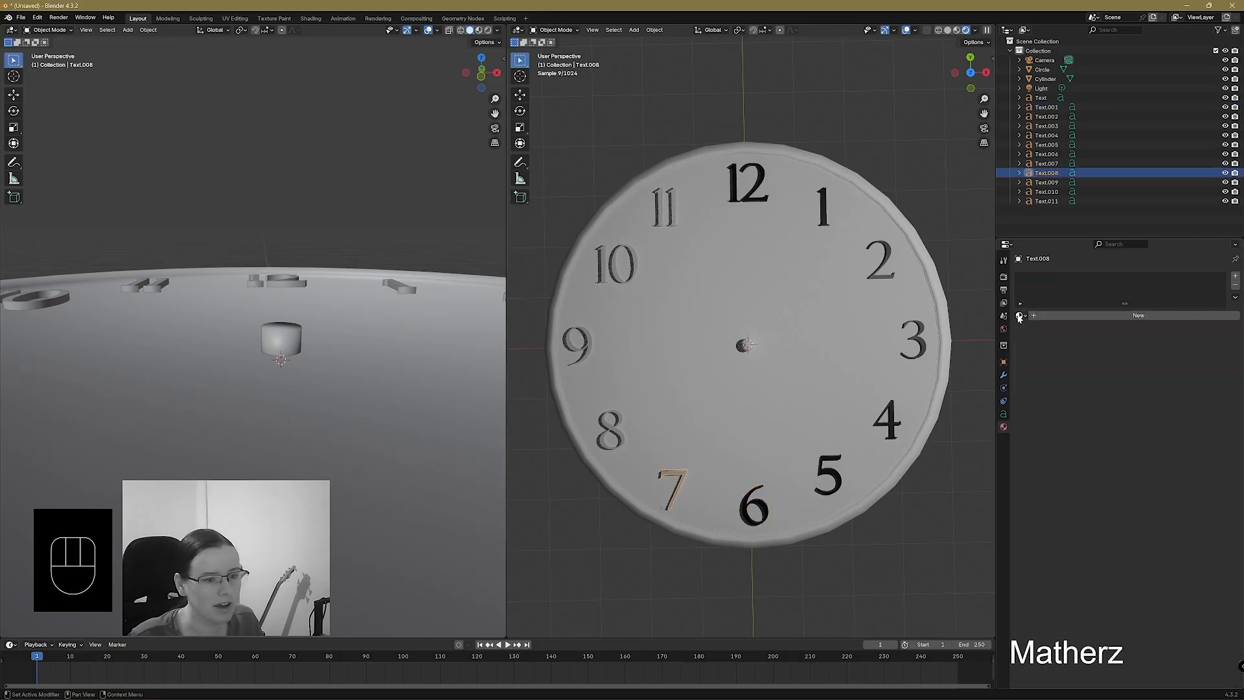
pyautogui.click(1019, 316)
pyautogui.click(1075, 330)
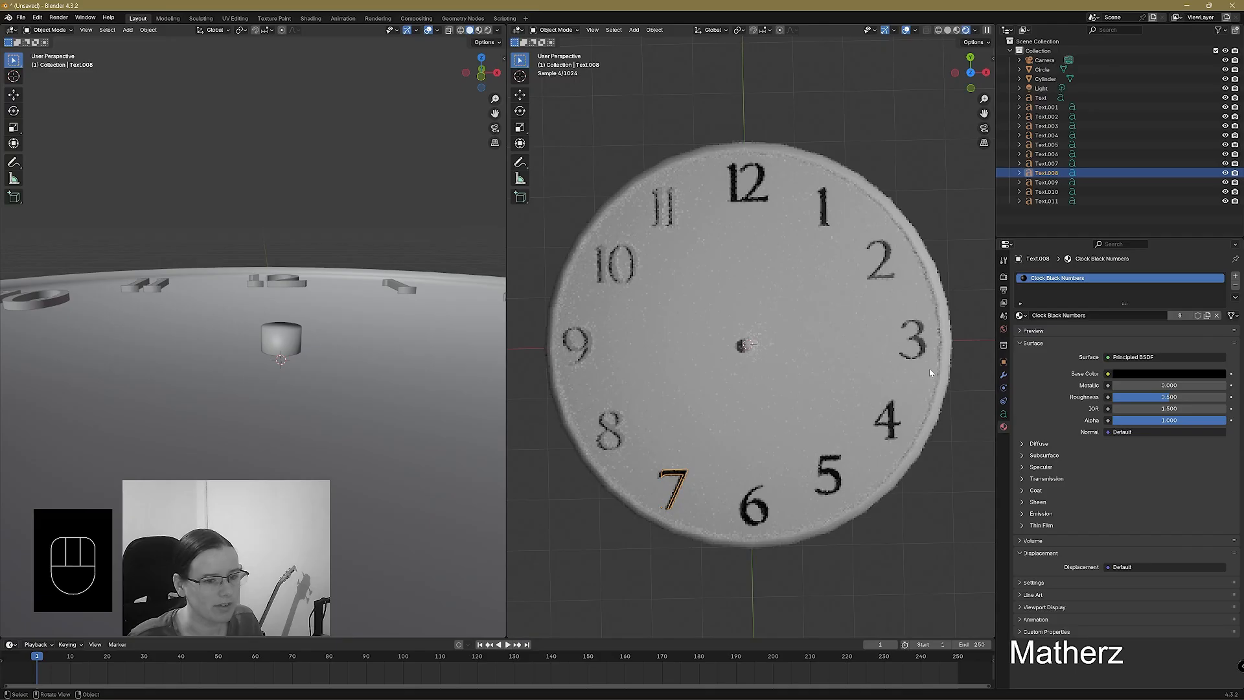
pyautogui.click(609, 431)
pyautogui.click(1019, 316)
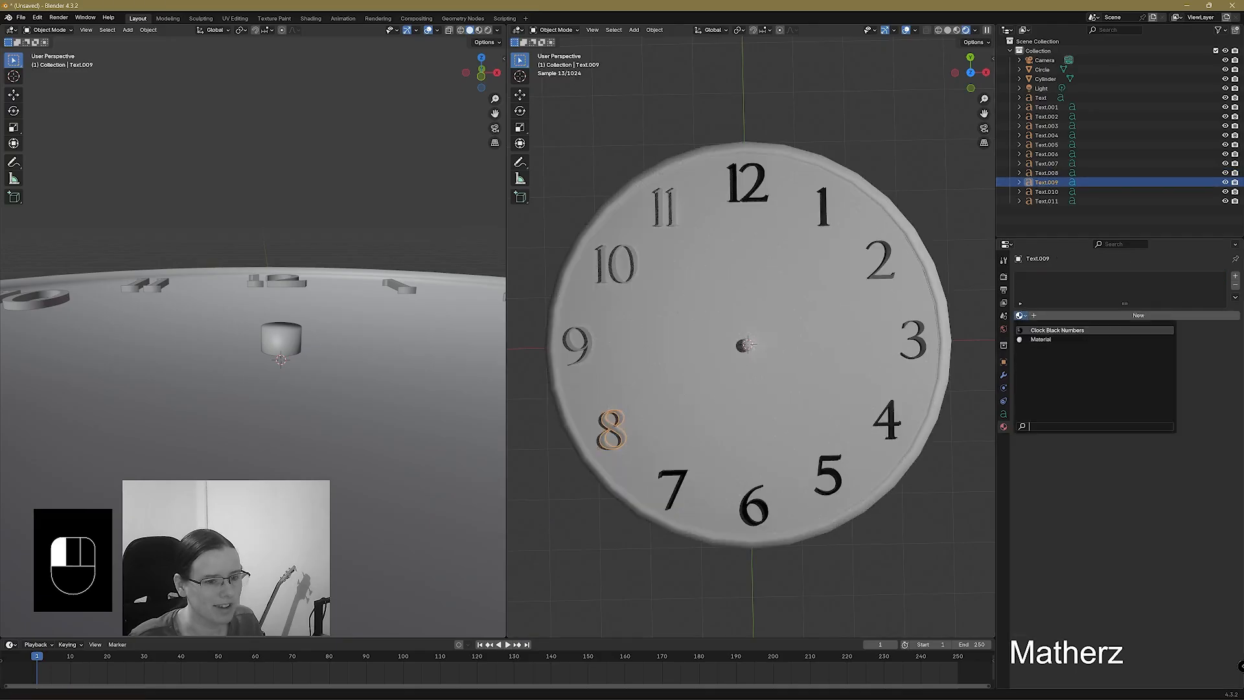
pyautogui.click(1030, 332)
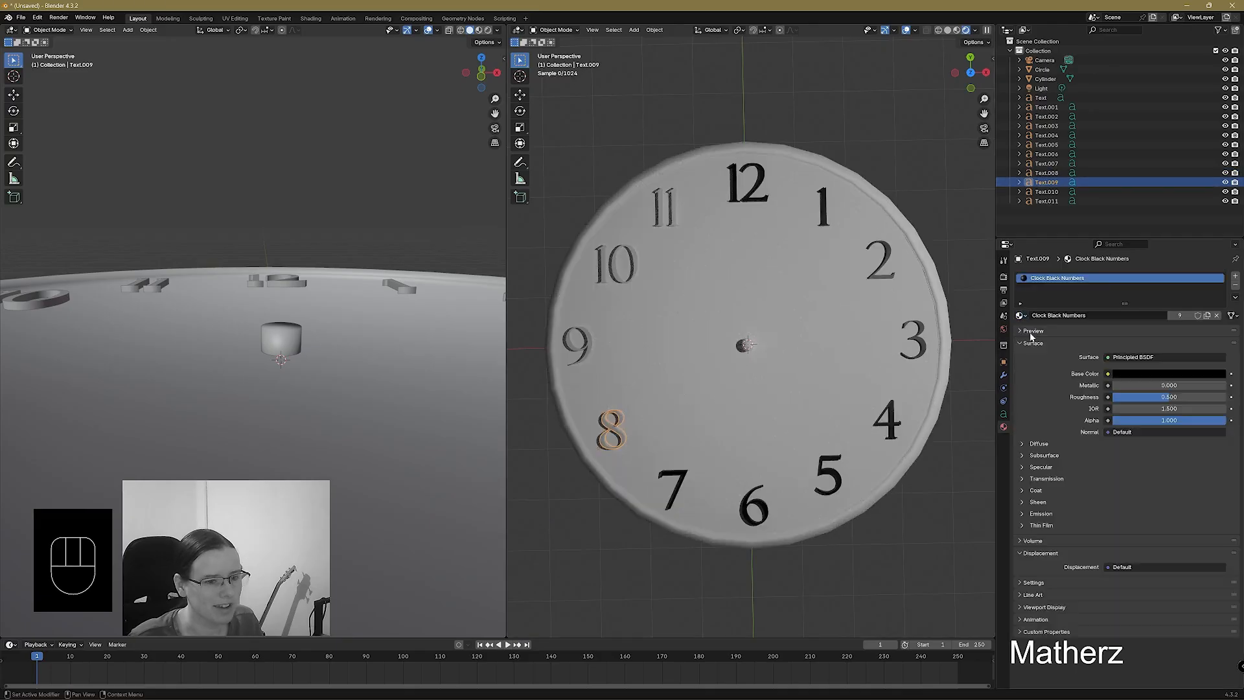
# Assign the existing "Clock Black Numbers" material to the numerals 9 and 10.
pyautogui.click(587, 352)
pyautogui.click(1018, 316)
pyautogui.click(1029, 332)
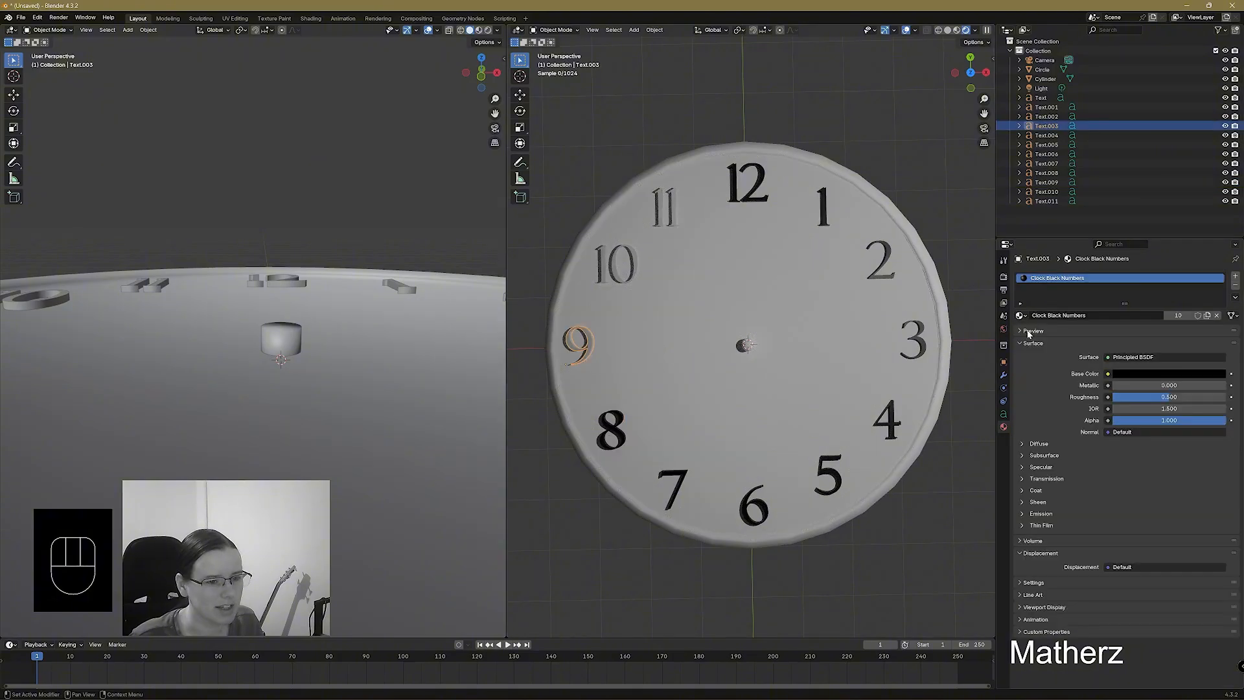
pyautogui.click(632, 259)
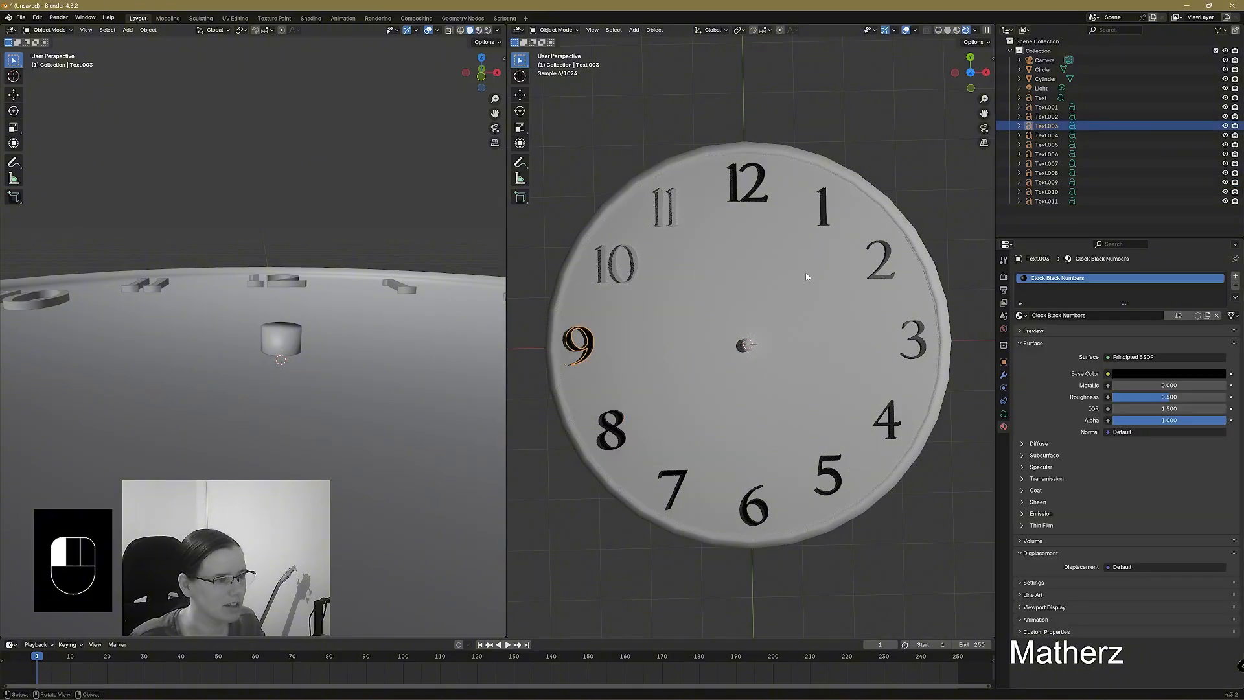
pyautogui.click(1020, 316)
pyautogui.click(1039, 330)
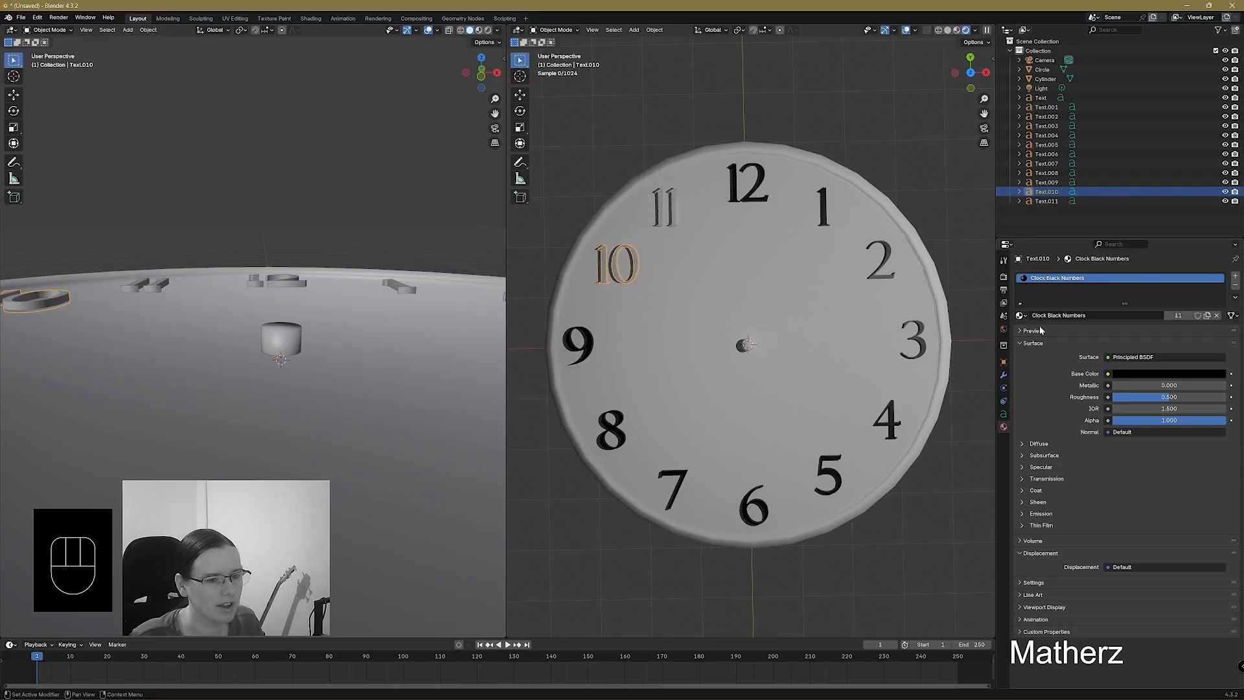
# Assign the existing "Clock Black Numbers" material to the numeral 11.
pyautogui.click(674, 218)
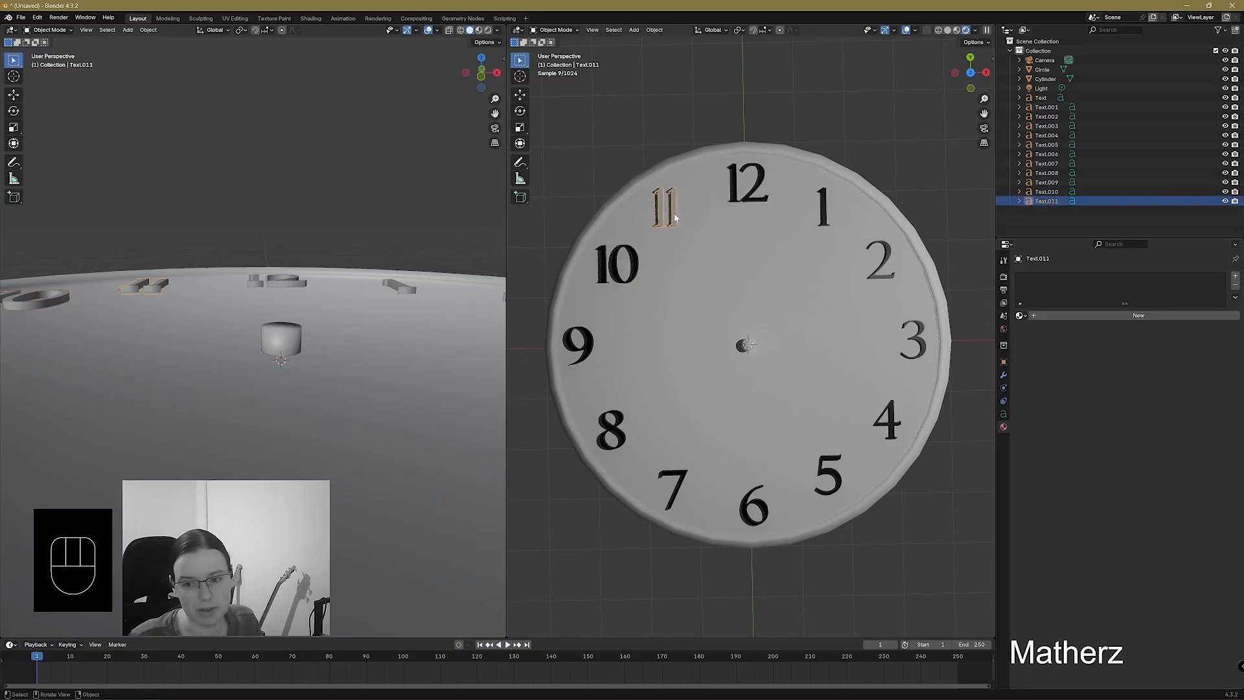
pyautogui.click(1022, 318)
pyautogui.click(1031, 335)
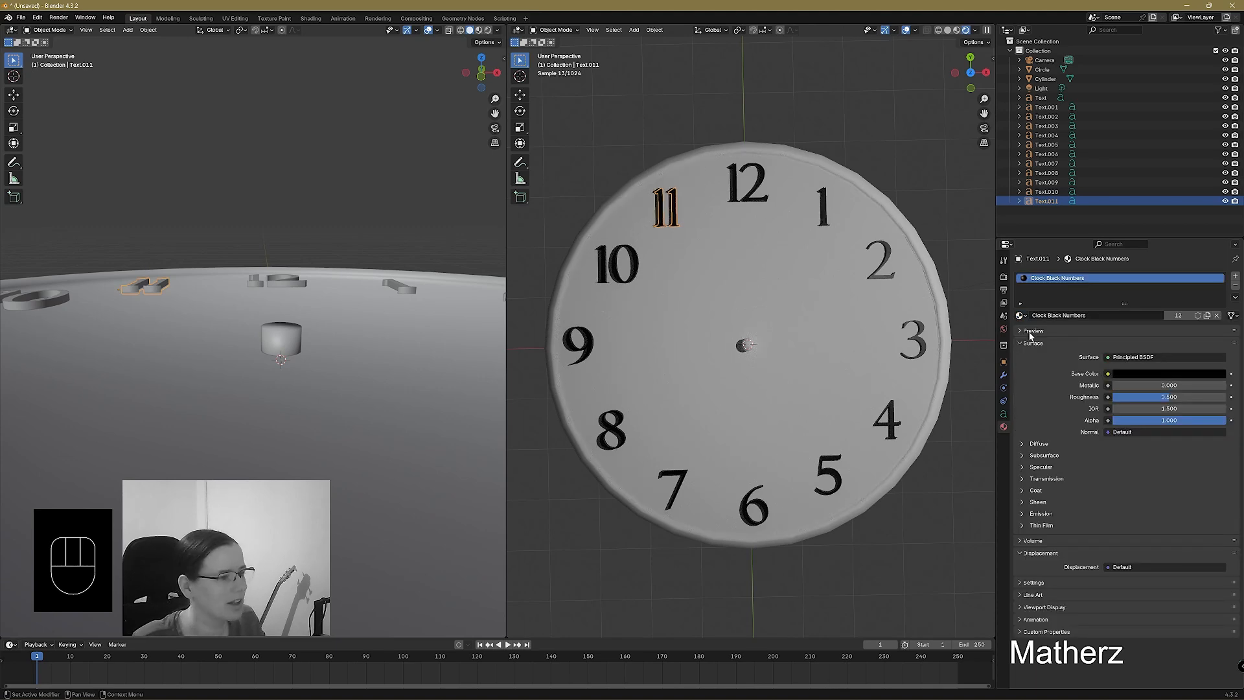
# Create a new material on the centre cylinder with orange base color #D67E25, metallic about 0.696 and roughness about 0.199.
pyautogui.click(747, 349)
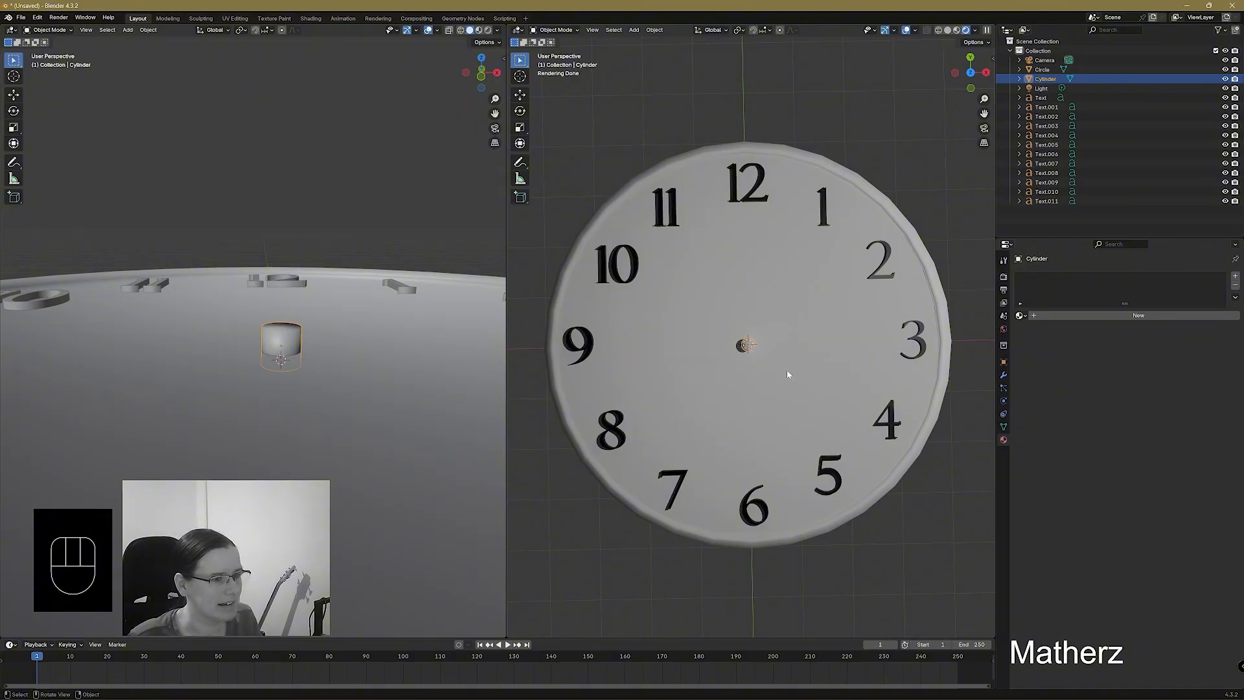
pyautogui.click(1141, 315)
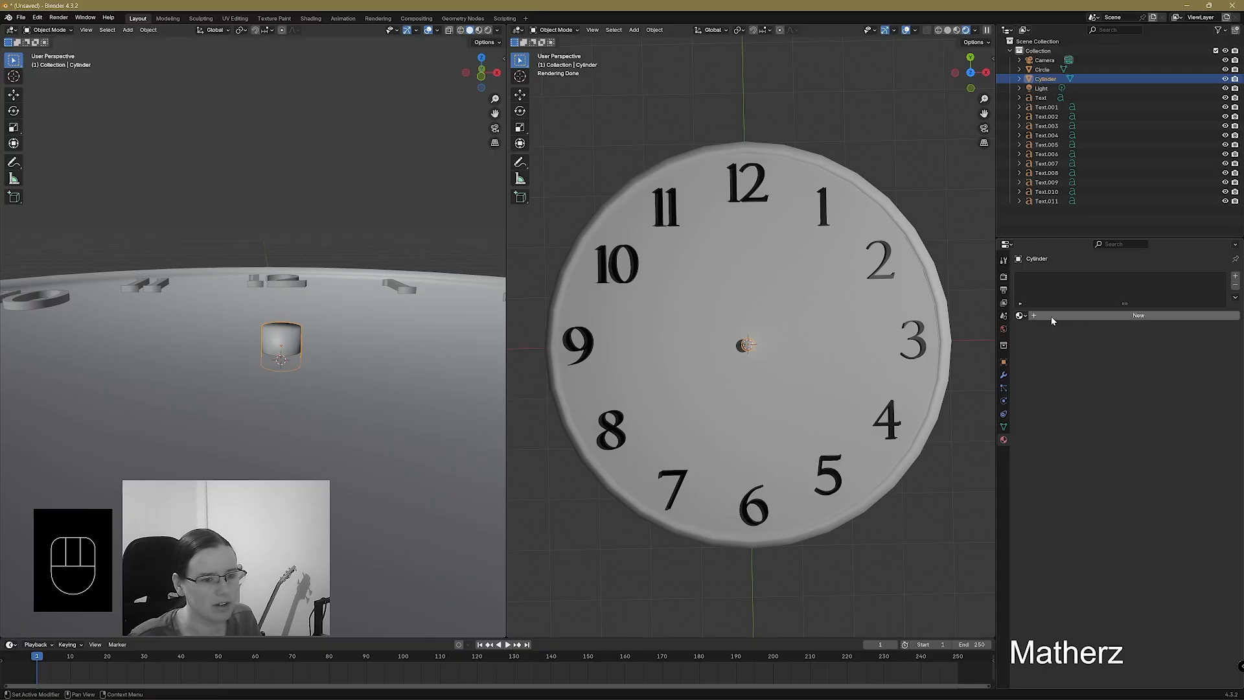
pyautogui.click(1176, 375)
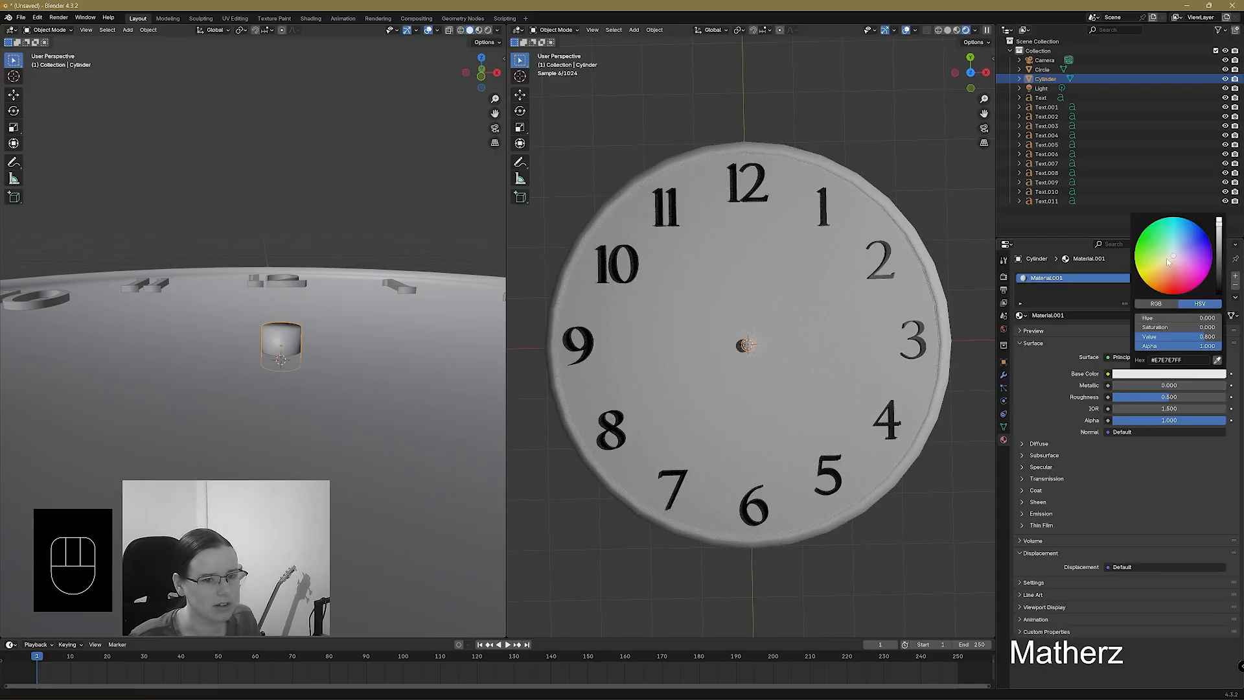
pyautogui.moveTo(1169, 261); pyautogui.dragTo(1157, 283)
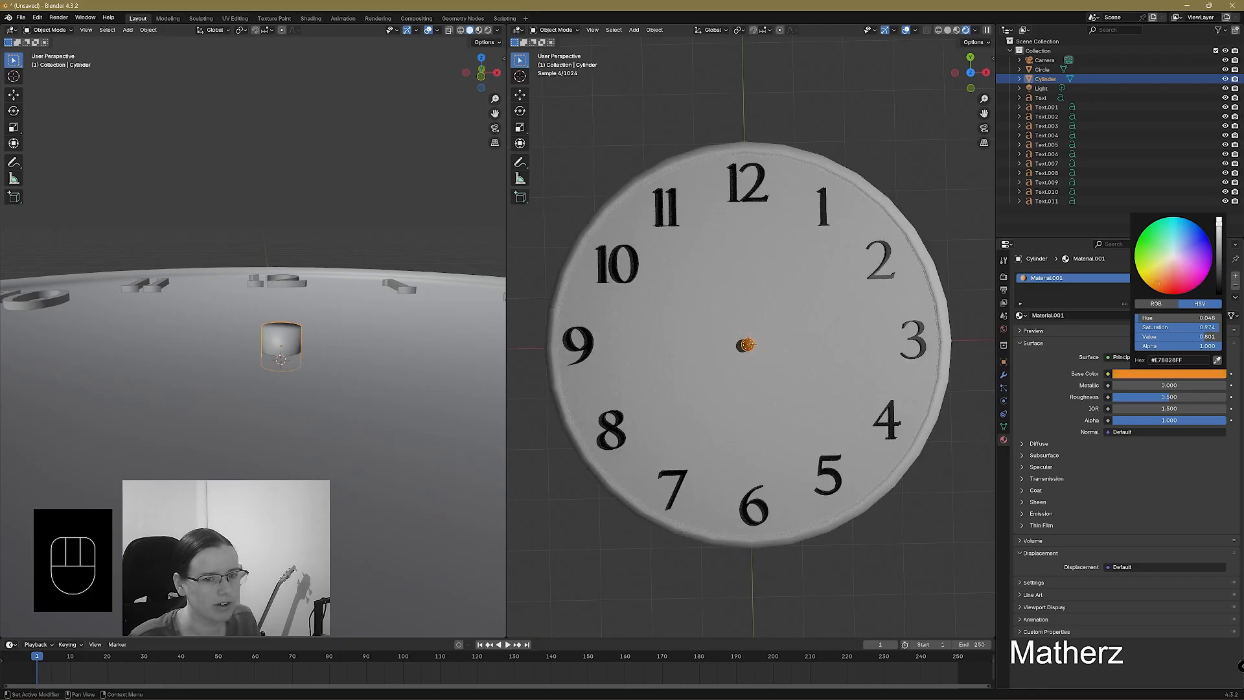
pyautogui.moveTo(1219, 223)
pyautogui.mouseDown()
pyautogui.moveTo(1219, 258)
pyautogui.moveTo(1219, 229)
pyautogui.mouseUp()
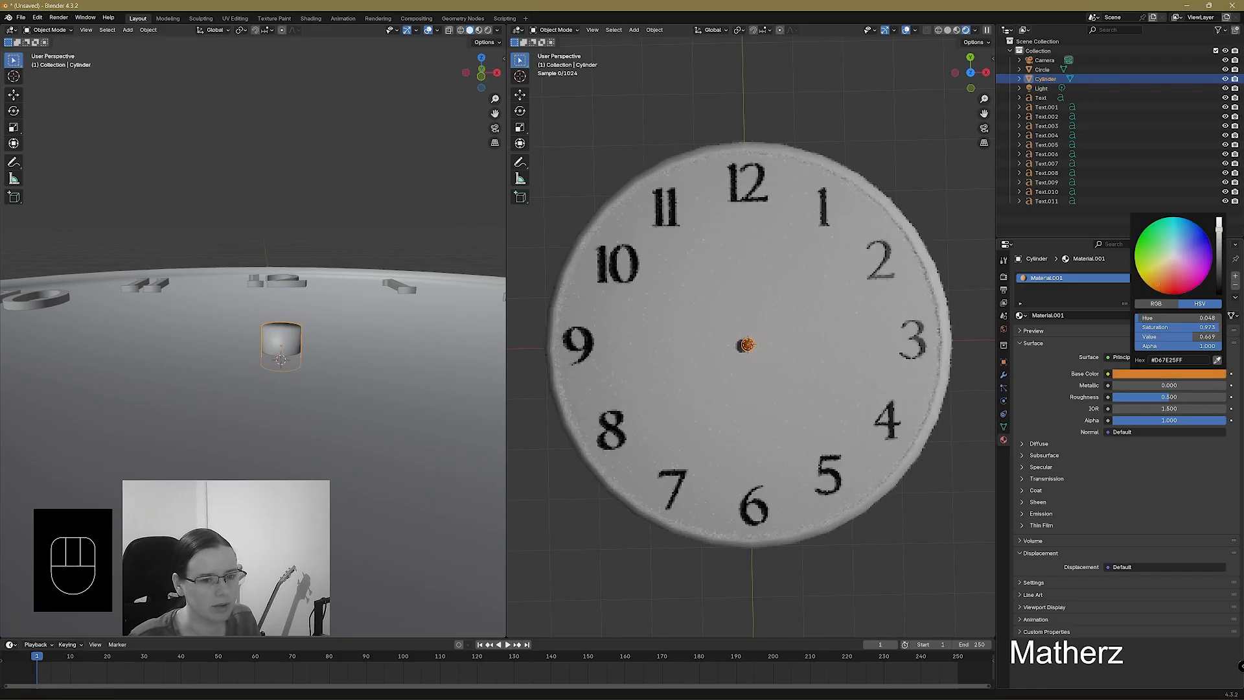
pyautogui.moveTo(1160, 385); pyautogui.dragTo(1135, 396)
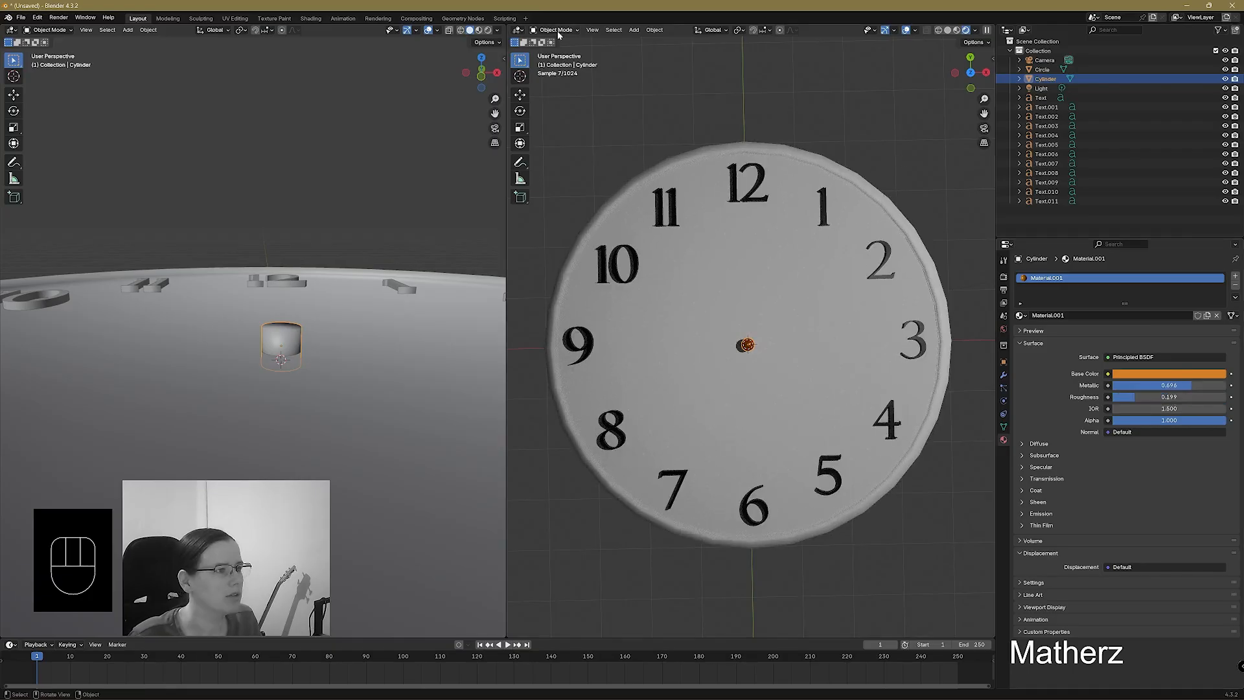
pyautogui.click(804, 116)
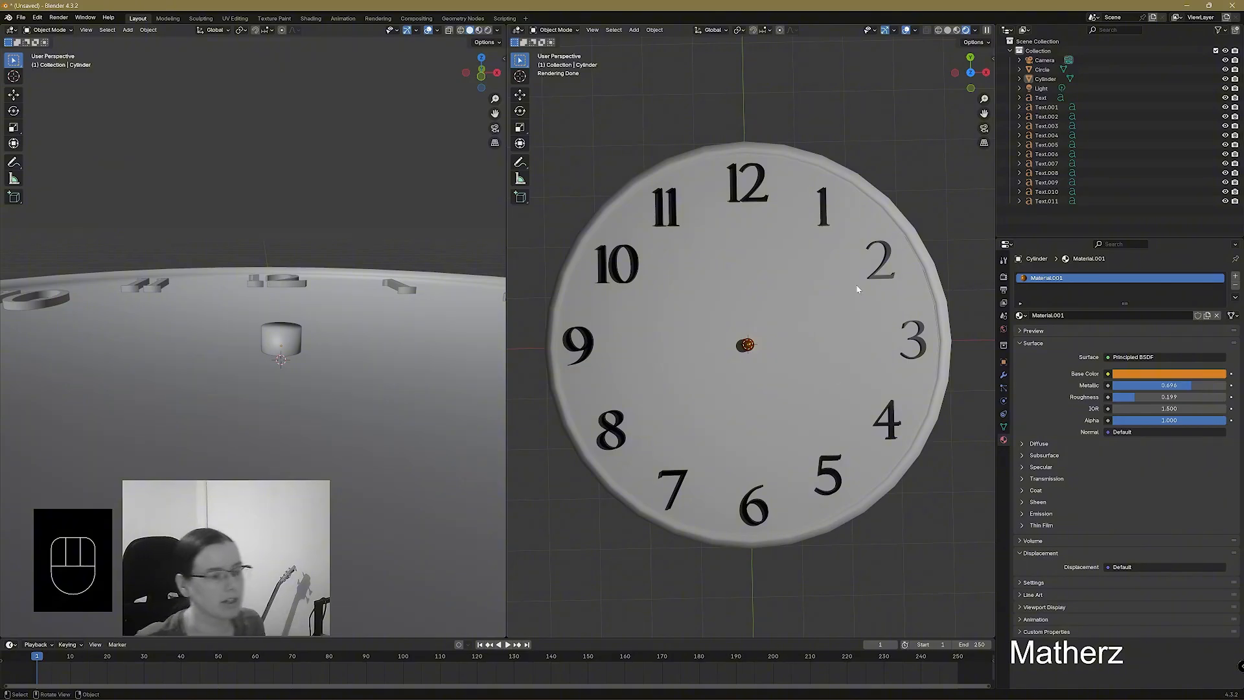
# Rename the centre cylinder's material to "Gold Clock Hand".
pyautogui.scroll(-2, 847, 302)
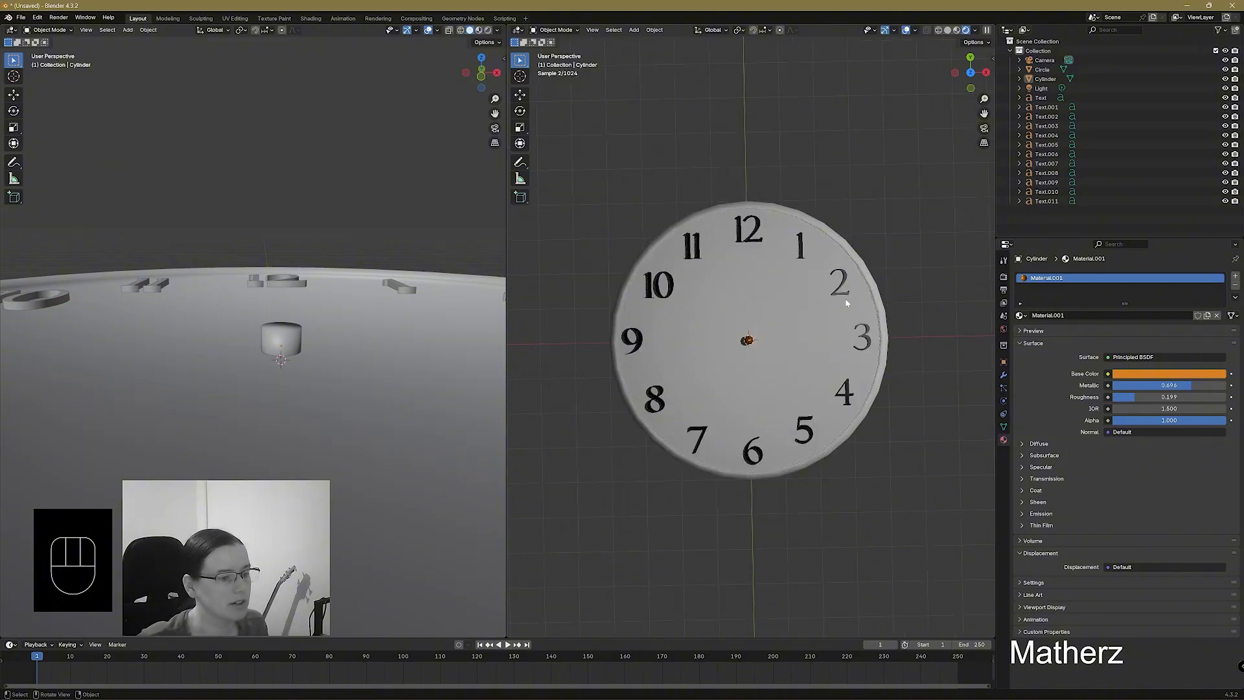
pyautogui.doubleClick(1055, 279)
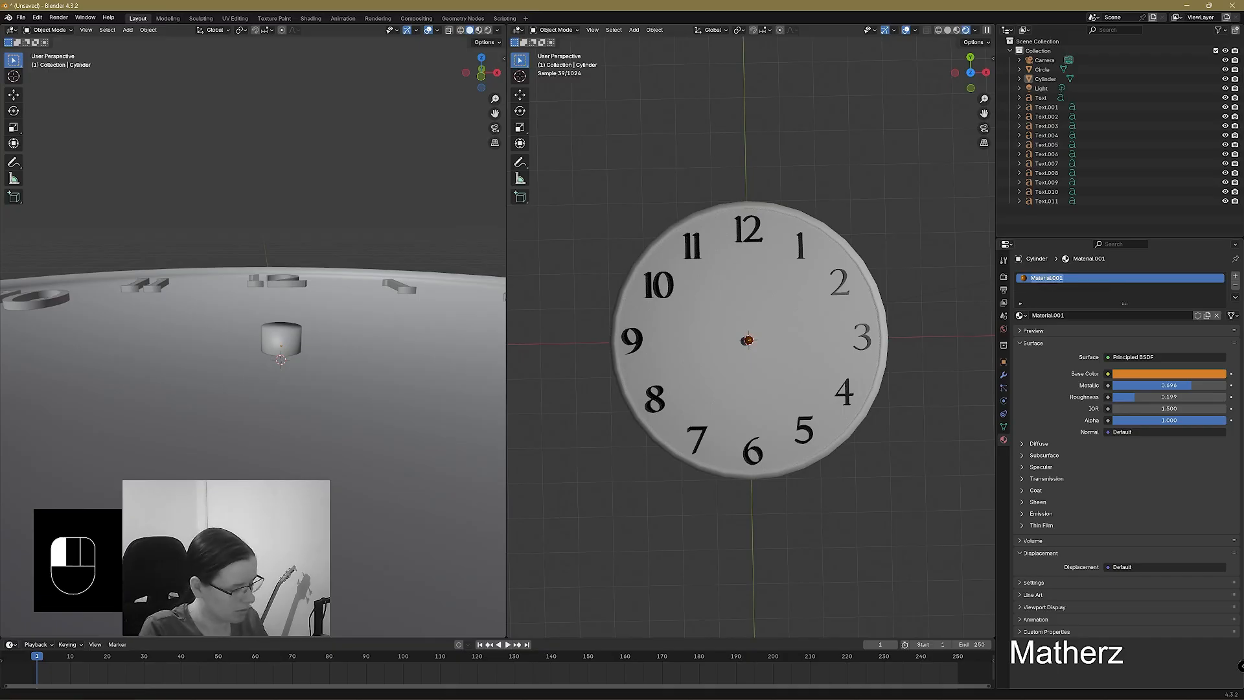
pyautogui.write('Gold C')
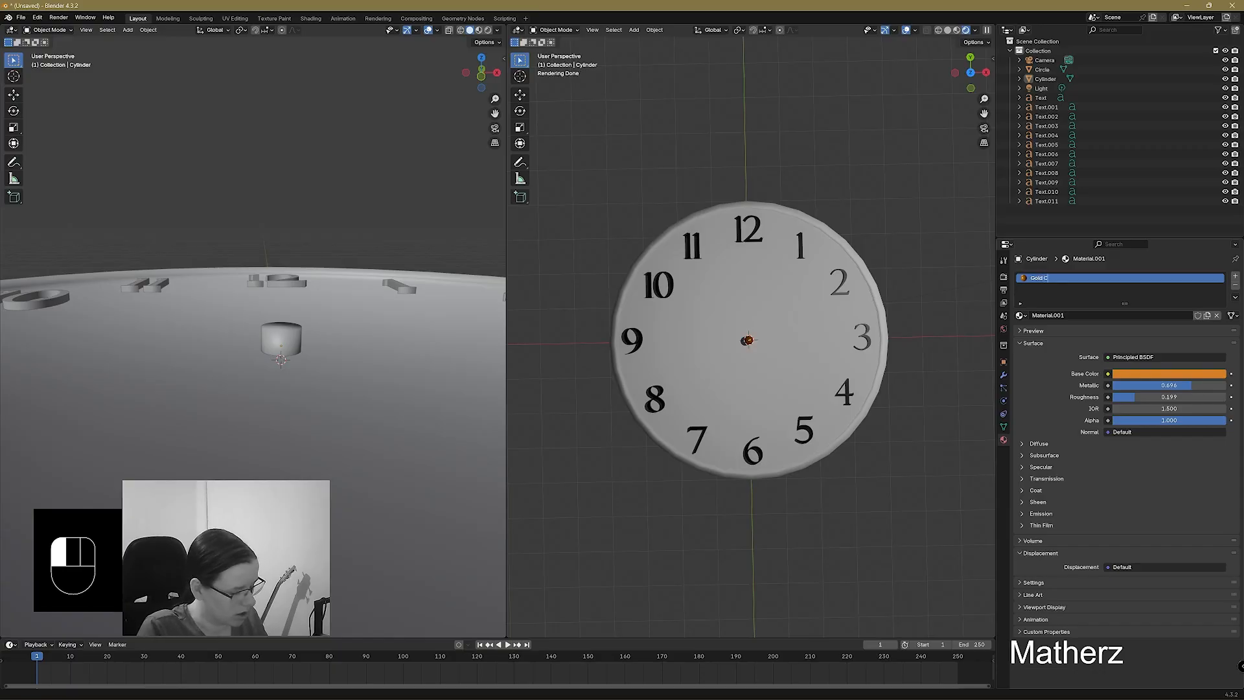
pyautogui.write('lock Hand')
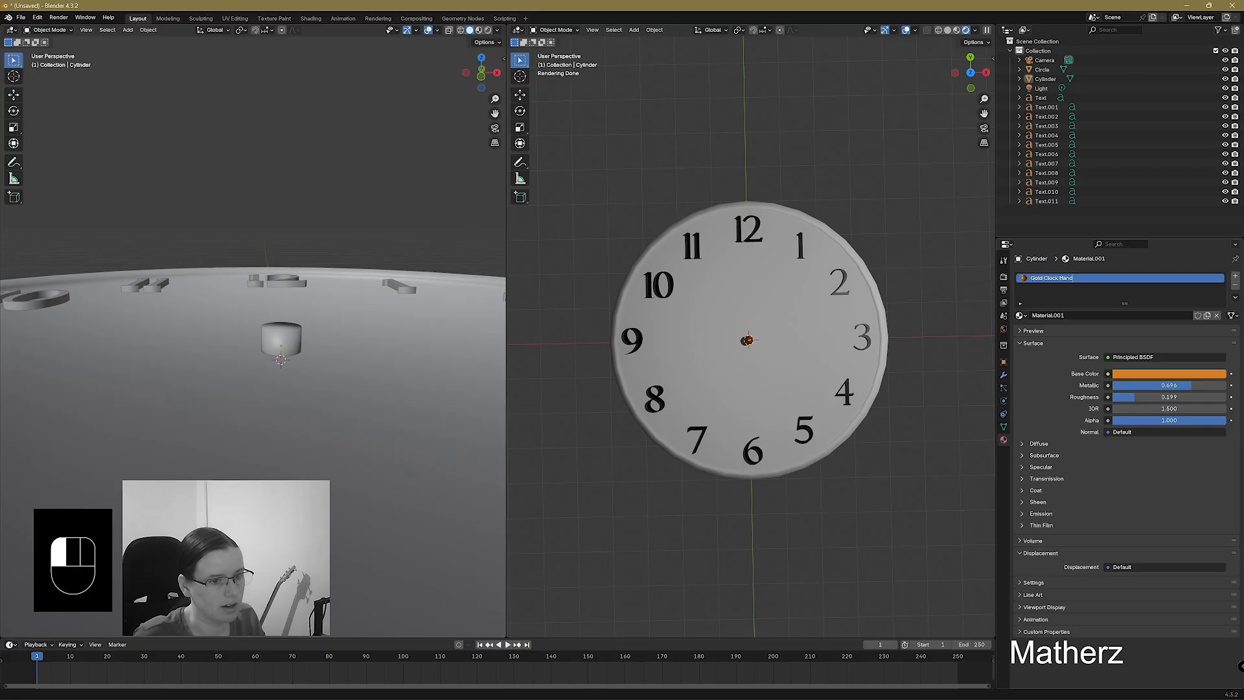
pyautogui.click(905, 347)
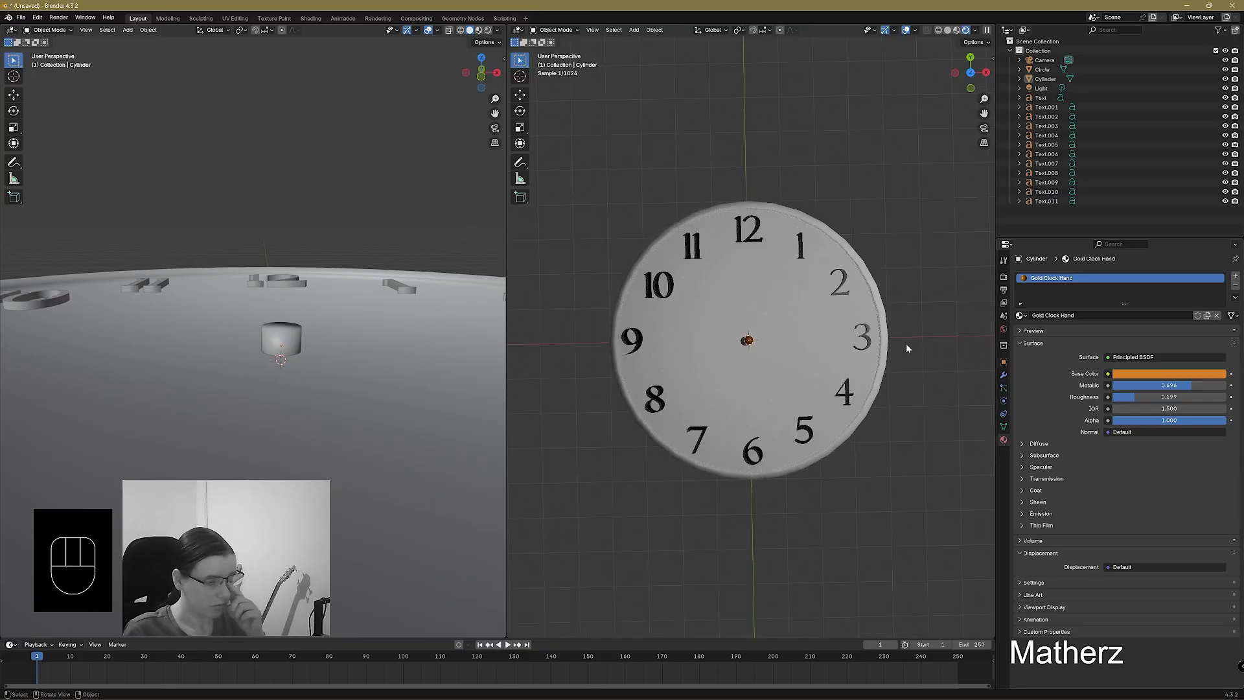
# Add a plane mesh and move it along the X axis to empty space beside the numeral 3, clear of the clock.
pyautogui.click(633, 29)
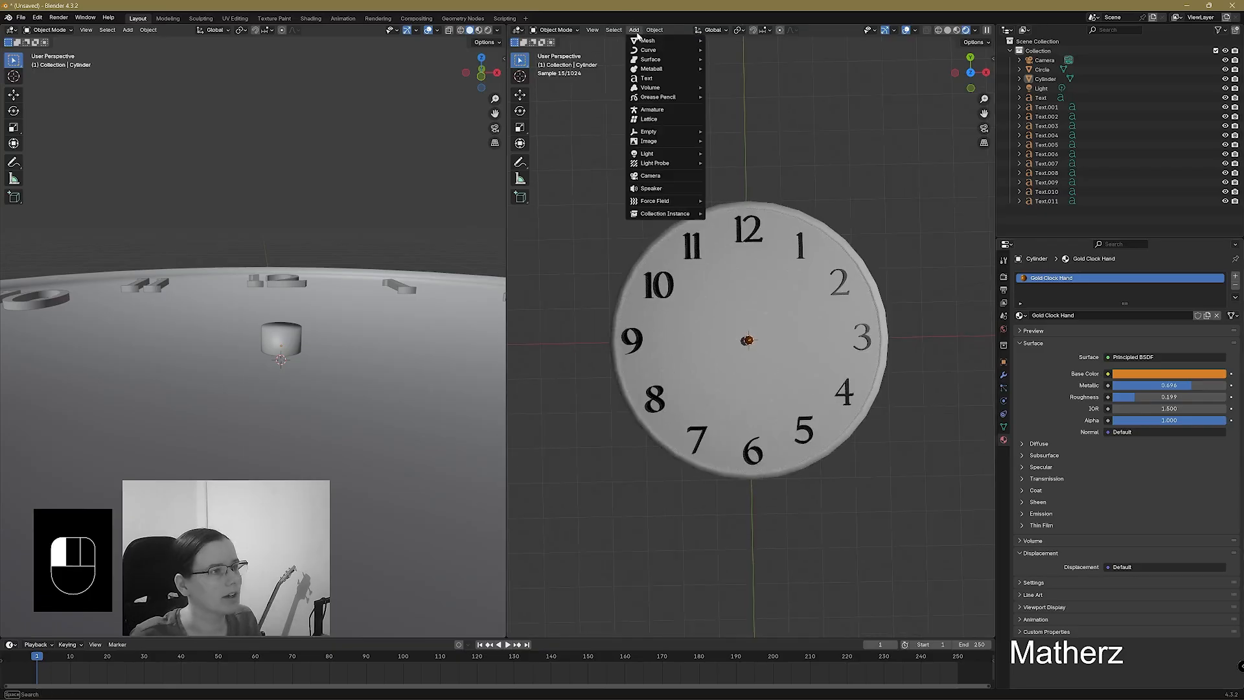
pyautogui.moveTo(647, 40)
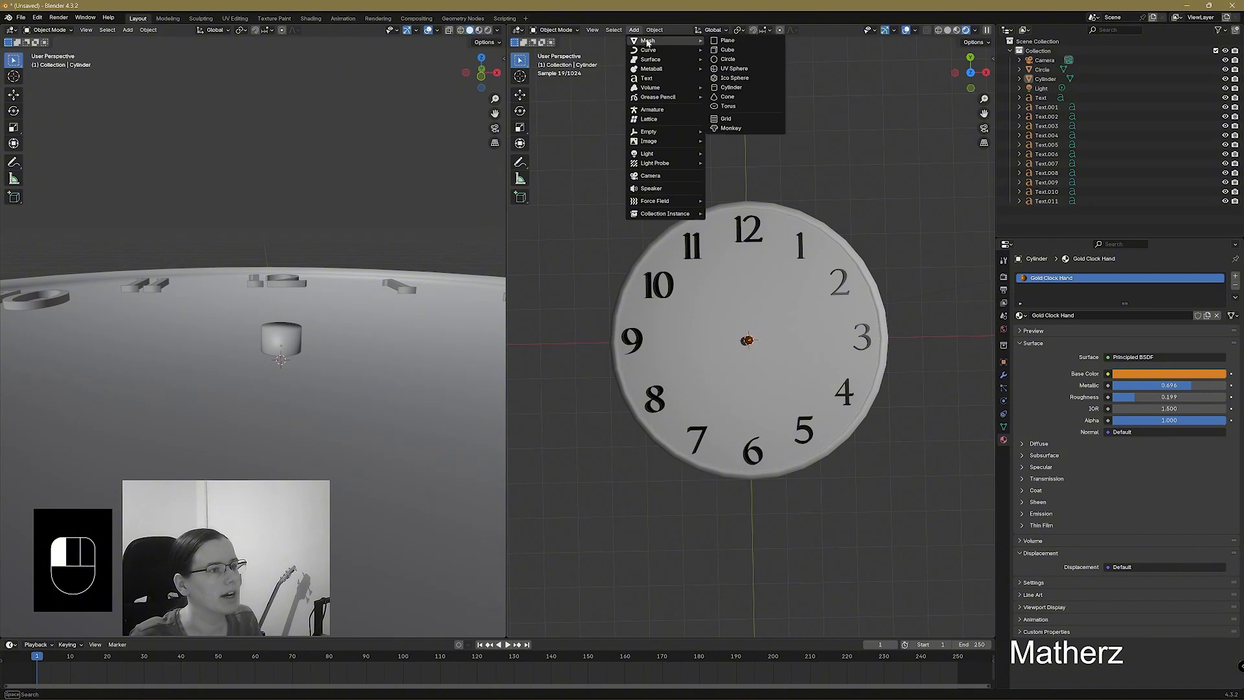
pyautogui.click(765, 42)
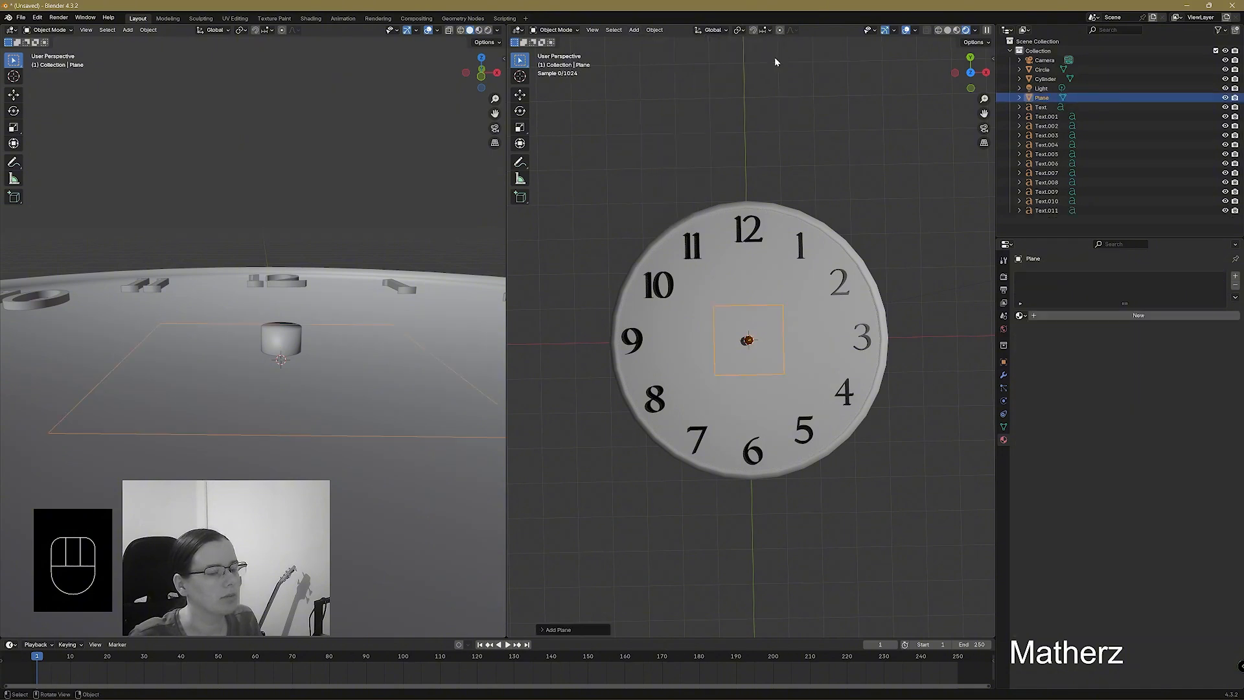
pyautogui.scroll(-3, 867, 352)
pyautogui.press('g')
pyautogui.press('x')
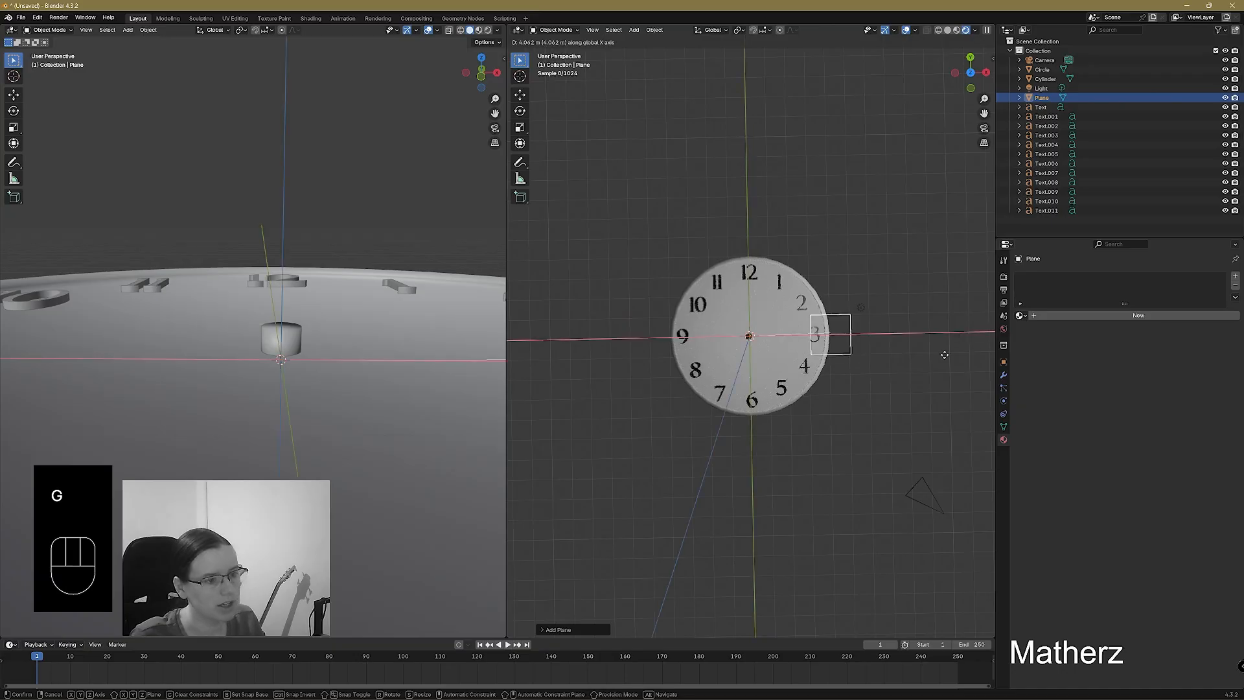
pyautogui.click(567, 347)
pyautogui.keyDown('shift'); pyautogui.moveTo(938, 327); pyautogui.dragTo(763, 312, button='middle'); pyautogui.keyUp('shift')
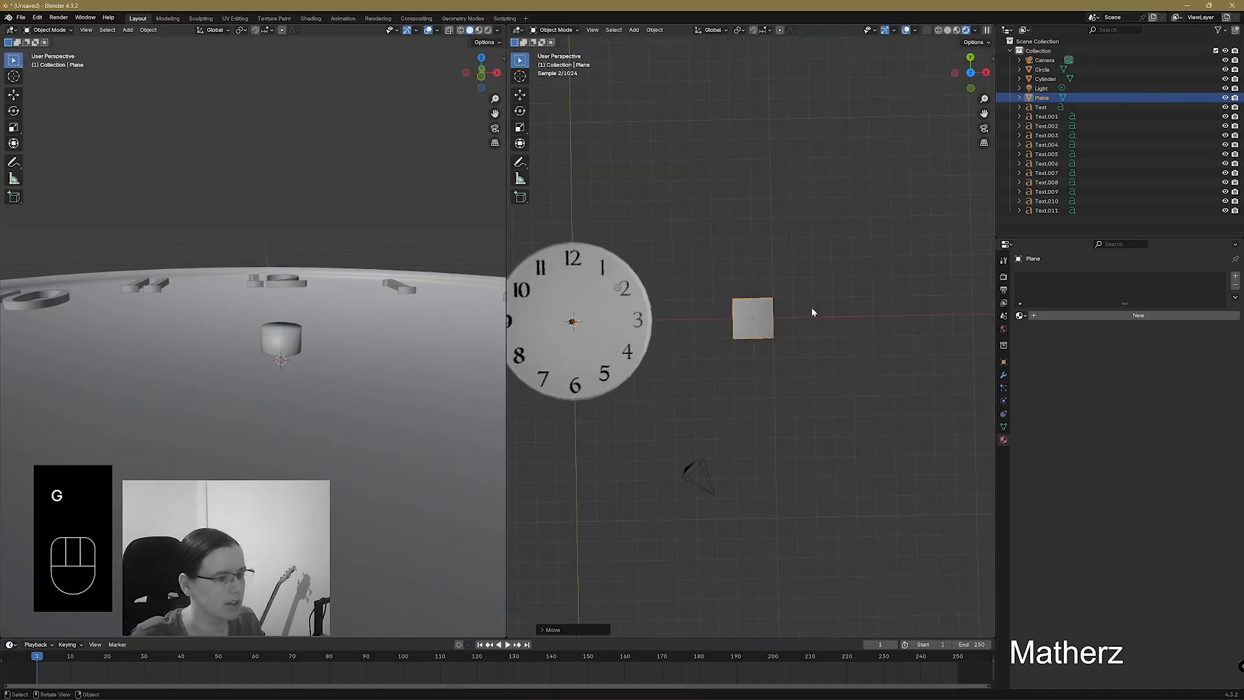
# Scale the plane along the X axis to about 0.106 to form a narrow strip for a clock hand.
pyautogui.press('s')
pyautogui.press('x')
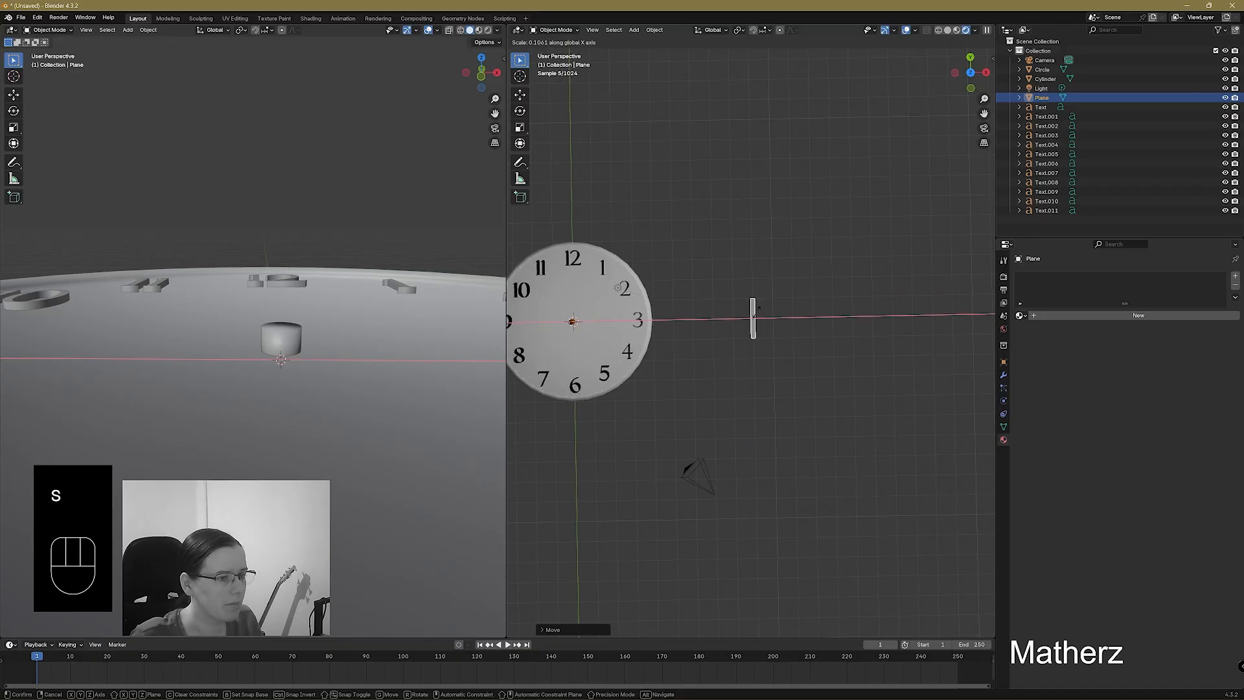
pyautogui.click(748, 335)
pyautogui.scroll(3, 748, 335)
pyautogui.scroll(4, 748, 335)
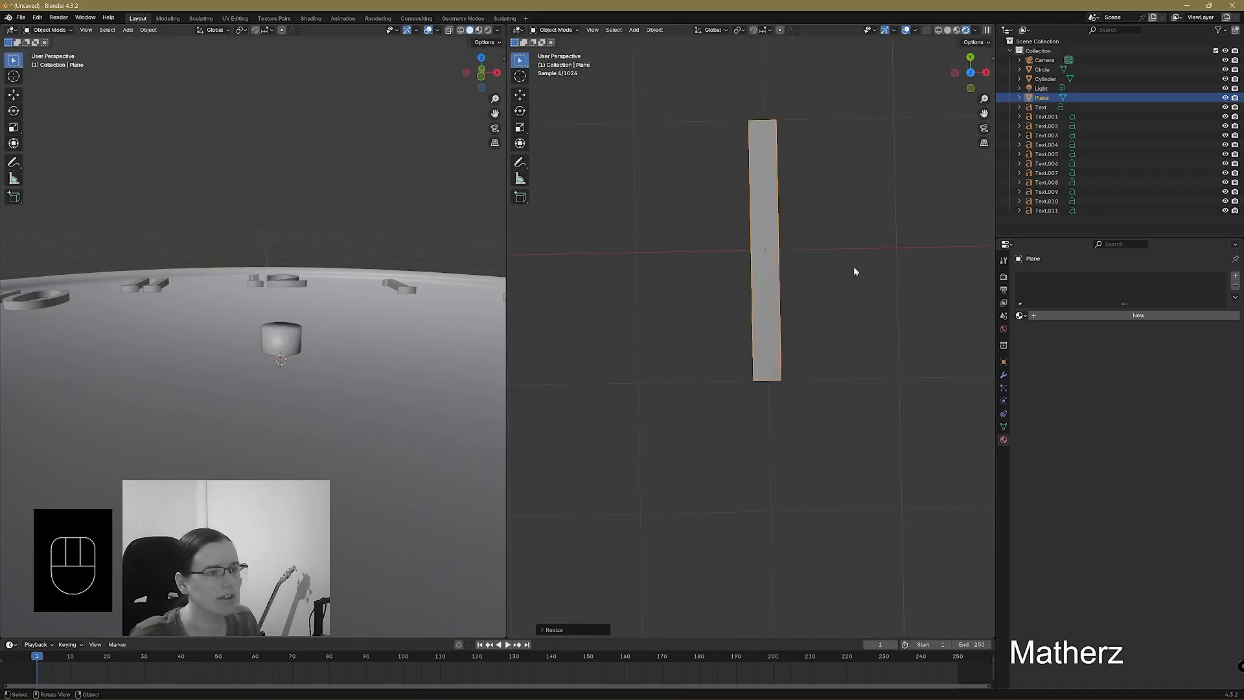
pyautogui.keyDown('shift'); pyautogui.moveTo(853, 270); pyautogui.dragTo(836, 343, button='middle'); pyautogui.keyUp('shift')
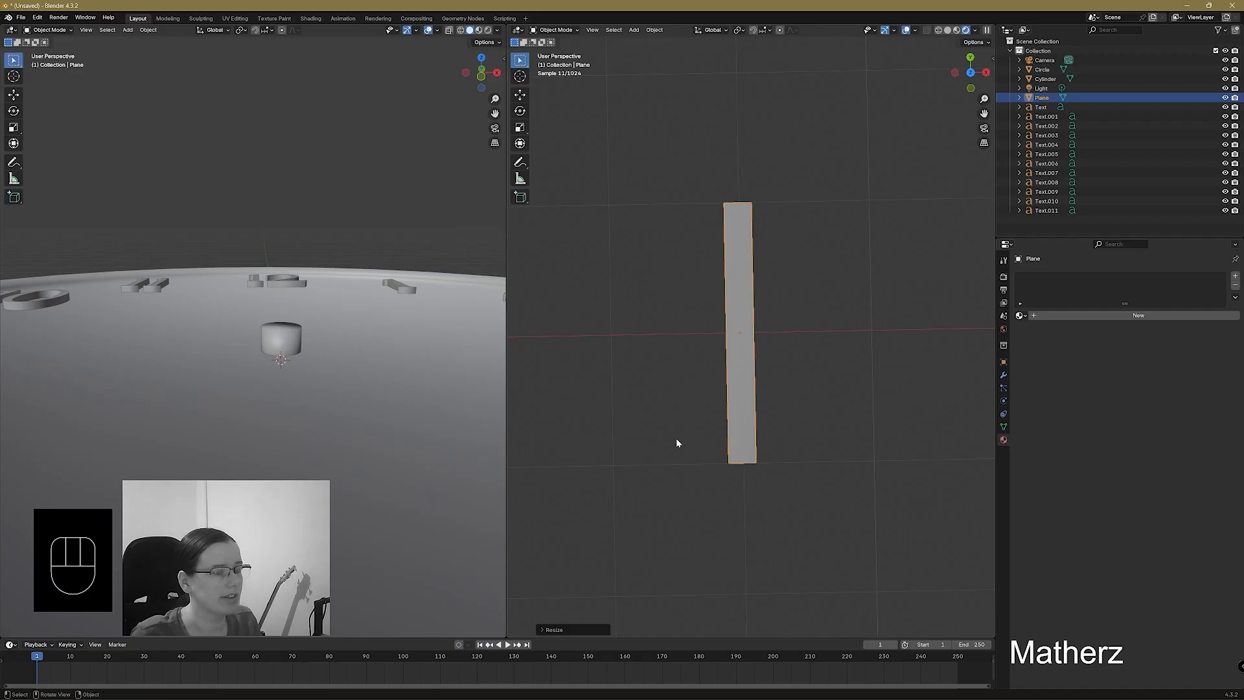
pyautogui.scroll(-3, 731, 381)
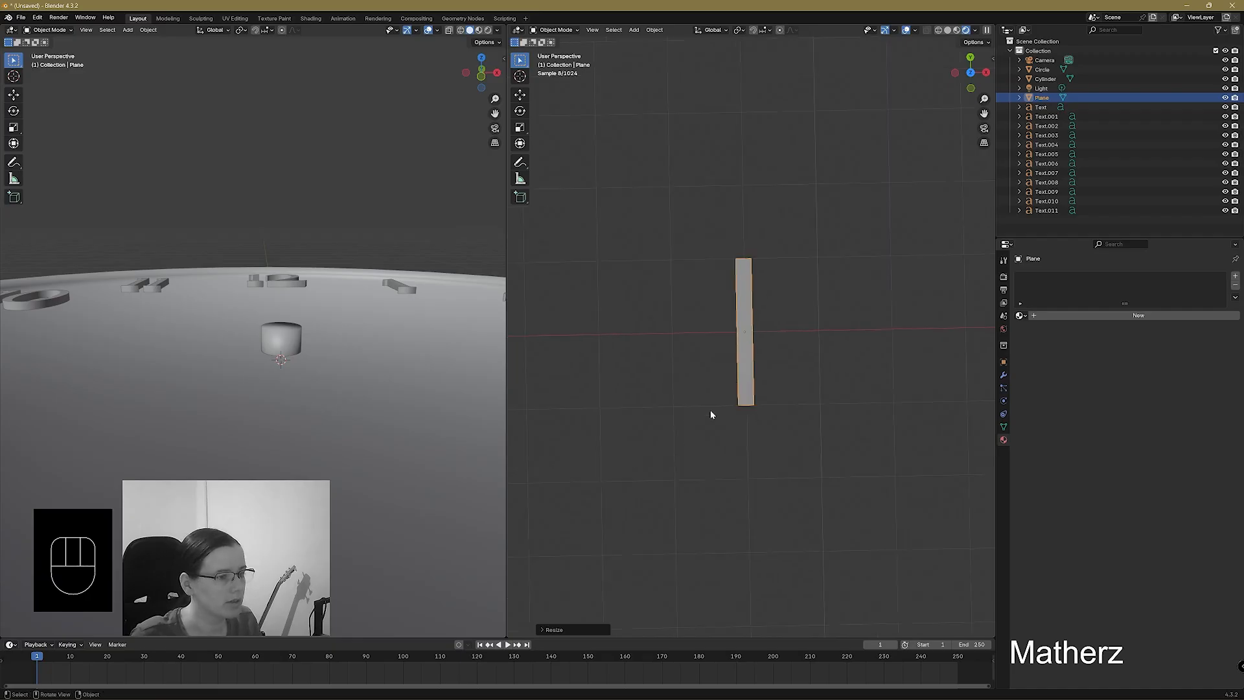
# In Edit Mode, select the strip's short edge at the 12 o'clock end and extrude it a short distance outward.
pyautogui.click(556, 30)
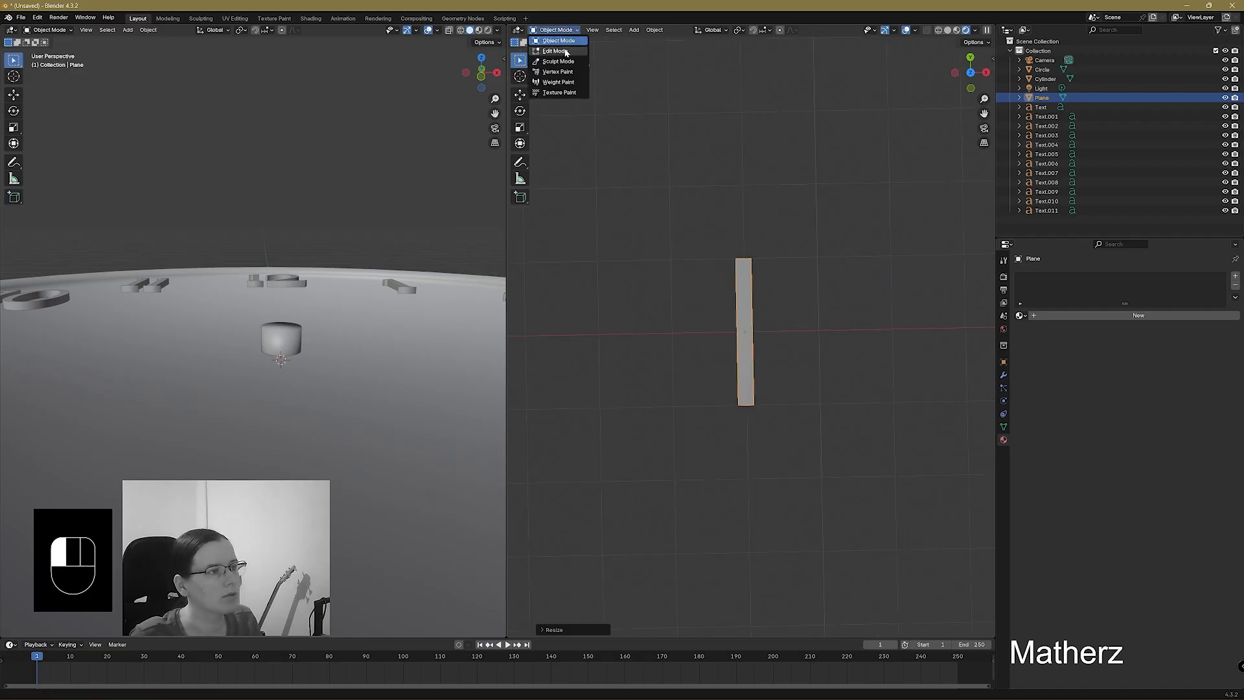
pyautogui.click(565, 52)
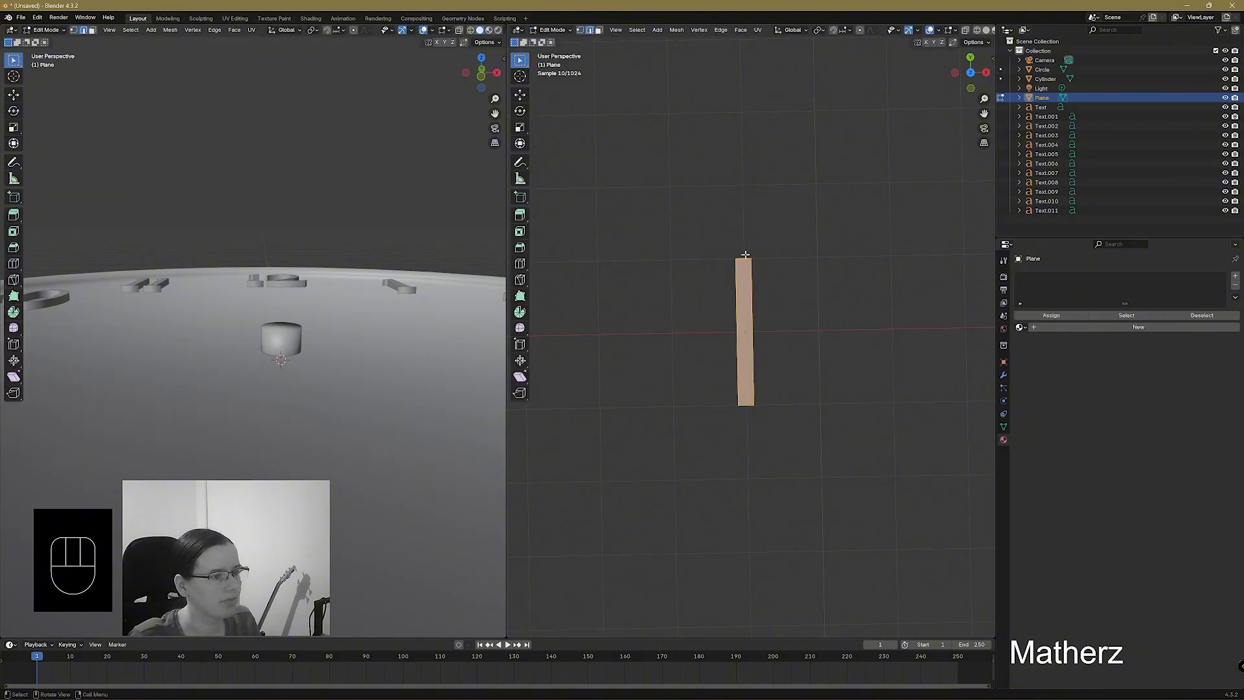
pyautogui.click(758, 278)
pyautogui.scroll(4, 778, 314)
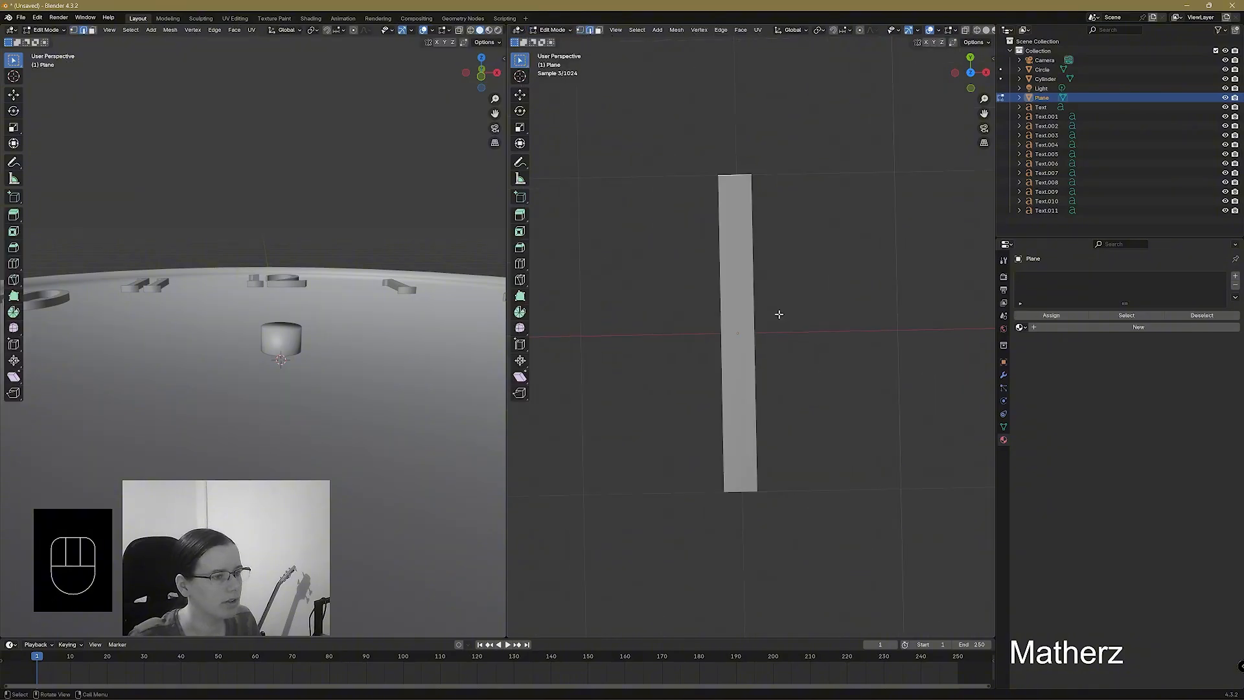
pyautogui.scroll(1, 779, 314)
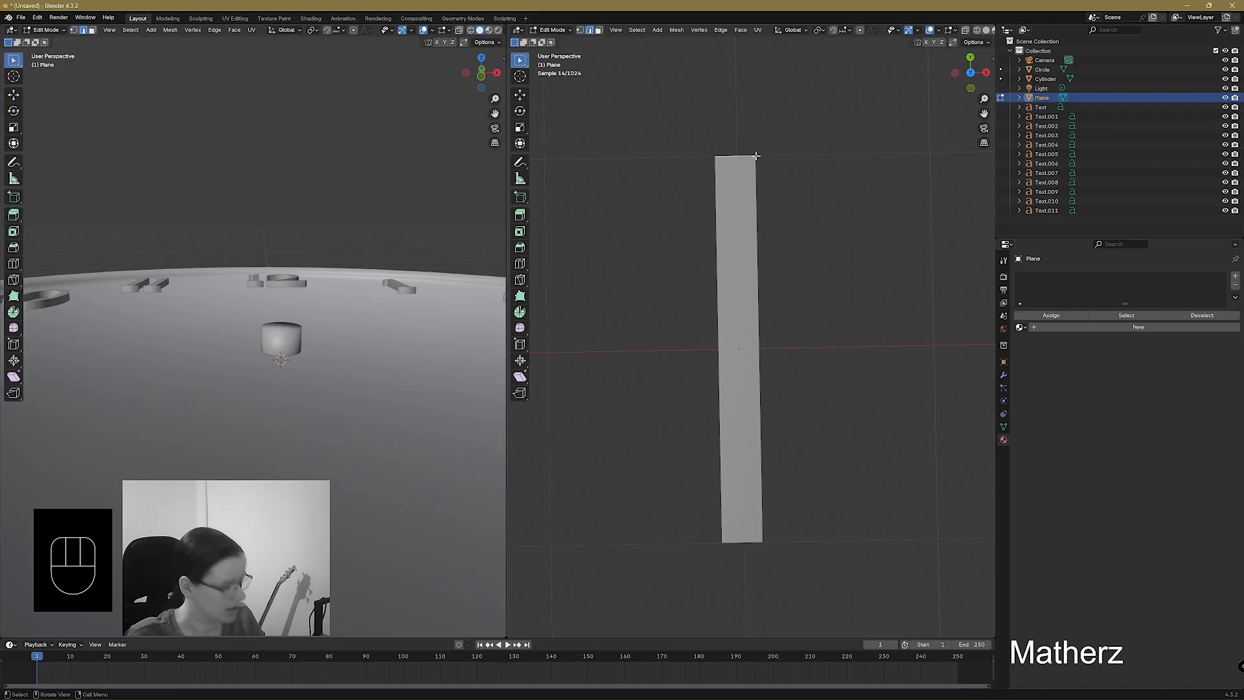
pyautogui.press('e')
pyautogui.moveTo(754, 155); pyautogui.dragTo(756, 117, button='middle')
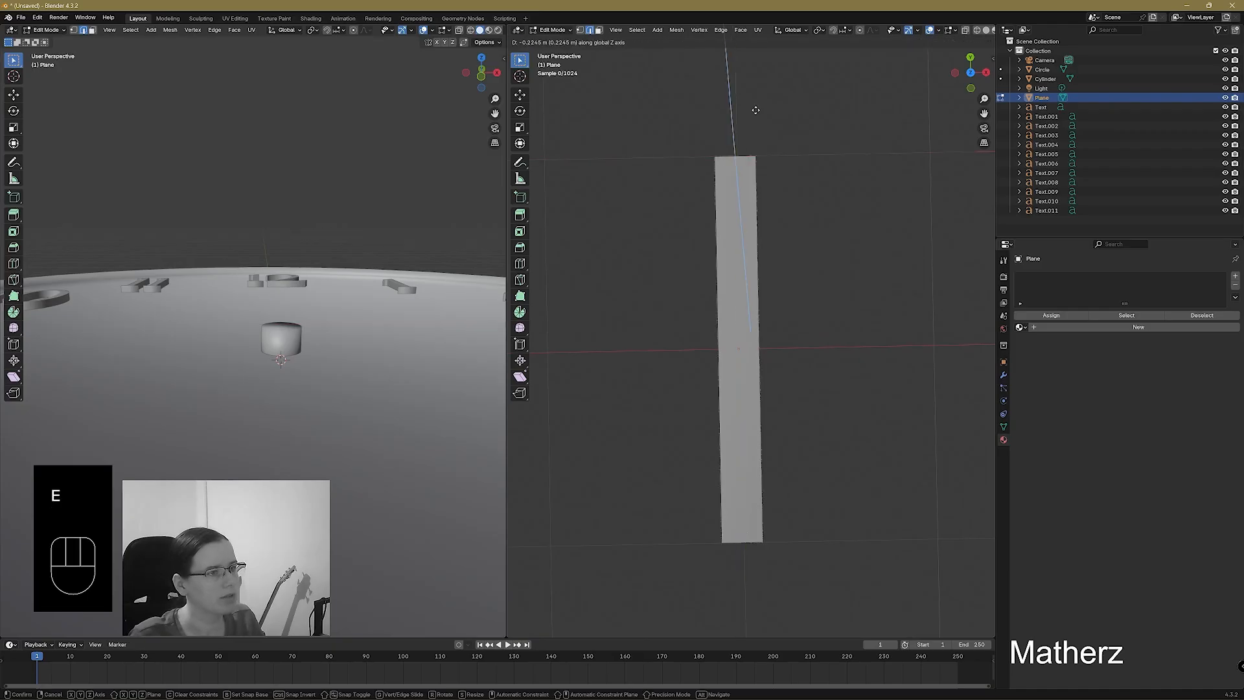
pyautogui.click(757, 124)
# Scale the extruded end edge along the X axis to about 2.1 to flare the strip outward.
pyautogui.moveTo(879, 235); pyautogui.dragTo(750, 298, button='middle')
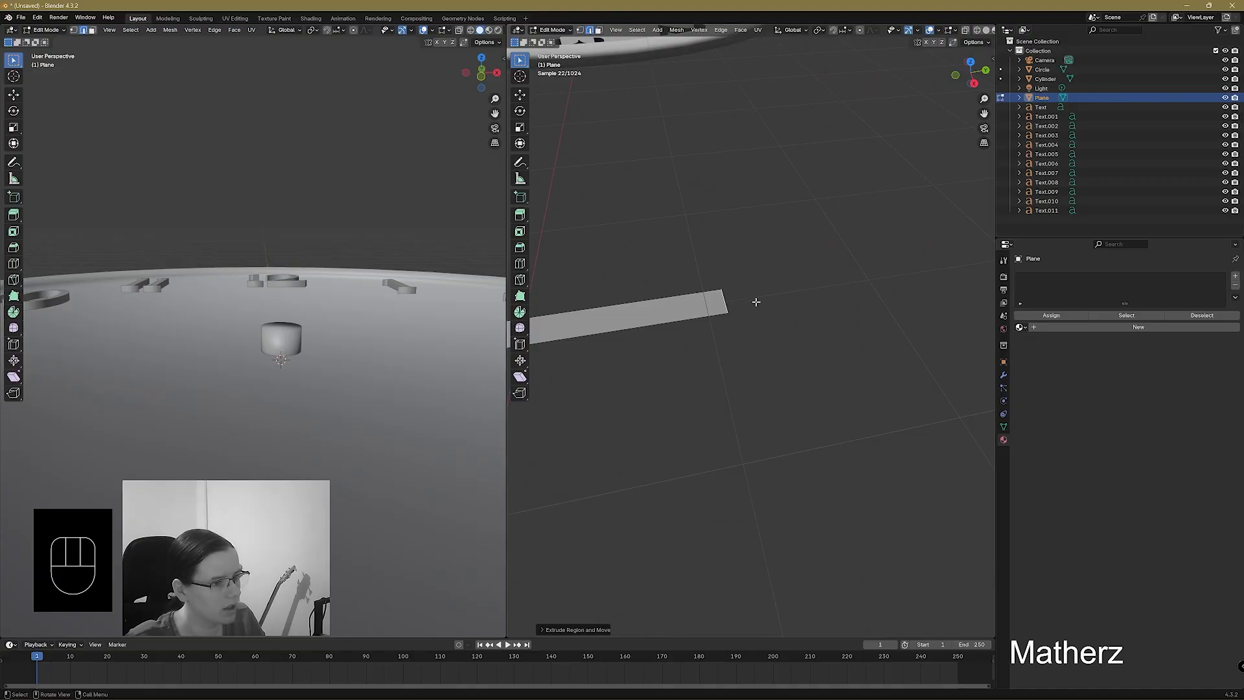
pyautogui.press('s')
pyautogui.press('x')
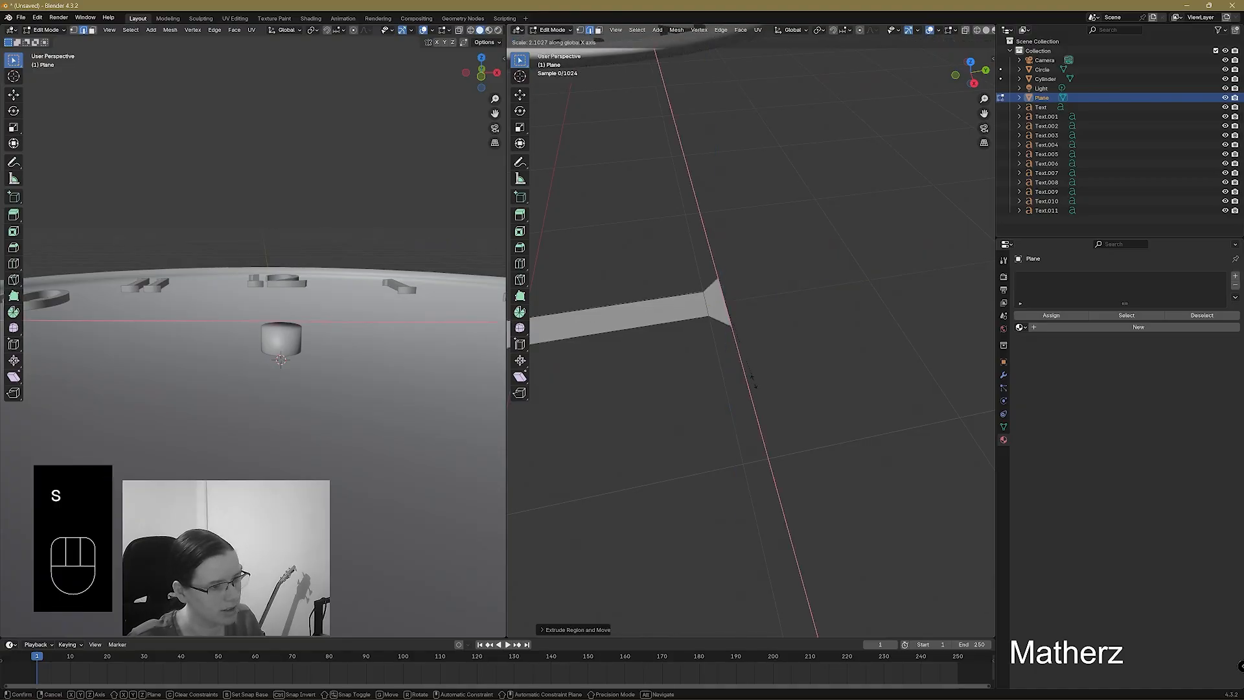
pyautogui.click(754, 373)
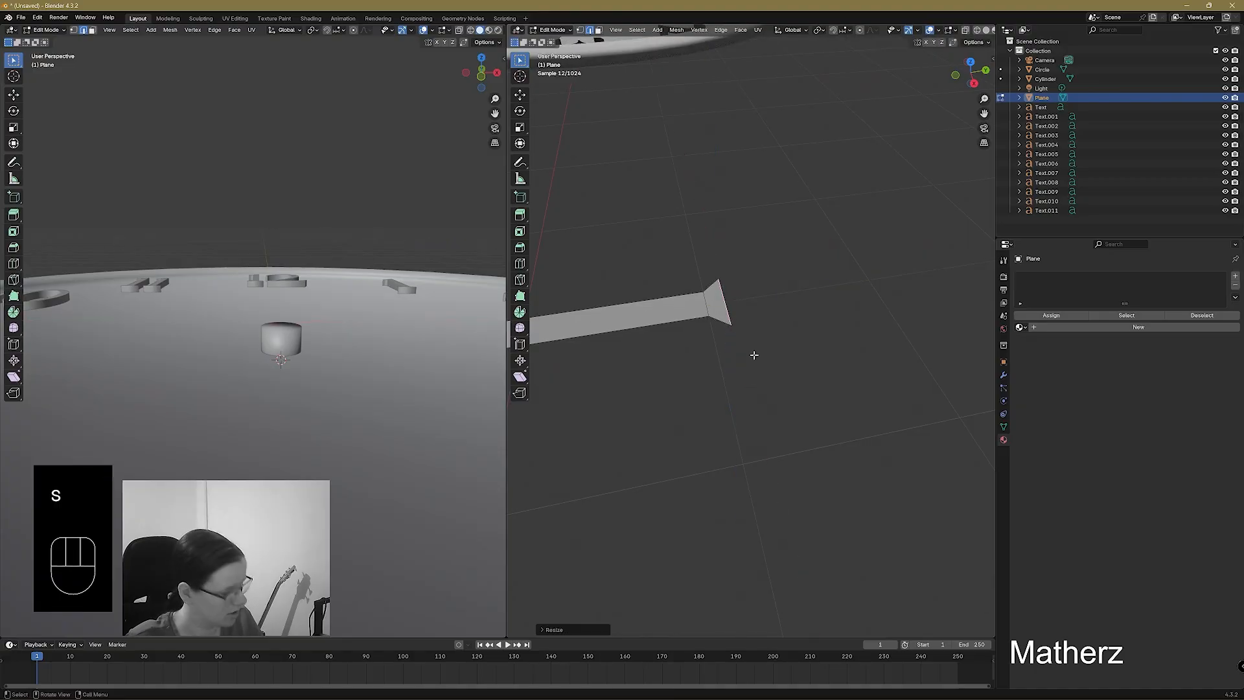
# Extrude the flared end edge a short distance along the strip and scale the new edge slightly wider.
pyautogui.press('e')
pyautogui.click(772, 354)
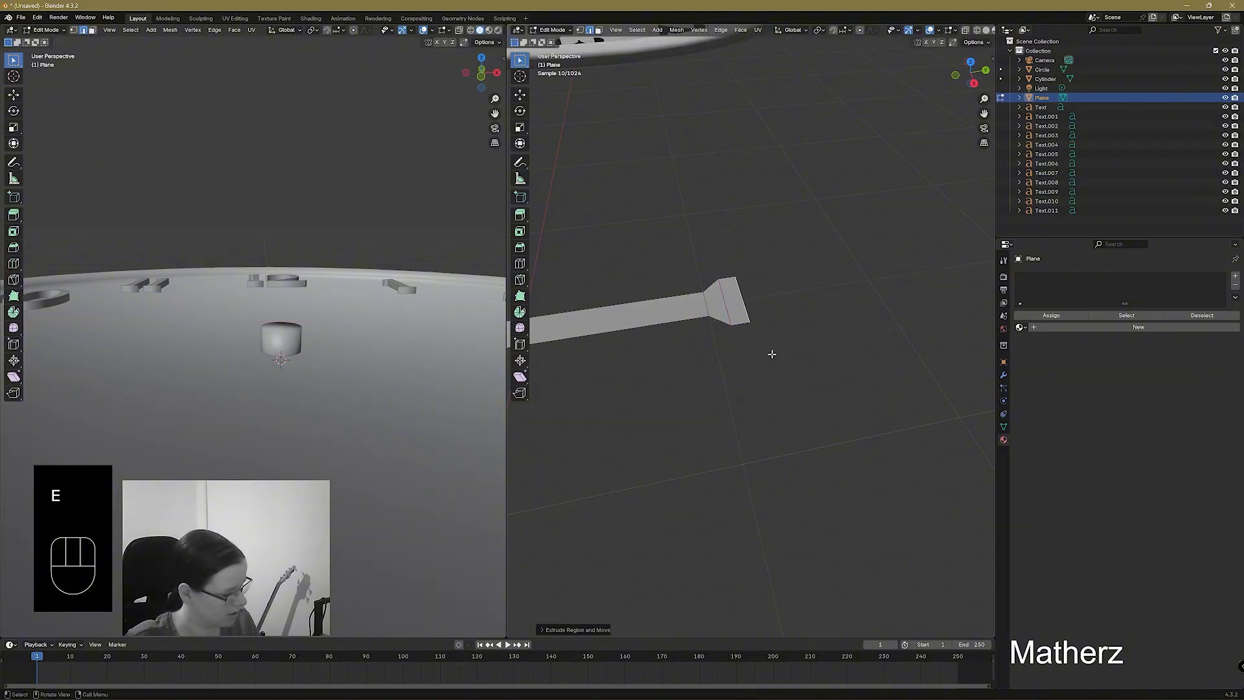
pyautogui.press('s')
pyautogui.click(786, 368)
# Extrude the wide end edge three more times along the strip: a short section, a longer one and a medium one.
pyautogui.press('e')
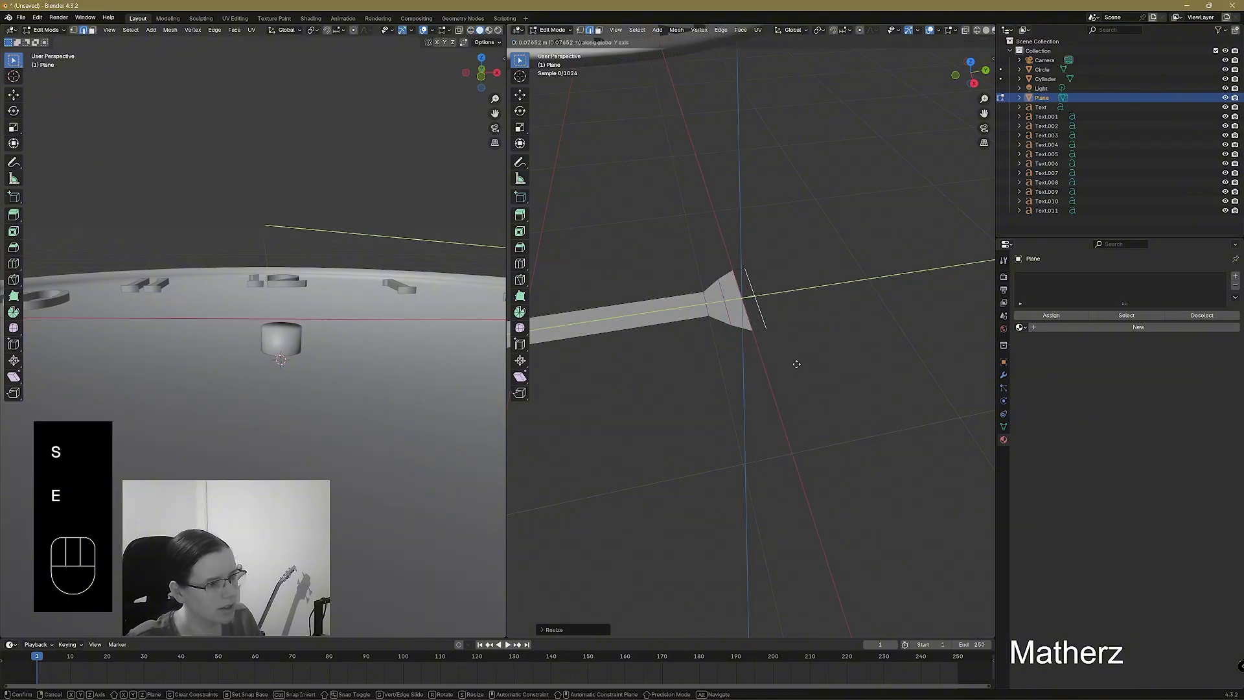
pyautogui.click(804, 361)
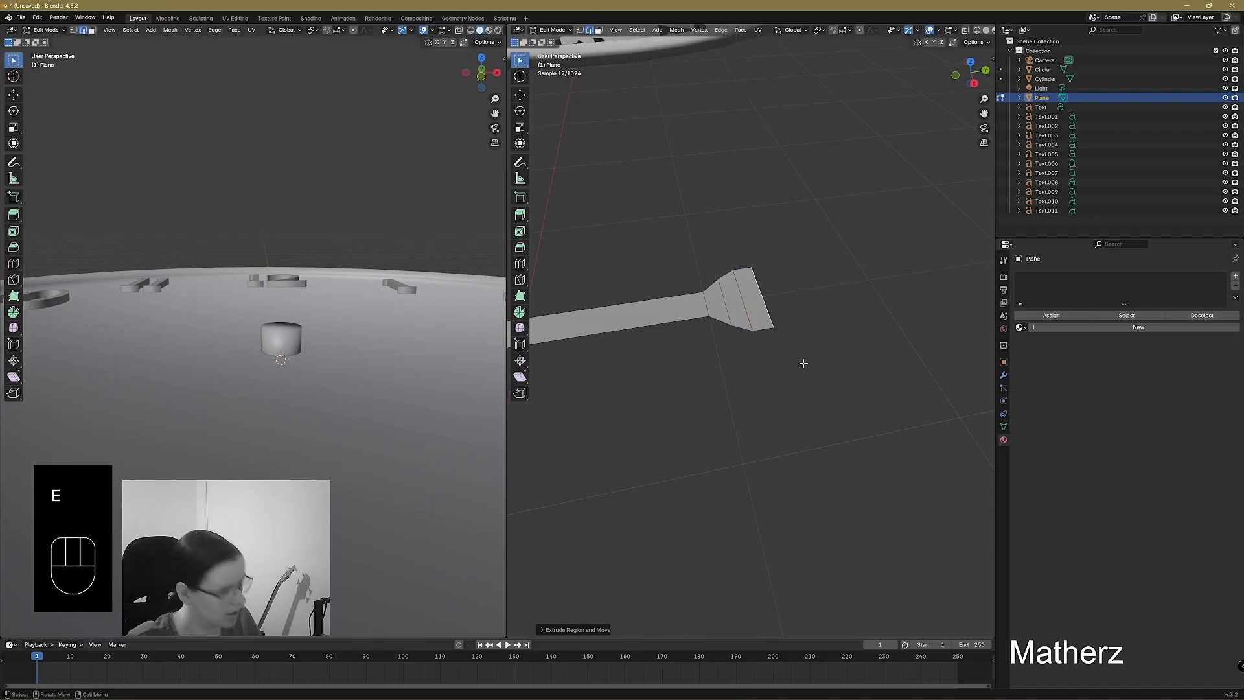
pyautogui.press('e')
pyautogui.click(852, 354)
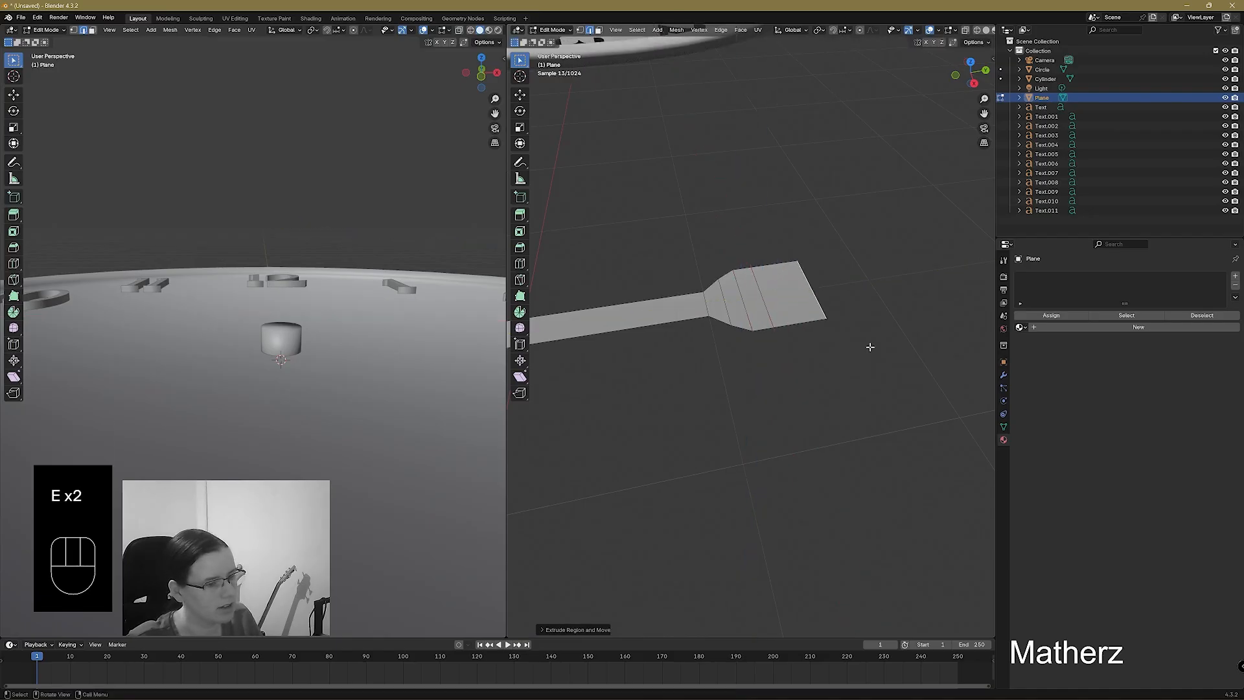
pyautogui.press('e')
pyautogui.click(892, 339)
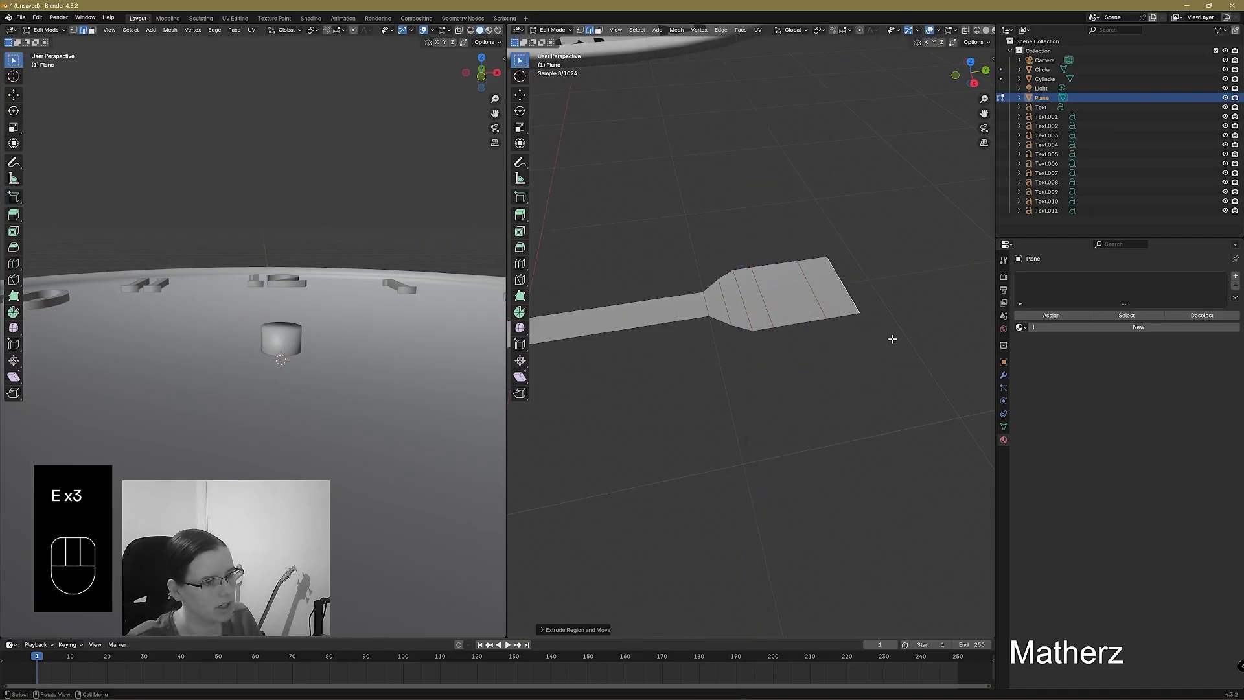
pyautogui.press('e')
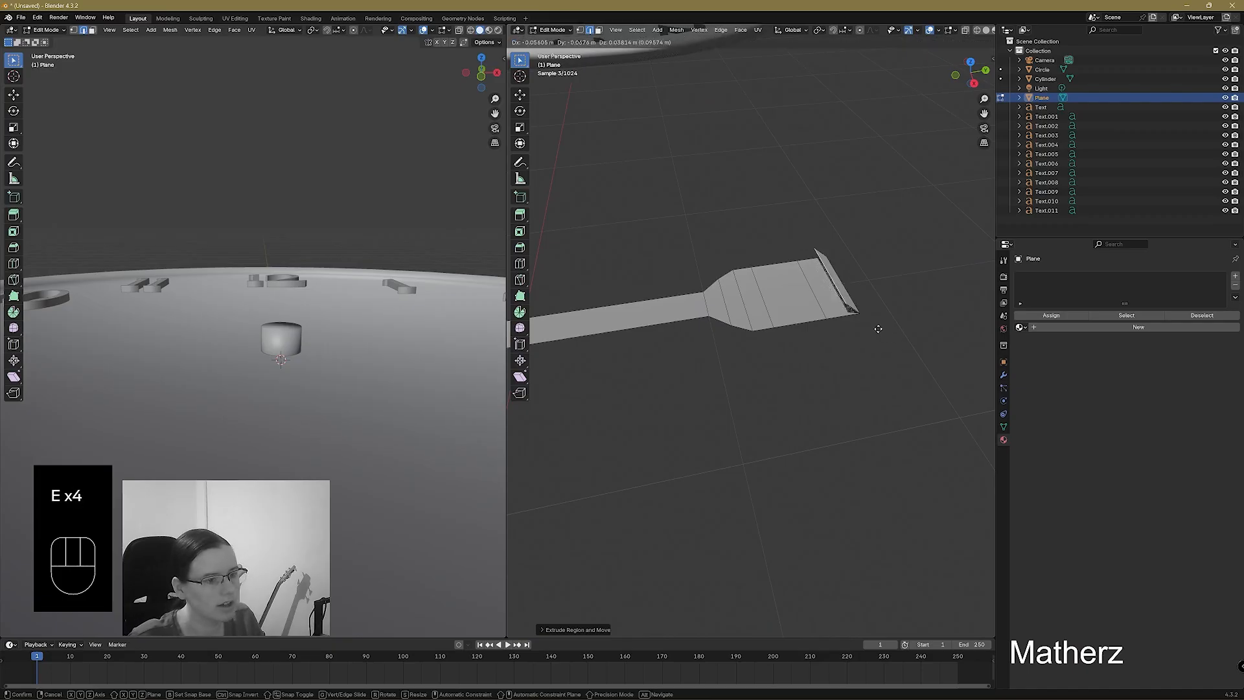
pyautogui.click(836, 301)
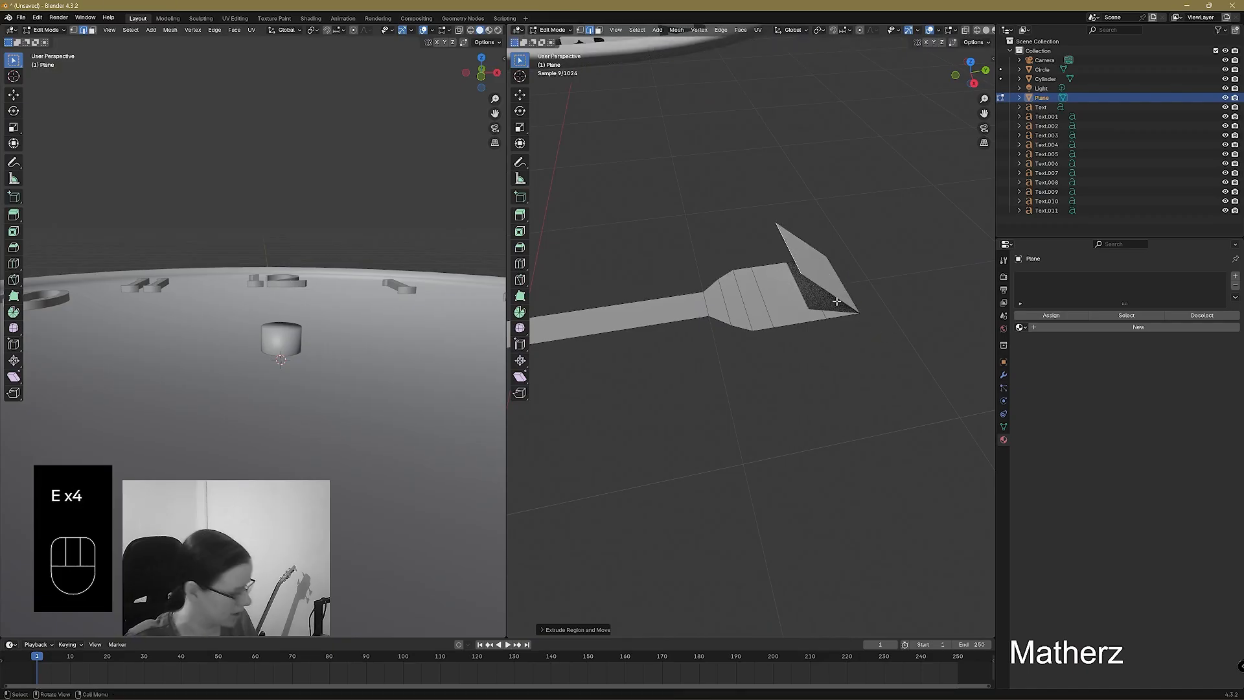
pyautogui.hotkey('ctrl', 'z')
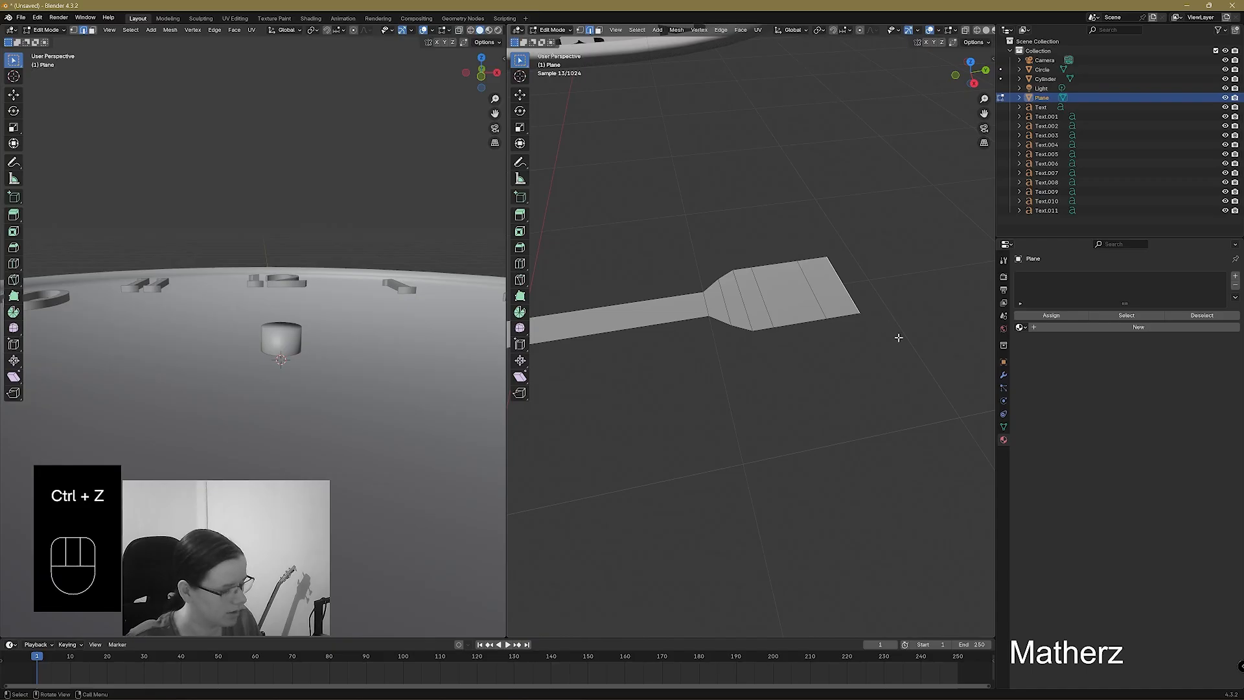
# Scale the hand's end edge along the X axis to about 0.53, and extrude it one more section outward.
pyautogui.press('s')
pyautogui.press('x')
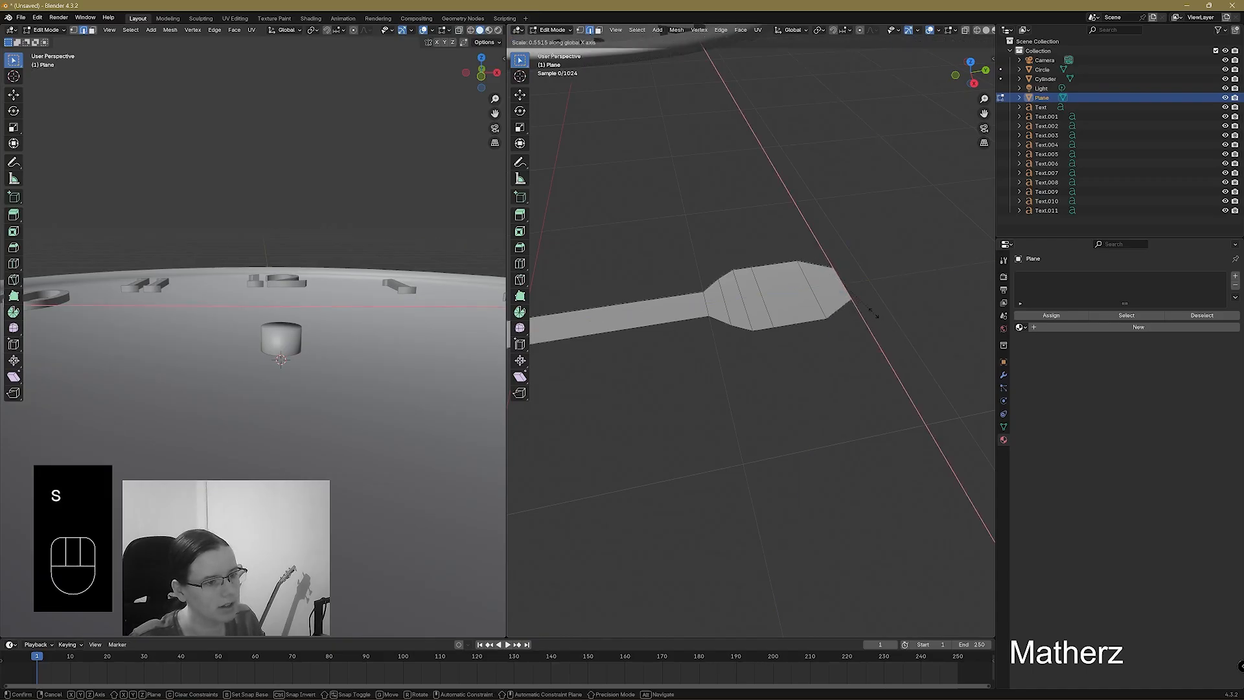
pyautogui.click(873, 312)
pyautogui.press('e')
pyautogui.click(906, 306)
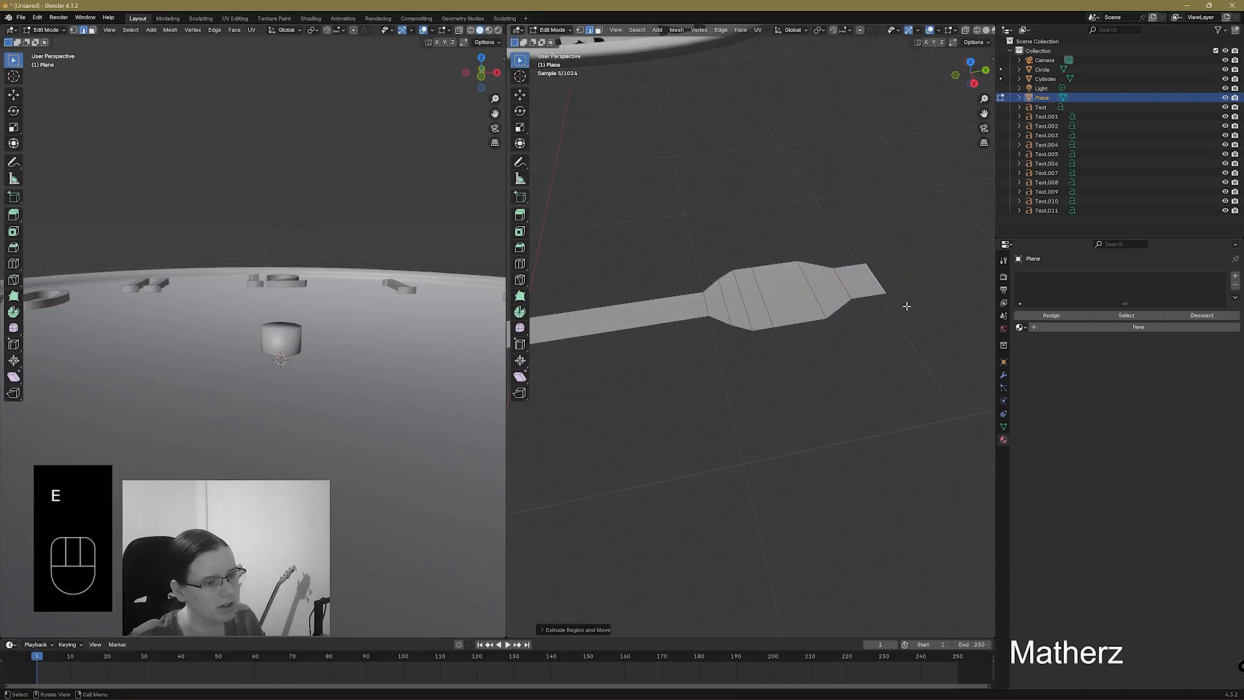
pyautogui.press('e')
pyautogui.moveTo(903, 302); pyautogui.dragTo(898, 300, button='middle')
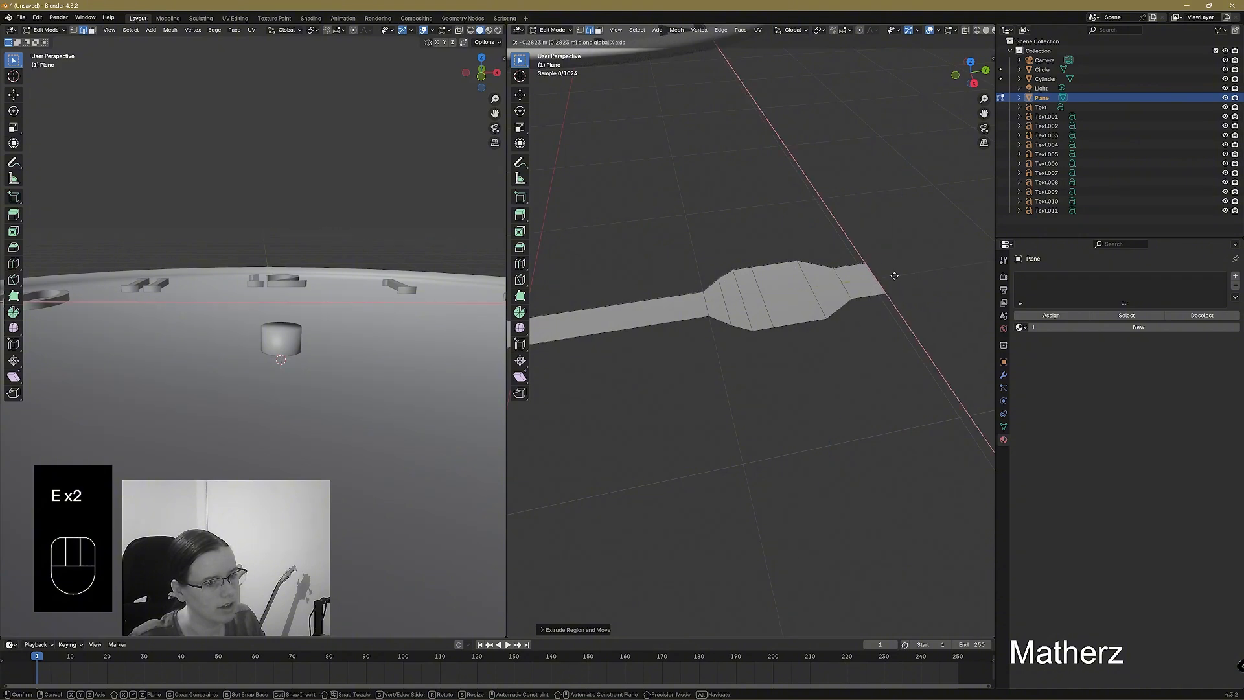
pyautogui.rightClick(894, 275)
pyautogui.hotkey('ctrl', 'z')
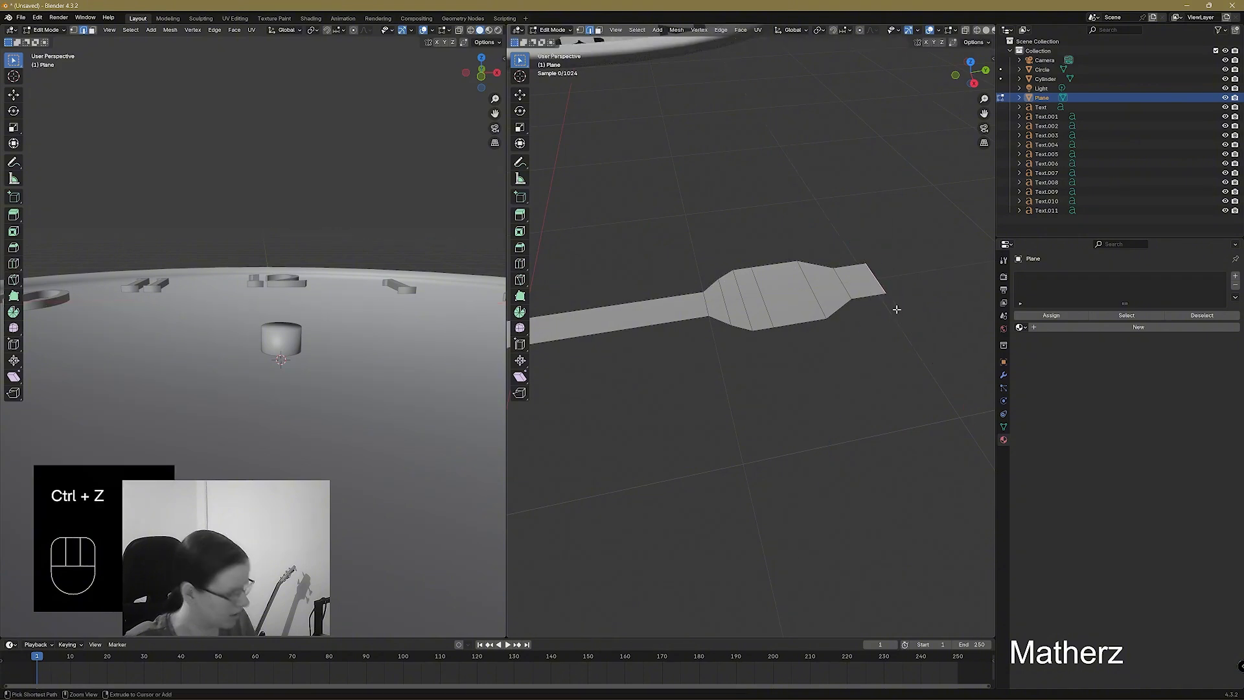
# Scale the outermost edge down along the X axis so the hand's tip narrows to a point.
pyautogui.press('s')
pyautogui.moveTo(898, 310); pyautogui.dragTo(904, 311, button='middle')
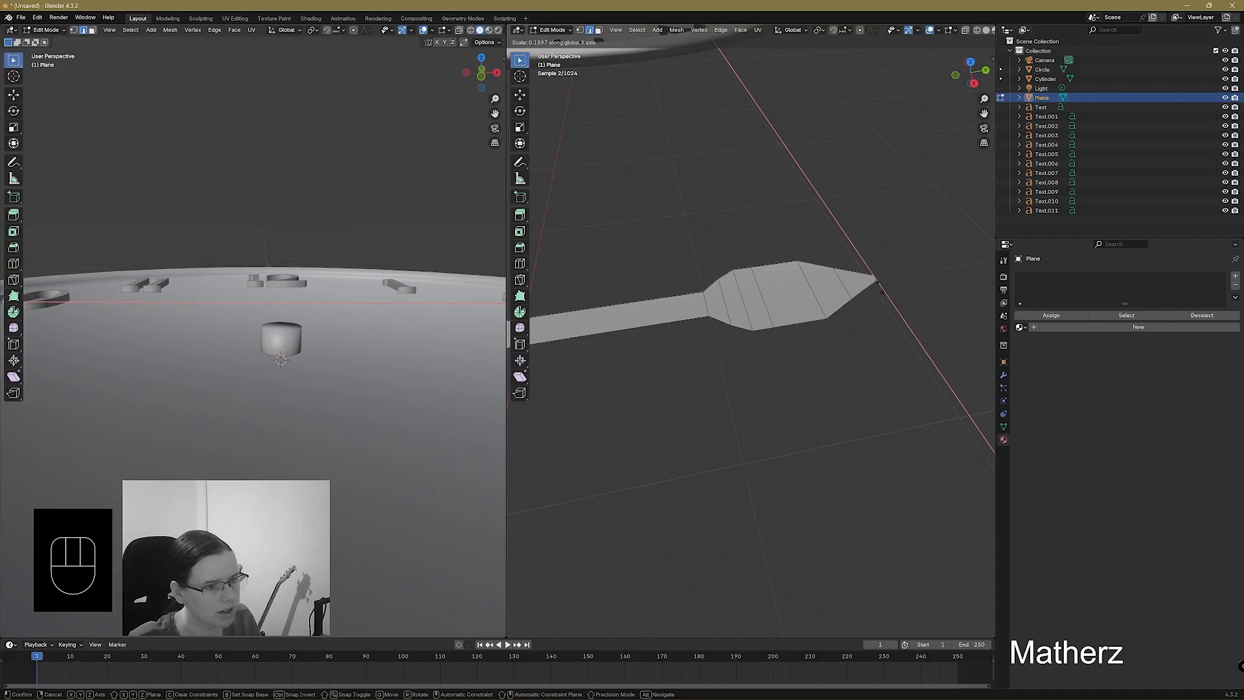
pyautogui.click(873, 283)
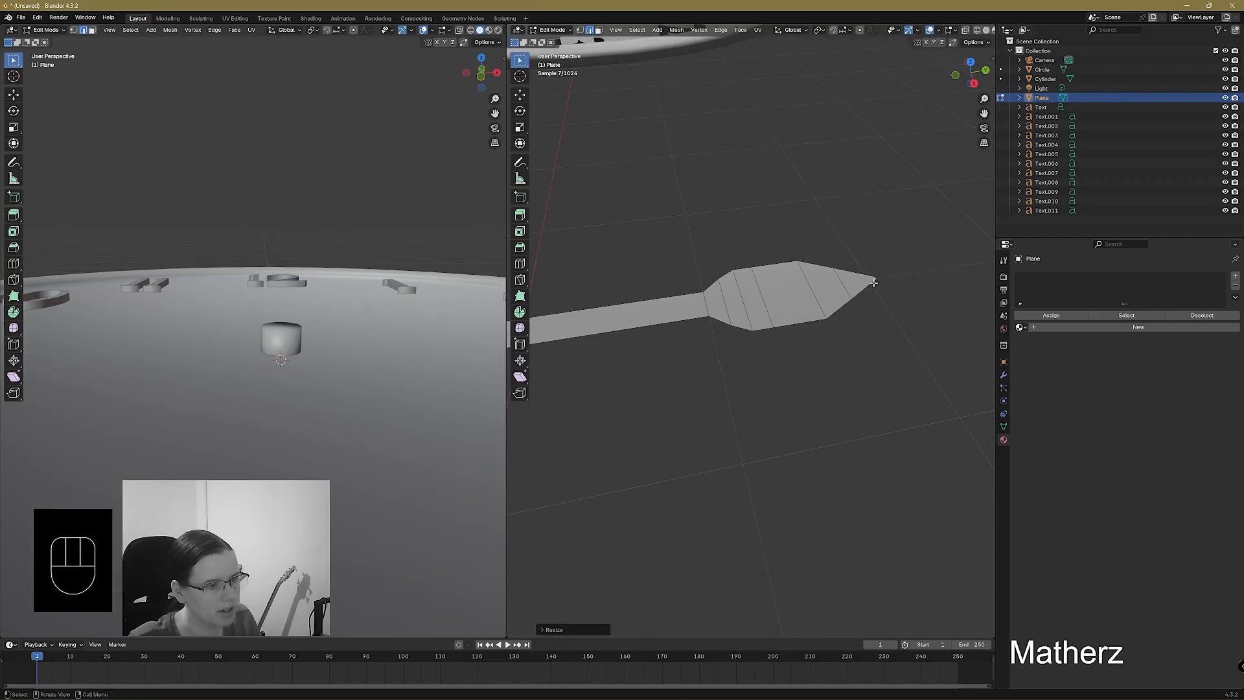
# Add a loop cut across the longest section of the hand's wide head and scale it down to form a waist.
pyautogui.hotkey('ctrl', 'r')
pyautogui.click(776, 265)
pyautogui.press('s')
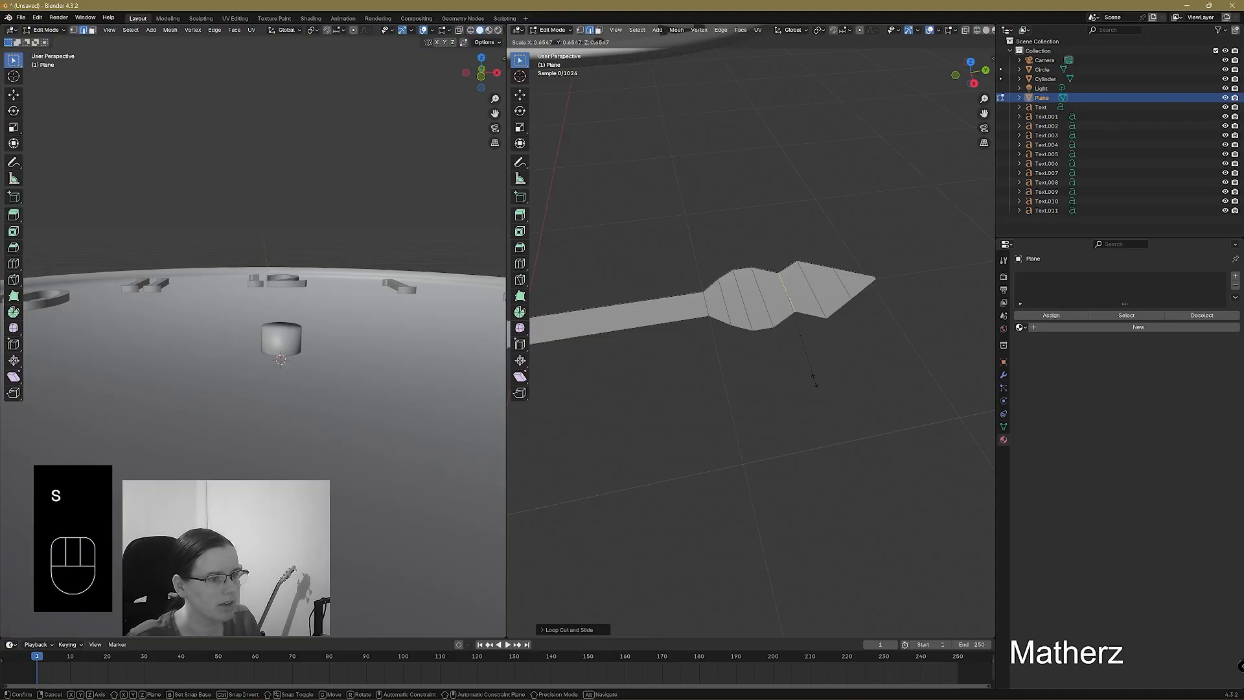
pyautogui.click(803, 363)
# Move the edge at the plain end of the hand outward along the Y axis to lengthen the shaft.
pyautogui.scroll(-2, 741, 386)
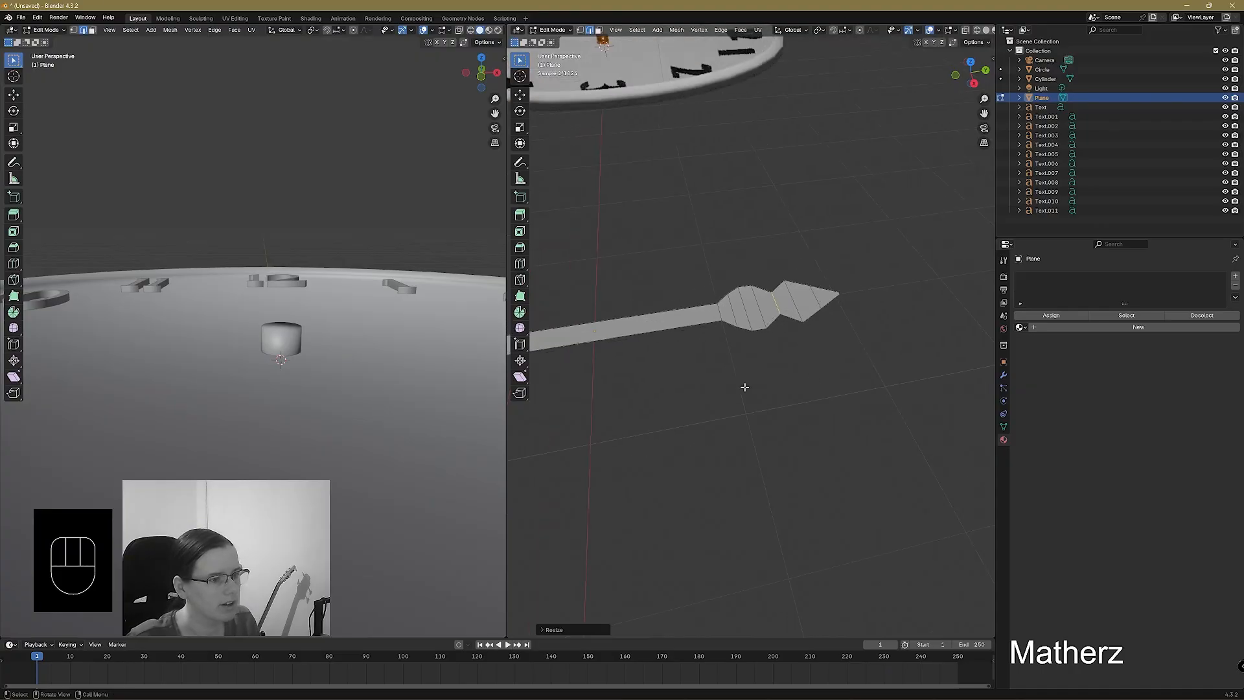
pyautogui.keyDown('shift'); pyautogui.moveTo(780, 383); pyautogui.dragTo(921, 380, button='middle'); pyautogui.keyUp('shift')
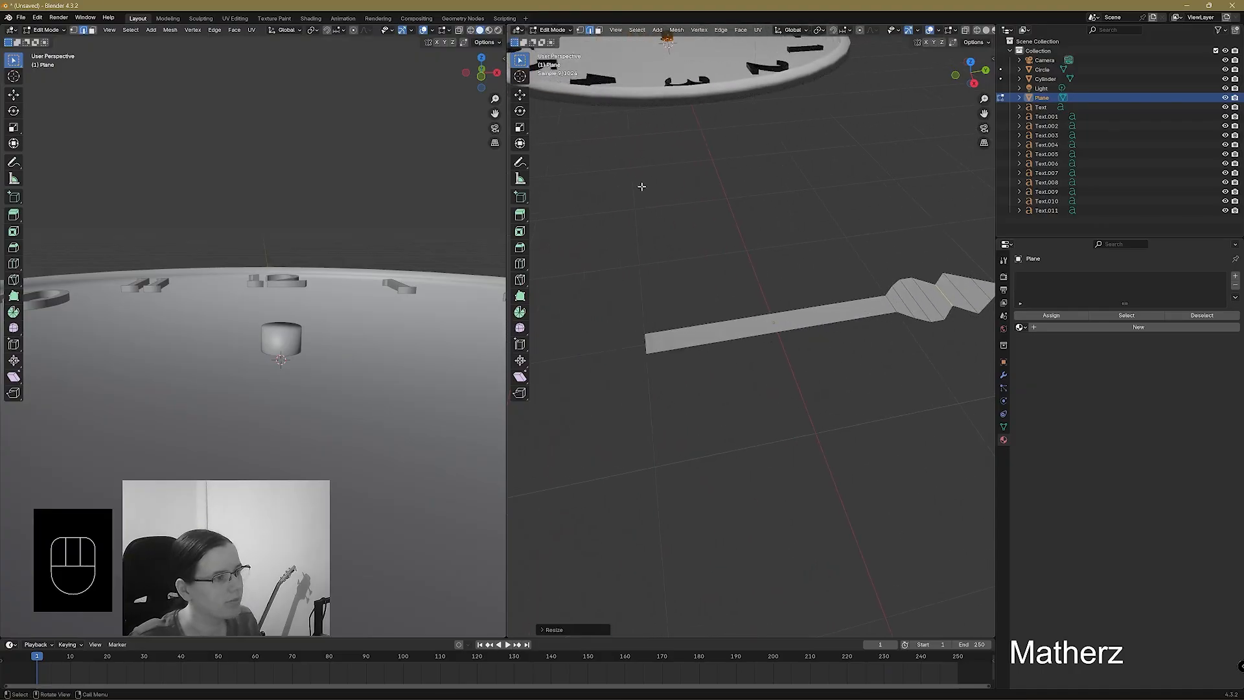
pyautogui.click(645, 347)
pyautogui.press('g')
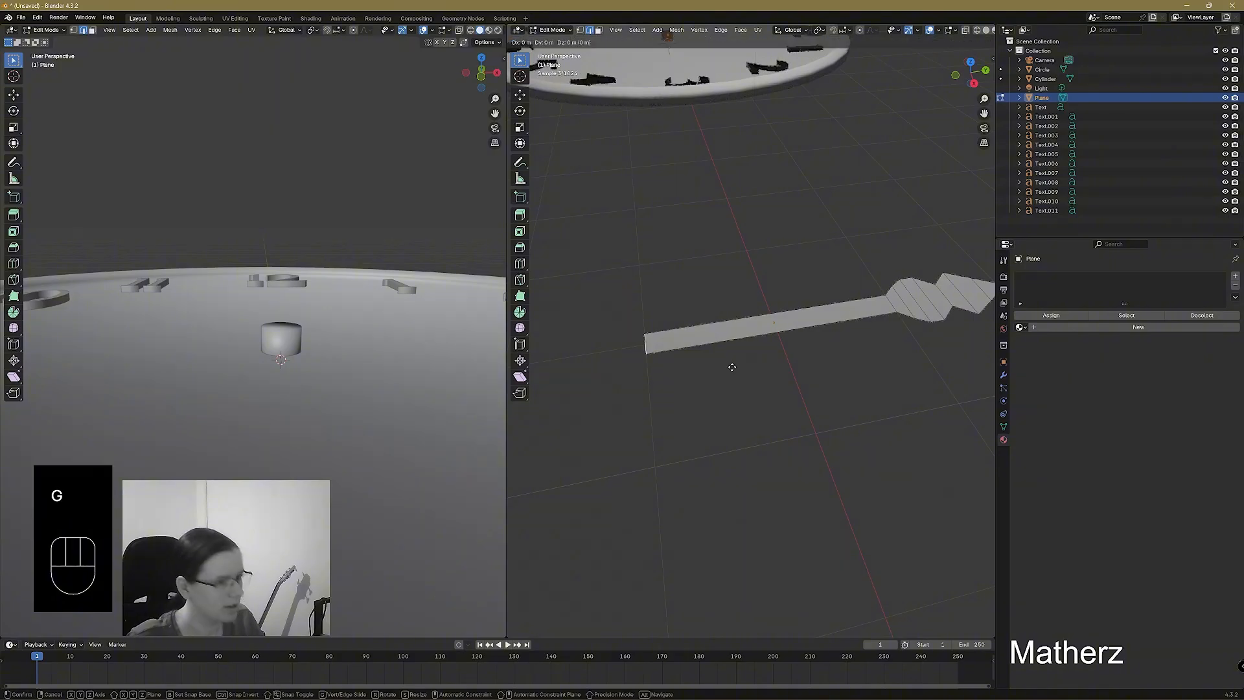
pyautogui.press('y')
pyautogui.click(563, 375)
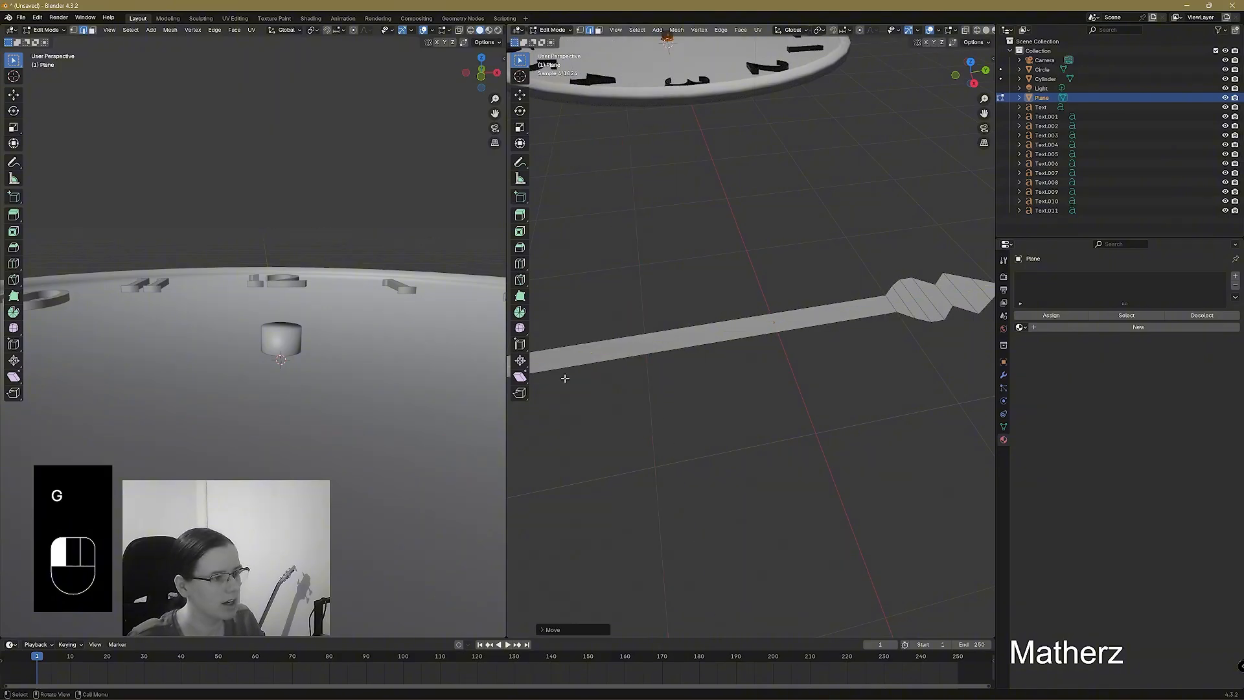
# Extrude a short section from the shaft's plain end edge and scale the new edge down so the end tapers.
pyautogui.scroll(-3, 576, 376)
pyautogui.keyDown('ctrl'); pyautogui.moveTo(699, 383); pyautogui.dragTo(707, 431, button='middle'); pyautogui.keyUp('ctrl')
pyautogui.press('e')
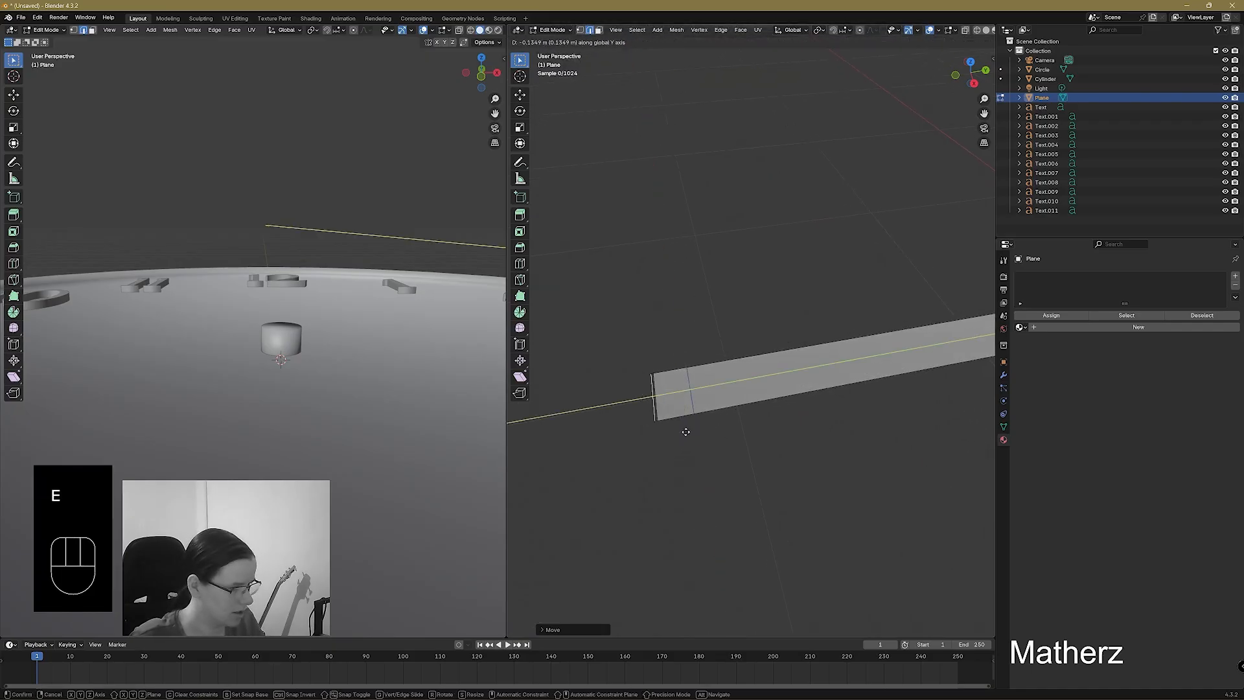
pyautogui.click(675, 434)
pyautogui.press('s')
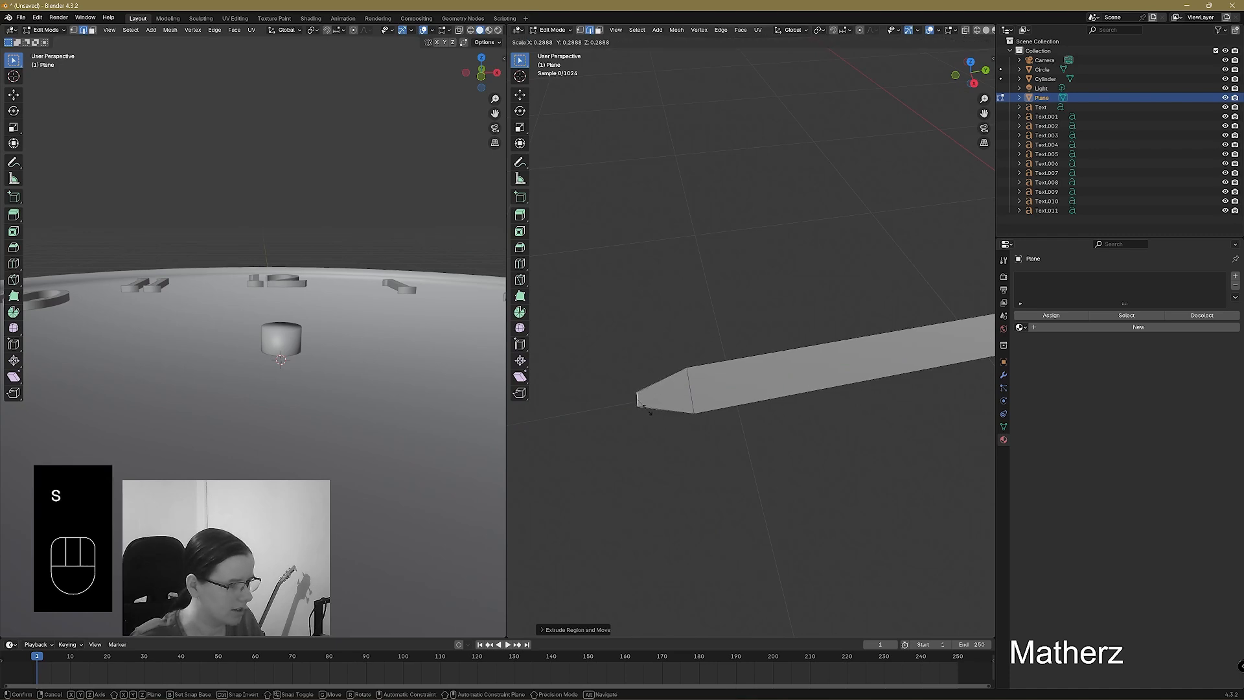
pyautogui.click(659, 417)
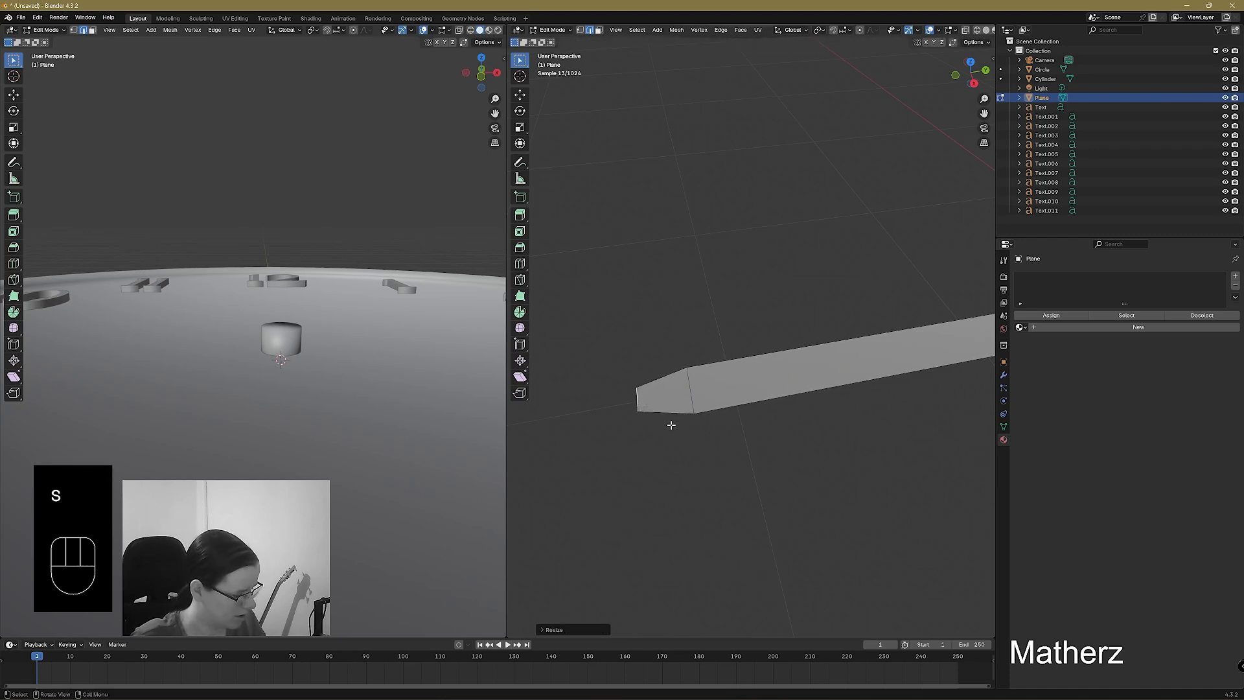
# Add a centred loop cut across the tapered end section and scale it along the X axis to about 1.94.
pyautogui.hotkey('ctrl', 'r')
pyautogui.click(679, 409)
pyautogui.rightClick(679, 410)
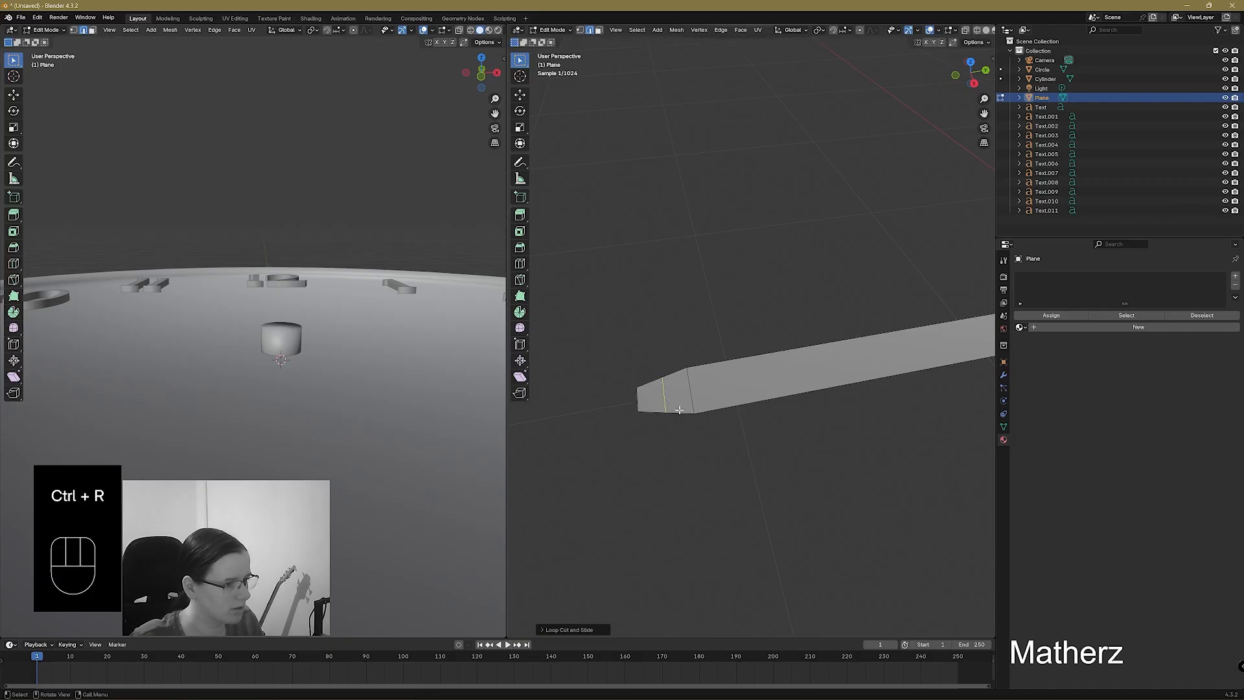
pyautogui.press('s')
pyautogui.press('z')
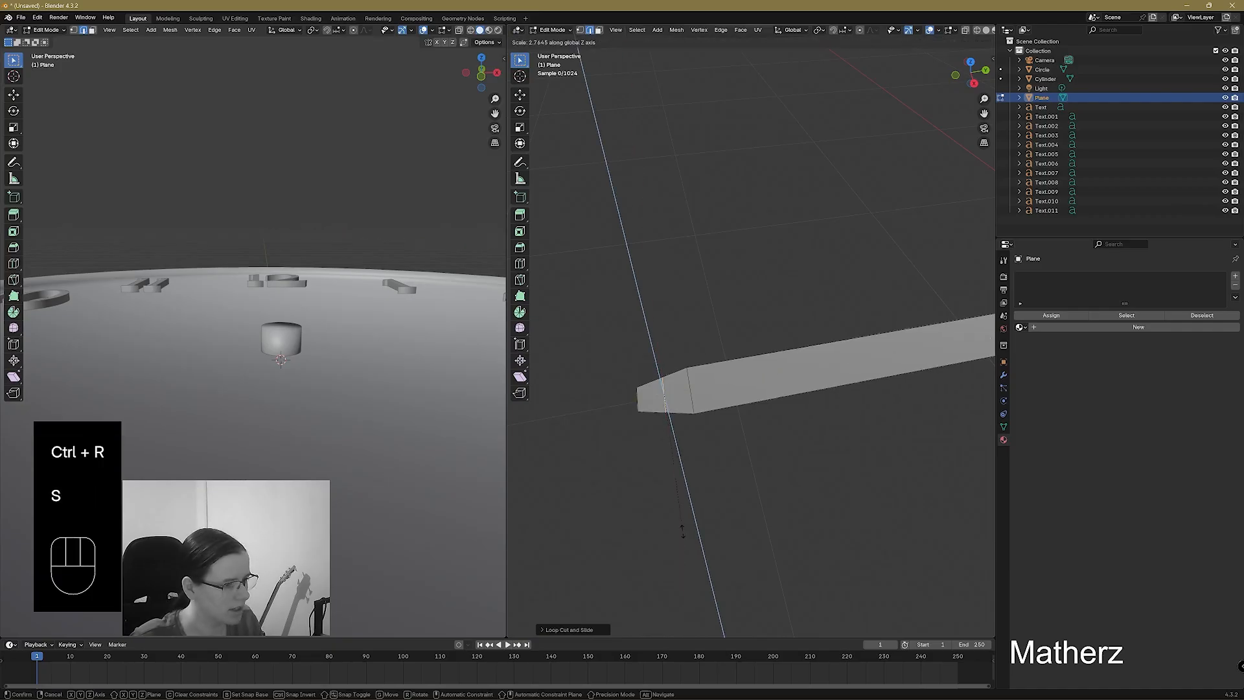
pyautogui.press('x')
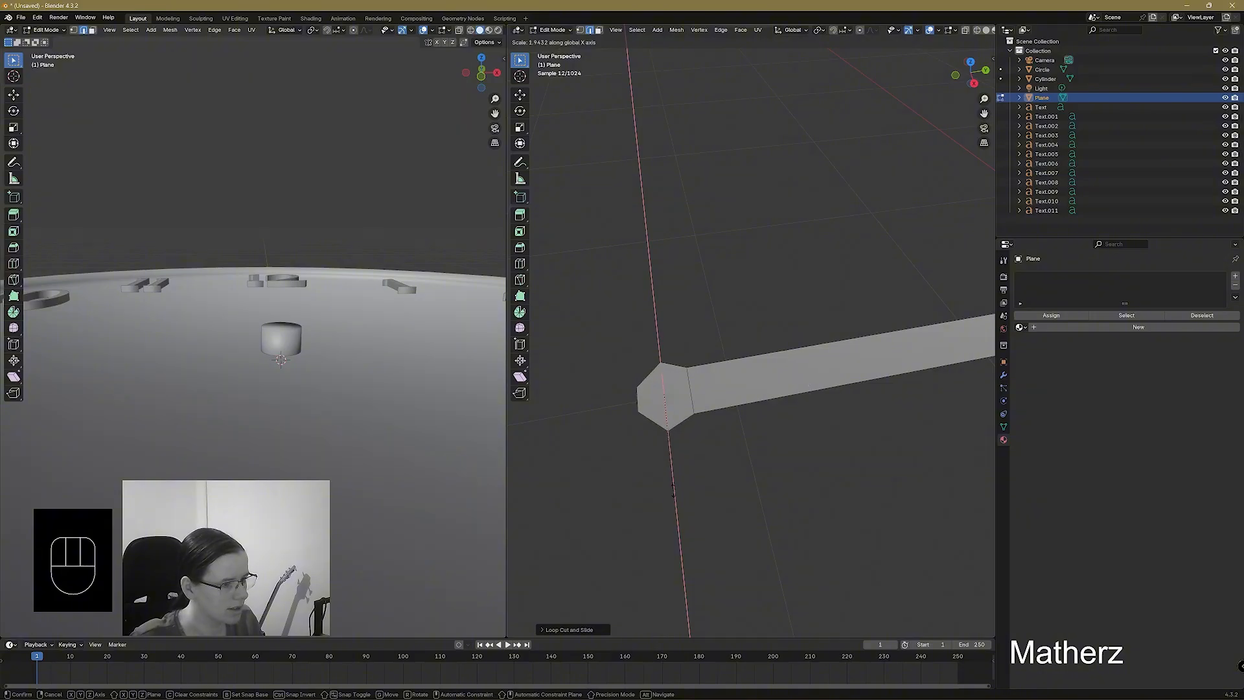
pyautogui.click(674, 489)
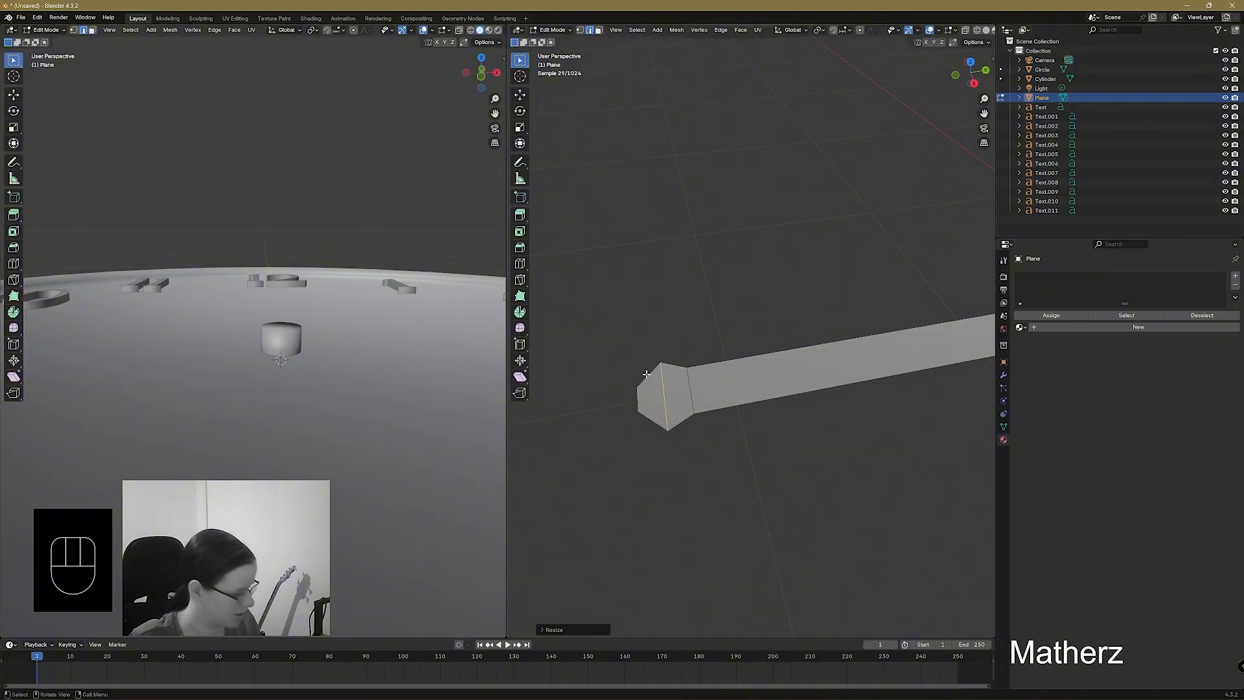
# Add a loop cut across the outermost section of the hand's rear end and widen it along the X axis.
pyautogui.hotkey('ctrl', 'r')
pyautogui.click(646, 374)
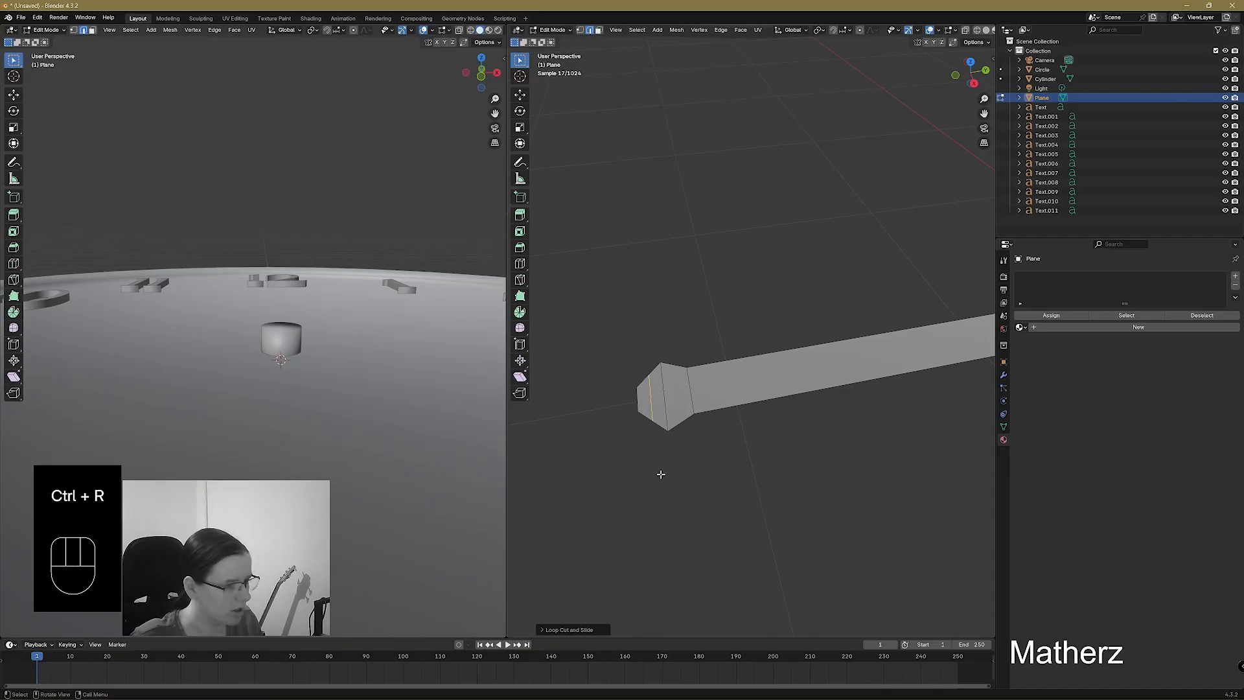
pyautogui.press('s')
pyautogui.press('z')
pyautogui.press('x')
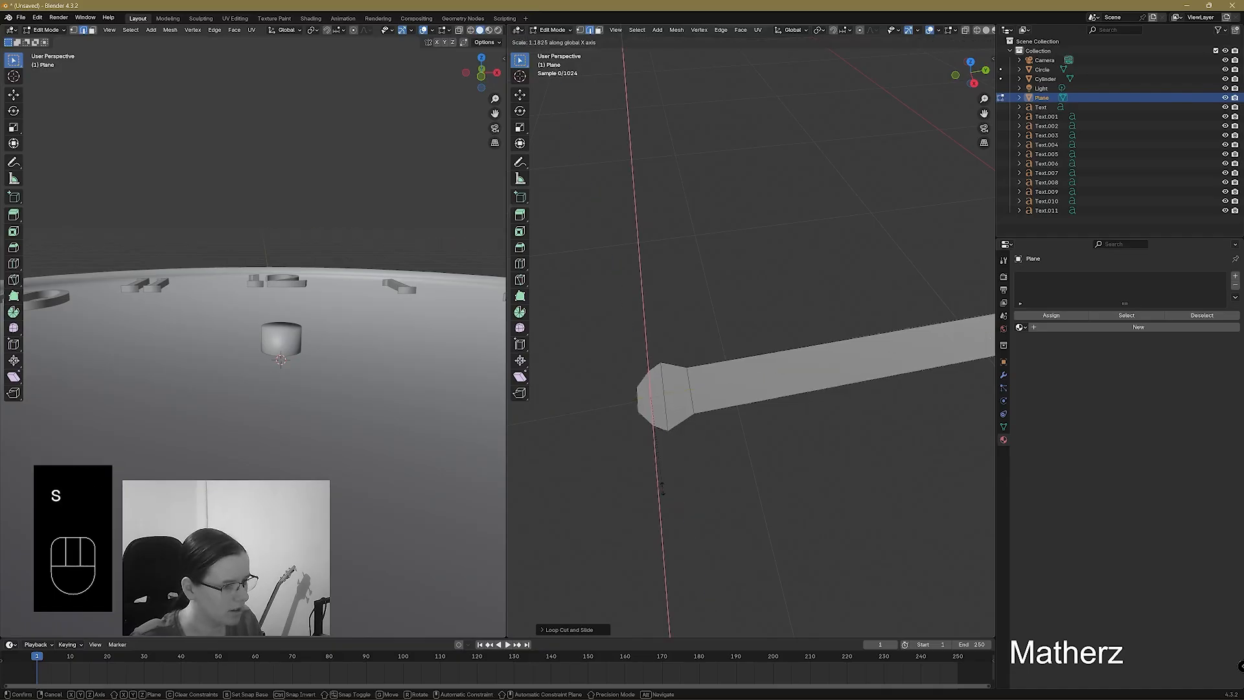
pyautogui.click(675, 478)
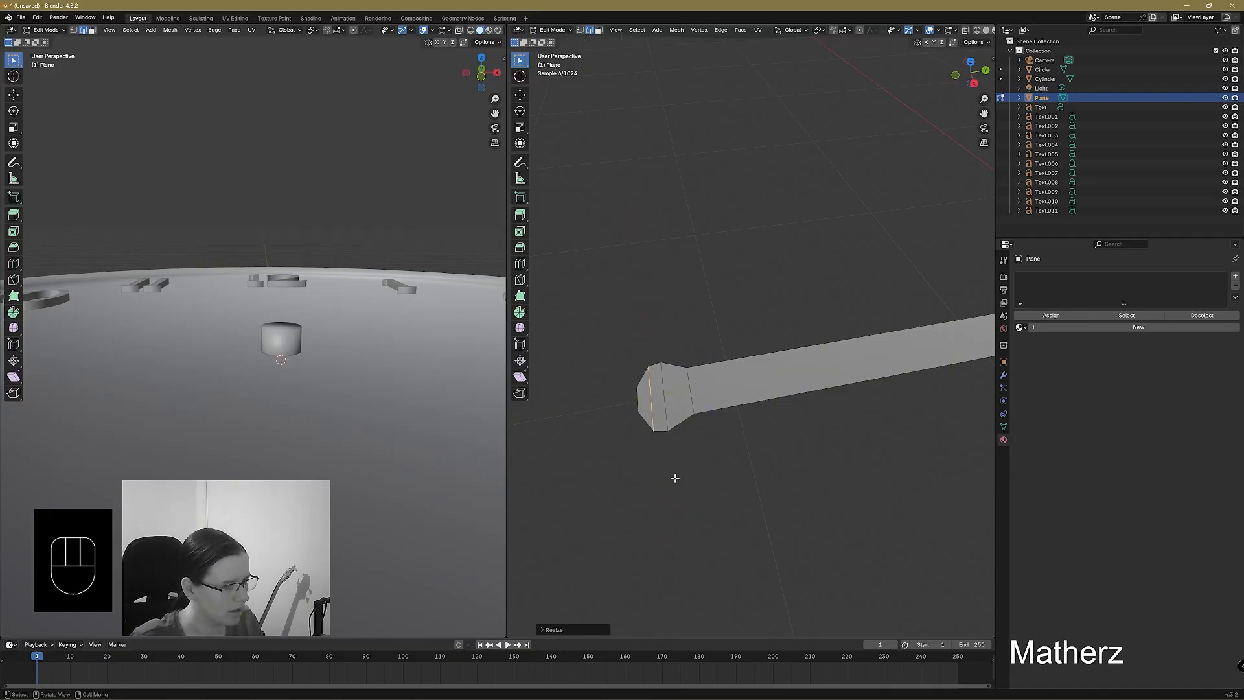
# Add a loop cut between the widened rear end and the shaft, and scale it along the X axis to about 1.2.
pyautogui.hotkey('ctrl', 'r')
pyautogui.click(675, 372)
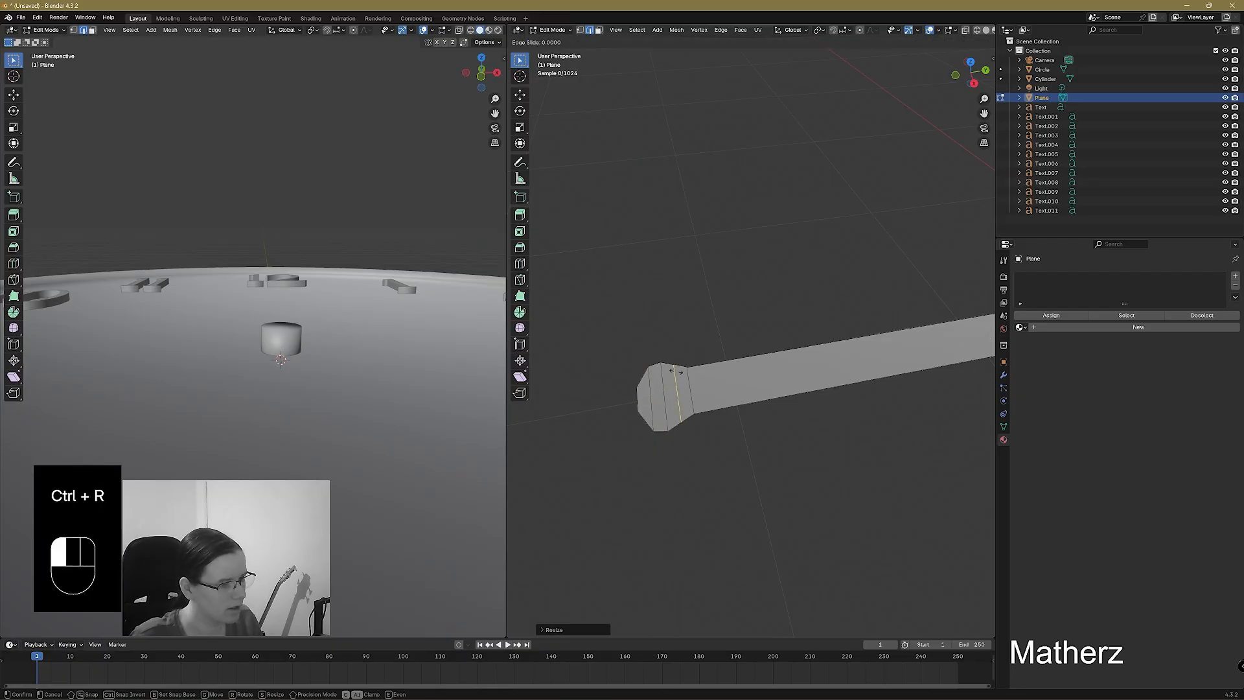
pyautogui.click(675, 371)
pyautogui.press('s')
pyautogui.press('z')
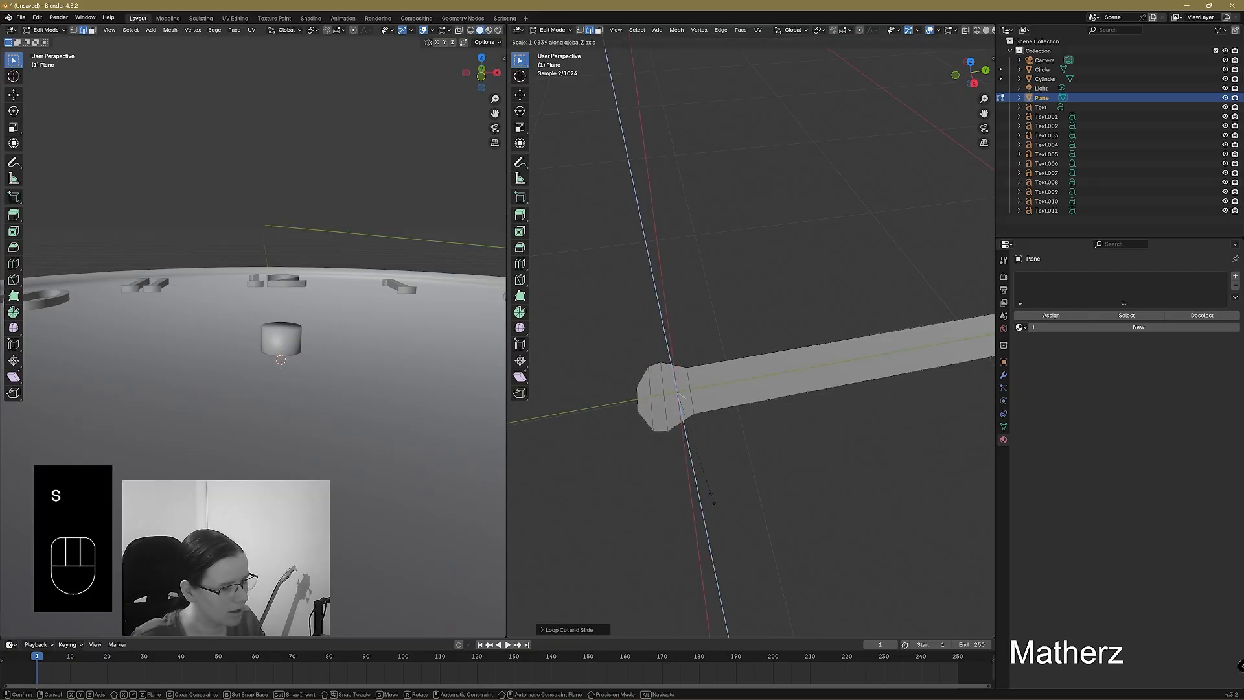
pyautogui.press('x')
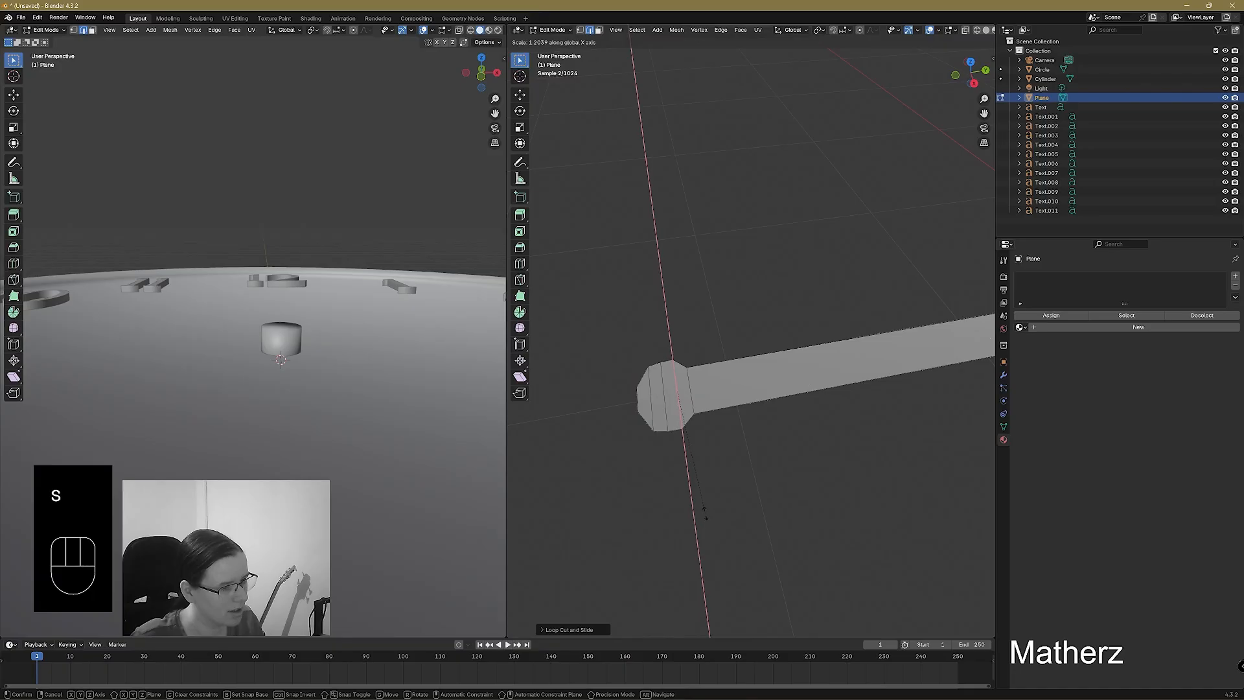
pyautogui.click(700, 510)
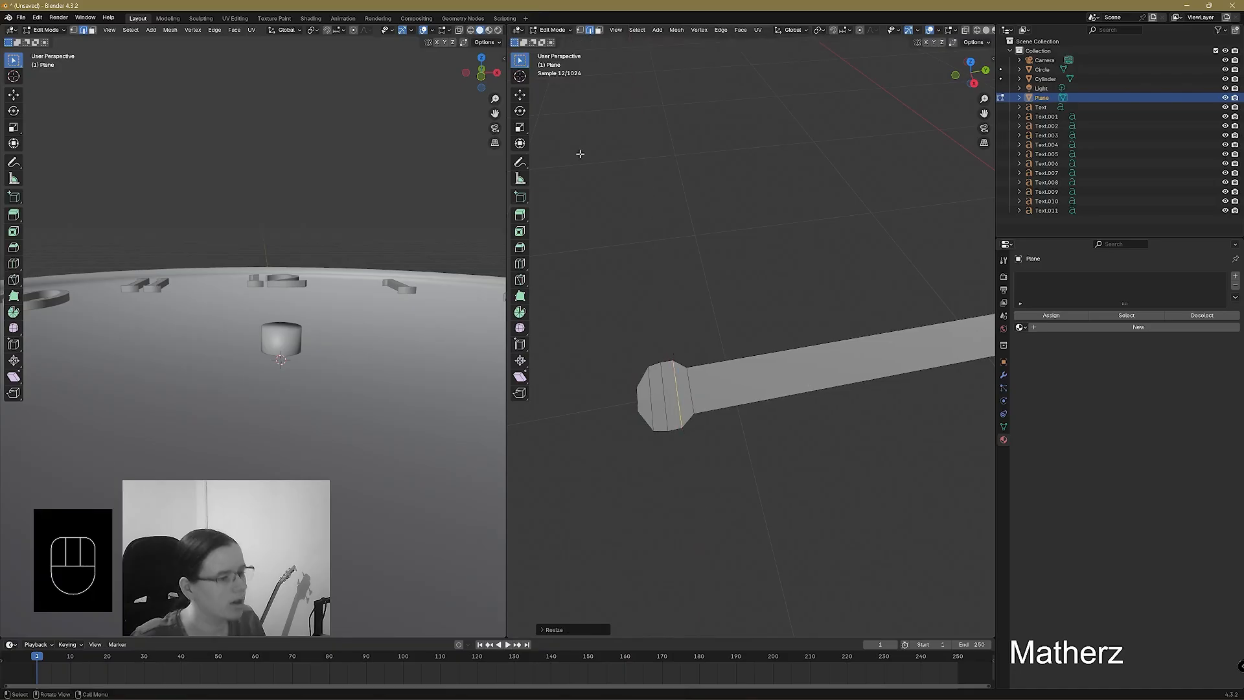
# Return to Object Mode and scale the whole hand narrower along the X axis.
pyautogui.scroll(-6, 579, 154)
pyautogui.keyDown('shift'); pyautogui.moveTo(768, 350); pyautogui.dragTo(656, 350, button='middle'); pyautogui.keyUp('shift')
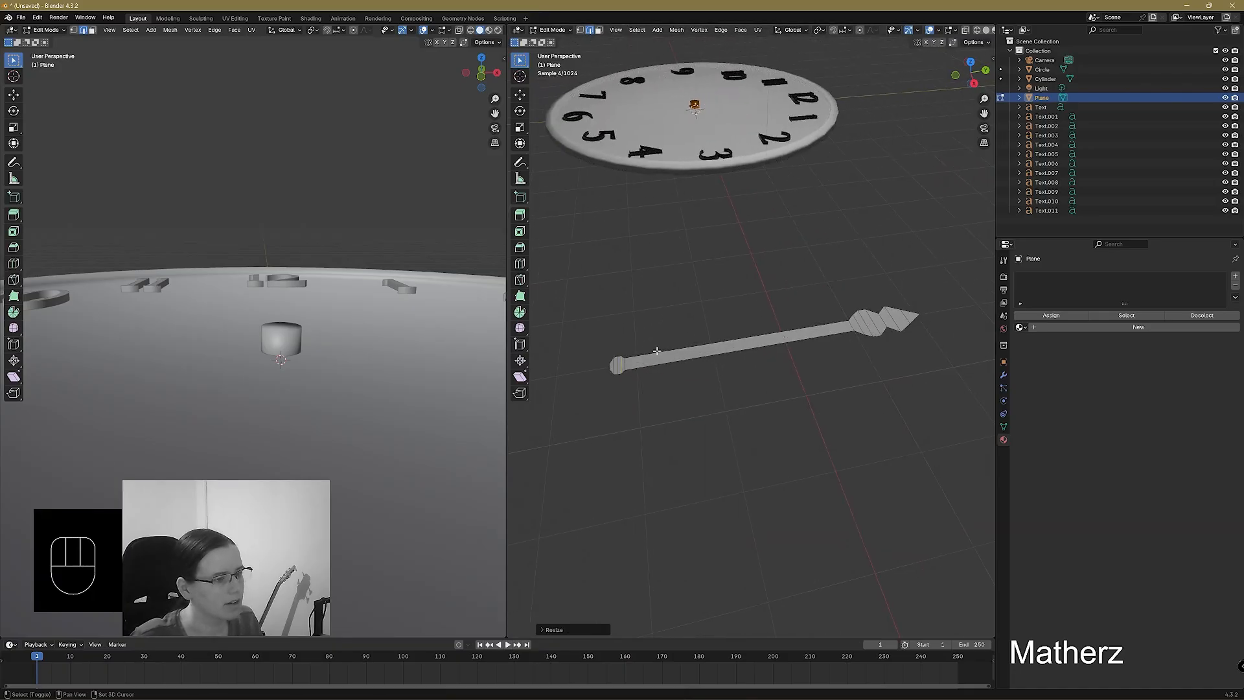
pyautogui.click(554, 30)
pyautogui.click(563, 44)
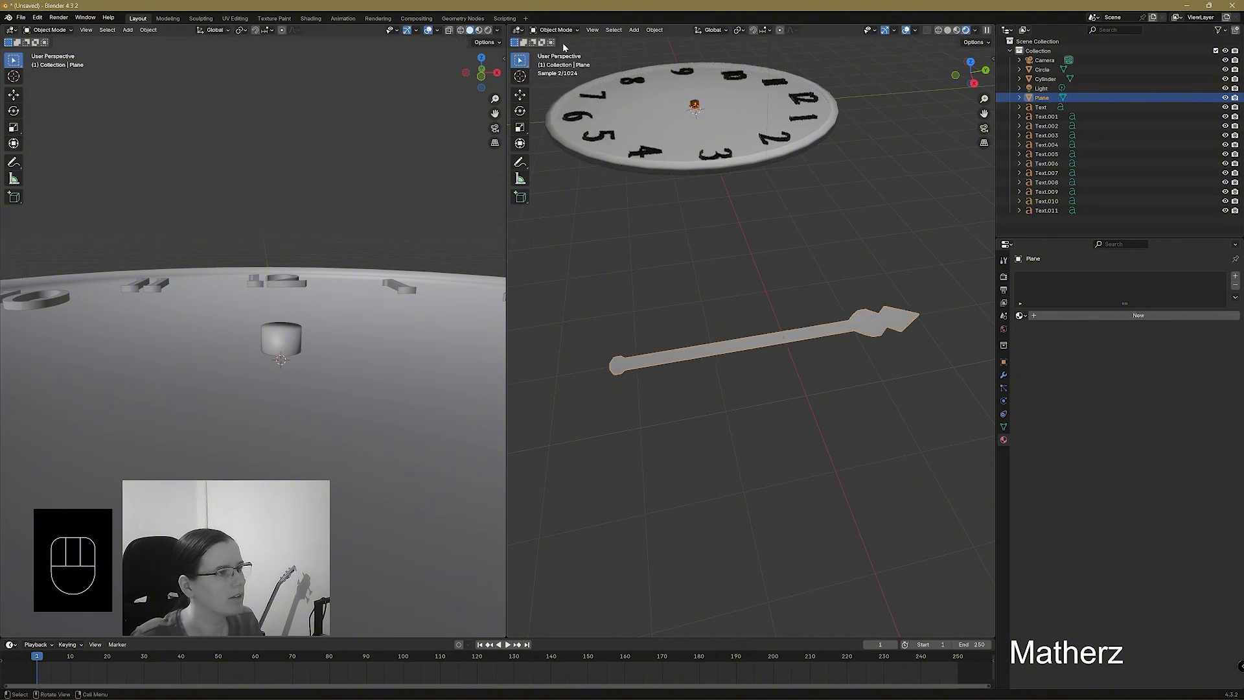
pyautogui.moveTo(799, 348); pyautogui.dragTo(831, 451, button='middle')
pyautogui.moveTo(995, 201); pyautogui.dragTo(1172, 202)
pyautogui.scroll(-4, 689, 350)
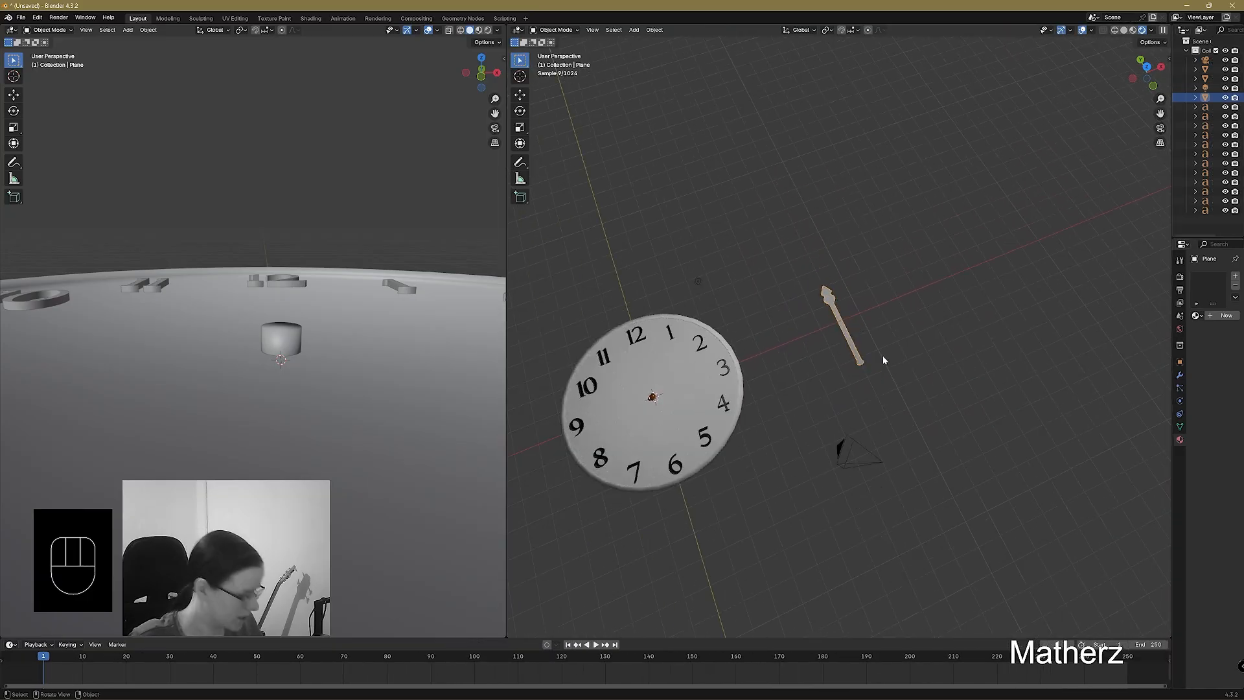
pyautogui.press('s')
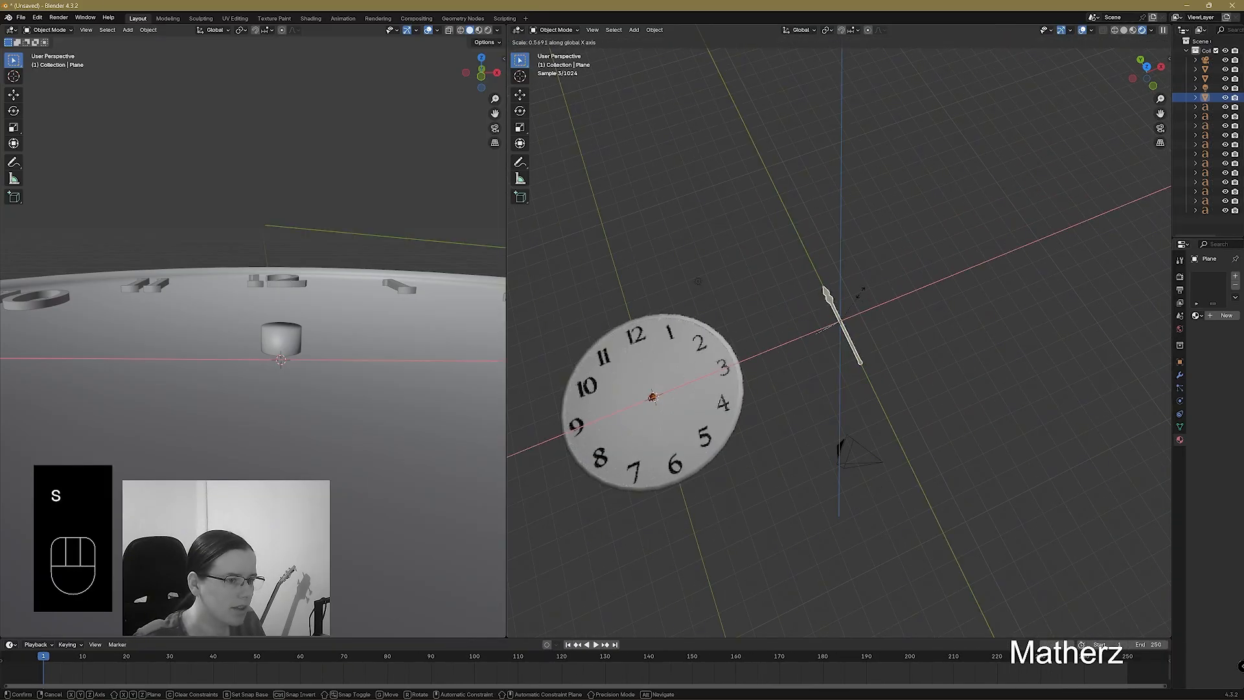
pyautogui.click(863, 313)
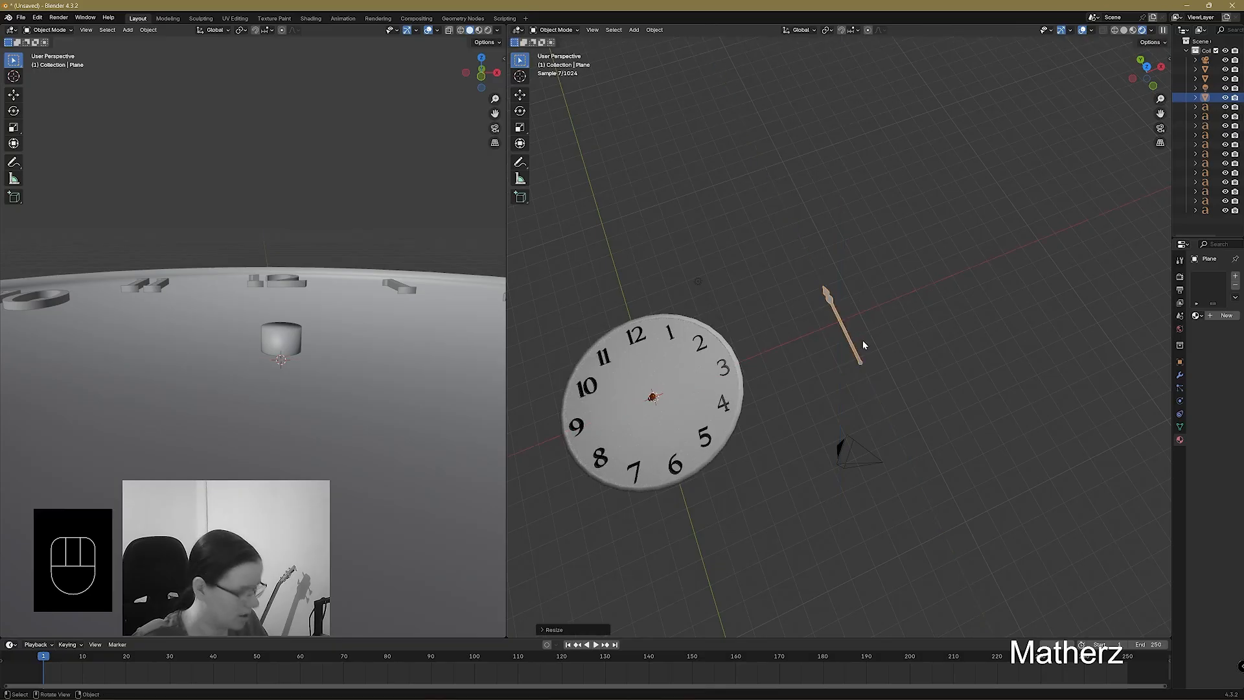
# Move the hand onto the dial, about -9.01 m along X and about 1.774 m along Y, pointing at the 12.
pyautogui.press('g')
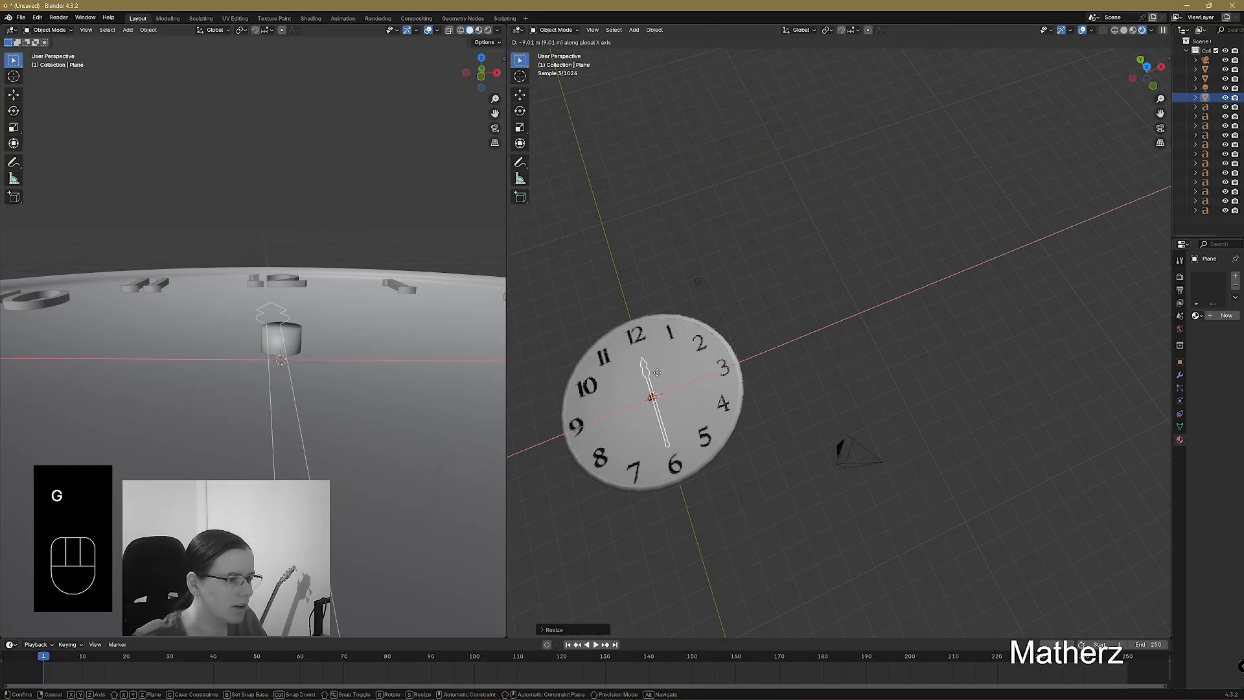
pyautogui.click(656, 374)
pyautogui.press('g')
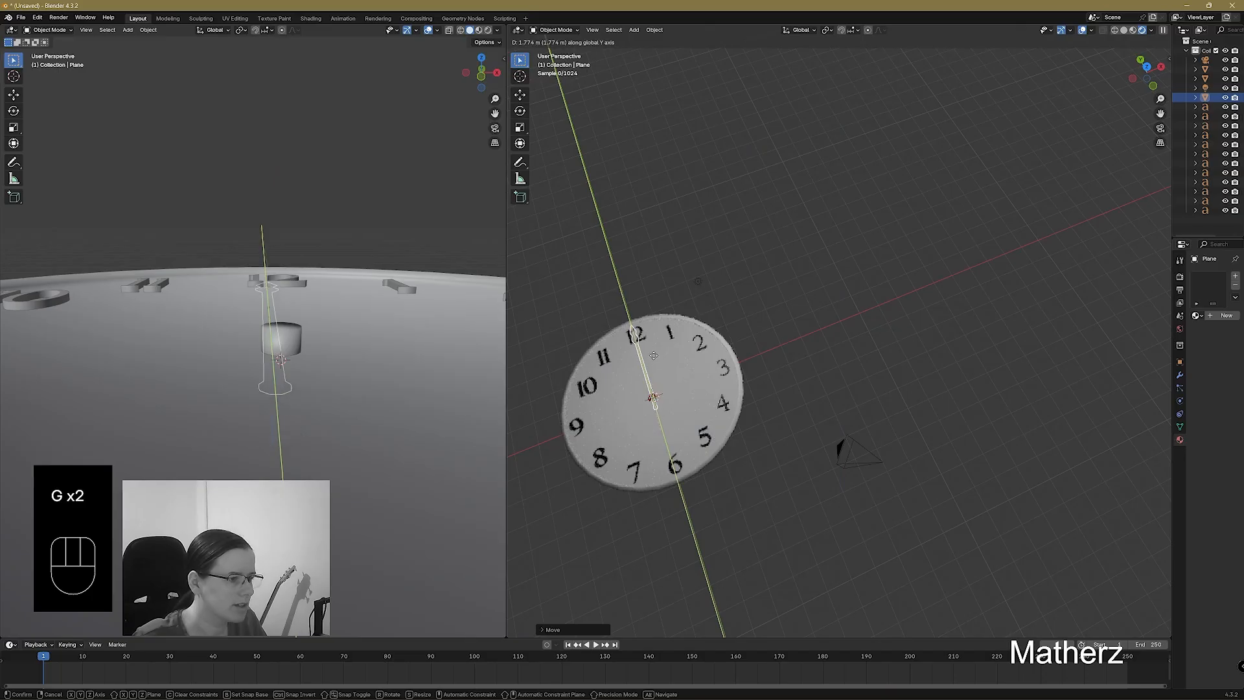
pyautogui.click(653, 356)
# Switch the viewport to solid shading and raise the hand along the Z axis above the dial's surface.
pyautogui.scroll(6, 649, 393)
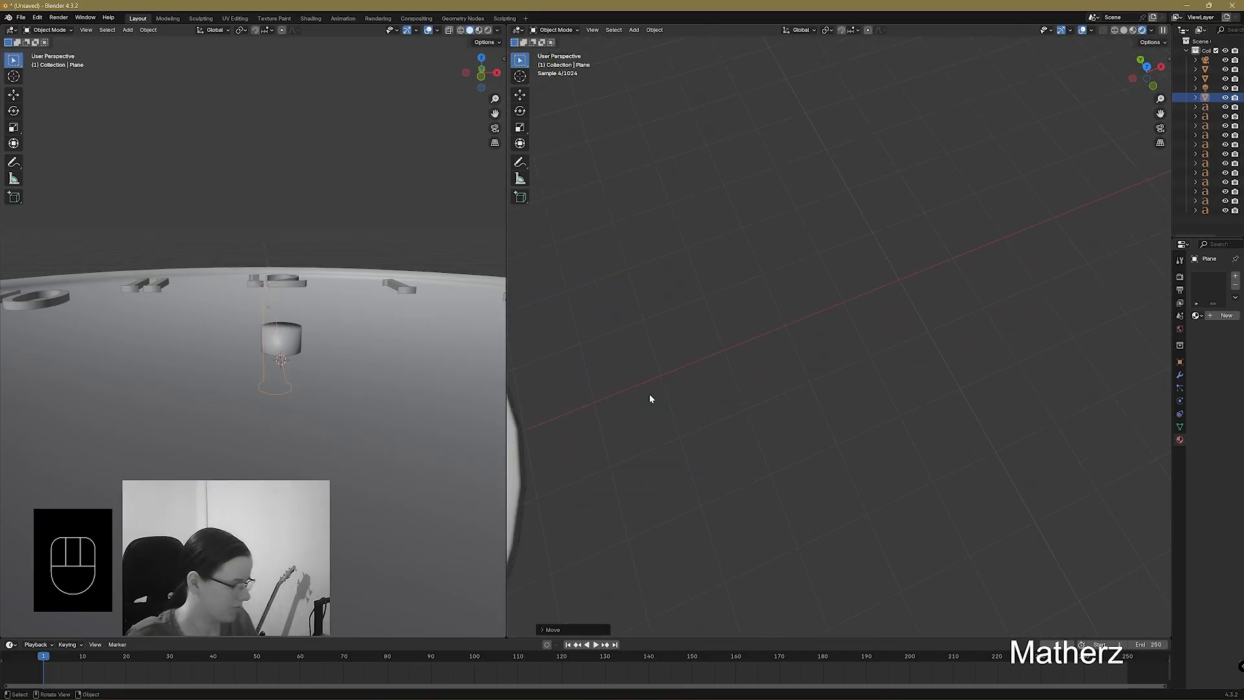
pyautogui.keyDown('shift'); pyautogui.moveTo(649, 394); pyautogui.dragTo(971, 356, button='middle'); pyautogui.keyUp('shift')
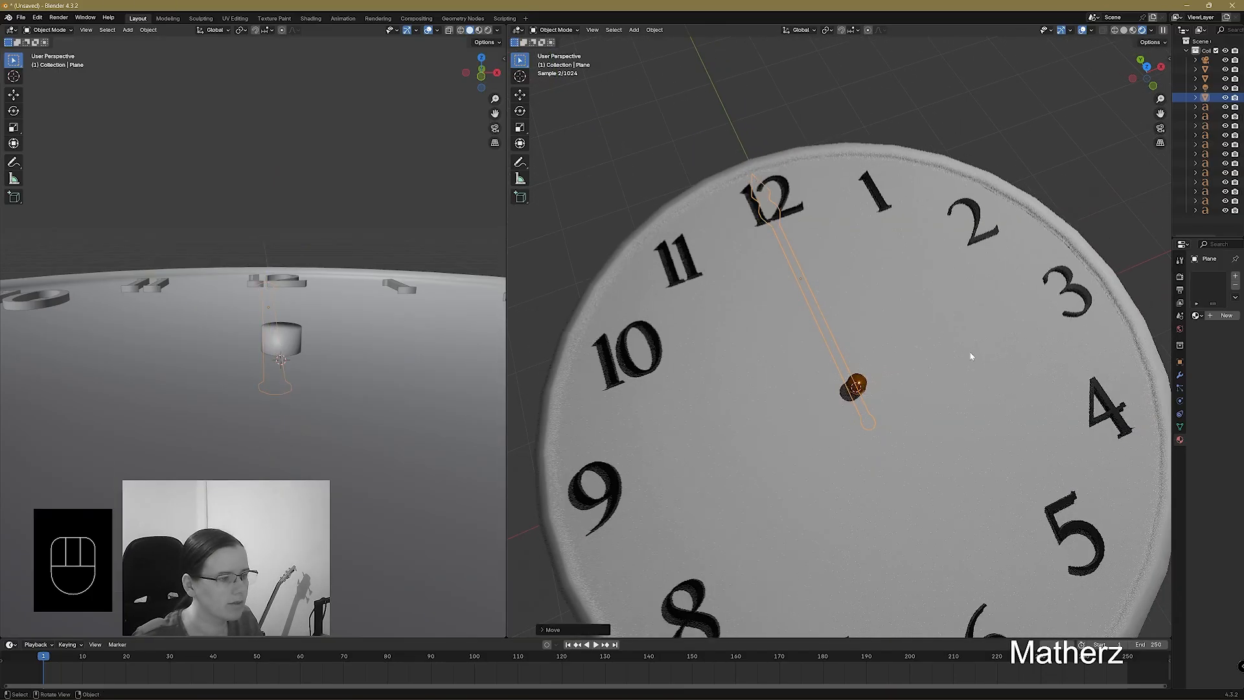
pyautogui.moveTo(788, 415); pyautogui.dragTo(795, 363, button='middle')
pyautogui.scroll(-5, 794, 362)
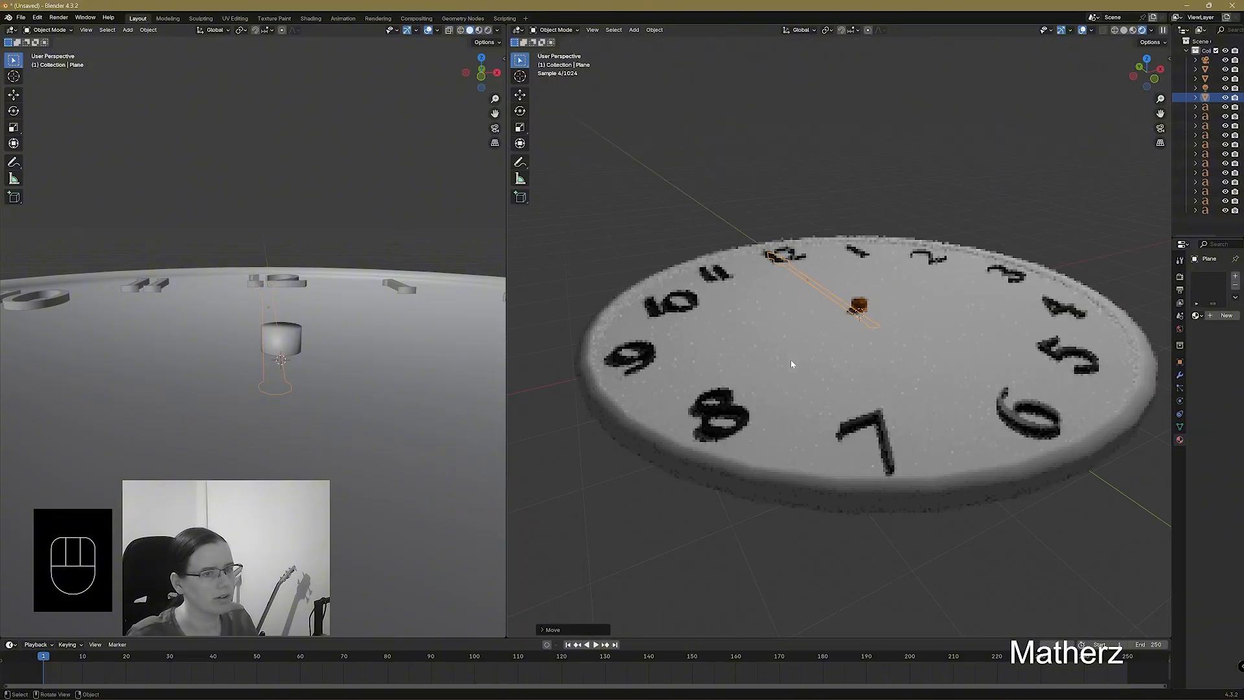
pyautogui.click(1132, 30)
pyautogui.moveTo(1095, 162); pyautogui.dragTo(941, 309, button='middle')
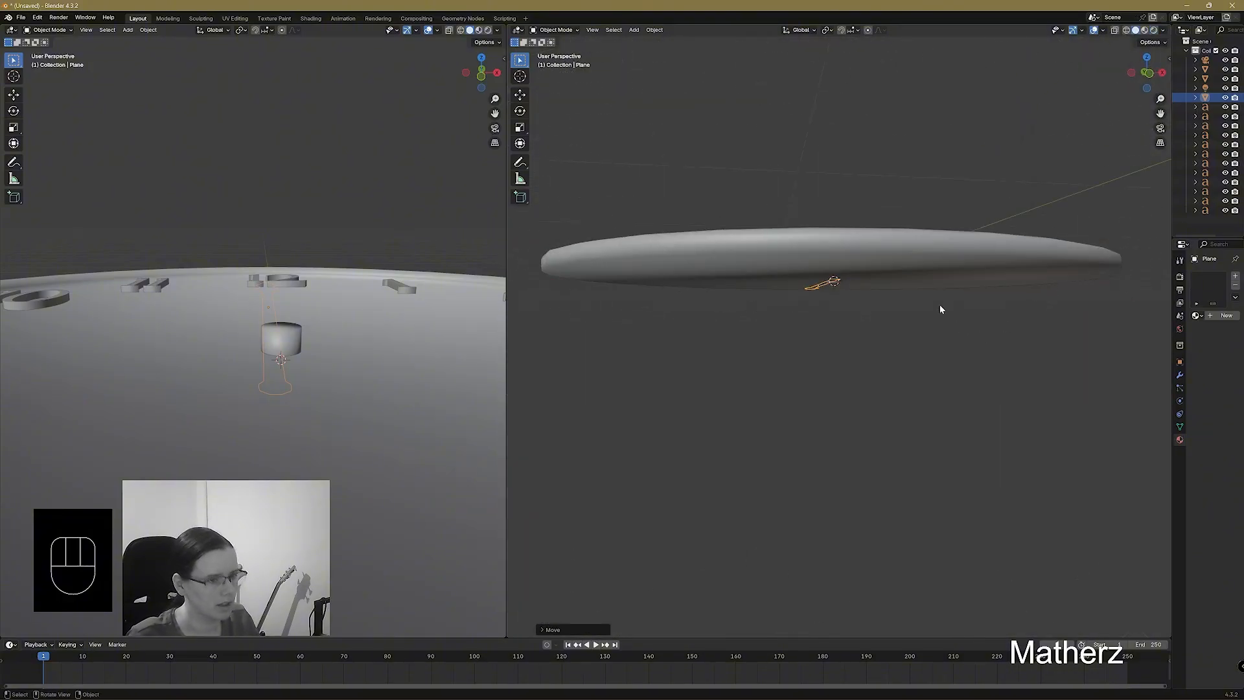
pyautogui.press('g')
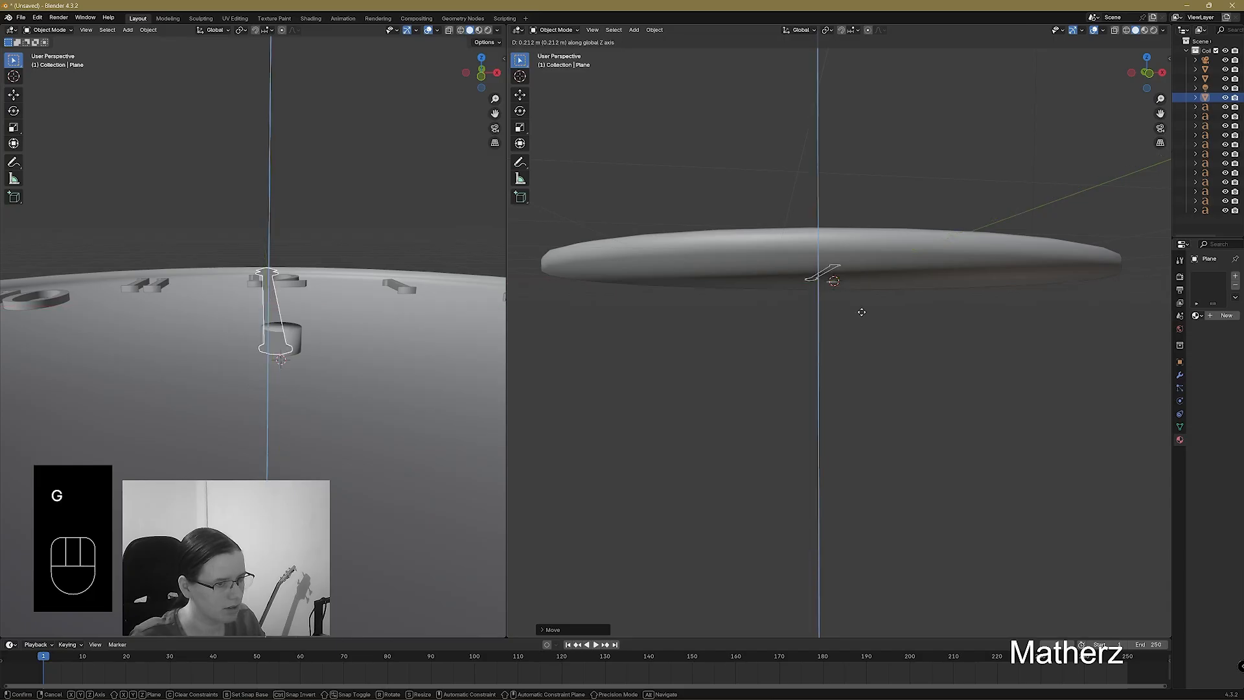
pyautogui.click(871, 241)
# Scale the whole hand uniformly to about 0.757 so its rounded rear end meets the centre hub.
pyautogui.moveTo(870, 241); pyautogui.dragTo(861, 340, button='middle')
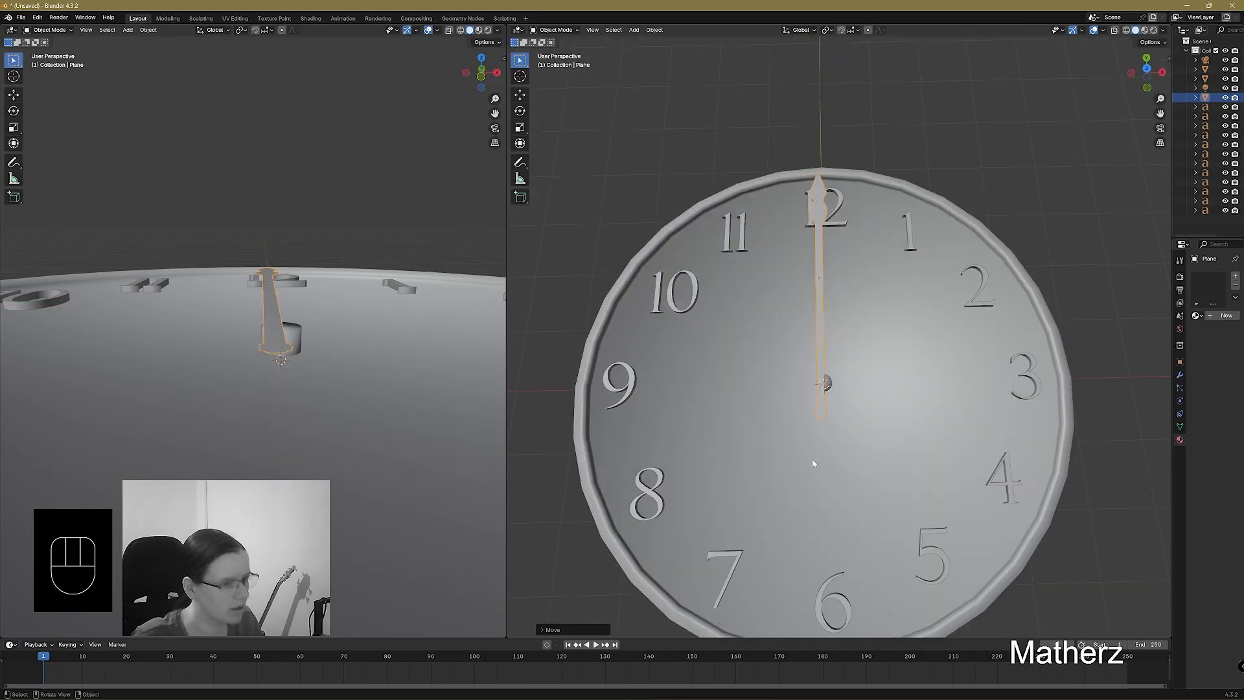
pyautogui.press('s')
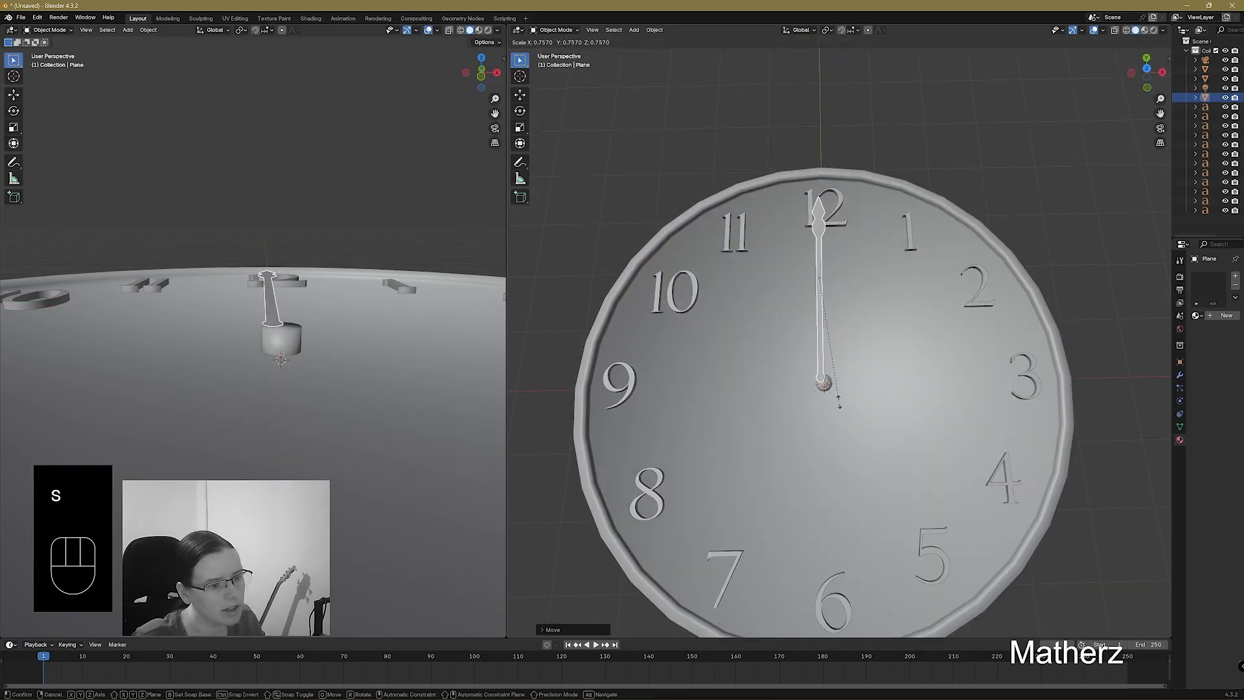
pyautogui.click(839, 405)
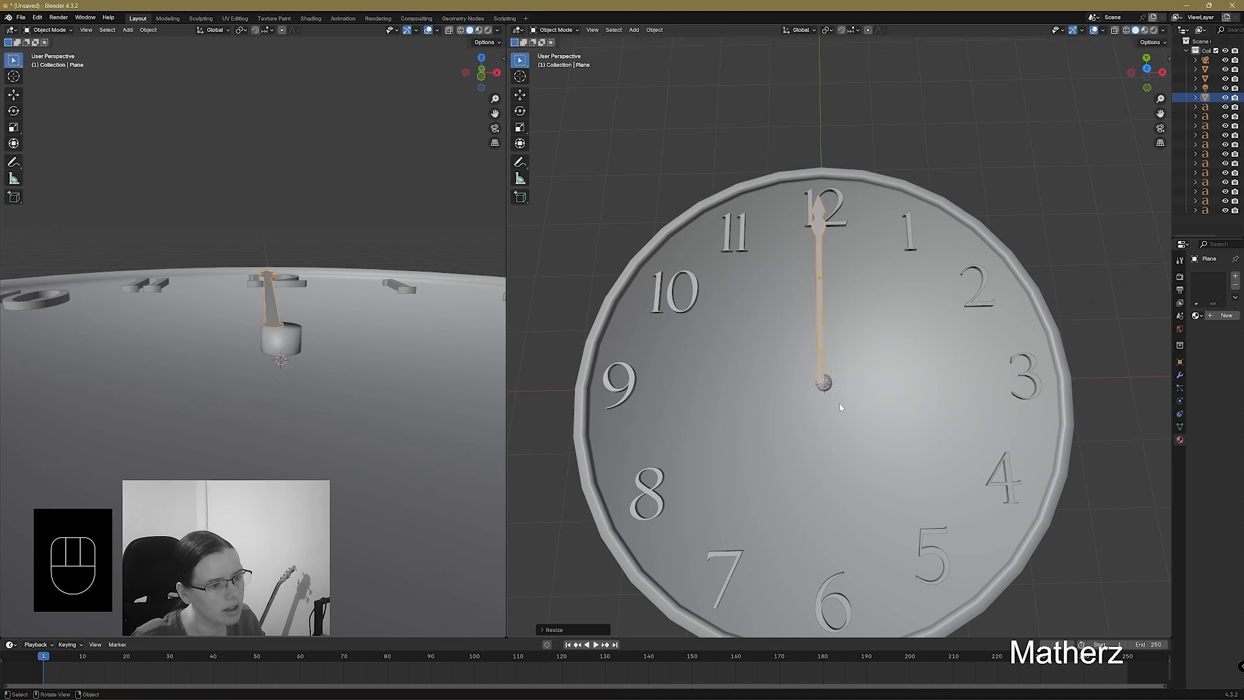
pyautogui.moveTo(839, 403); pyautogui.dragTo(929, 348, button='middle')
pyautogui.scroll(3, 911, 295)
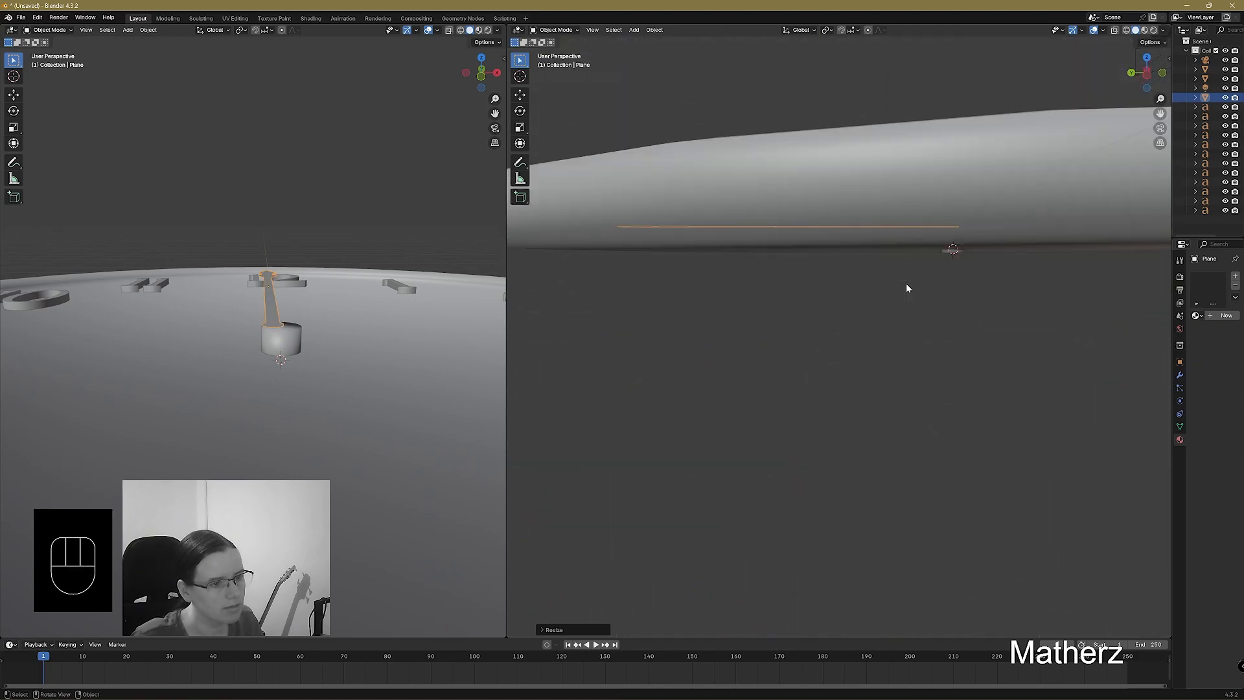
pyautogui.keyDown('shift'); pyautogui.moveTo(946, 195); pyautogui.dragTo(917, 283, button='middle'); pyautogui.keyUp('shift')
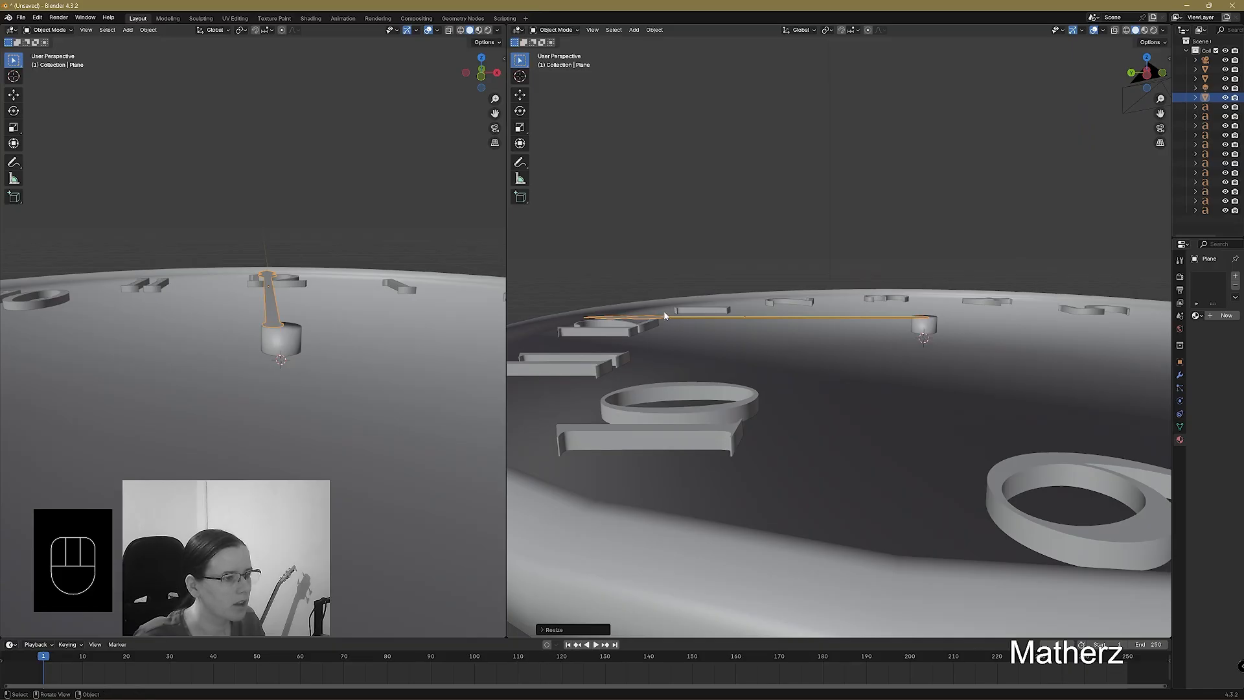
# Scale the whole hand up uniformly to about 1.04 so its rounded rear end covers the centre hub.
pyautogui.moveTo(732, 361); pyautogui.dragTo(675, 331, button='middle')
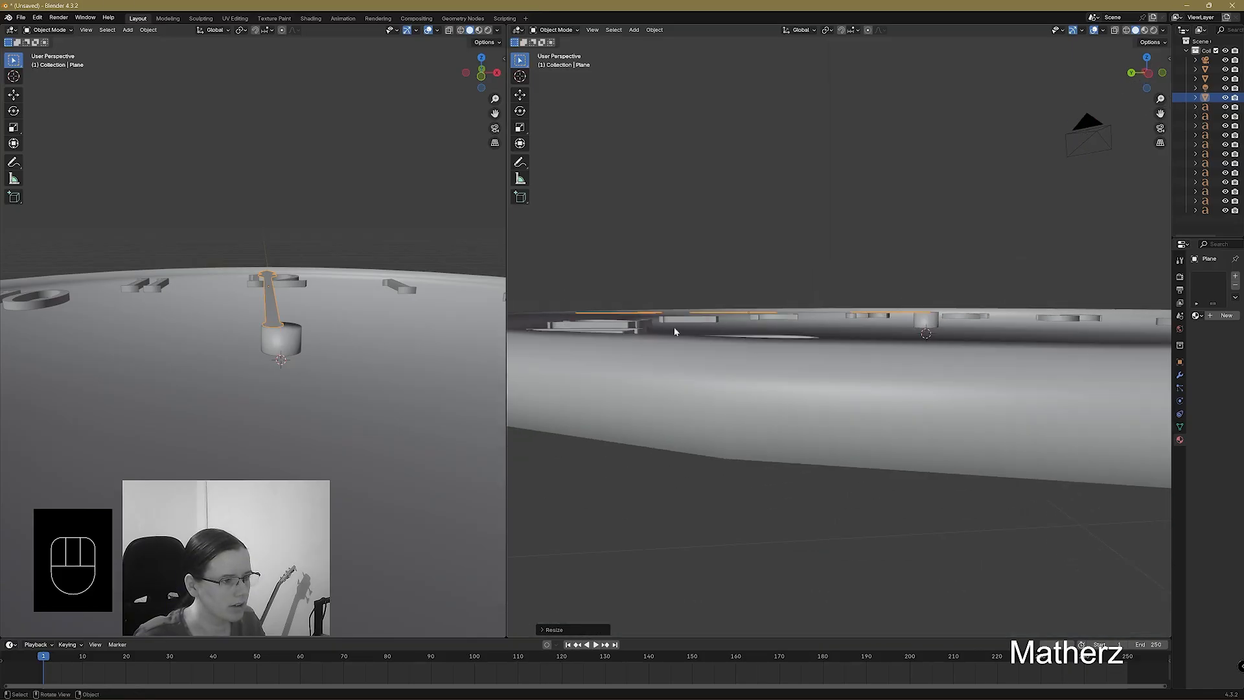
pyautogui.moveTo(802, 321); pyautogui.dragTo(870, 346, button='middle')
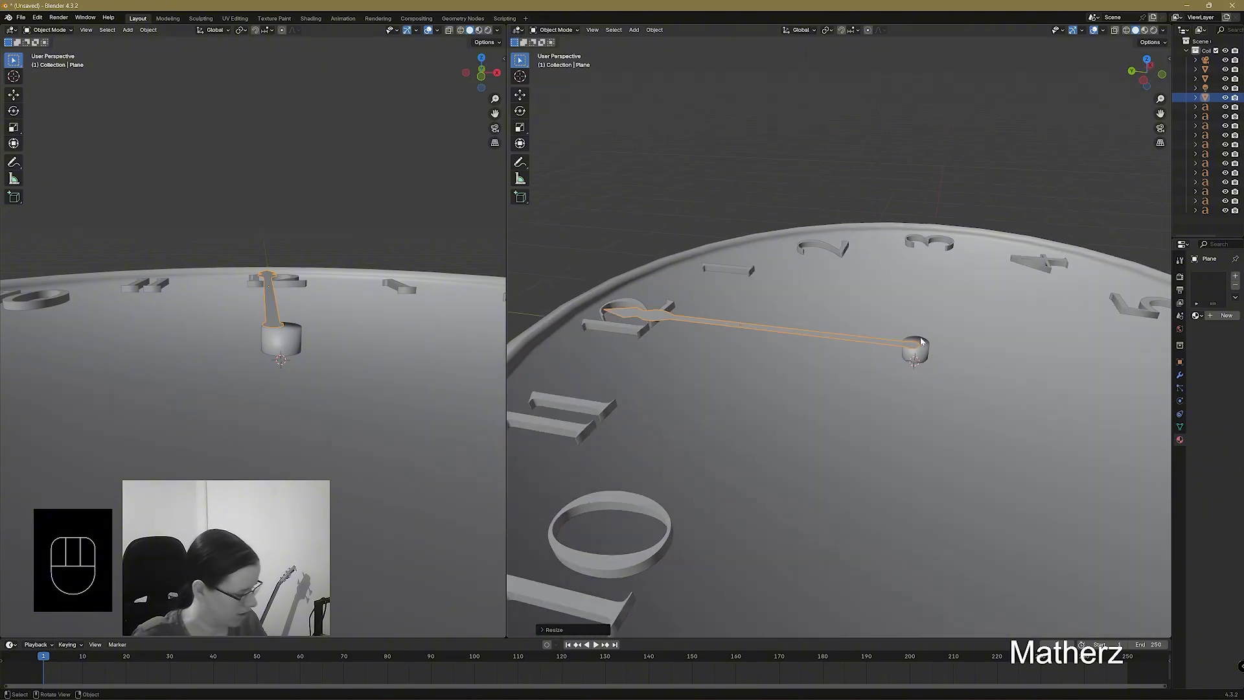
pyautogui.press('s')
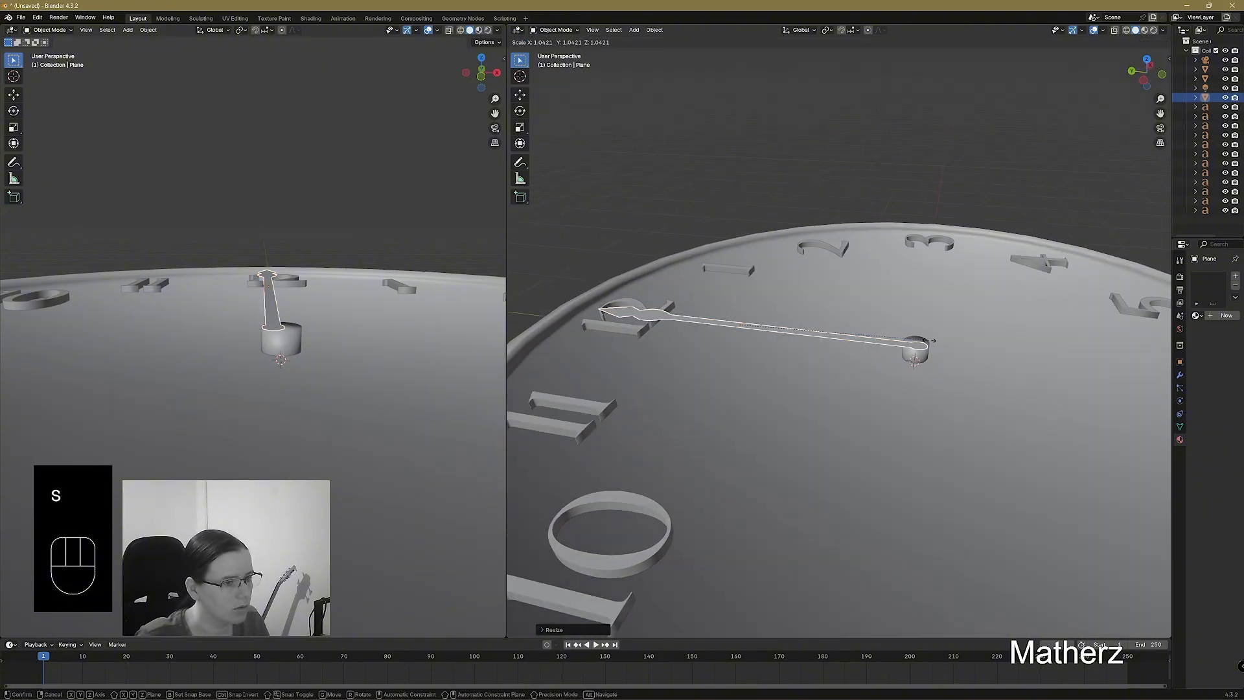
pyautogui.click(933, 340)
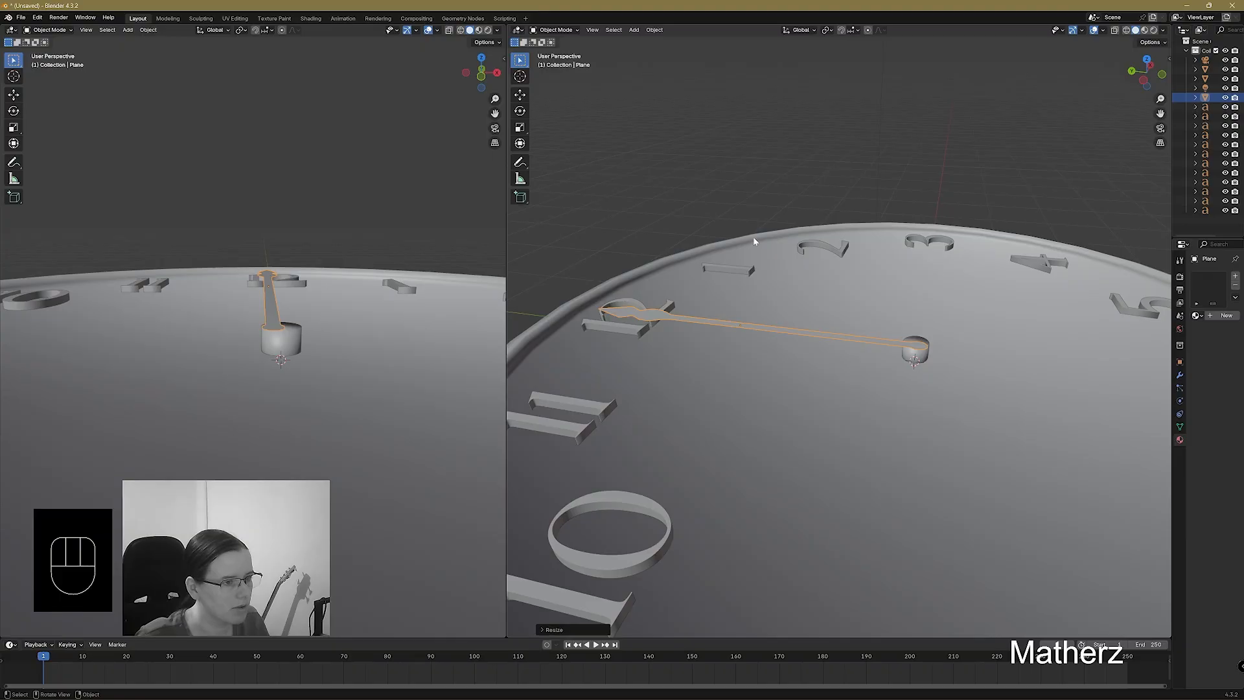
# Reposition the hand so its rear end lines up with the hub, and lower it about 0.018 m along the Z axis.
pyautogui.moveTo(861, 366); pyautogui.dragTo(795, 383, button='middle')
pyautogui.press('g')
pyautogui.click(874, 361)
pyautogui.scroll(3, 789, 406)
pyautogui.press('g')
pyautogui.press('g')
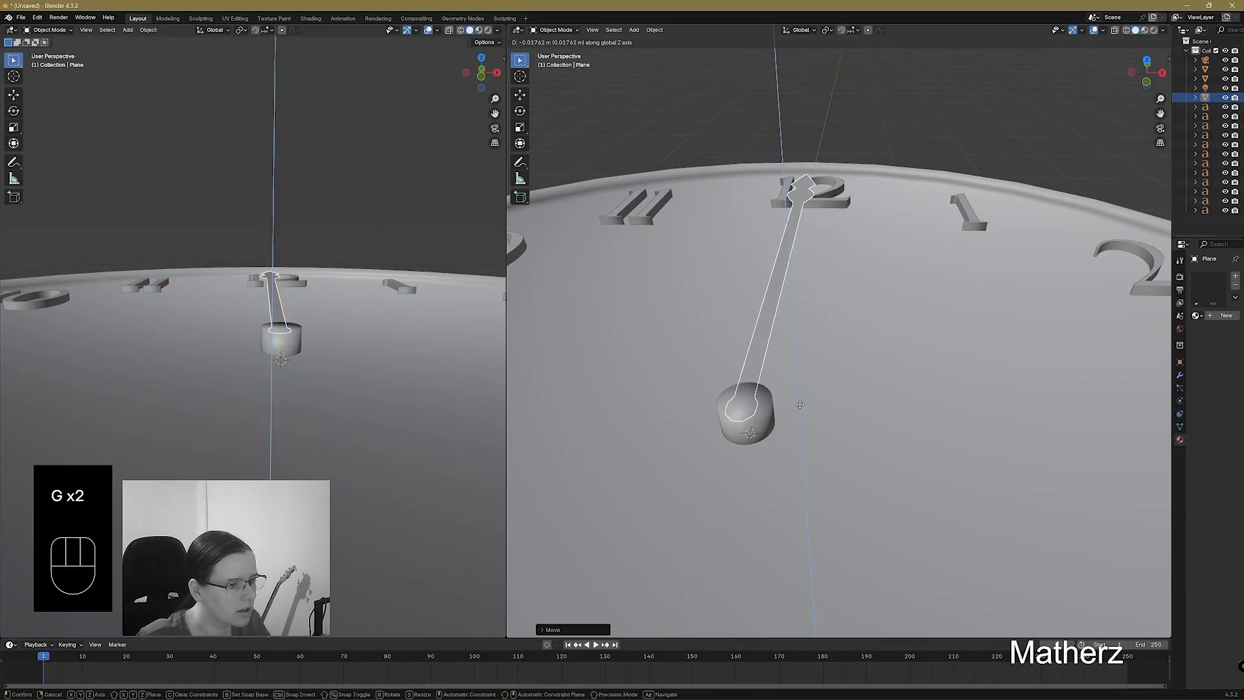
pyautogui.click(801, 407)
pyautogui.press('g')
pyautogui.moveTo(797, 403); pyautogui.dragTo(705, 282, button='middle')
pyautogui.click(800, 407)
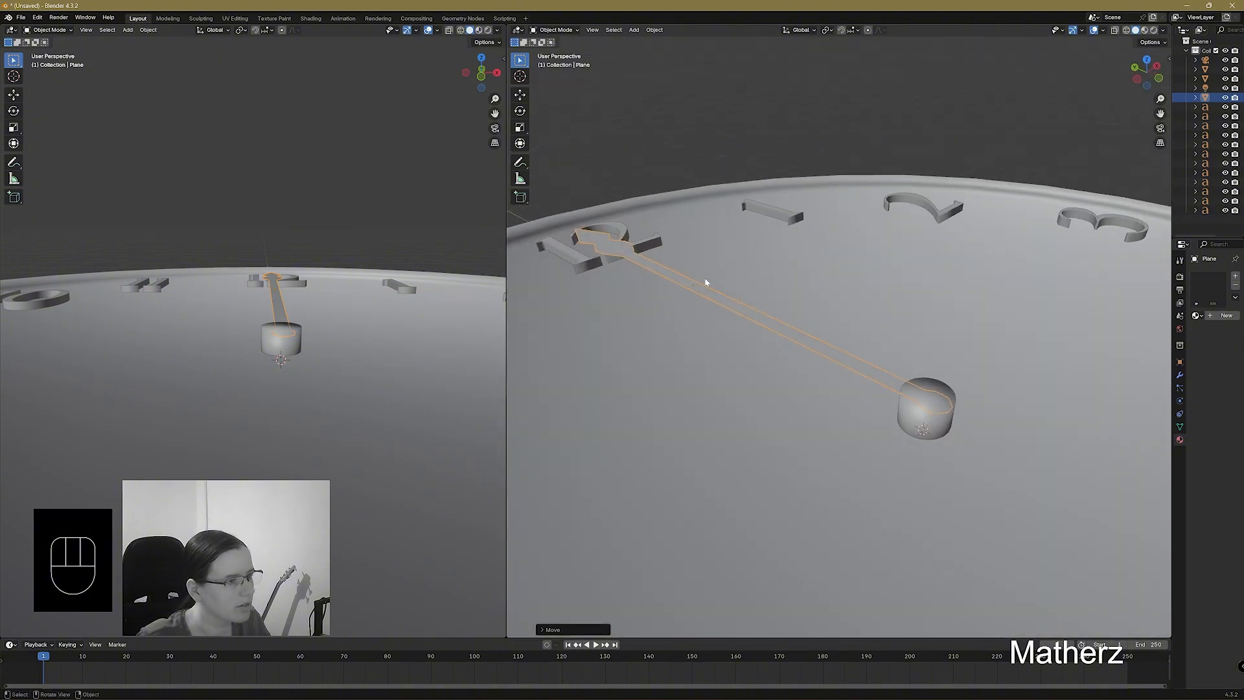
# Enter Edit Mode on the hand, select all of its geometry and extrude it slightly upward to give it thickness.
pyautogui.click(557, 29)
pyautogui.click(554, 53)
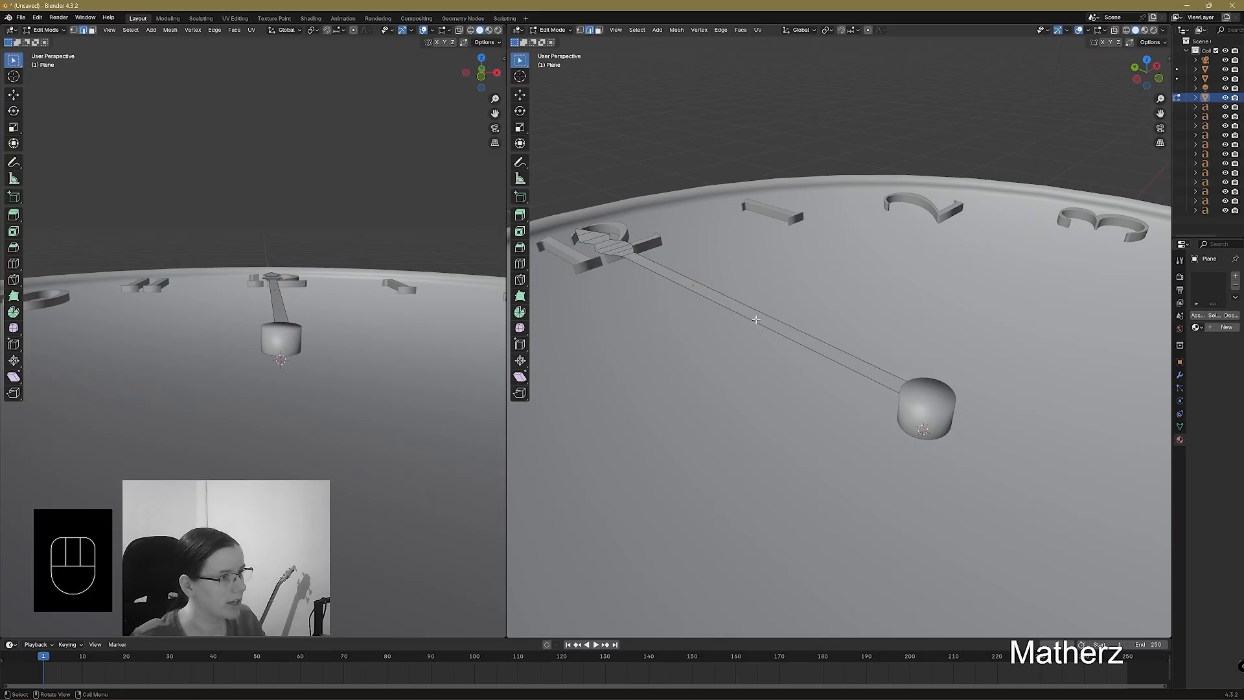
pyautogui.press('a')
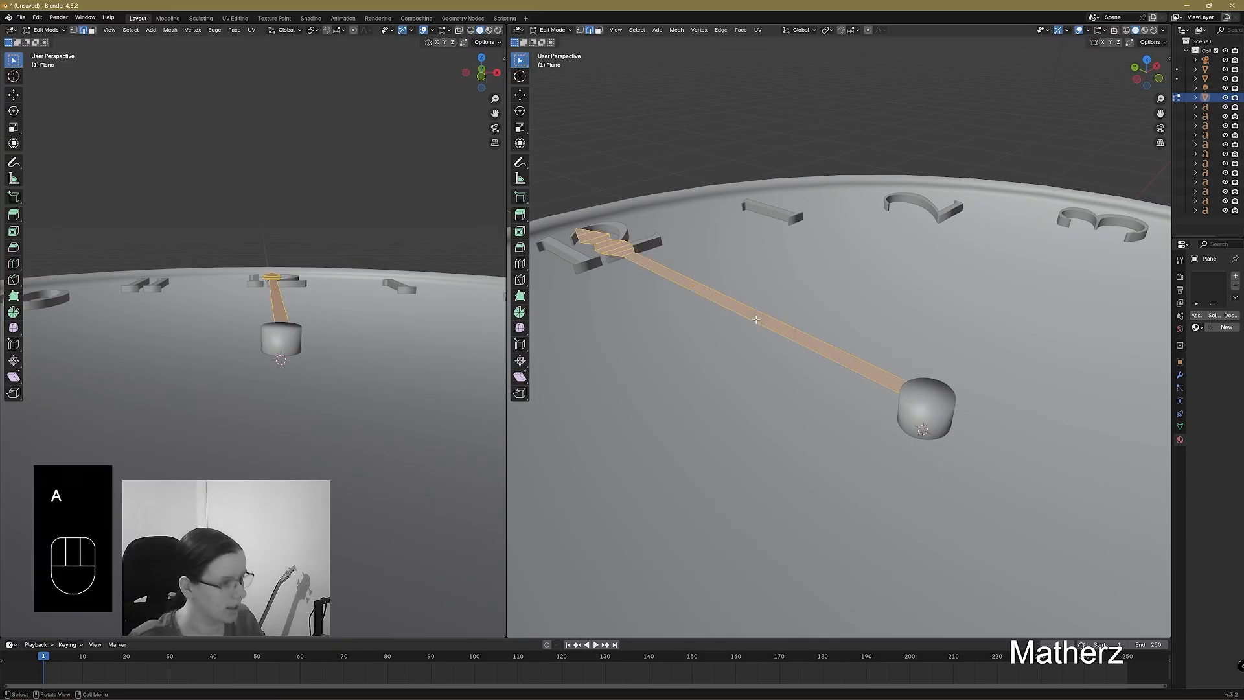
pyautogui.press('e')
pyautogui.click(807, 421)
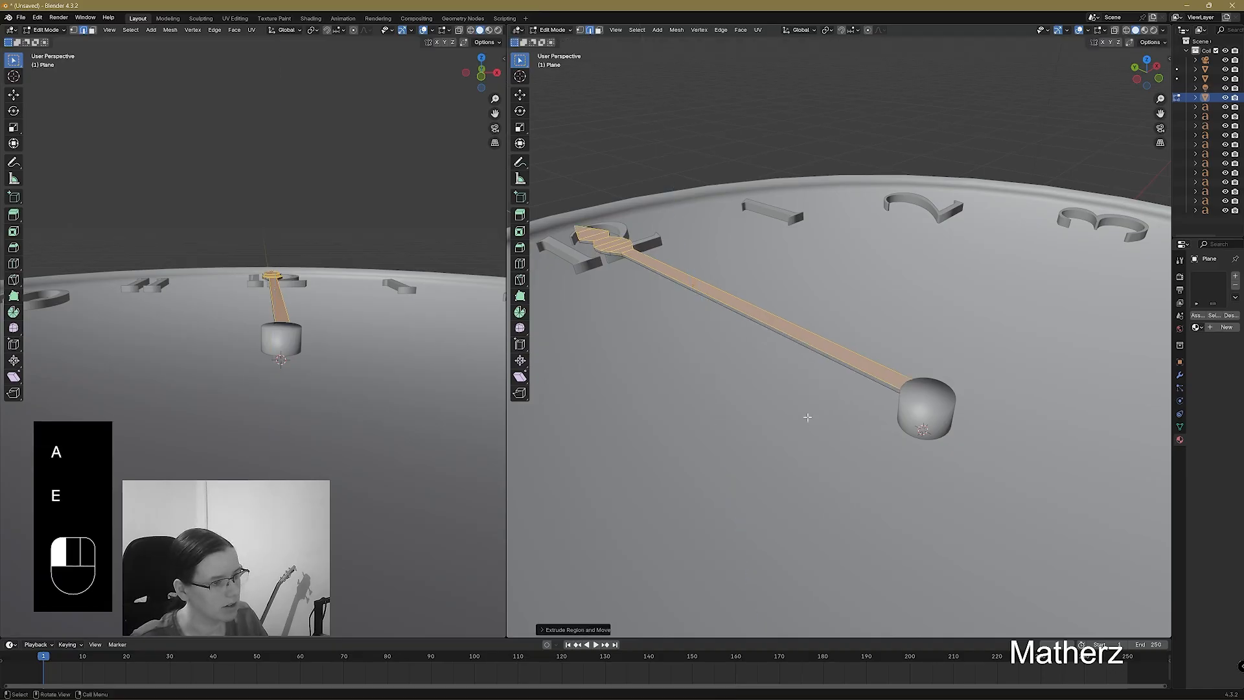
# Scale the hand's extruded top face narrower along the X axis and nudge it slightly down along the Z axis.
pyautogui.moveTo(946, 294); pyautogui.dragTo(918, 284, button='middle')
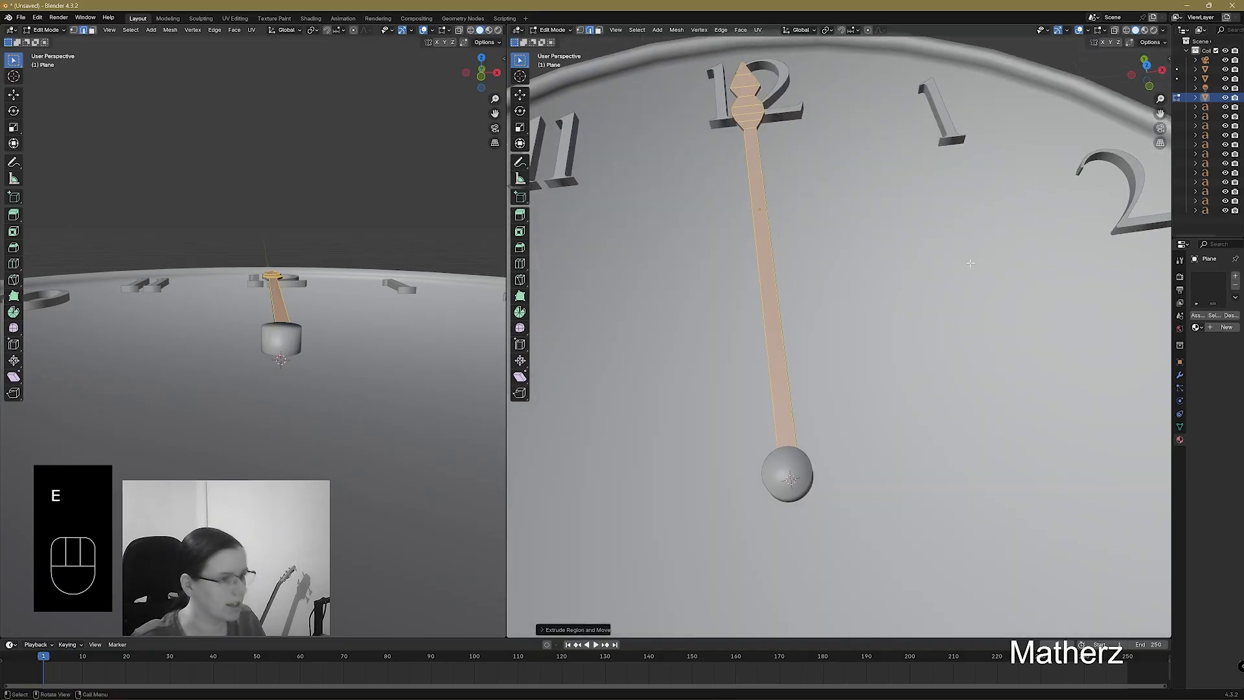
pyautogui.press('s')
pyautogui.press('x')
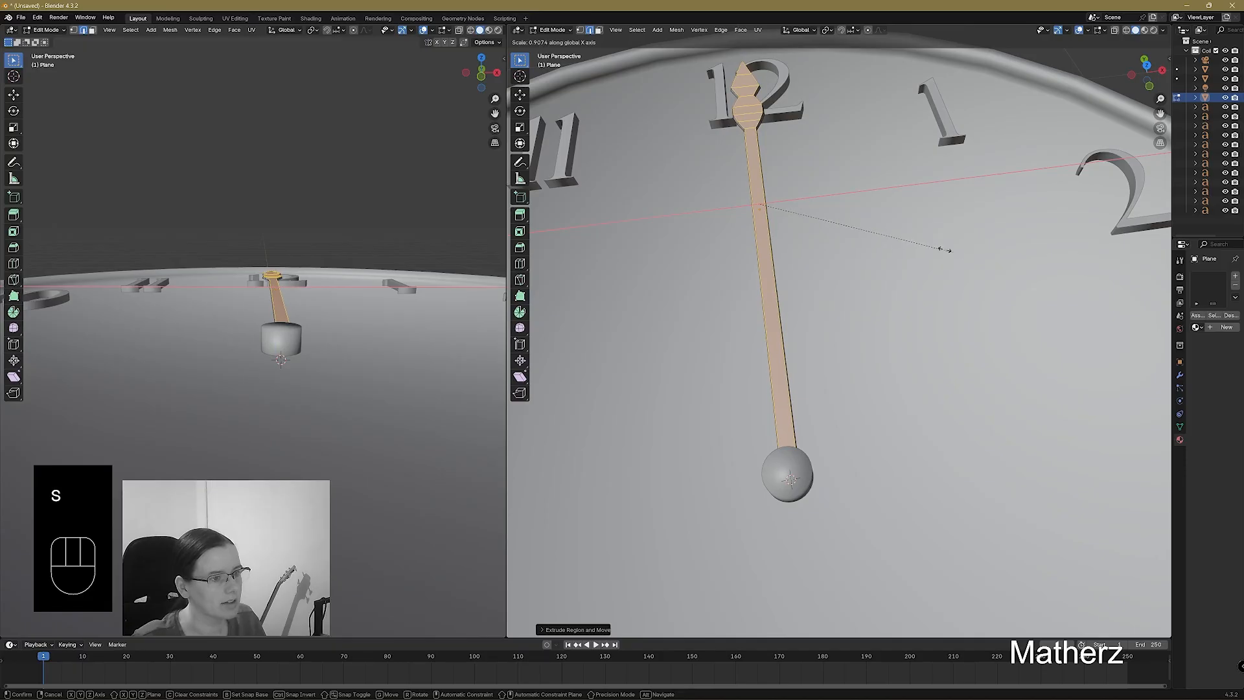
pyautogui.click(886, 249)
pyautogui.moveTo(872, 285); pyautogui.dragTo(940, 313, button='middle')
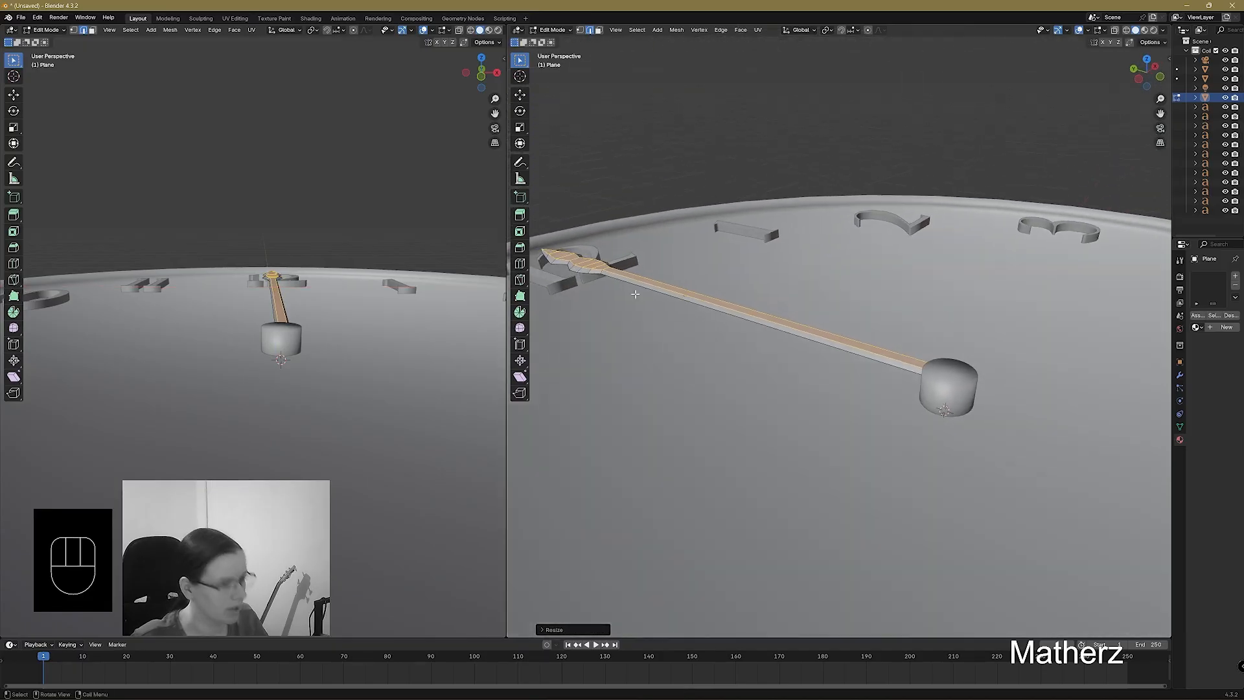
pyautogui.press('g')
pyautogui.press('z')
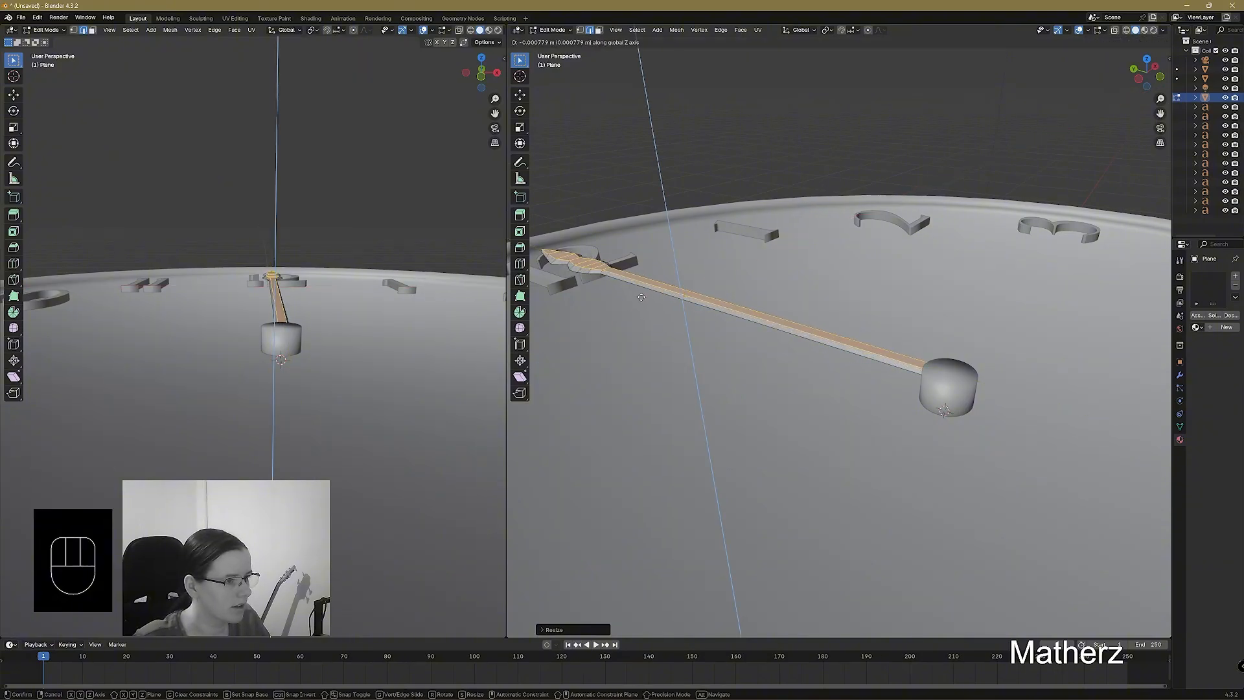
pyautogui.click(641, 298)
# Extrude the hand's top face again and scale the new face narrower along the X axis.
pyautogui.moveTo(641, 297); pyautogui.dragTo(866, 331, button='middle')
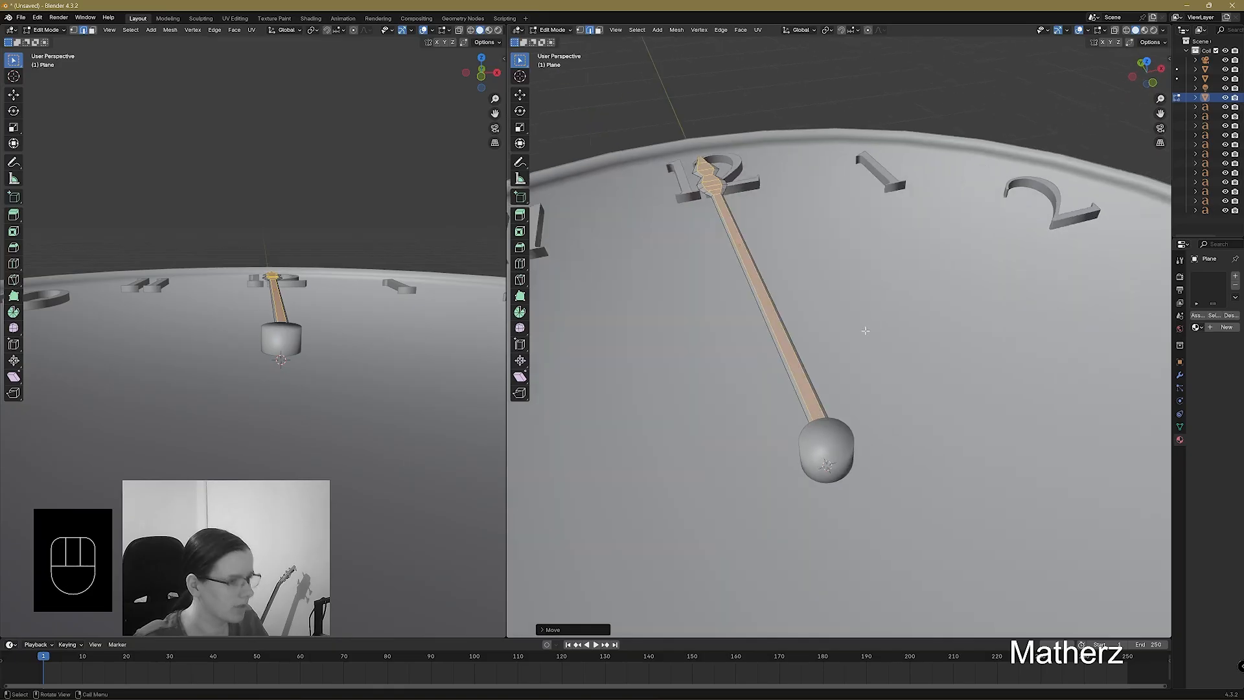
pyautogui.press('e')
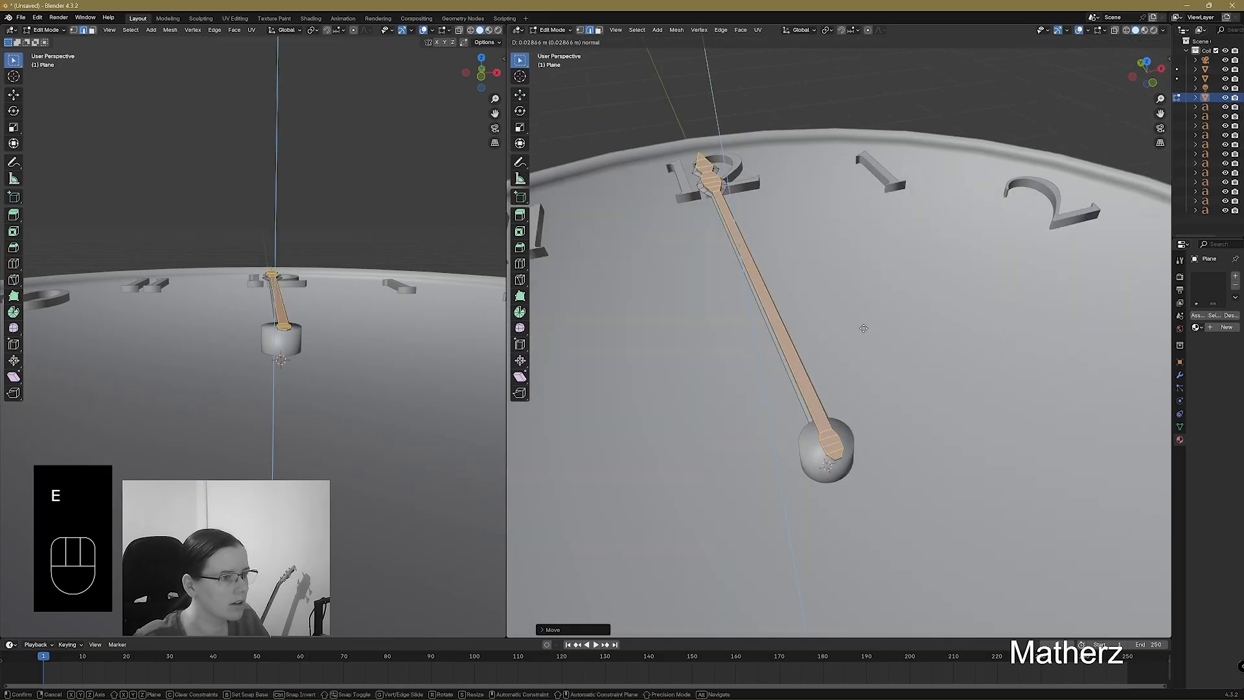
pyautogui.click(867, 331)
pyautogui.press('s')
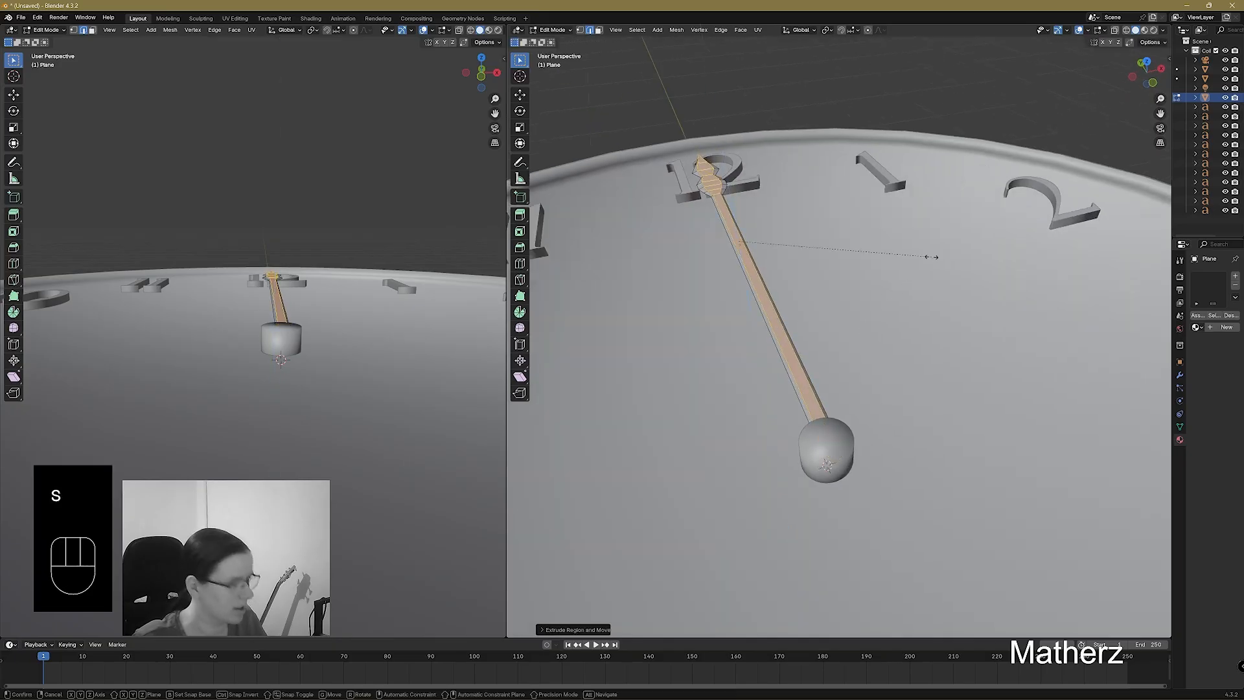
pyautogui.moveTo(931, 256); pyautogui.dragTo(919, 255, button='middle')
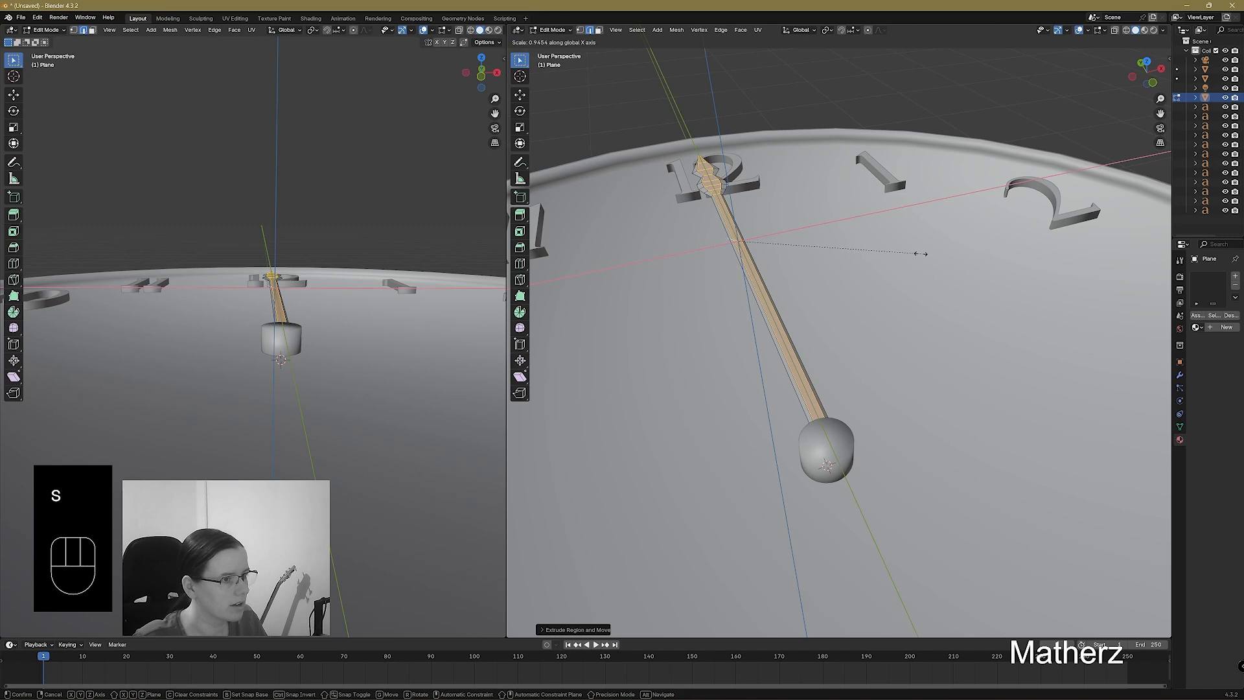
pyautogui.click(835, 236)
# Raise the hand's narrowed top face about 0.006 m along the Z axis and deselect the geometry.
pyautogui.moveTo(836, 279); pyautogui.dragTo(824, 356, button='middle')
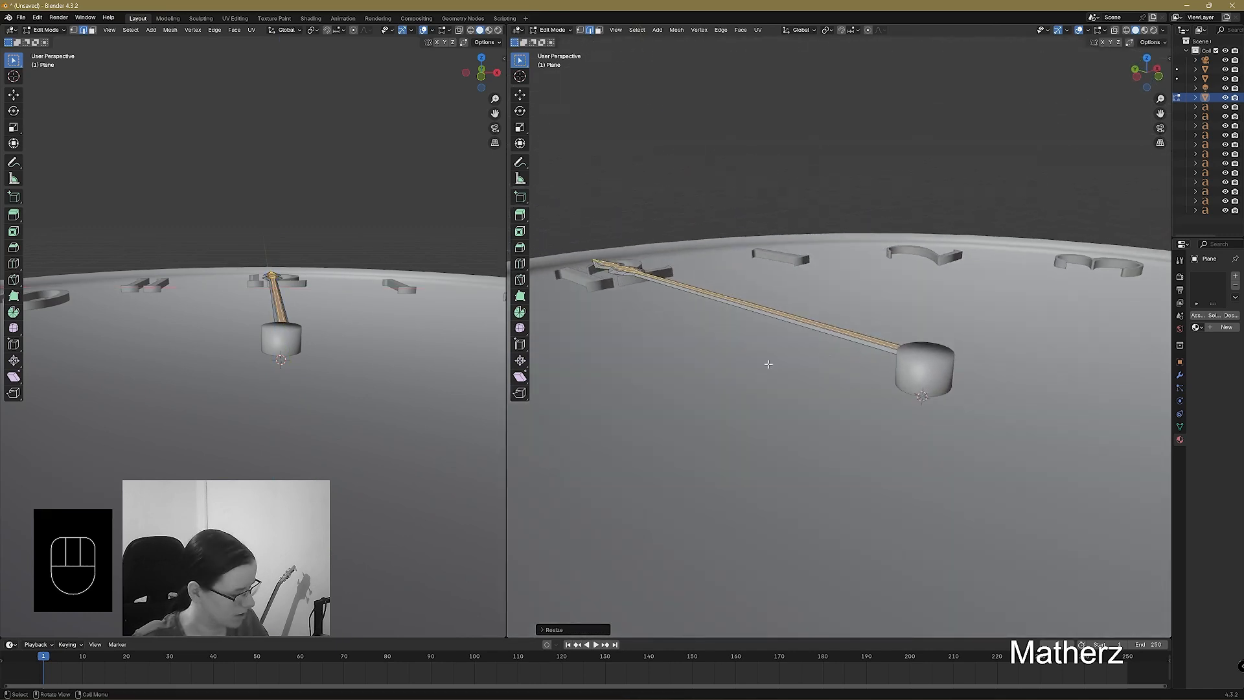
pyautogui.press('g')
pyautogui.press('z')
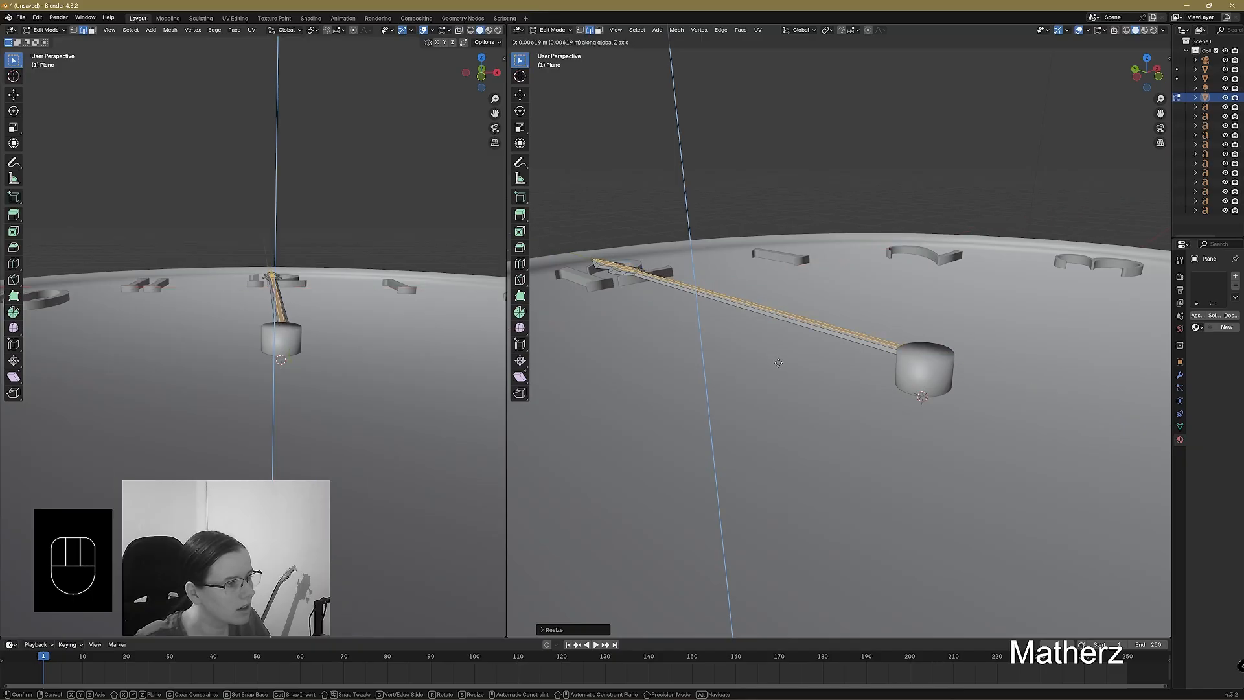
pyautogui.click(778, 363)
pyautogui.click(782, 182)
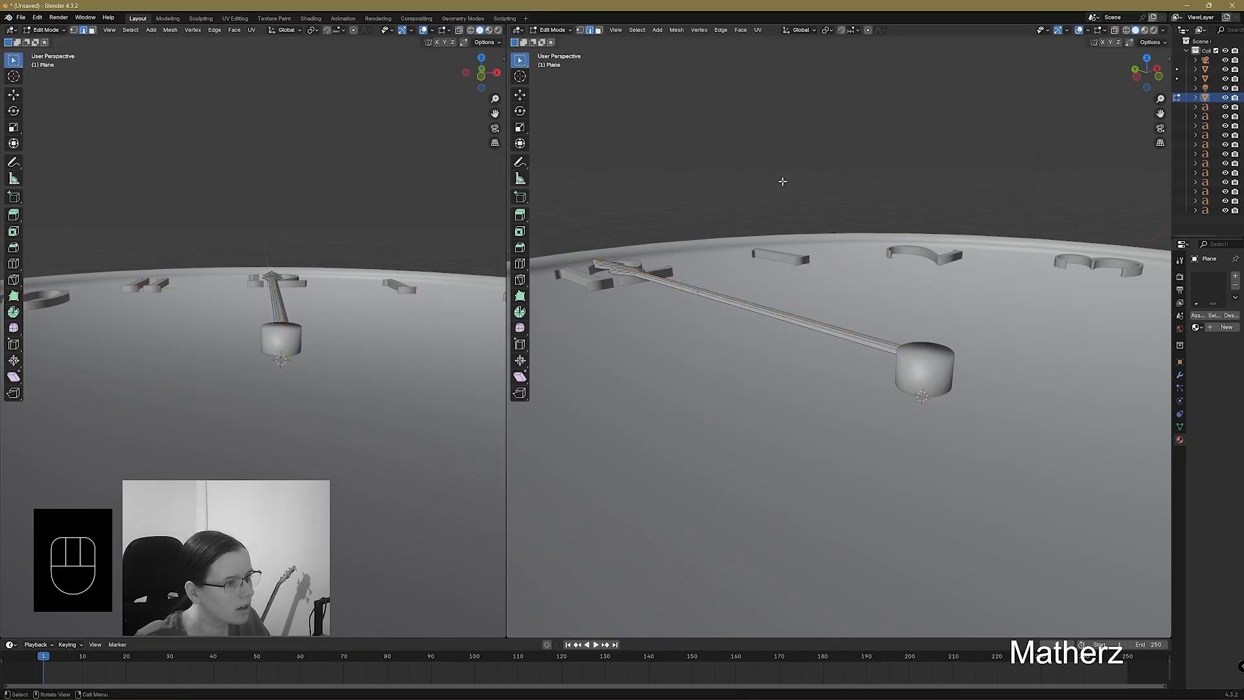
# Return to Object Mode and apply Shade Smooth to the hand.
pyautogui.click(562, 32)
pyautogui.click(557, 44)
pyautogui.moveTo(817, 388); pyautogui.dragTo(888, 374, button='middle')
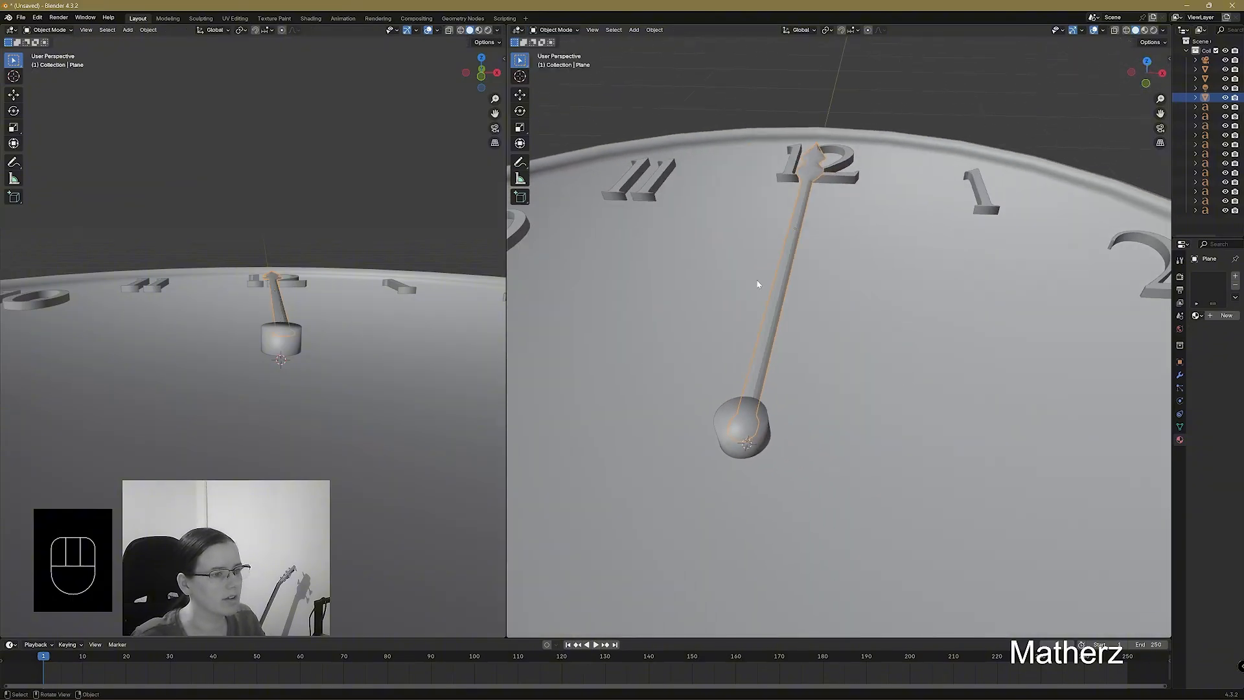
pyautogui.rightClick(773, 296)
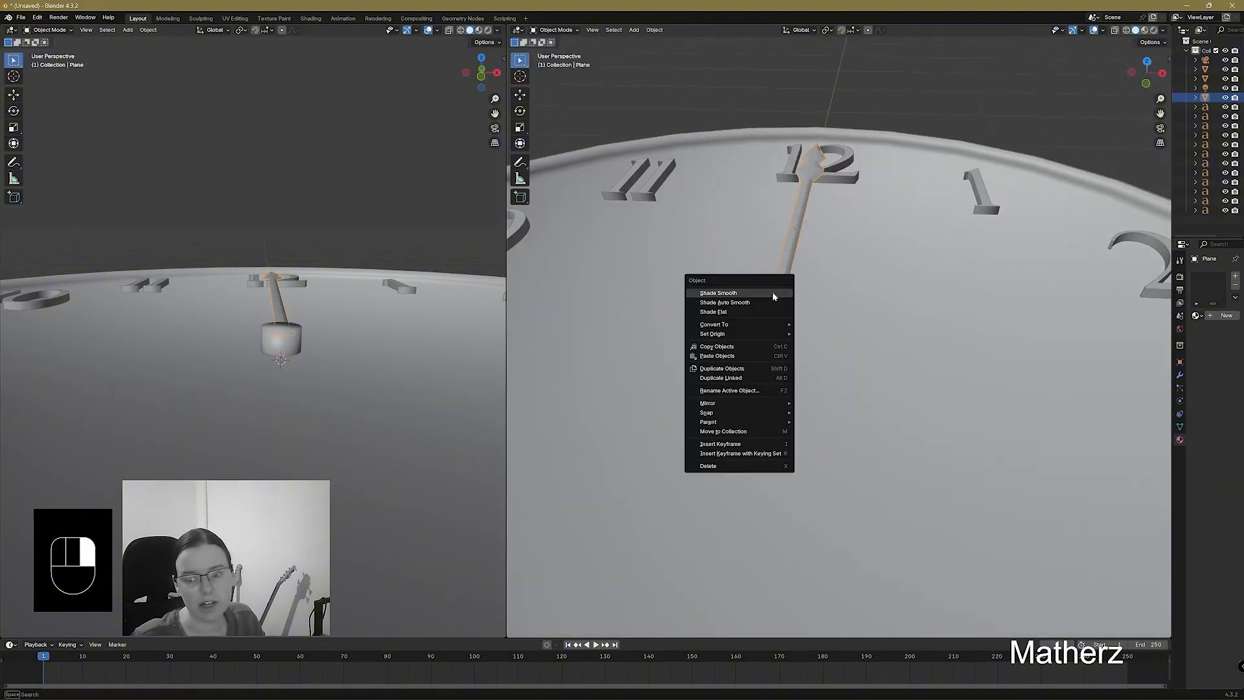
pyautogui.click(773, 294)
pyautogui.scroll(-8, 793, 362)
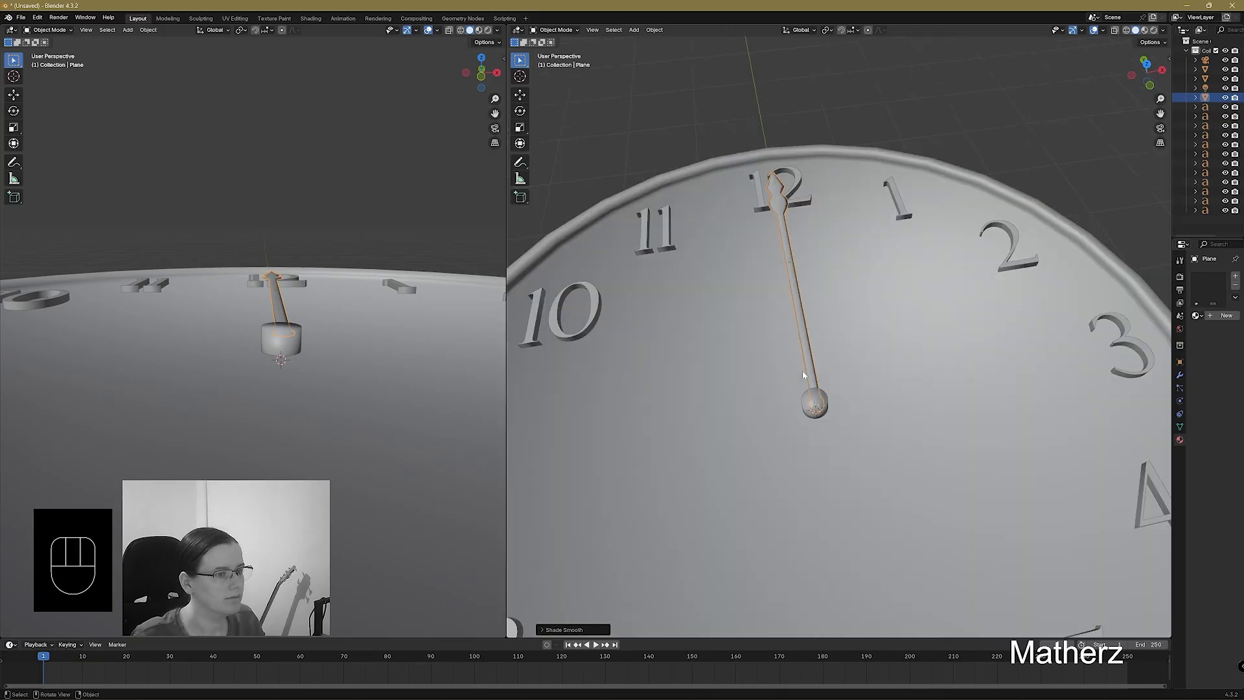
pyautogui.scroll(2, 818, 335)
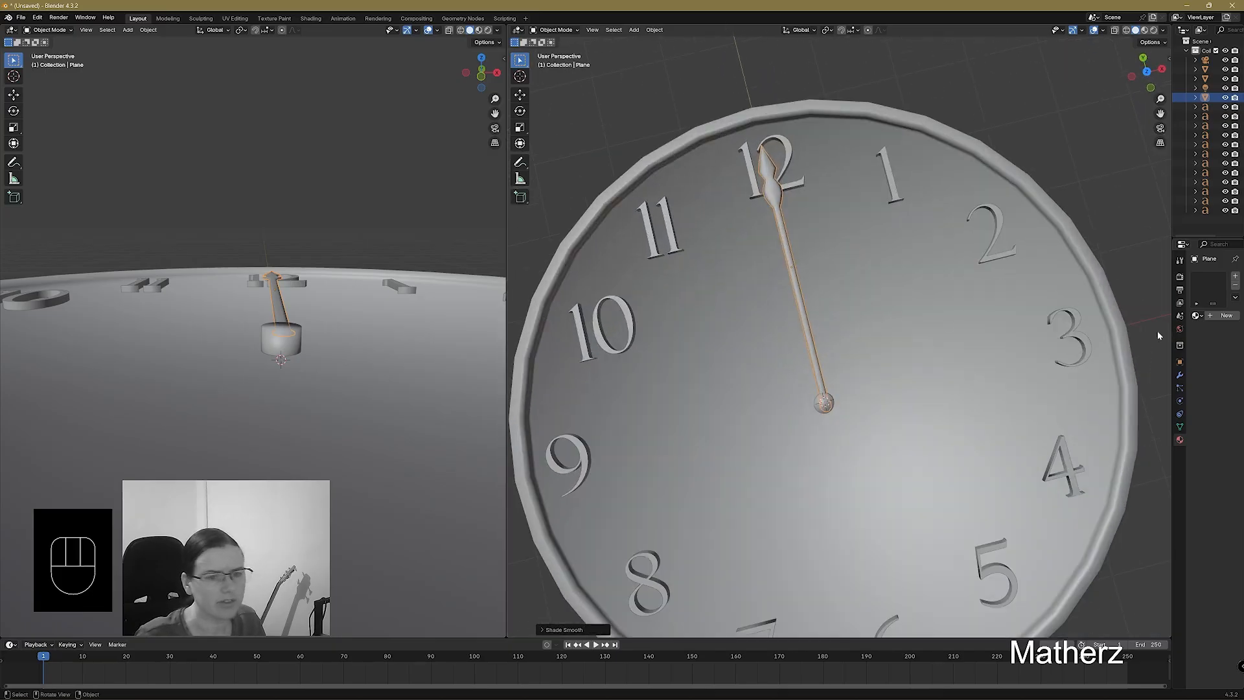
# Widen the properties area and assign the existing Gold Clock Hand material to the hand.
pyautogui.moveTo(1171, 332); pyautogui.dragTo(1021, 313)
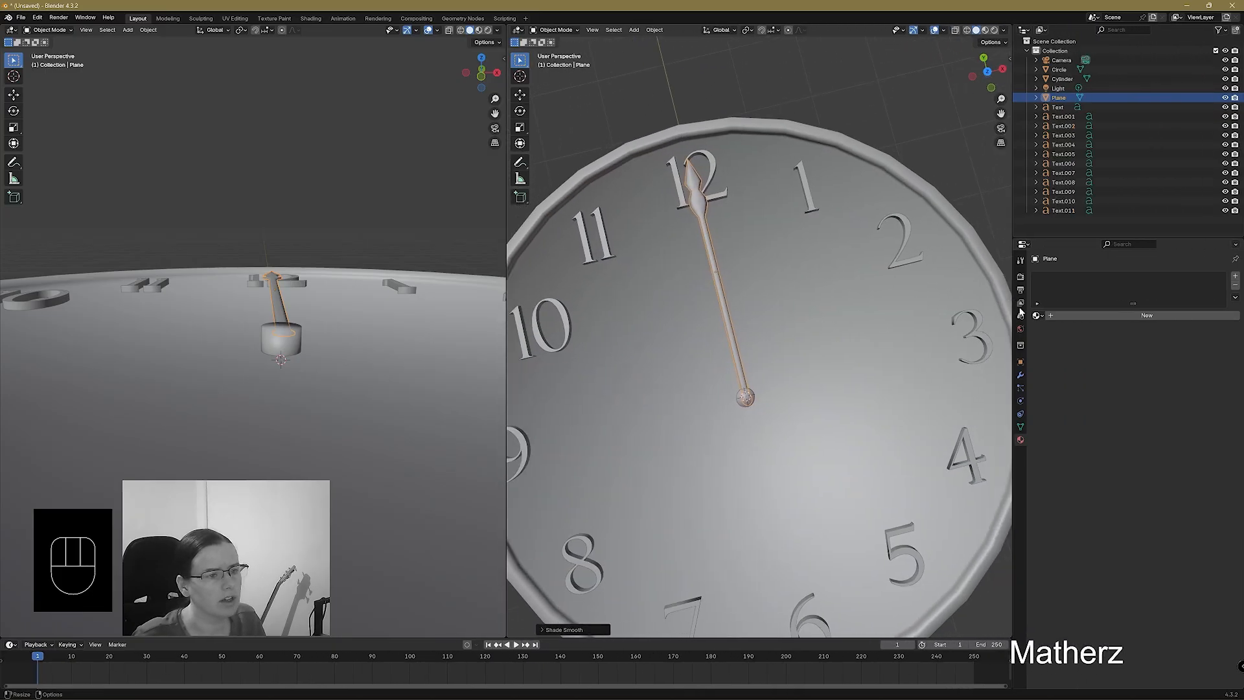
pyautogui.click(1037, 314)
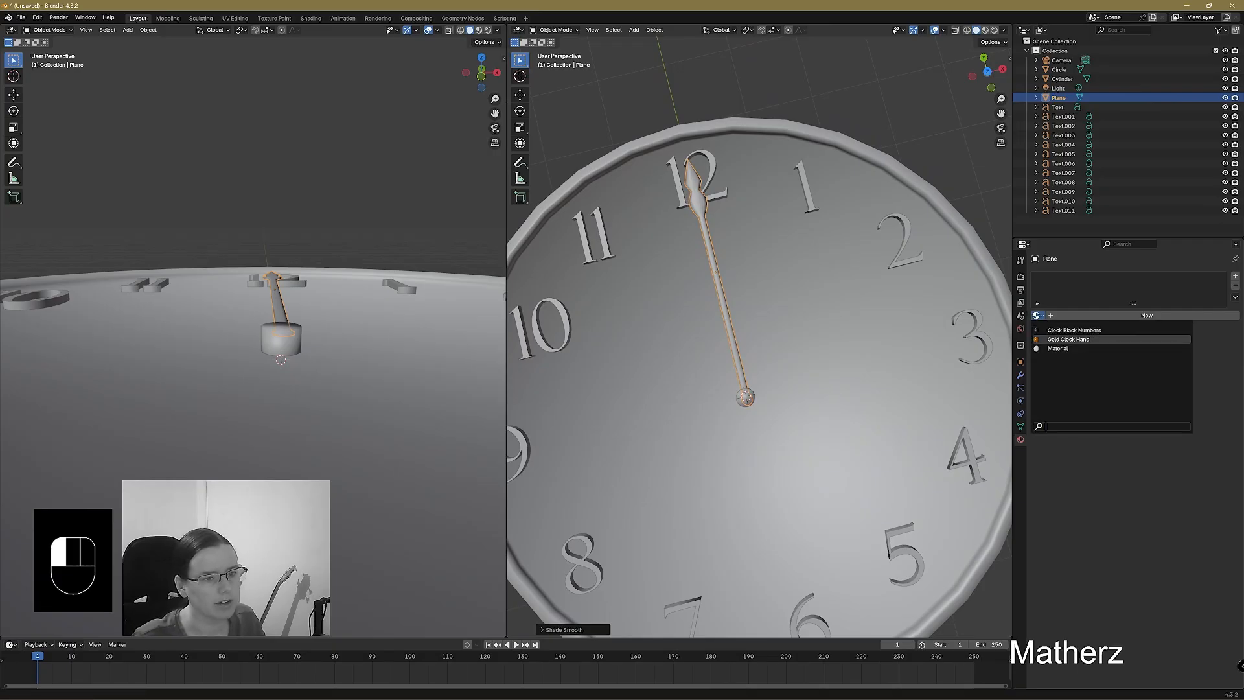
pyautogui.click(1102, 338)
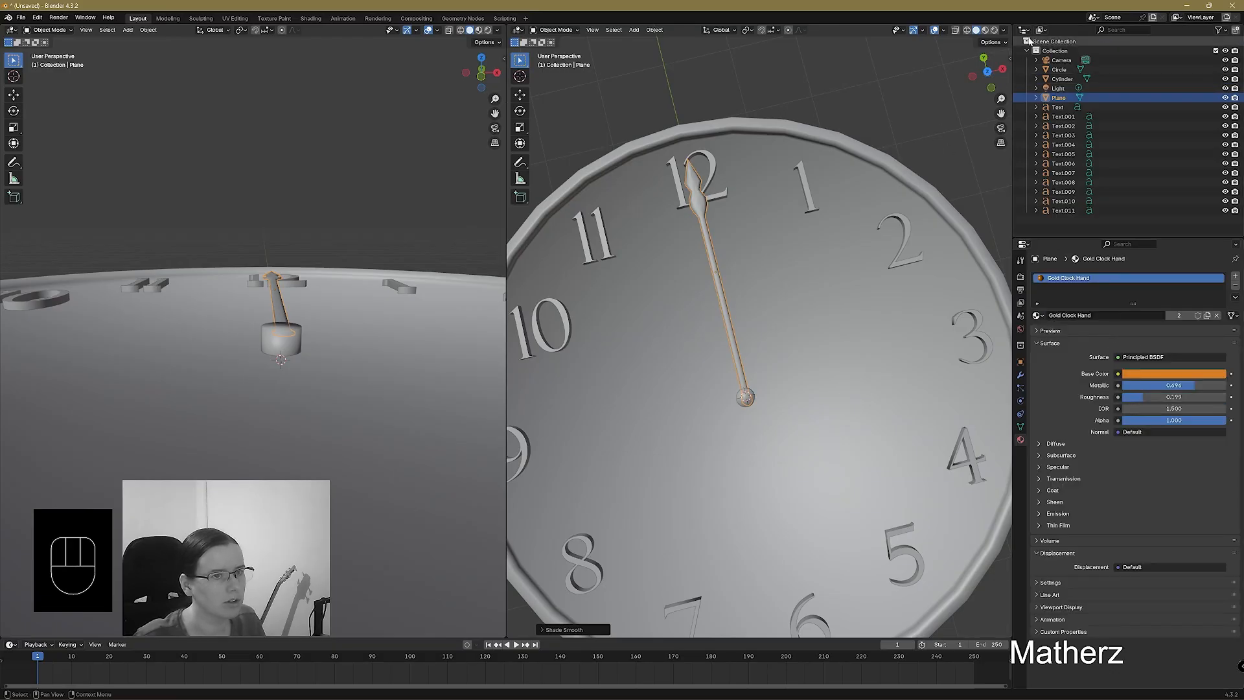
# Preview the whole clock with its gold hand in rendered viewport shading, and switch back to solid shading.
pyautogui.click(994, 30)
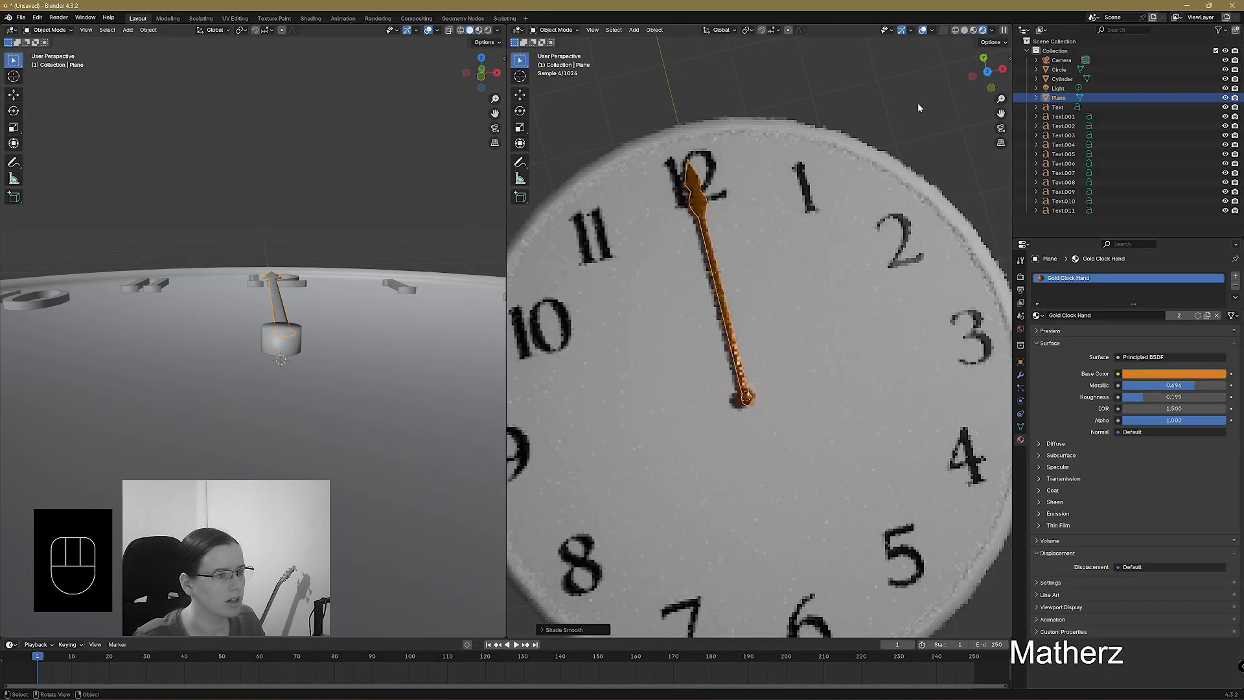
pyautogui.scroll(-4, 840, 223)
pyautogui.scroll(2, 820, 441)
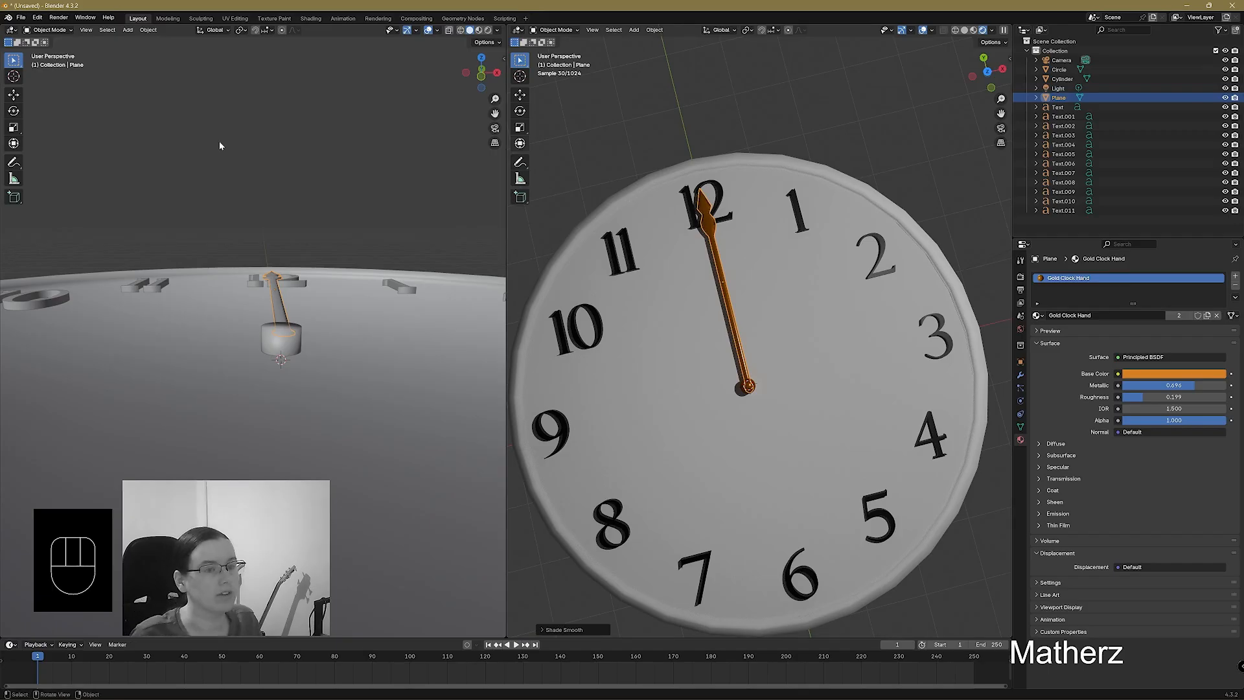
pyautogui.click(965, 30)
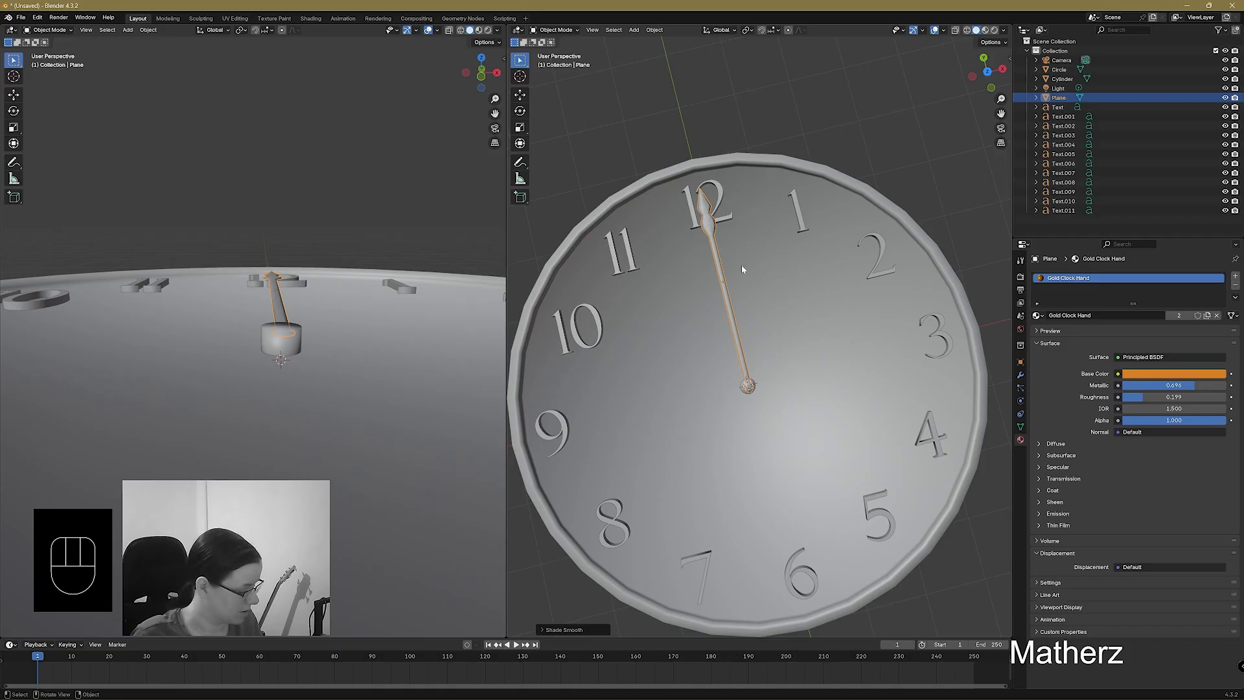
# Duplicate the gold clock hand in place and shorten the copy along the Y axis.
pyautogui.hotkey('shift', 'd')
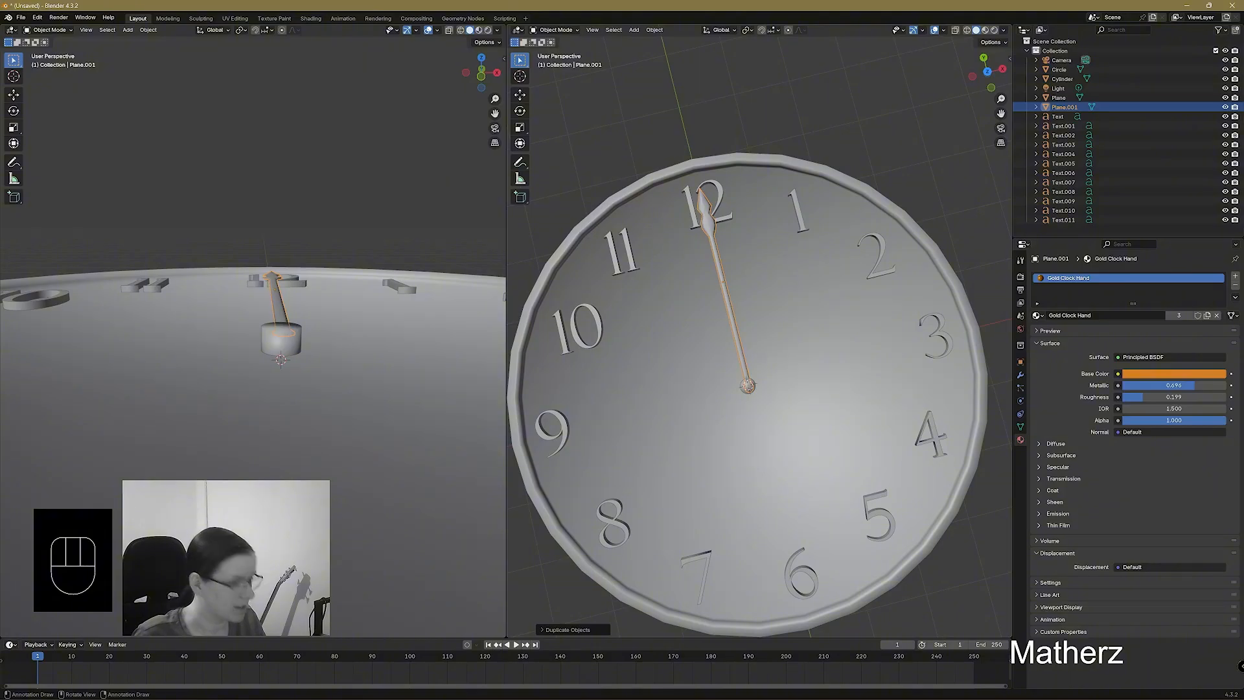
pyautogui.press('s')
pyautogui.press('z')
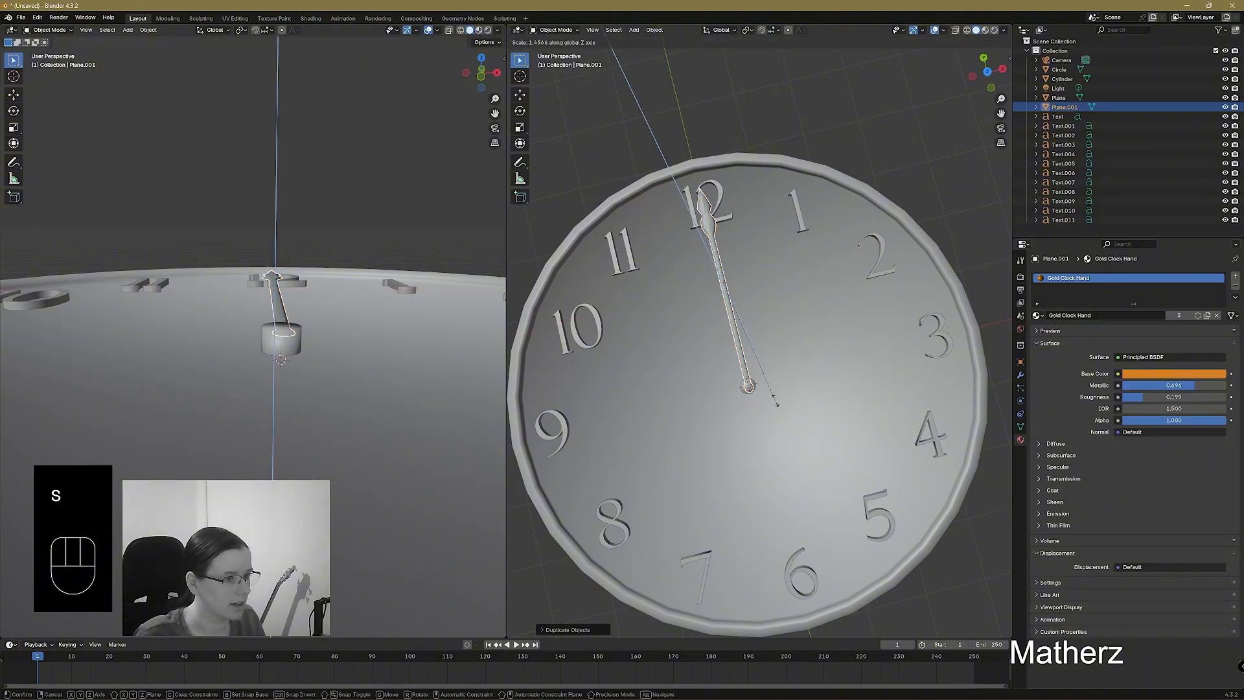
pyautogui.press('y')
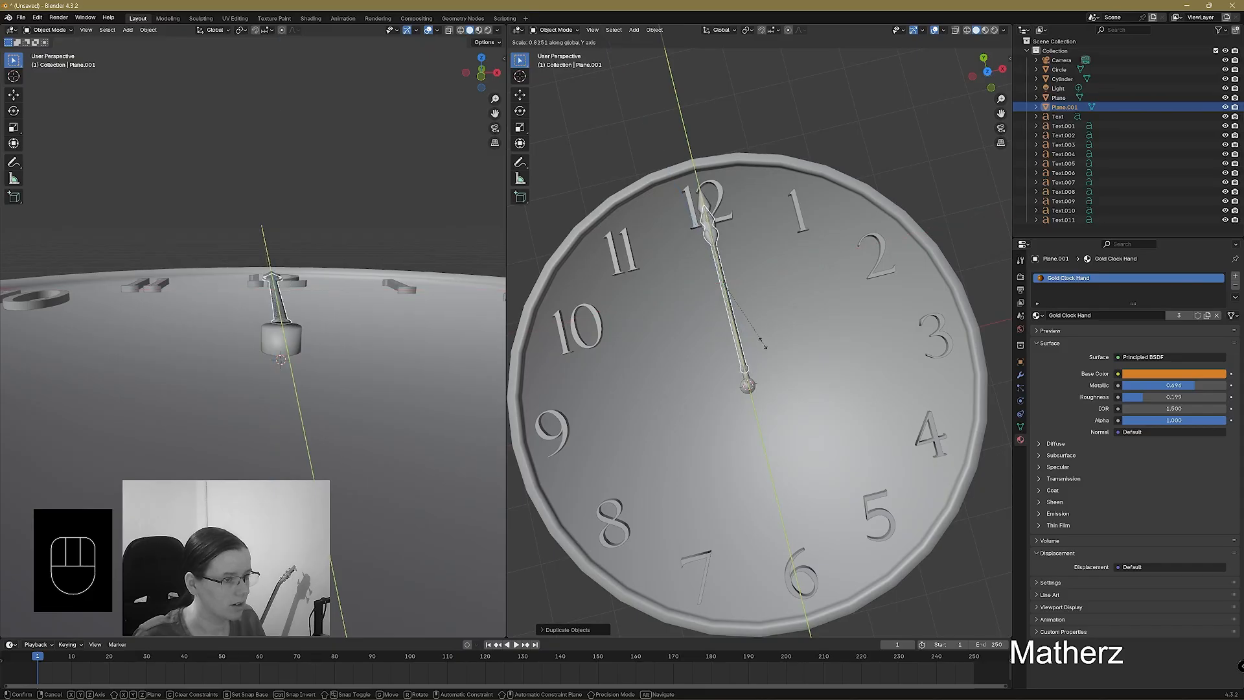
pyautogui.click(771, 318)
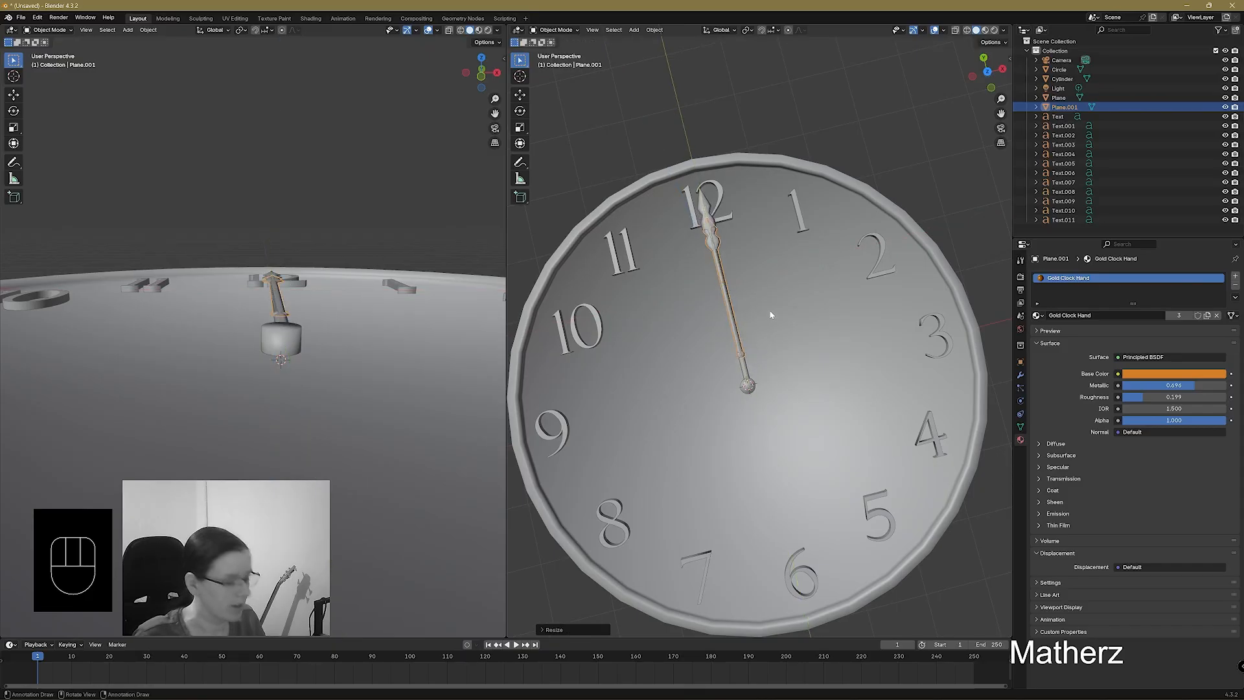
# Enlarge the duplicated hand uniformly to thicken it, and shorten it further along the Y axis.
pyautogui.press('s')
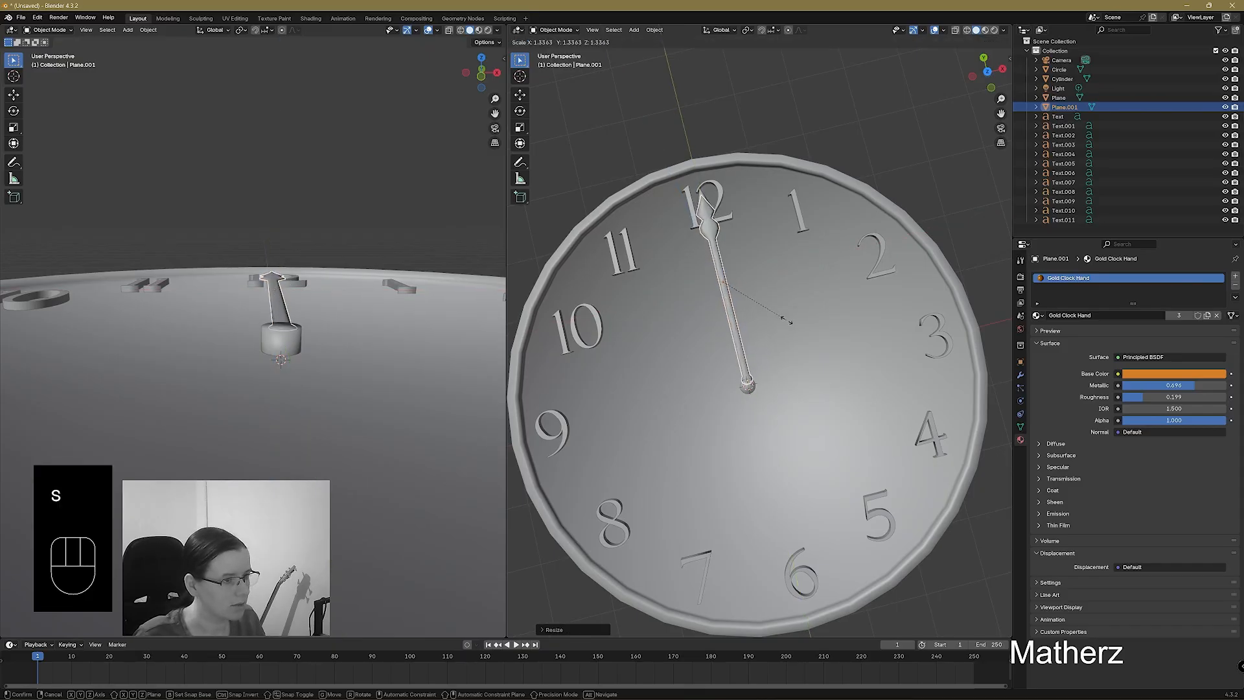
pyautogui.press('s')
pyautogui.press('y')
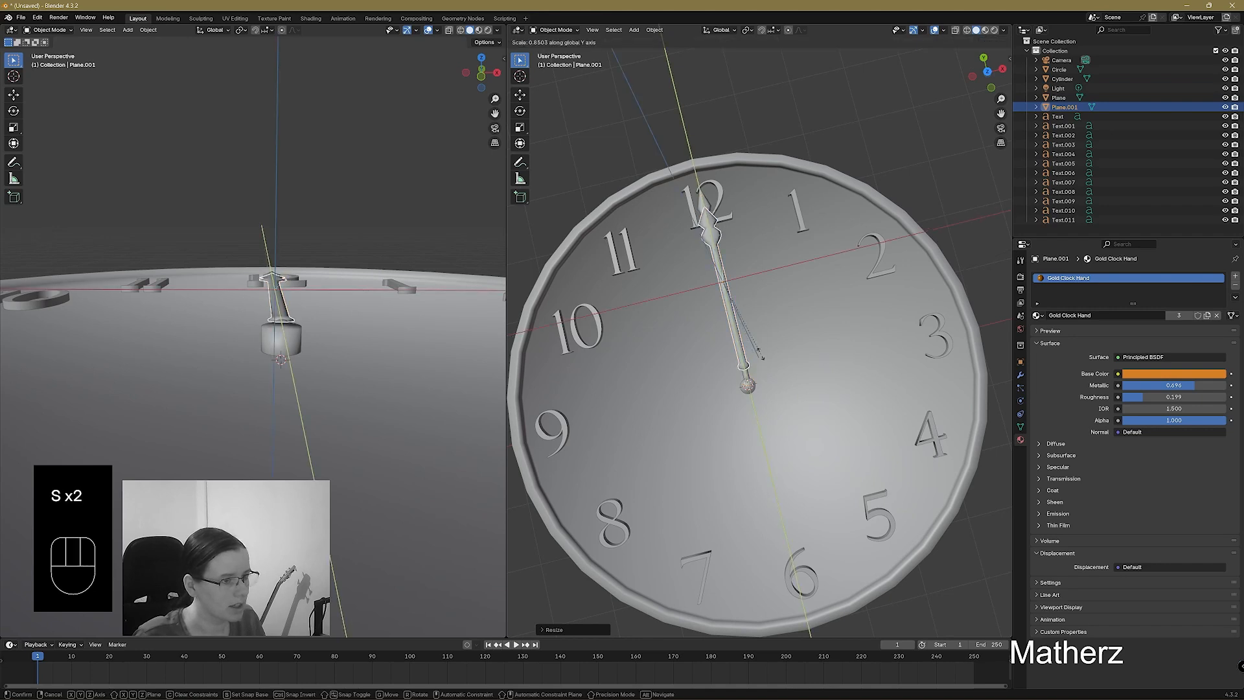
pyautogui.click(747, 342)
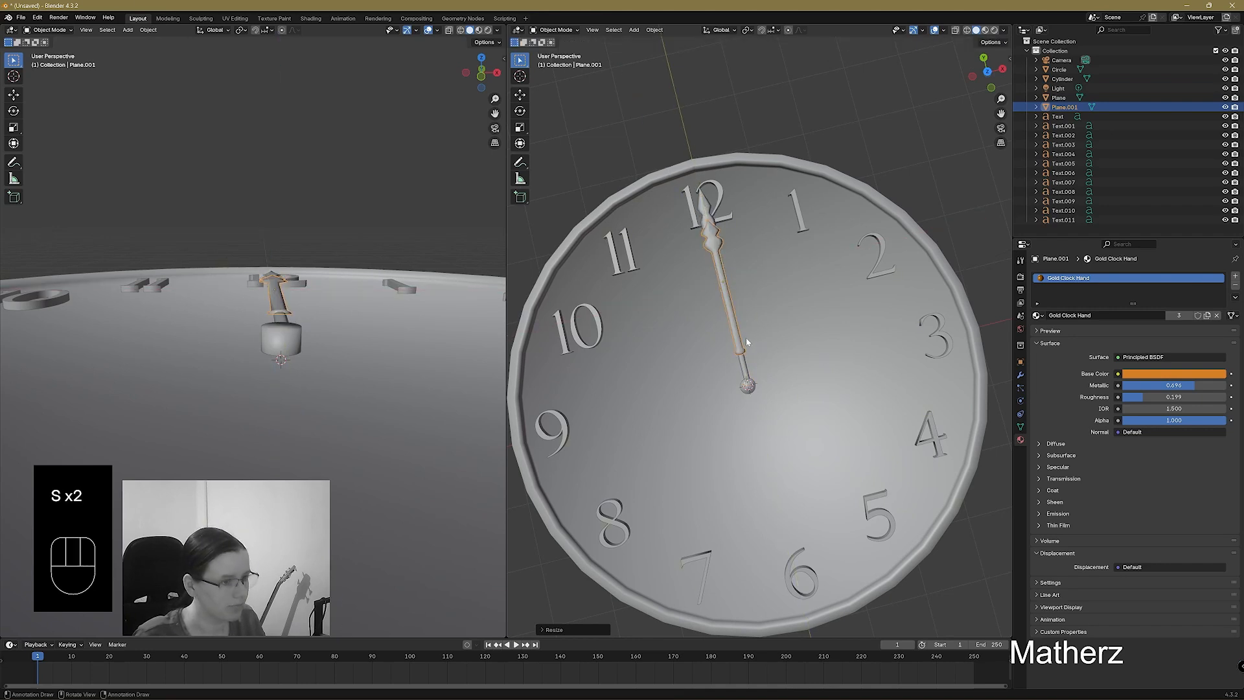
# Move the shortened hand about -0.56 m along the Y axis so its base meets the centre hub.
pyautogui.press('g')
pyautogui.press('y')
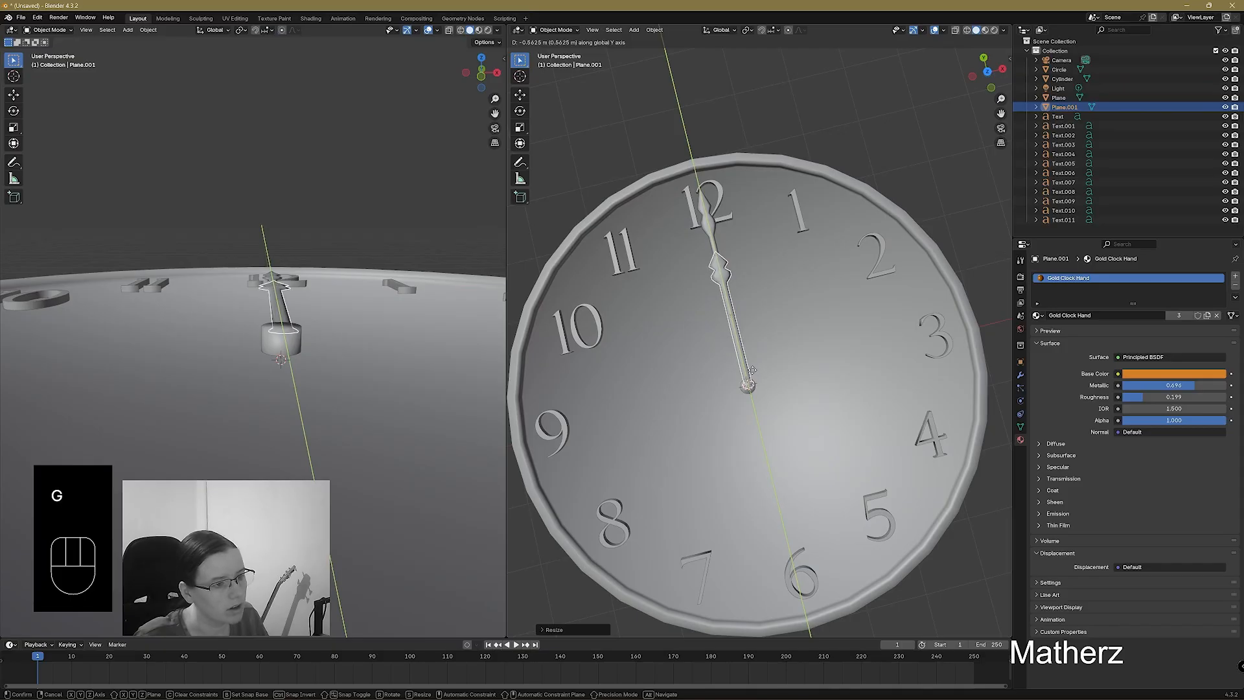
pyautogui.click(752, 368)
# Lower the shorter hand along the Z axis so it sits beneath the long hand on the hub.
pyautogui.moveTo(751, 368); pyautogui.dragTo(955, 331, button='middle')
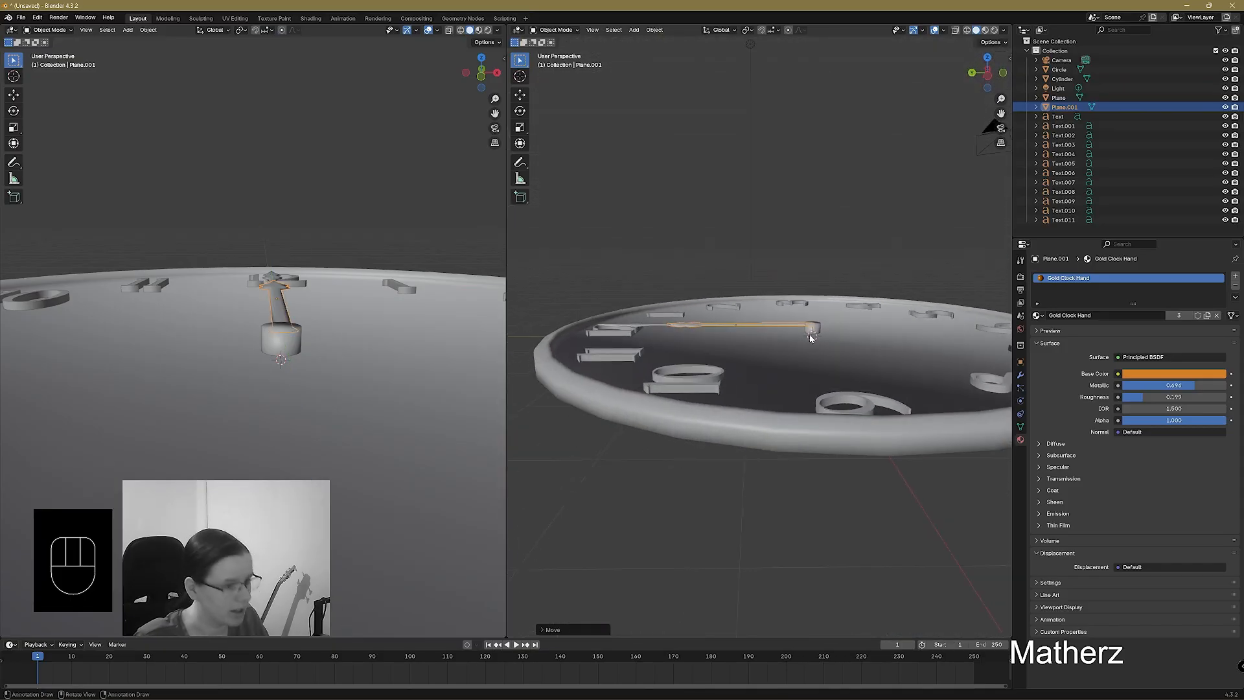
pyautogui.press('h')
pyautogui.hotkey('ctrl', 'z')
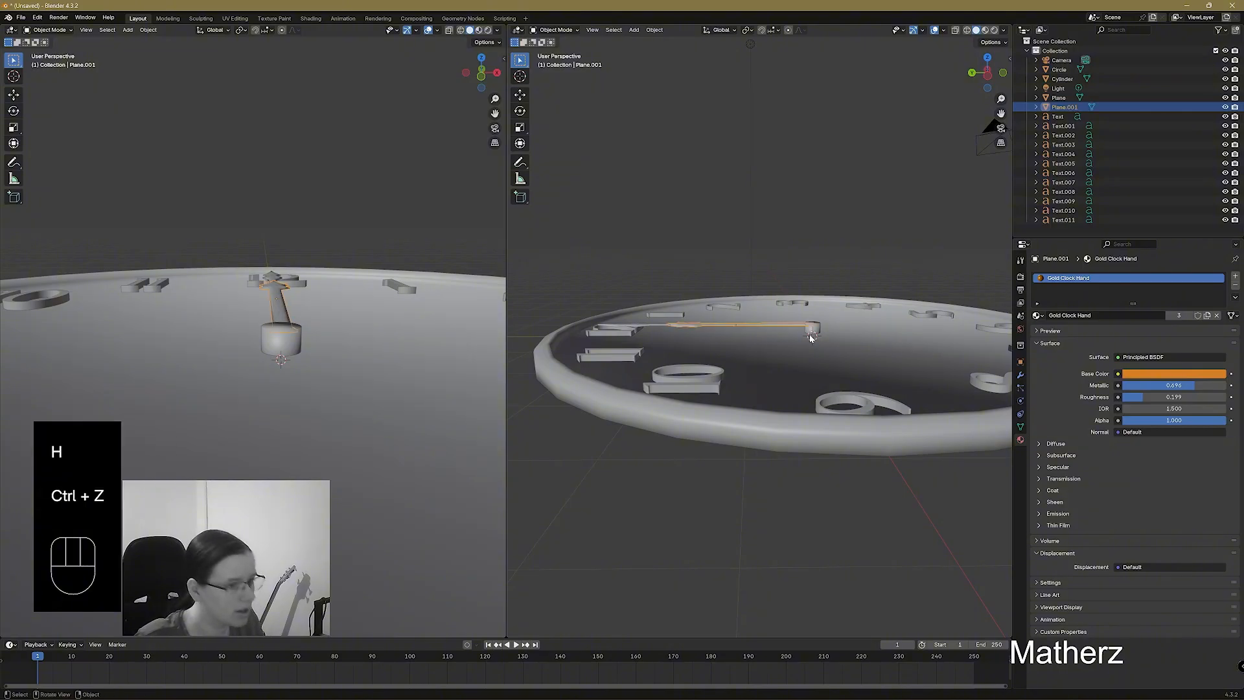
pyautogui.press('g')
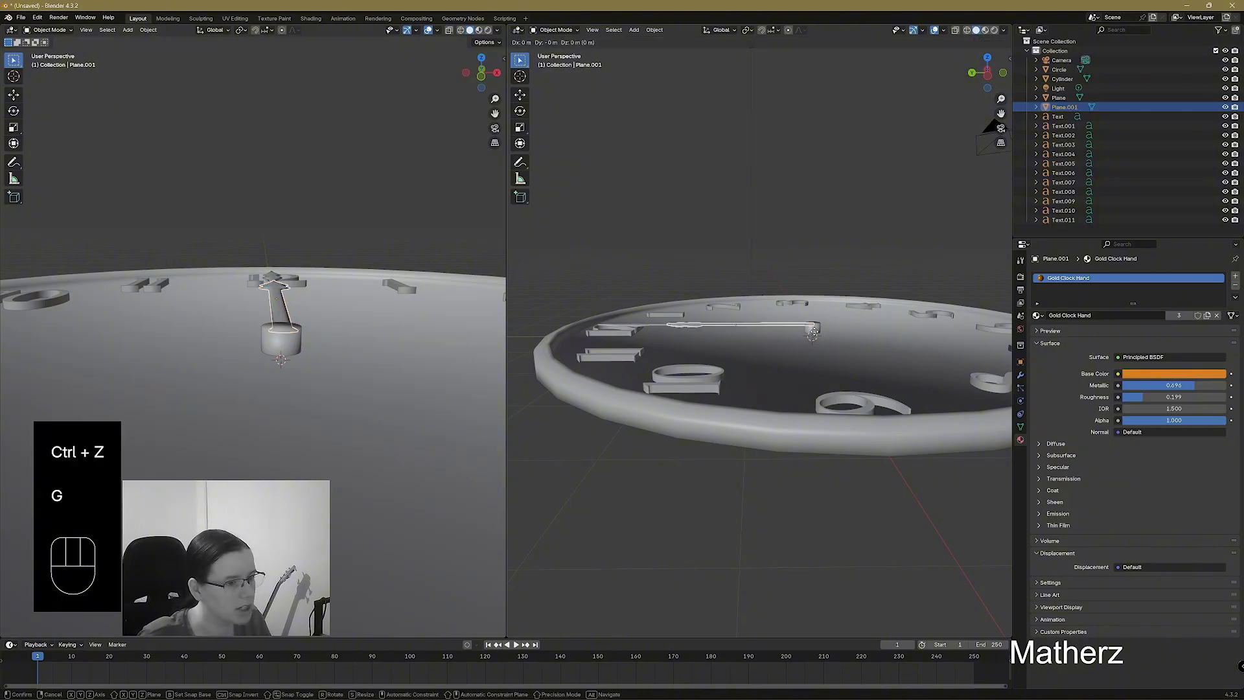
pyautogui.middleClick(815, 333)
pyautogui.moveTo(814, 334); pyautogui.dragTo(813, 326, button='middle')
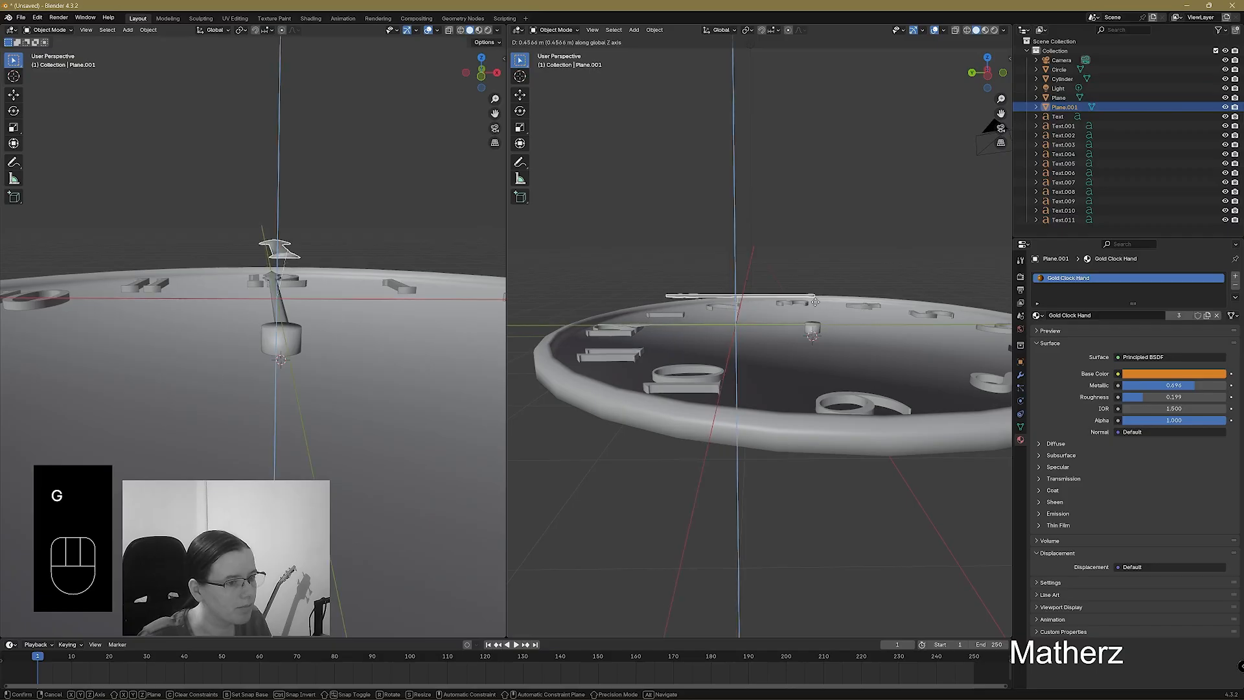
pyautogui.click(813, 336)
# Rotate the shorter hand 90° around the Z axis so it points toward the 9 side, keeping it unhidden.
pyautogui.moveTo(817, 387); pyautogui.dragTo(781, 387, button='middle')
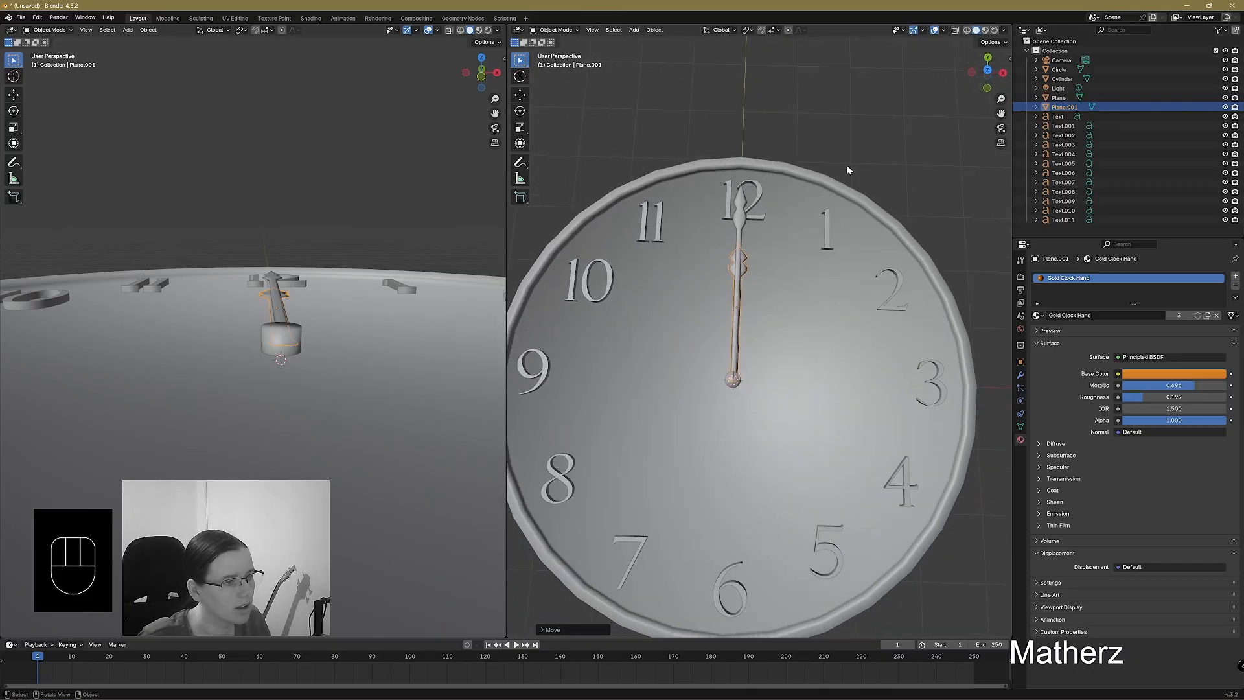
pyautogui.press('r')
pyautogui.middleClick(807, 330)
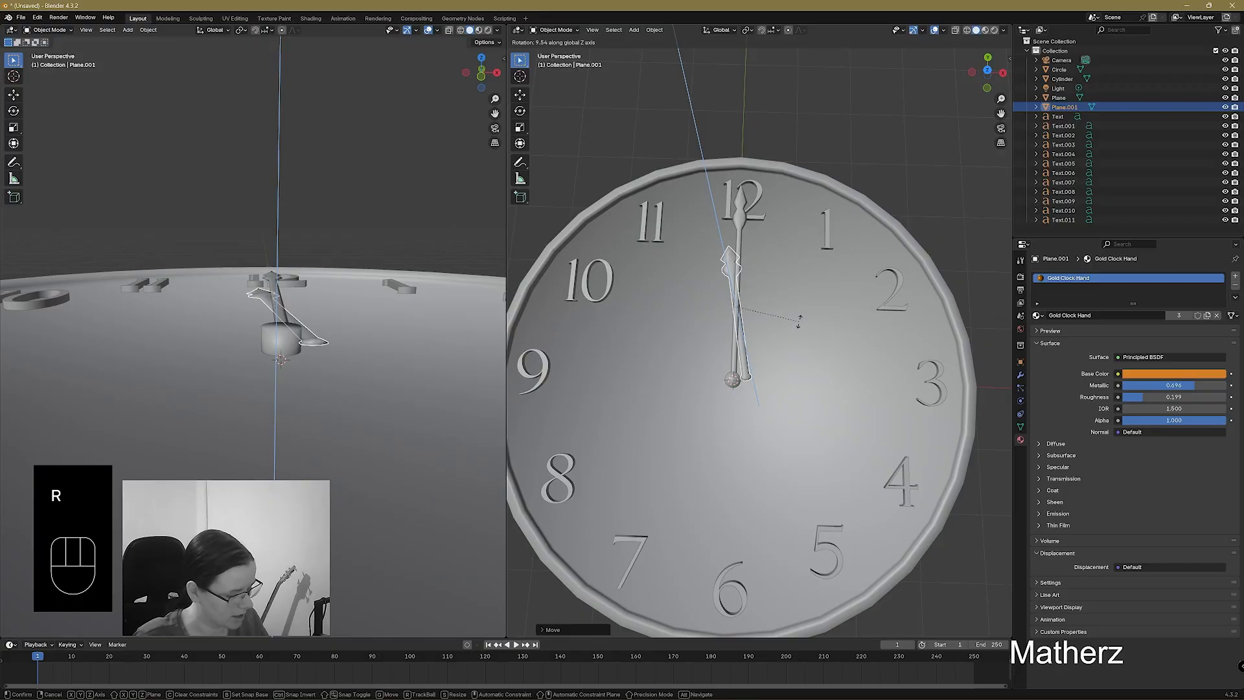
pyautogui.write('90')
pyautogui.click(799, 323)
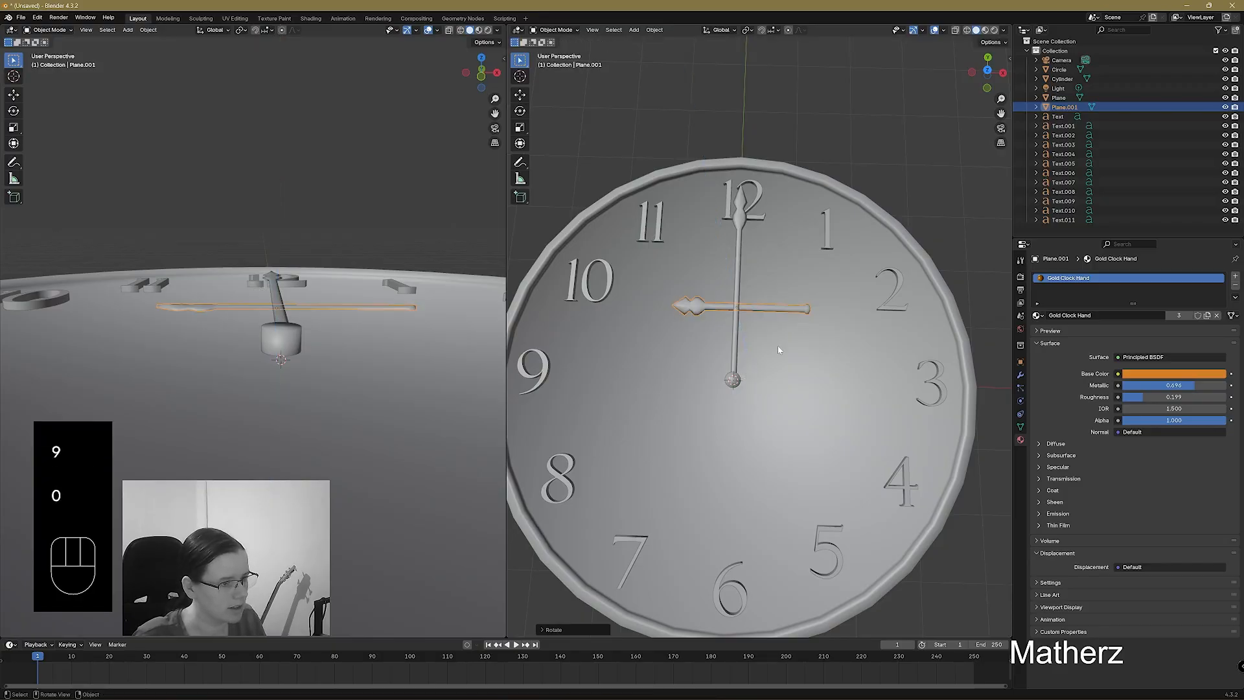
pyautogui.press('h')
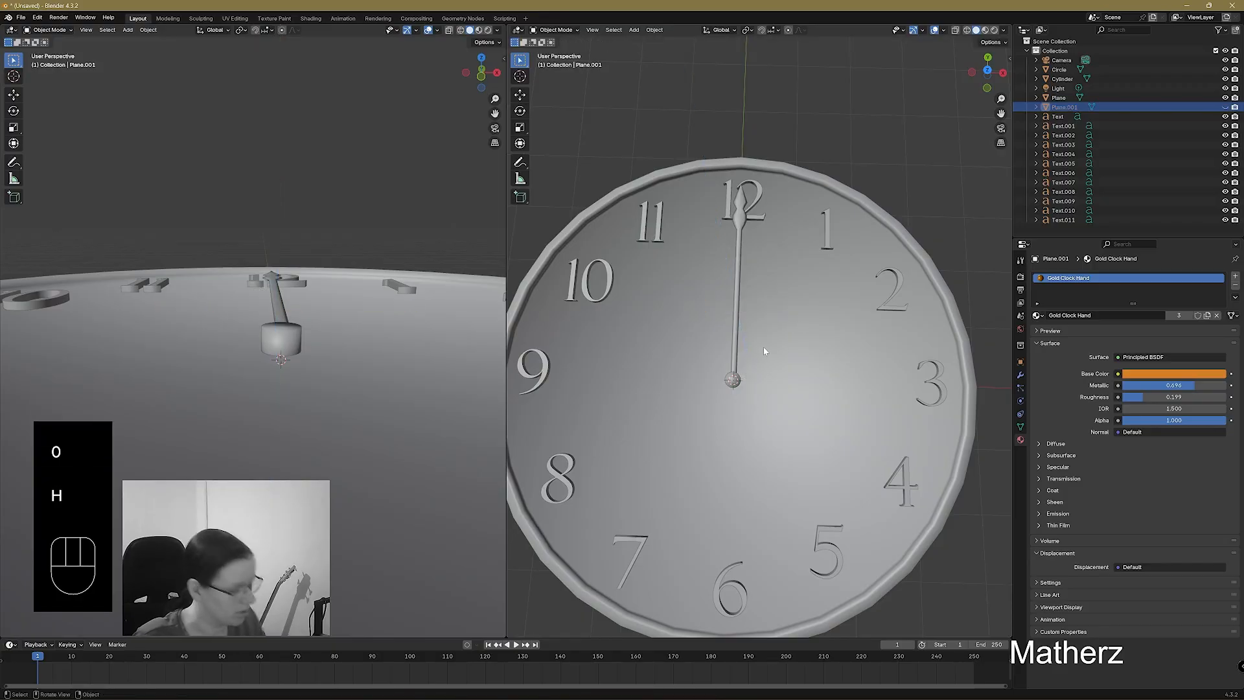
pyautogui.hotkey('ctrl', 'z')
# Move the rotated hand along X toward the 9 and about -1.22 m along Y so its base sits on the hub.
pyautogui.press('g')
pyautogui.press('x')
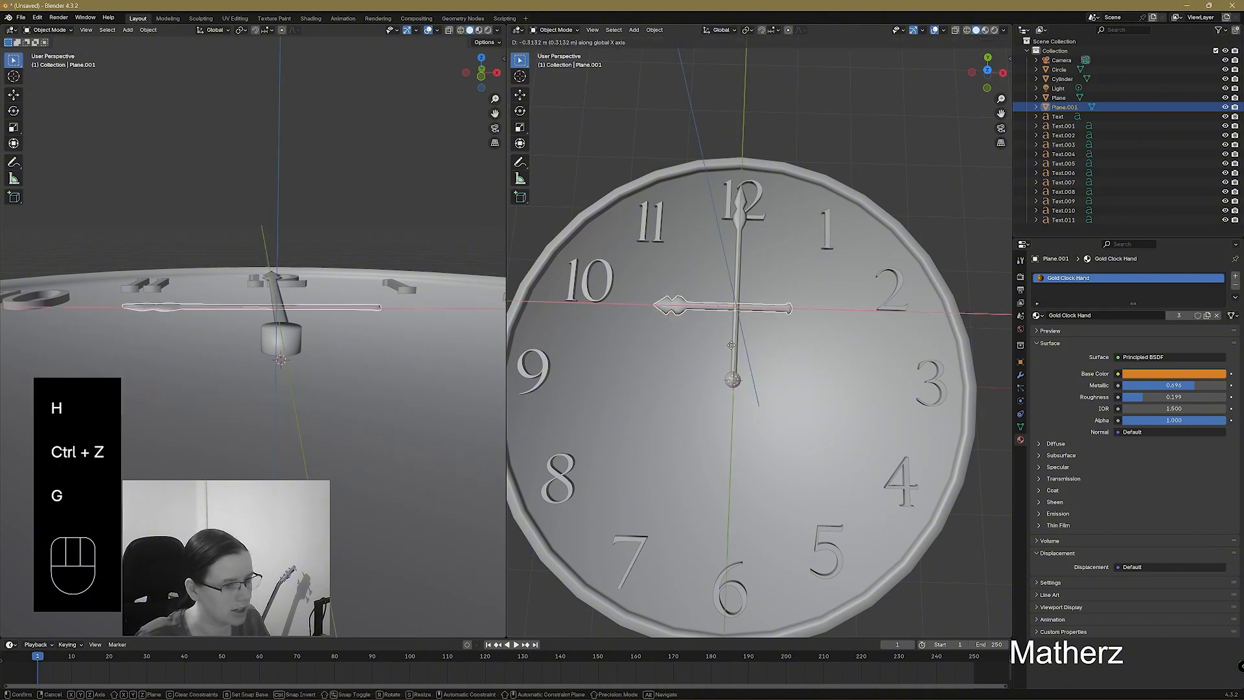
pyautogui.click(698, 339)
pyautogui.press('g')
pyautogui.press('y')
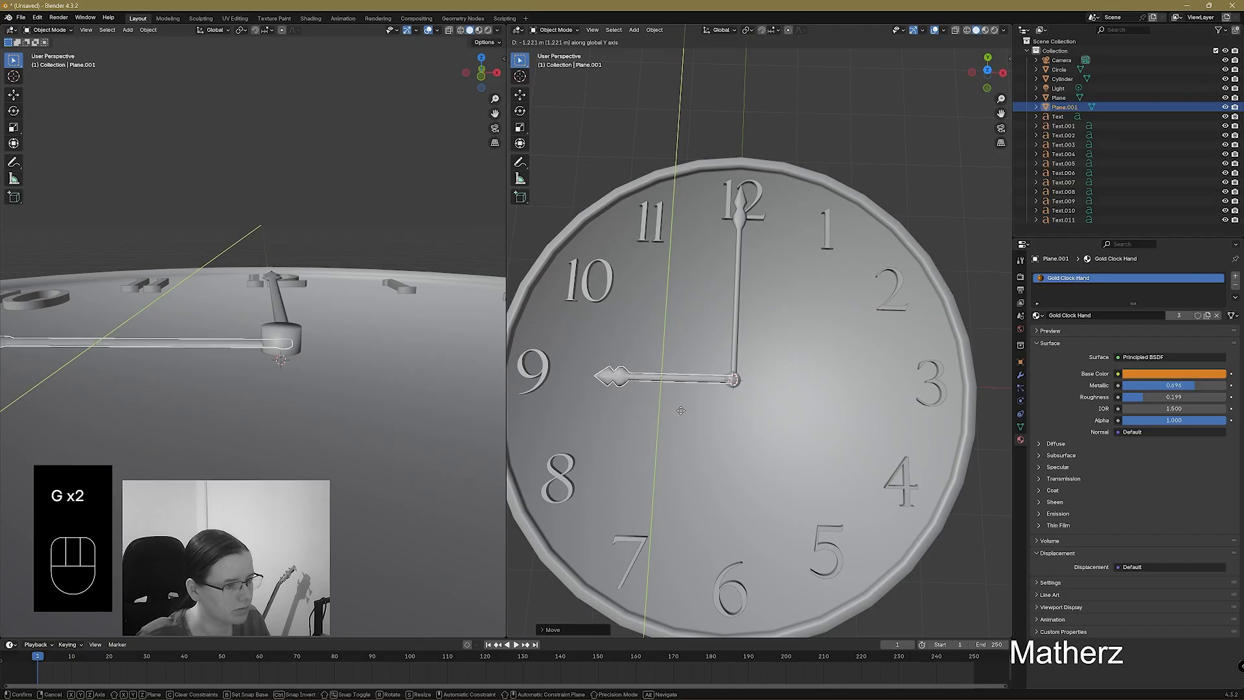
pyautogui.click(681, 410)
# Lower the long hand slightly along the Z axis so it attaches further down on the hub.
pyautogui.moveTo(772, 386)
pyautogui.mouseDown(button='middle')
pyautogui.moveTo(803, 407)
pyautogui.moveTo(790, 401)
pyautogui.mouseUp(button='middle')
pyautogui.moveTo(737, 365); pyautogui.dragTo(793, 365, button='middle')
pyautogui.scroll(5, 803, 353)
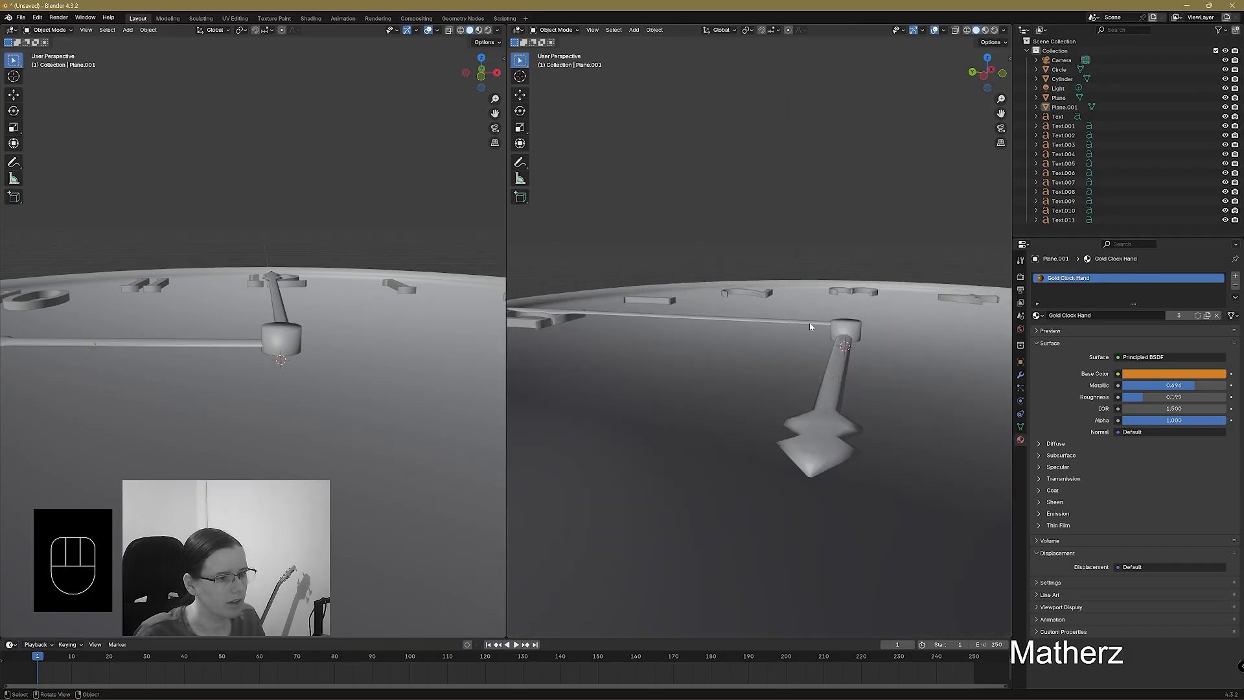
pyautogui.click(808, 324)
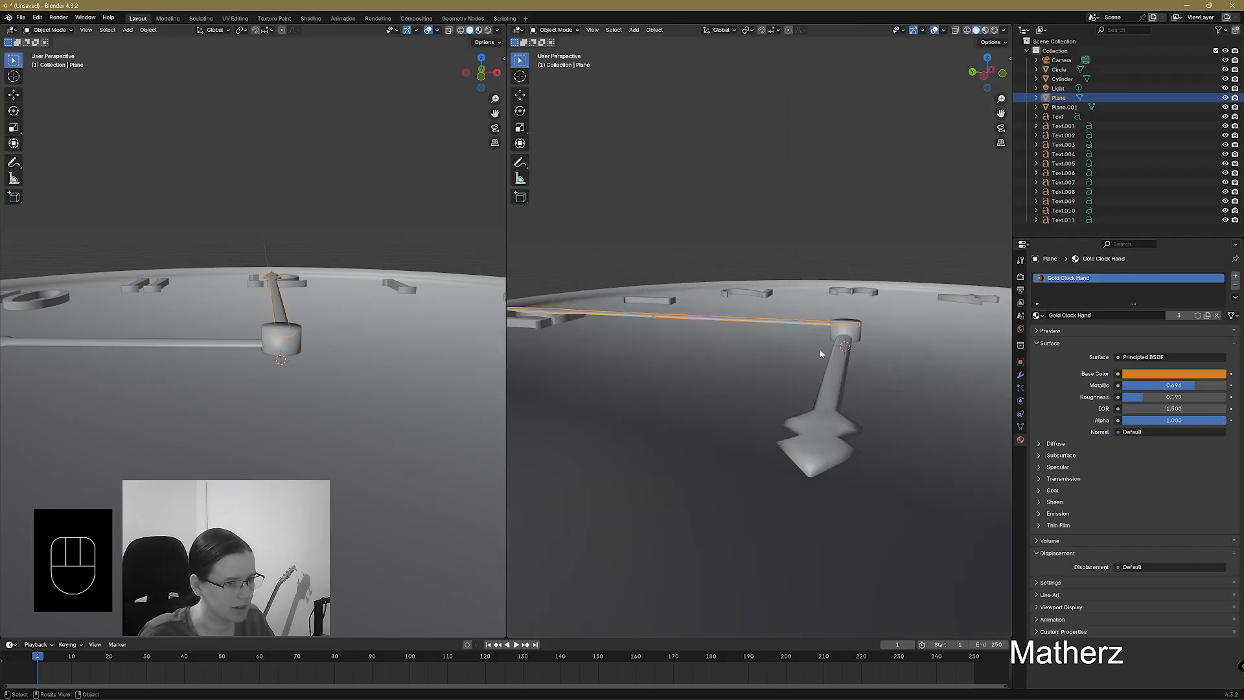
pyautogui.press('g')
pyautogui.press('z')
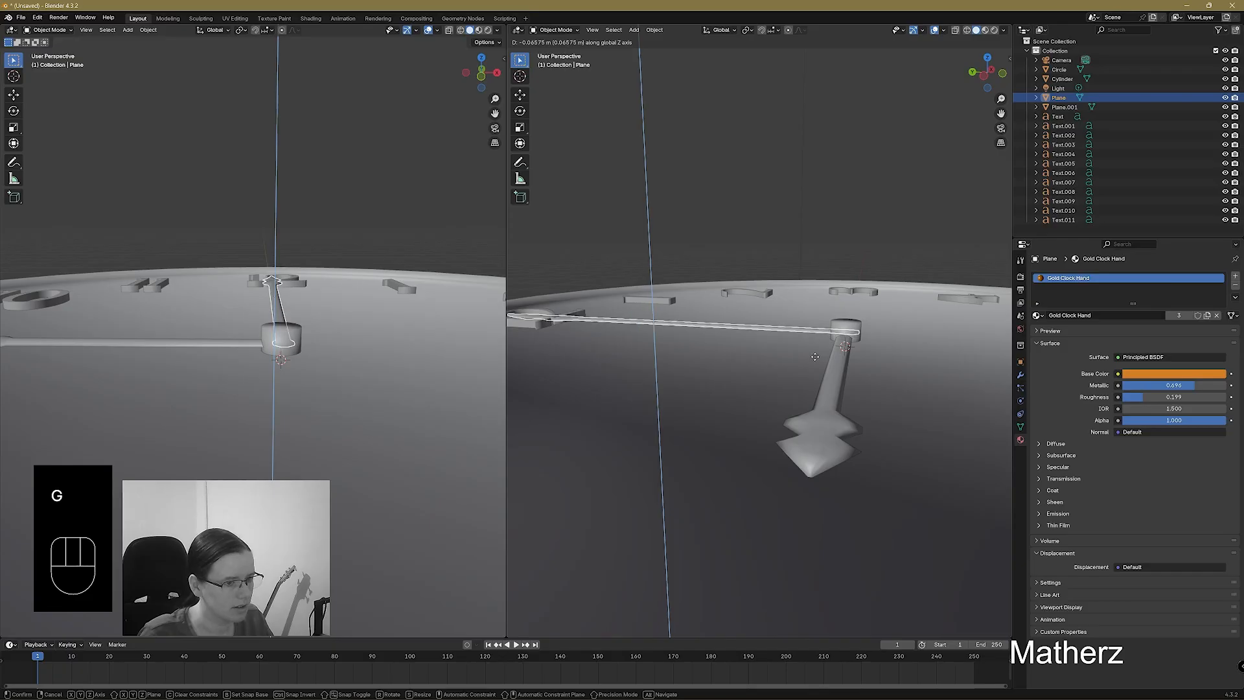
pyautogui.click(812, 353)
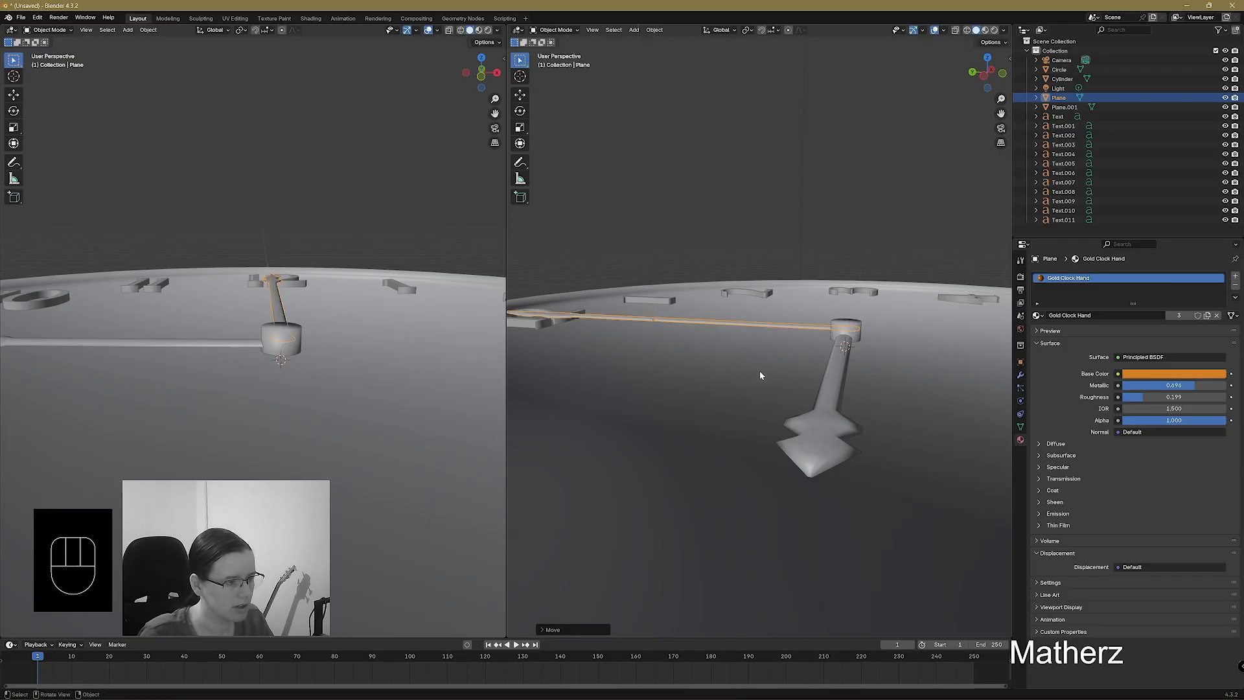
pyautogui.moveTo(815, 443); pyautogui.dragTo(849, 422, button='middle')
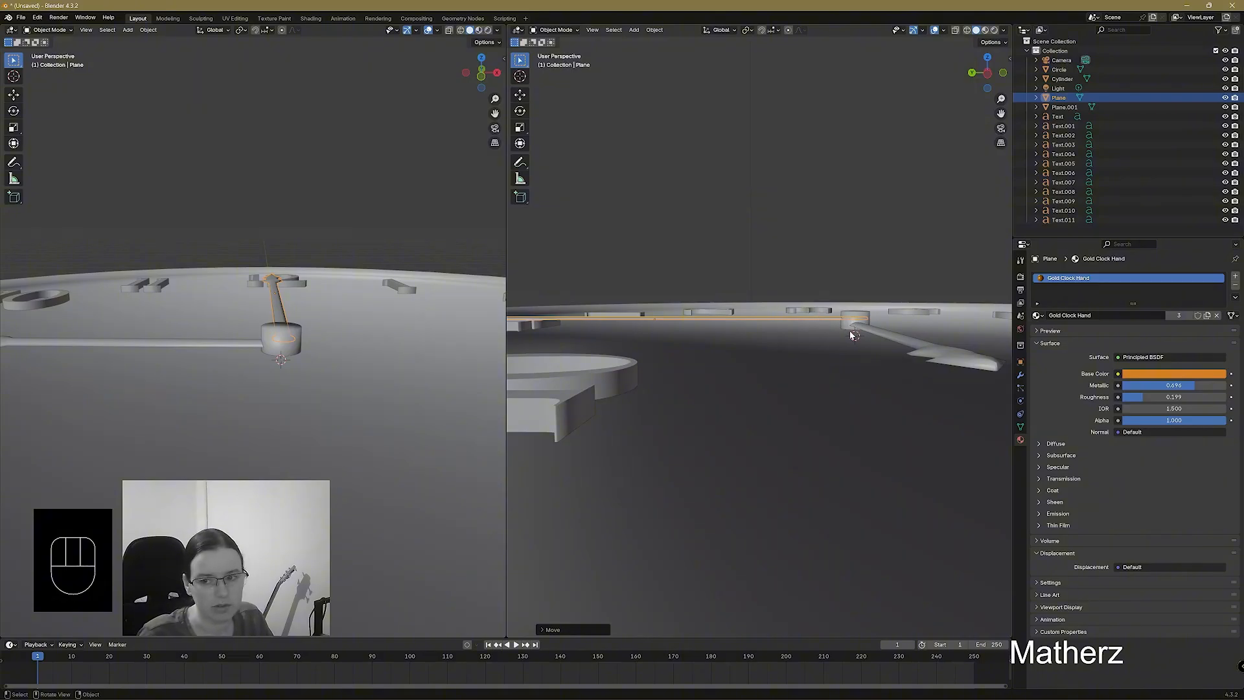
pyautogui.moveTo(862, 363); pyautogui.dragTo(781, 411, button='middle')
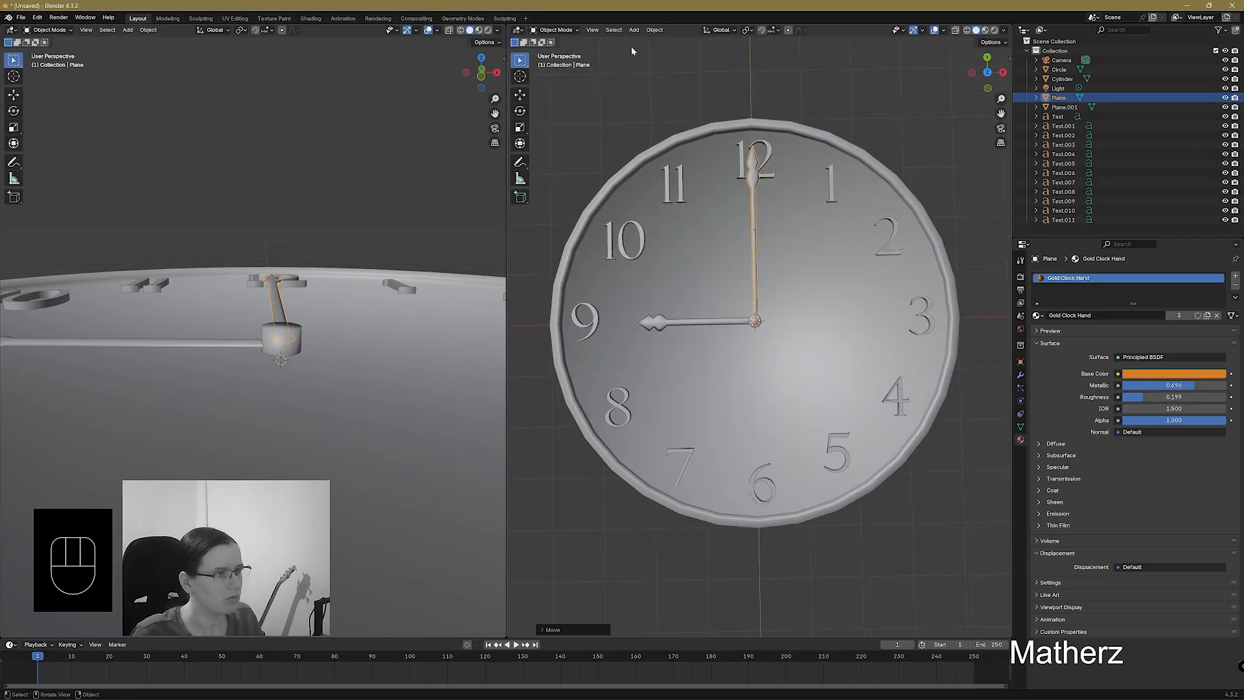
# Add a cube at the clock's centre and stretch it along the Y axis into a long bar.
pyautogui.click(634, 30)
pyautogui.moveTo(655, 40)
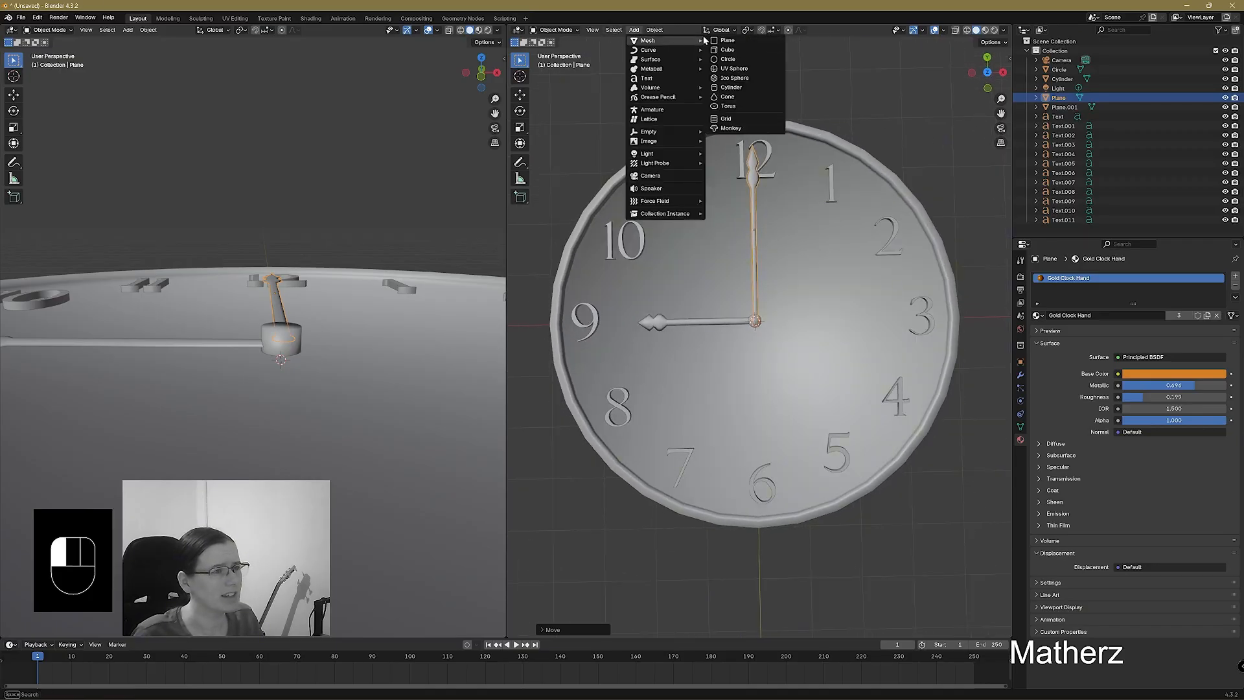
pyautogui.click(762, 52)
pyautogui.scroll(-4, 771, 324)
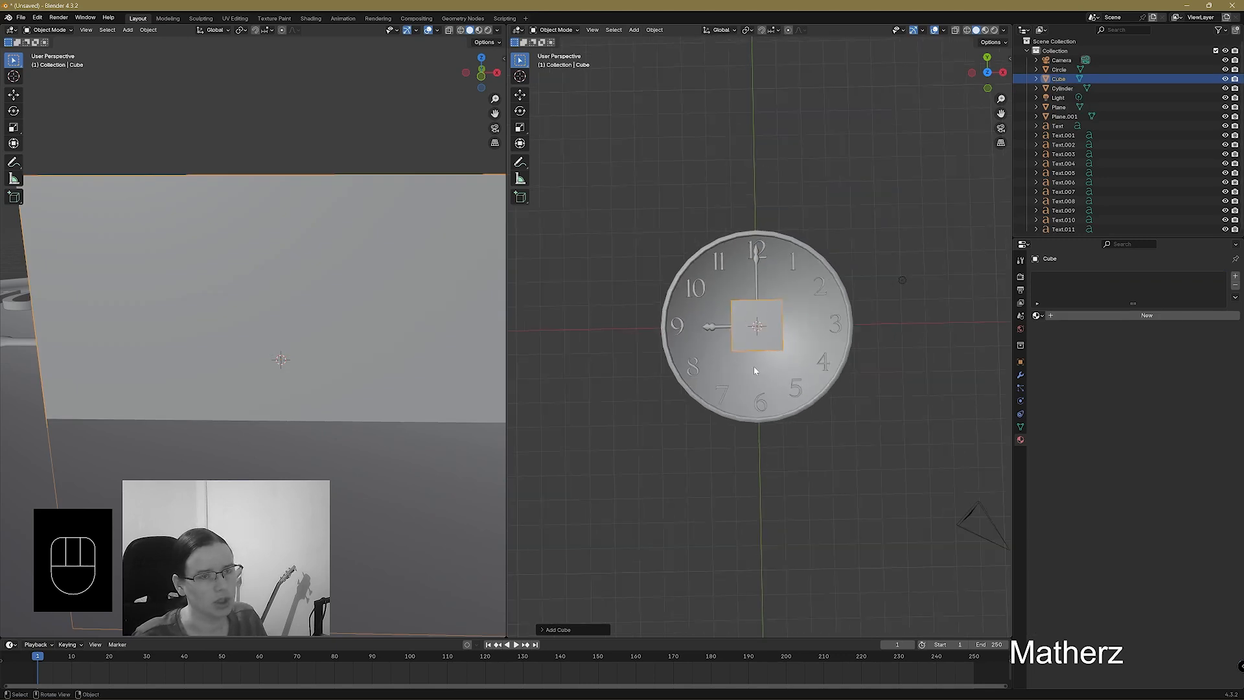
pyautogui.press('s')
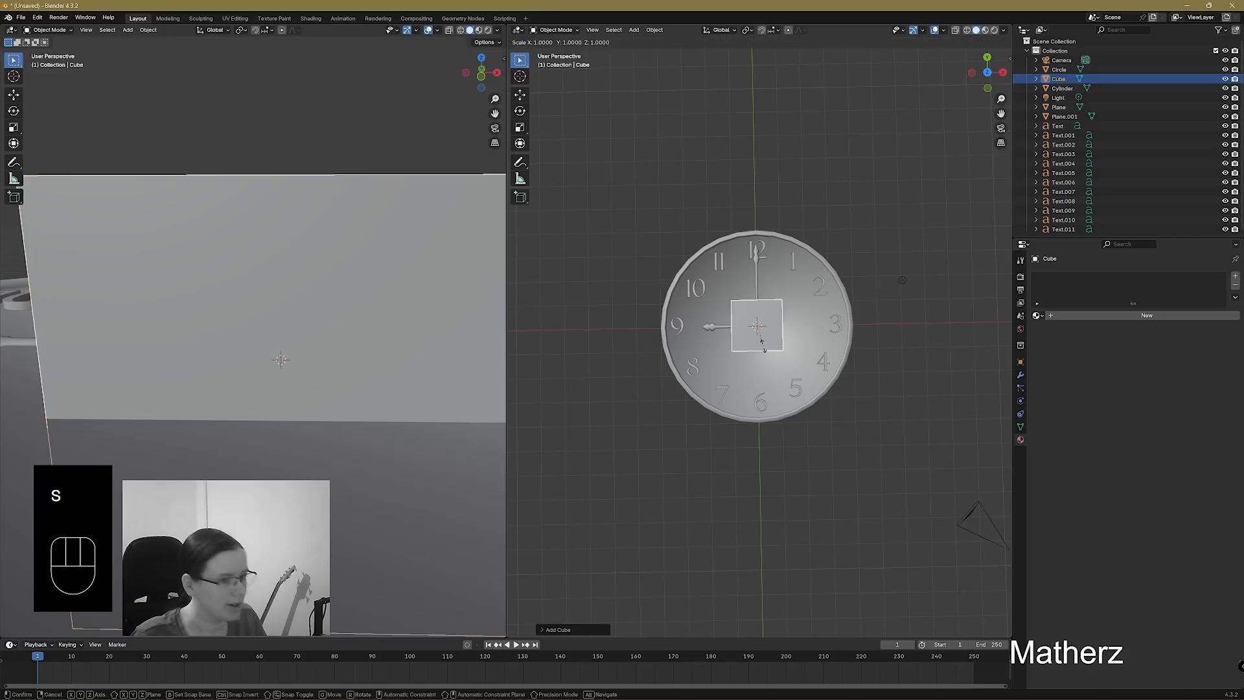
pyautogui.press('y')
pyautogui.click(773, 69)
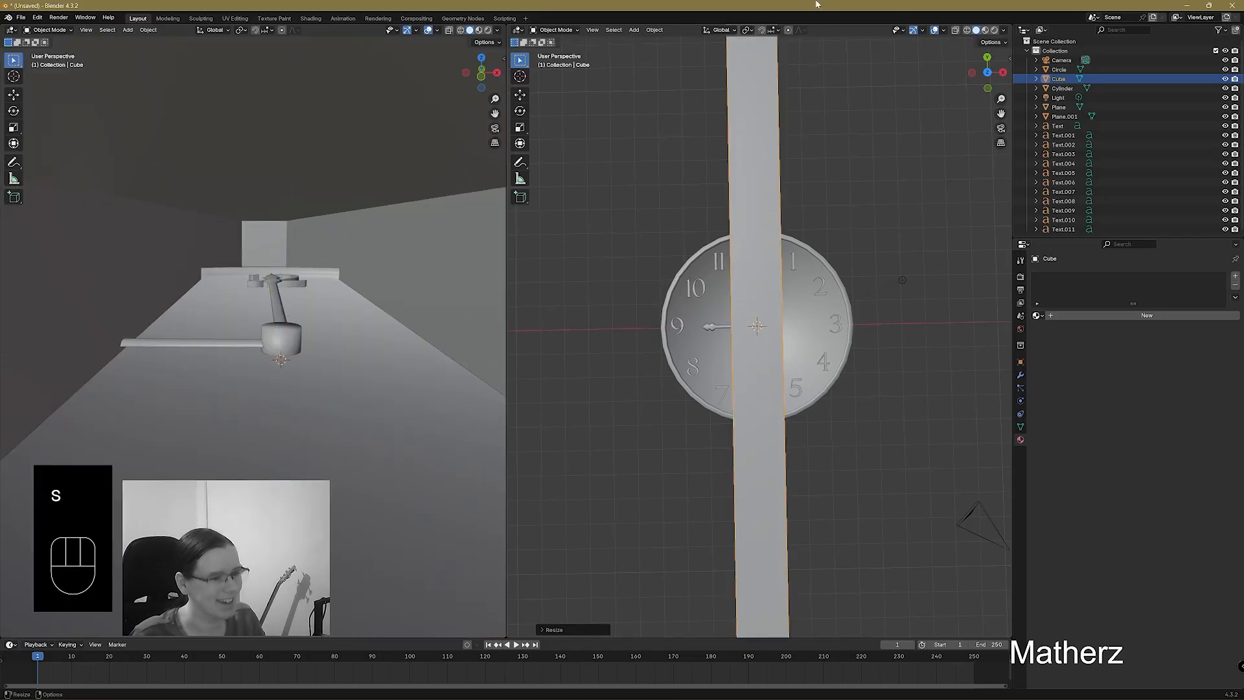
# Shrink the bar uniformly, lengthen it along the Y axis and scale it down again into a thin strip.
pyautogui.scroll(-4, 841, 250)
pyautogui.press('s')
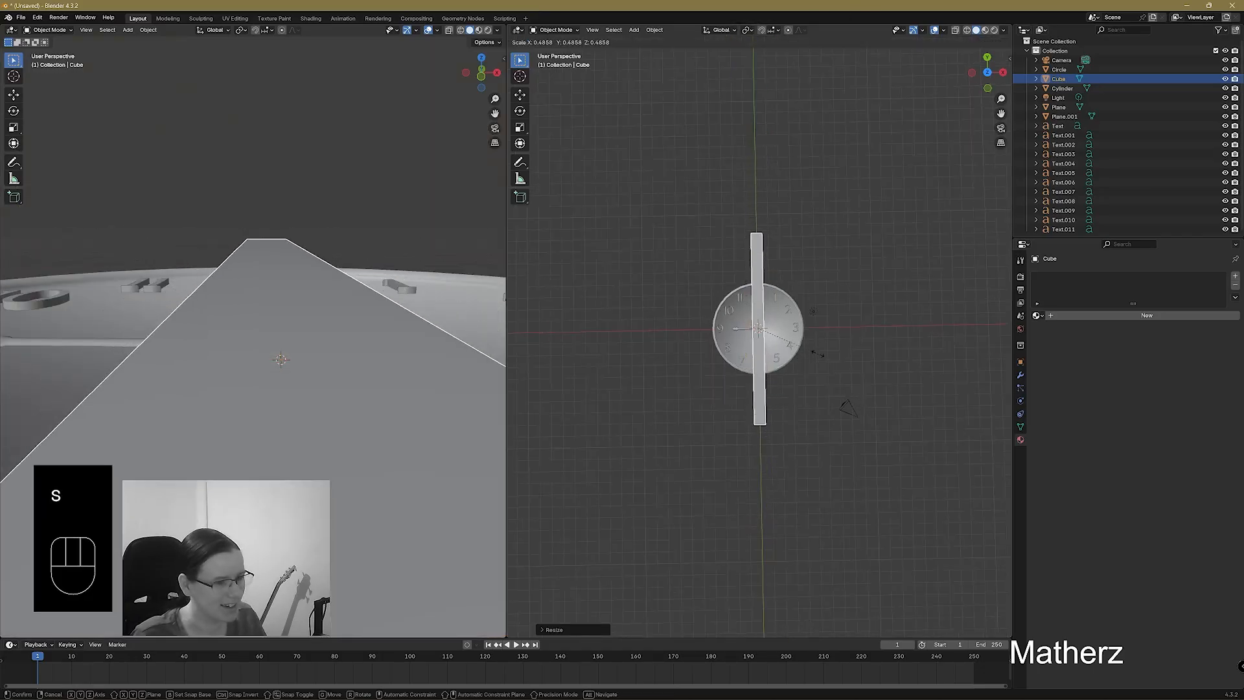
pyautogui.click(774, 332)
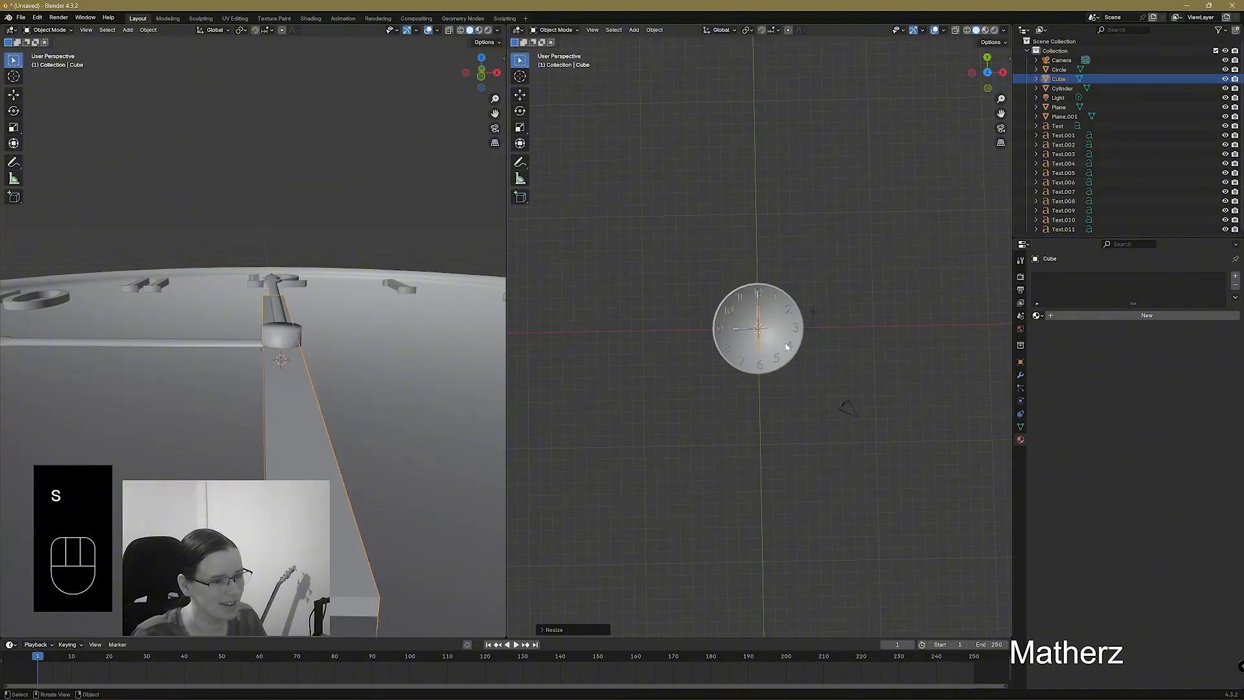
pyautogui.press('s')
pyautogui.press('y')
pyautogui.click(782, 412)
pyautogui.press('s')
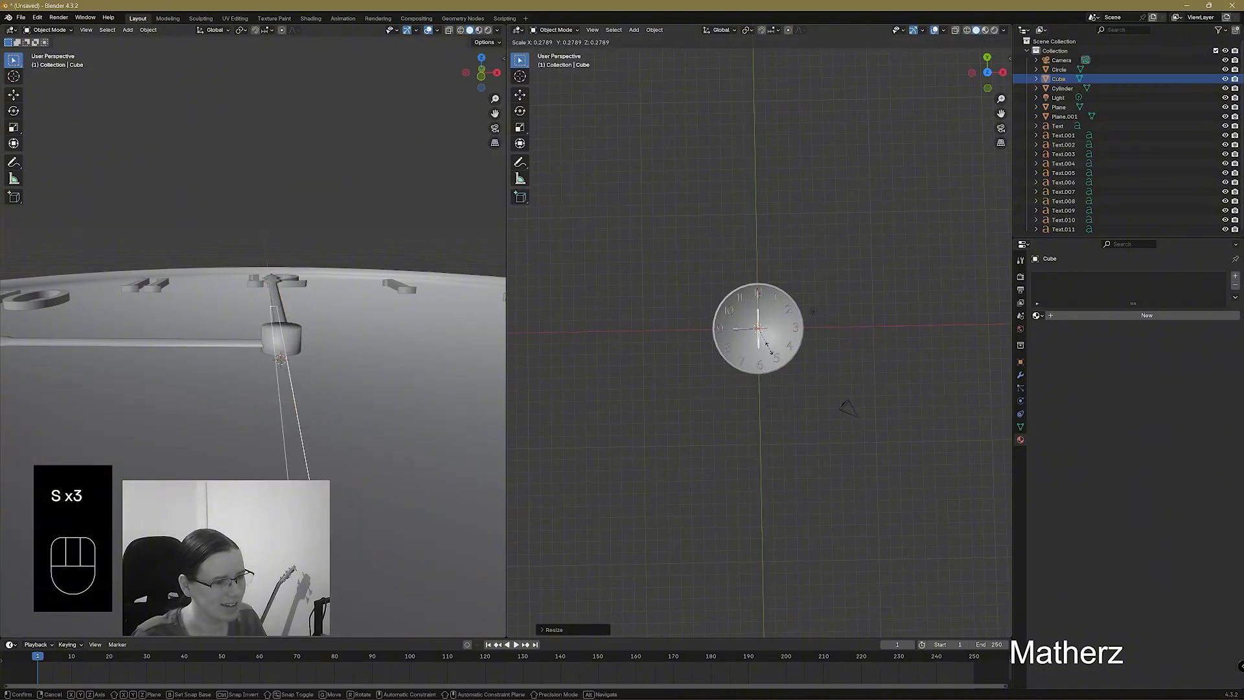
pyautogui.click(795, 364)
pyautogui.scroll(8, 795, 366)
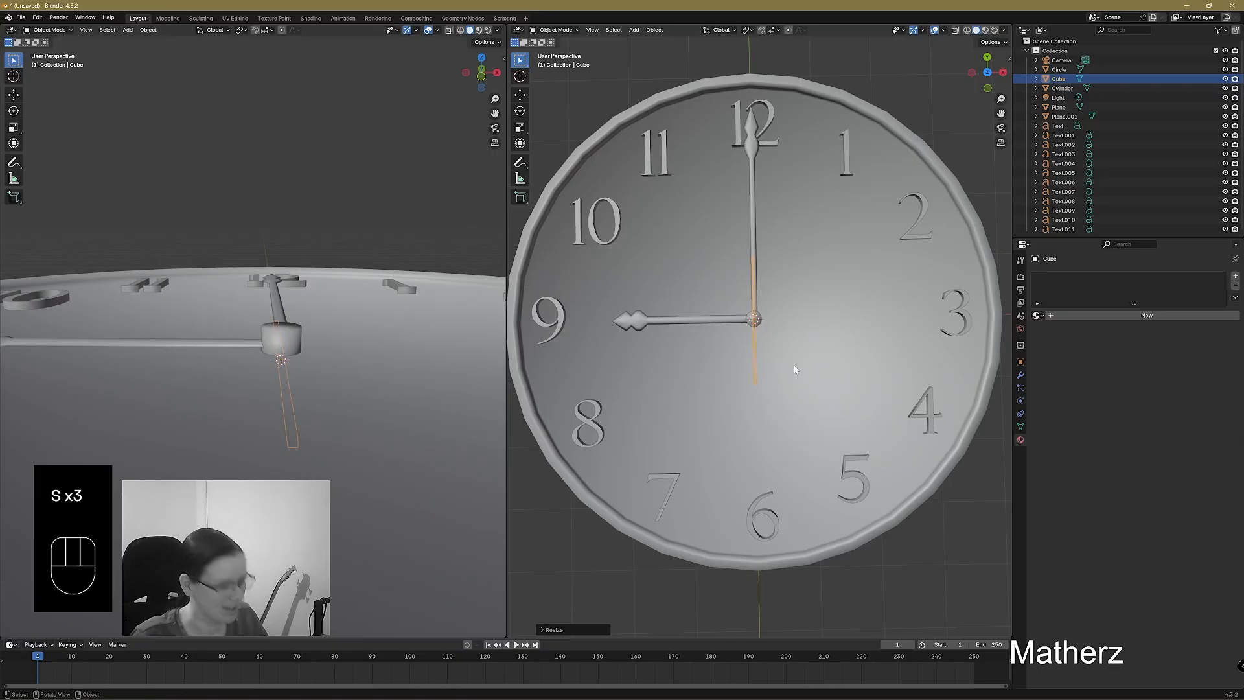
# Move the thin strip about 1.04 m along Y toward the 12 and raise it about 0.24 m along Z.
pyautogui.press('g')
pyautogui.press('y')
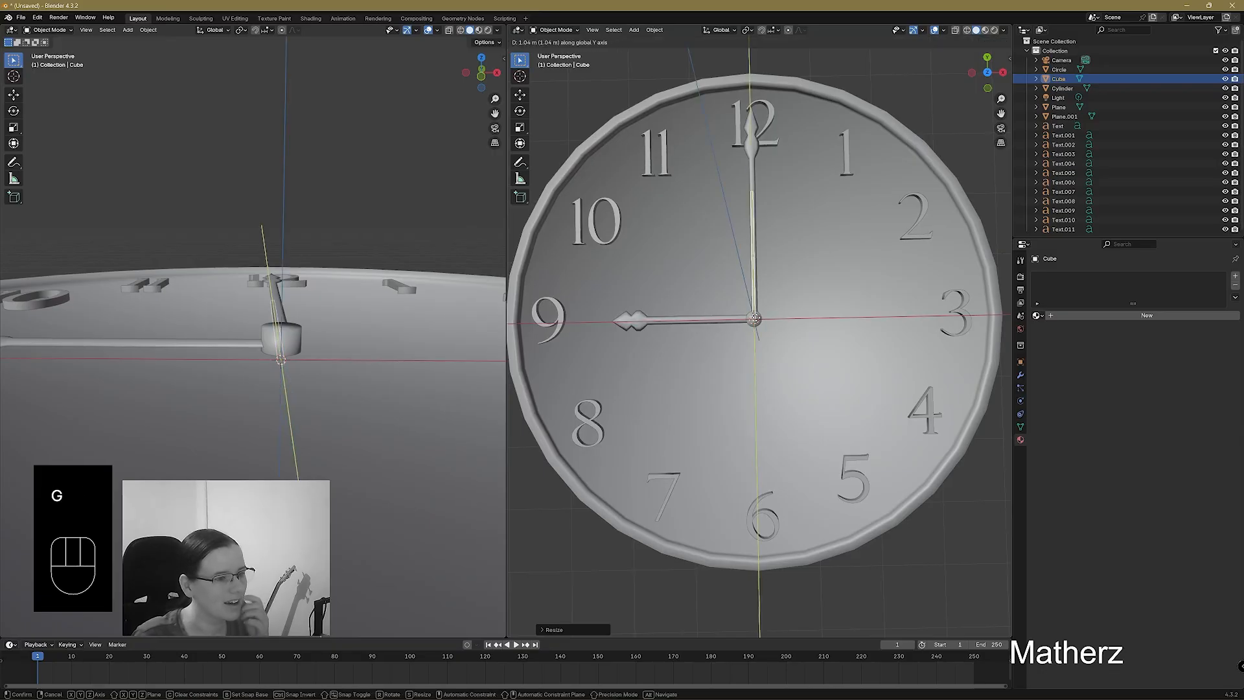
pyautogui.click(756, 318)
pyautogui.moveTo(756, 319); pyautogui.dragTo(862, 244, button='middle')
pyautogui.press('g')
pyautogui.press('z')
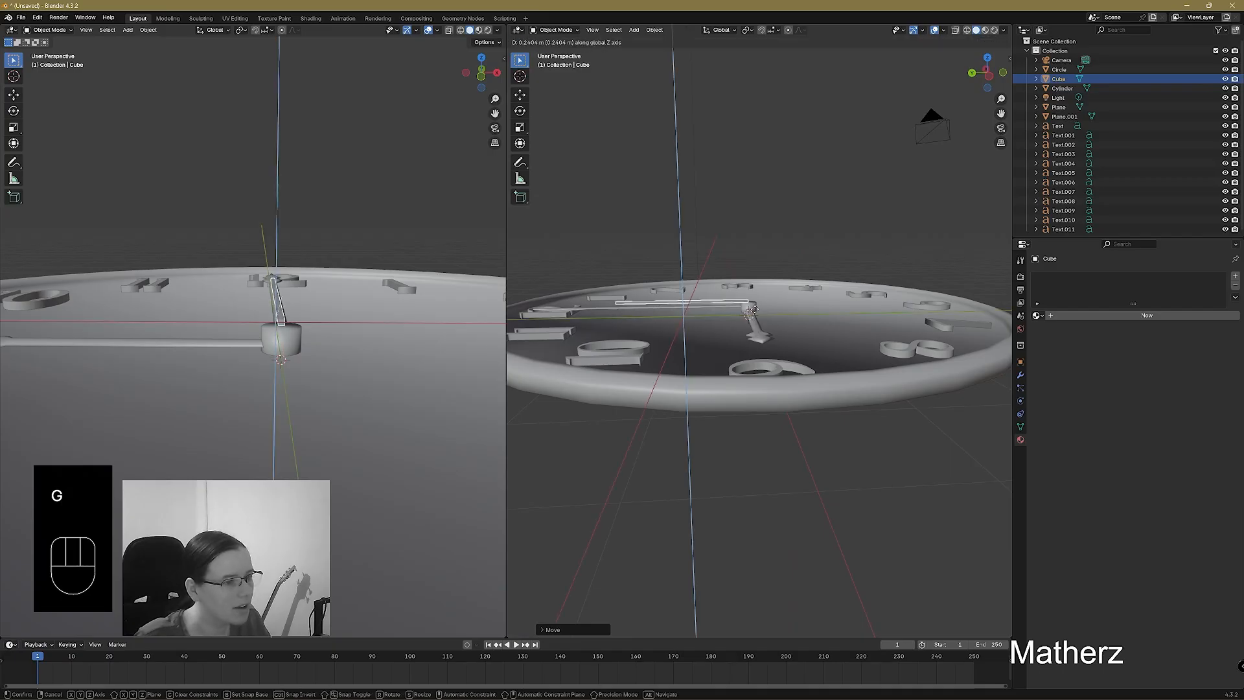
pyautogui.click(761, 315)
# Scale up the thin strip uniformly so it reaches from near the 12 to just past the hub.
pyautogui.moveTo(760, 315); pyautogui.dragTo(784, 332, button='middle')
pyautogui.press('s')
pyautogui.click(788, 332)
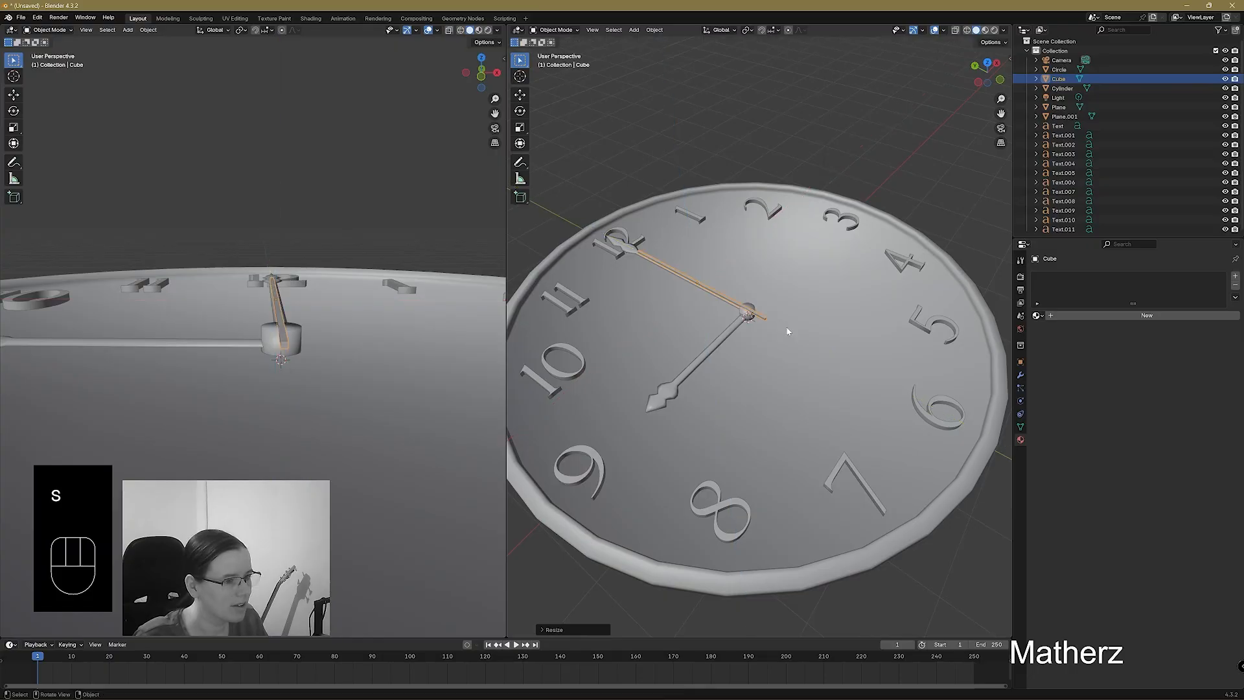
# Move the thin strip about 0.33 m along Y toward the 12 so its inner end sits at the hub.
pyautogui.press('g')
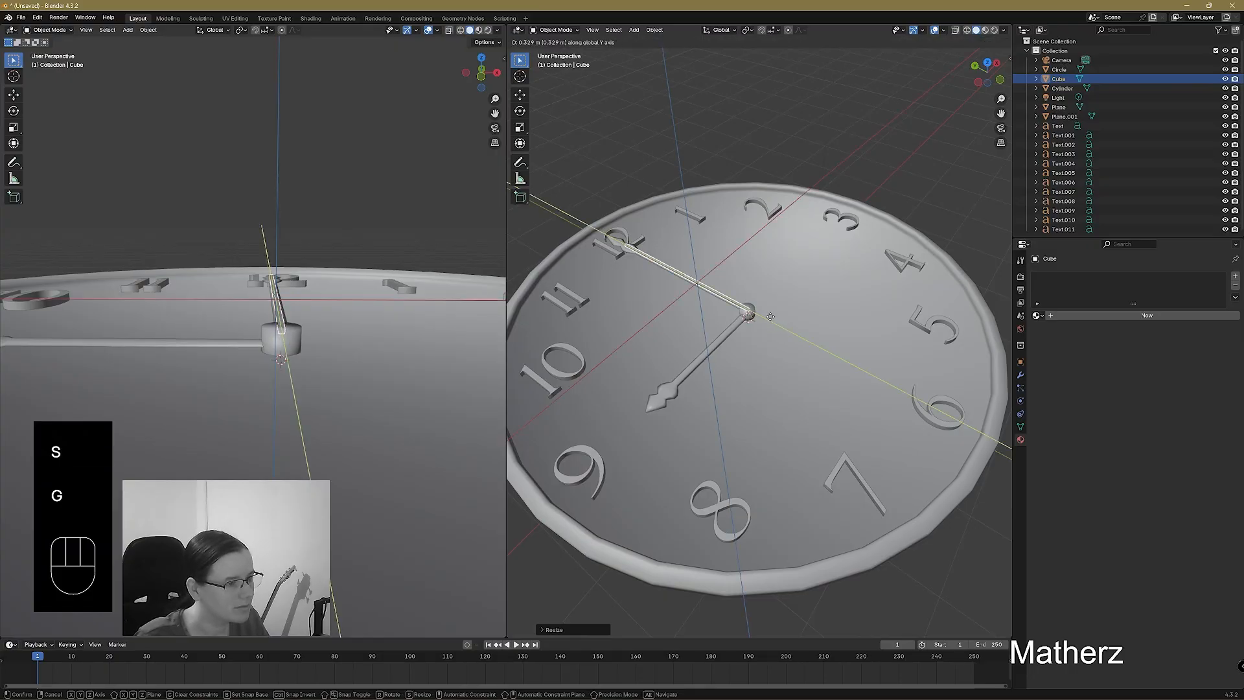
pyautogui.click(770, 320)
pyautogui.moveTo(769, 319); pyautogui.dragTo(778, 319, button='middle')
pyautogui.press('g')
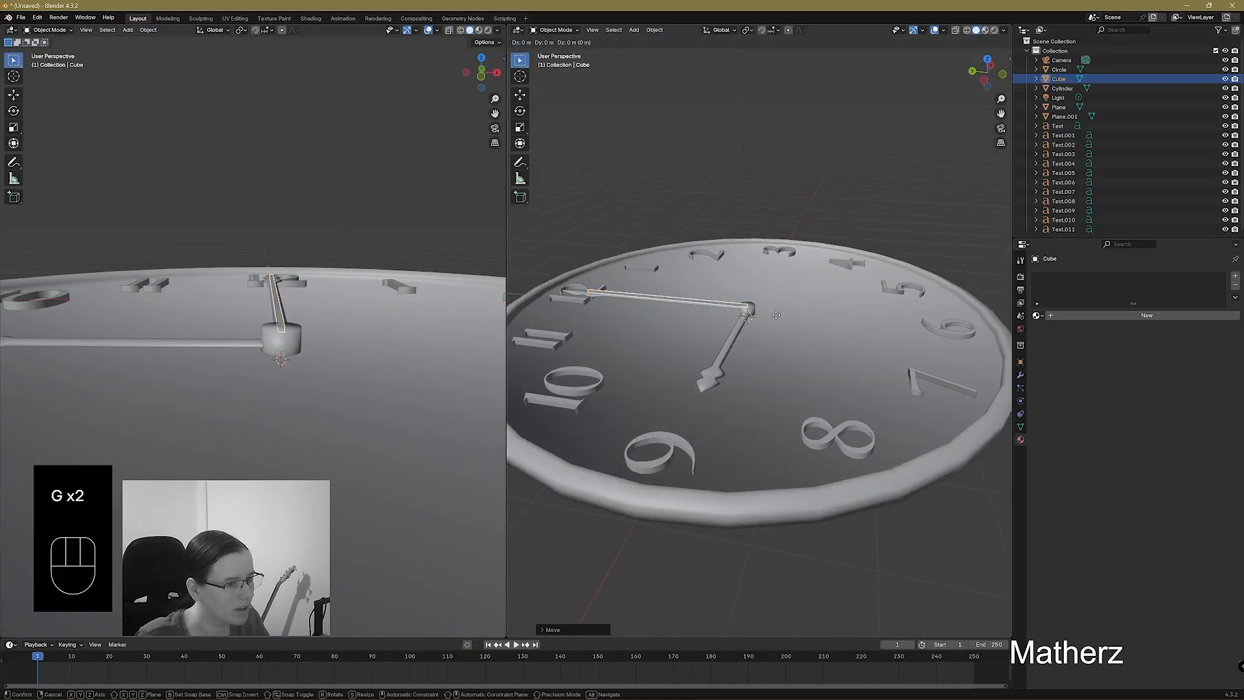
pyautogui.click(777, 319)
pyautogui.press('2')
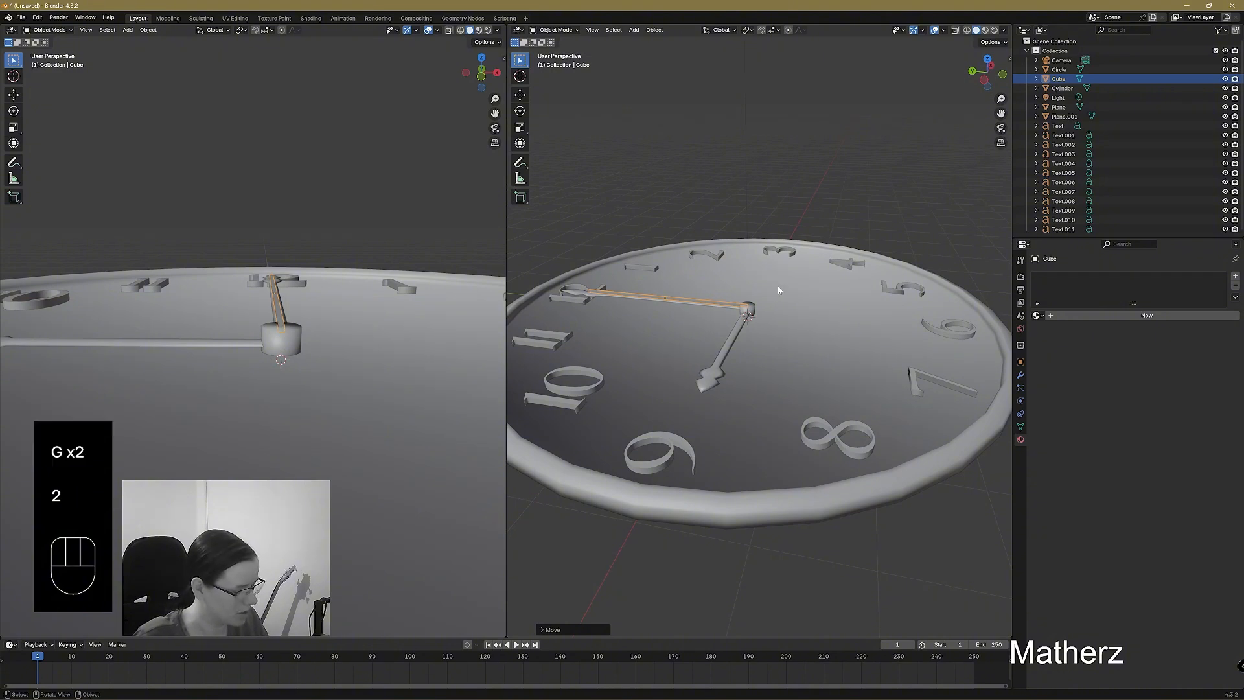
pyautogui.click(779, 289)
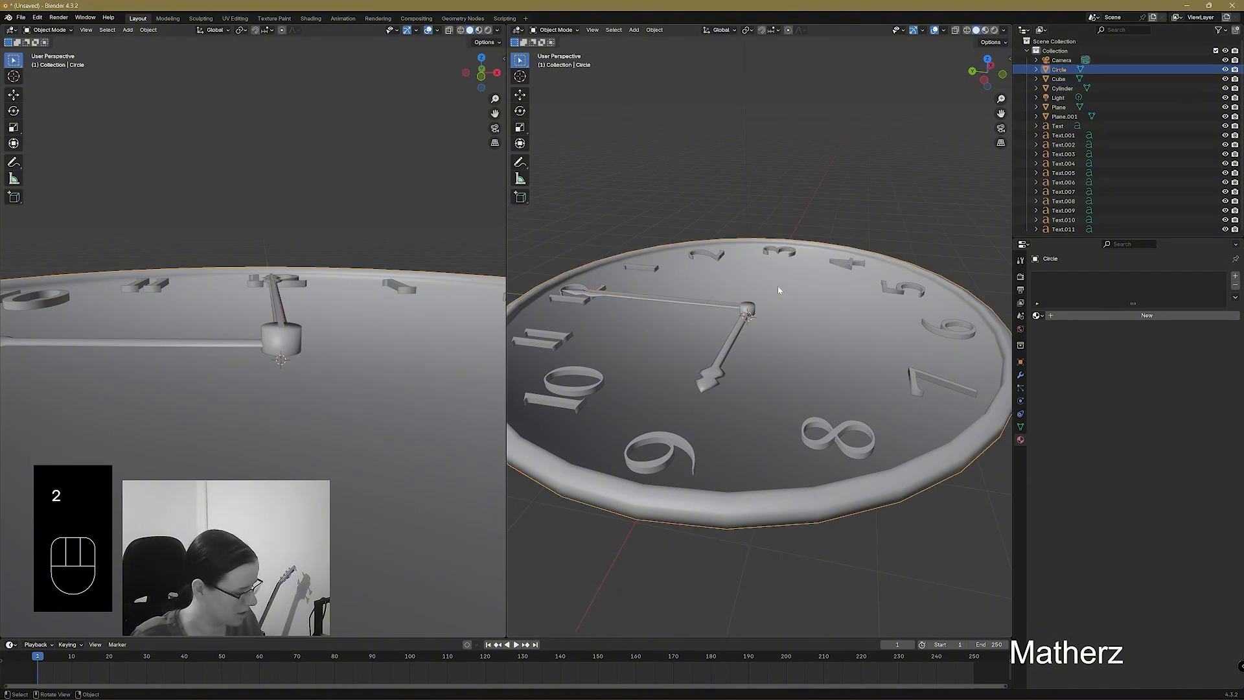
pyautogui.press('r')
pyautogui.press('z')
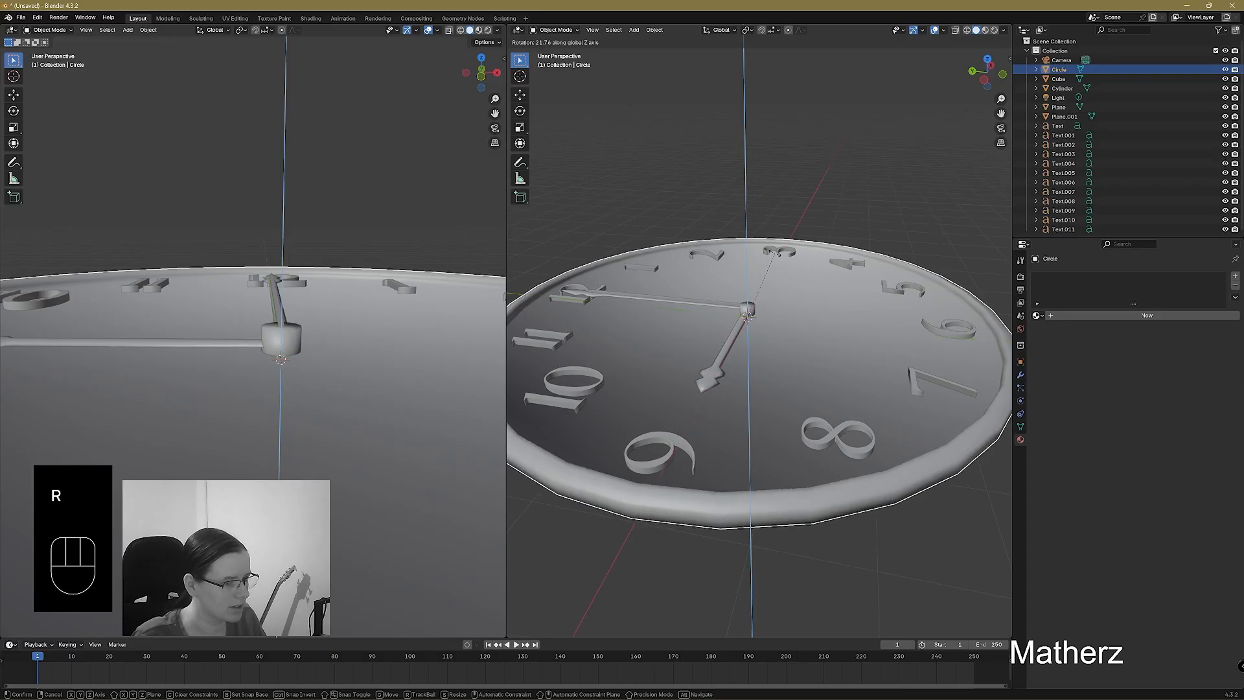
pyautogui.click(742, 309)
pyautogui.hotkey('ctrl', 'z')
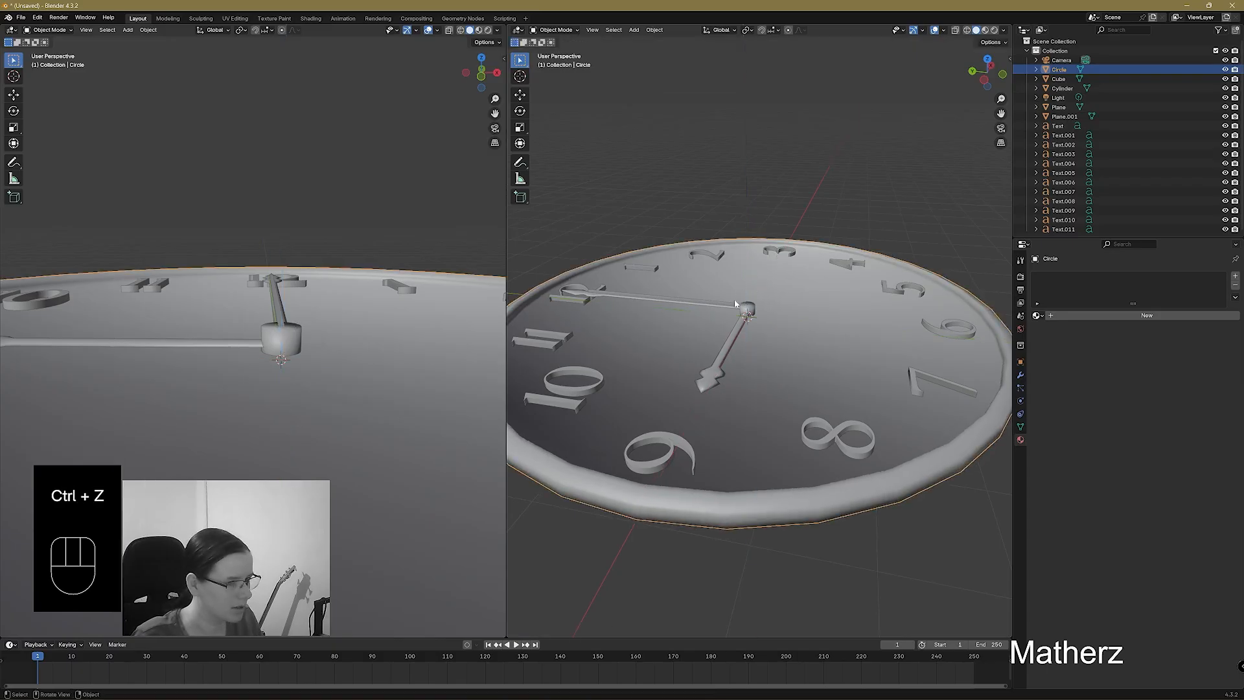
pyautogui.hotkey('ctrl', 'z')
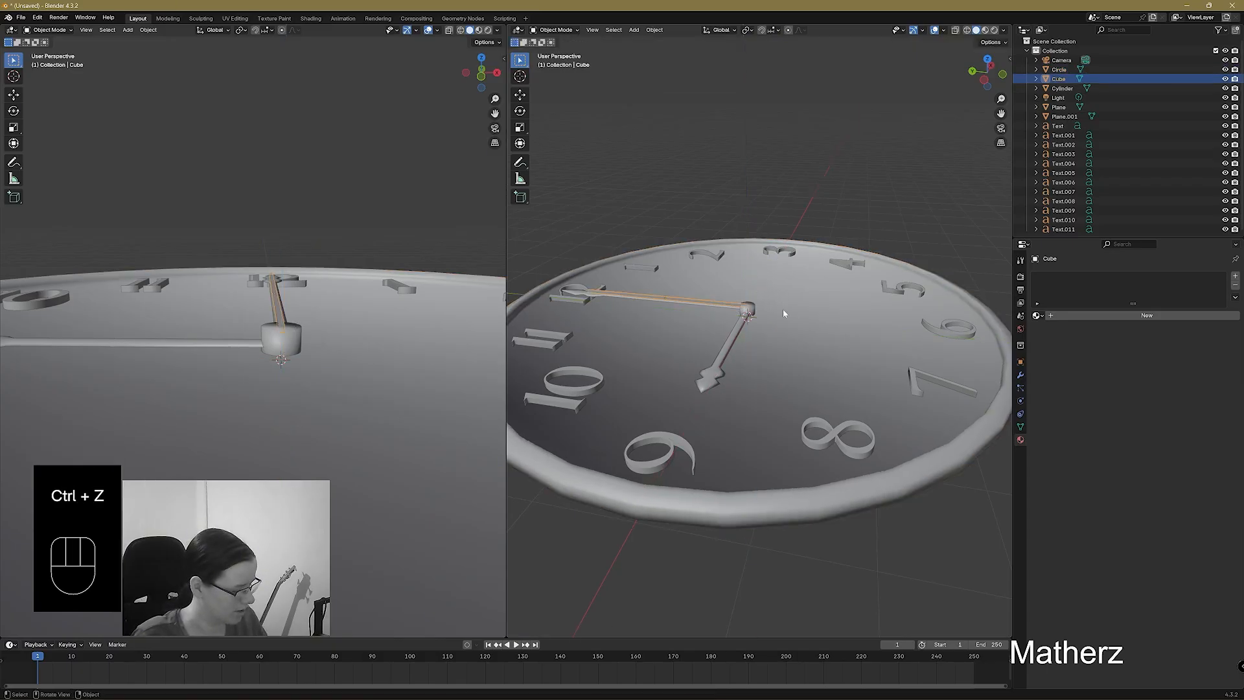
# Rotate the thin strip 20 degrees about the Z axis.
pyautogui.press('r')
pyautogui.press('z')
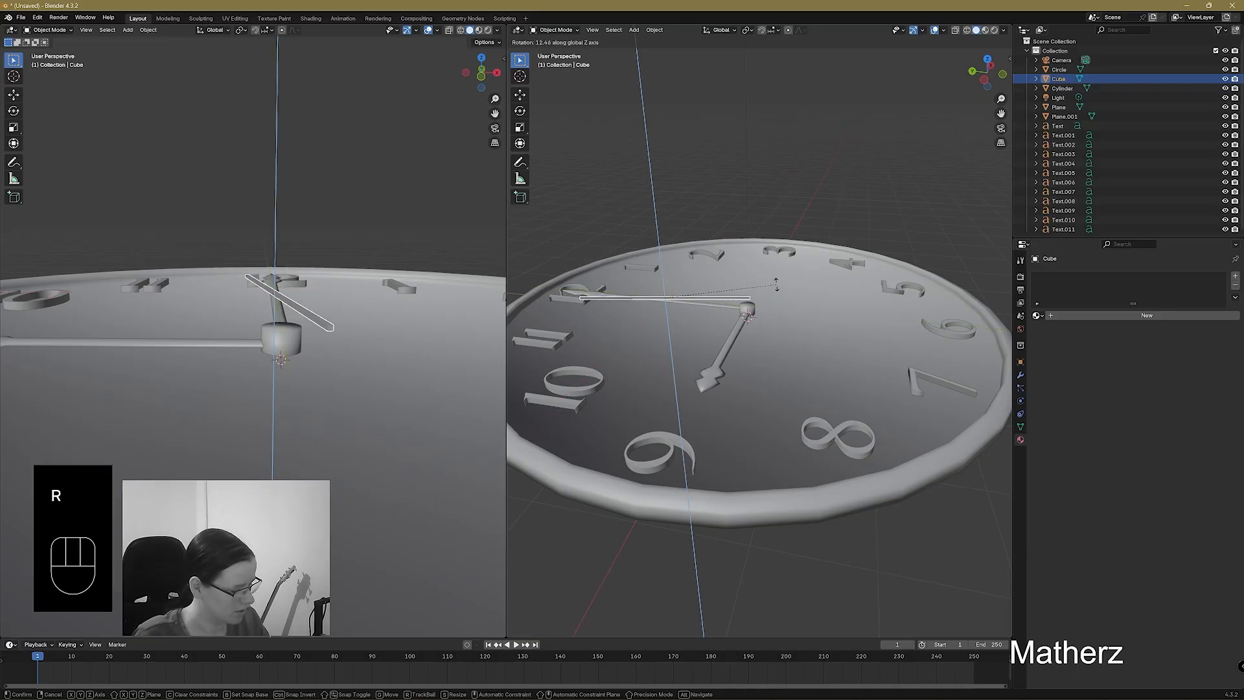
pyautogui.press('2')
pyautogui.press('0')
pyautogui.click(757, 291)
pyautogui.moveTo(757, 291); pyautogui.dragTo(771, 271, button='middle')
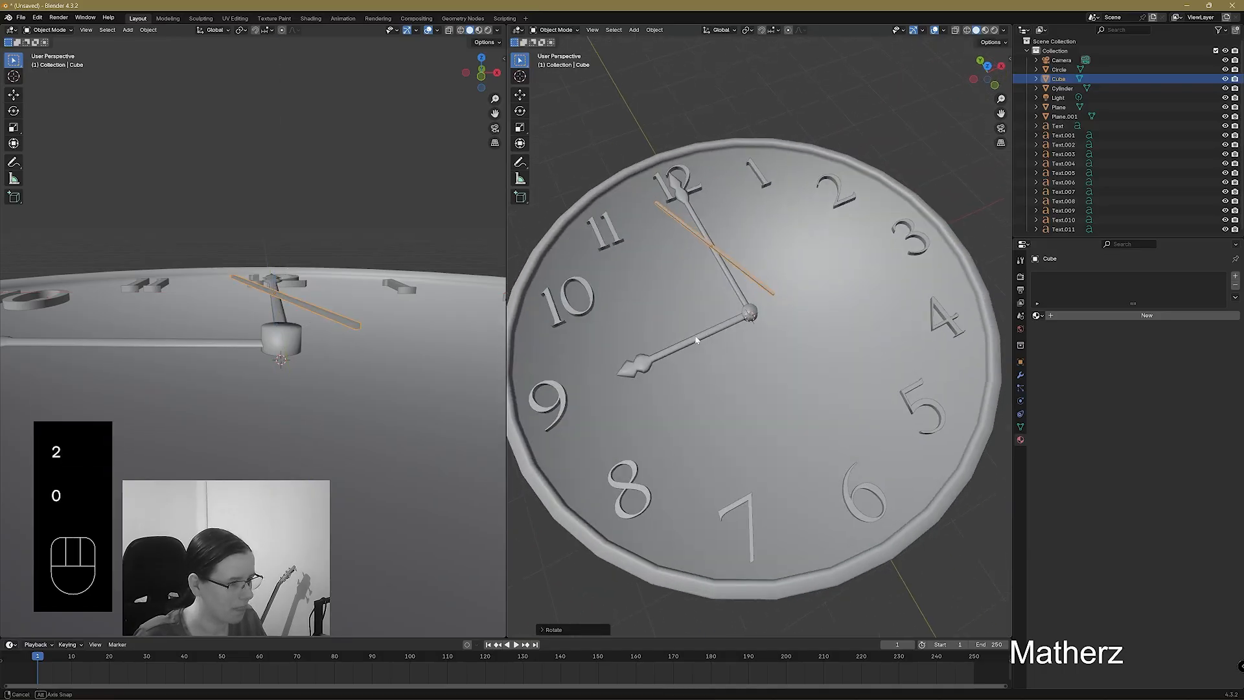
# Move the thin strip about 0.49 m along negative X, with small X and Y corrections, so its inner end meets the hub.
pyautogui.press('g')
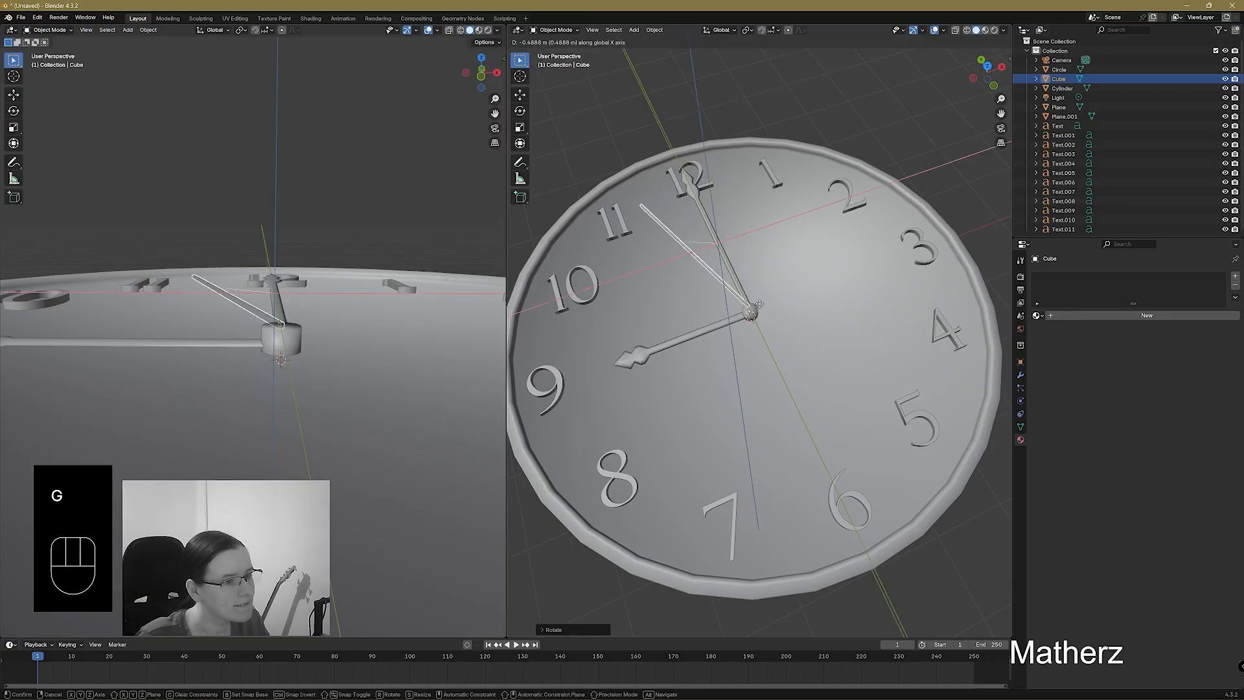
pyautogui.click(756, 307)
pyautogui.press('g')
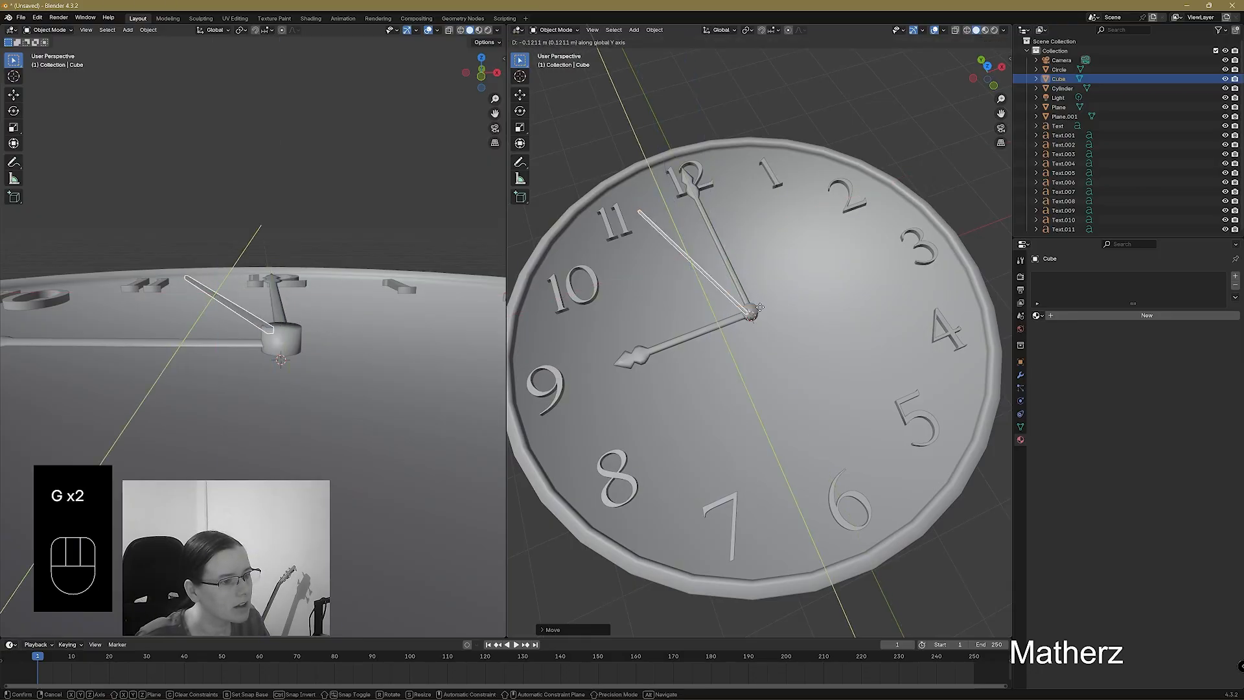
pyautogui.press('g')
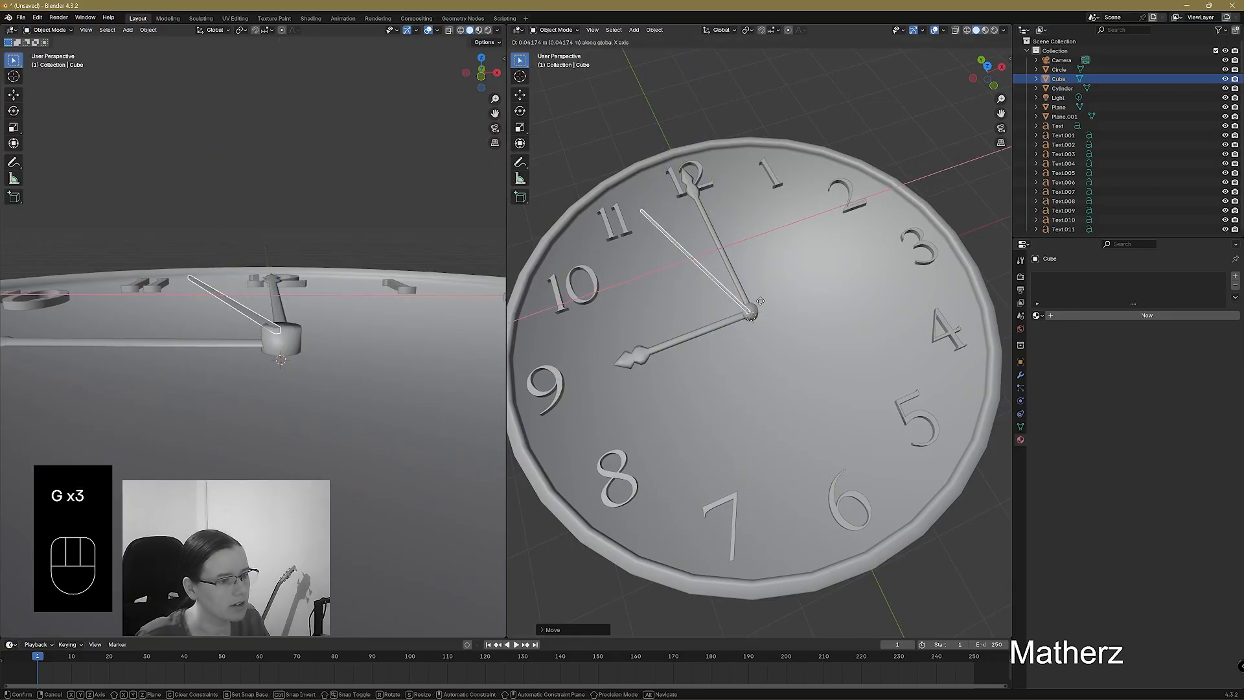
pyautogui.click(760, 302)
pyautogui.press('g')
pyautogui.middleClick(761, 301)
pyautogui.moveTo(761, 301); pyautogui.dragTo(759, 300, button='middle')
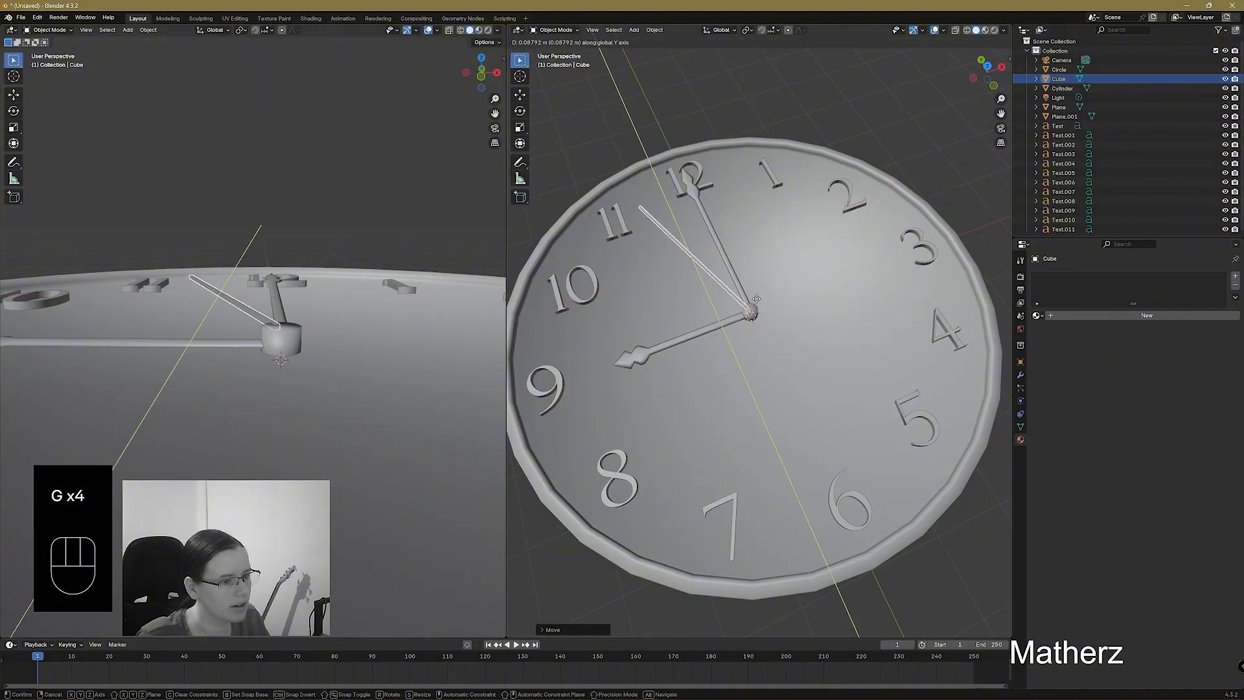
pyautogui.click(758, 300)
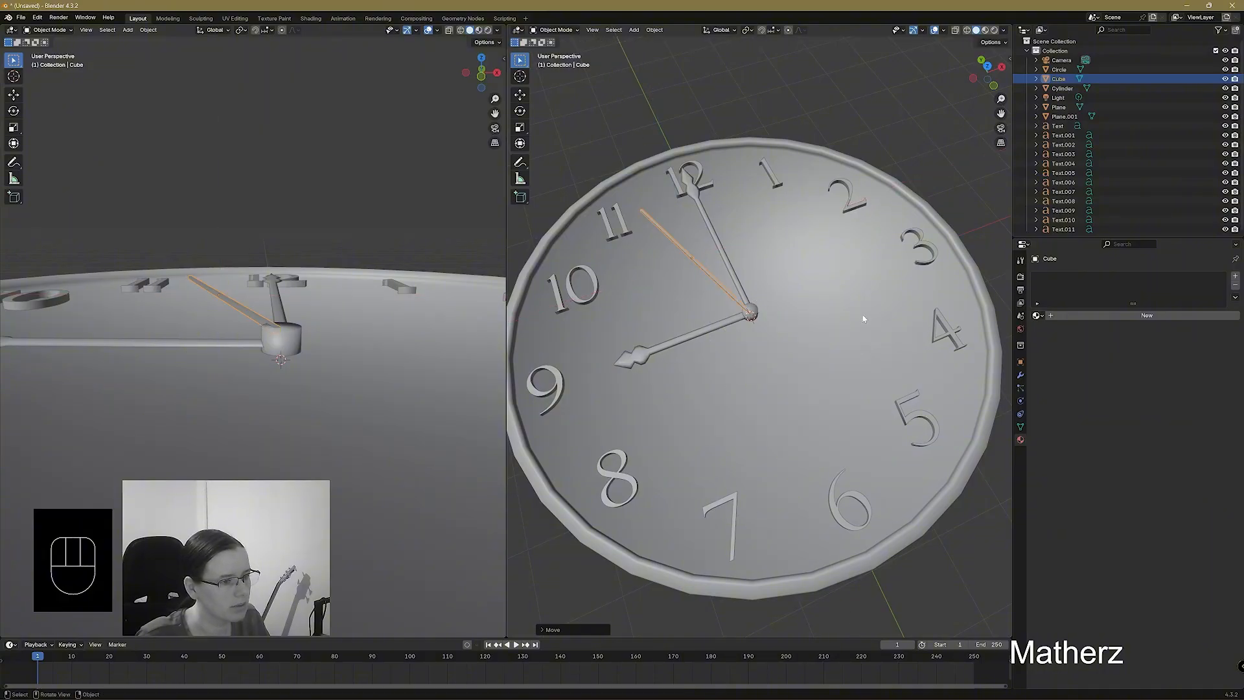
# Adjust the thin strip's height along the Z axis to fit it against the hub.
pyautogui.moveTo(805, 323); pyautogui.dragTo(779, 304, button='middle')
pyautogui.press('g')
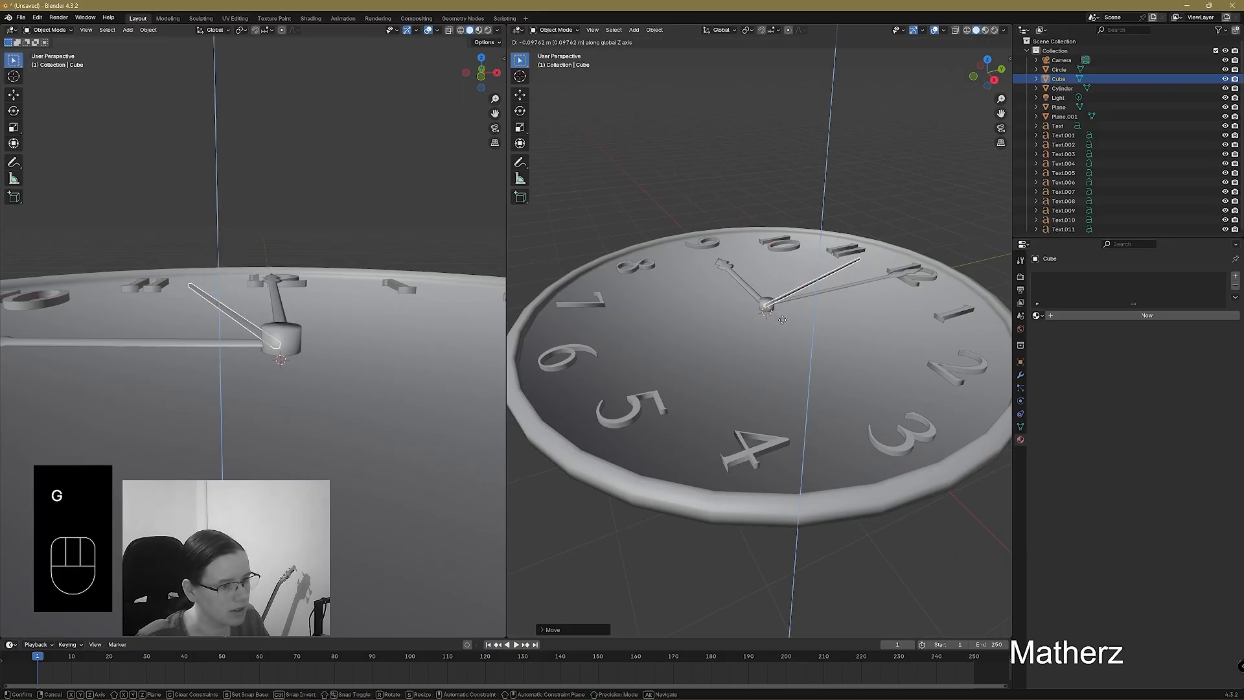
pyautogui.click(775, 315)
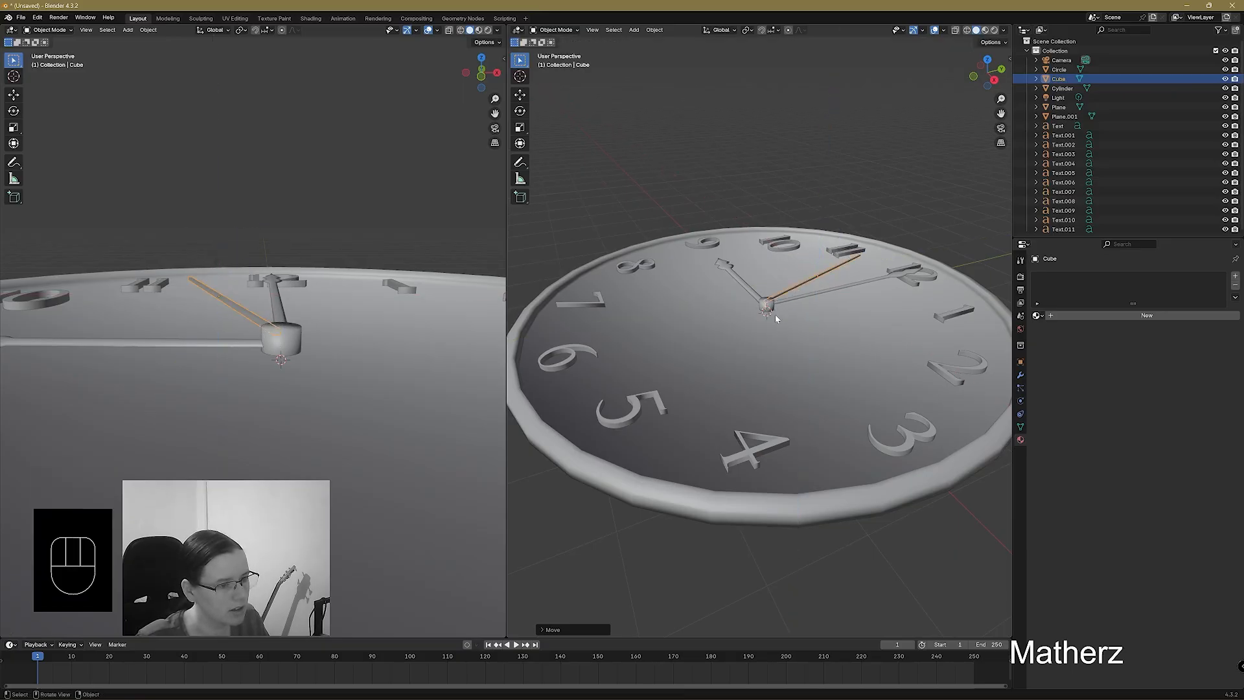
# Assign the existing Clock Black Numbers material to the thin strip and deselect it.
pyautogui.moveTo(774, 315); pyautogui.dragTo(886, 377, button='middle')
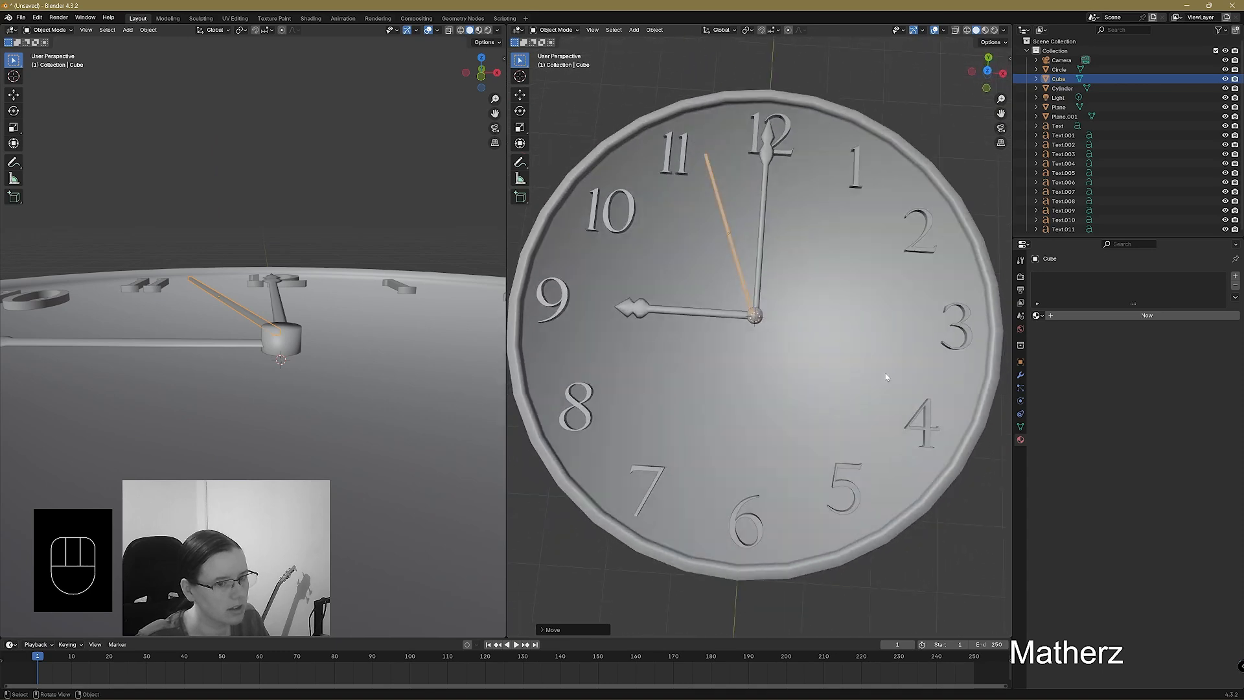
pyautogui.click(1037, 316)
pyautogui.click(1092, 333)
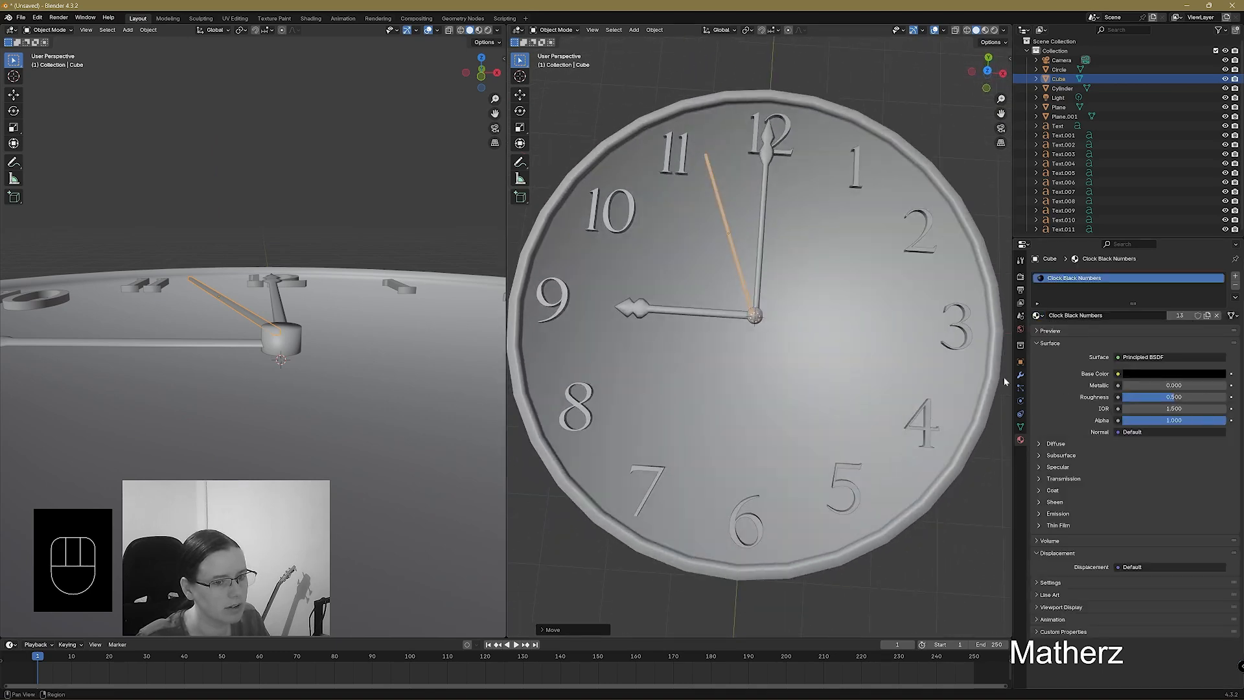
pyautogui.click(985, 225)
# Examine the clock's hands, numerals and dial in rendered and material preview shading from above and at low angles.
pyautogui.moveTo(986, 225)
pyautogui.mouseDown(button='middle')
pyautogui.moveTo(884, 297)
pyautogui.moveTo(893, 339)
pyautogui.mouseUp(button='middle')
pyautogui.scroll(-2, 883, 299)
pyautogui.scroll(2, 891, 341)
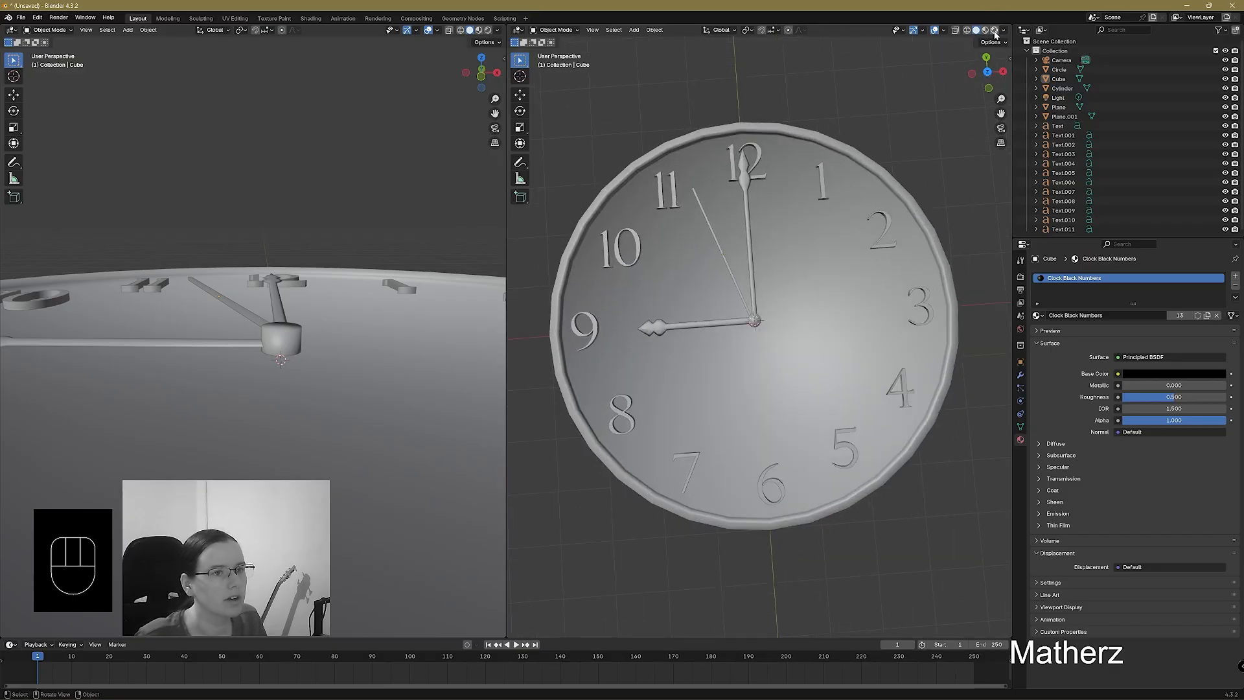
pyautogui.click(994, 31)
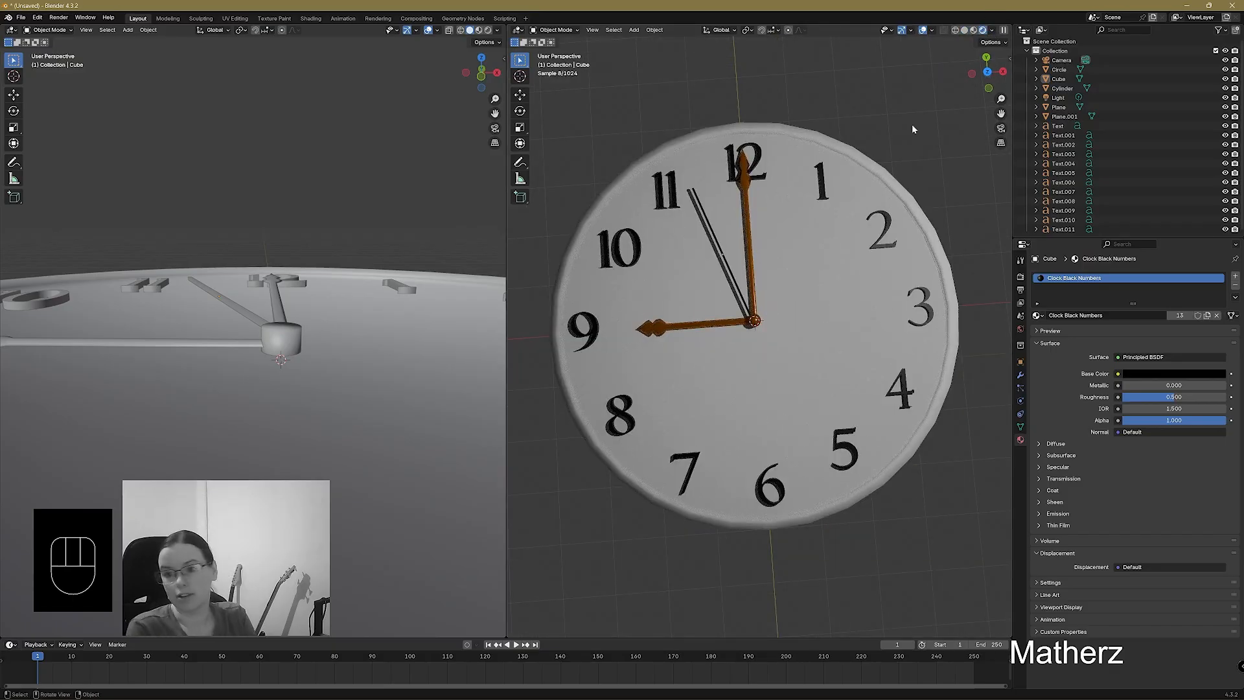
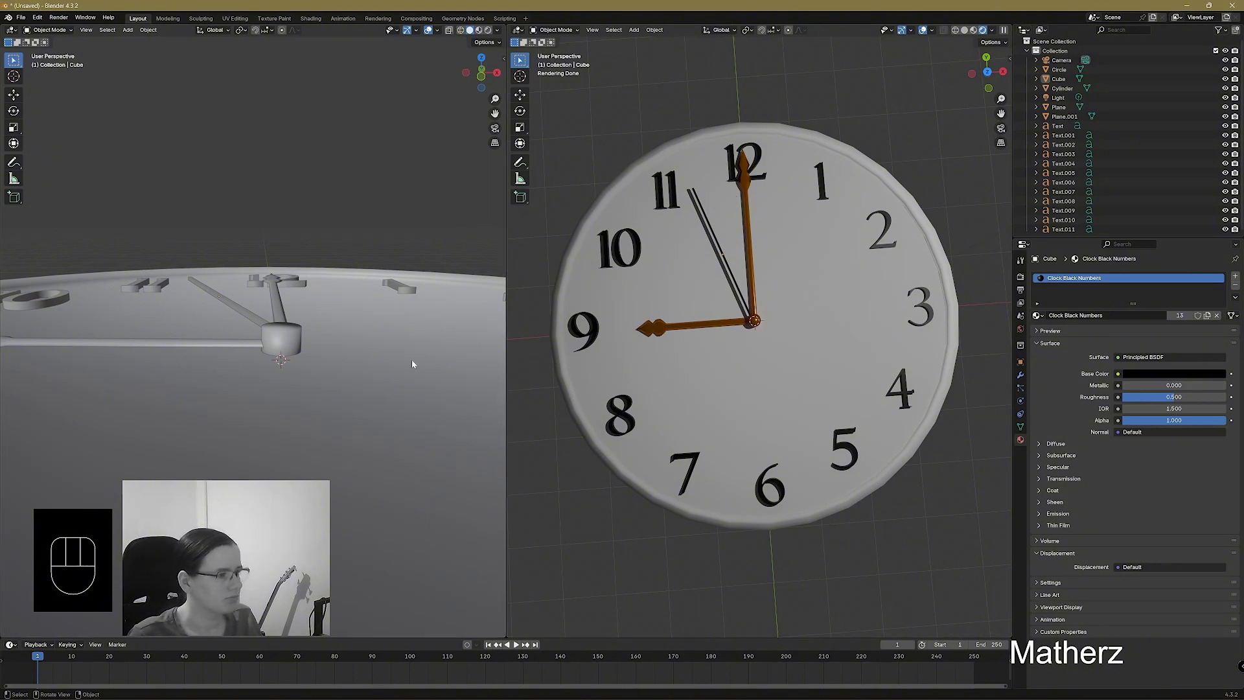
pyautogui.scroll(-5, 824, 361)
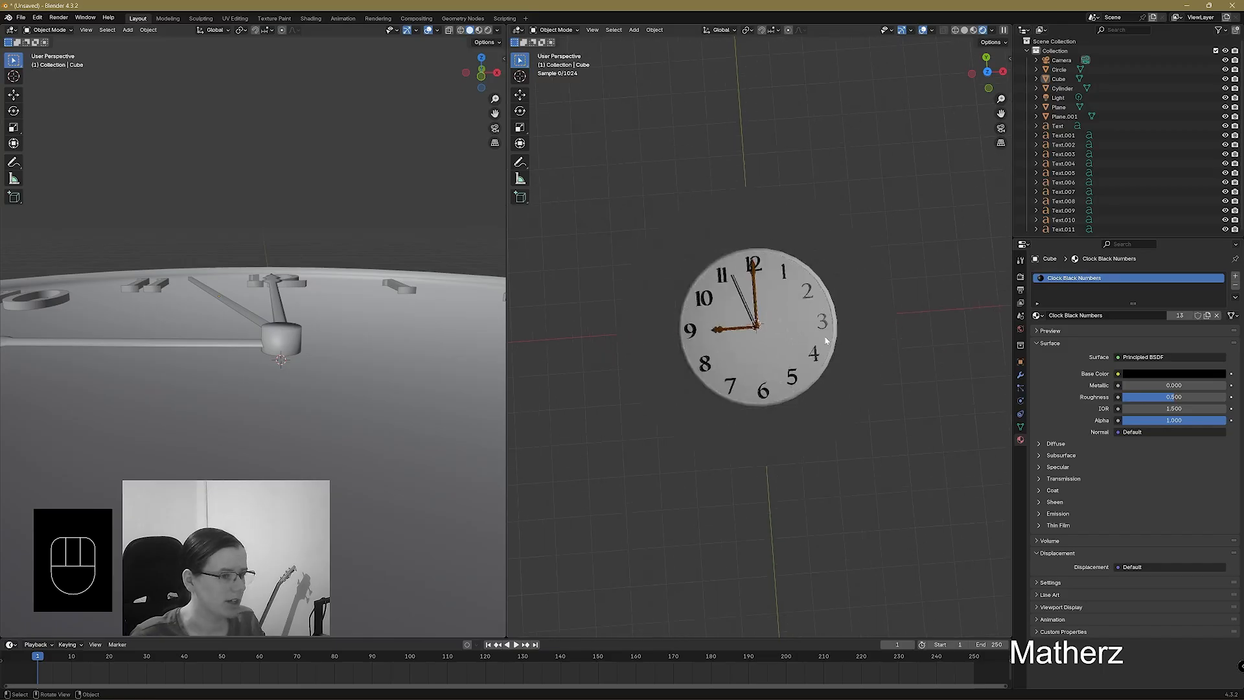
pyautogui.scroll(4, 824, 360)
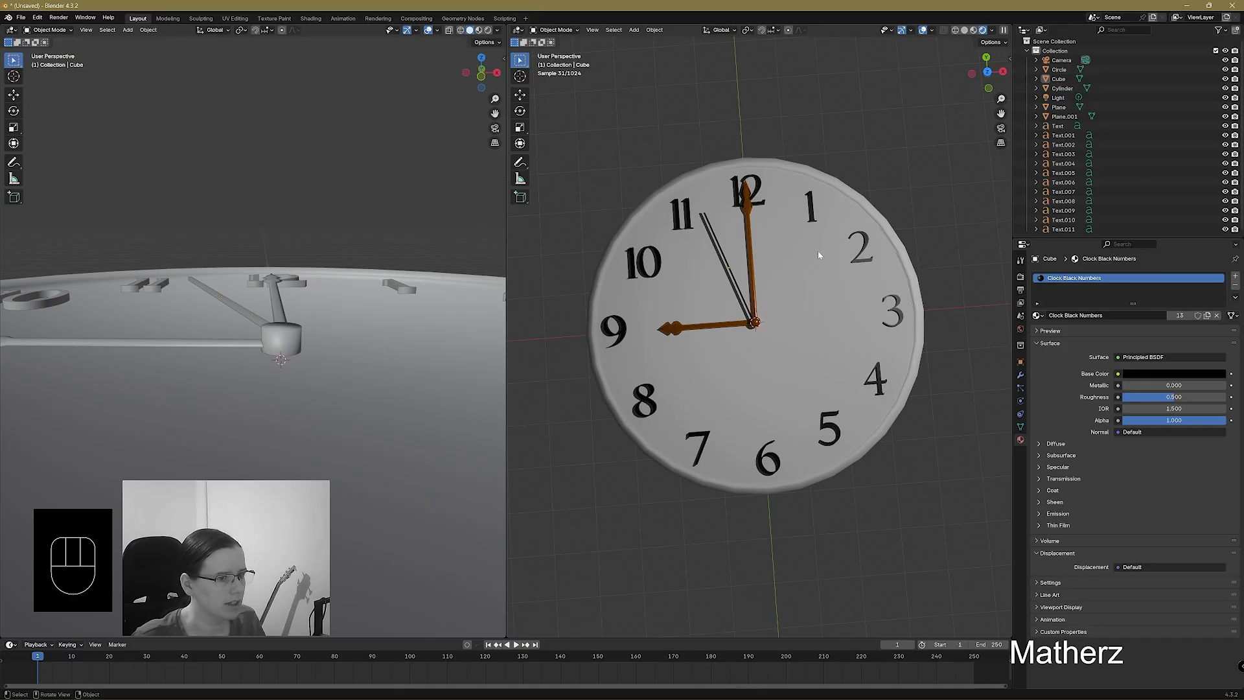
pyautogui.moveTo(789, 388); pyautogui.dragTo(959, 98, button='middle')
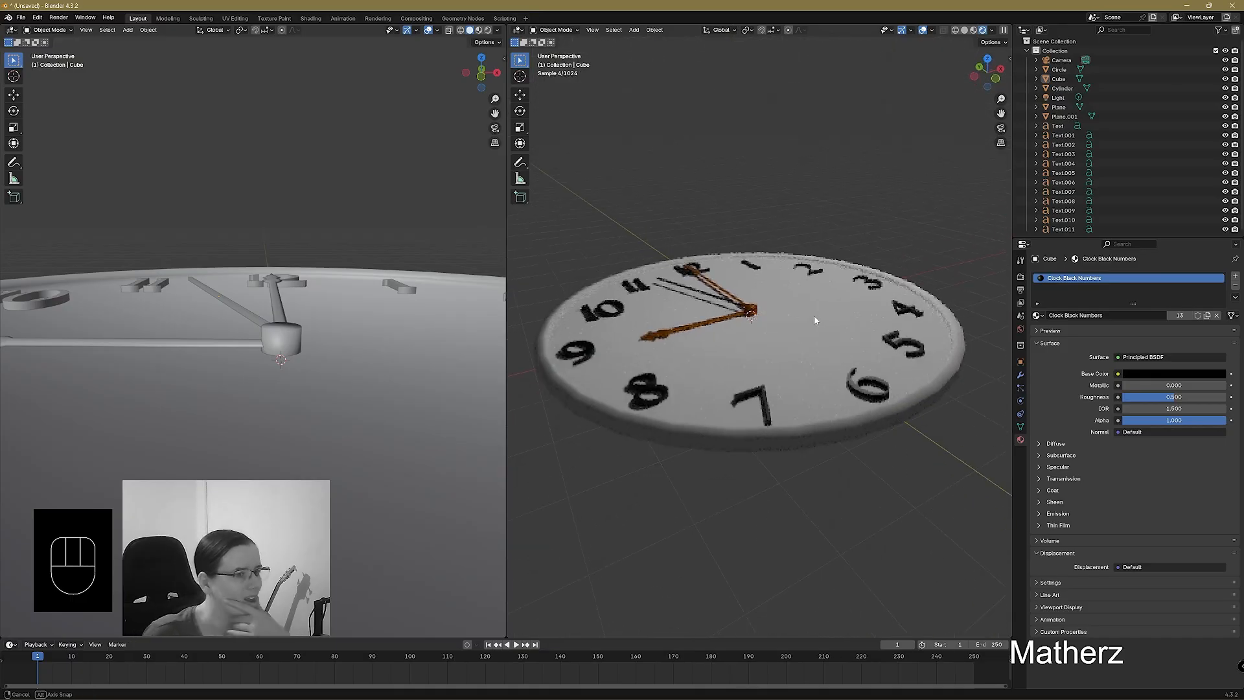
pyautogui.click(978, 29)
pyautogui.moveTo(694, 371); pyautogui.dragTo(762, 443, button='middle')
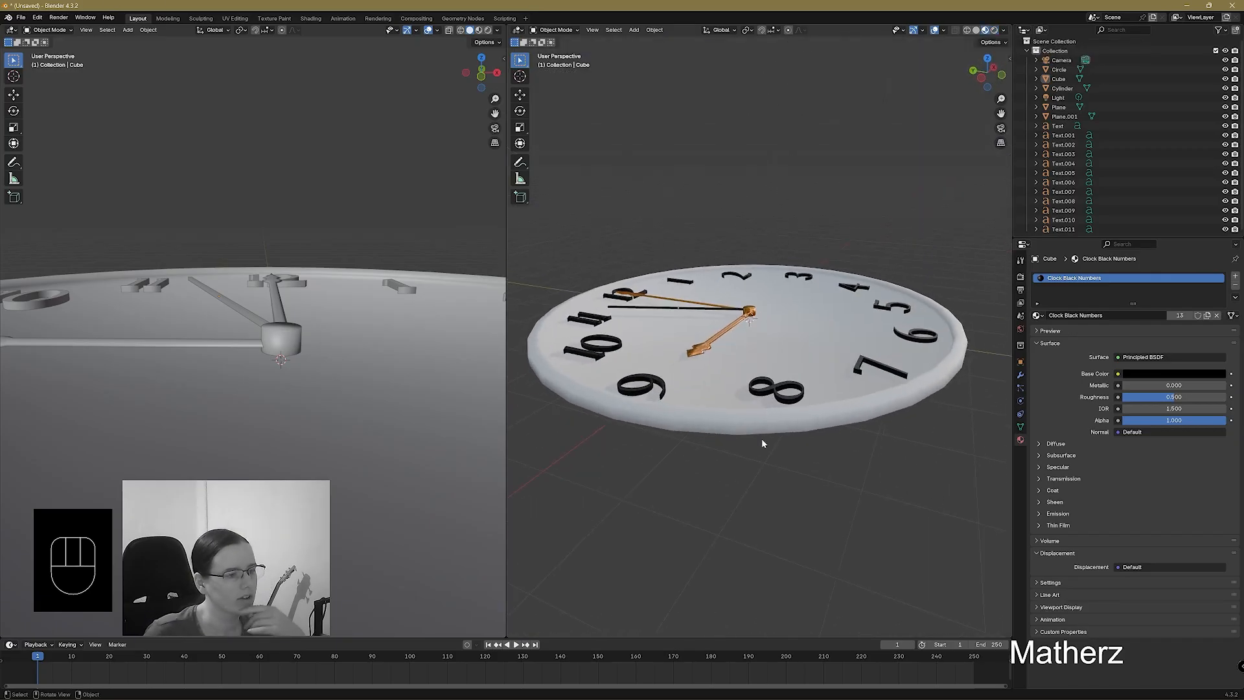
pyautogui.scroll(3, 762, 443)
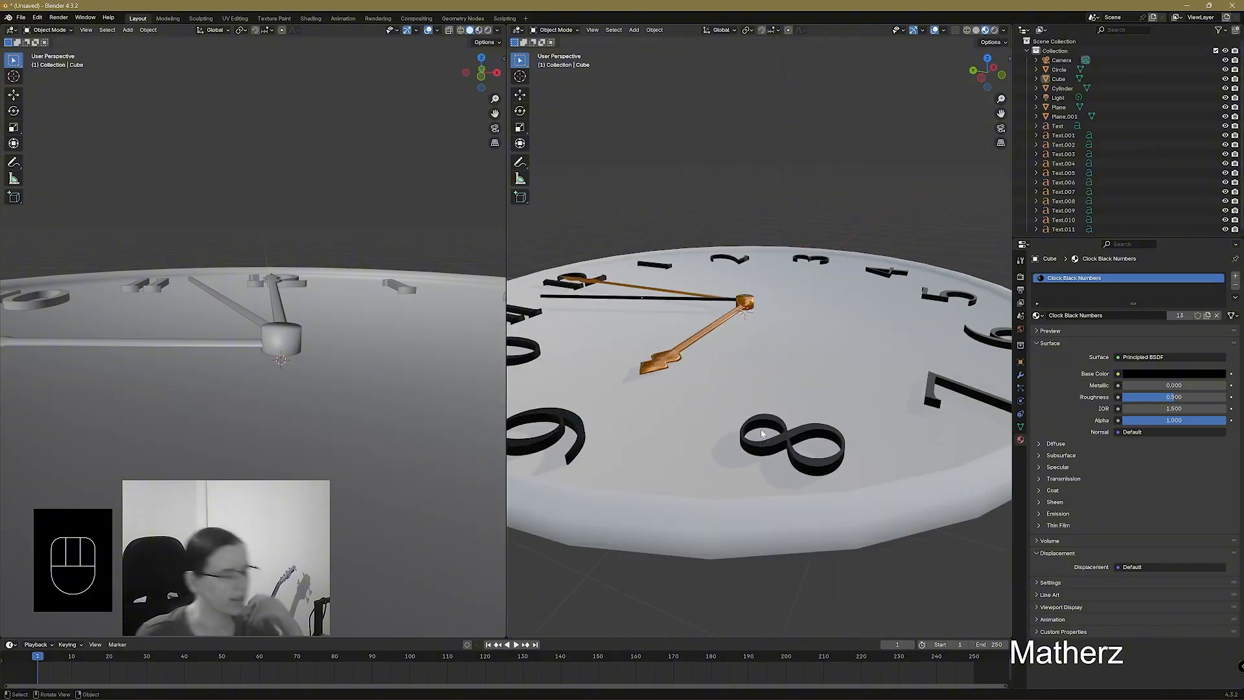
# Add a mesh circle at the clock's centre.
pyautogui.click(634, 29)
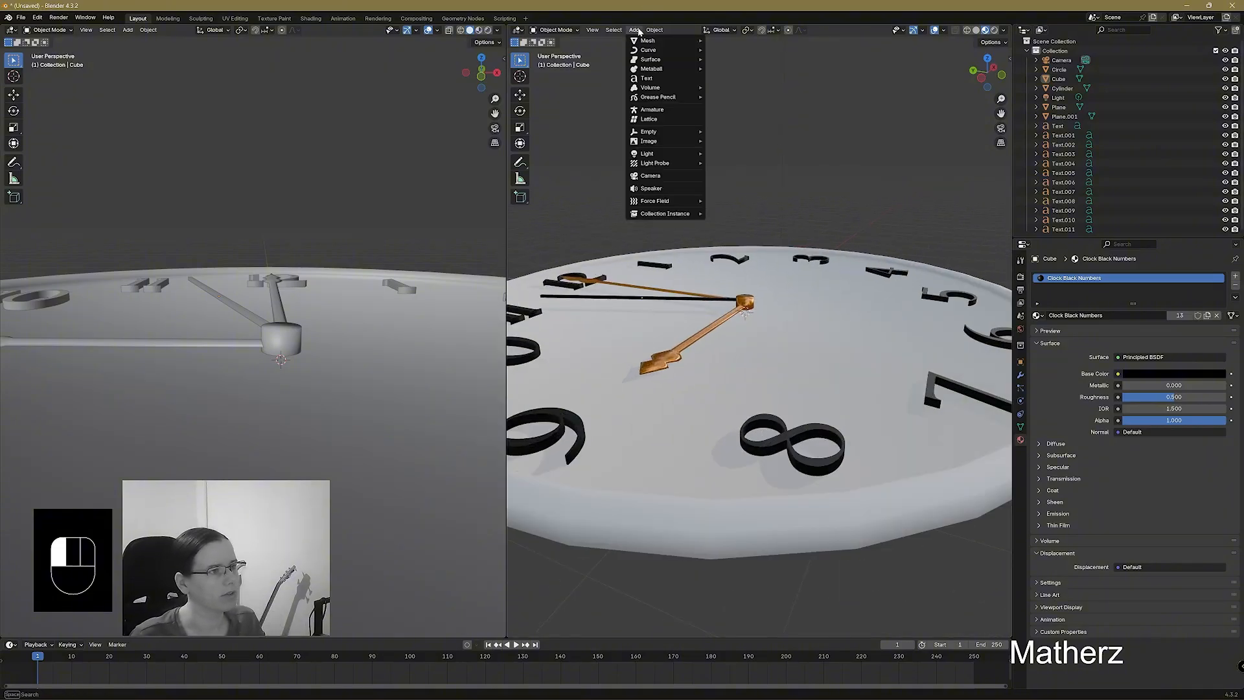
pyautogui.moveTo(647, 43)
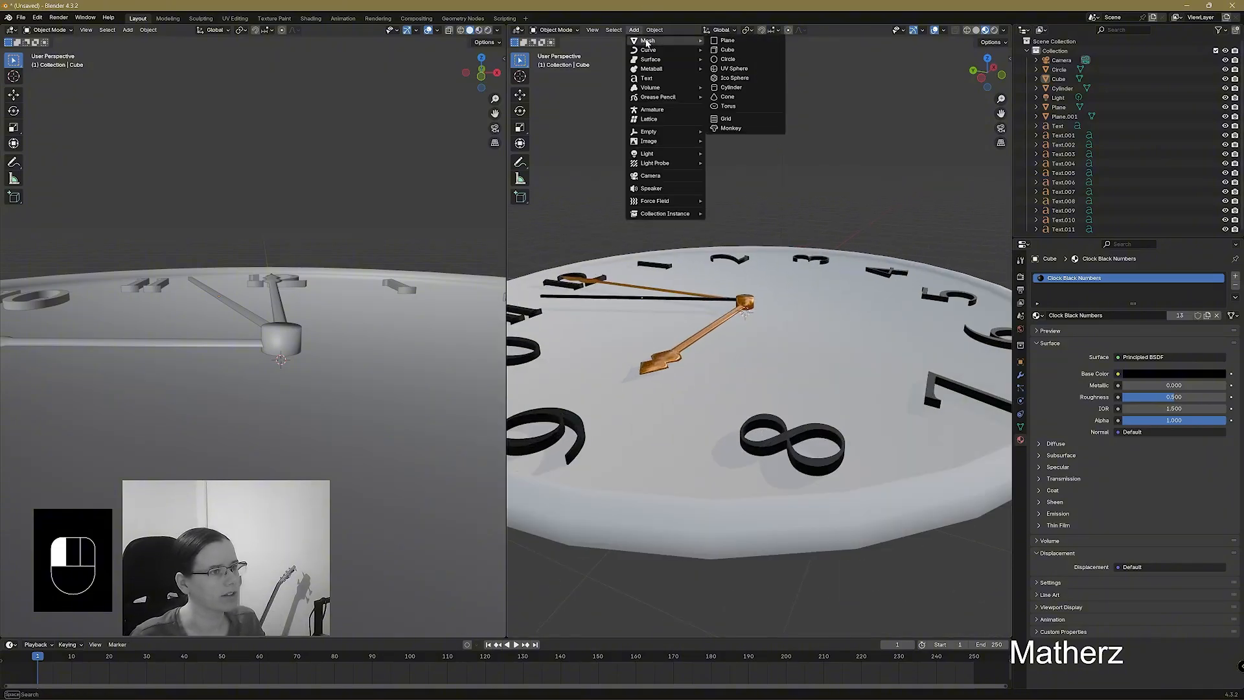
pyautogui.click(763, 59)
pyautogui.moveTo(915, 302); pyautogui.dragTo(835, 324, button='middle')
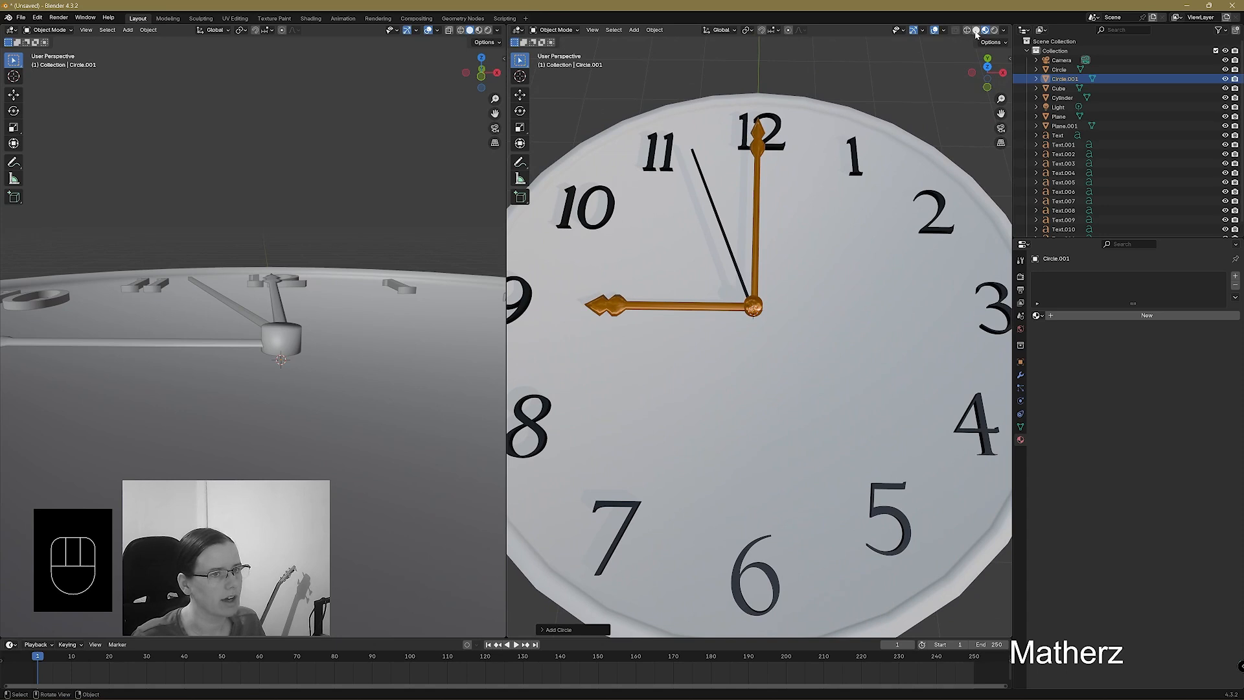
# Switch to solid shading with X-ray on and scale the new circle up to the clock's outer rim.
pyautogui.click(976, 30)
pyautogui.click(955, 30)
pyautogui.scroll(-5, 800, 329)
pyautogui.scroll(3, 800, 329)
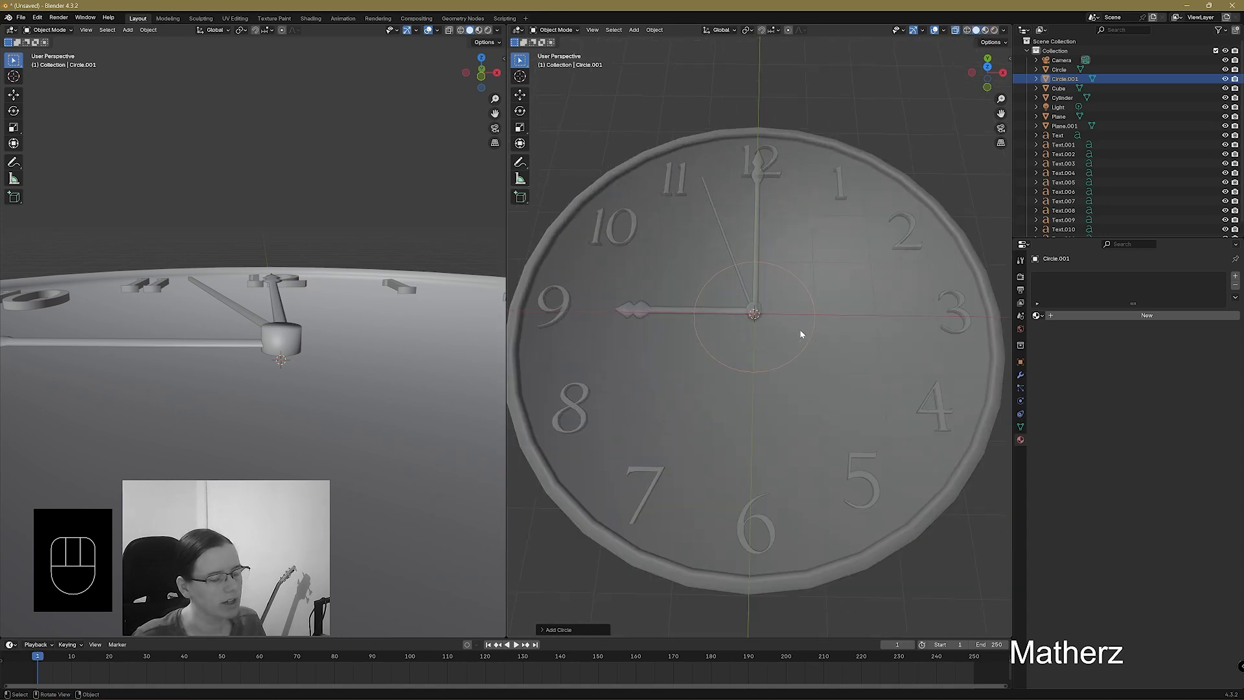
pyautogui.press('s')
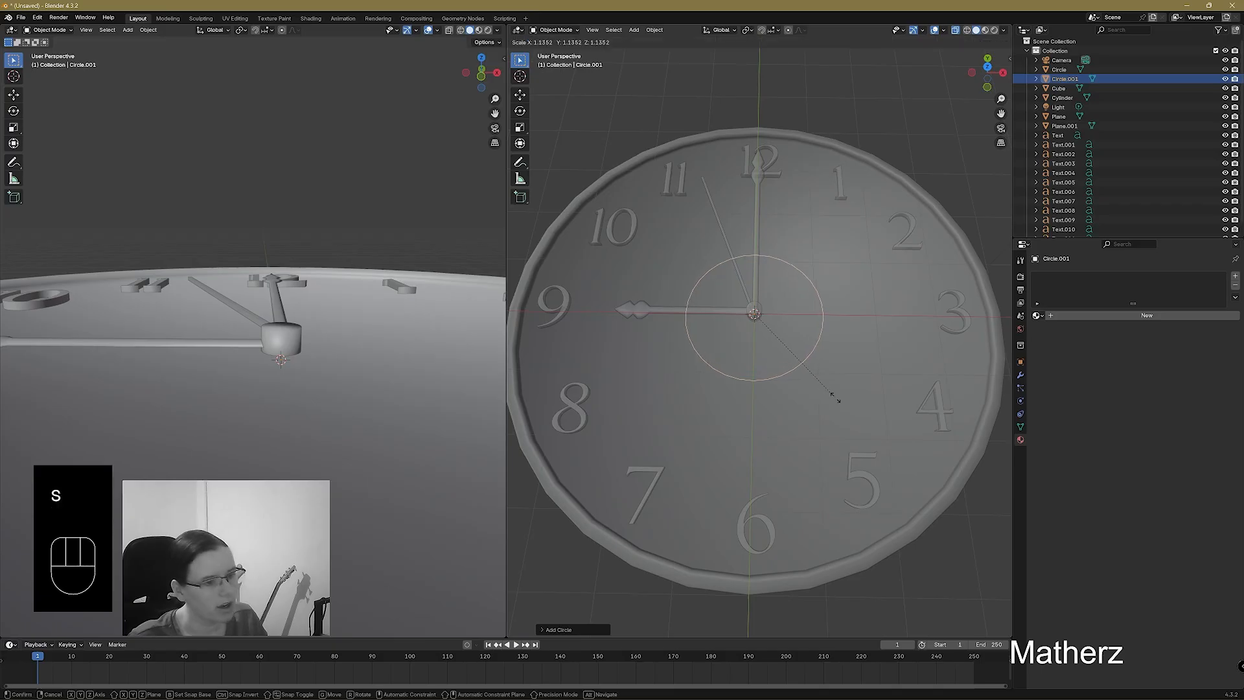
pyautogui.click(574, 550)
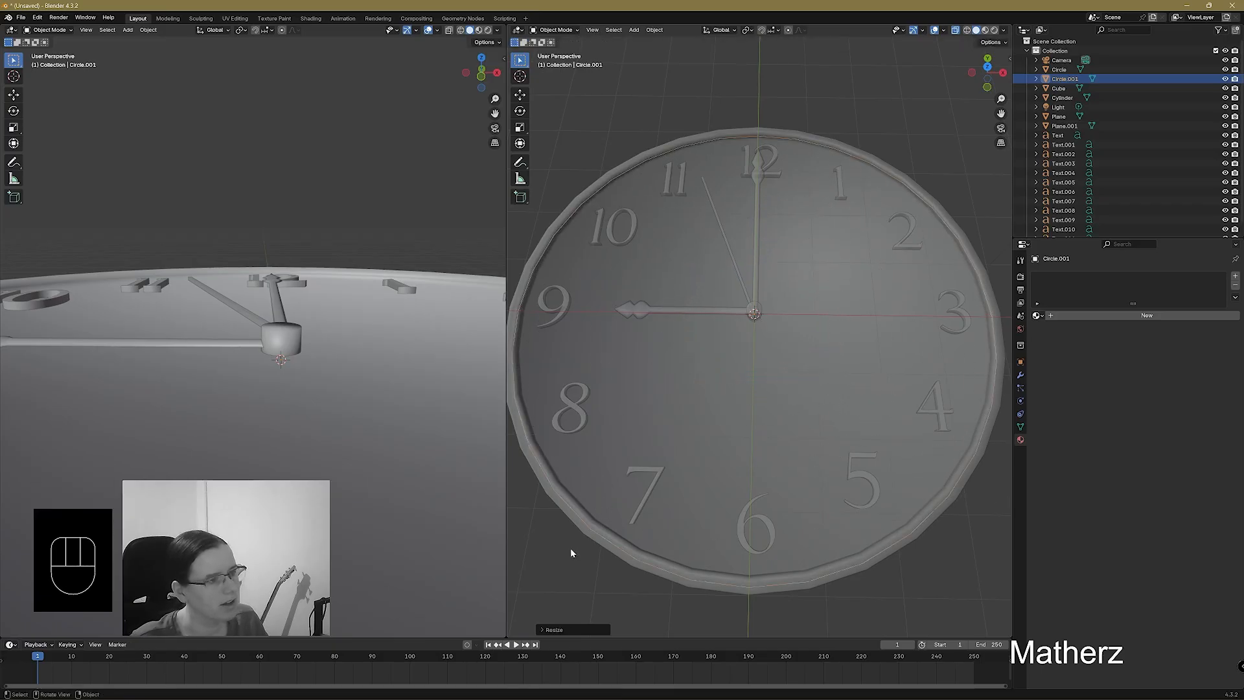
# Fill the enlarged circle with a face in Edit Mode and return to Object Mode.
pyautogui.click(555, 30)
pyautogui.click(559, 61)
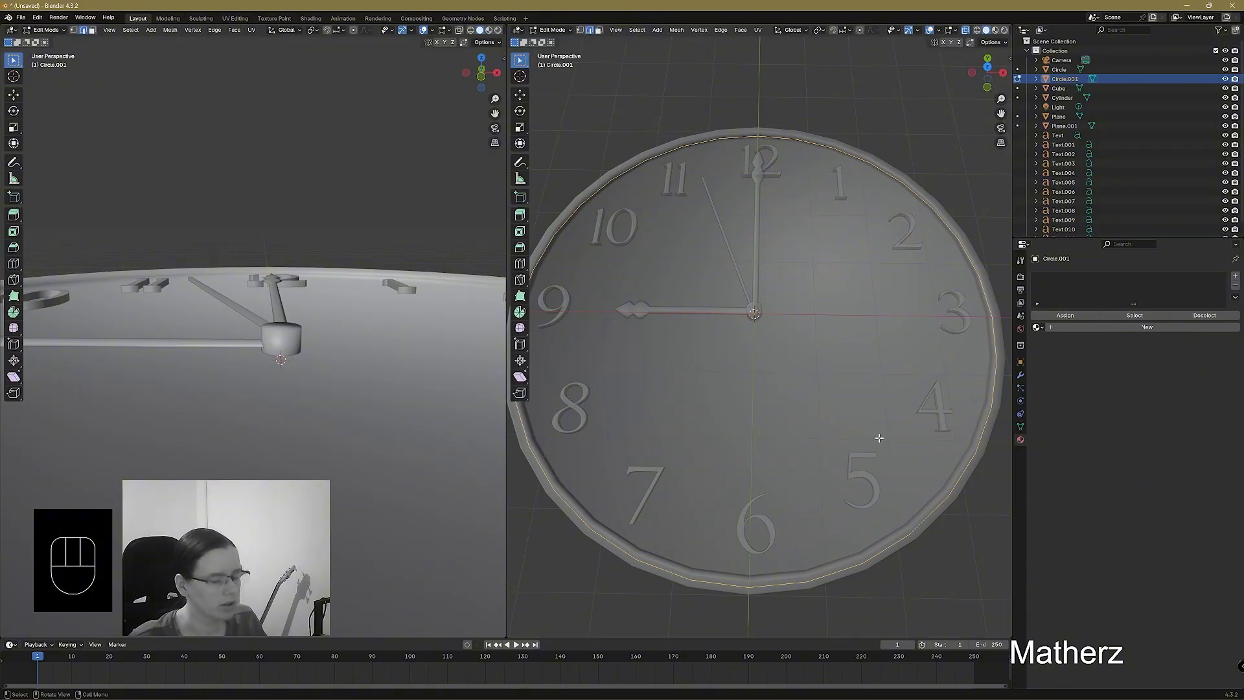
pyautogui.press('f')
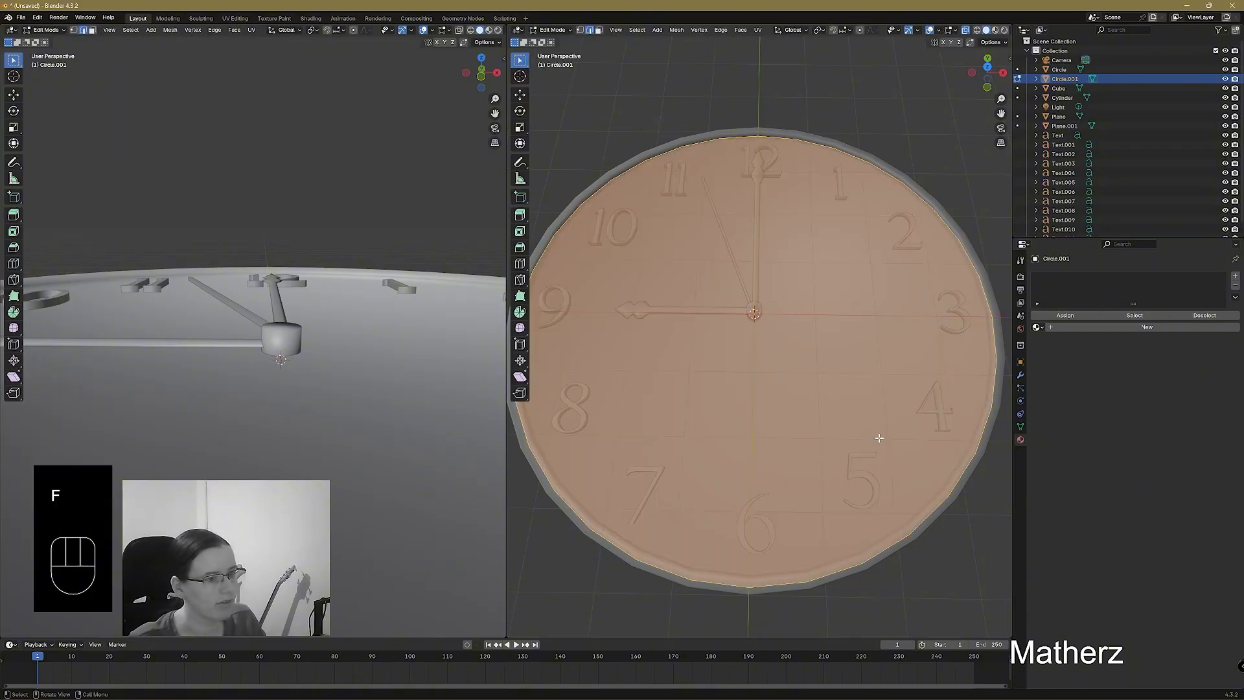
pyautogui.click(554, 30)
pyautogui.click(557, 40)
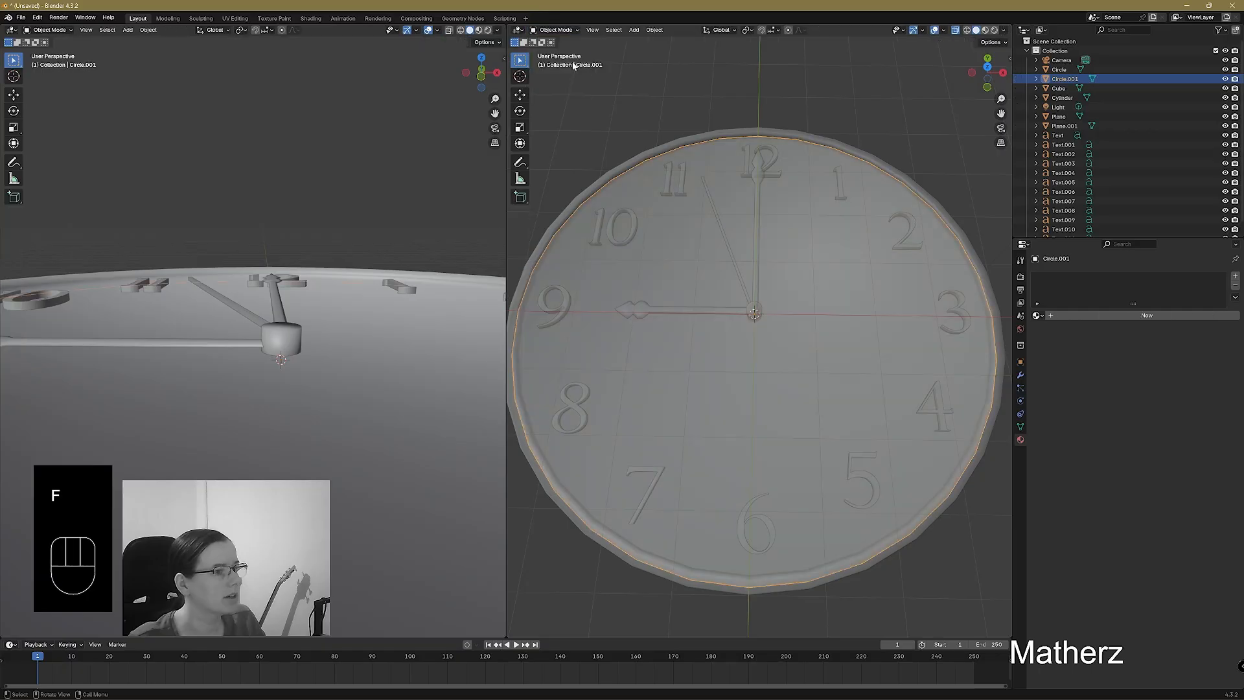
# Turn off X-ray and raise the filled disc about 0.21 m along Z above the clock's dial.
pyautogui.click(955, 30)
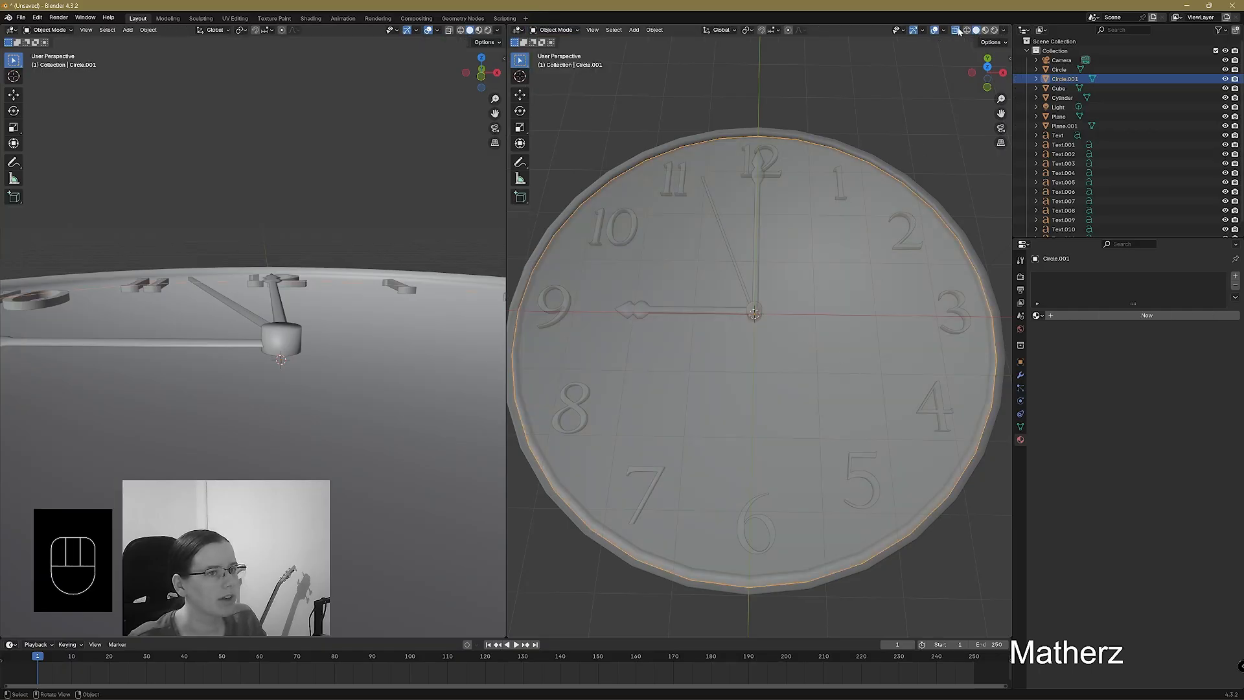
pyautogui.moveTo(787, 414)
pyautogui.mouseDown(button='middle')
pyautogui.moveTo(790, 326)
pyautogui.moveTo(771, 326)
pyautogui.mouseUp(button='middle')
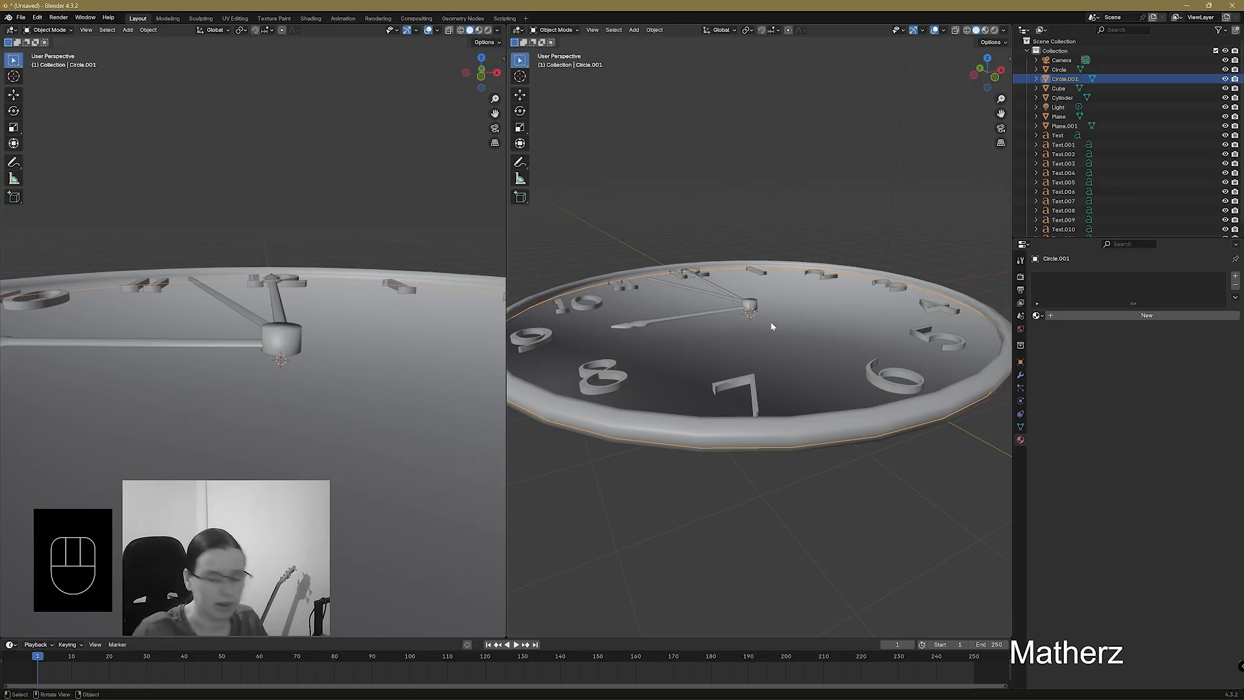
pyautogui.press('g')
pyautogui.middleClick(881, 394)
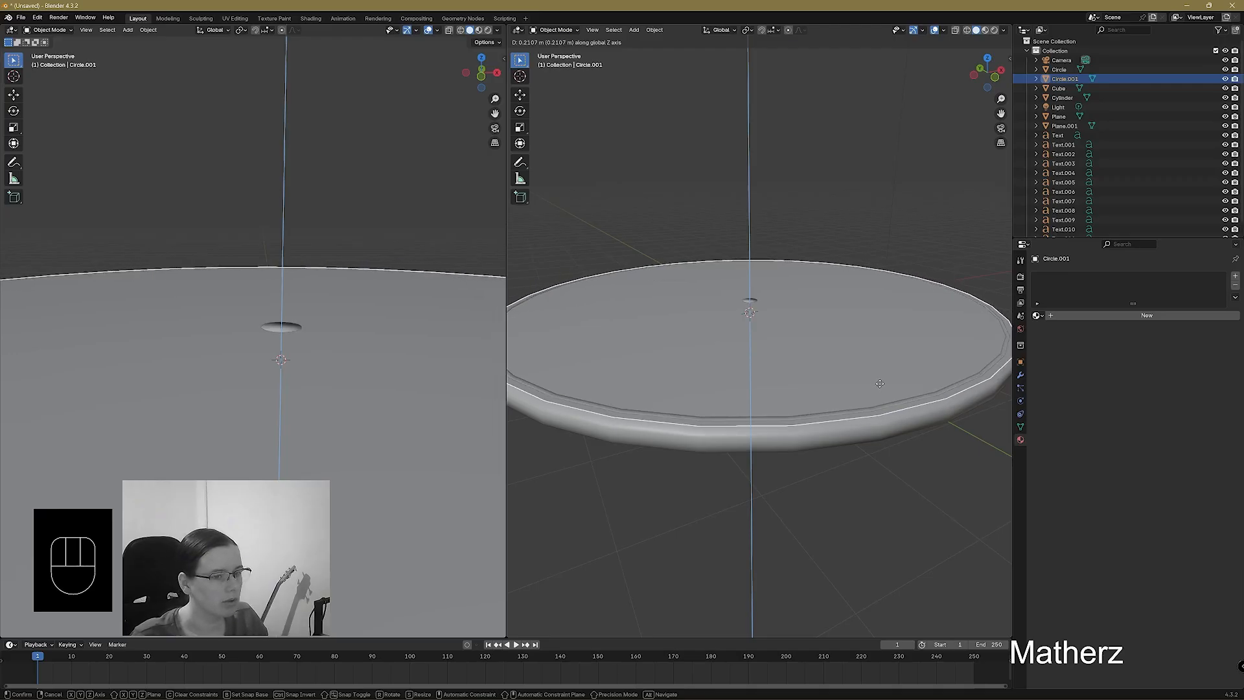
pyautogui.click(881, 386)
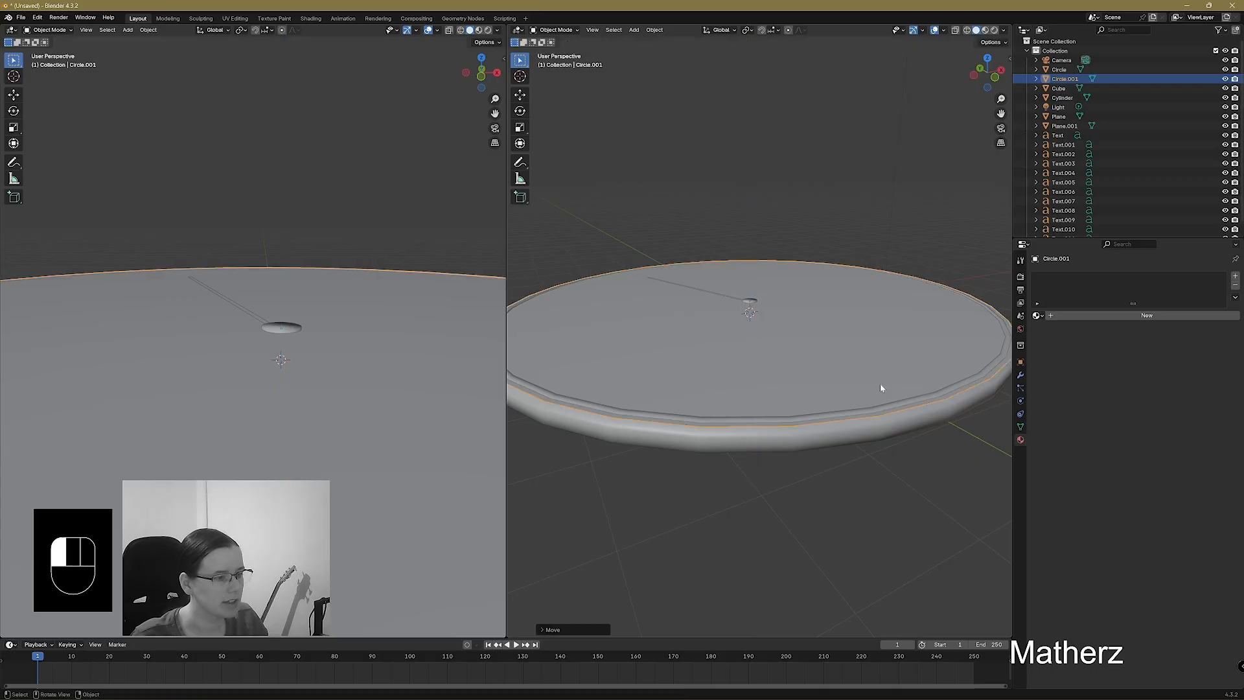
# Scale the raised disc down by a factor of about 0.974 to fit inside the clock's rim.
pyautogui.moveTo(834, 425); pyautogui.dragTo(883, 461, button='middle')
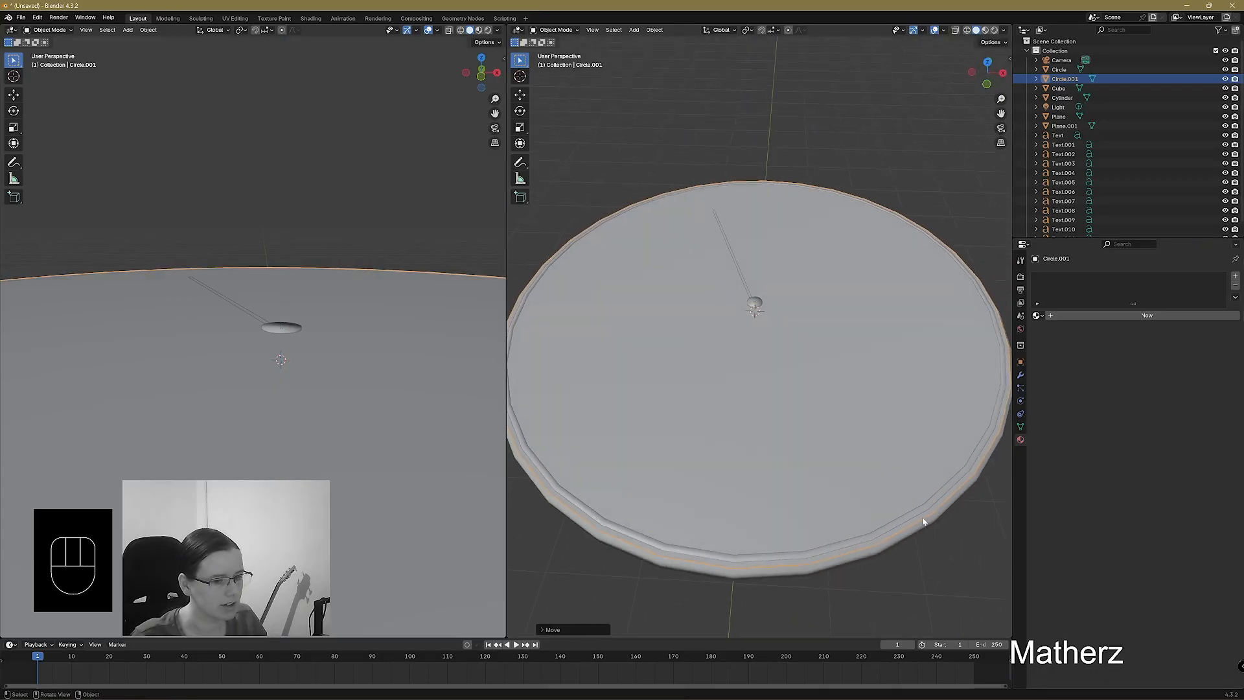
pyautogui.moveTo(260, 458); pyautogui.dragTo(346, 465, button='middle')
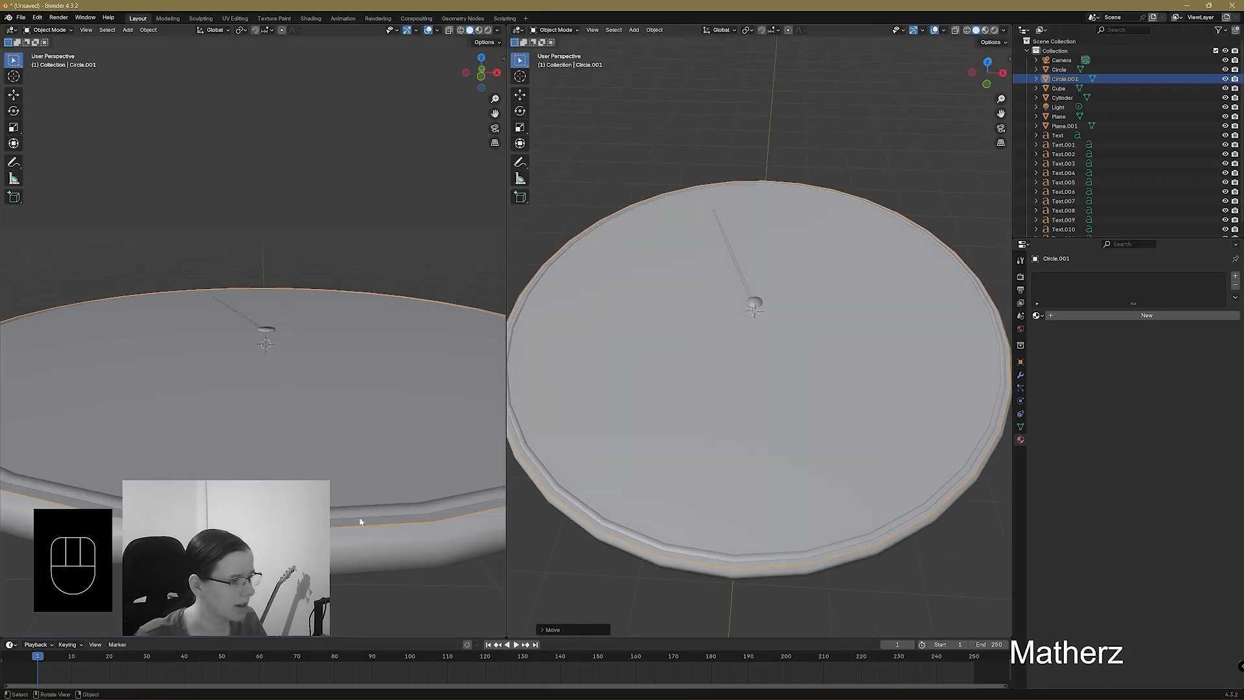
pyautogui.moveTo(361, 521); pyautogui.dragTo(363, 377, button='middle')
pyautogui.scroll(3, 363, 377)
pyautogui.scroll(-2, 363, 377)
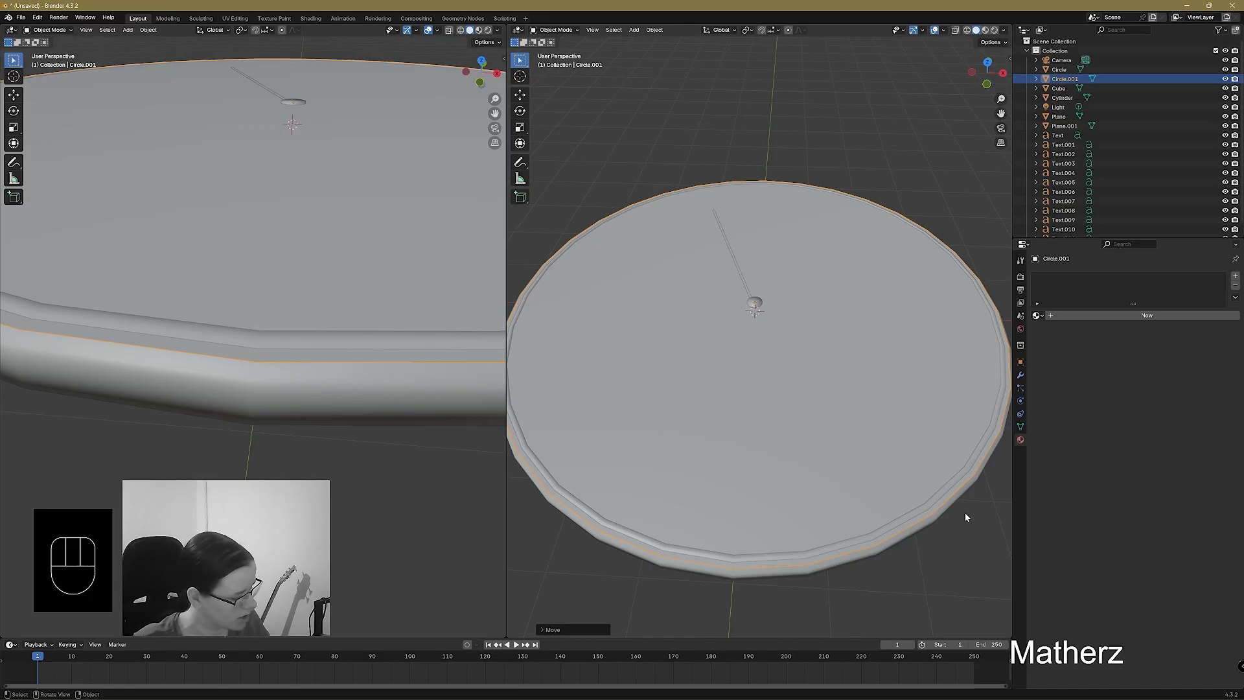
pyautogui.press('s')
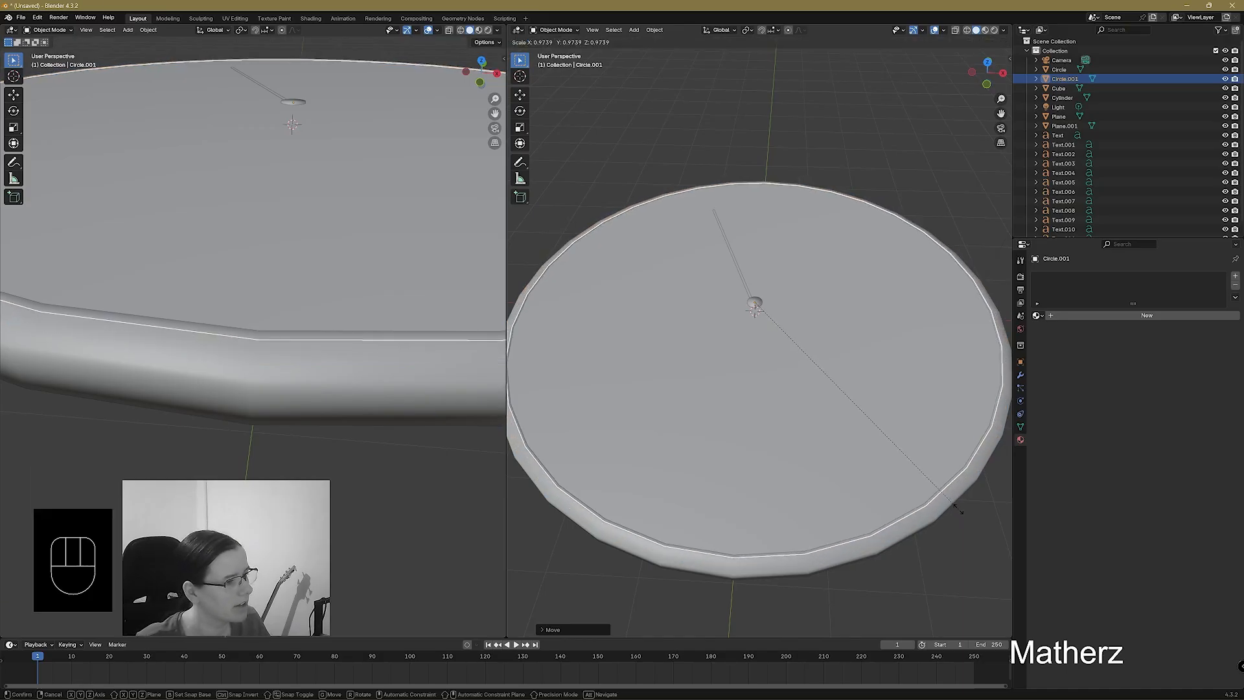
pyautogui.click(958, 510)
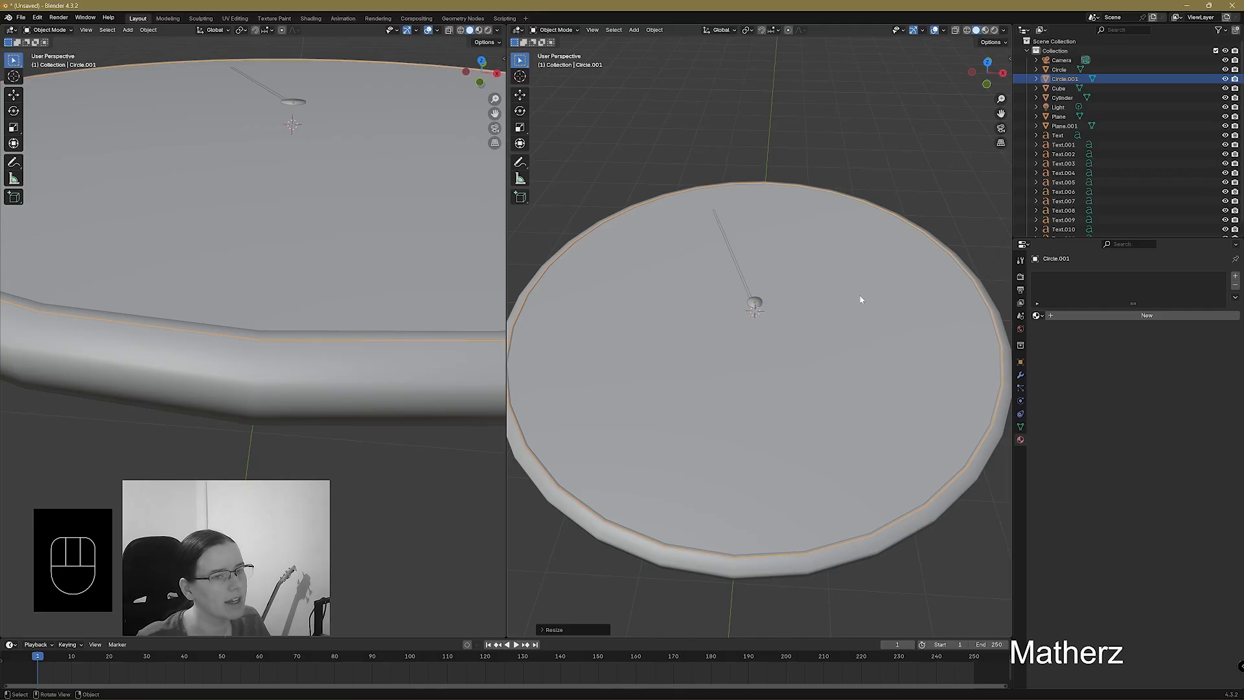
# Turn X-ray on to see the numerals and hands through the disc.
pyautogui.click(955, 29)
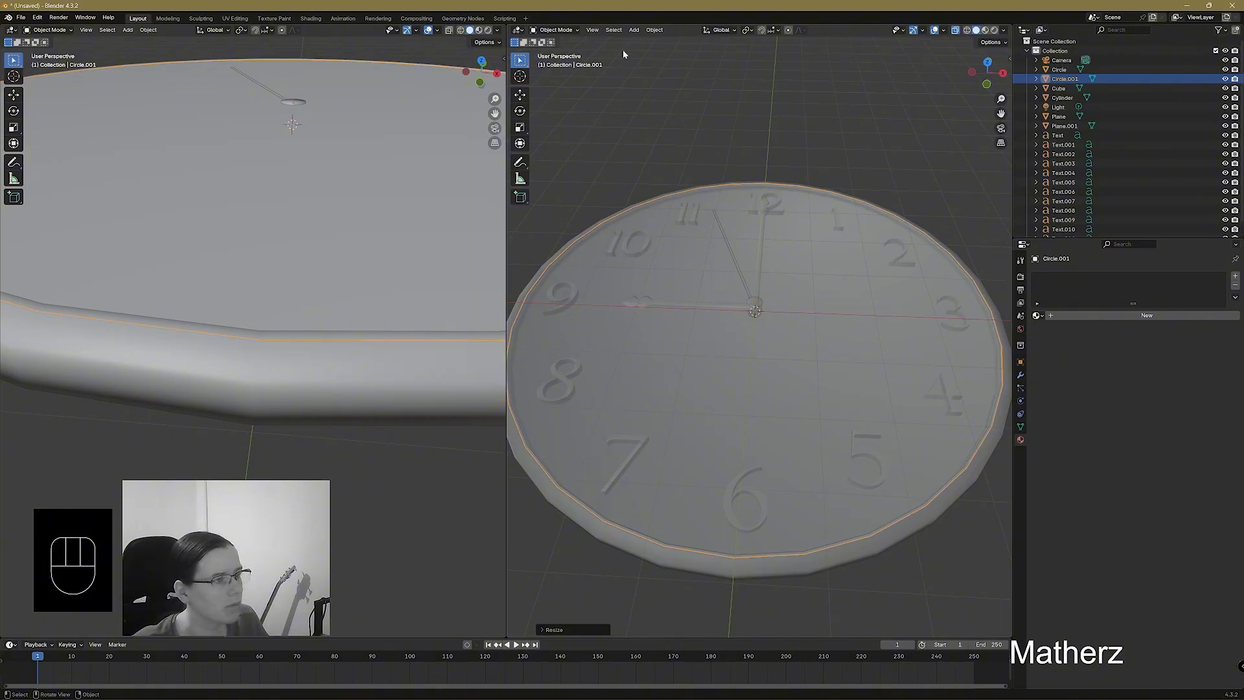
pyautogui.click(756, 310)
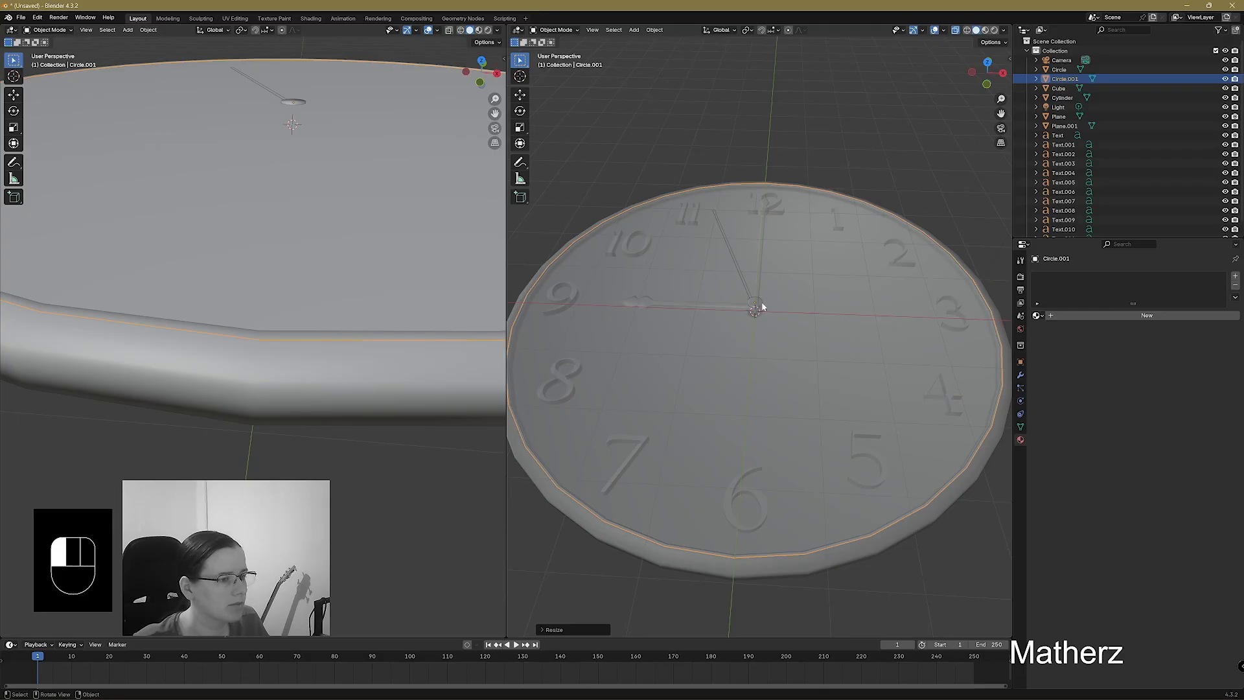
pyautogui.click(806, 380)
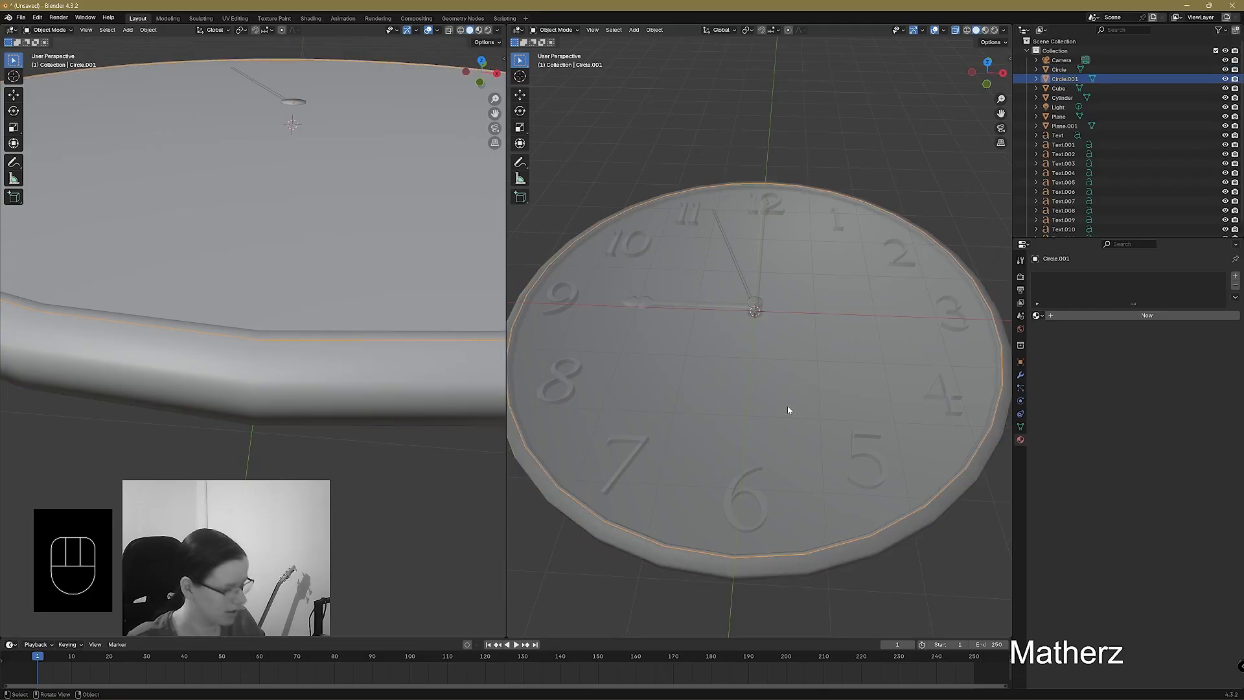
# Move the disc along Y clear of the clock, beyond the 12.
pyautogui.press('g')
pyautogui.press('y')
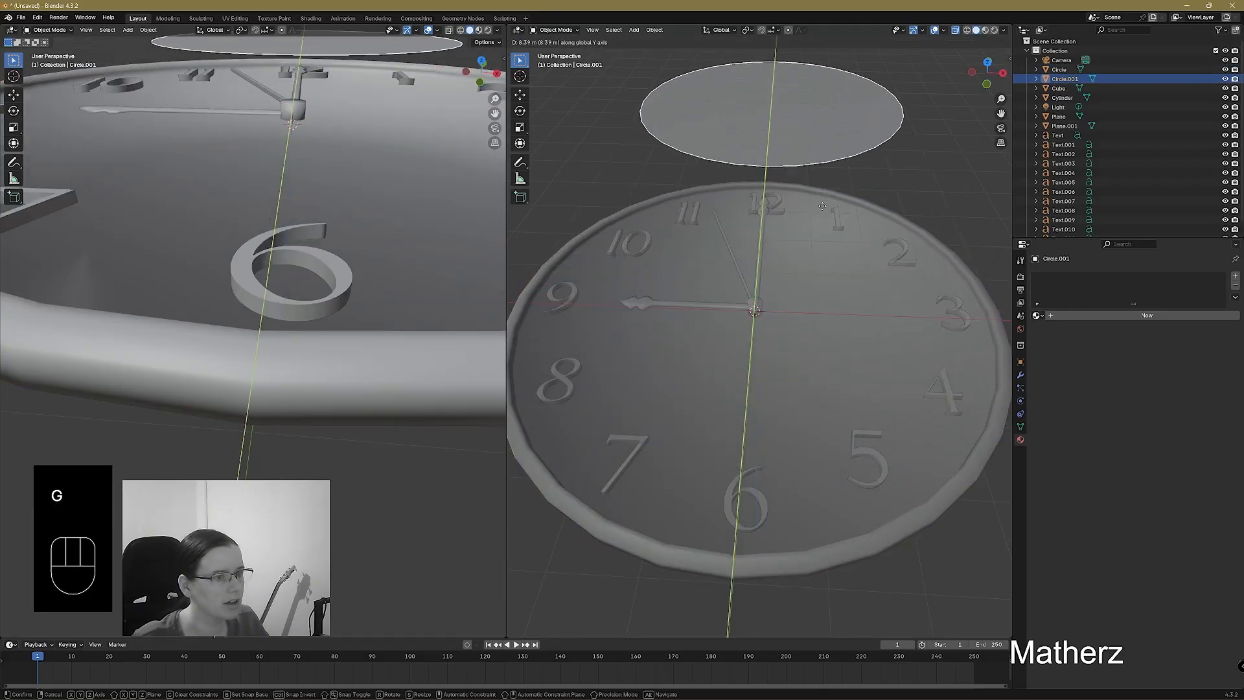
pyautogui.click(822, 211)
# Select the hub together with all three clock hands and flatten them along Z.
pyautogui.click(756, 302)
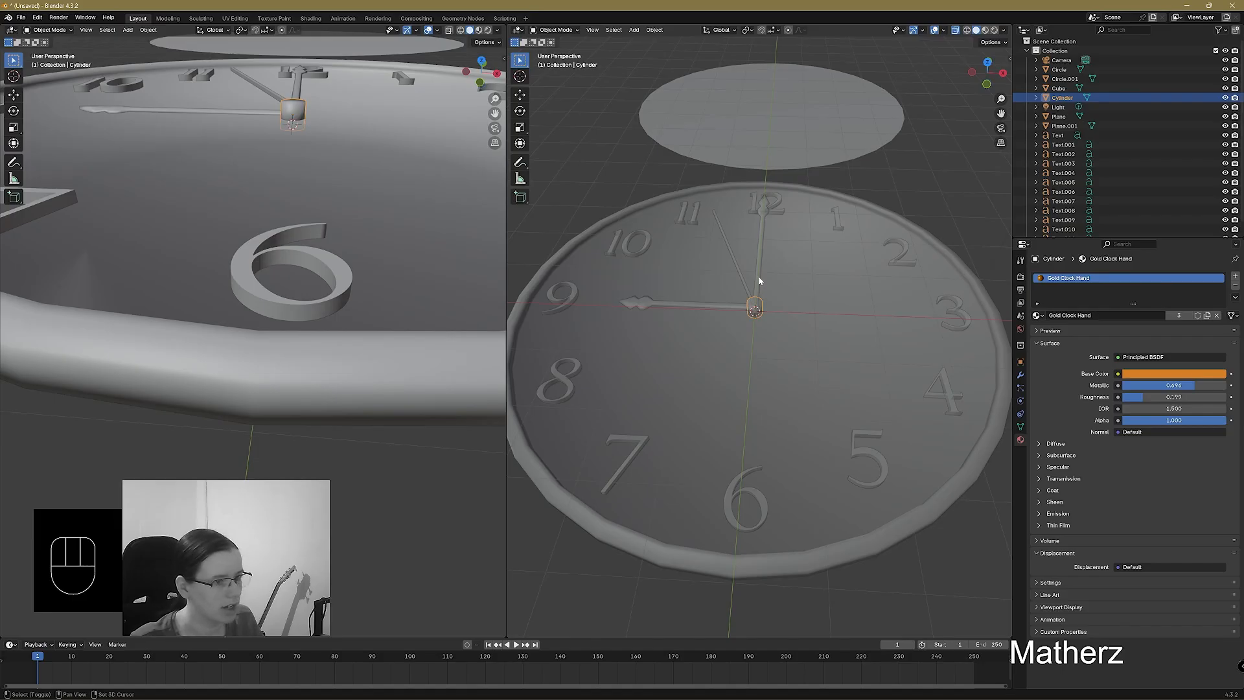
pyautogui.keyDown('shift'); pyautogui.click(760, 280); pyautogui.keyUp('shift')
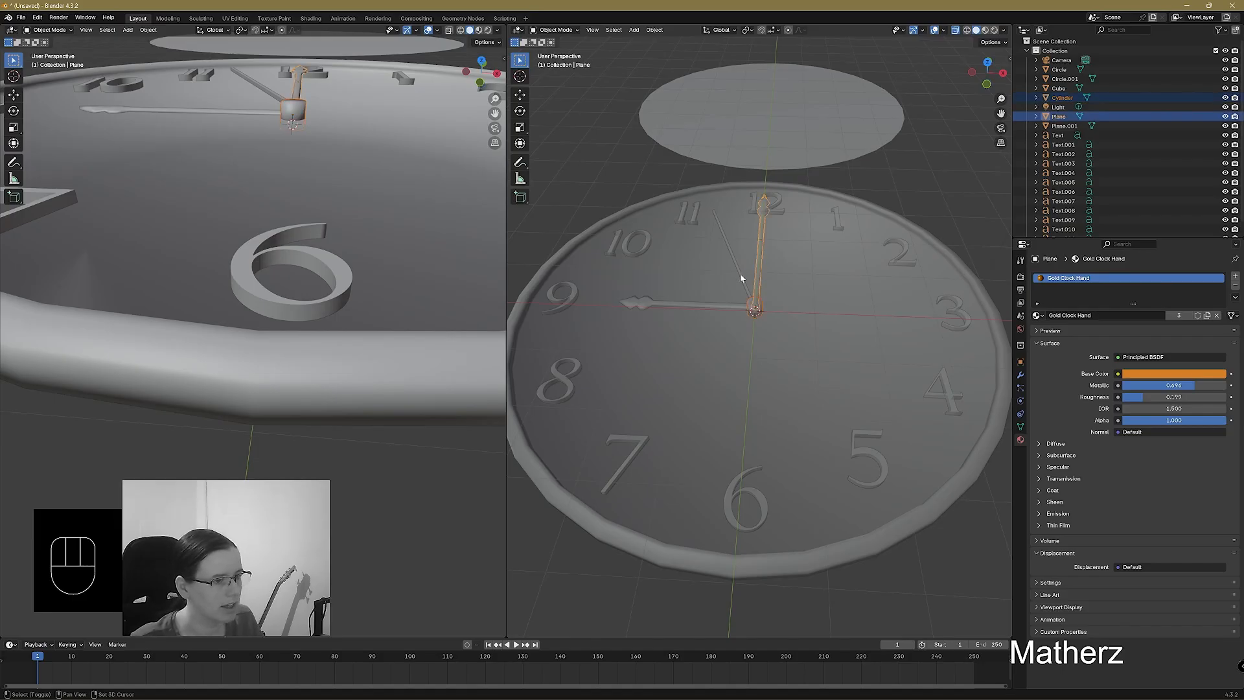
pyautogui.keyDown('shift'); pyautogui.click(740, 274); pyautogui.keyUp('shift')
pyautogui.keyDown('shift'); pyautogui.click(734, 309); pyautogui.keyUp('shift')
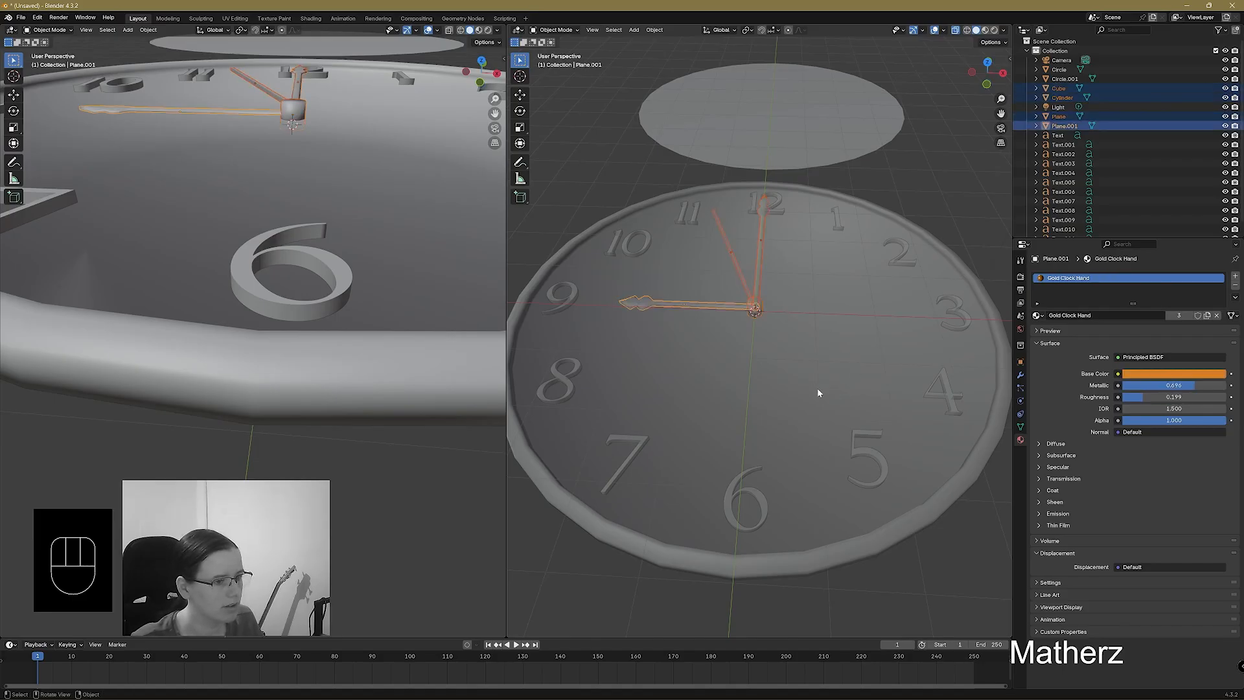
pyautogui.moveTo(816, 391); pyautogui.dragTo(828, 366, button='middle')
pyautogui.press('s')
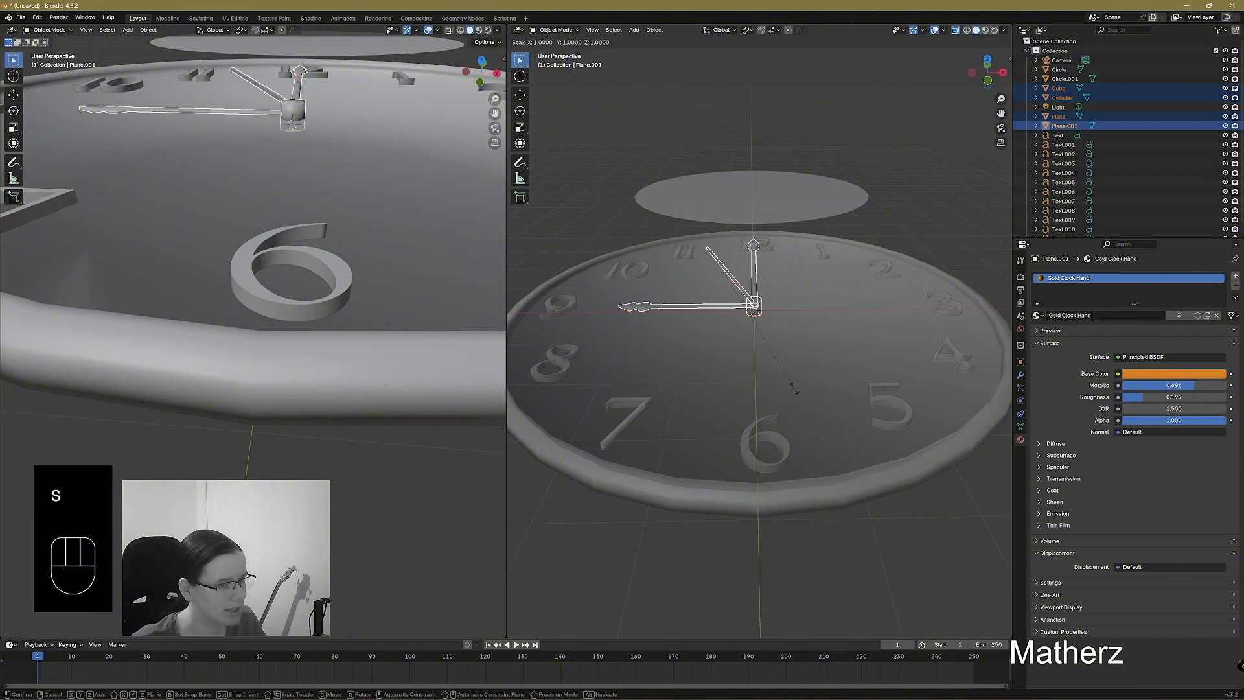
pyautogui.press('z')
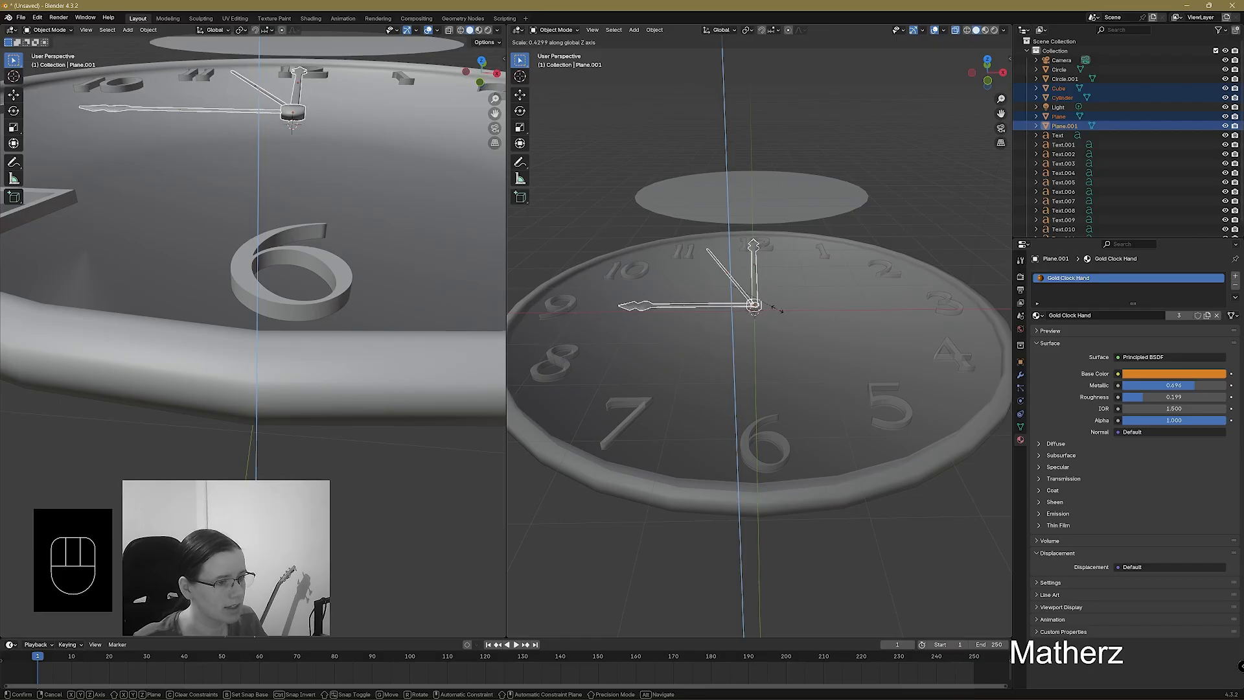
pyautogui.click(798, 323)
# Rescale the flattened hub and hands along Z to make them slightly thicker.
pyautogui.moveTo(627, 420); pyautogui.dragTo(715, 329, button='middle')
pyautogui.scroll(3, 719, 393)
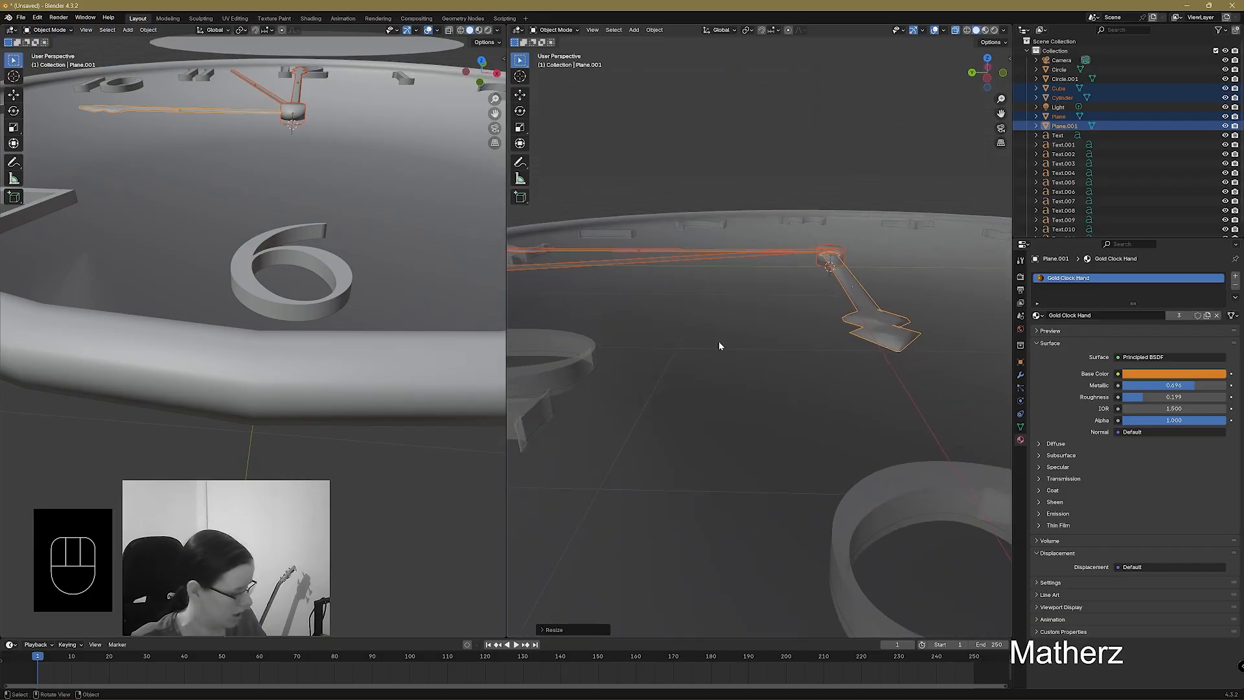
pyautogui.press('s')
pyautogui.press('z')
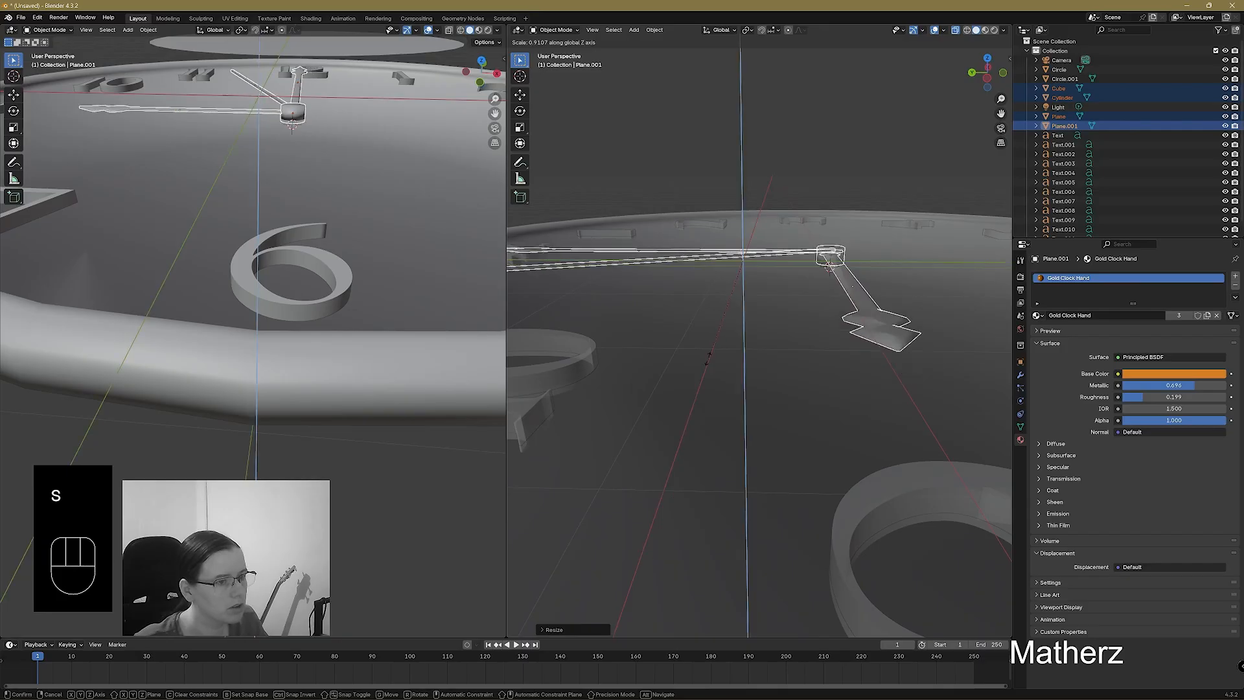
pyautogui.click(700, 408)
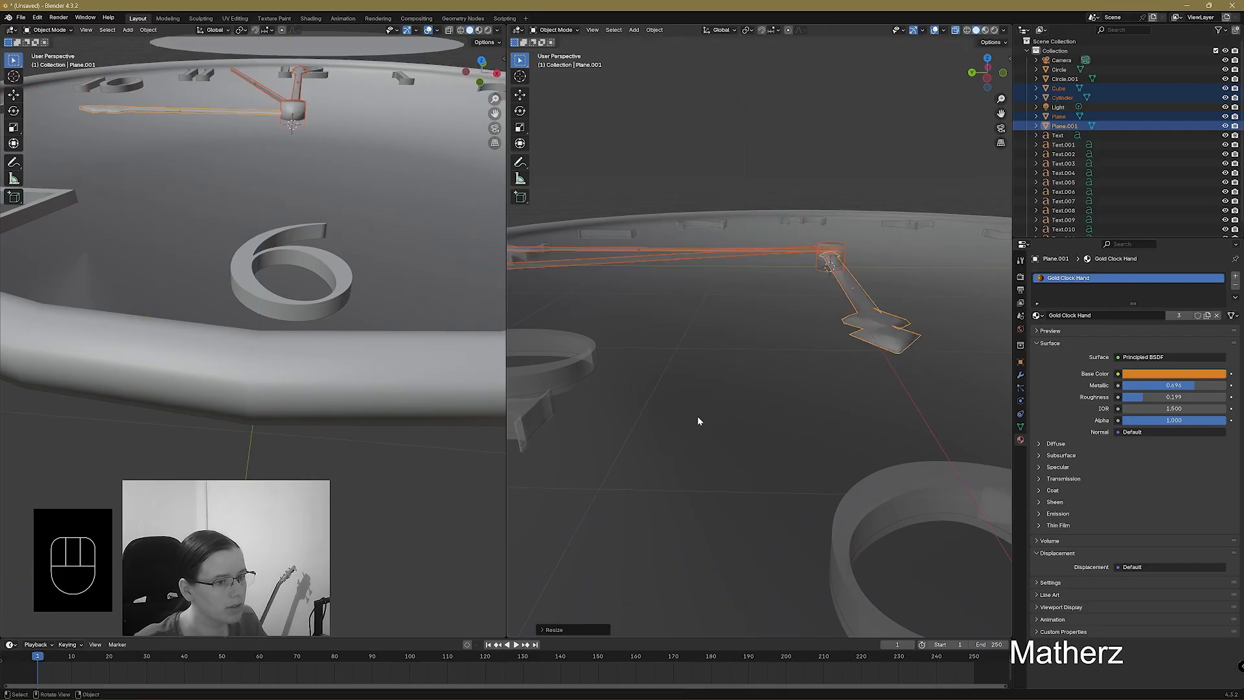
pyautogui.moveTo(698, 416); pyautogui.dragTo(725, 332, button='middle')
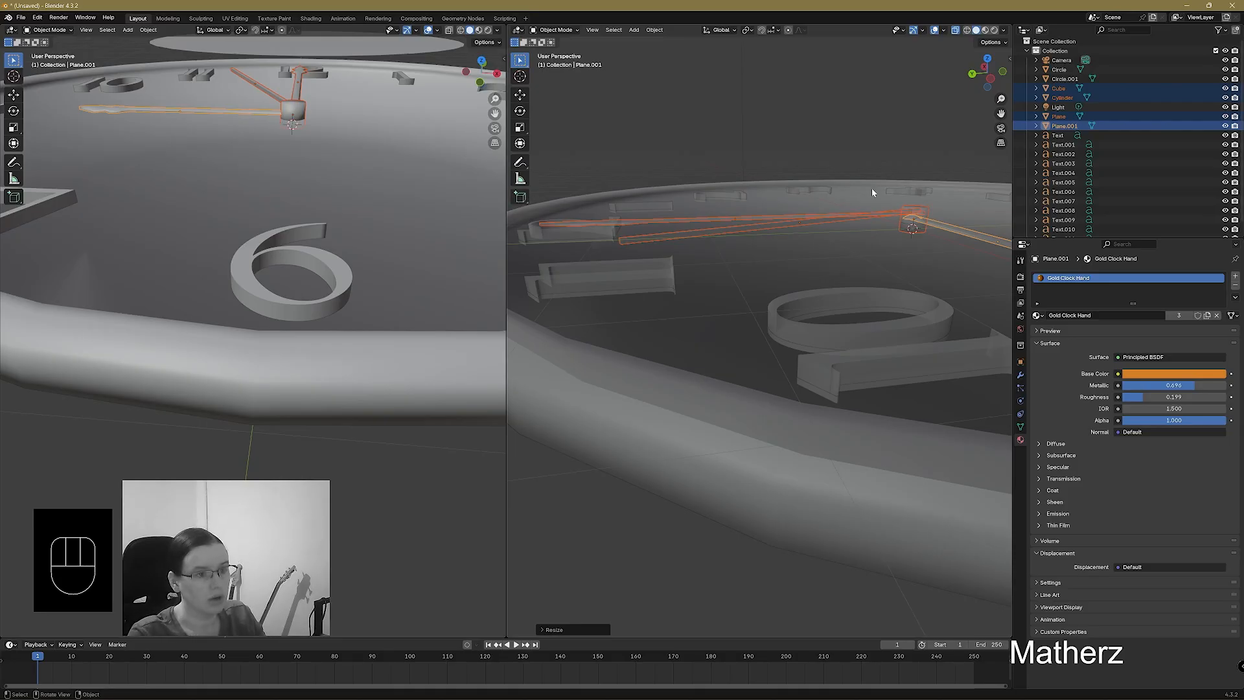
# Undo the Z scaling of the hub and hands, their selection and the disc's move away from the clock.
pyautogui.hotkey('ctrl', 'z')
pyautogui.hotkey('ctrl', 'z')
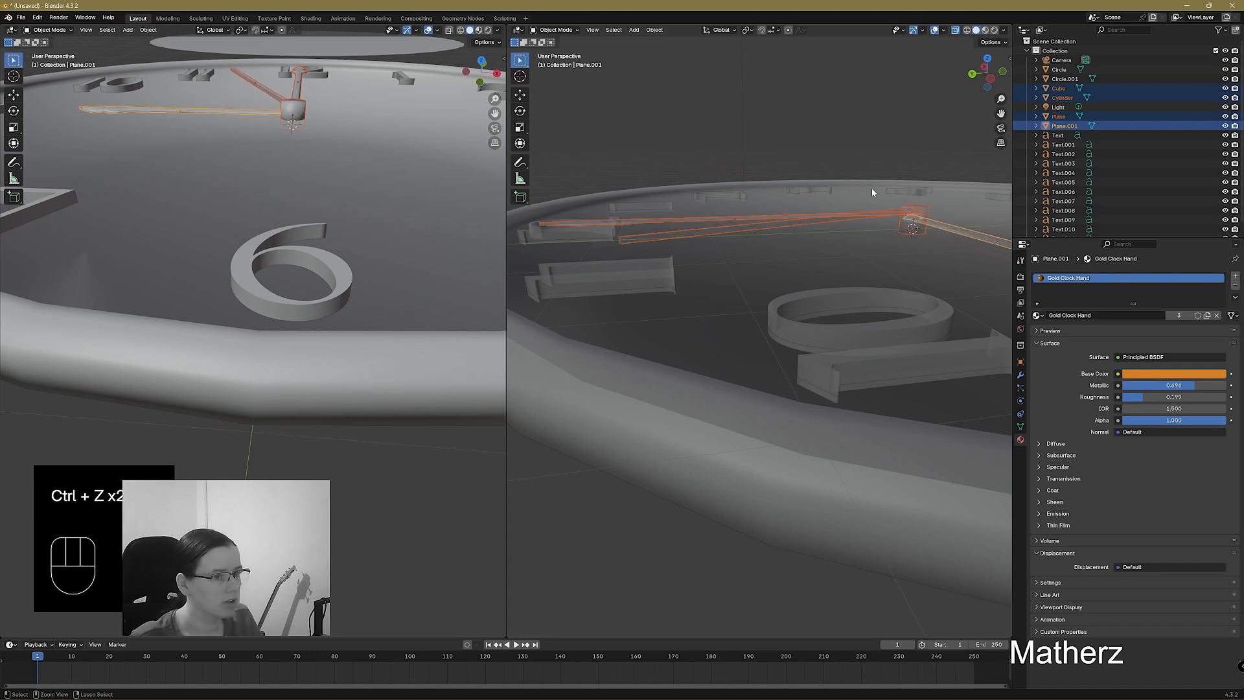
pyautogui.hotkey('ctrl', 'z')
pyautogui.hotkey('ctrl', 'z')
pyautogui.hotkey('ctrl', 'z')
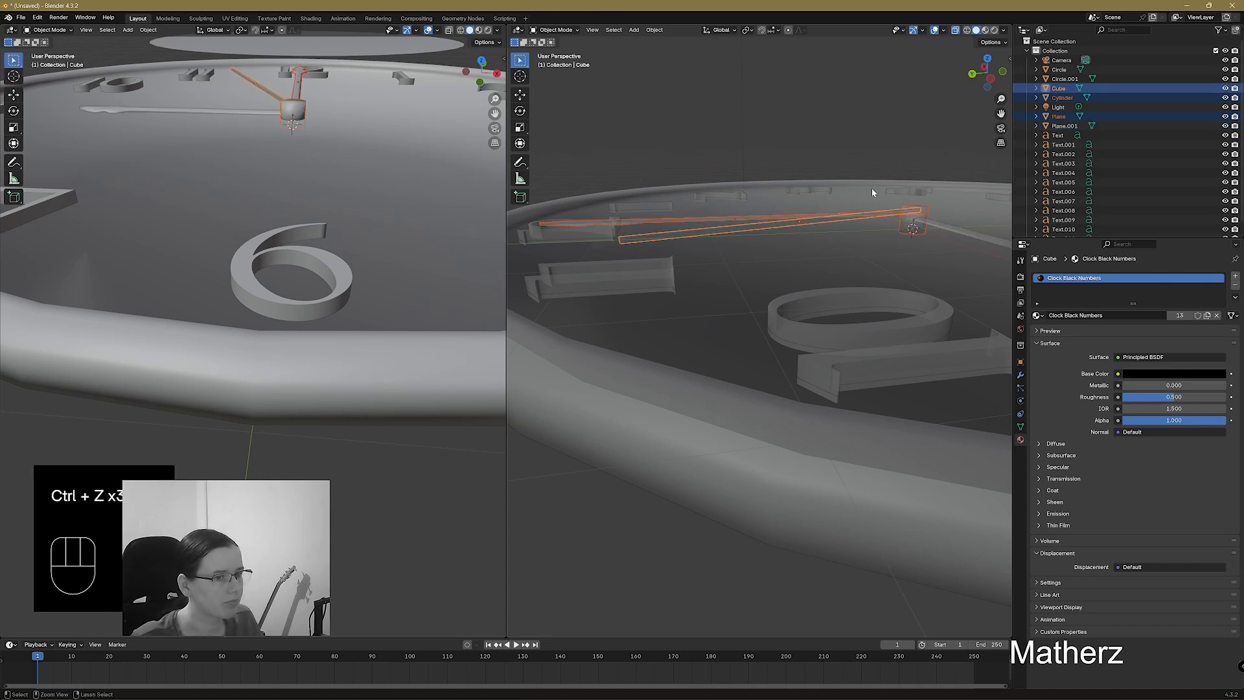
pyautogui.hotkey('ctrl', 'z')
pyautogui.hotkey('ctrl', 'z')
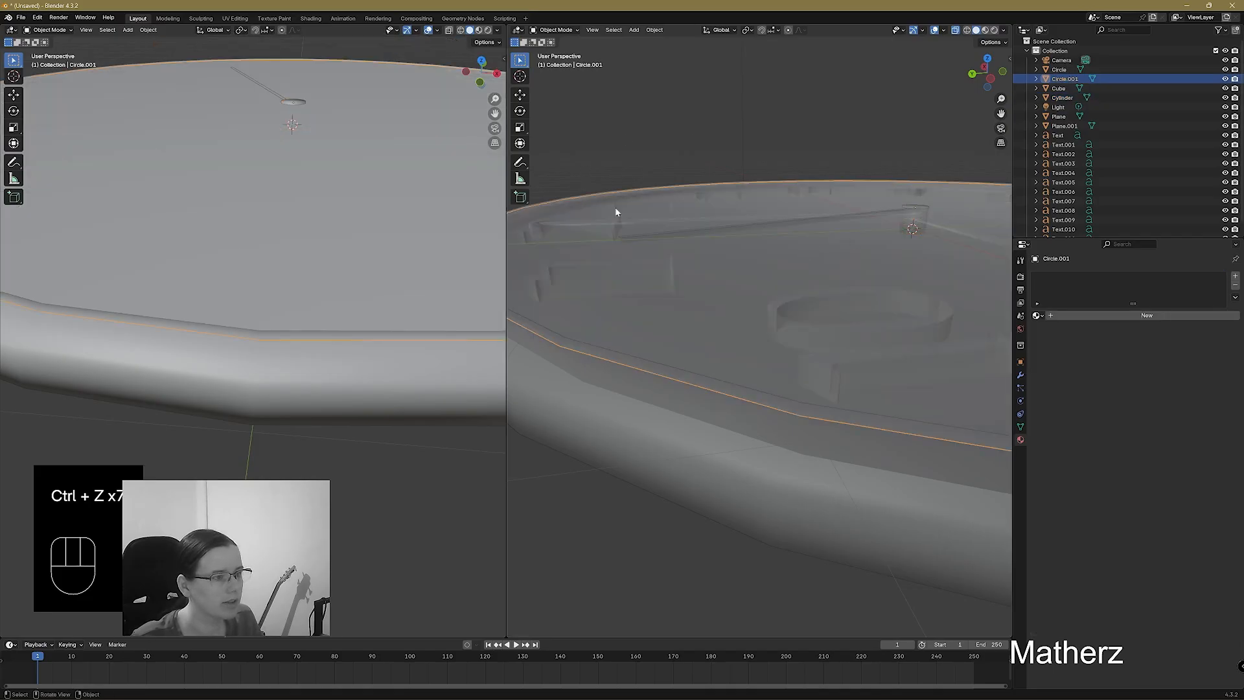
# Select the disc covering the dial and move it off the clock, past the 12.
pyautogui.moveTo(819, 337); pyautogui.dragTo(690, 376, button='middle')
pyautogui.scroll(-7, 689, 376)
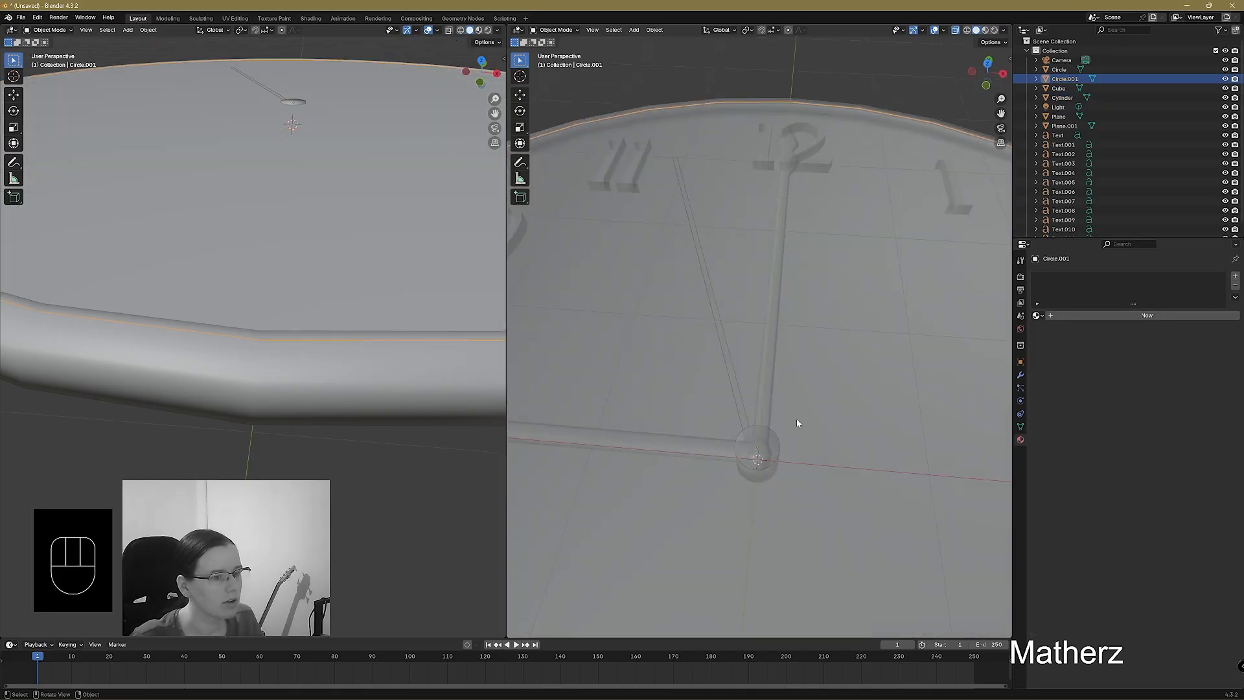
pyautogui.click(874, 489)
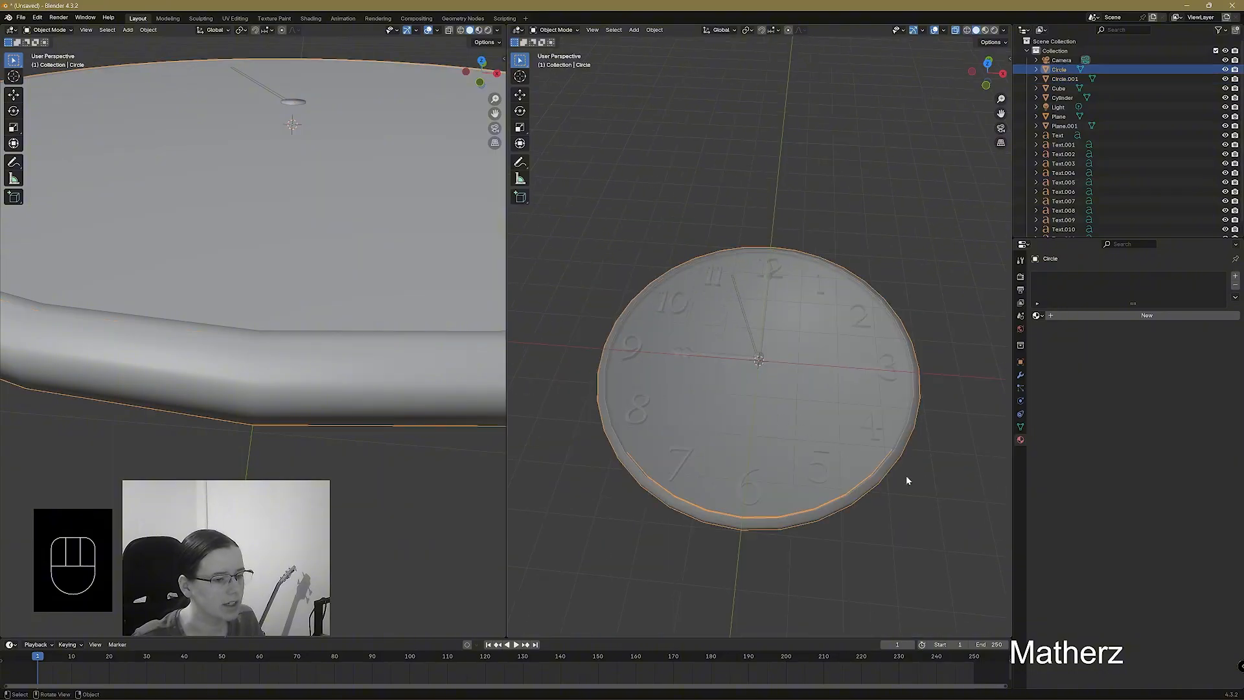
pyautogui.scroll(4, 916, 477)
pyautogui.scroll(-4, 589, 406)
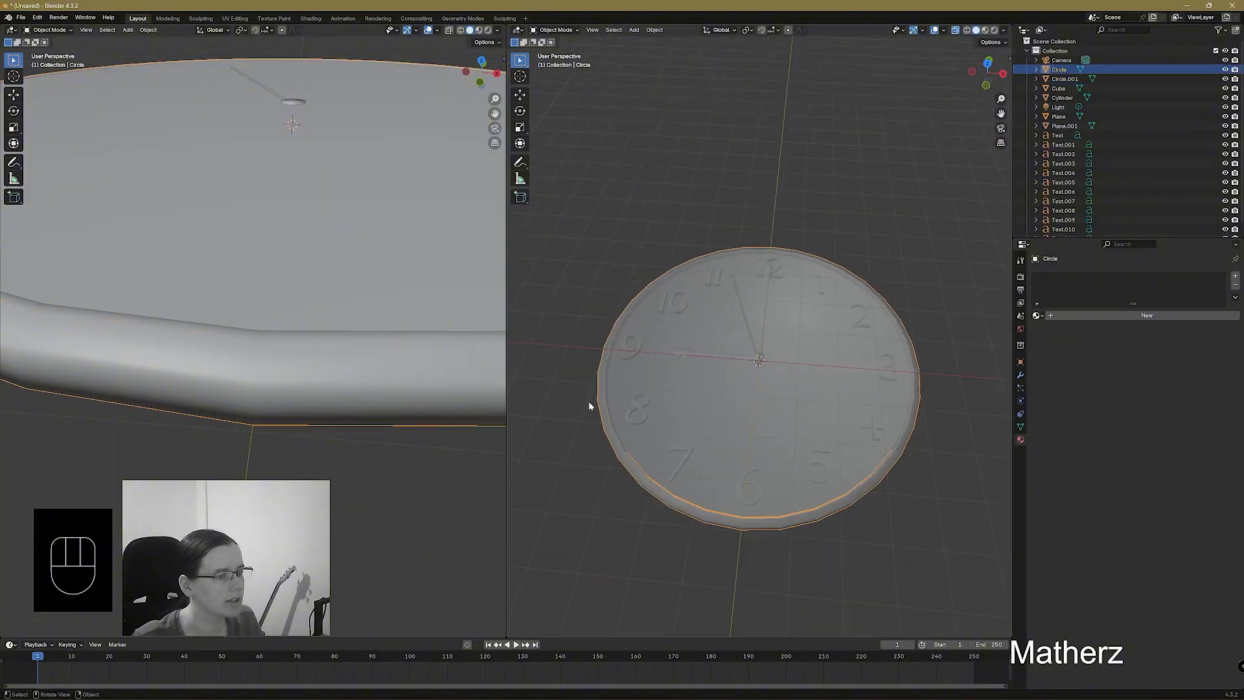
pyautogui.click(787, 357)
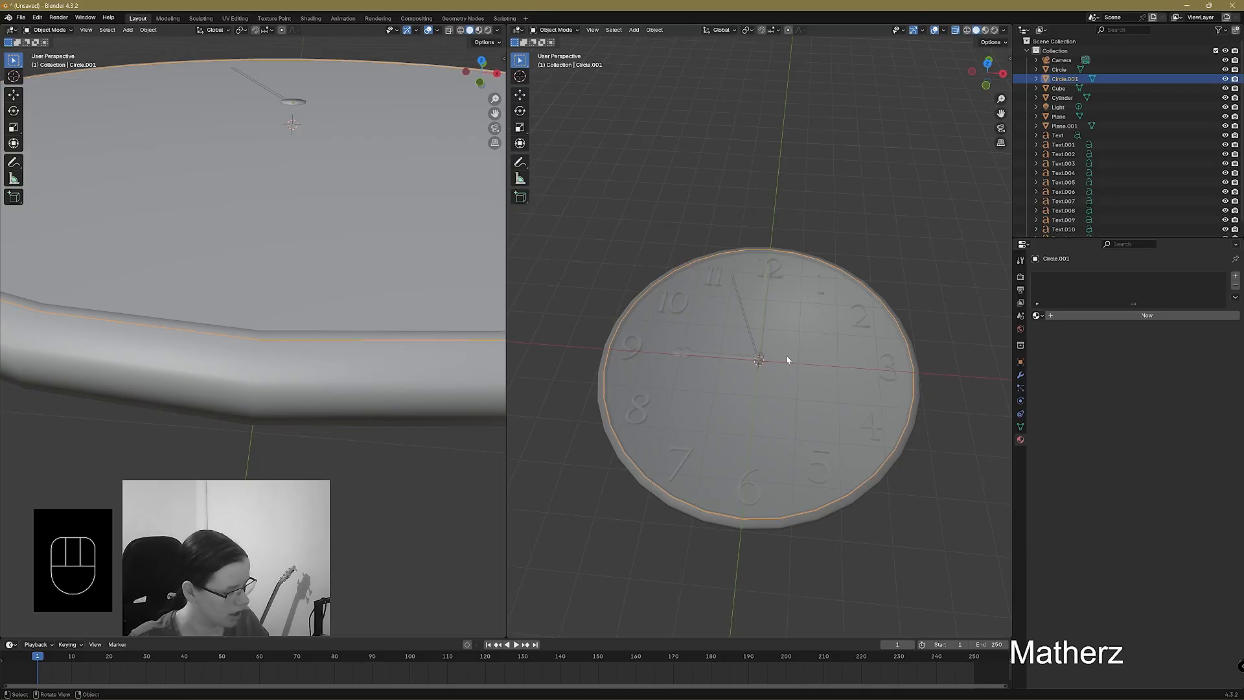
pyautogui.press('g')
pyautogui.click(821, 157)
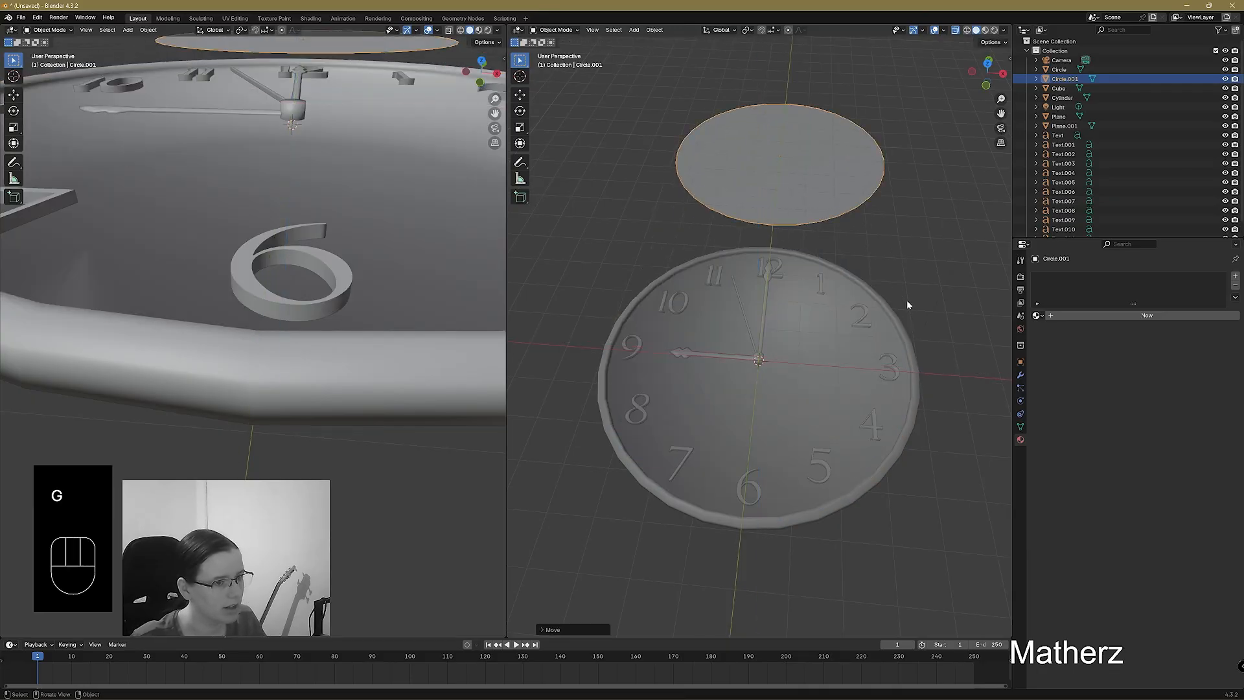
# Open the clock body in Edit Mode and deselect all of its geometry, with the rim near the 4 in view.
pyautogui.click(880, 300)
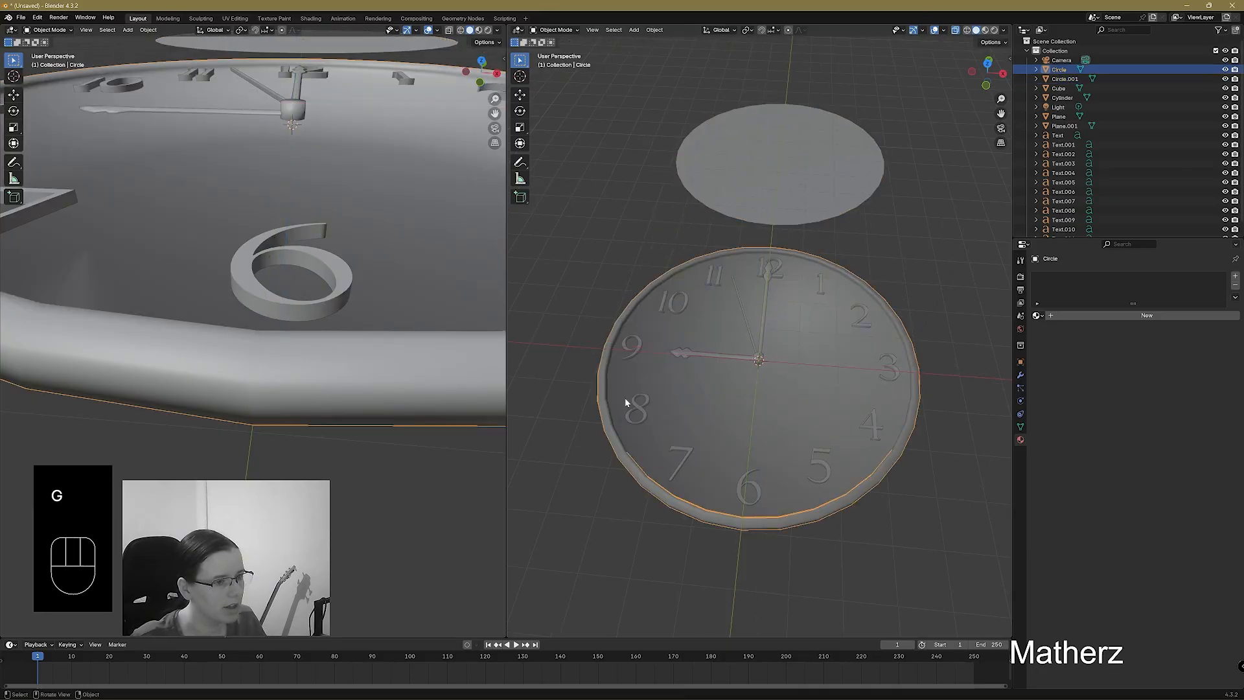
pyautogui.click(555, 30)
pyautogui.click(555, 51)
pyautogui.scroll(3, 838, 446)
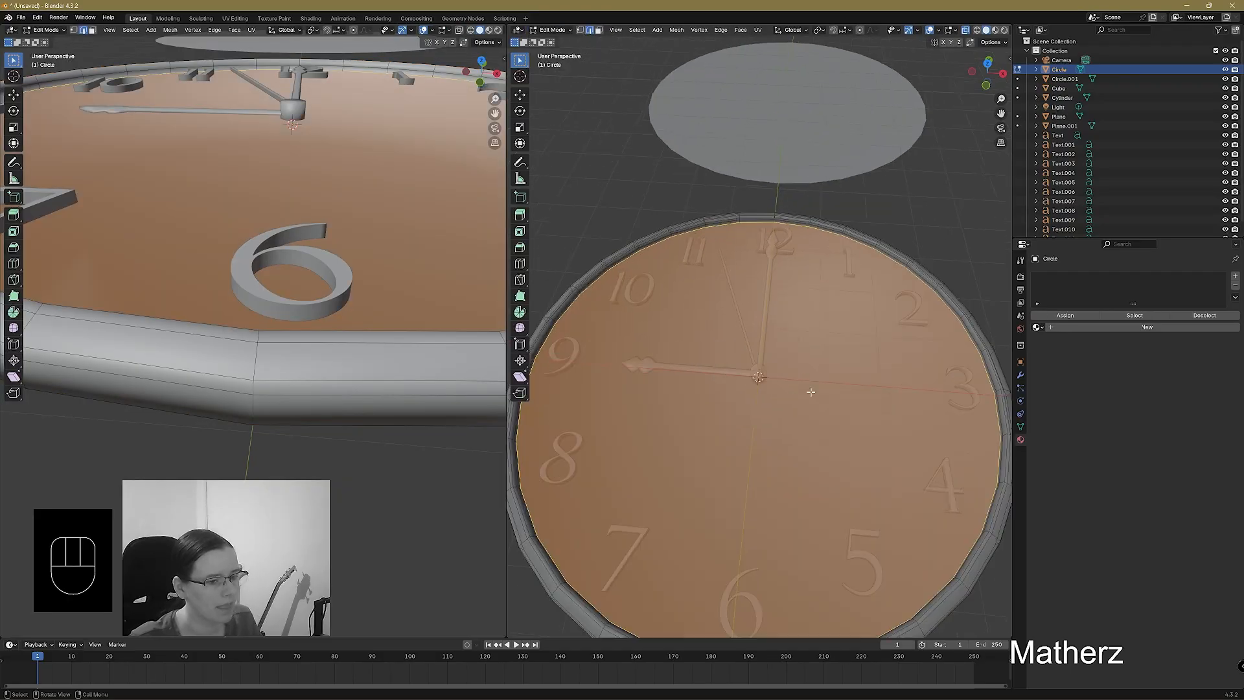
pyautogui.keyDown('shift'); pyautogui.moveTo(837, 445); pyautogui.dragTo(713, 300, button='middle'); pyautogui.keyUp('shift')
pyautogui.scroll(5, 764, 395)
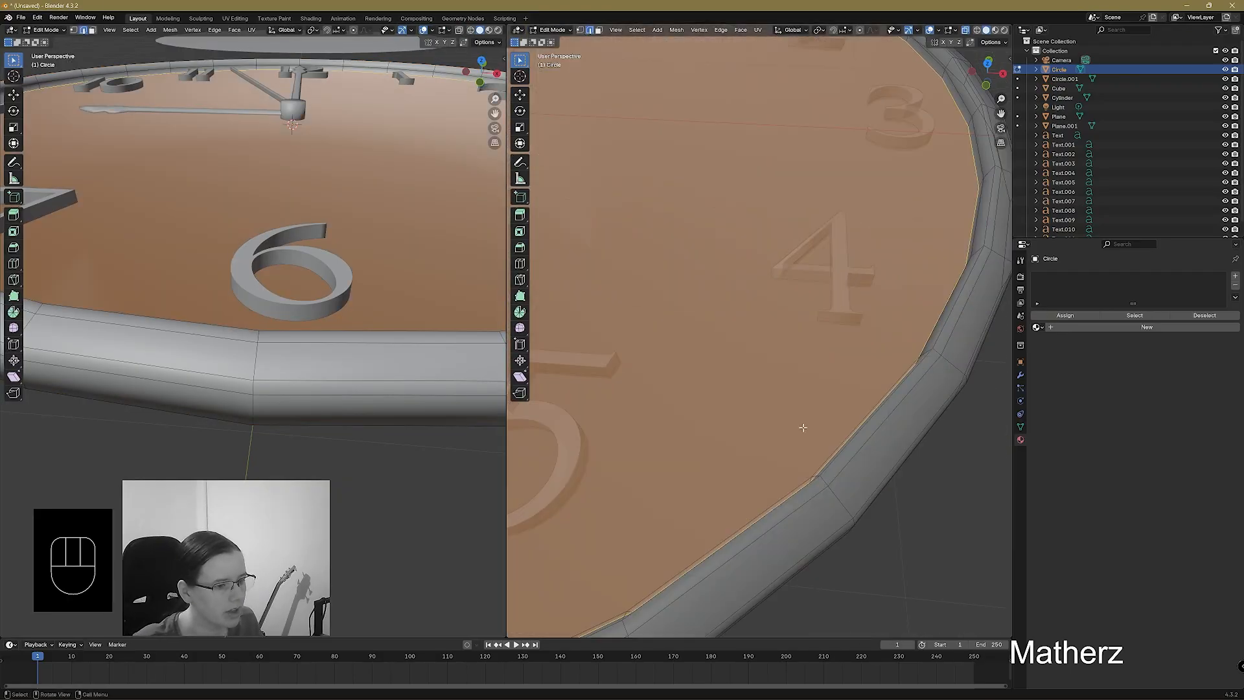
pyautogui.scroll(-2, 853, 431)
pyautogui.moveTo(805, 428); pyautogui.dragTo(732, 314, button='middle')
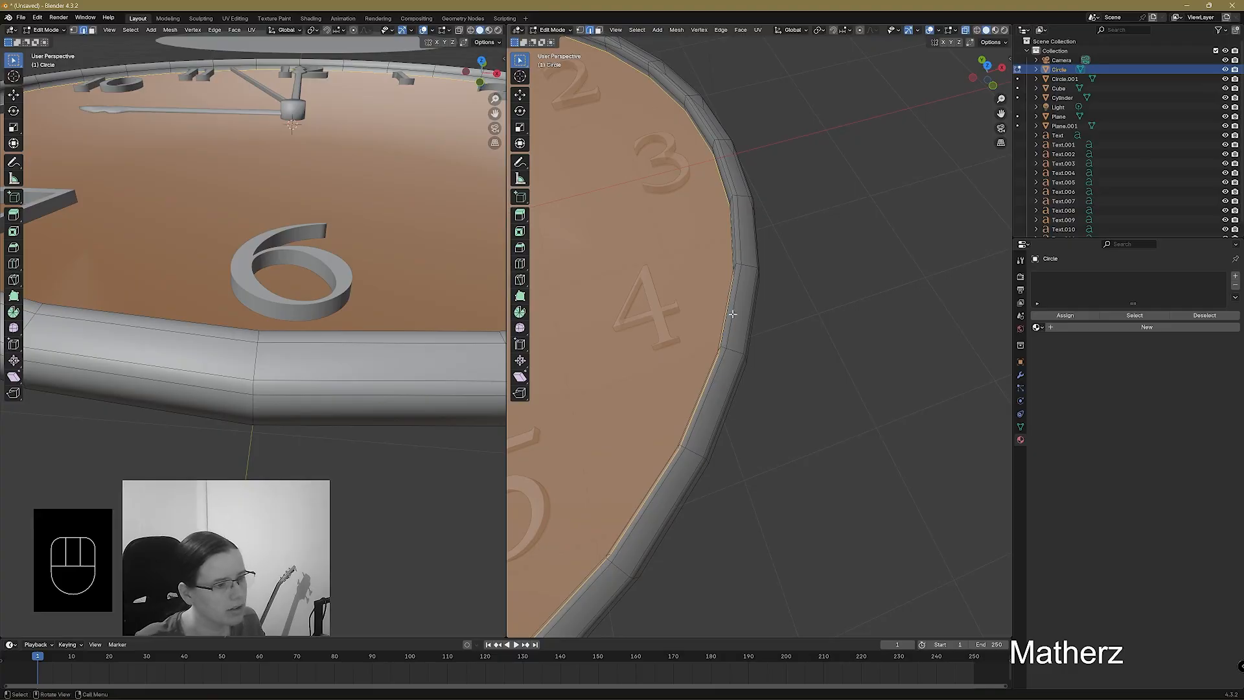
pyautogui.hotkey('alt', 'a')
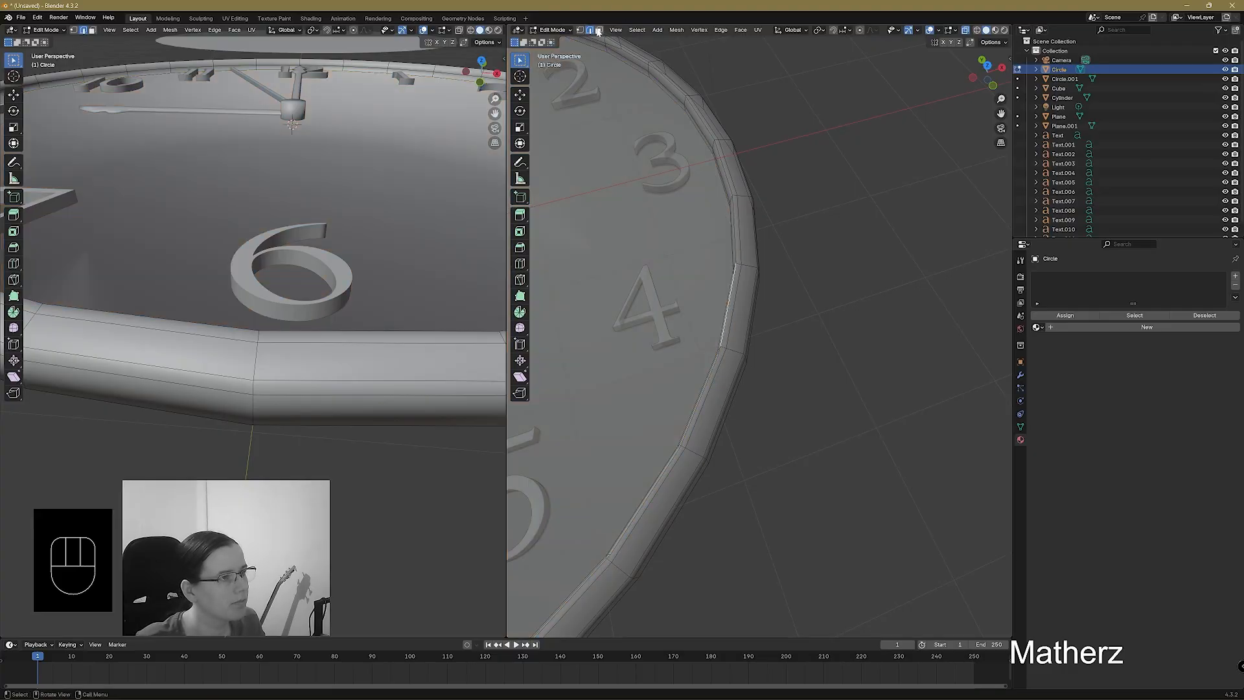
# Add a loop cut running all the way around the upper face band of the clock's rim.
pyautogui.click(733, 300)
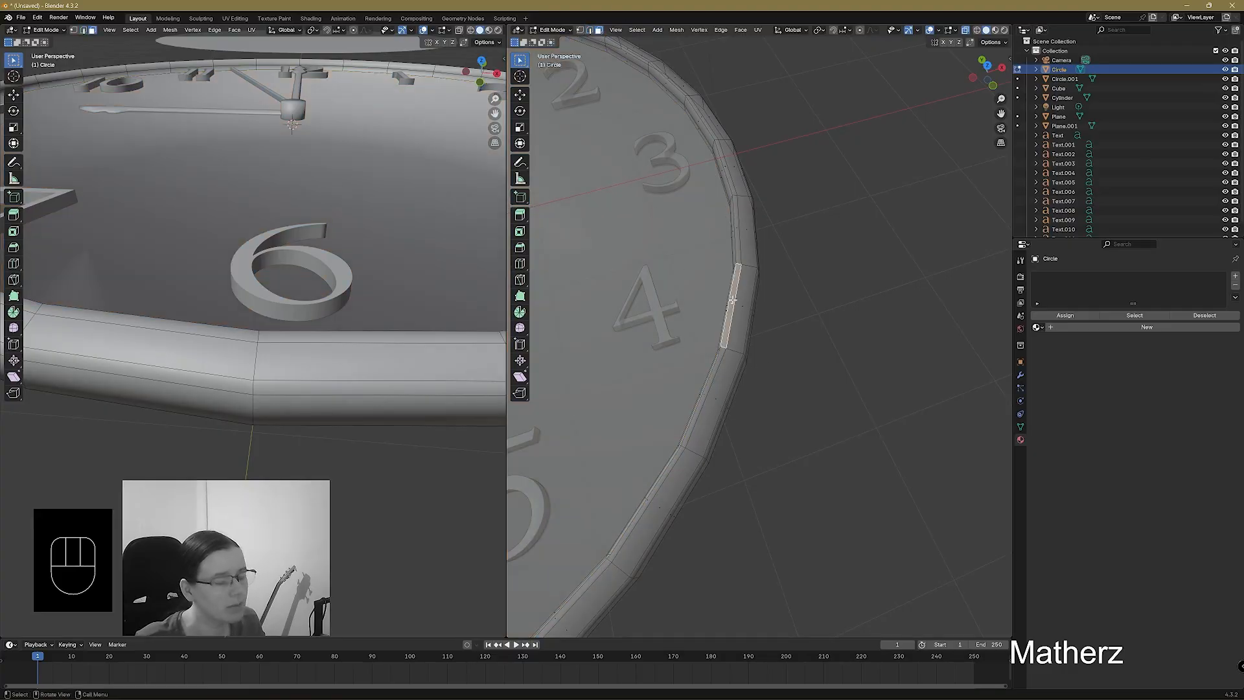
pyautogui.hotkey('ctrl', 'r')
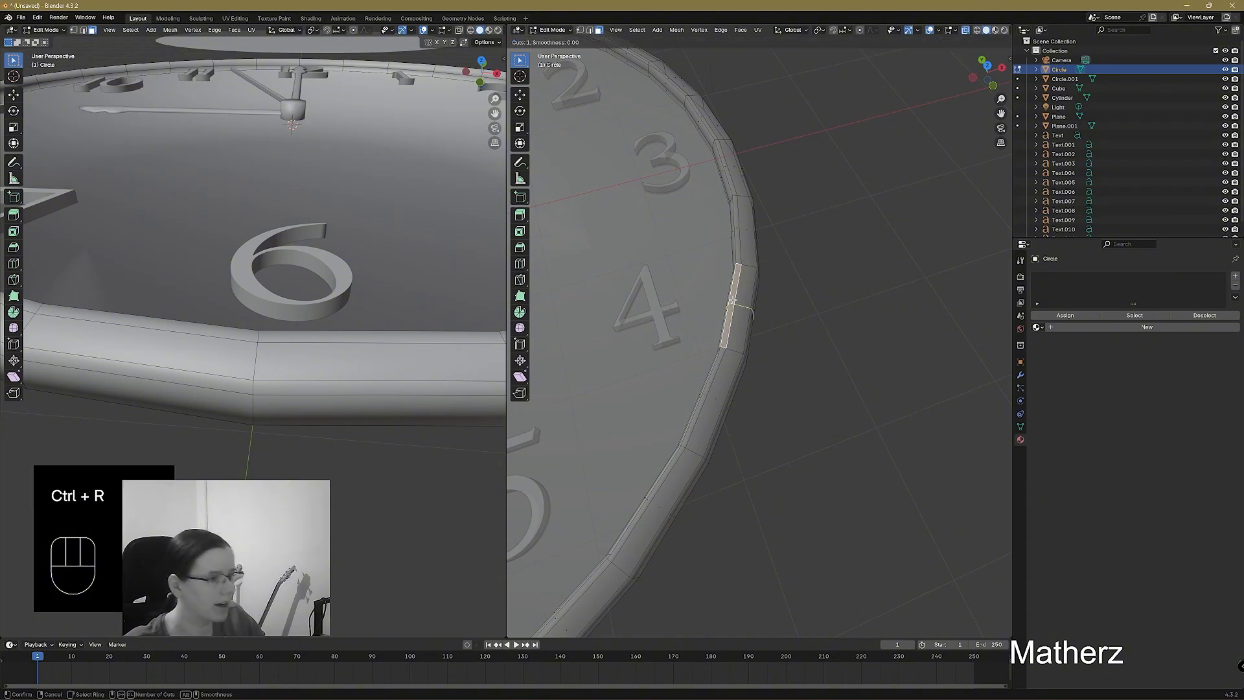
pyautogui.click(749, 263)
pyautogui.click(749, 263)
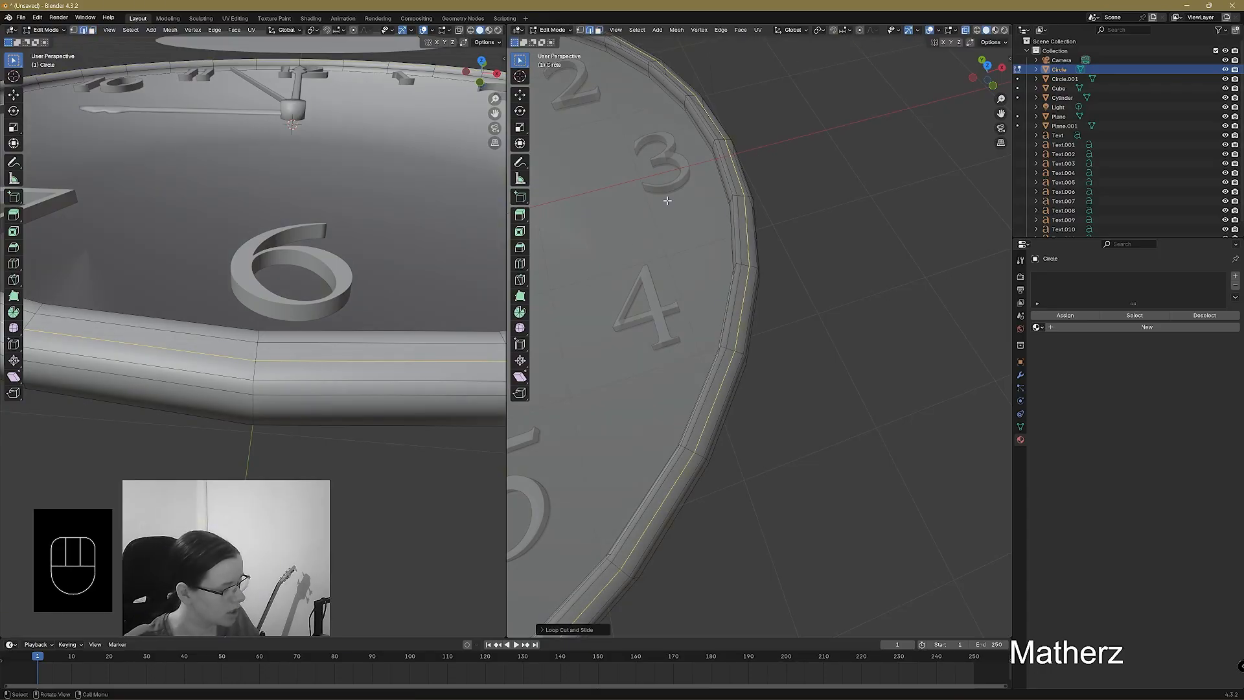
# In face select mode, select the two adjacent faces on either side of the new loop cut, on the rim beside the 4.
pyautogui.scroll(2, 730, 288)
pyautogui.scroll(4, 723, 337)
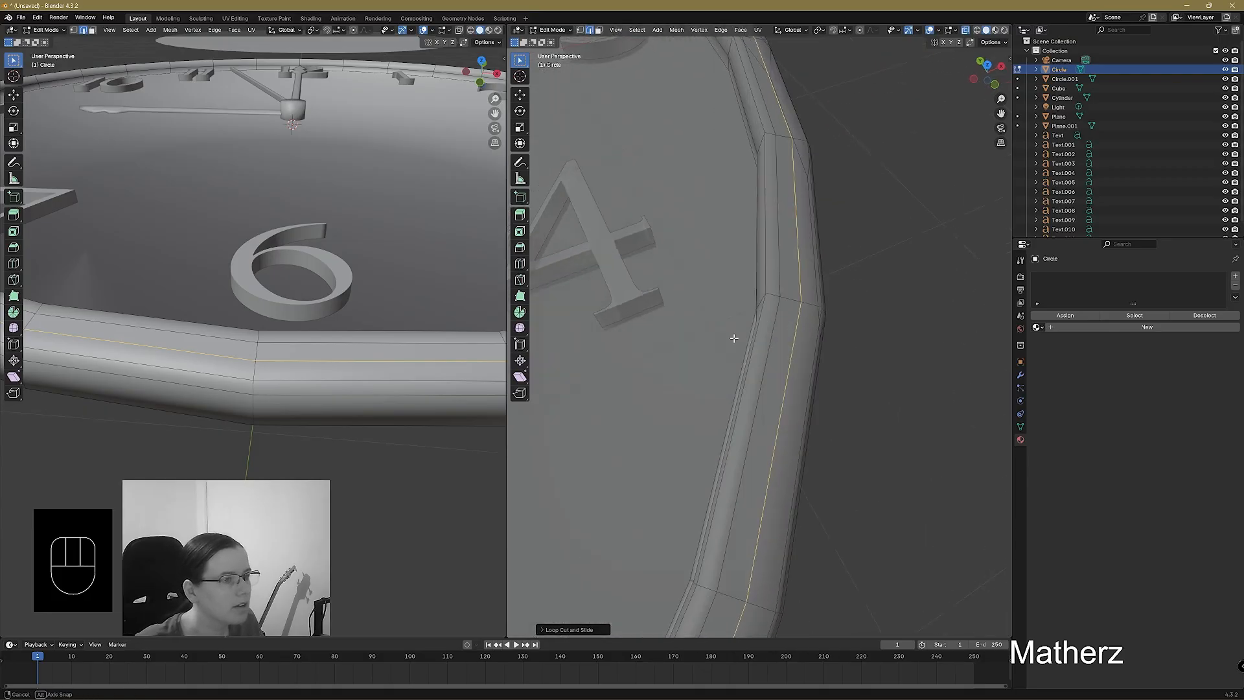
pyautogui.moveTo(734, 337); pyautogui.dragTo(725, 333, button='middle')
pyautogui.click(750, 144)
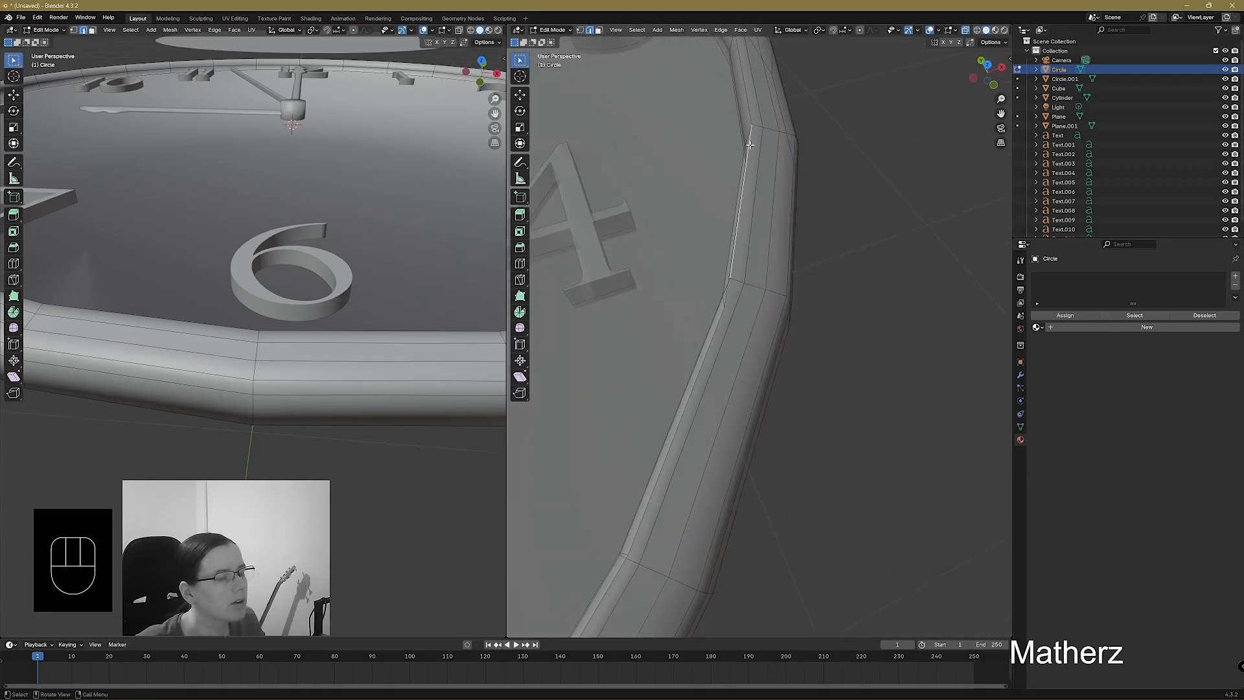
pyautogui.click(599, 31)
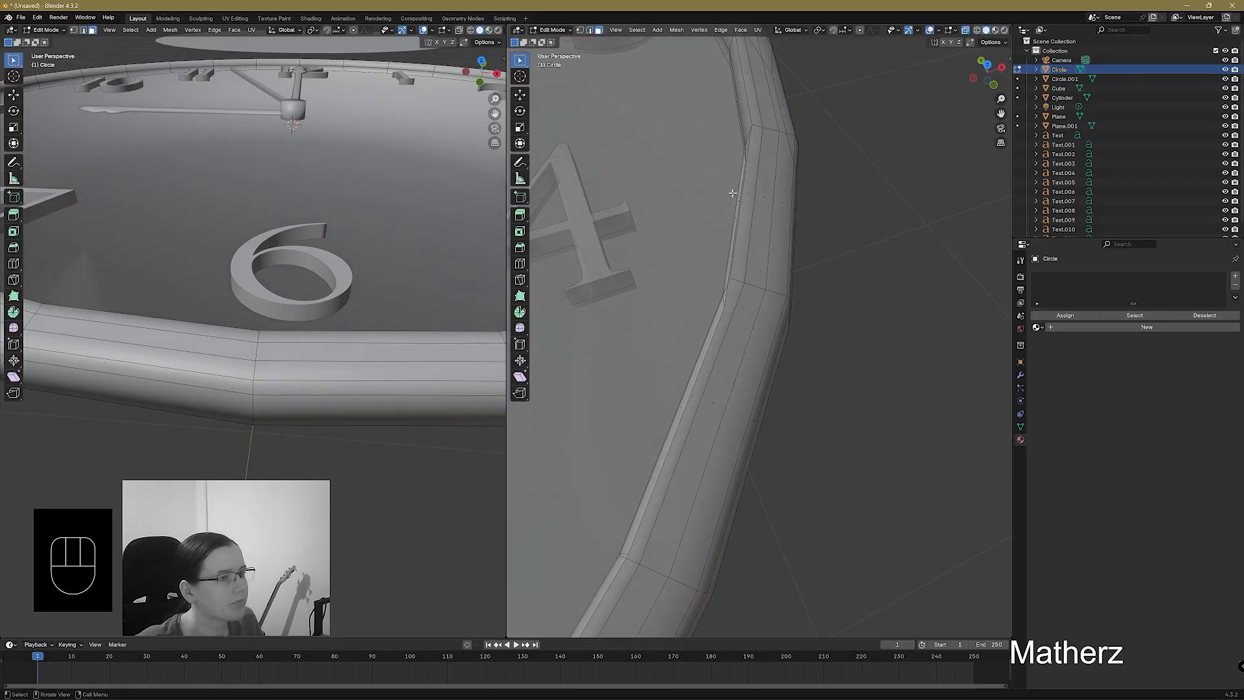
pyautogui.click(764, 179)
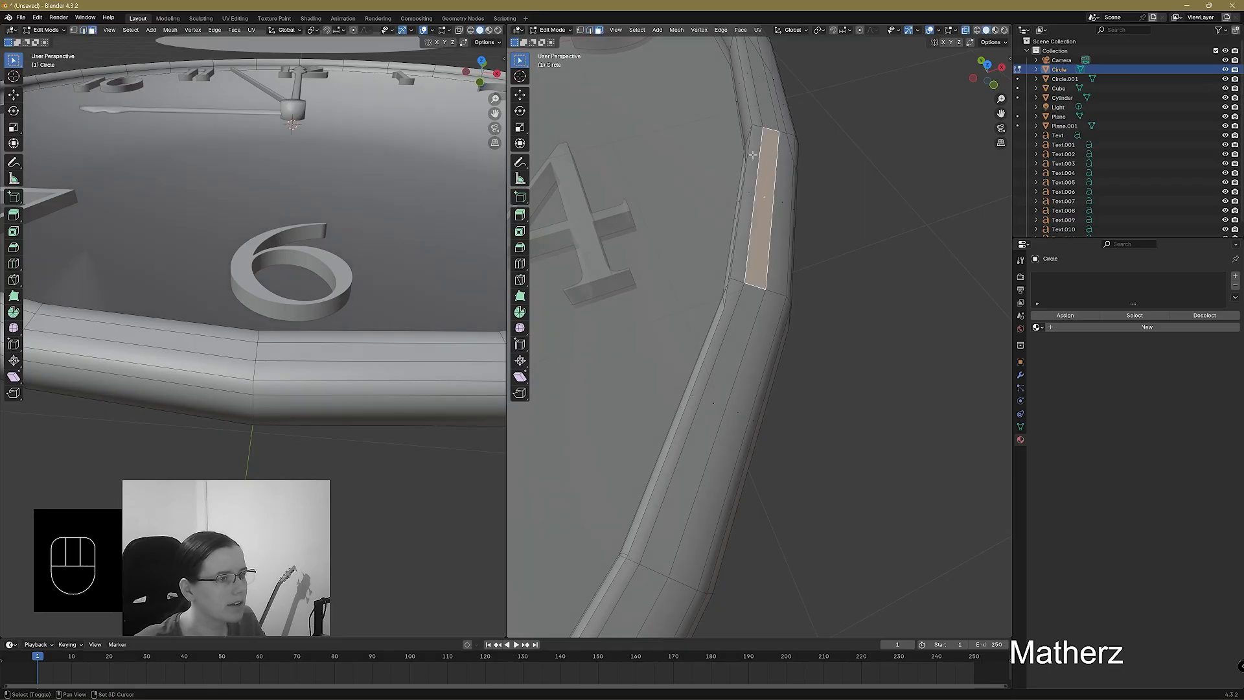
pyautogui.keyDown('shift'); pyautogui.click(753, 155); pyautogui.keyUp('shift')
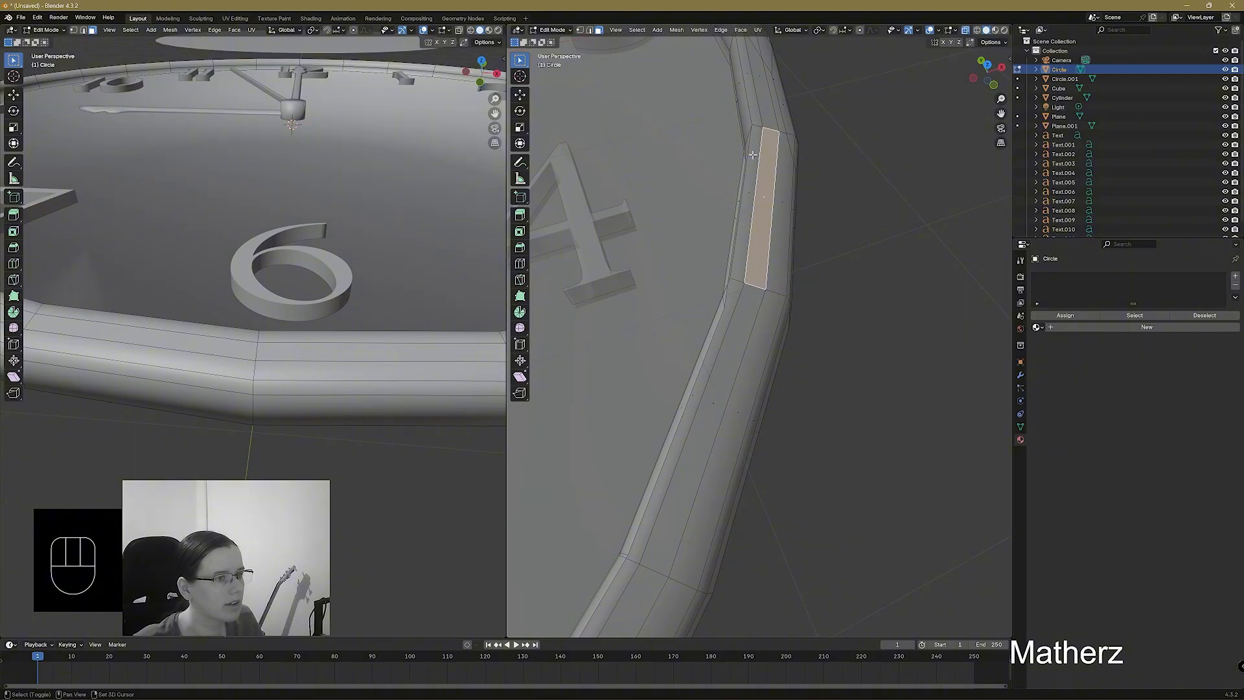
pyautogui.keyDown('shift'); pyautogui.click(753, 155); pyautogui.keyUp('shift')
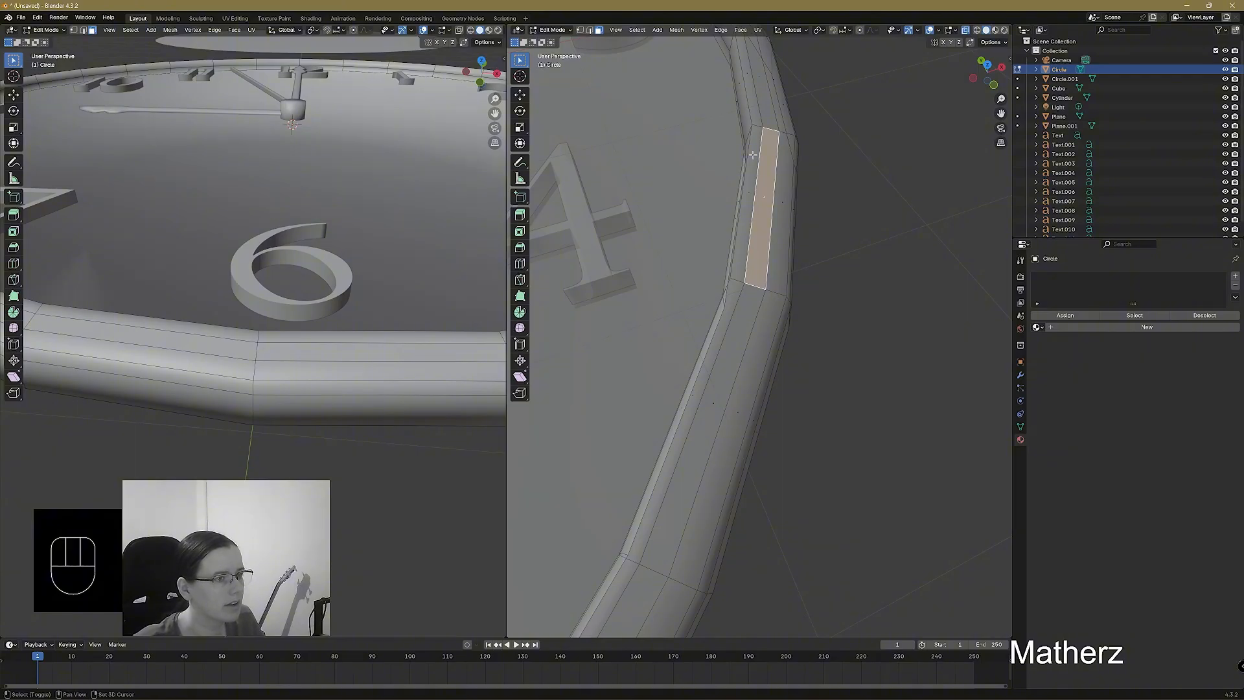
pyautogui.keyDown('shift'); pyautogui.click(748, 191); pyautogui.keyUp('shift')
# Extend the face selection along the upper rim from the 4 to the 6, and turn off X-ray.
pyautogui.scroll(-10, 747, 191)
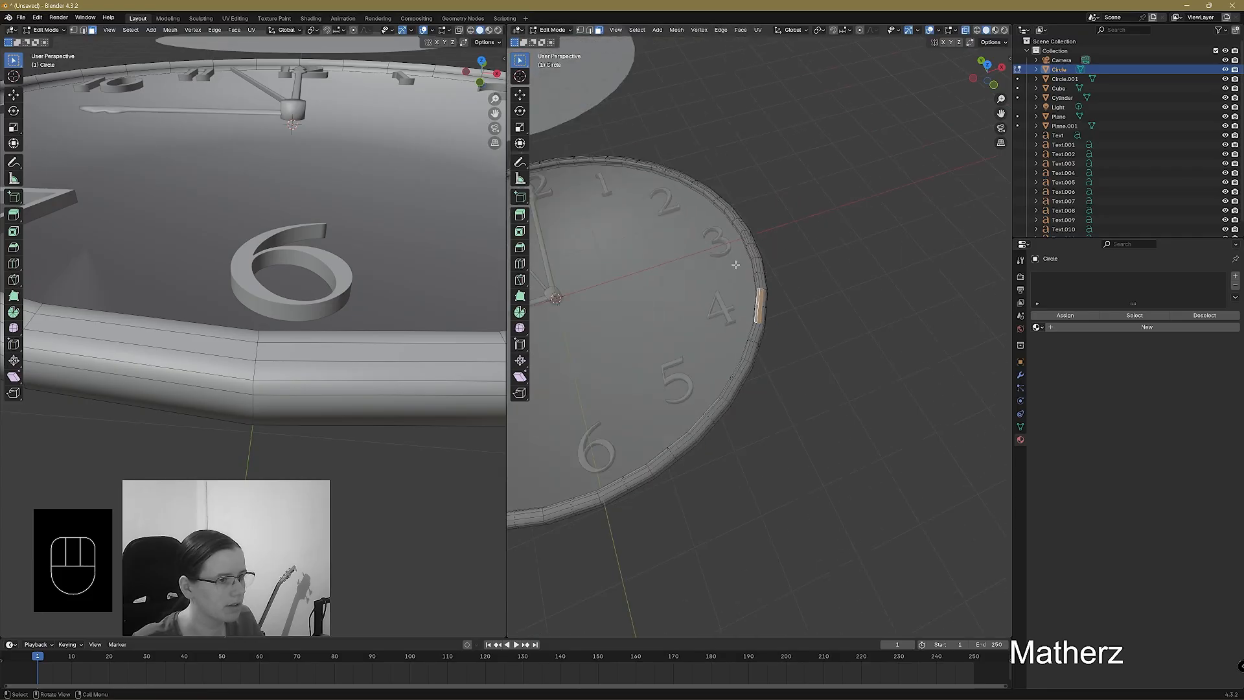
pyautogui.keyDown('shift'); pyautogui.moveTo(648, 391); pyautogui.dragTo(718, 350, button='middle'); pyautogui.keyUp('shift')
pyautogui.scroll(6, 745, 353)
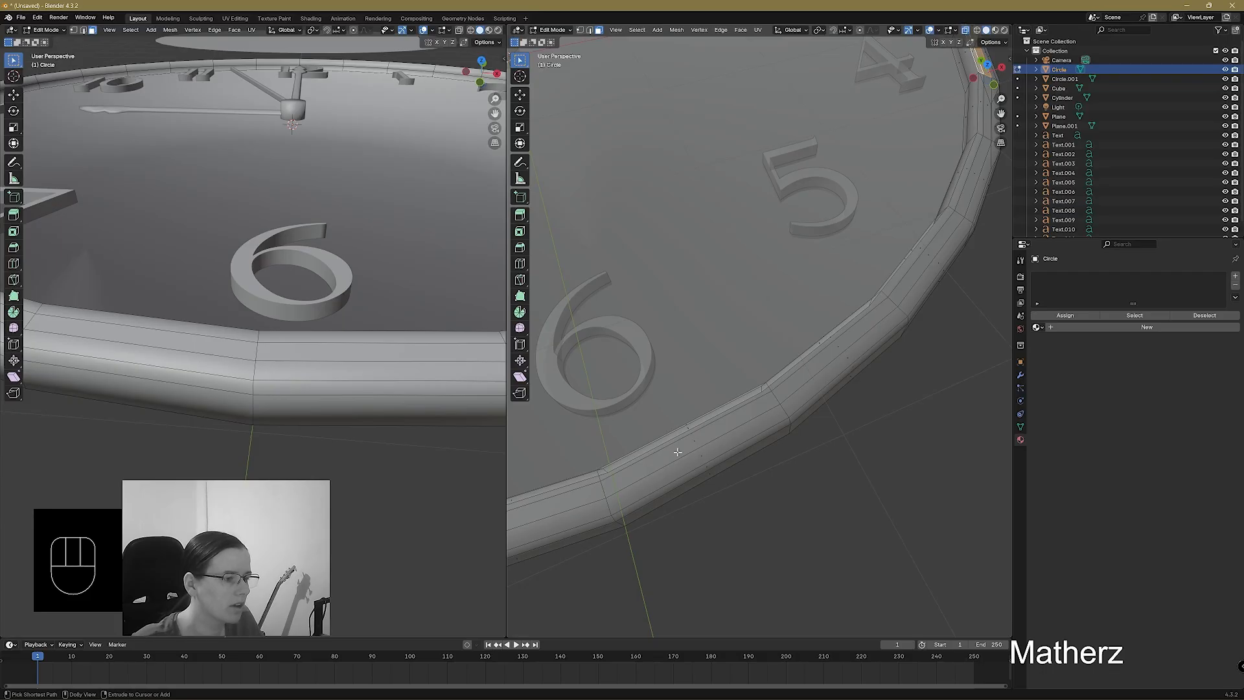
pyautogui.keyDown('ctrl'); pyautogui.click(700, 443); pyautogui.keyUp('ctrl')
pyautogui.moveTo(684, 467); pyautogui.dragTo(796, 361, button='middle')
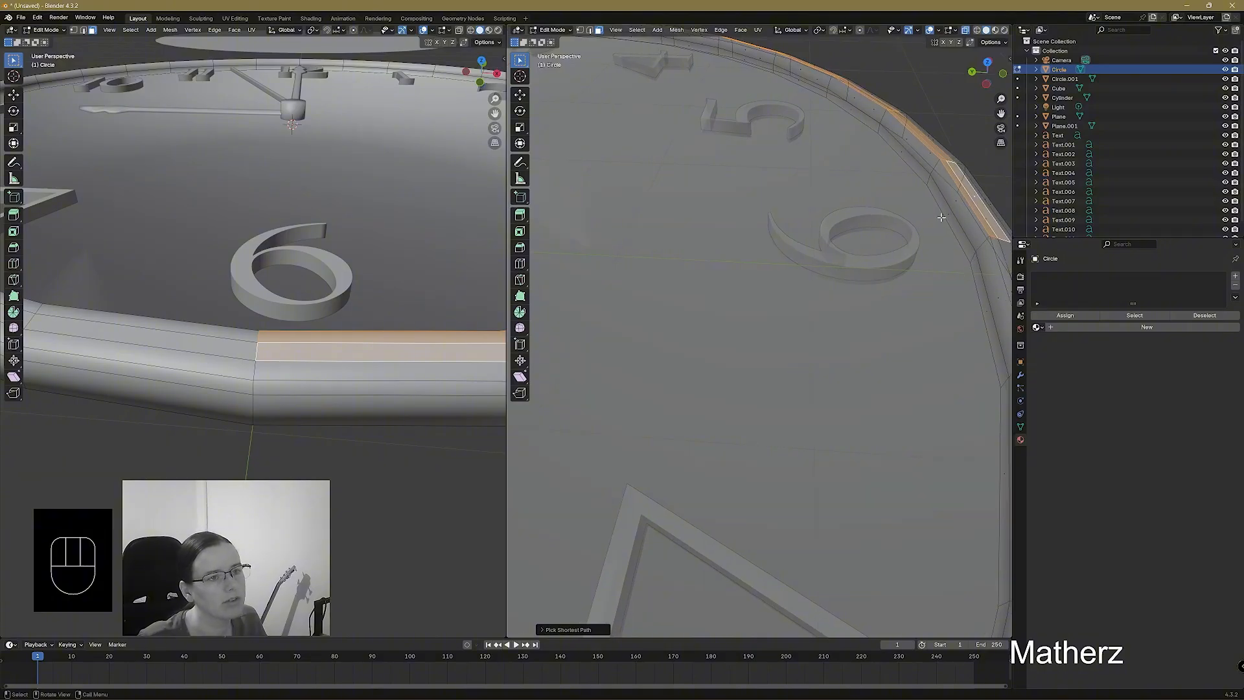
pyautogui.click(965, 30)
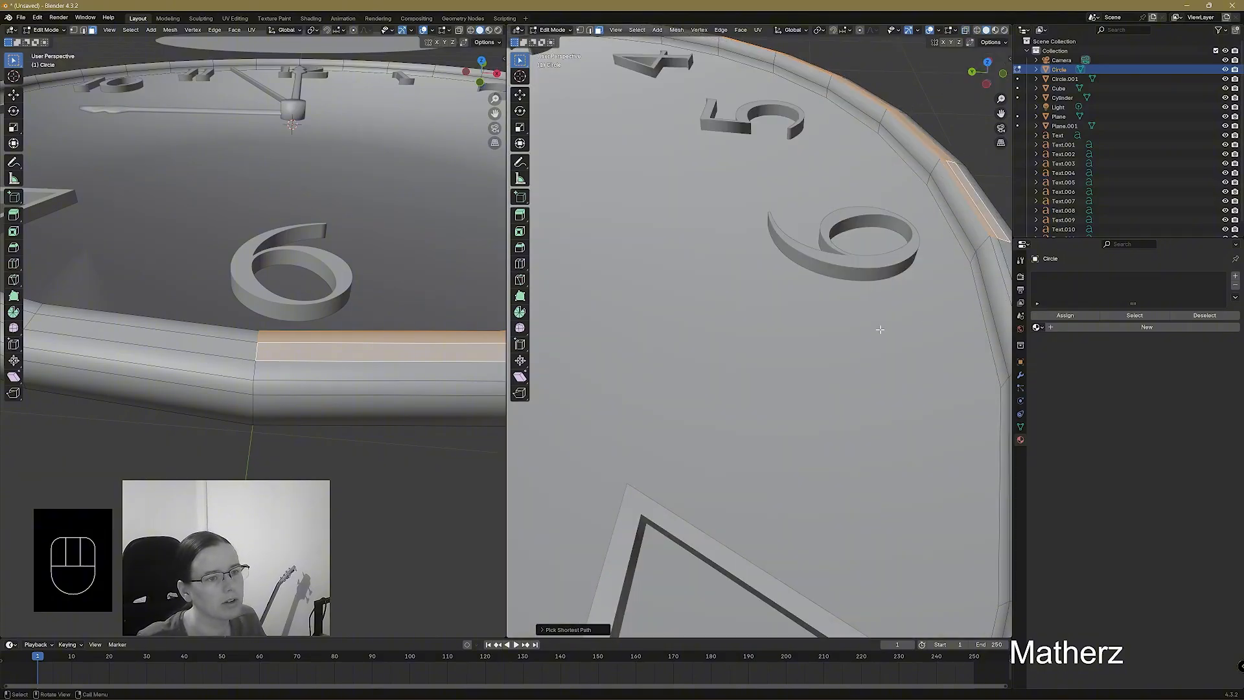
# Continue the shortest-path face selection along the upper rim from the 6, past the 7, to between the 11 and 12.
pyautogui.scroll(-5, 929, 182)
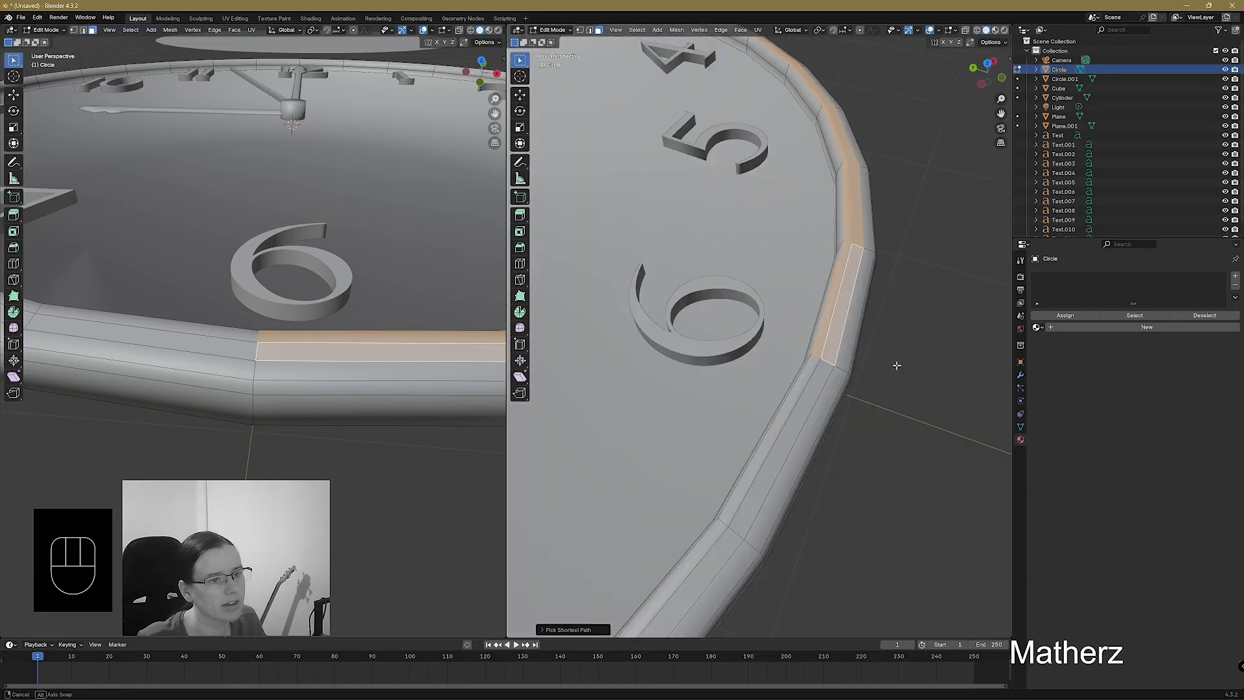
pyautogui.moveTo(777, 389); pyautogui.dragTo(700, 415, button='middle')
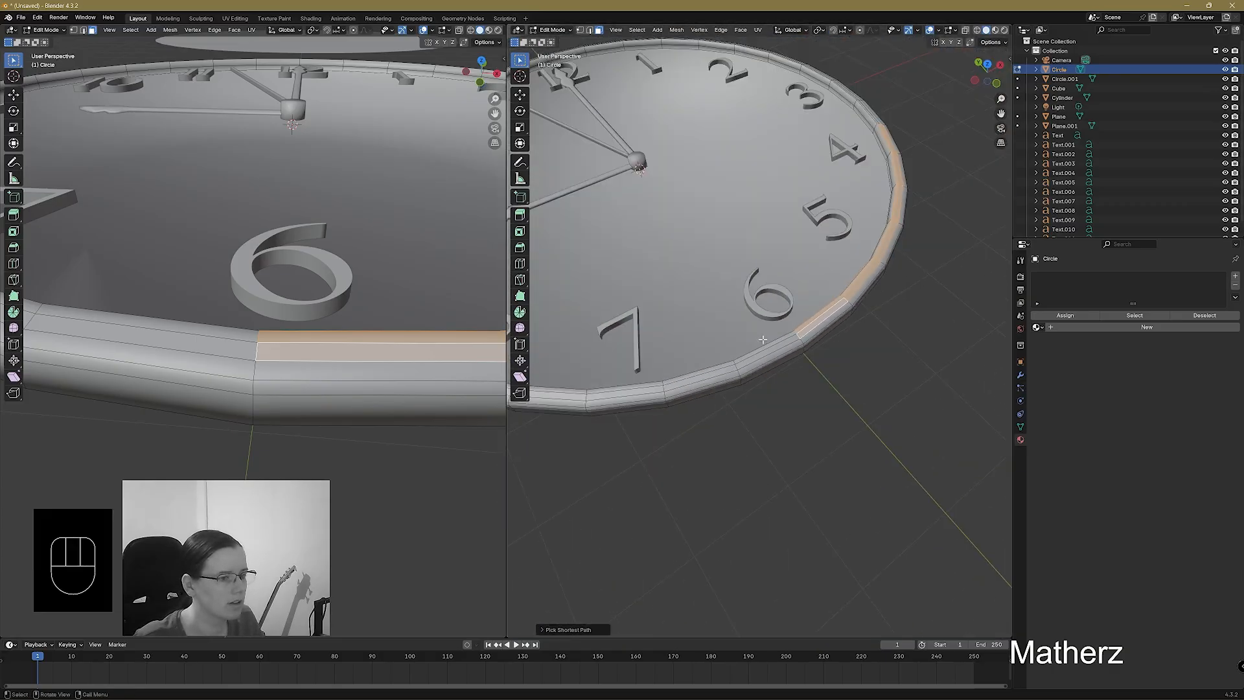
pyautogui.keyDown('ctrl'); pyautogui.click(604, 398); pyautogui.keyUp('ctrl')
pyautogui.moveTo(603, 398); pyautogui.dragTo(758, 327, button='middle')
pyautogui.keyDown('ctrl'); pyautogui.click(755, 258); pyautogui.keyUp('ctrl')
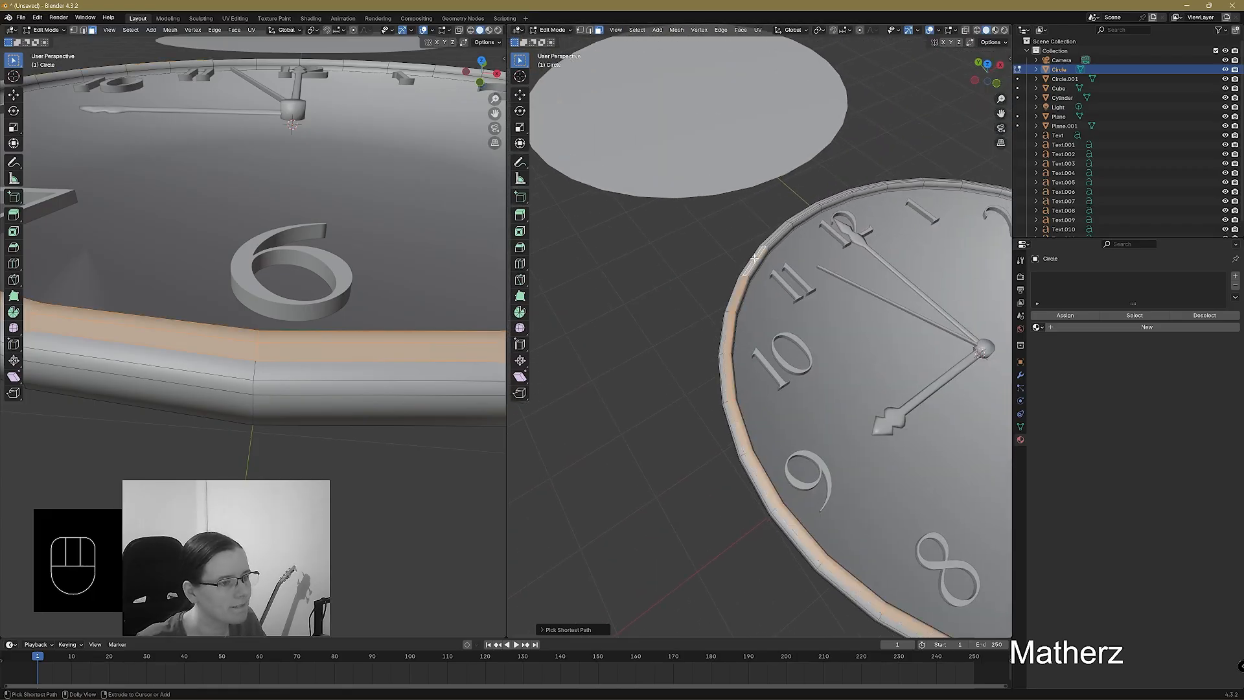
# Complete the ring of selected upper rim faces from the 12 to the 4, including the remaining inner face.
pyautogui.moveTo(754, 258); pyautogui.dragTo(791, 370, button='middle')
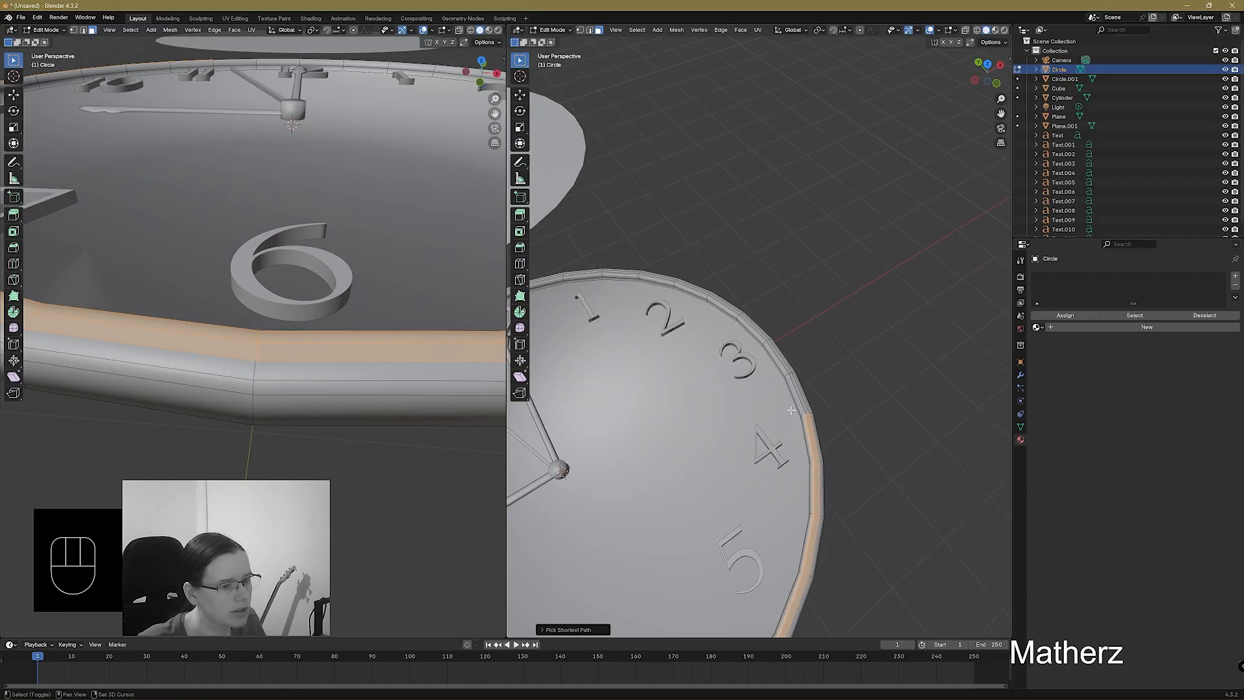
pyautogui.keyDown('ctrl'); pyautogui.click(793, 381); pyautogui.keyUp('ctrl')
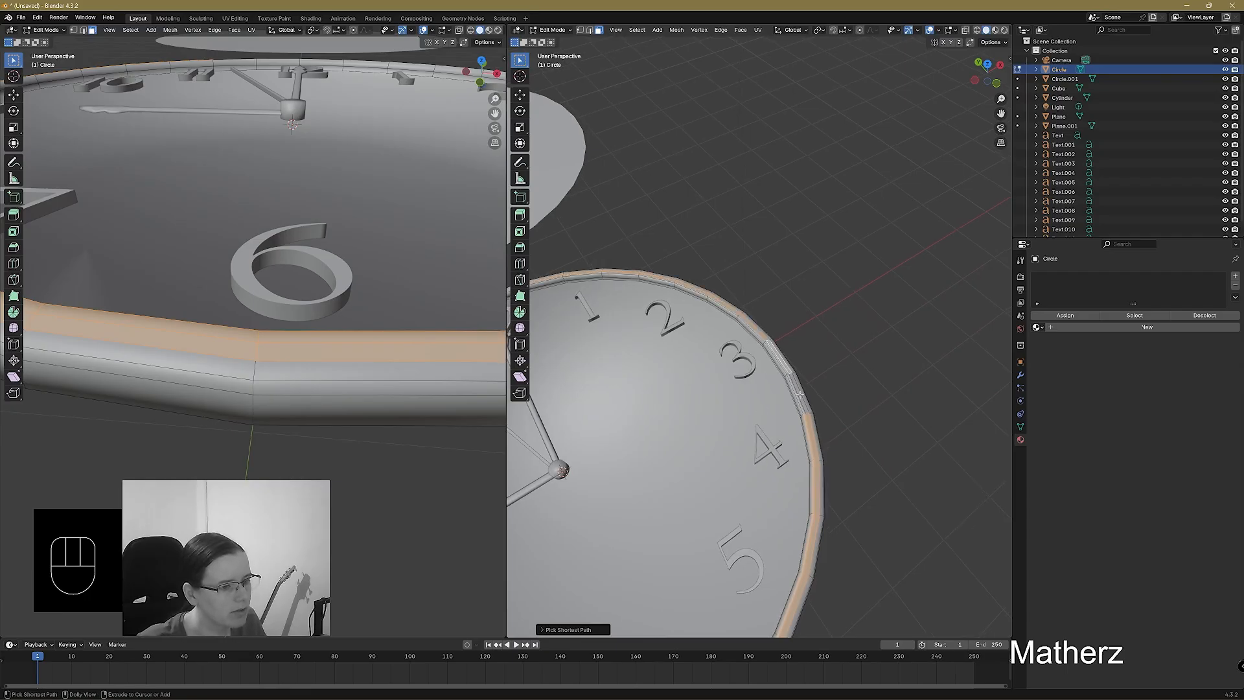
pyautogui.keyDown('ctrl'); pyautogui.click(796, 392); pyautogui.keyUp('ctrl')
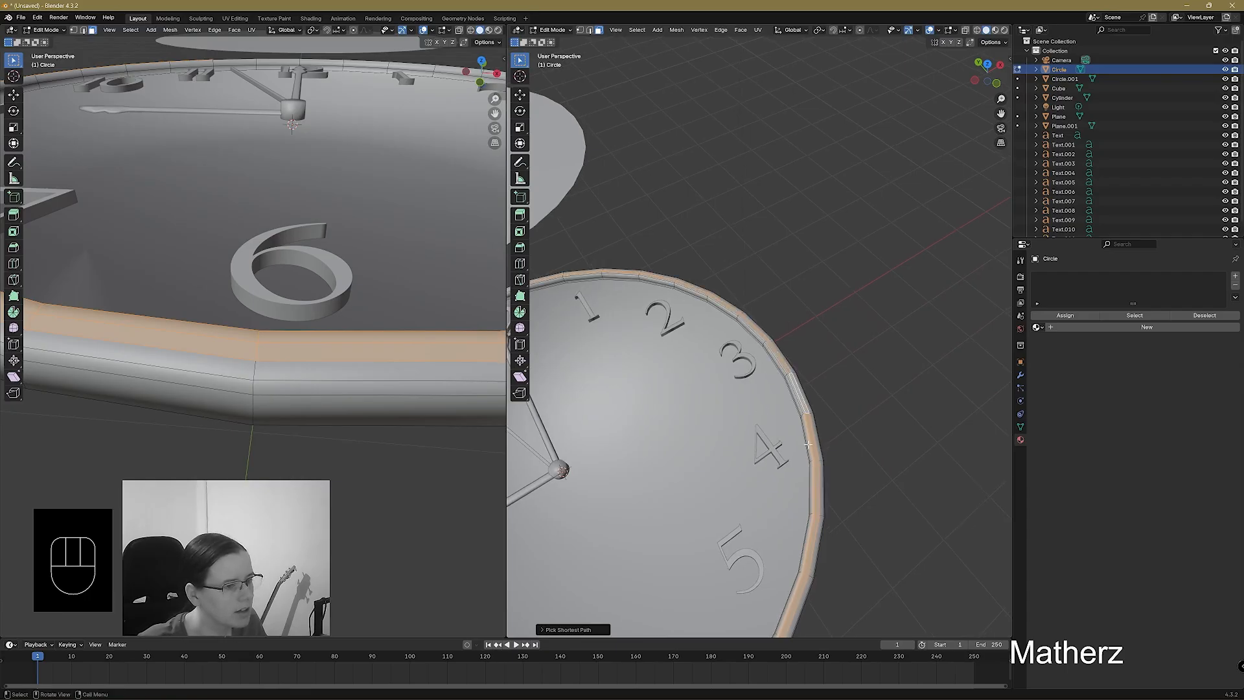
pyautogui.scroll(5, 808, 485)
pyautogui.scroll(4, 808, 485)
pyautogui.keyDown('shift'); pyautogui.moveTo(808, 485); pyautogui.dragTo(728, 367, button='middle'); pyautogui.keyUp('shift')
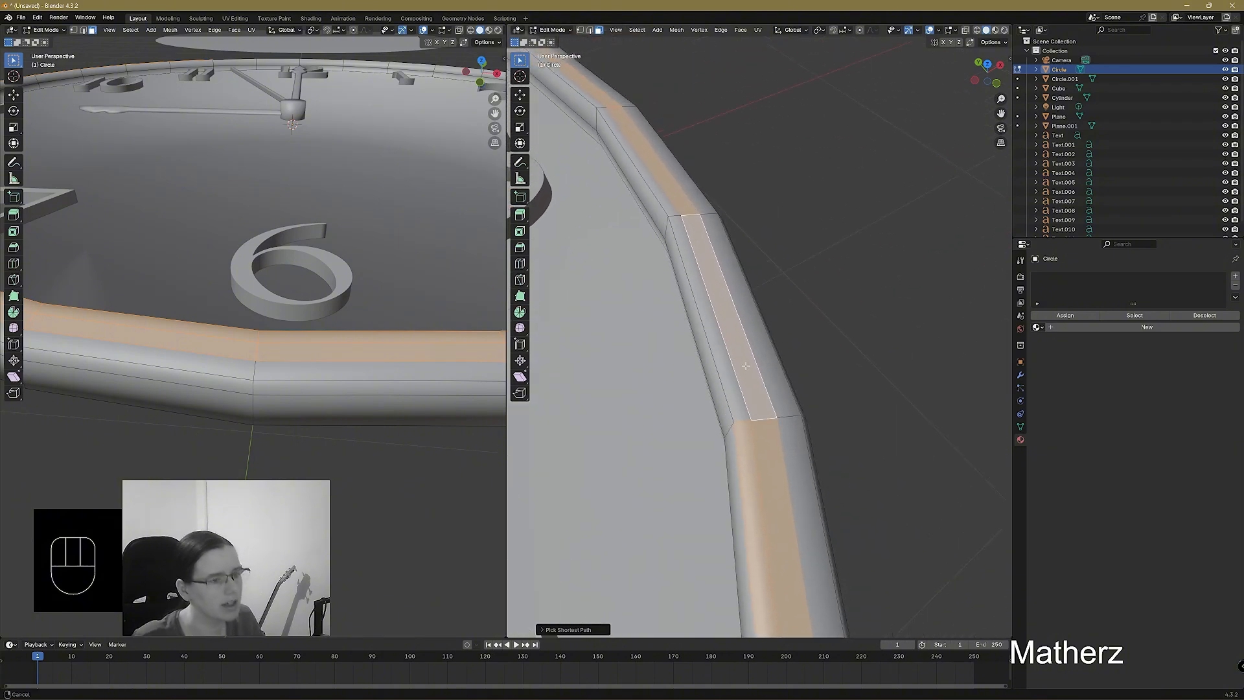
pyautogui.keyDown('shift'); pyautogui.click(721, 351); pyautogui.keyUp('shift')
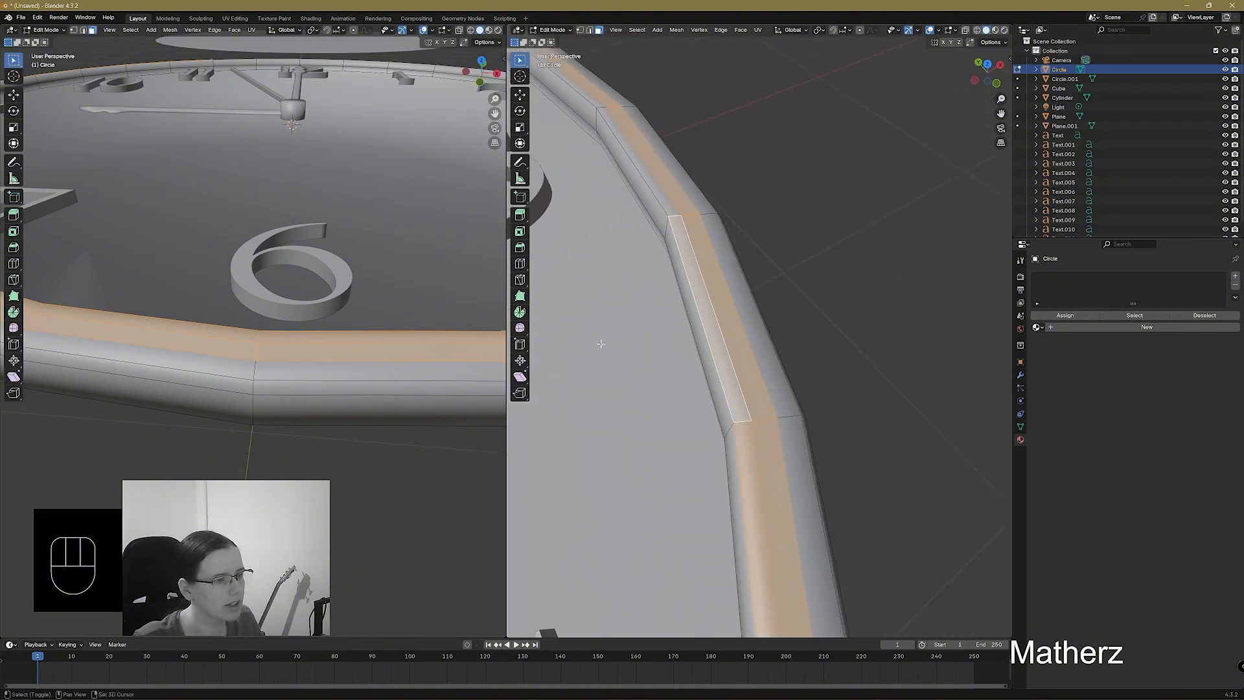
# Raise the selected ring of upper rim faces along the Z axis to make the rim taller.
pyautogui.keyDown('shift'); pyautogui.moveTo(600, 344); pyautogui.dragTo(528, 564, button='middle'); pyautogui.keyUp('shift')
pyautogui.keyDown('shift'); pyautogui.moveTo(591, 327); pyautogui.dragTo(700, 215, button='middle'); pyautogui.keyUp('shift')
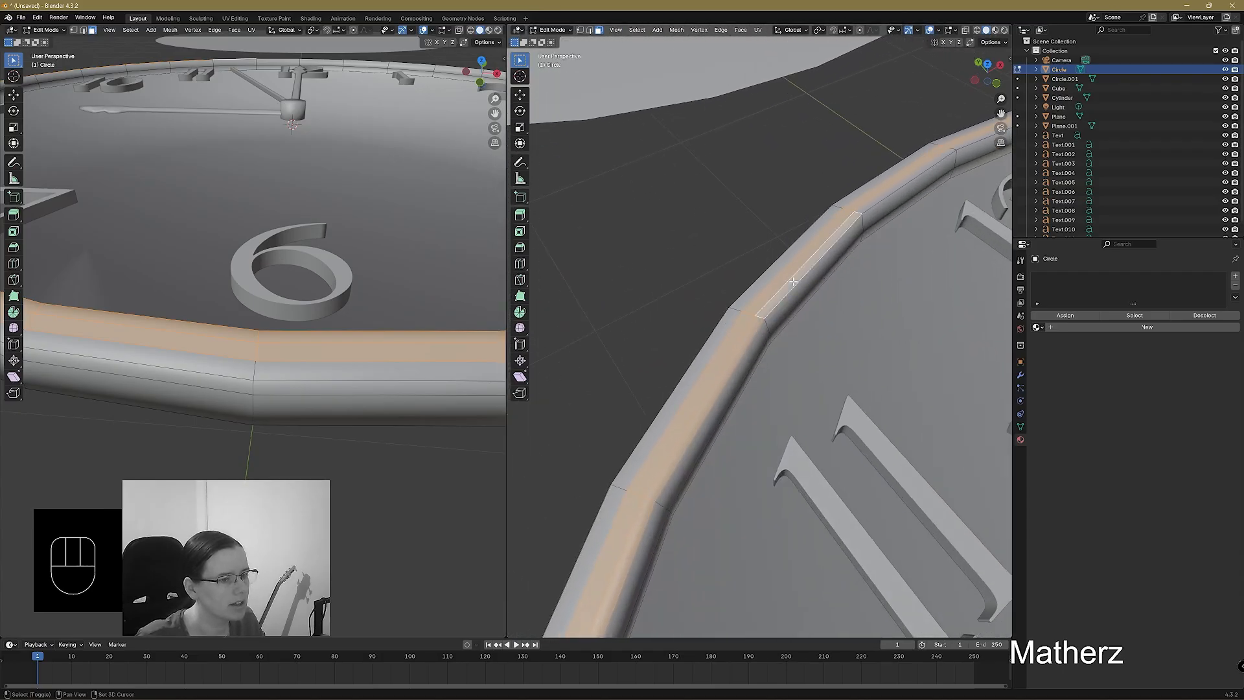
pyautogui.scroll(-8, 890, 382)
pyautogui.scroll(4, 890, 382)
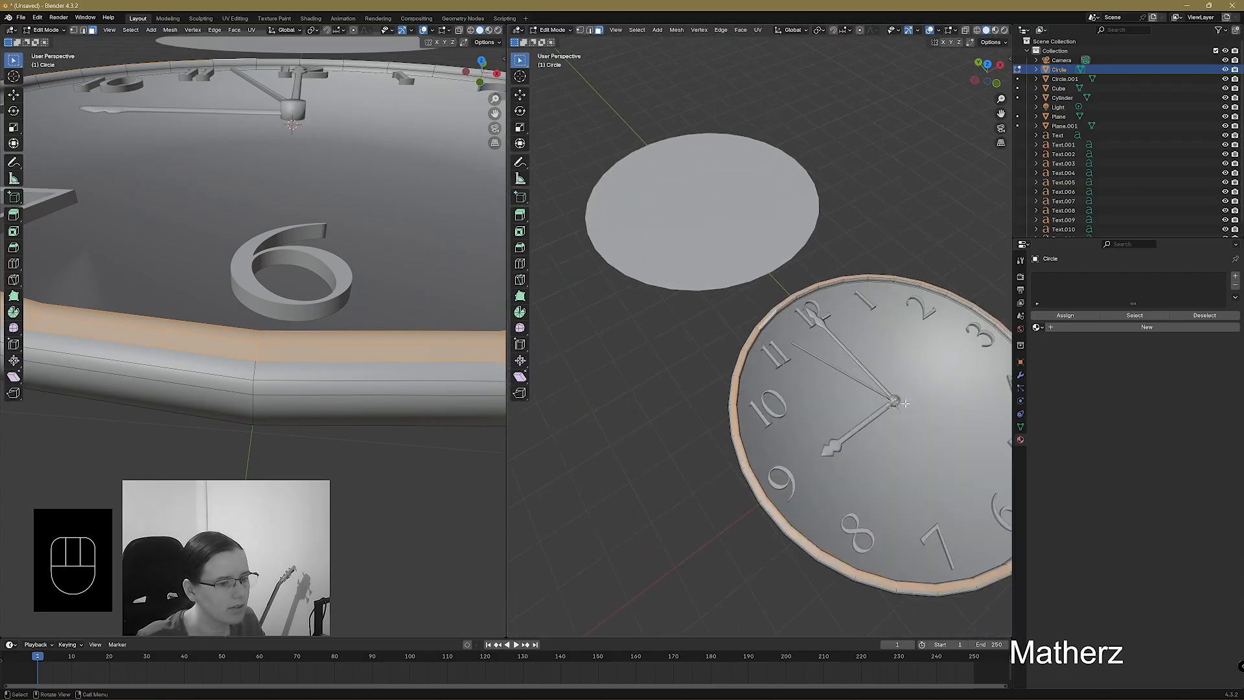
pyautogui.keyDown('shift'); pyautogui.moveTo(890, 383); pyautogui.dragTo(800, 369, button='middle'); pyautogui.keyUp('shift')
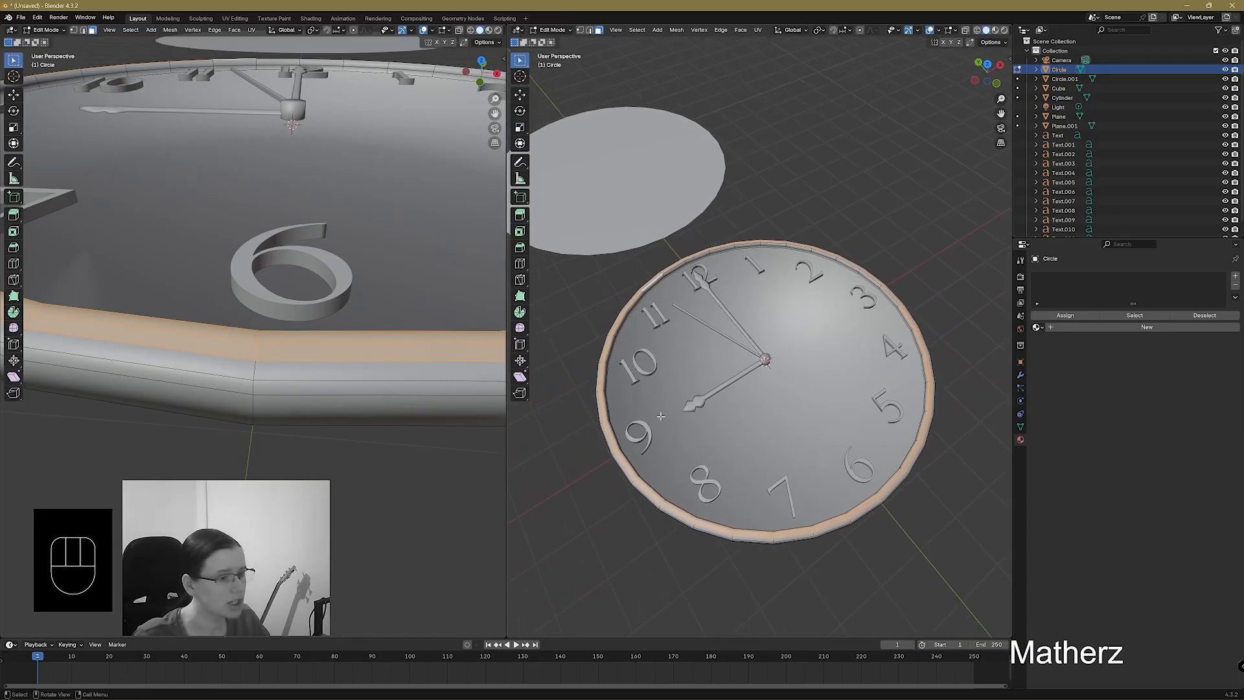
pyautogui.press('g')
pyautogui.moveTo(433, 389); pyautogui.dragTo(441, 378, button='middle')
pyautogui.click(441, 380)
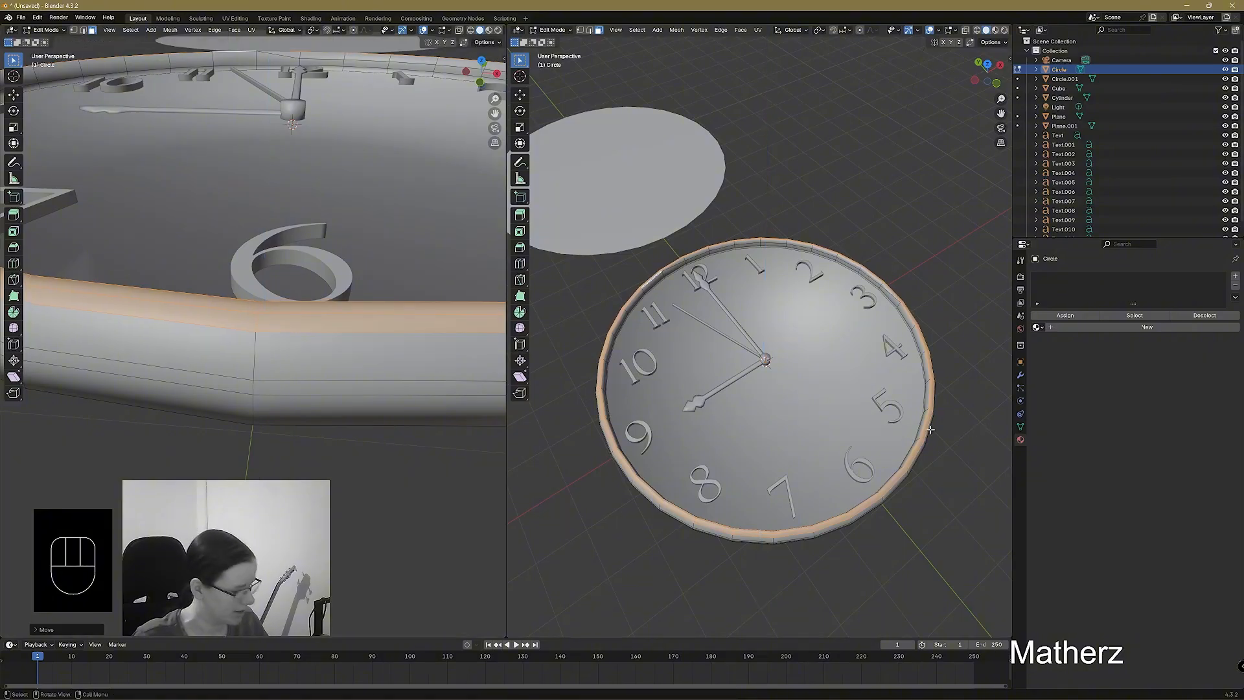
# Scale the raised ring of faces inward to about 0.98 and return to Object Mode.
pyautogui.press('s')
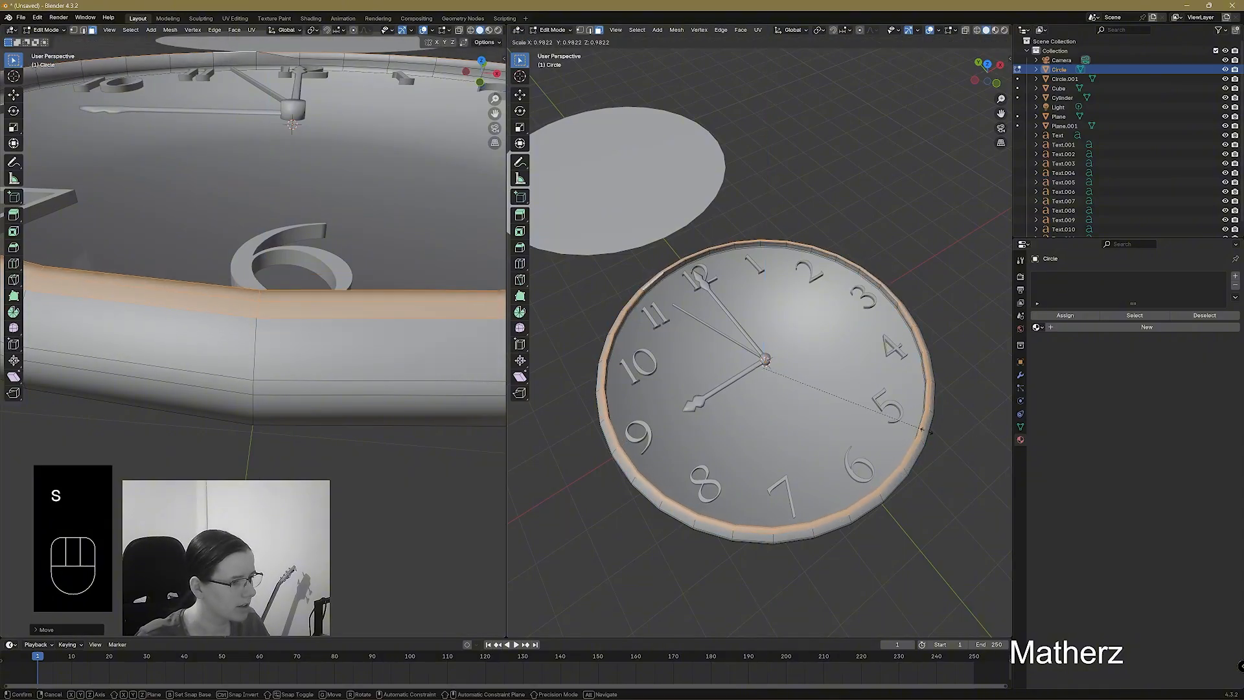
pyautogui.click(926, 431)
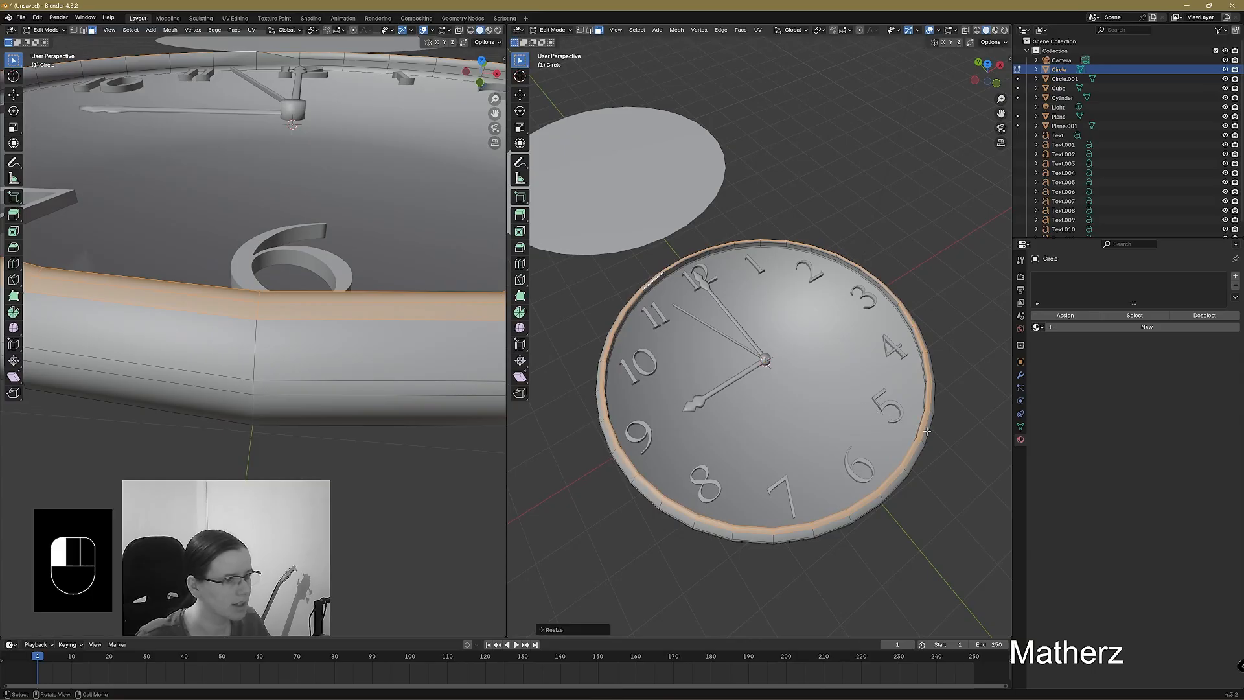
pyautogui.click(552, 30)
pyautogui.click(558, 41)
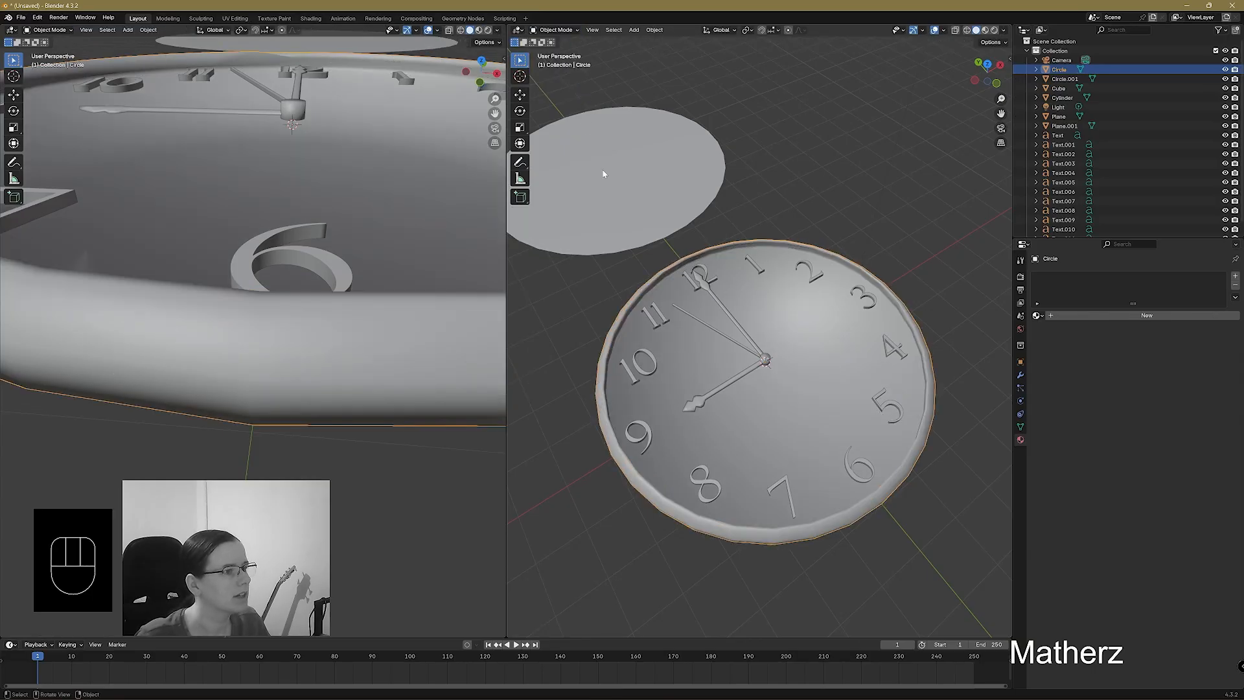
# Move the separate disc about -8.71 m along the Y axis, back over the clock face inside the rim.
pyautogui.click(603, 173)
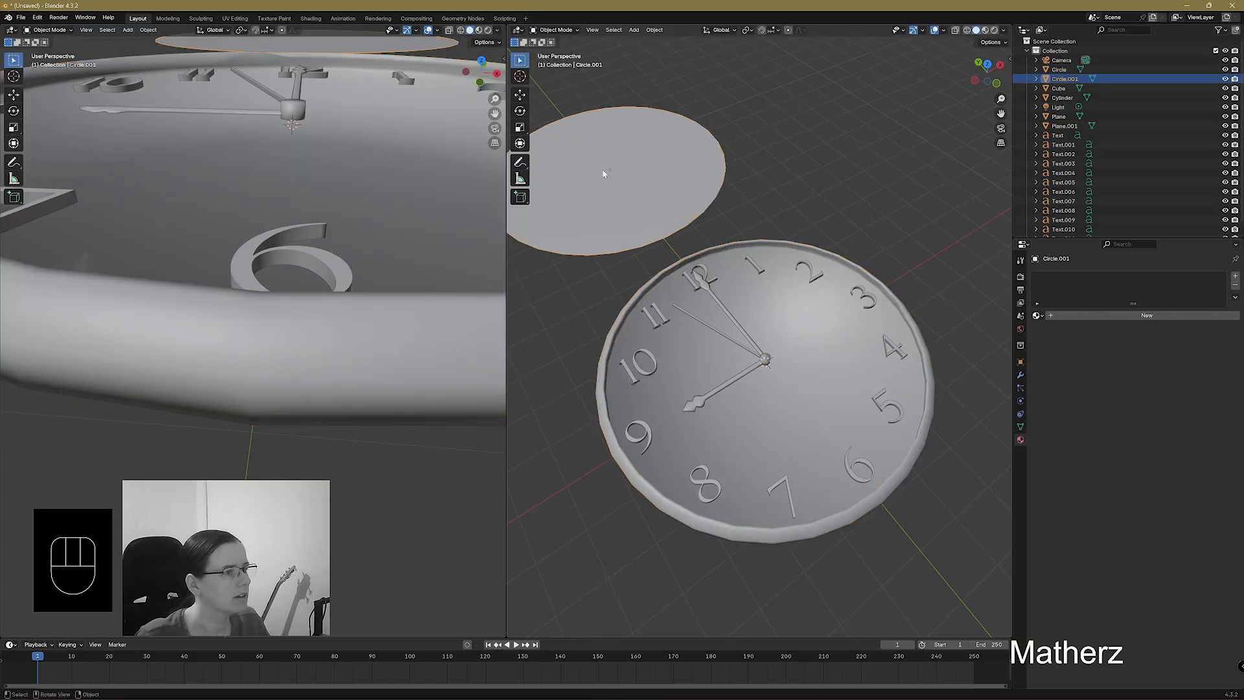
pyautogui.press('g')
pyautogui.middleClick(740, 316)
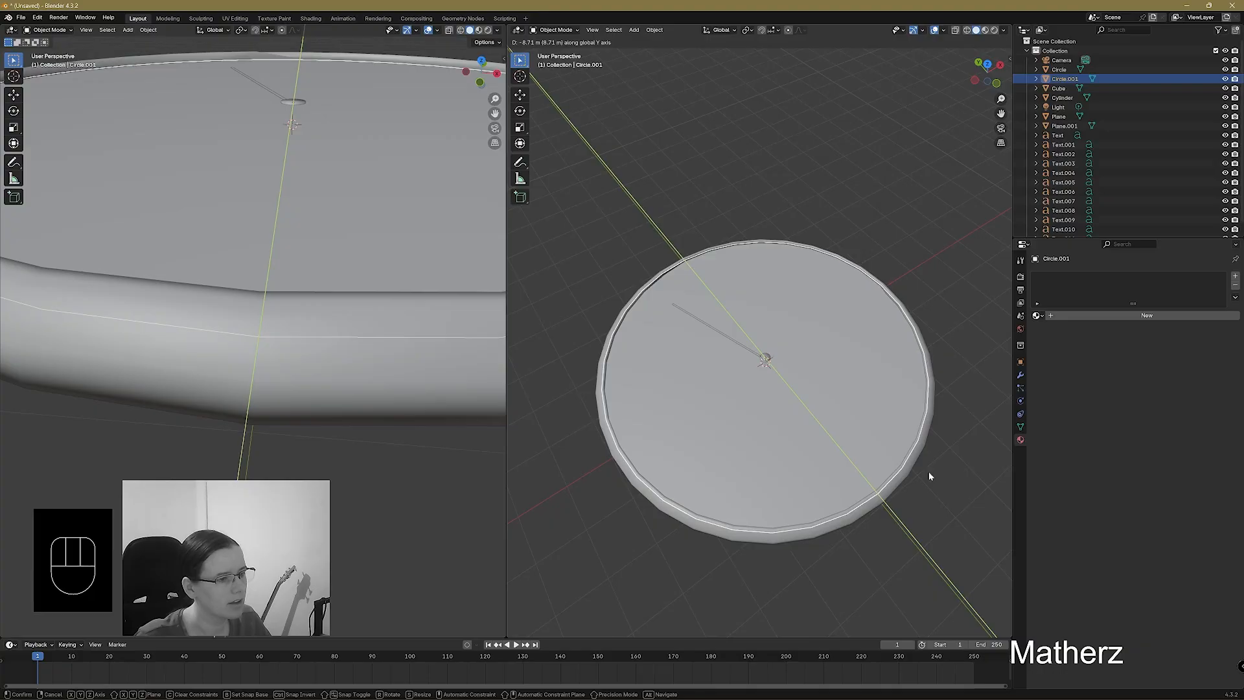
pyautogui.click(929, 476)
# Raise the disc along the Z axis so it covers the hub and hands.
pyautogui.moveTo(794, 433); pyautogui.dragTo(806, 361, button='middle')
pyautogui.scroll(4, 800, 355)
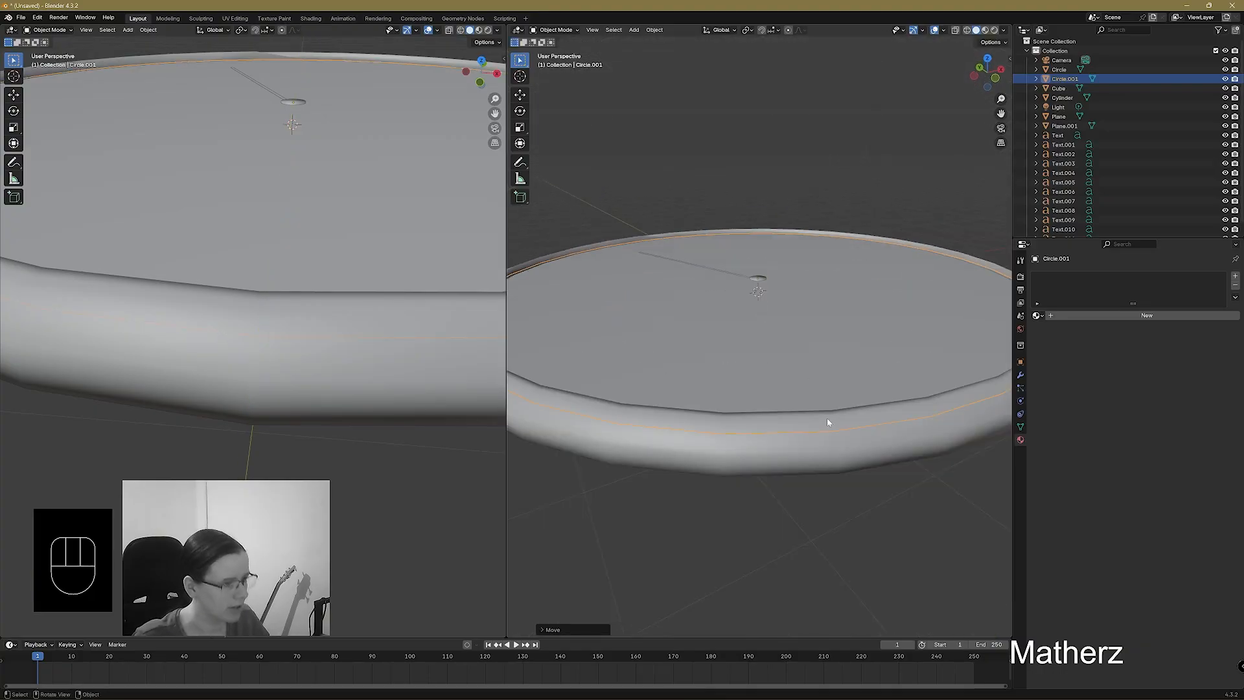
pyautogui.press('g')
pyautogui.middleClick(834, 414)
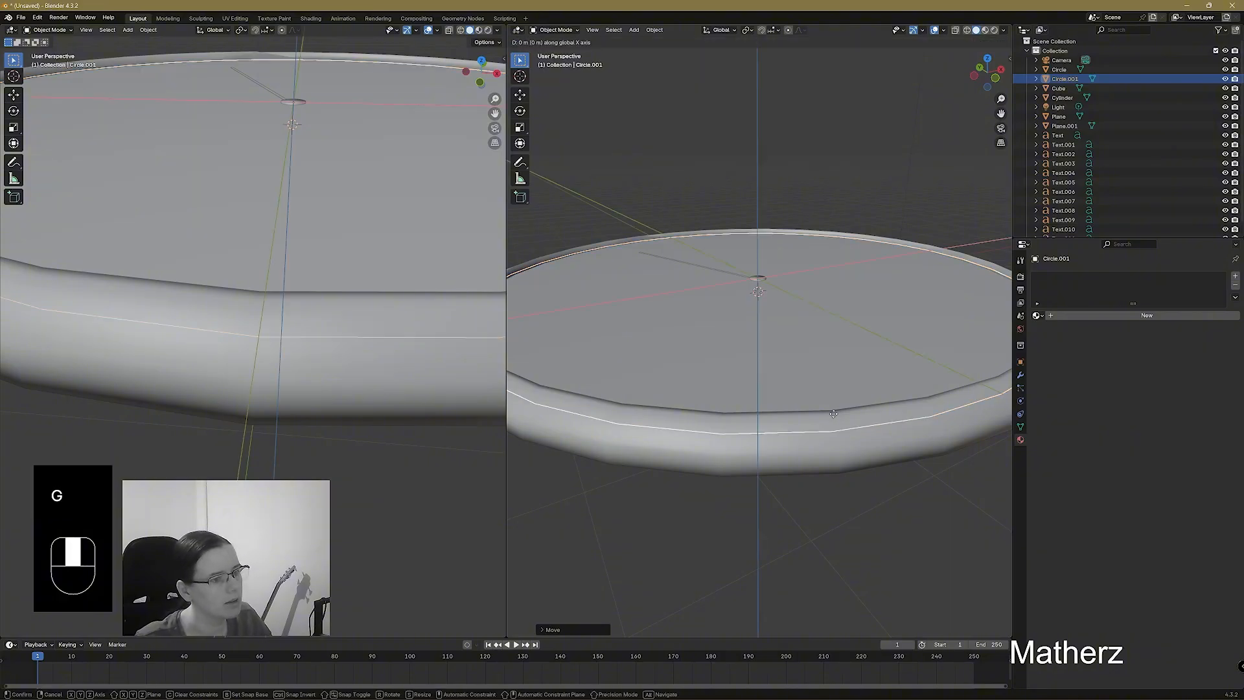
pyautogui.moveTo(833, 413); pyautogui.dragTo(835, 412, button='middle')
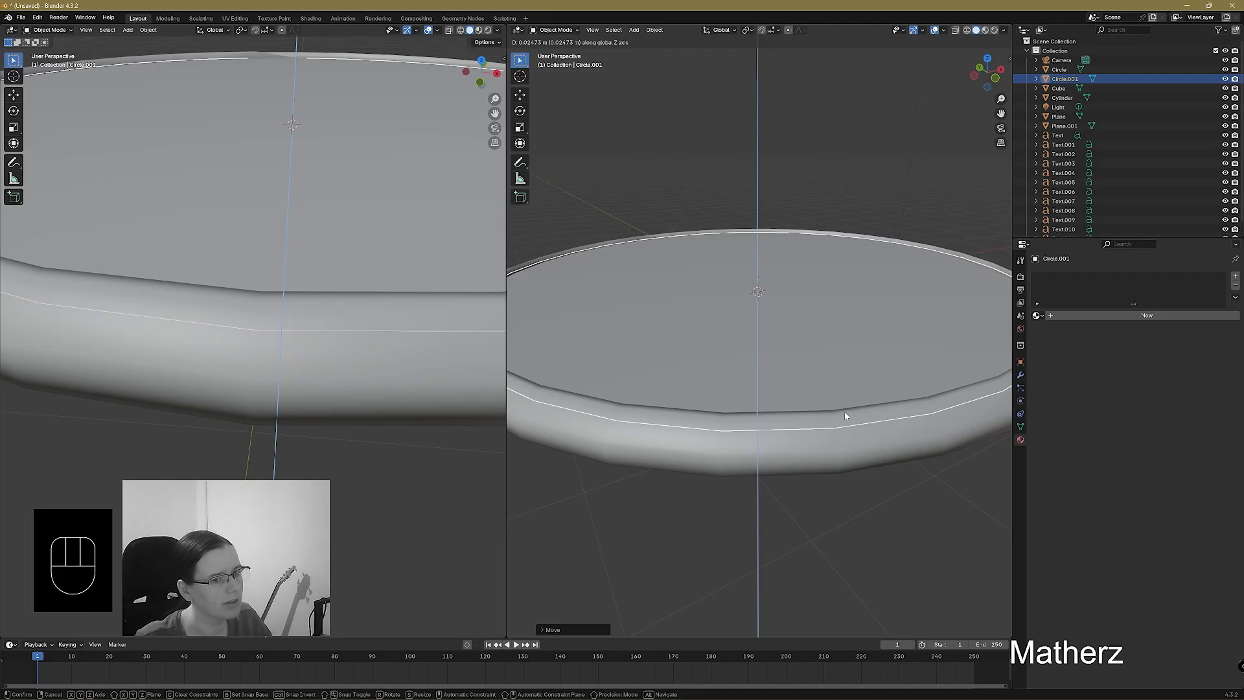
# Scale the flat circle over the clock face to about a quarter of its size and raise it about 0.06 m along Z.
pyautogui.click(845, 412)
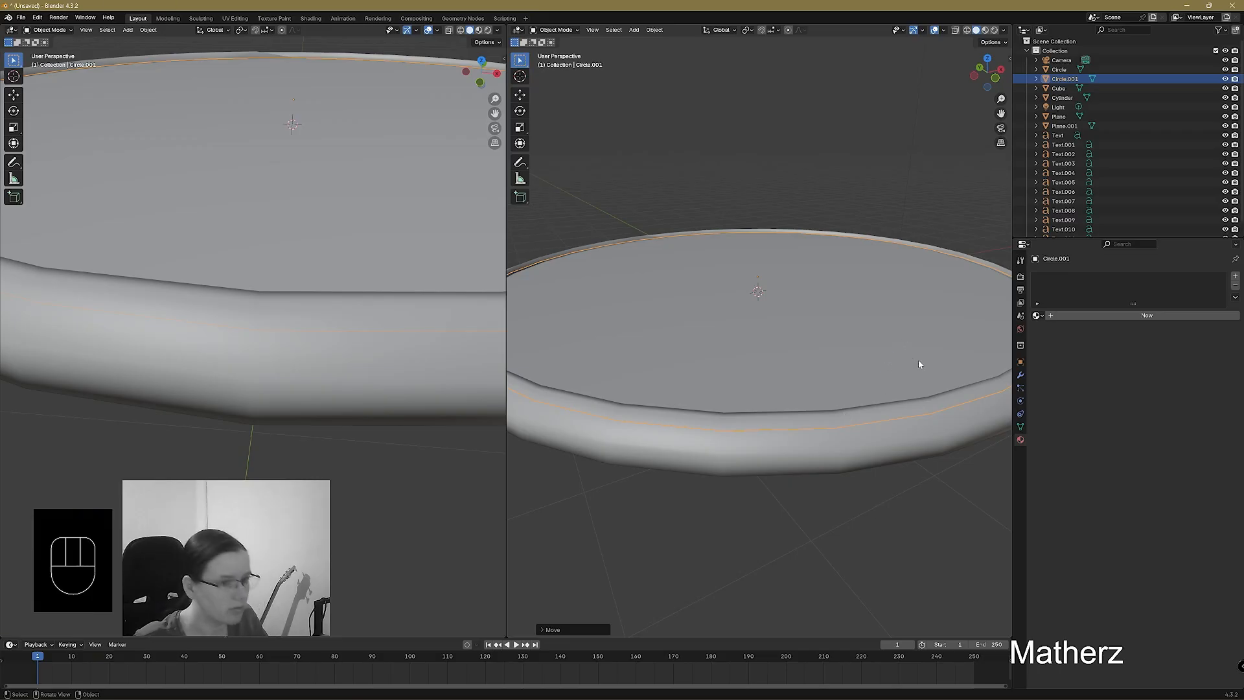
pyautogui.press('s')
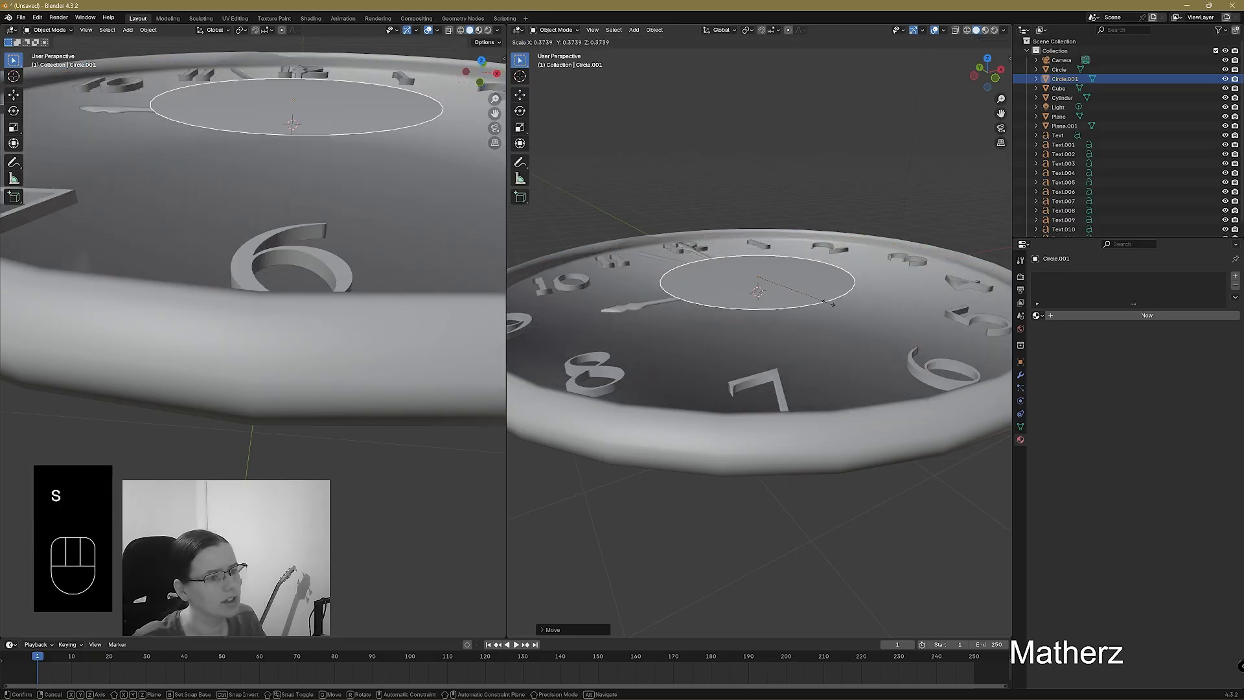
pyautogui.click(795, 310)
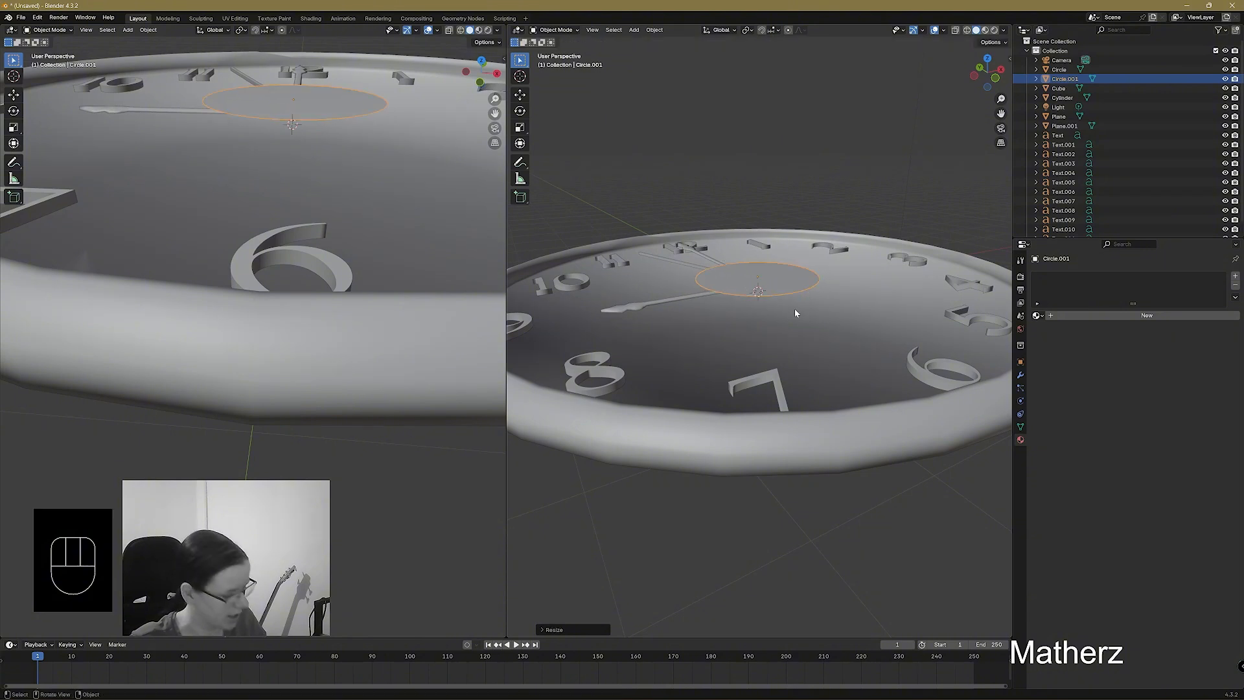
pyautogui.press('g')
pyautogui.press('z')
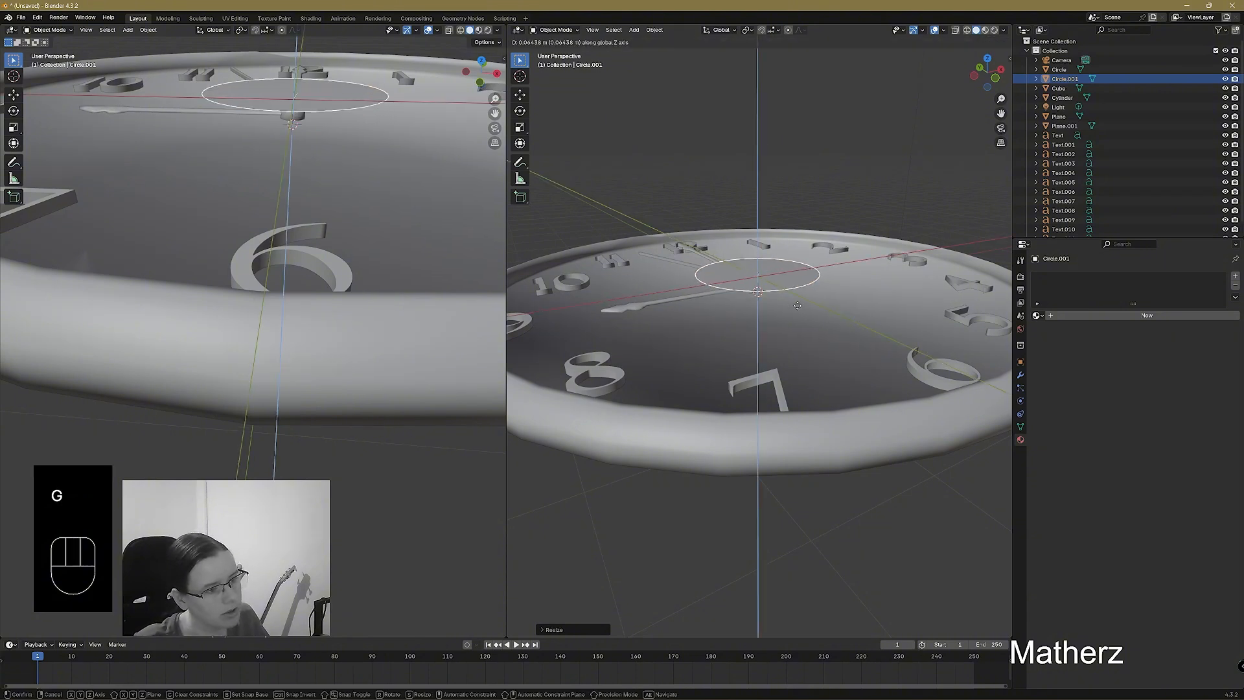
pyautogui.click(797, 304)
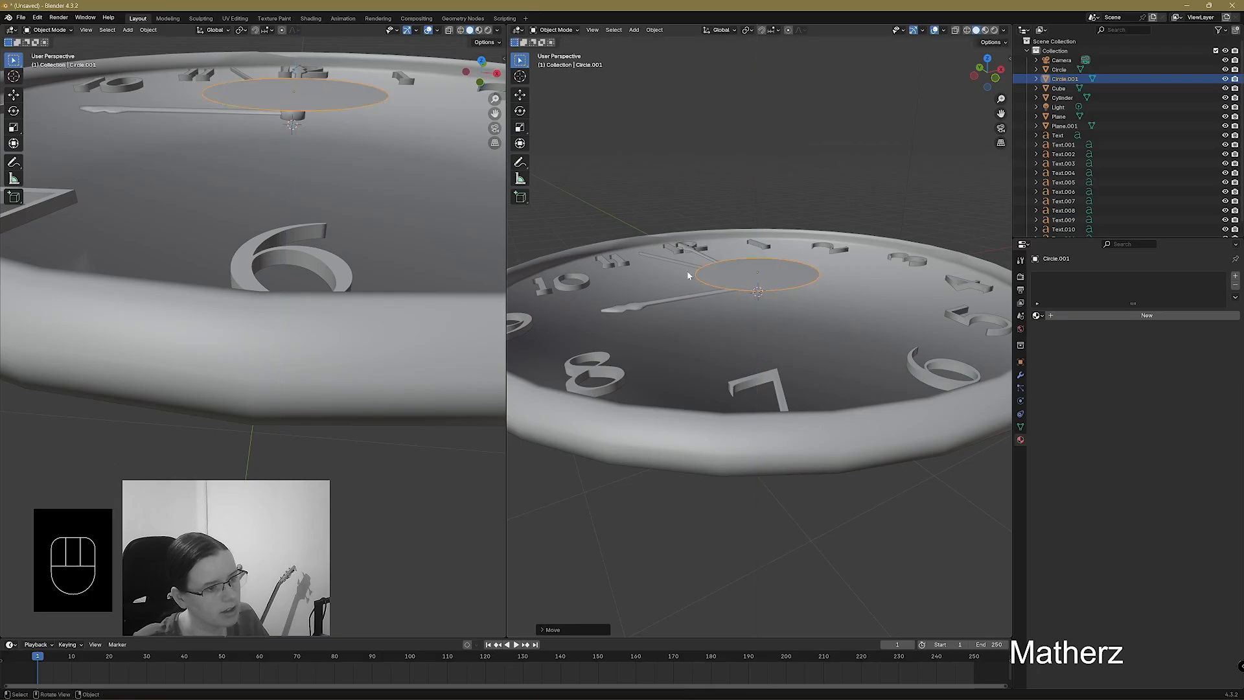
# Put the small circle in Edit Mode with vertex selection.
pyautogui.click(559, 30)
pyautogui.click(557, 53)
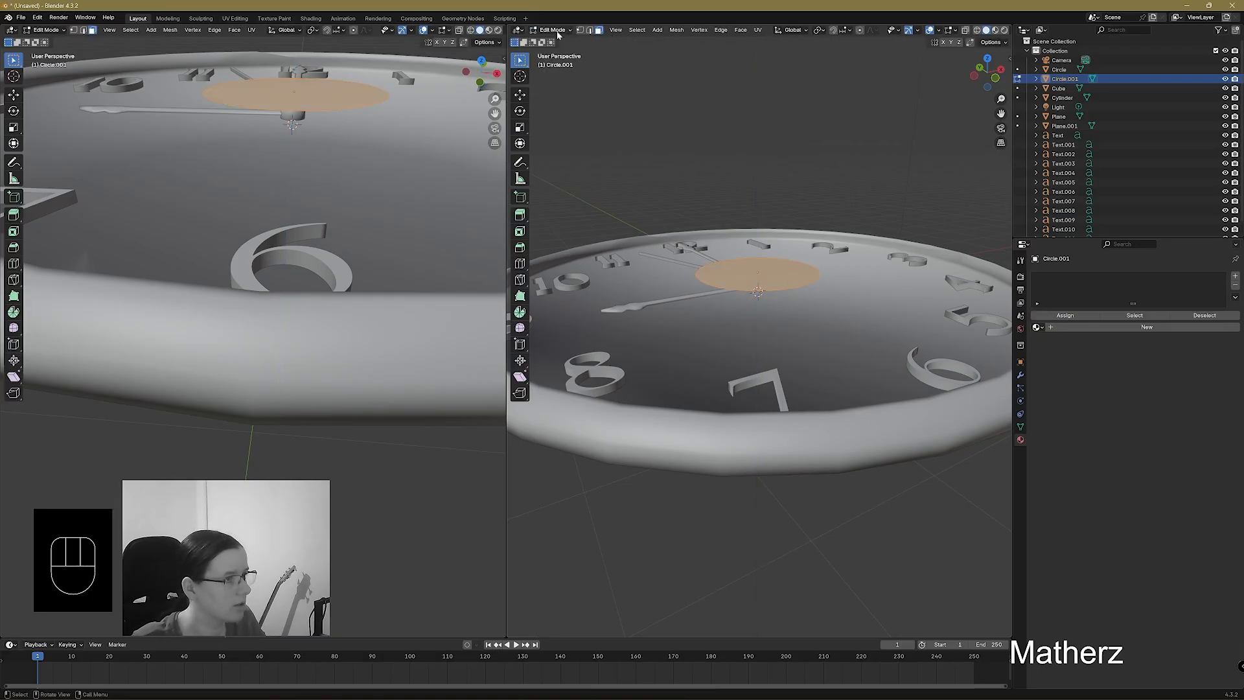
pyautogui.click(581, 30)
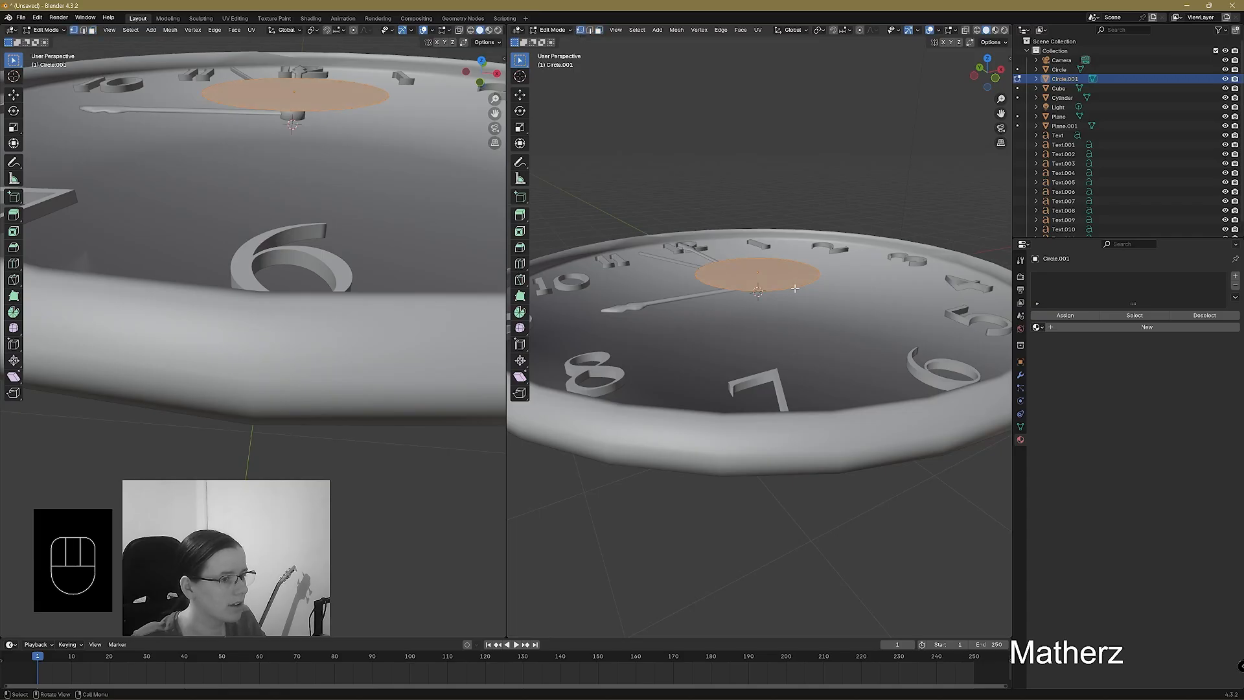
pyautogui.click(792, 287)
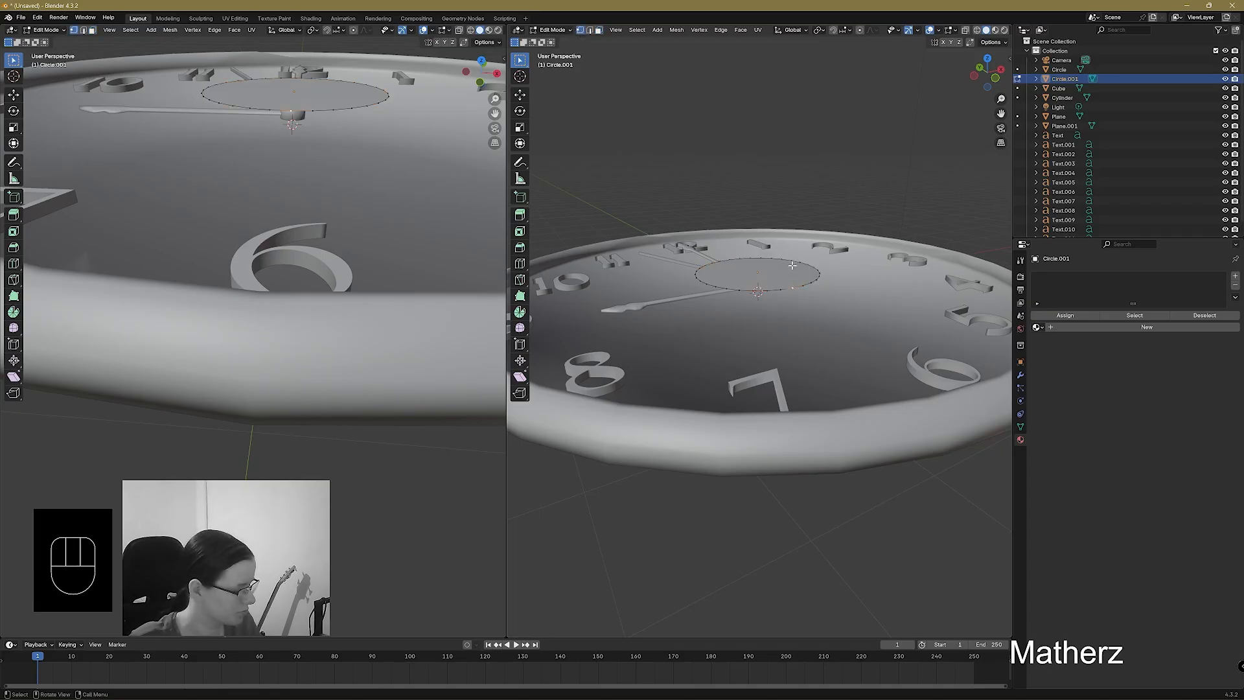
# Extrude the entire circle down about 0.015 m, scale the new ring outward about 2.4 times, and extrude that ring again in place.
pyautogui.press('a')
pyautogui.press('e')
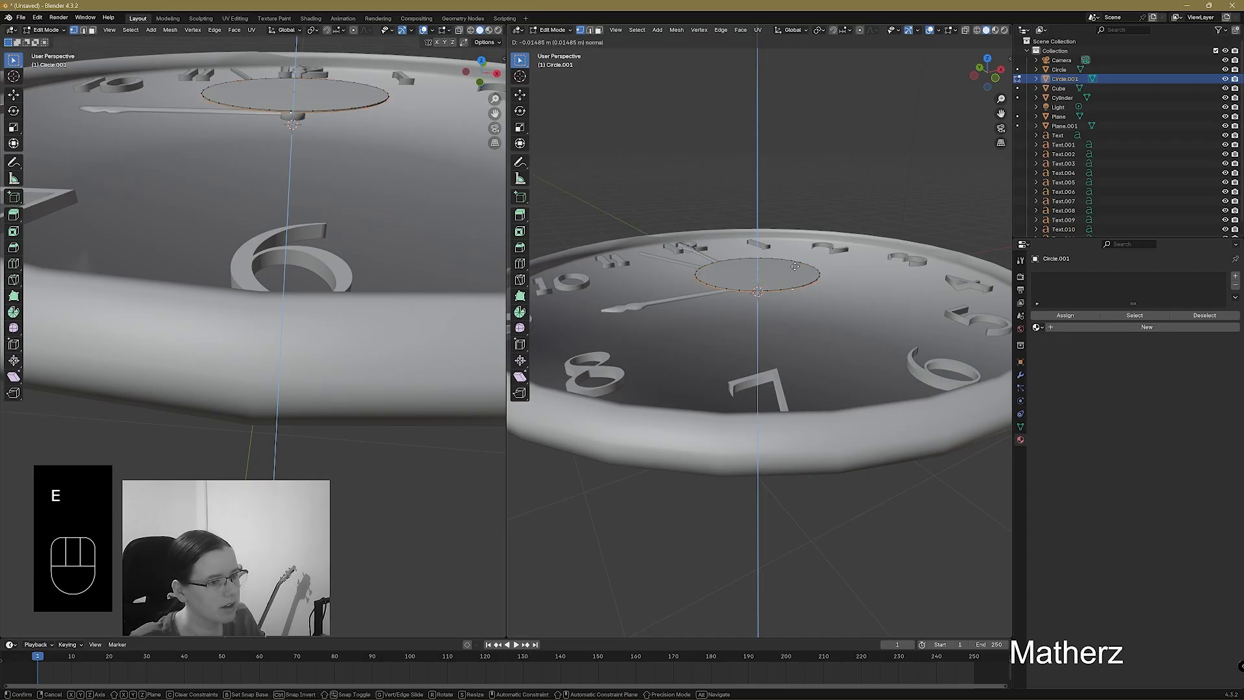
pyautogui.click(795, 266)
pyautogui.press('s')
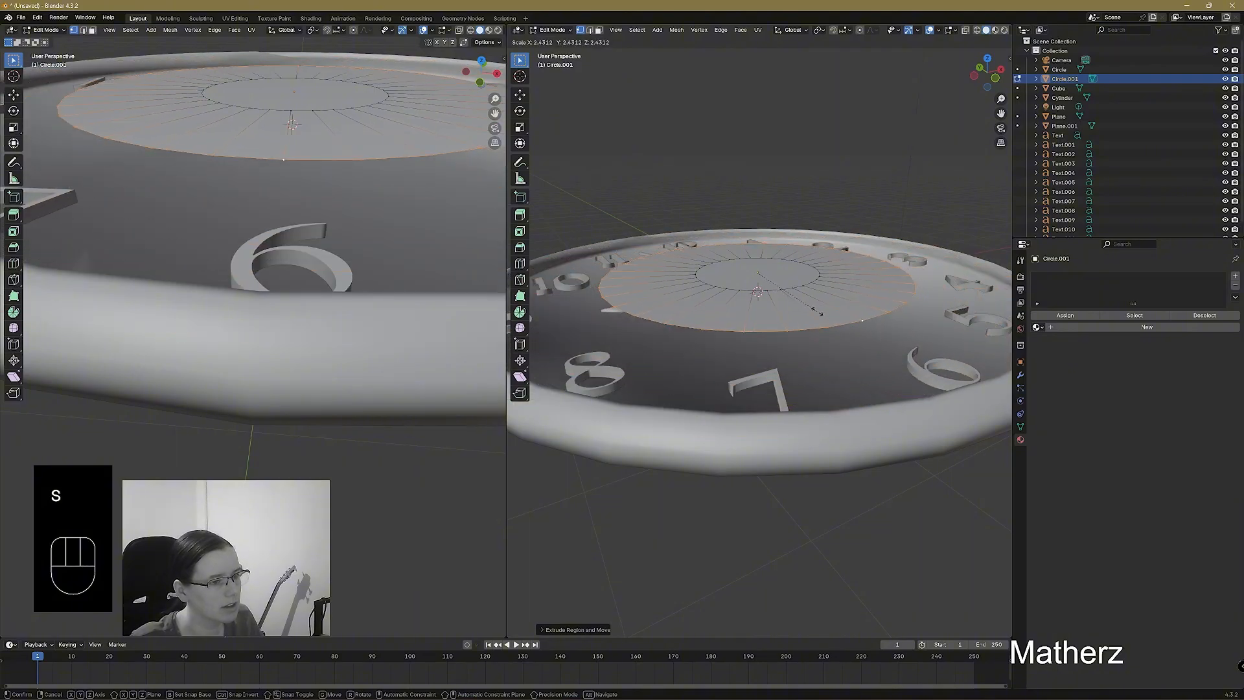
pyautogui.click(817, 311)
pyautogui.press('e')
pyautogui.click(820, 312)
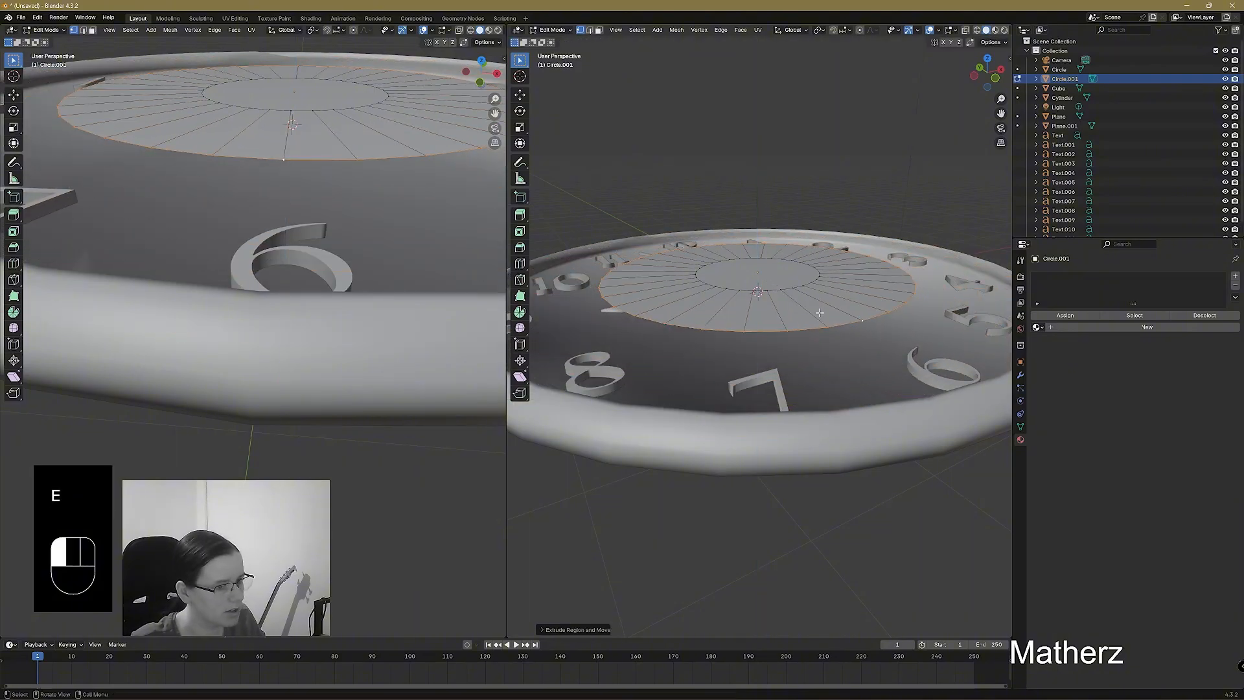
pyautogui.press('s')
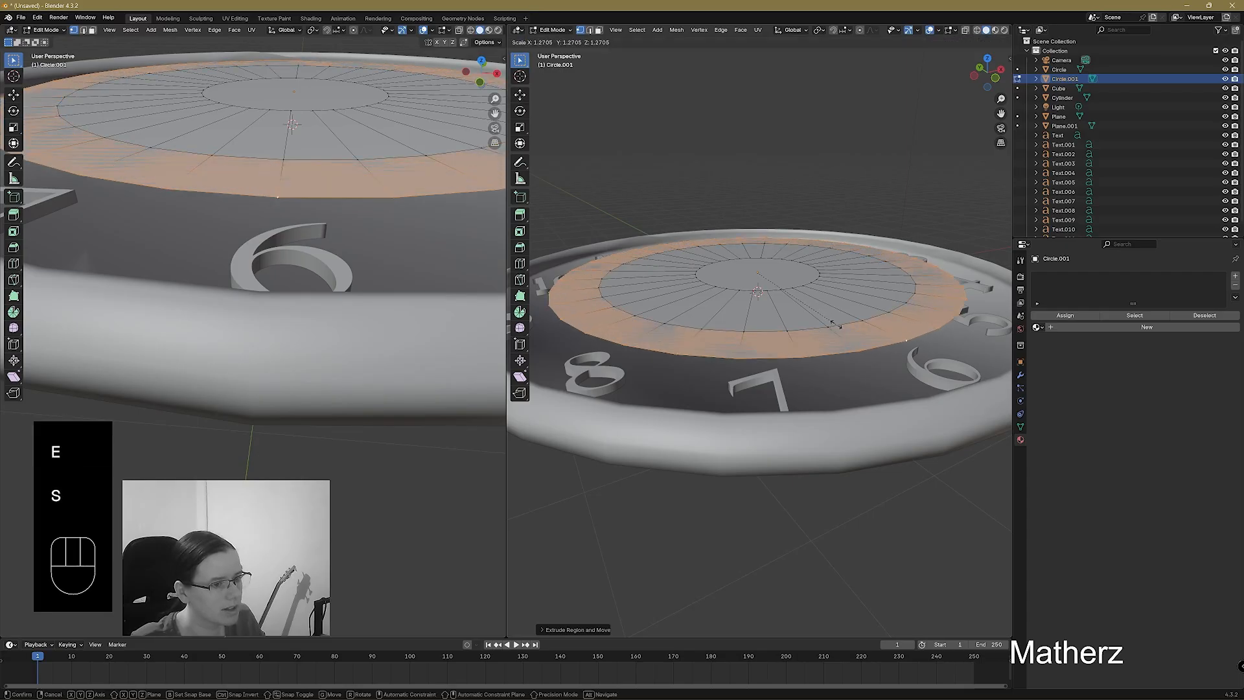
pyautogui.click(862, 342)
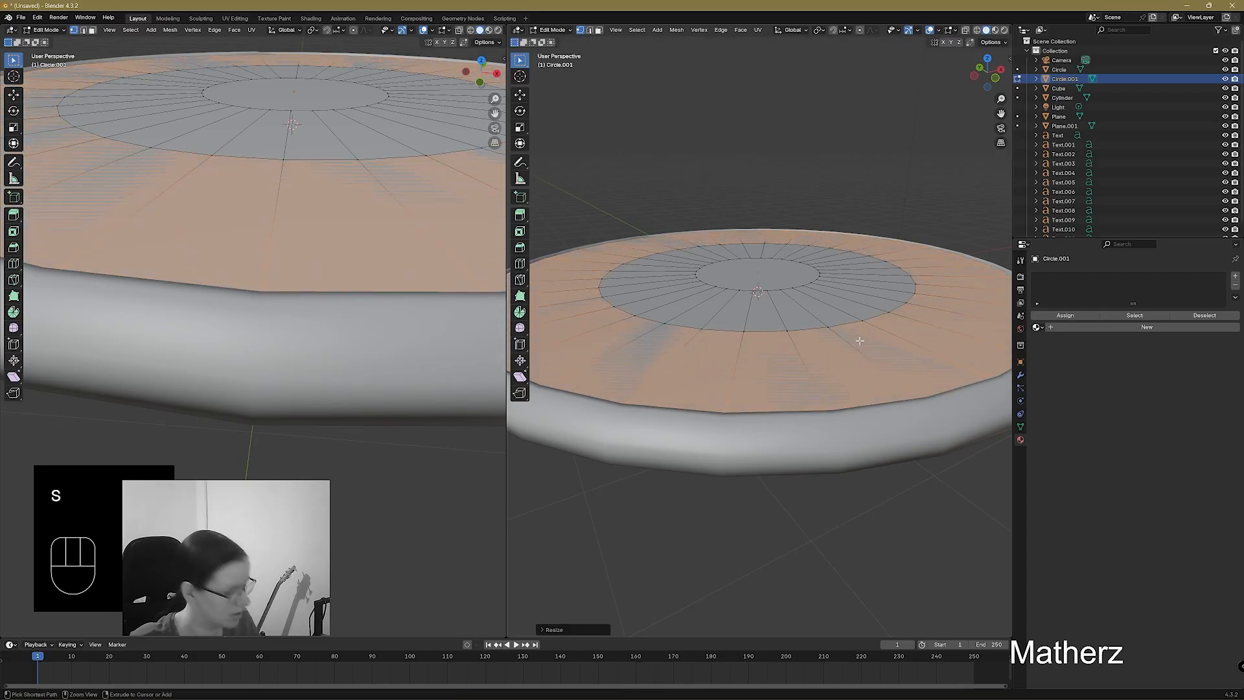
pyautogui.hotkey('ctrl', 'z')
# Lower the outer ring about 0.03 m along Z and scale it out to the clock casing's rim.
pyautogui.press('g')
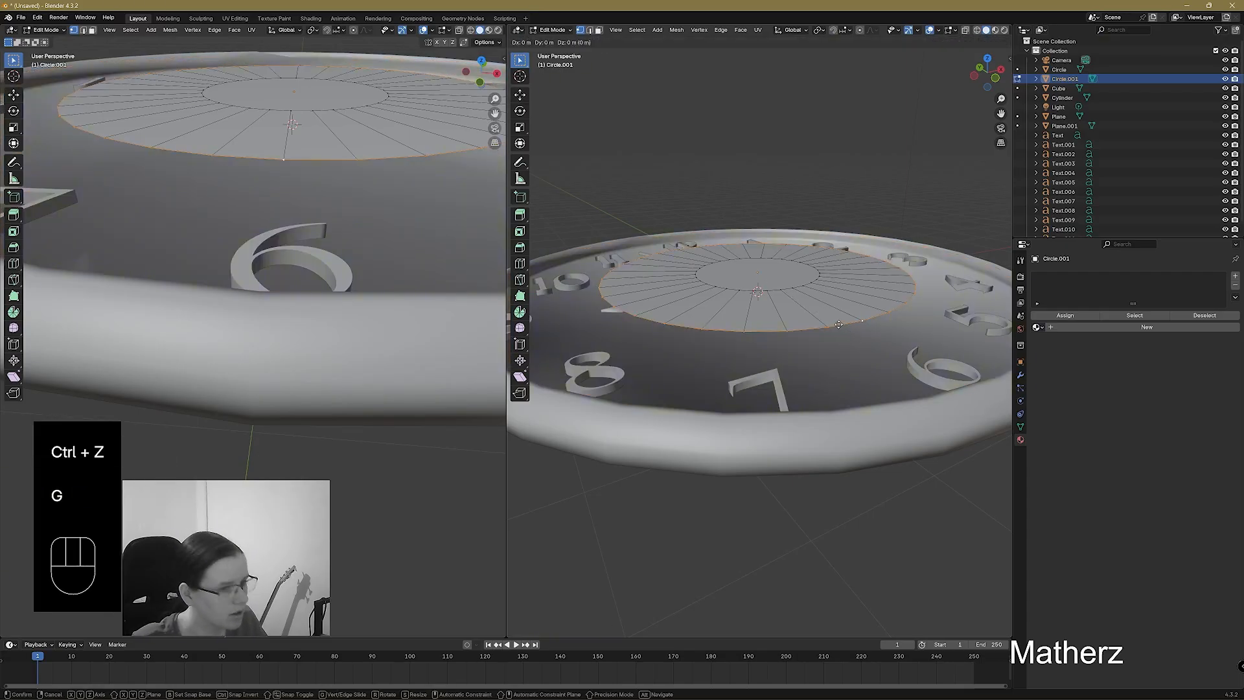
pyautogui.press('z')
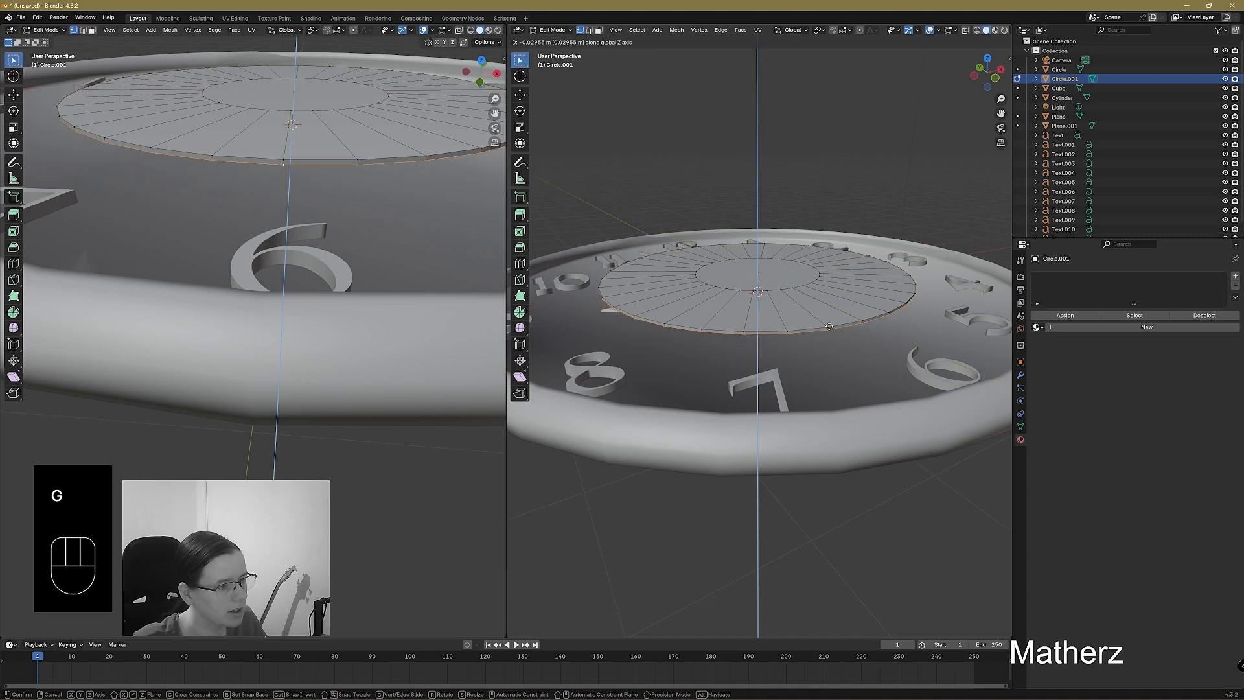
pyautogui.click(829, 326)
pyautogui.press('s')
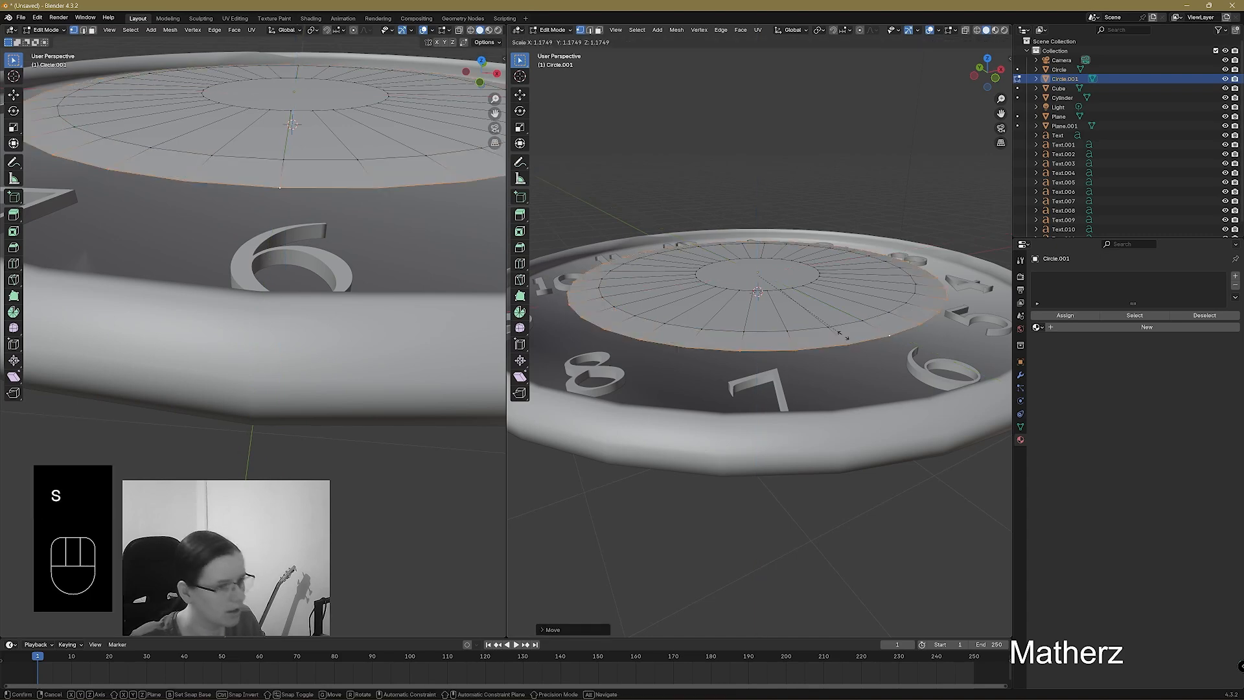
pyautogui.click(876, 361)
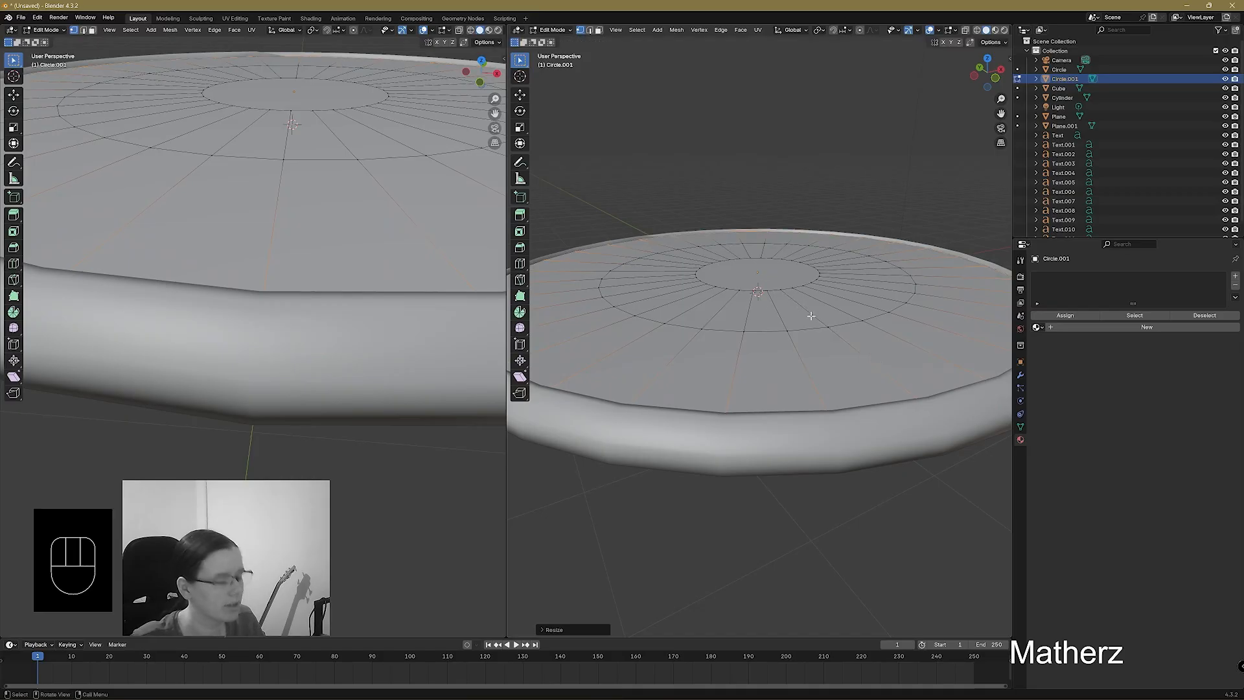
# Move the entire domed mesh well above the clock and delete the large face closing its underside.
pyautogui.press('a')
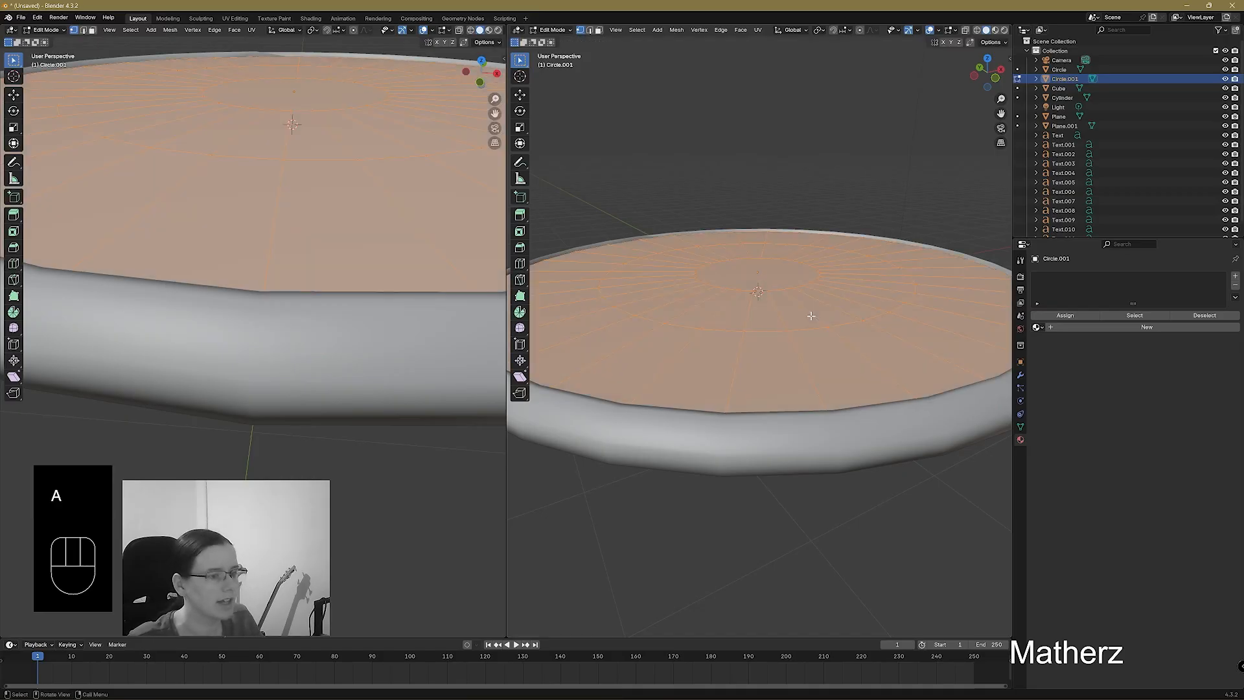
pyautogui.press('g')
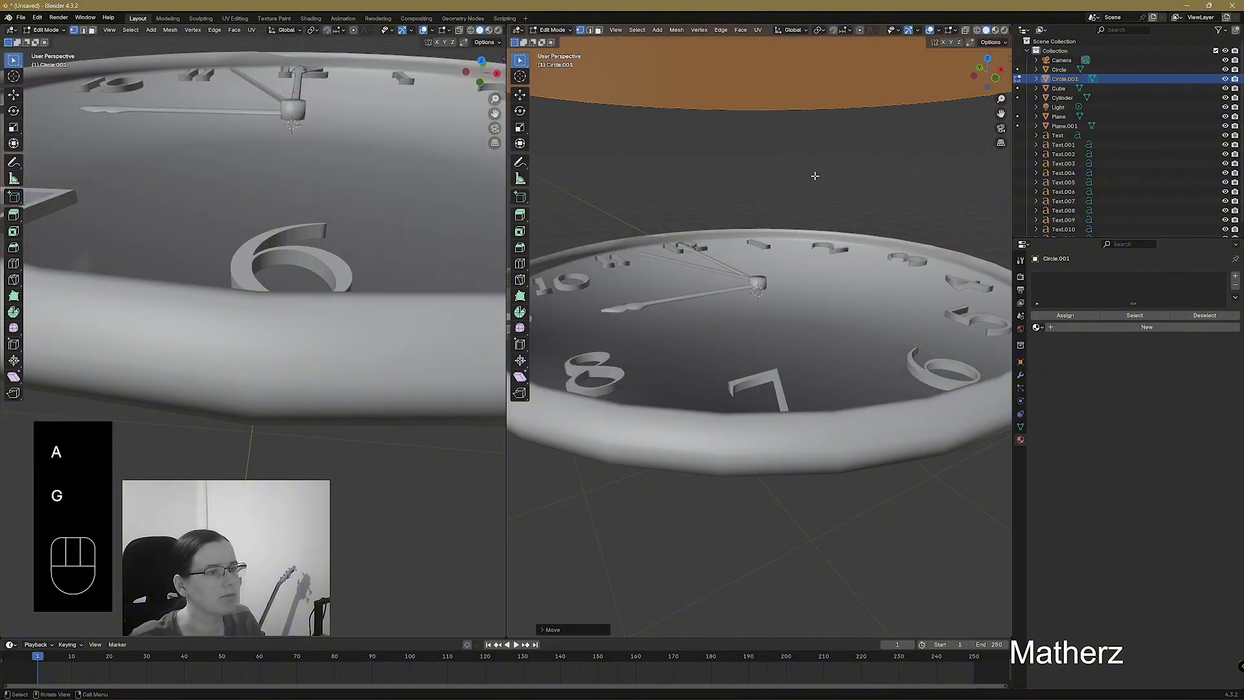
pyautogui.moveTo(822, 176); pyautogui.dragTo(819, 232, button='middle')
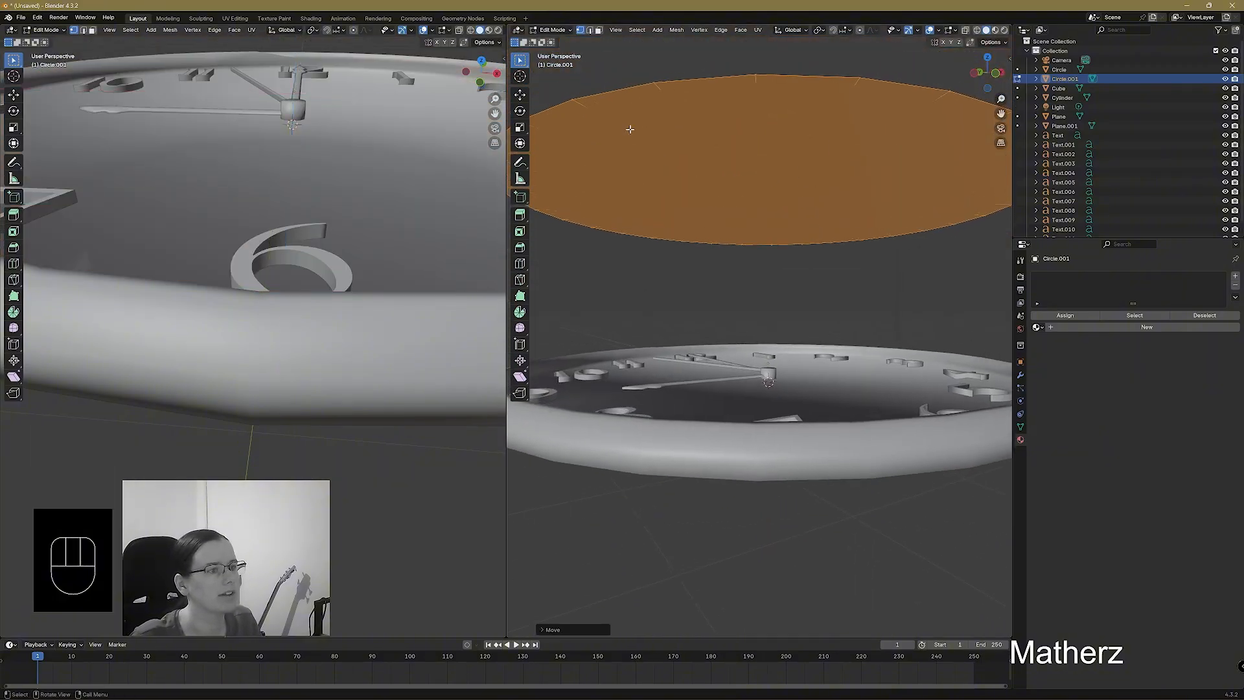
pyautogui.hotkey('alt', 'a')
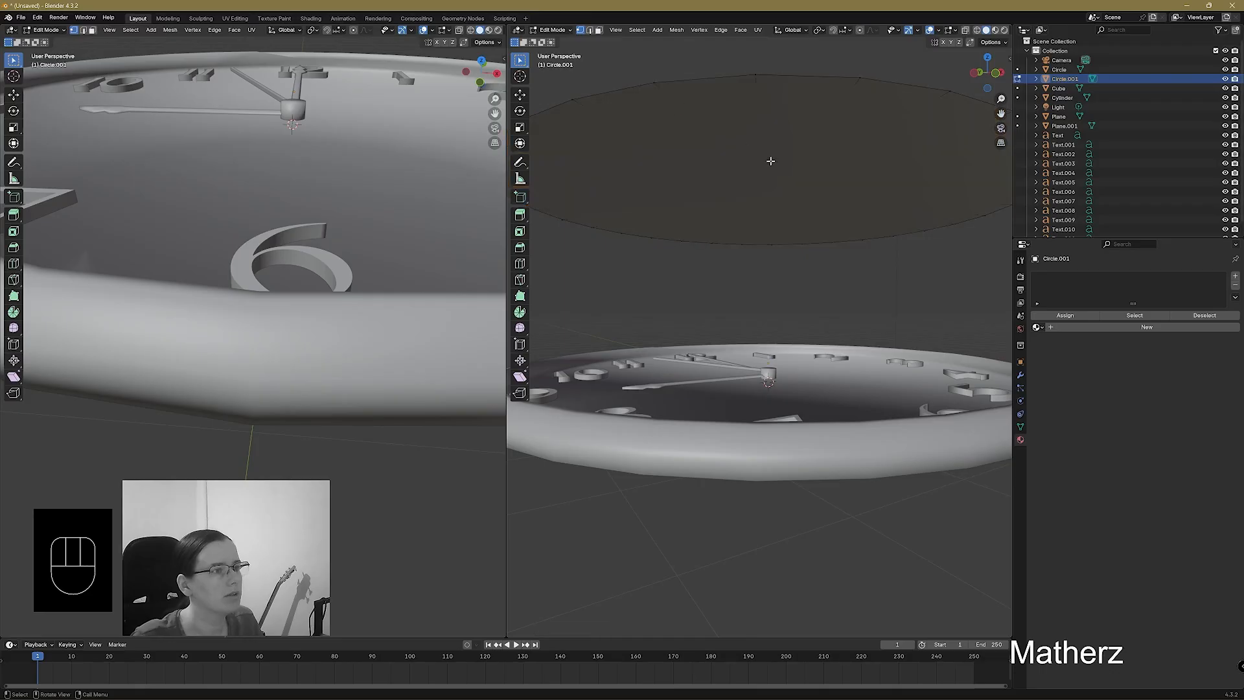
pyautogui.click(809, 181)
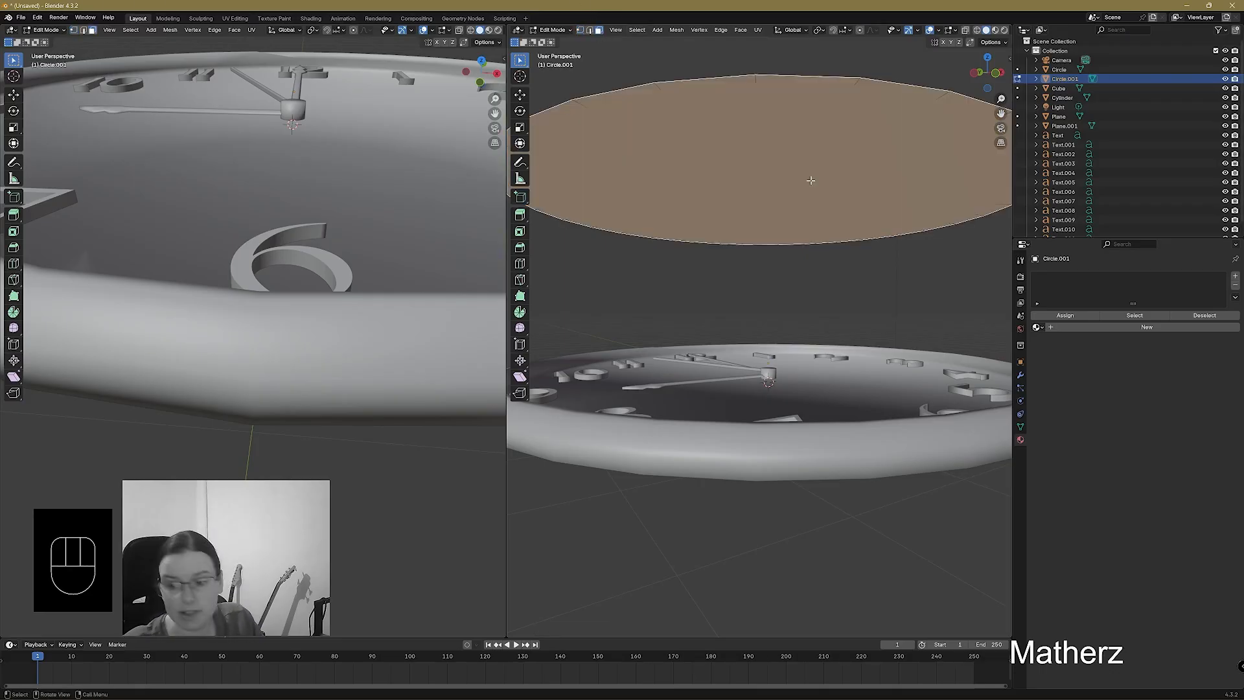
pyautogui.press('Delete')
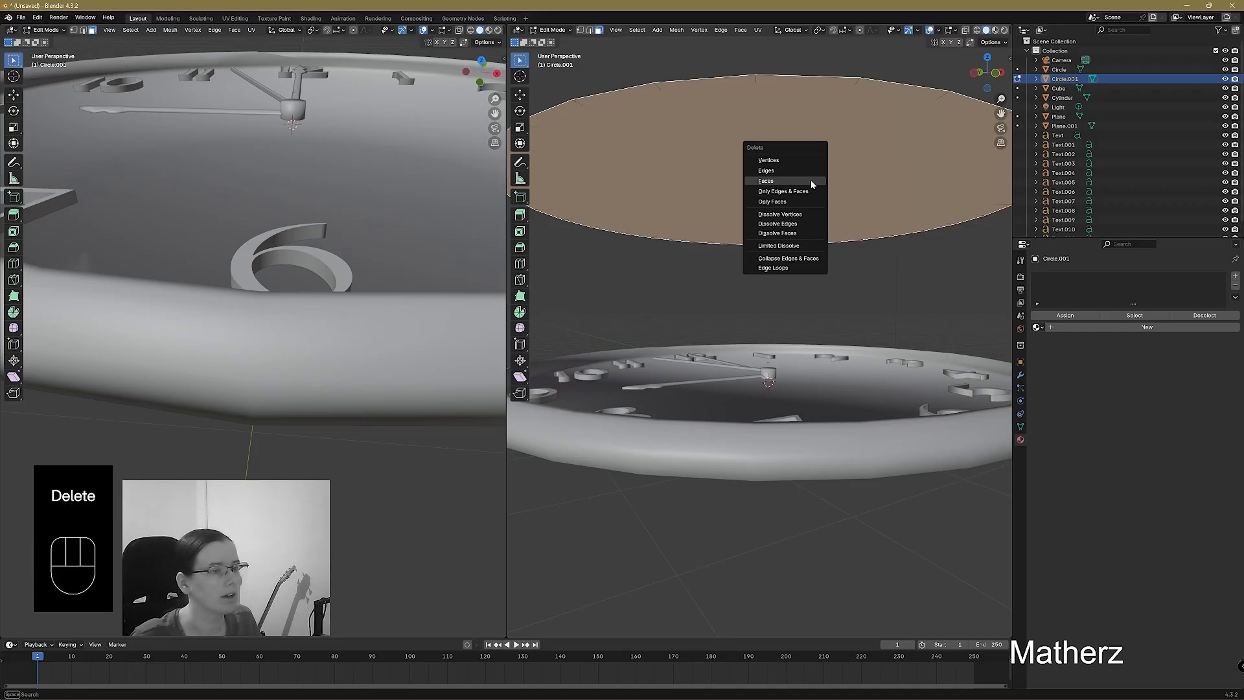
pyautogui.click(812, 184)
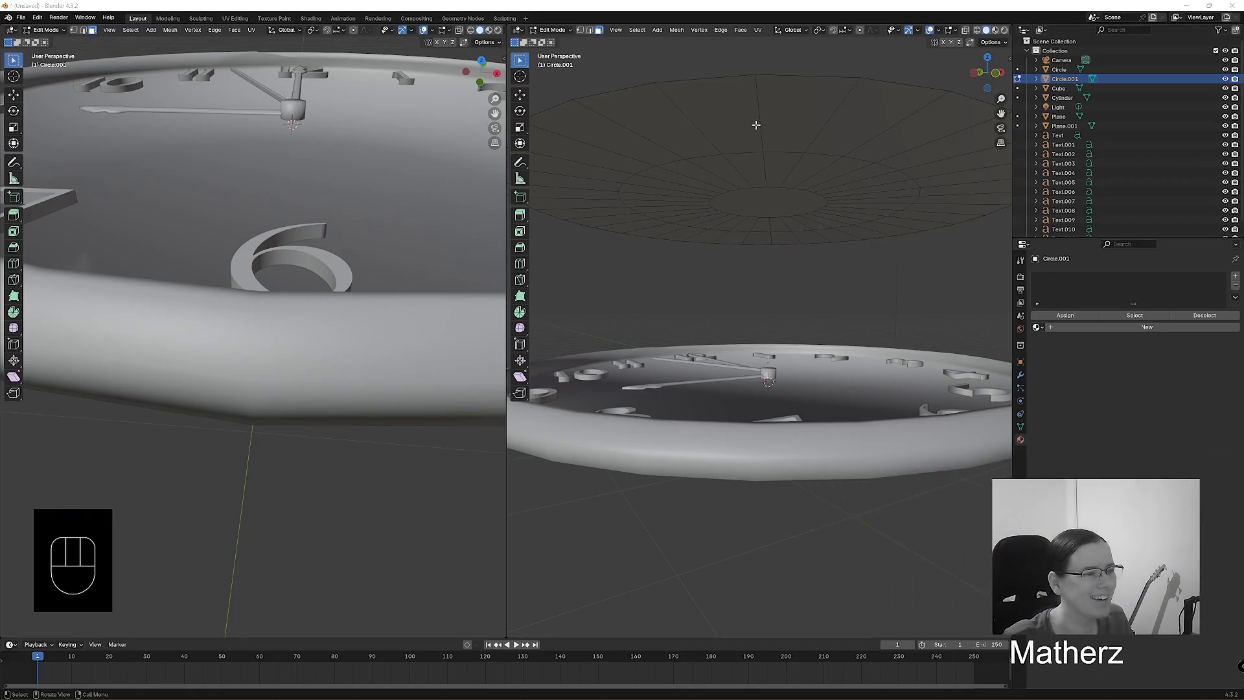
# Return to Object Mode and lower the dome about 2.47 m along Z onto the clock casing's rim.
pyautogui.click(552, 30)
pyautogui.click(558, 44)
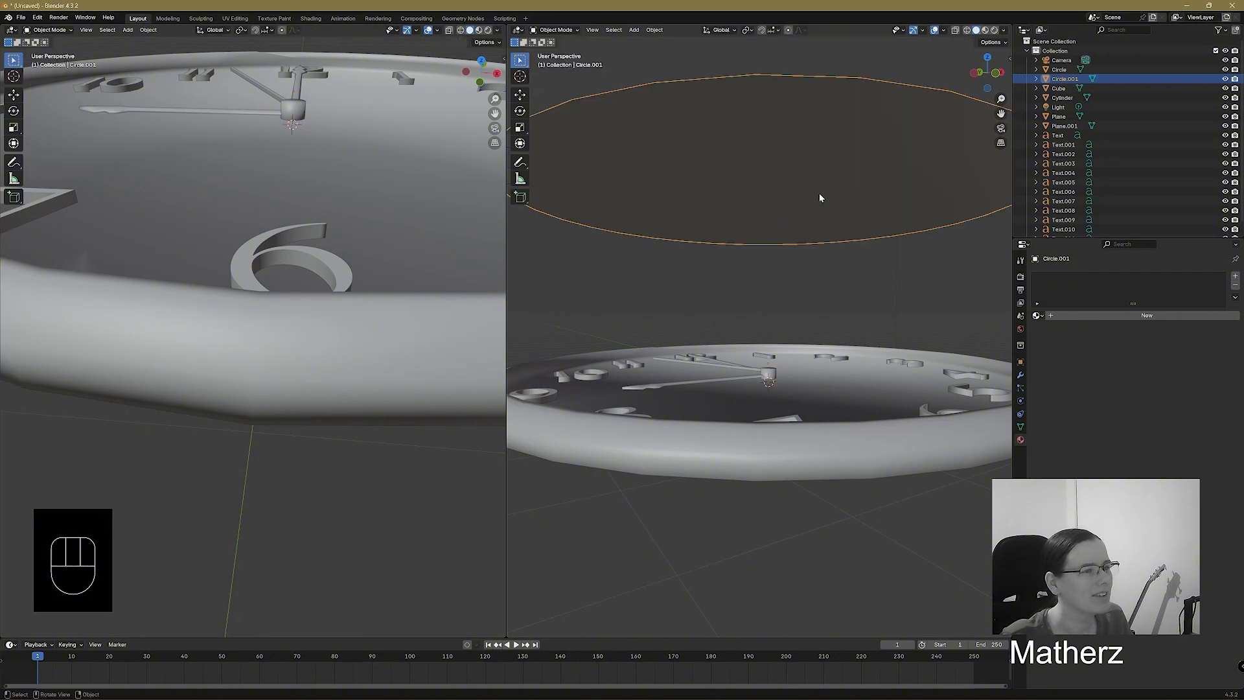
pyautogui.press('g')
pyautogui.press('z')
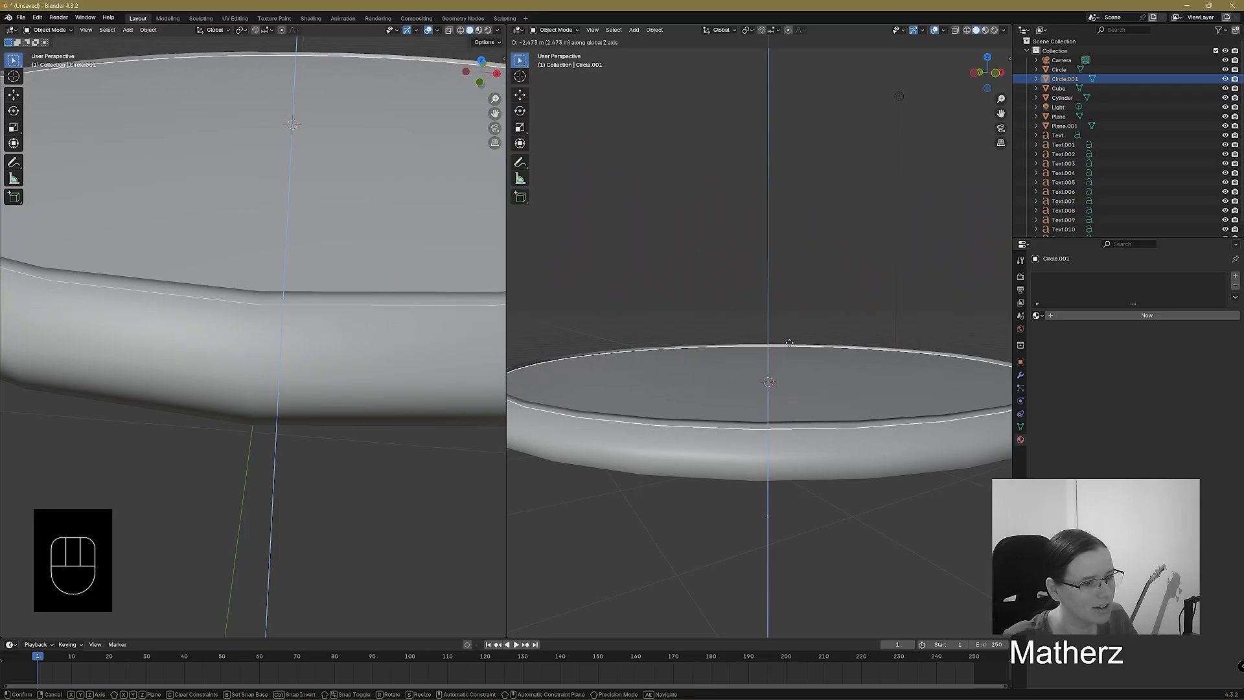
pyautogui.click(788, 342)
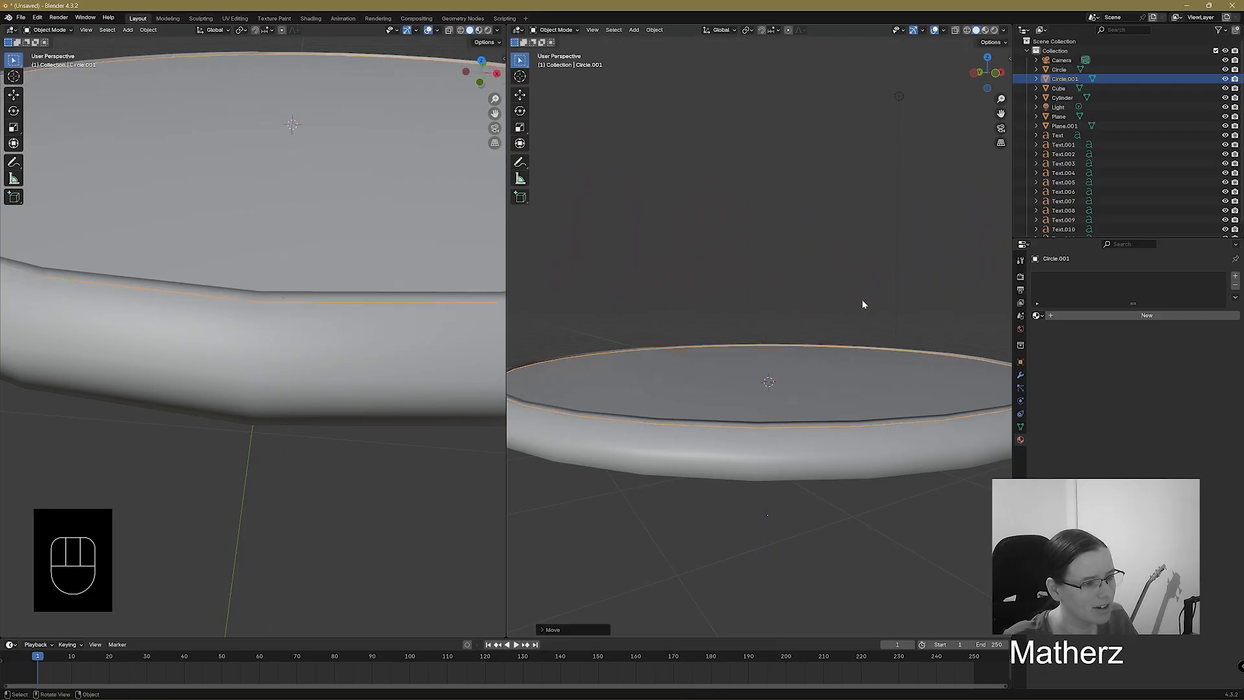
# Show the 3D view in Rendered shading with the clock seen from above.
pyautogui.moveTo(864, 303)
pyautogui.mouseDown(button='middle')
pyautogui.moveTo(847, 422)
pyautogui.moveTo(848, 361)
pyautogui.mouseUp(button='middle')
pyautogui.scroll(1, 850, 419)
pyautogui.click(994, 31)
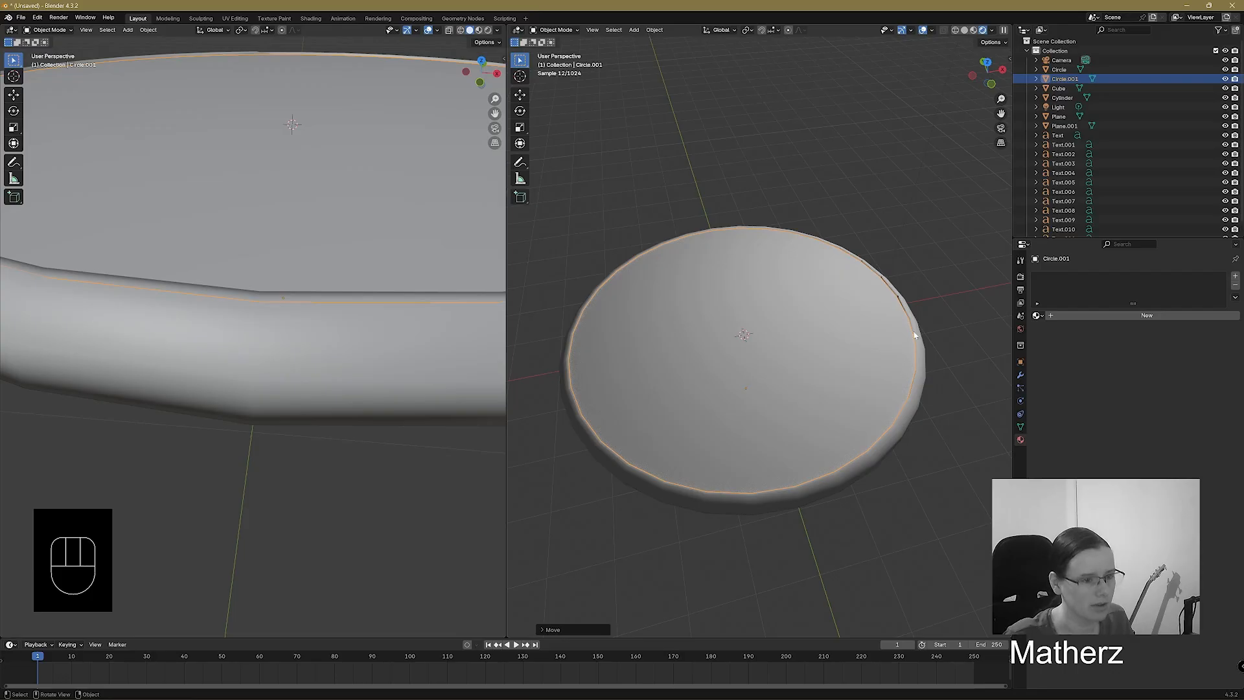
pyautogui.moveTo(895, 375)
pyautogui.mouseDown(button='middle')
pyautogui.moveTo(877, 342)
pyautogui.moveTo(906, 356)
pyautogui.mouseUp(button='middle')
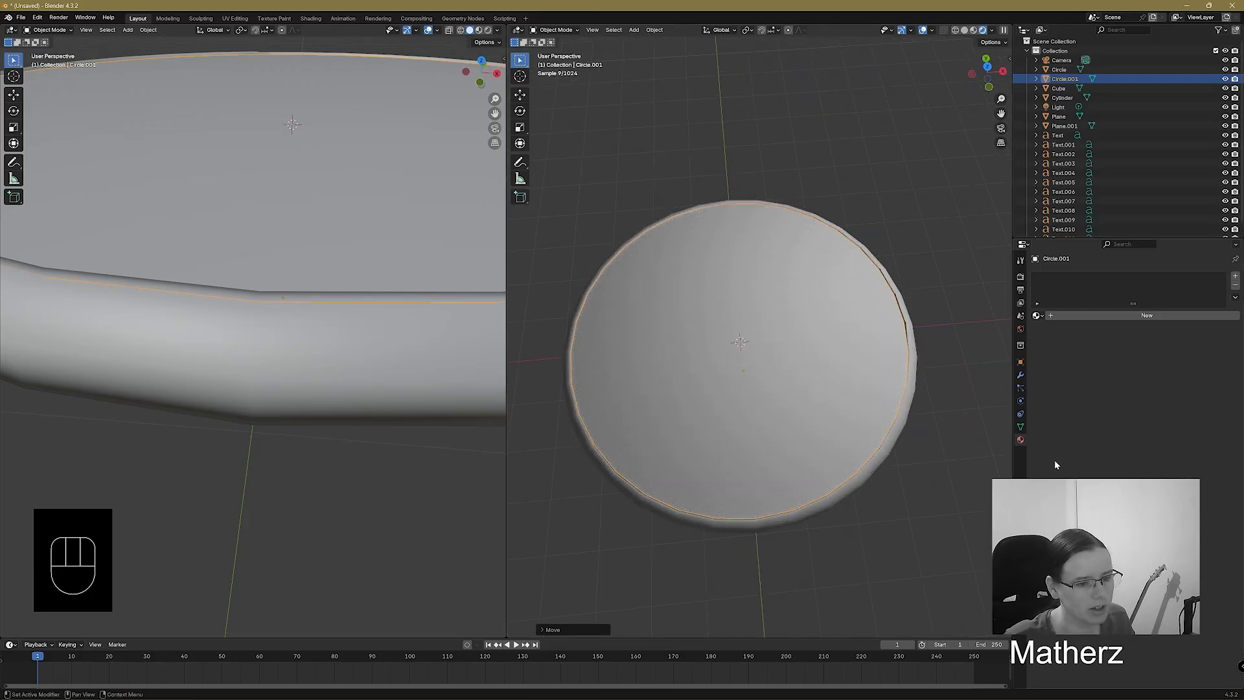
# Give the dome a new material with a Glass BSDF surface and a roughness of 0.
pyautogui.click(1072, 317)
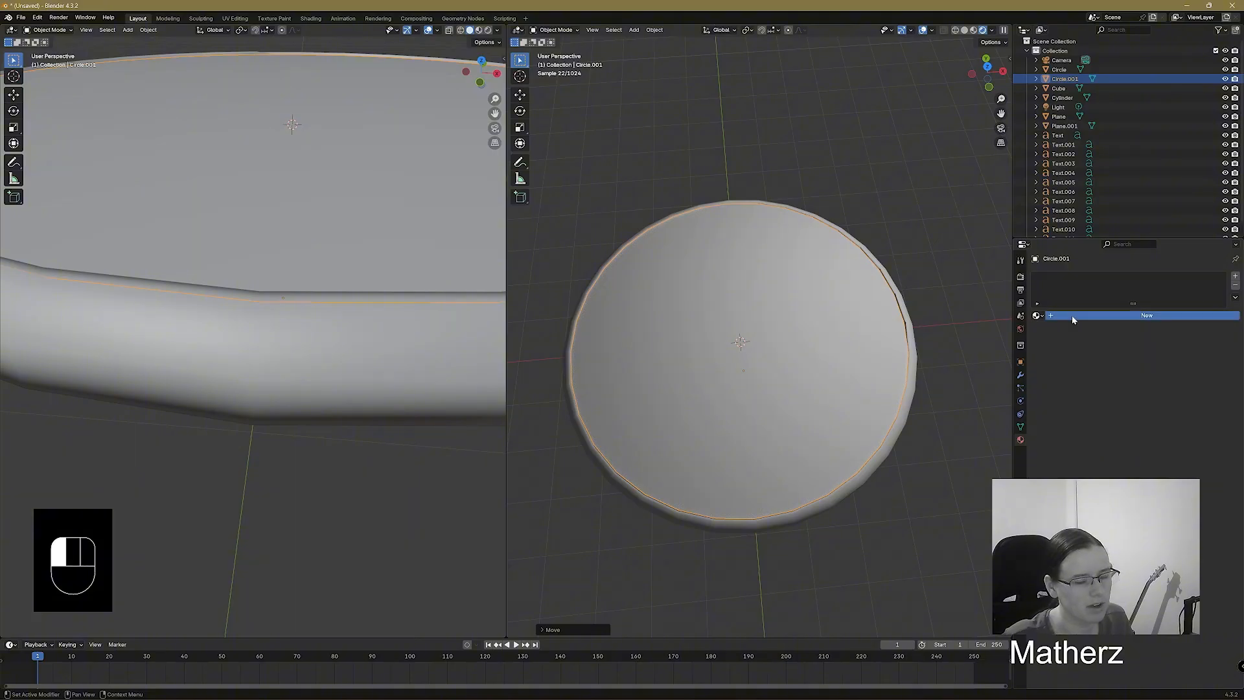
pyautogui.click(1151, 357)
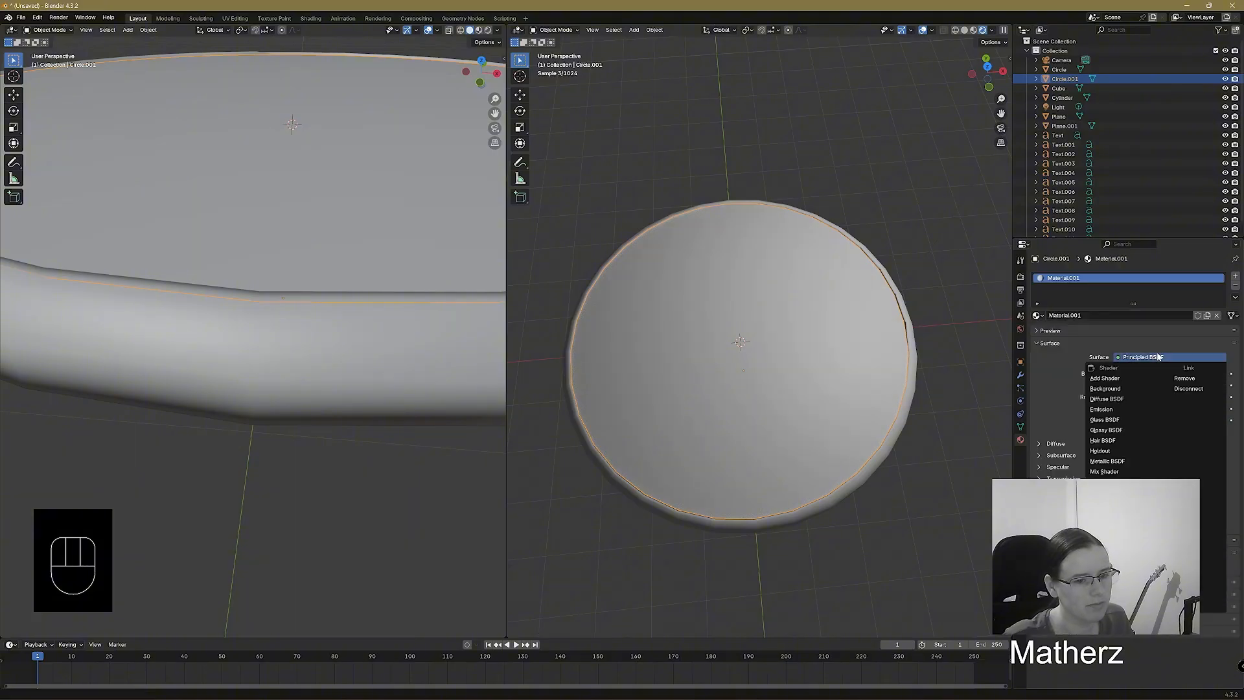
pyautogui.click(1134, 421)
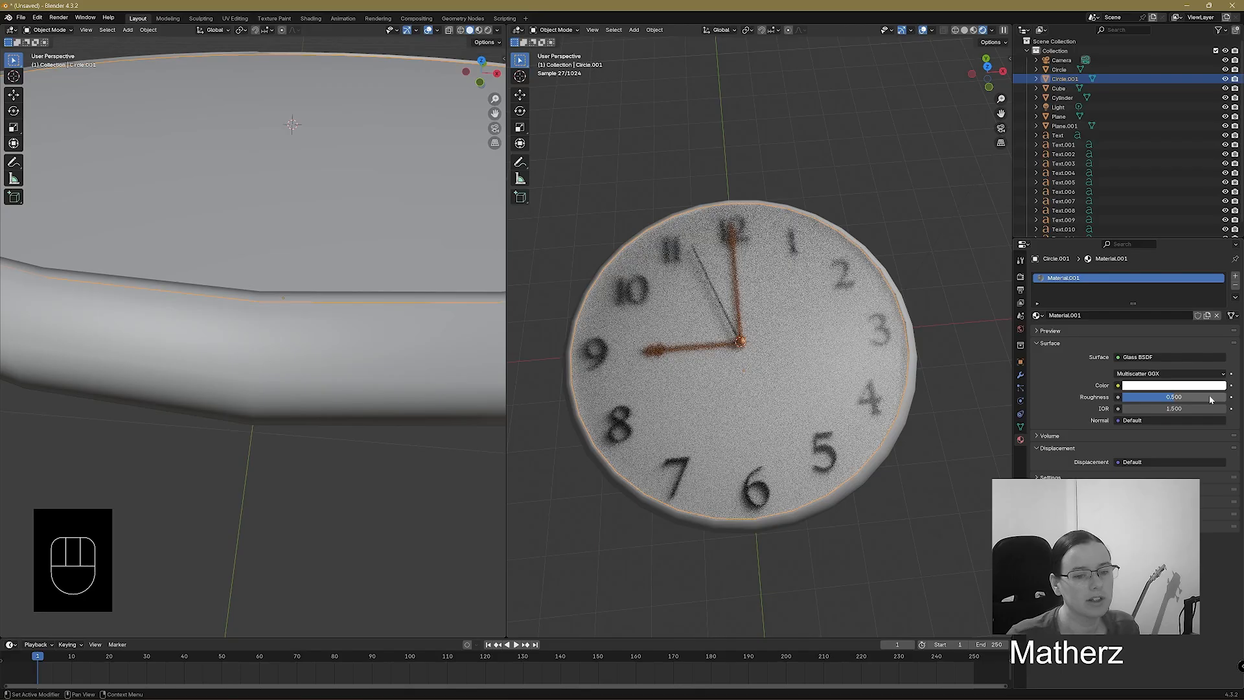
pyautogui.moveTo(1172, 400); pyautogui.dragTo(1125, 402)
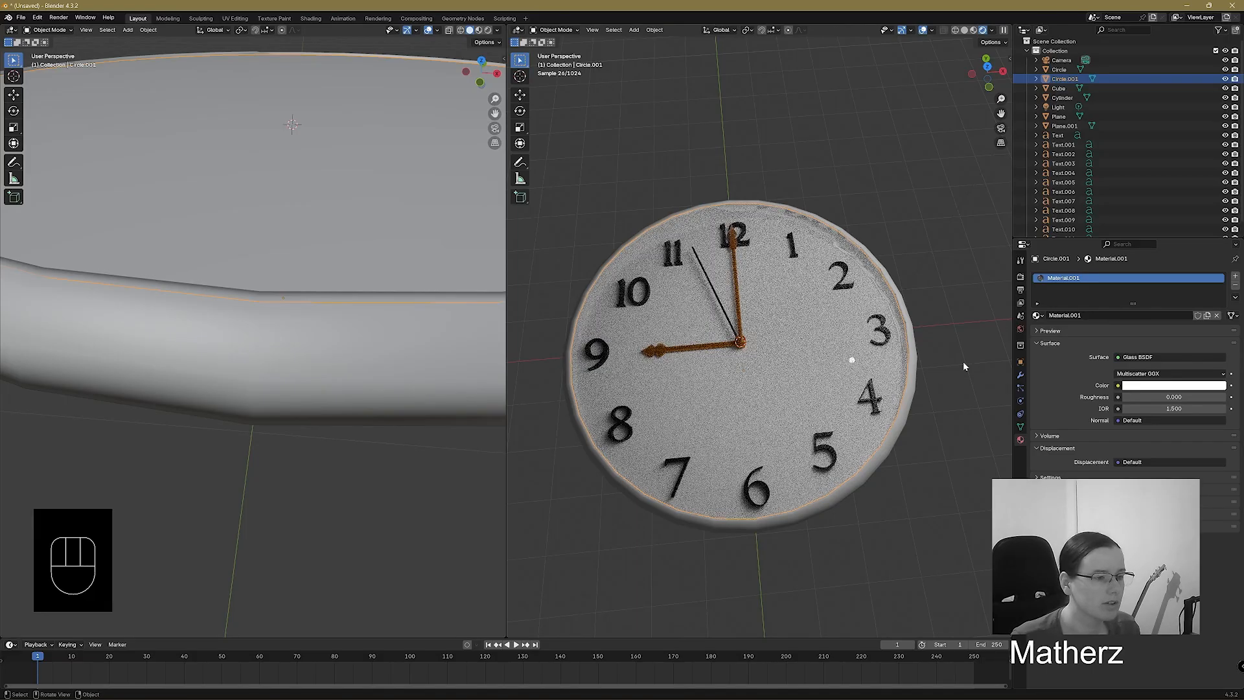
pyautogui.moveTo(963, 360); pyautogui.dragTo(894, 362, button='middle')
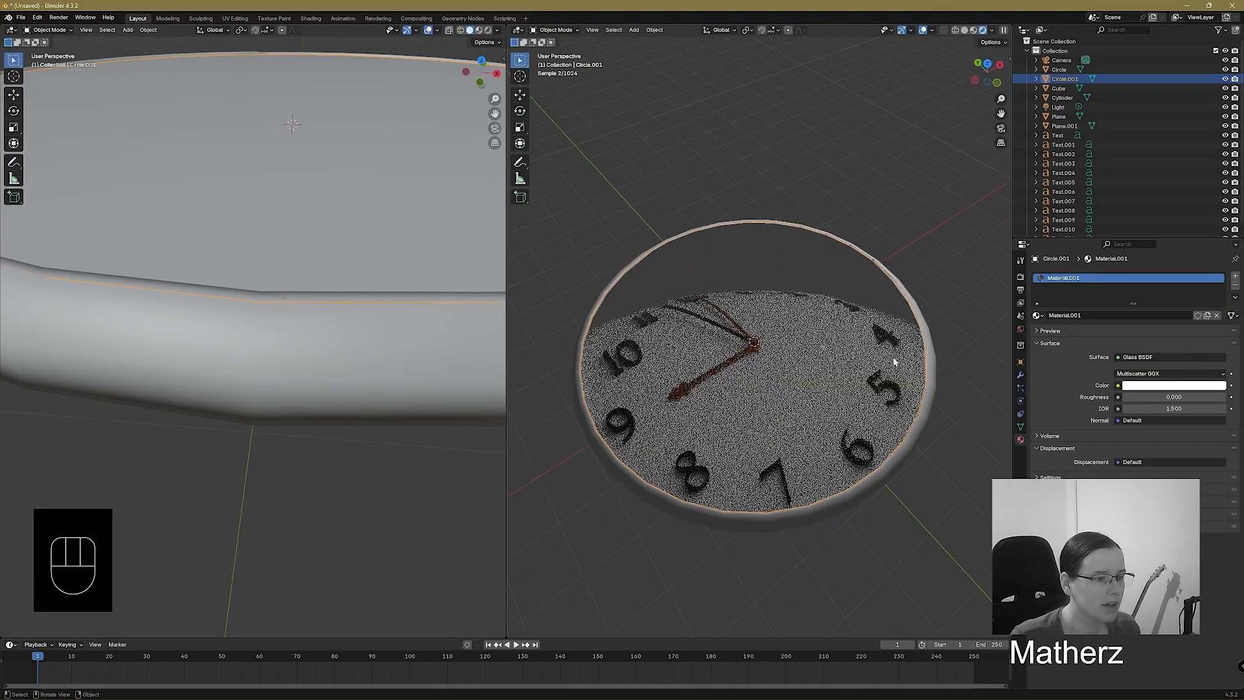
pyautogui.moveTo(941, 266)
pyautogui.mouseDown(button='middle')
pyautogui.moveTo(943, 281)
pyautogui.moveTo(953, 259)
pyautogui.mouseUp(button='middle')
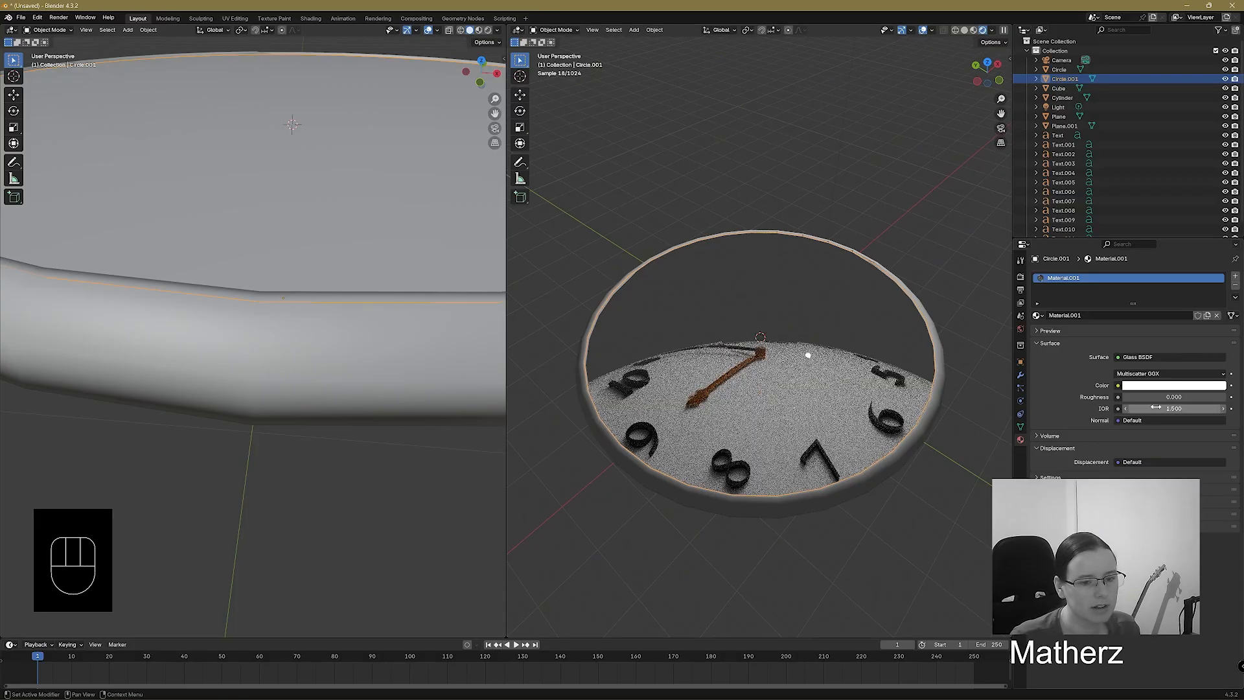
# Try an IOR of 1.000 and one of 1.600 on the dome's glass material.
pyautogui.moveTo(1156, 407); pyautogui.dragTo(1117, 407)
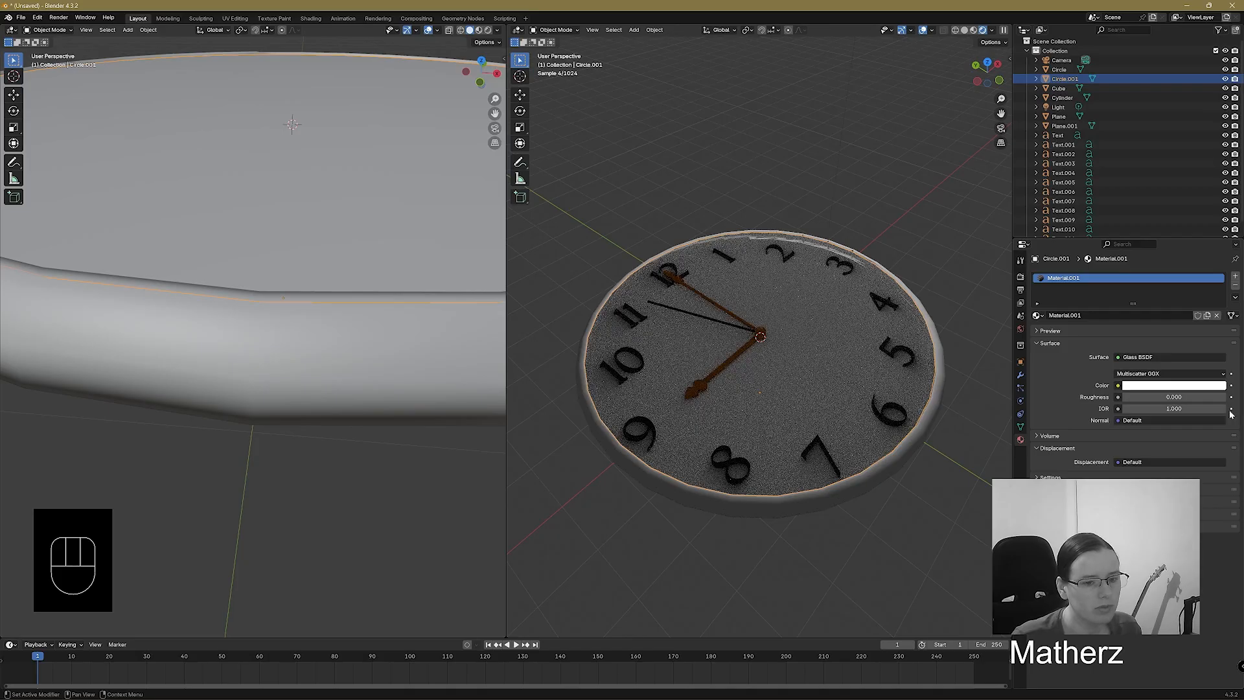
pyautogui.moveTo(959, 376); pyautogui.dragTo(905, 390, button='middle')
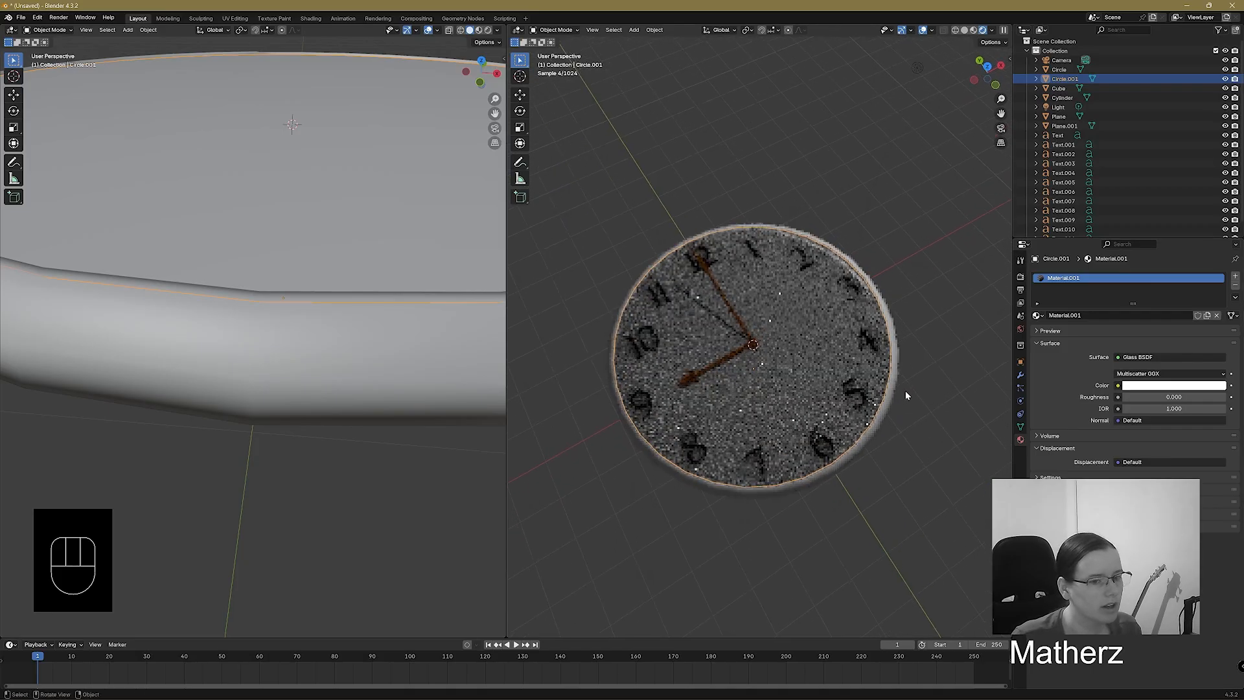
pyautogui.click(1224, 409)
pyautogui.click(1223, 409)
pyautogui.click(1223, 409)
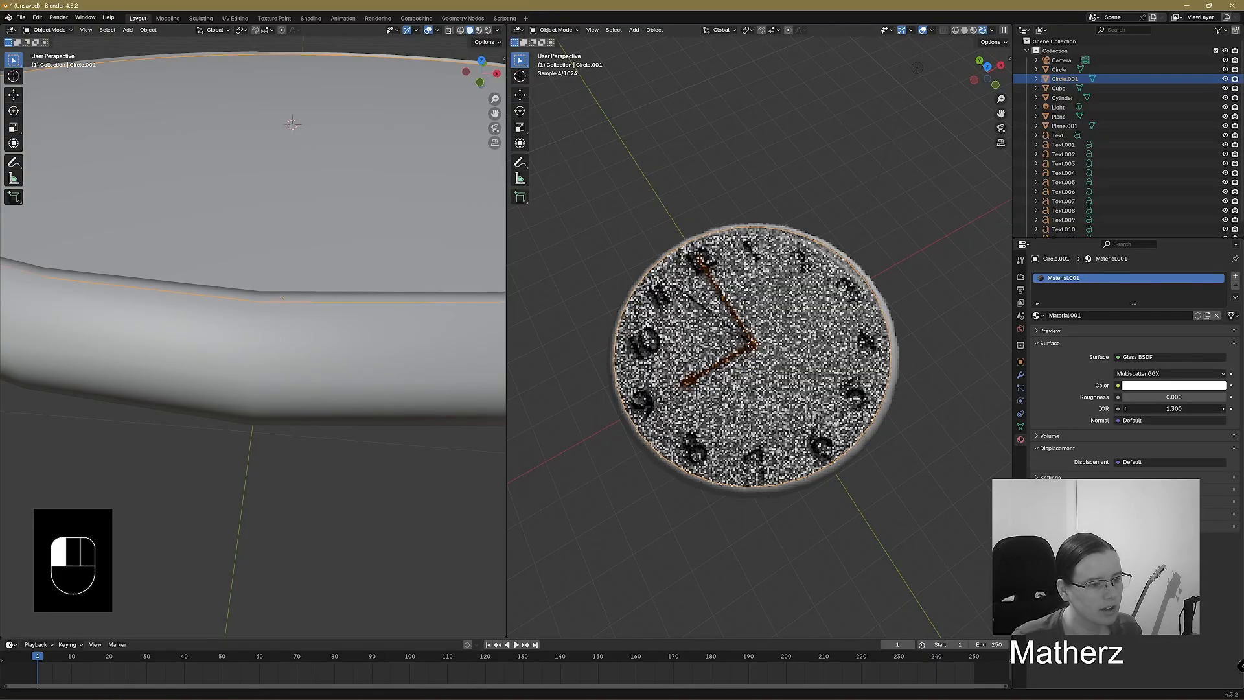
pyautogui.click(1224, 408)
pyautogui.moveTo(1223, 409)
pyautogui.mouseDown()
pyautogui.moveTo(1174, 409)
pyautogui.moveTo(1205, 408)
pyautogui.mouseUp()
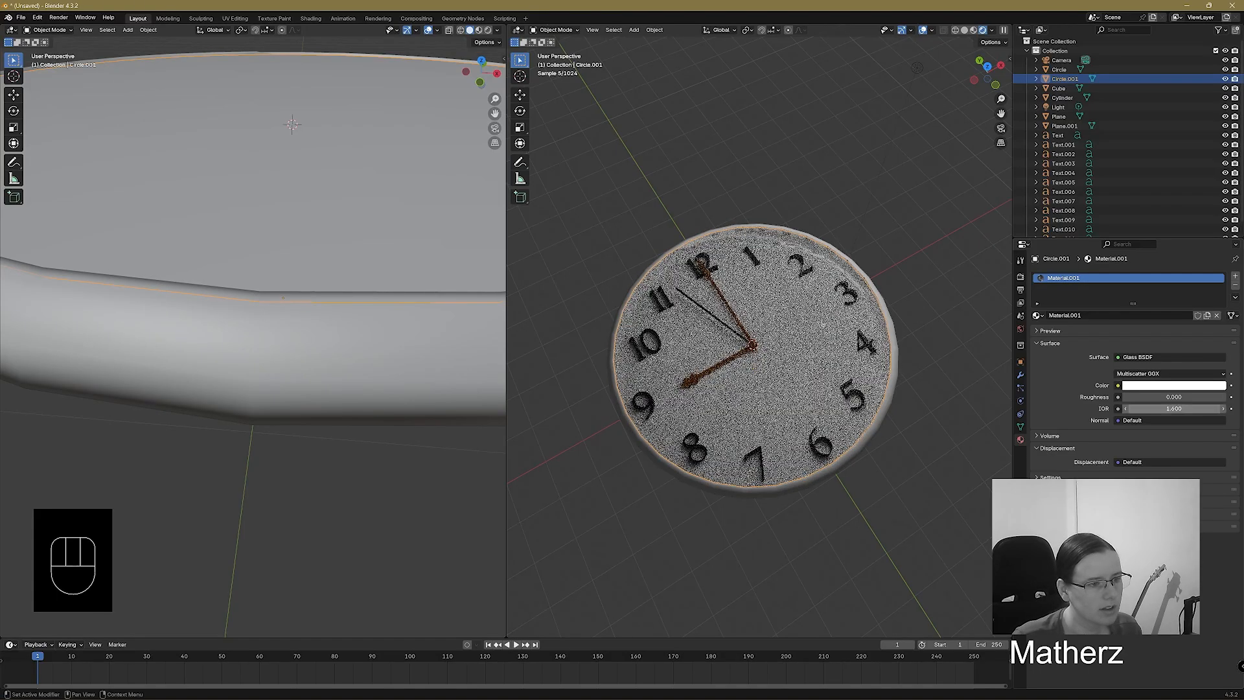
pyautogui.scroll(2, 849, 304)
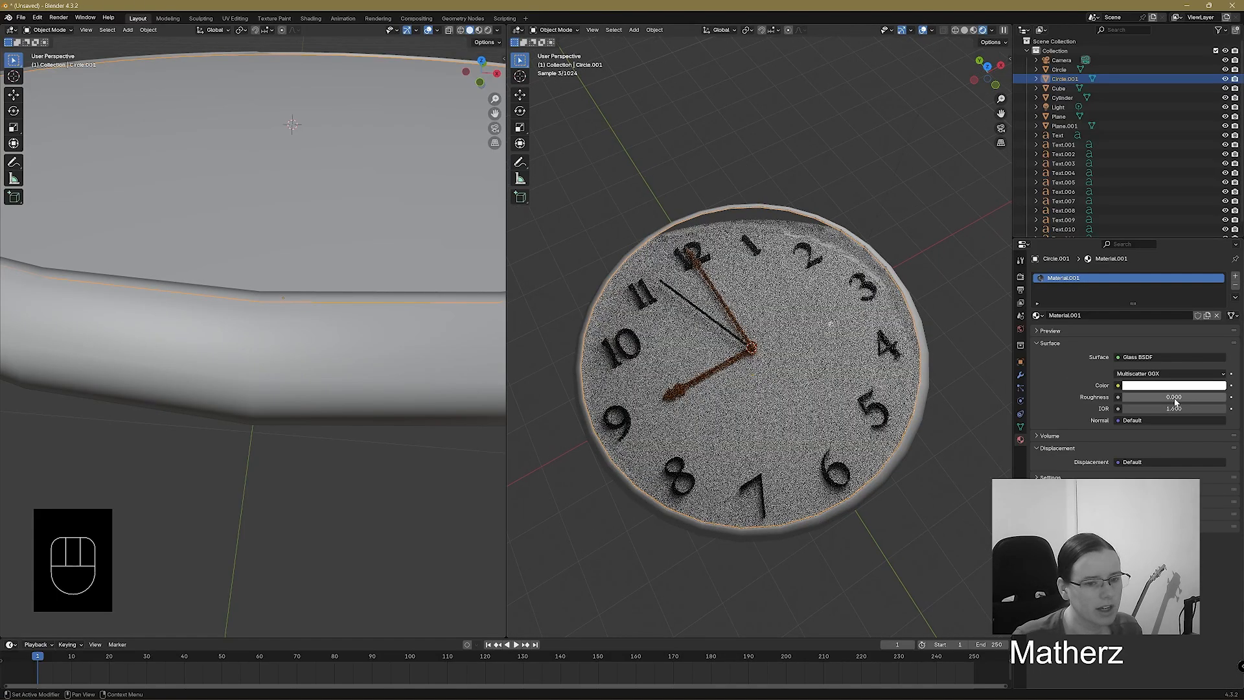
# Set the IOR of the dome's glass material to 1.000 so the clock face looks undistorted.
pyautogui.click(1125, 409)
pyautogui.click(1125, 409)
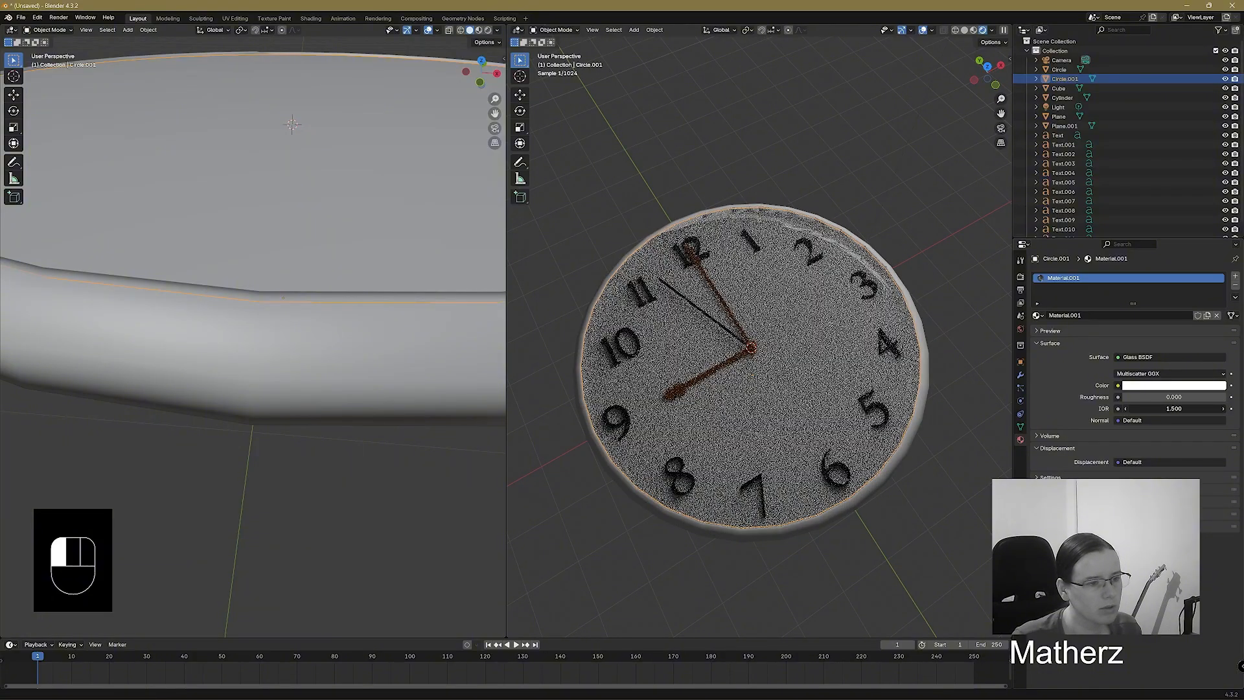
pyautogui.click(1125, 409)
pyautogui.click(1125, 409)
pyautogui.click(1126, 409)
pyautogui.click(1126, 409)
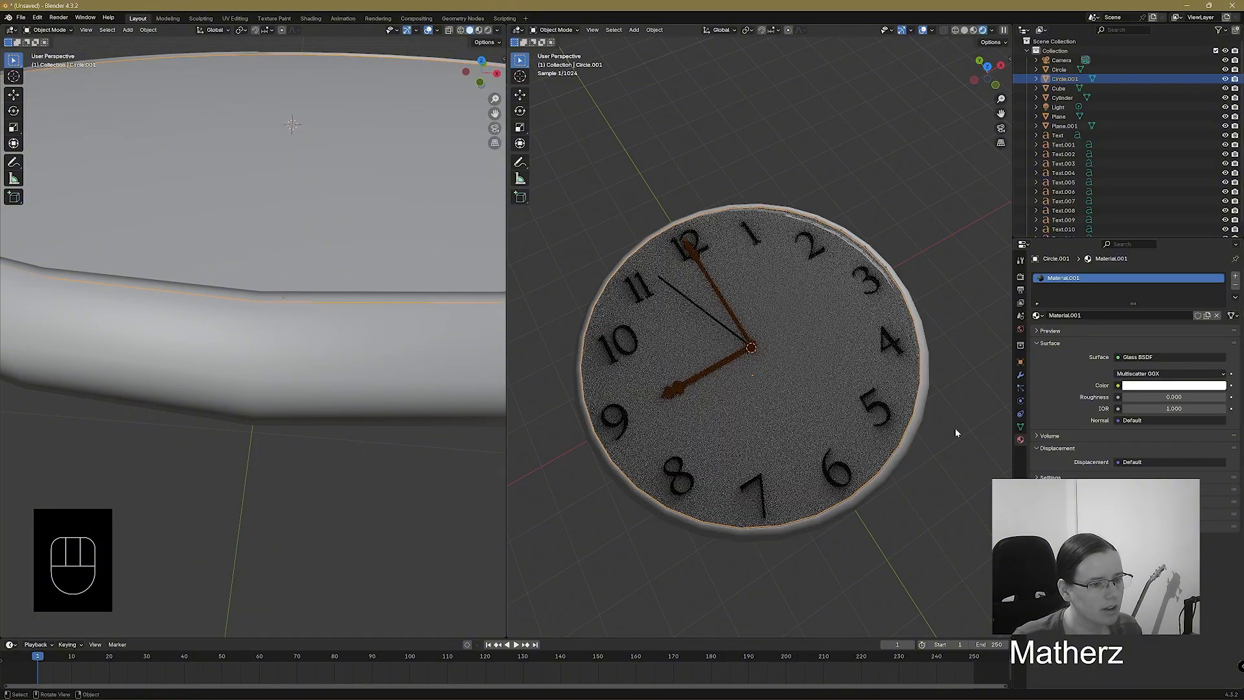
pyautogui.moveTo(955, 430); pyautogui.dragTo(927, 426, button='middle')
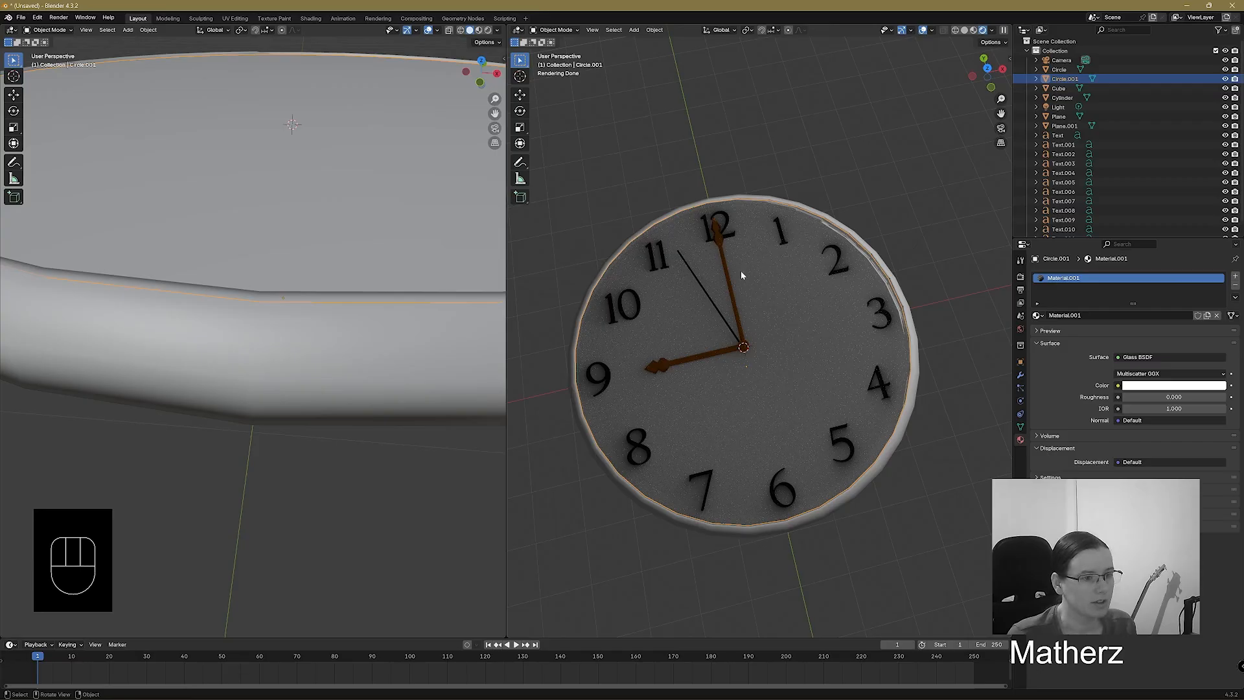
# Add a cube mesh at the centre of the clock.
pyautogui.click(569, 32)
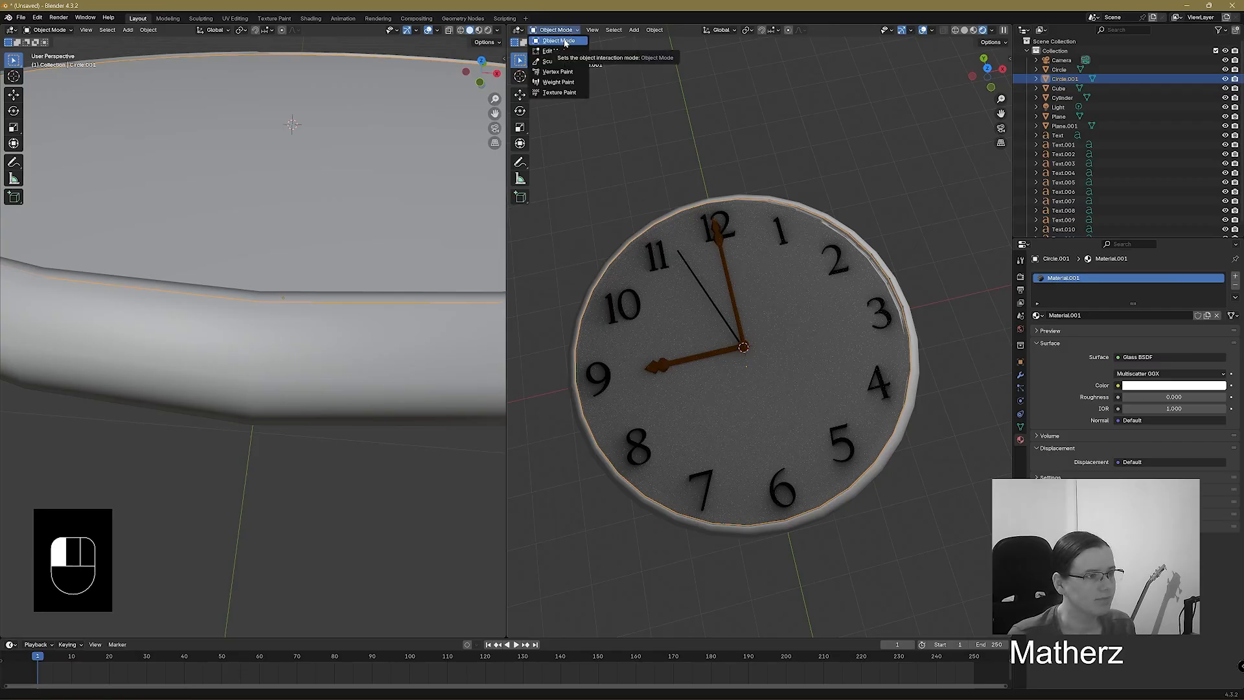
pyautogui.click(633, 30)
pyautogui.moveTo(650, 44)
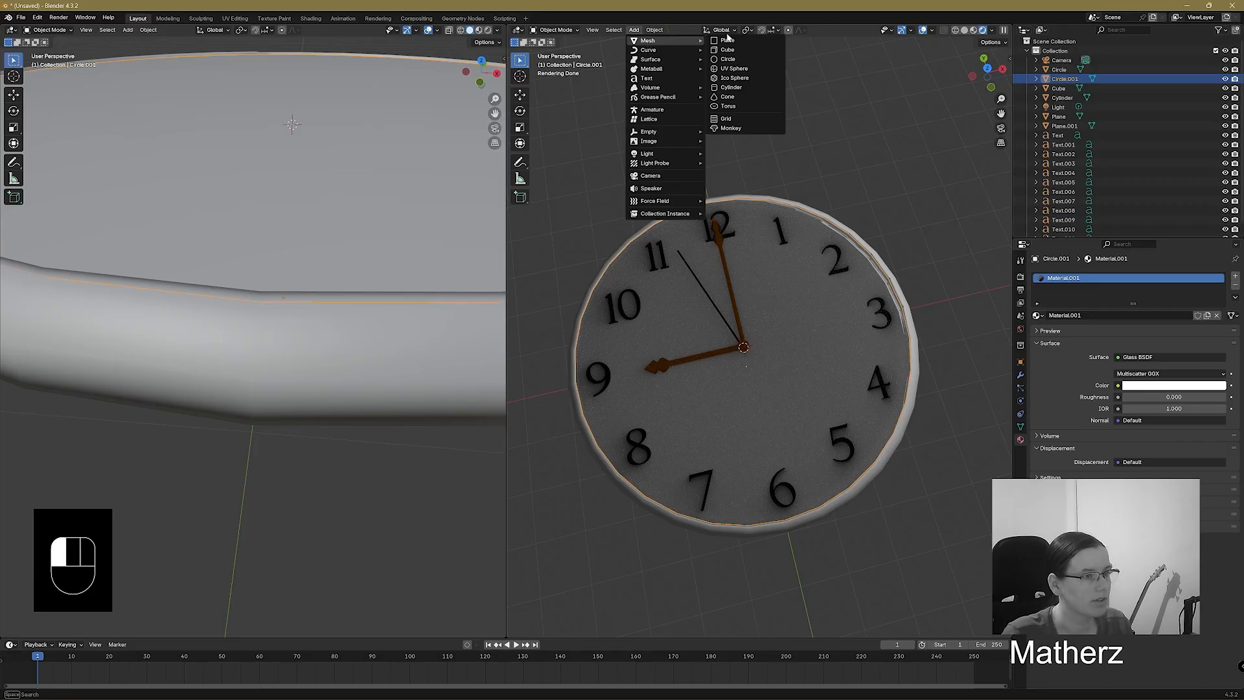
pyautogui.click(748, 52)
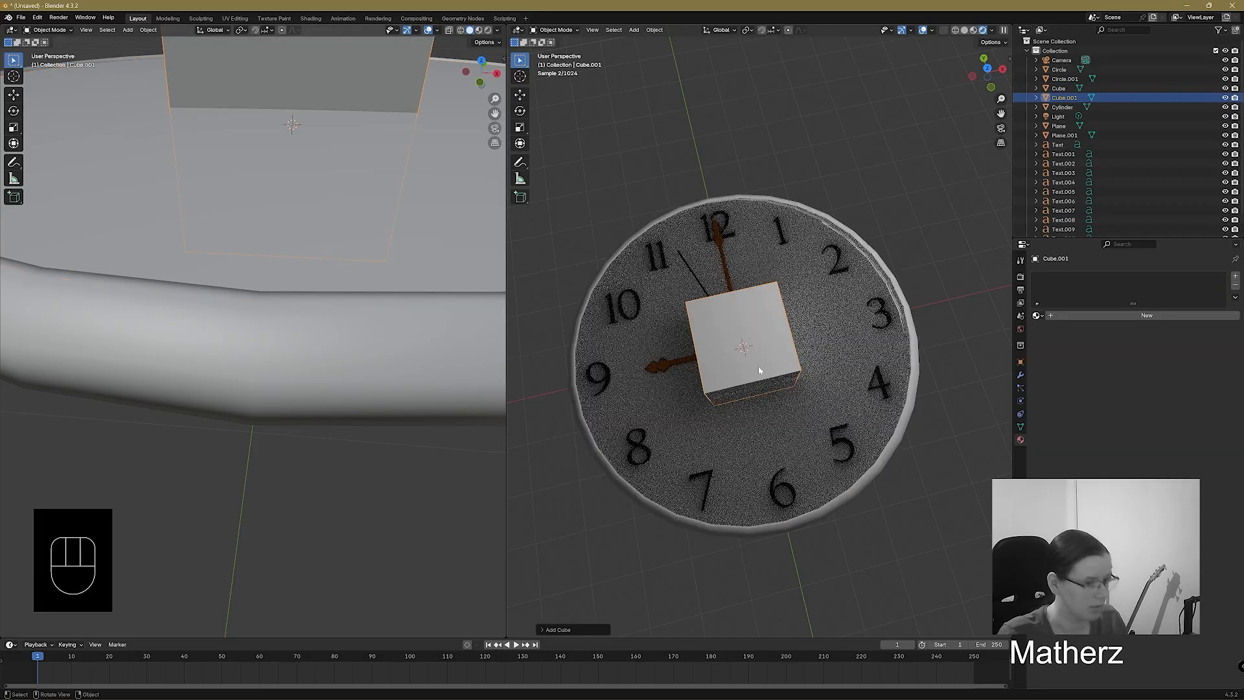
pyautogui.moveTo(780, 444); pyautogui.dragTo(830, 151, button='middle')
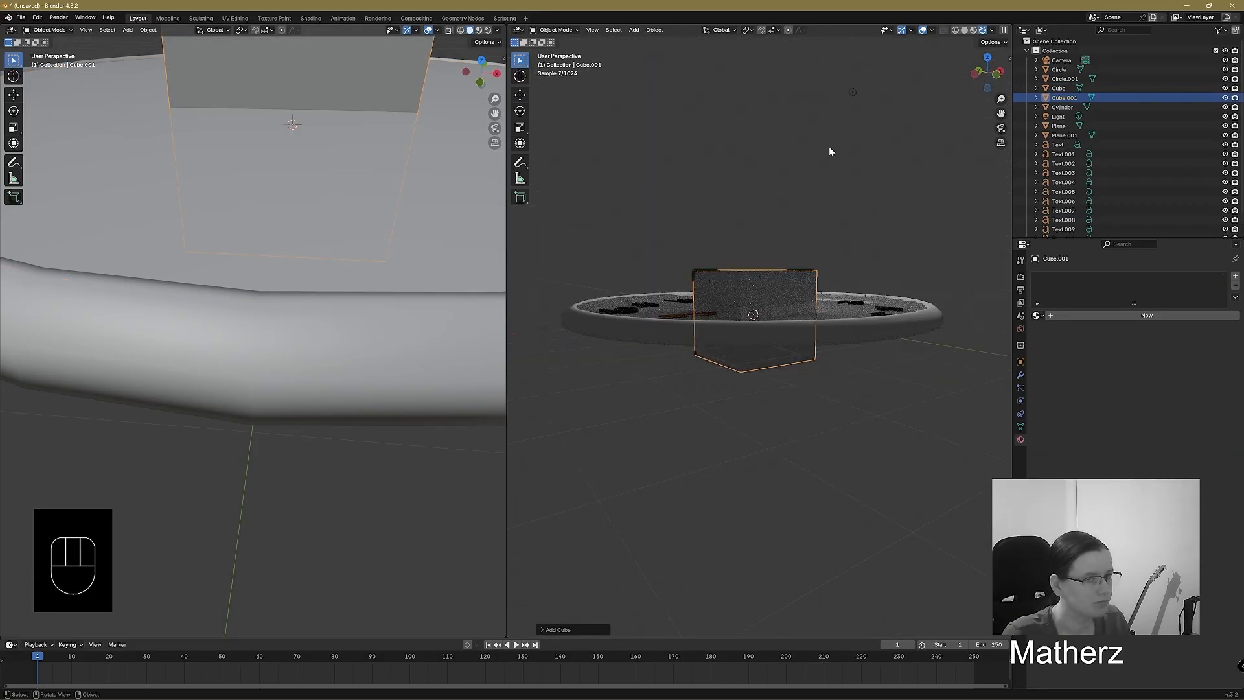
# Show the 3D view in Material Preview shading and widen it, with the whole clock and cube in sight.
pyautogui.click(973, 30)
pyautogui.scroll(2, 991, 195)
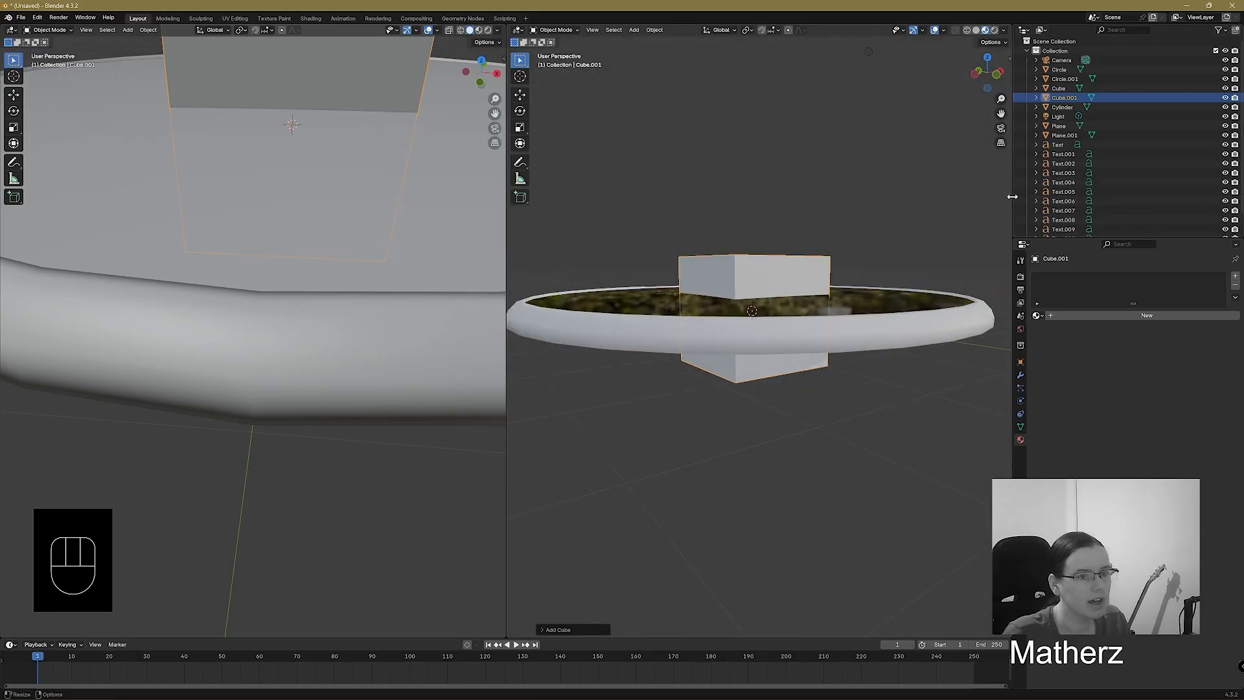
pyautogui.moveTo(1012, 197); pyautogui.dragTo(1127, 196)
pyautogui.scroll(-4, 183, 272)
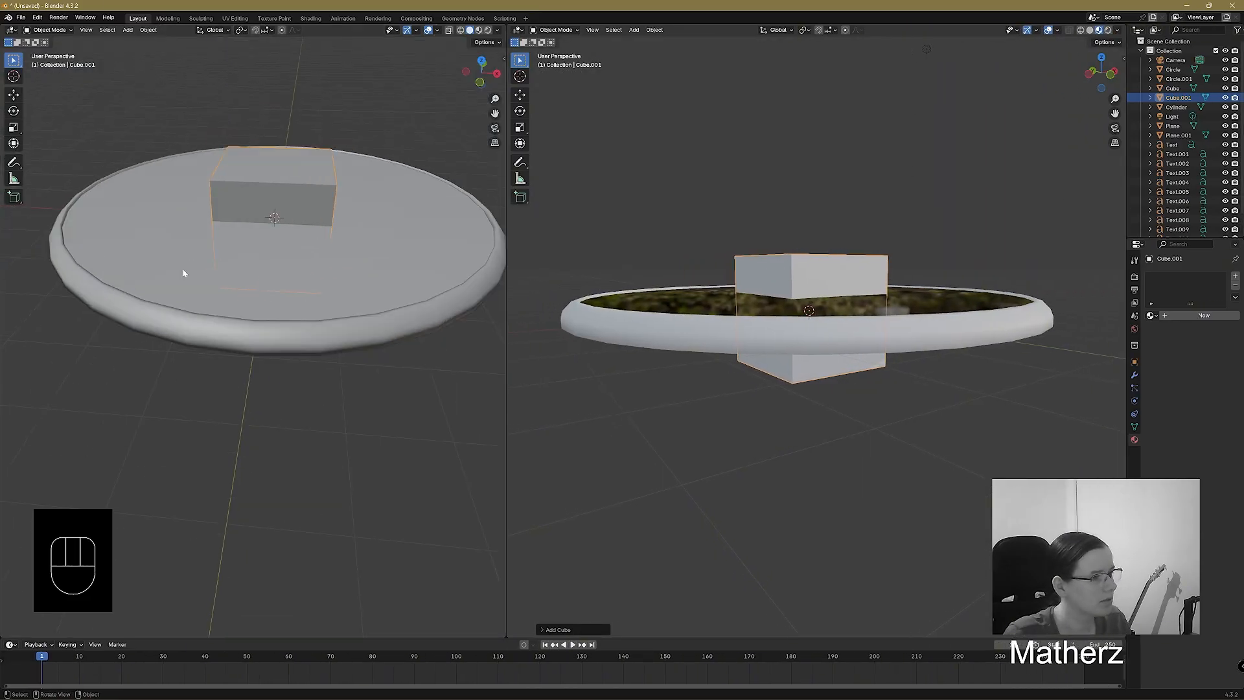
pyautogui.scroll(-2, 184, 272)
pyautogui.moveTo(847, 415)
pyautogui.mouseDown(button='middle')
pyautogui.moveTo(854, 447)
pyautogui.moveTo(861, 397)
pyautogui.mouseUp(button='middle')
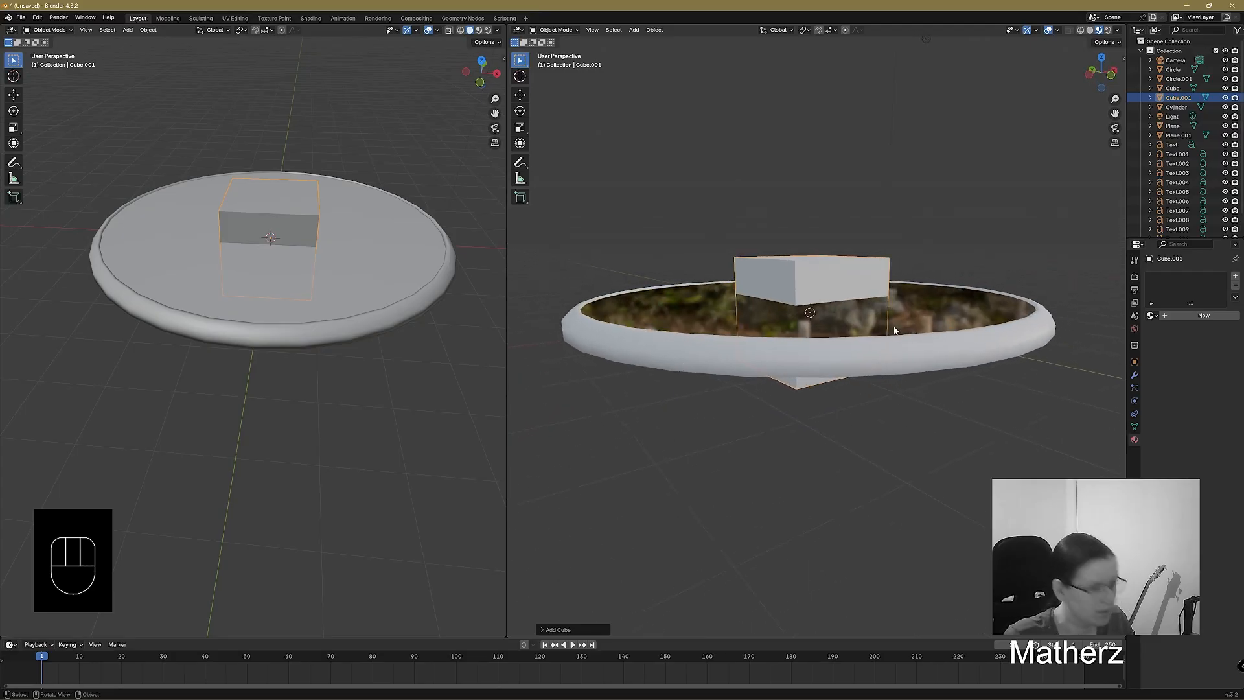
# Scale the cube to about 3.98 along Y, spanning the clock, and to about 0.39 along X.
pyautogui.press('s')
pyautogui.press('y')
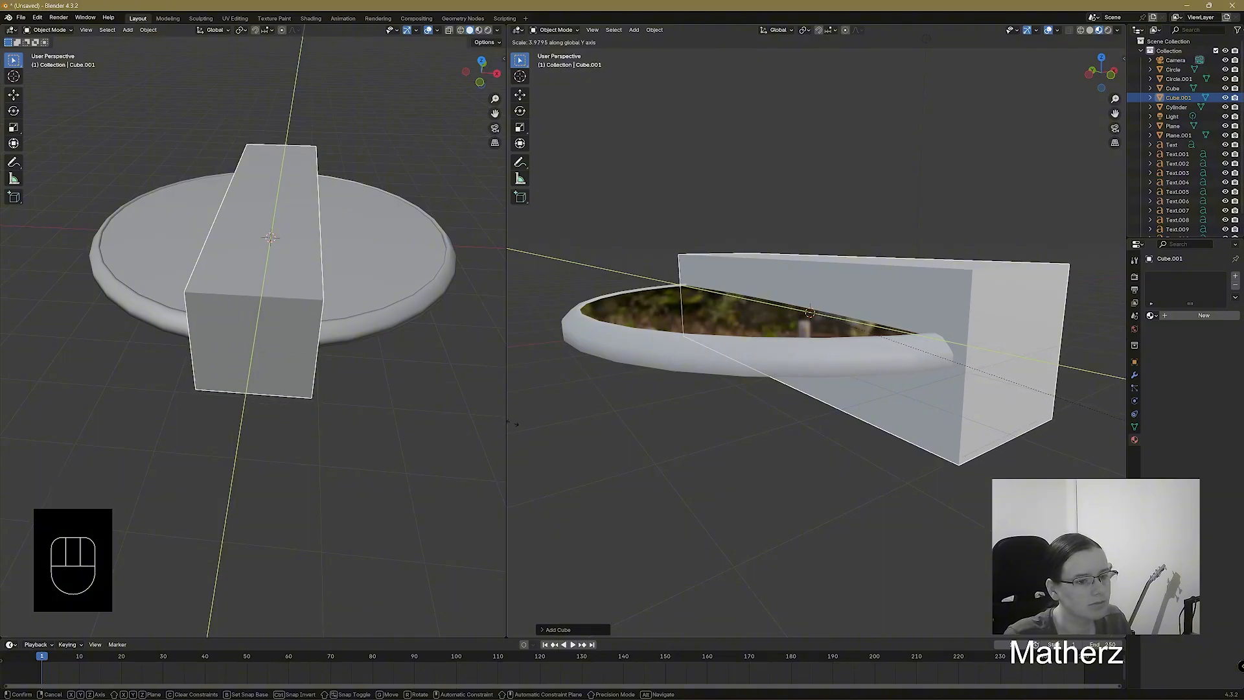
pyautogui.click(510, 425)
pyautogui.moveTo(874, 372); pyautogui.dragTo(815, 421, button='middle')
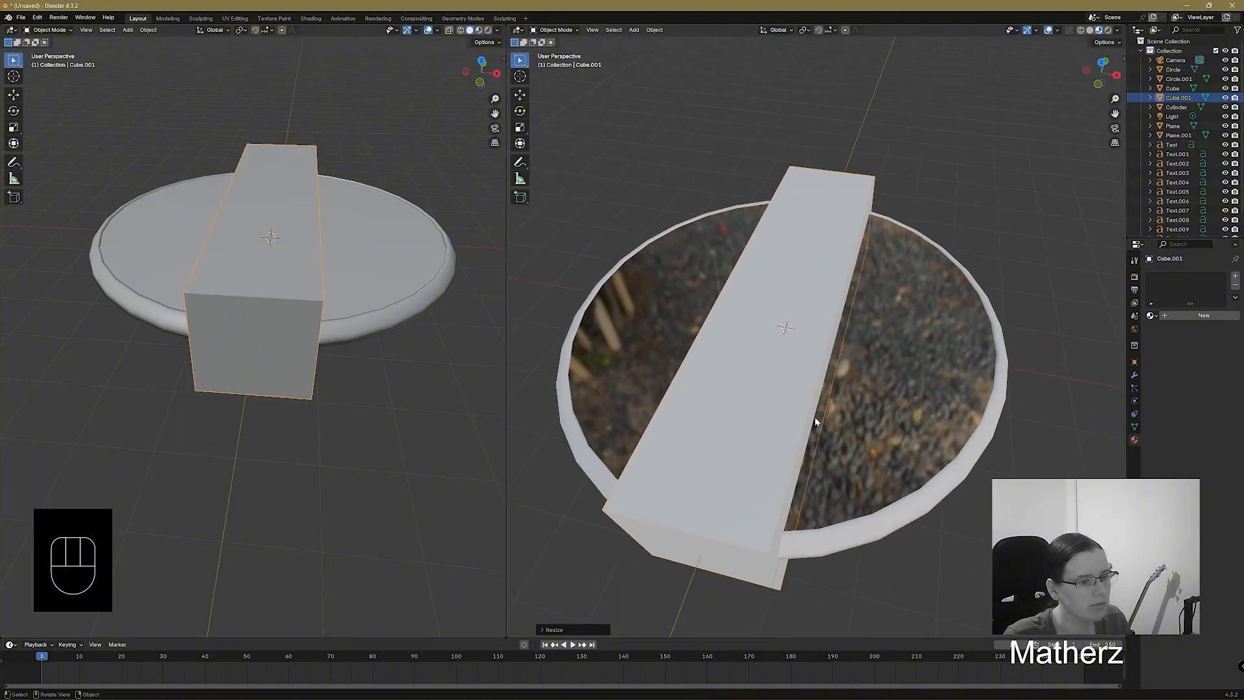
pyautogui.press('s')
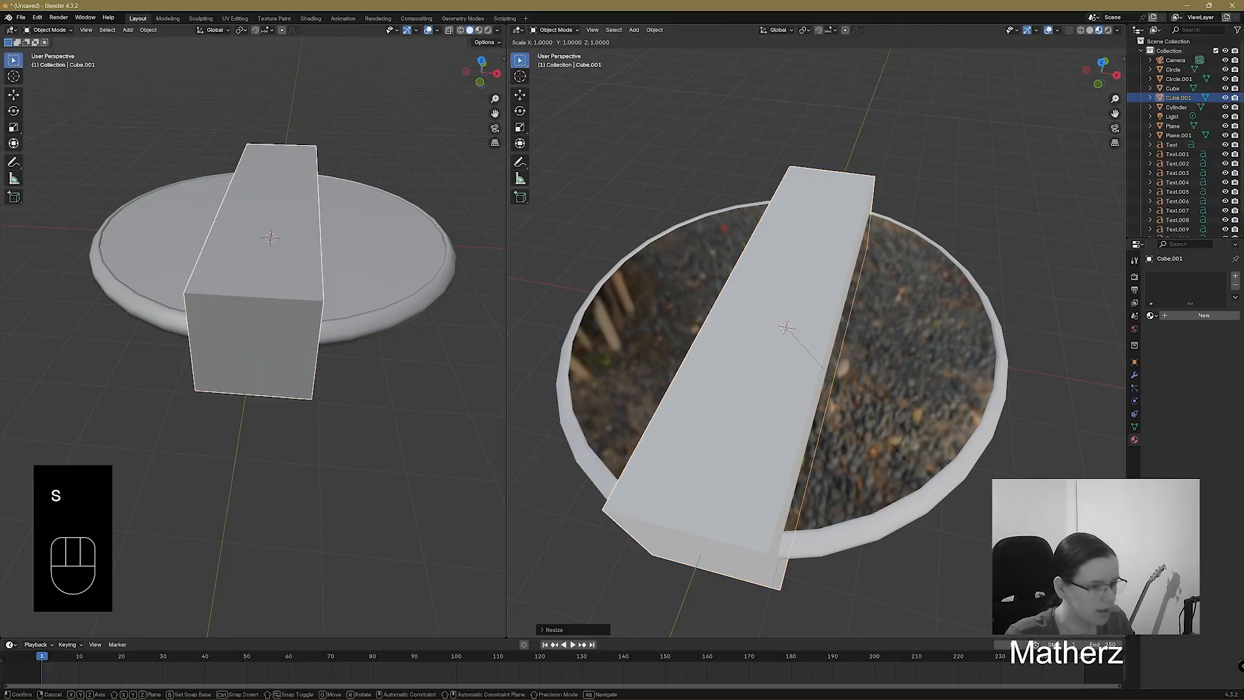
pyautogui.press('x')
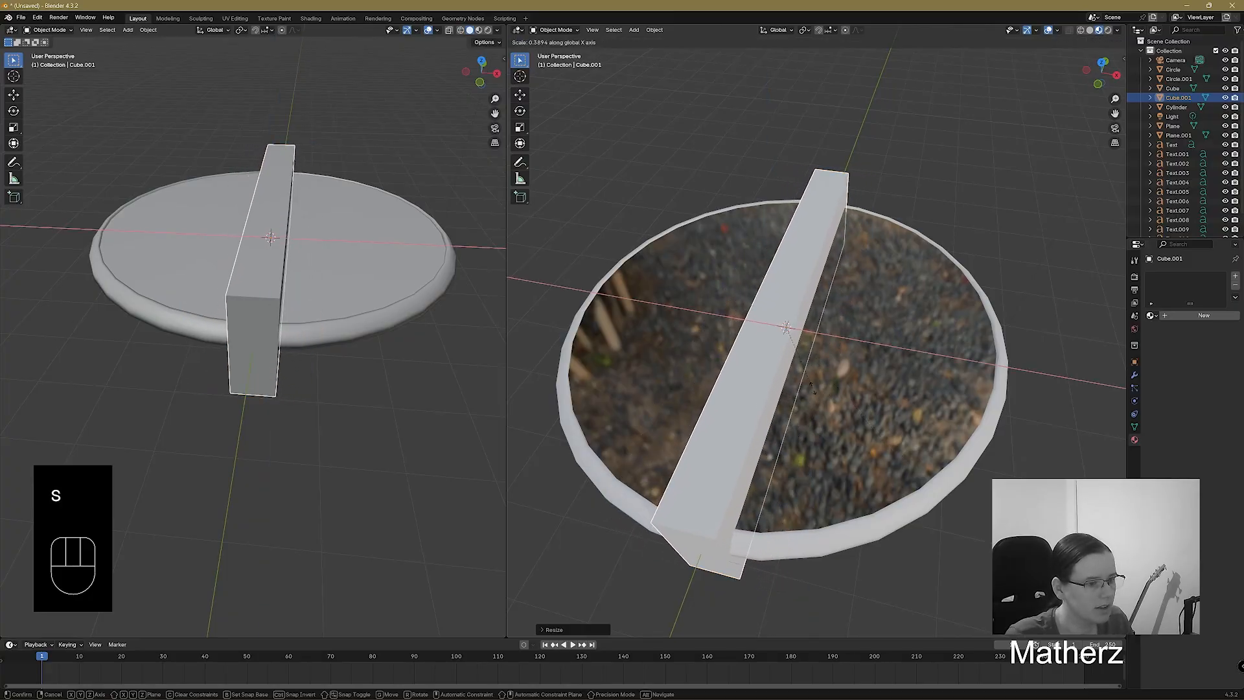
pyautogui.click(811, 384)
# Flatten the bar to about 0.11 along Z and raise it along Z to the level of the casing's upper rim.
pyautogui.moveTo(811, 384); pyautogui.dragTo(771, 363, button='middle')
pyautogui.press('s')
pyautogui.press('z')
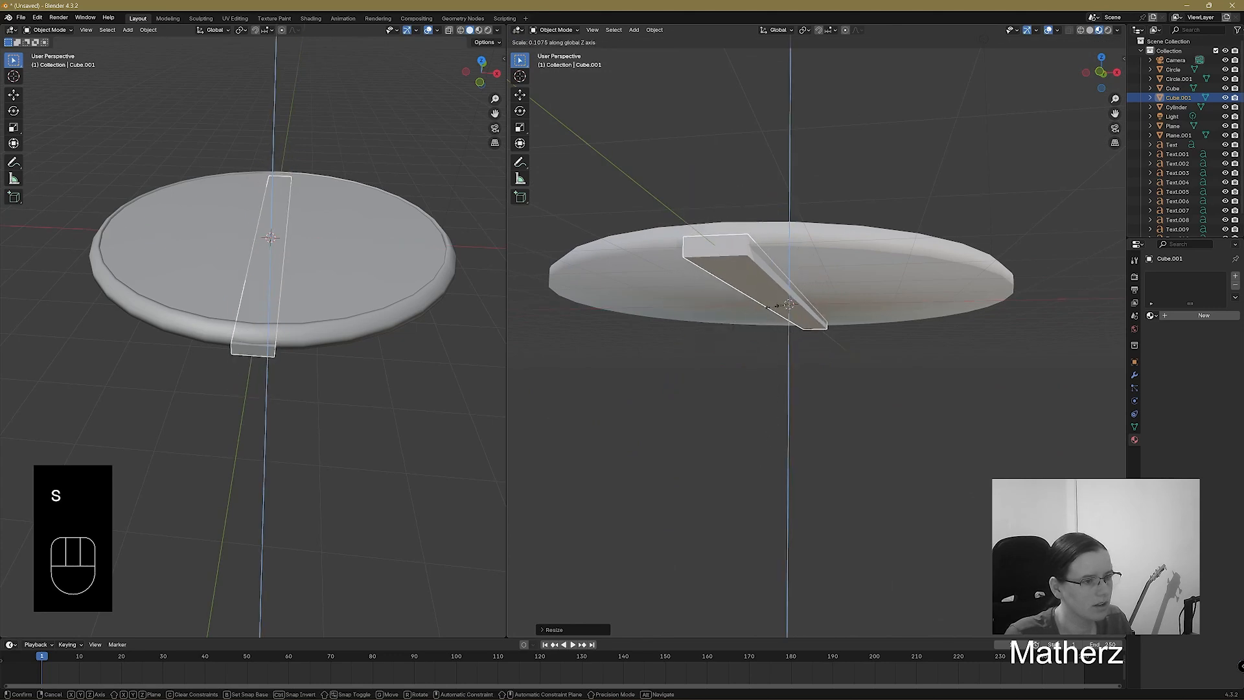
pyautogui.click(771, 315)
pyautogui.press('g')
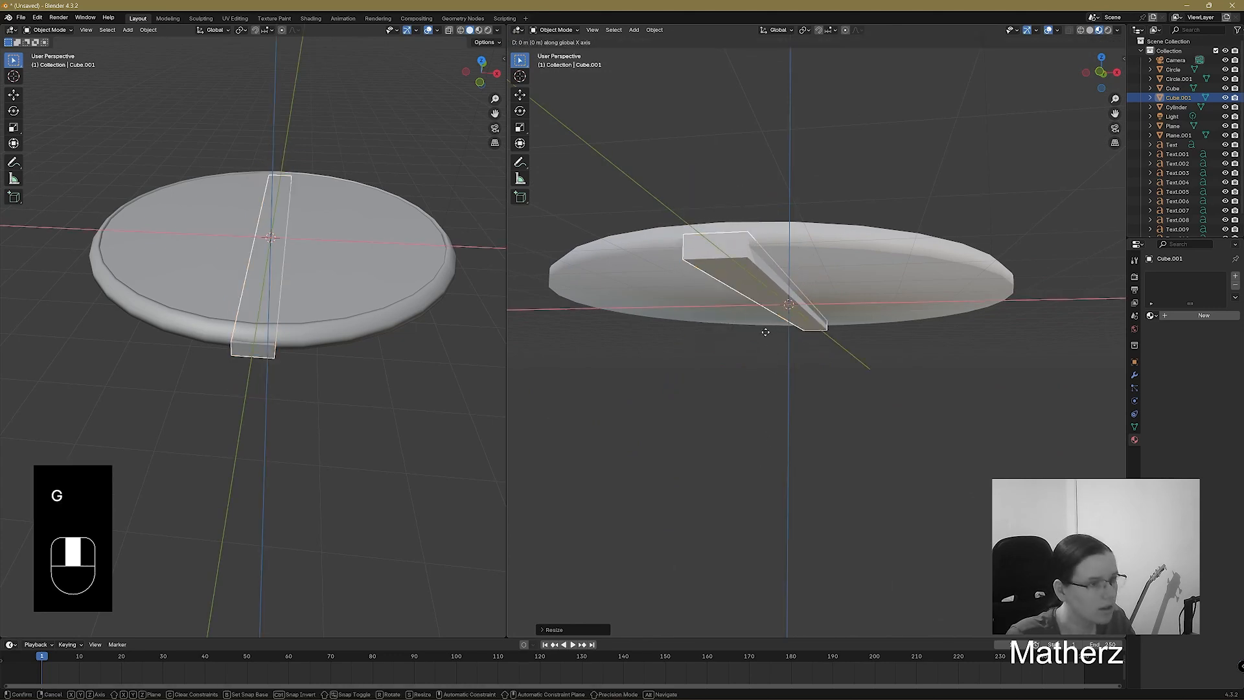
pyautogui.press('z')
pyautogui.click(769, 321)
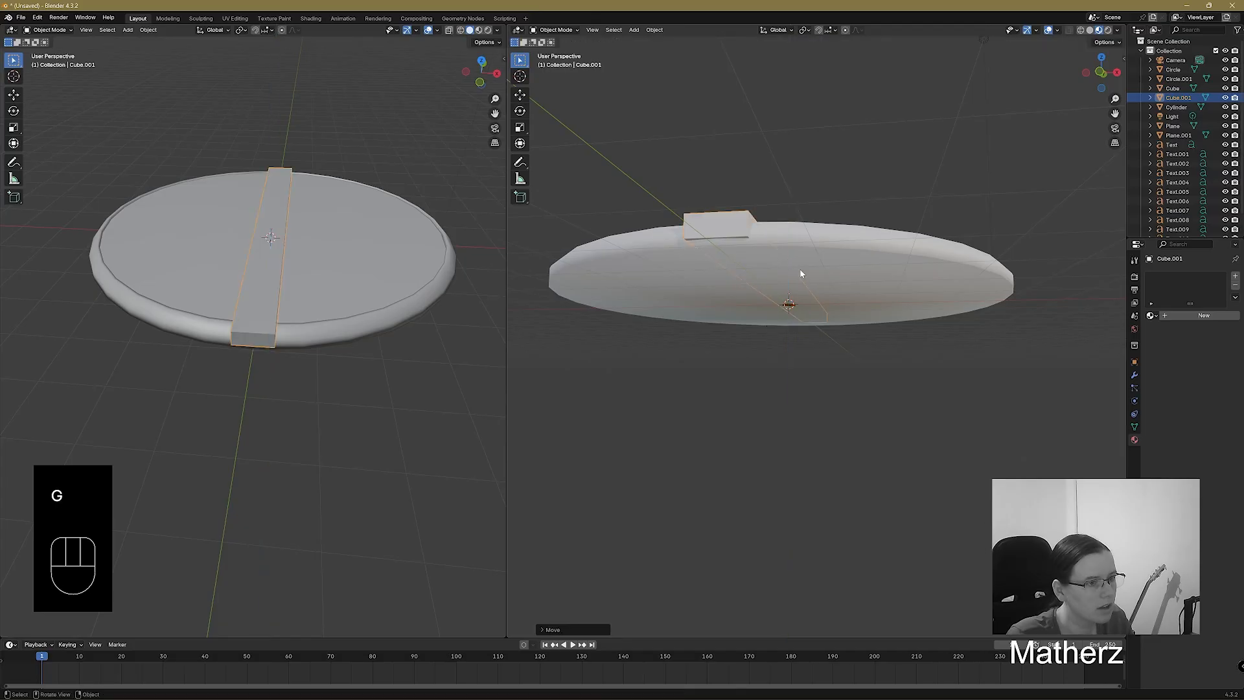
pyautogui.moveTo(769, 320); pyautogui.dragTo(806, 359, button='middle')
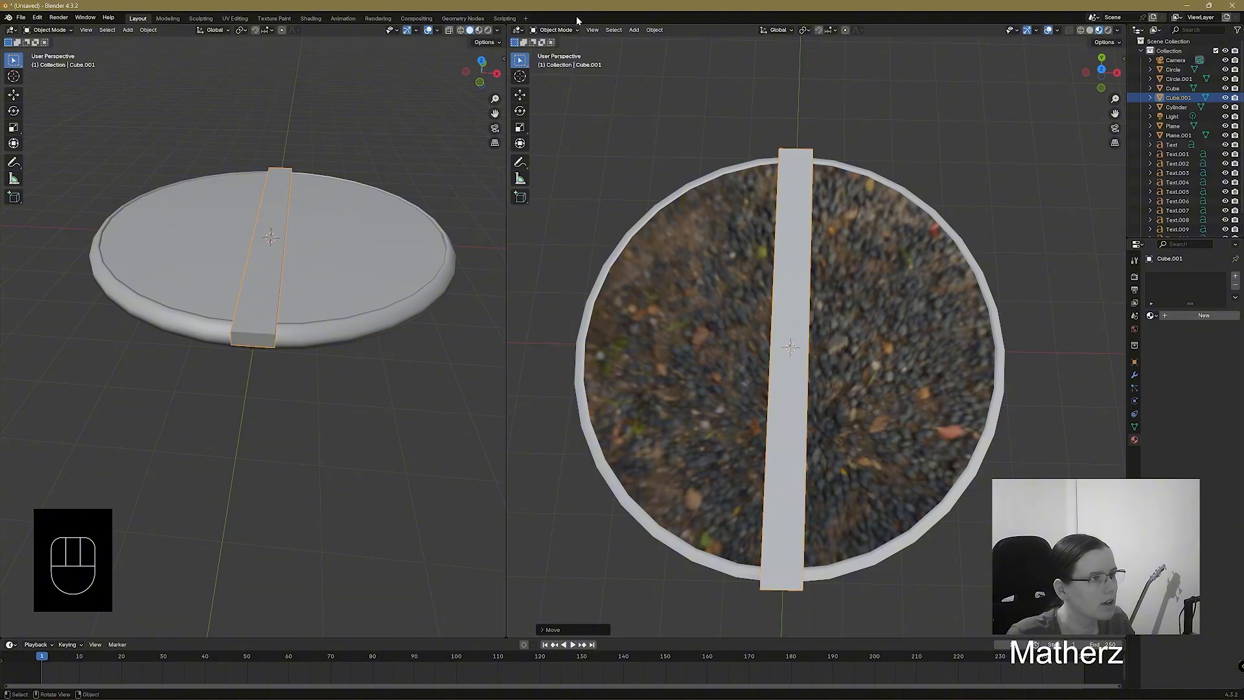
# In Edit Mode, extrude the bar's two long side faces and scale them outward by about 2.5 along X.
pyautogui.click(560, 30)
pyautogui.click(558, 52)
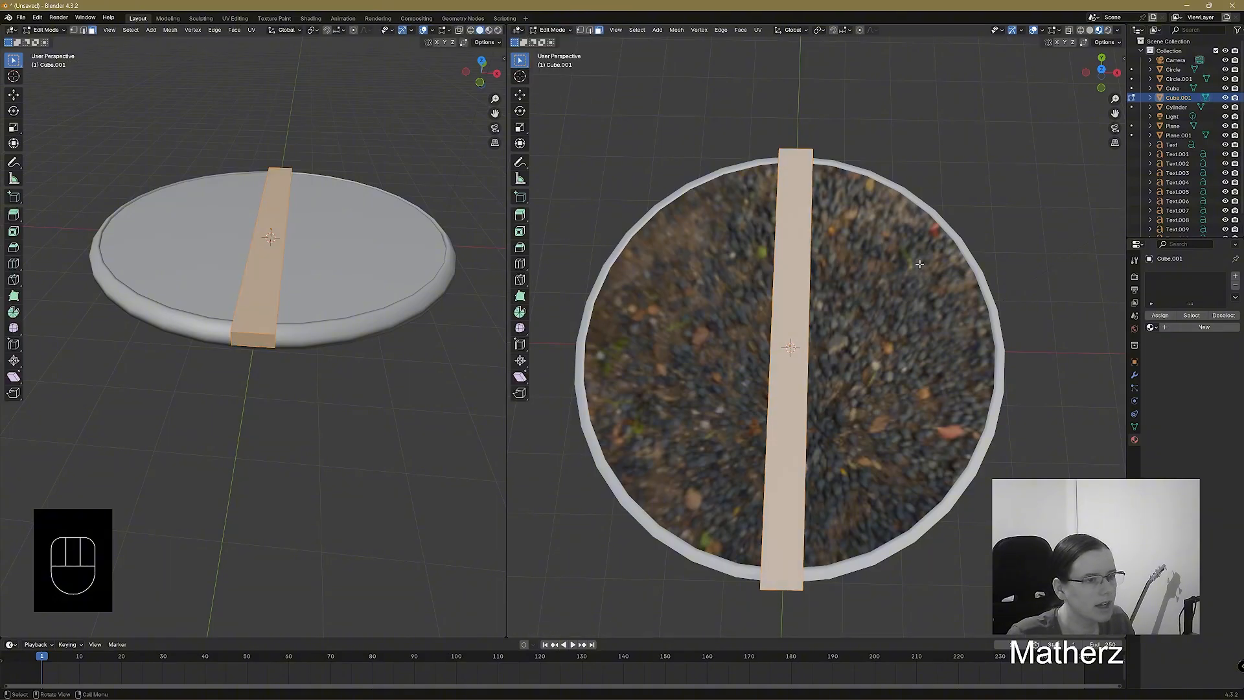
pyautogui.moveTo(810, 195); pyautogui.dragTo(895, 254, button='middle')
pyautogui.moveTo(781, 401); pyautogui.dragTo(836, 425, button='middle')
pyautogui.hotkey('alt', 'a')
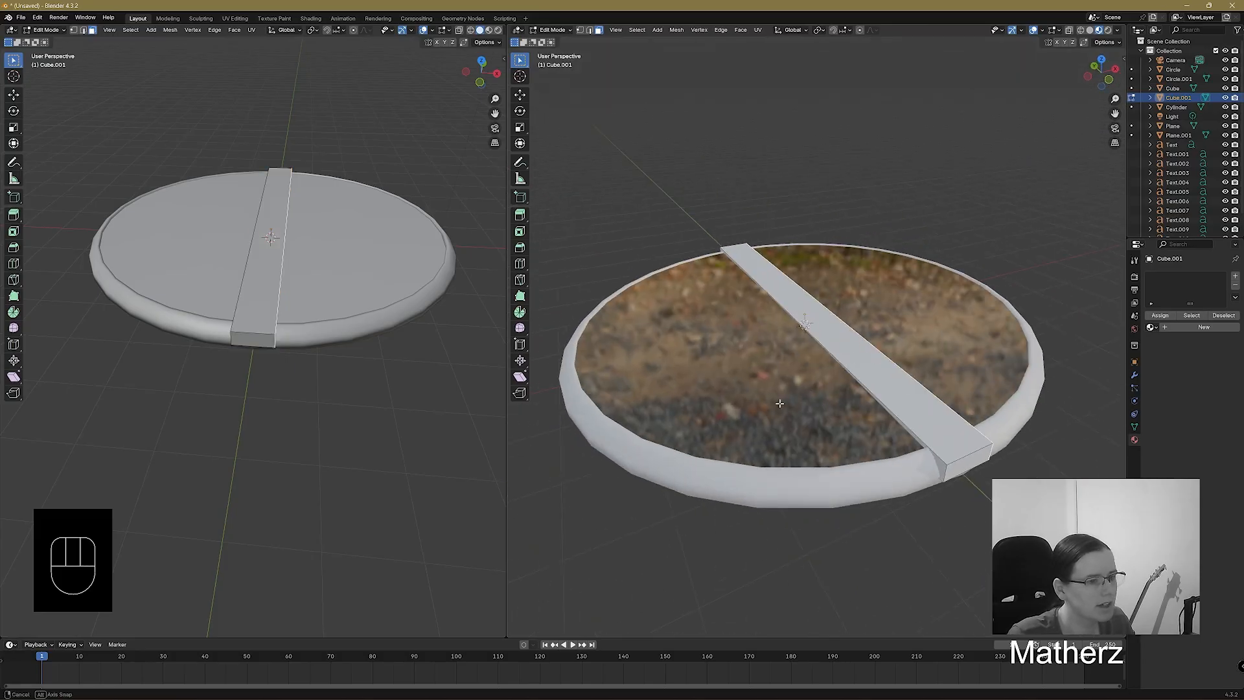
pyautogui.keyDown('shift'); pyautogui.click(917, 445); pyautogui.keyUp('shift')
pyautogui.moveTo(992, 352); pyautogui.dragTo(942, 387, button='middle')
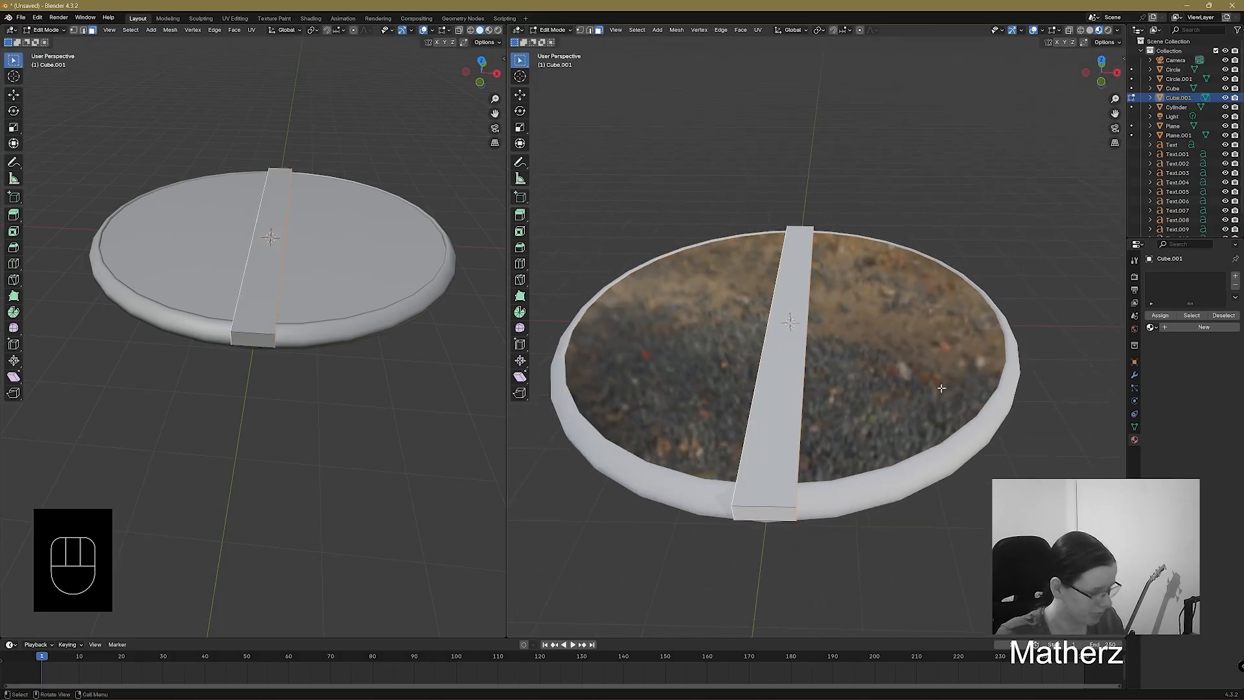
pyautogui.press('e')
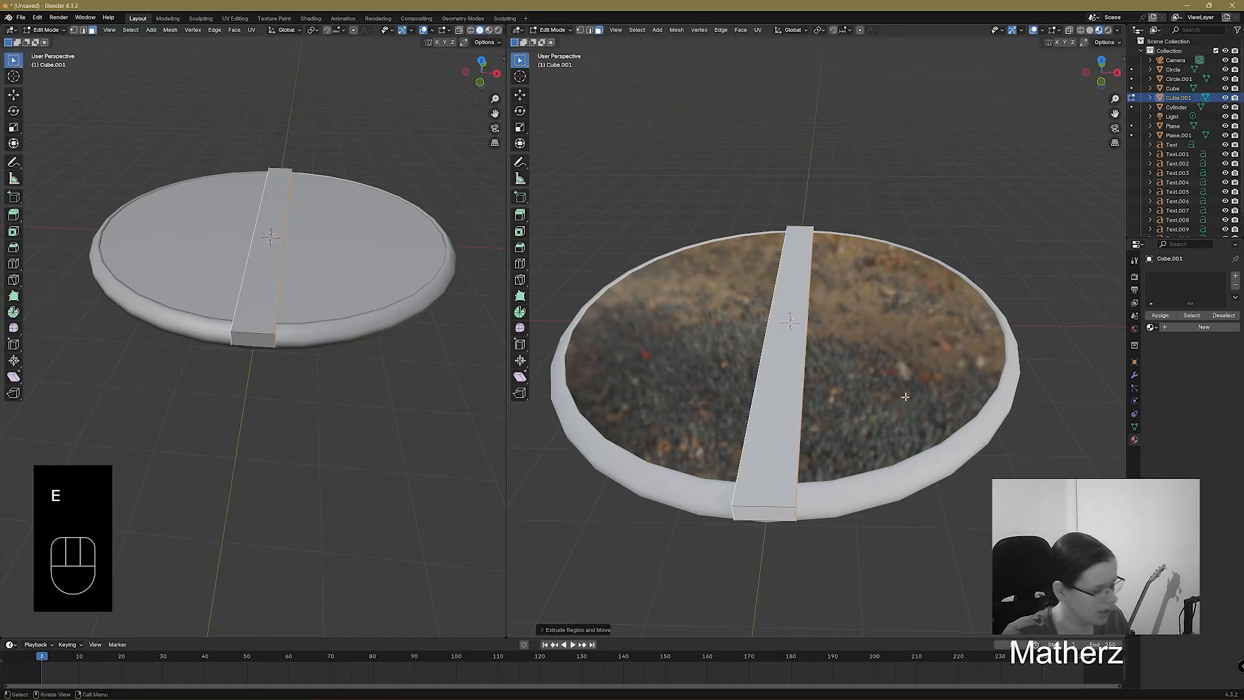
pyautogui.press('s')
pyautogui.press('x')
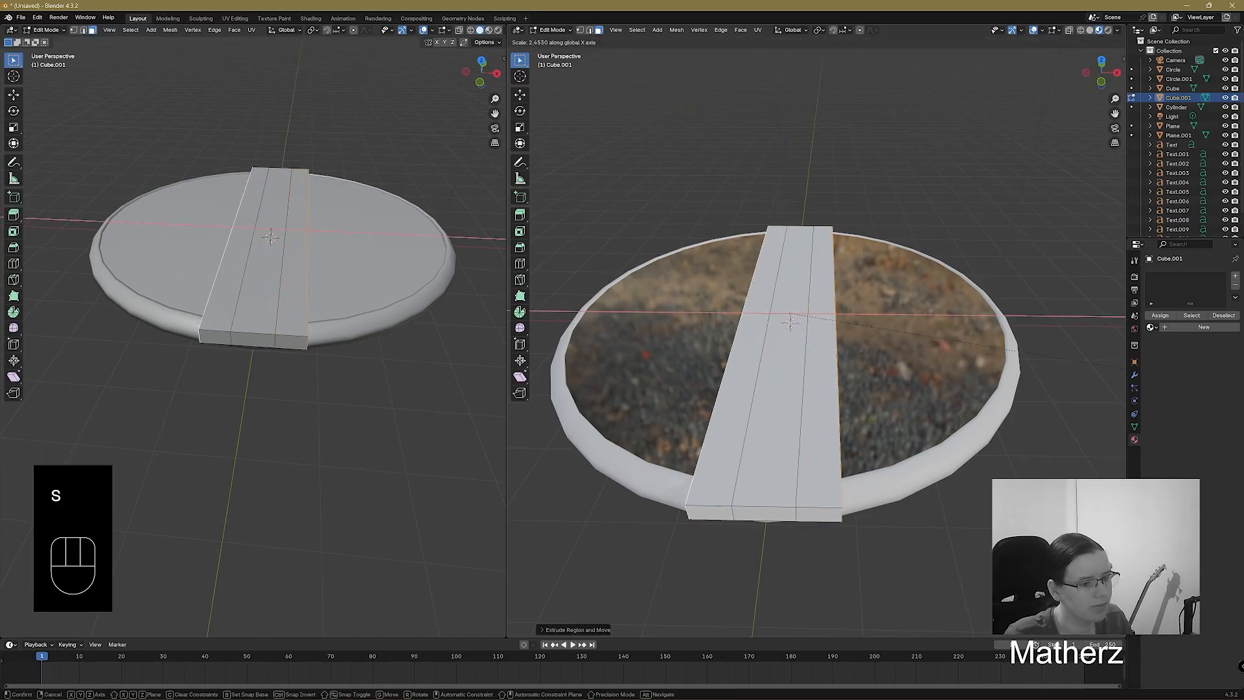
pyautogui.click(1115, 360)
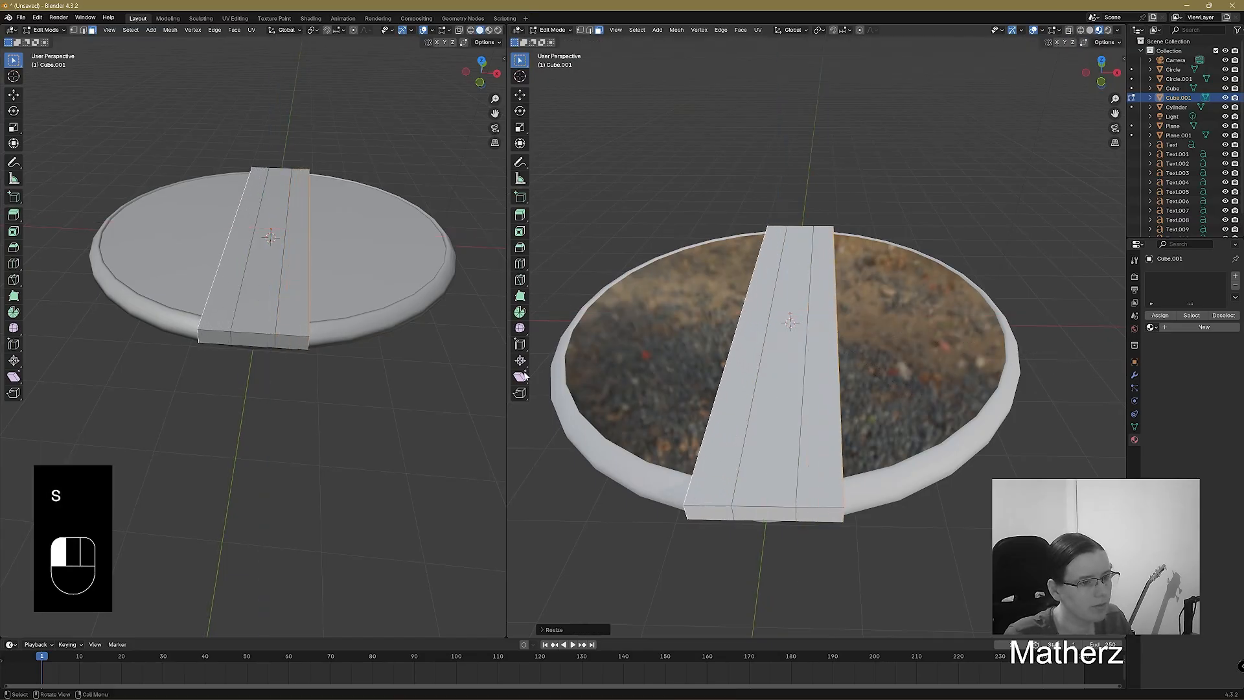
# Show the clock from the top in solid X-ray shading and scale the outer side faces to about 0.97 along Y to follow the rim.
pyautogui.click(1069, 30)
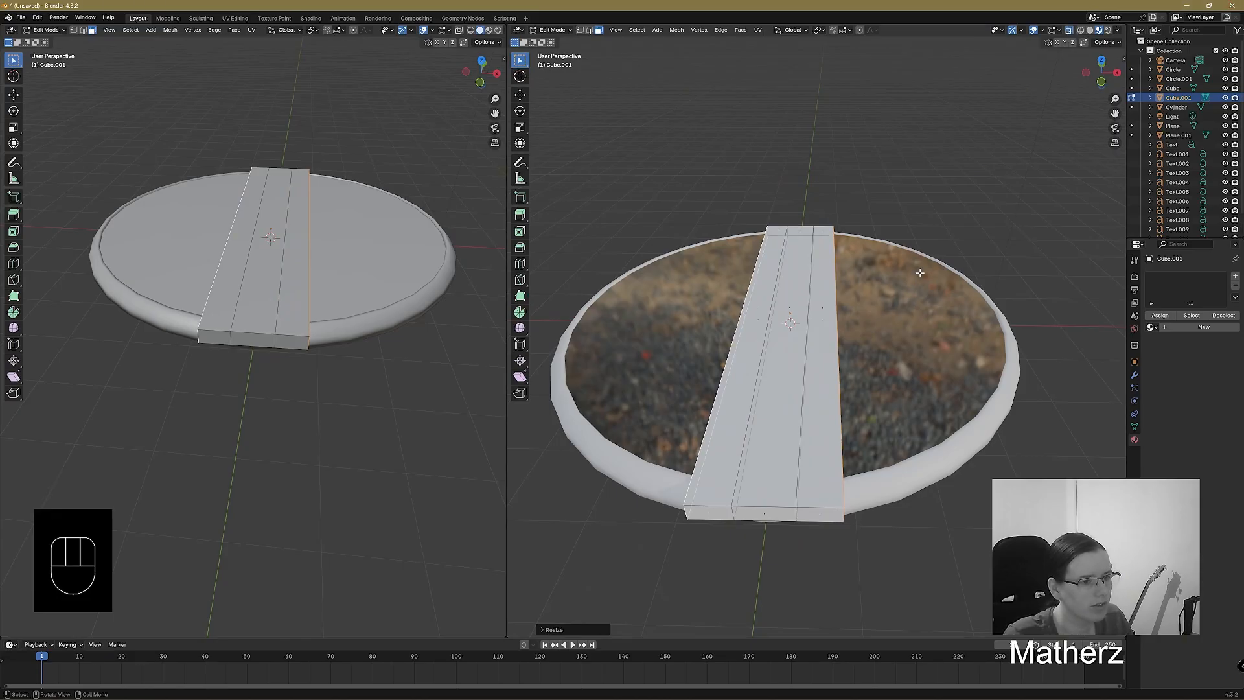
pyautogui.moveTo(955, 276); pyautogui.dragTo(898, 326, button='middle')
pyautogui.click(1090, 29)
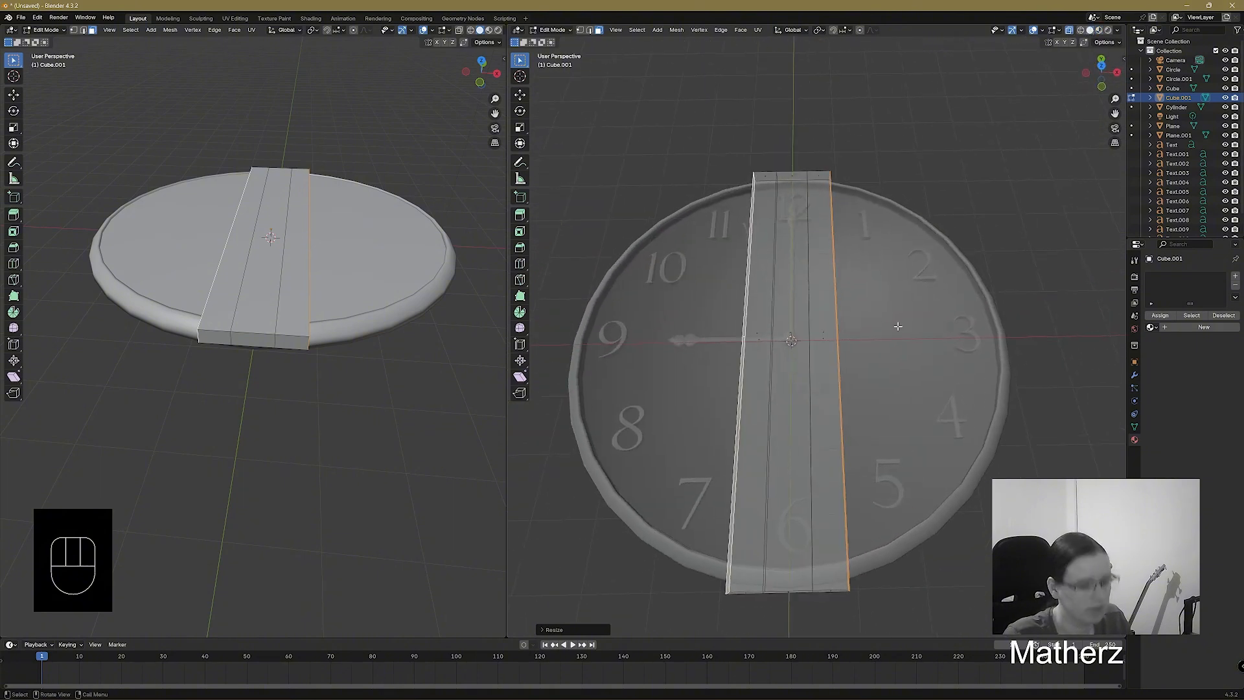
pyautogui.press('KP_7')
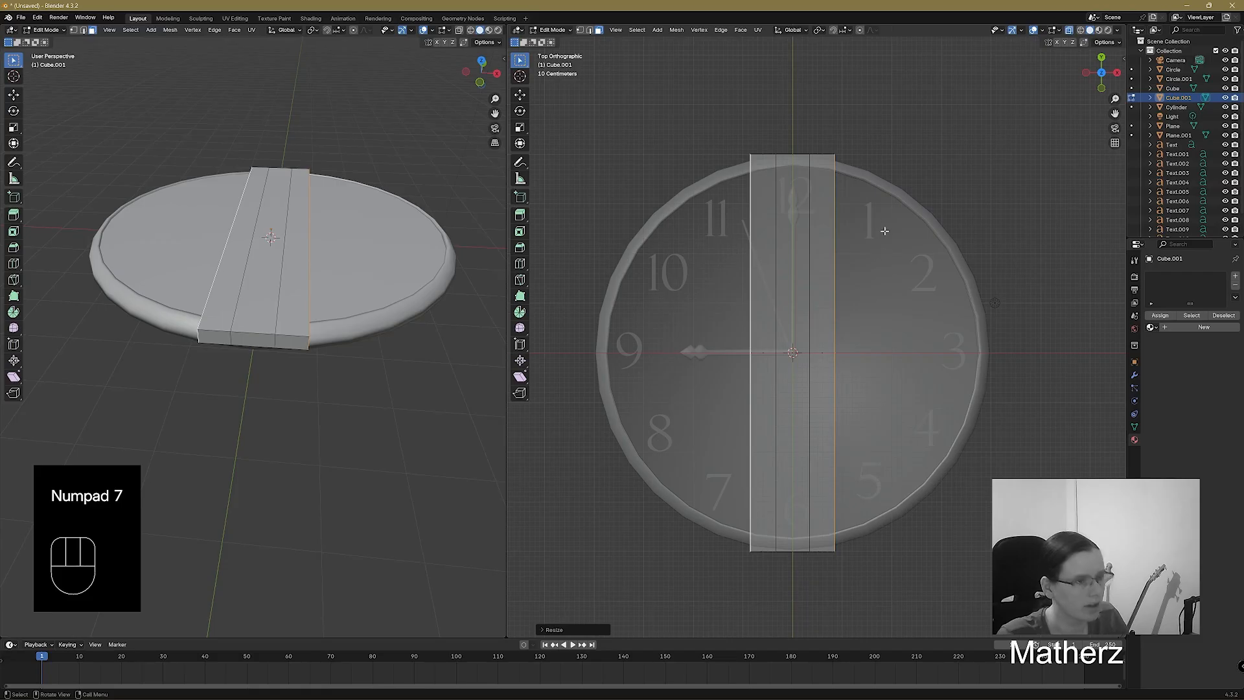
pyautogui.press('s')
pyautogui.press('y')
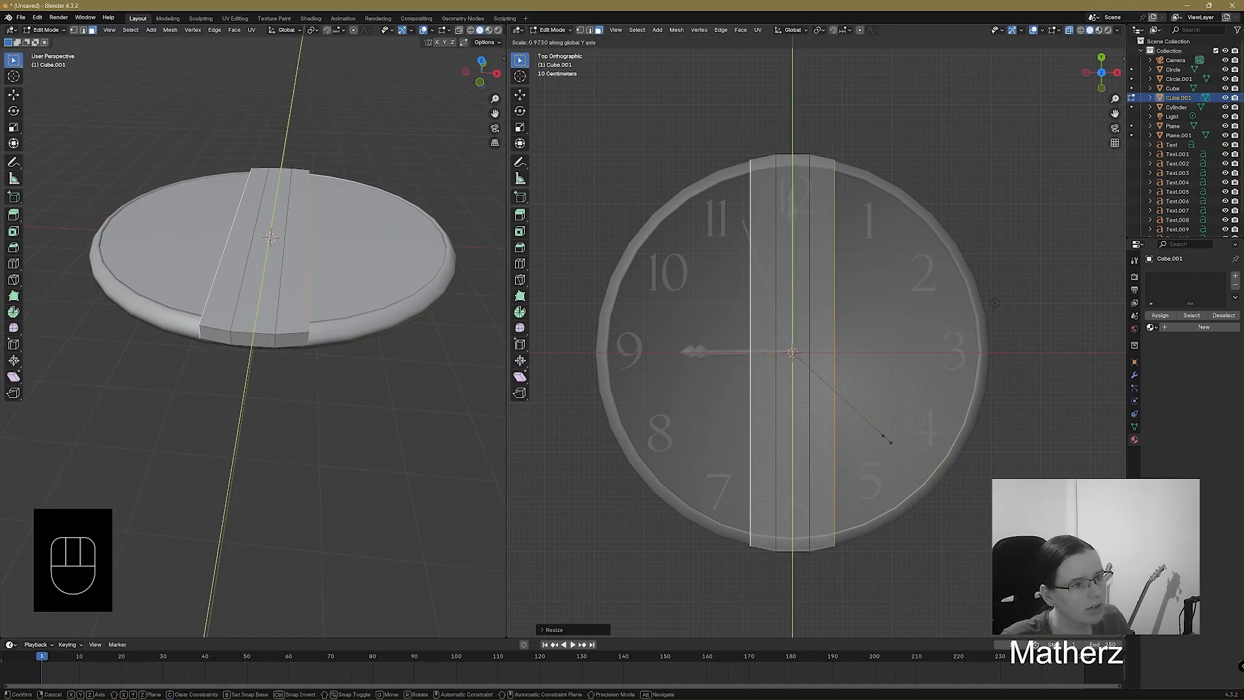
pyautogui.click(888, 439)
# Extrude the bar's outer side faces, widen them along X to the numerals 11 and 1, and scale them to about 0.95 along Y.
pyautogui.press('e')
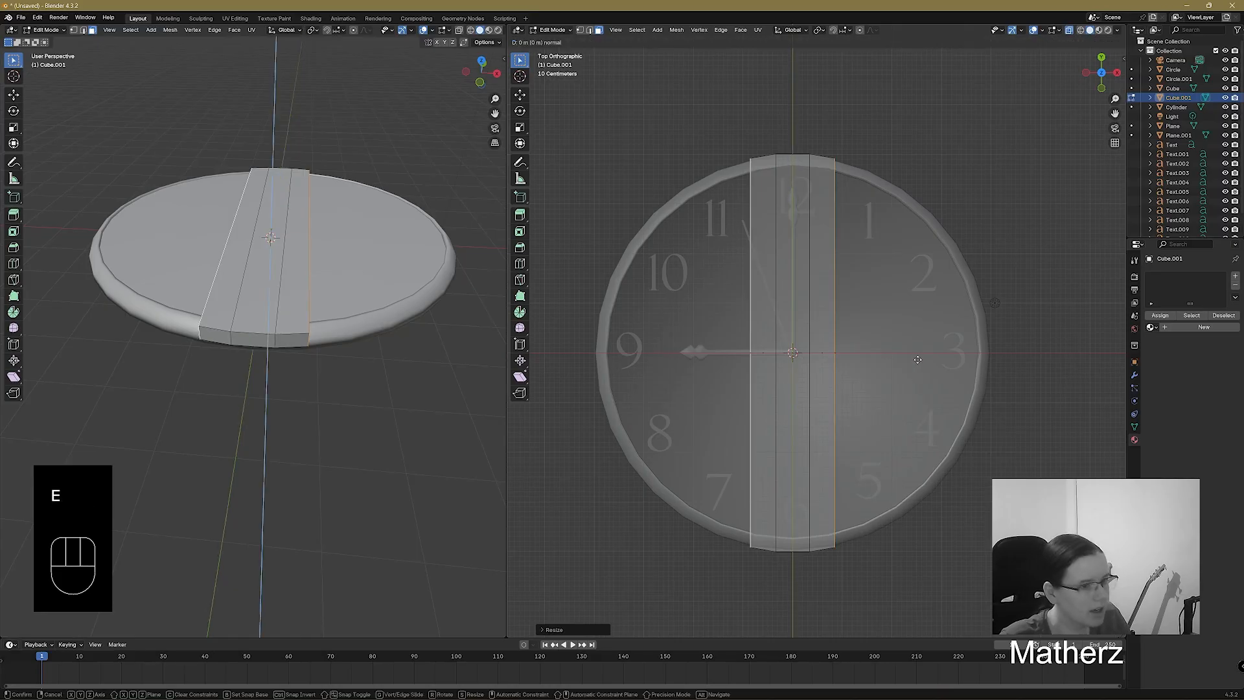
pyautogui.click(918, 359)
pyautogui.press('s')
pyautogui.press('x')
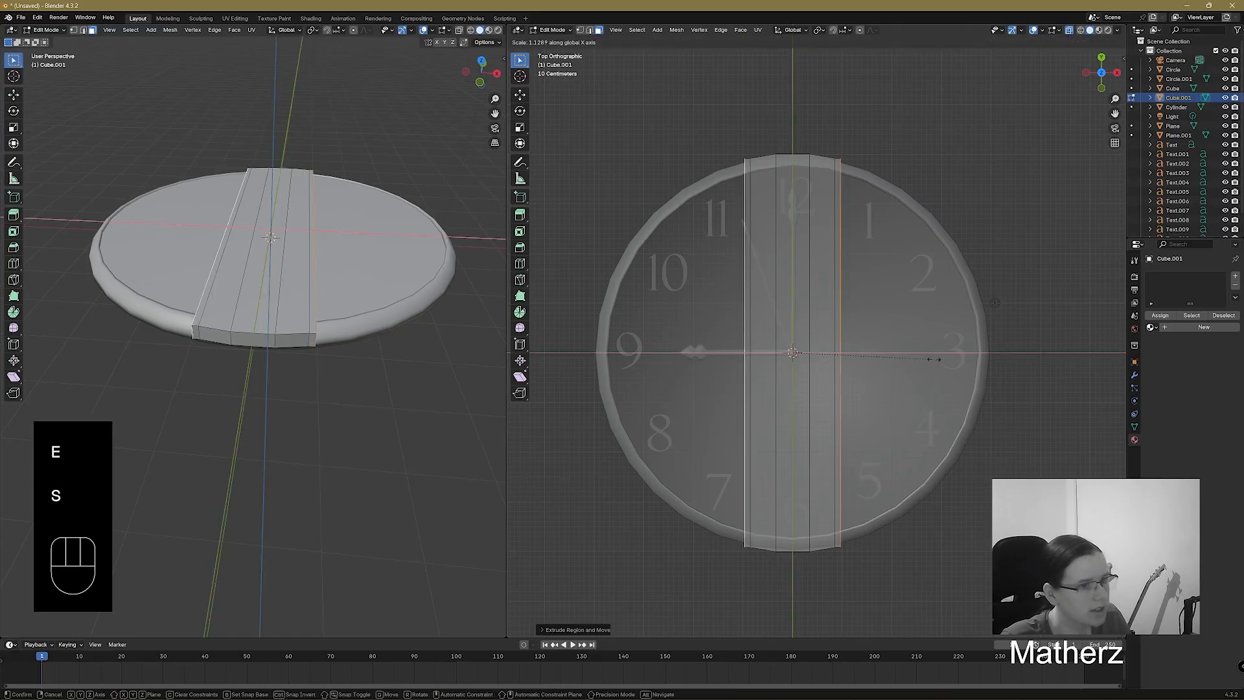
pyautogui.click(1014, 357)
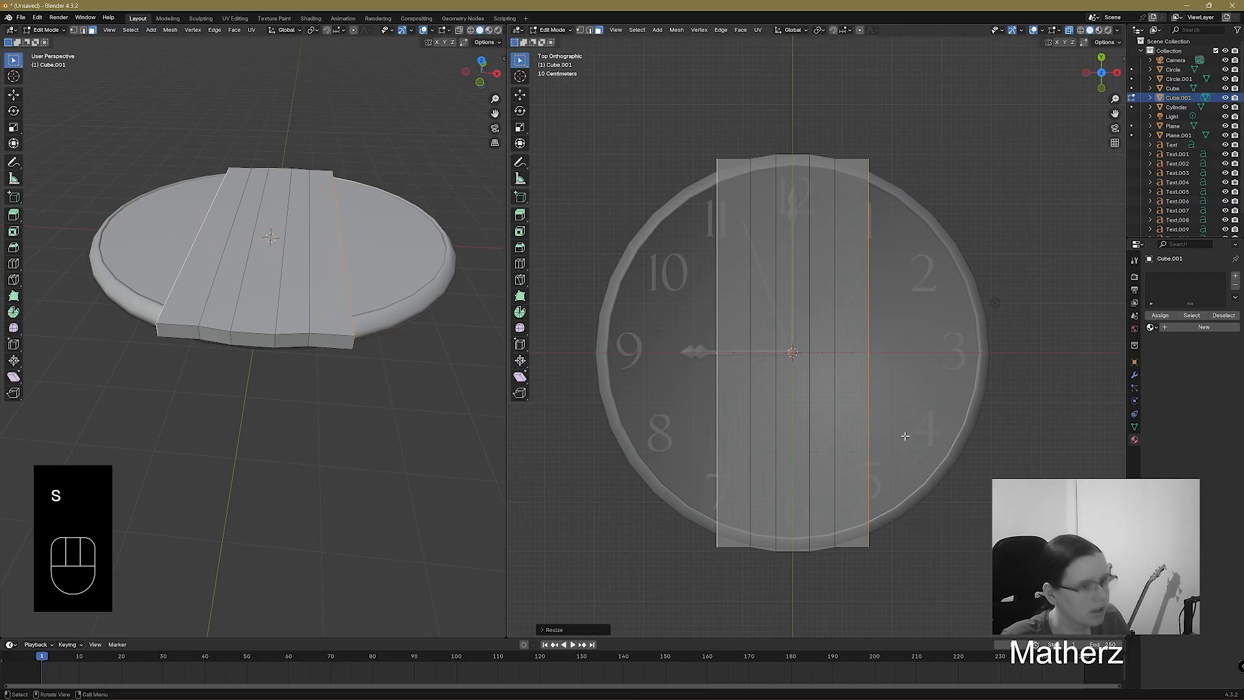
pyautogui.press('s')
pyautogui.press('y')
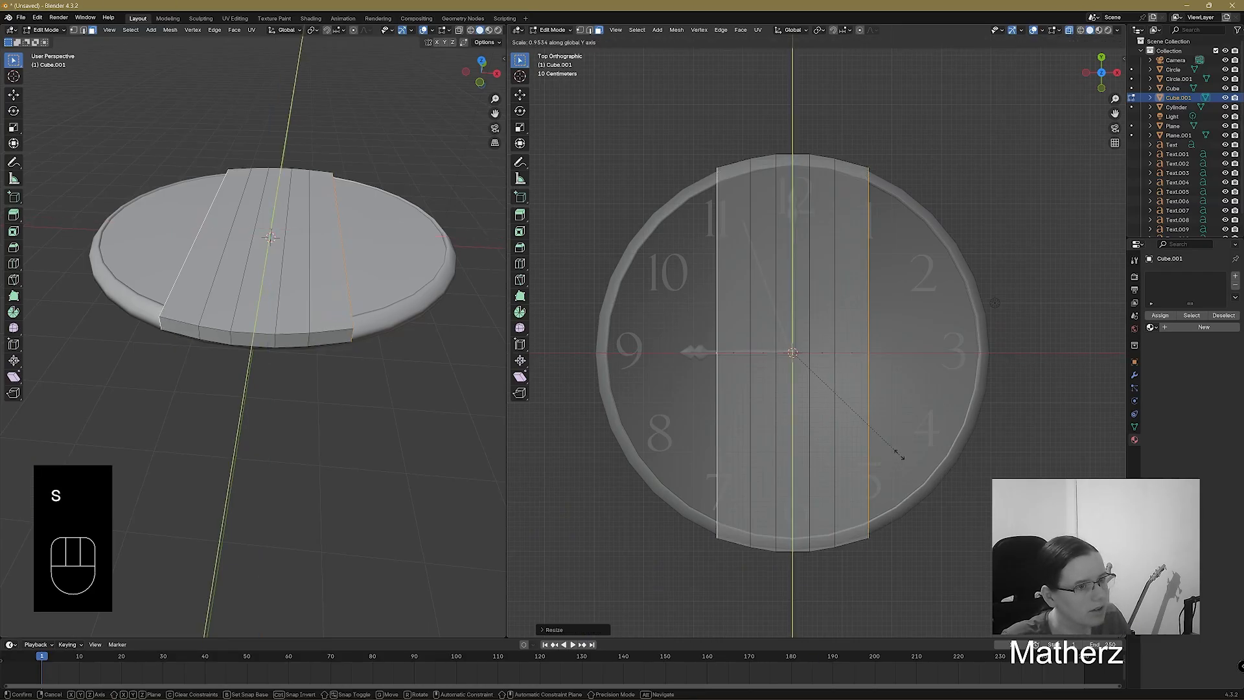
pyautogui.click(939, 372)
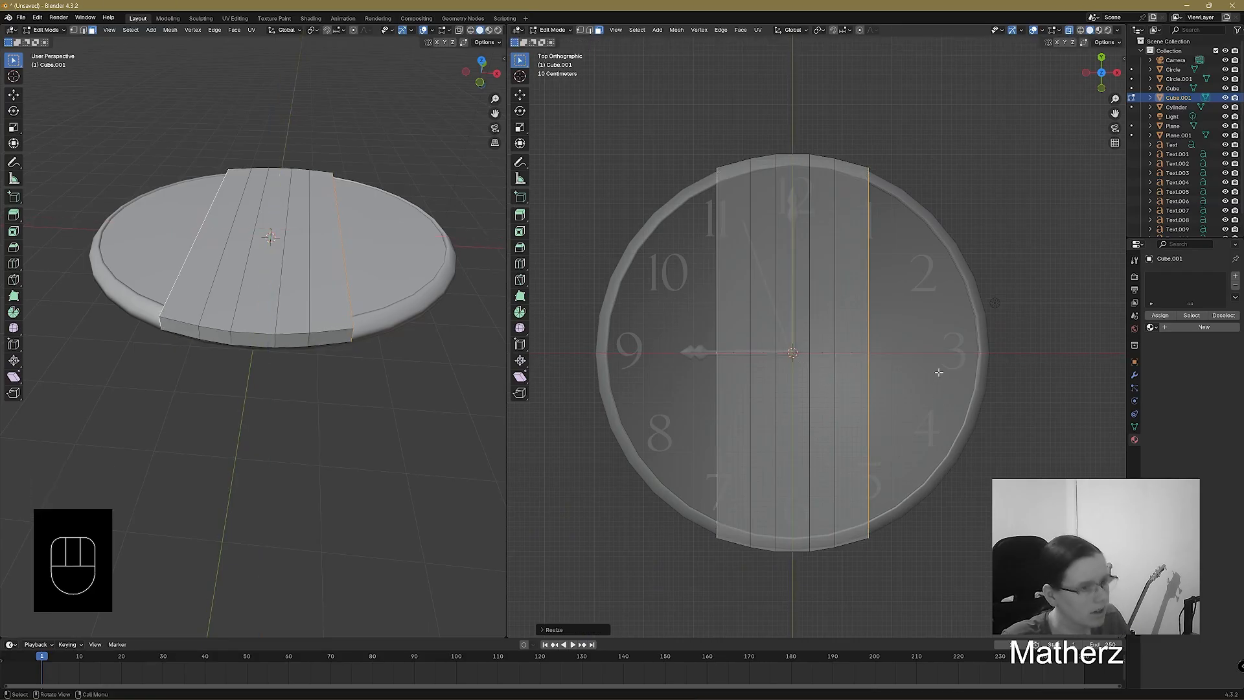
# Extrude the side faces again, spread them outward along X, and scale them to about 0.9 along Y to follow the casing's rim.
pyautogui.press('e')
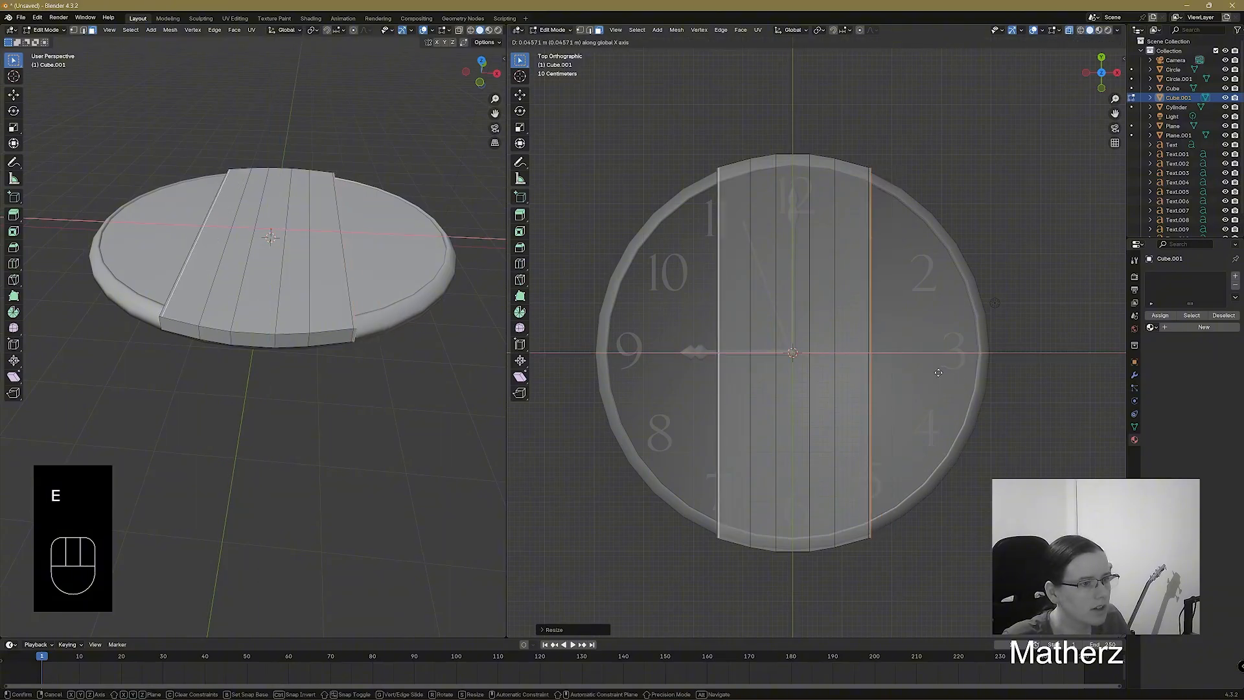
pyautogui.click(939, 372)
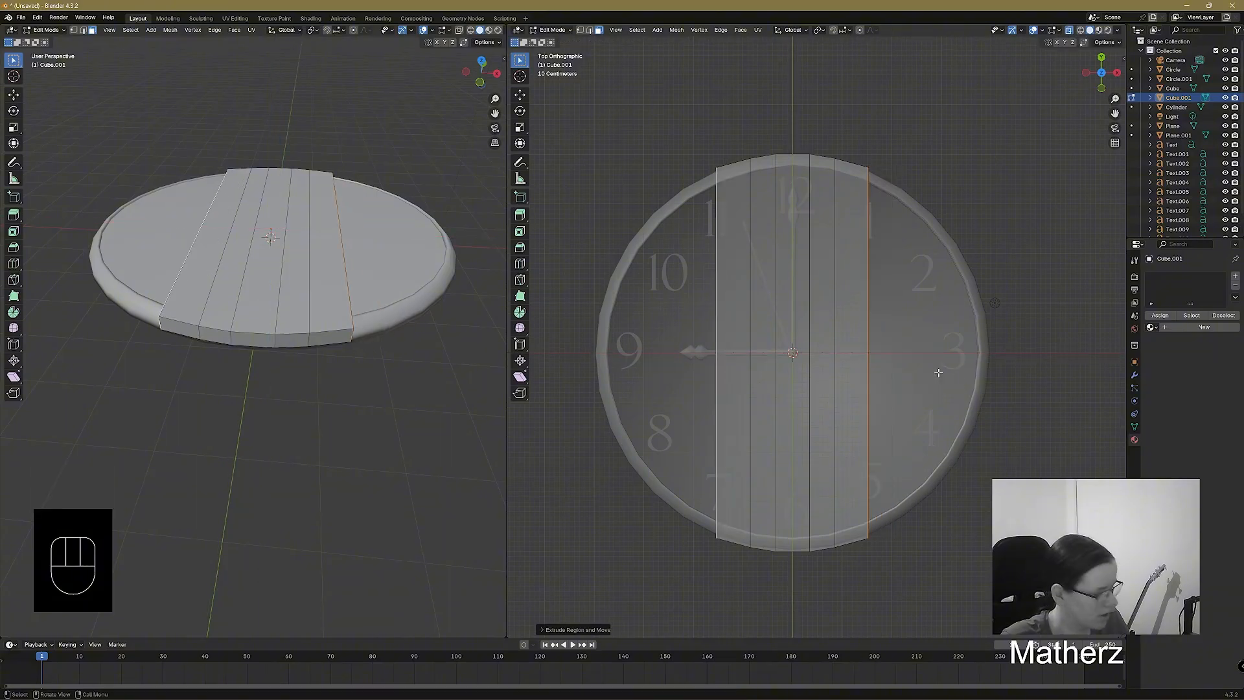
pyautogui.press('s')
pyautogui.press('x')
pyautogui.click(1004, 374)
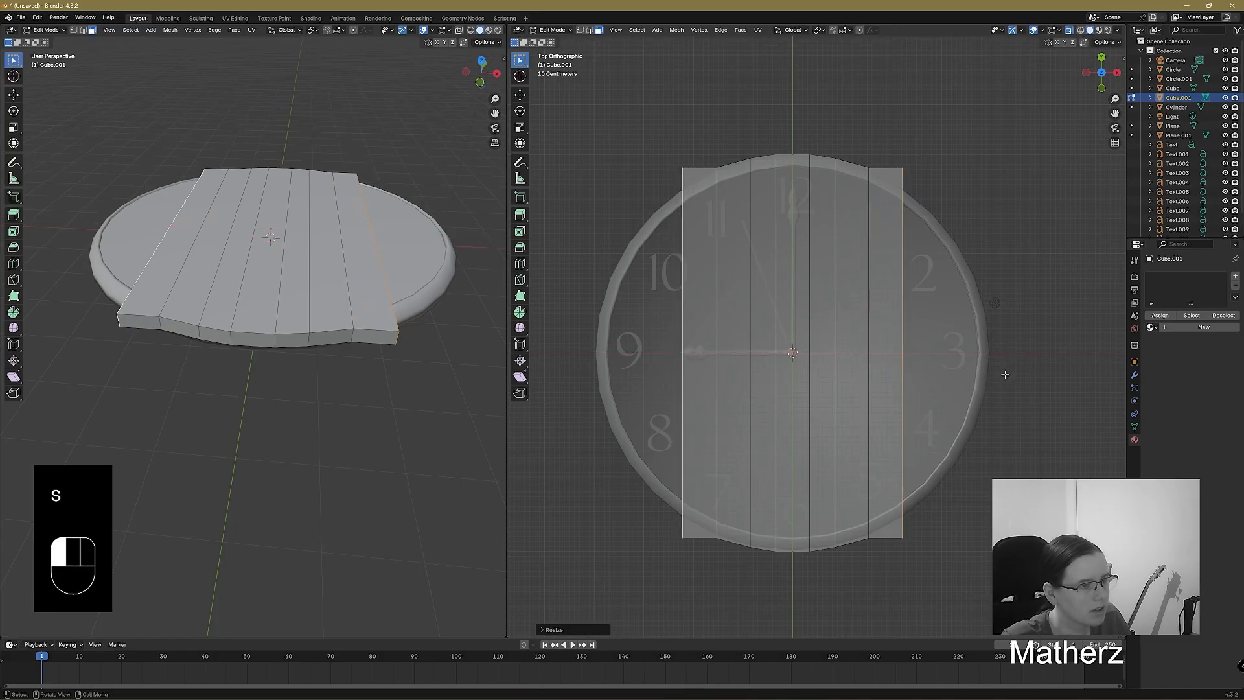
pyautogui.press('s')
pyautogui.press('y')
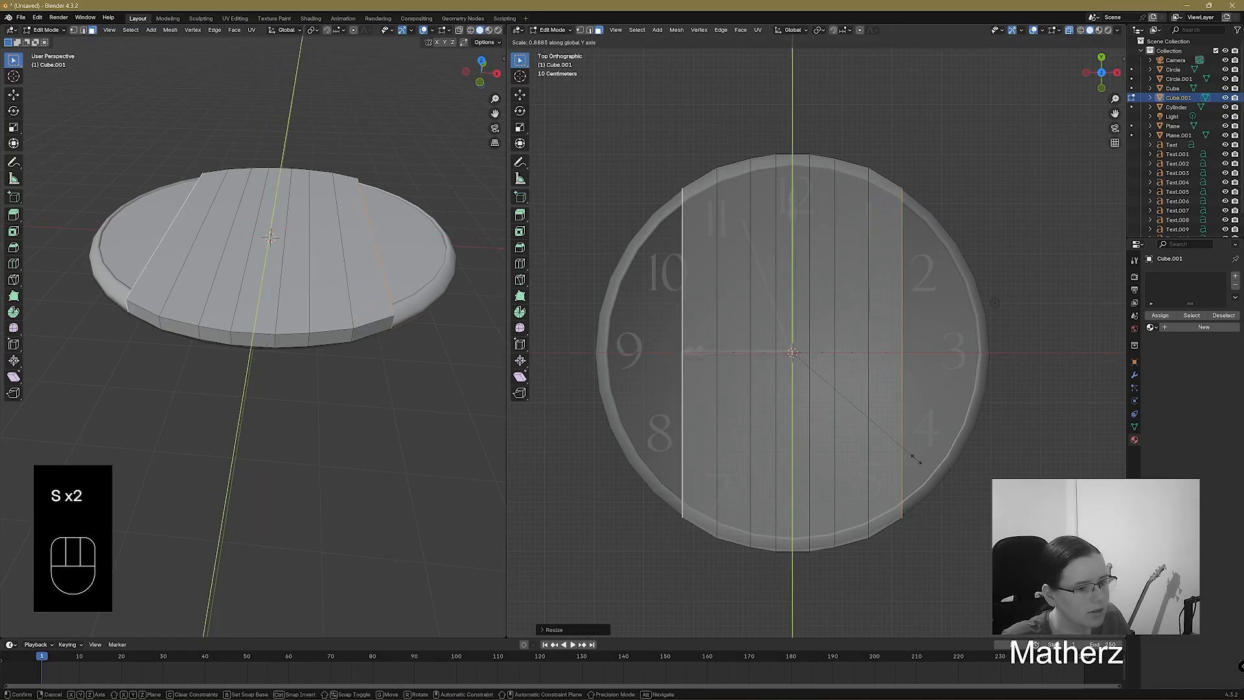
pyautogui.click(919, 460)
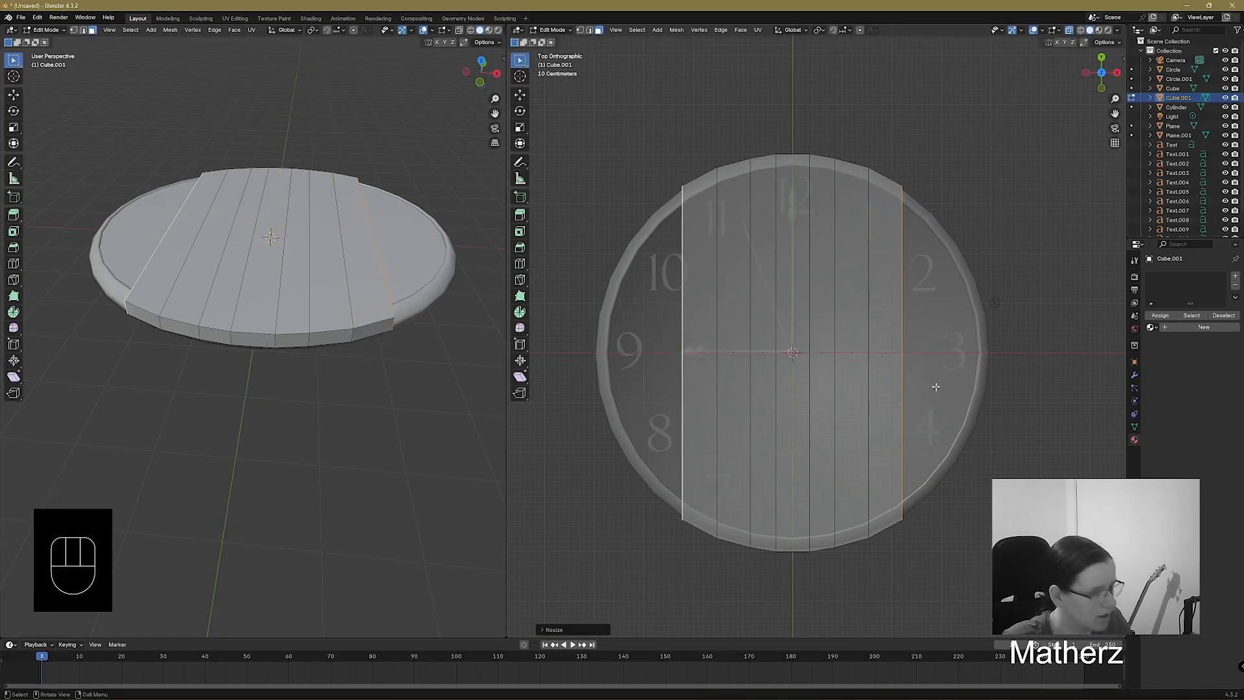
# Add another extruded strip on each side, widened along X, and scale its outer faces to about 0.85 along Y.
pyautogui.press('e')
pyautogui.press('s')
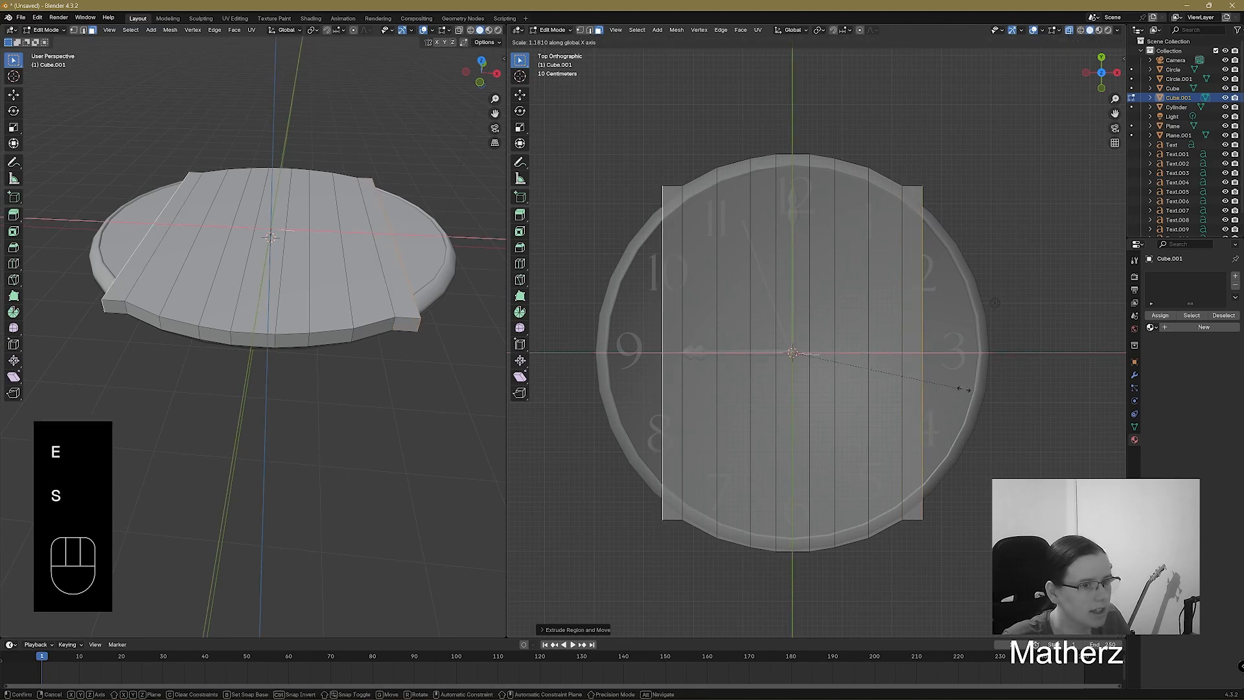
pyautogui.click(928, 474)
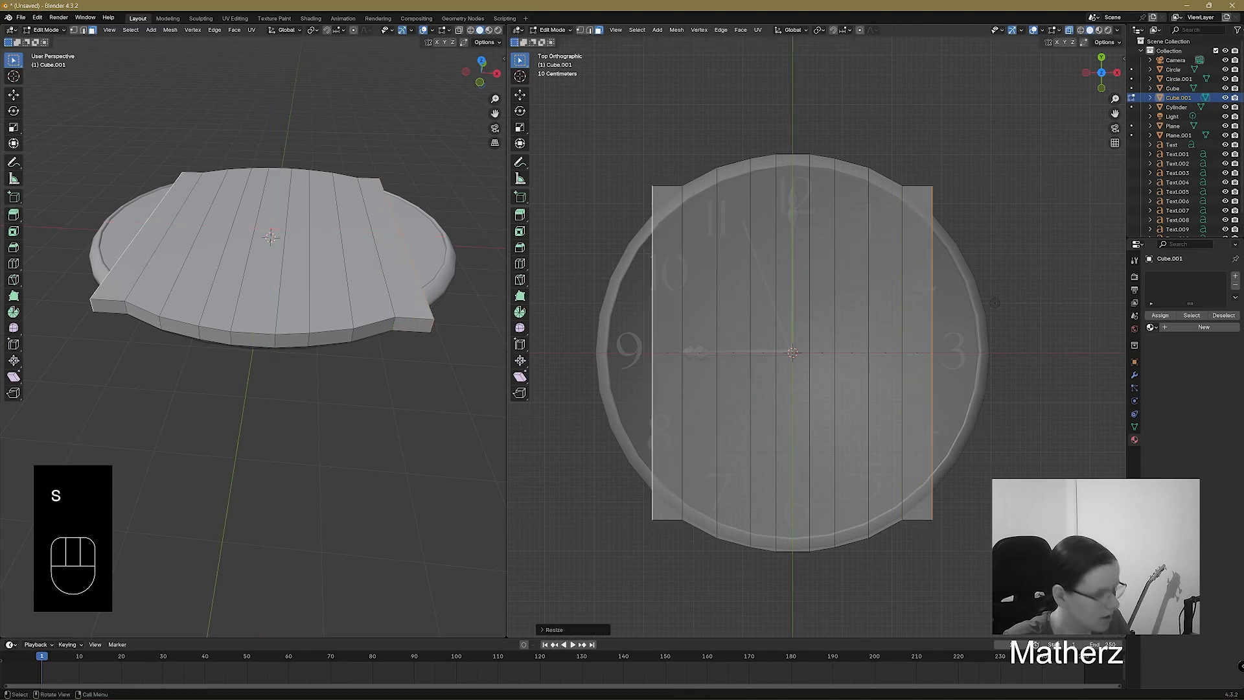
pyautogui.press('s')
pyautogui.press('y')
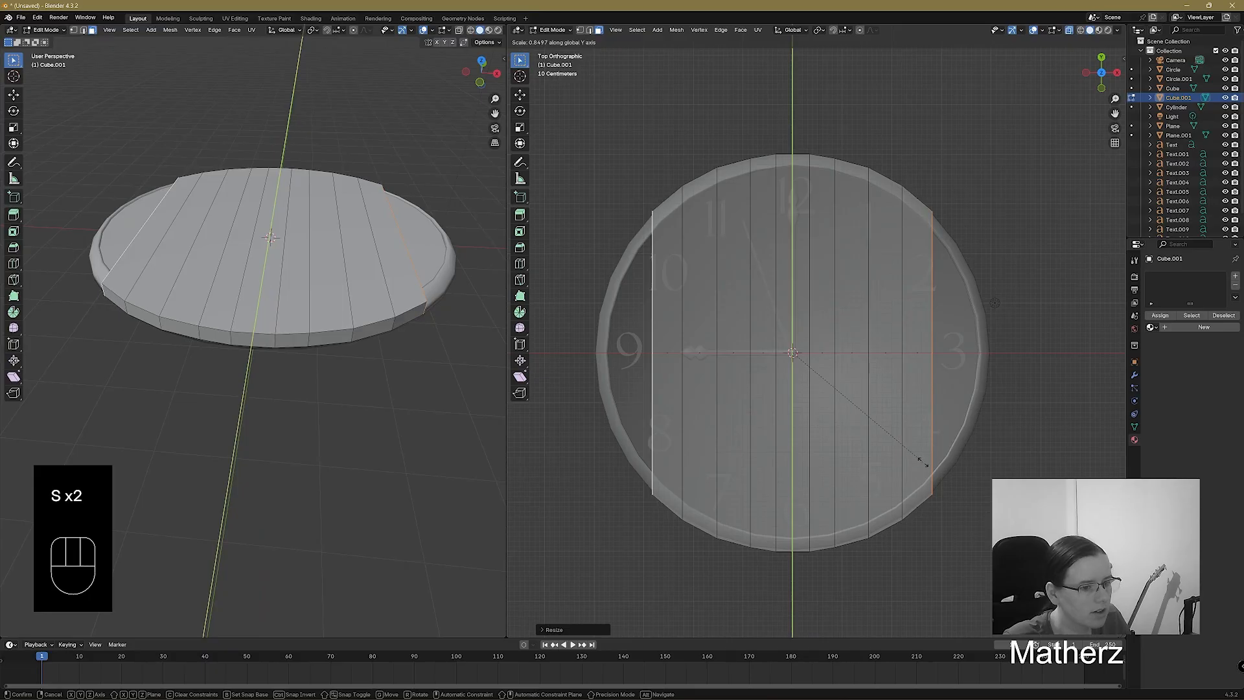
pyautogui.click(925, 464)
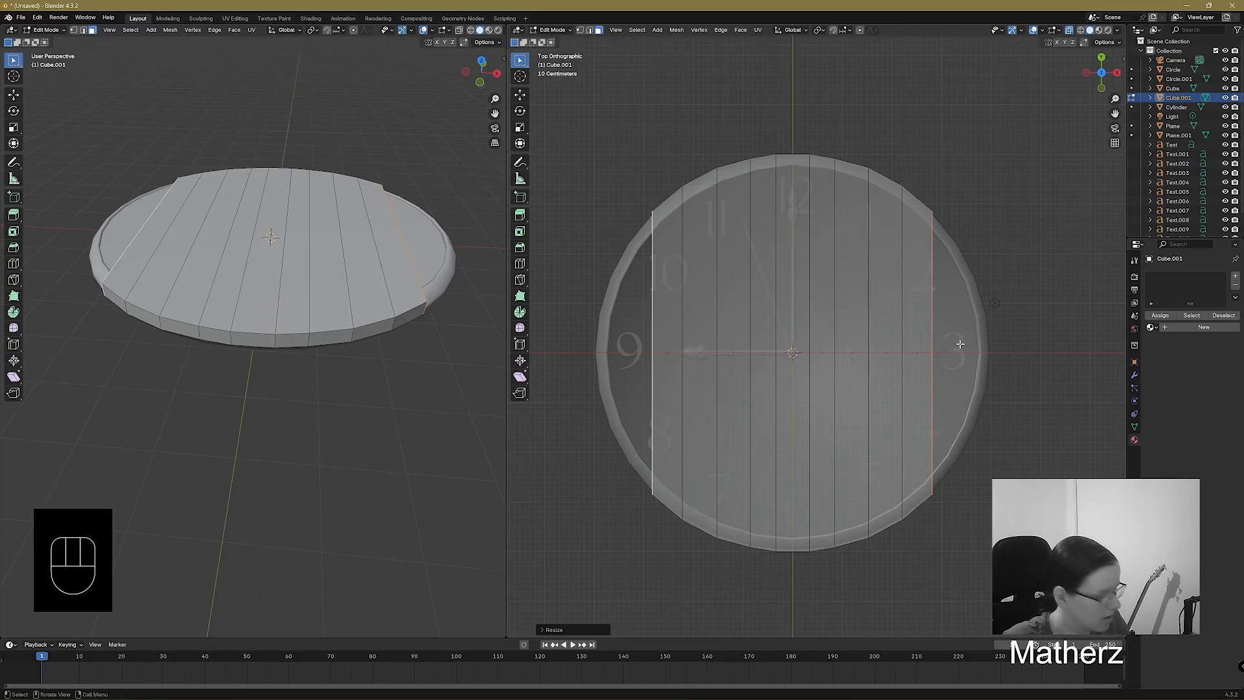
# Extrude the outer faces, scale them by about 1.21 along X, and shorten them to about 0.73 along Y to meet the rim.
pyautogui.press('e')
pyautogui.press('s')
pyautogui.press('x')
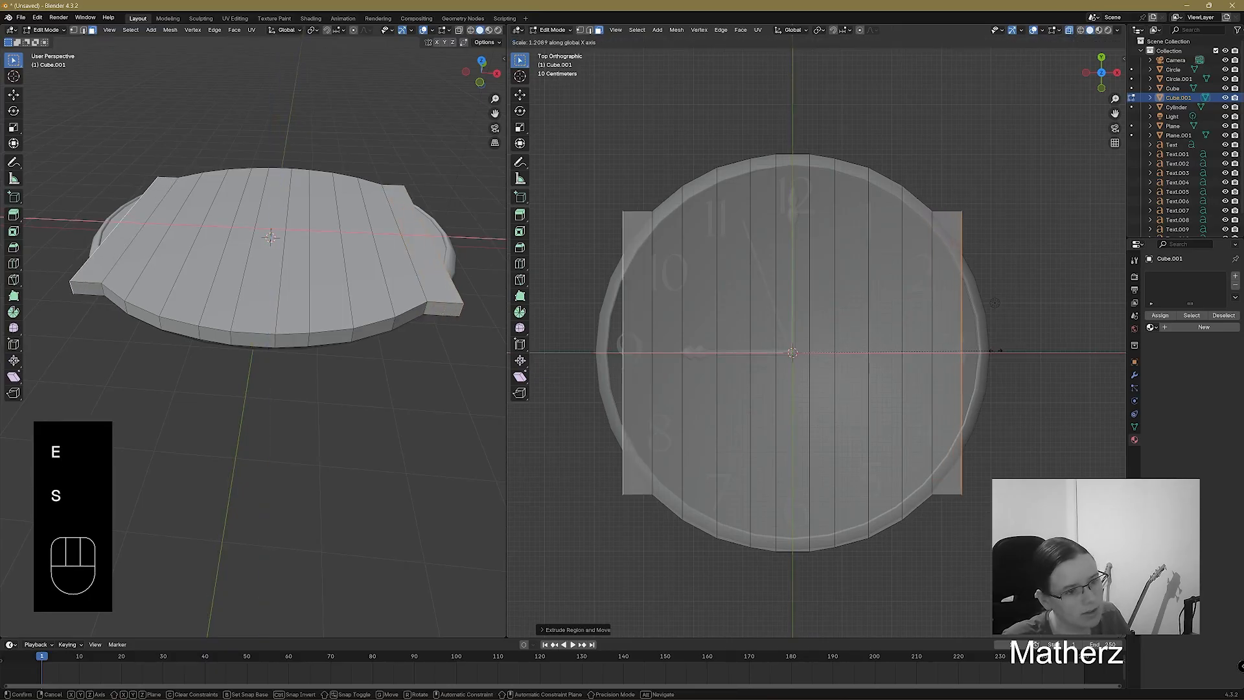
pyautogui.click(993, 351)
pyautogui.press('s')
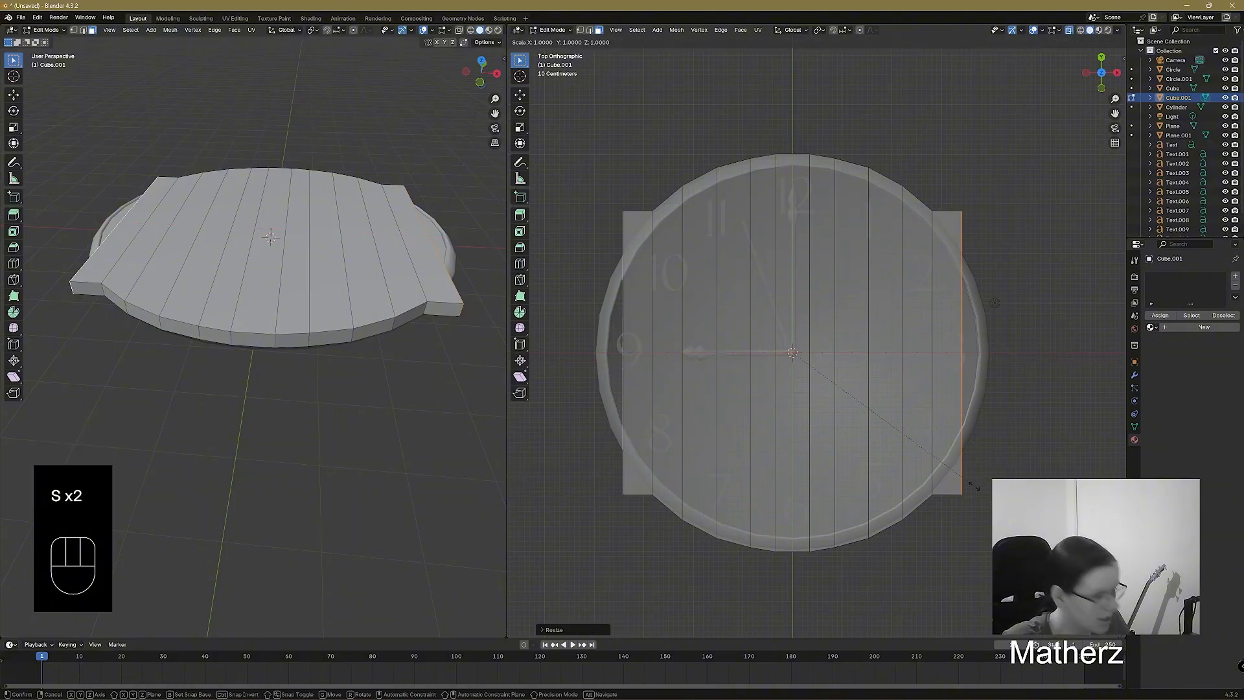
pyautogui.press('y')
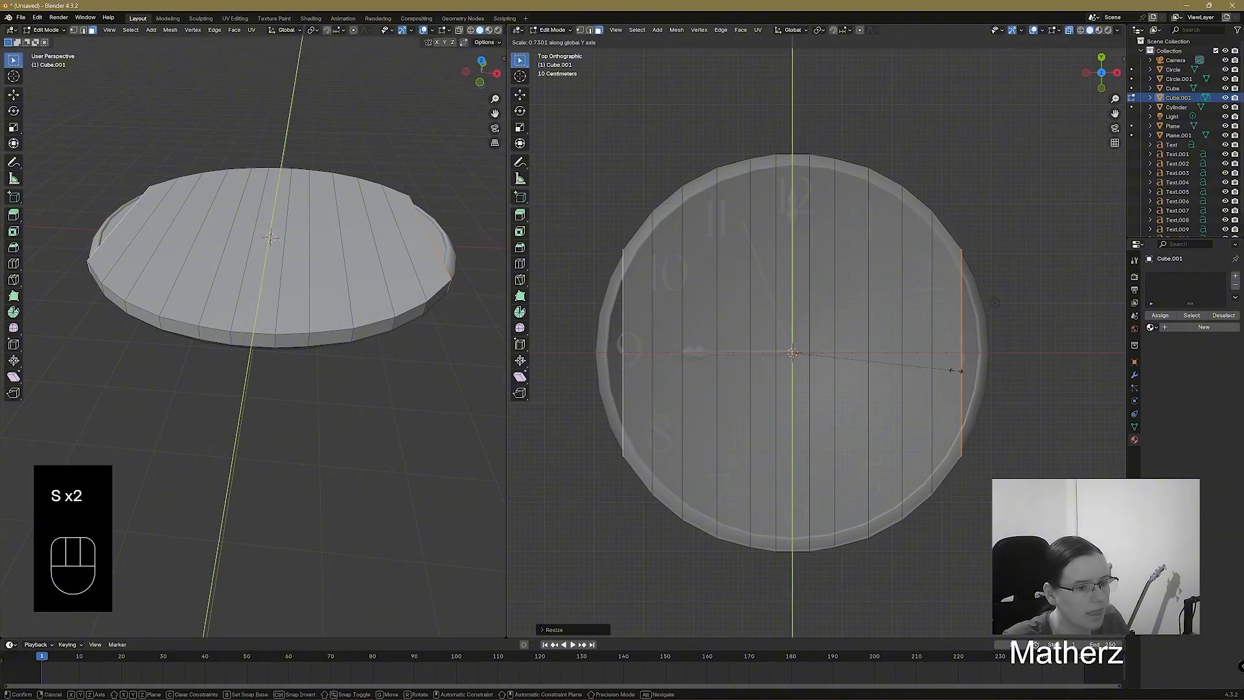
pyautogui.click(984, 341)
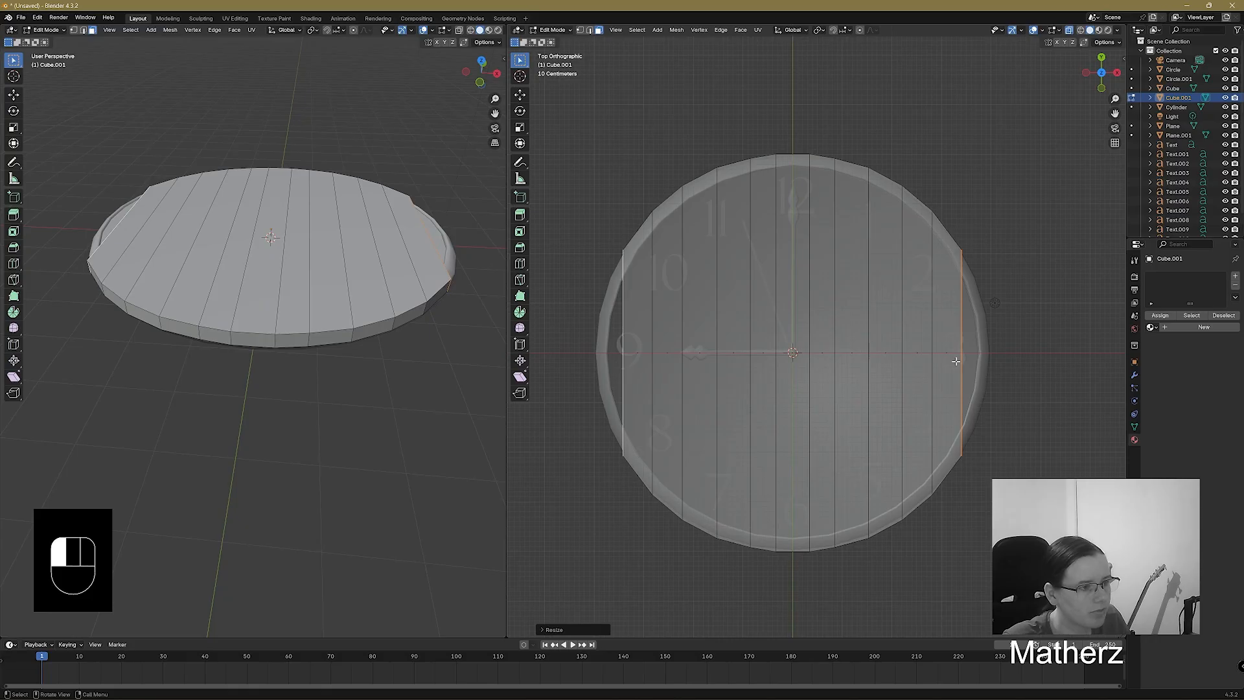
# Extrude the outer faces almost to the rim's widest points along X and shorten them along Y to match the curve.
pyautogui.press('e')
pyautogui.click(987, 336)
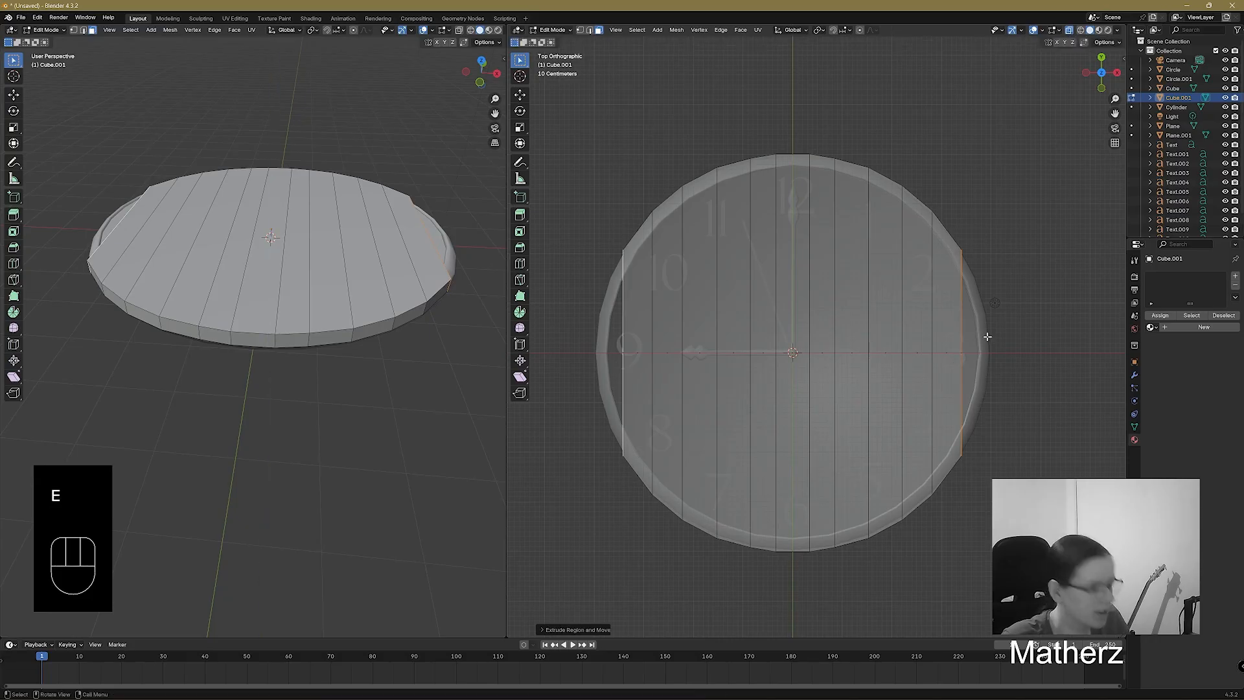
pyautogui.press('s')
pyautogui.press('x')
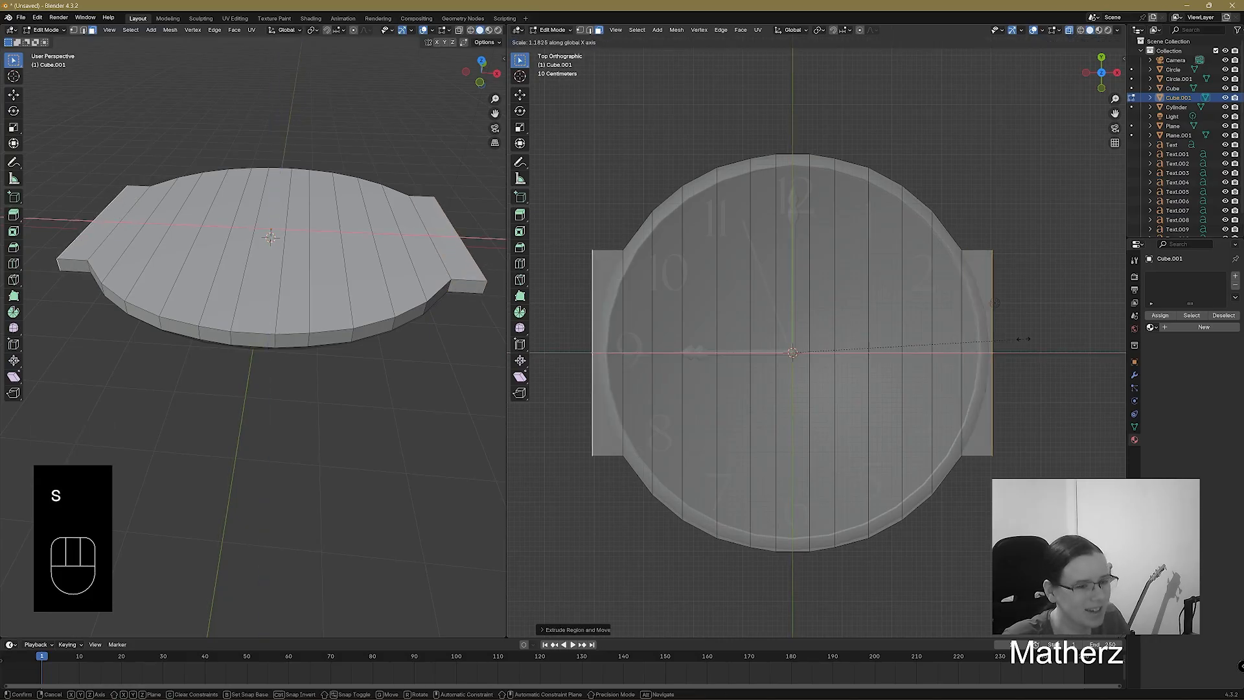
pyautogui.click(1005, 329)
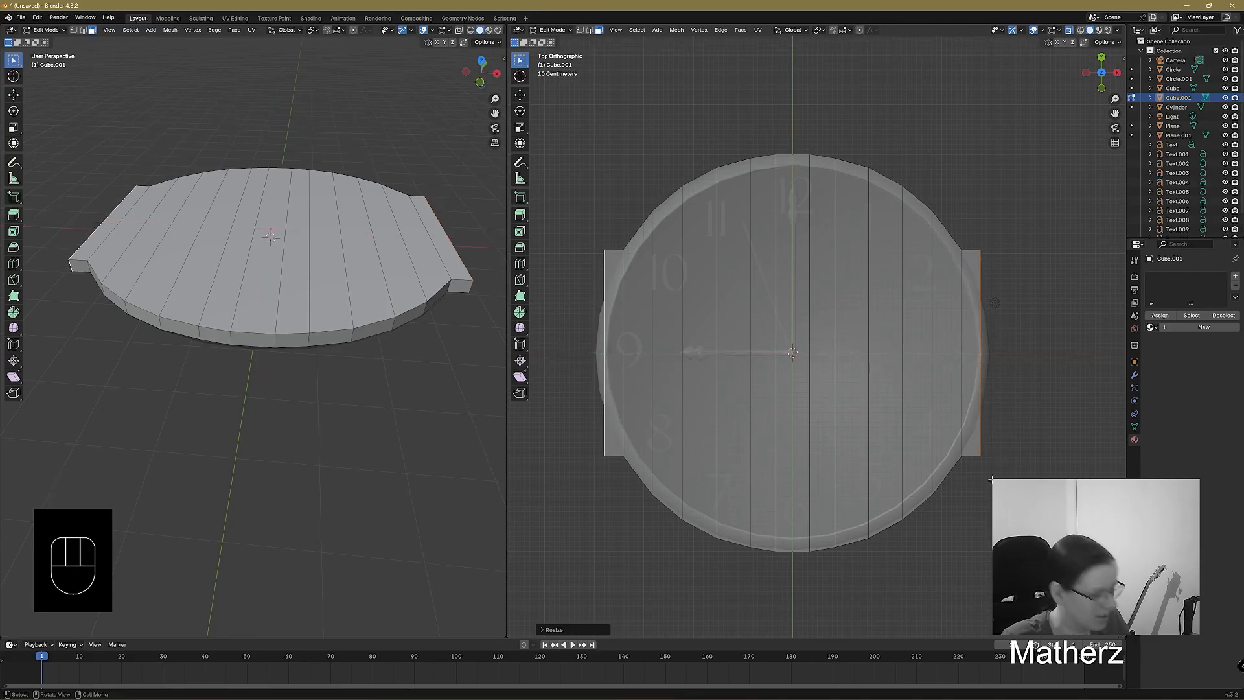
pyautogui.press('s')
pyautogui.press('y')
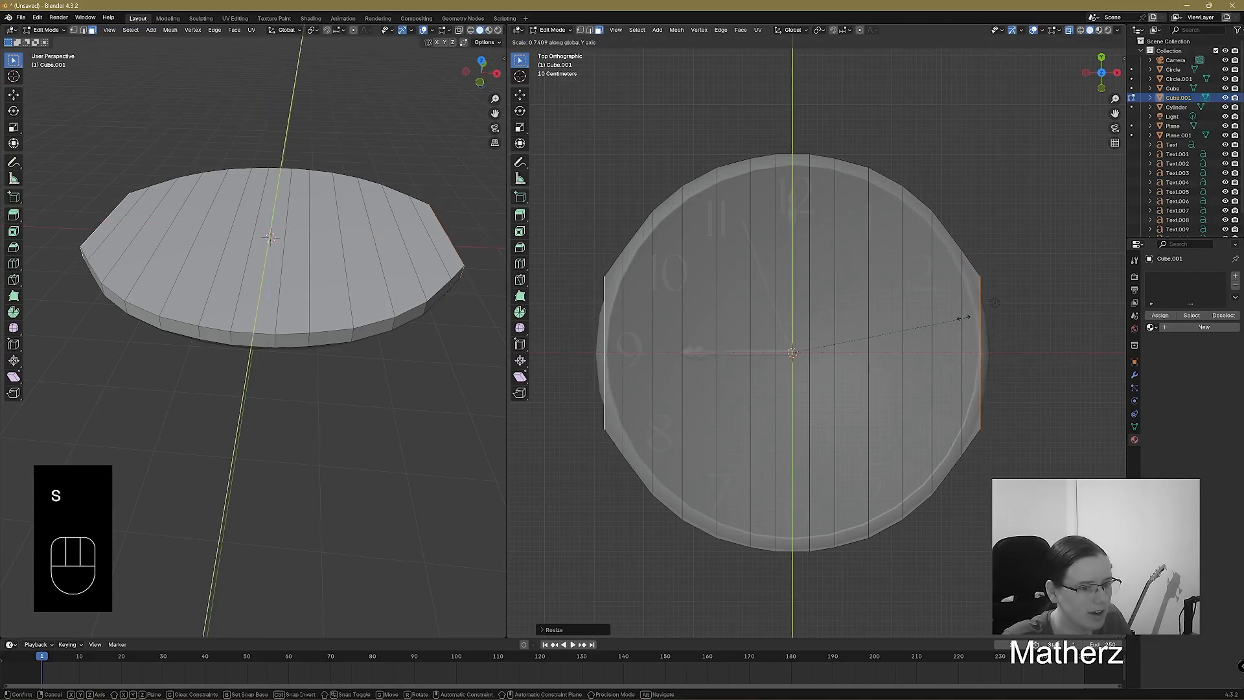
pyautogui.click(918, 309)
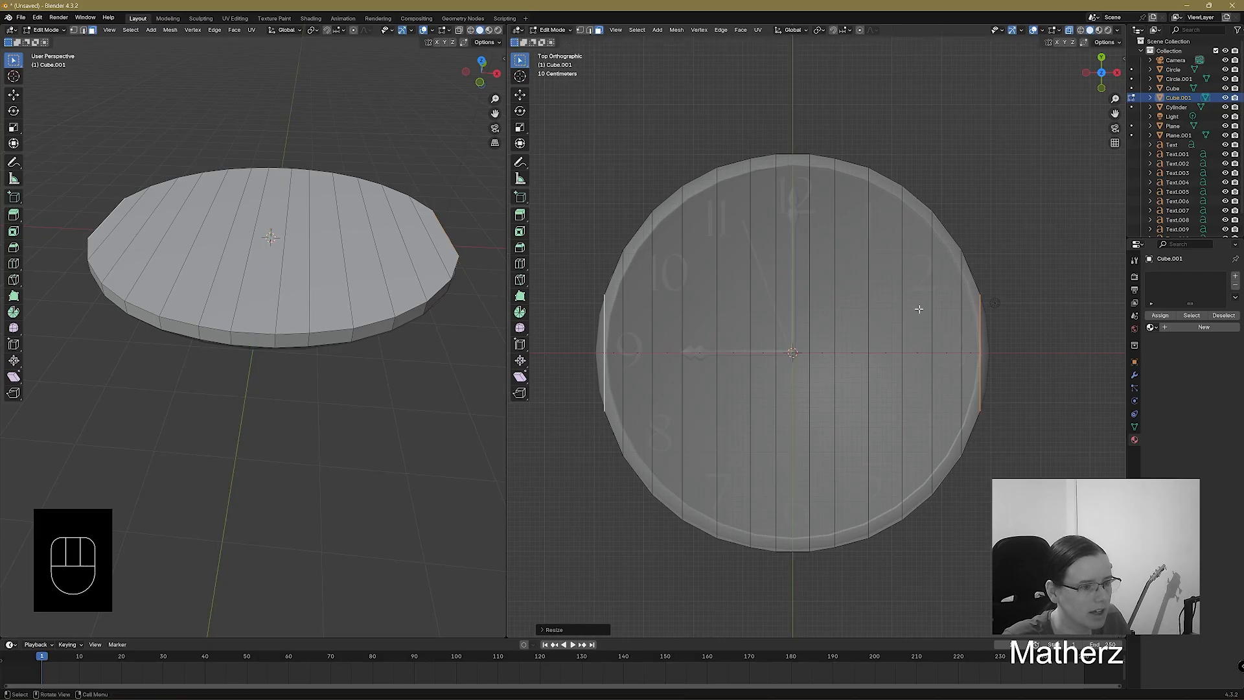
# Extrude thin end strips out to the casing's outer edge along X and shrink them along Y to close the round outline.
pyautogui.press('e')
pyautogui.click(951, 375)
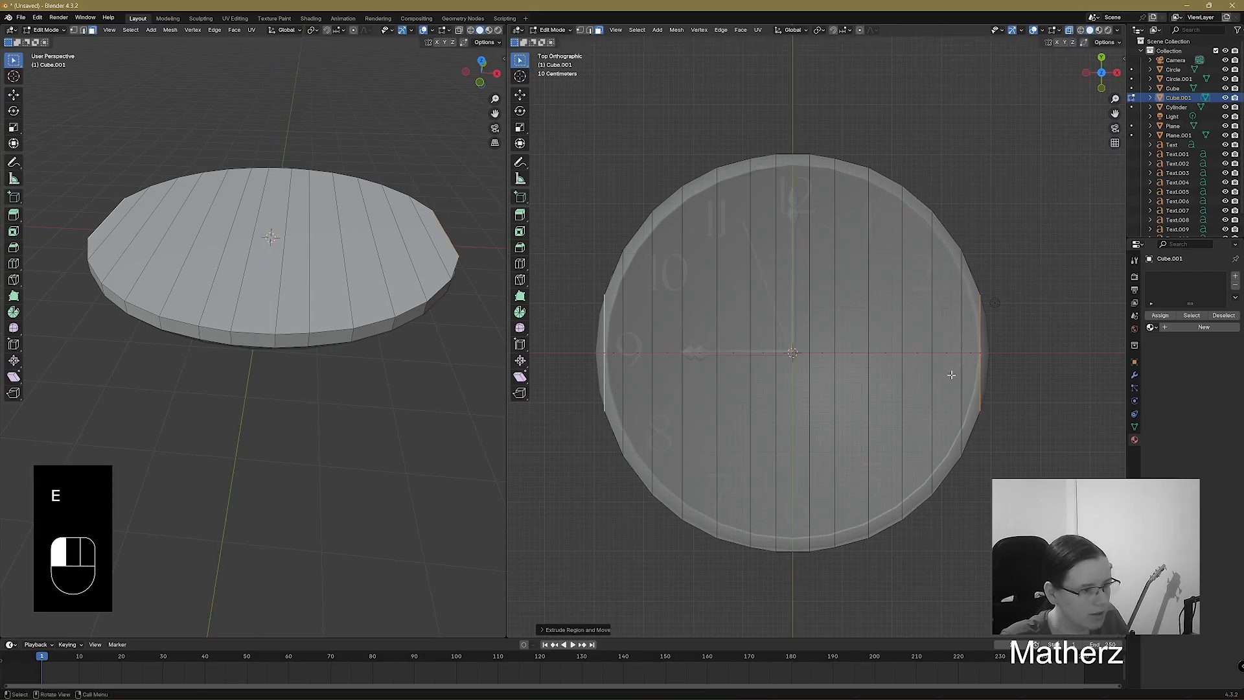
pyautogui.press('s')
pyautogui.press('x')
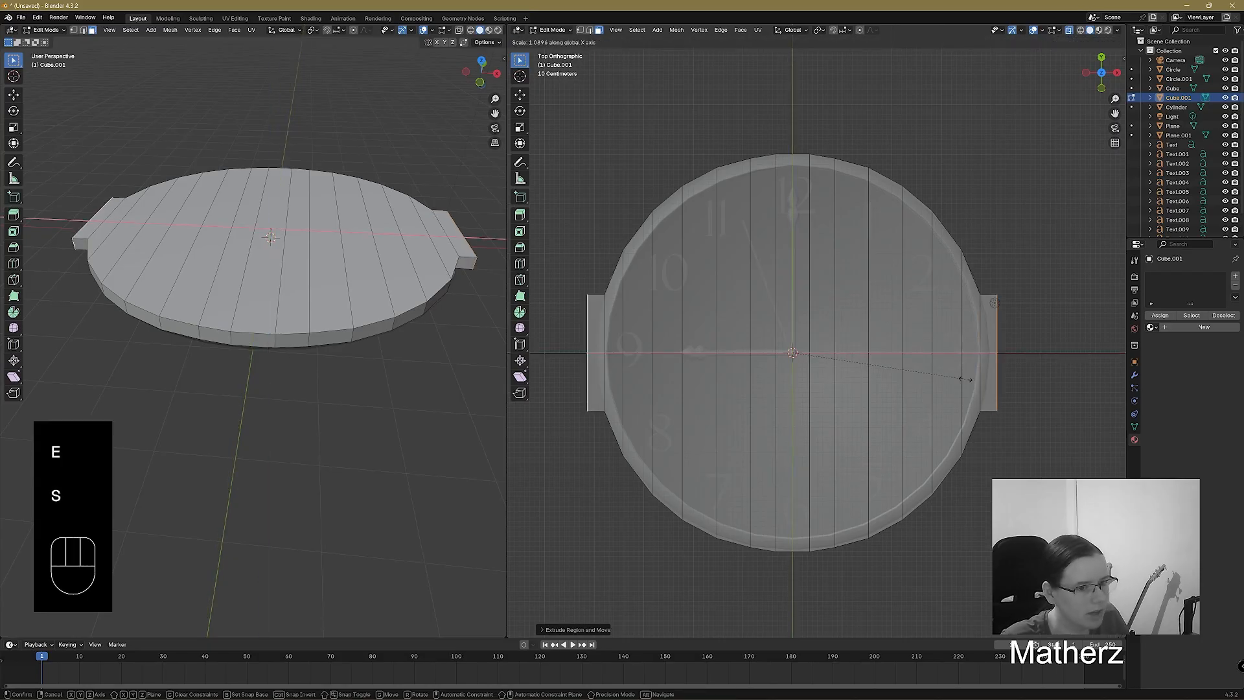
pyautogui.click(960, 373)
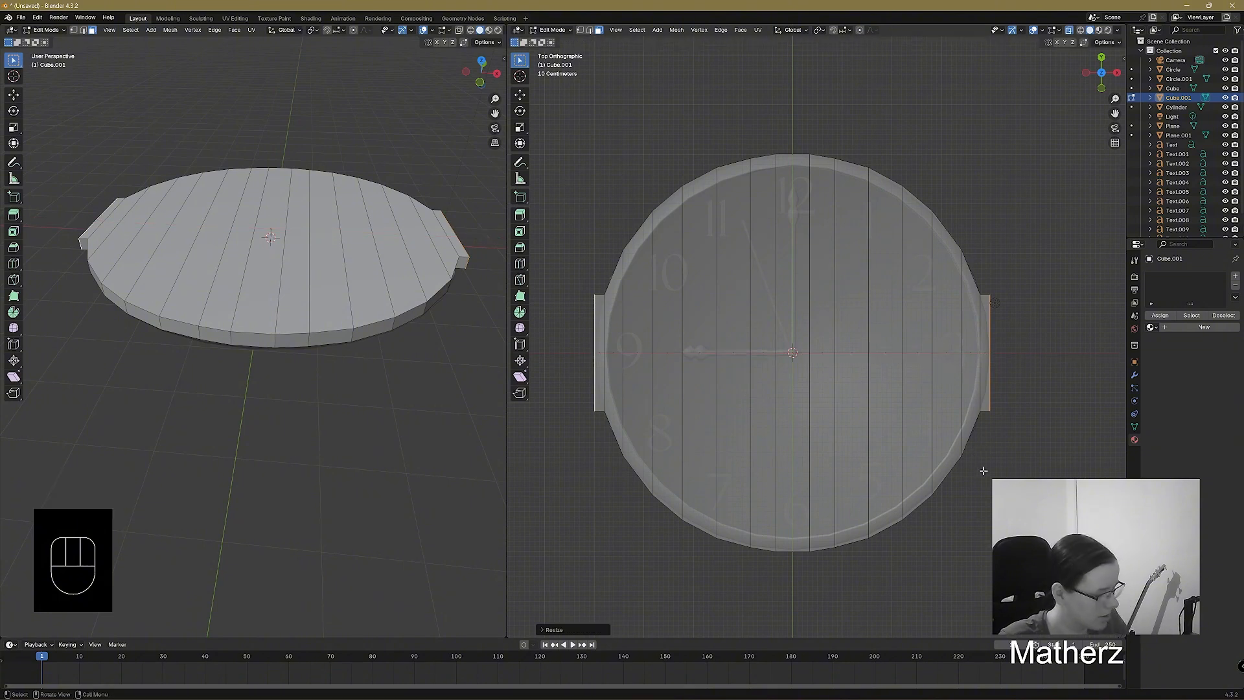
pyautogui.press('s')
pyautogui.press('y')
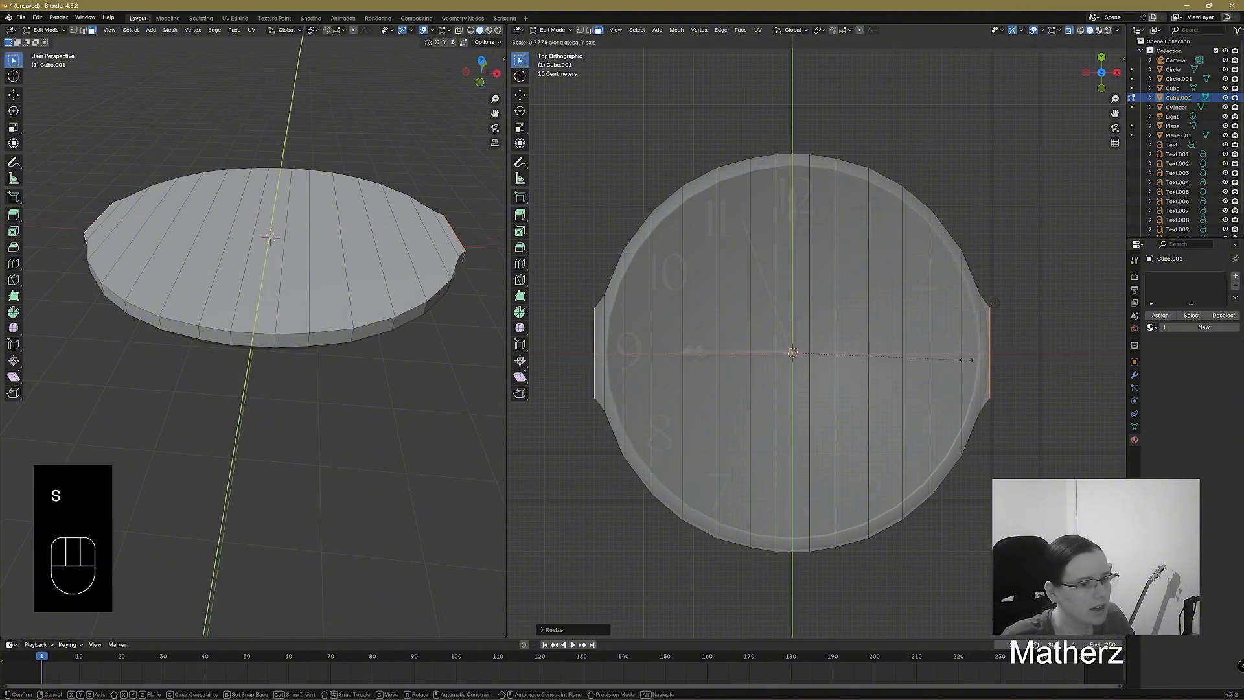
pyautogui.click(832, 339)
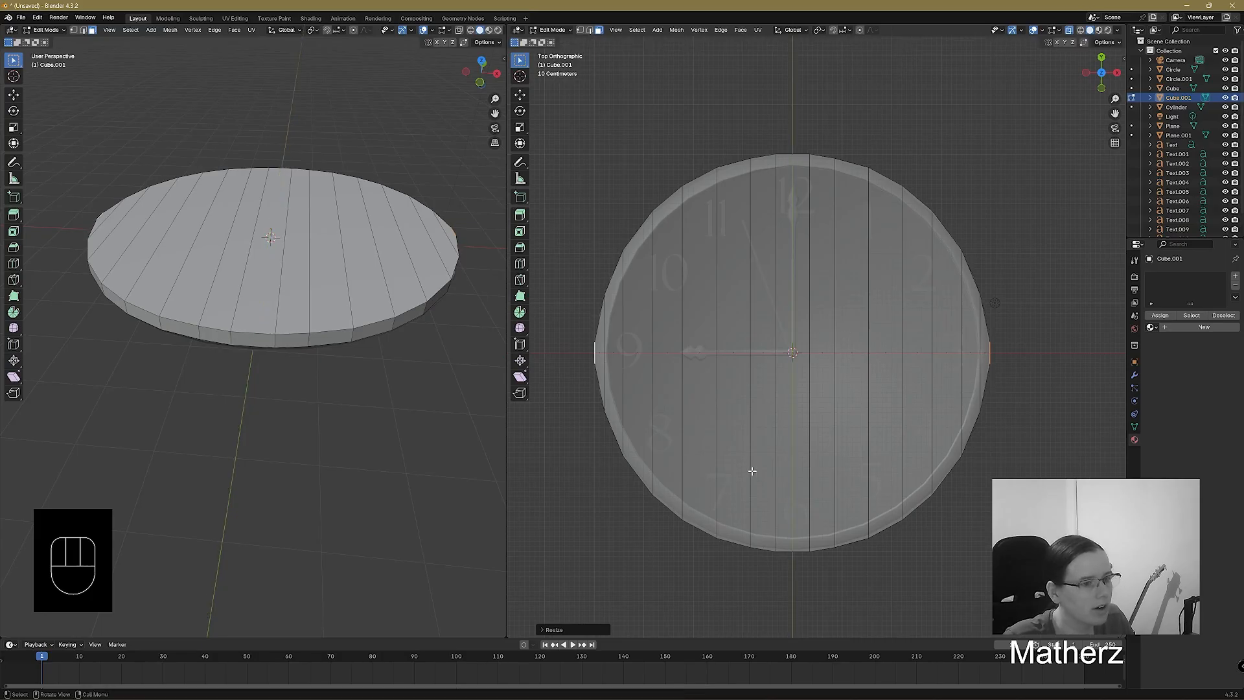
# In Object Mode, lower the round plate along Z beneath the casing's rim and scale it up slightly beyond the casing.
pyautogui.click(553, 30)
pyautogui.click(551, 47)
pyautogui.moveTo(947, 358); pyautogui.dragTo(925, 259, button='middle')
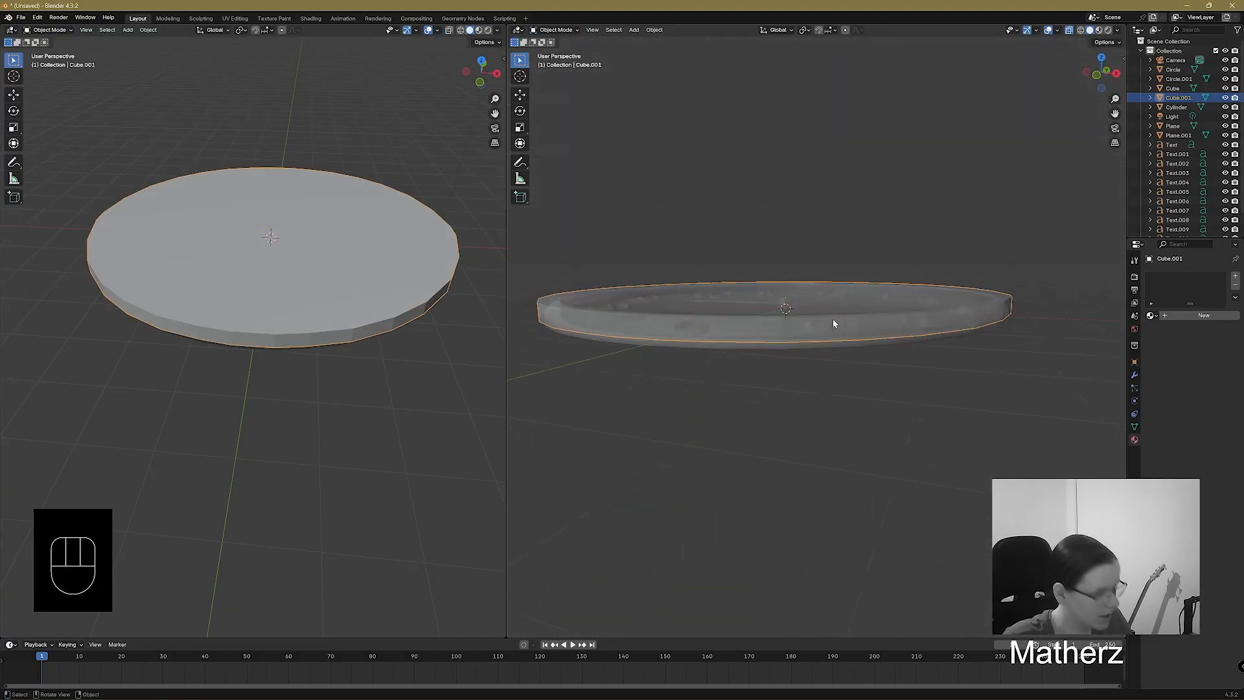
pyautogui.press('g')
pyautogui.press('z')
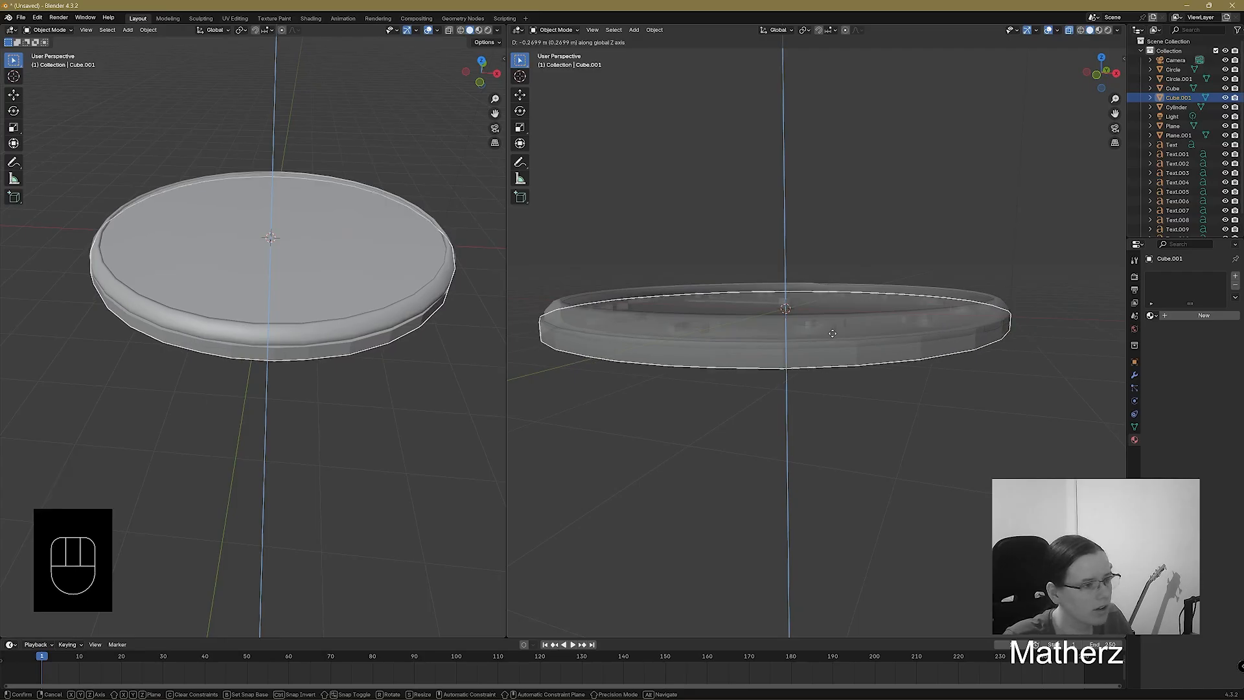
pyautogui.click(830, 331)
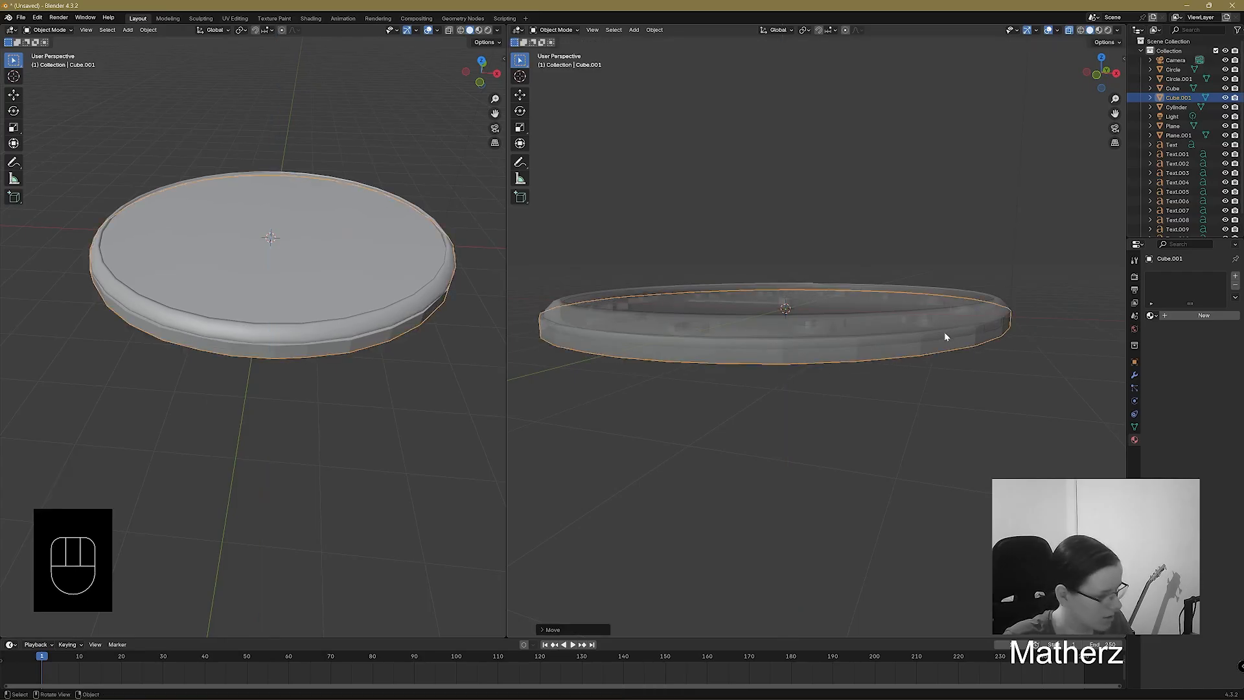
pyautogui.press('s')
pyautogui.click(947, 335)
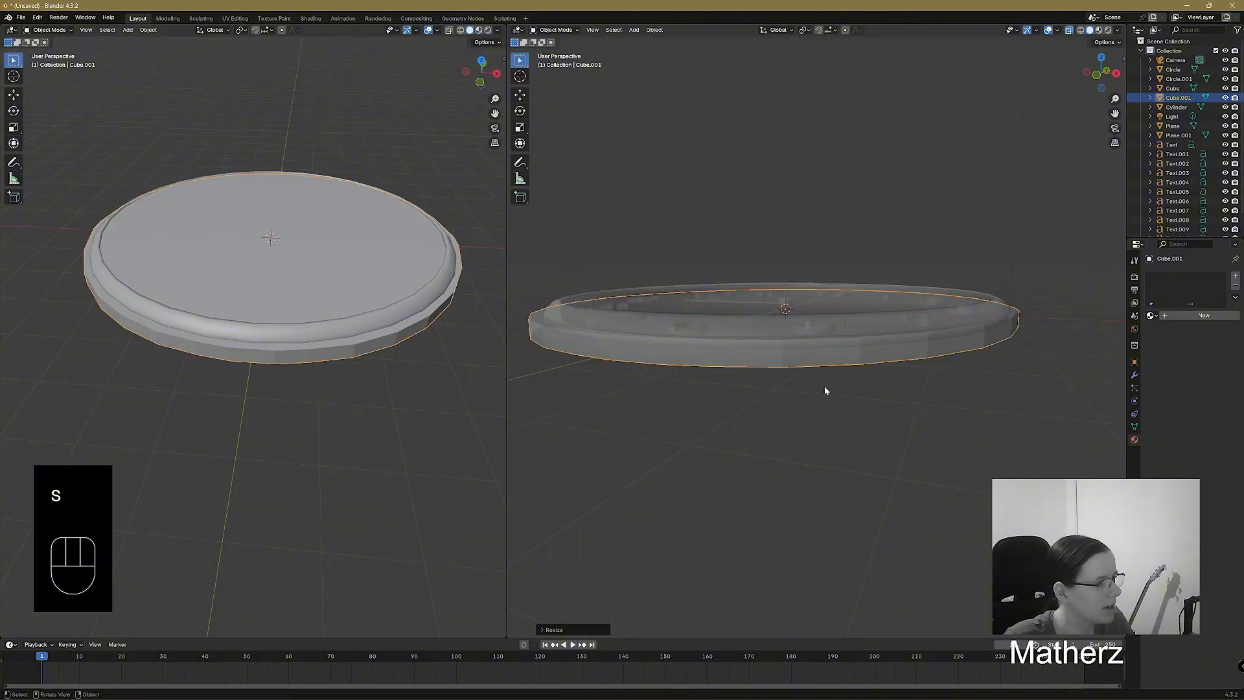
# Preview the clock in rendered shading in the perspective viewport beside the modelling view and put the round plate into Edit Mode.
pyautogui.moveTo(822, 388); pyautogui.dragTo(519, 50, button='middle')
pyautogui.click(488, 30)
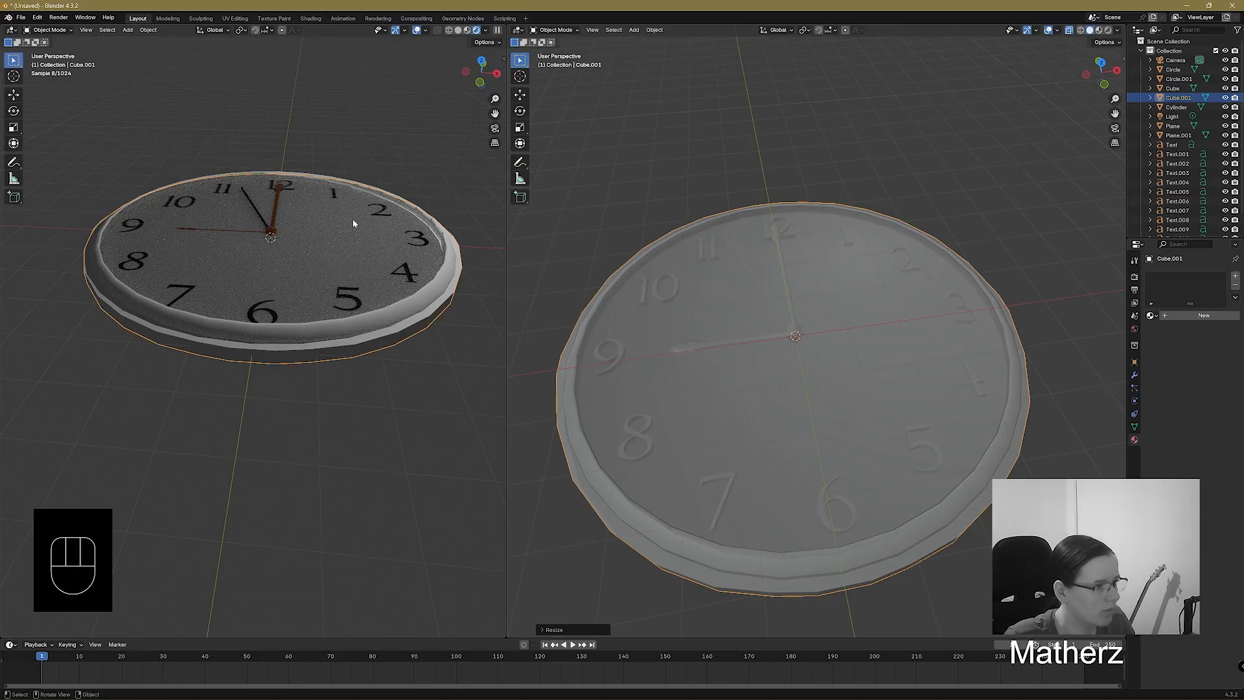
pyautogui.moveTo(669, 305); pyautogui.dragTo(686, 239, button='middle')
pyautogui.click(555, 30)
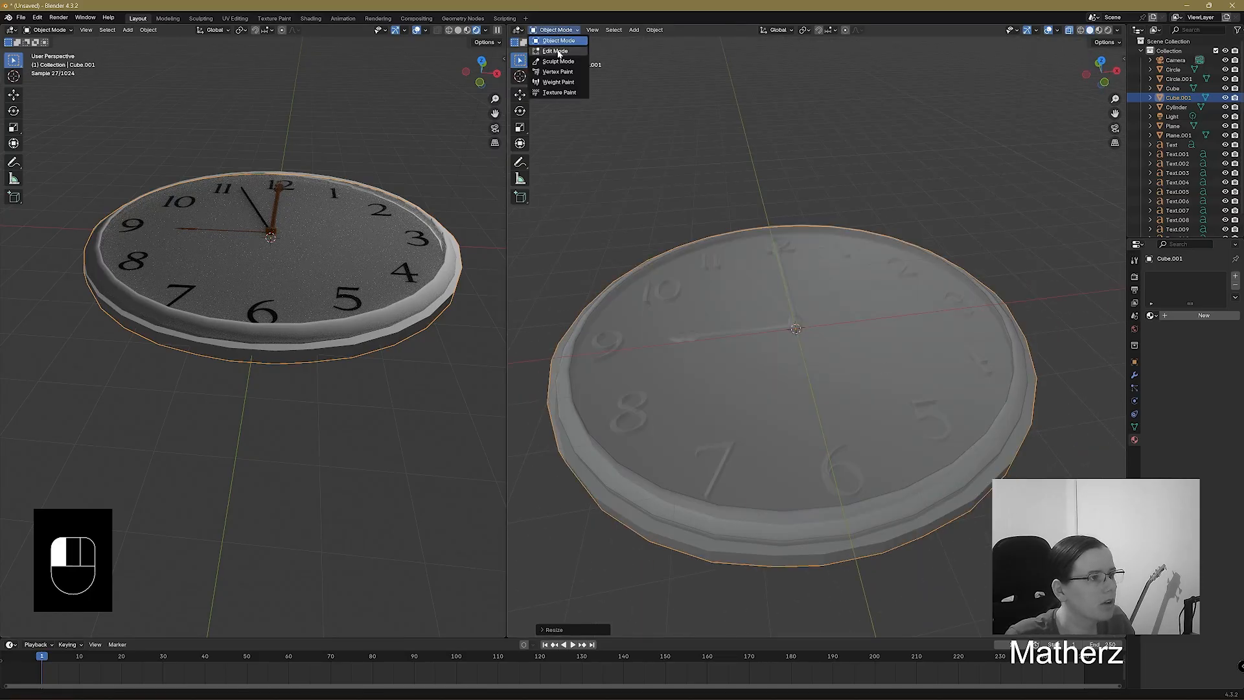
pyautogui.click(556, 51)
pyautogui.moveTo(765, 363); pyautogui.dragTo(839, 376, button='middle')
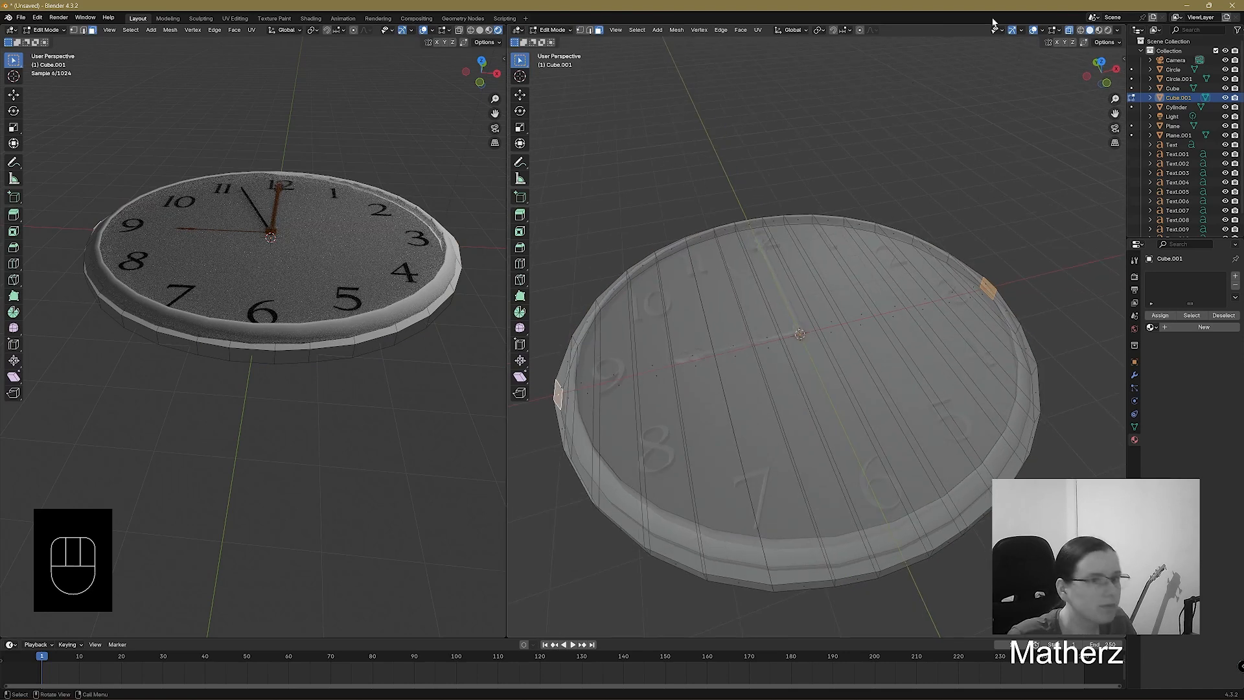
# Turn off X-ray display and select the full ring of faces around the plate's outer rim.
pyautogui.click(1069, 30)
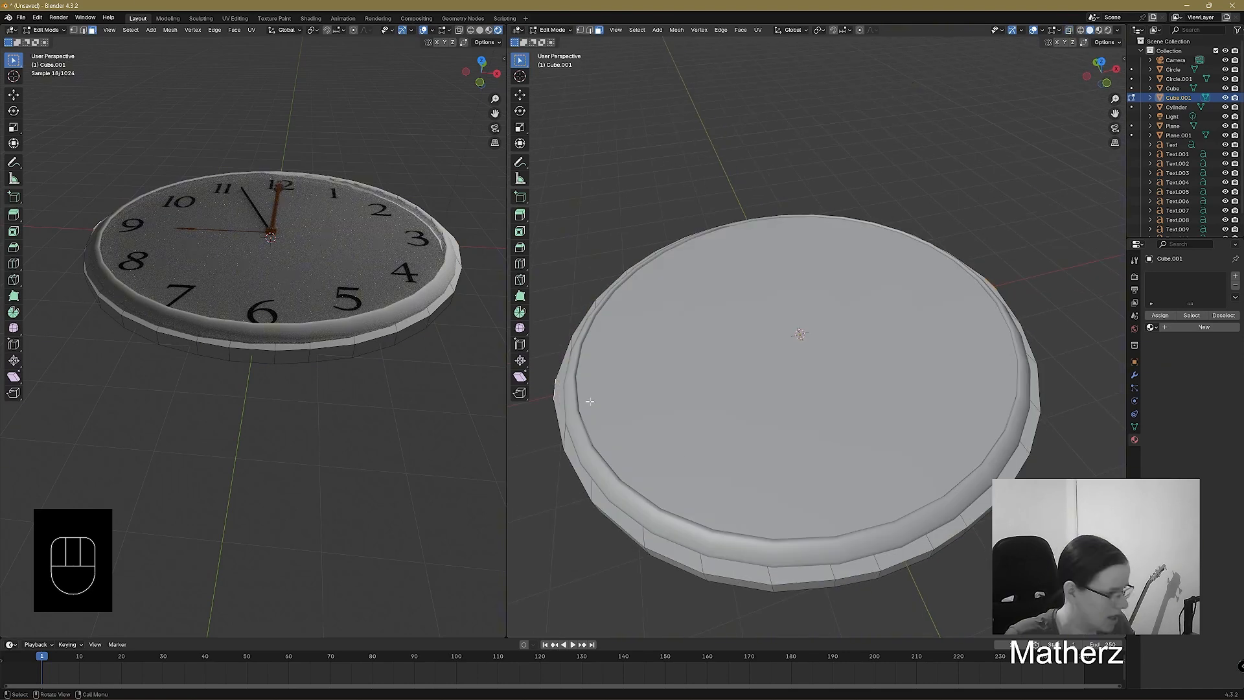
pyautogui.click(563, 378)
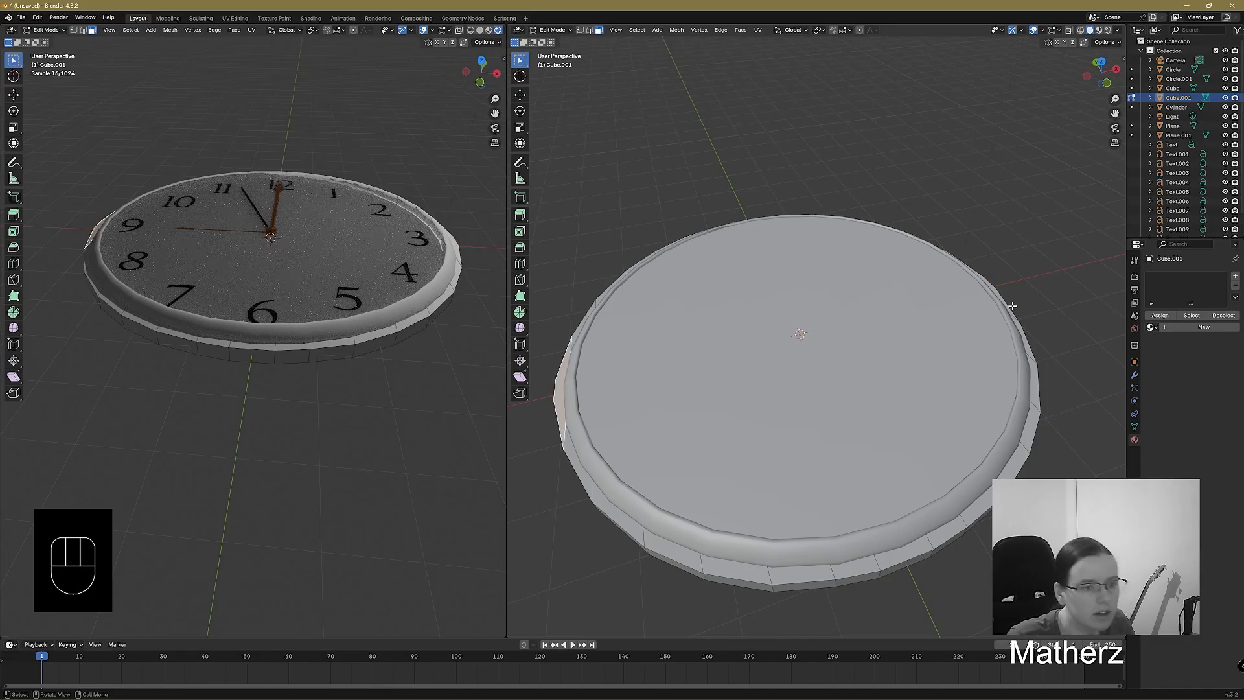
pyautogui.keyDown('shift'); pyautogui.click(1006, 307); pyautogui.keyUp('shift')
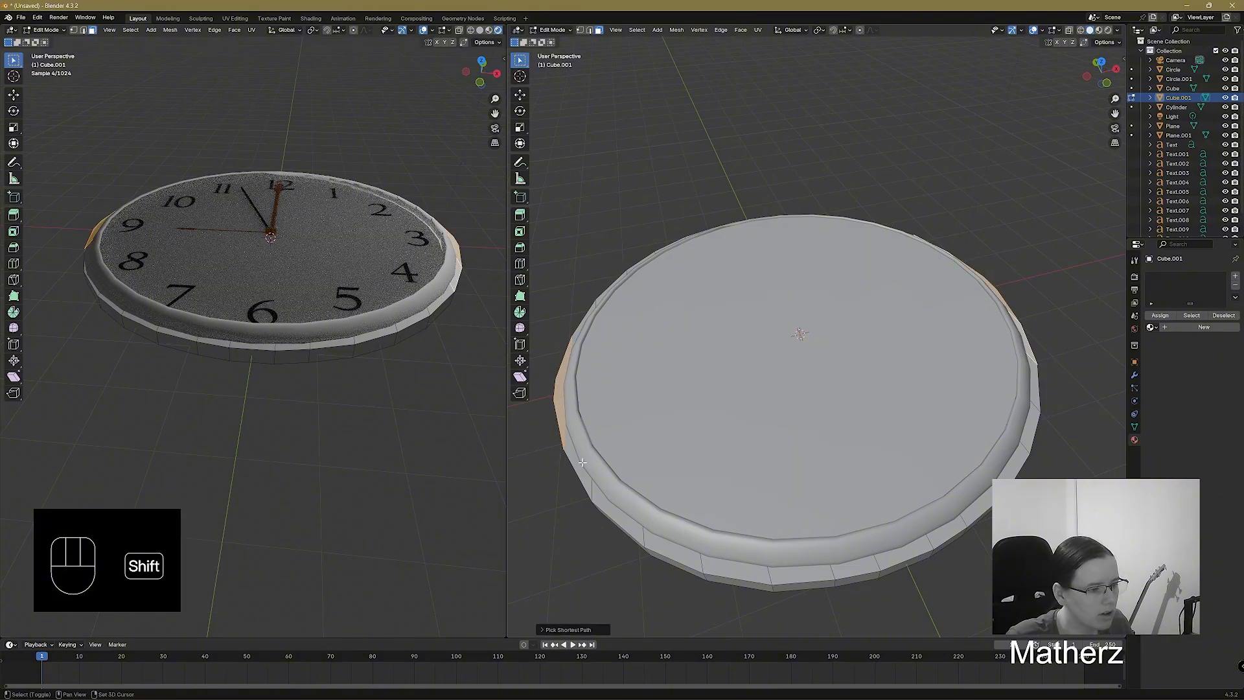
pyautogui.keyDown('shift'); pyautogui.click(635, 505); pyautogui.keyUp('shift')
pyautogui.keyDown('shift'); pyautogui.click(682, 488); pyautogui.keyUp('shift')
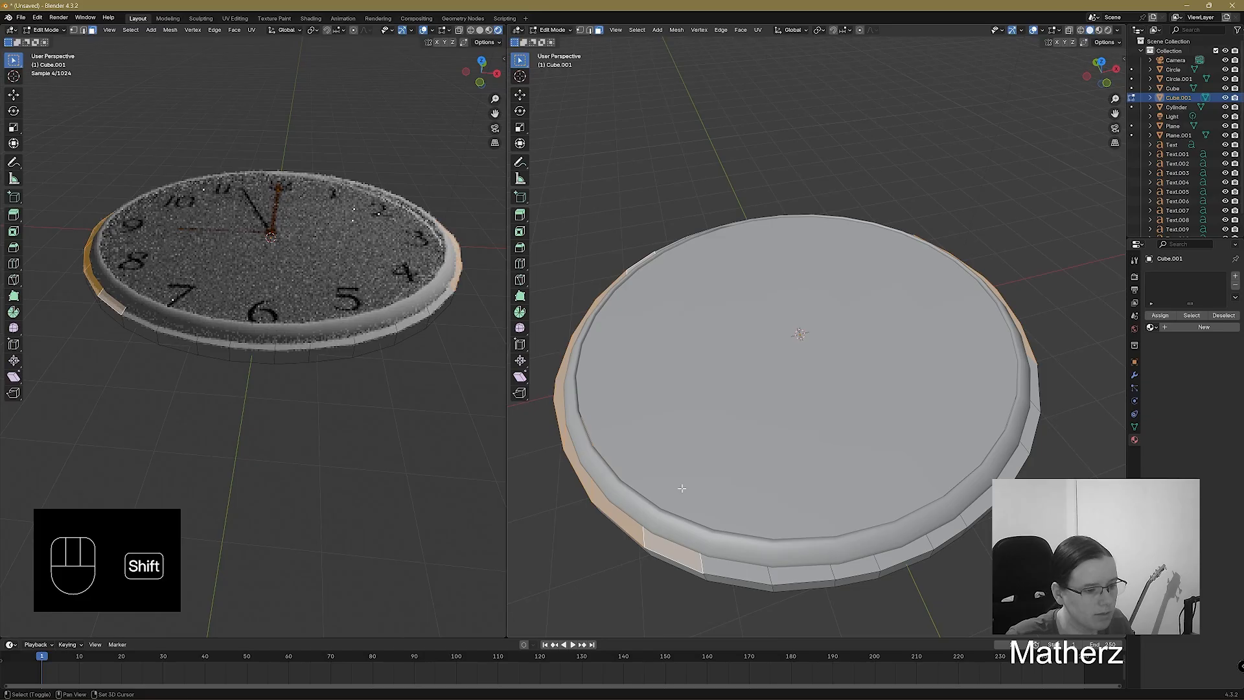
pyautogui.keyDown('alt'); pyautogui.keyDown('shift'); pyautogui.click(682, 488); pyautogui.keyUp('shift'); pyautogui.keyUp('alt')
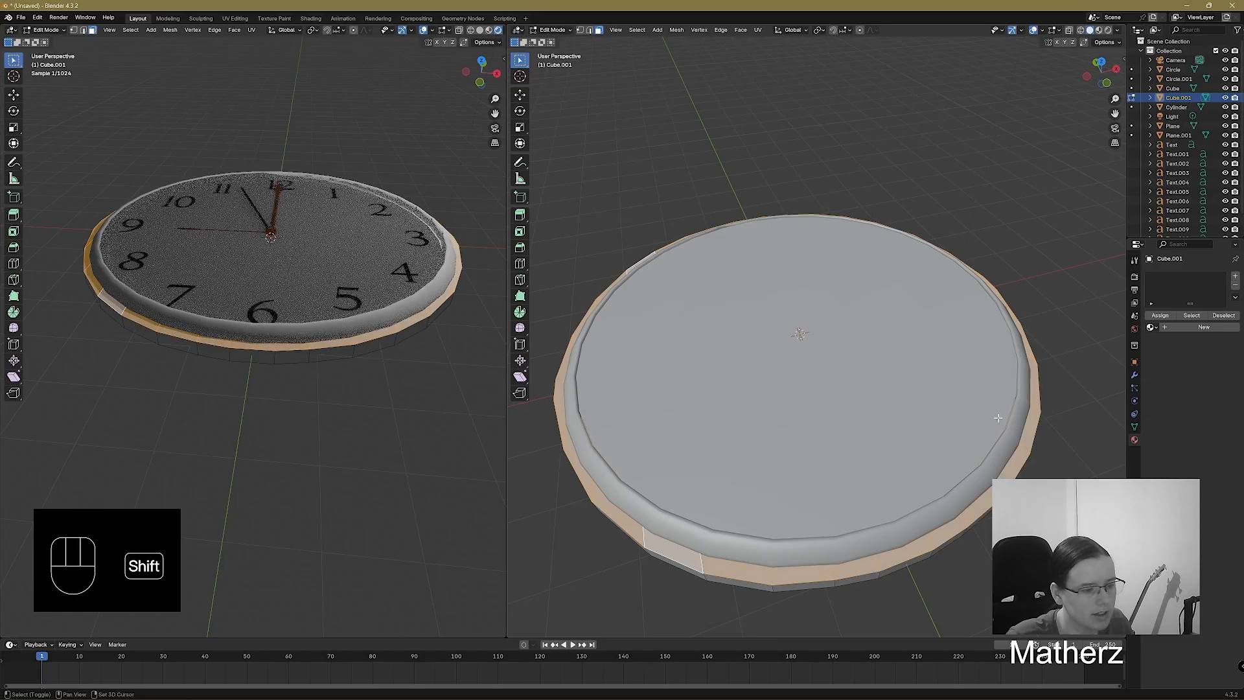
pyautogui.moveTo(1036, 429); pyautogui.dragTo(1025, 430, button='middle')
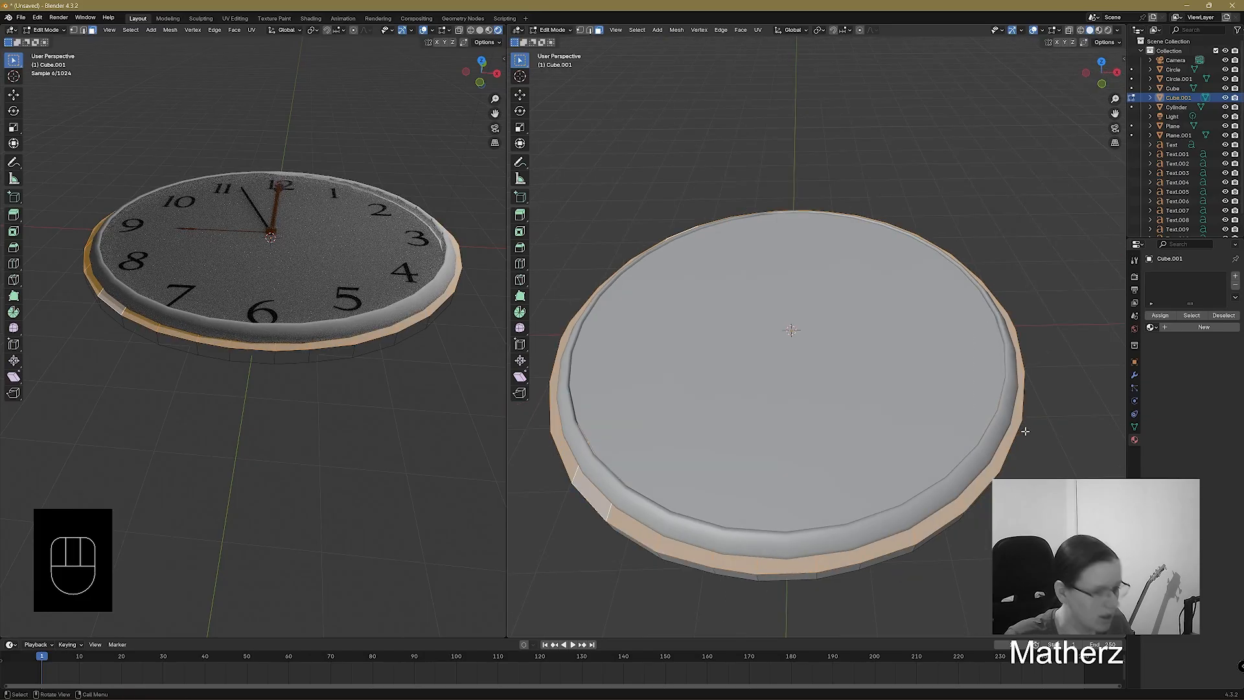
# Extrude the rim faces and scale them to about 0.96, and extrude them again by about -0.14 m.
pyautogui.press('e')
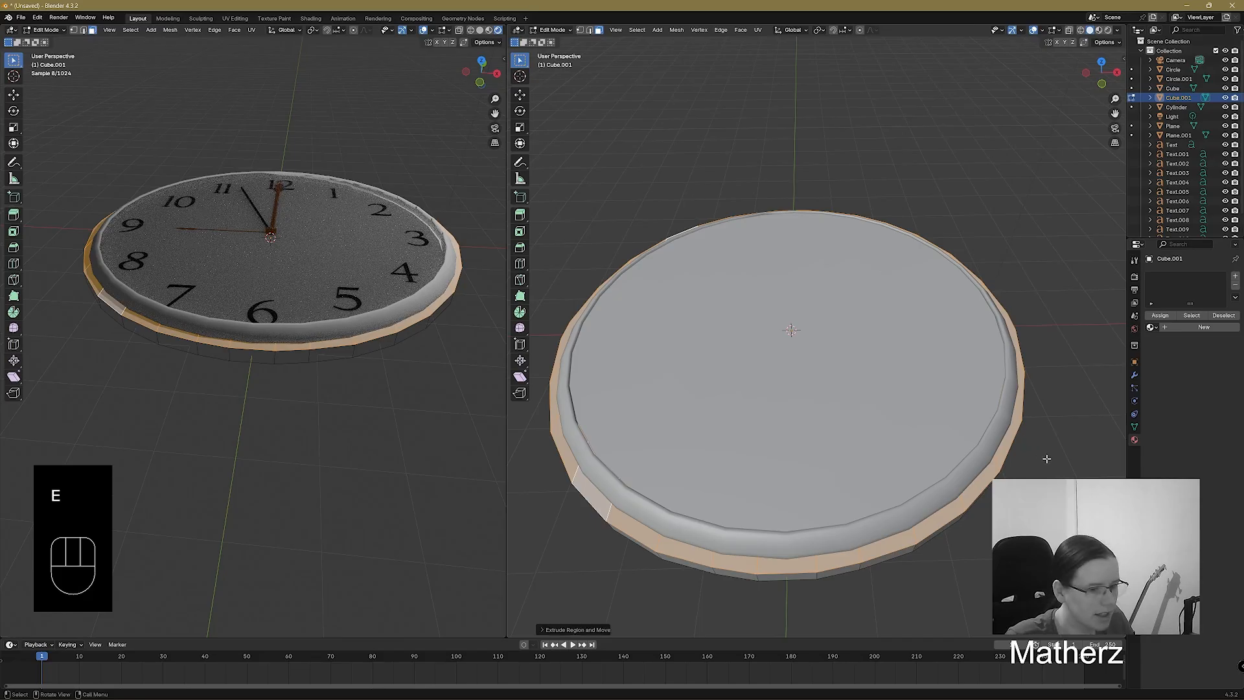
pyautogui.press('s')
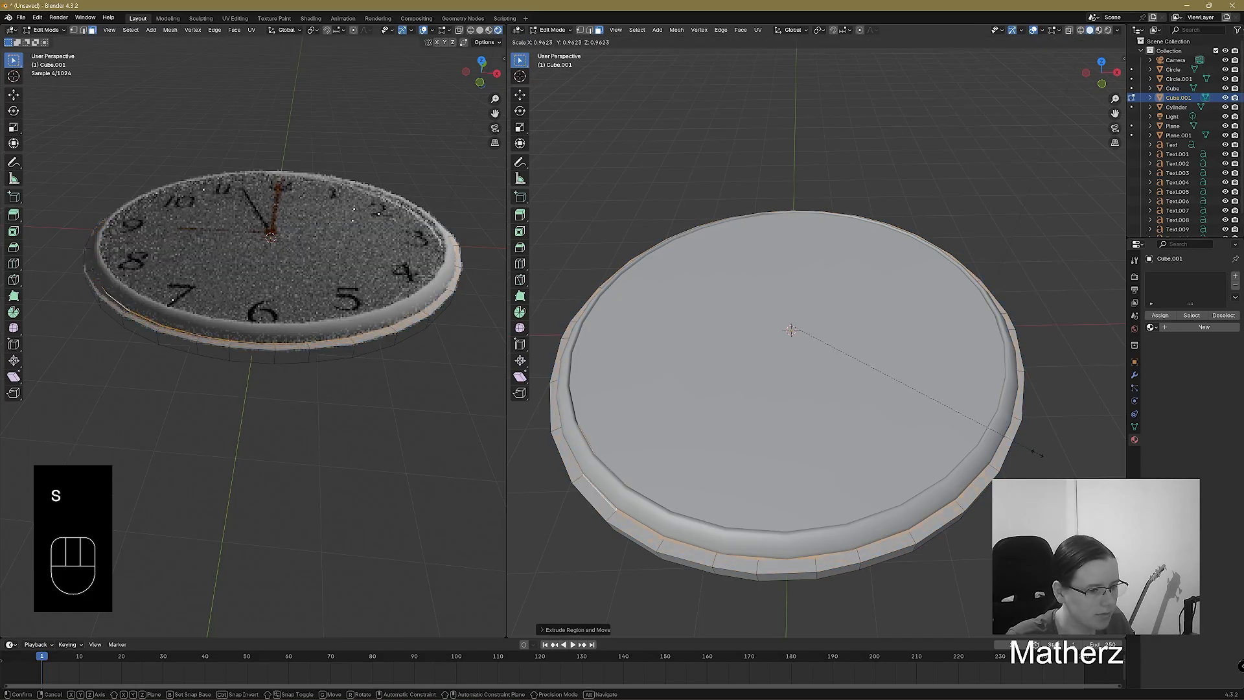
pyautogui.click(1036, 451)
pyautogui.press('e')
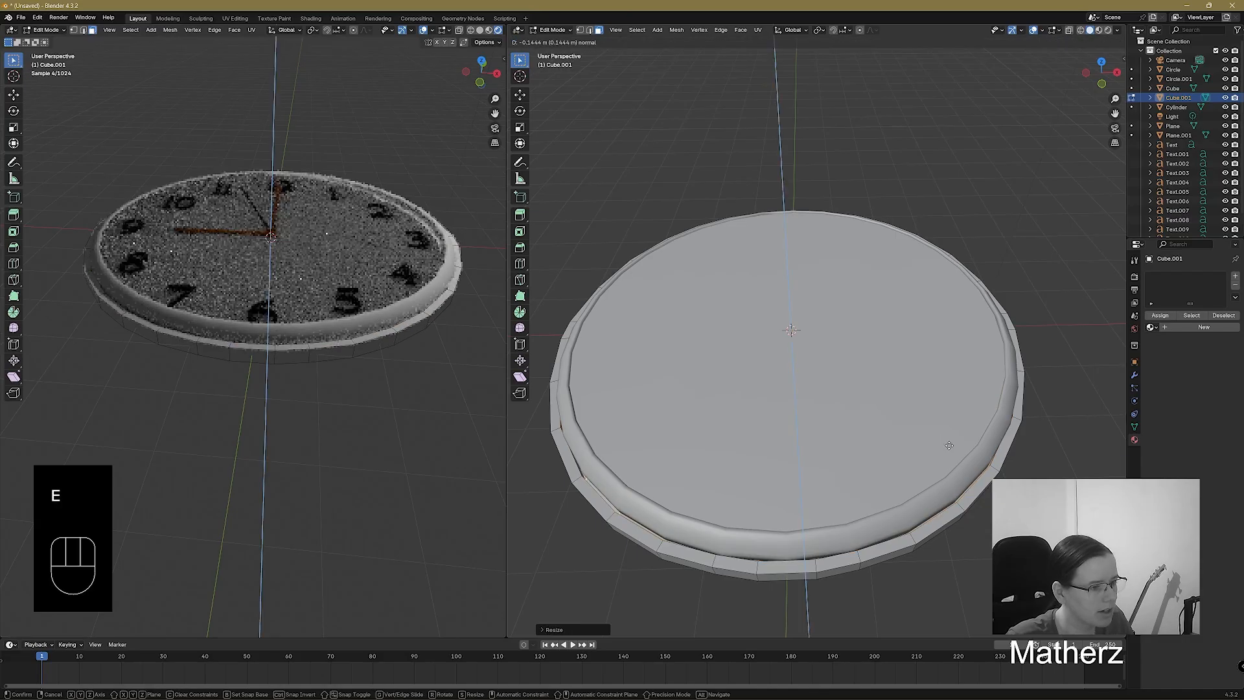
pyautogui.click(949, 446)
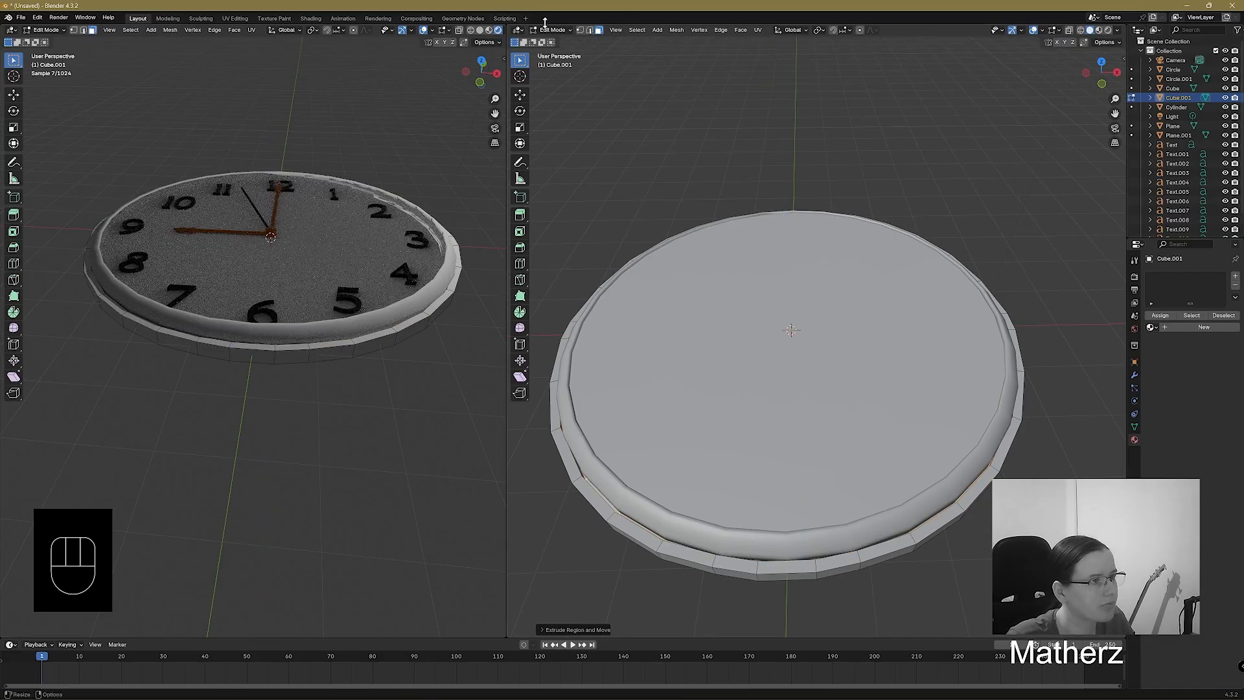
# Return to Object Mode and shade the round plate smooth.
pyautogui.press('Tab')
pyautogui.rightClick(950, 519)
pyautogui.click(950, 519)
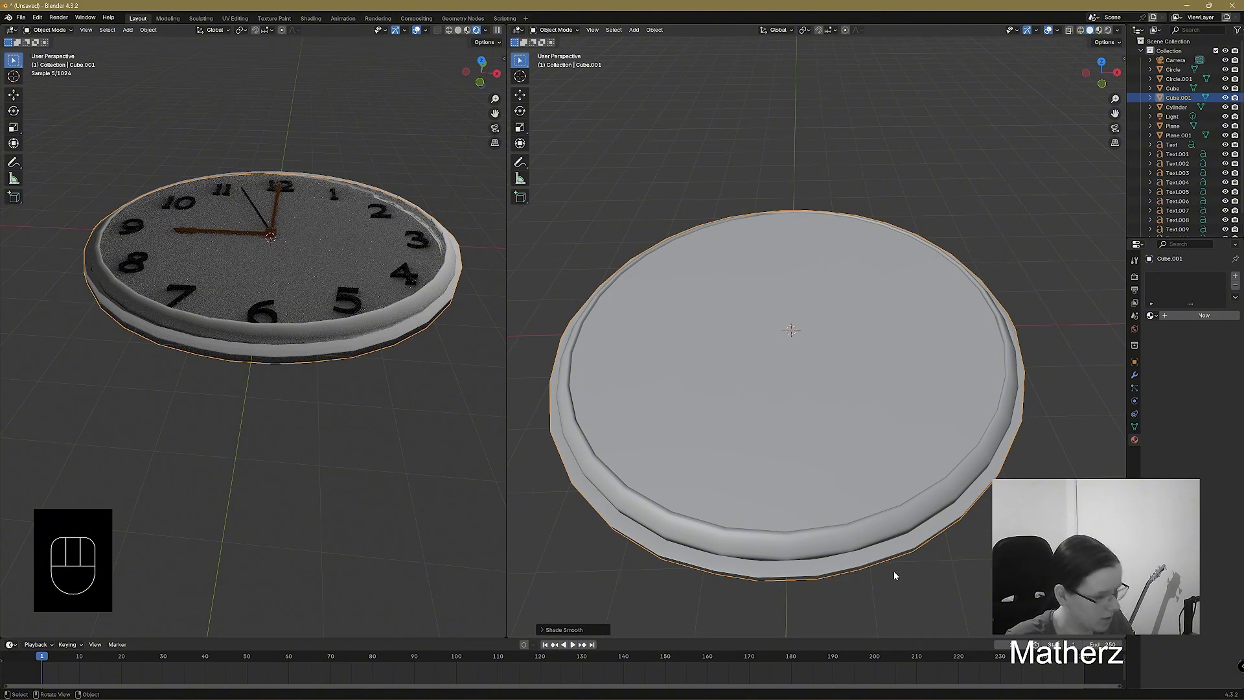
# Raise the round plate about 0.15 m along Z so it sits closer to the clock's casing.
pyautogui.press('g')
pyautogui.press('y')
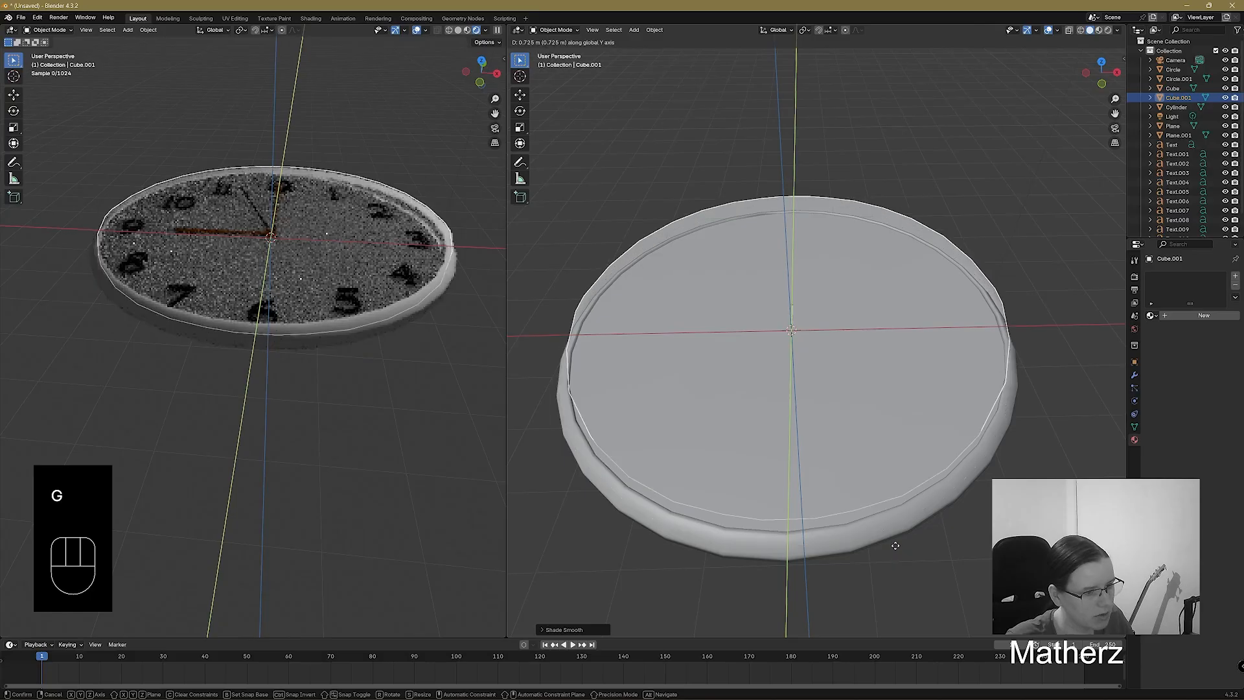
pyautogui.press('z')
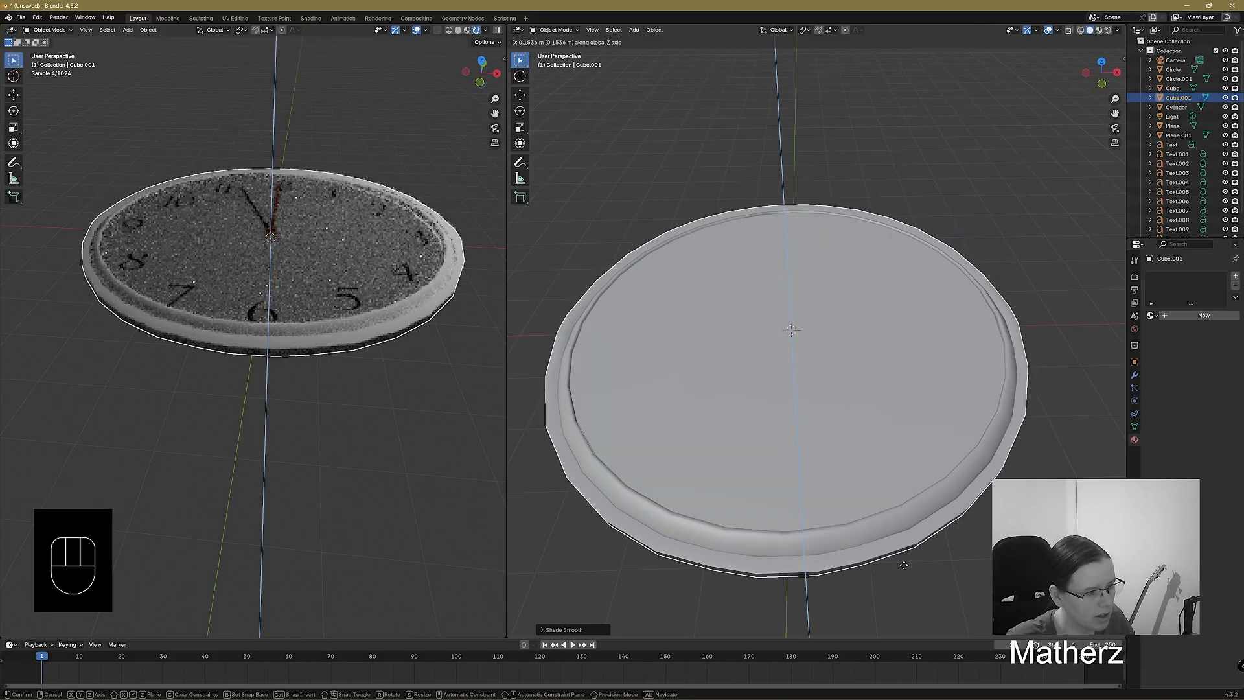
pyautogui.click(906, 569)
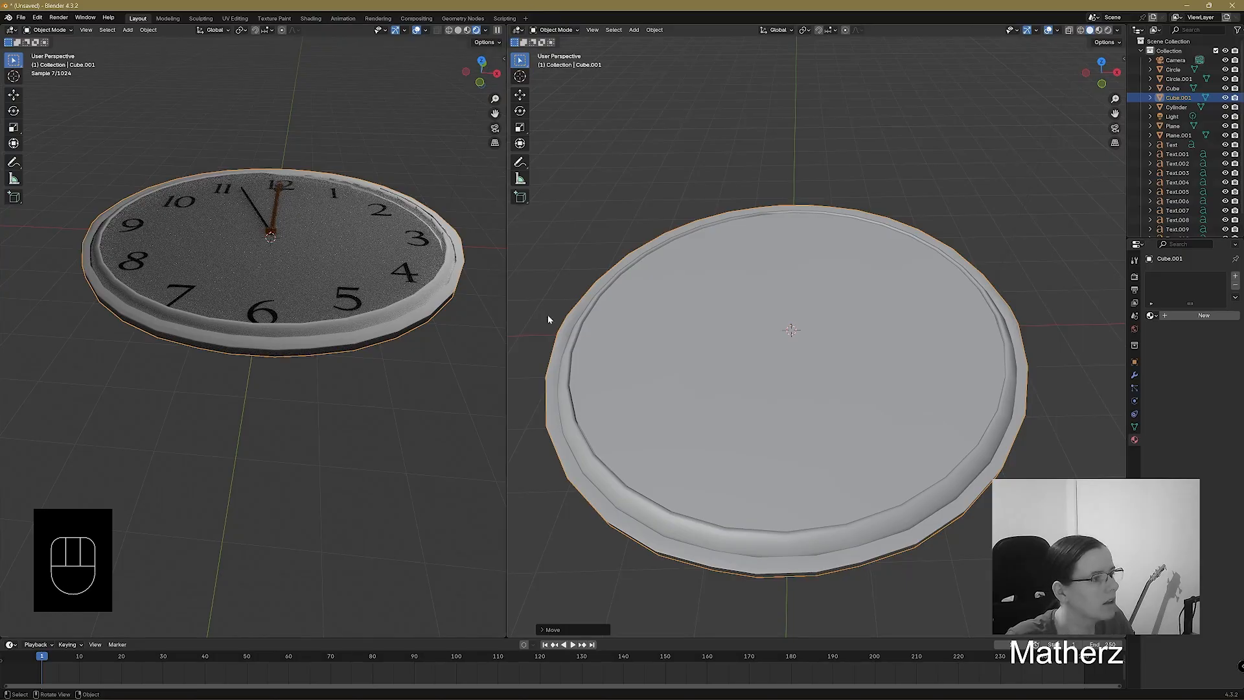
pyautogui.moveTo(409, 288); pyautogui.dragTo(405, 320, button='middle')
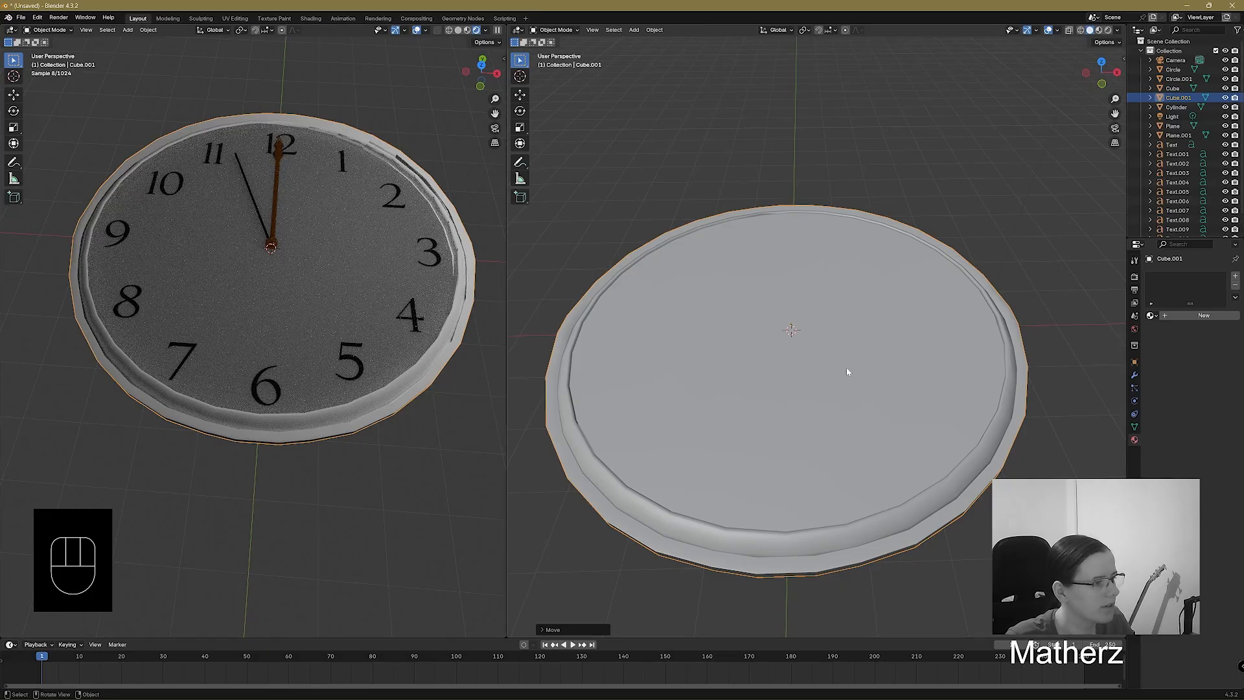
pyautogui.scroll(-1, 822, 368)
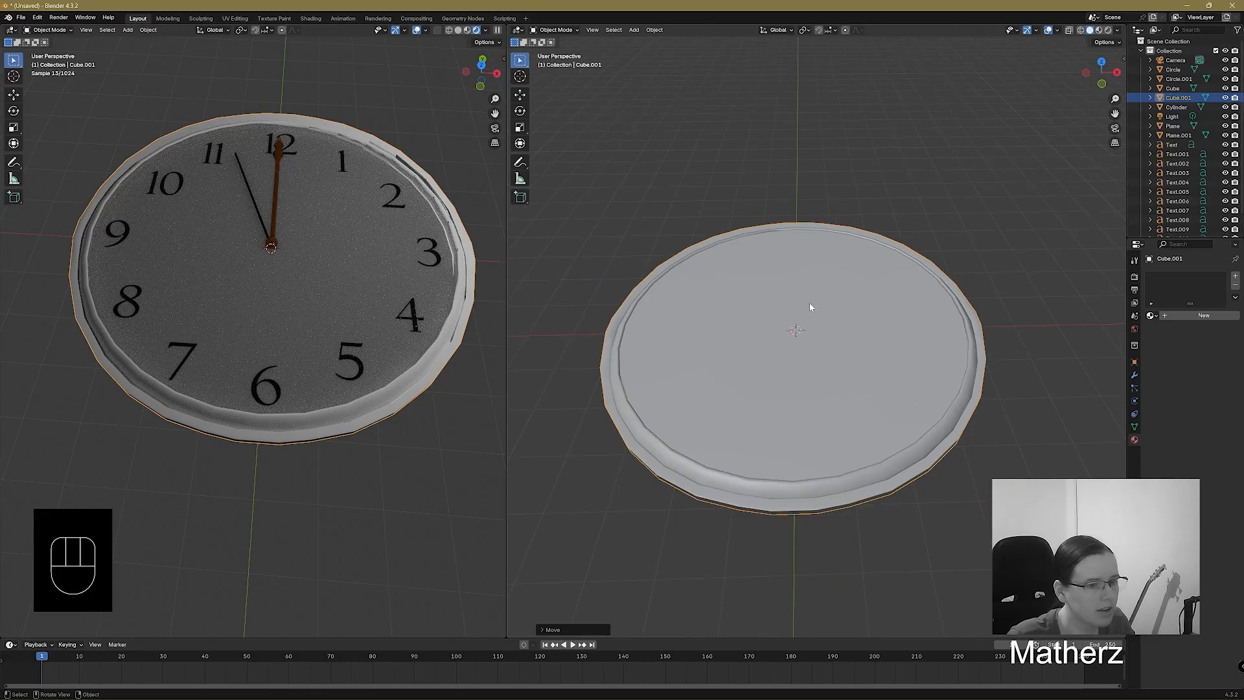
# Put the plate into Edit Mode and select the run of vertical side faces around its positive X edge.
pyautogui.press('Tab')
pyautogui.moveTo(875, 345)
pyautogui.mouseDown(button='middle')
pyautogui.moveTo(849, 358)
pyautogui.moveTo(855, 344)
pyautogui.mouseUp(button='middle')
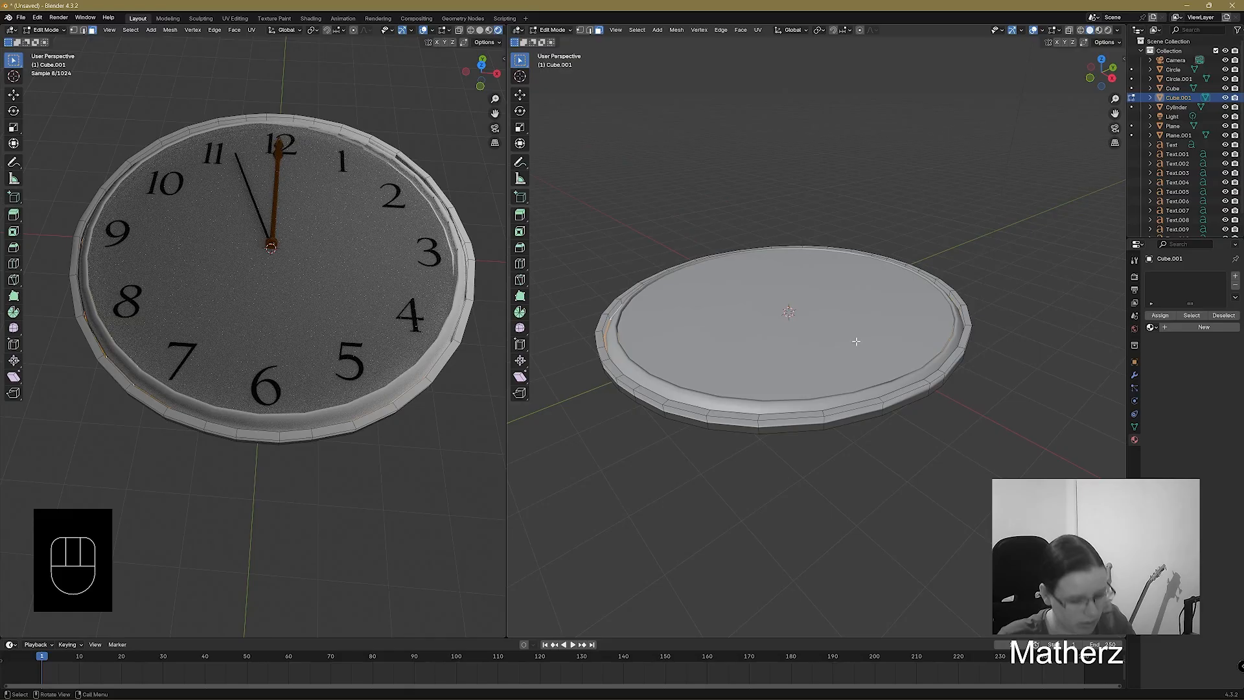
pyautogui.press('KP_7')
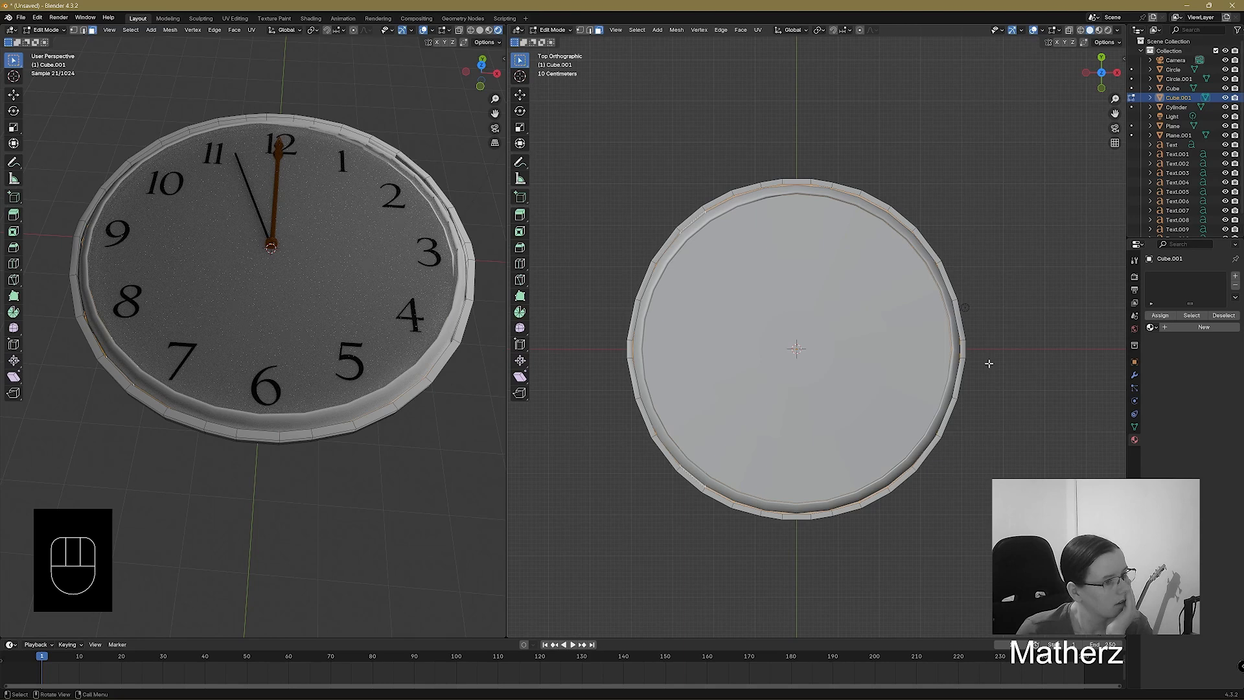
pyautogui.moveTo(989, 364); pyautogui.dragTo(862, 402, button='middle')
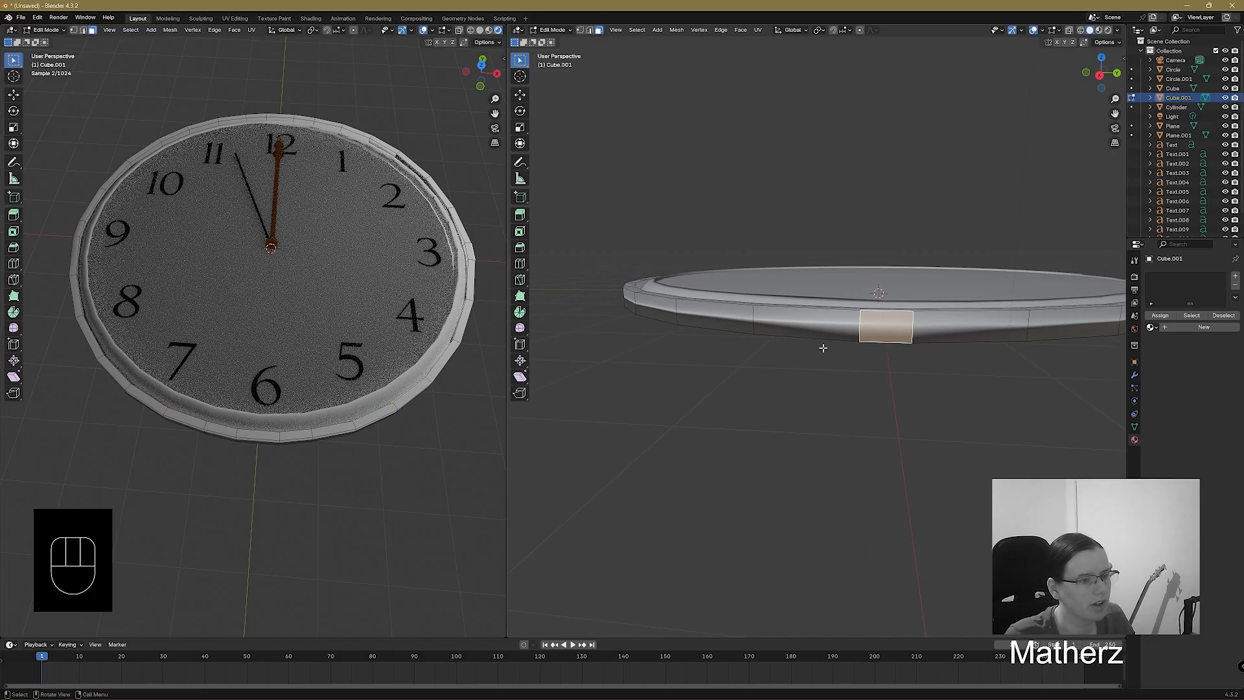
pyautogui.keyDown('shift'); pyautogui.click(803, 327); pyautogui.keyUp('shift')
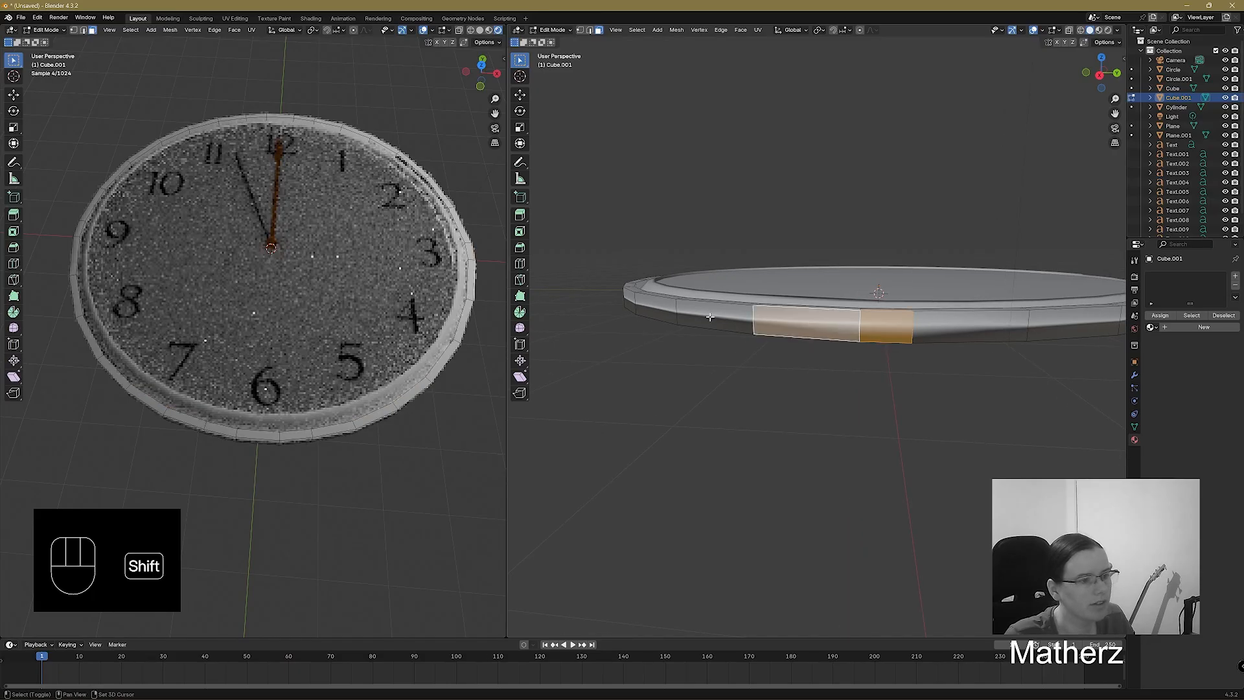
pyautogui.keyDown('shift'); pyautogui.click(828, 366); pyautogui.keyUp('shift')
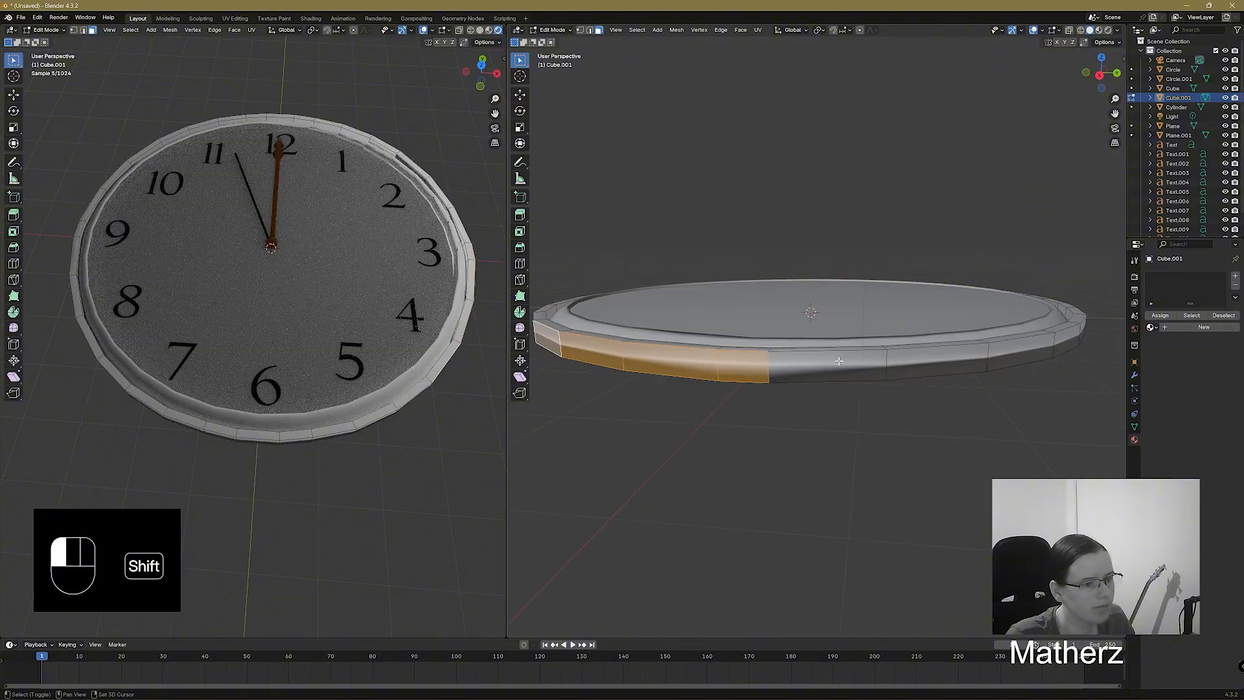
pyautogui.keyDown('shift'); pyautogui.click(937, 363); pyautogui.keyUp('shift')
pyautogui.keyDown('shift'); pyautogui.click(1021, 355); pyautogui.keyUp('shift')
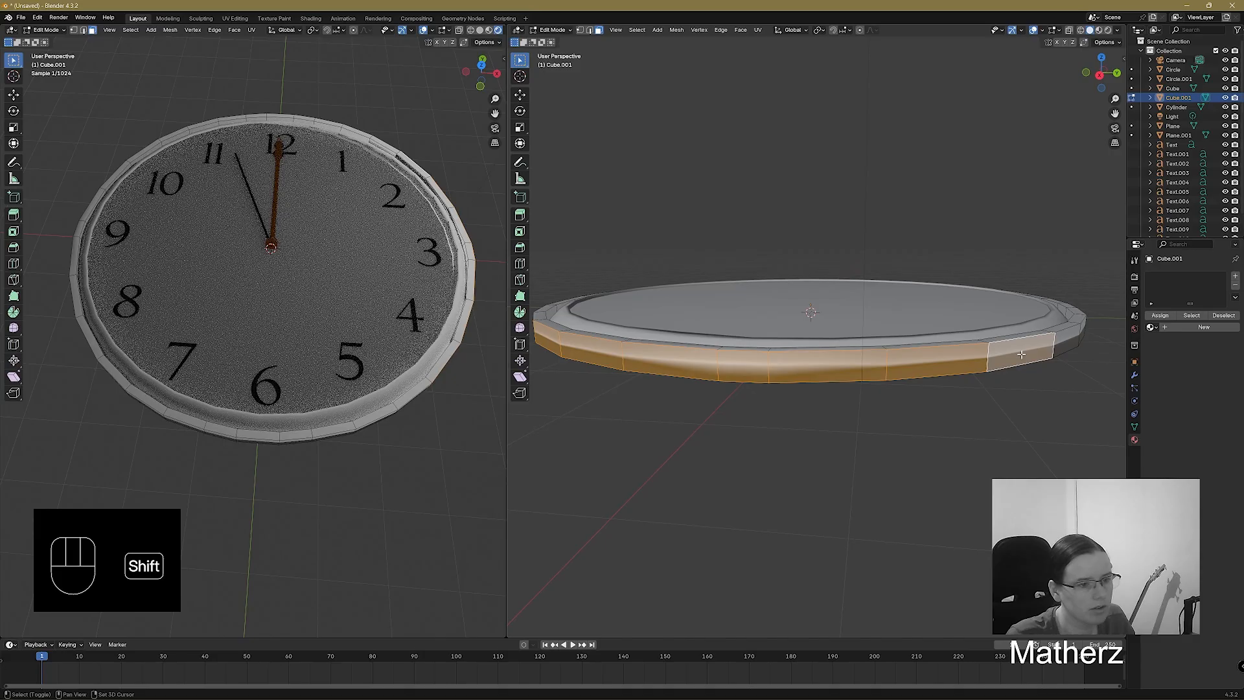
pyautogui.moveTo(1021, 354); pyautogui.dragTo(864, 362, button='middle')
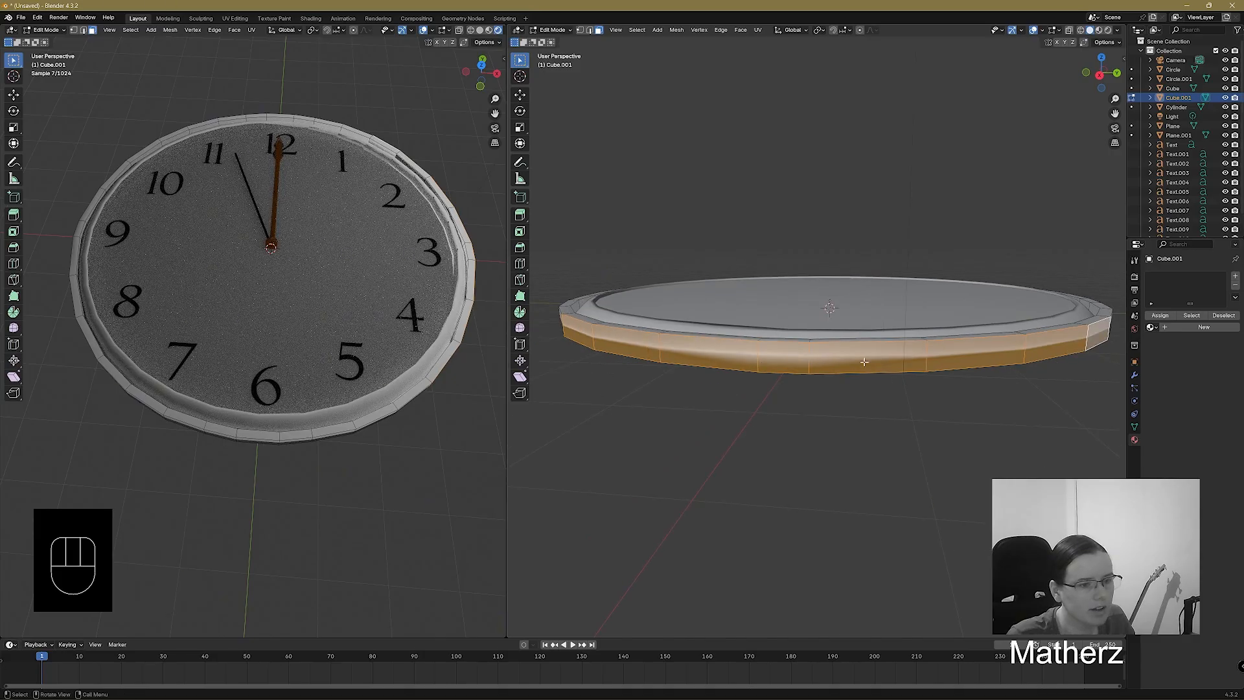
pyautogui.moveTo(596, 386); pyautogui.dragTo(616, 386, button='middle')
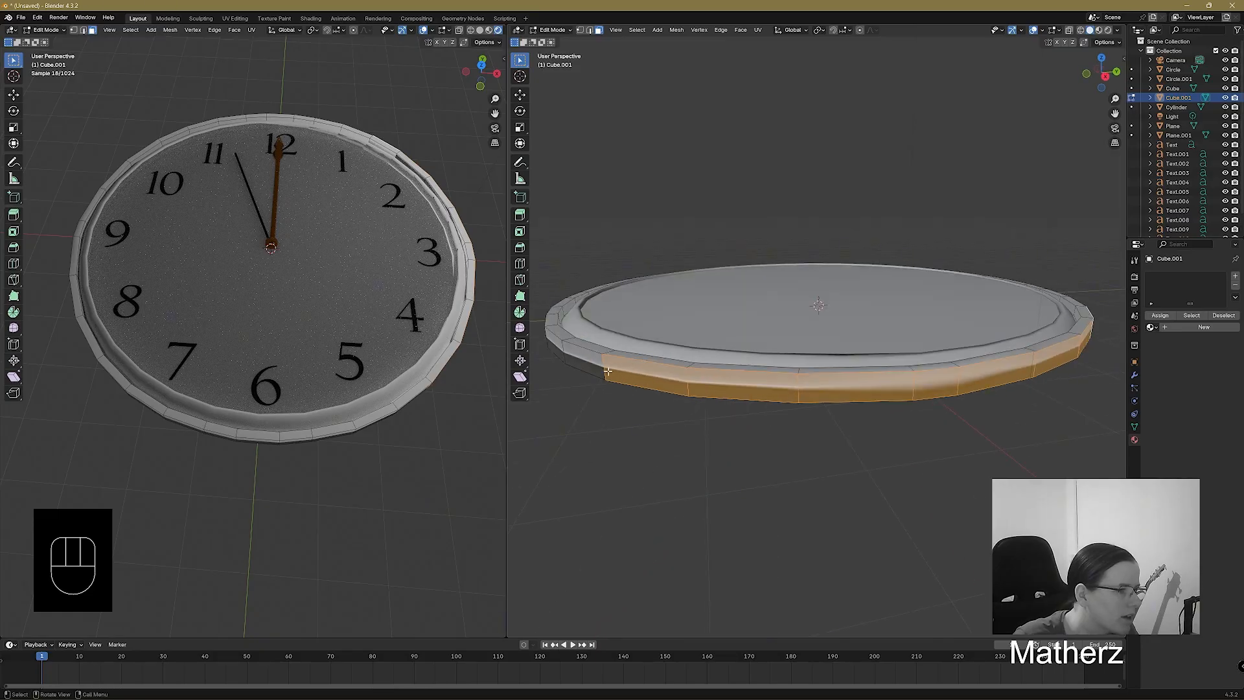
# Add the matching run of vertical side faces around the plate's negative X edge to the selection.
pyautogui.moveTo(607, 371); pyautogui.dragTo(857, 432, button='middle')
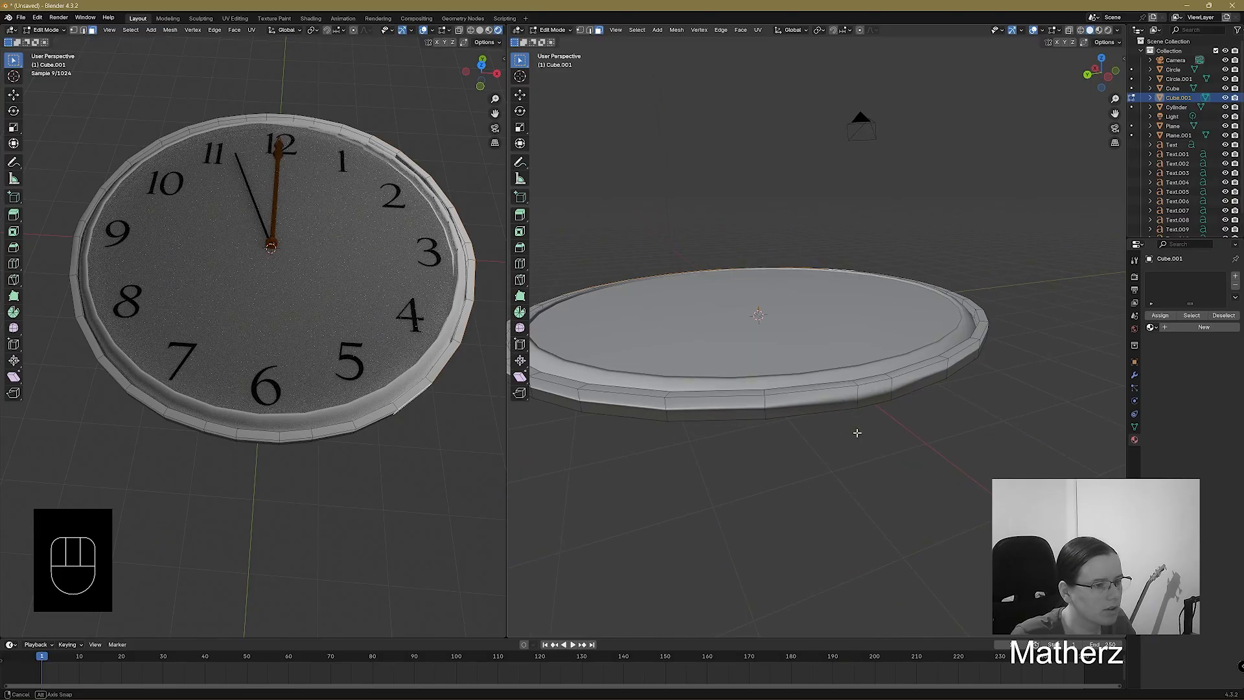
pyautogui.moveTo(857, 432); pyautogui.dragTo(815, 412, button='middle')
pyautogui.keyDown('shift'); pyautogui.click(780, 346); pyautogui.keyUp('shift')
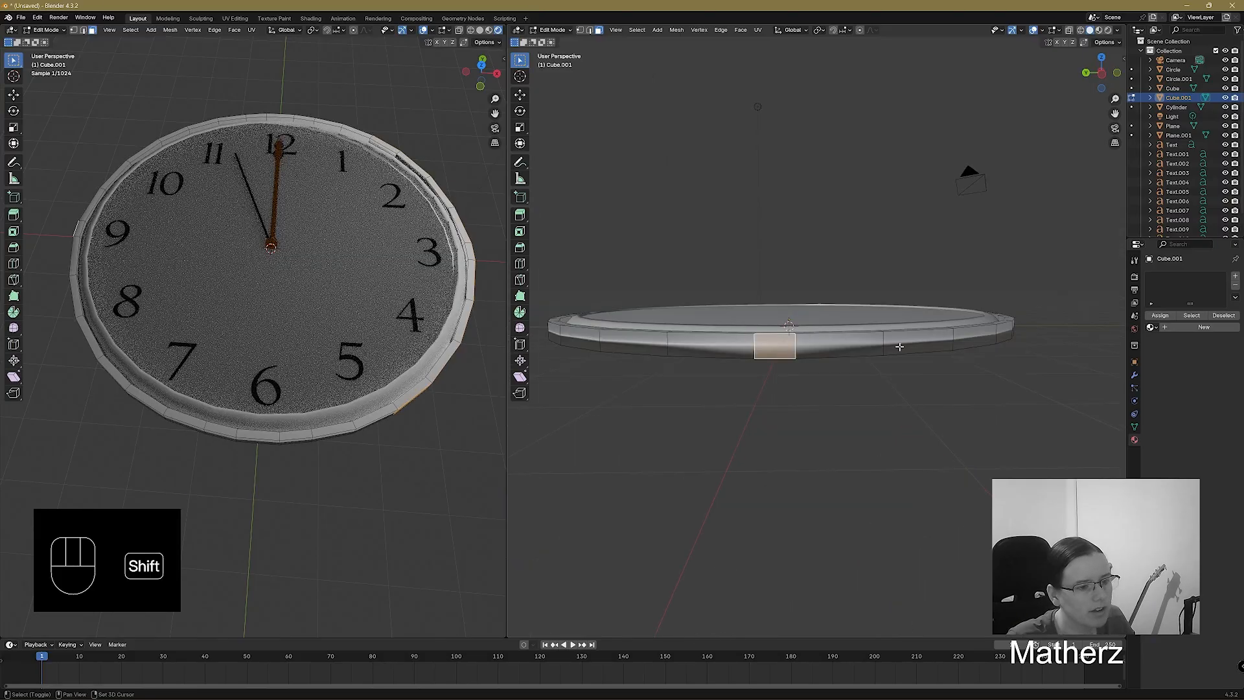
pyautogui.keyDown('shift'); pyautogui.click(858, 346); pyautogui.keyUp('shift')
pyautogui.keyDown('shift'); pyautogui.click(920, 339); pyautogui.keyUp('shift')
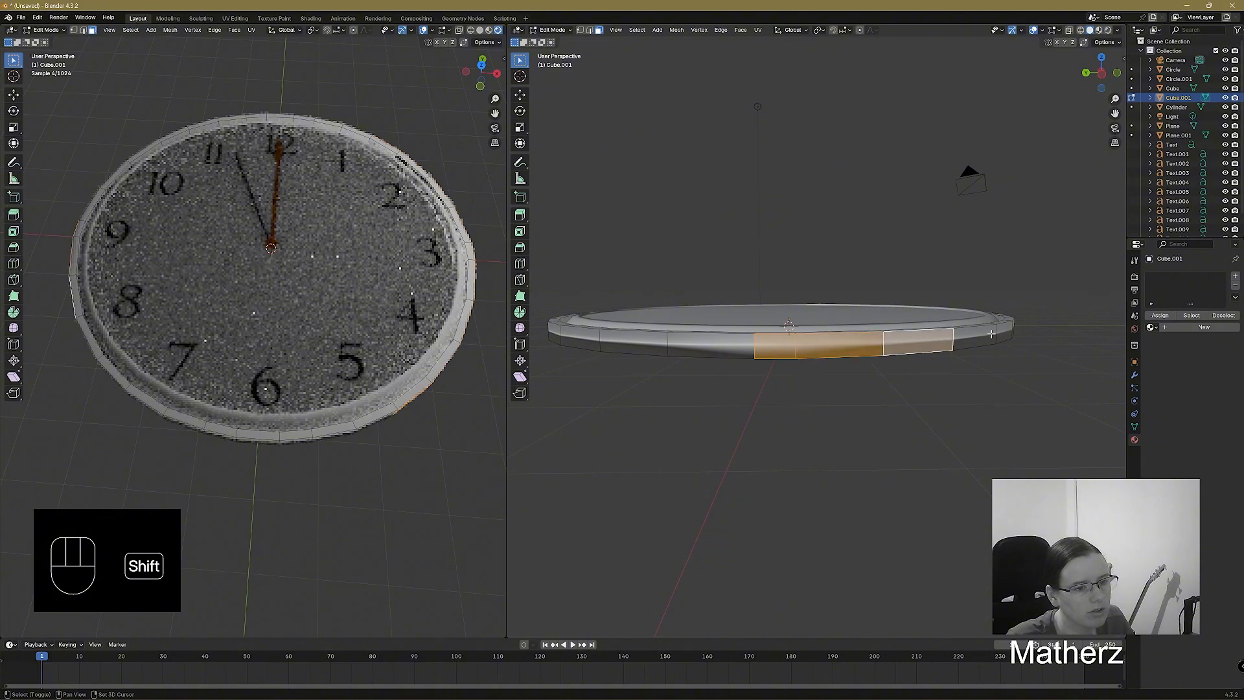
pyautogui.keyDown('shift'); pyautogui.click(987, 335); pyautogui.keyUp('shift')
pyautogui.keyDown('shift'); pyautogui.click(1004, 332); pyautogui.keyUp('shift')
pyautogui.keyDown('shift'); pyautogui.click(715, 343); pyautogui.keyUp('shift')
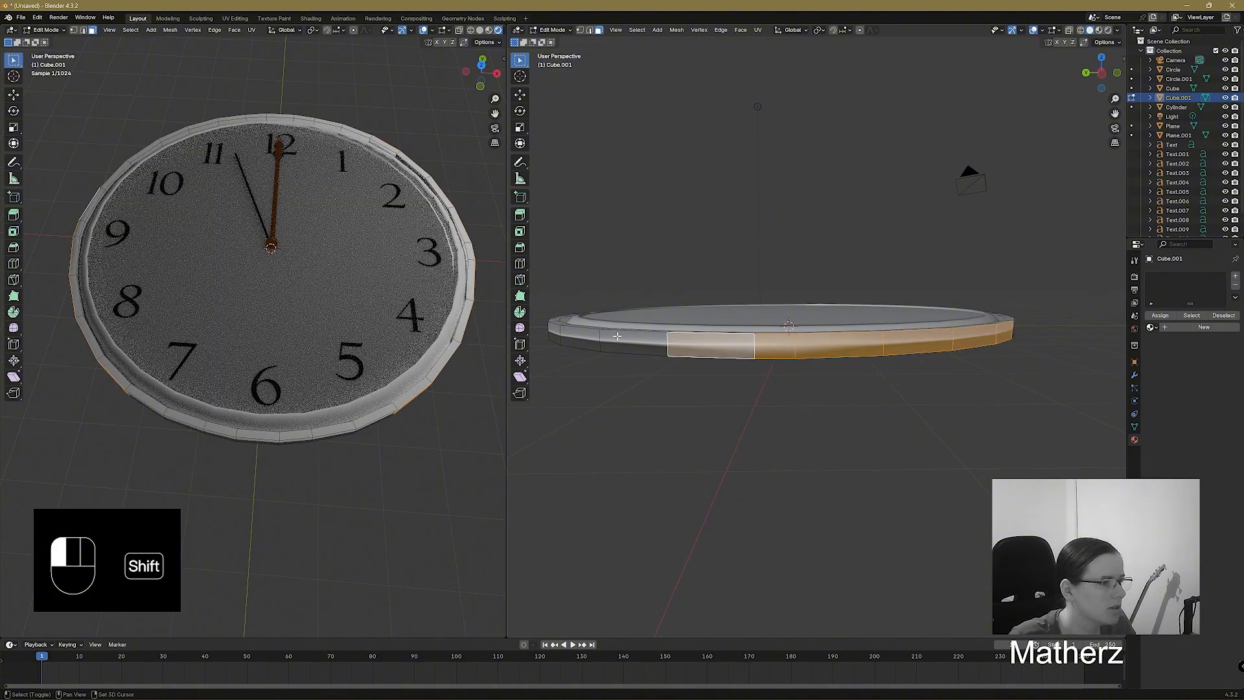
pyautogui.keyDown('shift'); pyautogui.click(636, 341); pyautogui.keyUp('shift')
pyautogui.keyDown('shift'); pyautogui.click(581, 337); pyautogui.keyUp('shift')
pyautogui.keyDown('shift'); pyautogui.click(554, 332); pyautogui.keyUp('shift')
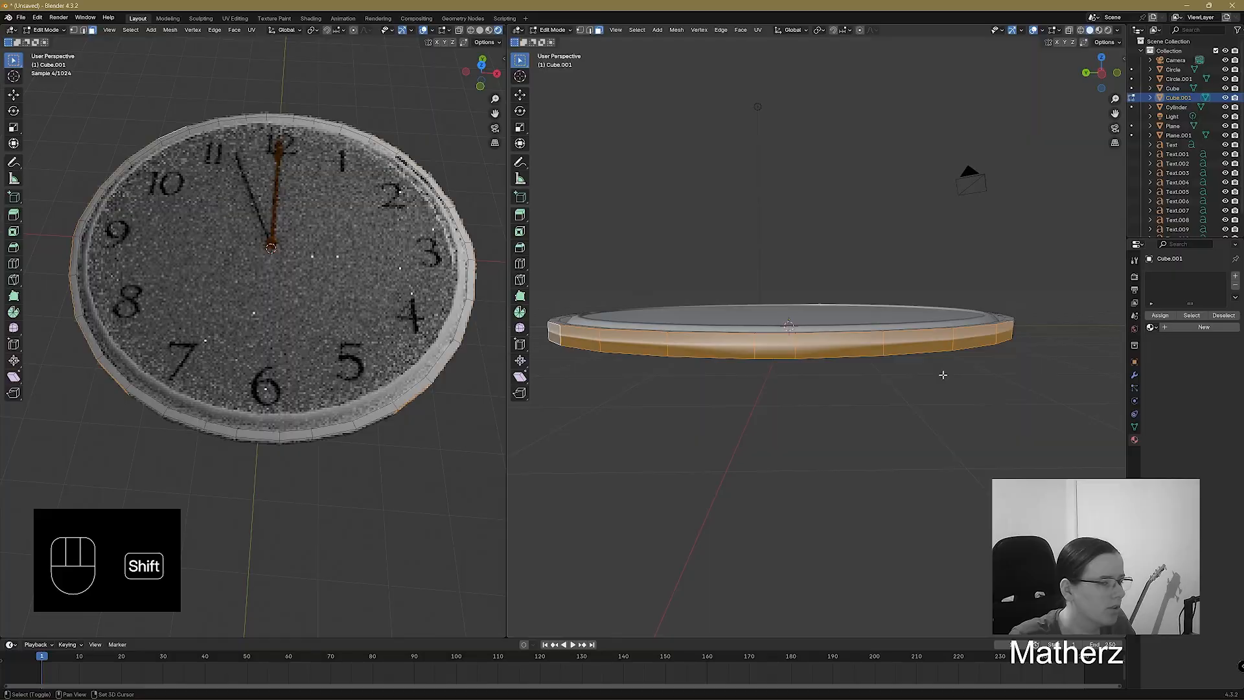
# In top view, extrude both groups of side faces in place and scale them outward along X to about 1.17.
pyautogui.press('KP_7')
pyautogui.scroll(1, 936, 277)
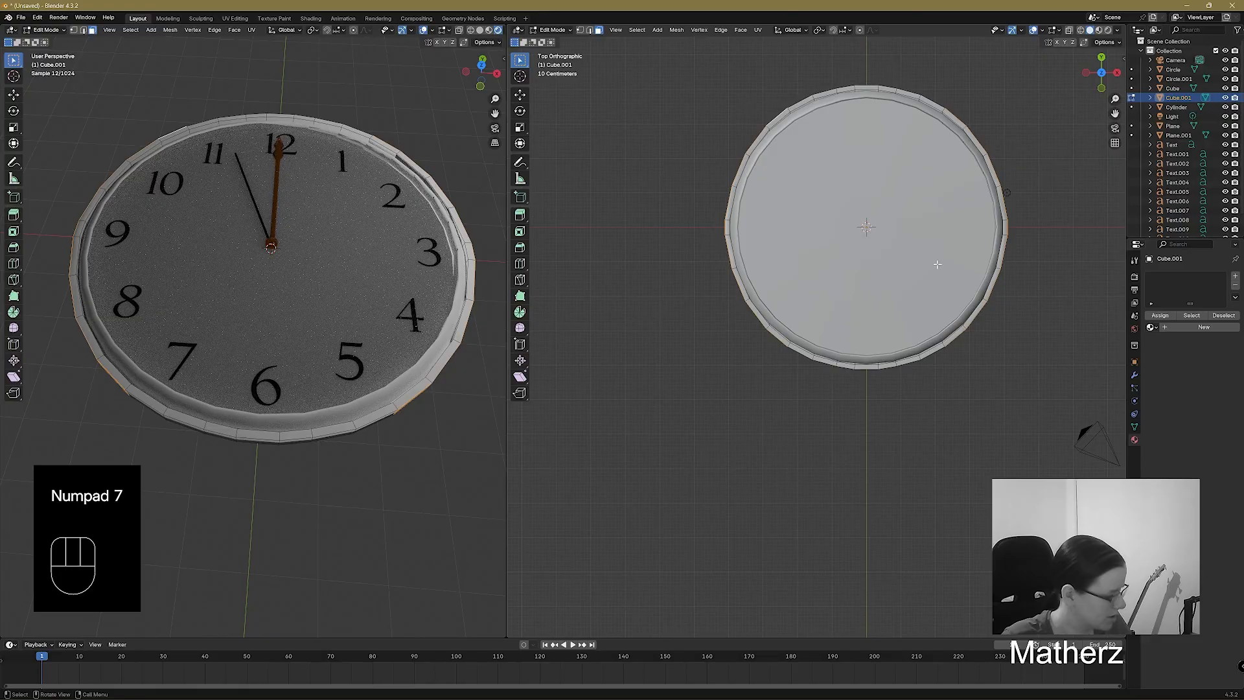
pyautogui.press('e')
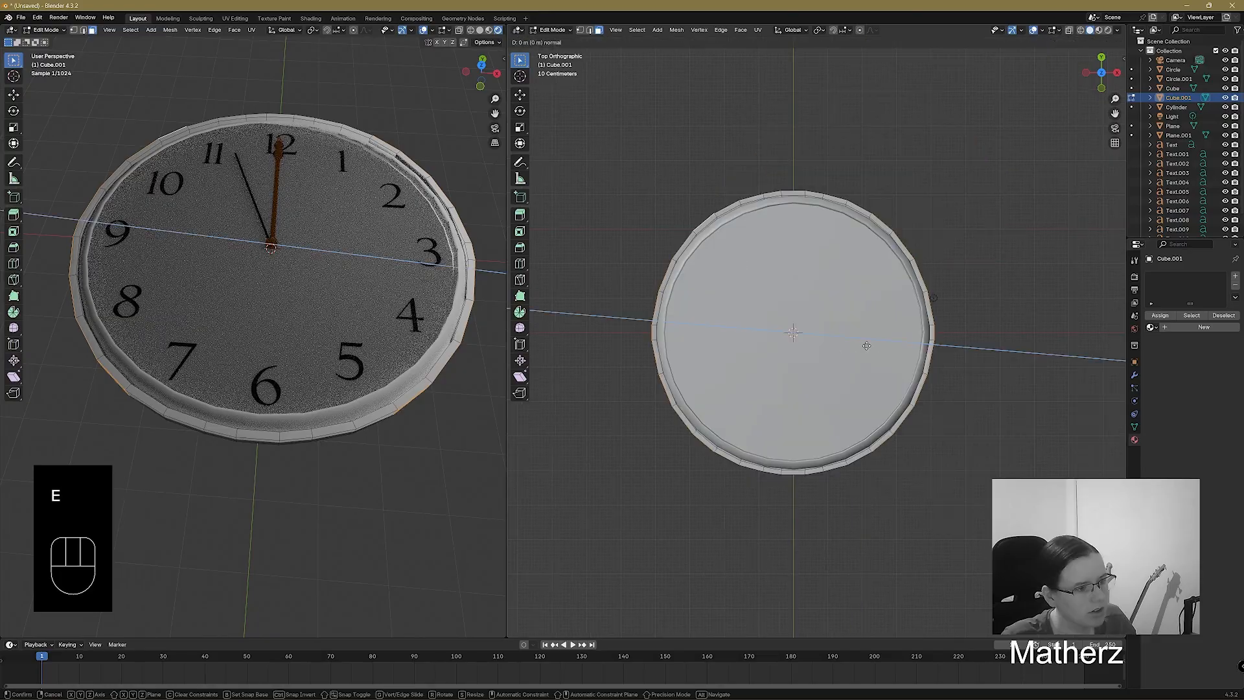
pyautogui.rightClick(867, 346)
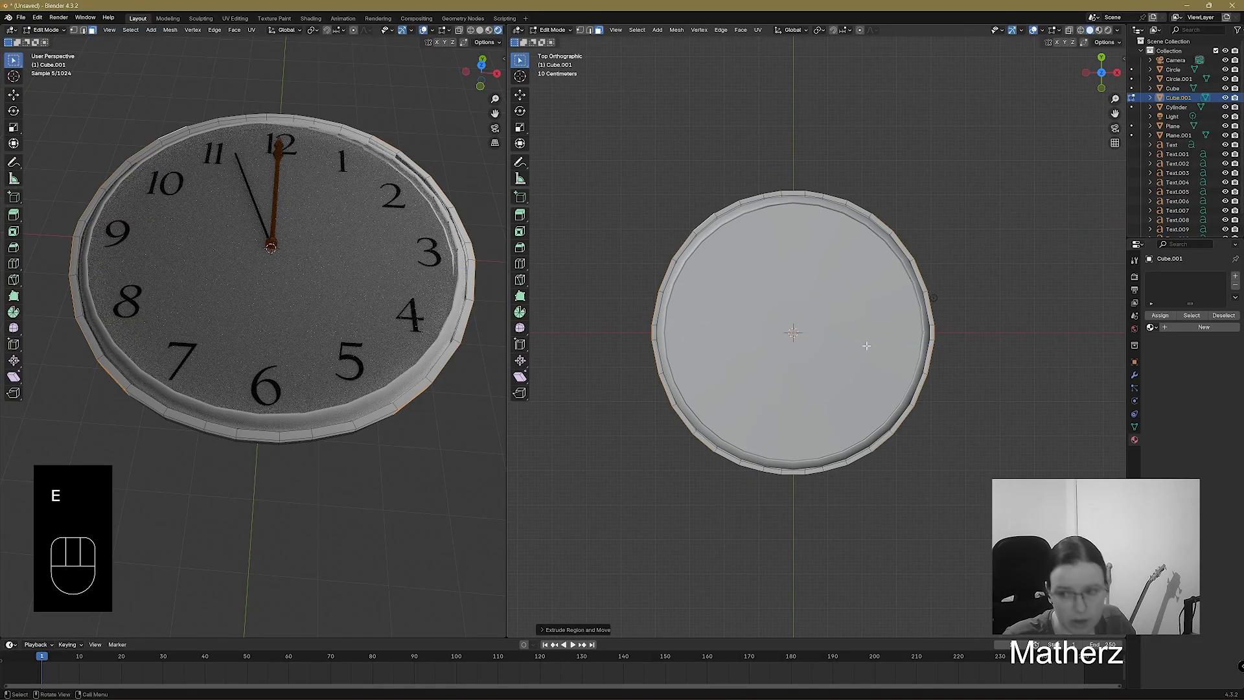
pyautogui.press('s')
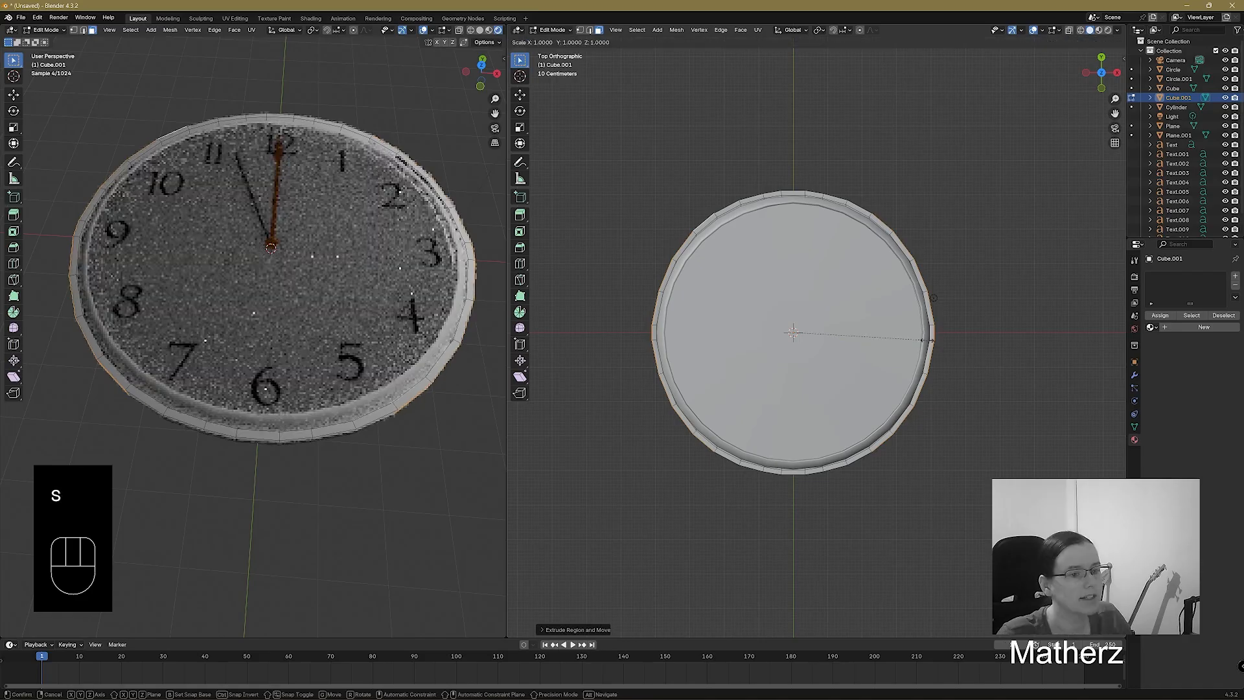
pyautogui.press('x')
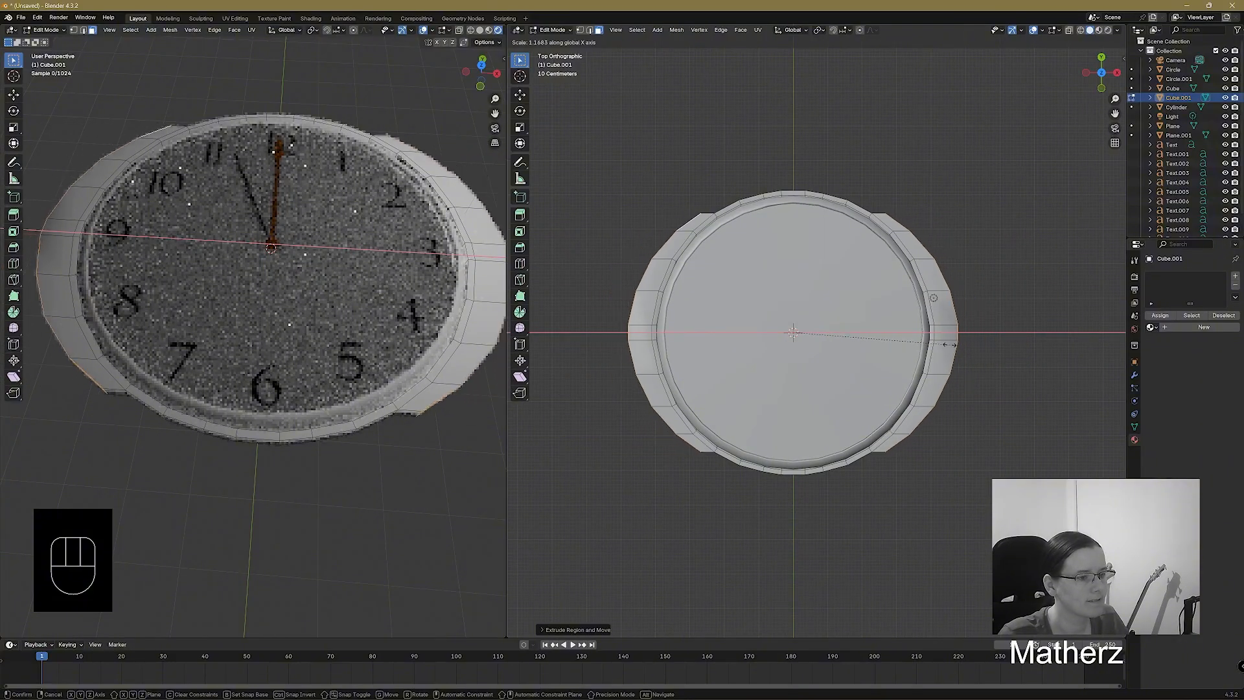
pyautogui.click(948, 344)
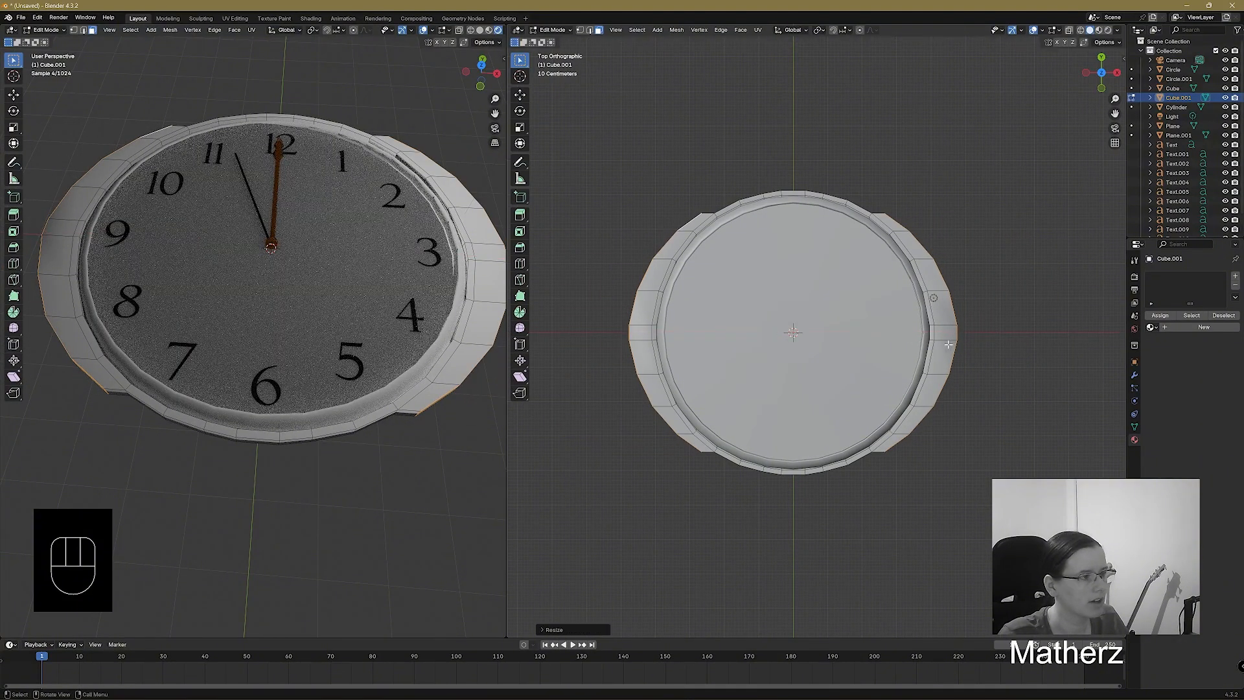
# Undo the sideways scaling and extrusion, and extend both selected runs of the plate's side faces by further neighbouring faces.
pyautogui.moveTo(728, 478); pyautogui.dragTo(779, 499, button='middle')
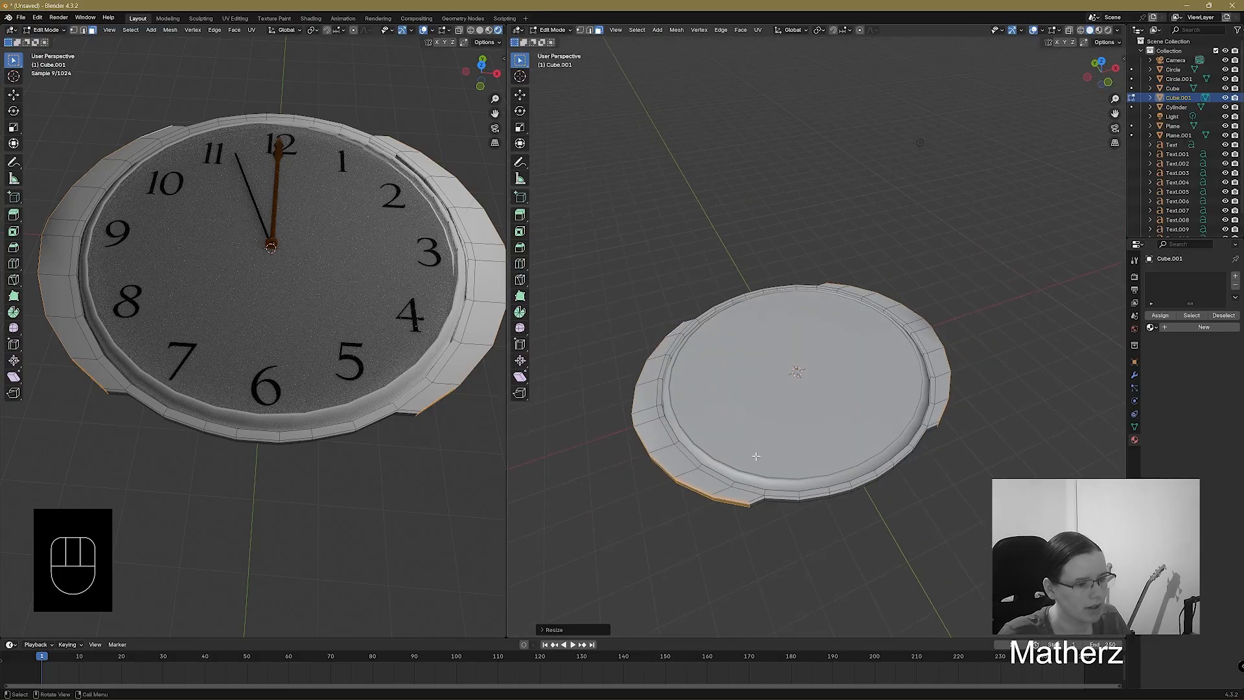
pyautogui.moveTo(933, 433); pyautogui.dragTo(807, 437, button='middle')
pyautogui.hotkey('ctrl', 'z')
pyautogui.keyDown('shift'); pyautogui.click(855, 396); pyautogui.keyUp('shift')
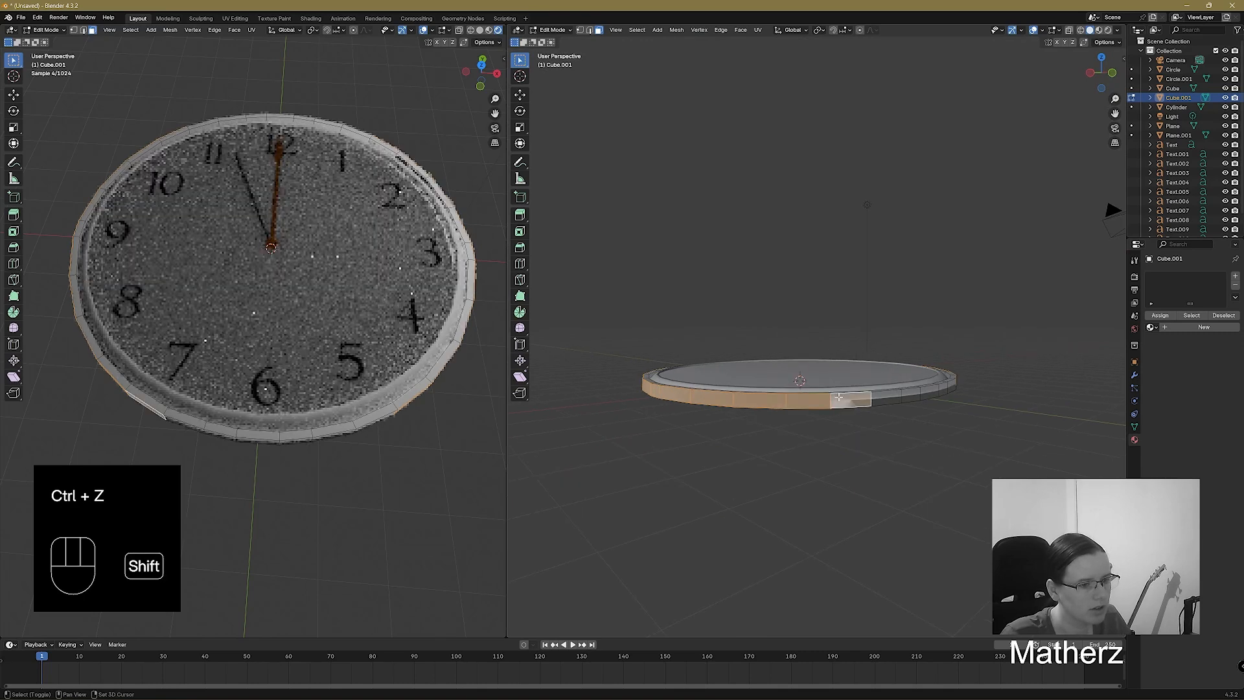
pyautogui.moveTo(1013, 372); pyautogui.dragTo(941, 376, button='middle')
pyautogui.keyDown('shift'); pyautogui.click(826, 403); pyautogui.keyUp('shift')
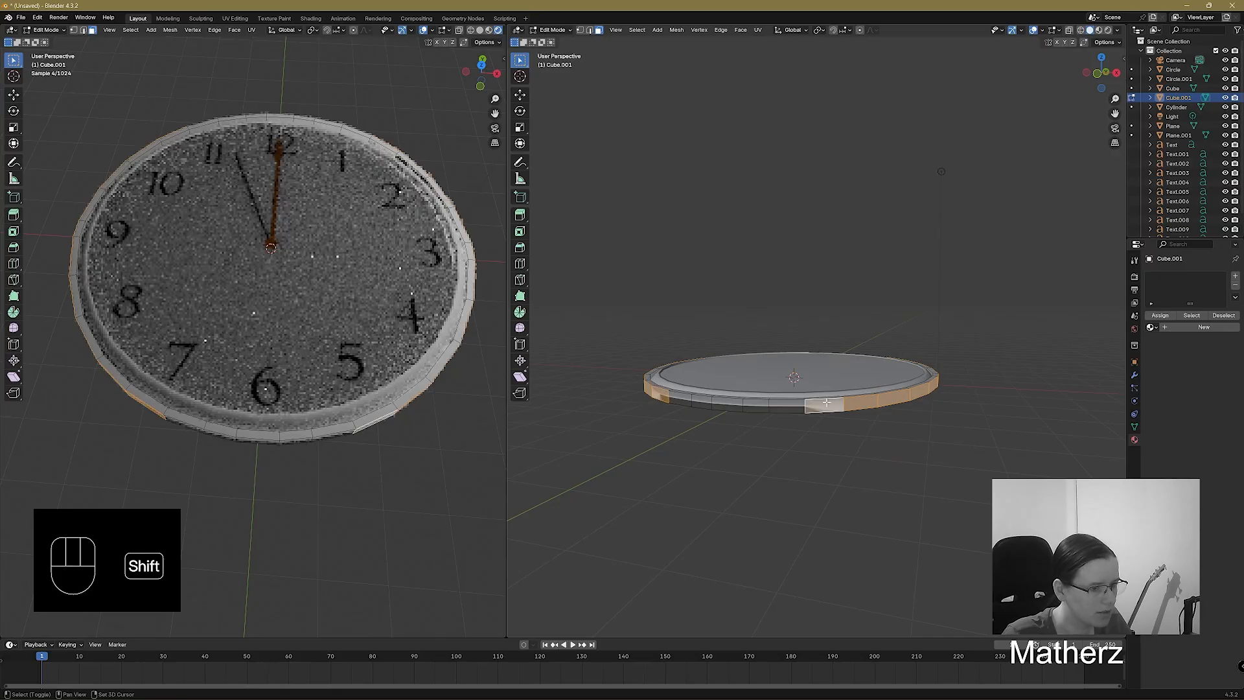
pyautogui.moveTo(826, 403); pyautogui.dragTo(762, 431, button='middle')
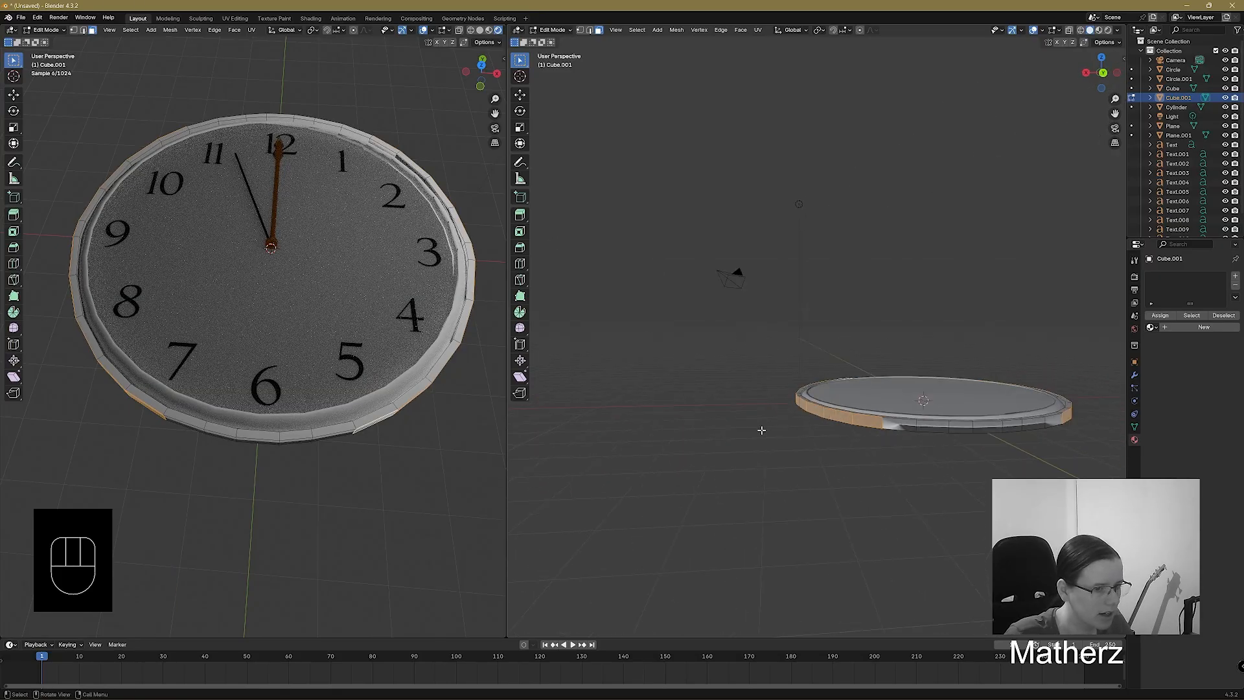
pyautogui.keyDown('shift'); pyautogui.click(1055, 425); pyautogui.keyUp('shift')
pyautogui.keyDown('shift'); pyautogui.click(1036, 427); pyautogui.keyUp('shift')
pyautogui.moveTo(880, 482); pyautogui.dragTo(1040, 473, button='middle')
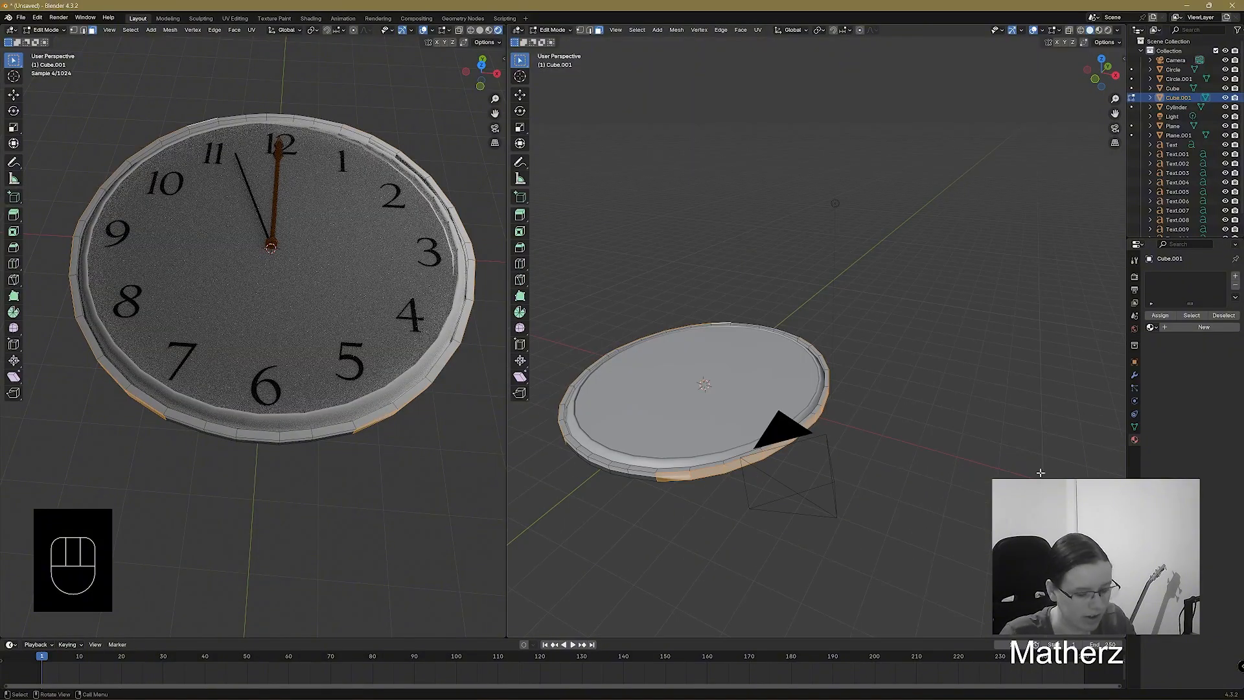
# In top view, extrude both enlarged groups of side faces in place and scale them outward along X to about 1.3.
pyautogui.press('KP_7')
pyautogui.scroll(-2, 849, 387)
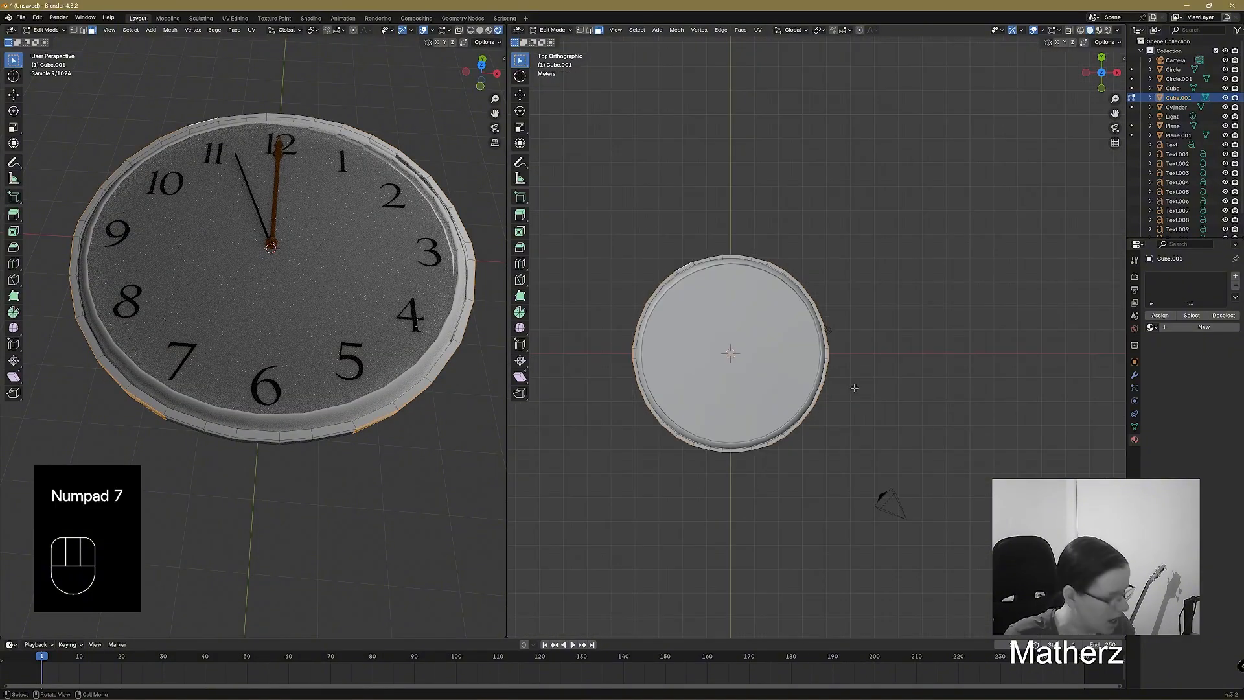
pyautogui.press('e')
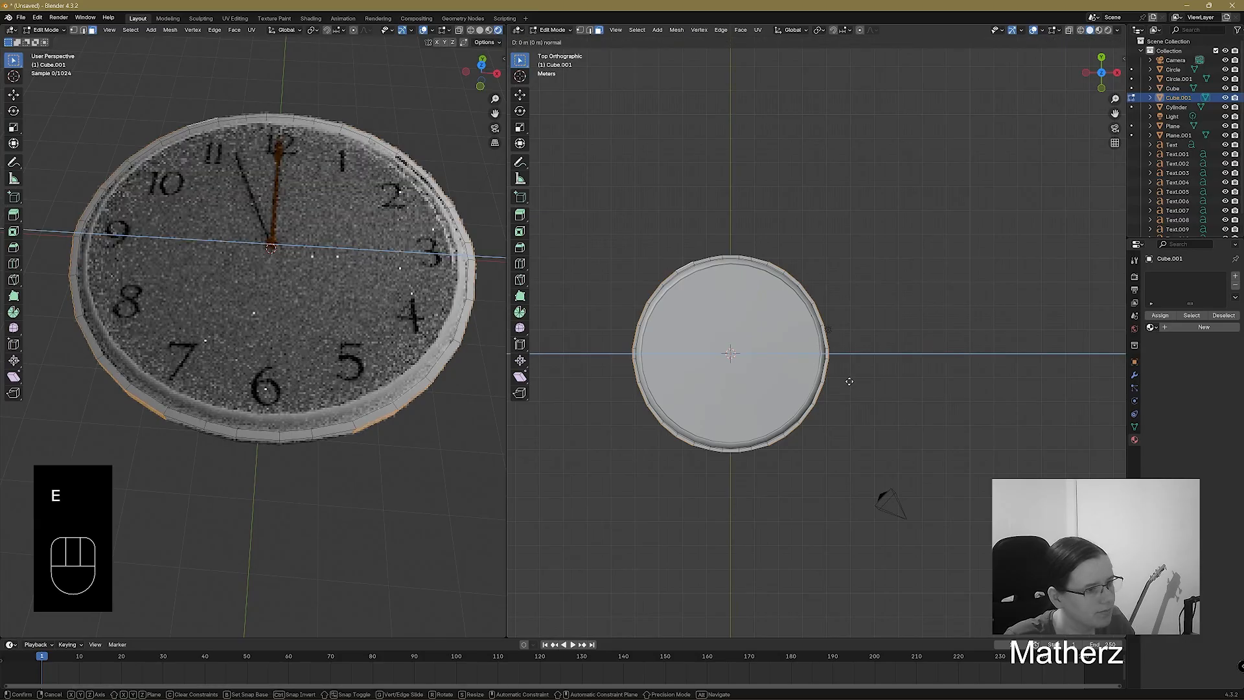
pyautogui.rightClick(850, 381)
pyautogui.press('s')
pyautogui.press('x')
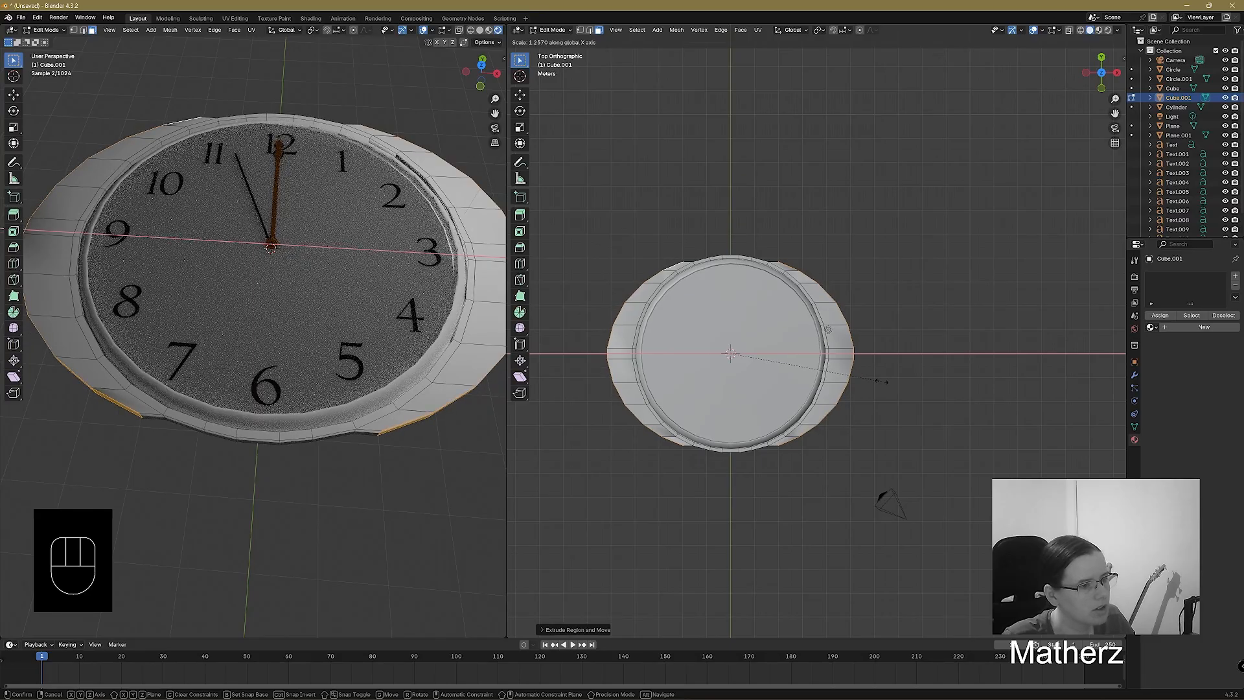
pyautogui.click(882, 382)
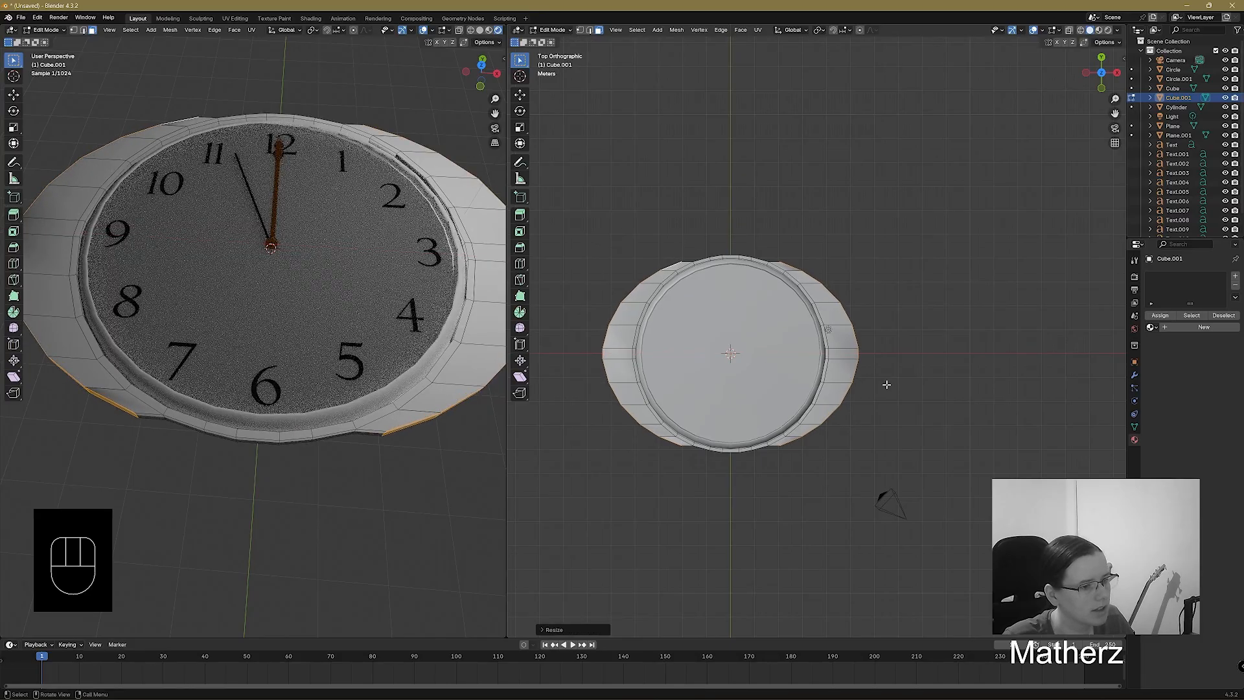
pyautogui.moveTo(838, 455); pyautogui.dragTo(808, 494, button='middle')
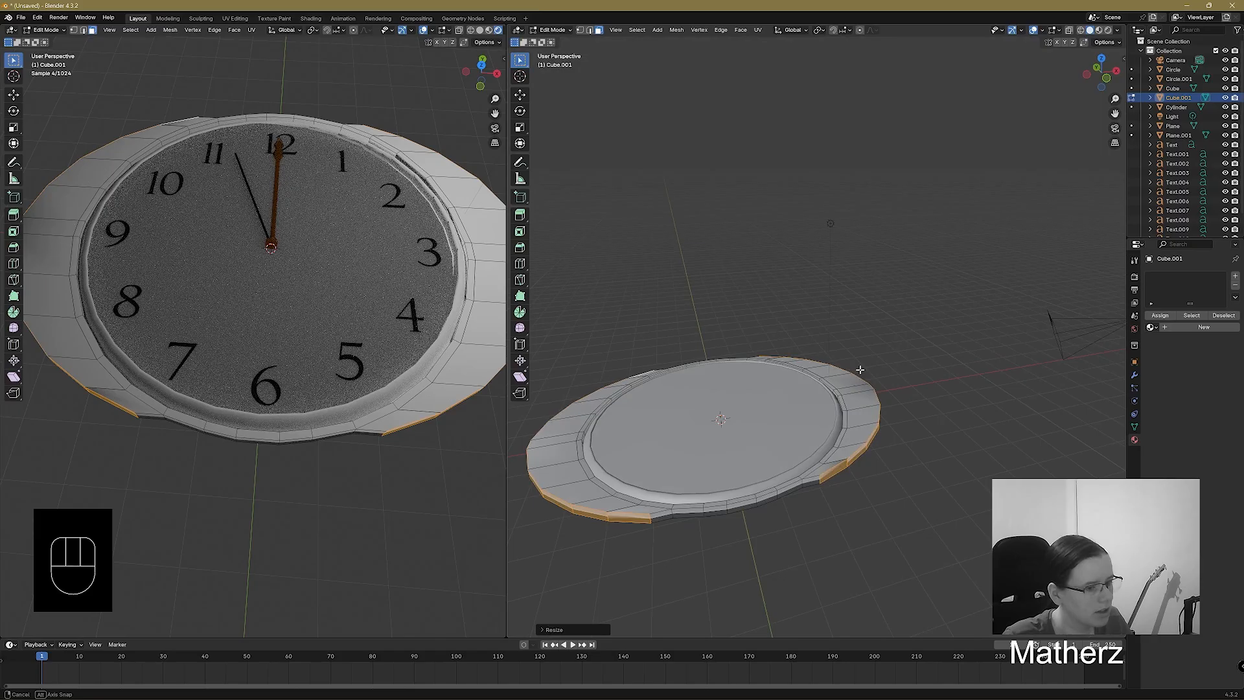
# In edge selection mode, select the short vertical rim edges beside the notches where the side extensions meet the round plate.
pyautogui.click(811, 479)
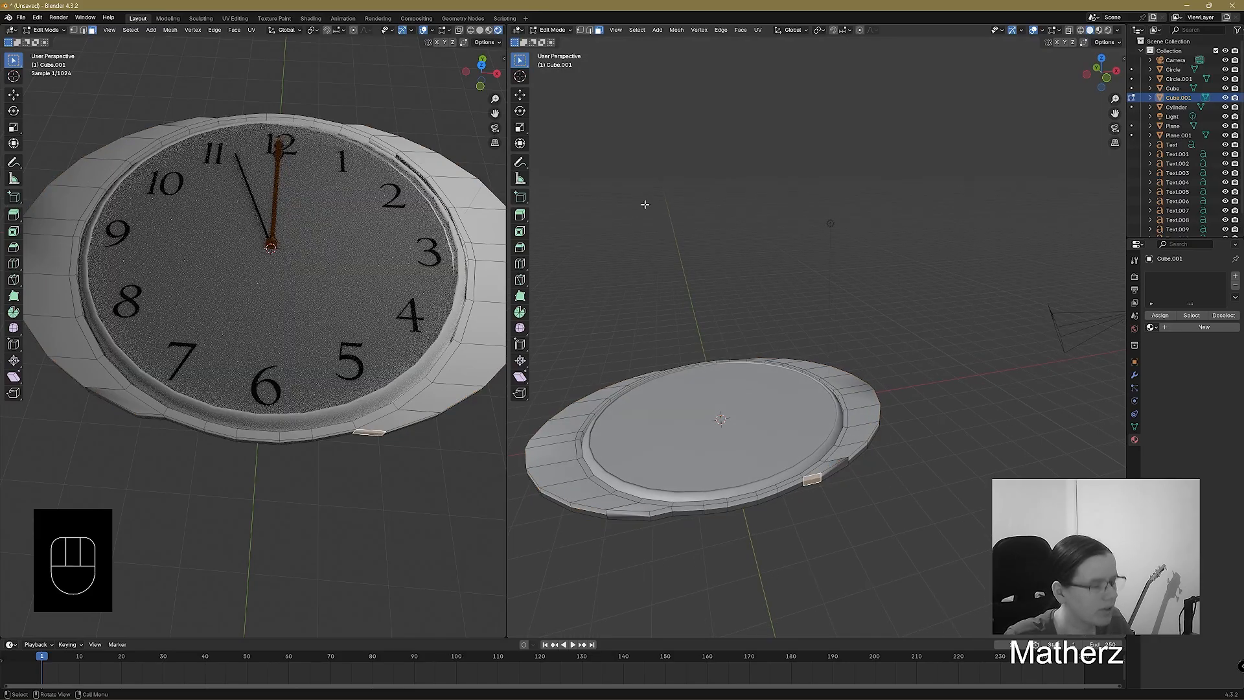
pyautogui.click(589, 30)
pyautogui.click(804, 477)
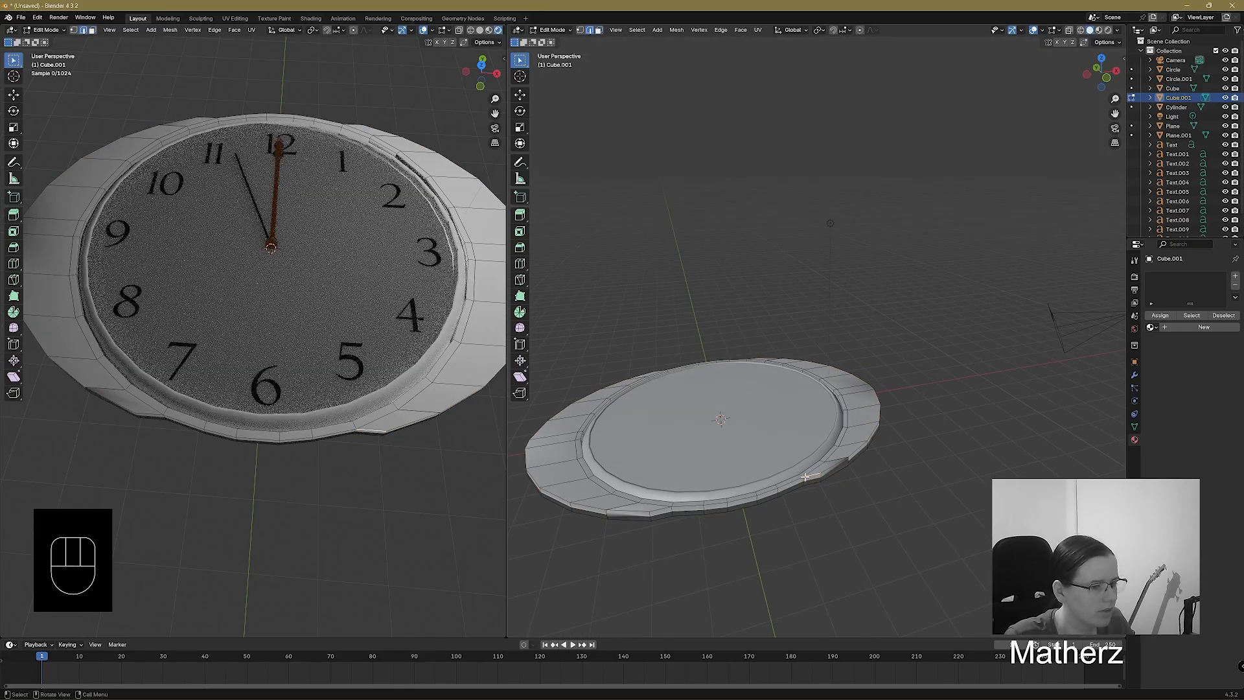
pyautogui.click(805, 486)
pyautogui.scroll(3, 841, 538)
pyautogui.keyDown('shift'); pyautogui.moveTo(818, 567); pyautogui.dragTo(853, 436, button='middle'); pyautogui.keyUp('shift')
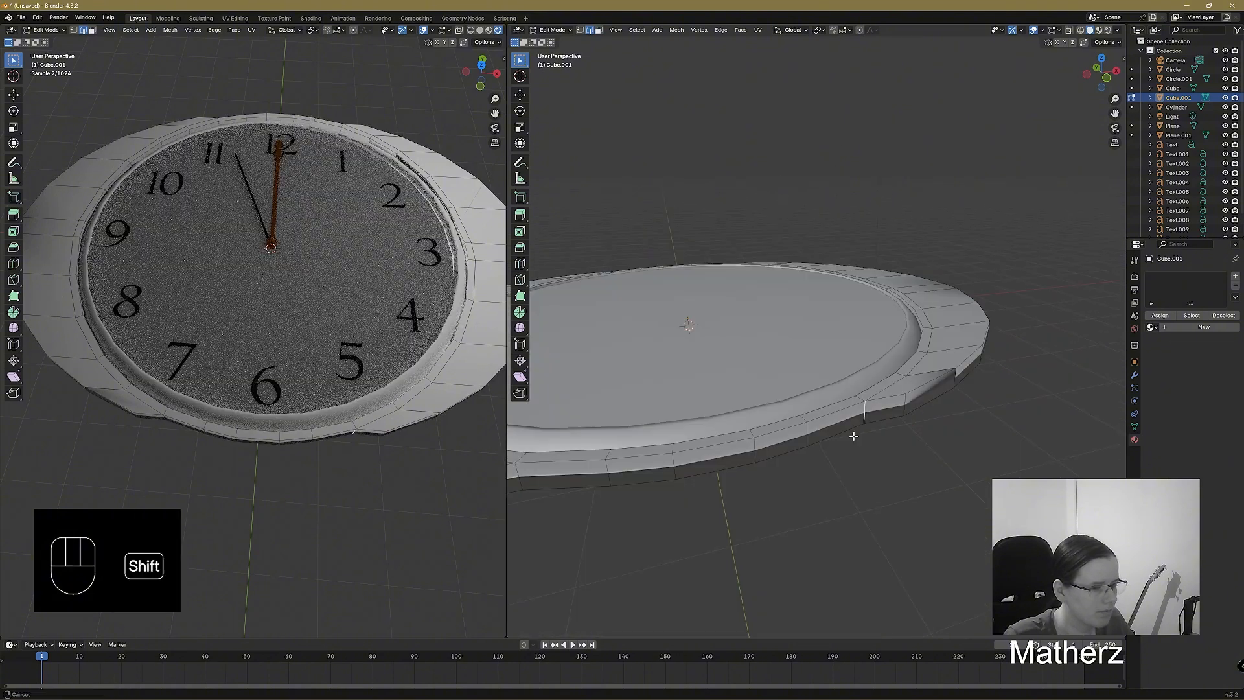
pyautogui.keyDown('shift'); pyautogui.moveTo(567, 455); pyautogui.dragTo(744, 391, button='middle'); pyautogui.keyUp('shift')
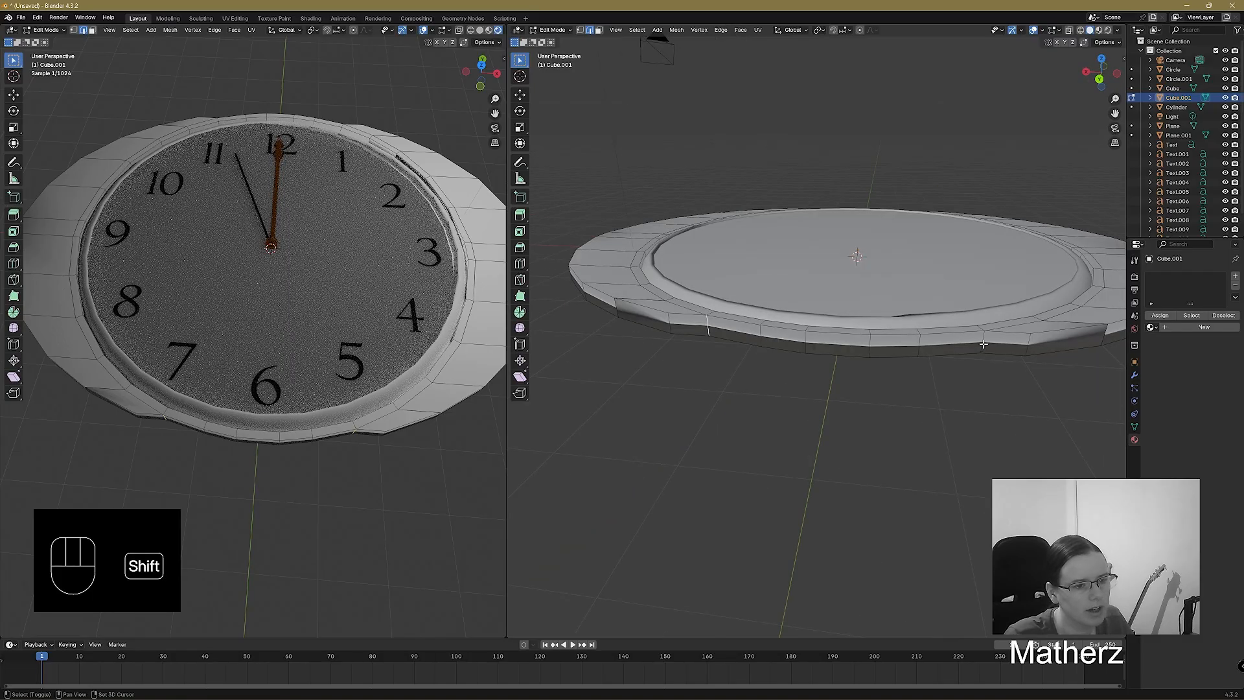
pyautogui.moveTo(982, 345); pyautogui.dragTo(952, 403, button='middle')
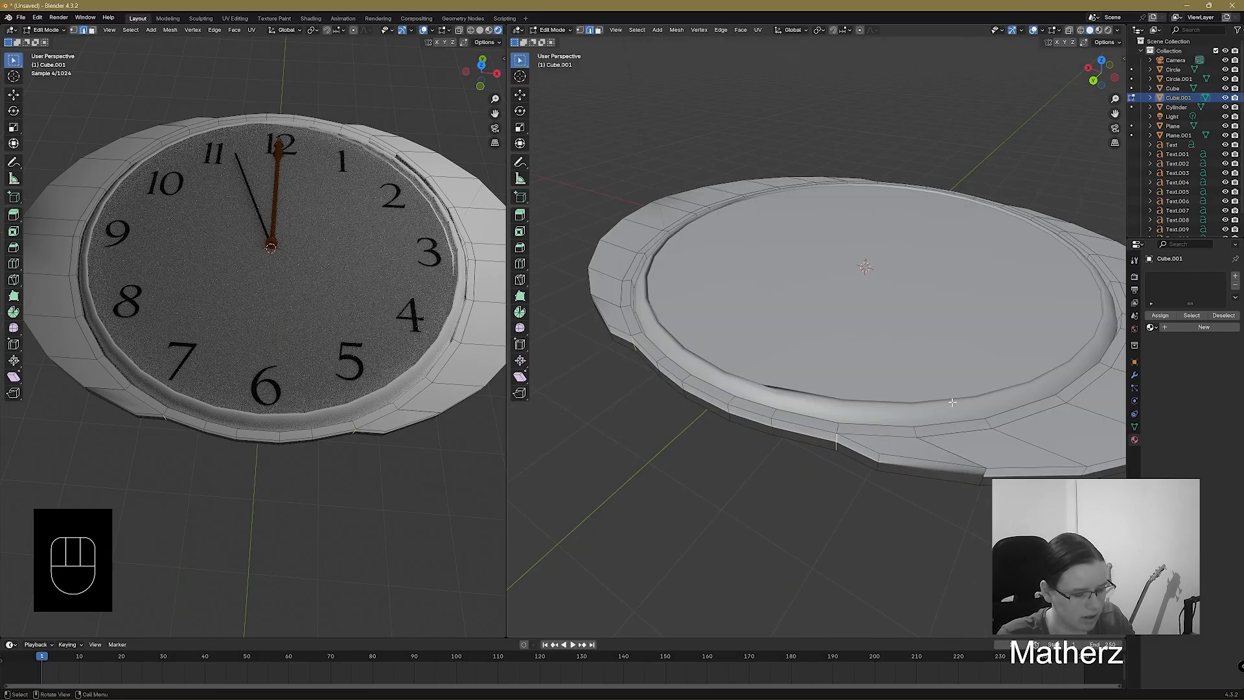
# In top view, scale the selected notch edges outward along Y to about 1.03 to even out the plate's outline.
pyautogui.press('KP_7')
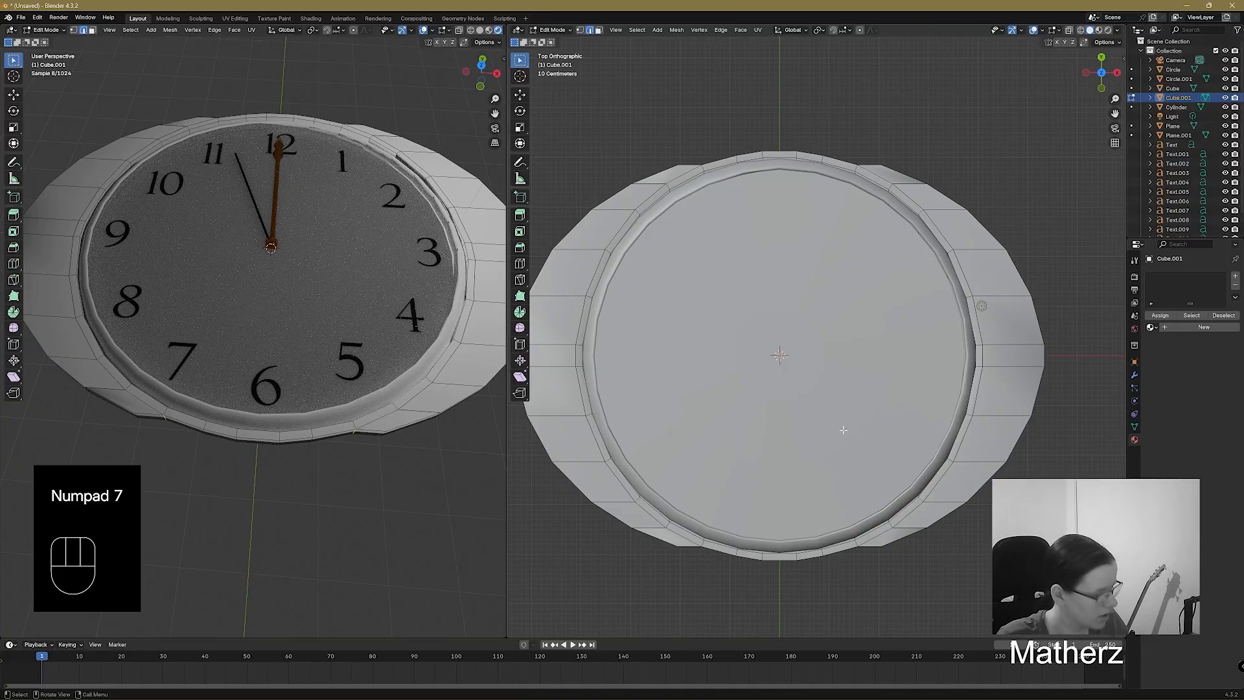
pyautogui.press('s')
pyautogui.press('y')
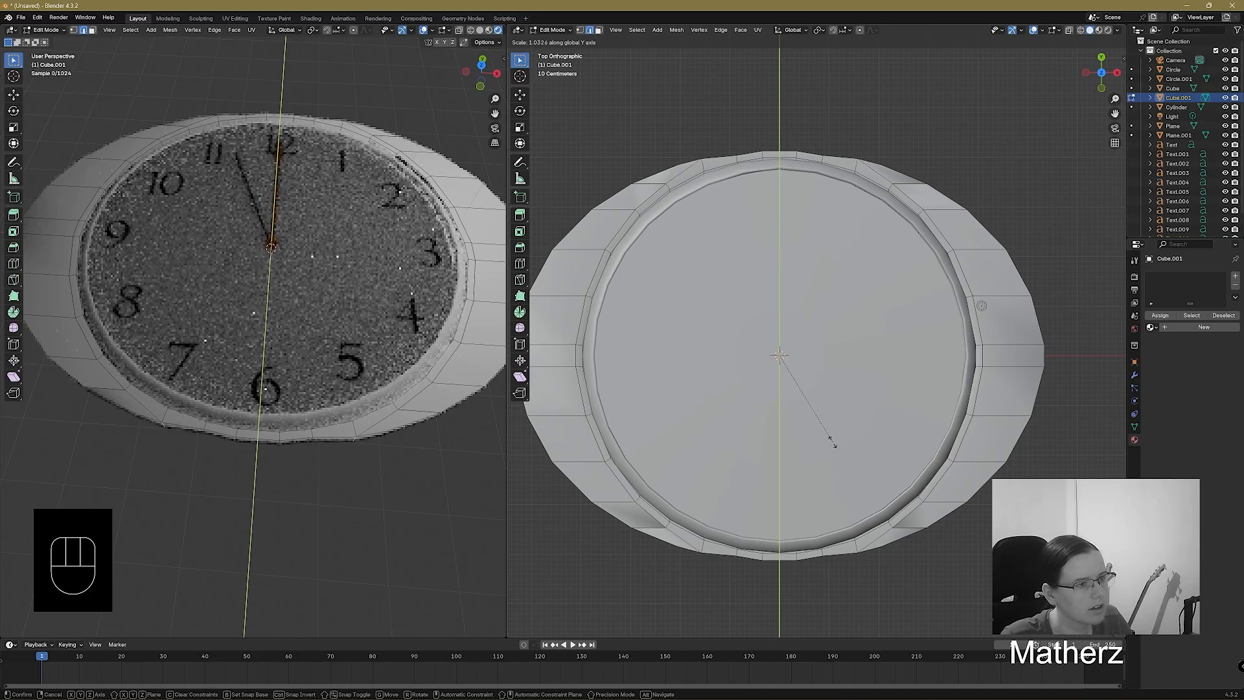
pyautogui.click(832, 442)
pyautogui.scroll(-2, 882, 465)
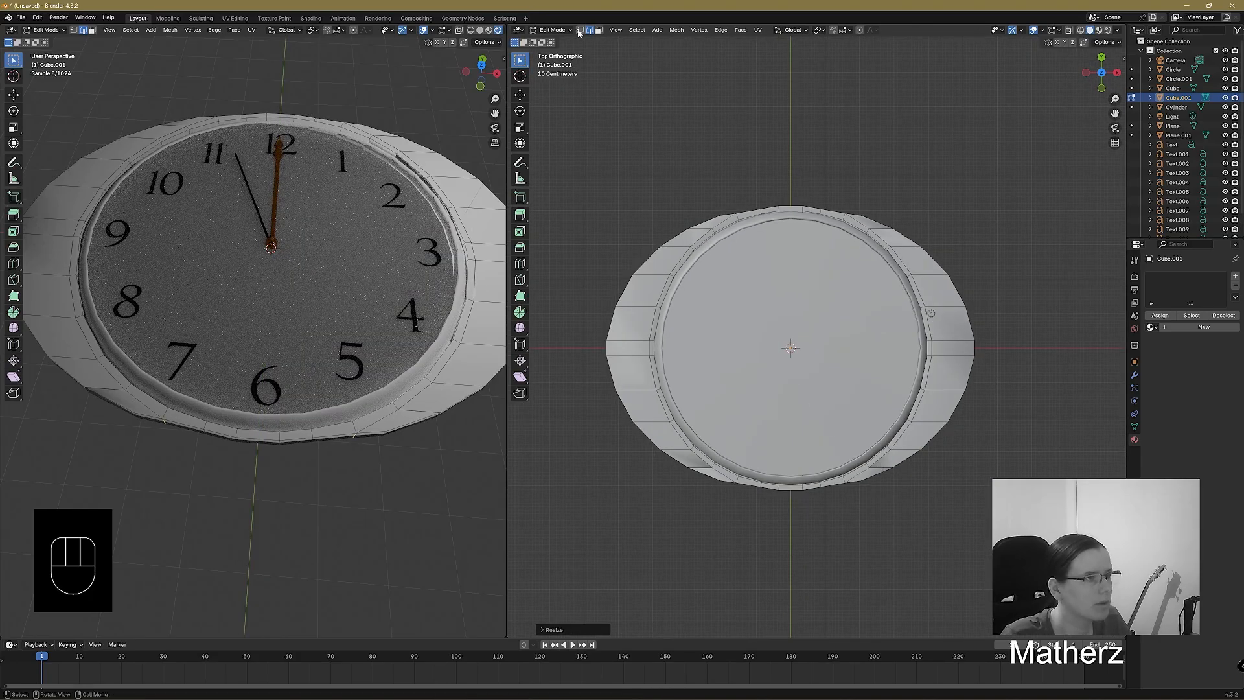
pyautogui.scroll(-2, 392, 252)
pyautogui.moveTo(337, 311); pyautogui.dragTo(328, 337, button='middle')
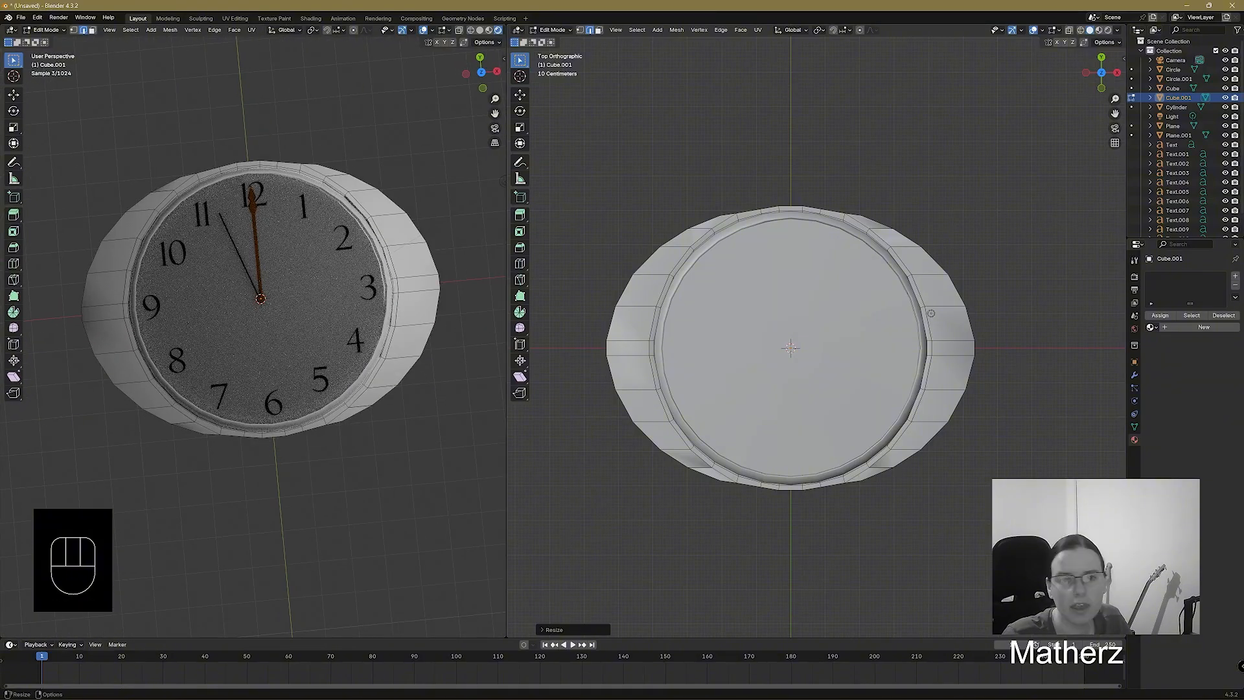
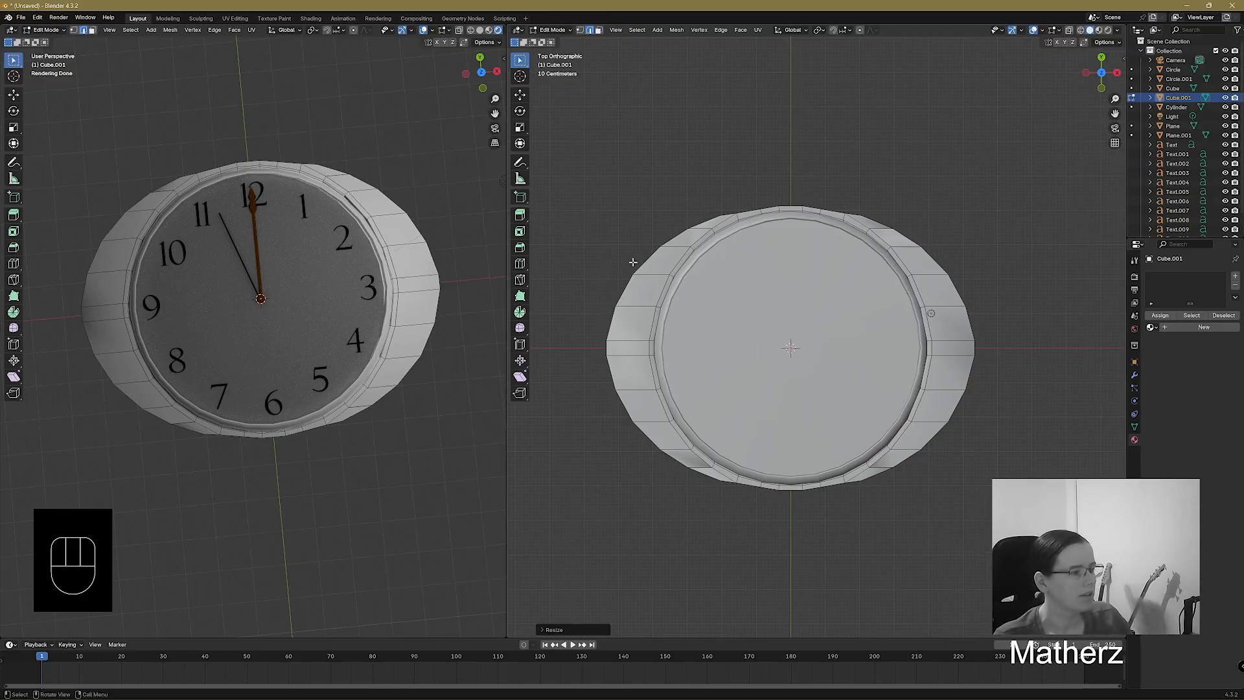
# Return the backing plate to Object Mode and apply Shade Smooth to it.
pyautogui.click(552, 30)
pyautogui.click(551, 43)
pyautogui.rightClick(919, 282)
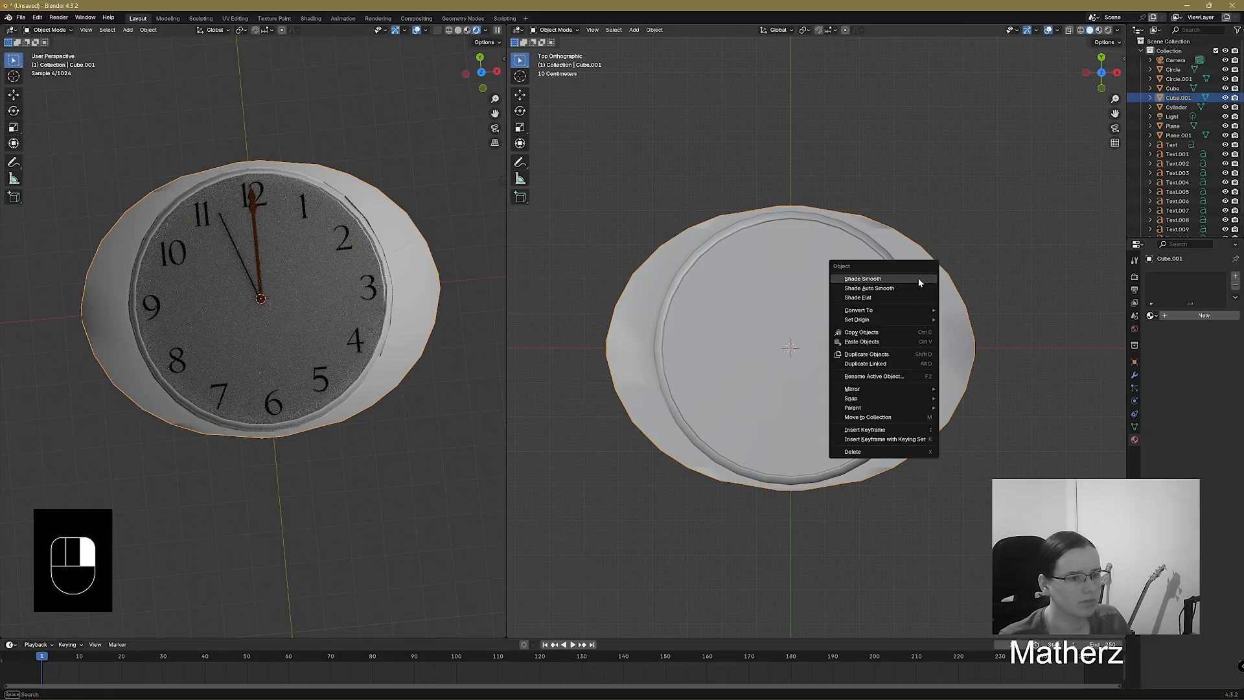
pyautogui.click(863, 279)
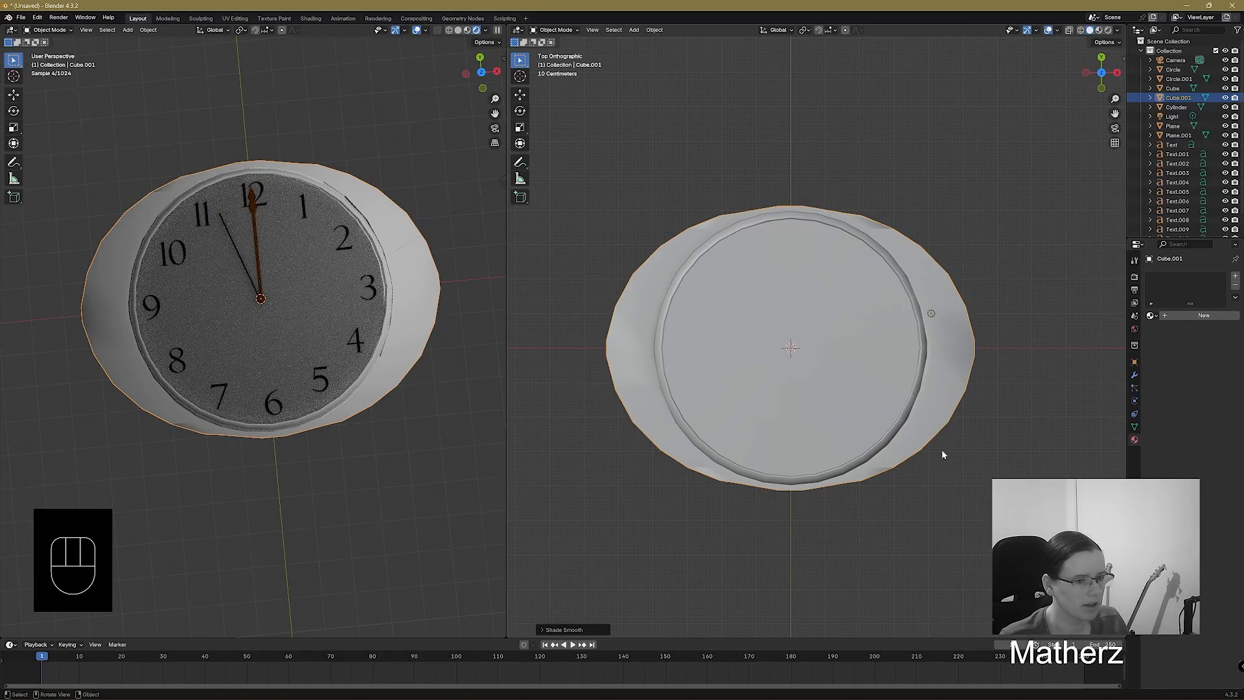
# Add a cube mesh at the clock's centre and scale it along Y to about 4.1, spanning the plate's height.
pyautogui.click(634, 30)
pyautogui.moveTo(644, 43)
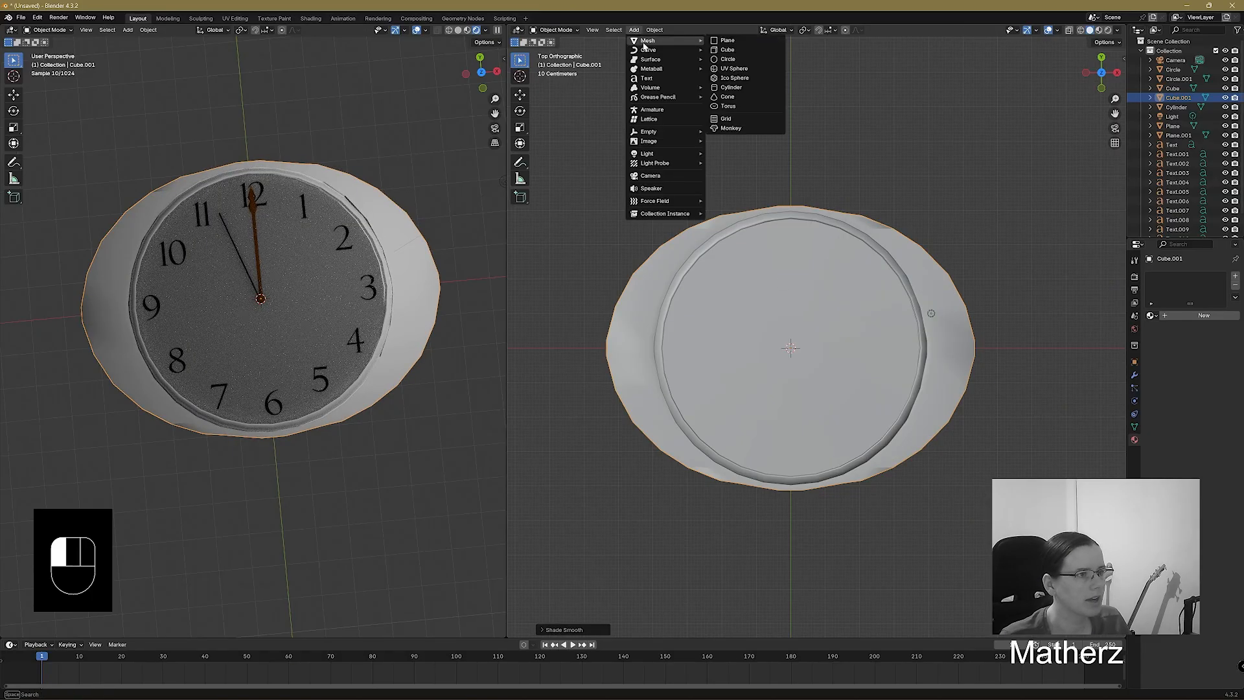
pyautogui.click(755, 50)
pyautogui.scroll(-4, 911, 436)
pyautogui.scroll(2, 777, 401)
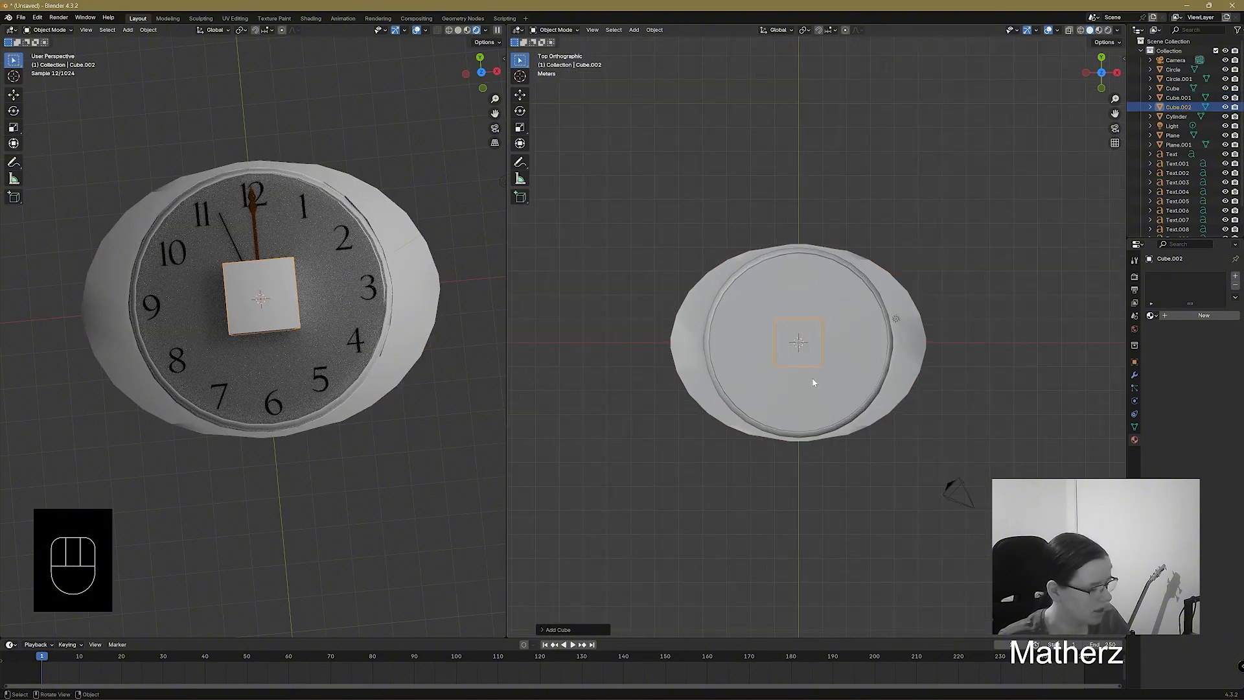
pyautogui.press('s')
pyautogui.press('y')
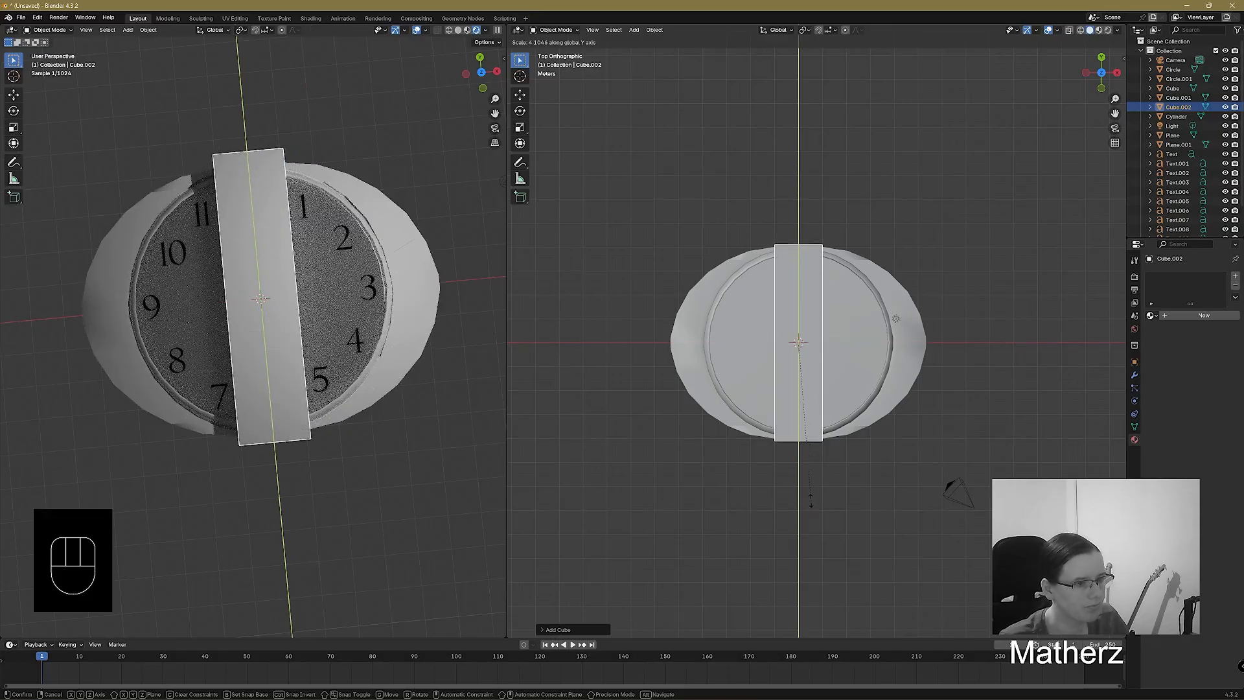
pyautogui.click(810, 499)
# Stretch the cube along X far past both sides of the plate and flatten it along Z to about 0.05.
pyautogui.press('s')
pyautogui.press('x')
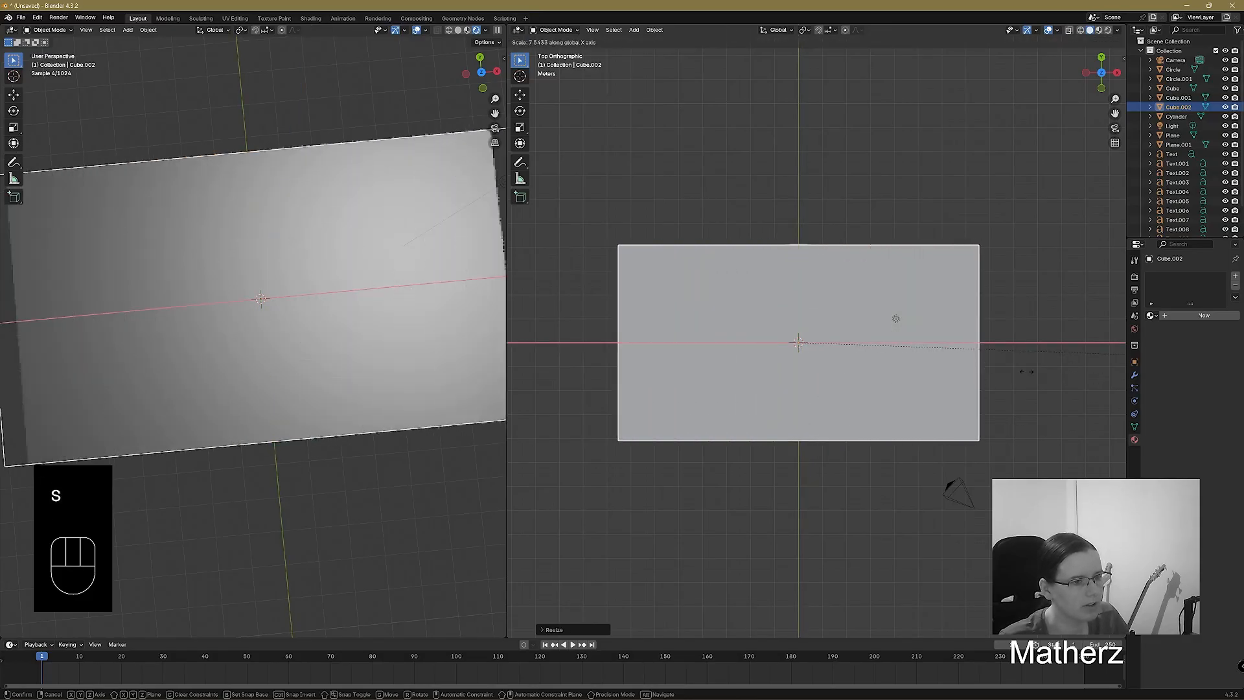
pyautogui.click(687, 285)
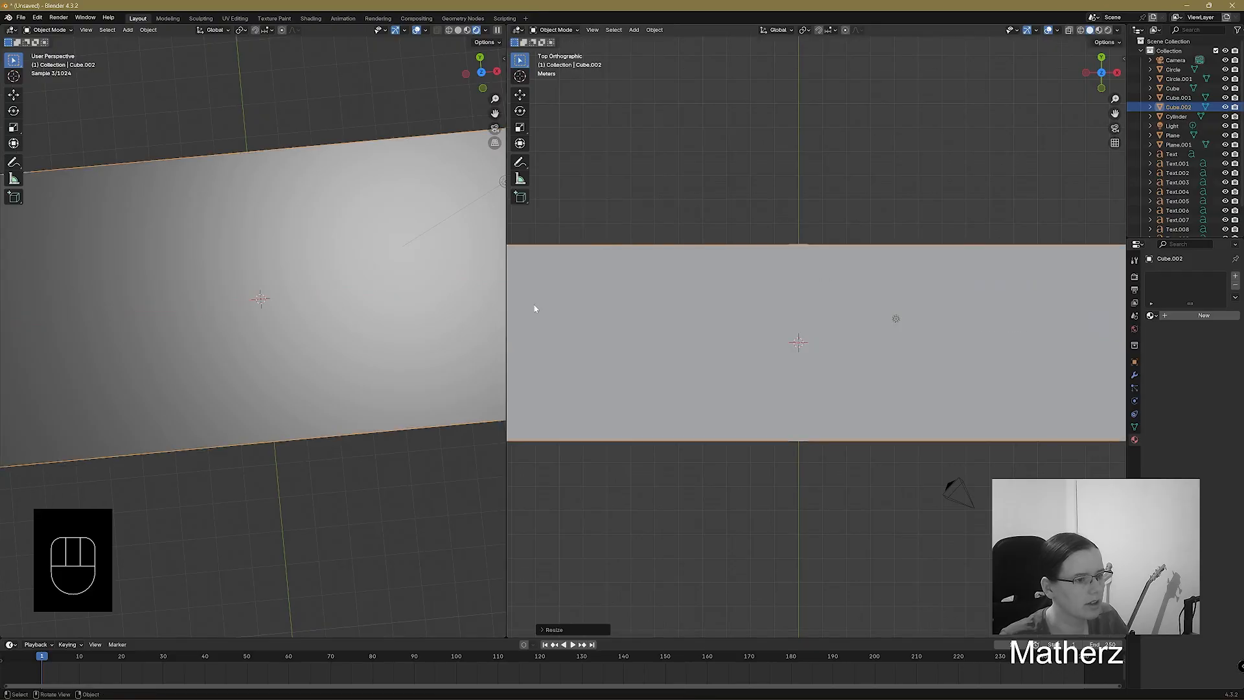
pyautogui.moveTo(536, 308); pyautogui.dragTo(868, 395, button='middle')
pyautogui.press('s')
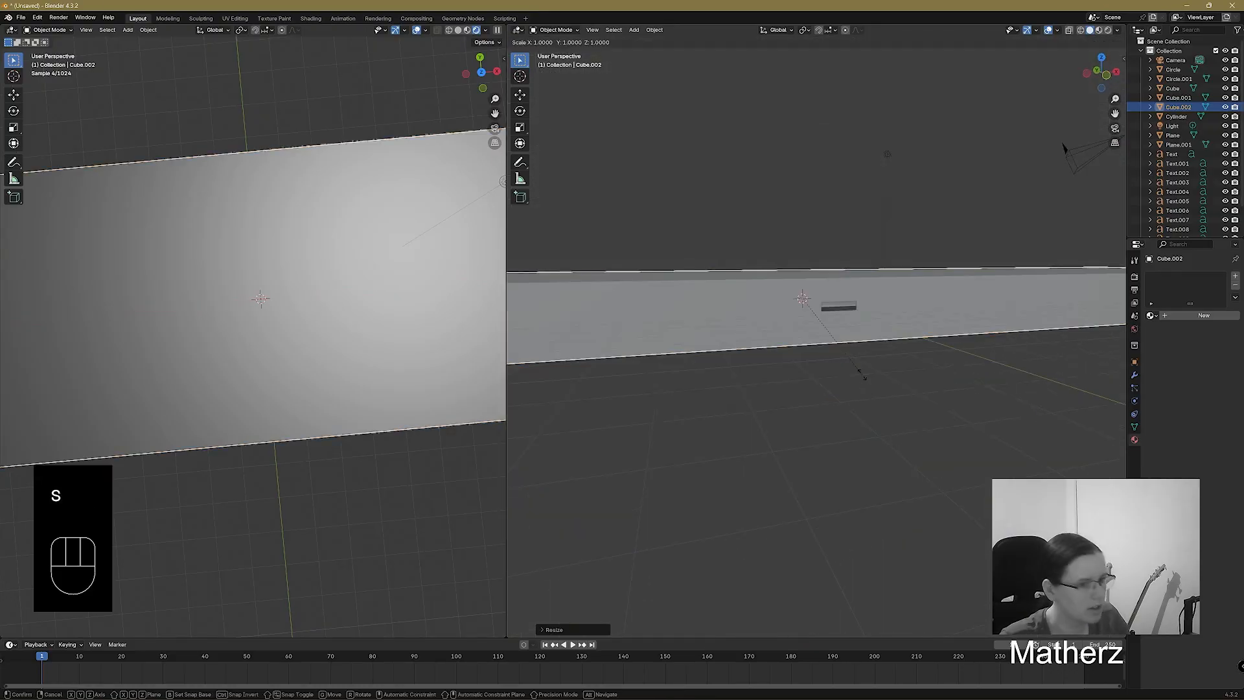
pyautogui.press('z')
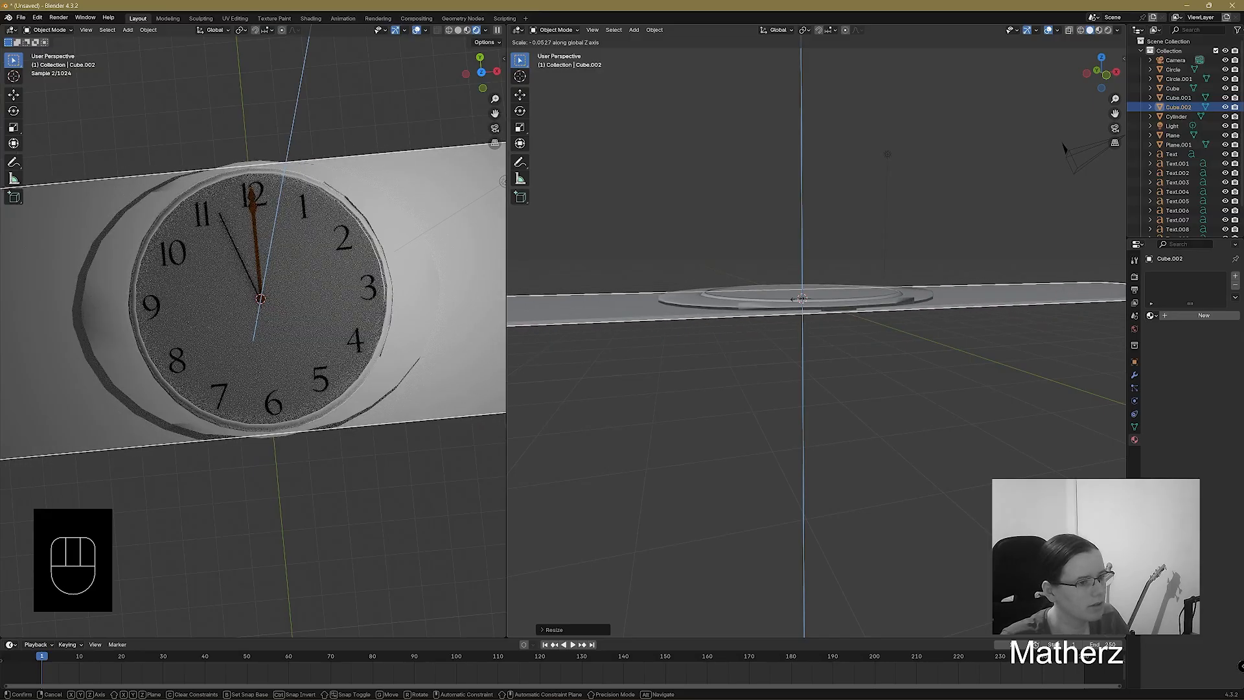
pyautogui.click(796, 314)
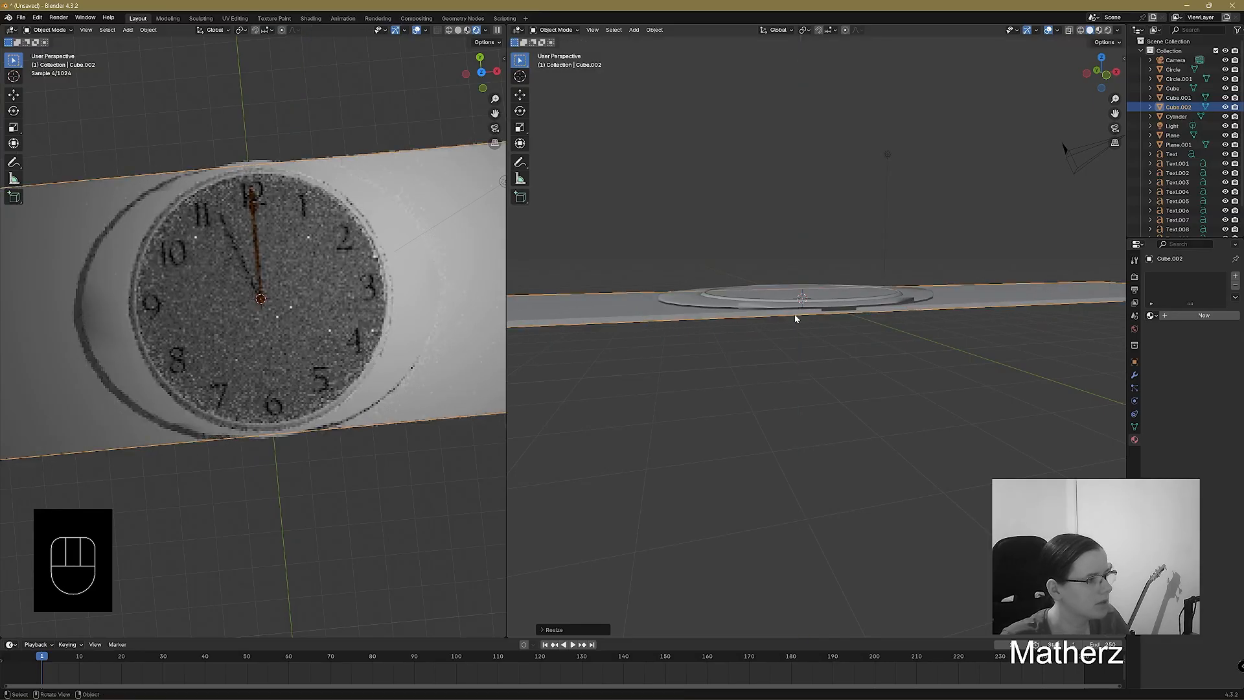
pyautogui.moveTo(797, 319); pyautogui.dragTo(800, 439, button='middle')
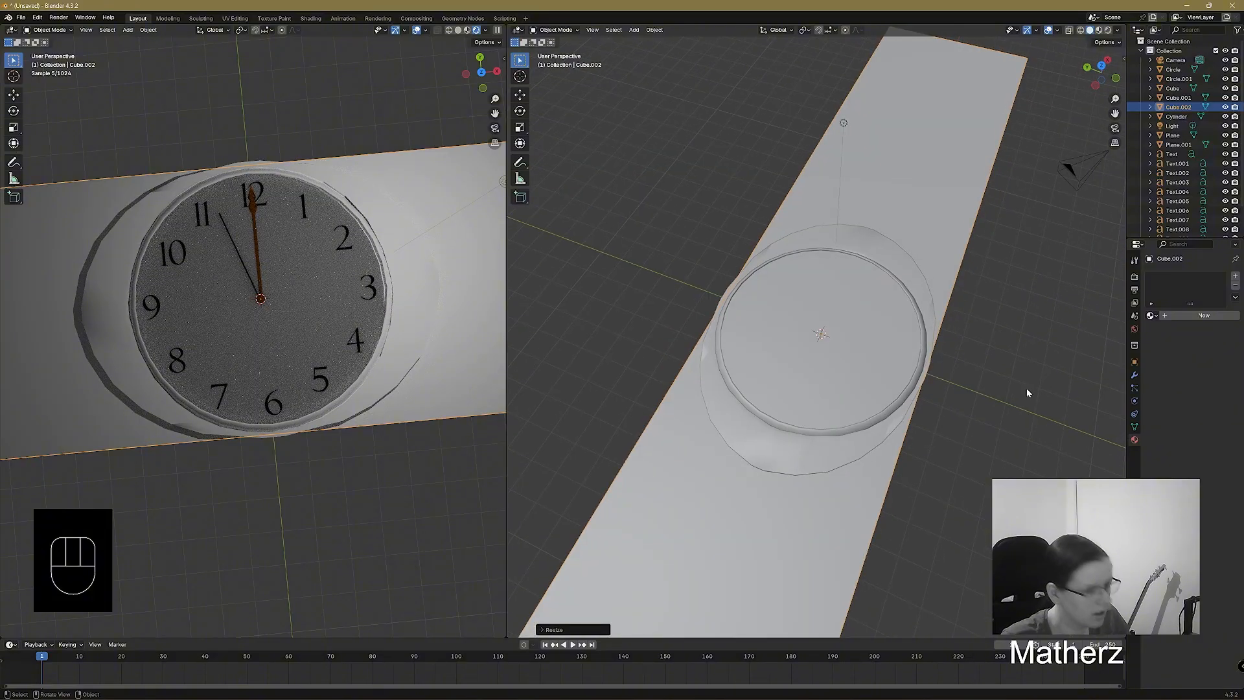
# Narrow the flat bar by scaling it along Y to about 0.70.
pyautogui.press('s')
pyautogui.press('y')
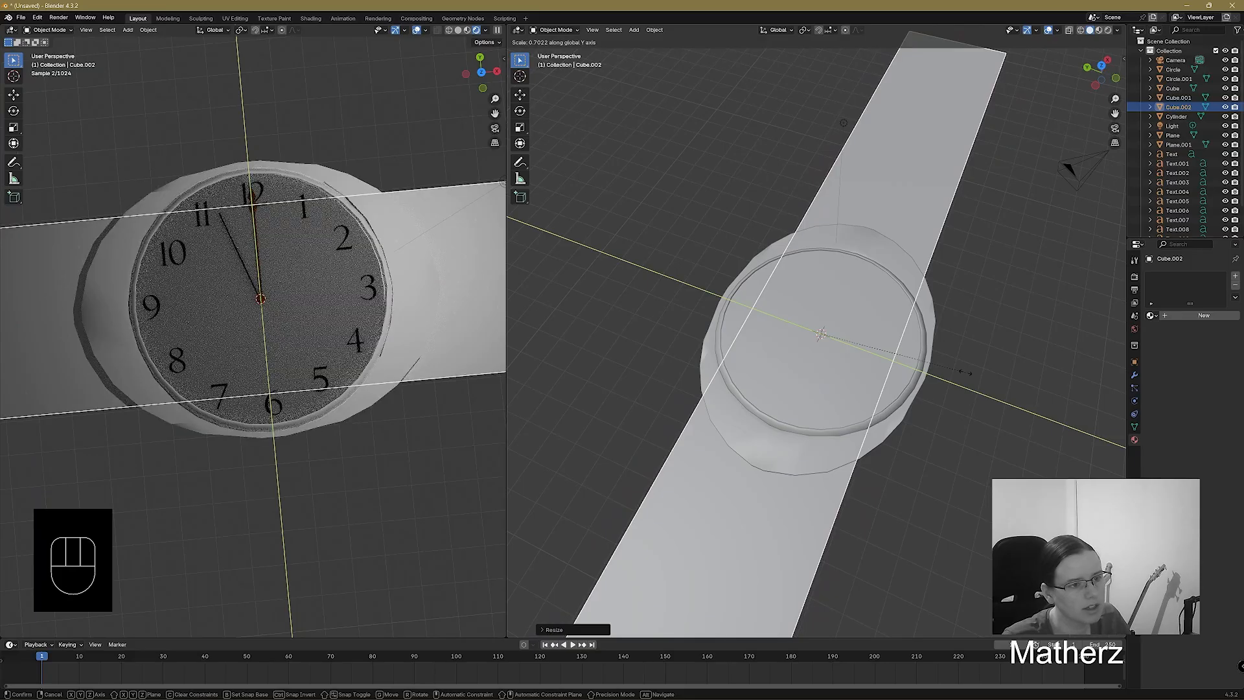
pyautogui.click(989, 351)
pyautogui.scroll(-4, 989, 351)
pyautogui.moveTo(993, 354); pyautogui.dragTo(937, 337, button='middle')
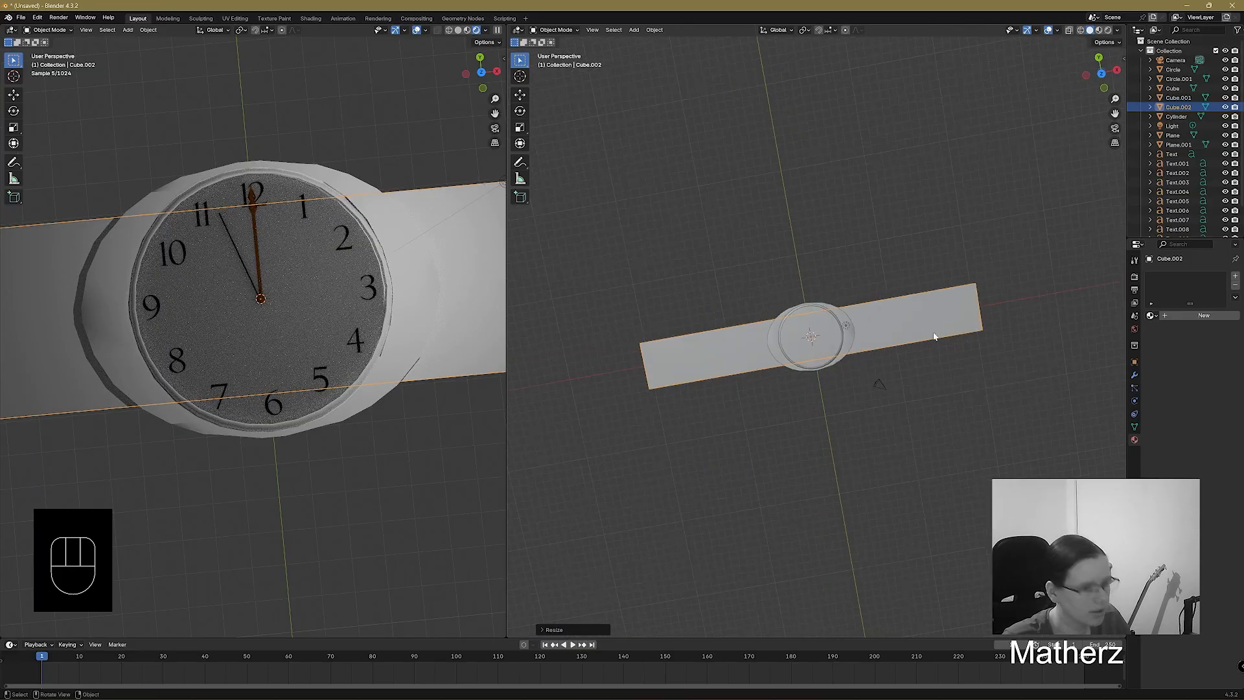
# Lengthen the flat bar along X by a factor of about 1.46 and shift it along positive X.
pyautogui.press('s')
pyautogui.press('x')
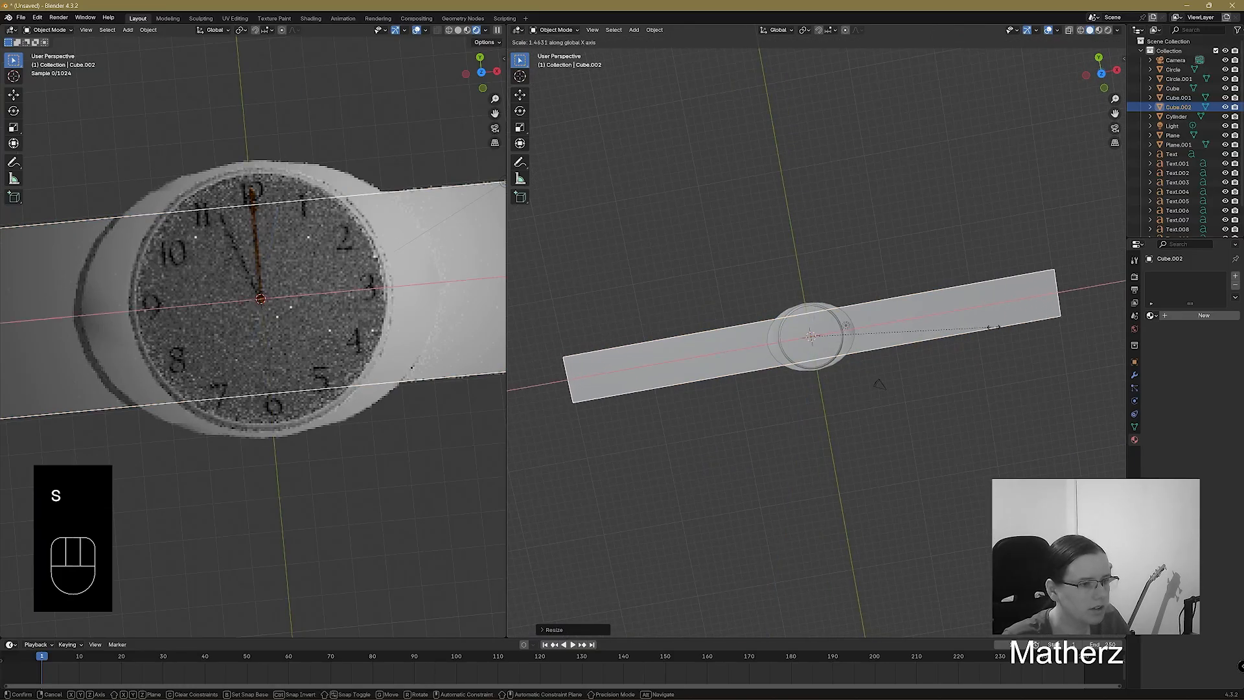
pyautogui.click(991, 325)
pyautogui.press('g')
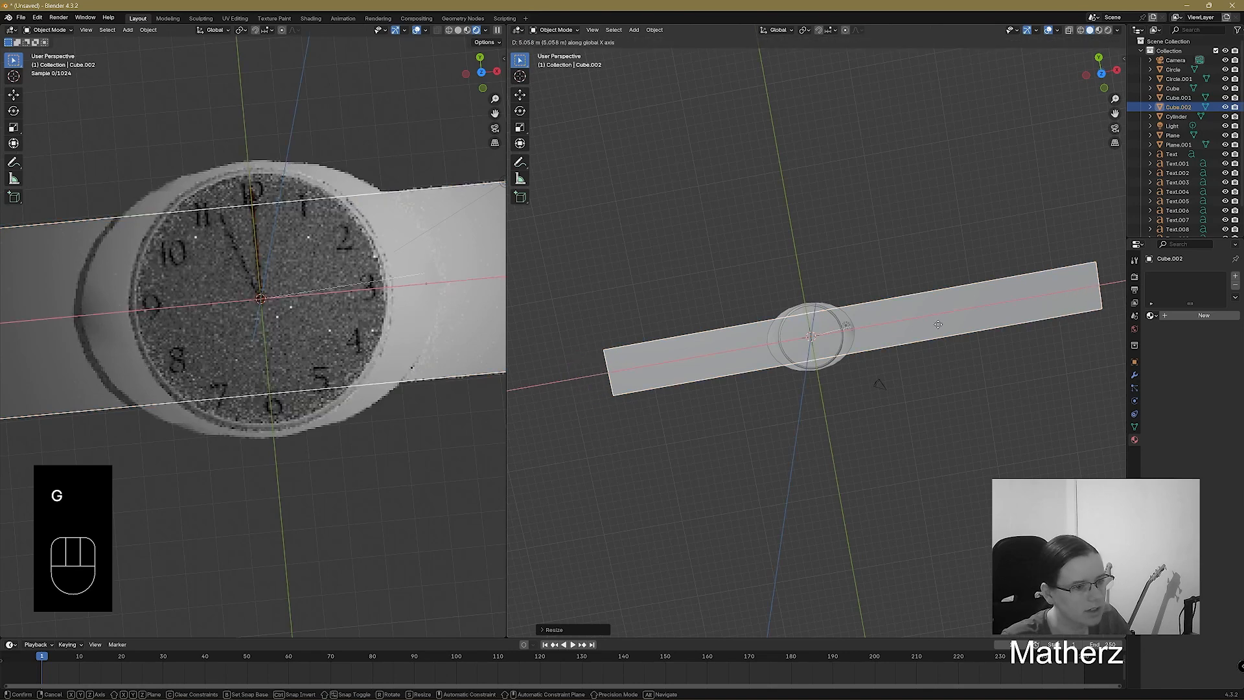
pyautogui.click(966, 324)
# Fine-tune the flat bar's width along Y and lengthen it further past both sides of the plate.
pyautogui.scroll(-3, 948, 348)
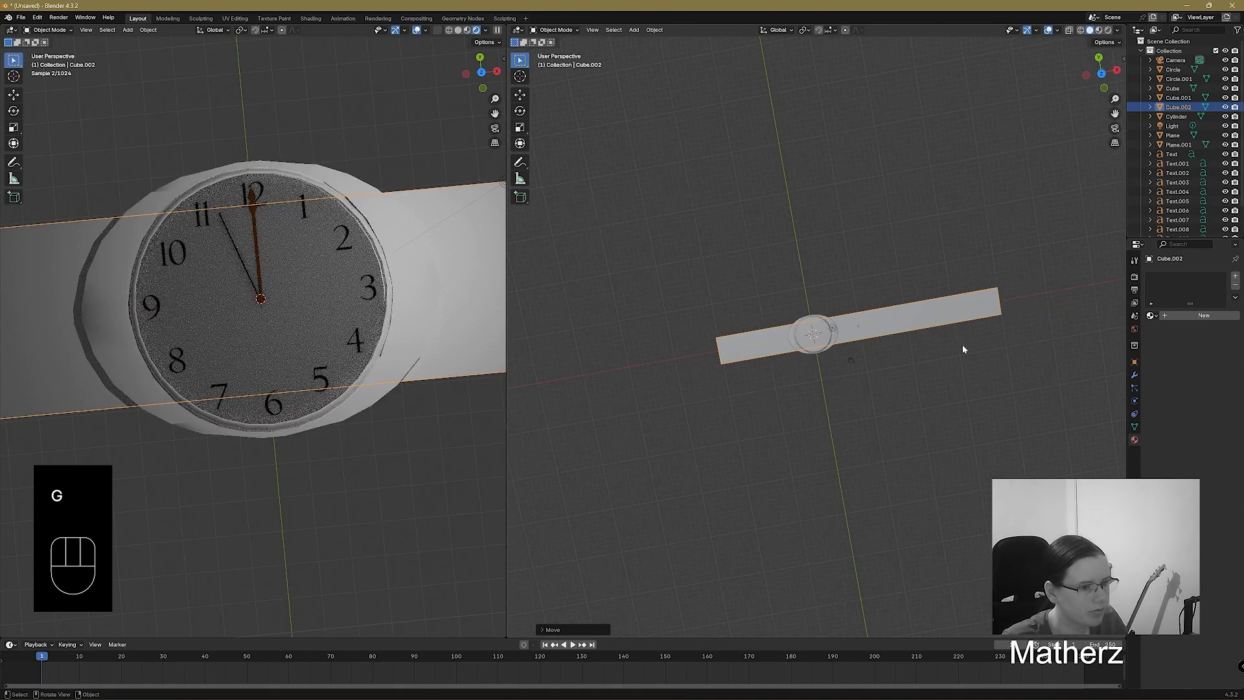
pyautogui.moveTo(963, 349); pyautogui.dragTo(834, 292, button='middle')
pyautogui.scroll(2, 919, 343)
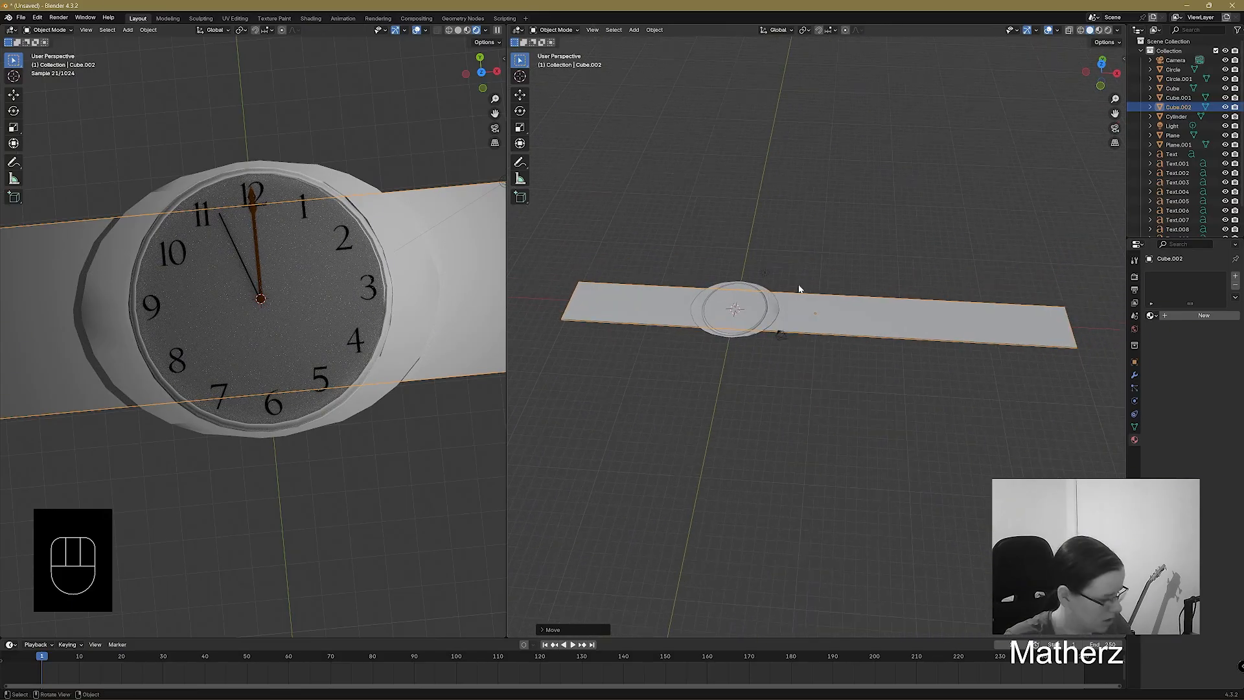
pyautogui.press('s')
pyautogui.press('x')
pyautogui.press('y')
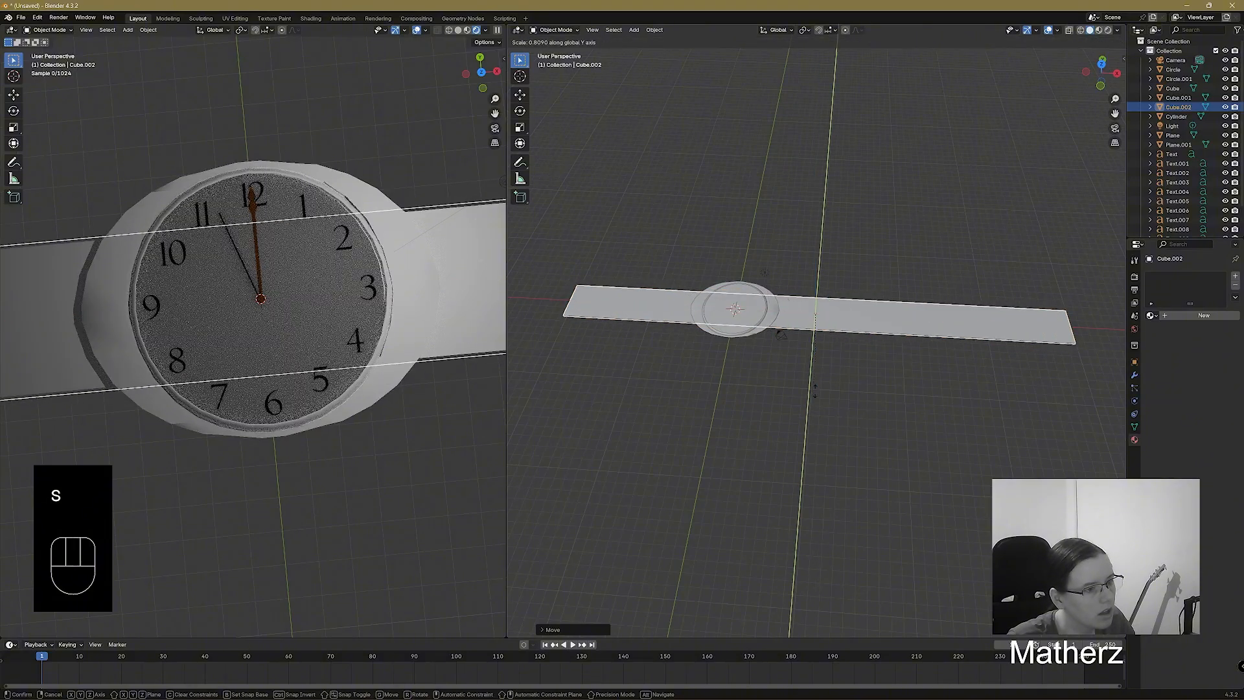
pyautogui.click(930, 334)
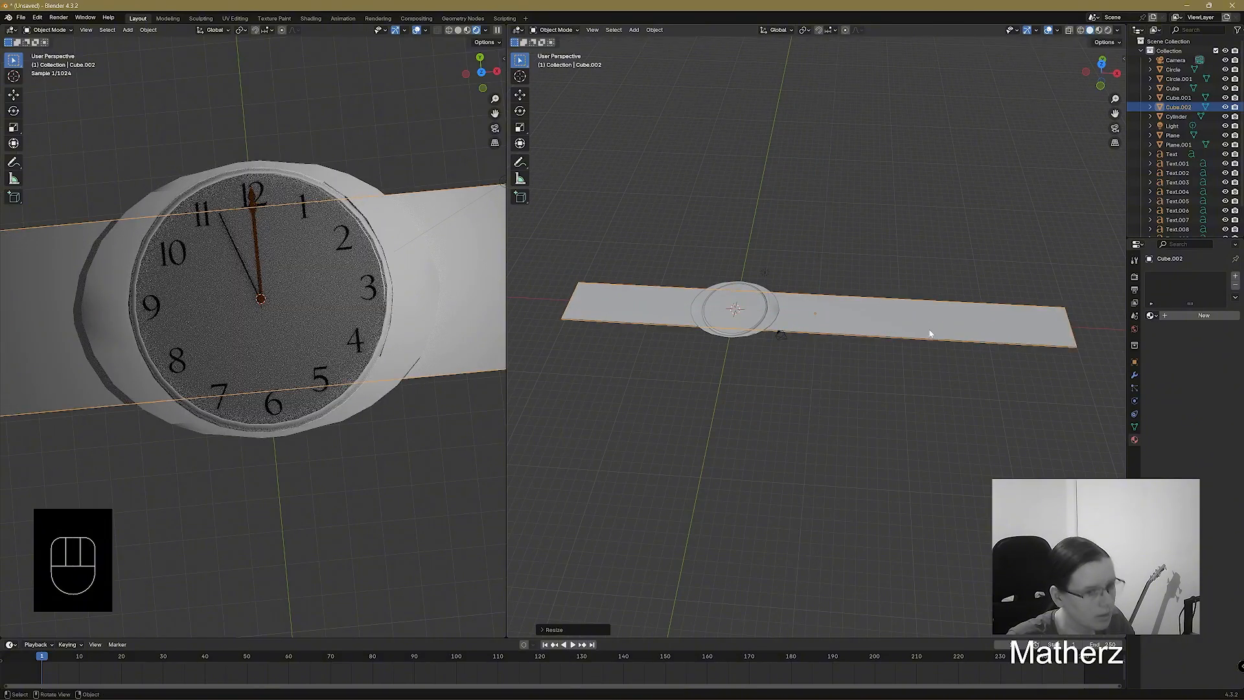
pyautogui.press('s')
pyautogui.moveTo(1004, 333); pyautogui.dragTo(1038, 334, button='middle')
pyautogui.click(1038, 335)
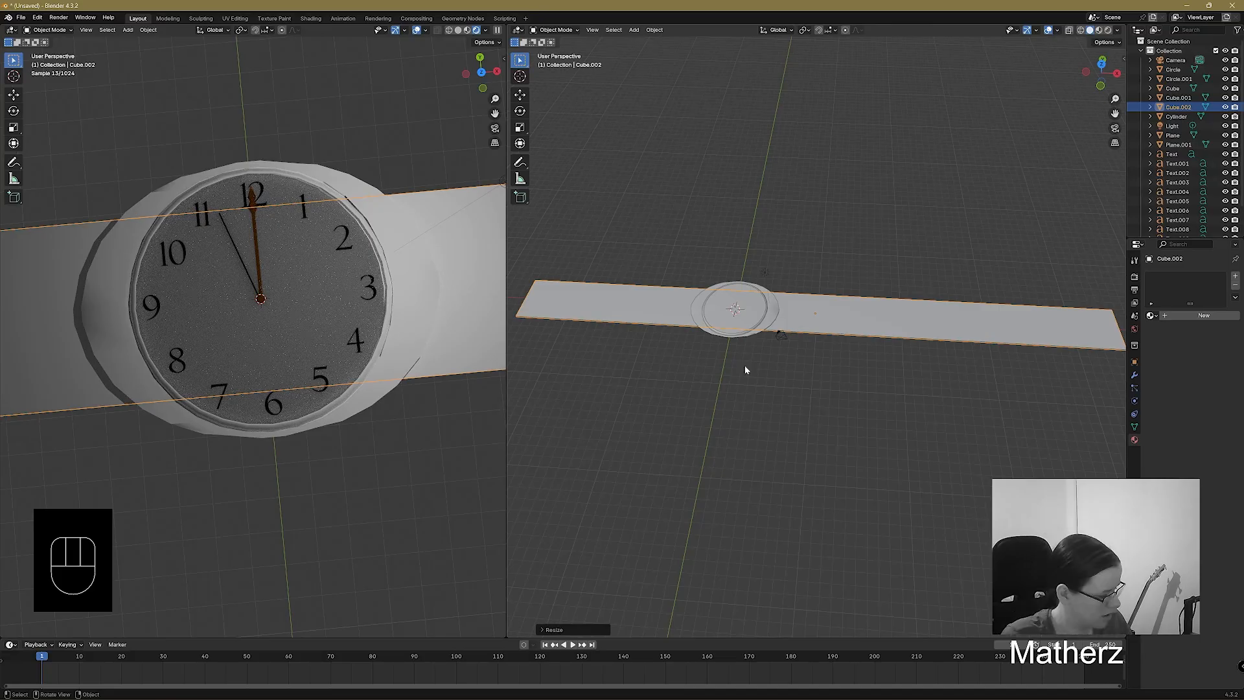
# Widen the flat bar along Y by a factor of about 1.5 so it spans the plate's full height.
pyautogui.moveTo(794, 381); pyautogui.dragTo(804, 349, button='middle')
pyautogui.press('s')
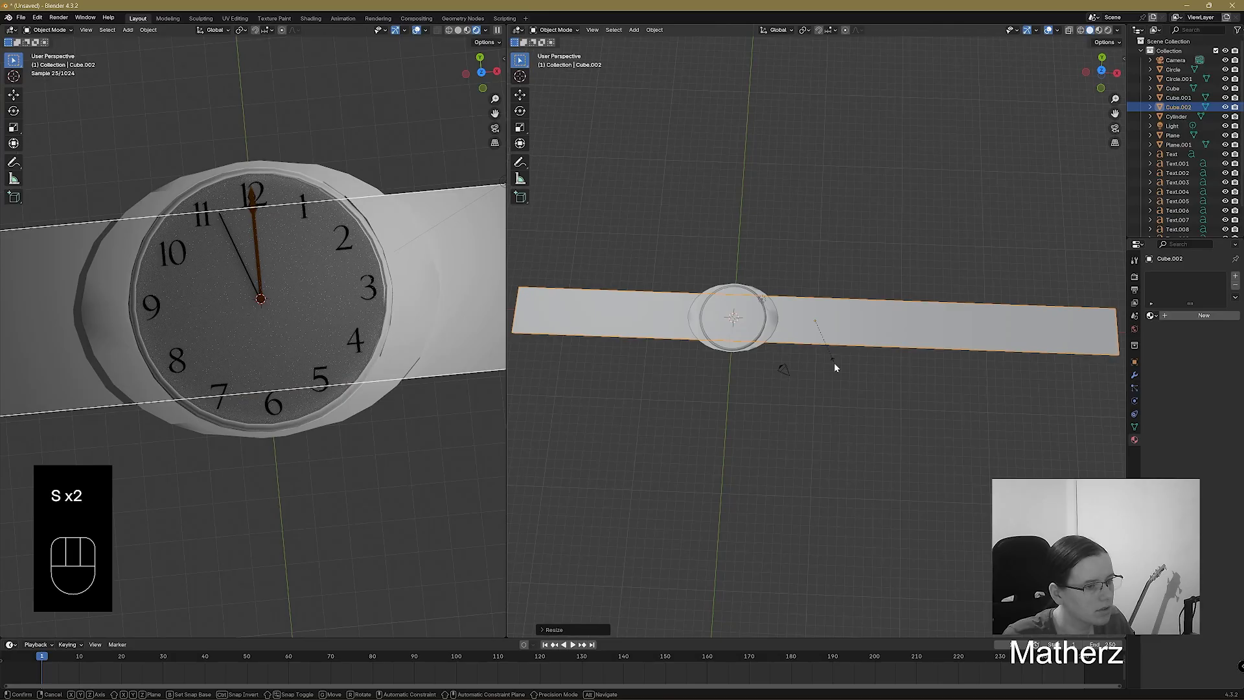
pyautogui.press('x')
pyautogui.press('y')
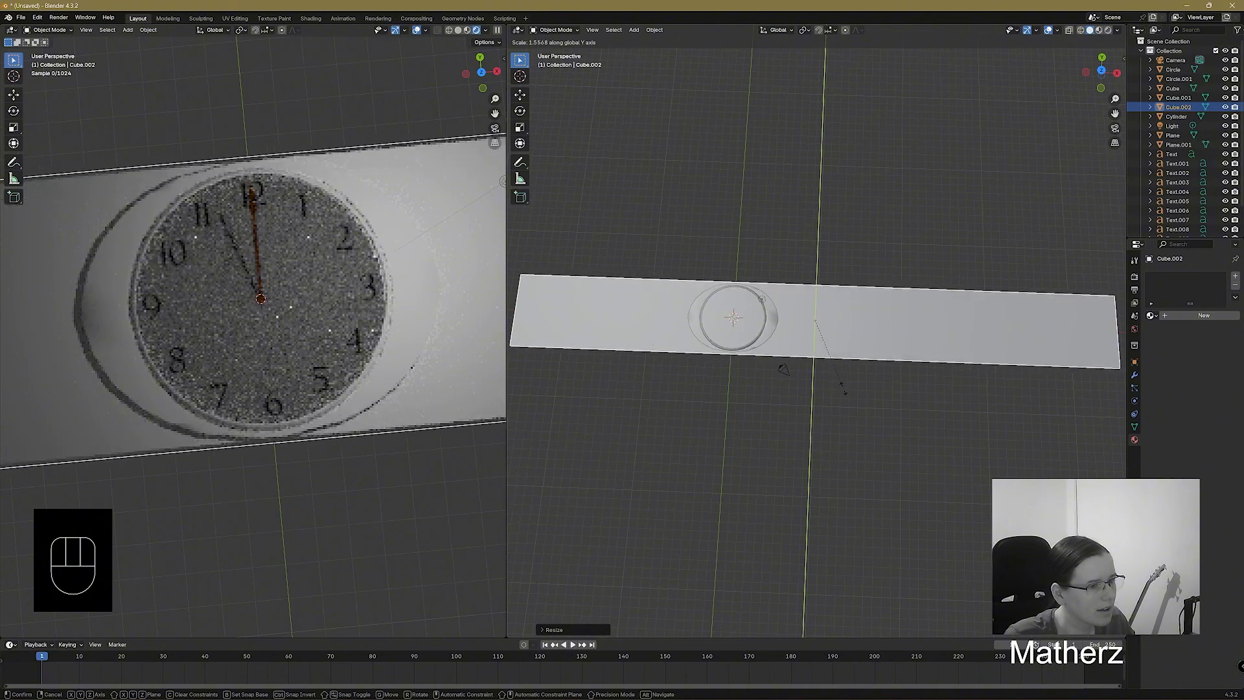
pyautogui.click(844, 390)
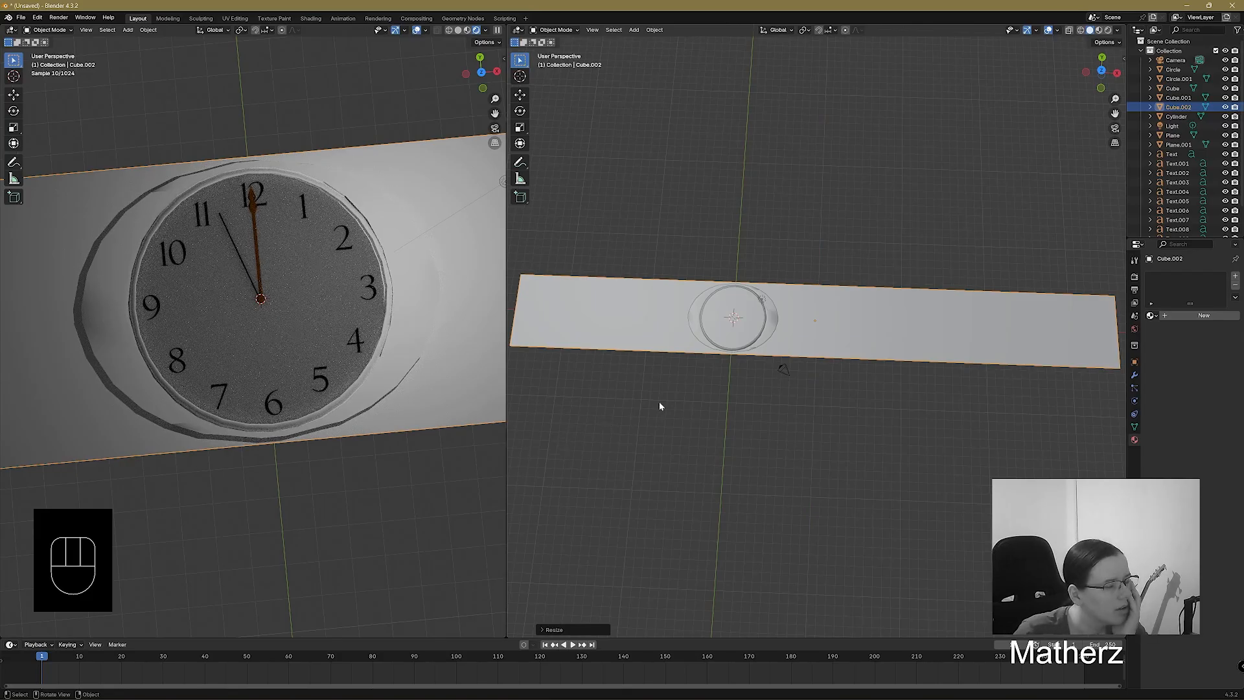
# Delete the flat bar and add a plane mesh at the clock's centre in its place.
pyautogui.press('Delete')
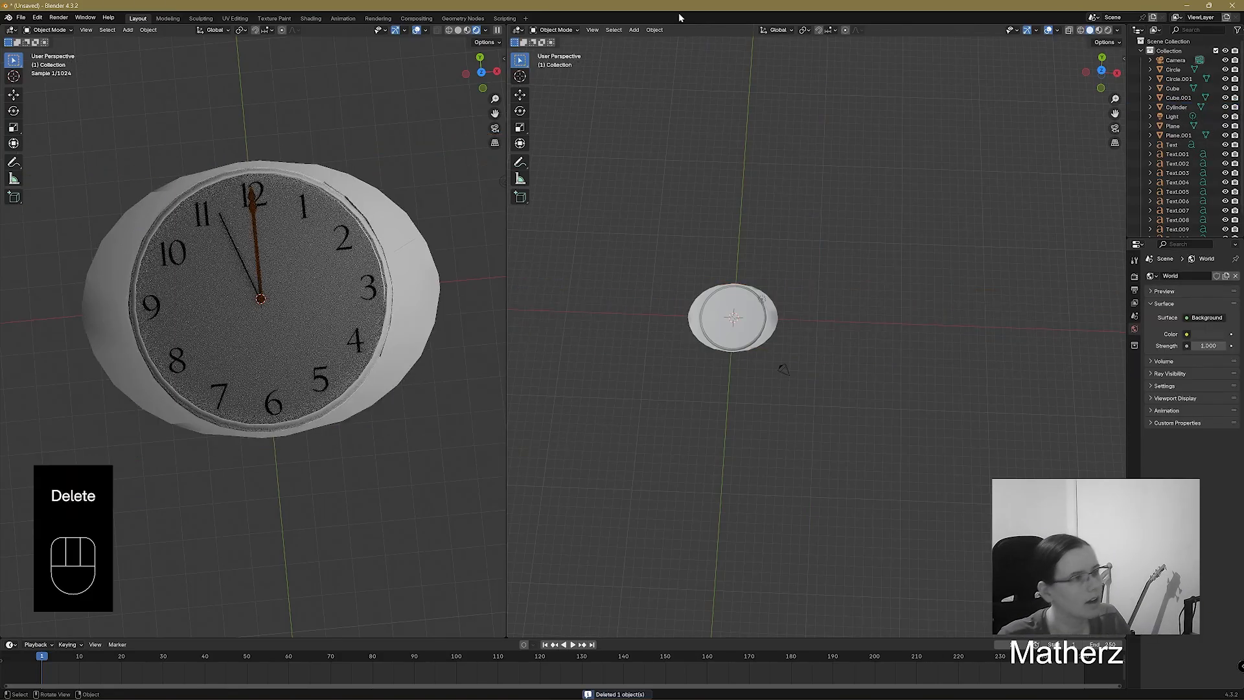
pyautogui.click(635, 30)
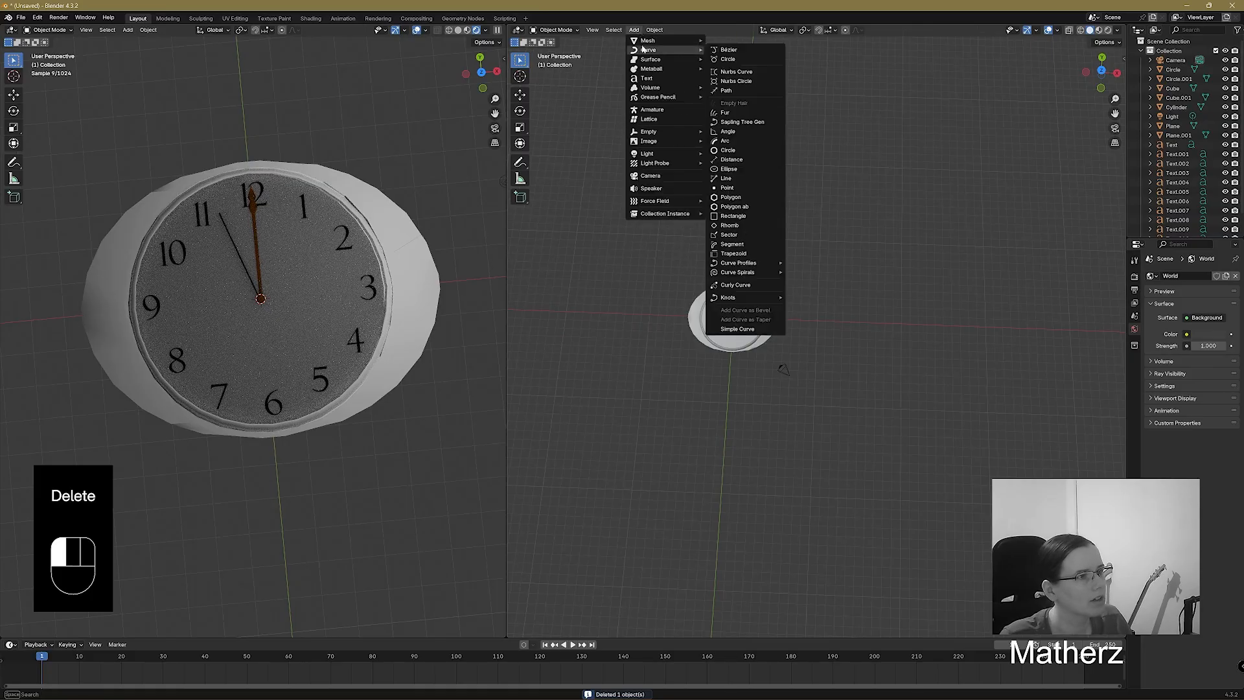
pyautogui.moveTo(678, 40)
pyautogui.click(746, 41)
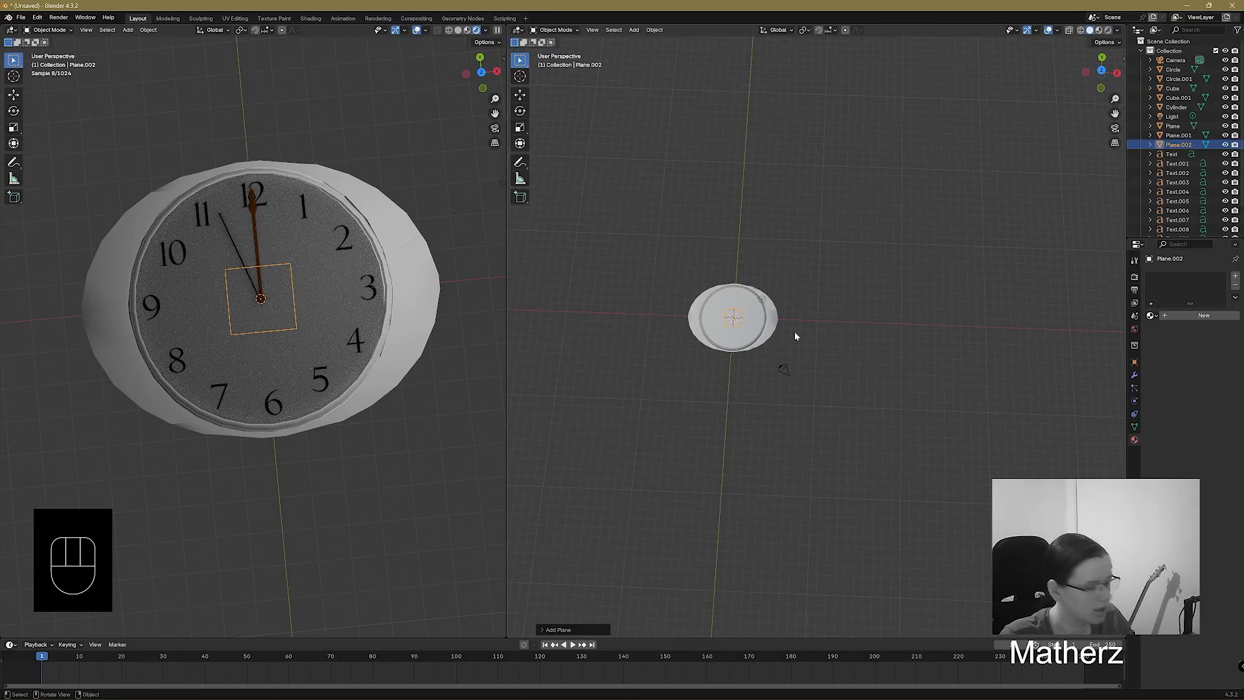
# Stretch the plane along X far past both sides of the clock, then enlarge it uniformly to nearly the plate's height.
pyautogui.press('s')
pyautogui.press('x')
pyautogui.click(503, 366)
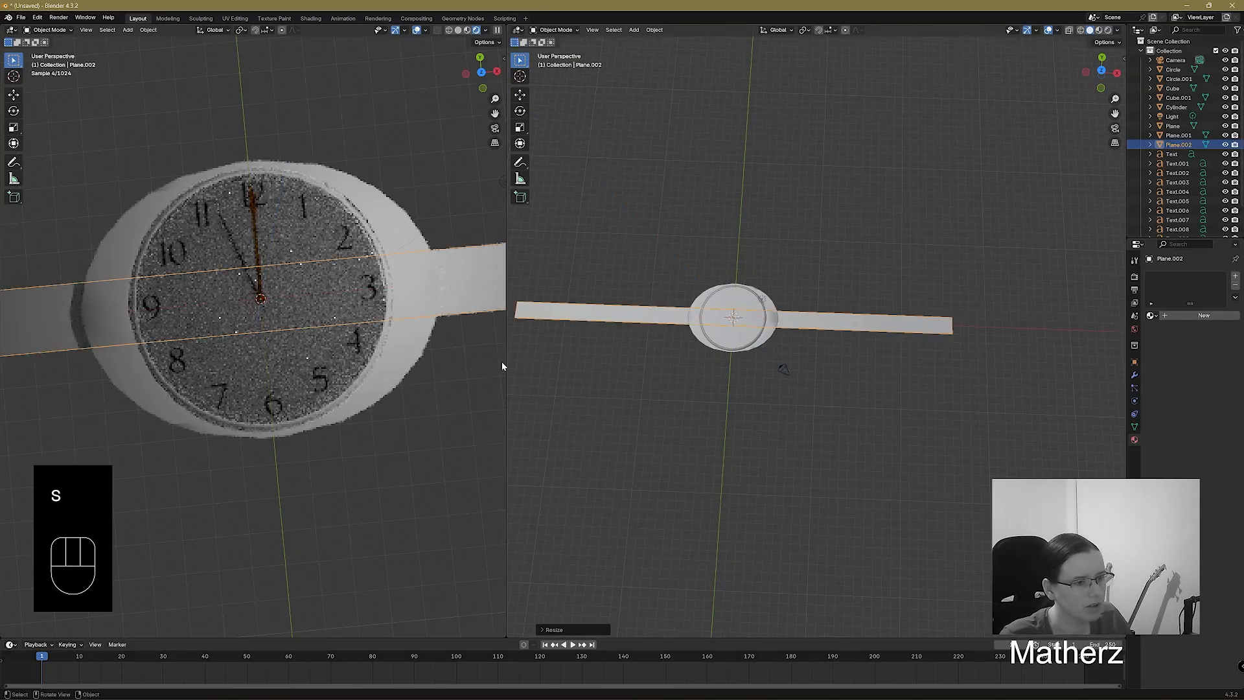
pyautogui.press('s')
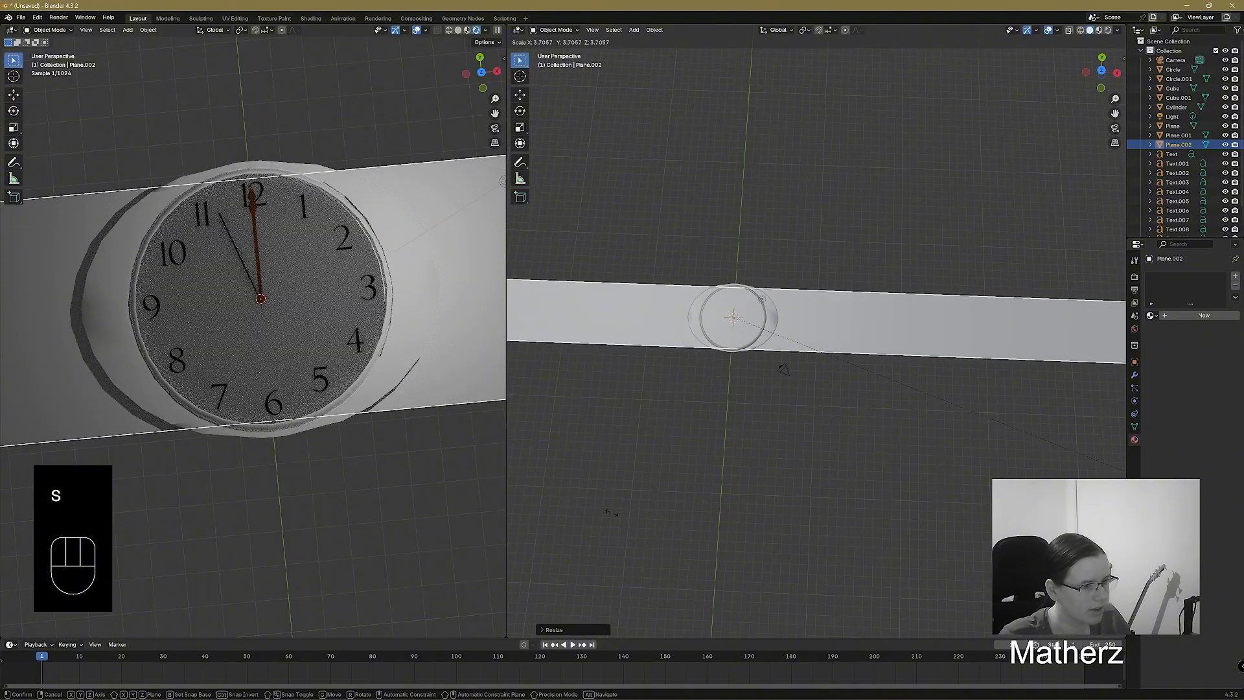
pyautogui.click(654, 518)
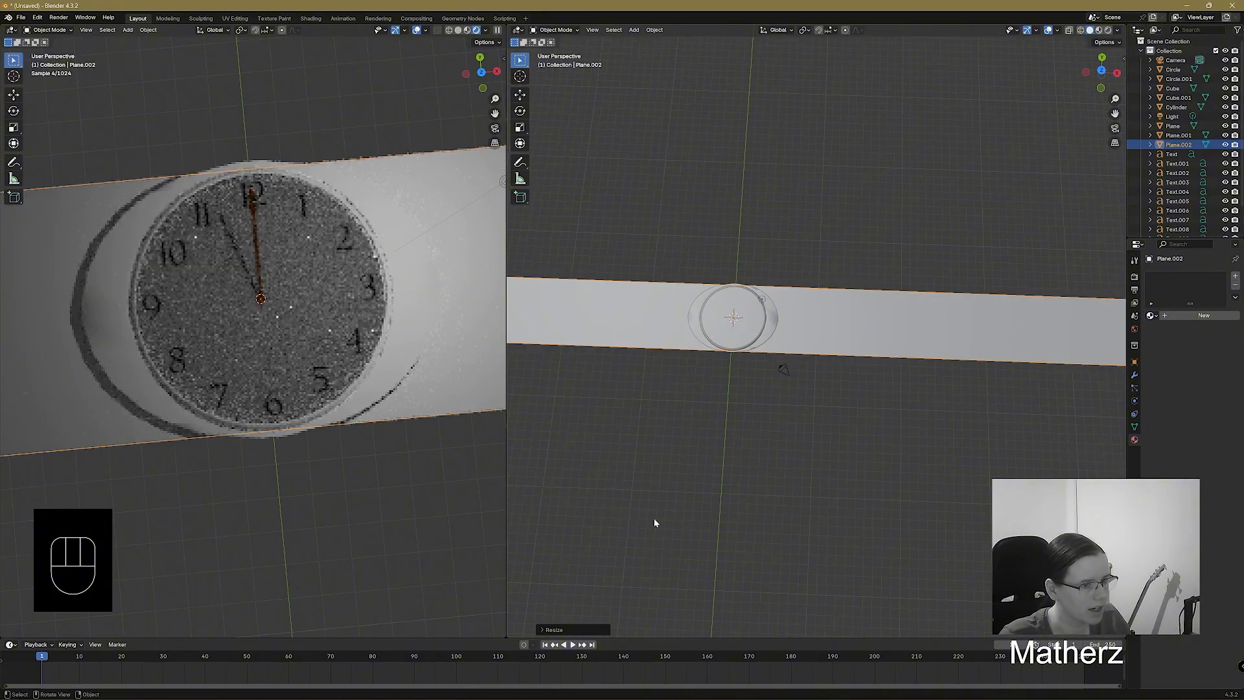
# Shorten the plane along X and move it about 23 m along positive X, keeping it overlapping the clock.
pyautogui.scroll(-3, 861, 411)
pyautogui.scroll(-2, 882, 396)
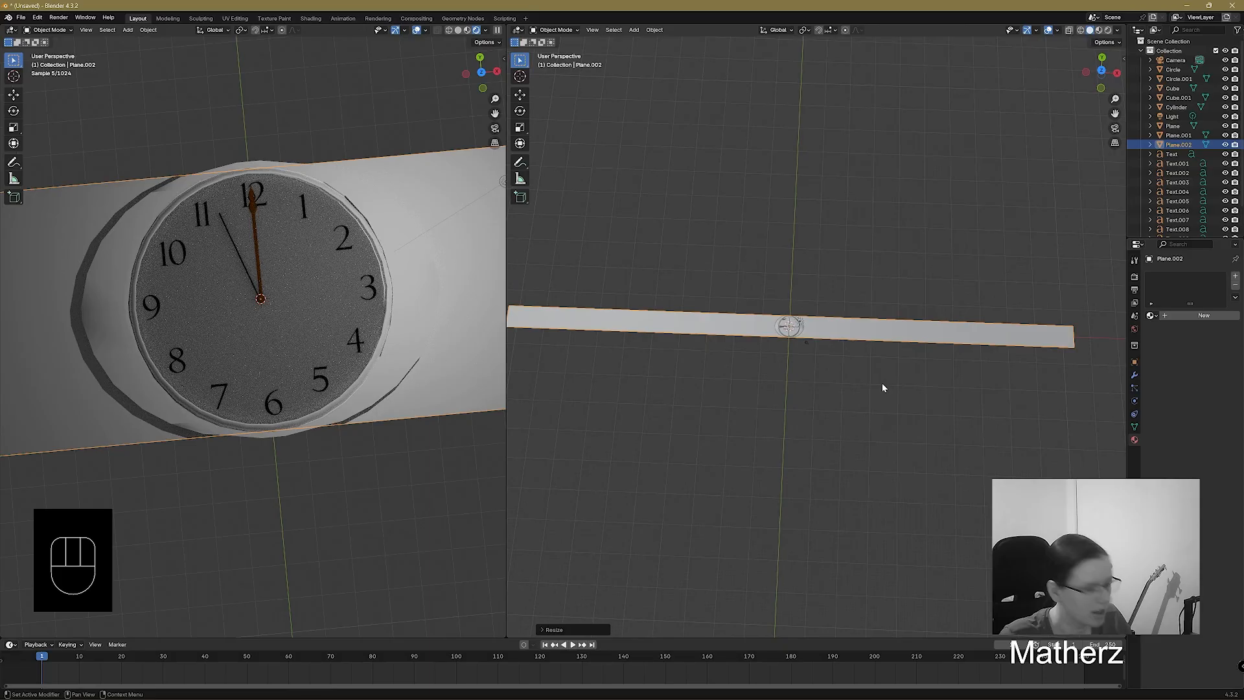
pyautogui.press('s')
pyautogui.press('x')
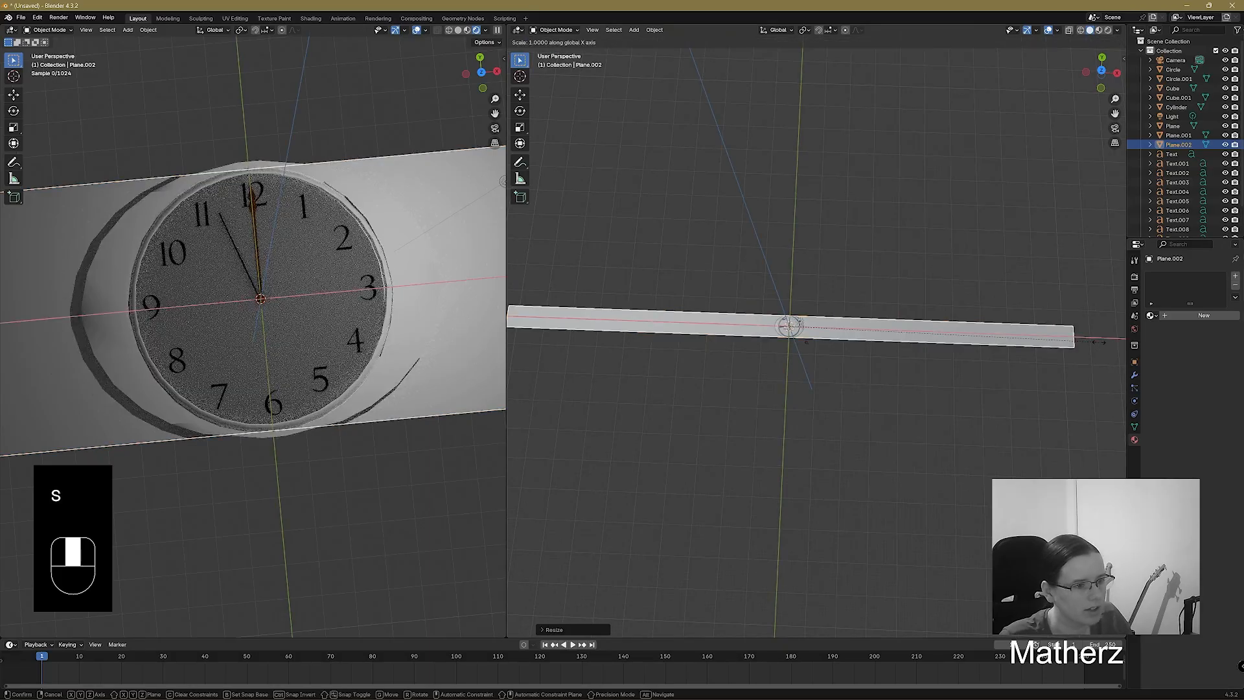
pyautogui.click(967, 346)
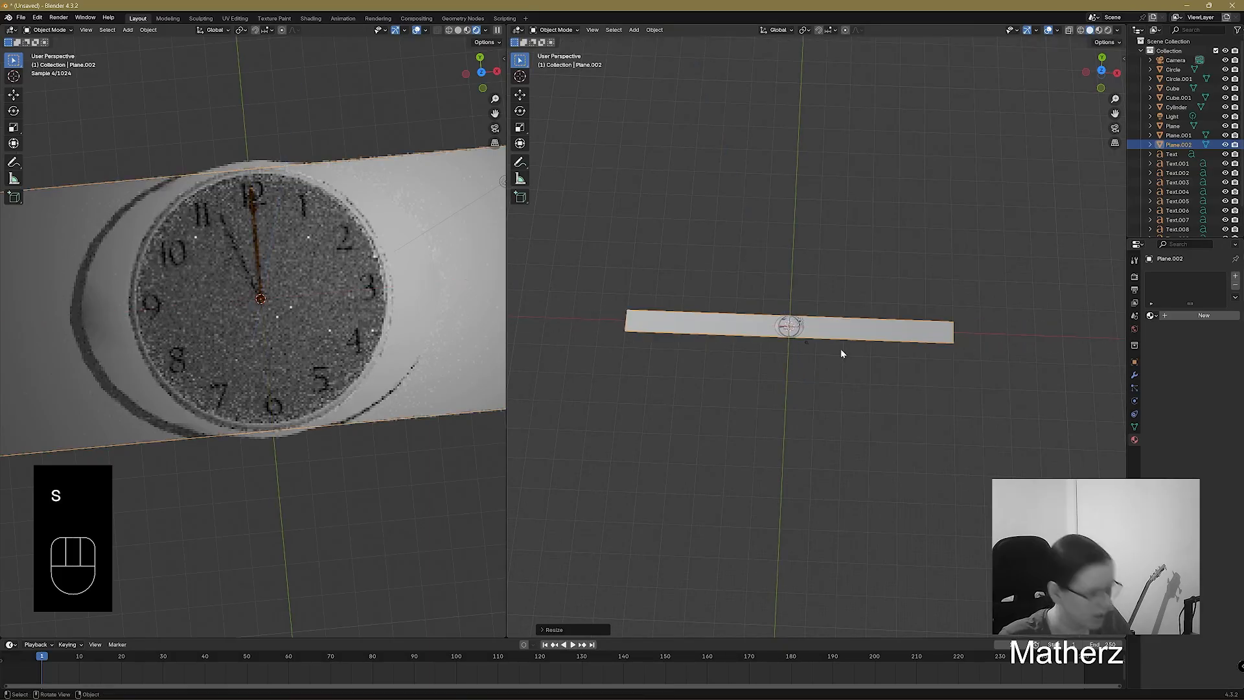
pyautogui.press('g')
pyautogui.moveTo(832, 363); pyautogui.dragTo(847, 359, button='middle')
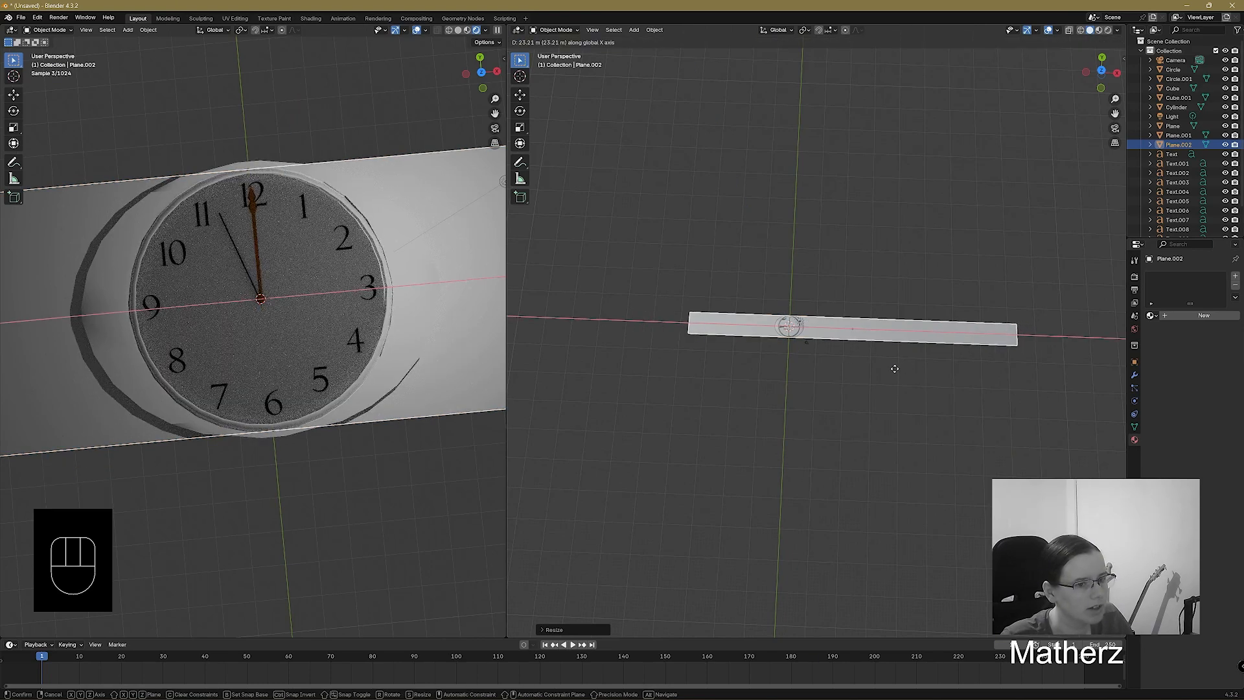
pyautogui.click(894, 368)
# Scale the plane down uniformly to slightly less than the plate's height and nudge it back along negative X.
pyautogui.scroll(2, 799, 366)
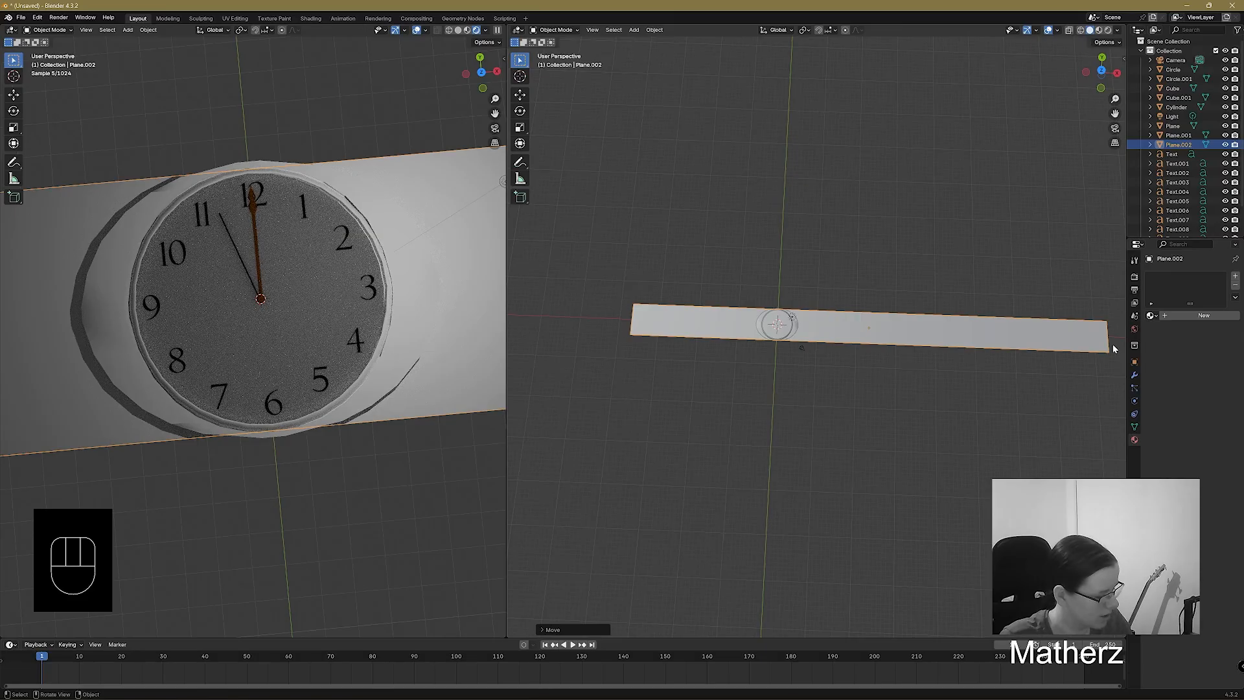
pyautogui.press('s')
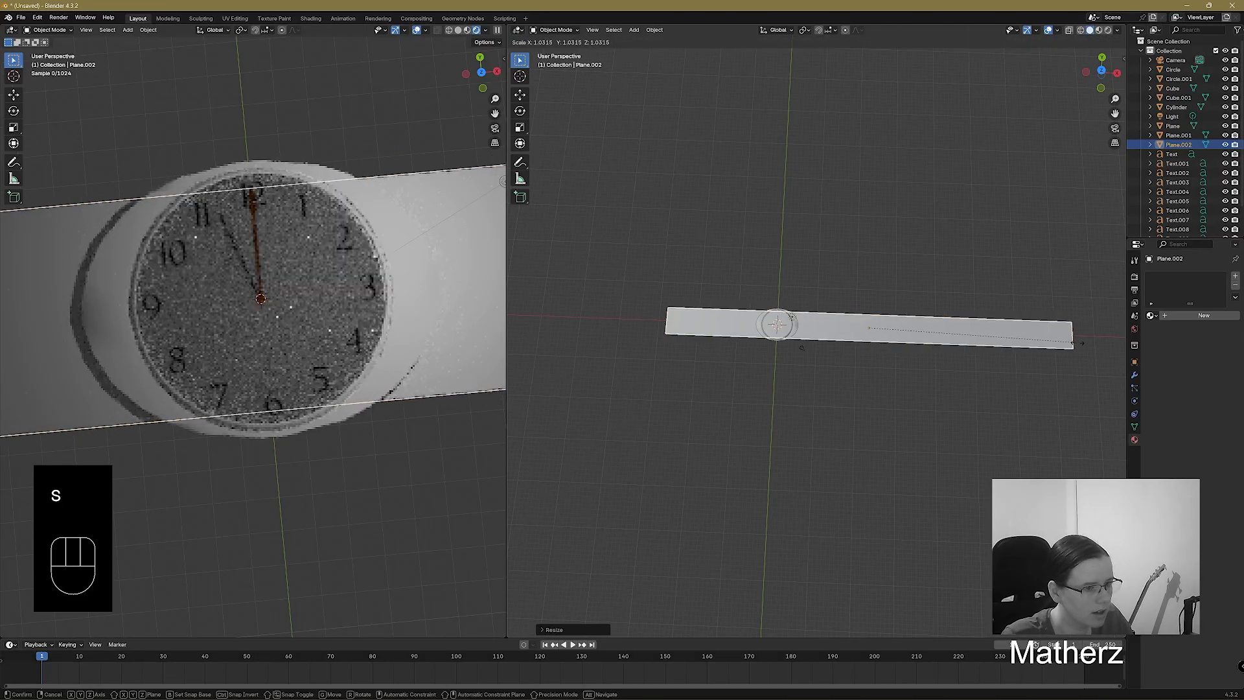
pyautogui.click(1090, 350)
pyautogui.scroll(3, 745, 374)
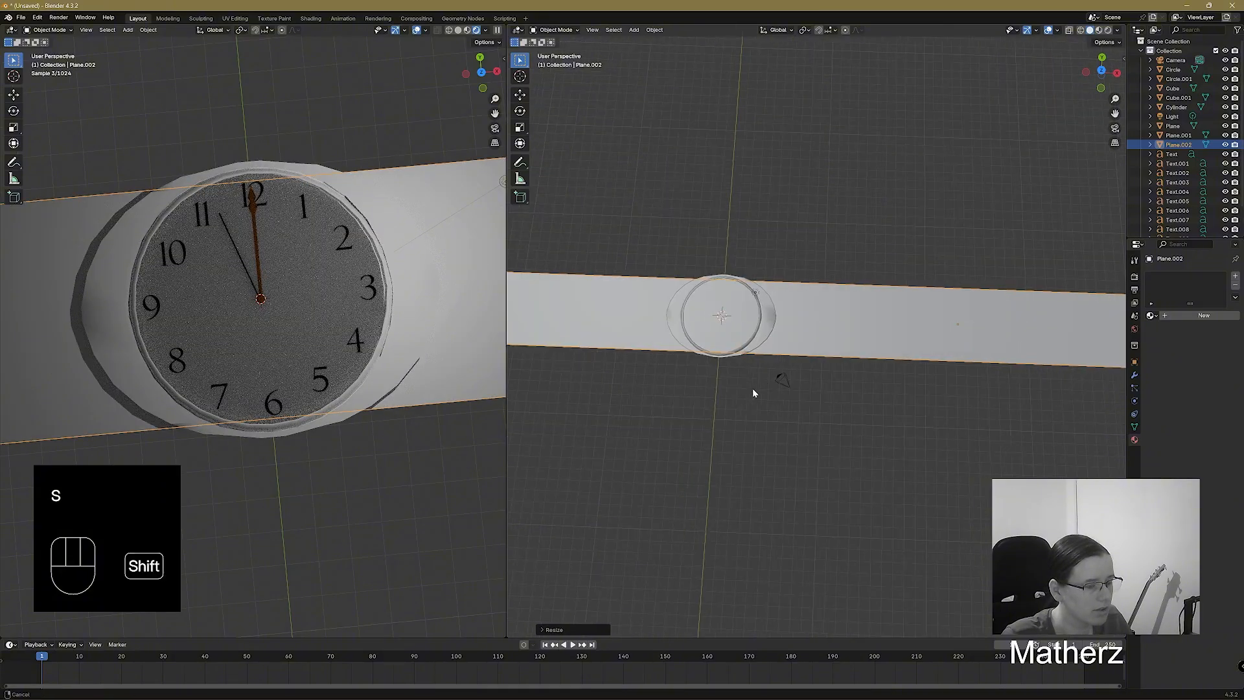
pyautogui.keyDown('shift'); pyautogui.moveTo(753, 392); pyautogui.dragTo(866, 439, button='middle'); pyautogui.keyUp('shift')
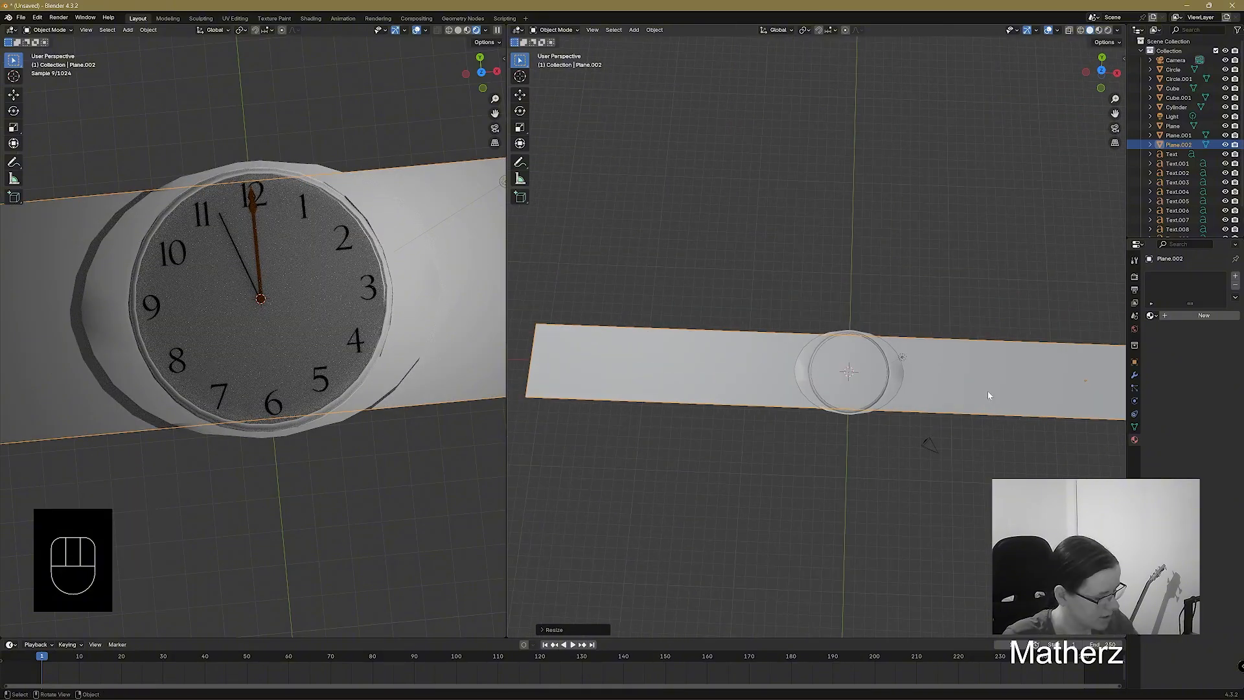
pyautogui.press('g')
pyautogui.press('x')
pyautogui.click(965, 388)
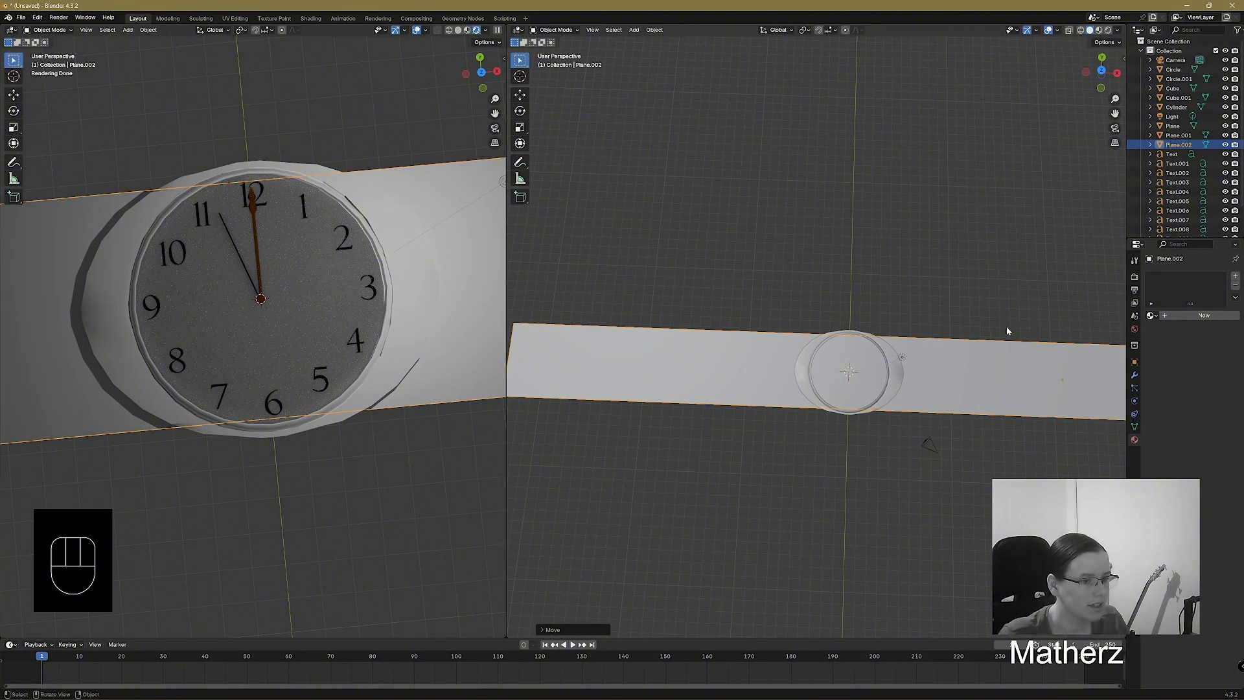
# Shorten the plane along X until its near end sits just clear of the oval plate.
pyautogui.press('s')
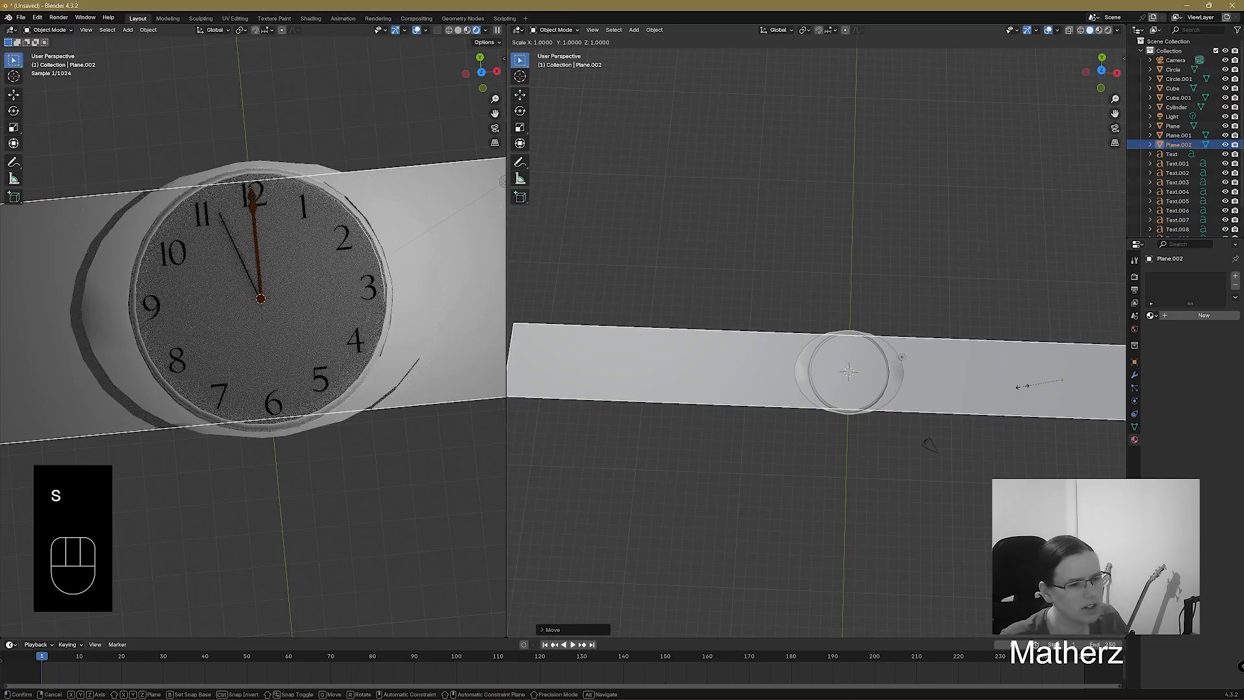
pyautogui.press('x')
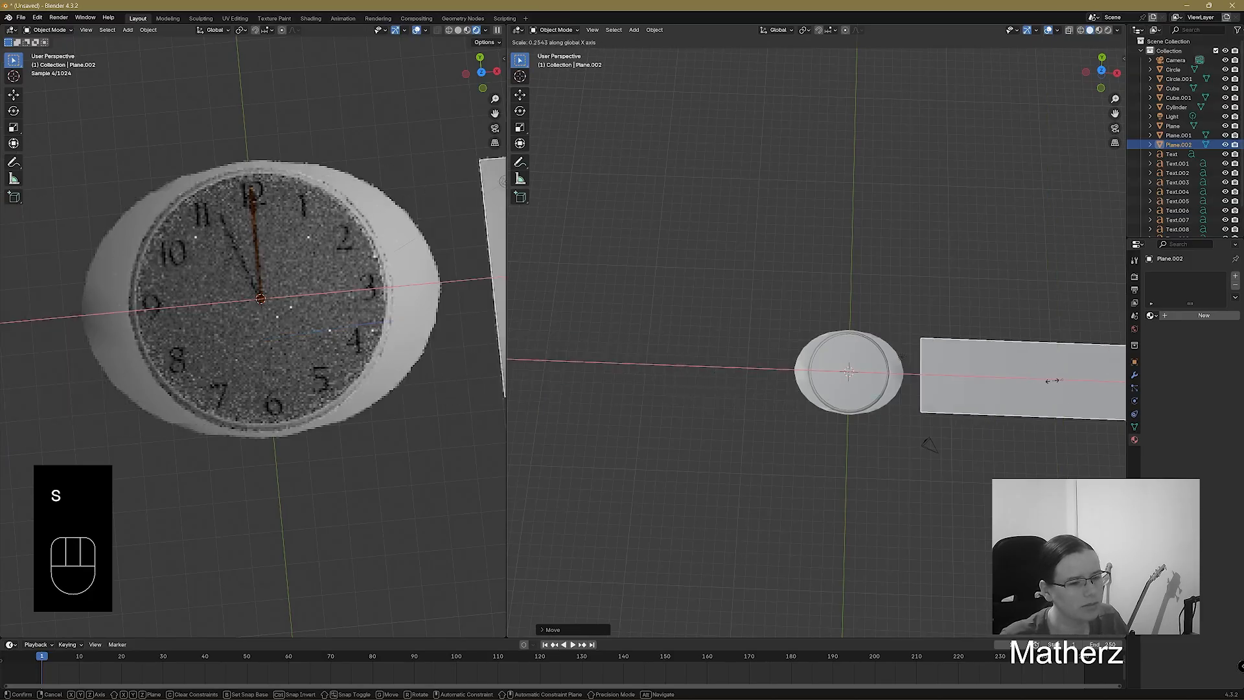
pyautogui.click(1004, 422)
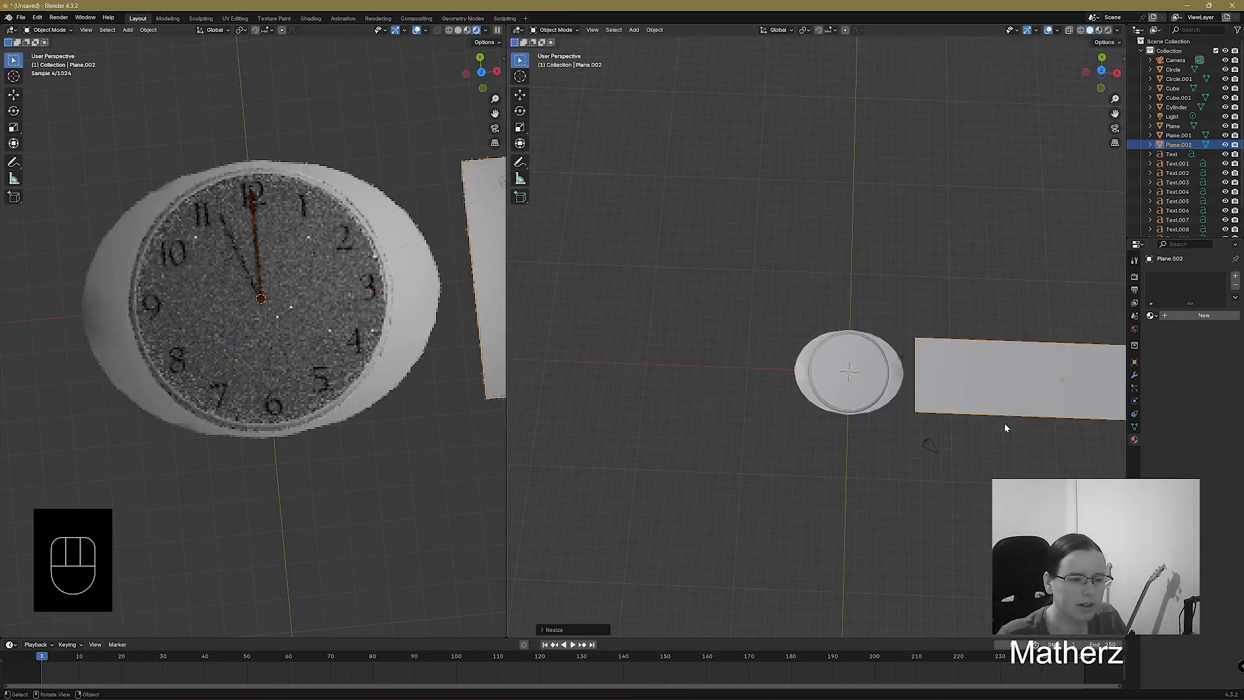
# Duplicate the plane and place the copy across the clock, extending past its negative X side.
pyautogui.scroll(1, 1004, 422)
pyautogui.keyDown('shift'); pyautogui.moveTo(1017, 431); pyautogui.dragTo(888, 369, button='middle'); pyautogui.keyUp('shift')
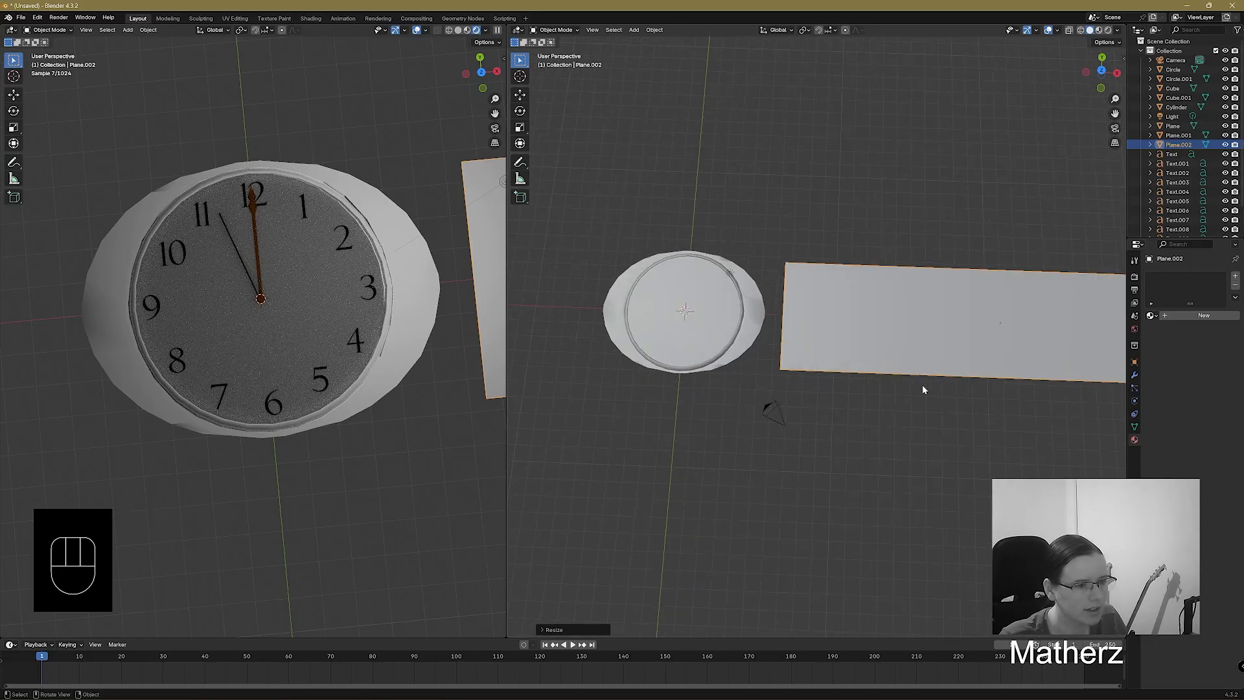
pyautogui.moveTo(935, 417); pyautogui.dragTo(796, 406, button='middle')
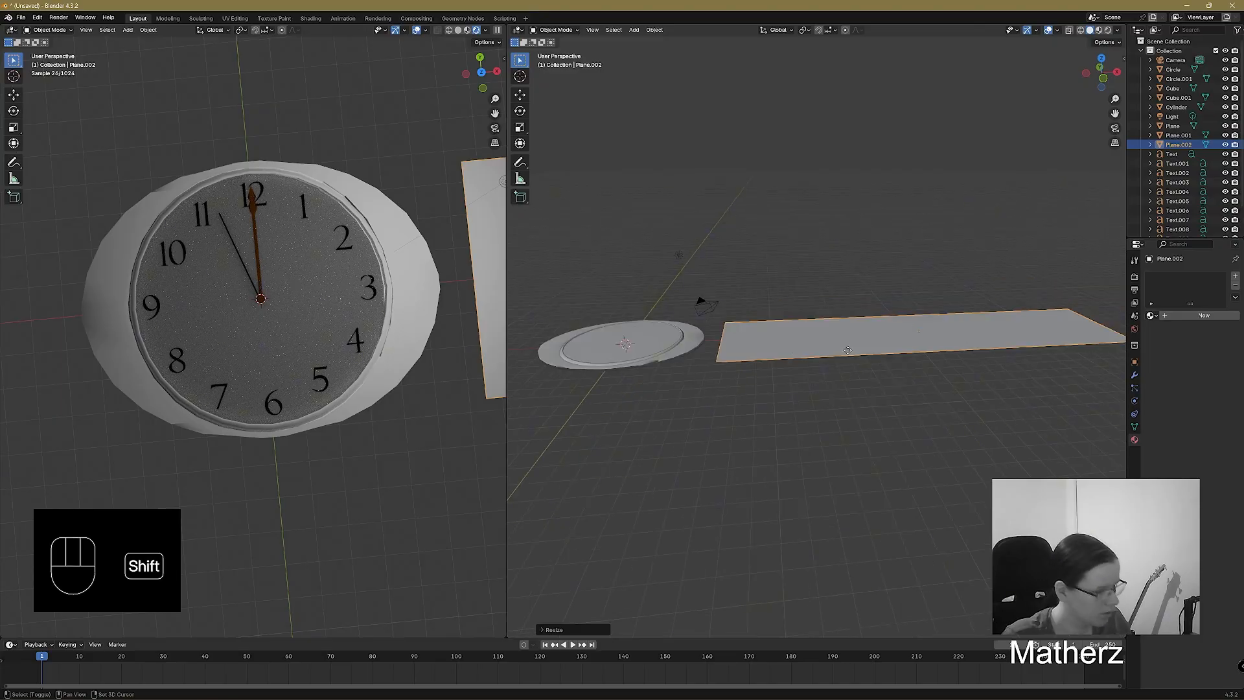
pyautogui.hotkey('shift', 'd')
pyautogui.moveTo(686, 353); pyautogui.dragTo(531, 357, button='middle')
pyautogui.click(508, 360)
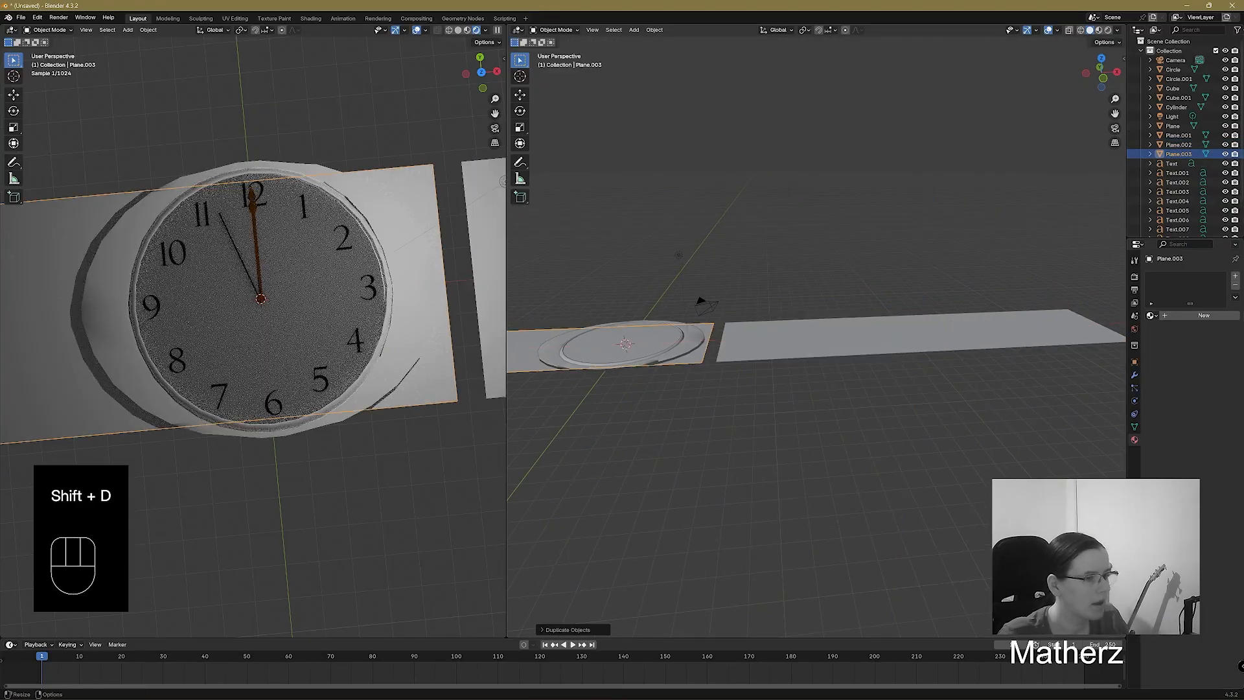
# Scale the copied plane to about 0.3 along X and move it about 9 m along positive X so it sits behind the clock.
pyautogui.moveTo(863, 343); pyautogui.dragTo(826, 337, button='middle')
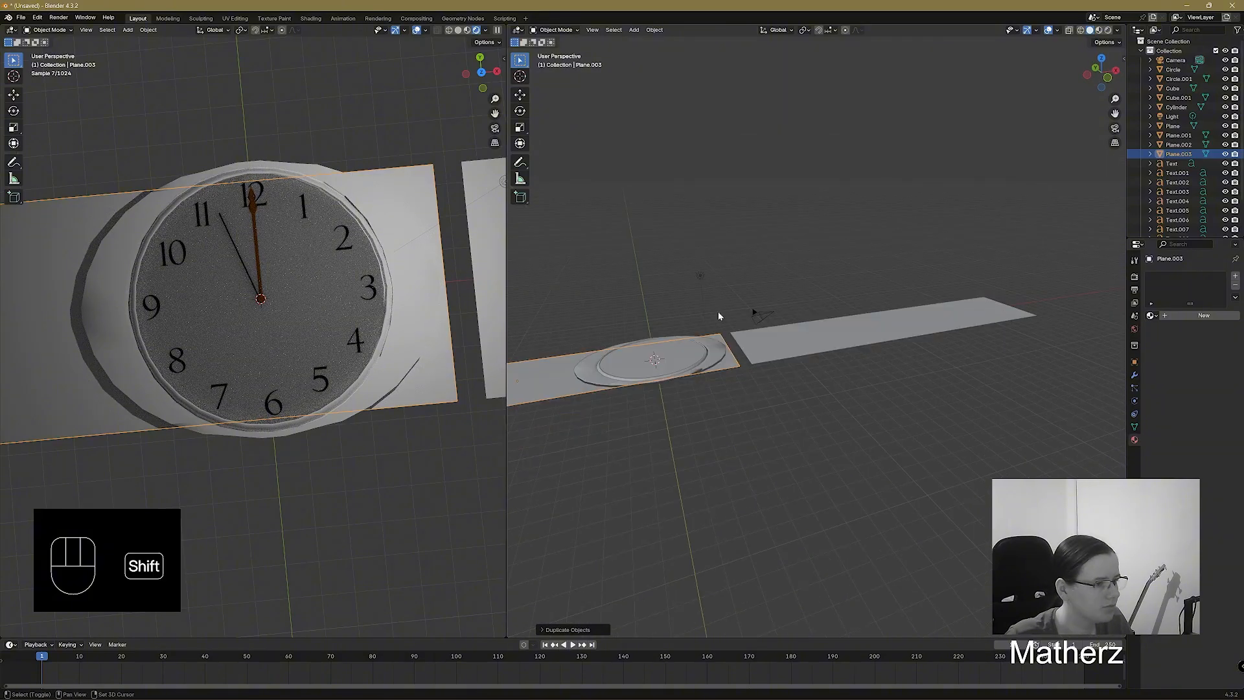
pyautogui.keyDown('shift'); pyautogui.moveTo(683, 300); pyautogui.dragTo(842, 289, button='middle'); pyautogui.keyUp('shift')
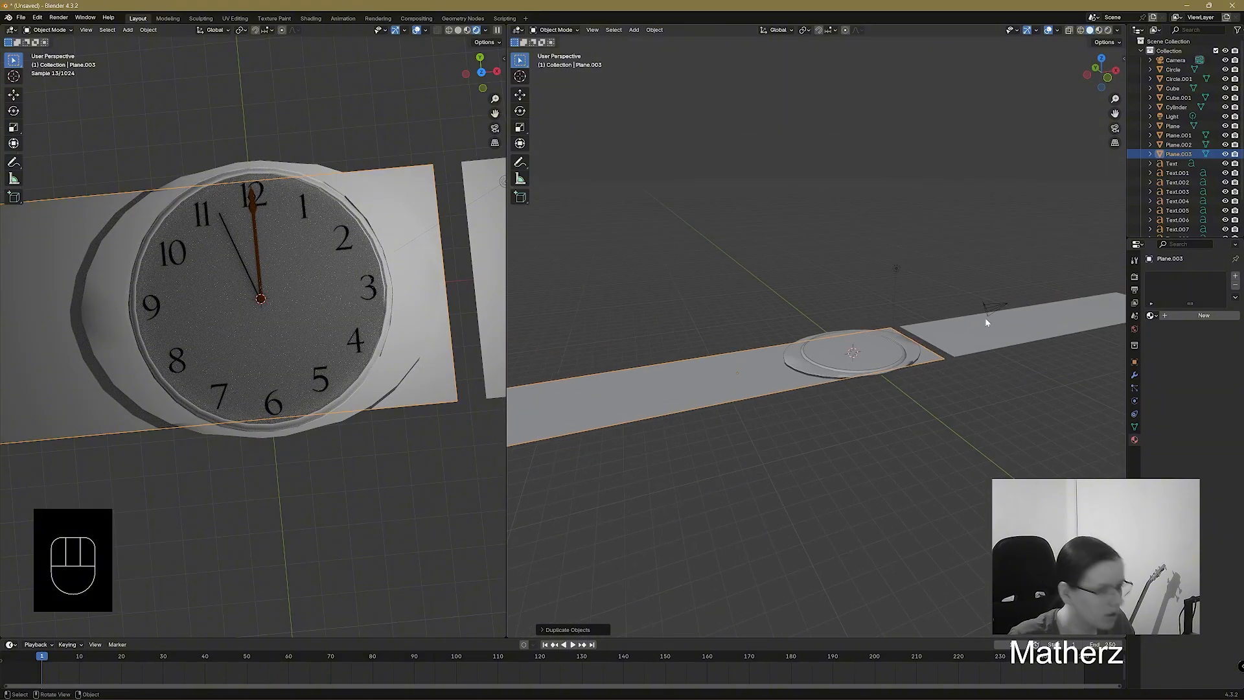
pyautogui.press('s')
pyautogui.press('x')
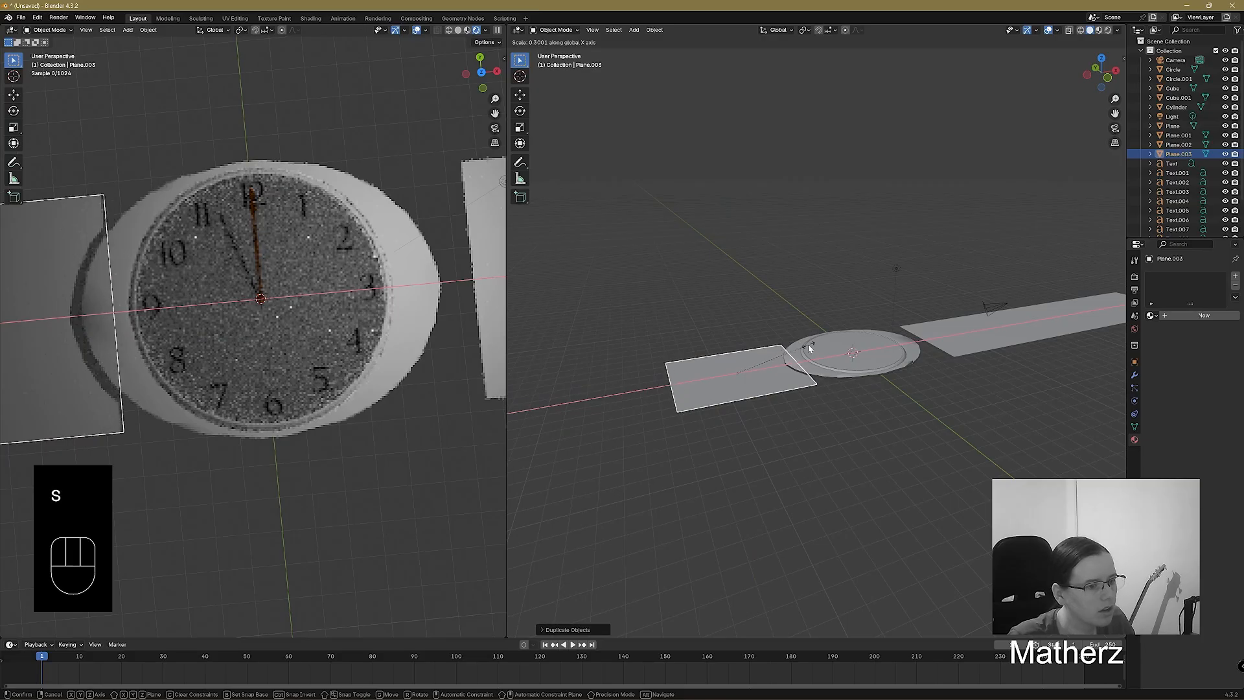
pyautogui.click(808, 345)
pyautogui.press('g')
pyautogui.press('x')
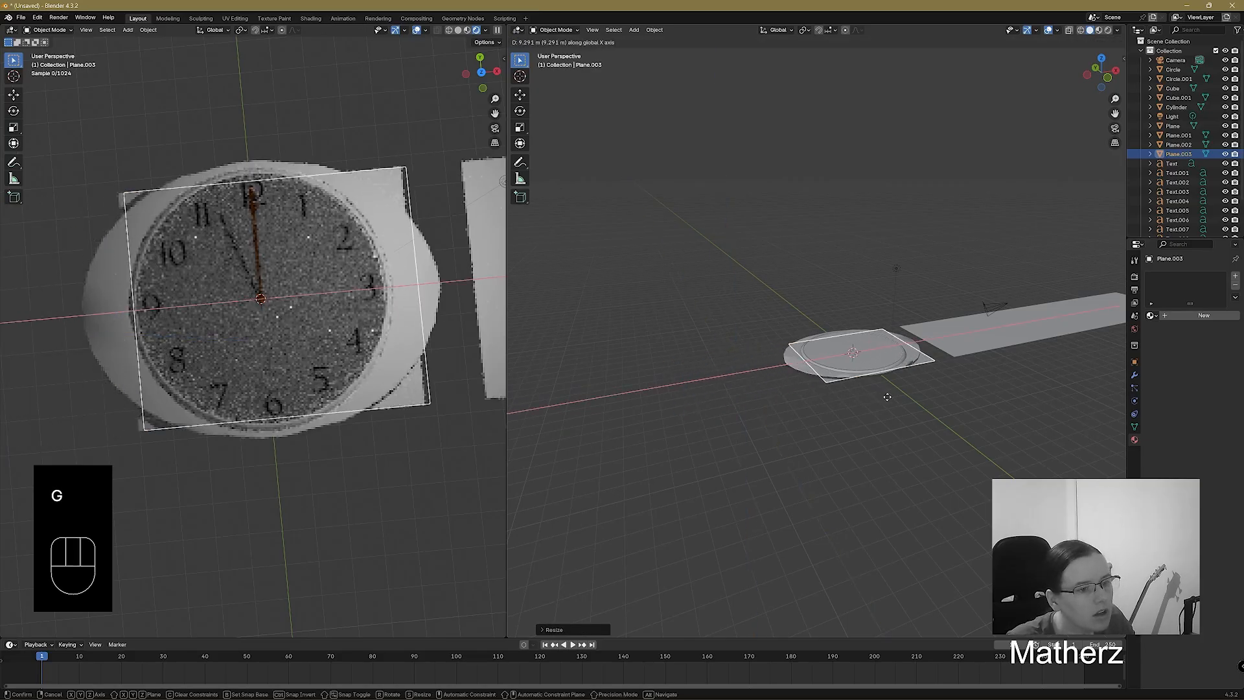
pyautogui.click(883, 401)
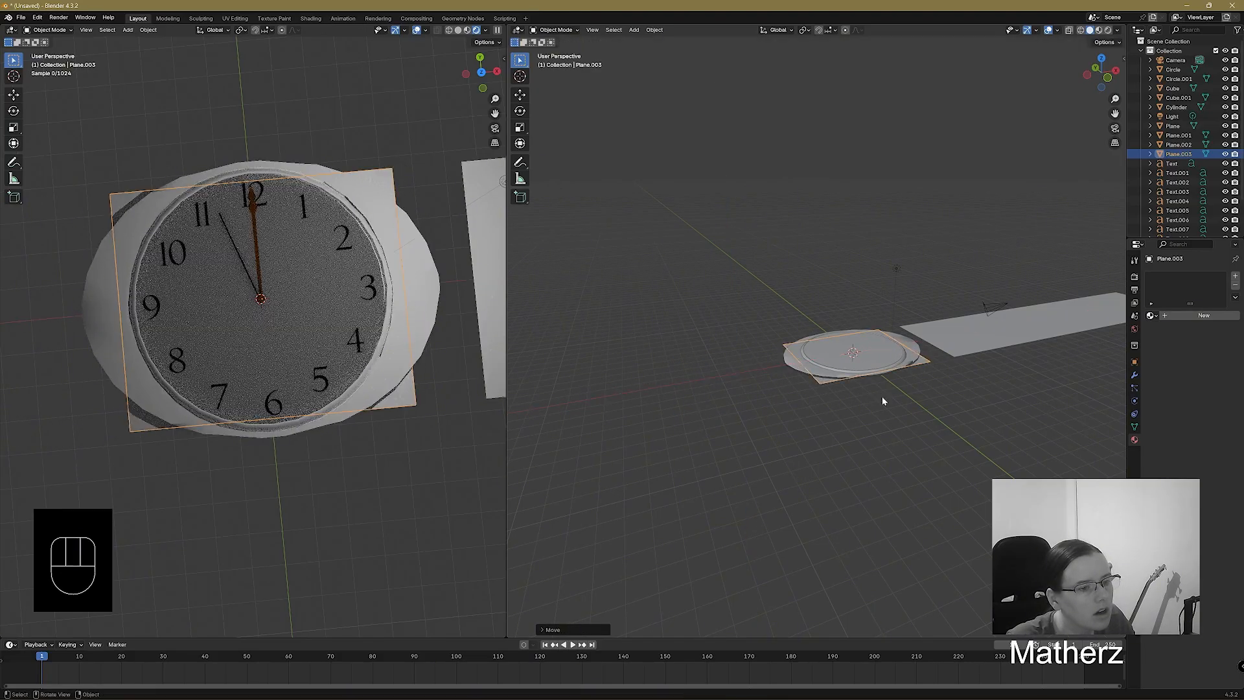
# In Edit Mode, widen the plane along X to about 1.3 times so both ends extend past the oval plate.
pyautogui.moveTo(1111, 243); pyautogui.dragTo(1028, 414, button='middle')
pyautogui.scroll(3, 870, 477)
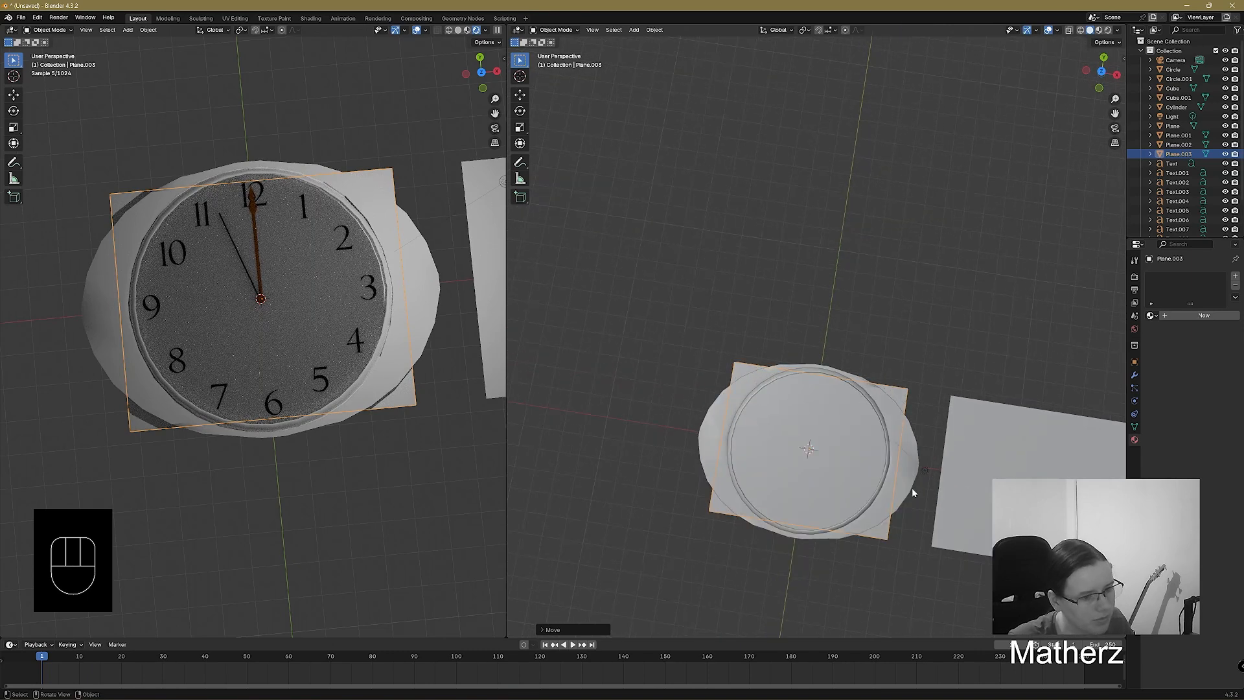
pyautogui.keyDown('shift'); pyautogui.moveTo(911, 487); pyautogui.dragTo(883, 374, button='middle'); pyautogui.keyUp('shift')
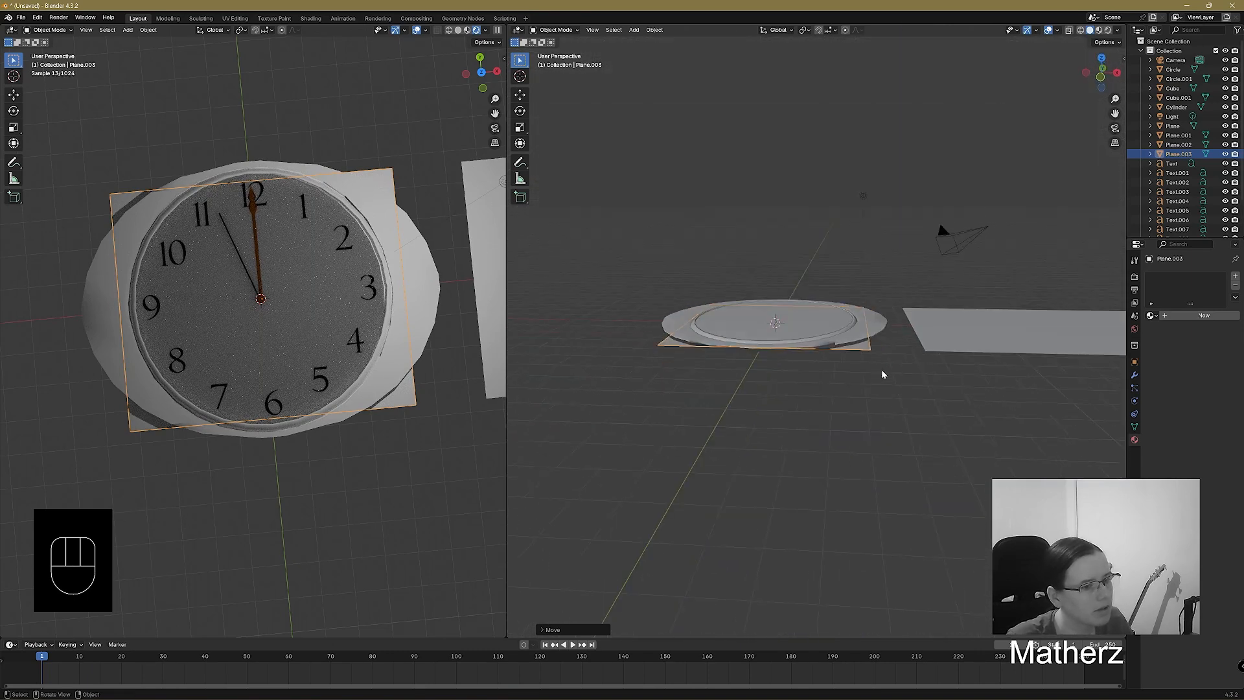
pyautogui.click(556, 29)
pyautogui.click(556, 53)
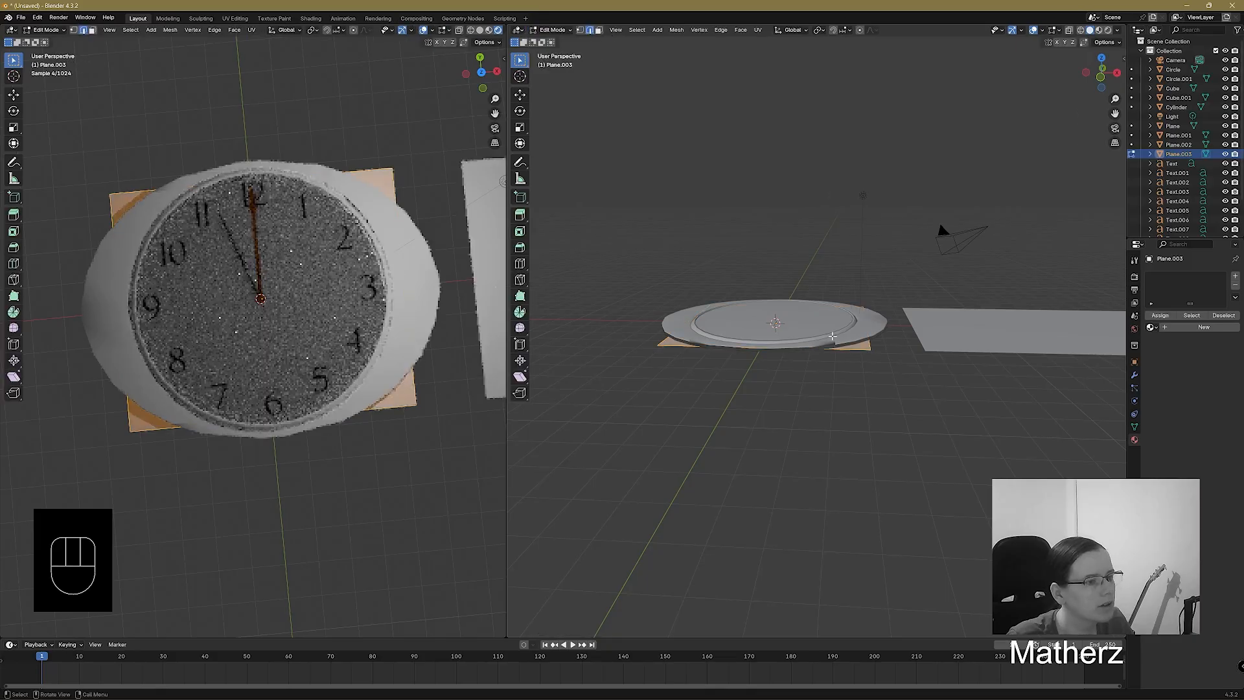
pyautogui.moveTo(809, 357); pyautogui.dragTo(894, 348, button='middle')
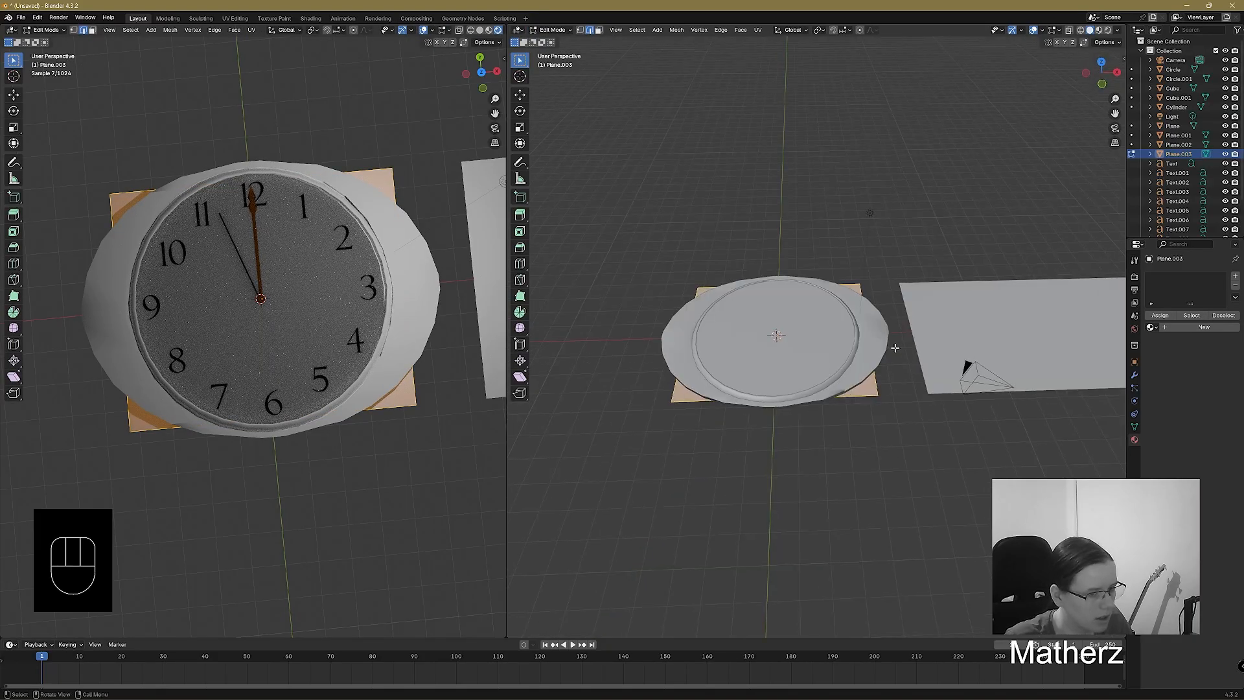
pyautogui.press('s')
pyautogui.press('x')
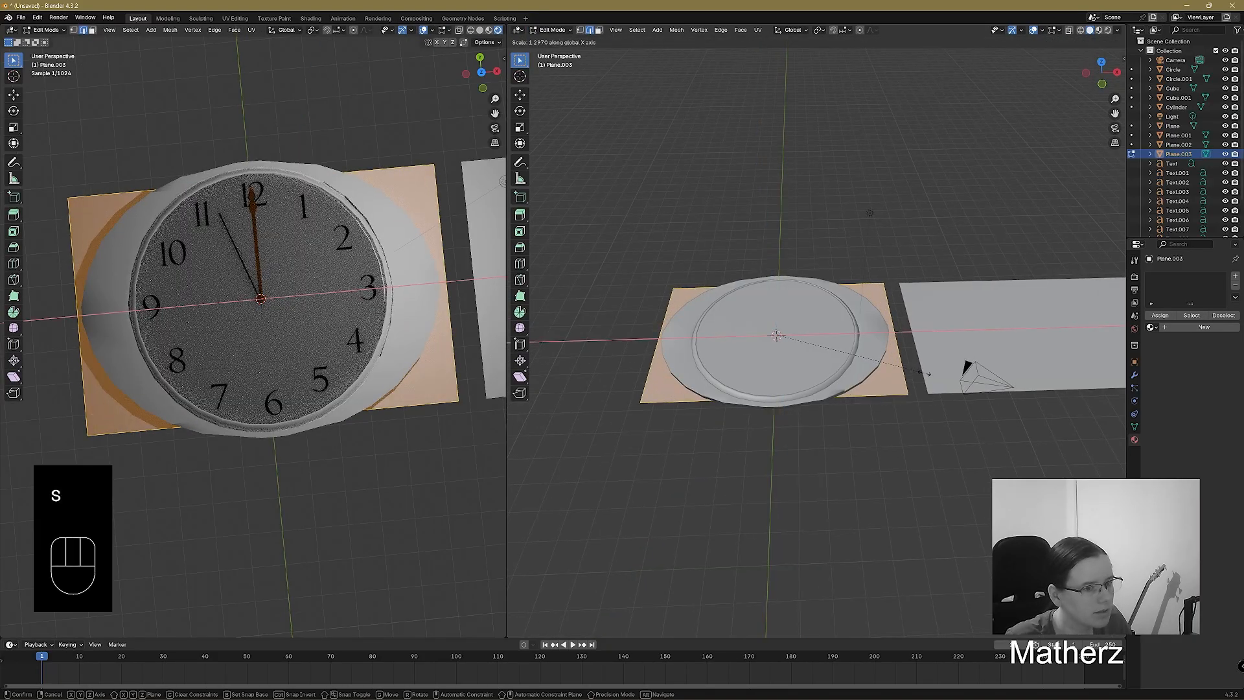
pyautogui.click(933, 376)
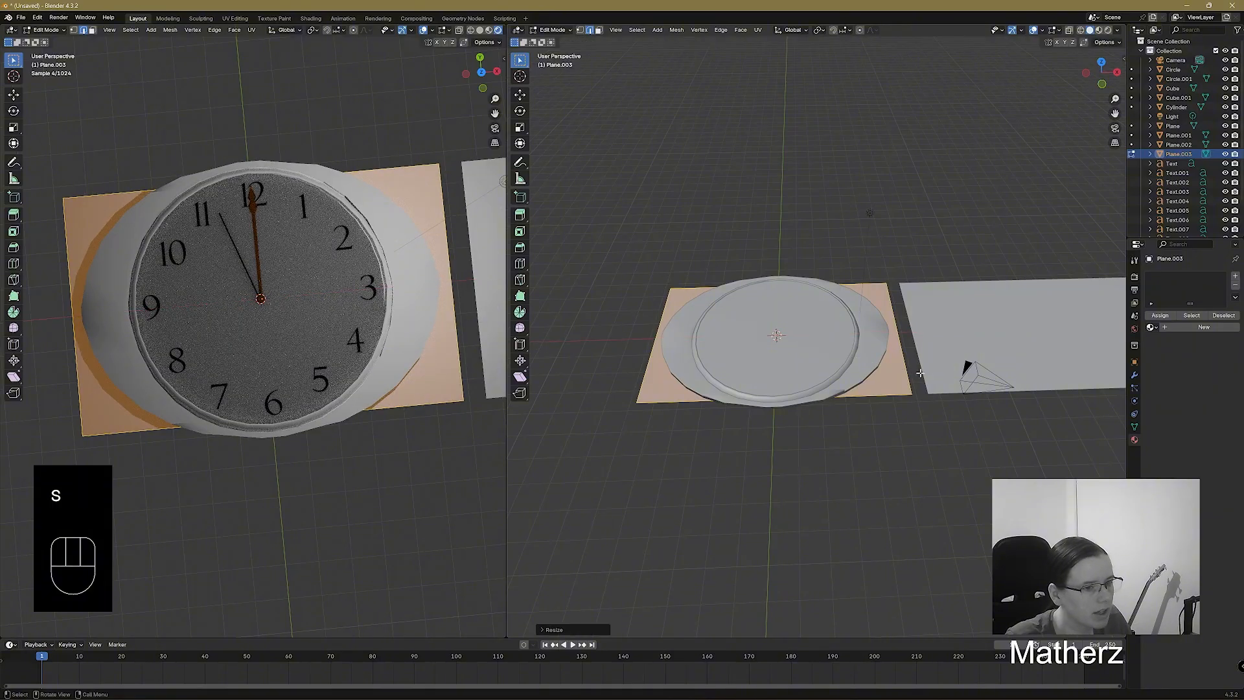
# Extrude the plane about 0.17 m downward to give it thickness.
pyautogui.moveTo(933, 376); pyautogui.dragTo(931, 423, button='middle')
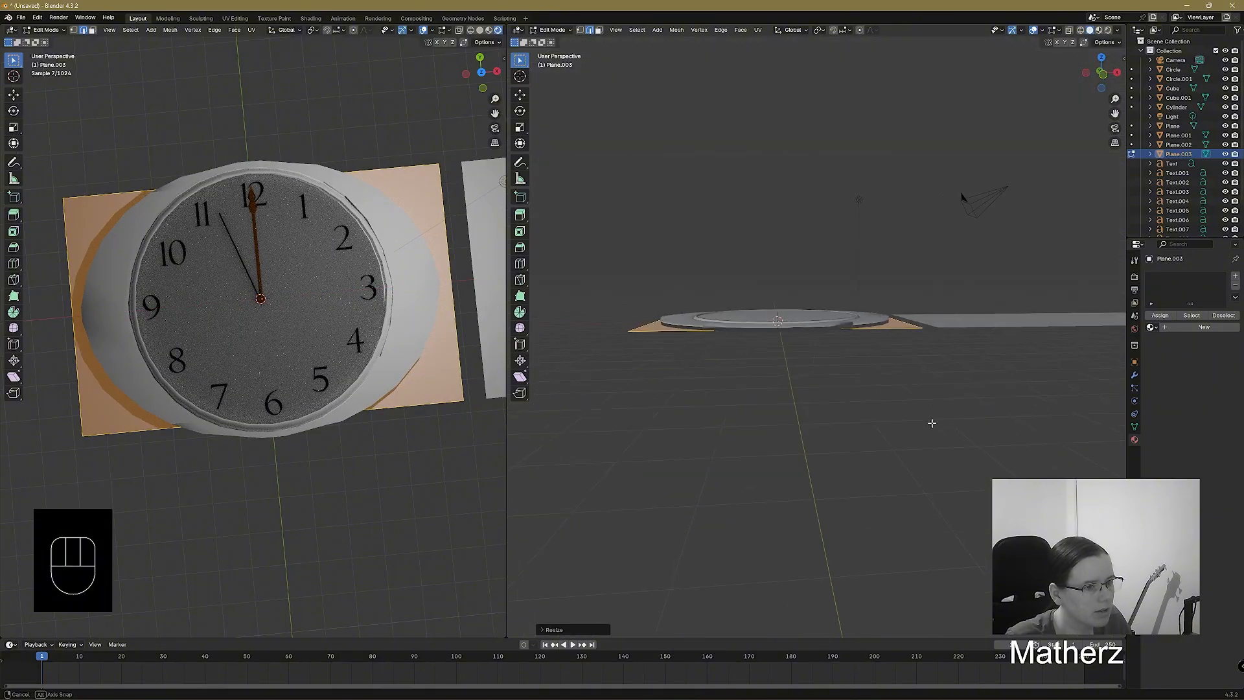
pyautogui.click(565, 35)
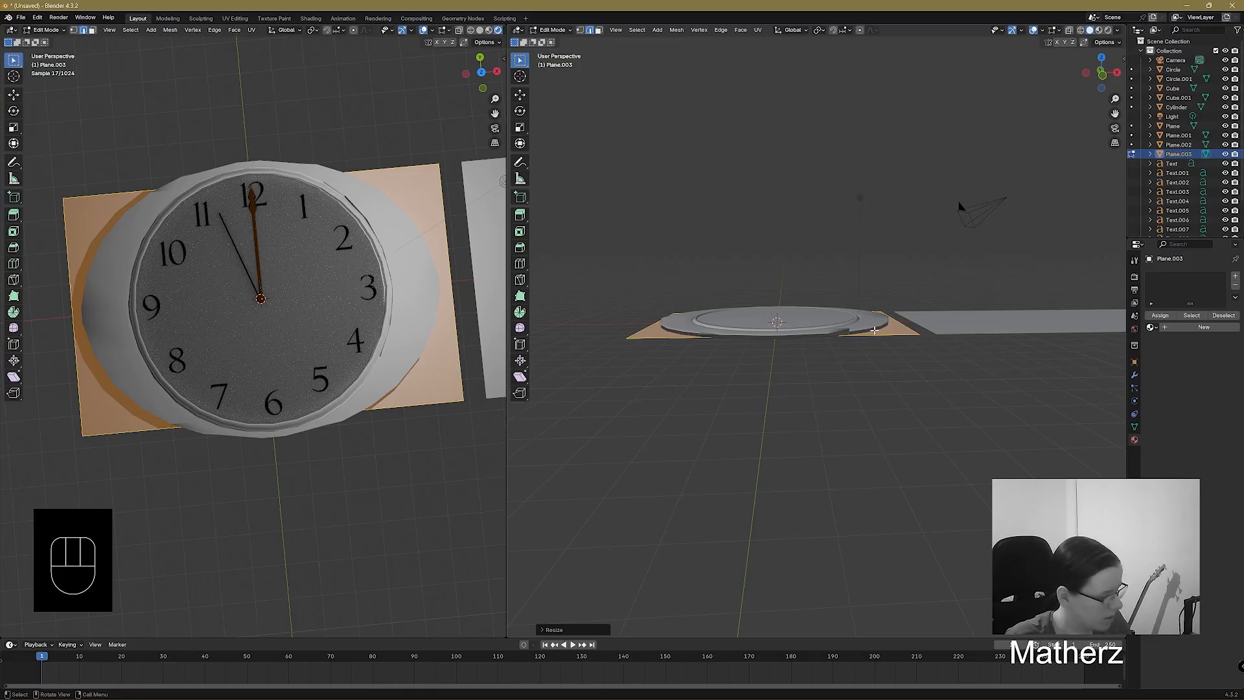
pyautogui.press('e')
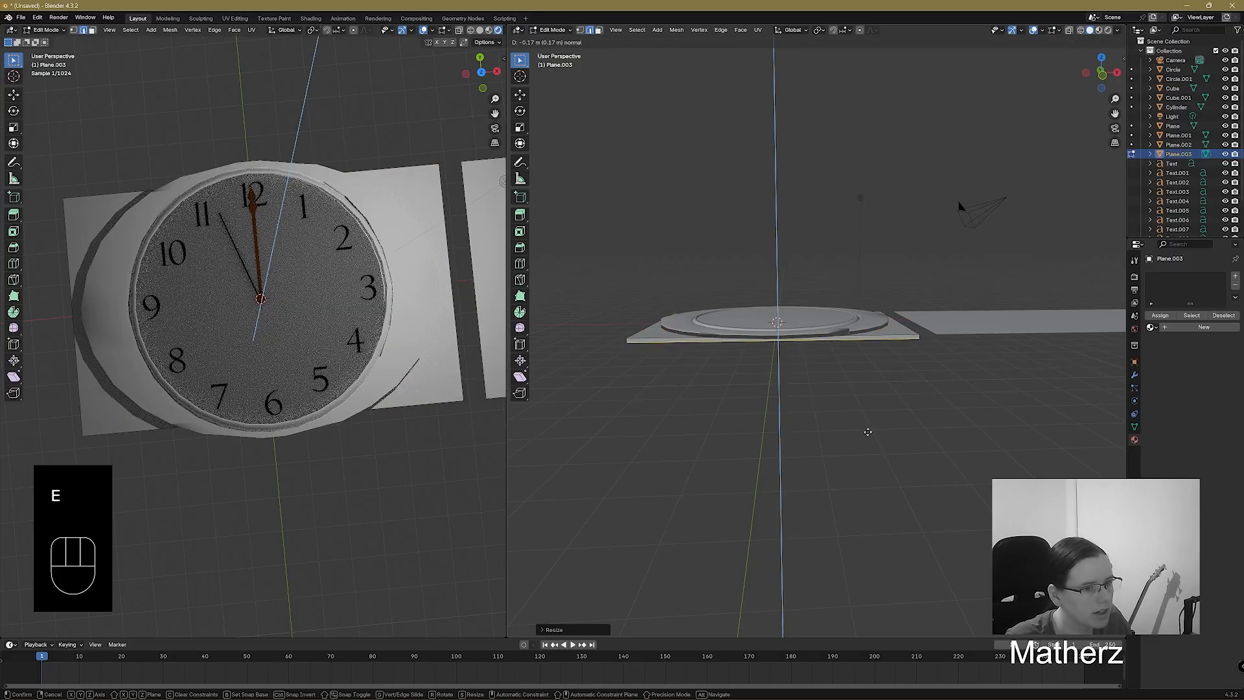
pyautogui.click(867, 431)
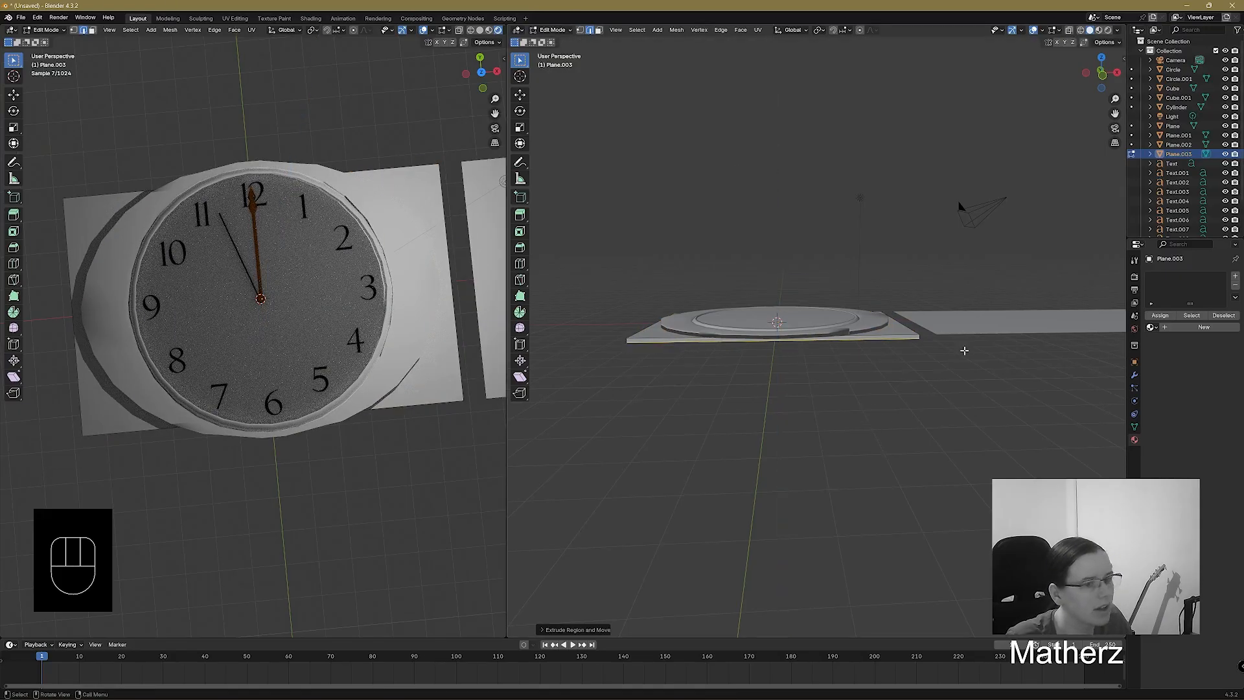
# Extrude the slab's positive X end face outward about 0.17 m and enlarge it along Z to flare the edge.
pyautogui.moveTo(964, 350); pyautogui.dragTo(986, 350, button='middle')
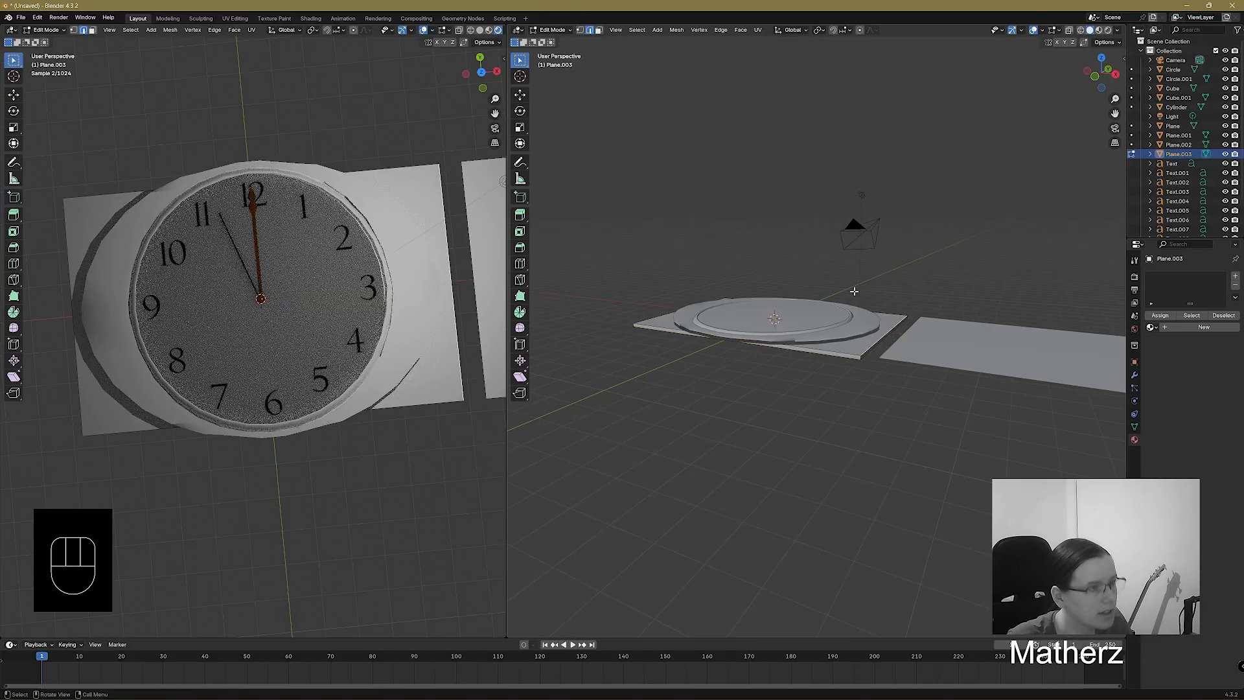
pyautogui.click(868, 350)
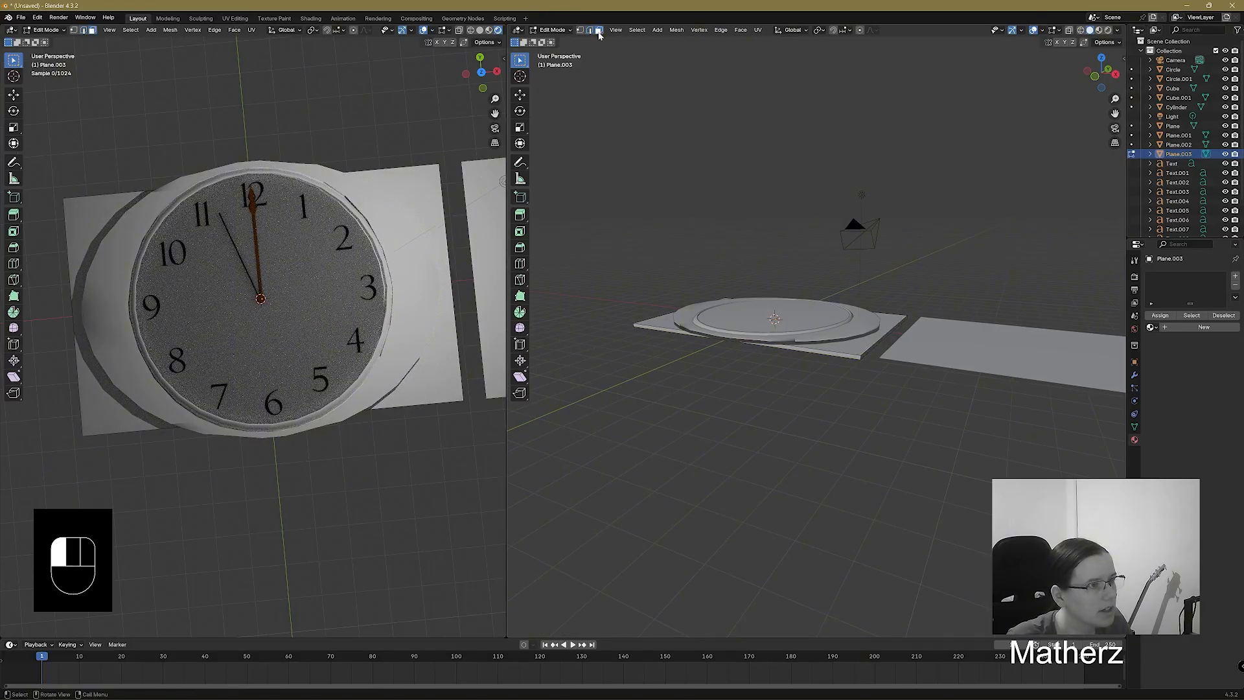
pyautogui.click(870, 348)
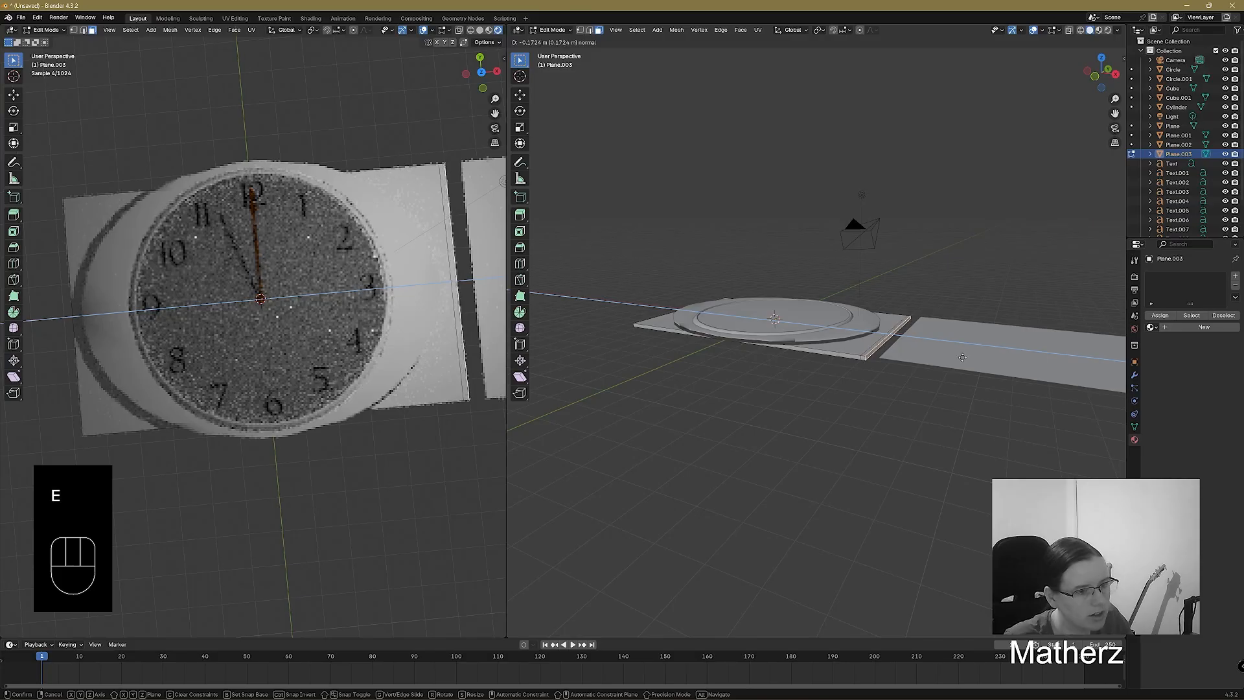
pyautogui.click(959, 358)
pyautogui.press('s')
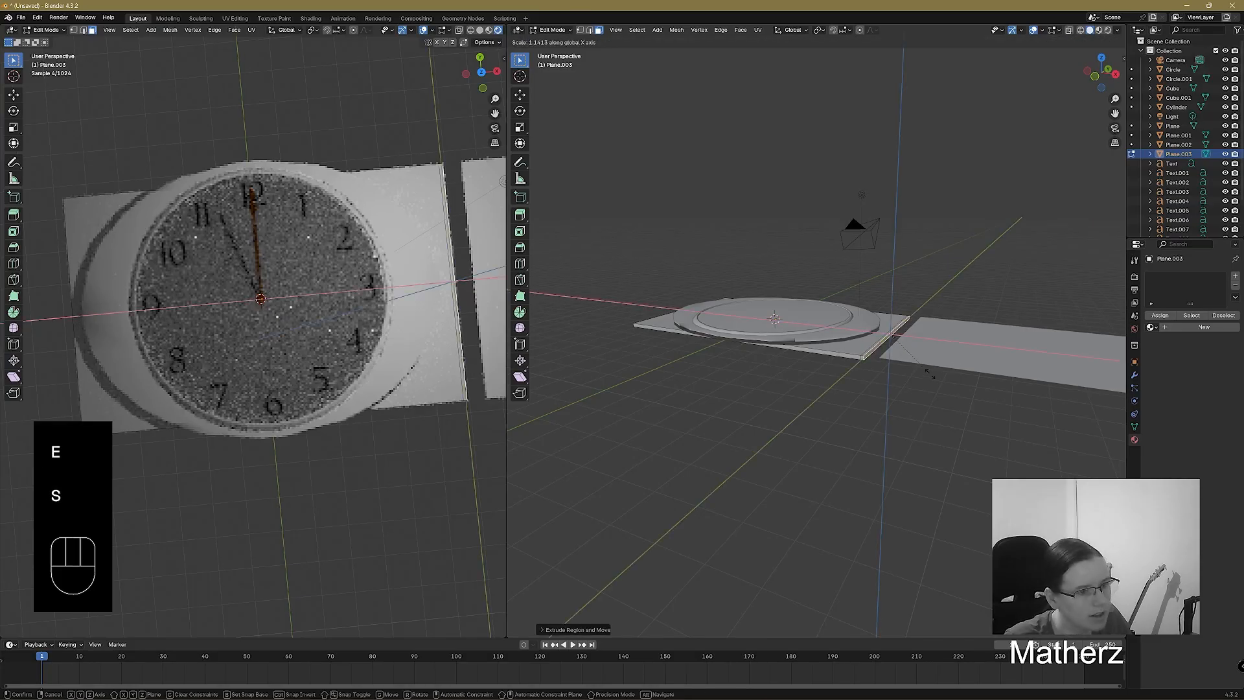
pyautogui.press('z')
pyautogui.click(928, 408)
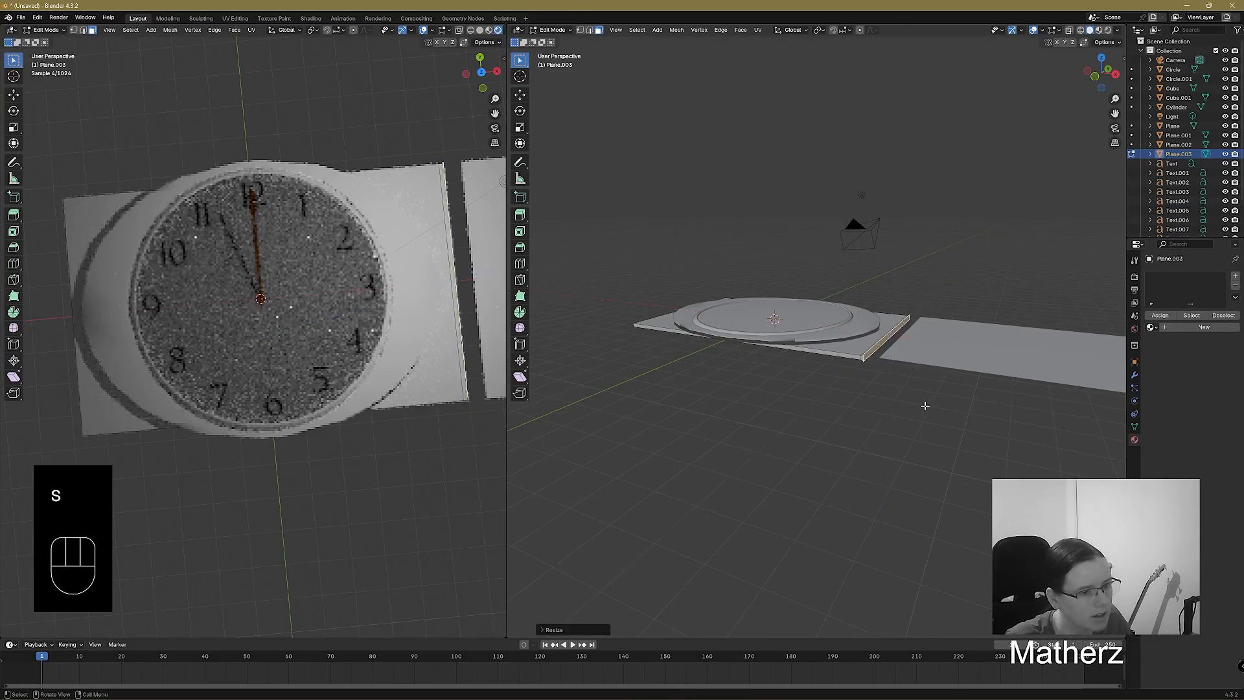
# Extrude the flared positive X end face outward twice more and shrink the outermost face along Z to round off the rim.
pyautogui.press('e')
pyautogui.click(951, 377)
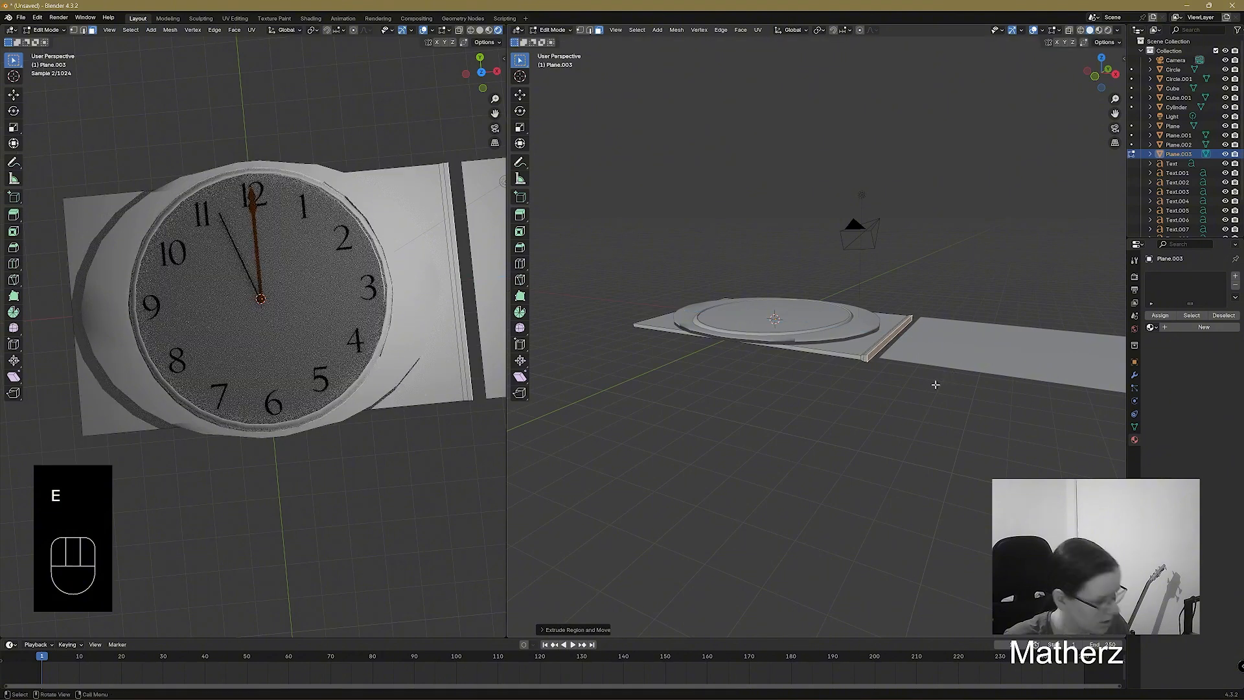
pyautogui.press('e')
pyautogui.click(937, 387)
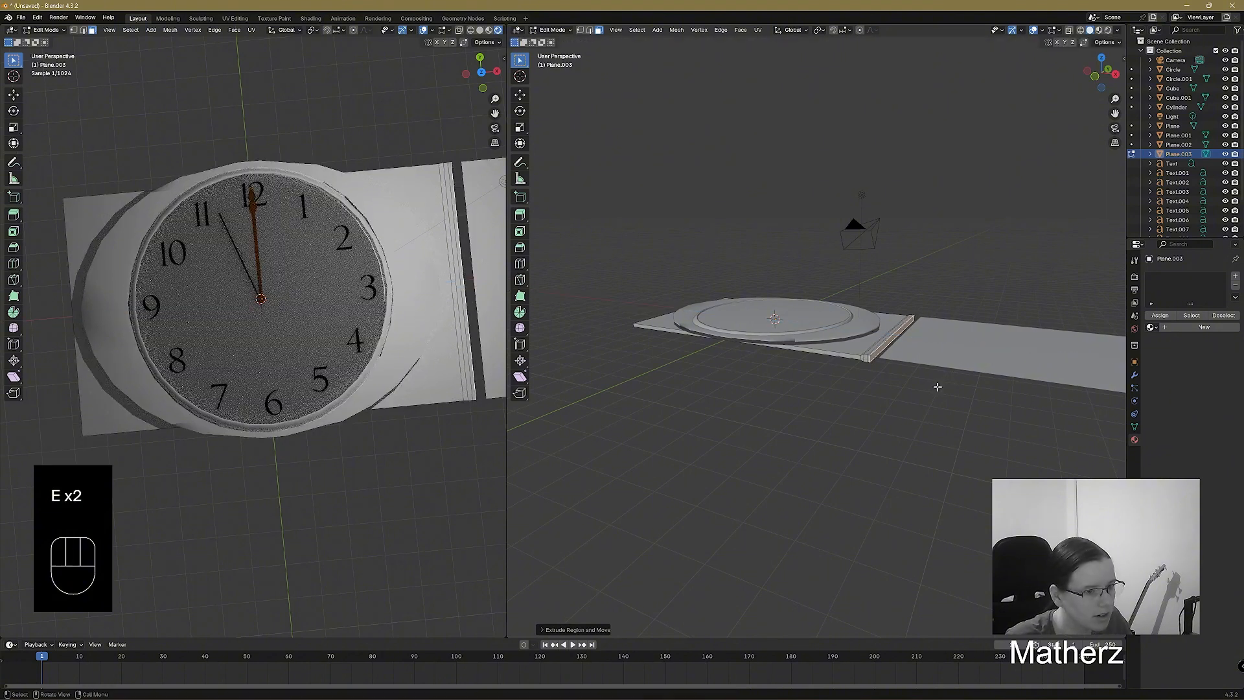
pyautogui.press('s')
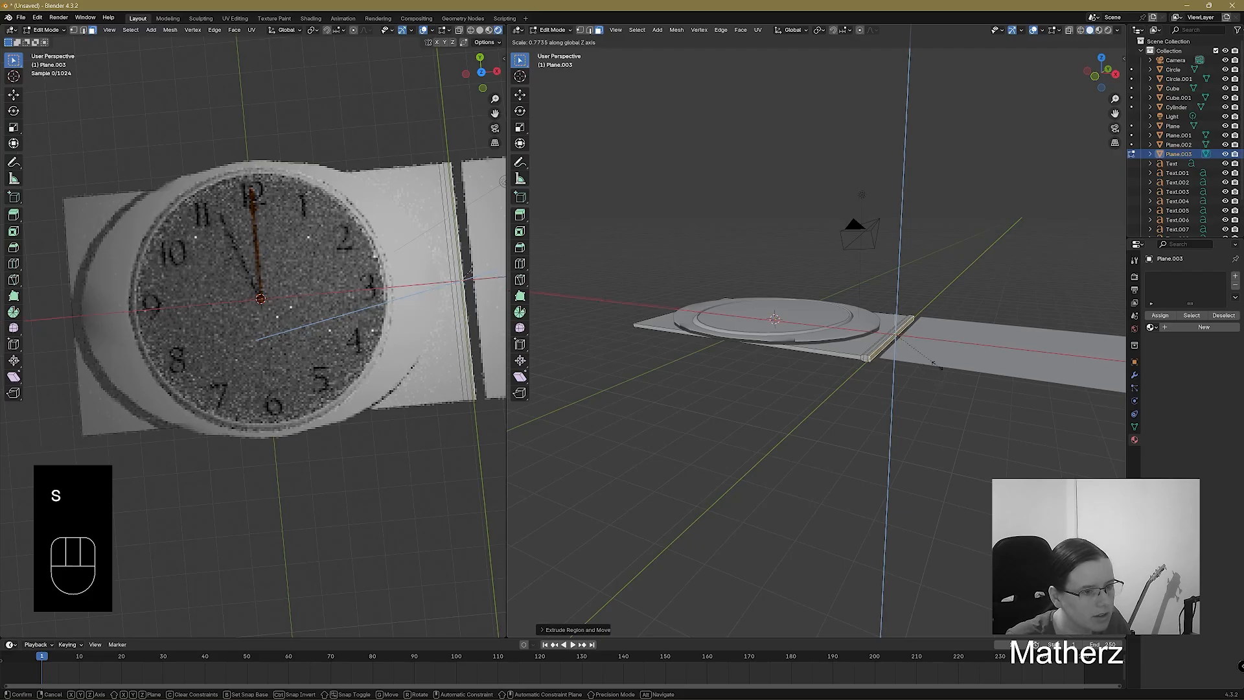
pyautogui.press('z')
pyautogui.click(931, 350)
pyautogui.scroll(4, 959, 382)
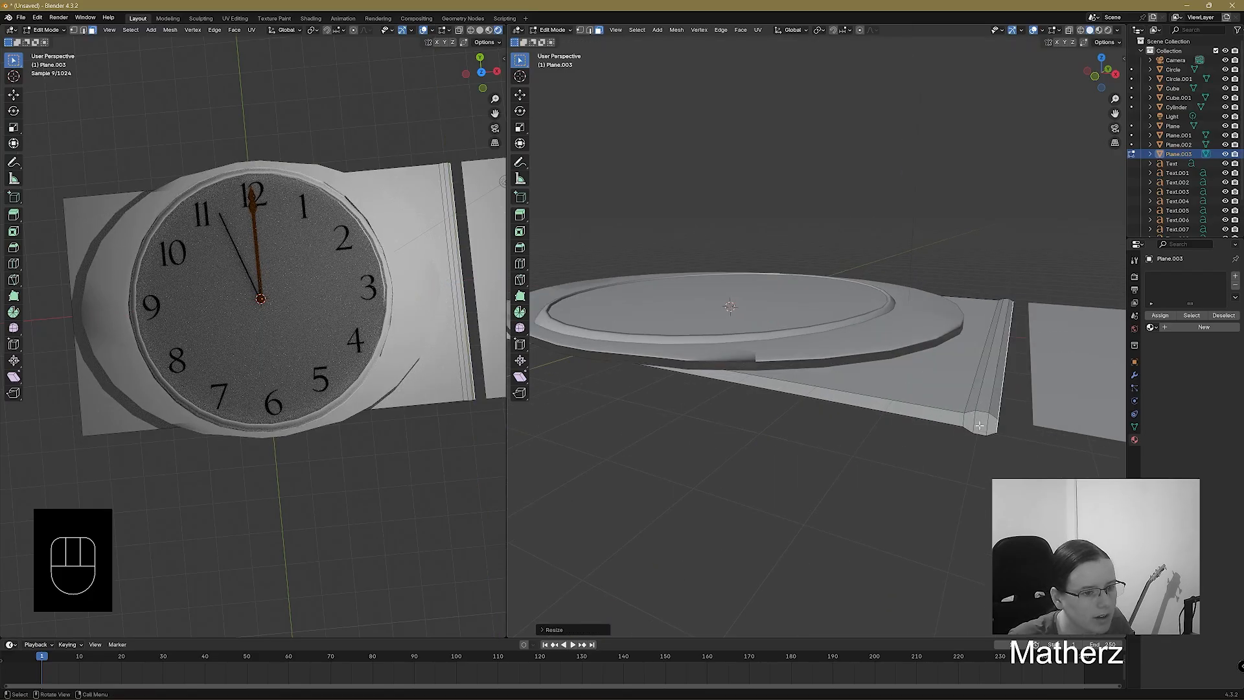
# Extrude the slab's negative X end face slightly outward along X and scale it to flare that edge.
pyautogui.keyDown('shift'); pyautogui.moveTo(710, 401); pyautogui.dragTo(739, 460, button='middle'); pyautogui.keyUp('shift')
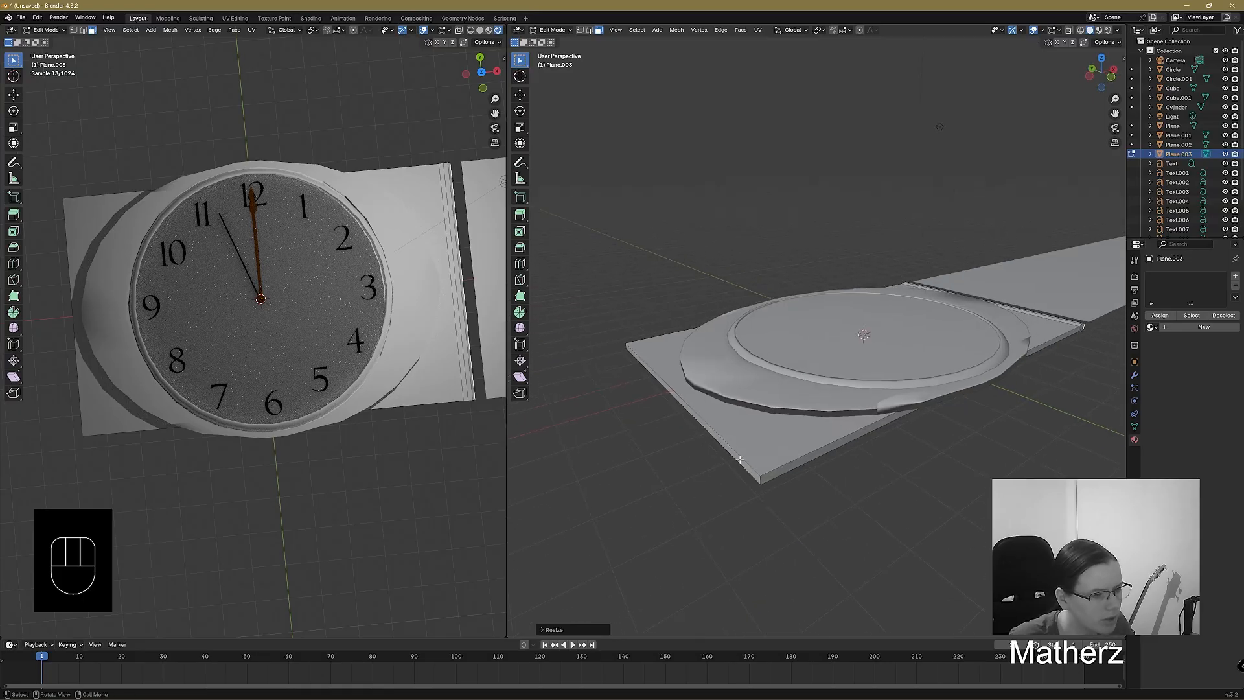
pyautogui.click(750, 467)
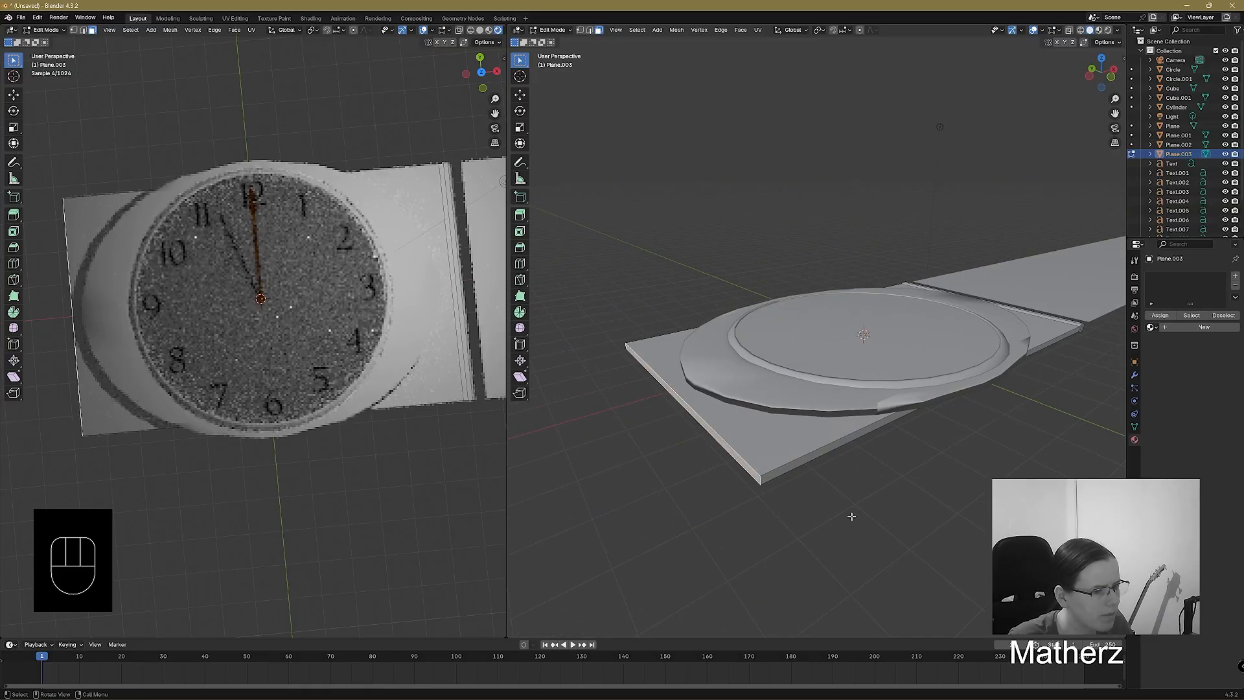
pyautogui.moveTo(851, 516); pyautogui.dragTo(739, 429, button='middle')
pyautogui.press('e')
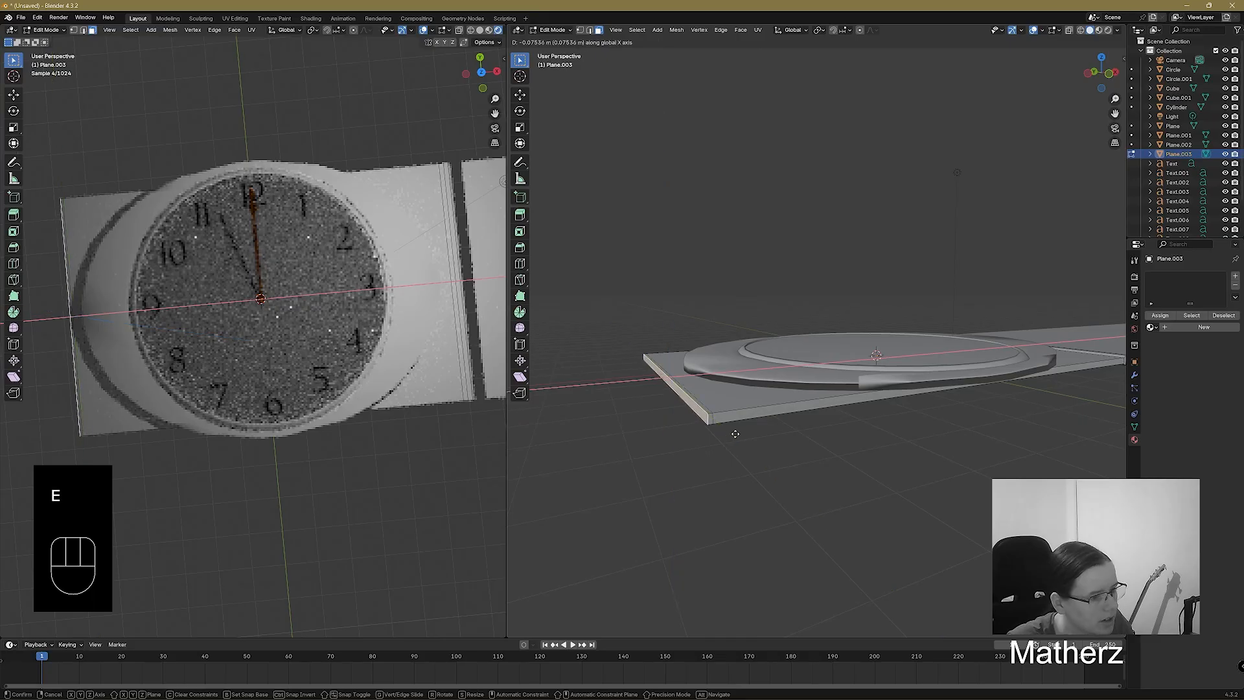
pyautogui.rightClick(737, 430)
pyautogui.press('s')
pyautogui.middleClick(734, 433)
pyautogui.click(736, 444)
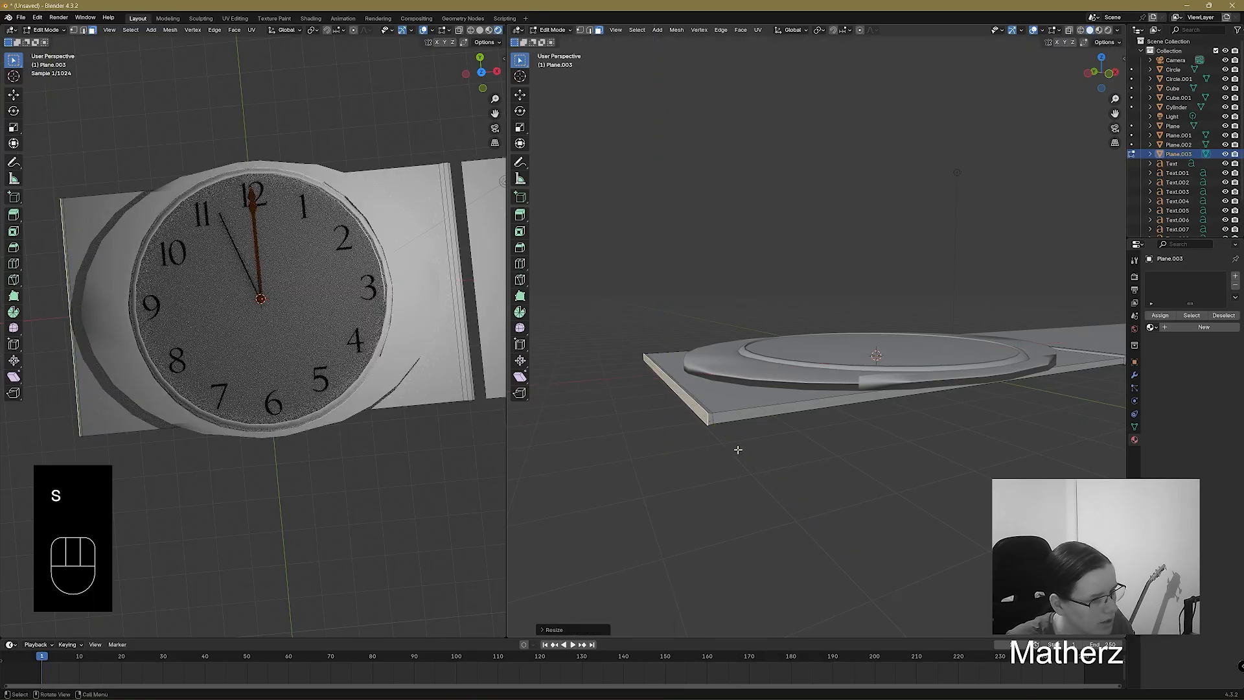
# Extrude the negative X end face outward twice more and scale the outermost face along Z to about 0.64.
pyautogui.press('e')
pyautogui.rightClick(731, 447)
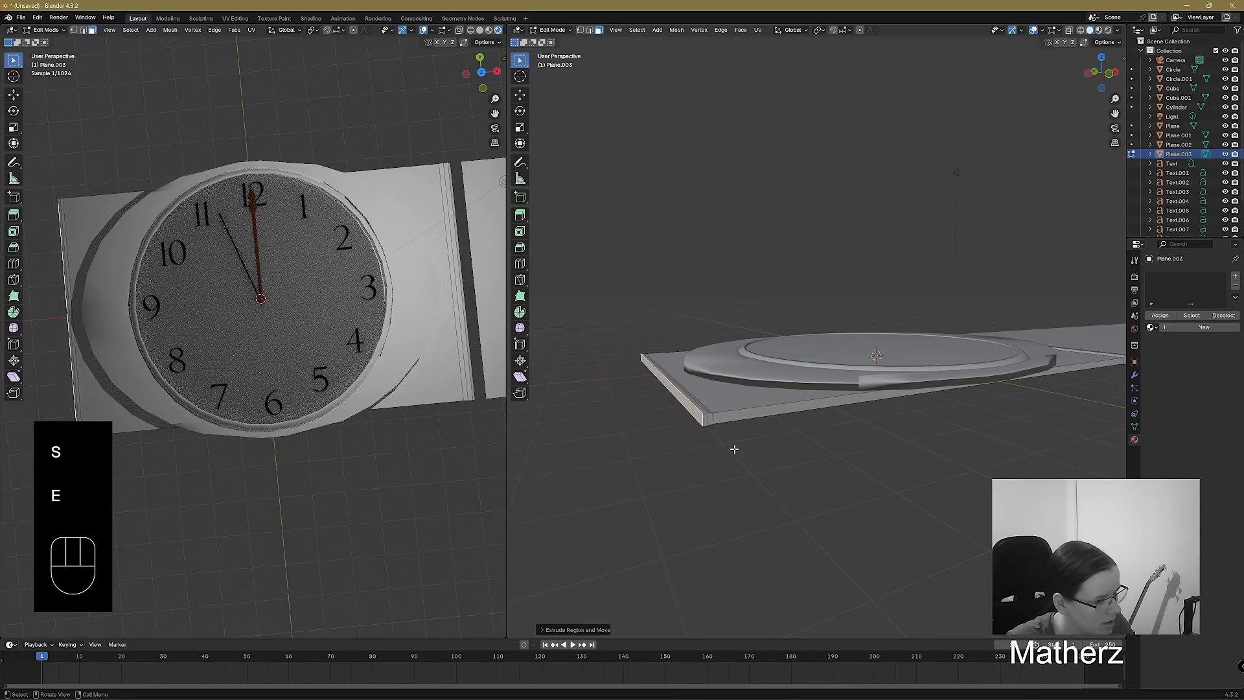
pyautogui.press('e')
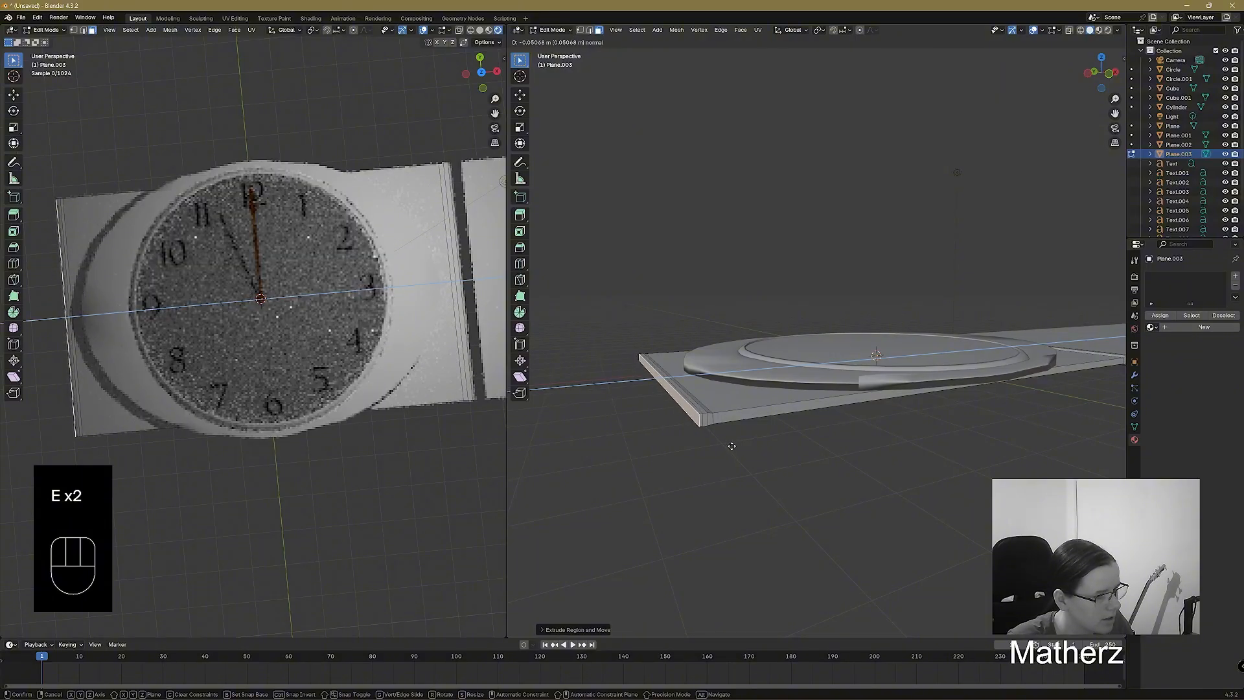
pyautogui.rightClick(728, 447)
pyautogui.press('s')
pyautogui.click(716, 418)
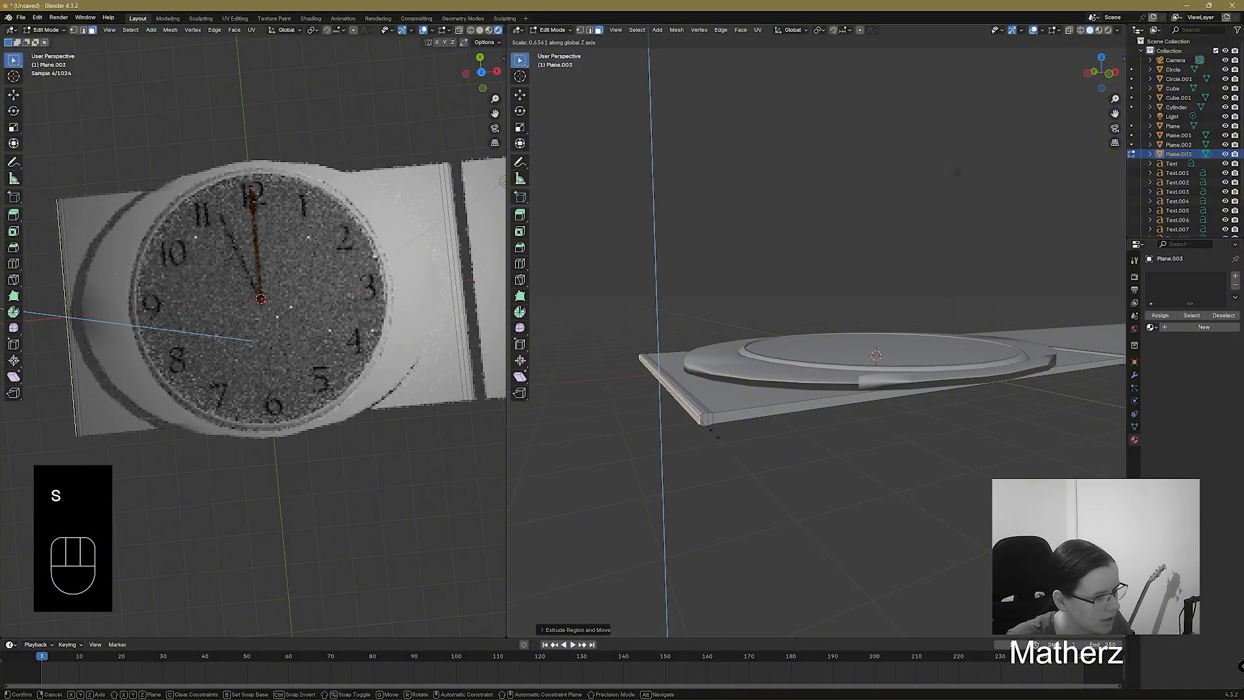
# Return to Object Mode with the finished slab behind the clock selected.
pyautogui.moveTo(949, 318); pyautogui.dragTo(907, 383, button='middle')
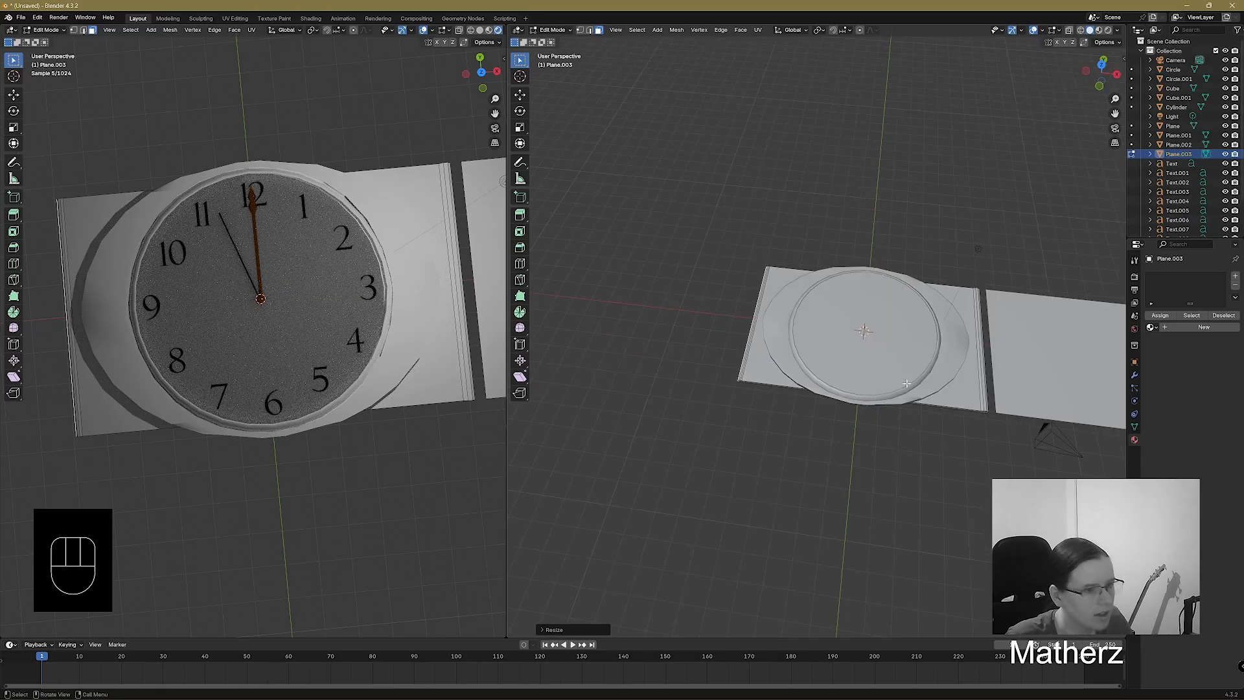
pyautogui.keyDown('shift'); pyautogui.moveTo(961, 343); pyautogui.dragTo(880, 488, button='middle'); pyautogui.keyUp('shift')
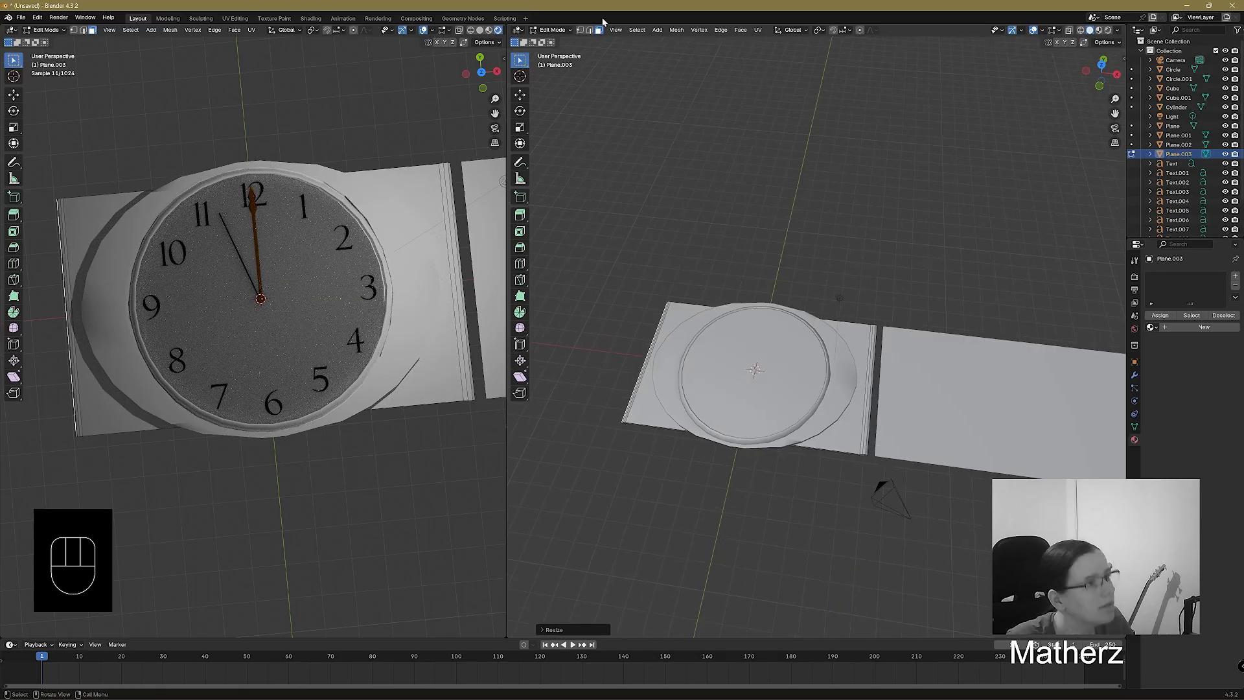
pyautogui.click(555, 30)
pyautogui.click(563, 41)
pyautogui.scroll(-3, 865, 398)
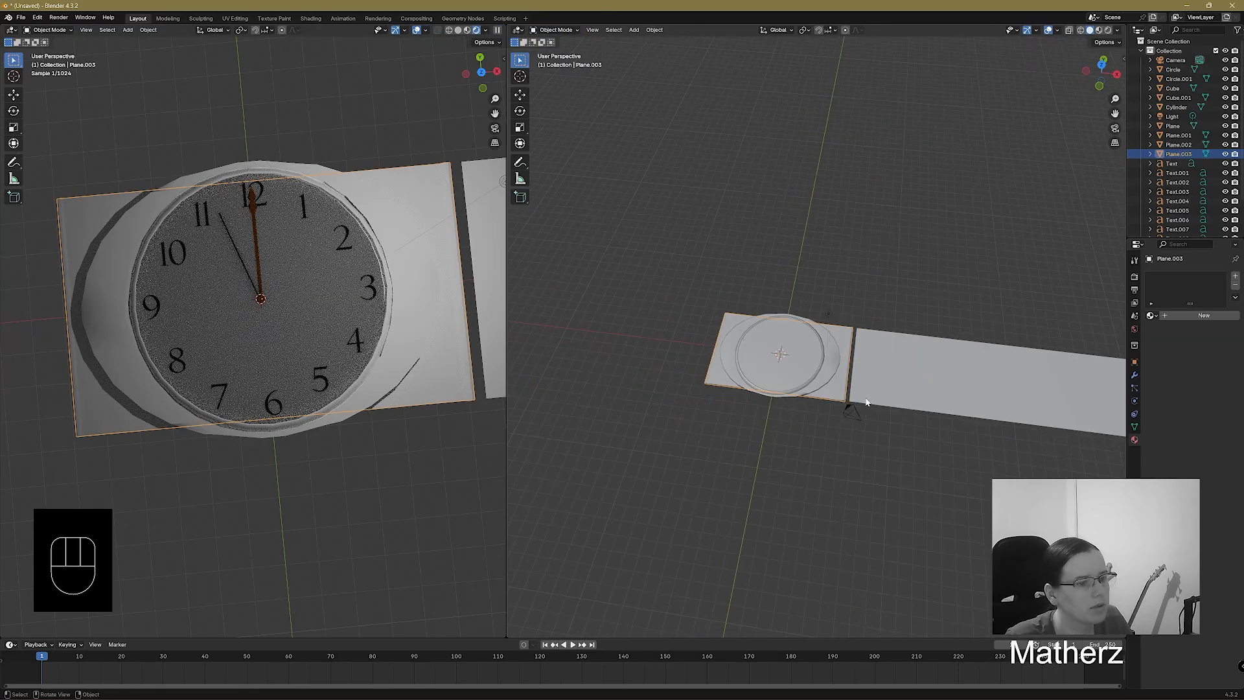
pyautogui.moveTo(867, 401); pyautogui.dragTo(881, 353, button='middle')
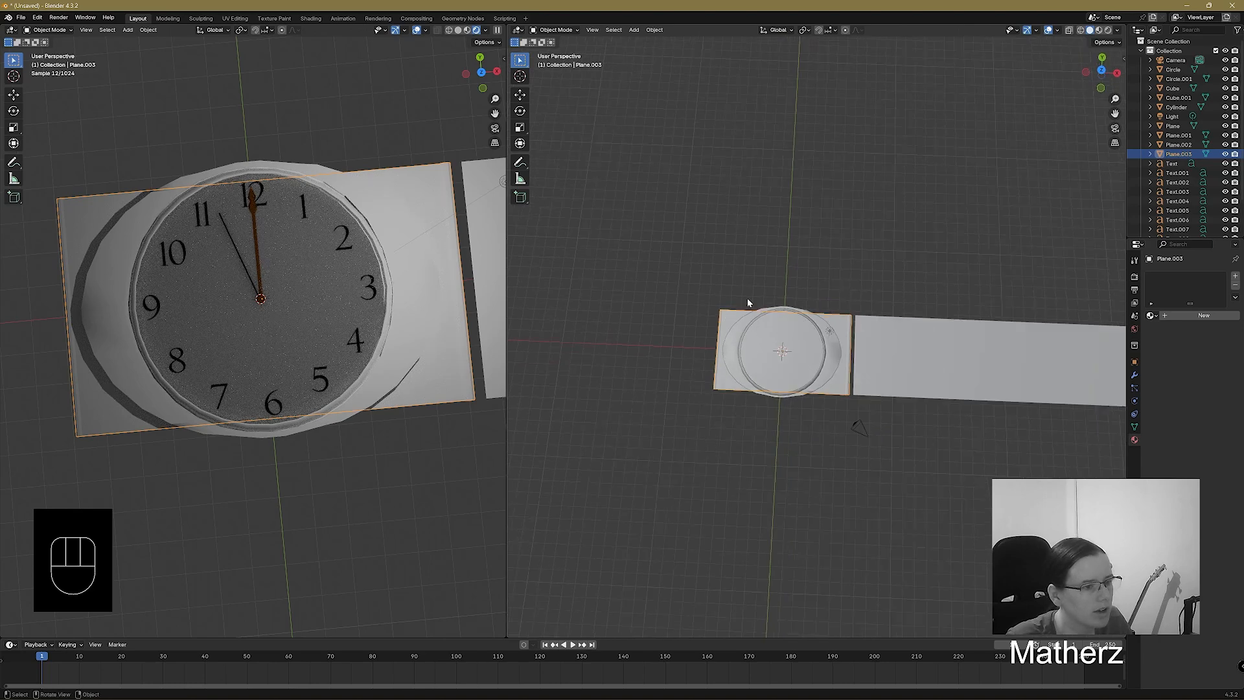
pyautogui.click(634, 30)
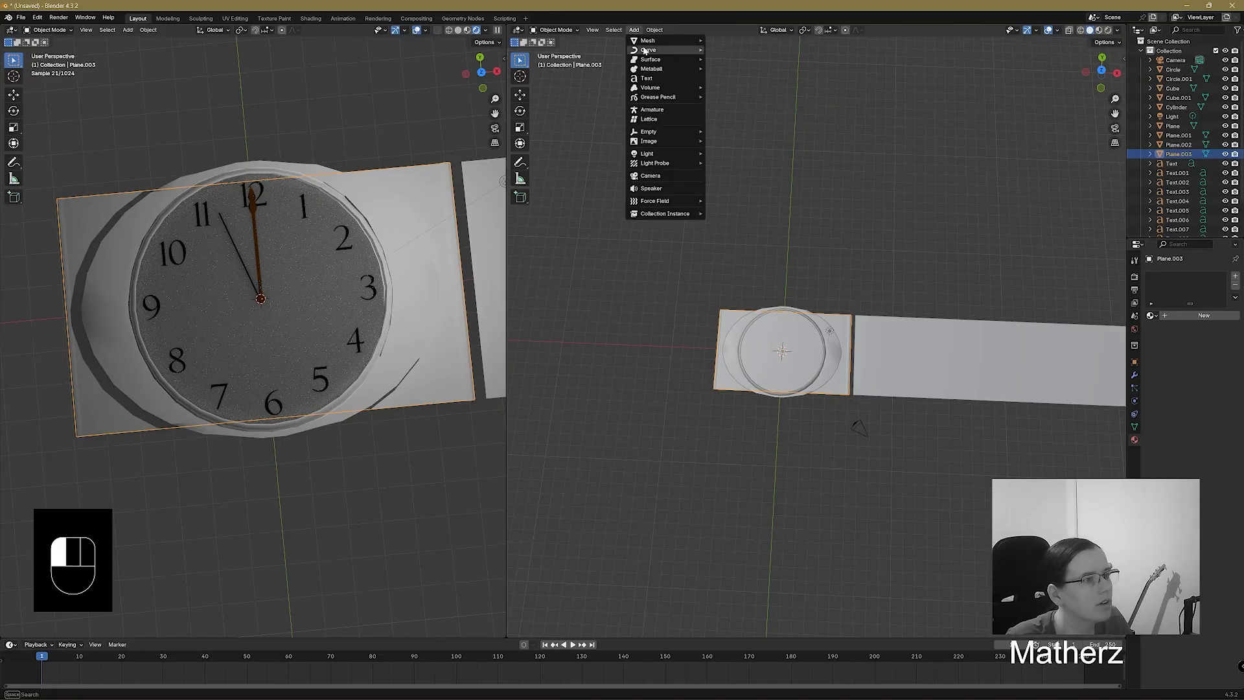
pyautogui.moveTo(648, 40)
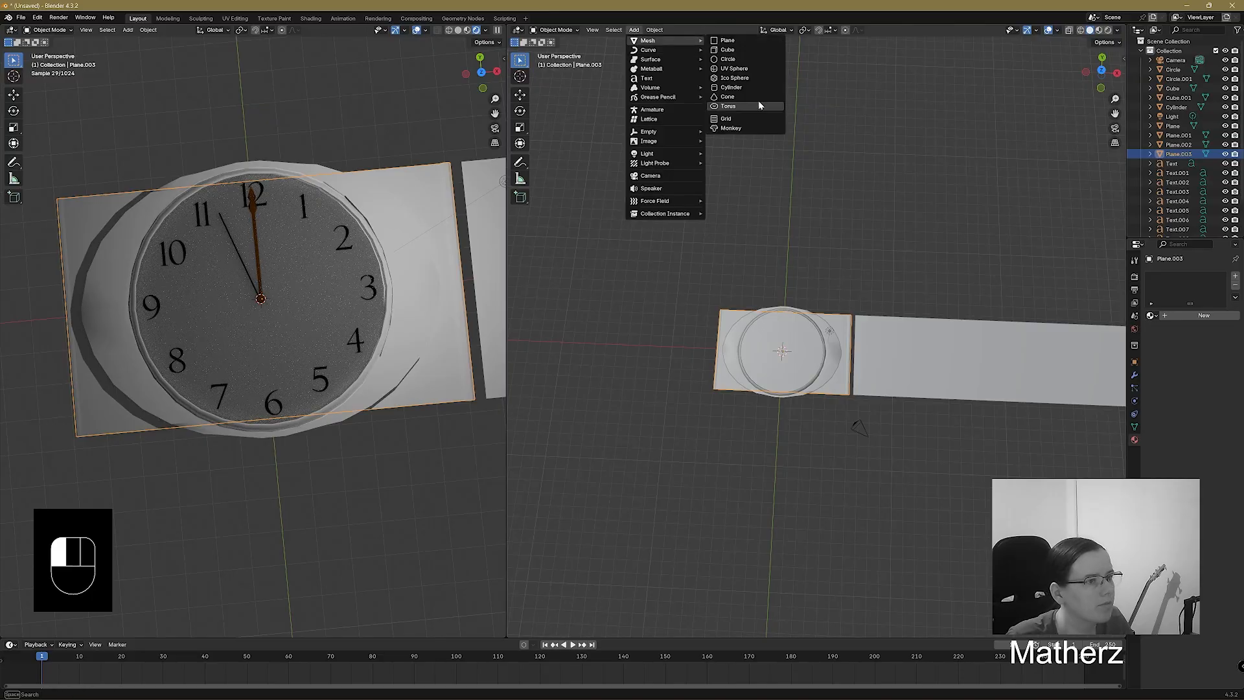
pyautogui.click(758, 106)
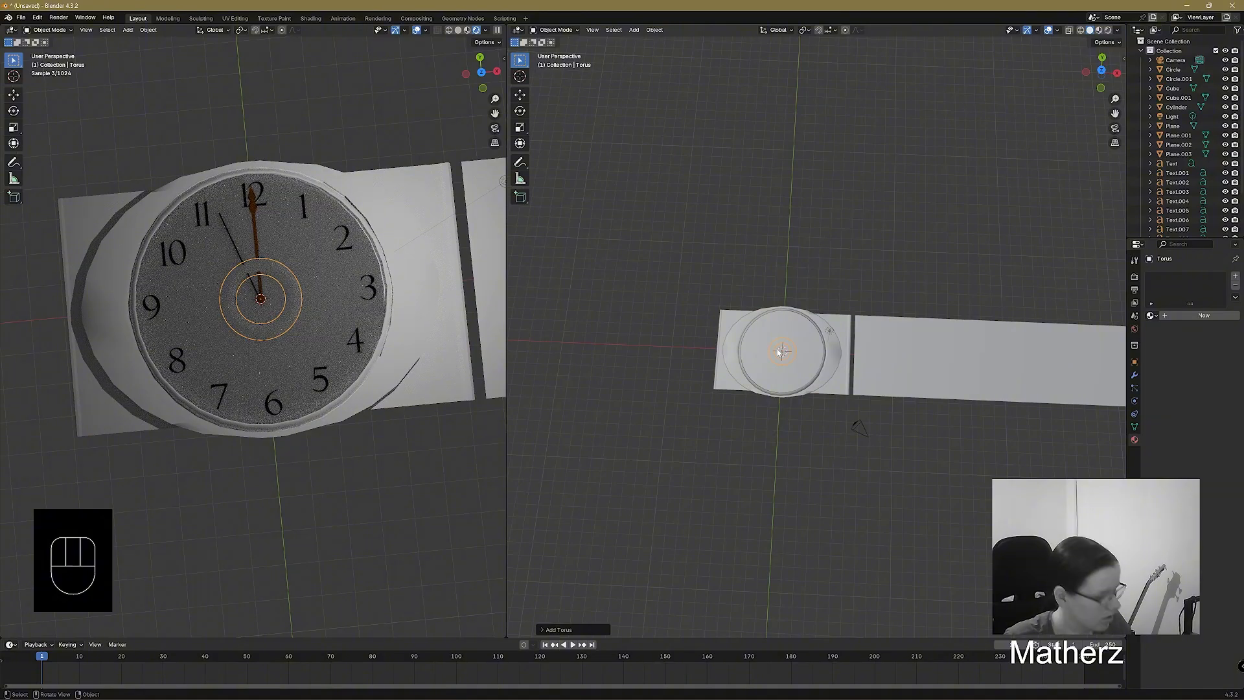
pyautogui.press('s')
pyautogui.press('y')
pyautogui.click(778, 570)
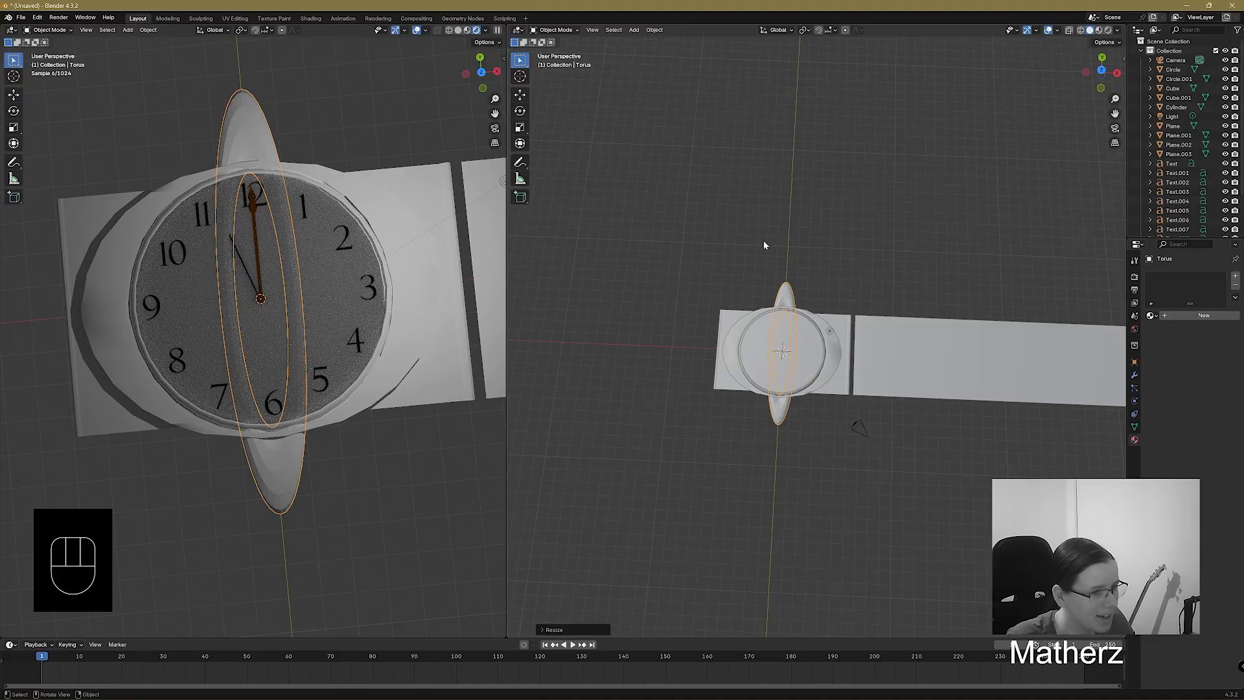
pyautogui.press('ctrl')
pyautogui.hotkey('ctrl', 'z')
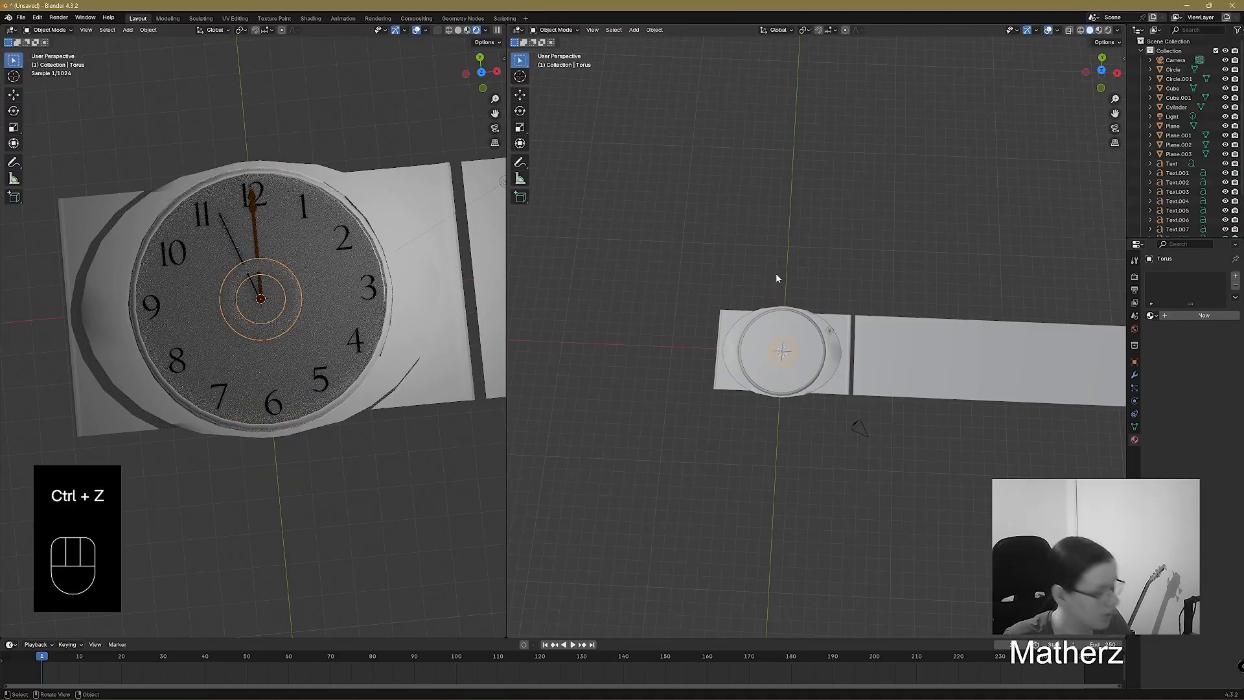
pyautogui.hotkey('ctrl', 'z')
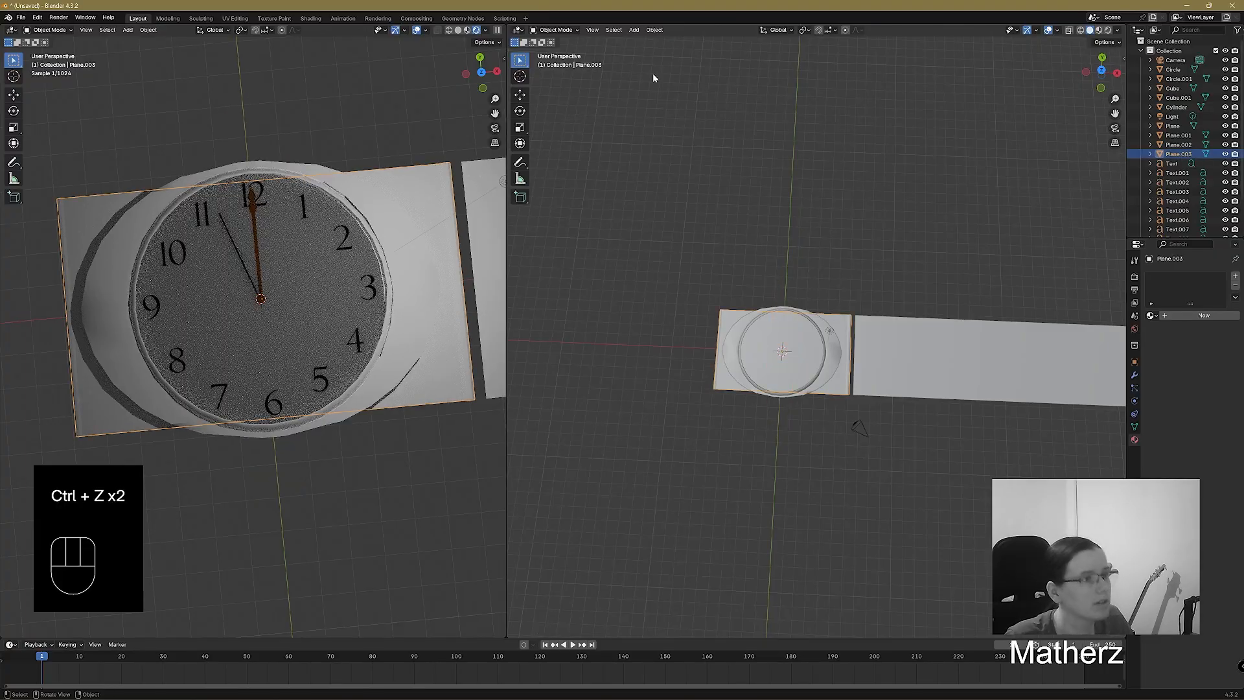
pyautogui.click(634, 30)
pyautogui.moveTo(689, 44)
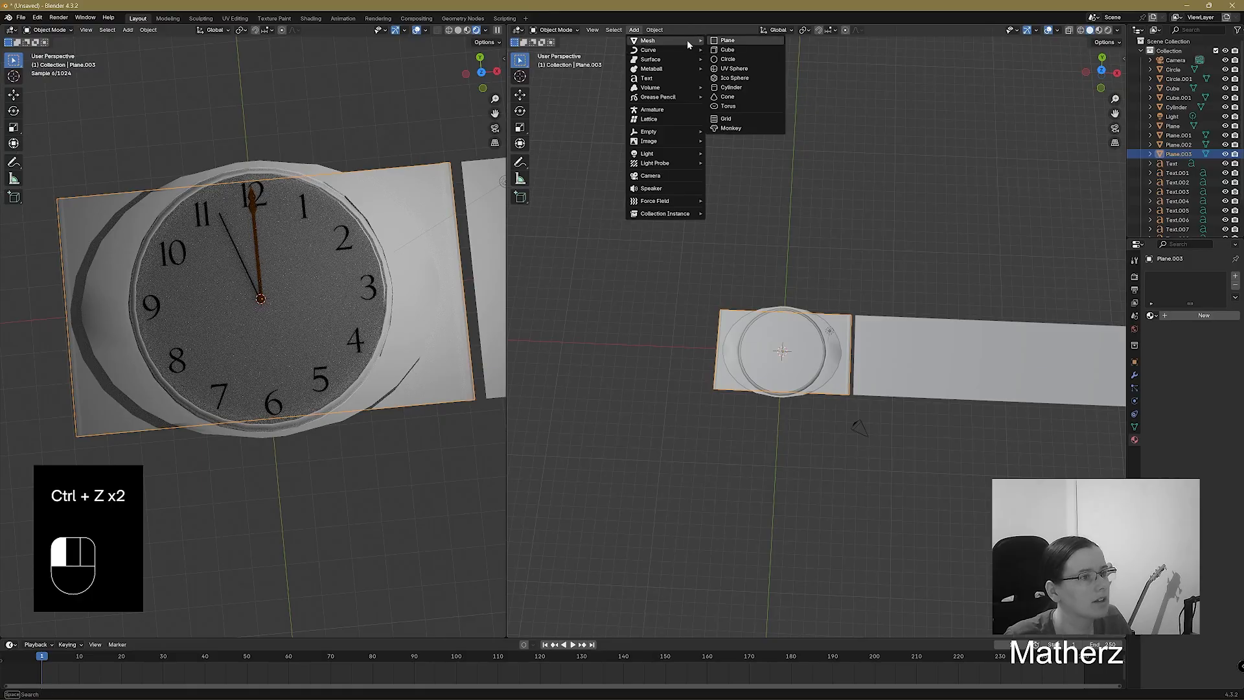
pyautogui.click(745, 106)
pyautogui.hotkey('ctrl', 'z')
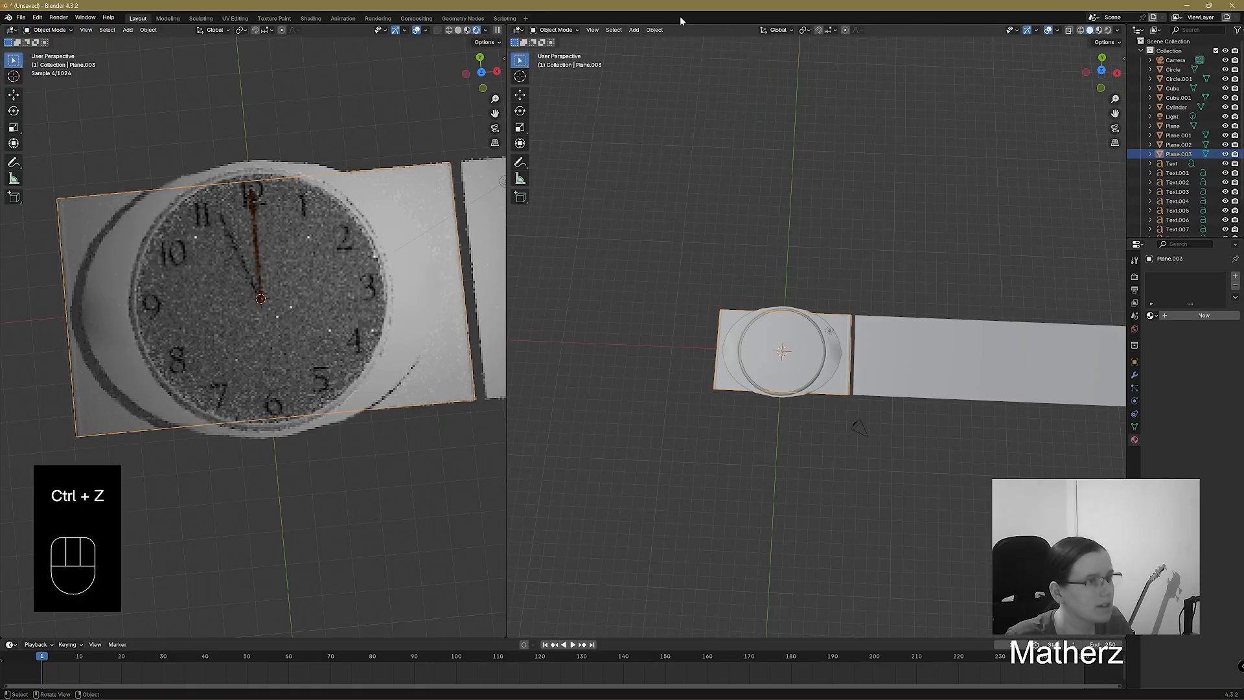
# Add a cylinder mesh at the clock's centre and rotate it 90 degrees about the global X axis.
pyautogui.click(634, 29)
pyautogui.moveTo(648, 40)
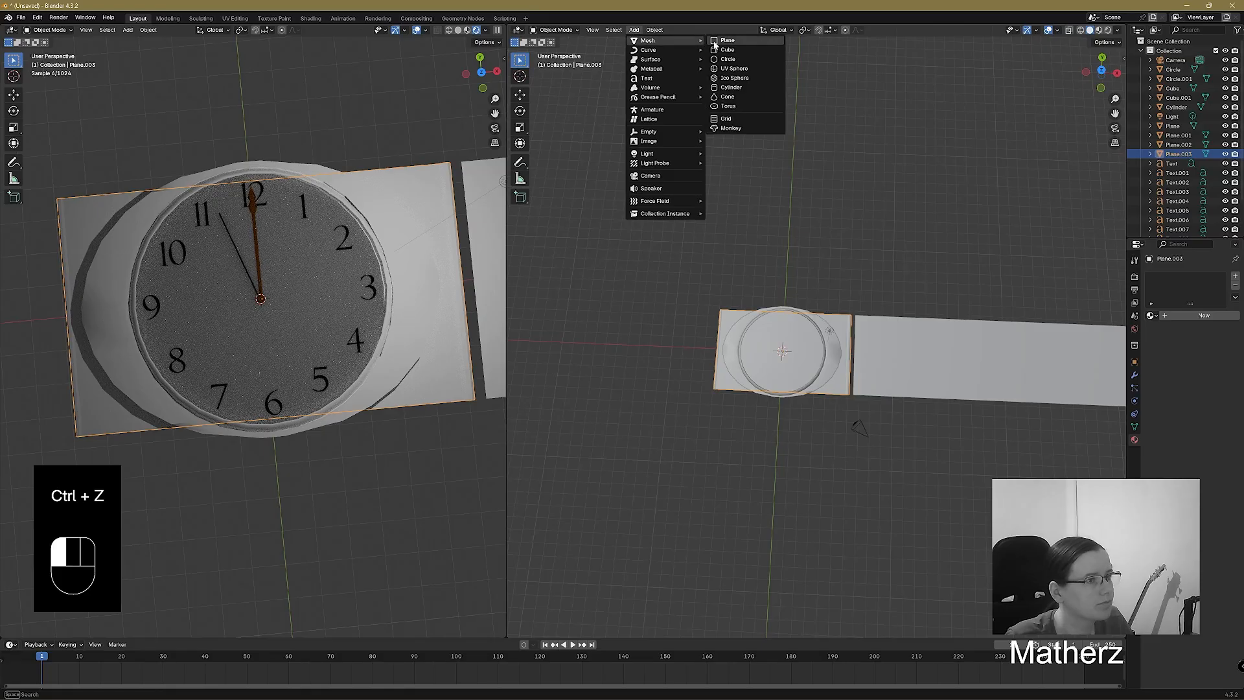
pyautogui.click(742, 95)
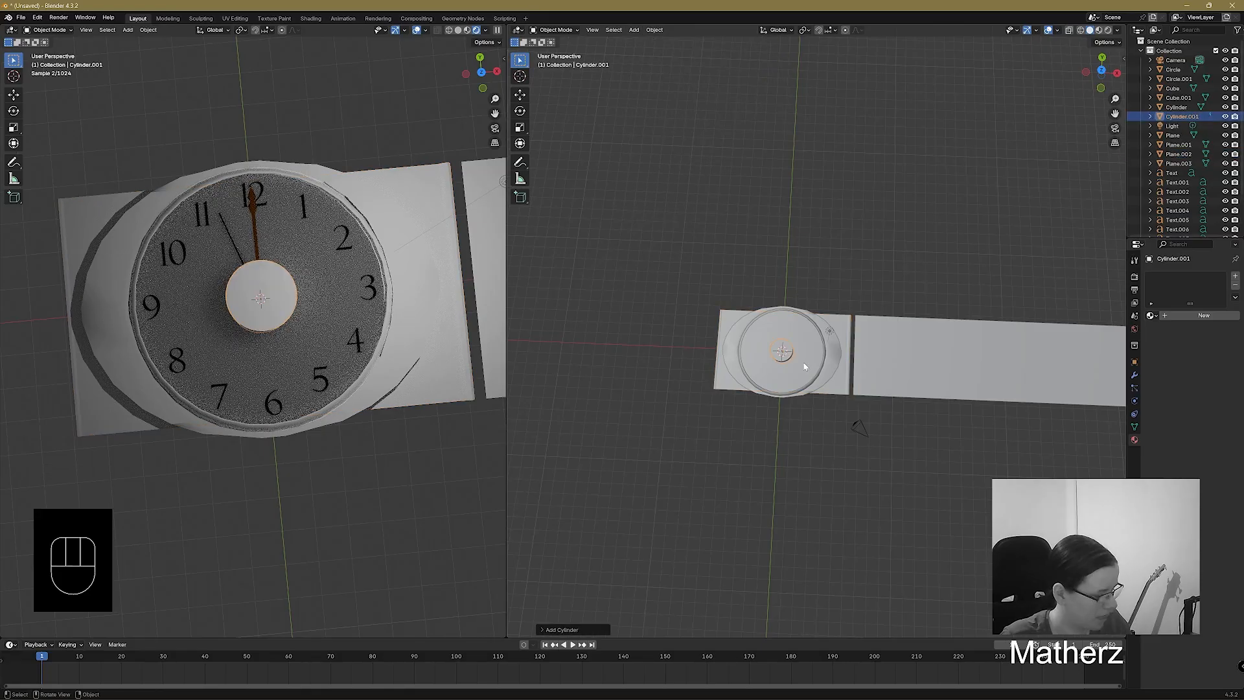
pyautogui.press('r')
pyautogui.press('x')
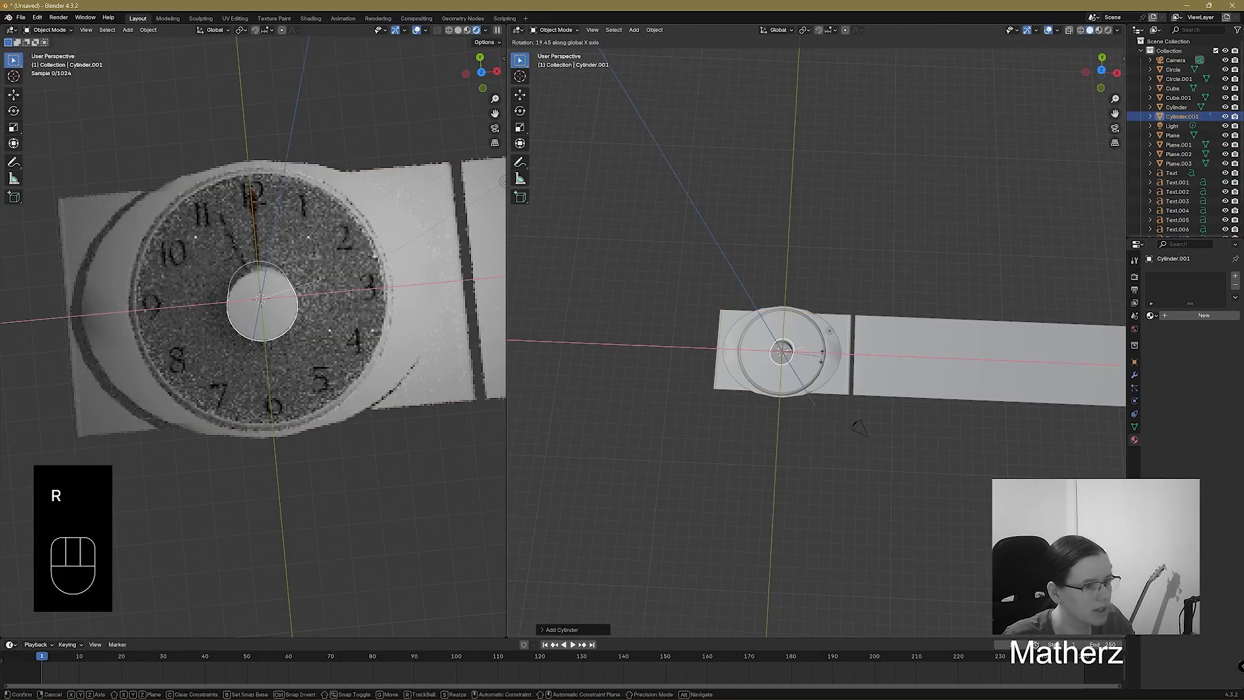
pyautogui.press('9')
pyautogui.press('0')
pyautogui.click(816, 367)
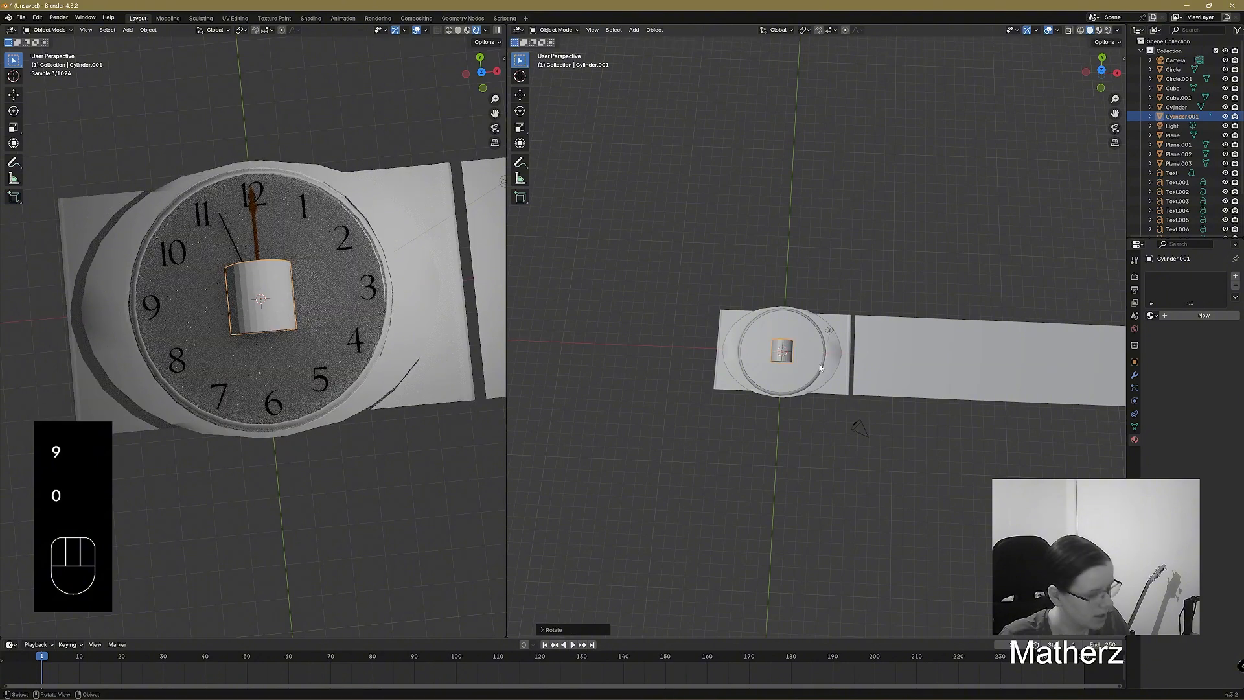
# Move the cylinder to the gap between the clock's slab and the long bar, and scale it down to about 0.13.
pyautogui.press('g')
pyautogui.click(895, 408)
pyautogui.scroll(4, 899, 393)
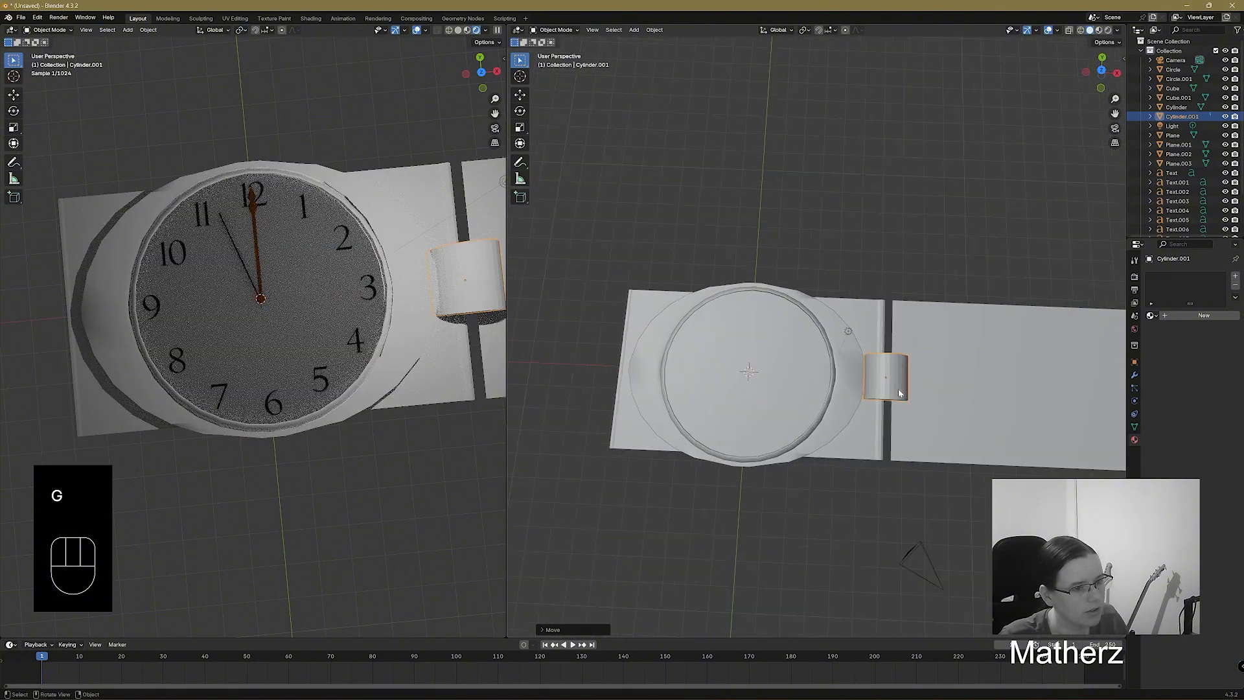
pyautogui.scroll(5, 899, 393)
pyautogui.keyDown('shift'); pyautogui.moveTo(1008, 422); pyautogui.dragTo(896, 247, button='middle'); pyautogui.keyUp('shift')
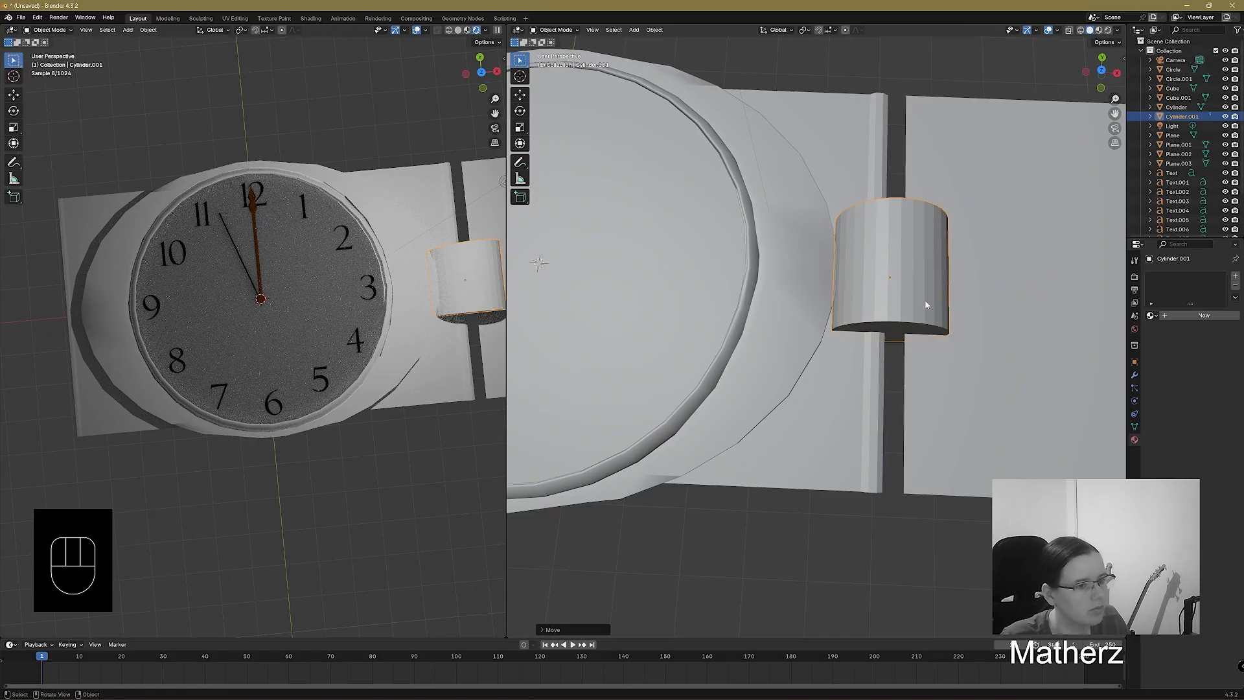
pyautogui.press('s')
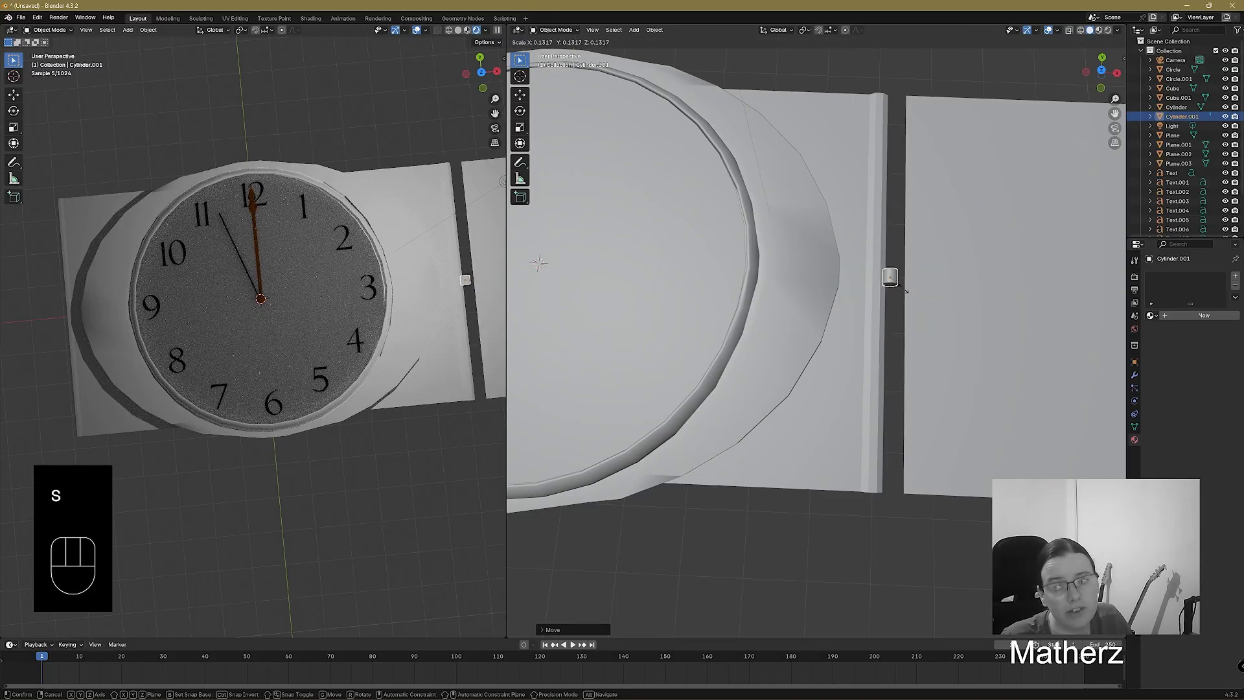
pyautogui.click(906, 290)
# Stretch the cylinder along Y into a thin rod slightly longer than the slab's width, and move it over the slab's positive X edge.
pyautogui.moveTo(892, 379); pyautogui.dragTo(889, 343, button='middle')
pyautogui.press('s')
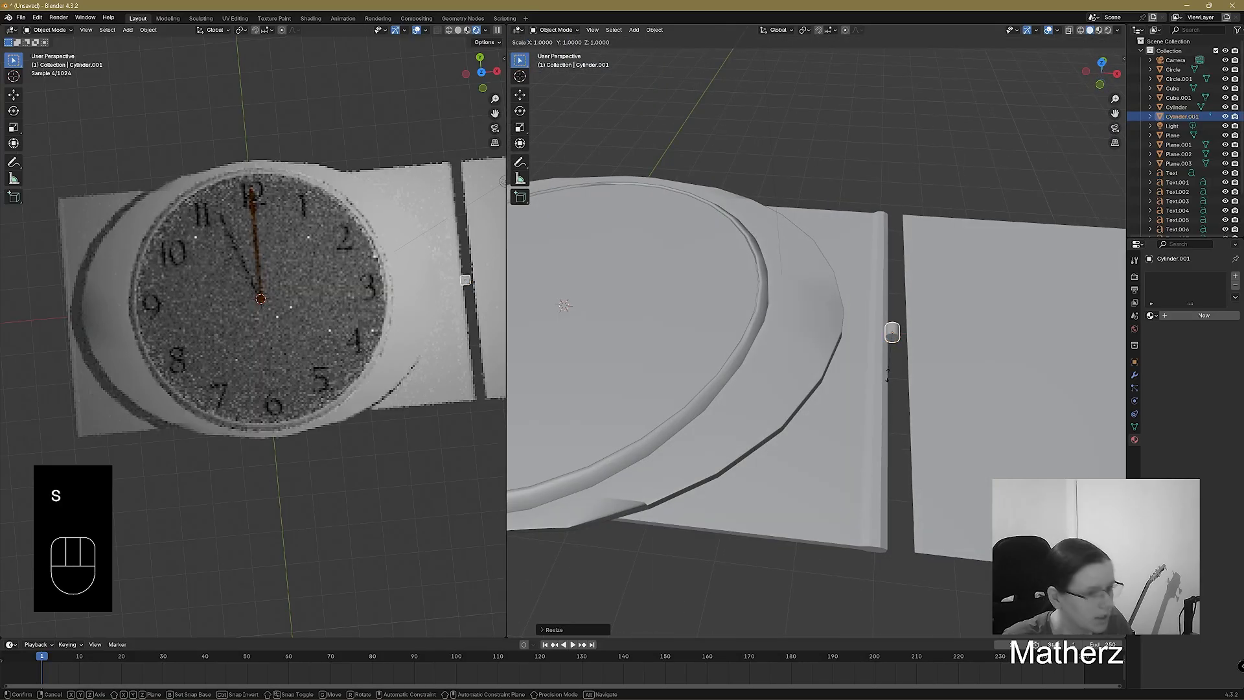
pyautogui.press('x')
pyautogui.press('y')
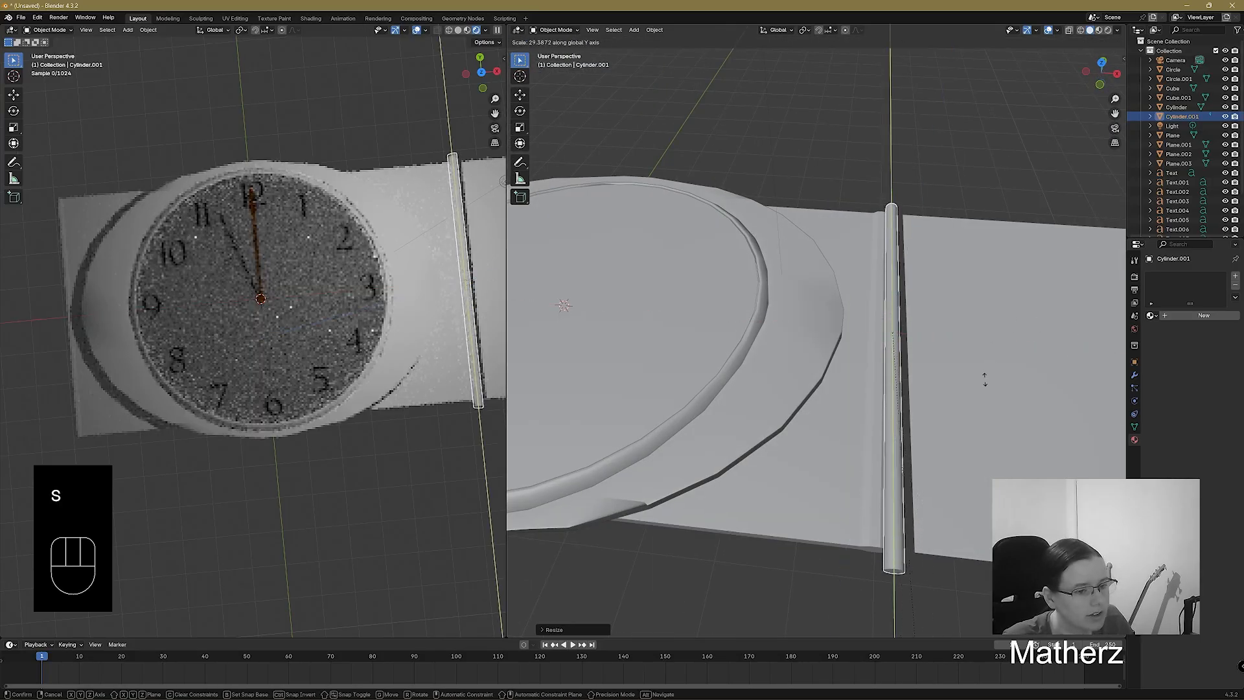
pyautogui.click(933, 436)
pyautogui.press('g')
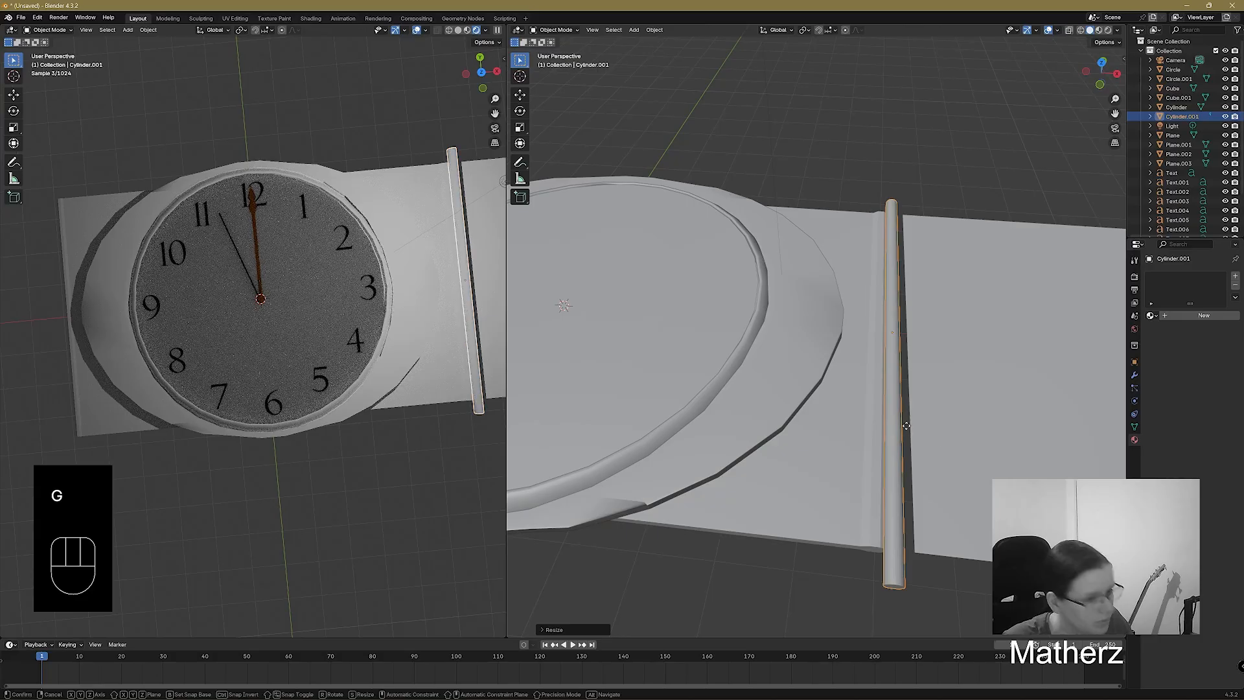
pyautogui.click(896, 424)
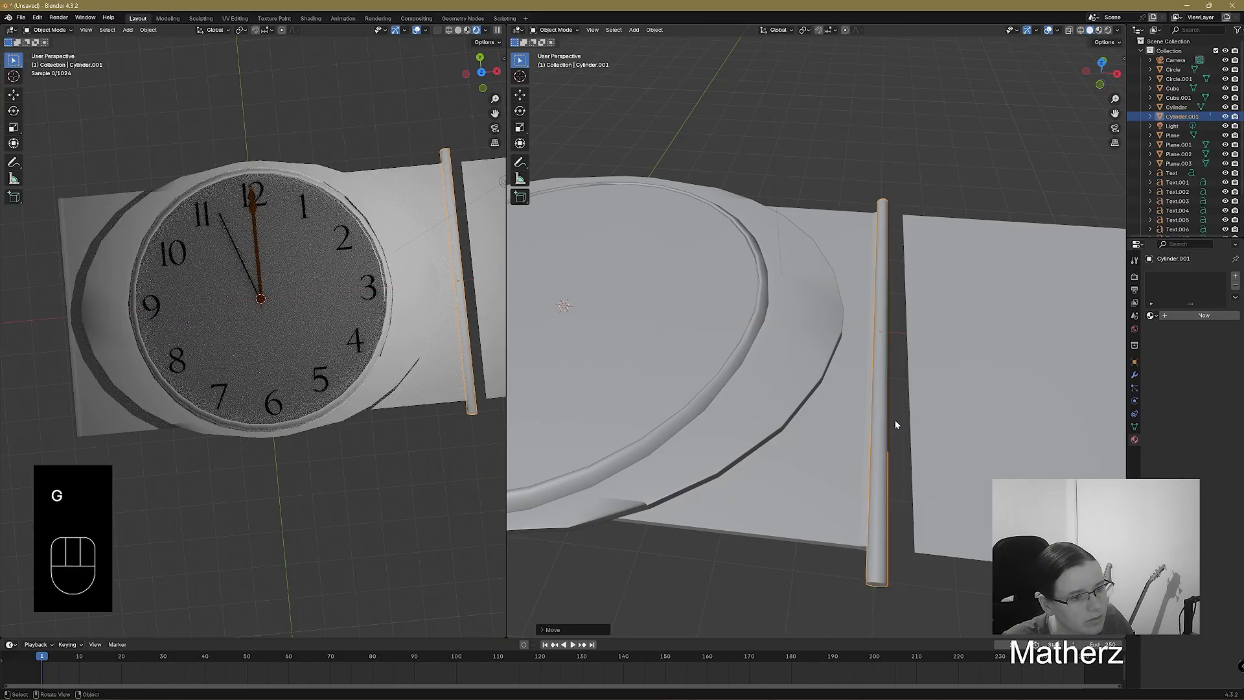
# Lower the rod along Z and shift it slightly along negative X so it sits inside the slab's rim.
pyautogui.moveTo(895, 425); pyautogui.dragTo(862, 450, button='middle')
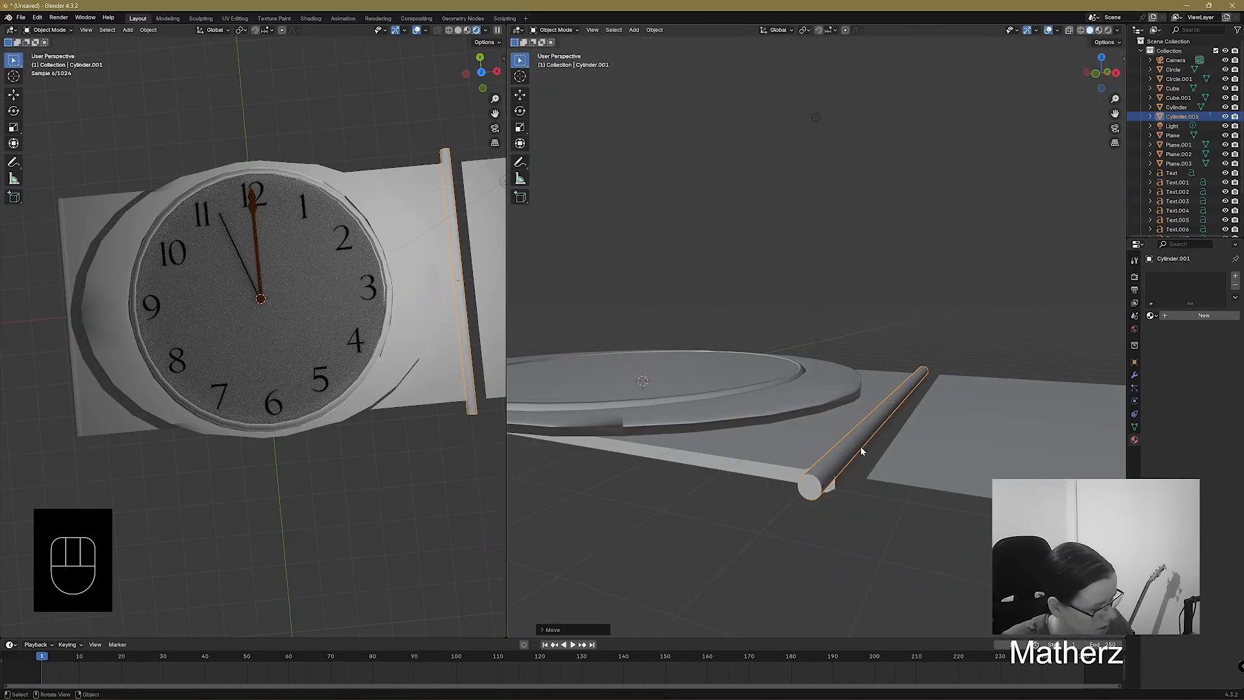
pyautogui.press('g')
pyautogui.press('z')
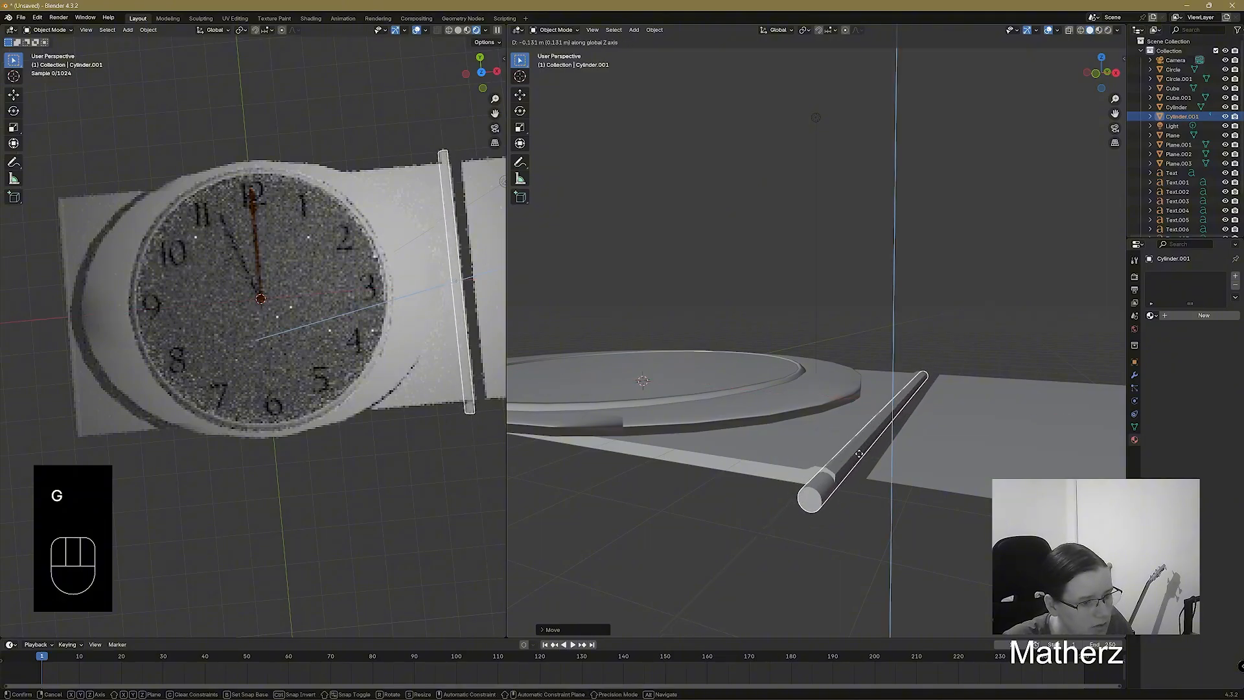
pyautogui.press('g')
pyautogui.press('x')
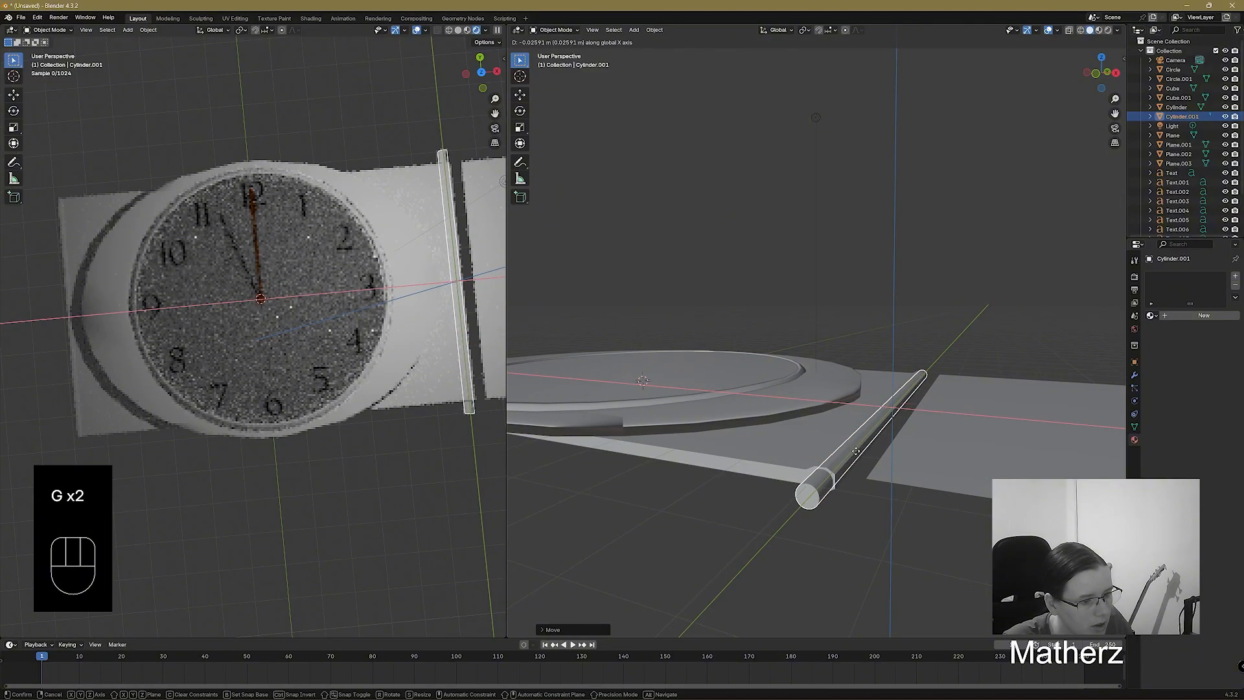
pyautogui.click(856, 453)
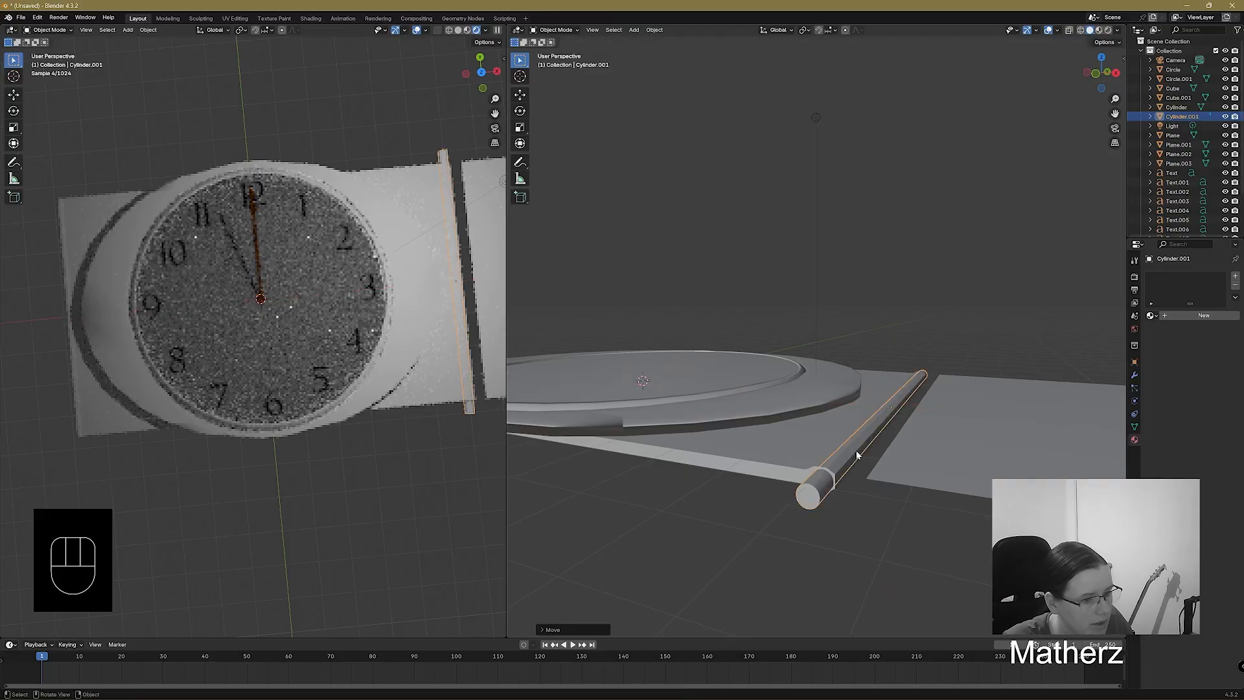
# Scale the rod down uniformly to fit within the rim's thickness, and shift it slightly along negative X.
pyautogui.press('s')
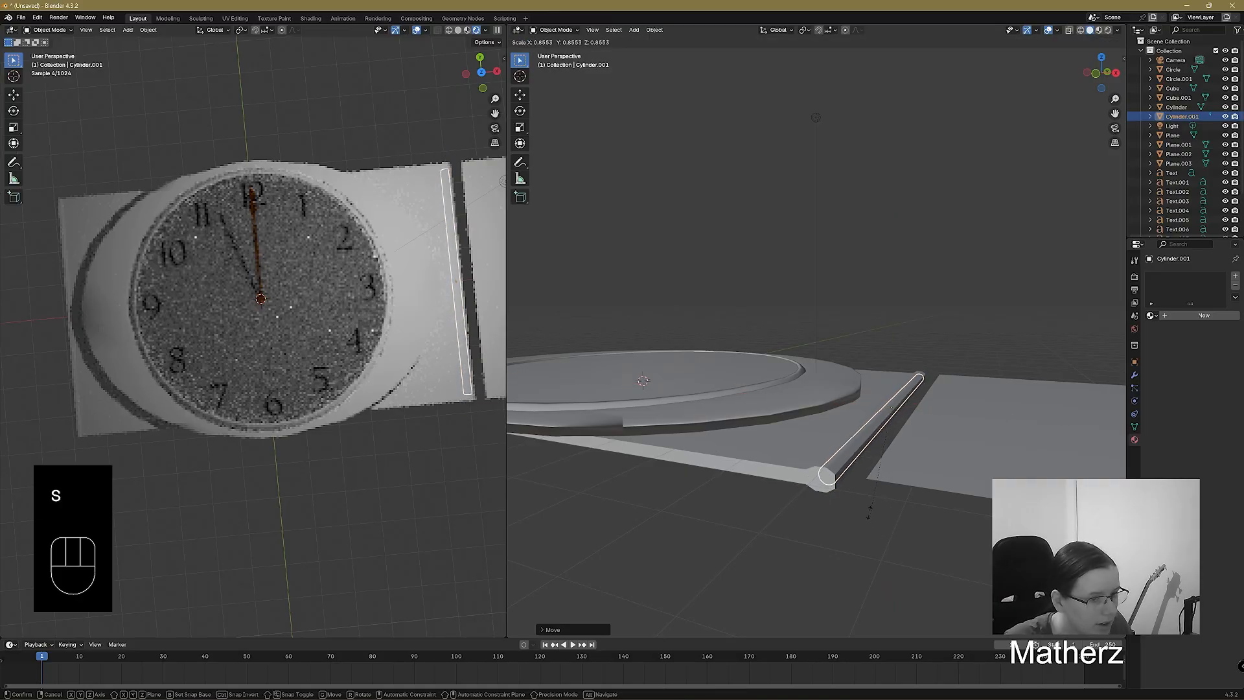
pyautogui.click(866, 508)
pyautogui.press('g')
pyautogui.press('x')
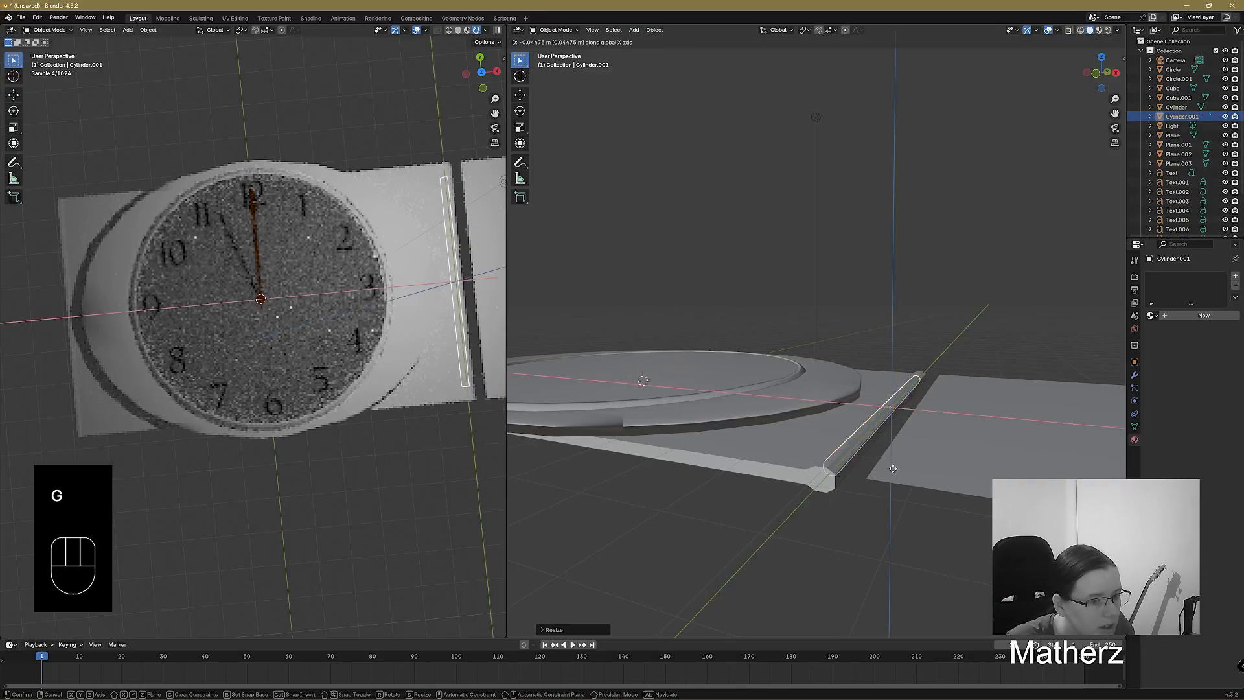
pyautogui.click(893, 468)
# Lengthen the rod along Y until its ends stick out slightly past both sides of the slab.
pyautogui.press('s')
pyautogui.moveTo(900, 429); pyautogui.dragTo(920, 413, button='middle')
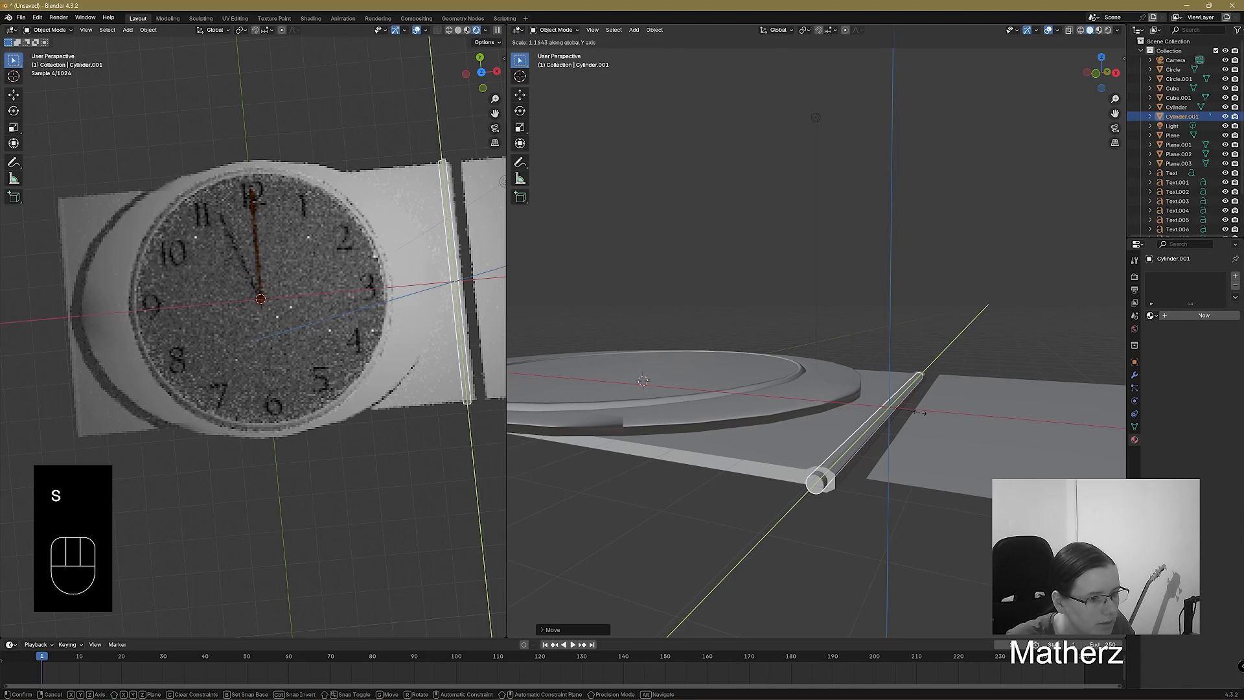
pyautogui.click(994, 399)
# In Edit Mode, extrude the rod's negative Y end face a short distance outward, working in top view.
pyautogui.moveTo(994, 399); pyautogui.dragTo(892, 422, button='middle')
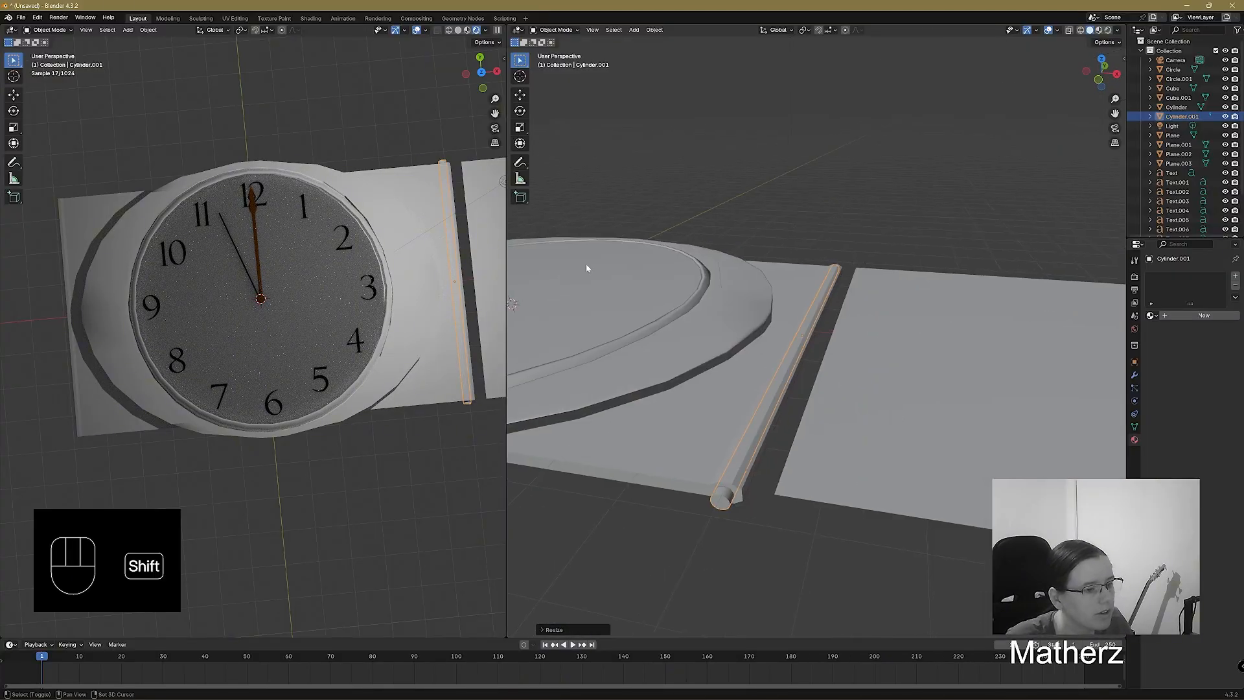
pyautogui.click(557, 30)
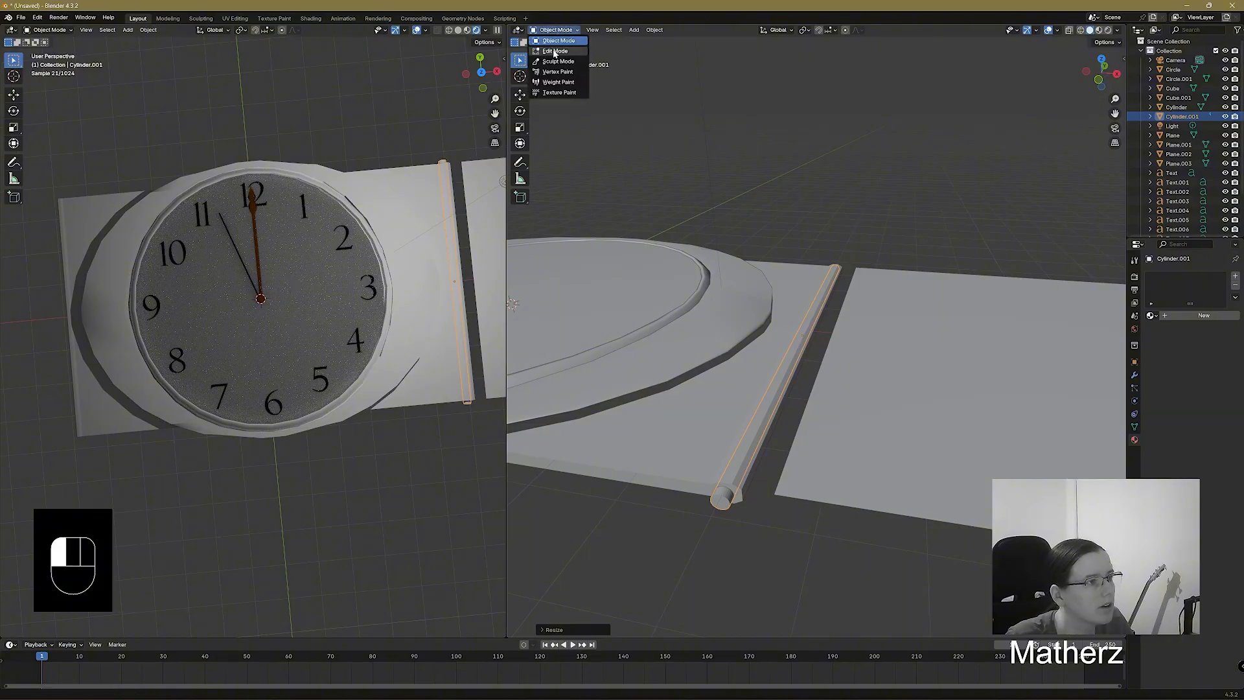
pyautogui.click(554, 51)
pyautogui.click(715, 501)
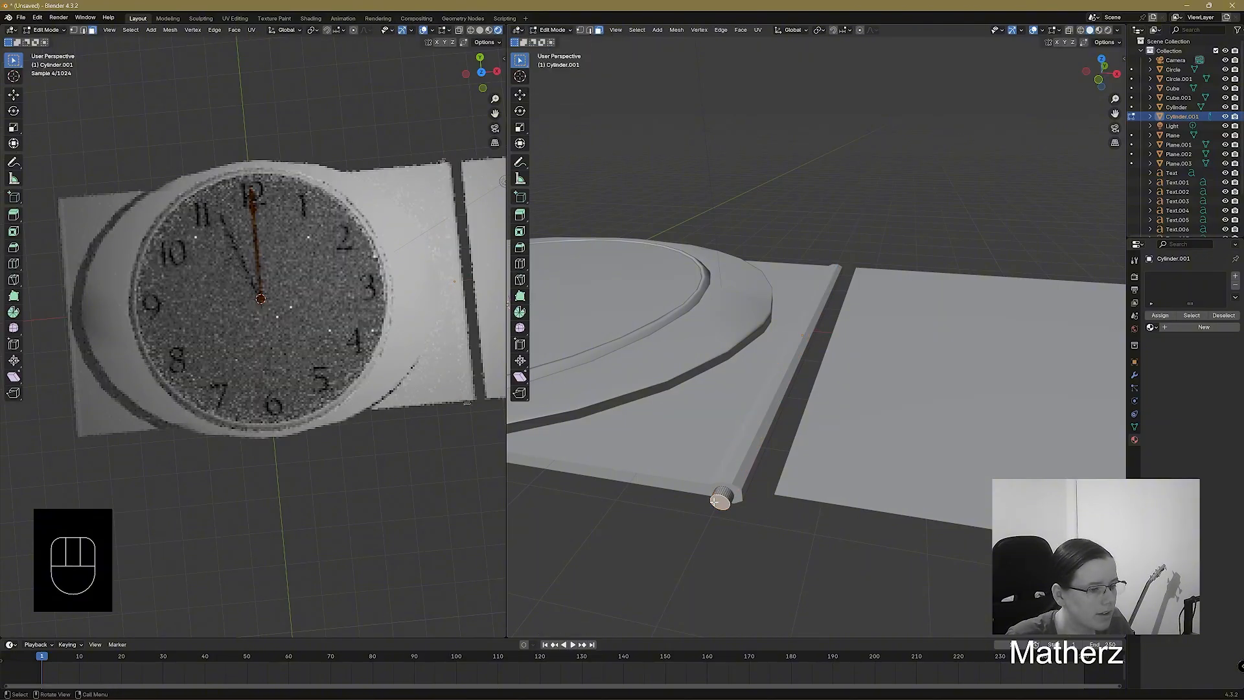
pyautogui.scroll(2, 756, 512)
pyautogui.moveTo(758, 553); pyautogui.dragTo(805, 535, button='middle')
pyautogui.press('KP_7')
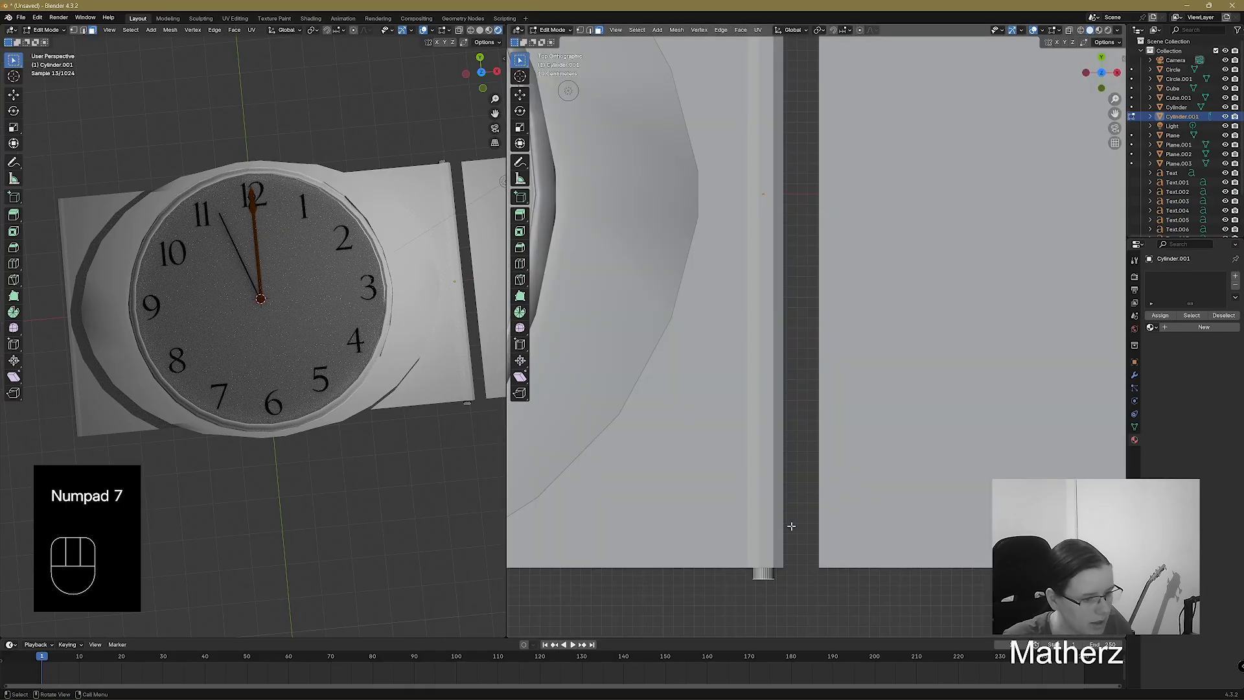
pyautogui.keyDown('shift'); pyautogui.moveTo(799, 563); pyautogui.dragTo(835, 218, button='middle'); pyautogui.keyUp('shift')
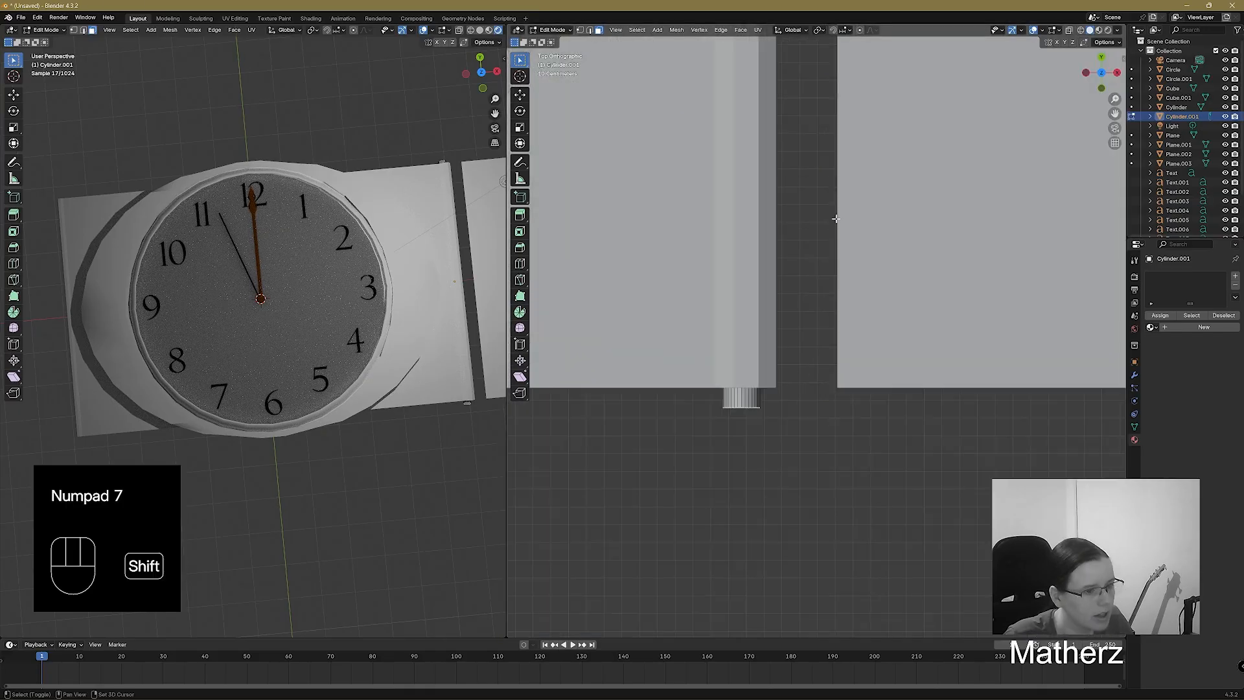
pyautogui.press('e')
pyautogui.click(788, 428)
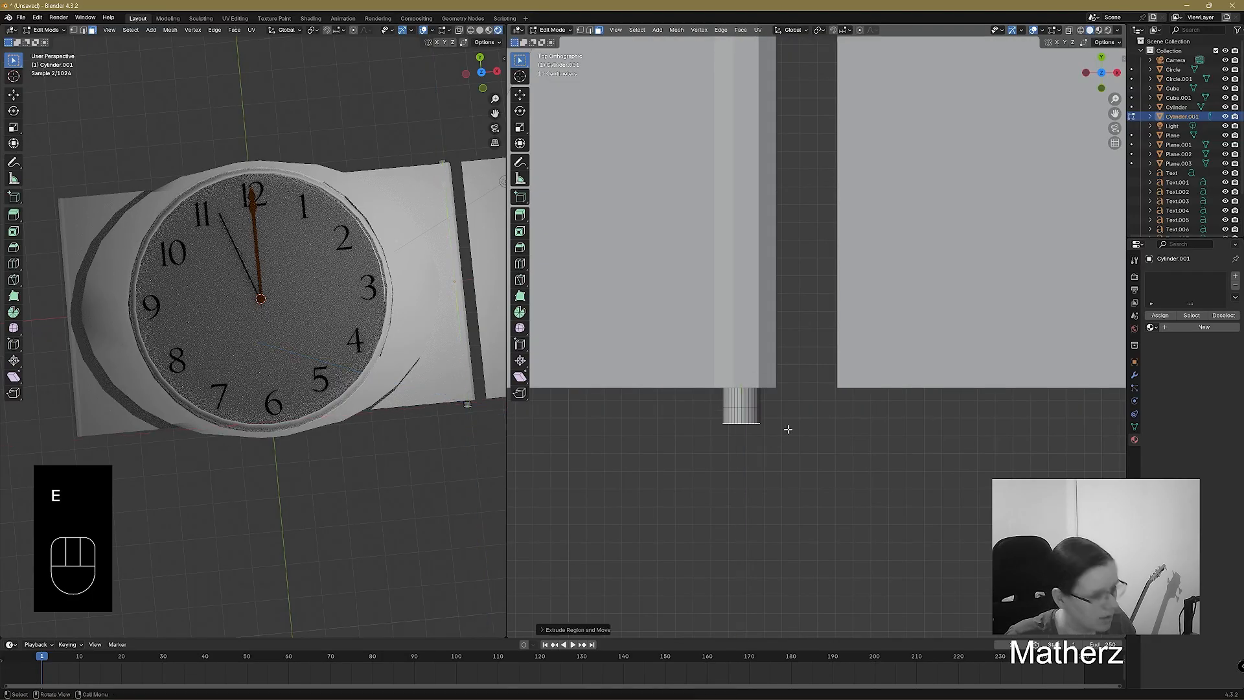
# Tilt the extruded end face toward positive X and shift it slightly along X to start bending the rod's end.
pyautogui.press('r')
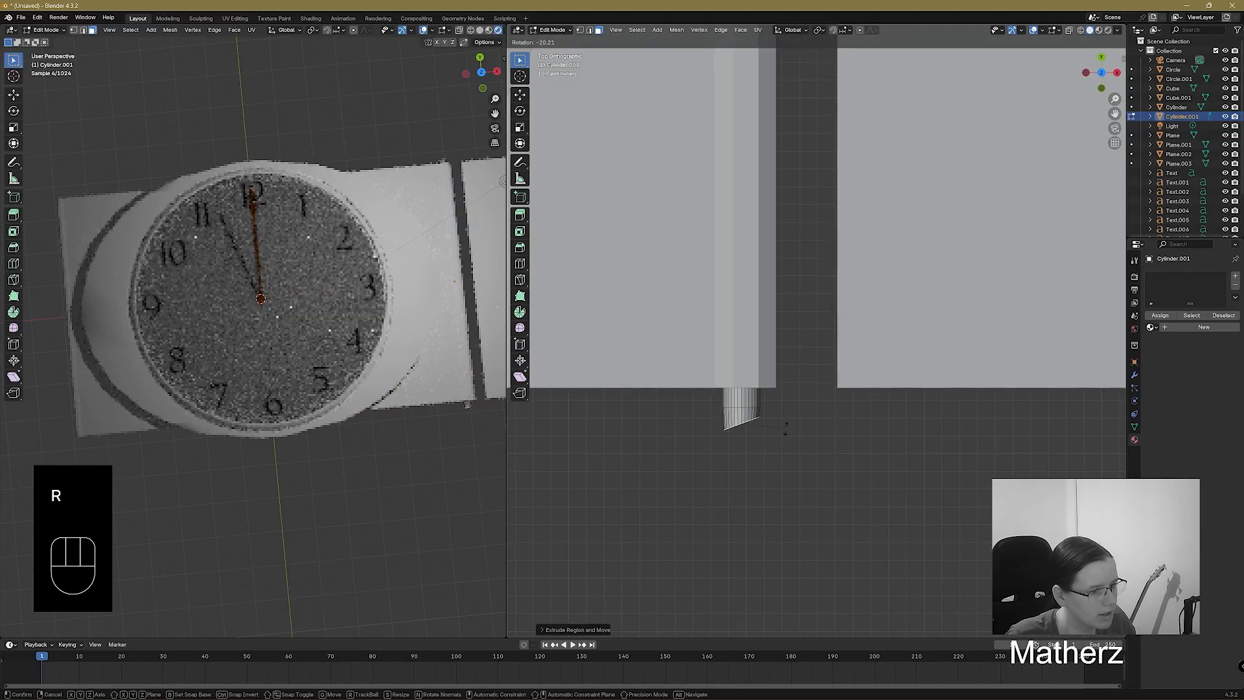
pyautogui.click(784, 423)
pyautogui.press('g')
pyautogui.press('x')
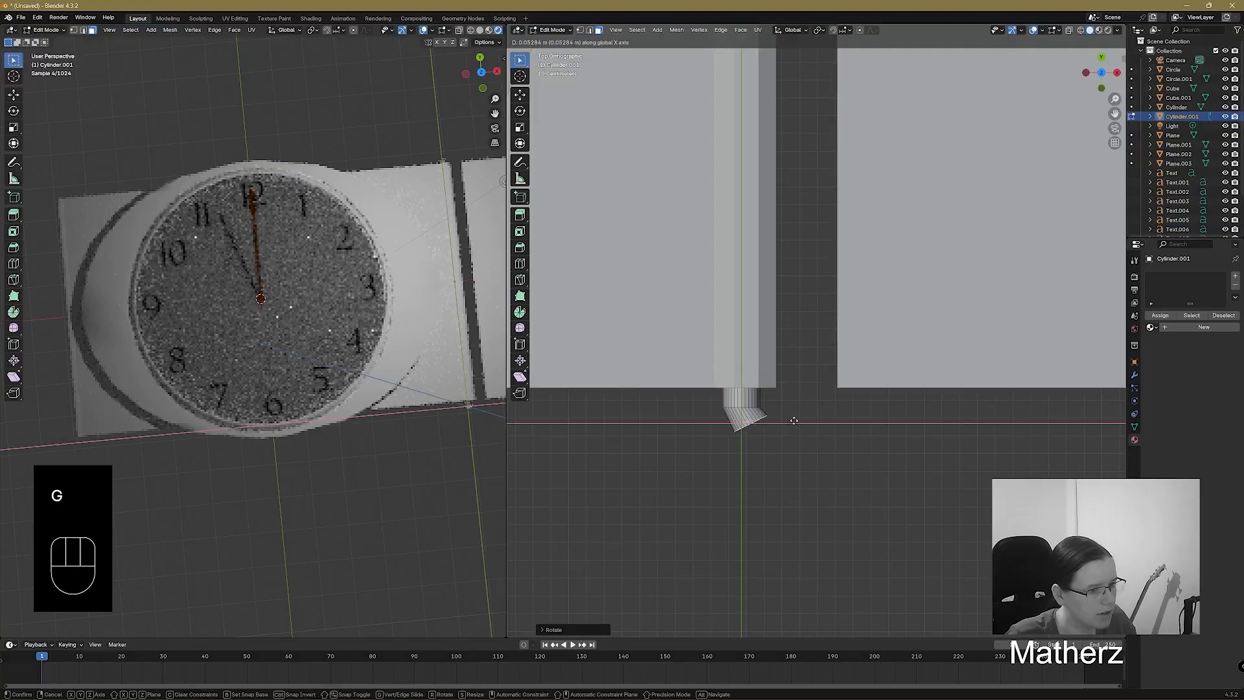
pyautogui.click(789, 420)
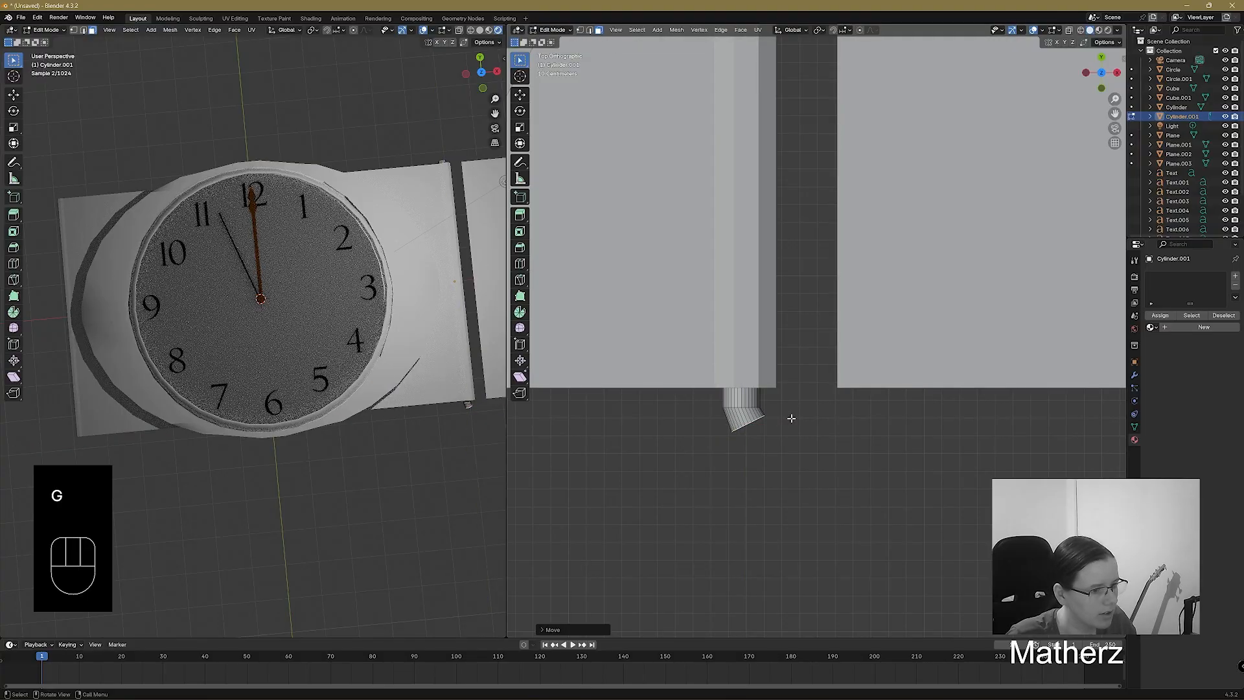
# Shift the rod's tilted end face slightly along positive Y and scale it down a little.
pyautogui.press('g')
pyautogui.press('y')
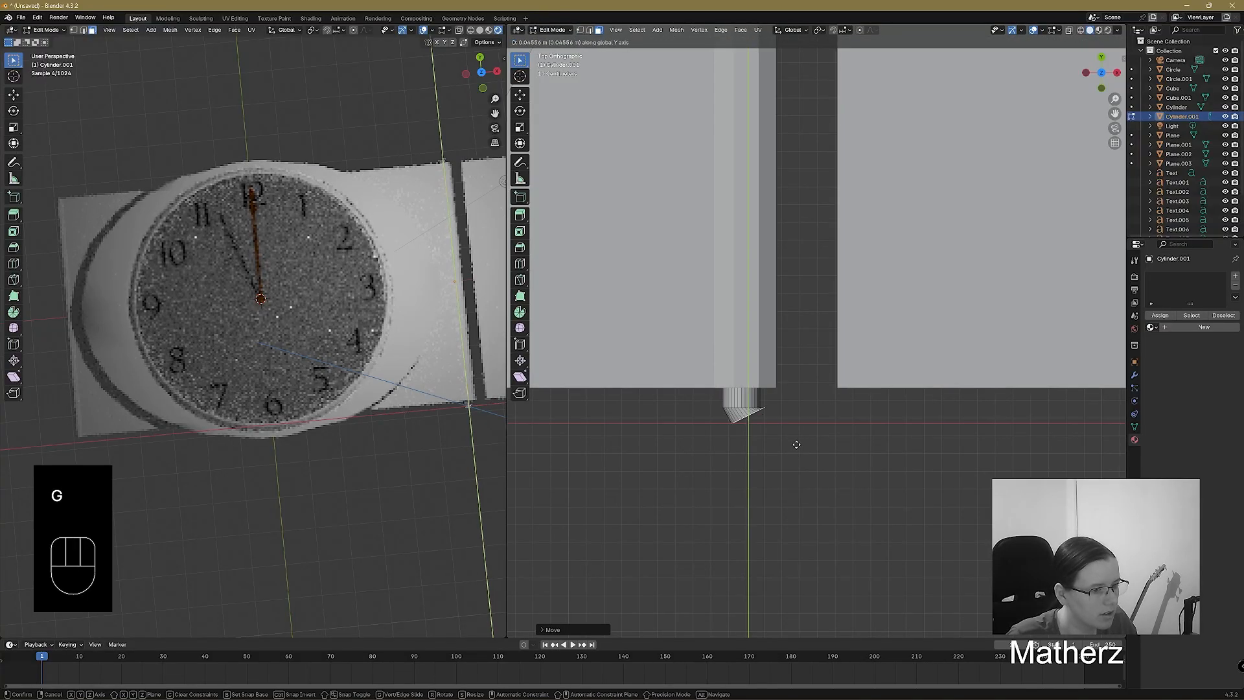
pyautogui.click(796, 450)
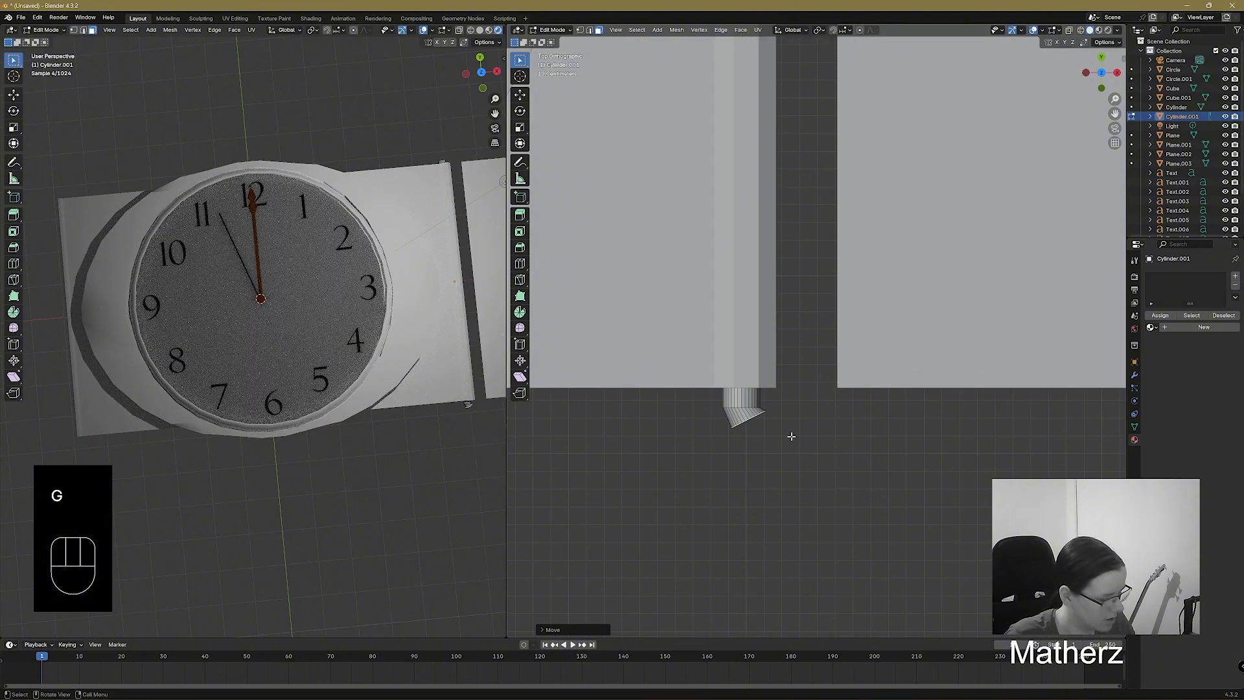
pyautogui.press('s')
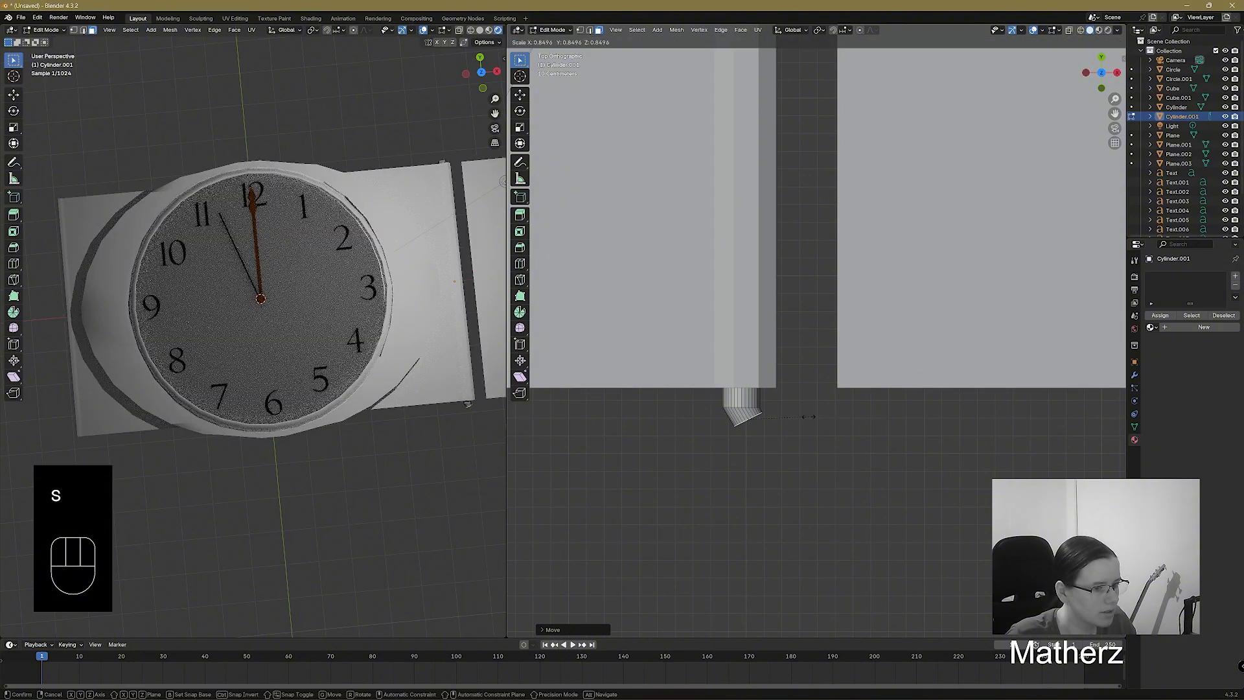
pyautogui.click(787, 431)
# Extrude the end face twice toward positive X, tilting it further and shifting it toward negative Y between the two extrusions.
pyautogui.press('e')
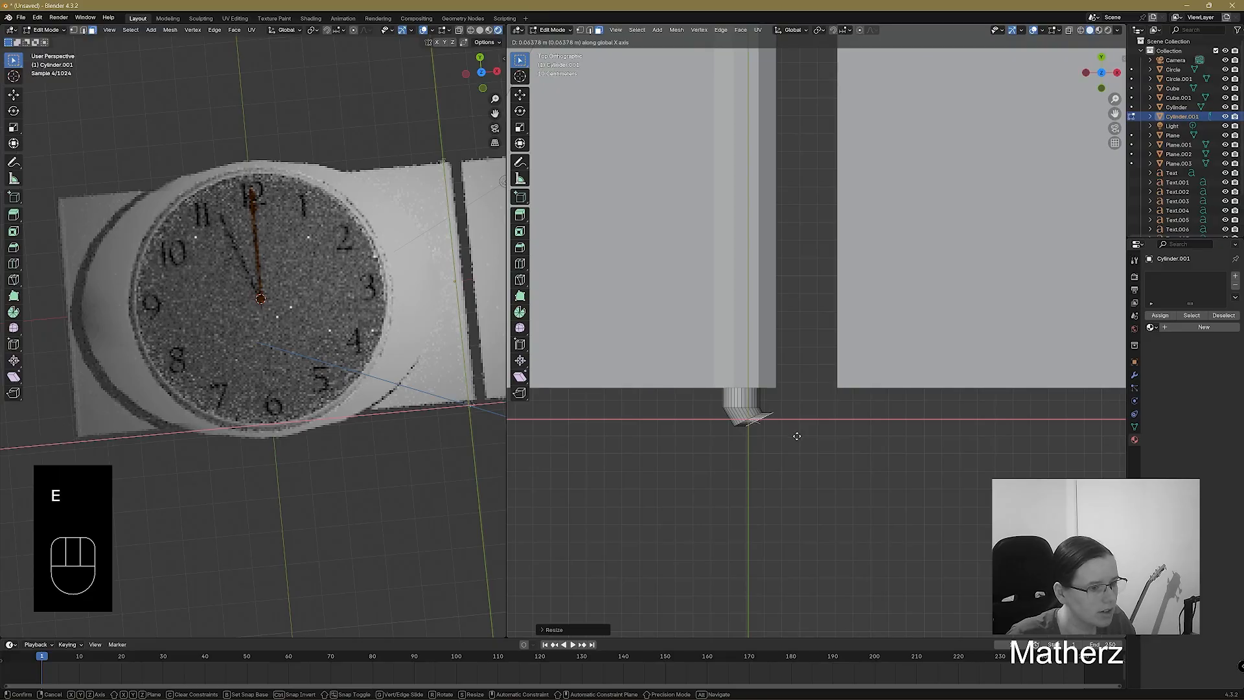
pyautogui.click(794, 433)
pyautogui.press('r')
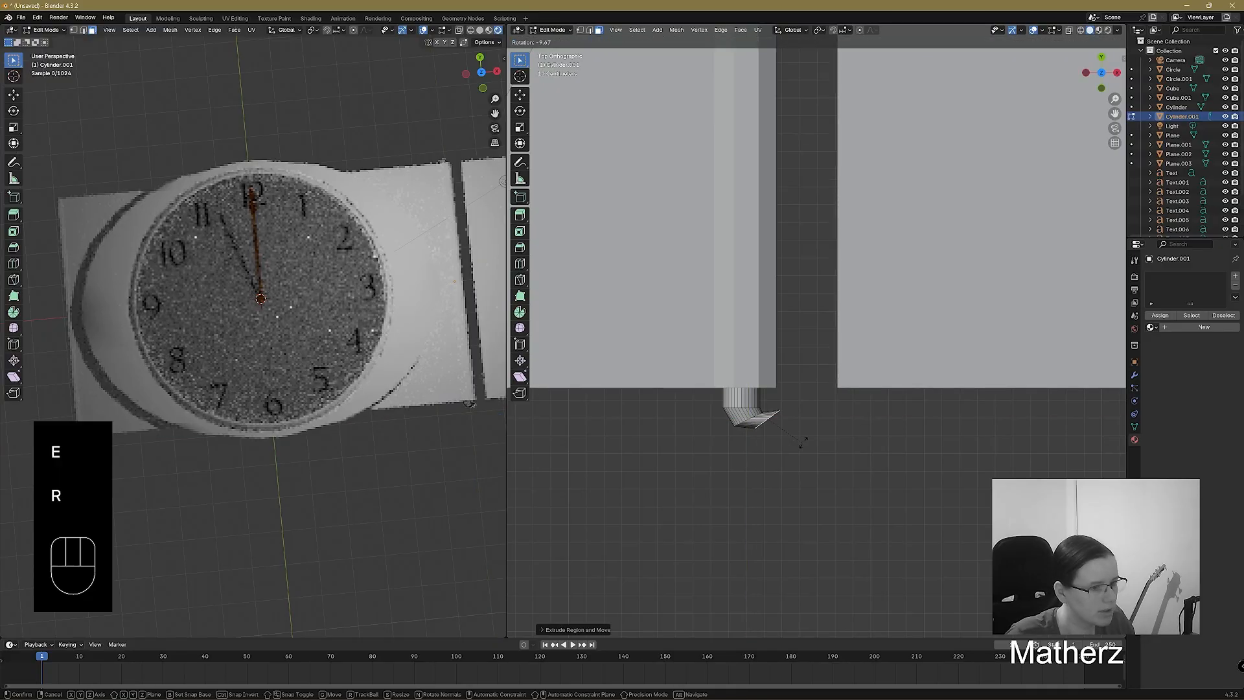
pyautogui.click(793, 460)
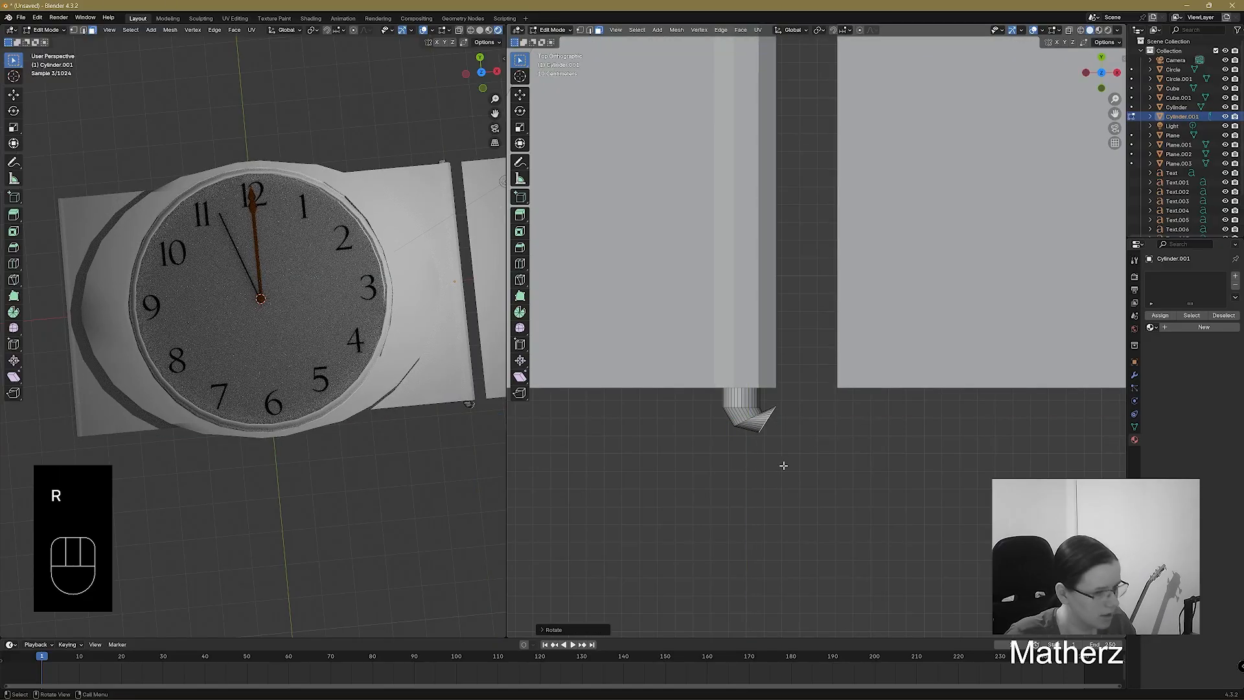
pyautogui.press('g')
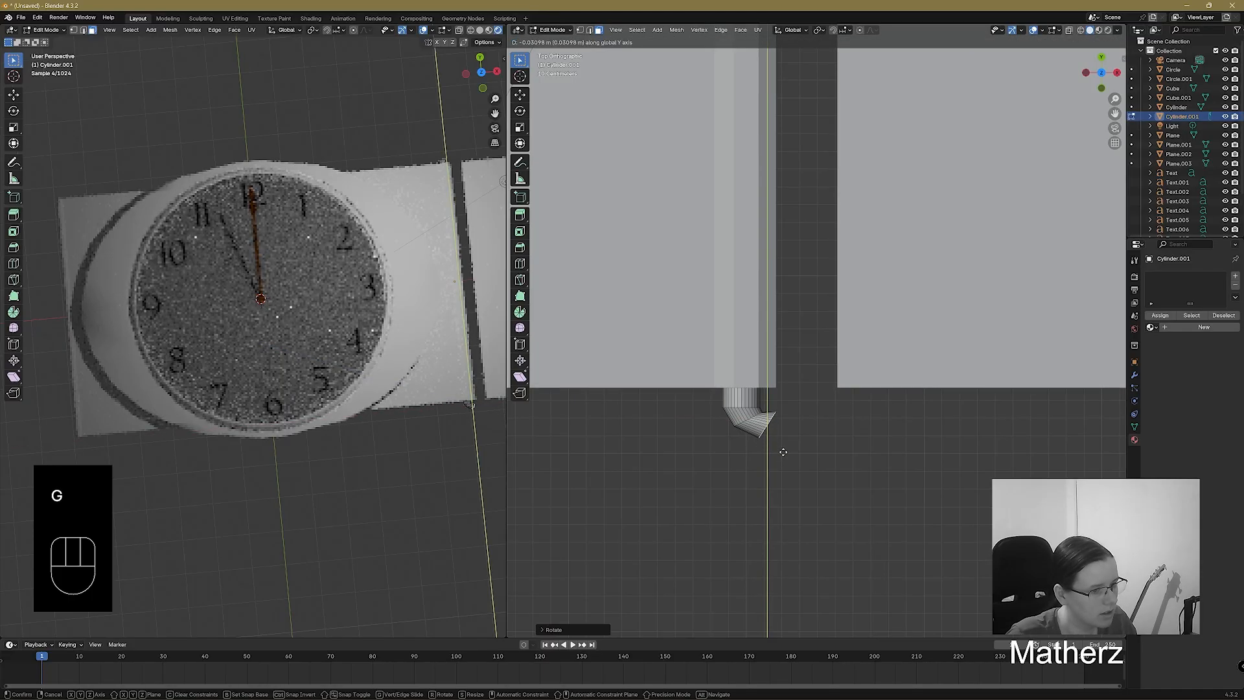
pyautogui.click(784, 458)
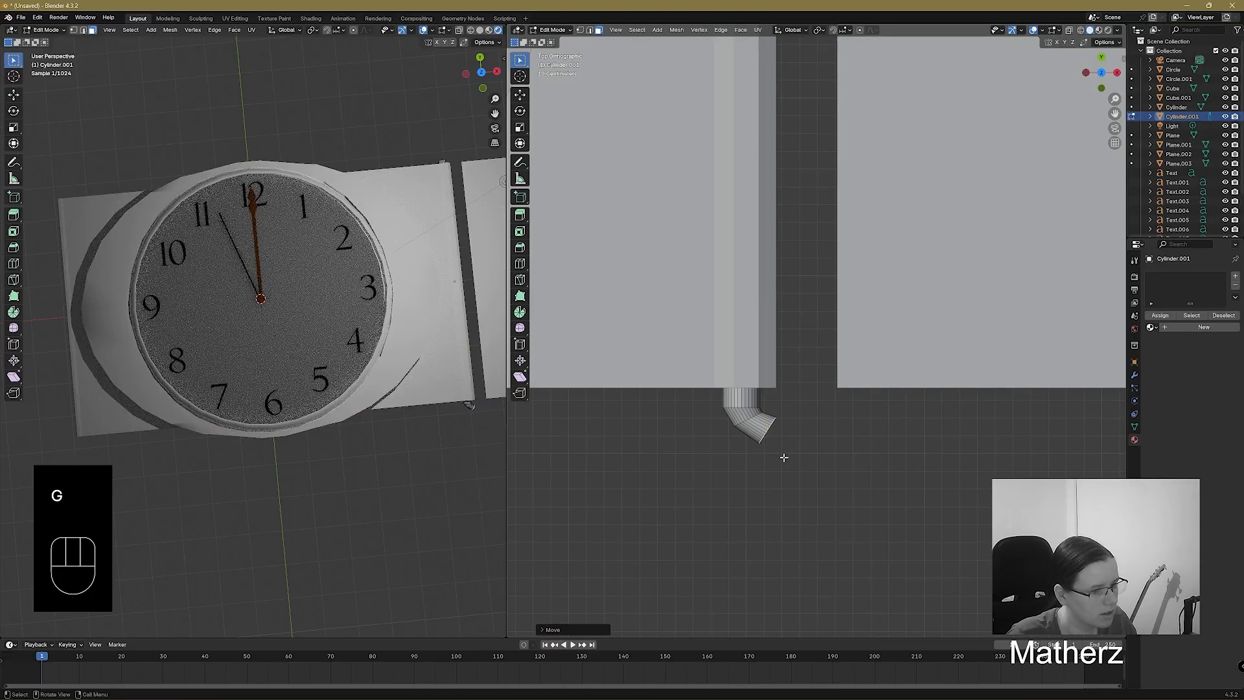
pyautogui.press('e')
pyautogui.click(833, 456)
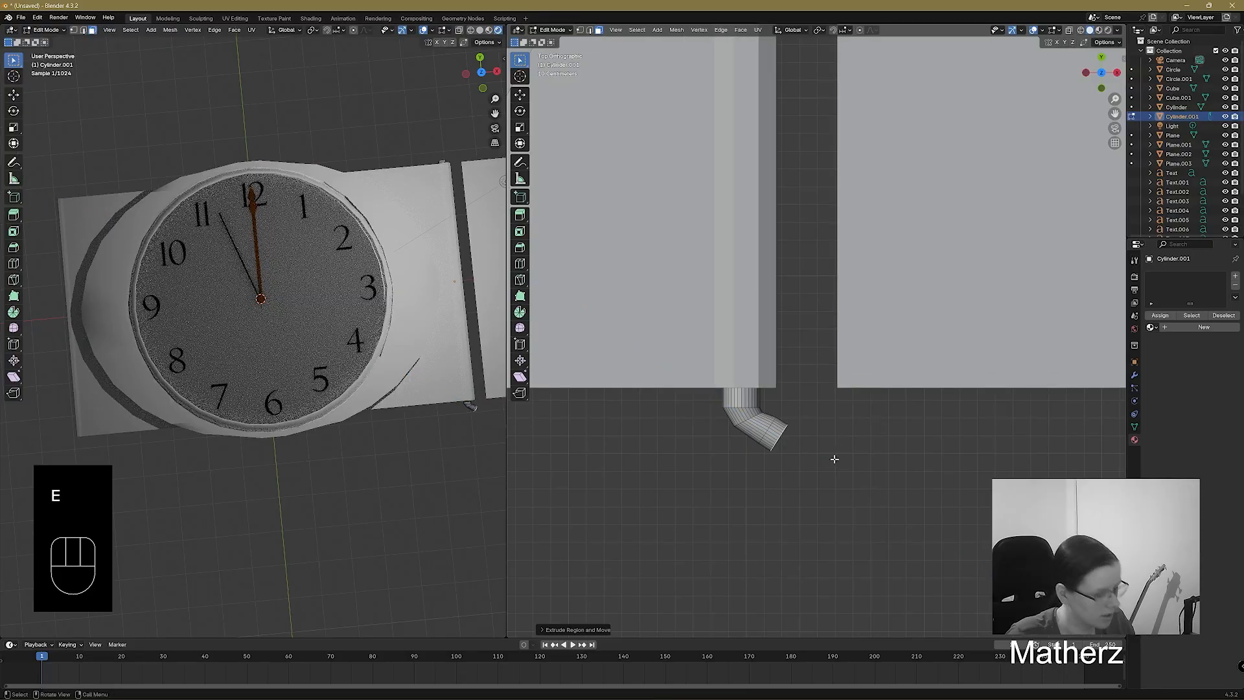
pyautogui.press('r')
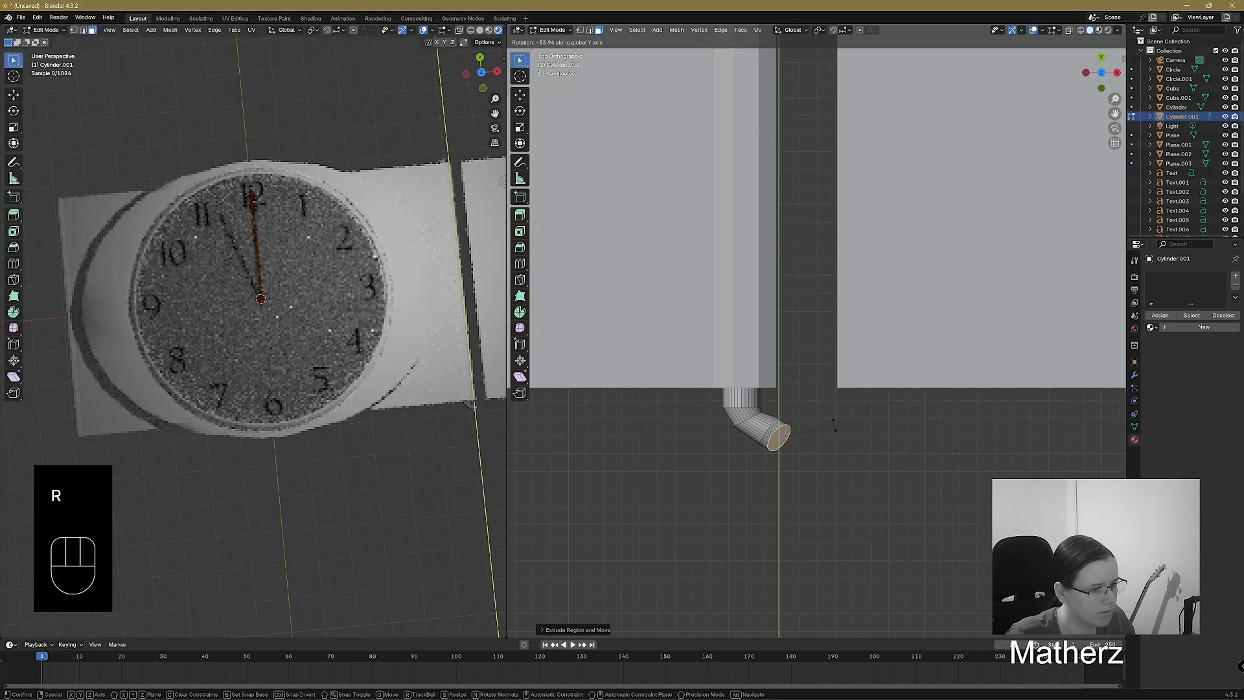
pyautogui.click(834, 425)
pyautogui.hotkey('ctrl', 'z')
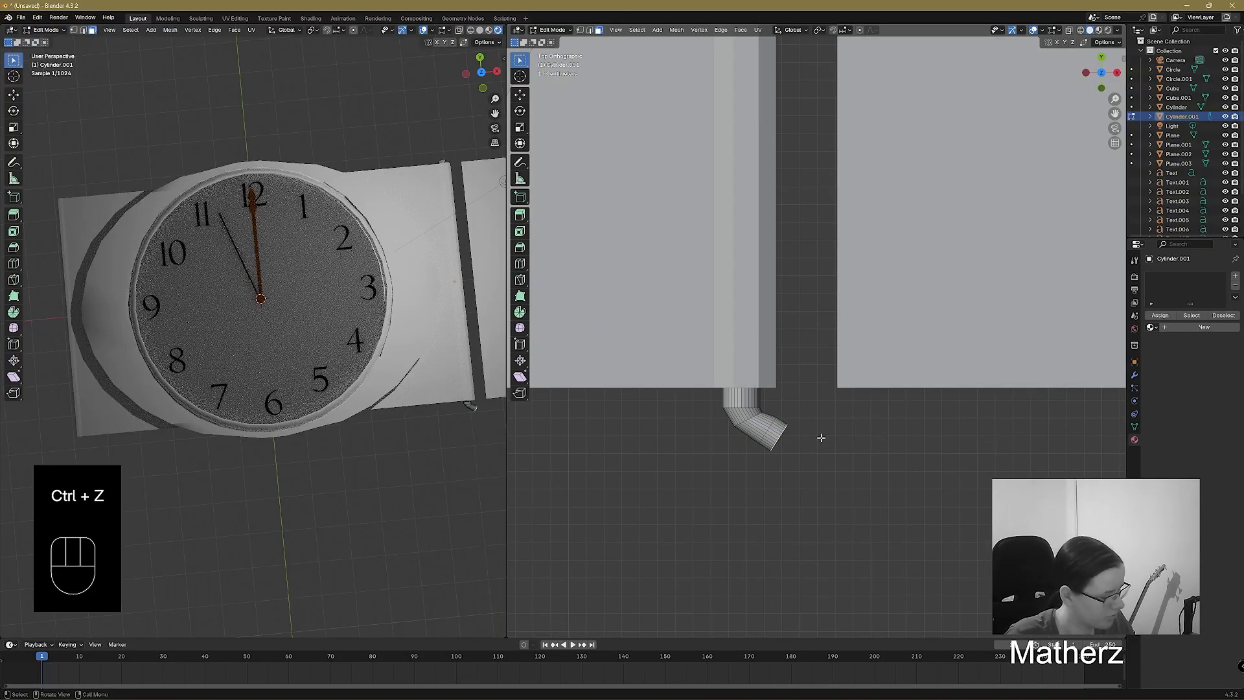
# Rotate the new end face closer to parallel with the Y axis and move it slightly along positive X.
pyautogui.press('r')
pyautogui.click(835, 407)
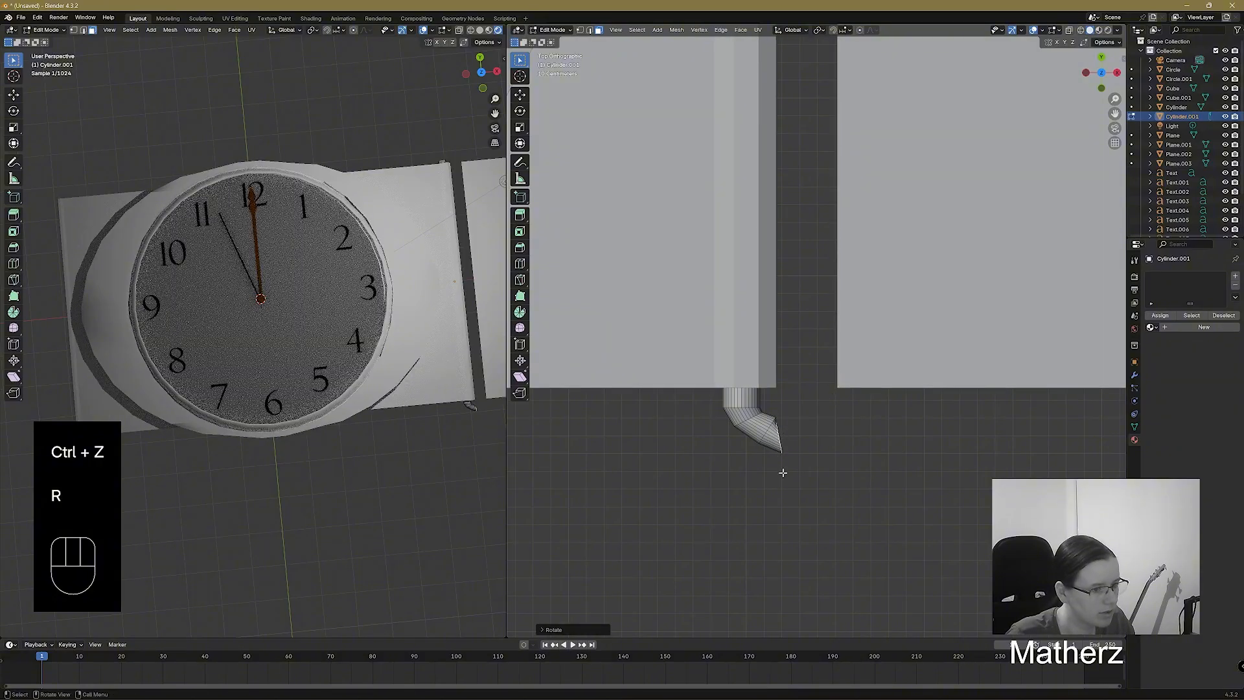
pyautogui.press('g')
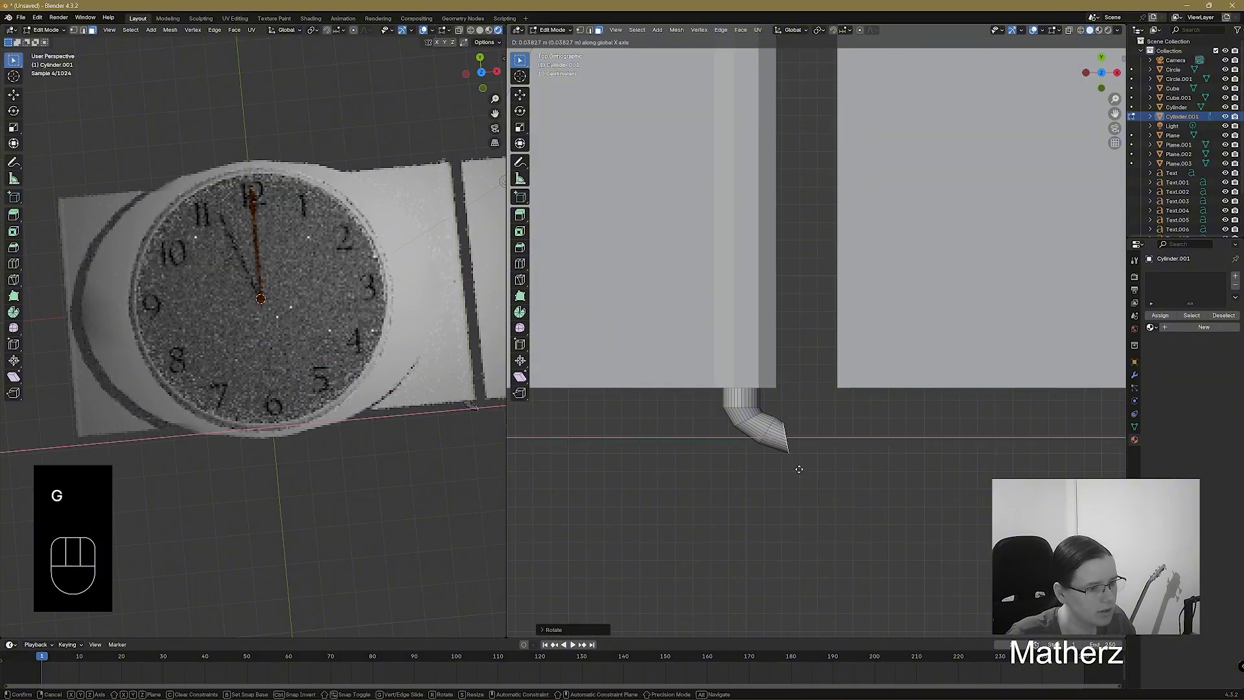
pyautogui.press('x')
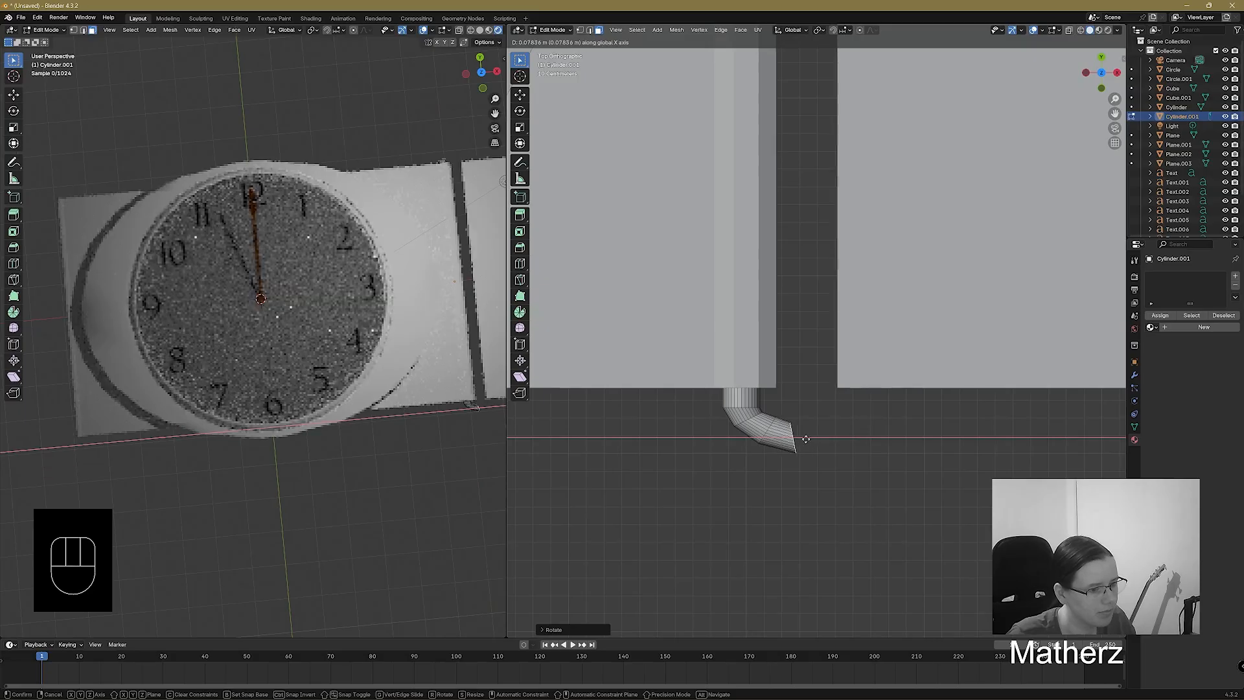
pyautogui.click(804, 439)
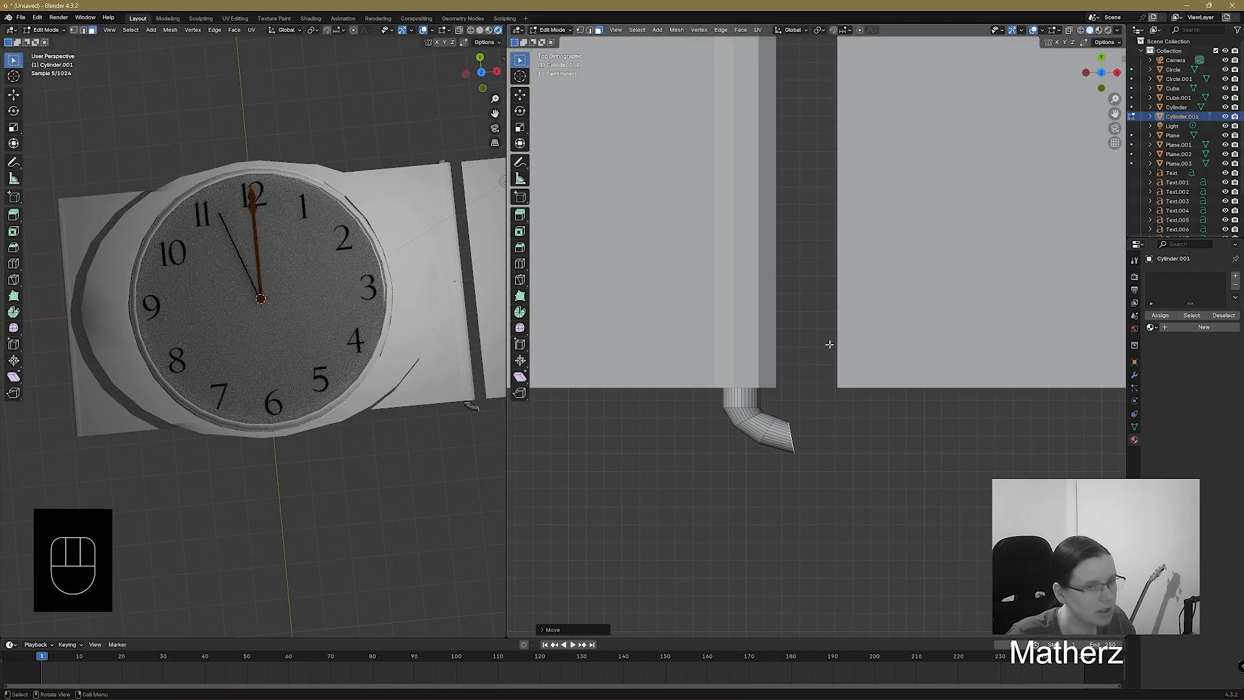
# With X-ray and vertex selection on, select the vertex ring before the end face, rotate it nearly parallel to Y and shift it slightly along negative X.
pyautogui.click(1070, 30)
pyautogui.scroll(2, 752, 478)
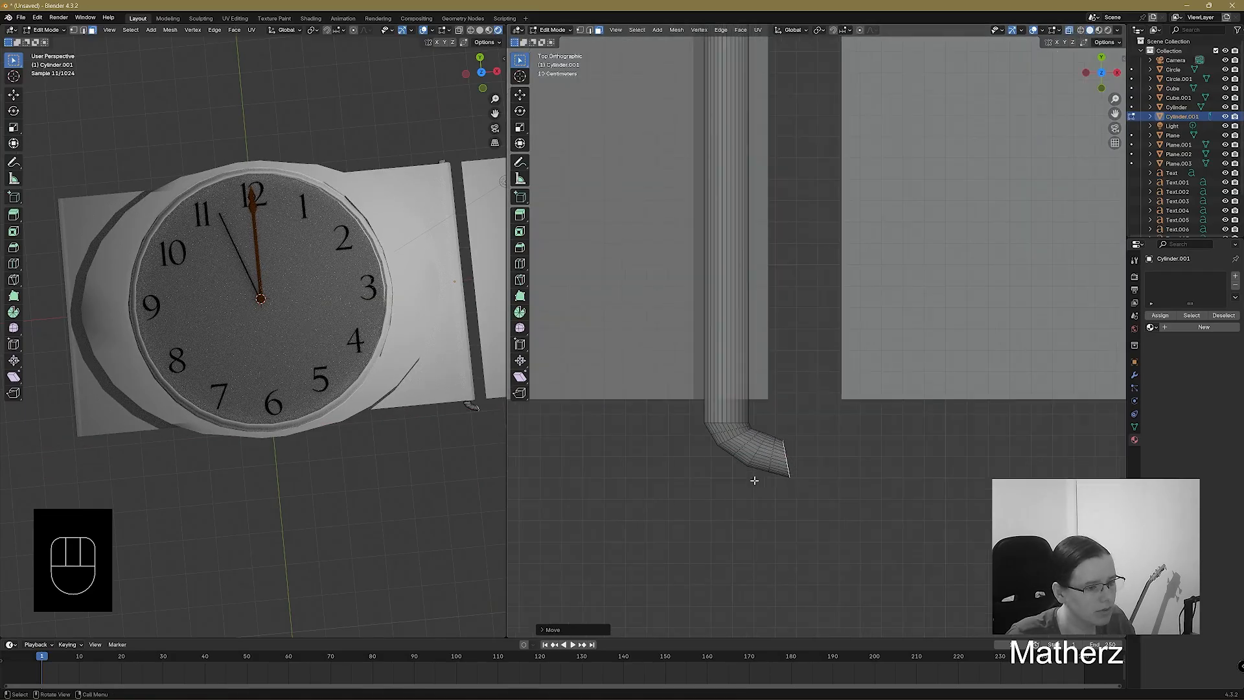
pyautogui.click(583, 31)
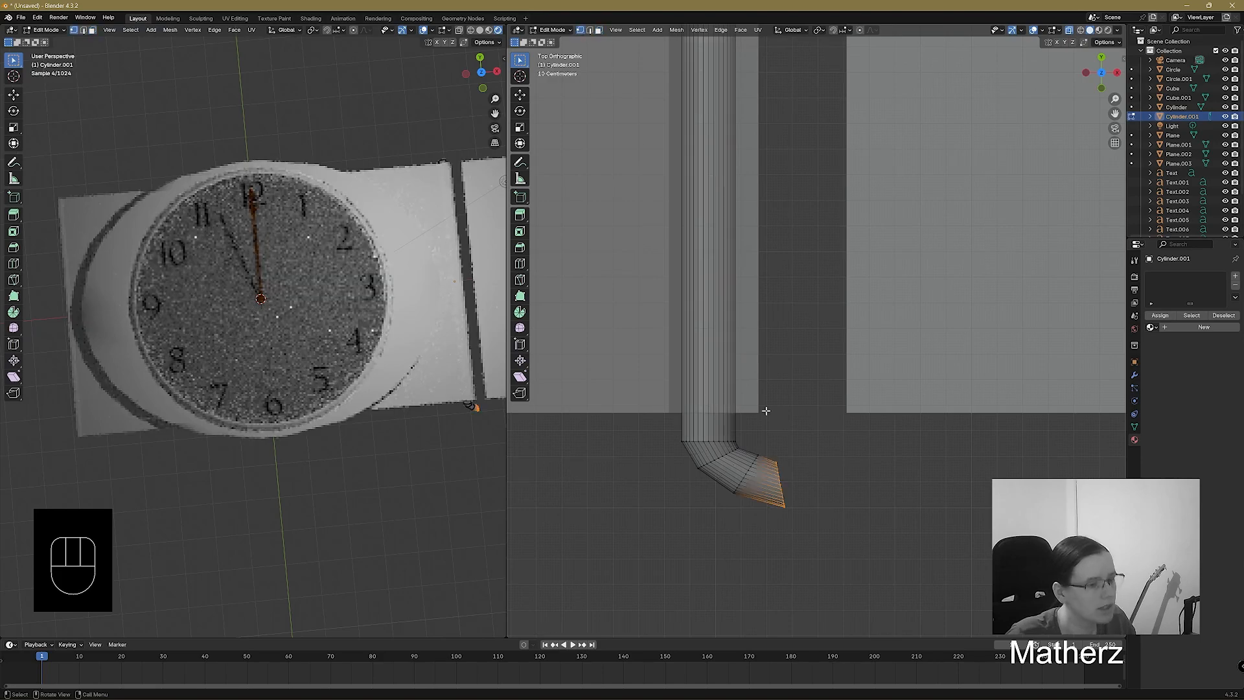
pyautogui.keyDown('alt'); pyautogui.click(732, 476); pyautogui.keyUp('alt')
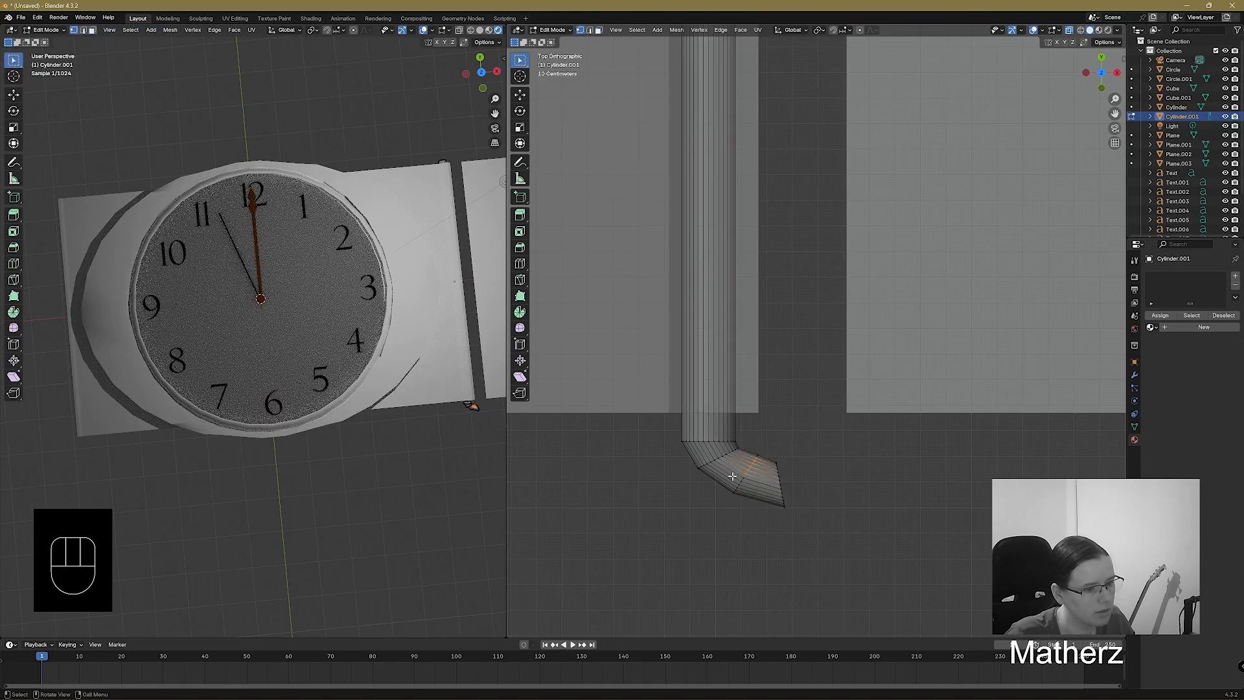
pyautogui.keyDown('alt'); pyautogui.keyDown('shift'); pyautogui.click(743, 509); pyautogui.keyUp('shift'); pyautogui.keyUp('alt')
pyautogui.keyDown('shift'); pyautogui.moveTo(740, 464); pyautogui.dragTo(751, 492); pyautogui.keyUp('shift')
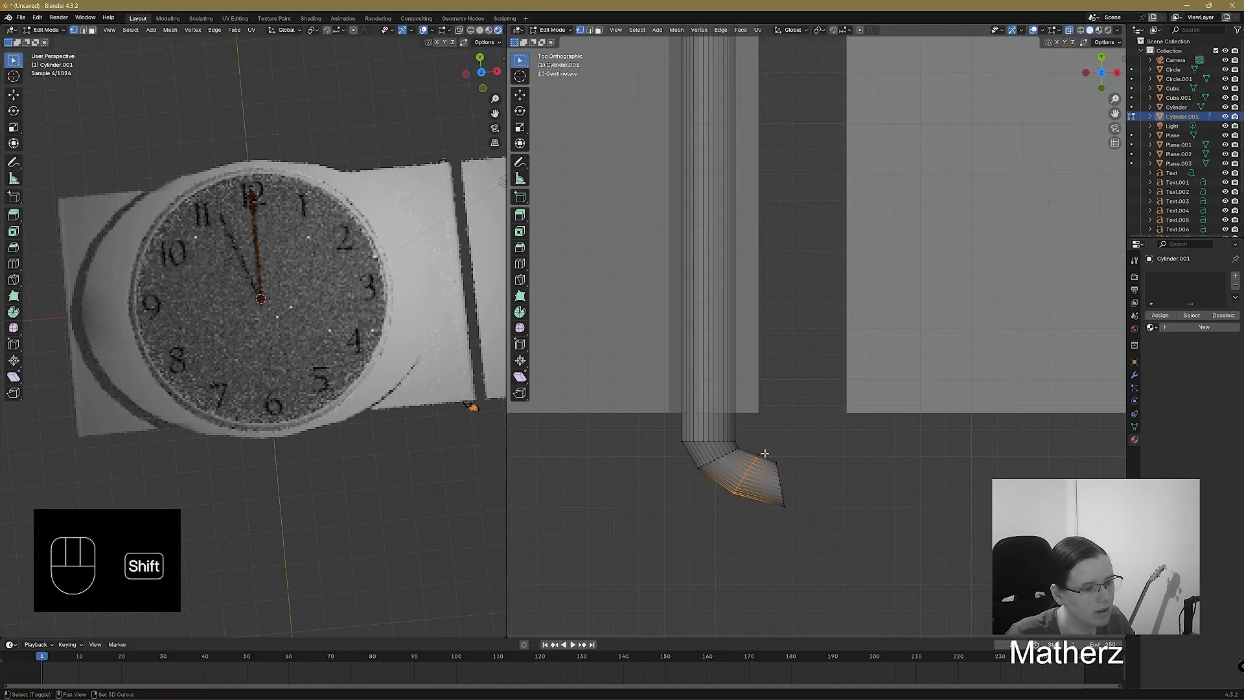
pyautogui.keyDown('shift'); pyautogui.moveTo(752, 444); pyautogui.dragTo(764, 472); pyautogui.keyUp('shift')
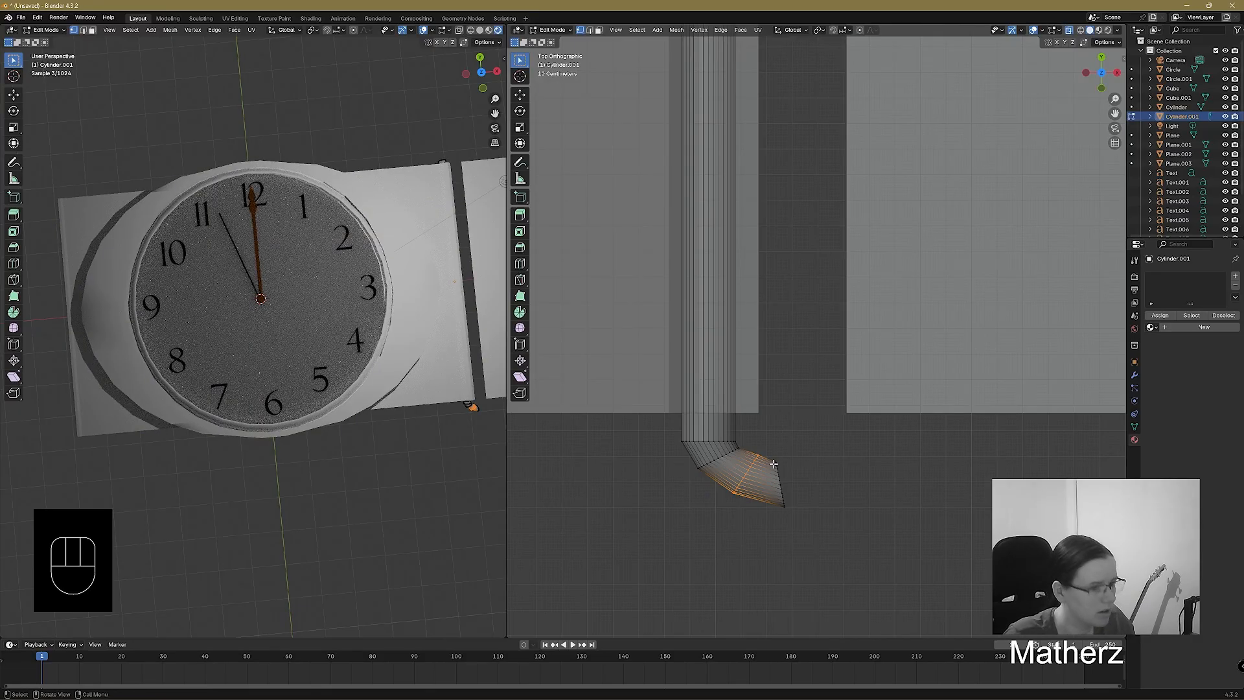
pyautogui.press('r')
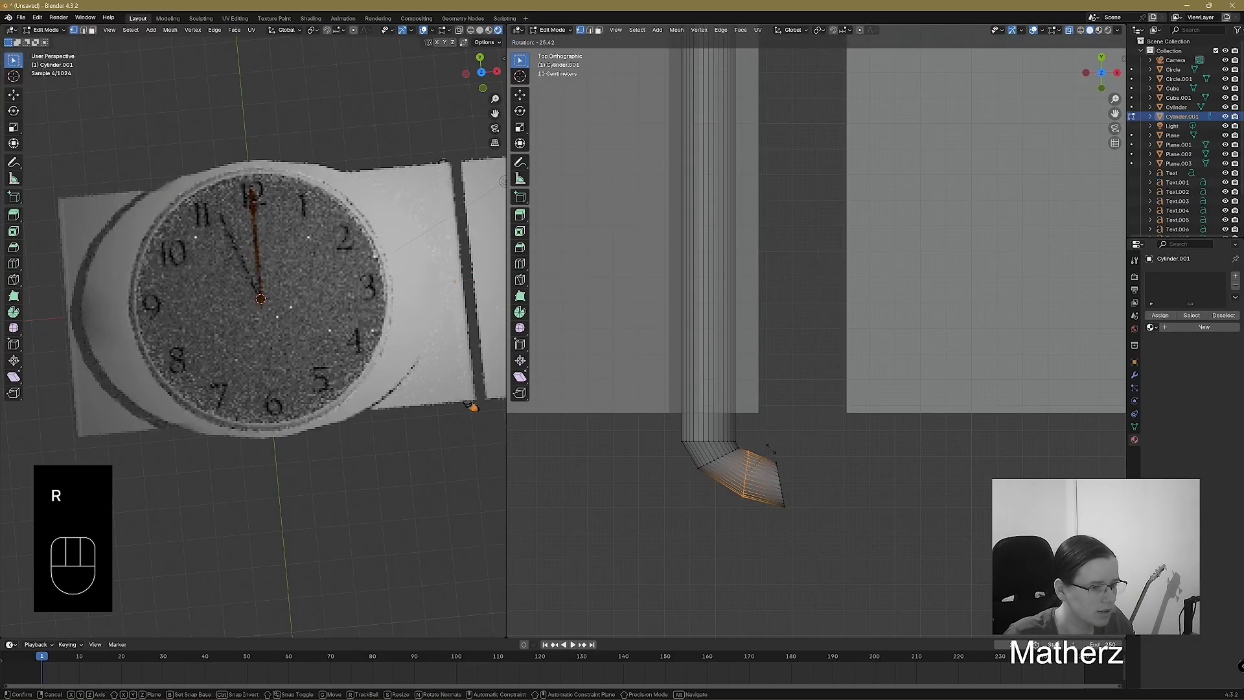
pyautogui.click(771, 449)
pyautogui.press('g')
pyautogui.press('x')
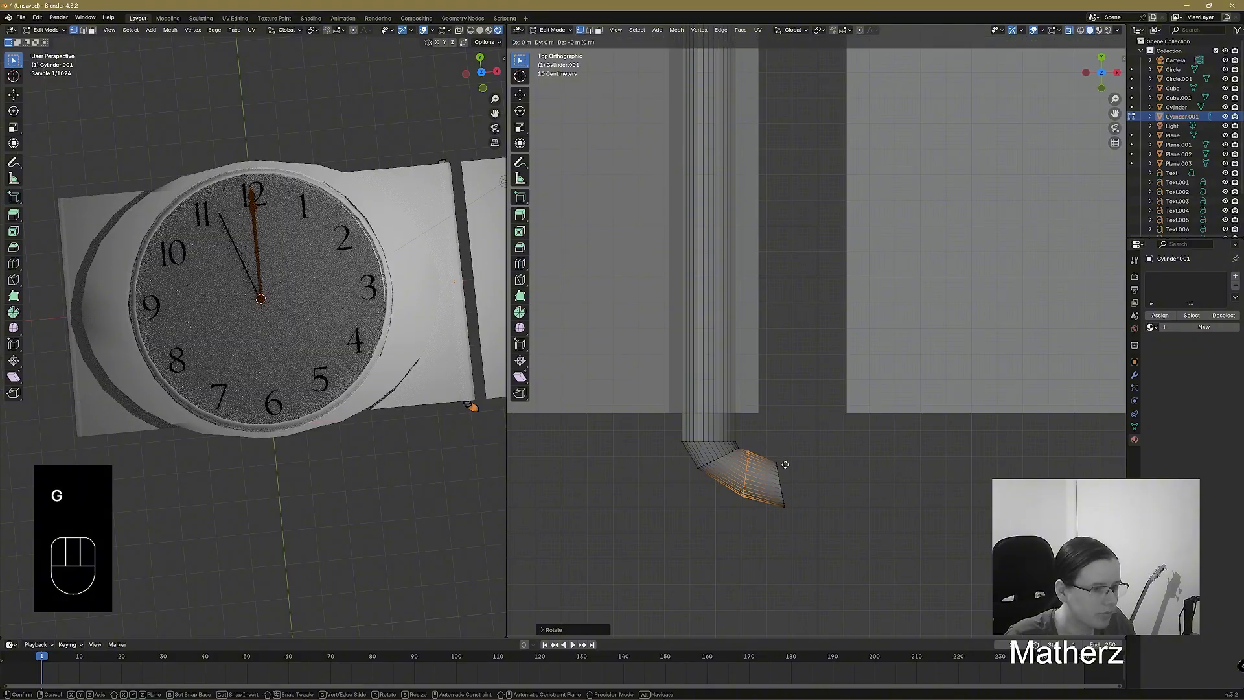
pyautogui.click(778, 462)
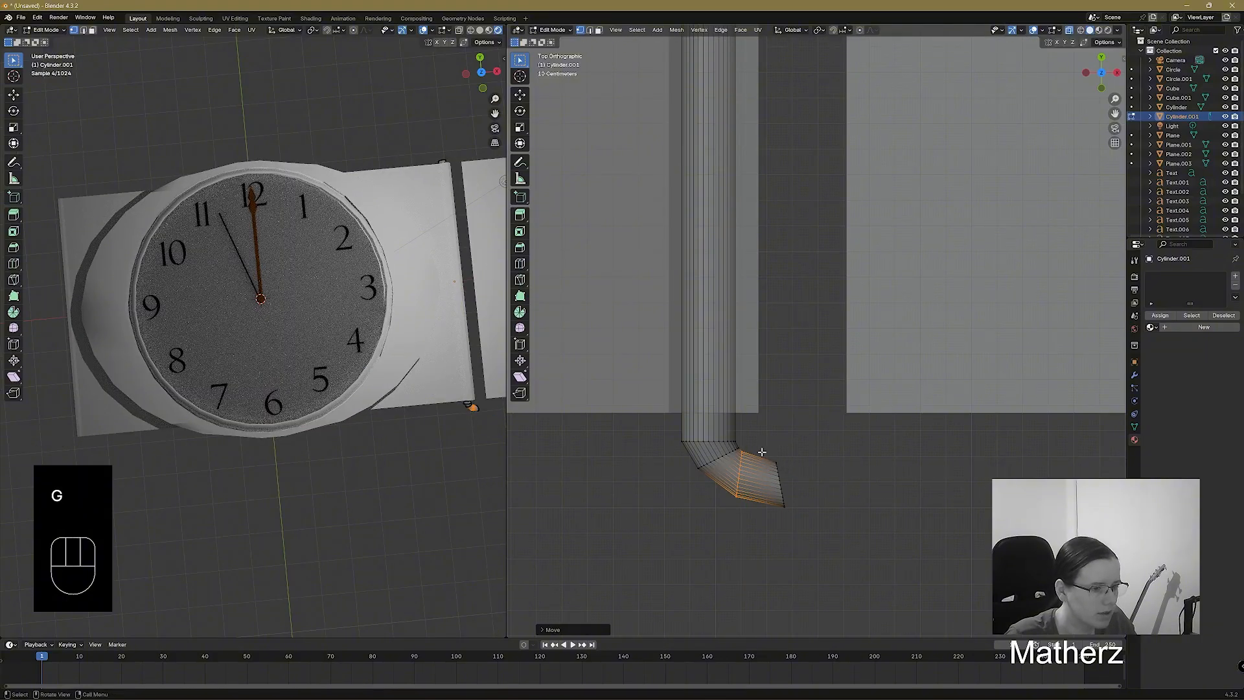
# Move the rod's end ring along positive Y and back along negative X, and tilt it to continue the bend toward the slab.
pyautogui.press('g')
pyautogui.press('x')
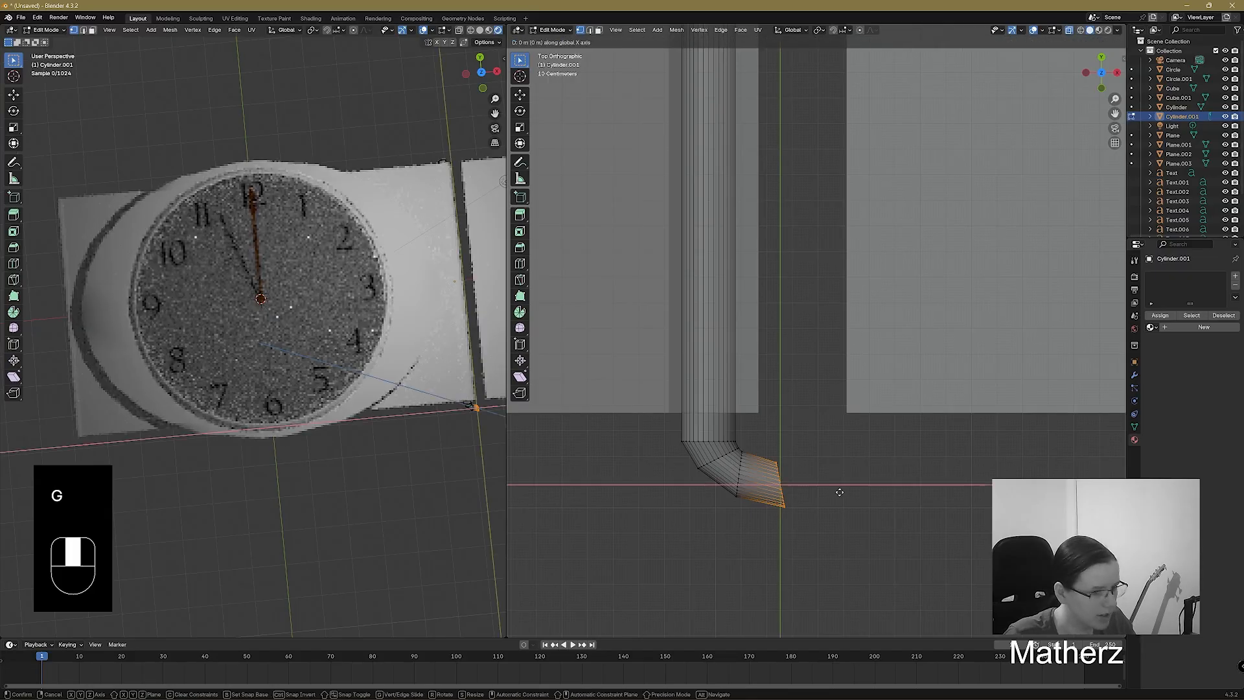
pyautogui.press('y')
pyautogui.click(829, 476)
pyautogui.press('g')
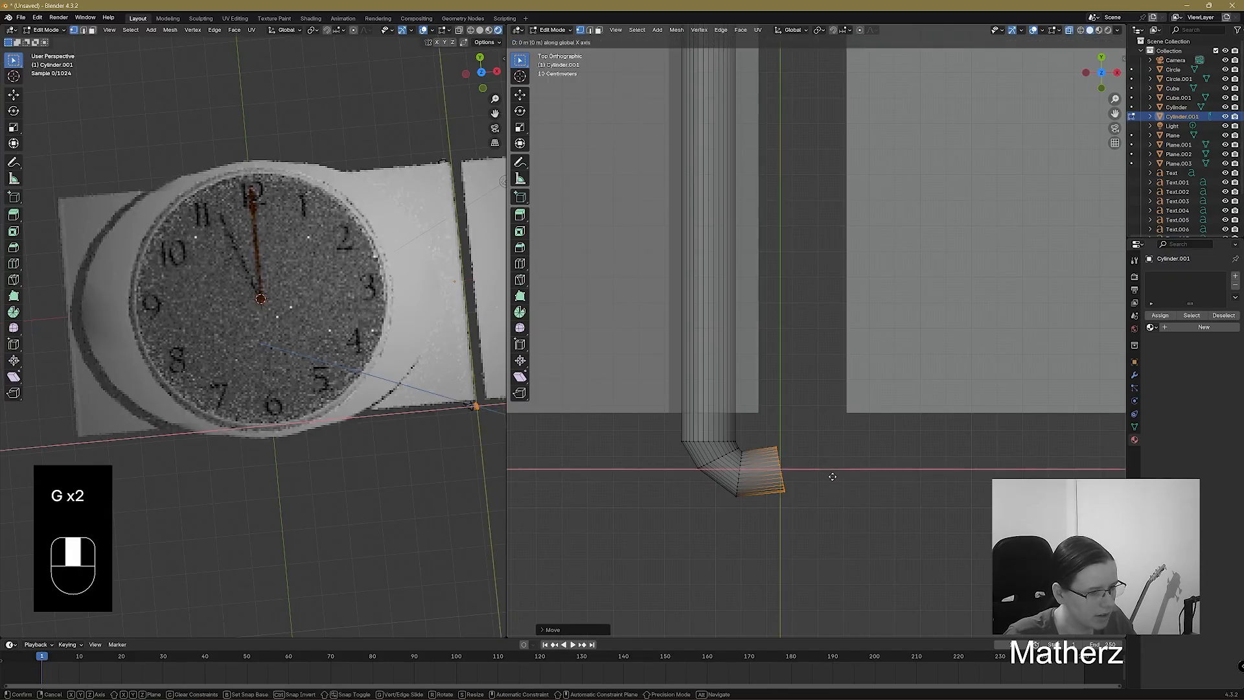
pyautogui.press('x')
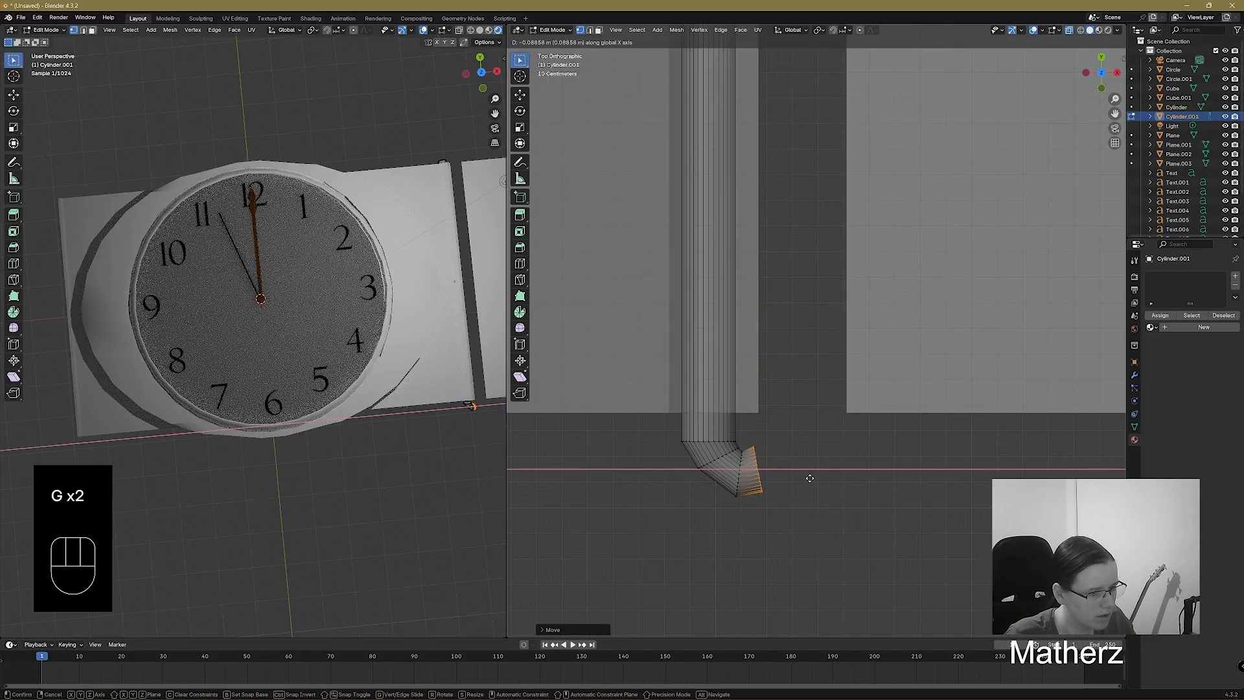
pyautogui.click(810, 478)
pyautogui.press('r')
pyautogui.click(826, 461)
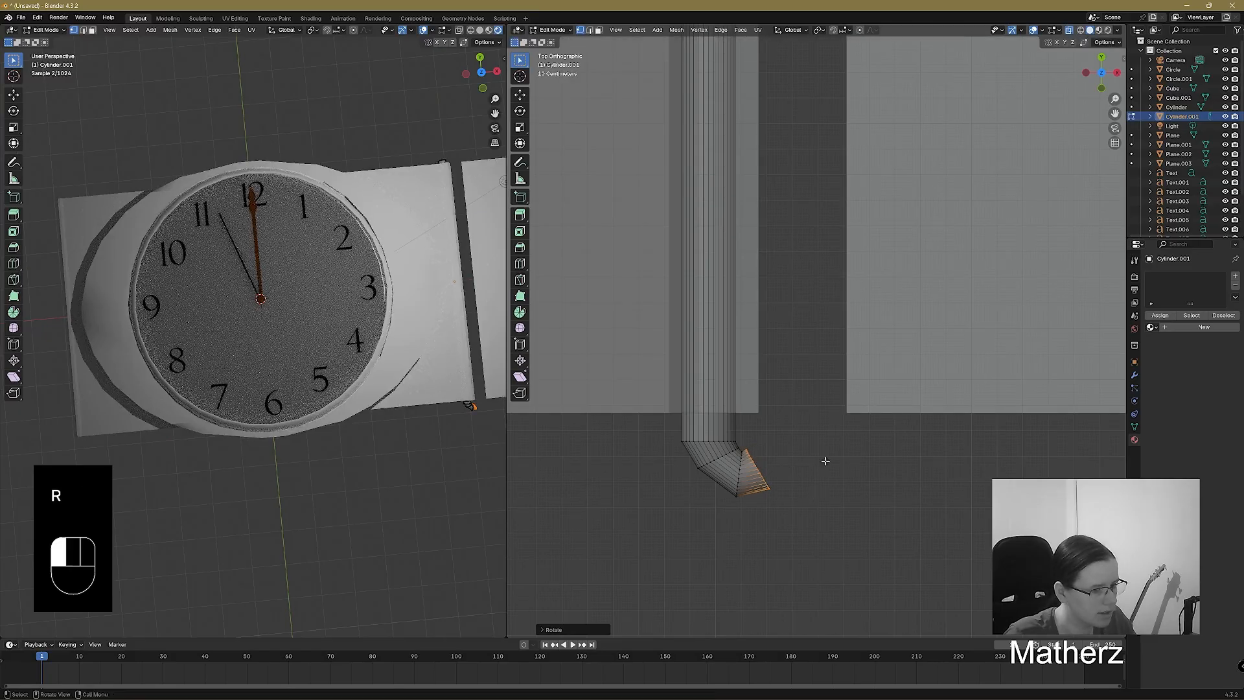
# Extrude the end face two short segments along its normal, tilting it further toward positive Y between them.
pyautogui.press('e')
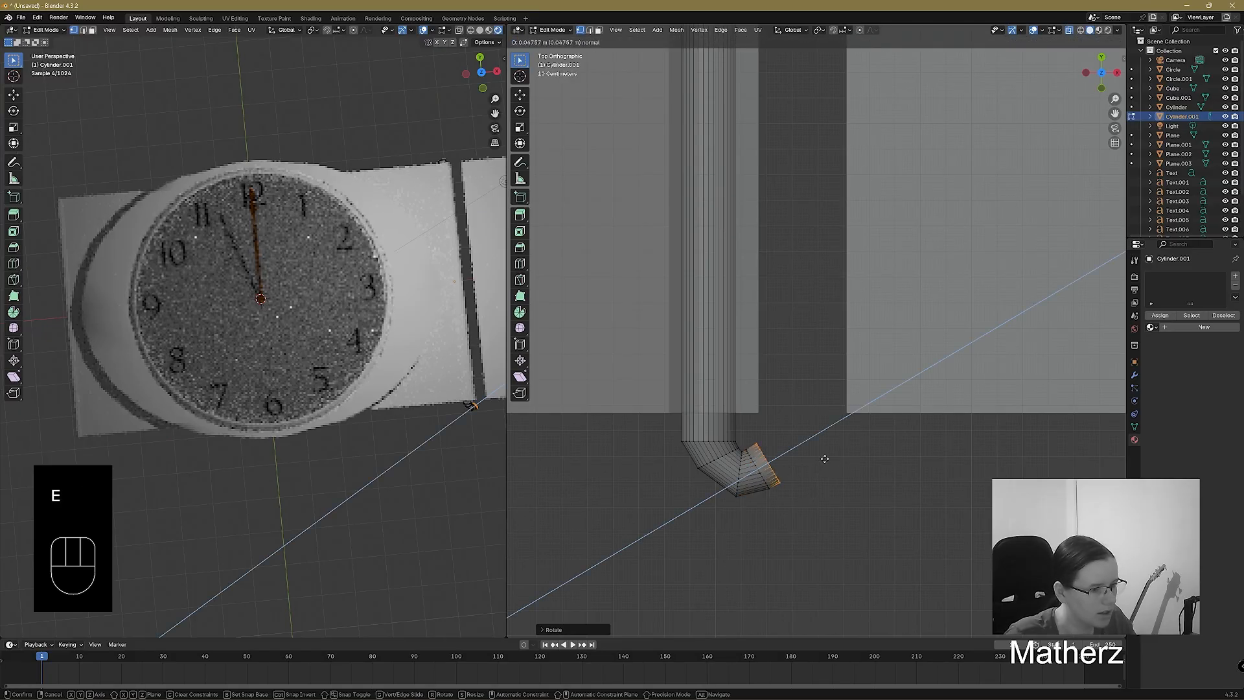
pyautogui.click(825, 459)
pyautogui.press('r')
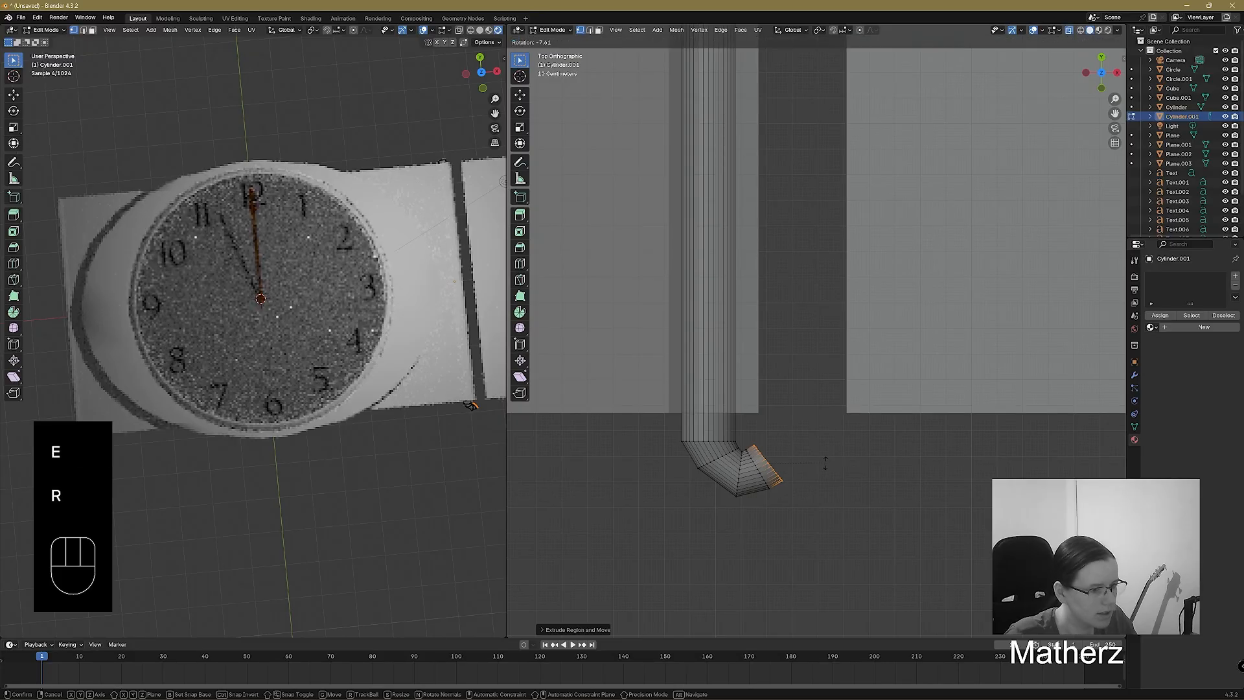
pyautogui.click(828, 450)
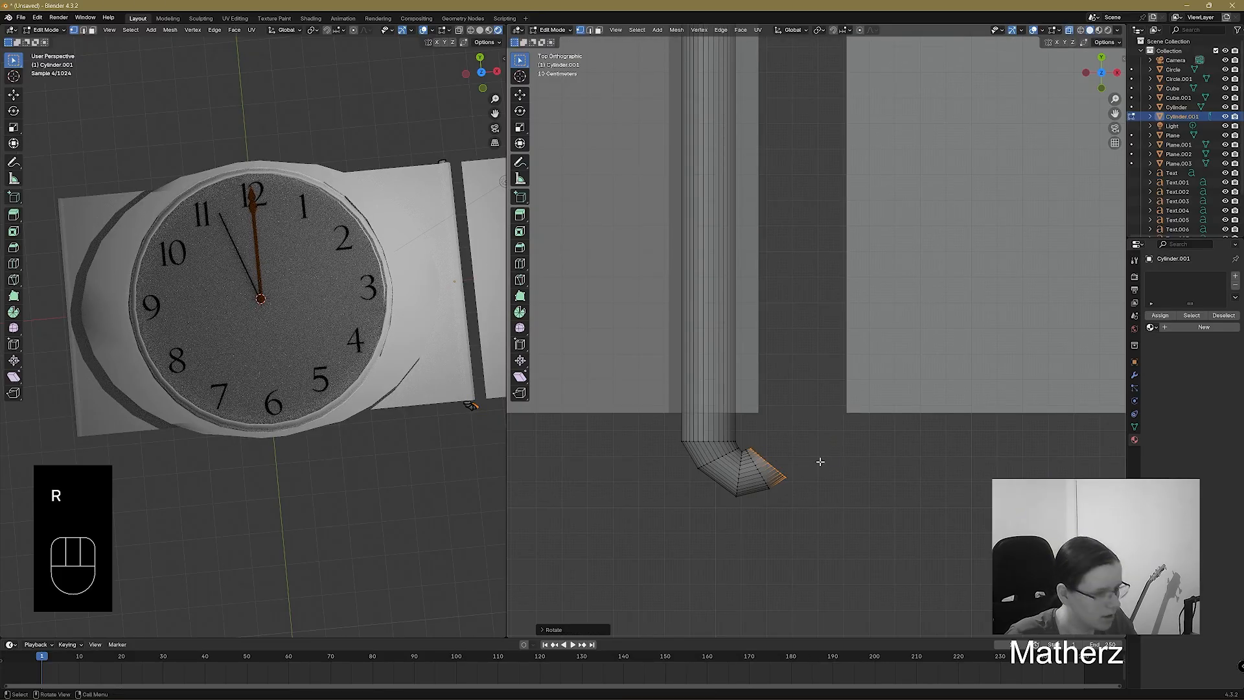
pyautogui.press('e')
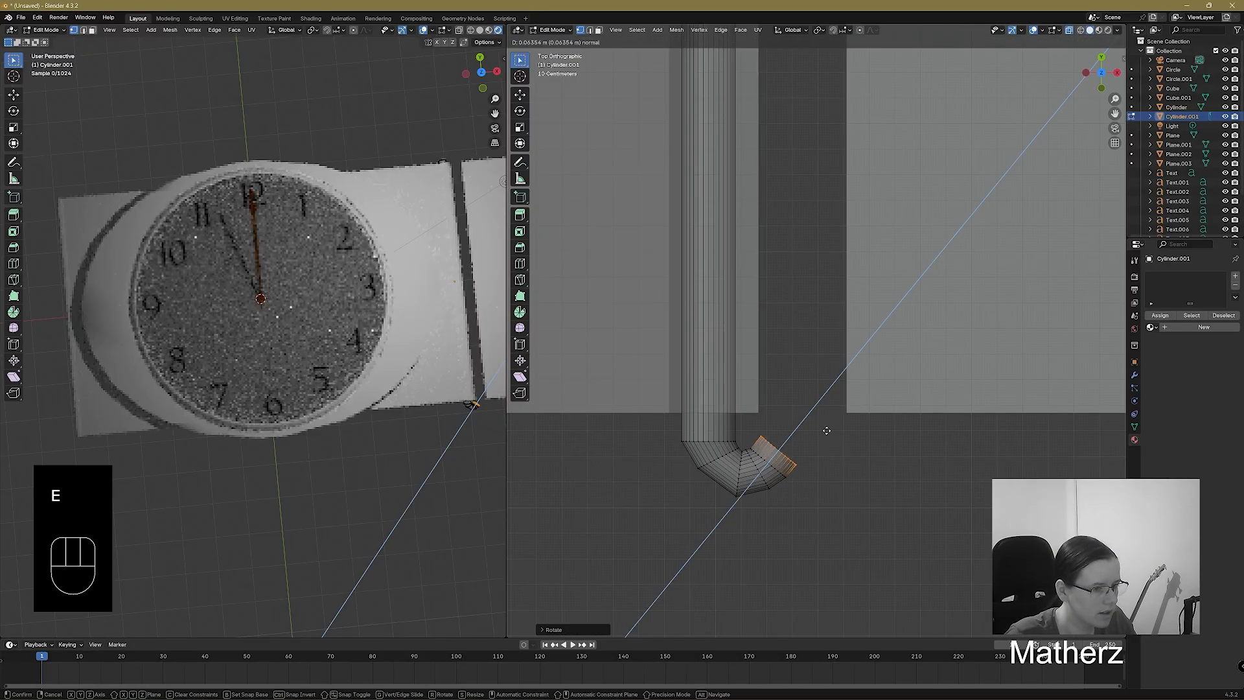
pyautogui.click(826, 431)
pyautogui.press('e')
pyautogui.click(808, 408)
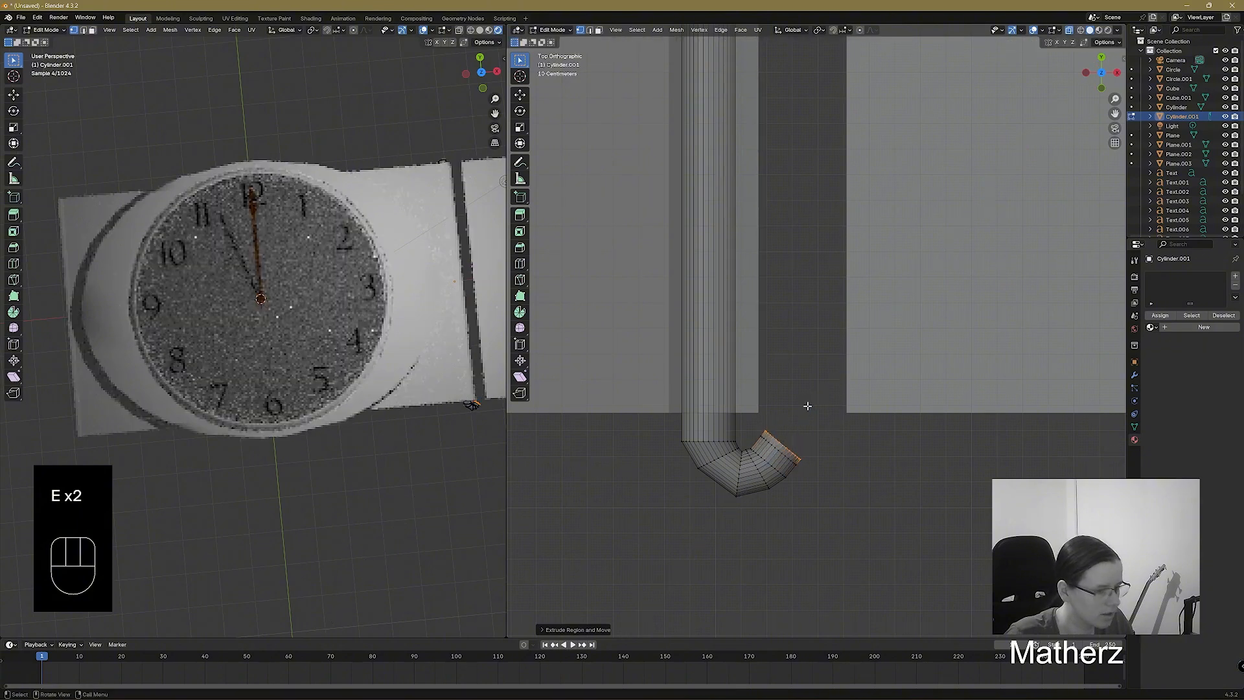
pyautogui.hotkey('ctrl', 'z')
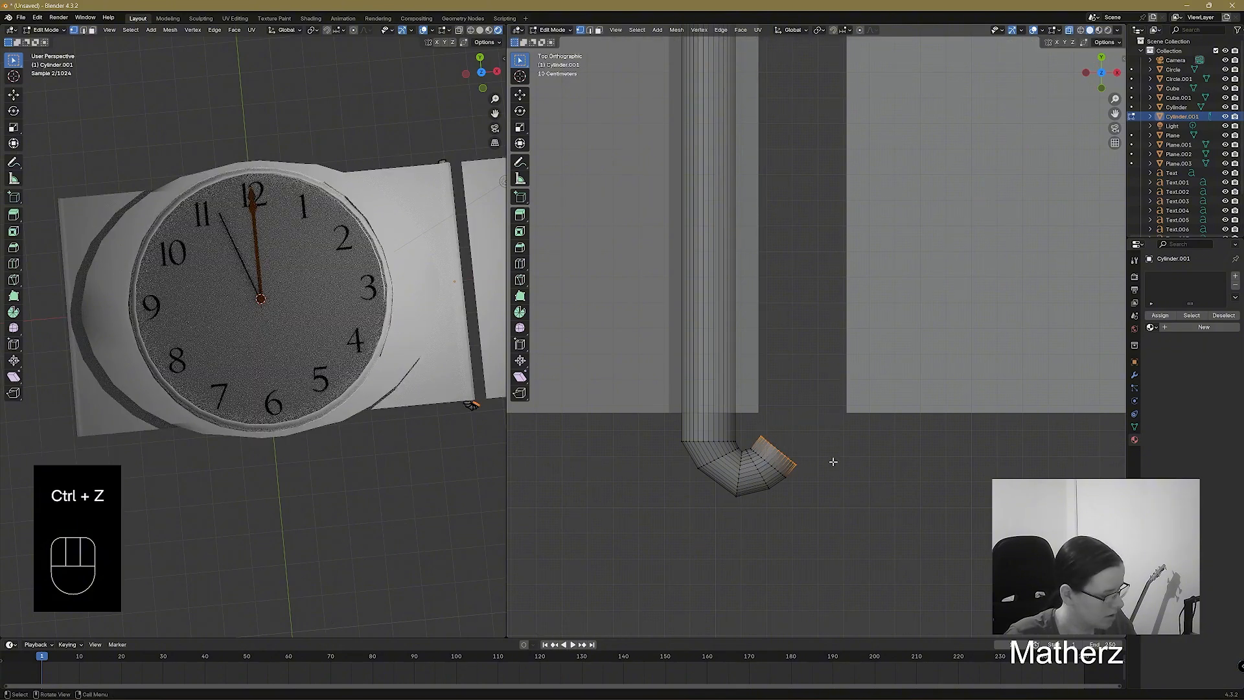
# Rotate the hook's end face parallel to the X axis, then move it slightly along positive Y and negative X.
pyautogui.press('r')
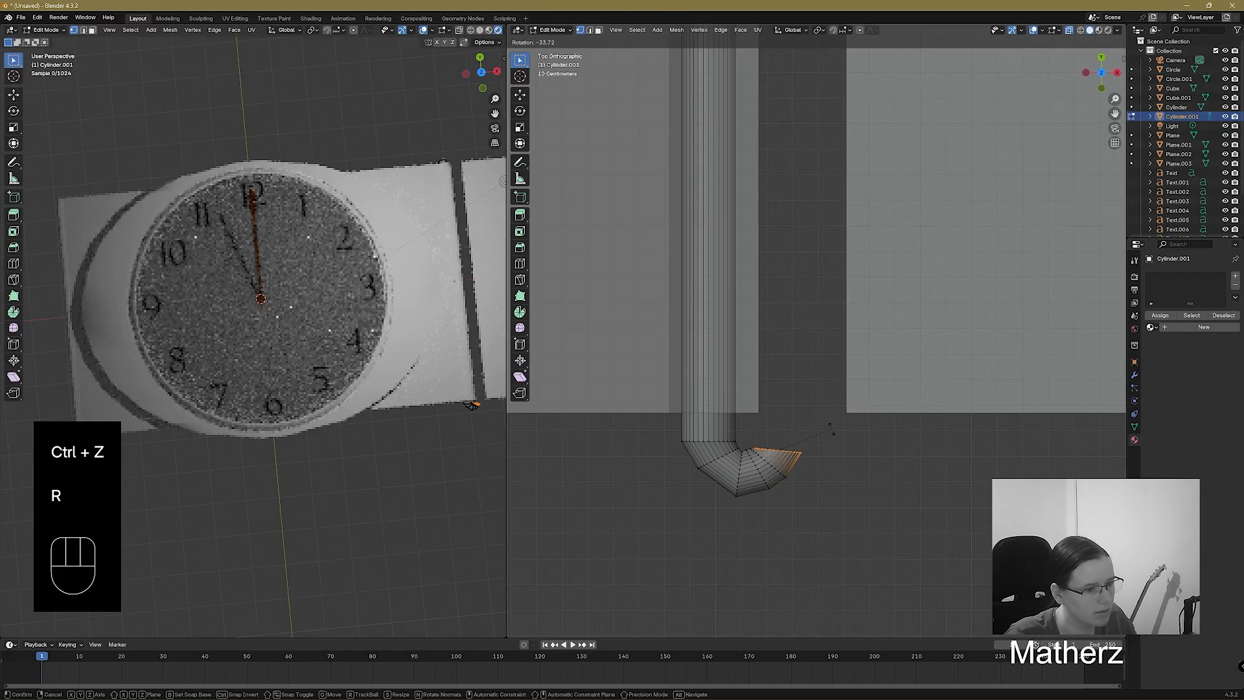
pyautogui.click(825, 425)
pyautogui.press('g')
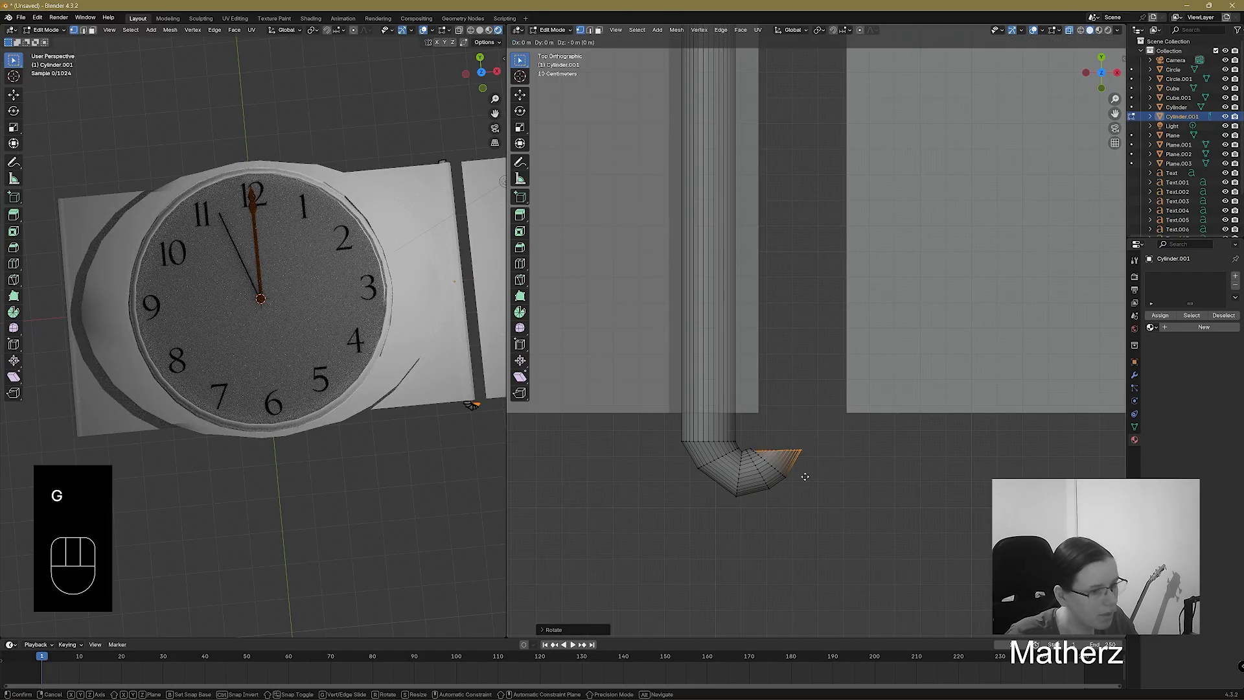
pyautogui.moveTo(804, 476); pyautogui.dragTo(806, 465, button='middle')
pyautogui.click(805, 464)
pyautogui.press('g')
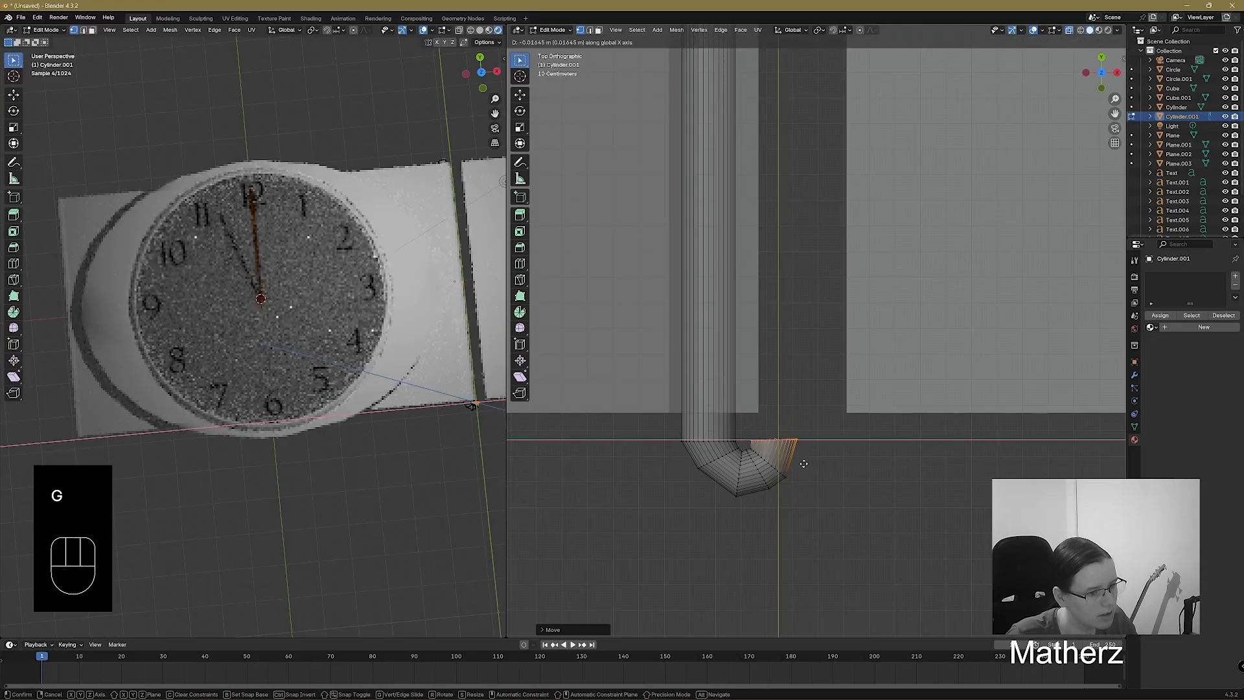
pyautogui.click(806, 464)
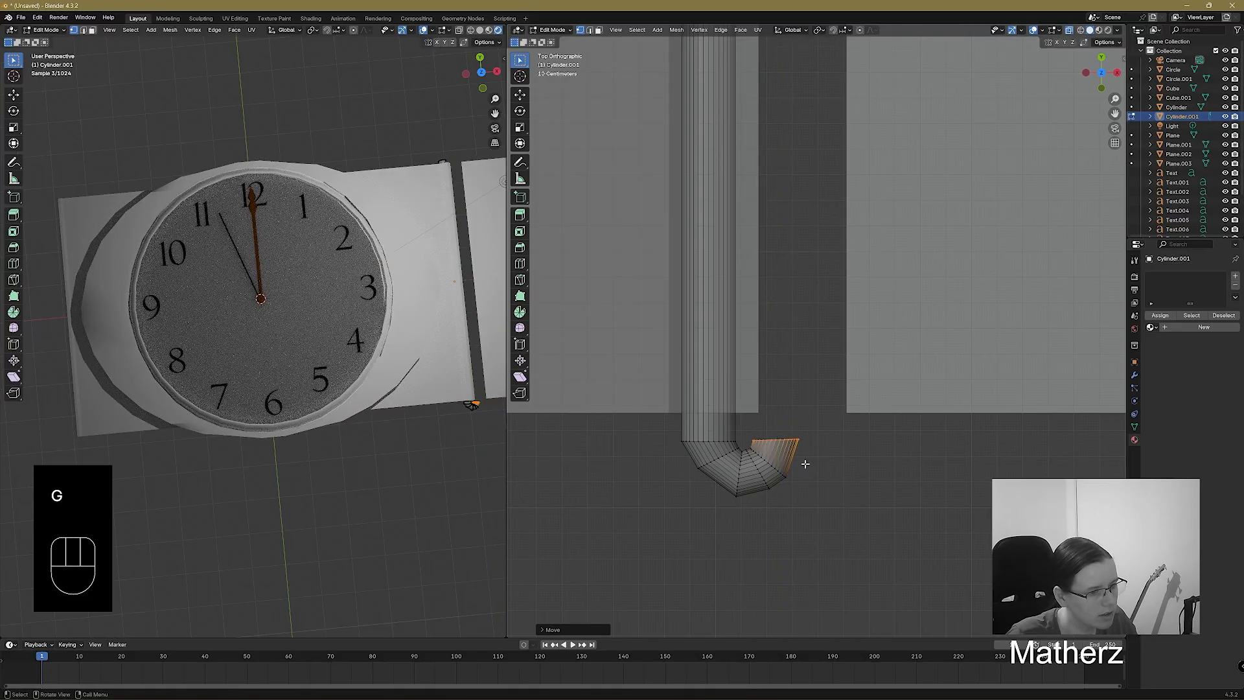
# Add the neighbouring vertex rings at the hook's end to the selection and move them slightly along positive X to widen the hook.
pyautogui.scroll(-2, 836, 361)
pyautogui.keyDown('shift'); pyautogui.moveTo(860, 321); pyautogui.dragTo(782, 416, button='middle'); pyautogui.keyUp('shift')
pyautogui.keyDown('shift'); pyautogui.moveTo(686, 492); pyautogui.dragTo(727, 531); pyautogui.keyUp('shift')
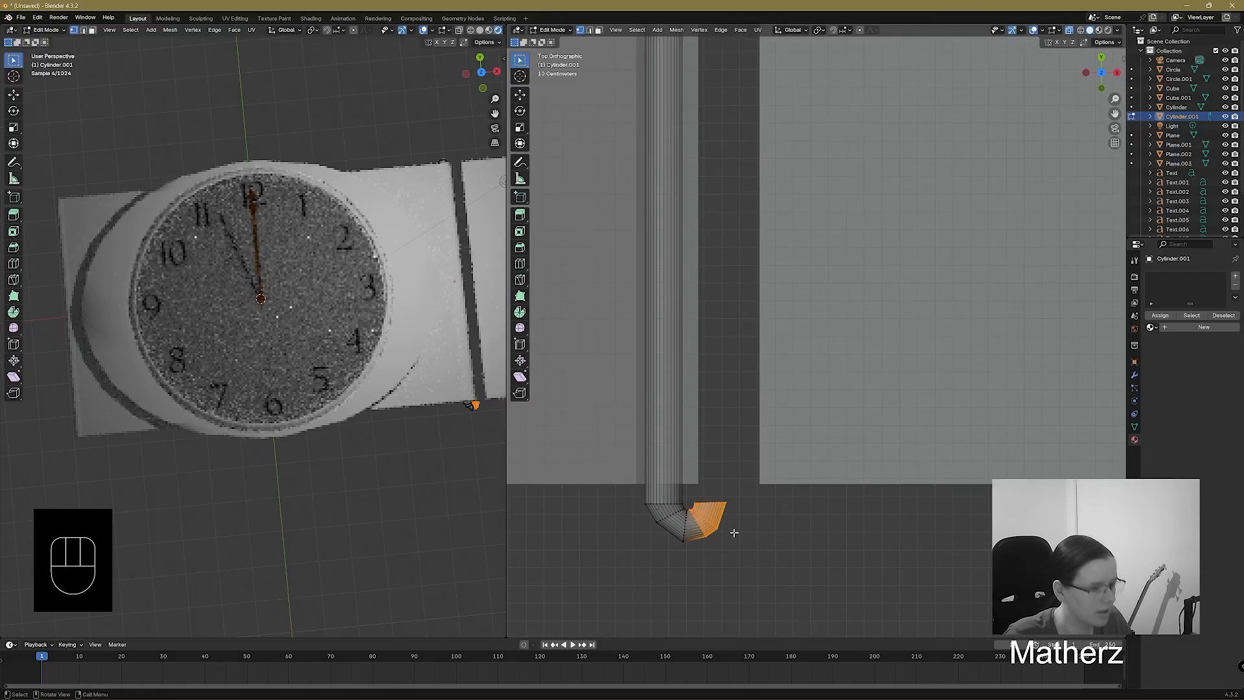
pyautogui.press('g')
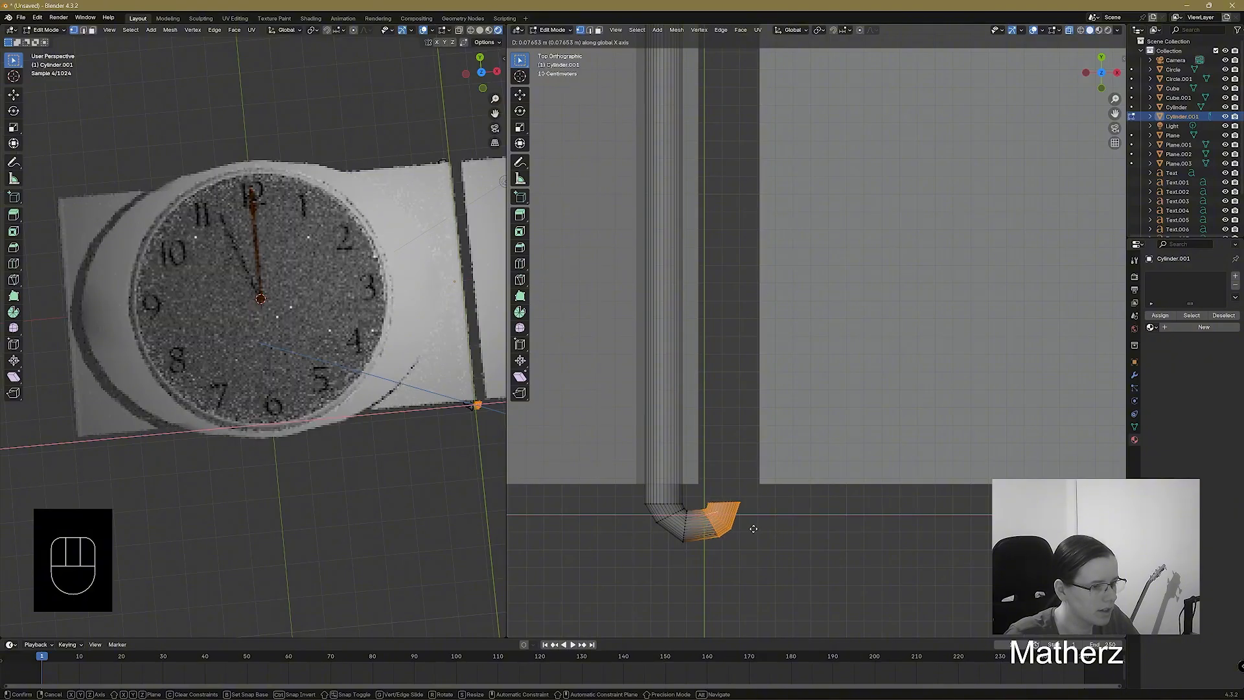
pyautogui.click(753, 522)
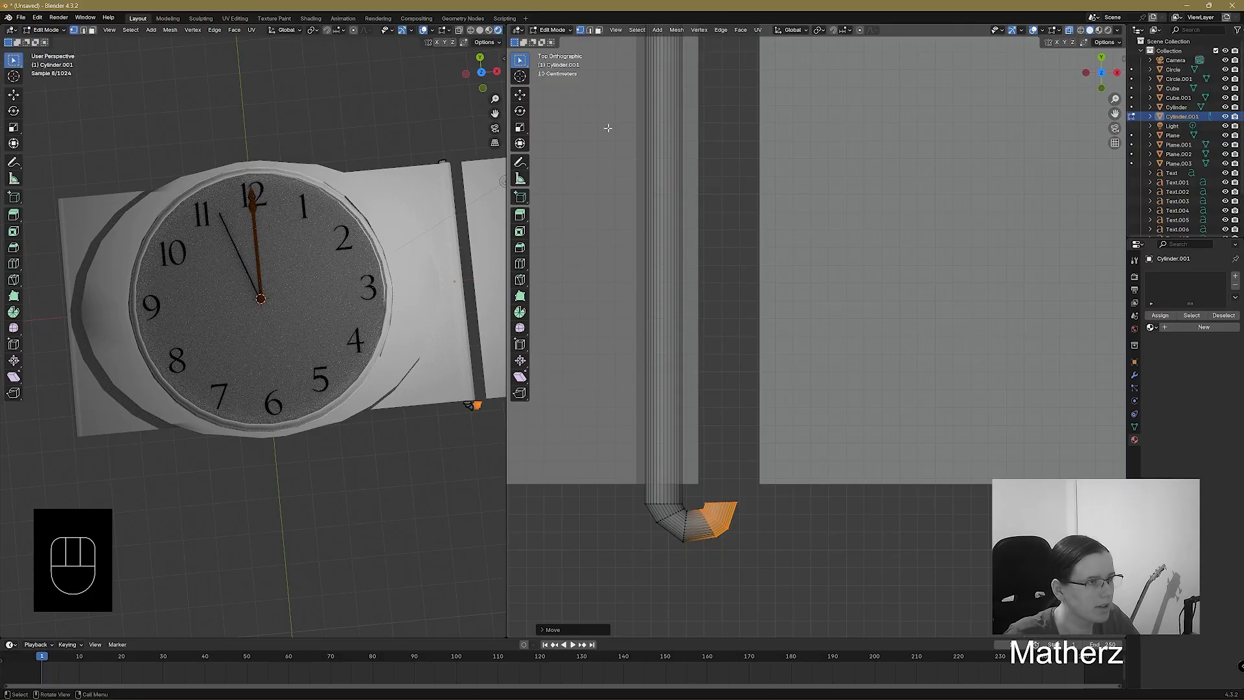
# Extrude the hook's end face alongside the rod until level with the rod's opposite end, and shift it slightly along positive X.
pyautogui.click(736, 508)
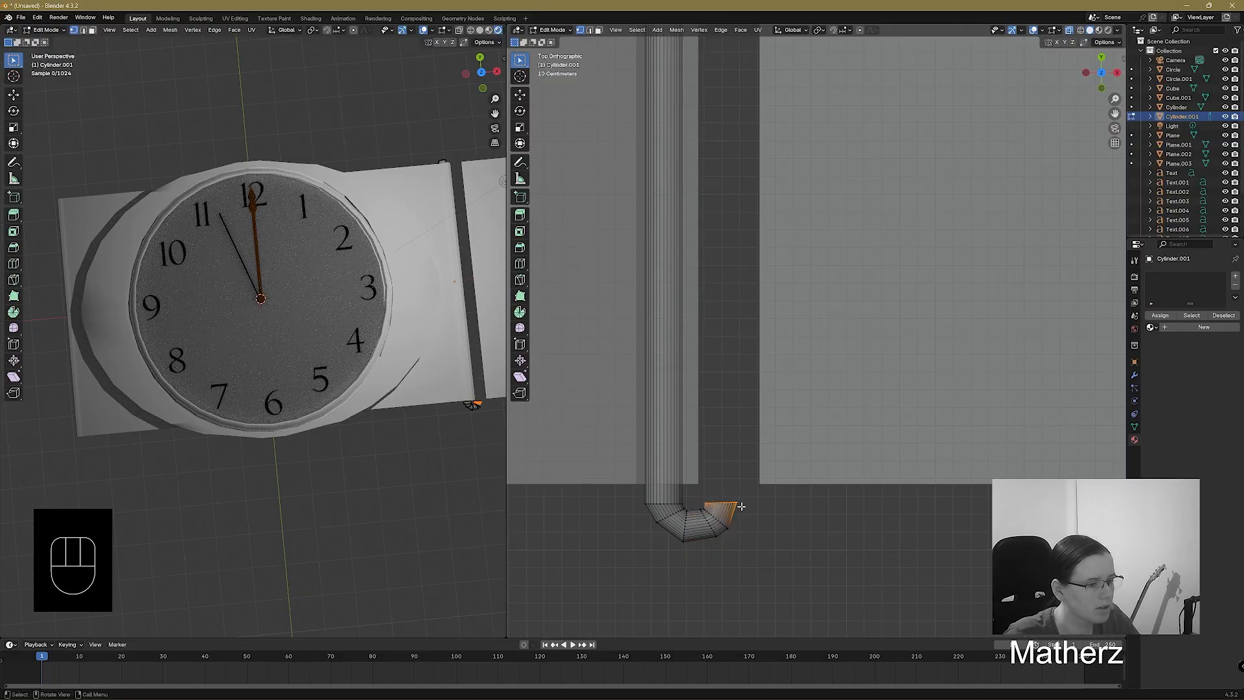
pyautogui.press('e')
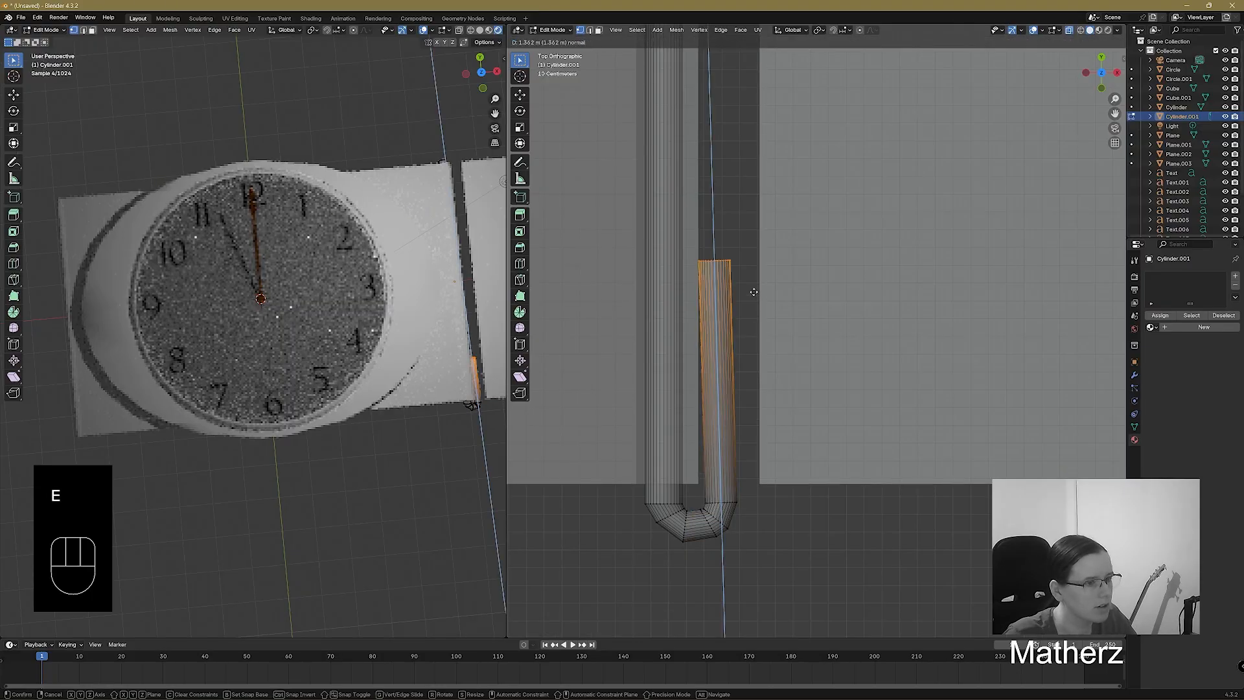
pyautogui.click(753, 292)
pyautogui.keyDown('shift'); pyautogui.moveTo(754, 292); pyautogui.dragTo(730, 465, button='middle'); pyautogui.keyUp('shift')
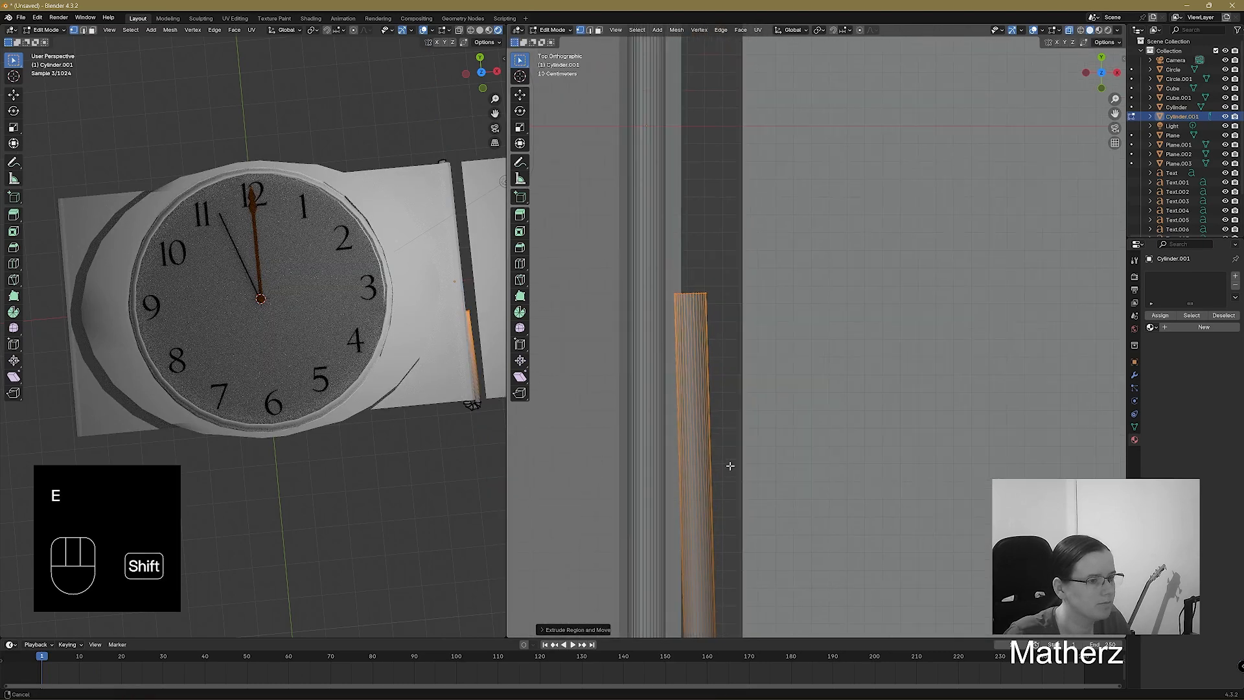
pyautogui.scroll(-4, 713, 448)
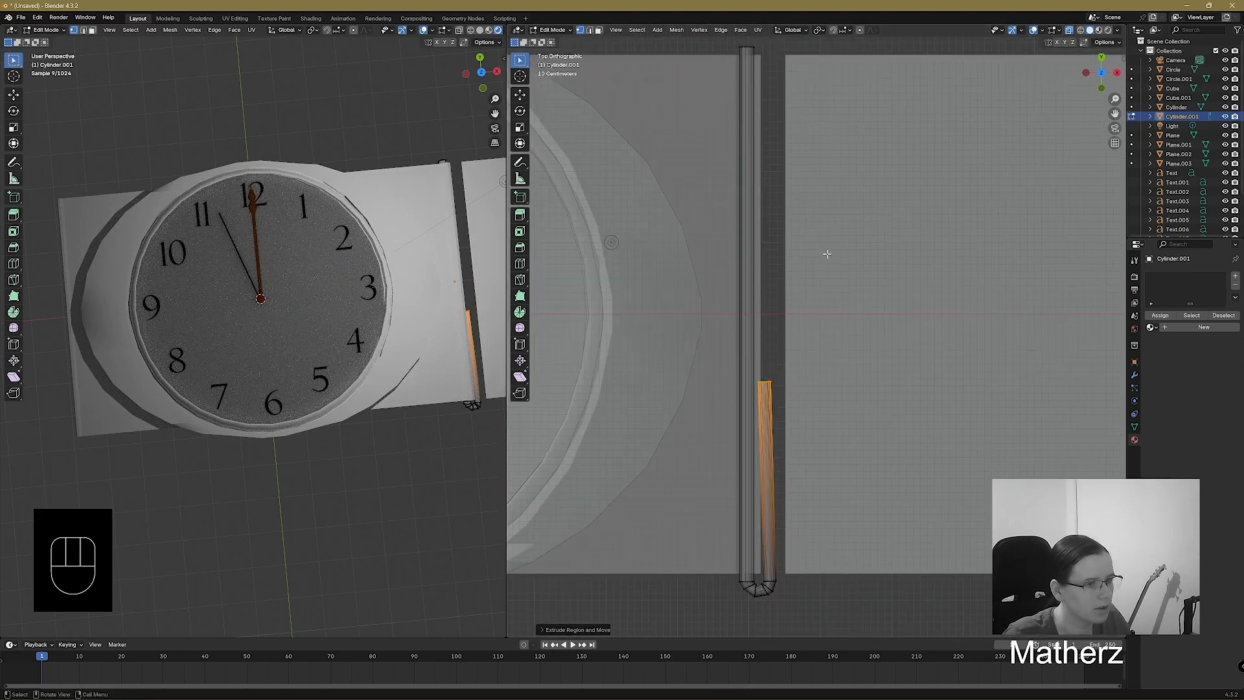
pyautogui.keyDown('shift'); pyautogui.moveTo(826, 254); pyautogui.dragTo(801, 355, button='middle'); pyautogui.keyUp('shift')
pyautogui.press('g')
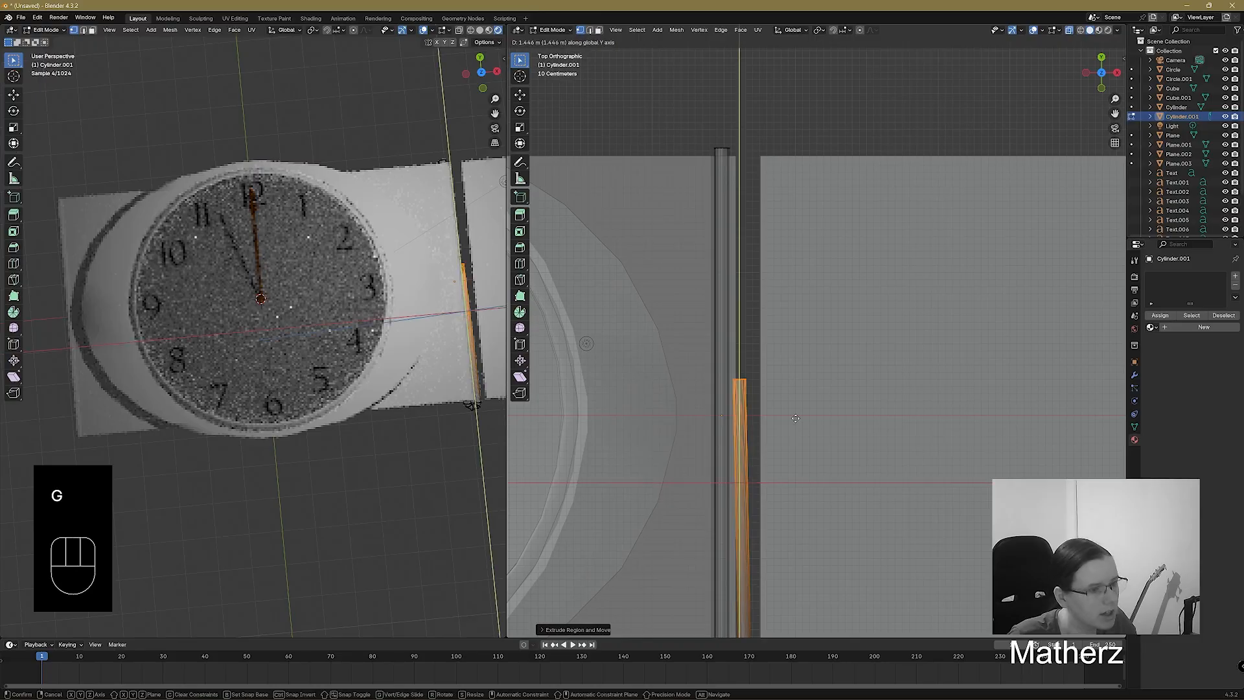
pyautogui.click(776, 214)
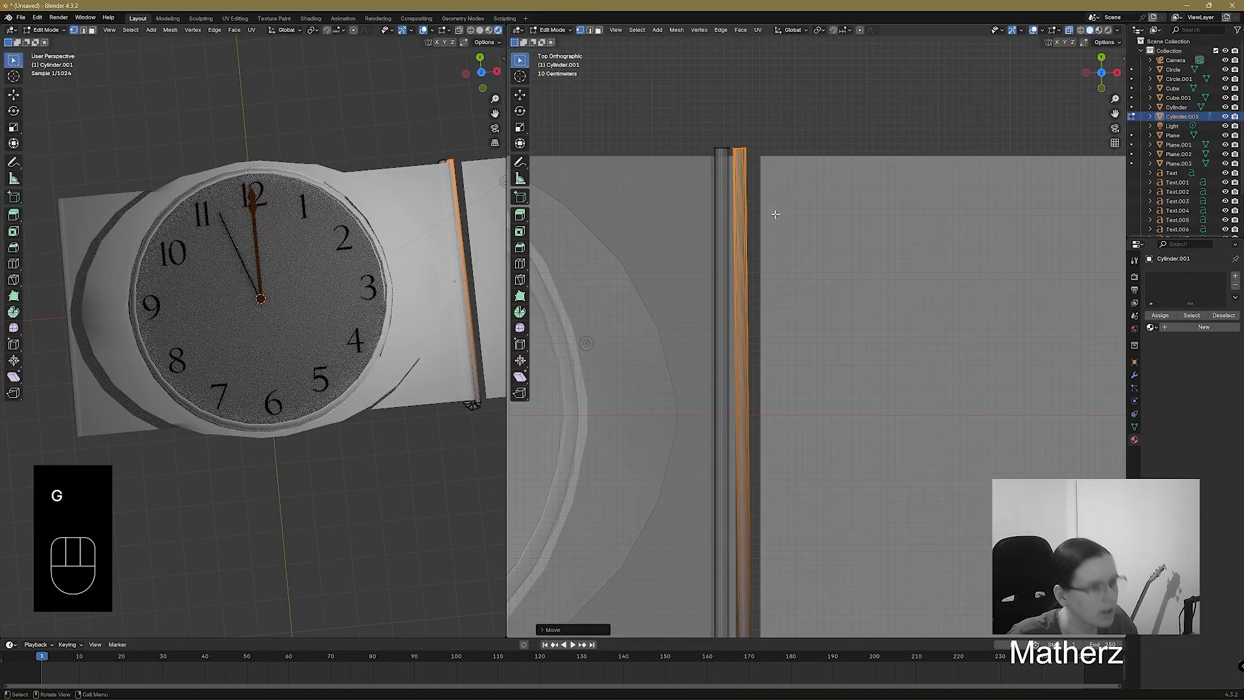
pyautogui.press('g')
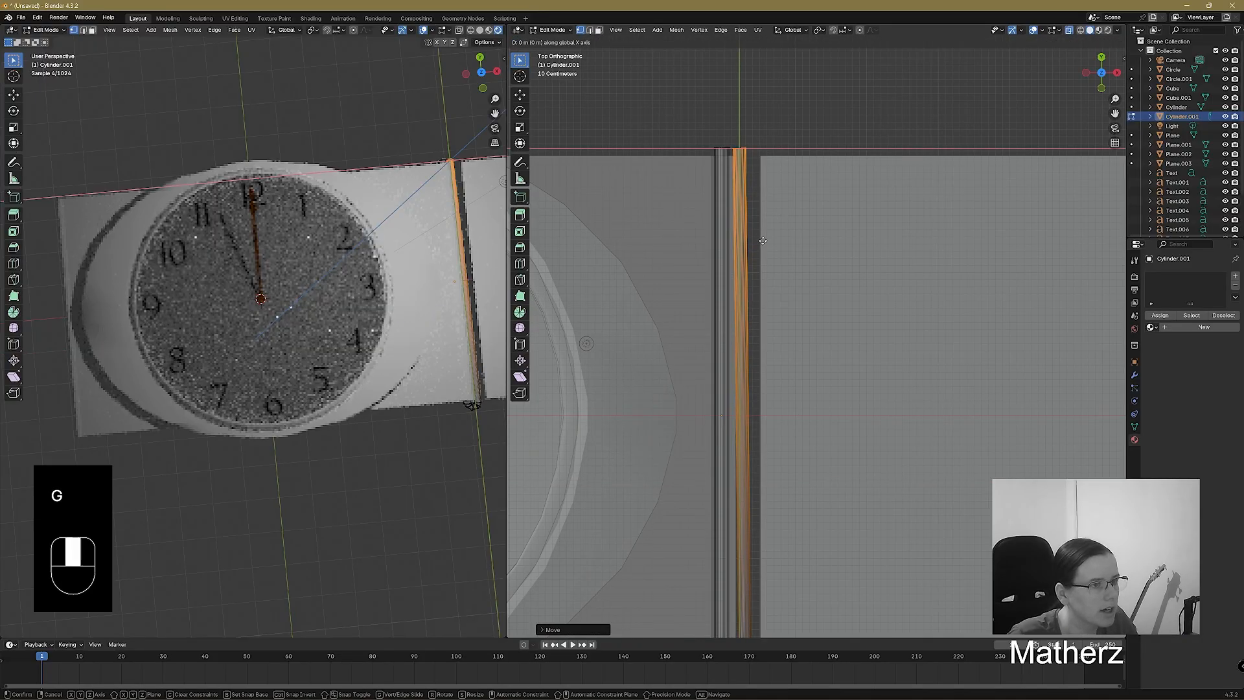
pyautogui.click(758, 355)
# Extrude the new shaft's end face a short segment along its normal, beyond the slab's edge.
pyautogui.scroll(-3, 758, 355)
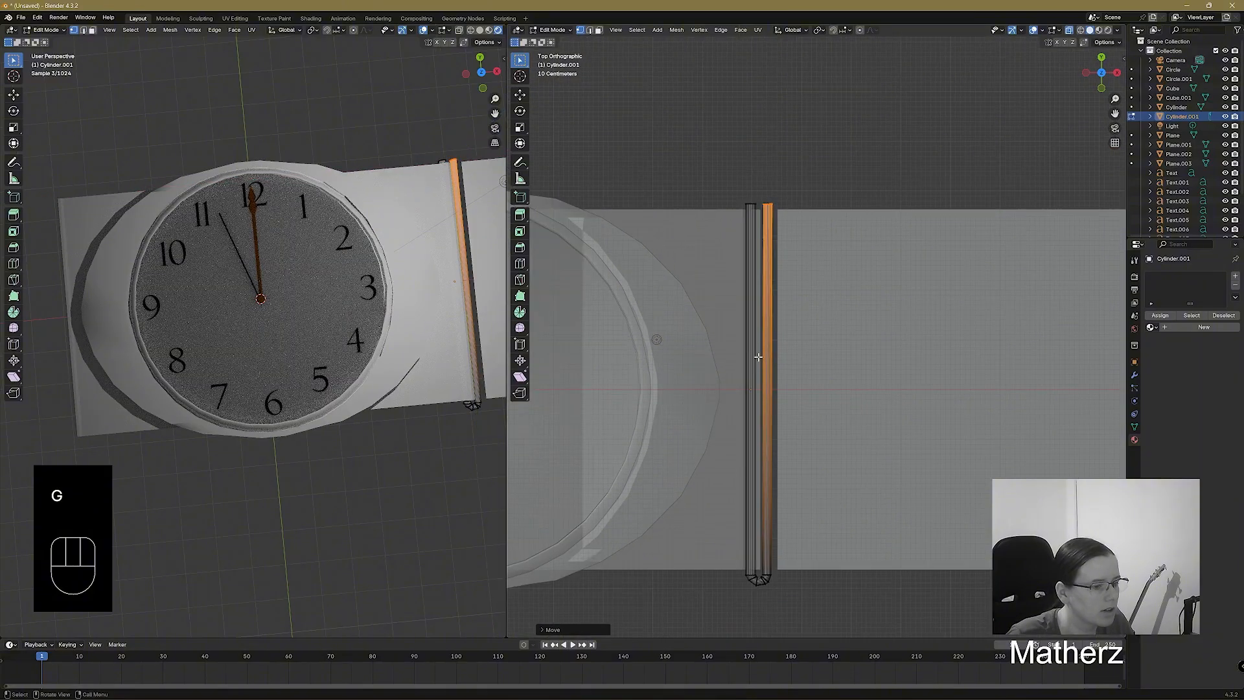
pyautogui.scroll(4, 755, 355)
pyautogui.keyDown('shift'); pyautogui.moveTo(756, 347); pyautogui.dragTo(754, 379, button='middle'); pyautogui.keyUp('shift')
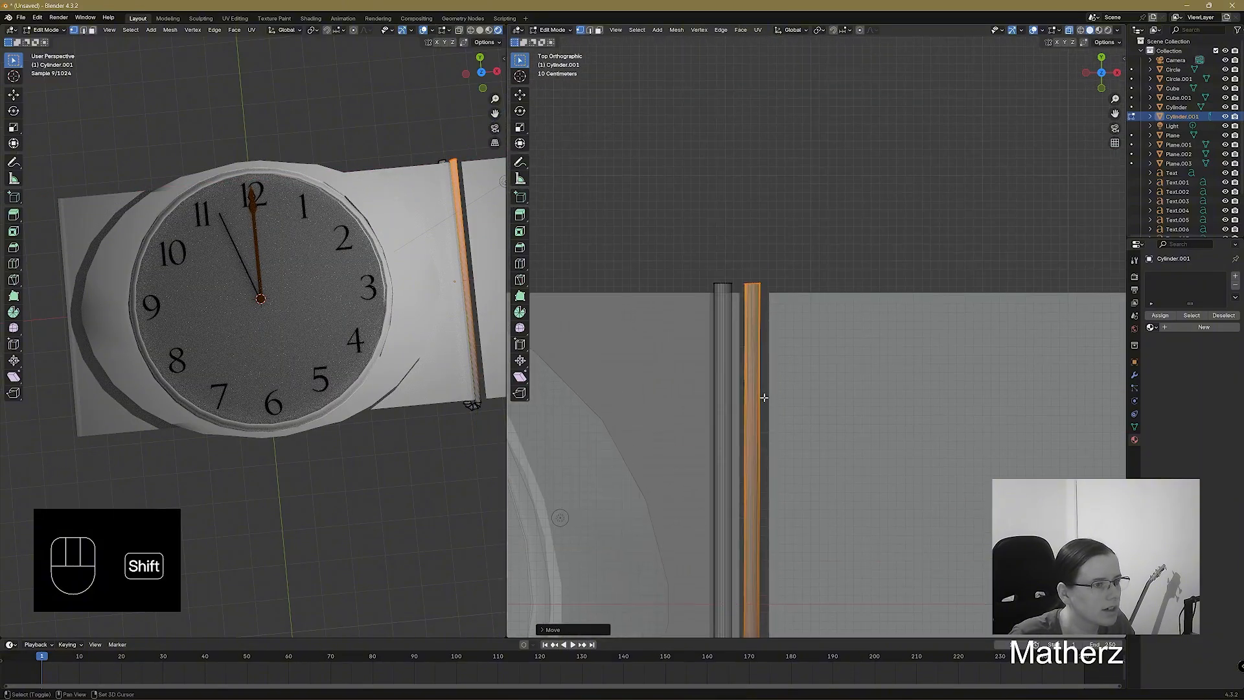
pyautogui.scroll(2, 842, 360)
pyautogui.keyDown('shift'); pyautogui.moveTo(672, 232); pyautogui.dragTo(799, 428, button='middle'); pyautogui.keyUp('shift')
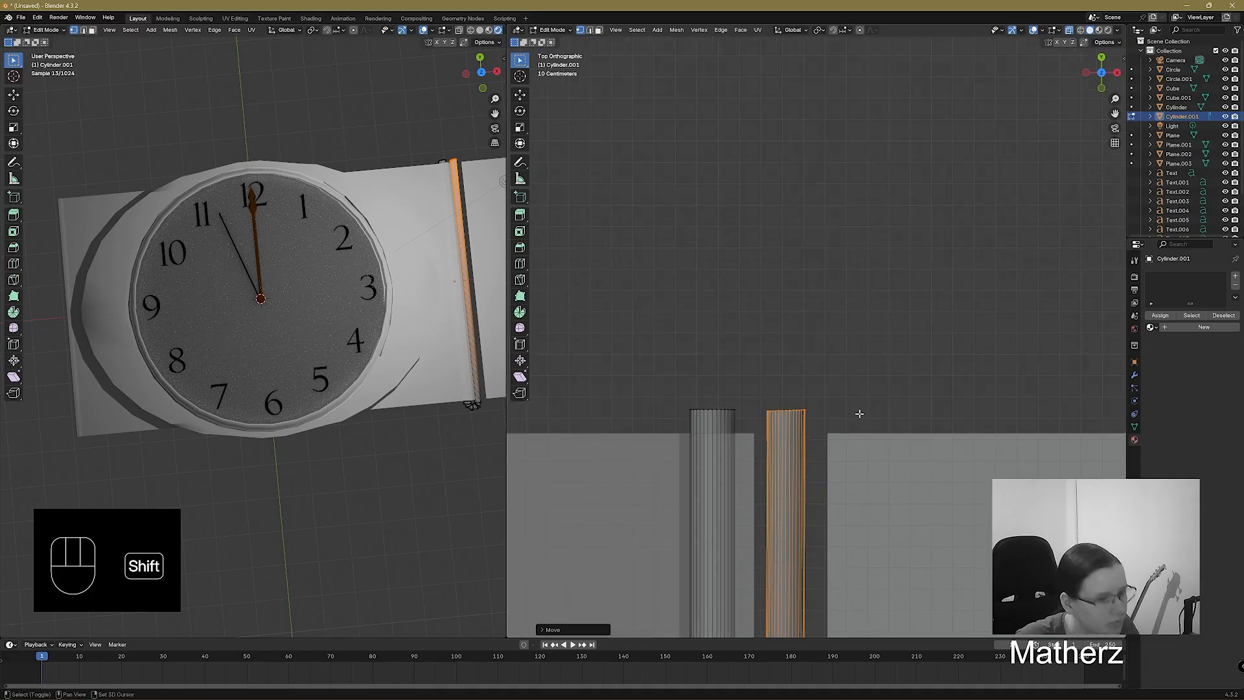
pyautogui.press('e')
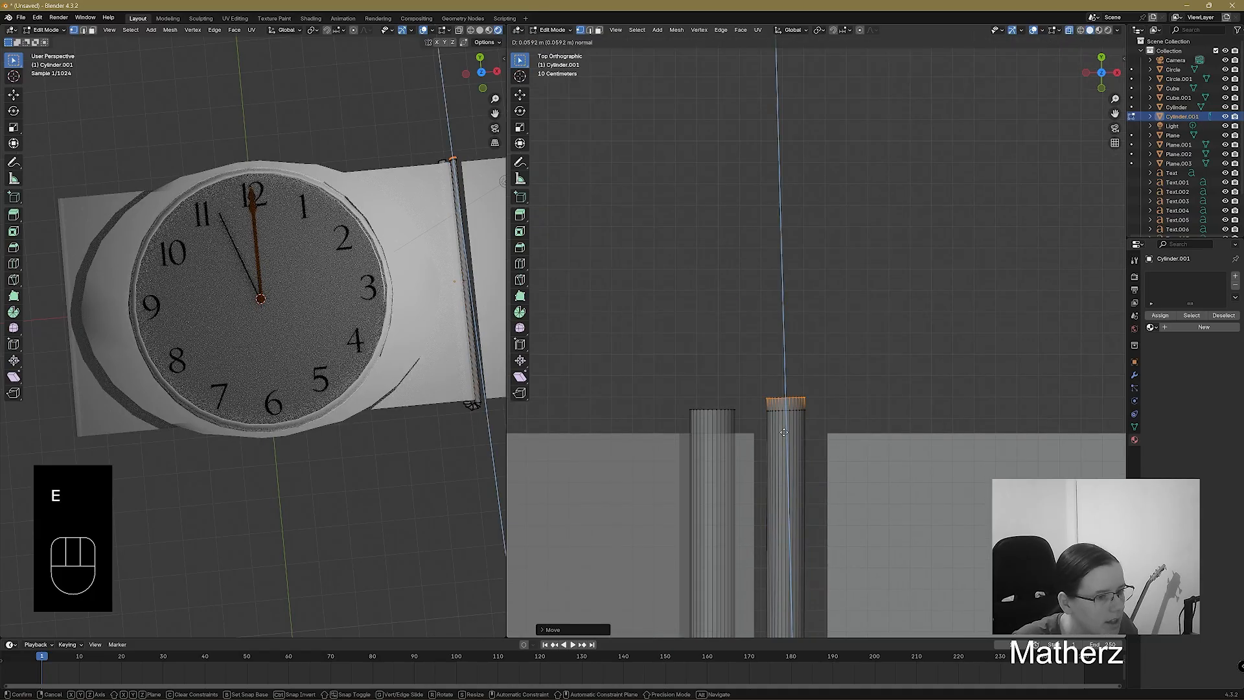
pyautogui.click(809, 375)
pyautogui.press('r')
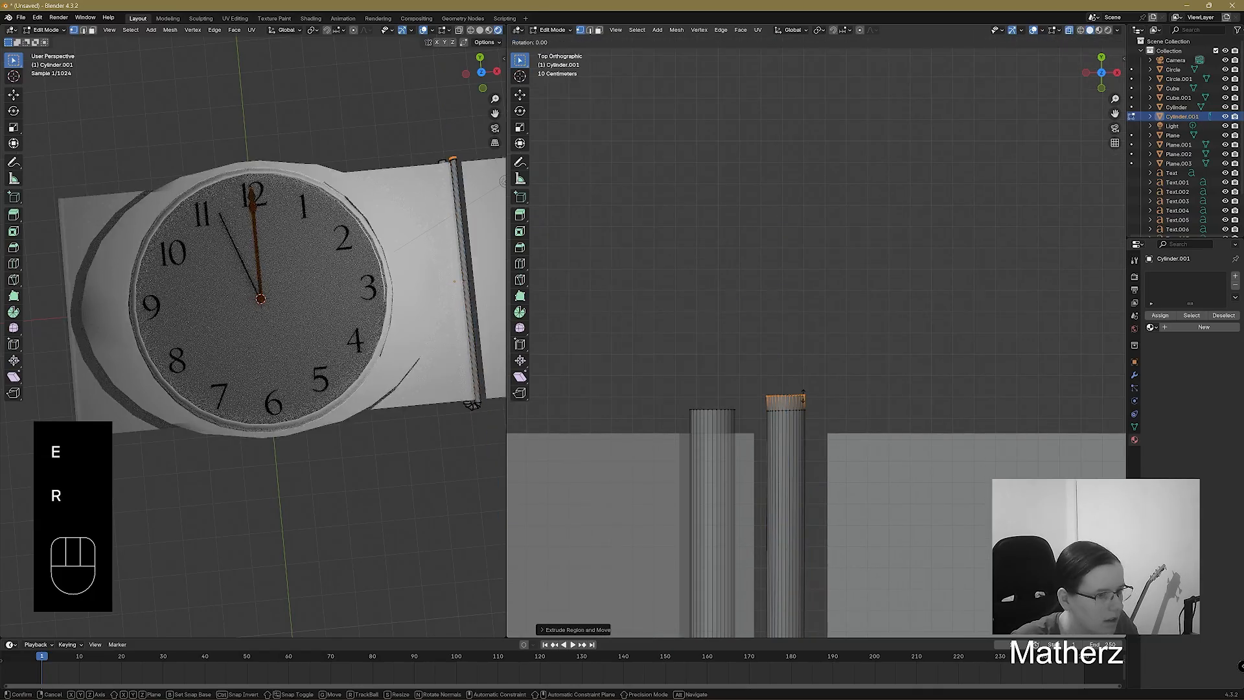
pyautogui.press('x')
pyautogui.click(809, 389)
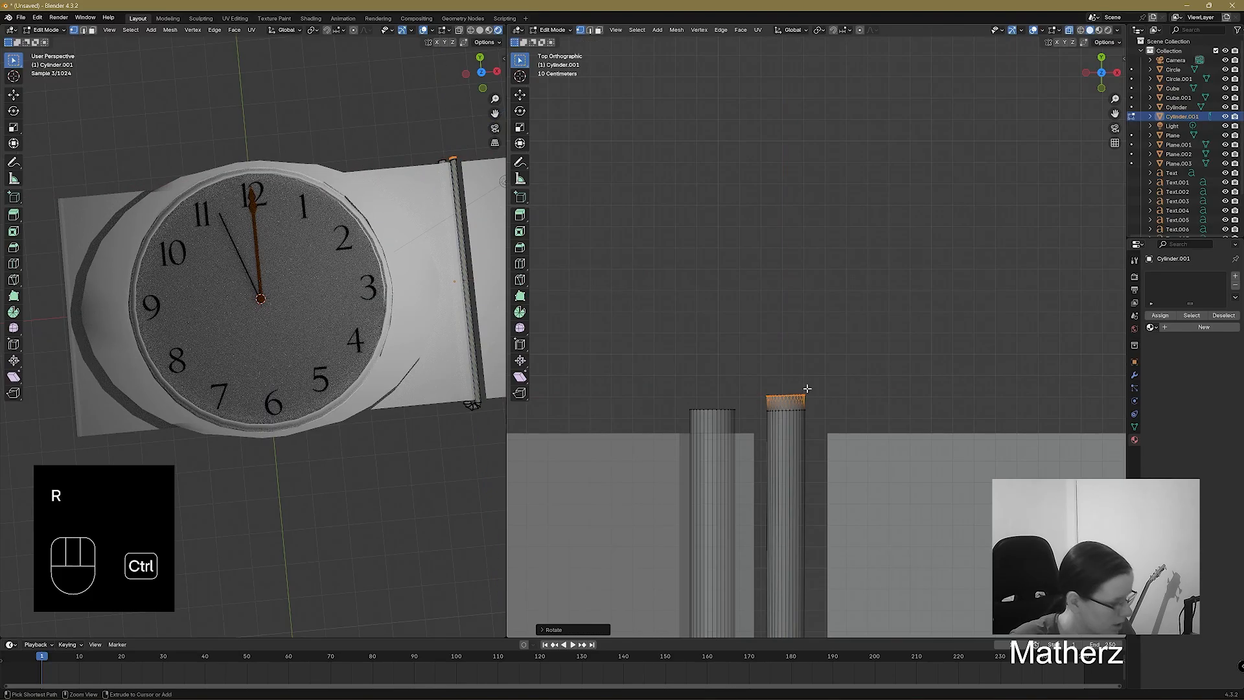
pyautogui.hotkey('ctrl', 'z')
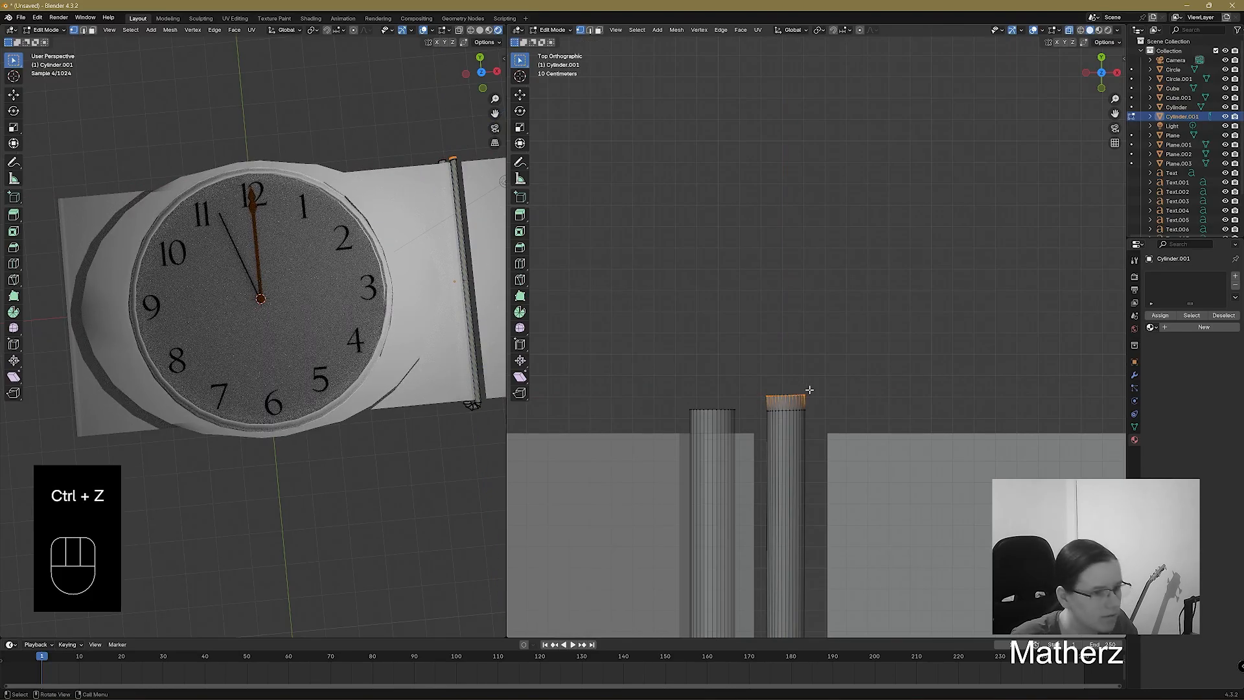
# Tilt the end face toward the original rod and move it slightly along negative X to start the second bend.
pyautogui.press('r')
pyautogui.click(813, 401)
pyautogui.press('g')
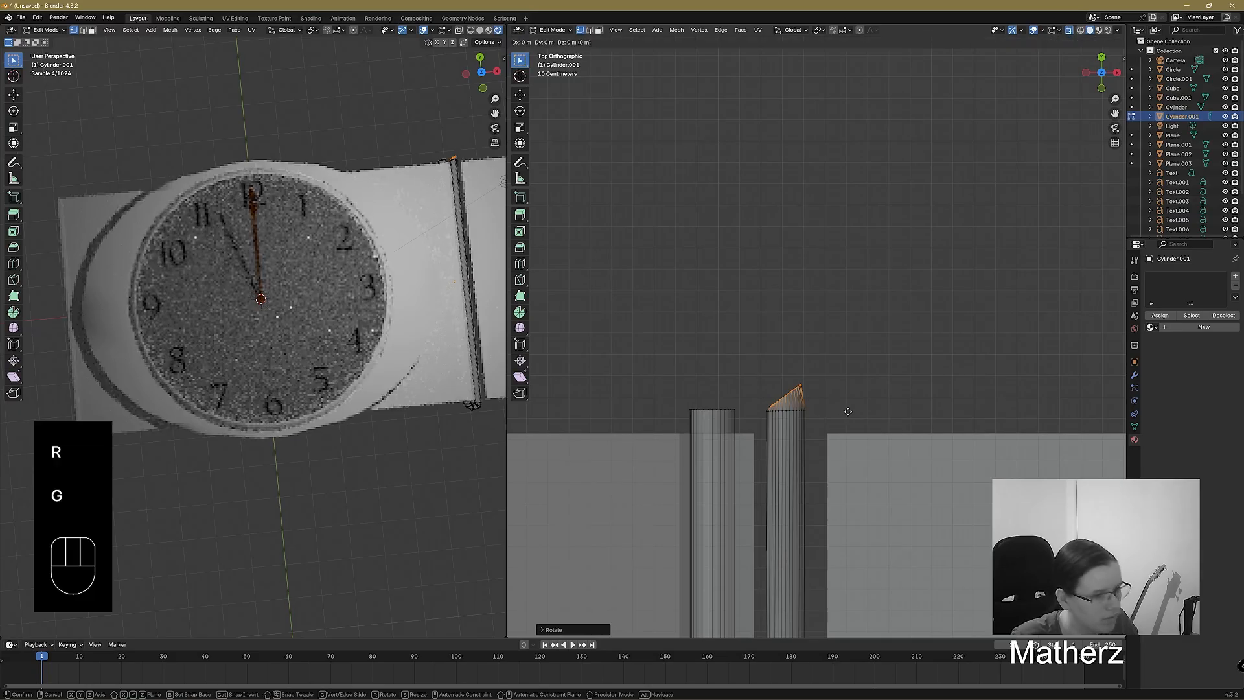
pyautogui.press('x')
pyautogui.click(843, 408)
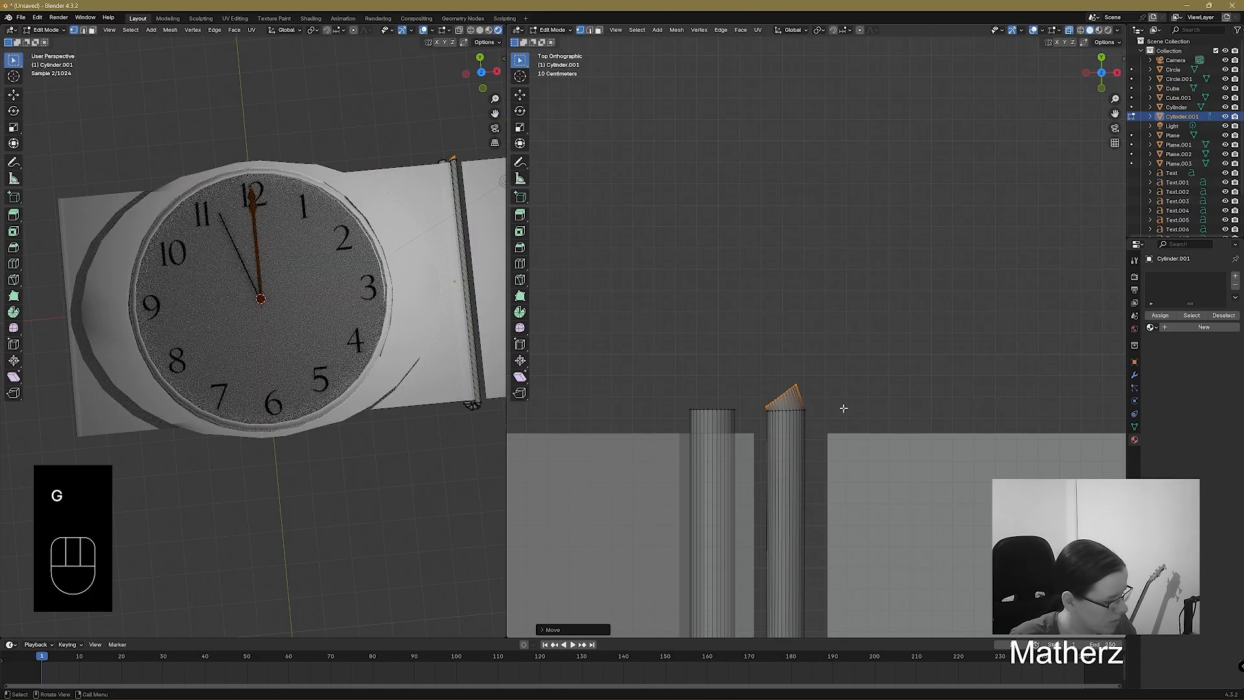
# Extrude the tilted end face two short segments along its normal toward the original rod.
pyautogui.press('e')
pyautogui.rightClick(834, 386)
pyautogui.press('e')
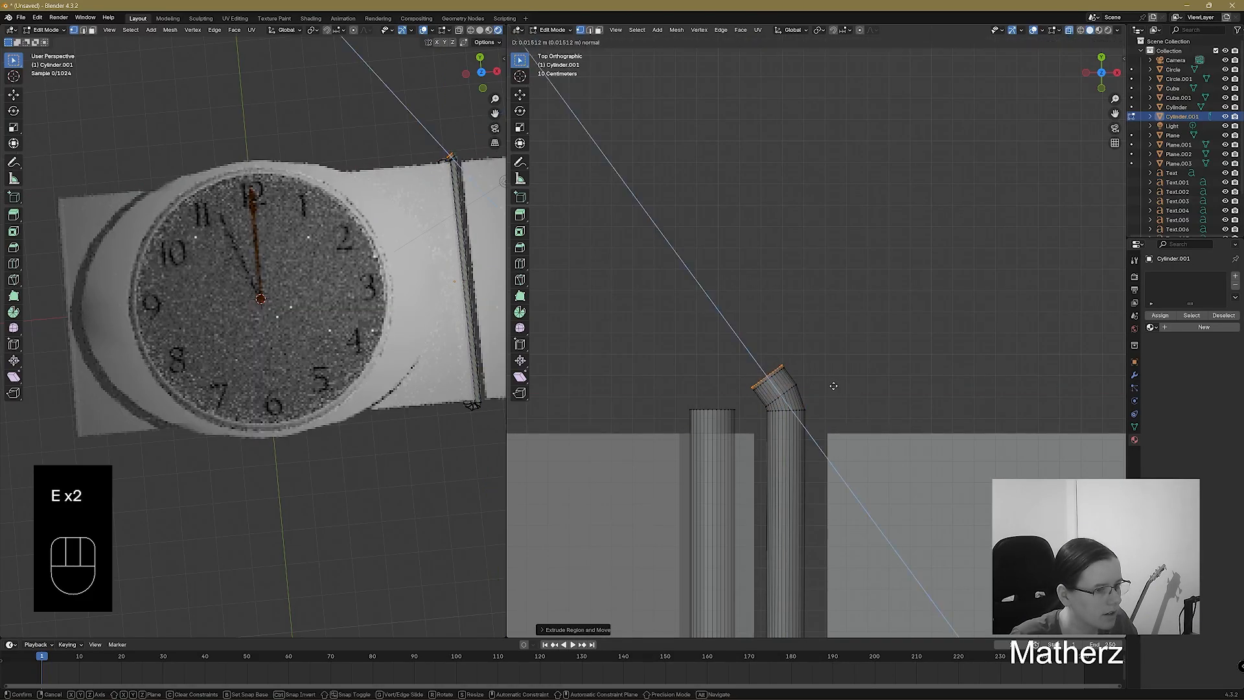
pyautogui.click(826, 380)
# Rotate the end face nearly parallel to the Y axis and move it about 0.06 m along negative X.
pyautogui.press('r')
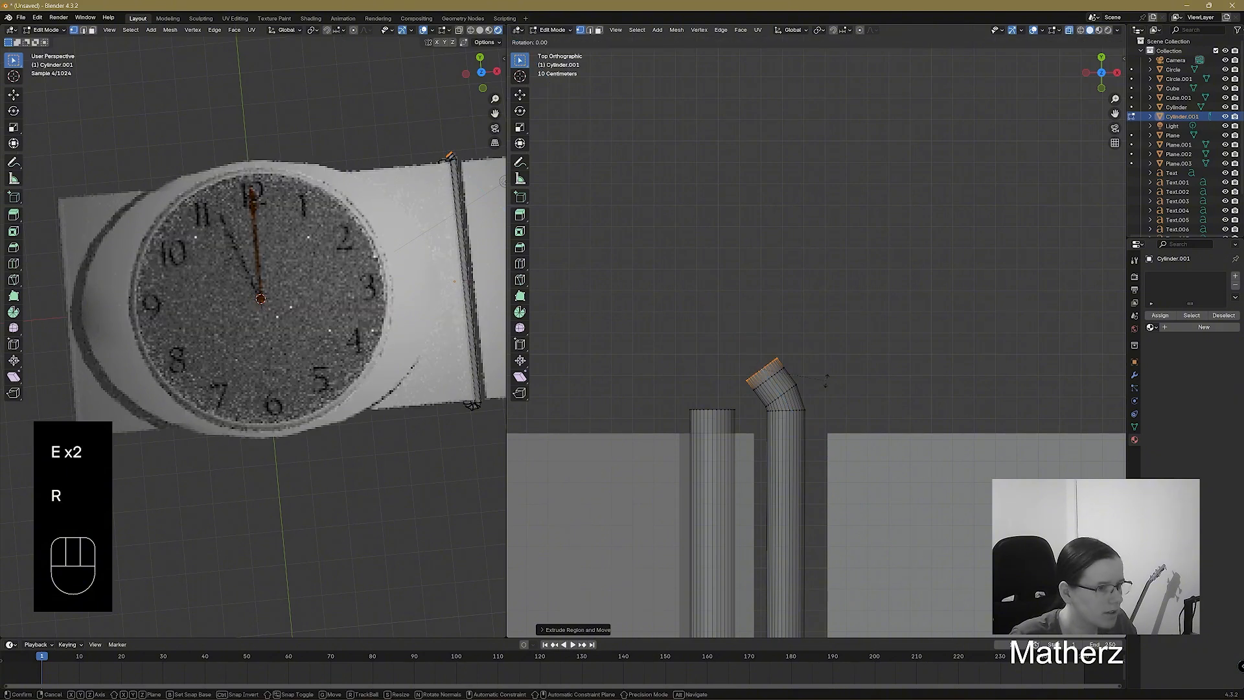
pyautogui.click(813, 331)
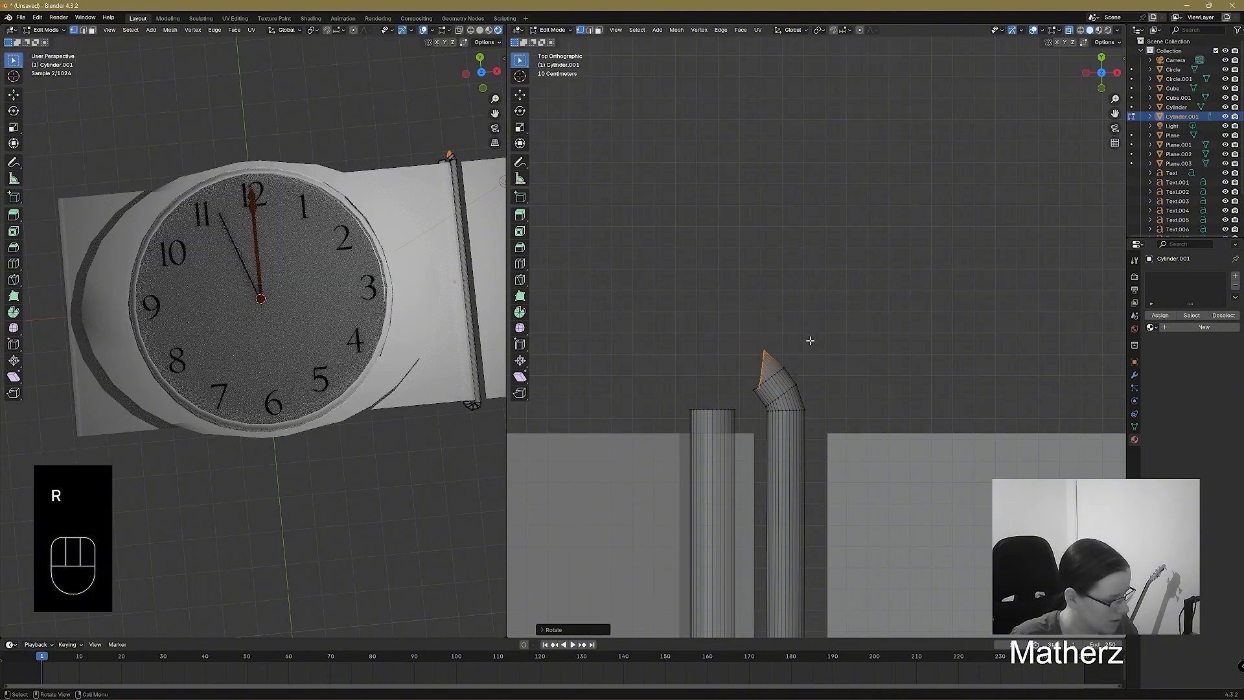
pyautogui.press('g')
pyautogui.moveTo(802, 342)
pyautogui.mouseDown(button='middle')
pyautogui.moveTo(774, 349)
pyautogui.moveTo(797, 349)
pyautogui.mouseUp(button='middle')
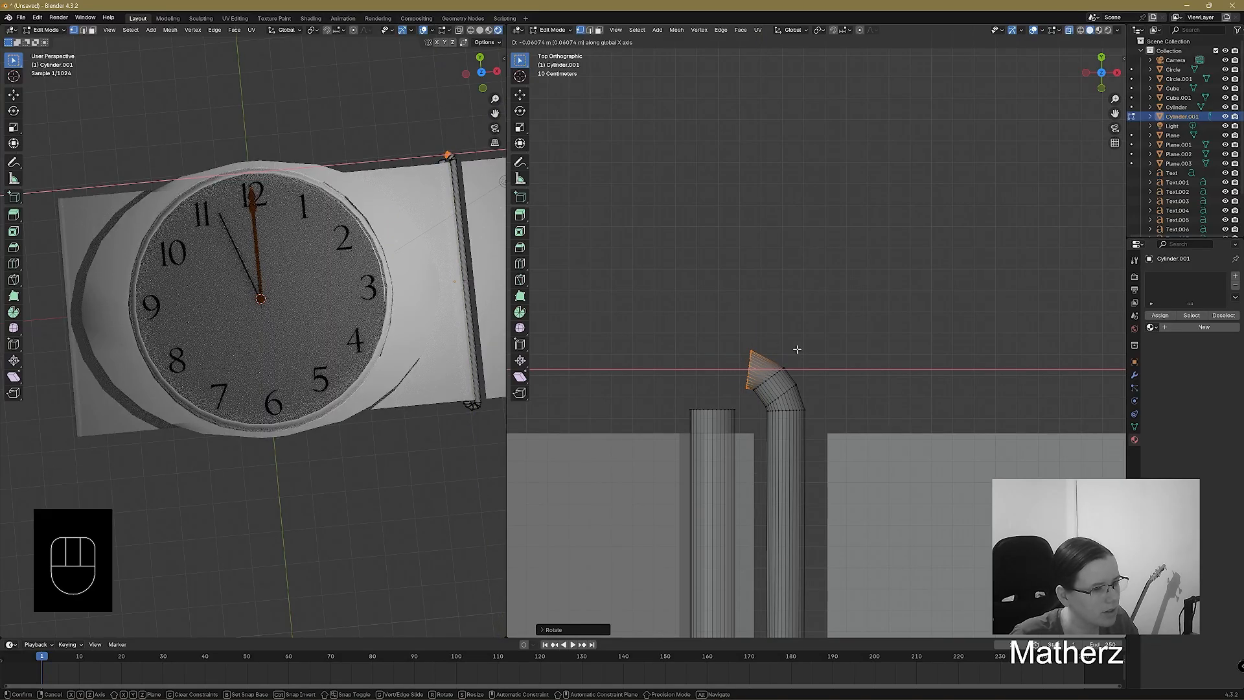
pyautogui.click(797, 349)
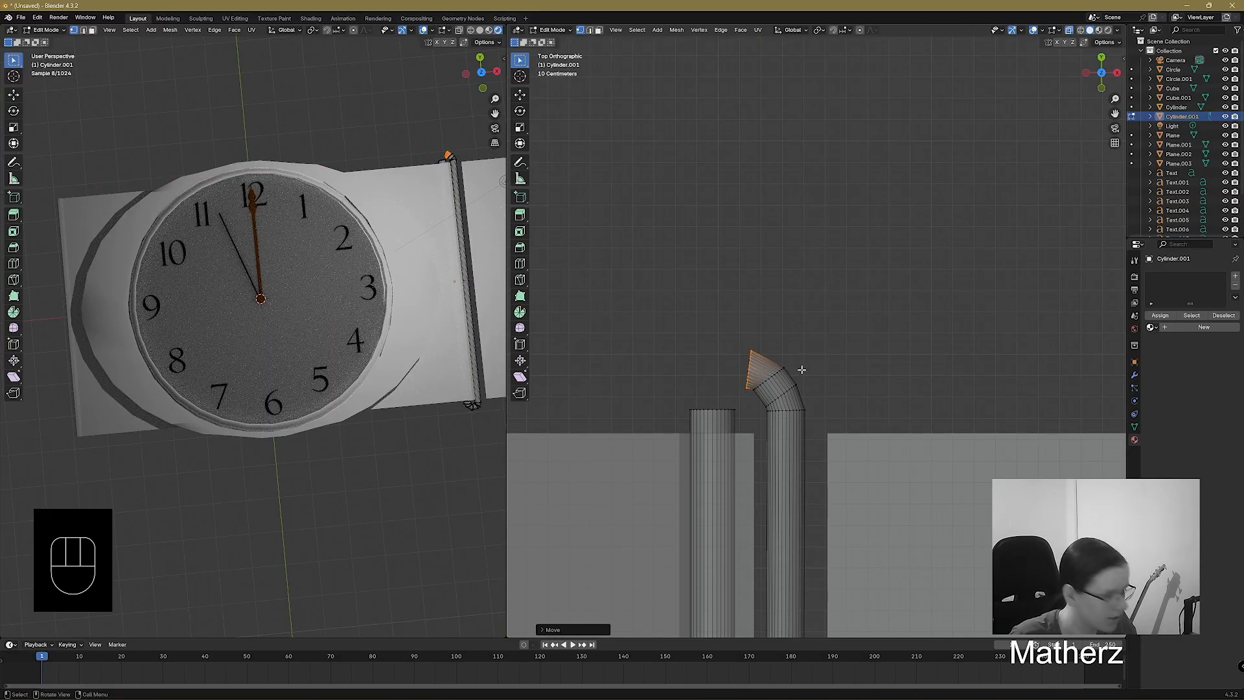
# Extrude another short segment, tilt its end face down toward the rod's open end, and move it about 0.045 m along negative Y.
pyautogui.press('e')
pyautogui.click(778, 362)
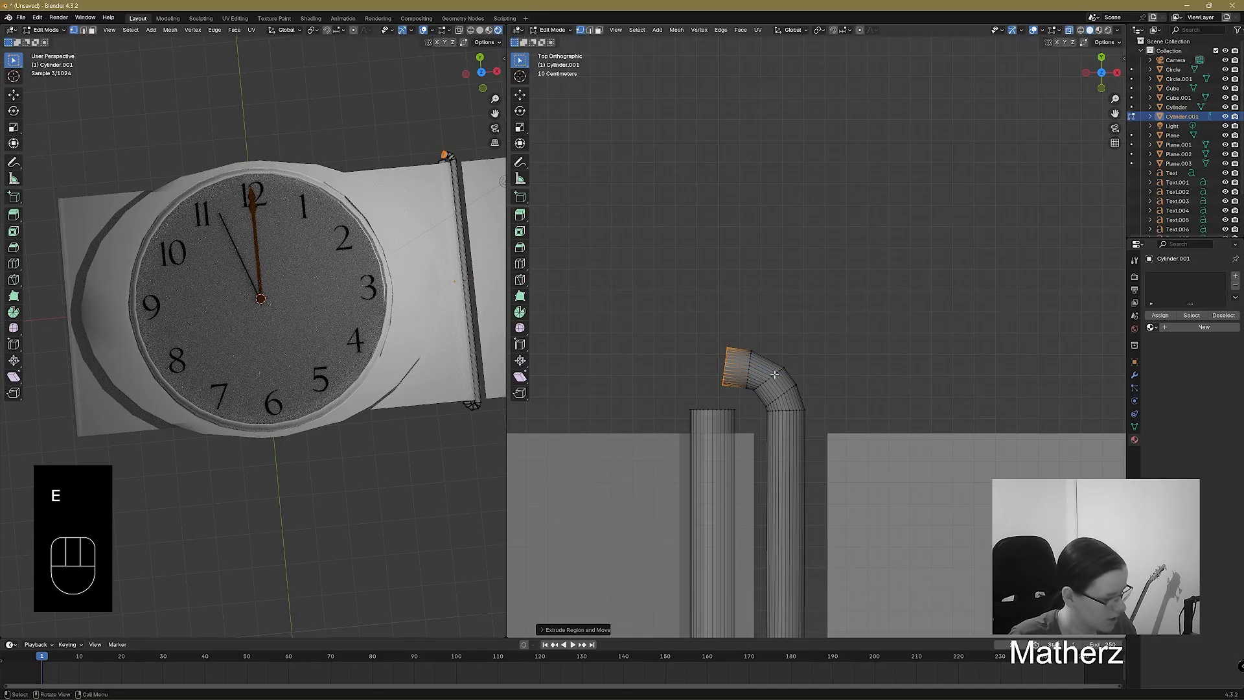
pyautogui.press('r')
pyautogui.click(754, 355)
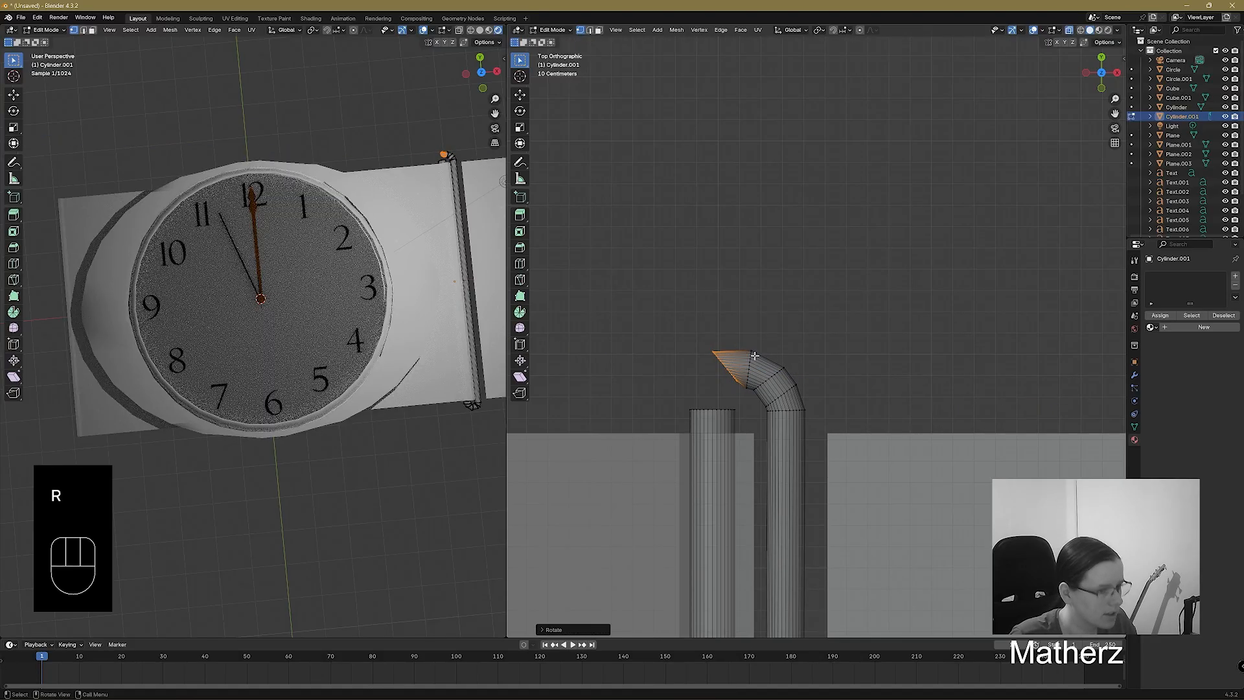
pyautogui.press('g')
pyautogui.moveTo(753, 422); pyautogui.dragTo(748, 434, button='middle')
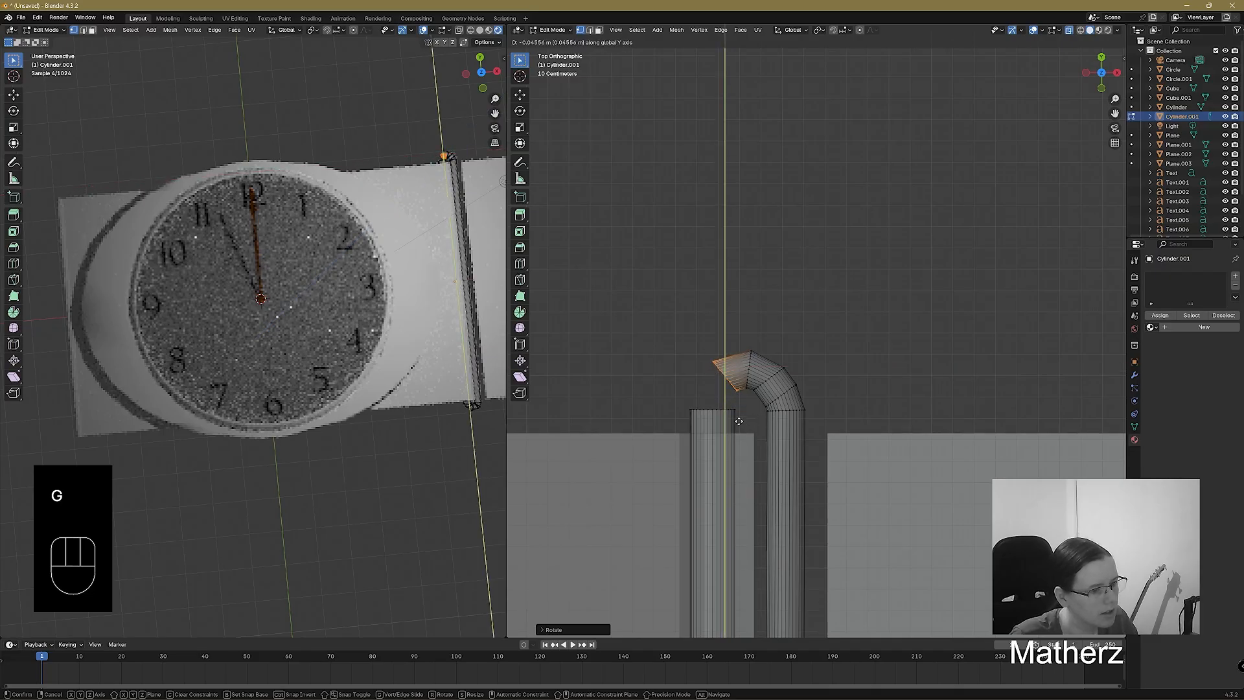
pyautogui.click(739, 421)
# Extrude the end face one more short segment along its normal and rotate it nearly parallel to the rod's open end.
pyautogui.press('e')
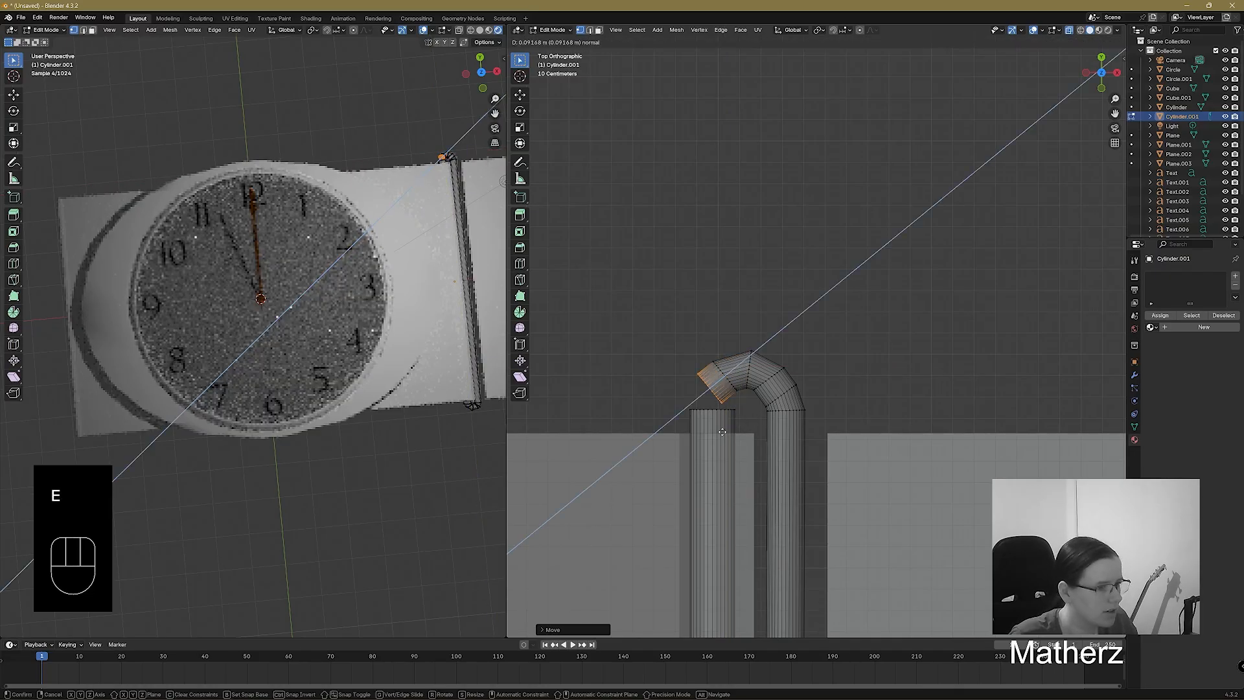
pyautogui.click(745, 425)
pyautogui.press('r')
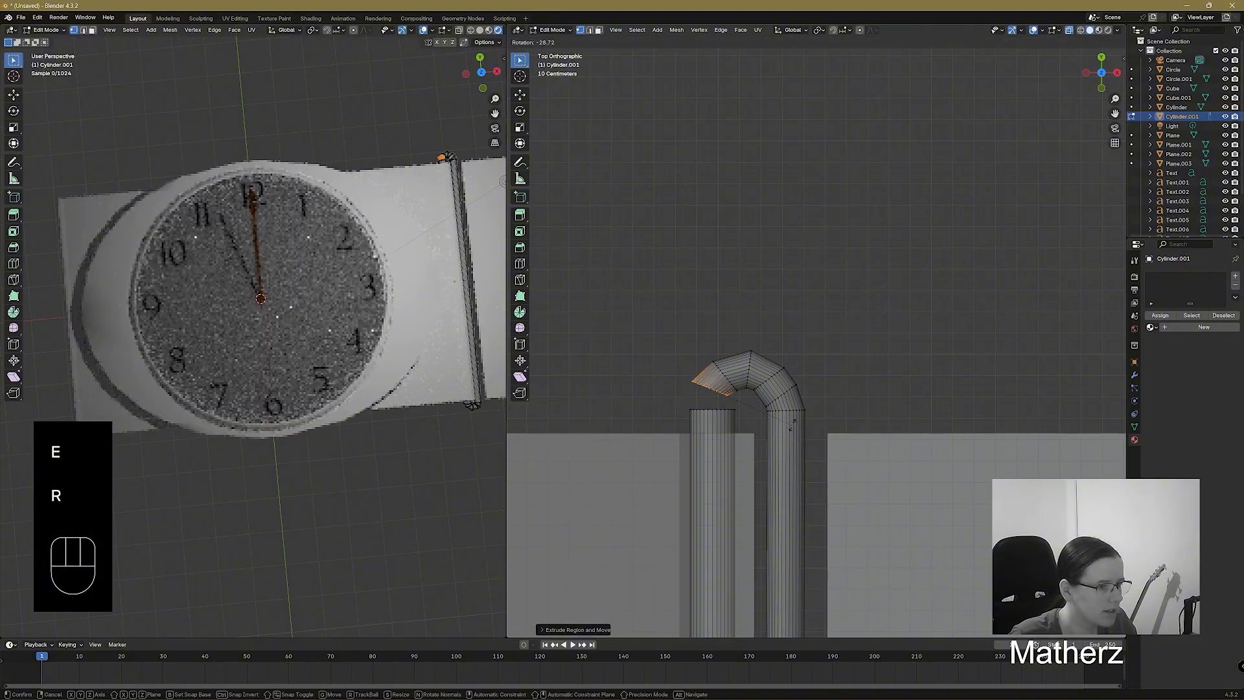
pyautogui.click(735, 428)
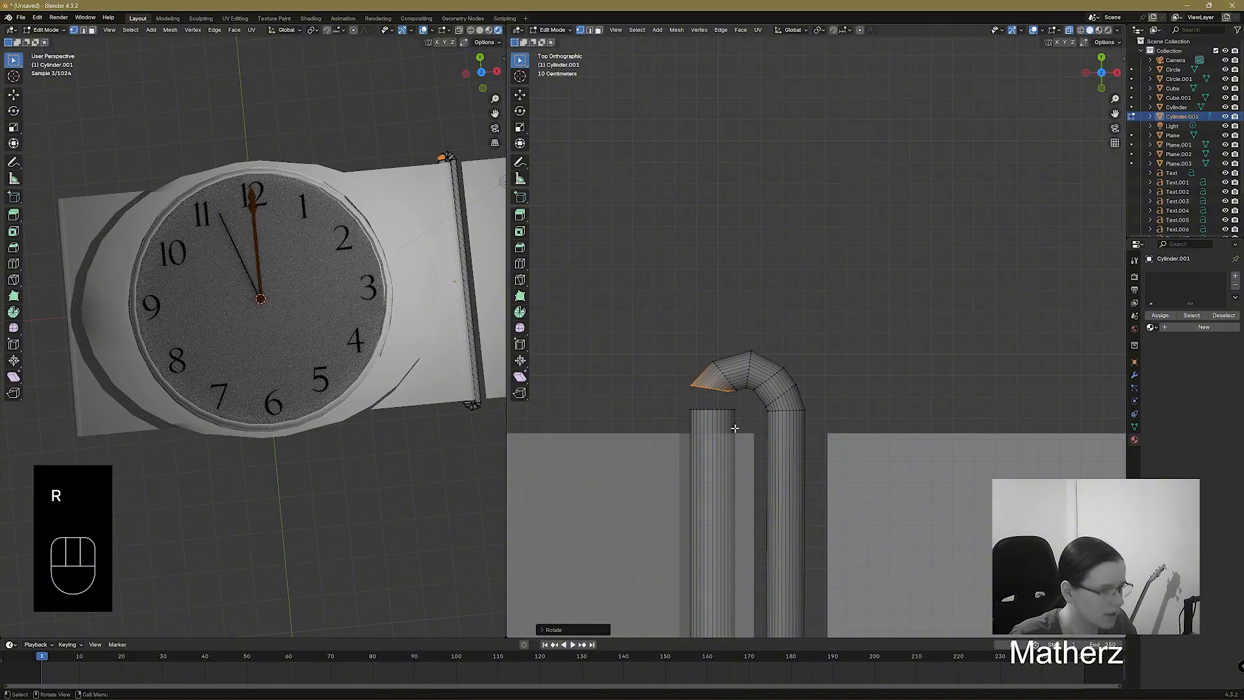
pyautogui.moveTo(739, 428)
pyautogui.mouseDown(button='middle')
pyautogui.moveTo(756, 434)
pyautogui.moveTo(745, 441)
pyautogui.mouseUp(button='middle')
pyautogui.scroll(3, 731, 448)
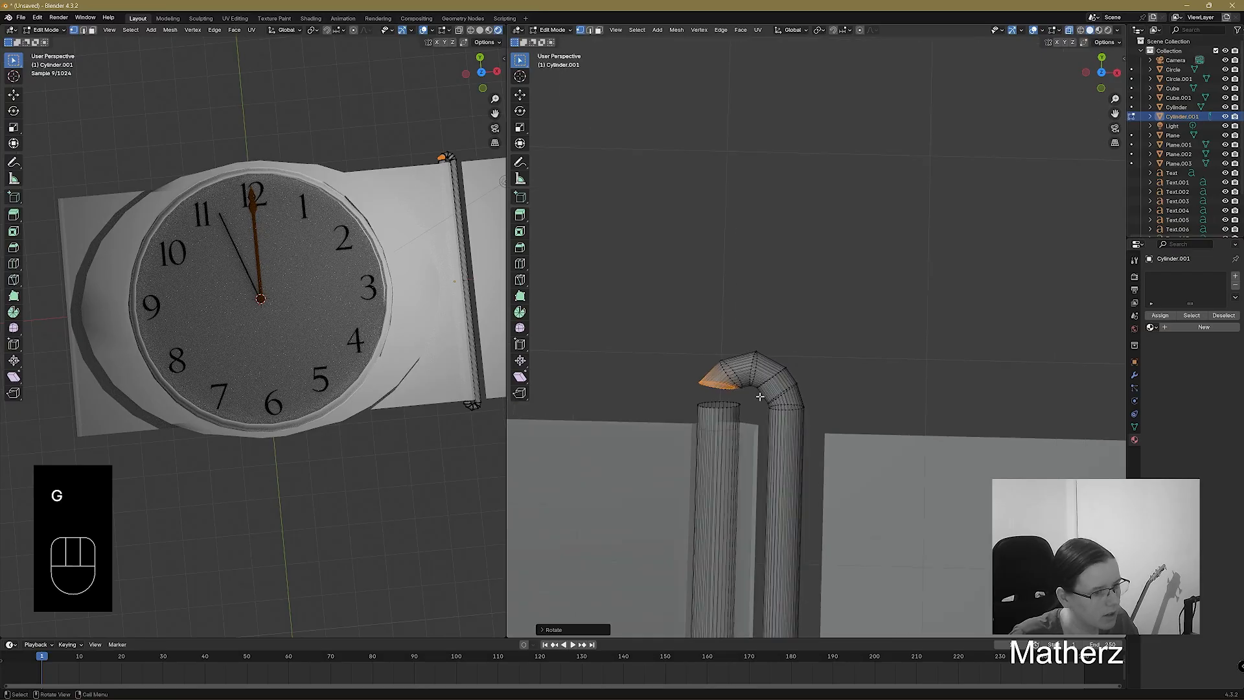
# Move the bend's end face about 0.02 m along the X axis to line it up over the rod's open end.
pyautogui.press('g')
pyautogui.press('z')
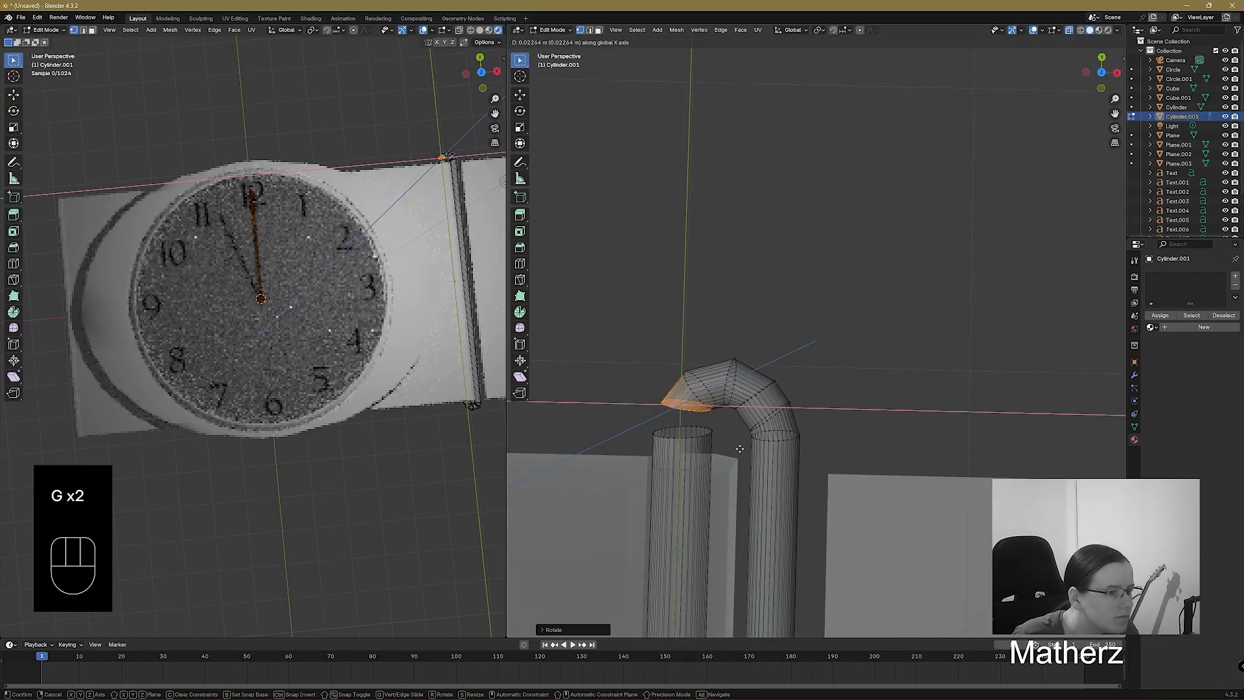
pyautogui.click(739, 447)
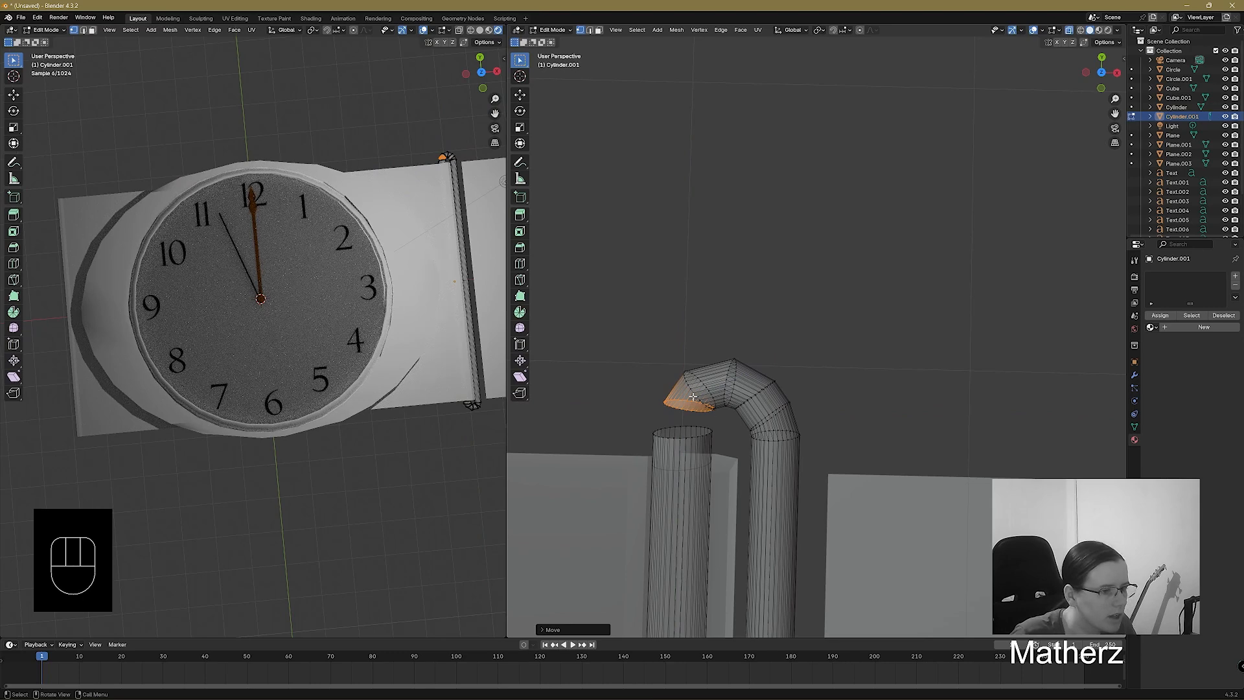
# Try to close the gap by filling between the bend's end face and the rod's open end, and return to Object Mode.
pyautogui.keyDown('shift'); pyautogui.moveTo(640, 416); pyautogui.dragTo(737, 446); pyautogui.keyUp('shift')
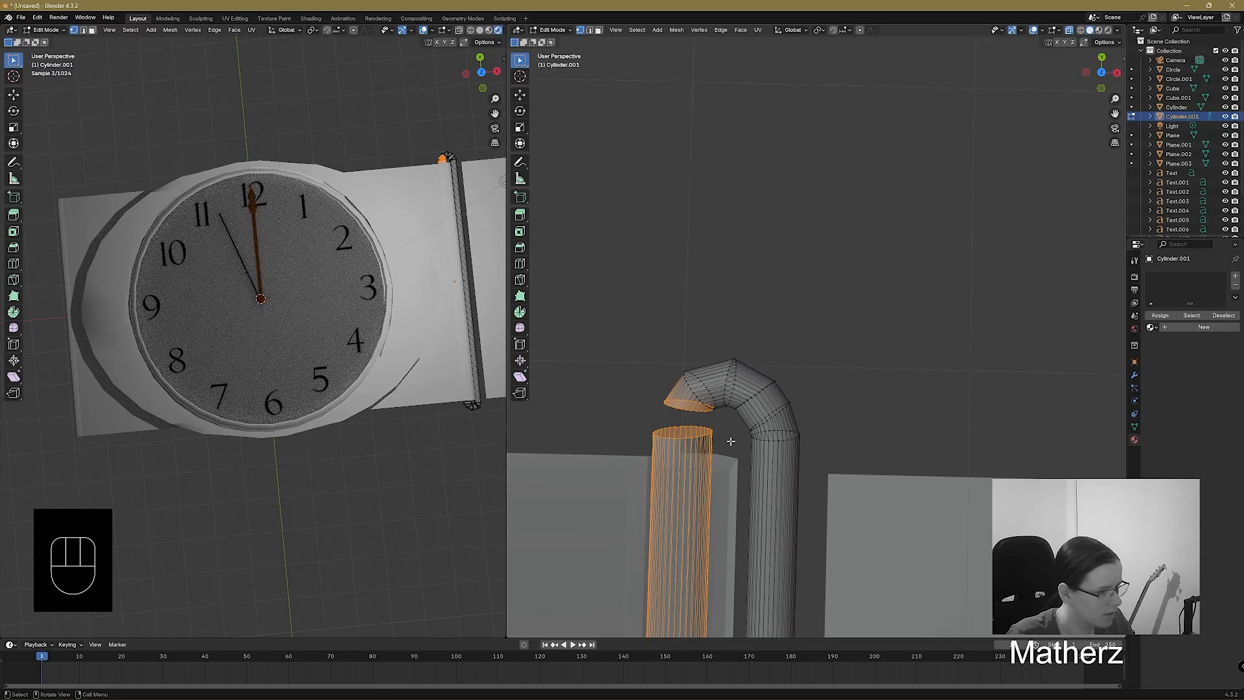
pyautogui.press('f')
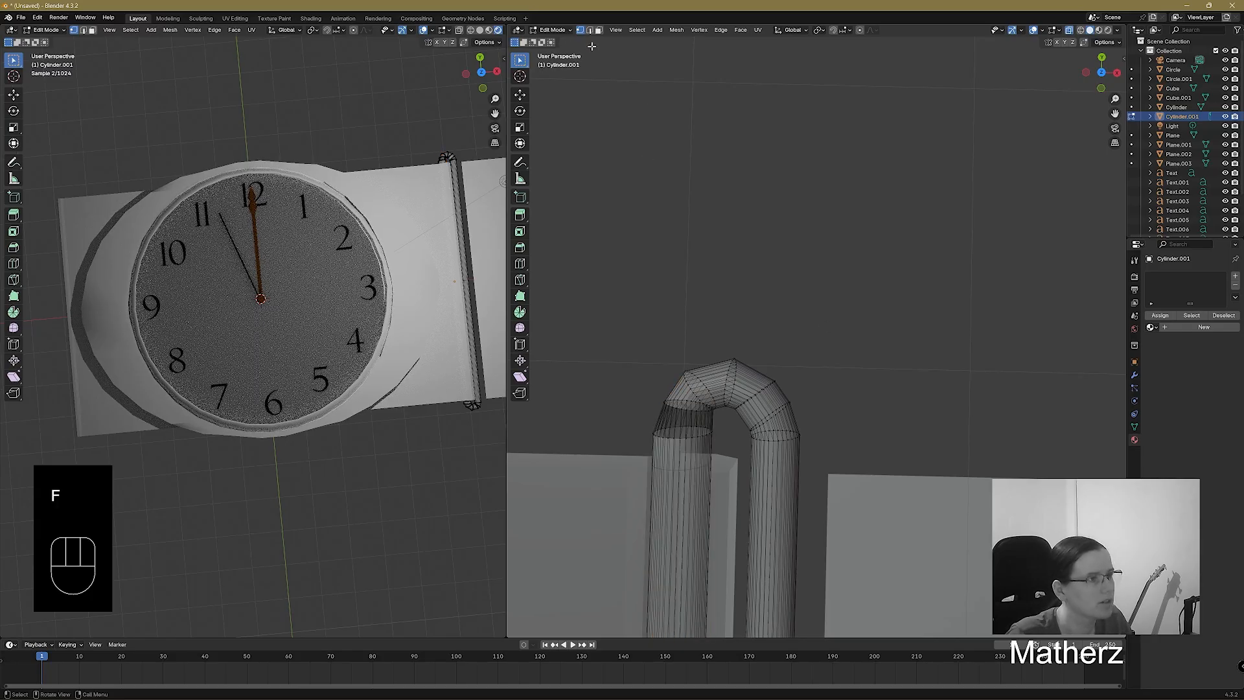
pyautogui.click(552, 29)
pyautogui.click(559, 47)
pyautogui.click(806, 366)
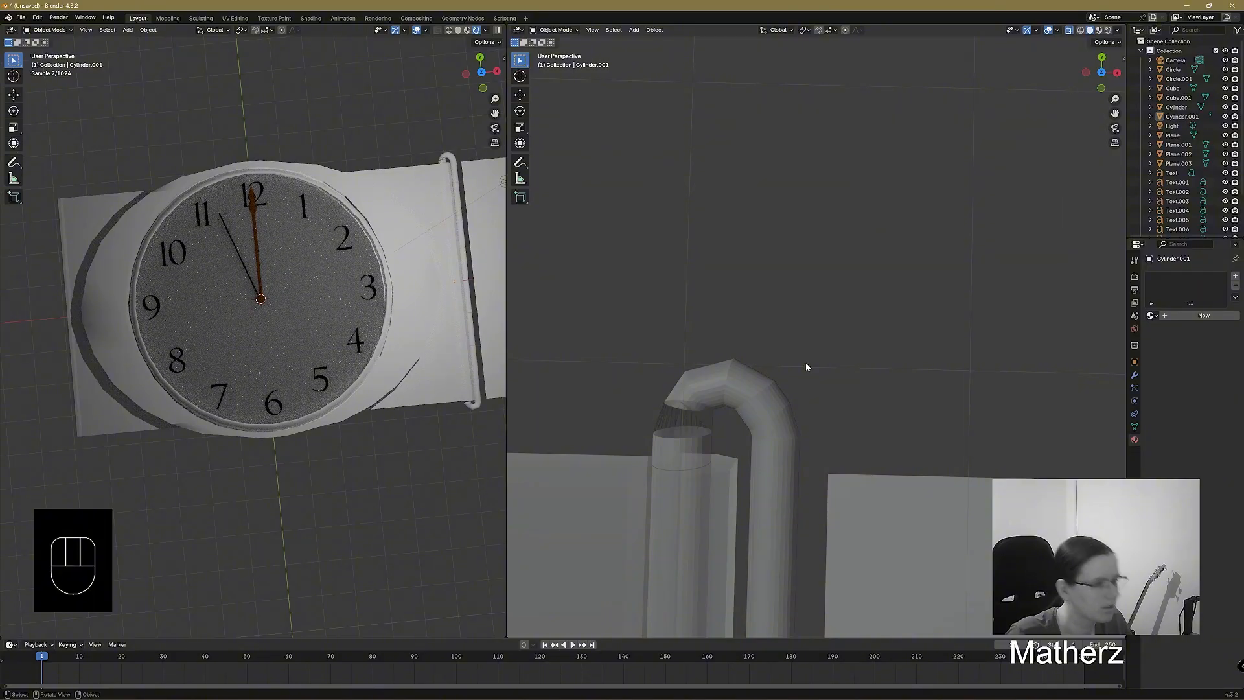
# Undo the gap fill, the mode change and the added selection of the rod's open end.
pyautogui.hotkey('ctrl', 'z')
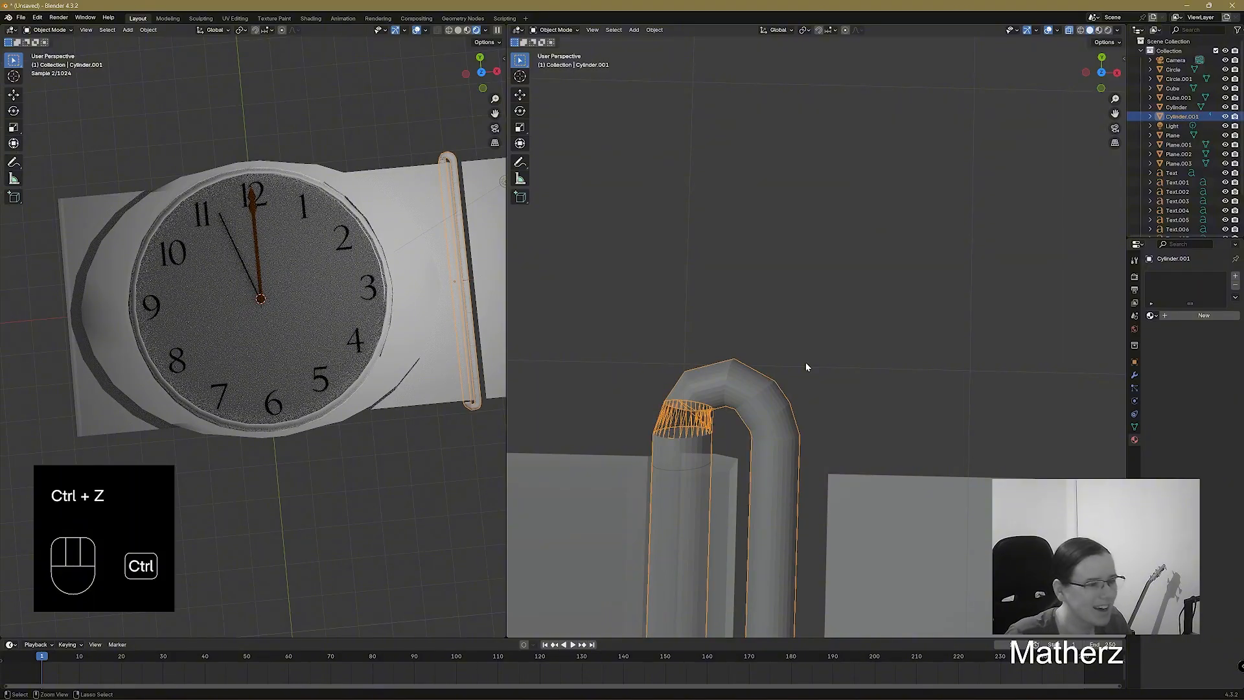
pyautogui.hotkey('ctrl', 'z')
pyautogui.hotkey('ctrl', 'z')
pyautogui.hotkey('ctrl', 'z')
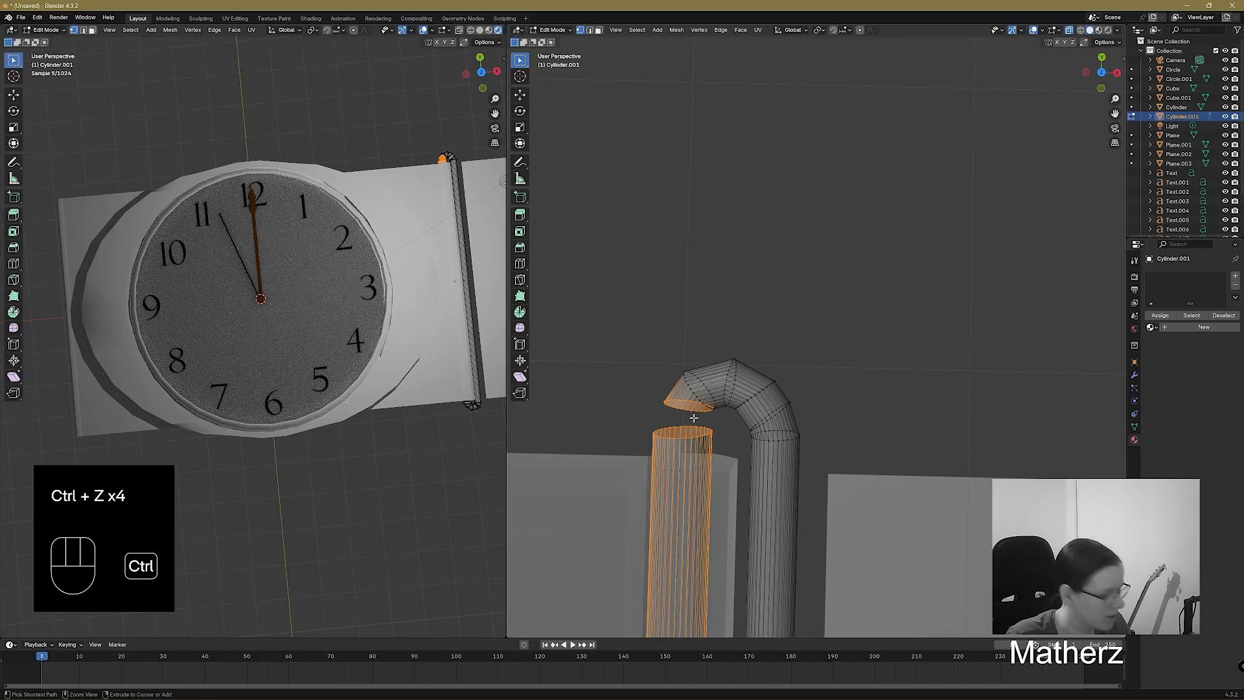
pyautogui.hotkey('ctrl', 'z')
# Try extruding the bend's end face along its normal down to the rod's open end, and undo the extrusion.
pyautogui.press('e')
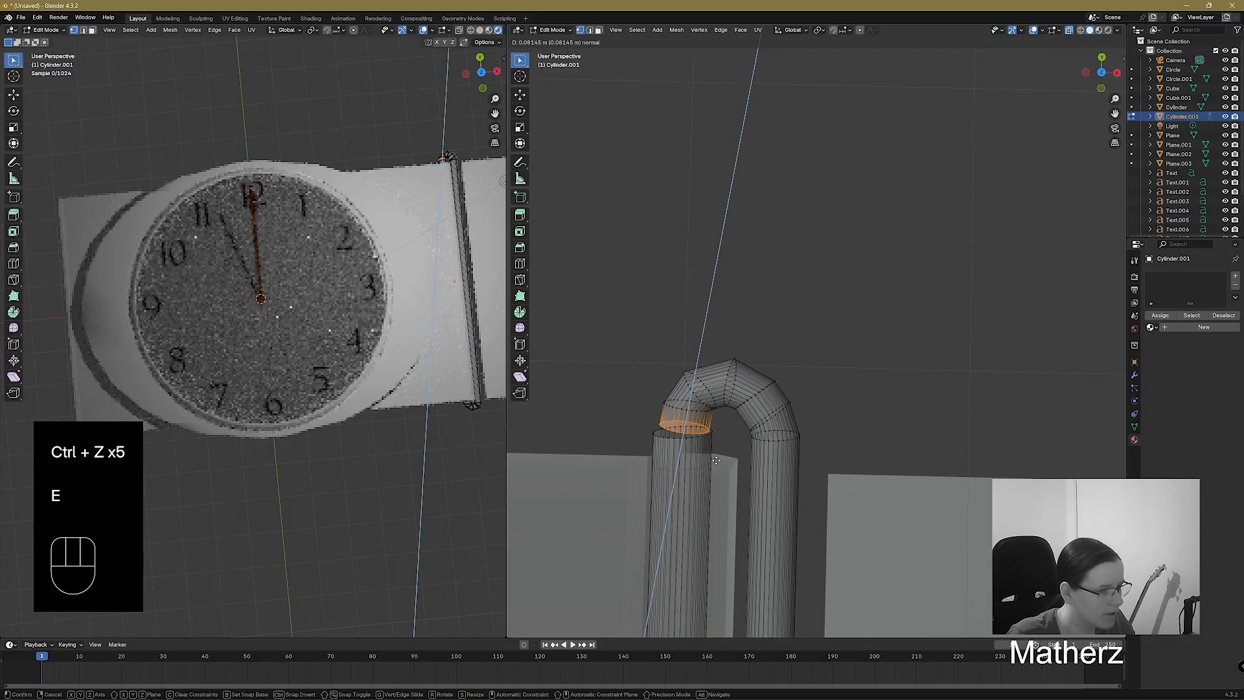
pyautogui.click(716, 459)
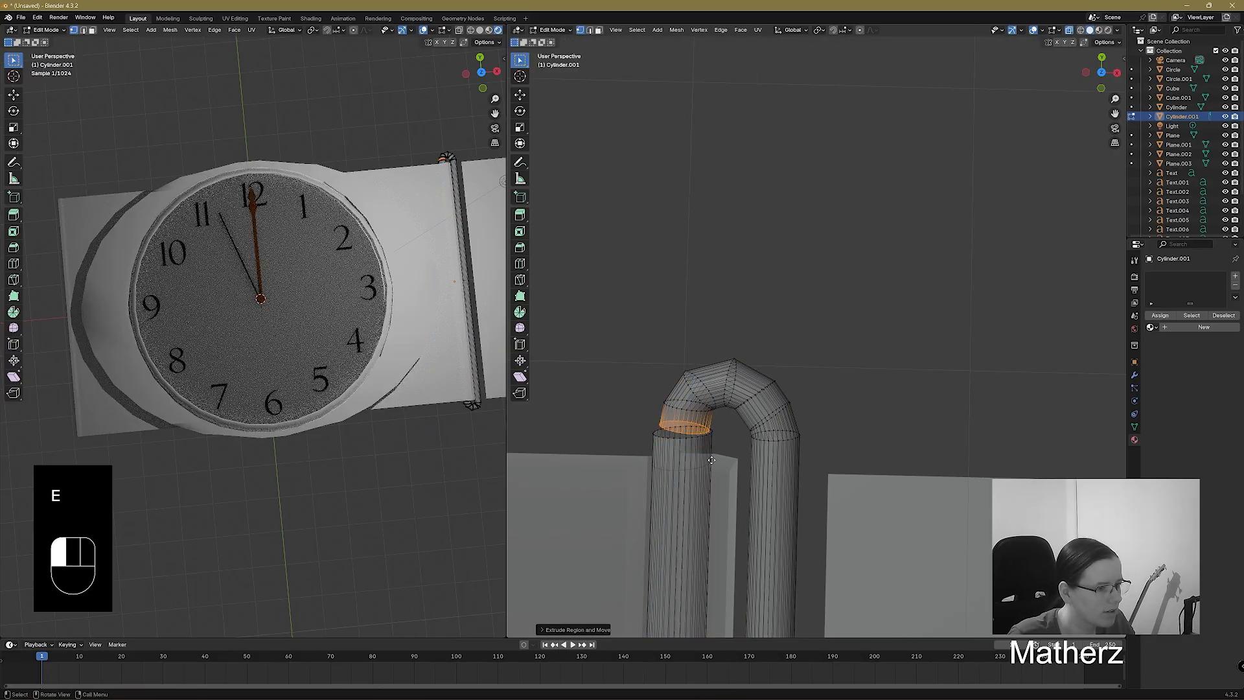
pyautogui.click(811, 370)
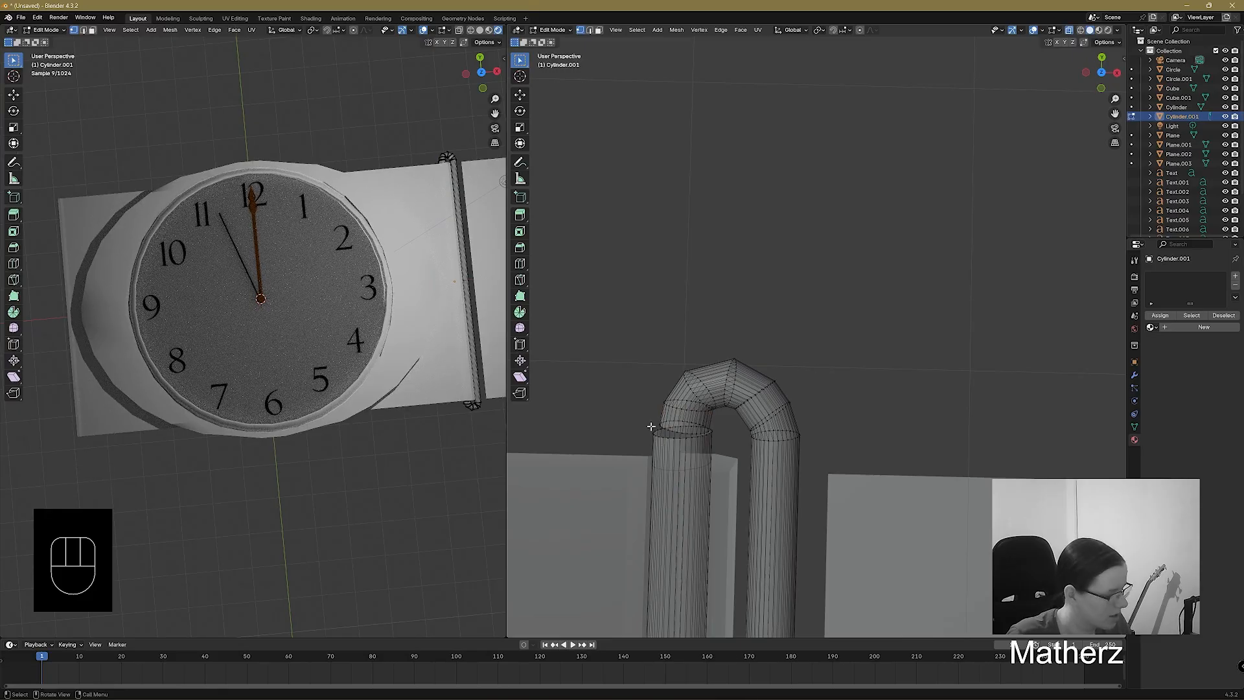
pyautogui.hotkey('ctrl', 'z')
pyautogui.hotkey('ctrl', 'z')
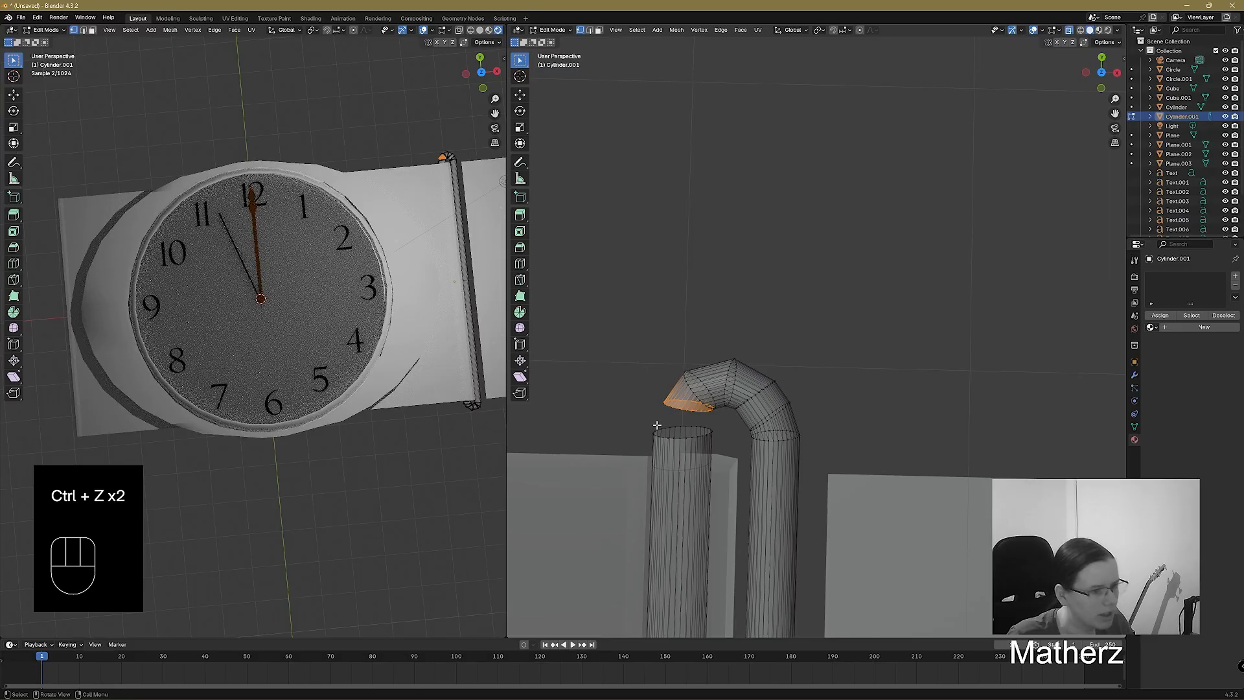
# Try to fill the rod's open end alone with a face, and restore the selection of the bend's end face.
pyautogui.moveTo(647, 420); pyautogui.dragTo(716, 440)
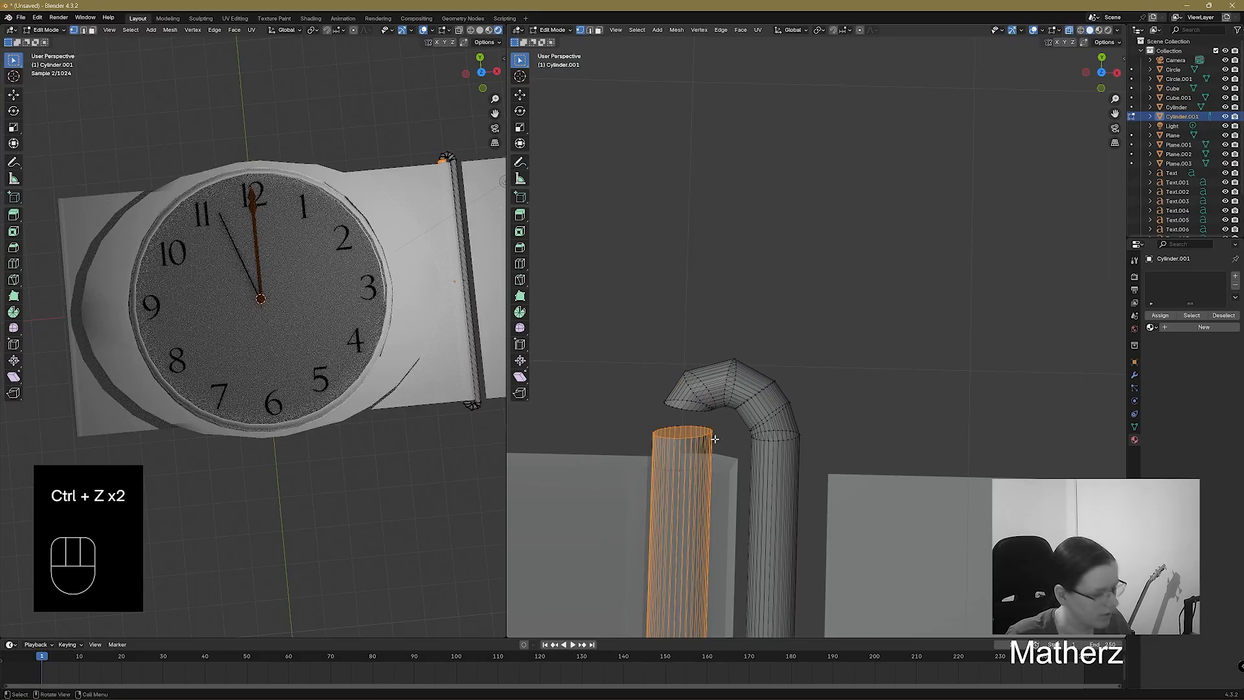
pyautogui.press('f')
pyautogui.click(666, 403)
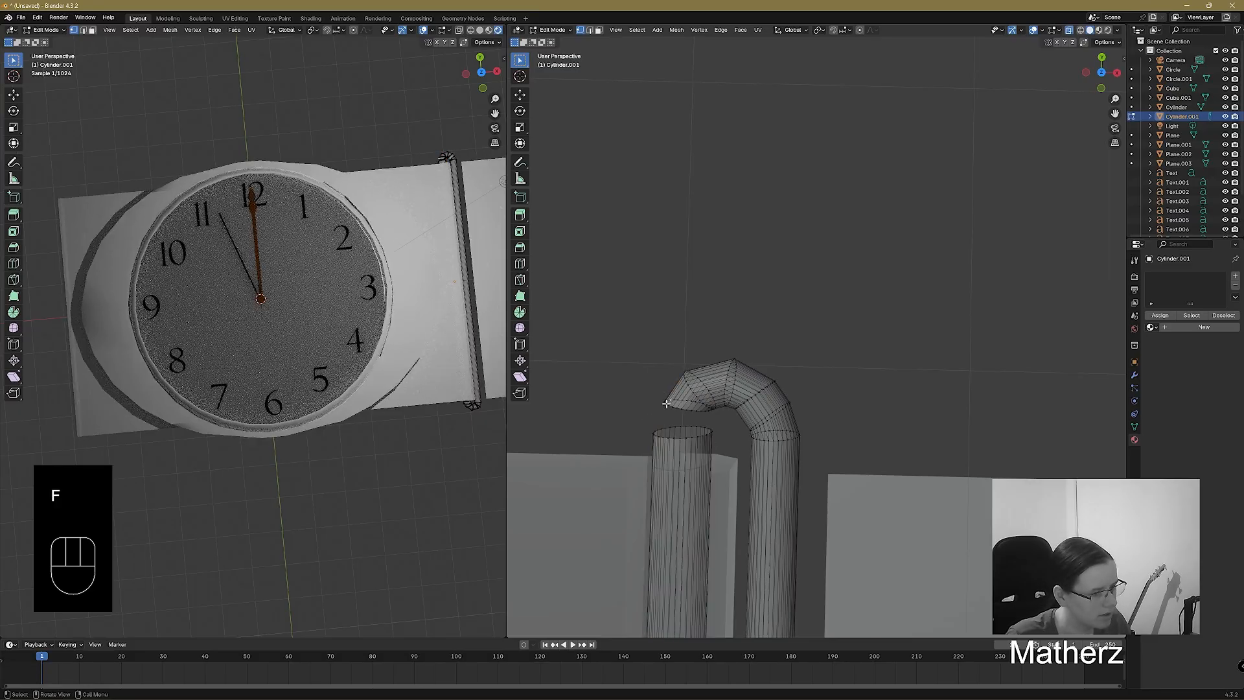
pyautogui.hotkey('ctrl', 'z')
pyautogui.hotkey('ctrl', 'z')
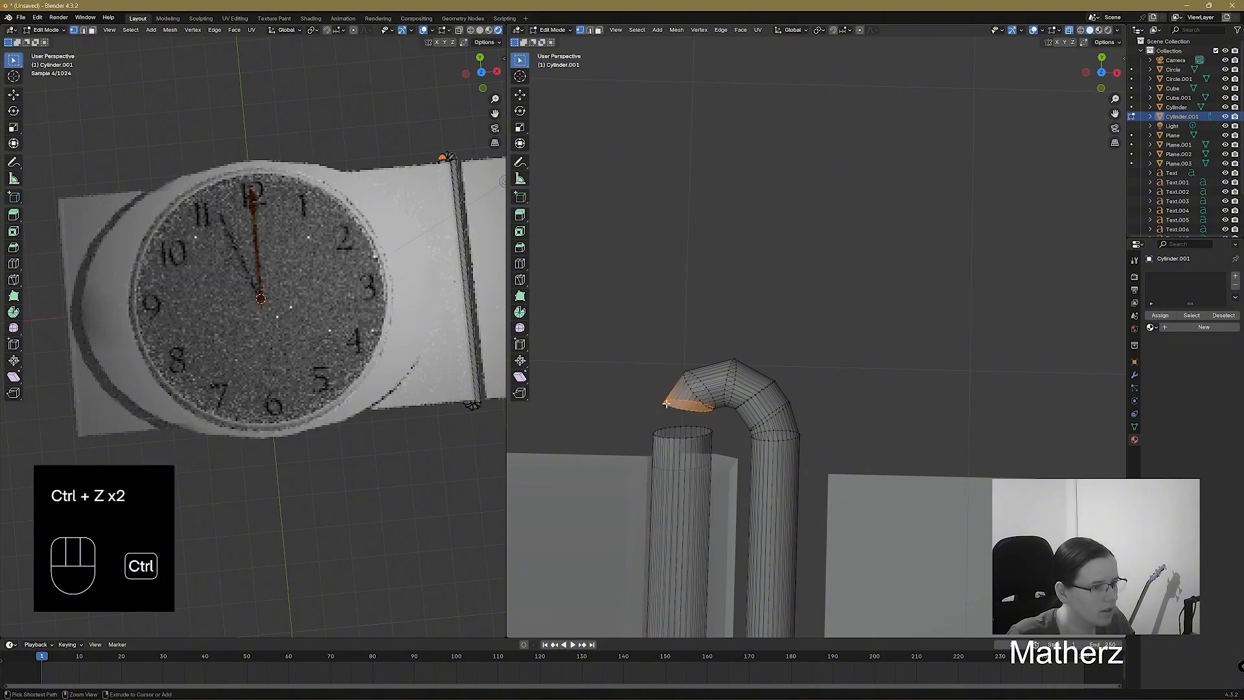
# Extrude the bend's end face about 0.09 m along its normal and scale it up slightly to match the rod's open end.
pyautogui.press('e')
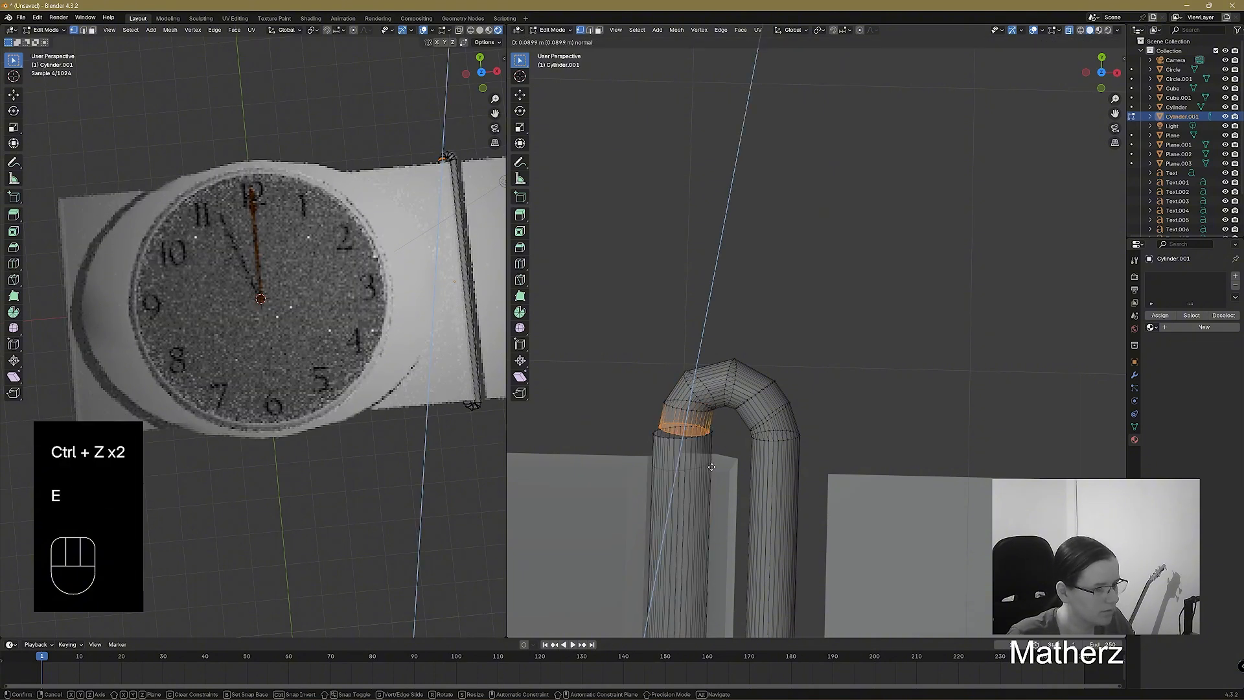
pyautogui.click(714, 464)
pyautogui.press('s')
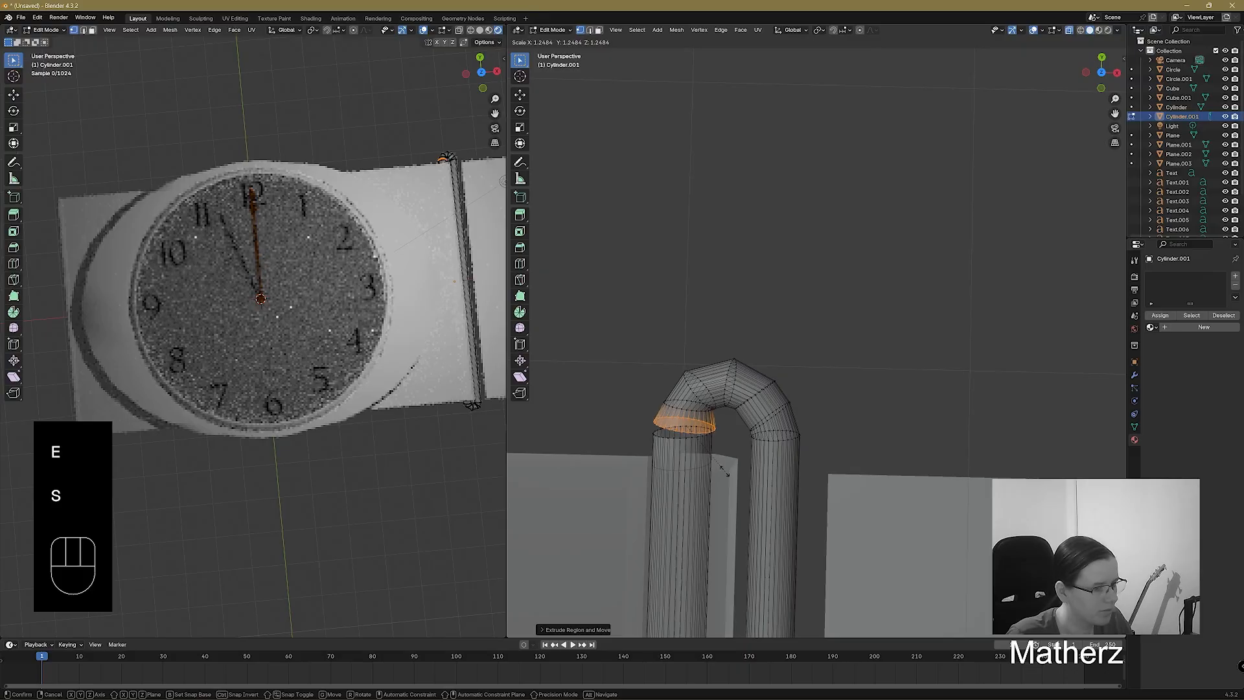
pyautogui.click(718, 466)
# Return to Object Mode and apply smooth shading to the bent rod.
pyautogui.click(554, 30)
pyautogui.click(563, 43)
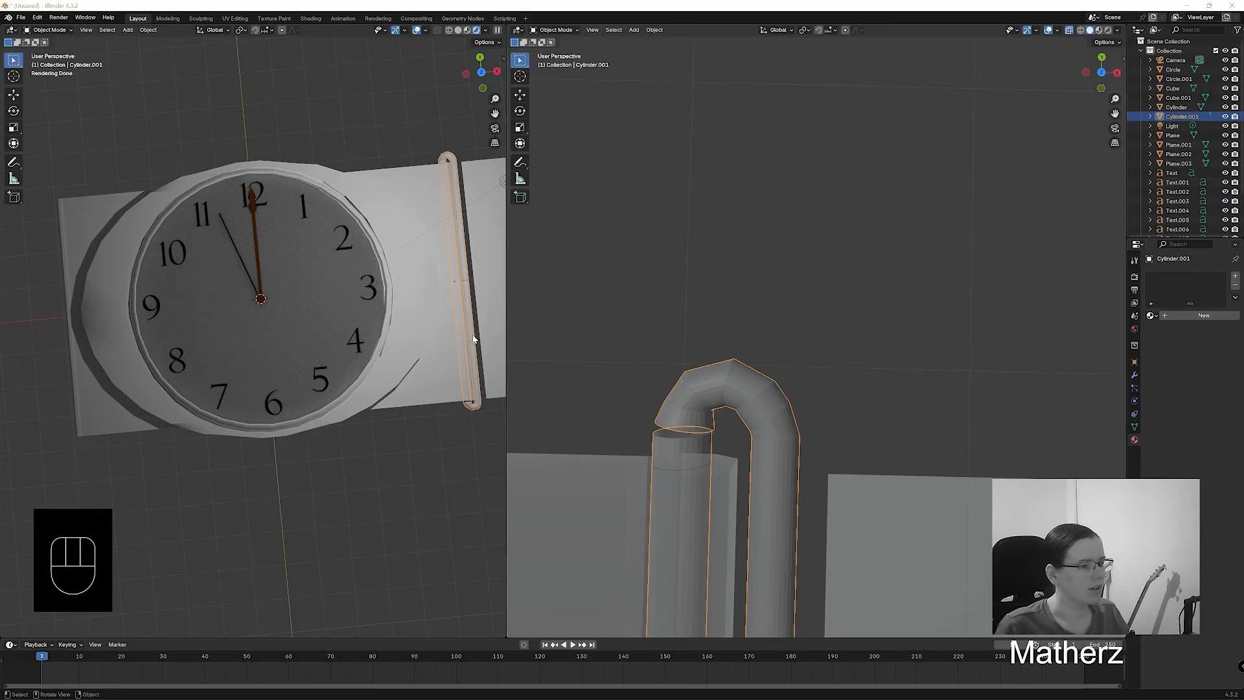
pyautogui.rightClick(745, 385)
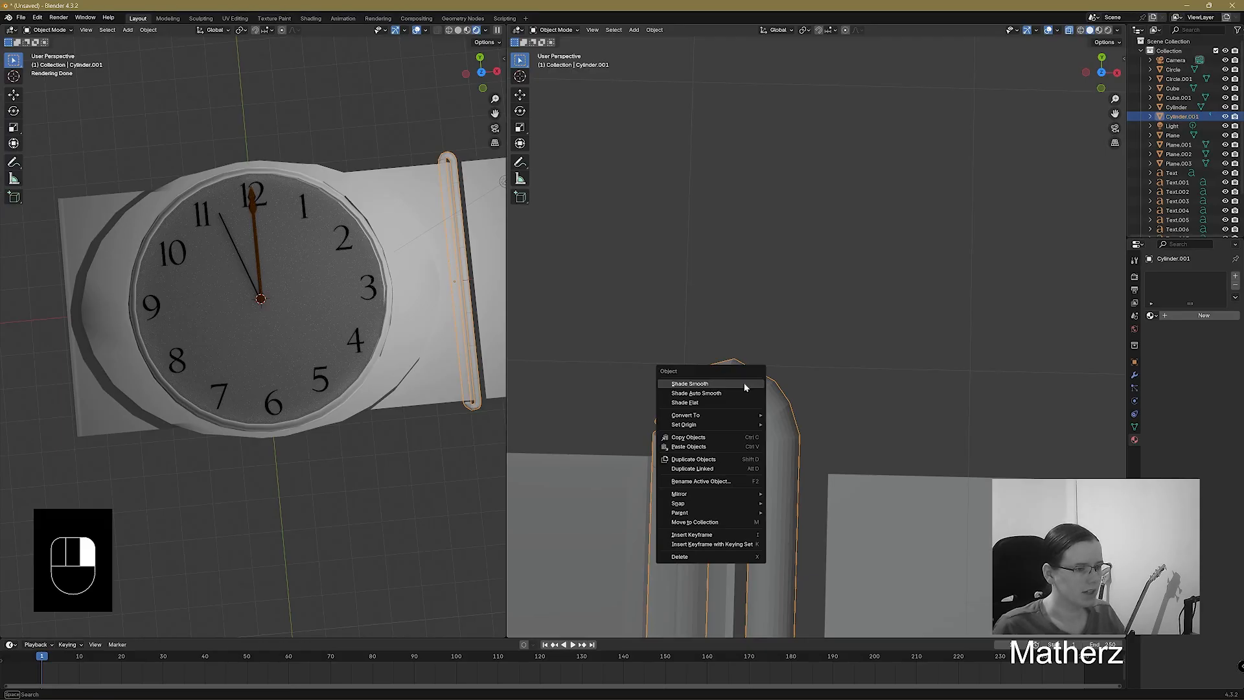
pyautogui.click(745, 385)
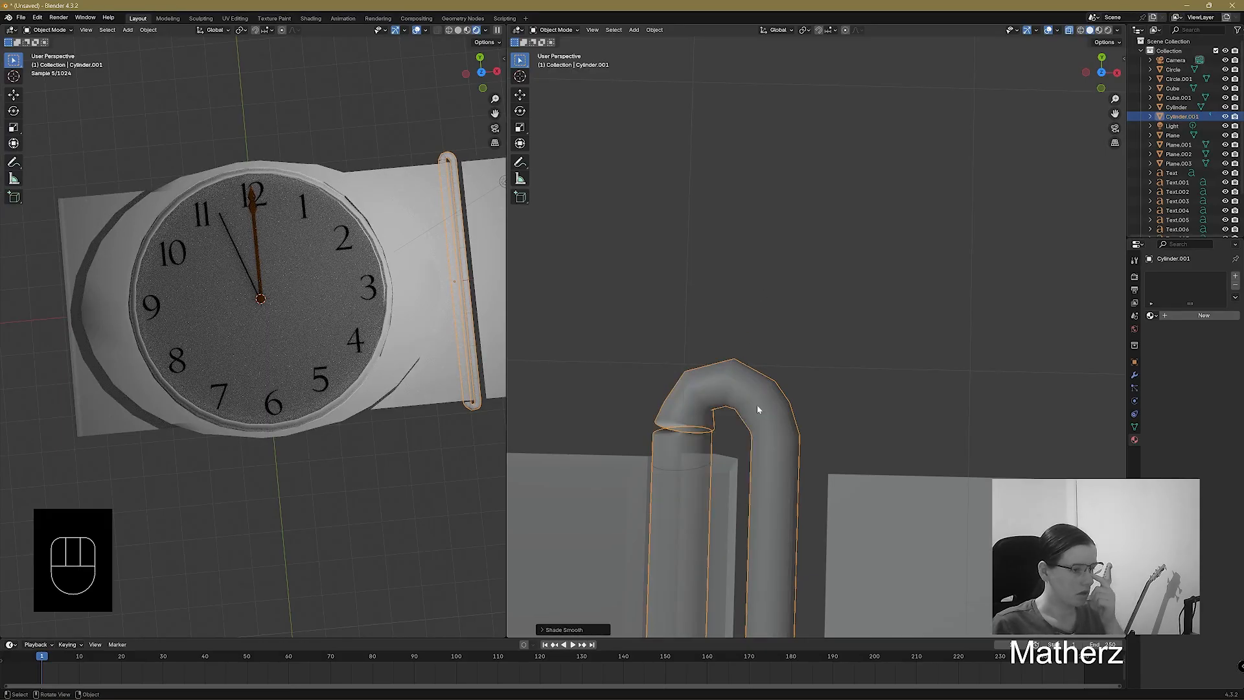
# Create a new material for the rod and name it Clock Silver.
pyautogui.click(1170, 315)
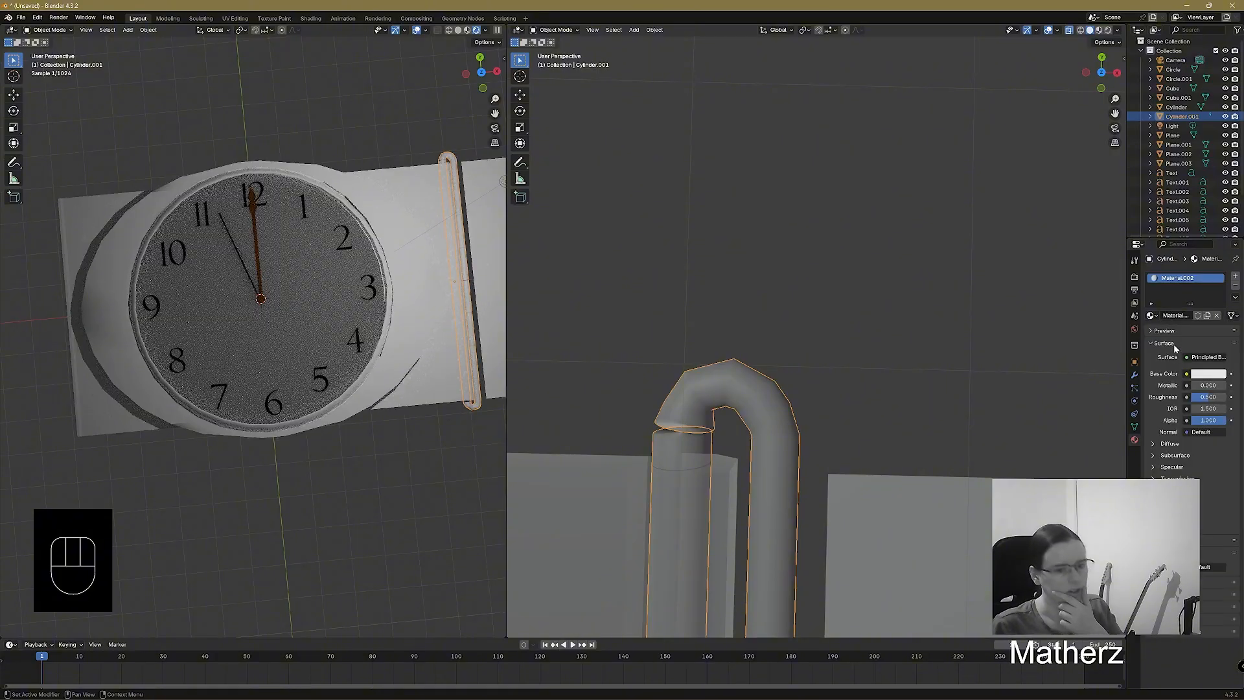
pyautogui.doubleClick(1181, 279)
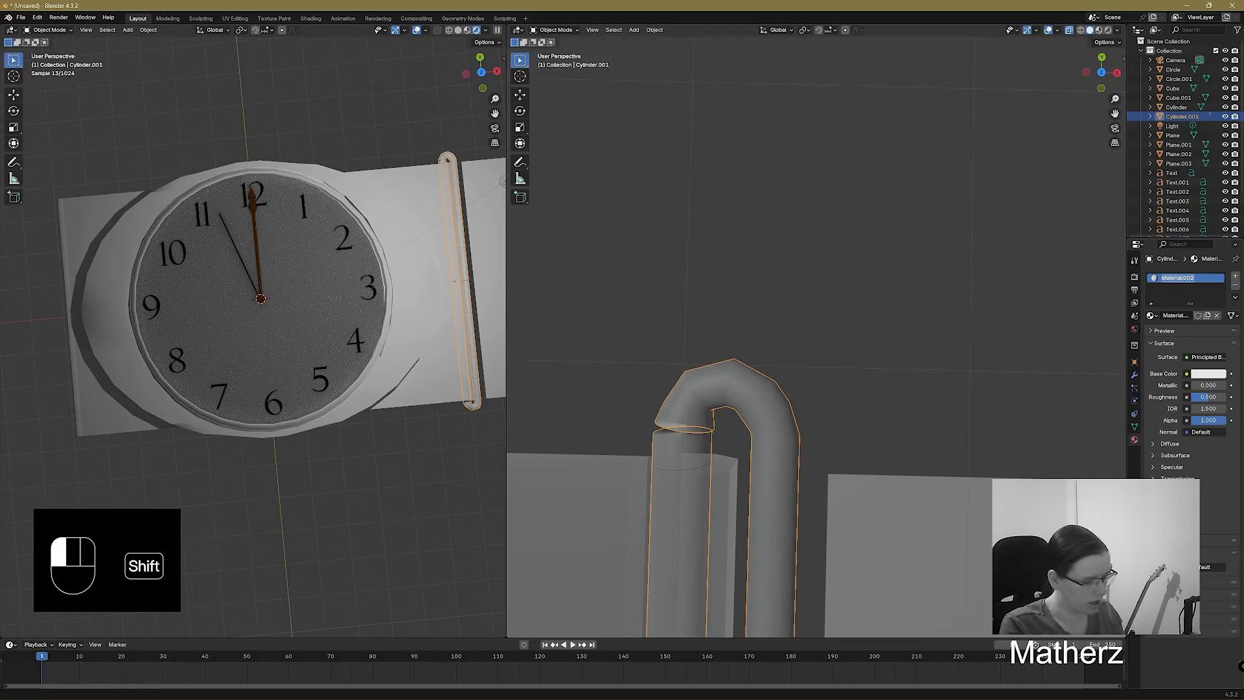
pyautogui.write('Clock S')
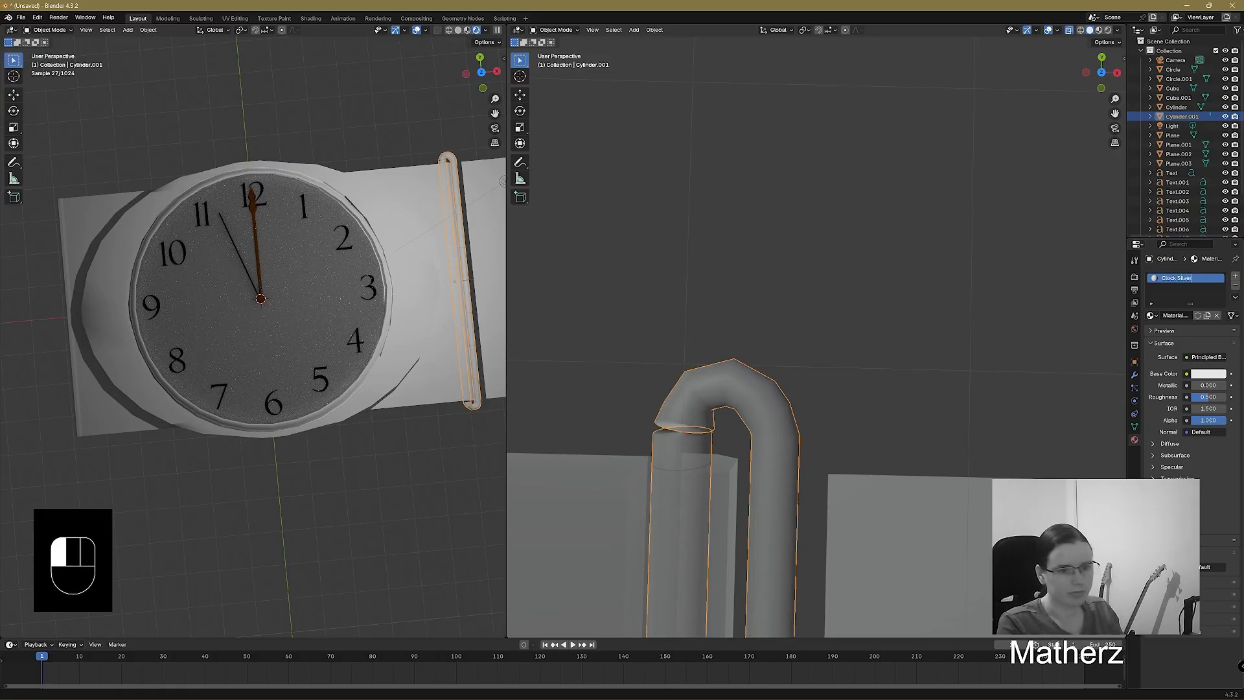
pyautogui.write('ilver')
pyautogui.press('Return')
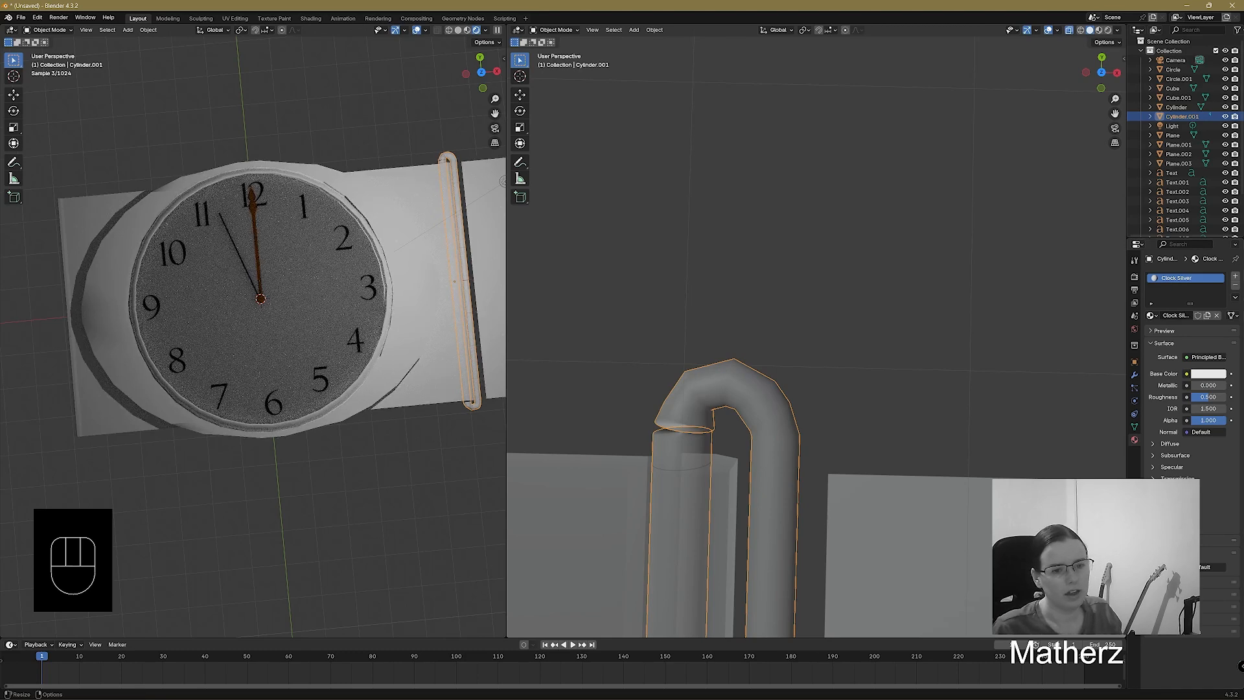
# Give the Clock Silver material a mid-grey base color (#969696), Metallic 1.000 and Roughness 0.000.
pyautogui.click(1204, 378)
pyautogui.click(1220, 252)
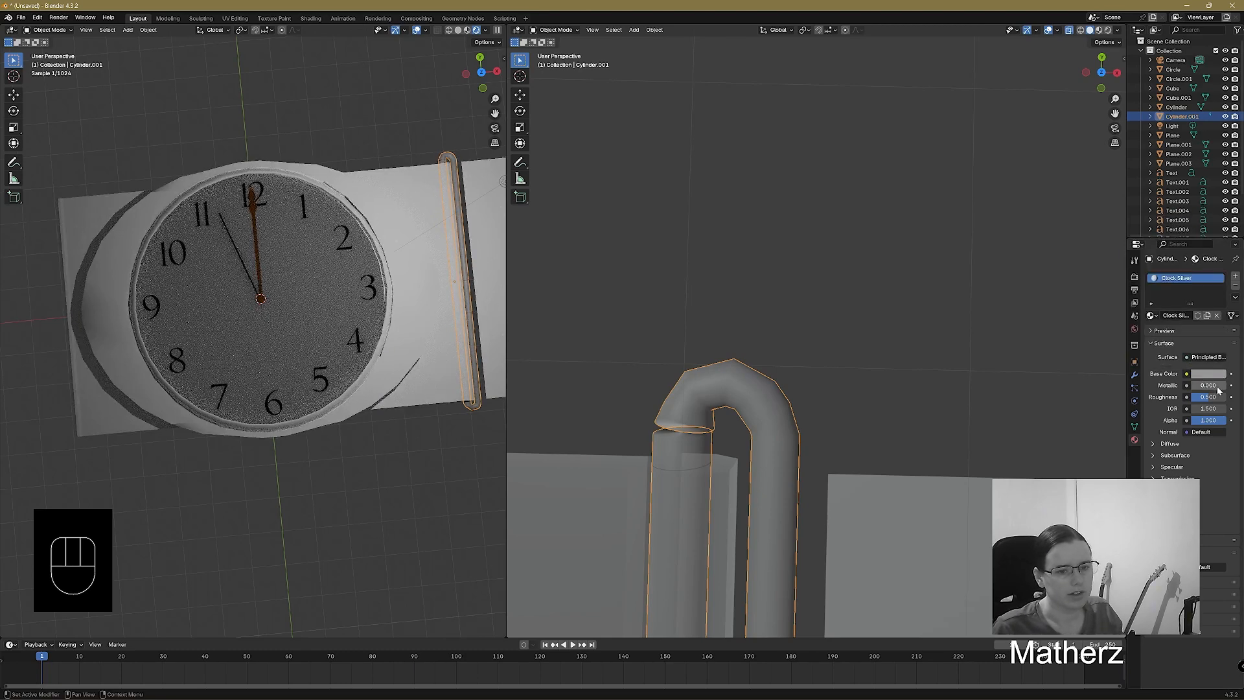
pyautogui.moveTo(1208, 398)
pyautogui.mouseDown()
pyautogui.moveTo(1189, 398)
pyautogui.moveTo(1227, 386)
pyautogui.mouseUp()
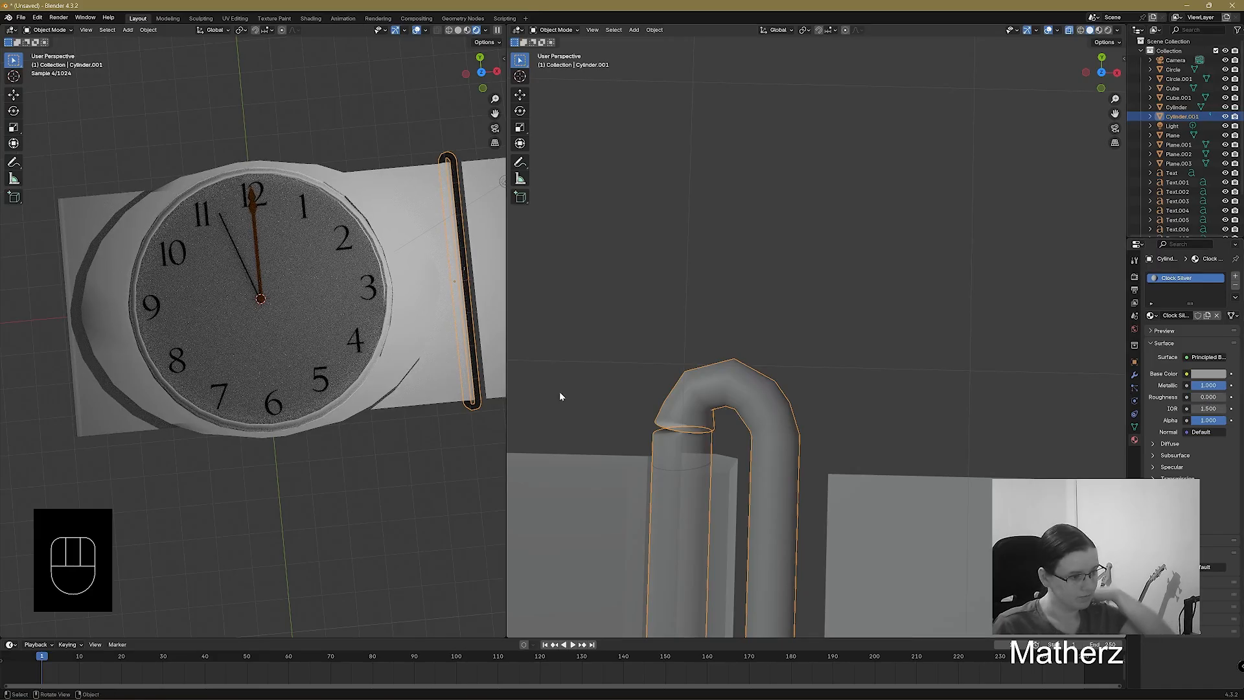
# Change the Clock Silver base color to white, lower Metallic to about 0.615, and deselect the rod.
pyautogui.click(1215, 374)
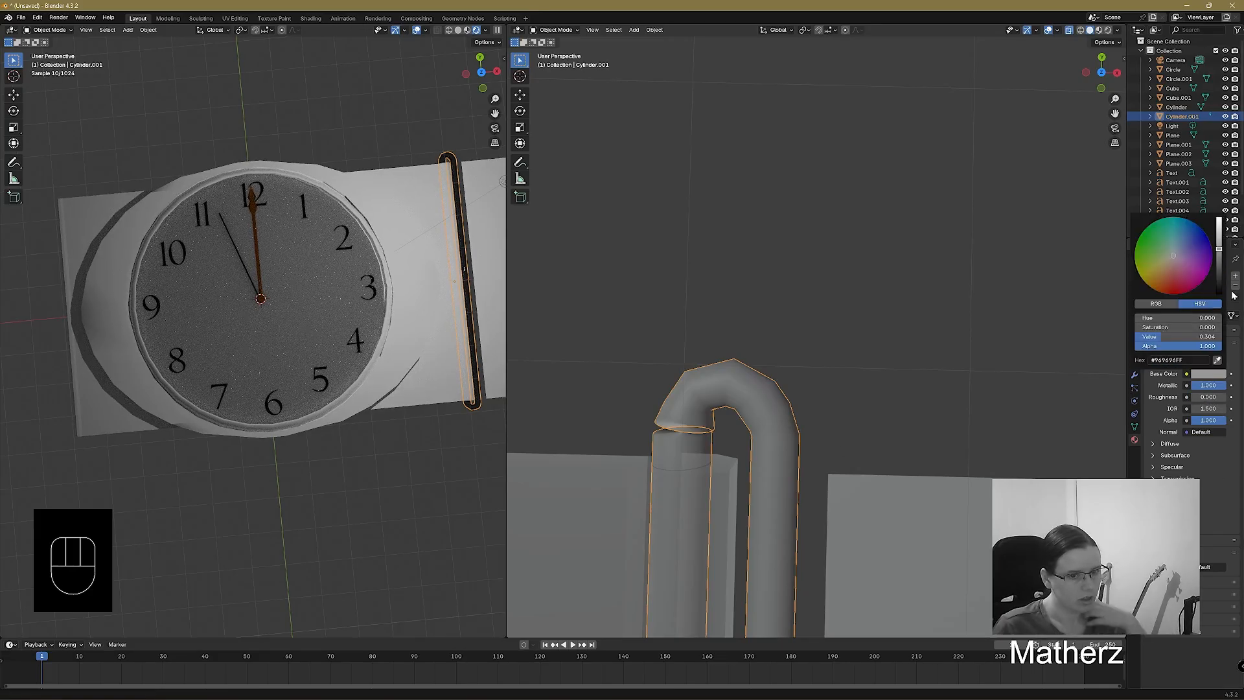
pyautogui.moveTo(1220, 254); pyautogui.dragTo(1219, 219)
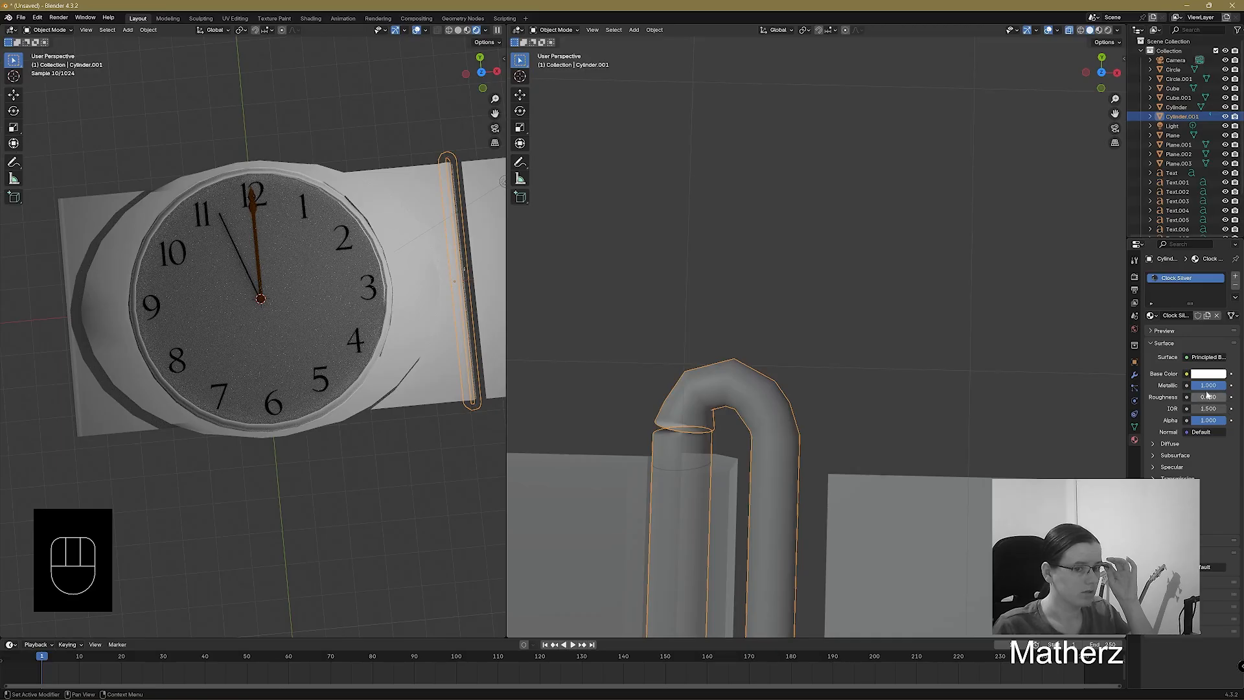
pyautogui.moveTo(1218, 388); pyautogui.dragTo(1211, 385)
pyautogui.scroll(-5, 836, 355)
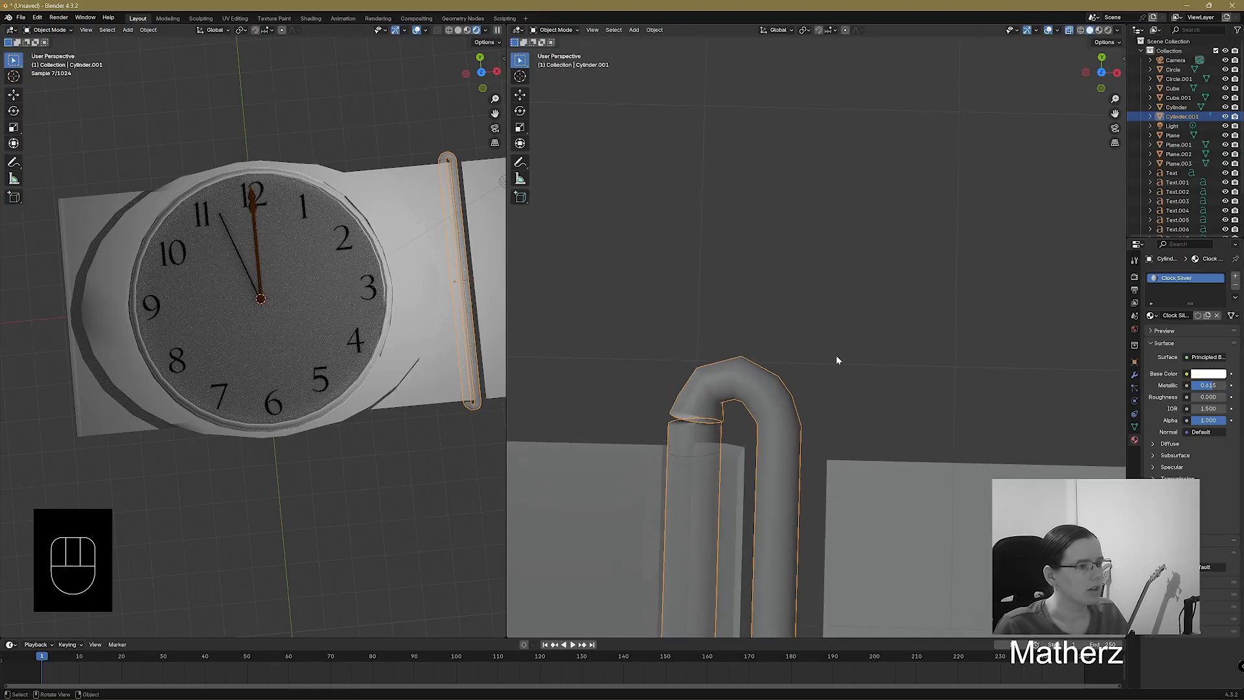
pyautogui.click(831, 320)
pyautogui.scroll(-6, 854, 347)
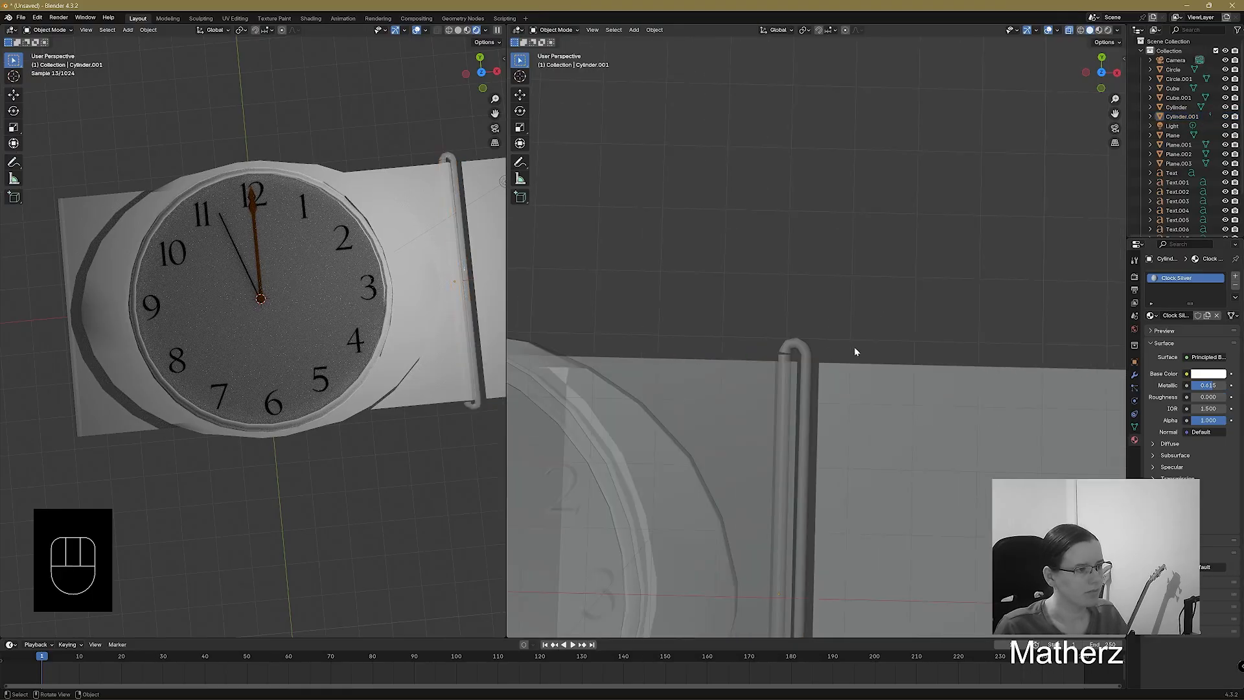
# Create a new material named "Black leather strap" on the rectangular plane behind the watch face.
pyautogui.scroll(3, 934, 499)
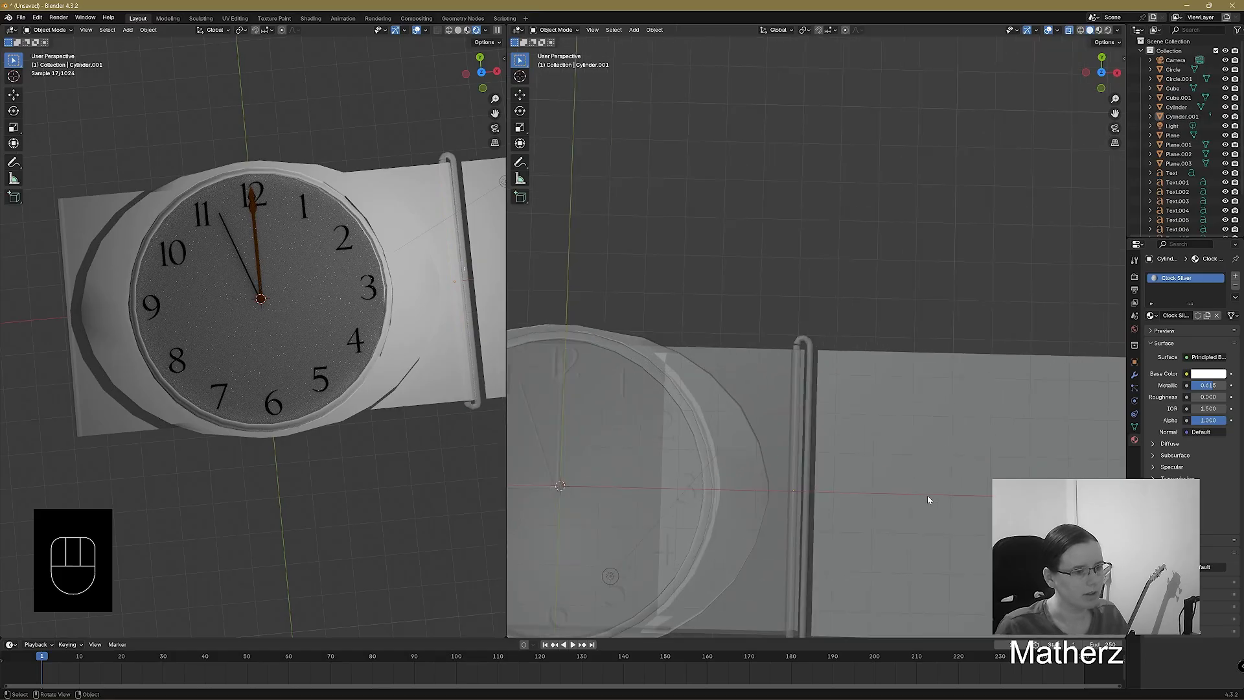
pyautogui.click(784, 396)
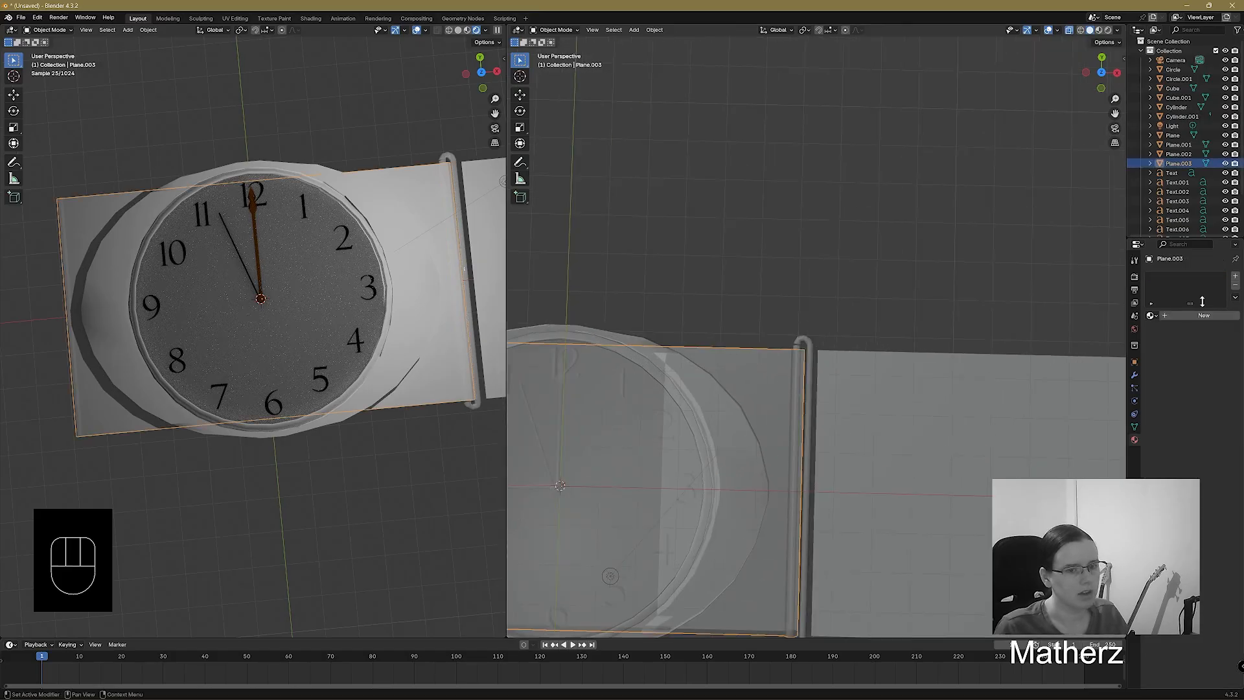
pyautogui.click(1191, 316)
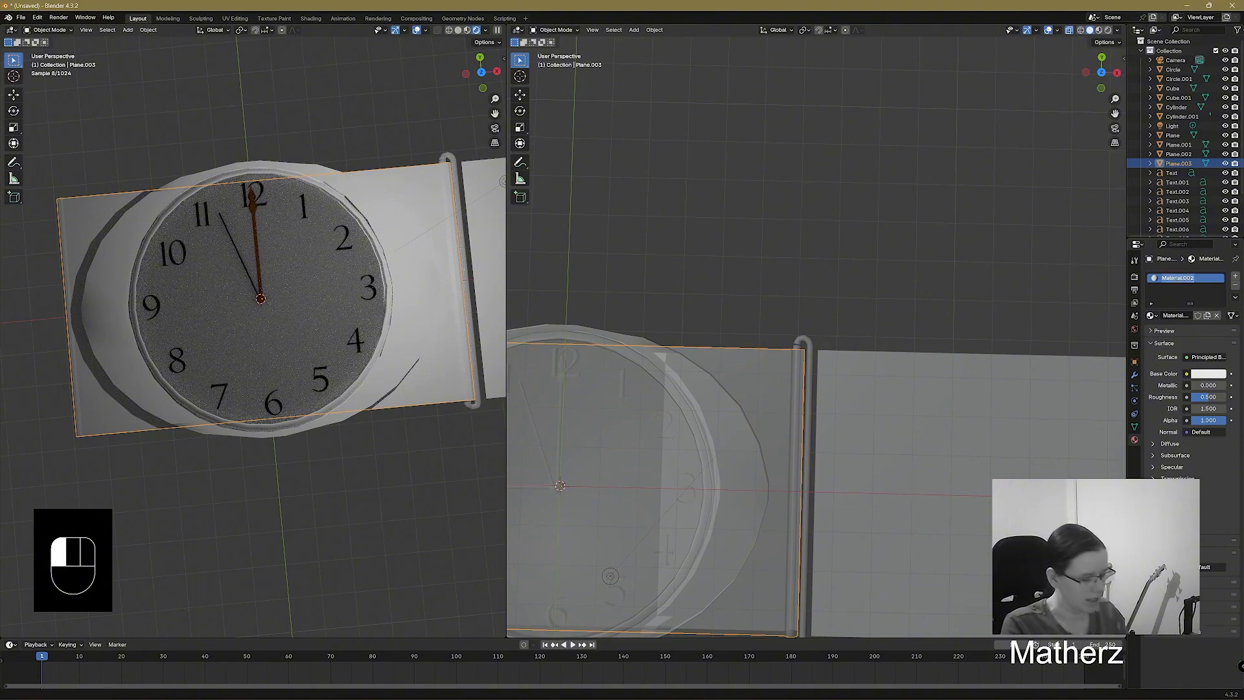
pyautogui.write('Black leather strap')
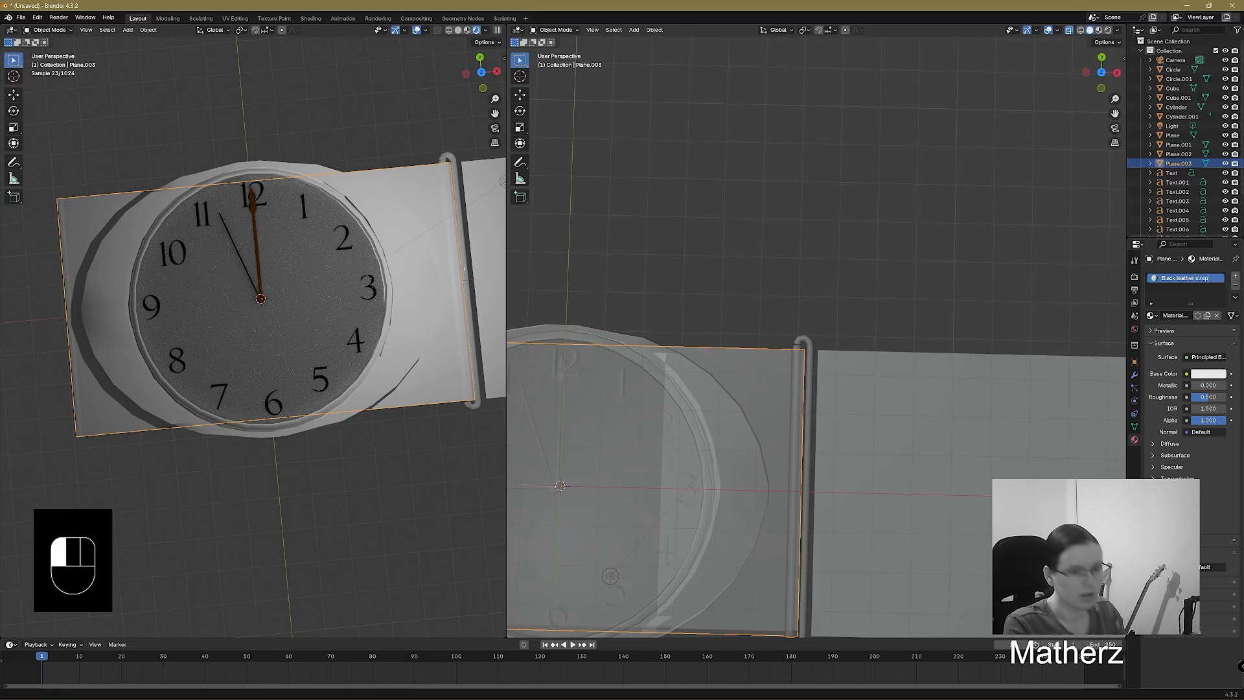
pyautogui.press('Return')
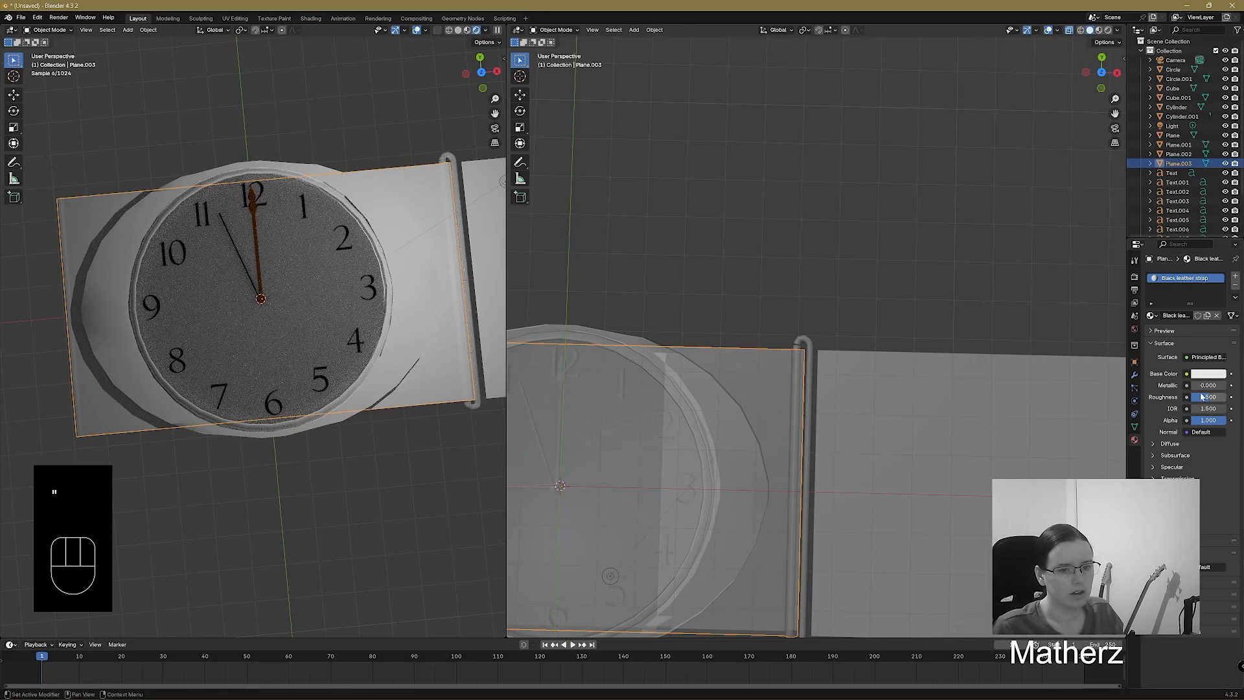
# Set the strap material to metallic 0.477, roughness 0.307 and a near-black, slightly reddish base colour, and shade the plane smooth.
pyautogui.moveTo(1207, 385)
pyautogui.mouseDown()
pyautogui.moveTo(1226, 385)
pyautogui.moveTo(1195, 397)
pyautogui.mouseUp()
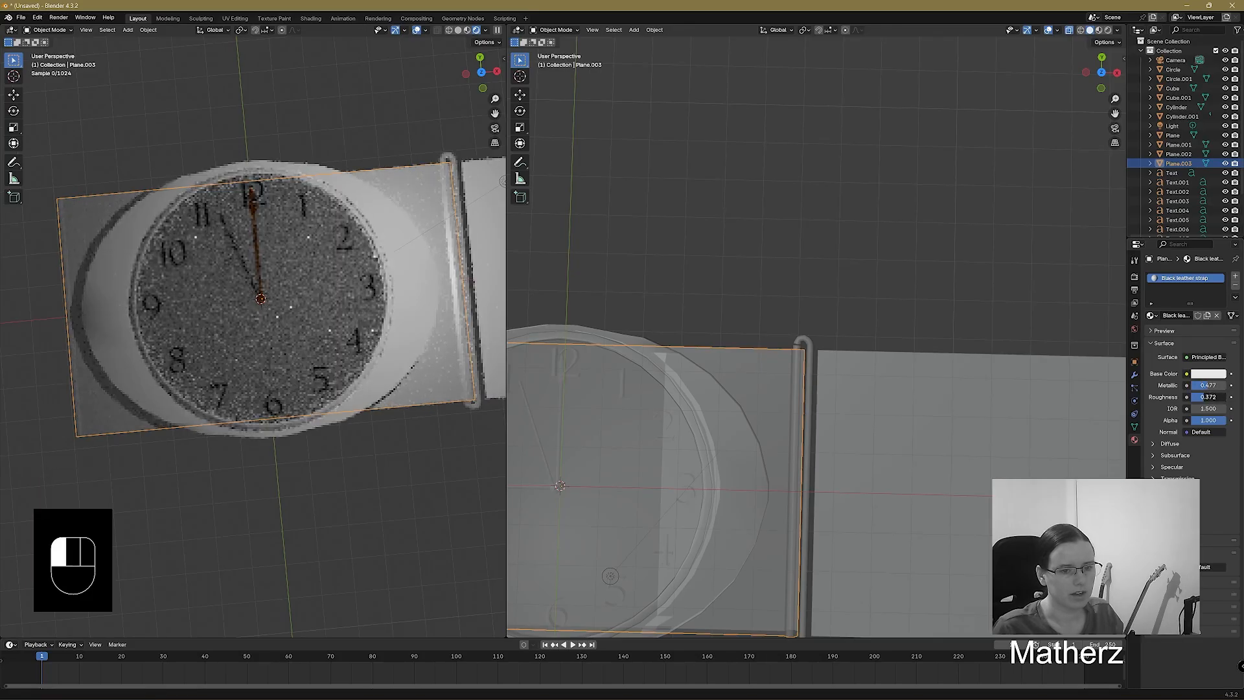
pyautogui.click(1205, 376)
pyautogui.moveTo(1220, 280); pyautogui.dragTo(1219, 289)
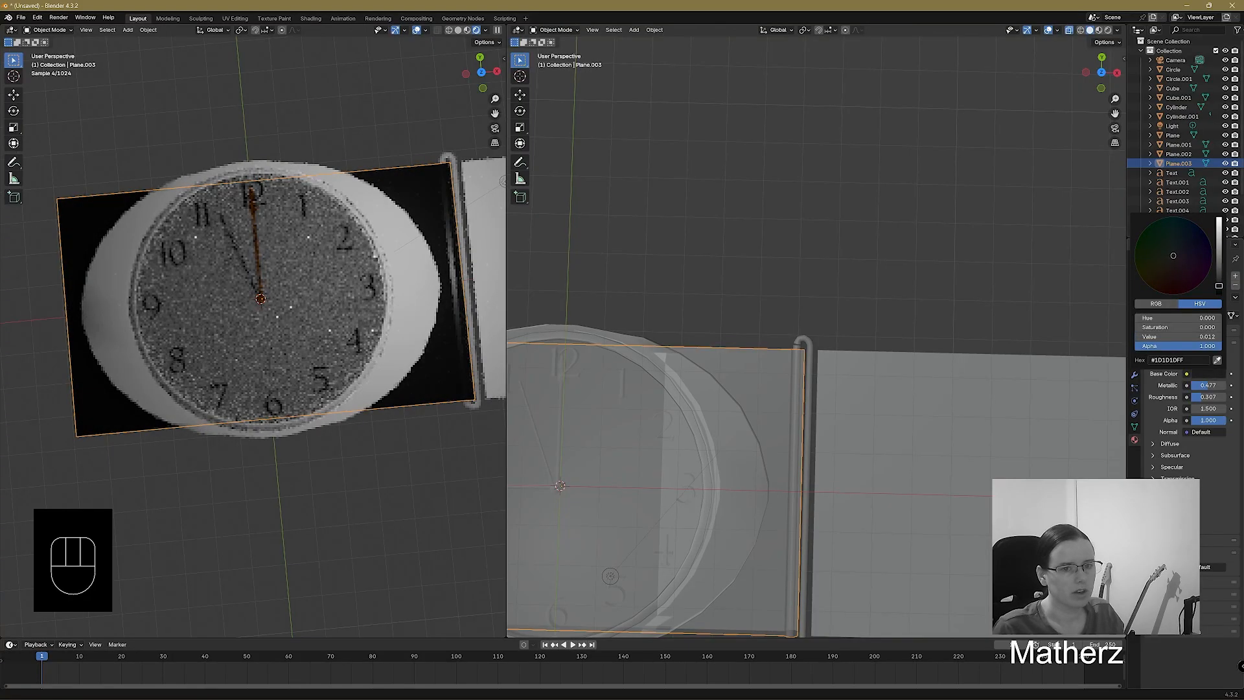
pyautogui.click(1183, 280)
pyautogui.moveTo(1182, 280); pyautogui.dragTo(1171, 278)
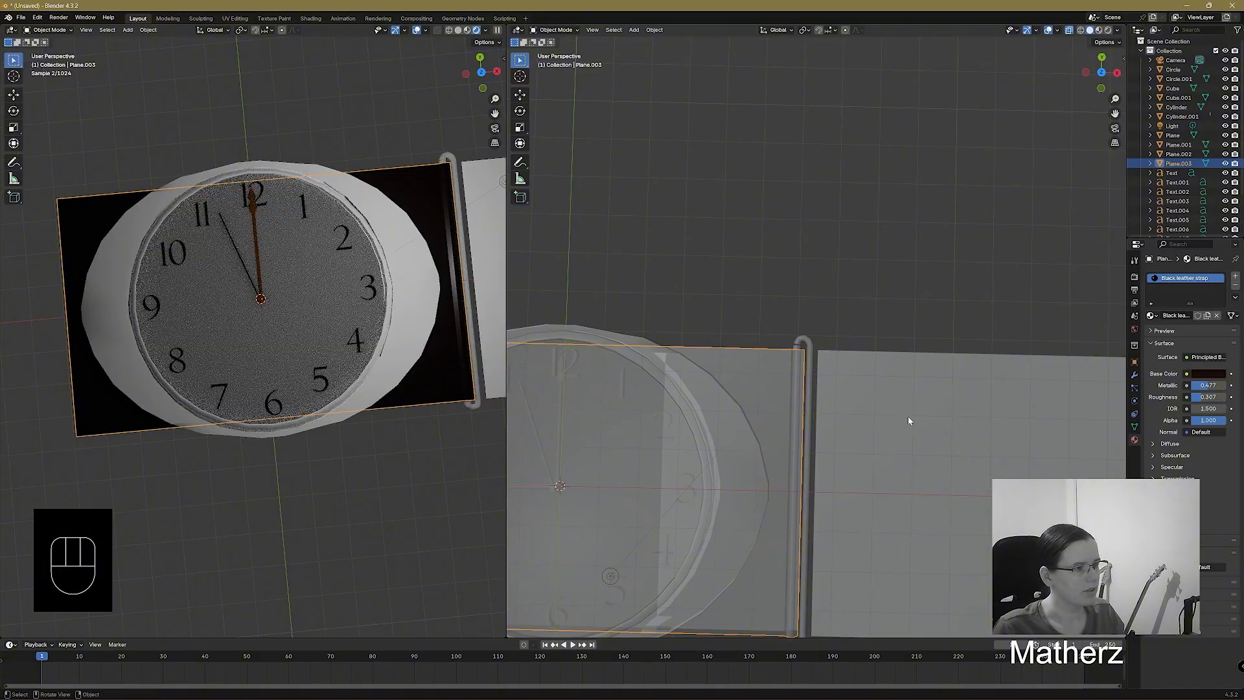
pyautogui.rightClick(437, 239)
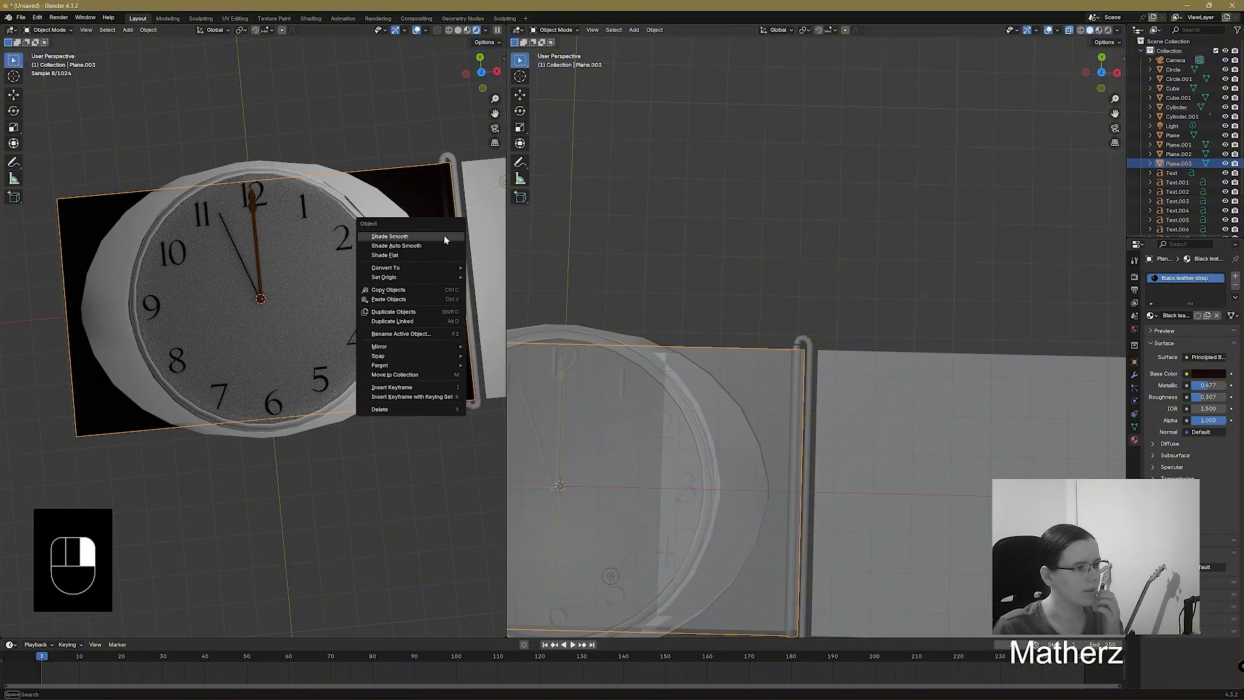
pyautogui.click(445, 237)
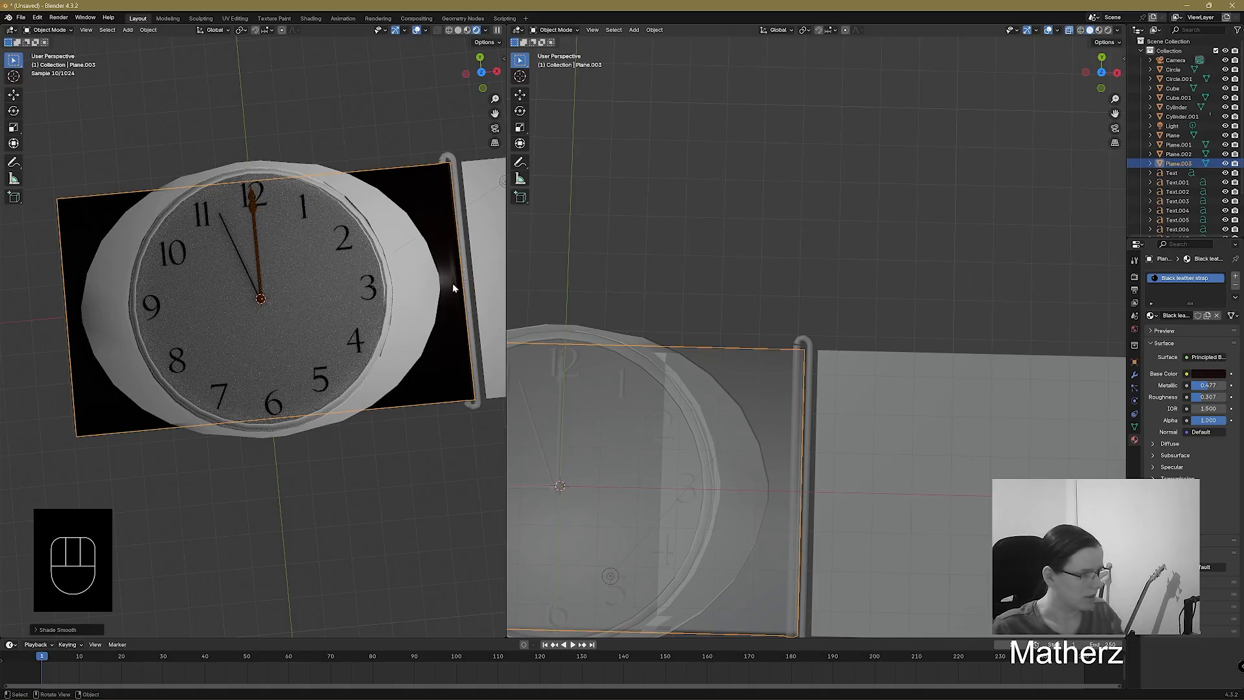
# Assign the existing Black leather strap material to the long strap plane beyond the metal loop.
pyautogui.click(854, 420)
pyautogui.scroll(-4, 842, 411)
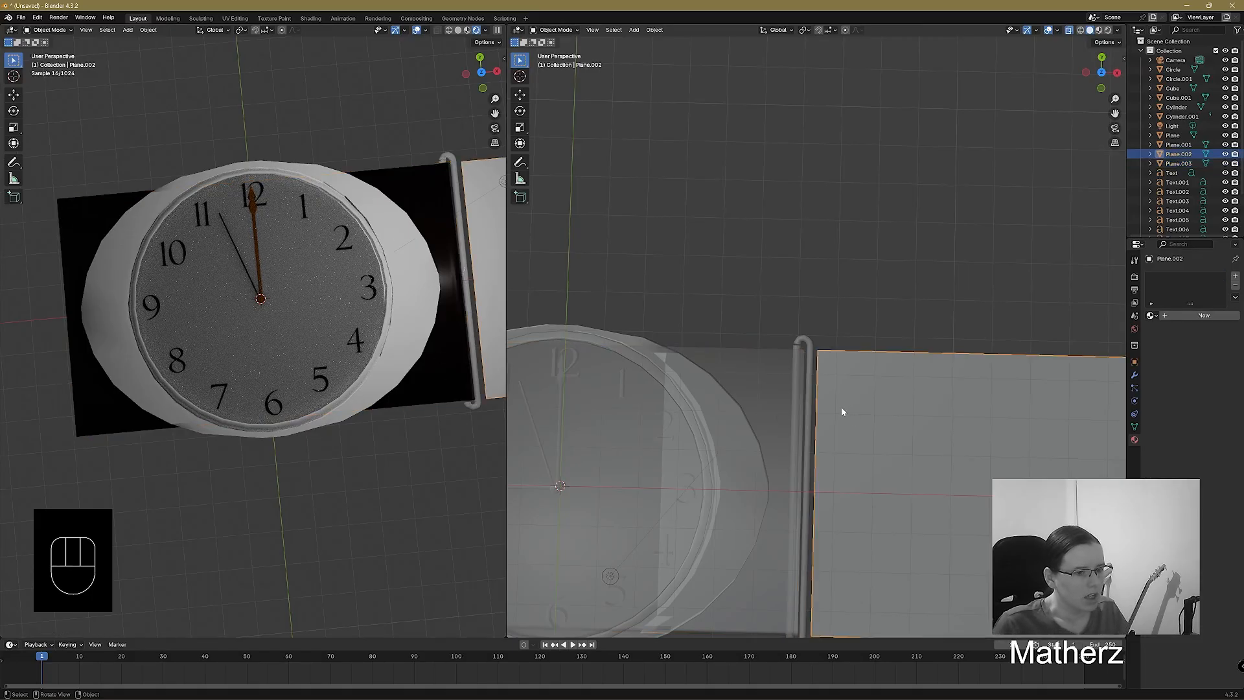
pyautogui.keyDown('shift'); pyautogui.moveTo(933, 436); pyautogui.dragTo(861, 356, button='middle'); pyautogui.keyUp('shift')
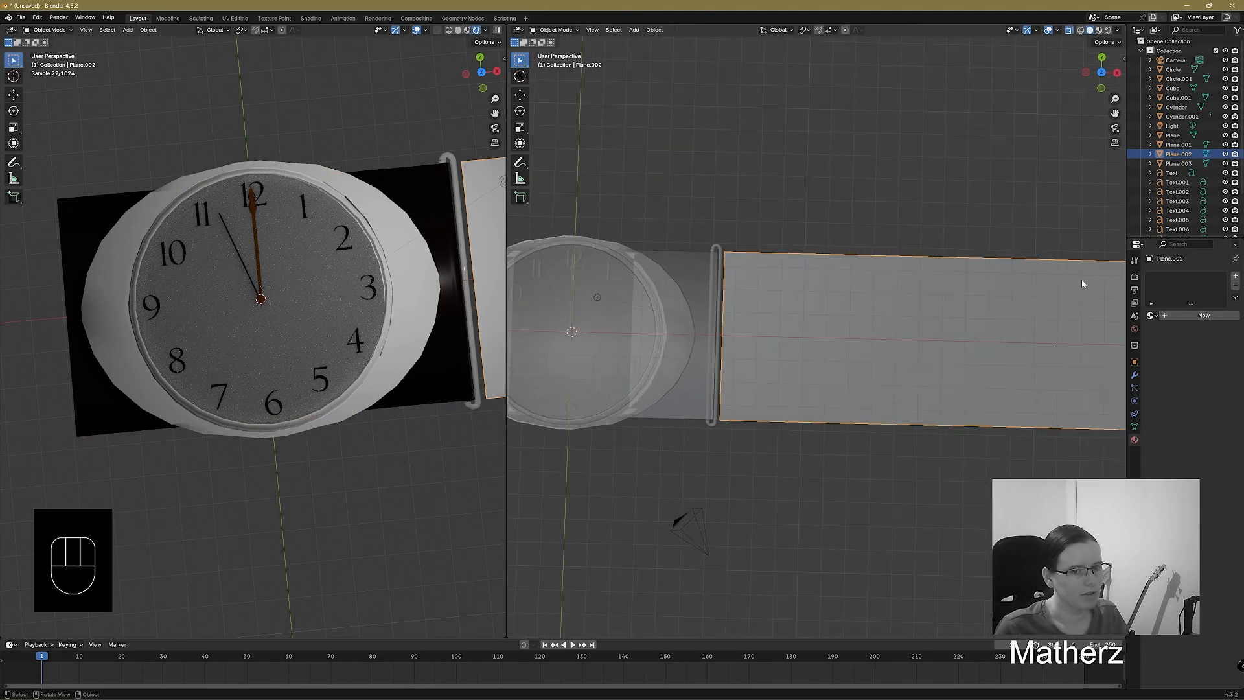
pyautogui.click(1151, 315)
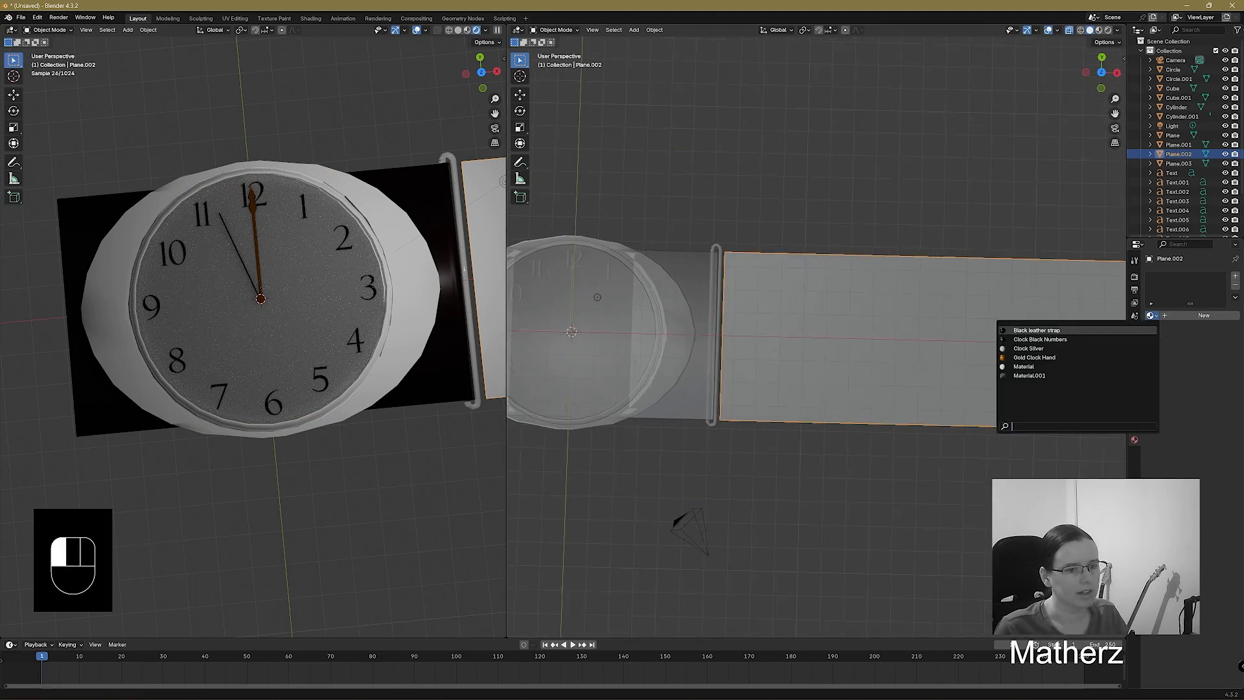
pyautogui.click(1037, 329)
# Turn off X-ray display and move the metal strap loop slightly outward from the watch case along the X axis.
pyautogui.scroll(2, 794, 418)
pyautogui.moveTo(810, 421); pyautogui.dragTo(833, 382, button='middle')
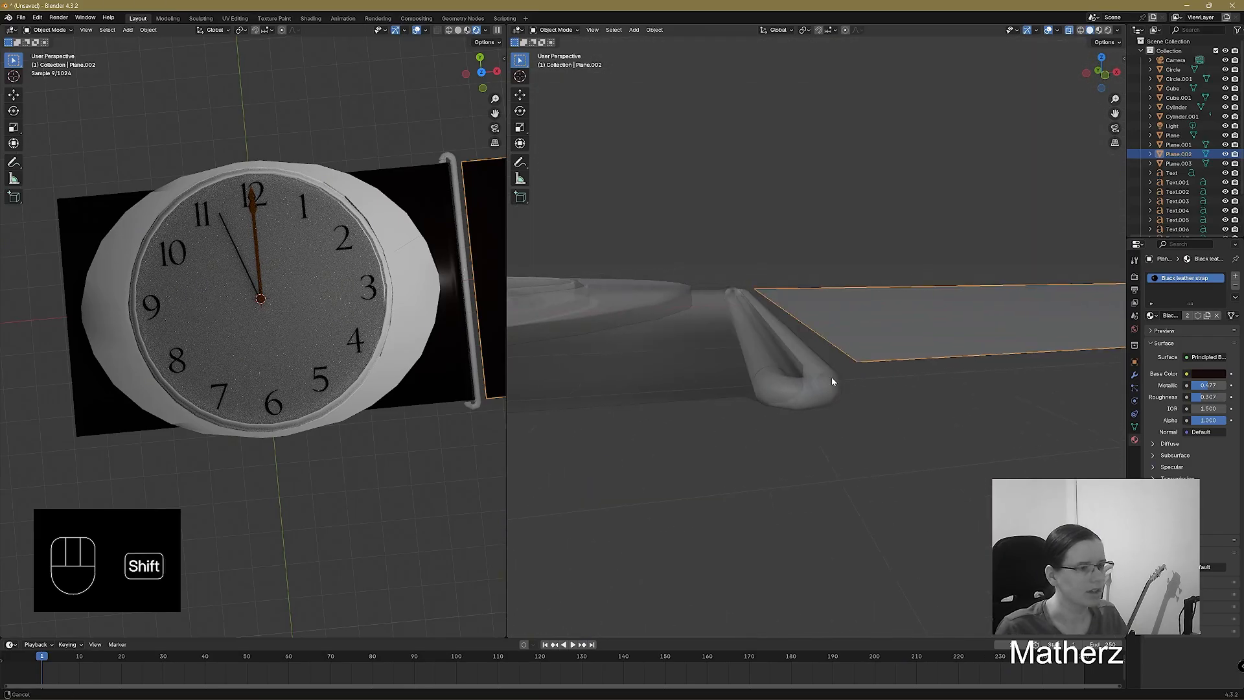
pyautogui.click(1069, 30)
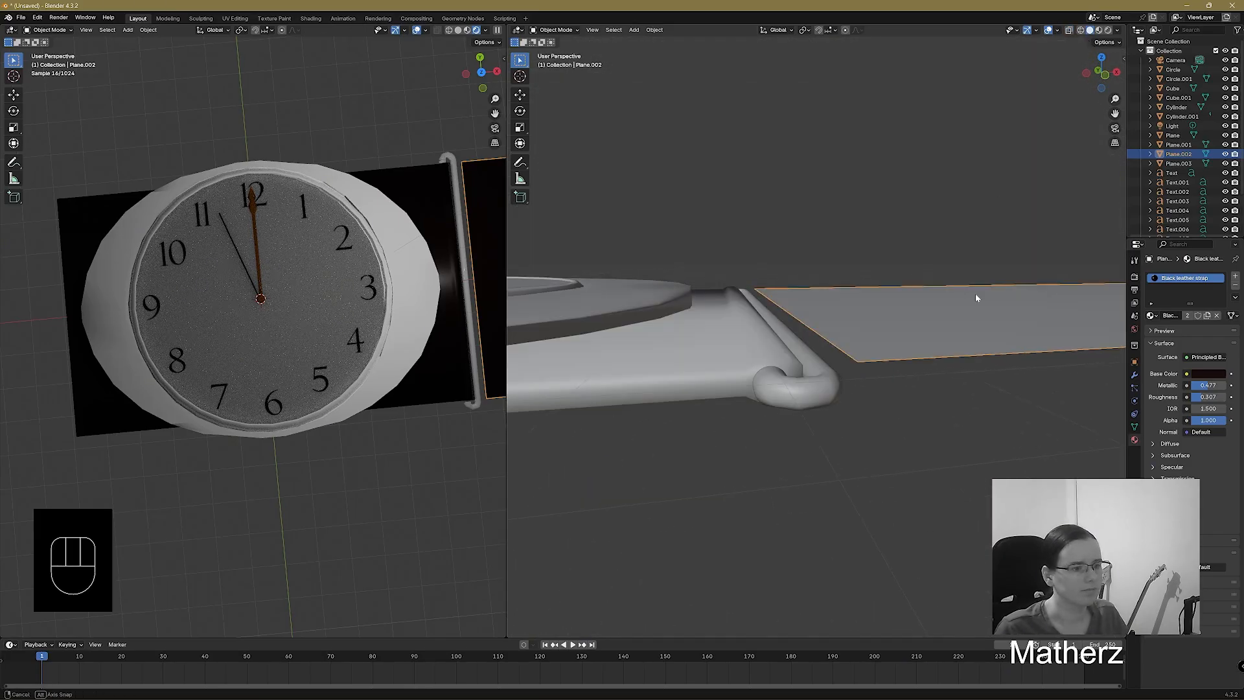
pyautogui.moveTo(977, 297); pyautogui.dragTo(970, 297, button='middle')
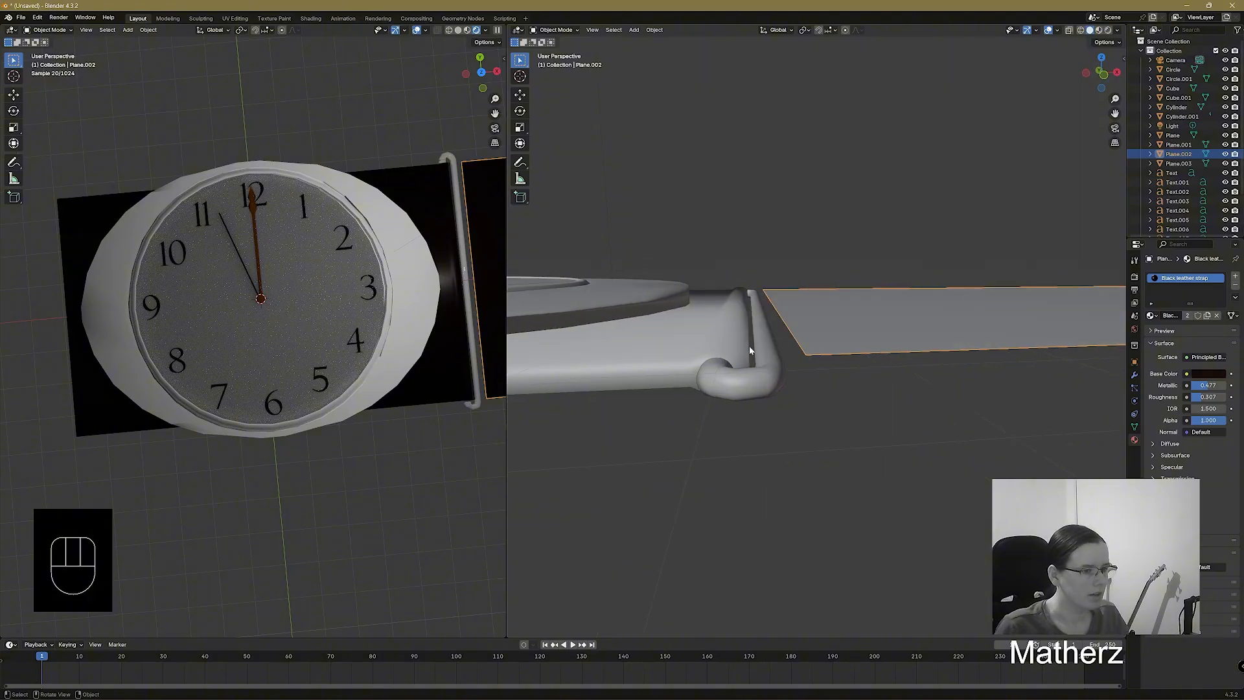
pyautogui.click(762, 379)
pyautogui.press('g')
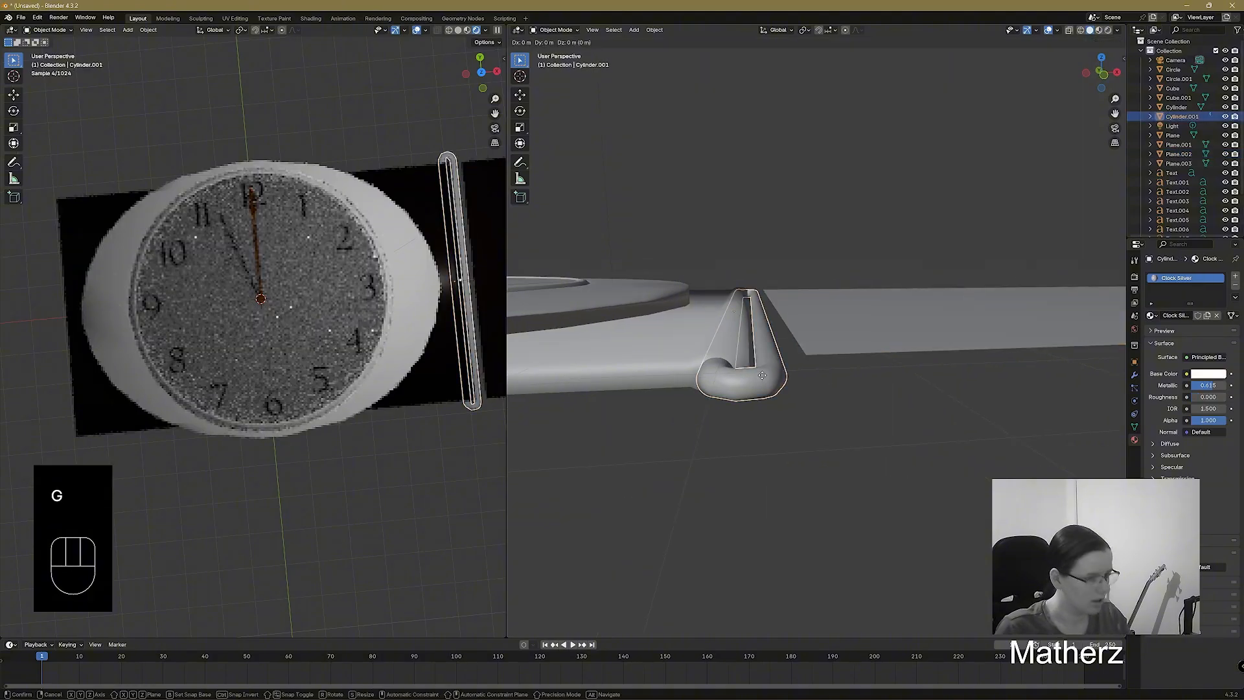
pyautogui.press('x')
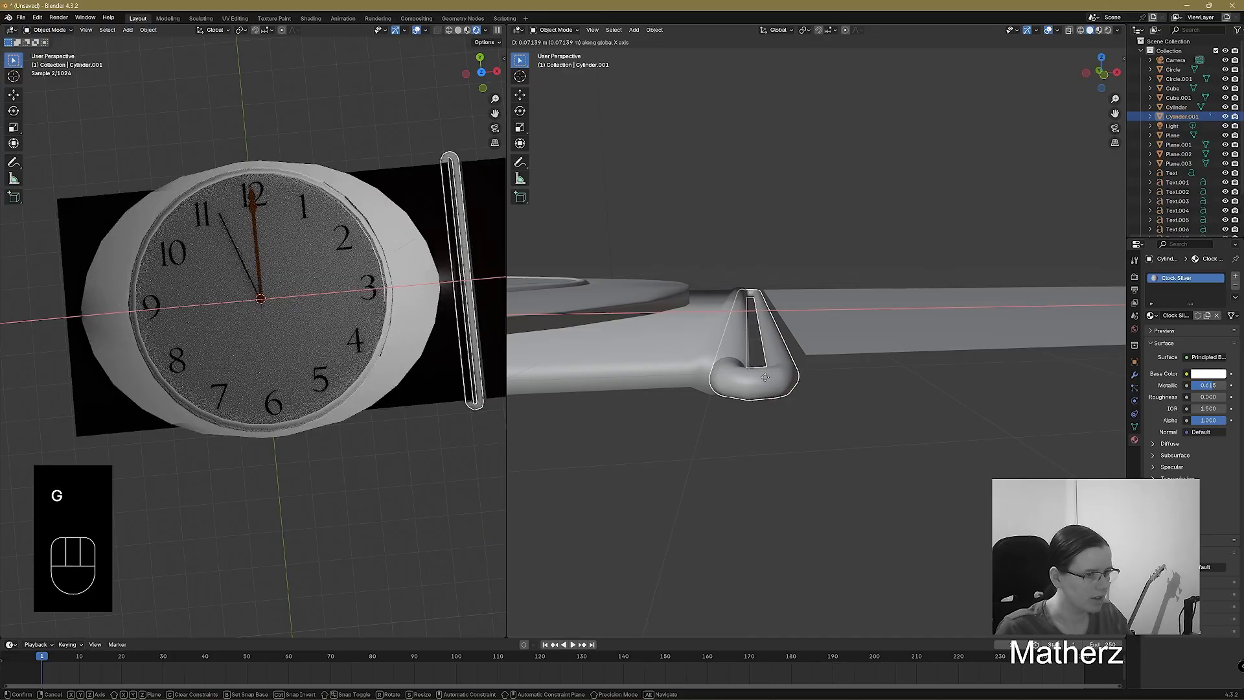
pyautogui.click(761, 379)
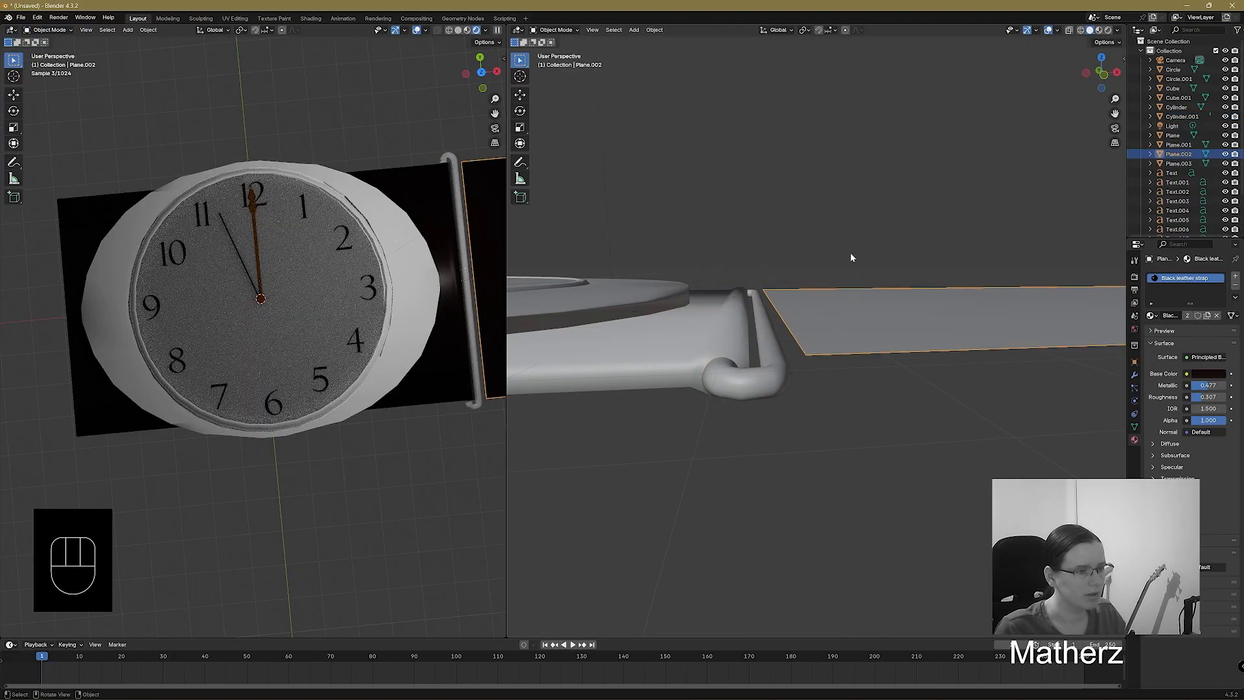
# Enter Edit Mode on the long strap plane and extrude its face slightly to give the strap thickness.
pyautogui.click(901, 318)
pyautogui.keyDown('shift'); pyautogui.moveTo(998, 444); pyautogui.dragTo(946, 429, button='middle'); pyautogui.keyUp('shift')
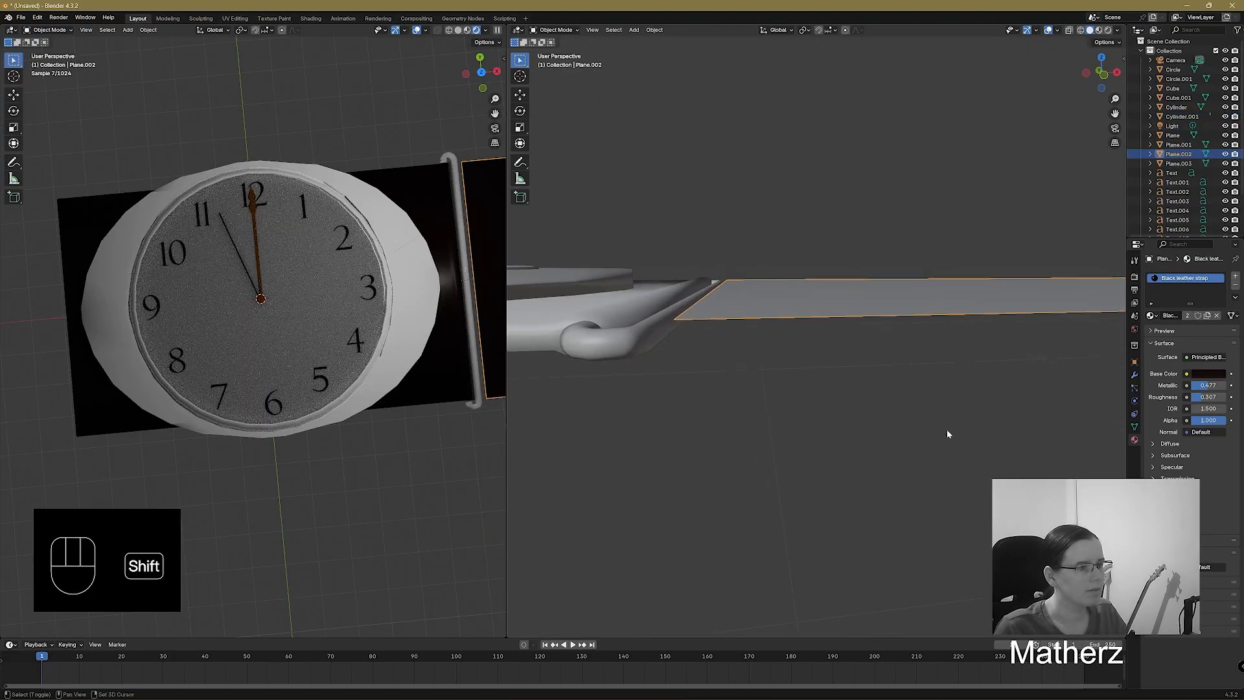
pyautogui.click(555, 30)
pyautogui.click(554, 49)
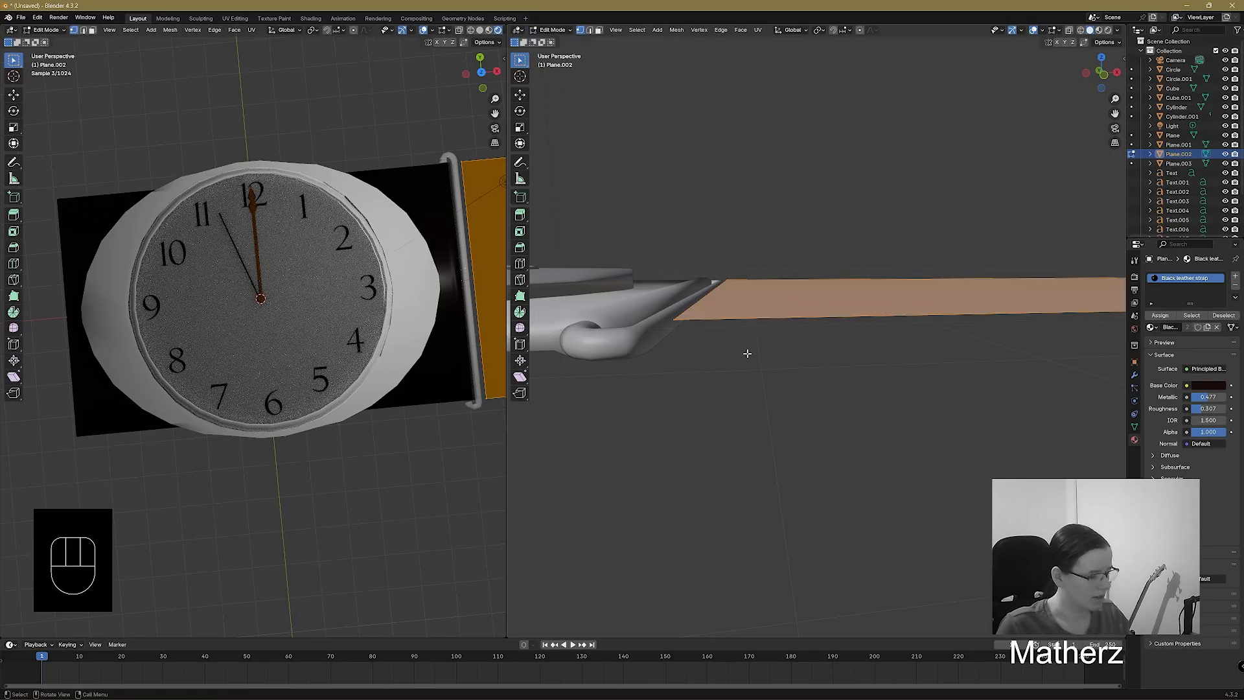
pyautogui.press('e')
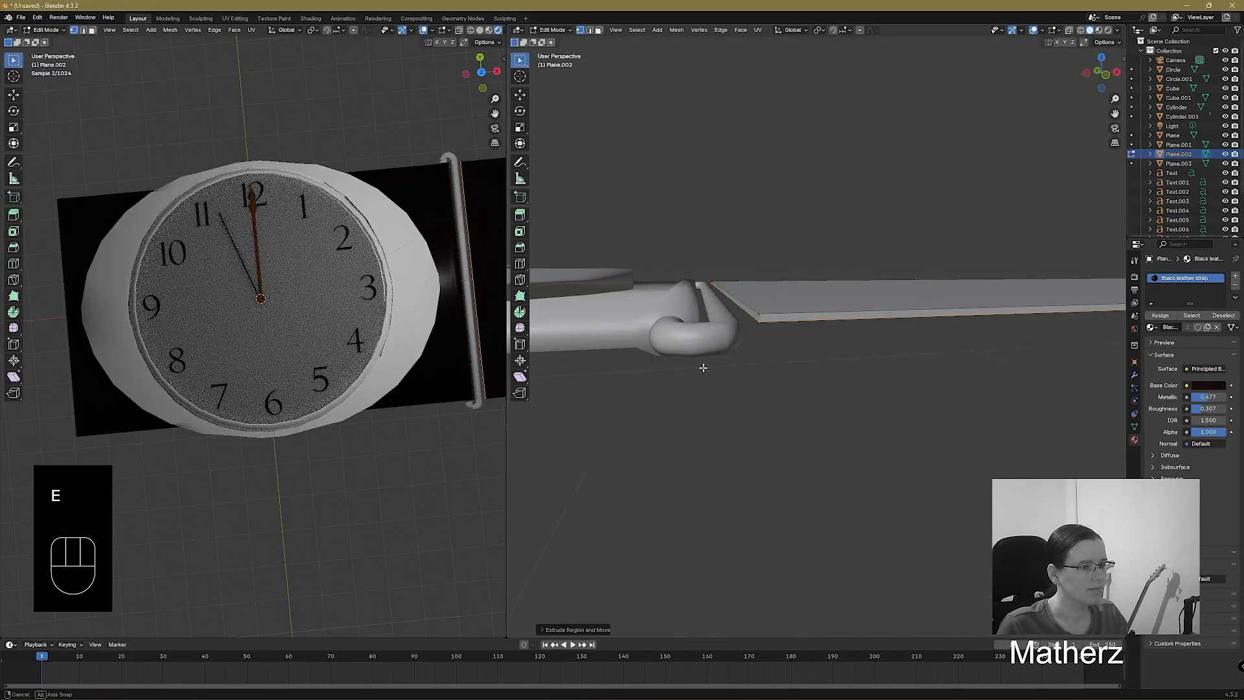
pyautogui.click(700, 259)
# Extrude the strap's end face toward the metal loop in two short segments, enlarging it slightly along Z after the first.
pyautogui.click(590, 30)
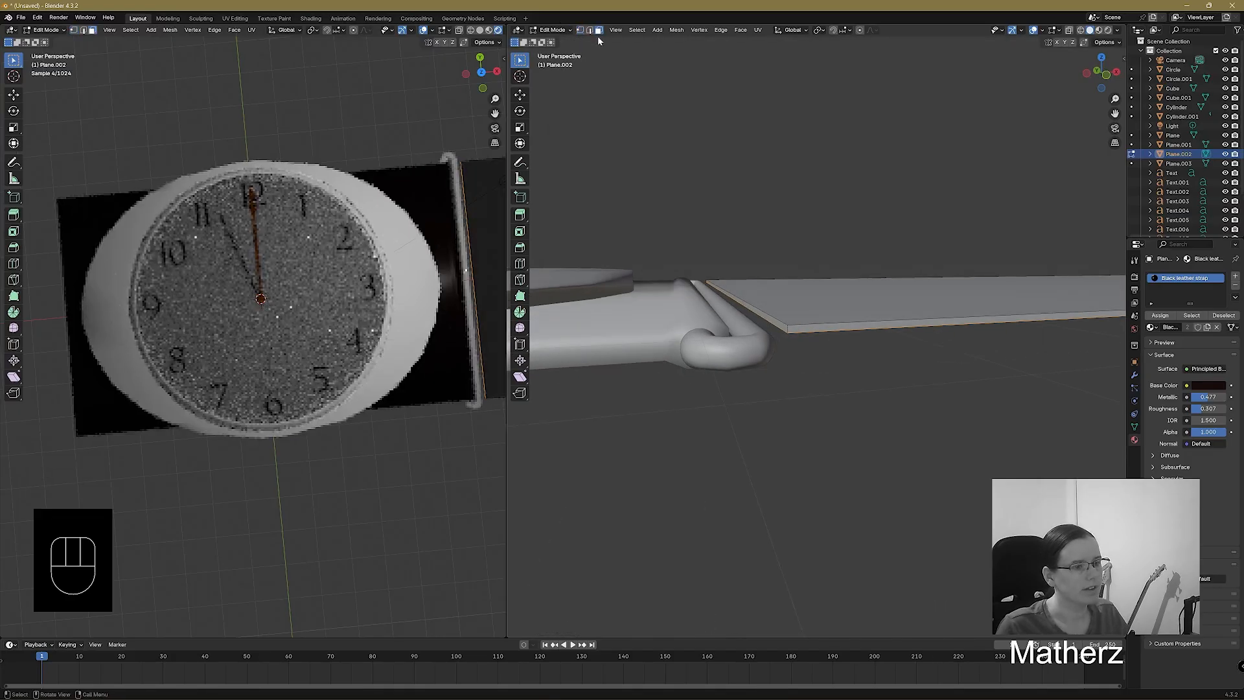
pyautogui.click(777, 331)
pyautogui.press('e')
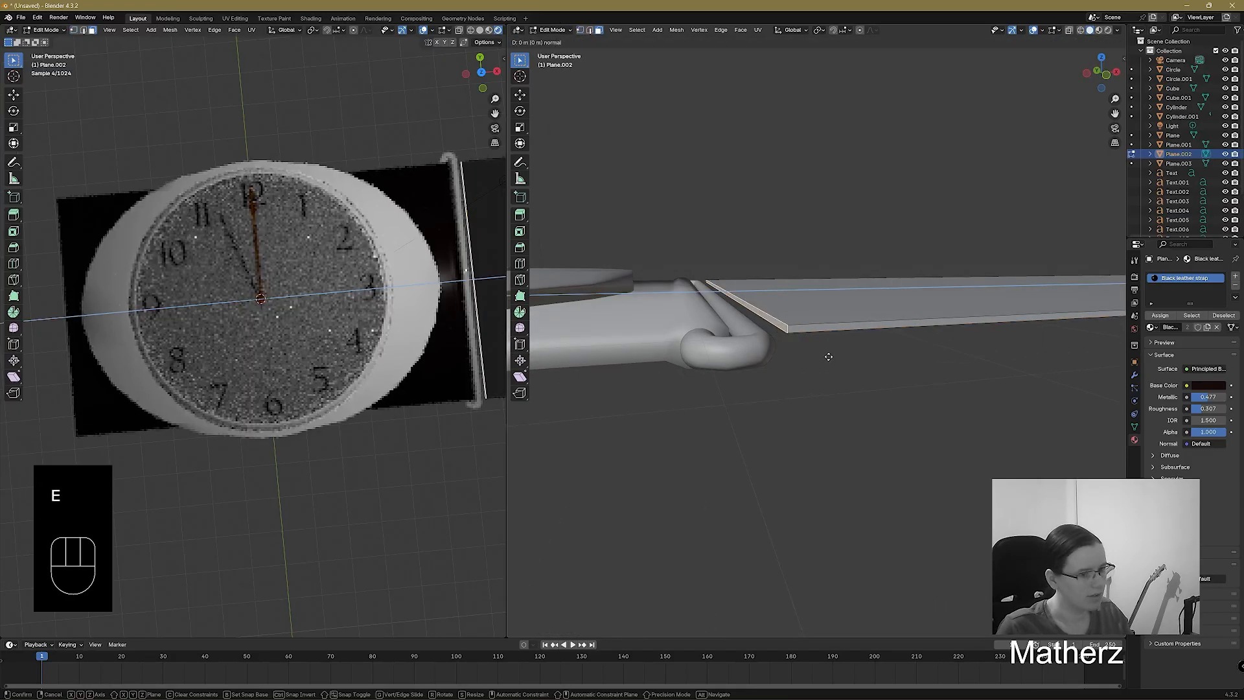
pyautogui.click(827, 358)
pyautogui.press('s')
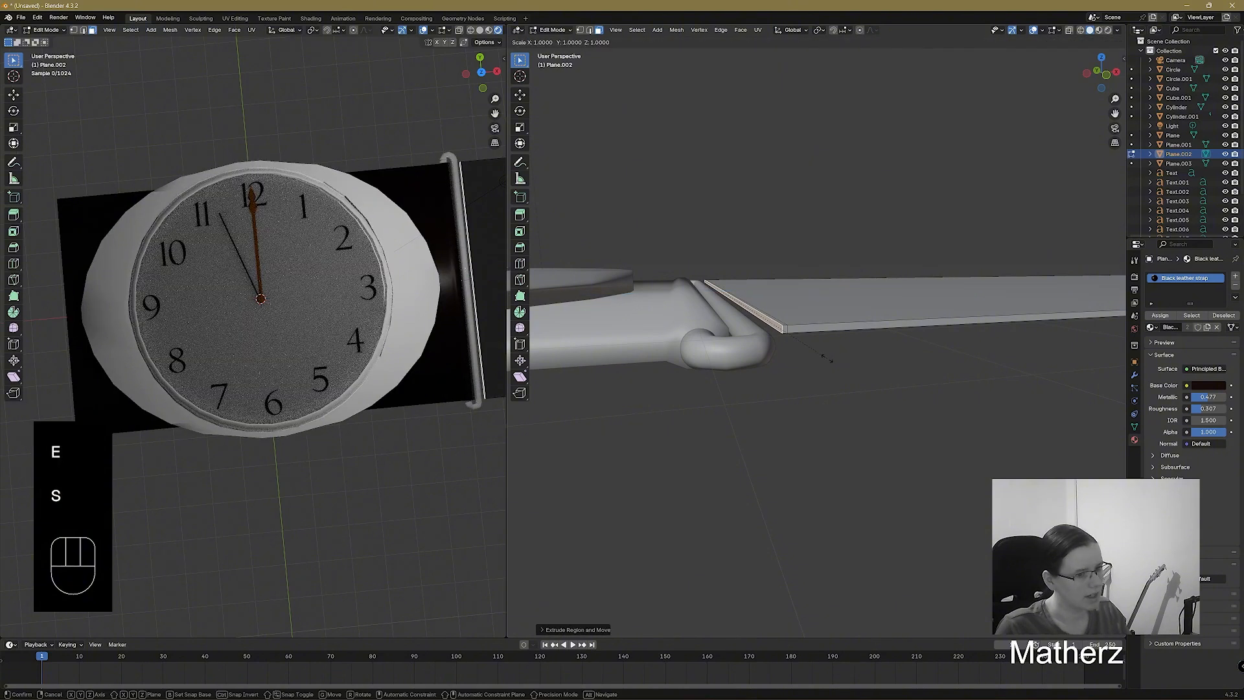
pyautogui.press('z')
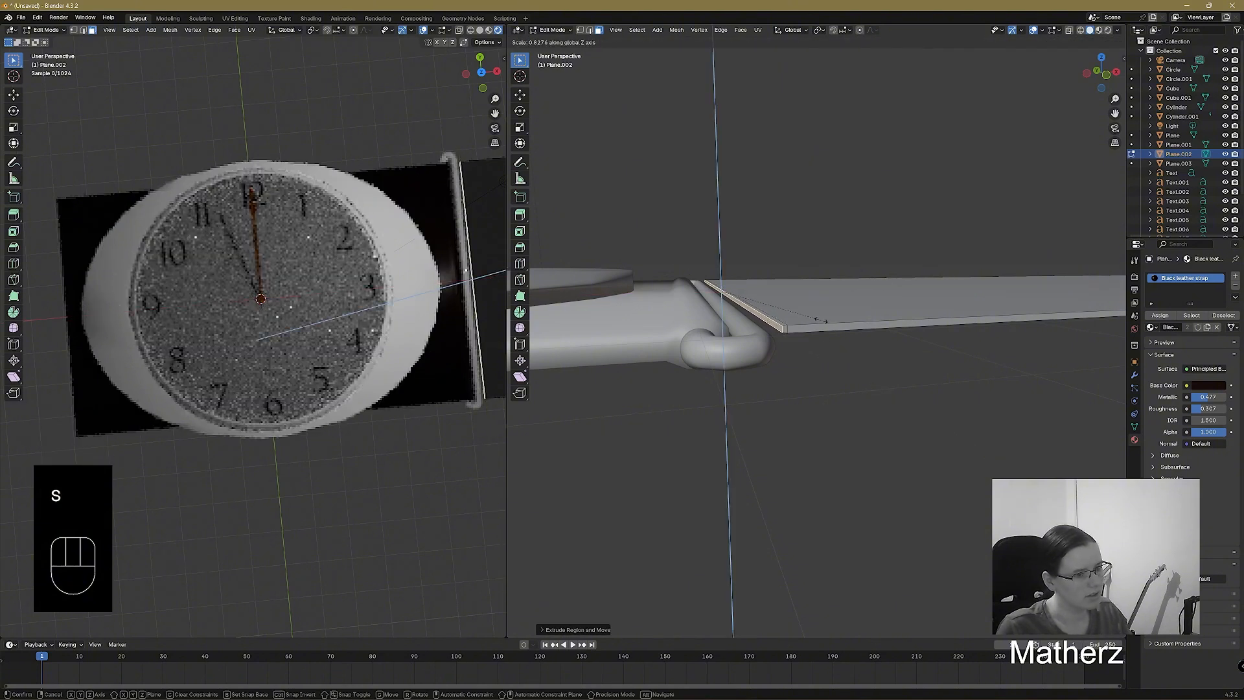
pyautogui.click(810, 362)
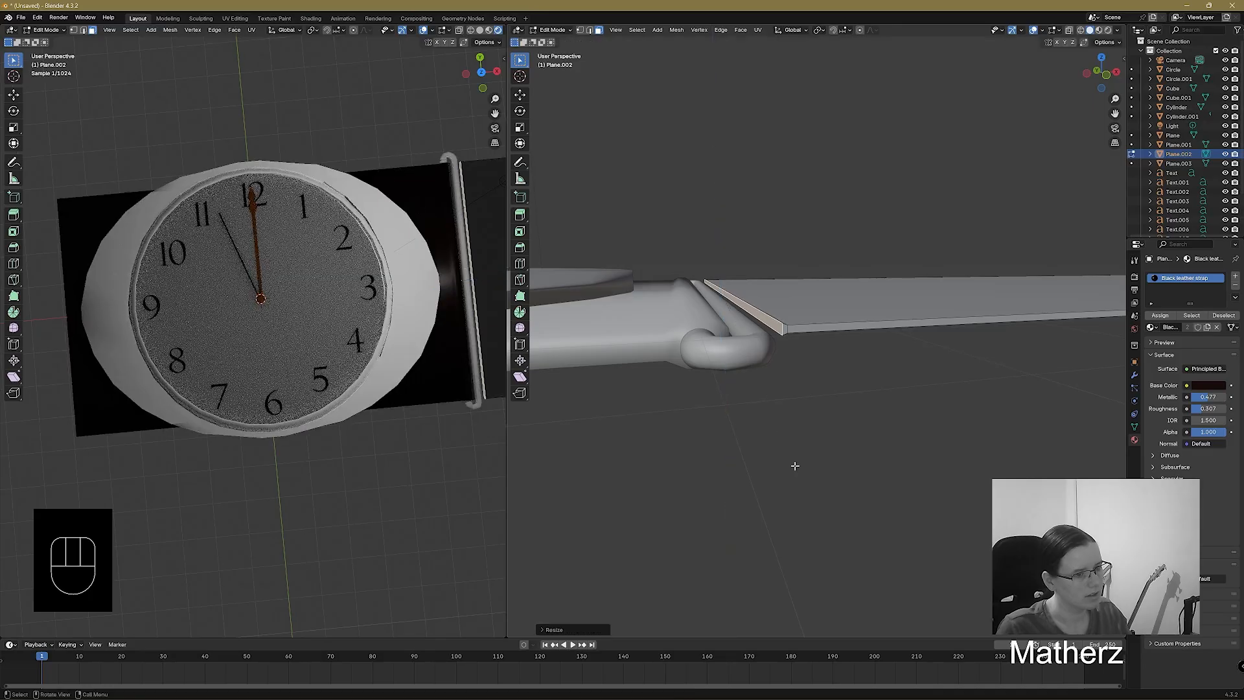
pyautogui.press('e')
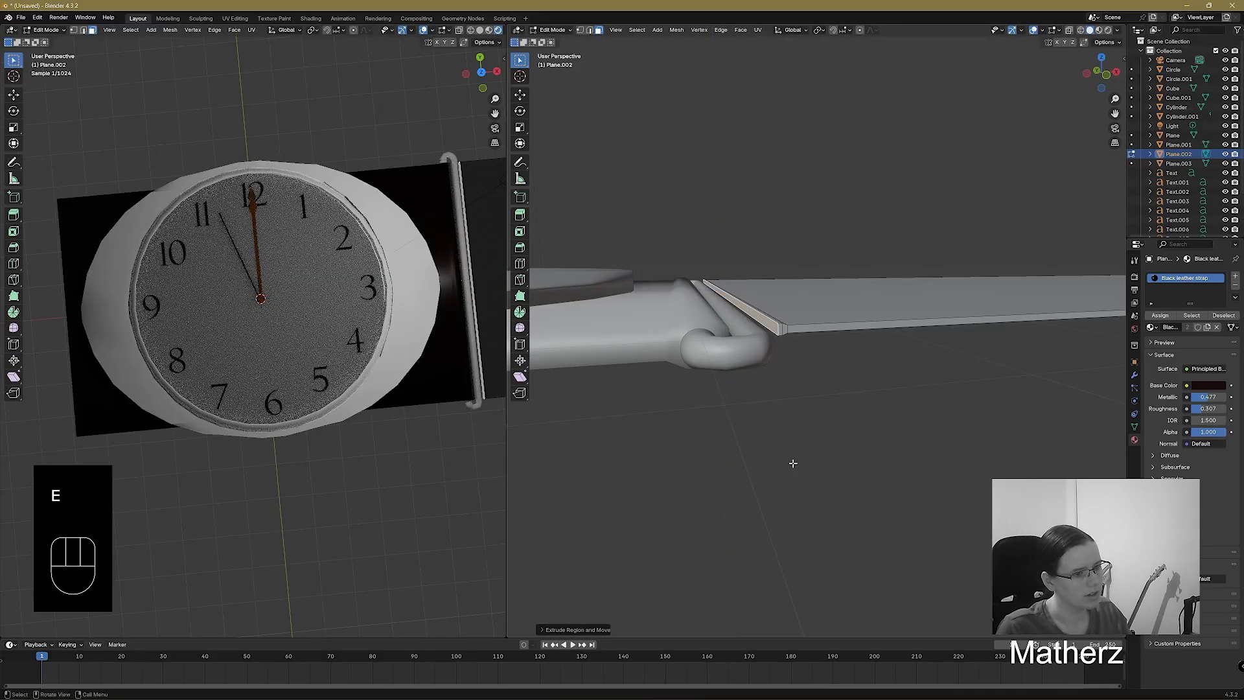
pyautogui.press('e')
pyautogui.click(797, 454)
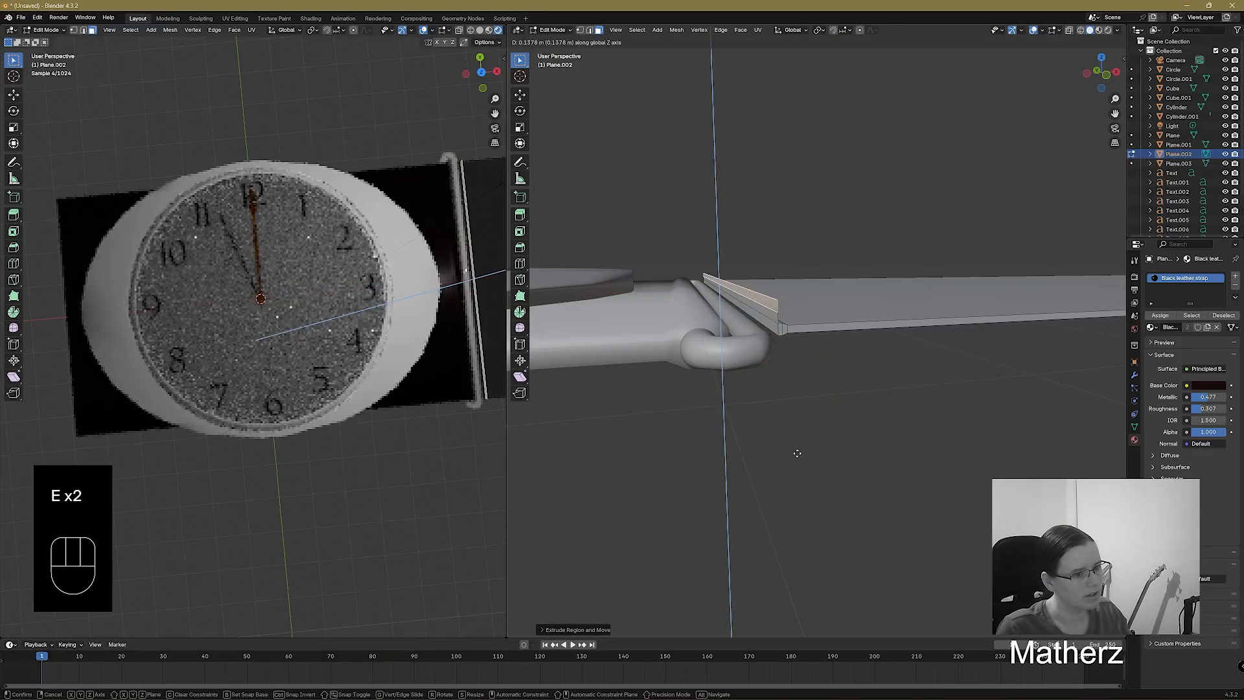
pyautogui.hotkey('ctrl', 'z')
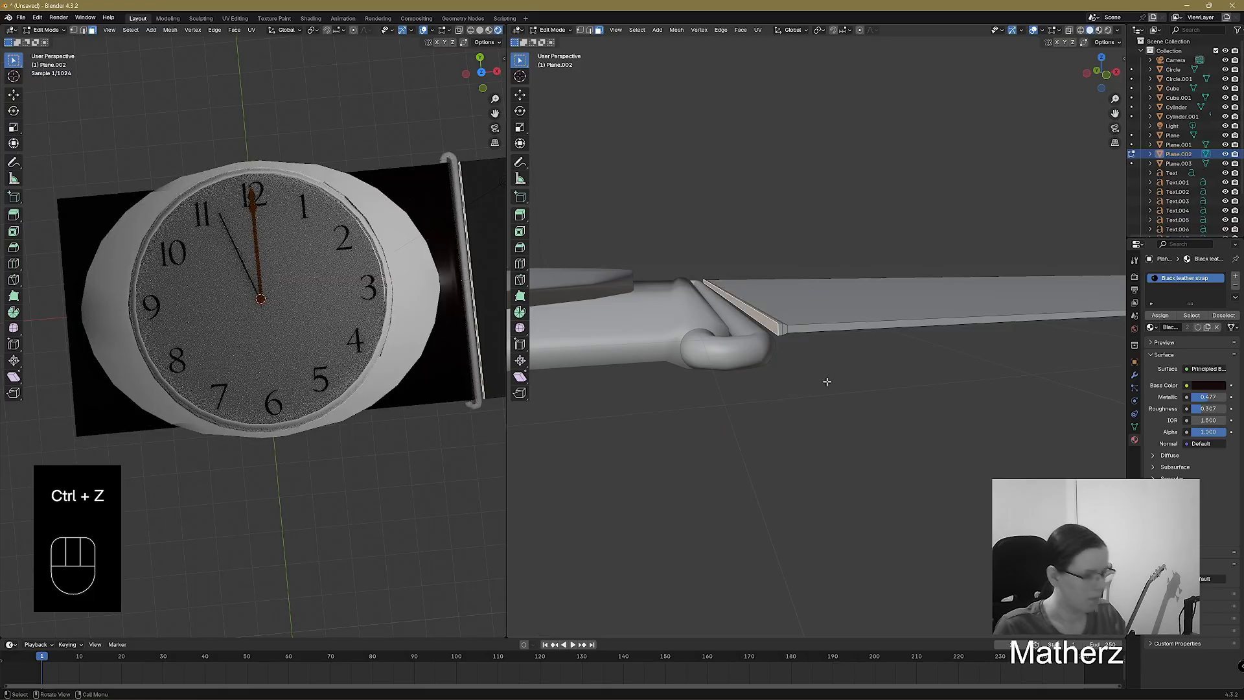
# Enlarge the strap's end face slightly along Z and extrude another short segment toward the metal loop.
pyautogui.press('s')
pyautogui.press('z')
pyautogui.click(831, 429)
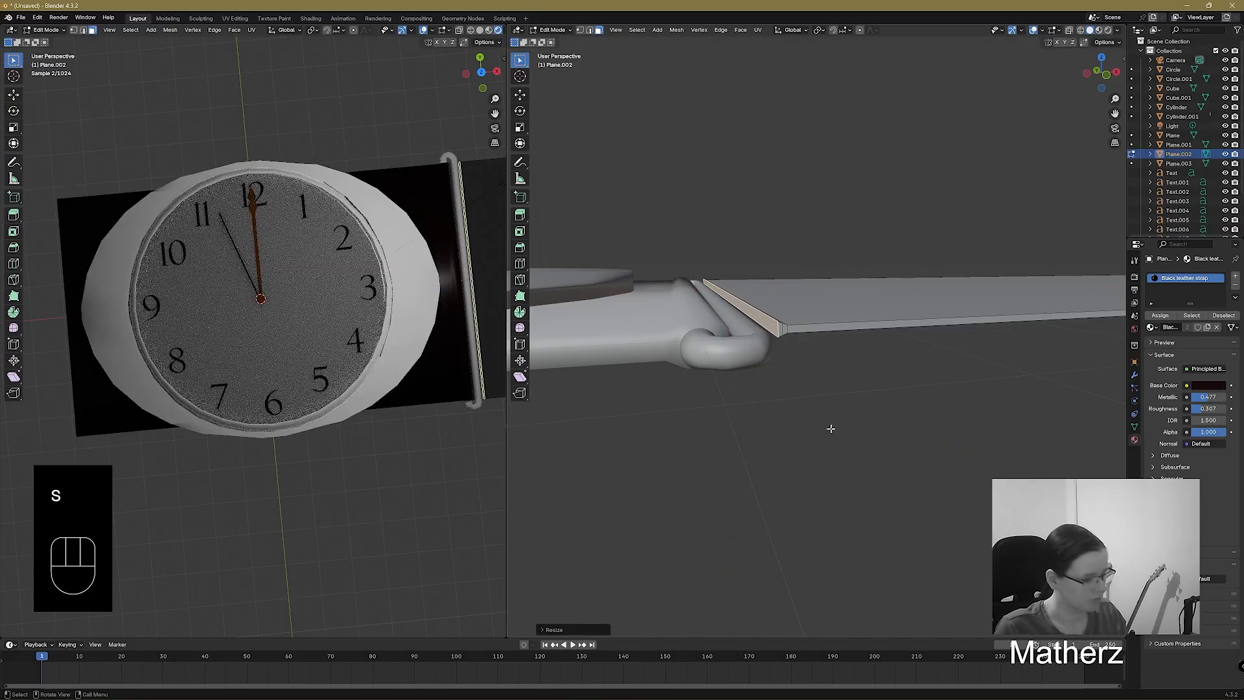
pyautogui.press('e')
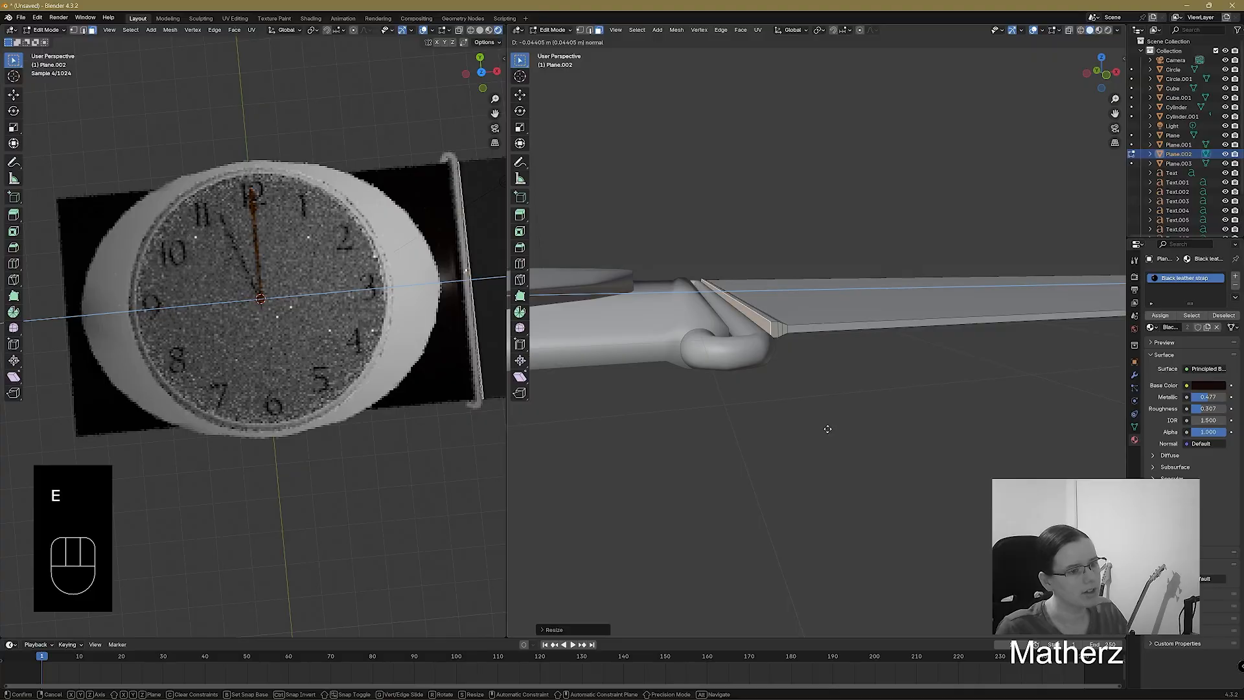
pyautogui.click(827, 429)
# Extrude one more short segment from the strap's end face and scale it down along Z to taper the end.
pyautogui.press('e')
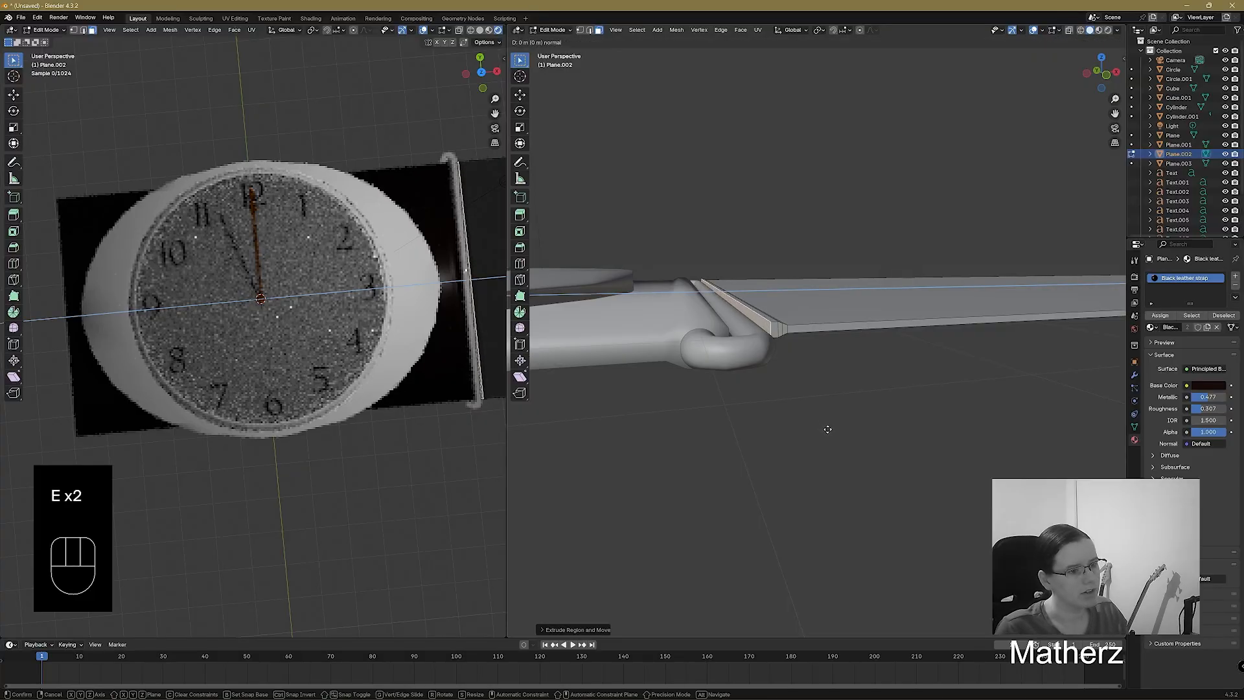
pyautogui.click(826, 428)
pyautogui.press('s')
pyautogui.press('z')
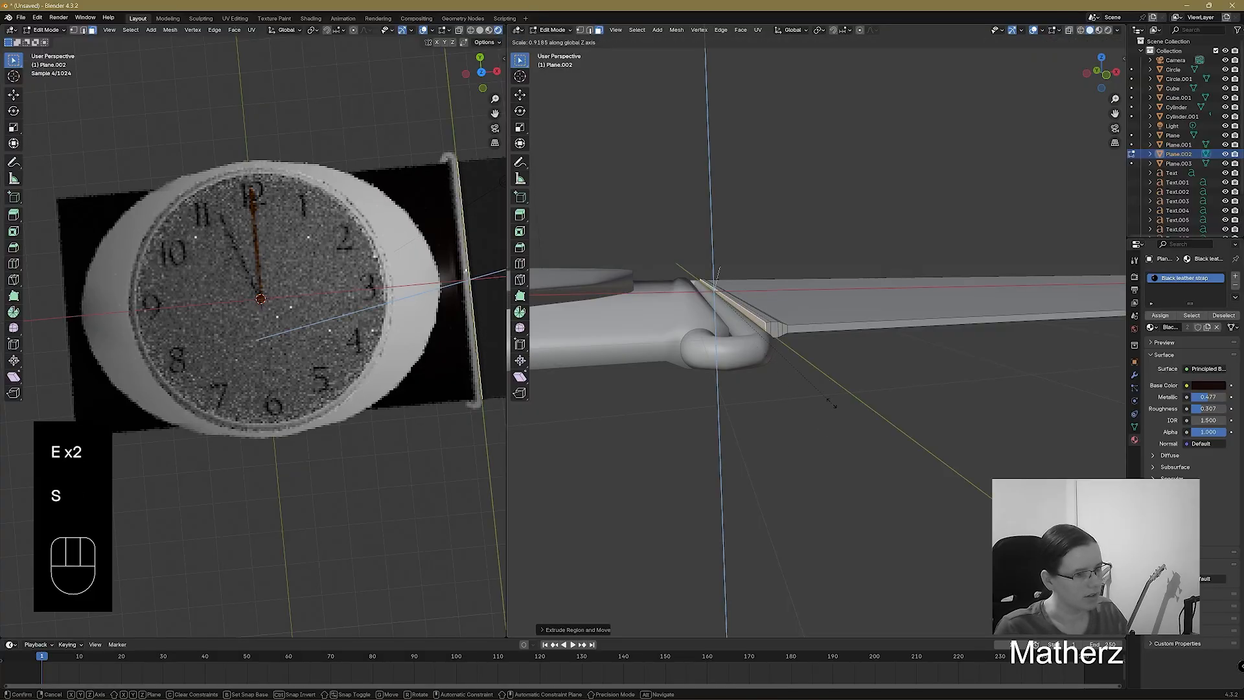
pyautogui.click(803, 282)
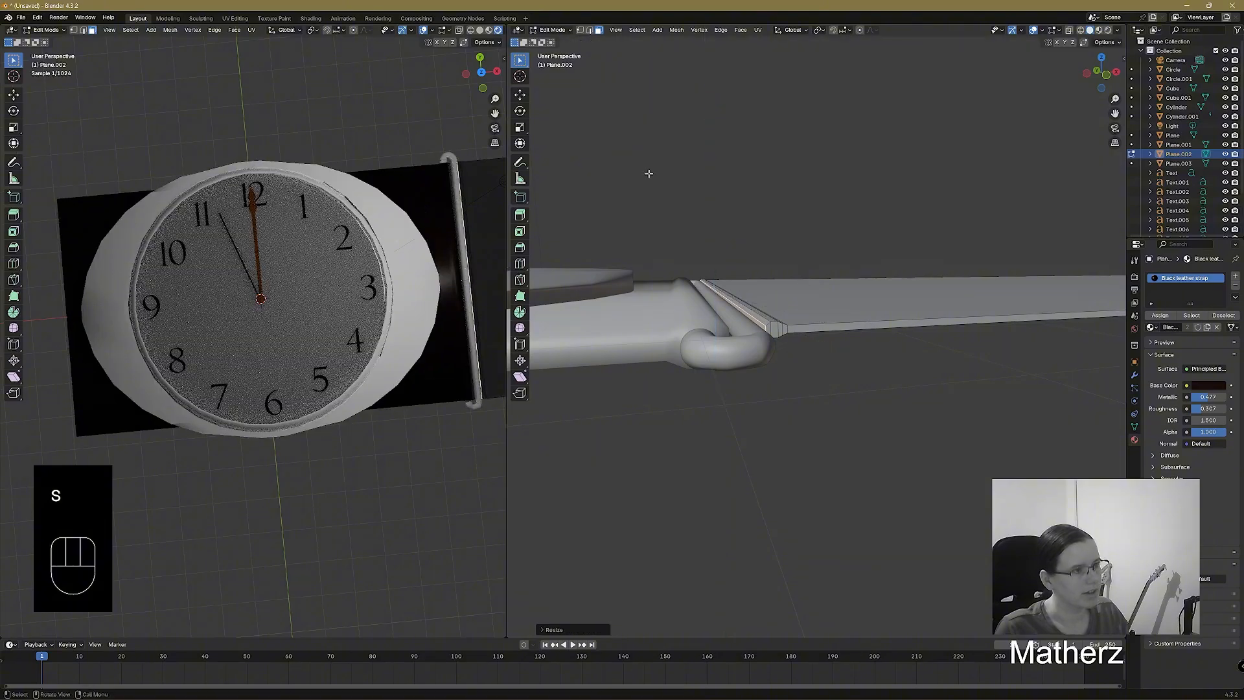
# Switch the strap back to Object Mode and scale it slightly along Z.
pyautogui.click(563, 33)
pyautogui.click(552, 49)
pyautogui.scroll(5, 892, 337)
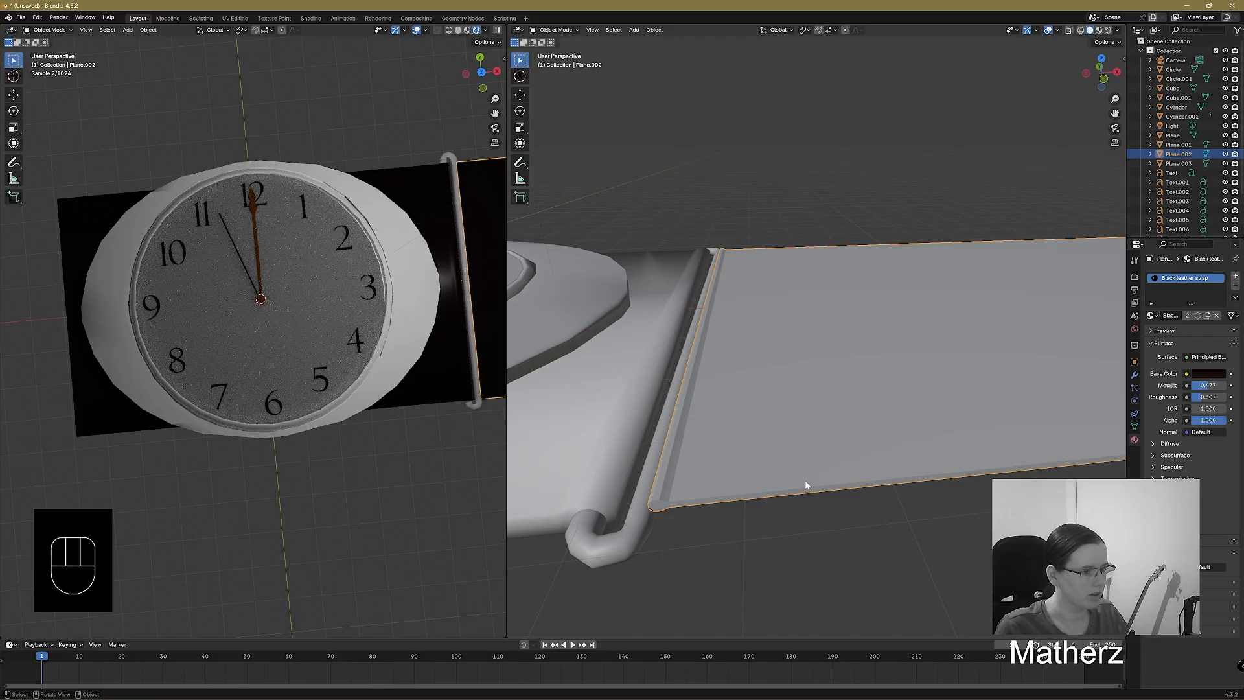
pyautogui.press('s')
pyautogui.press('z')
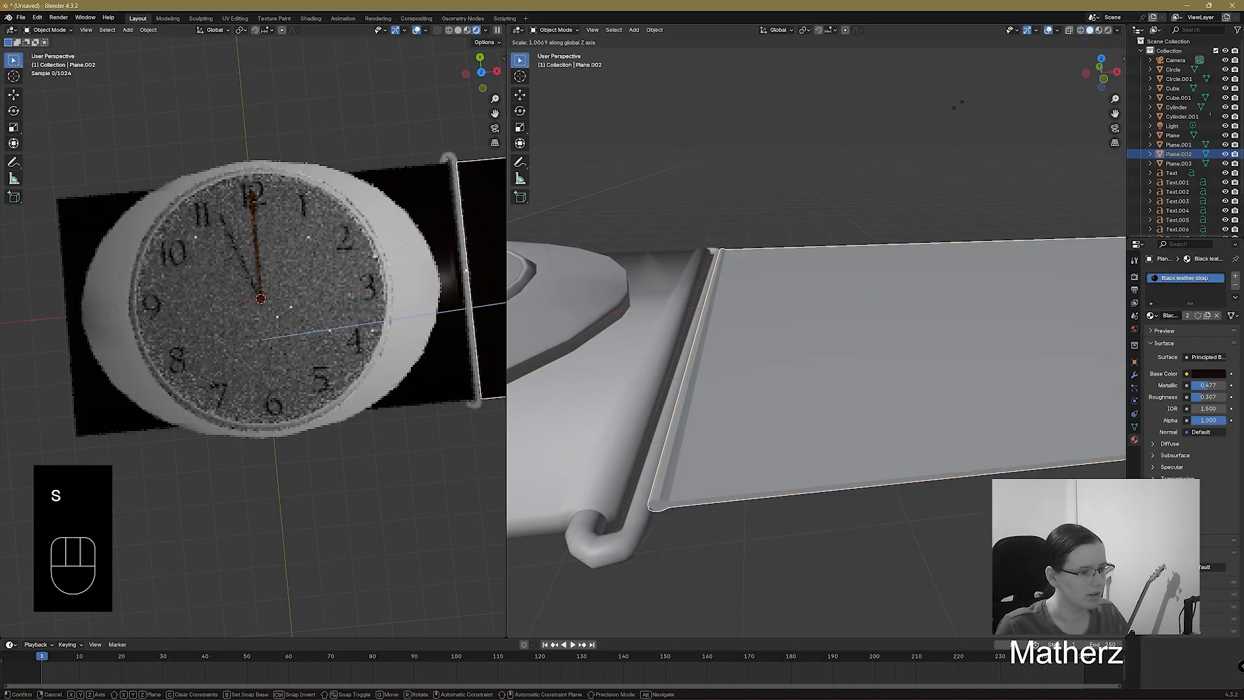
pyautogui.click(992, 207)
pyautogui.scroll(-6, 997, 196)
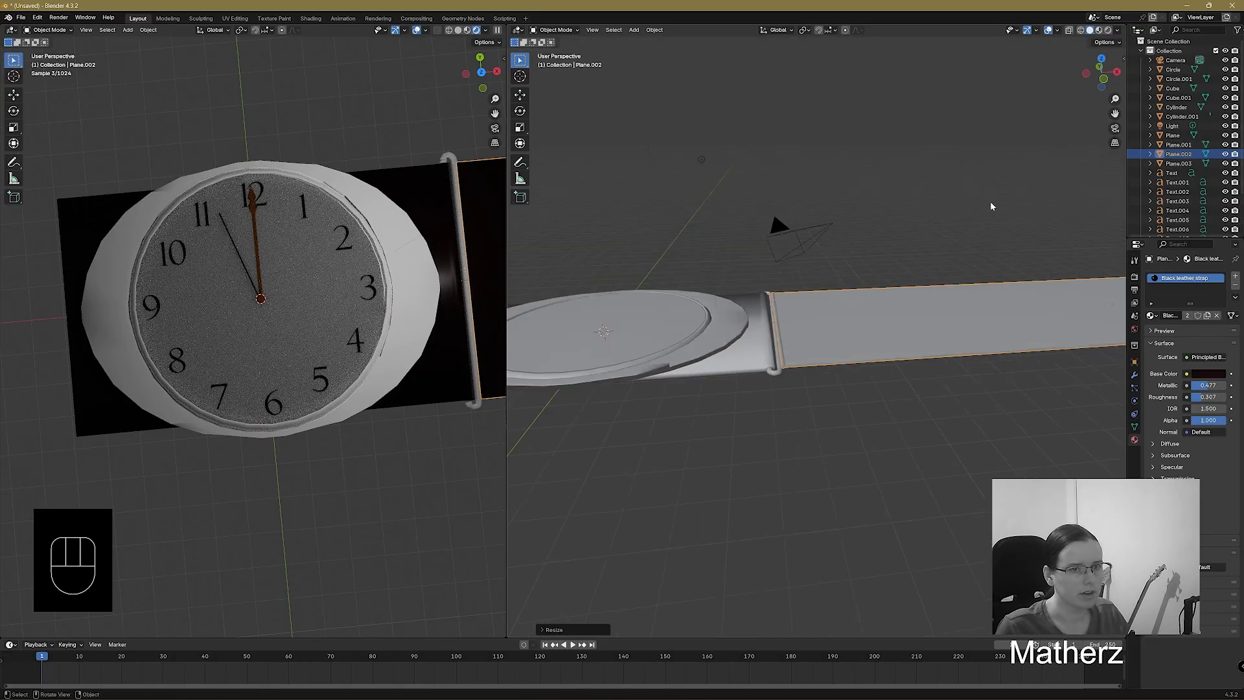
# Lengthen the strap by scaling it along the X axis.
pyautogui.moveTo(1021, 266); pyautogui.dragTo(932, 265, button='middle')
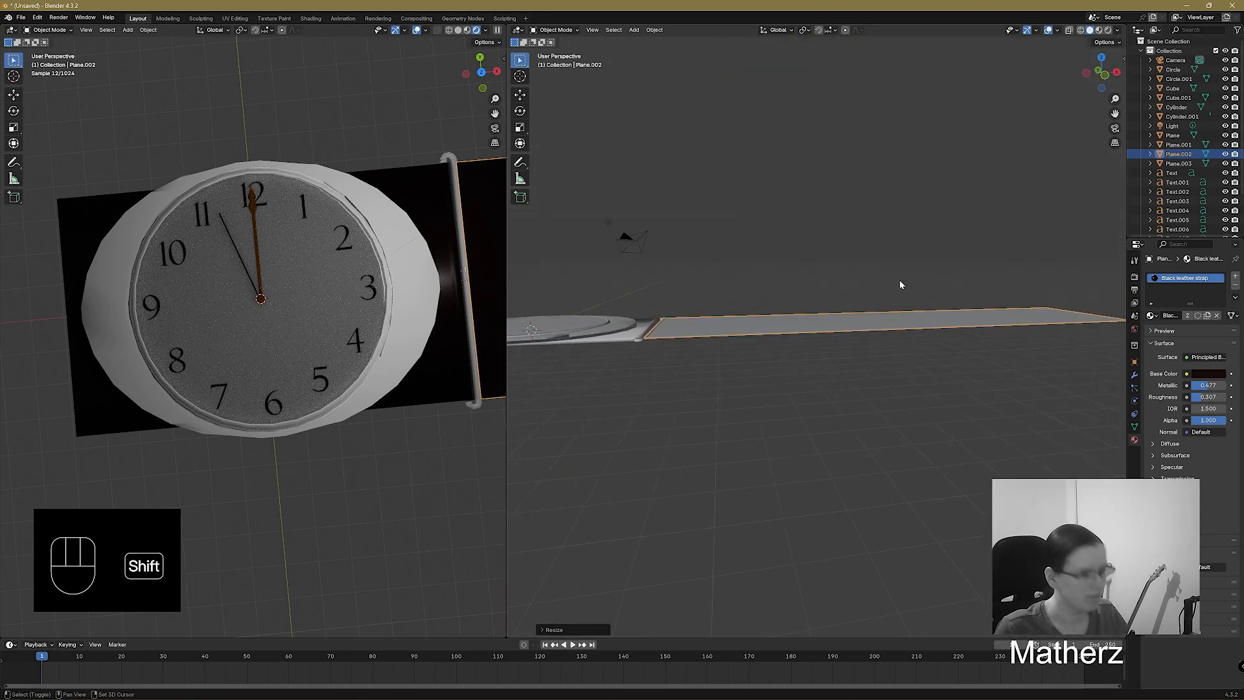
pyautogui.press('s')
pyautogui.press('z')
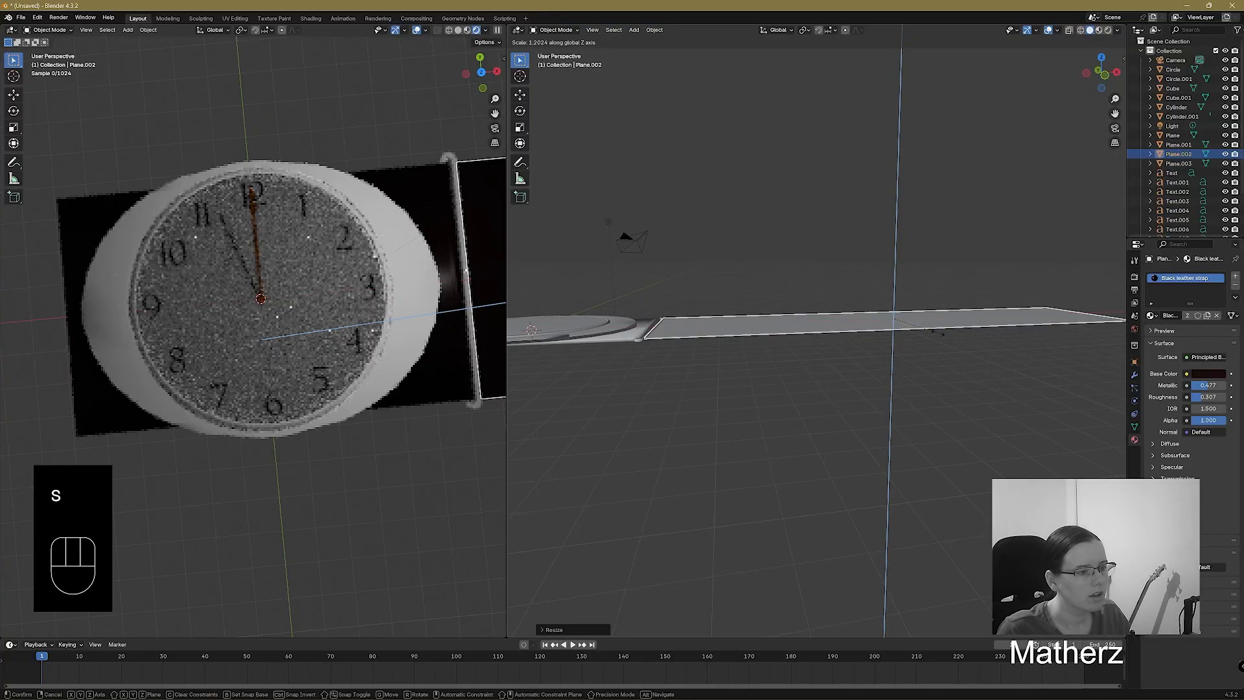
pyautogui.press('z')
pyautogui.press('z')
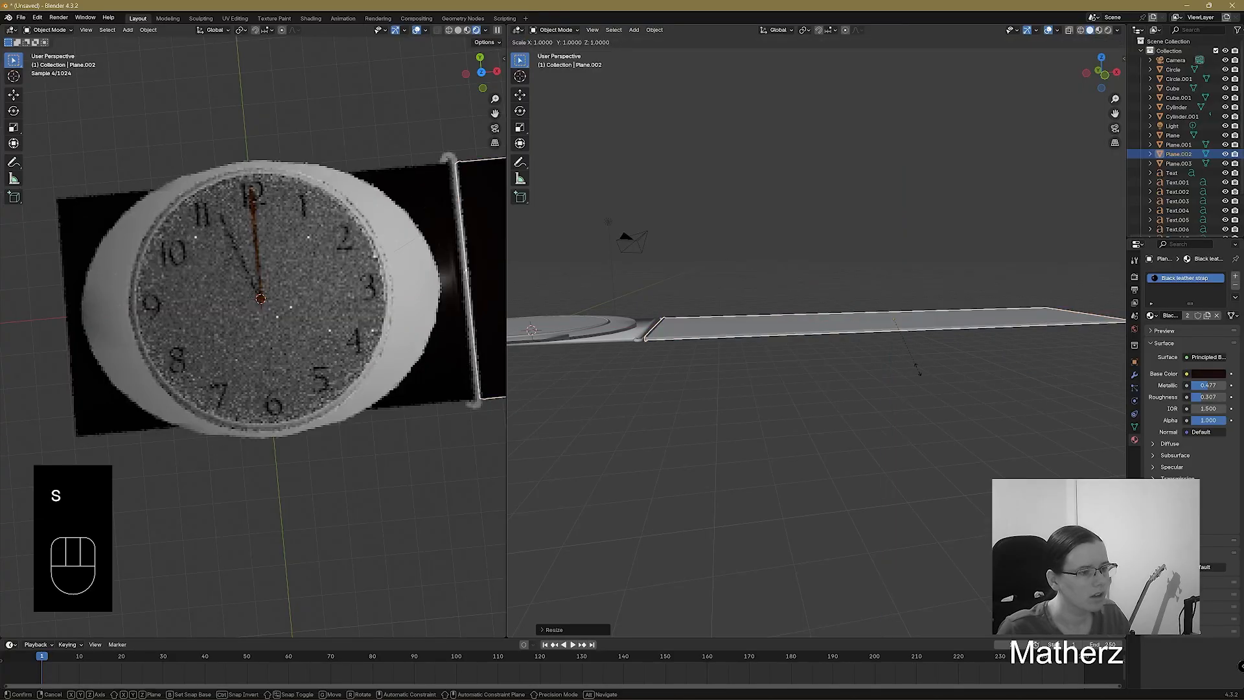
pyautogui.rightClick(963, 369)
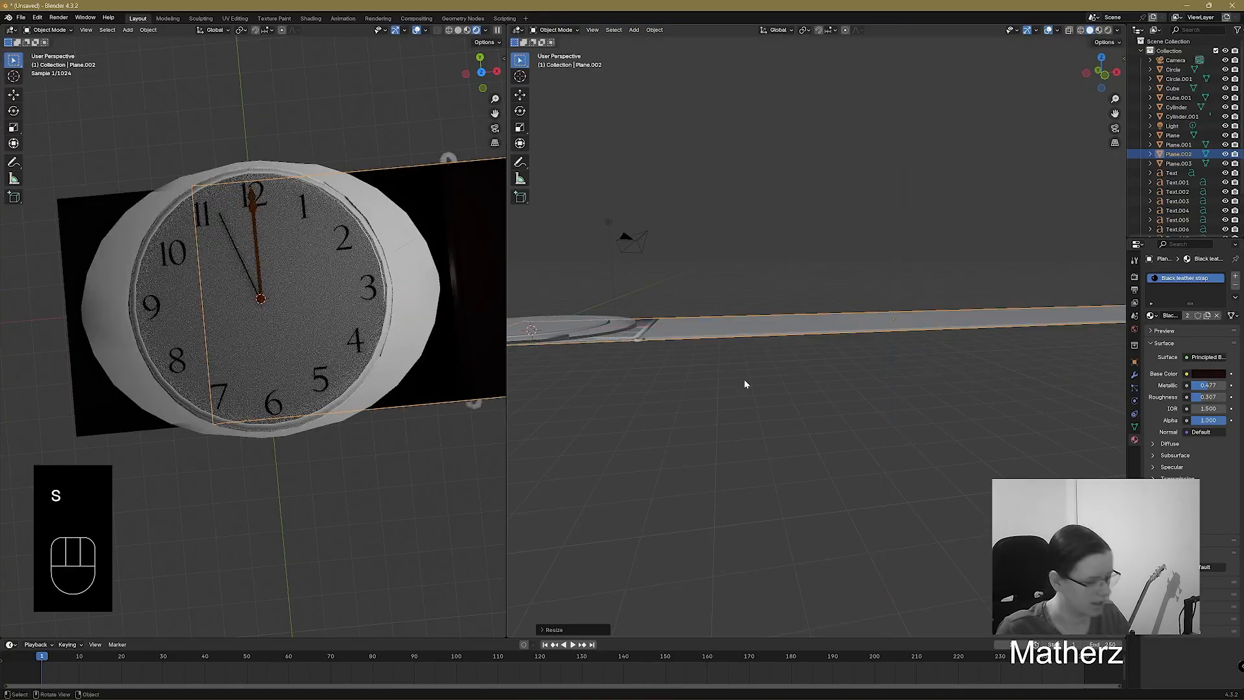
# Move the lengthened strap about 8.23 m along X so its shaped end sits back at the metal loop.
pyautogui.press('g')
pyautogui.press('x')
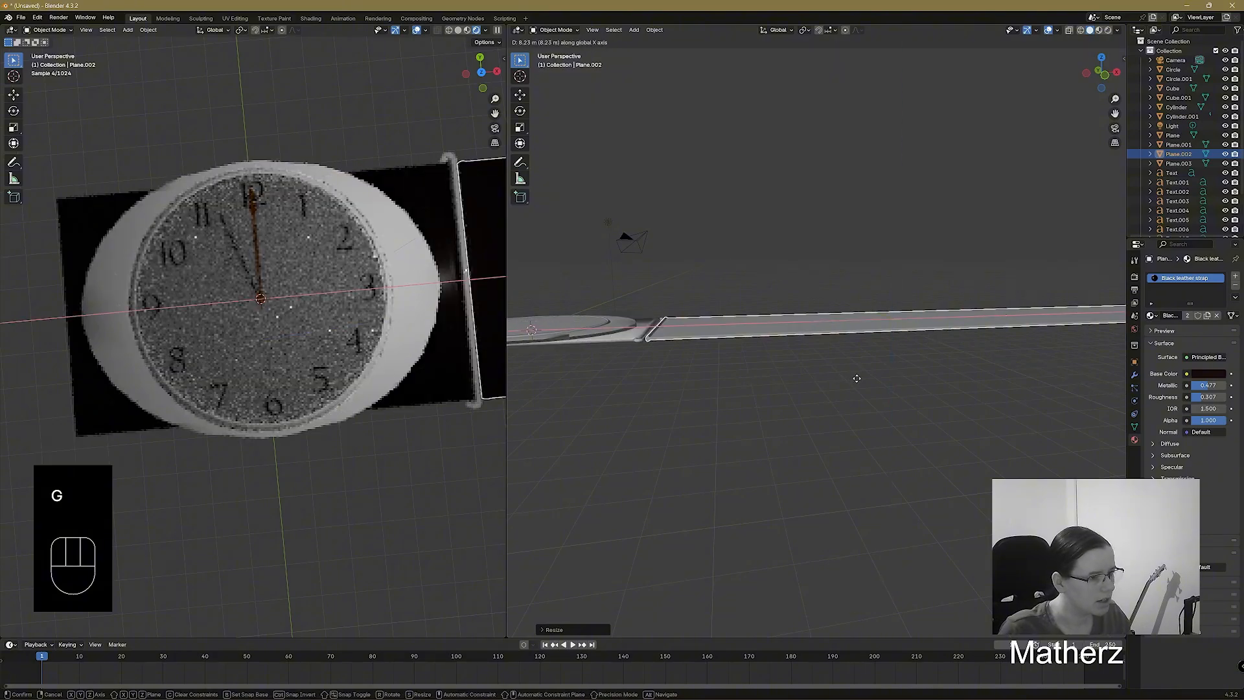
pyautogui.click(855, 377)
pyautogui.scroll(2, 728, 339)
pyautogui.scroll(2, 696, 354)
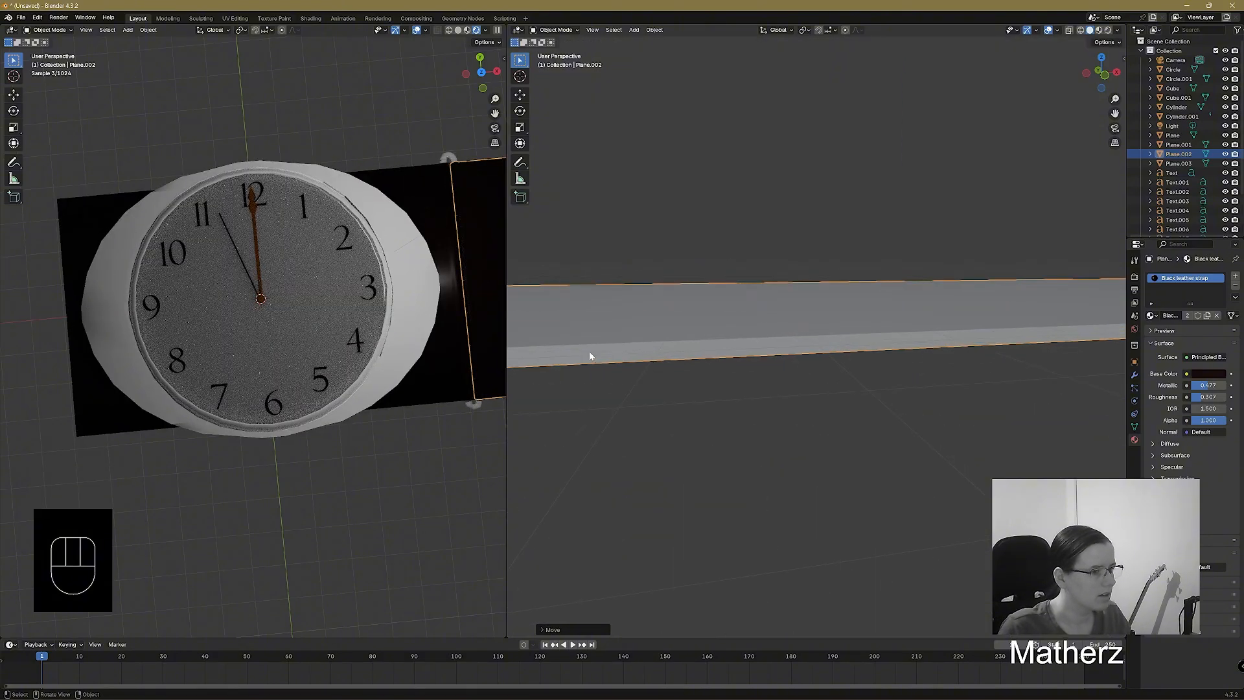
# Thicken the strap by scaling it up along Z so its shaped end encloses the metal loop's bar.
pyautogui.keyDown('shift'); pyautogui.moveTo(590, 356); pyautogui.dragTo(644, 390, button='middle'); pyautogui.keyUp('shift')
pyautogui.keyDown('shift'); pyautogui.moveTo(786, 343); pyautogui.dragTo(856, 386, button='middle'); pyautogui.keyUp('shift')
pyautogui.scroll(4, 988, 367)
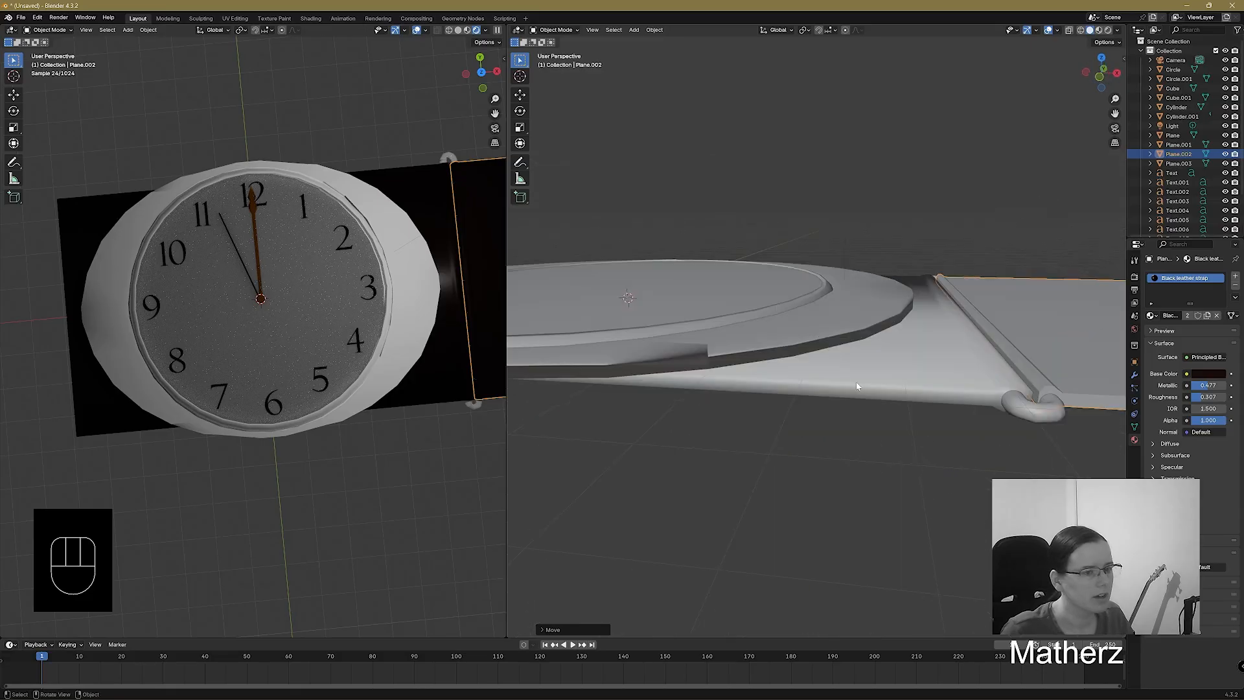
pyautogui.scroll(2, 856, 386)
pyautogui.keyDown('shift'); pyautogui.moveTo(1072, 402); pyautogui.dragTo(976, 356, button='middle'); pyautogui.keyUp('shift')
pyautogui.press('s')
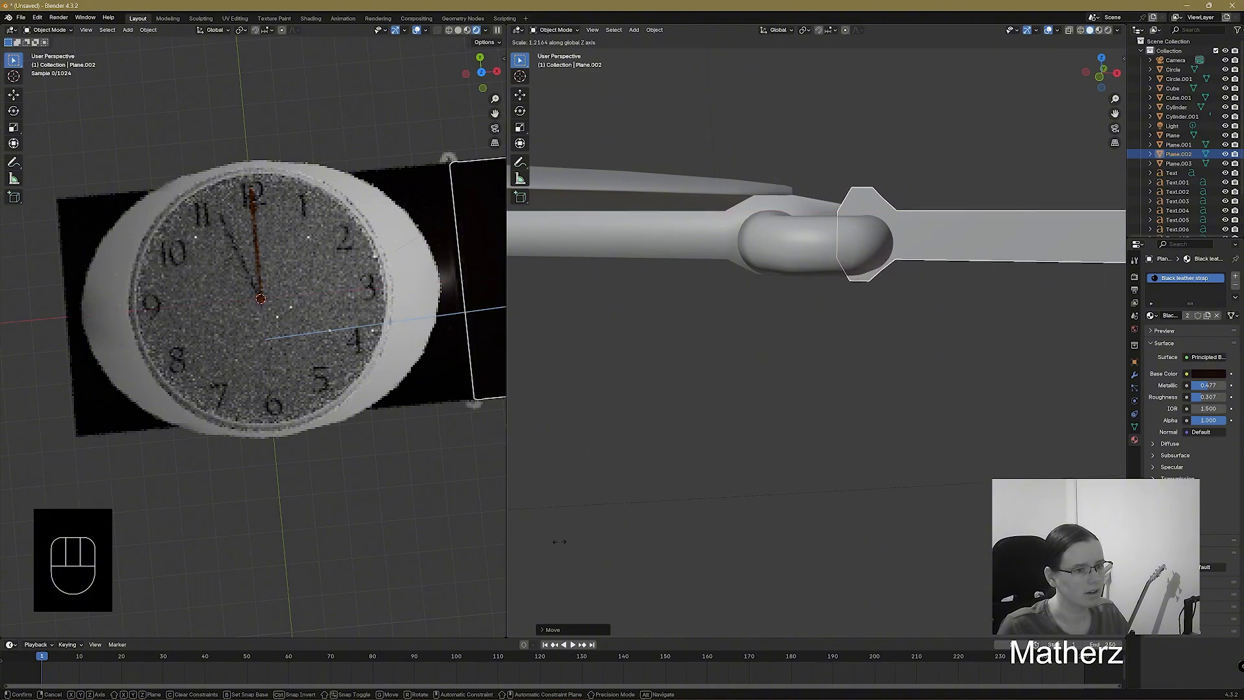
pyautogui.click(787, 409)
# Widen the strap slightly by scaling it along Y.
pyautogui.press('s')
pyautogui.moveTo(827, 353); pyautogui.dragTo(842, 347, button='middle')
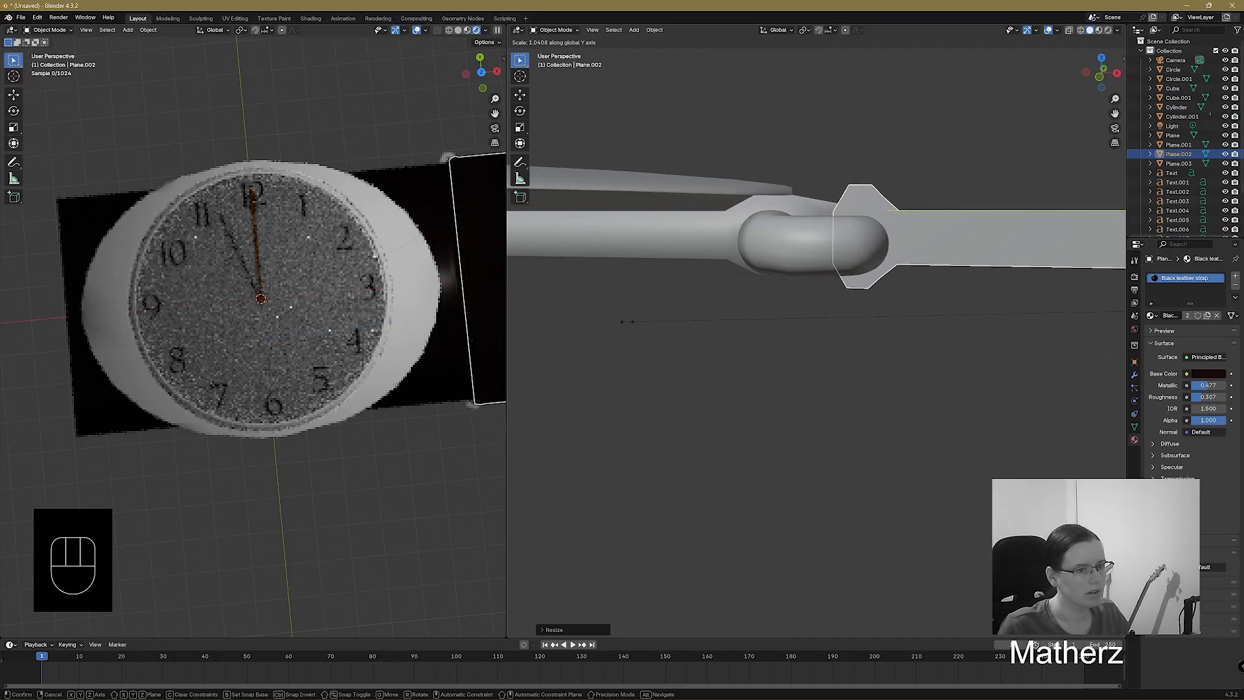
pyautogui.click(676, 328)
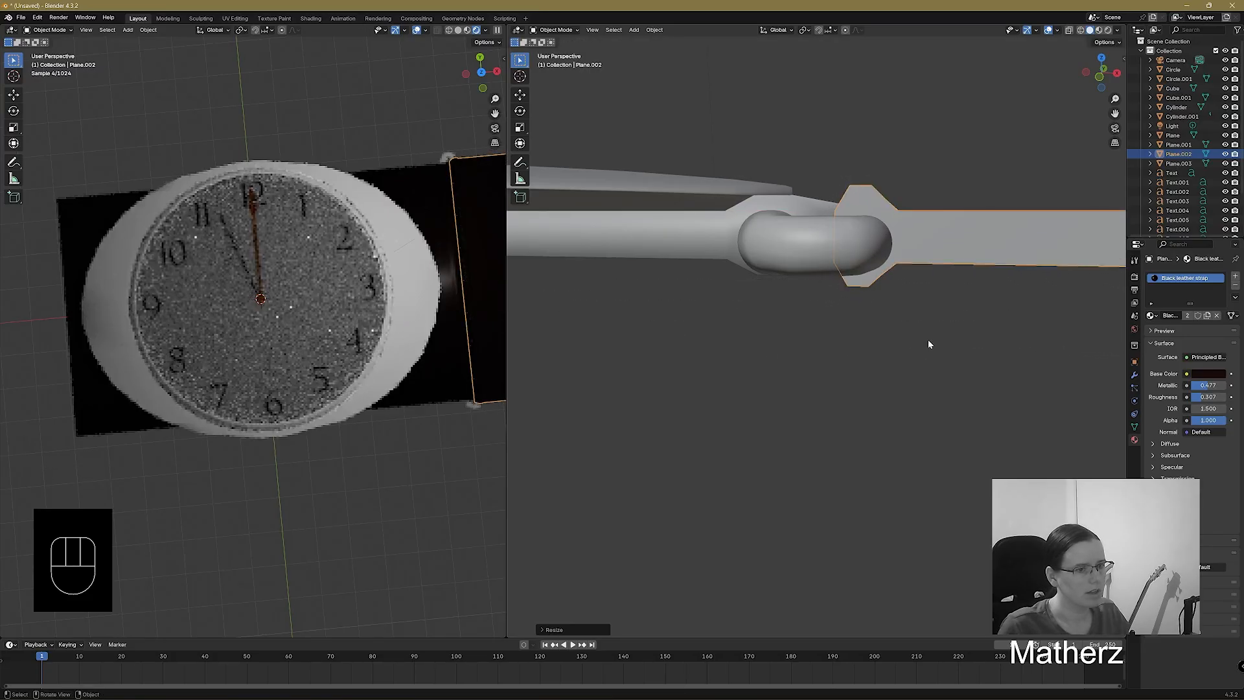
# Reselect the strap beside the metal loop and adjust its thickness by scaling it along Z.
pyautogui.scroll(6, 928, 340)
pyautogui.scroll(-8, 940, 401)
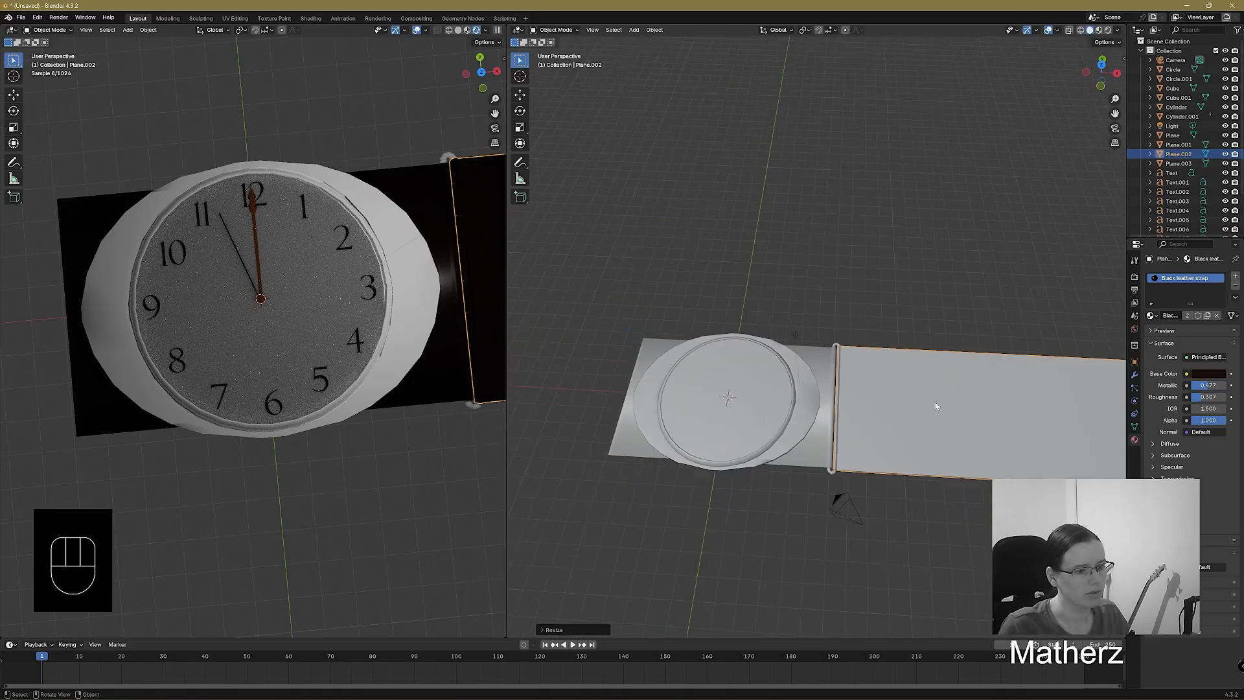
pyautogui.scroll(5, 906, 465)
pyautogui.moveTo(907, 558); pyautogui.dragTo(933, 457, button='middle')
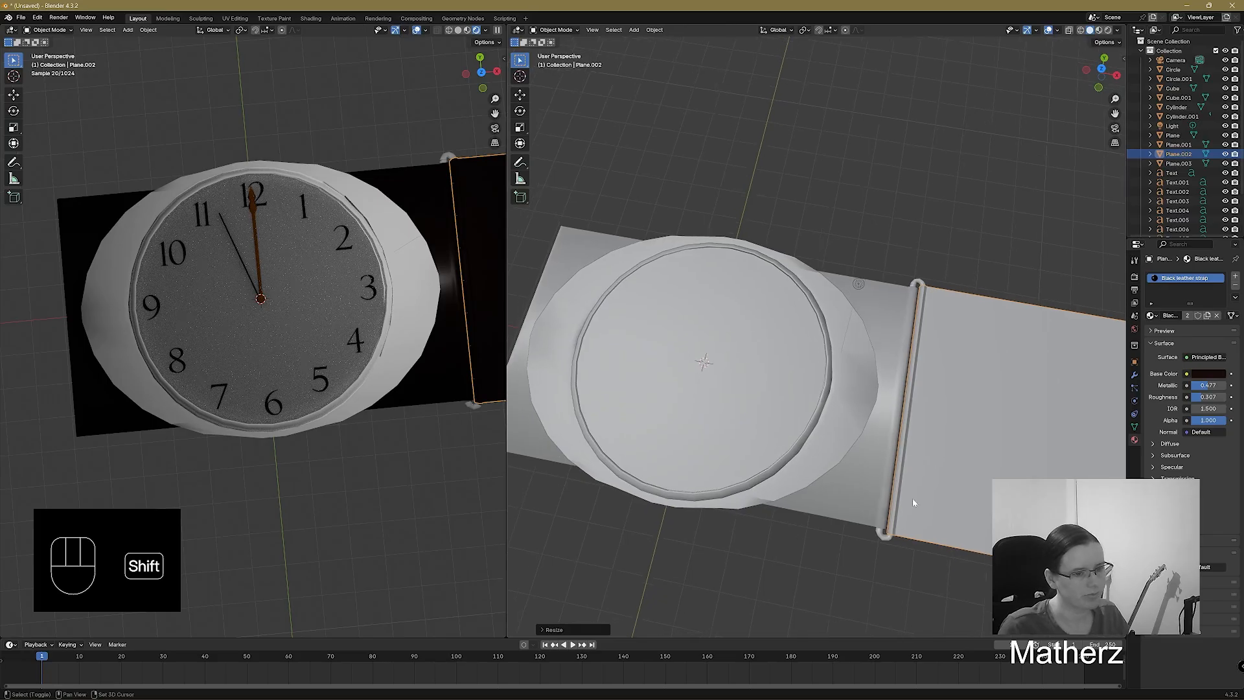
pyautogui.click(884, 536)
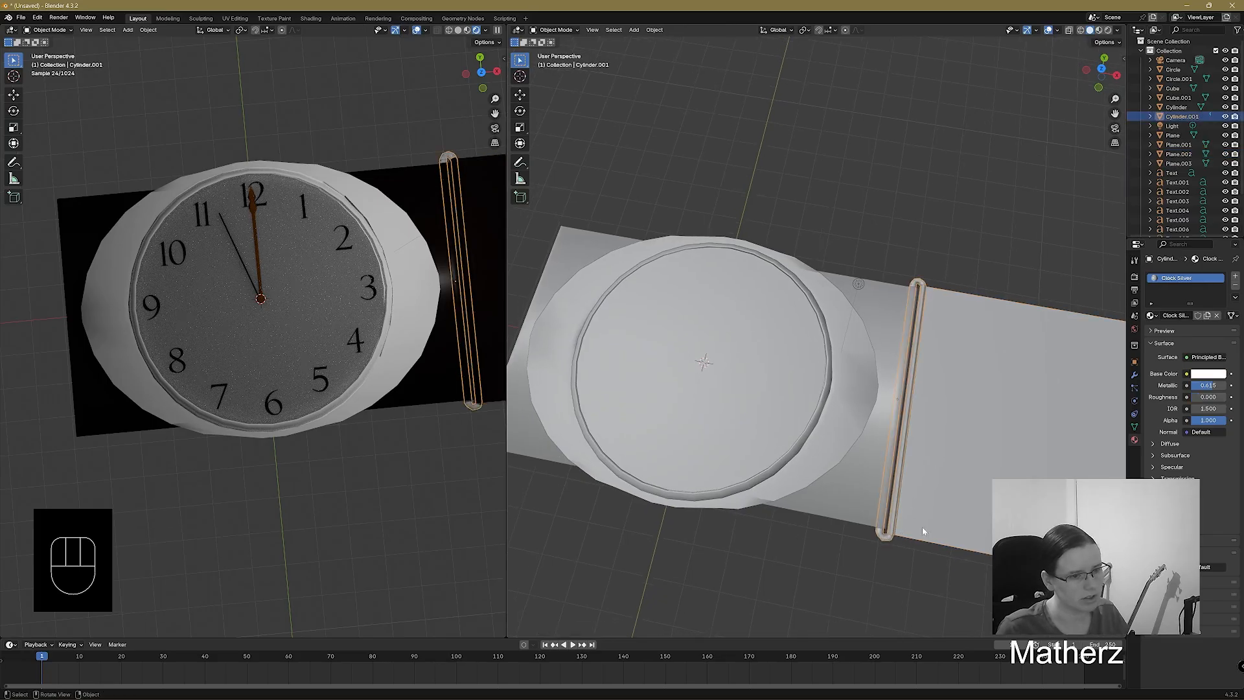
pyautogui.click(970, 497)
pyautogui.press('s')
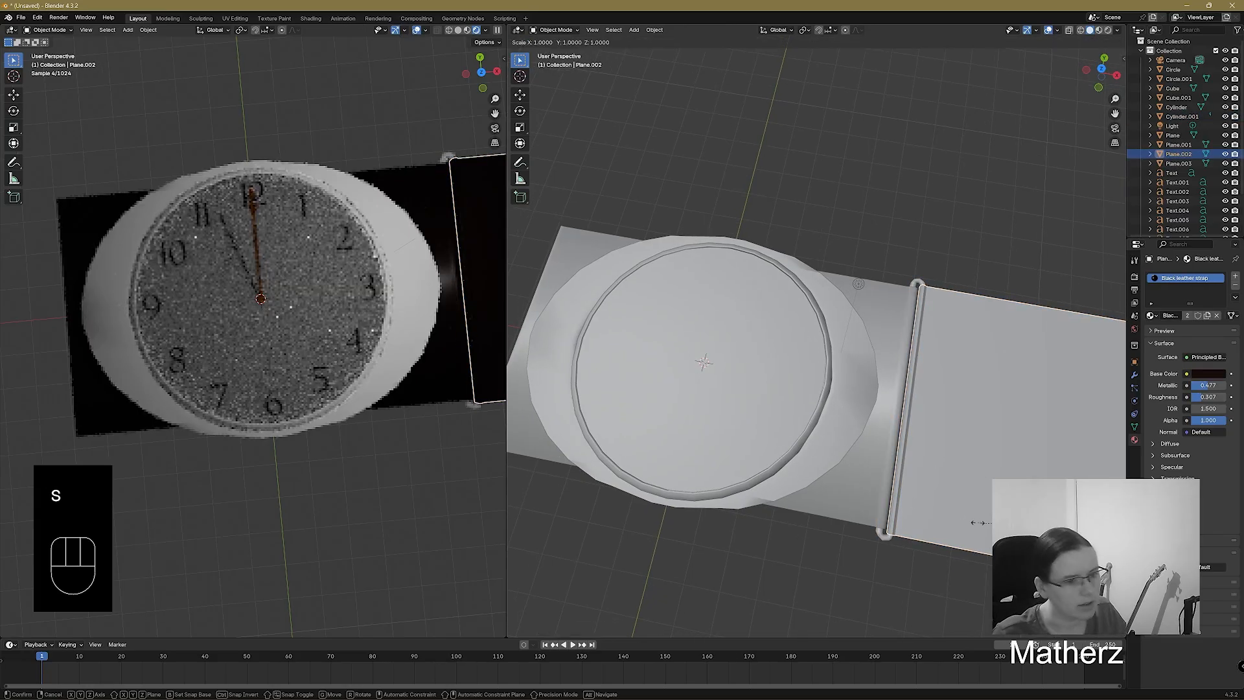
pyautogui.press('x')
pyautogui.press('z')
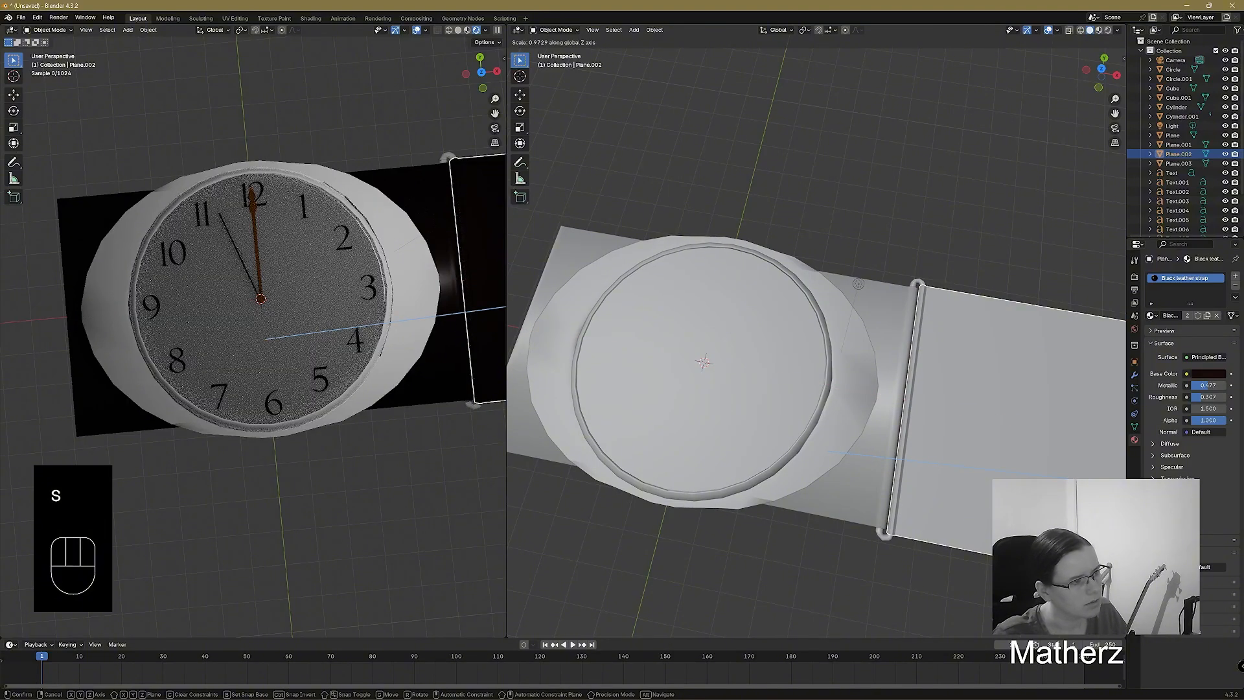
pyautogui.click(858, 284)
# Scale the strap down along Z to reduce its thickness.
pyautogui.scroll(-7, 858, 285)
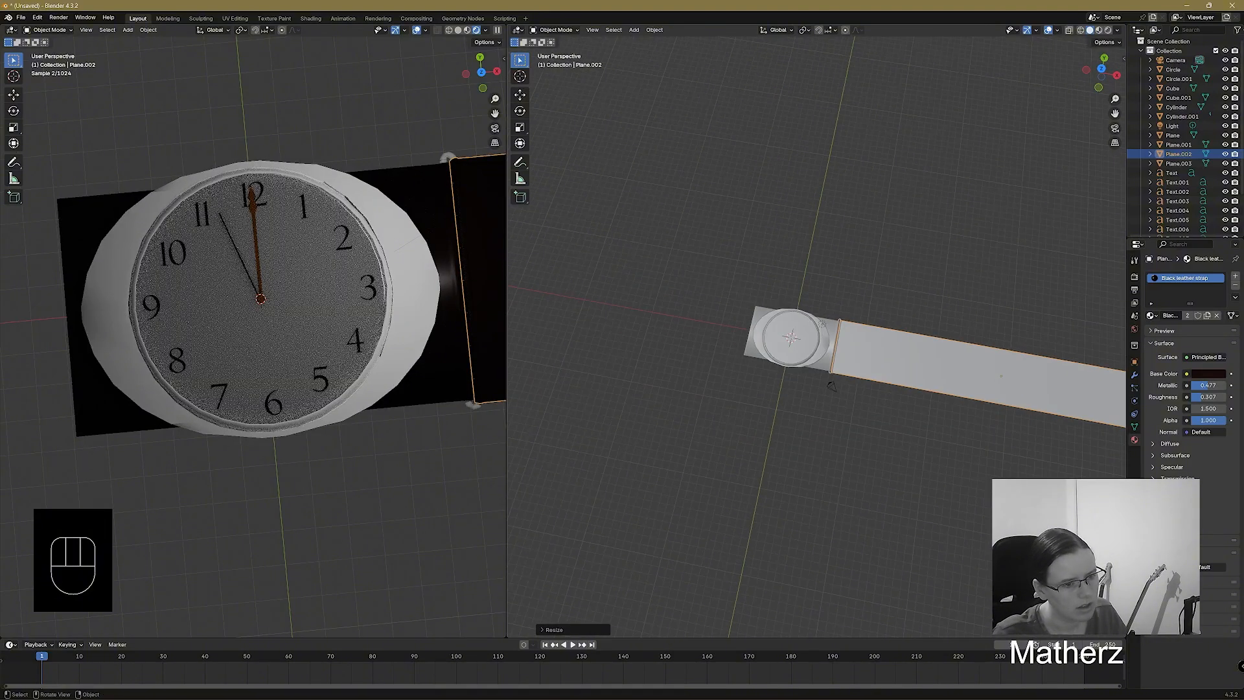
pyautogui.moveTo(858, 285); pyautogui.dragTo(905, 299, button='middle')
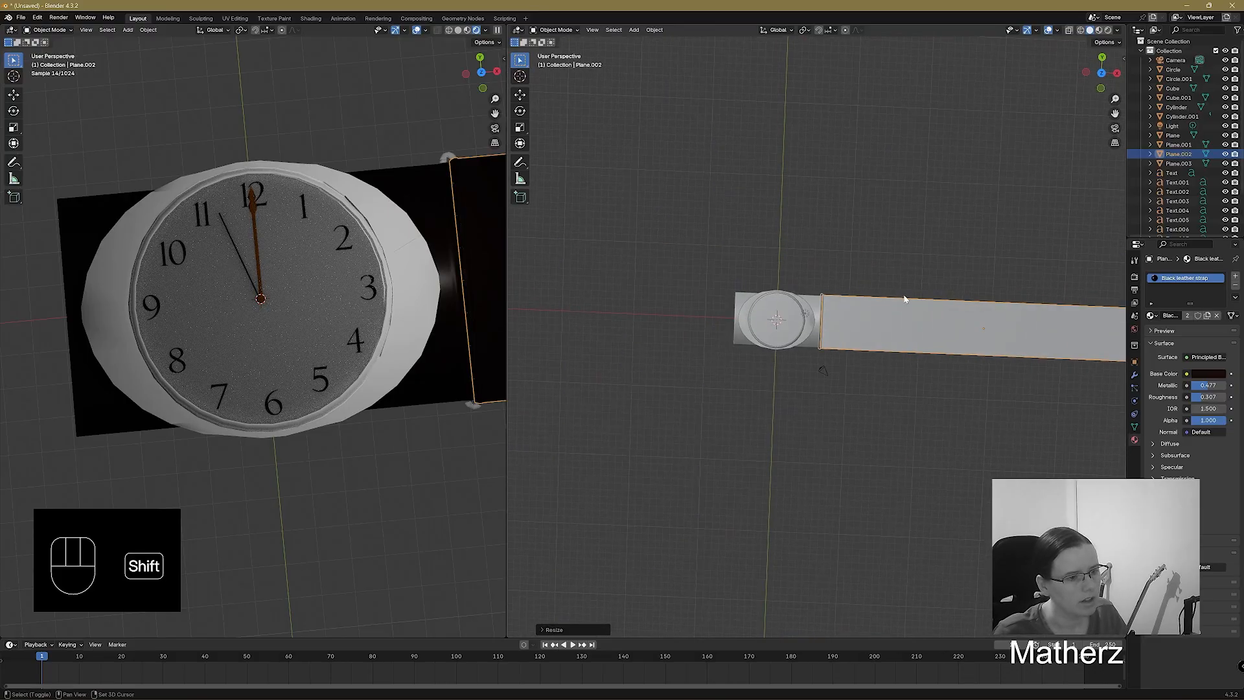
pyautogui.keyDown('shift'); pyautogui.moveTo(982, 342); pyautogui.dragTo(869, 337, button='middle'); pyautogui.keyUp('shift')
pyautogui.scroll(6, 870, 337)
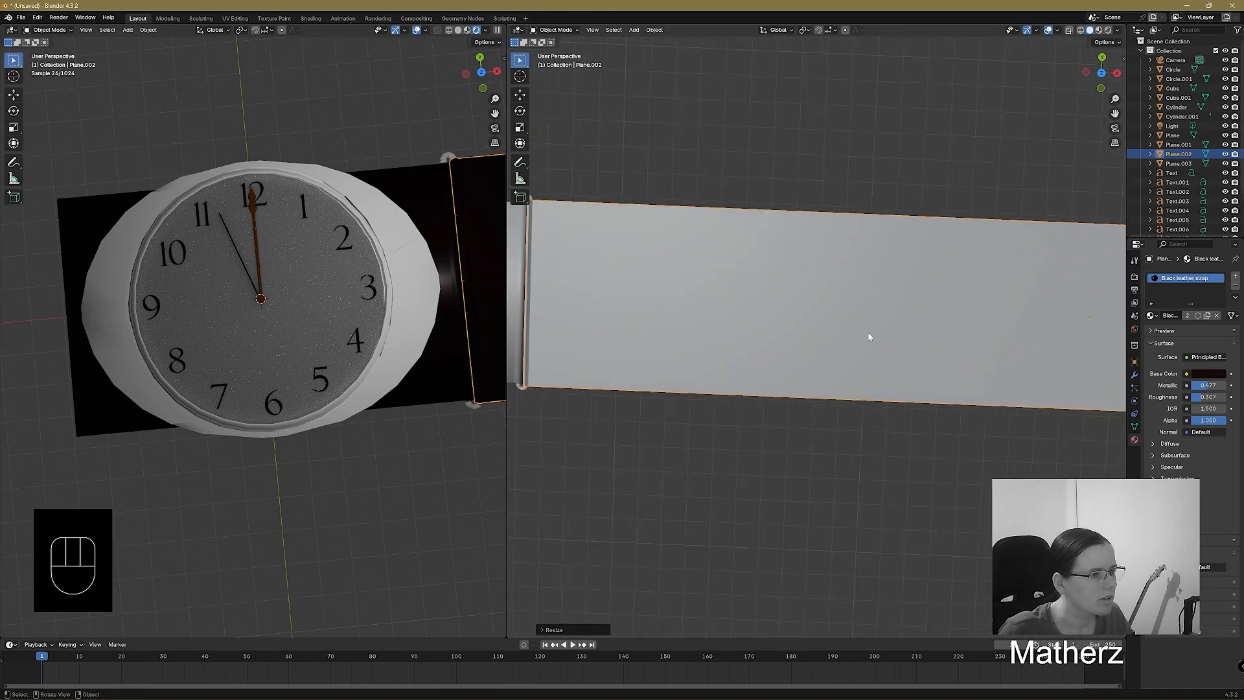
pyautogui.keyDown('shift'); pyautogui.moveTo(749, 336); pyautogui.dragTo(830, 333, button='middle'); pyautogui.keyUp('shift')
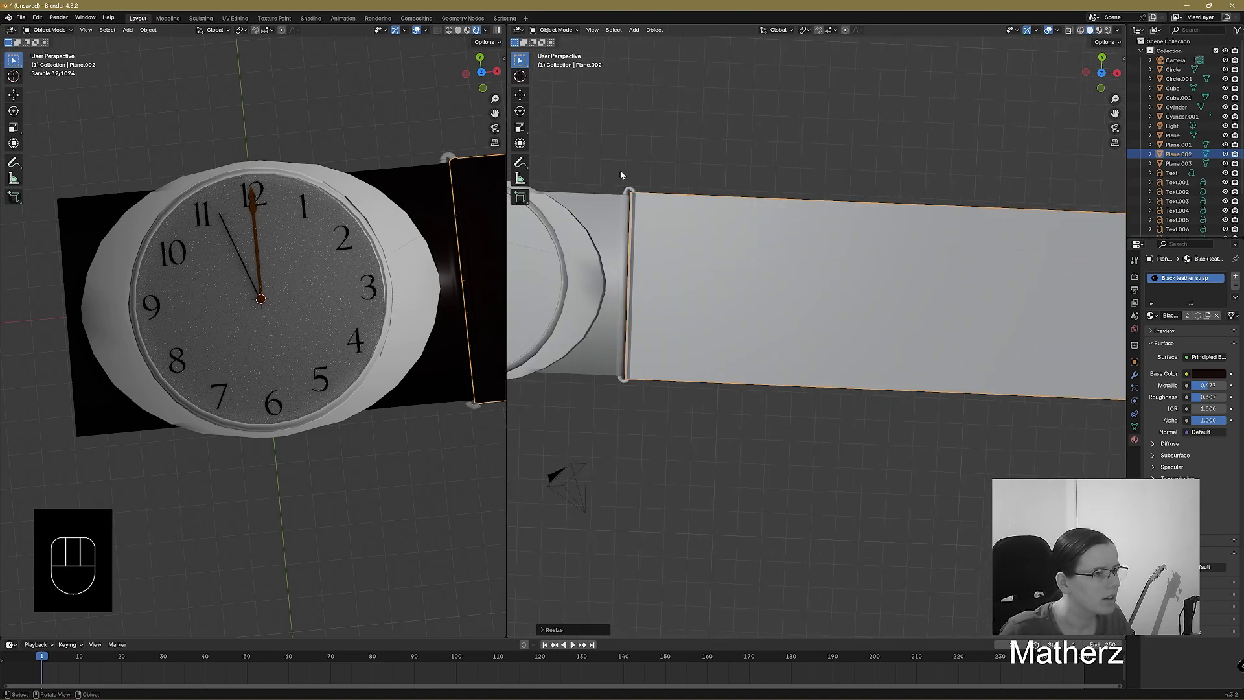
pyautogui.press('s')
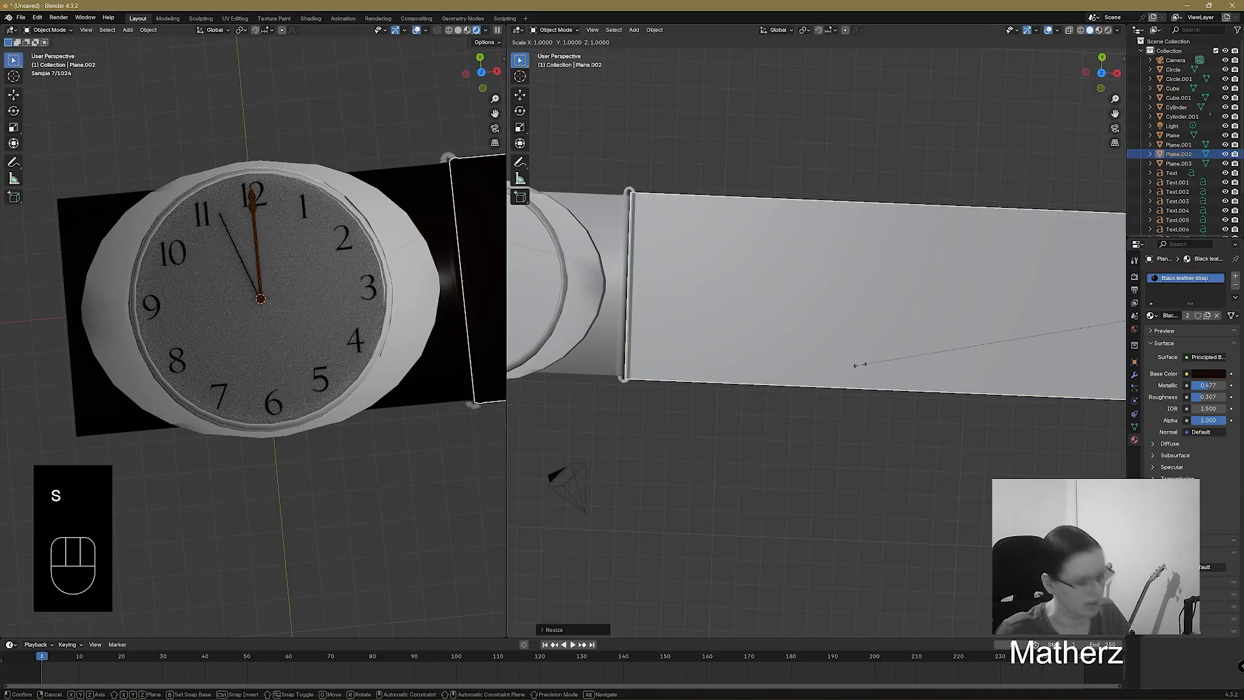
pyautogui.press('x')
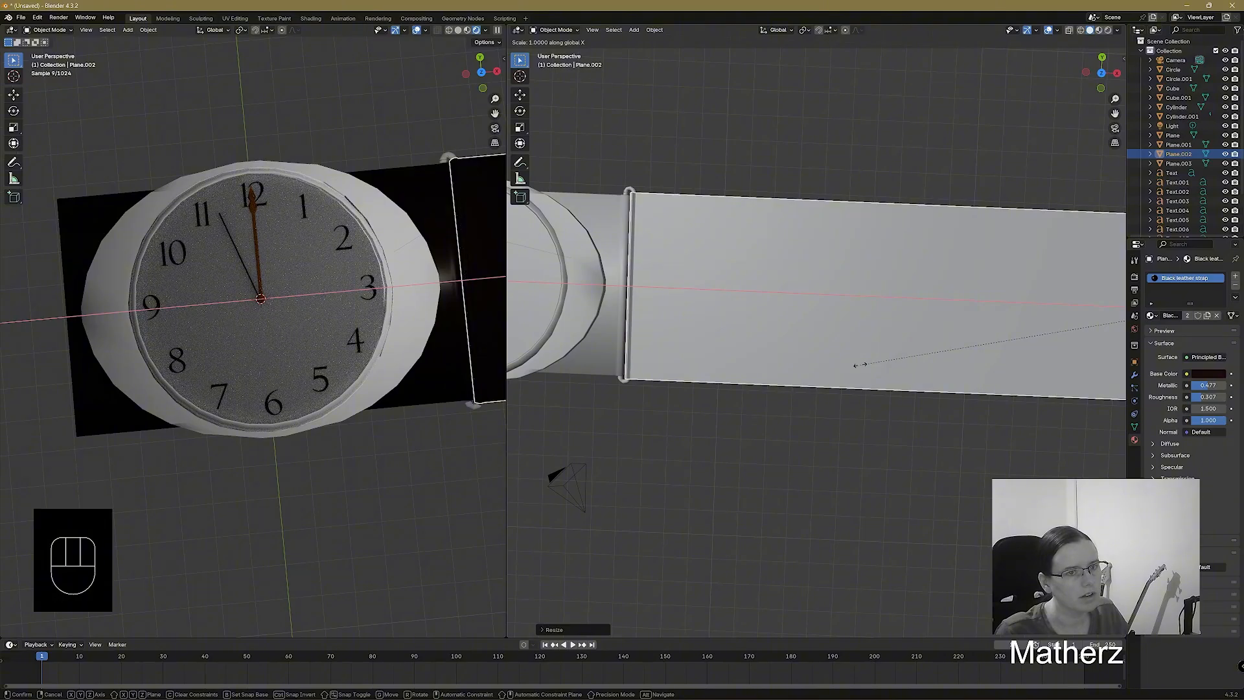
pyautogui.press('z')
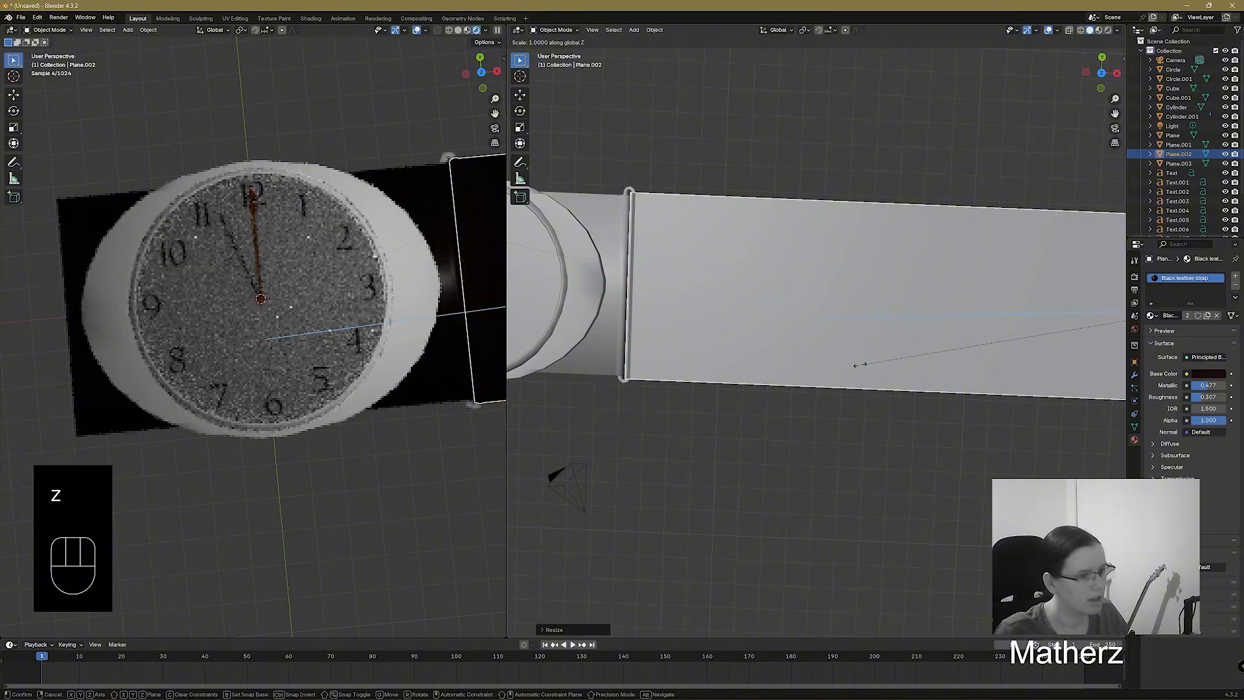
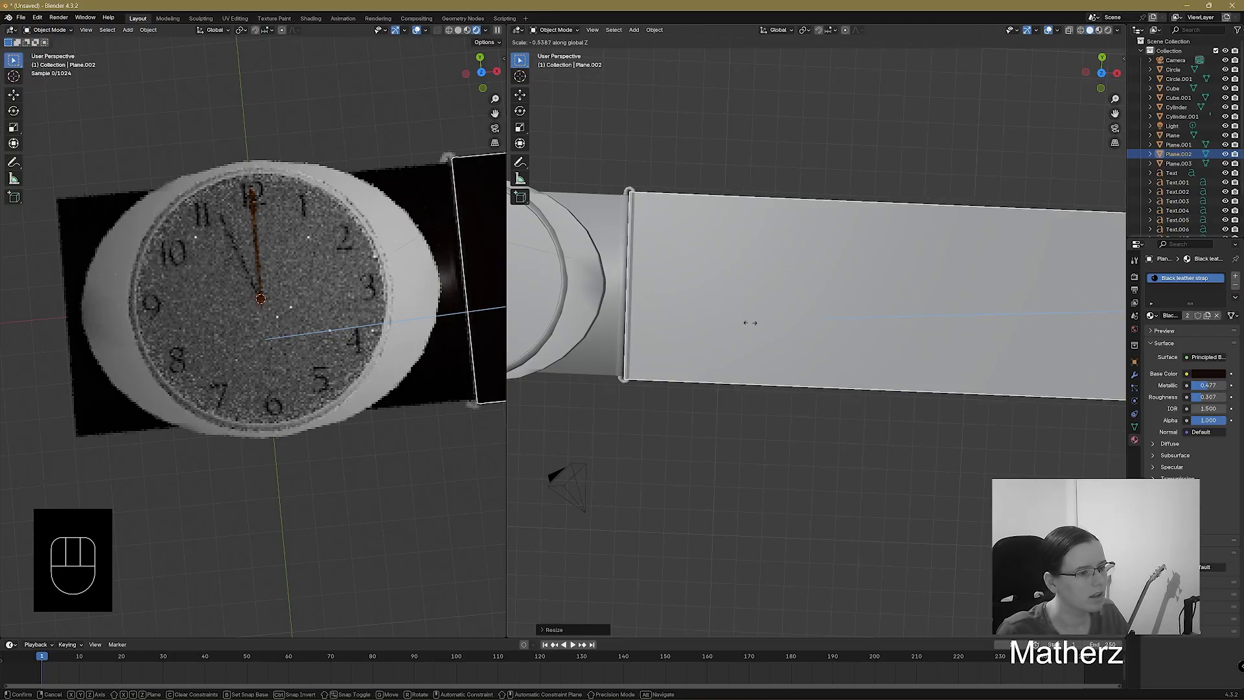
pyautogui.click(702, 345)
# Narrow the strap to about 0.94 of its width along Y so it fits within the metal loop.
pyautogui.moveTo(702, 344); pyautogui.dragTo(1012, 417, button='middle')
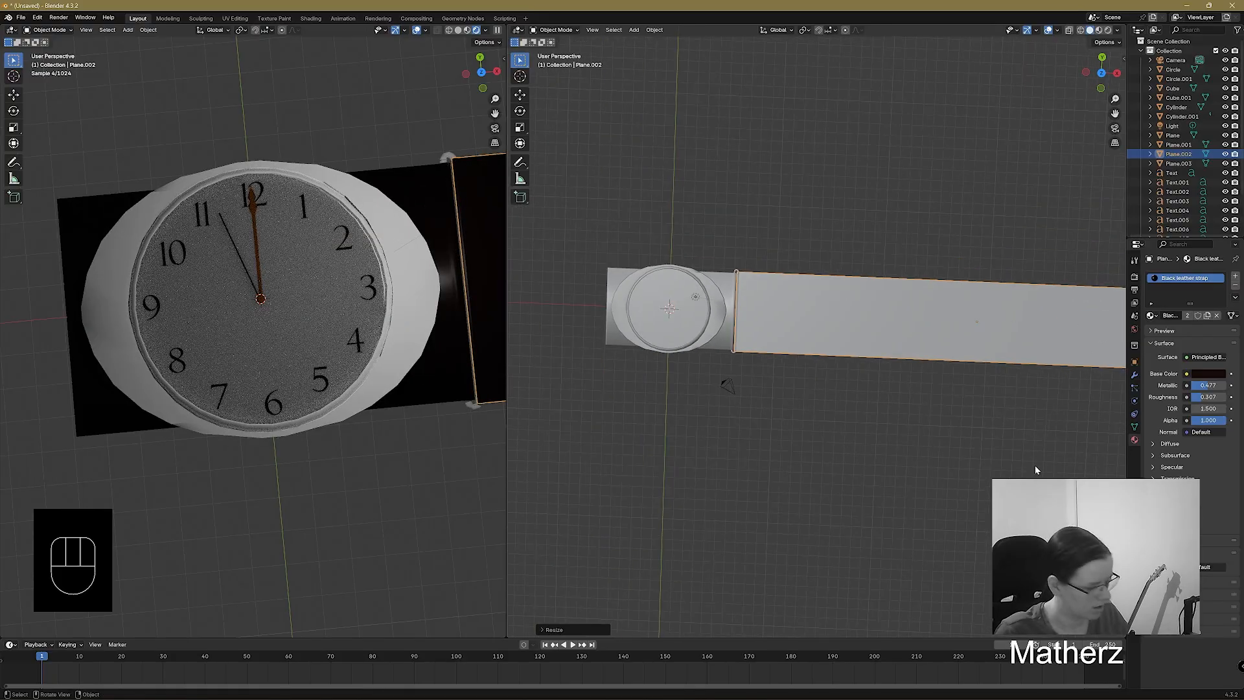
pyautogui.press('s')
pyautogui.press('y')
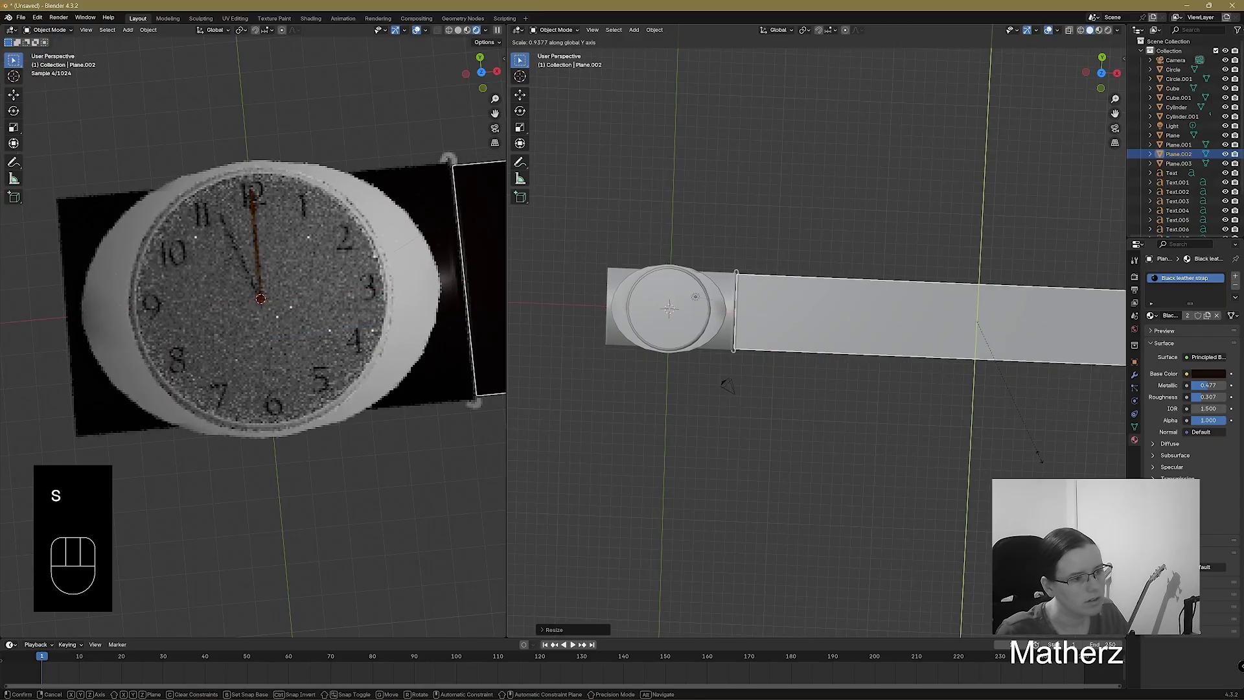
pyautogui.click(1038, 463)
# Add the metal loop to the strap selection and scale both along Y to about 0.98.
pyautogui.scroll(3, 734, 388)
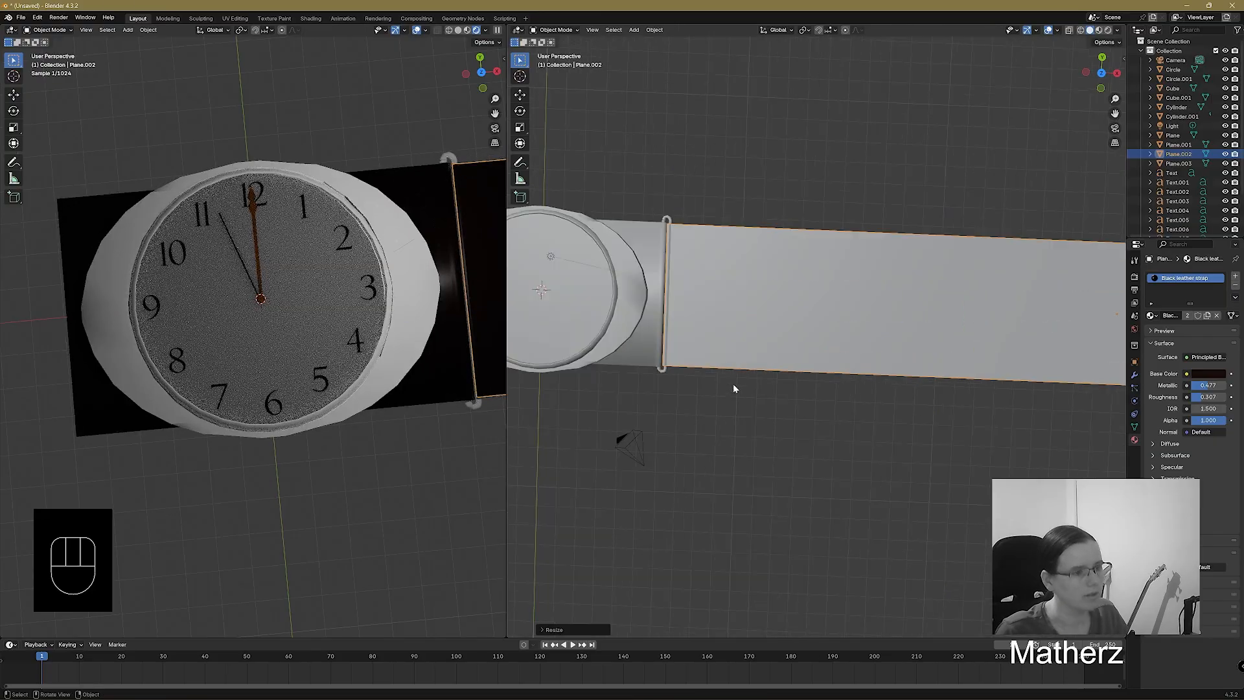
pyautogui.scroll(3, 733, 383)
pyautogui.keyDown('shift'); pyautogui.moveTo(736, 388); pyautogui.dragTo(863, 450, button='middle'); pyautogui.keyUp('shift')
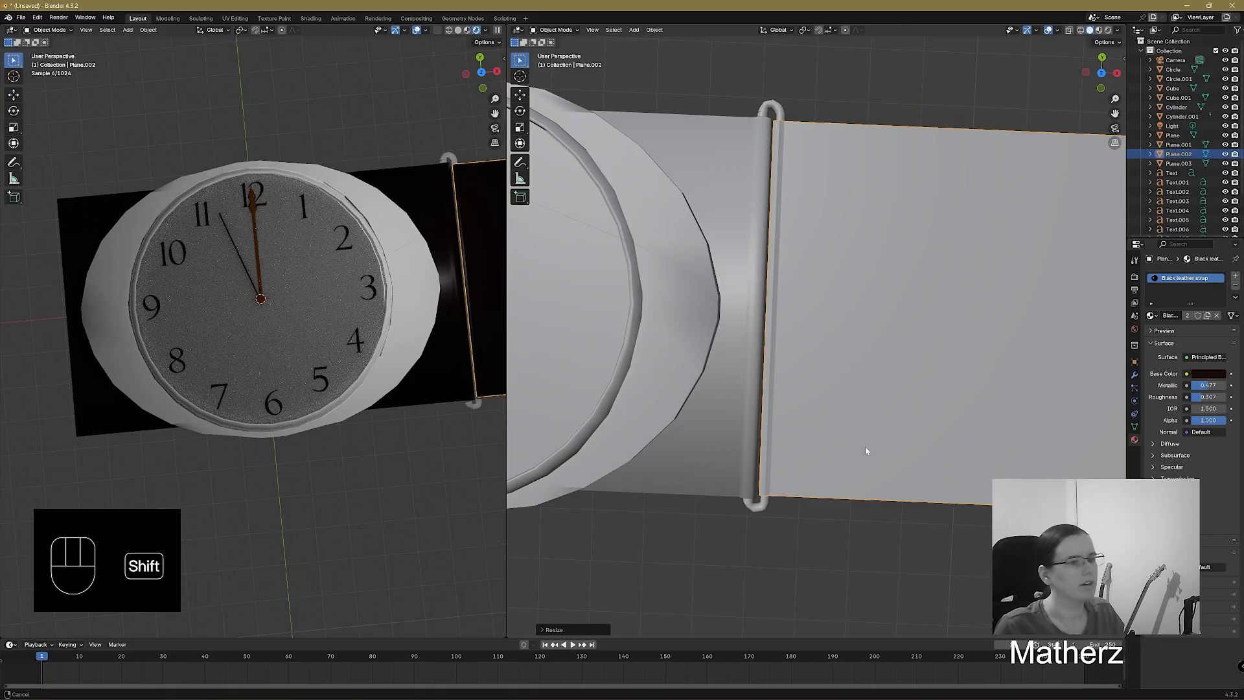
pyautogui.keyDown('shift'); pyautogui.click(776, 107); pyautogui.keyUp('shift')
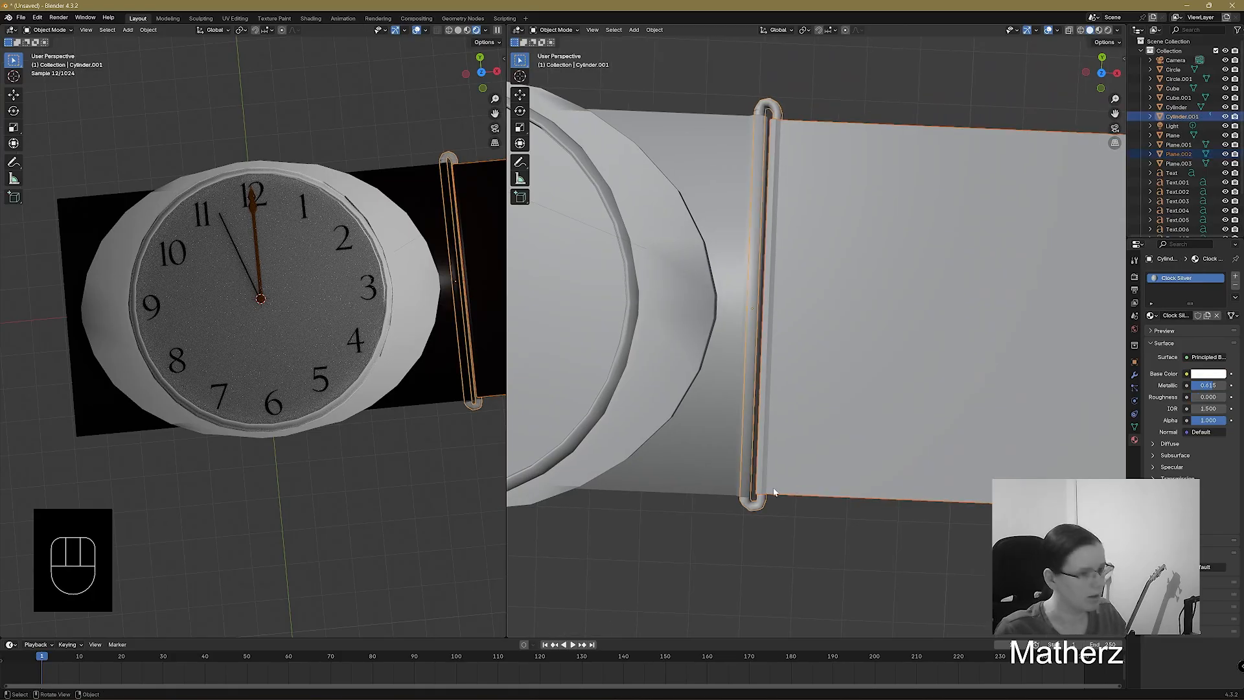
pyautogui.press('s')
pyautogui.press('y')
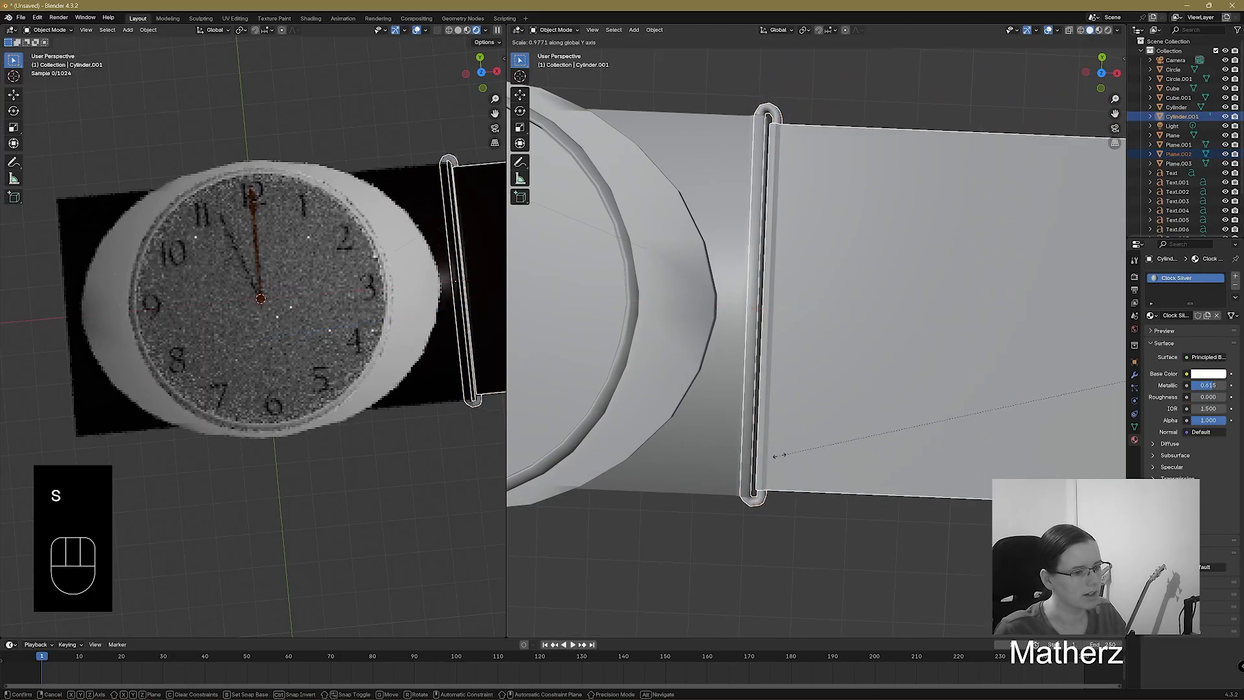
pyautogui.click(780, 462)
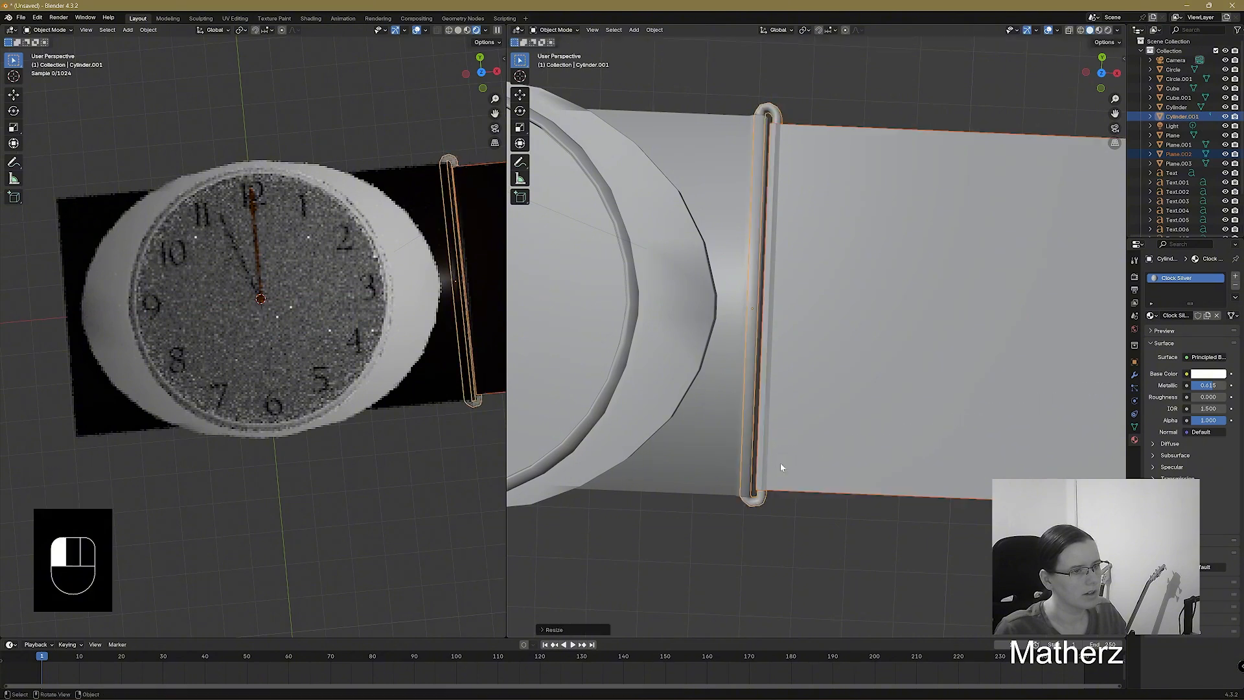
pyautogui.click(882, 321)
pyautogui.click(771, 117)
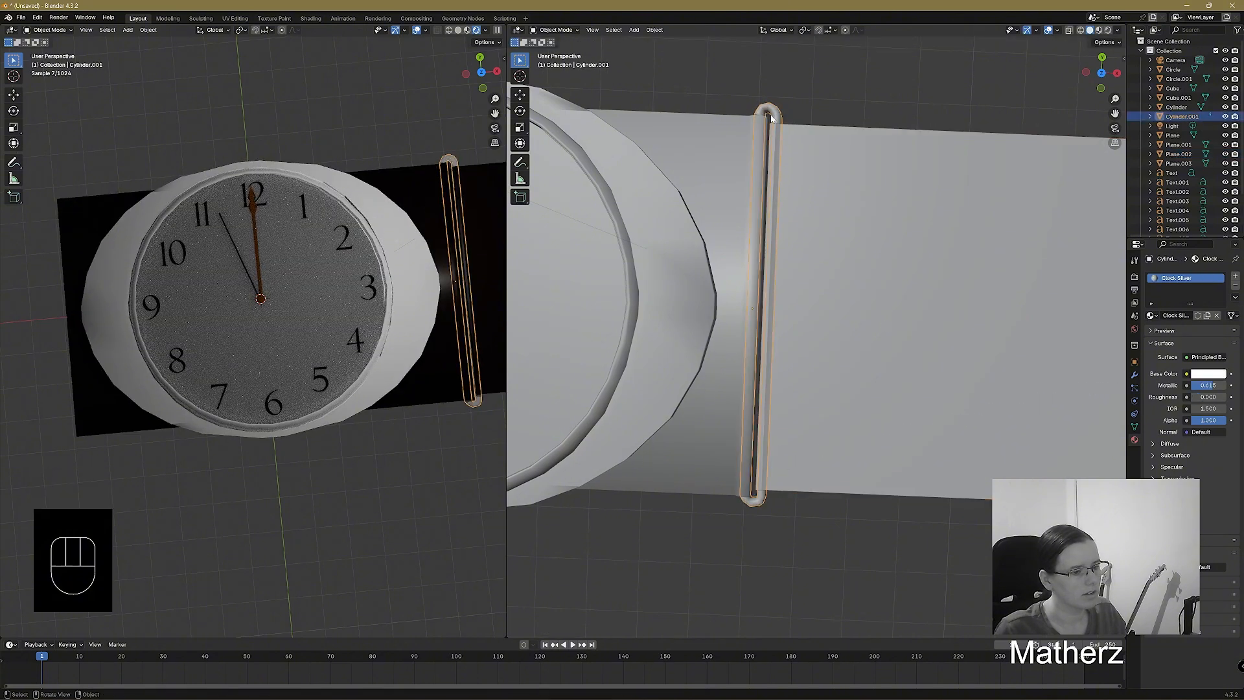
pyautogui.hotkey('ctrl', 'z')
pyautogui.hotkey('ctrl', 'z')
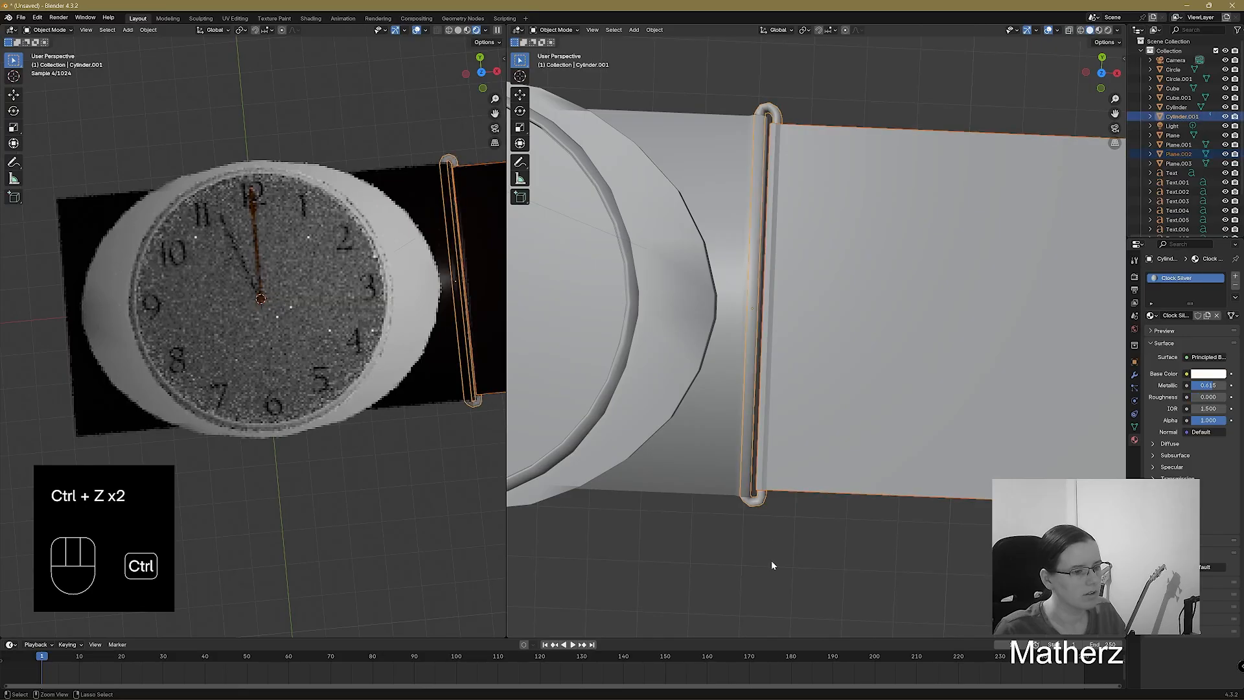
# Undo the last combined scaling and scale only the metal loop along Y to about 0.98.
pyautogui.hotkey('ctrl', 'z')
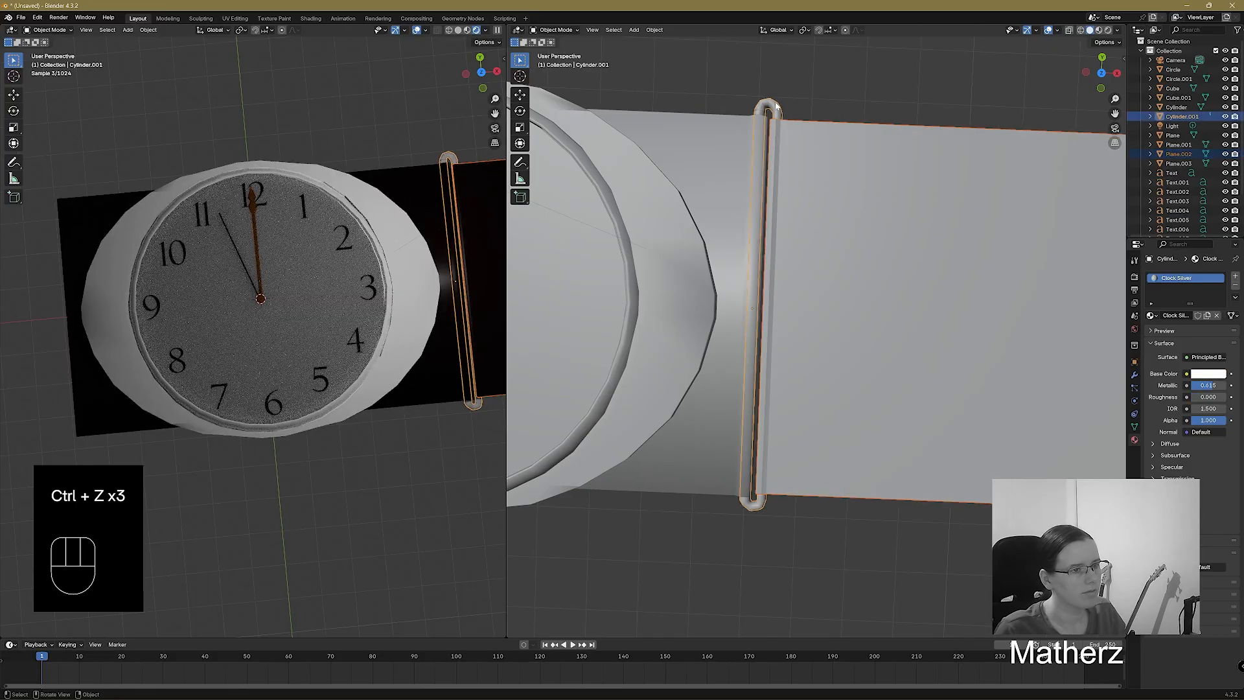
pyautogui.click(776, 112)
pyautogui.press('s')
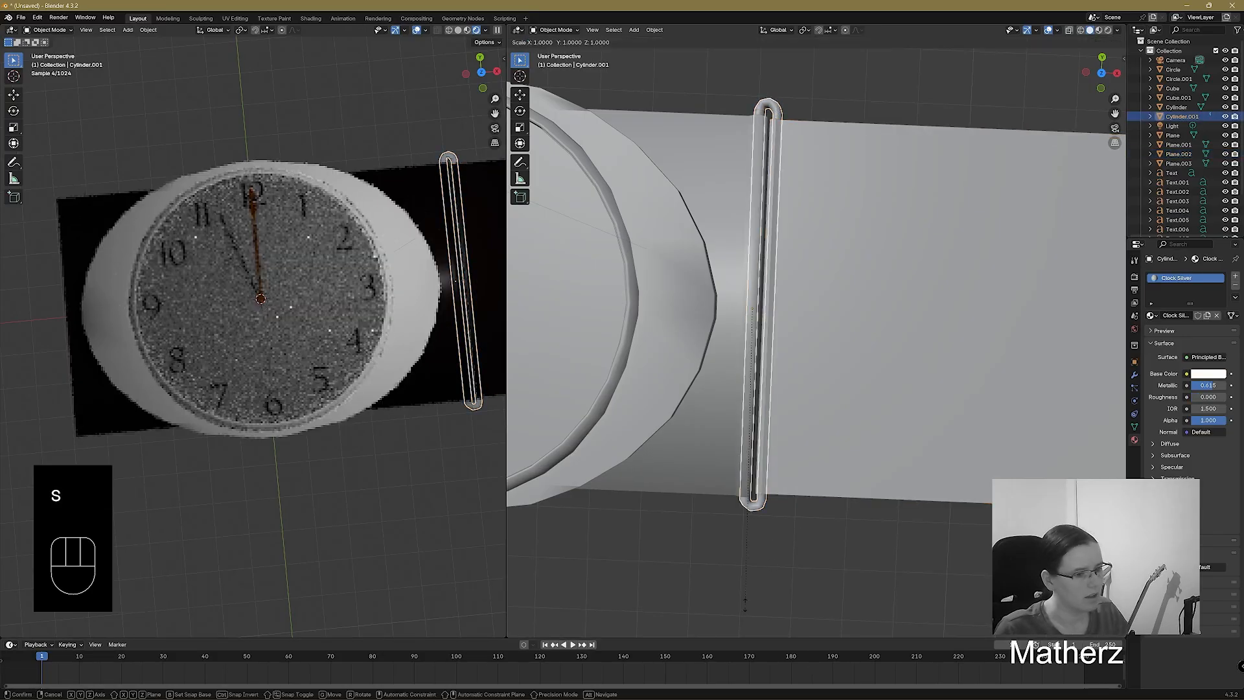
pyautogui.press('y')
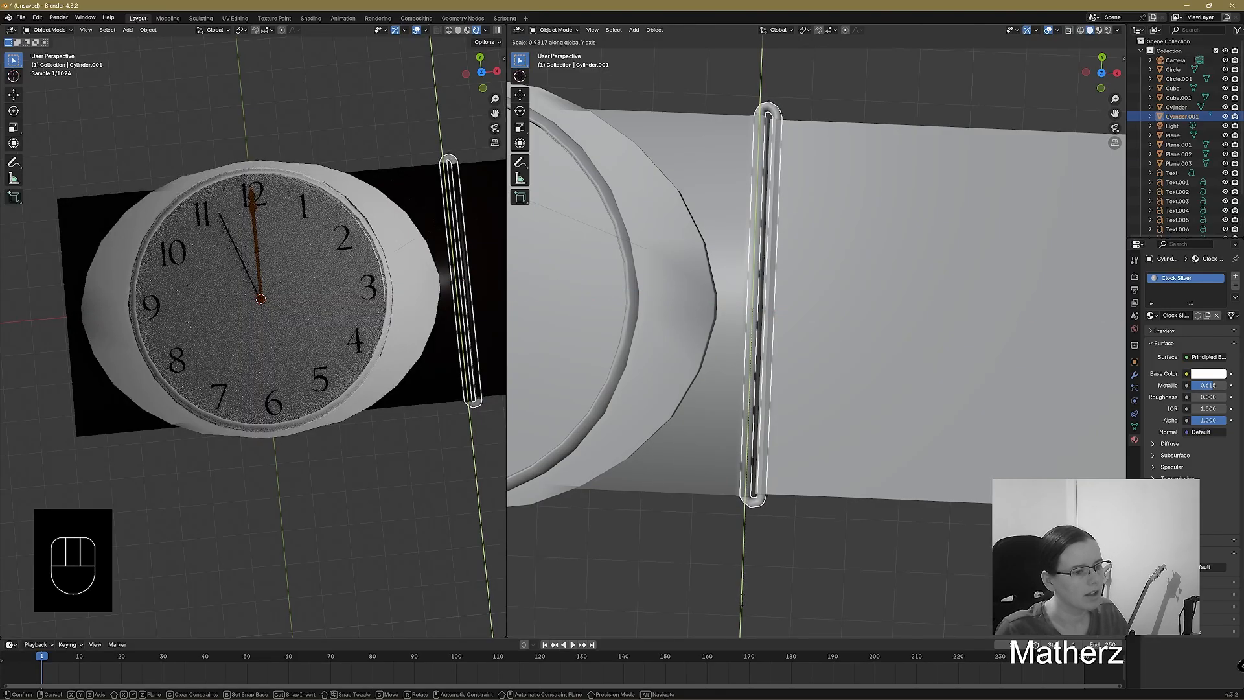
pyautogui.click(758, 585)
# Shift the metal loop along Y to center it on the strap, and scale it along Y to about 0.98.
pyautogui.press('g')
pyautogui.press('y')
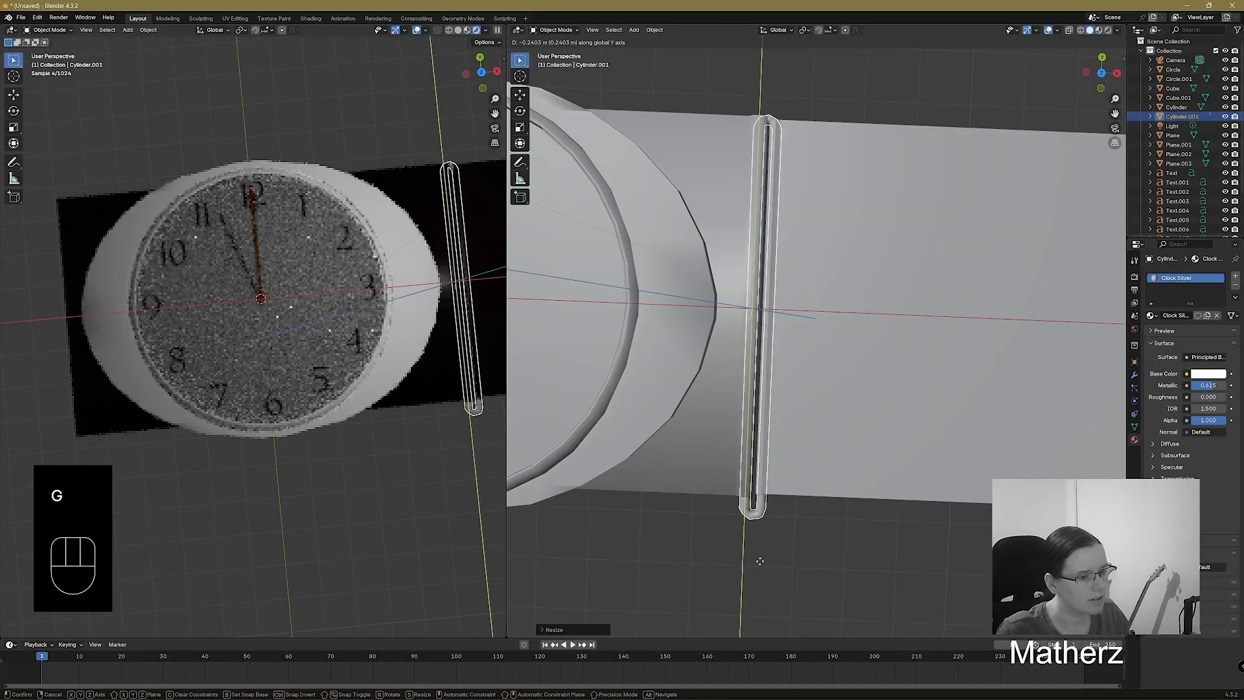
pyautogui.click(761, 551)
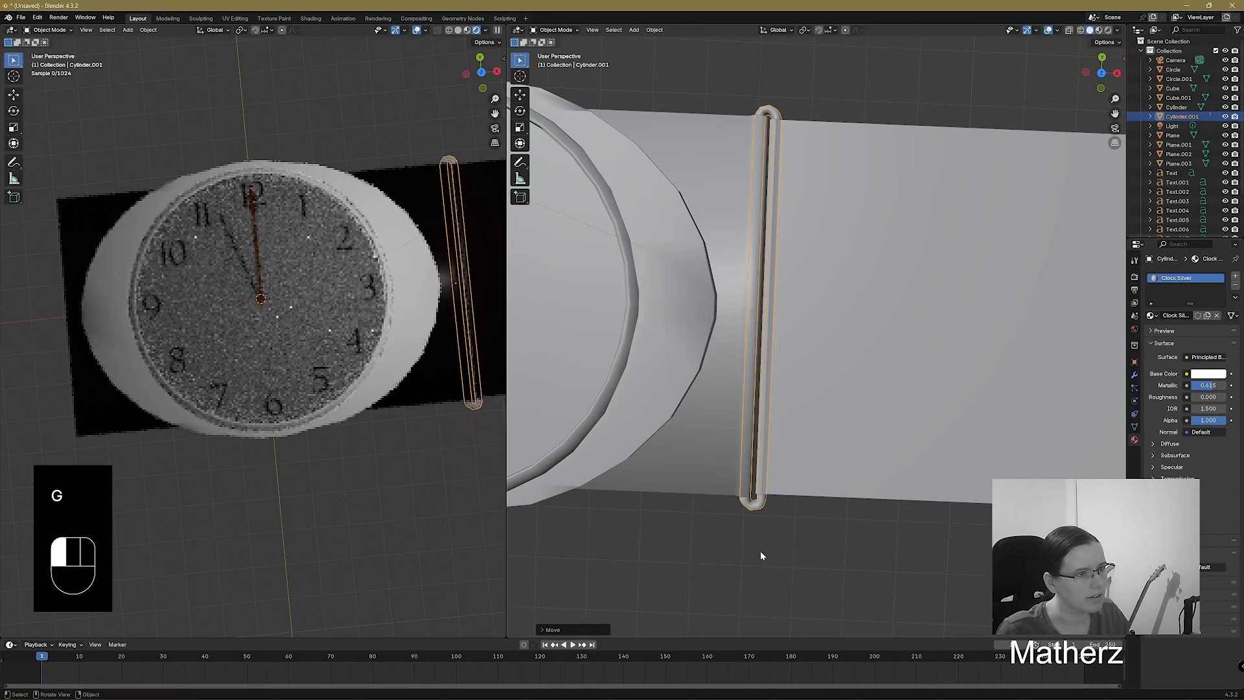
pyautogui.press('s')
pyautogui.press('y')
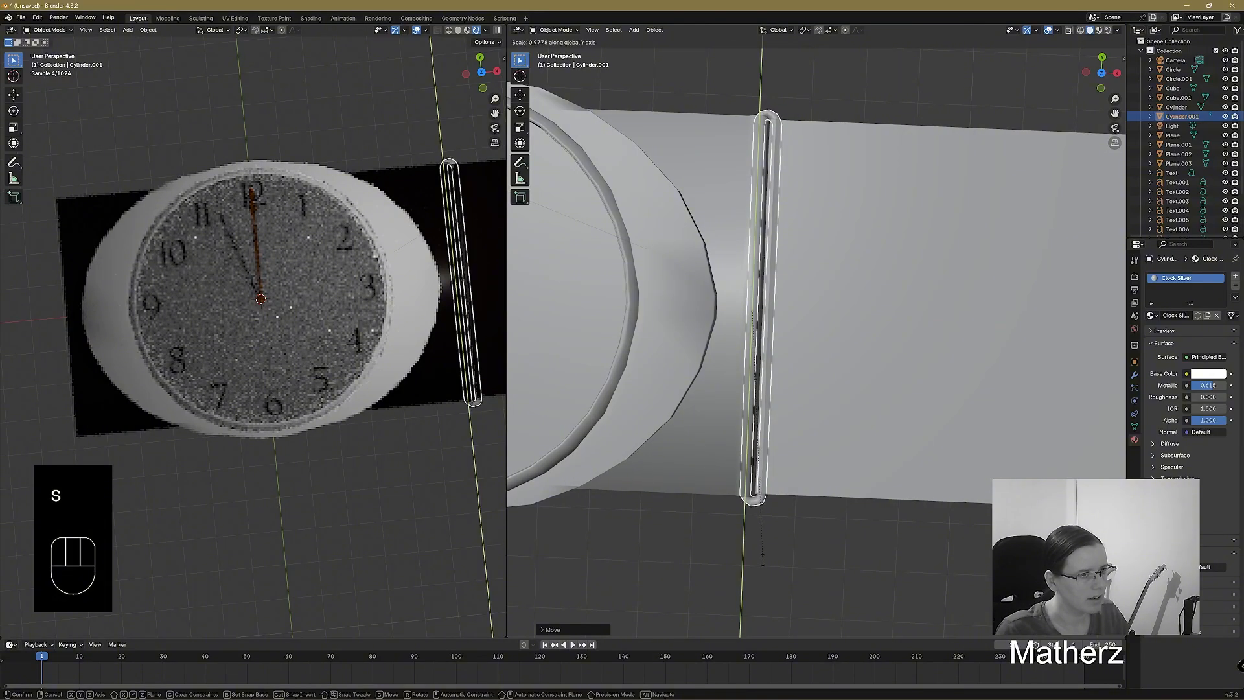
pyautogui.click(762, 556)
pyautogui.click(787, 103)
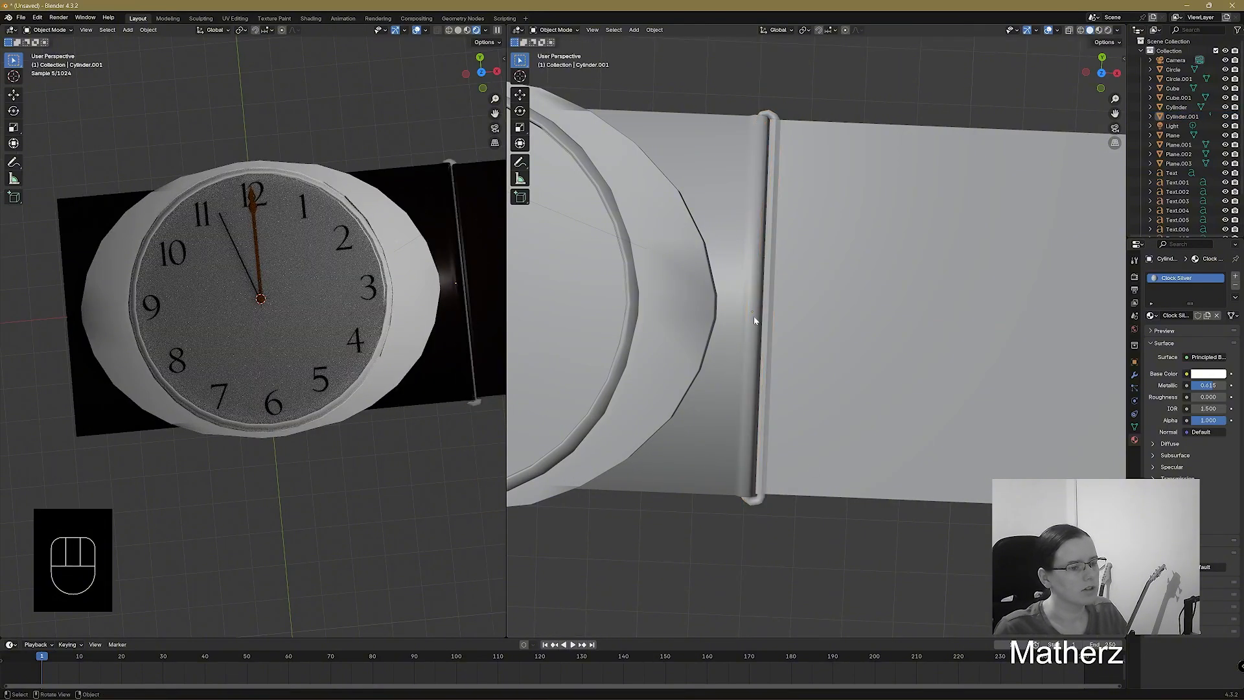
pyautogui.scroll(-6, 790, 375)
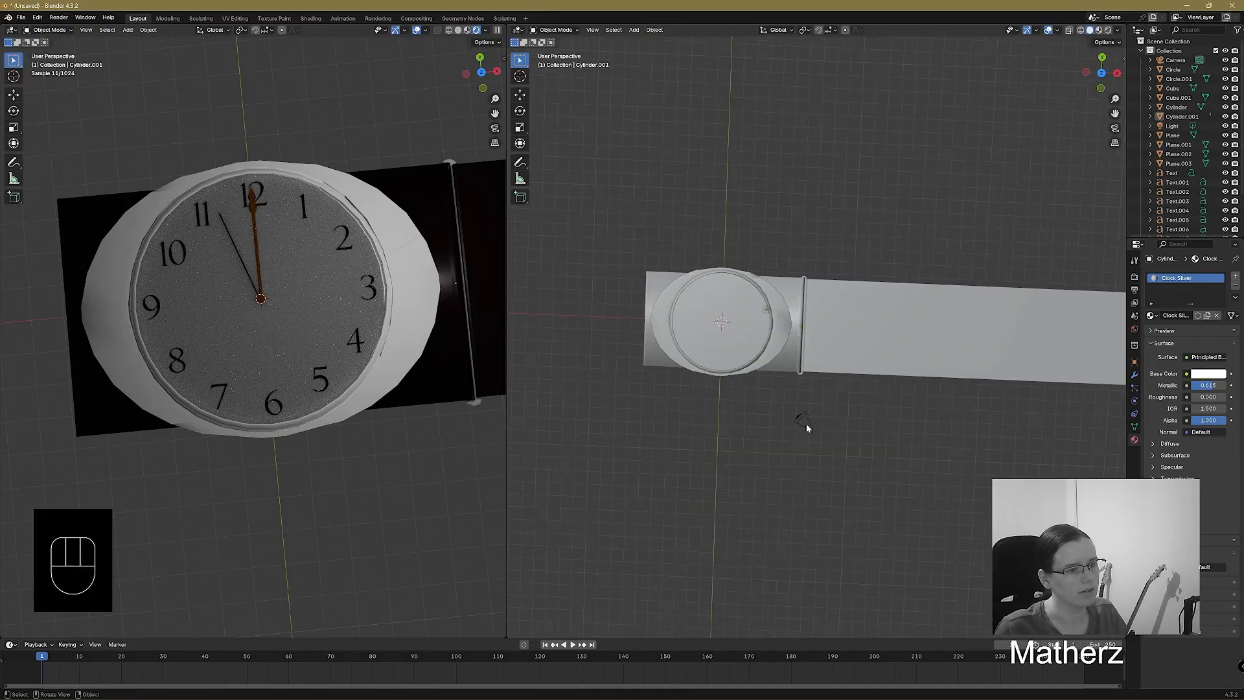
pyautogui.scroll(2, 781, 391)
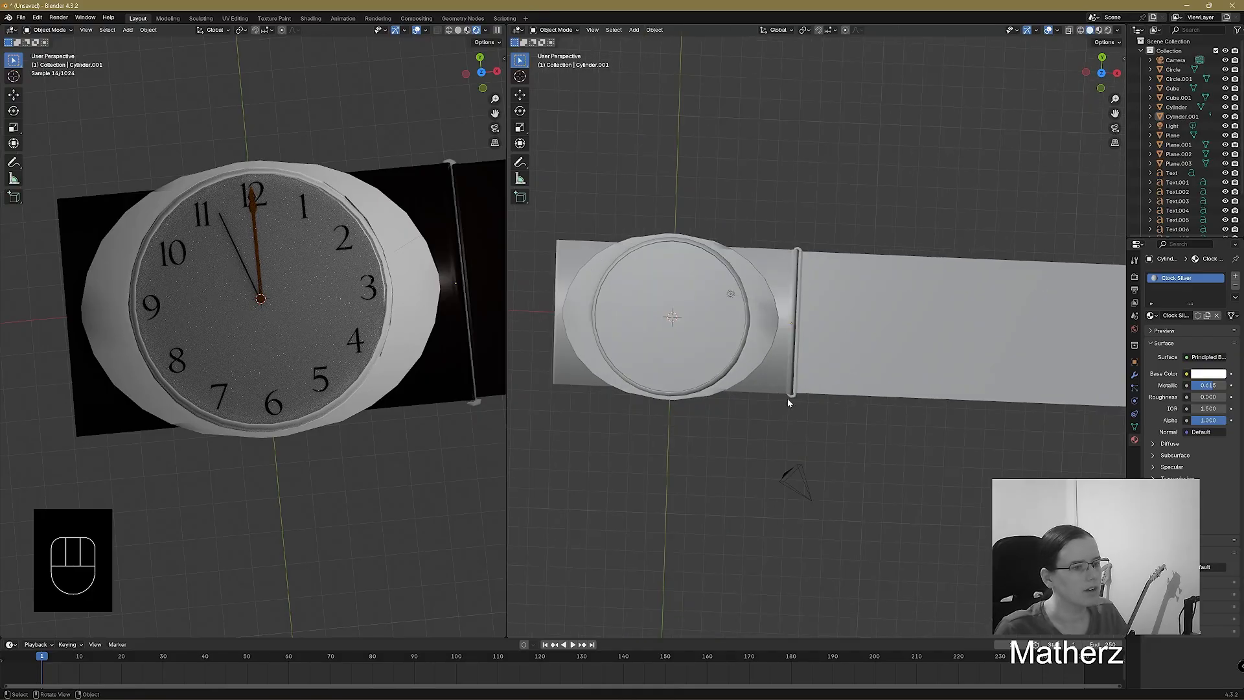
# Duplicate the leather strap and place the copy toward the opposite side of the watch face.
pyautogui.click(914, 367)
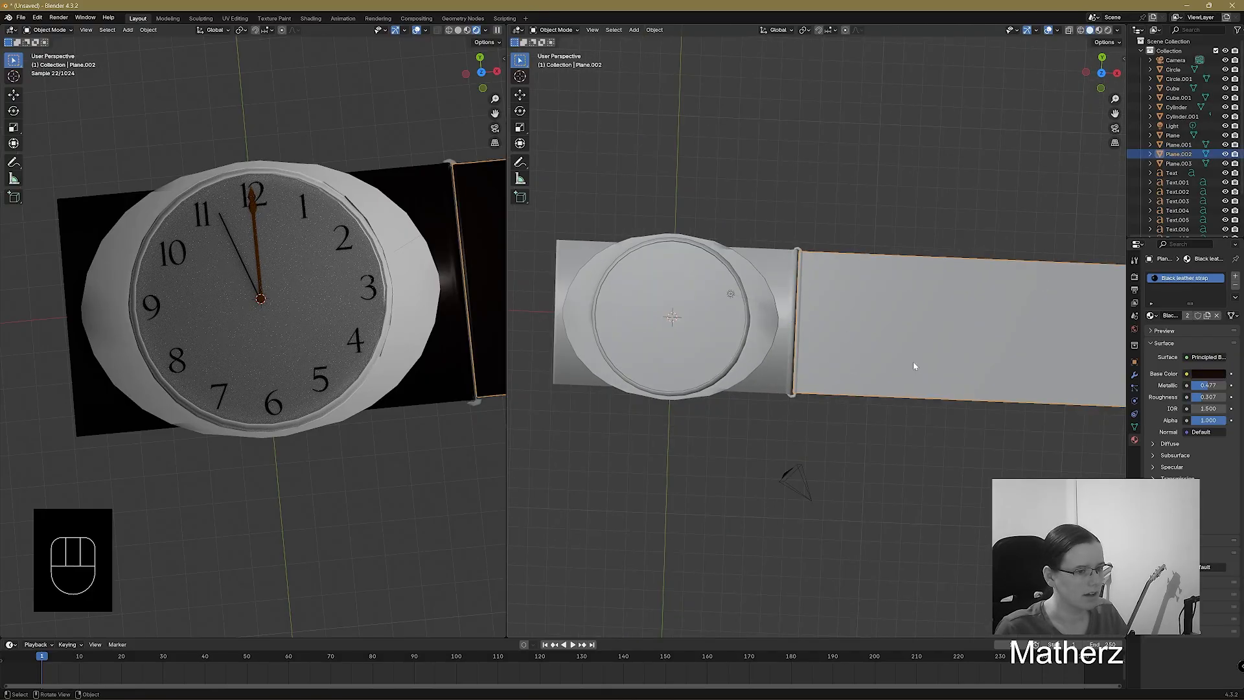
pyautogui.moveTo(825, 436); pyautogui.dragTo(799, 387, button='middle')
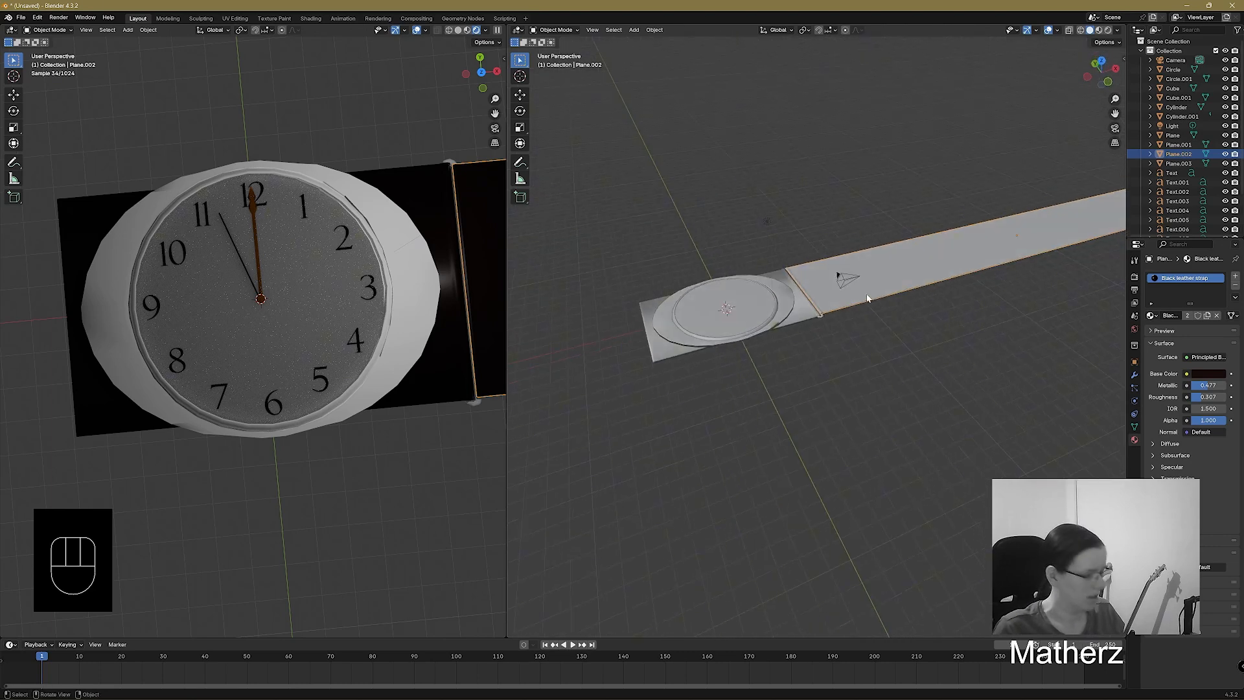
pyautogui.hotkey('shift', 'd')
pyautogui.click(593, 362)
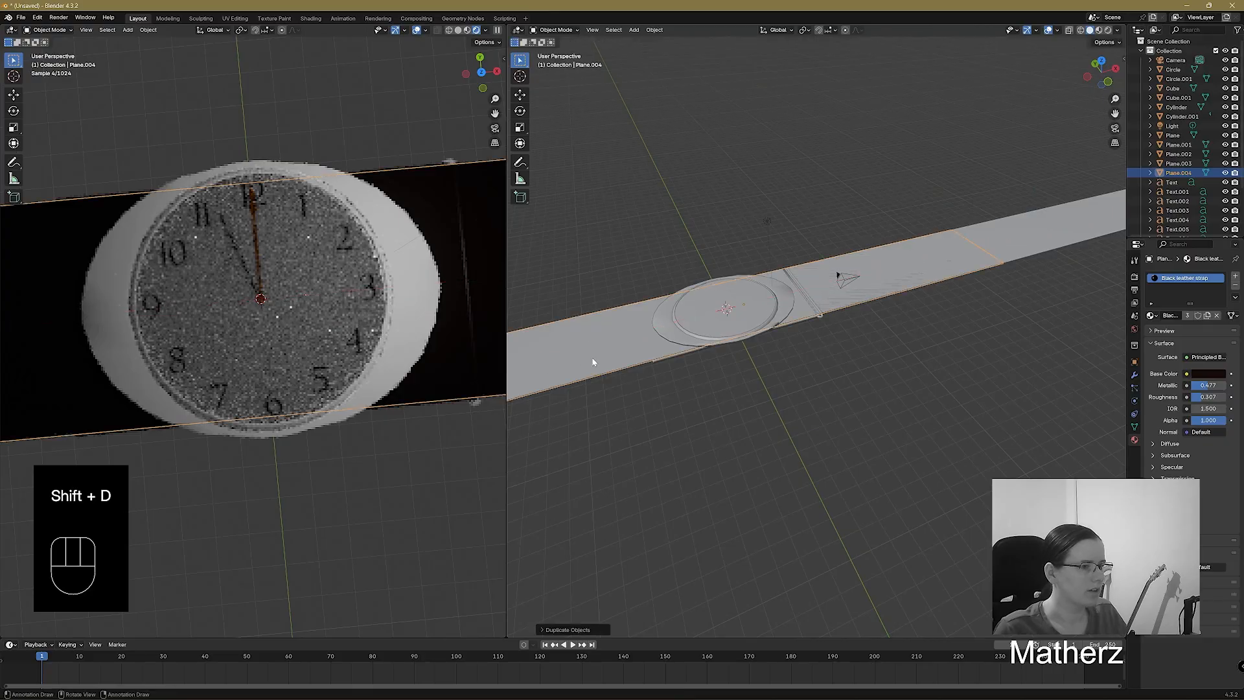
# Rotate the strap copy 180° about Z and move it along X until it sits on the opposite side of the watch.
pyautogui.scroll(-3, 634, 361)
pyautogui.write('rz')
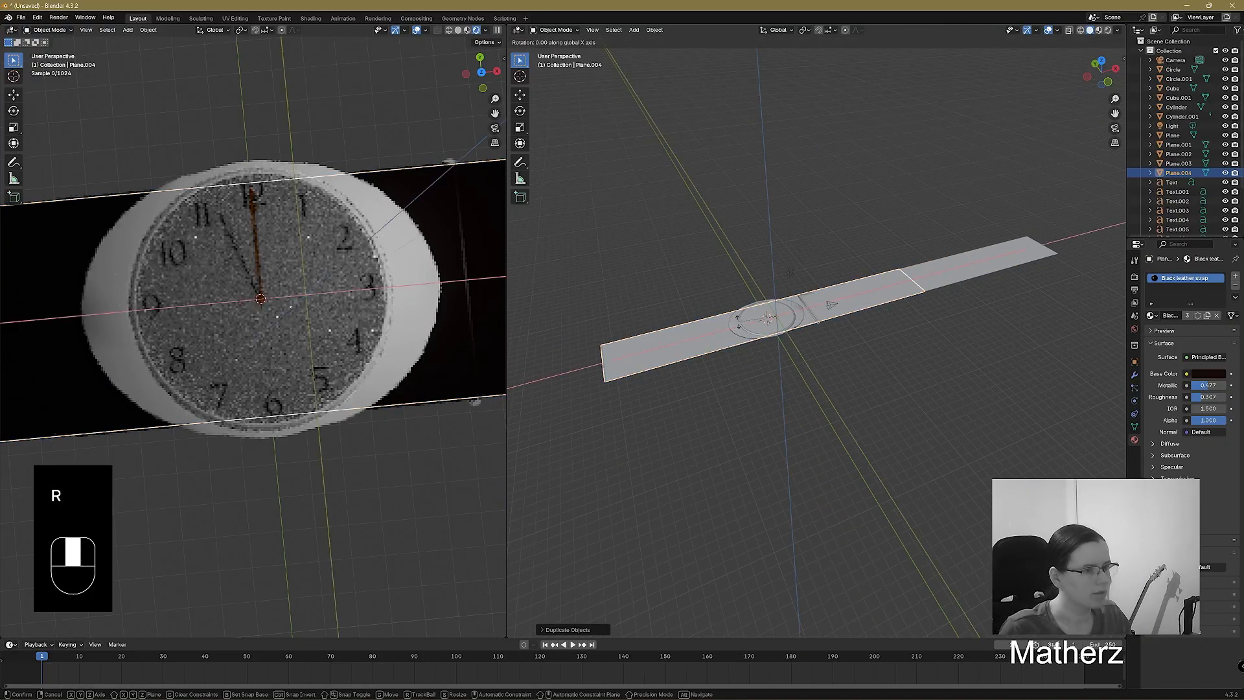
pyautogui.write('180')
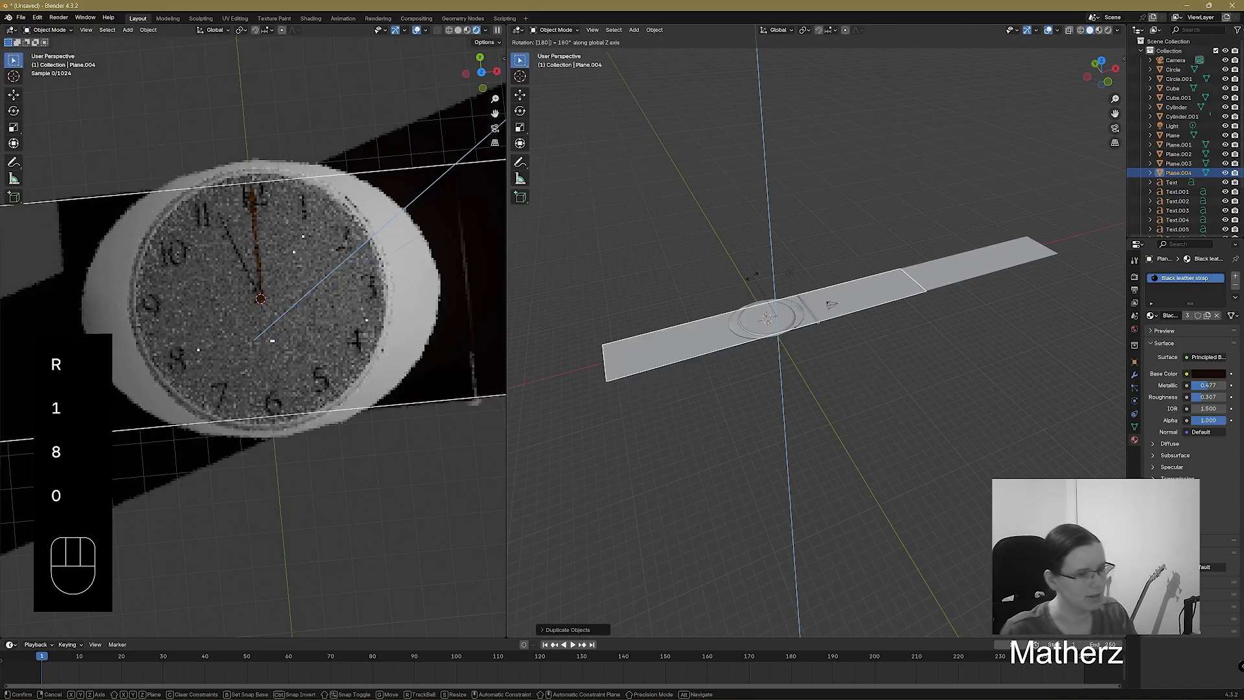
pyautogui.click(756, 277)
pyautogui.press('g')
pyautogui.press('x')
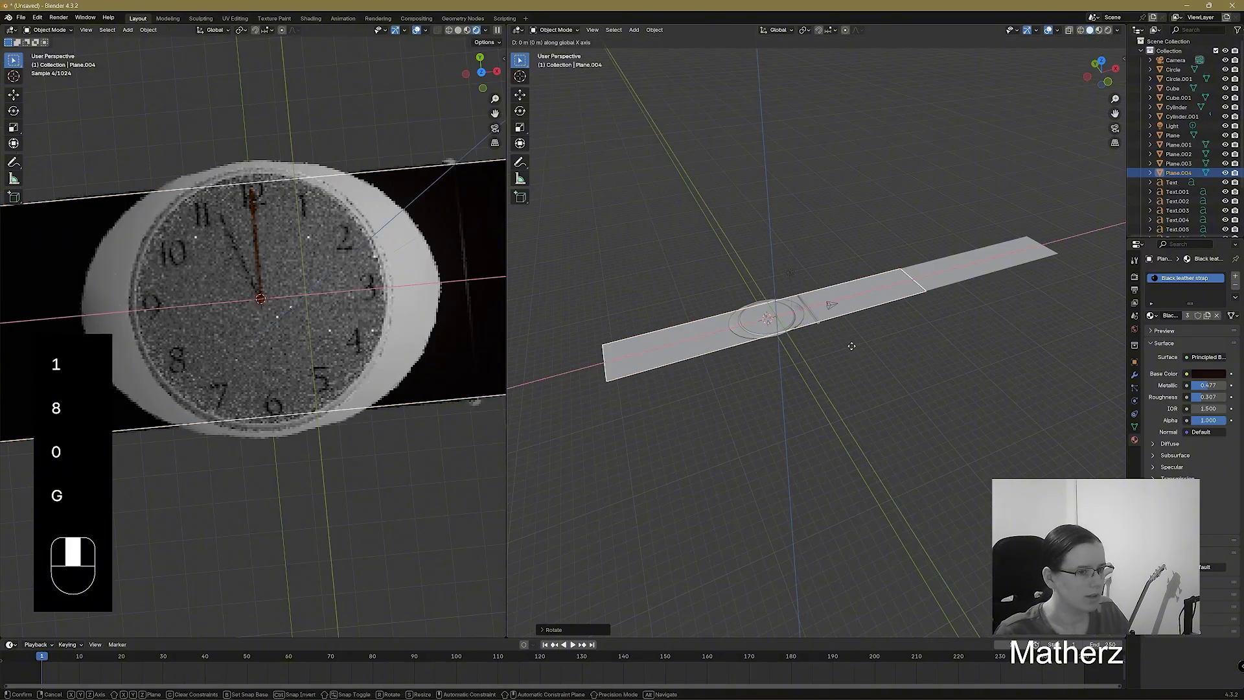
pyautogui.click(604, 398)
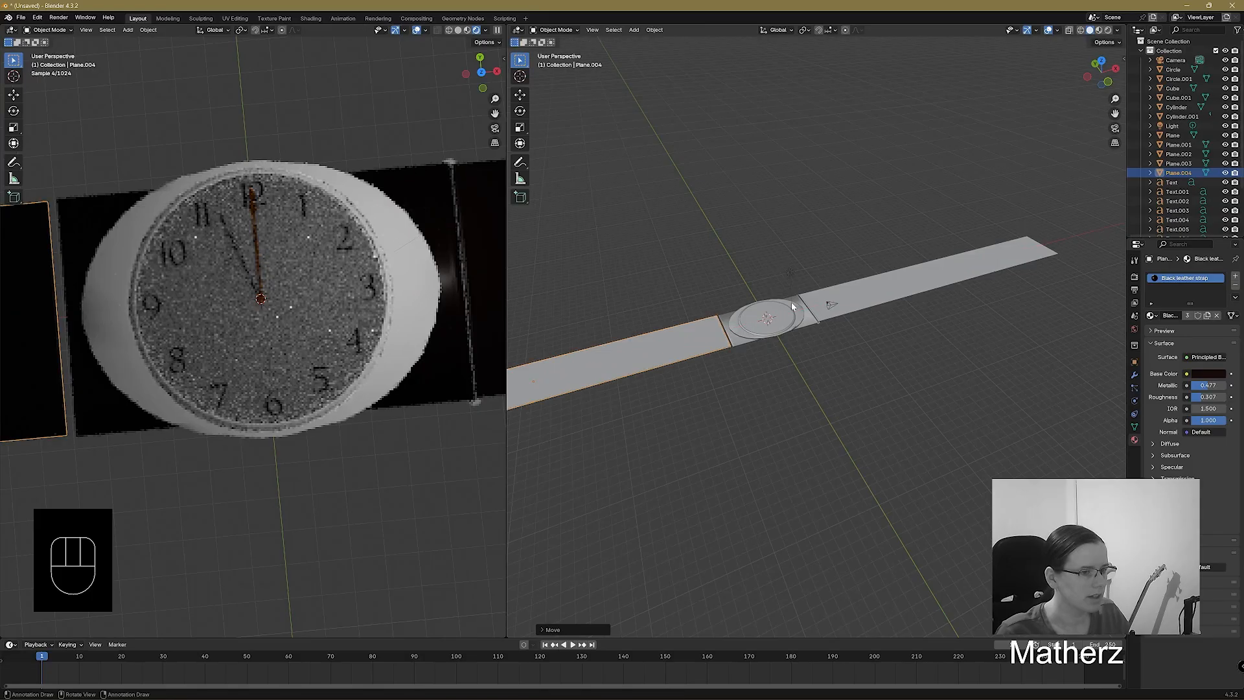
# Duplicate the metal loop and move the copy about -12.2 m along X to the inner end of the copied strap.
pyautogui.click(819, 326)
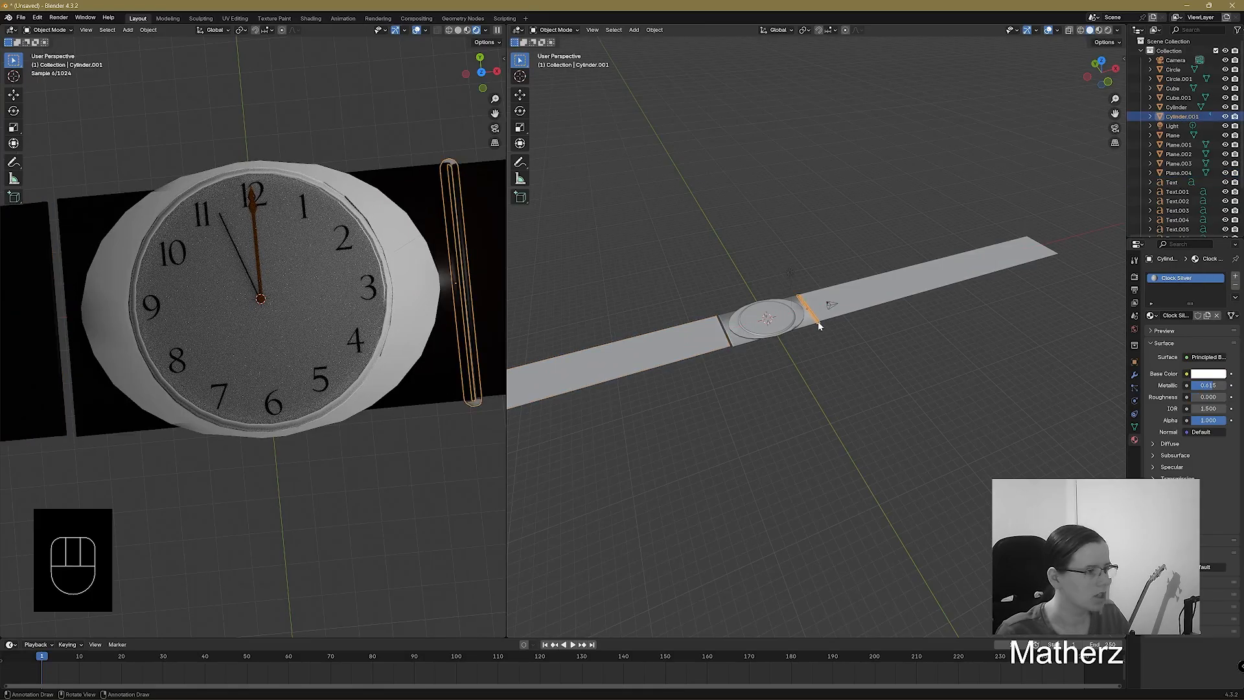
pyautogui.hotkey('shift', 'd')
pyautogui.press('x')
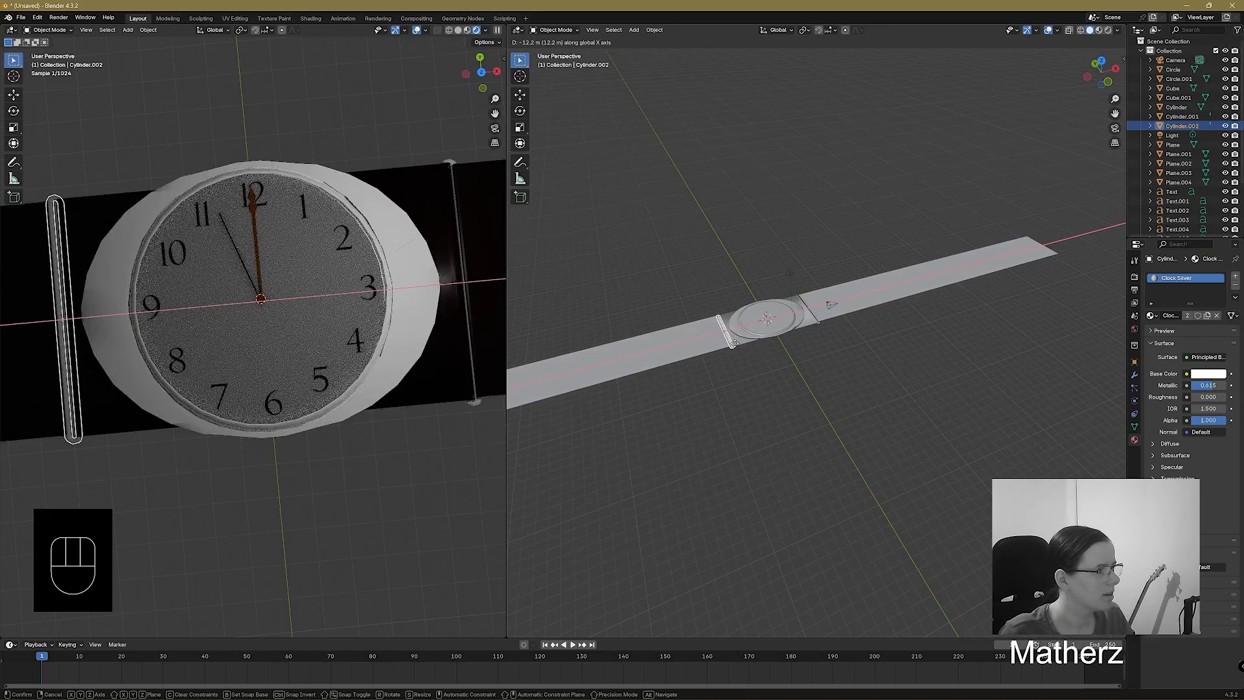
pyautogui.click(733, 344)
pyautogui.scroll(2, 721, 356)
# Move the copied strap about 0.17 m along X so its inner end fits into the copied loop.
pyautogui.click(581, 369)
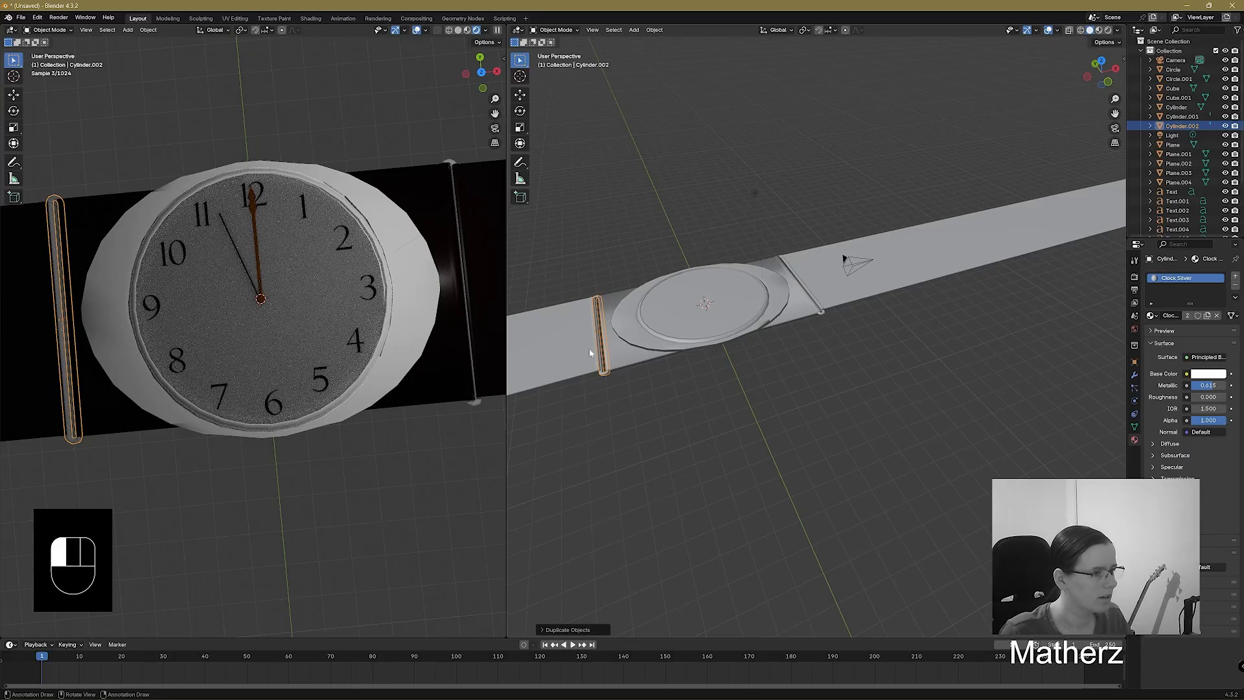
pyautogui.press('g')
pyautogui.middleClick(591, 389)
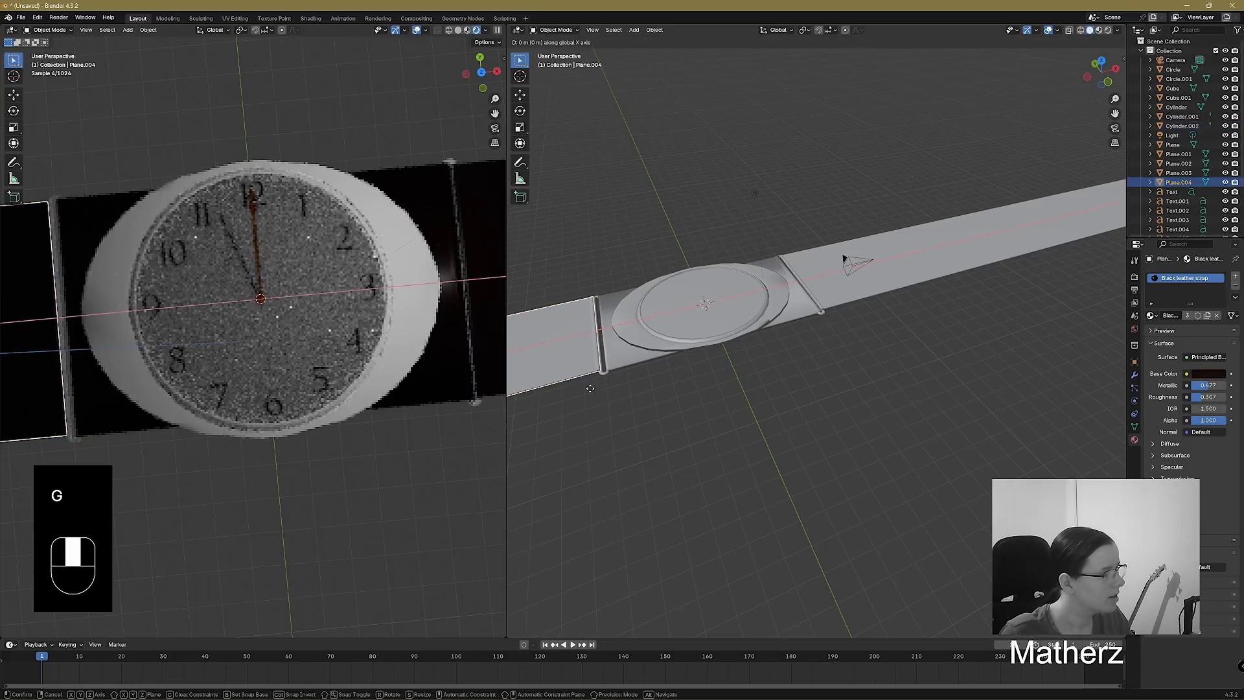
pyautogui.middleClick(592, 385)
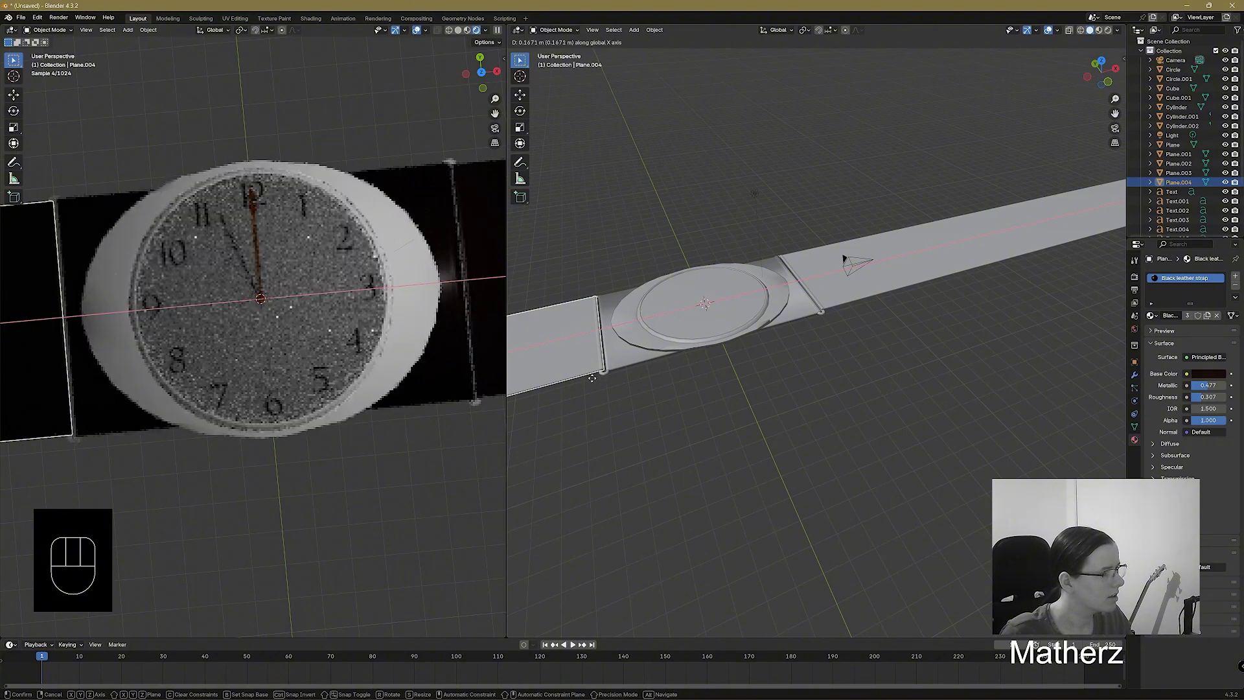
pyautogui.click(591, 378)
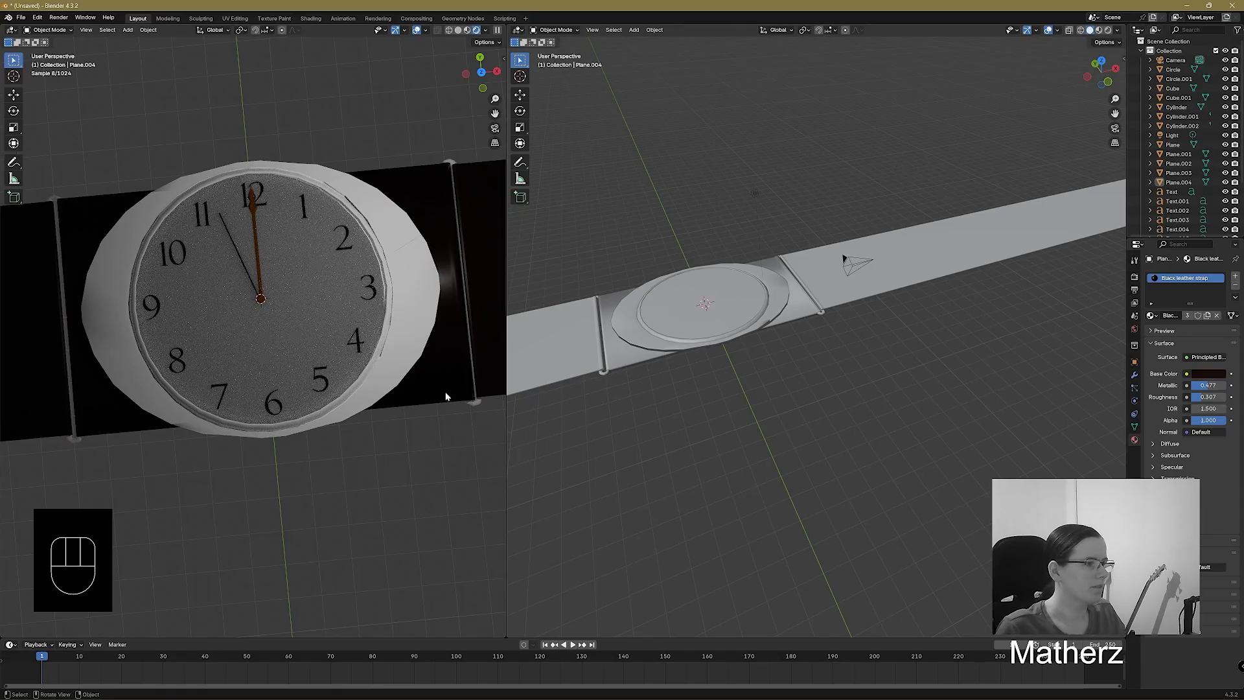
# Shorten the copied strap in Edit Mode by moving its outer end face along X toward the watch face.
pyautogui.moveTo(862, 278); pyautogui.dragTo(790, 356, button='middle')
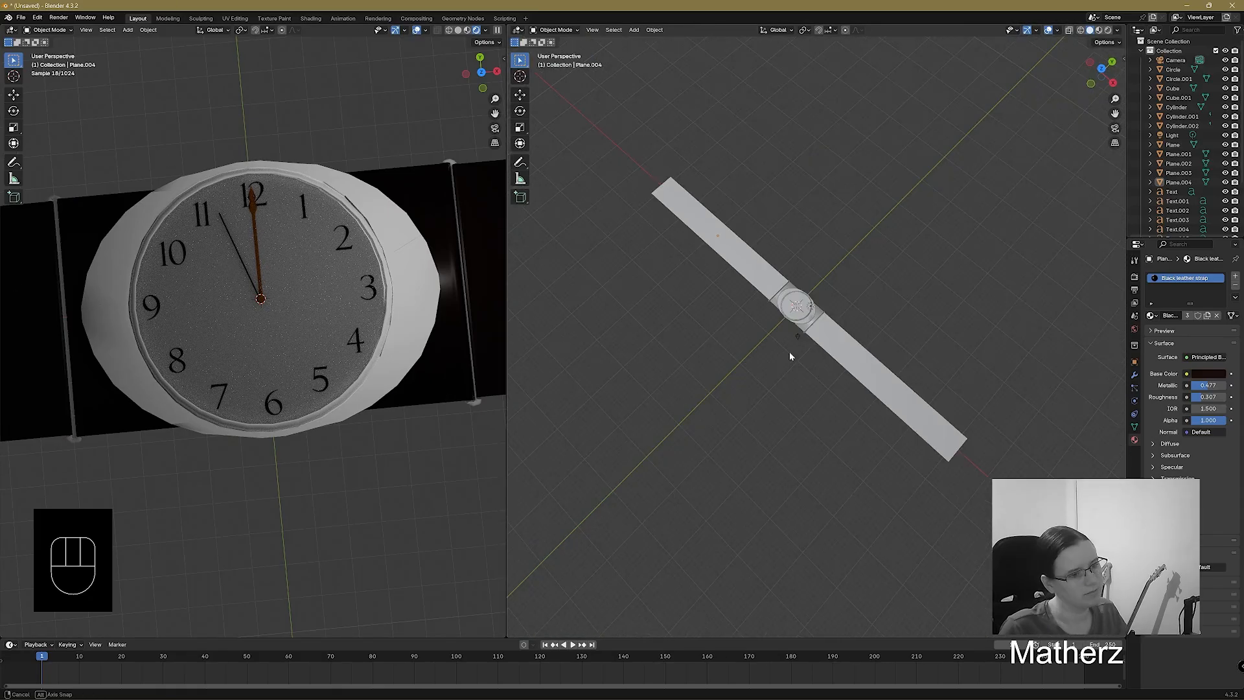
pyautogui.moveTo(851, 383); pyautogui.dragTo(717, 323, button='middle')
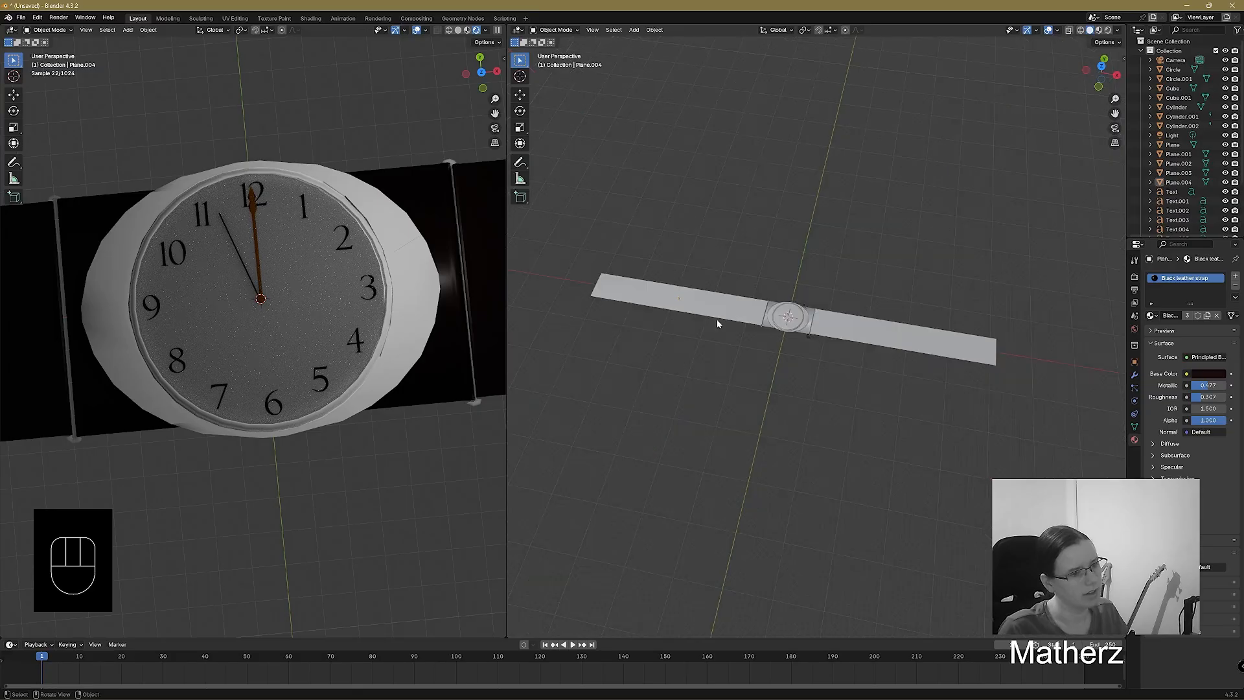
pyautogui.click(643, 302)
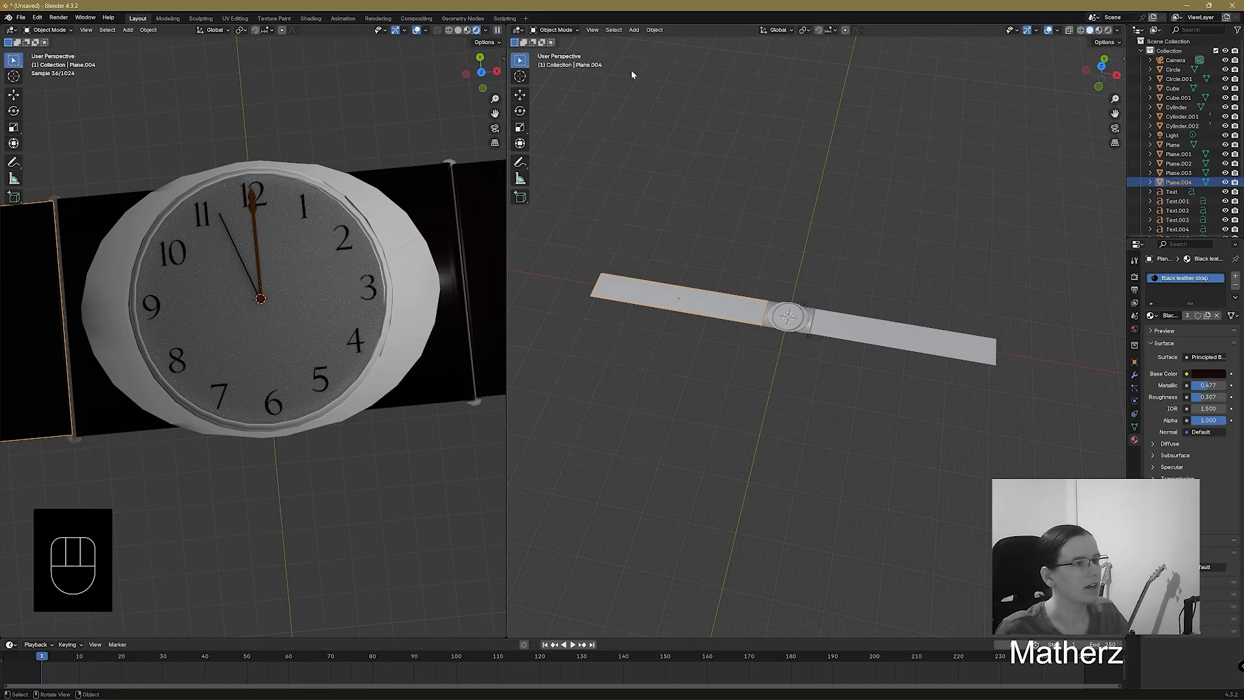
pyautogui.click(578, 30)
pyautogui.click(558, 51)
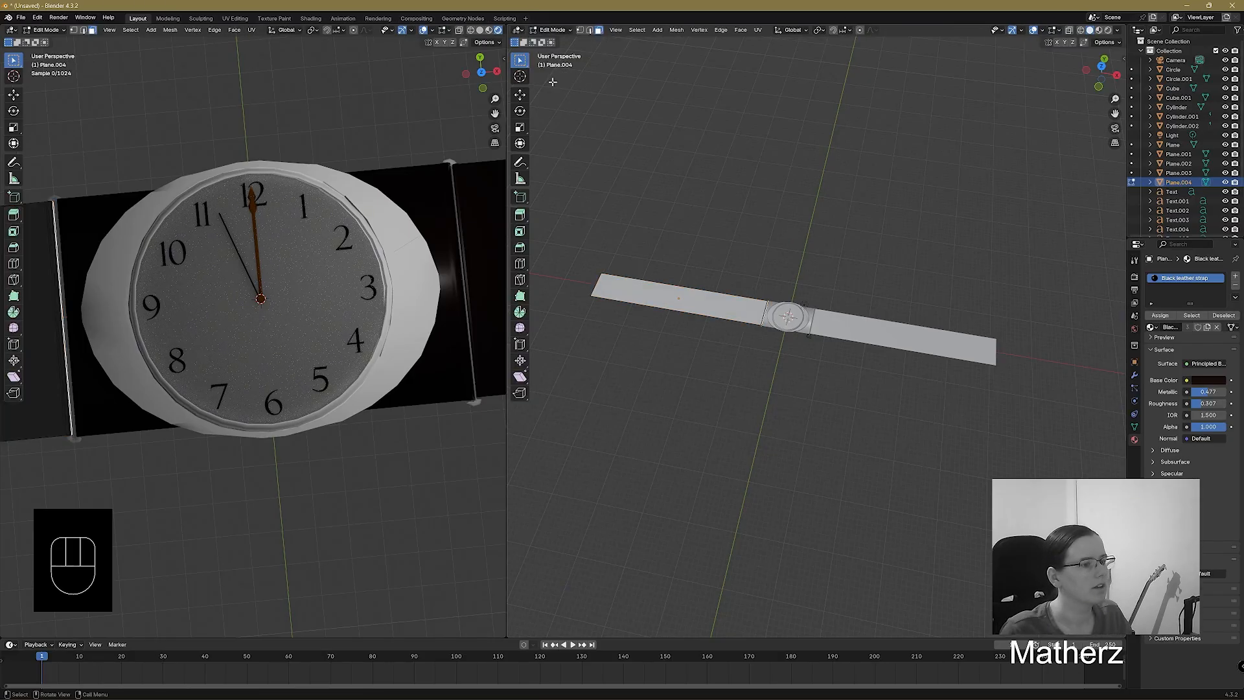
pyautogui.scroll(5, 737, 408)
pyautogui.keyDown('shift'); pyautogui.moveTo(634, 458); pyautogui.dragTo(1083, 433, button='middle'); pyautogui.keyUp('shift')
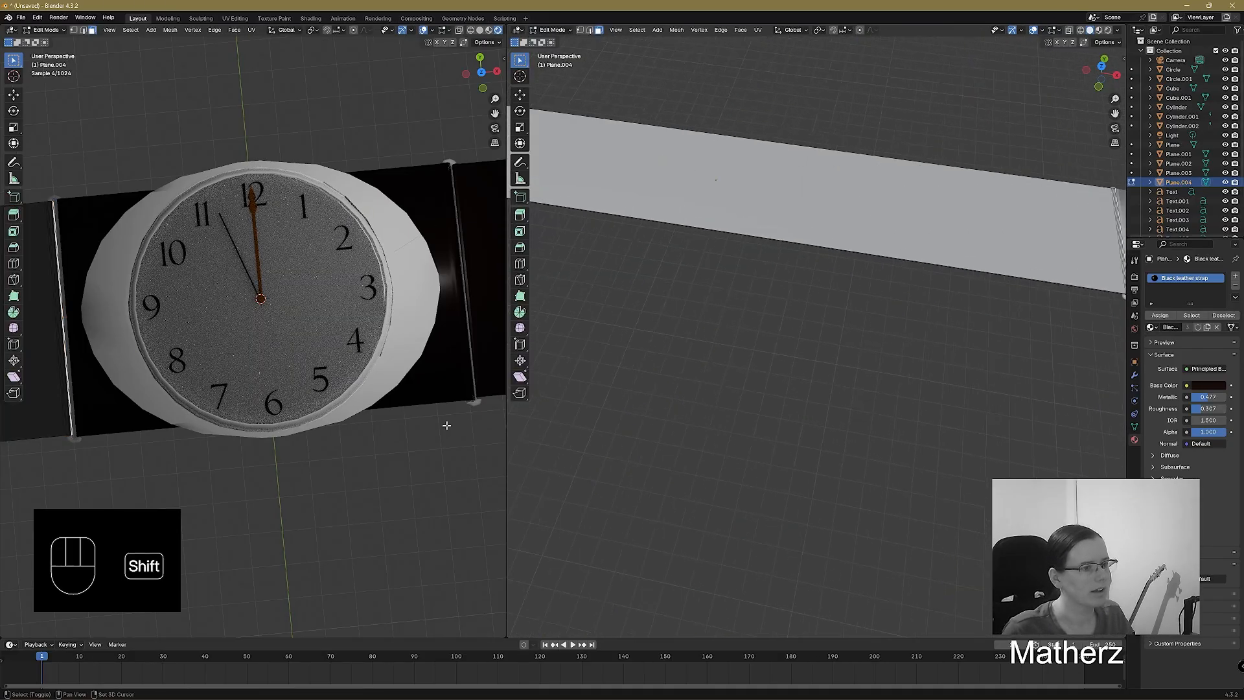
pyautogui.moveTo(614, 322); pyautogui.dragTo(757, 483, button='middle')
pyautogui.click(752, 455)
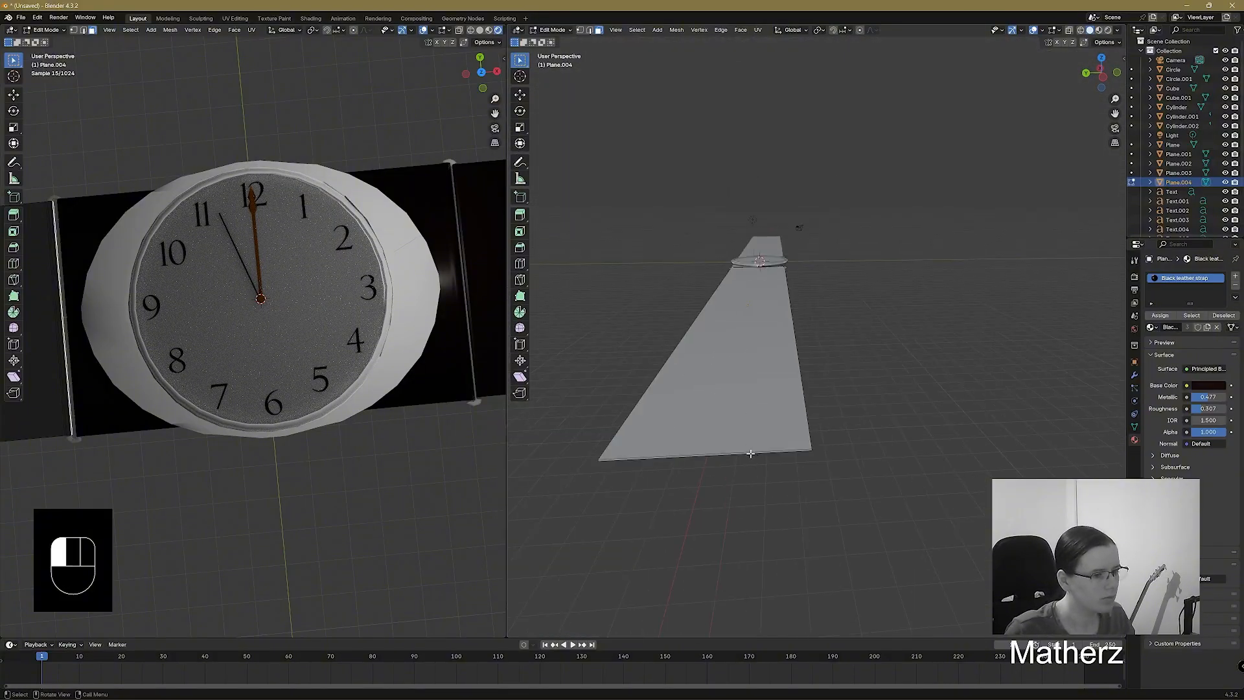
pyautogui.moveTo(930, 254); pyautogui.dragTo(687, 367, button='middle')
pyautogui.press('g')
pyautogui.press('x')
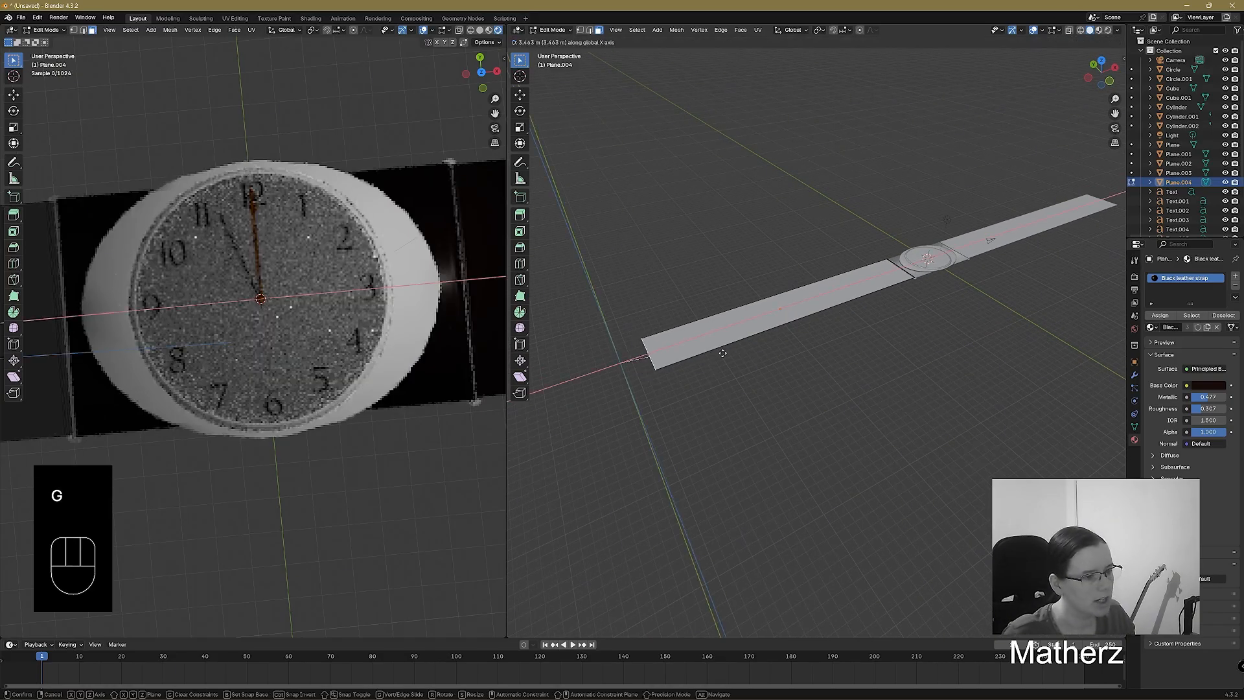
pyautogui.click(883, 313)
# Return to Object Mode, isolate the shortened strap in local view and open it in Edit Mode.
pyautogui.scroll(4, 882, 308)
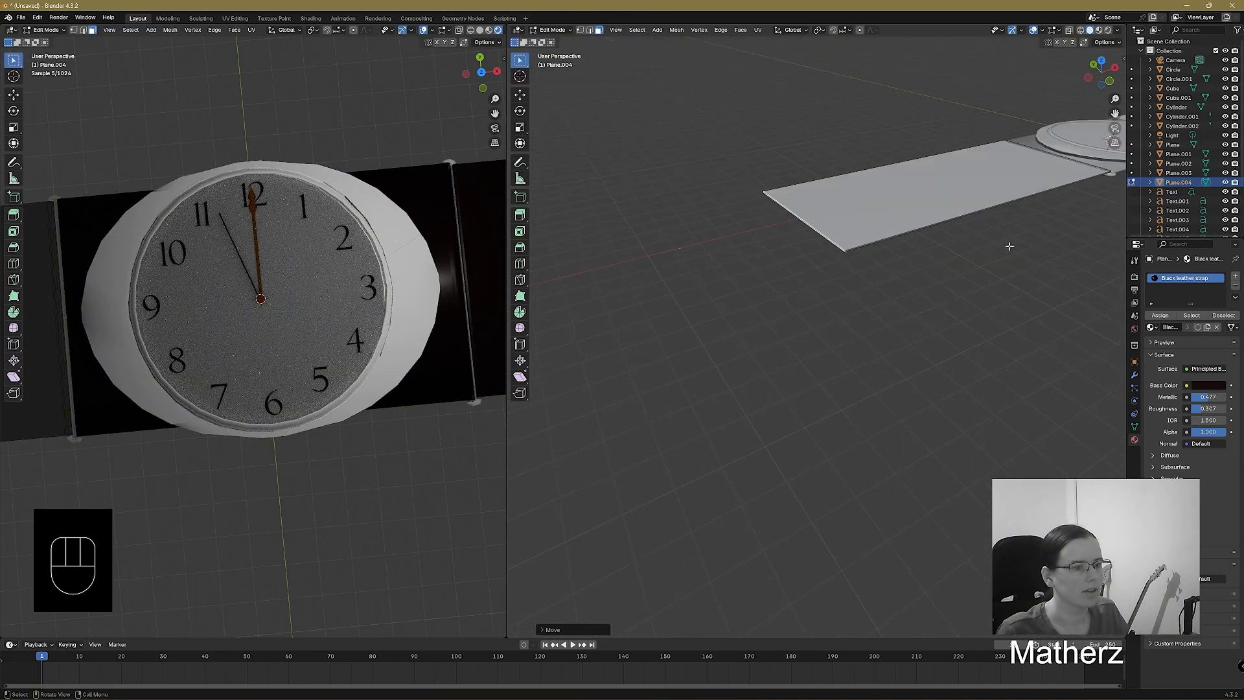
pyautogui.moveTo(1008, 247); pyautogui.dragTo(1095, 334, button='middle')
pyautogui.moveTo(997, 124); pyautogui.dragTo(885, 218, button='middle')
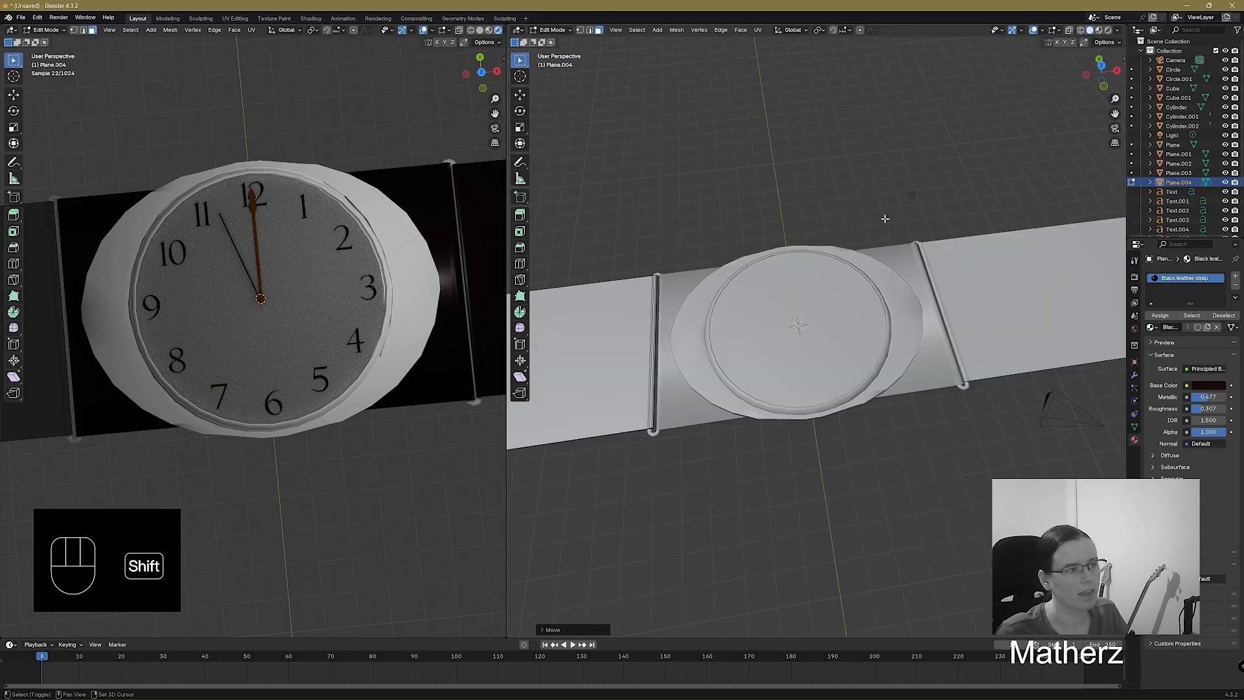
pyautogui.click(552, 30)
pyautogui.click(554, 41)
pyautogui.scroll(-2, 844, 275)
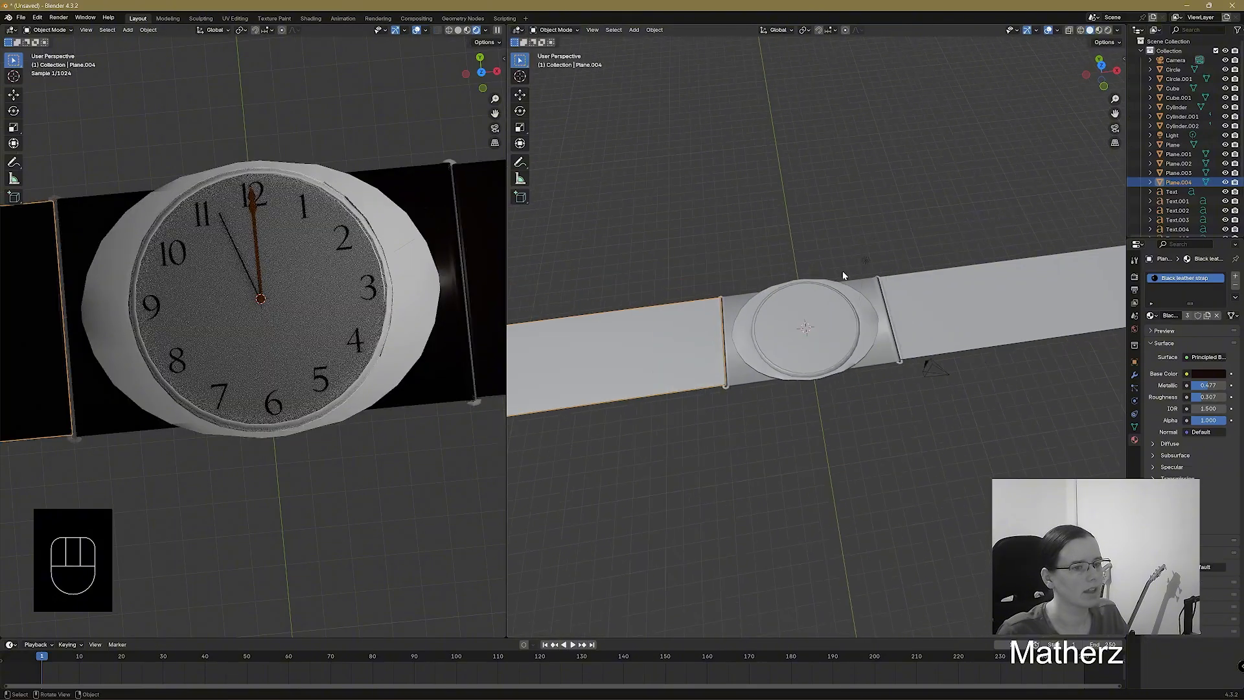
pyautogui.press('shift+KP_Divide')
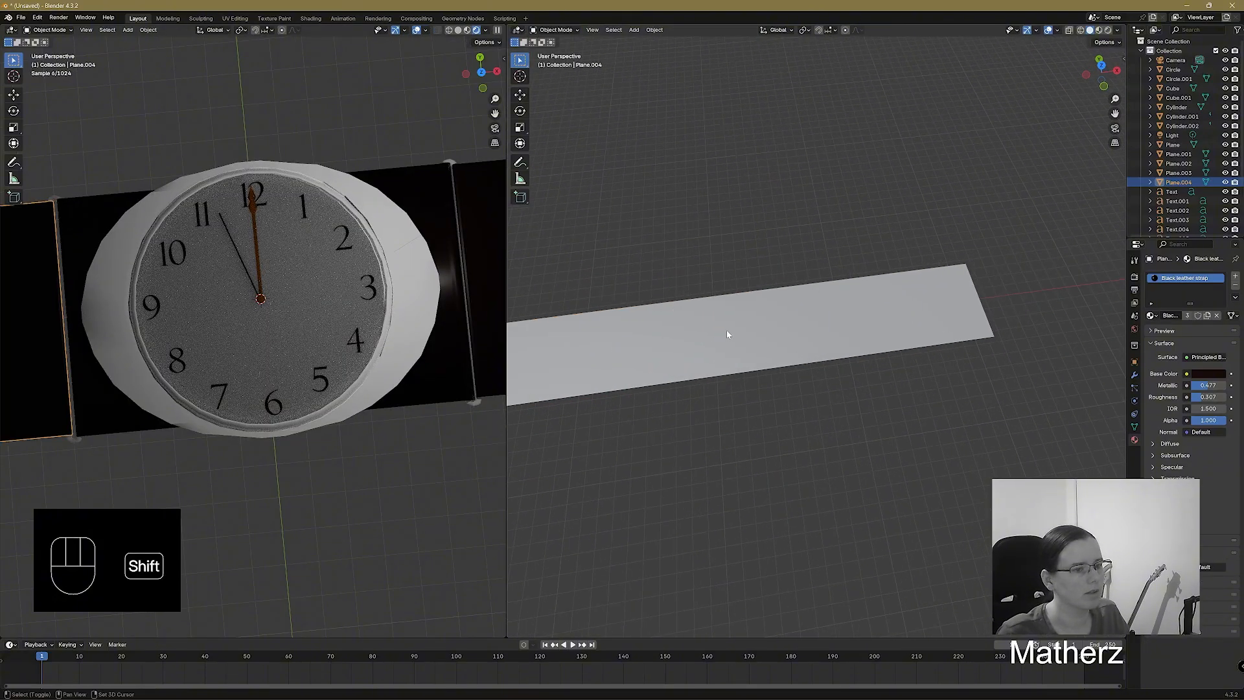
pyautogui.click(556, 30)
pyautogui.click(554, 53)
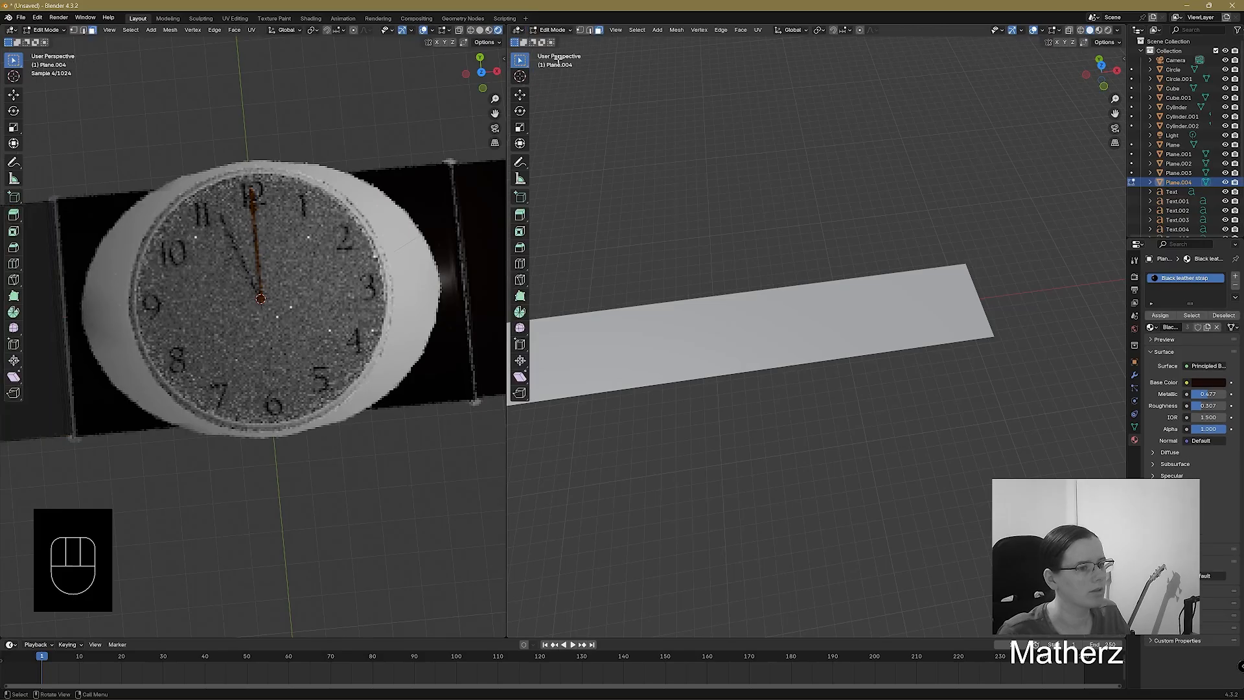
pyautogui.scroll(1, 837, 339)
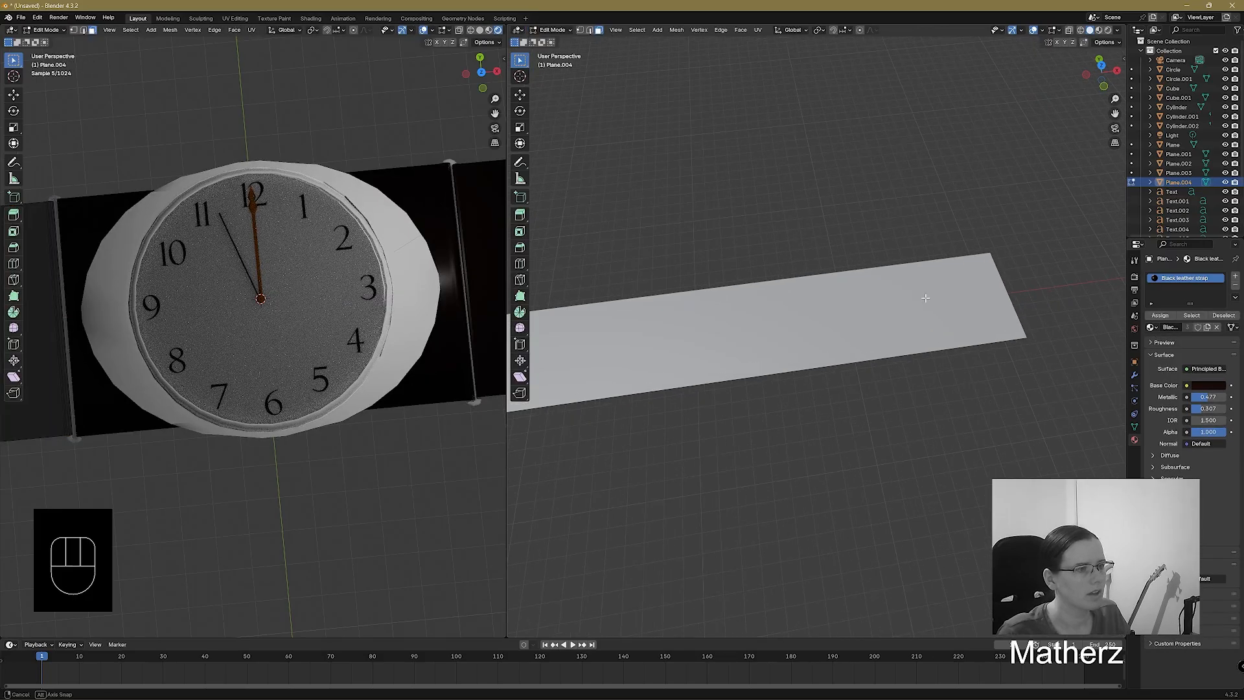
# Return to Object Mode, select the long strap on the other side of the watch and open it in Edit Mode.
pyautogui.moveTo(925, 298); pyautogui.dragTo(928, 323, button='middle')
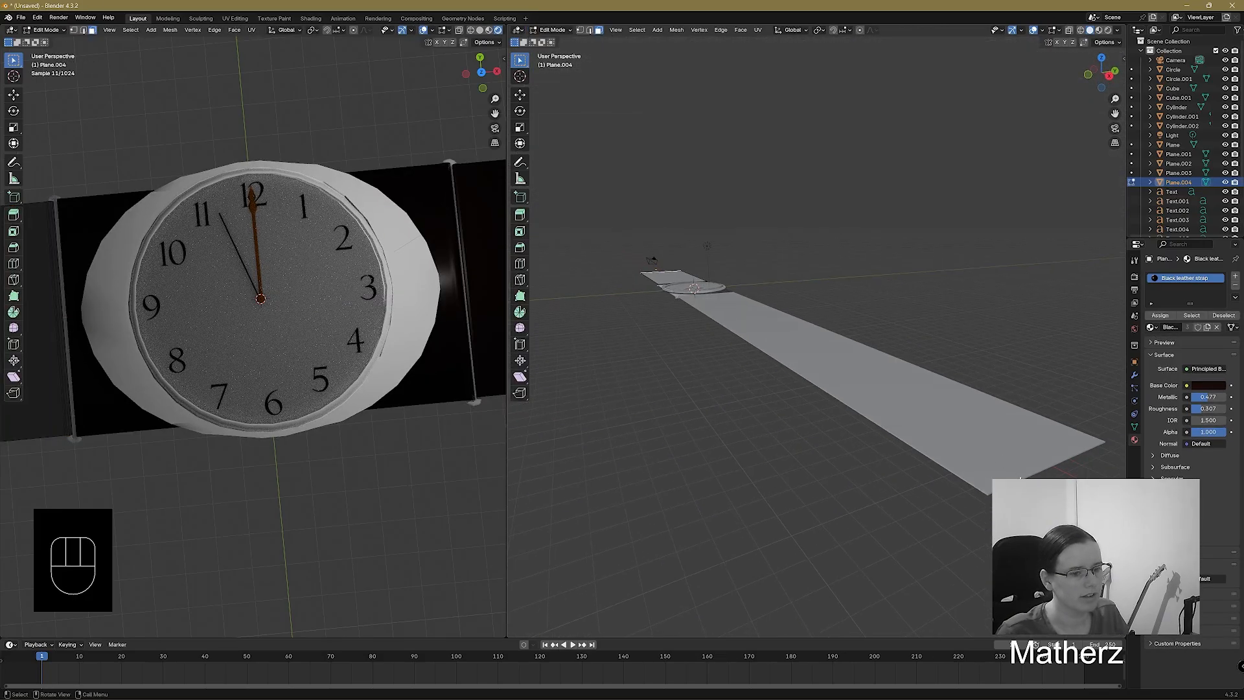
pyautogui.click(1020, 482)
pyautogui.click(1019, 481)
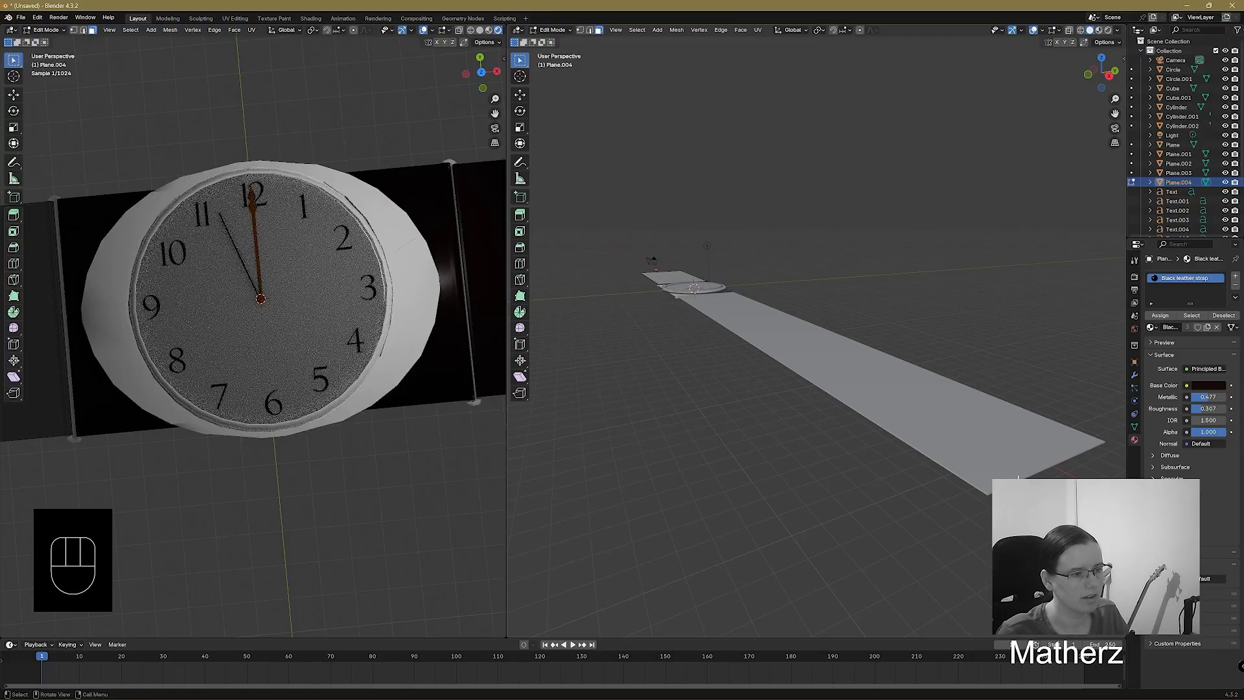
pyautogui.click(556, 30)
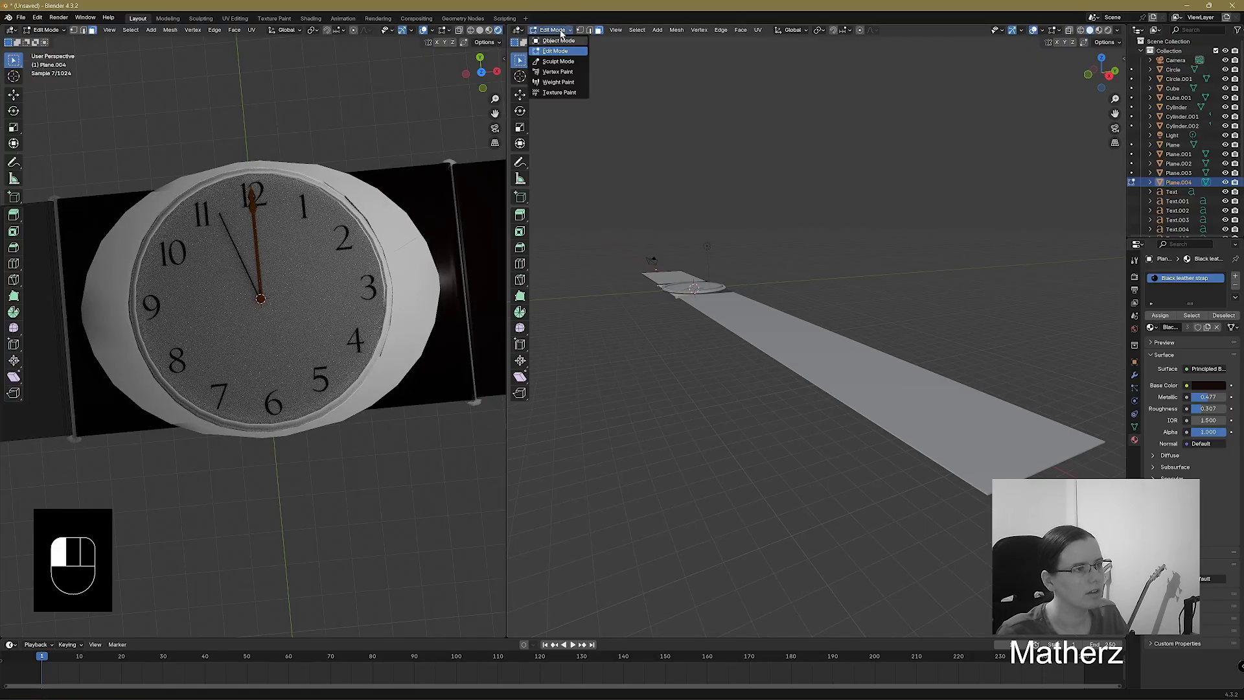
pyautogui.click(554, 42)
pyautogui.click(971, 439)
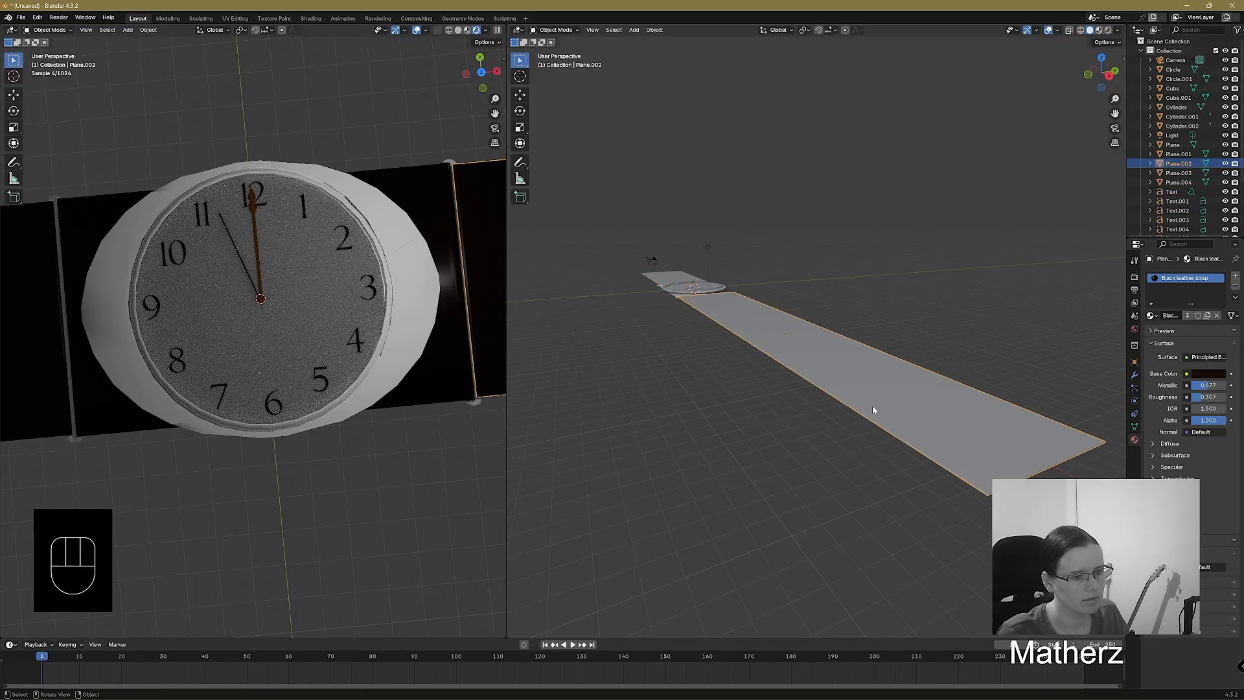
pyautogui.click(556, 30)
pyautogui.click(554, 53)
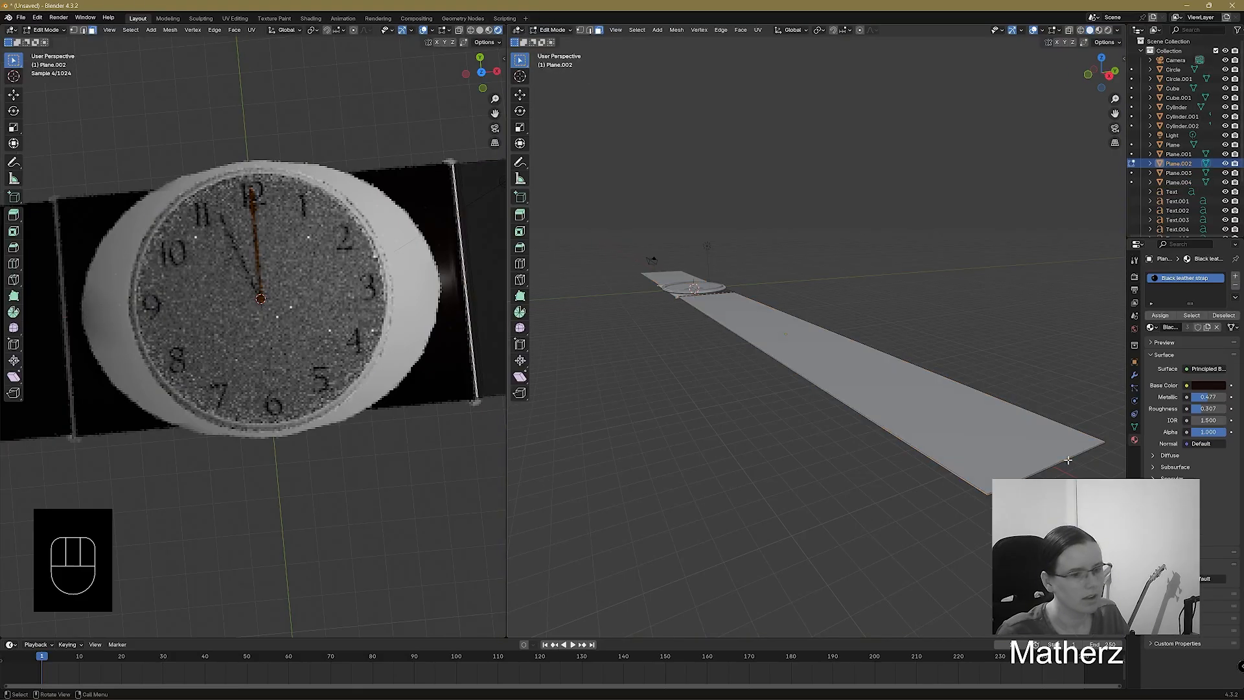
# Shorten the long strap by moving its outer end face along X toward the watch face.
pyautogui.press('a')
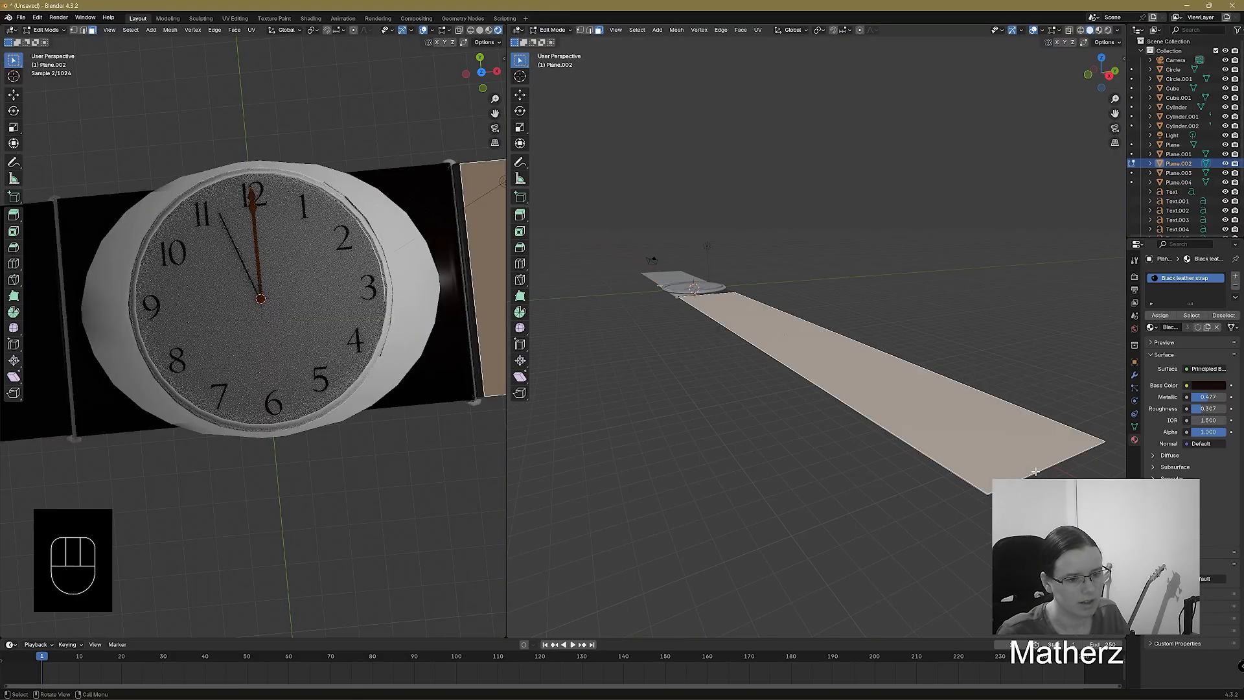
pyautogui.click(1037, 473)
pyautogui.press('a')
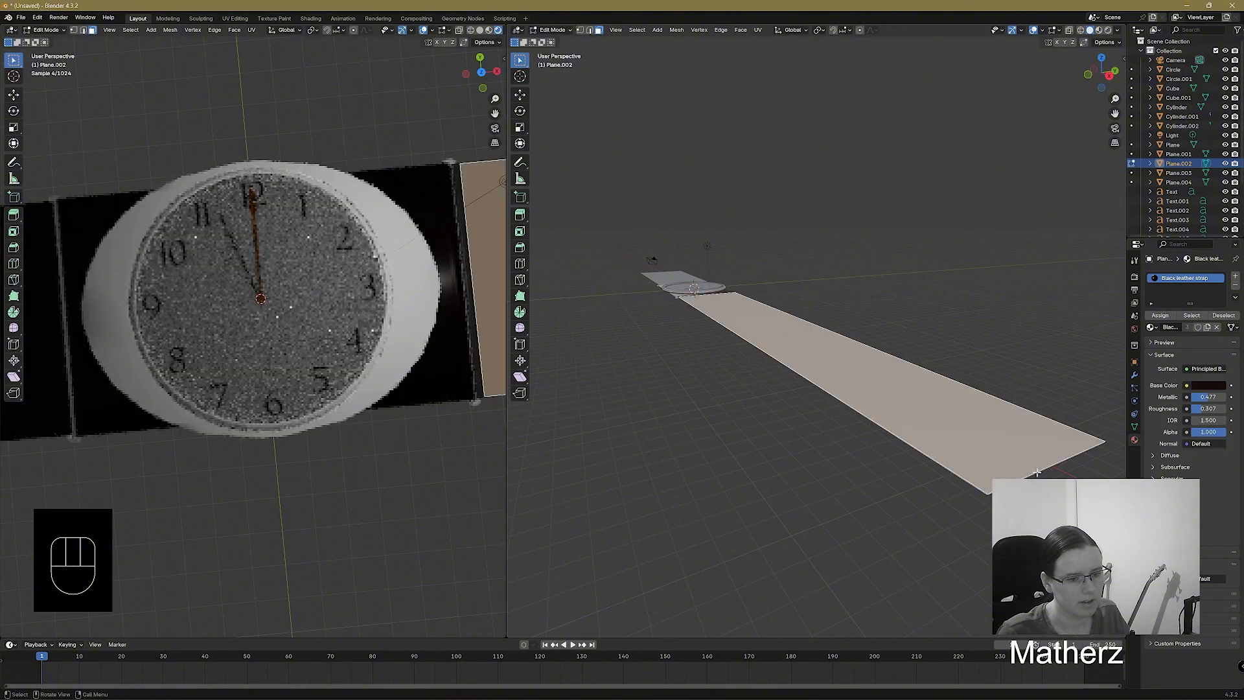
pyautogui.scroll(2, 1037, 473)
pyautogui.moveTo(900, 427)
pyautogui.keyDown('shift'); pyautogui.mouseDown(button='middle')
pyautogui.moveTo(852, 381)
pyautogui.moveTo(903, 439)
pyautogui.mouseUp(button='middle'); pyautogui.keyUp('shift')
pyautogui.click(853, 381)
pyautogui.scroll(-3, 903, 439)
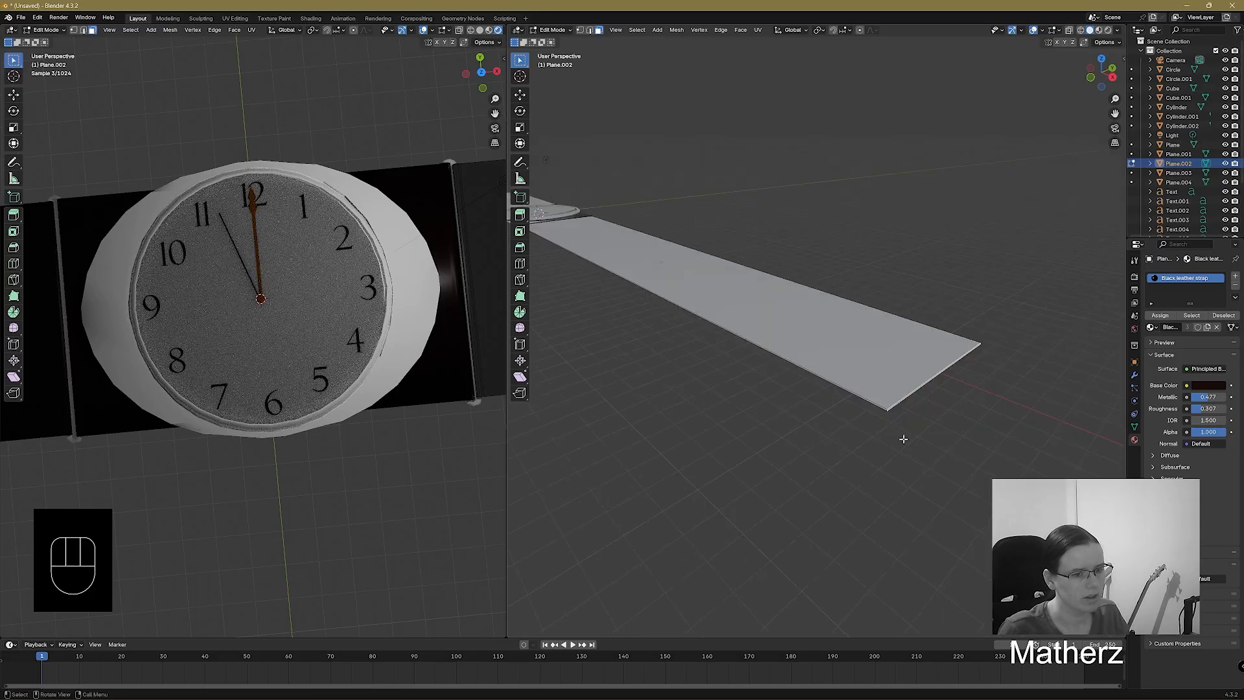
pyautogui.press('g')
pyautogui.middleClick(1006, 423)
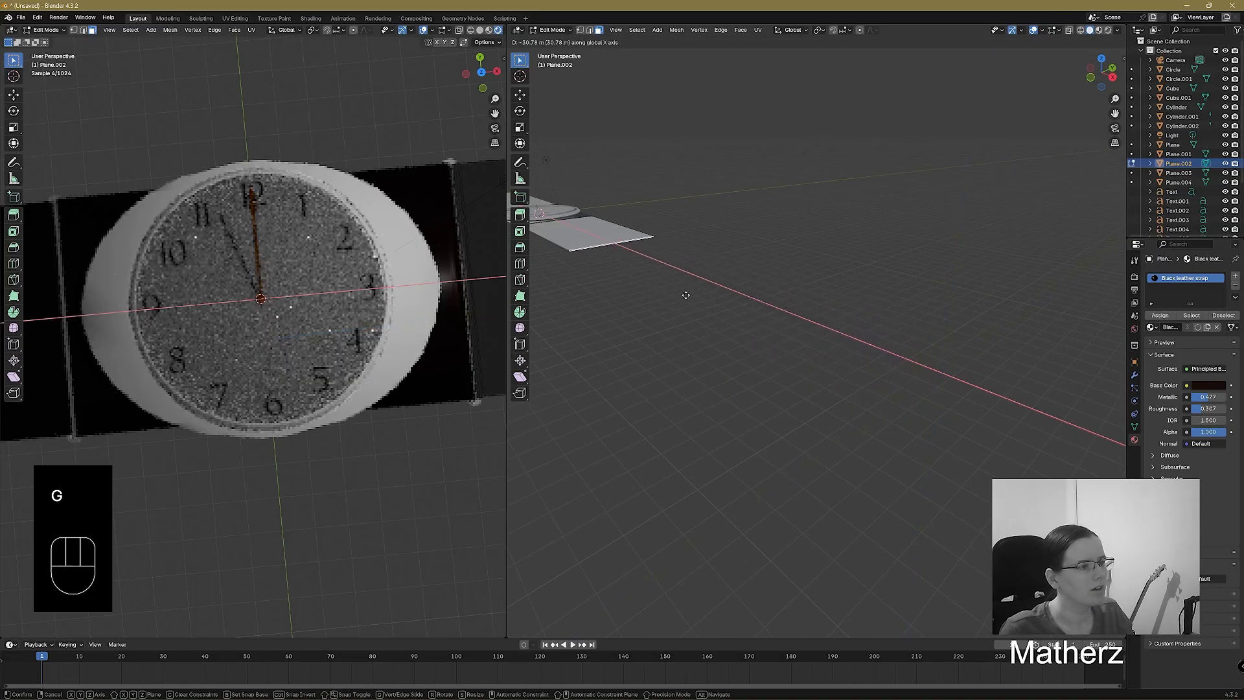
pyautogui.click(672, 350)
# Extrude the shortened strap's end face outward to add a new strap segment.
pyautogui.keyDown('shift'); pyautogui.moveTo(697, 373); pyautogui.dragTo(938, 490, button='middle'); pyautogui.keyUp('shift')
pyautogui.press('e')
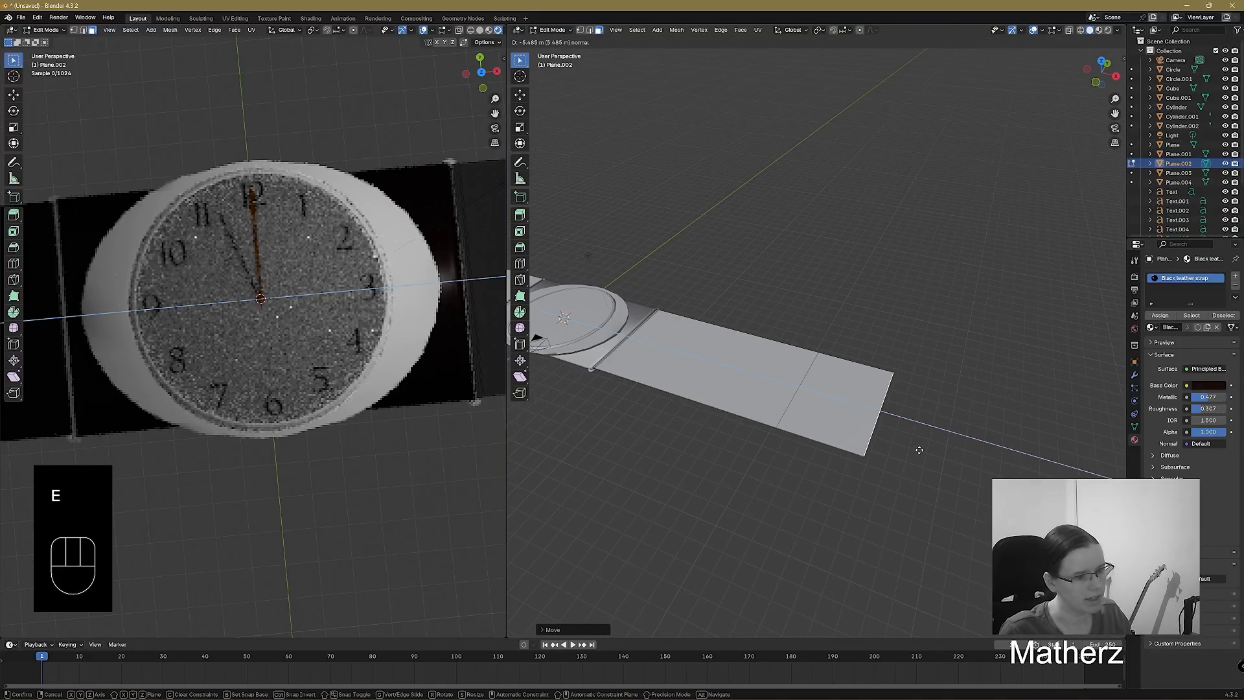
pyautogui.click(930, 516)
# Try to scale the new segment's end face along Z, and undo the scaling.
pyautogui.press('s')
pyautogui.press('z')
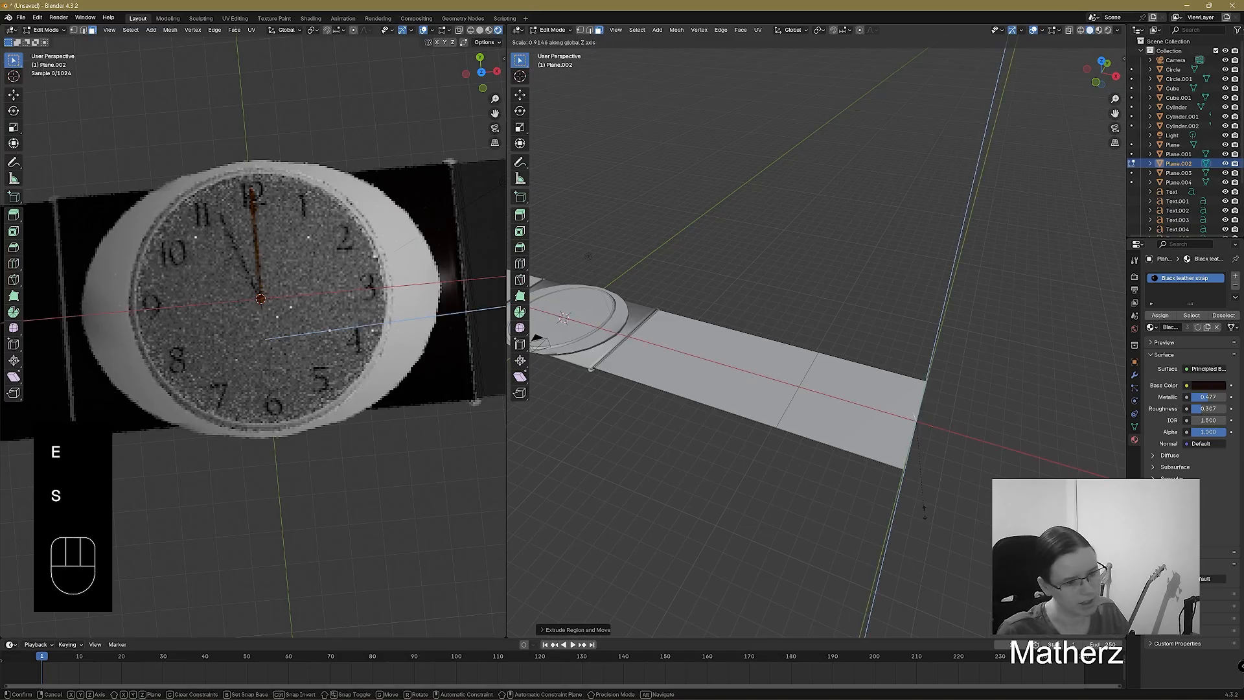
pyautogui.click(955, 437)
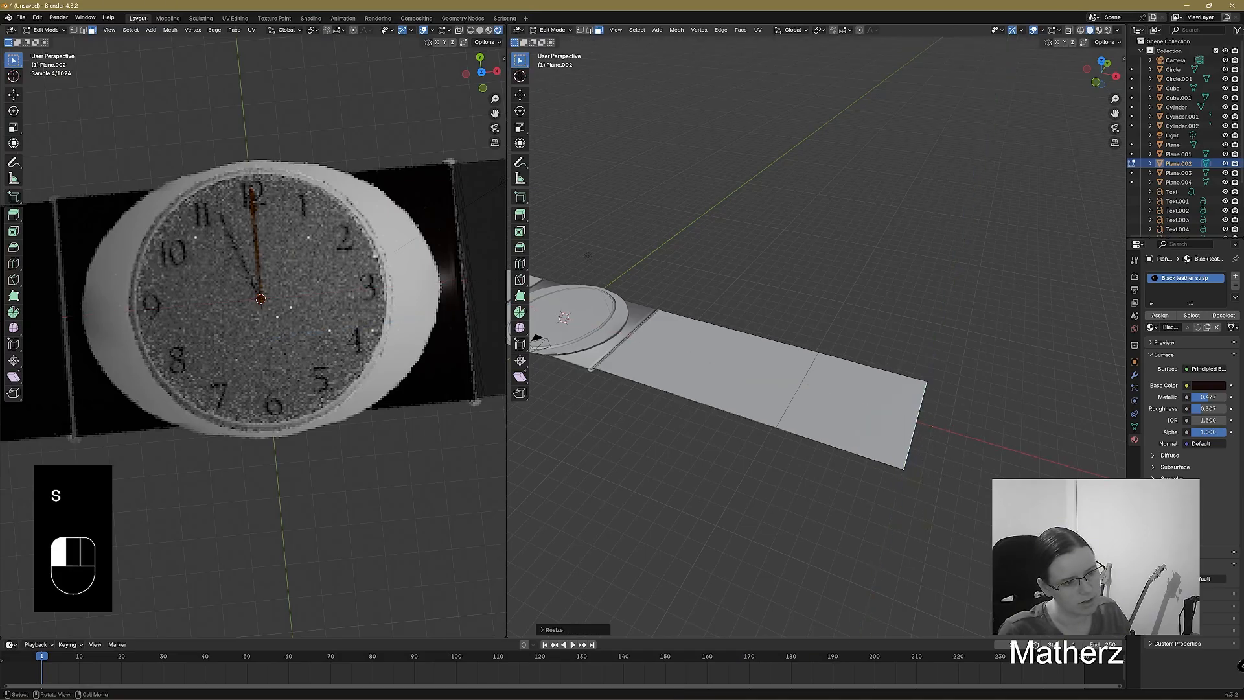
pyautogui.moveTo(952, 439); pyautogui.dragTo(928, 445, button='middle')
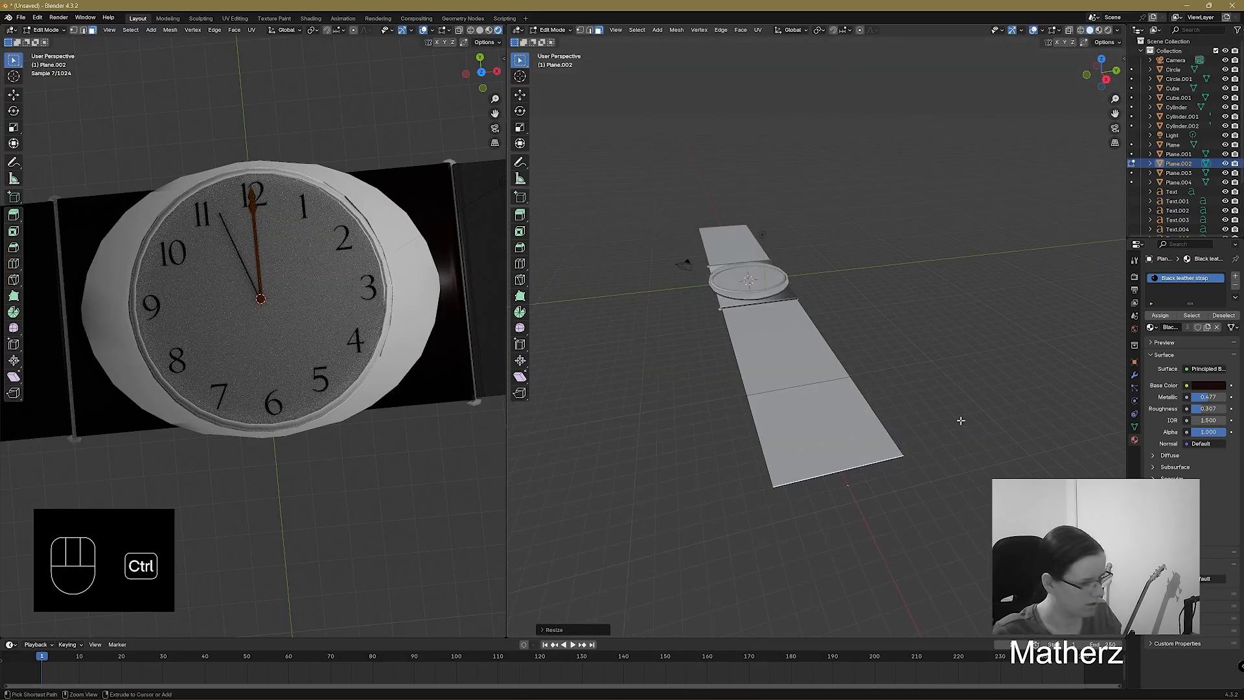
pyautogui.hotkey('ctrl', 'z')
# Scale the new segment's end face down along Y to start tapering the strap's width.
pyautogui.press('s')
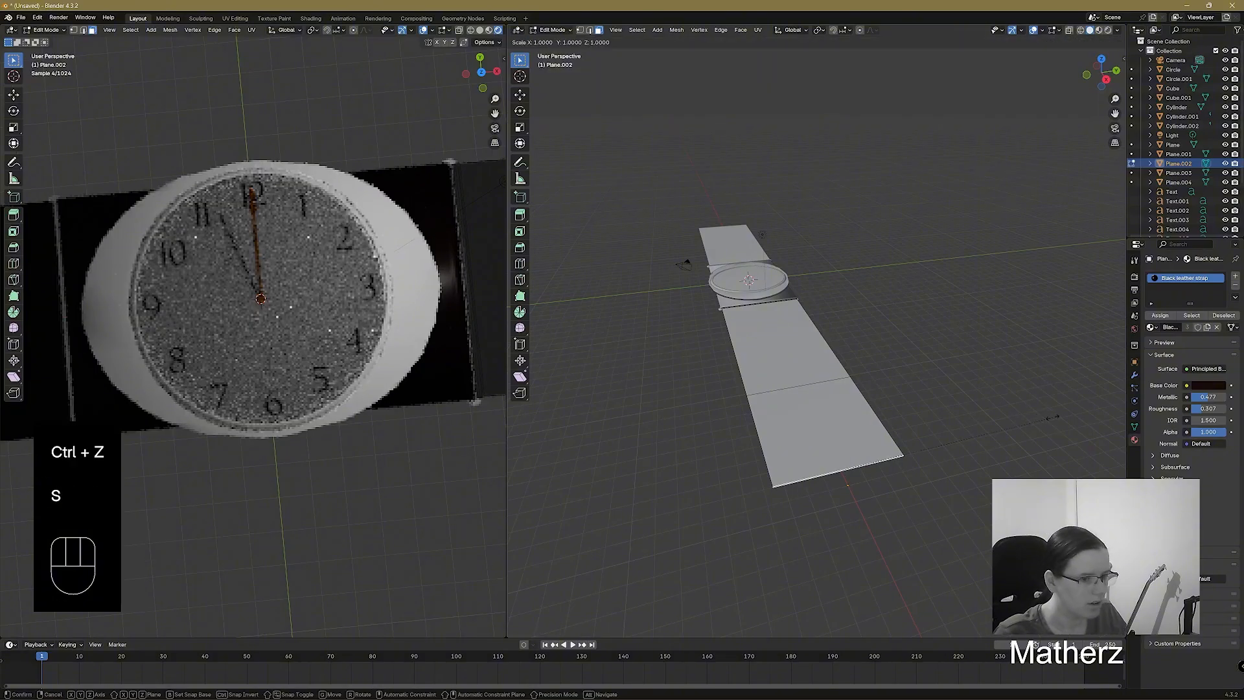
pyautogui.press('y')
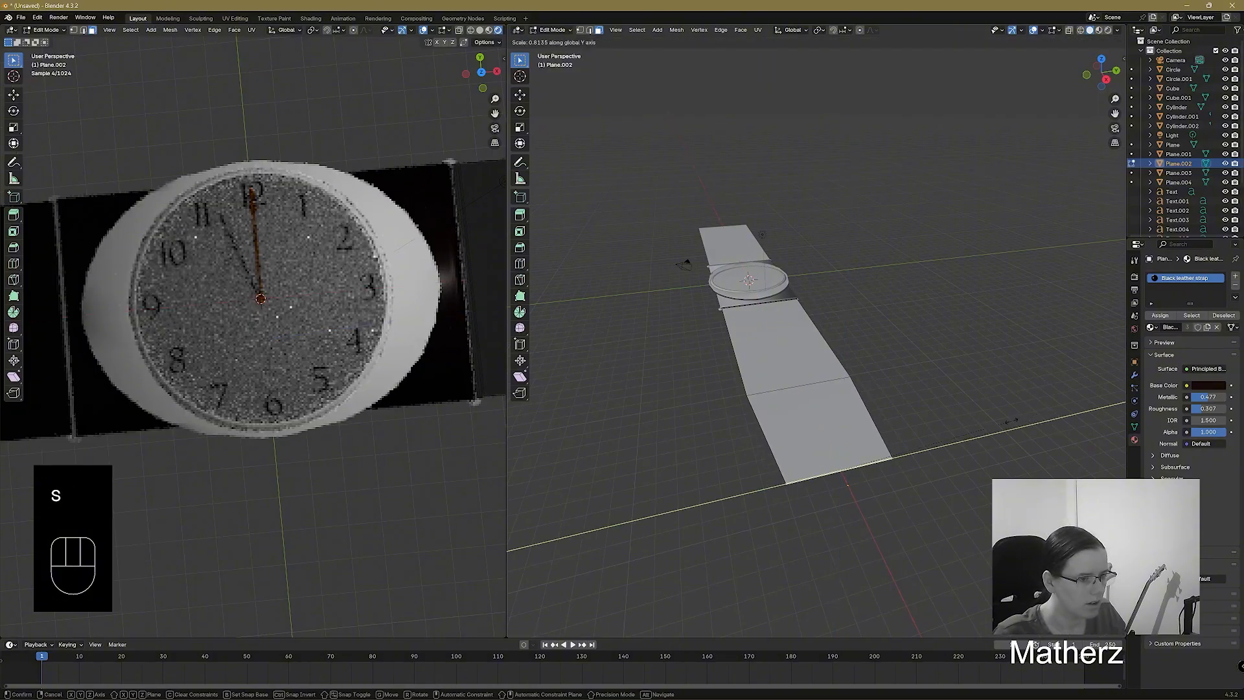
pyautogui.click(1031, 432)
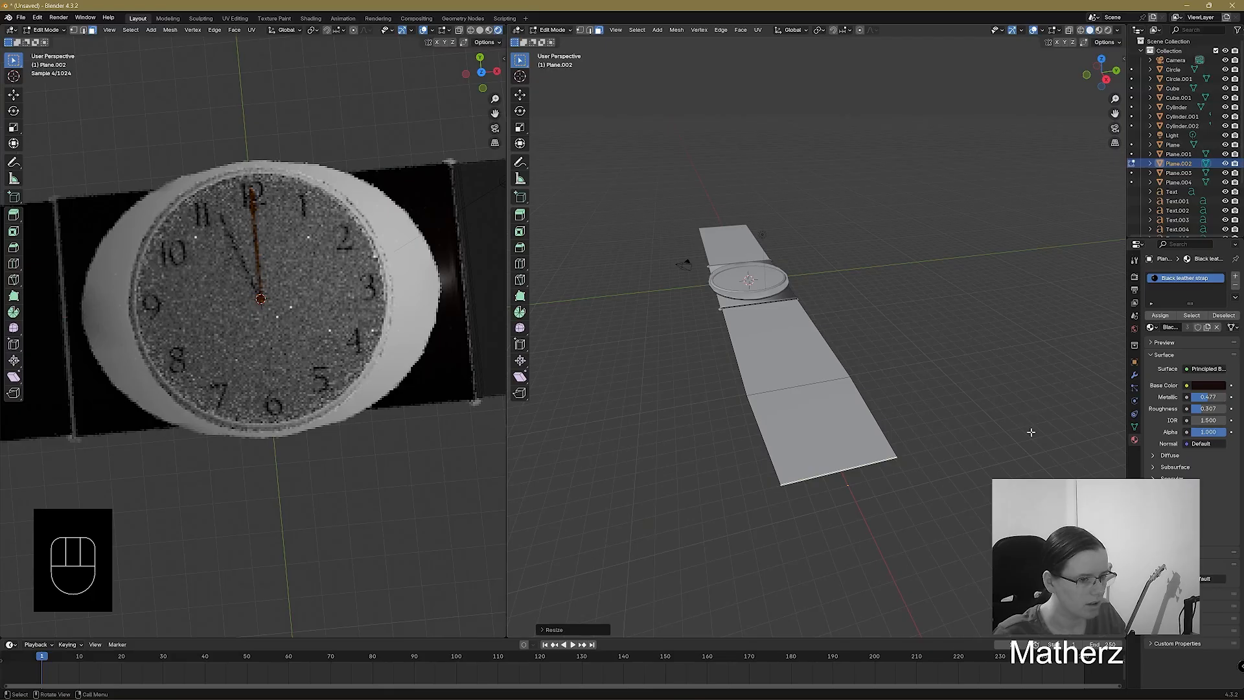
# Extrude another segment about 7.6 m along X from the strap's end and narrow its end face along Y.
pyautogui.scroll(-1, 1031, 432)
pyautogui.press('e')
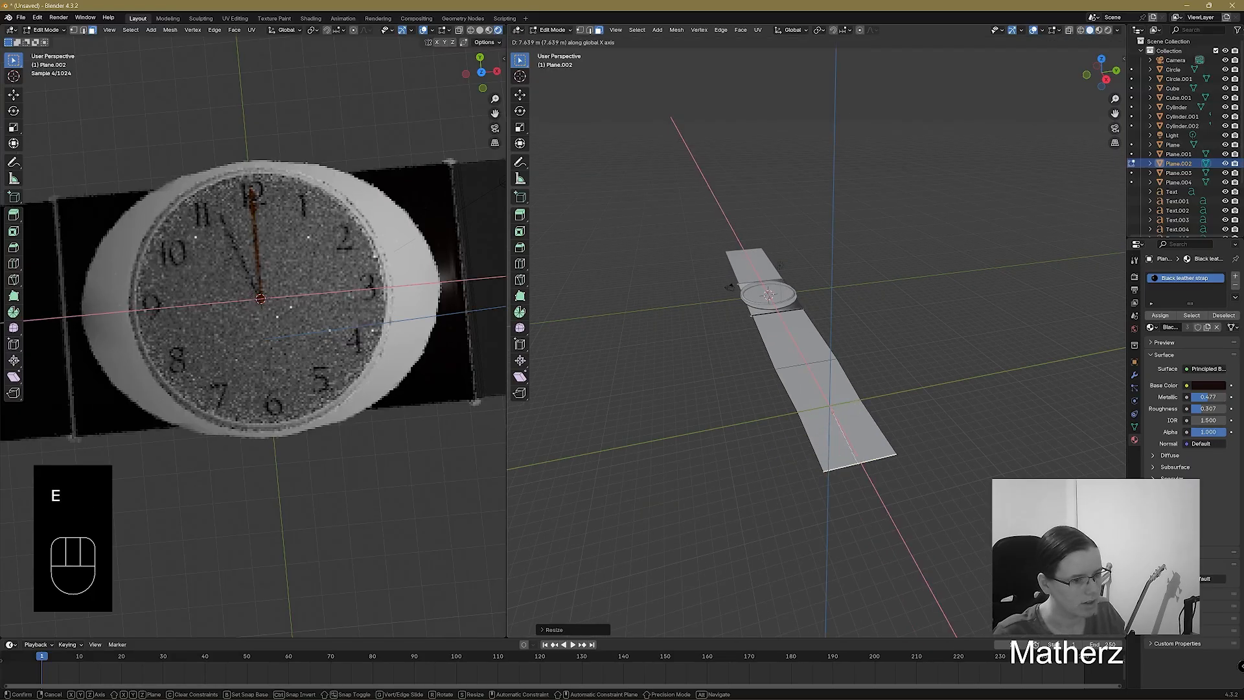
pyautogui.rightClick(1030, 415)
pyautogui.press('s')
pyautogui.press('y')
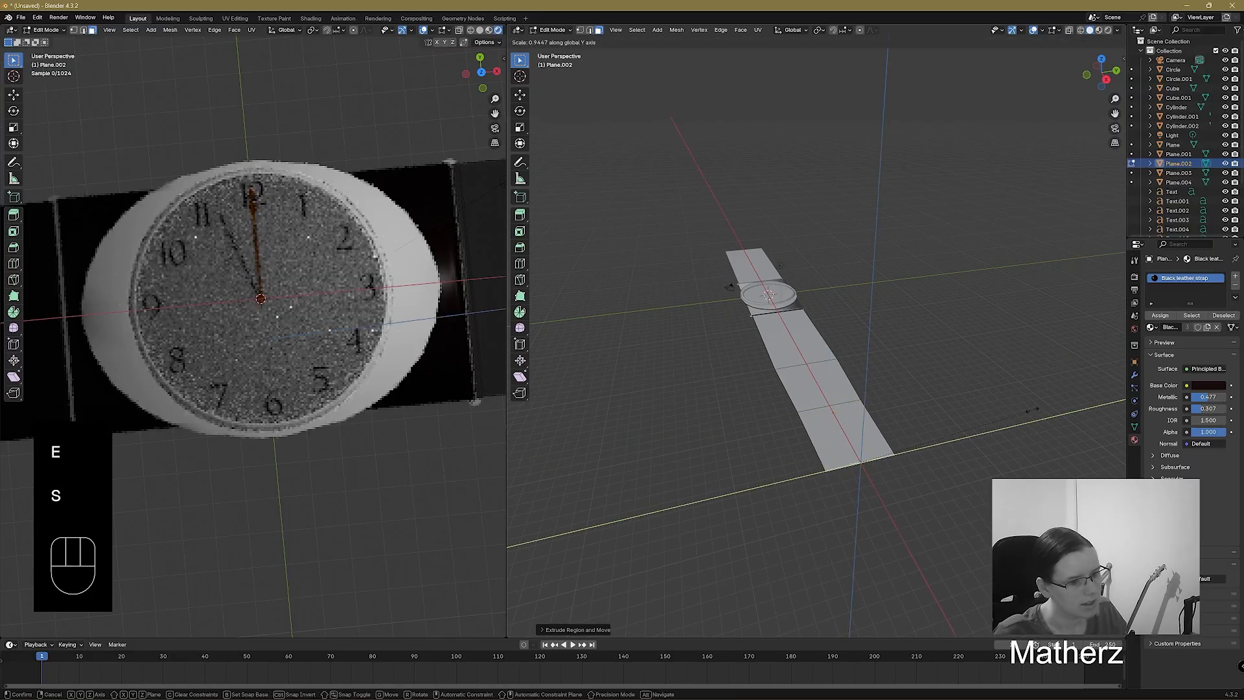
pyautogui.click(995, 414)
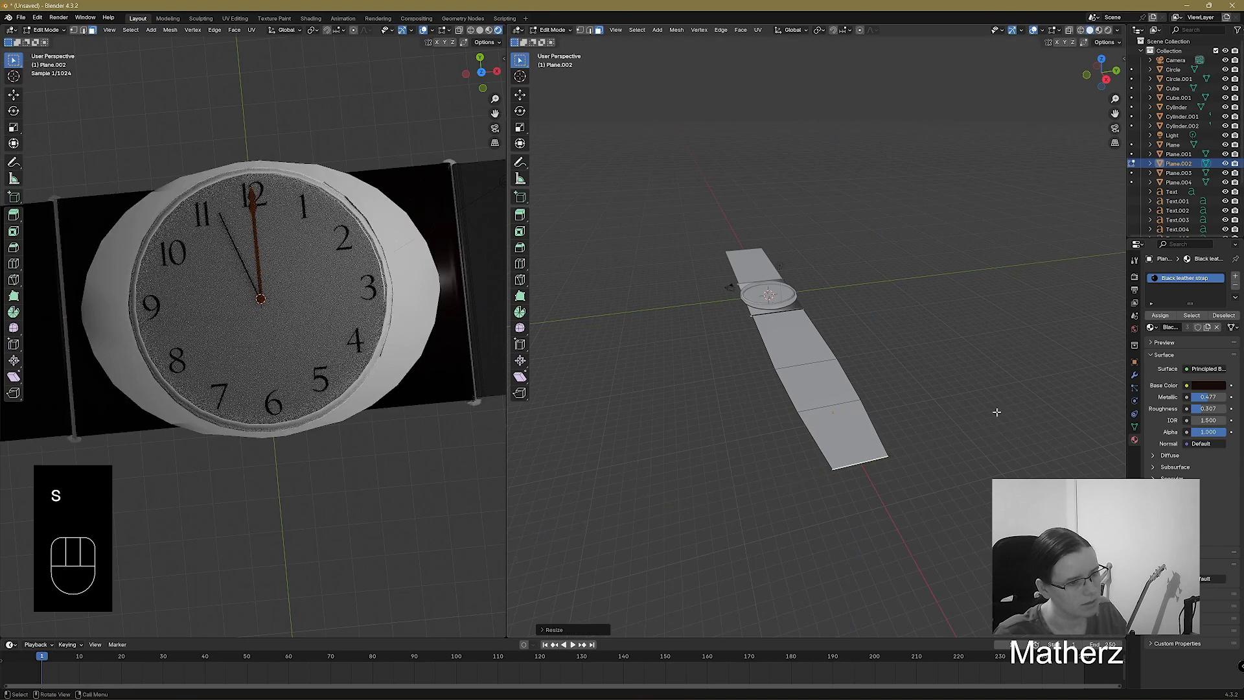
# Extrude a longer segment from the strap's end and scale its end face down uniformly to continue the taper.
pyautogui.press('e')
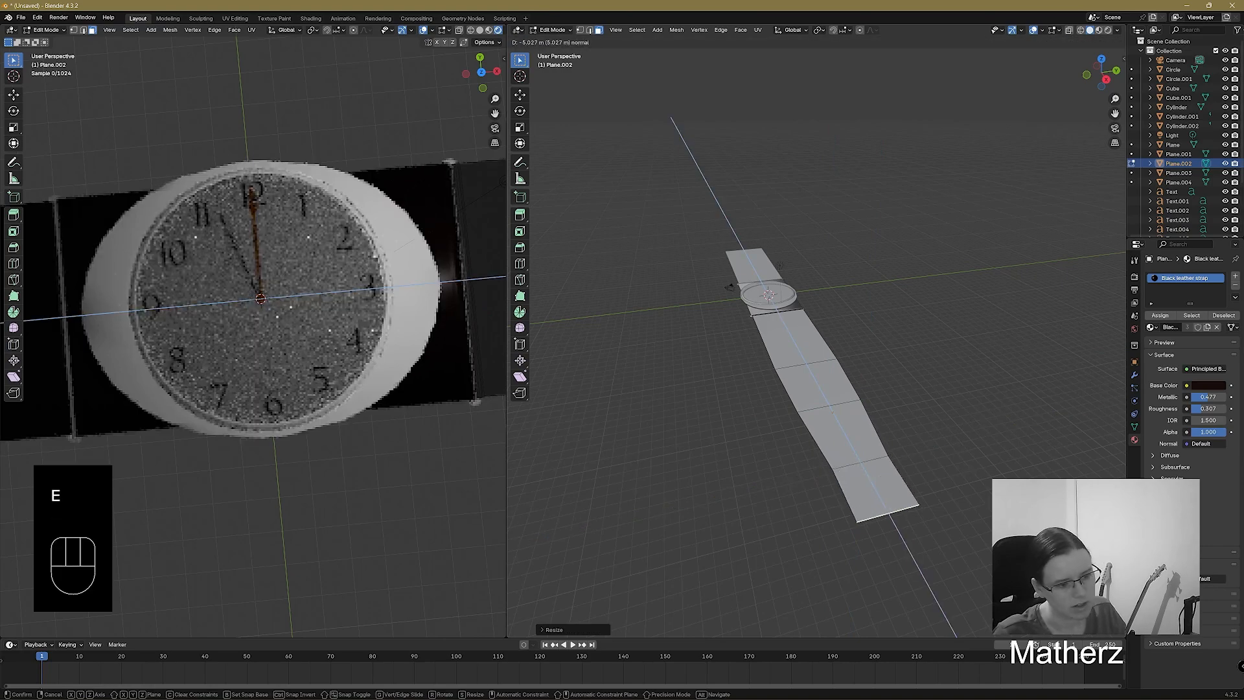
pyautogui.click(1036, 598)
pyautogui.press('s')
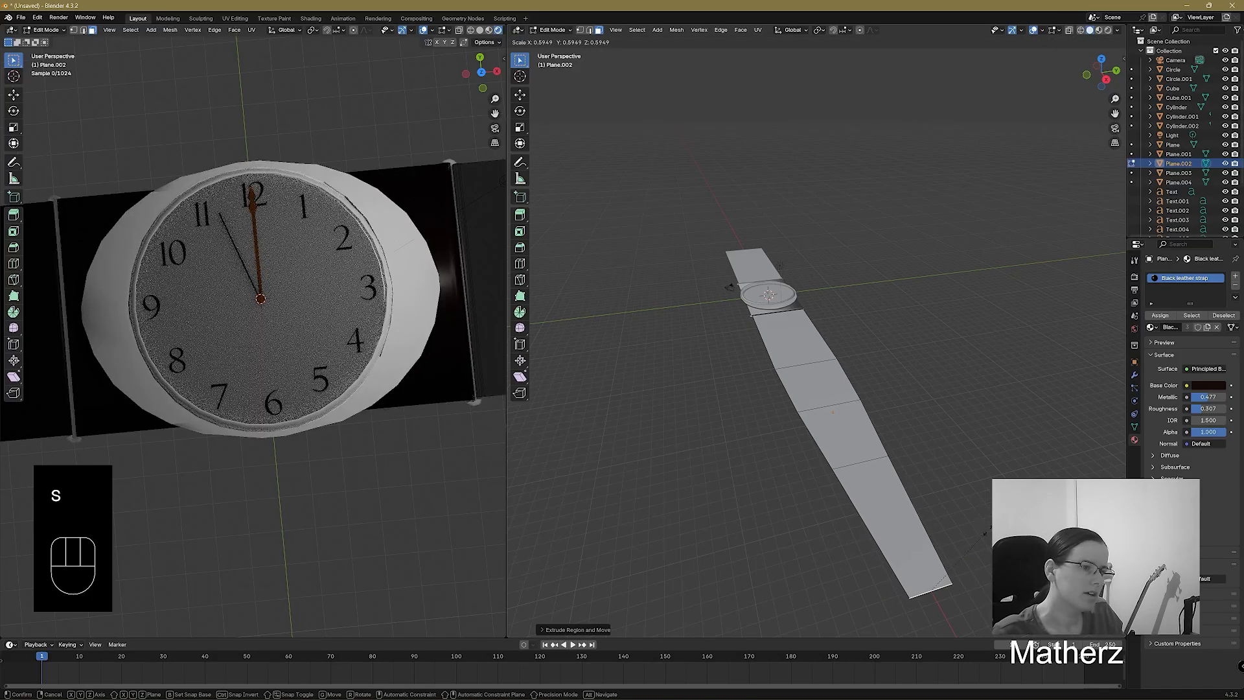
pyautogui.click(982, 524)
# Extrude one more segment from the tapered end and scale its end face down slightly.
pyautogui.scroll(-2, 981, 523)
pyautogui.moveTo(791, 288); pyautogui.dragTo(789, 277, button='middle')
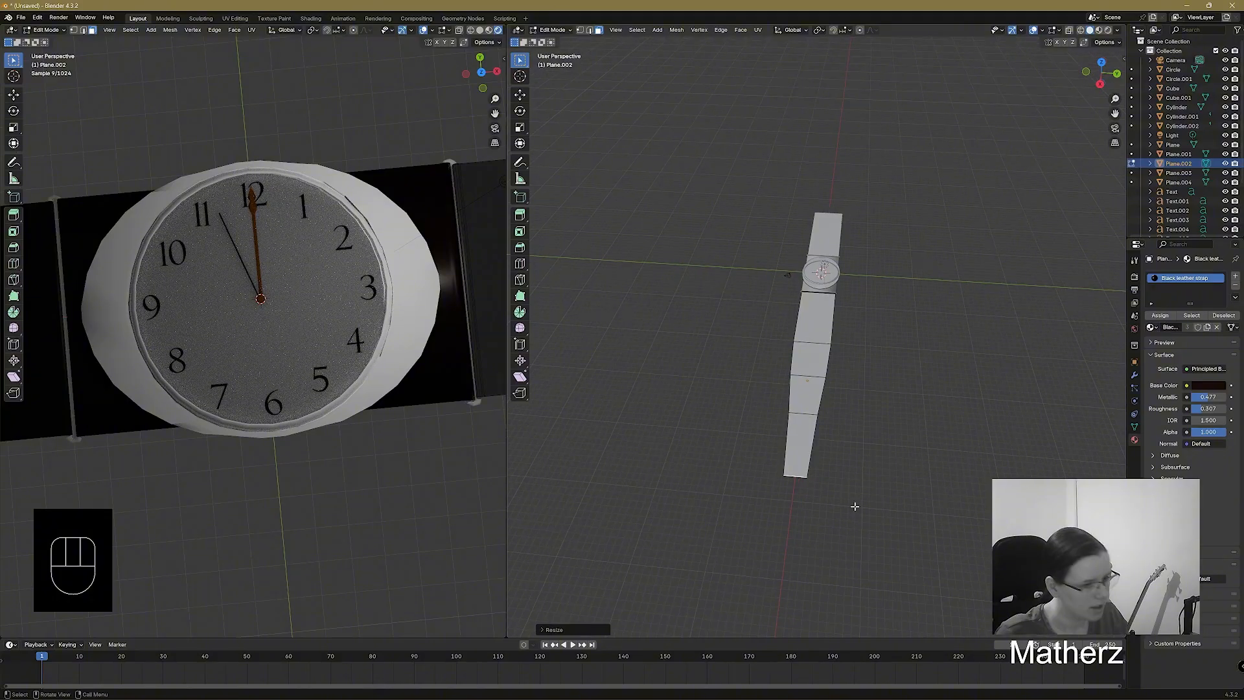
pyautogui.press('e')
pyautogui.click(900, 523)
pyautogui.press('s')
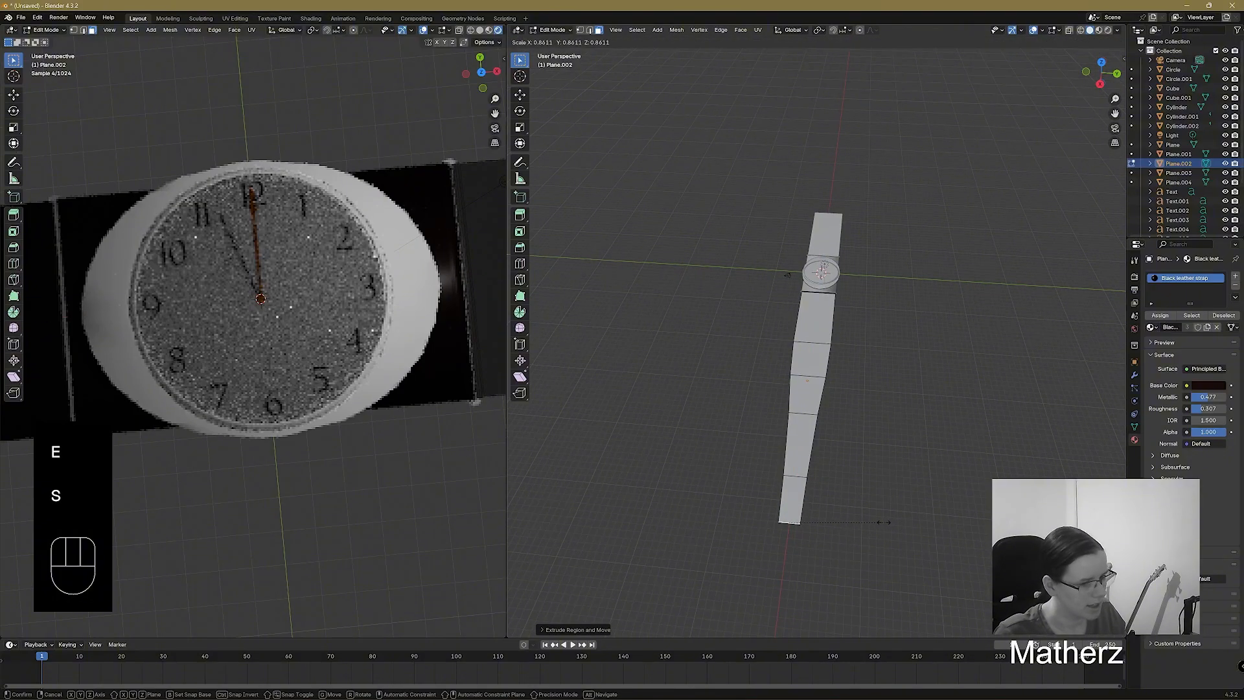
pyautogui.click(891, 530)
# Form a rounded strap tip with two short extrusions, scaling each end face down, the last one to about 0.33.
pyautogui.press('e')
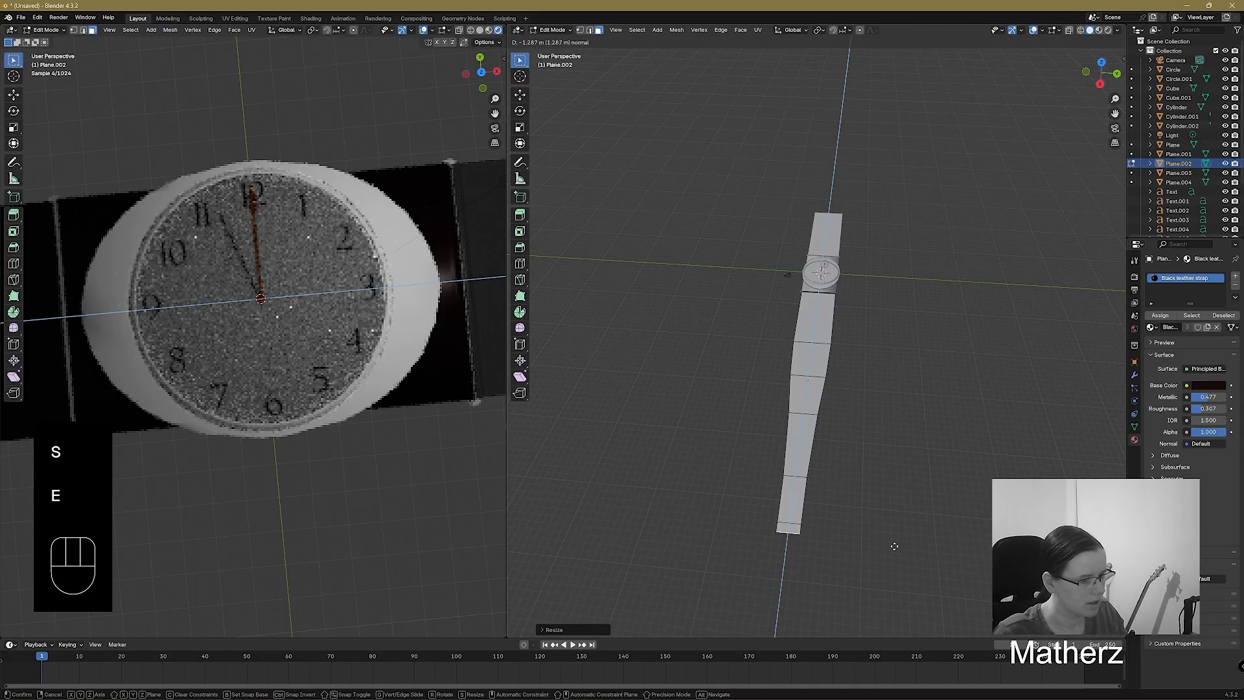
pyautogui.click(892, 541)
pyautogui.press('s')
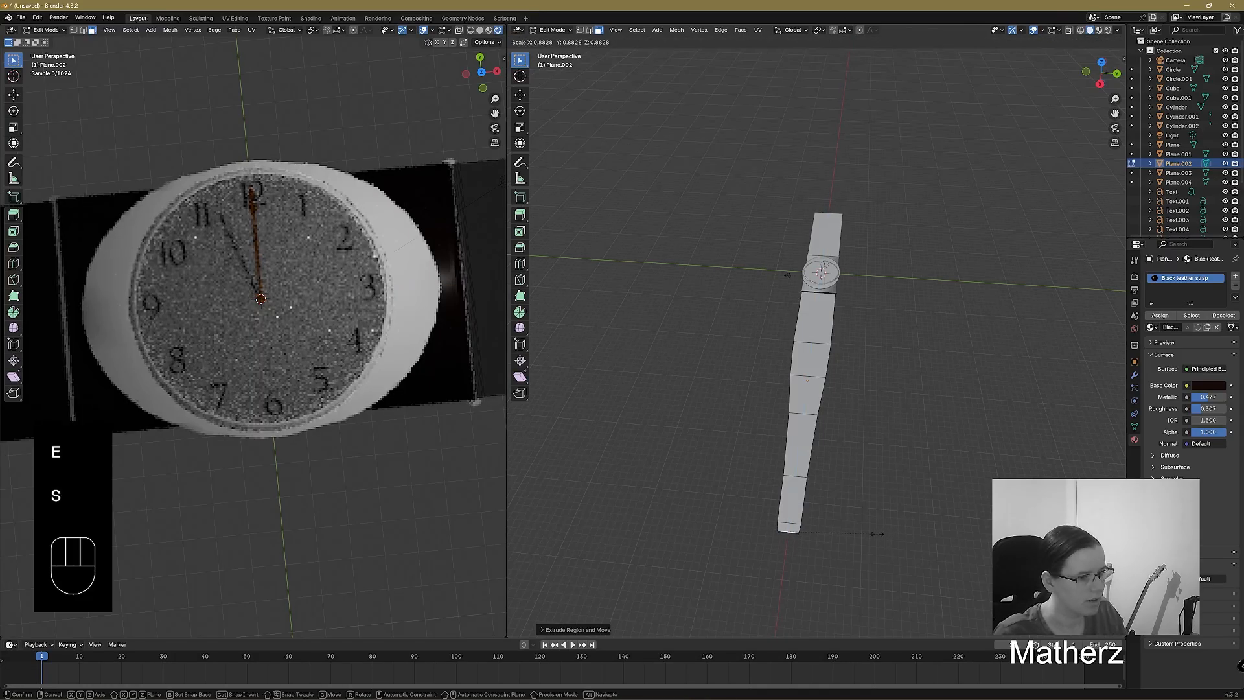
pyautogui.click(872, 533)
pyautogui.press('e')
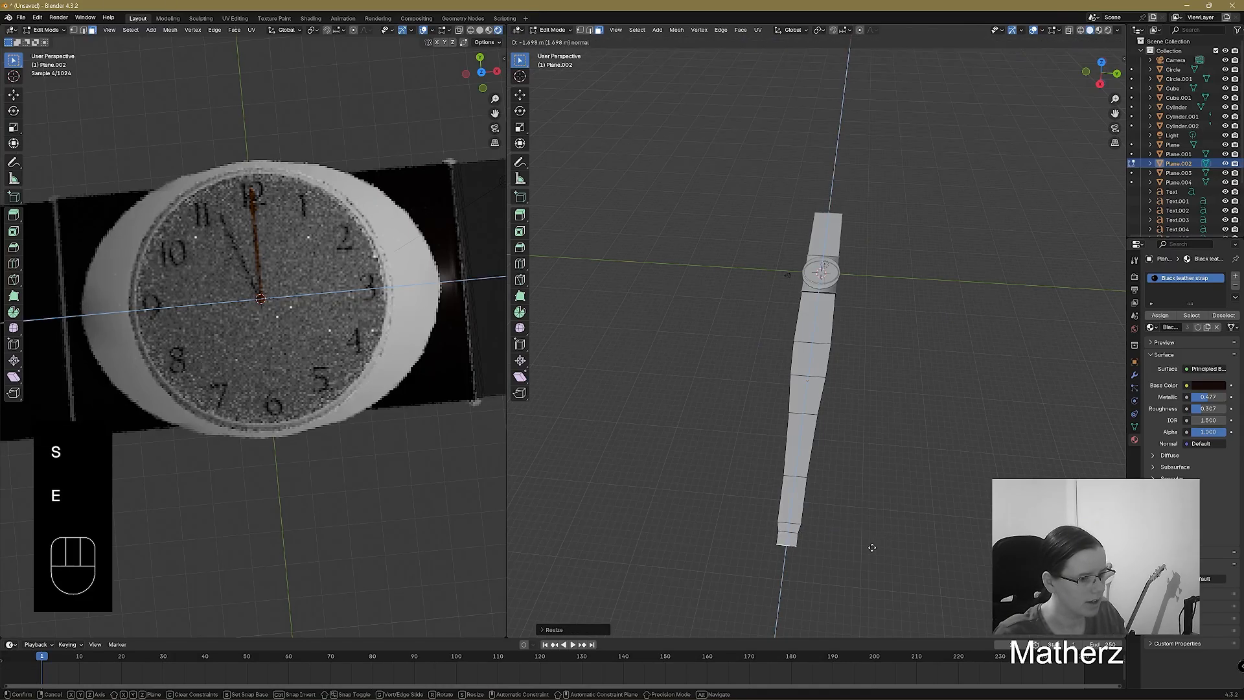
pyautogui.click(872, 543)
pyautogui.press('s')
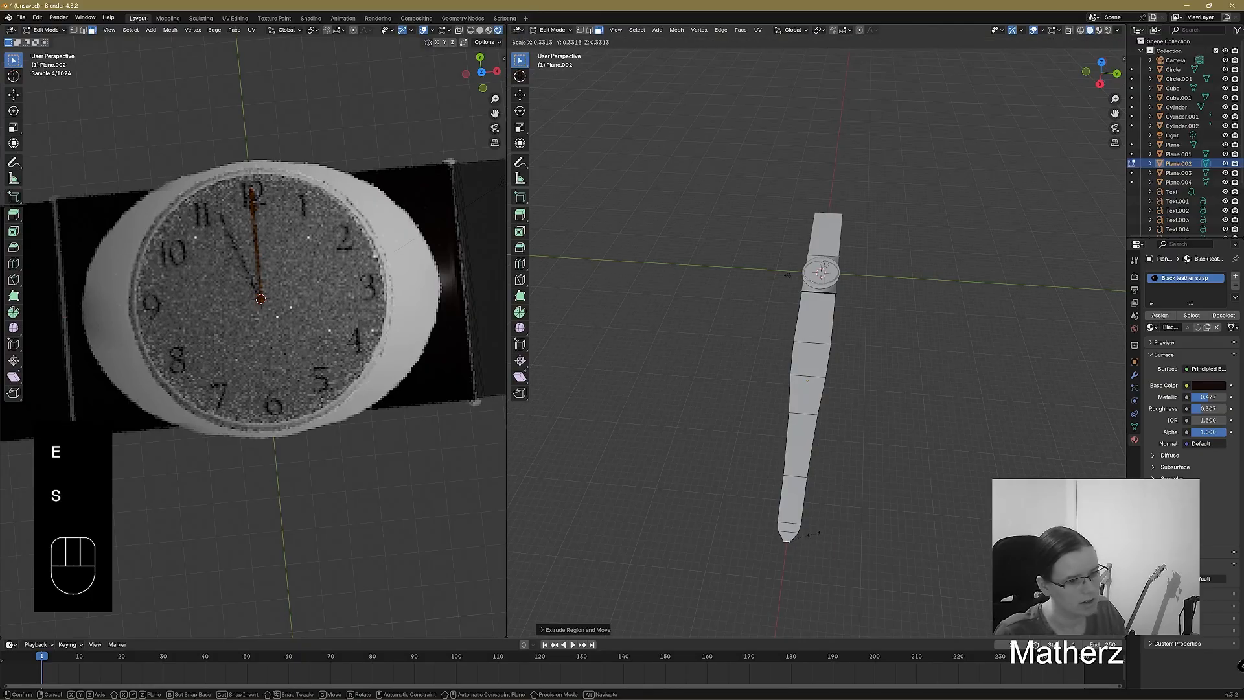
pyautogui.click(813, 533)
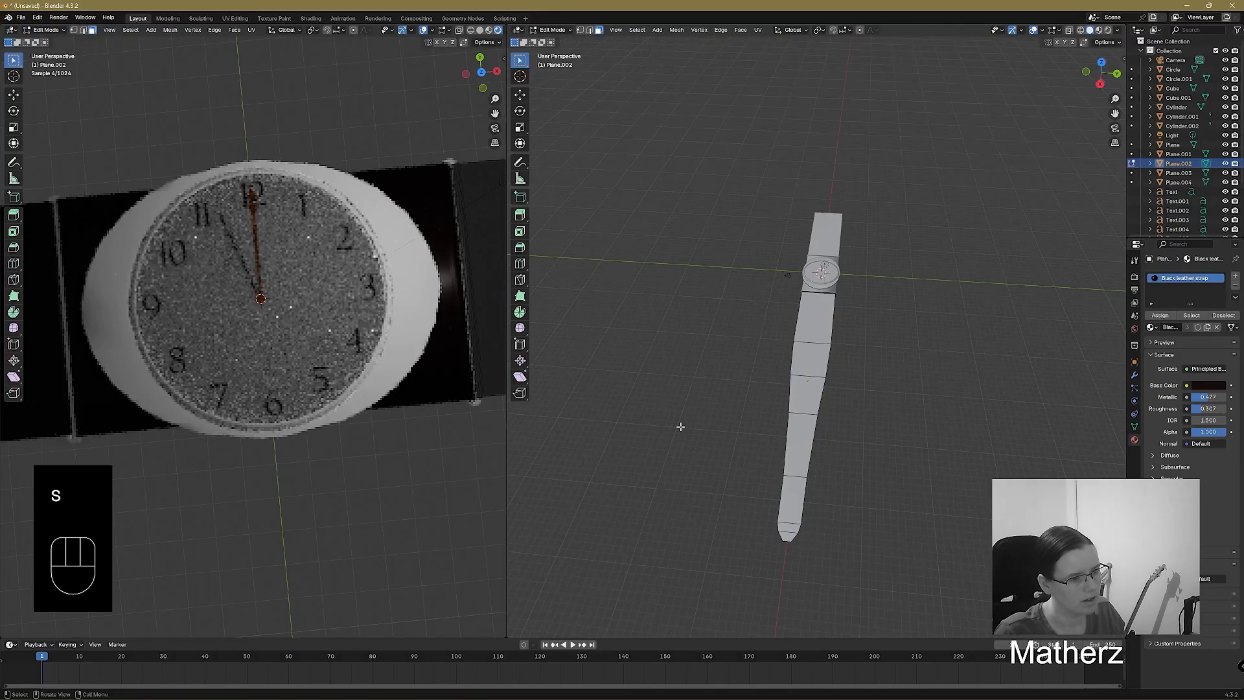
# Return to Object Mode and examine the tapered strap's outline beside the watch face.
pyautogui.moveTo(681, 426); pyautogui.dragTo(896, 440, button='middle')
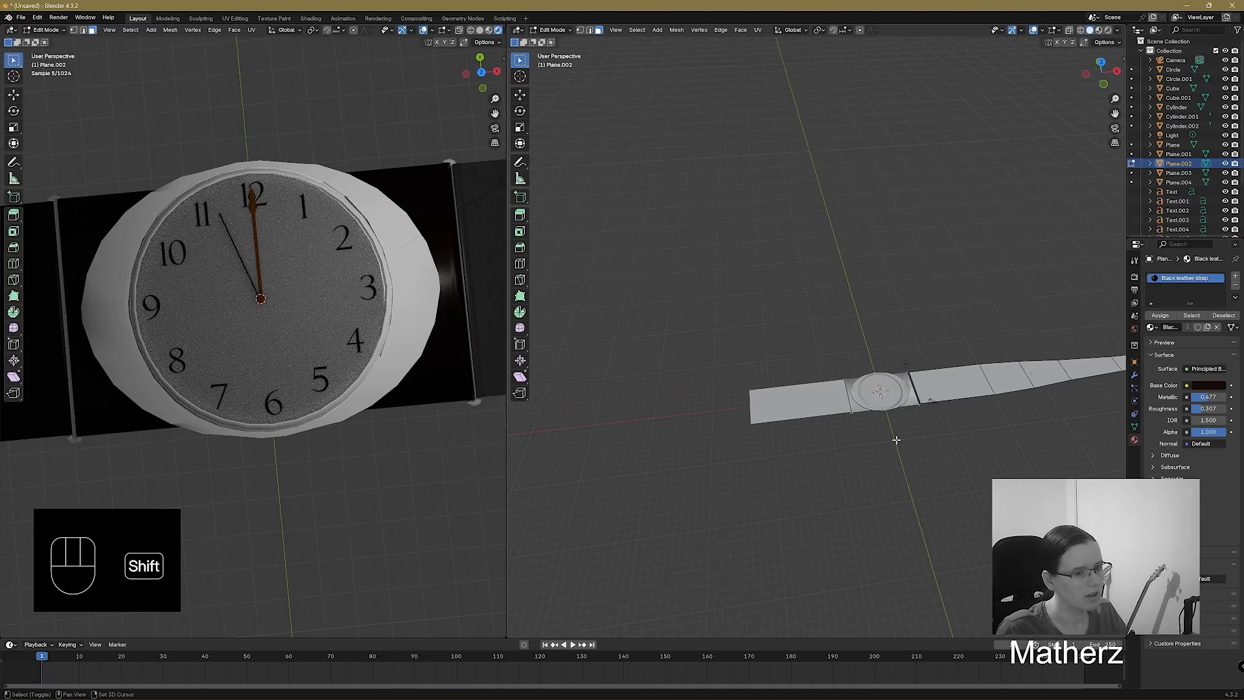
pyautogui.click(558, 30)
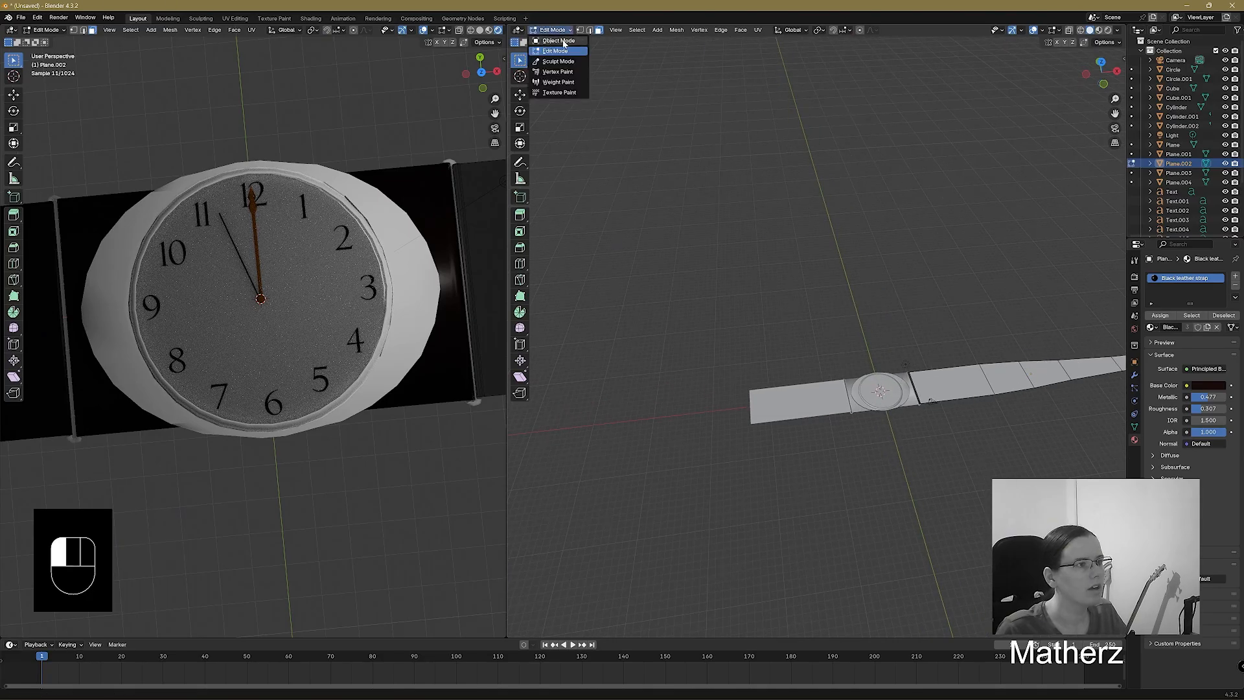
pyautogui.click(554, 38)
pyautogui.moveTo(925, 408); pyautogui.dragTo(787, 360, button='middle')
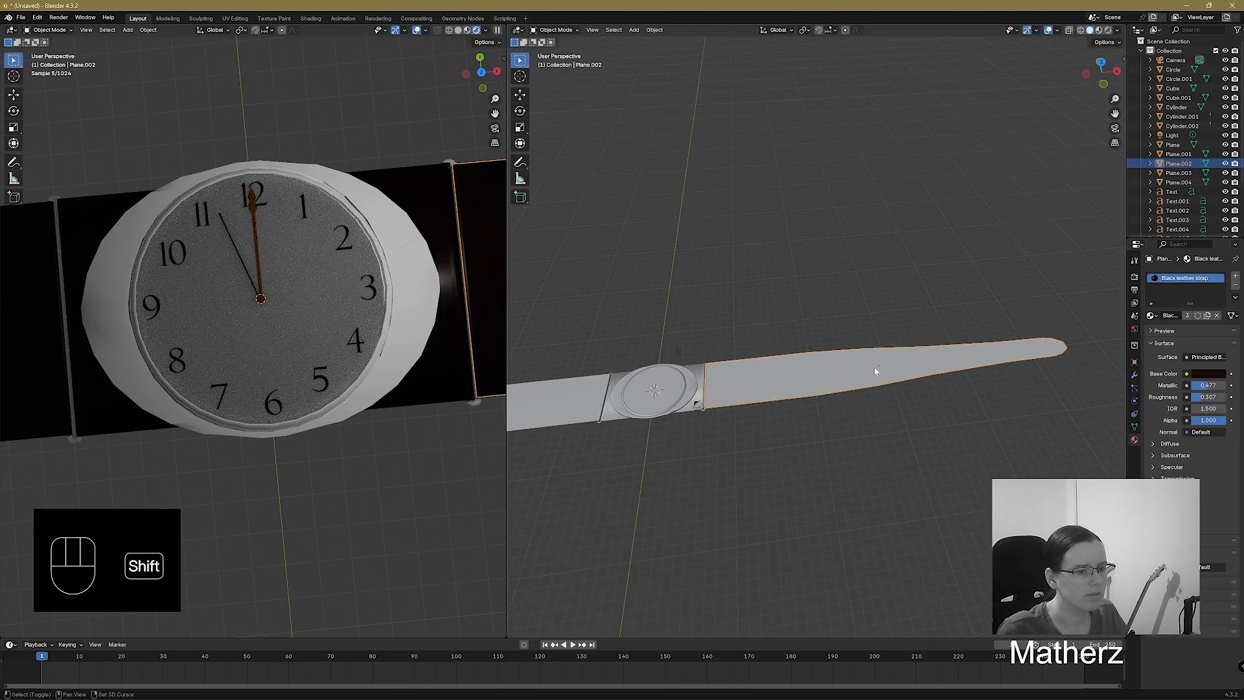
pyautogui.scroll(6, 890, 364)
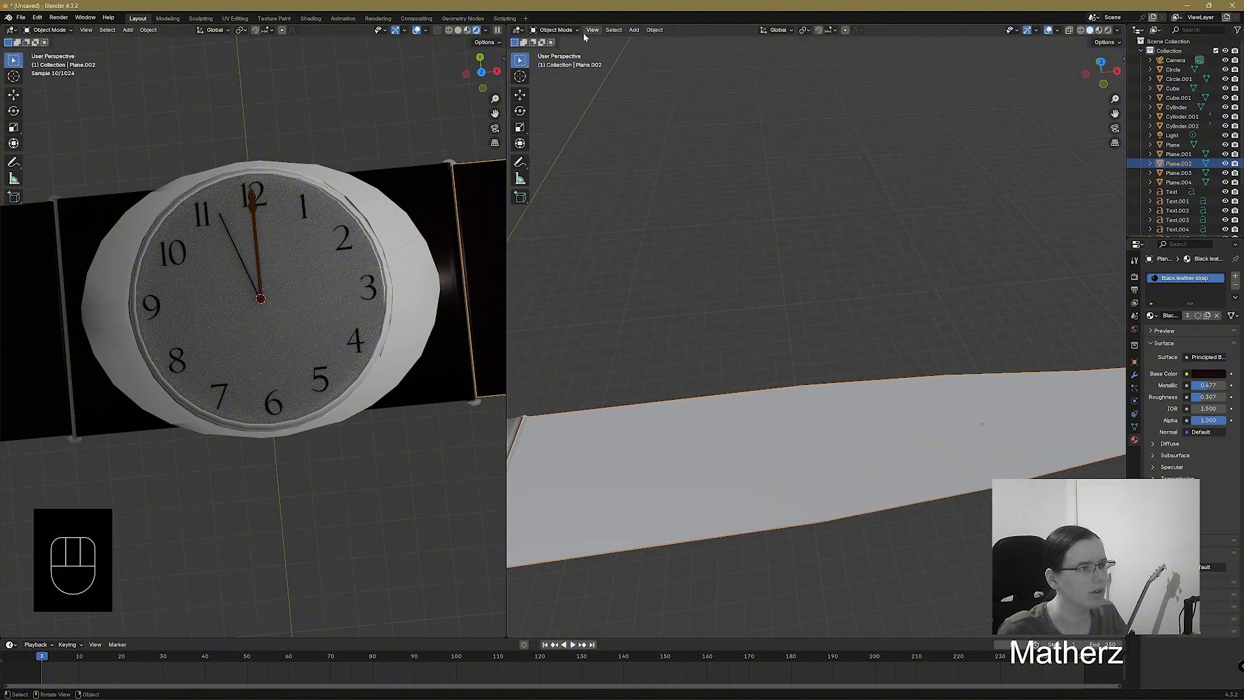
# Subdivide the long strap's tapered faces, from the start of the taper through the rounded tip, four times in Edit Mode.
pyautogui.click(556, 30)
pyautogui.click(554, 52)
pyautogui.keyDown('shift'); pyautogui.moveTo(944, 361); pyautogui.dragTo(678, 370, button='middle'); pyautogui.keyUp('shift')
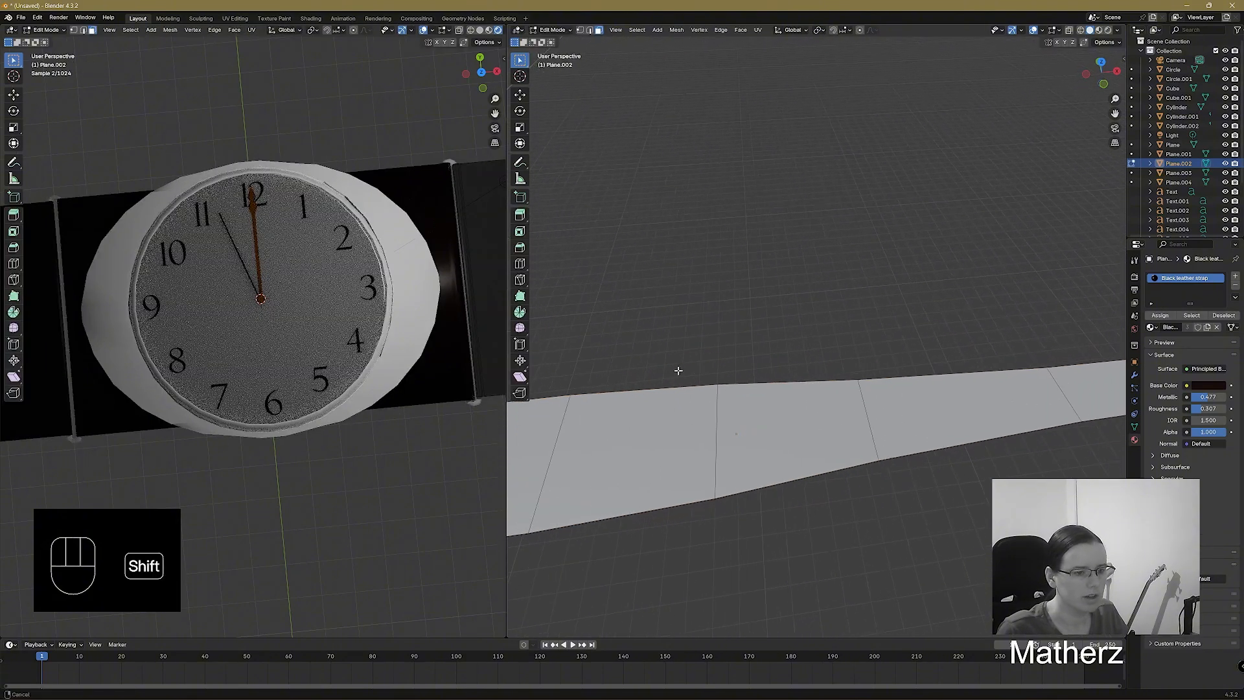
pyautogui.scroll(-3, 873, 404)
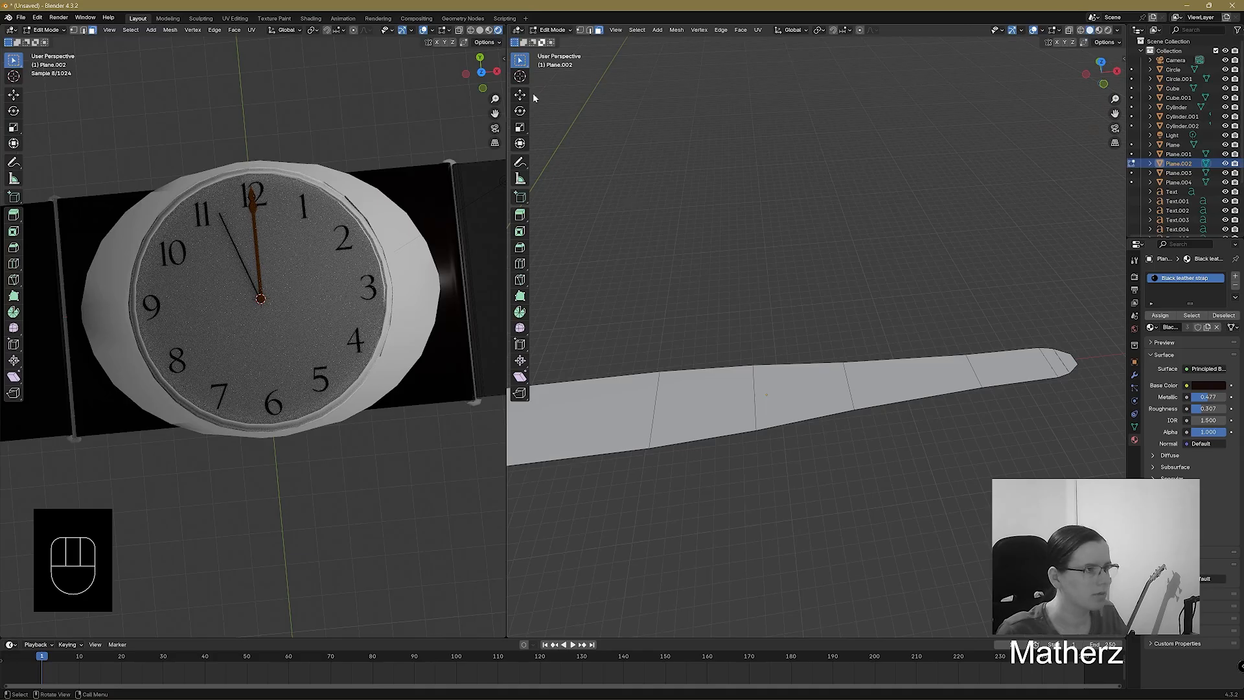
pyautogui.click(553, 30)
pyautogui.click(561, 50)
pyautogui.click(744, 400)
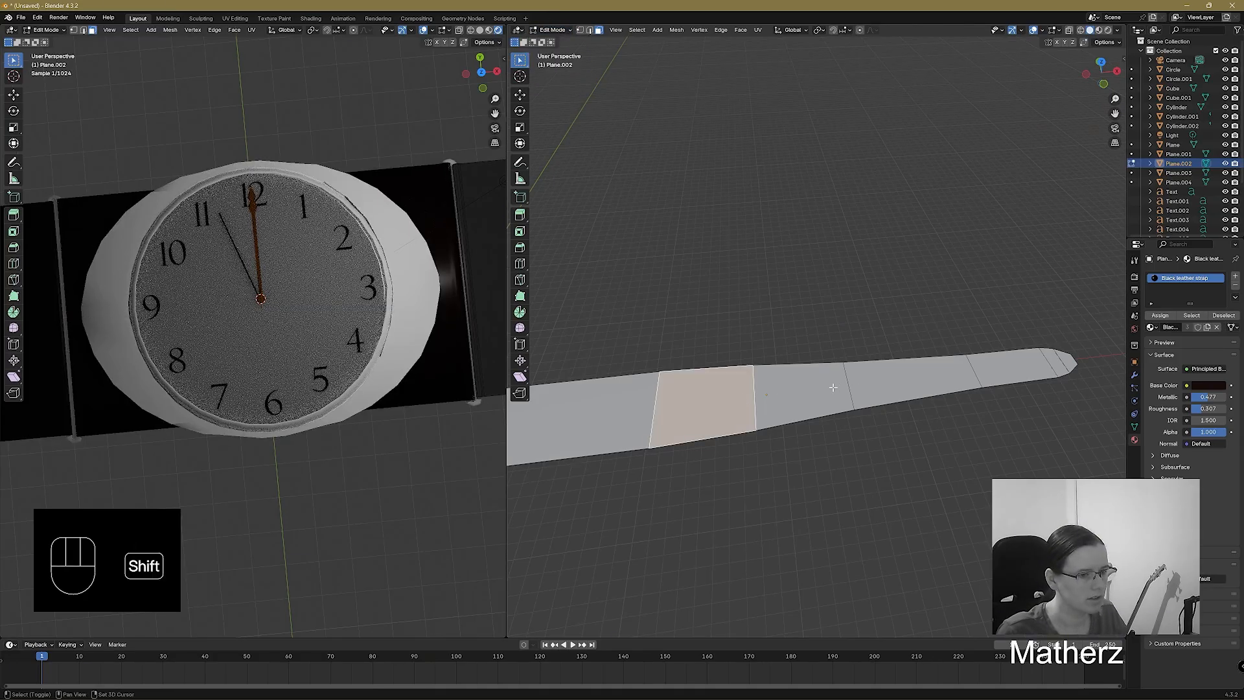
pyautogui.keyDown('shift'); pyautogui.click(803, 395); pyautogui.keyUp('shift')
pyautogui.keyDown('shift'); pyautogui.click(913, 382); pyautogui.keyUp('shift')
pyautogui.keyDown('shift'); pyautogui.click(1059, 364); pyautogui.keyUp('shift')
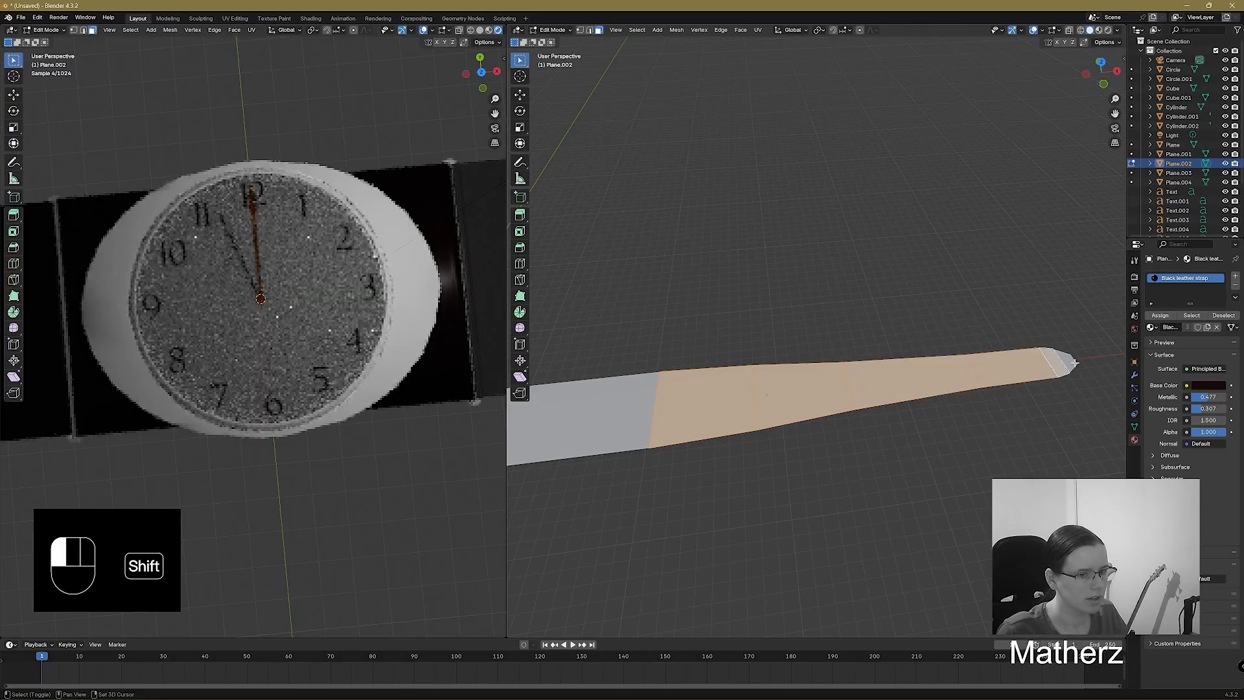
pyautogui.rightClick(885, 377)
pyautogui.click(885, 378)
pyautogui.rightClick(885, 377)
pyautogui.click(885, 377)
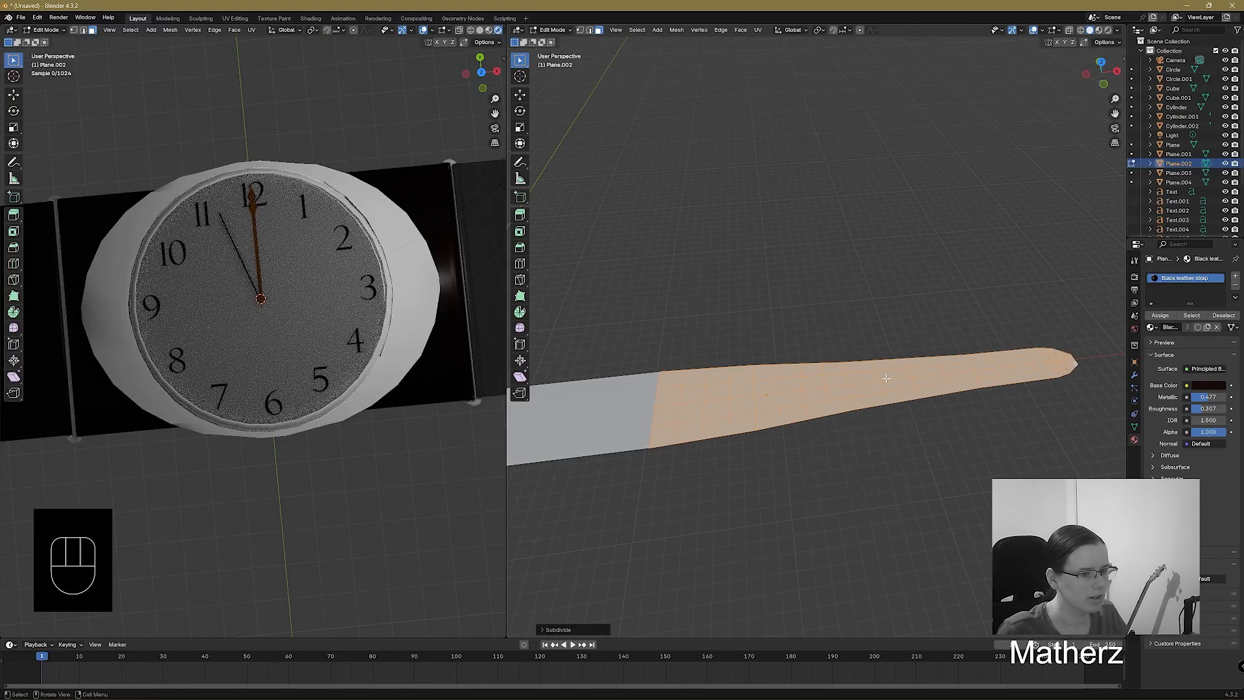
pyautogui.rightClick(885, 377)
pyautogui.click(885, 377)
pyautogui.rightClick(885, 377)
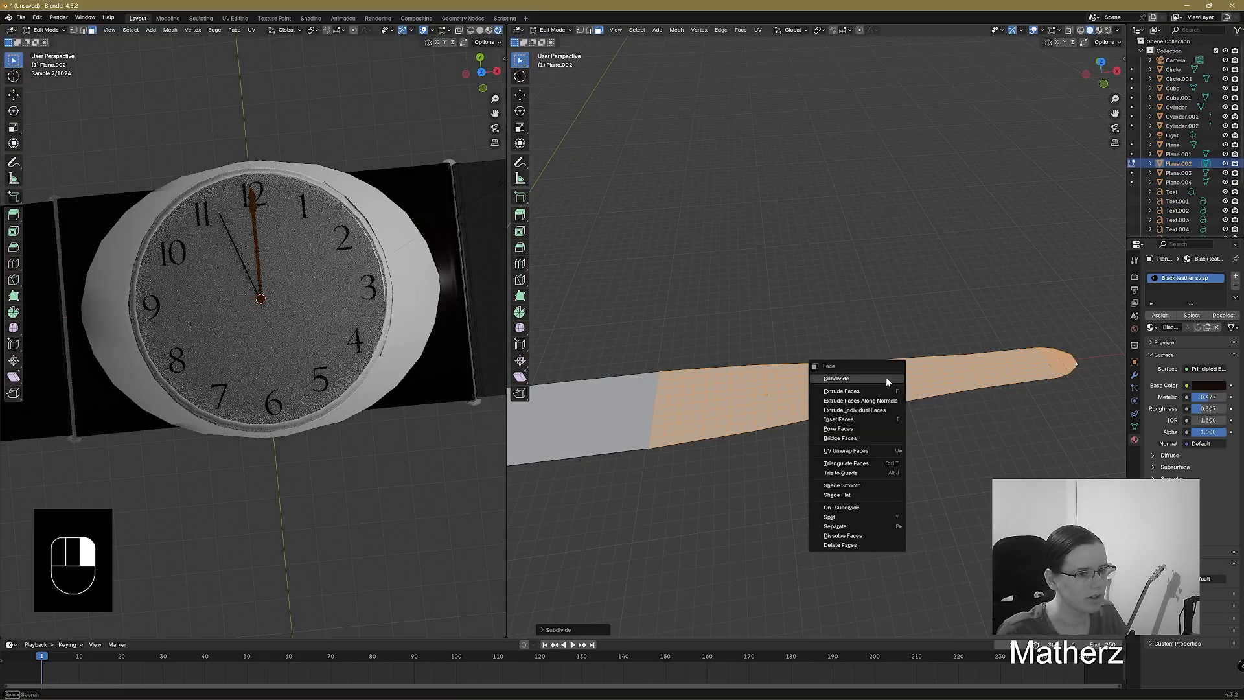
pyautogui.click(885, 377)
pyautogui.click(570, 30)
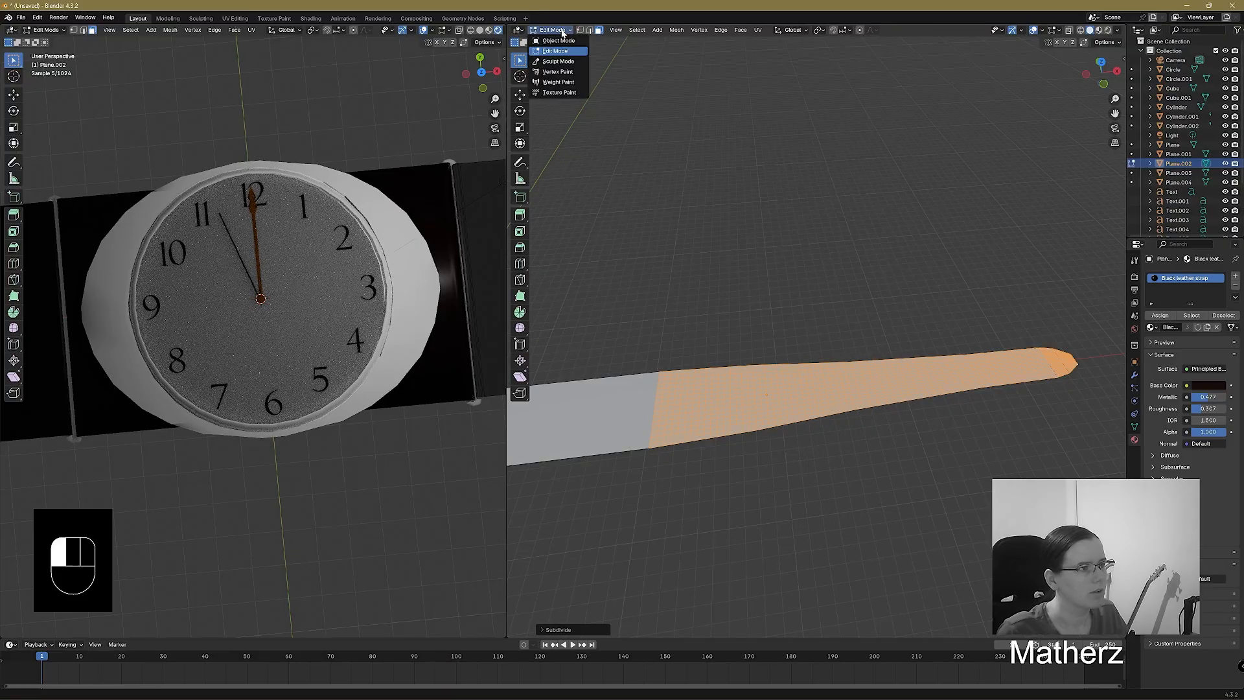
pyautogui.click(558, 46)
# Select five evenly spaced small face patches along the long strap's centreline and extrude them slightly into the strap as holes.
pyautogui.scroll(2, 726, 384)
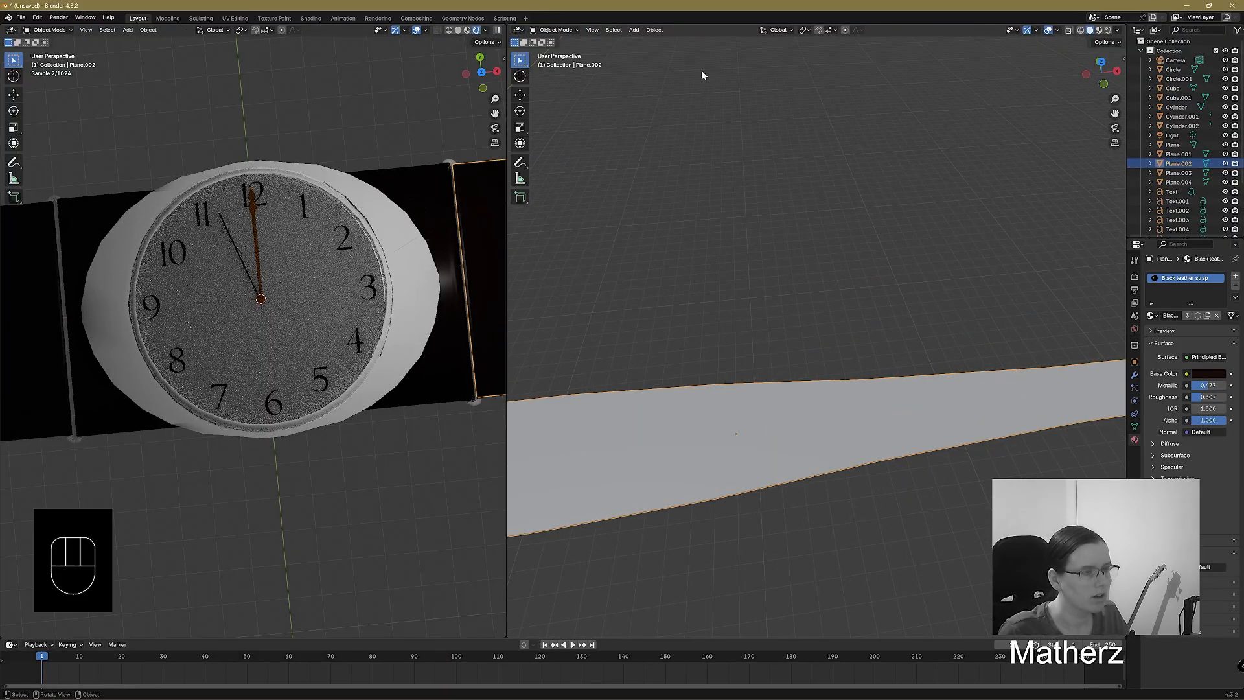
pyautogui.click(556, 30)
pyautogui.click(558, 50)
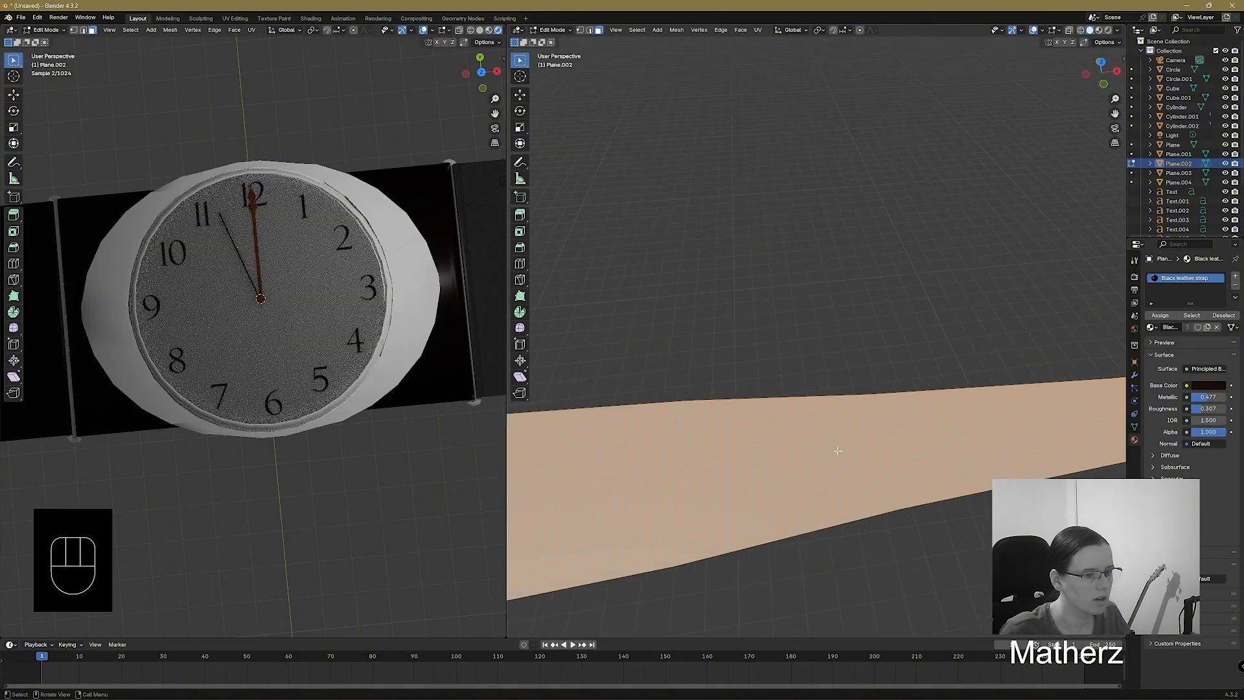
pyautogui.keyDown('shift'); pyautogui.moveTo(983, 448); pyautogui.dragTo(783, 510, button='middle'); pyautogui.keyUp('shift')
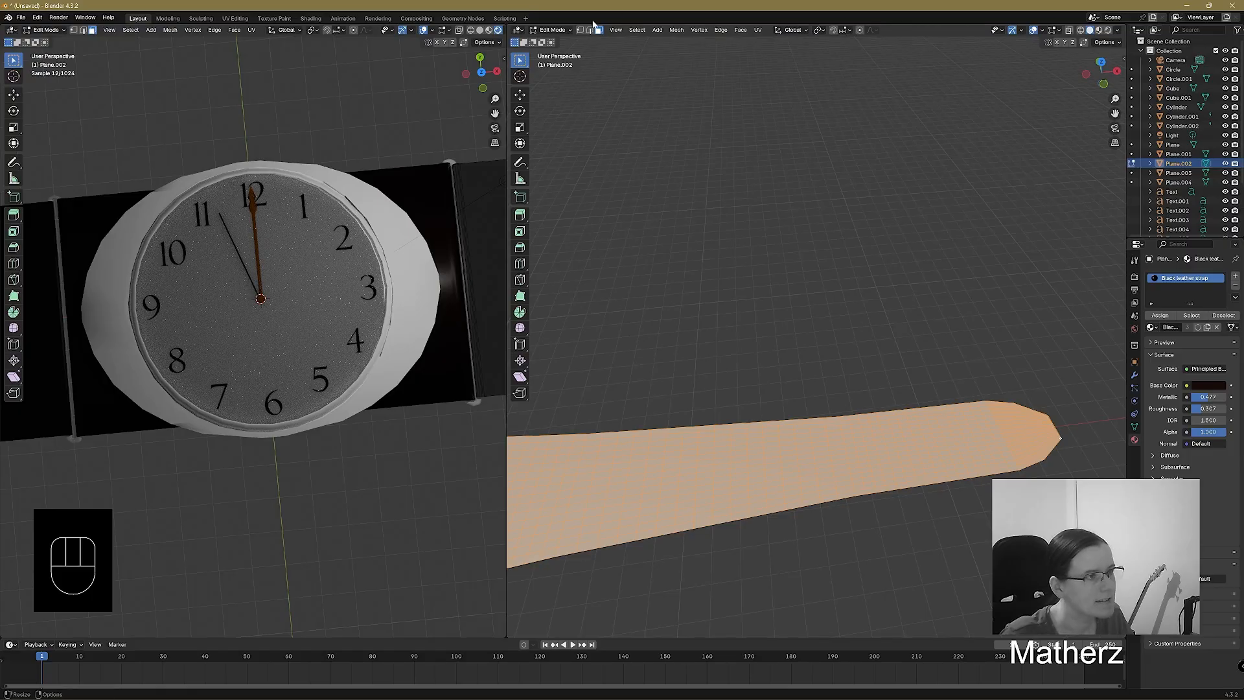
pyautogui.click(920, 443)
pyautogui.keyDown('shift'); pyautogui.click(922, 447); pyautogui.keyUp('shift')
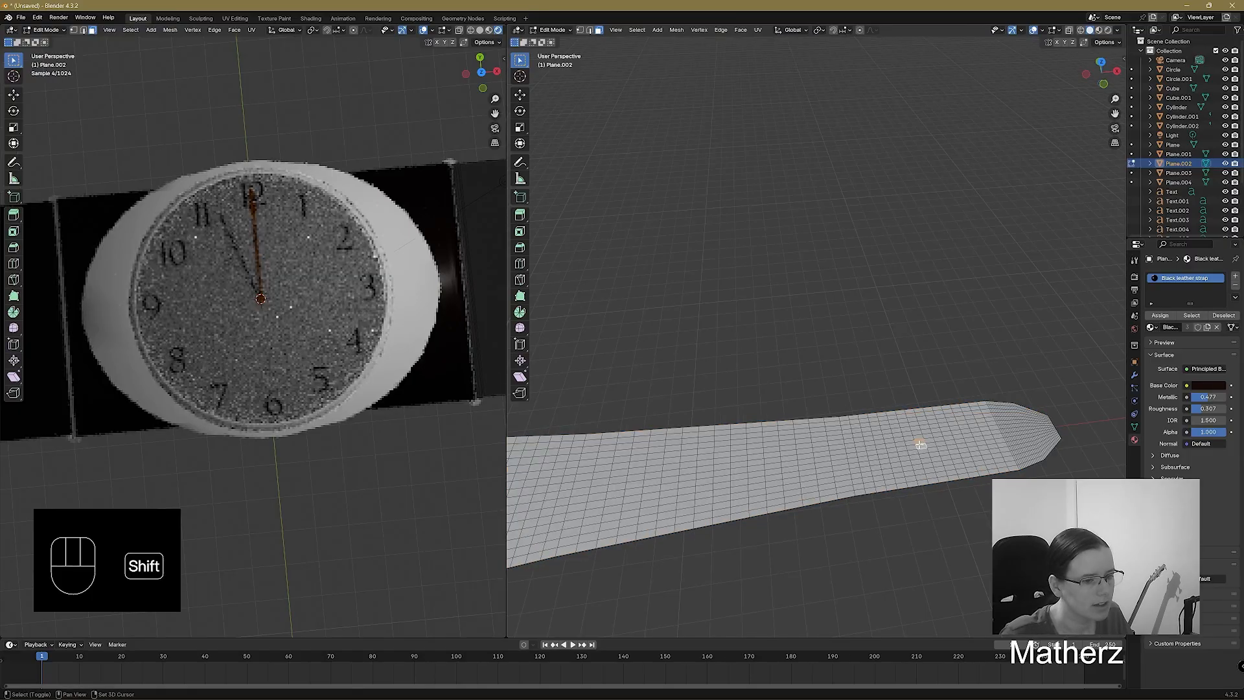
pyautogui.keyDown('shift'); pyautogui.click(911, 445); pyautogui.keyUp('shift')
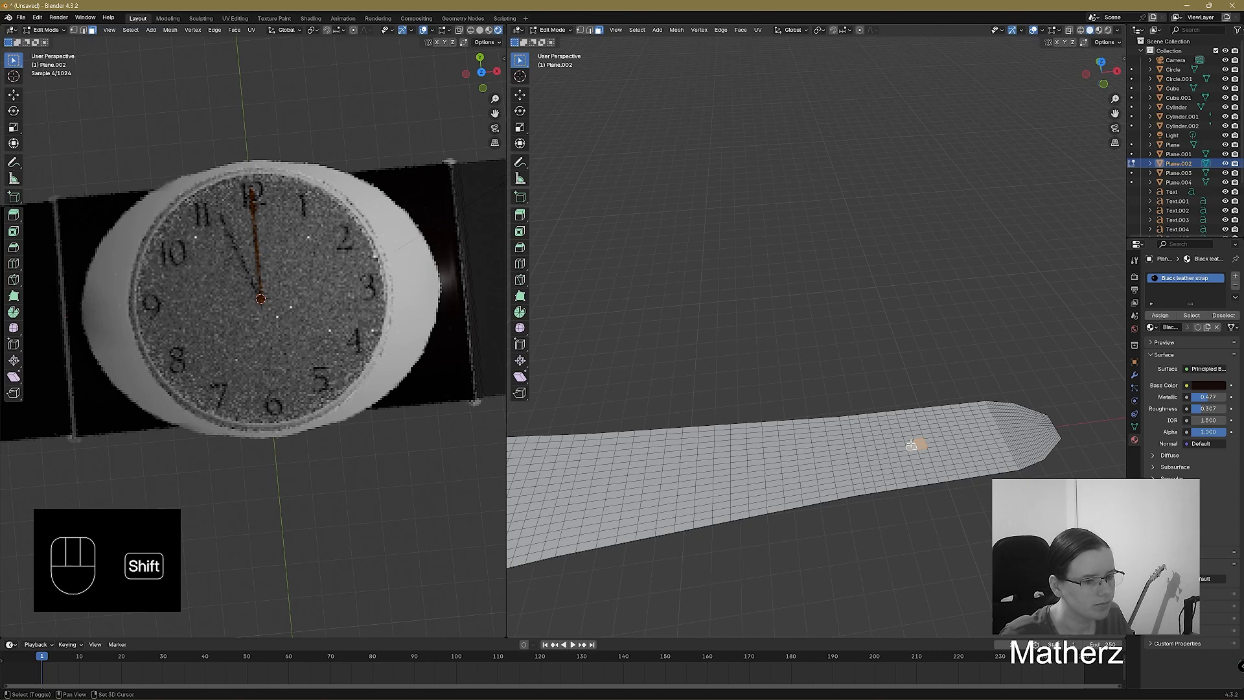
pyautogui.keyDown('shift'); pyautogui.click(799, 458); pyautogui.keyUp('shift')
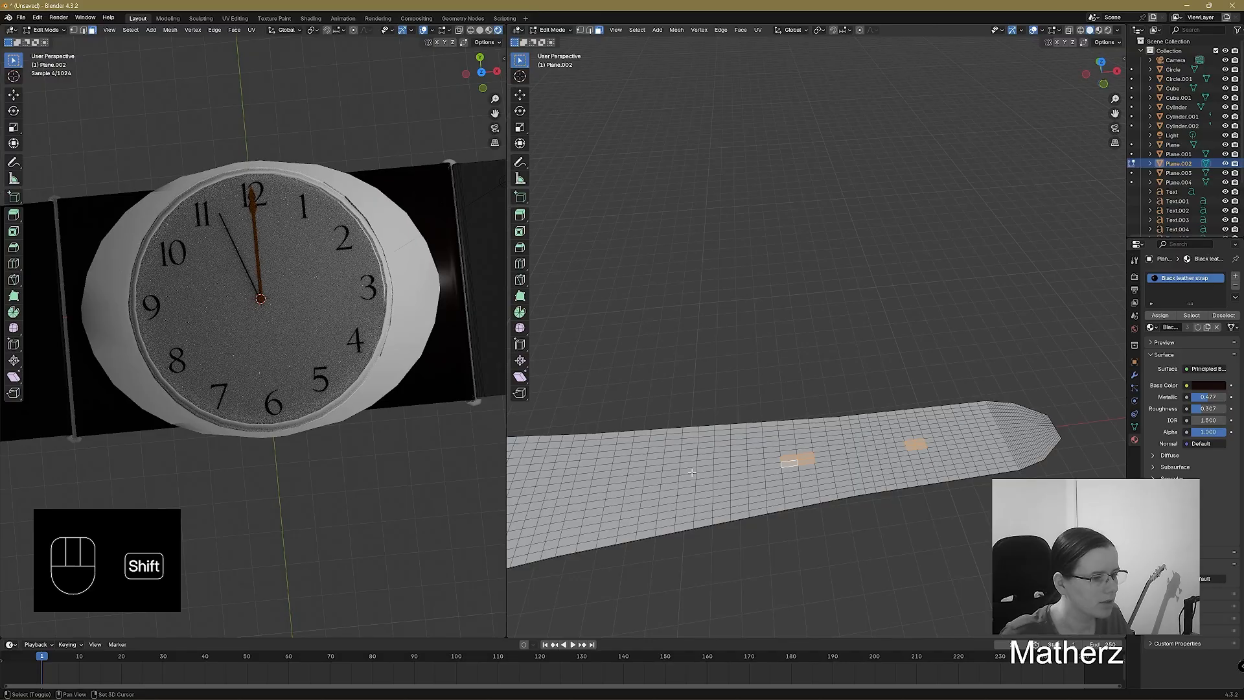
pyautogui.keyDown('shift'); pyautogui.click(670, 478); pyautogui.keyUp('shift')
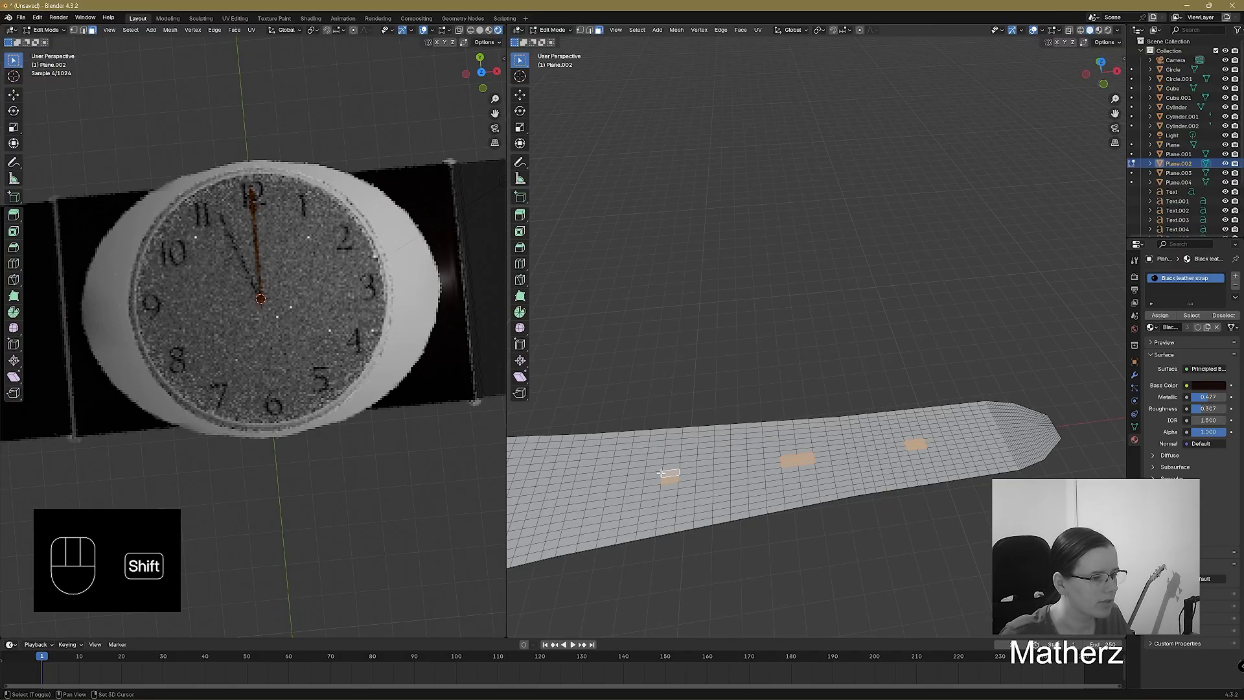
pyautogui.keyDown('shift'); pyautogui.click(652, 481); pyautogui.keyUp('shift')
pyautogui.keyDown('shift'); pyautogui.moveTo(614, 497); pyautogui.dragTo(912, 467, button='middle'); pyautogui.keyUp('shift')
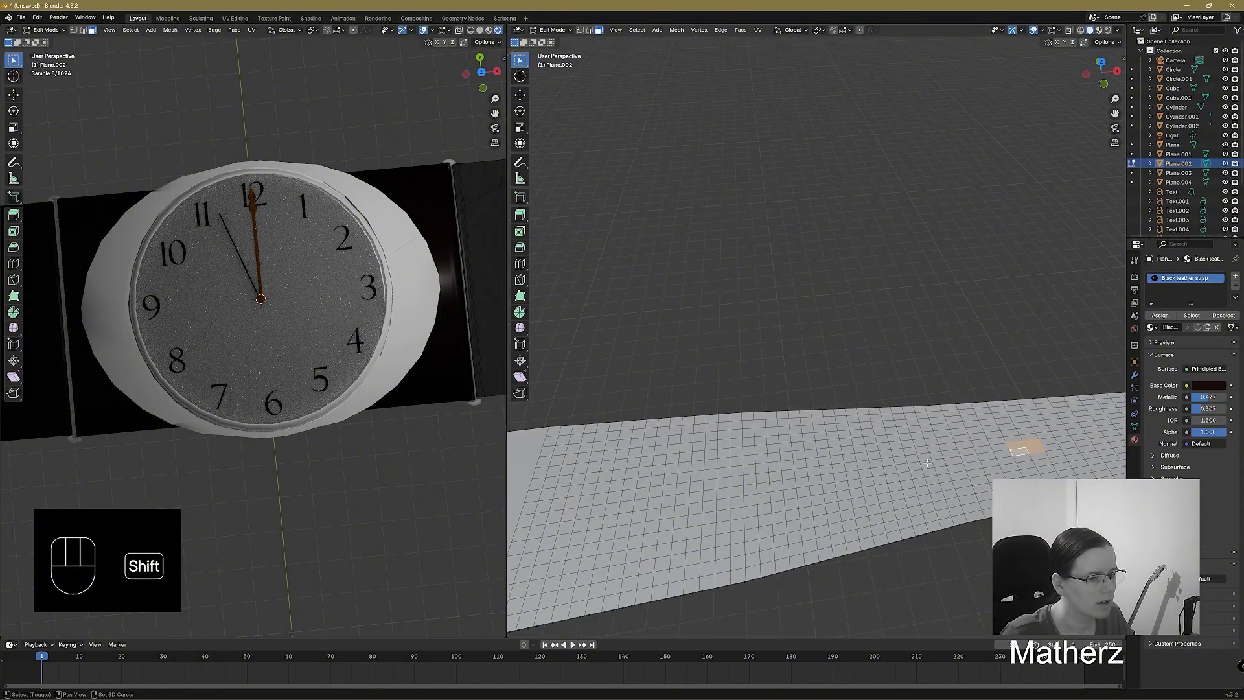
pyautogui.keyDown('shift'); pyautogui.click(926, 464); pyautogui.keyUp('shift')
pyautogui.keyDown('shift'); pyautogui.click(912, 462); pyautogui.keyUp('shift')
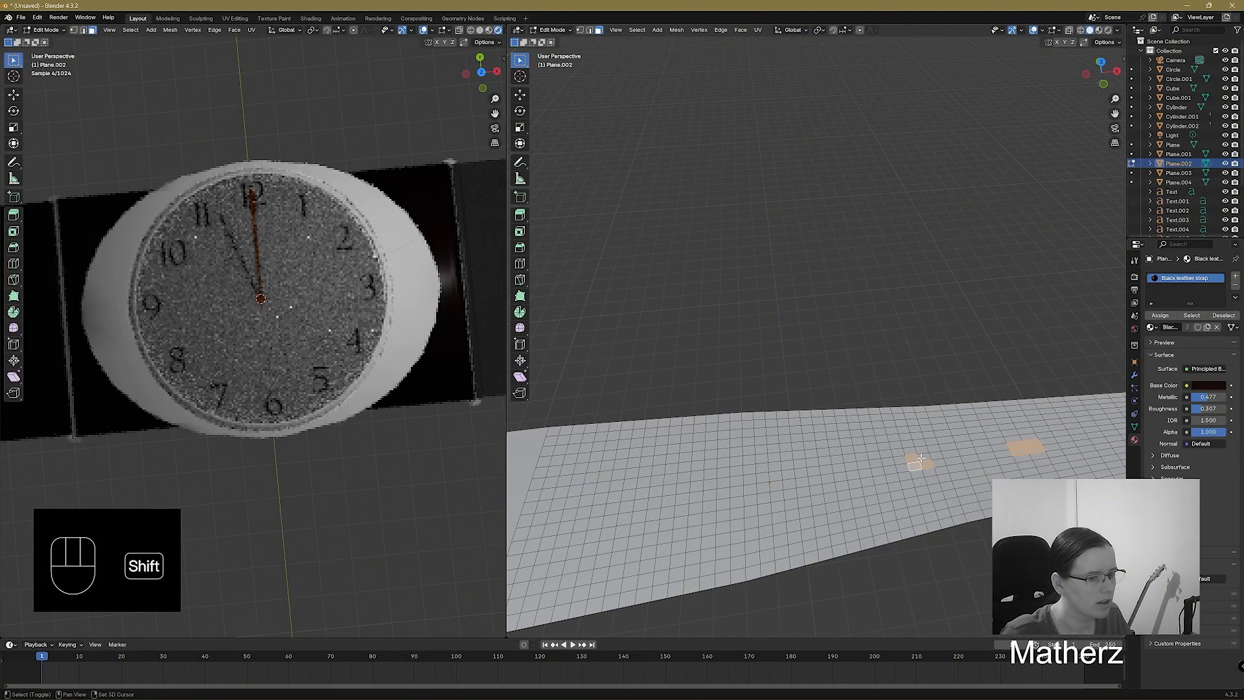
pyautogui.keyDown('shift'); pyautogui.click(922, 457); pyautogui.keyUp('shift')
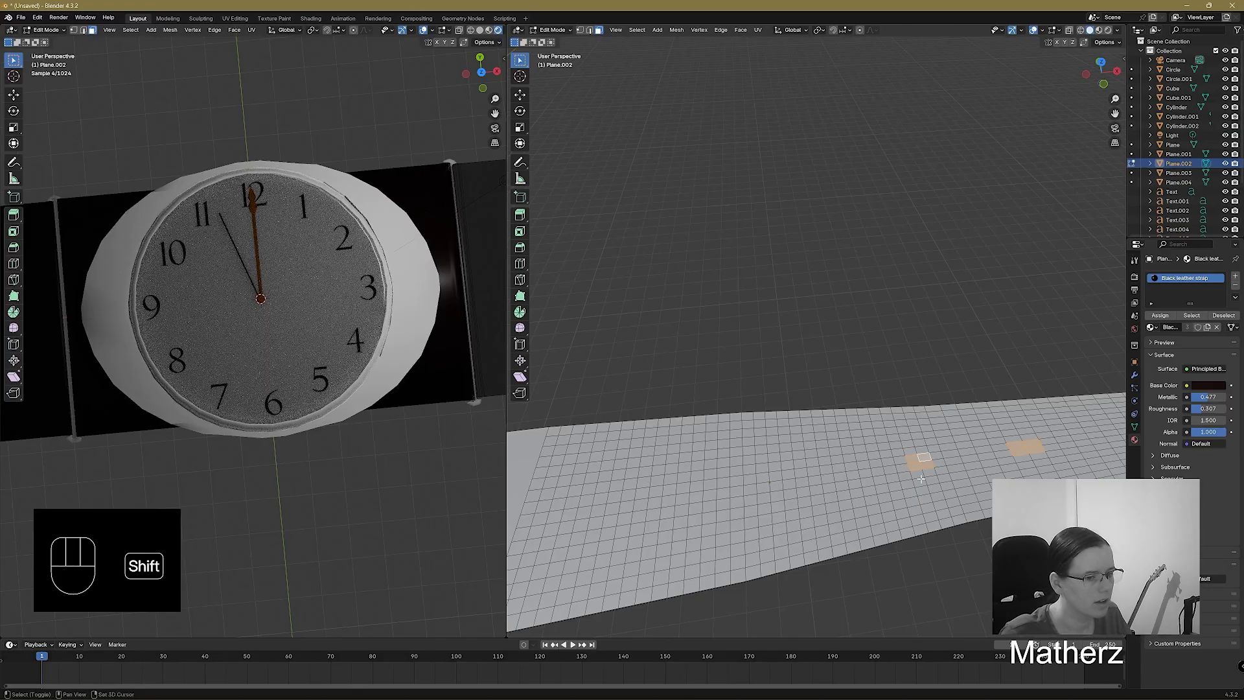
pyautogui.keyDown('shift'); pyautogui.click(836, 468); pyautogui.keyUp('shift')
pyautogui.keyDown('shift'); pyautogui.click(828, 479); pyautogui.keyUp('shift')
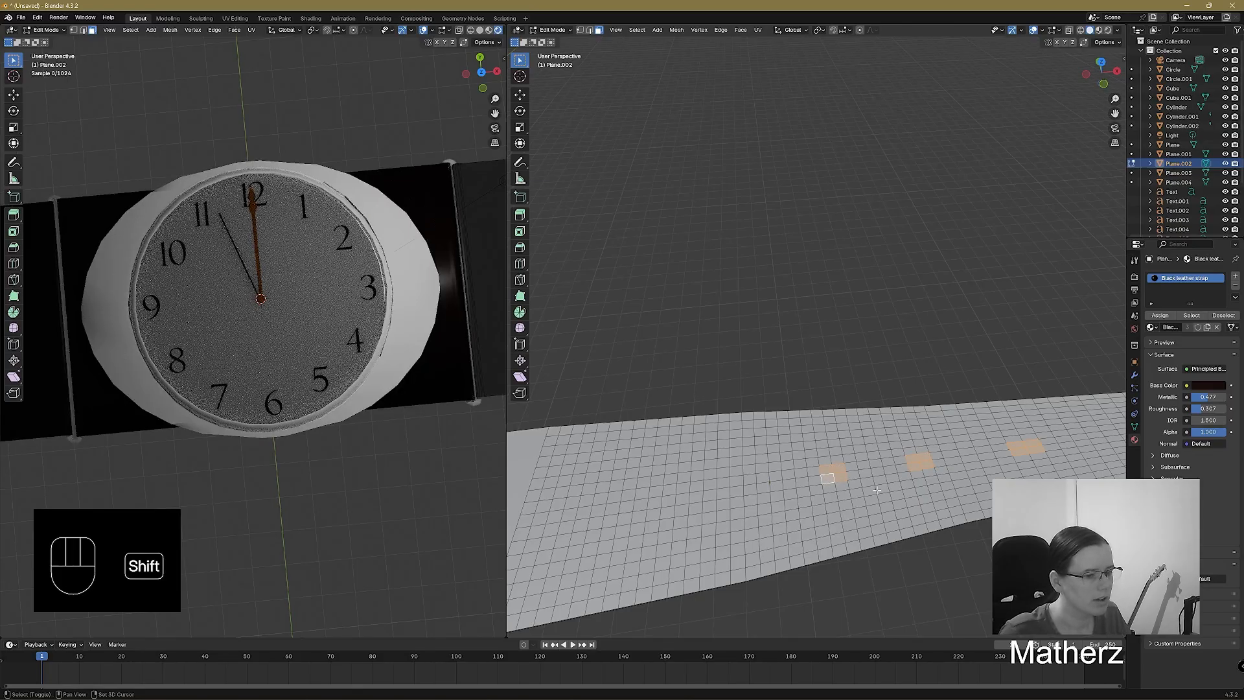
pyautogui.moveTo(877, 491); pyautogui.dragTo(912, 484, button='middle')
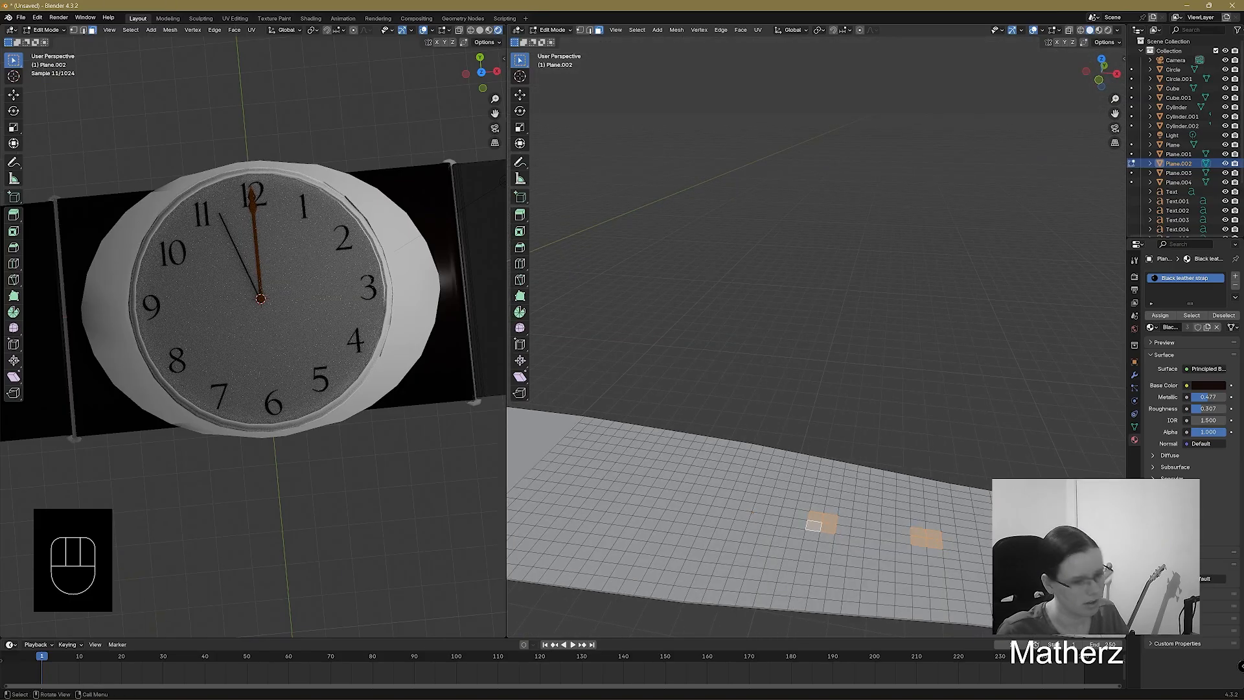
pyautogui.press('Delete')
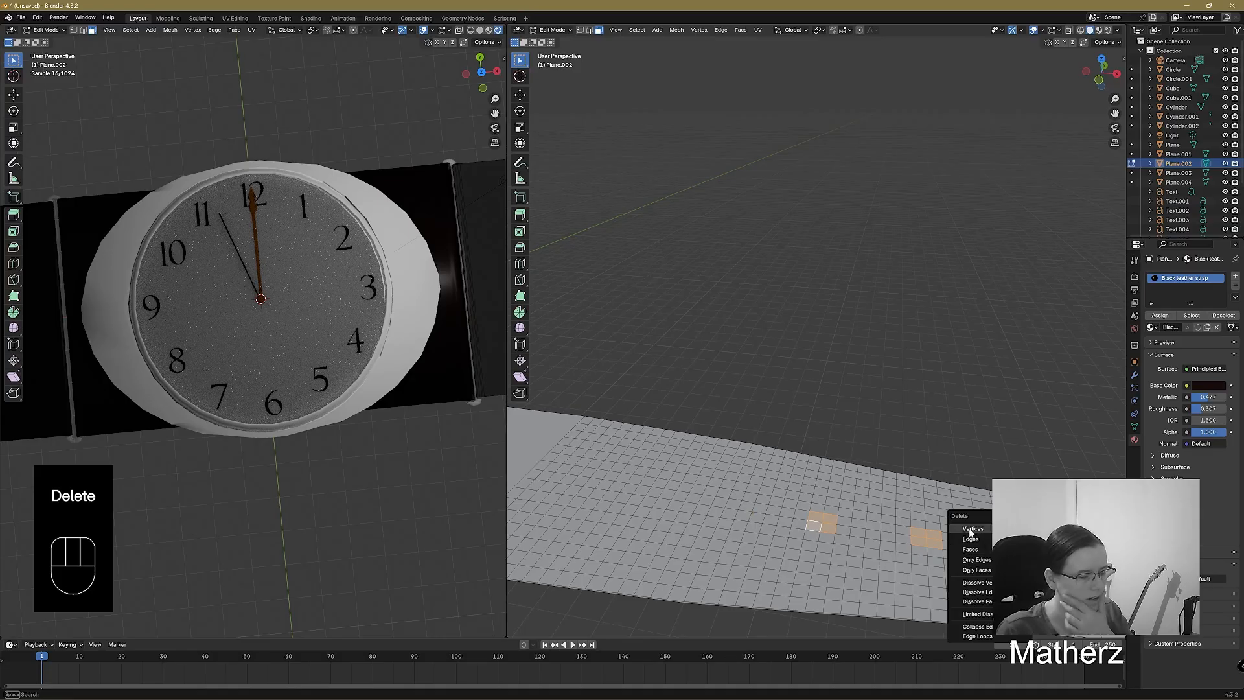
pyautogui.press('e')
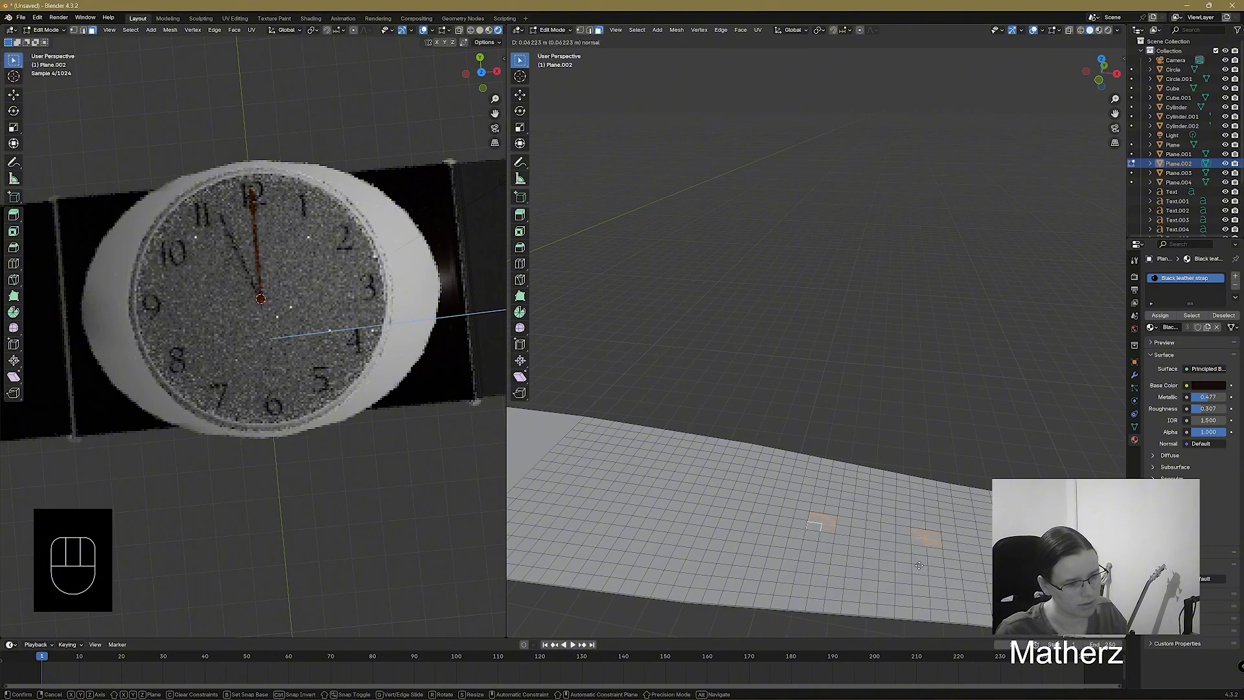
pyautogui.click(919, 565)
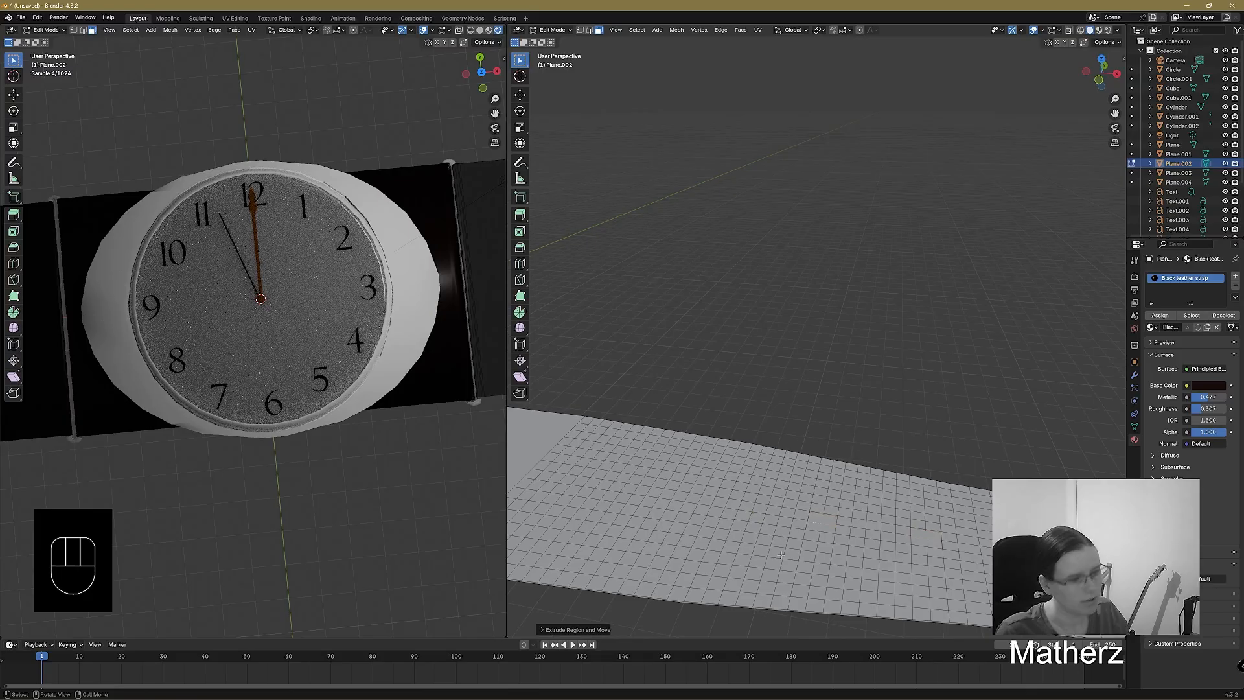
pyautogui.click(566, 30)
pyautogui.click(555, 43)
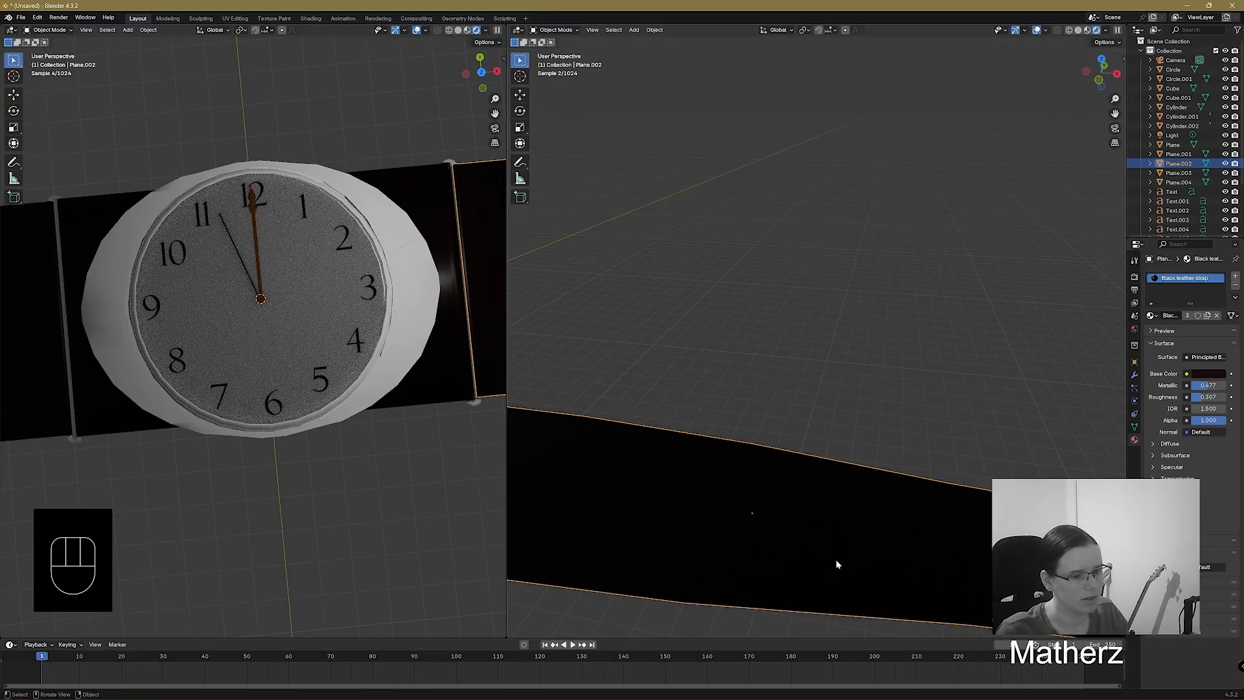
pyautogui.moveTo(836, 564); pyautogui.dragTo(810, 420, button='middle')
pyautogui.keyDown('shift'); pyautogui.moveTo(792, 430); pyautogui.dragTo(977, 378, button='middle'); pyautogui.keyUp('shift')
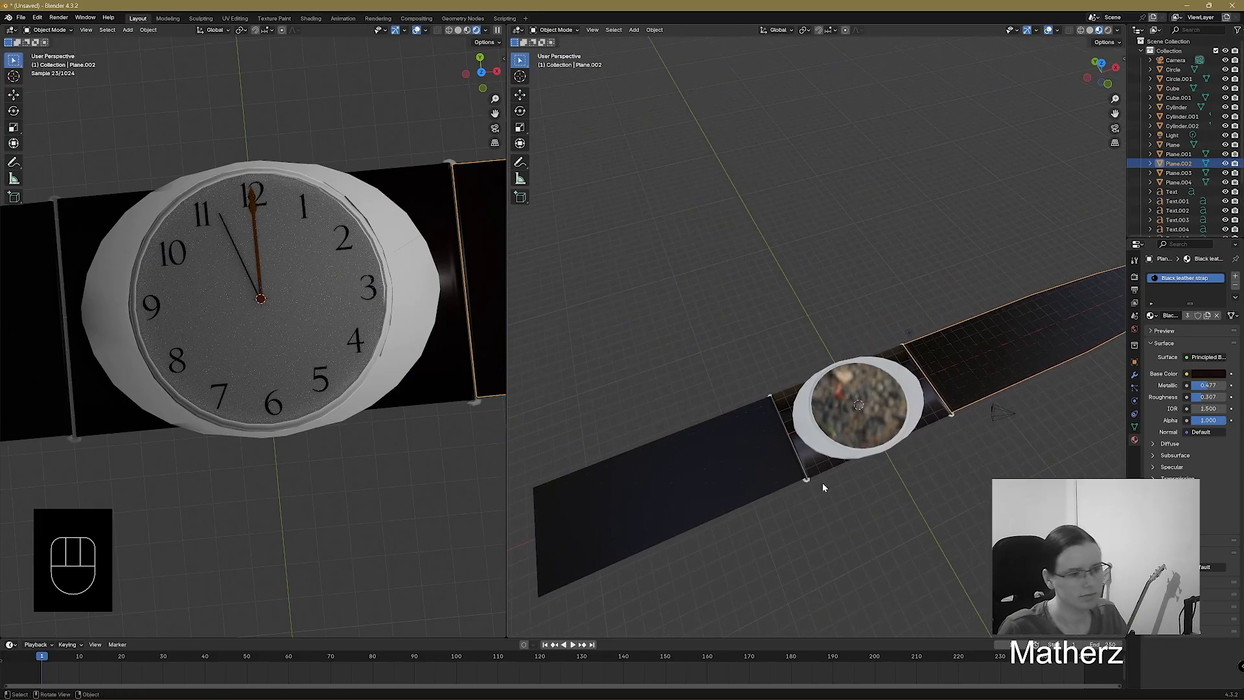
pyautogui.keyDown('shift'); pyautogui.moveTo(822, 485); pyautogui.dragTo(962, 409, button='middle'); pyautogui.keyUp('shift')
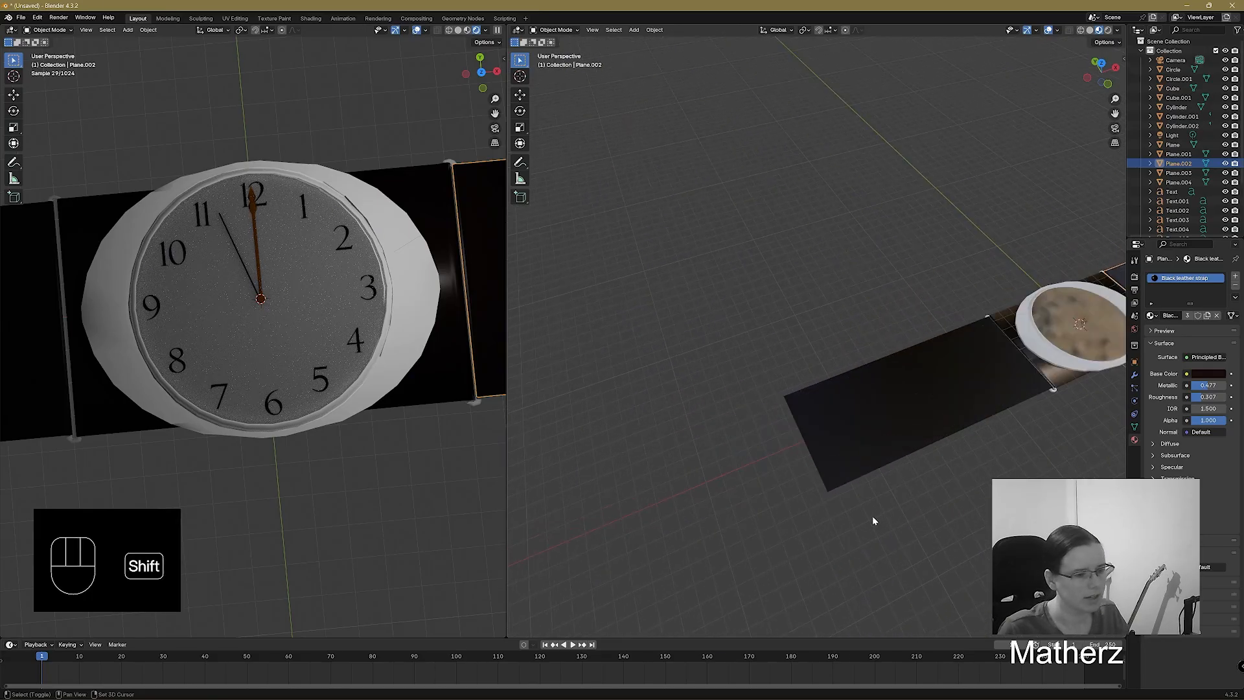
pyautogui.click(633, 30)
pyautogui.moveTo(654, 40)
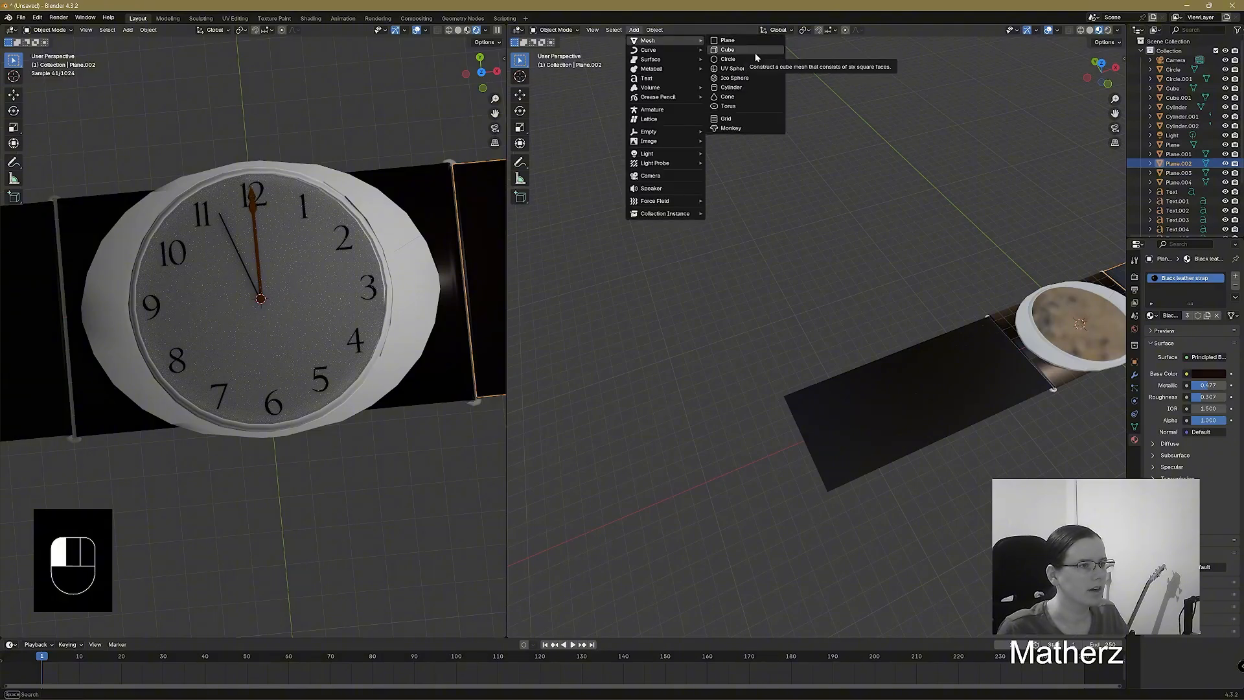
pyautogui.click(755, 51)
pyautogui.scroll(-3, 961, 370)
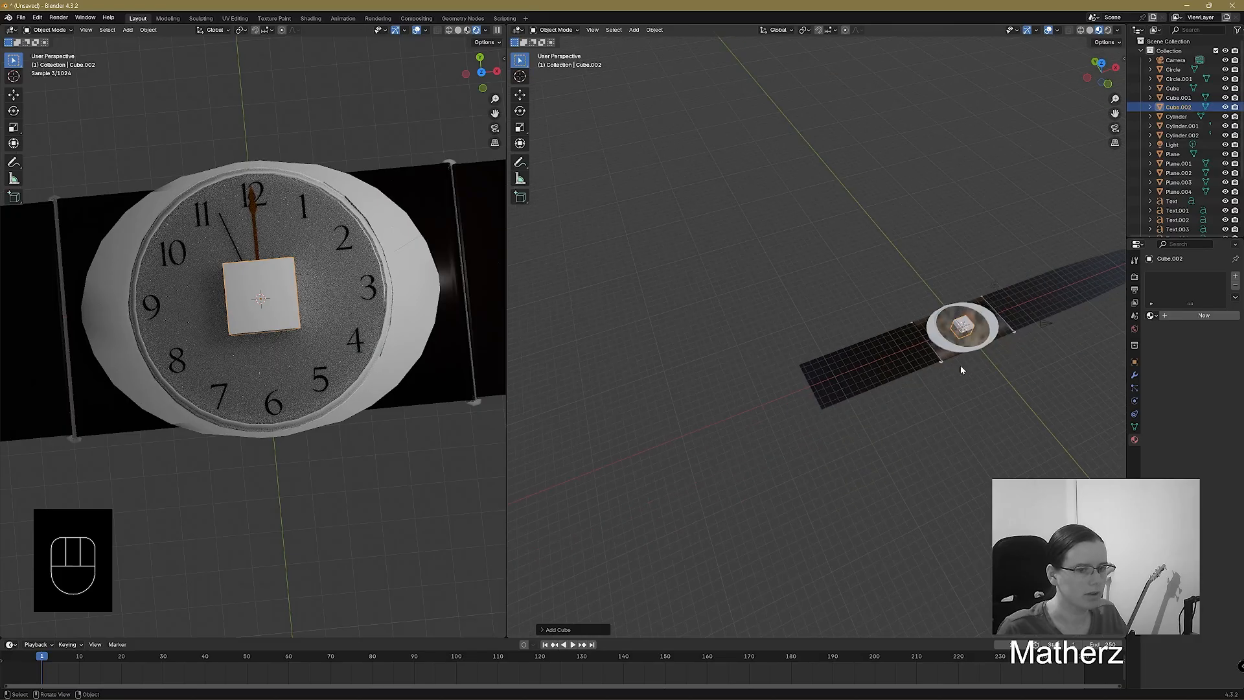
pyautogui.scroll(3, 961, 370)
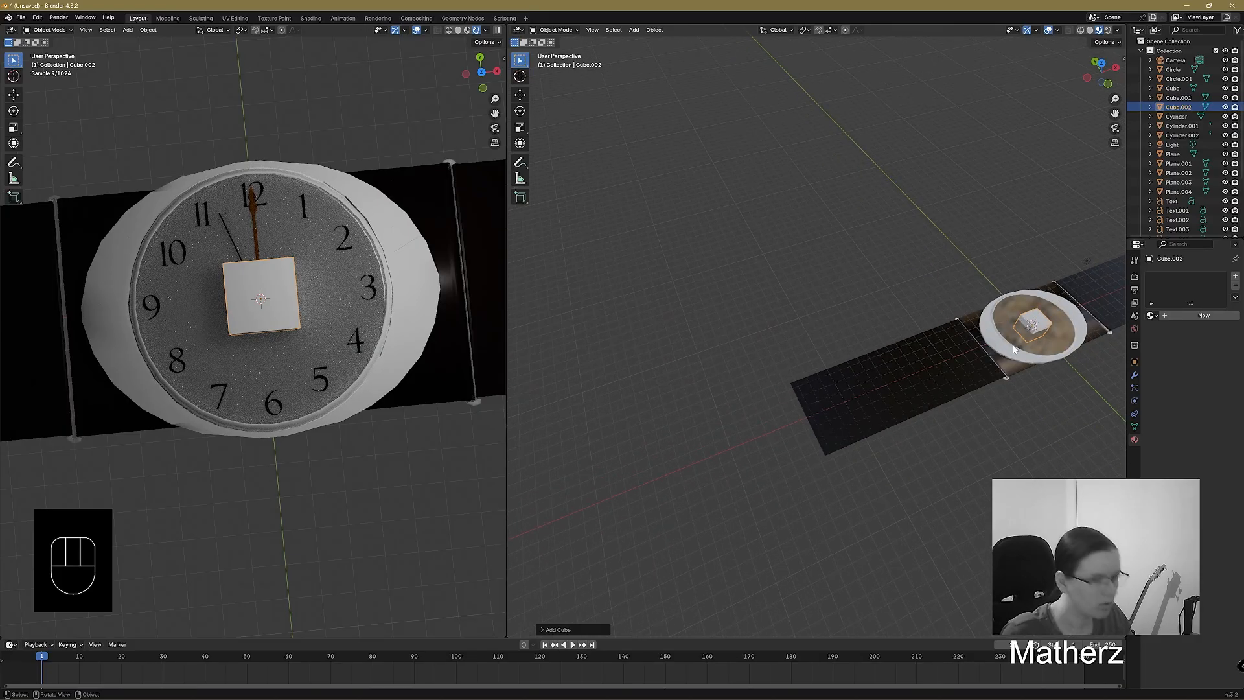
pyautogui.press('g')
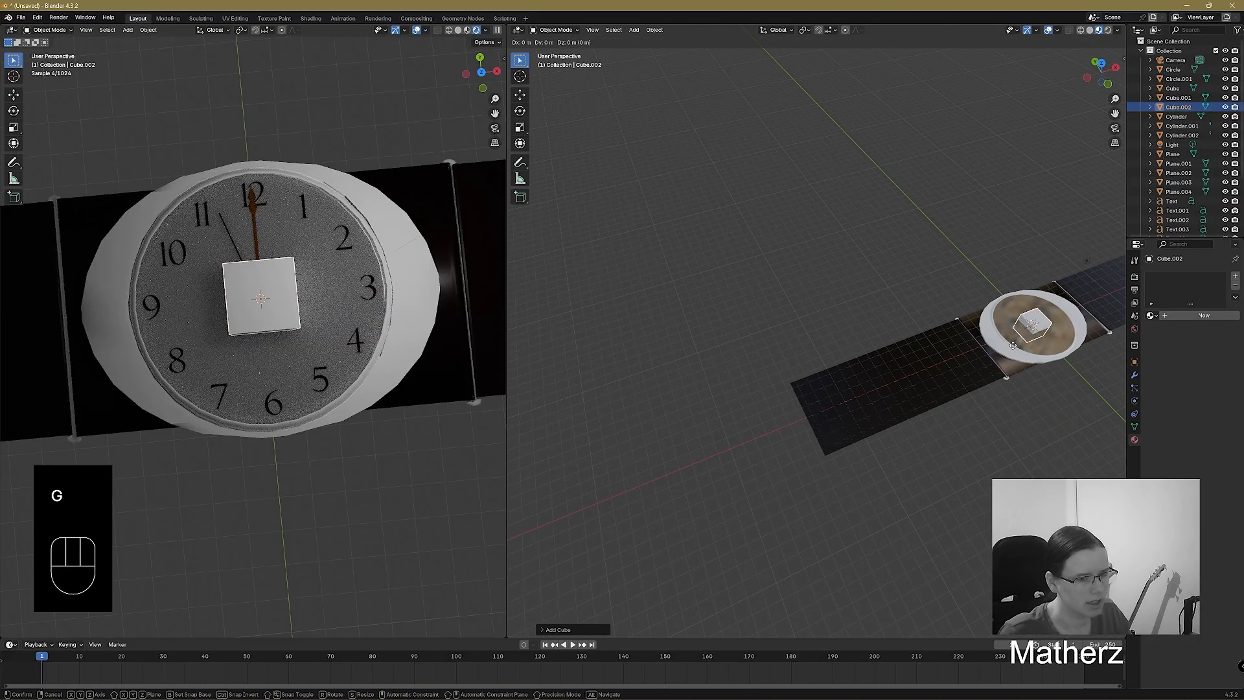
pyautogui.press('x')
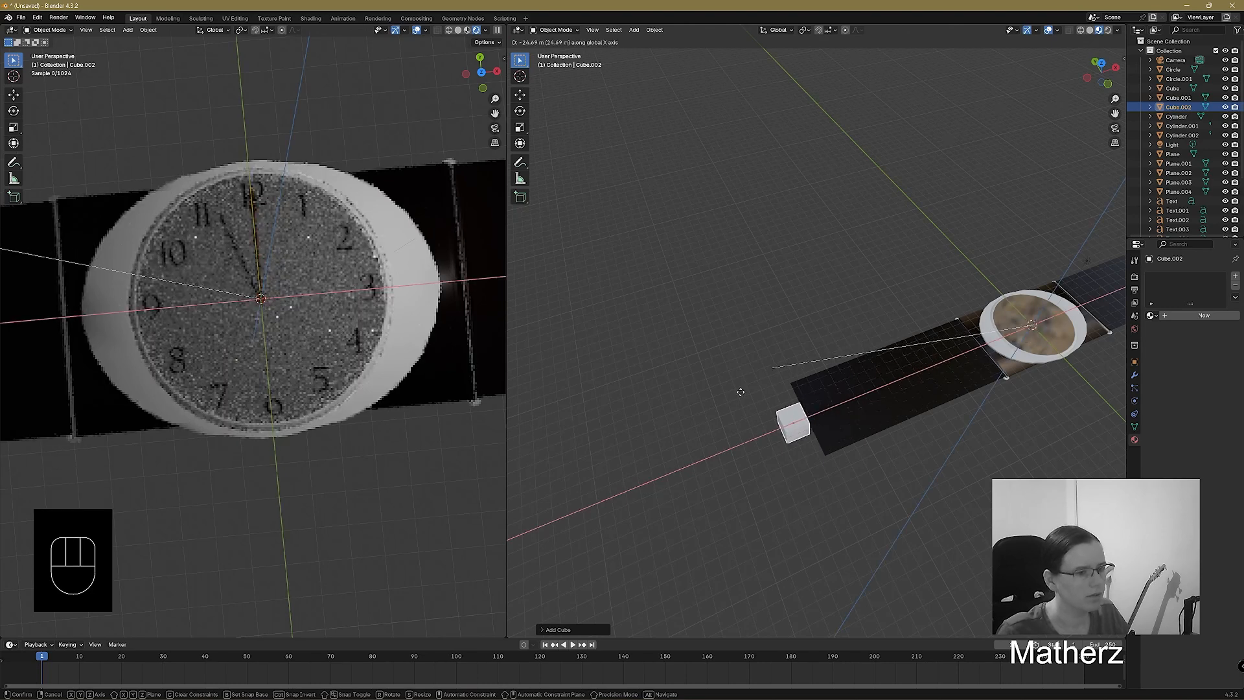
pyautogui.click(754, 387)
pyautogui.scroll(5, 833, 478)
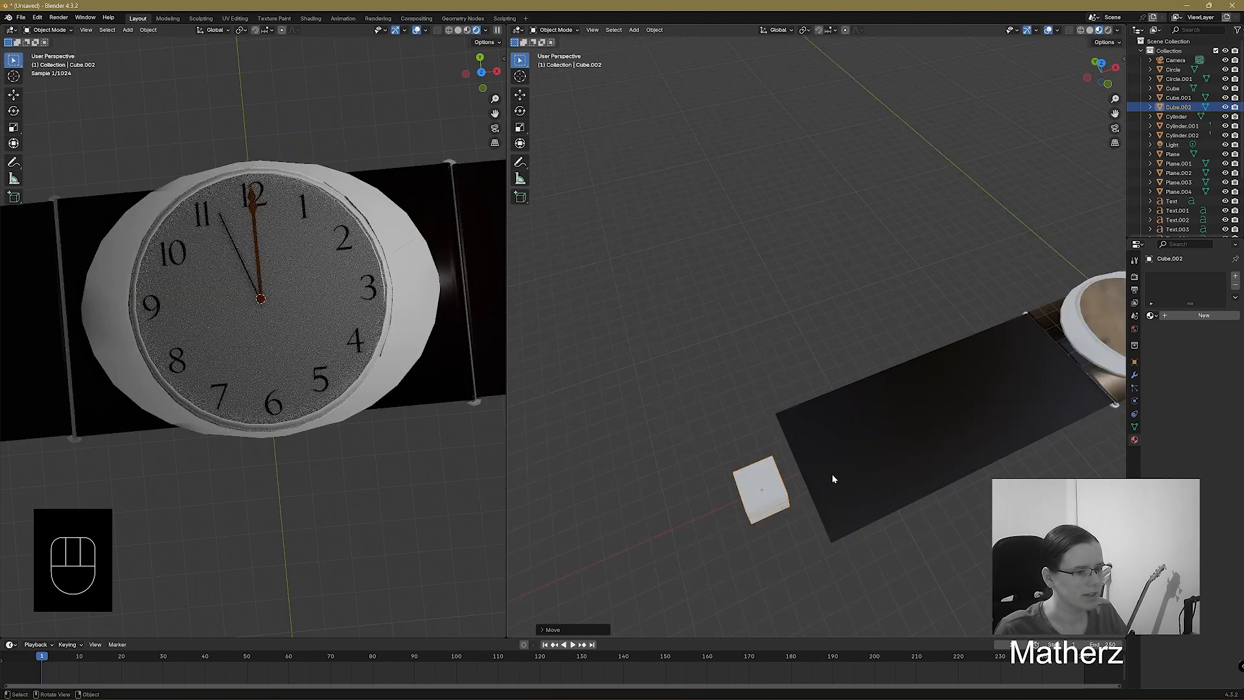
pyautogui.moveTo(815, 490); pyautogui.dragTo(860, 471, button='middle')
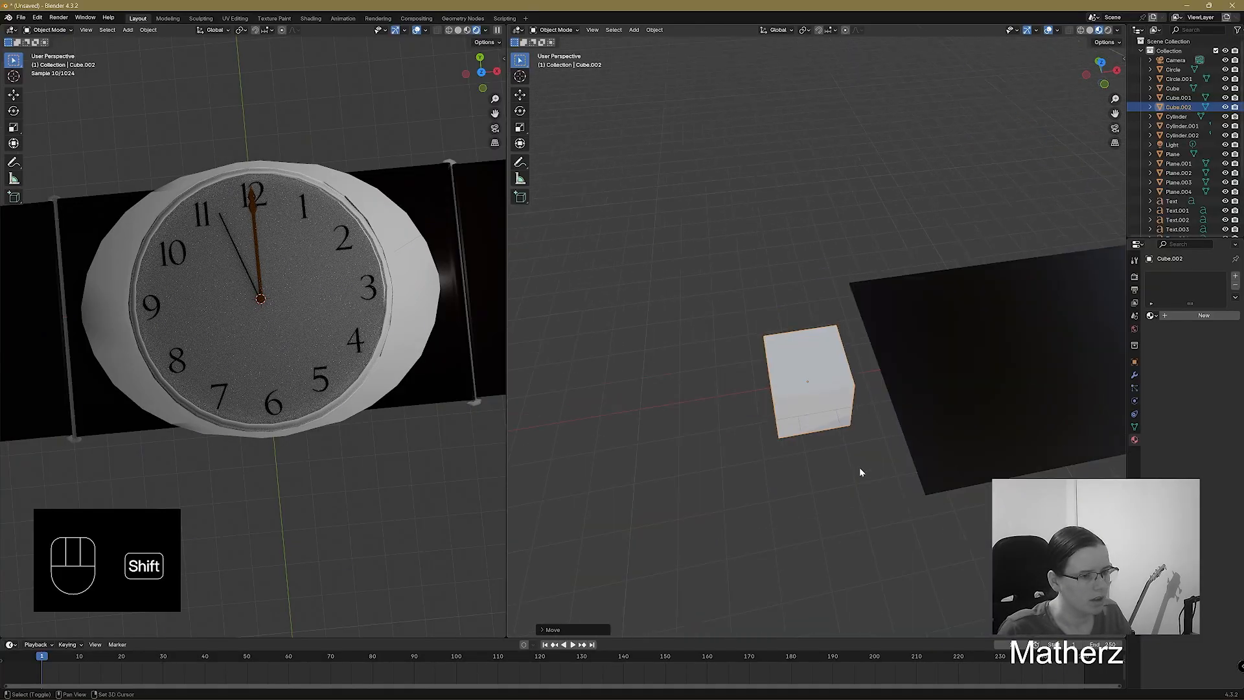
pyautogui.click(846, 390)
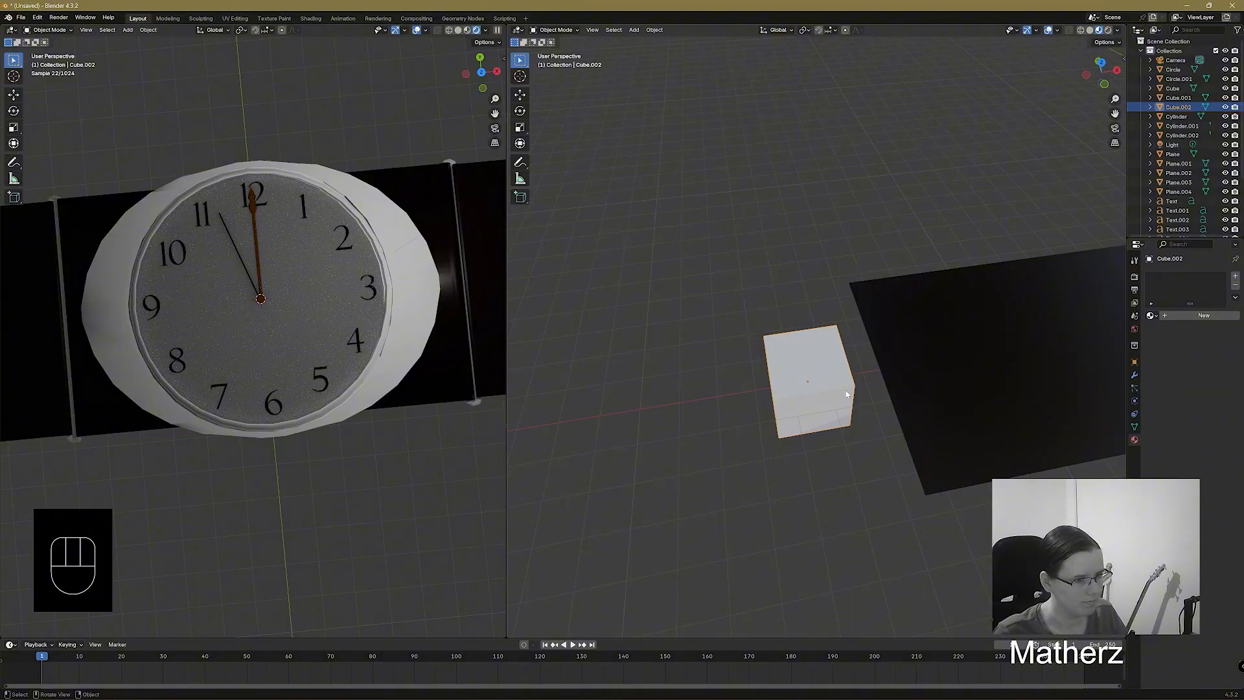
pyautogui.press('Delete')
# Add a plane, move it about 31 m along negative X to beyond the short strap, and scale it up over three times.
pyautogui.moveTo(634, 30); pyautogui.dragTo(722, 41)
pyautogui.press('g')
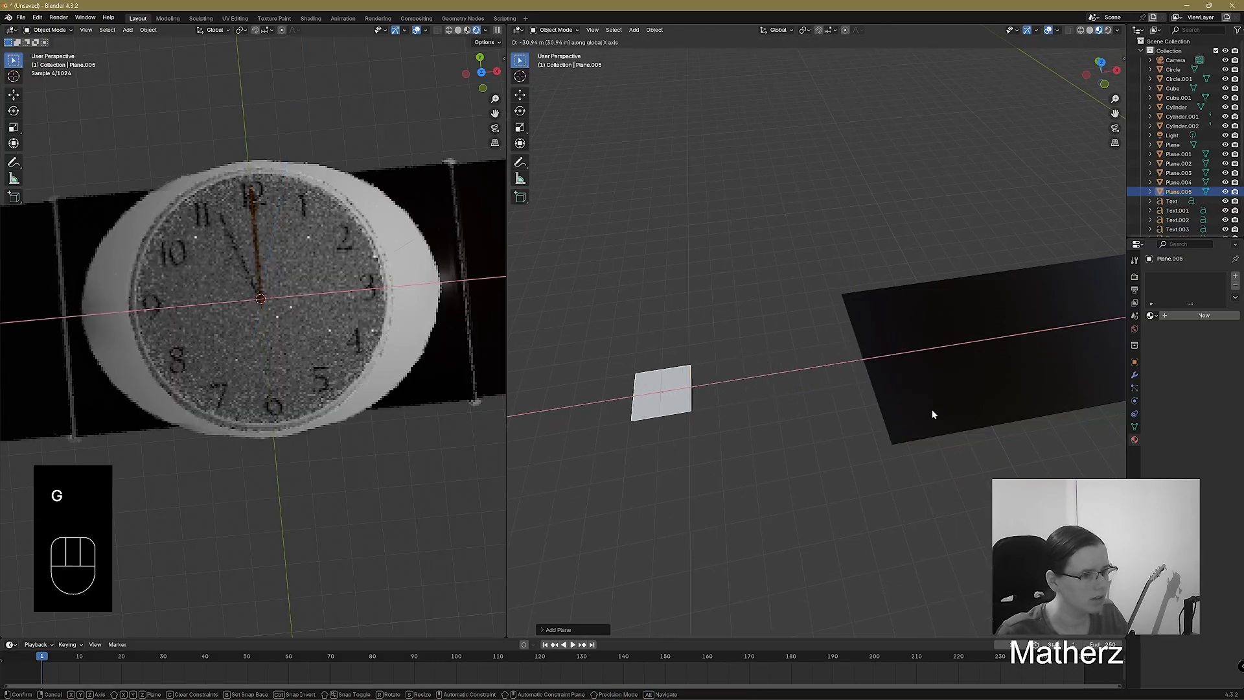
pyautogui.click(718, 392)
pyautogui.press('s')
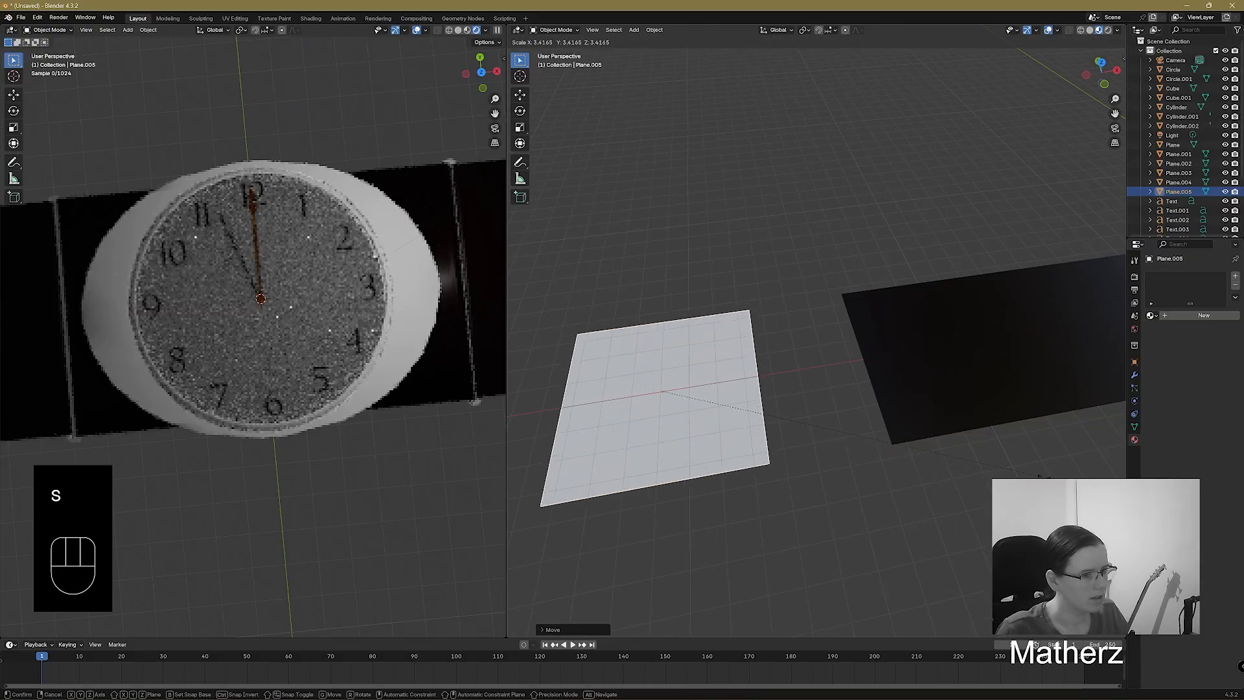
pyautogui.click(1029, 465)
pyautogui.press('h')
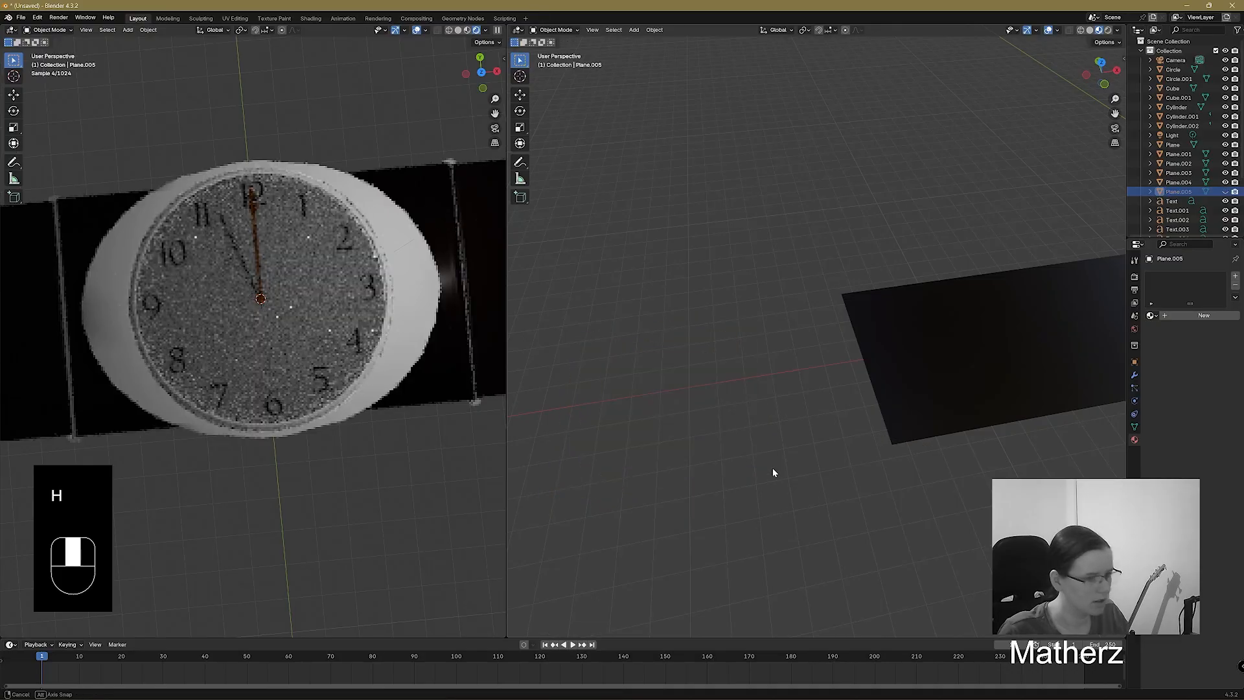
pyautogui.hotkey('ctrl', 'z')
# Move the plane about 3.8 m along X towards the end of the short strap.
pyautogui.press('g')
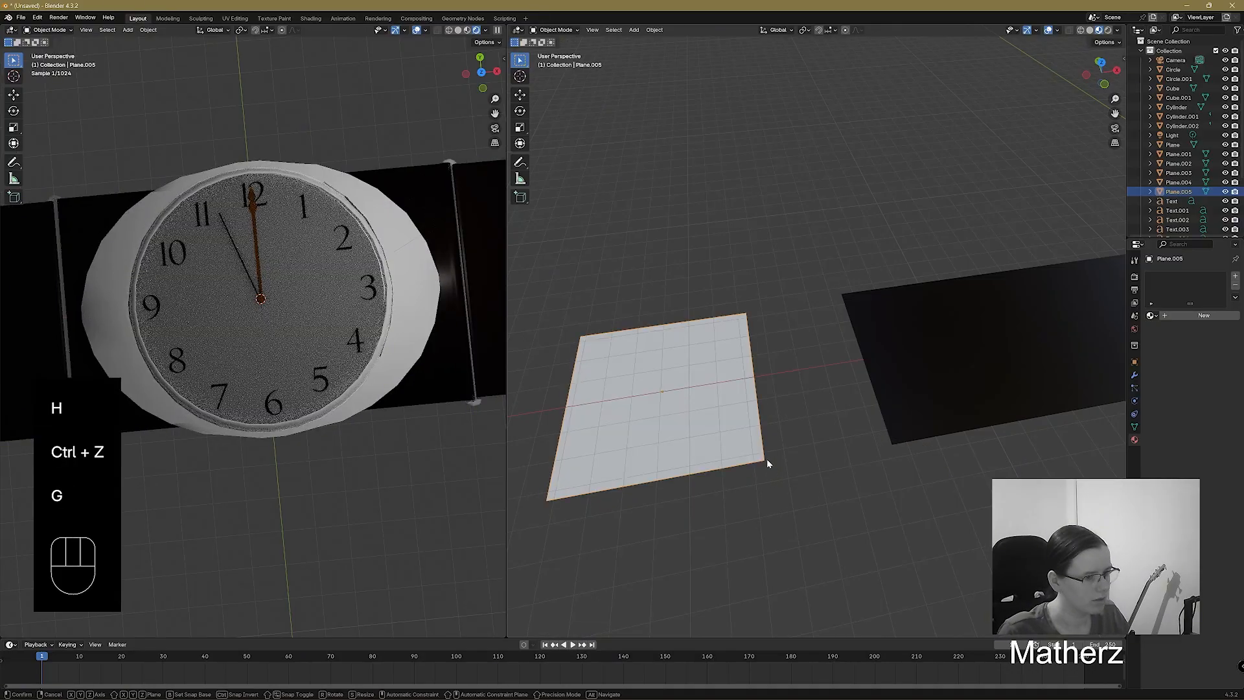
pyautogui.click(876, 455)
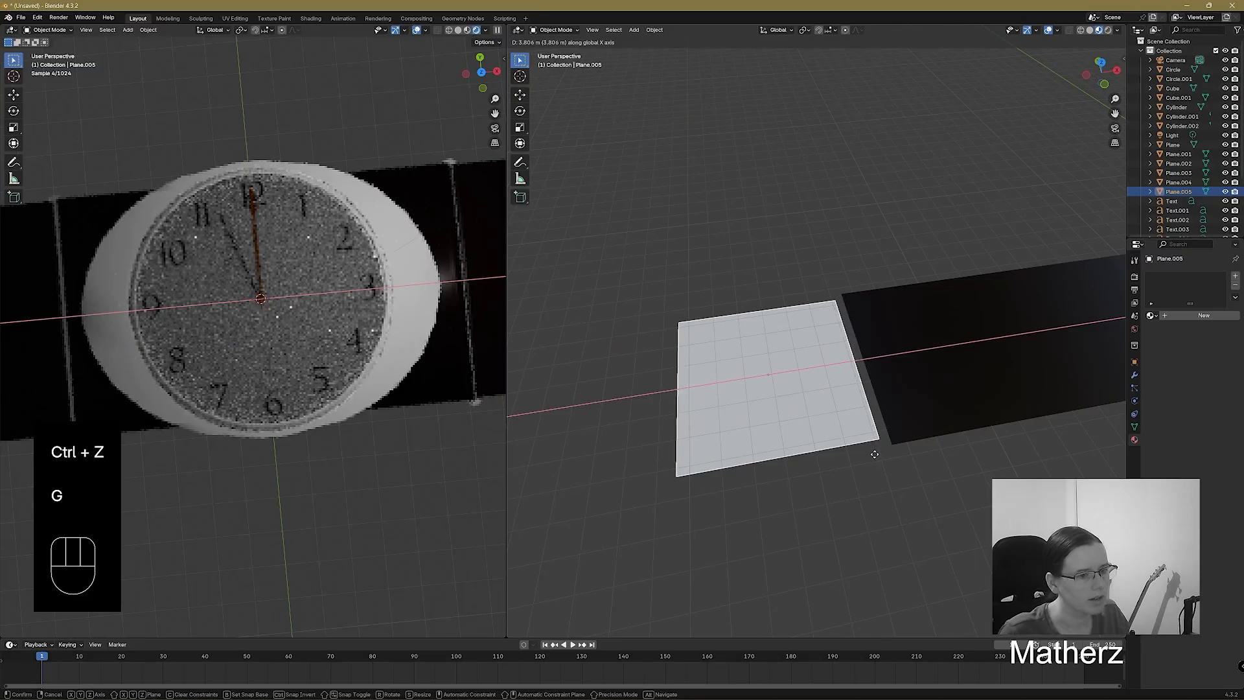
pyautogui.press('g')
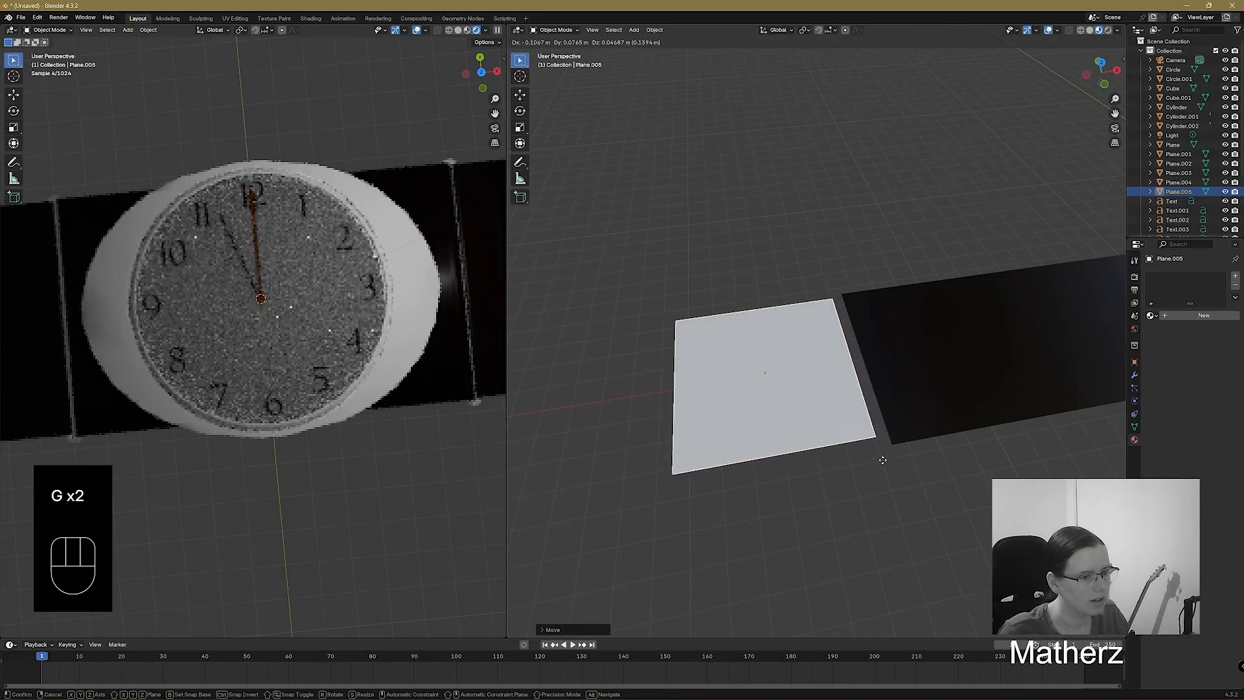
pyautogui.click(883, 460)
pyautogui.hotkey('ctrl', 'z')
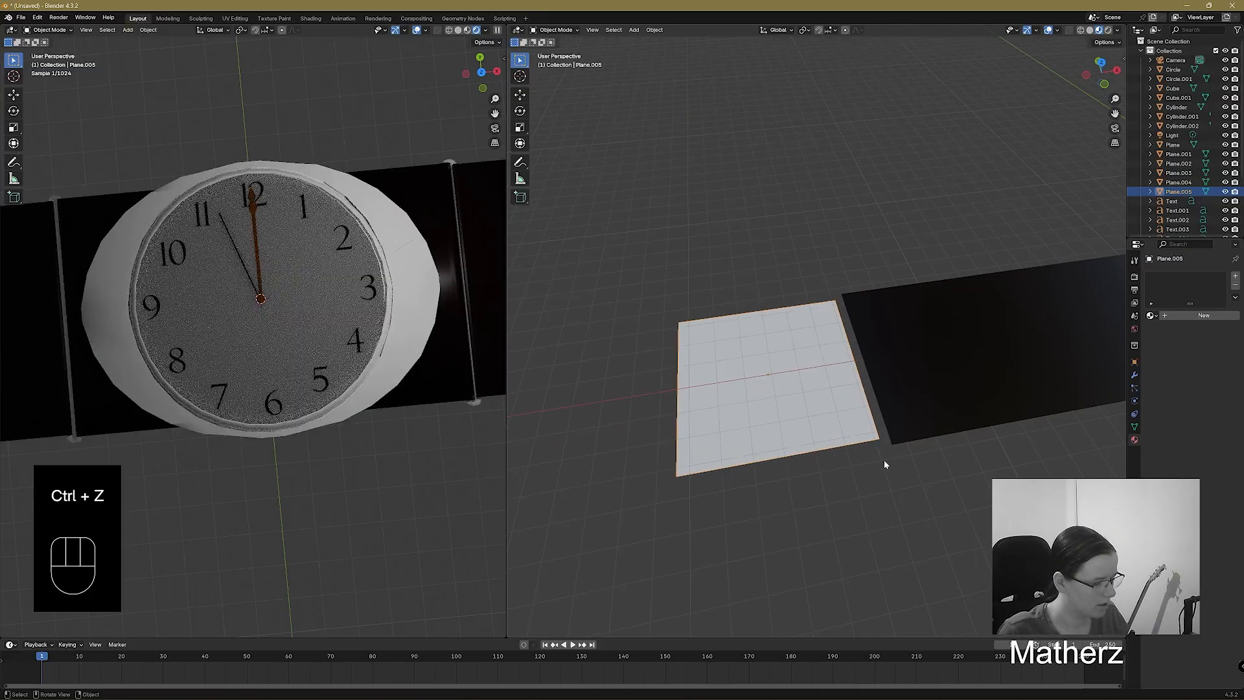
# Scale the plane by about 1.08 to match the strap's width, and stretch it along X.
pyautogui.press('s')
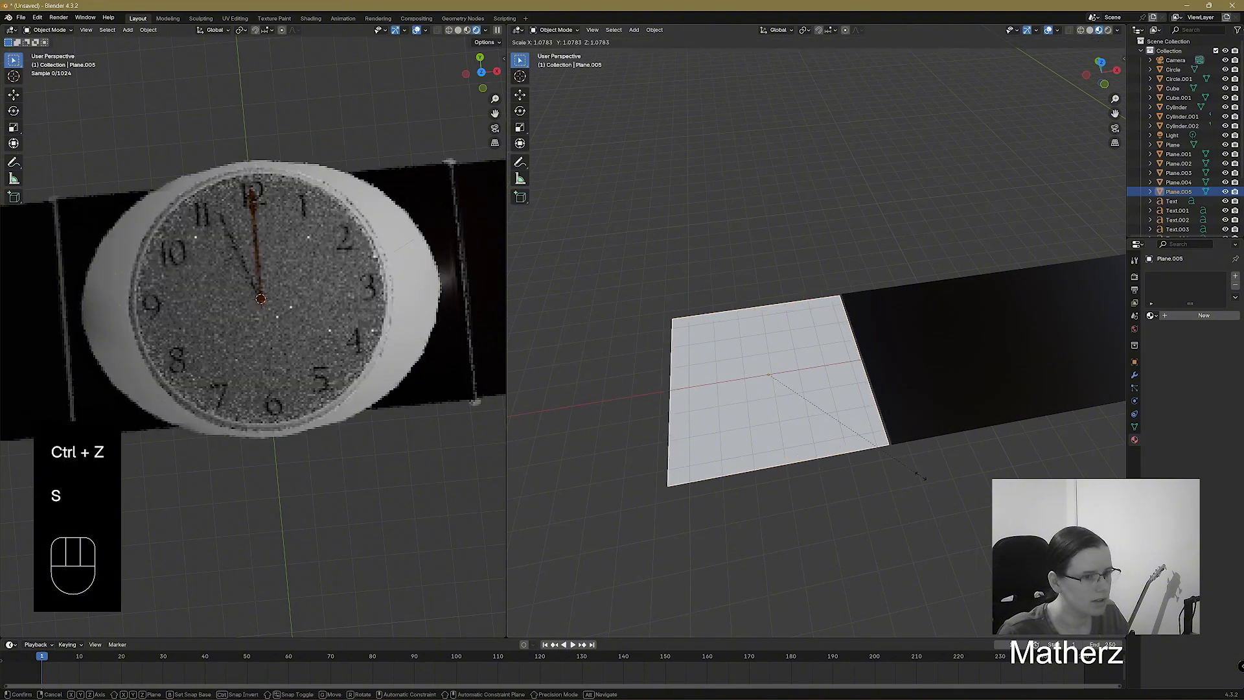
pyautogui.click(916, 477)
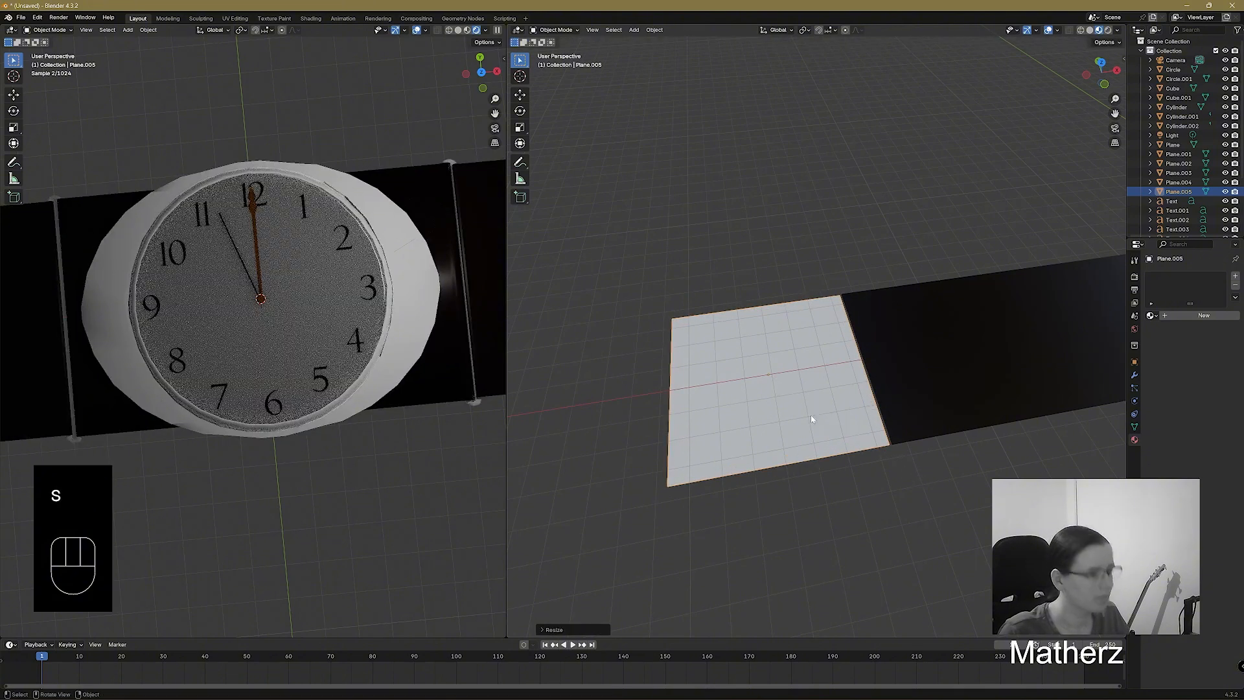
pyautogui.press('s')
pyautogui.click(909, 398)
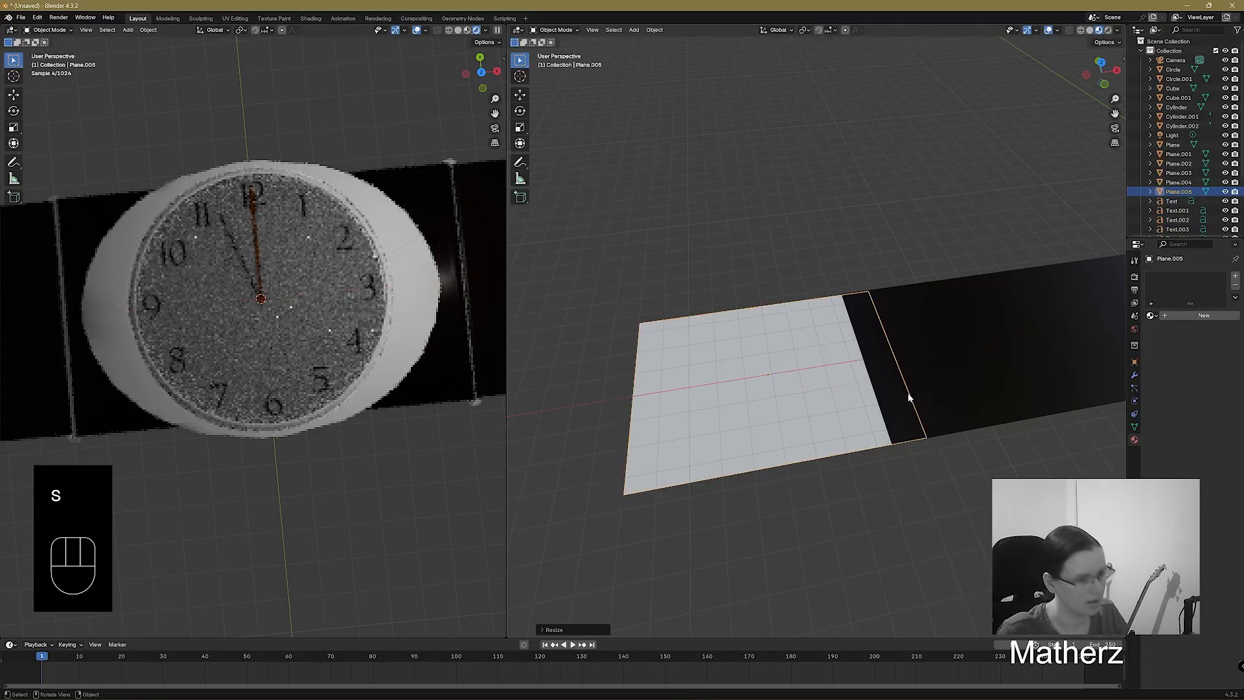
# Move the stretched plane back along X until its near edge meets the strap's end.
pyautogui.press('g')
pyautogui.press('x')
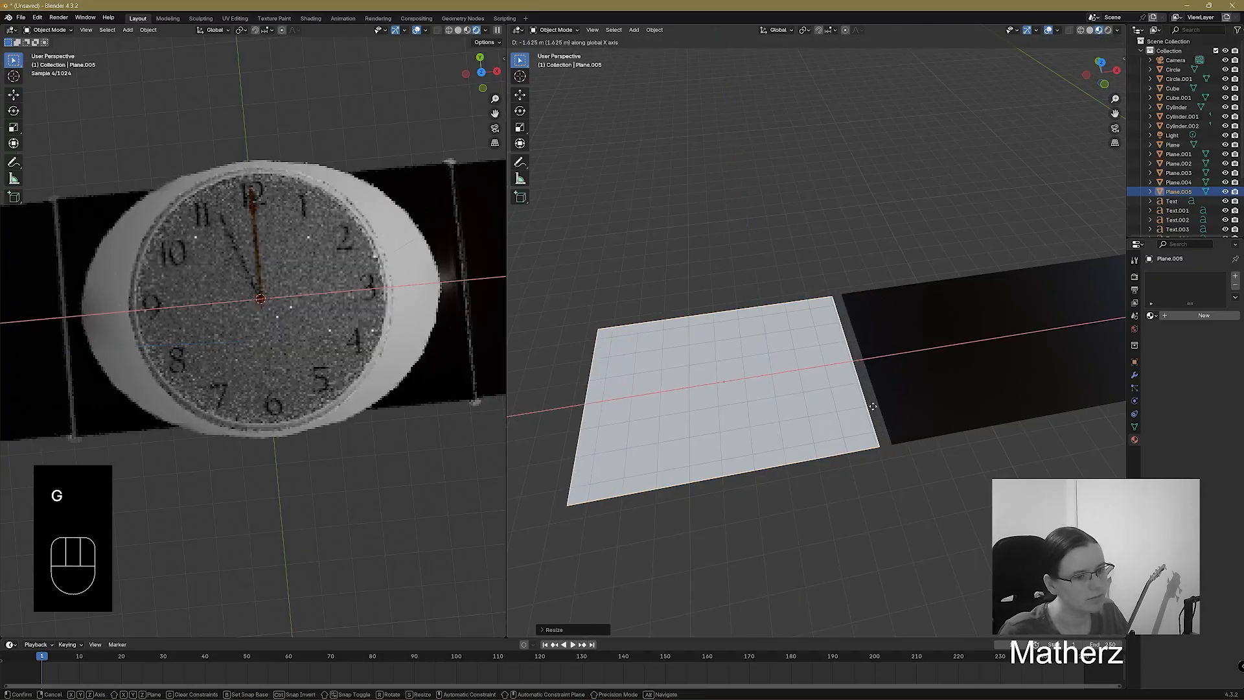
pyautogui.click(879, 415)
# In Edit Mode, add crosswise loop cuts at the plane's middle and halfway along its outer half.
pyautogui.click(555, 30)
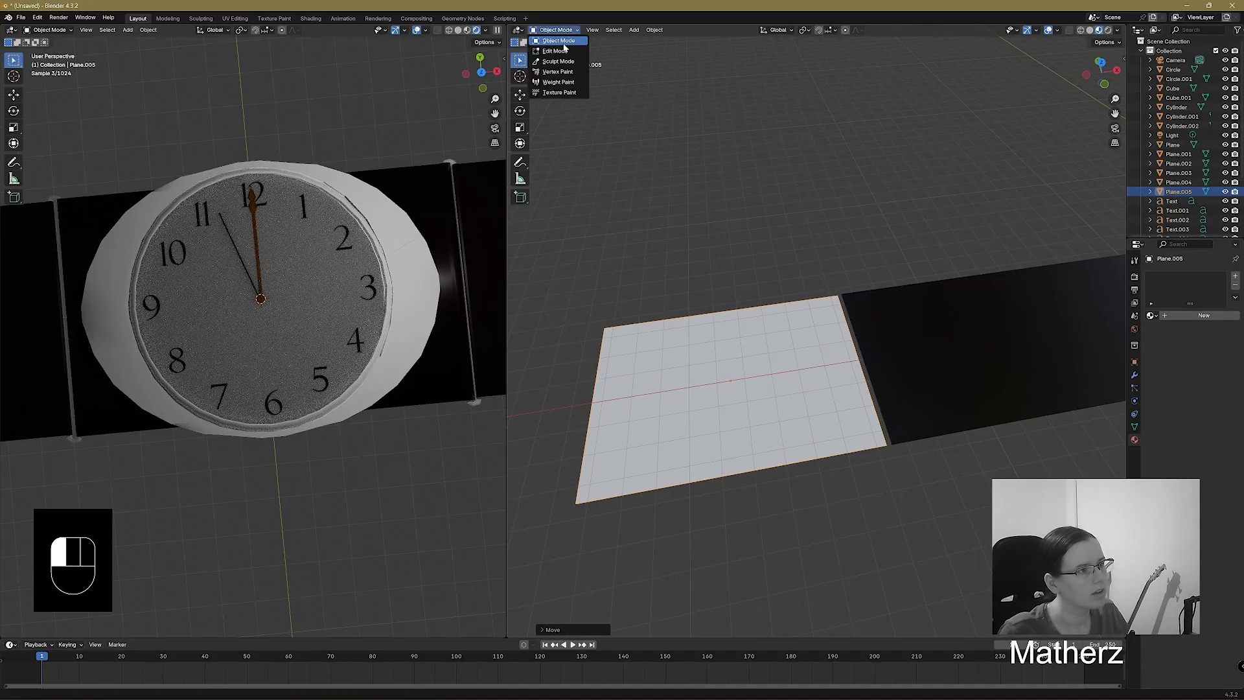
pyautogui.click(563, 50)
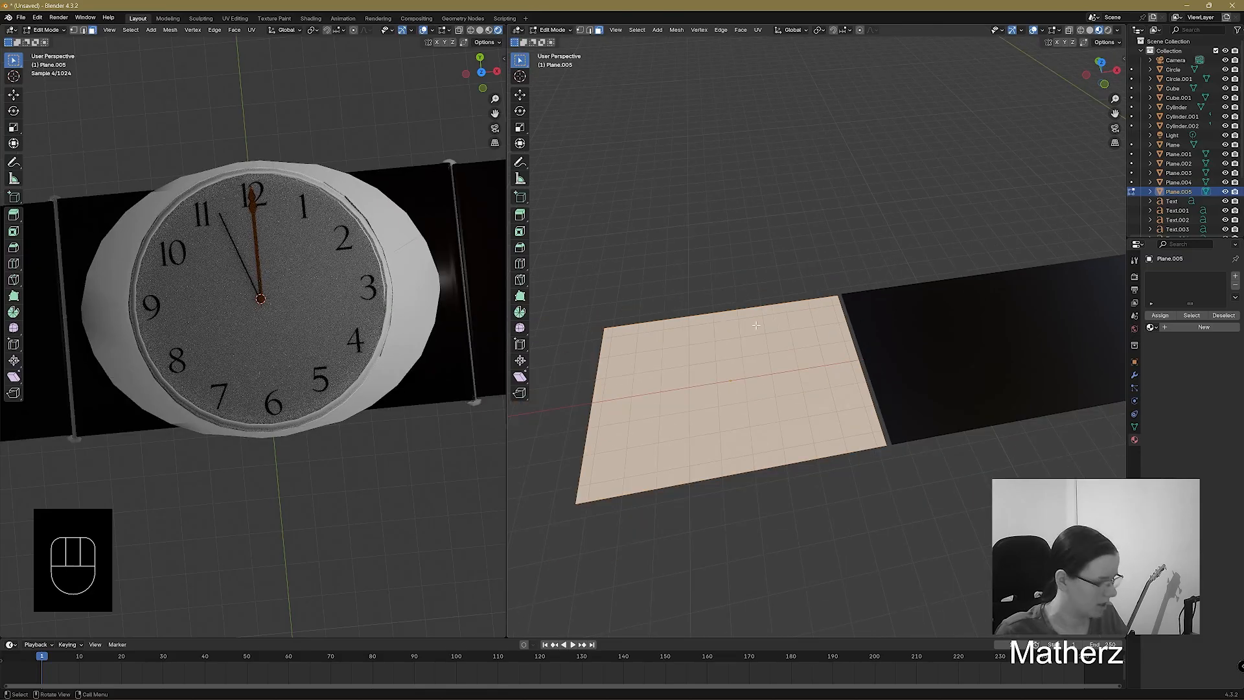
pyautogui.hotkey('ctrl', 'r')
pyautogui.click(733, 307)
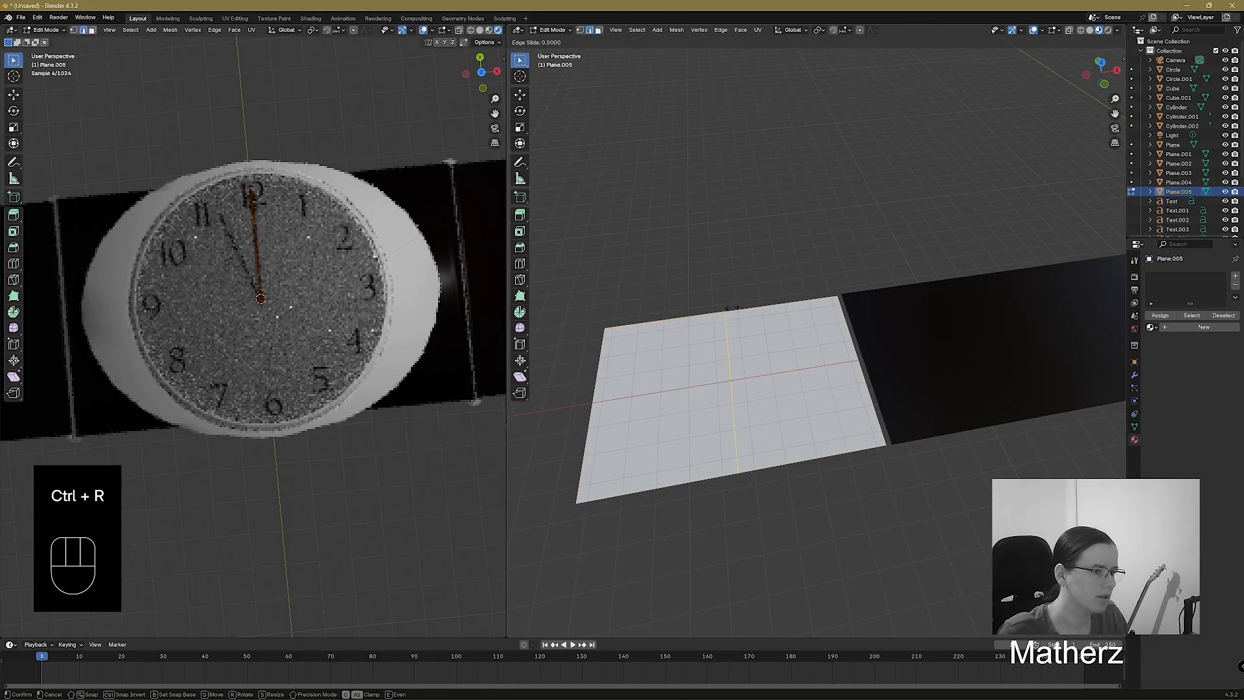
pyautogui.click(732, 307)
pyautogui.hotkey('ctrl', 'r')
pyautogui.click(656, 315)
pyautogui.click(656, 314)
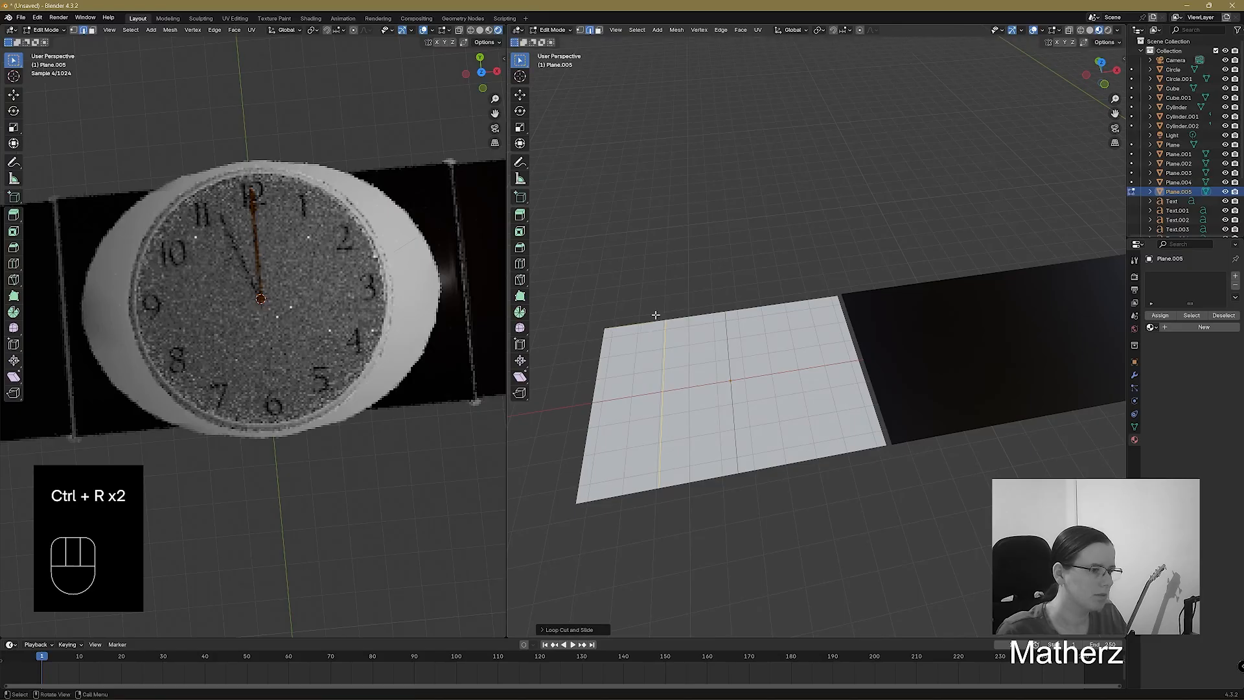
# Add four more crosswise loop cuts, two closer to the plane's outer end and two closer to the strap.
pyautogui.hotkey('ctrl', 'r')
pyautogui.hotkey('ctrl', 'r')
pyautogui.click(615, 317)
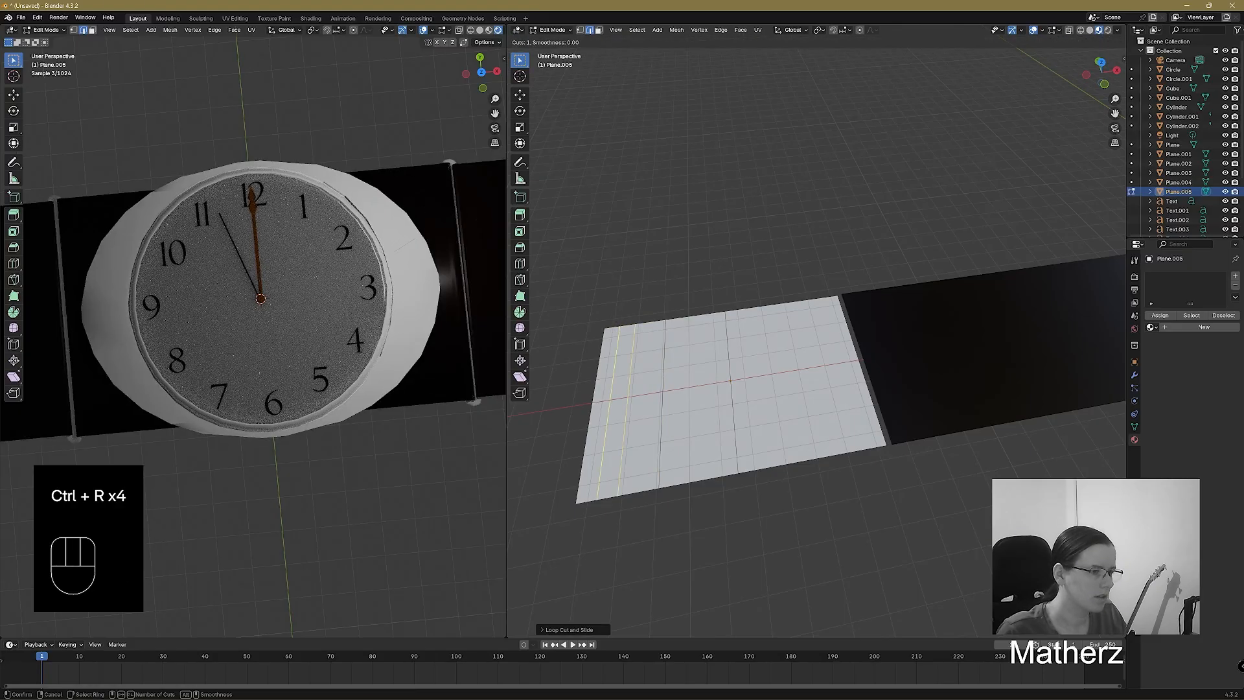
pyautogui.click(616, 316)
pyautogui.hotkey('ctrl', 'r')
pyautogui.hotkey('ctrl', 'r')
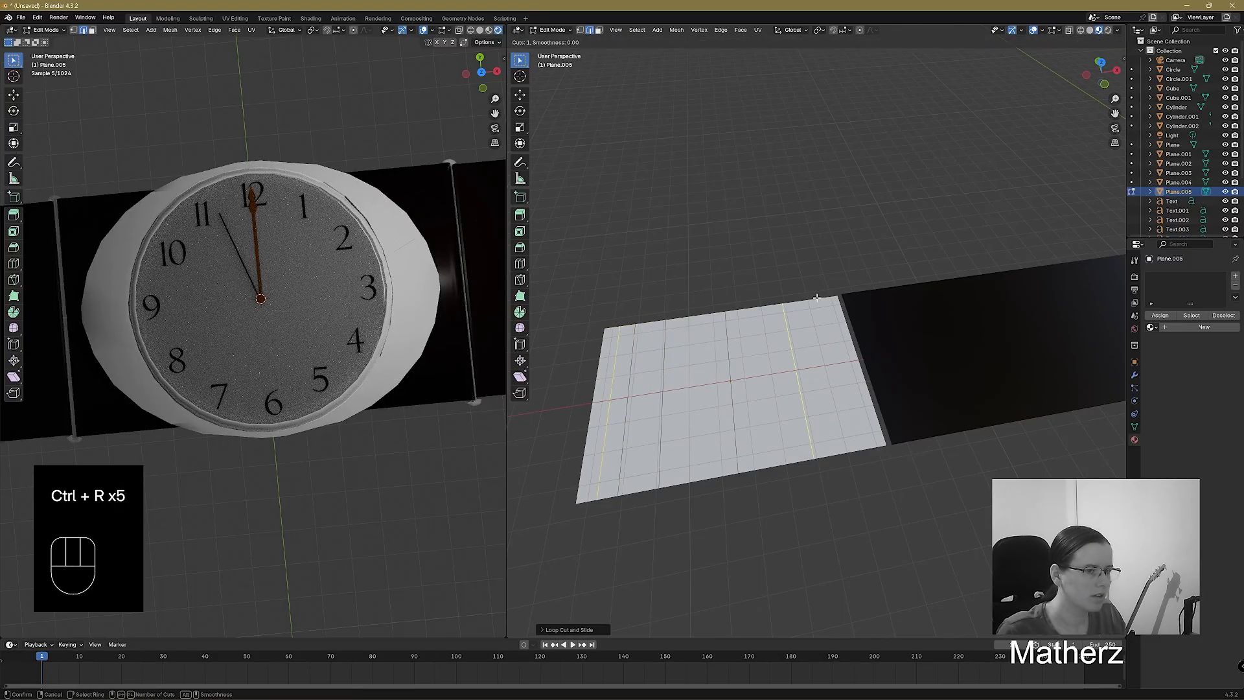
pyautogui.press('ctrl')
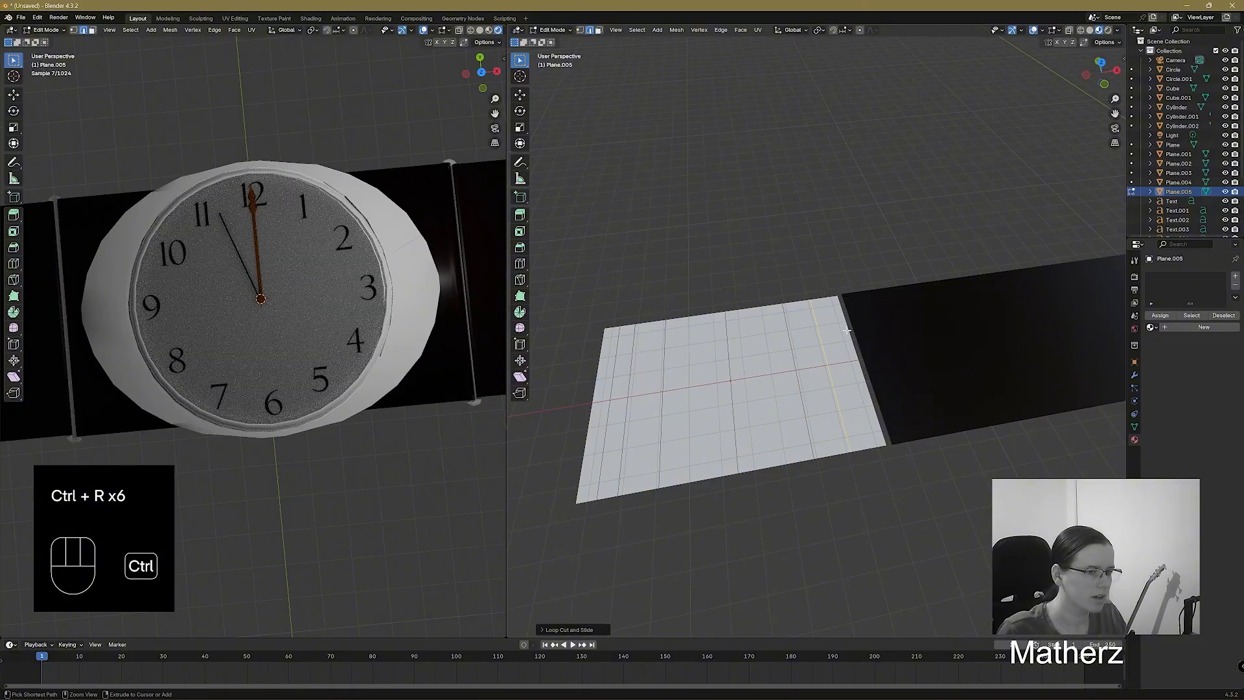
# Add five lengthwise loop cuts, one through the plane's middle and two successively closer to each long edge.
pyautogui.hotkey('ctrl', 'r')
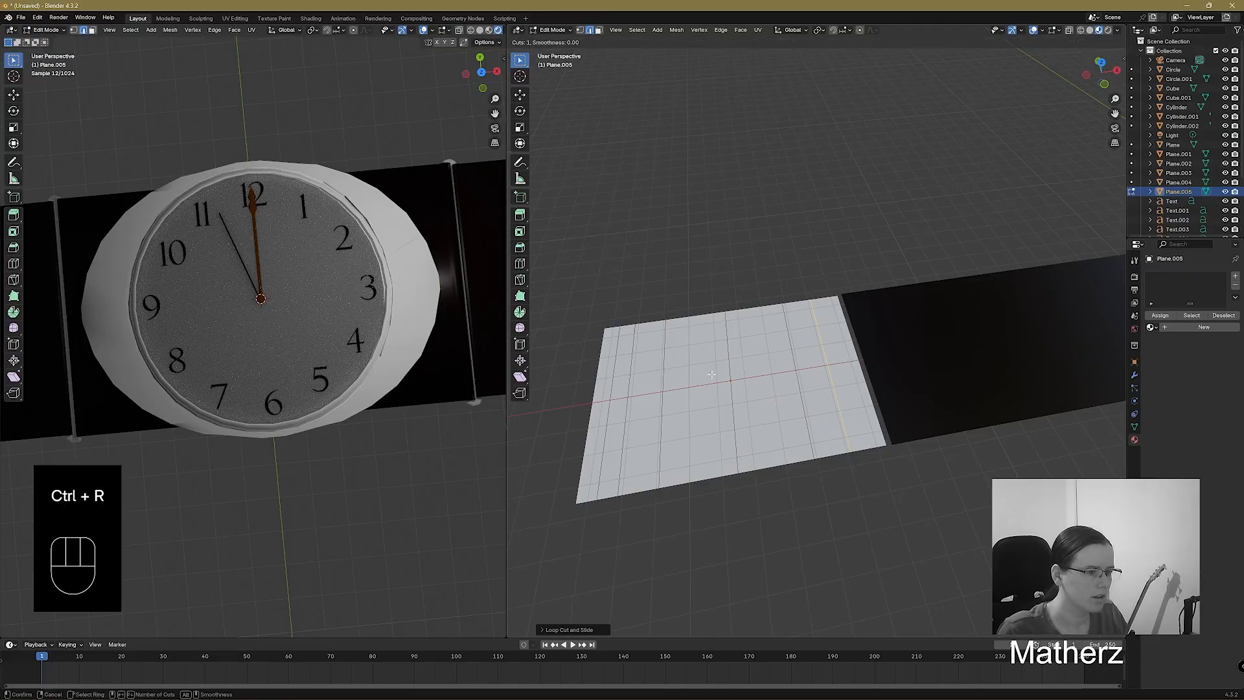
pyautogui.click(579, 402)
pyautogui.rightClick(579, 402)
pyautogui.hotkey('ctrl', 'r')
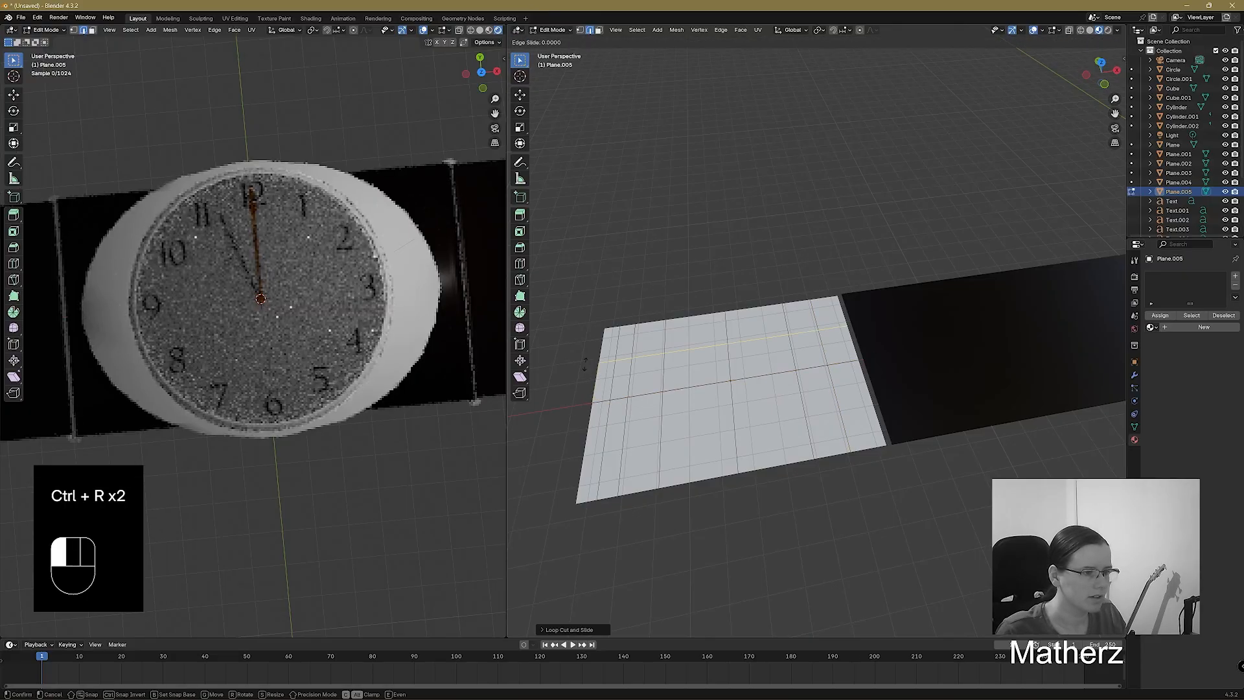
pyautogui.hotkey('ctrl', 'r')
pyautogui.click(601, 348)
pyautogui.rightClick(602, 347)
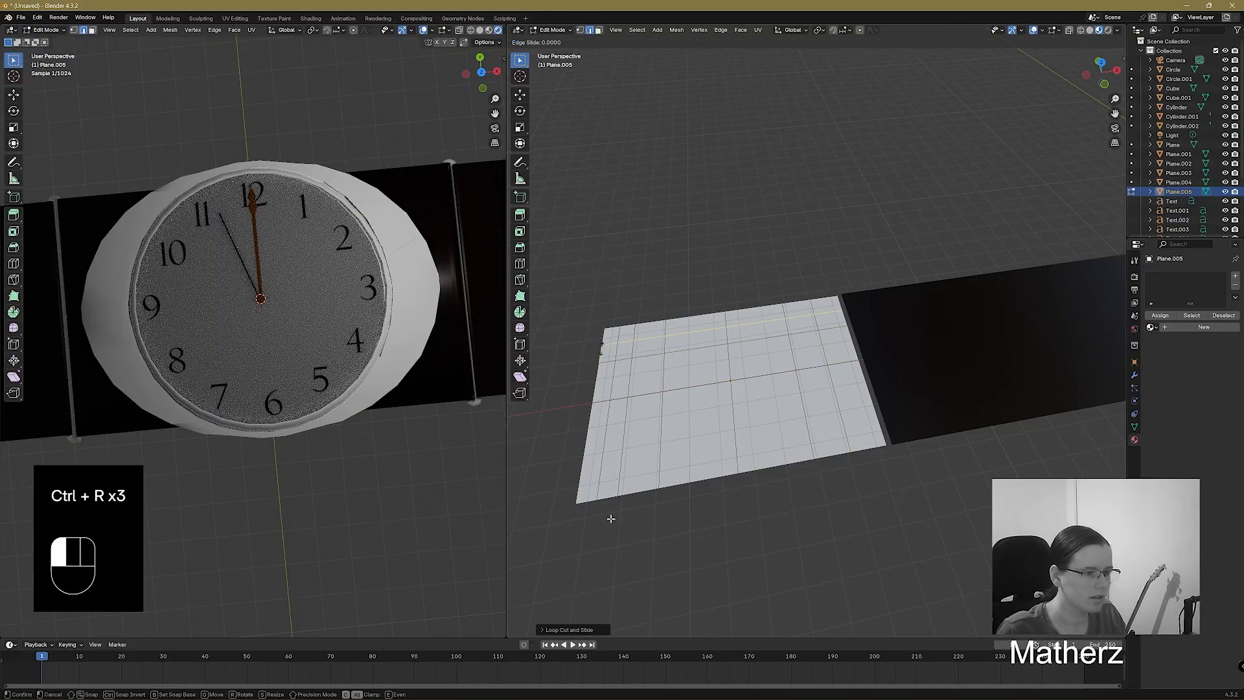
pyautogui.hotkey('ctrl', 'r')
pyautogui.hotkey('ctrl', 'r')
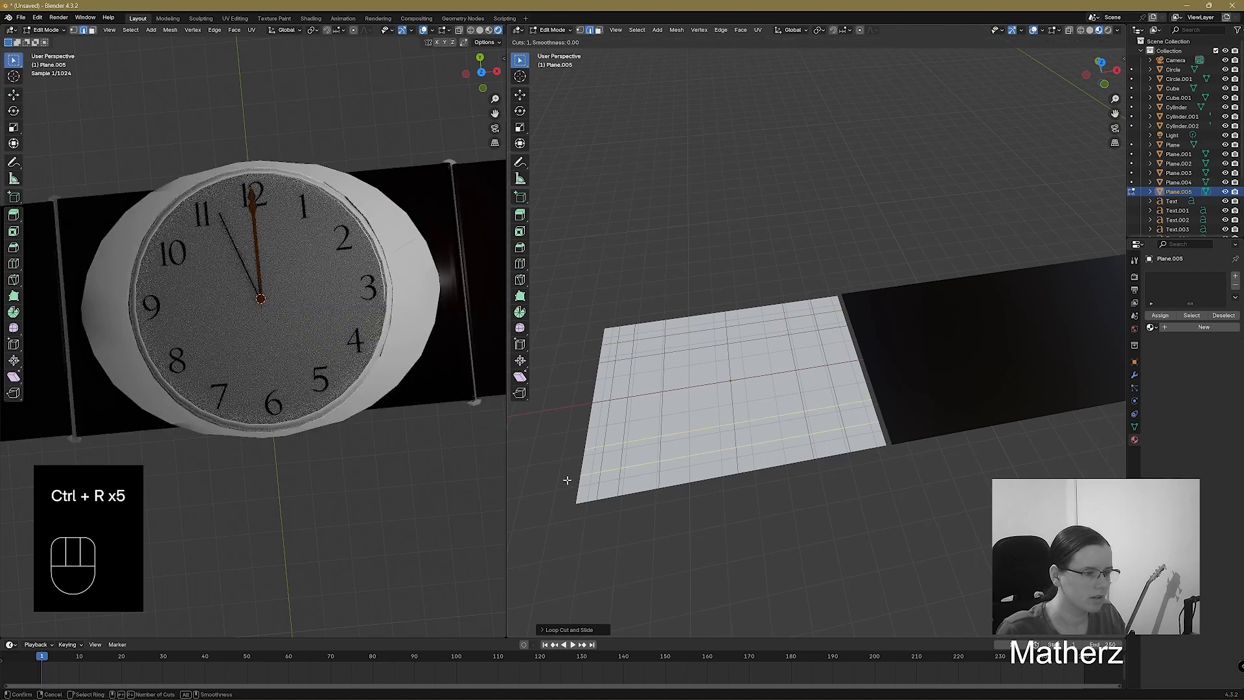
# Select the rectangular block of inner faces, keeping a wider band beside the strap, and delete those faces to open the buckle frame.
pyautogui.click(601, 31)
pyautogui.click(624, 350)
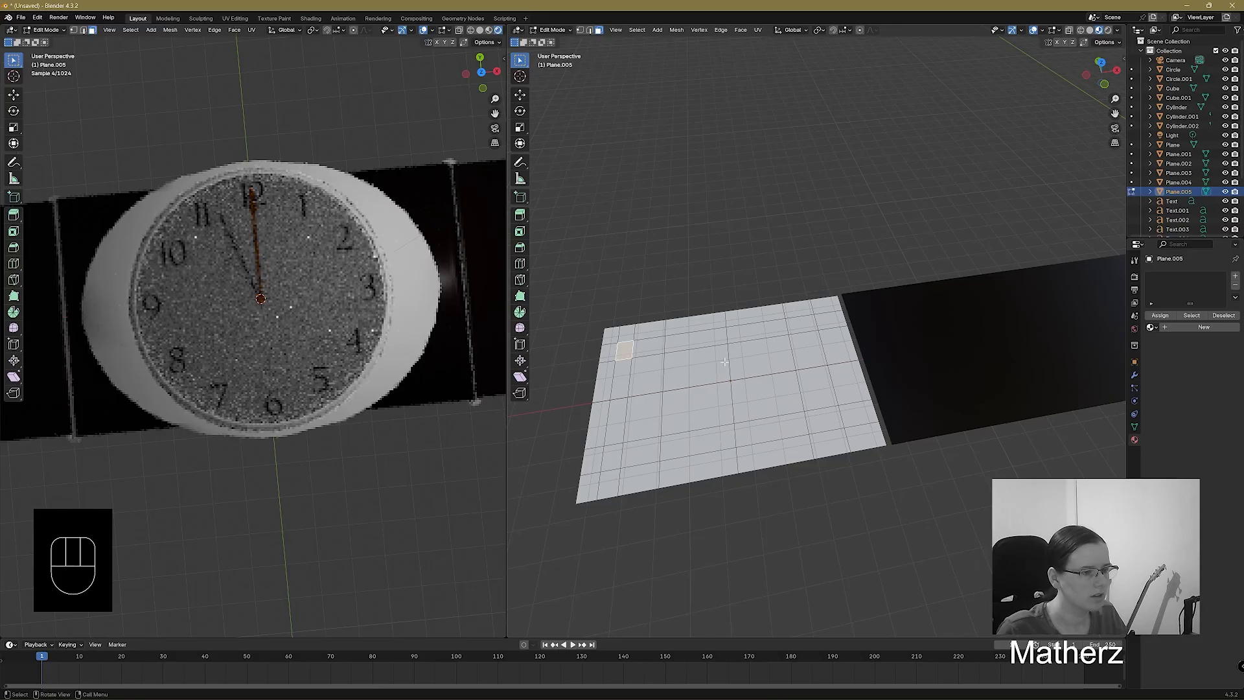
pyautogui.keyDown('ctrl'); pyautogui.keyDown('shift'); pyautogui.click(810, 418); pyautogui.keyUp('shift'); pyautogui.keyUp('ctrl')
pyautogui.press('Delete')
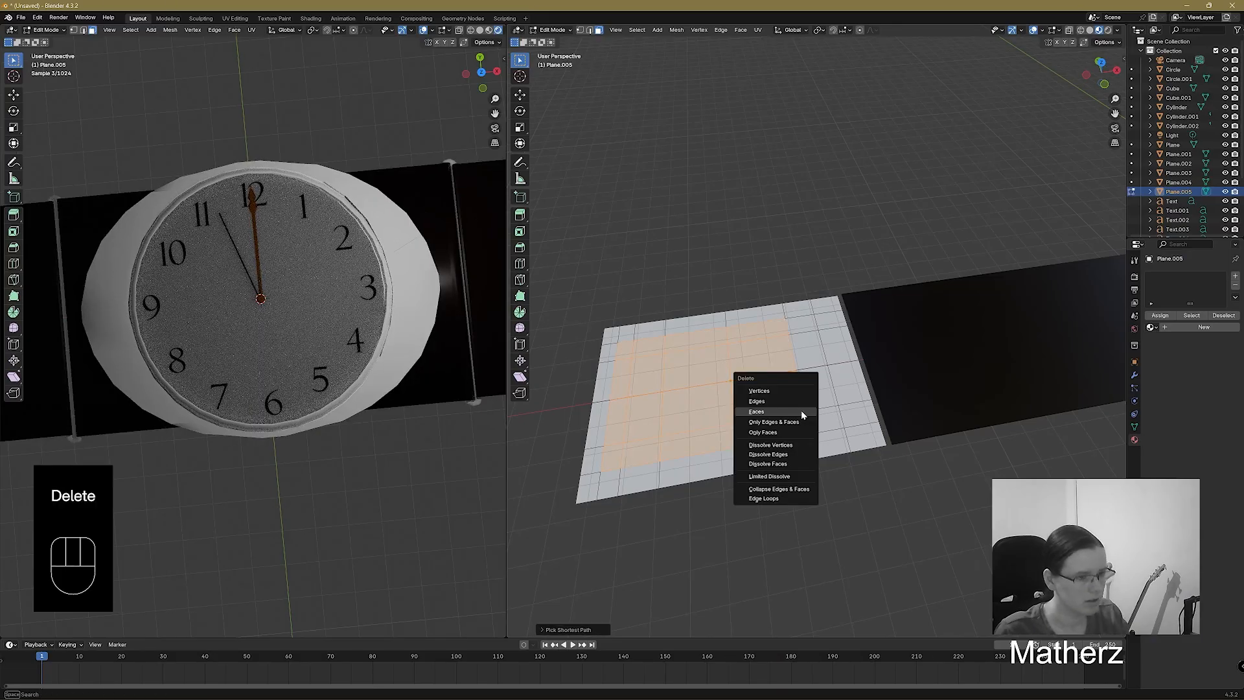
pyautogui.click(800, 411)
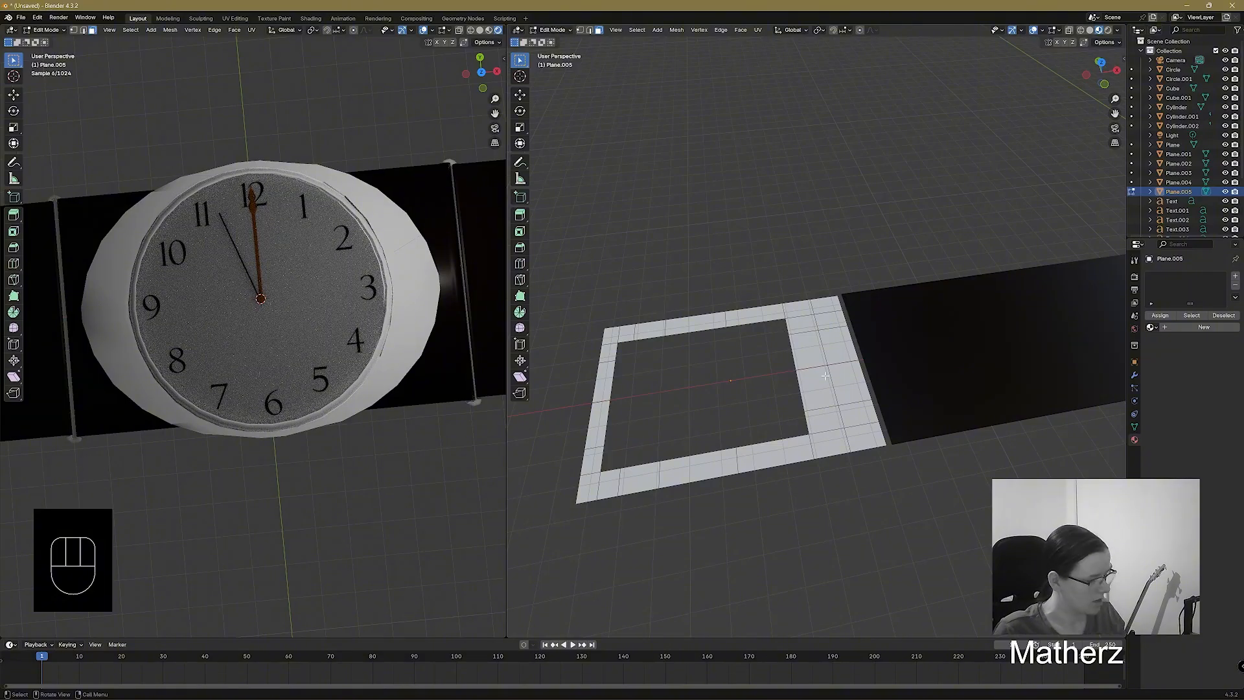
# Extrude the whole buckle frame upward about 0.26 m and scale its top faces to about 0.95.
pyautogui.press('a')
pyautogui.press('e')
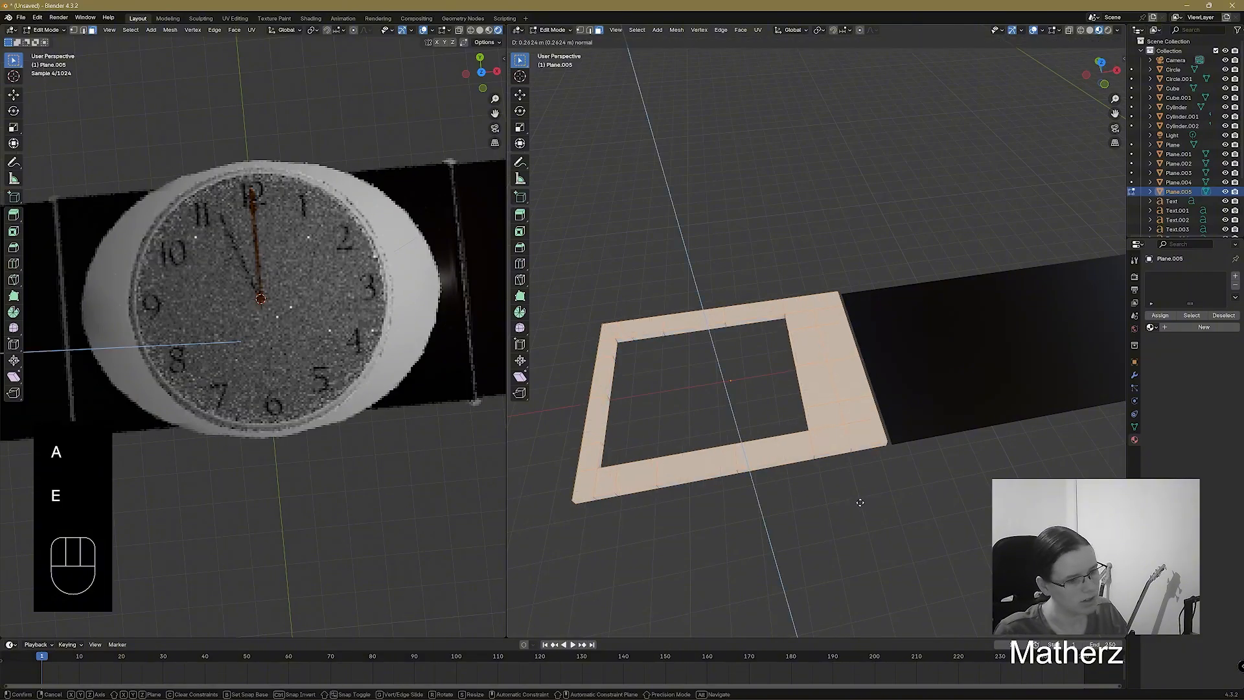
pyautogui.click(859, 502)
pyautogui.press('s')
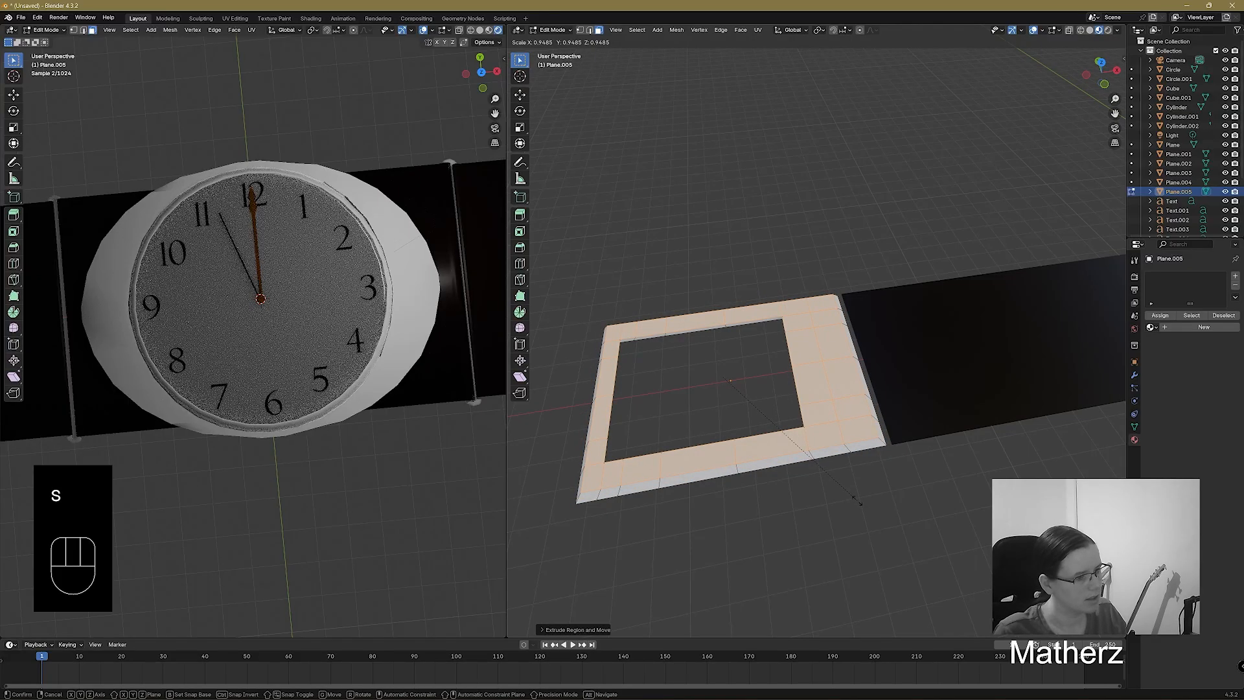
pyautogui.click(858, 501)
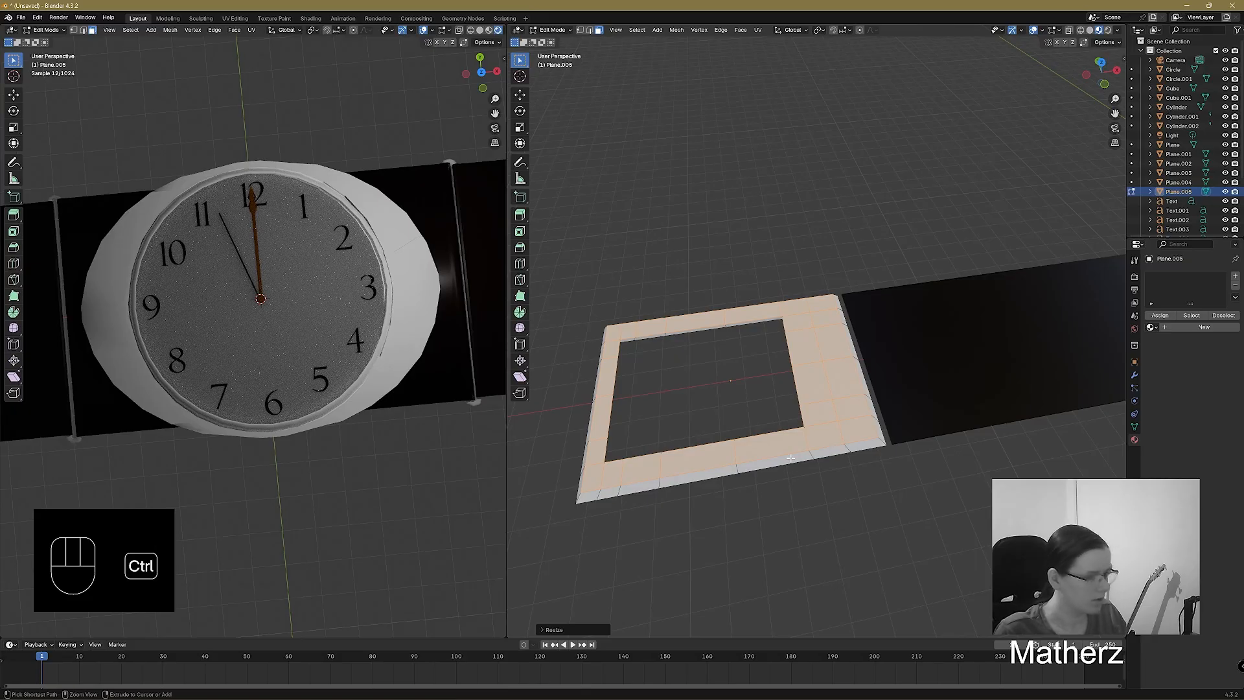
# Add a loop cut around the frame's sloped outer side and scale it slightly outward to round the edge.
pyautogui.hotkey('ctrl', 'r')
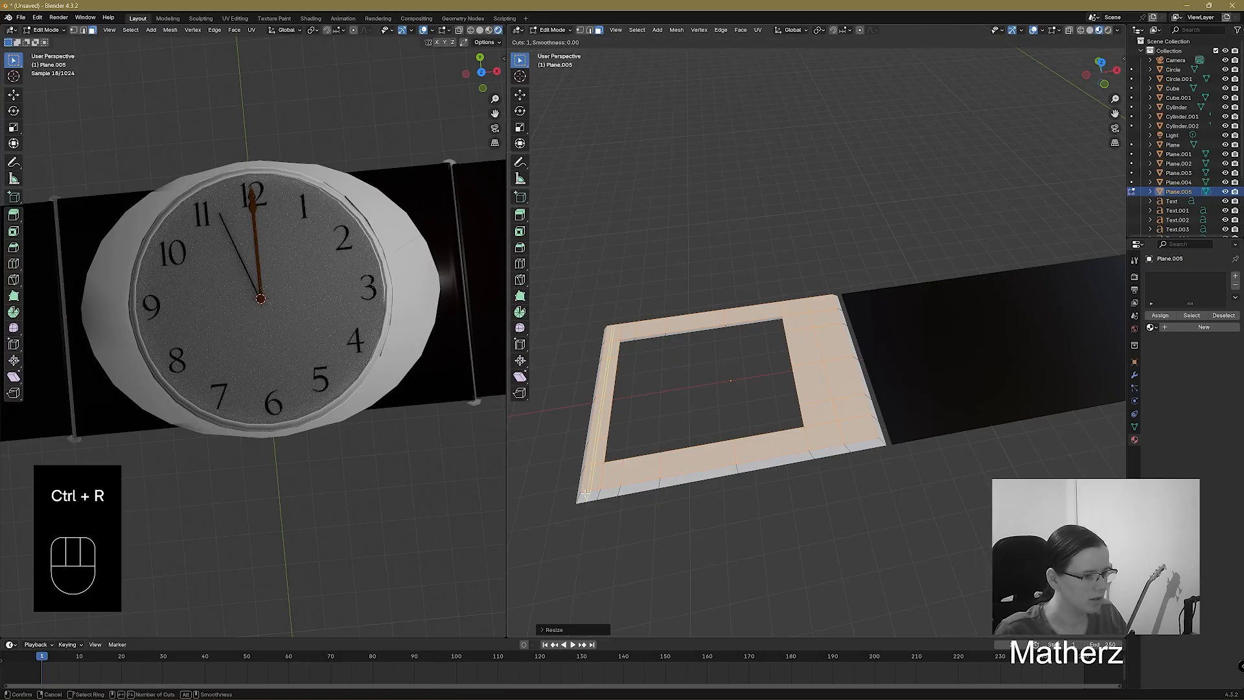
pyautogui.click(577, 496)
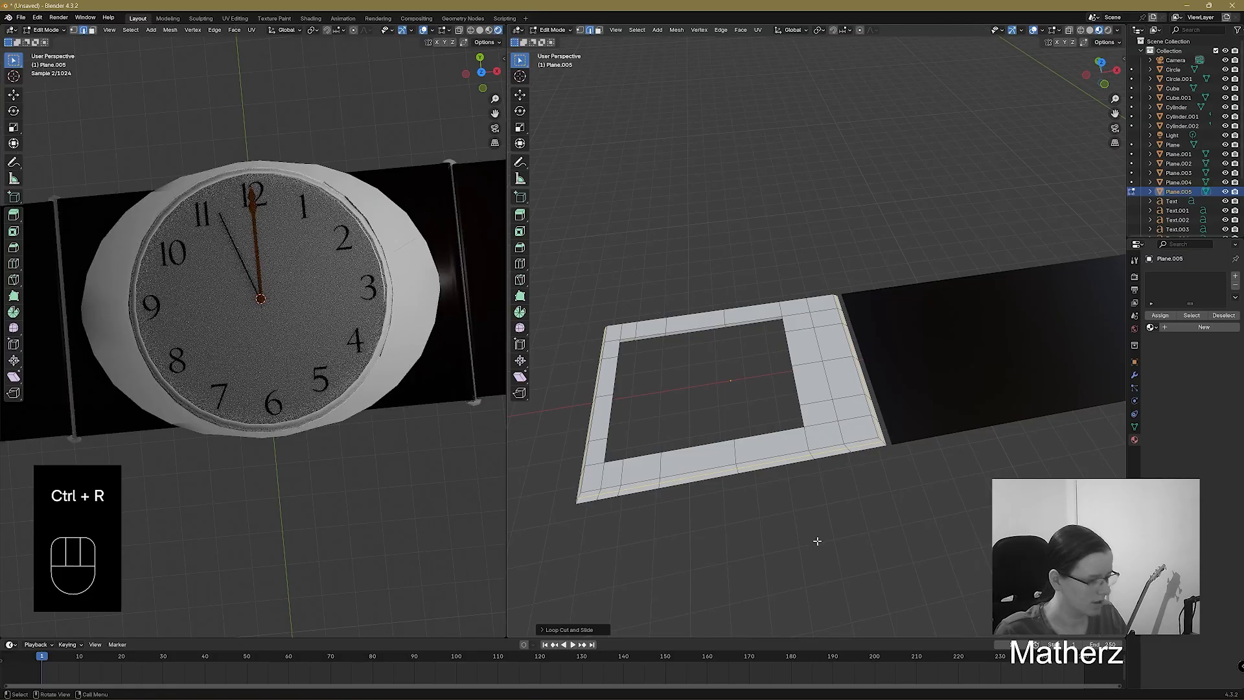
pyautogui.press('s')
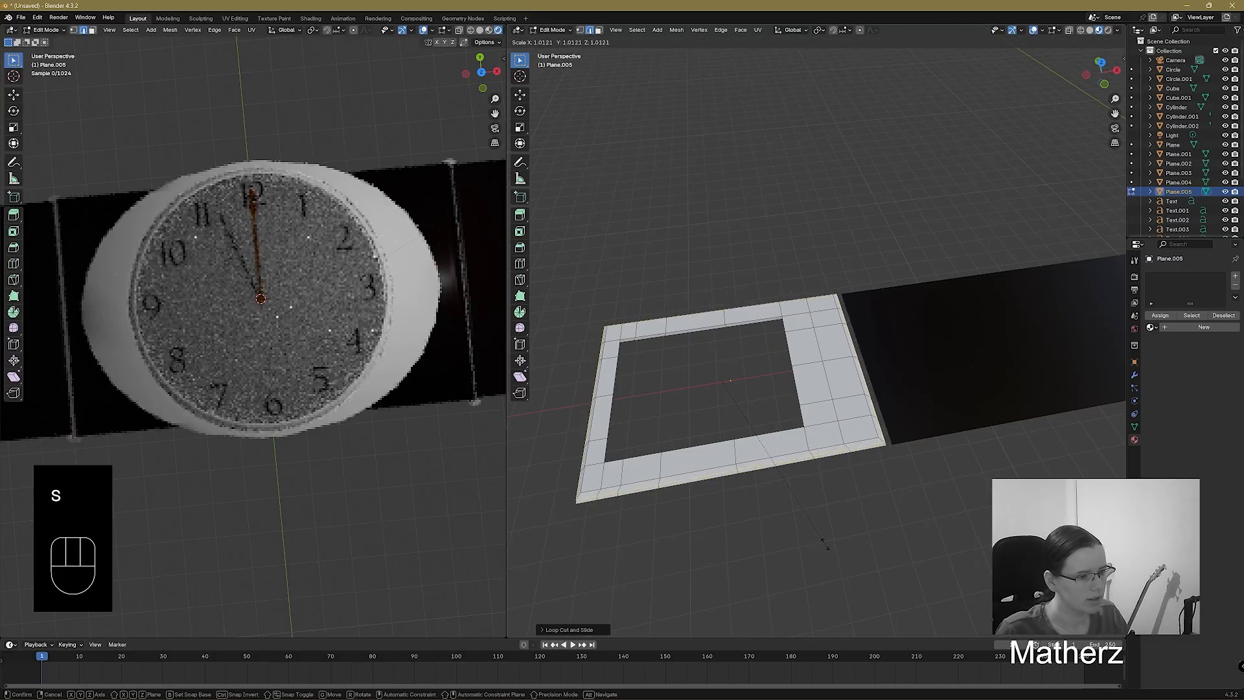
pyautogui.click(823, 544)
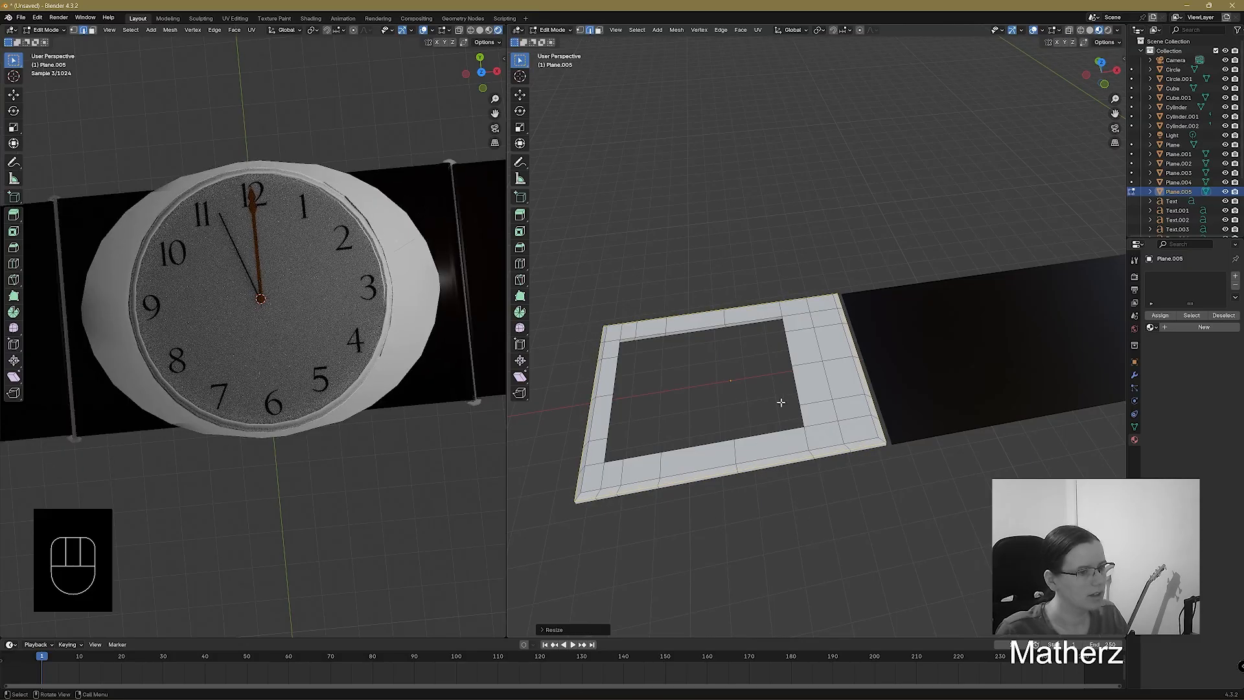
# Shade the buckle frame smooth and assign it the existing Gold Clock Hand material.
pyautogui.click(552, 30)
pyautogui.click(558, 41)
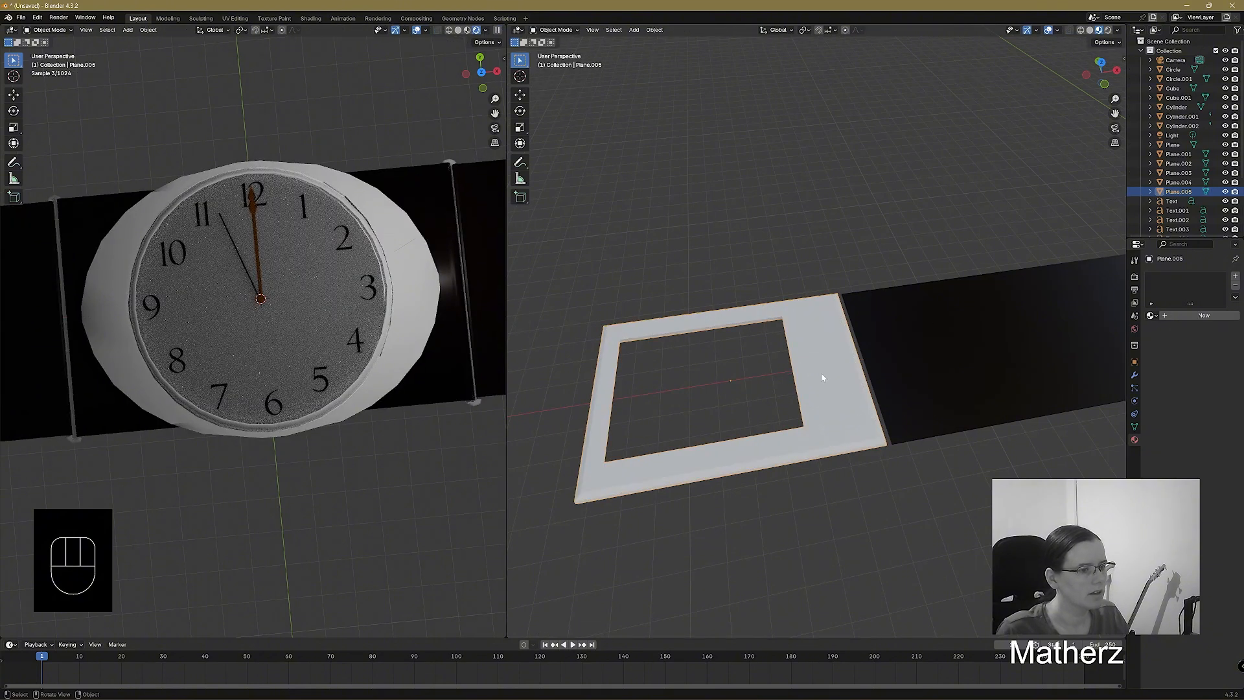
pyautogui.rightClick(822, 378)
pyautogui.click(821, 373)
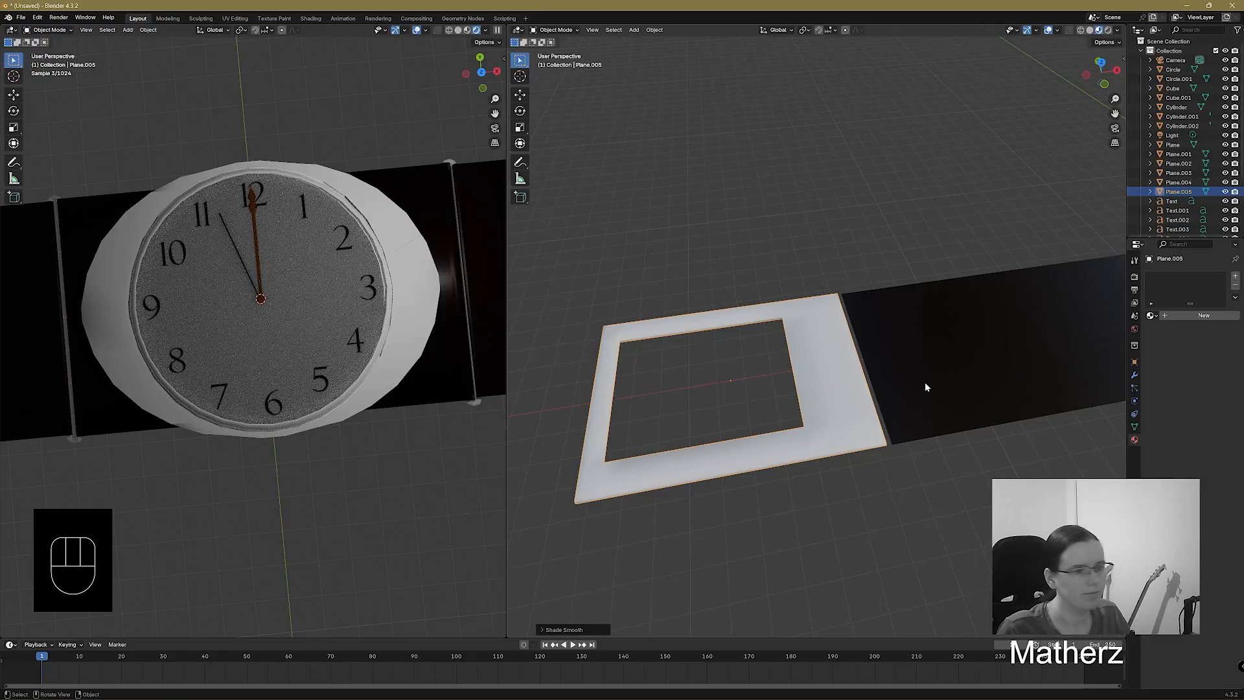
pyautogui.click(1150, 316)
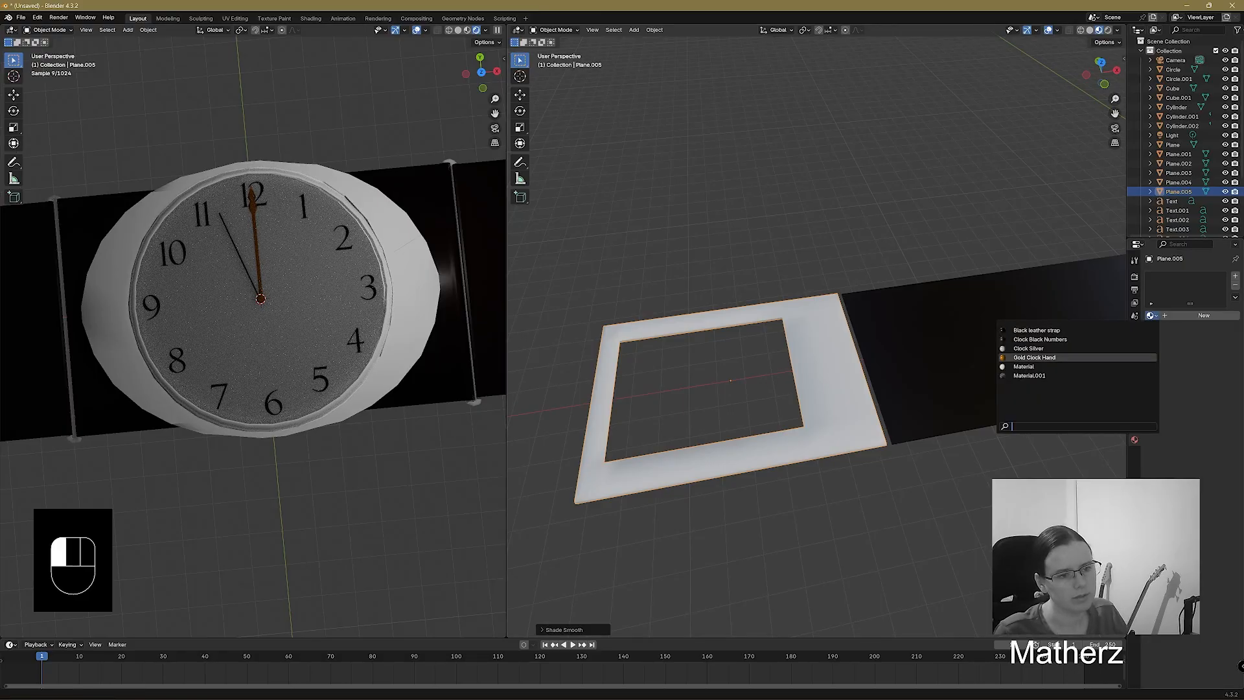
pyautogui.click(1098, 357)
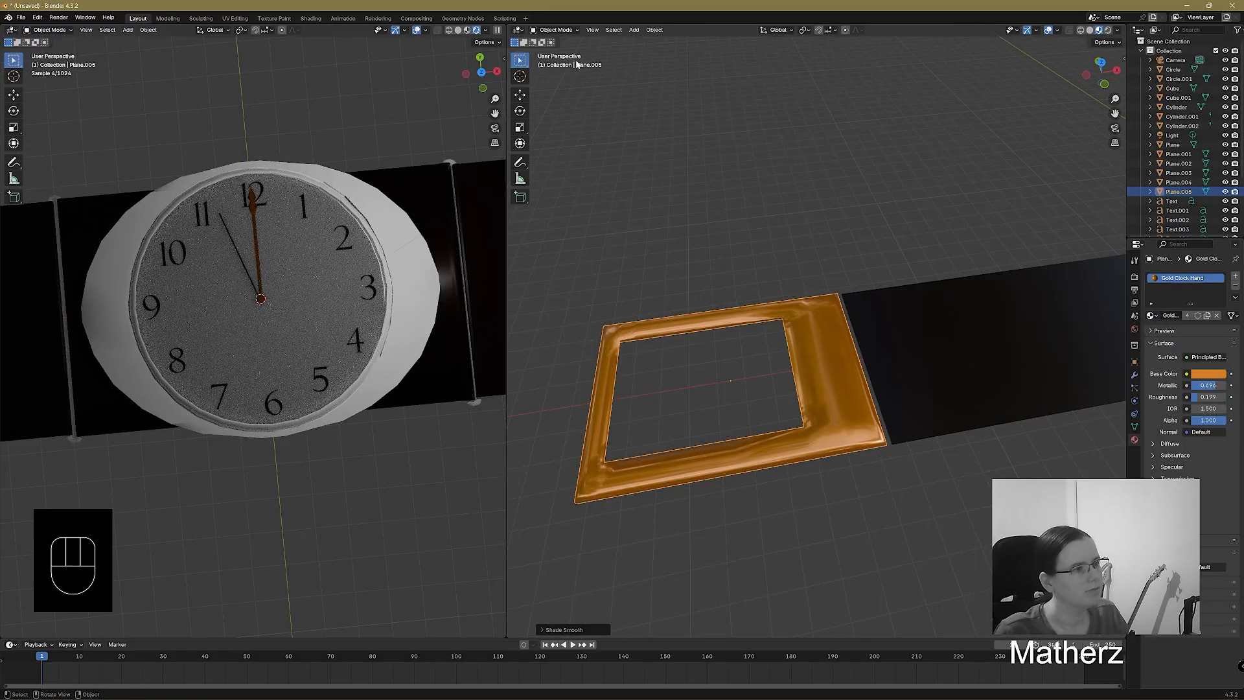
# Add a cube for the buckle's tongue and move it along X to the strap side of the gold frame.
pyautogui.click(634, 30)
pyautogui.moveTo(641, 42)
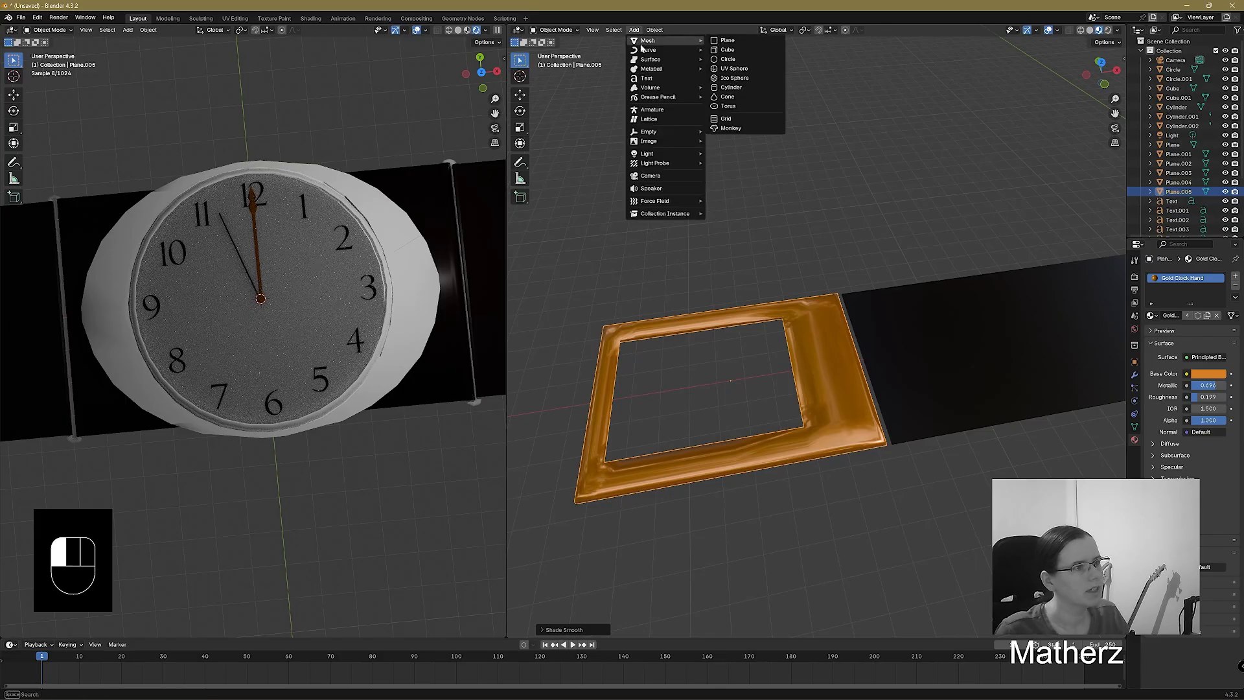
pyautogui.click(729, 50)
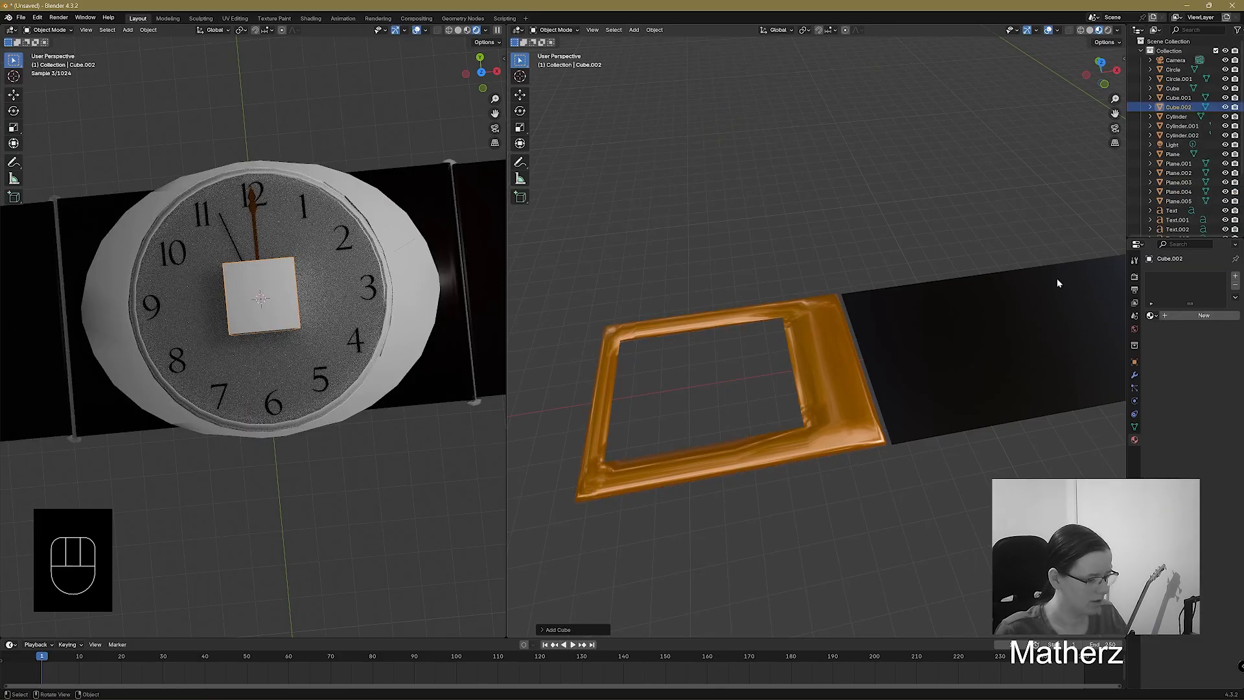
pyautogui.press('g')
pyautogui.press('x')
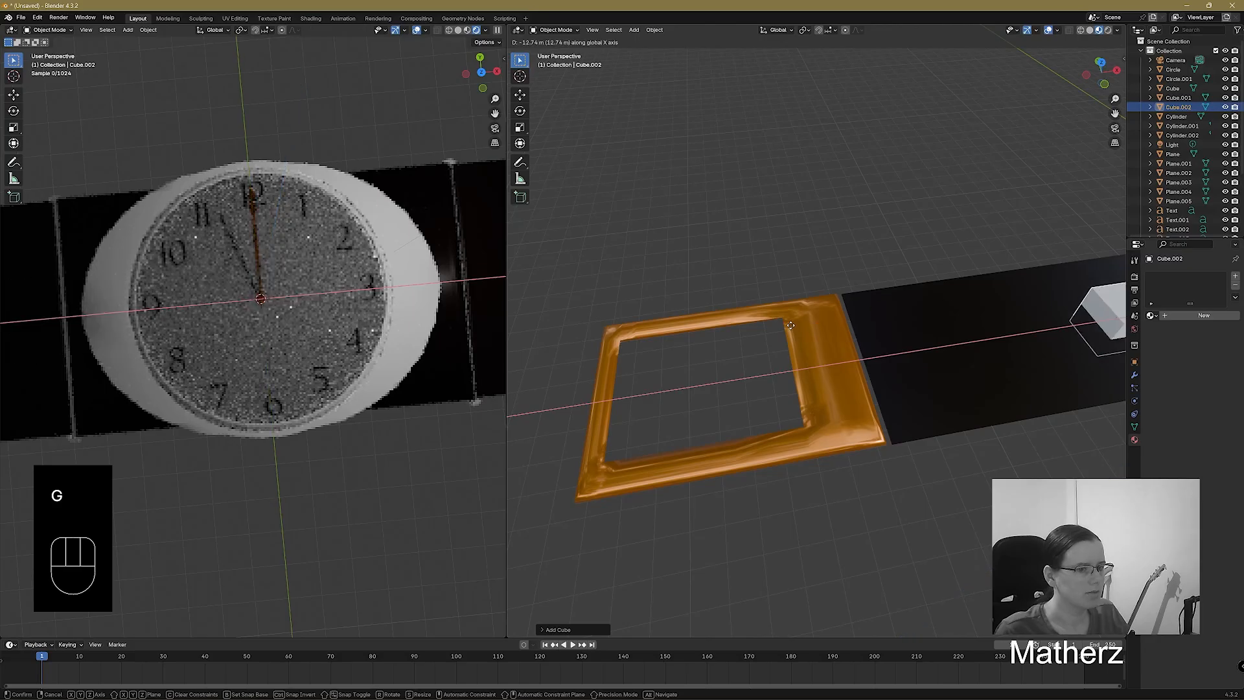
pyautogui.click(830, 373)
# Scale the cube down and stretch it along X into a thin bar almost as long as the buckle frame.
pyautogui.press('s')
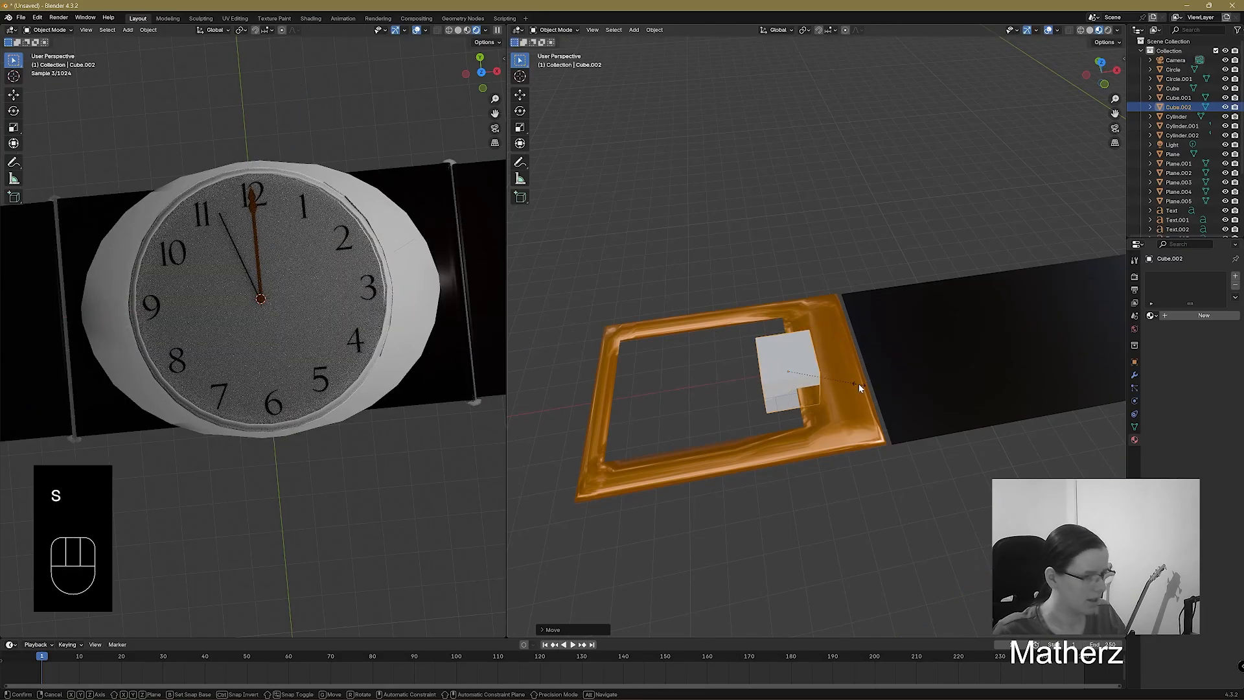
pyautogui.press('x')
pyautogui.click(1089, 379)
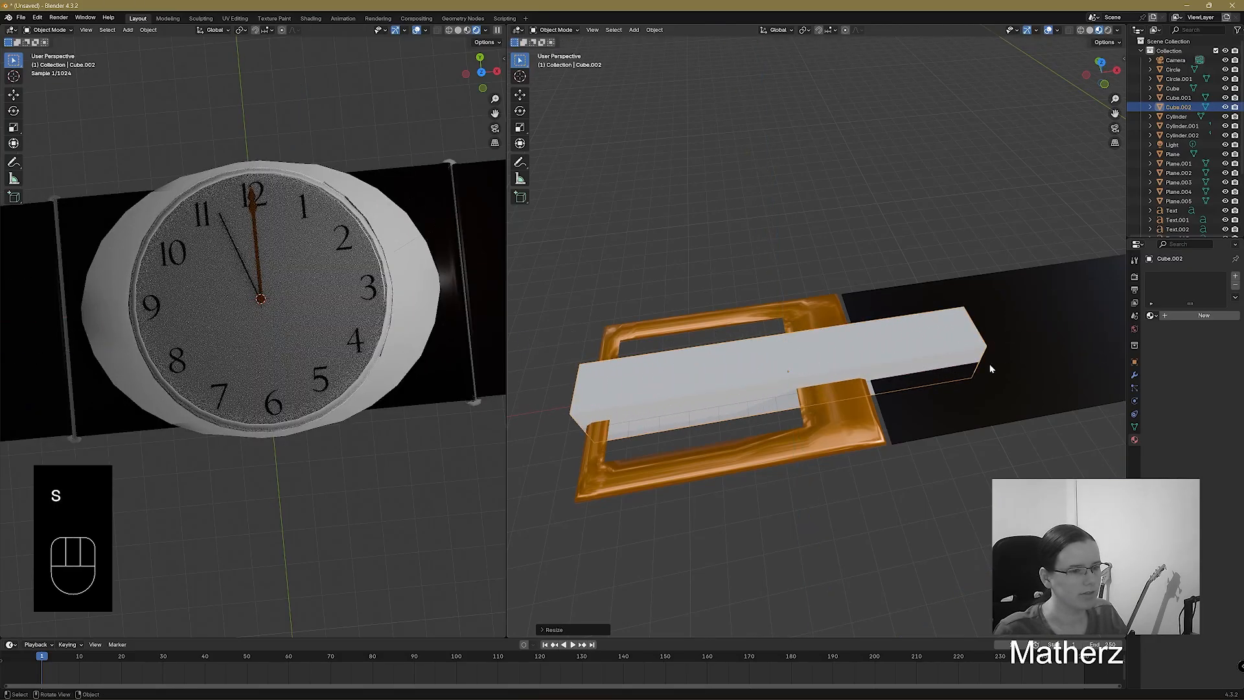
pyautogui.press('s')
pyautogui.press('x')
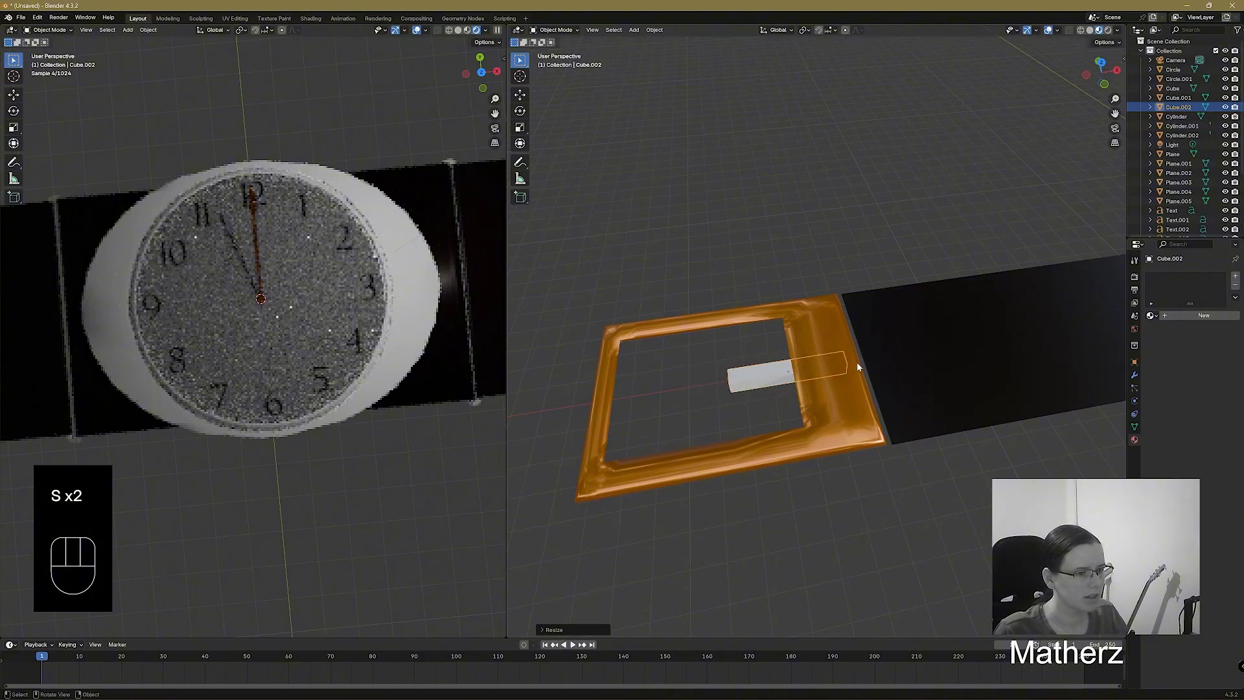
pyautogui.click(880, 373)
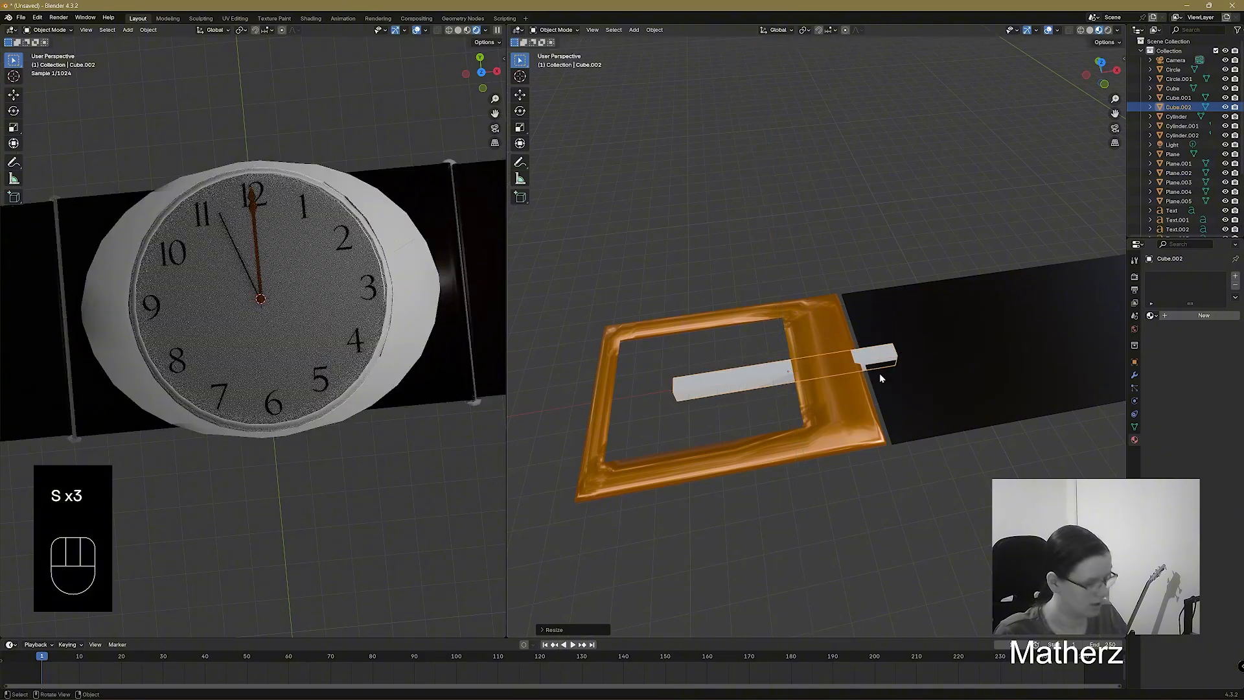
pyautogui.press('h')
pyautogui.hotkey('ctrl', 'z')
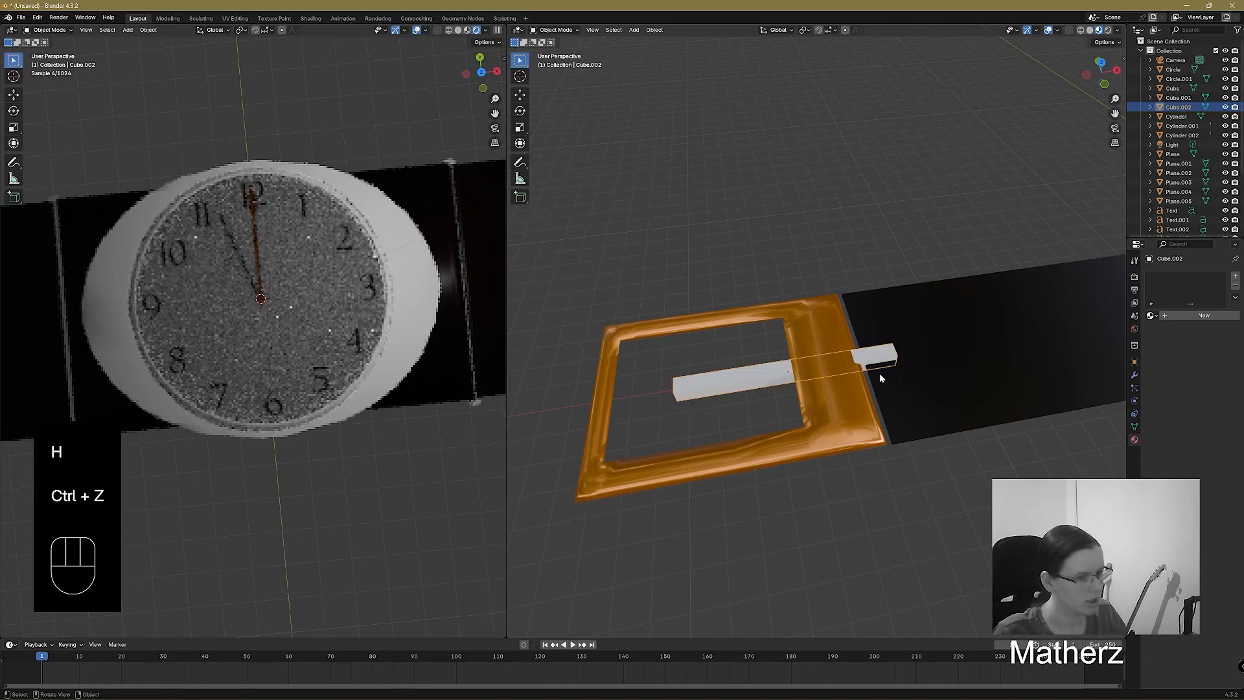
# Shift the bar along X over the buckle opening and raise it about 0.62 m so it spans the frame.
pyautogui.press('g')
pyautogui.moveTo(850, 375); pyautogui.dragTo(785, 313, button='middle')
pyautogui.click(816, 374)
pyautogui.press('g')
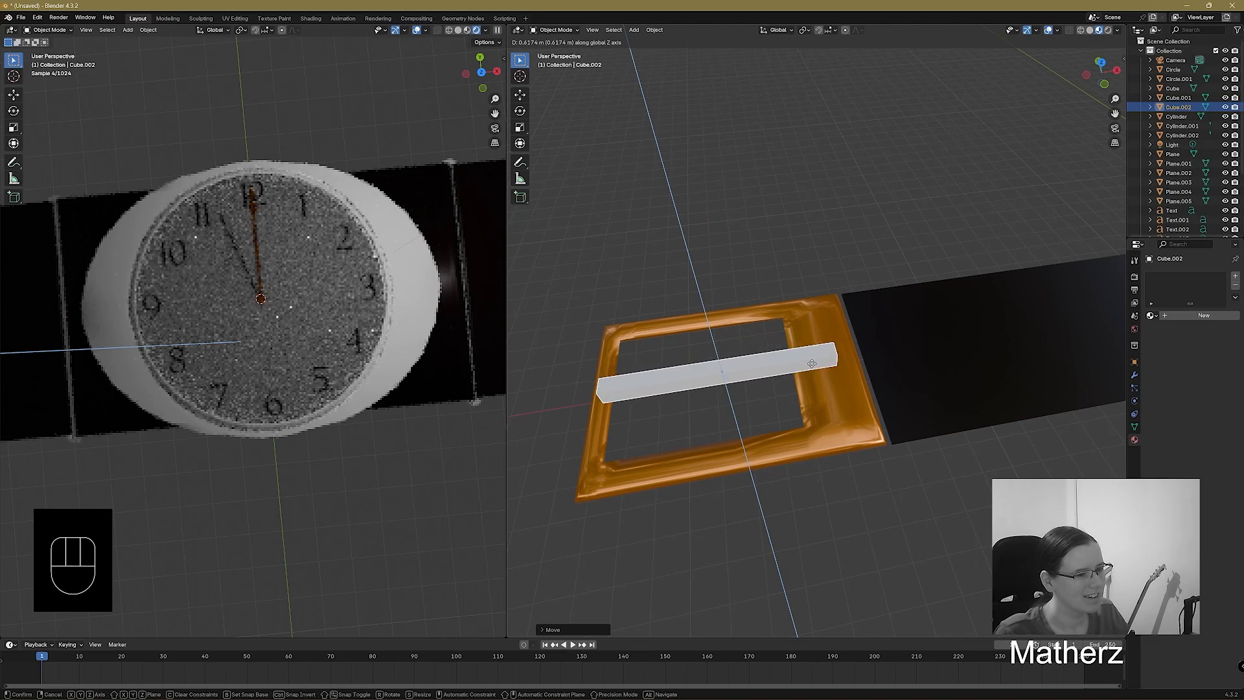
pyautogui.click(812, 364)
pyautogui.press('g')
pyautogui.moveTo(811, 364); pyautogui.dragTo(791, 364, button='middle')
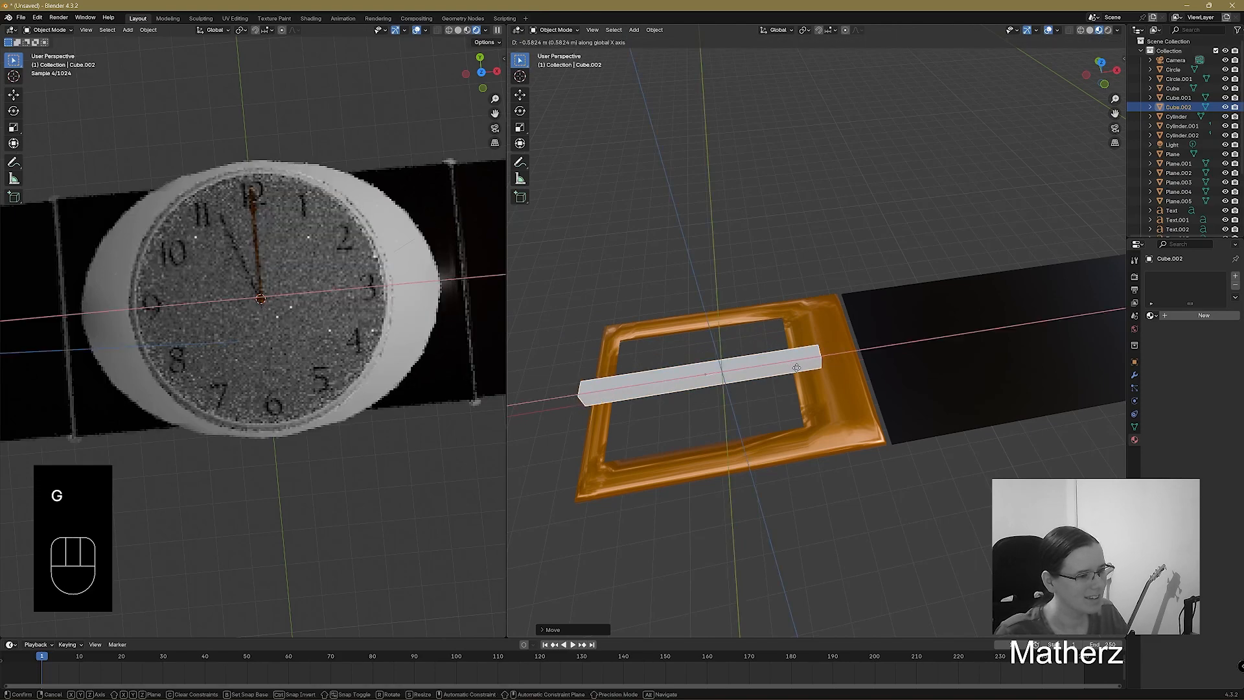
pyautogui.click(796, 367)
# Tilt the bar slightly about the Y axis, lower it a little and shift it about 0.23 m along X.
pyautogui.press('r')
pyautogui.moveTo(710, 360); pyautogui.dragTo(710, 344, button='middle')
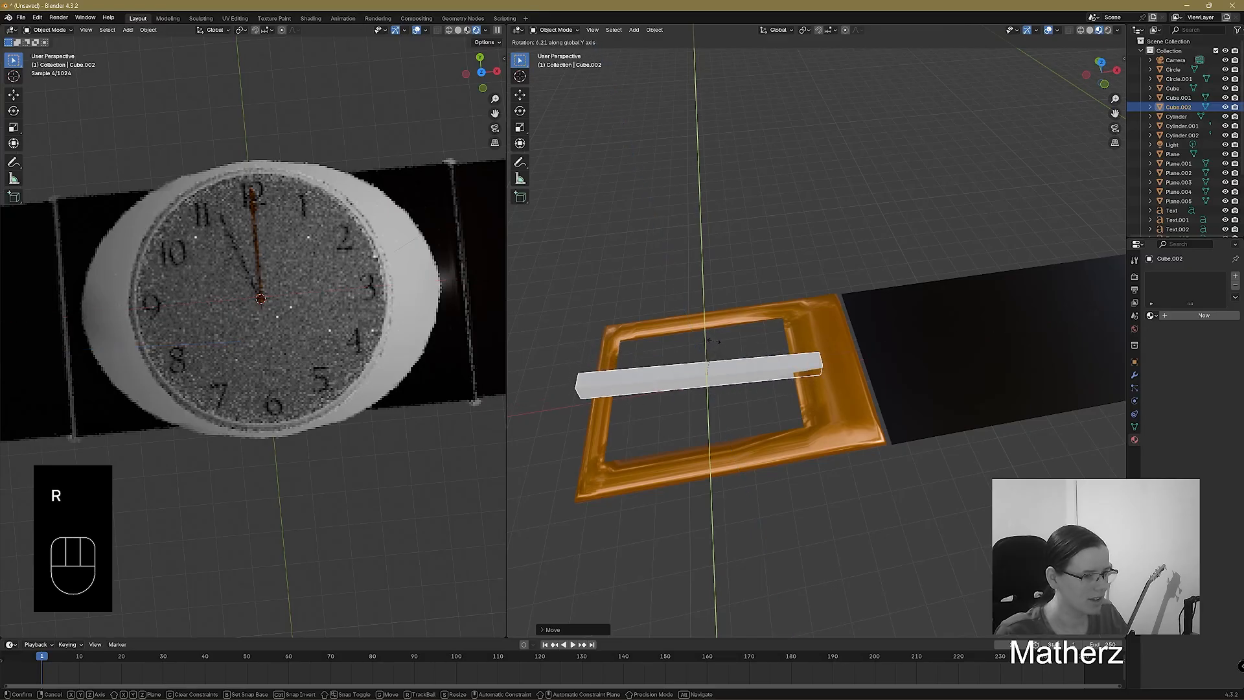
pyautogui.click(711, 342)
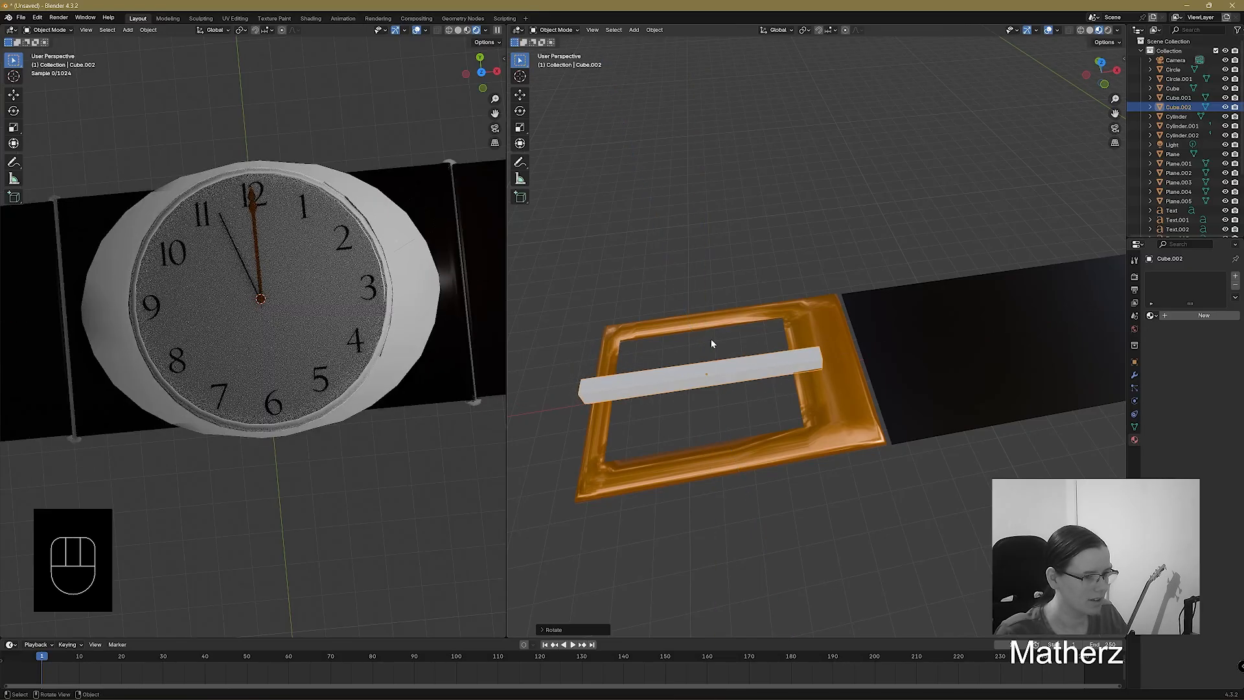
pyautogui.press('g')
pyautogui.moveTo(716, 373); pyautogui.dragTo(733, 385, button='middle')
pyautogui.click(728, 389)
pyautogui.press('g')
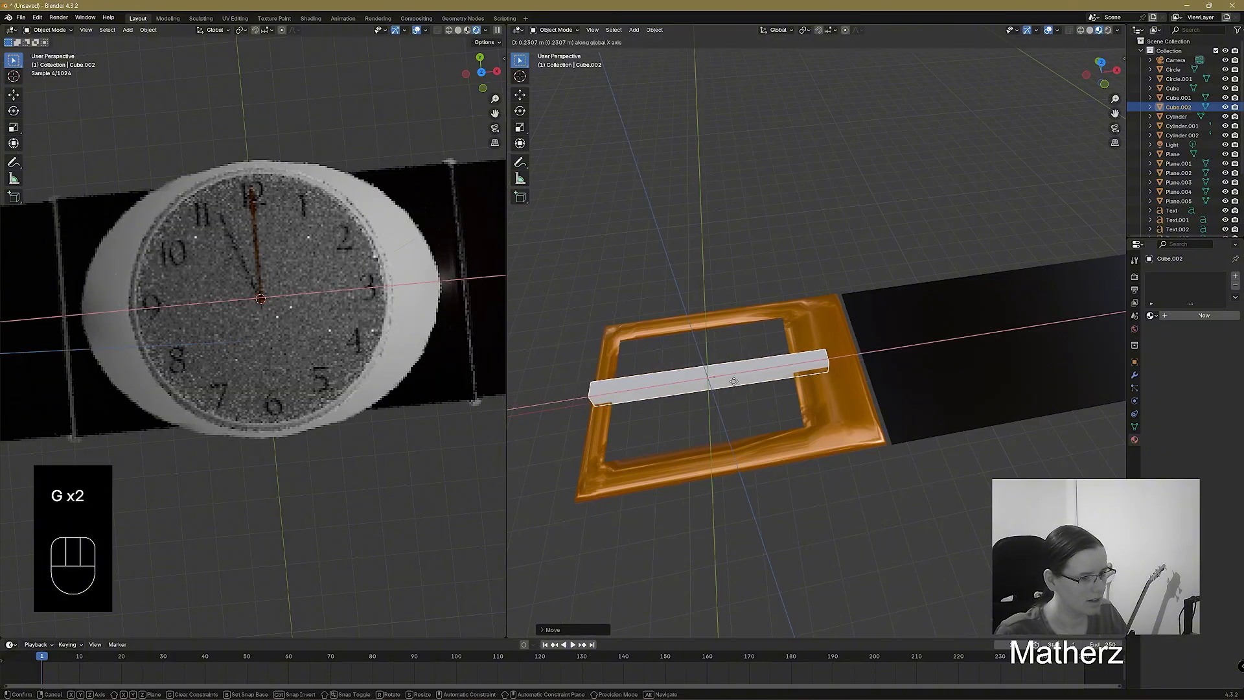
pyautogui.click(734, 381)
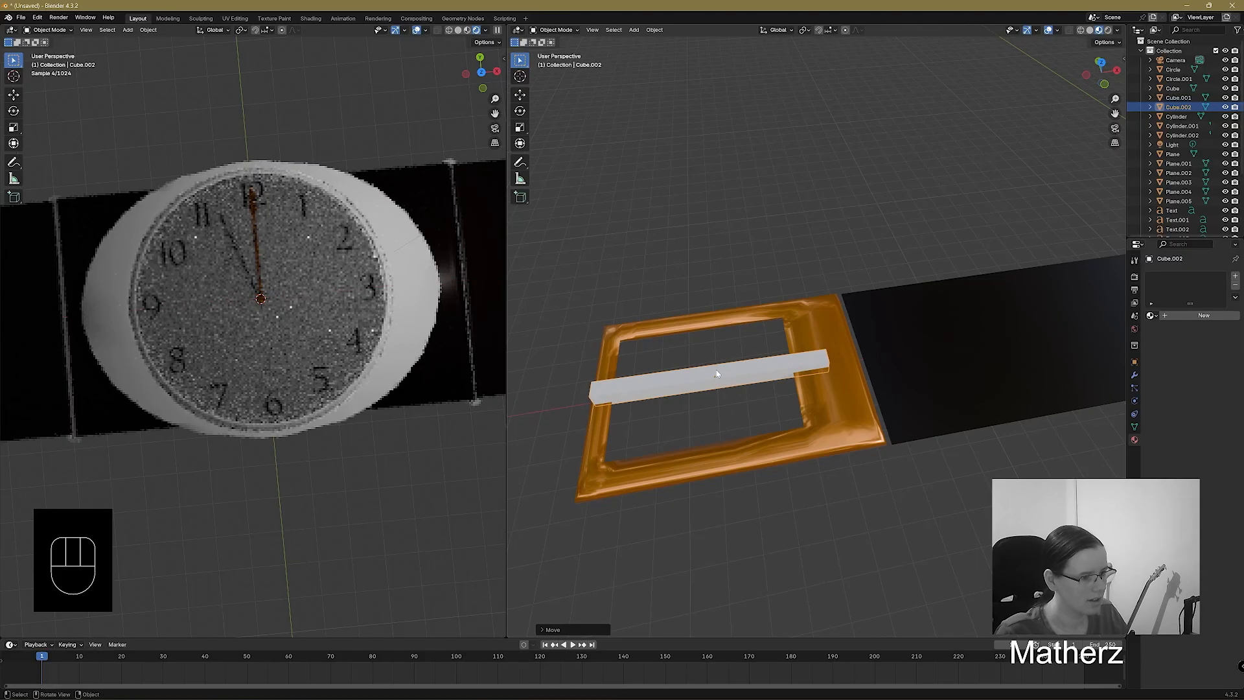
# Raise the bar's mesh about 0.37 m along Z in Edit Mode so it clears the underside of the frame.
pyautogui.click(566, 33)
pyautogui.click(557, 52)
pyautogui.moveTo(797, 328); pyautogui.dragTo(822, 264, button='middle')
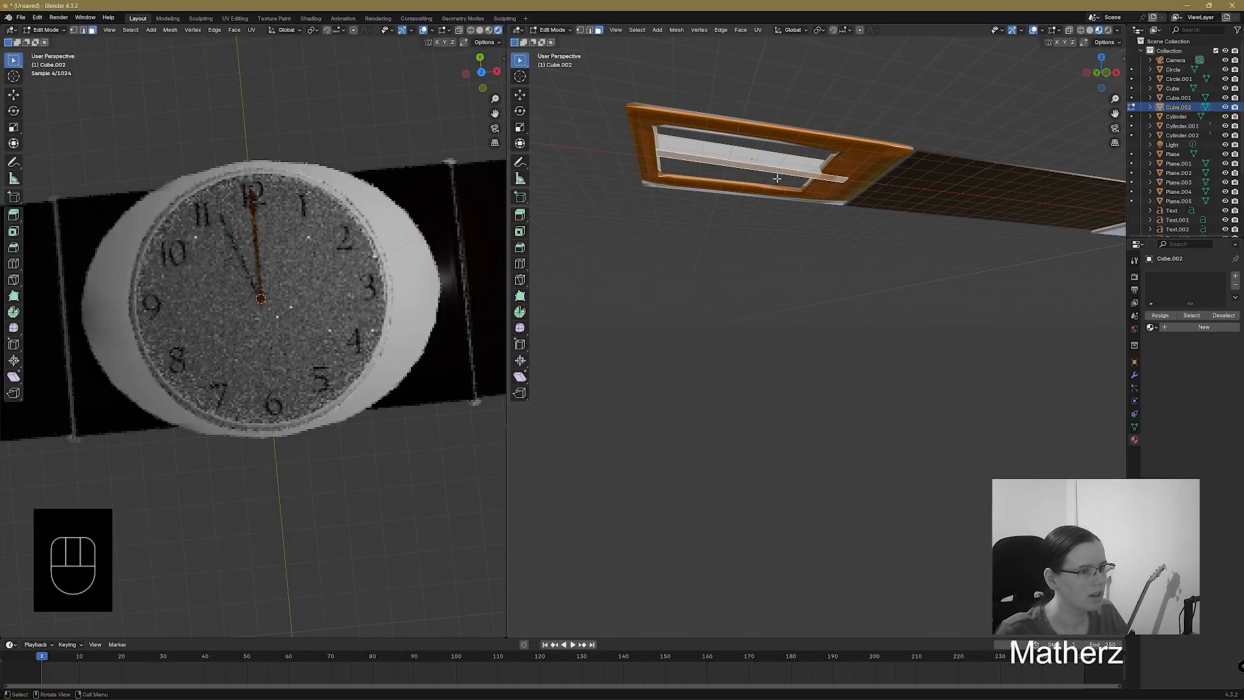
pyautogui.press('g')
pyautogui.press('z')
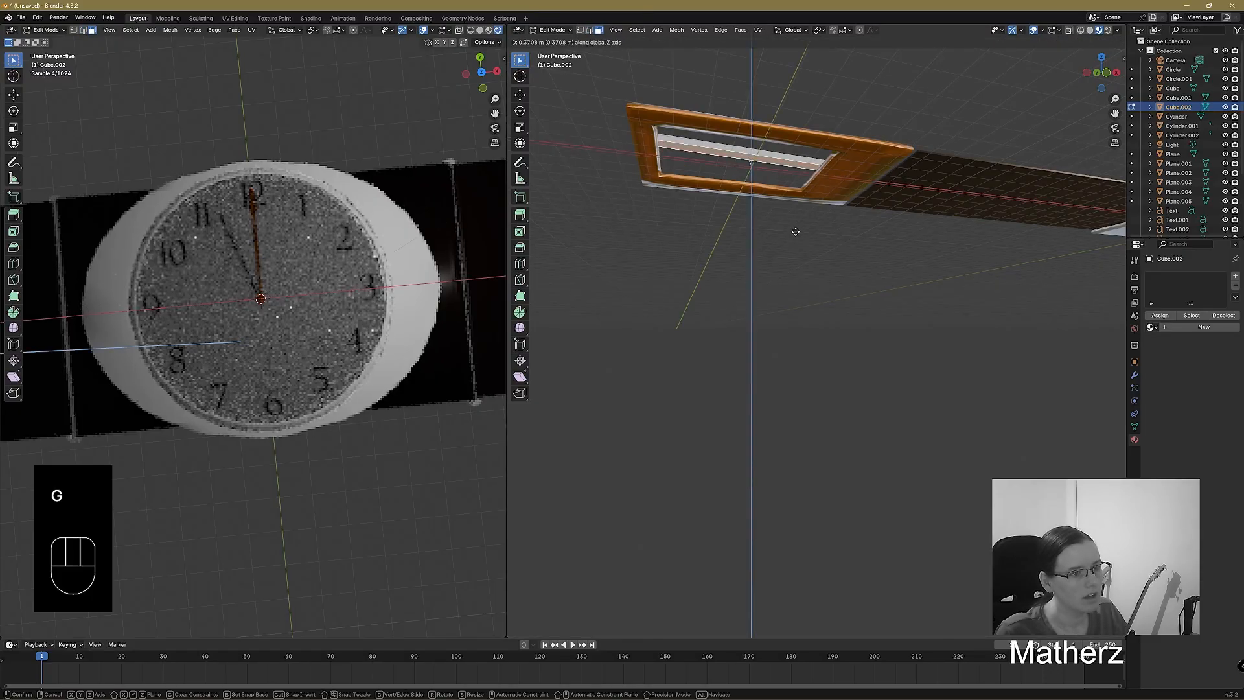
pyautogui.click(799, 231)
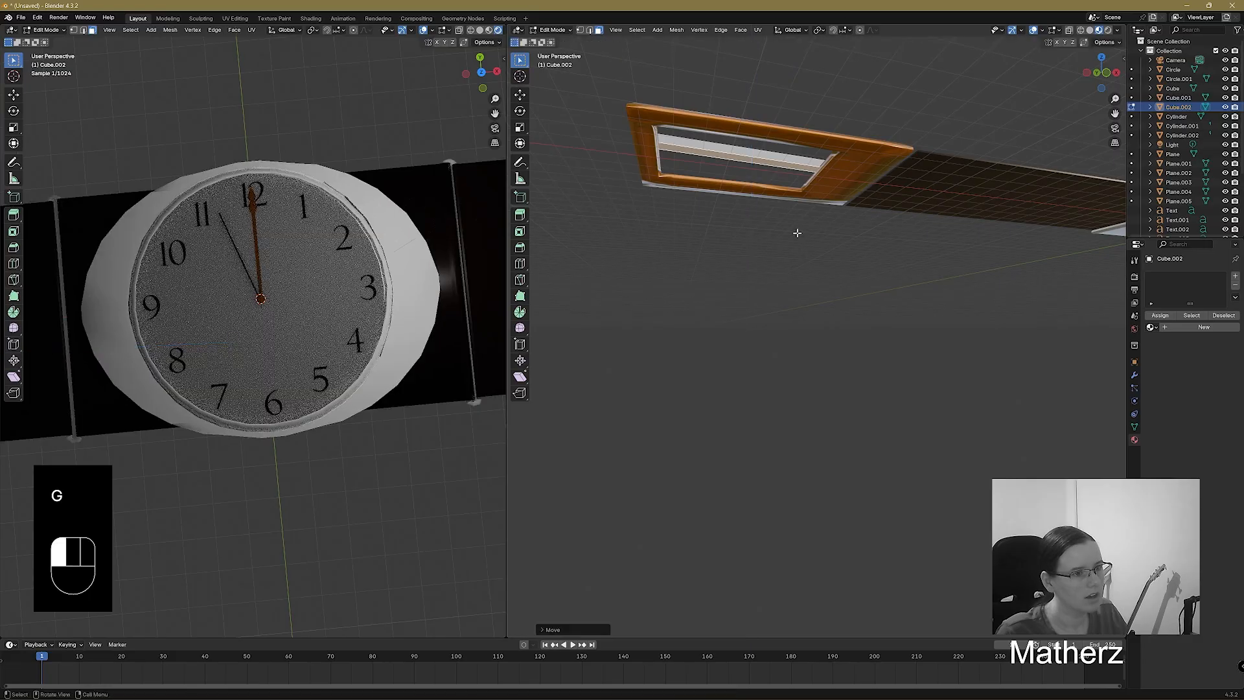
# Extrude the bar's strap-side end face a short distance and scale the new face up into a flared end.
pyautogui.moveTo(800, 231)
pyautogui.mouseDown(button='middle')
pyautogui.moveTo(824, 222)
pyautogui.moveTo(846, 237)
pyautogui.moveTo(799, 236)
pyautogui.mouseUp(button='middle')
pyautogui.click(711, 292)
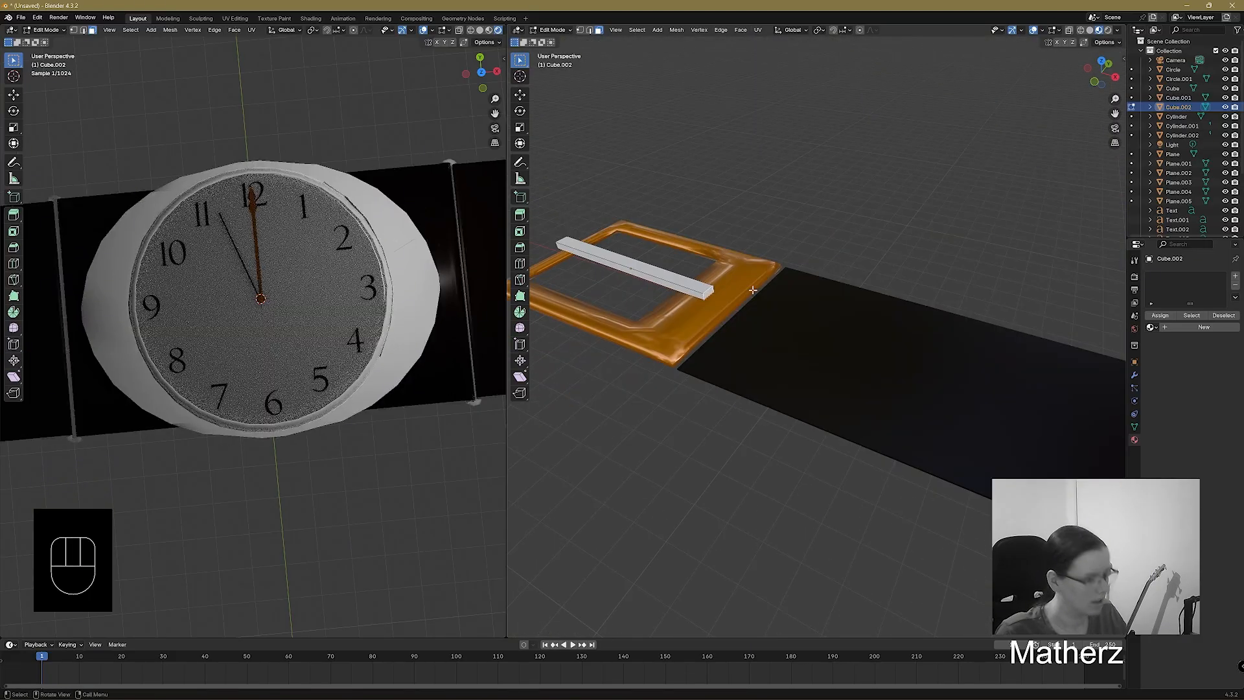
pyautogui.press('e')
pyautogui.click(757, 287)
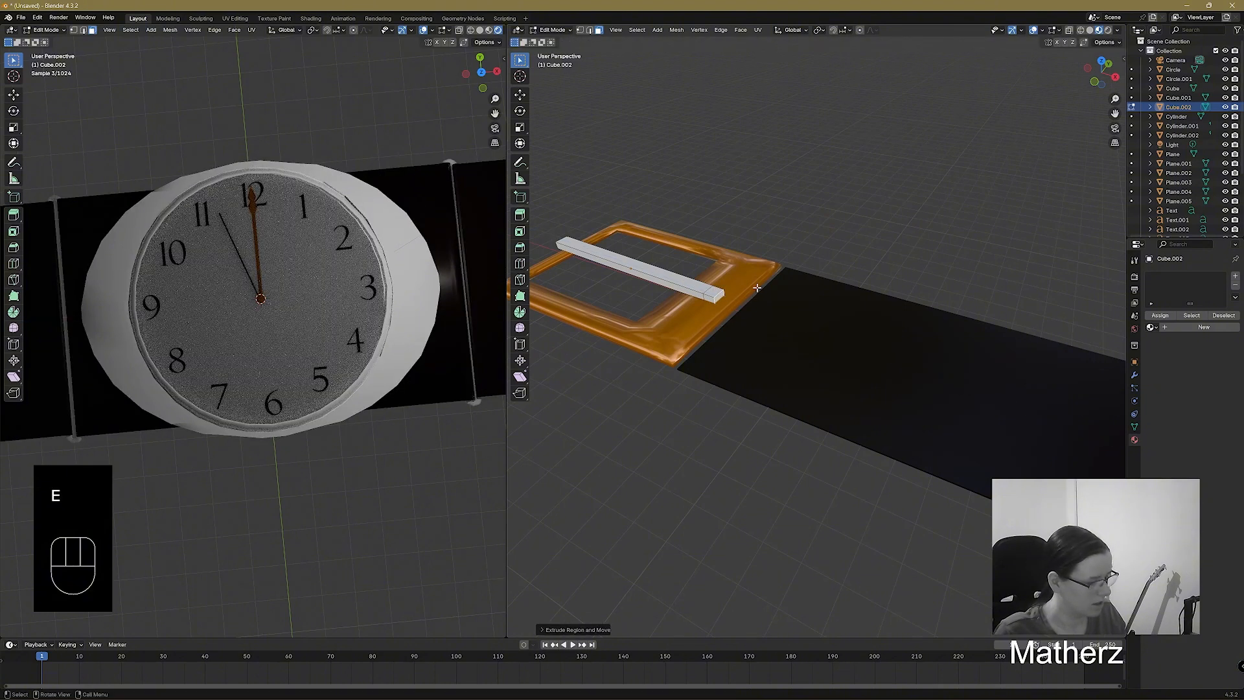
pyautogui.press('s')
pyautogui.press('s')
pyautogui.click(790, 268)
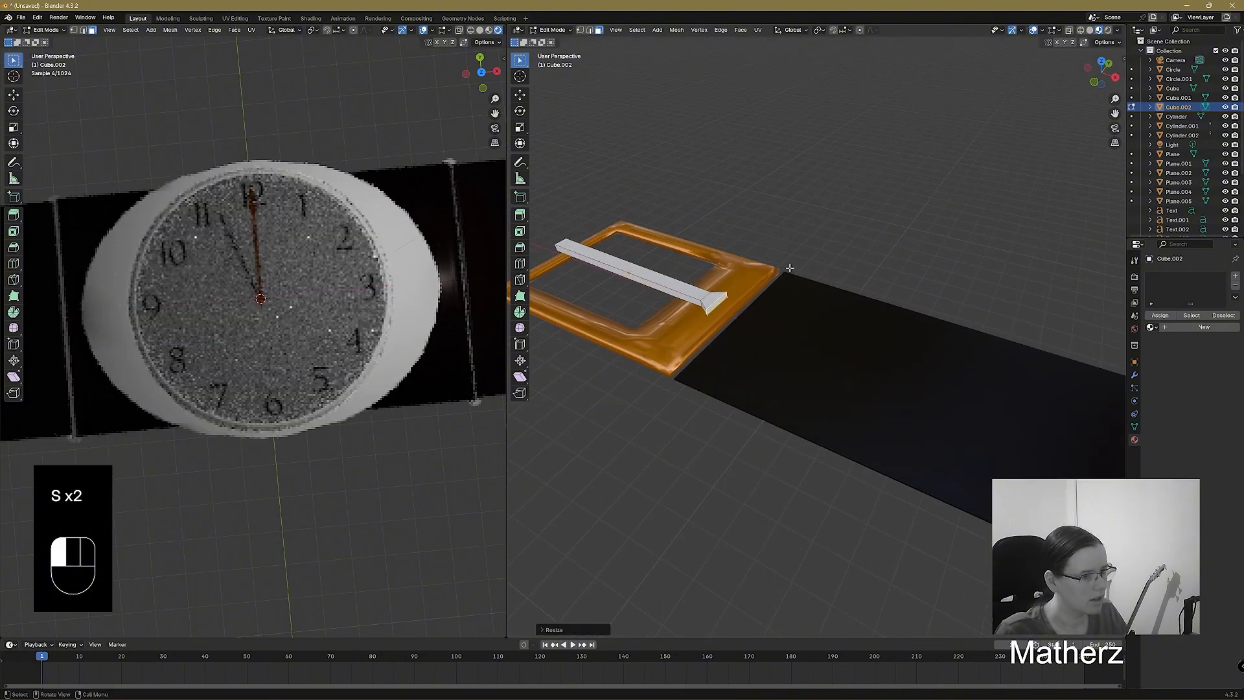
# Lower the flared end face about 0.31 m along Z and flatten it in height to fit within the frame.
pyautogui.press('g')
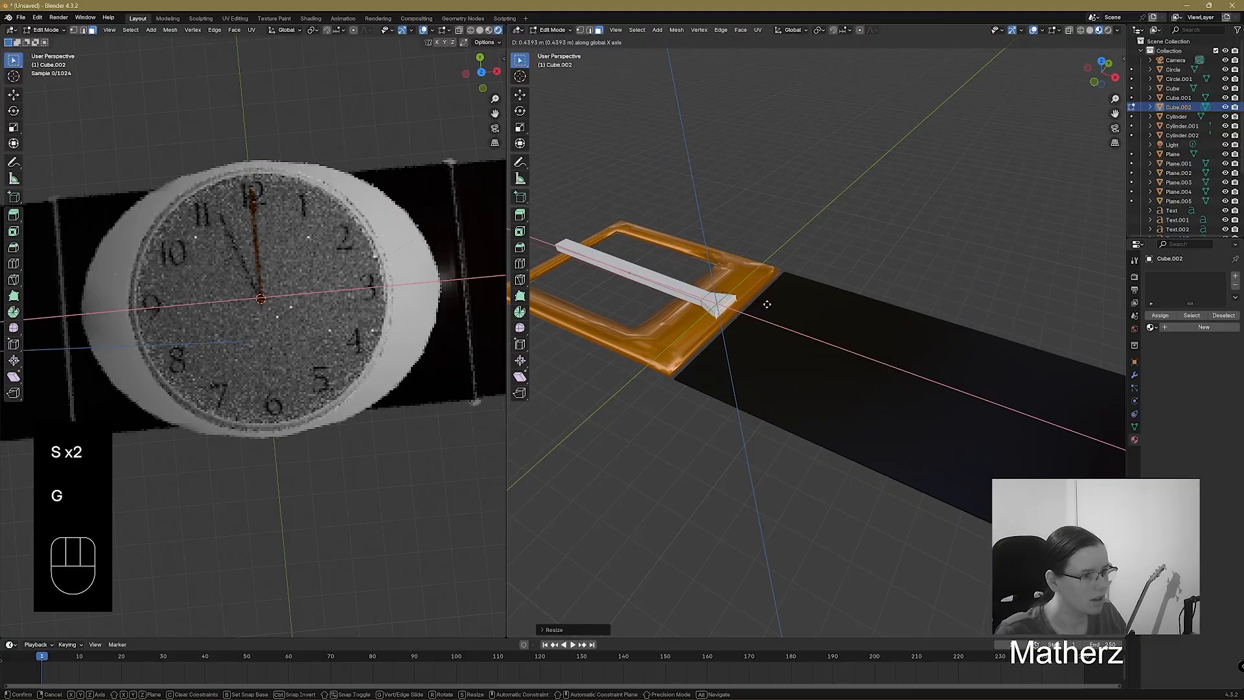
pyautogui.moveTo(767, 304); pyautogui.dragTo(767, 311, button='middle')
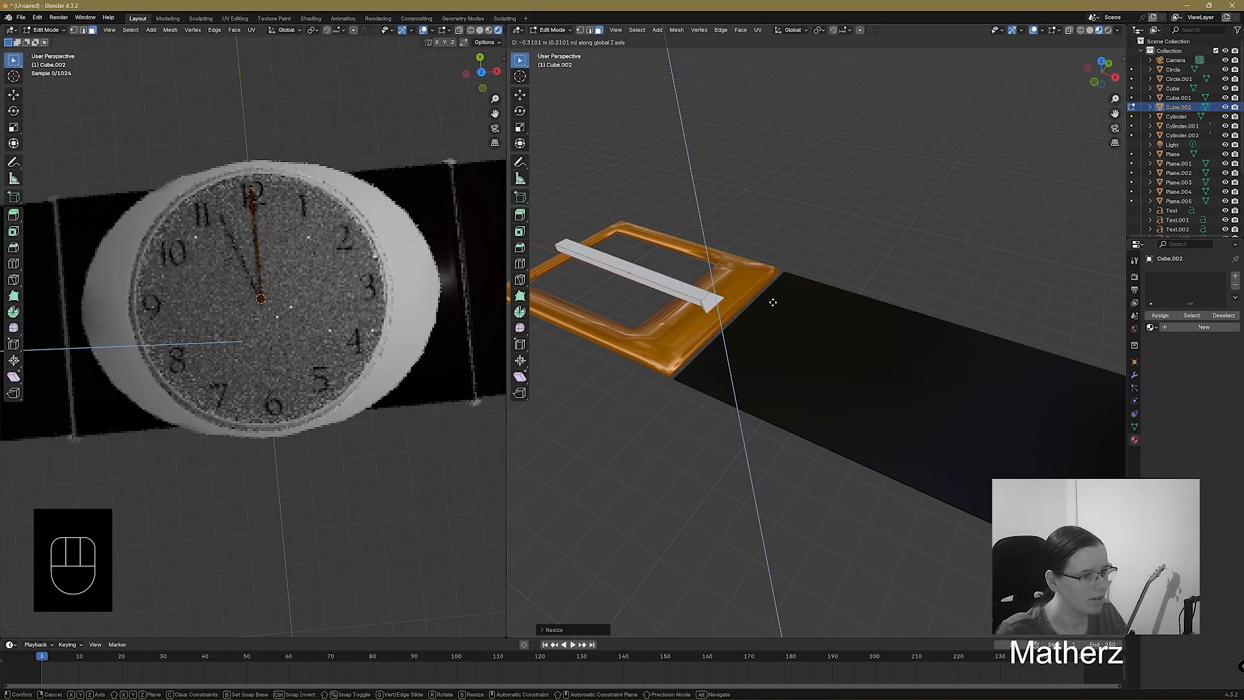
pyautogui.click(773, 302)
pyautogui.moveTo(763, 324); pyautogui.dragTo(853, 276, button='middle')
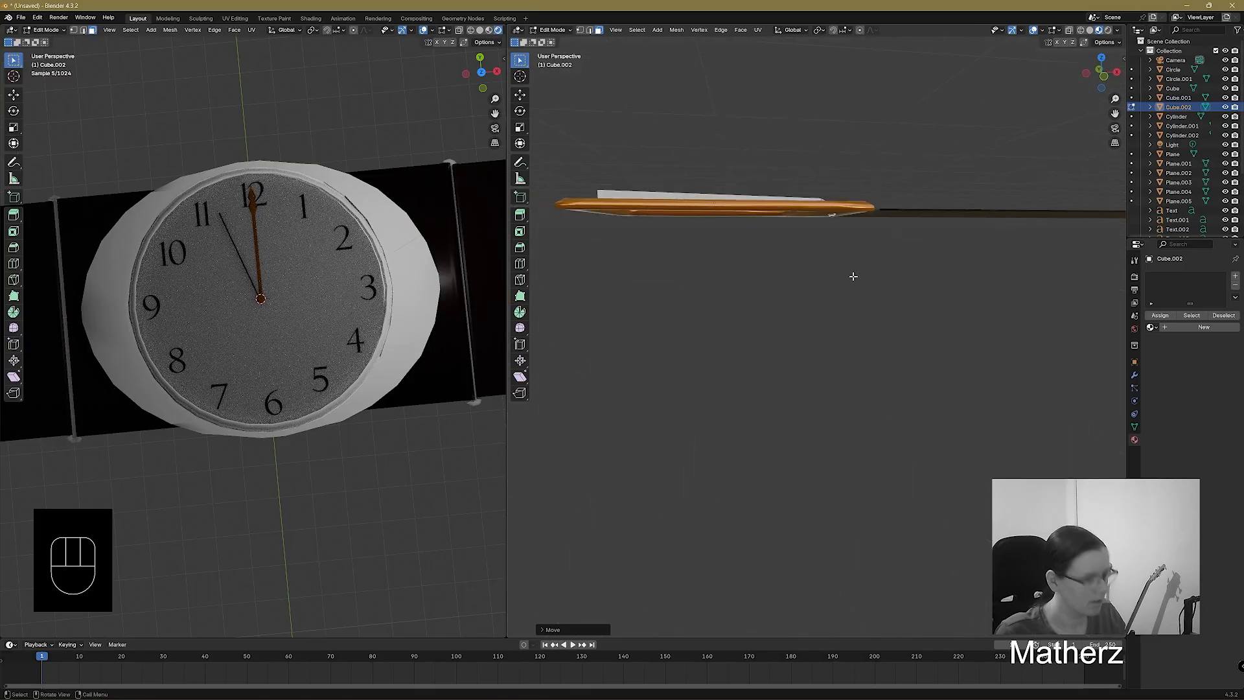
pyautogui.press('s')
pyautogui.press('z')
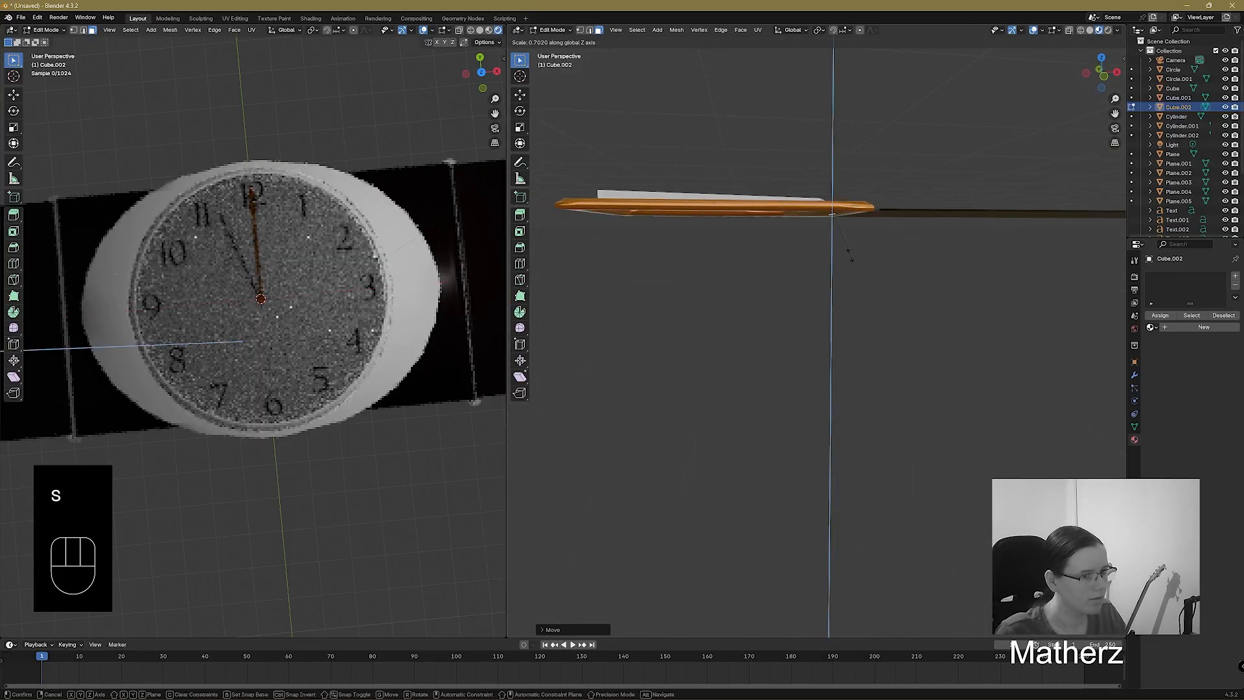
pyautogui.click(852, 230)
# Select the bar's outer end face, narrow it along Y and lower it slightly to taper the tongue's tip.
pyautogui.moveTo(850, 236); pyautogui.dragTo(991, 288, button='middle')
pyautogui.click(937, 283)
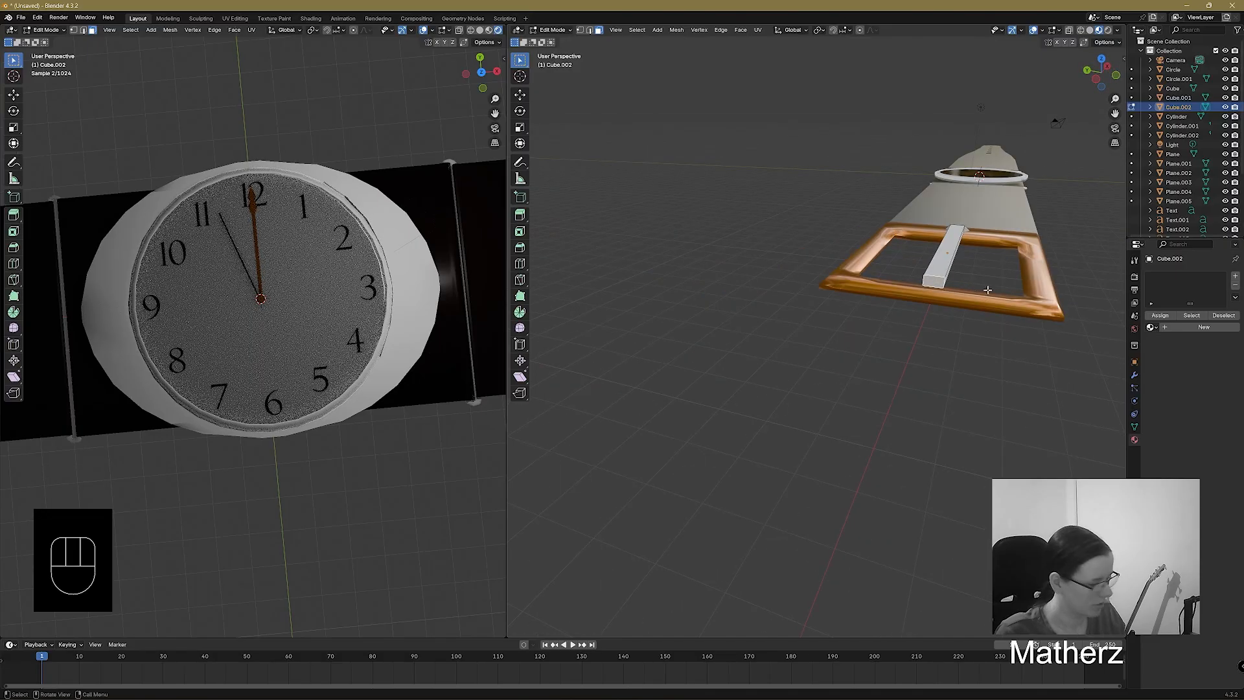
pyautogui.press('s')
pyautogui.press('y')
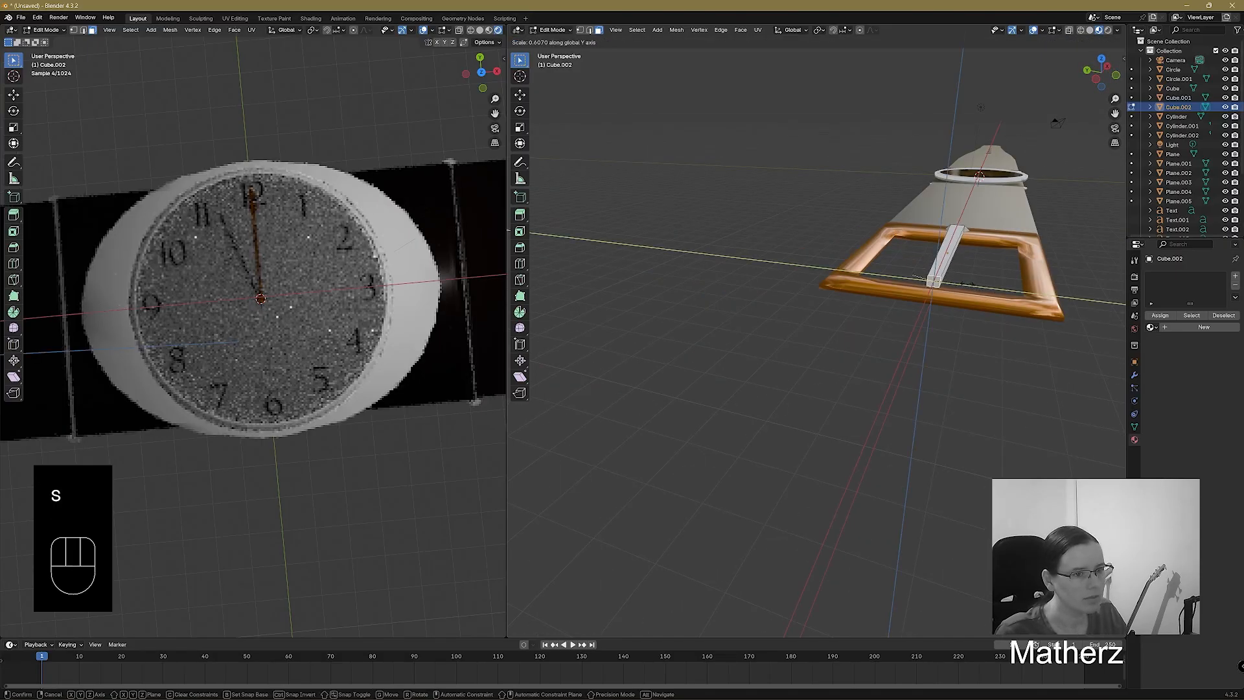
pyautogui.click(943, 300)
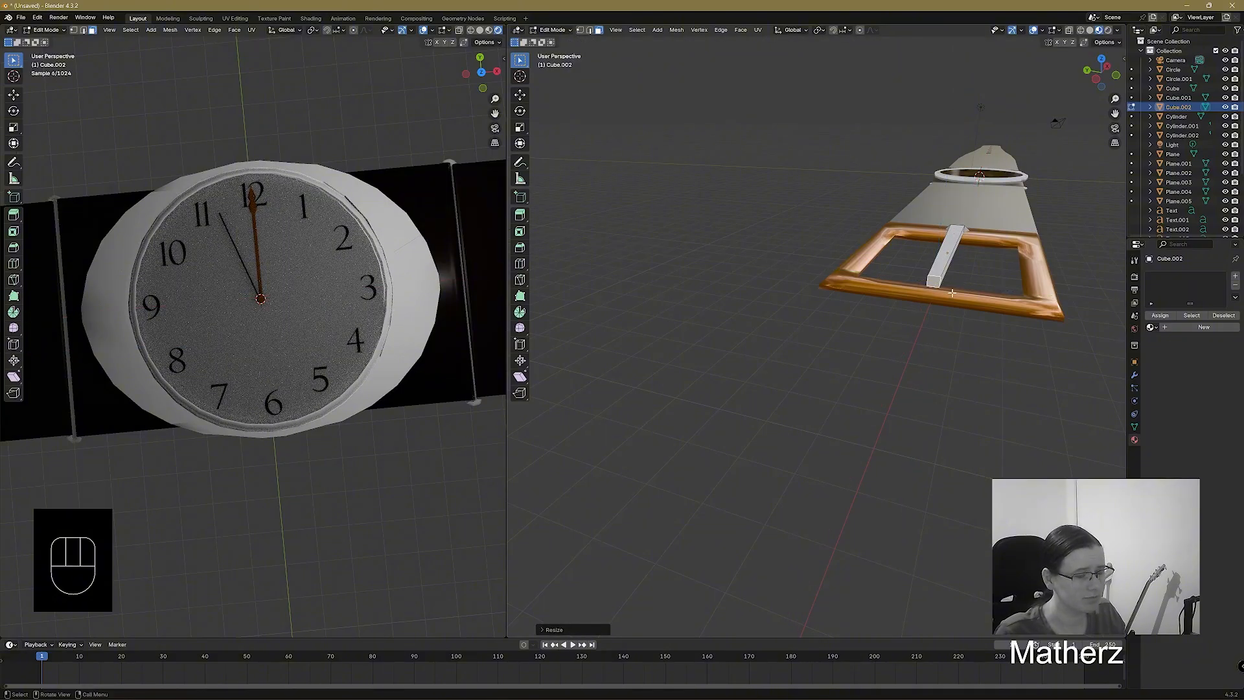
pyautogui.press('s')
pyautogui.moveTo(951, 293); pyautogui.dragTo(980, 256, button='middle')
pyautogui.click(992, 256)
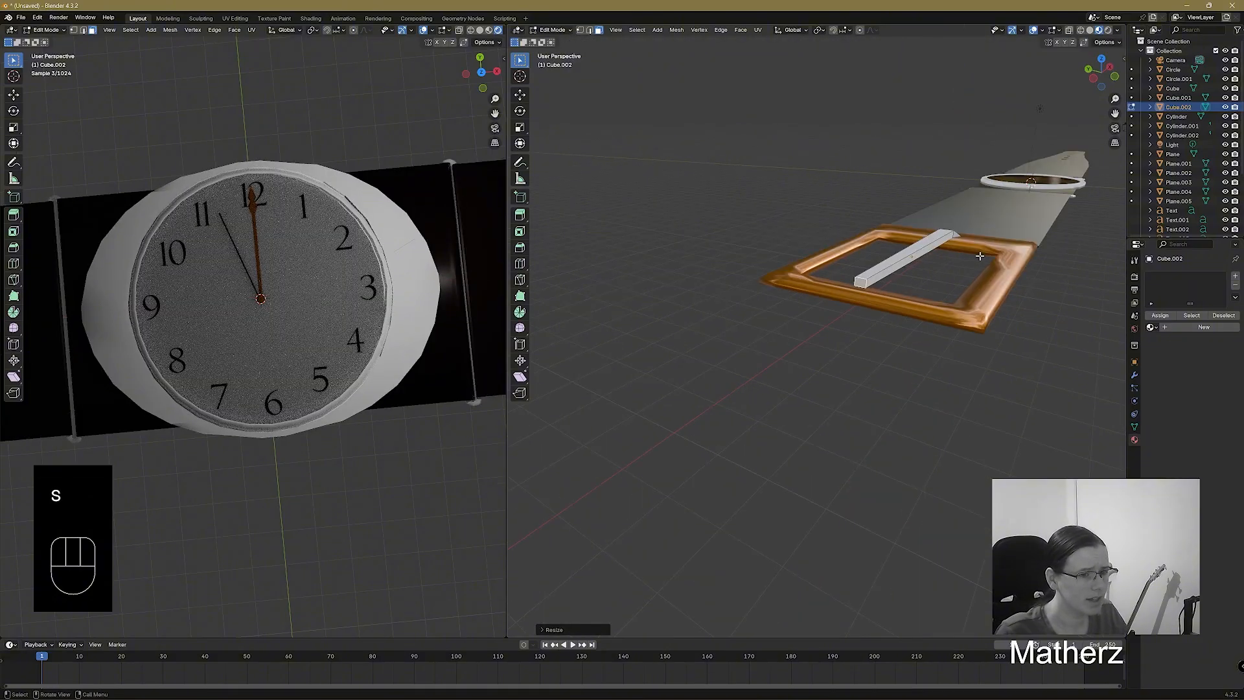
pyautogui.press('g')
pyautogui.press('z')
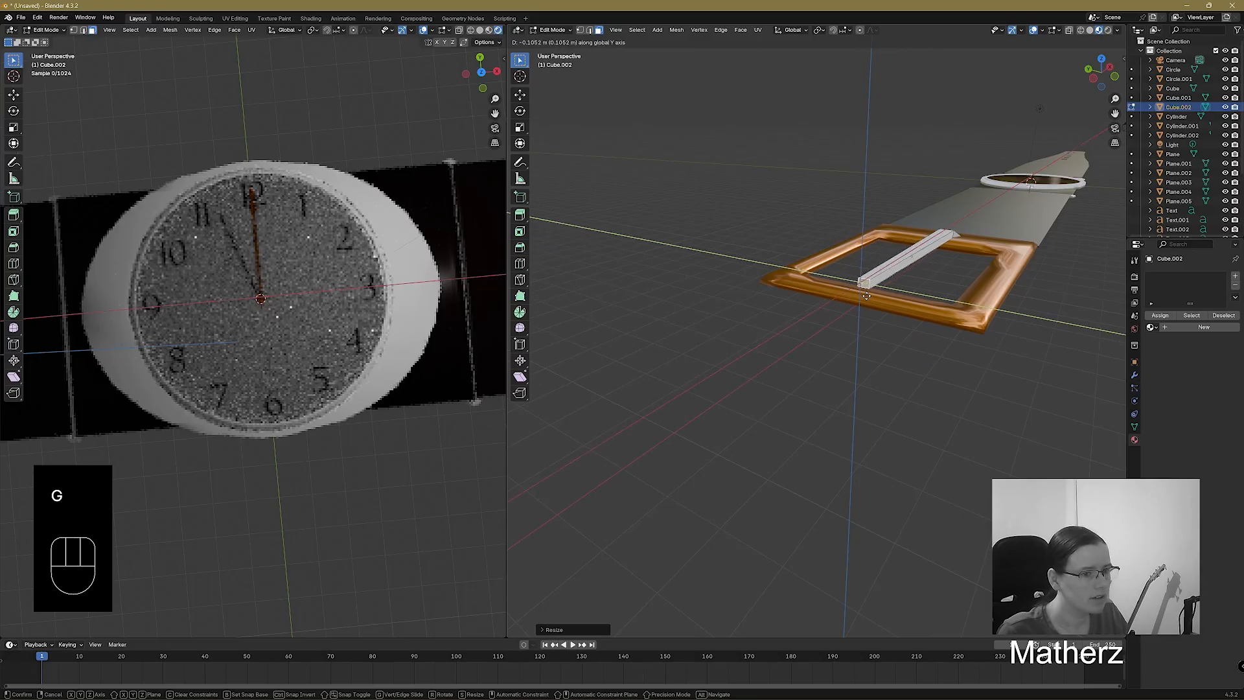
pyautogui.click(856, 300)
# Return to Object Mode and shade the buckle tongue smooth.
pyautogui.click(554, 29)
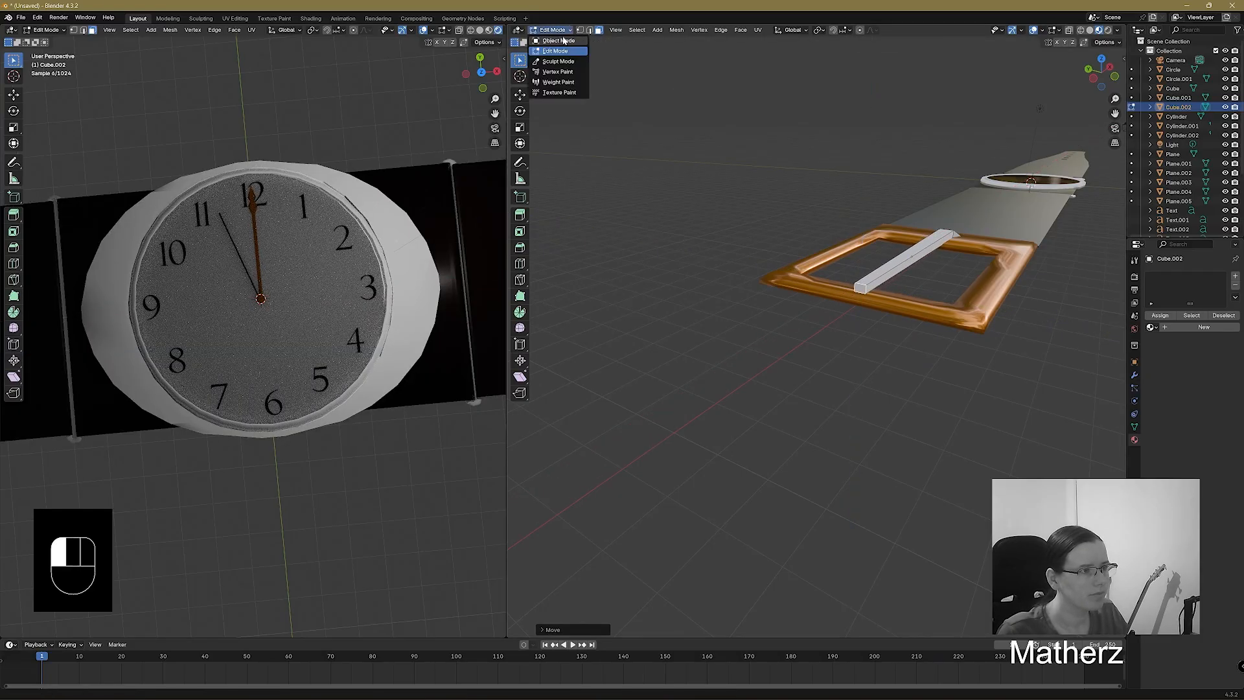
pyautogui.click(557, 42)
pyautogui.rightClick(922, 249)
pyautogui.click(923, 247)
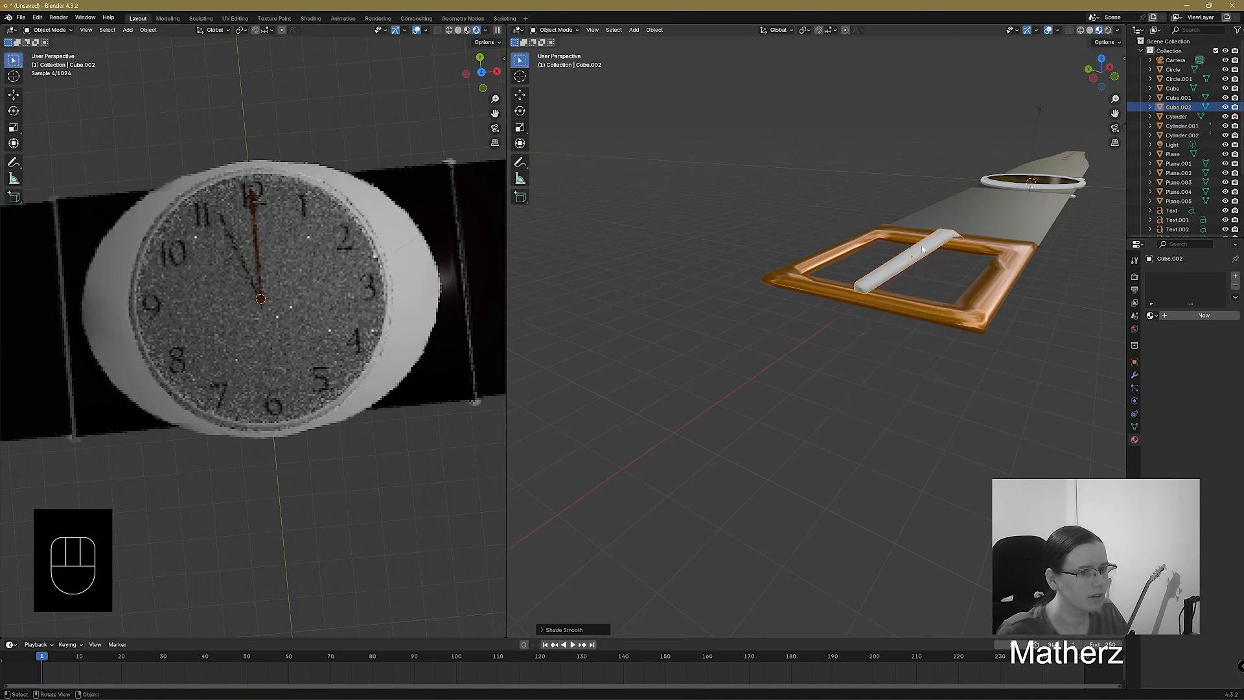
# Assign the existing Gold Clock Hand material to the buckle tongue.
pyautogui.click(1151, 315)
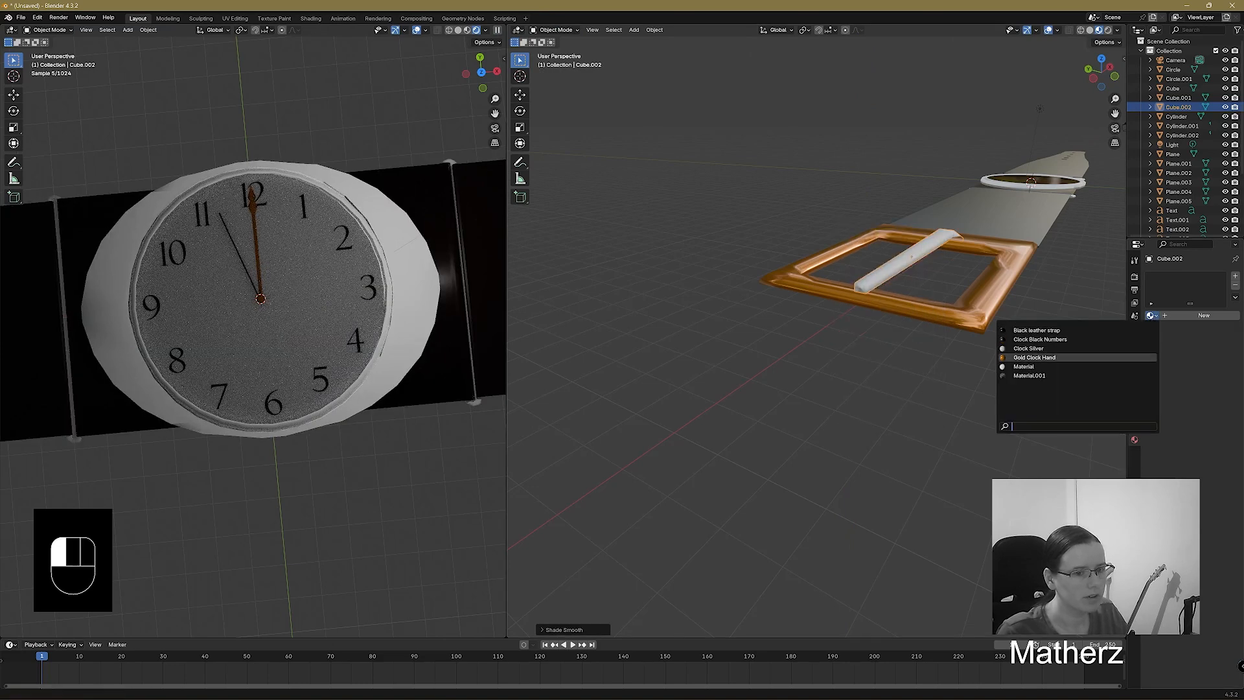
pyautogui.click(1035, 357)
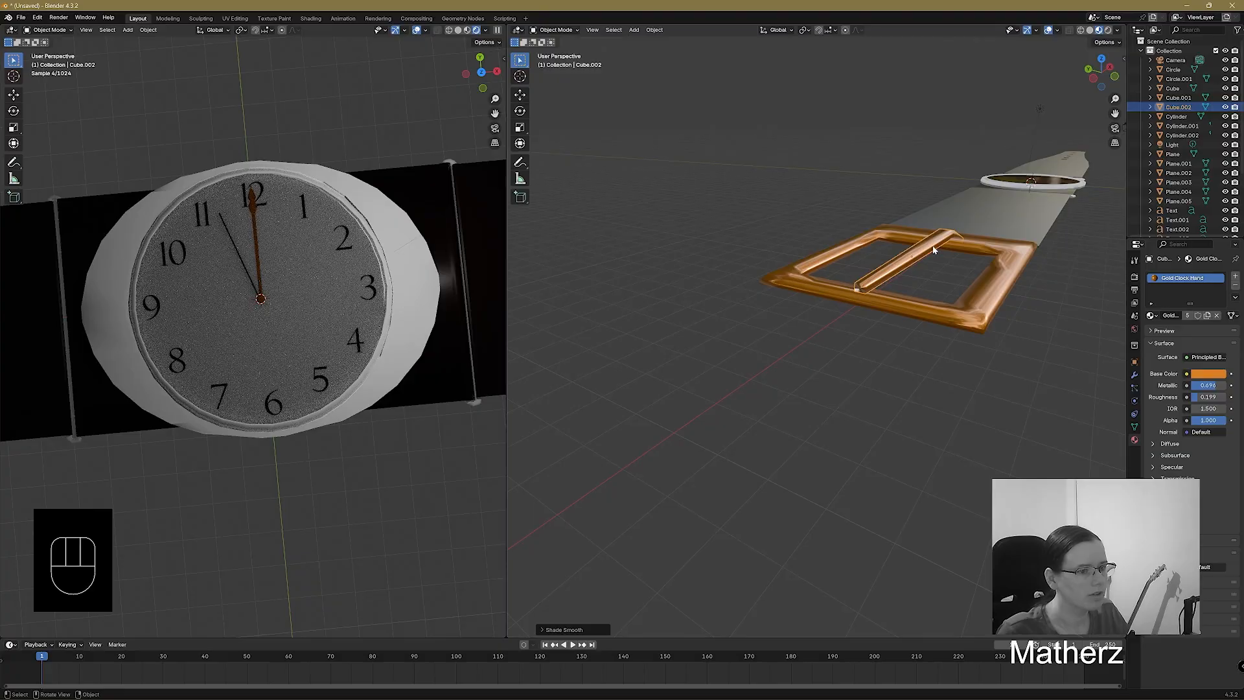
# Display the main viewport in solid X-ray shading and select the short clock hand pointing at 9 beneath the glass.
pyautogui.moveTo(1088, 303); pyautogui.dragTo(928, 431, button='middle')
pyautogui.keyDown('shift'); pyautogui.moveTo(833, 383); pyautogui.dragTo(863, 404, button='middle'); pyautogui.keyUp('shift')
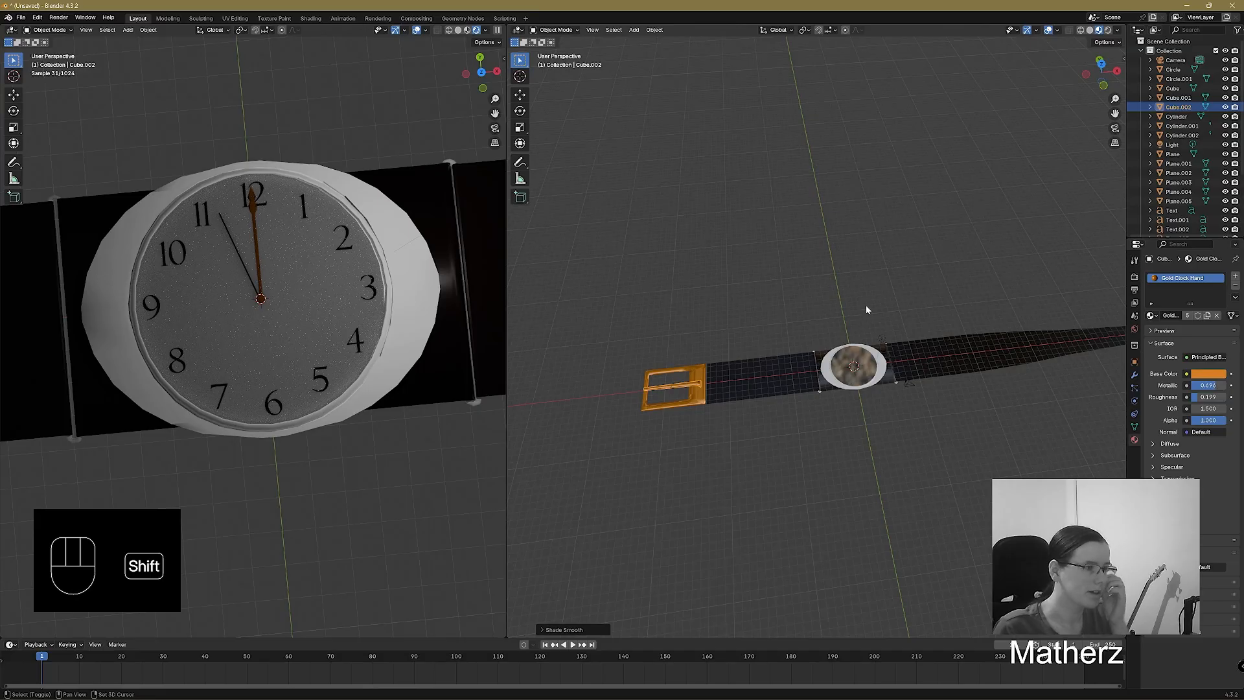
pyautogui.scroll(6, 868, 343)
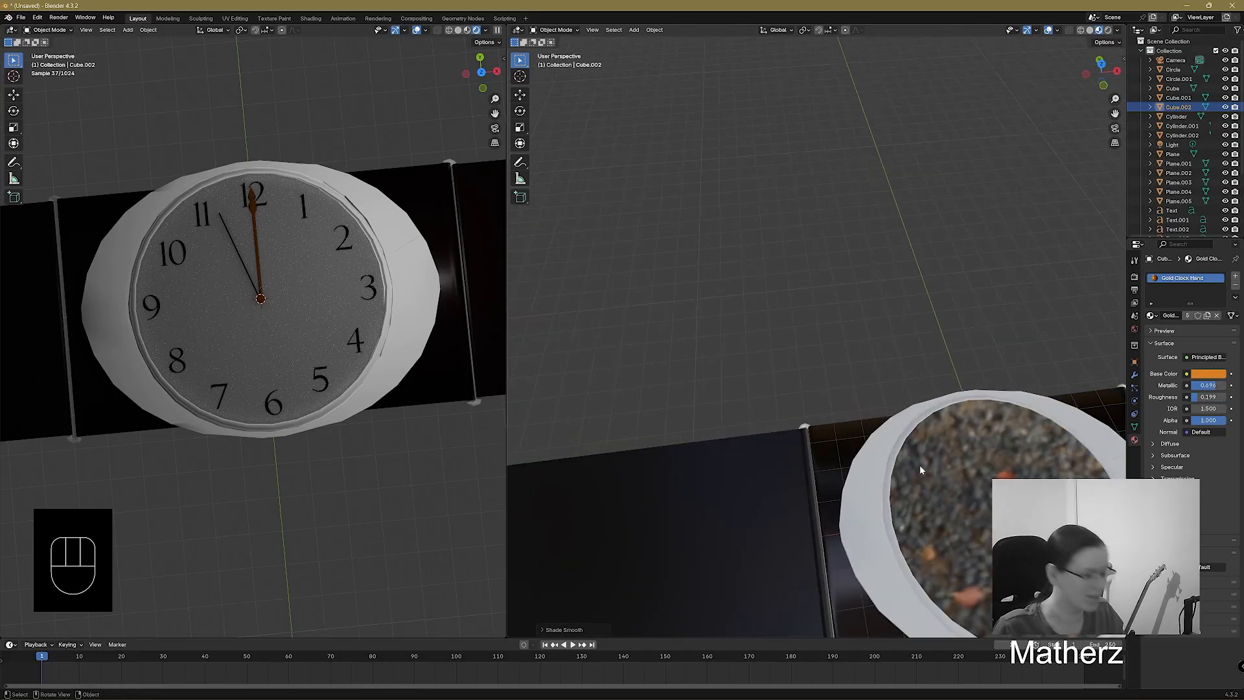
pyautogui.keyDown('shift'); pyautogui.moveTo(935, 478); pyautogui.dragTo(798, 329, button='middle'); pyautogui.keyUp('shift')
pyautogui.click(1089, 30)
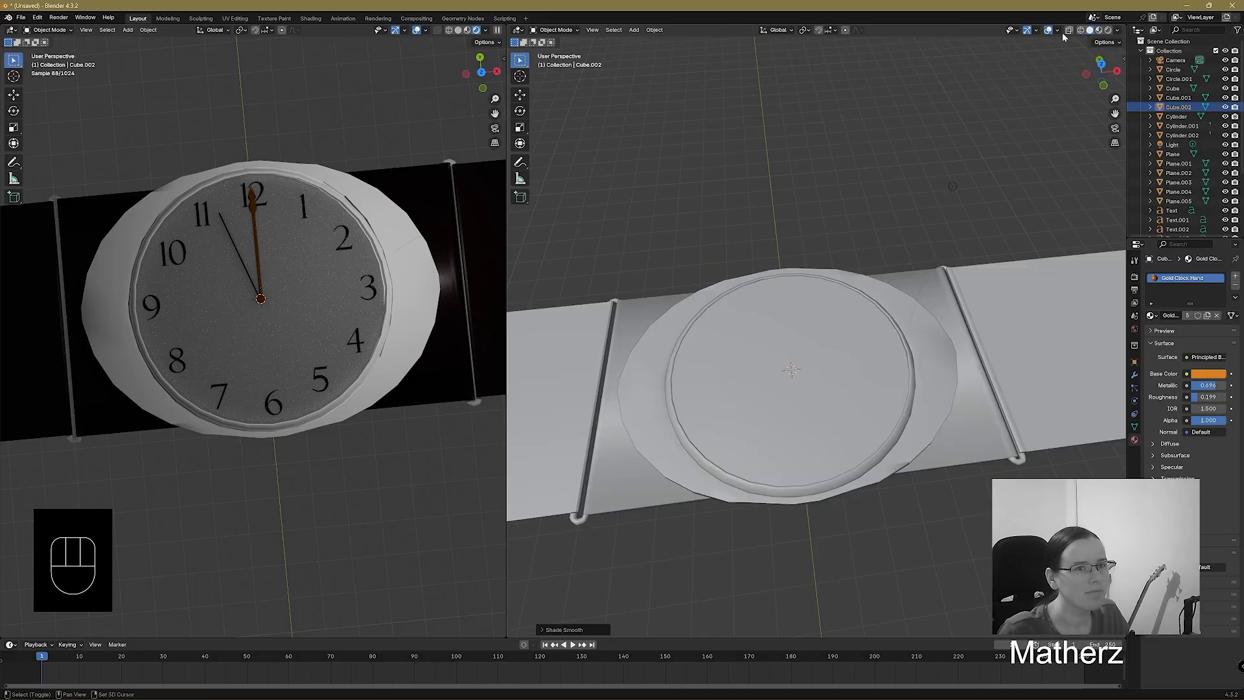
pyautogui.click(1069, 30)
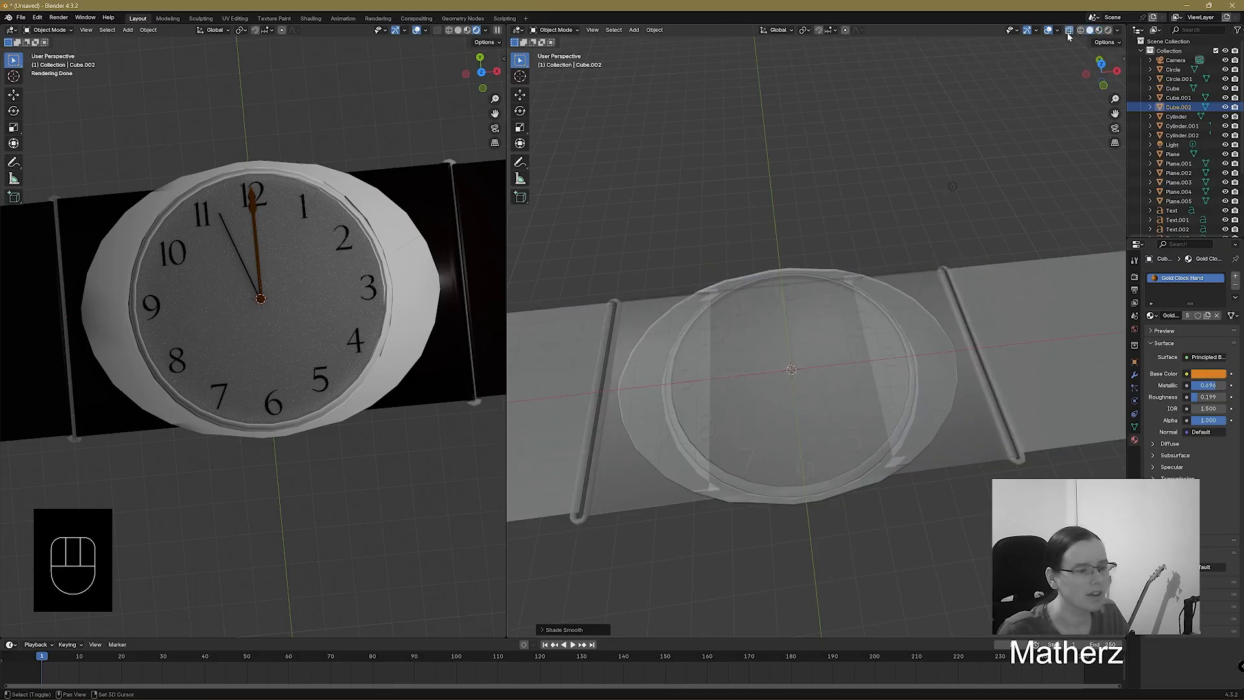
pyautogui.click(739, 373)
pyautogui.click(736, 375)
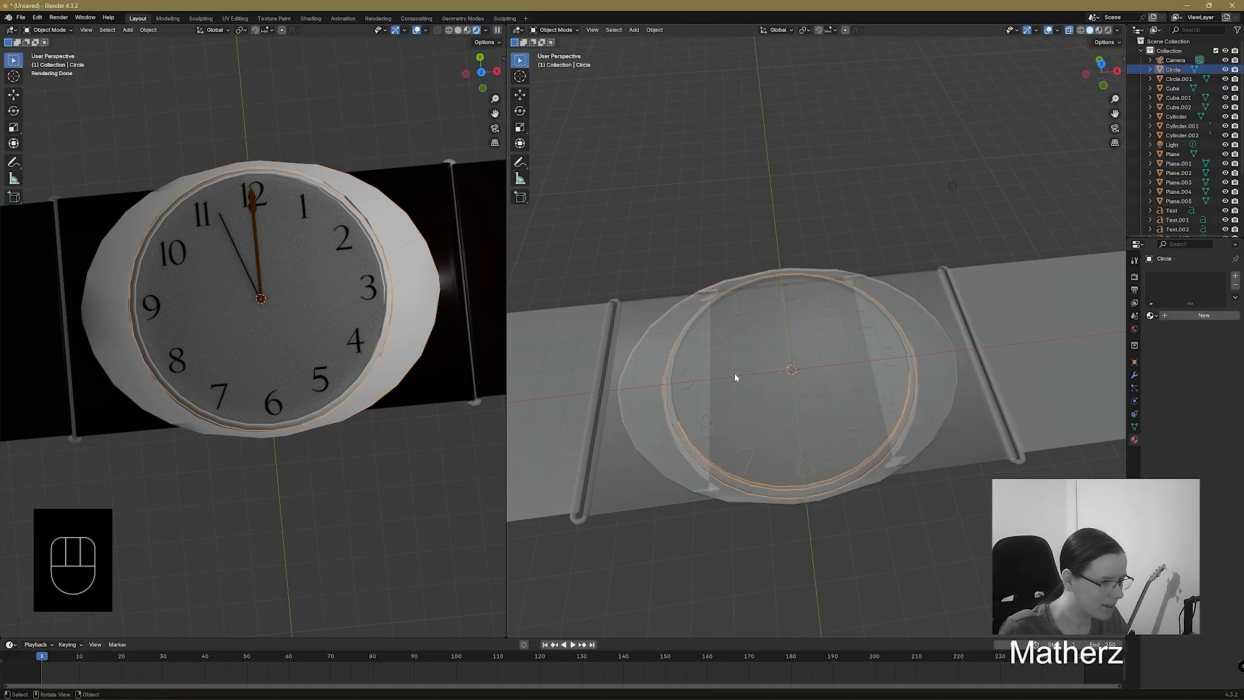
pyautogui.click(735, 377)
pyautogui.click(735, 377)
pyautogui.click(735, 378)
pyautogui.click(735, 377)
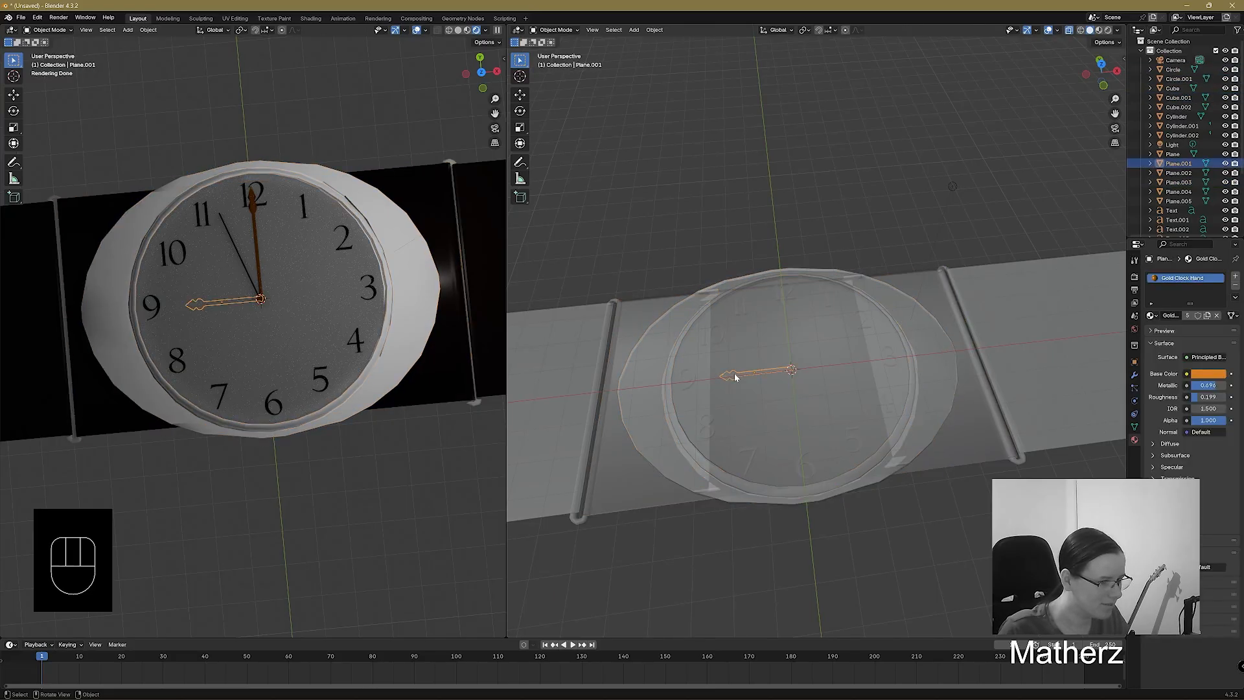
# Raise the short clock hand about 0.036 m along Z above the dial and deselect it.
pyautogui.moveTo(735, 377); pyautogui.dragTo(872, 441, button='middle')
pyautogui.scroll(5, 842, 482)
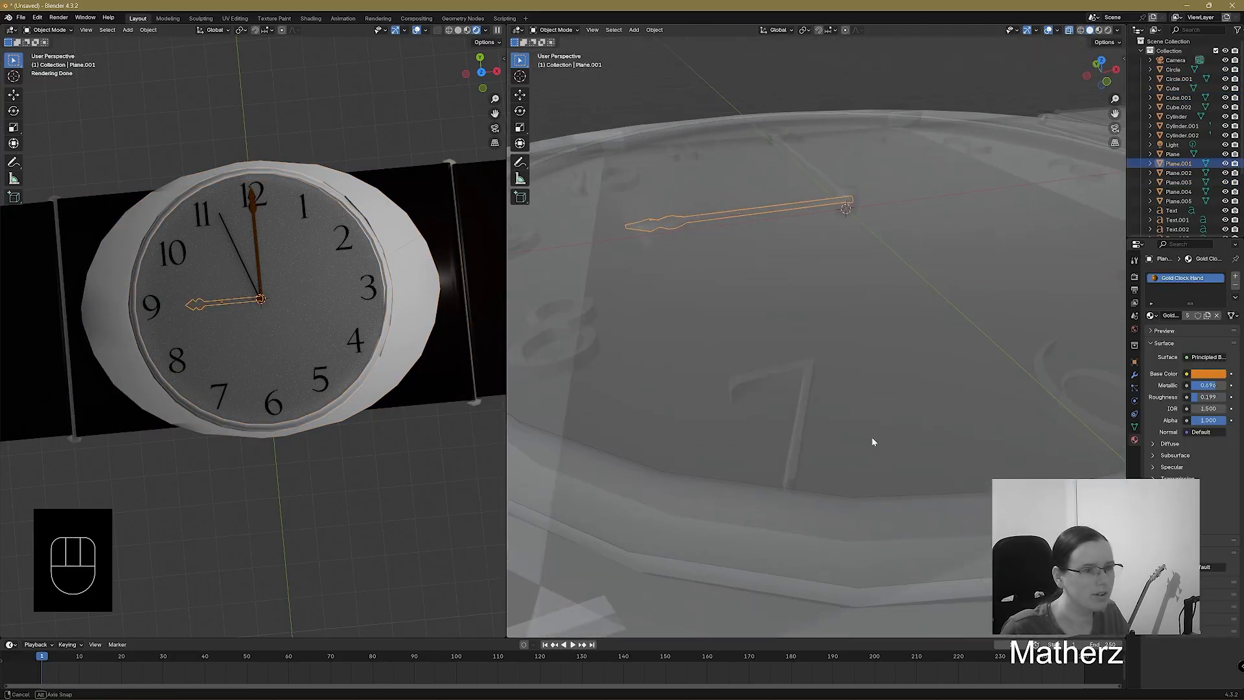
pyautogui.press('g')
pyautogui.middleClick(866, 281)
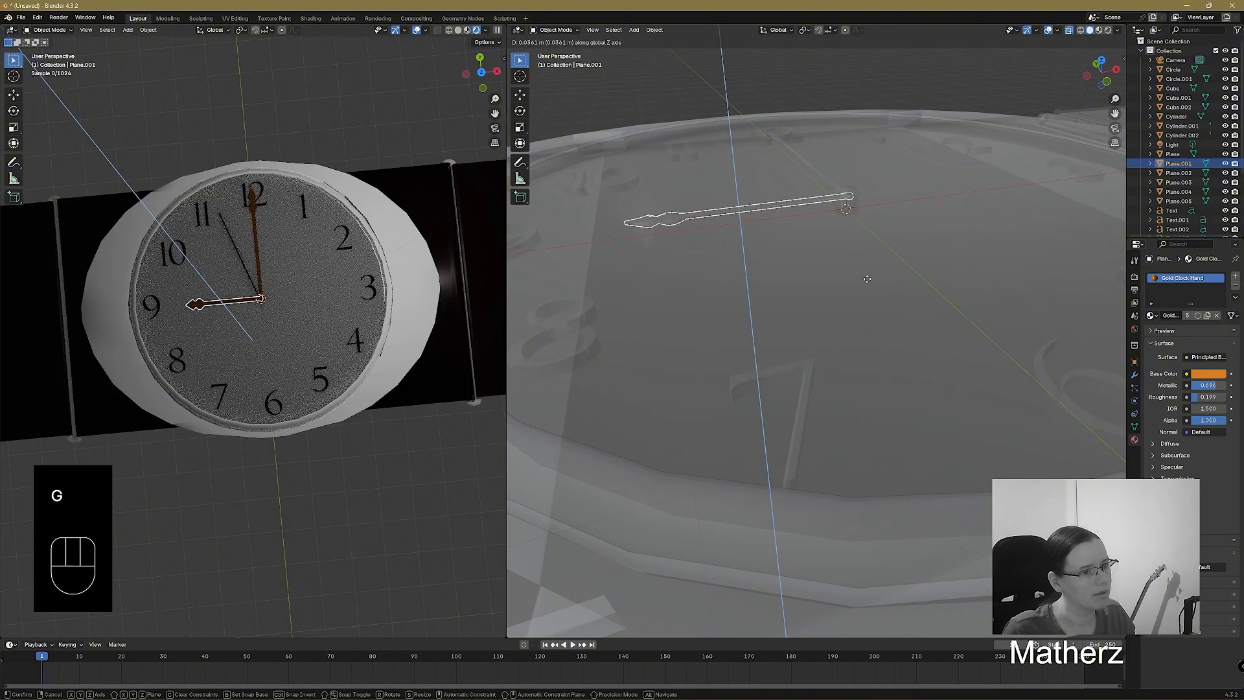
pyautogui.click(869, 280)
pyautogui.click(408, 116)
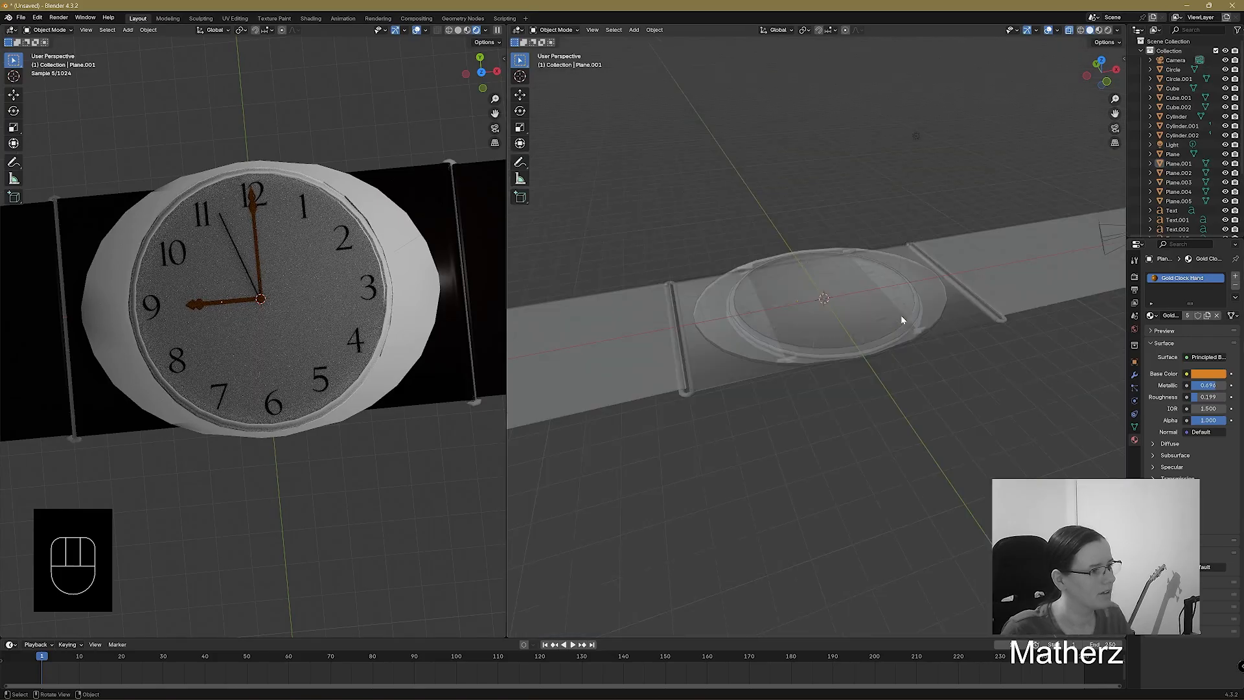
# Switch the main viewport to rendered shading, select the buckle frame and tongue together, and scale both down uniformly.
pyautogui.scroll(-10, 900, 315)
pyautogui.scroll(-3, 901, 314)
pyautogui.moveTo(963, 333); pyautogui.dragTo(986, 383, button='middle')
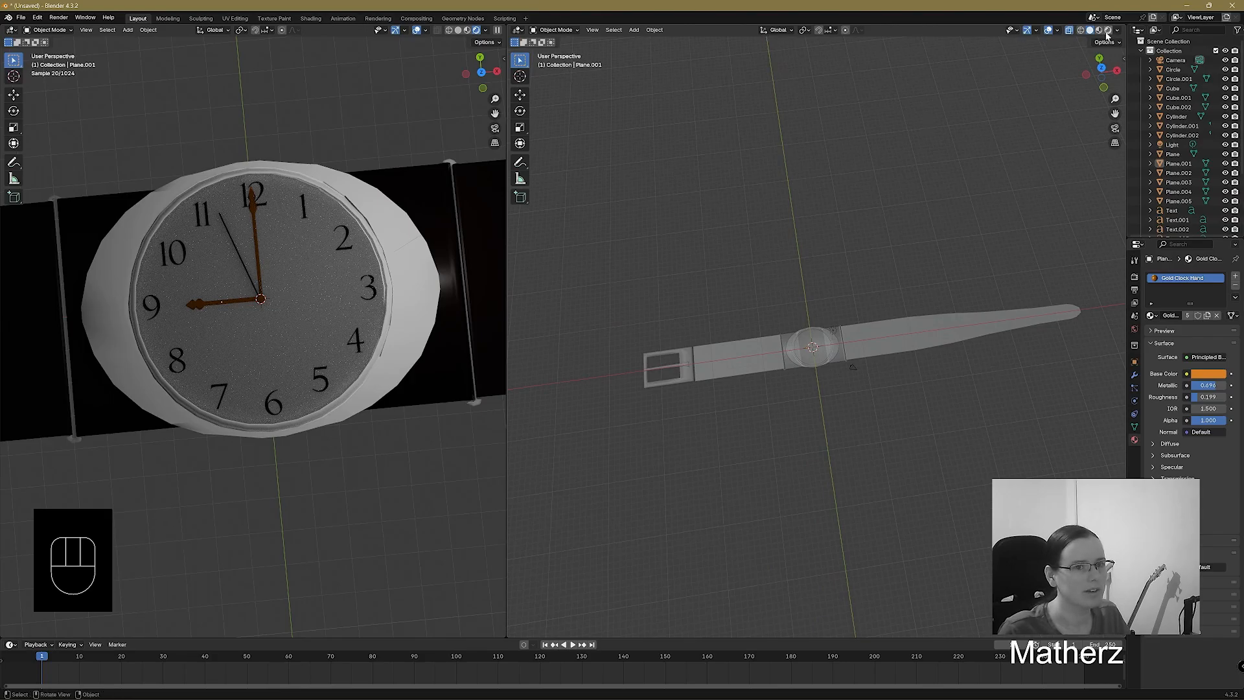
pyautogui.click(1109, 30)
pyautogui.moveTo(968, 329); pyautogui.dragTo(1002, 401, button='middle')
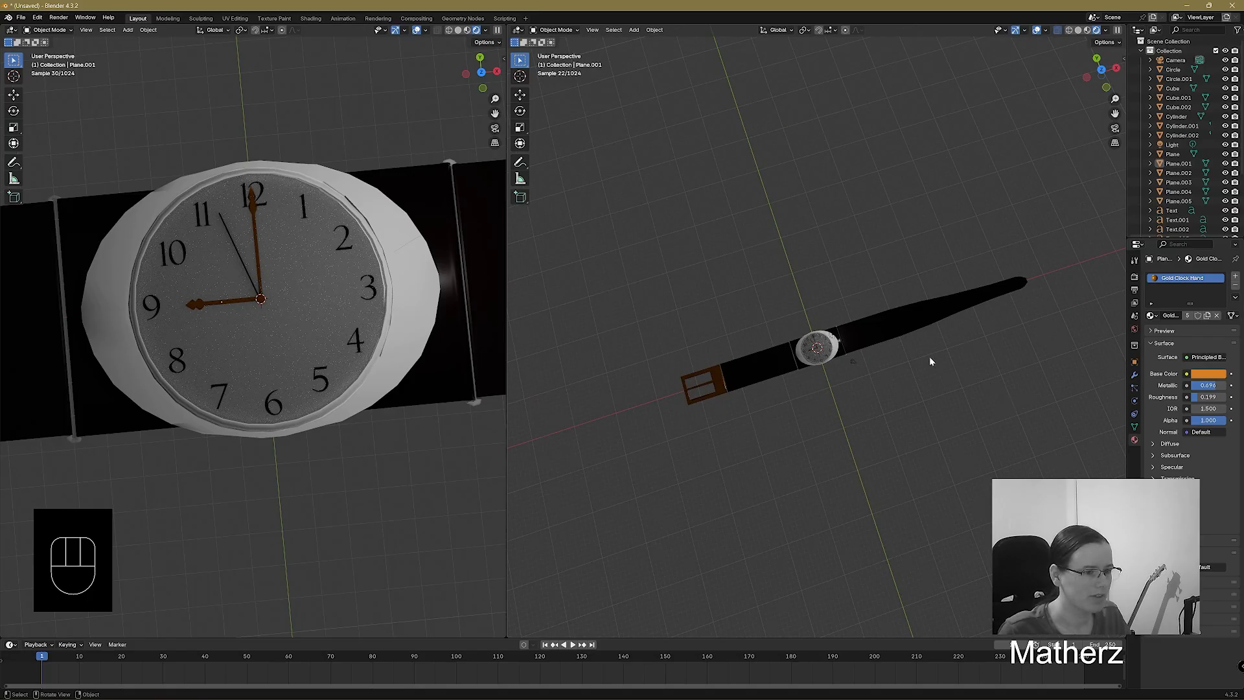
pyautogui.moveTo(678, 364); pyautogui.dragTo(722, 406)
pyautogui.press('s')
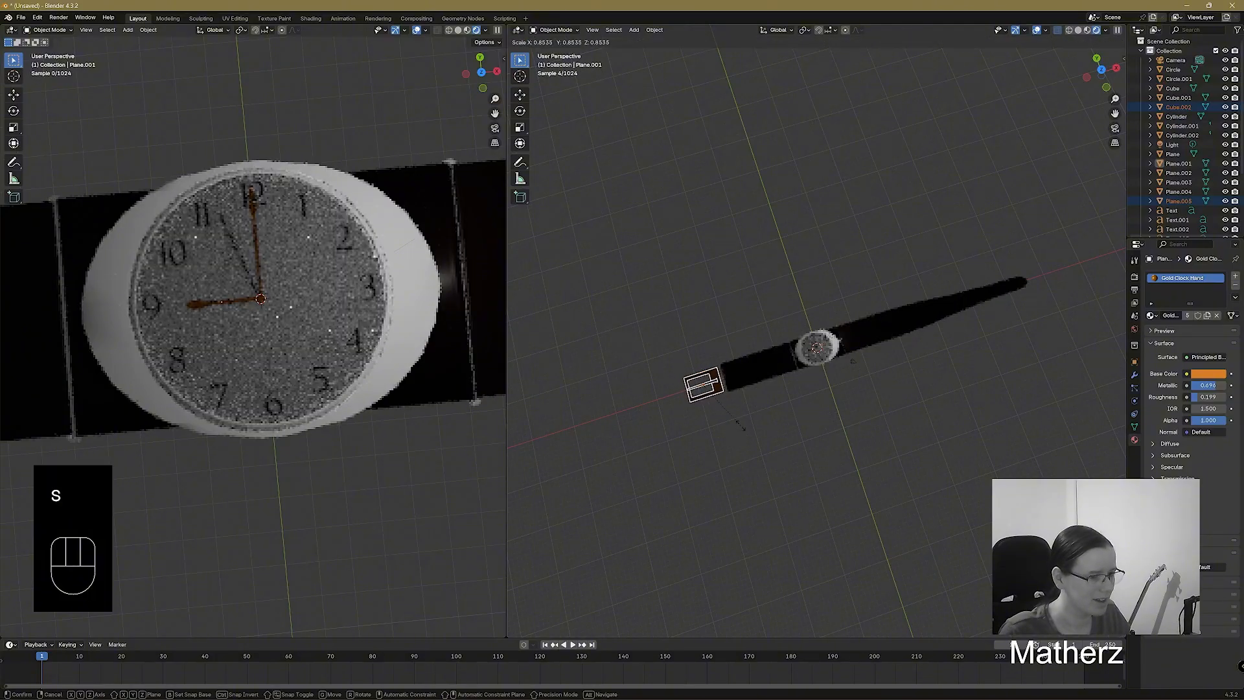
pyautogui.click(724, 416)
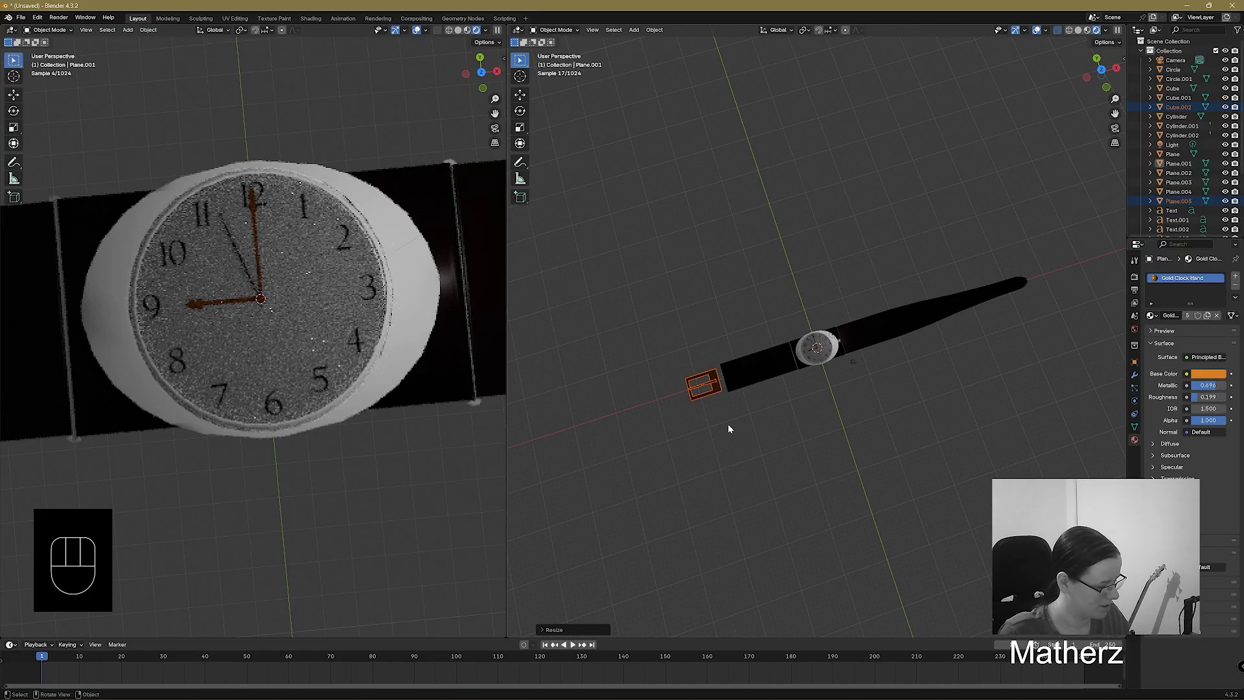
# Select the buckle-side strap, show it in solid shading without X-ray, and enter Edit Mode on it.
pyautogui.click(745, 379)
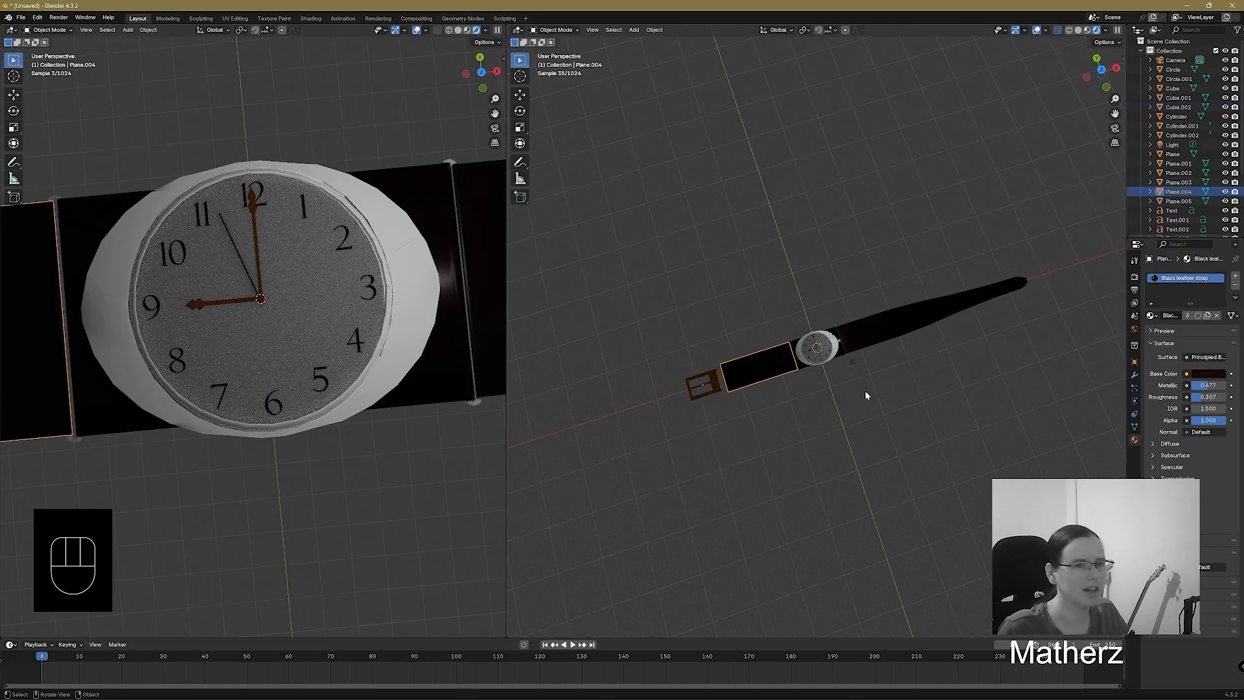
pyautogui.click(1078, 30)
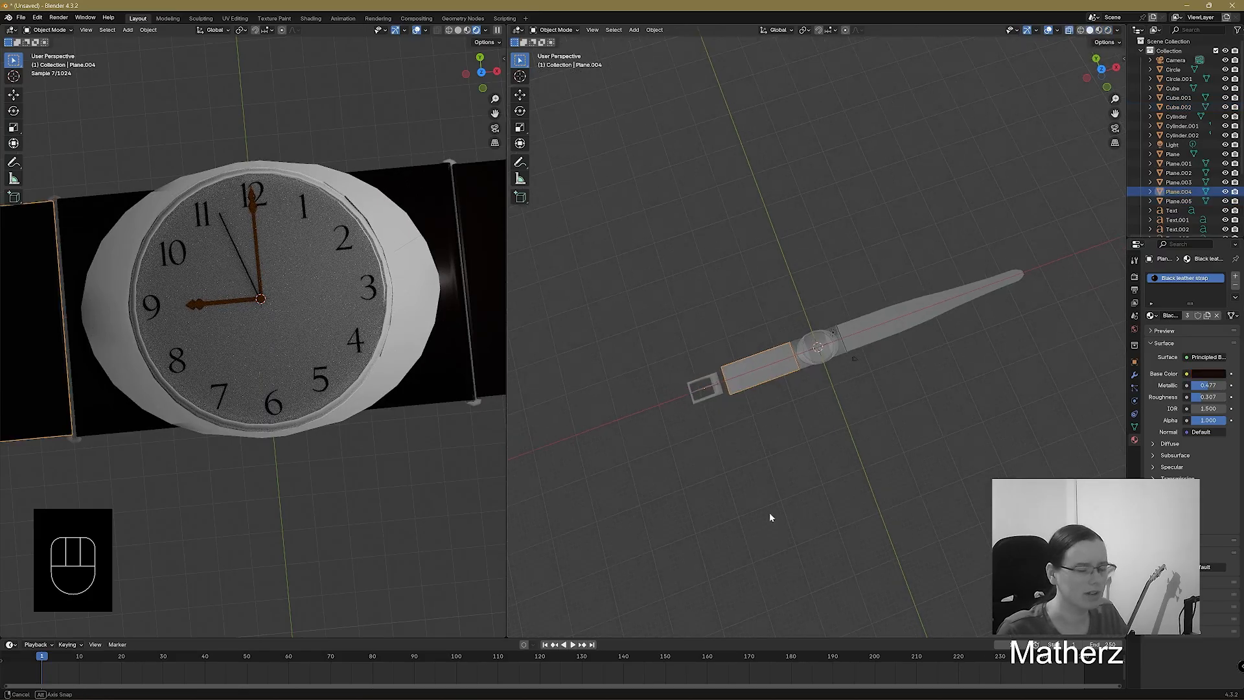
pyautogui.moveTo(769, 514); pyautogui.dragTo(823, 449, button='middle')
pyautogui.scroll(4, 823, 449)
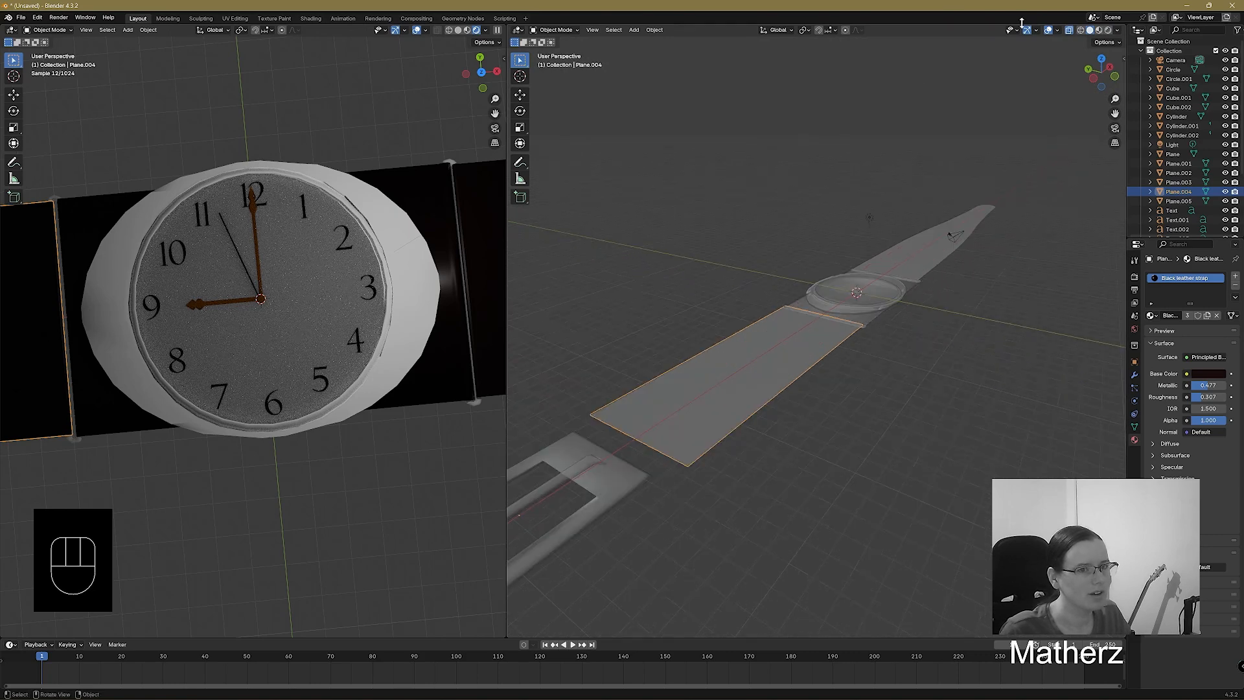
pyautogui.click(1069, 30)
pyautogui.click(556, 30)
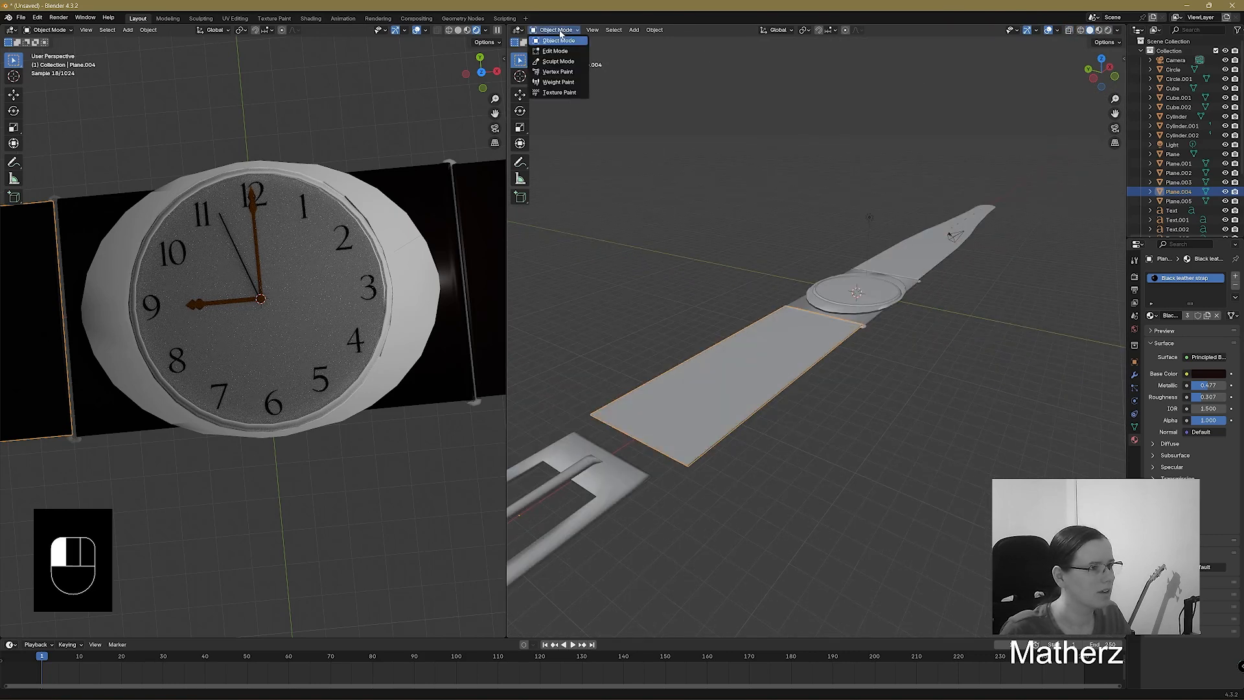
pyautogui.click(563, 57)
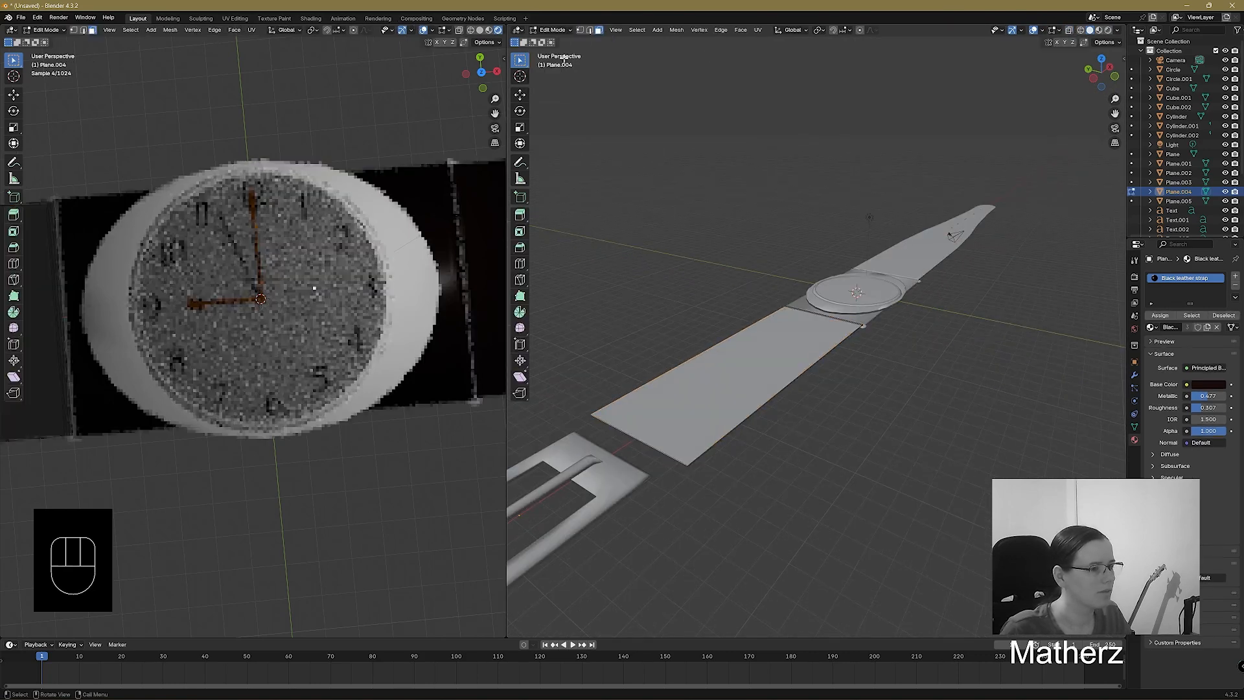
# Narrow the strap's buckle-side end face along Y and extrude it about 1.5 m to reach the buckle.
pyautogui.click(660, 453)
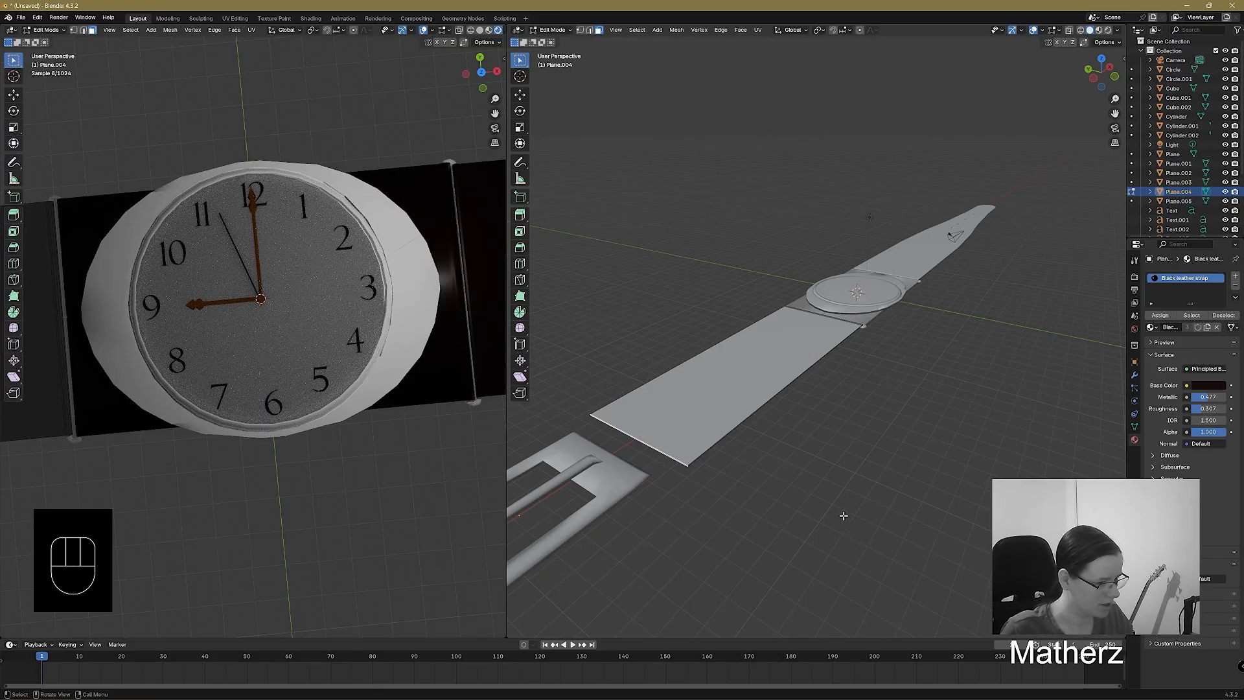
pyautogui.press('s')
pyautogui.press('y')
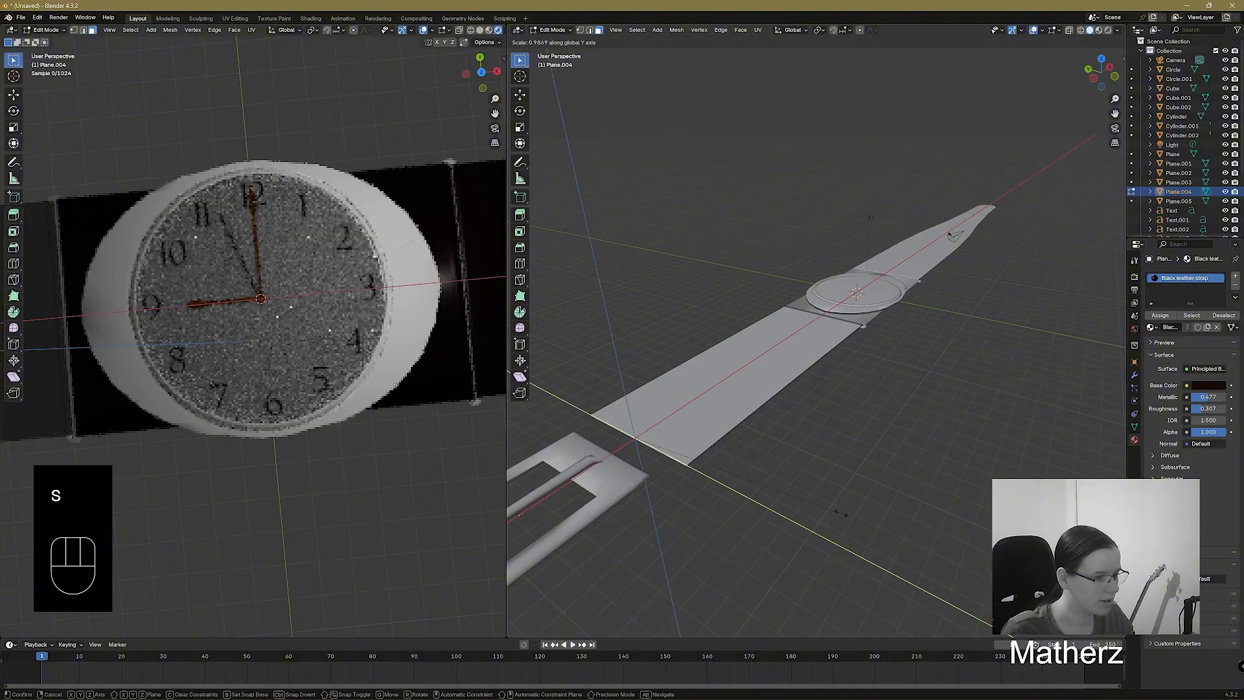
pyautogui.click(801, 503)
pyautogui.press('e')
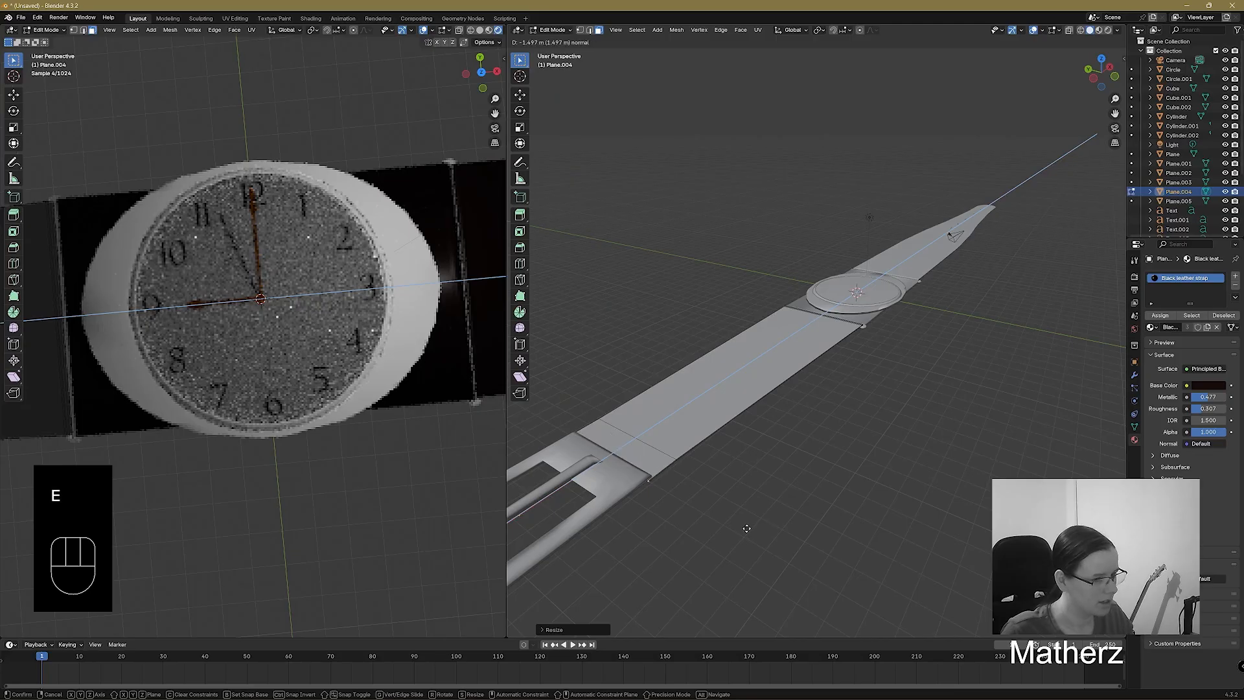
pyautogui.click(749, 527)
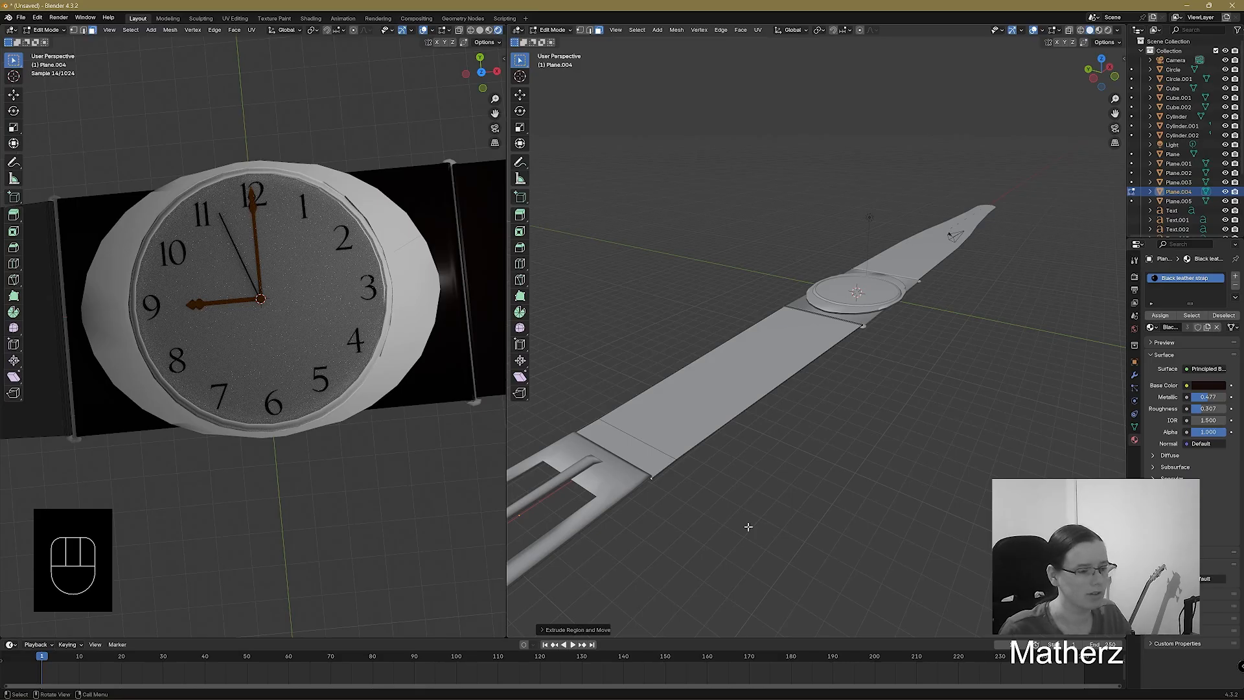
# Add a loop cut across the middle of the strap, widen it about 1.08 times along Y, and return to Object Mode.
pyautogui.moveTo(702, 469); pyautogui.dragTo(750, 455, button='middle')
pyautogui.scroll(3, 775, 447)
pyautogui.scroll(-2, 775, 447)
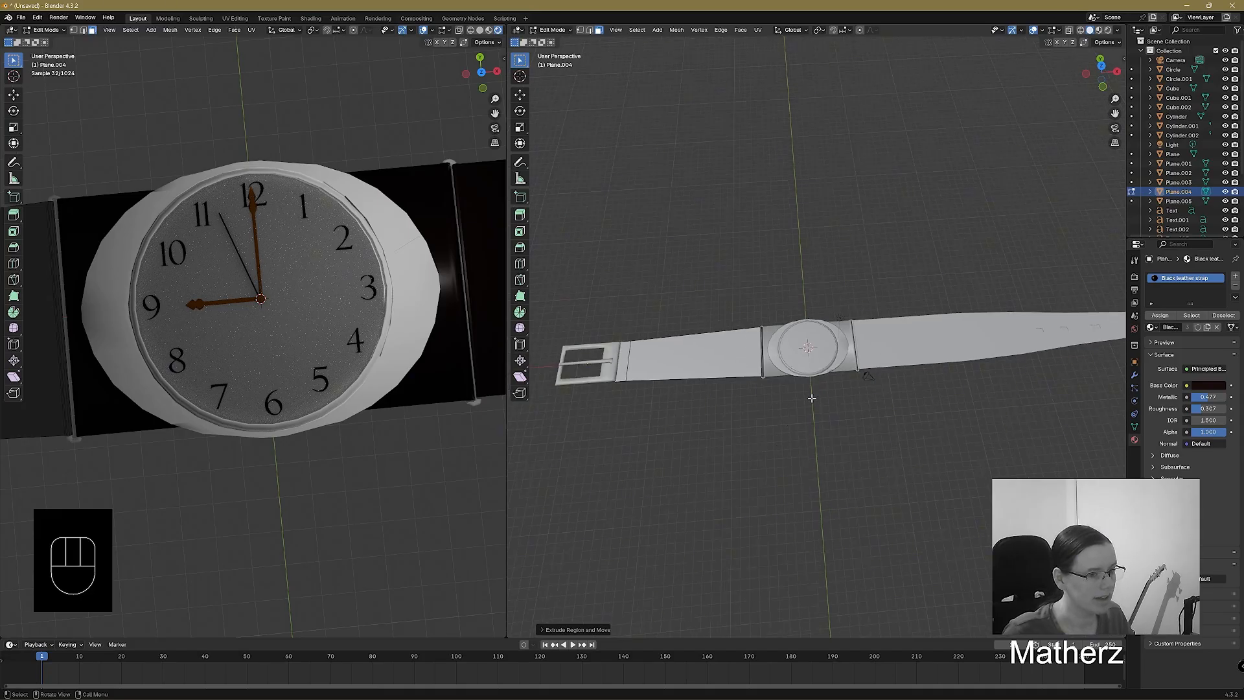
pyautogui.keyDown('shift'); pyautogui.moveTo(814, 397); pyautogui.dragTo(756, 402, button='middle'); pyautogui.keyUp('shift')
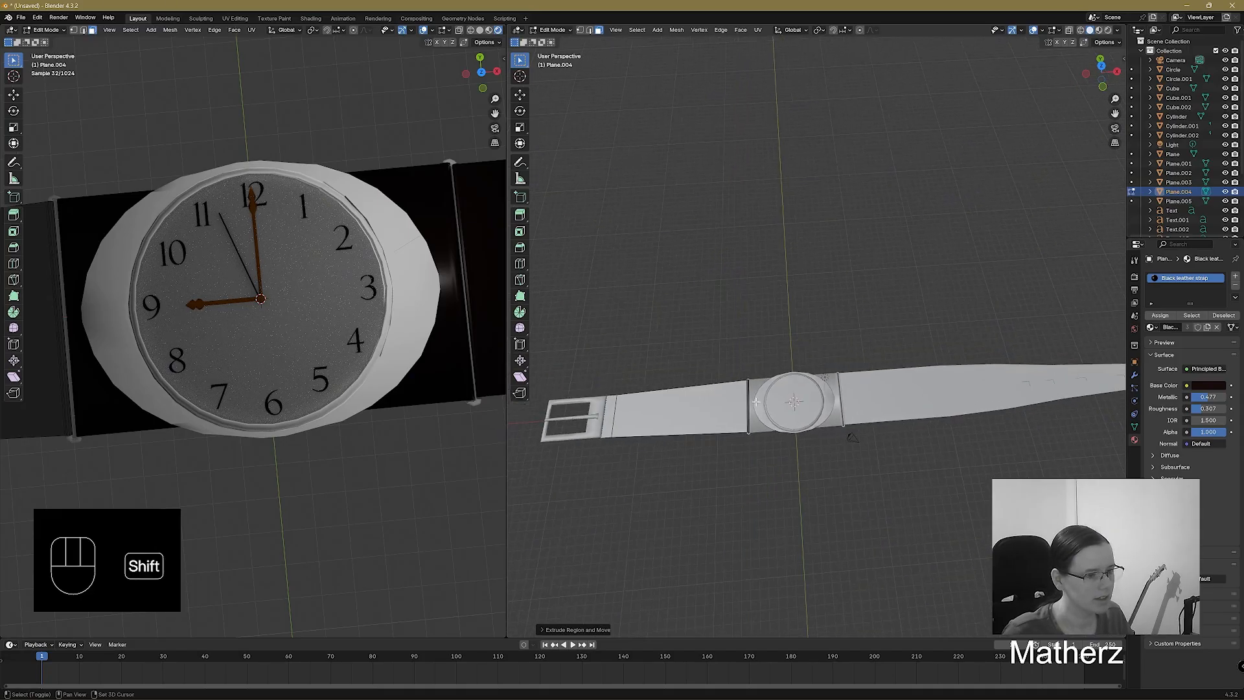
pyautogui.hotkey('ctrl', 'r')
pyautogui.click(680, 385)
pyautogui.press('s')
pyautogui.press('y')
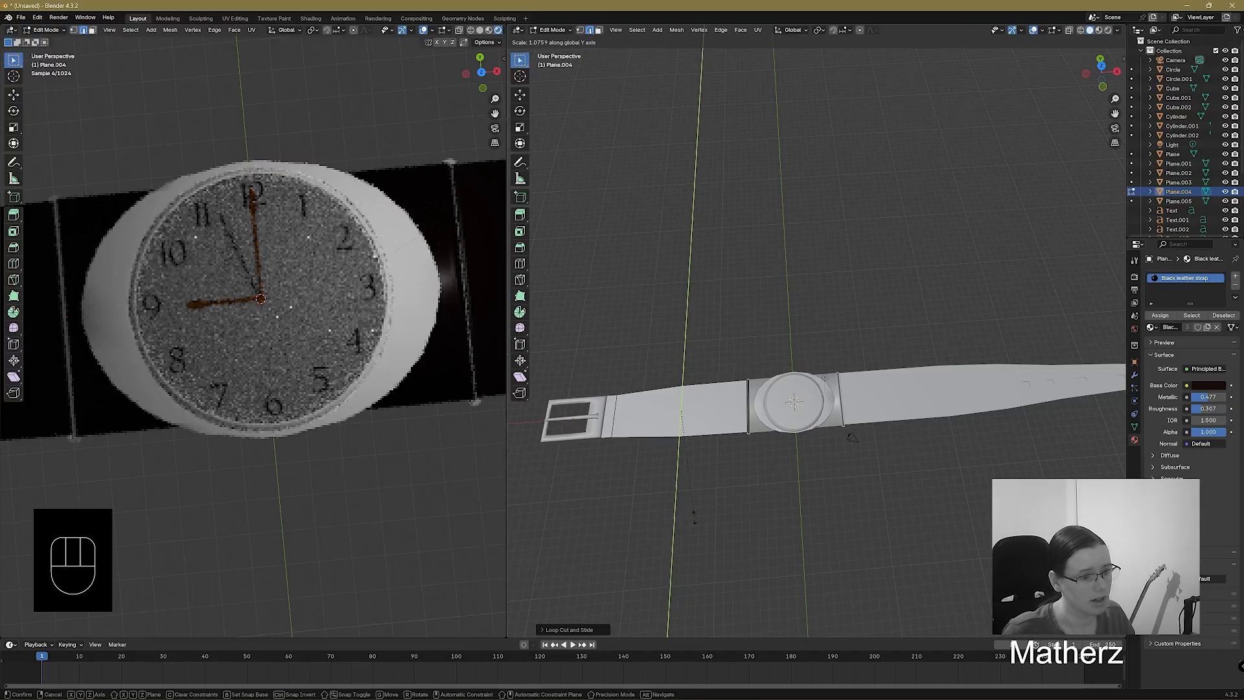
pyautogui.click(694, 517)
pyautogui.press('Tab')
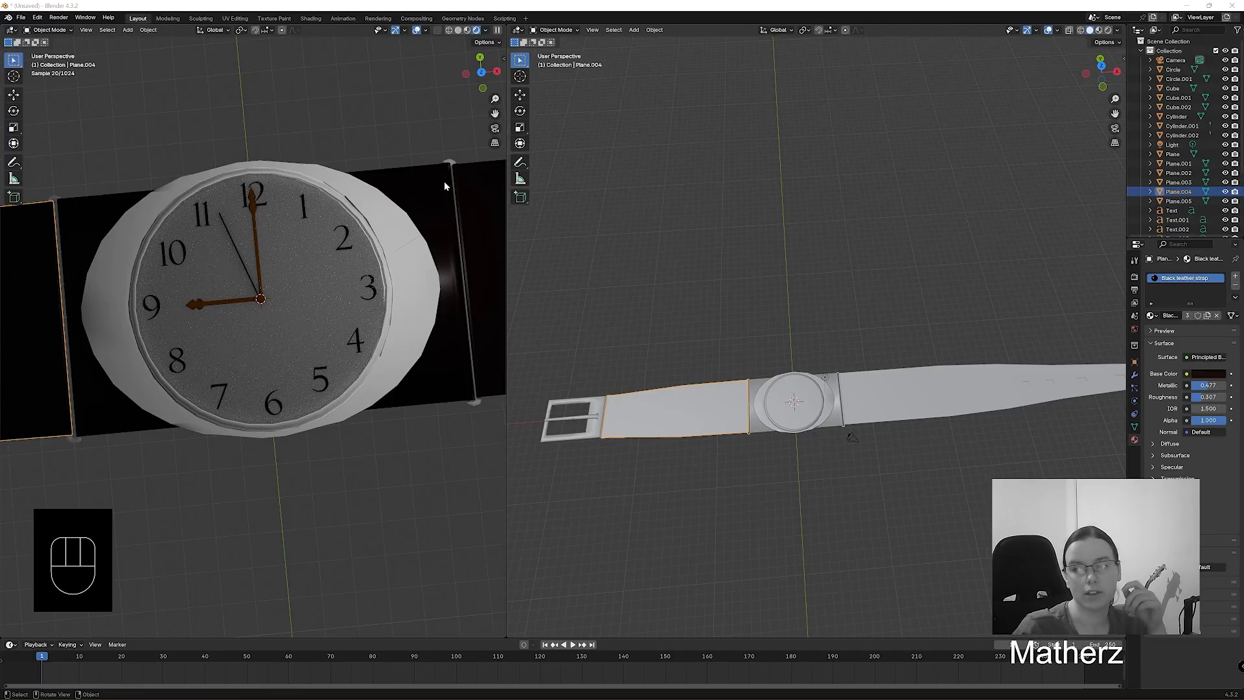
# Open the Shading workspace, select the strap piece beneath the watch case, and display the scene in rendered shading.
pyautogui.click(467, 31)
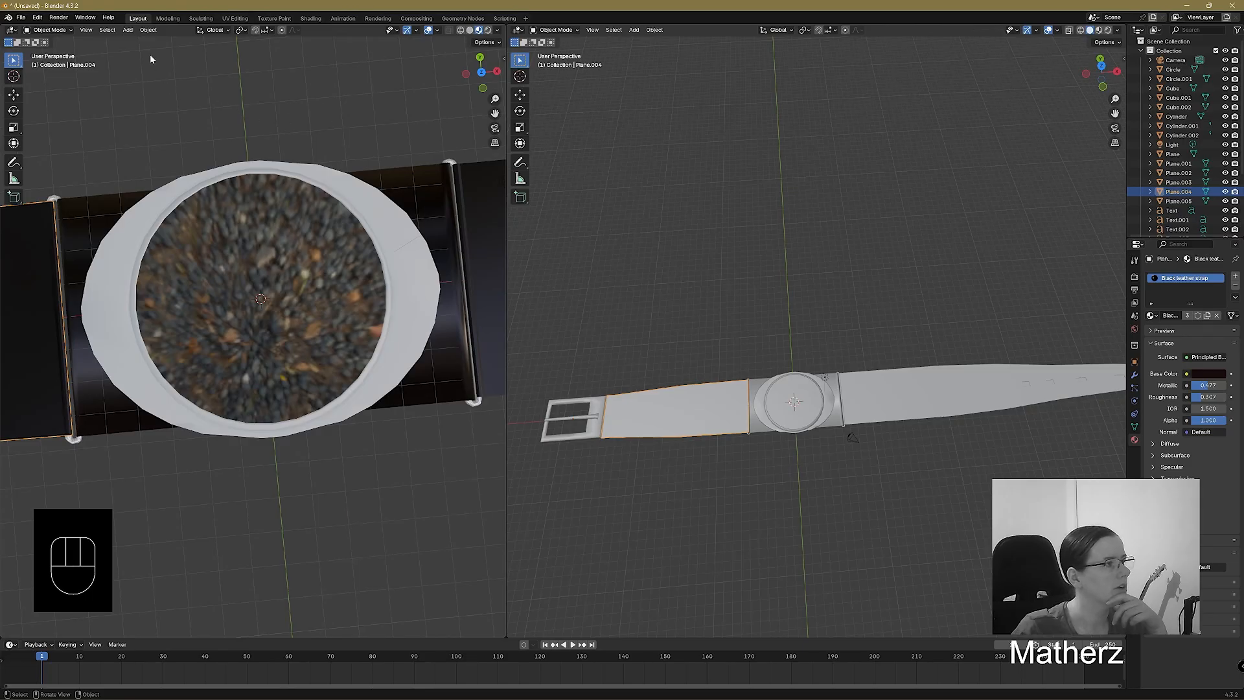
pyautogui.click(310, 18)
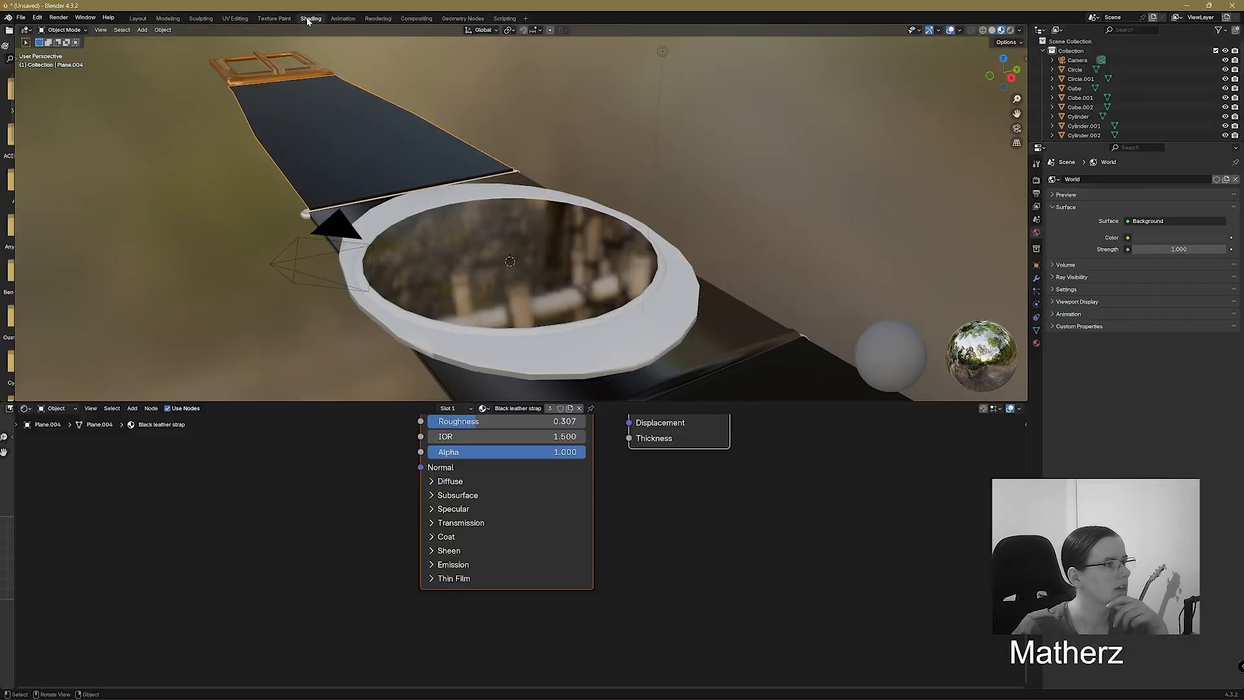
pyautogui.moveTo(627, 280); pyautogui.dragTo(709, 355, button='middle')
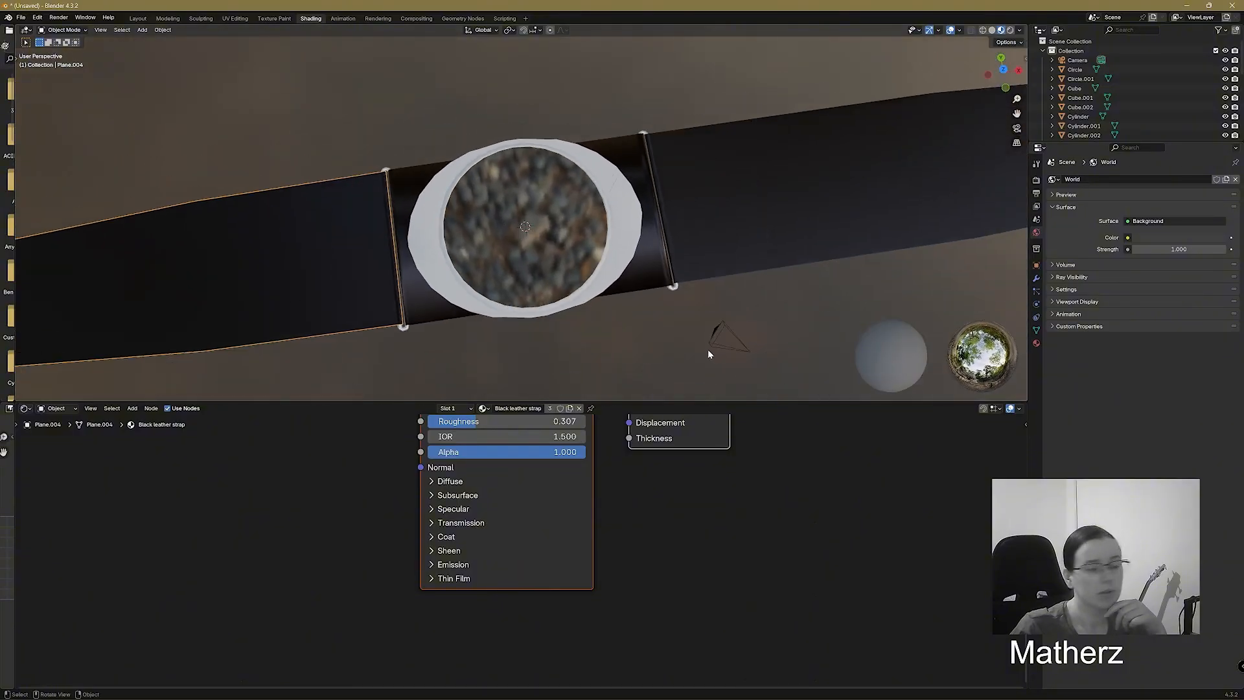
pyautogui.scroll(2, 709, 355)
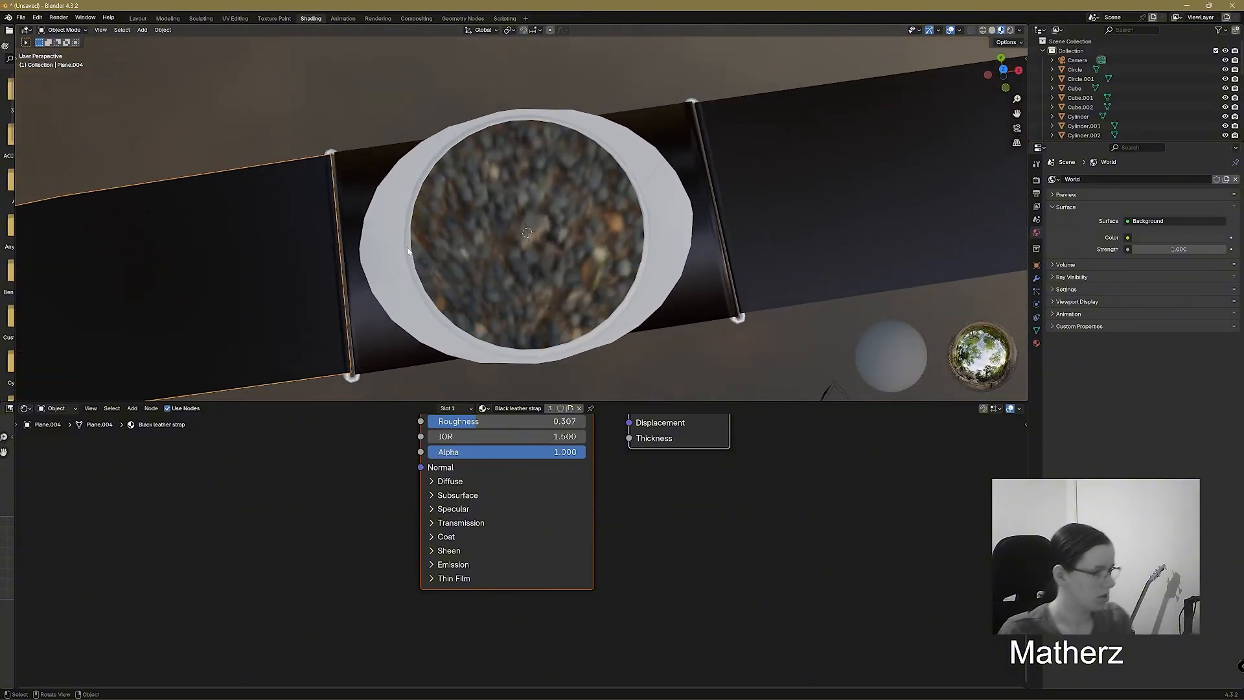
pyautogui.click(358, 336)
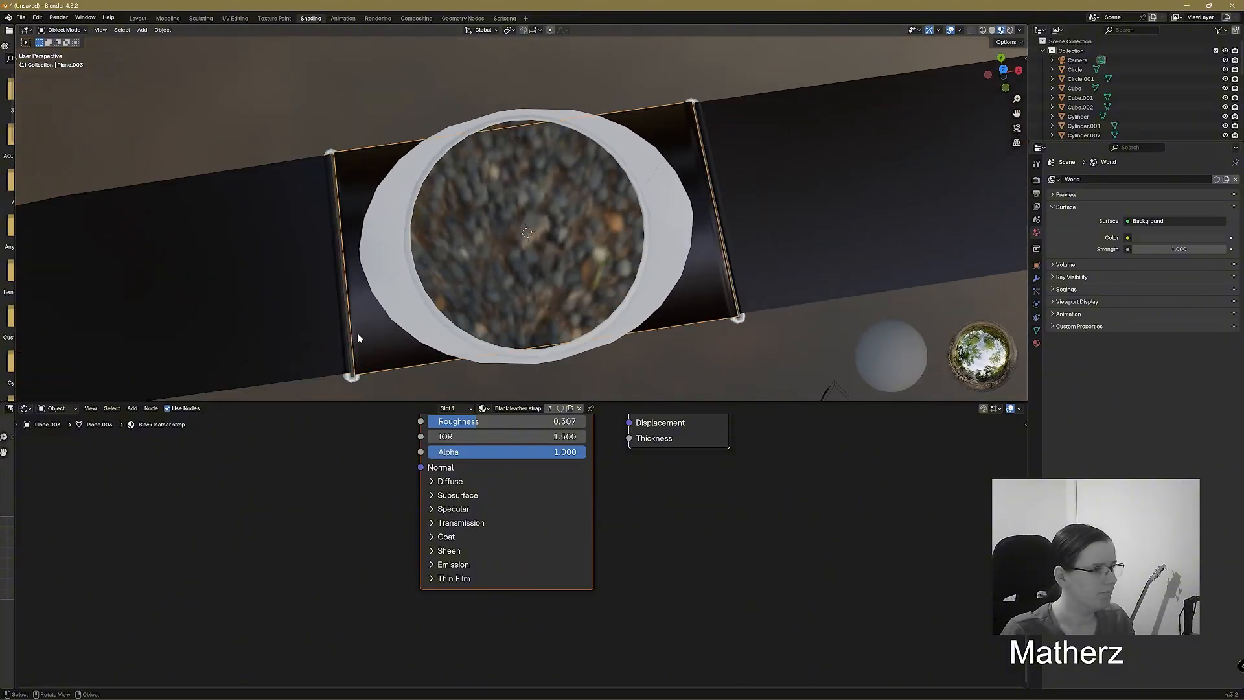
pyautogui.click(1011, 31)
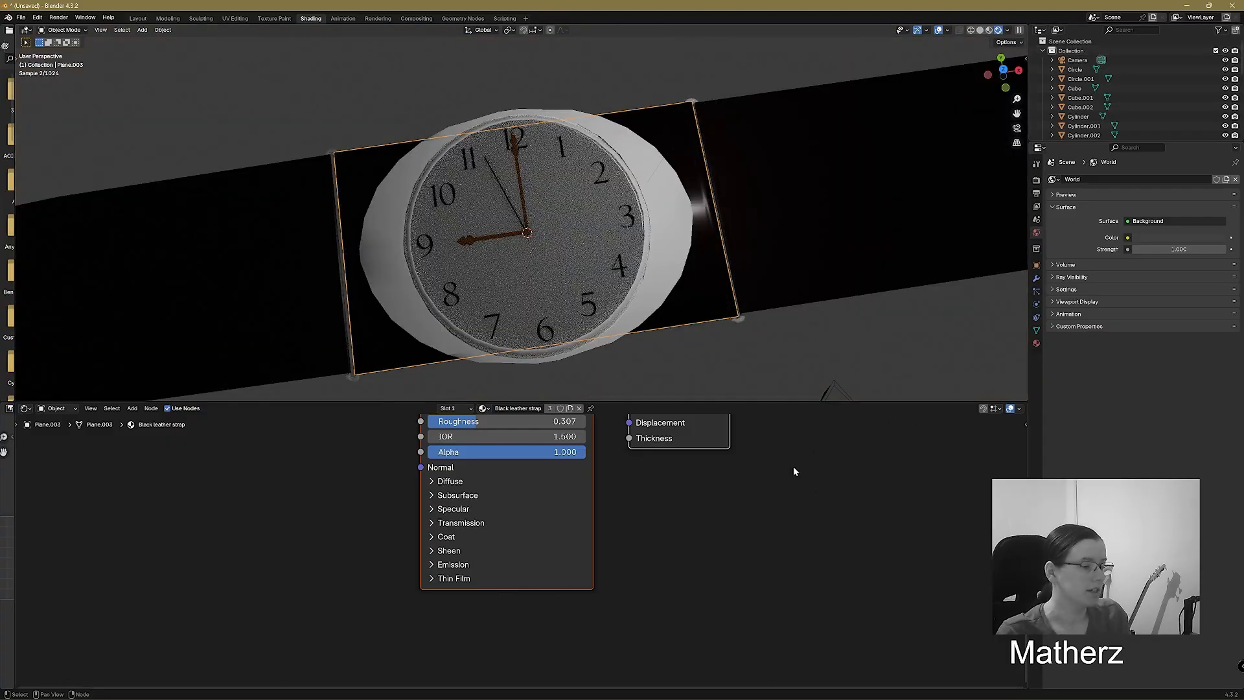
# Add a Voronoi Texture node to the strap material and connect its Color output to the Principled BSDF Base Color.
pyautogui.scroll(-3, 703, 544)
pyautogui.moveTo(694, 542); pyautogui.dragTo(797, 534, button='middle')
pyautogui.click(132, 409)
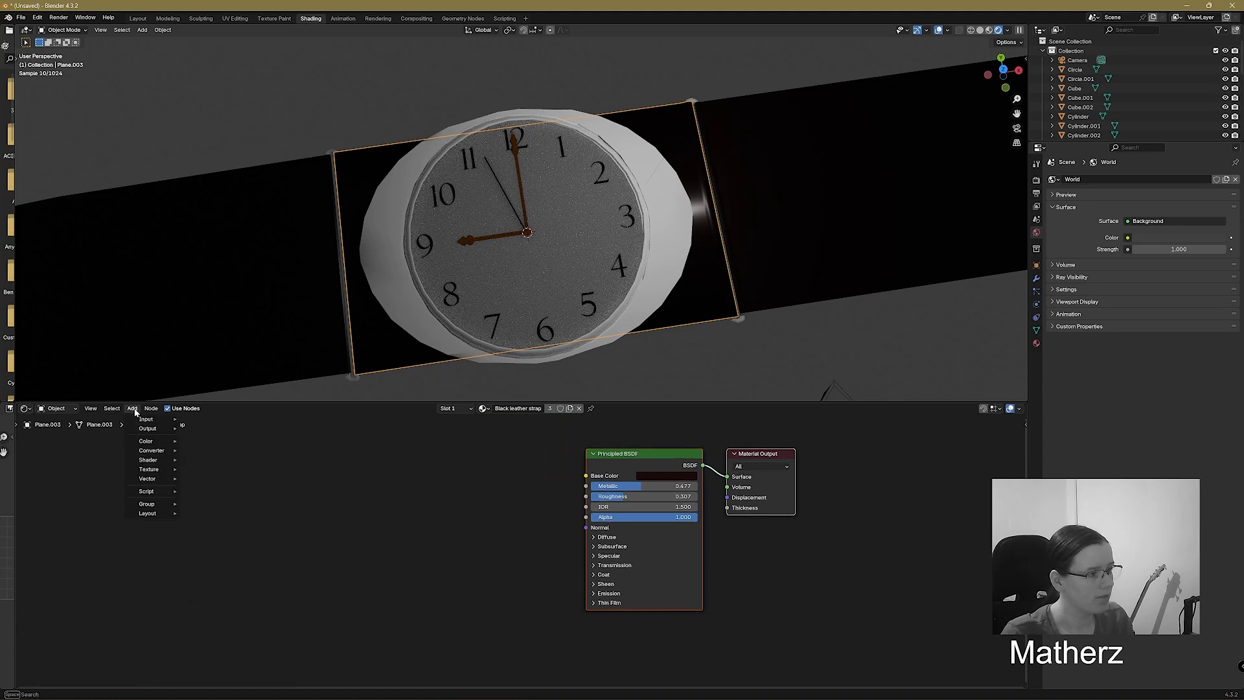
pyautogui.moveTo(140, 423)
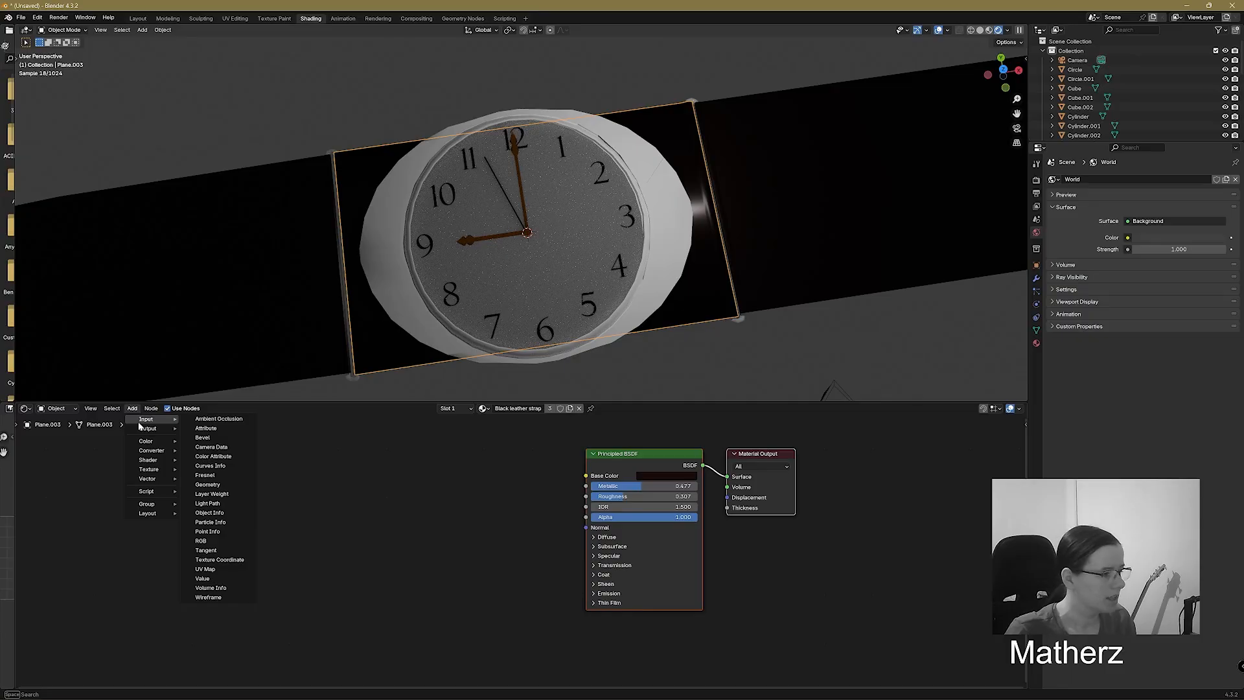
pyautogui.moveTo(156, 469)
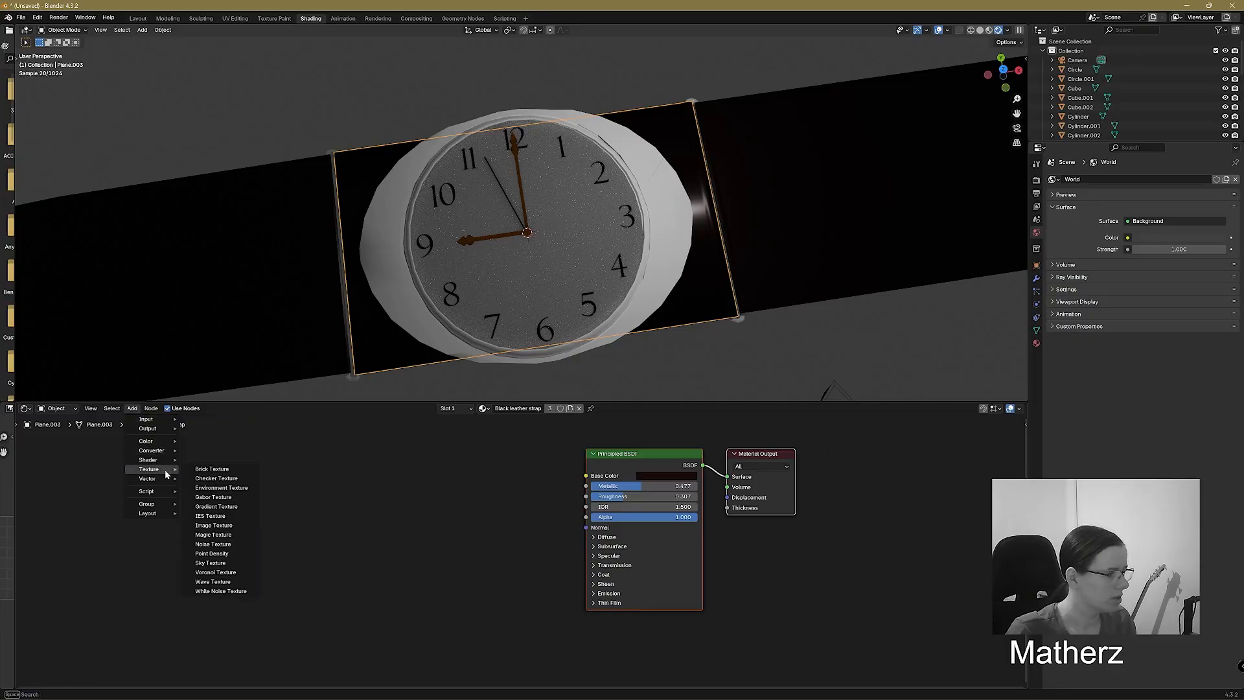
pyautogui.click(225, 574)
pyautogui.click(450, 472)
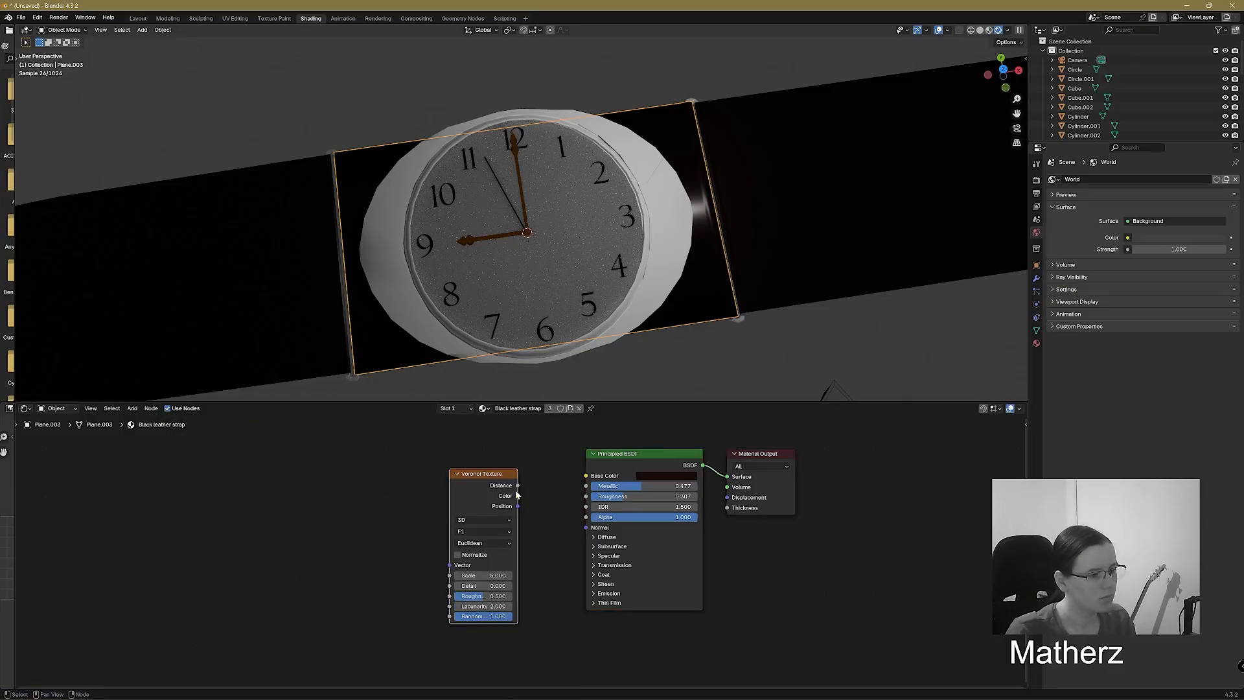
pyautogui.moveTo(518, 495); pyautogui.dragTo(586, 475)
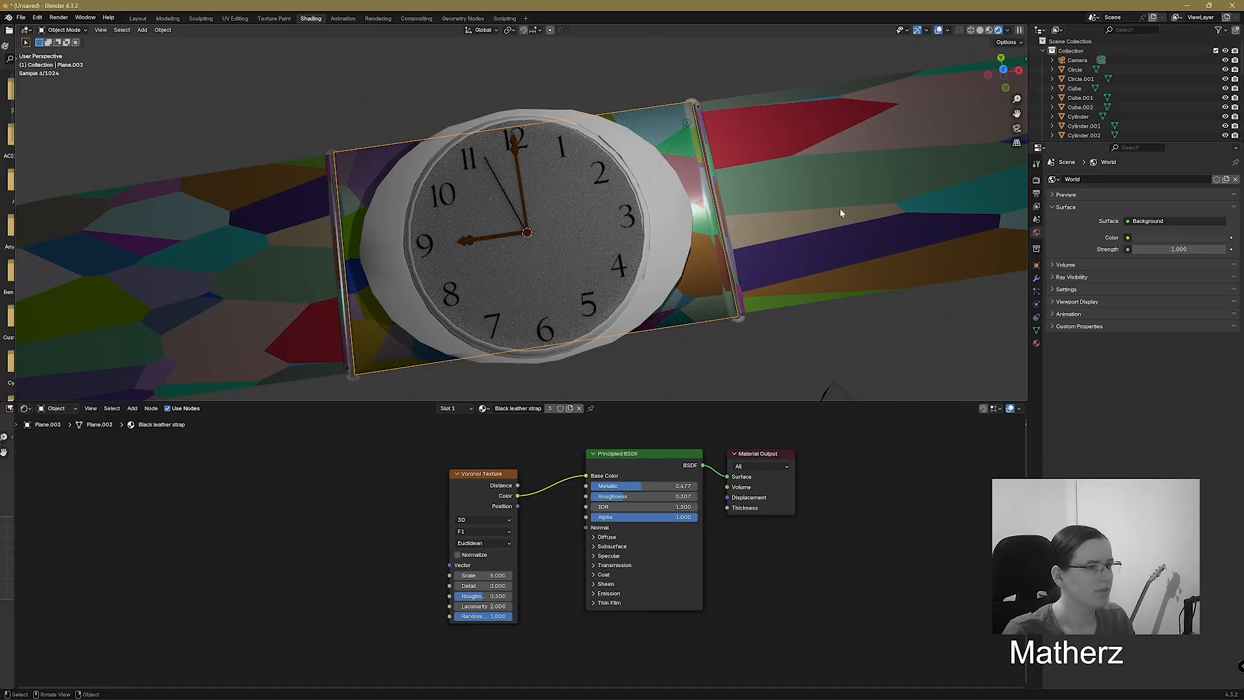
# Check the pattern along the whole strap and set the Voronoi Texture's Scale to 12.9.
pyautogui.scroll(-5, 784, 299)
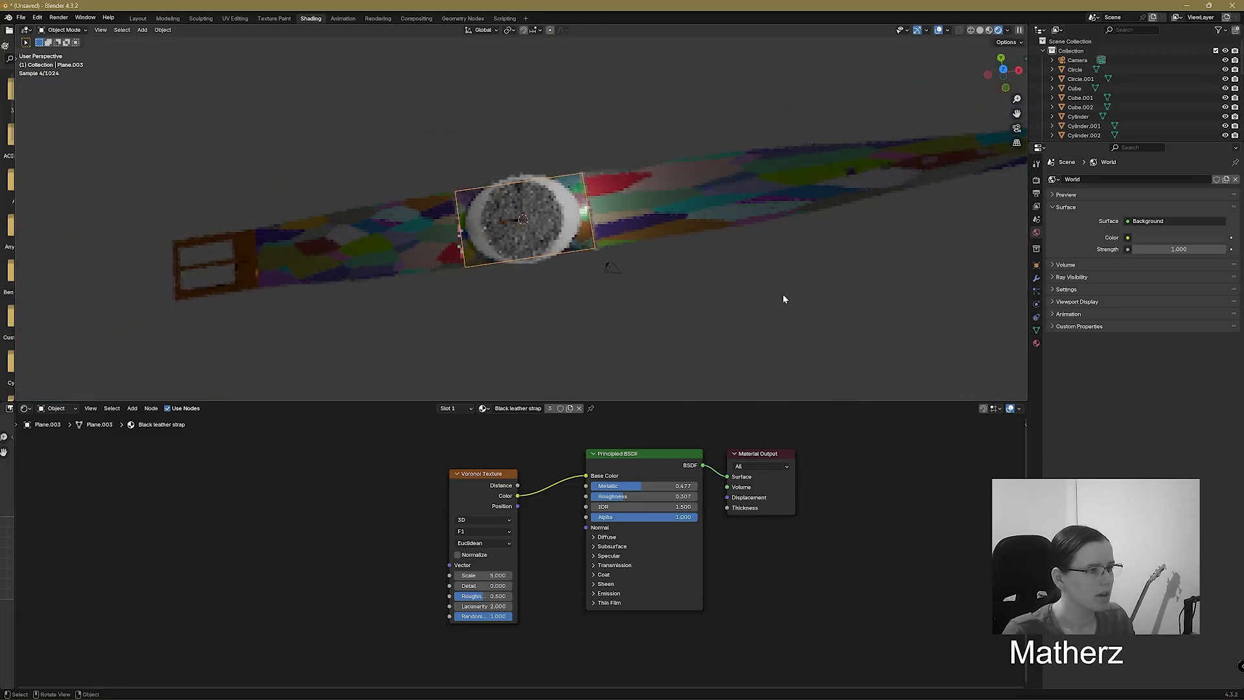
pyautogui.scroll(5, 784, 298)
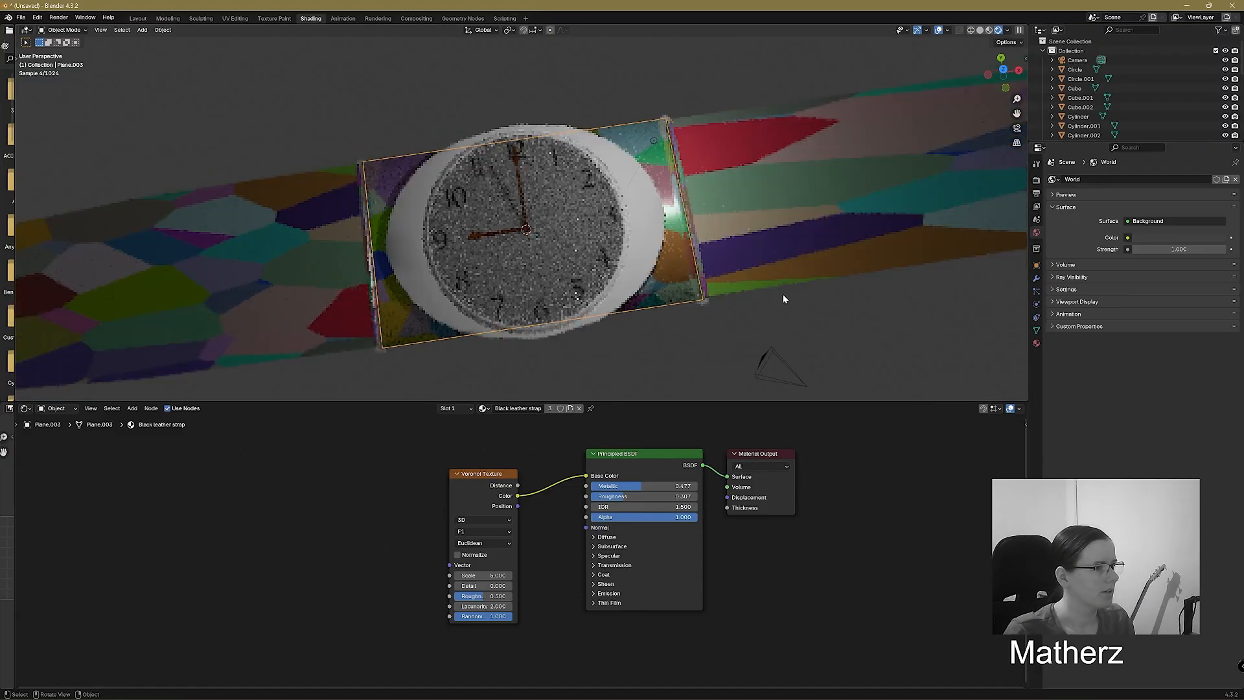
pyautogui.moveTo(484, 575); pyautogui.dragTo(521, 576)
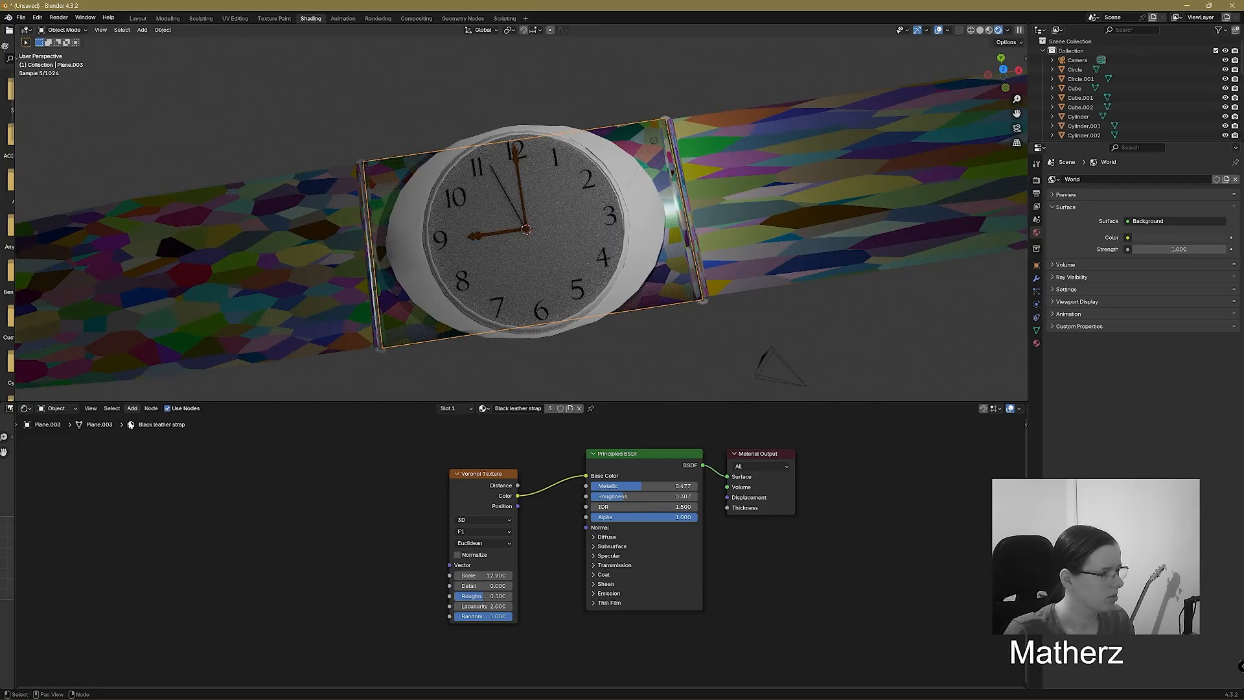
# Add a Noise Texture with Scale 50 and connect its Color output to the Voronoi Texture's Roughness.
pyautogui.click(133, 408)
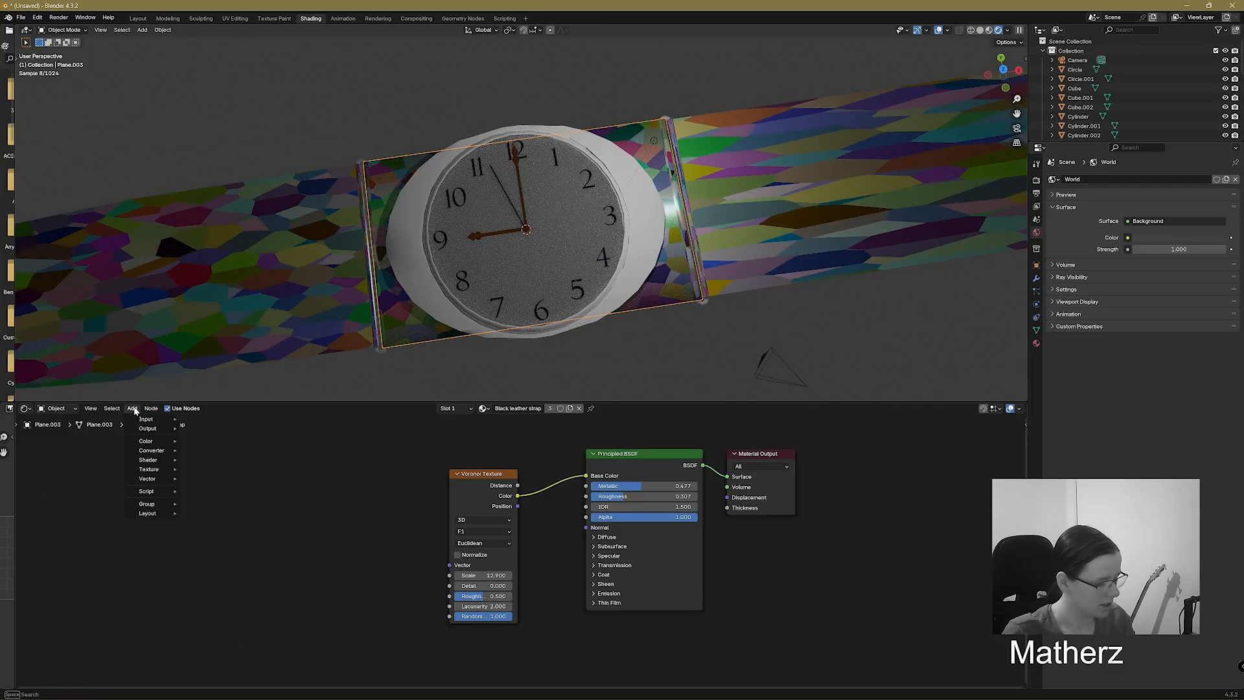
pyautogui.write('no')
pyautogui.press('Return')
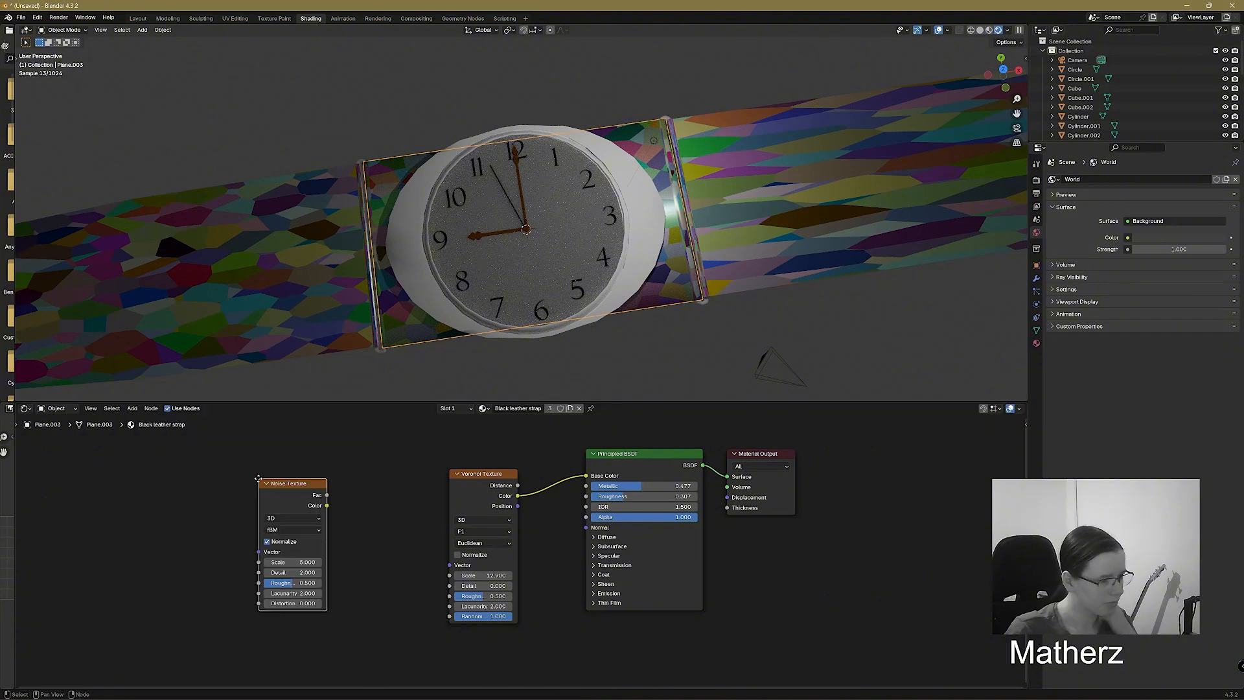
pyautogui.moveTo(327, 506); pyautogui.dragTo(452, 604)
pyautogui.moveTo(291, 561); pyautogui.dragTo(318, 562)
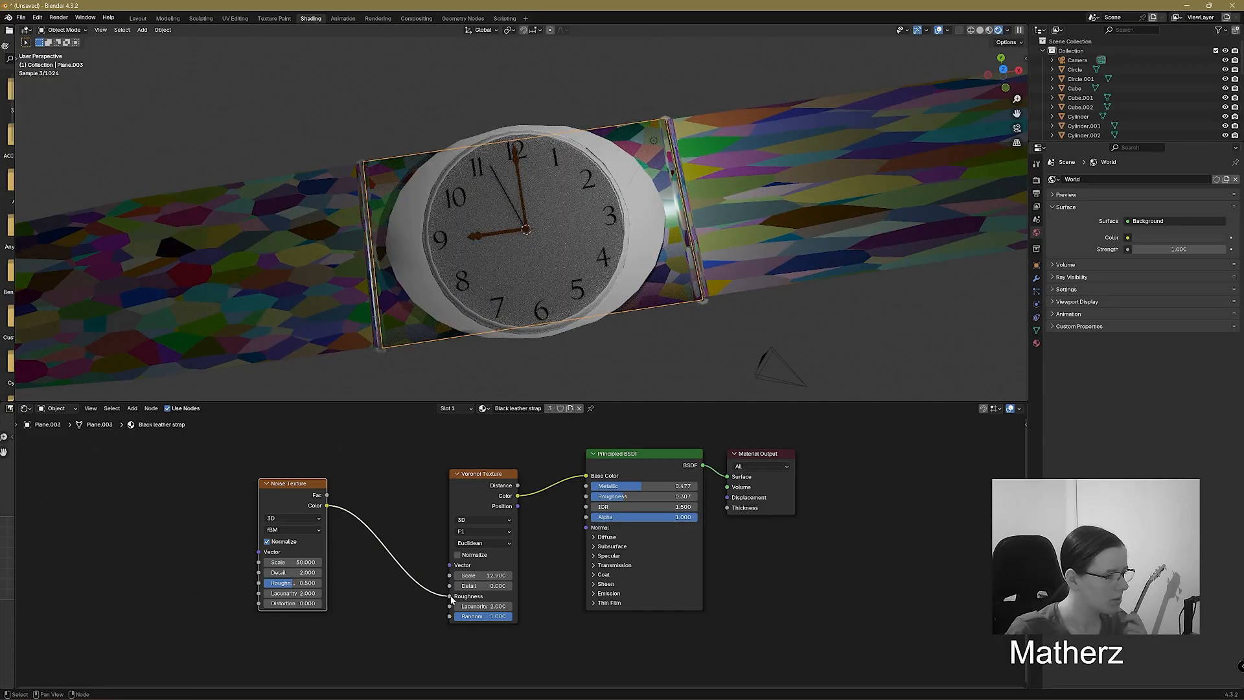
# Reroute the noise Color link to the Voronoi Texture's Detail input and set the noise Scale to 123.4.
pyautogui.moveTo(450, 596); pyautogui.dragTo(450, 586)
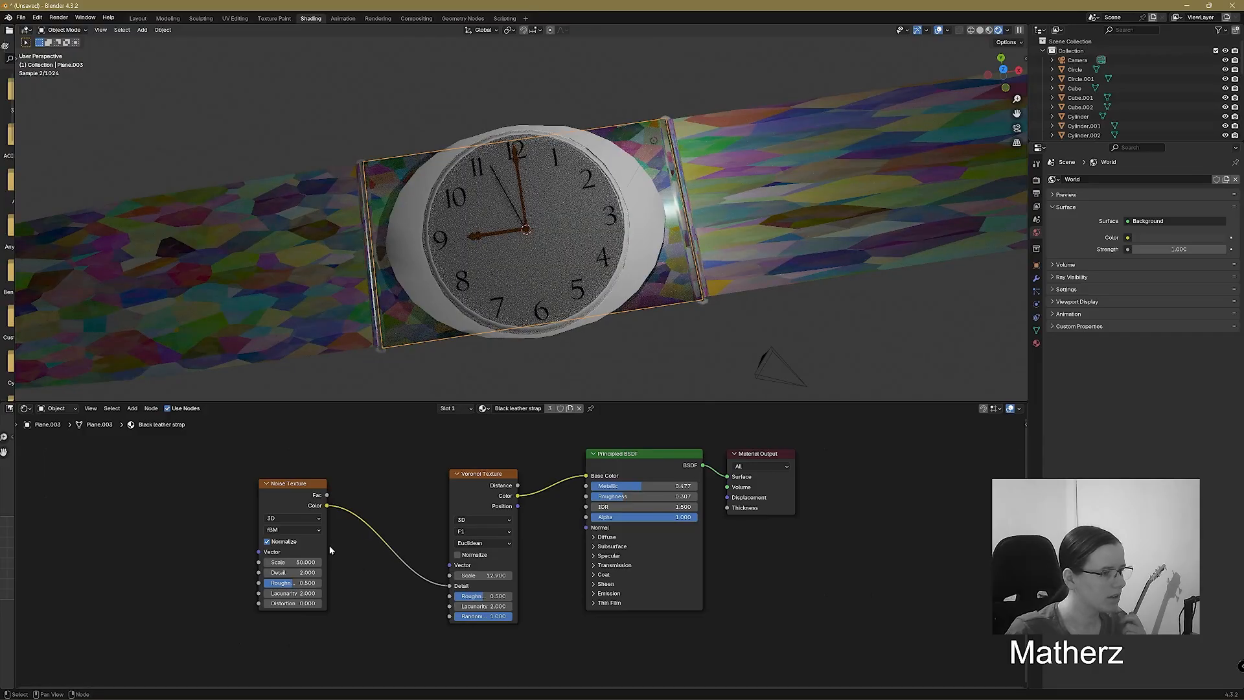
pyautogui.moveTo(295, 561); pyautogui.dragTo(318, 562)
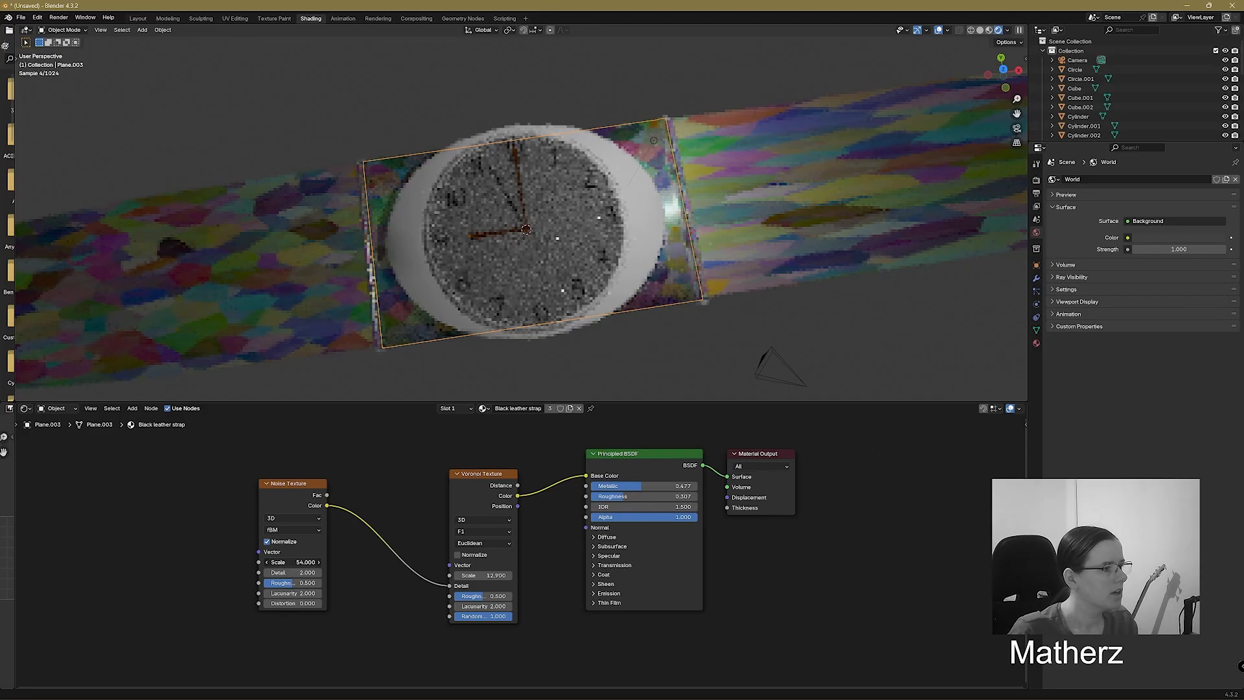
pyautogui.moveTo(302, 562); pyautogui.dragTo(321, 561)
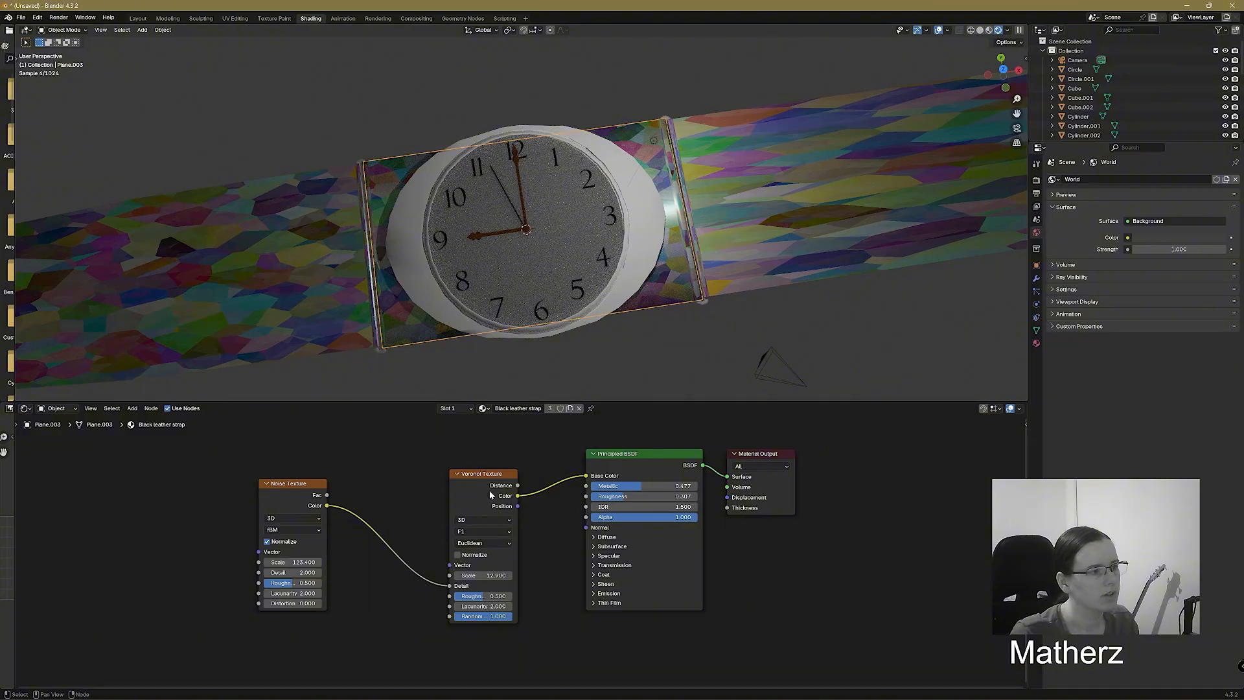
# Make room beside the Voronoi Texture and insert a Color Ramp node on the link between it and the Principled BSDF.
pyautogui.moveTo(511, 475); pyautogui.dragTo(452, 471)
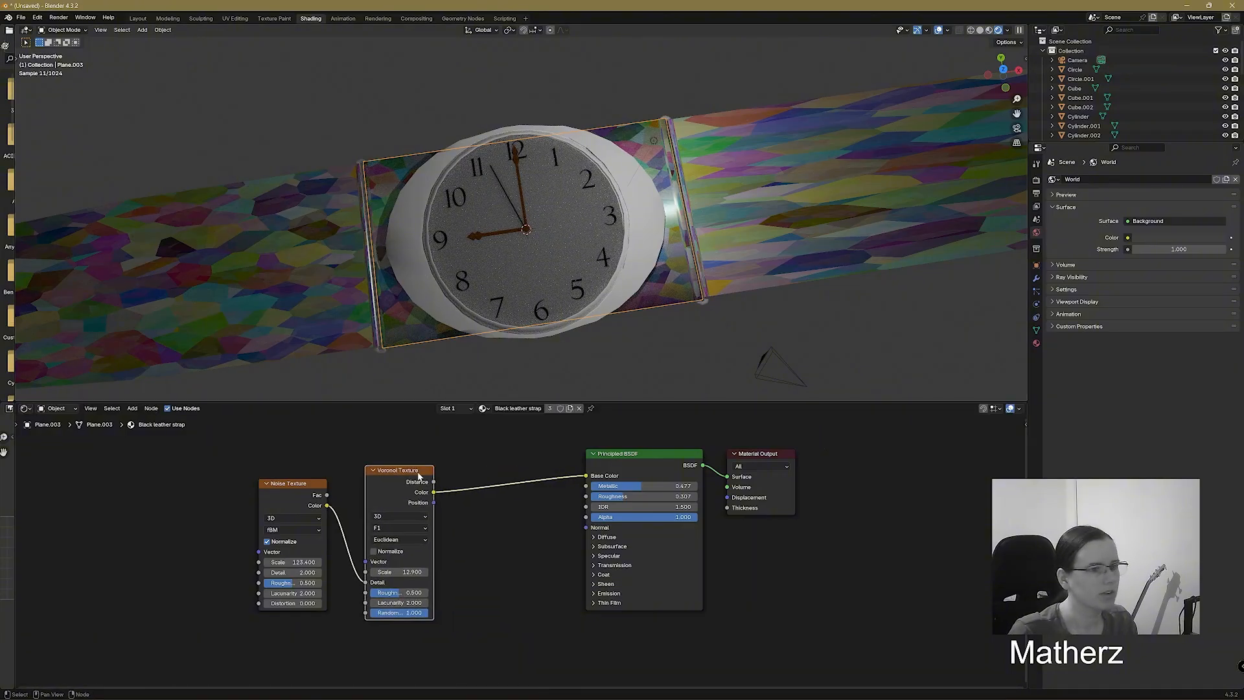
pyautogui.click(142, 29)
pyautogui.write('col')
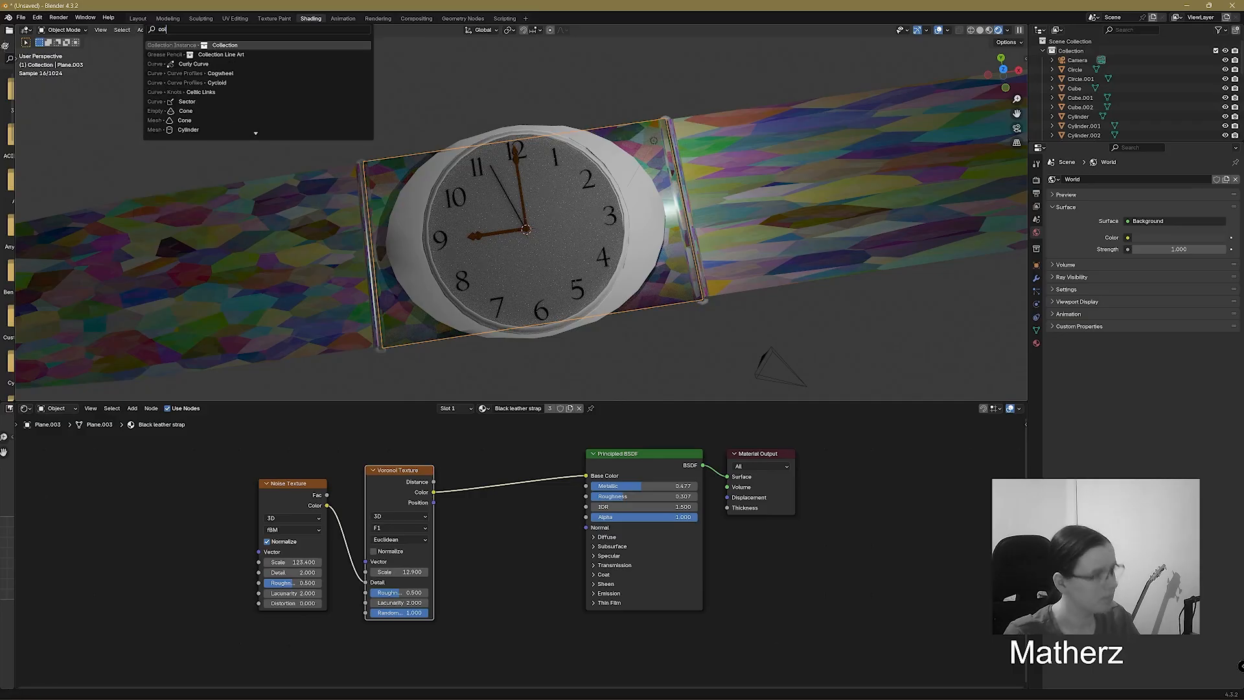
pyautogui.click(151, 408)
pyautogui.moveTo(132, 409)
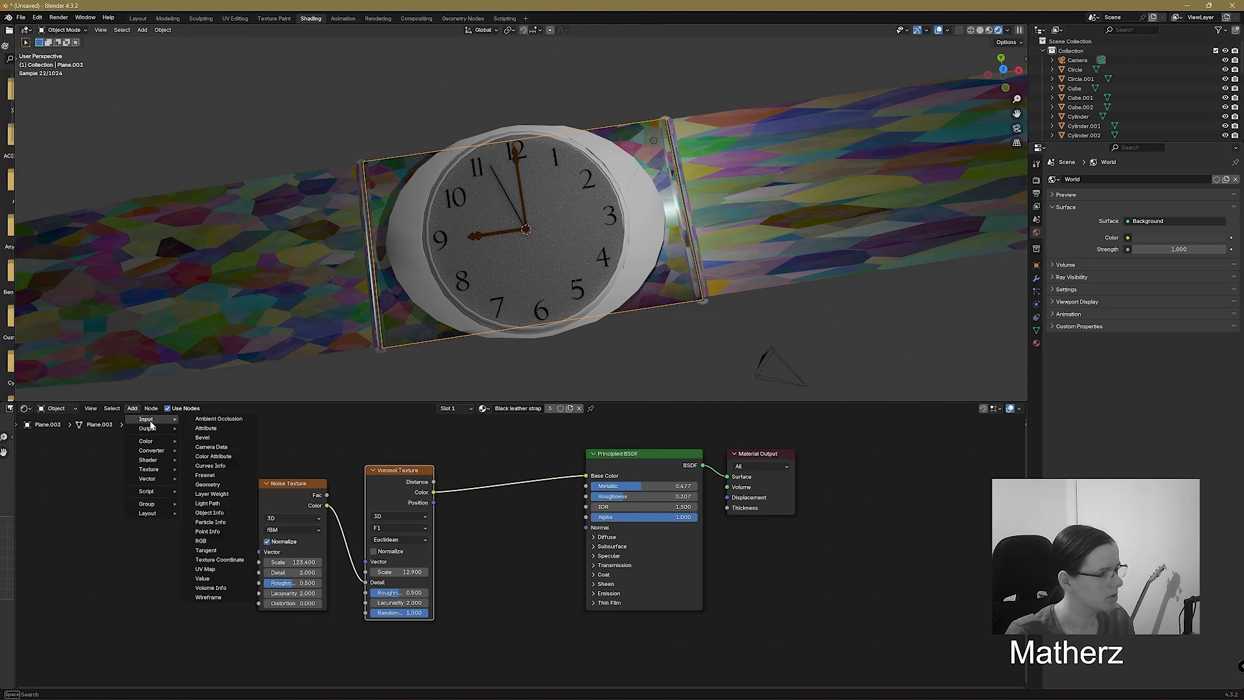
pyautogui.write('col')
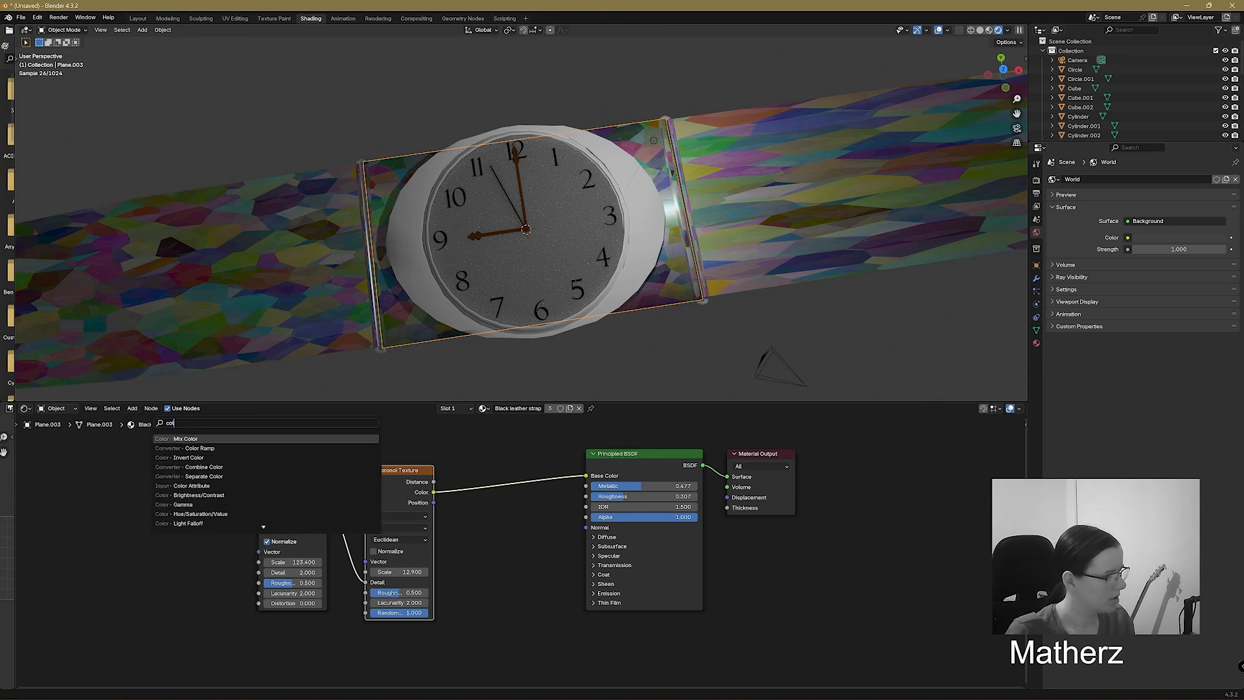
pyautogui.press('Down')
pyautogui.press('Return')
pyautogui.click(458, 519)
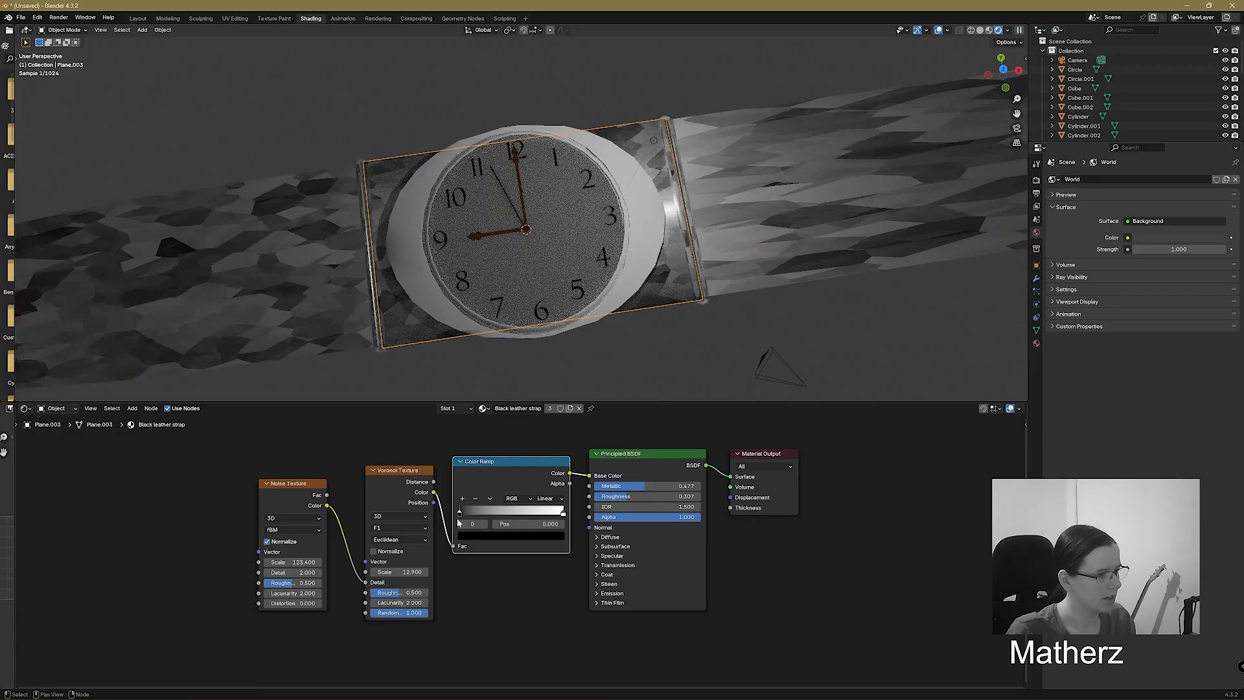
# Shift the ramp's black stop slightly inward and color a middle stop at position 0.545 brown.
pyautogui.moveTo(460, 517); pyautogui.dragTo(464, 511)
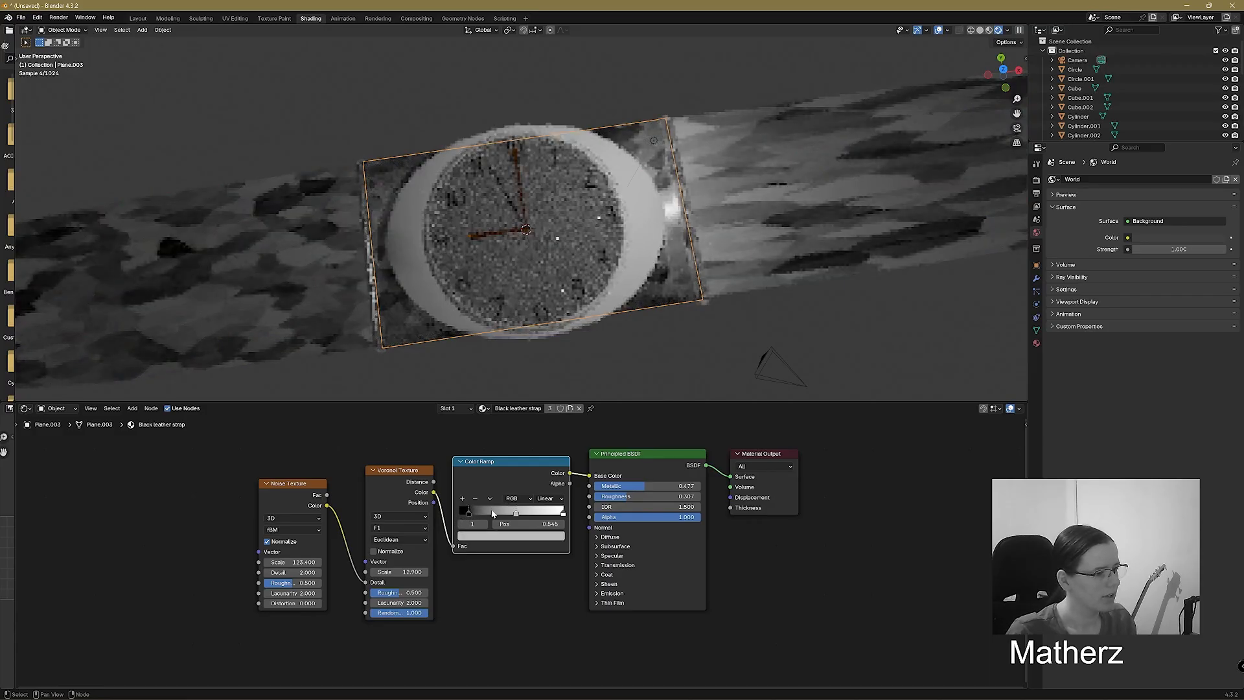
pyautogui.click(511, 535)
pyautogui.click(495, 450)
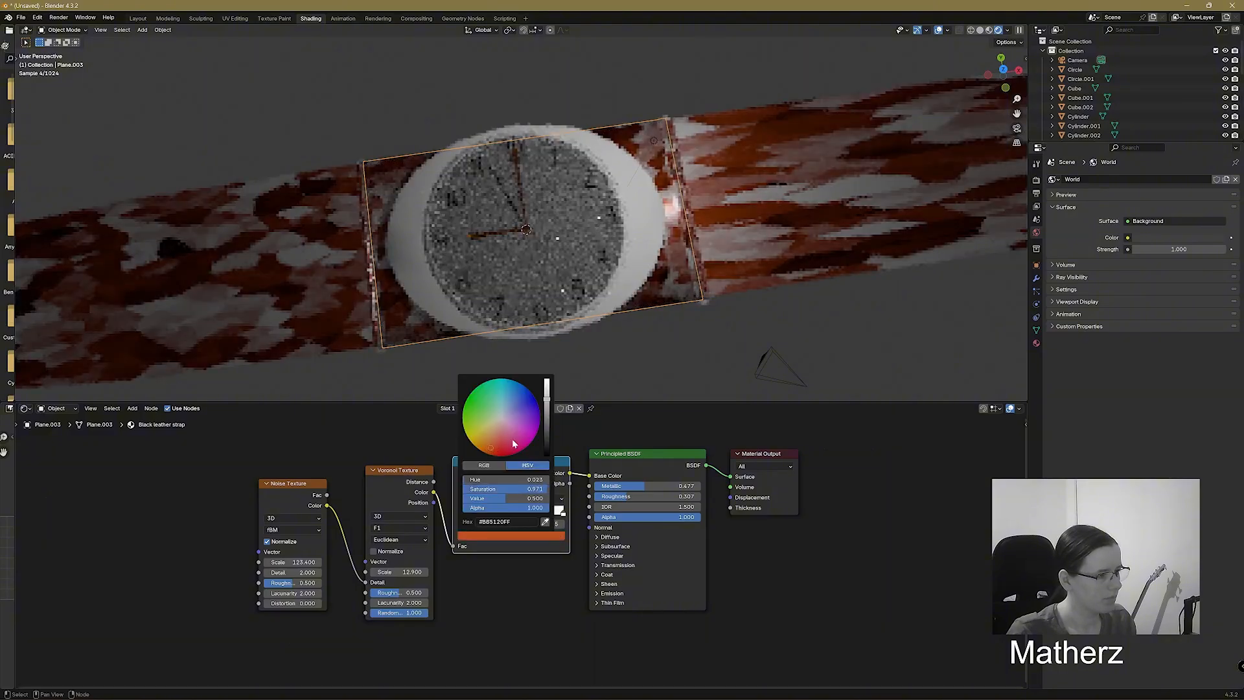
pyautogui.moveTo(547, 429); pyautogui.dragTo(491, 436)
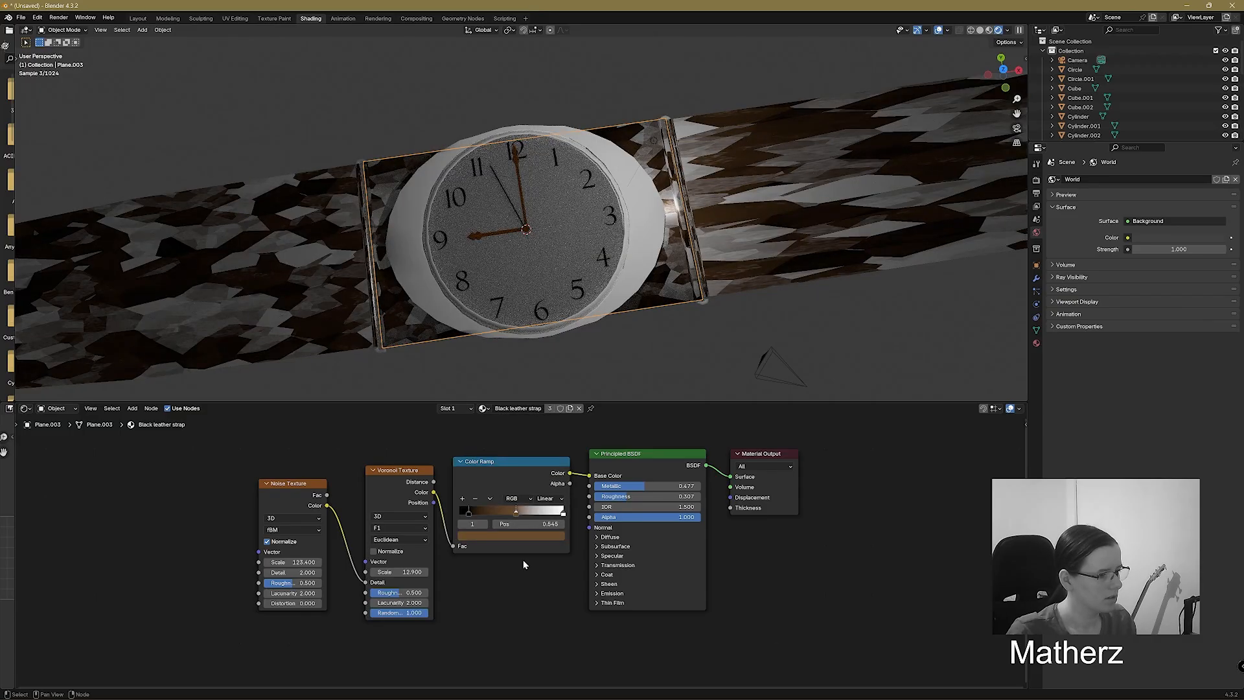
pyautogui.moveTo(519, 513); pyautogui.dragTo(534, 513)
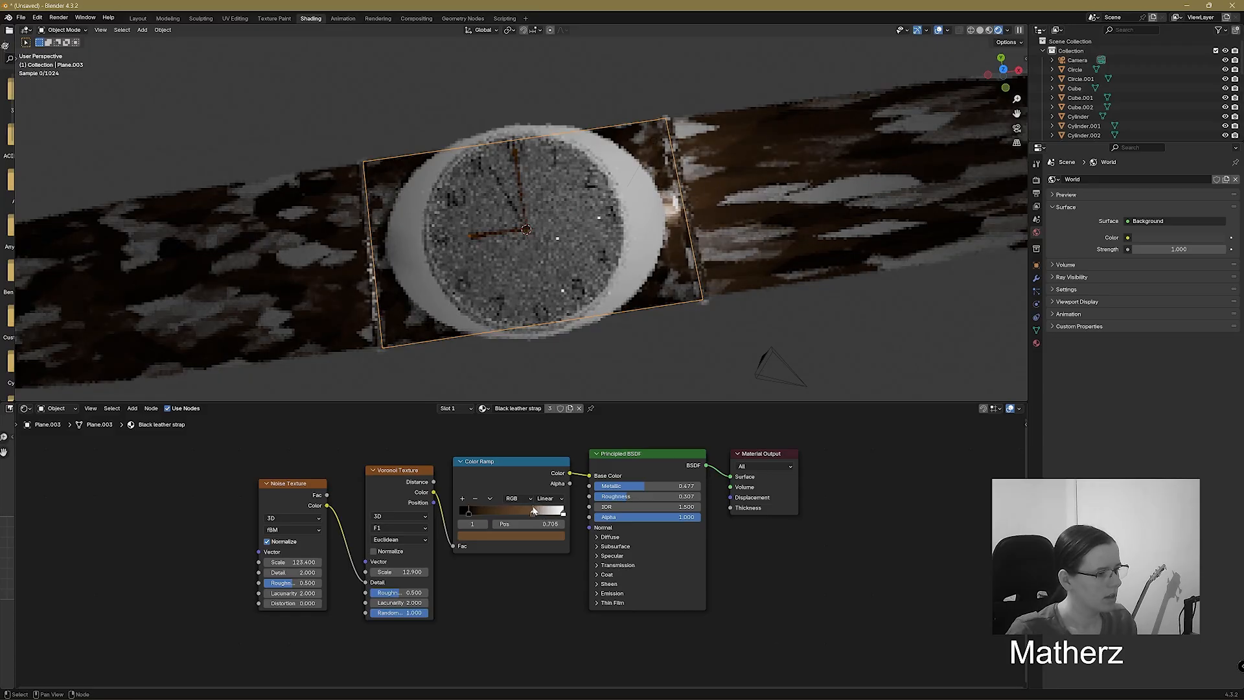
pyautogui.hotkey('ctrl', 'z')
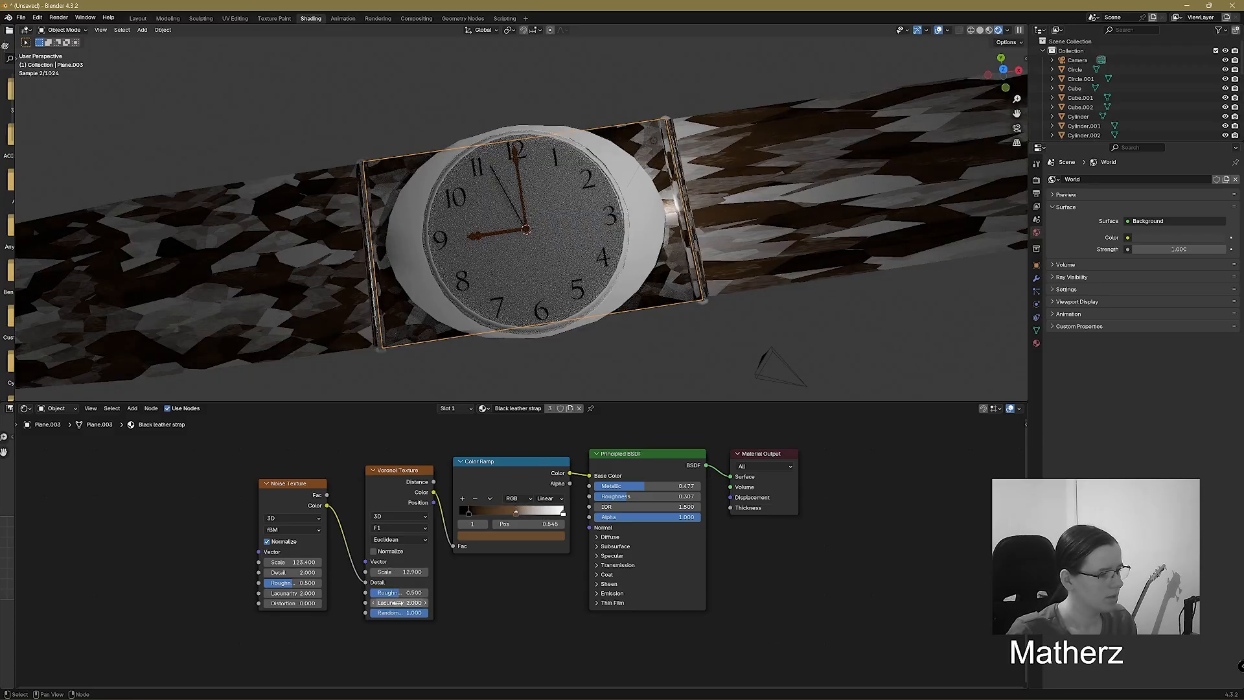
# Tune the strap textures by raising the Voronoi Lacunarity and setting both Roughness values to 1.0 and the noise Scale to 120.9.
pyautogui.moveTo(399, 603); pyautogui.dragTo(418, 603)
pyautogui.click(399, 602)
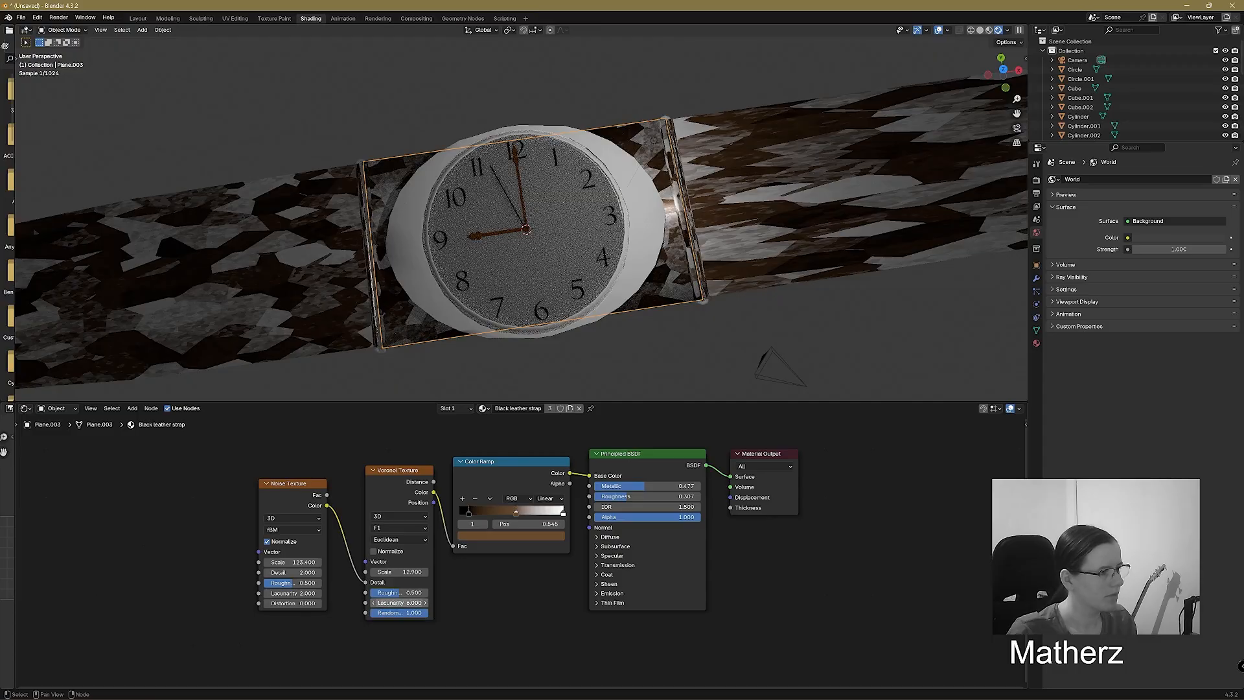
pyautogui.write('16.1')
pyautogui.press('Return')
pyautogui.moveTo(399, 603); pyautogui.dragTo(389, 603)
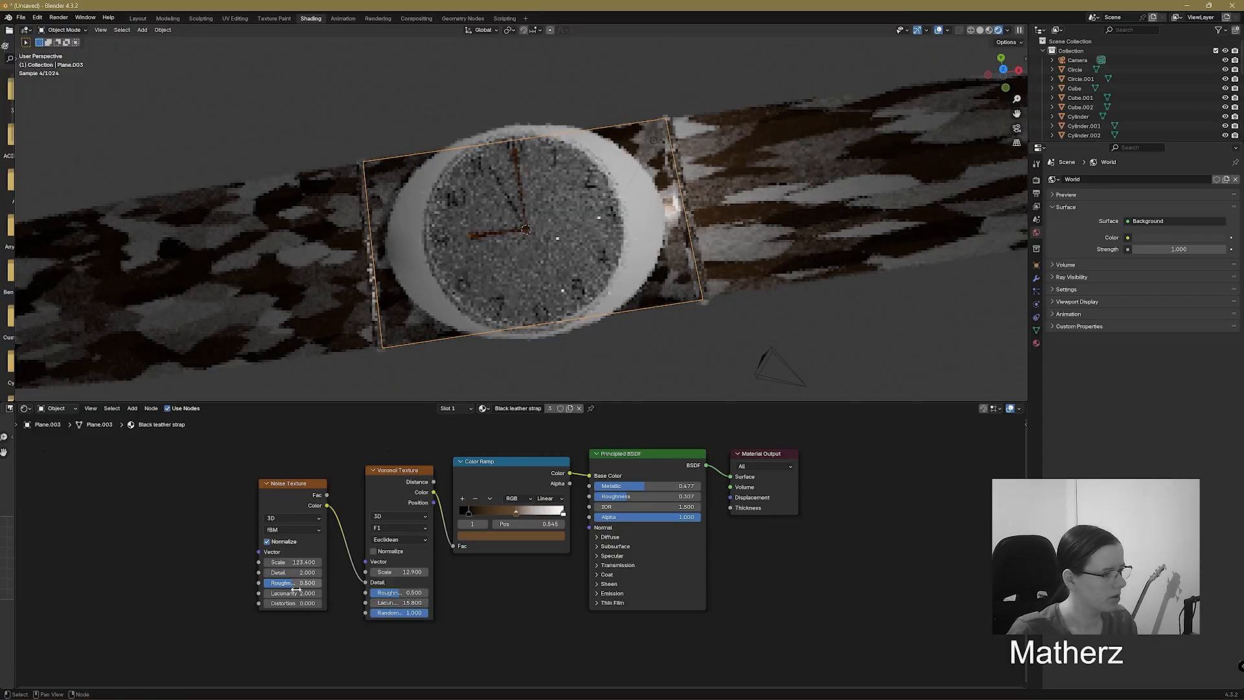
pyautogui.moveTo(294, 582); pyautogui.dragTo(392, 602)
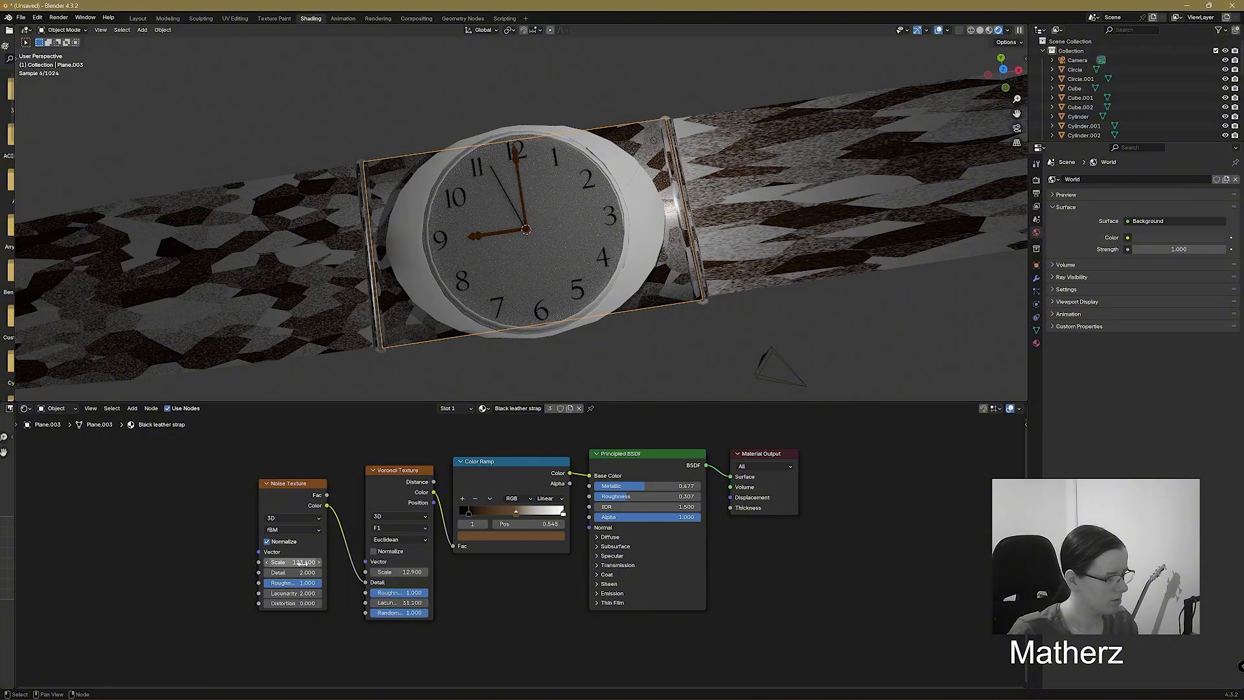
pyautogui.moveTo(294, 562)
pyautogui.mouseDown()
pyautogui.moveTo(309, 561)
pyautogui.moveTo(294, 562)
pyautogui.mouseUp()
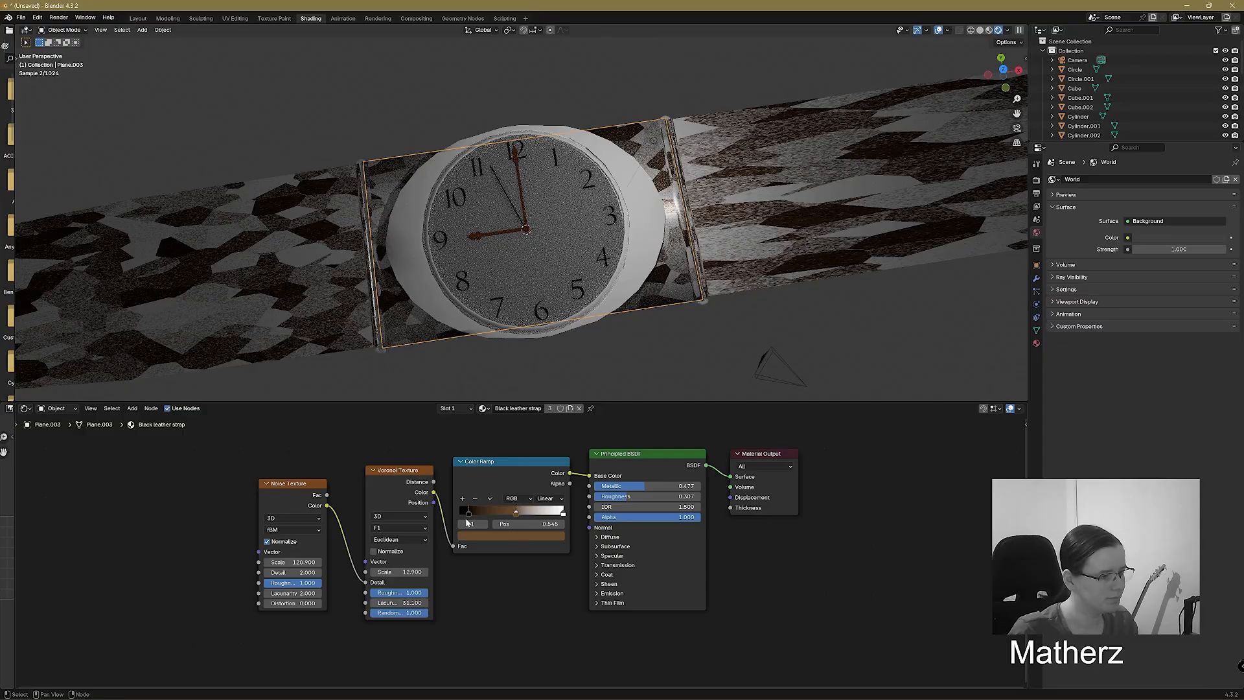
# Darken the color ramp's white end stop to gray 6B6B6B, and place the black stop at 0 and the brown stop at 0.894.
pyautogui.moveTo(470, 518)
pyautogui.mouseDown()
pyautogui.moveTo(556, 514)
pyautogui.moveTo(461, 514)
pyautogui.moveTo(560, 515)
pyautogui.mouseUp()
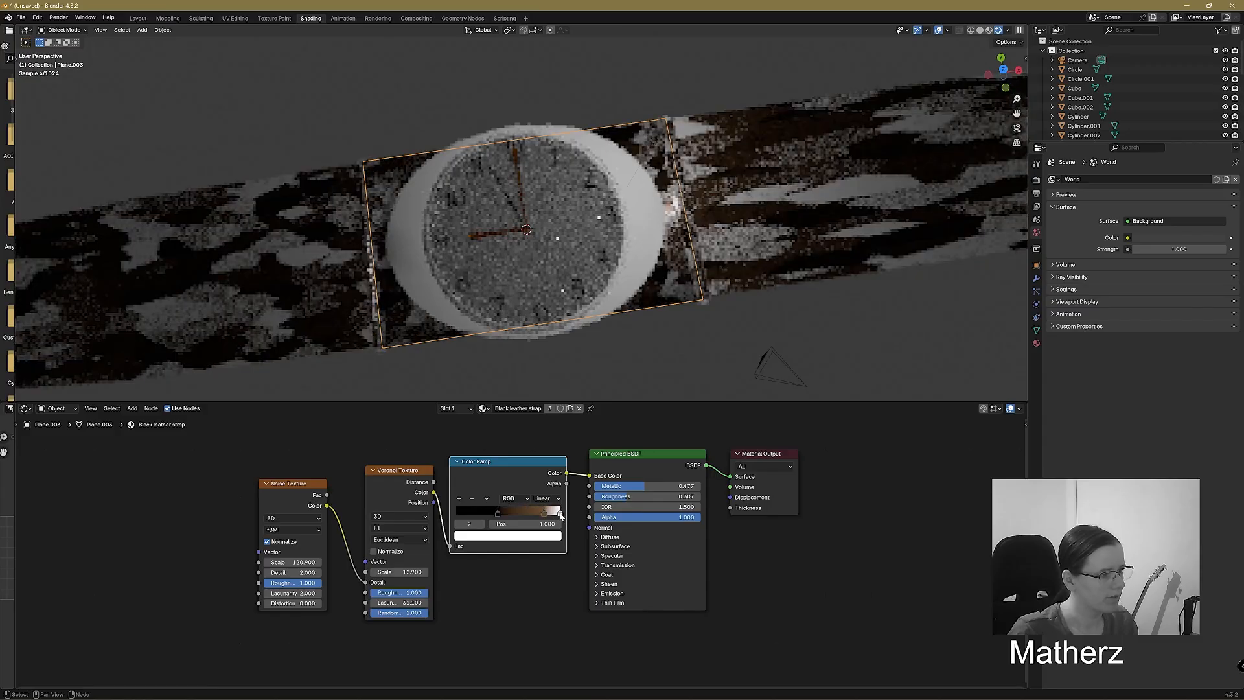
pyautogui.click(511, 535)
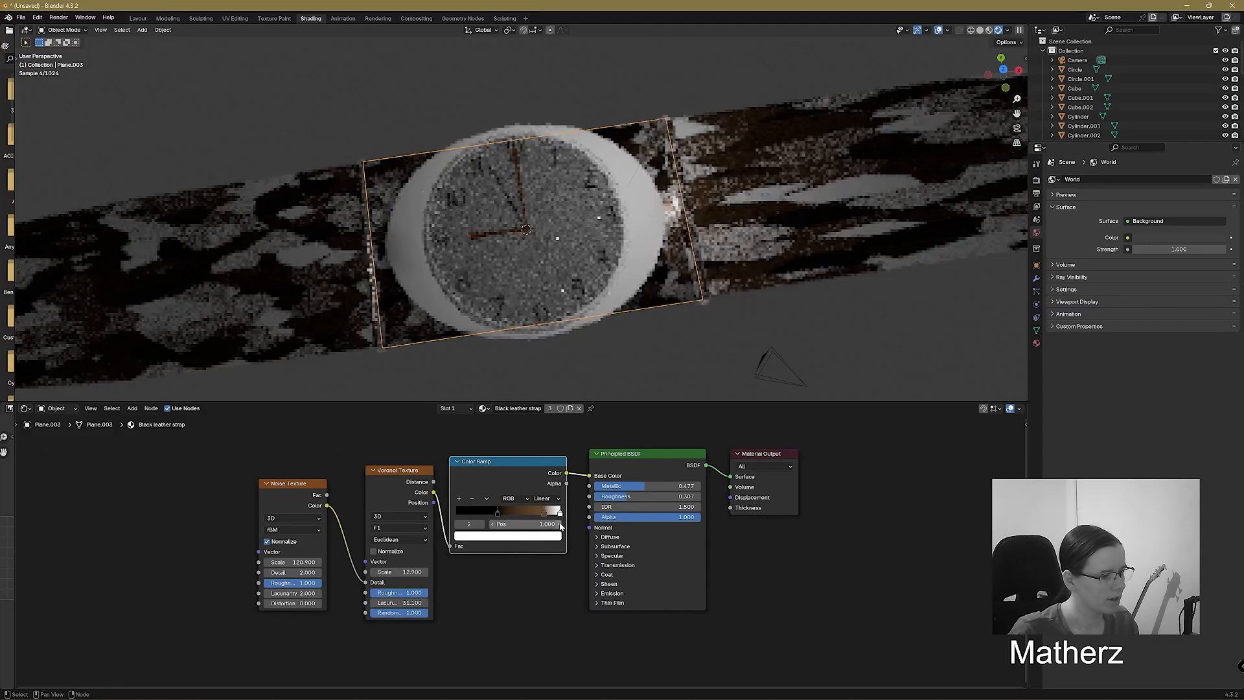
pyautogui.click(545, 538)
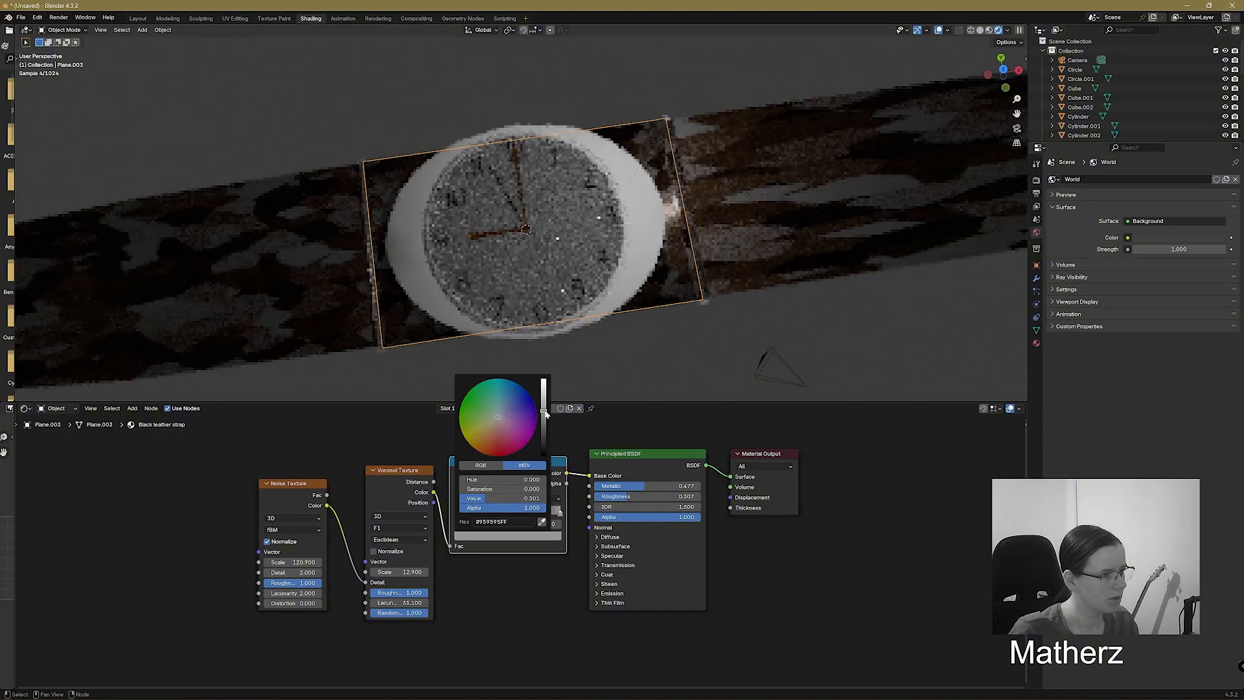
pyautogui.moveTo(543, 414); pyautogui.dragTo(543, 429)
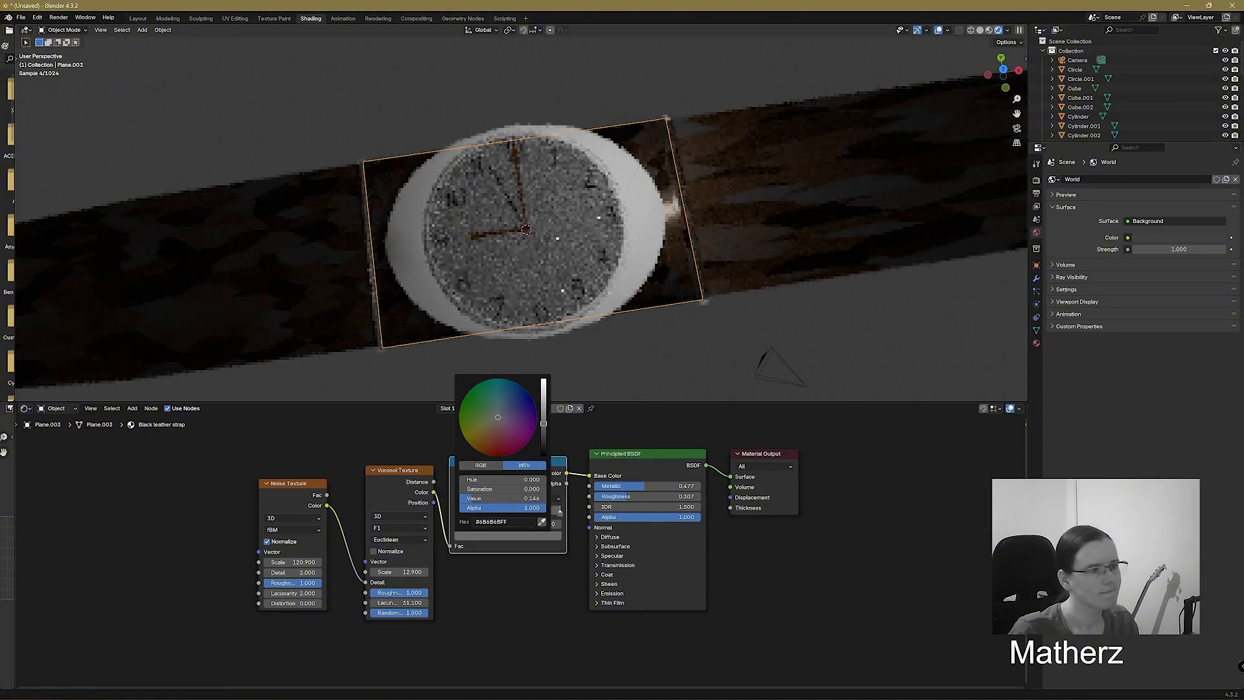
pyautogui.moveTo(498, 512); pyautogui.dragTo(445, 516)
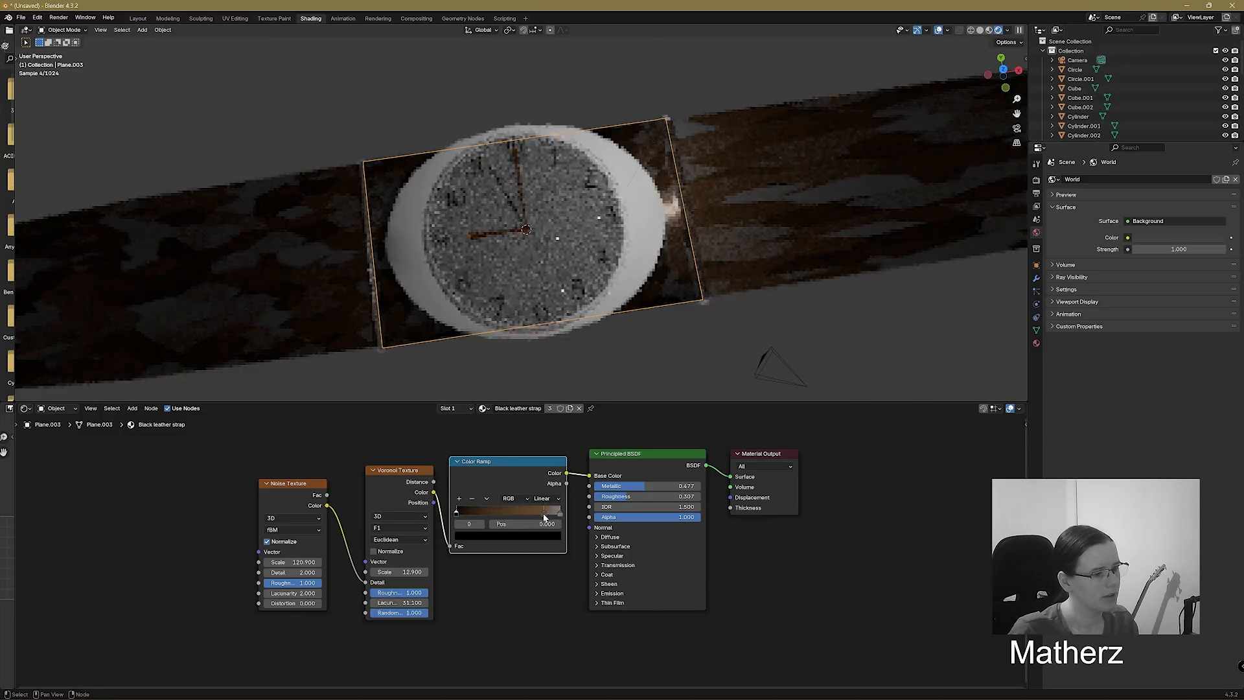
pyautogui.moveTo(544, 516)
pyautogui.mouseDown()
pyautogui.moveTo(503, 515)
pyautogui.moveTo(552, 511)
pyautogui.mouseUp()
# Set the Voronoi Texture's Lacunarity to 46 and the Noise Texture's Distortion to 13.6.
pyautogui.moveTo(399, 603); pyautogui.dragTo(425, 603)
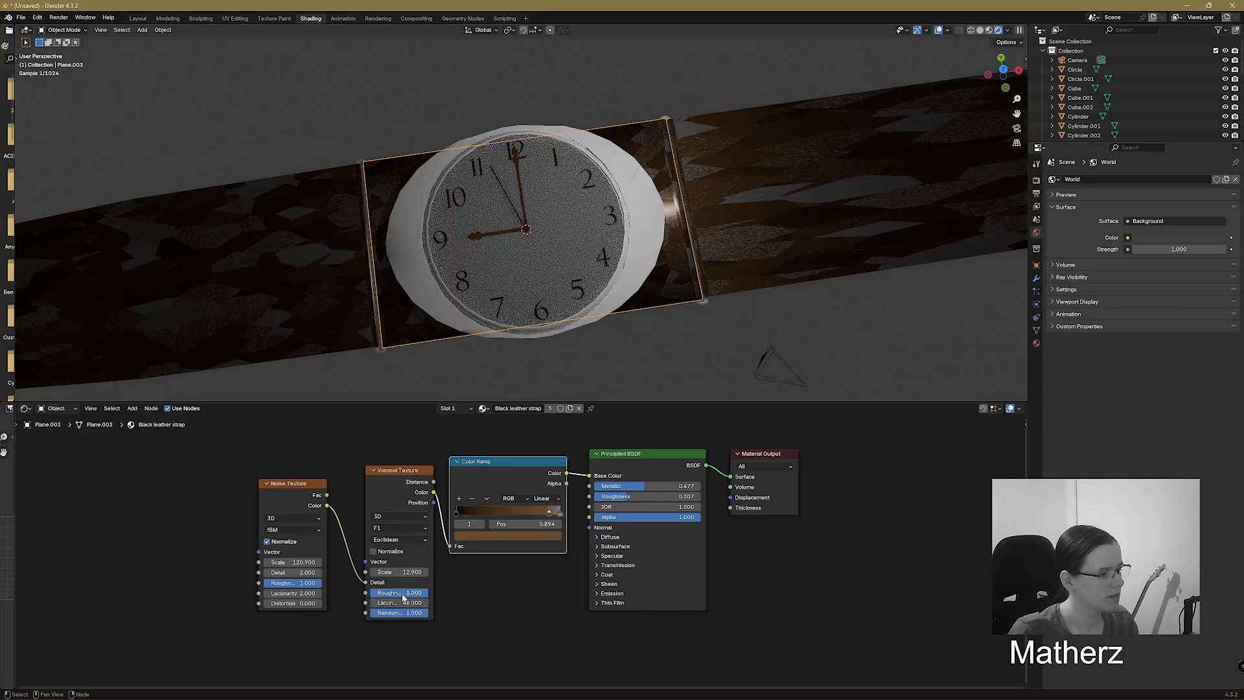
pyautogui.moveTo(308, 603); pyautogui.dragTo(320, 602)
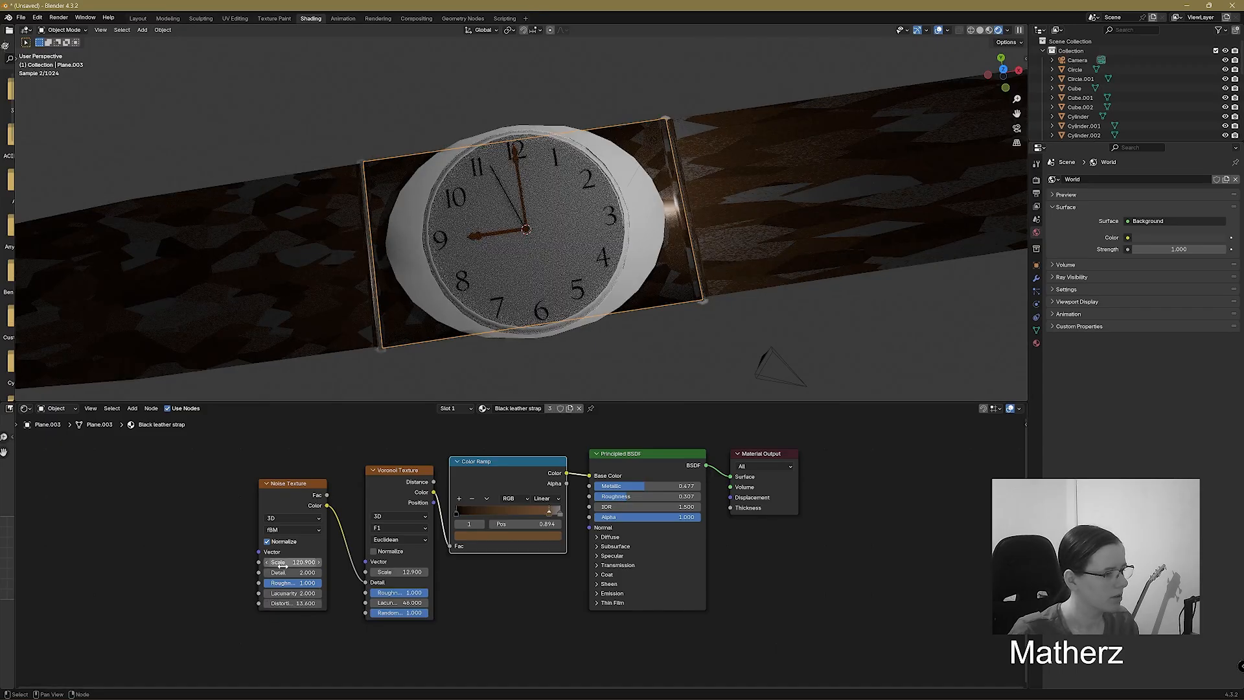
# Set the Noise Texture's Scale to 115 and raise the Voronoi Texture's Scale for a much finer strap pattern.
pyautogui.moveTo(282, 565); pyautogui.dragTo(289, 565)
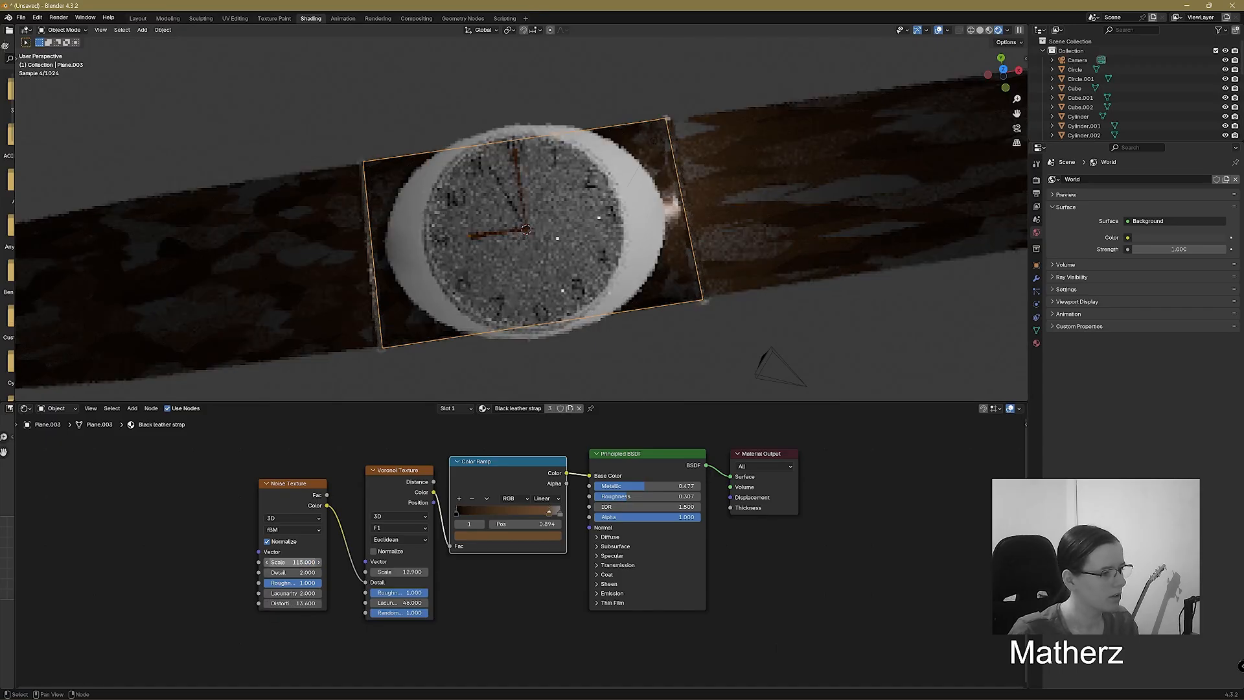
pyautogui.moveTo(363, 582); pyautogui.dragTo(467, 572)
pyautogui.moveTo(327, 506); pyautogui.dragTo(365, 582)
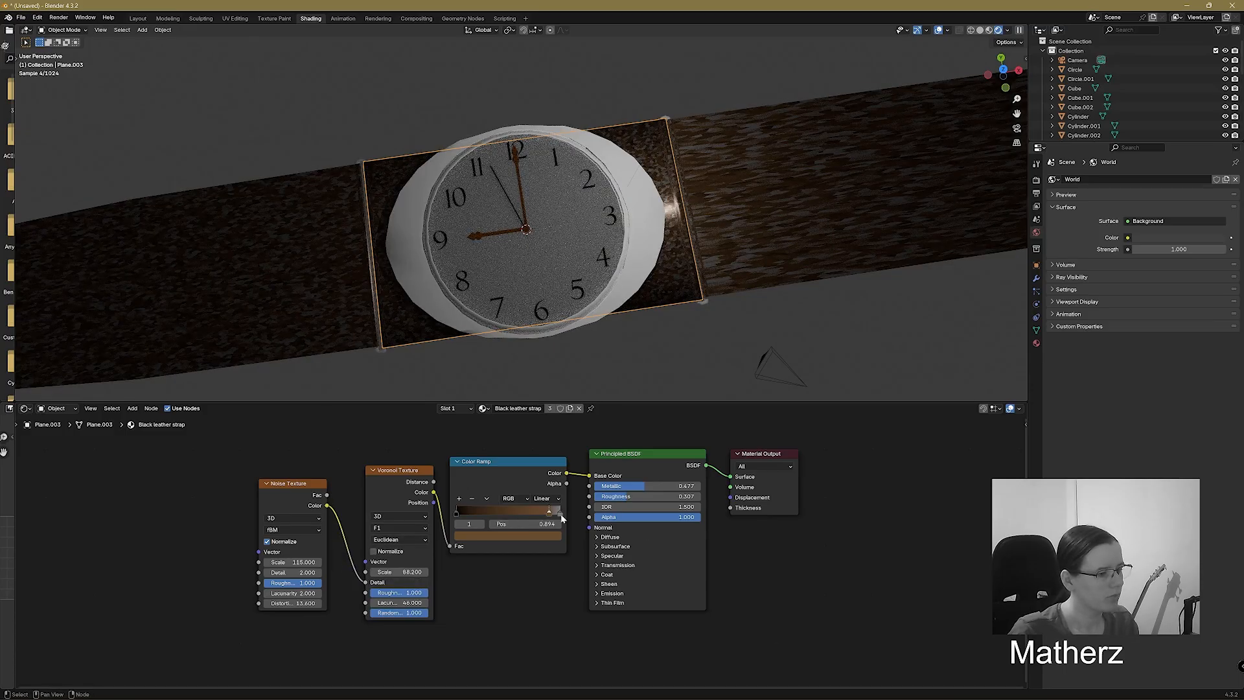
# Recolor the color ramp's end stop at position 1.000 from gray to a dark brown.
pyautogui.click(550, 535)
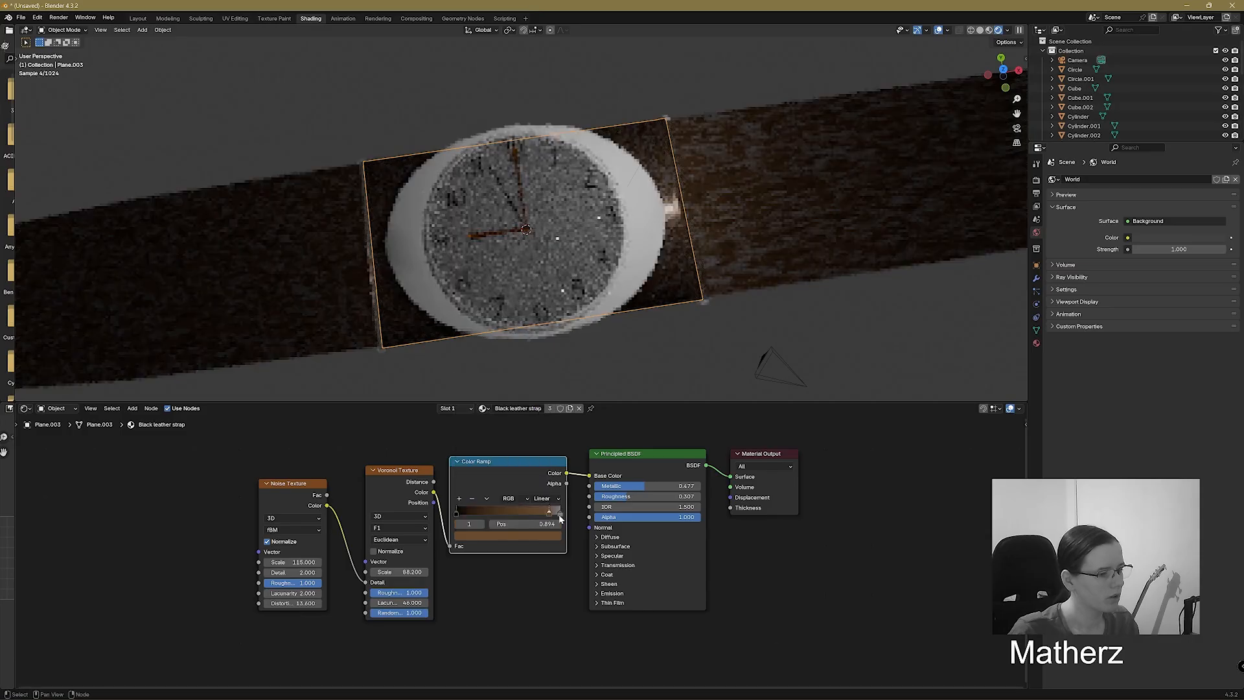
pyautogui.click(561, 519)
pyautogui.click(550, 537)
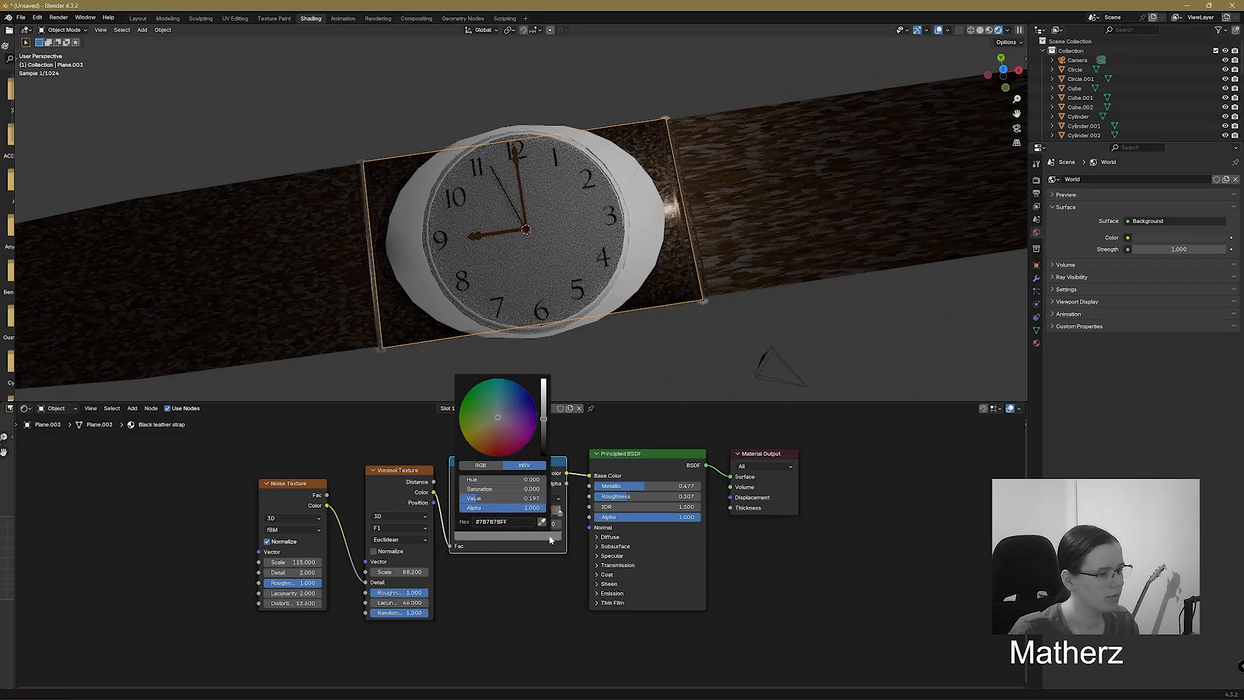
pyautogui.moveTo(531, 409); pyautogui.dragTo(486, 434)
pyautogui.scroll(-3, 486, 434)
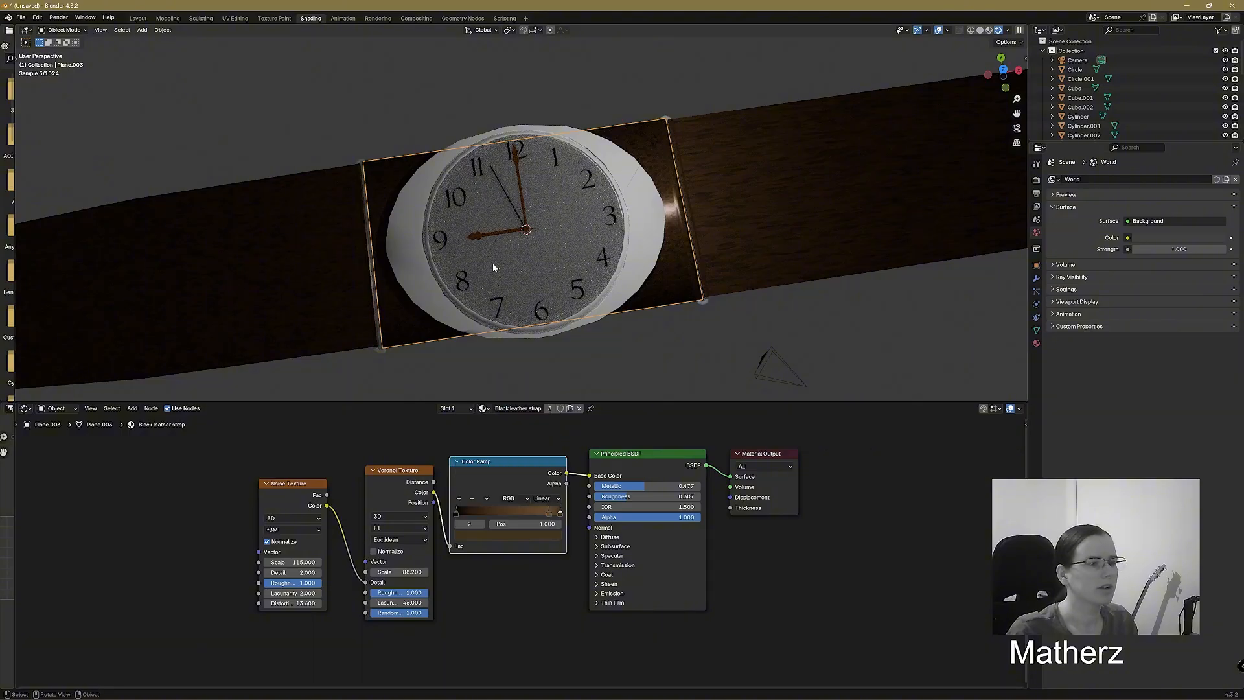
# Insert a Bump node between the Voronoi Texture and the Color Ramp, feeding the Voronoi Color into its Height input.
pyautogui.moveTo(759, 281); pyautogui.dragTo(775, 202, button='middle')
pyautogui.scroll(-5, 775, 202)
pyautogui.scroll(2, 775, 202)
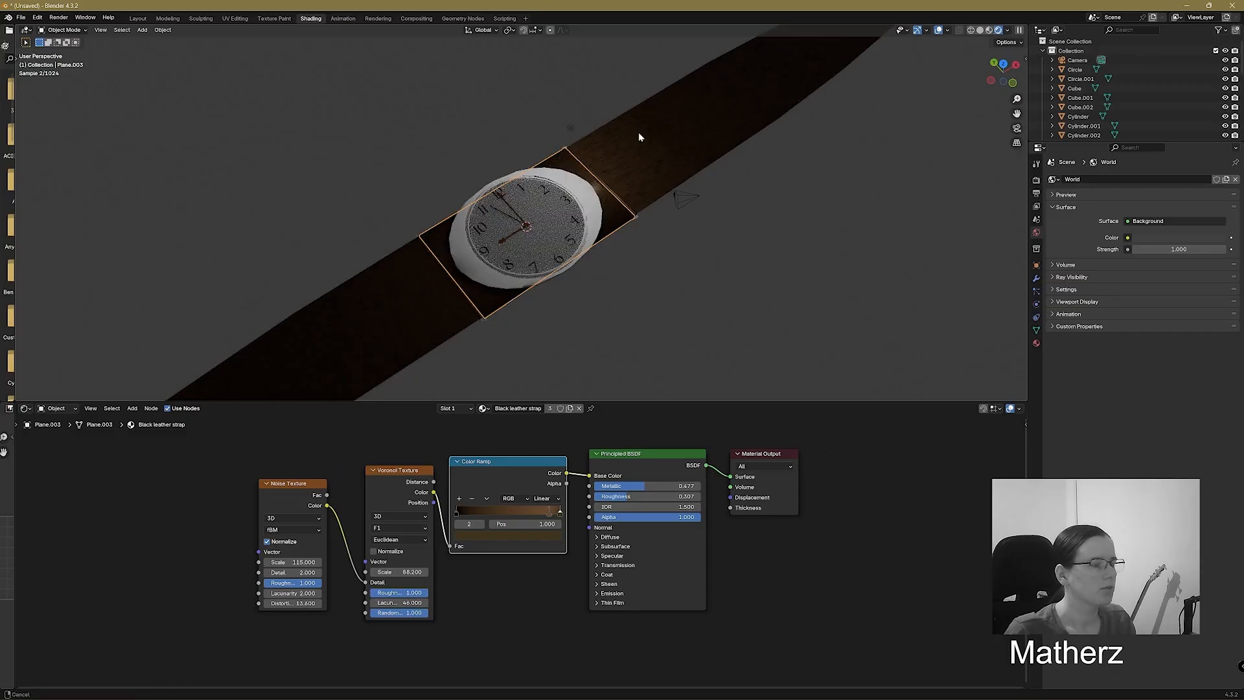
pyautogui.moveTo(641, 136); pyautogui.dragTo(622, 169, button='middle')
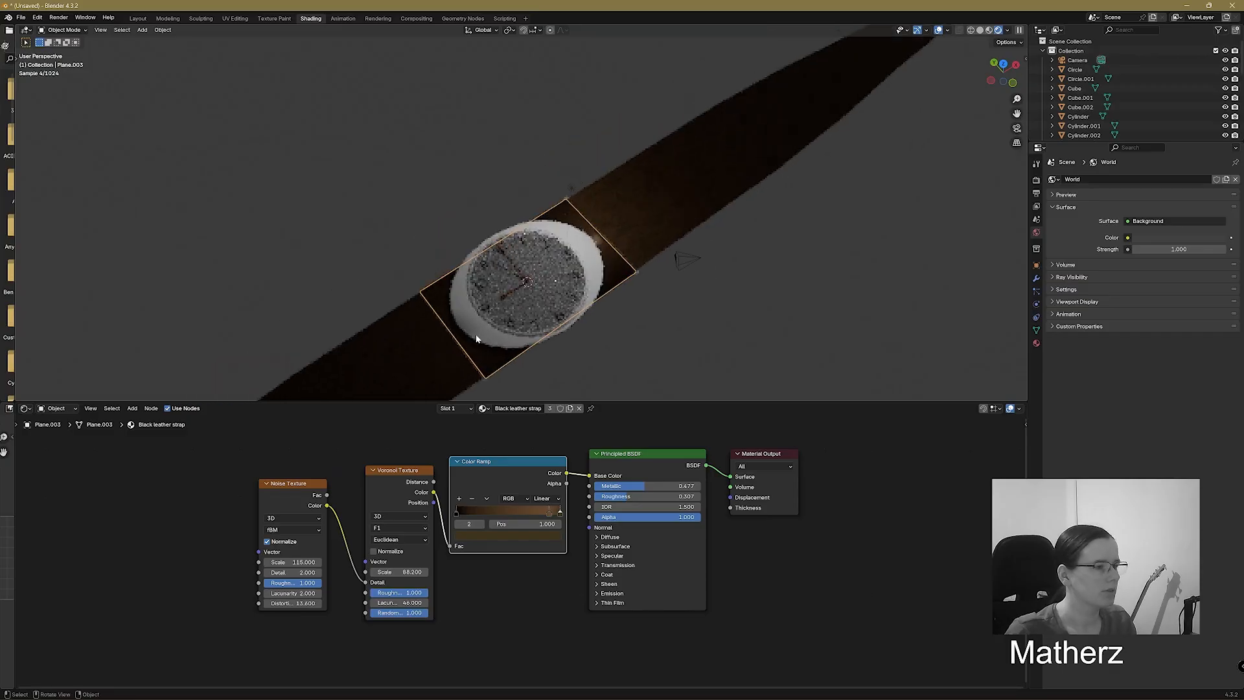
pyautogui.click(132, 409)
pyautogui.write('bum')
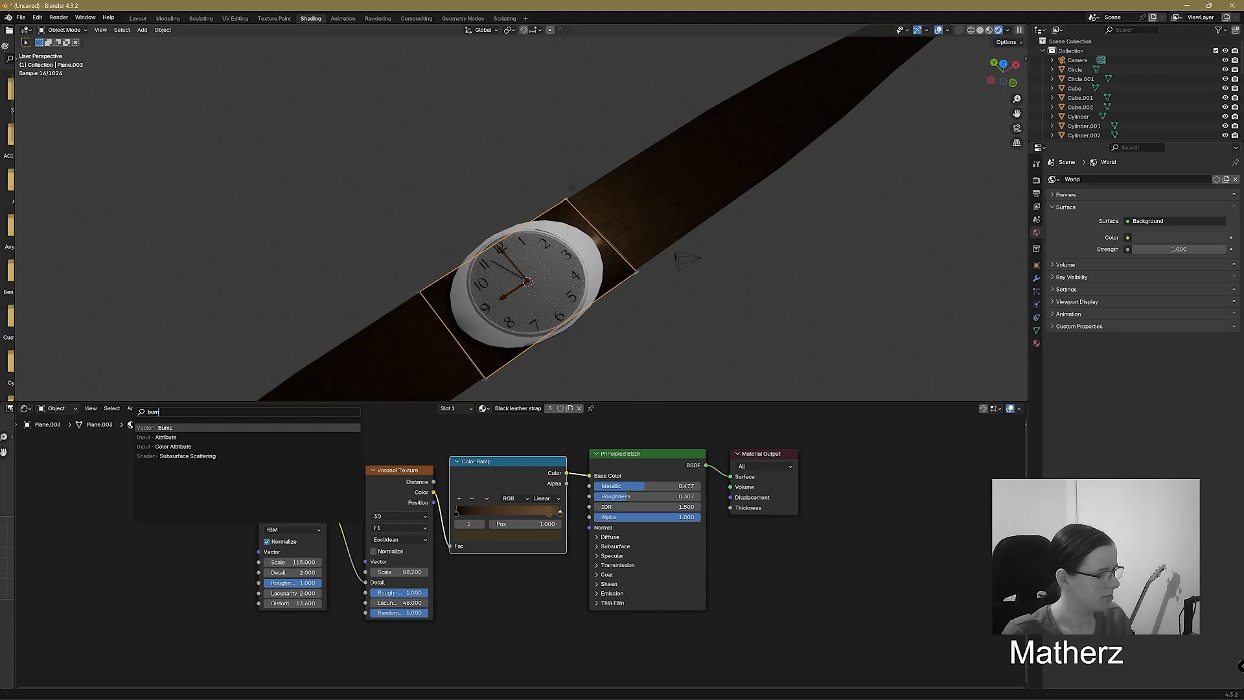
pyautogui.press('Return')
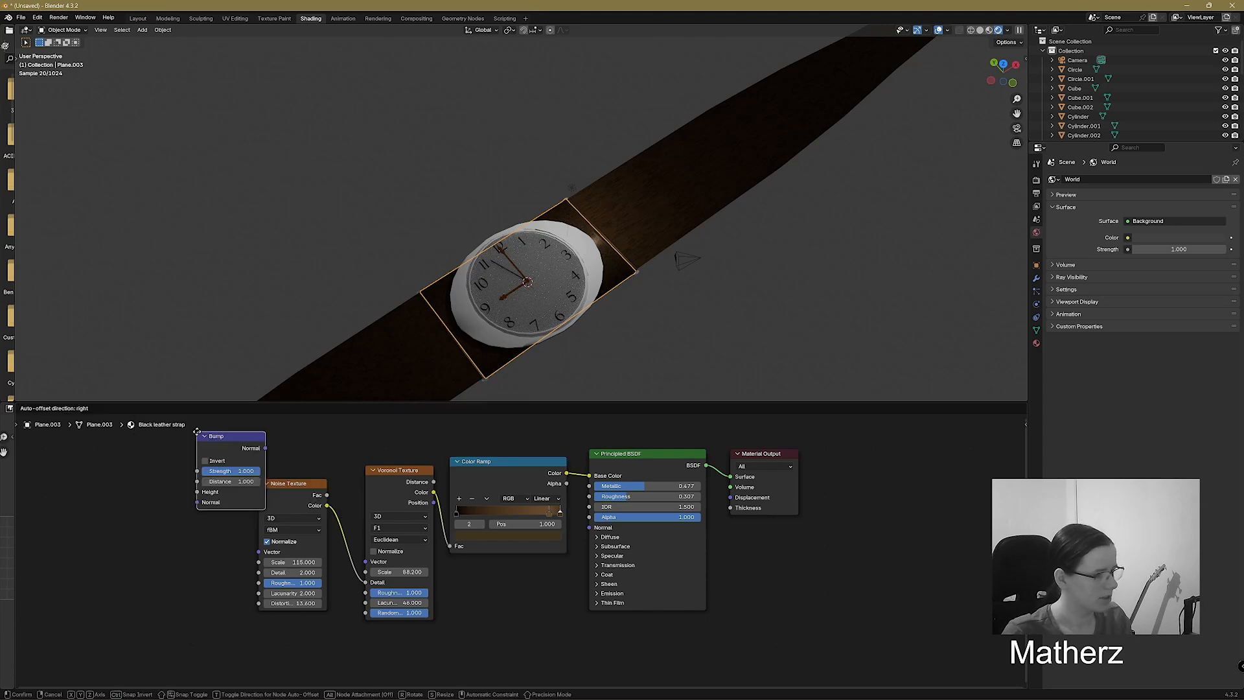
pyautogui.click(452, 467)
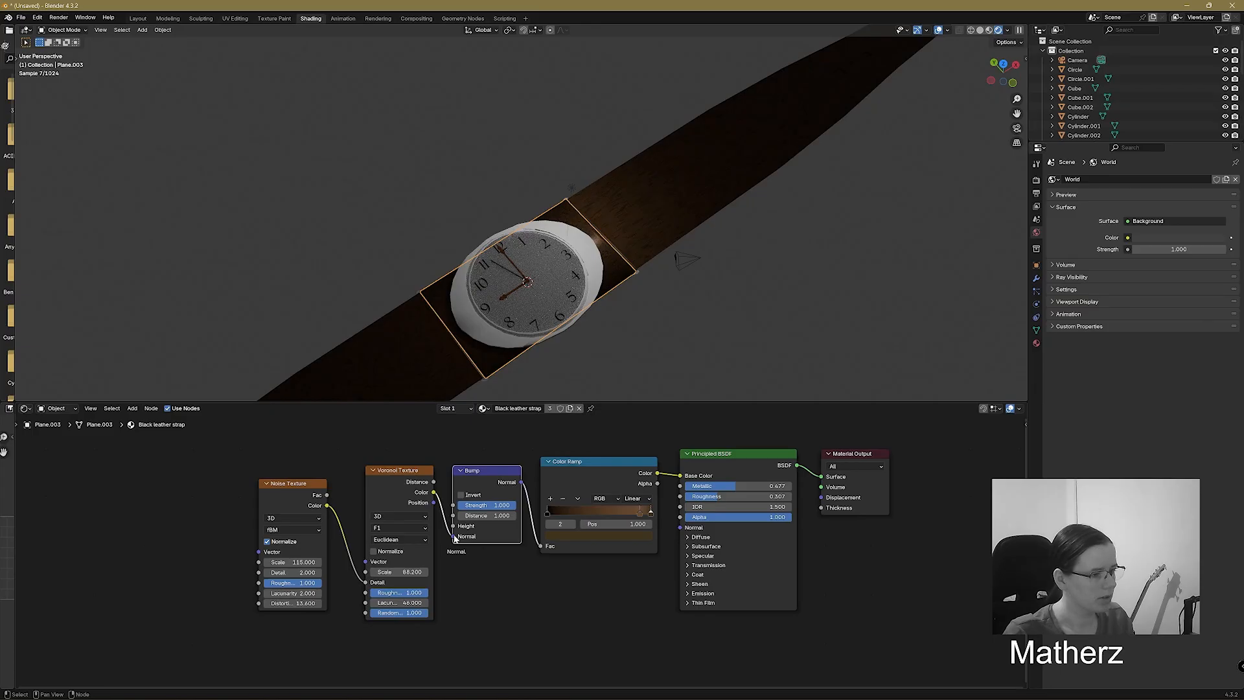
pyautogui.moveTo(455, 538); pyautogui.dragTo(453, 525)
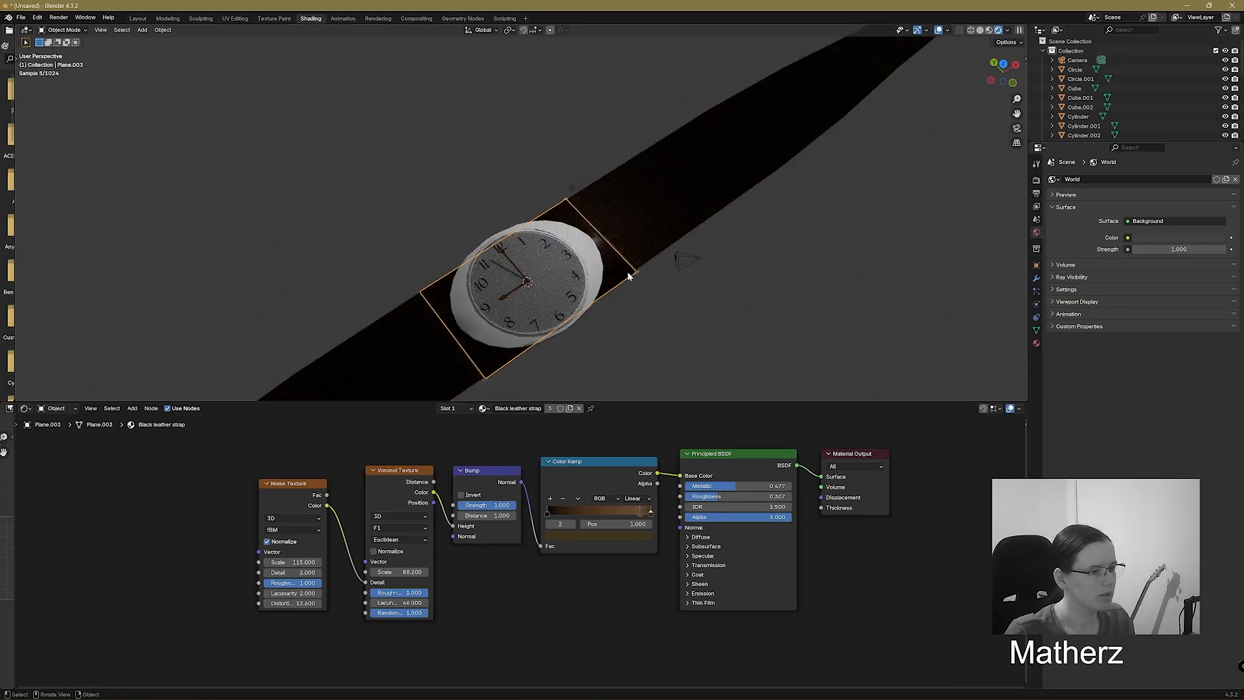
# Give the strap material a coat by setting the Coat Weight to 0.571 and raising the Coat Roughness.
pyautogui.scroll(2, 627, 276)
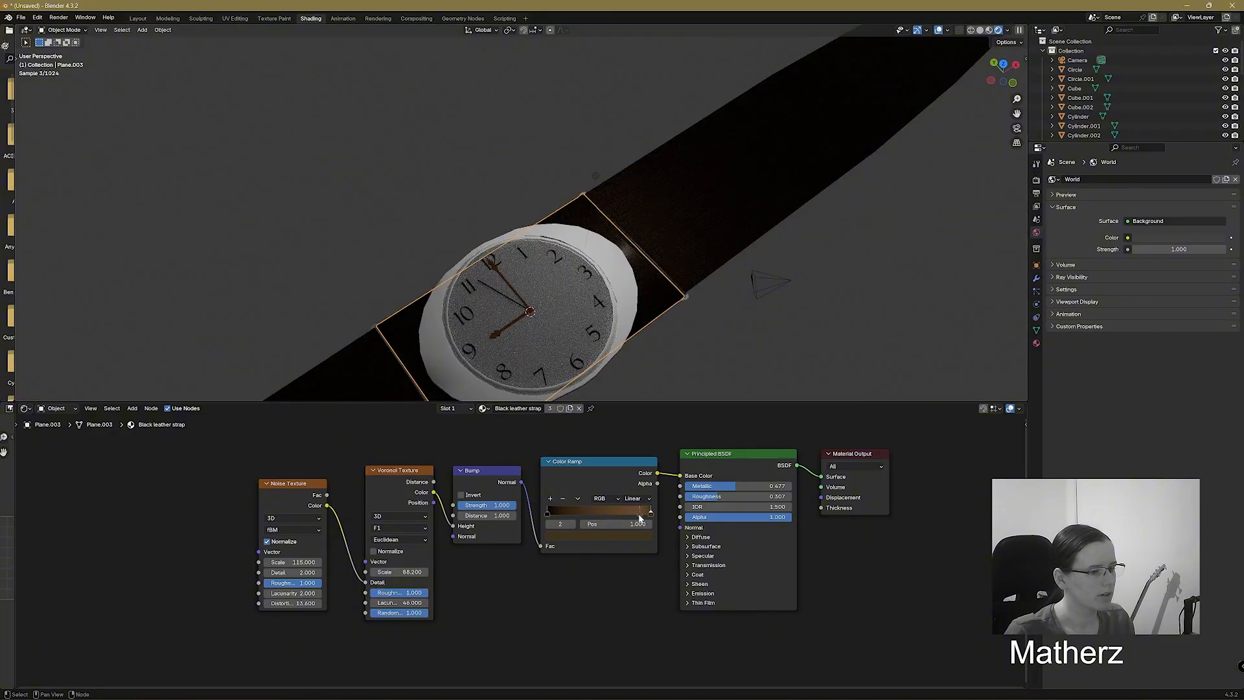
pyautogui.moveTo(639, 518); pyautogui.dragTo(638, 518)
pyautogui.click(695, 548)
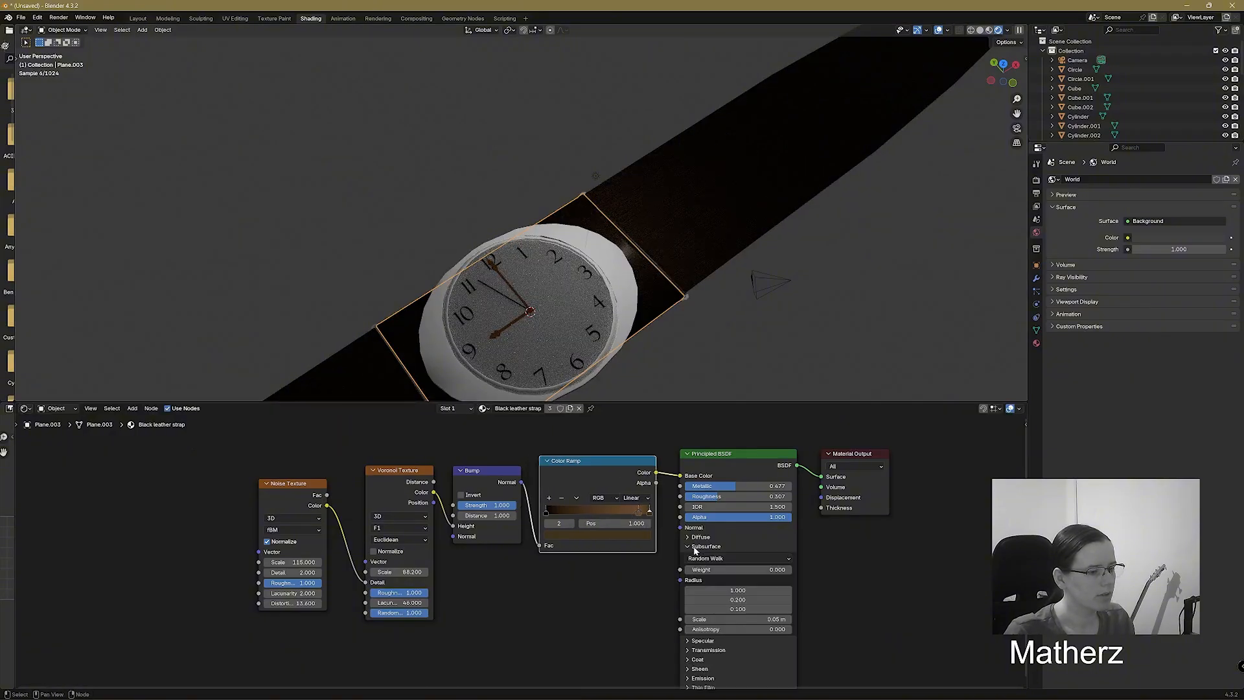
pyautogui.click(696, 548)
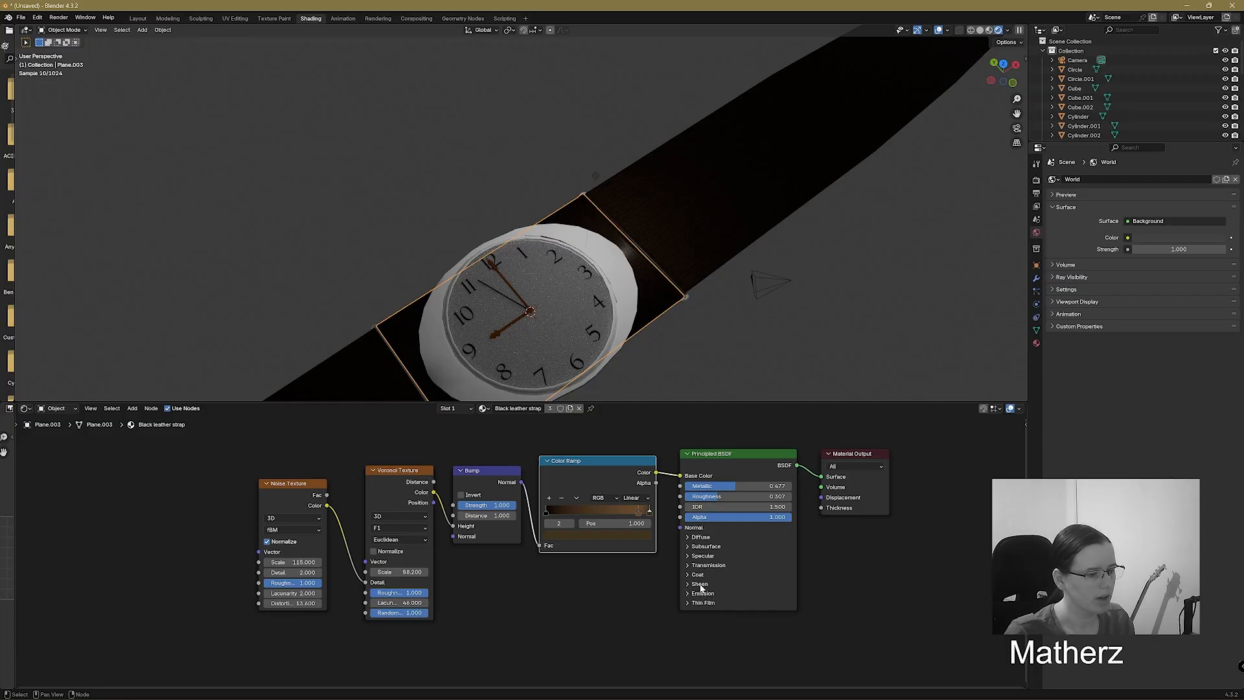
pyautogui.click(695, 576)
pyautogui.moveTo(700, 586)
pyautogui.mouseDown()
pyautogui.moveTo(792, 596)
pyautogui.moveTo(721, 597)
pyautogui.mouseUp()
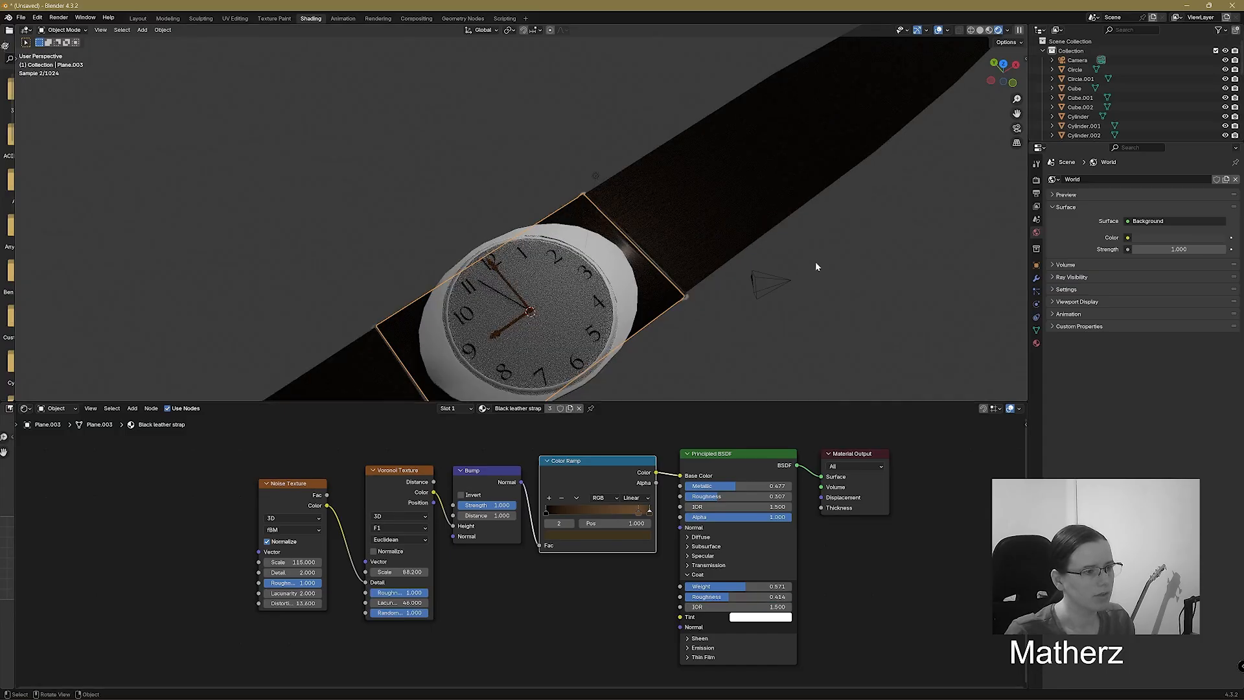
pyautogui.moveTo(816, 266)
pyautogui.mouseDown(button='middle')
pyautogui.moveTo(719, 280)
pyautogui.moveTo(810, 262)
pyautogui.mouseUp(button='middle')
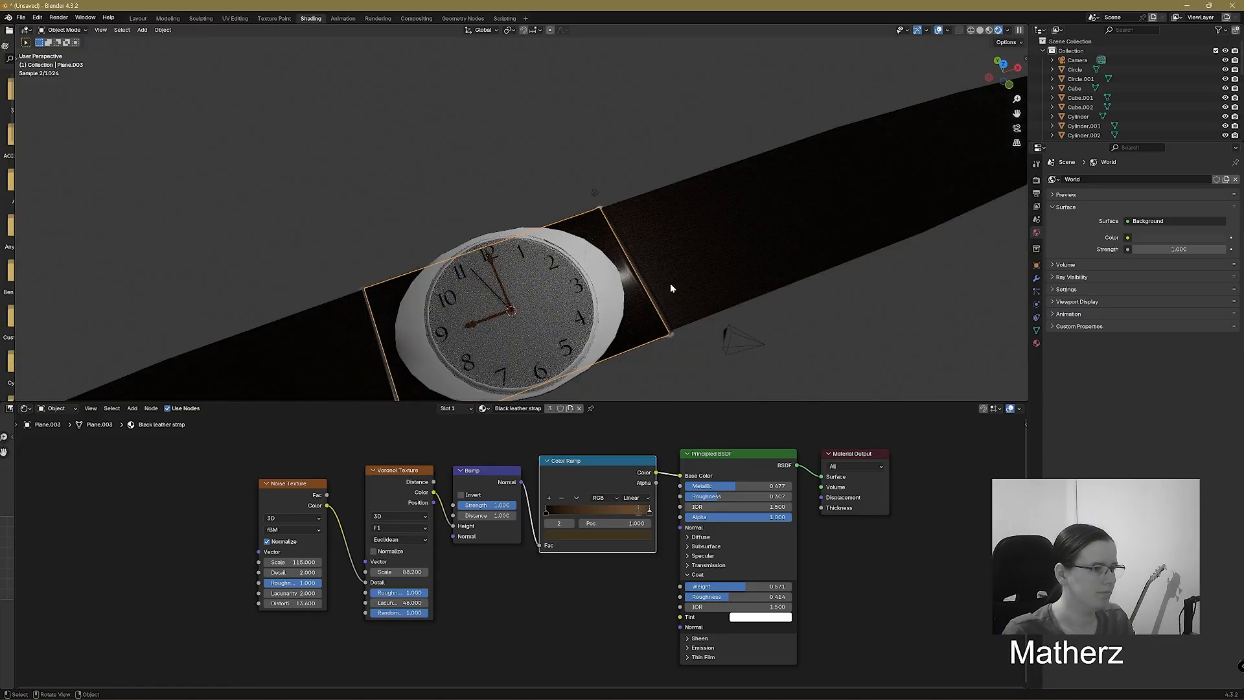
# Assign the existing Gold Clock Hand material to the oval watch case.
pyautogui.click(669, 284)
pyautogui.scroll(-3, 669, 284)
pyautogui.moveTo(668, 283)
pyautogui.mouseDown(button='middle')
pyautogui.moveTo(686, 286)
pyautogui.moveTo(662, 292)
pyautogui.mouseUp(button='middle')
pyautogui.scroll(3, 512, 297)
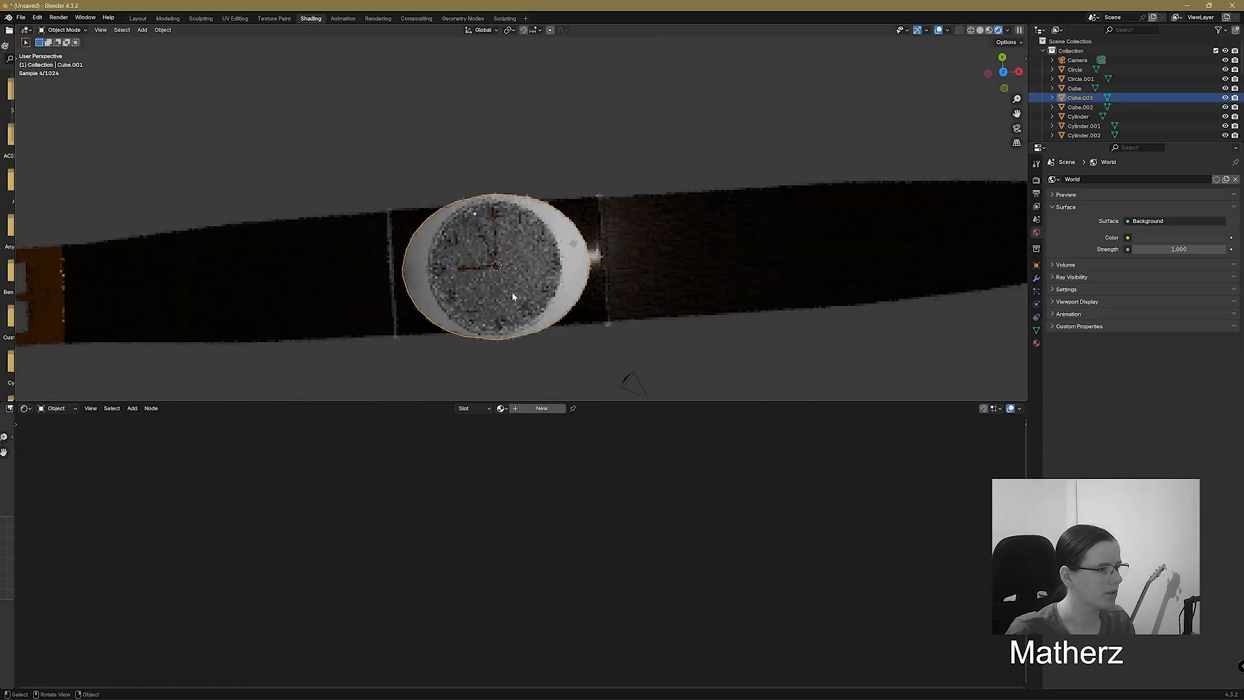
pyautogui.moveTo(917, 296); pyautogui.dragTo(838, 339, button='middle')
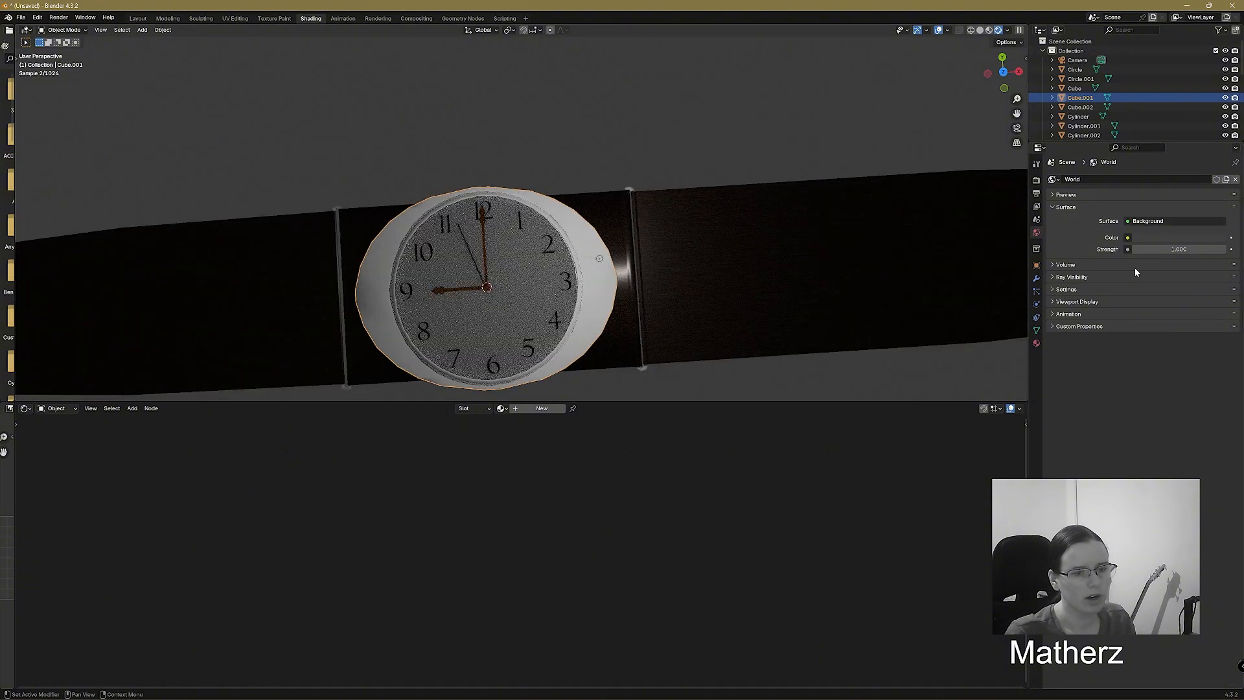
pyautogui.click(1037, 342)
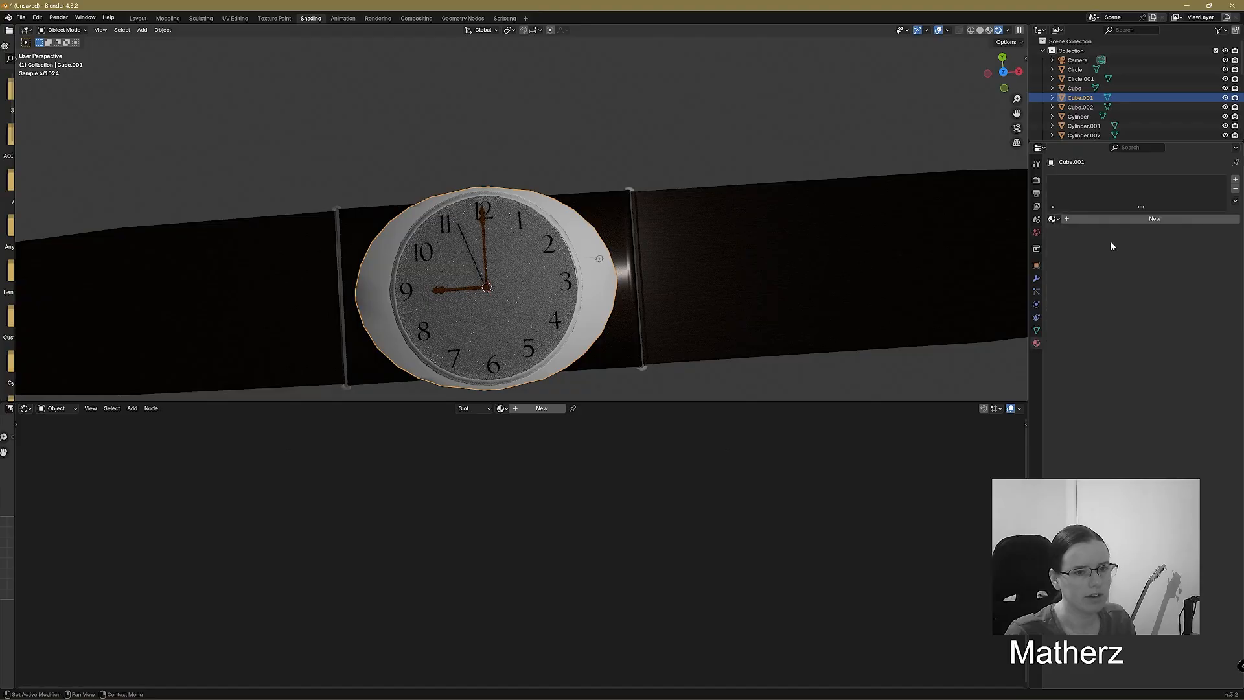
pyautogui.click(1056, 220)
pyautogui.click(1079, 261)
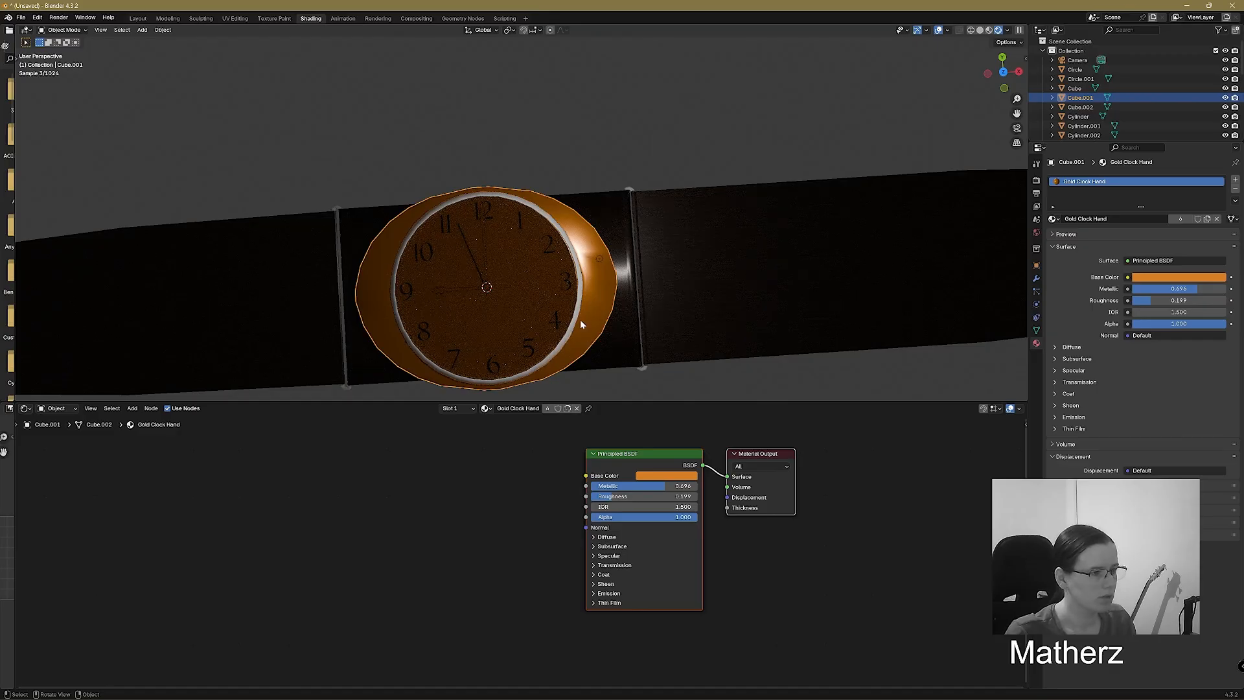
# Scale the watch case along the Z axis to thicken it slightly.
pyautogui.moveTo(578, 322); pyautogui.dragTo(562, 390, button='middle')
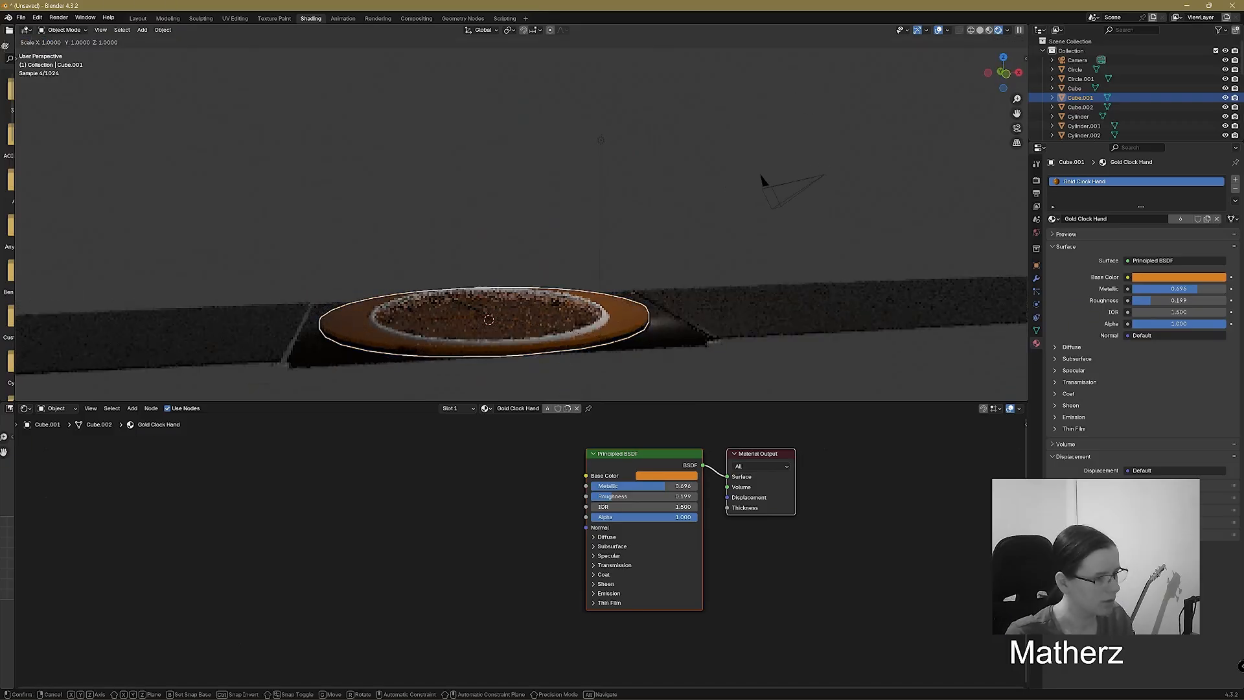
pyautogui.press('s')
pyautogui.press('z')
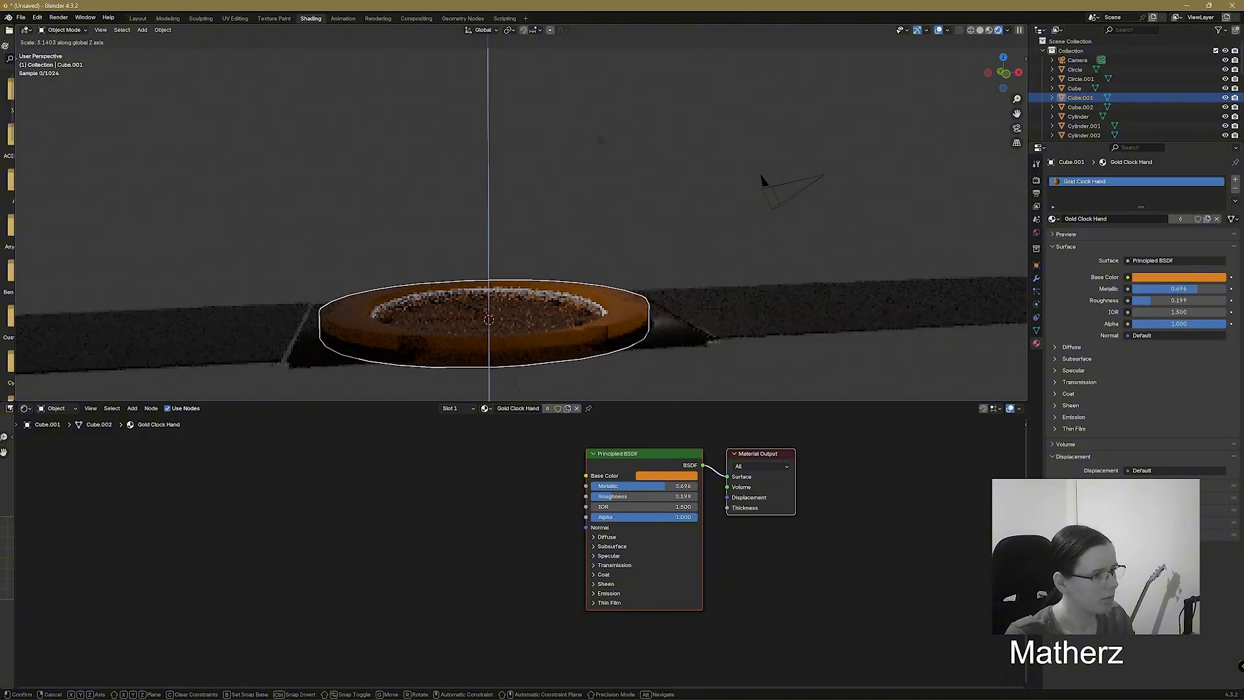
pyautogui.click(602, 89)
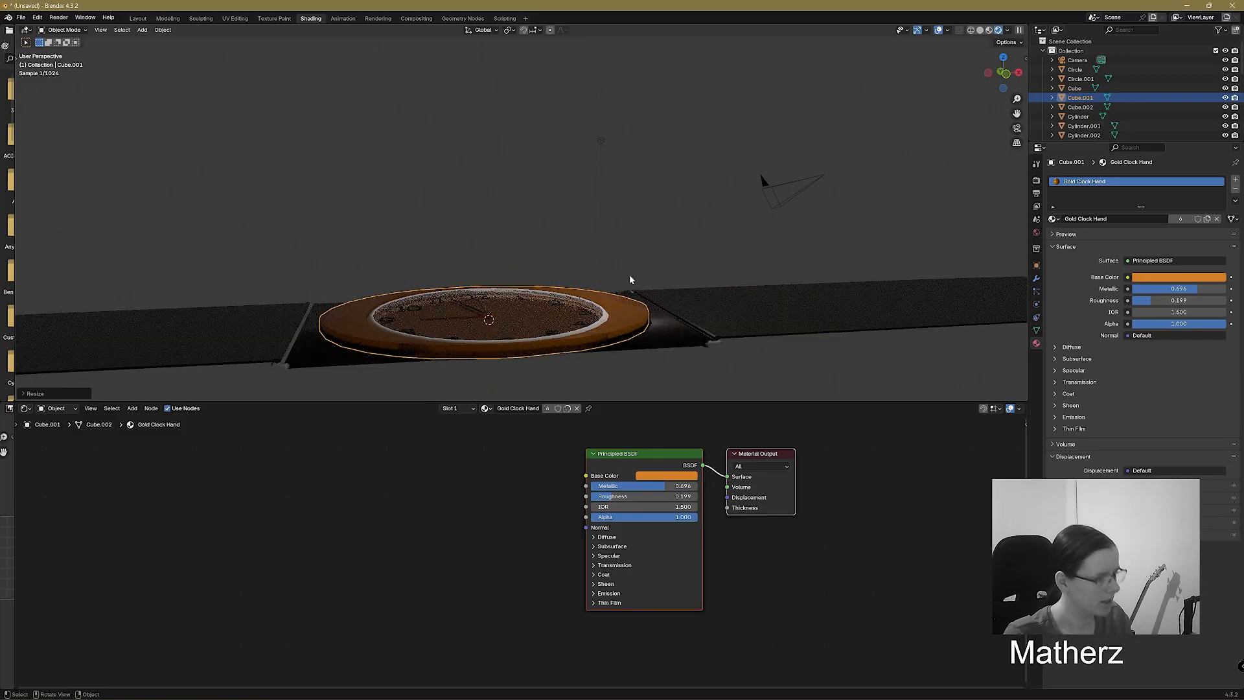
# Move the watch case down along Z by about 0.077 m so it sits below the dial face.
pyautogui.press('g')
pyautogui.press('z')
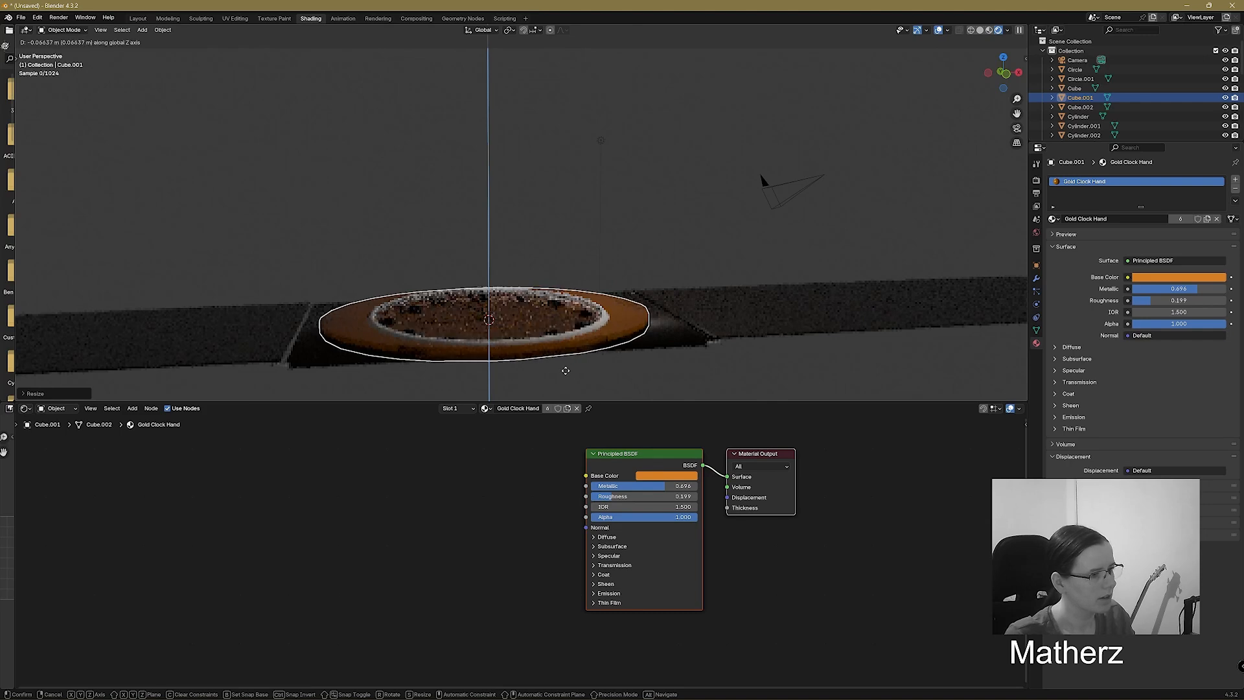
pyautogui.click(566, 371)
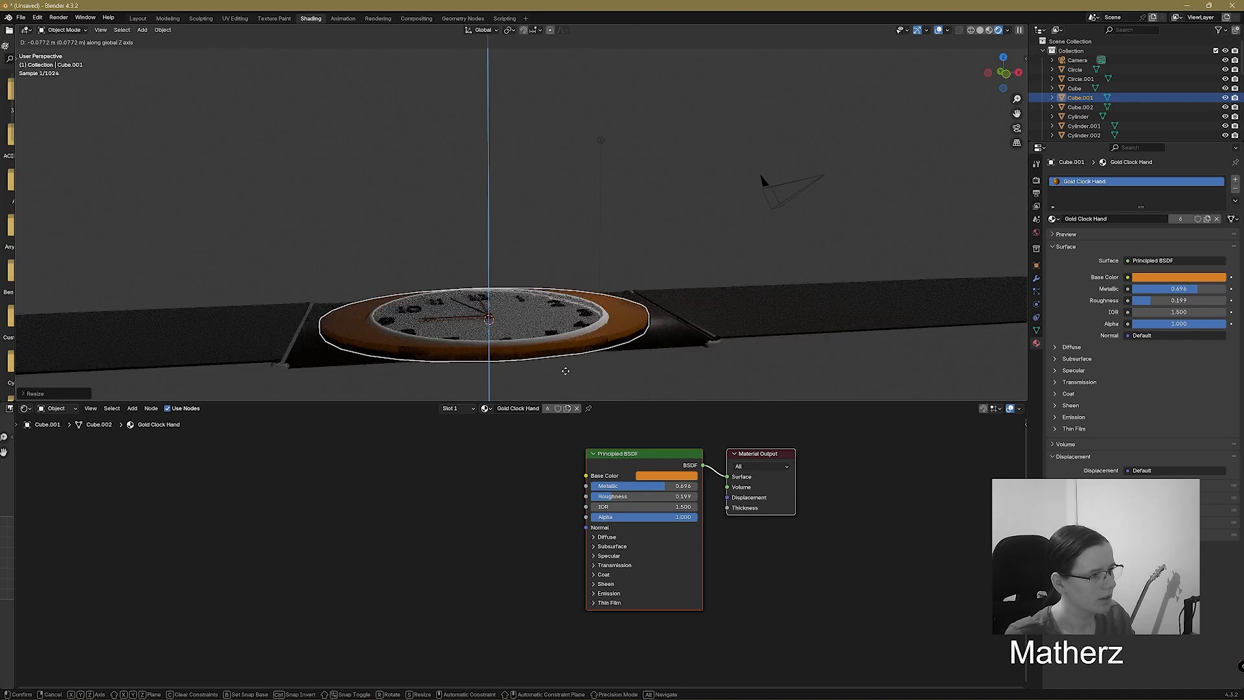
pyautogui.moveTo(566, 371); pyautogui.dragTo(631, 273, button='middle')
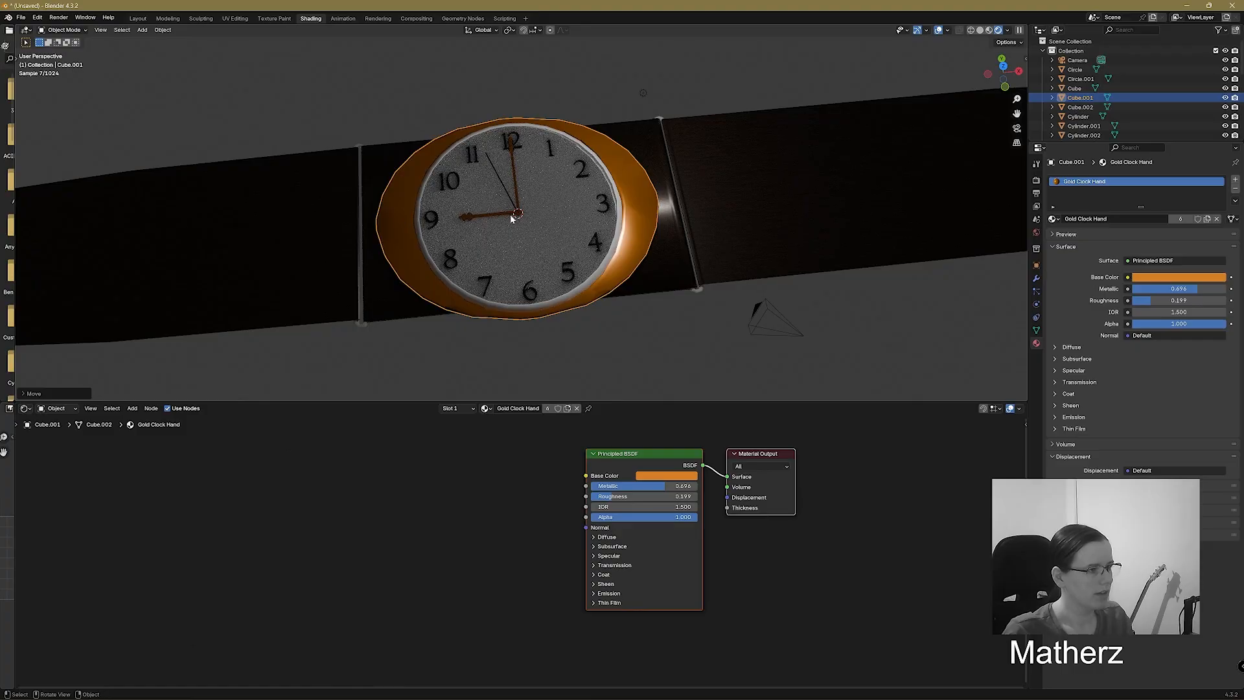
pyautogui.scroll(-2, 494, 214)
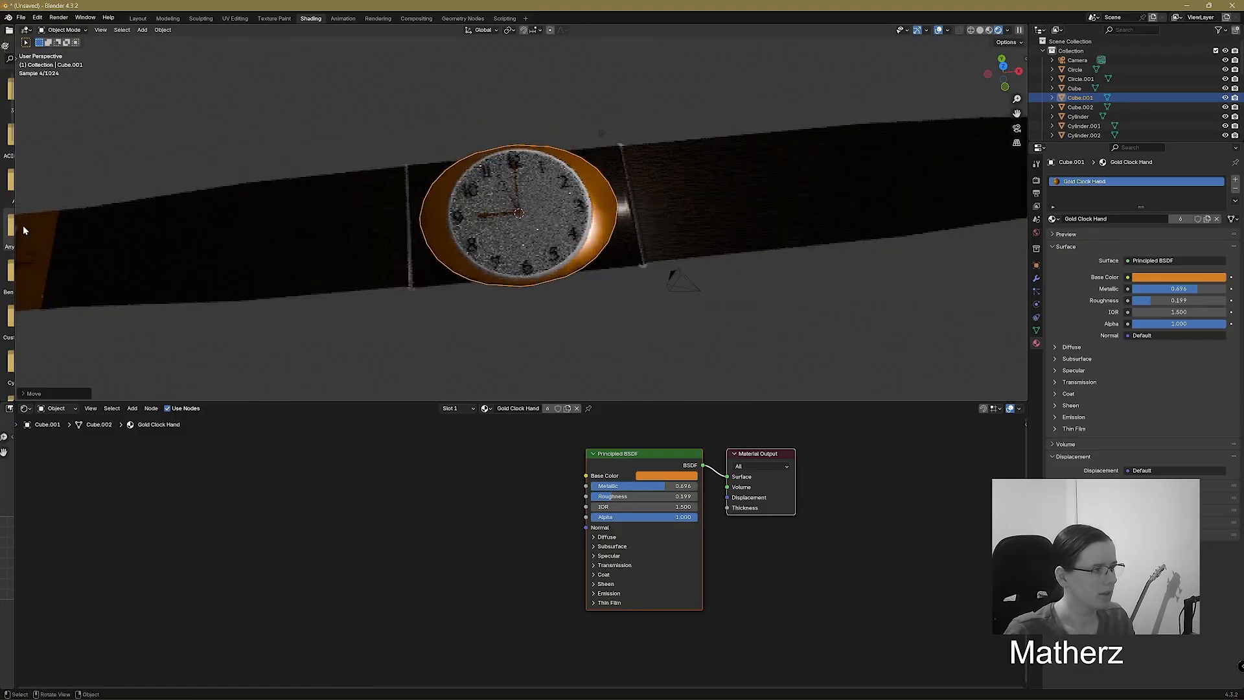
pyautogui.scroll(-2, 122, 246)
pyautogui.scroll(4, 562, 218)
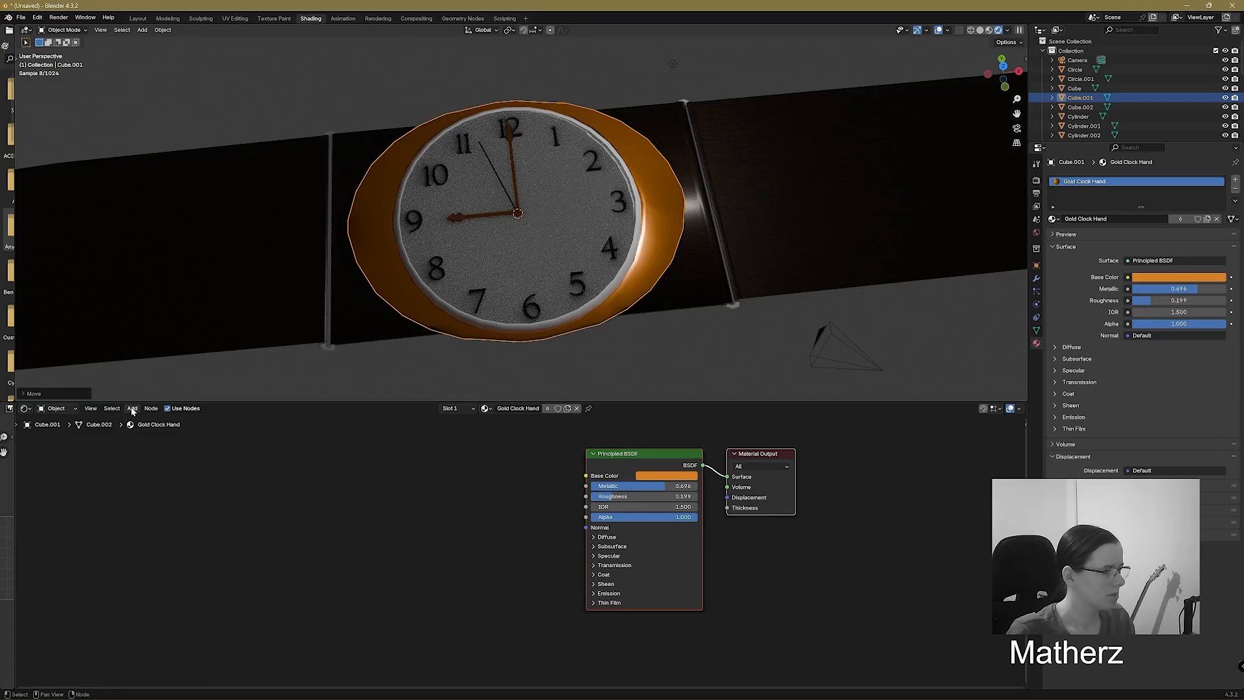
# Drive the Gold Clock Hand material's Base Color with a new Noise Texture's Color output and set its Scale to 155.
pyautogui.press('n')
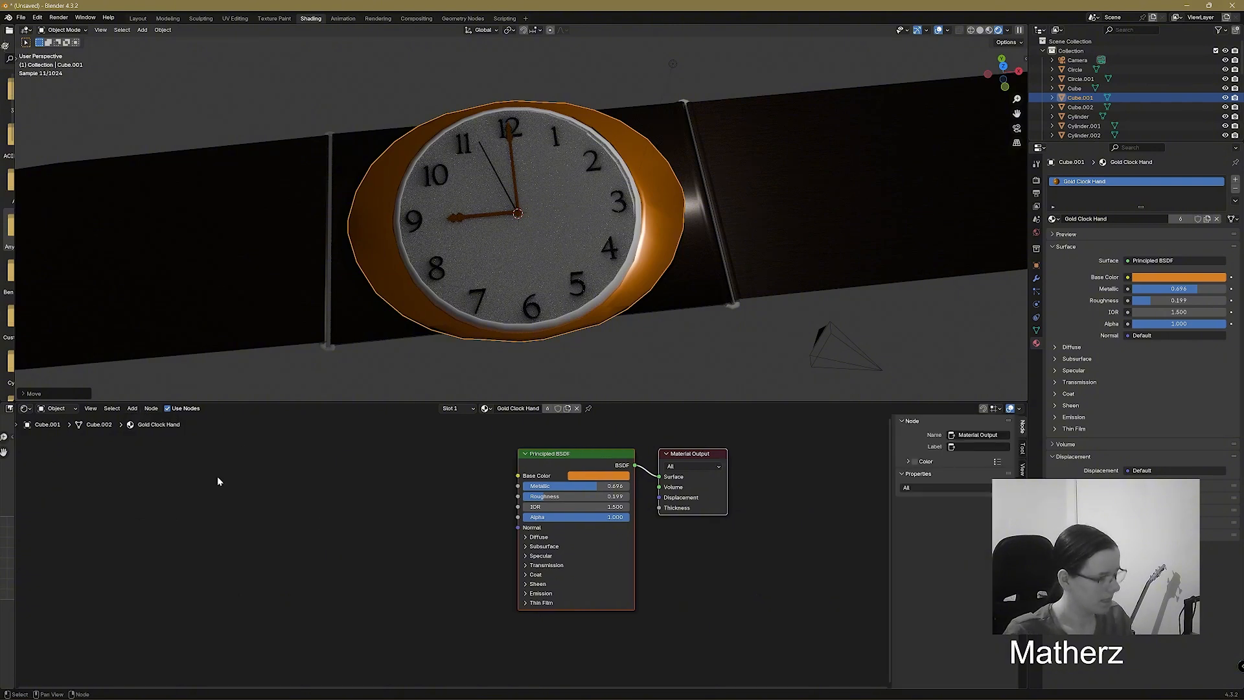
pyautogui.press('n')
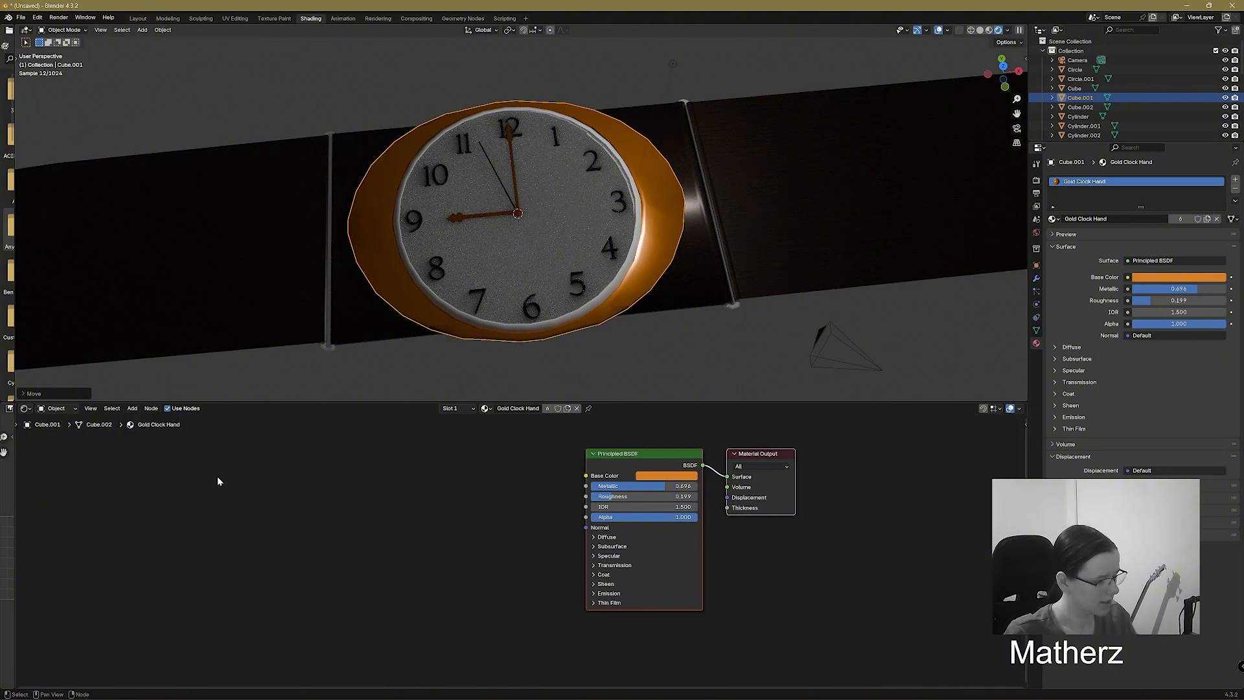
pyautogui.click(132, 408)
pyautogui.write('noi')
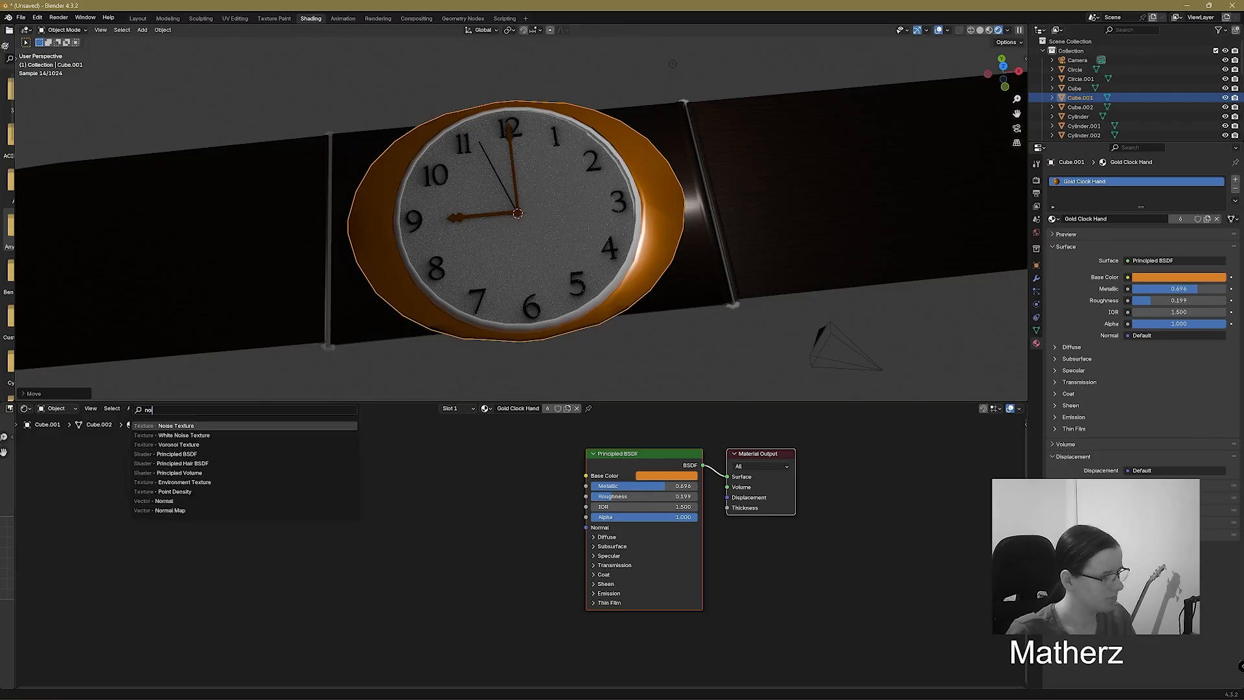
pyautogui.click(170, 425)
pyautogui.click(436, 469)
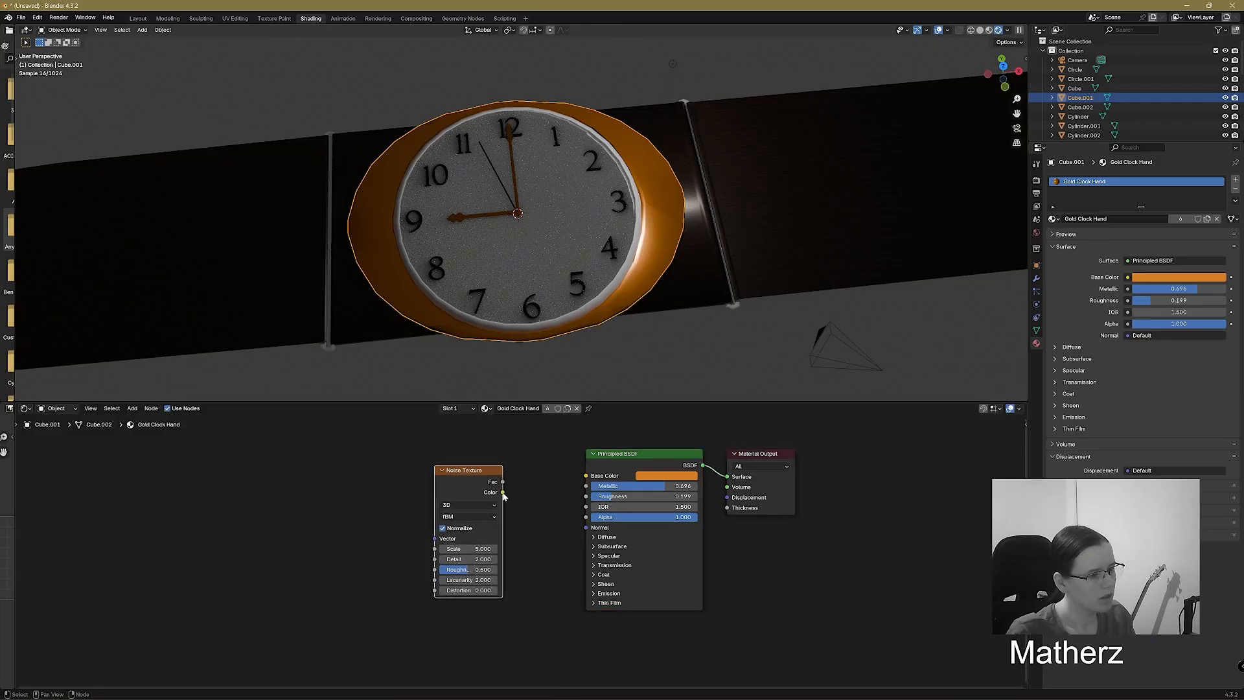
pyautogui.moveTo(503, 492); pyautogui.dragTo(586, 476)
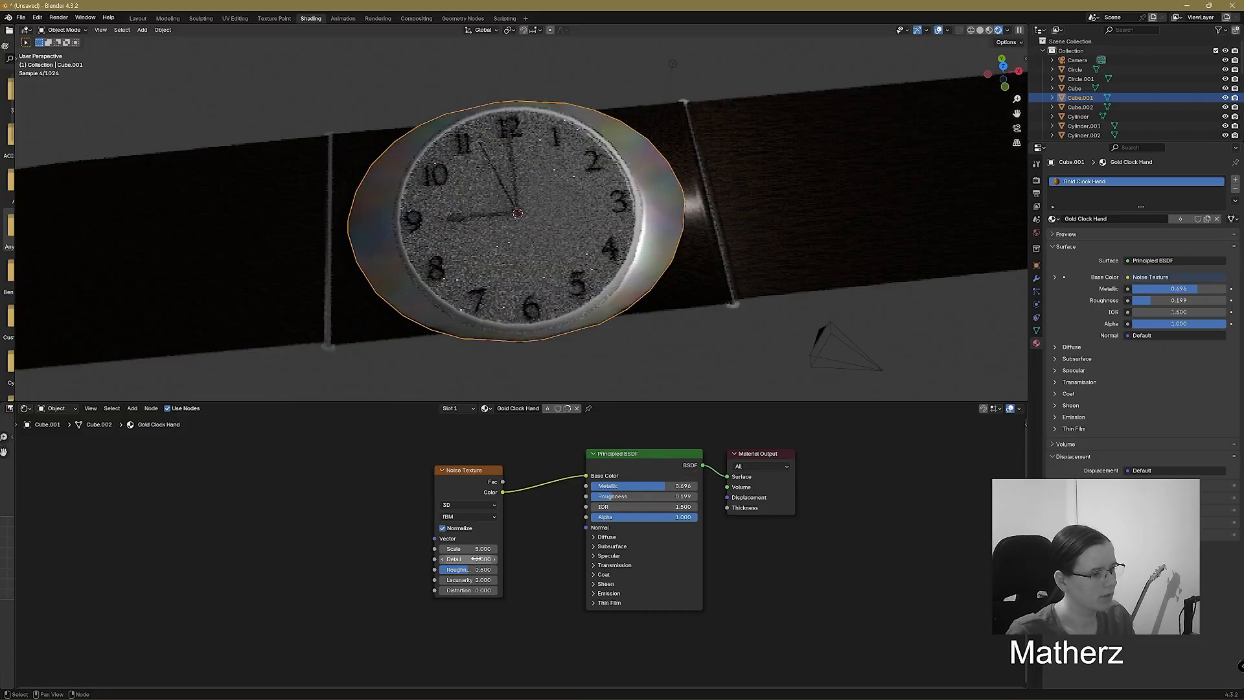
pyautogui.moveTo(476, 549); pyautogui.dragTo(557, 549)
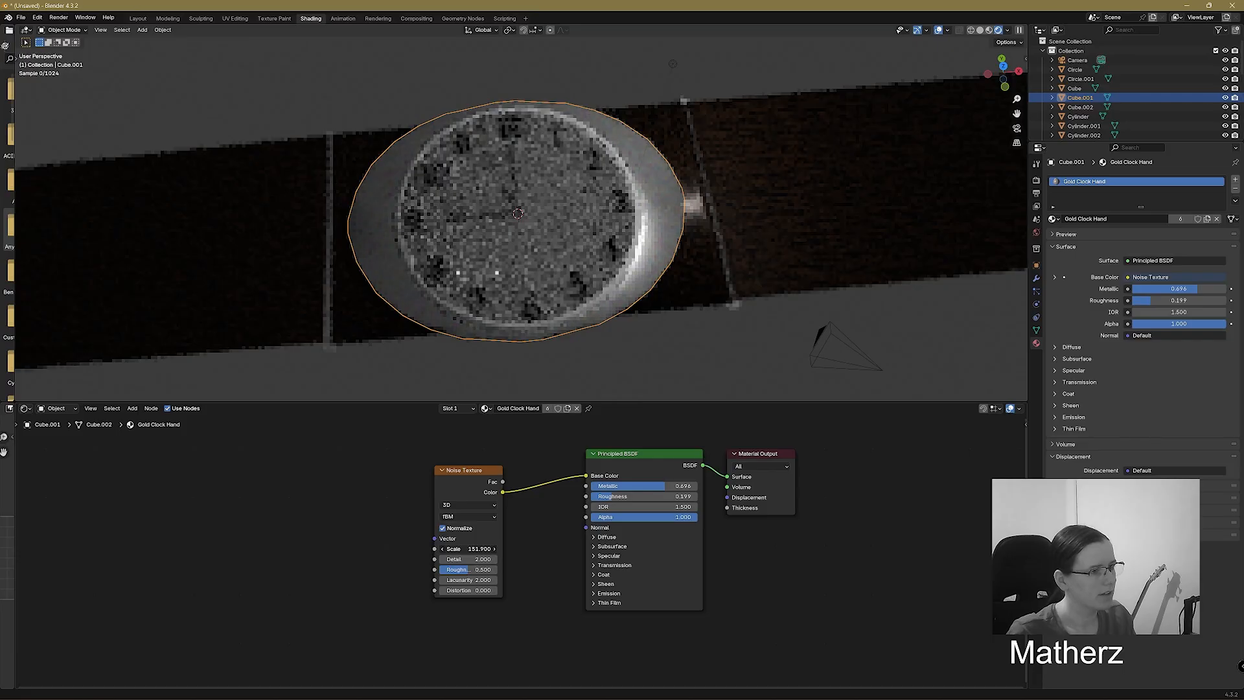
pyautogui.moveTo(468, 549); pyautogui.dragTo(479, 549)
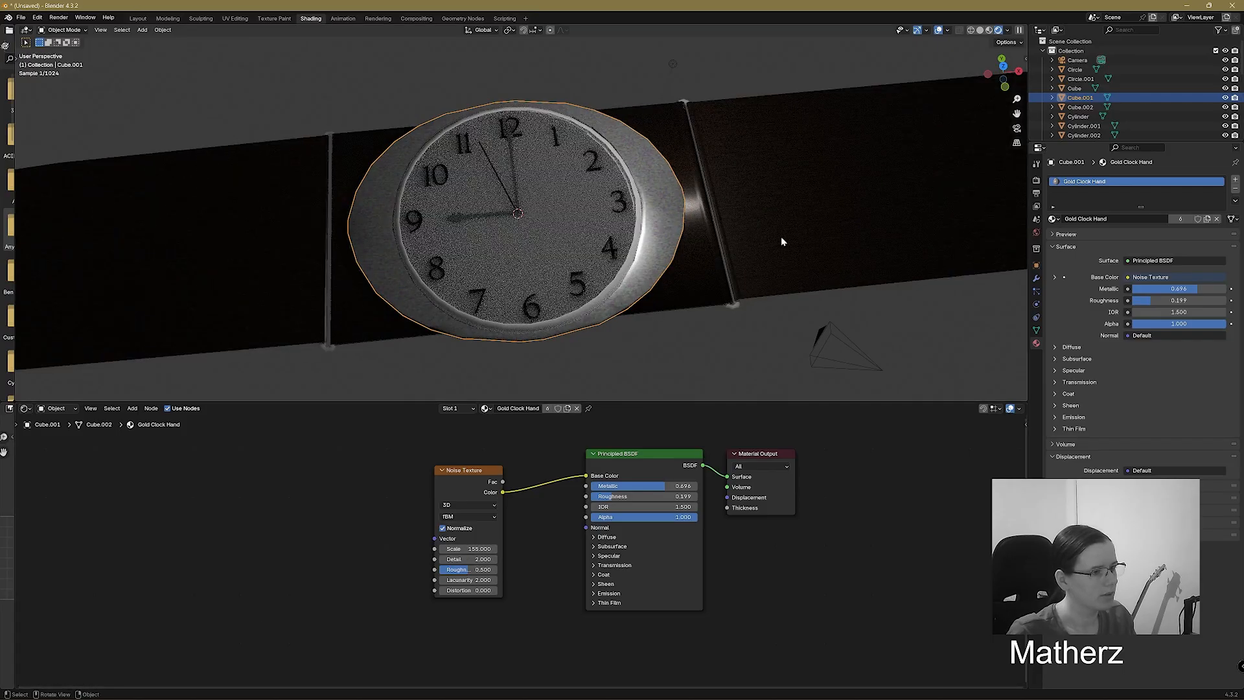
# Insert a Bump node between the Noise Texture and Principled BSDF, feeding the noise Color into its Height.
pyautogui.click(132, 409)
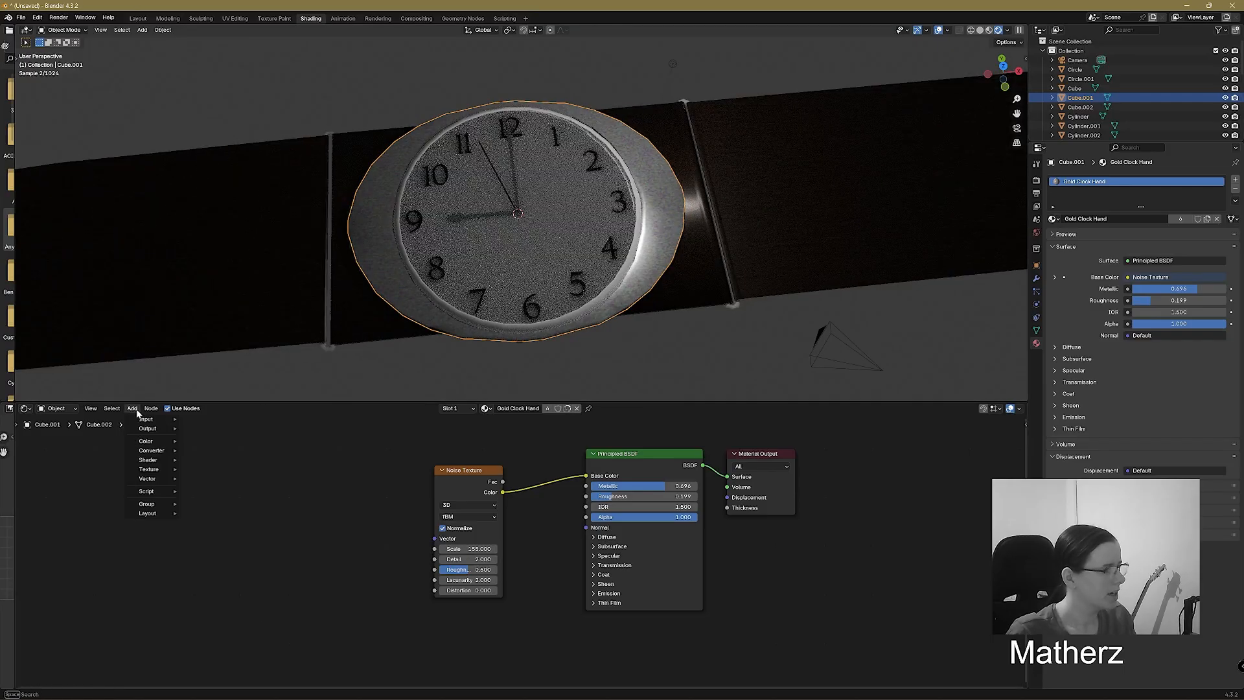
pyautogui.write('bump')
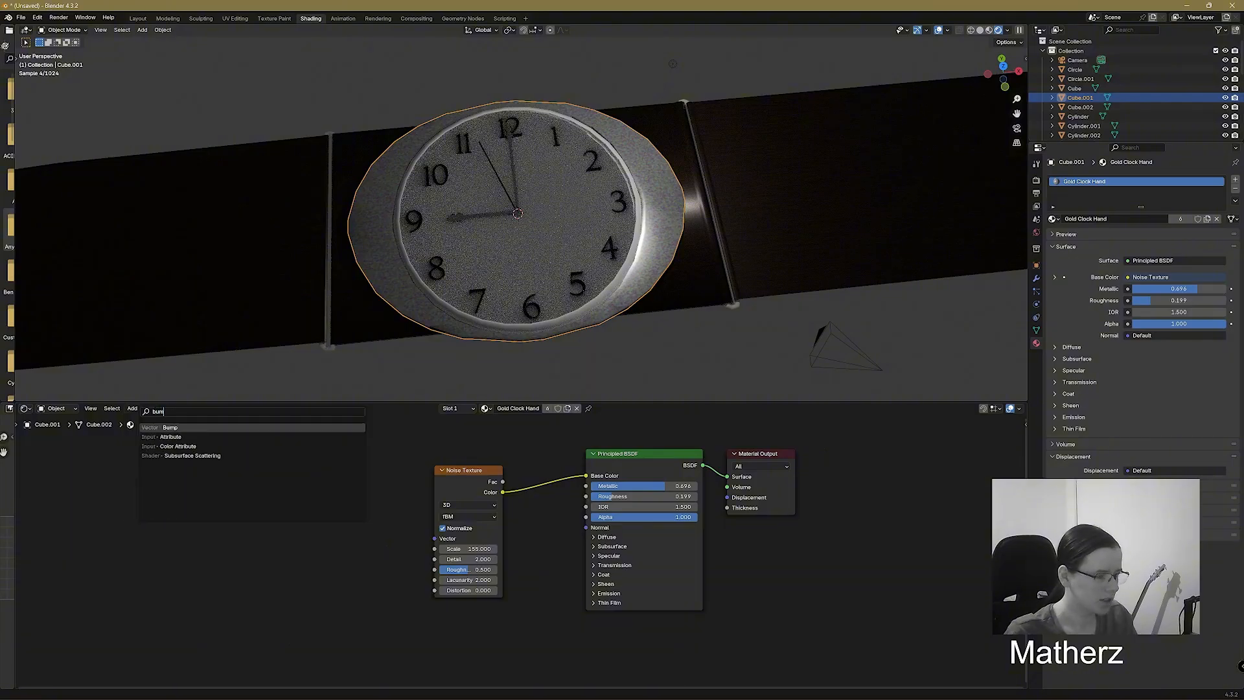
pyautogui.press('Return')
pyautogui.click(529, 468)
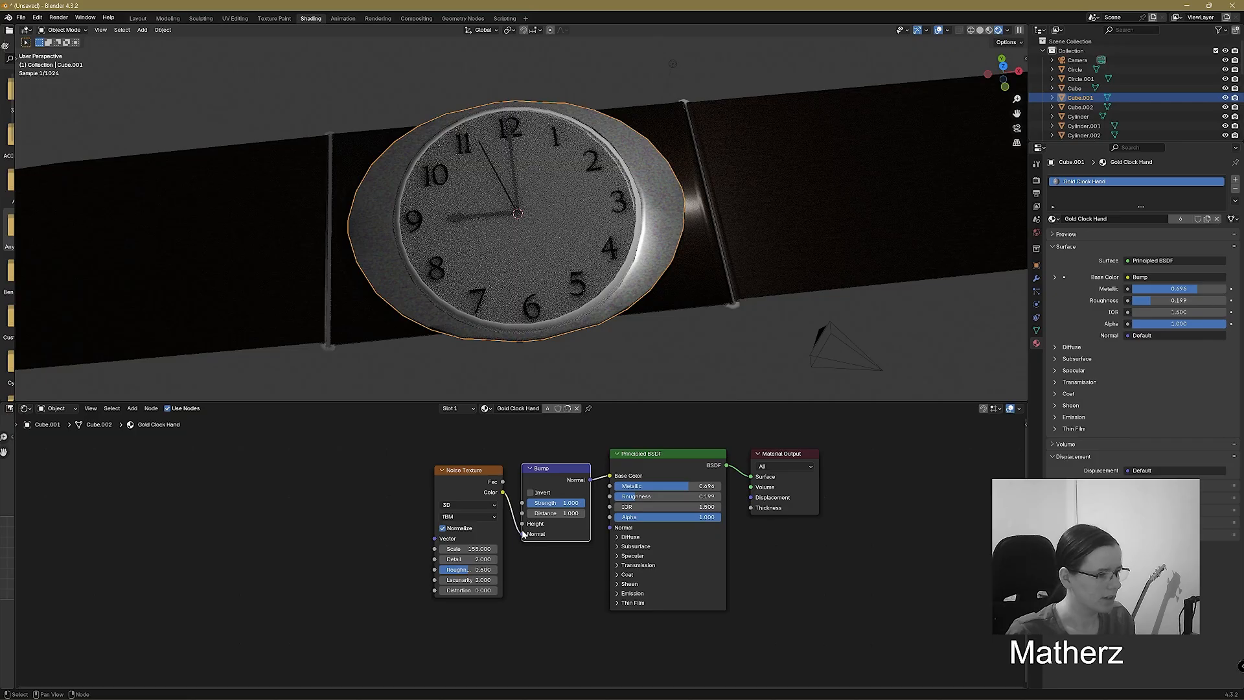
pyautogui.moveTo(523, 533); pyautogui.dragTo(522, 524)
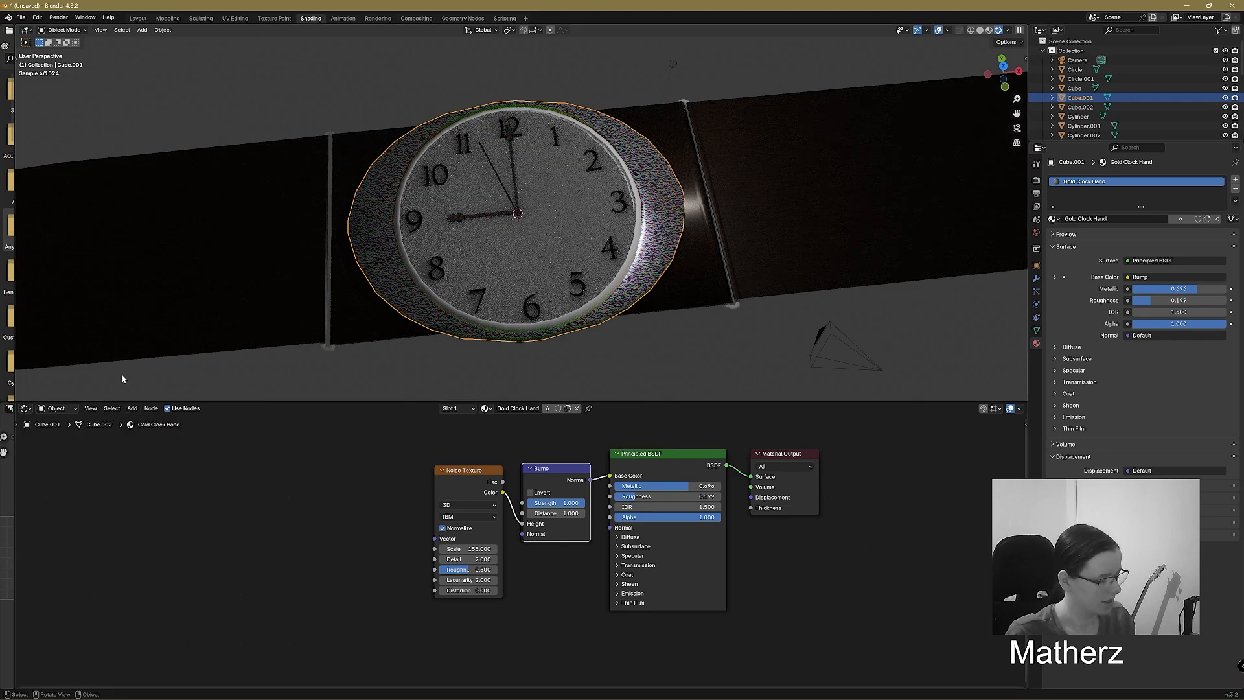
pyautogui.press('c')
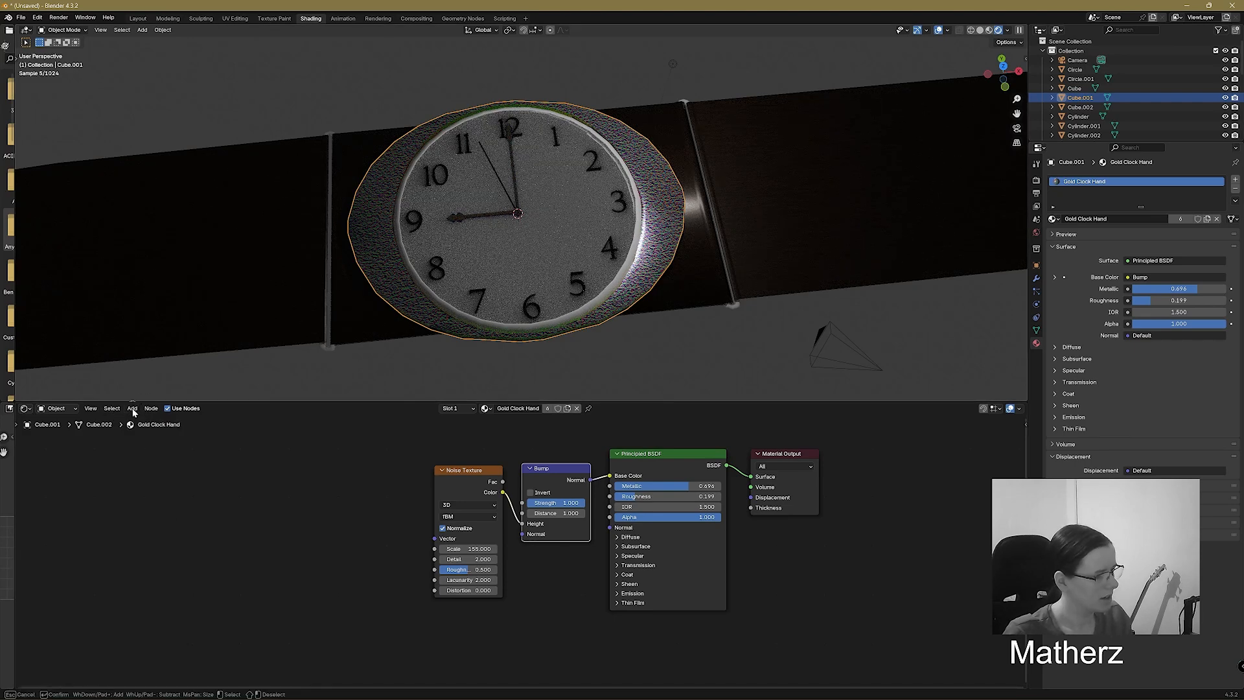
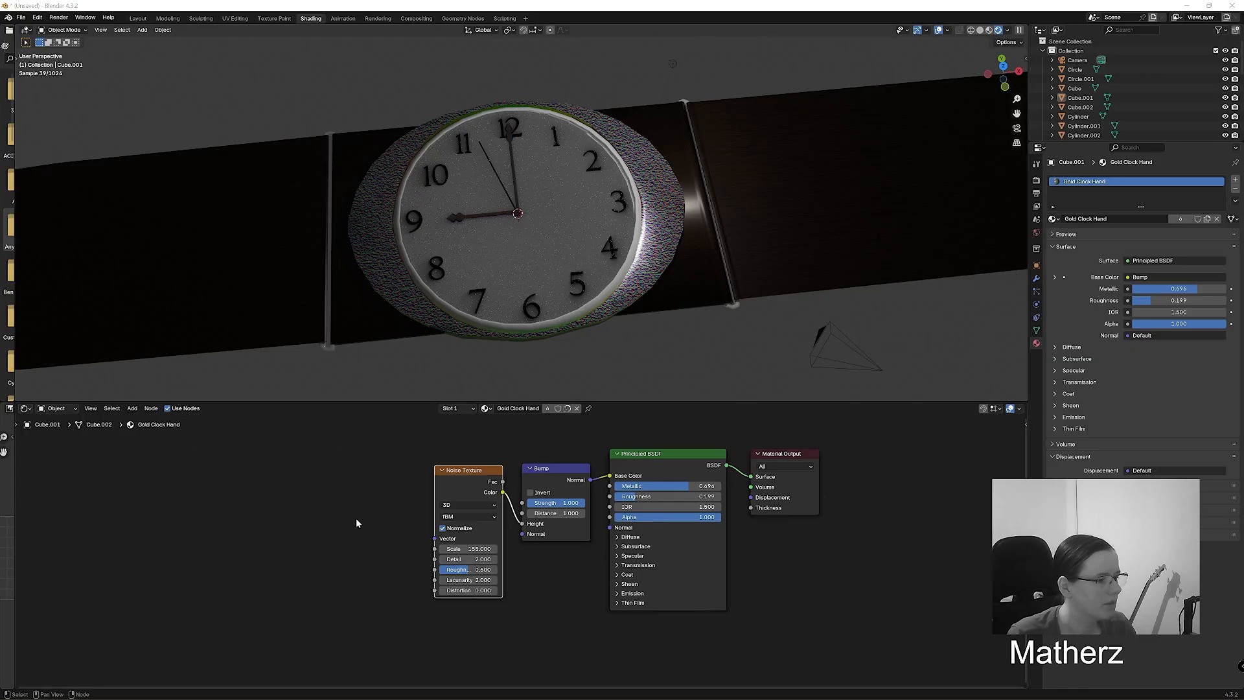
# Insert a Color Ramp node between the Bump node and the Principled BSDF's Base Color.
pyautogui.click(135, 408)
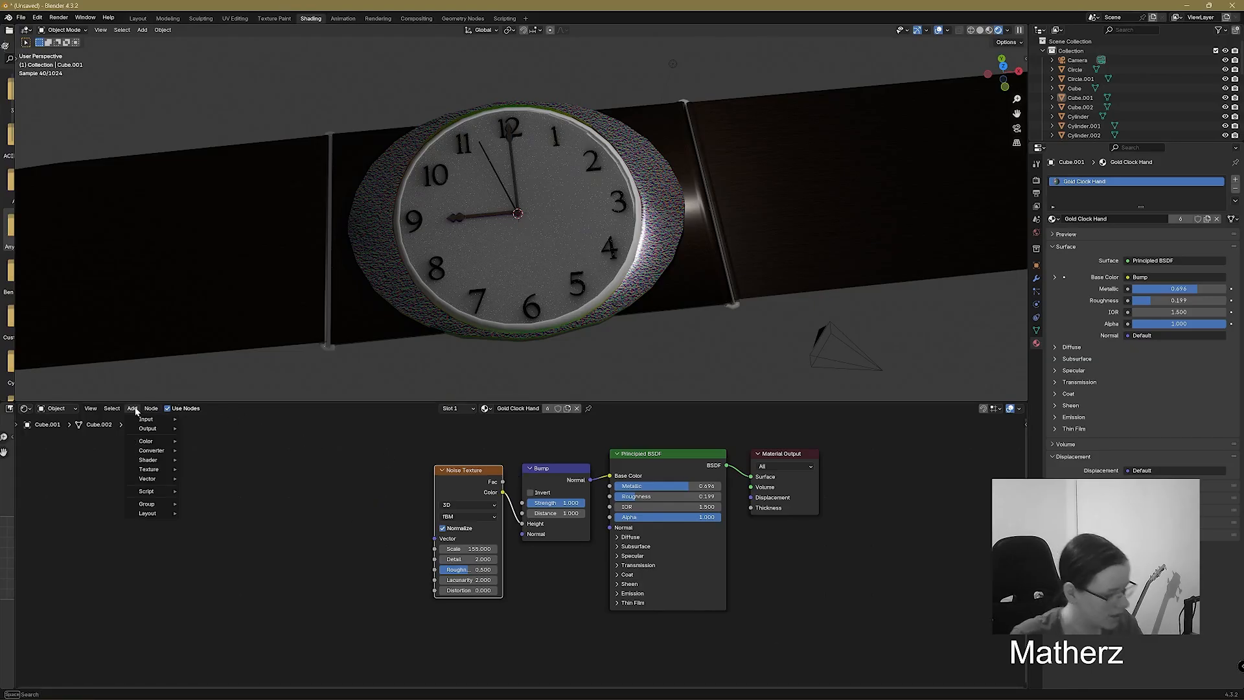
pyautogui.moveTo(156, 450)
pyautogui.click(205, 432)
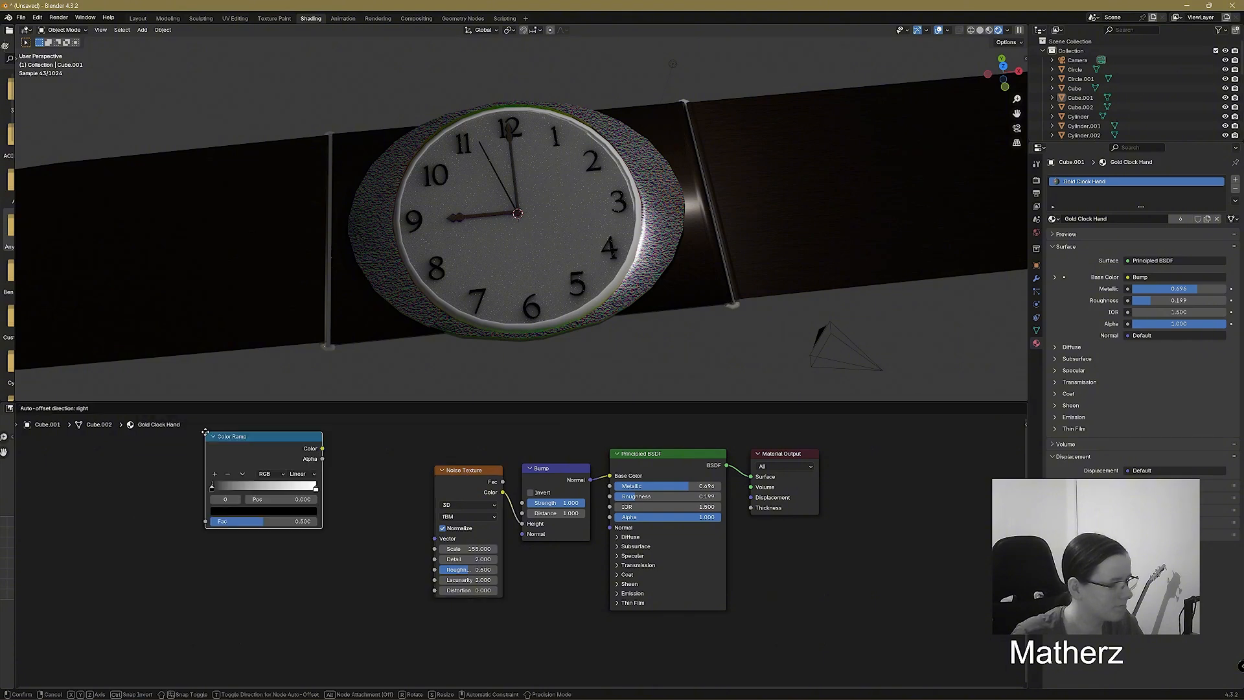
pyautogui.click(609, 449)
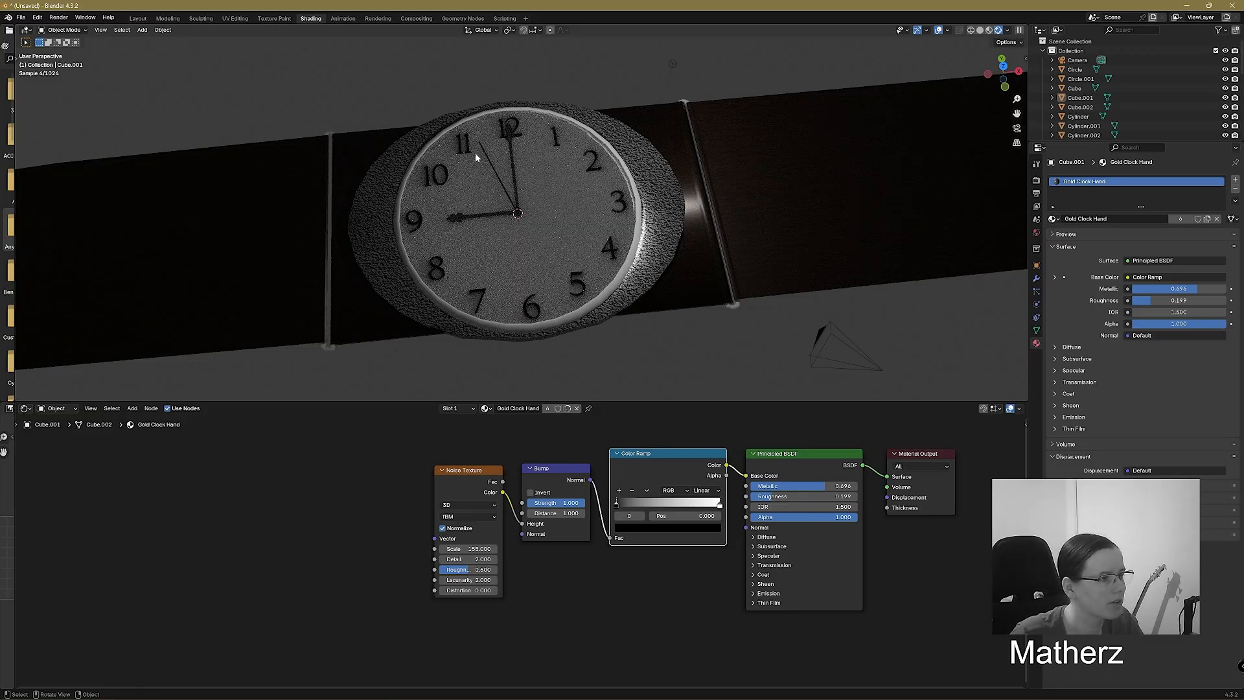
pyautogui.scroll(-4, 454, 280)
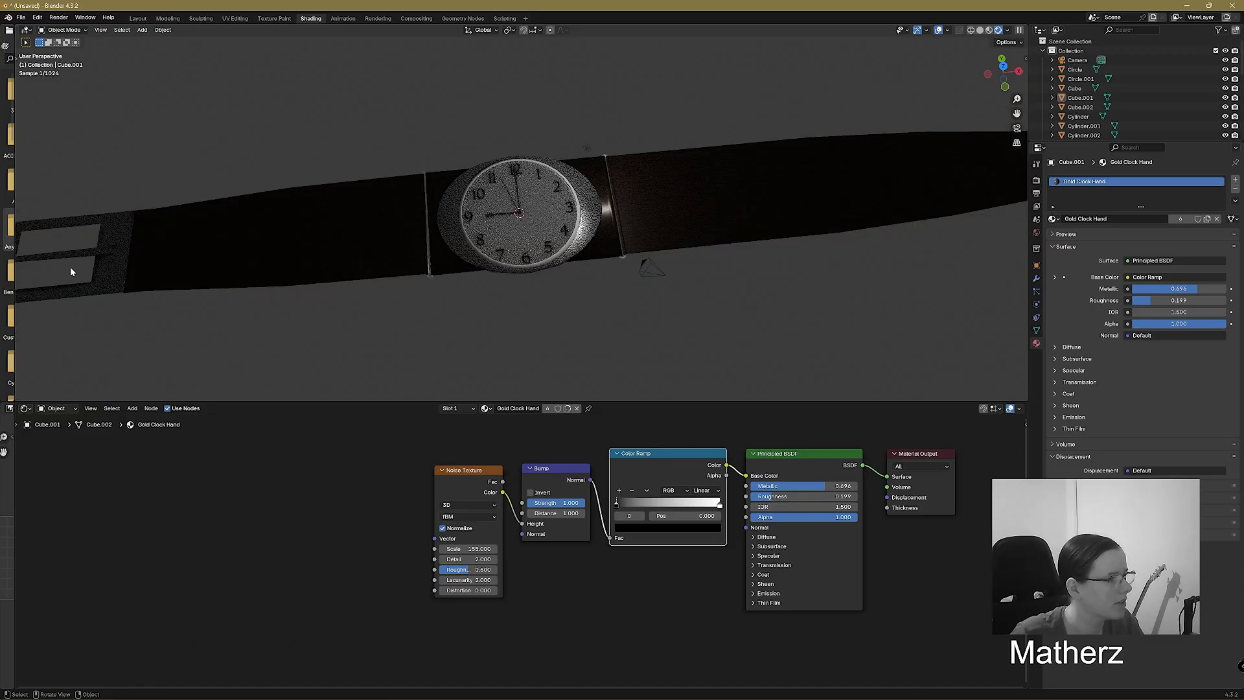
# Add an orange stop at 0.500 and a muted yellow stop at 0.250 to the Color Ramp.
pyautogui.click(619, 491)
pyautogui.click(623, 503)
pyautogui.click(667, 528)
pyautogui.click(634, 441)
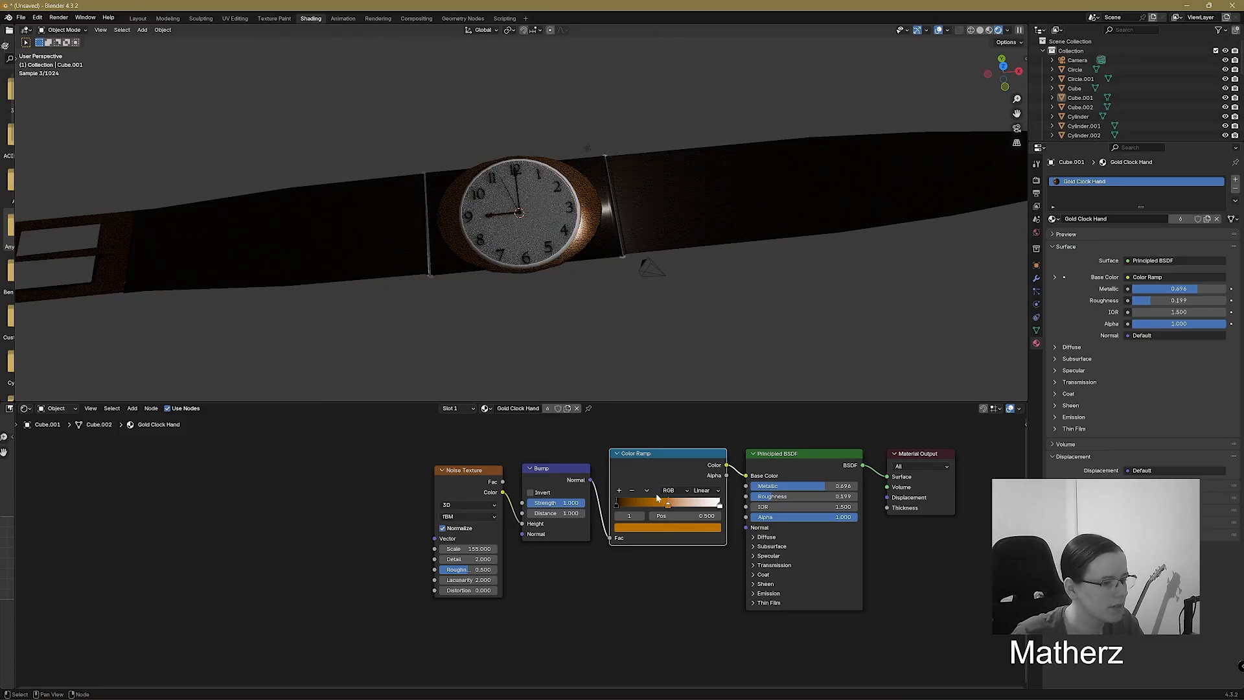
pyautogui.click(616, 504)
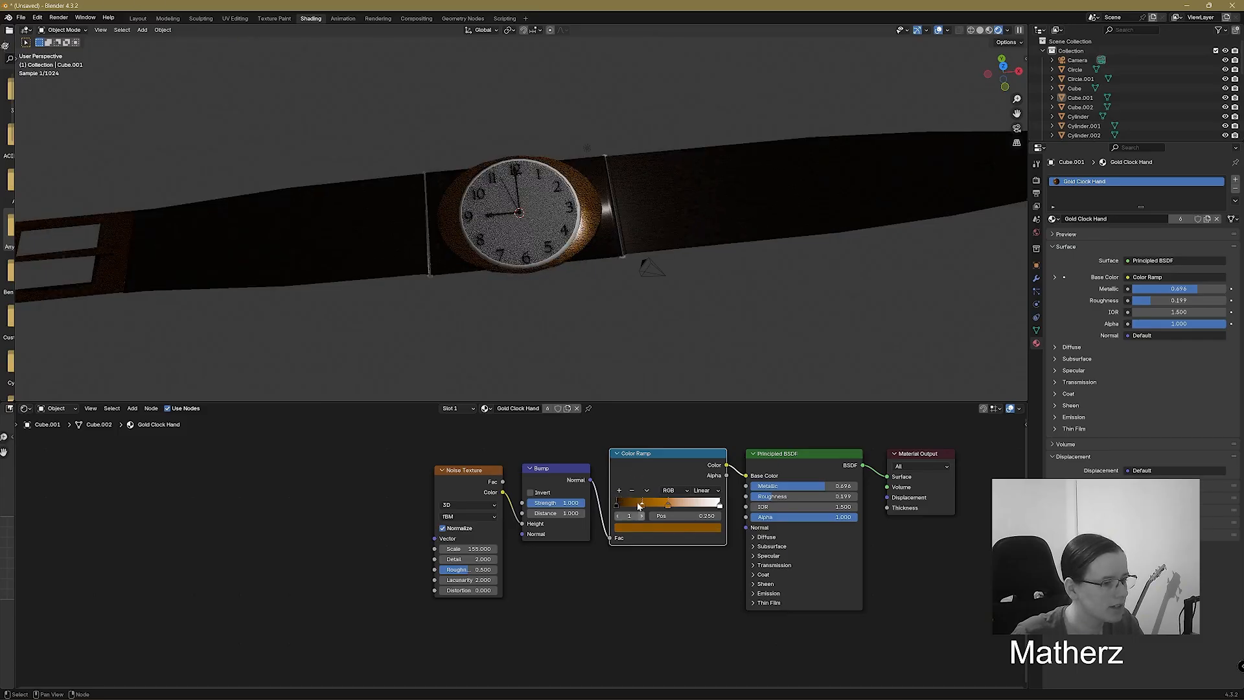
pyautogui.click(644, 528)
pyautogui.moveTo(648, 418)
pyautogui.mouseDown()
pyautogui.moveTo(644, 433)
pyautogui.moveTo(643, 422)
pyautogui.mouseUp()
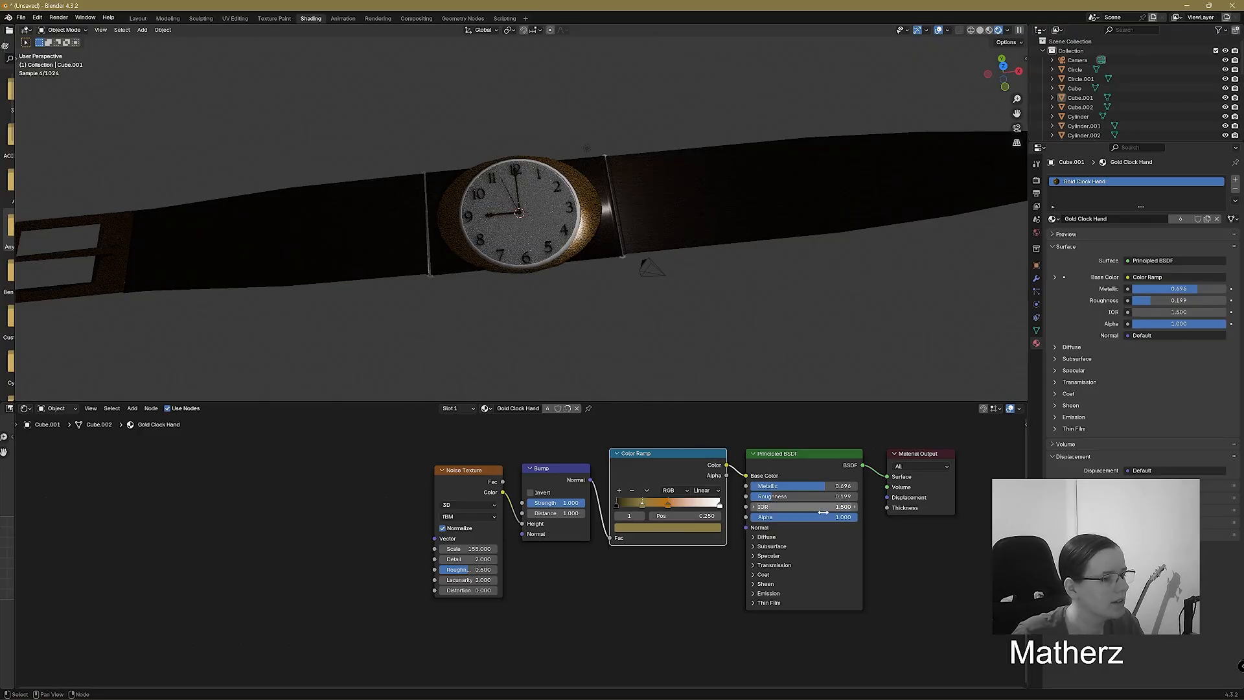
# Adjust the gold material's Roughness to 0.477 and the Noise Texture's Scale to 207.7.
pyautogui.moveTo(777, 497); pyautogui.dragTo(751, 500)
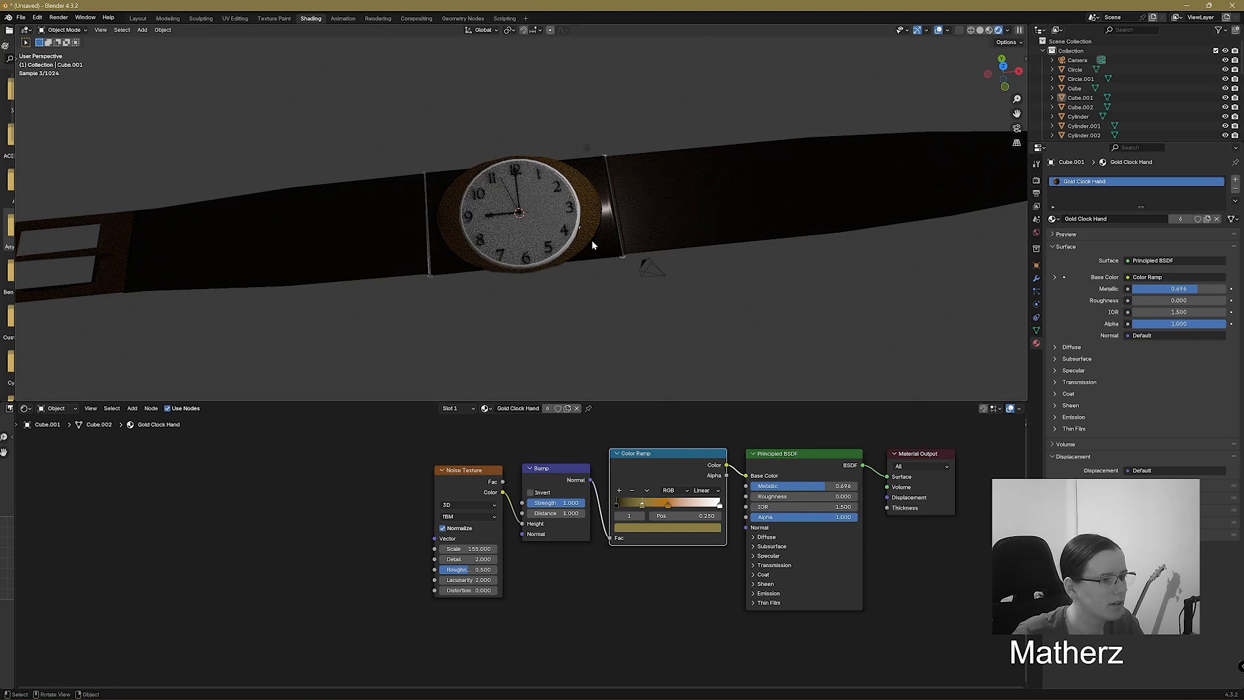
pyautogui.scroll(2, 592, 239)
pyautogui.scroll(2, 600, 275)
pyautogui.scroll(2, 717, 361)
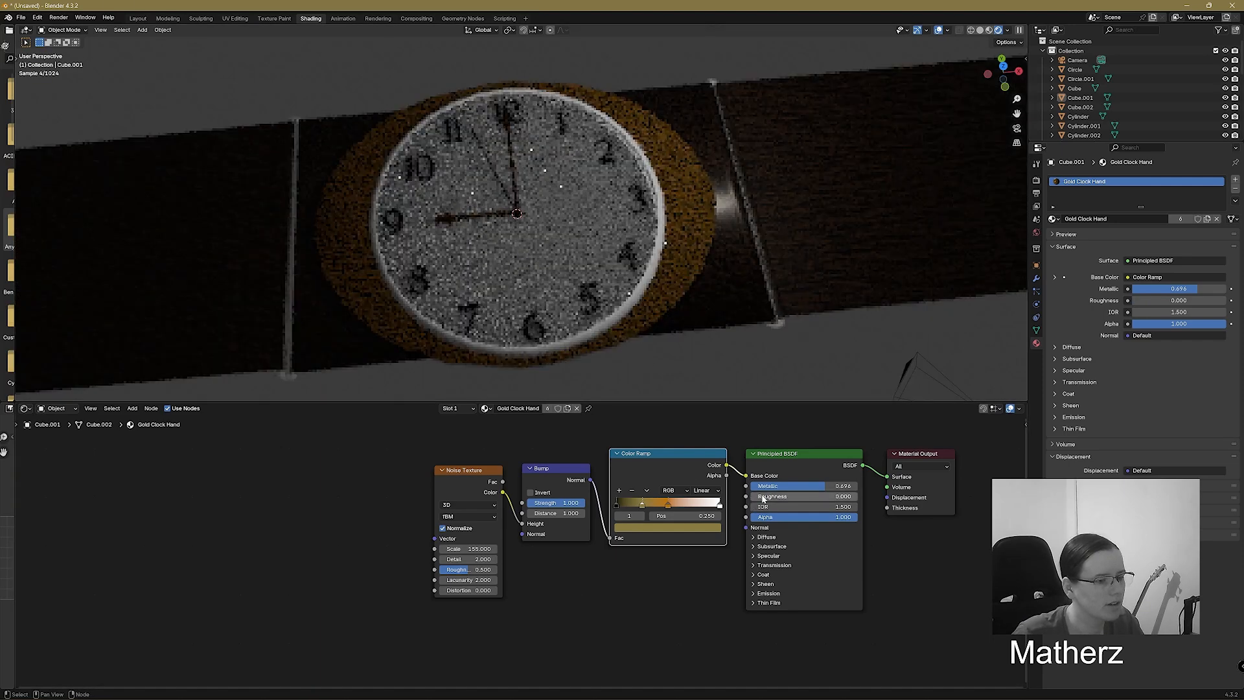
pyautogui.moveTo(777, 497)
pyautogui.mouseDown()
pyautogui.moveTo(845, 496)
pyautogui.moveTo(802, 497)
pyautogui.mouseUp()
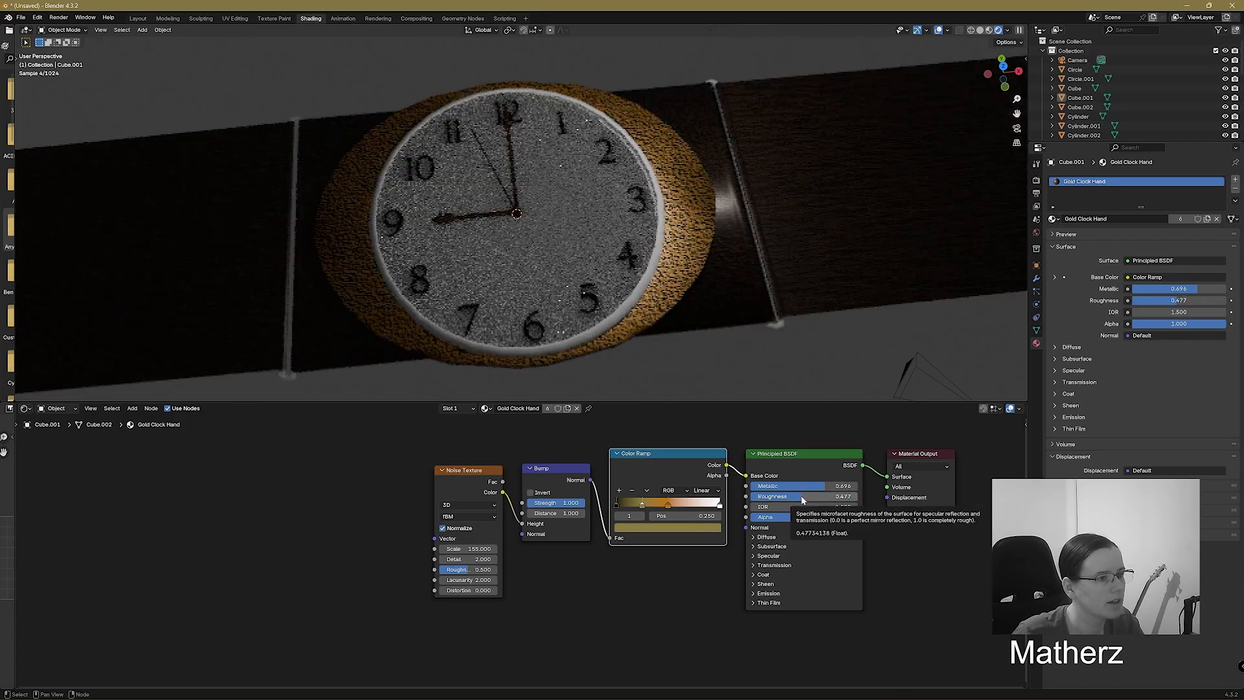
pyautogui.moveTo(468, 549); pyautogui.dragTo(509, 549)
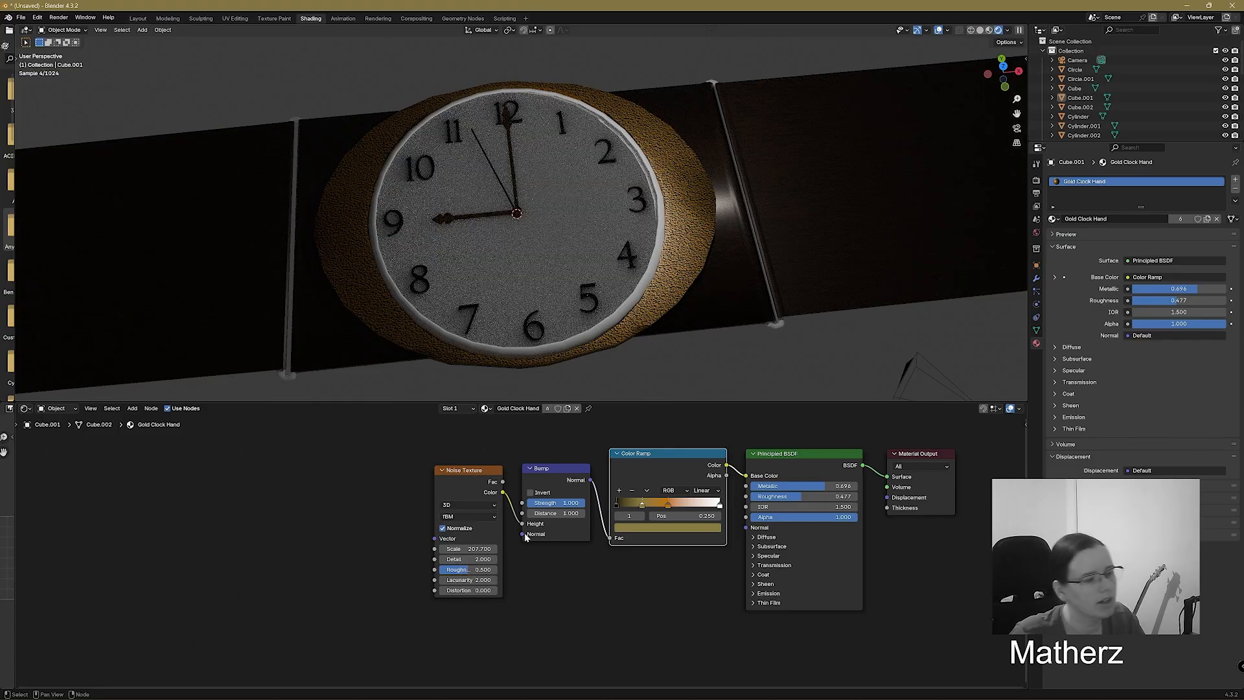
# Replace the Noise Texture with a Voronoi Texture, connecting its Color output to the Bump node's Height.
pyautogui.click(490, 471)
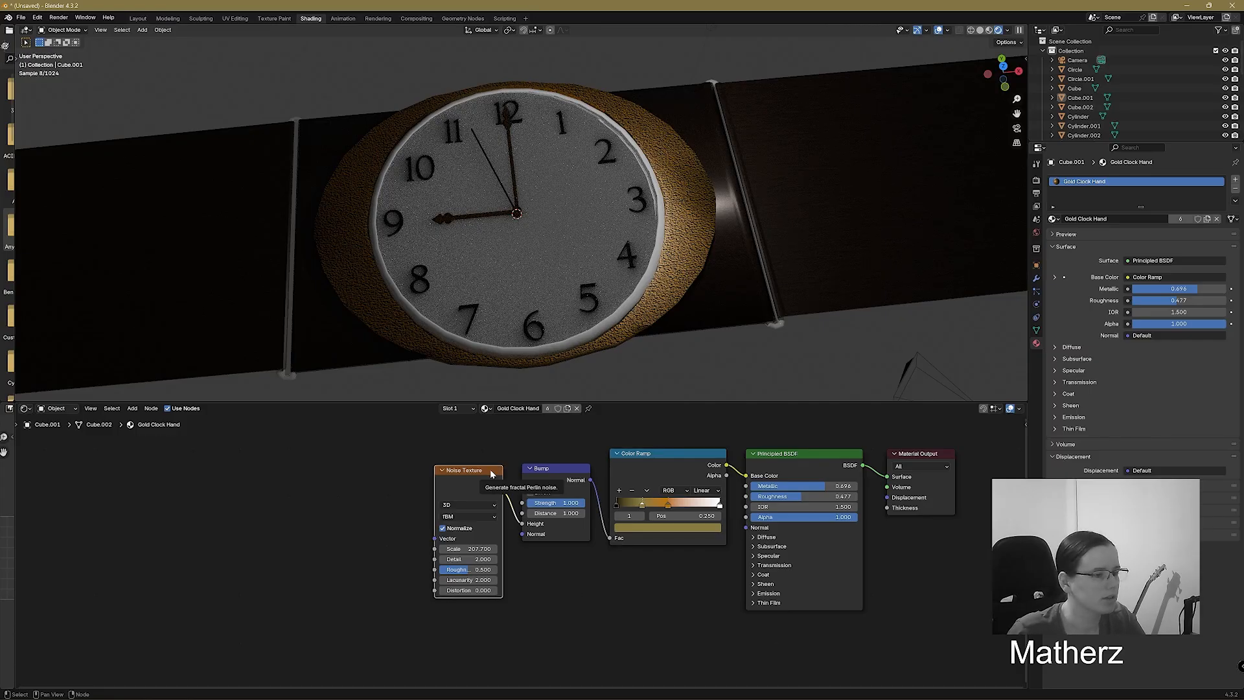
pyautogui.press('x')
pyautogui.click(132, 408)
pyautogui.moveTo(149, 441)
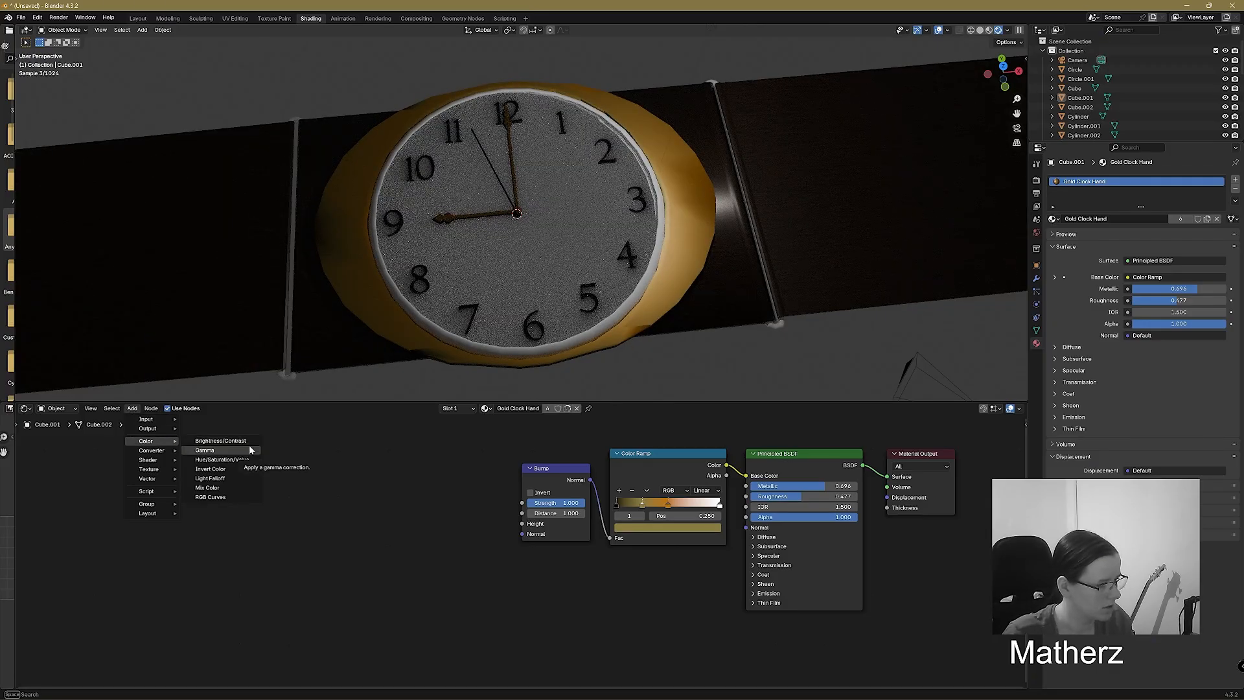
pyautogui.moveTo(169, 469)
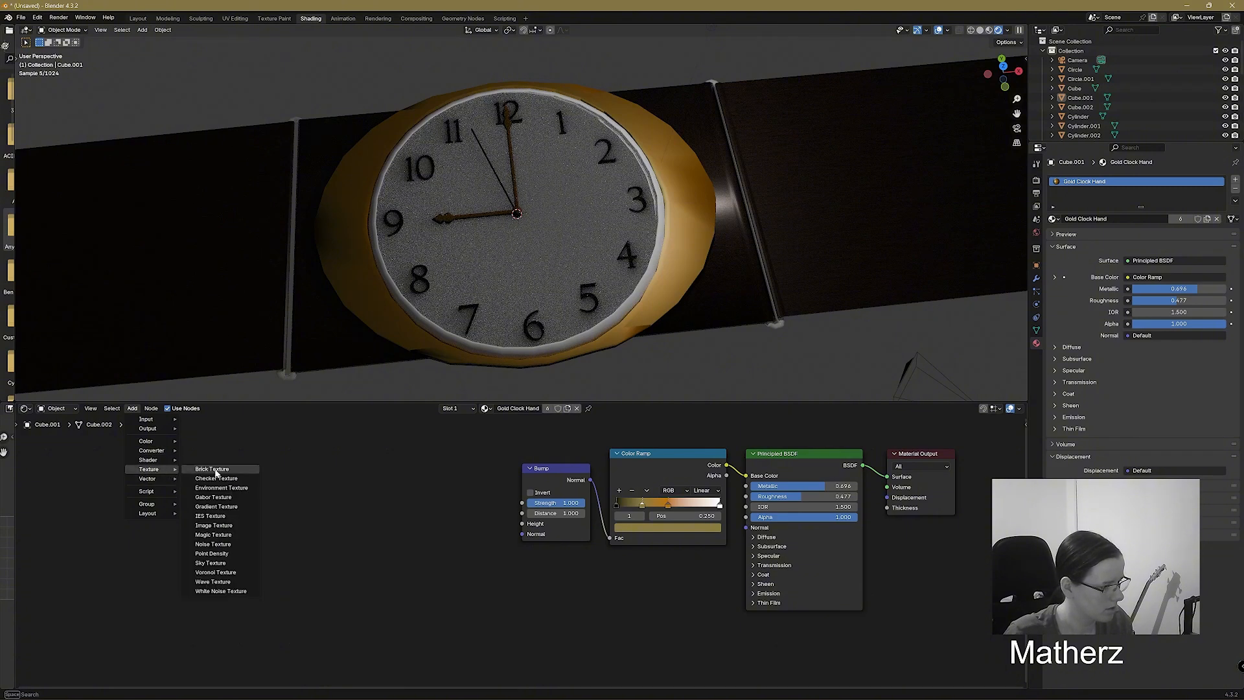
pyautogui.click(240, 573)
pyautogui.click(414, 464)
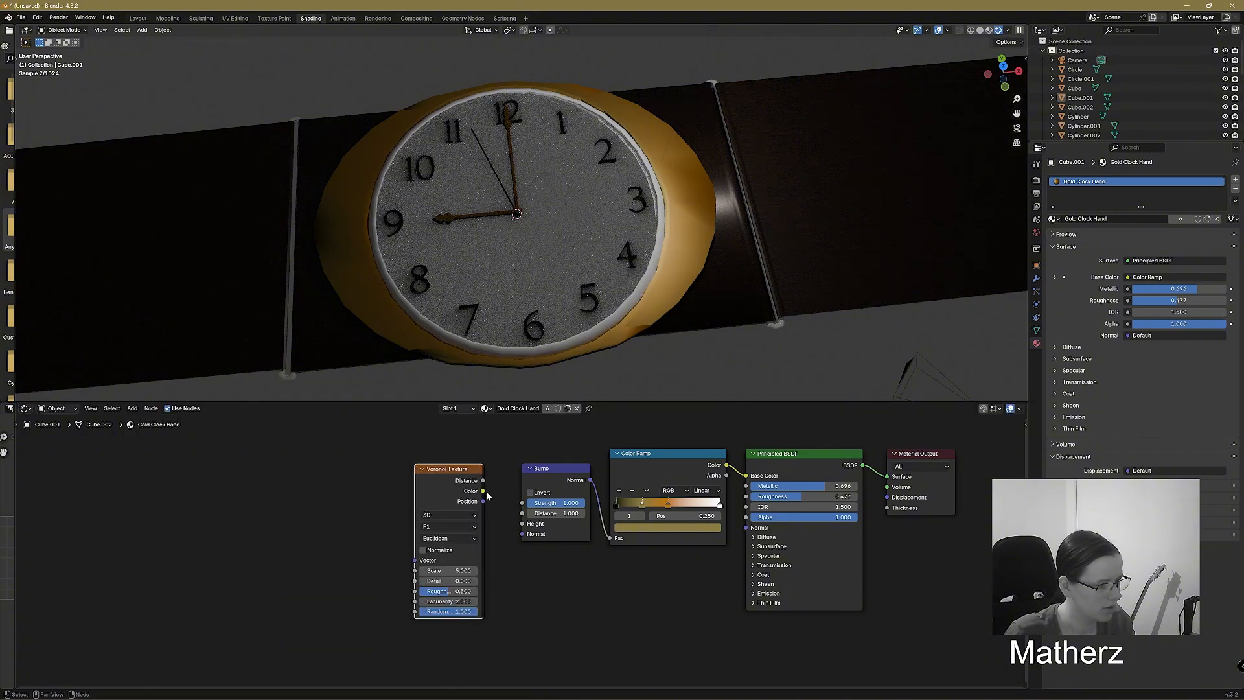
pyautogui.moveTo(484, 492); pyautogui.dragTo(522, 524)
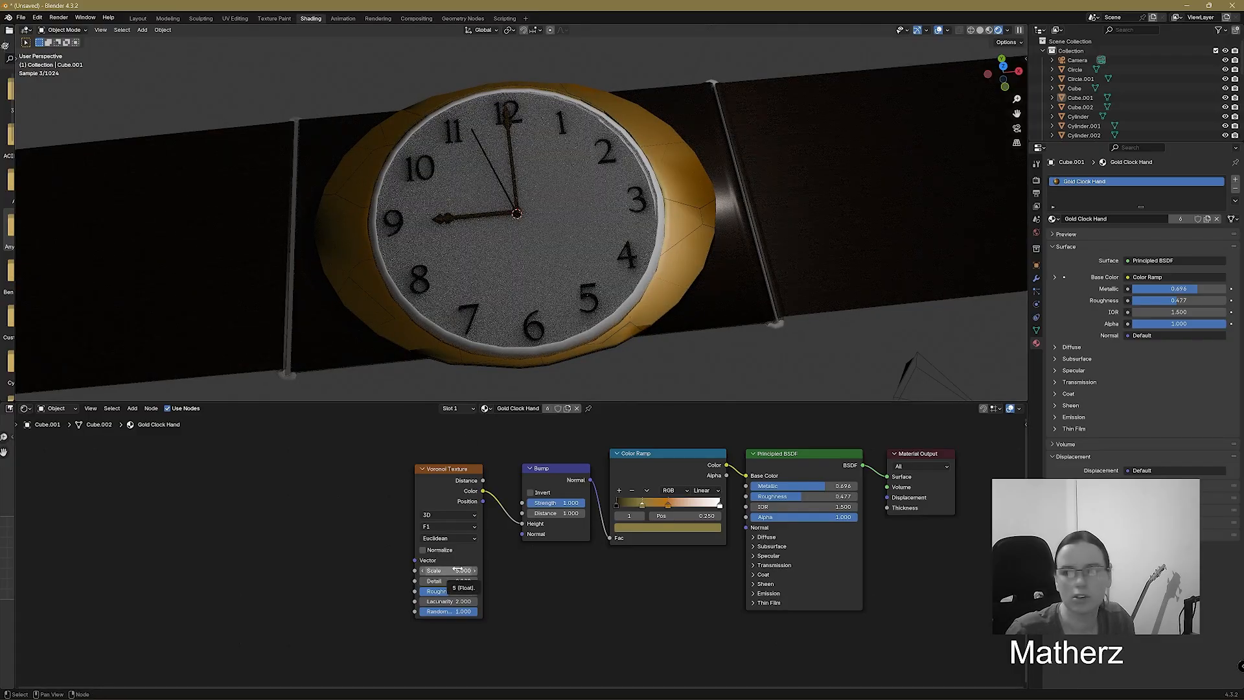
# Set the Voronoi Texture's Scale to 24.6 and the gold material's Roughness to 0.124.
pyautogui.moveTo(457, 568); pyautogui.dragTo(517, 568)
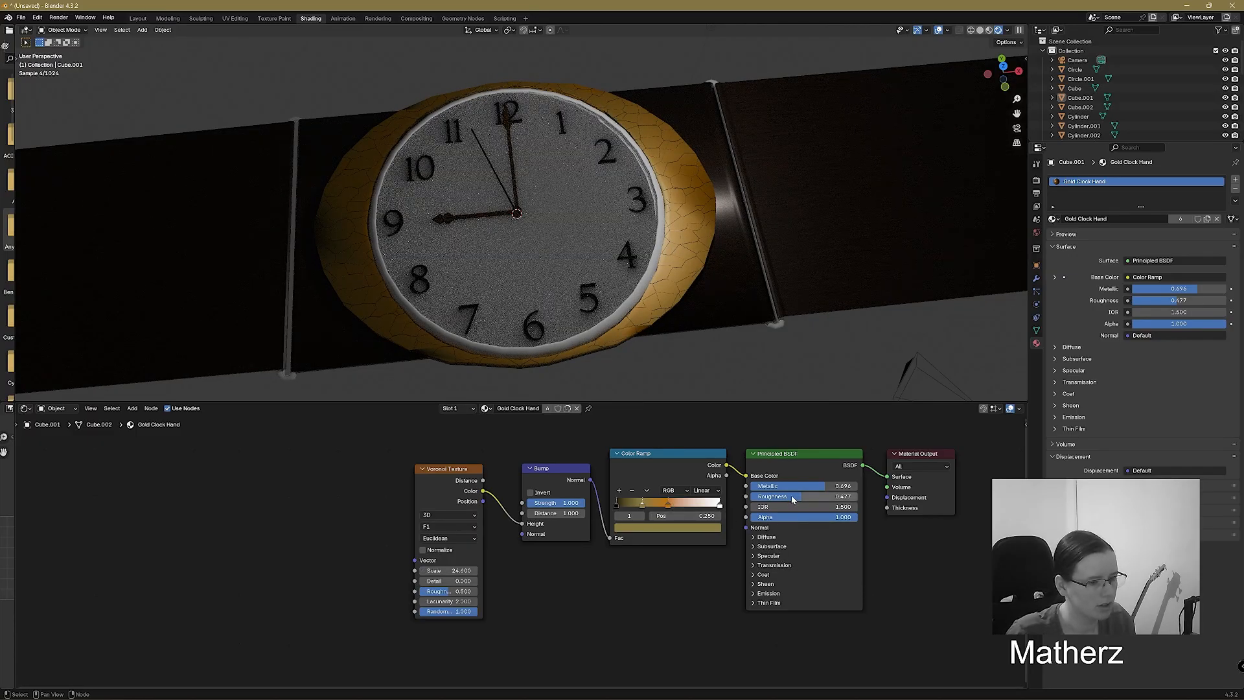
pyautogui.moveTo(797, 497); pyautogui.dragTo(764, 498)
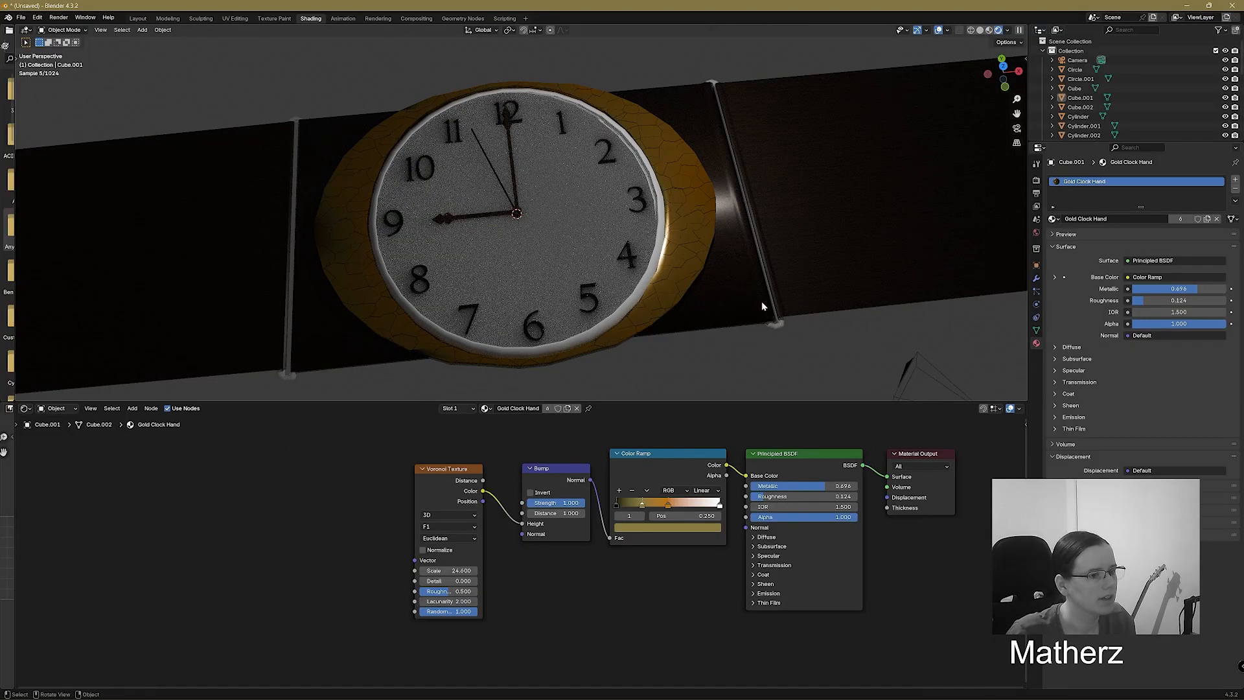
# Lower the Metallic value of the strap pin's Clock Silver material to 0.056.
pyautogui.click(778, 328)
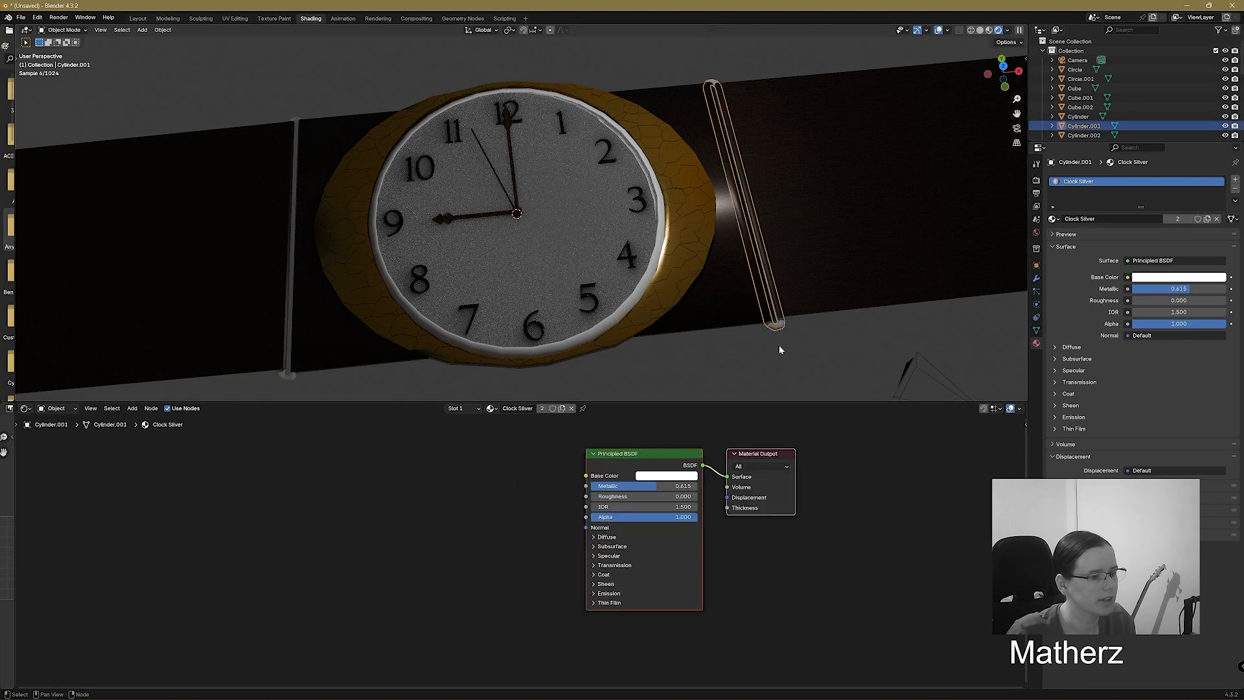
pyautogui.moveTo(656, 483); pyautogui.dragTo(596, 483)
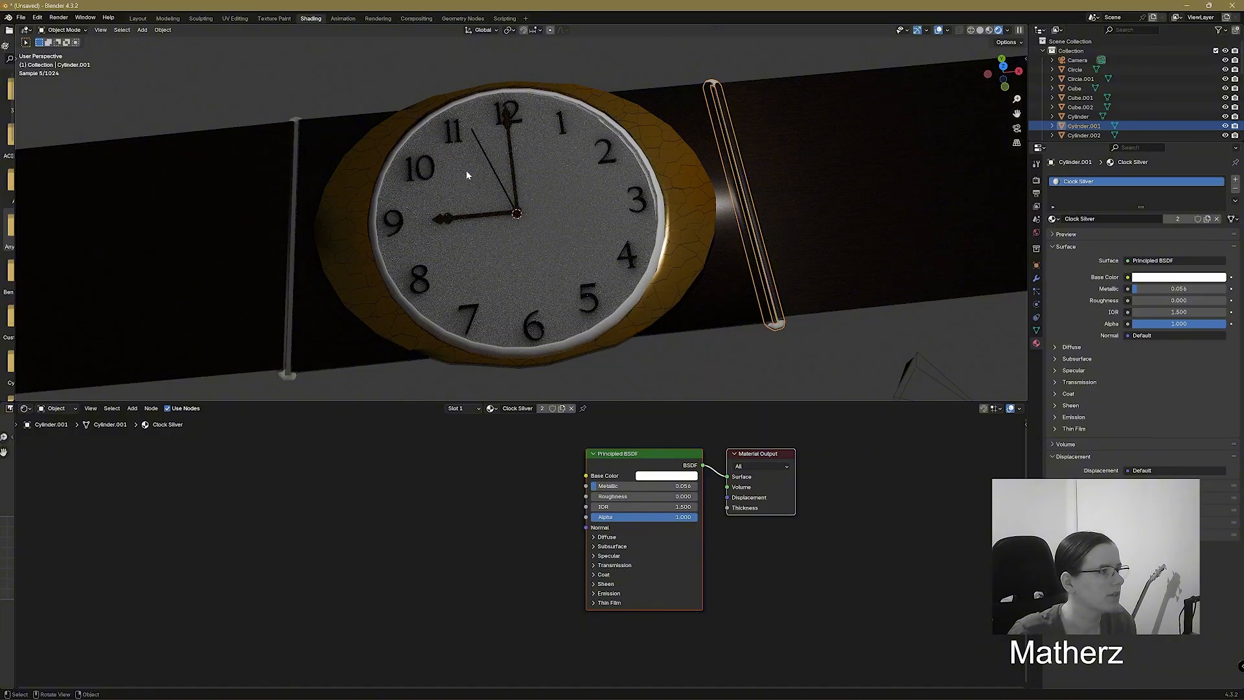
pyautogui.scroll(-8, 466, 174)
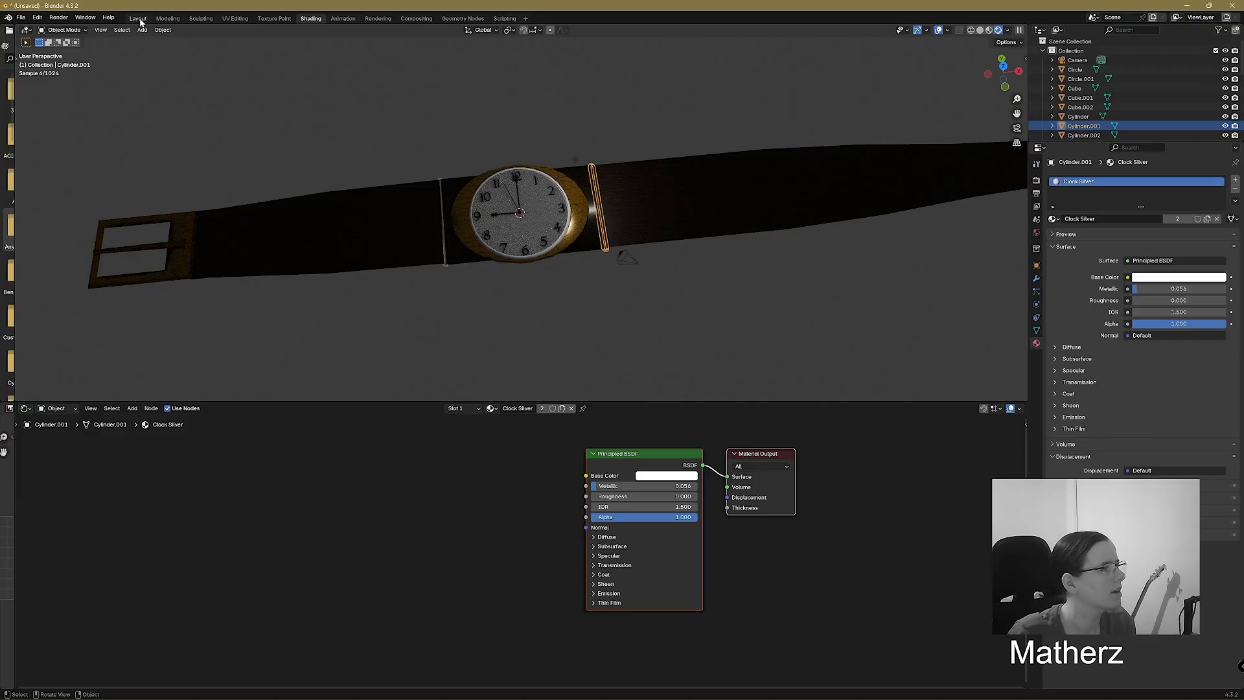
# Switch to the Layout workspace and delete the Light object near the watch case.
pyautogui.click(138, 19)
pyautogui.click(822, 354)
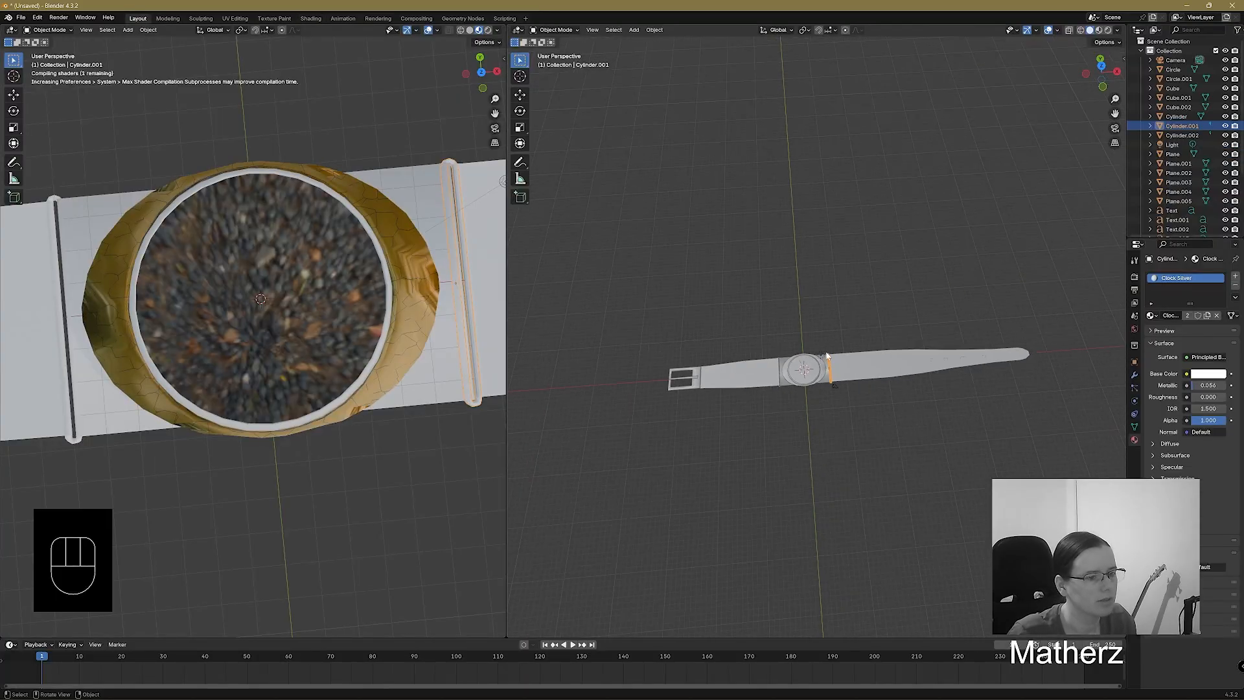
pyautogui.press('Delete')
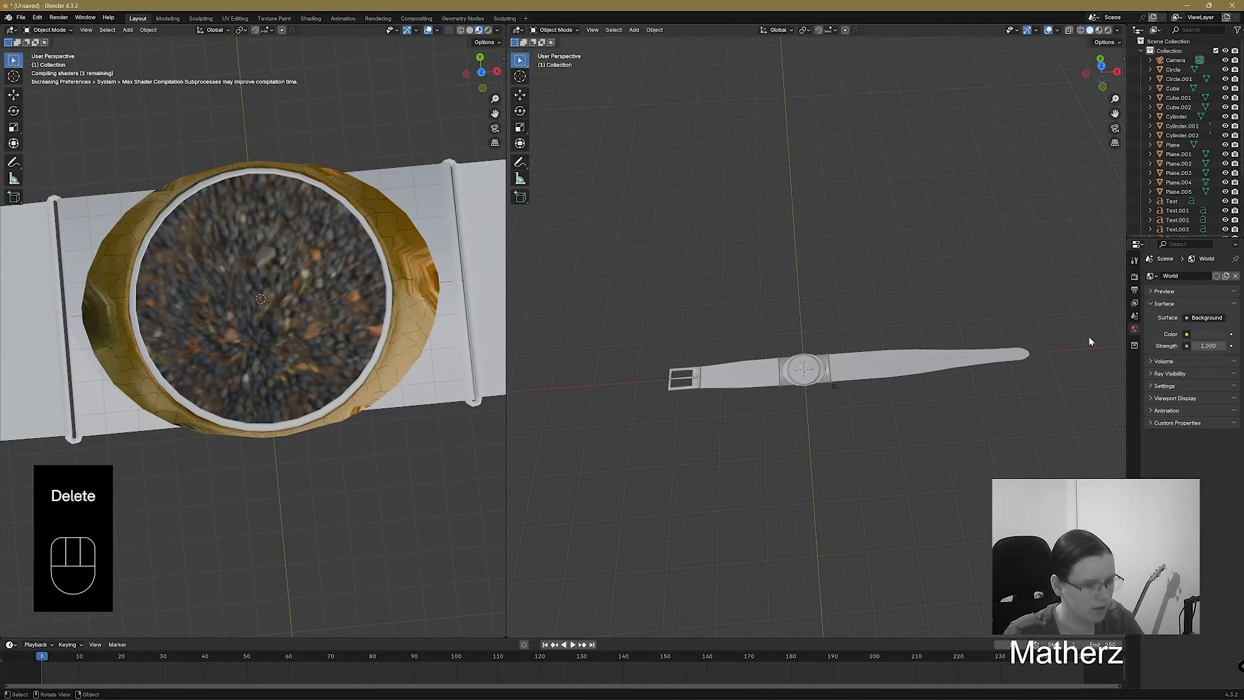